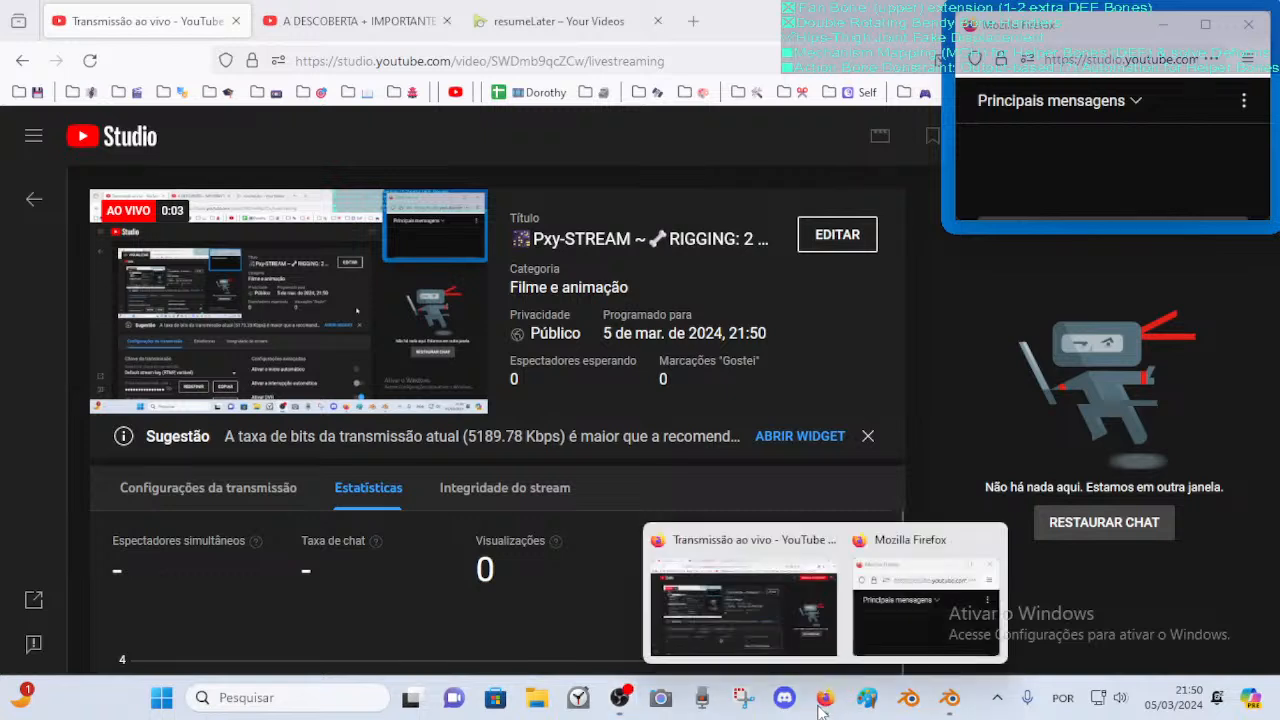
Close the two extra browser tabs beside the live-stream page and switch to Blender
{"action": "left_click", "coordinate": [820, 614]}
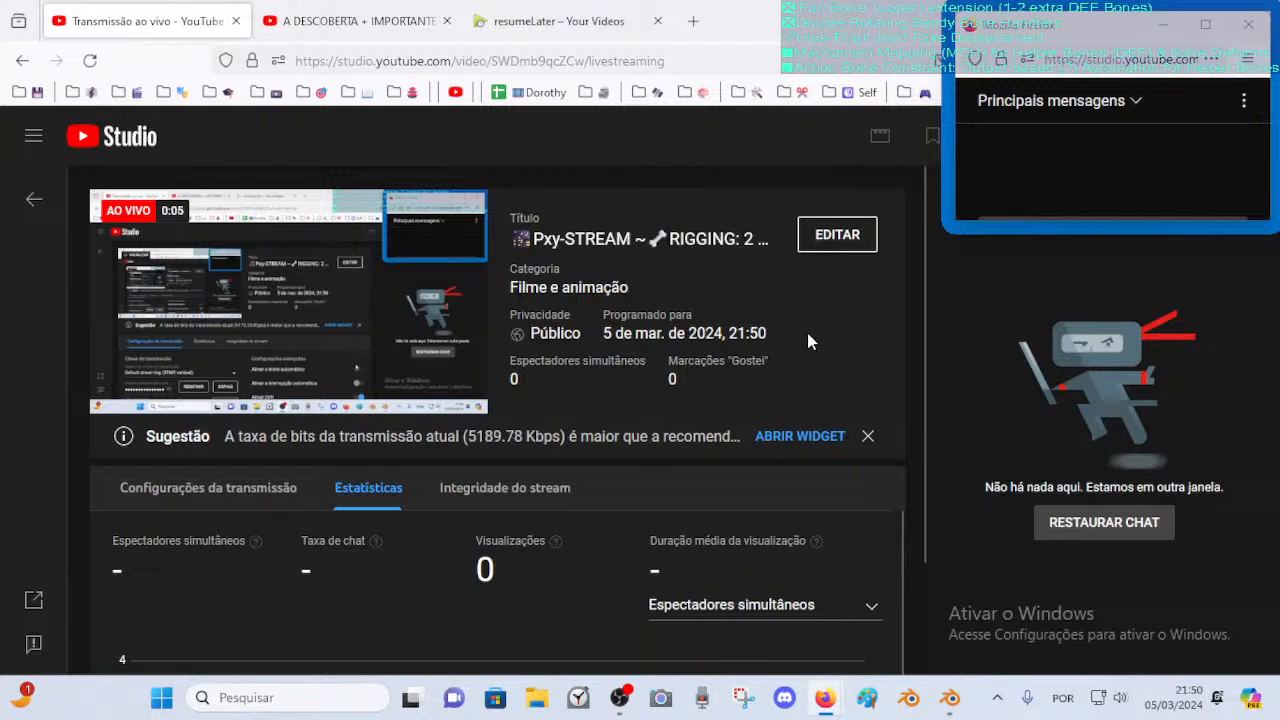
{"action": "left_click", "coordinate": [657, 21]}
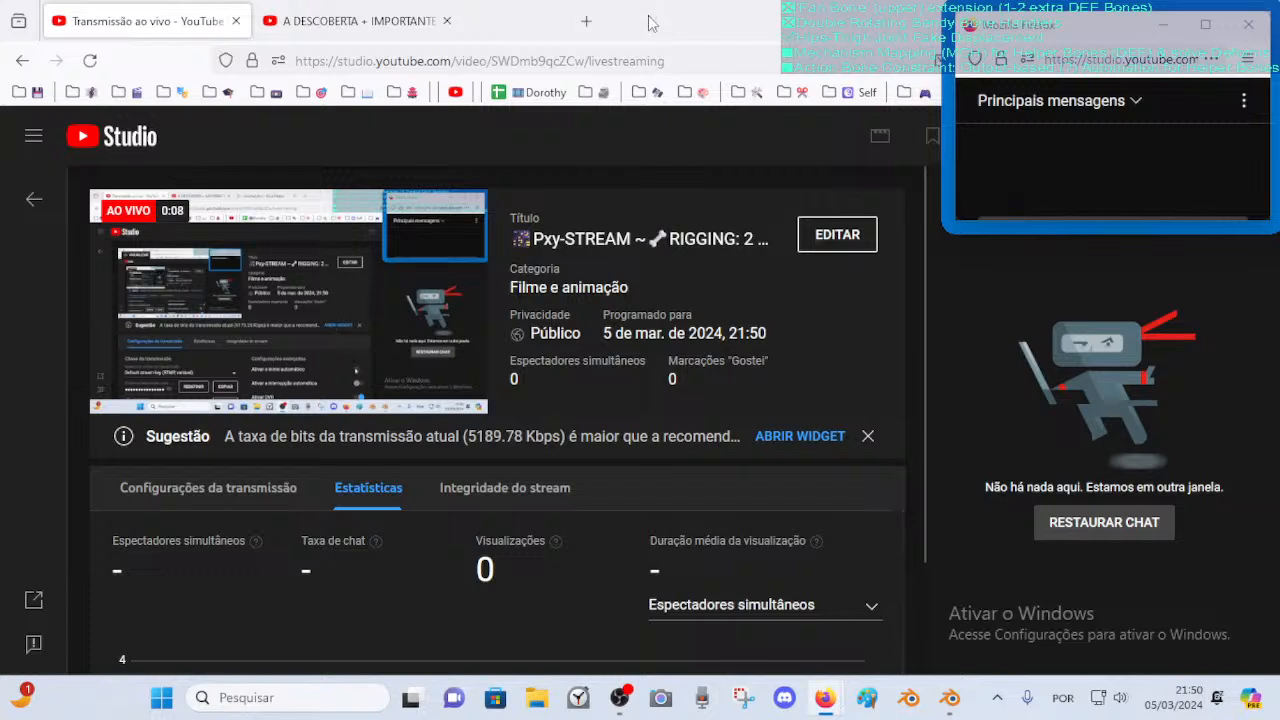
{"action": "left_click", "coordinate": [446, 21]}
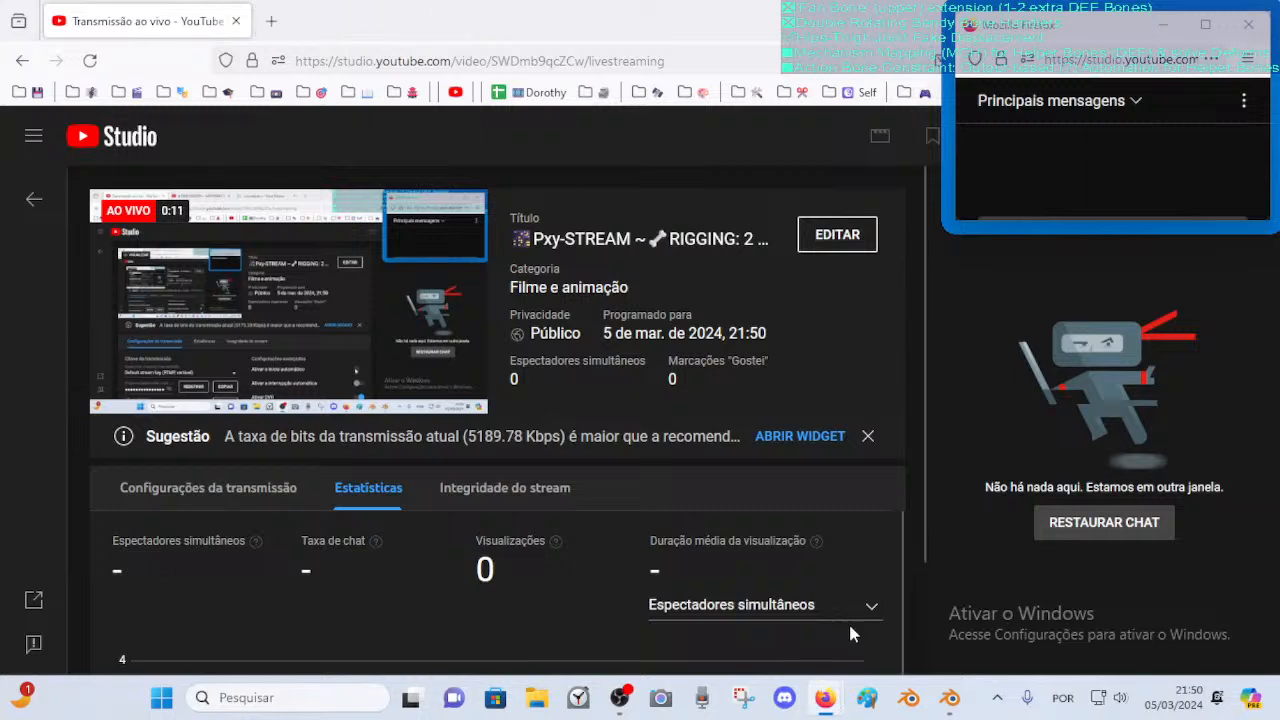
{"action": "left_click", "coordinate": [951, 698]}
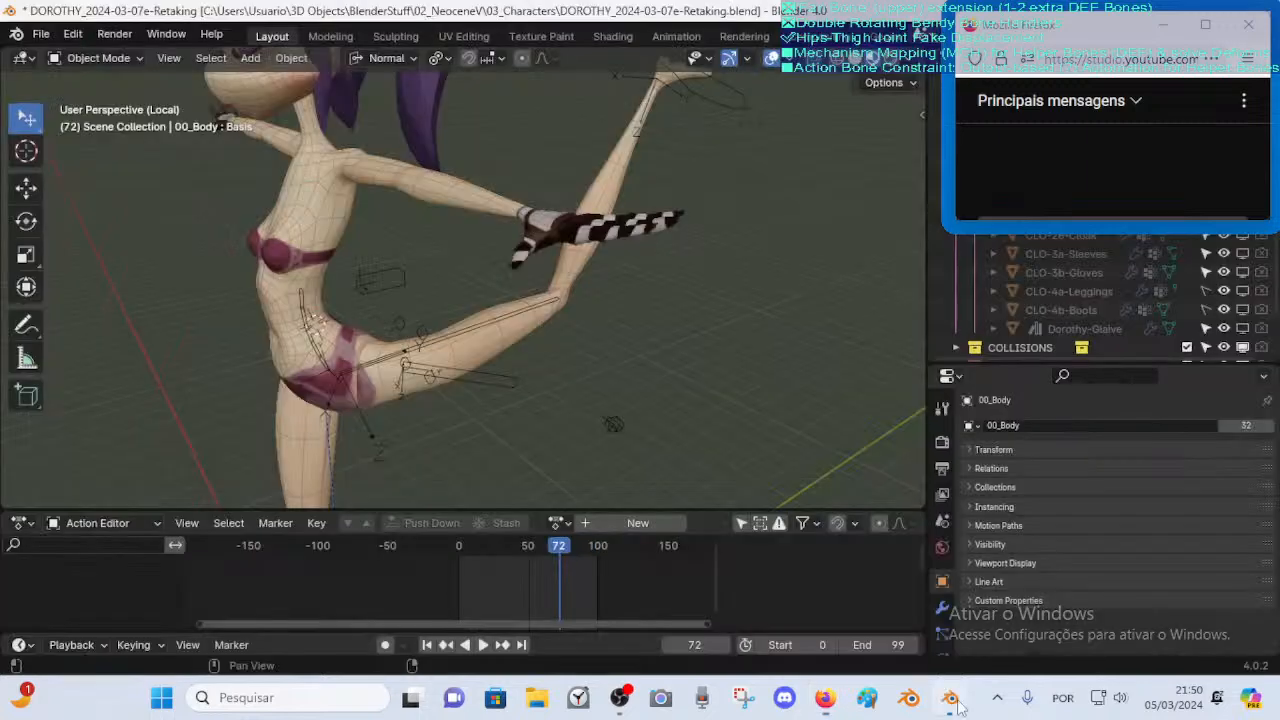
Select the ARM-Dorothy.L armature at the left hip and enter Pose Mode
{"action": "middle_click_drag", "start_coordinate": [420, 375], "coordinate": [393, 391]}
{"action": "scroll", "coordinate": [367, 345], "scroll_direction": "up", "scroll_amount": 4}
{"action": "left_click", "coordinate": [506, 357]}
{"action": "key", "text": "ctrl+Tab"}
{"action": "scroll", "coordinate": [443, 388], "scroll_direction": "up", "scroll_amount": 3}
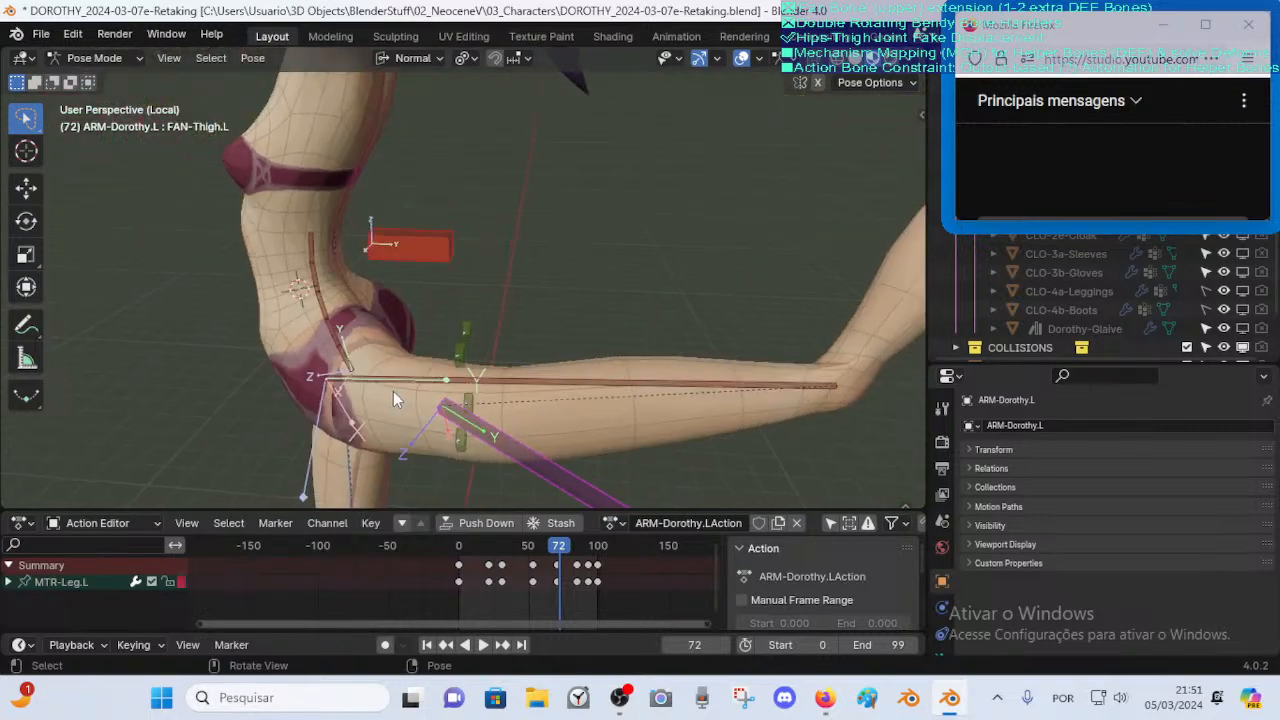
Play the leg animation and compare the raised-back leg pose with the standing pose at frame 0
{"action": "middle_click_drag", "start_coordinate": [377, 342], "coordinate": [470, 362]}
{"action": "key", "text": "space"}
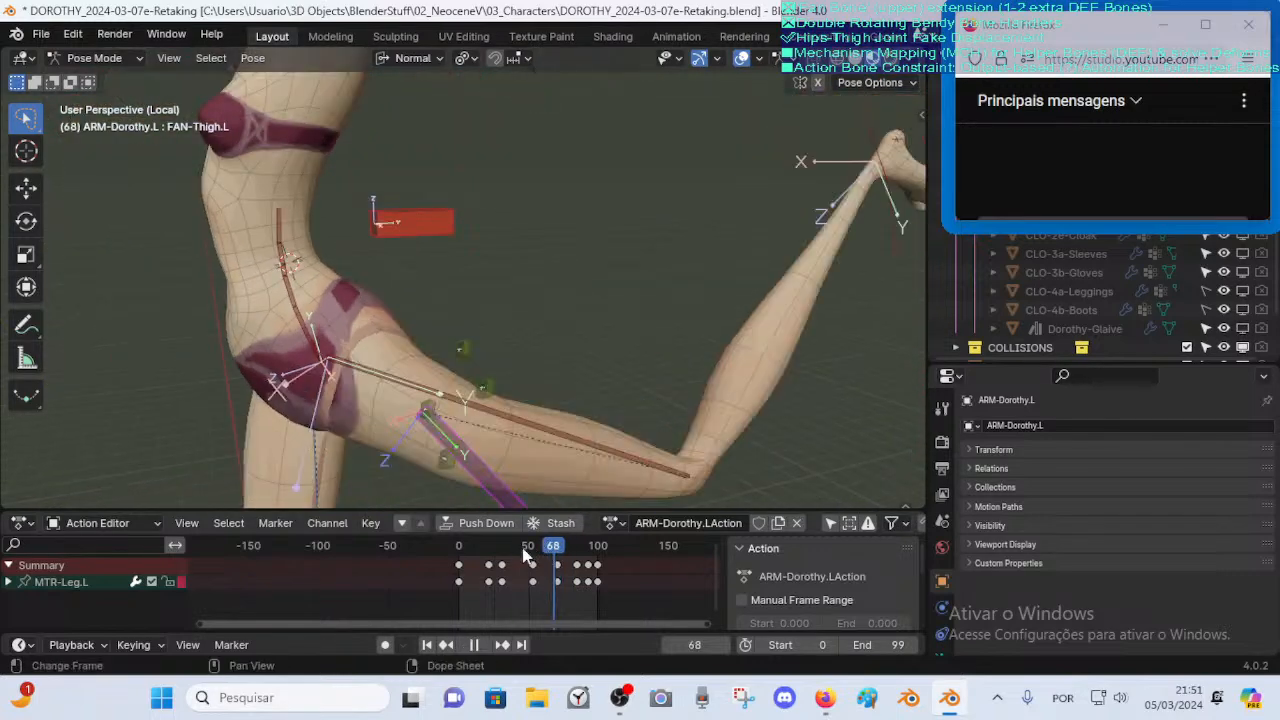
{"action": "left_click", "coordinate": [450, 552]}
{"action": "scroll", "coordinate": [413, 424], "scroll_direction": "down", "scroll_amount": 4}
{"action": "middle_click_drag", "start_coordinate": [403, 461], "coordinate": [465, 436]}
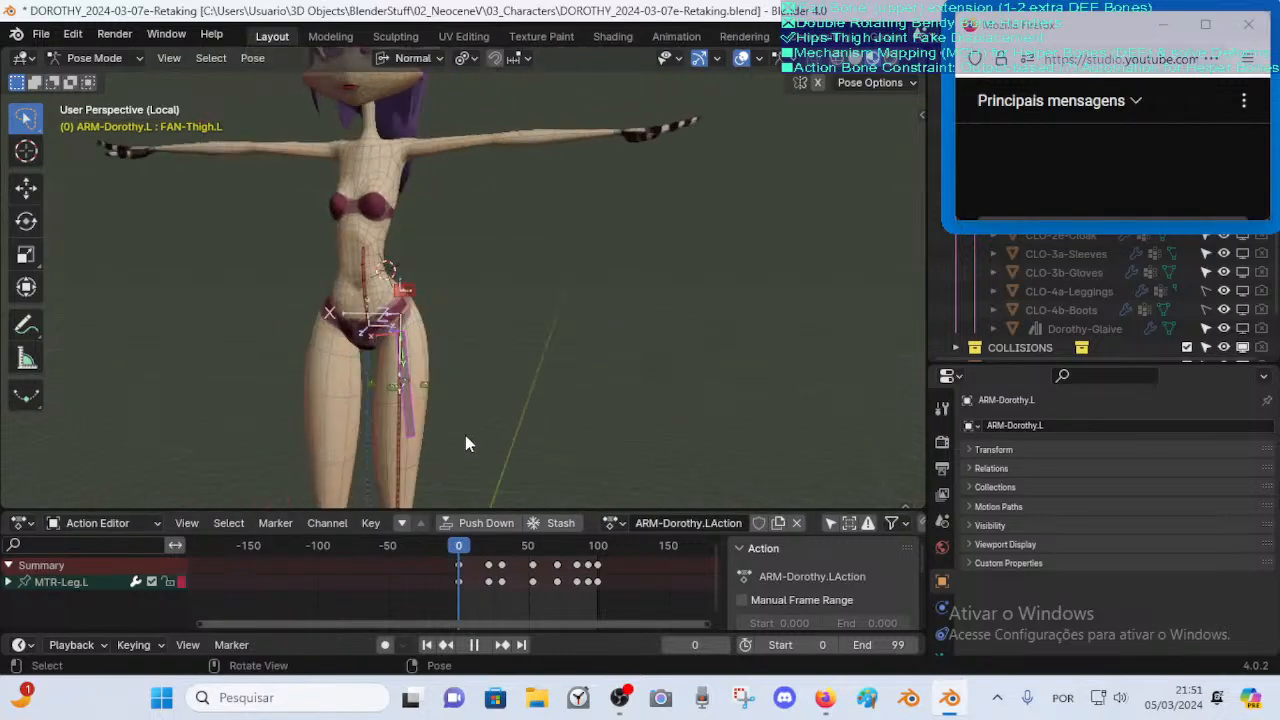
{"action": "scroll", "coordinate": [465, 436], "scroll_direction": "up", "scroll_amount": 2}
{"action": "middle_click_drag", "start_coordinate": [509, 296], "coordinate": [437, 350]}
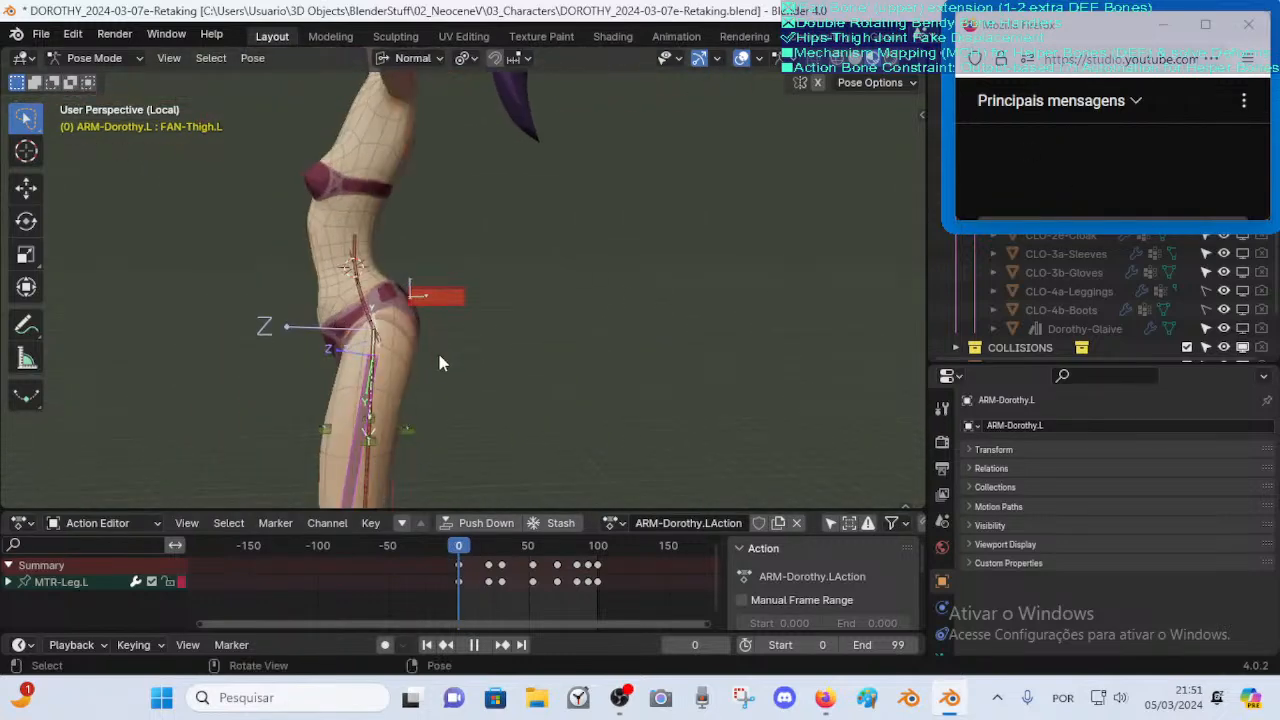
Go to frame 68 and inspect the MAP-Thigh-Bk.L and MAP-Thigh-Outside.L mapping bones around the raised-back thigh
{"action": "left_click_drag", "start_coordinate": [460, 546], "coordinate": [556, 548]}
{"action": "left_click", "coordinate": [477, 340]}
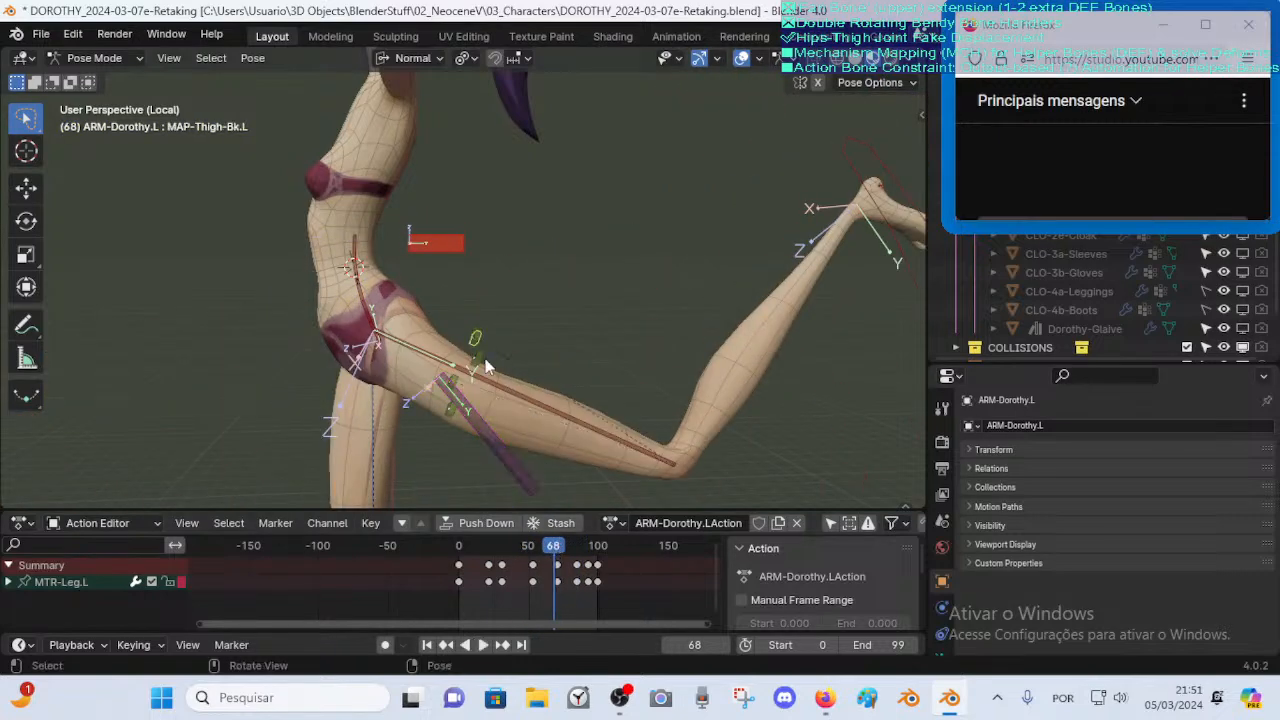
{"action": "middle_click_drag", "start_coordinate": [490, 367], "coordinate": [560, 408]}
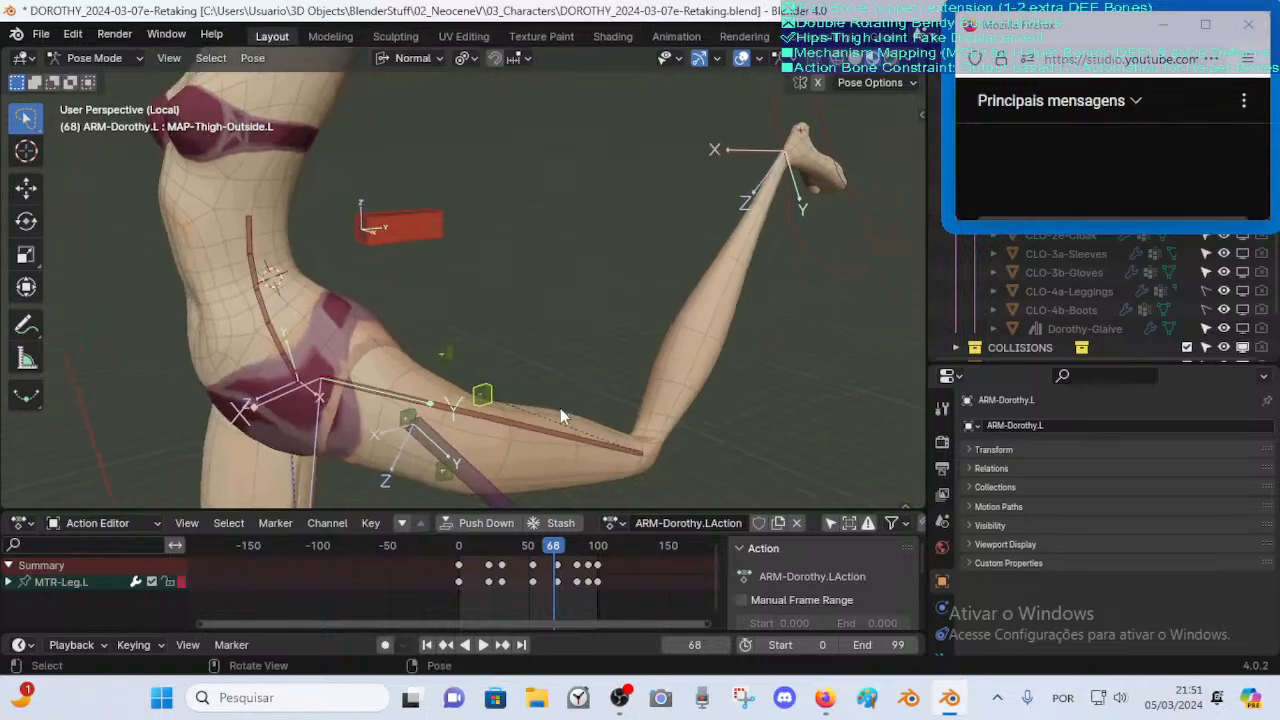
{"action": "middle_click_drag", "start_coordinate": [475, 390], "coordinate": [450, 440]}
{"action": "middle_click_drag", "start_coordinate": [318, 346], "coordinate": [452, 384]}
{"action": "left_click", "coordinate": [449, 347]}
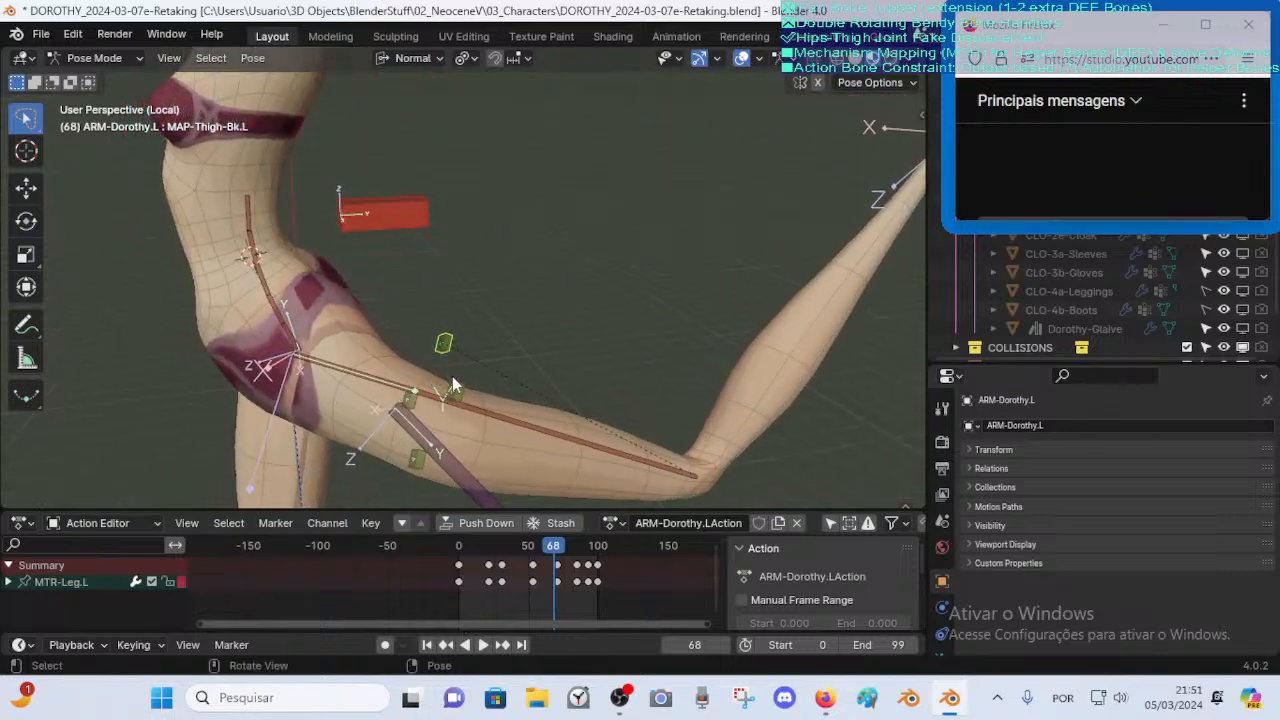
{"action": "left_click", "coordinate": [412, 410]}
{"action": "middle_click_drag", "start_coordinate": [523, 423], "coordinate": [428, 375]}
Scrub the leg animation back to frame 0 and up to frame 21, examining how FAN-Thigh.L follows the thigh
{"action": "left_click_drag", "start_coordinate": [551, 550], "coordinate": [504, 550]}
{"action": "middle_click_drag", "start_coordinate": [342, 377], "coordinate": [522, 497]}
{"action": "left_click_drag", "start_coordinate": [500, 553], "coordinate": [458, 552]}
{"action": "scroll", "coordinate": [417, 411], "scroll_direction": "down", "scroll_amount": 3}
{"action": "middle_click_drag", "start_coordinate": [417, 410], "coordinate": [456, 300], "text": "shift"}
{"action": "key", "text": "space"}
{"action": "mouse_move", "coordinate": [456, 300]}
{"action": "middle_mouse_down"}
{"action": "mouse_move", "coordinate": [477, 310]}
{"action": "mouse_move", "coordinate": [461, 323]}
{"action": "middle_mouse_up"}
{"action": "scroll", "coordinate": [461, 323], "scroll_direction": "up", "scroll_amount": 2}
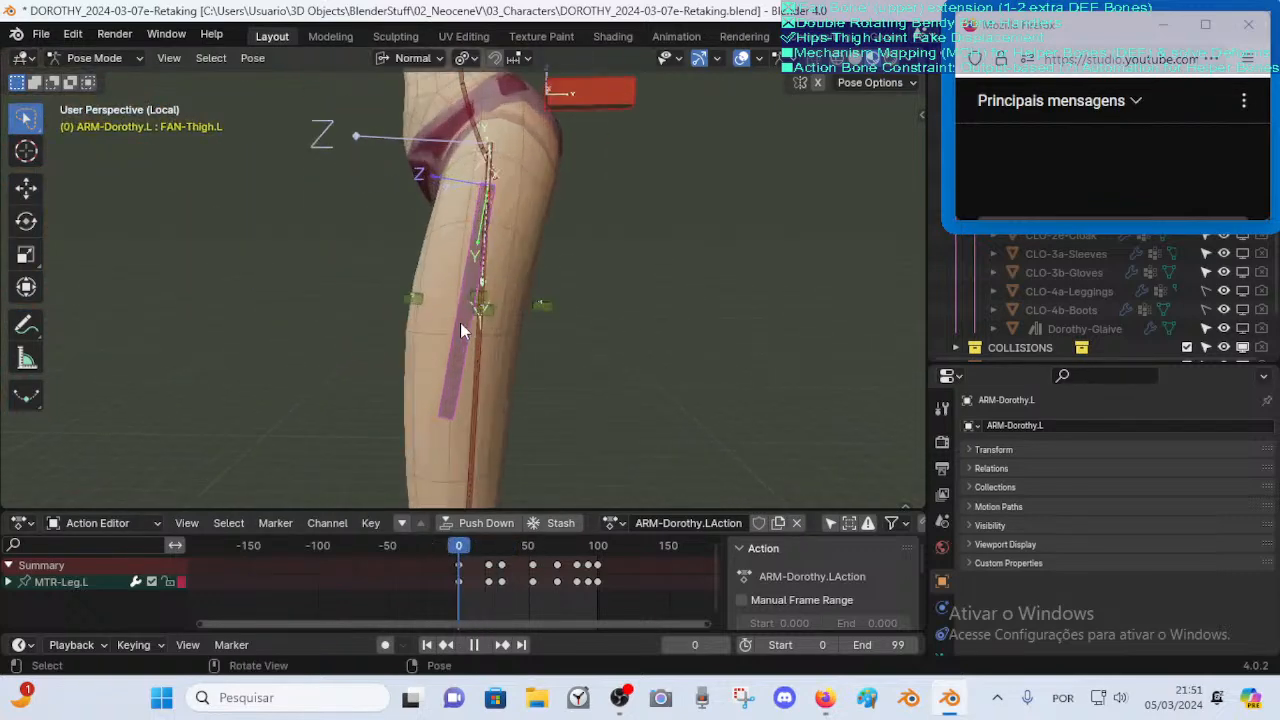
{"action": "scroll", "coordinate": [528, 342], "scroll_direction": "up", "scroll_amount": 2}
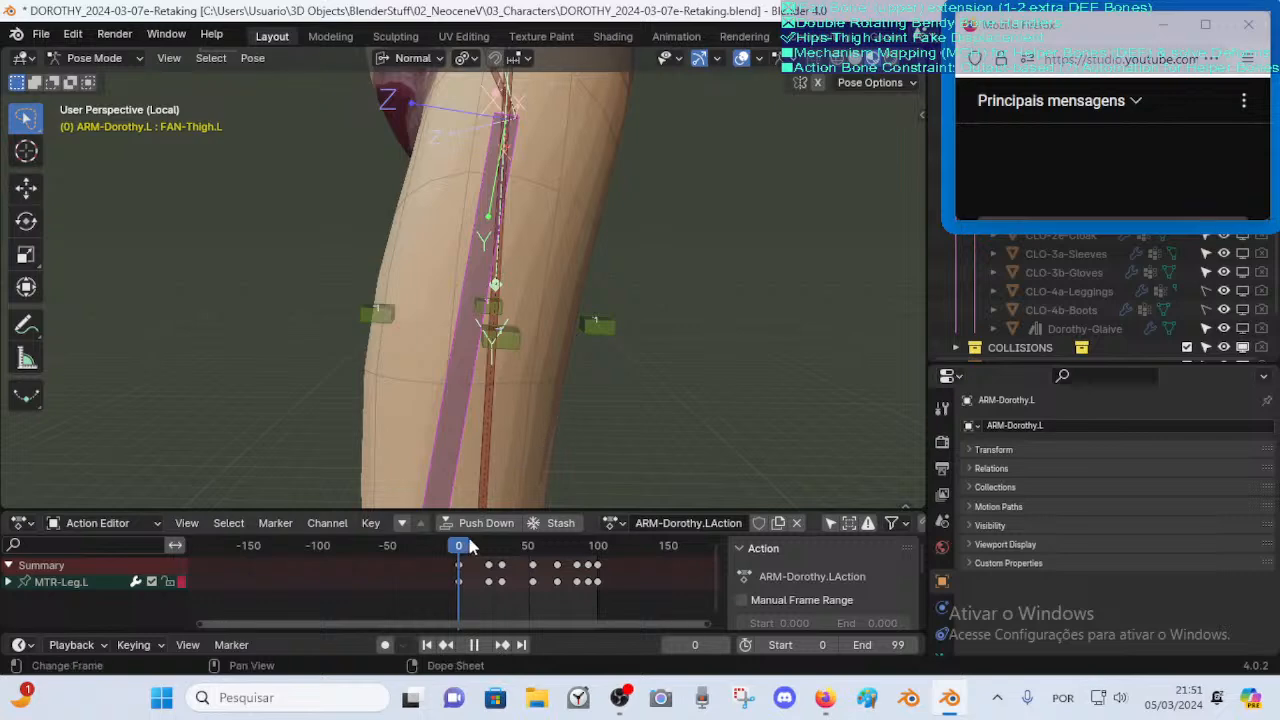
{"action": "left_click_drag", "start_coordinate": [466, 548], "coordinate": [489, 549]}
{"action": "scroll", "coordinate": [389, 221], "scroll_direction": "down", "scroll_amount": 2}
{"action": "middle_click_drag", "start_coordinate": [389, 223], "coordinate": [488, 421], "text": "shift"}
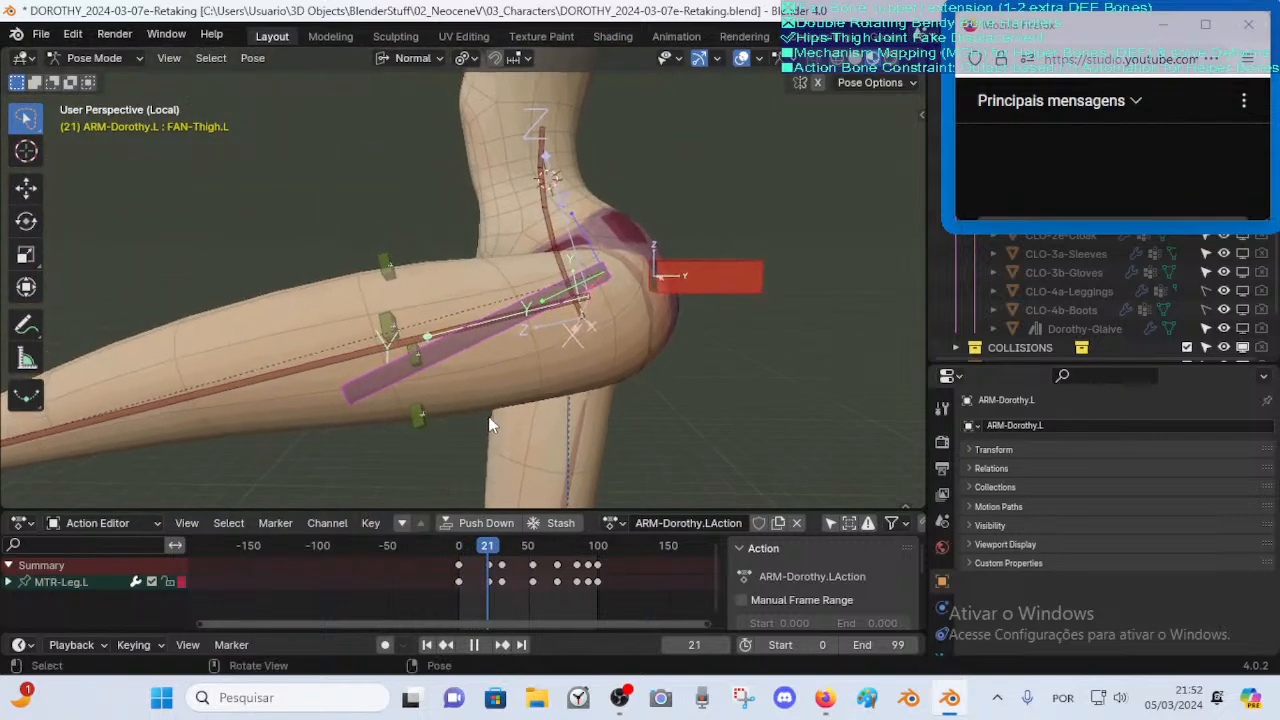
Inspect the MAP-Thigh-Ft.L, MAP-Thigh-Inside.L and MAP-Thigh-Outside.L bones individually at frame 21, and check MAP-Thigh-Outside.L again at frame 37
{"action": "left_click", "coordinate": [386, 324]}
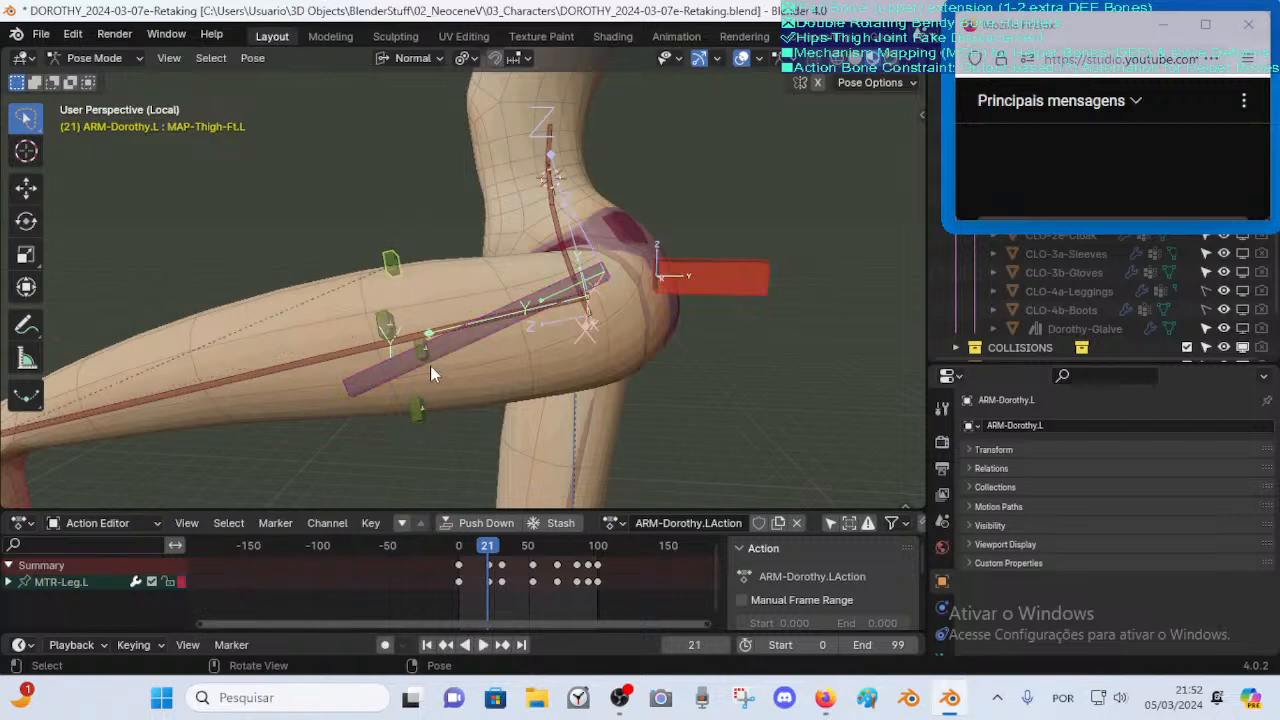
{"action": "middle_click_drag", "start_coordinate": [432, 373], "coordinate": [422, 370]}
{"action": "left_click", "coordinate": [418, 320]}
{"action": "middle_click_drag", "start_coordinate": [418, 320], "coordinate": [427, 325]}
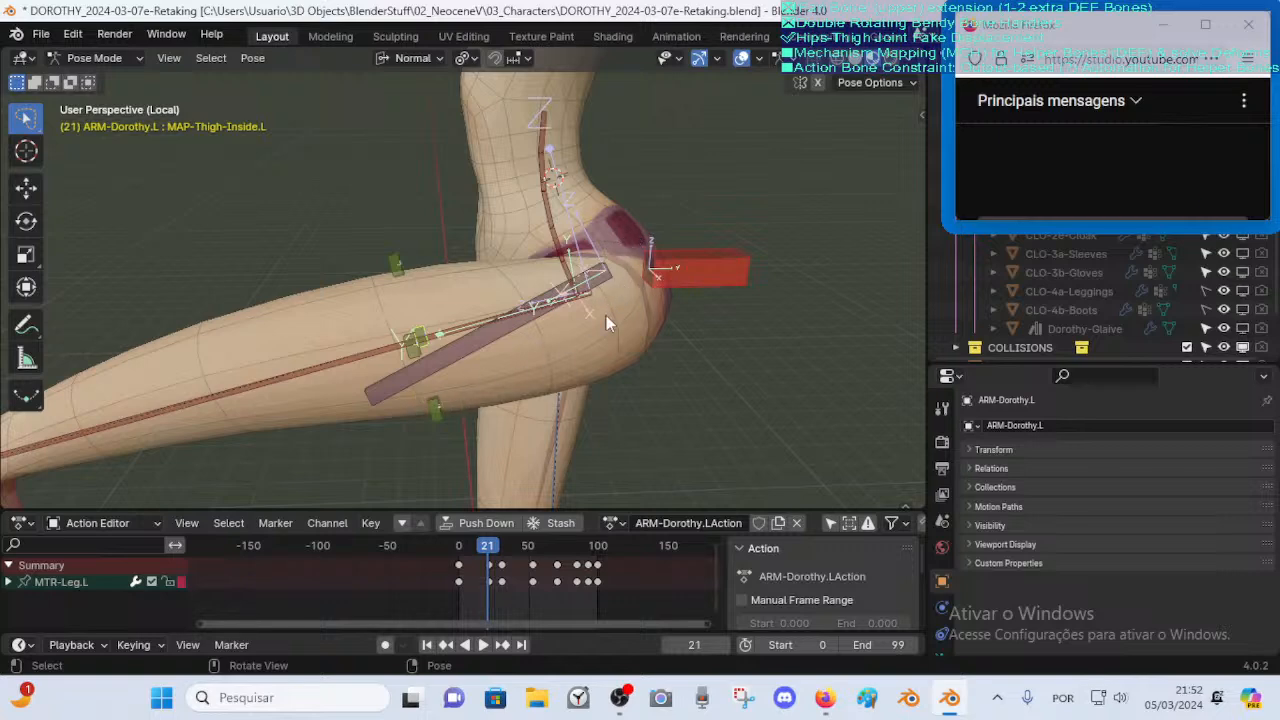
{"action": "left_click", "coordinate": [413, 352]}
{"action": "middle_click_drag", "start_coordinate": [413, 352], "coordinate": [443, 470]}
{"action": "mouse_move", "coordinate": [490, 547]}
{"action": "left_mouse_down"}
{"action": "mouse_move", "coordinate": [470, 550]}
{"action": "mouse_move", "coordinate": [537, 551]}
{"action": "mouse_move", "coordinate": [465, 558]}
{"action": "mouse_move", "coordinate": [513, 561]}
{"action": "mouse_move", "coordinate": [477, 563]}
{"action": "mouse_move", "coordinate": [524, 548]}
{"action": "mouse_move", "coordinate": [510, 550]}
{"action": "left_mouse_up"}
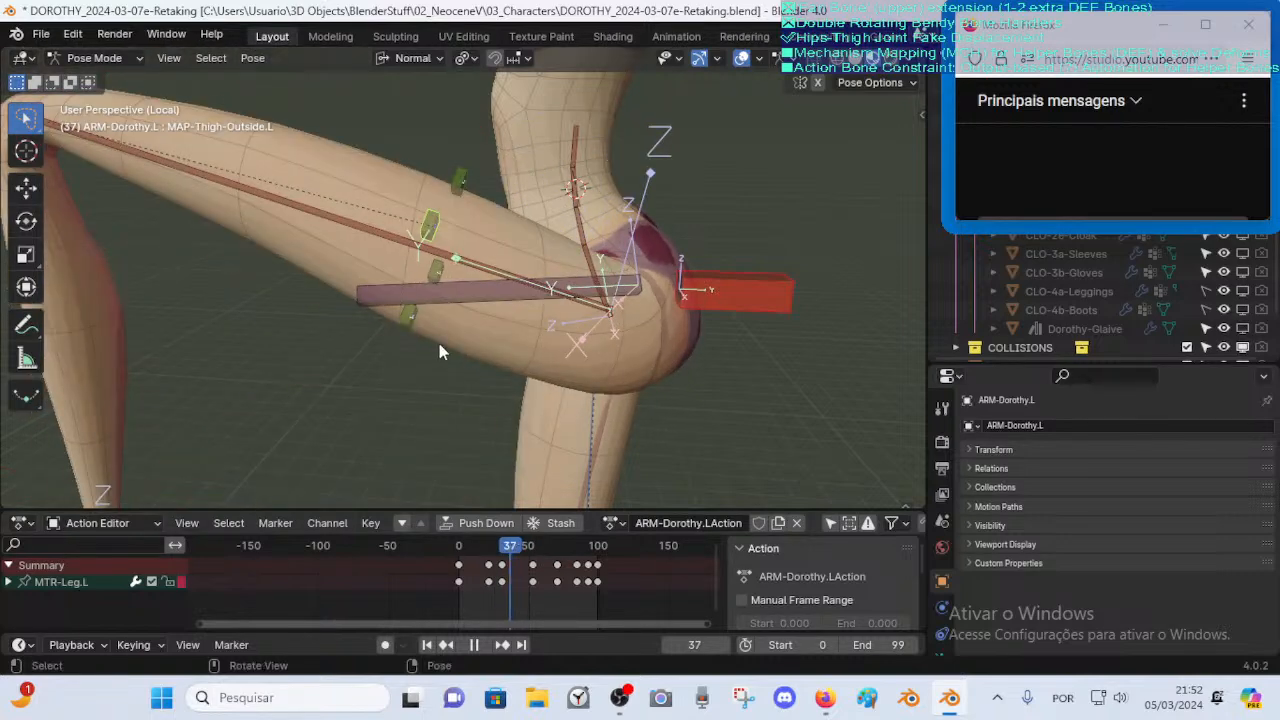
{"action": "left_click", "coordinate": [432, 222]}
{"action": "middle_click_drag", "start_coordinate": [432, 222], "coordinate": [450, 400]}
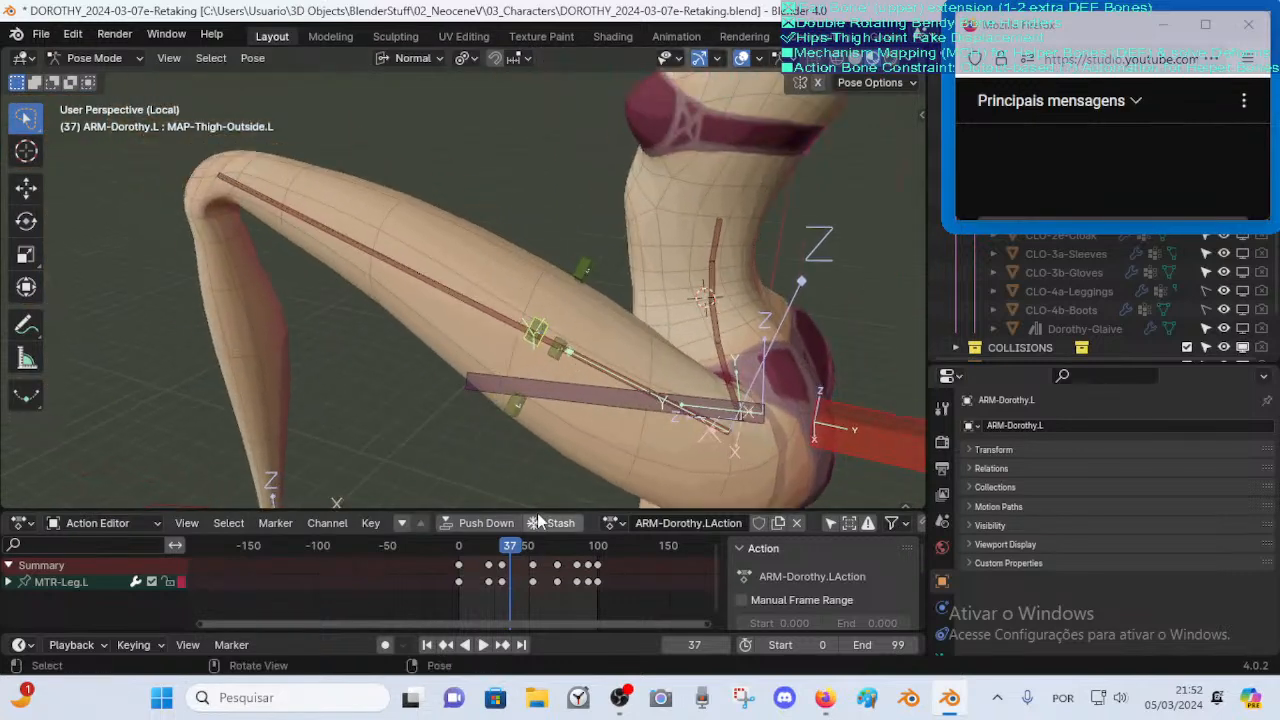
Examine the thigh bones at frames 9 and 23, and in right orthographic view at frames 30 and 34
{"action": "left_click_drag", "start_coordinate": [508, 548], "coordinate": [471, 547]}
{"action": "middle_click_drag", "start_coordinate": [496, 359], "coordinate": [465, 225], "text": "shift"}
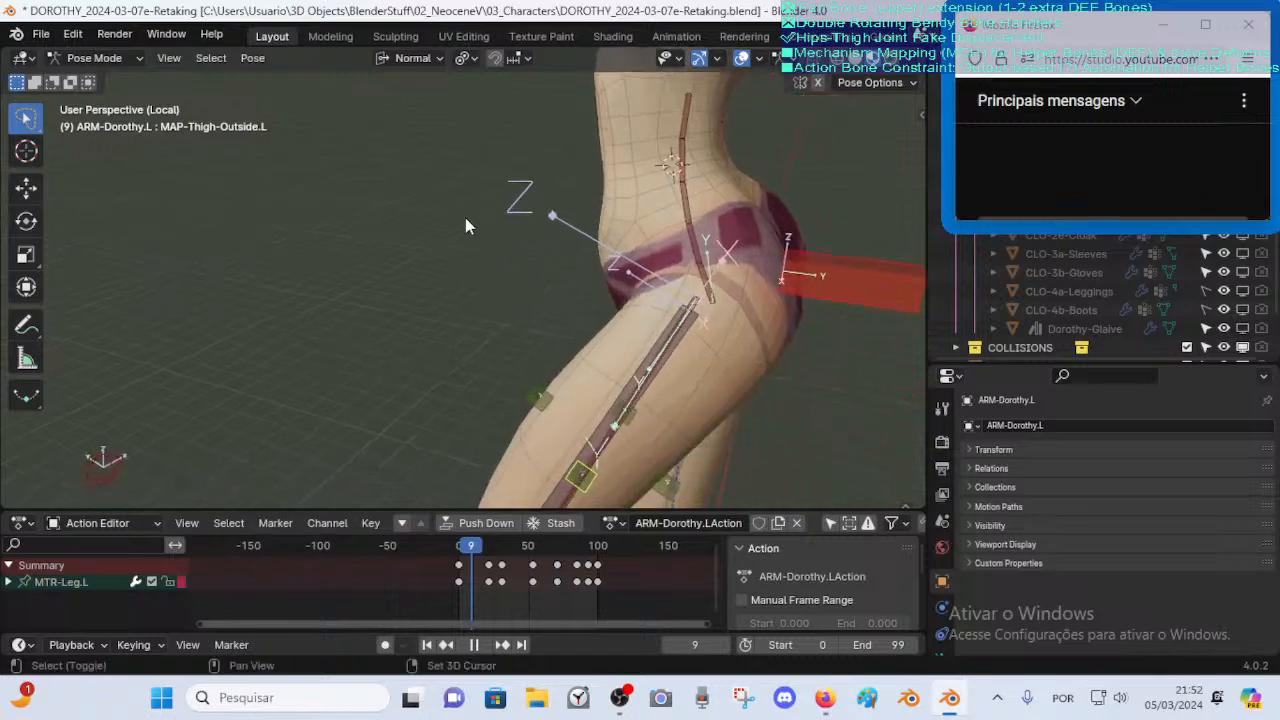
{"action": "middle_click_drag", "start_coordinate": [500, 431], "coordinate": [618, 218], "text": "shift"}
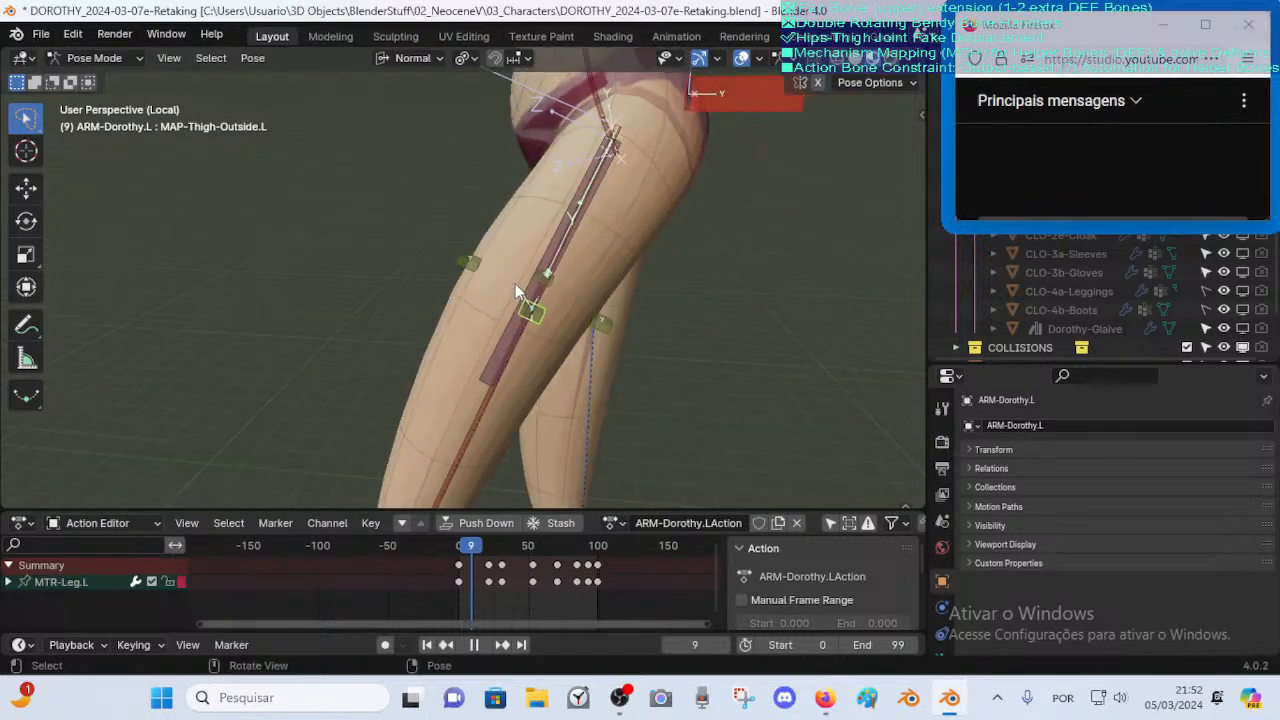
{"action": "middle_click_drag", "start_coordinate": [515, 283], "coordinate": [561, 332]}
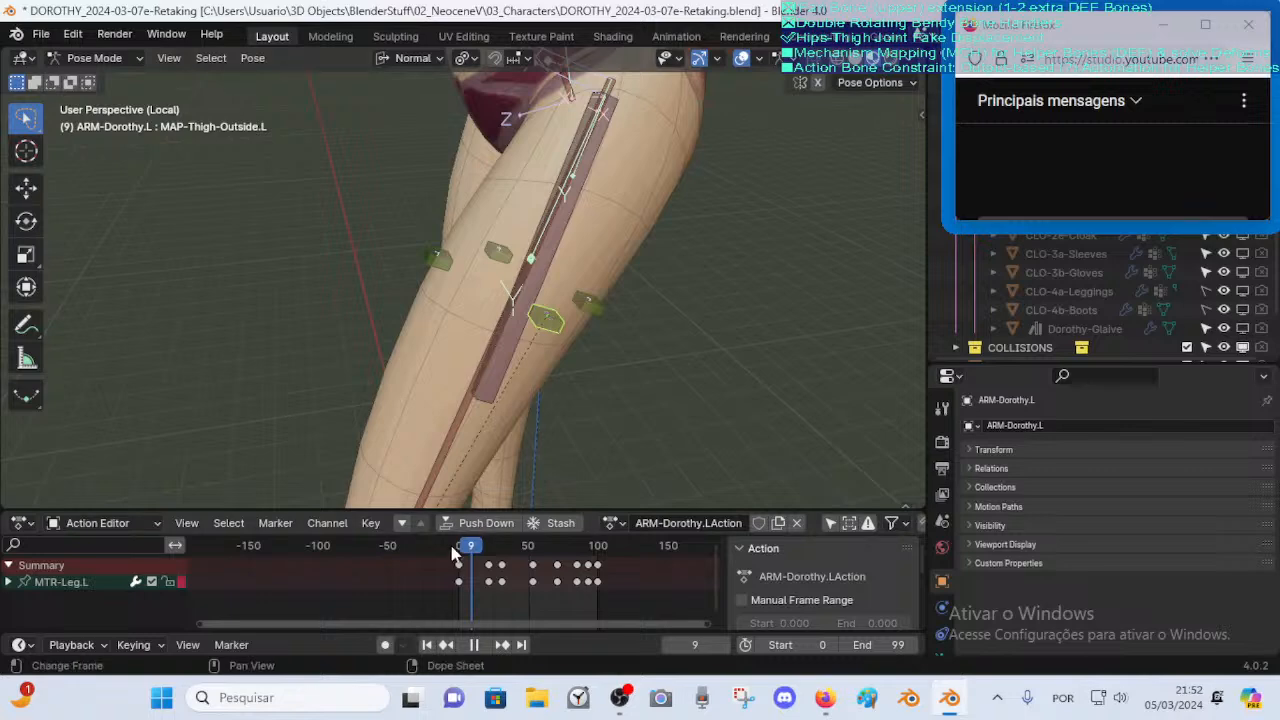
{"action": "left_click_drag", "start_coordinate": [473, 547], "coordinate": [486, 546]}
{"action": "middle_click_drag", "start_coordinate": [490, 302], "coordinate": [542, 275]}
{"action": "middle_click_drag", "start_coordinate": [500, 314], "coordinate": [551, 366]}
{"action": "mouse_move", "coordinate": [492, 547]}
{"action": "left_mouse_down"}
{"action": "mouse_move", "coordinate": [455, 547]}
{"action": "mouse_move", "coordinate": [490, 538]}
{"action": "left_mouse_up"}
{"action": "middle_click_drag", "start_coordinate": [600, 231], "coordinate": [591, 386], "text": "shift"}
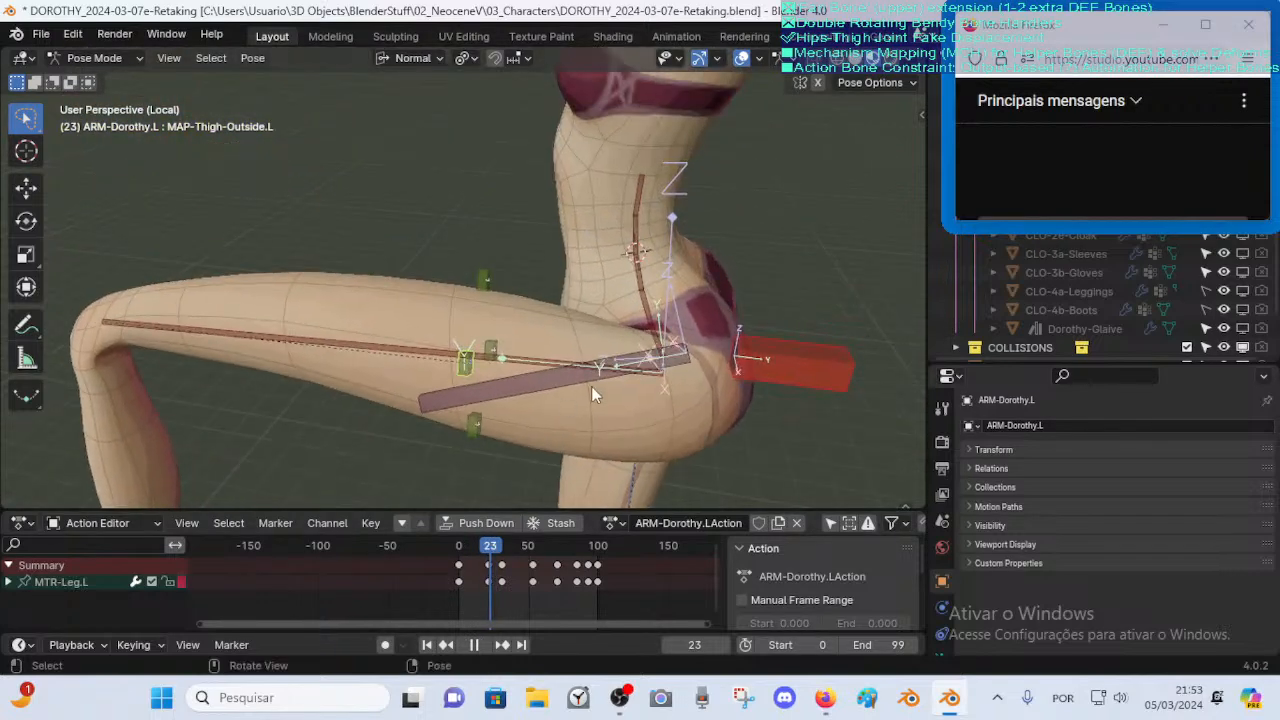
{"action": "key", "text": "KP_3"}
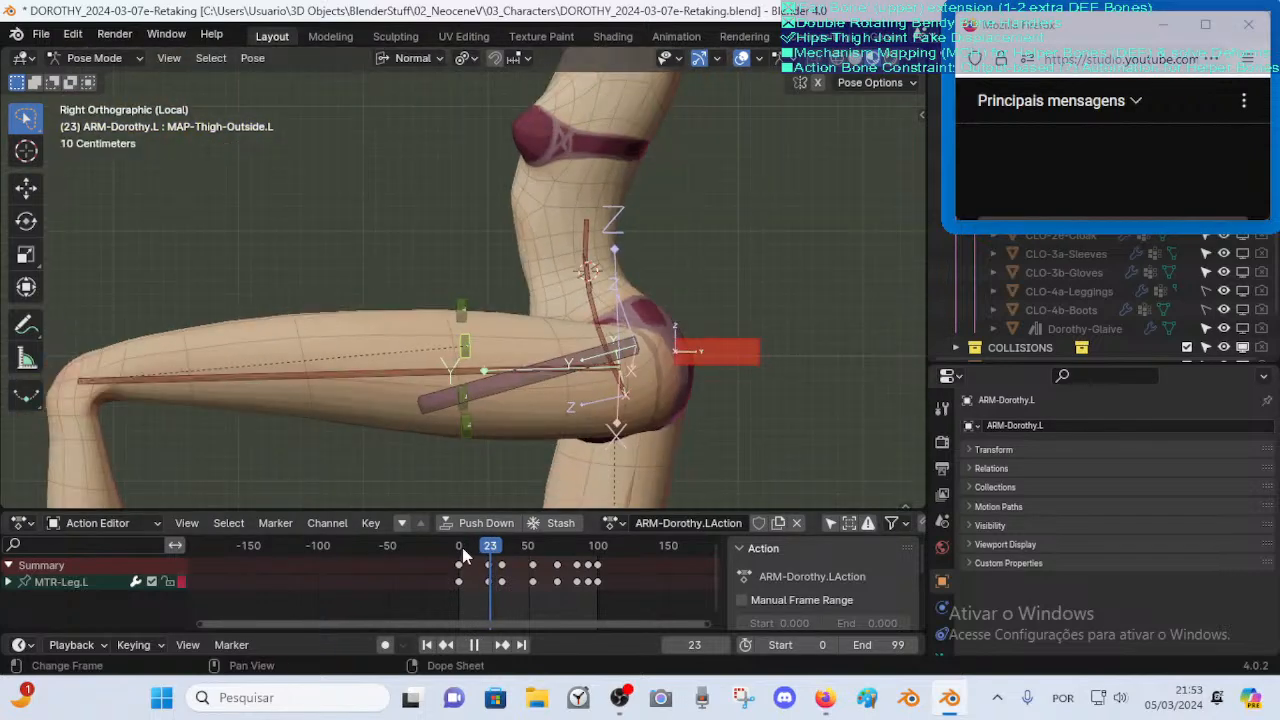
{"action": "left_click", "coordinate": [499, 548]}
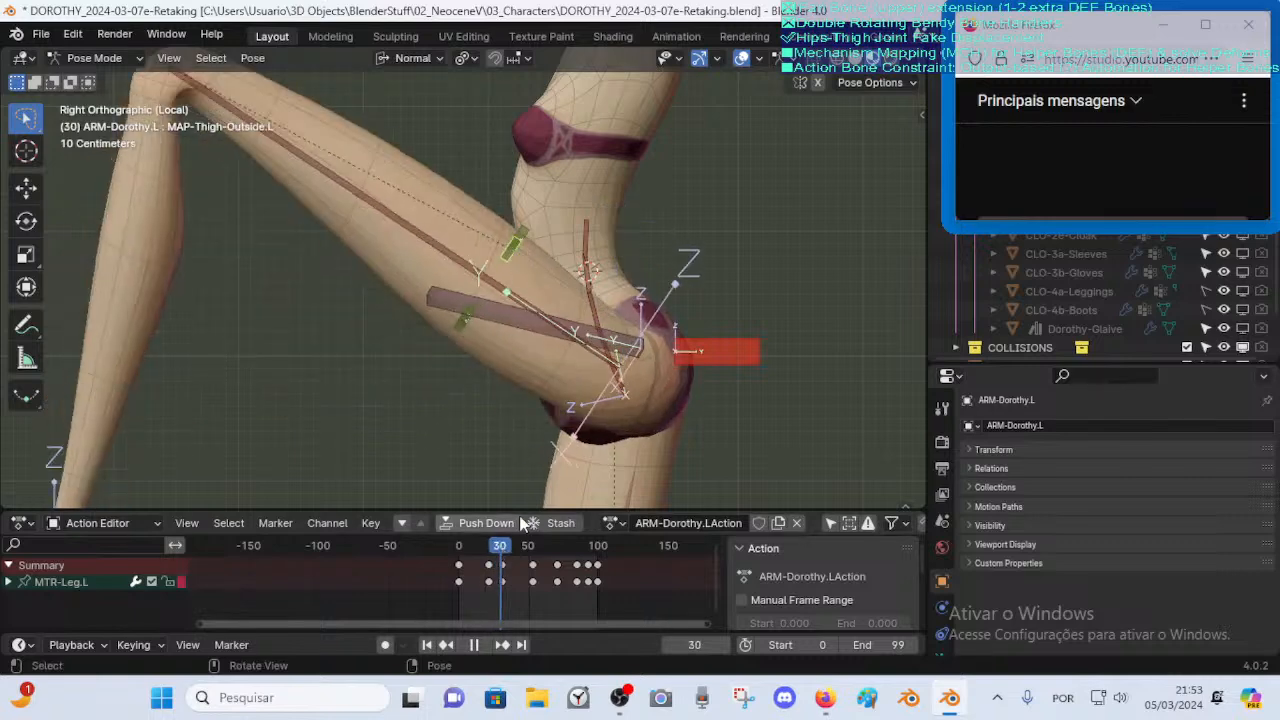
{"action": "left_click_drag", "start_coordinate": [505, 550], "coordinate": [507, 550]}
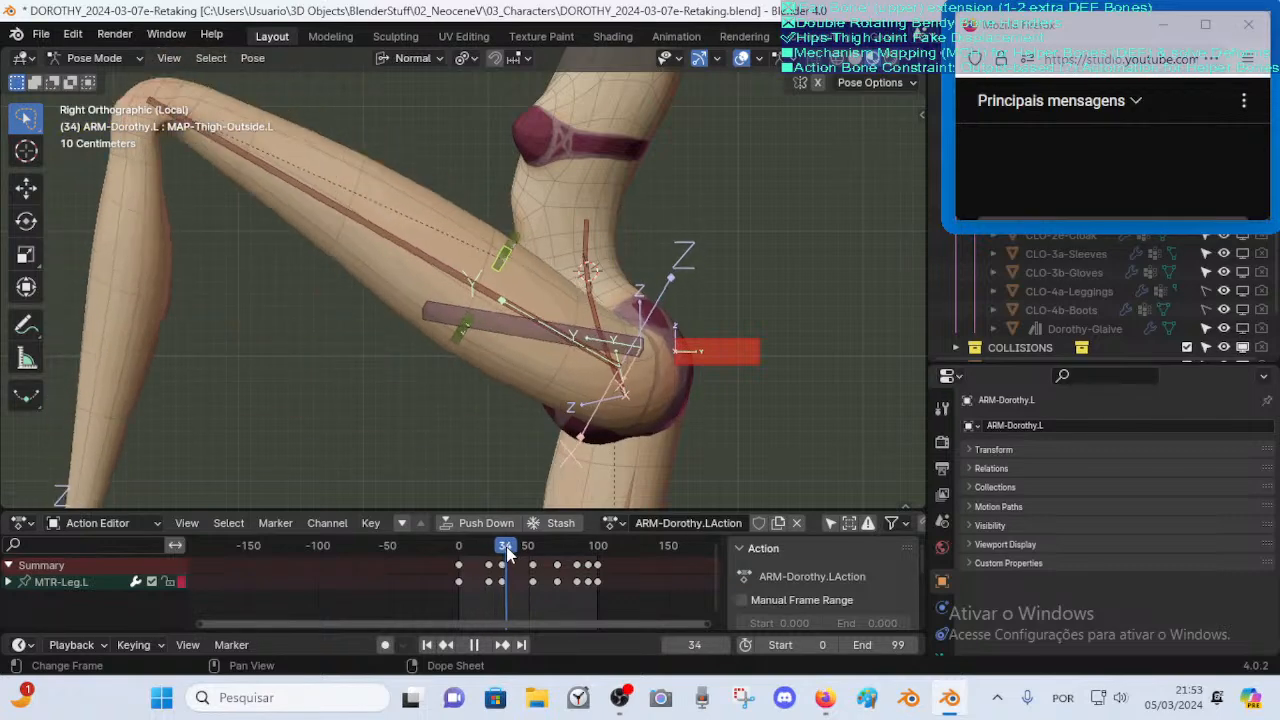
Try moving the MAP-Thigh-Bk.L mapping bone and the FAN-Thigh.L bone at frame 34
{"action": "left_click", "coordinate": [462, 333]}
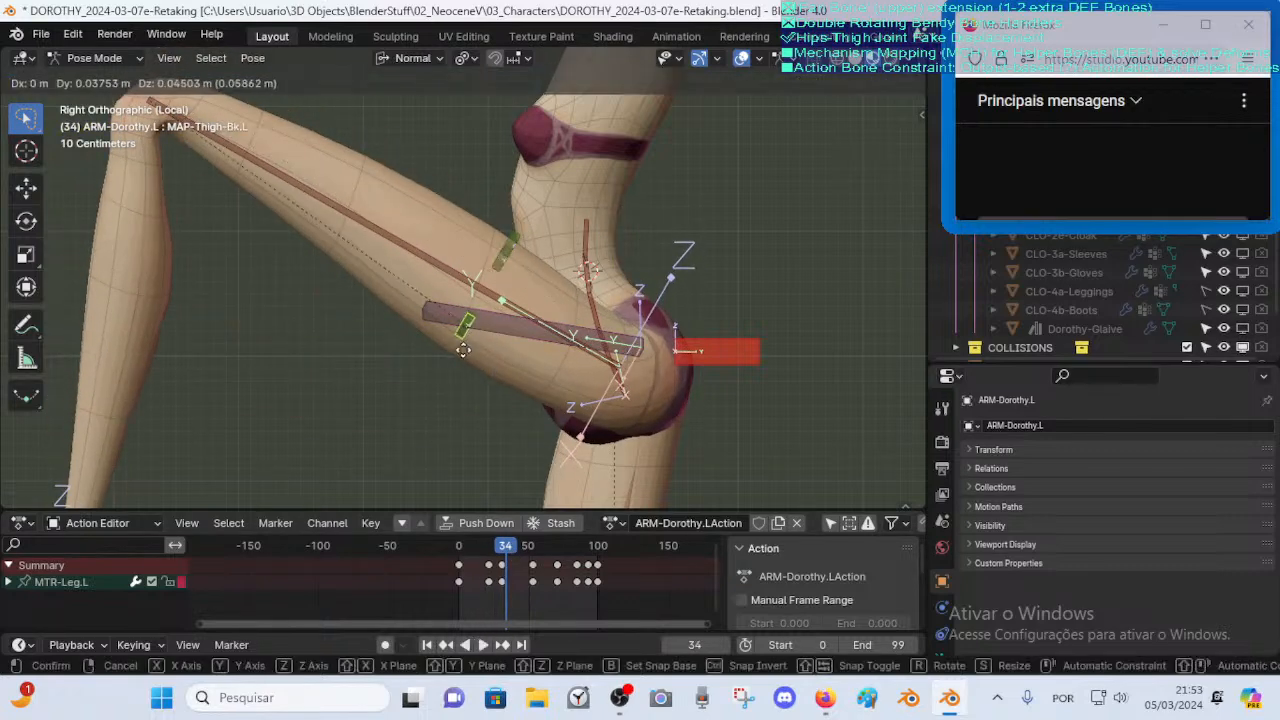
{"action": "left_click", "coordinate": [483, 340]}
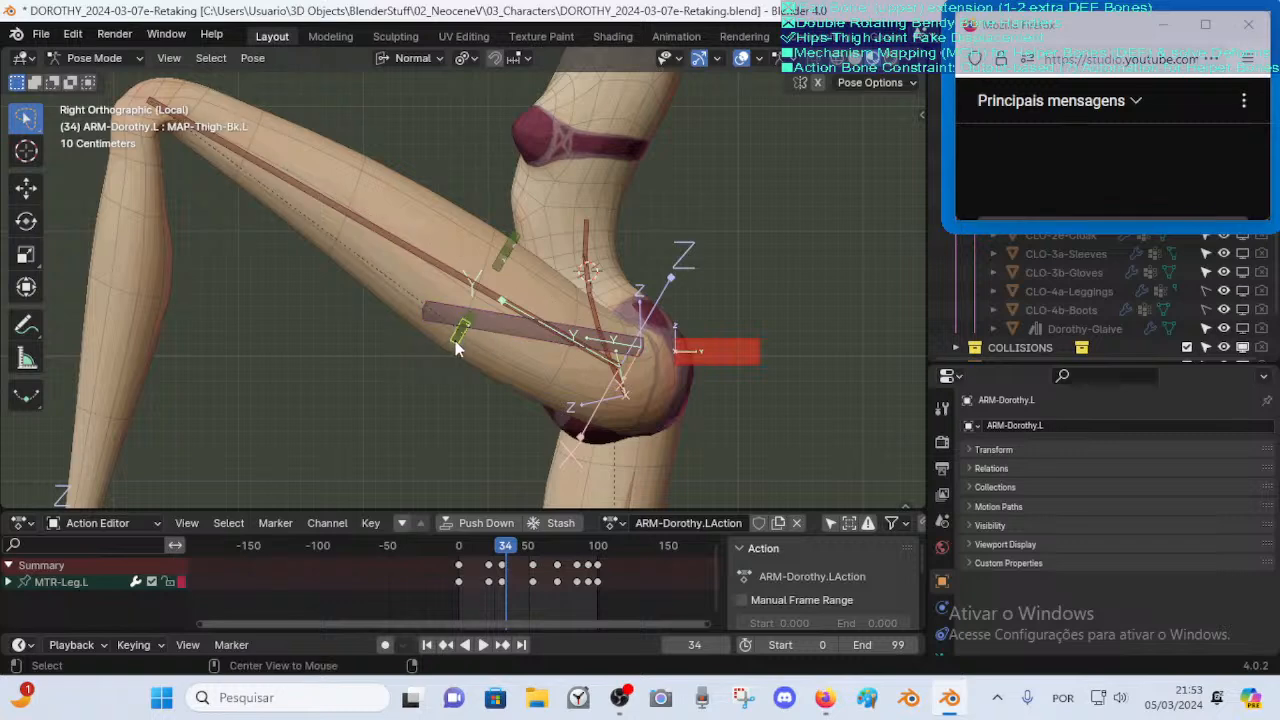
{"action": "left_click", "coordinate": [499, 331]}
{"action": "key", "text": "g"}
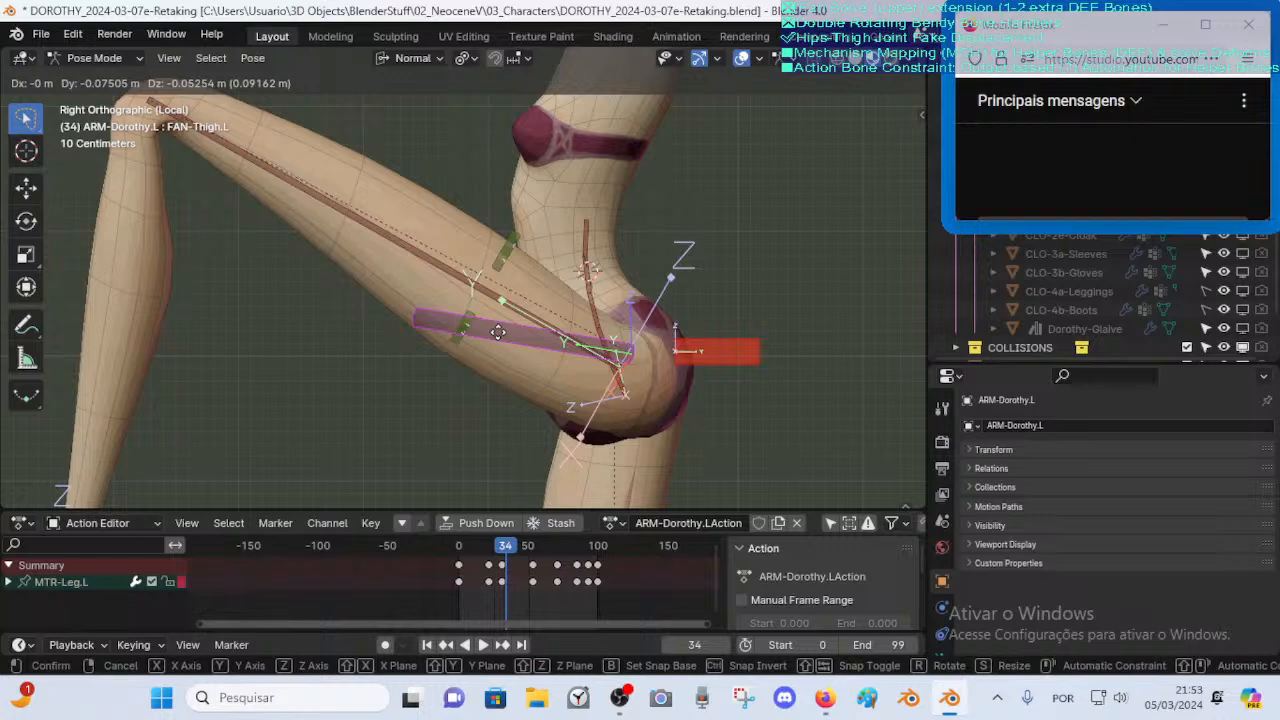
{"action": "left_click", "coordinate": [537, 351]}
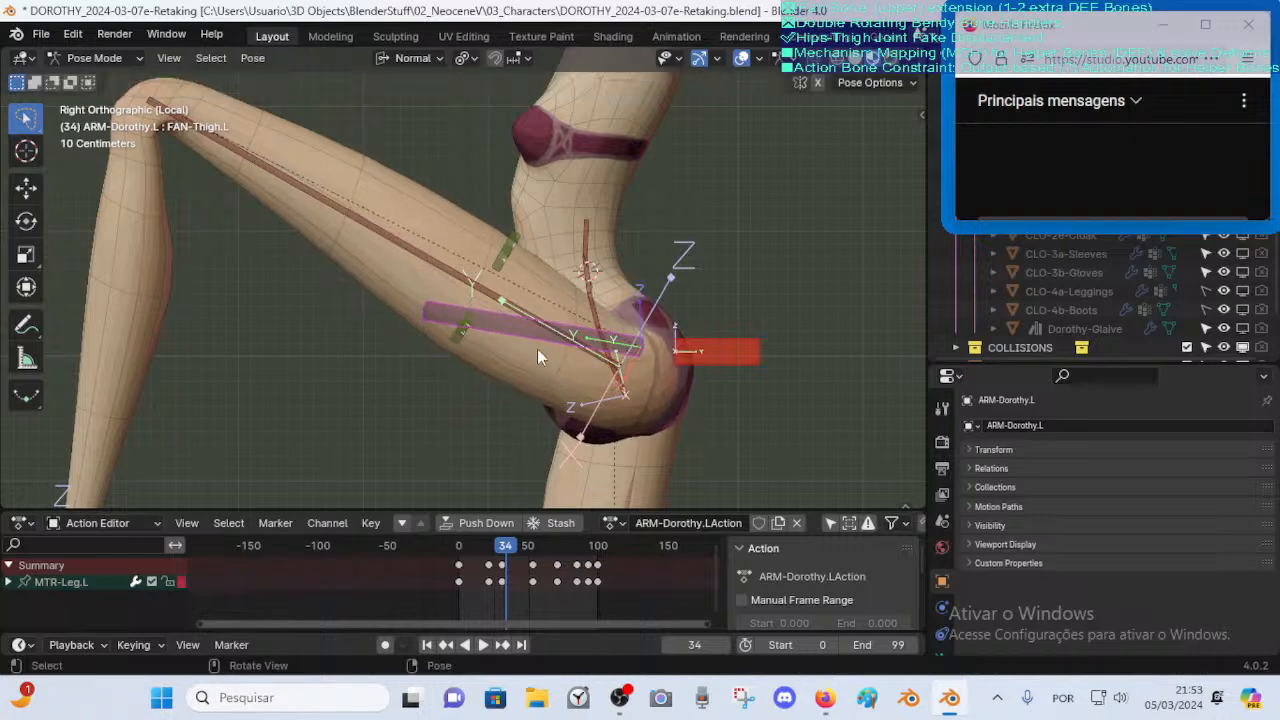
{"action": "key", "text": "g"}
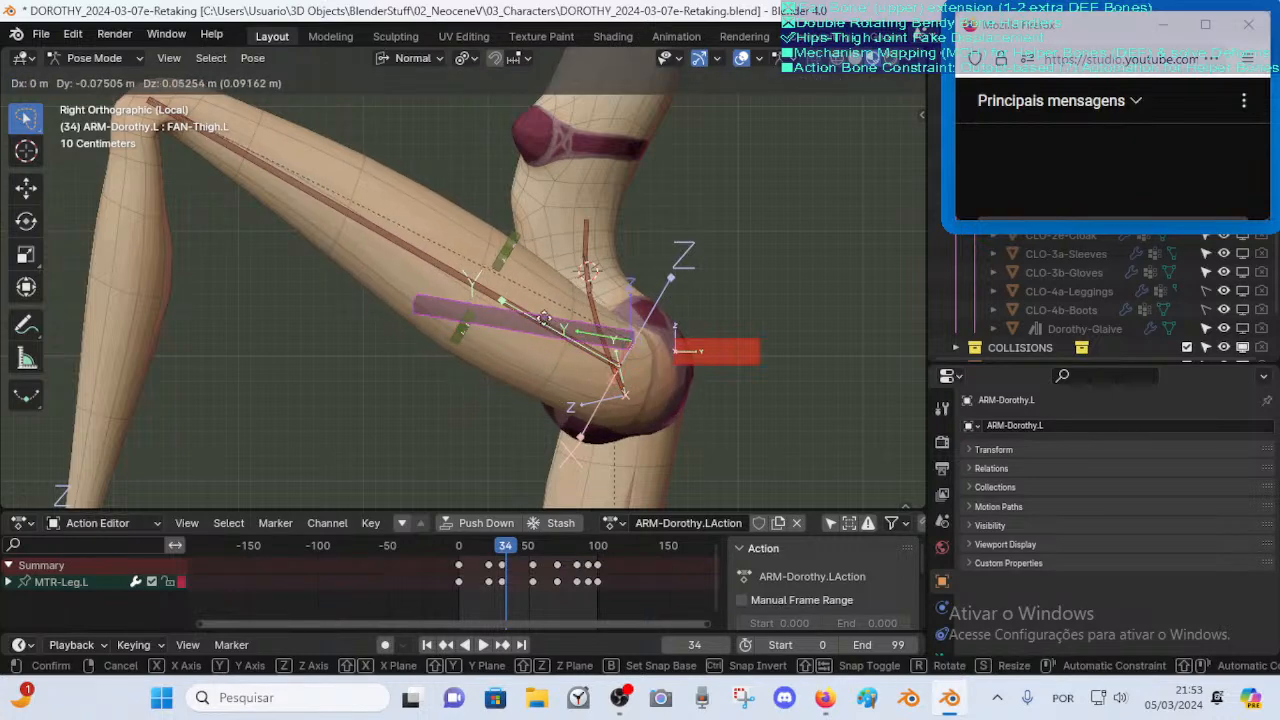
{"action": "left_click", "coordinate": [637, 362]}
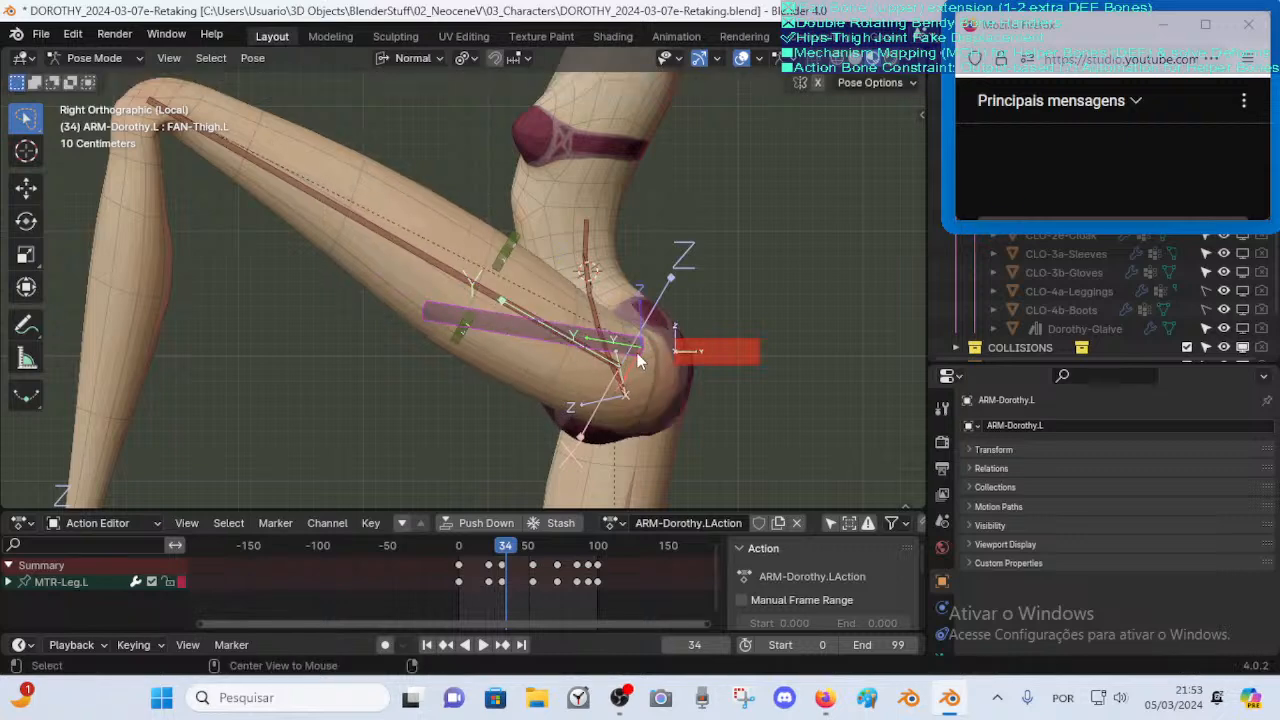
Disable FAN-Thigh.L's four Transformation constraints (Ft-Y, Ft-X, Bk-Y and Bk-X), leaving Copy Rotation enabled, and start animation playback
{"action": "scroll", "coordinate": [942, 610], "scroll_direction": "down", "scroll_amount": 4}
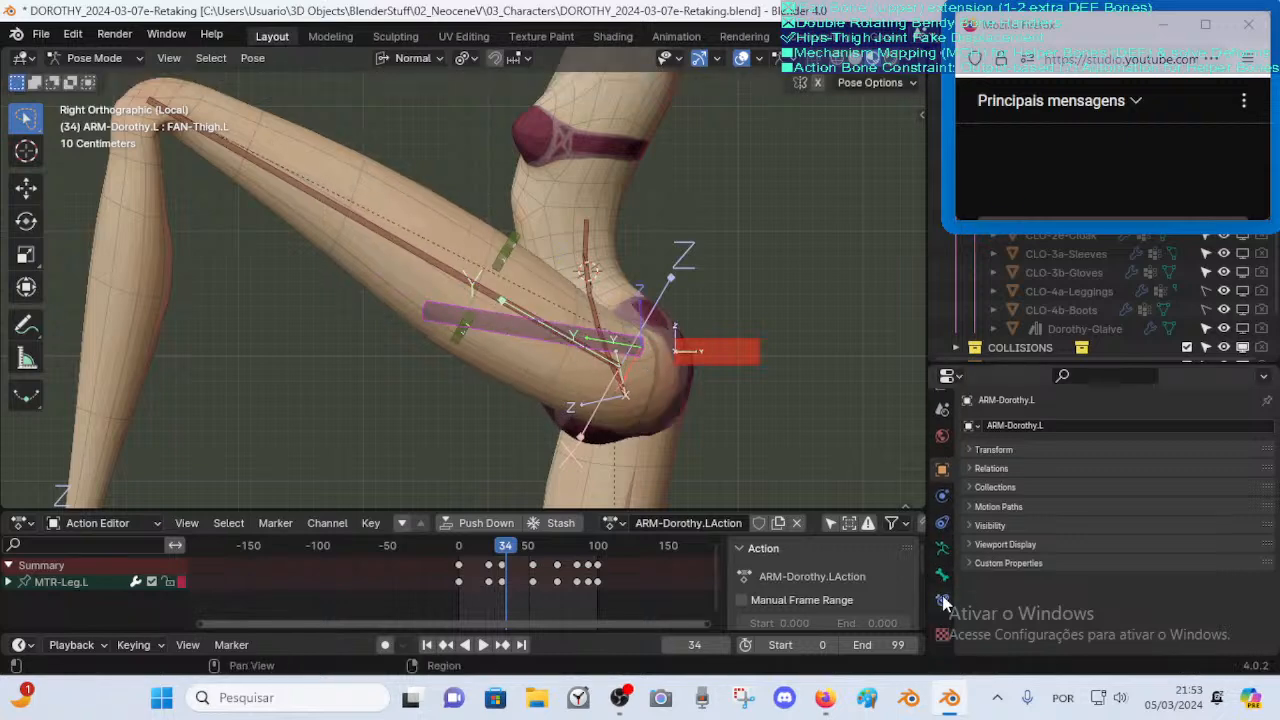
{"action": "left_click", "coordinate": [942, 600]}
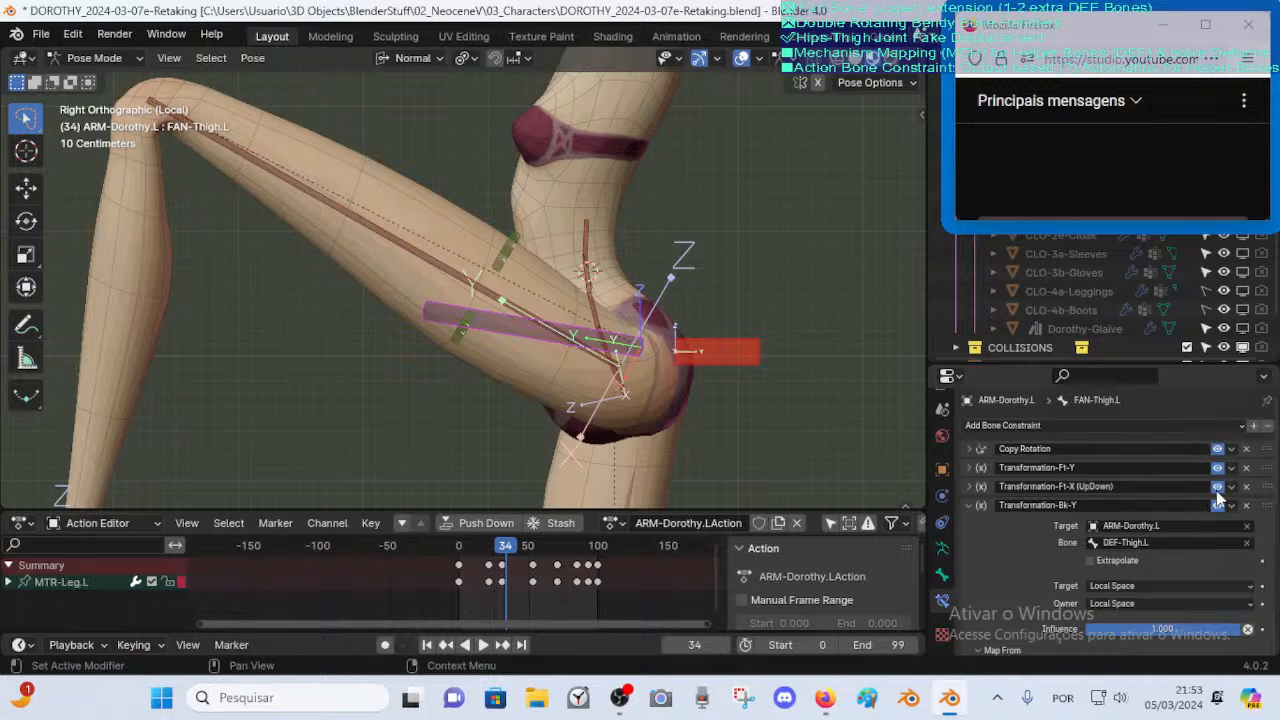
{"action": "left_click", "coordinate": [970, 507]}
{"action": "left_click_drag", "start_coordinate": [1217, 468], "coordinate": [1214, 527]}
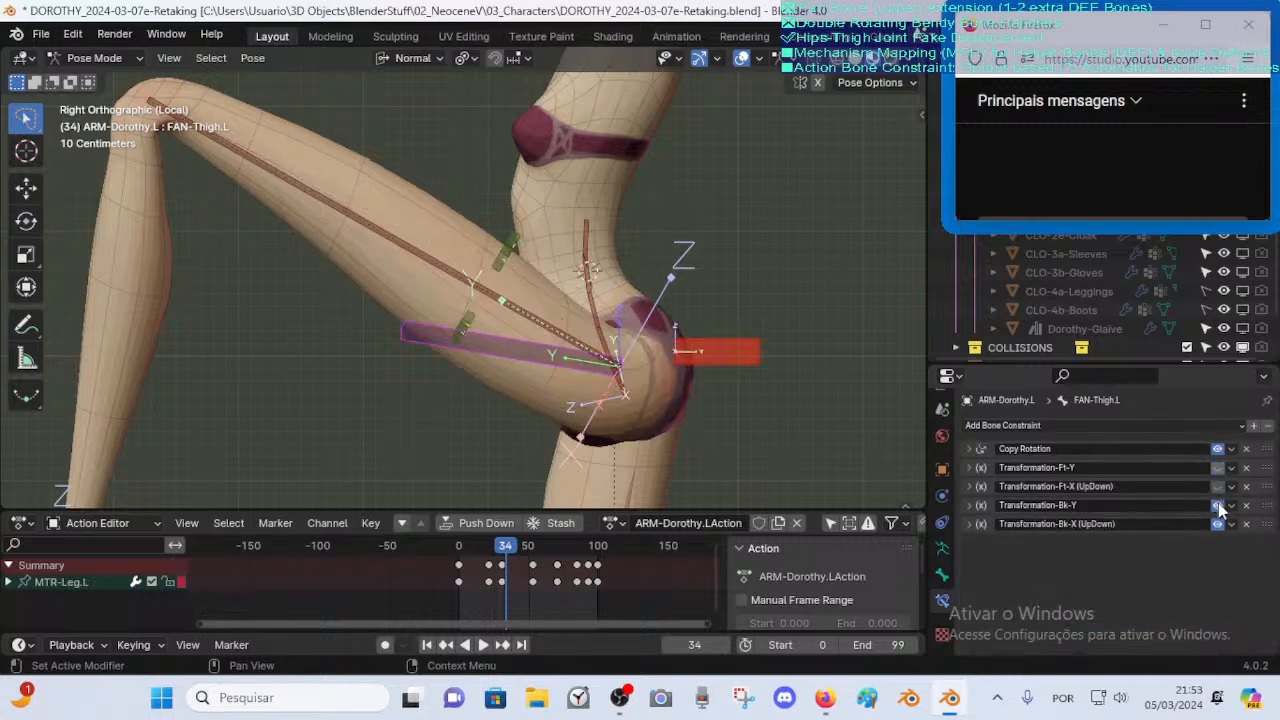
{"action": "key", "text": "space"}
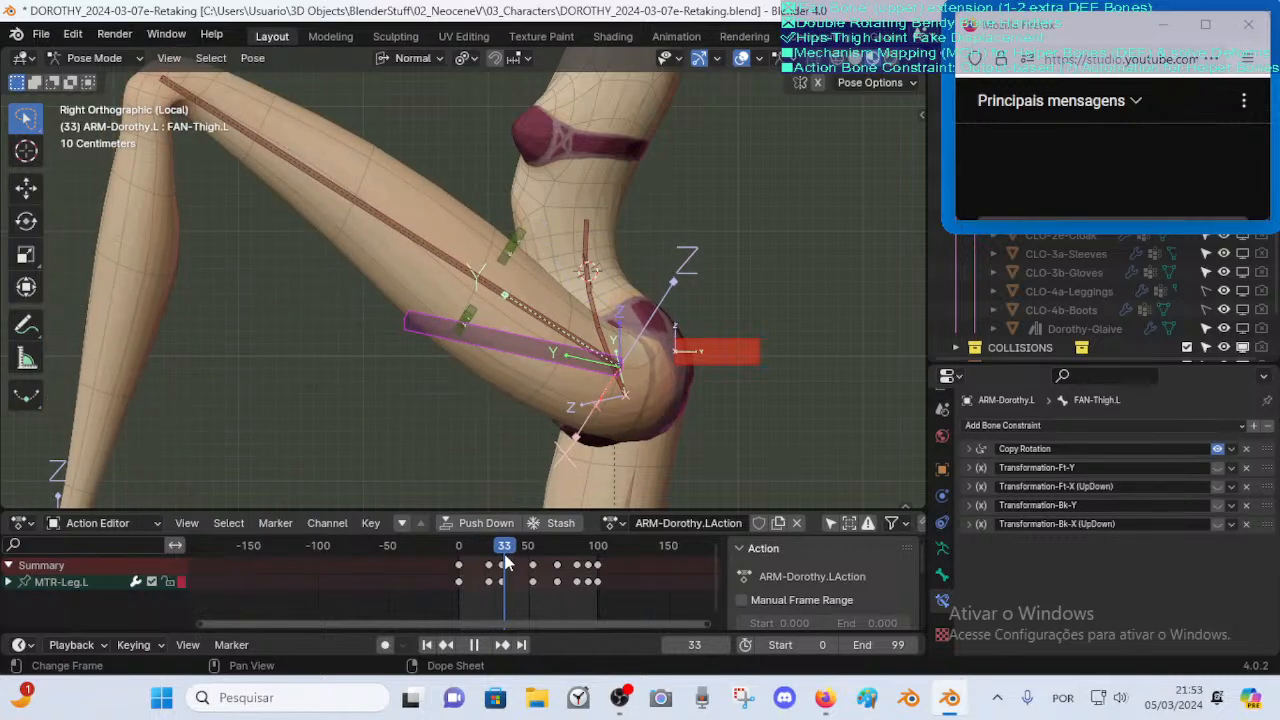
Switch to Object Mode, select the 00_Body mesh and expand its Armature modifier settings
{"action": "key", "text": "ctrl+Tab"}
{"action": "left_click", "coordinate": [495, 373]}
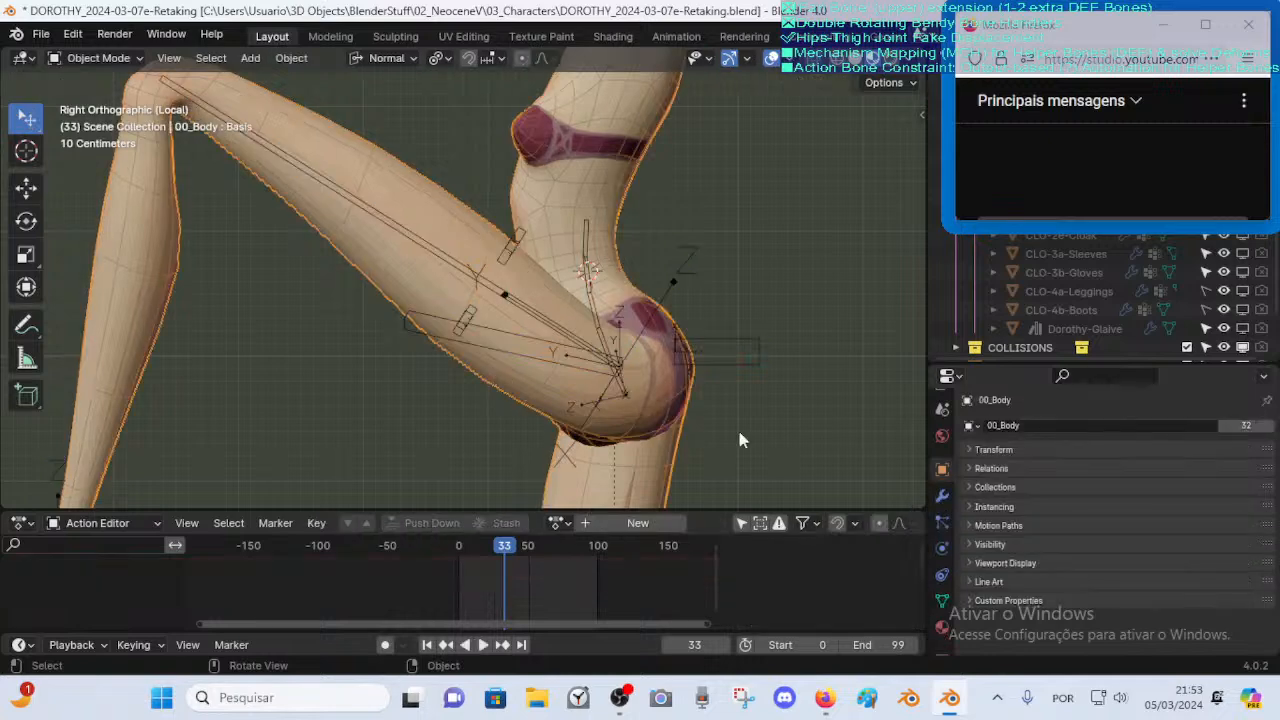
{"action": "left_click", "coordinate": [941, 496]}
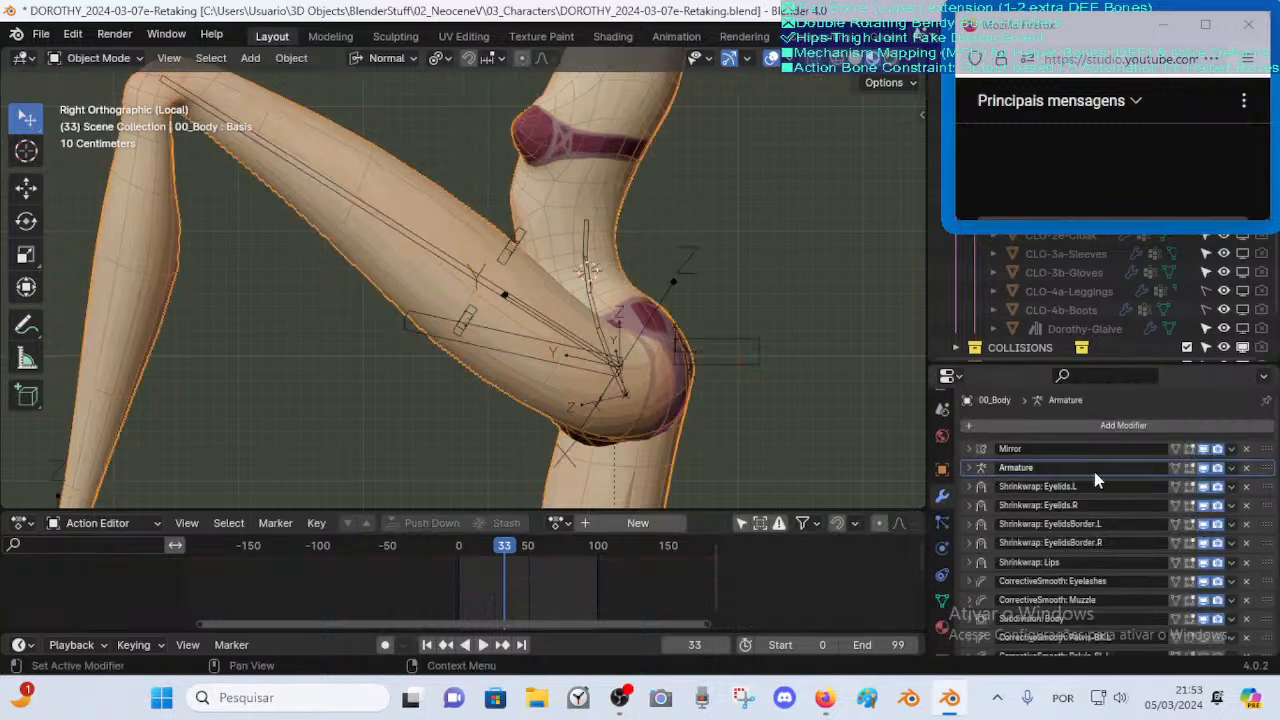
{"action": "left_click", "coordinate": [975, 470]}
{"action": "left_click", "coordinate": [975, 470]}
{"action": "left_click", "coordinate": [975, 470]}
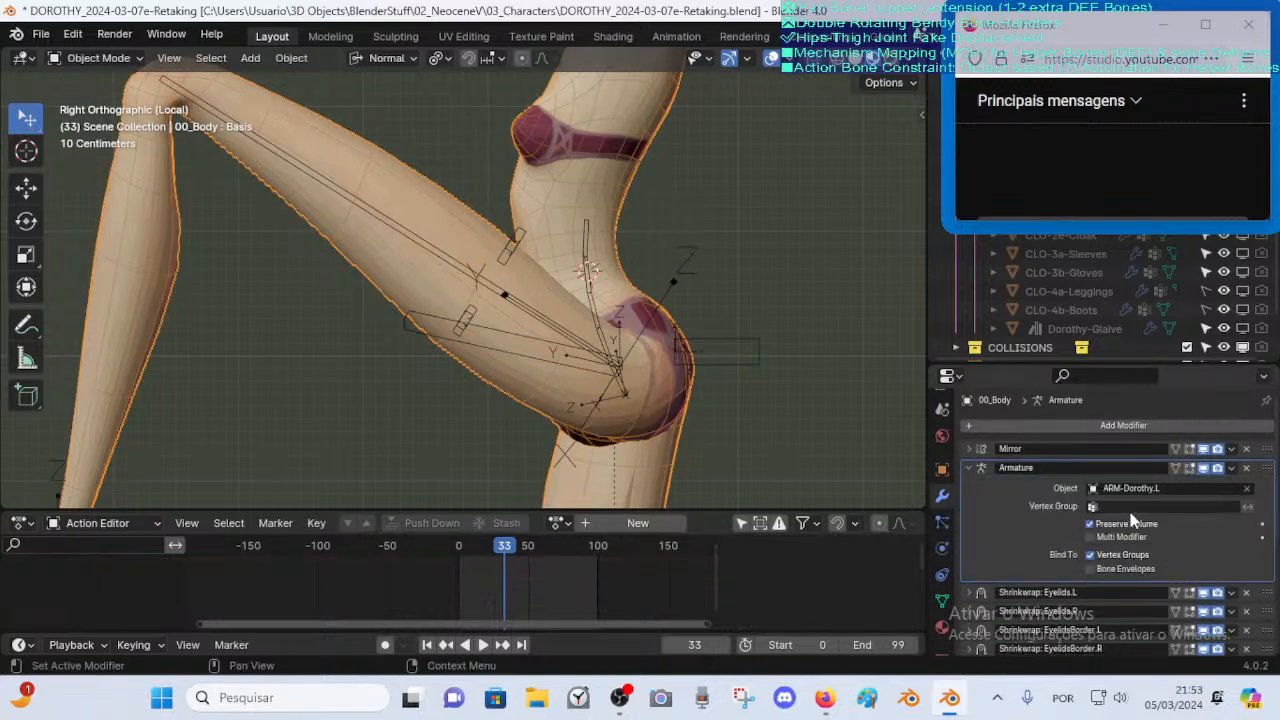
Toggle the Armature modifier's Preserve Volume option off and back on to compare the hip and thigh deformation
{"action": "left_click", "coordinate": [1089, 525]}
{"action": "left_click", "coordinate": [1089, 525]}
{"action": "left_click", "coordinate": [1089, 525]}
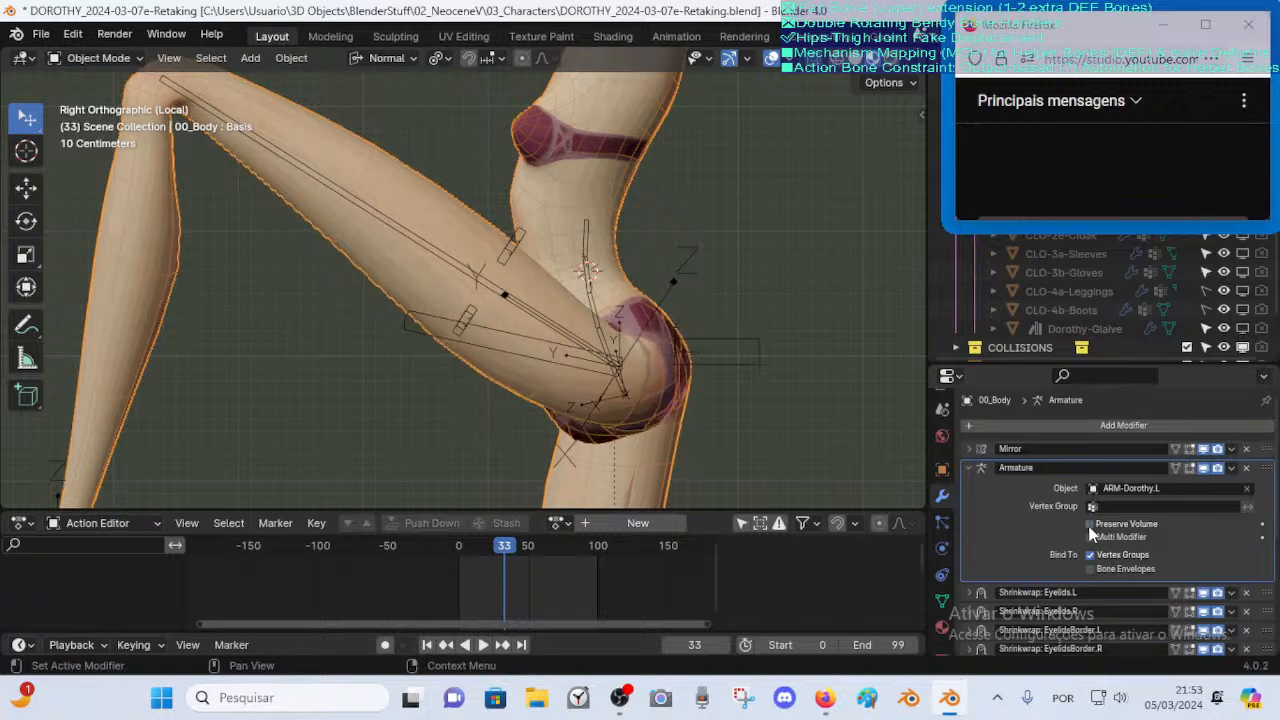
{"action": "left_click", "coordinate": [1089, 525]}
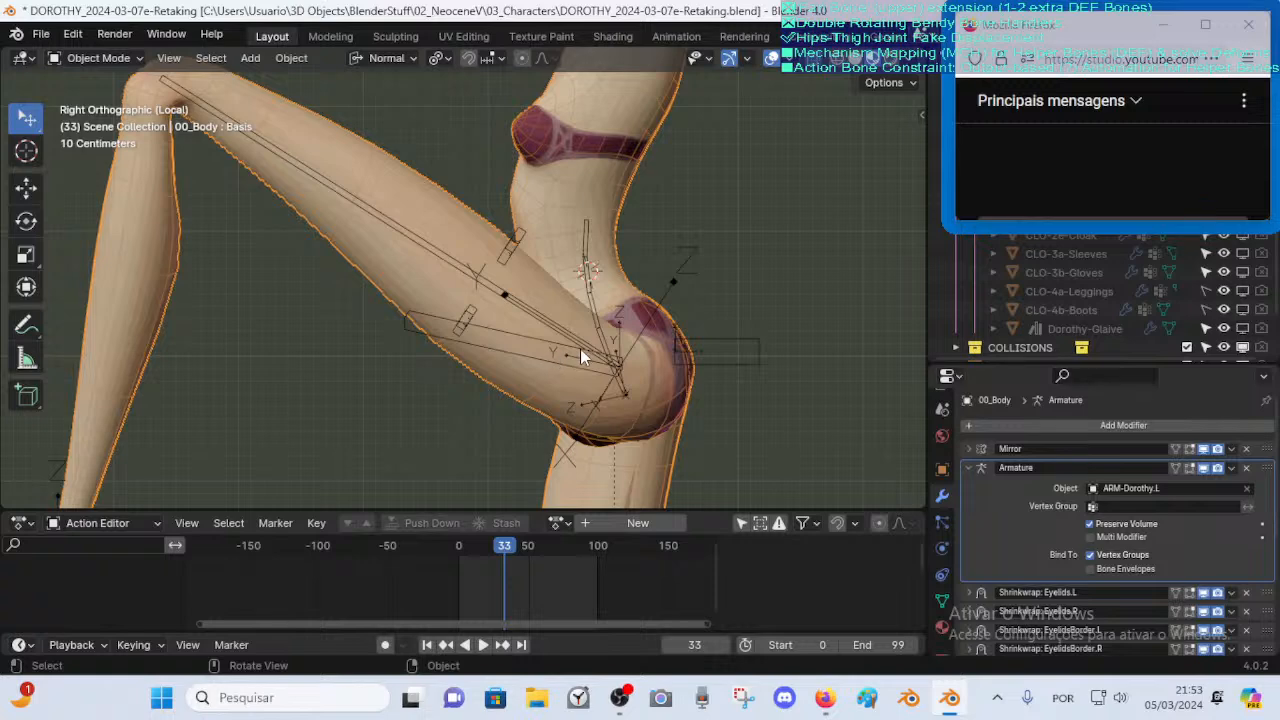
Compare 00_Body's raised thigh at frame 33 with its undeformed mesh, also checking it in right orthographic view
{"action": "scroll", "coordinate": [527, 372], "scroll_direction": "down", "scroll_amount": 3}
{"action": "middle_click_drag", "start_coordinate": [507, 404], "coordinate": [588, 440]}
{"action": "key", "text": "Tab"}
{"action": "scroll", "coordinate": [586, 437], "scroll_direction": "up", "scroll_amount": 3}
{"action": "key", "text": "Tab"}
{"action": "middle_click_drag", "start_coordinate": [492, 213], "coordinate": [515, 315], "text": "shift"}
{"action": "key", "text": "KP_3"}
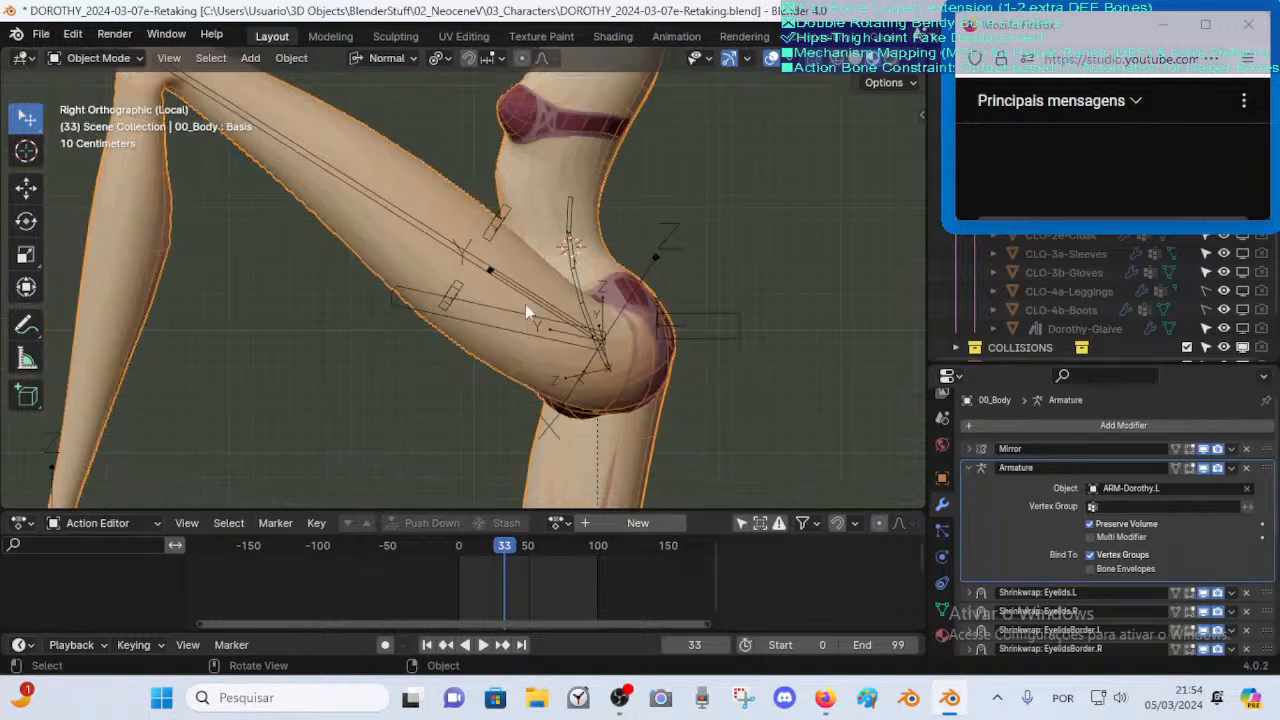
{"action": "left_click", "coordinate": [495, 222]}
{"action": "left_click", "coordinate": [503, 251]}
Move vertices along the inner seam of the left leg in 00_Body's mesh and return to Object Mode
{"action": "key", "text": "Tab"}
{"action": "middle_click_drag", "start_coordinate": [519, 268], "coordinate": [583, 335]}
{"action": "middle_click_drag", "start_coordinate": [593, 424], "coordinate": [534, 311], "text": "shift"}
{"action": "scroll", "coordinate": [534, 311], "scroll_direction": "up", "scroll_amount": 4}
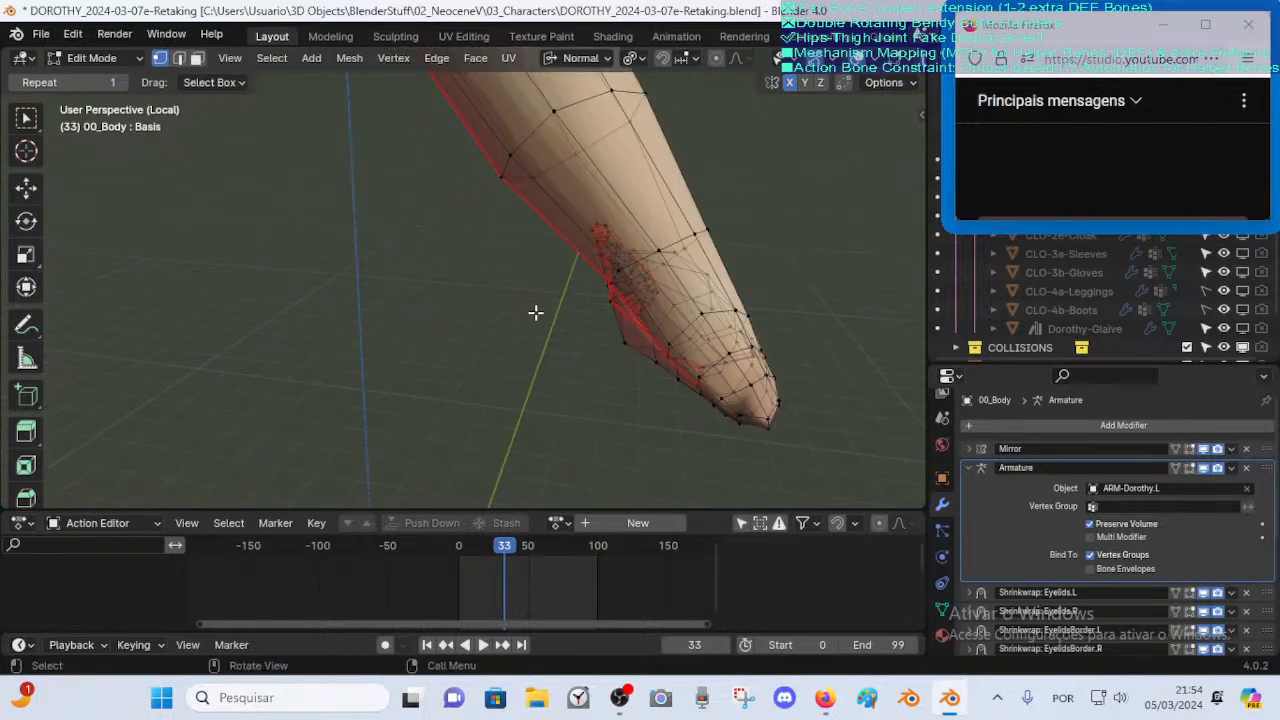
{"action": "middle_click_drag", "start_coordinate": [609, 270], "coordinate": [596, 346], "text": "shift"}
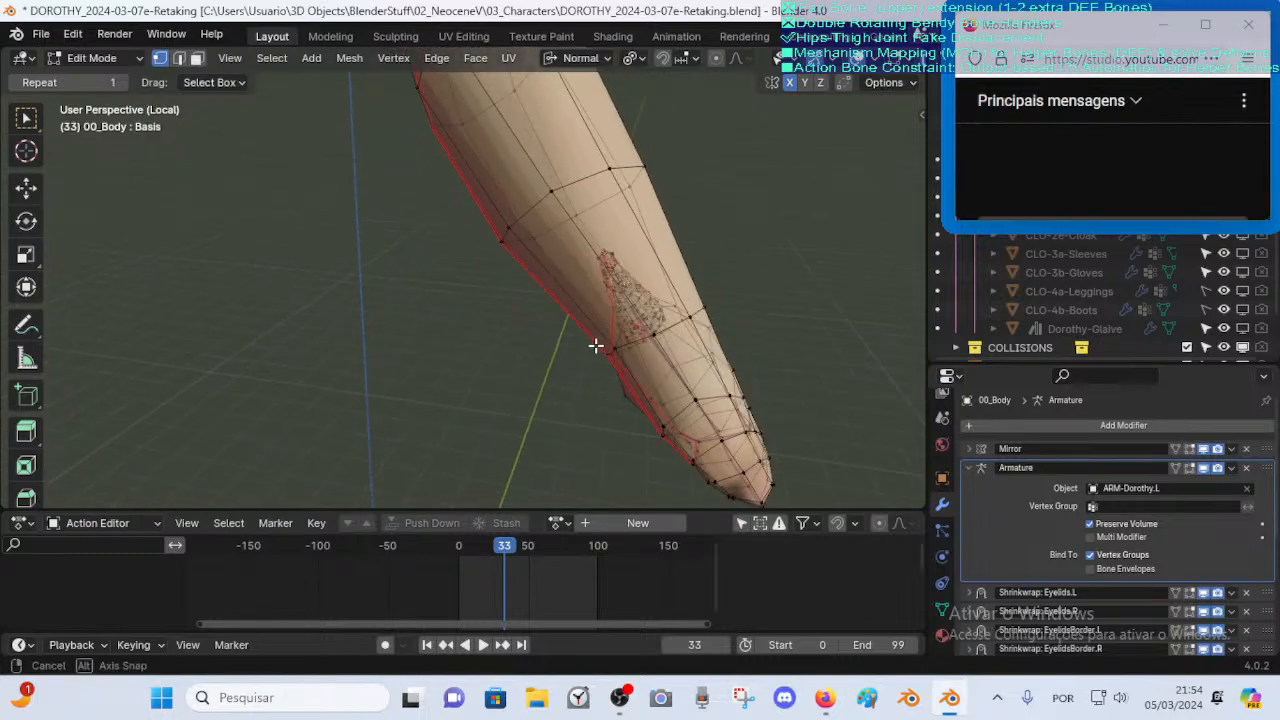
{"action": "left_click", "coordinate": [595, 348]}
{"action": "key", "text": "g"}
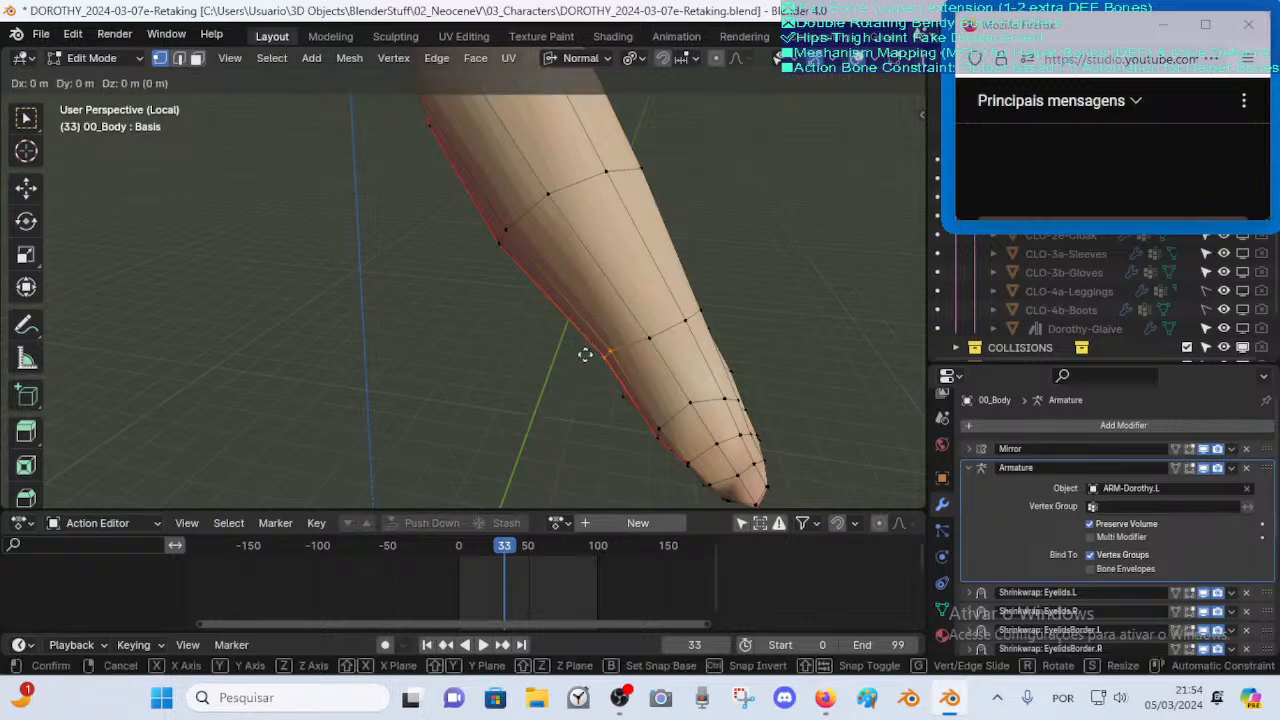
{"action": "left_click", "coordinate": [520, 426]}
{"action": "key", "text": "g"}
{"action": "left_click", "coordinate": [634, 343]}
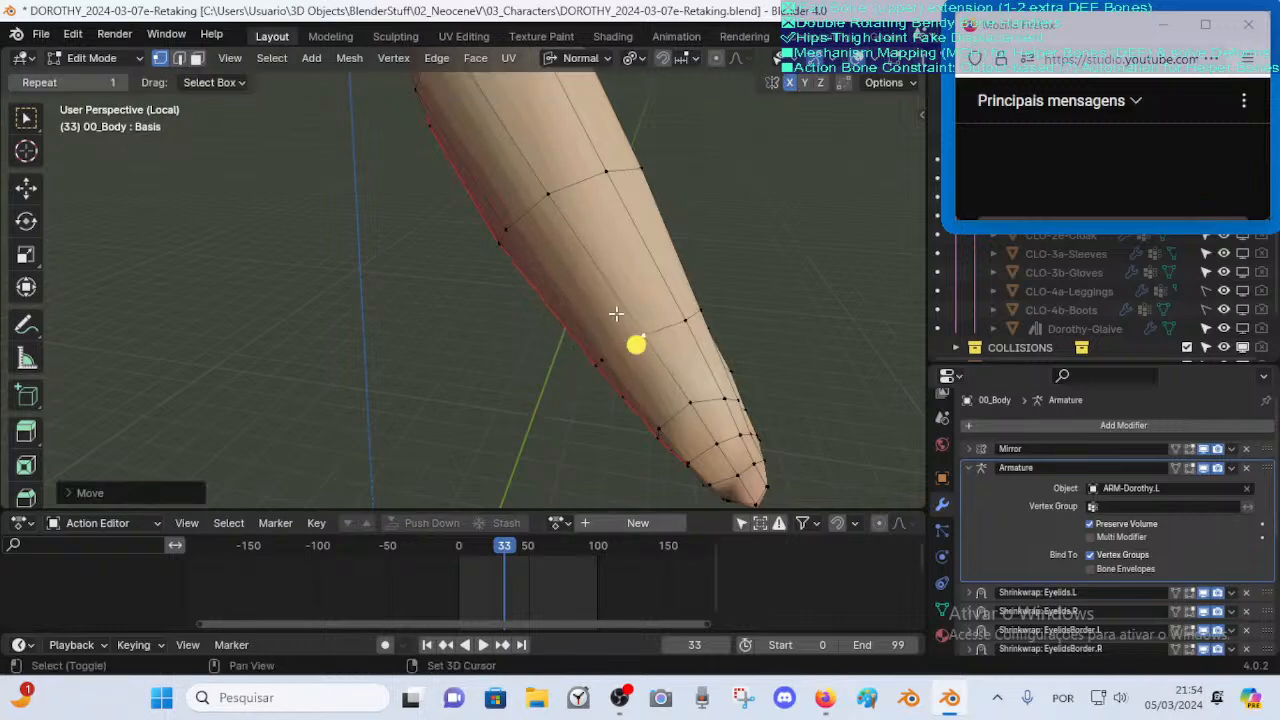
{"action": "key", "text": "g"}
{"action": "left_click", "coordinate": [757, 280]}
{"action": "middle_click_drag", "start_coordinate": [757, 280], "coordinate": [473, 323]}
{"action": "key", "text": "Tab"}
Examine the crease between the raised left thigh and the hip from several angles
{"action": "scroll", "coordinate": [482, 241], "scroll_direction": "up", "scroll_amount": 4}
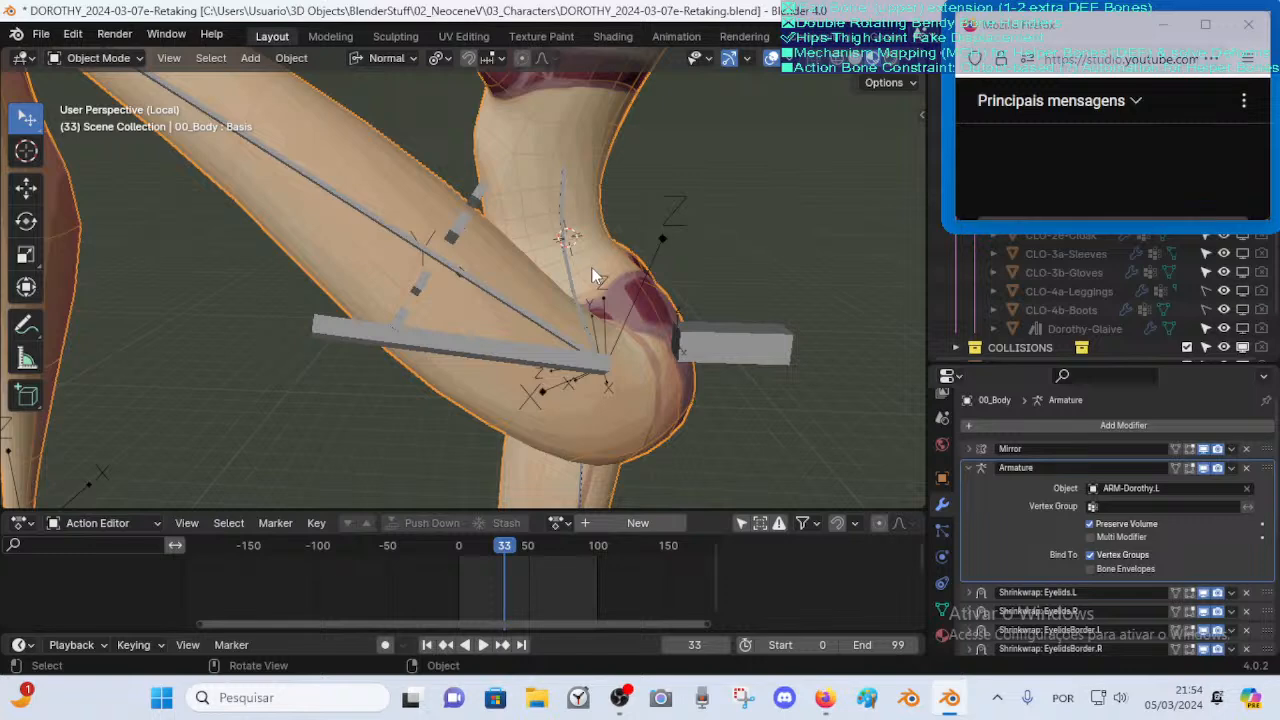
{"action": "middle_click_drag", "start_coordinate": [539, 286], "coordinate": [451, 294]}
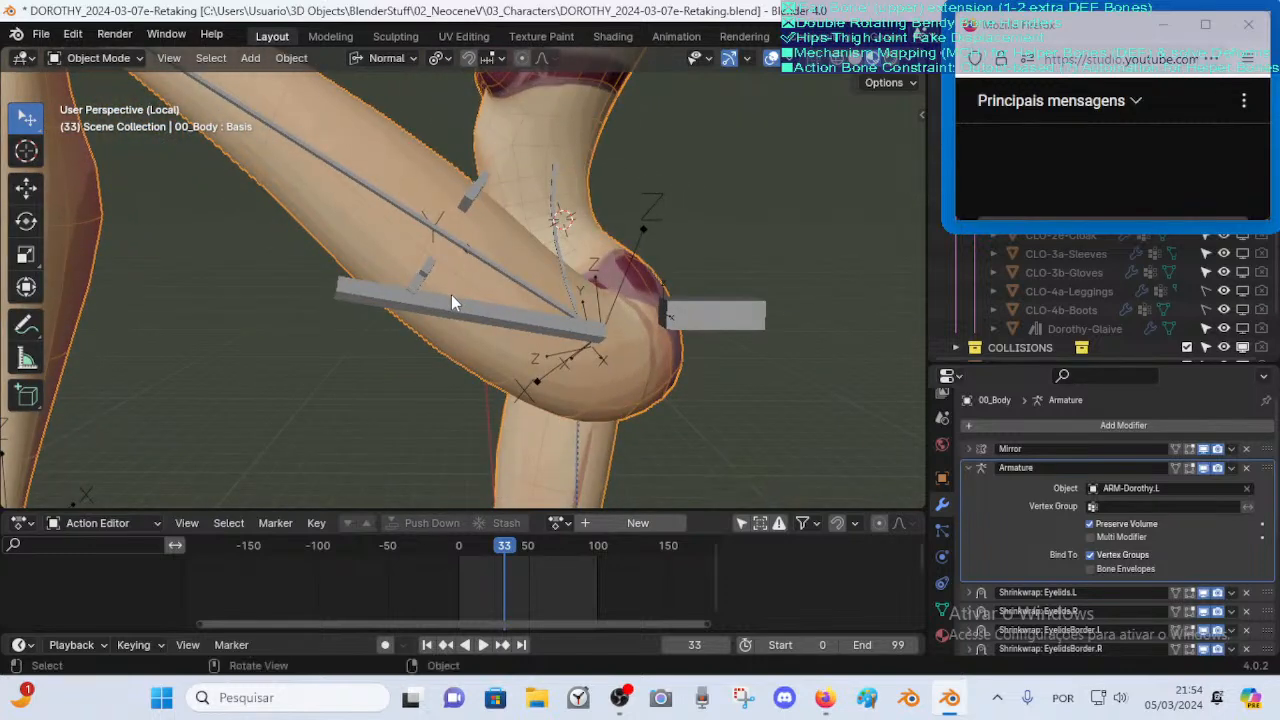
{"action": "middle_click_drag", "start_coordinate": [536, 264], "coordinate": [520, 340]}
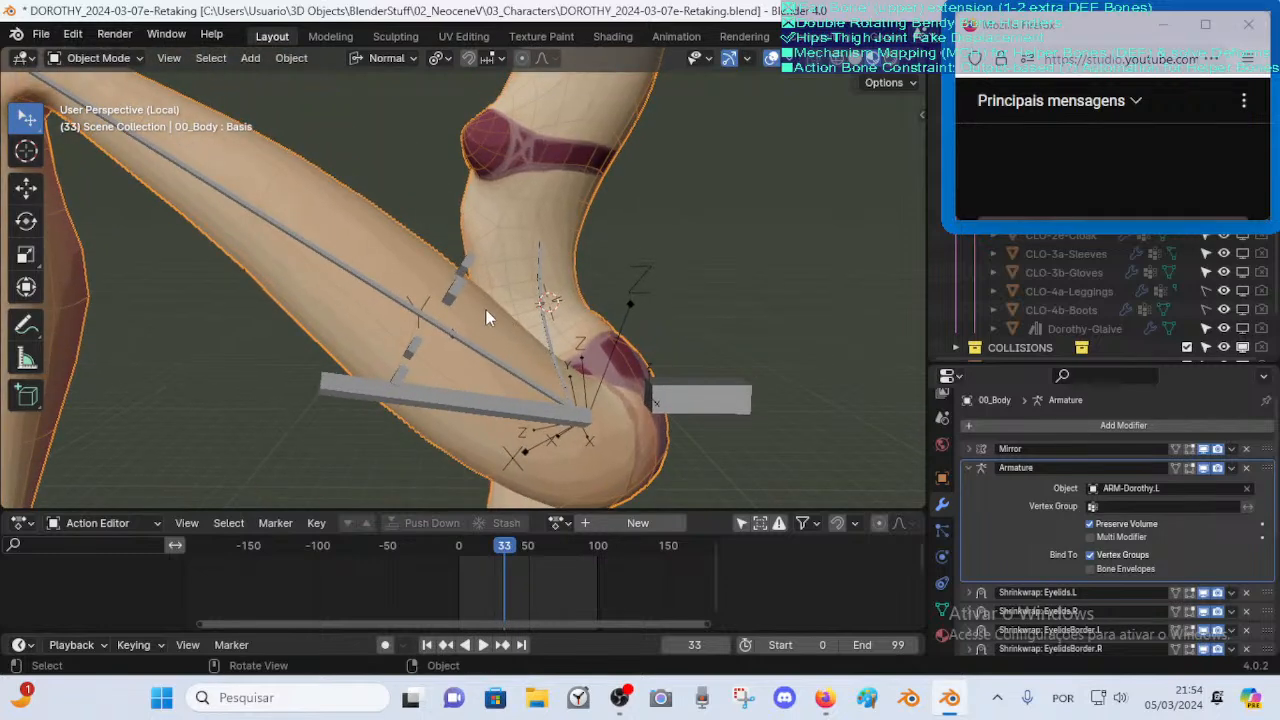
{"action": "middle_click_drag", "start_coordinate": [473, 282], "coordinate": [981, 237]}
{"action": "left_click_drag", "start_coordinate": [1117, 224], "coordinate": [1118, 272]}
{"action": "middle_click_drag", "start_coordinate": [600, 290], "coordinate": [289, 276]}
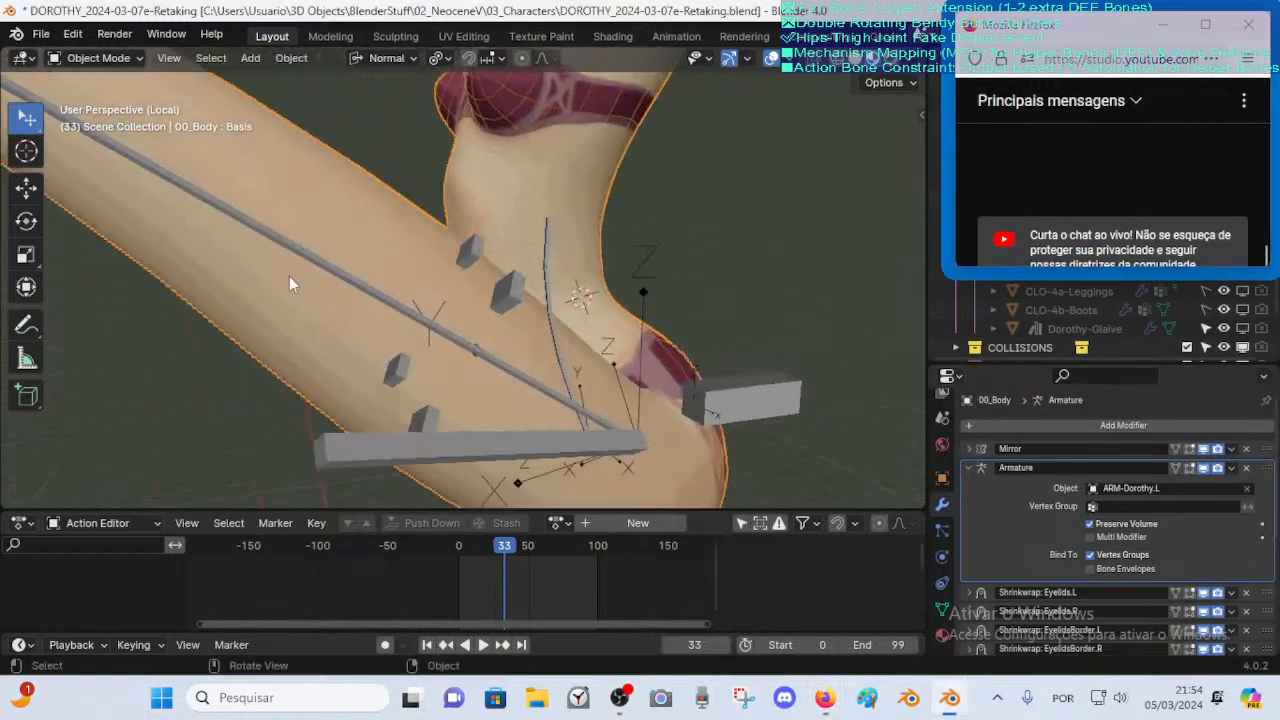
Select ARM-Dorothy.L to check its bones against the bent thigh, reselect 00_Body and examine the hip joint again
{"action": "left_click", "coordinate": [507, 277]}
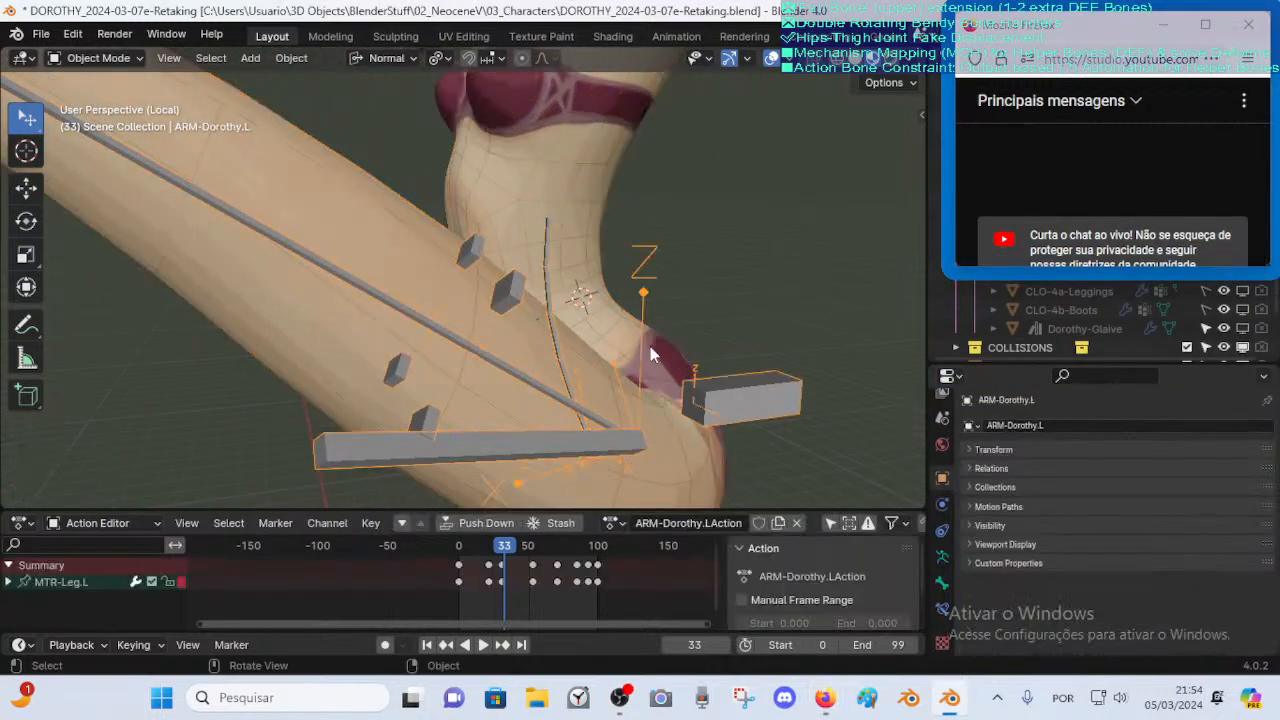
{"action": "scroll", "coordinate": [590, 345], "scroll_direction": "down", "scroll_amount": 2}
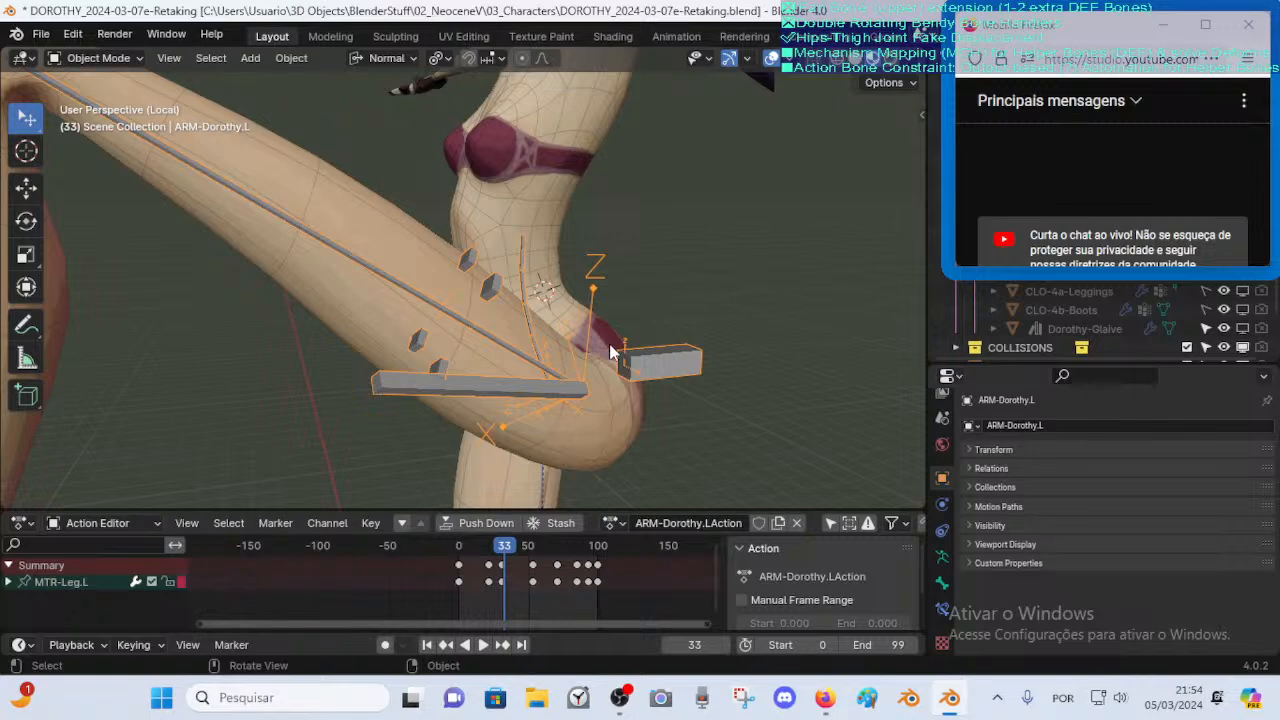
{"action": "middle_click_drag", "start_coordinate": [612, 352], "coordinate": [540, 311]}
{"action": "left_click", "coordinate": [558, 294]}
{"action": "scroll", "coordinate": [556, 296], "scroll_direction": "down", "scroll_amount": 2}
{"action": "scroll", "coordinate": [476, 309], "scroll_direction": "up", "scroll_amount": 2}
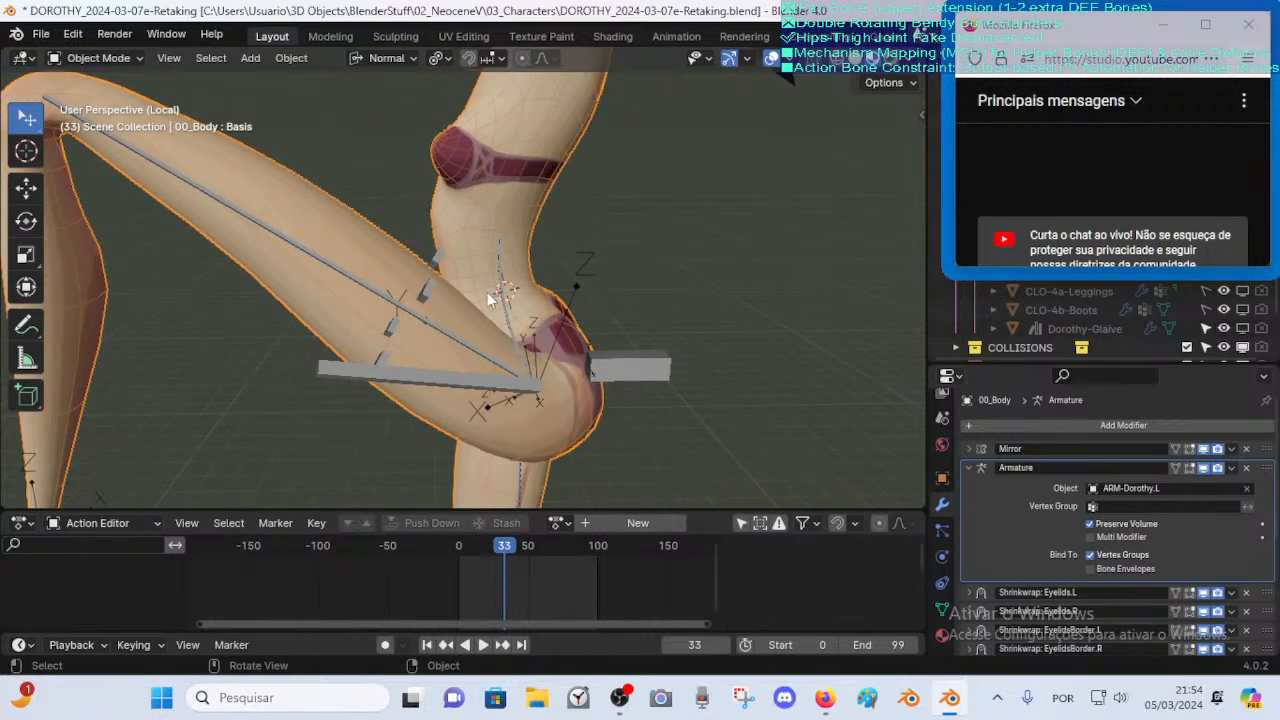
{"action": "scroll", "coordinate": [490, 299], "scroll_direction": "up", "scroll_amount": 2}
{"action": "scroll", "coordinate": [516, 309], "scroll_direction": "down", "scroll_amount": 2}
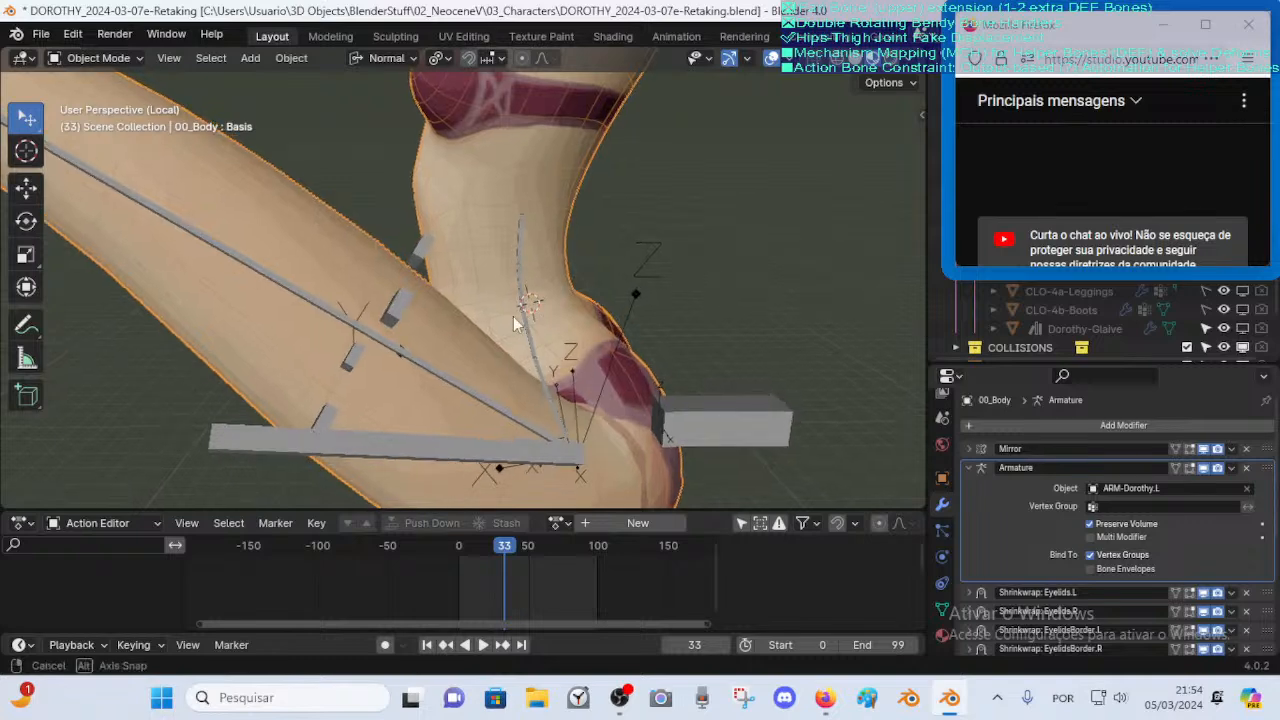
{"action": "middle_click_drag", "start_coordinate": [513, 316], "coordinate": [428, 289]}
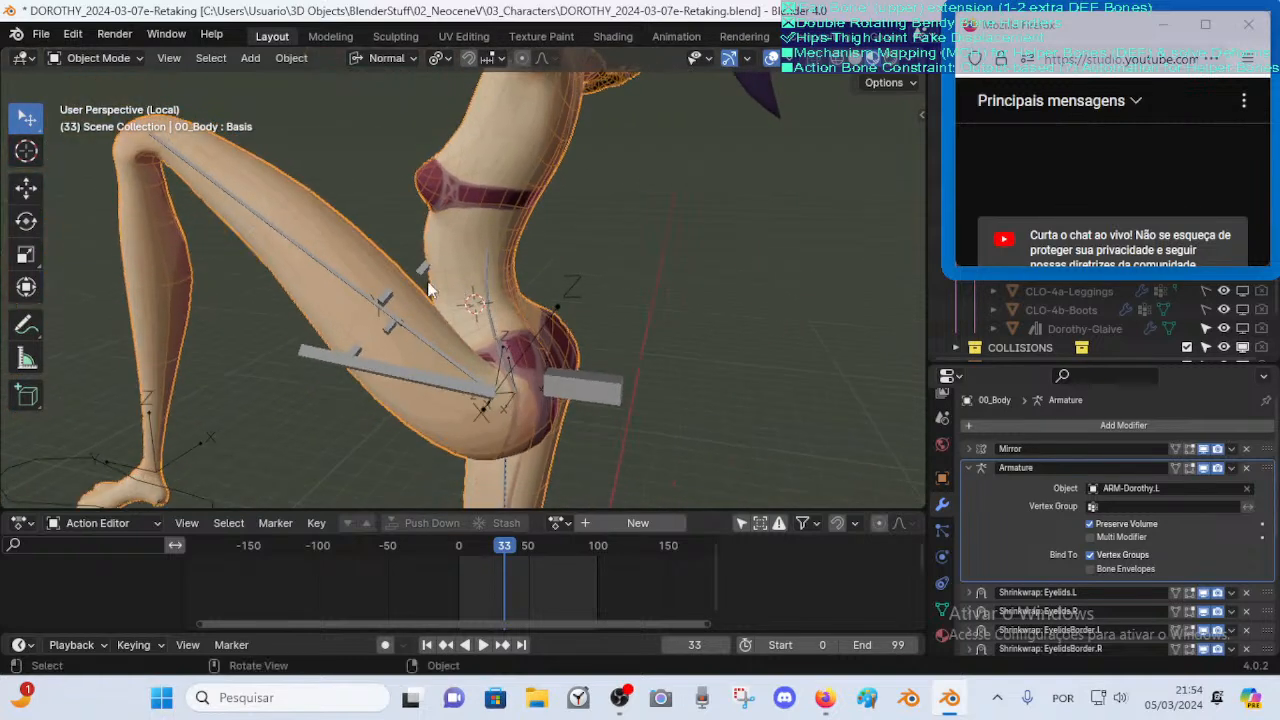
{"action": "middle_click_drag", "start_coordinate": [371, 240], "coordinate": [460, 297]}
{"action": "scroll", "coordinate": [468, 298], "scroll_direction": "up", "scroll_amount": 2}
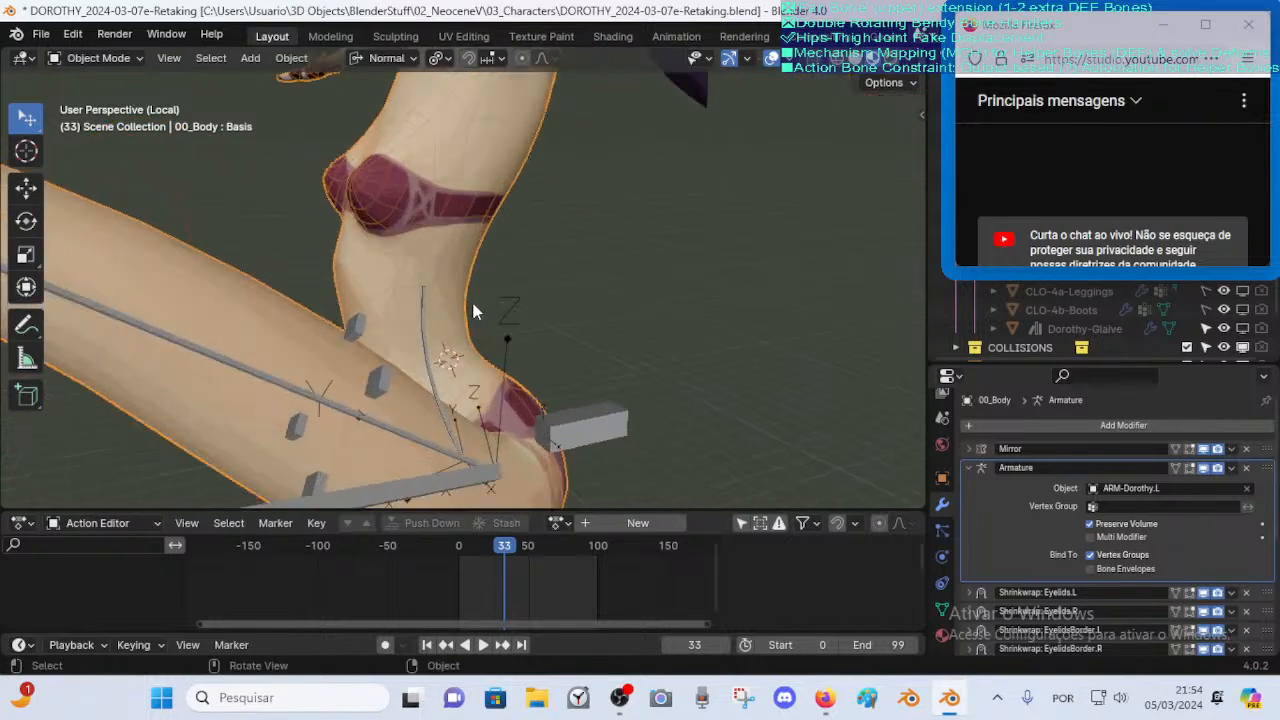
{"action": "middle_click_drag", "start_coordinate": [491, 346], "coordinate": [408, 289], "text": "shift"}
Move vertices on the back of the left upper thigh, just below the buttock, in 00_Body's mesh
{"action": "key", "text": "Tab"}
{"action": "middle_click_drag", "start_coordinate": [296, 223], "coordinate": [550, 316]}
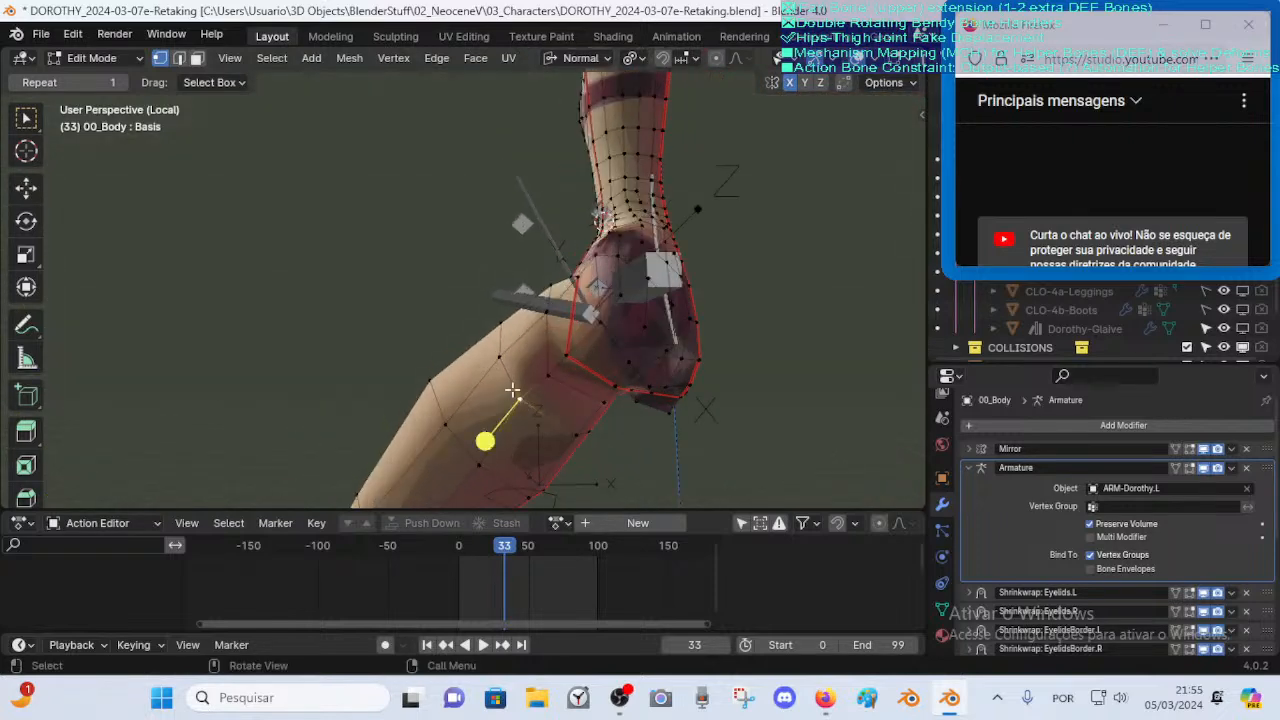
{"action": "middle_click_drag", "start_coordinate": [509, 391], "coordinate": [624, 458]}
{"action": "key", "text": "g"}
{"action": "left_click", "coordinate": [554, 396]}
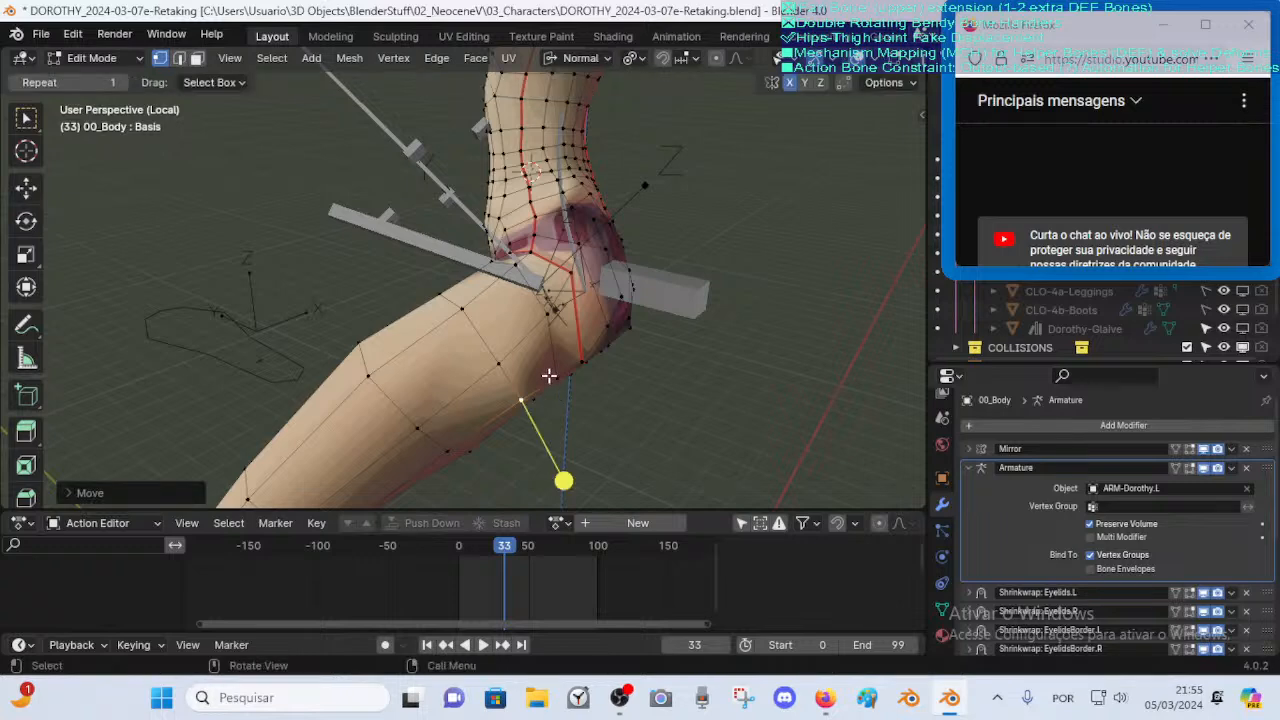
{"action": "left_click", "coordinate": [550, 373]}
{"action": "key", "text": "g"}
{"action": "left_click", "coordinate": [561, 368]}
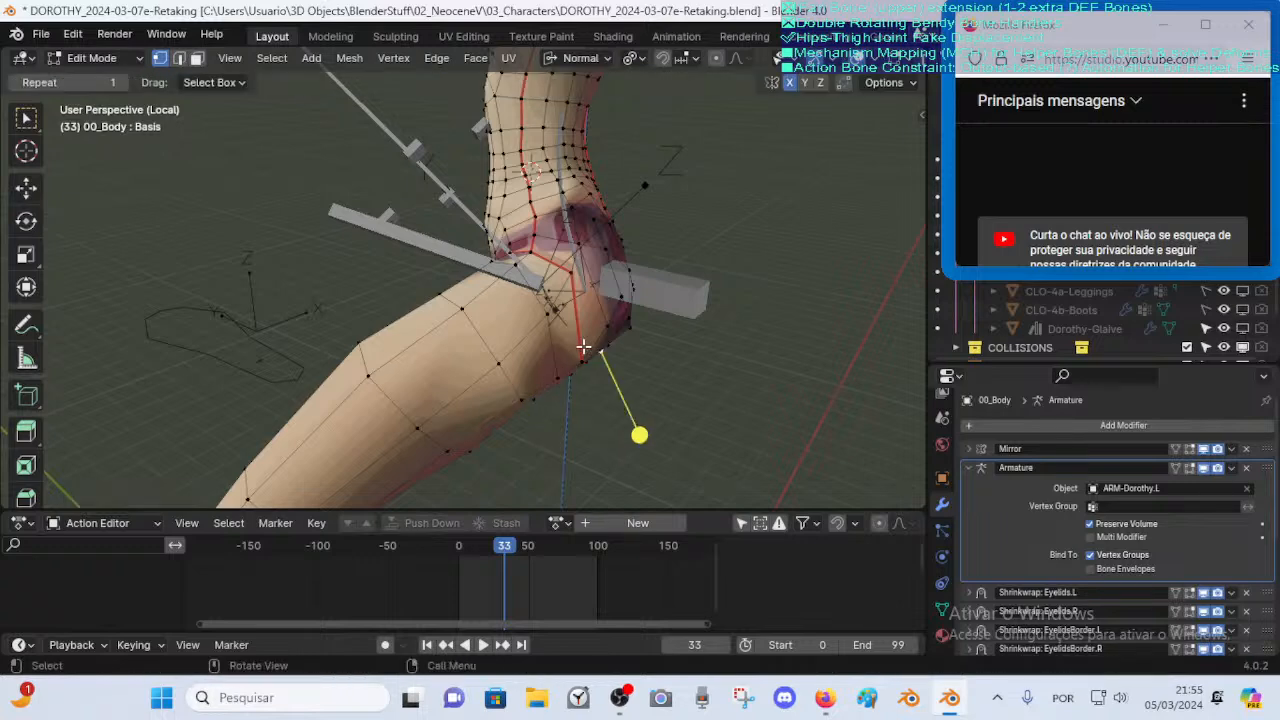
Adjust the vertex at the buttock's lower seam and neighbouring hip vertices, and leave Edit Mode
{"action": "middle_click_drag", "start_coordinate": [586, 349], "coordinate": [563, 313]}
{"action": "left_click", "coordinate": [564, 312]}
{"action": "left_click", "coordinate": [597, 364]}
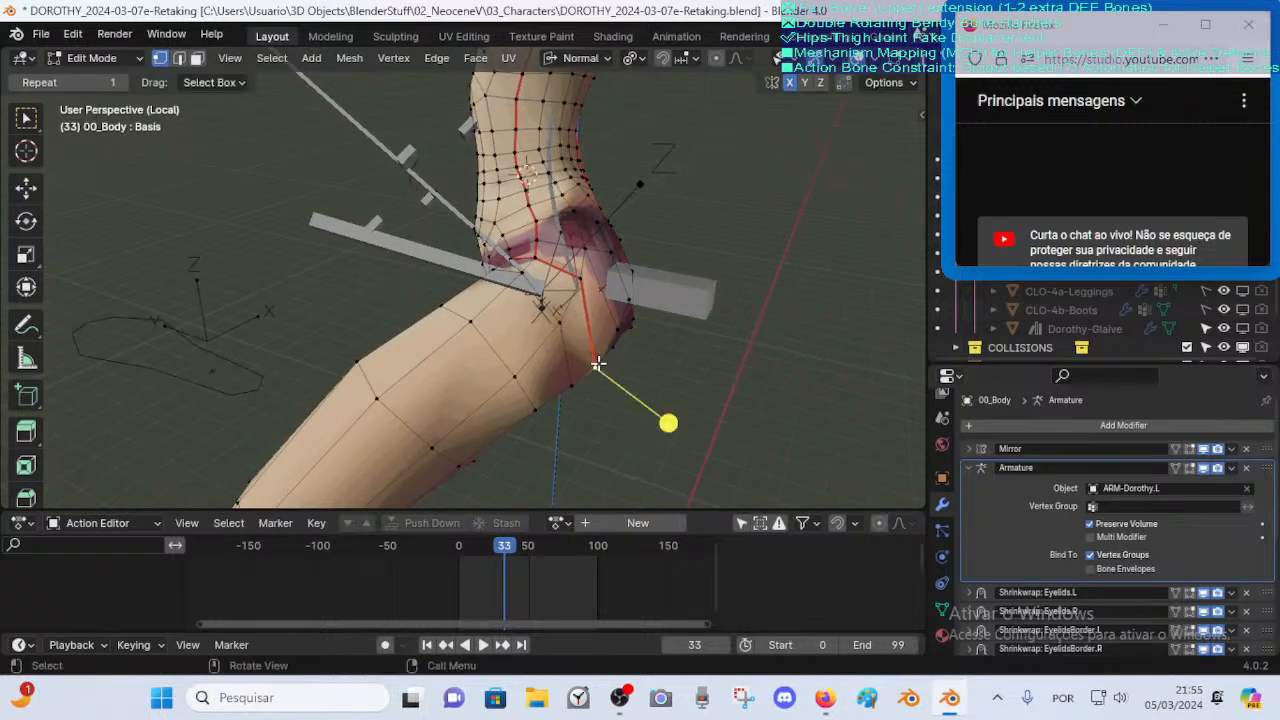
{"action": "key", "text": "g"}
{"action": "left_click", "coordinate": [651, 323]}
{"action": "scroll", "coordinate": [570, 317], "scroll_direction": "up", "scroll_amount": 1}
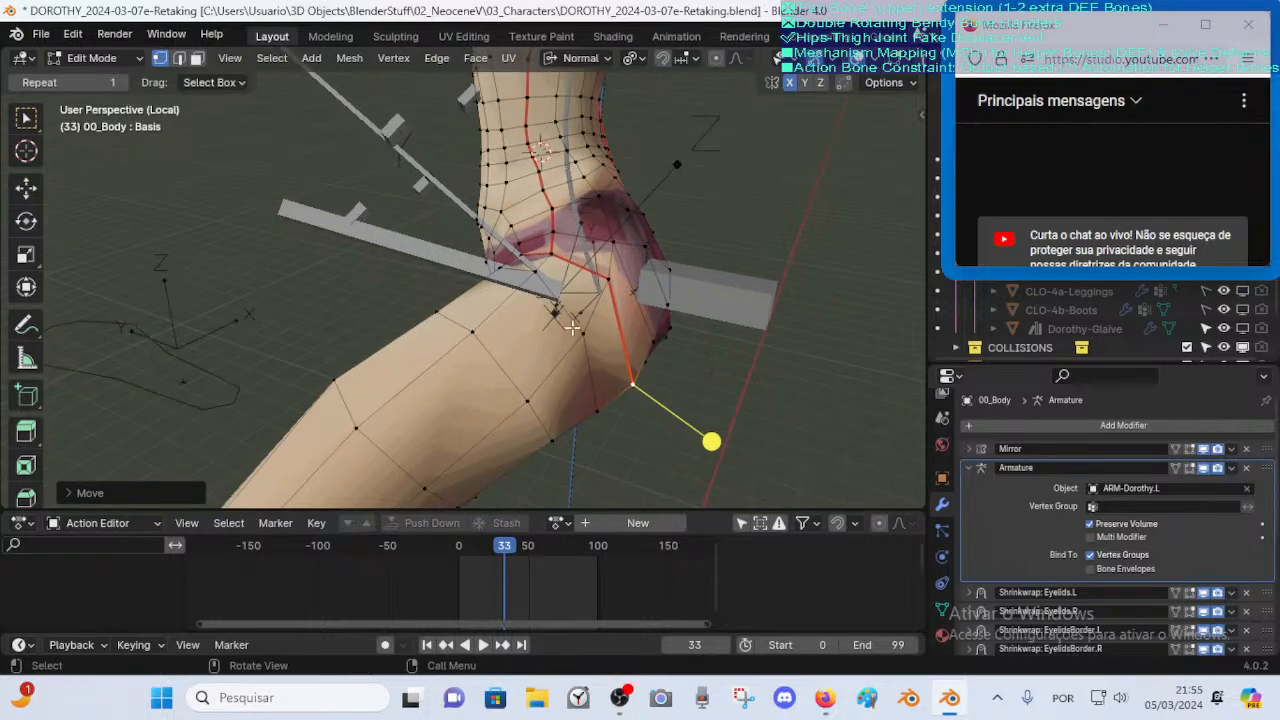
{"action": "left_click", "coordinate": [580, 332]}
{"action": "middle_click_drag", "start_coordinate": [608, 332], "coordinate": [737, 343]}
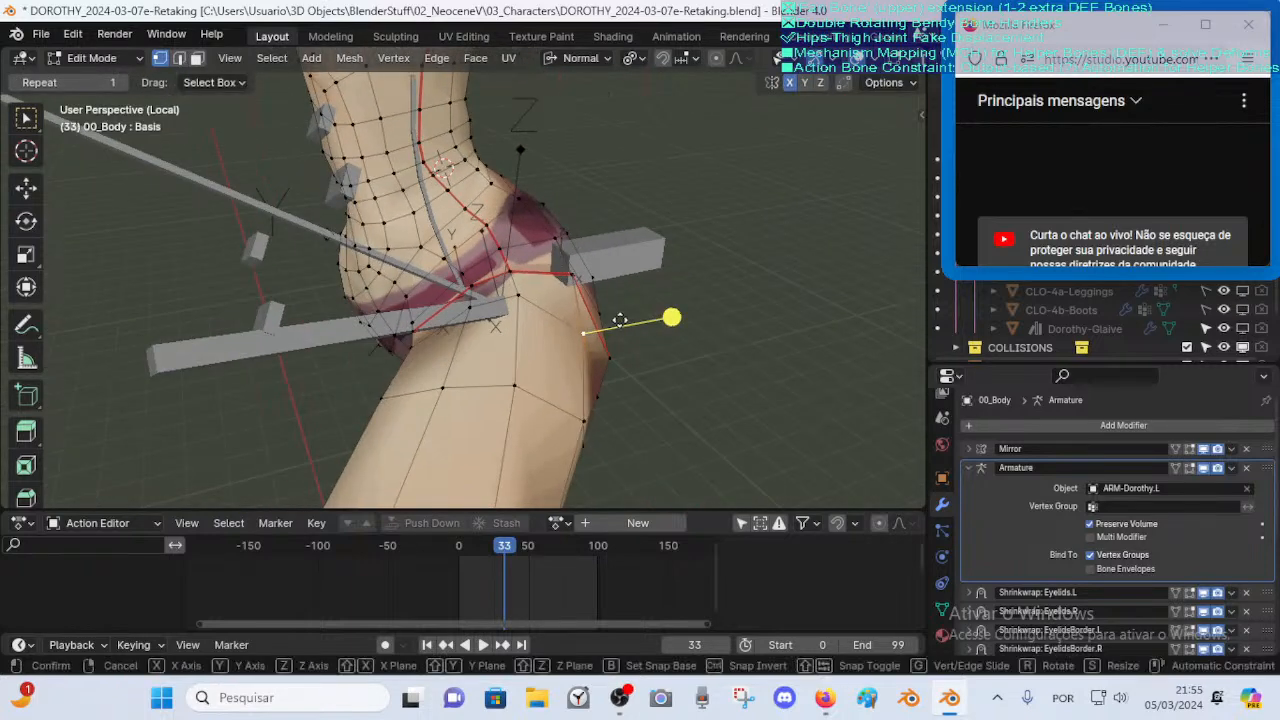
{"action": "left_click", "coordinate": [553, 236]}
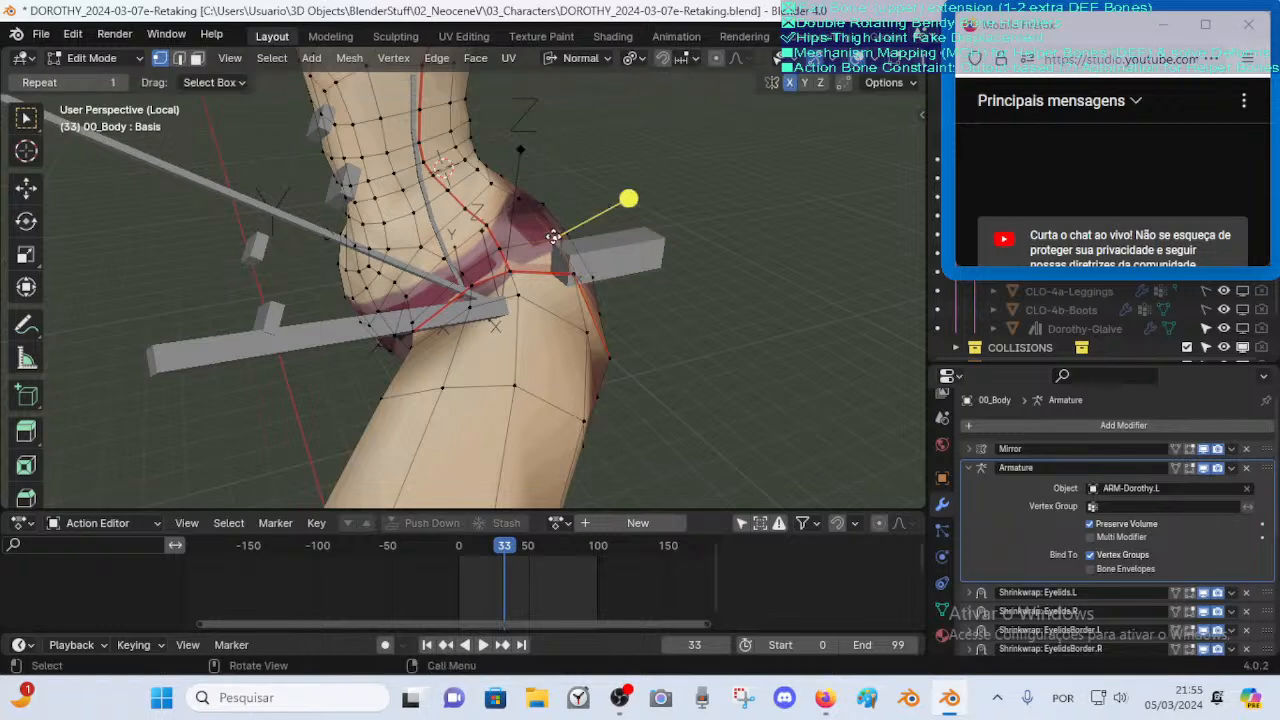
{"action": "key", "text": "Tab"}
Compare the edited hip and buttock shape between the rest mesh and the posed body from several angles
{"action": "middle_click_drag", "start_coordinate": [553, 236], "coordinate": [487, 306]}
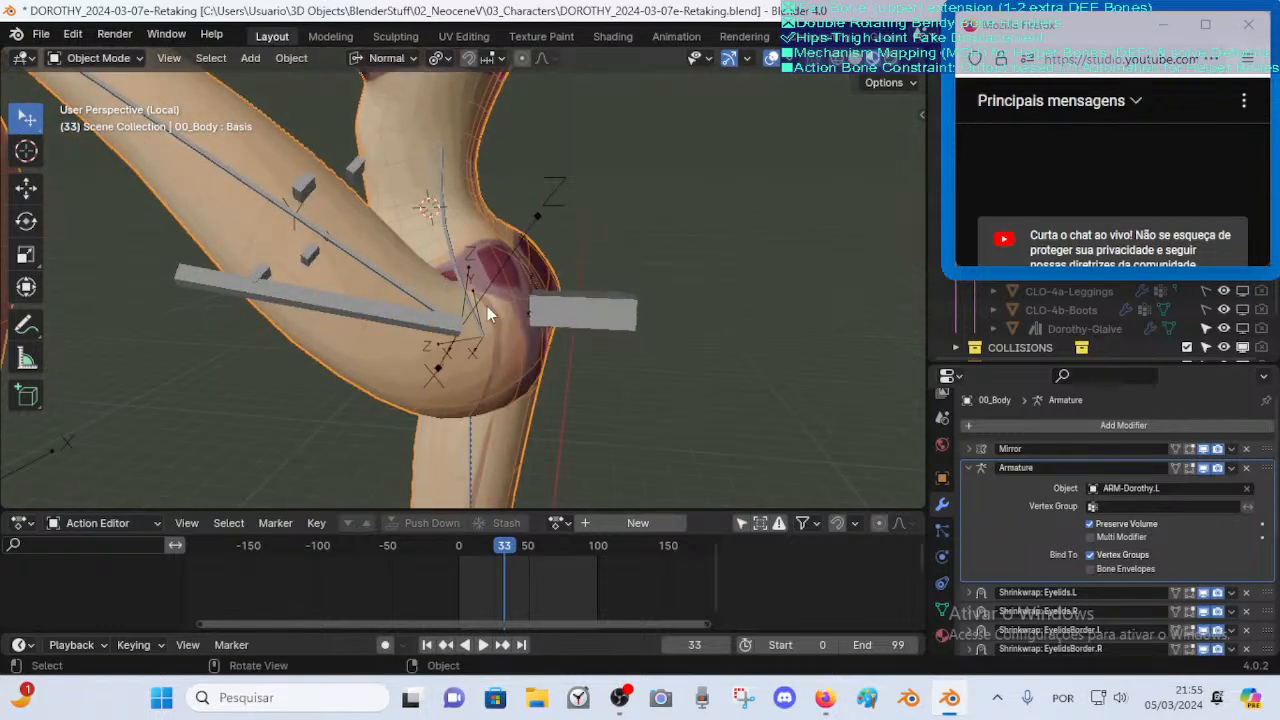
{"action": "key", "text": "Tab"}
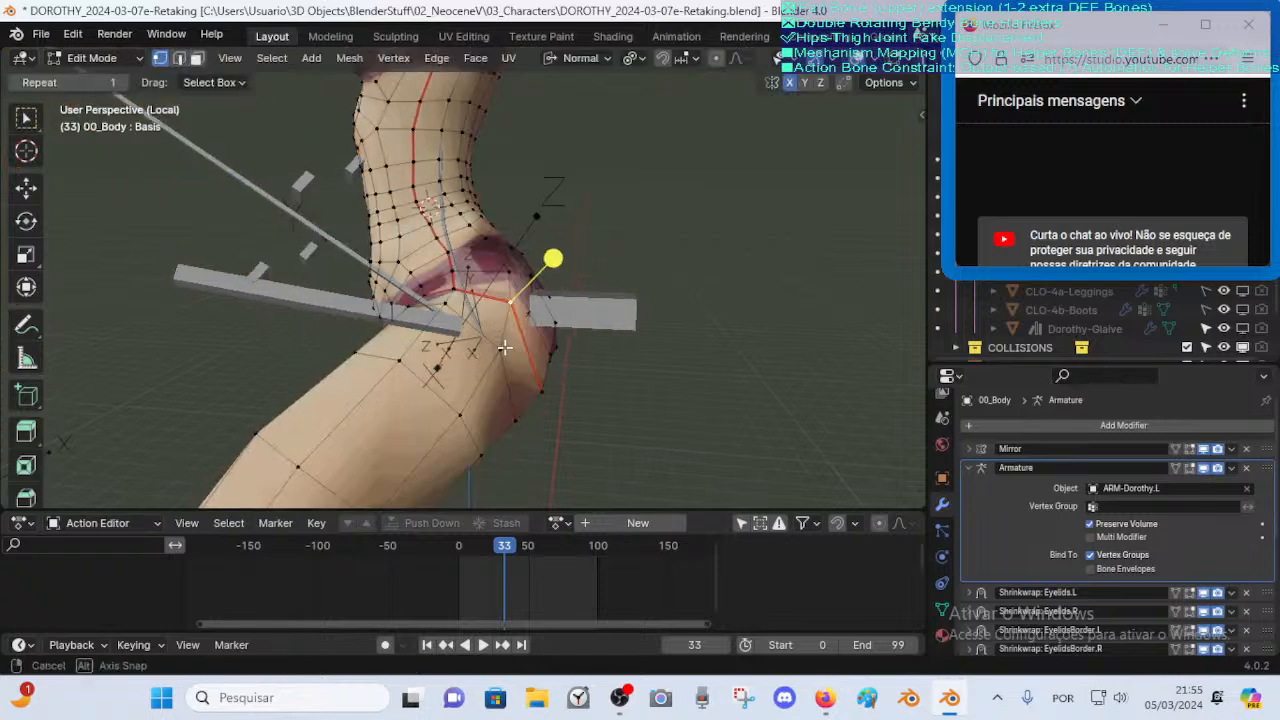
{"action": "middle_click_drag", "start_coordinate": [503, 349], "coordinate": [520, 375]}
{"action": "key", "text": "Tab"}
{"action": "scroll", "coordinate": [510, 390], "scroll_direction": "down", "scroll_amount": 3}
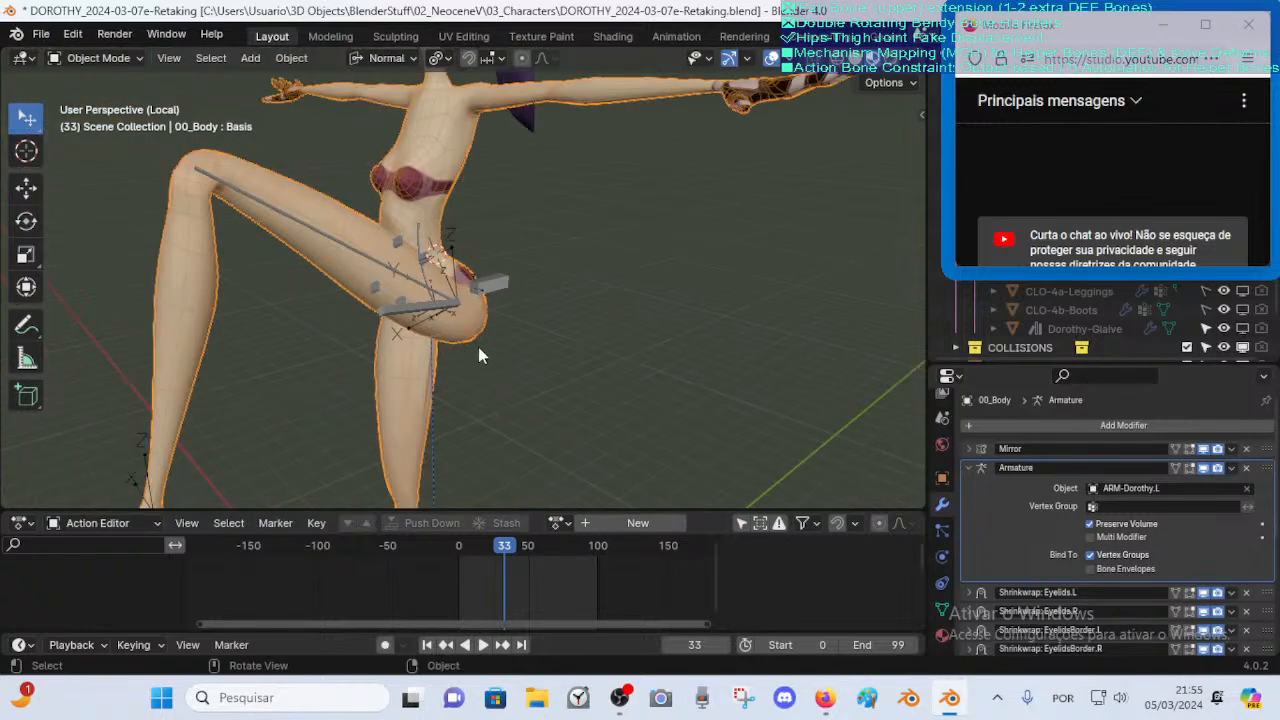
{"action": "key", "text": "Tab"}
{"action": "middle_click_drag", "start_coordinate": [467, 315], "coordinate": [443, 301]}
{"action": "key", "text": "Tab"}
{"action": "key", "text": "Tab"}
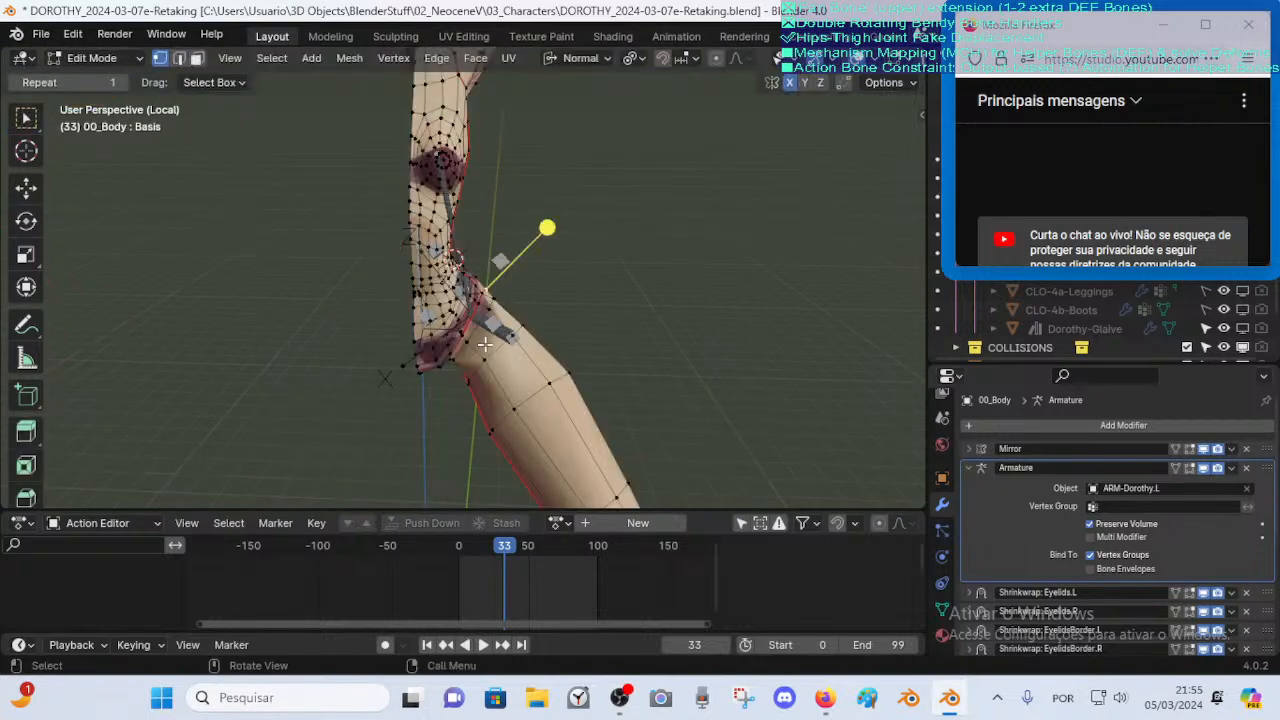
{"action": "scroll", "coordinate": [556, 418], "scroll_direction": "up", "scroll_amount": 5}
{"action": "middle_click_drag", "start_coordinate": [500, 404], "coordinate": [372, 287]}
{"action": "key", "text": "Tab"}
{"action": "scroll", "coordinate": [479, 322], "scroll_direction": "down", "scroll_amount": 4}
{"action": "mouse_move", "coordinate": [479, 322]}
{"action": "middle_mouse_down"}
{"action": "mouse_move", "coordinate": [431, 303]}
{"action": "mouse_move", "coordinate": [486, 316]}
{"action": "mouse_move", "coordinate": [449, 291]}
{"action": "mouse_move", "coordinate": [464, 342]}
{"action": "middle_mouse_up"}
{"action": "scroll", "coordinate": [486, 316], "scroll_direction": "up", "scroll_amount": 4}
{"action": "scroll", "coordinate": [486, 316], "scroll_direction": "down", "scroll_amount": 4}
Select ARM-Dorothy.L, enter Pose Mode and play the leg animation, stopping at frame 82 to examine the backward leg pose
{"action": "left_click", "coordinate": [464, 342]}
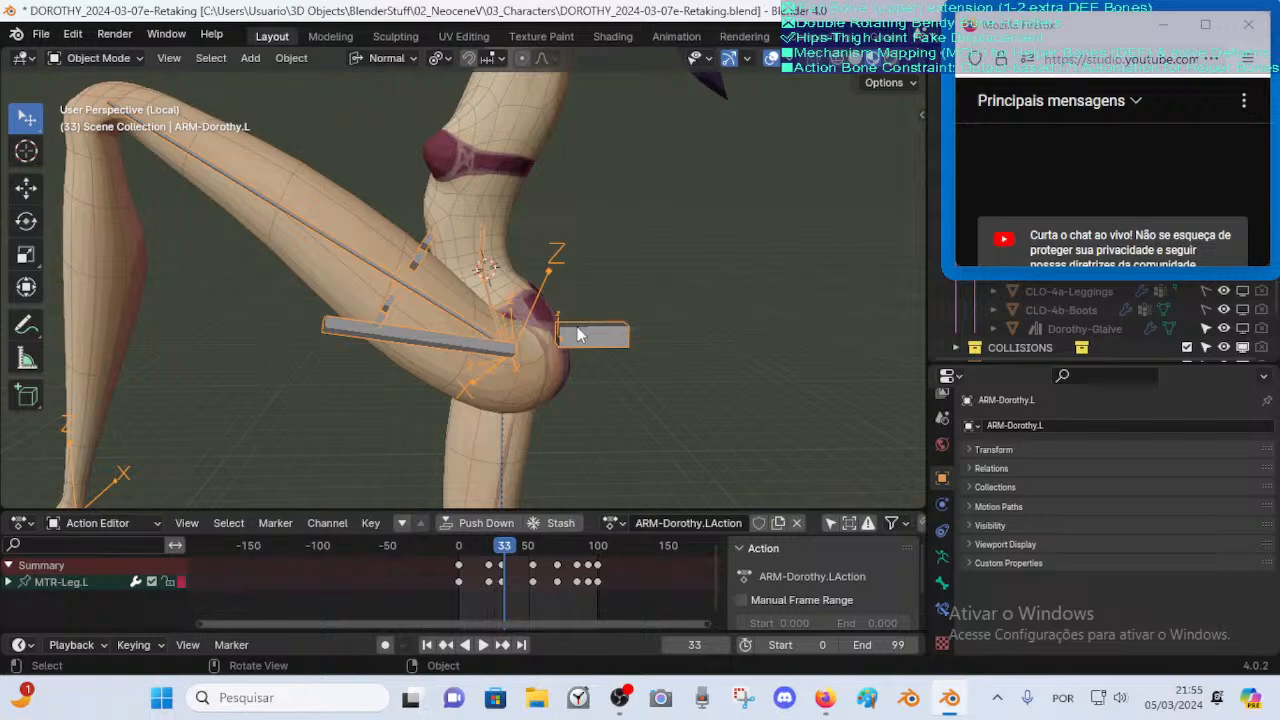
{"action": "middle_click_drag", "start_coordinate": [528, 351], "coordinate": [489, 367]}
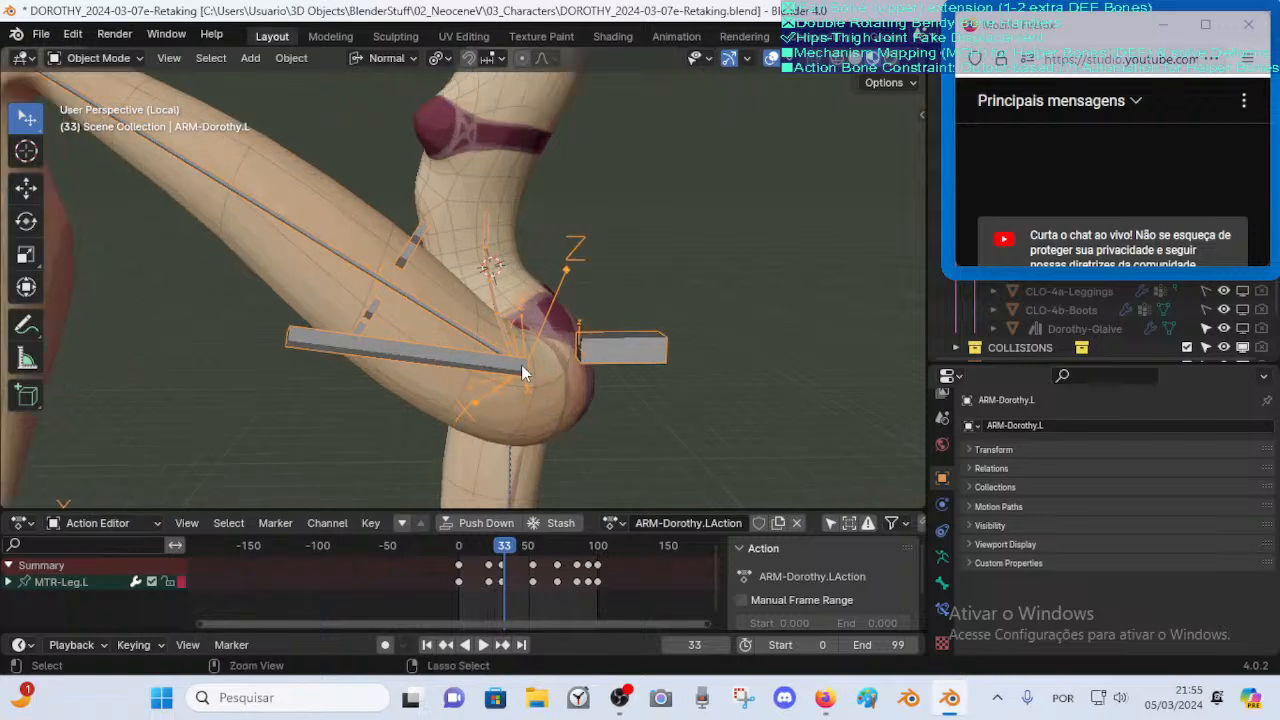
{"action": "key", "text": "ctrl+Tab"}
{"action": "key", "text": "space"}
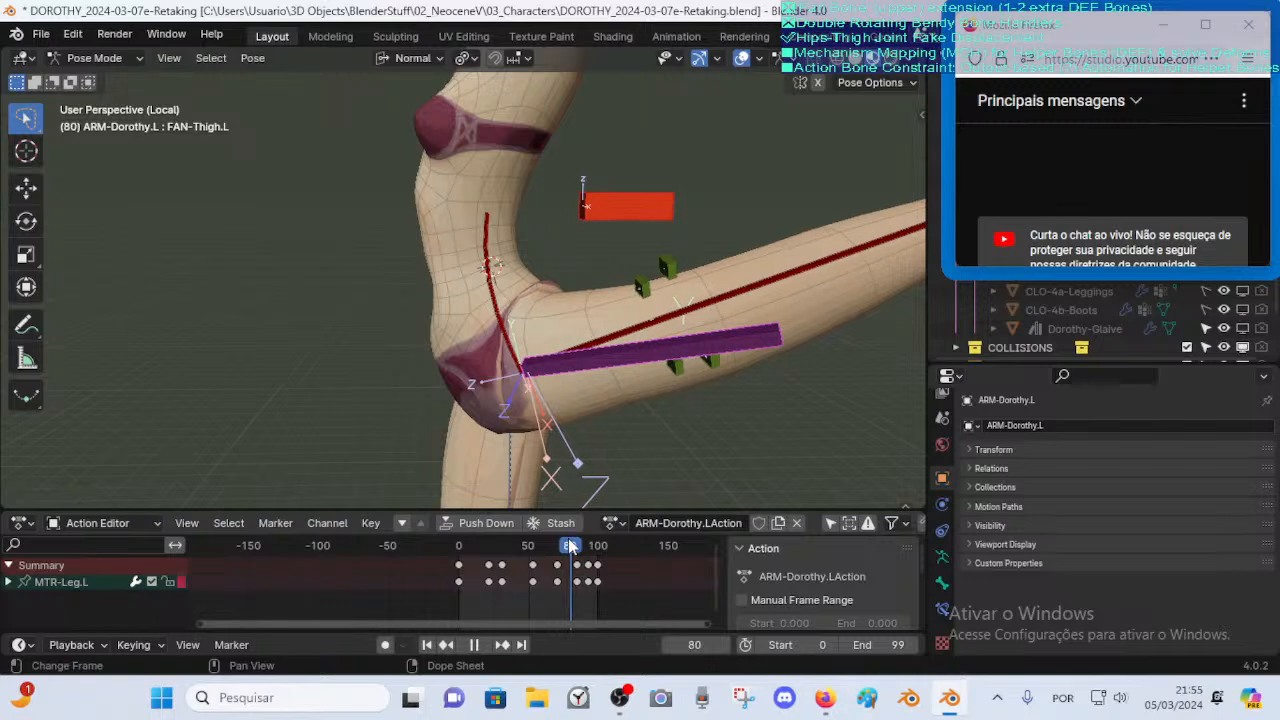
{"action": "key", "text": "space"}
{"action": "middle_click_drag", "start_coordinate": [608, 341], "coordinate": [518, 384], "text": "shift"}
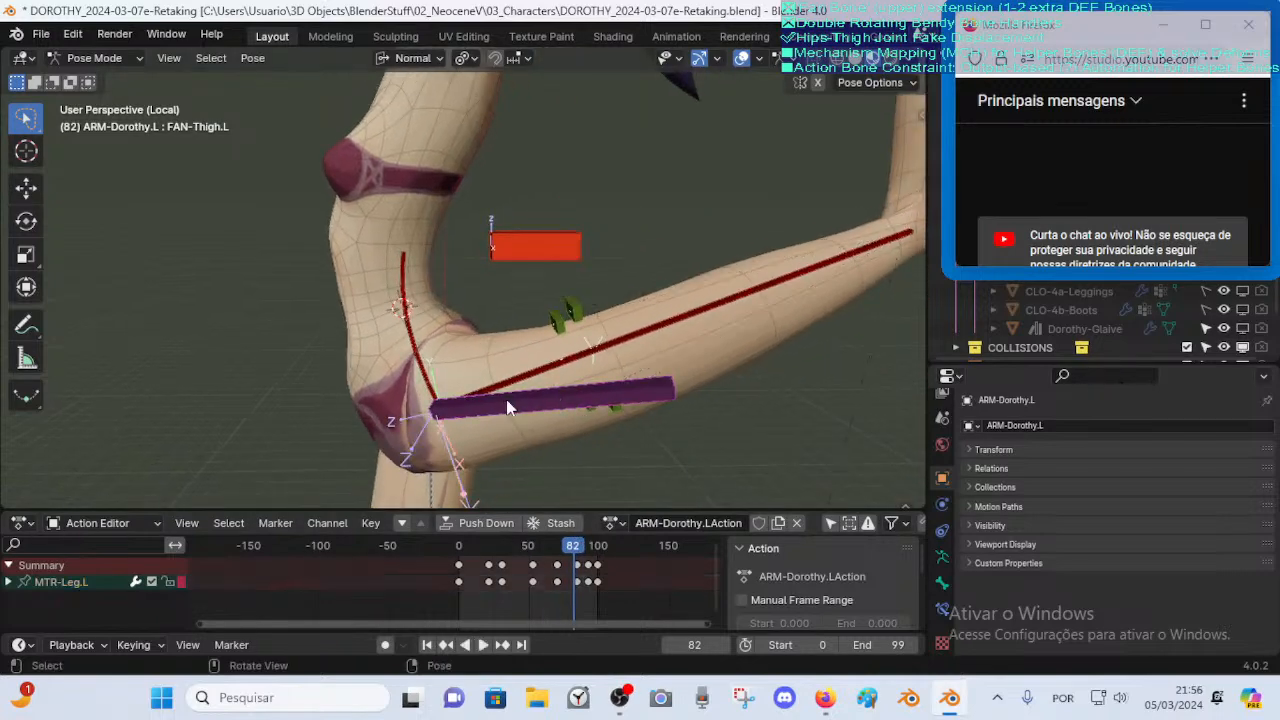
Re-enable the four Transformation constraints on FAN-Thigh.L, toggle Transformation-Bk-Y to compare, and play the leg animation
{"action": "left_click", "coordinate": [942, 609]}
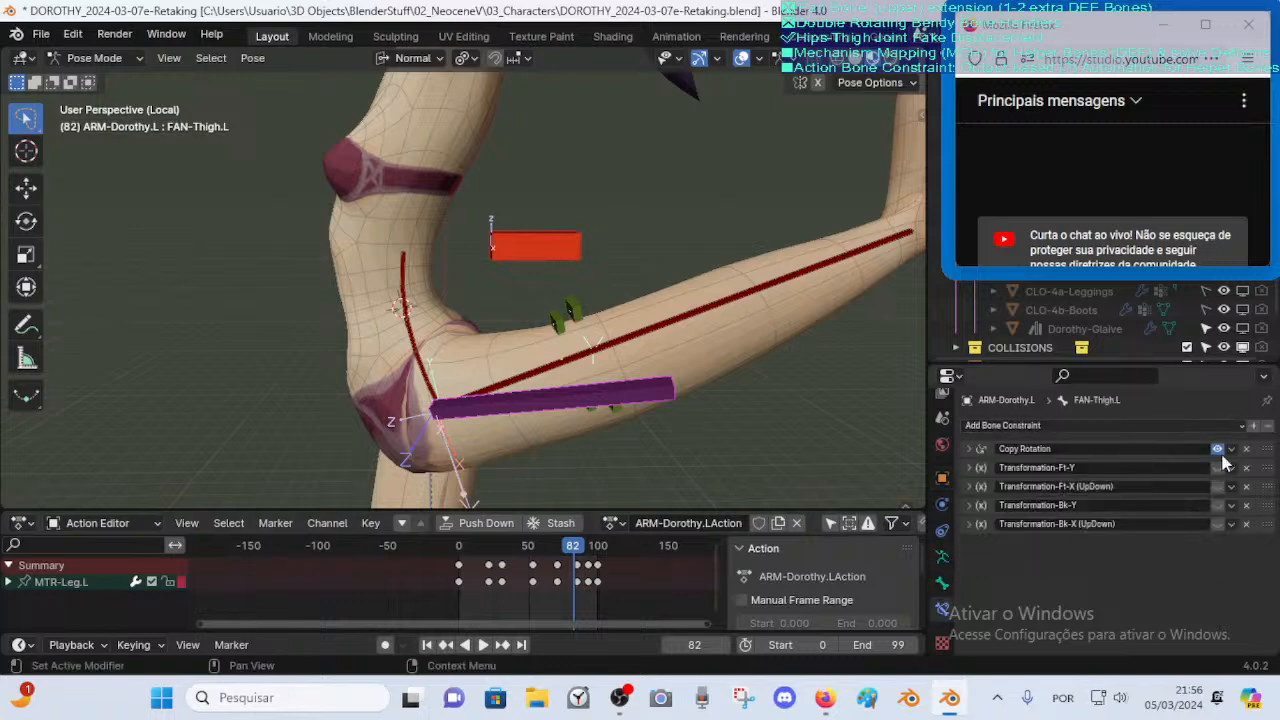
{"action": "left_click_drag", "start_coordinate": [1220, 469], "coordinate": [1221, 525]}
{"action": "left_click", "coordinate": [1220, 506]}
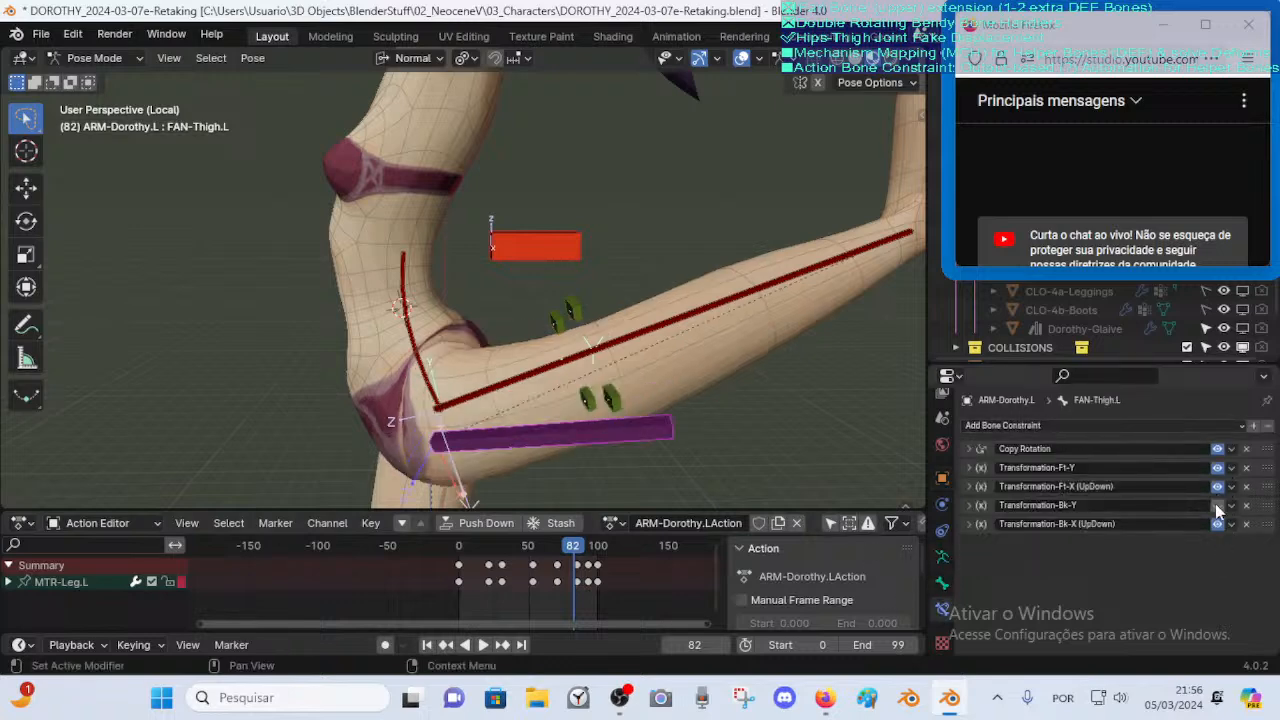
{"action": "left_click", "coordinate": [1218, 506]}
{"action": "key", "text": "space"}
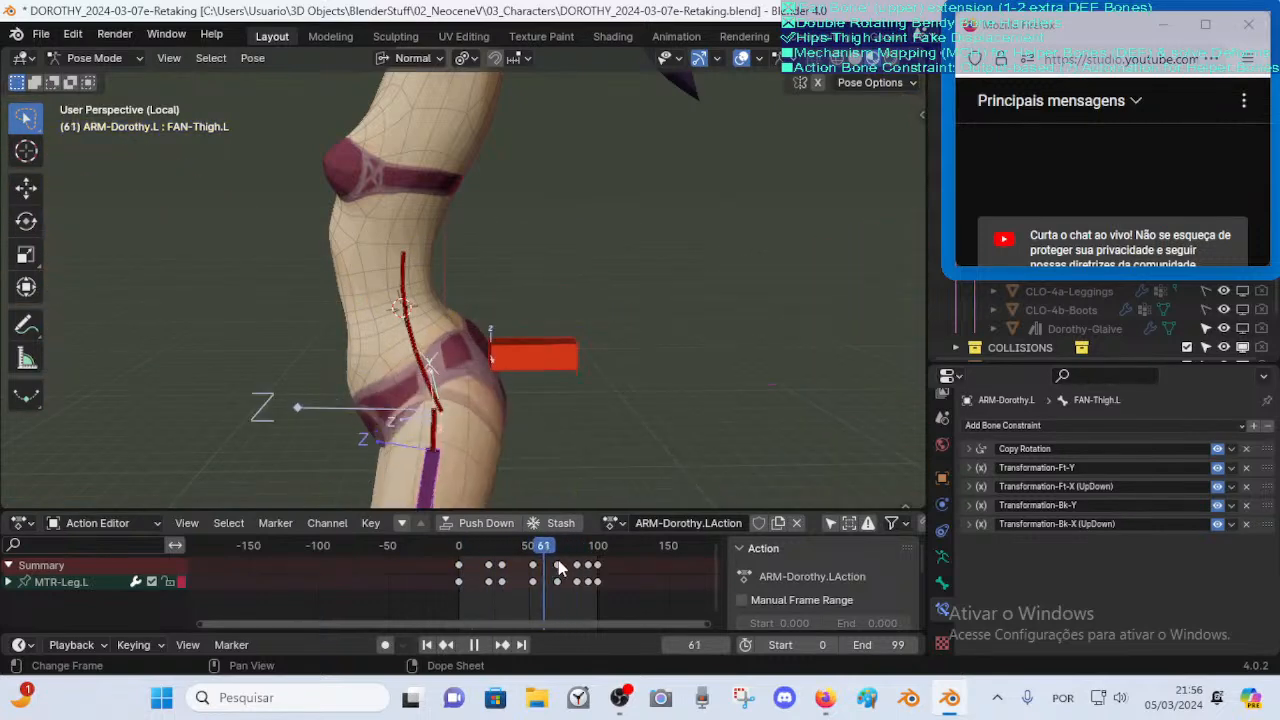
Select the DEF-Buttocks.L bone and test-move it at frame 81 while viewing the buttock from behind
{"action": "middle_click_drag", "start_coordinate": [462, 392], "coordinate": [632, 381]}
{"action": "left_click", "coordinate": [643, 350]}
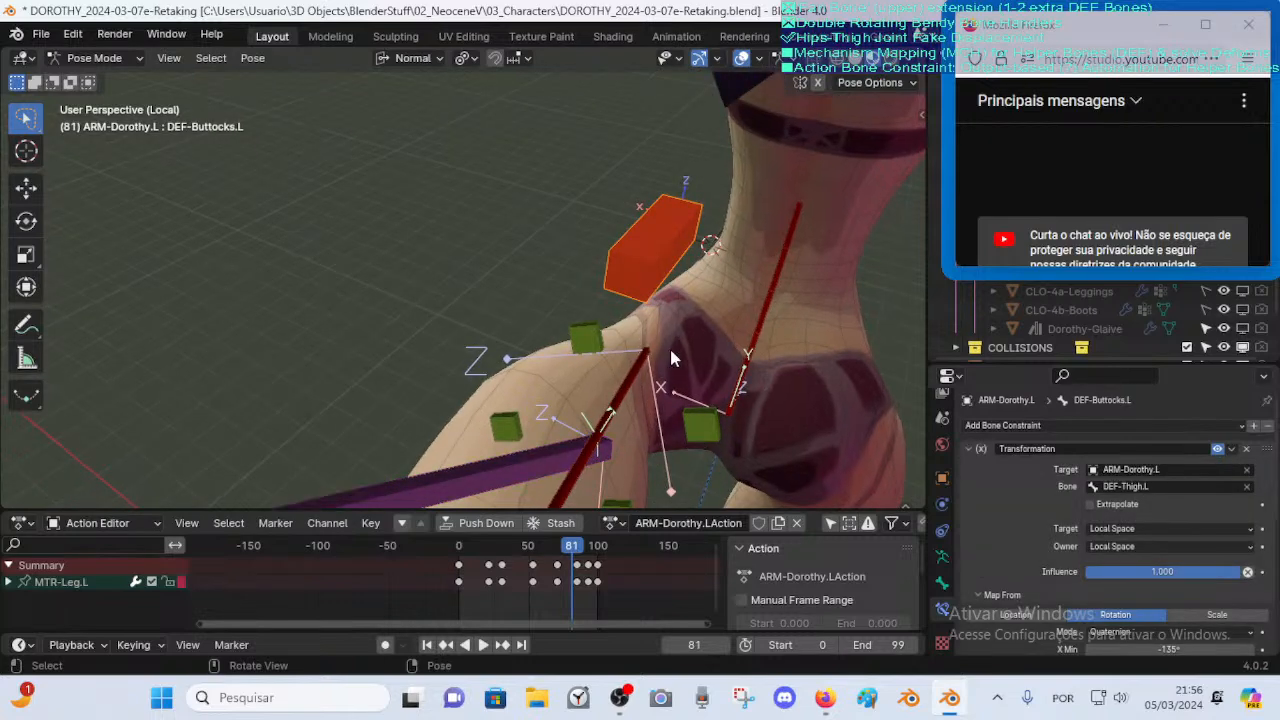
{"action": "key", "text": "Tab"}
{"action": "middle_click_drag", "start_coordinate": [640, 359], "coordinate": [536, 276]}
{"action": "key", "text": "Tab"}
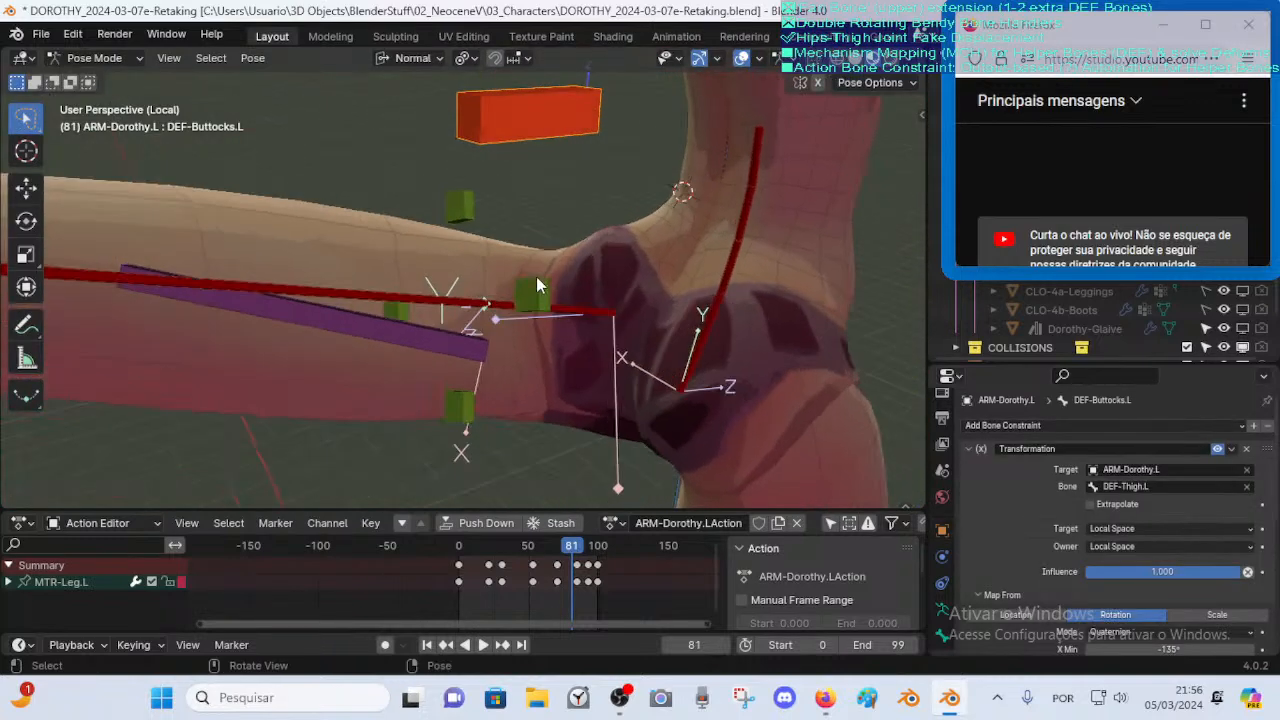
{"action": "key", "text": "g"}
{"action": "right_click", "coordinate": [556, 158]}
{"action": "middle_click_drag", "start_coordinate": [606, 235], "coordinate": [572, 177]}
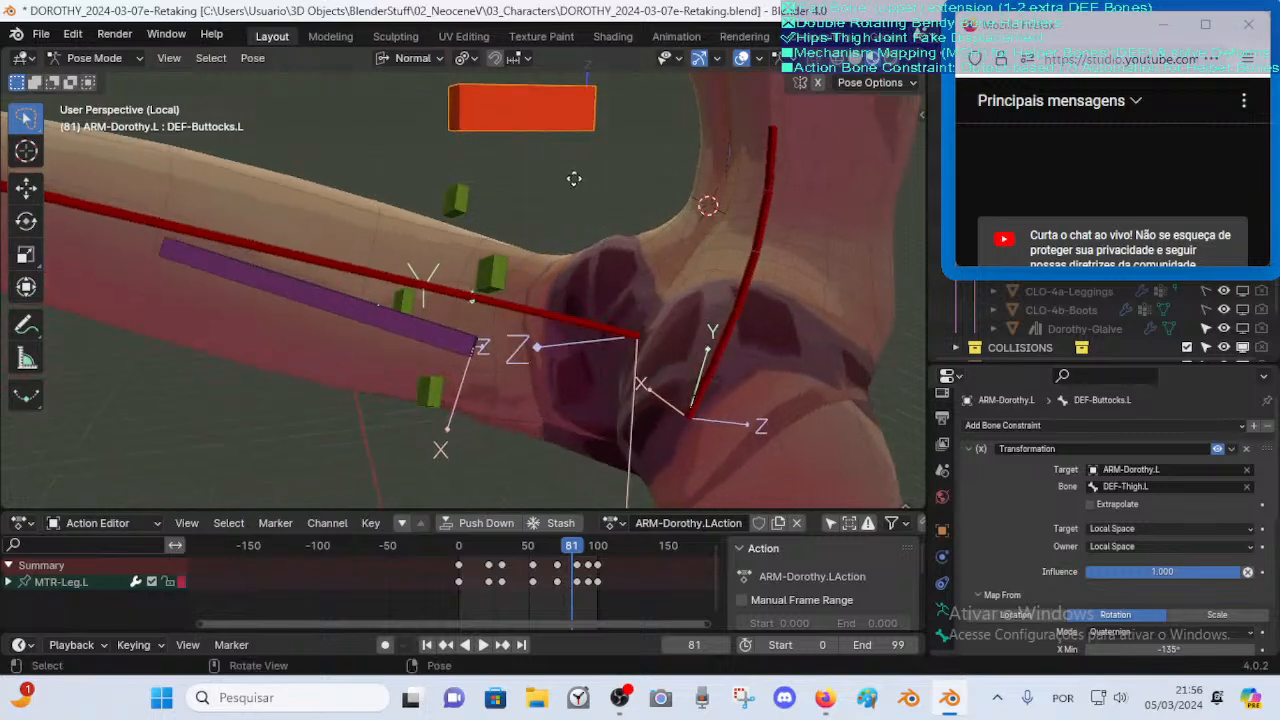
{"action": "key", "text": "g"}
{"action": "left_click", "coordinate": [550, 138]}
{"action": "middle_click_drag", "start_coordinate": [538, 226], "coordinate": [570, 310]}
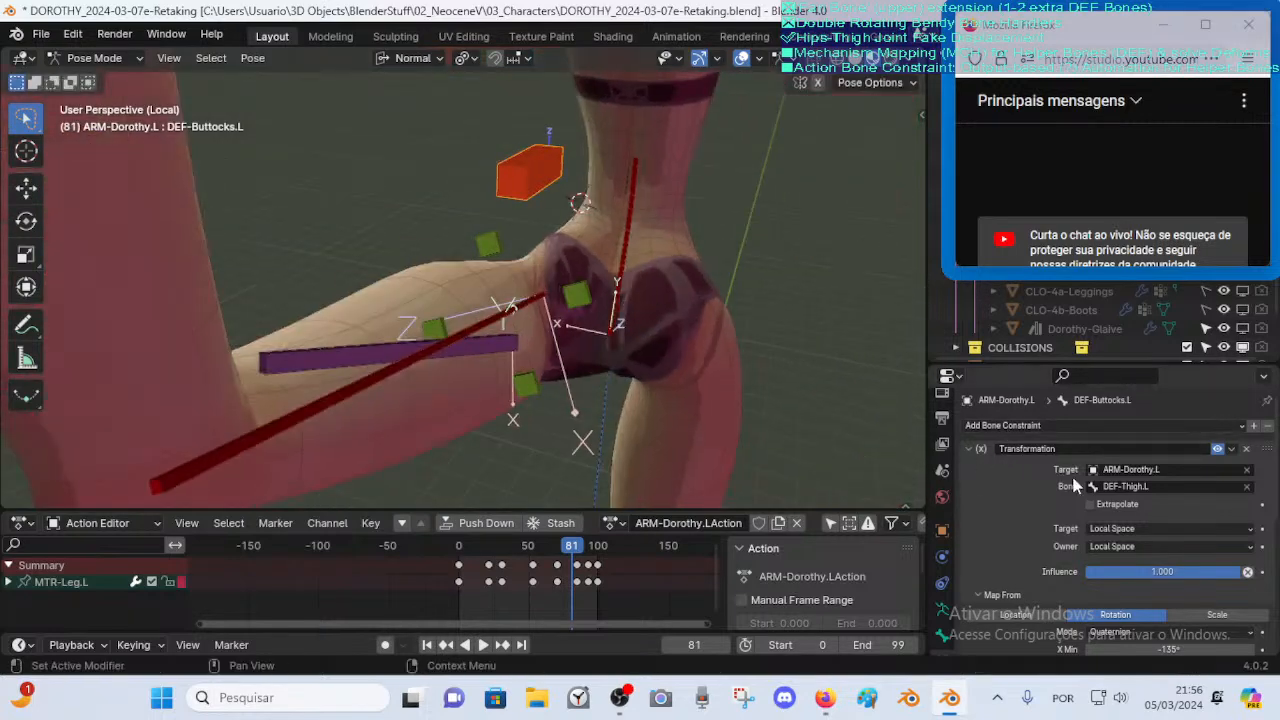
Examine the rotation-to-location mapping in DEF-Buttocks.L's Transformation constraint against the posed hip
{"action": "left_click", "coordinate": [972, 449]}
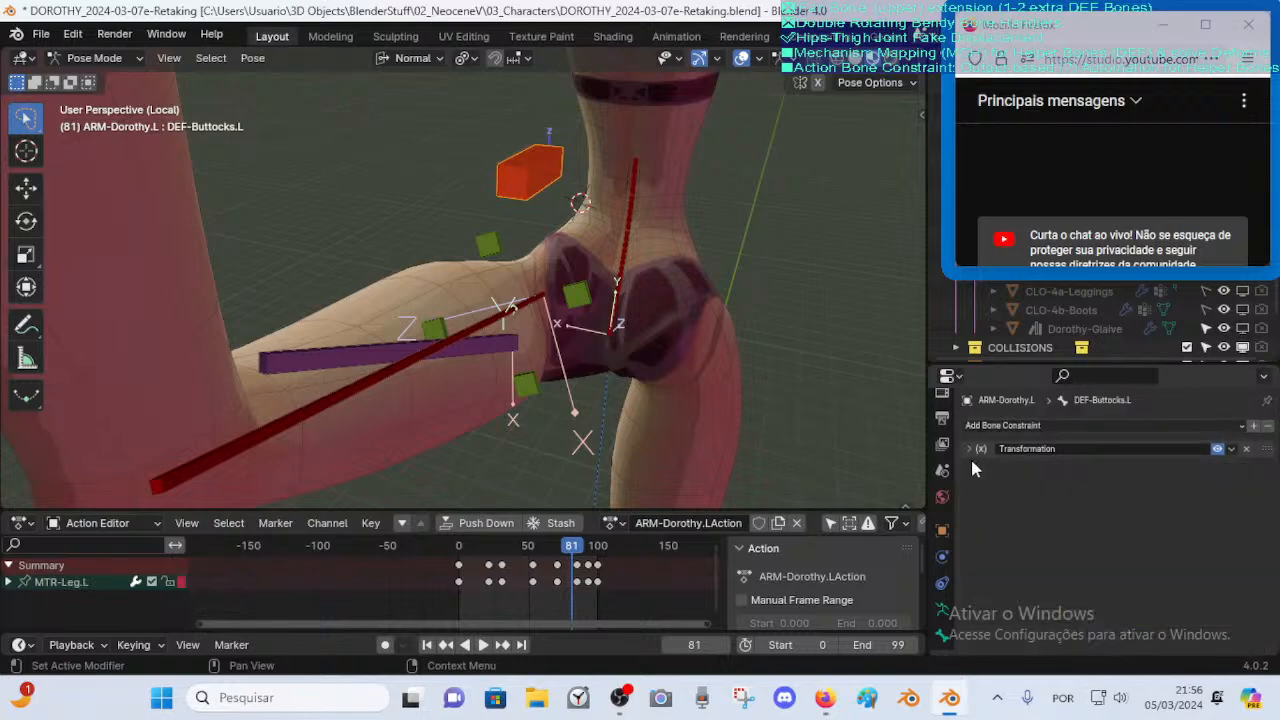
{"action": "left_click", "coordinate": [966, 448]}
{"action": "scroll", "coordinate": [1021, 481], "scroll_direction": "down", "scroll_amount": 8}
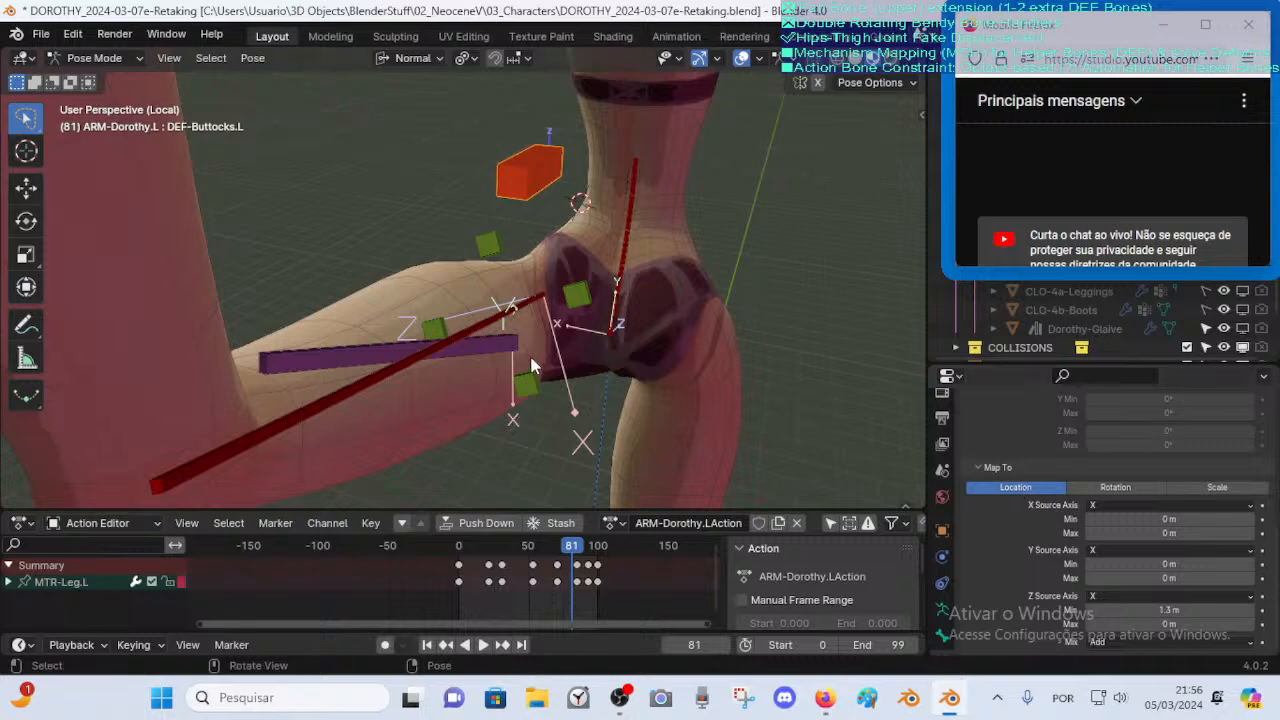
{"action": "middle_click_drag", "start_coordinate": [531, 366], "coordinate": [726, 384]}
{"action": "scroll", "coordinate": [1052, 468], "scroll_direction": "up", "scroll_amount": 2}
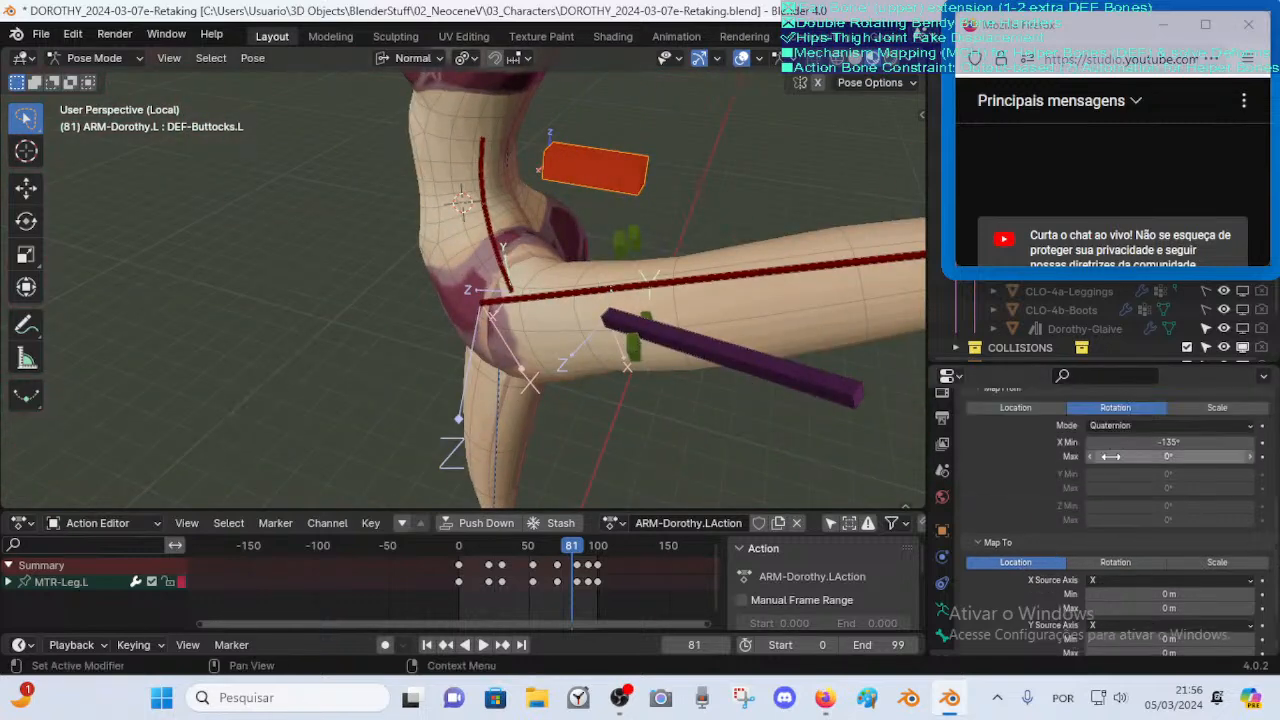
{"action": "middle_click_drag", "start_coordinate": [576, 321], "coordinate": [670, 320]}
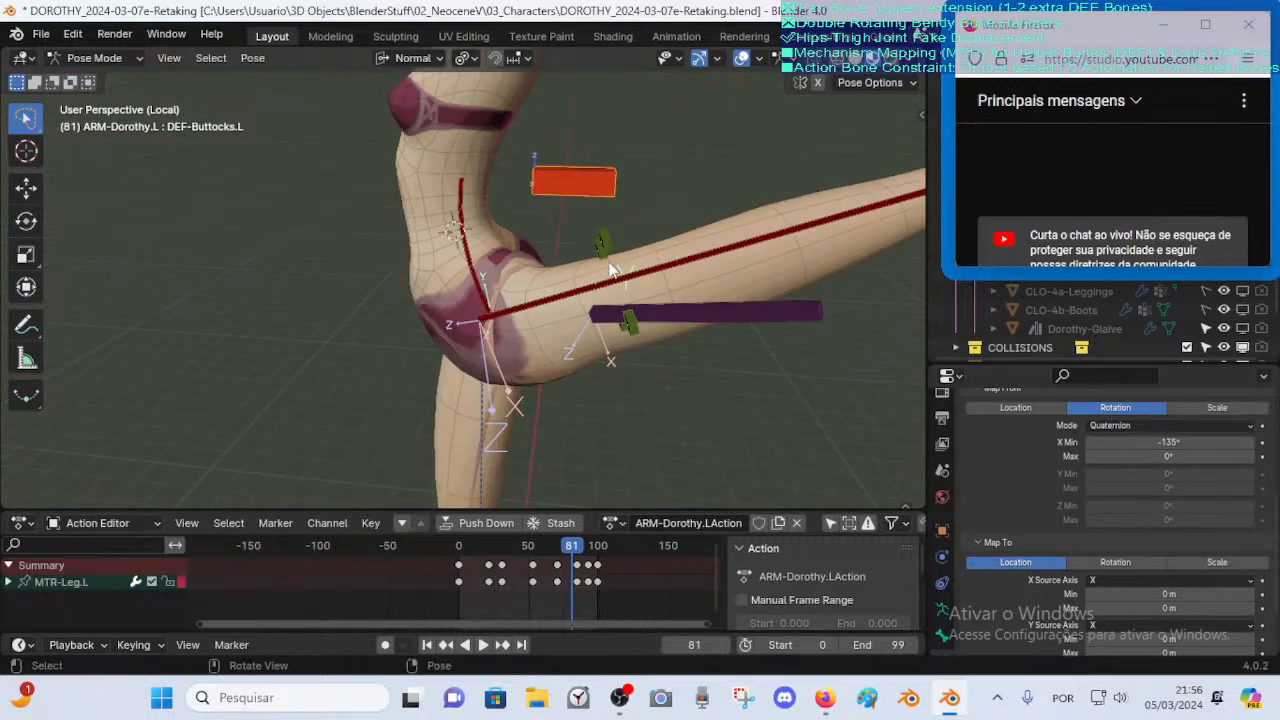
Select DEF-Thigh.L and compare its rest position in Edit Mode with its backward pose at frame 81
{"action": "key", "text": "Tab"}
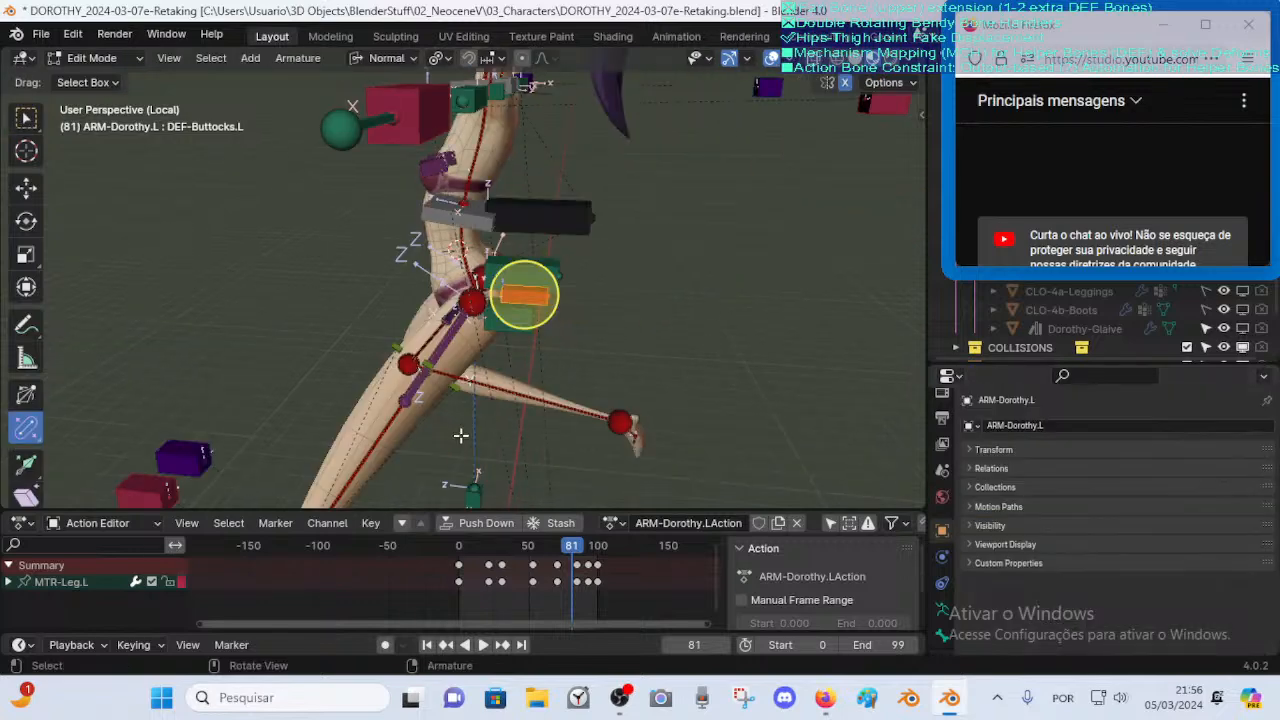
{"action": "left_click", "coordinate": [391, 420]}
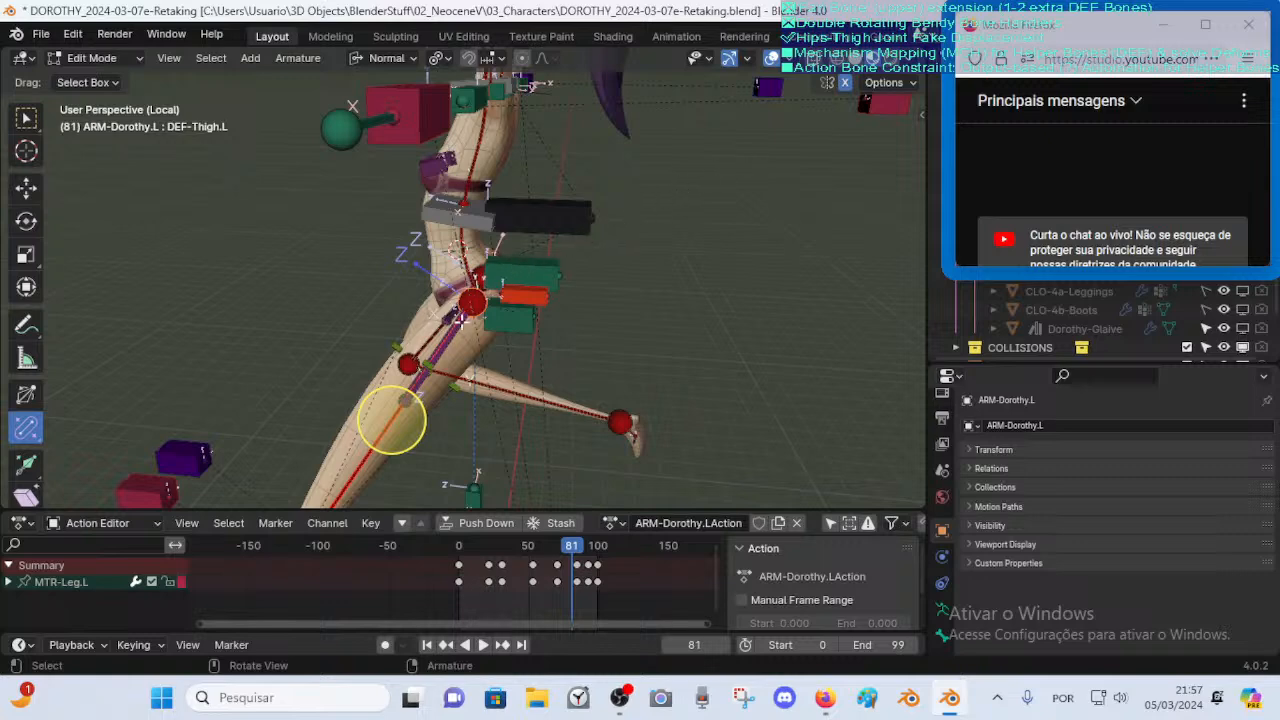
{"action": "key", "text": "ctrl+Tab"}
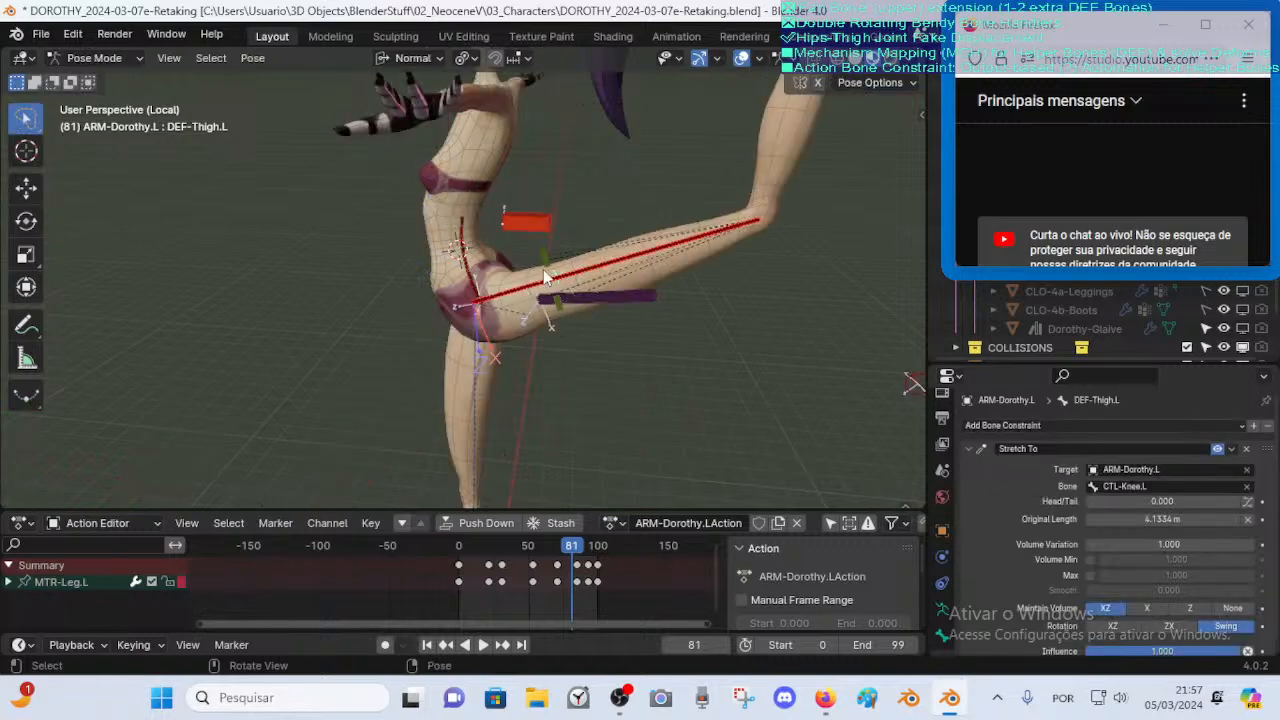
{"action": "key", "text": "Tab"}
{"action": "key", "text": "ctrl+Tab"}
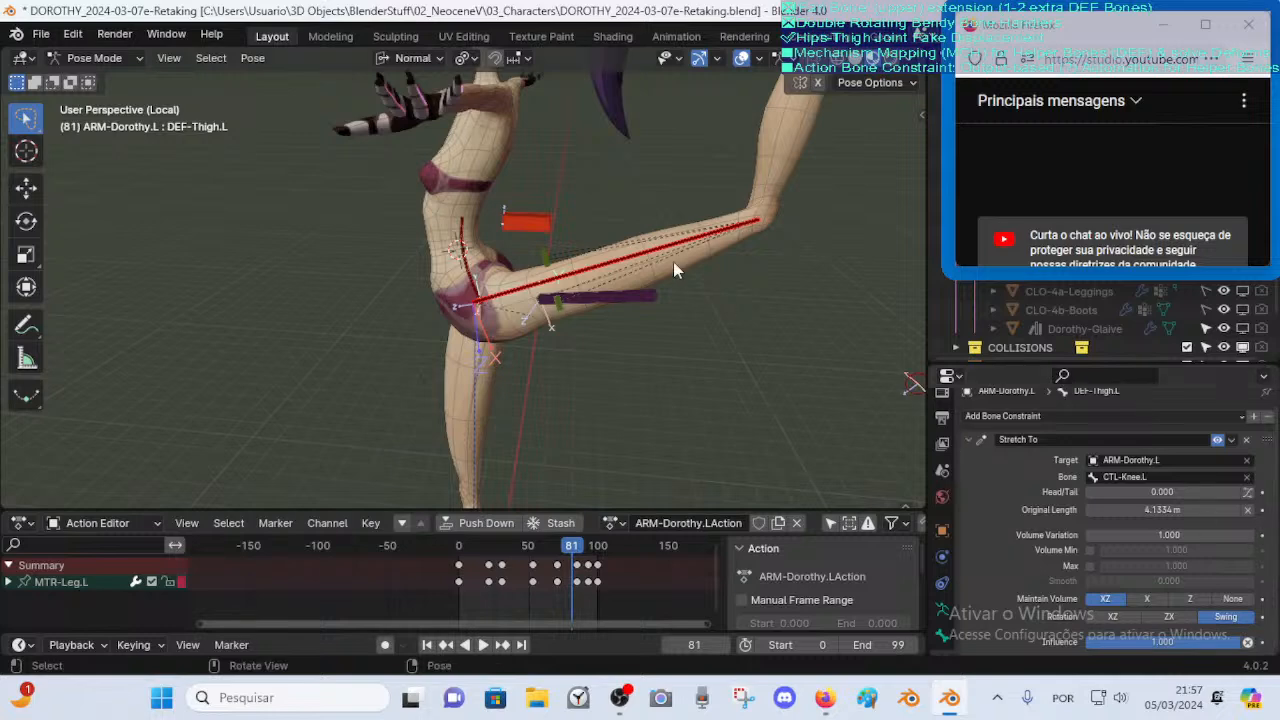
{"action": "scroll", "coordinate": [652, 284], "scroll_direction": "up", "scroll_amount": 2}
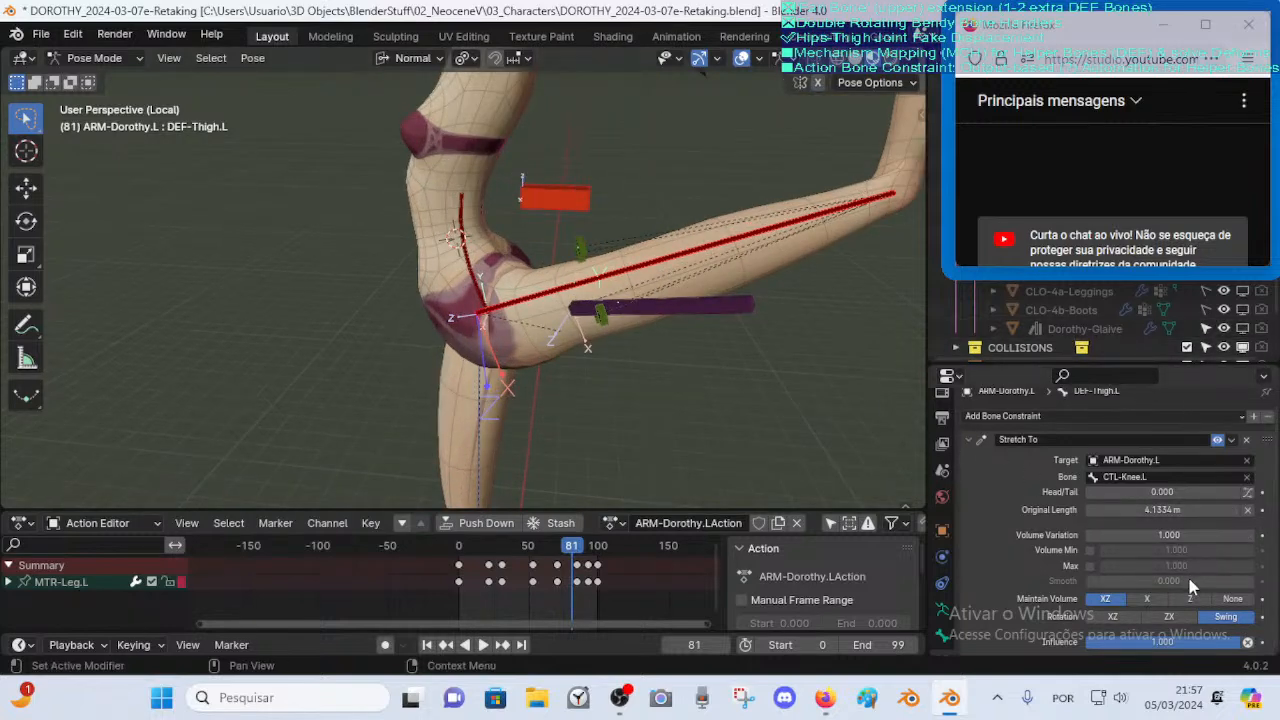
{"action": "key", "text": "Tab"}
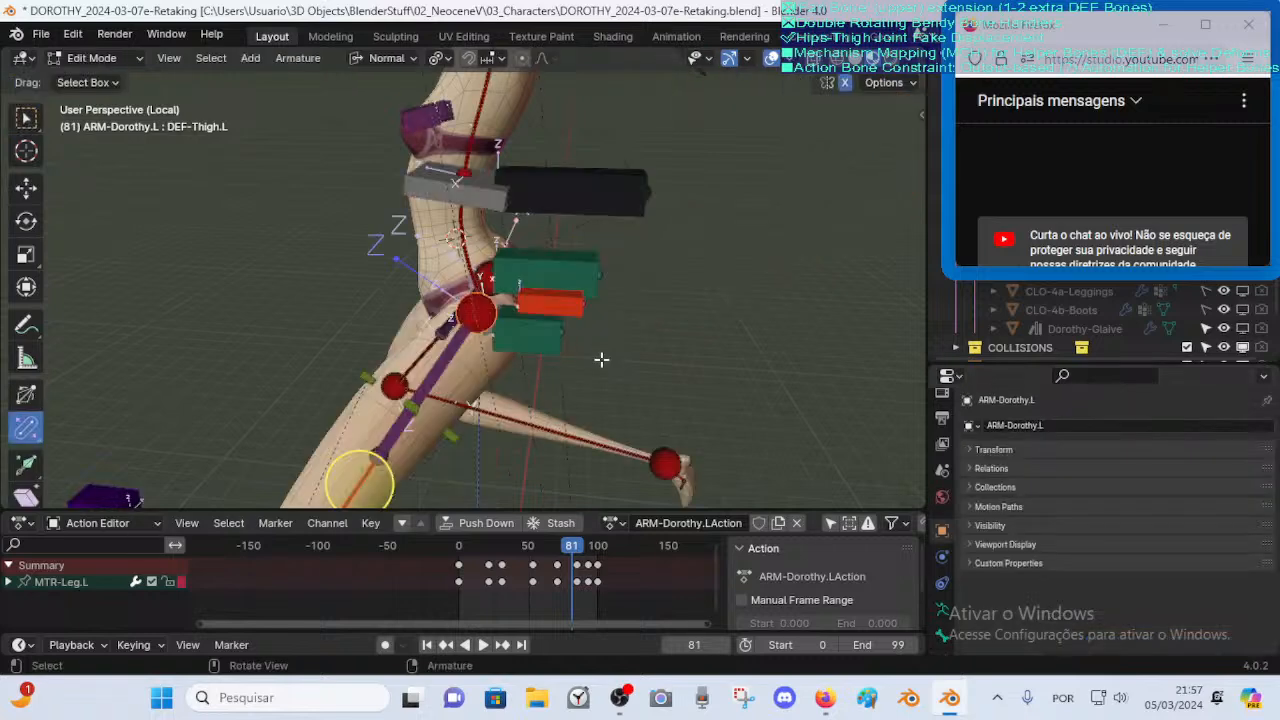
{"action": "key", "text": "Tab"}
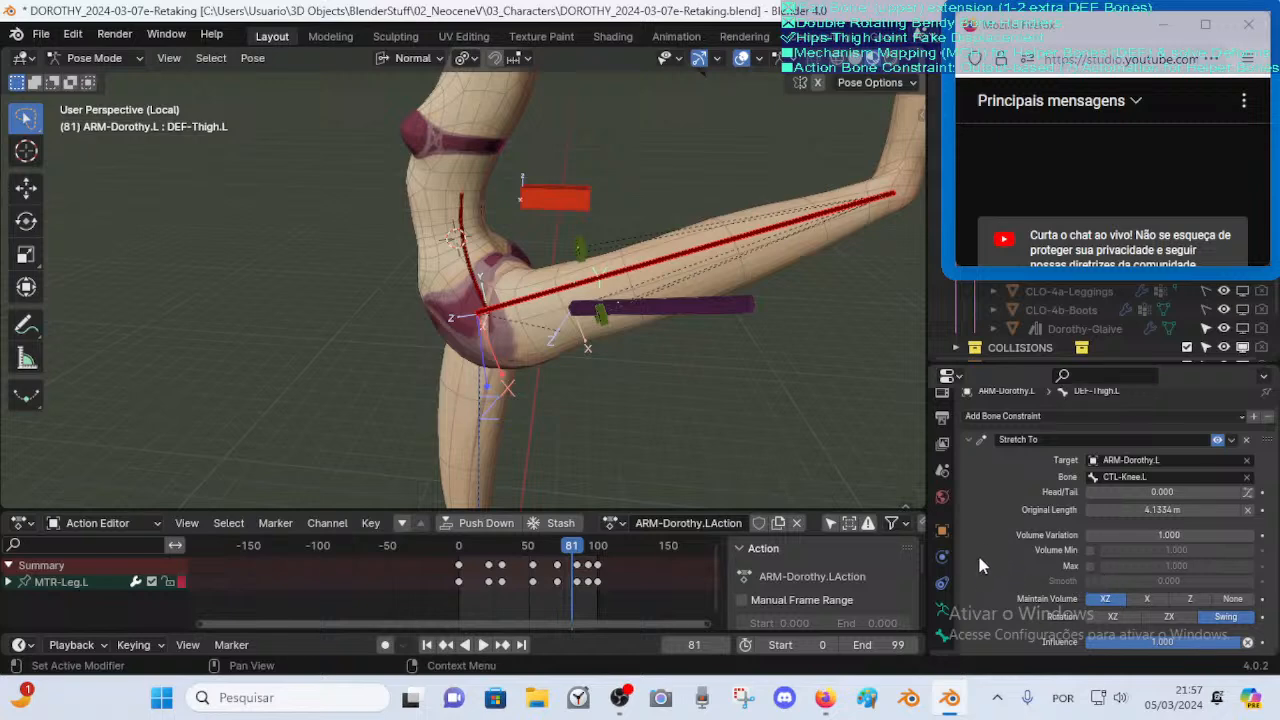
Check DEF-Thigh.L's bone properties and its Stretch To constraint settings
{"action": "left_click", "coordinate": [942, 634]}
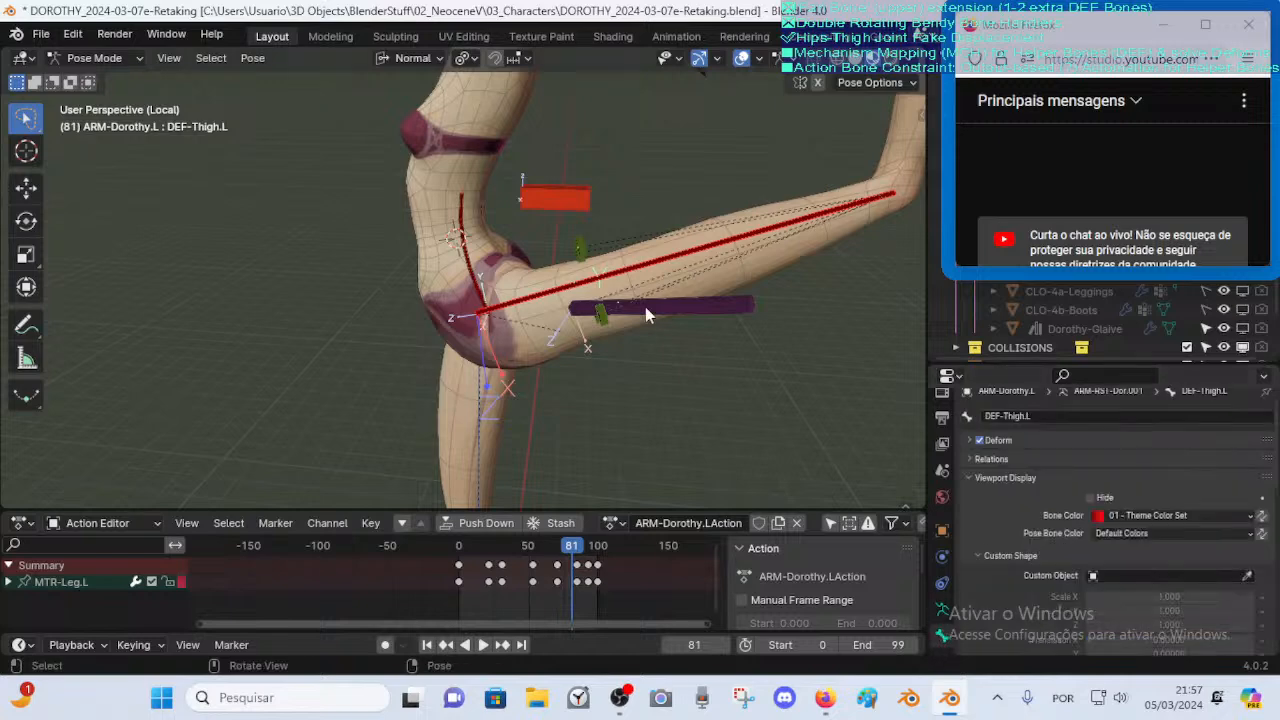
{"action": "key", "text": "ctrl+Tab"}
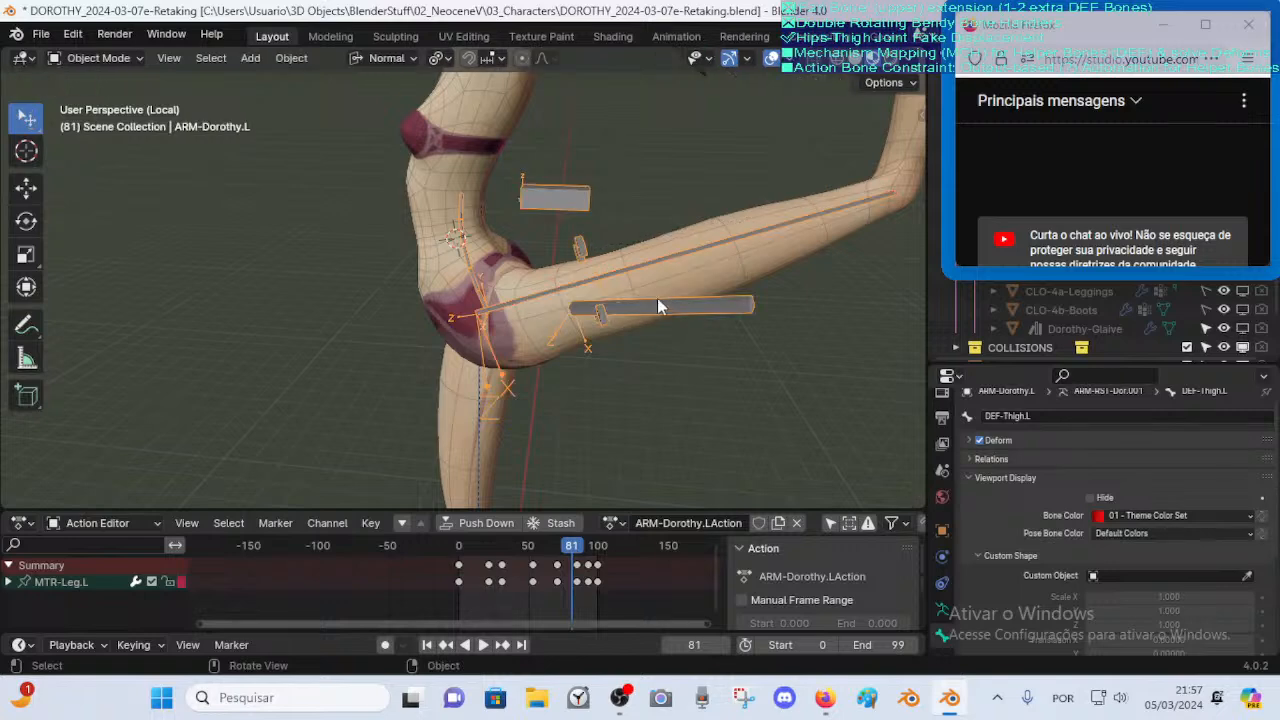
{"action": "key", "text": "ctrl+Tab"}
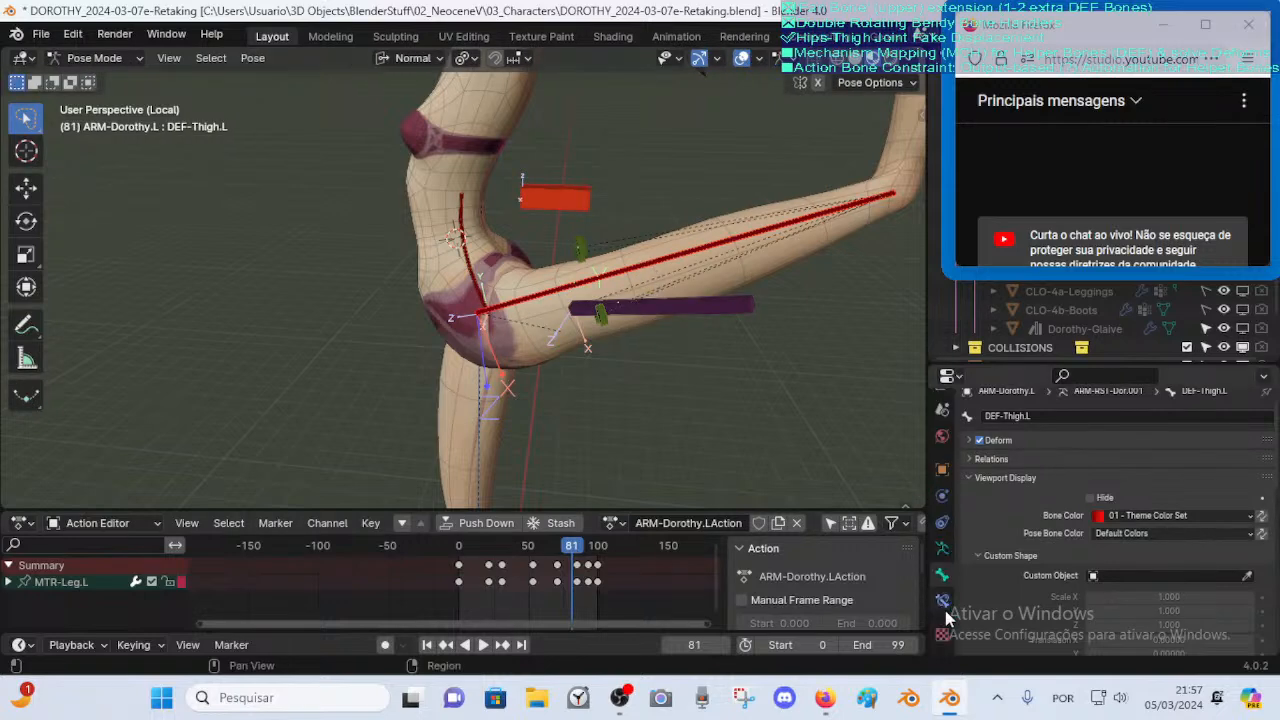
{"action": "left_click", "coordinate": [942, 608]}
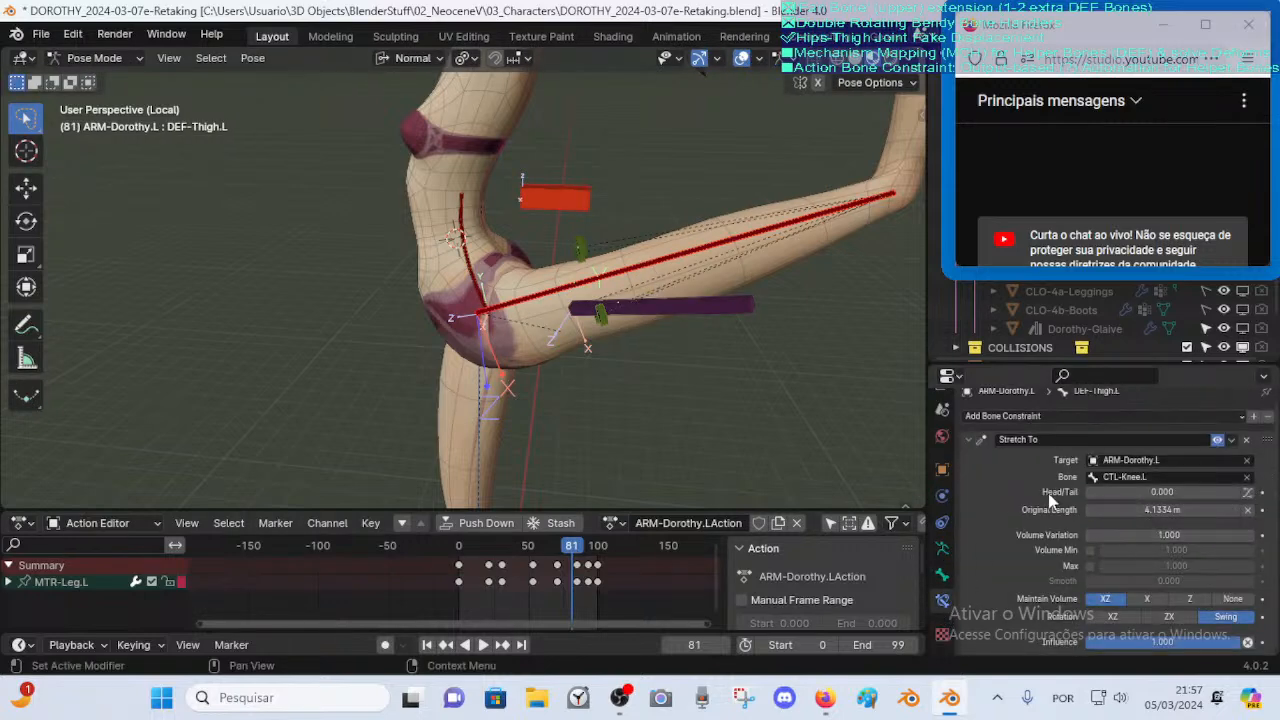
{"action": "scroll", "coordinate": [1121, 510], "scroll_direction": "up", "scroll_amount": 1}
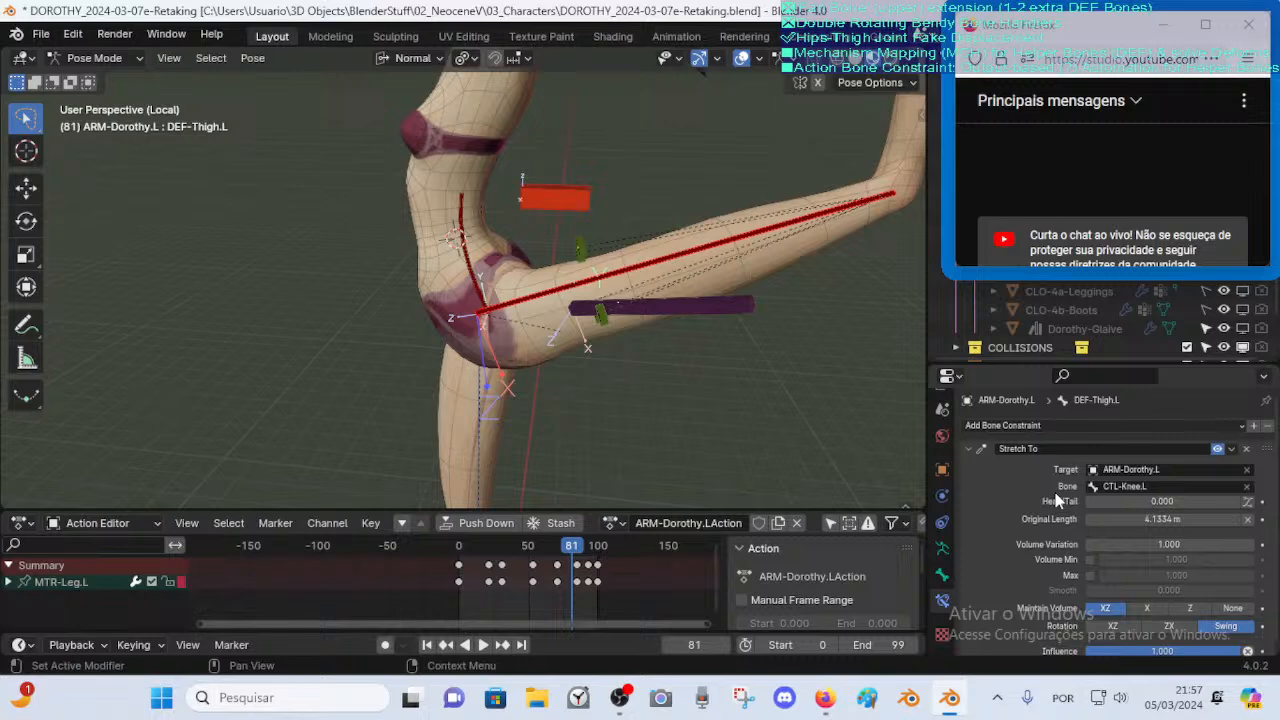
Select FAN-Thigh.L and try moving it from the side to test its influence on the hip and thigh
{"action": "left_click", "coordinate": [576, 305]}
{"action": "scroll", "coordinate": [576, 305], "scroll_direction": "up", "scroll_amount": 2}
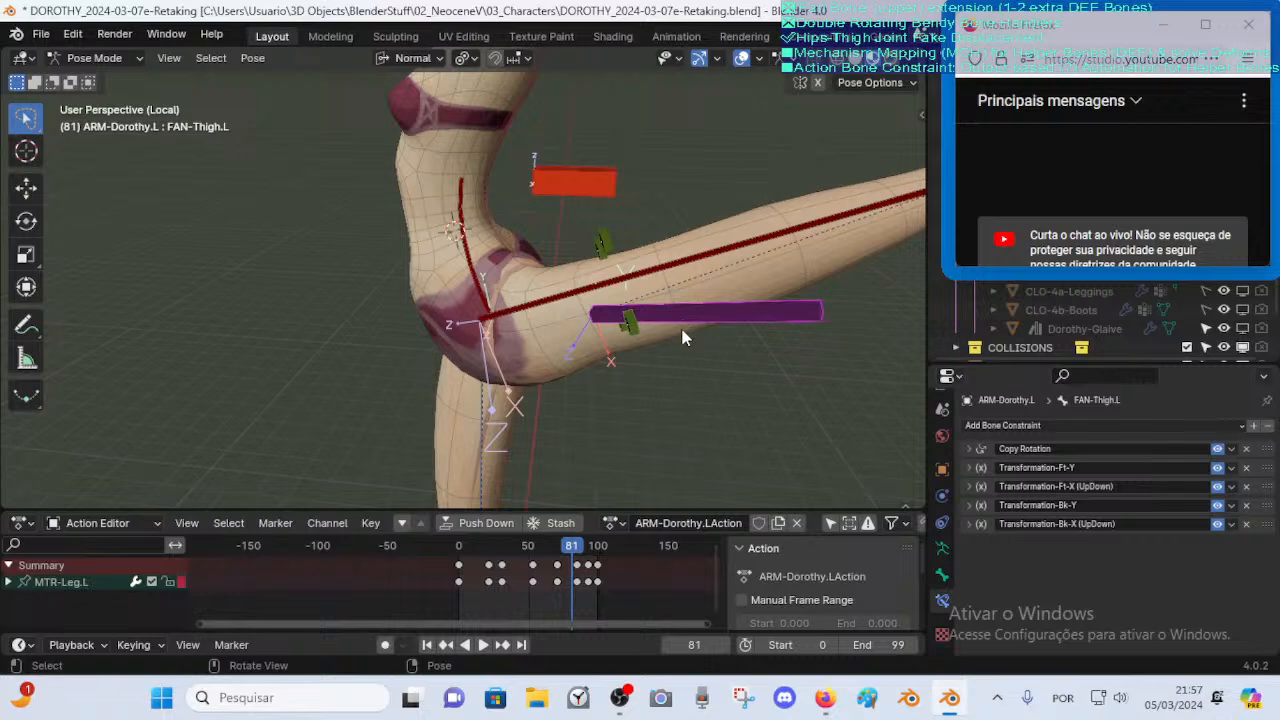
{"action": "key", "text": "g"}
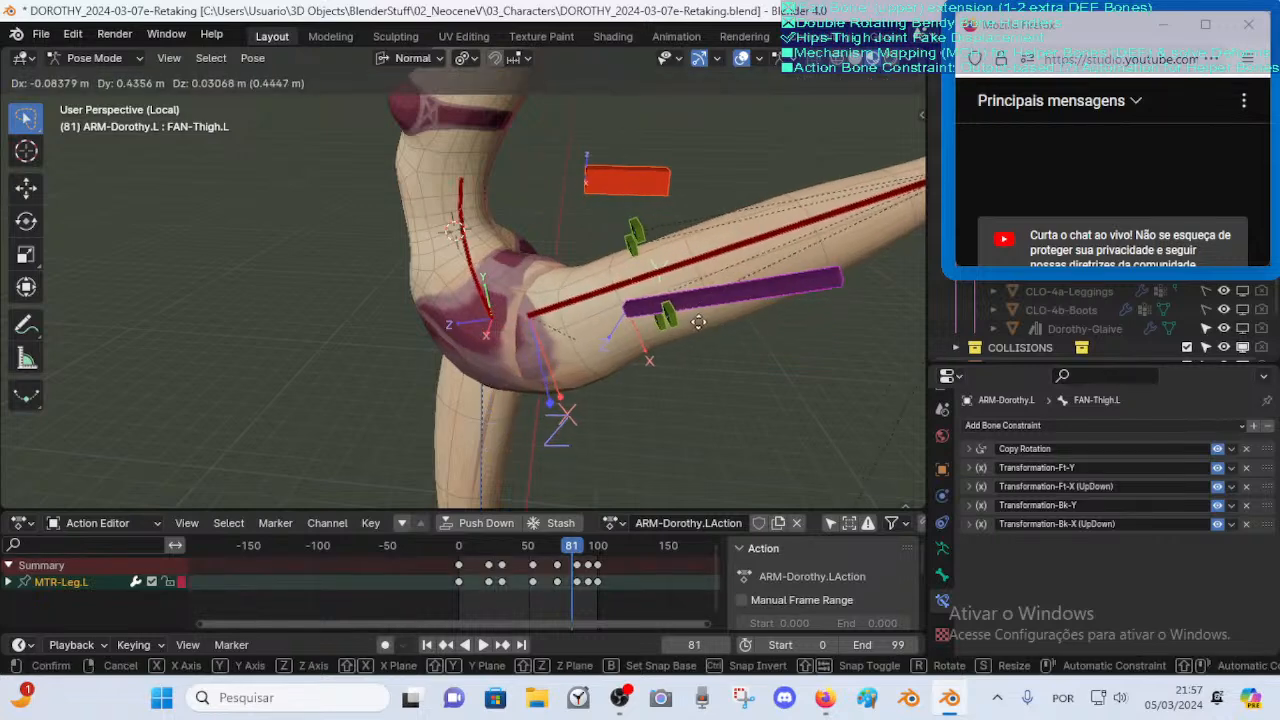
{"action": "right_click", "coordinate": [683, 325]}
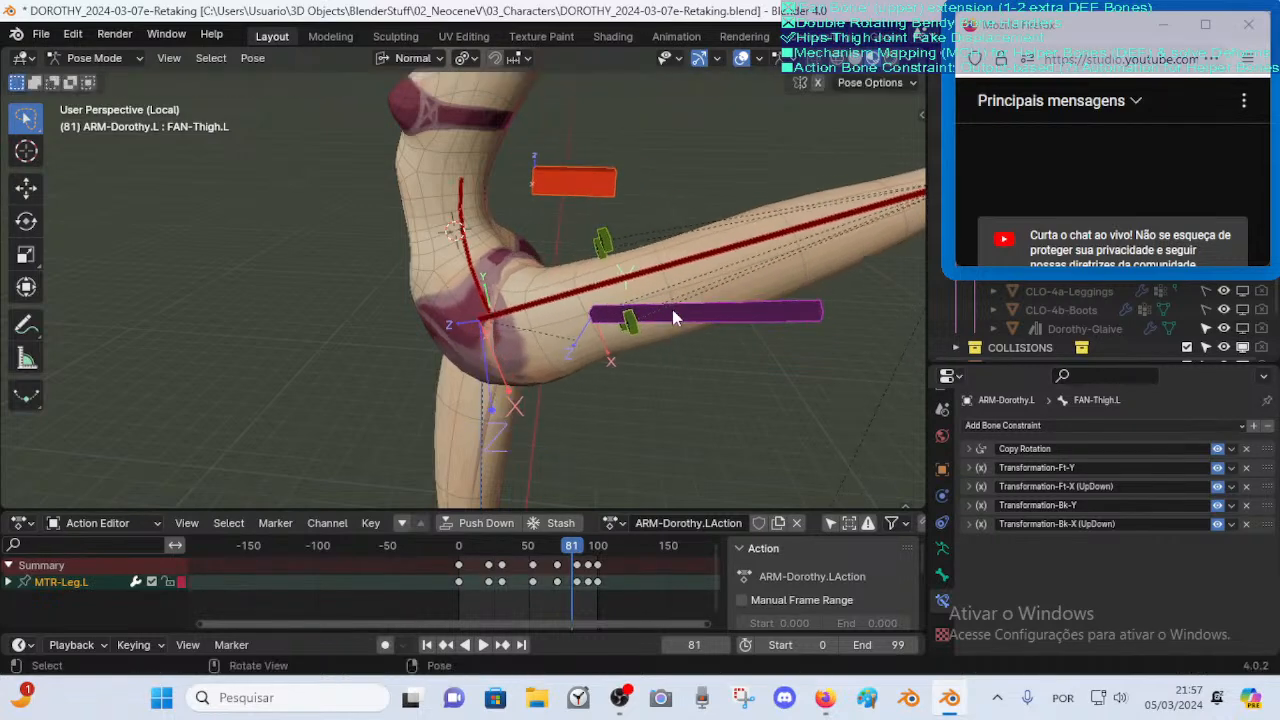
{"action": "key", "text": "g"}
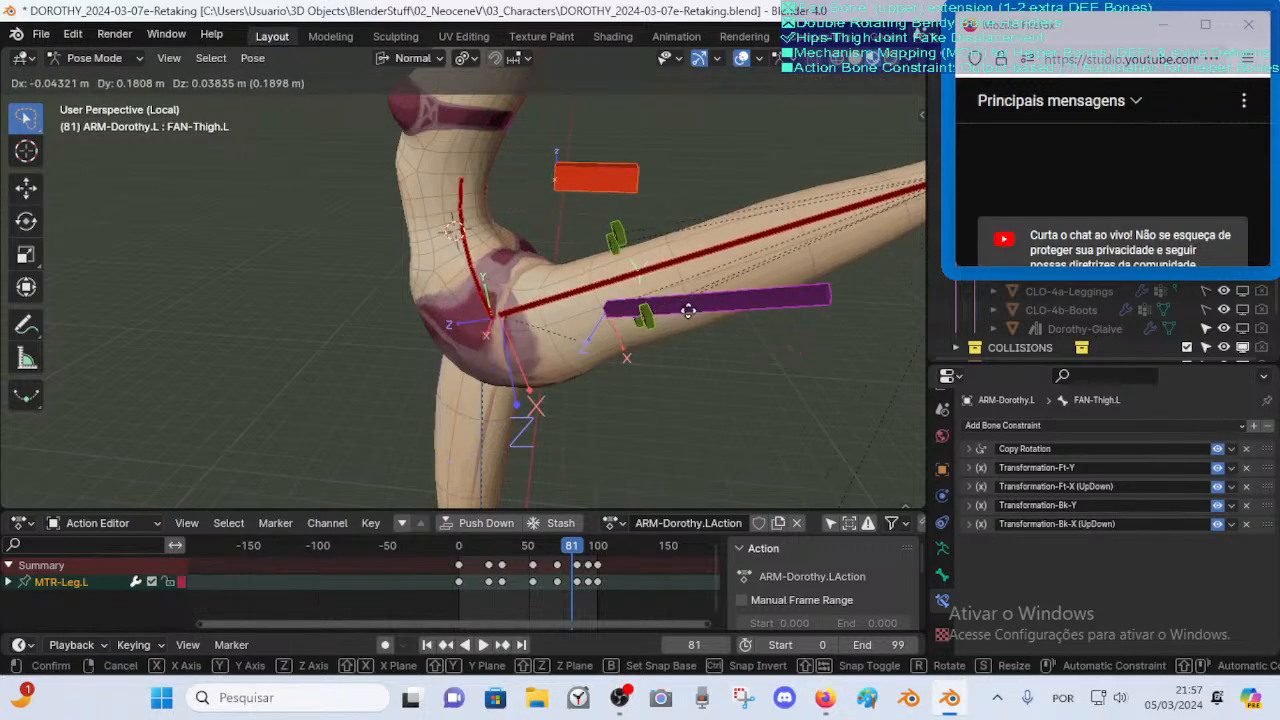
{"action": "right_click", "coordinate": [688, 311]}
Move FAN-Thigh.L about 0.15 m and nudge it again while checking the thigh from behind and the side
{"action": "middle_click_drag", "start_coordinate": [688, 311], "coordinate": [581, 317]}
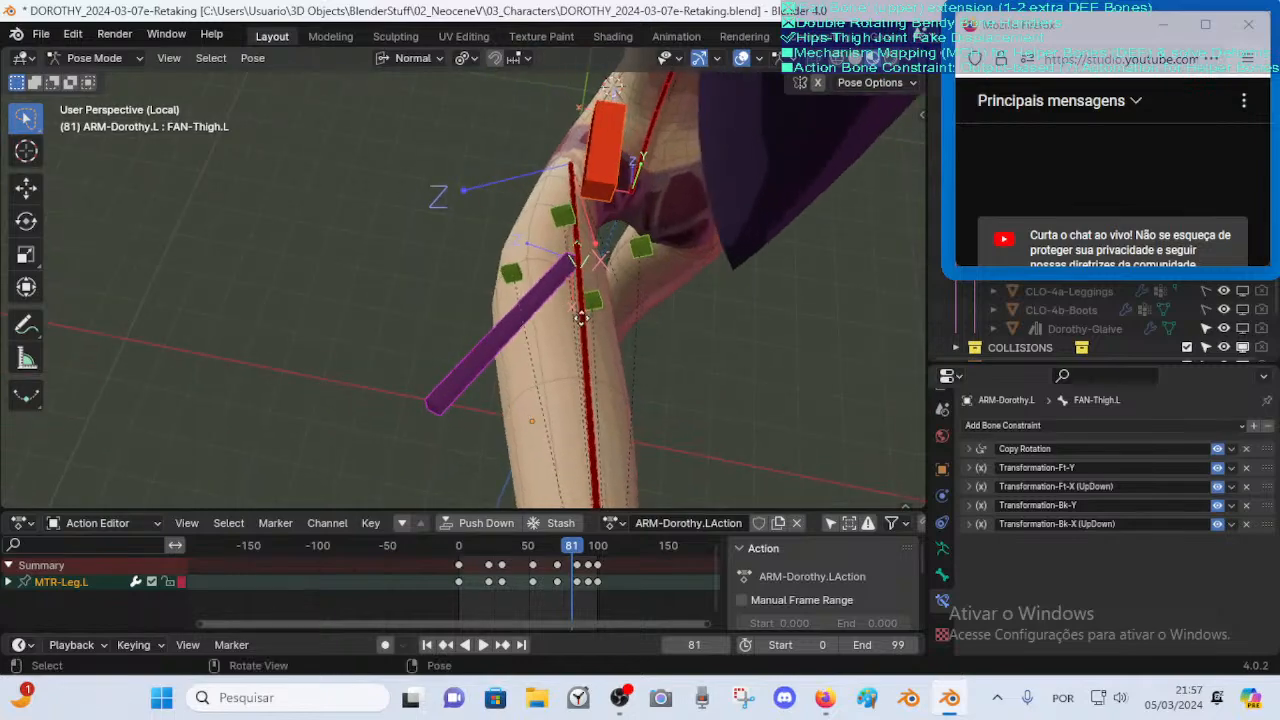
{"action": "key", "text": "g"}
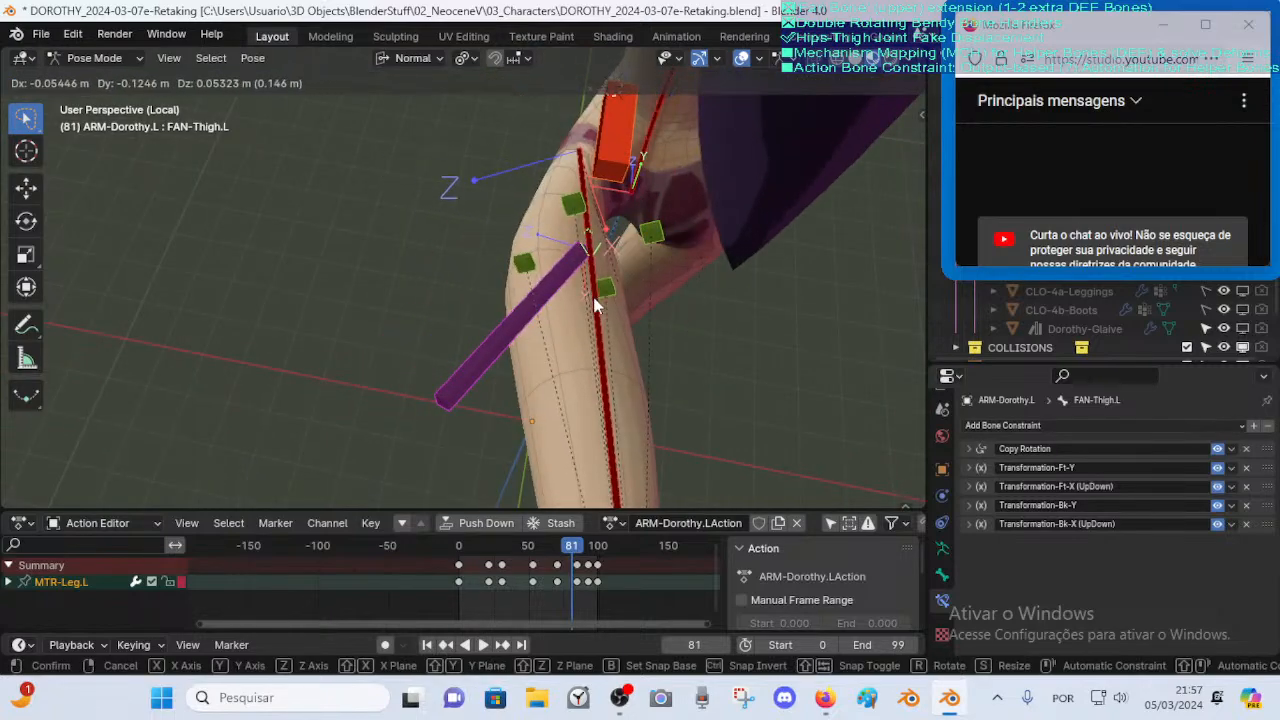
{"action": "left_click", "coordinate": [594, 305]}
{"action": "middle_click_drag", "start_coordinate": [523, 315], "coordinate": [676, 240]}
{"action": "middle_click_drag", "start_coordinate": [490, 385], "coordinate": [603, 182]}
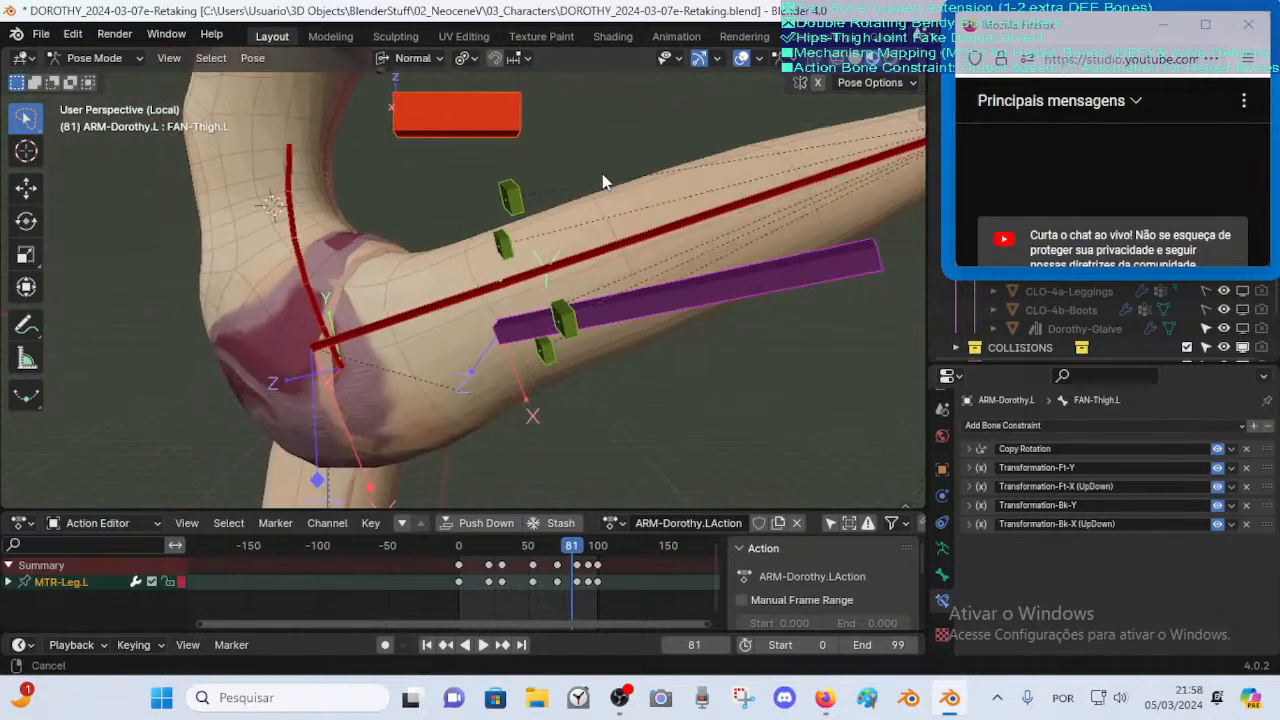
{"action": "scroll", "coordinate": [551, 297], "scroll_direction": "down", "scroll_amount": 2}
{"action": "mouse_move", "coordinate": [551, 297]}
{"action": "middle_mouse_down"}
{"action": "mouse_move", "coordinate": [725, 290]}
{"action": "mouse_move", "coordinate": [640, 300]}
{"action": "mouse_move", "coordinate": [522, 347]}
{"action": "mouse_move", "coordinate": [500, 312]}
{"action": "mouse_move", "coordinate": [355, 323]}
{"action": "mouse_move", "coordinate": [420, 310]}
{"action": "mouse_move", "coordinate": [628, 318]}
{"action": "mouse_move", "coordinate": [615, 300]}
{"action": "mouse_move", "coordinate": [716, 310]}
{"action": "mouse_move", "coordinate": [538, 316]}
{"action": "middle_mouse_up"}
{"action": "key", "text": "g"}
{"action": "left_click", "coordinate": [624, 268]}
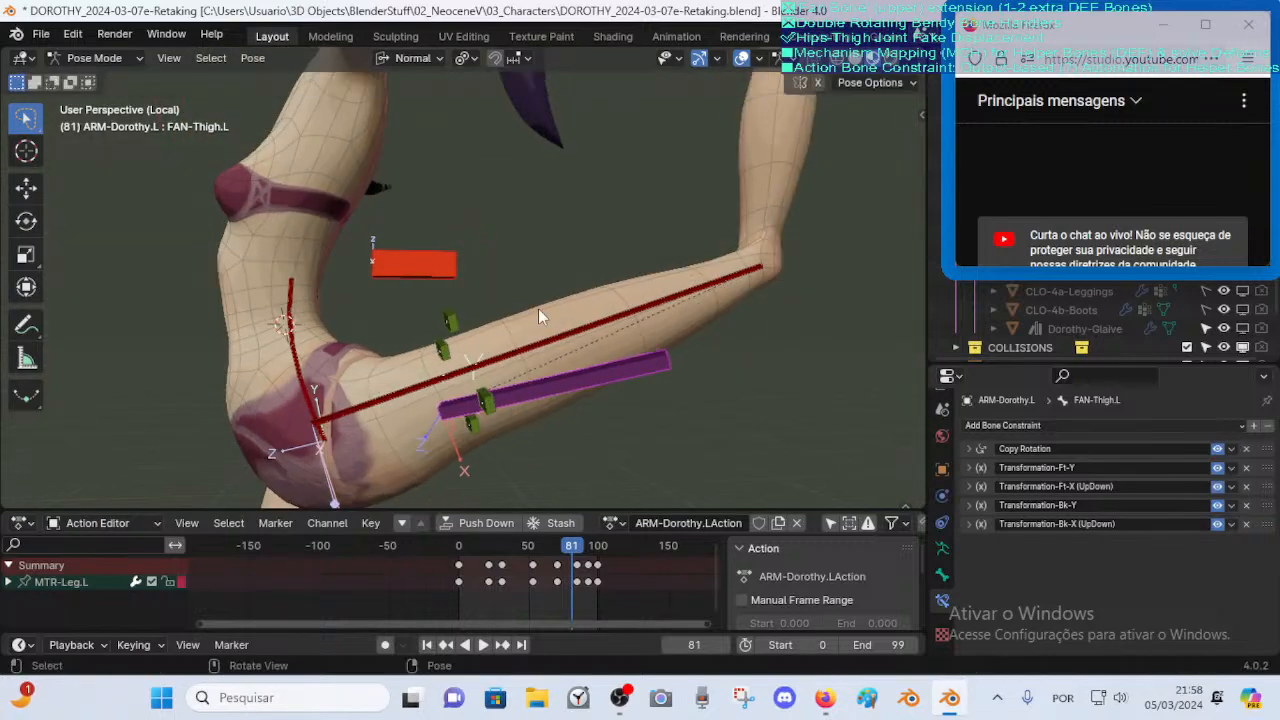
Go to frame 82 and try rotating FAN-Thigh.L by about 9° in the backward leg pose
{"action": "key", "text": "a"}
{"action": "left_click_drag", "start_coordinate": [603, 546], "coordinate": [574, 545]}
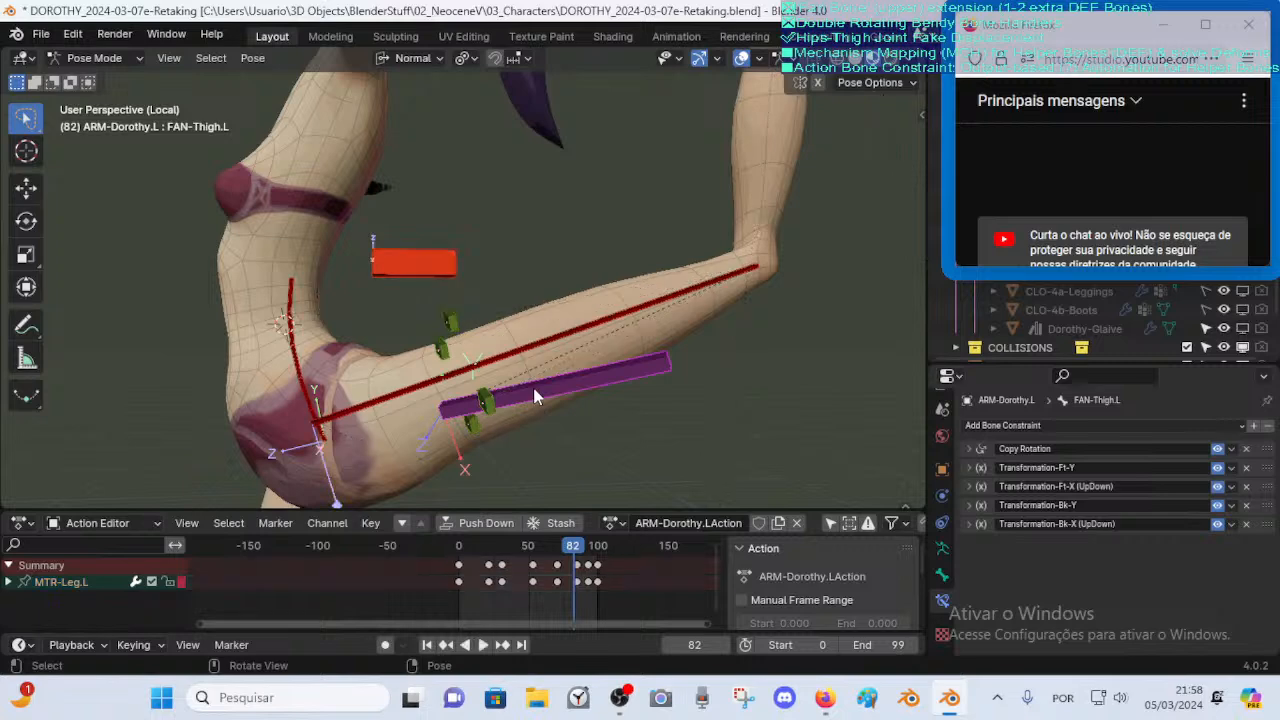
{"action": "key", "text": "Escape"}
{"action": "middle_click_drag", "start_coordinate": [604, 363], "coordinate": [625, 338]}
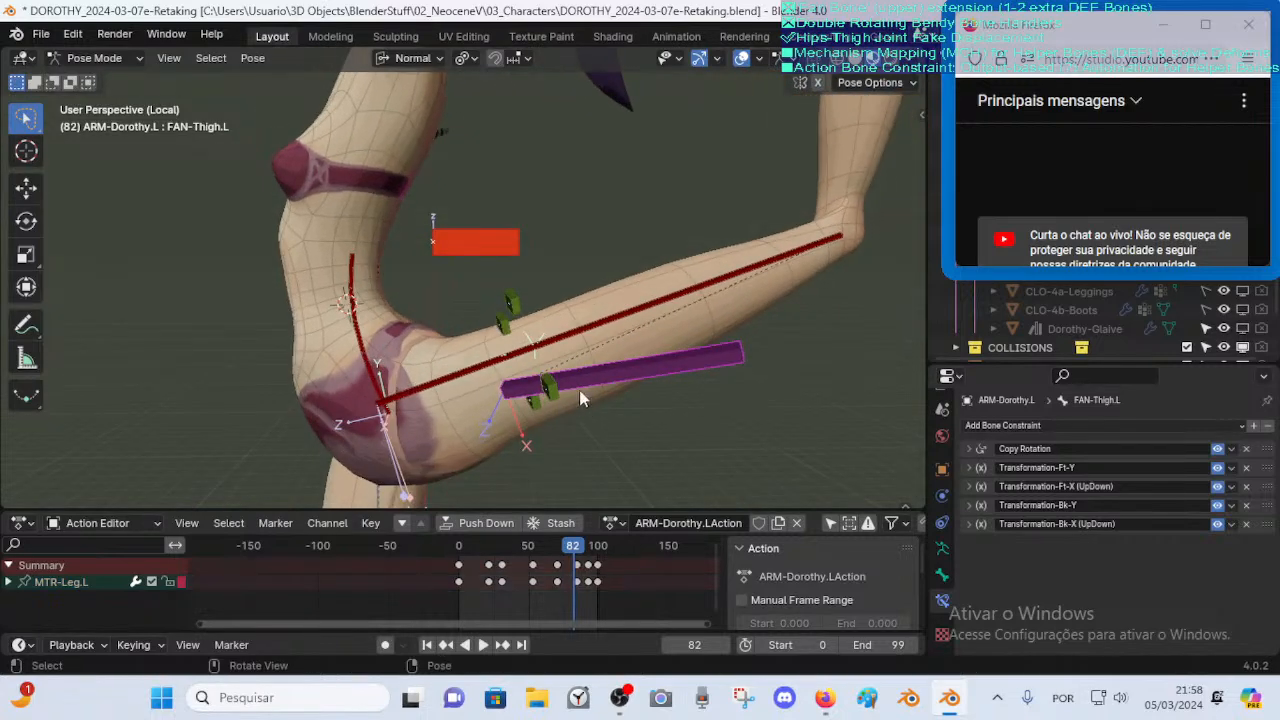
{"action": "key", "text": "space"}
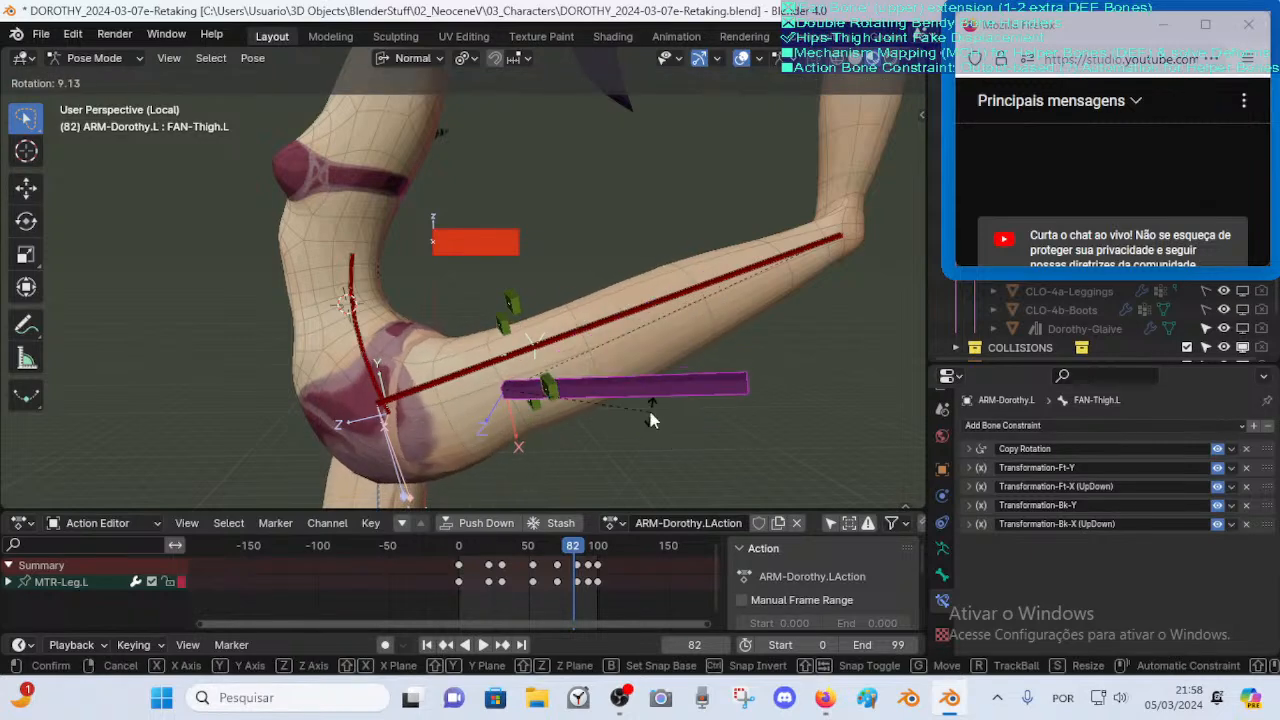
{"action": "key", "text": "Escape"}
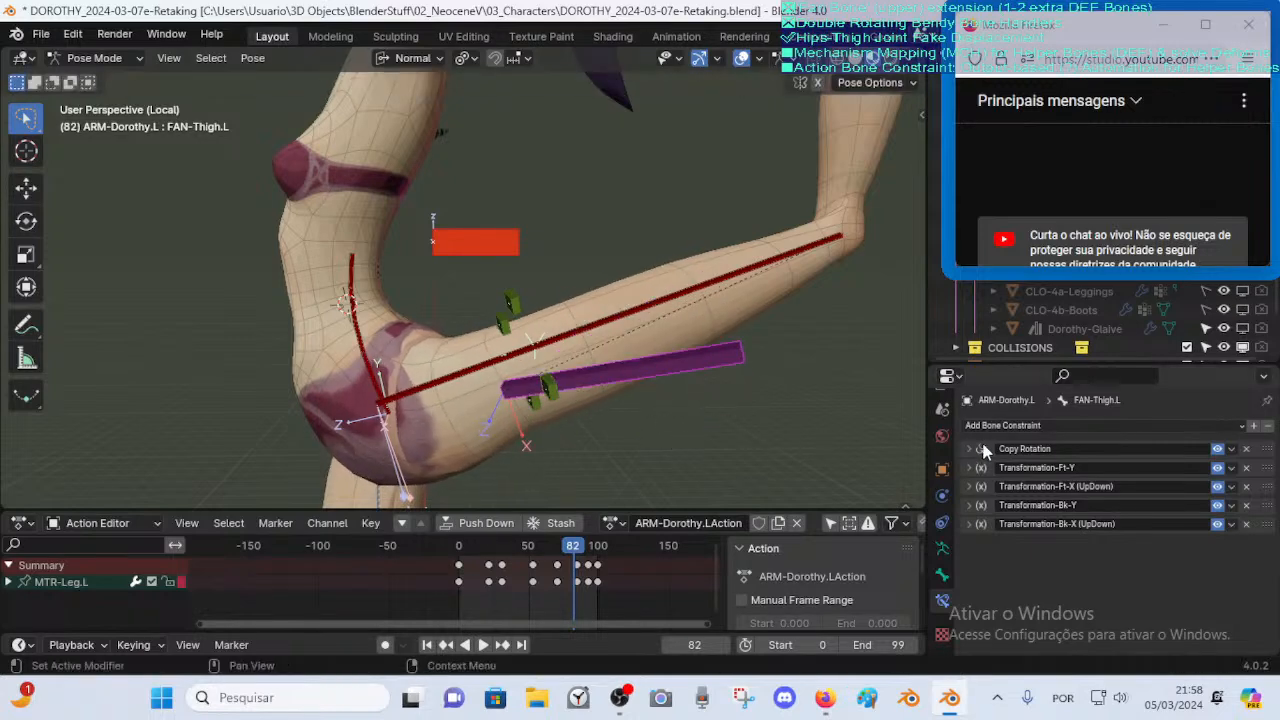
Switch FAN-Thigh.L's Copy Rotation constraint off and back on to compare the thigh pose, and check the constraint's settings
{"action": "left_click", "coordinate": [581, 332]}
{"action": "left_click", "coordinate": [598, 376]}
{"action": "mouse_move", "coordinate": [596, 382]}
{"action": "middle_mouse_down"}
{"action": "mouse_move", "coordinate": [719, 400]}
{"action": "mouse_move", "coordinate": [580, 376]}
{"action": "middle_mouse_up"}
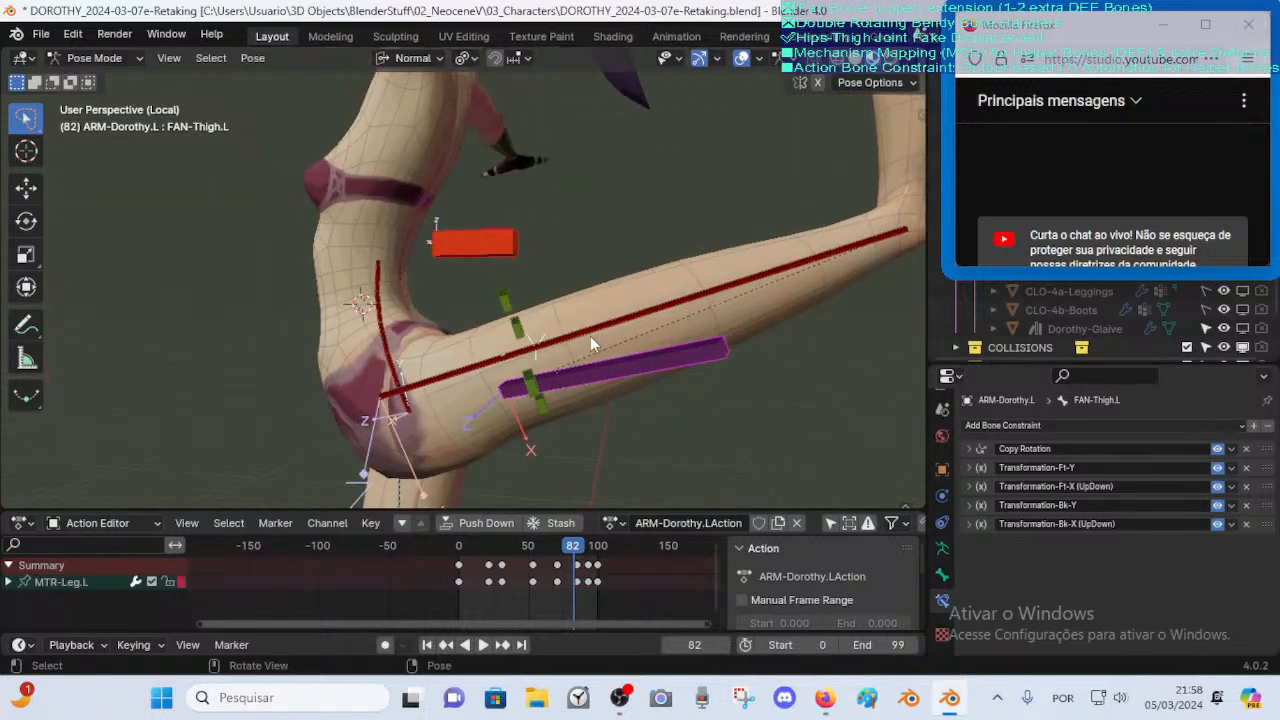
{"action": "left_click", "coordinate": [1217, 449]}
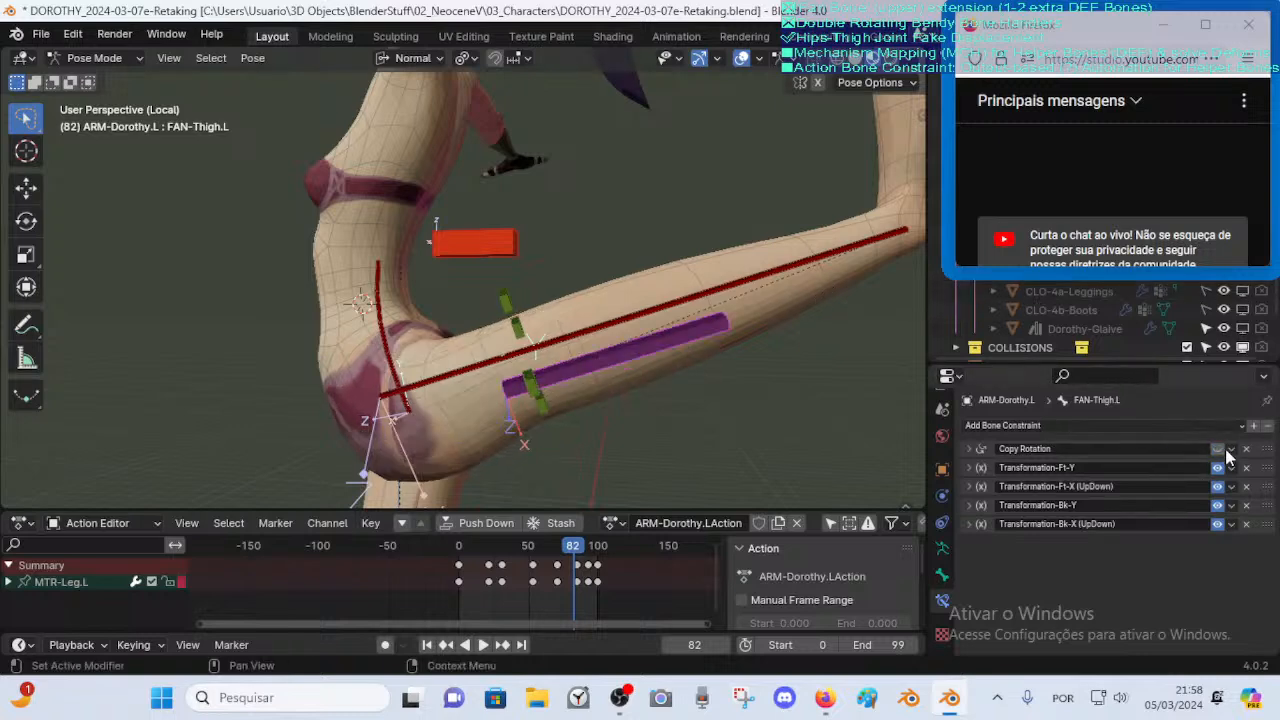
{"action": "left_click", "coordinate": [1218, 449]}
{"action": "left_click", "coordinate": [967, 449]}
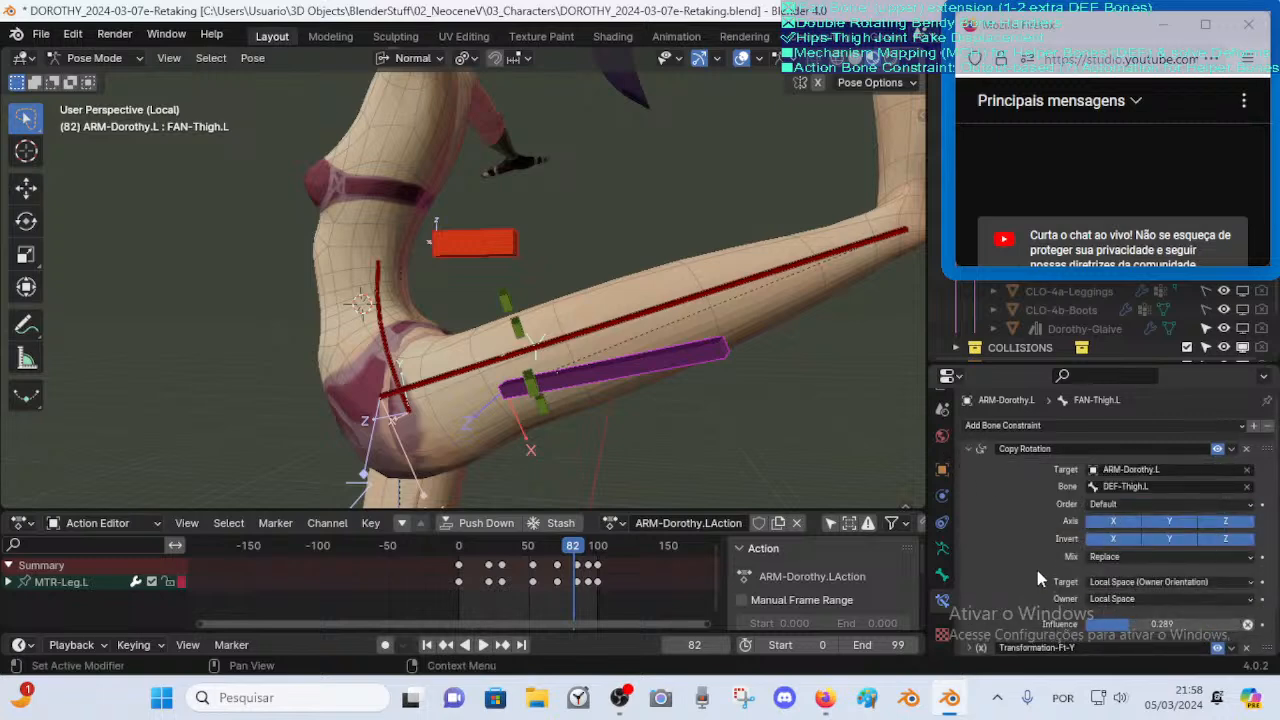
{"action": "scroll", "coordinate": [1037, 570], "scroll_direction": "down", "scroll_amount": 2}
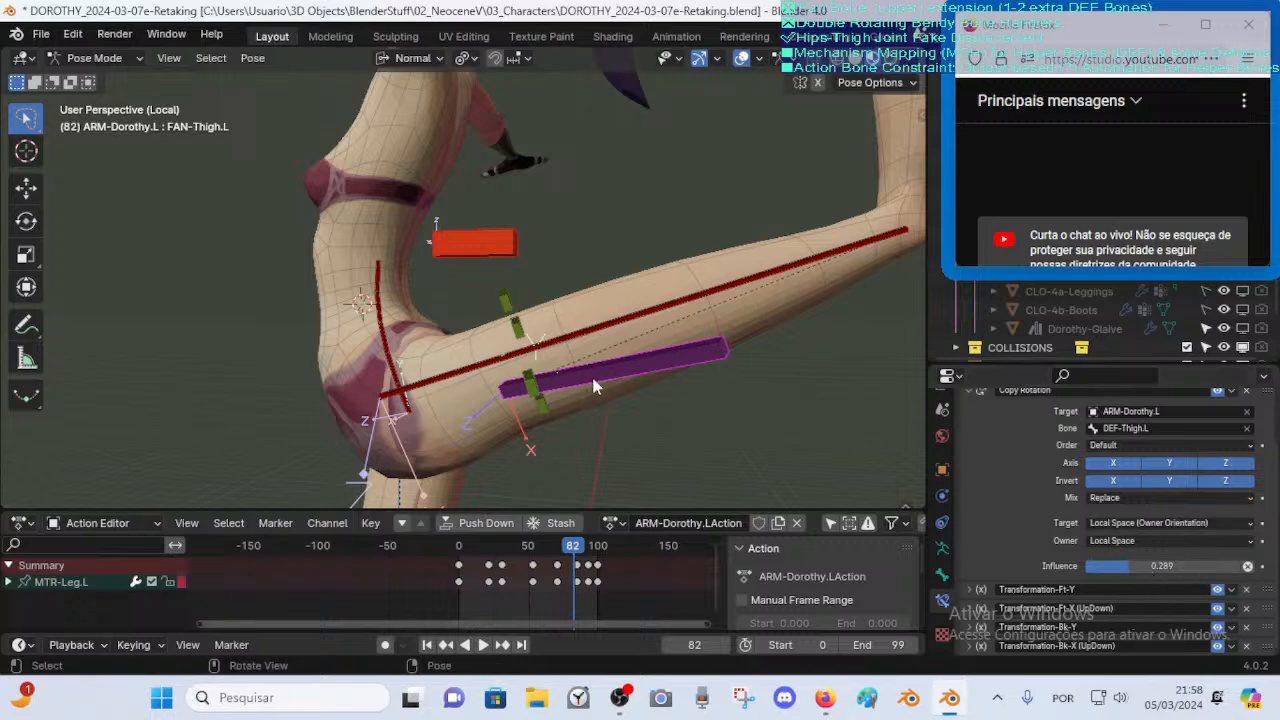
Select the armature together with the 00_Body mesh and enter Weight Paint mode showing the FAN-Thigh.L weights
{"action": "key", "text": "ctrl+Tab"}
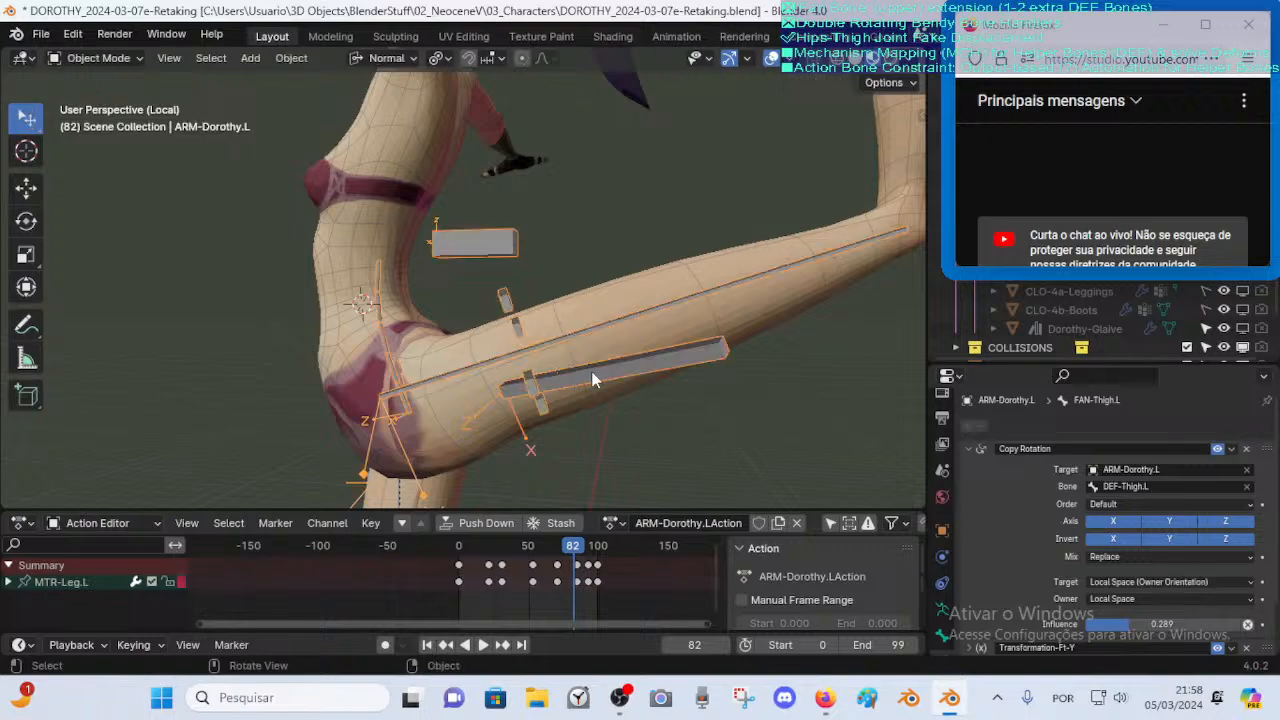
{"action": "left_click", "coordinate": [610, 353]}
{"action": "left_click", "coordinate": [609, 348]}
{"action": "left_click", "coordinate": [612, 317], "text": "shift"}
{"action": "key", "text": "ctrl+Tab"}
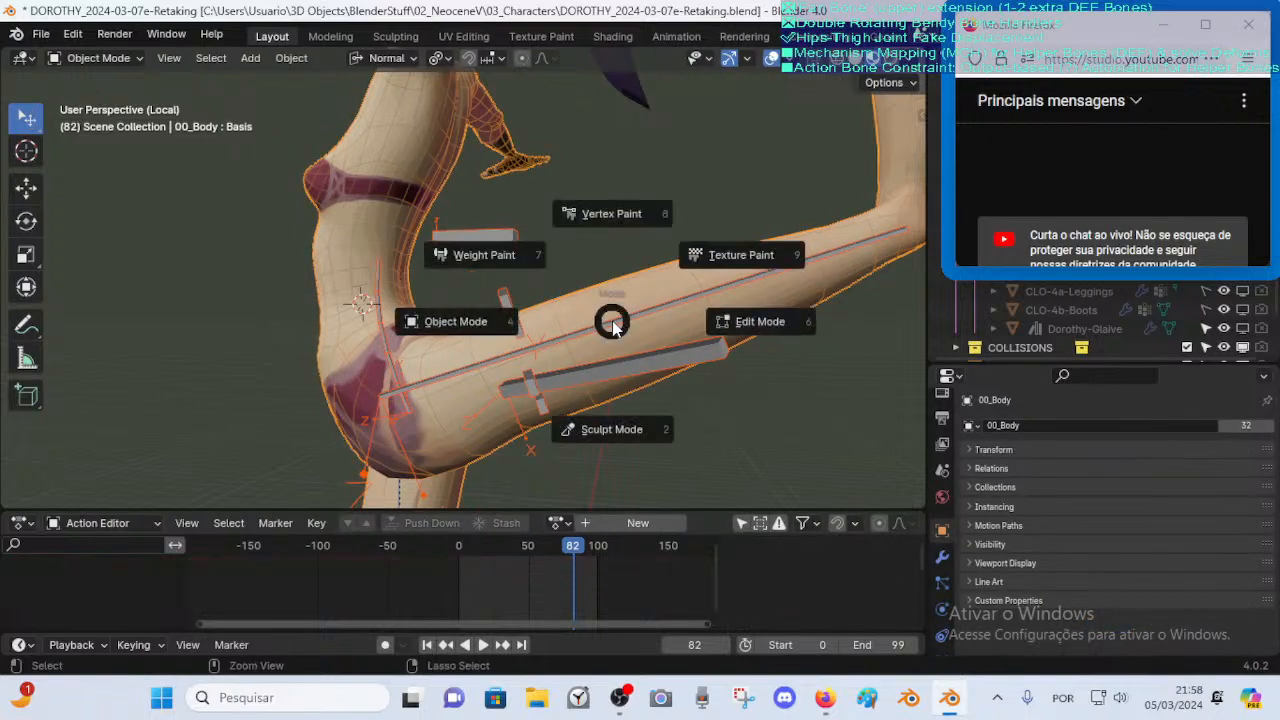
{"action": "left_click", "coordinate": [486, 254]}
{"action": "mouse_move", "coordinate": [457, 357]}
{"action": "middle_mouse_down"}
{"action": "mouse_move", "coordinate": [624, 396]}
{"action": "mouse_move", "coordinate": [502, 430]}
{"action": "mouse_move", "coordinate": [543, 500]}
{"action": "mouse_move", "coordinate": [608, 500]}
{"action": "mouse_move", "coordinate": [538, 347]}
{"action": "middle_mouse_up"}
{"action": "left_click", "coordinate": [634, 377], "text": "ctrl"}
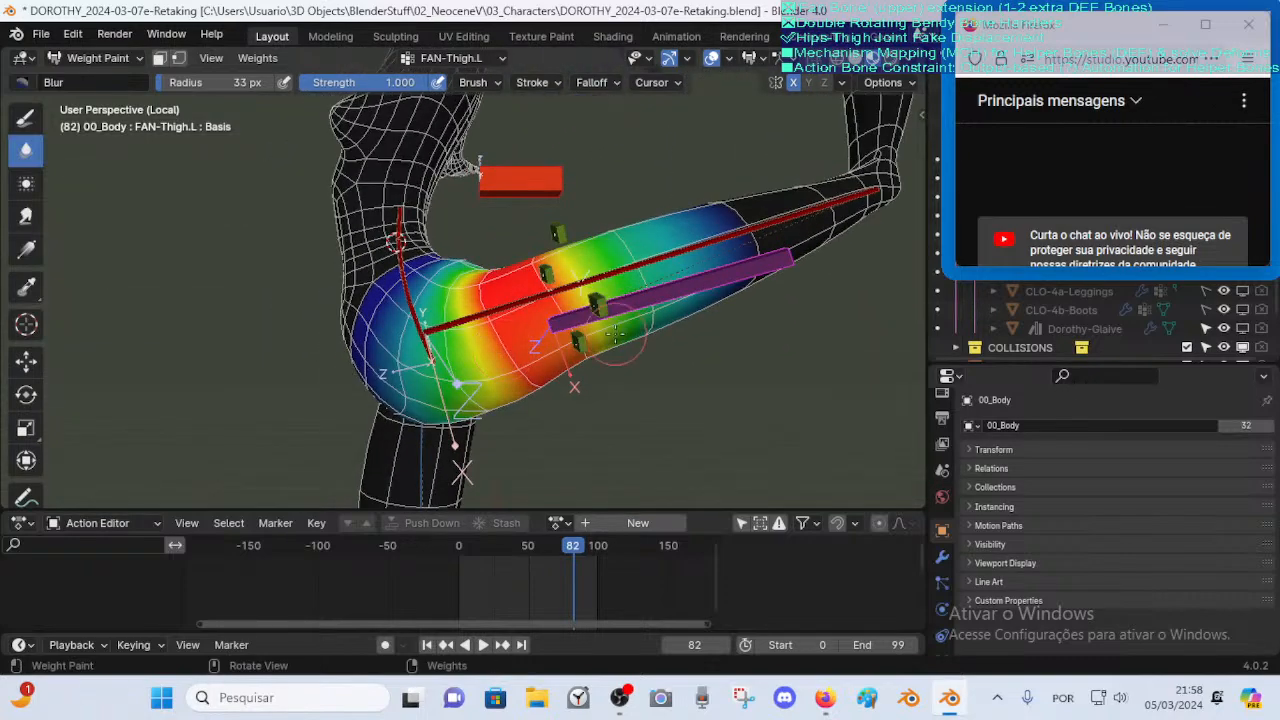
Set the Blur brush radius to 48 px and examine the FAN-Thigh.L weights around the hip and thigh
{"action": "left_click", "coordinate": [26, 117]}
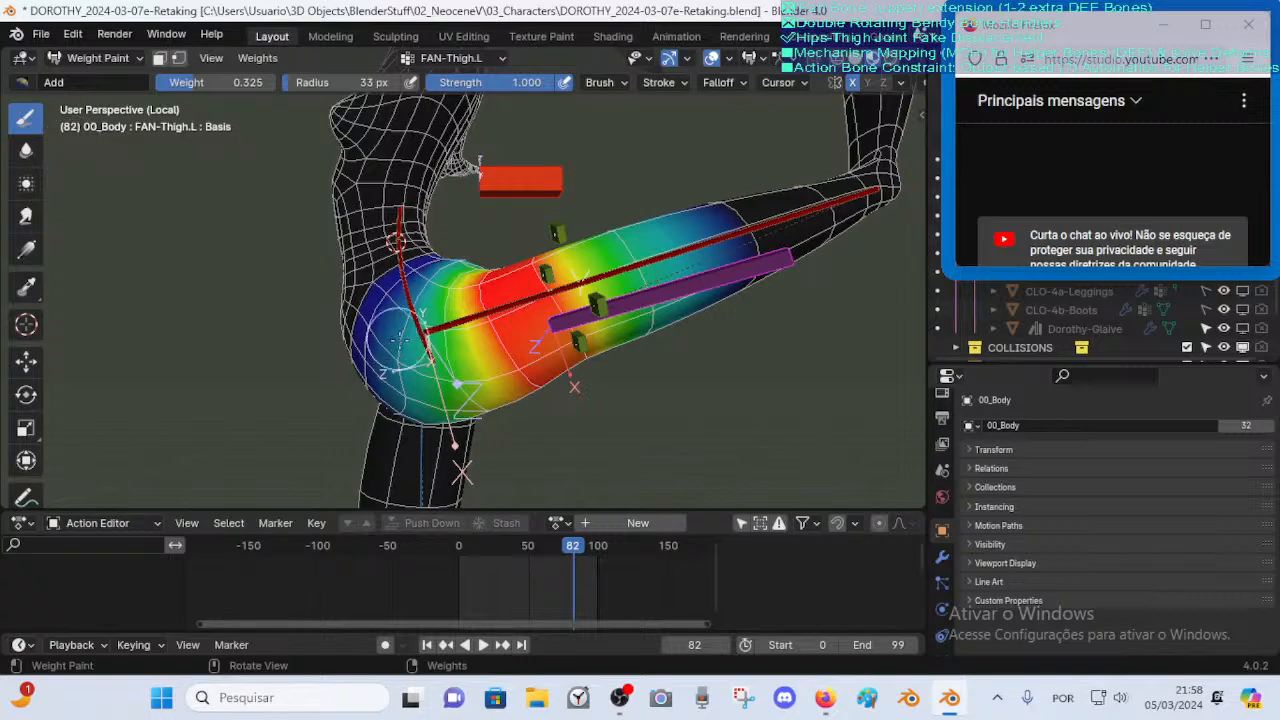
{"action": "mouse_move", "coordinate": [465, 362]}
{"action": "middle_mouse_down"}
{"action": "mouse_move", "coordinate": [501, 341]}
{"action": "mouse_move", "coordinate": [478, 335]}
{"action": "mouse_move", "coordinate": [483, 295]}
{"action": "mouse_move", "coordinate": [478, 385]}
{"action": "mouse_move", "coordinate": [478, 365]}
{"action": "mouse_move", "coordinate": [472, 376]}
{"action": "mouse_move", "coordinate": [515, 350]}
{"action": "mouse_move", "coordinate": [588, 365]}
{"action": "mouse_move", "coordinate": [585, 332]}
{"action": "mouse_move", "coordinate": [600, 318]}
{"action": "mouse_move", "coordinate": [668, 300]}
{"action": "mouse_move", "coordinate": [651, 335]}
{"action": "mouse_move", "coordinate": [633, 290]}
{"action": "middle_mouse_up"}
{"action": "scroll", "coordinate": [600, 318], "scroll_direction": "up", "scroll_amount": 2}
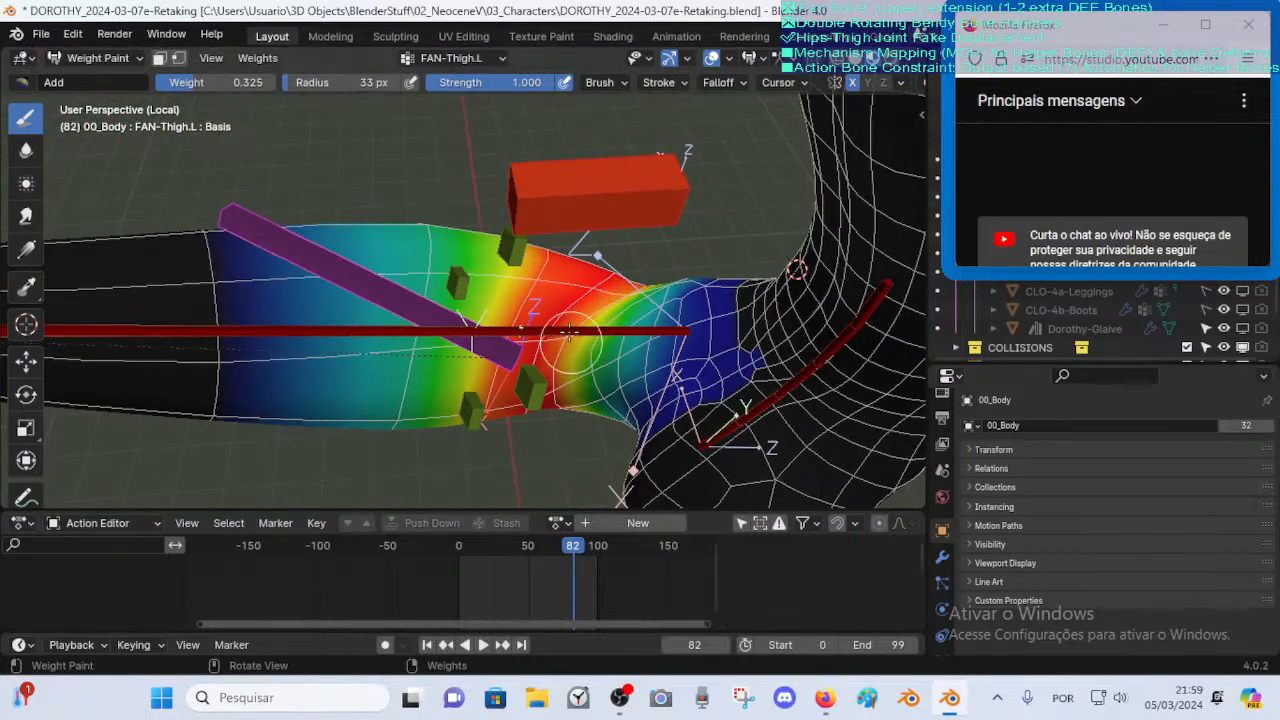
{"action": "middle_click_drag", "start_coordinate": [590, 330], "coordinate": [625, 285]}
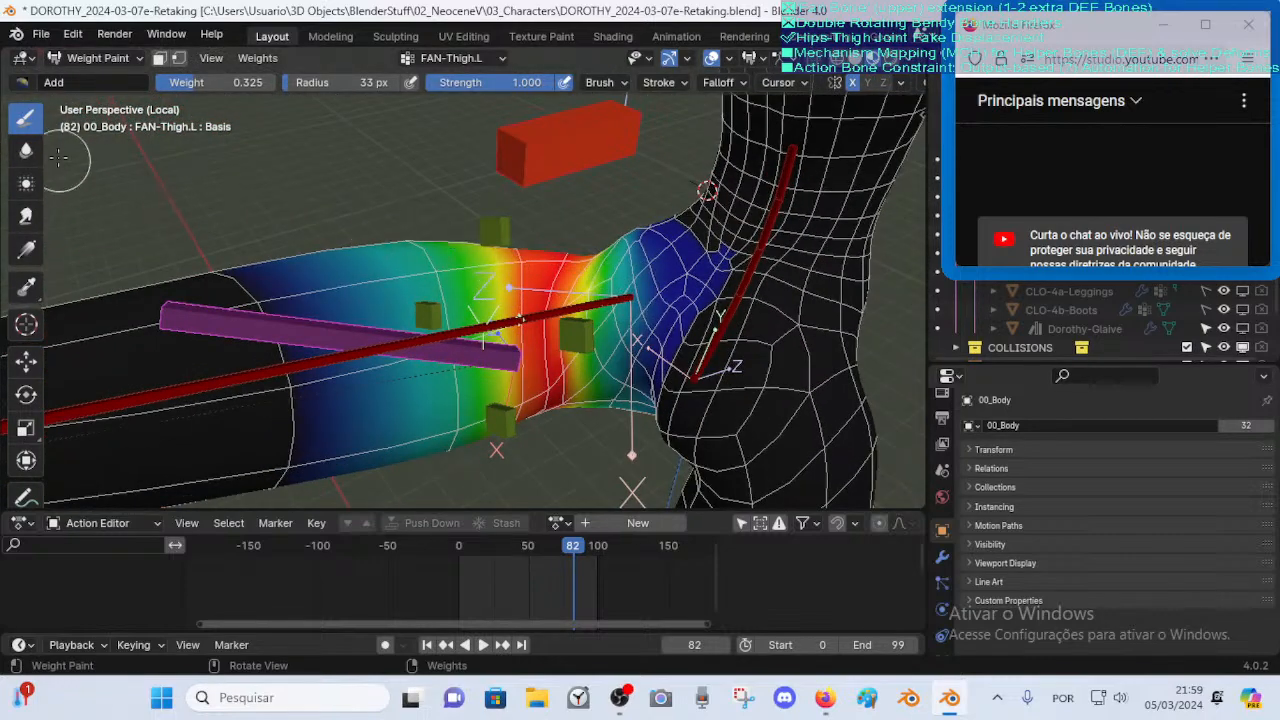
{"action": "left_click", "coordinate": [26, 151]}
{"action": "middle_click_drag", "start_coordinate": [535, 345], "coordinate": [484, 298]}
{"action": "key", "text": "f"}
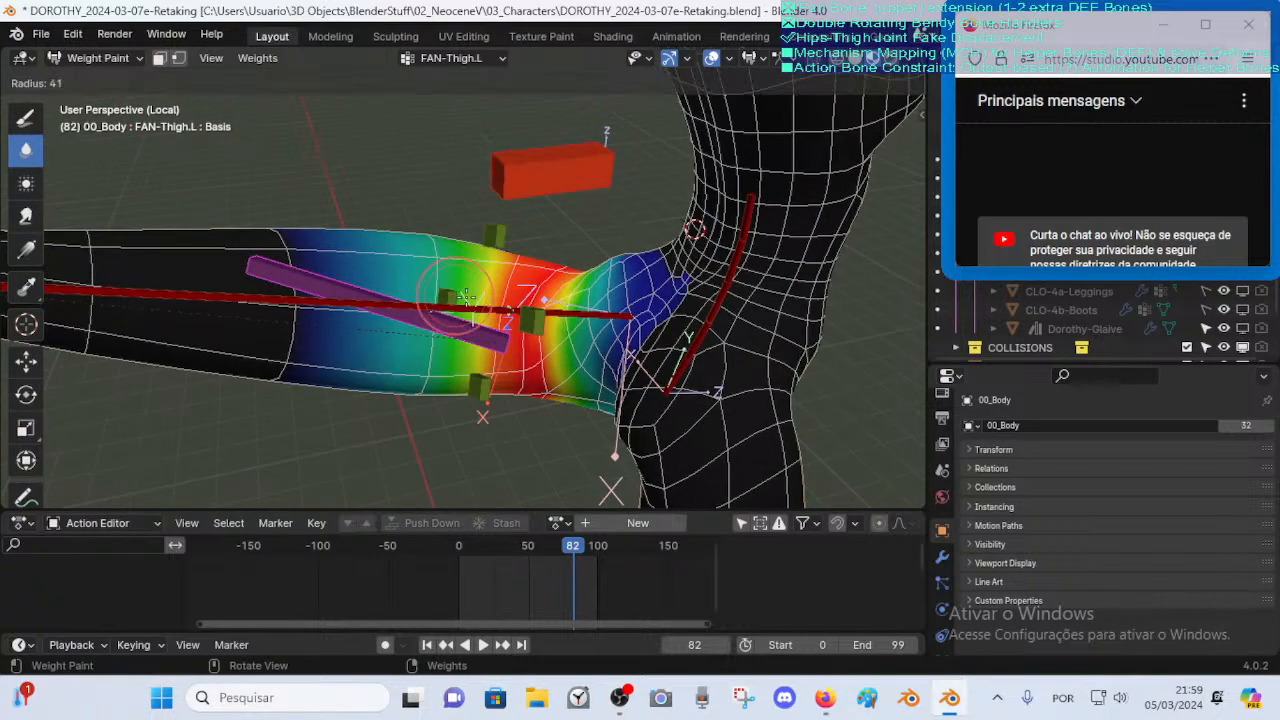
{"action": "left_click", "coordinate": [444, 274]}
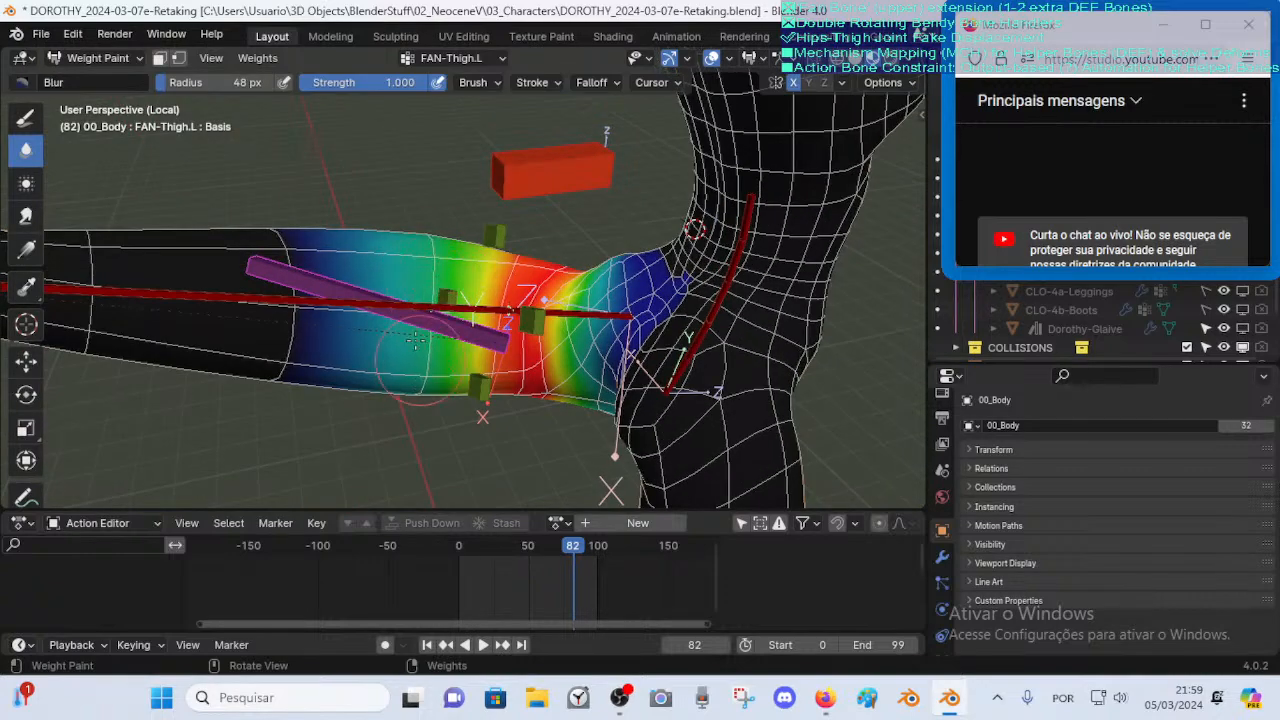
{"action": "middle_click_drag", "start_coordinate": [415, 340], "coordinate": [418, 358]}
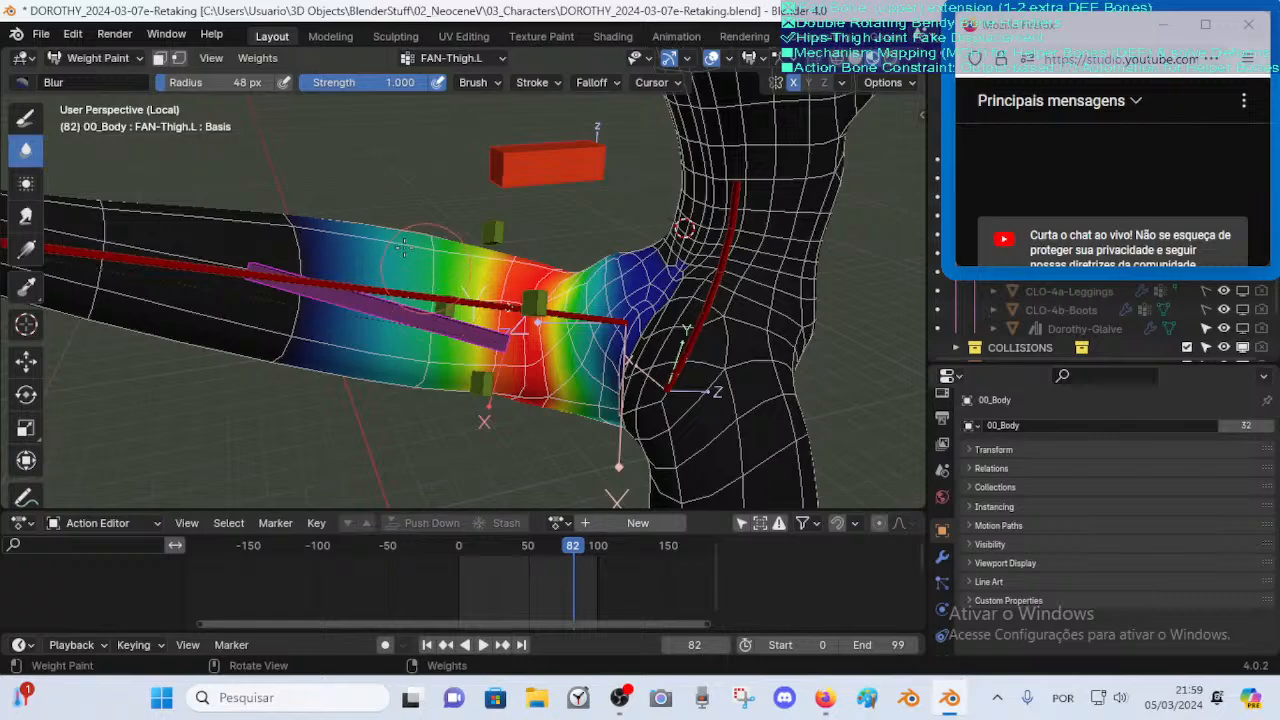
{"action": "middle_click_drag", "start_coordinate": [404, 247], "coordinate": [590, 267]}
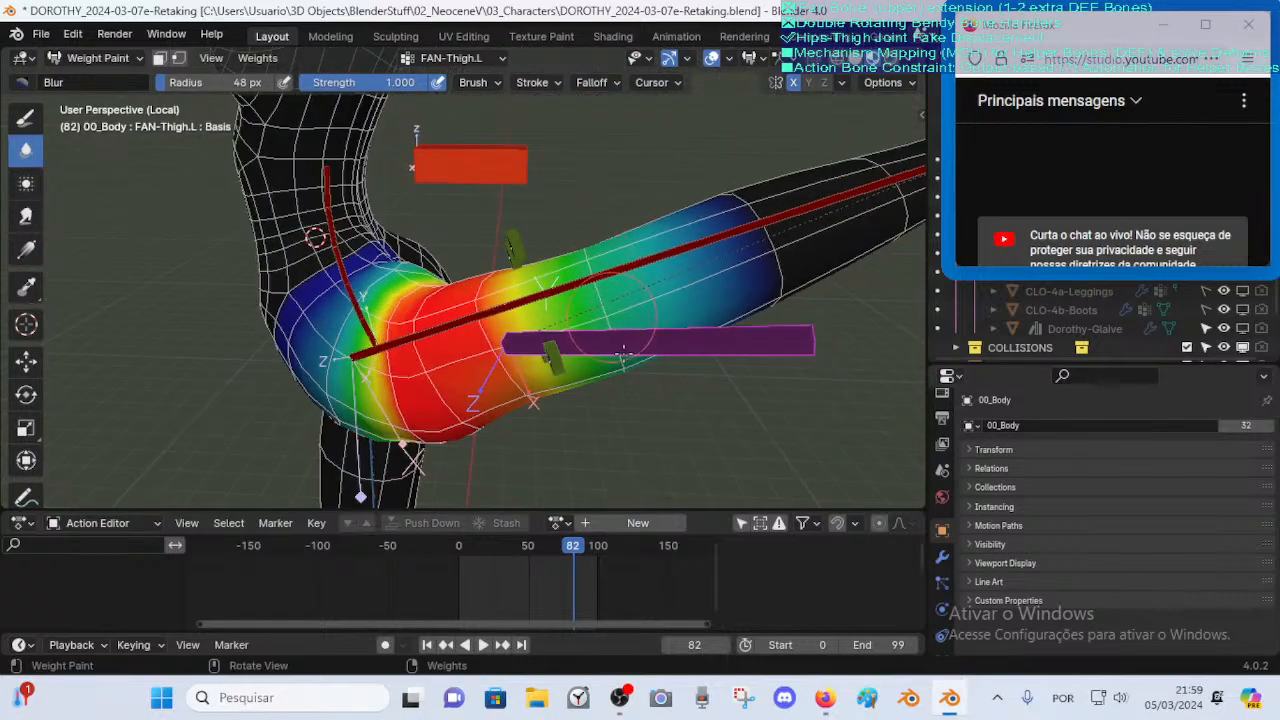
{"action": "mouse_move", "coordinate": [616, 343]}
{"action": "middle_mouse_down"}
{"action": "mouse_move", "coordinate": [366, 292]}
{"action": "mouse_move", "coordinate": [471, 357]}
{"action": "middle_mouse_up"}
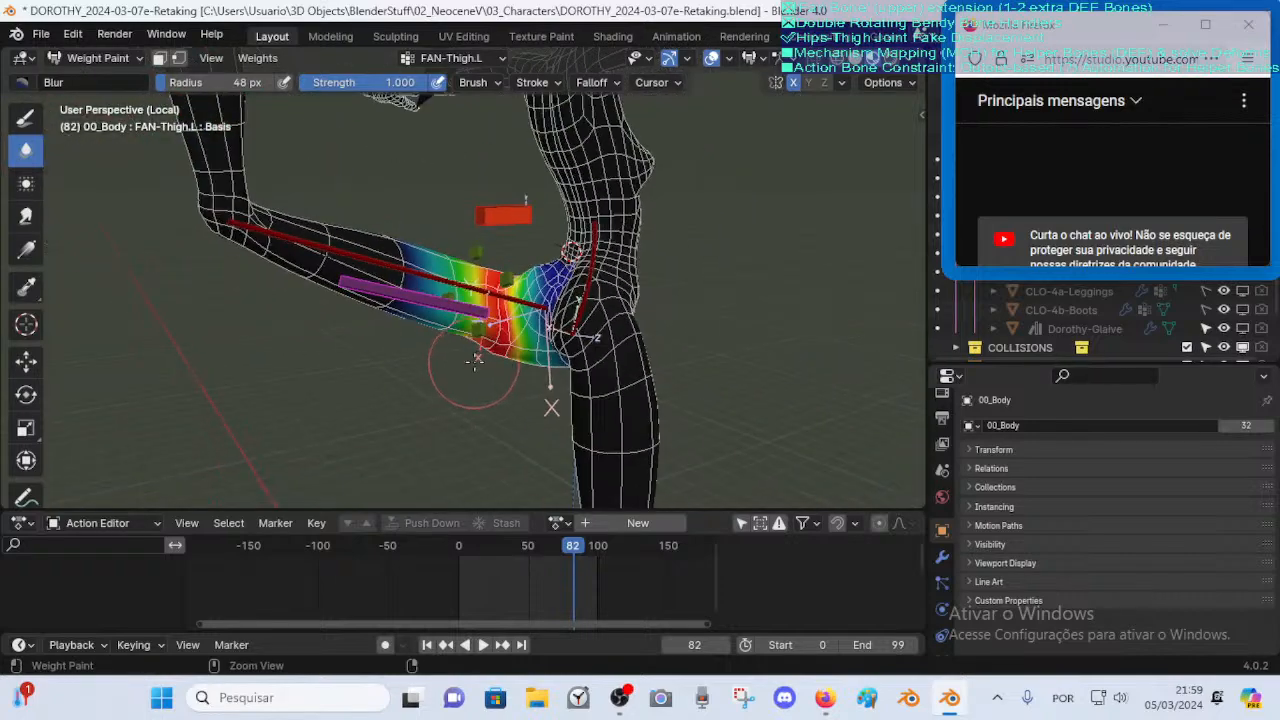
Put the 00_Body mesh in Edit Mode with face selection and select face loops around the waist and the thigh
{"action": "key", "text": "ctrl+Tab"}
{"action": "left_click", "coordinate": [557, 284]}
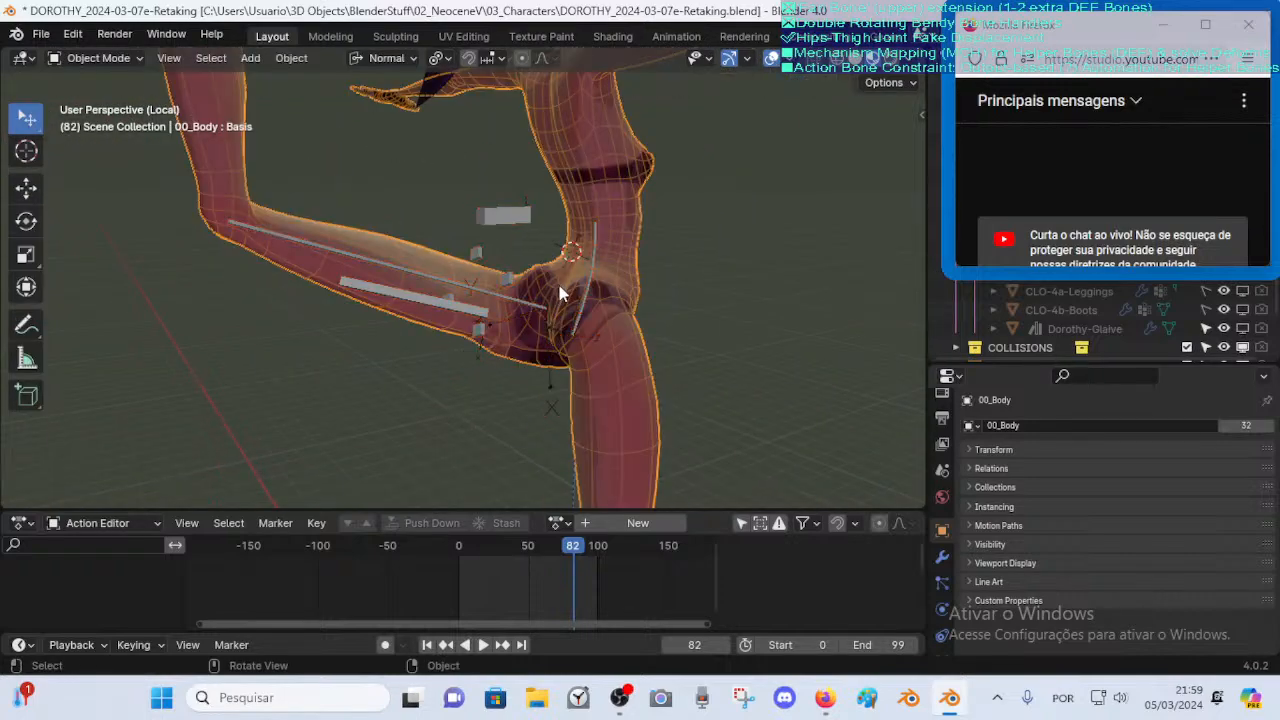
{"action": "key", "text": "Tab"}
{"action": "middle_click_drag", "start_coordinate": [563, 300], "coordinate": [431, 236]}
{"action": "key", "text": "3"}
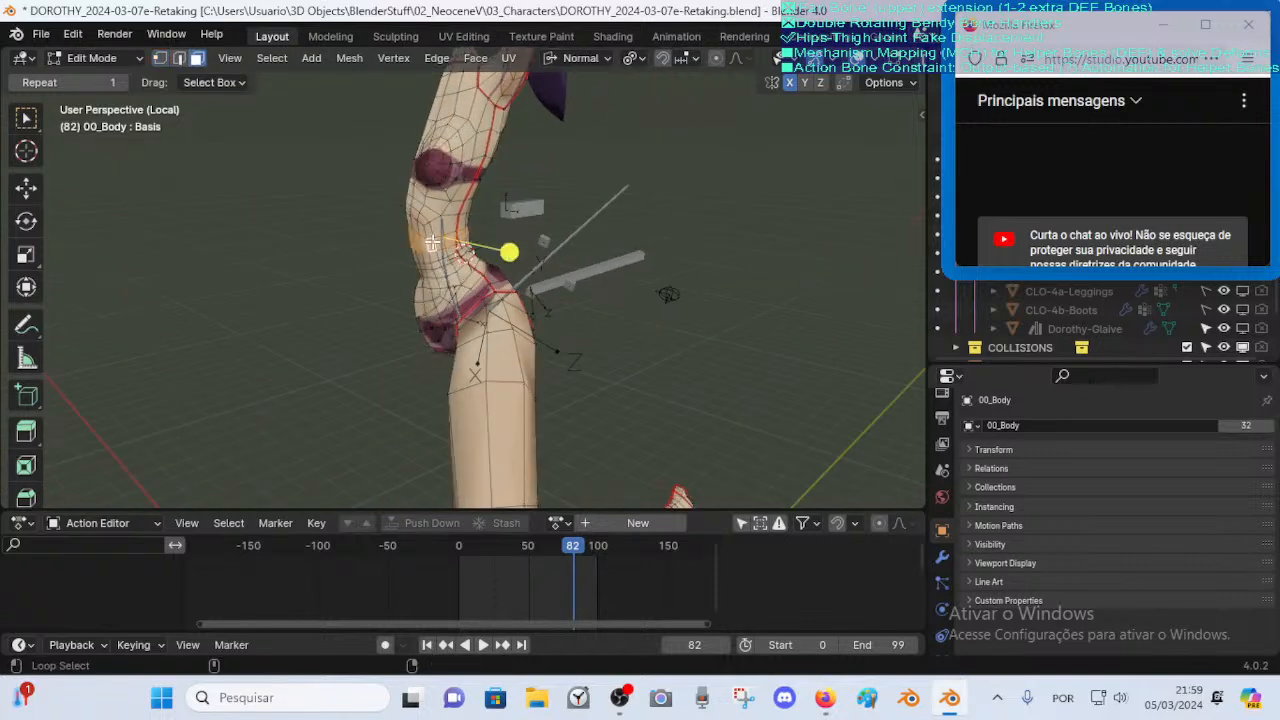
{"action": "left_click", "coordinate": [433, 231], "text": "alt+shift"}
{"action": "middle_click_drag", "start_coordinate": [460, 294], "coordinate": [503, 264]}
{"action": "scroll", "coordinate": [520, 359], "scroll_direction": "down", "scroll_amount": 2}
{"action": "middle_click_drag", "start_coordinate": [492, 308], "coordinate": [497, 353], "text": "shift"}
{"action": "left_click", "coordinate": [490, 315], "text": "shift"}
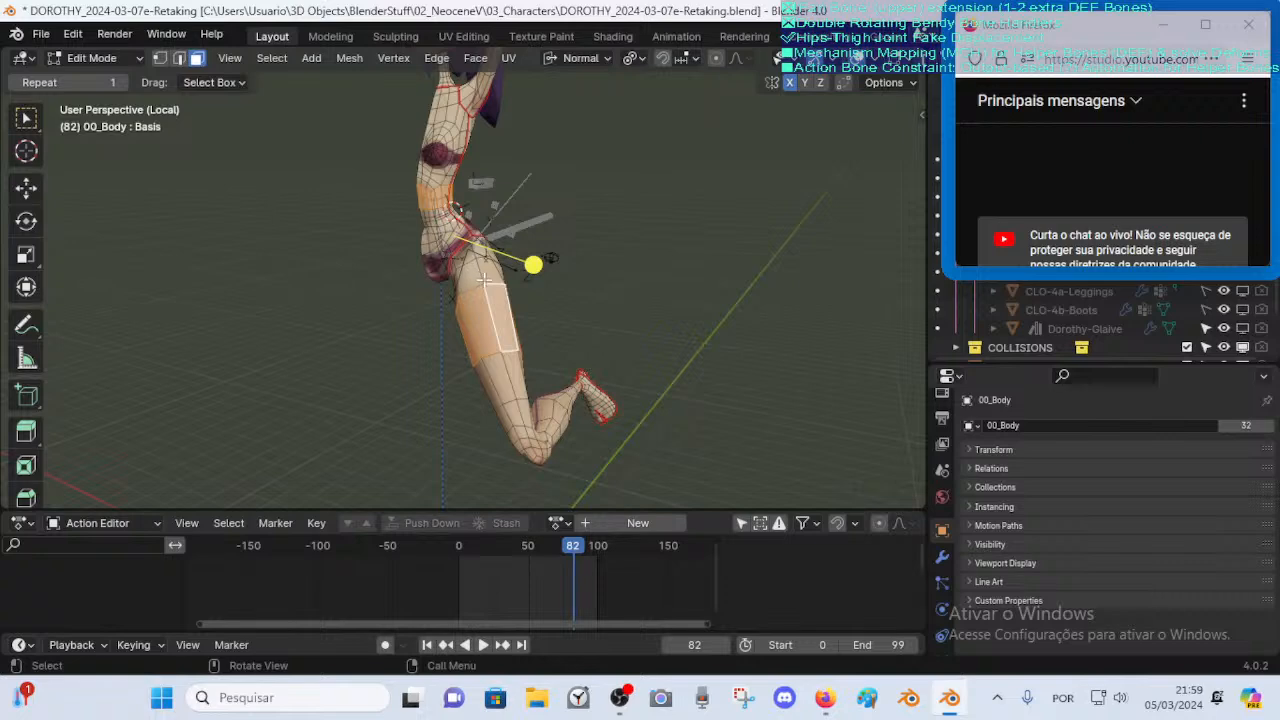
{"action": "mouse_move", "coordinate": [479, 292]}
{"action": "middle_mouse_down"}
{"action": "mouse_move", "coordinate": [428, 329]}
{"action": "mouse_move", "coordinate": [467, 304]}
{"action": "middle_mouse_up"}
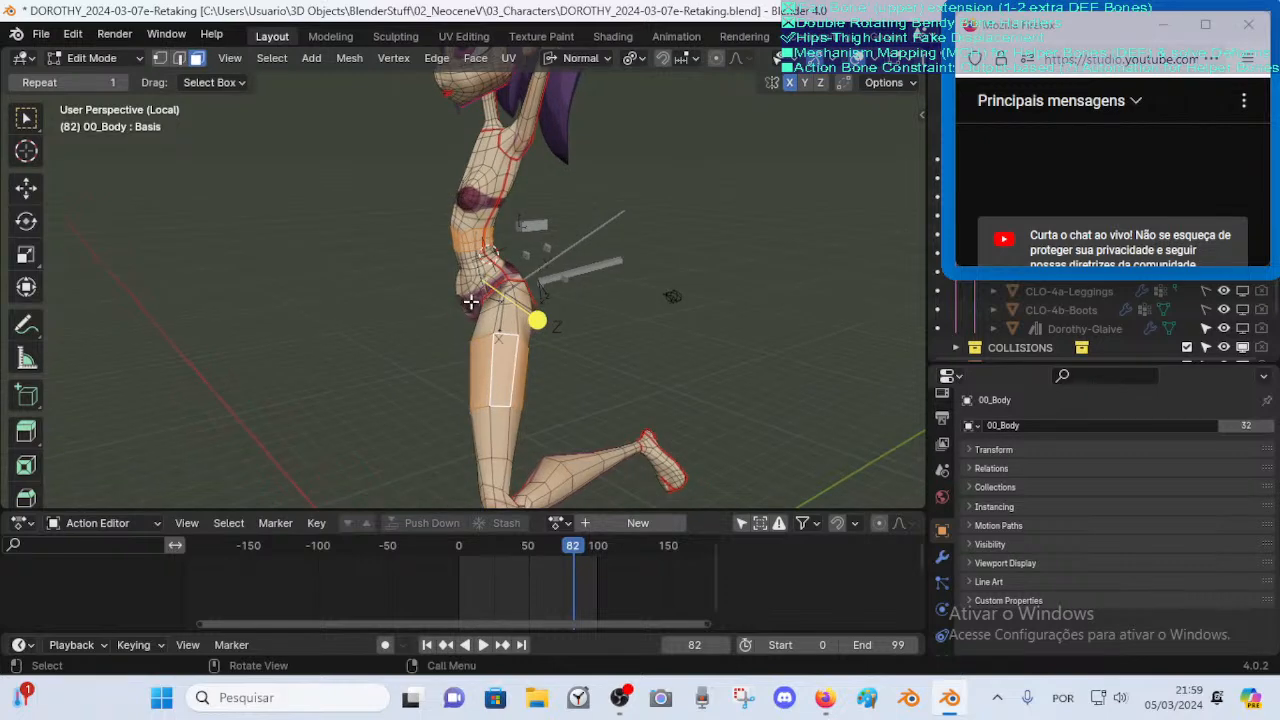
{"action": "scroll", "coordinate": [475, 333], "scroll_direction": "up", "scroll_amount": 3}
{"action": "middle_click_drag", "start_coordinate": [475, 333], "coordinate": [484, 288]}
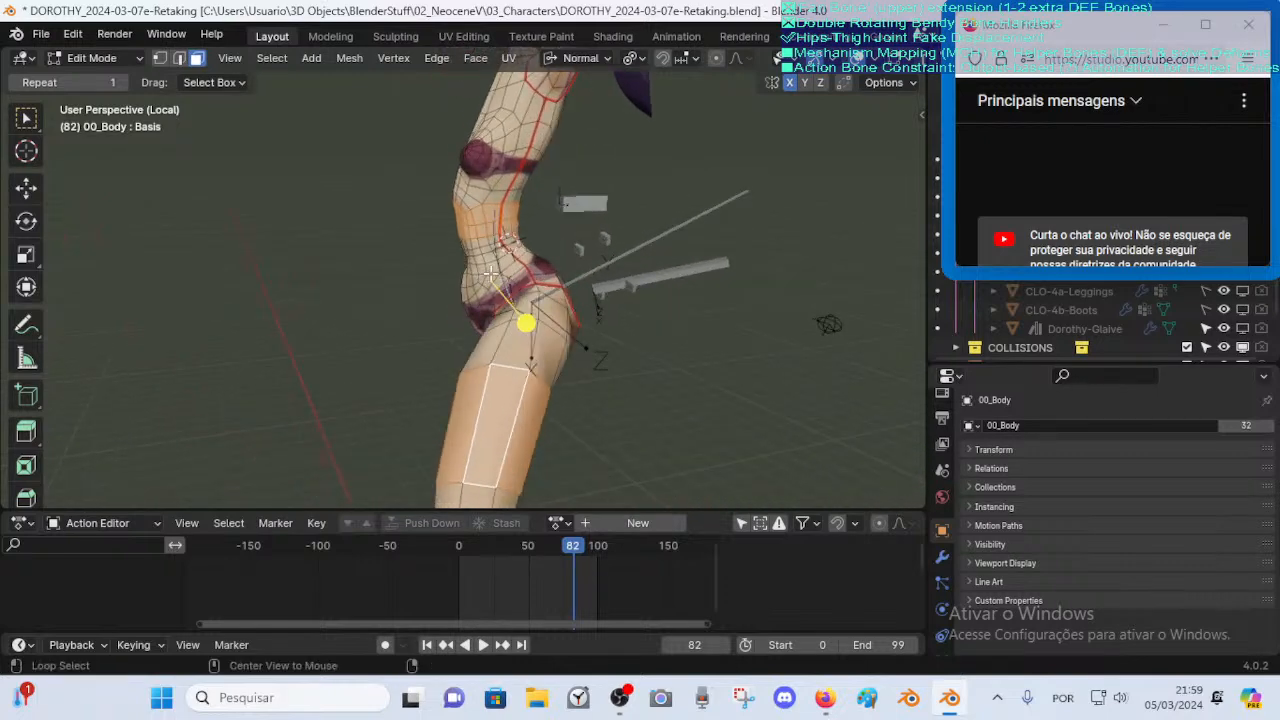
Enable X-ray and box-select the hip and upper-thigh faces between the two loops, adding them to the selection
{"action": "key", "text": "alt+z"}
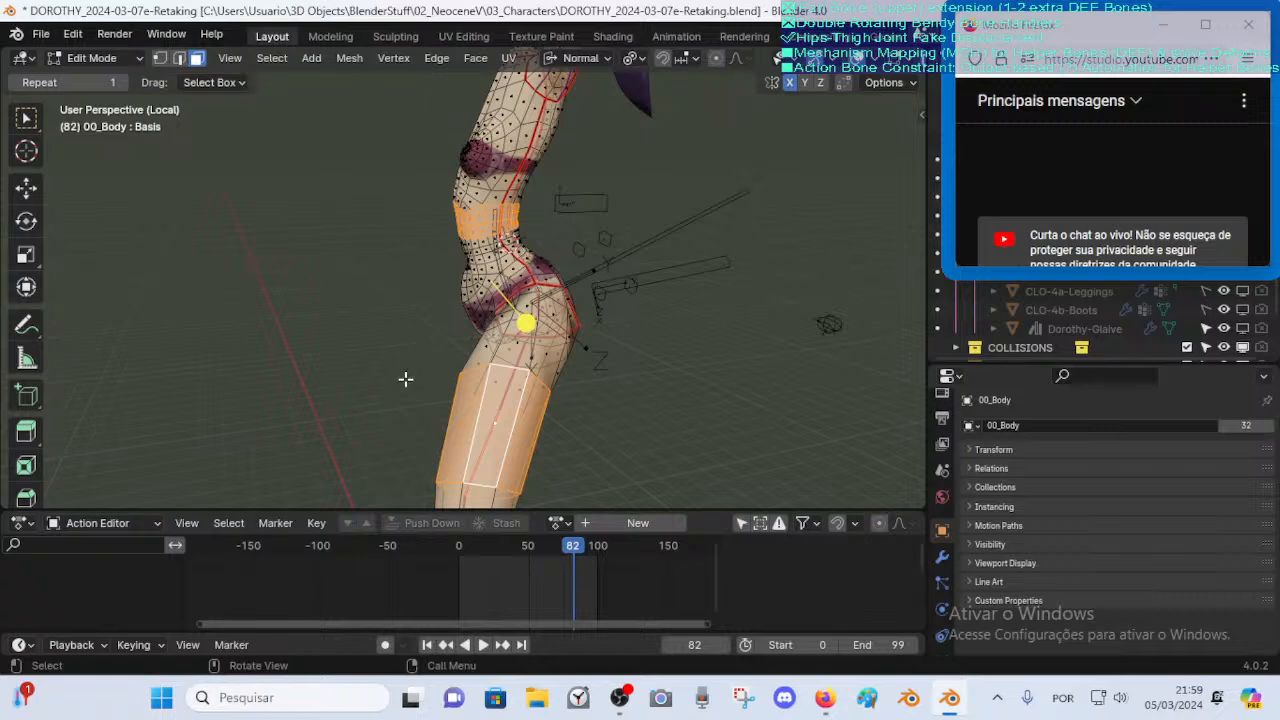
{"action": "key", "text": "n"}
{"action": "left_click_drag", "start_coordinate": [390, 398], "coordinate": [590, 254]}
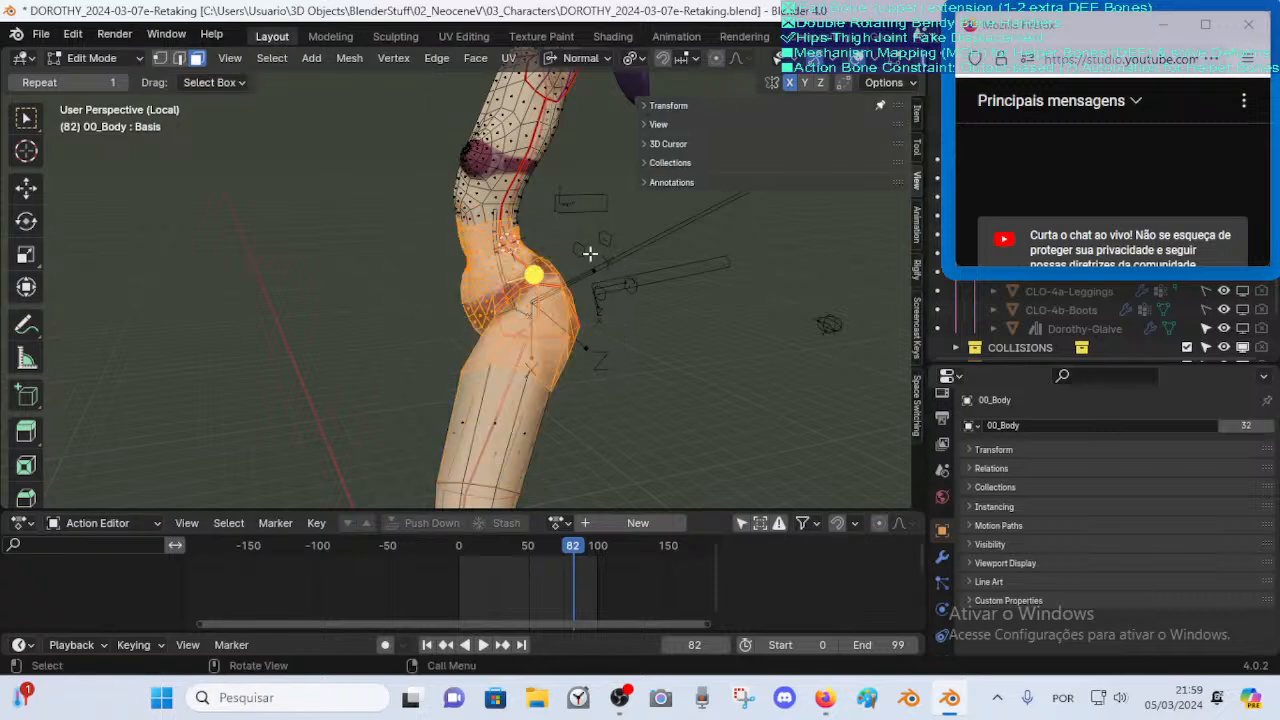
{"action": "middle_click_drag", "start_coordinate": [590, 254], "coordinate": [510, 300]}
{"action": "key", "text": "ctrl+z"}
{"action": "key", "text": "b"}
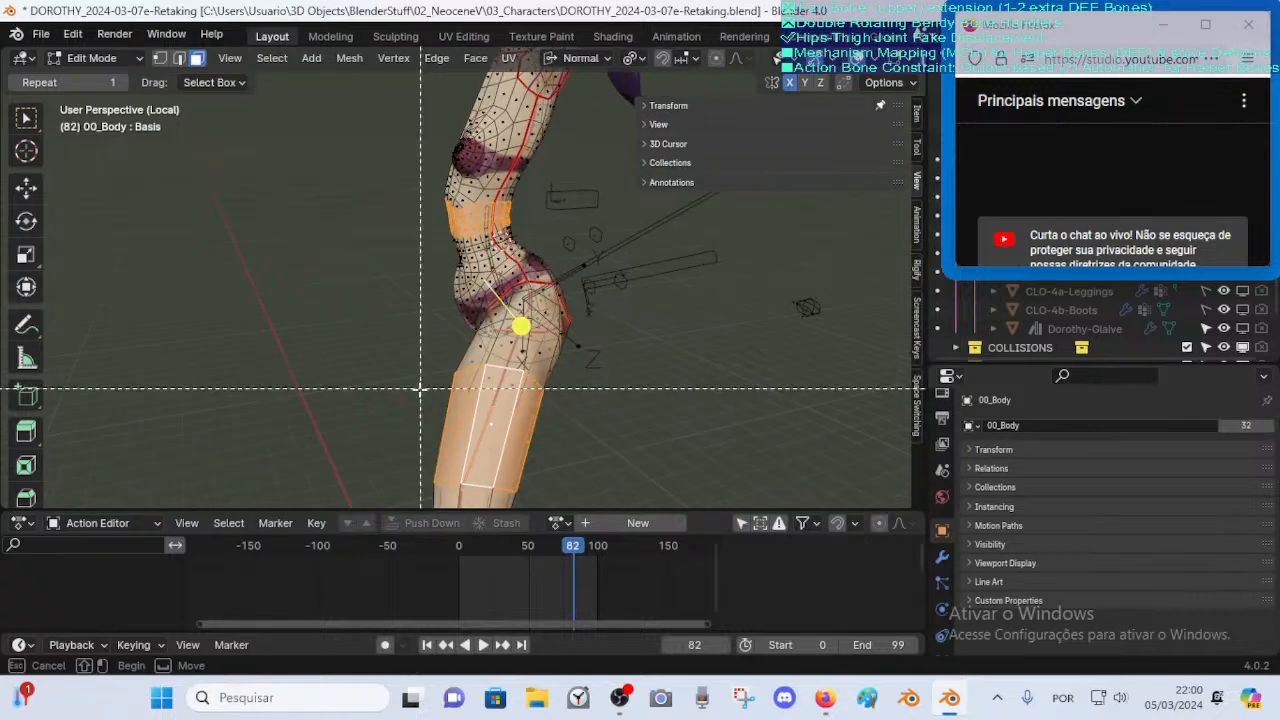
{"action": "left_click_drag", "start_coordinate": [410, 403], "coordinate": [613, 227], "text": "shift"}
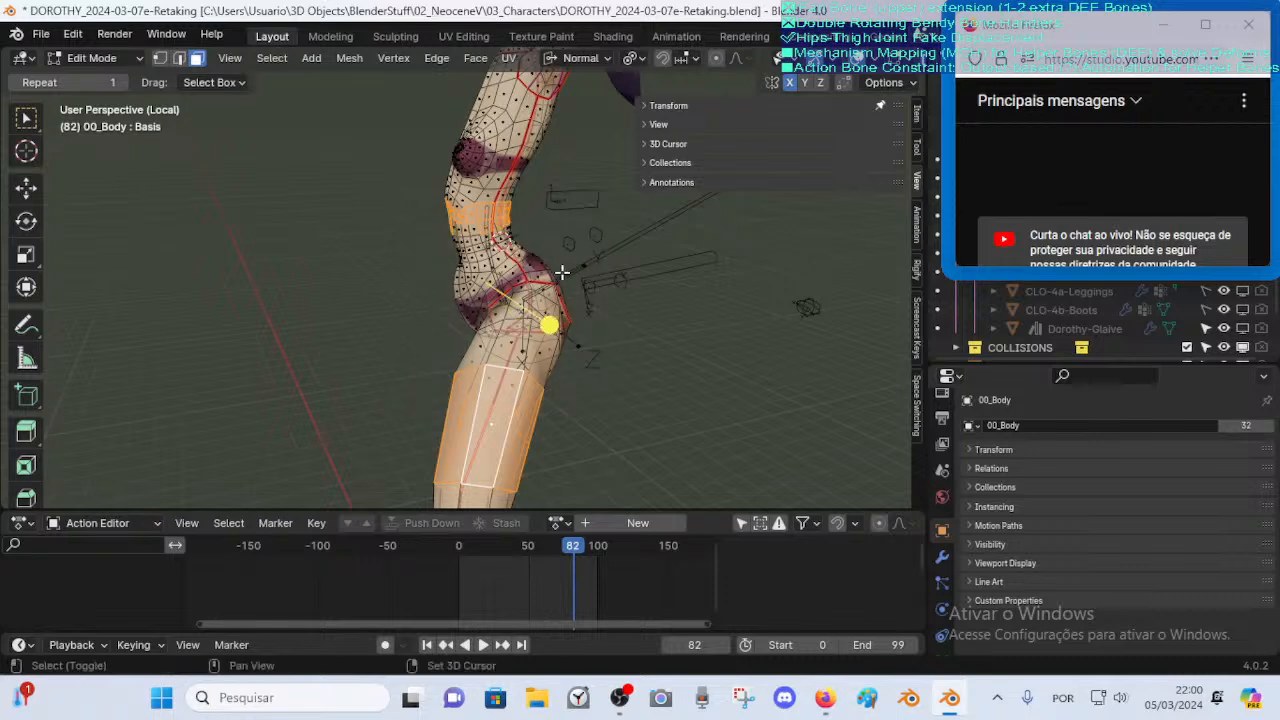
{"action": "key", "text": "b"}
{"action": "left_click_drag", "start_coordinate": [414, 388], "coordinate": [597, 222]}
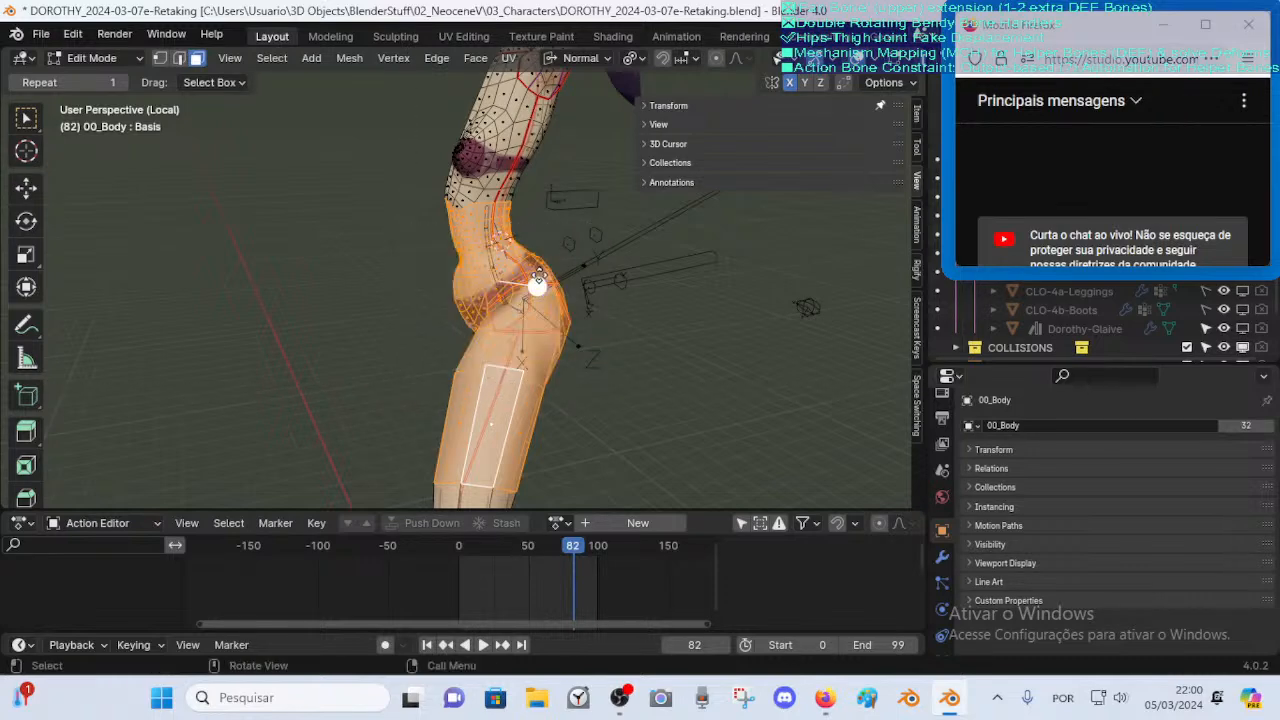
Return 00_Body to Weight Paint mode with the armature selected and mask painting to the selected hip and thigh faces
{"action": "middle_click_drag", "start_coordinate": [591, 286], "coordinate": [505, 306]}
{"action": "scroll", "coordinate": [465, 345], "scroll_direction": "up", "scroll_amount": 2}
{"action": "key", "text": "ctrl+Tab"}
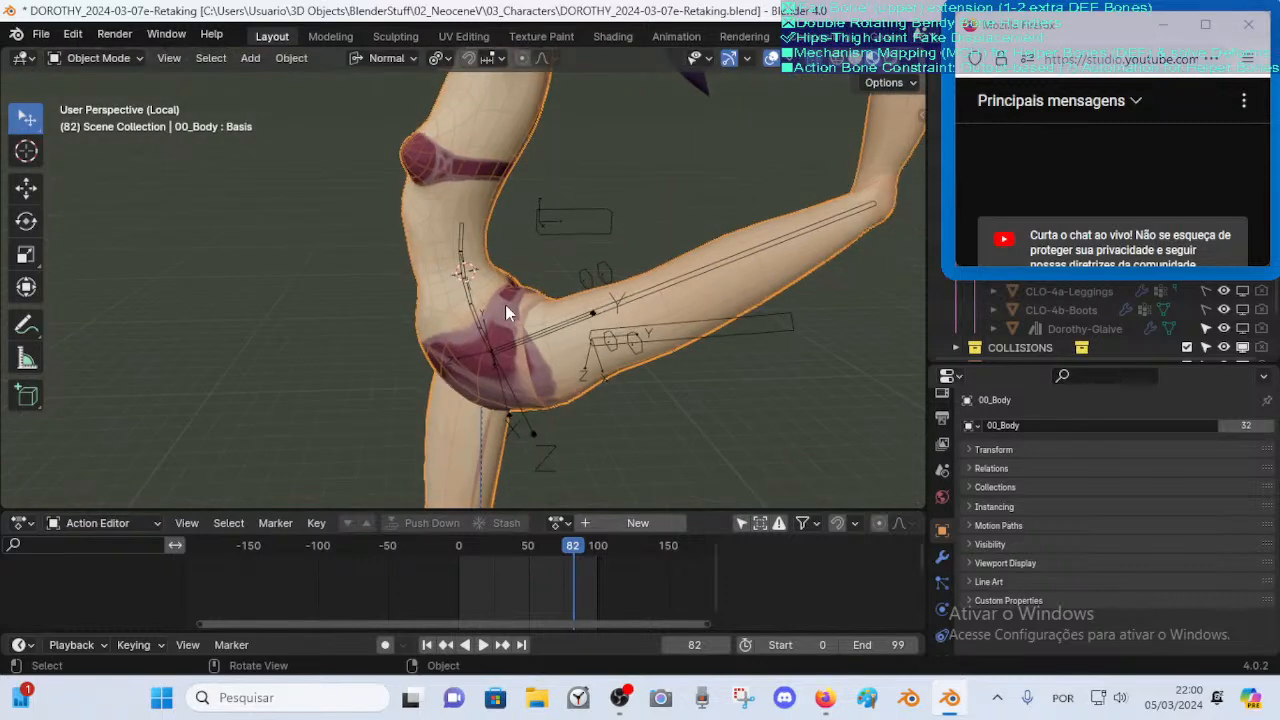
{"action": "left_click", "coordinate": [549, 337]}
{"action": "left_click", "coordinate": [549, 348], "text": "shift"}
{"action": "key", "text": "ctrl+Tab"}
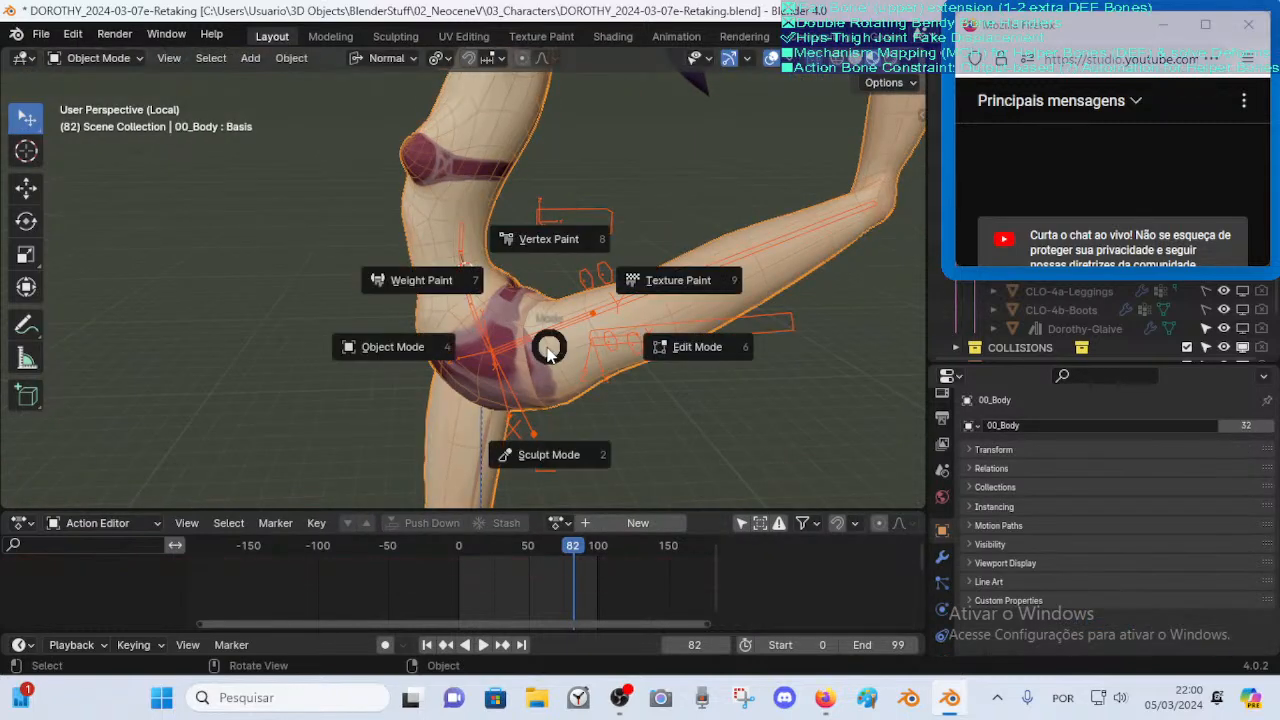
{"action": "key", "text": "w"}
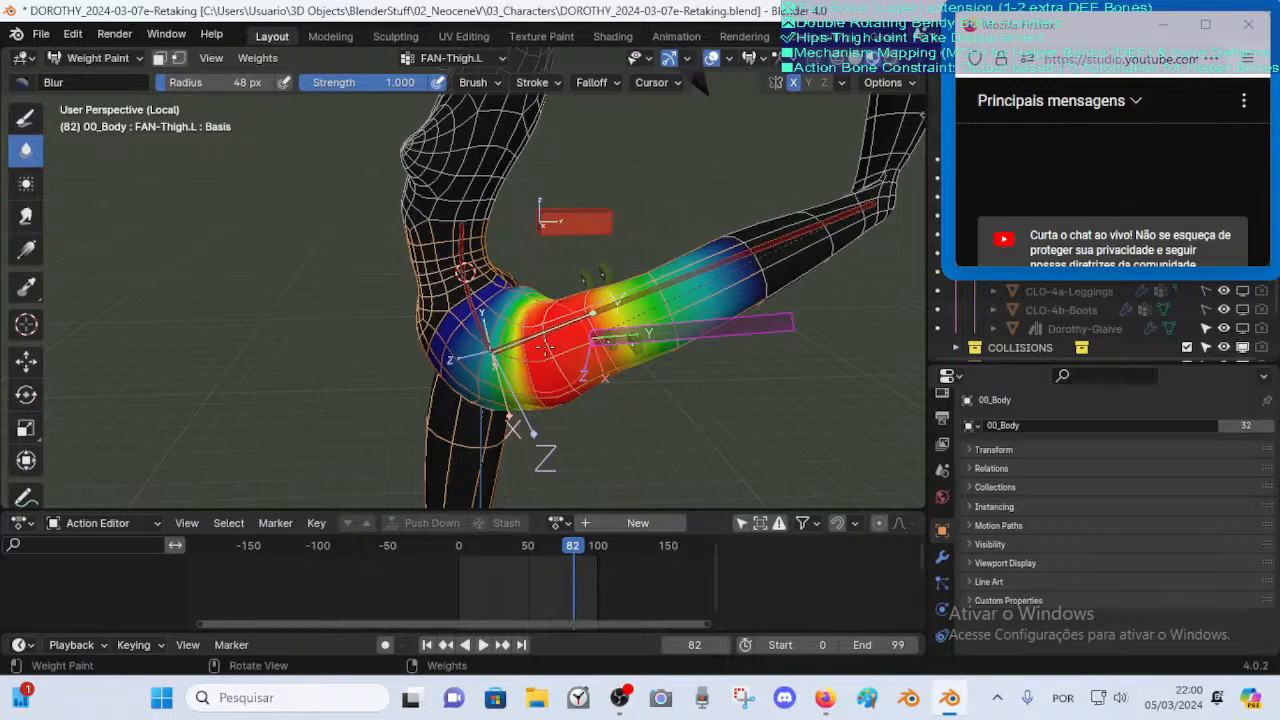
{"action": "left_click", "coordinate": [655, 318], "text": "ctrl"}
{"action": "left_click", "coordinate": [554, 324], "text": "ctrl"}
Turn on the Screencast Keys display in the viewport
{"action": "key", "text": "n"}
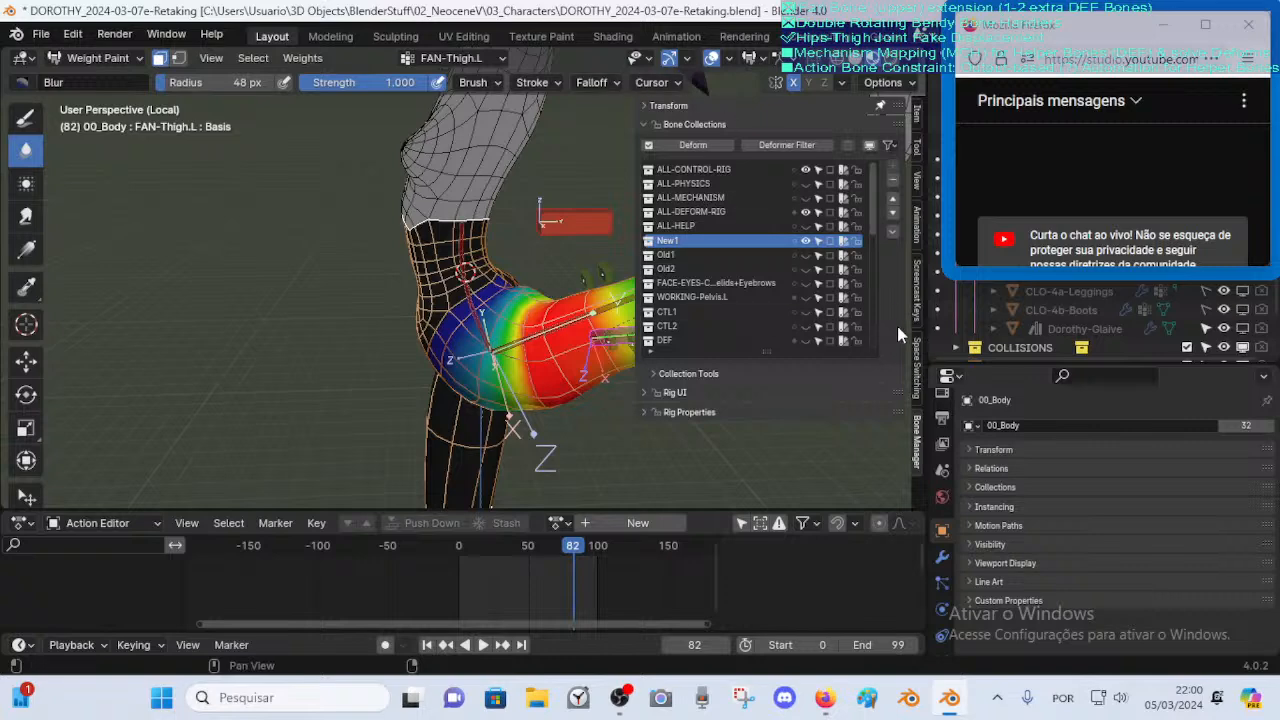
{"action": "left_click", "coordinate": [918, 303]}
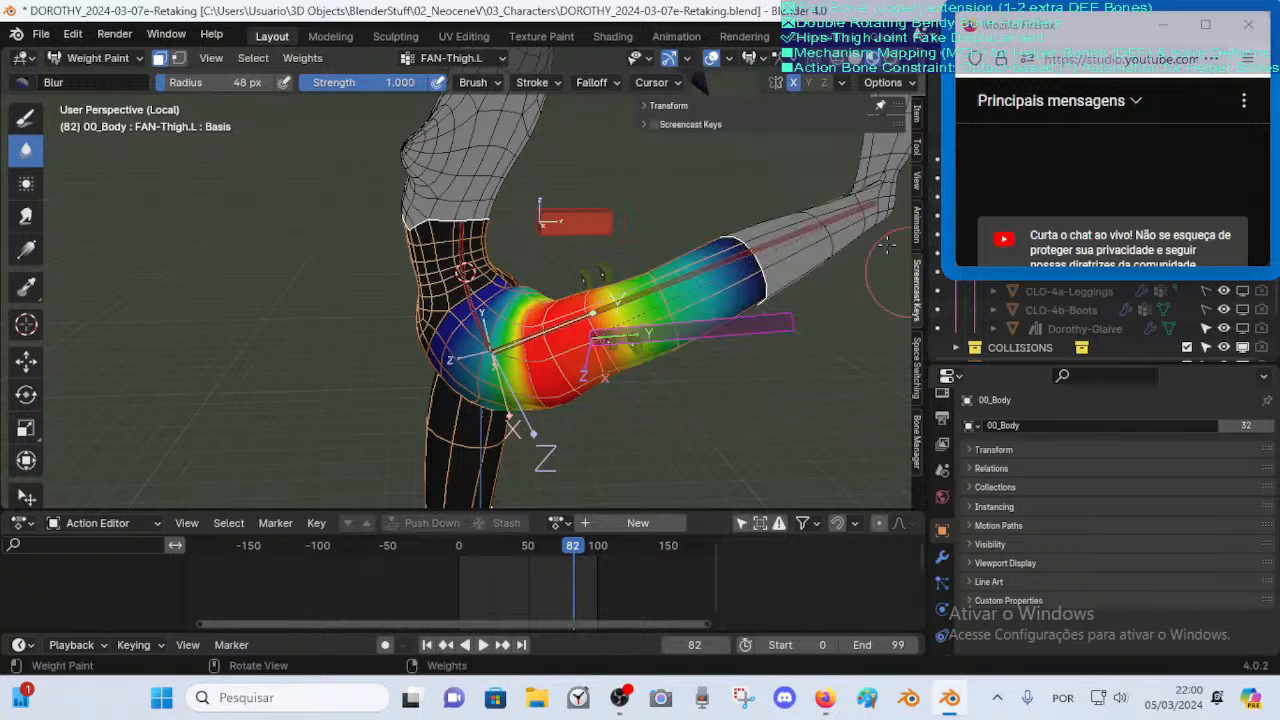
{"action": "left_click", "coordinate": [655, 124]}
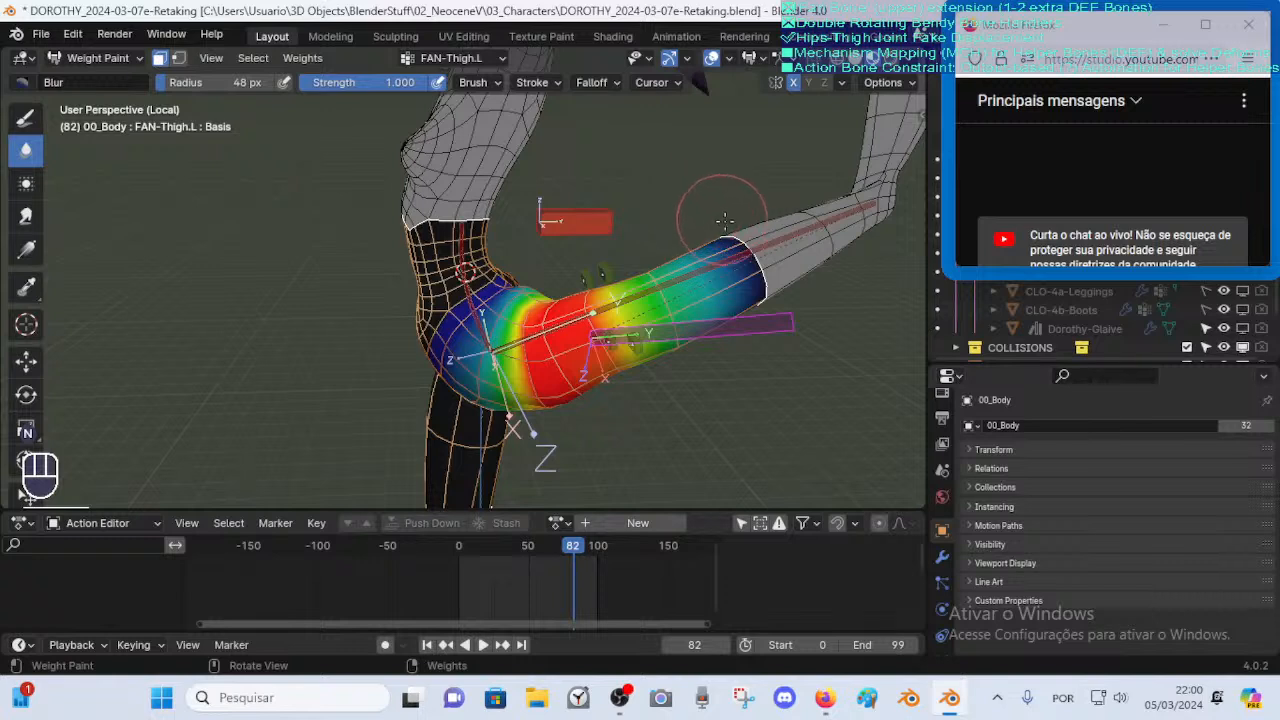
Switch to Firefox to check the YouTube Studio live stream page, and return to Blender
{"action": "left_click", "coordinate": [1082, 266]}
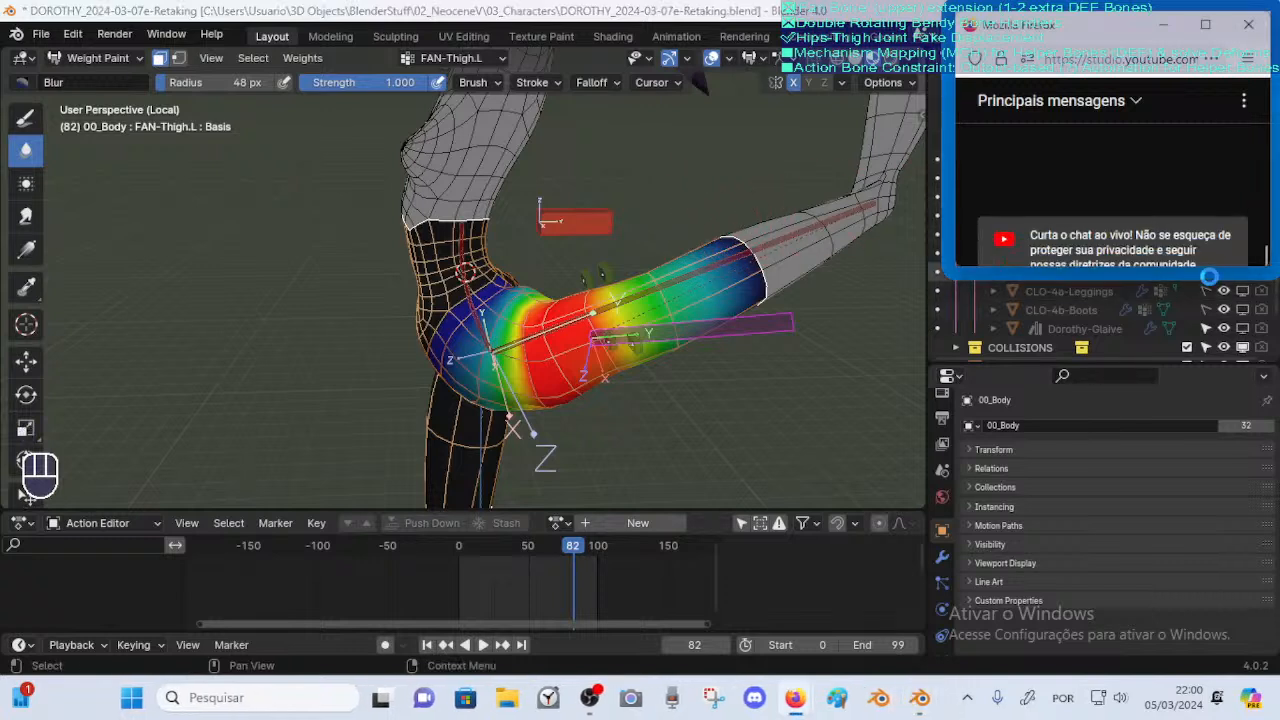
{"action": "mouse_move", "coordinate": [794, 697]}
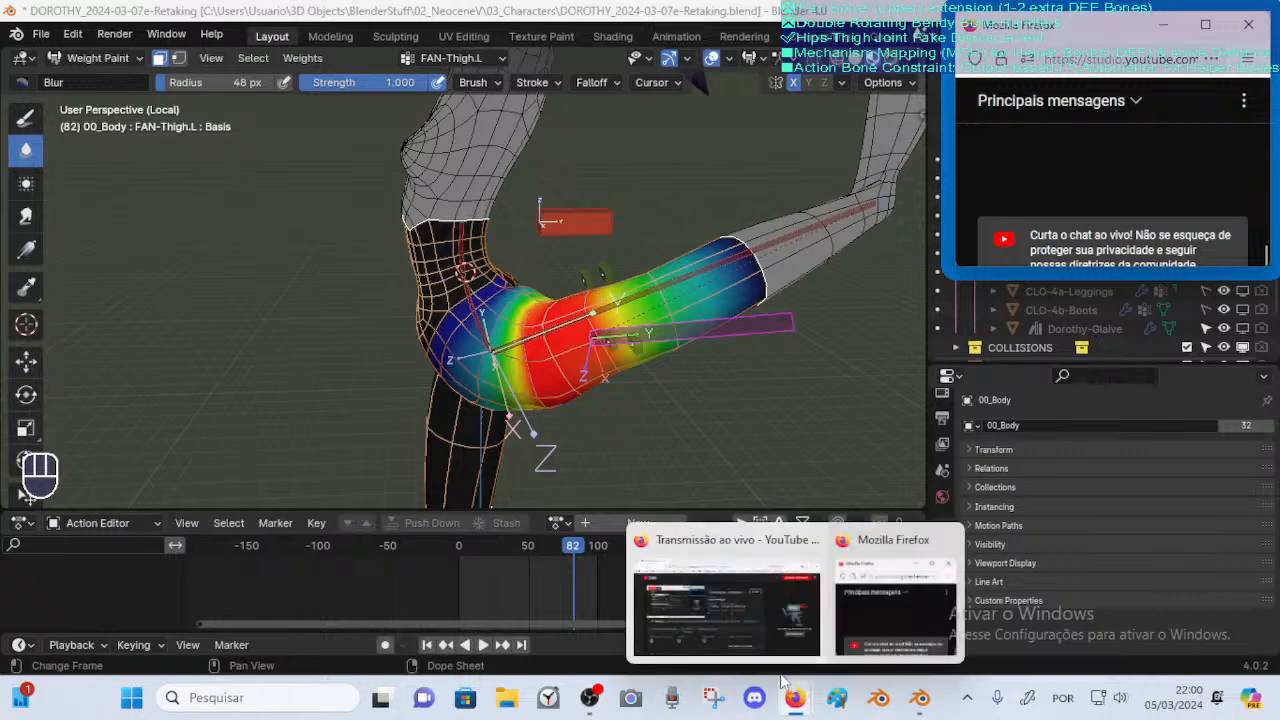
{"action": "left_click", "coordinate": [740, 612]}
{"action": "mouse_move", "coordinate": [878, 697]}
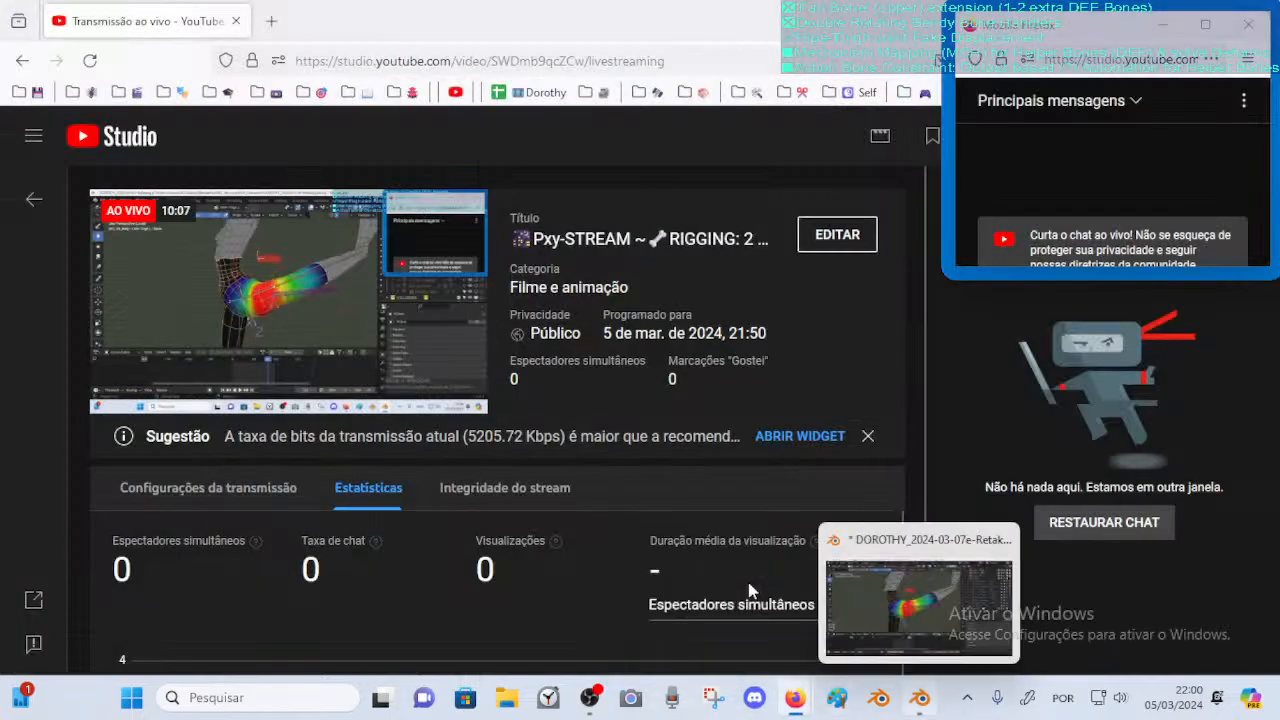
{"action": "left_click", "coordinate": [858, 647]}
Switch to the Add weight brush and set its radius to 27 px for FAN-Thigh.L's upper-thigh weights
{"action": "middle_click_drag", "start_coordinate": [664, 362], "coordinate": [660, 315]}
{"action": "middle_click_drag", "start_coordinate": [575, 335], "coordinate": [450, 330]}
{"action": "mouse_move", "coordinate": [648, 383]}
{"action": "middle_mouse_down"}
{"action": "mouse_move", "coordinate": [697, 278]}
{"action": "mouse_move", "coordinate": [583, 322]}
{"action": "mouse_move", "coordinate": [578, 284]}
{"action": "mouse_move", "coordinate": [568, 372]}
{"action": "middle_mouse_up"}
{"action": "left_click", "coordinate": [26, 117]}
{"action": "left_click", "coordinate": [583, 322]}
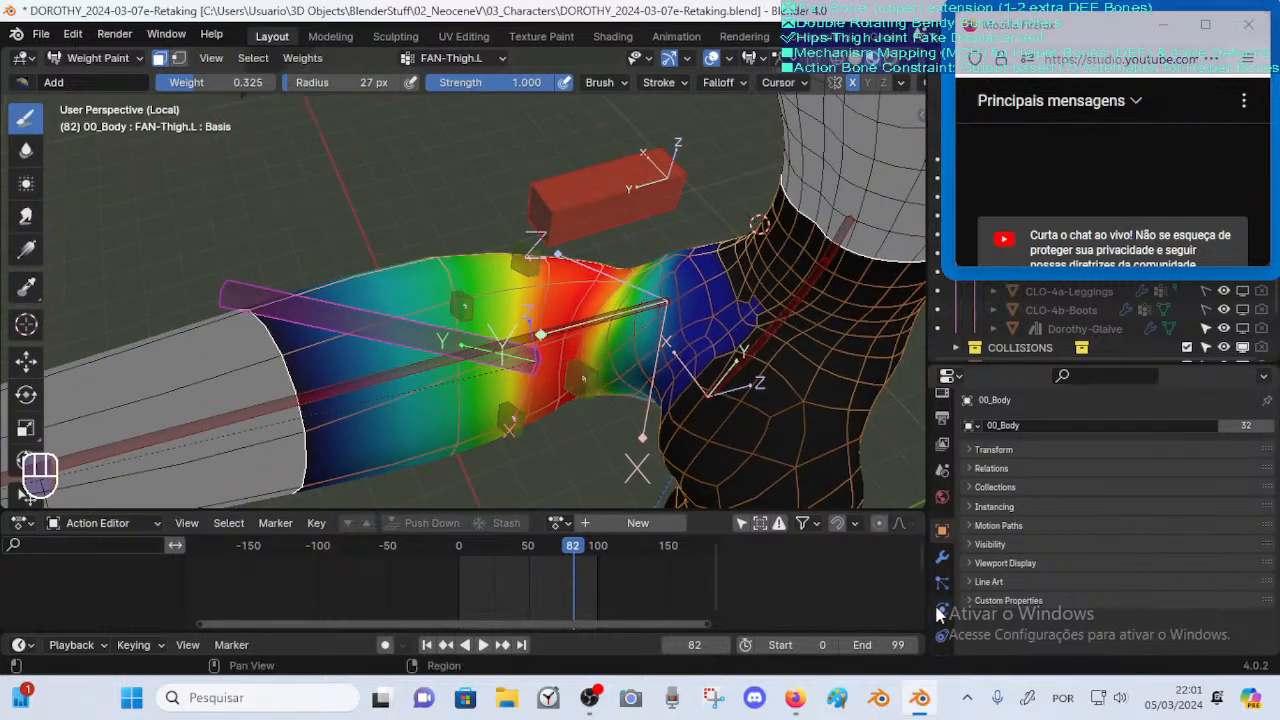
Leave weight painting on the body and put the ARM-Dorothy.L armature in Pose mode with FAN-Thigh.L active
{"action": "mouse_move", "coordinate": [457, 390]}
{"action": "middle_mouse_down"}
{"action": "mouse_move", "coordinate": [634, 396]}
{"action": "mouse_move", "coordinate": [571, 348]}
{"action": "mouse_move", "coordinate": [619, 310]}
{"action": "mouse_move", "coordinate": [572, 339]}
{"action": "mouse_move", "coordinate": [590, 376]}
{"action": "middle_mouse_up"}
{"action": "key", "text": "ctrl+Tab"}
{"action": "left_click", "coordinate": [572, 314]}
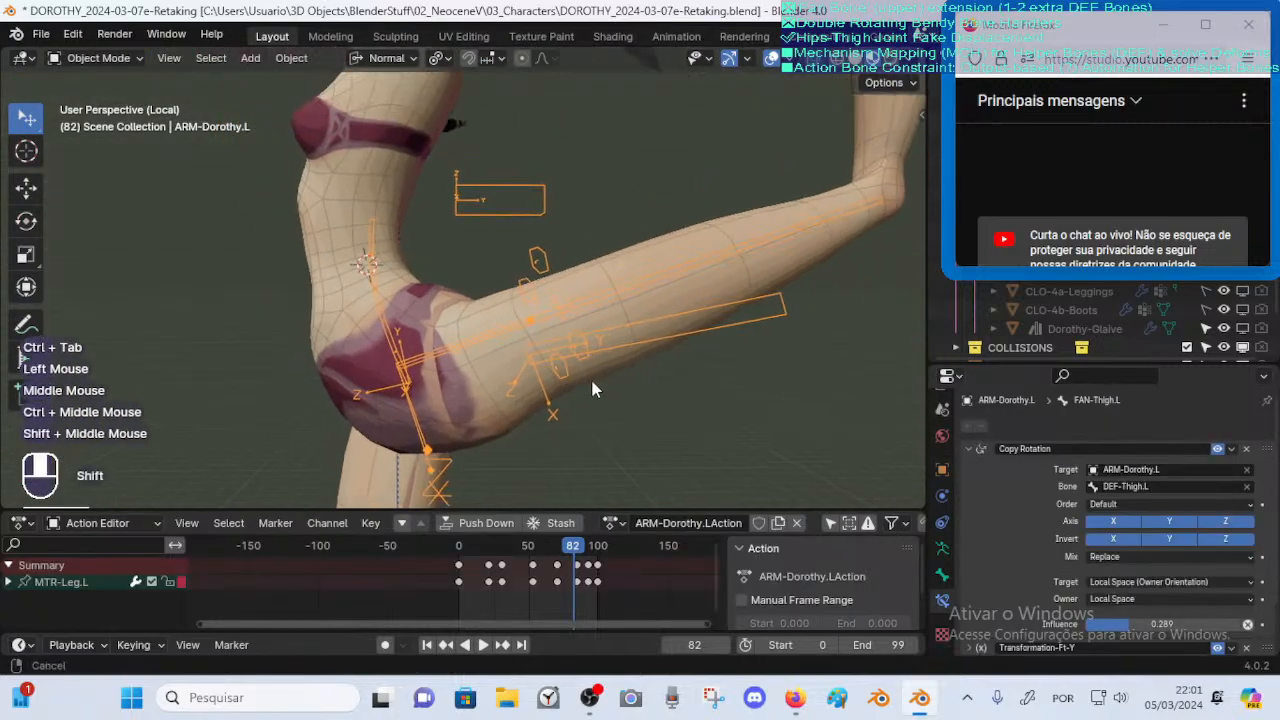
{"action": "left_click", "coordinate": [591, 340]}
{"action": "left_click", "coordinate": [607, 333]}
{"action": "key", "text": "ctrl+Tab"}
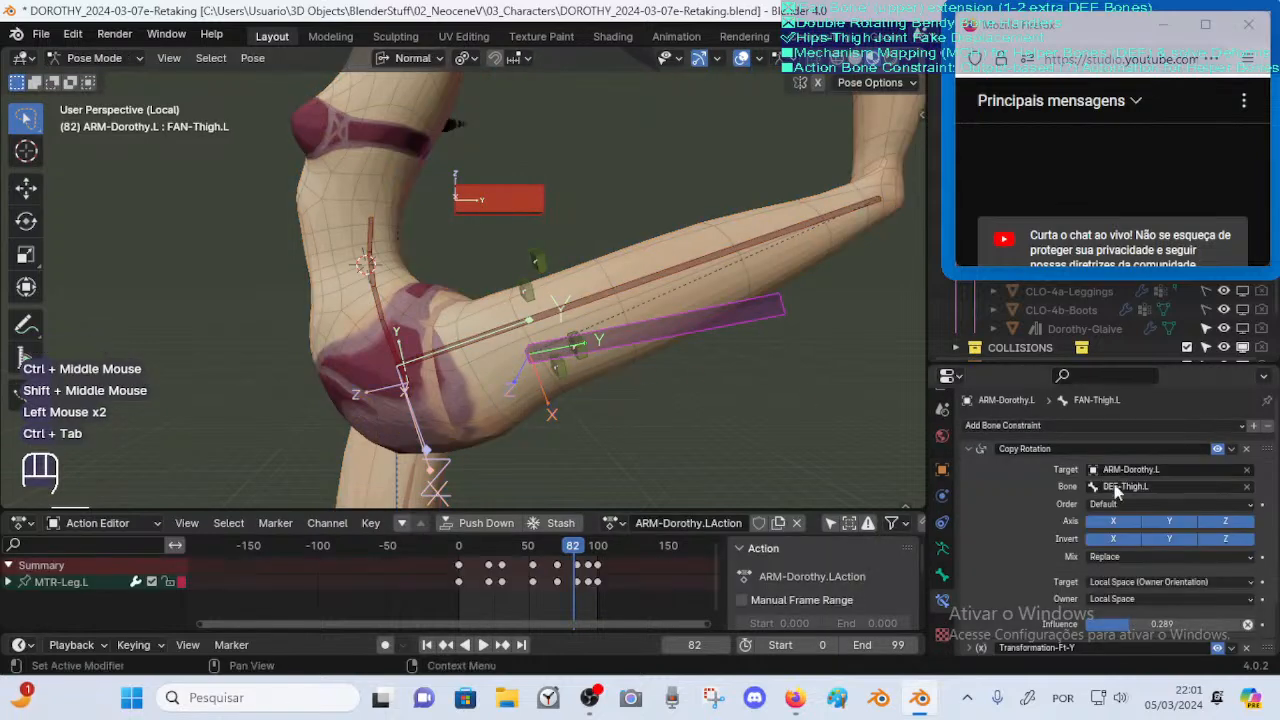
Disable FAN-Thigh.L's Transformation-Ft-Y, Ft-X (UpDown) and Bk-Y constraints and test the pose with a cancelled move
{"action": "left_click", "coordinate": [980, 451]}
{"action": "left_click_drag", "start_coordinate": [1217, 469], "coordinate": [1210, 513]}
{"action": "middle_click_drag", "start_coordinate": [548, 420], "coordinate": [484, 413]}
{"action": "key", "text": "g"}
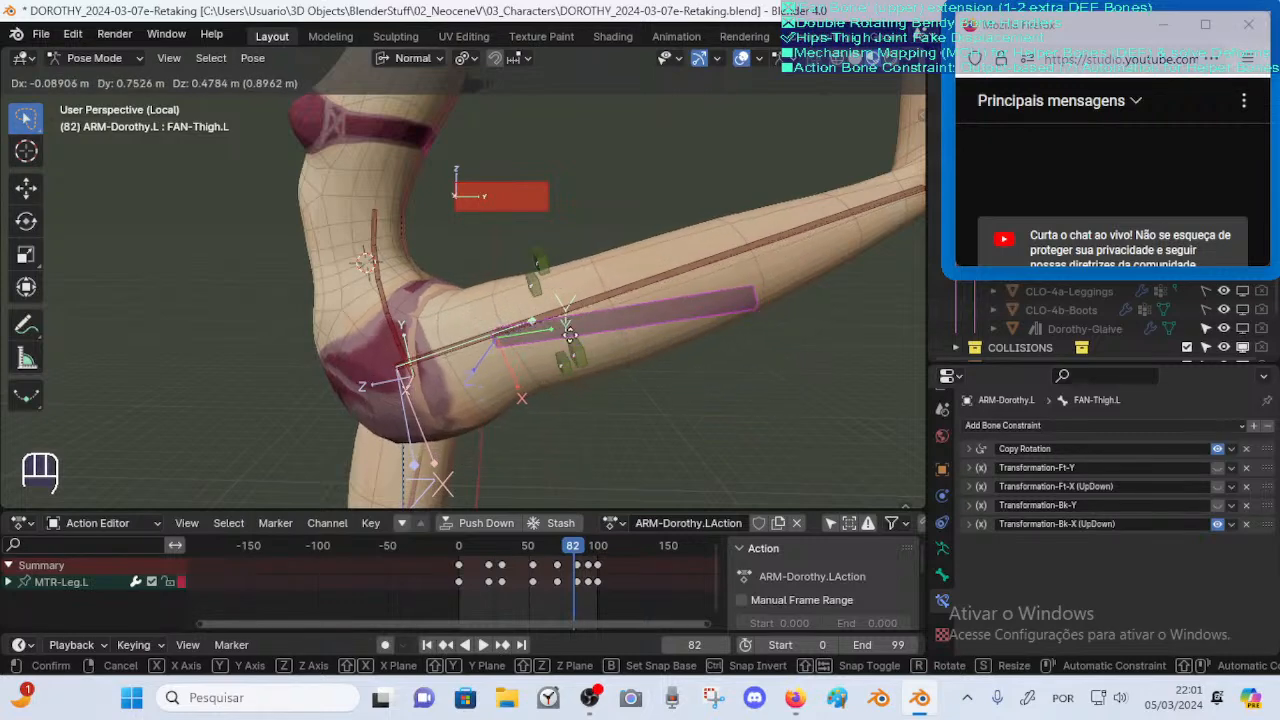
{"action": "key", "text": "Escape"}
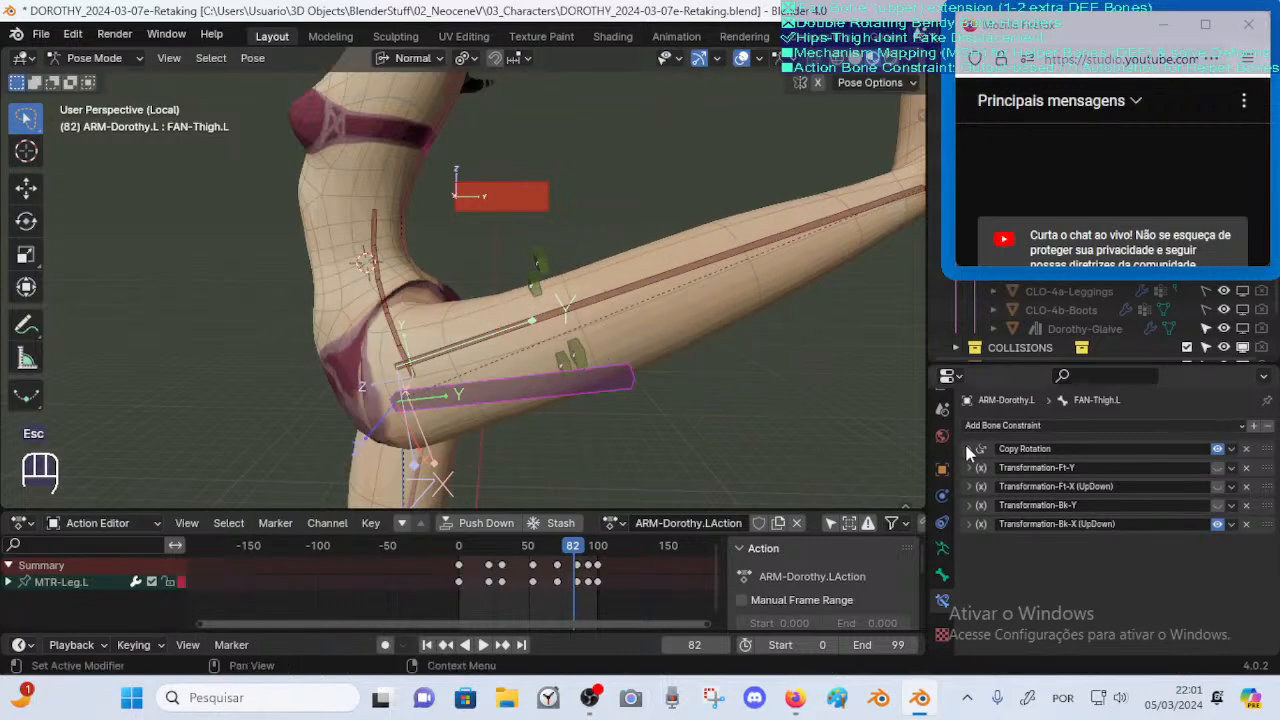
Set the influence of FAN-Thigh.L's Copy Rotation constraint to 0.356
{"action": "left_click", "coordinate": [1005, 447]}
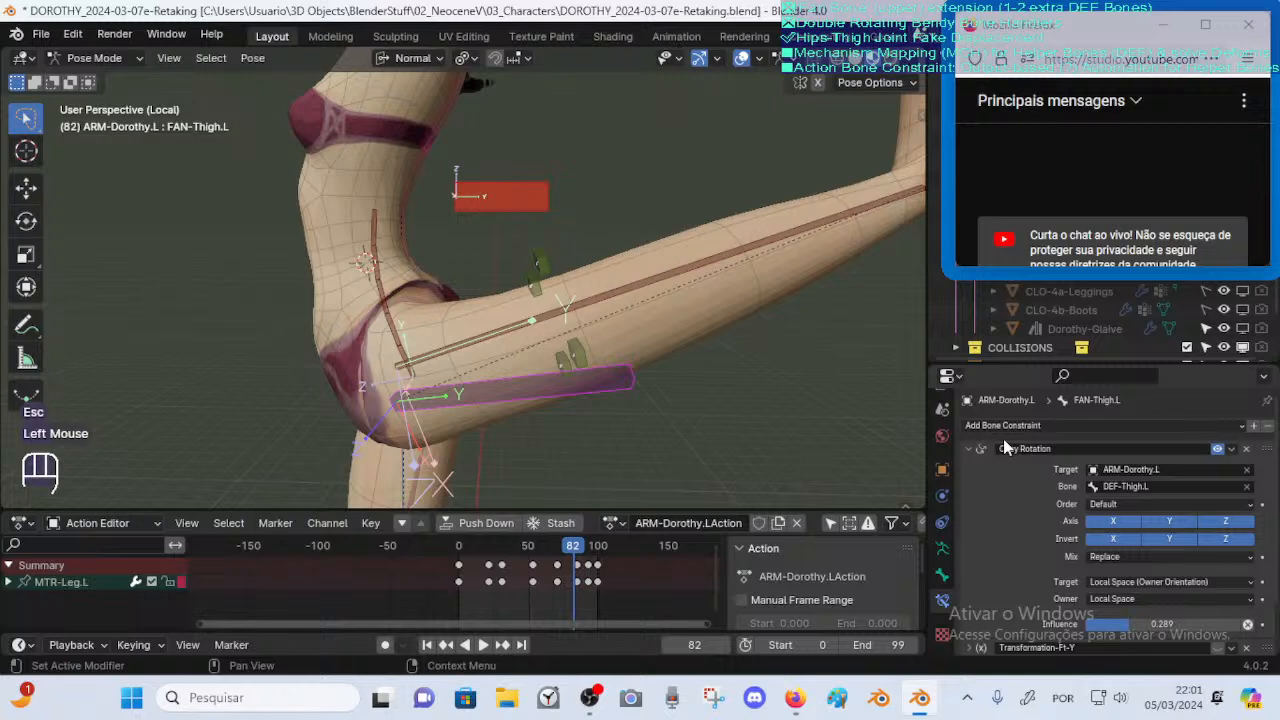
{"action": "left_click_drag", "start_coordinate": [1130, 624], "coordinate": [1176, 594]}
{"action": "middle_click_drag", "start_coordinate": [539, 474], "coordinate": [532, 407]}
{"action": "left_click_drag", "start_coordinate": [1140, 624], "coordinate": [1107, 638]}
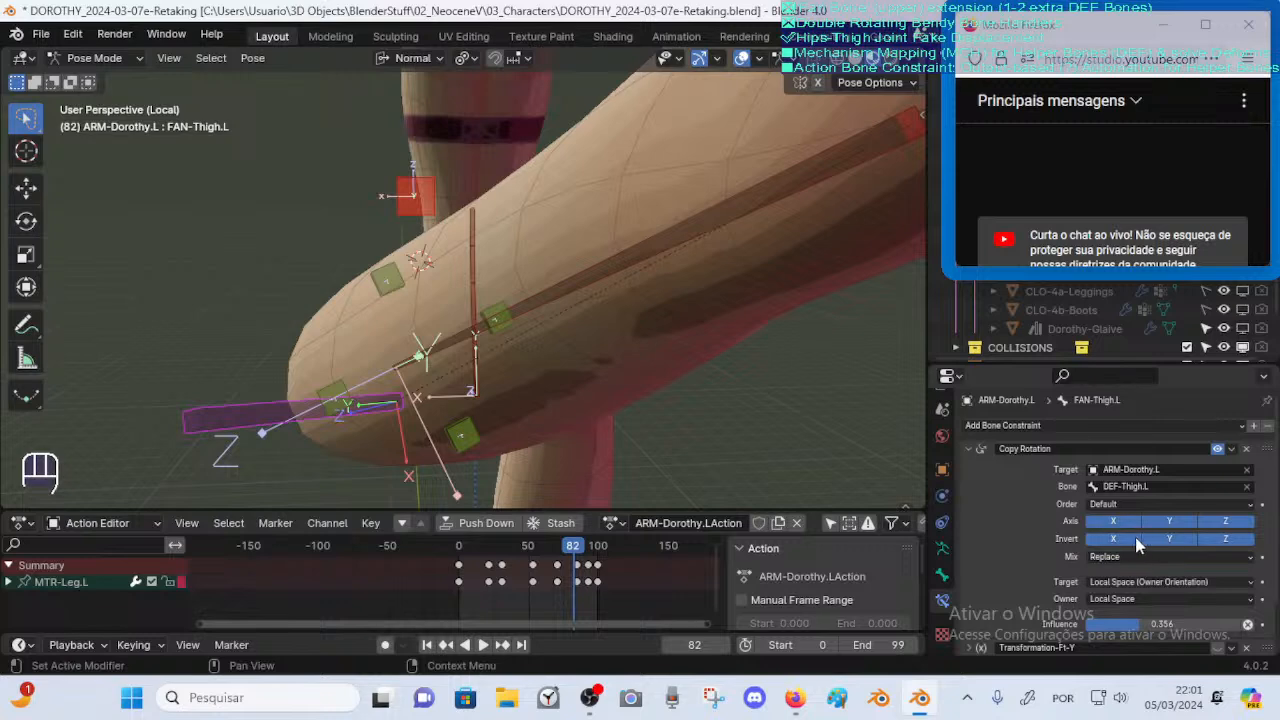
Select DEF-Thigh.L and examine the raised thigh from several angles, checking the armature briefly in Edit mode
{"action": "middle_click_drag", "start_coordinate": [750, 480], "coordinate": [473, 380]}
{"action": "left_click", "coordinate": [500, 324]}
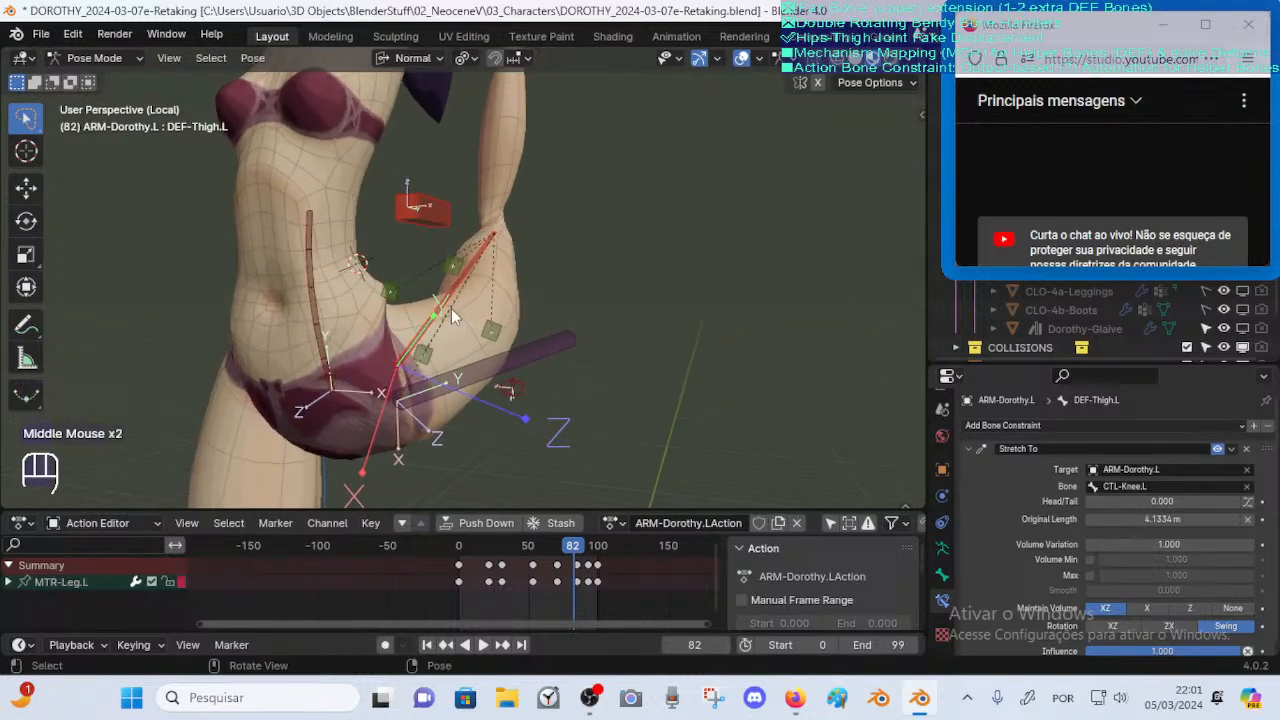
{"action": "middle_click_drag", "start_coordinate": [423, 312], "coordinate": [397, 362]}
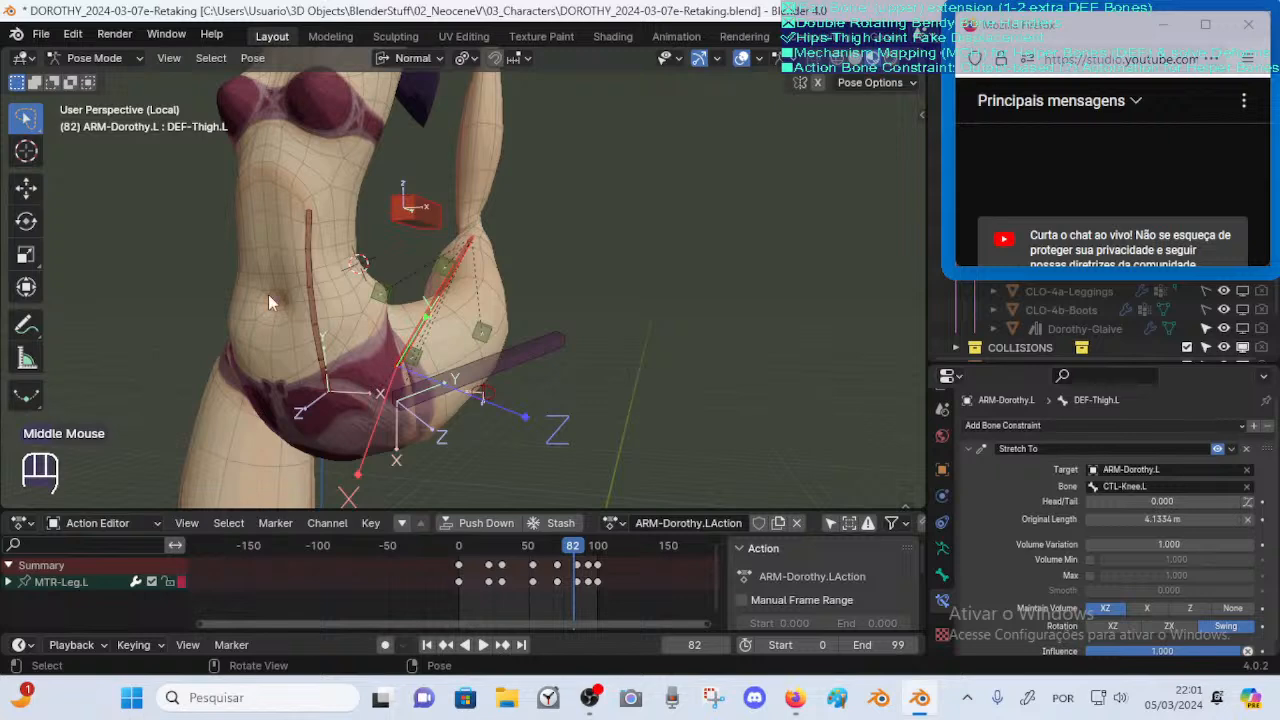
{"action": "middle_click_drag", "start_coordinate": [492, 345], "coordinate": [456, 302]}
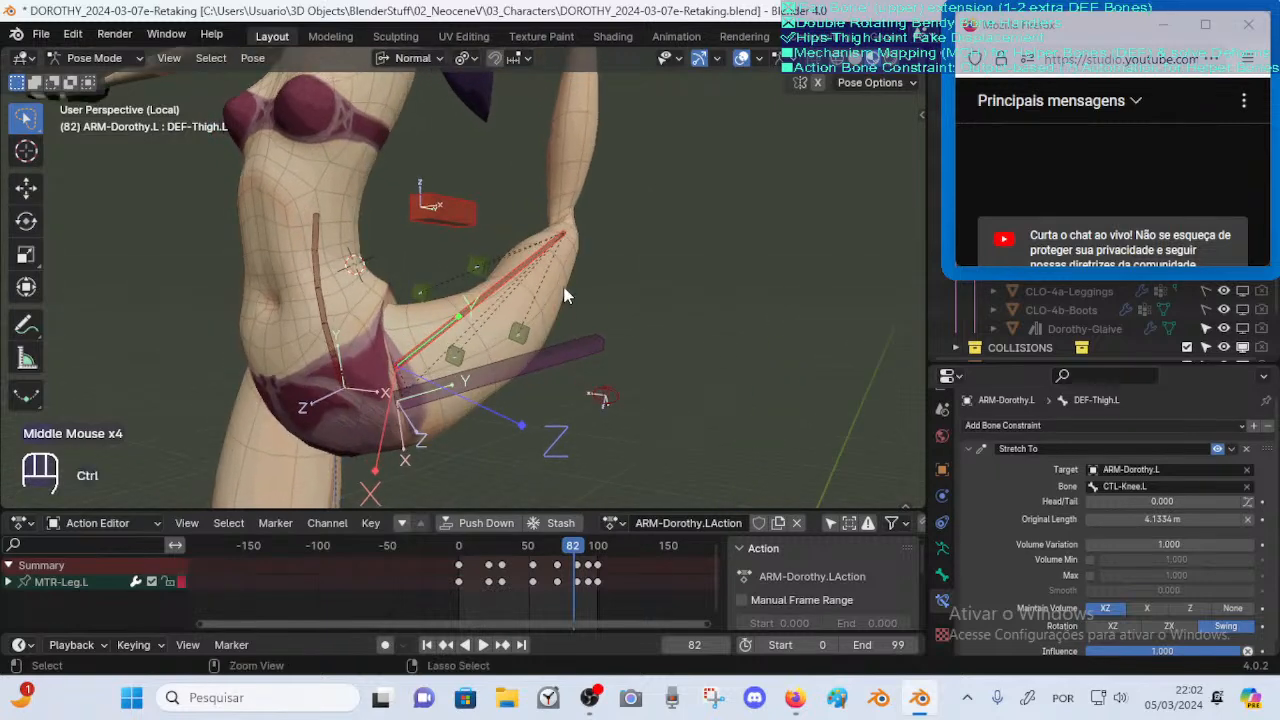
{"action": "middle_click_drag", "start_coordinate": [565, 296], "coordinate": [558, 305], "text": "ctrl"}
{"action": "middle_click_drag", "start_coordinate": [558, 305], "coordinate": [505, 425]}
{"action": "key", "text": "Tab"}
{"action": "middle_click_drag", "start_coordinate": [505, 425], "coordinate": [498, 325], "text": "shift"}
{"action": "middle_click_drag", "start_coordinate": [537, 480], "coordinate": [485, 390], "text": "shift"}
{"action": "key", "text": "Tab"}
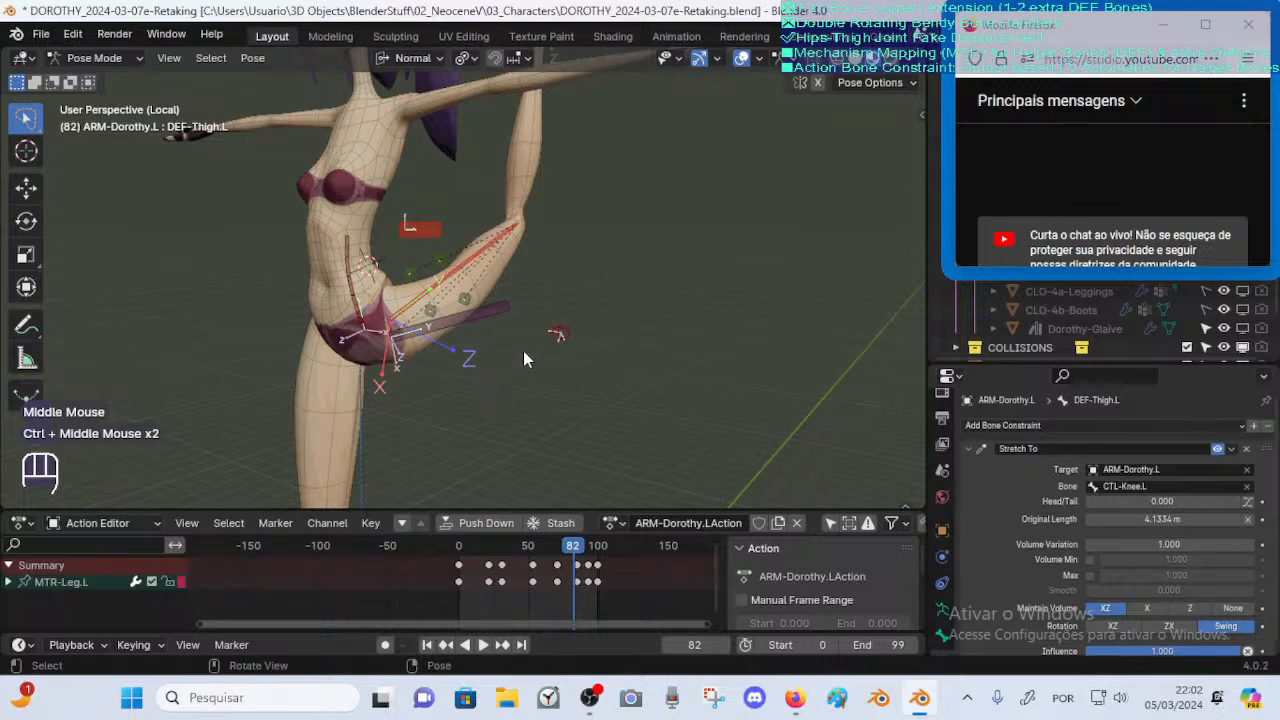
Show the Bone Manager's bone collections with DEF-Thigh.L selected
{"action": "key", "text": "n"}
{"action": "left_click", "coordinate": [658, 106]}
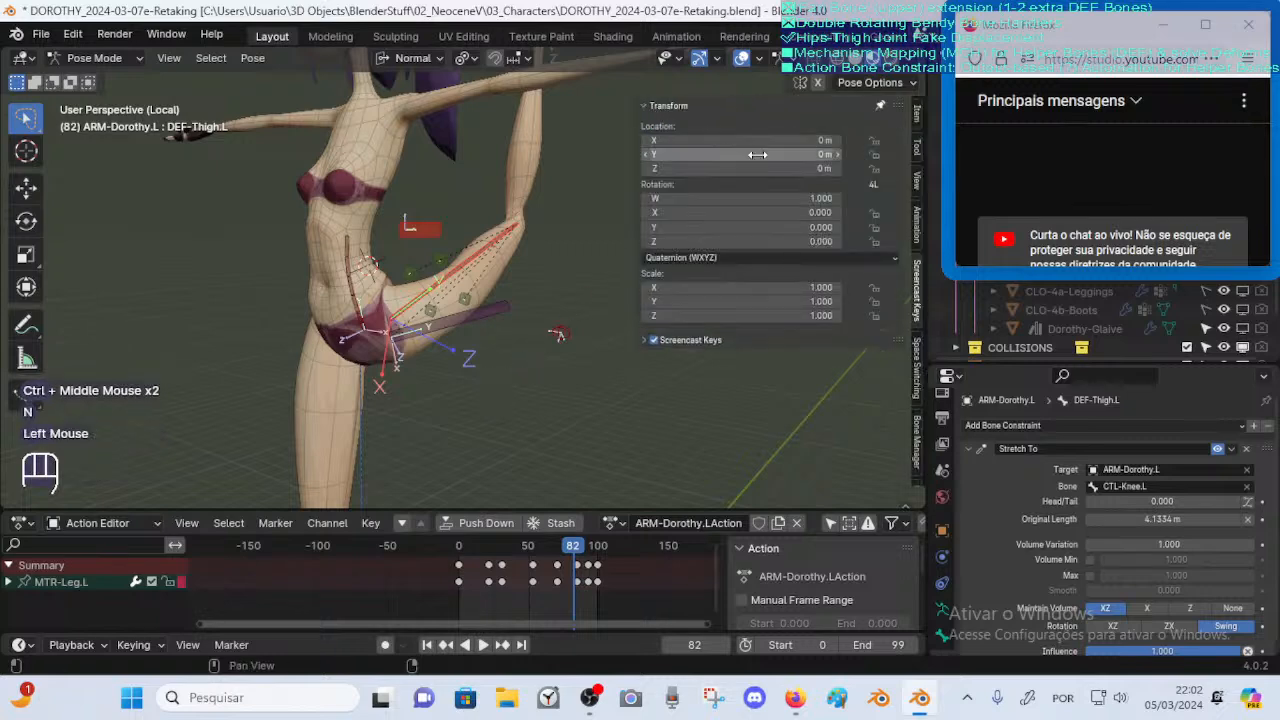
{"action": "left_click", "coordinate": [699, 106]}
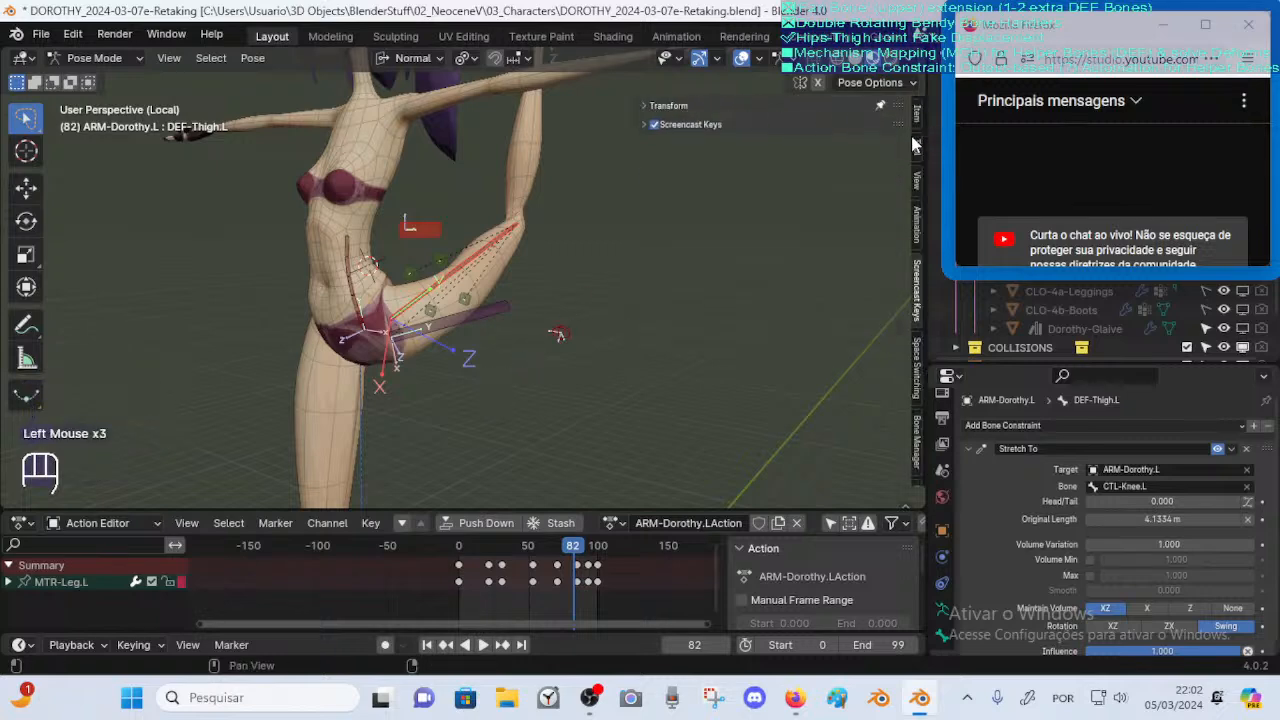
{"action": "left_click", "coordinate": [916, 224]}
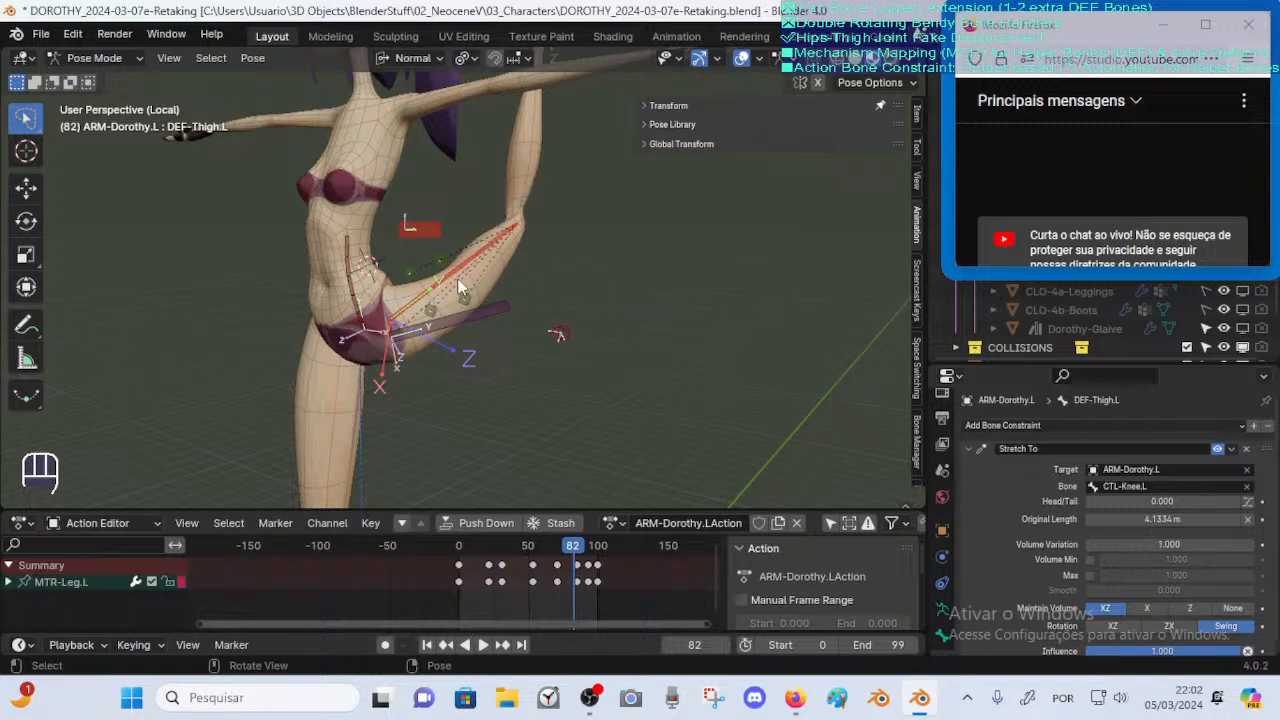
{"action": "middle_click_drag", "start_coordinate": [480, 268], "coordinate": [367, 278]}
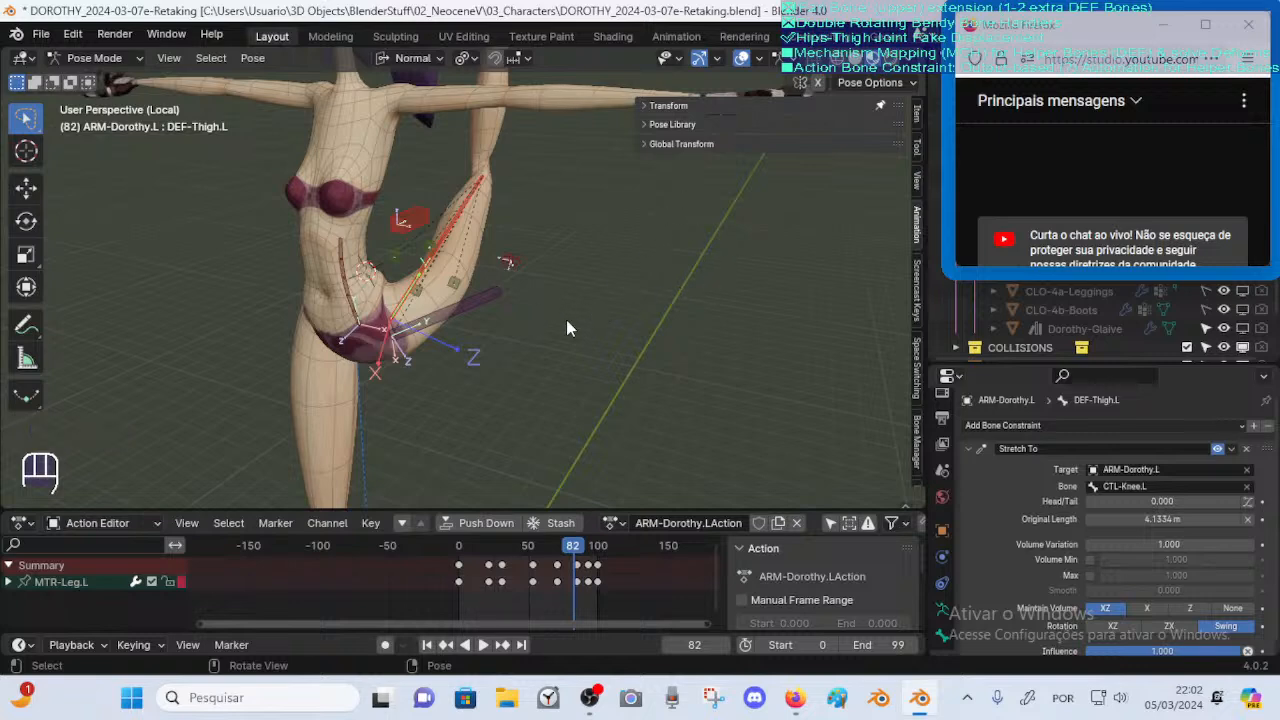
{"action": "left_click", "coordinate": [453, 306]}
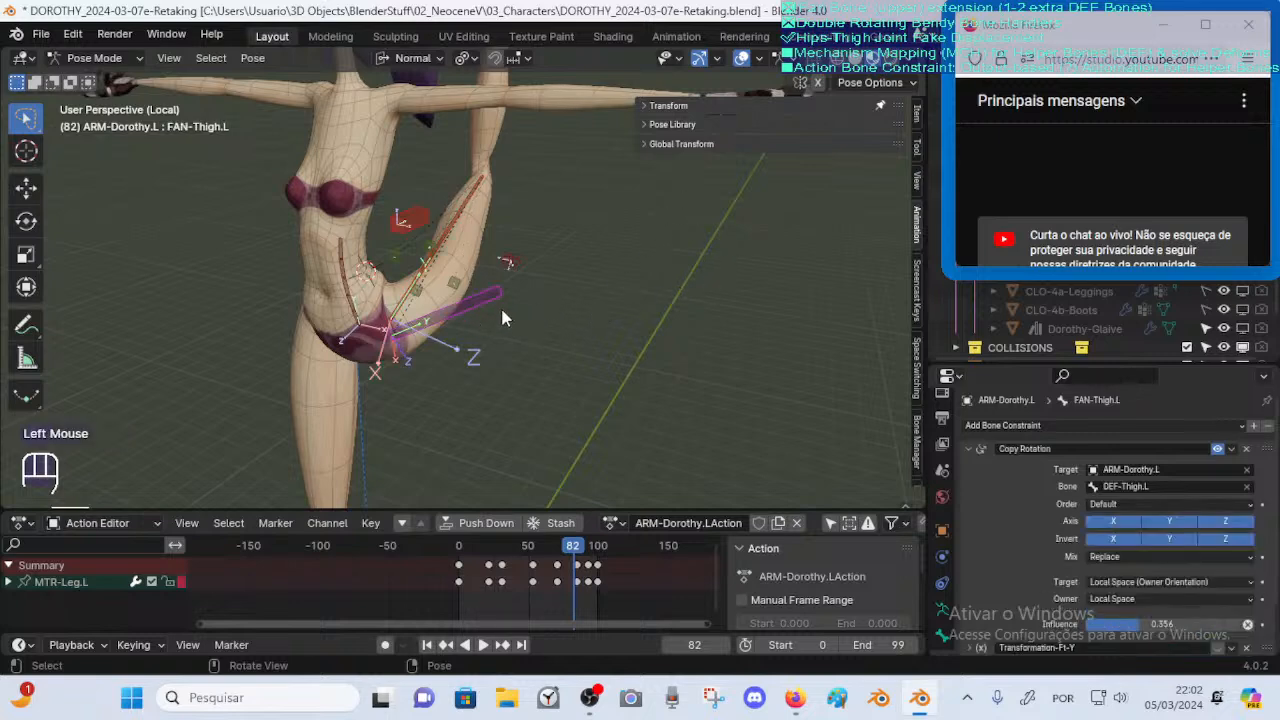
{"action": "left_click", "coordinate": [432, 305]}
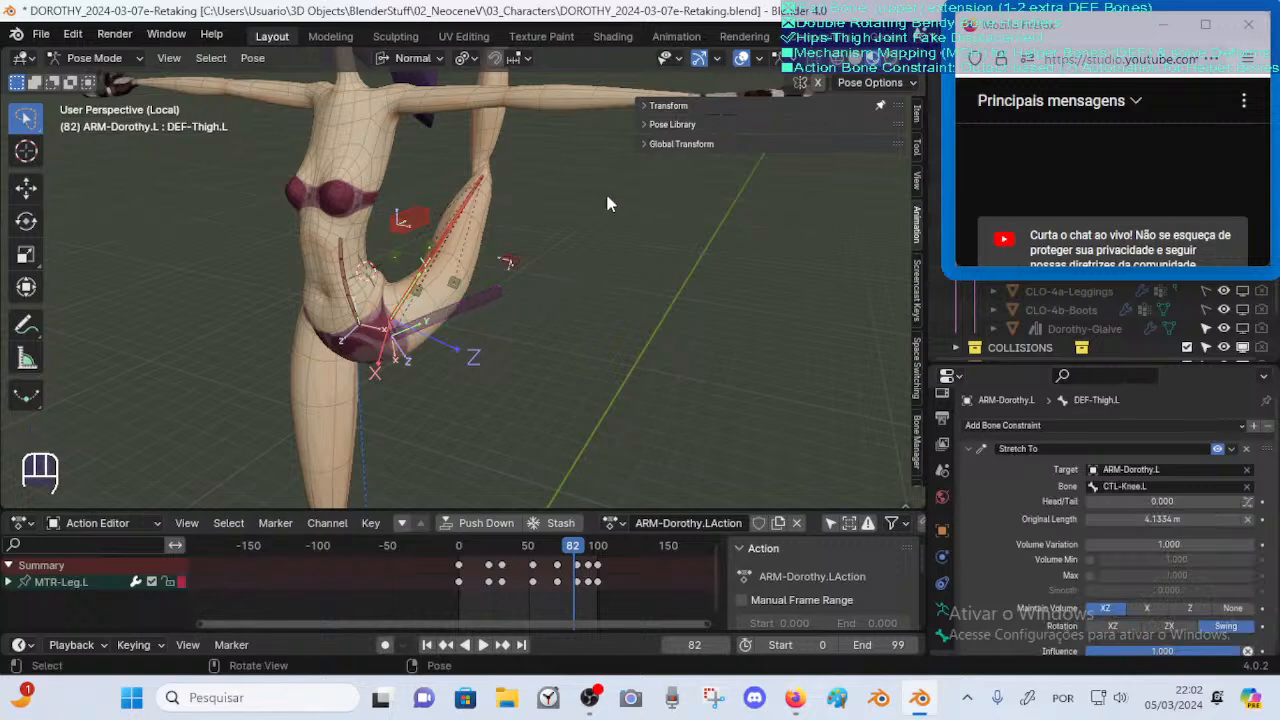
{"action": "key", "text": "n"}
{"action": "key", "text": "n"}
{"action": "left_click", "coordinate": [913, 424]}
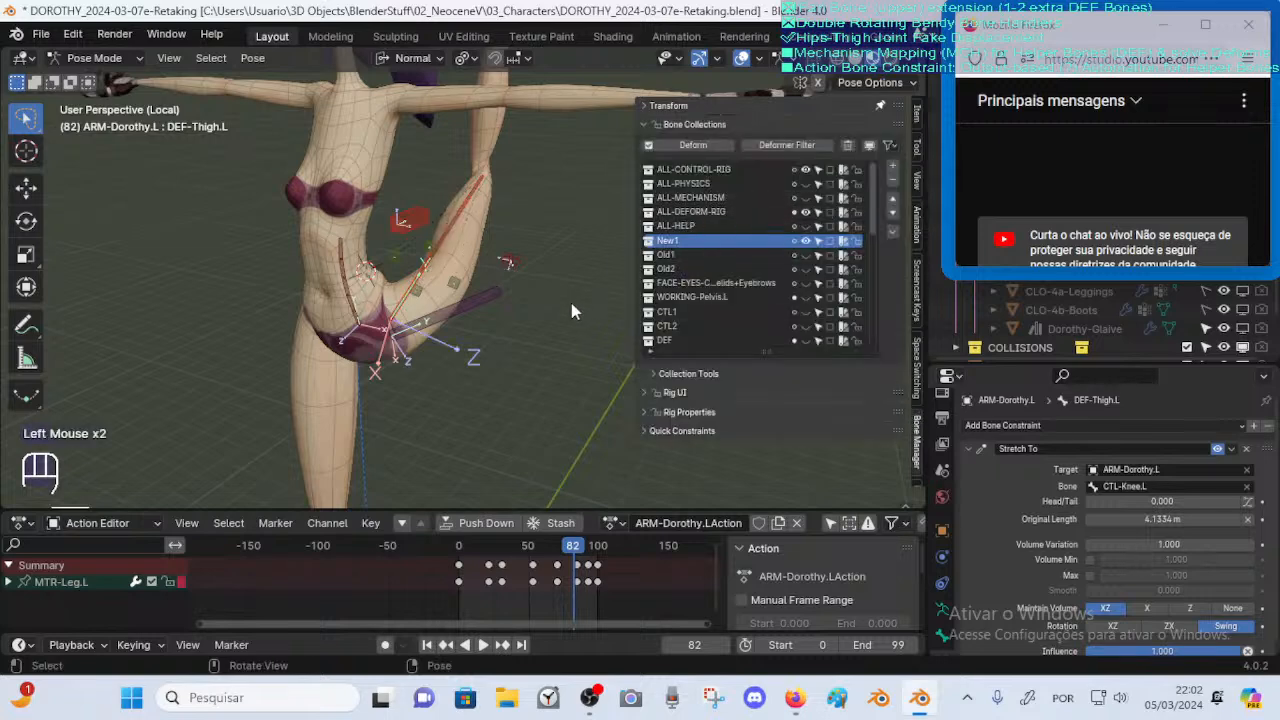
{"action": "key", "text": "ctrl+Tab"}
{"action": "left_click", "coordinate": [449, 238]}
{"action": "left_click", "coordinate": [464, 258]}
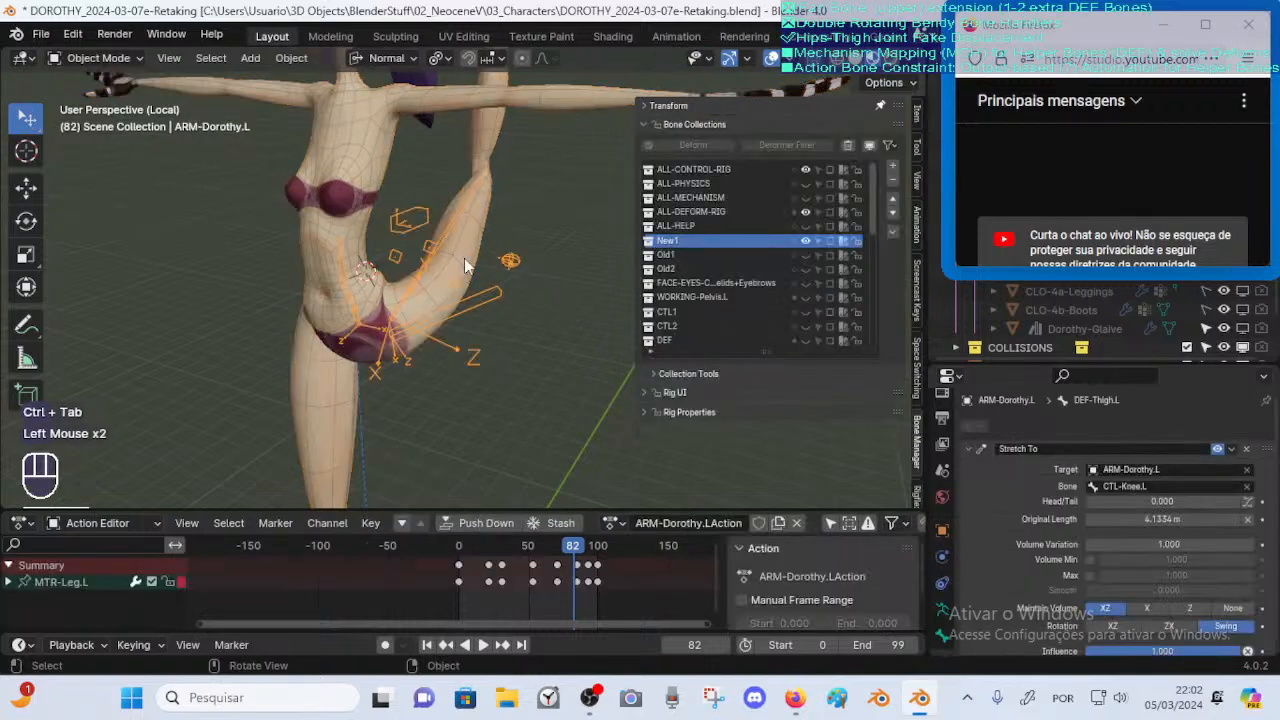
{"action": "key", "text": "ctrl+Tab"}
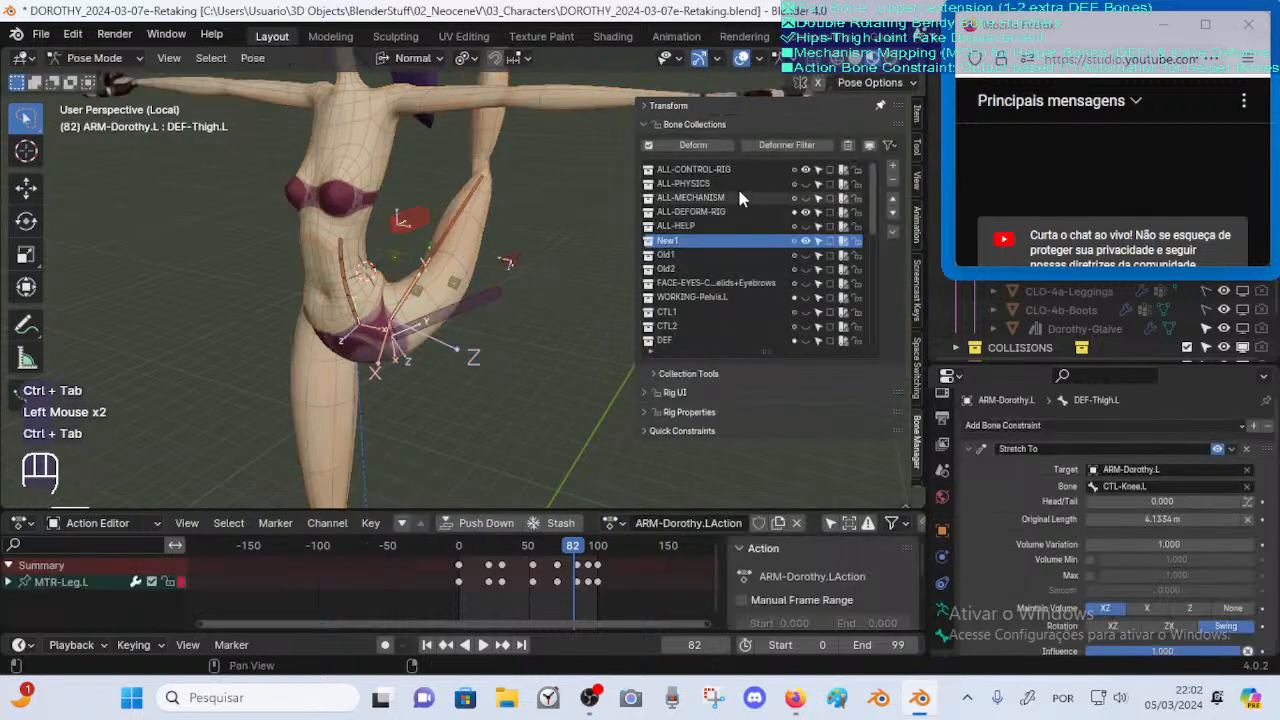
Hide the ALL-CONTROL-RIG bone collection and show ALL-MECHANISM, toggling ALL-PHYSICS along the way
{"action": "left_click", "coordinate": [806, 184]}
{"action": "left_click", "coordinate": [806, 170]}
{"action": "middle_click_drag", "start_coordinate": [607, 270], "coordinate": [625, 262]}
{"action": "left_click", "coordinate": [806, 170]}
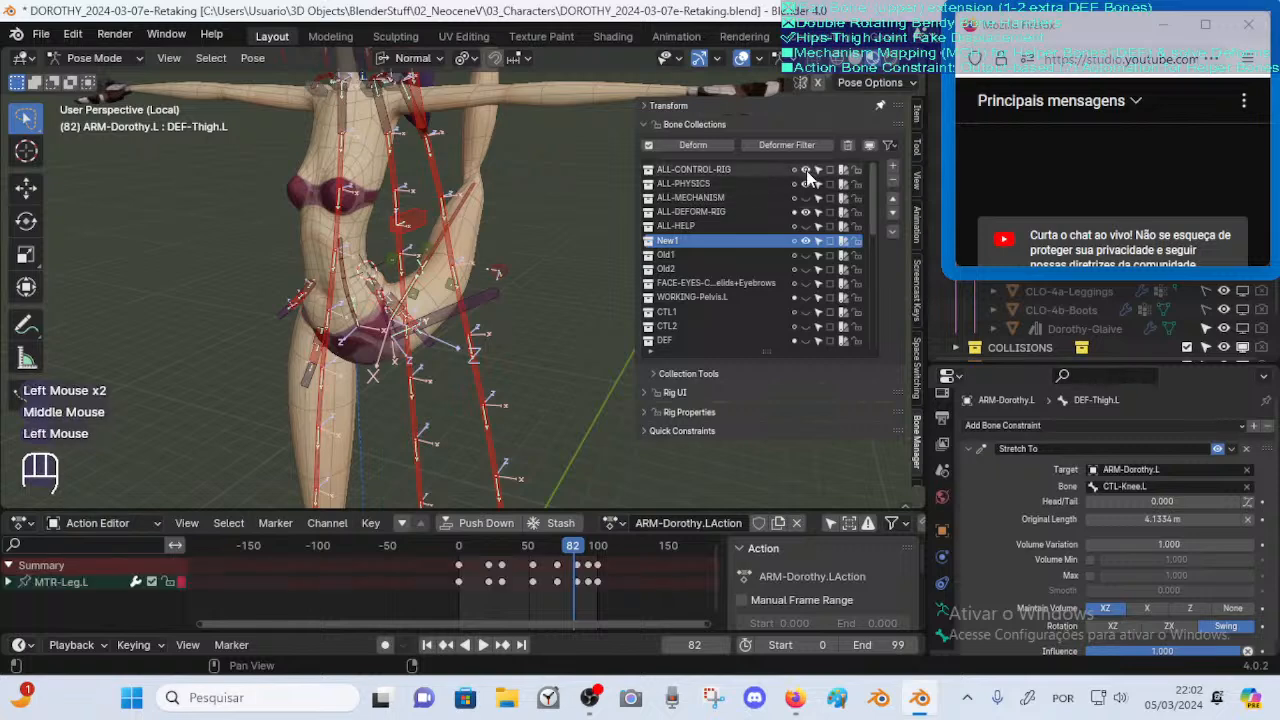
{"action": "left_click", "coordinate": [806, 170]}
{"action": "left_click", "coordinate": [806, 198]}
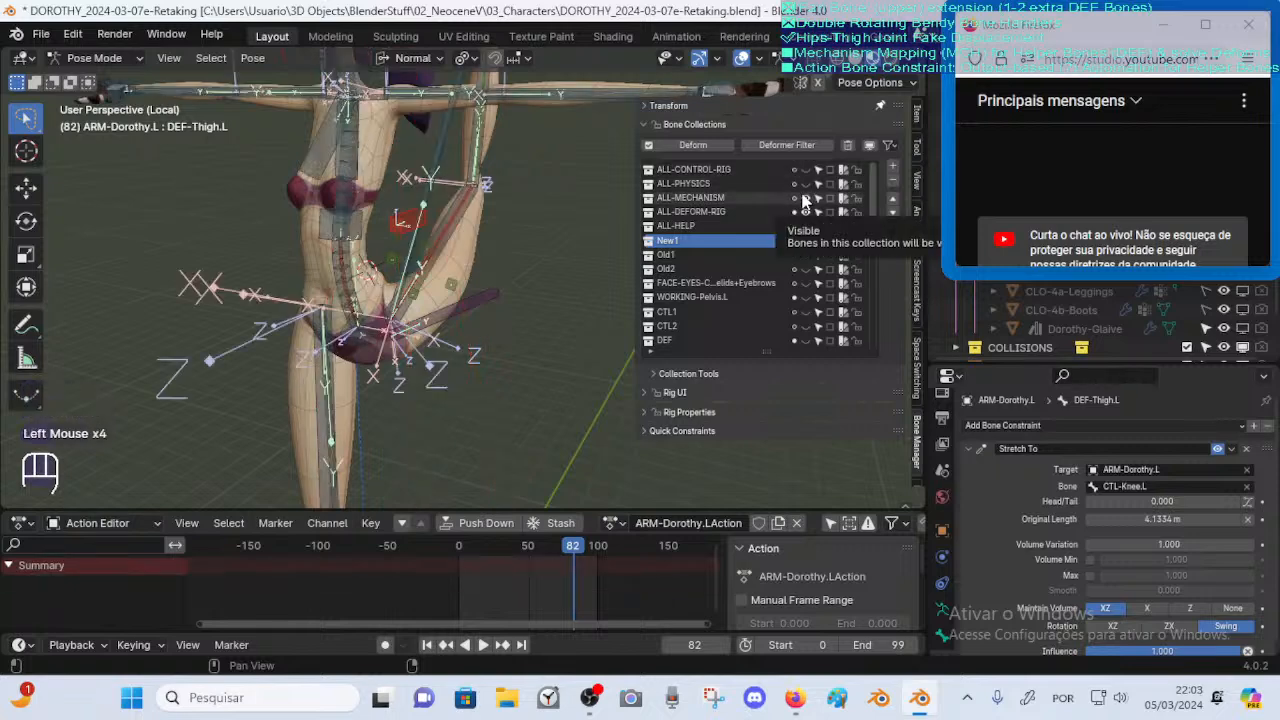
Select MCH-7-Thigh.L and test how the left leg responds to a move, cancelling the move
{"action": "left_click", "coordinate": [469, 226]}
{"action": "middle_click_drag", "start_coordinate": [520, 264], "coordinate": [431, 347]}
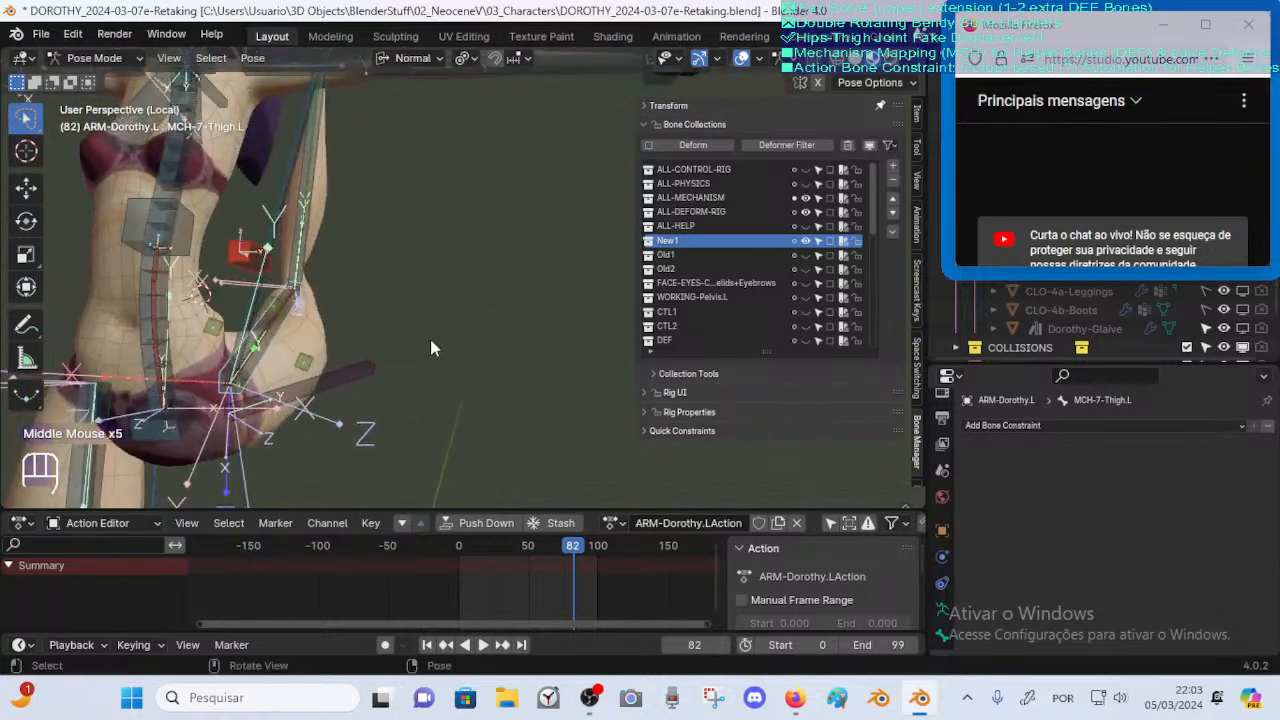
{"action": "left_click", "coordinate": [266, 358]}
{"action": "left_click", "coordinate": [266, 358]}
{"action": "middle_click_drag", "start_coordinate": [266, 358], "coordinate": [320, 330]}
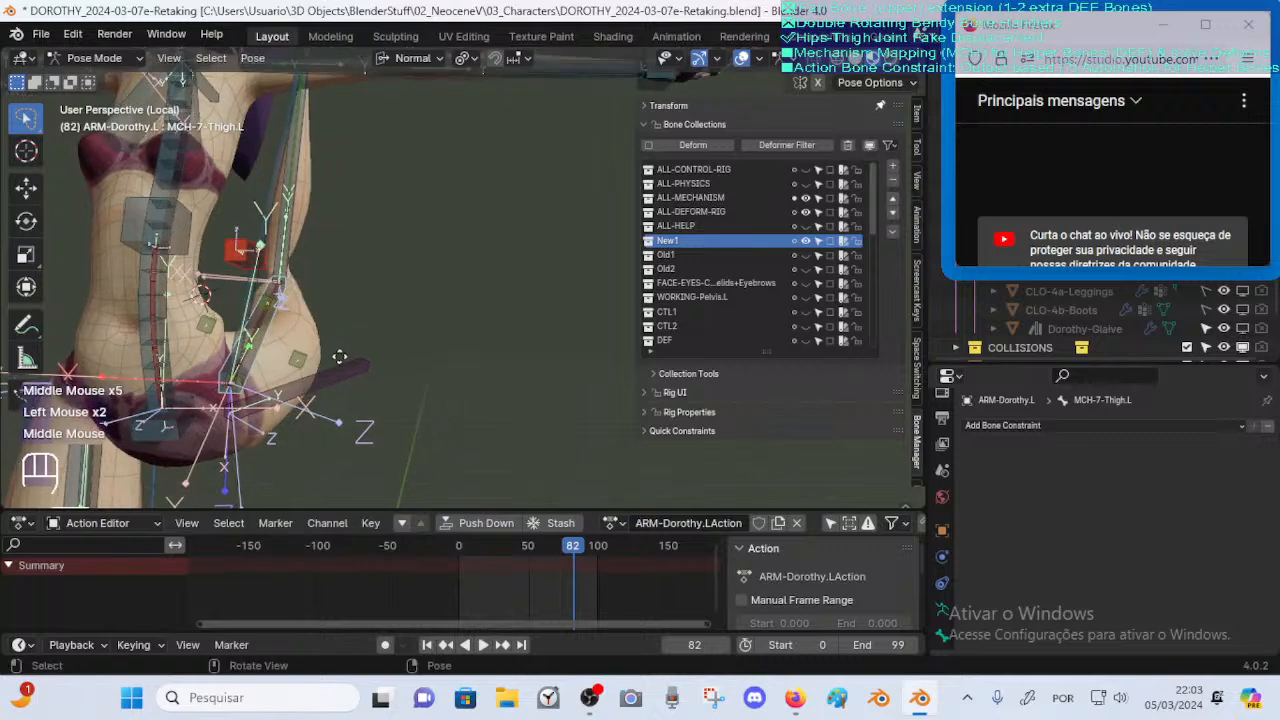
{"action": "key", "text": "g"}
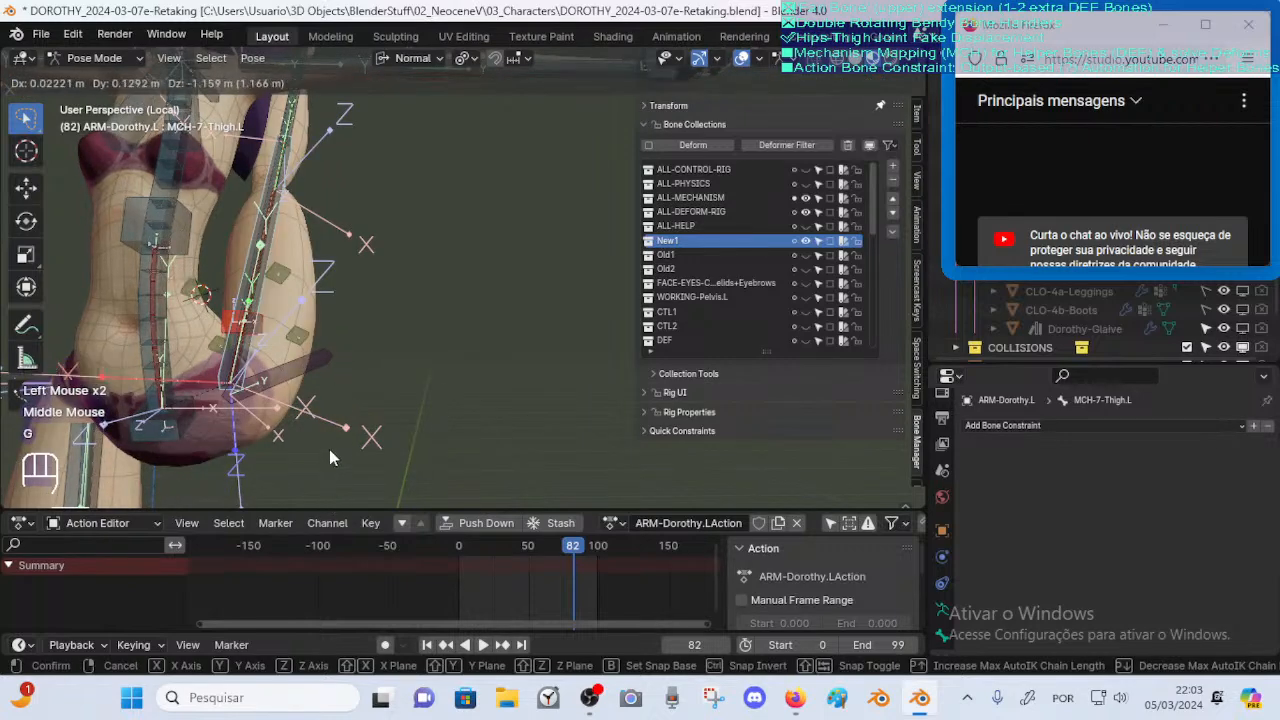
{"action": "key", "text": "Escape"}
Examine the overlapping mechanism and deform bones in the left hip and thigh from several angles
{"action": "middle_click_drag", "start_coordinate": [338, 380], "coordinate": [310, 394]}
{"action": "middle_click_drag", "start_coordinate": [310, 394], "coordinate": [342, 338], "text": "shift"}
{"action": "mouse_move", "coordinate": [342, 338]}
{"action": "middle_mouse_down"}
{"action": "mouse_move", "coordinate": [393, 331]}
{"action": "mouse_move", "coordinate": [352, 290]}
{"action": "mouse_move", "coordinate": [366, 345]}
{"action": "middle_mouse_up"}
{"action": "left_click", "coordinate": [347, 286]}
{"action": "left_click", "coordinate": [347, 286]}
{"action": "left_click", "coordinate": [377, 336]}
{"action": "middle_click_drag", "start_coordinate": [268, 466], "coordinate": [295, 312]}
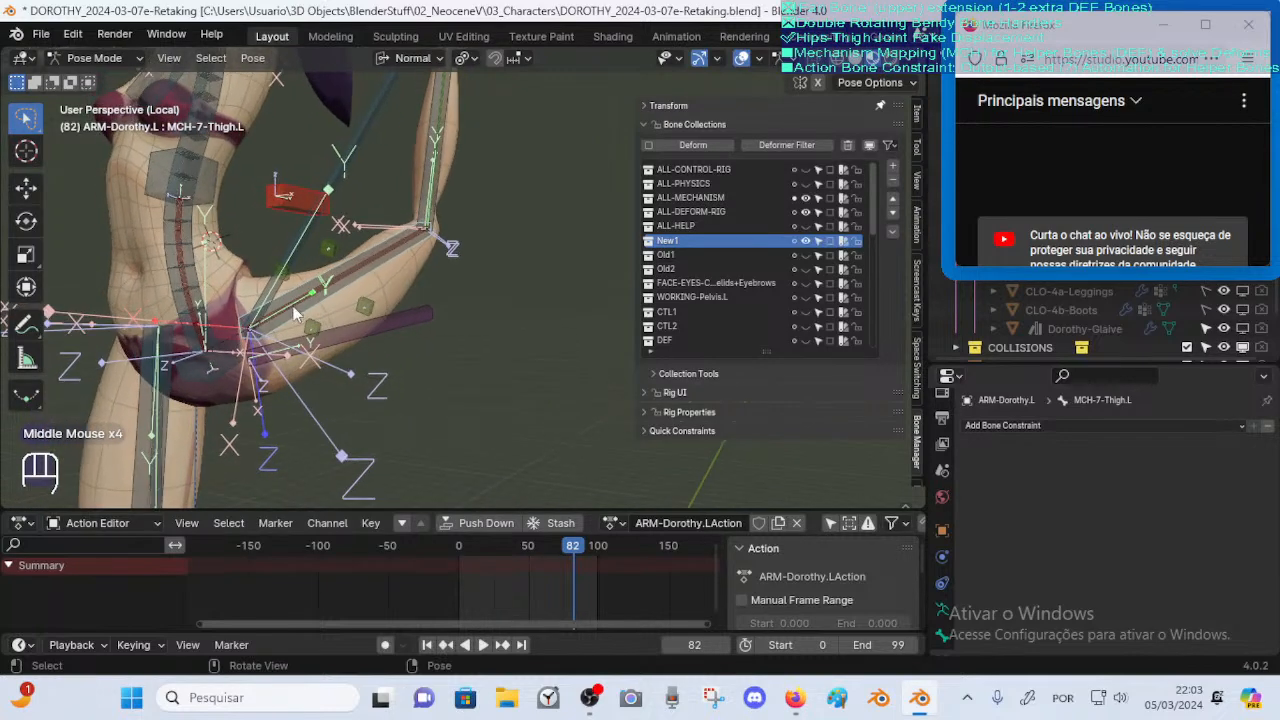
Select DEF-Thigh.L and review its Stretch To constraint settings
{"action": "left_click", "coordinate": [293, 312]}
{"action": "left_click", "coordinate": [293, 312]}
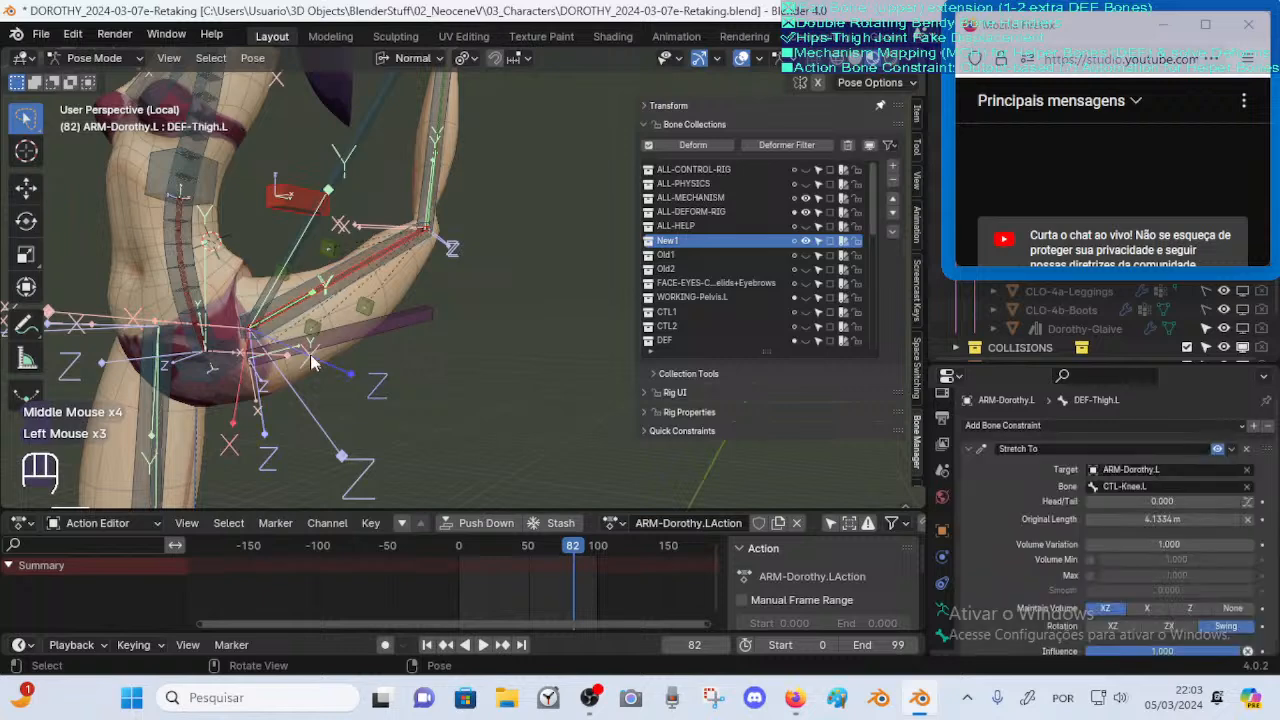
{"action": "middle_click_drag", "start_coordinate": [312, 360], "coordinate": [298, 358]}
{"action": "middle_click_drag", "start_coordinate": [373, 340], "coordinate": [472, 300]}
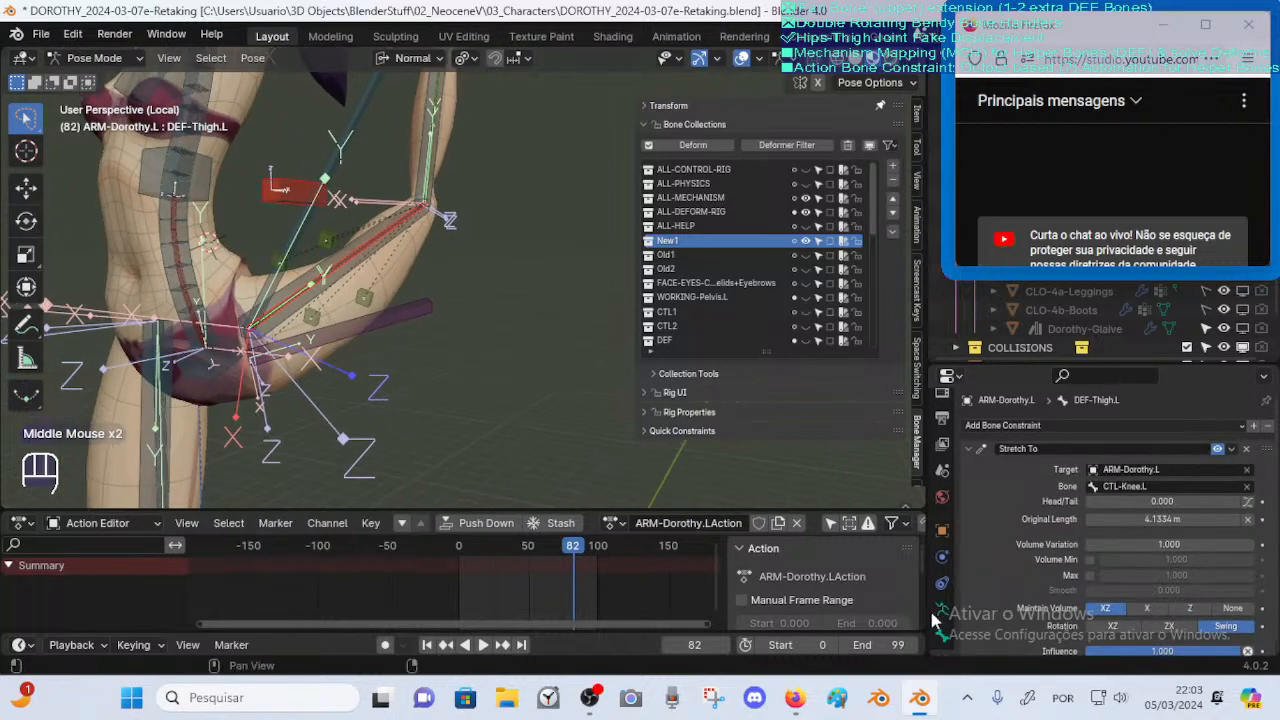
{"action": "middle_click_drag", "start_coordinate": [936, 620], "coordinate": [938, 562]}
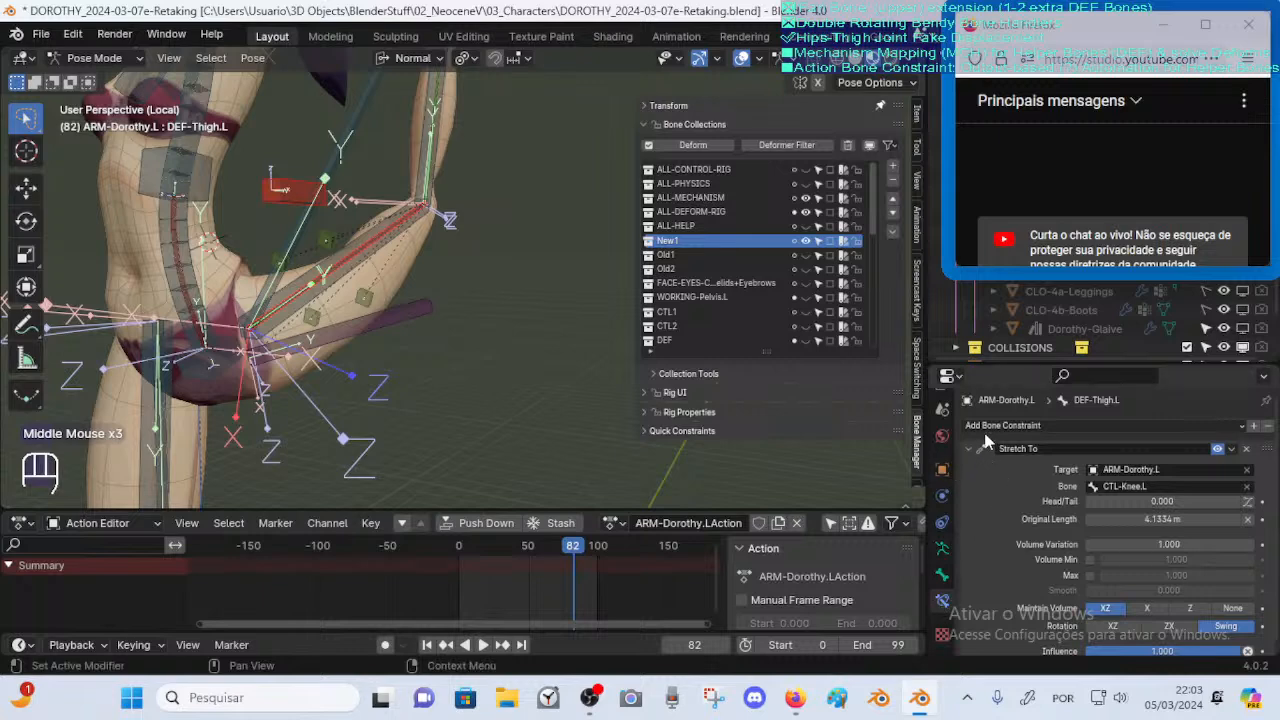
{"action": "middle_click_drag", "start_coordinate": [1054, 513], "coordinate": [1071, 422]}
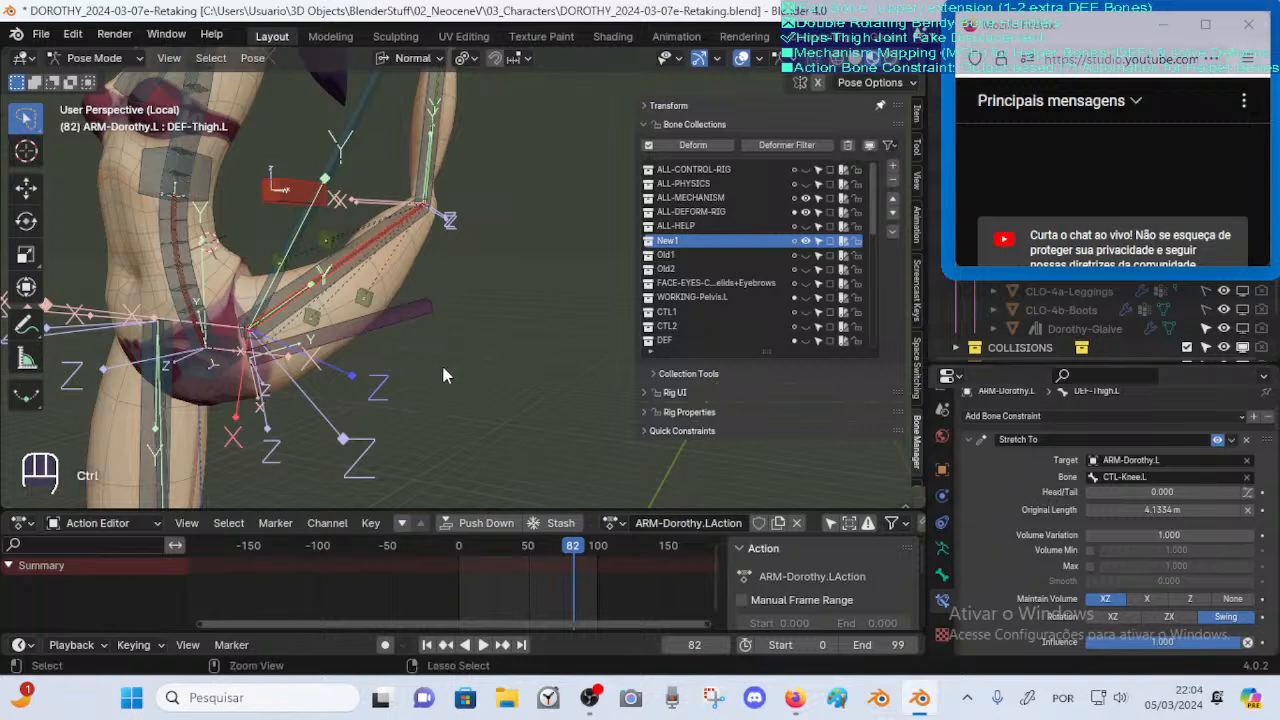
Compare the constraints of DEF-Thigh.L, MCH-7-Thigh.L and MCH-7-Knee-POLE.L by selecting each bone
{"action": "middle_click_drag", "start_coordinate": [443, 372], "coordinate": [344, 248], "text": "ctrl"}
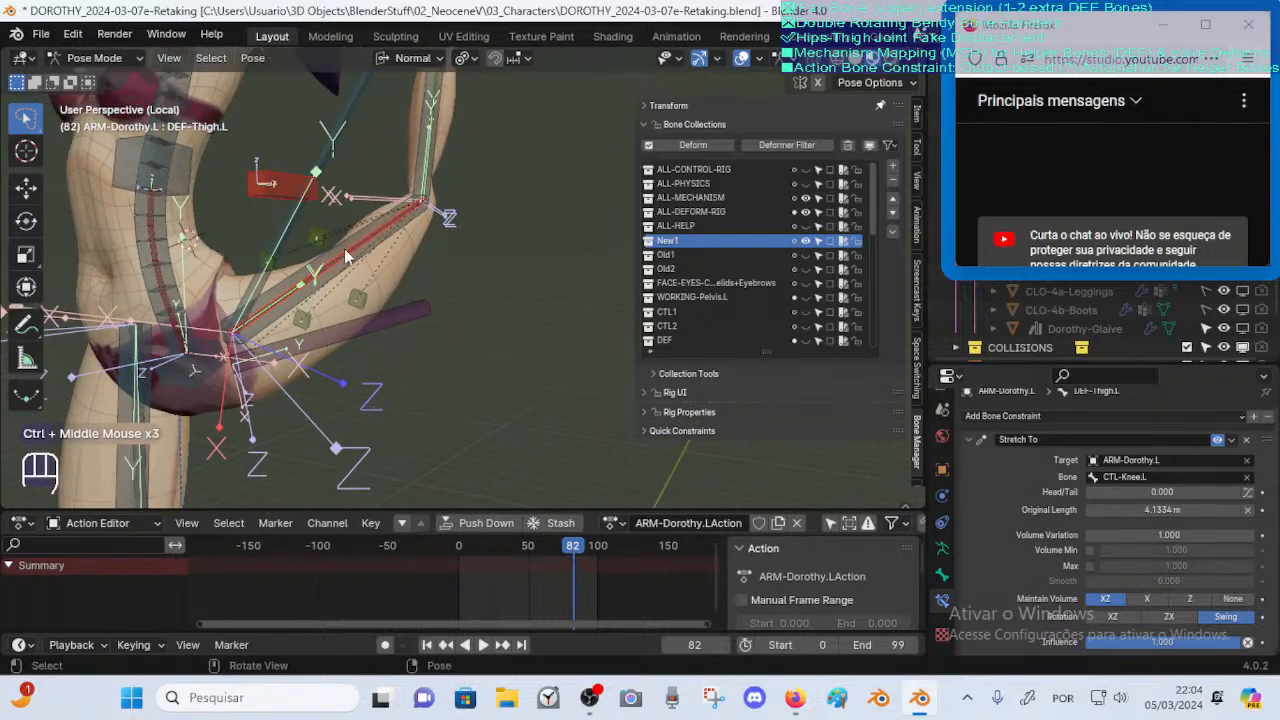
{"action": "left_click", "coordinate": [350, 250]}
{"action": "left_click", "coordinate": [350, 250]}
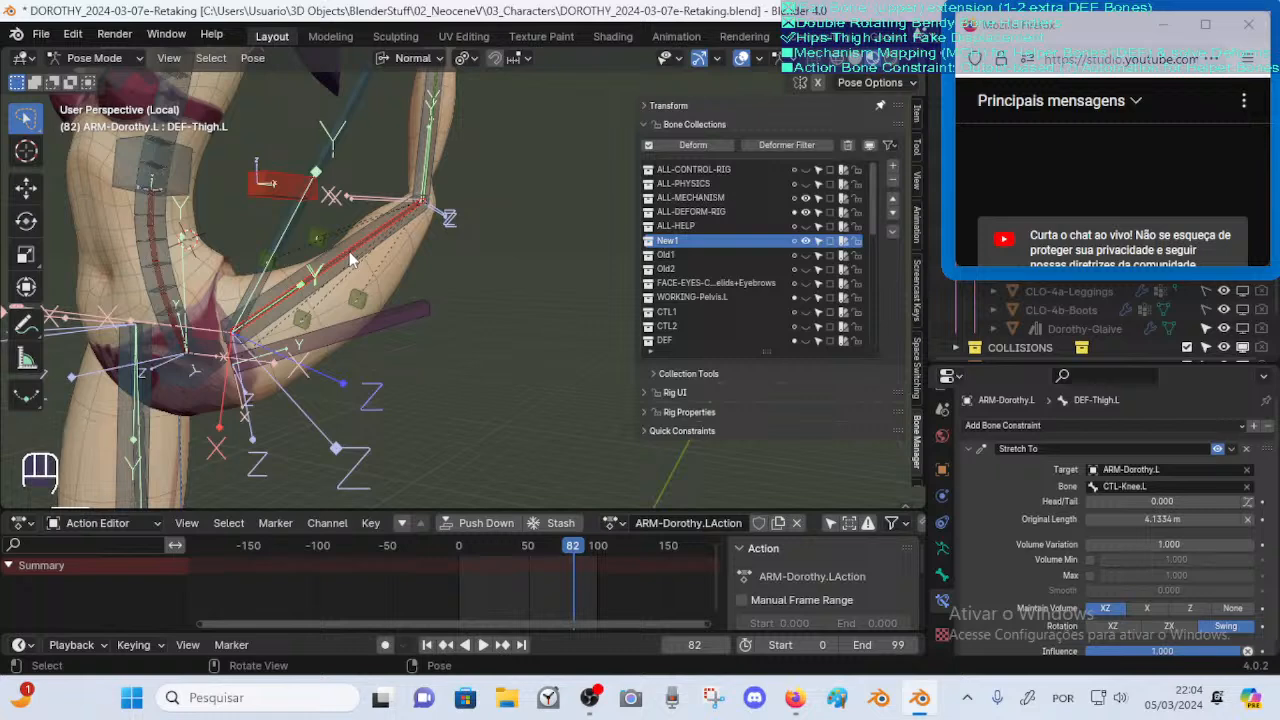
{"action": "left_click", "coordinate": [356, 260]}
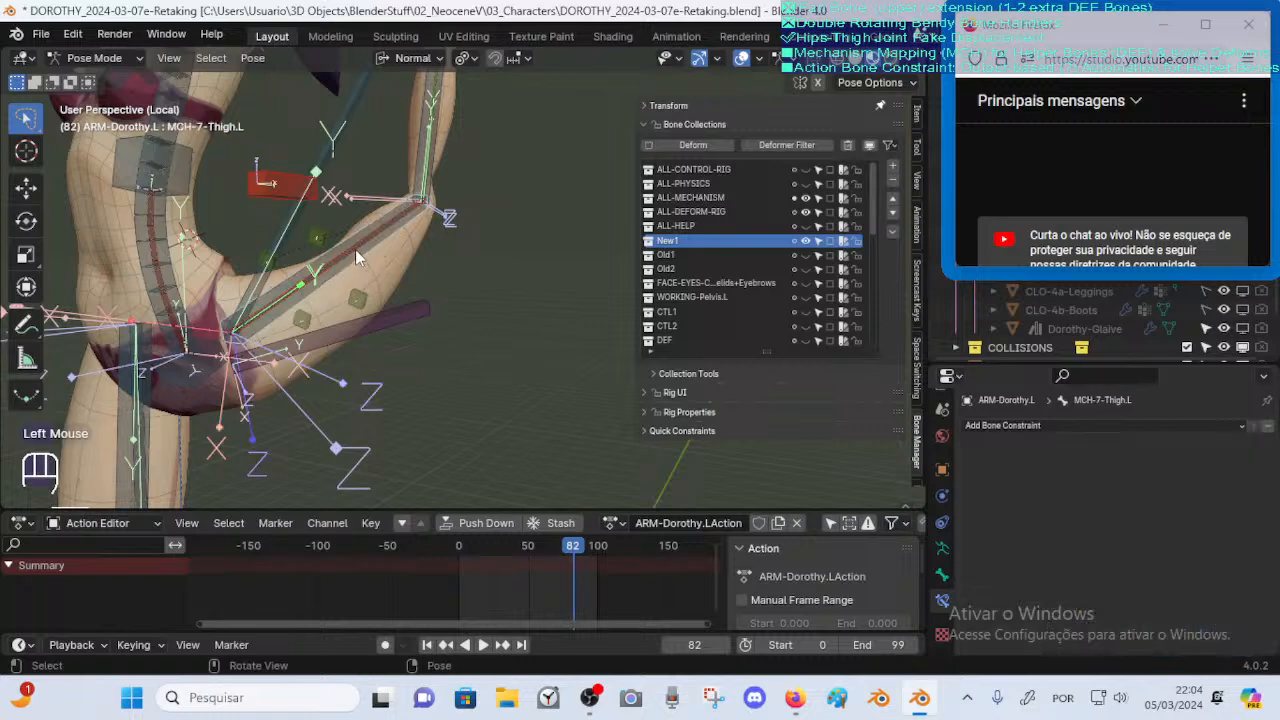
{"action": "left_click", "coordinate": [353, 251]}
{"action": "left_click", "coordinate": [283, 239]}
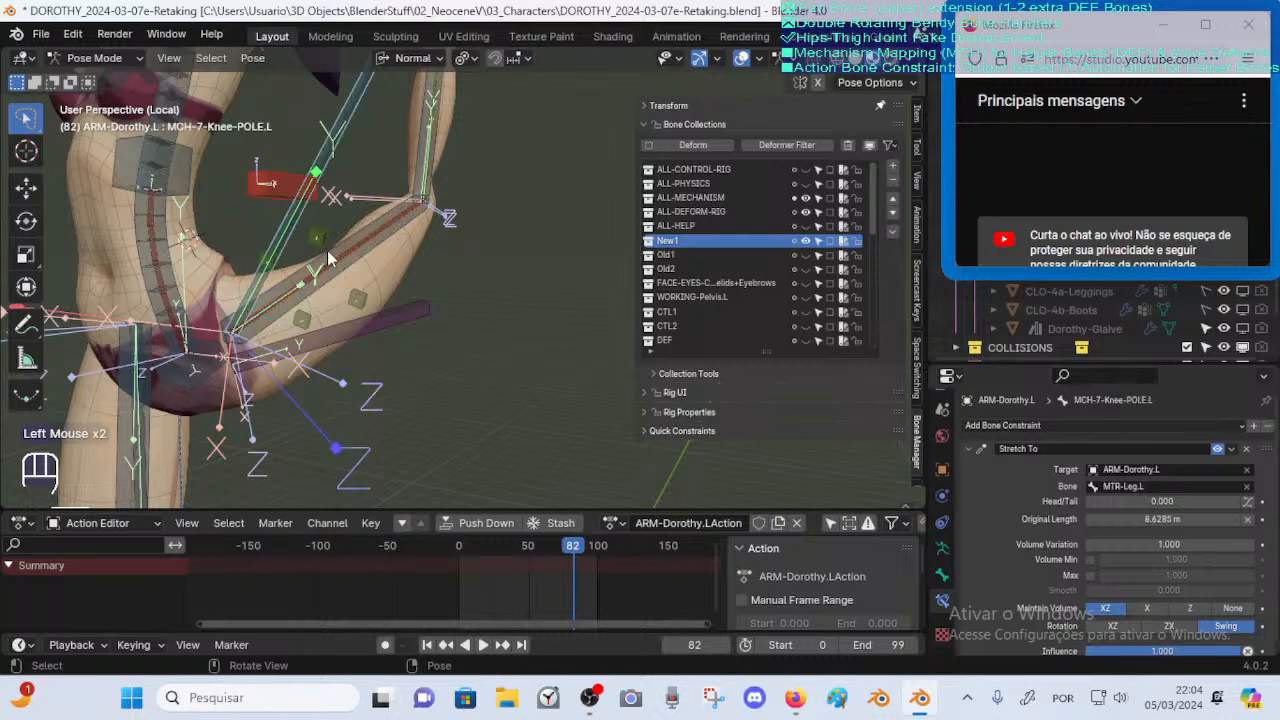
Reselect DEF-Thigh.L and disable its Stretch To constraint targeting CTL-Knee.L
{"action": "middle_click_drag", "start_coordinate": [338, 266], "coordinate": [410, 287], "text": "ctrl"}
{"action": "left_click", "coordinate": [389, 268]}
{"action": "left_click", "coordinate": [394, 270]}
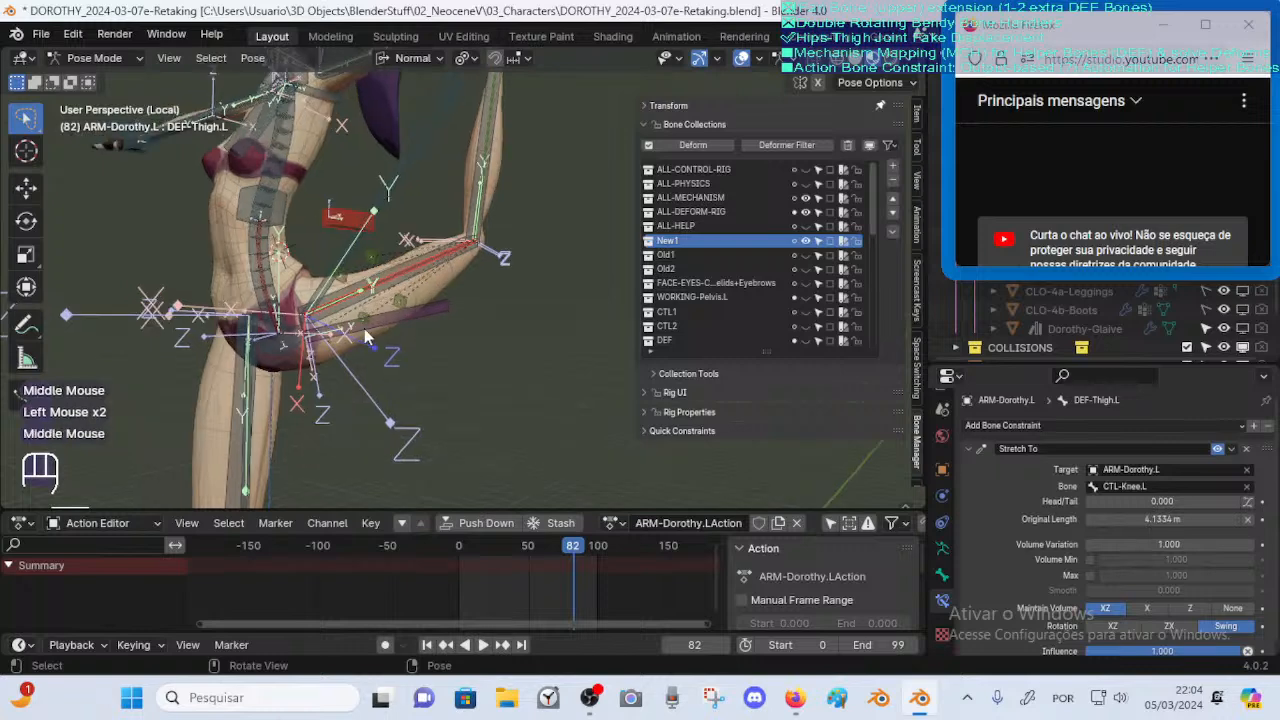
{"action": "middle_click_drag", "start_coordinate": [1199, 451], "coordinate": [1199, 442]}
{"action": "left_click", "coordinate": [1217, 440]}
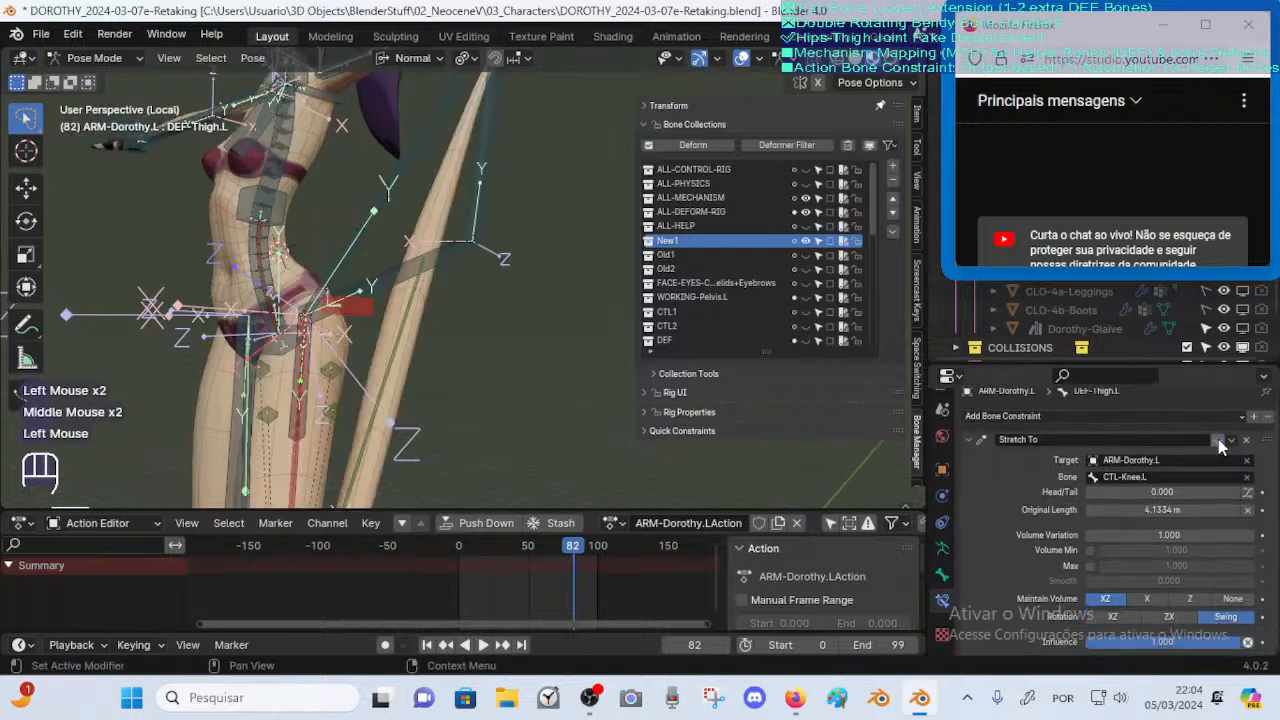
Re-enable DEF-Thigh.L's Stretch To constraint and collapse its settings
{"action": "left_click", "coordinate": [1217, 440]}
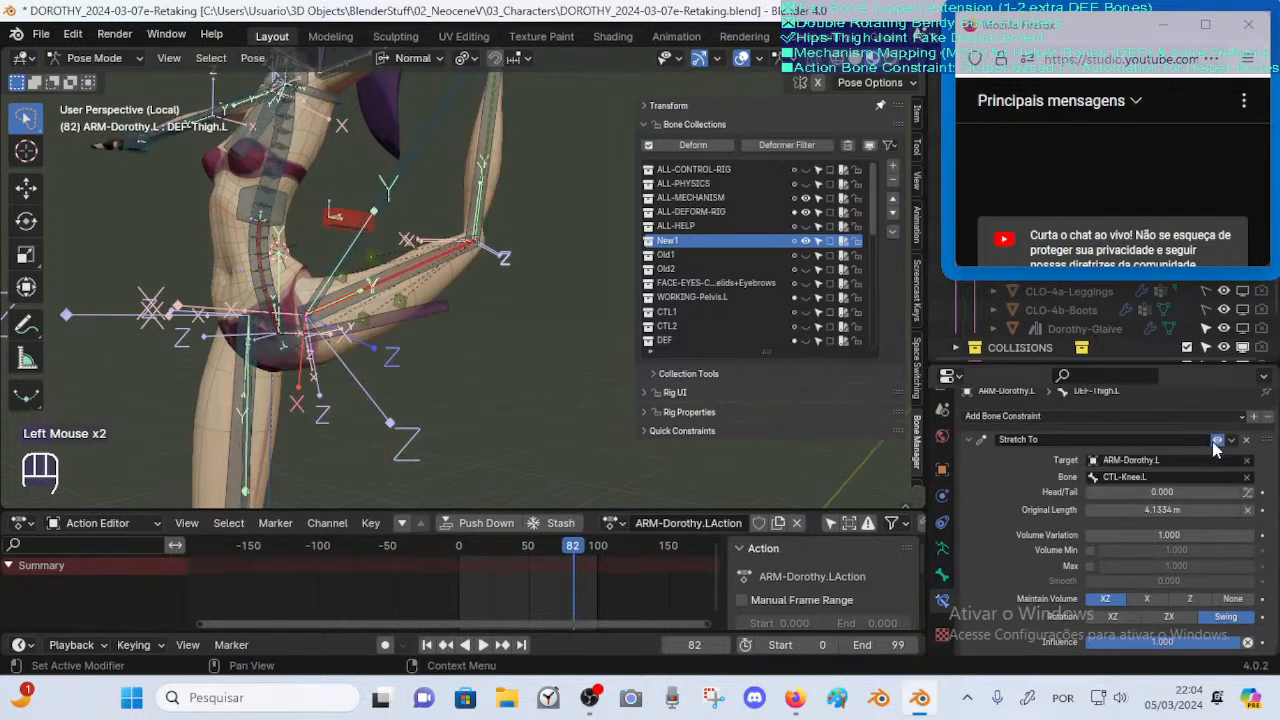
{"action": "left_click", "coordinate": [968, 446]}
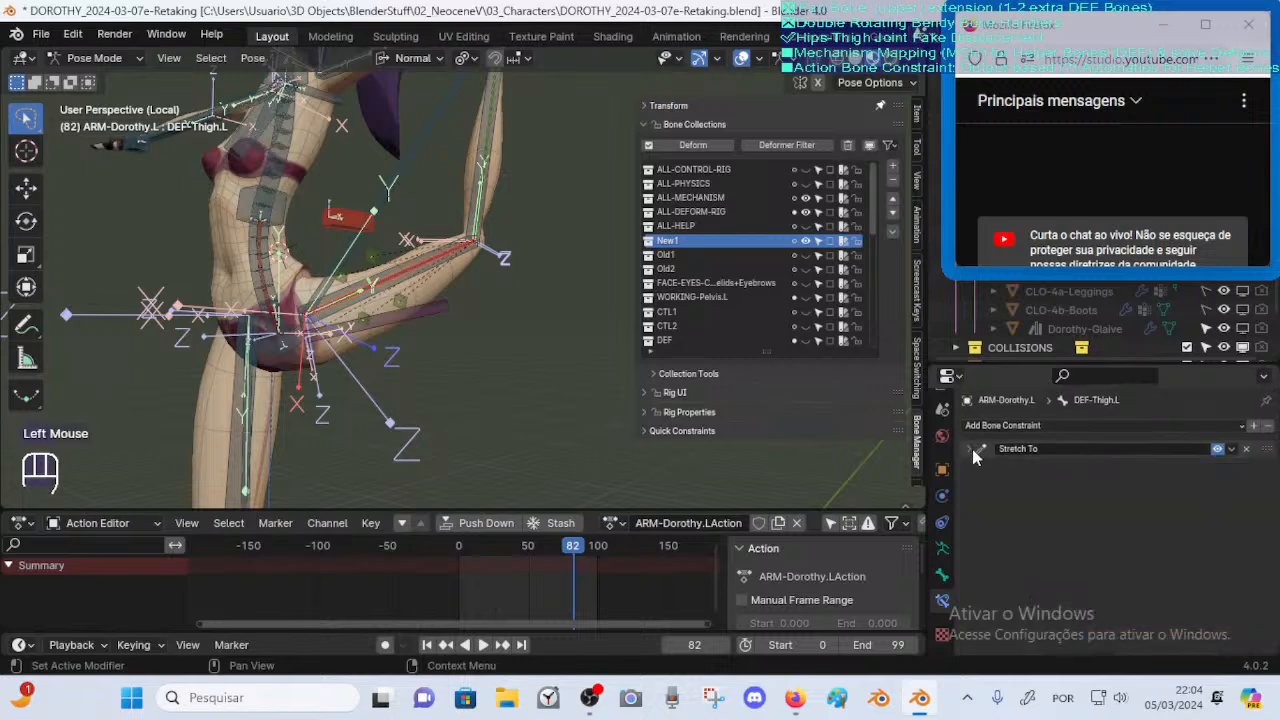
{"action": "left_click", "coordinate": [990, 430]}
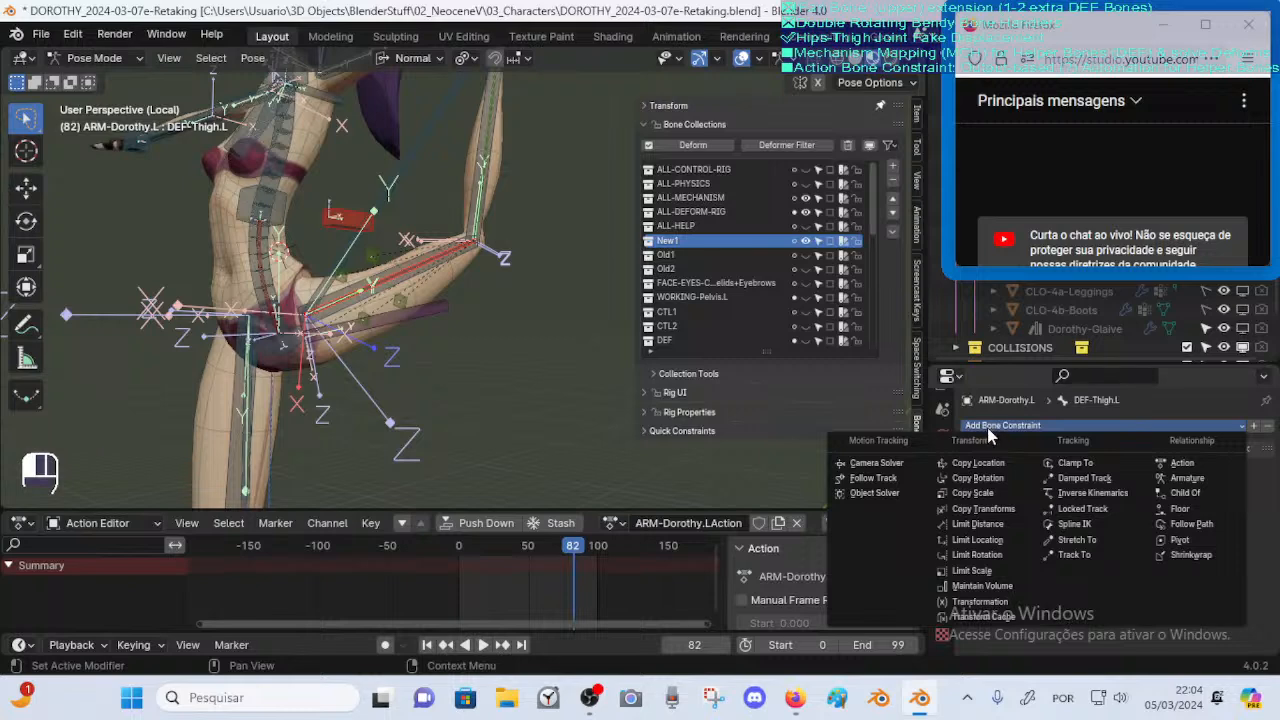
{"action": "left_click", "coordinate": [988, 427]}
{"action": "left_click", "coordinate": [991, 426]}
{"action": "left_click", "coordinate": [993, 427]}
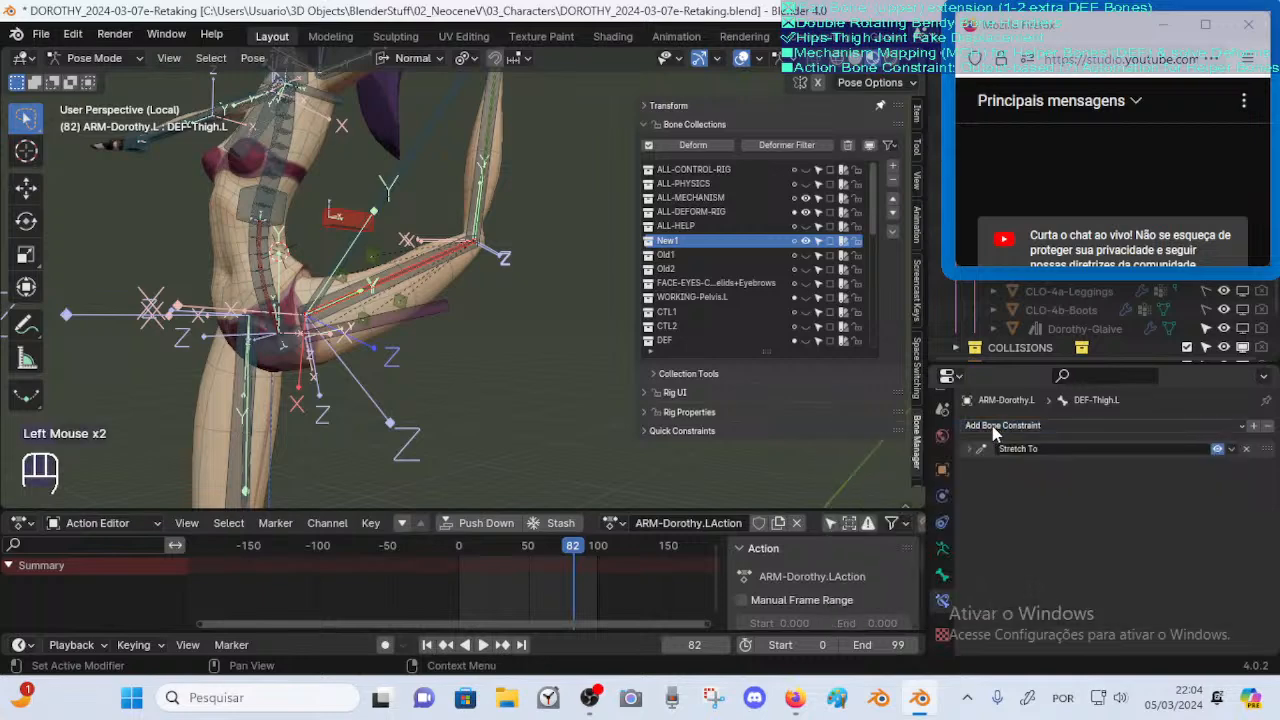
{"action": "left_click", "coordinate": [992, 426]}
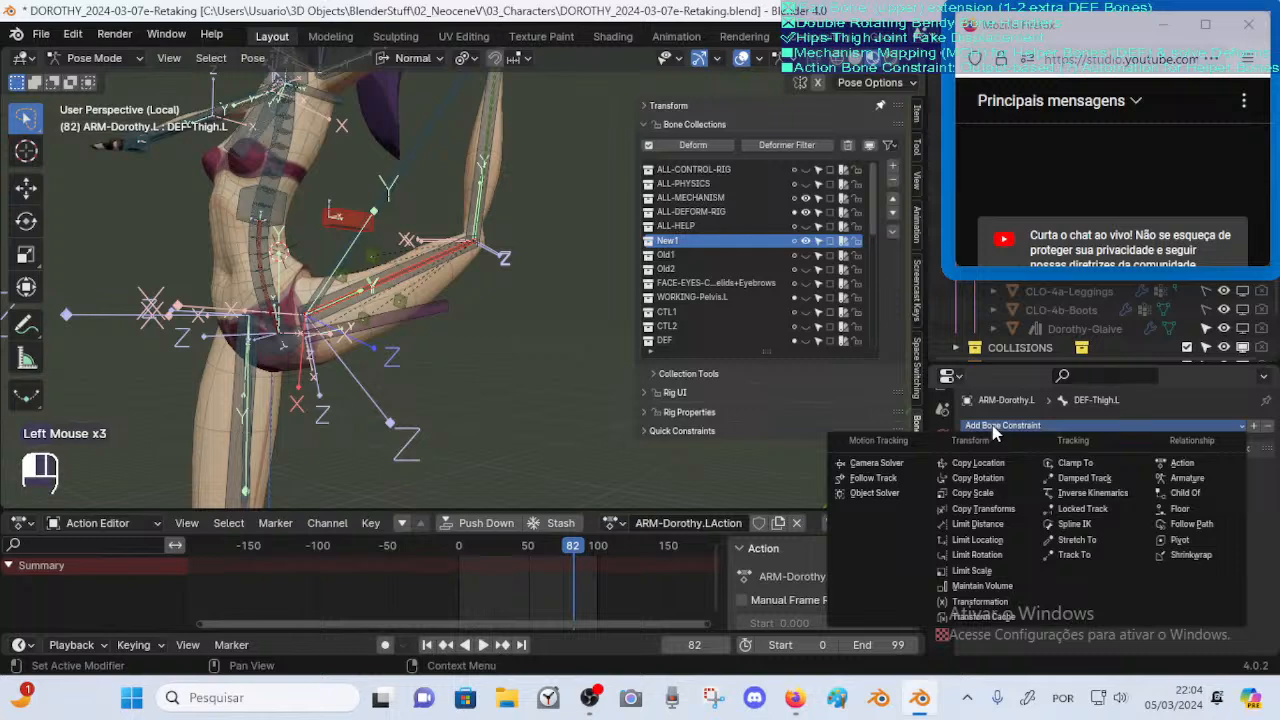
{"action": "left_click", "coordinate": [992, 425]}
{"action": "left_click", "coordinate": [992, 425]}
{"action": "left_click", "coordinate": [991, 428]}
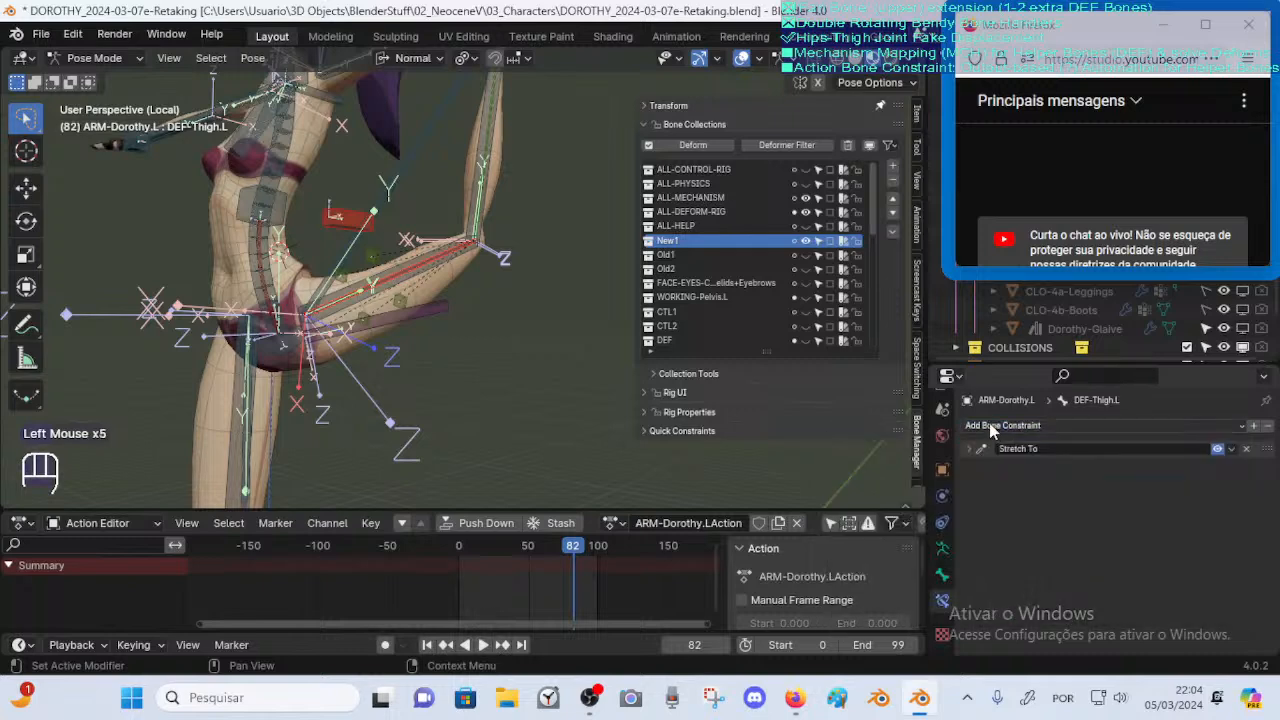
Compare the overlapping MCH-7-Thigh.L and DEF-Thigh.L by selecting each bone and viewing the left thigh from several angles
{"action": "left_click", "coordinate": [399, 272]}
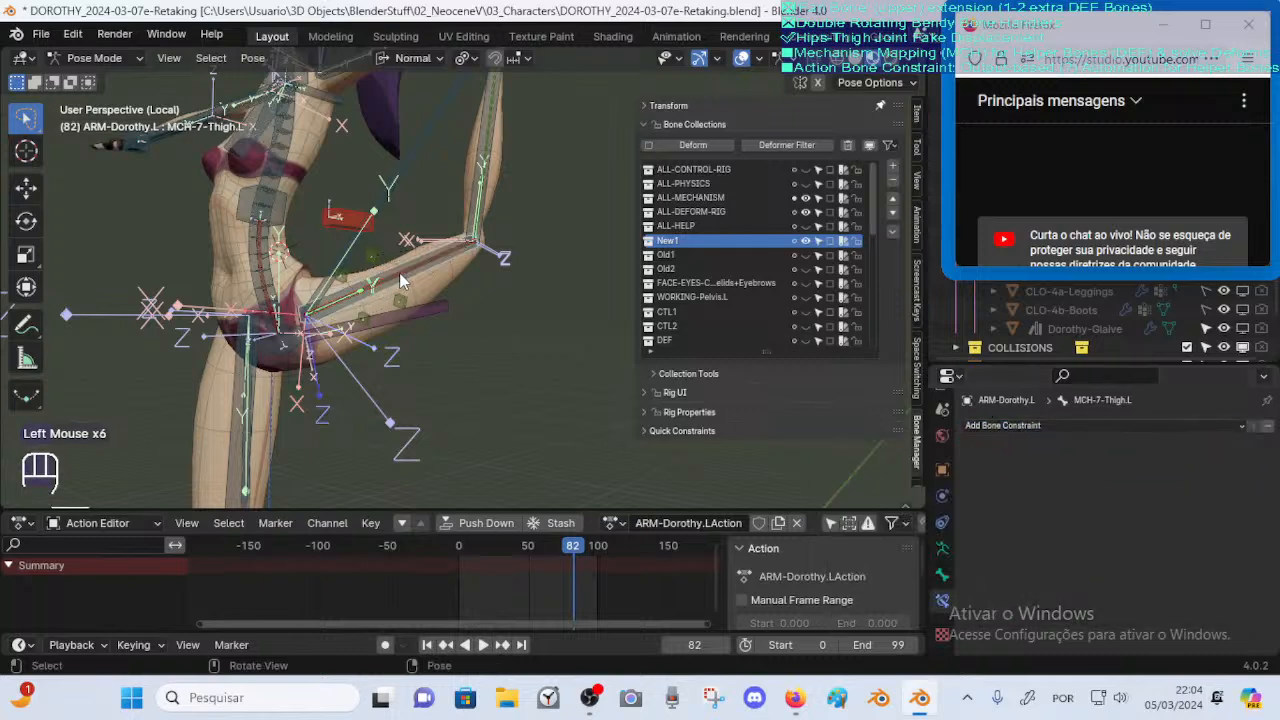
{"action": "left_click", "coordinate": [403, 276]}
{"action": "middle_click_drag", "start_coordinate": [405, 285], "coordinate": [478, 348], "text": "ctrl"}
{"action": "left_click", "coordinate": [383, 275]}
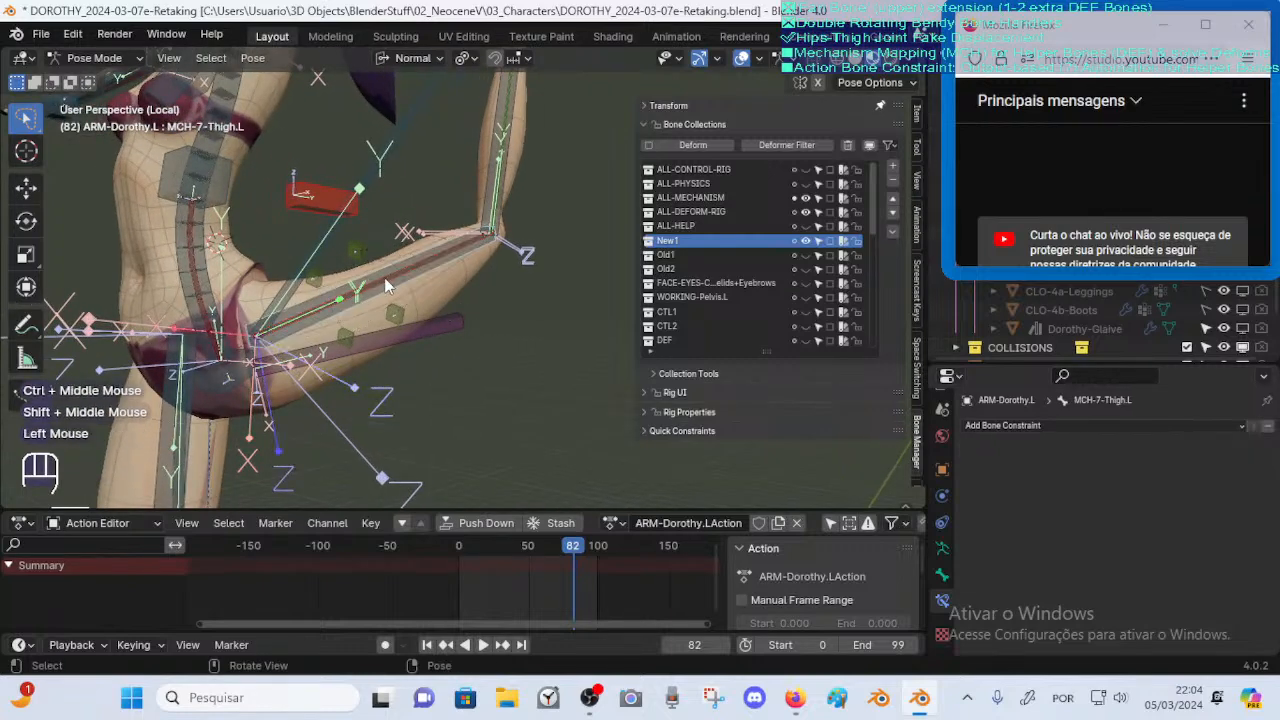
{"action": "left_click", "coordinate": [387, 278]}
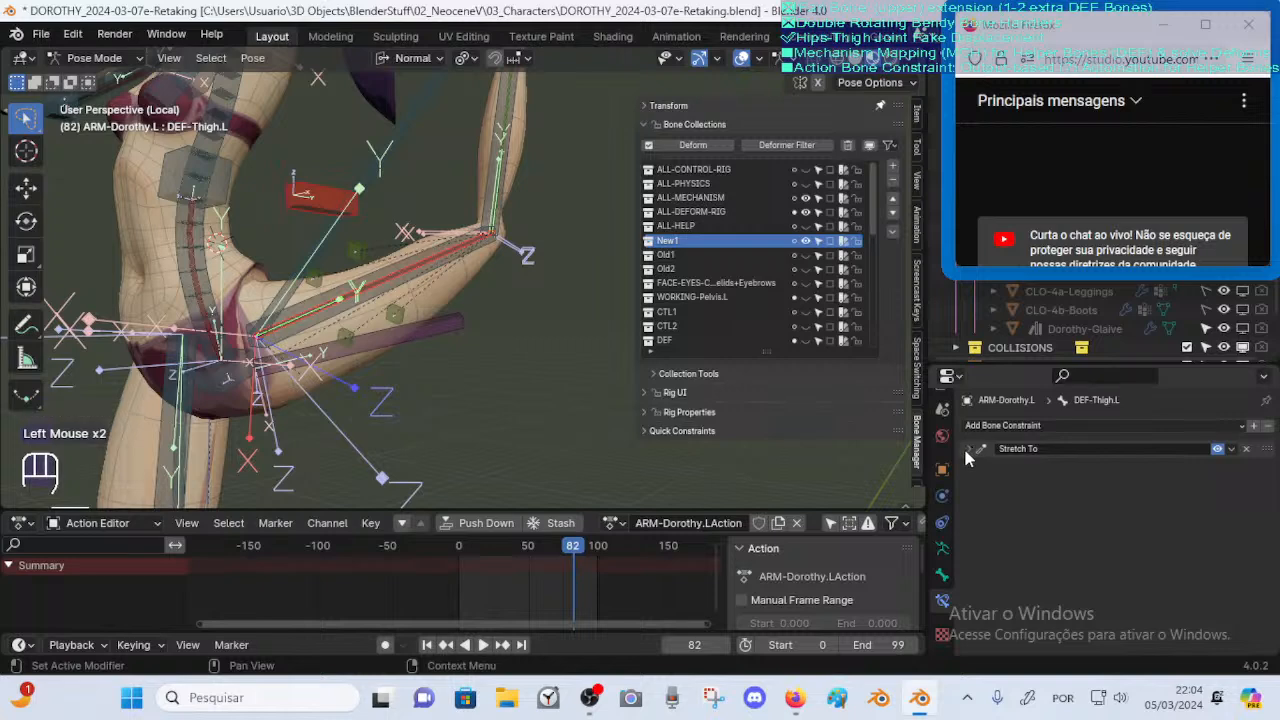
{"action": "left_click", "coordinate": [992, 427]}
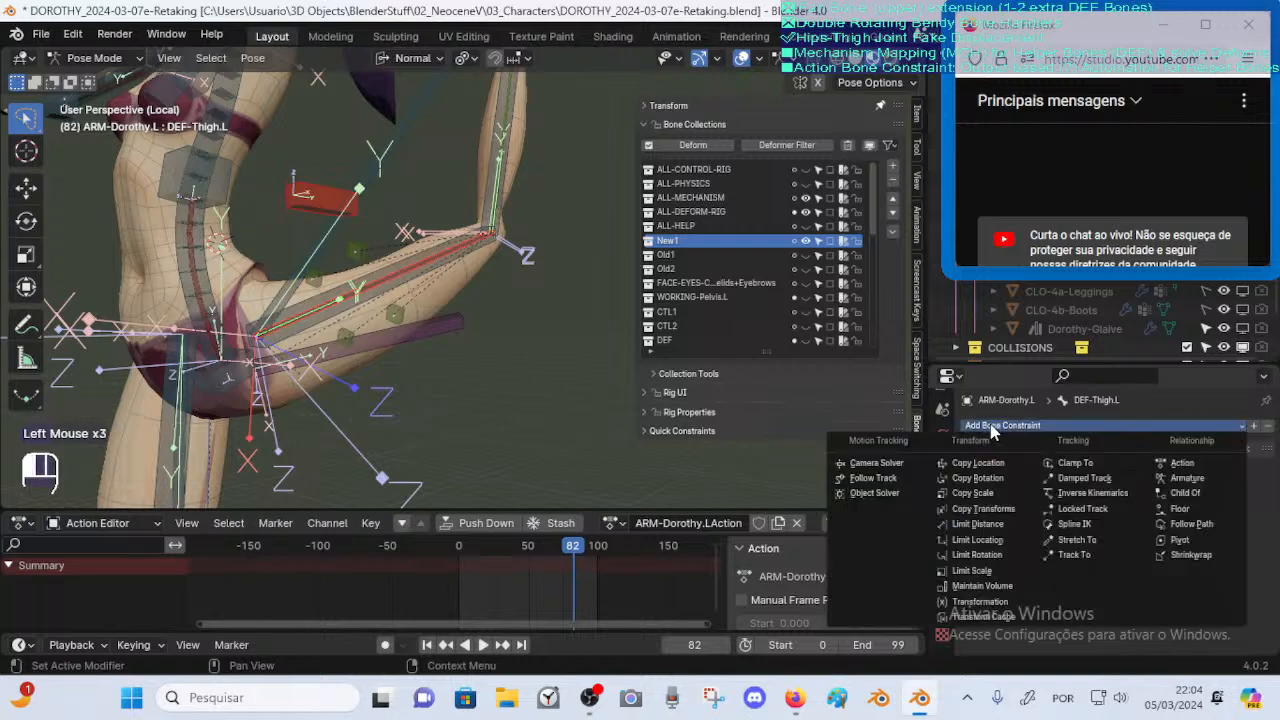
{"action": "left_click", "coordinate": [1077, 539]}
{"action": "middle_click_drag", "start_coordinate": [478, 423], "coordinate": [483, 346]}
{"action": "left_click", "coordinate": [452, 254]}
{"action": "left_click", "coordinate": [443, 261]}
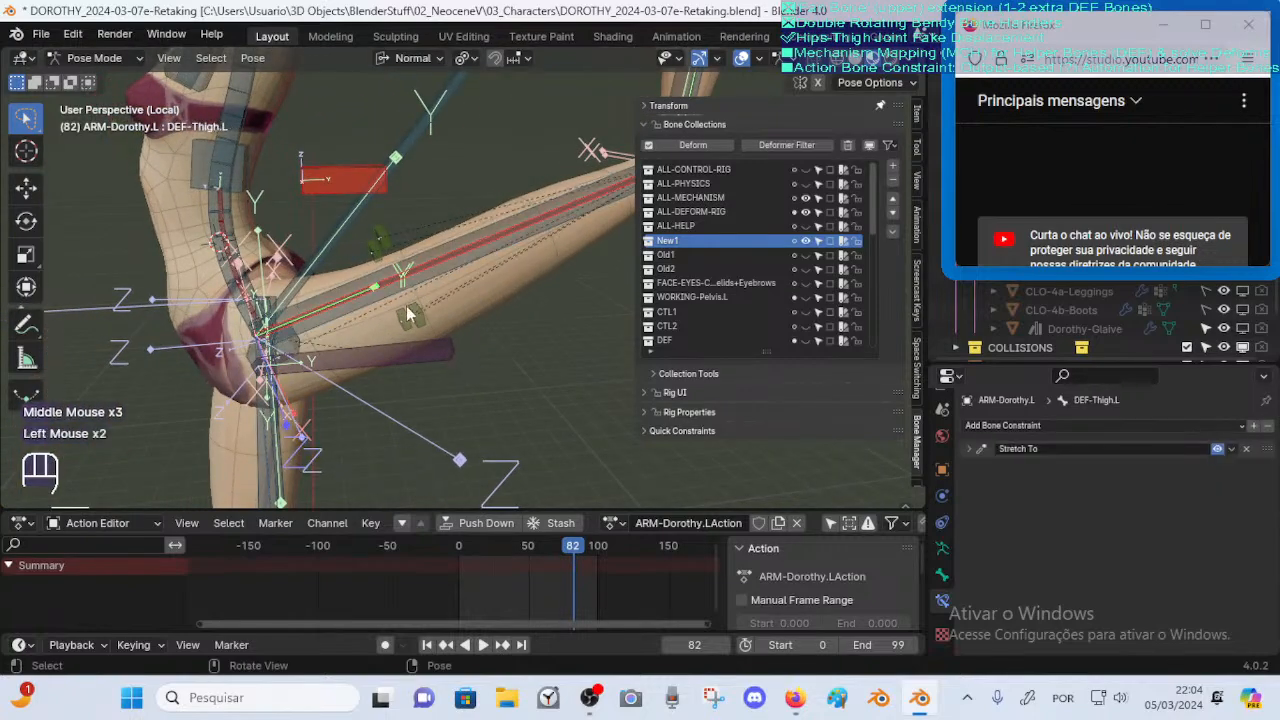
{"action": "middle_click_drag", "start_coordinate": [443, 261], "coordinate": [461, 282]}
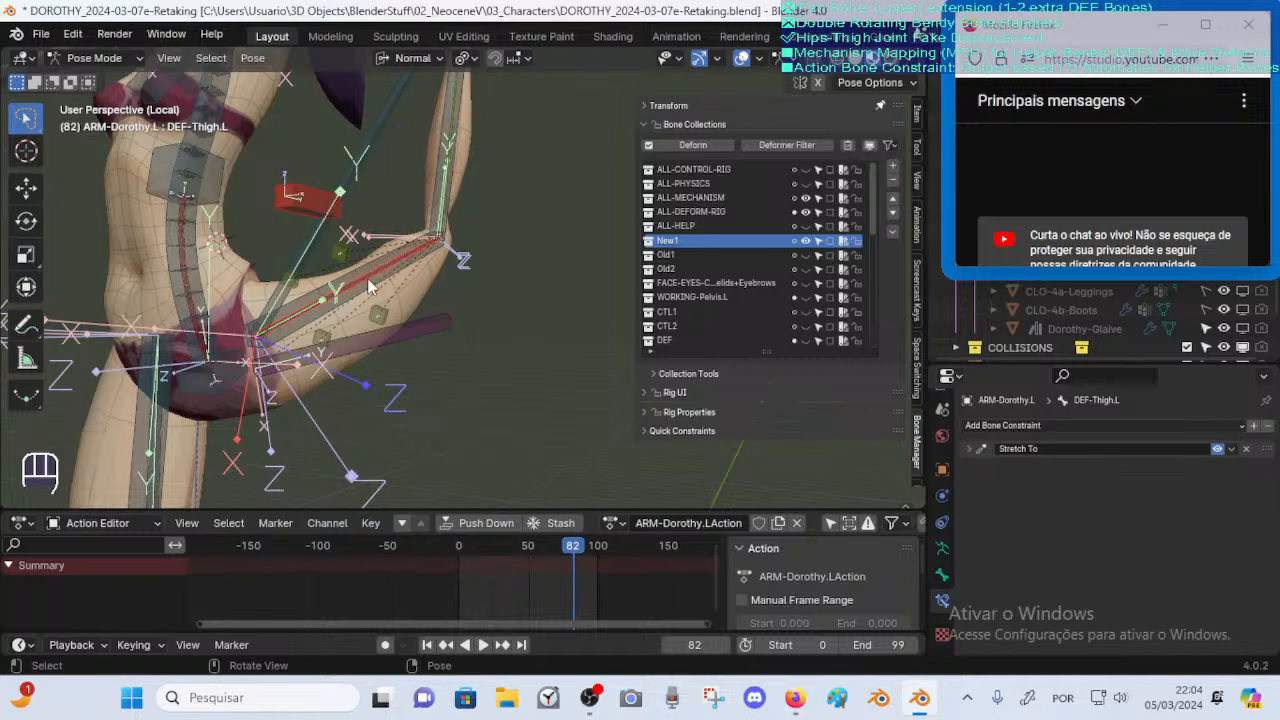
{"action": "middle_click_drag", "start_coordinate": [409, 298], "coordinate": [374, 405]}
Compare the left thigh's rest position in Edit Mode with its pose, and review DEF-Thigh.L's Stretch To settings
{"action": "key", "text": "Tab"}
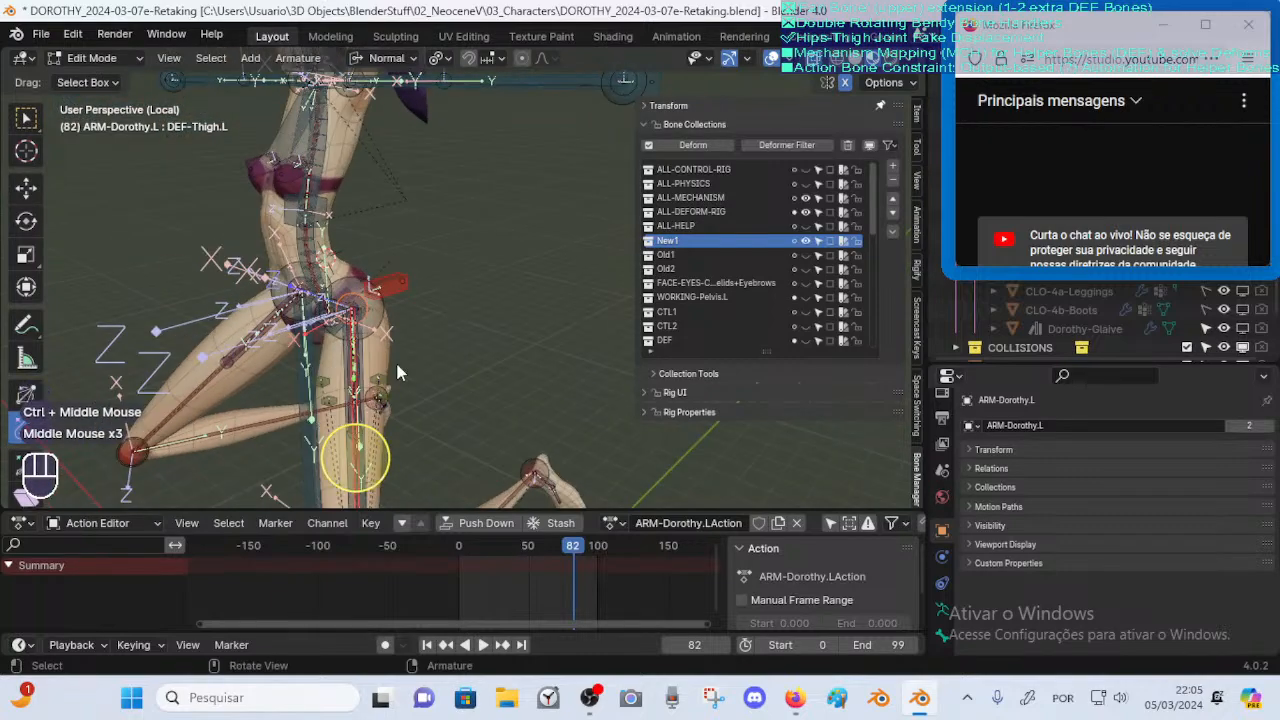
{"action": "key", "text": "Tab"}
{"action": "middle_click_drag", "start_coordinate": [395, 359], "coordinate": [450, 311]}
{"action": "key", "text": "Tab"}
{"action": "key", "text": "Tab"}
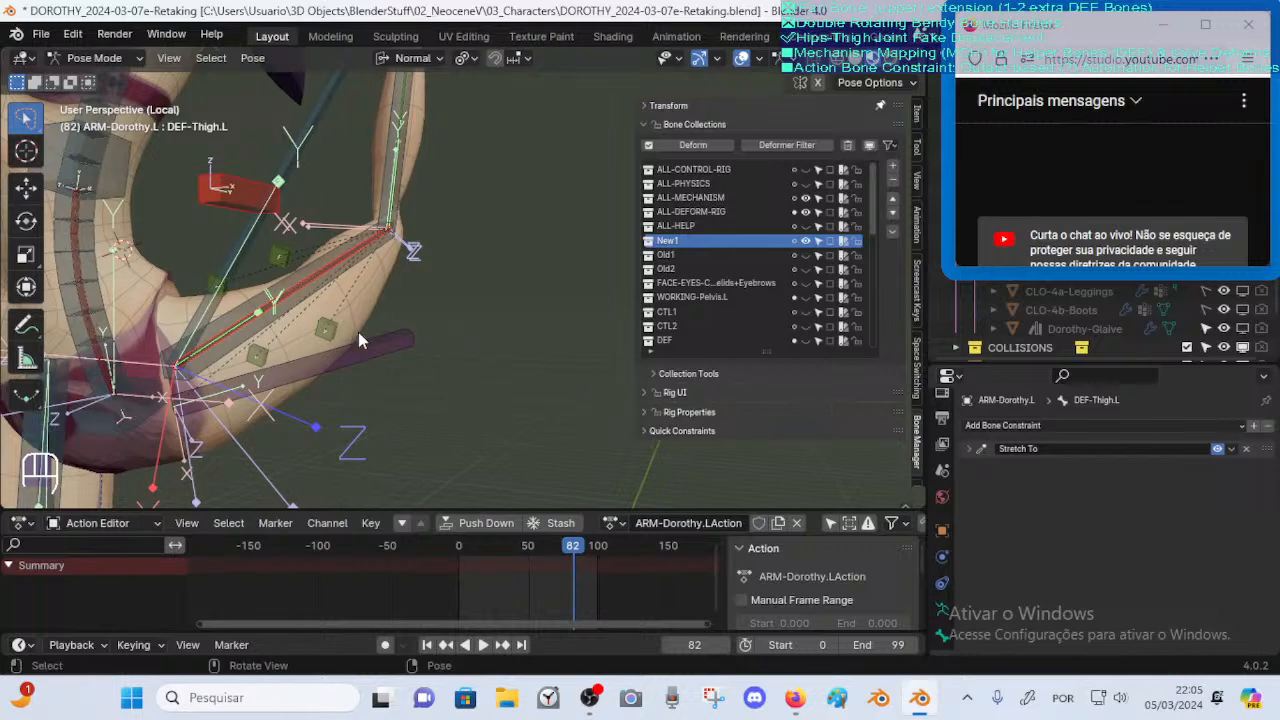
{"action": "left_click", "coordinate": [968, 449]}
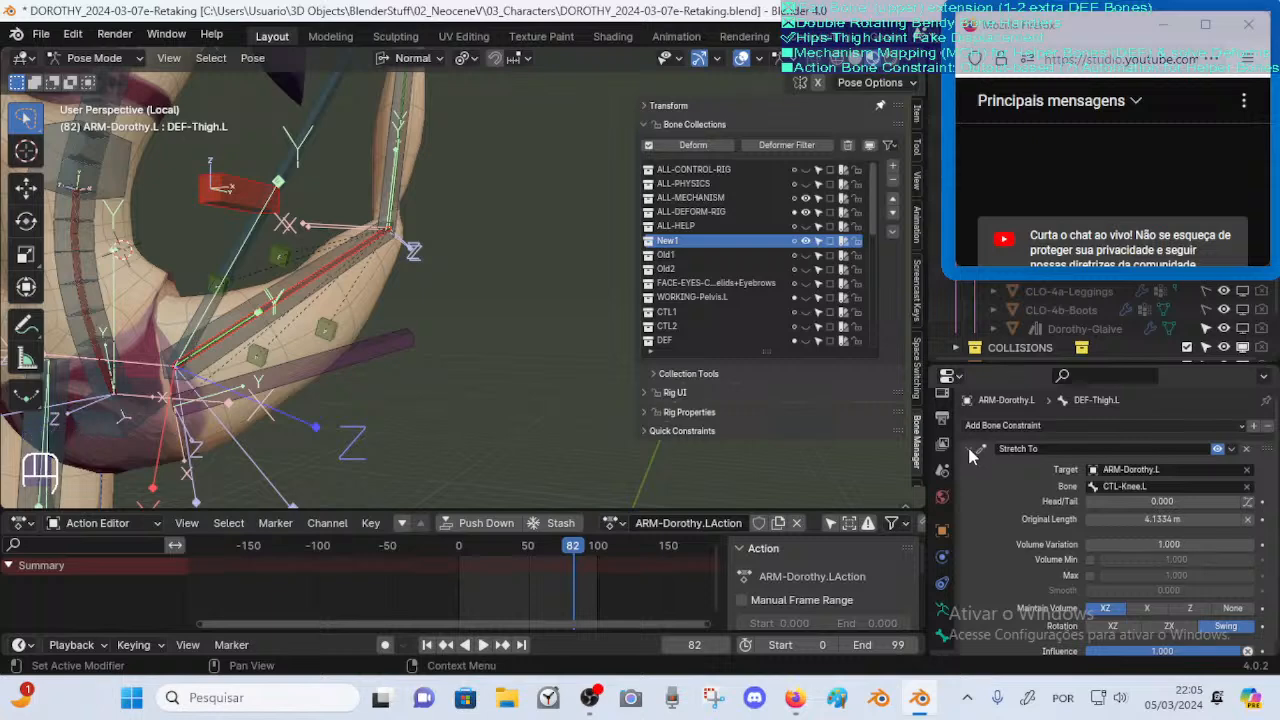
{"action": "left_click", "coordinate": [968, 450]}
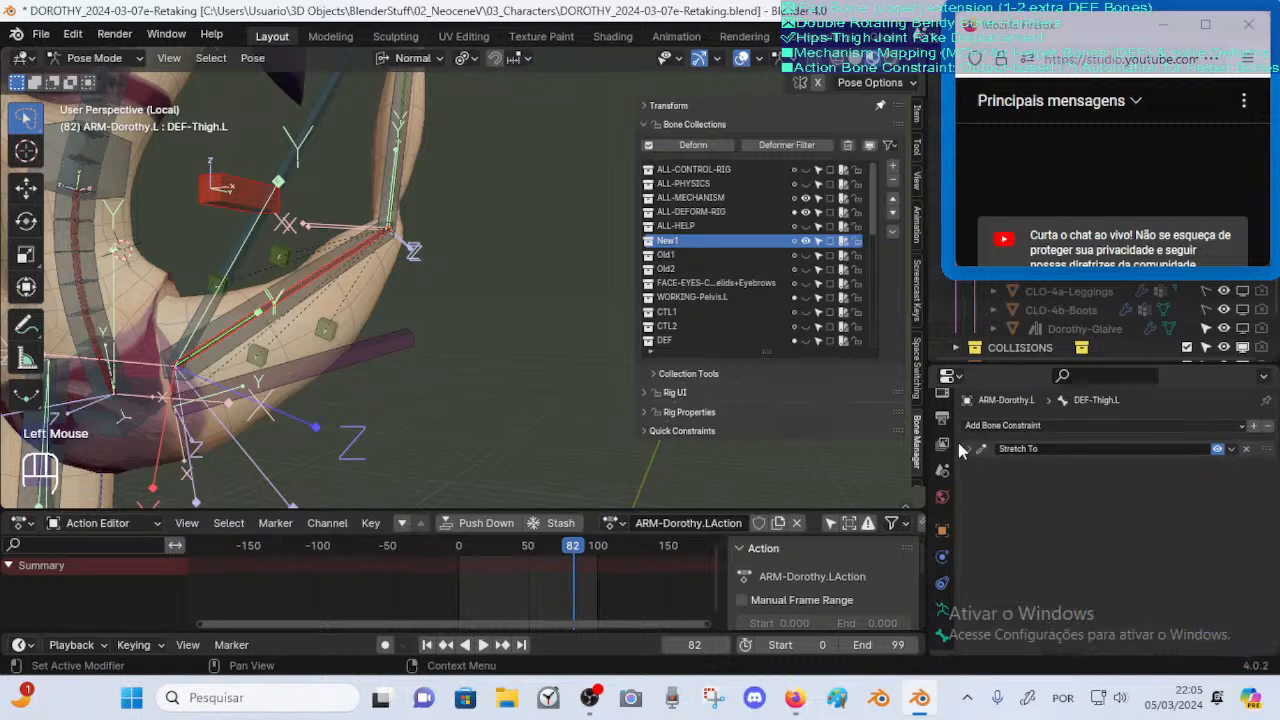
Isolate the ALL-CONTROL-RIG bone collection by hiding the mechanism, deform and New1 collections, and reveal its hidden bones
{"action": "left_click", "coordinate": [805, 183]}
{"action": "left_click", "coordinate": [805, 169]}
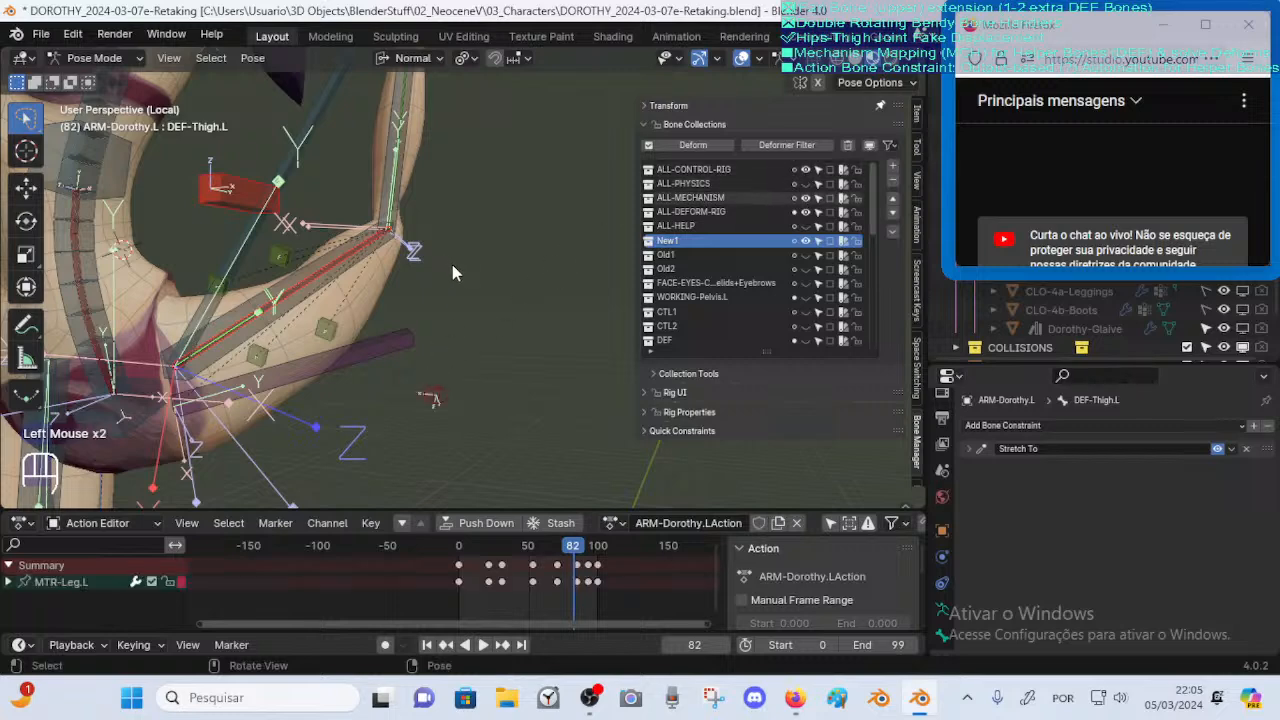
{"action": "left_click", "coordinate": [805, 198]}
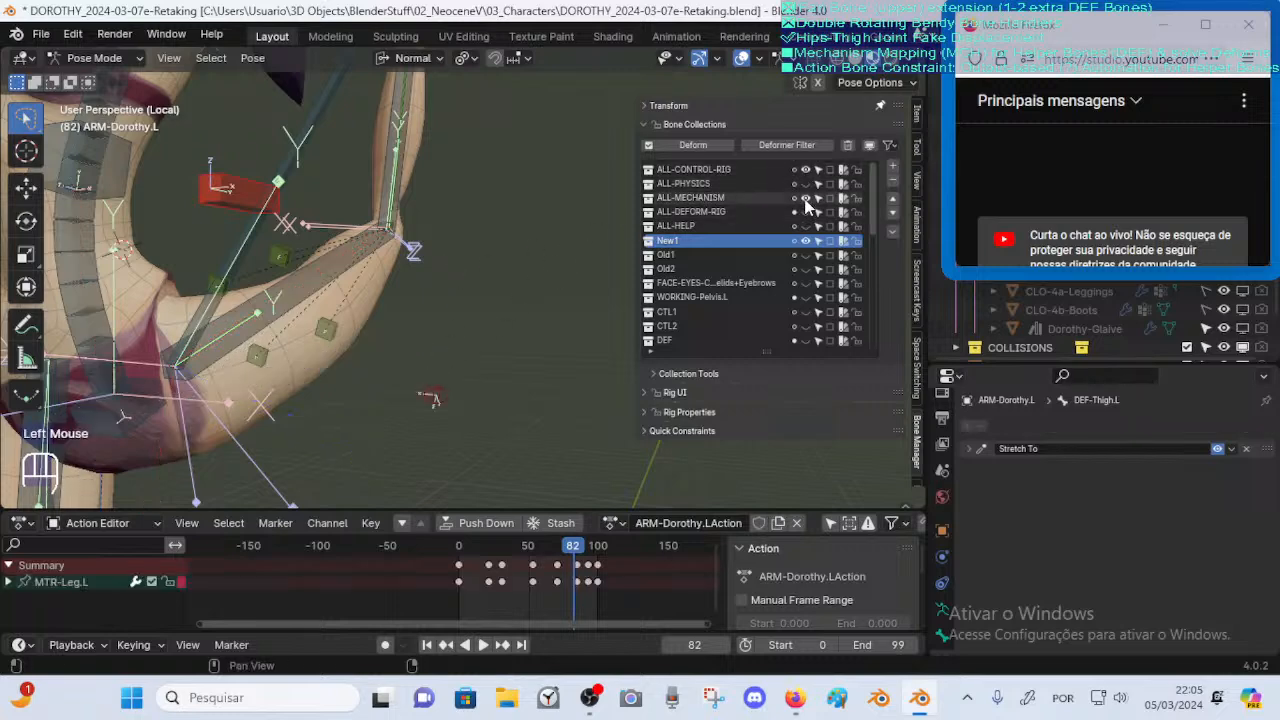
{"action": "left_click", "coordinate": [805, 198]}
{"action": "left_click", "coordinate": [805, 241]}
{"action": "key", "text": "alt+h"}
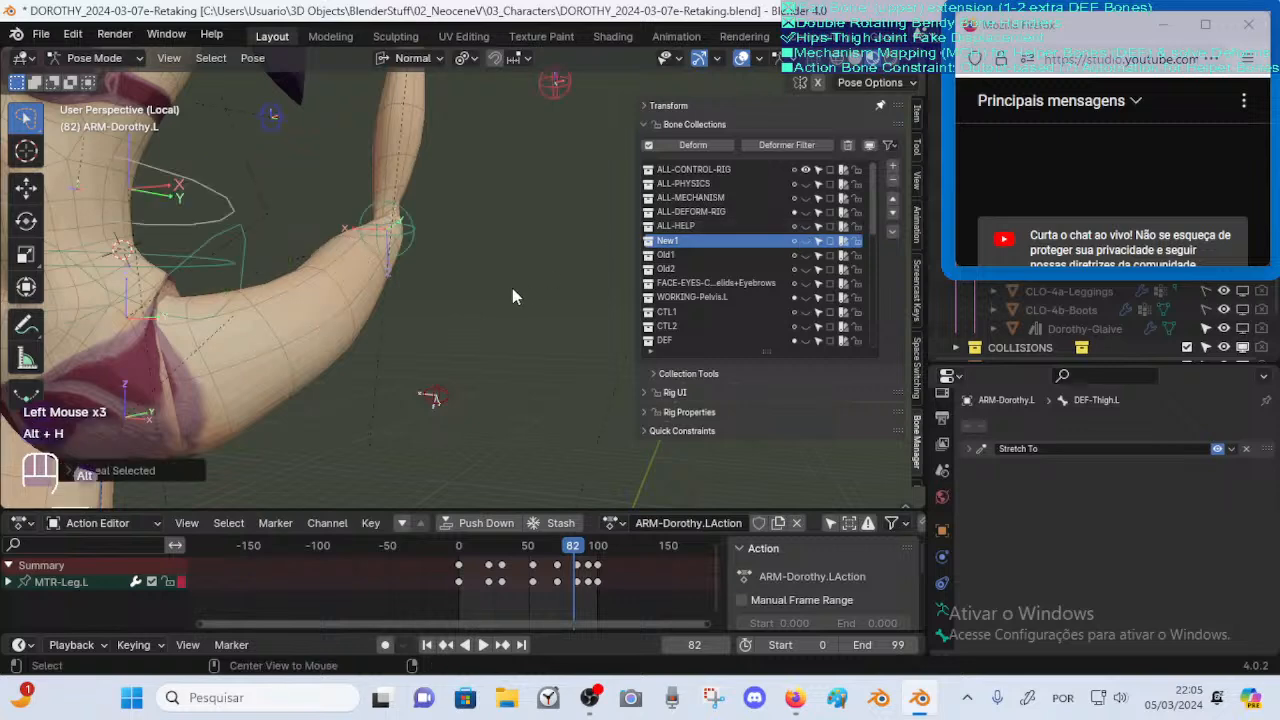
Make the ALL-DEFORM-RIG and New1 bone collections visible alongside the control rig, keeping ALL-HELP hidden
{"action": "left_click", "coordinate": [806, 241]}
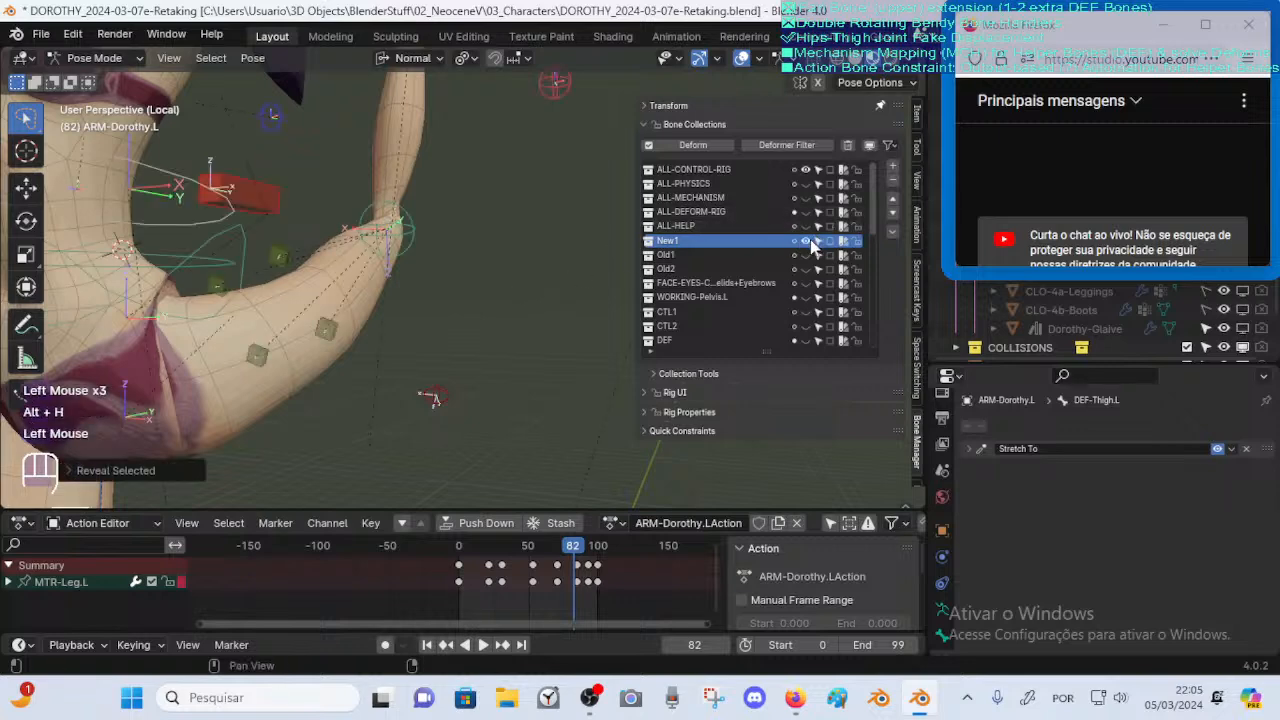
{"action": "left_click", "coordinate": [807, 241]}
{"action": "left_click", "coordinate": [807, 241]}
{"action": "left_click", "coordinate": [806, 240]}
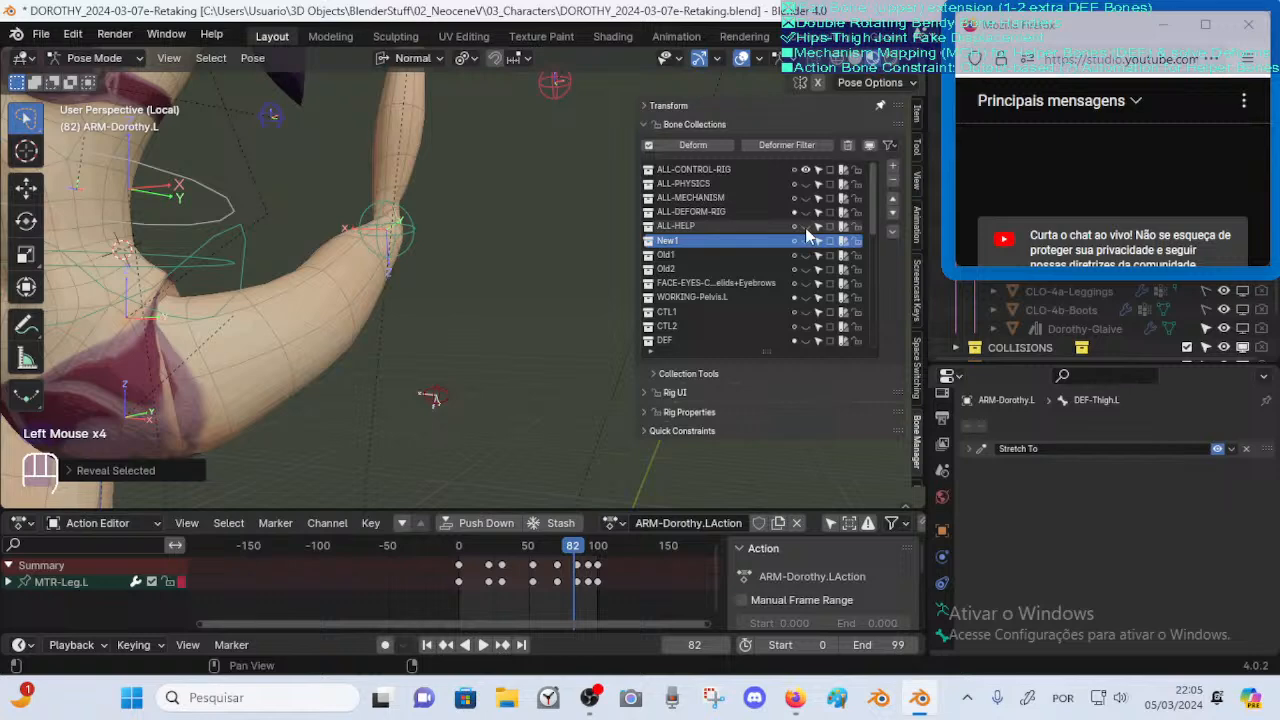
{"action": "left_click", "coordinate": [806, 227]}
{"action": "left_click", "coordinate": [807, 226]}
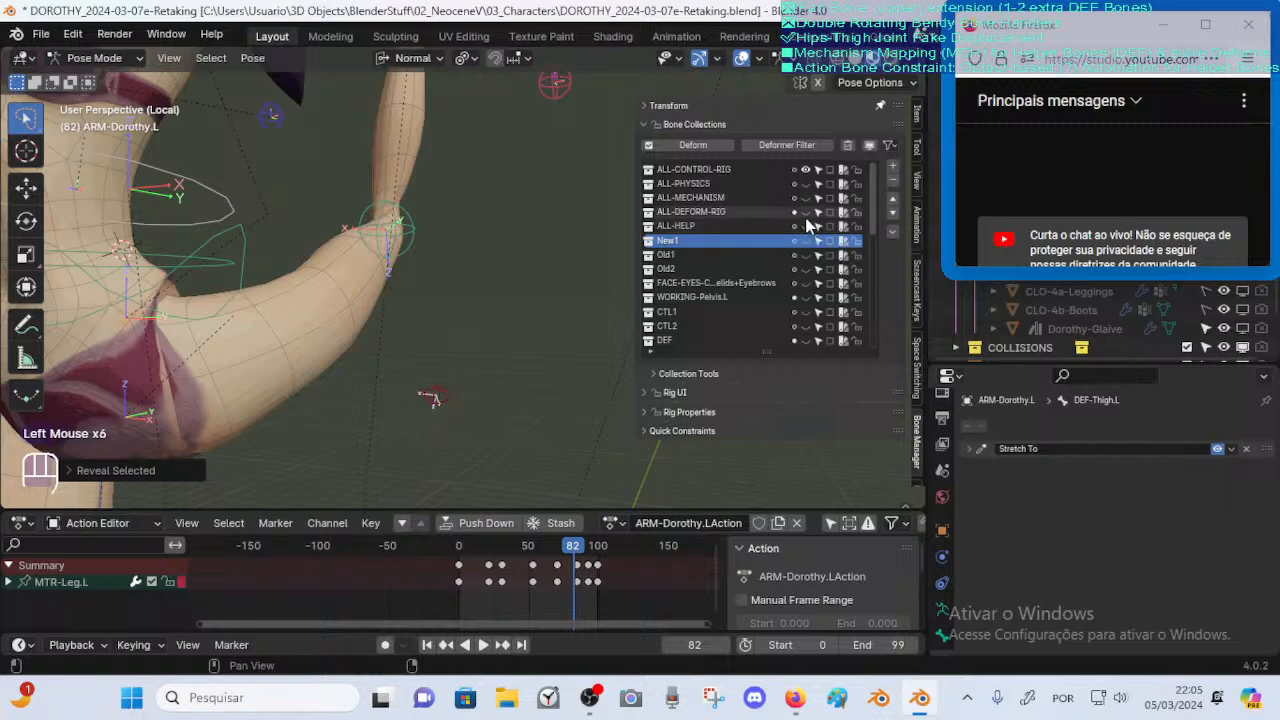
{"action": "left_click", "coordinate": [806, 212]}
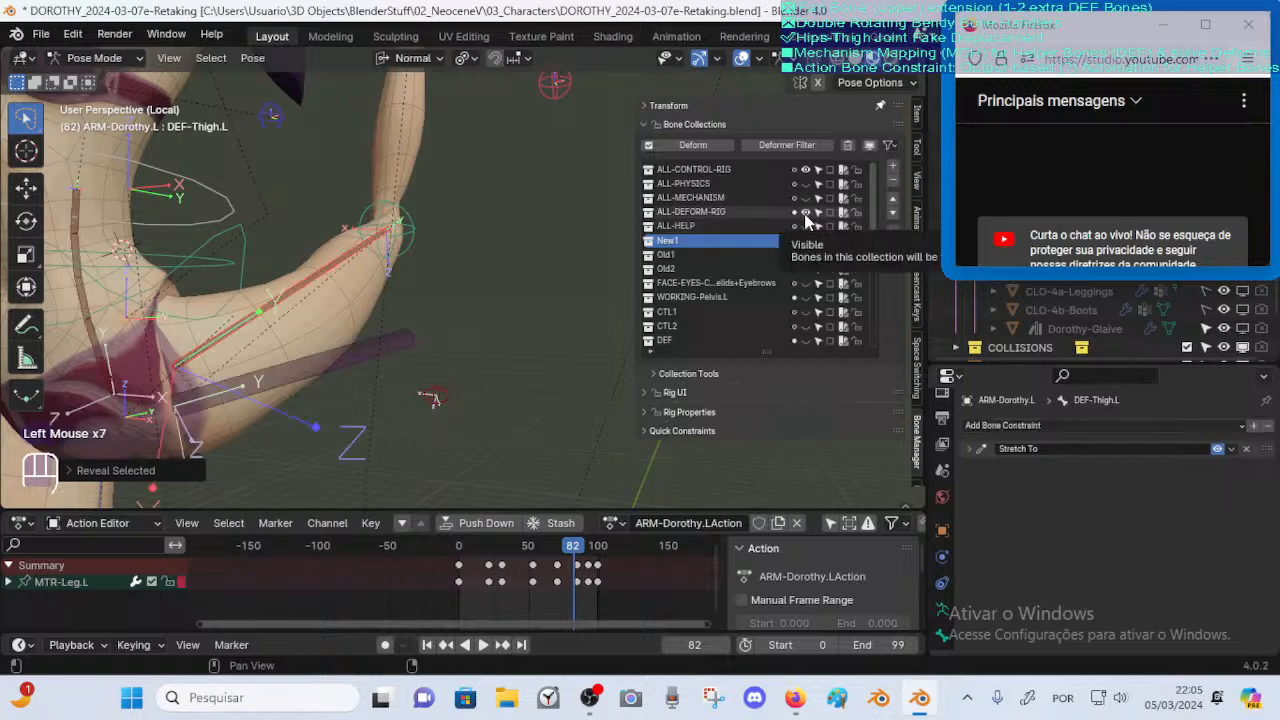
{"action": "left_click", "coordinate": [807, 231]}
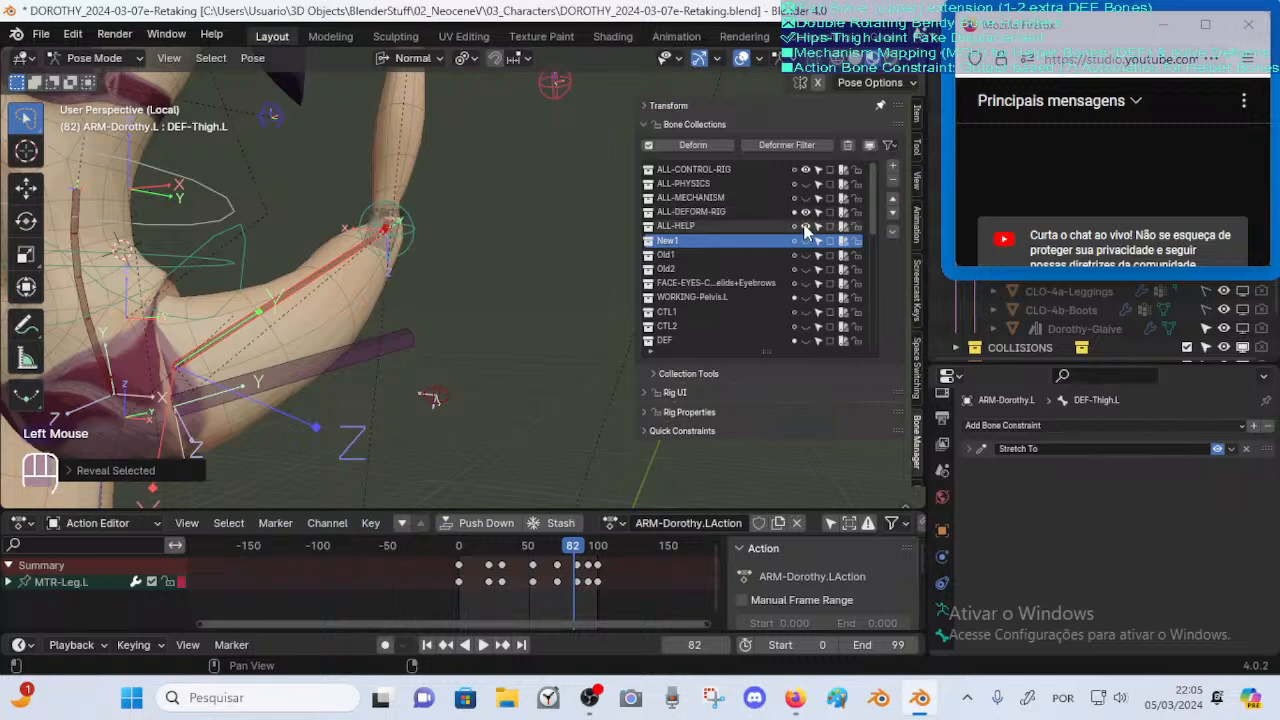
{"action": "left_click", "coordinate": [807, 233]}
{"action": "left_click", "coordinate": [807, 241]}
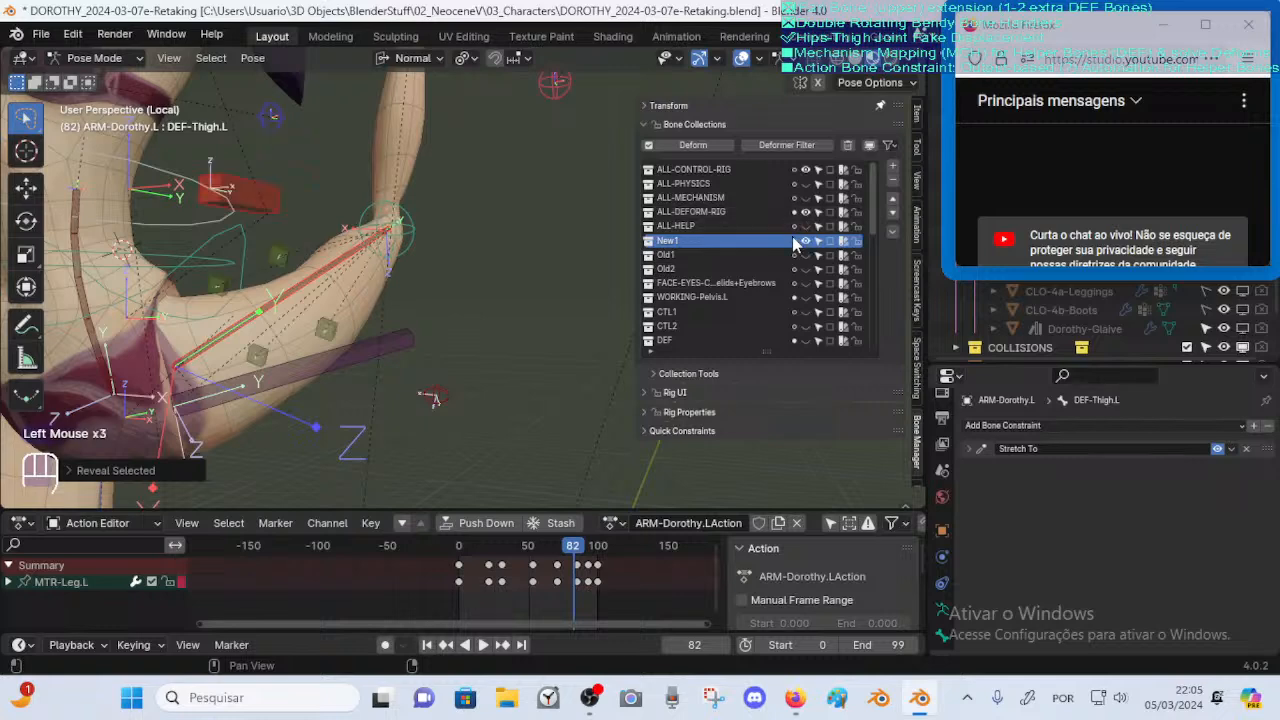
Select CTL-Knee.L and DEF-Thigh.L in turn to compare the constraints of the two bones
{"action": "middle_click_drag", "start_coordinate": [430, 390], "coordinate": [477, 320]}
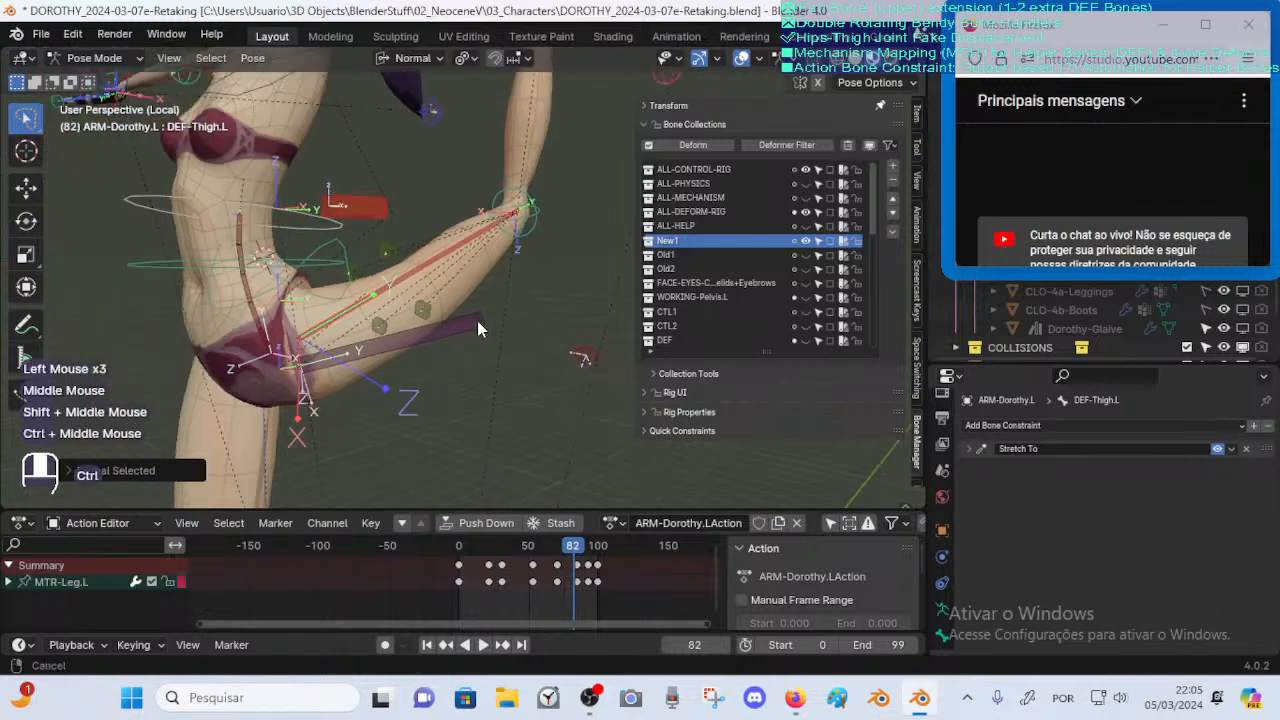
{"action": "left_click", "coordinate": [475, 318]}
{"action": "left_click", "coordinate": [527, 219]}
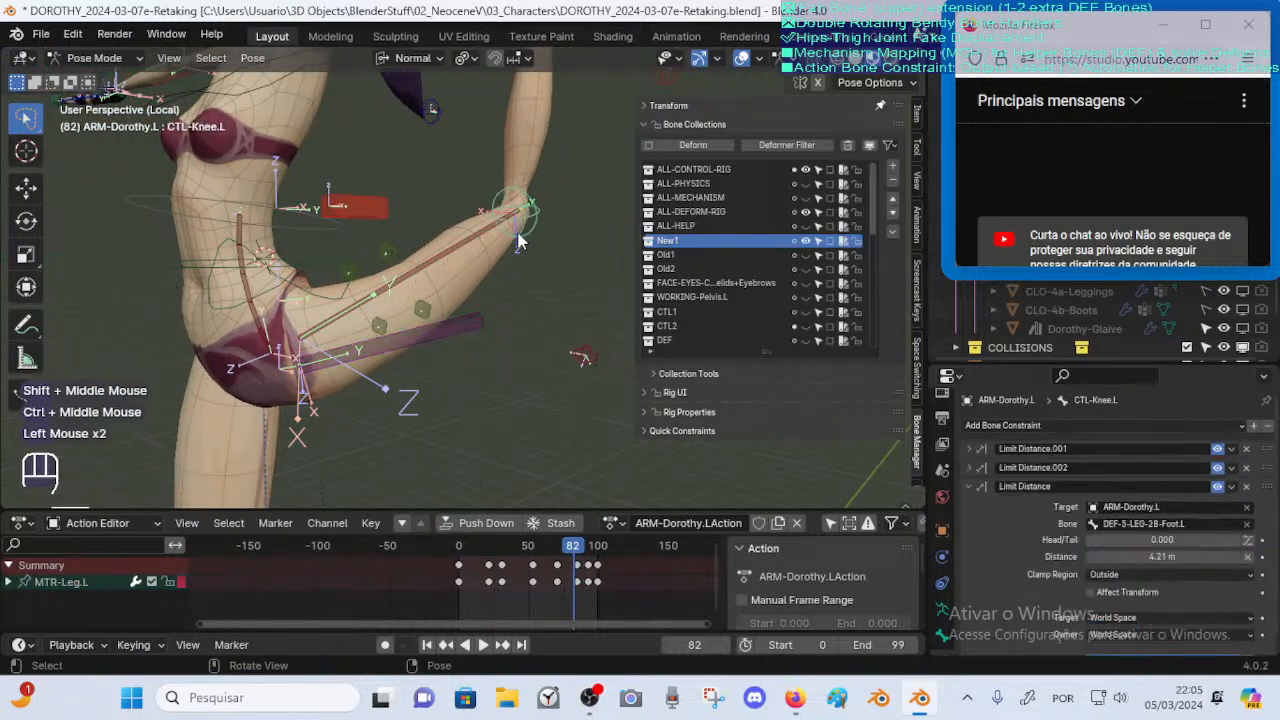
{"action": "left_click", "coordinate": [481, 248]}
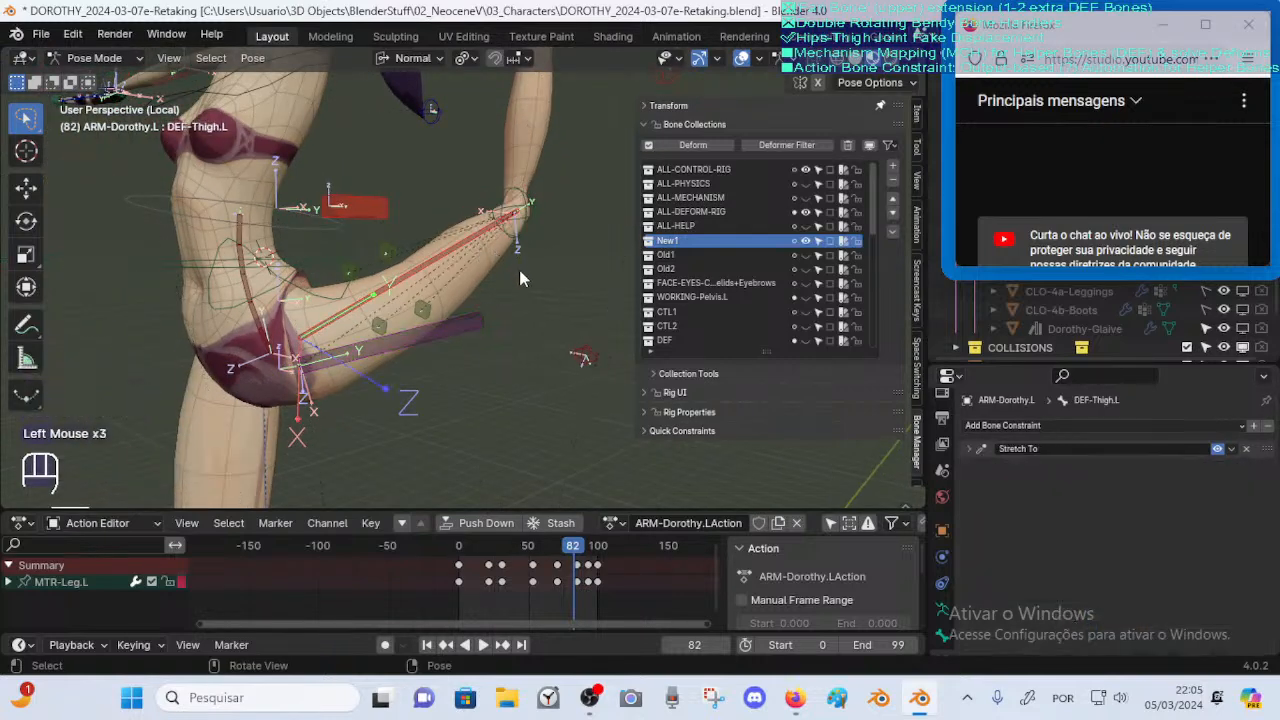
Select CTL-Knee.L and test how the thigh follows it by trial moves and a rotation, cancelling each transform
{"action": "left_click", "coordinate": [526, 236]}
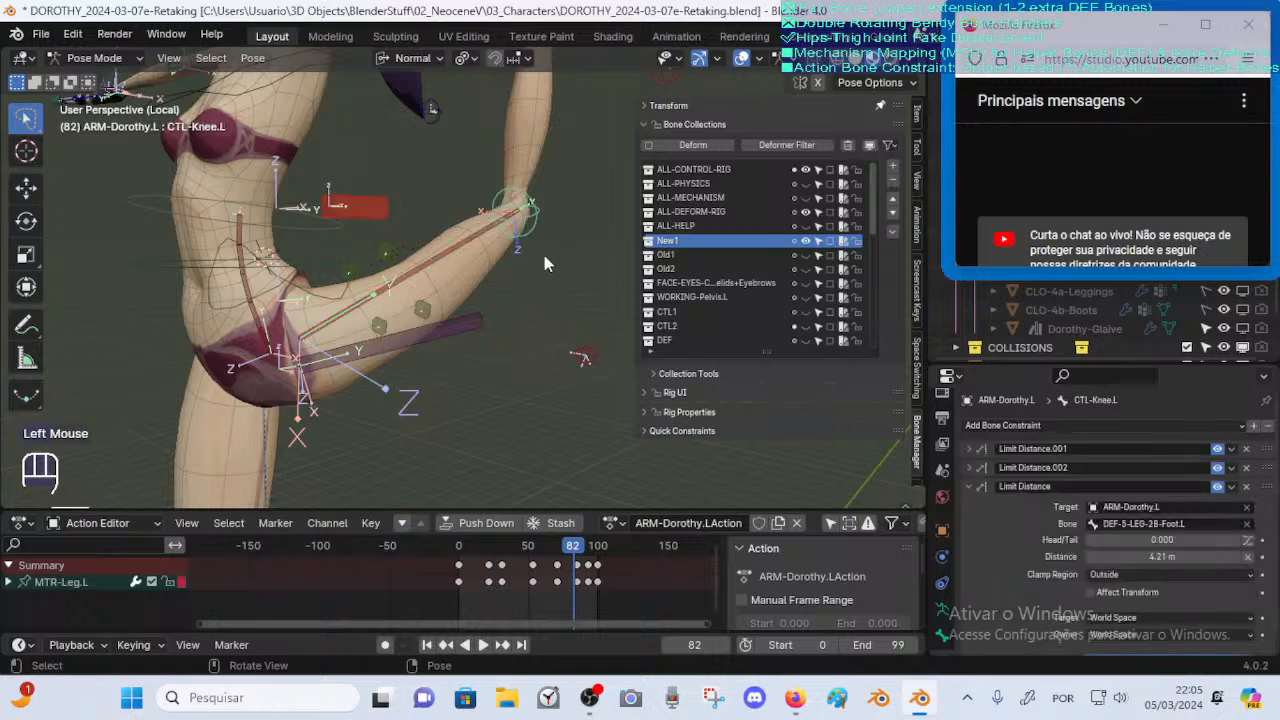
{"action": "key", "text": "g"}
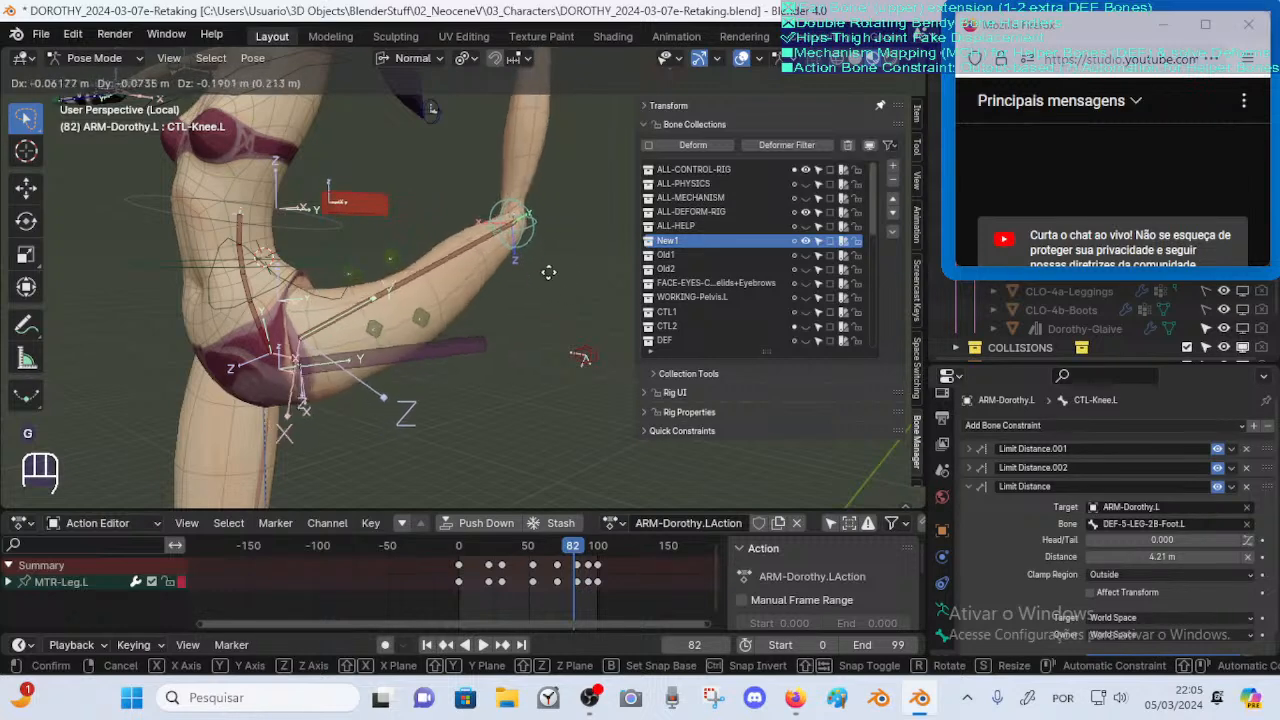
{"action": "key", "text": "Escape"}
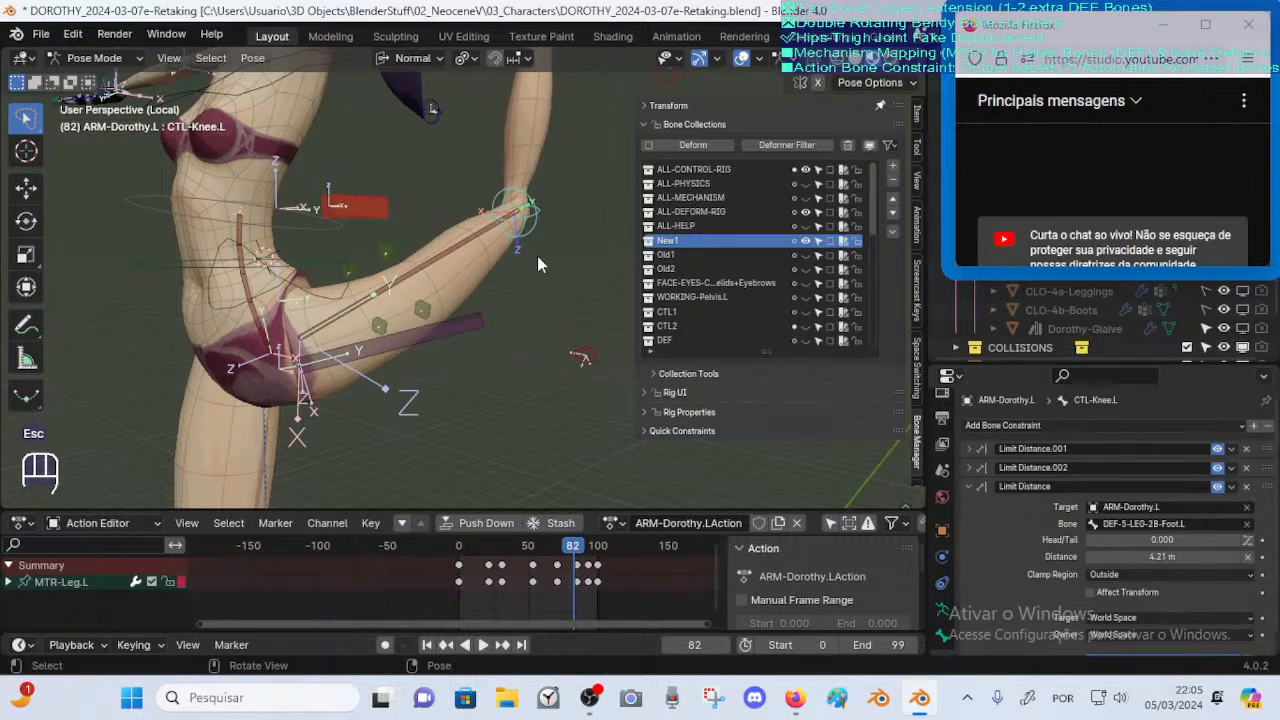
{"action": "key", "text": "r"}
{"action": "key", "text": "Escape"}
{"action": "key", "text": "g"}
{"action": "key", "text": "Escape"}
Add a Damped Track constraint to DEF-Thigh.L targeting CTL-Knee.L and collapse its settings
{"action": "left_click", "coordinate": [467, 242], "text": "shift"}
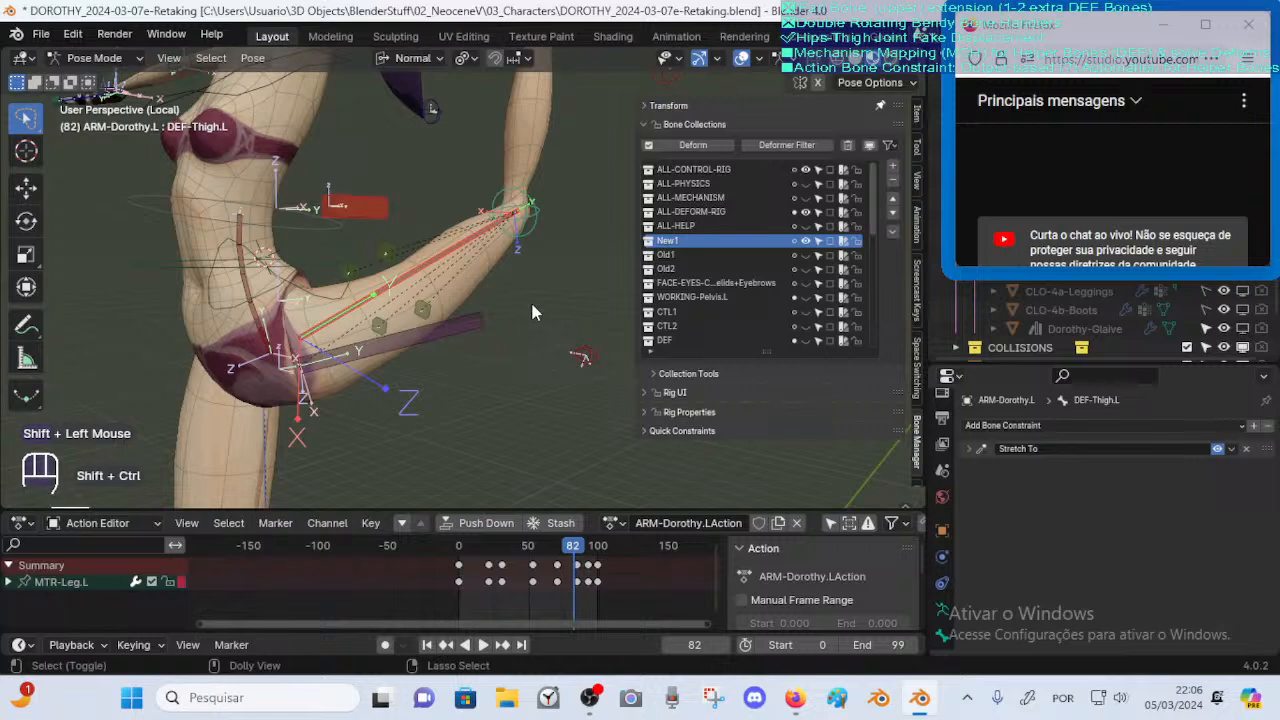
{"action": "key", "text": "ctrl+shift+c"}
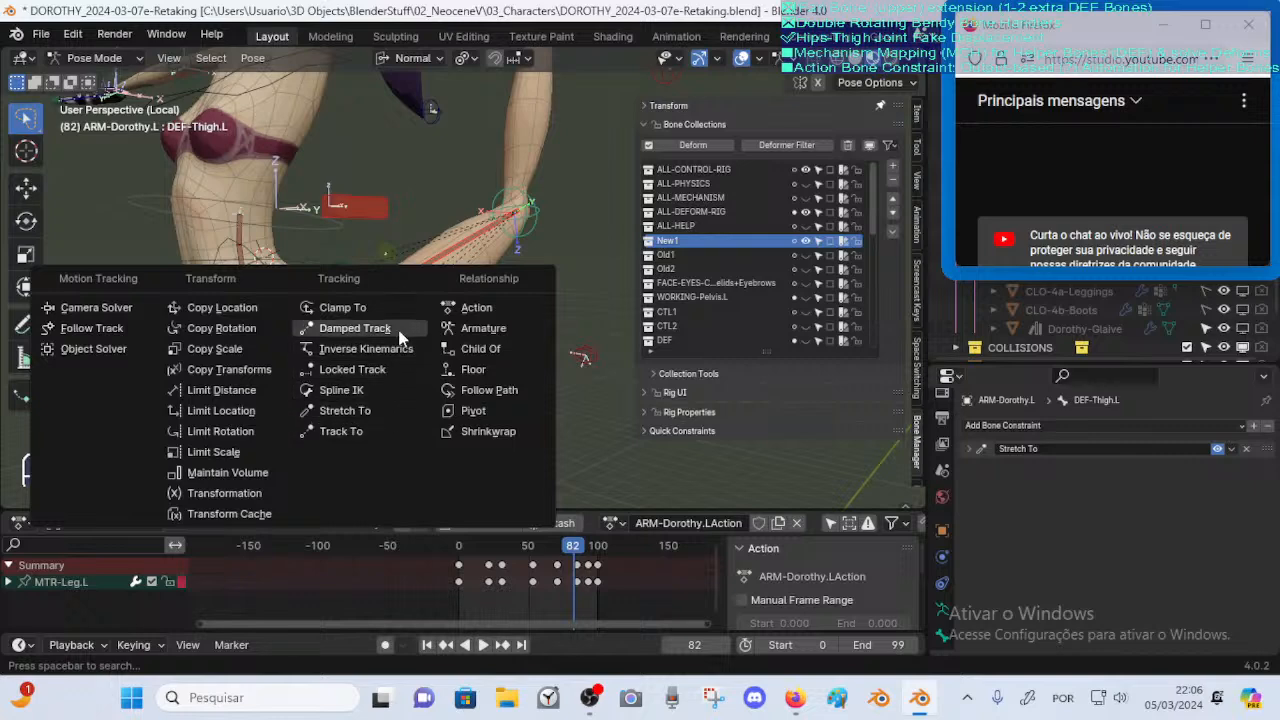
{"action": "left_click", "coordinate": [355, 329]}
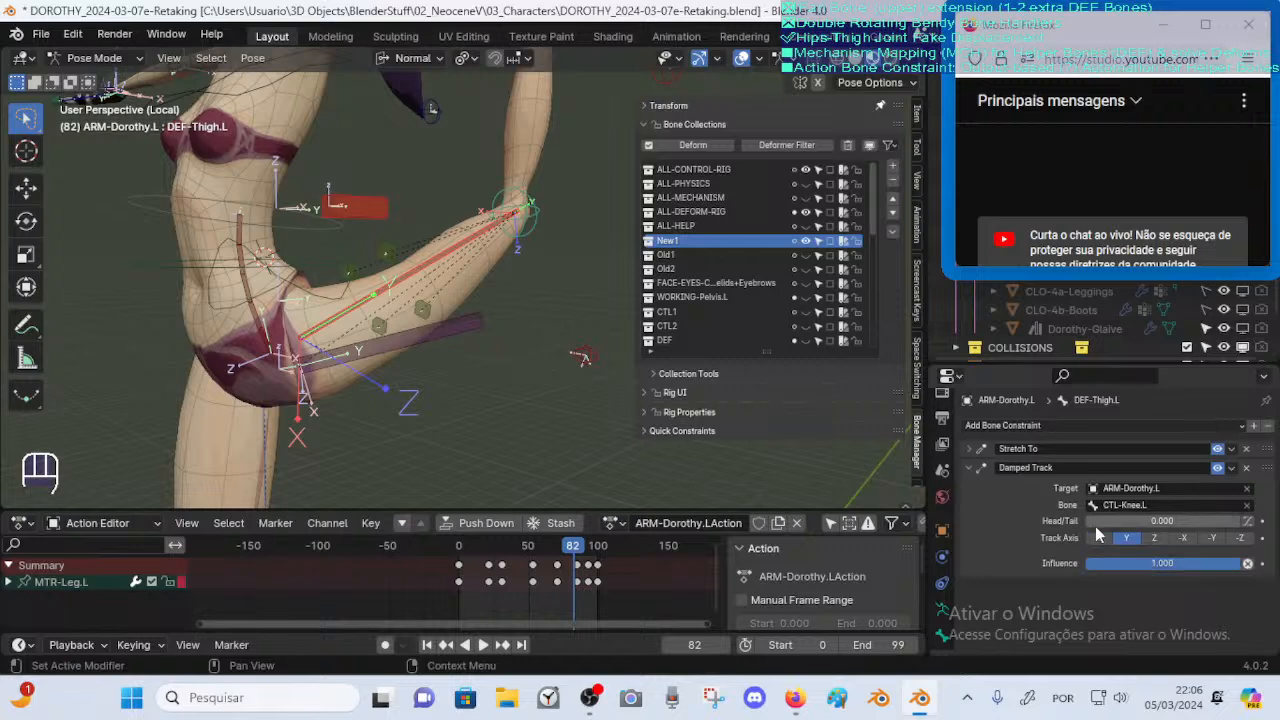
{"action": "double_click", "coordinate": [966, 466]}
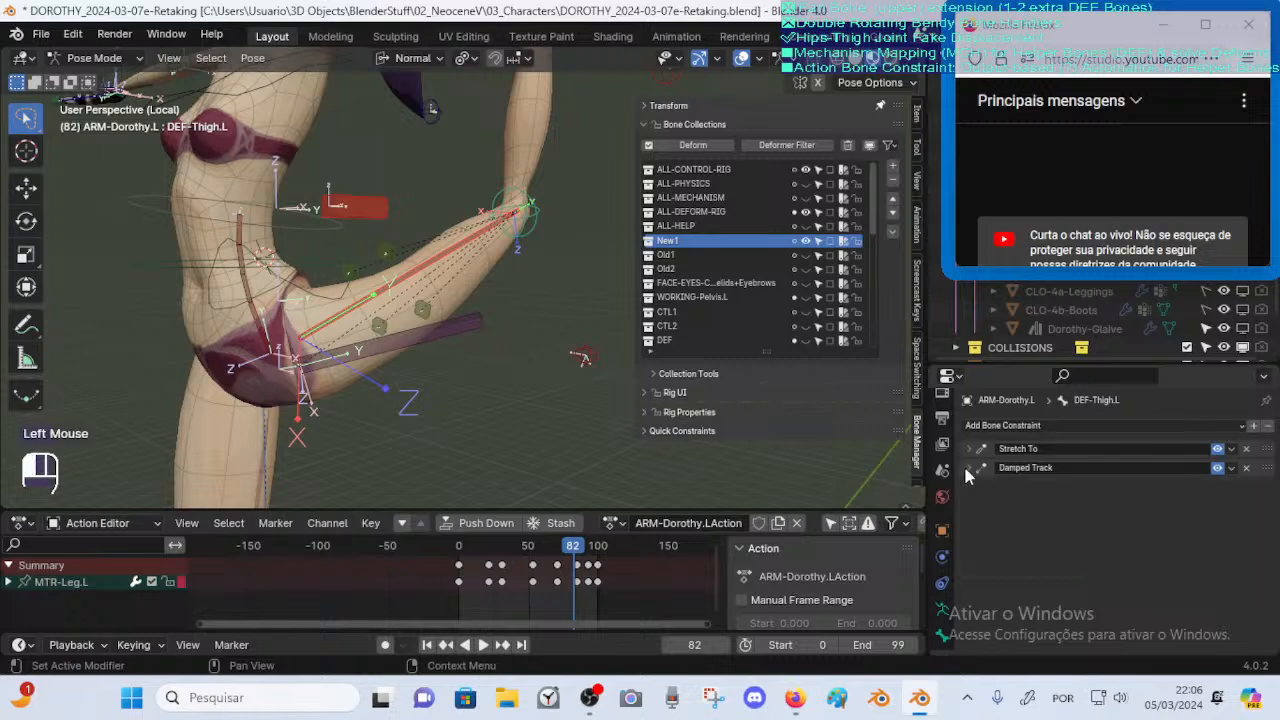
Compare DEF-Thigh.L's pose with Damped Track switched off and on, leave the constraint enabled, and expand its settings
{"action": "left_click", "coordinate": [1214, 468]}
{"action": "middle_click_drag", "start_coordinate": [475, 425], "coordinate": [560, 350], "text": "ctrl"}
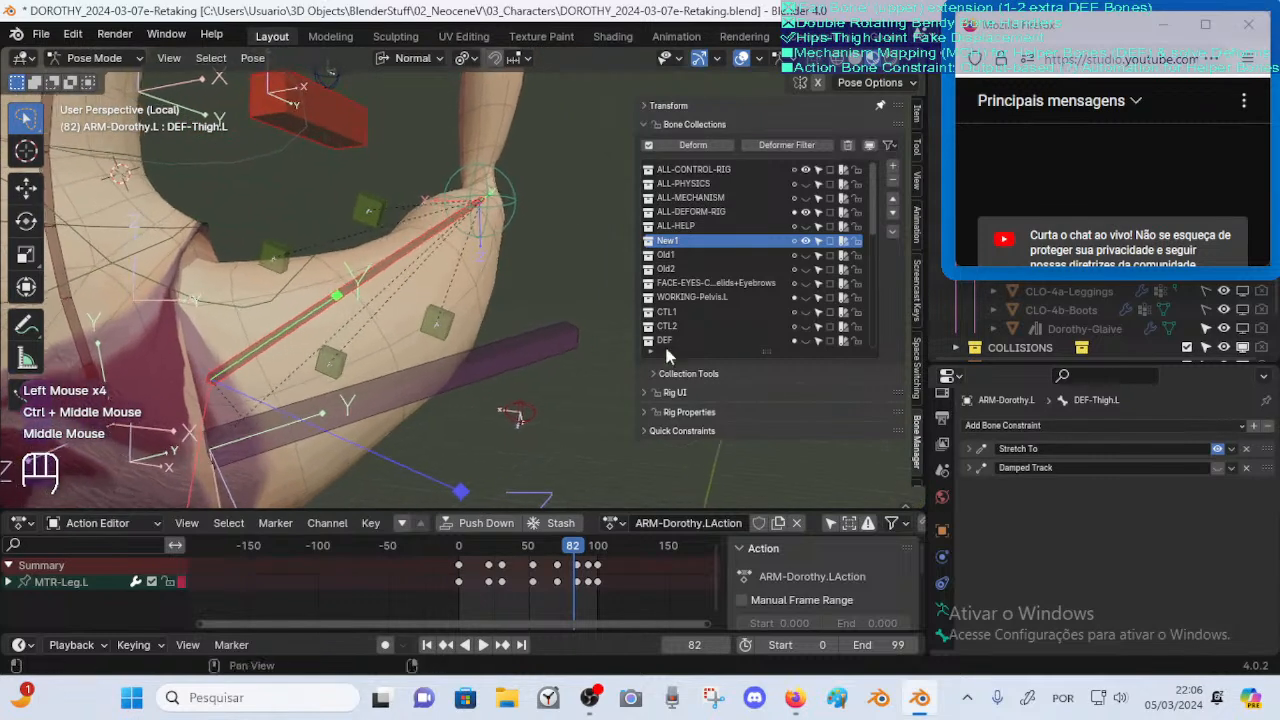
{"action": "left_click", "coordinate": [1218, 468]}
{"action": "left_click", "coordinate": [1218, 468]}
{"action": "left_click", "coordinate": [1218, 468]}
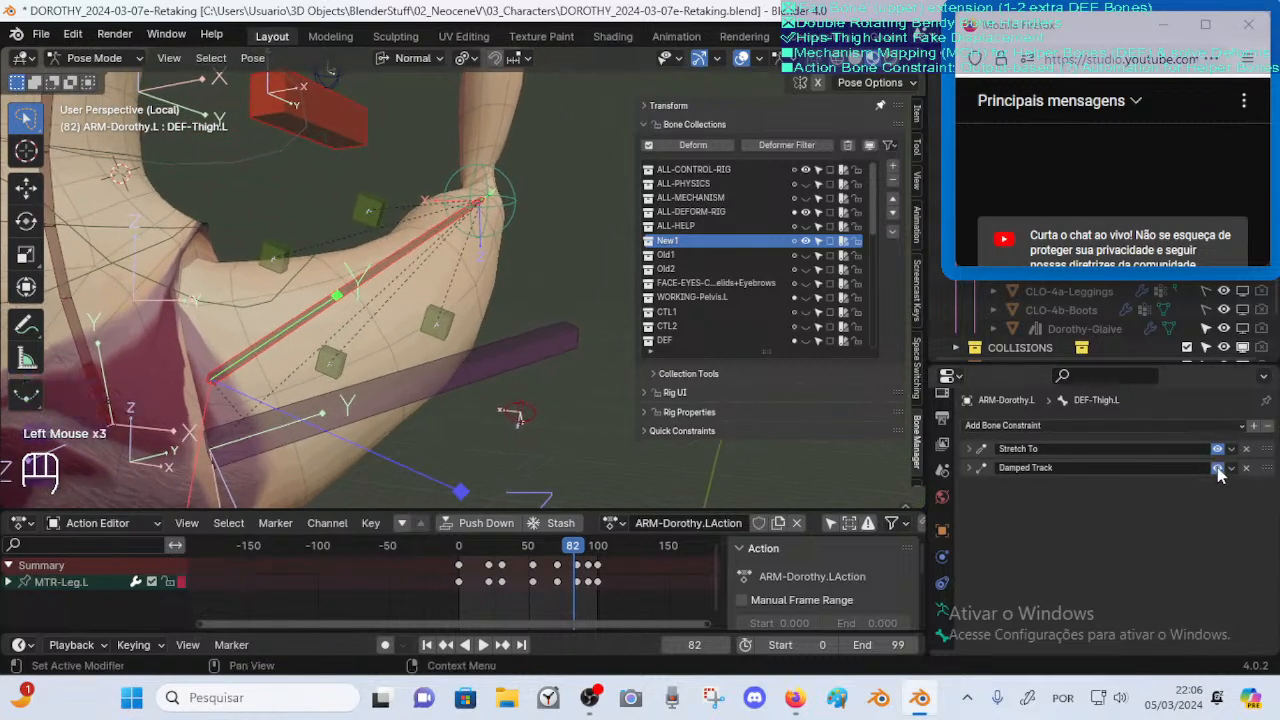
{"action": "left_click", "coordinate": [1218, 468]}
{"action": "left_click", "coordinate": [1218, 468]}
{"action": "left_click", "coordinate": [1217, 468]}
{"action": "left_click", "coordinate": [965, 468]}
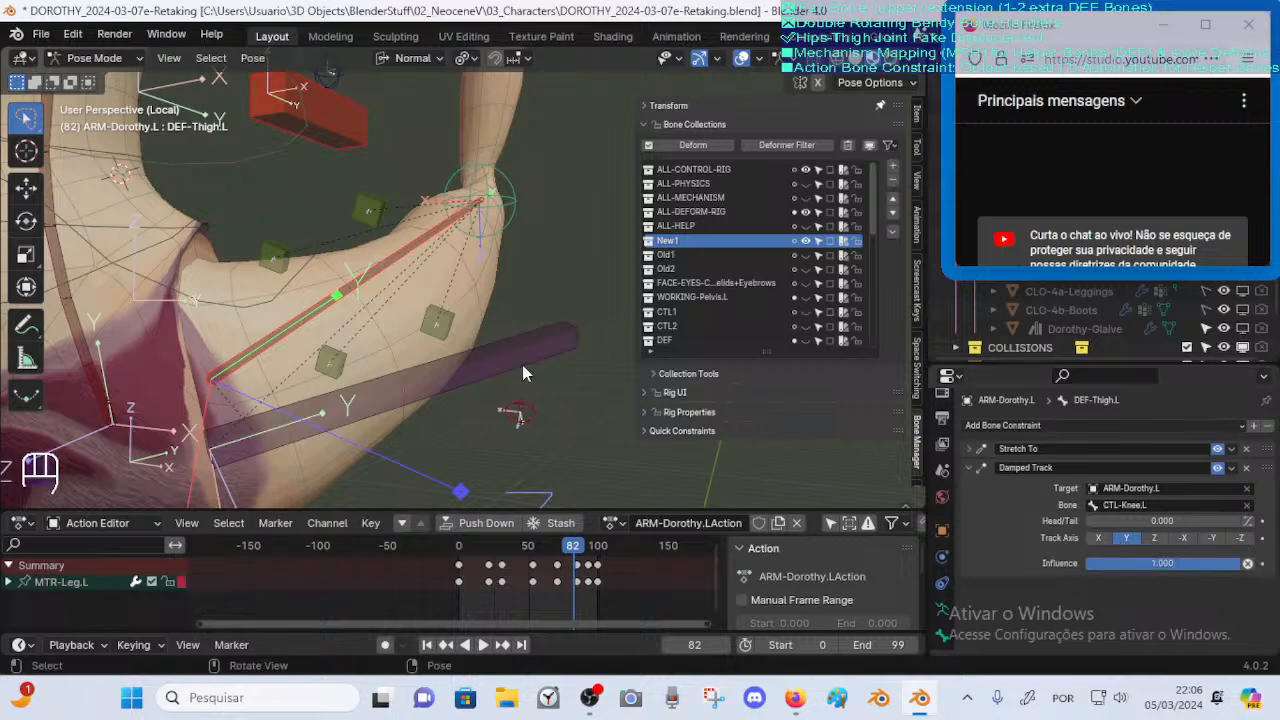
Select CTL-Knee.L and test a rotation about its Y axis in the Normal orientation, cancelling the transform
{"action": "left_click", "coordinate": [407, 277]}
{"action": "left_click", "coordinate": [390, 265]}
{"action": "left_click", "coordinate": [391, 265]}
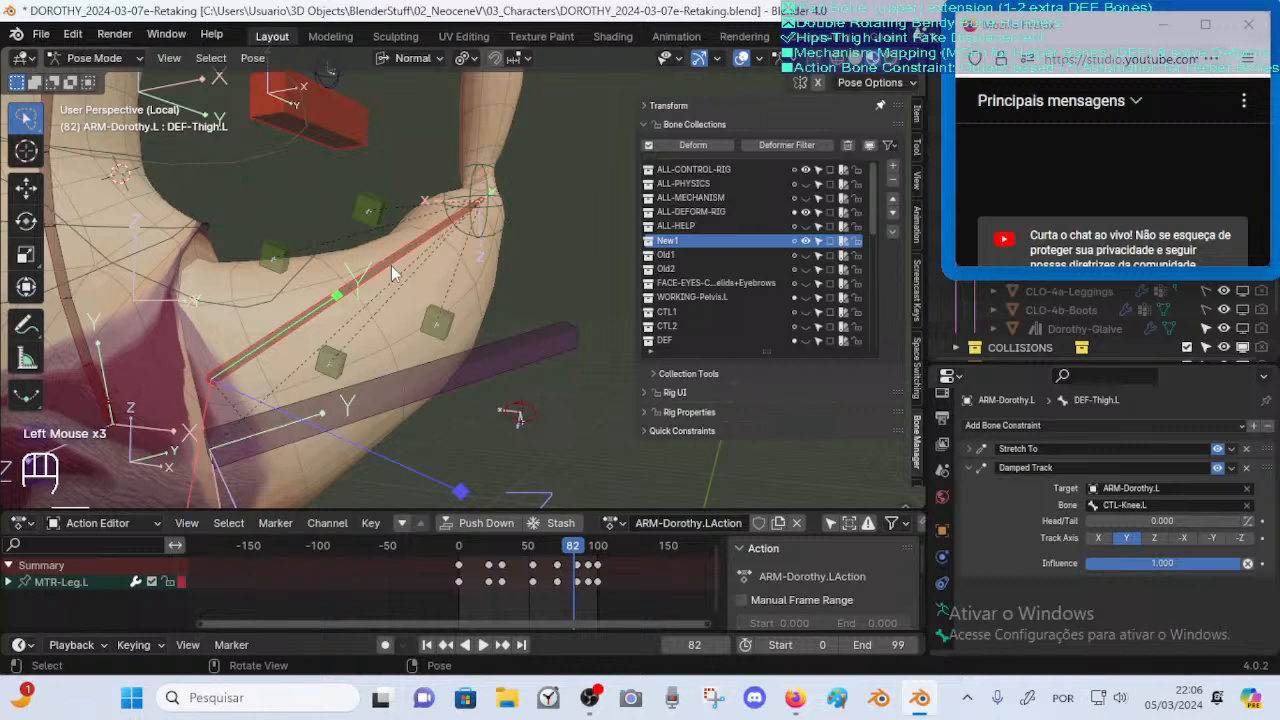
{"action": "left_click", "coordinate": [498, 243]}
{"action": "key", "text": "r"}
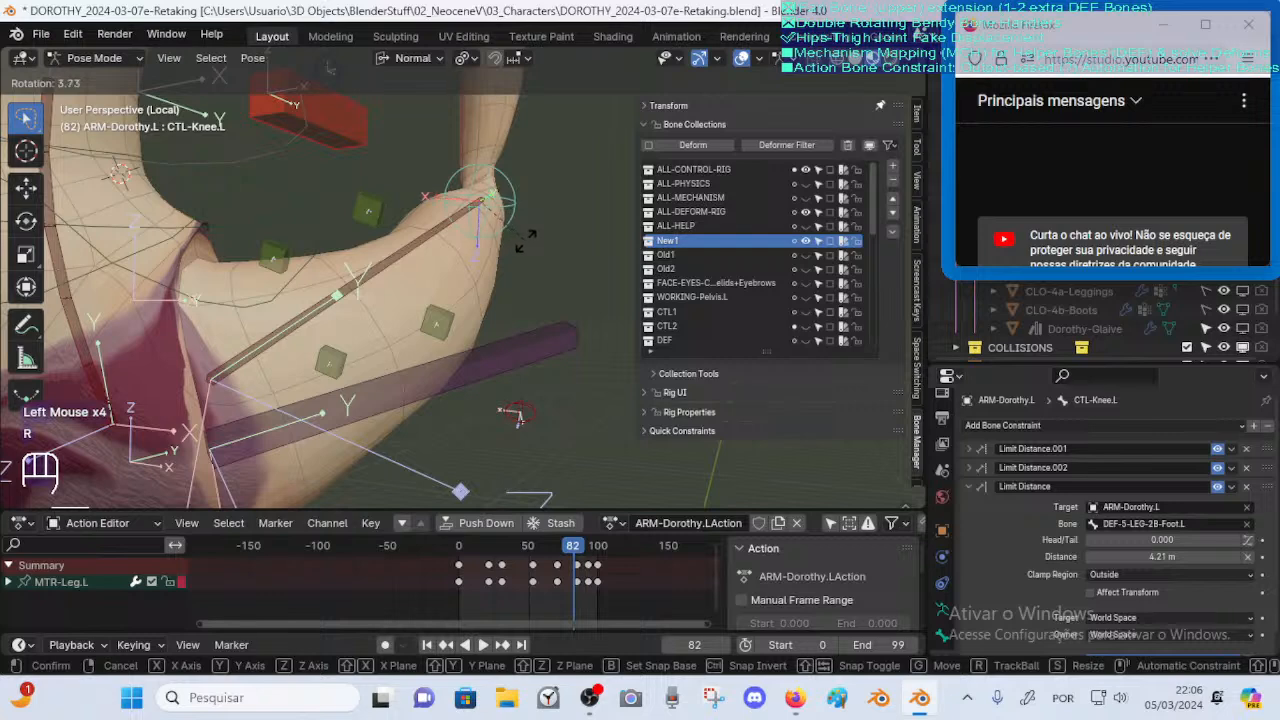
{"action": "key", "text": "y"}
{"action": "key", "text": "Escape"}
Set the transform orientation to Global and test rotating CTL-Knee.L about the global Y axis, cancelling the rotation
{"action": "left_click", "coordinate": [423, 65]}
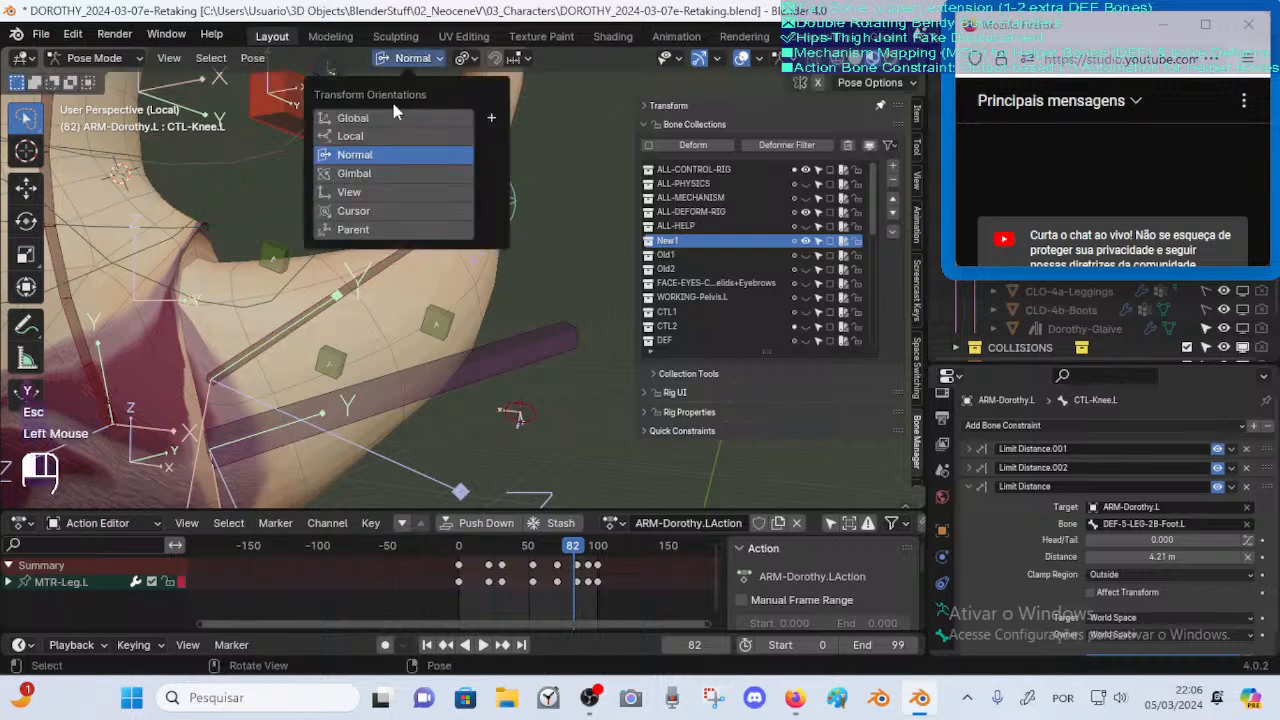
{"action": "left_click", "coordinate": [395, 116]}
{"action": "key", "text": "r"}
{"action": "key", "text": "y"}
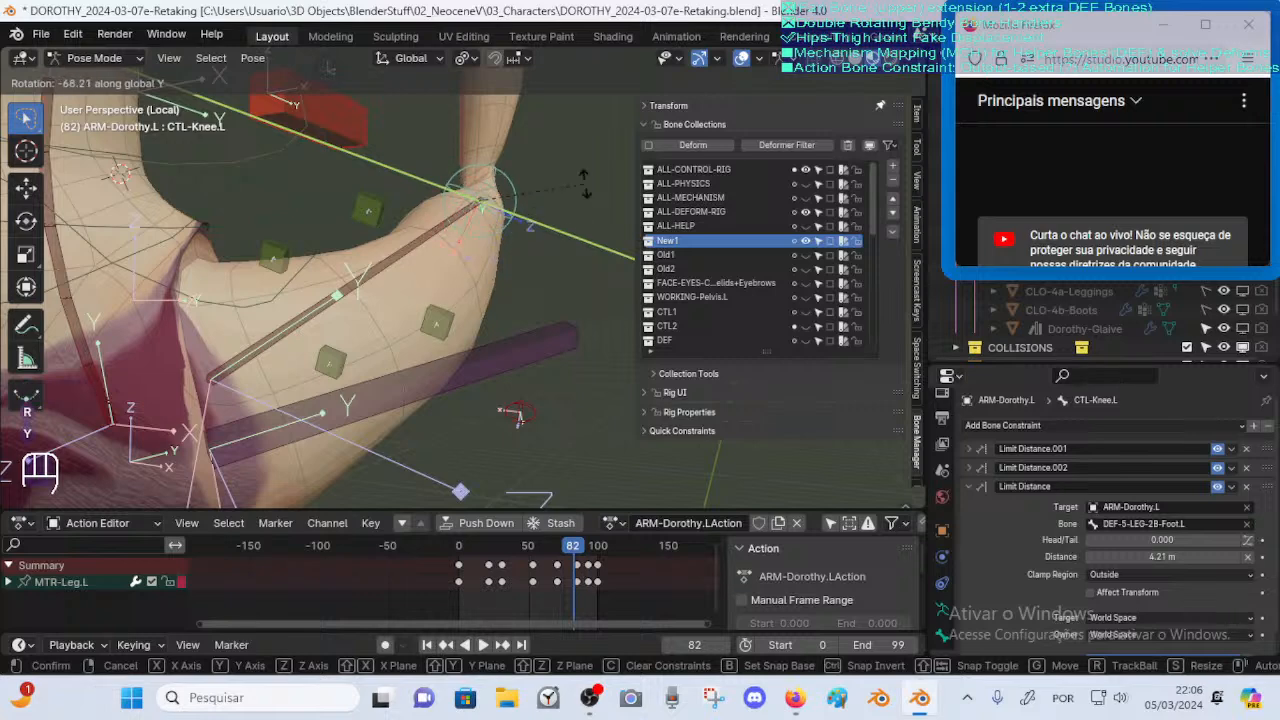
{"action": "key", "text": "Escape"}
Select DEF-Thigh.L, enter Edit Mode, and check its parent and other bone relations
{"action": "left_click", "coordinate": [419, 244]}
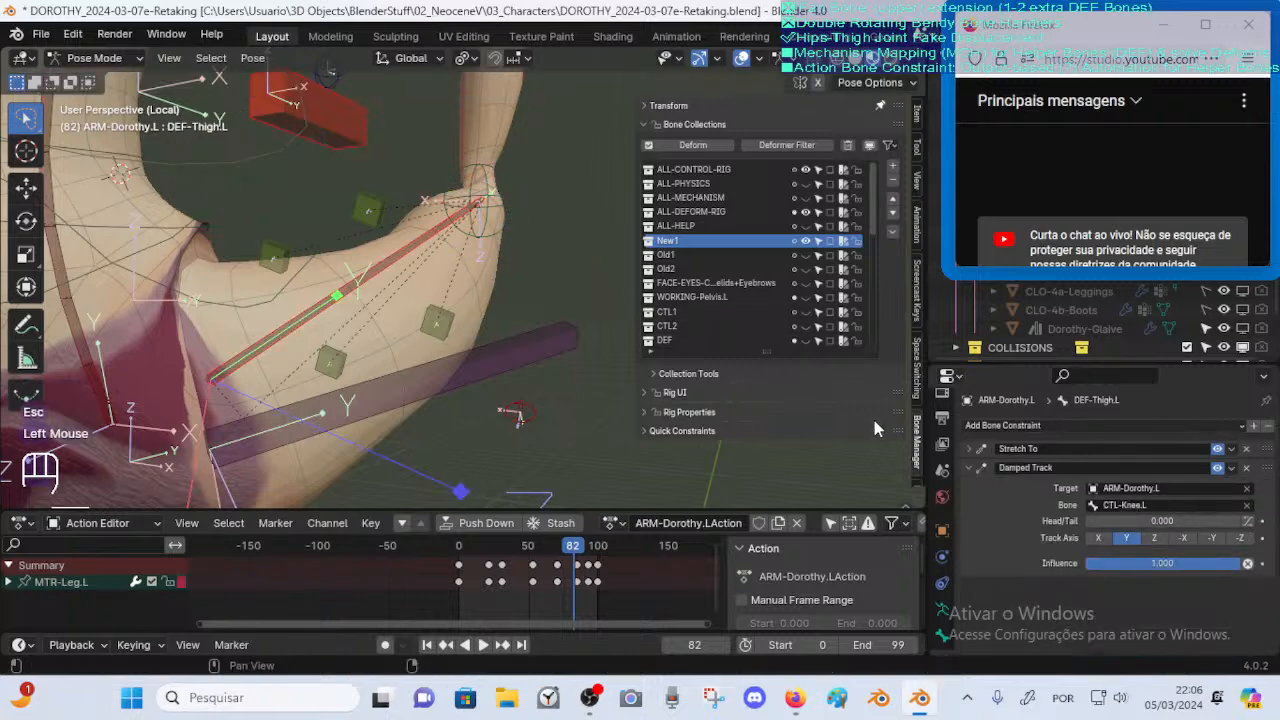
{"action": "key", "text": "Tab"}
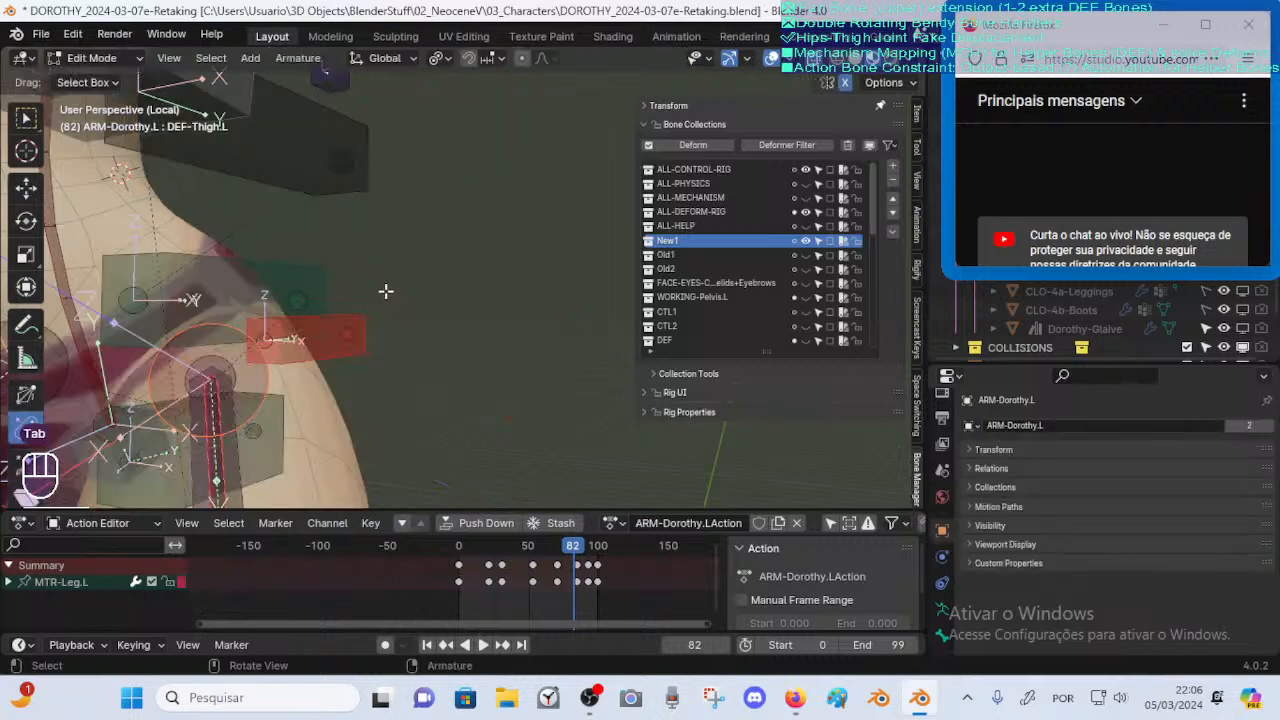
{"action": "middle_click_drag", "start_coordinate": [344, 359], "coordinate": [358, 390]}
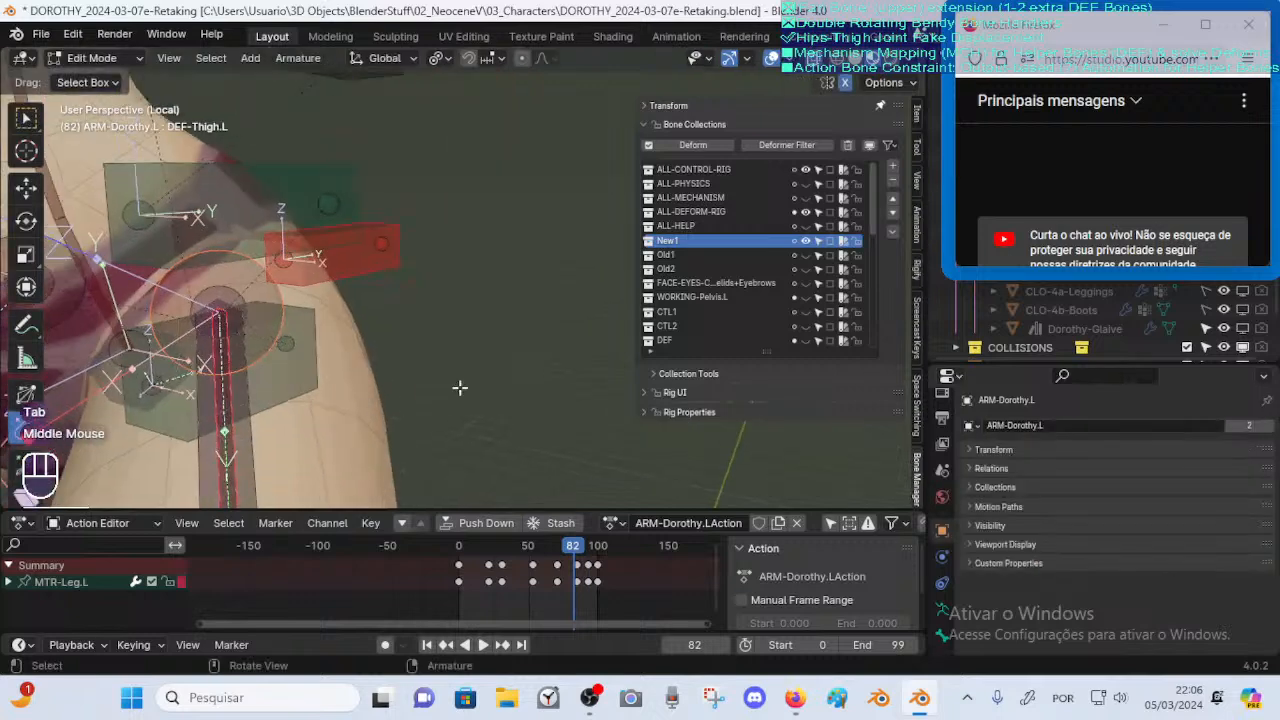
{"action": "left_click", "coordinate": [943, 636]}
{"action": "left_click", "coordinate": [974, 487]}
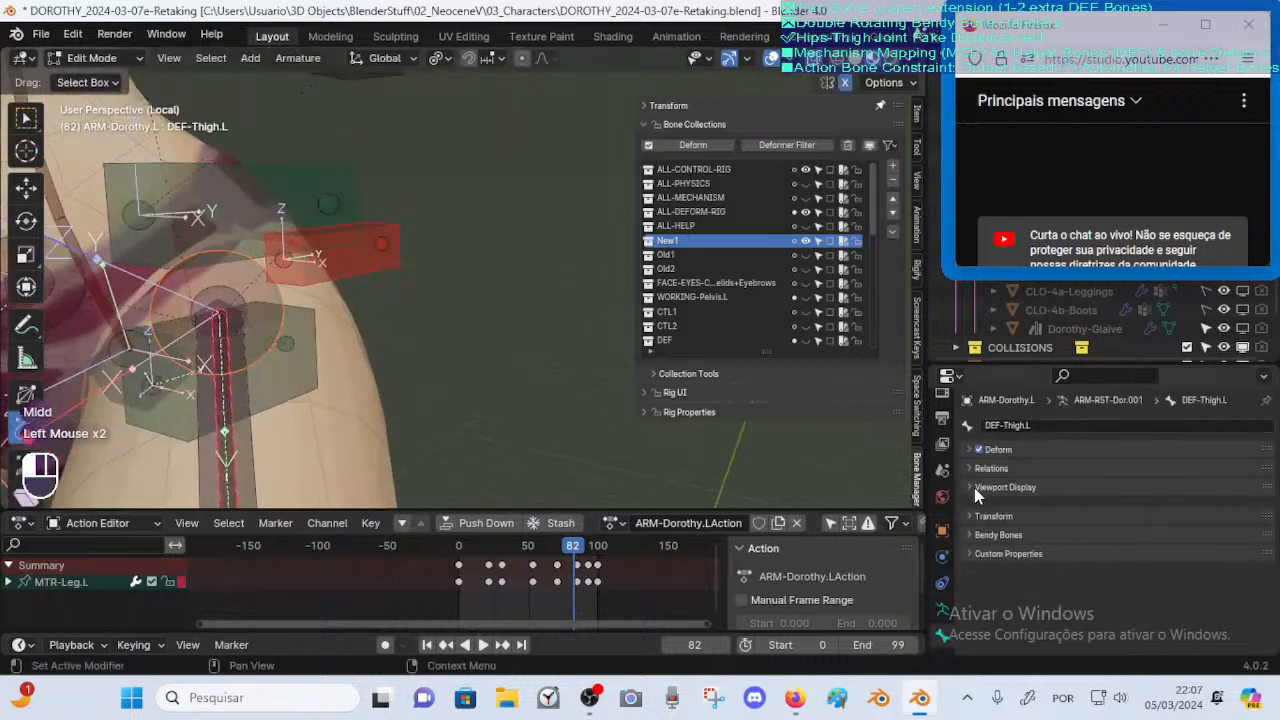
{"action": "left_click", "coordinate": [991, 469]}
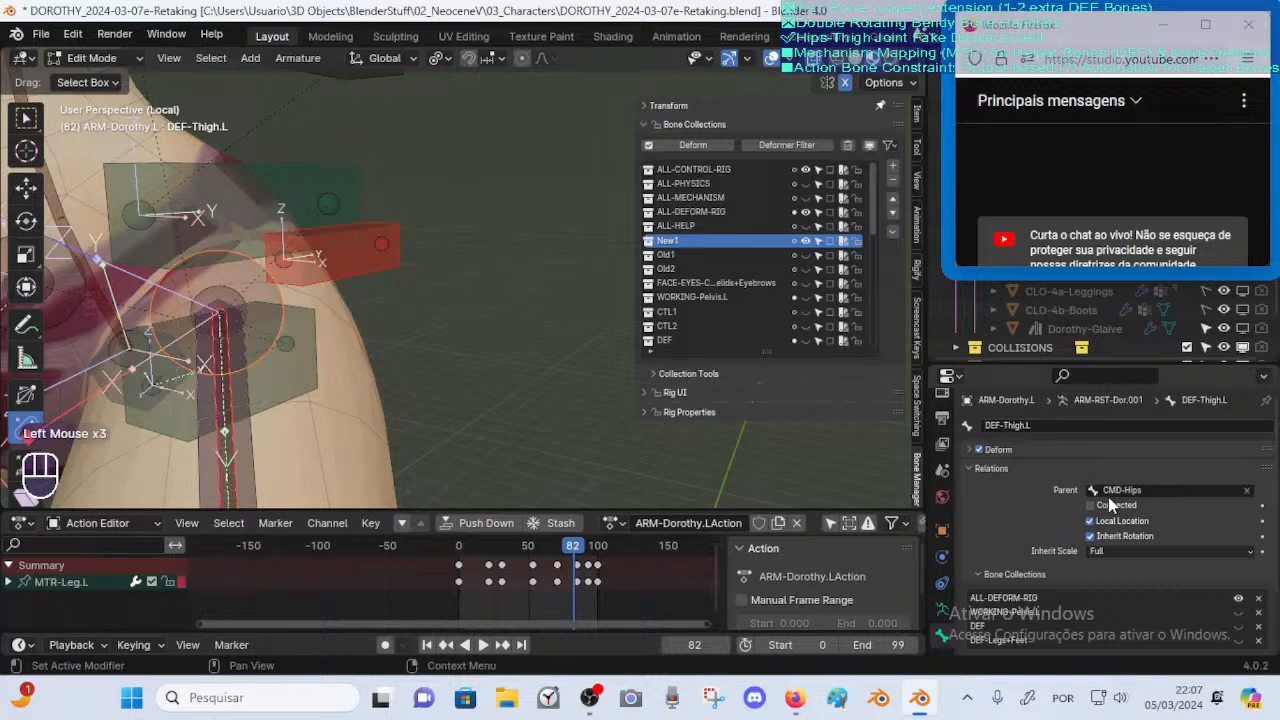
{"action": "left_click", "coordinate": [946, 608]}
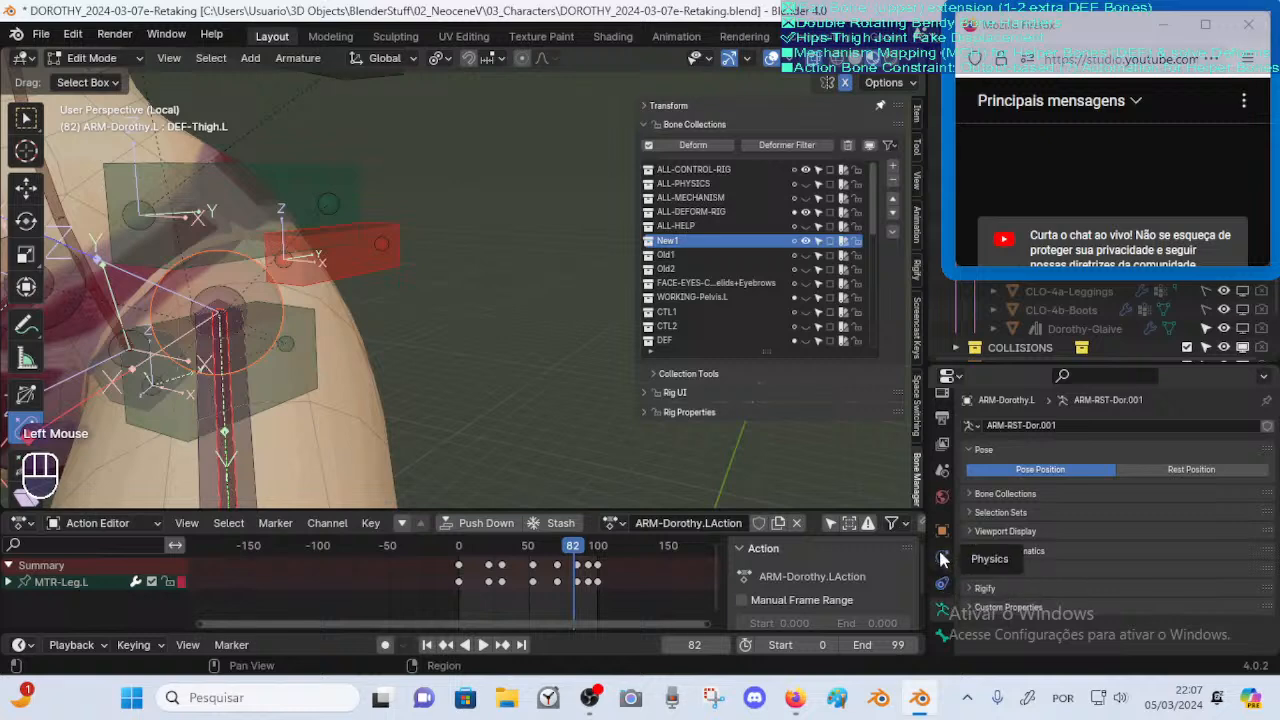
{"action": "middle_click", "coordinate": [950, 612]}
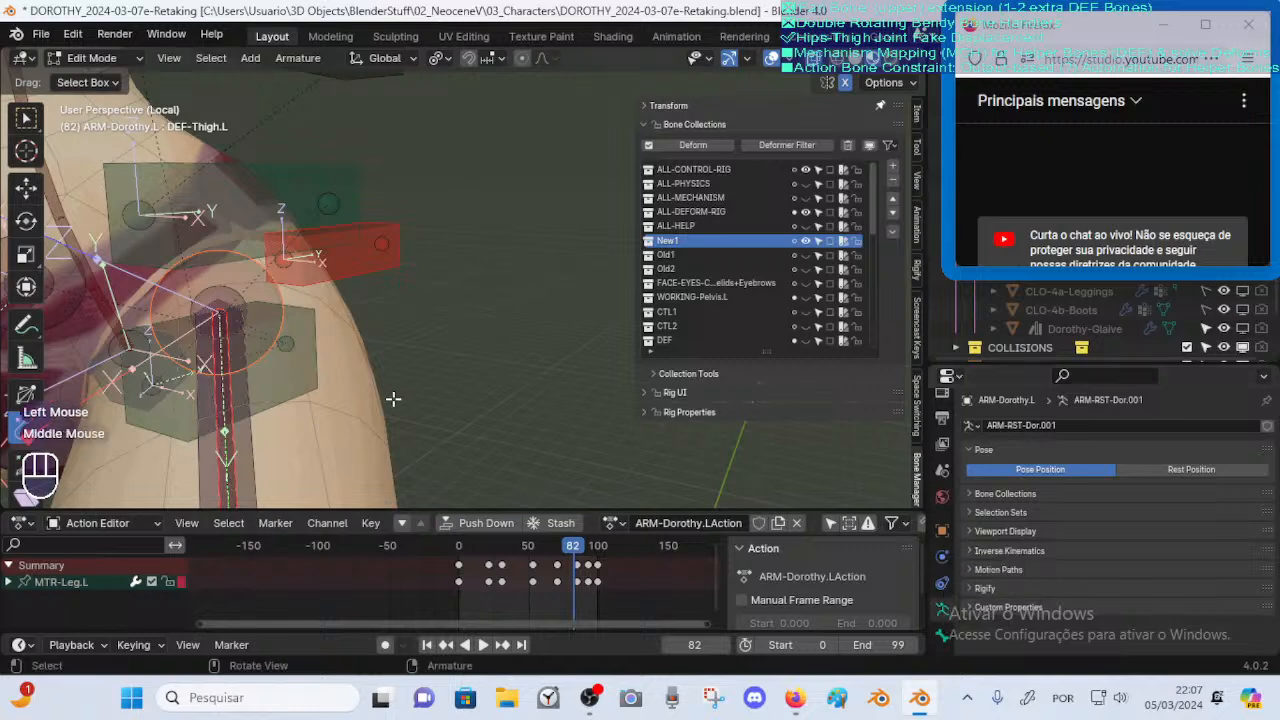
Return to Pose Mode and show DEF-Thigh.L's bone constraints
{"action": "key", "text": "ctrl+Tab"}
{"action": "left_click", "coordinate": [411, 516]}
{"action": "middle_click_drag", "start_coordinate": [945, 636], "coordinate": [947, 600]}
{"action": "left_click", "coordinate": [946, 602]}
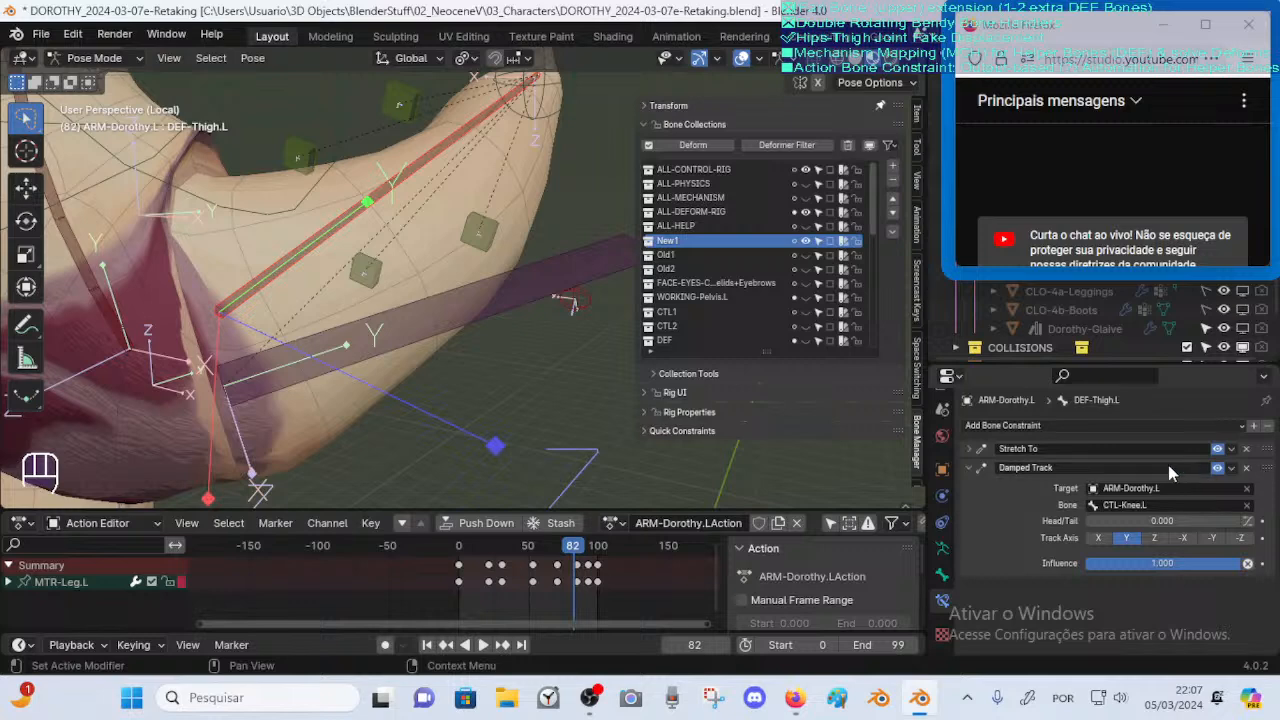
Expand the Stretch To constraint to review its target and settings, and collapse it again
{"action": "left_click", "coordinate": [969, 449]}
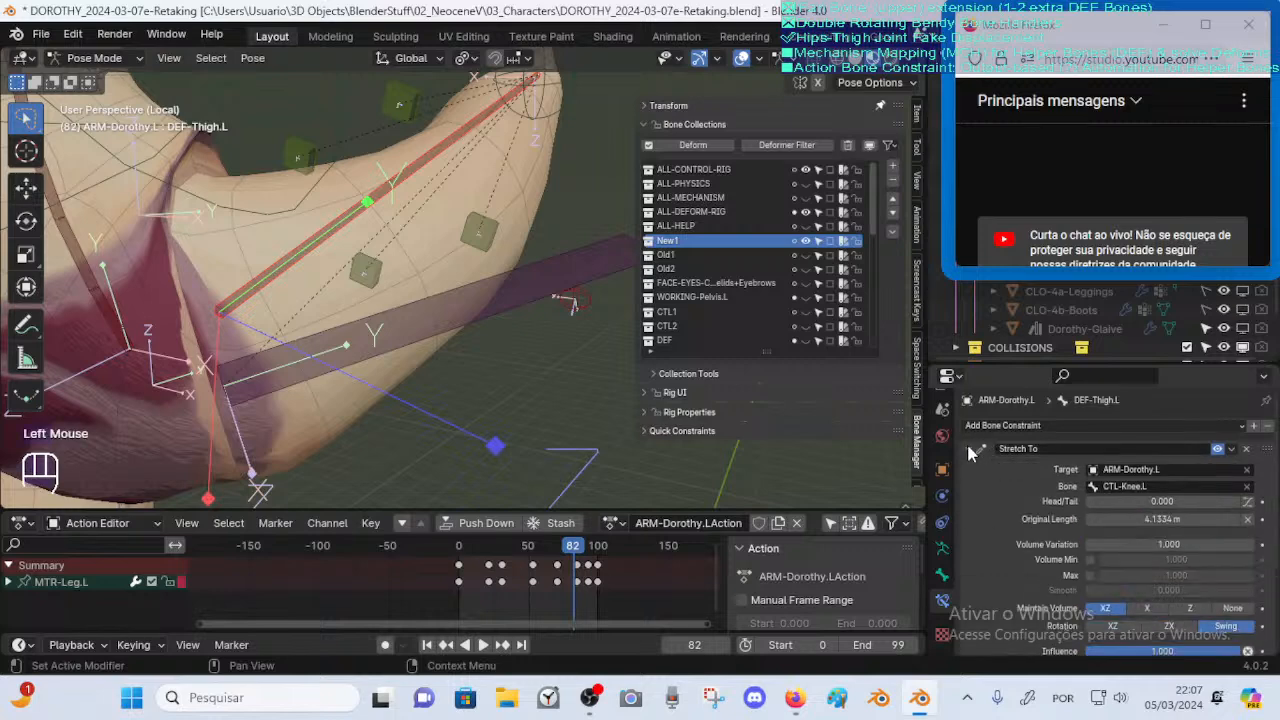
{"action": "left_click", "coordinate": [969, 449]}
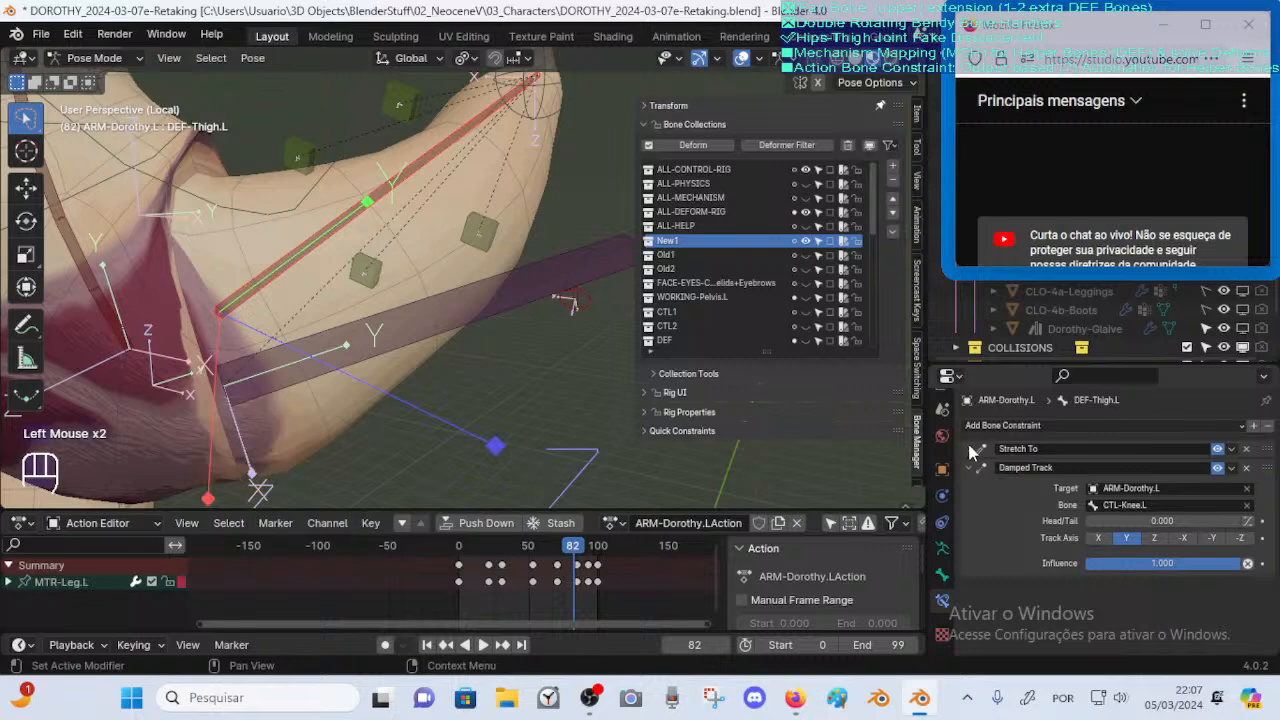
{"action": "left_click", "coordinate": [969, 449]}
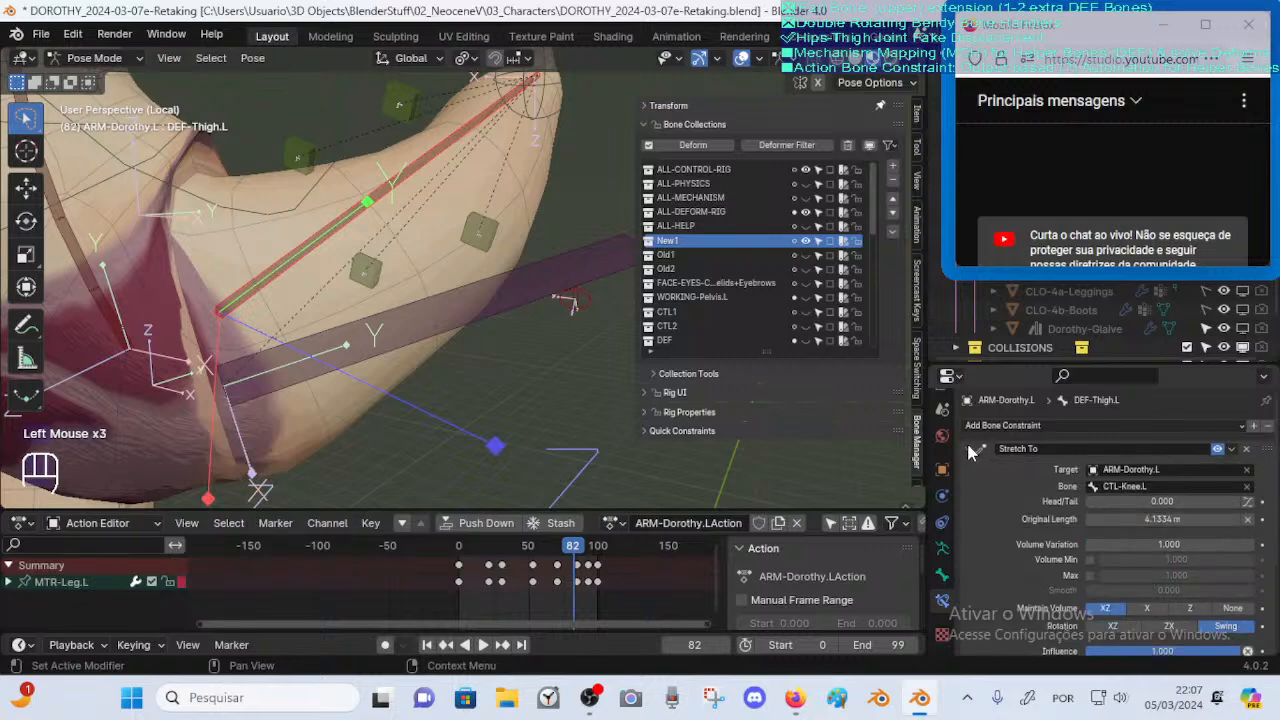
{"action": "left_click", "coordinate": [969, 449]}
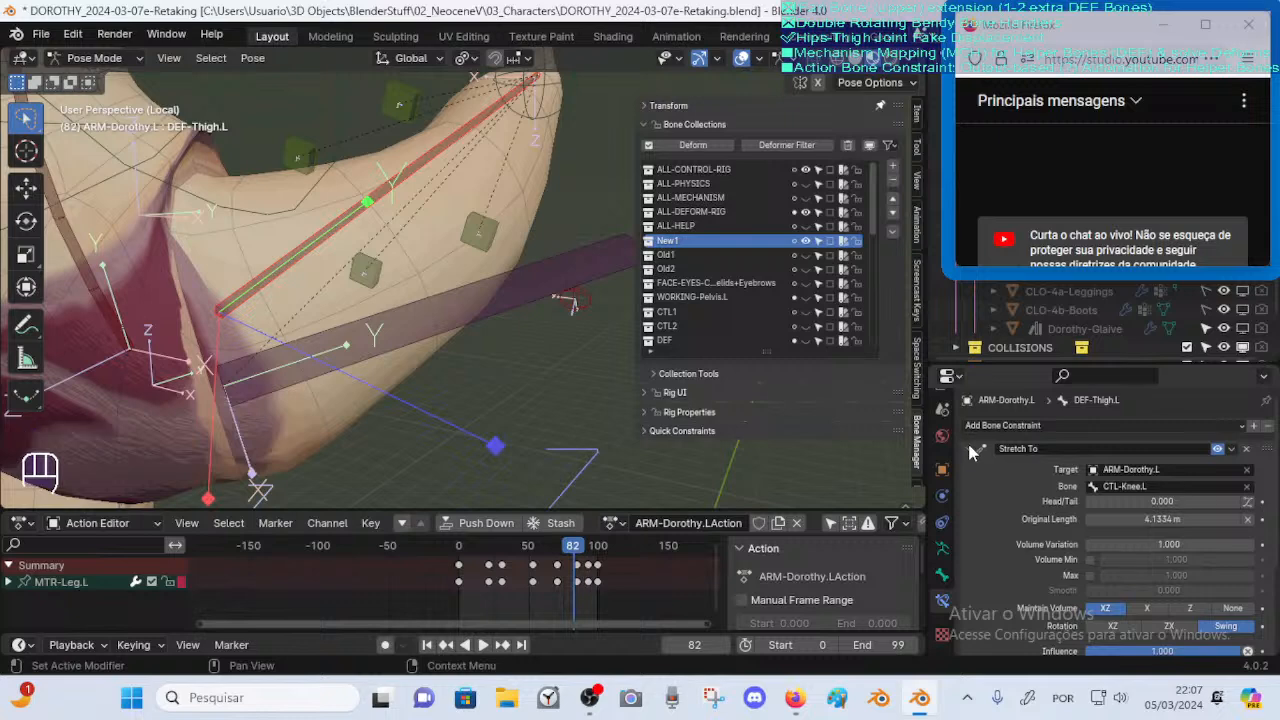
{"action": "left_click", "coordinate": [969, 449]}
{"action": "left_click", "coordinate": [969, 450]}
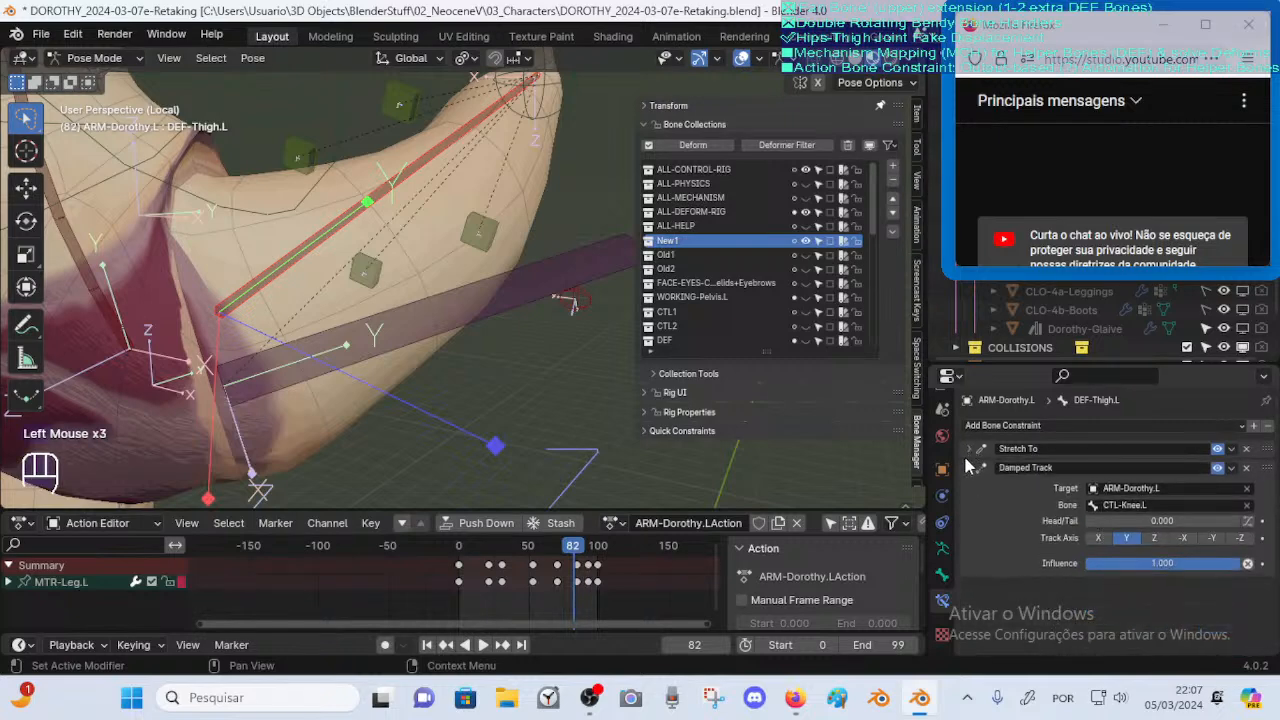
Move Damped Track above Stretch To in DEF-Thigh.L's constraint stack and compare the settings of both
{"action": "left_click", "coordinate": [969, 467]}
{"action": "left_click_drag", "start_coordinate": [1266, 469], "coordinate": [1259, 452]}
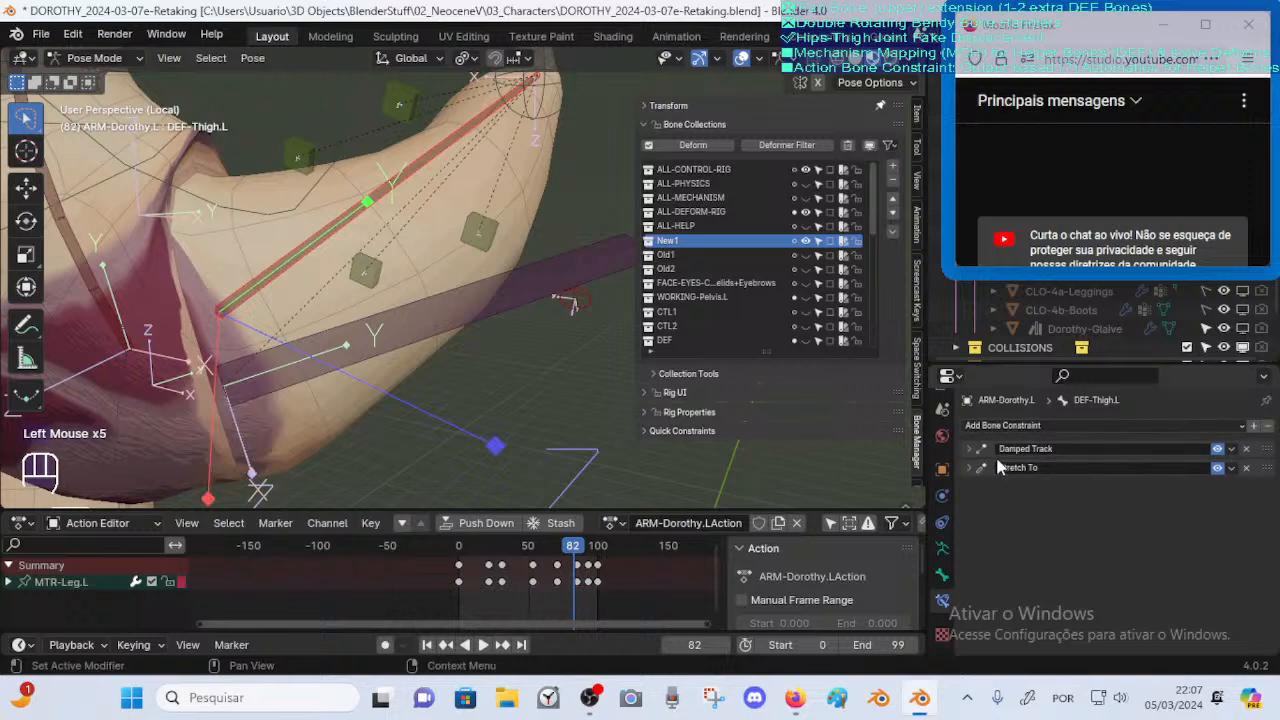
{"action": "left_click", "coordinate": [967, 468]}
{"action": "left_click", "coordinate": [965, 468]}
{"action": "left_click", "coordinate": [969, 450]}
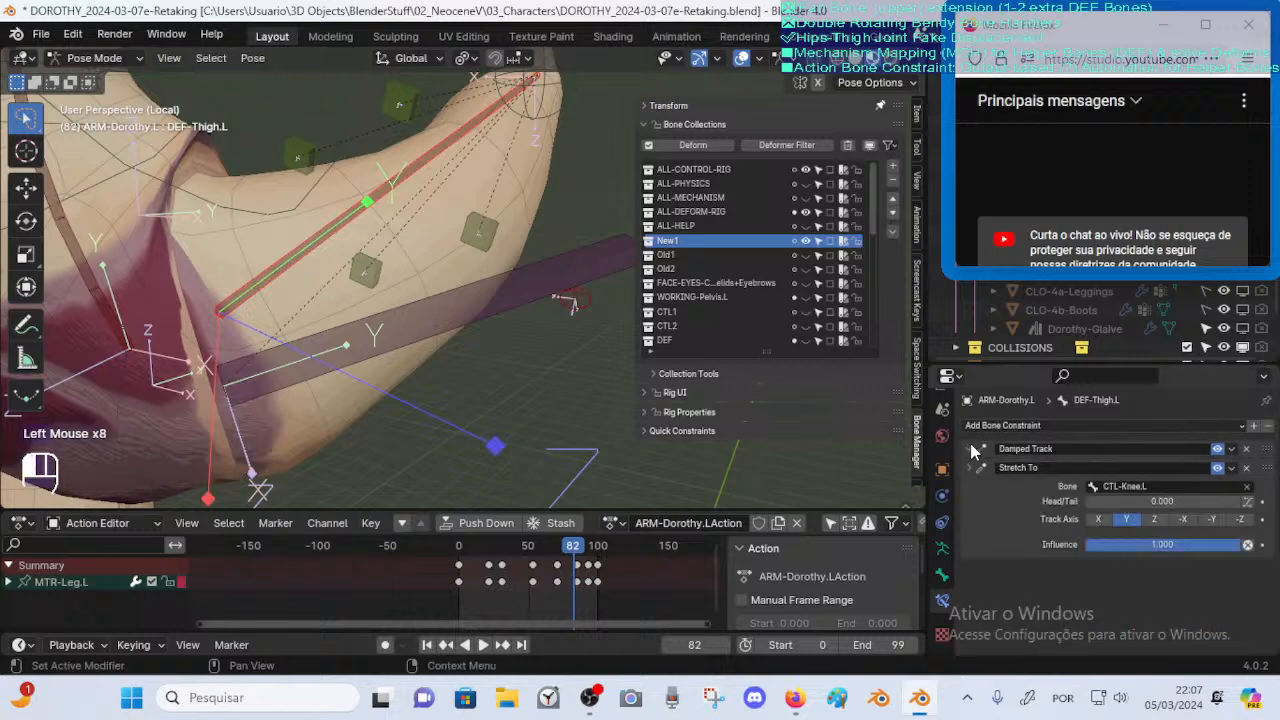
{"action": "left_click", "coordinate": [963, 460]}
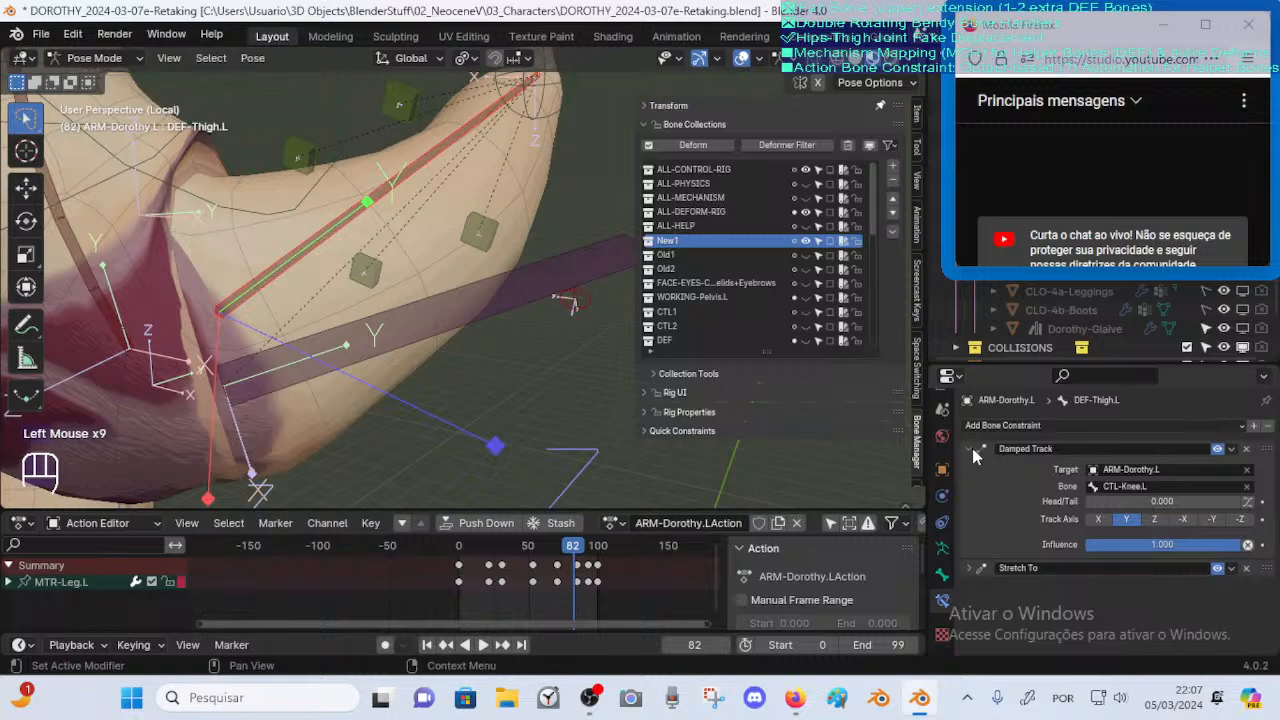
{"action": "left_click", "coordinate": [969, 449]}
{"action": "left_click", "coordinate": [967, 468]}
{"action": "left_click", "coordinate": [967, 468]}
{"action": "left_click", "coordinate": [970, 449]}
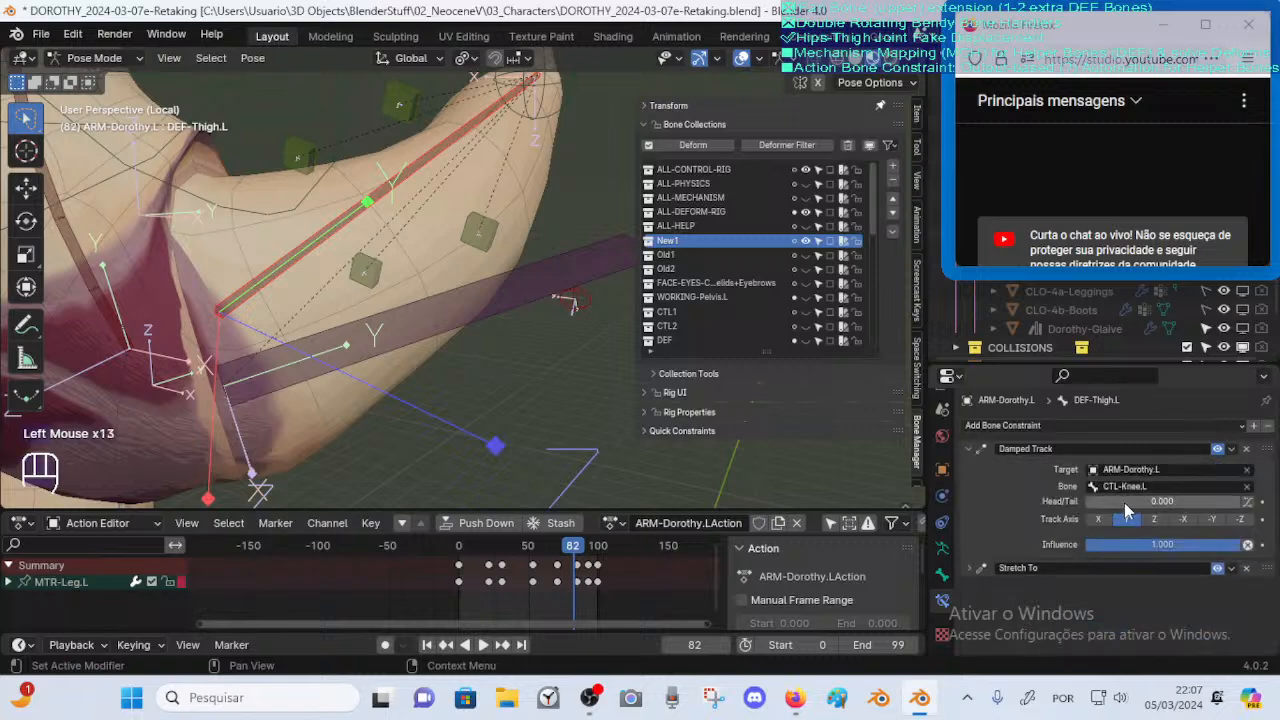
{"action": "left_click_drag", "start_coordinate": [1124, 503], "coordinate": [1090, 510]}
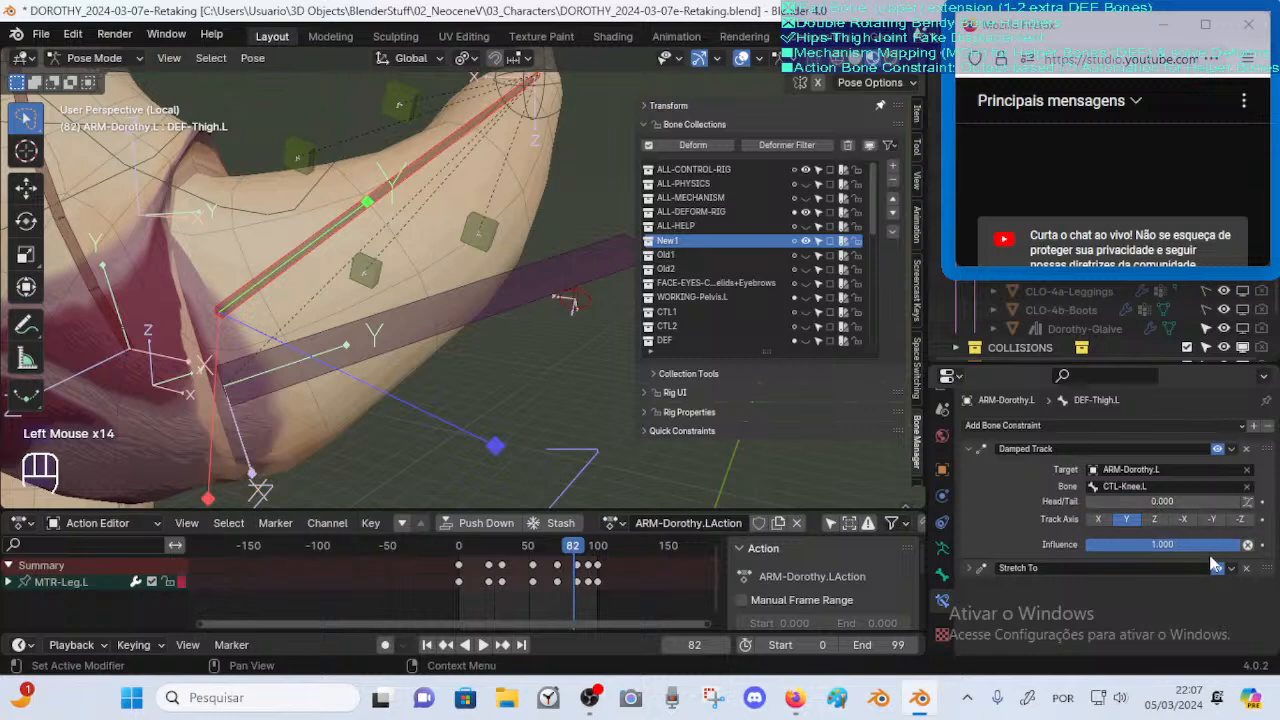
Disable Stretch To and toggle Damped Track off and on to compare its sole effect on the raised thigh
{"action": "left_click", "coordinate": [1216, 567]}
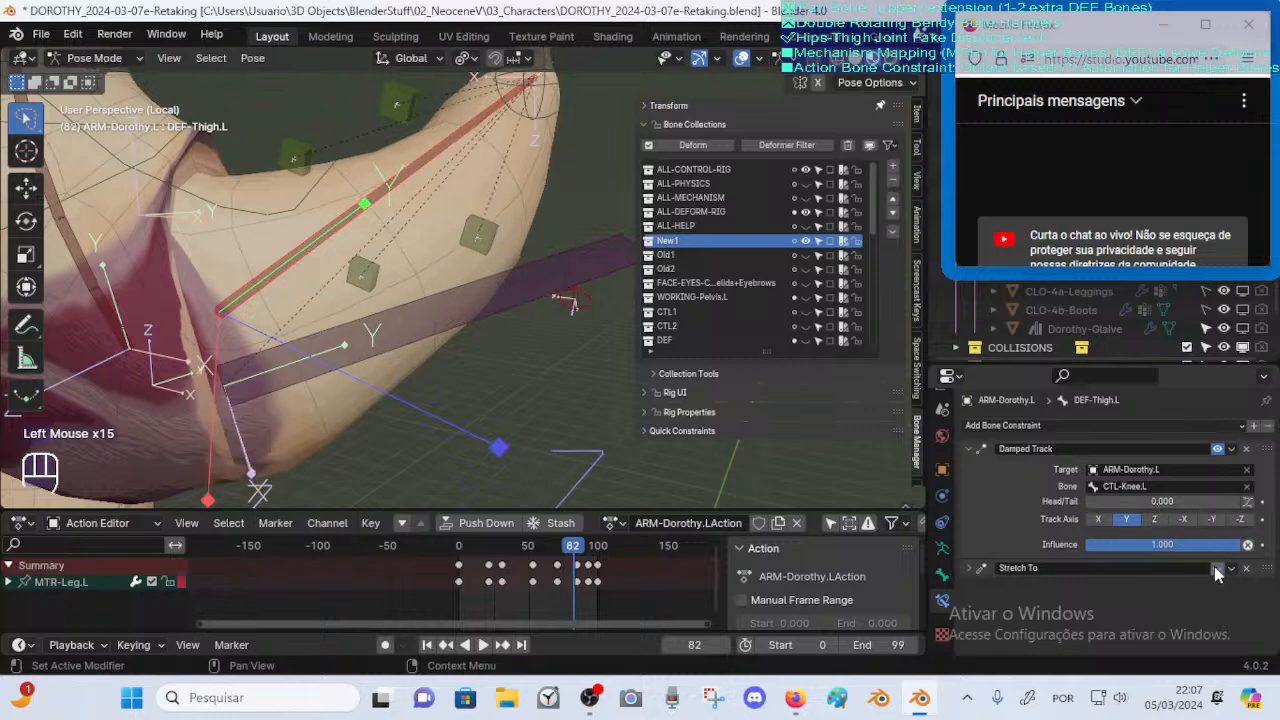
{"action": "left_click", "coordinate": [1218, 449]}
{"action": "left_click", "coordinate": [1218, 449]}
{"action": "left_click", "coordinate": [1218, 449]}
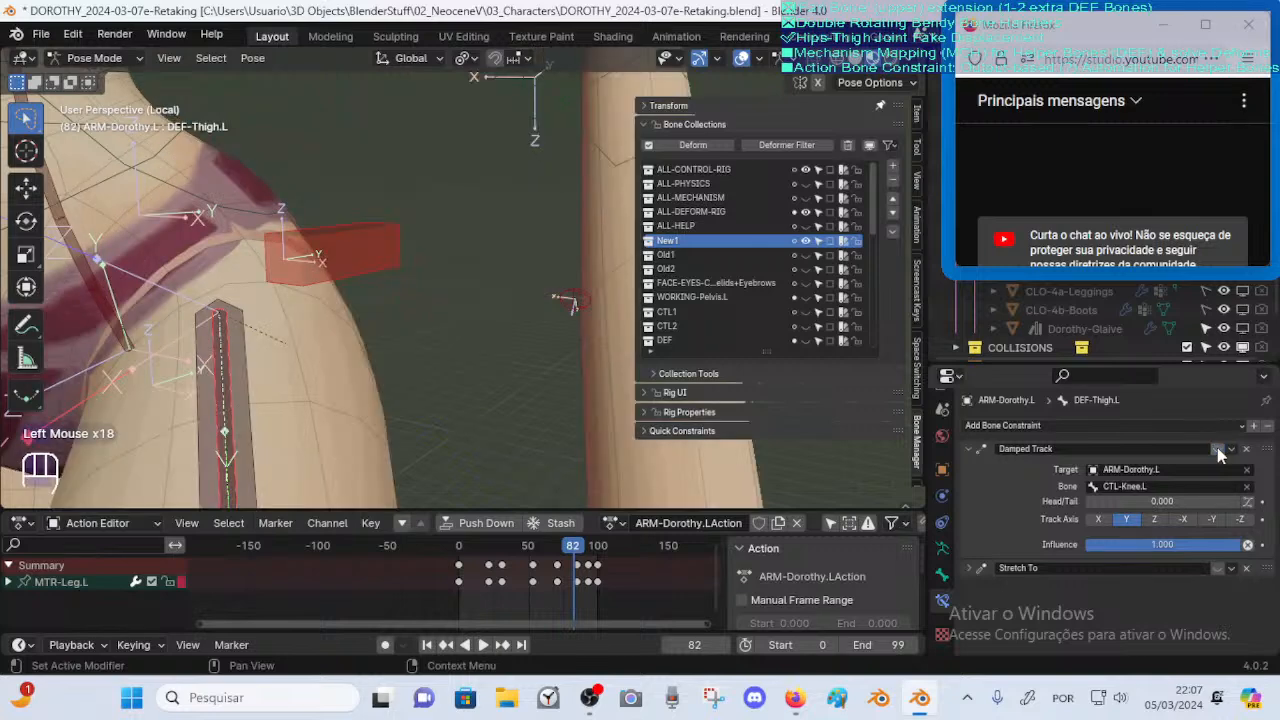
{"action": "left_click", "coordinate": [1218, 449]}
{"action": "middle_click_drag", "start_coordinate": [512, 369], "coordinate": [467, 462], "text": "ctrl"}
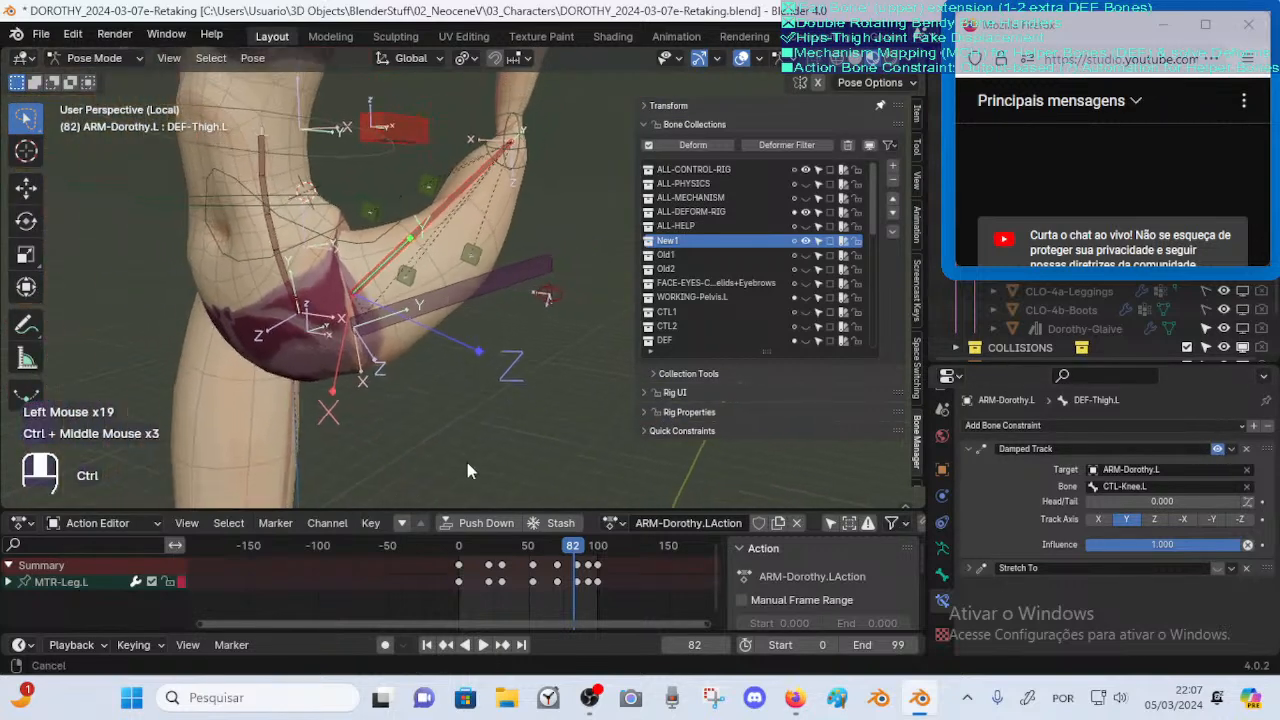
{"action": "left_click", "coordinate": [1217, 448]}
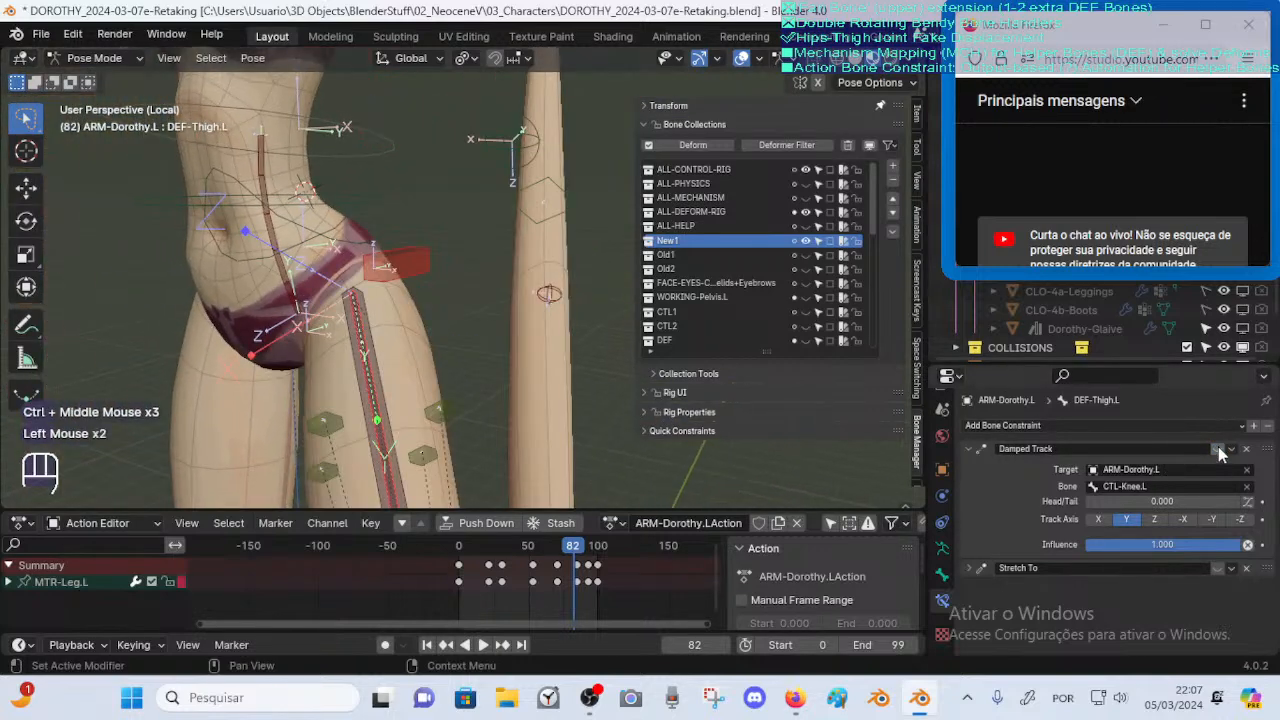
{"action": "left_click", "coordinate": [1218, 448]}
{"action": "middle_click_drag", "start_coordinate": [650, 420], "coordinate": [572, 395]}
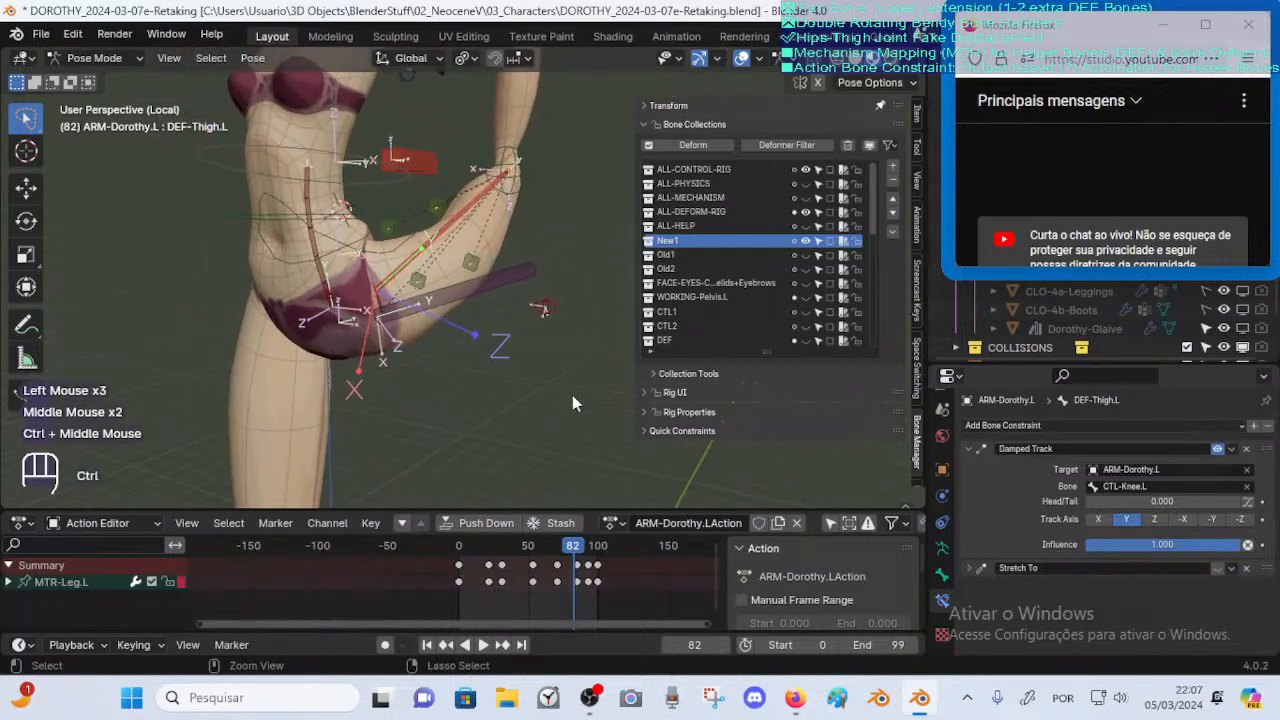
Re-enable Stretch To and move it back above Damped Track on DEF-Thigh.L, leaving Damped Track disabled
{"action": "left_click", "coordinate": [1217, 448]}
{"action": "left_click", "coordinate": [1215, 568]}
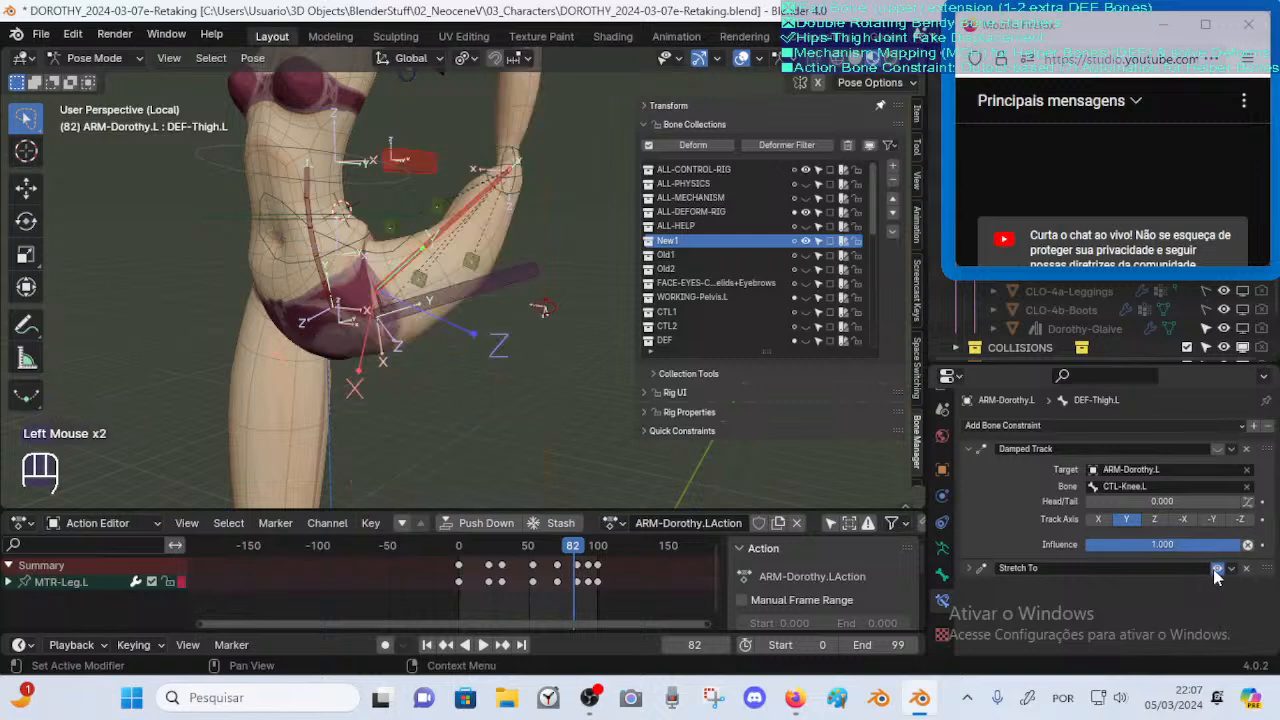
{"action": "left_click_drag", "start_coordinate": [1240, 457], "coordinate": [1063, 510]}
{"action": "left_click", "coordinate": [1217, 449]}
{"action": "left_click", "coordinate": [1217, 468]}
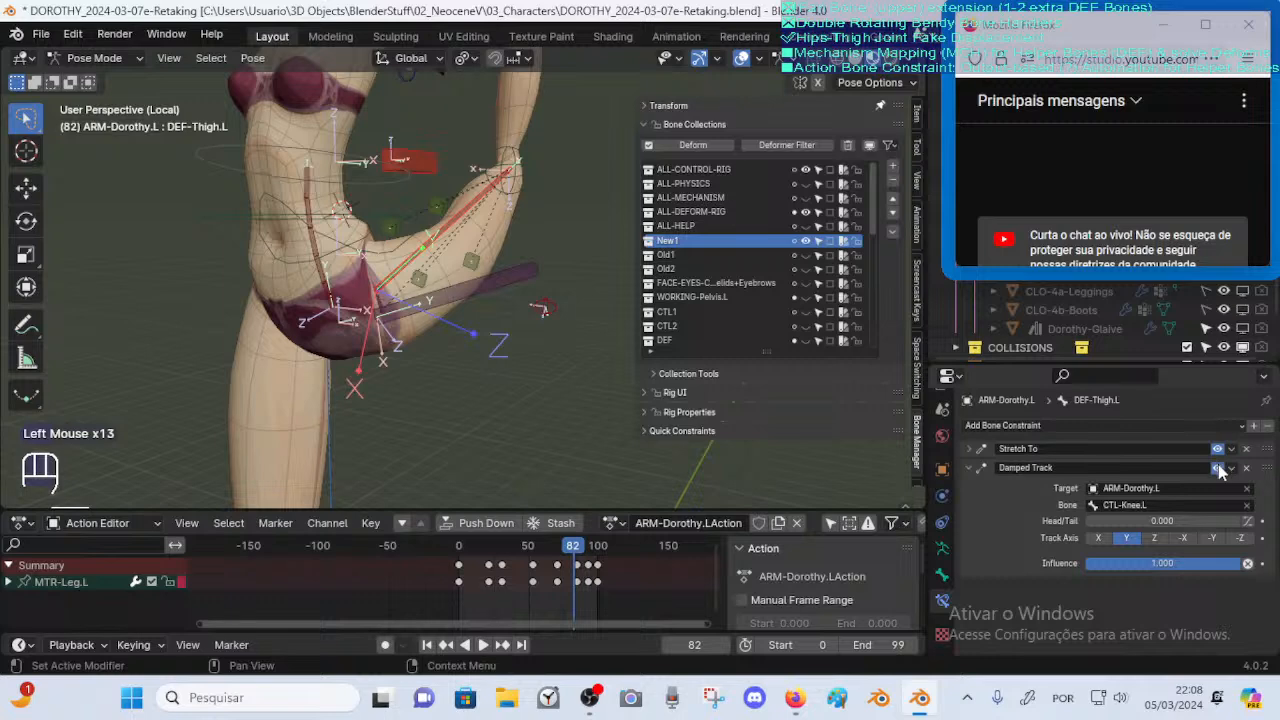
{"action": "left_click", "coordinate": [1217, 468]}
{"action": "left_click", "coordinate": [1217, 468]}
Expand DEF-Thigh.L's transform values to check its location, rotation and scale, and collapse them again
{"action": "middle_click_drag", "start_coordinate": [545, 365], "coordinate": [525, 329], "text": "ctrl"}
{"action": "left_click", "coordinate": [445, 215]}
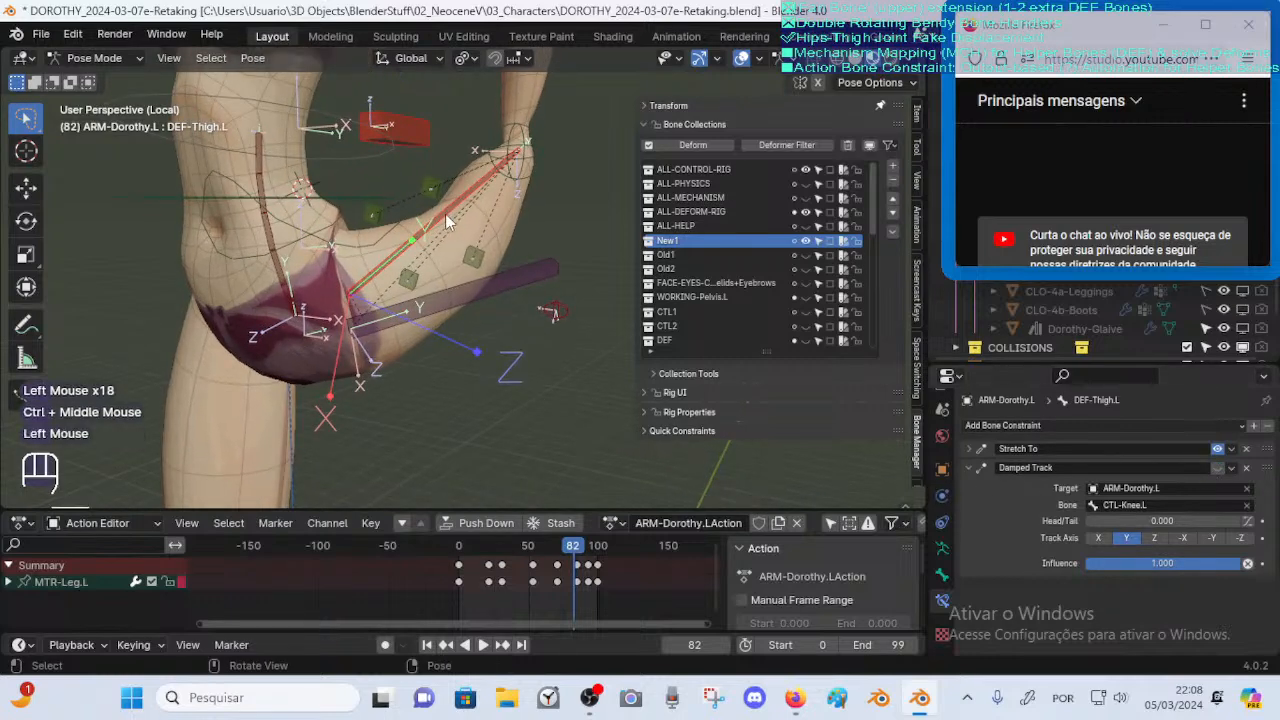
{"action": "left_click", "coordinate": [664, 105]}
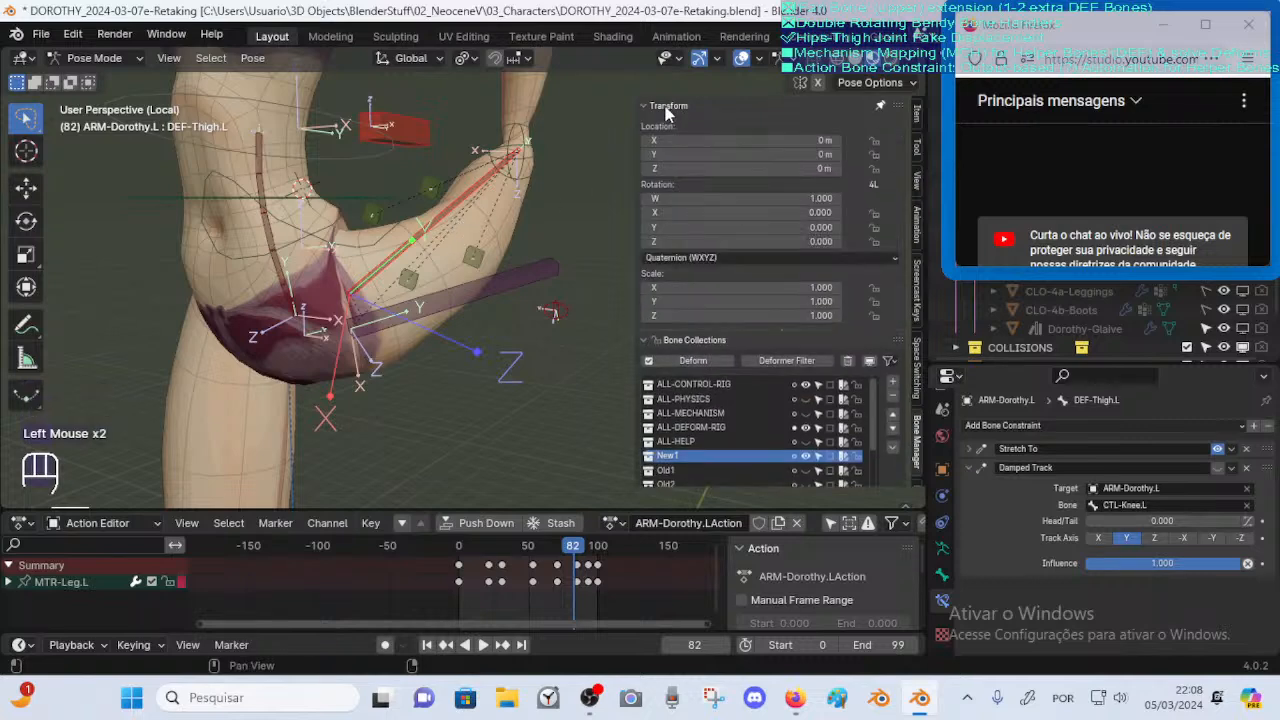
{"action": "left_click", "coordinate": [664, 105]}
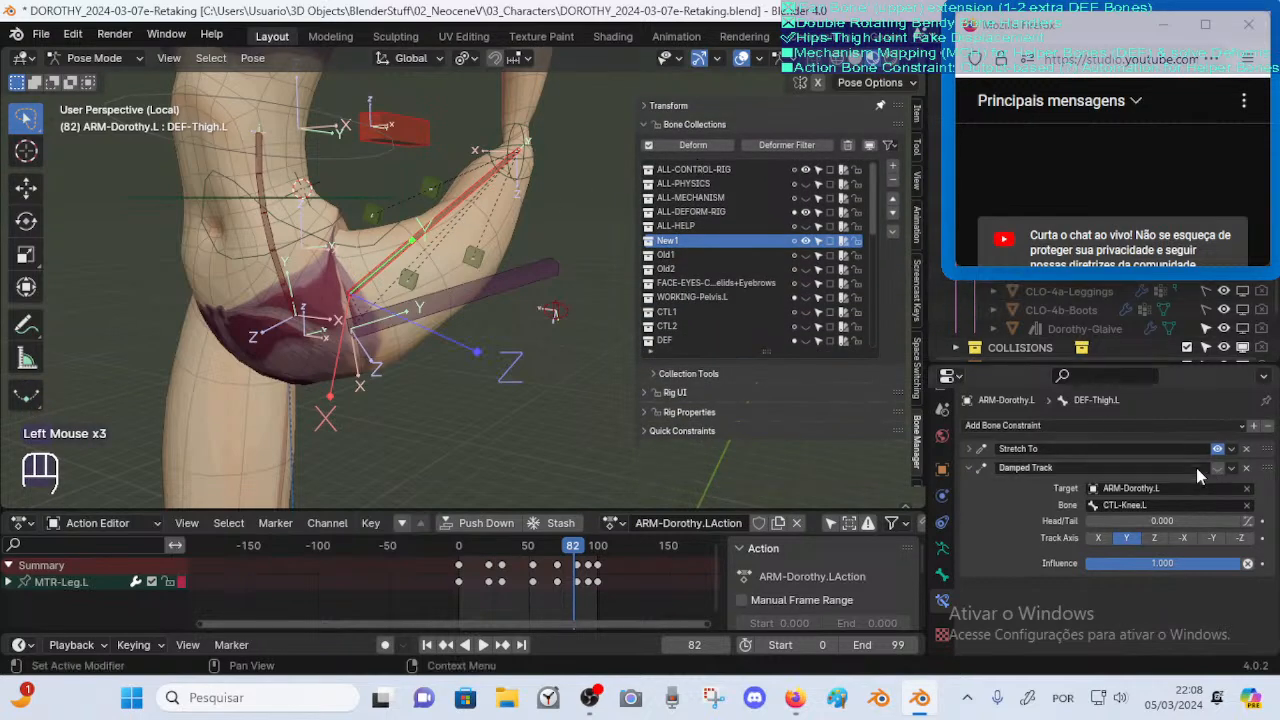
Try different Track Axis options on DEF-Thigh.L's disabled Damped Track, ending with X
{"action": "left_click", "coordinate": [1100, 538]}
{"action": "left_click", "coordinate": [1154, 538]}
{"action": "left_click", "coordinate": [1183, 538]}
{"action": "left_click", "coordinate": [1212, 539]}
{"action": "left_click", "coordinate": [1238, 540]}
{"action": "left_click", "coordinate": [1212, 540]}
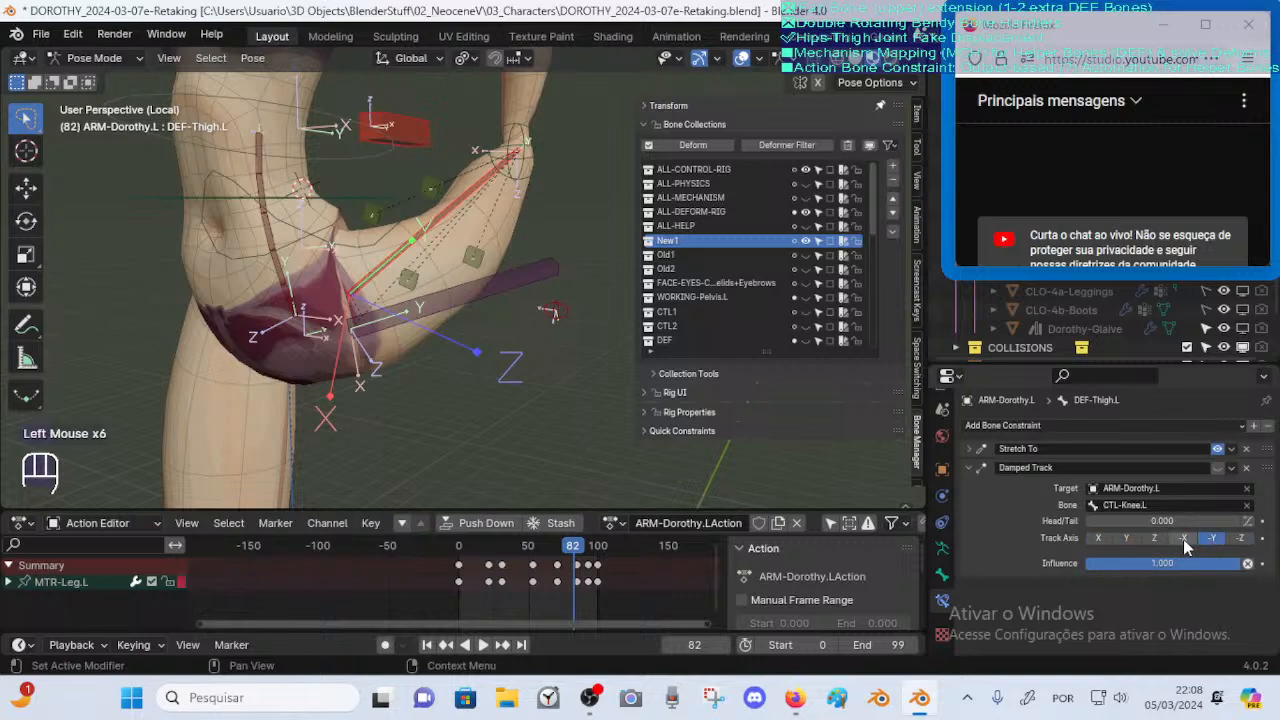
{"action": "left_click", "coordinate": [1124, 539]}
{"action": "left_click", "coordinate": [1099, 538]}
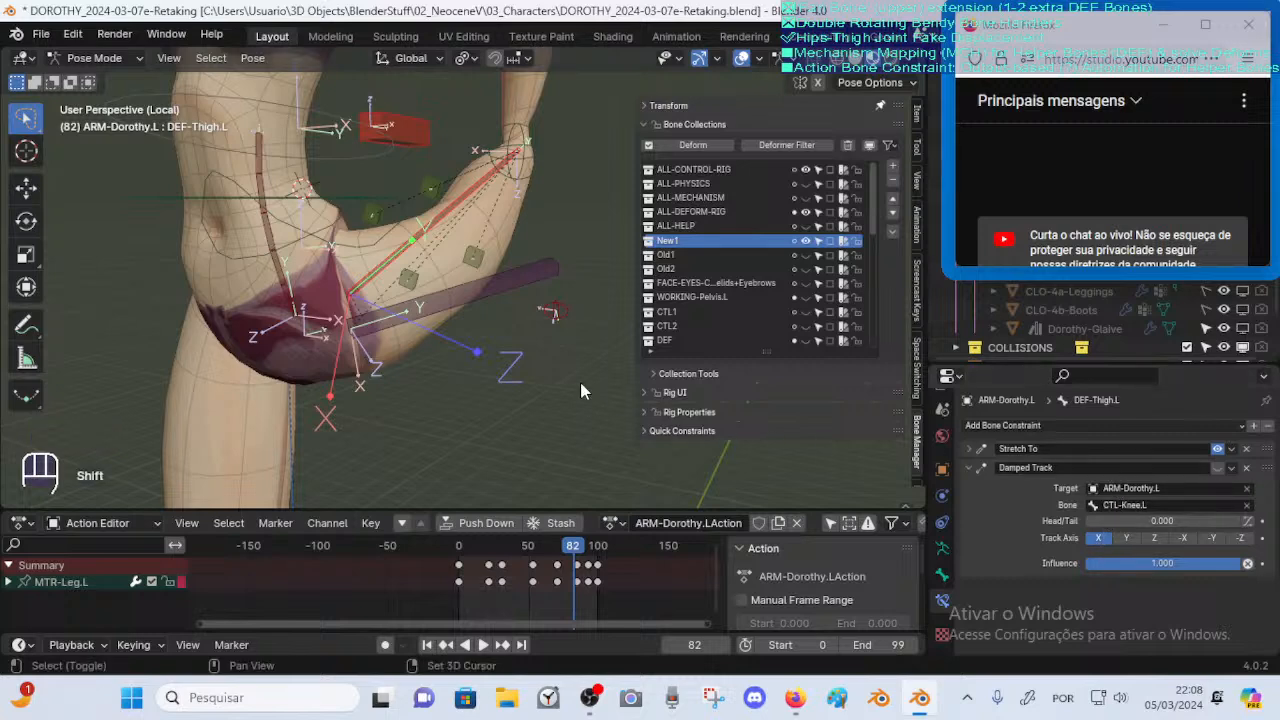
Select the CTL-Knee.L target bone at the raised knee and reselect DEF-Thigh.L
{"action": "middle_click_drag", "start_coordinate": [580, 382], "coordinate": [574, 252], "text": "shift"}
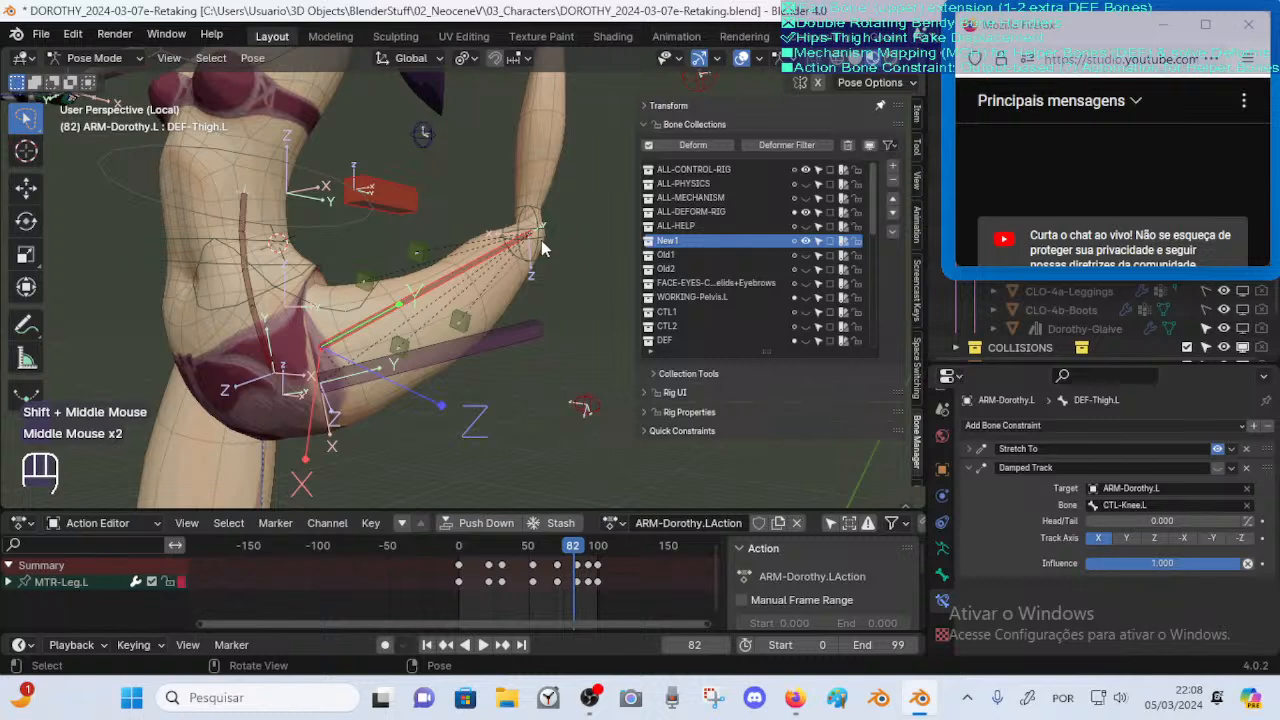
{"action": "left_click", "coordinate": [530, 232]}
{"action": "left_click", "coordinate": [472, 271]}
{"action": "left_click", "coordinate": [474, 270]}
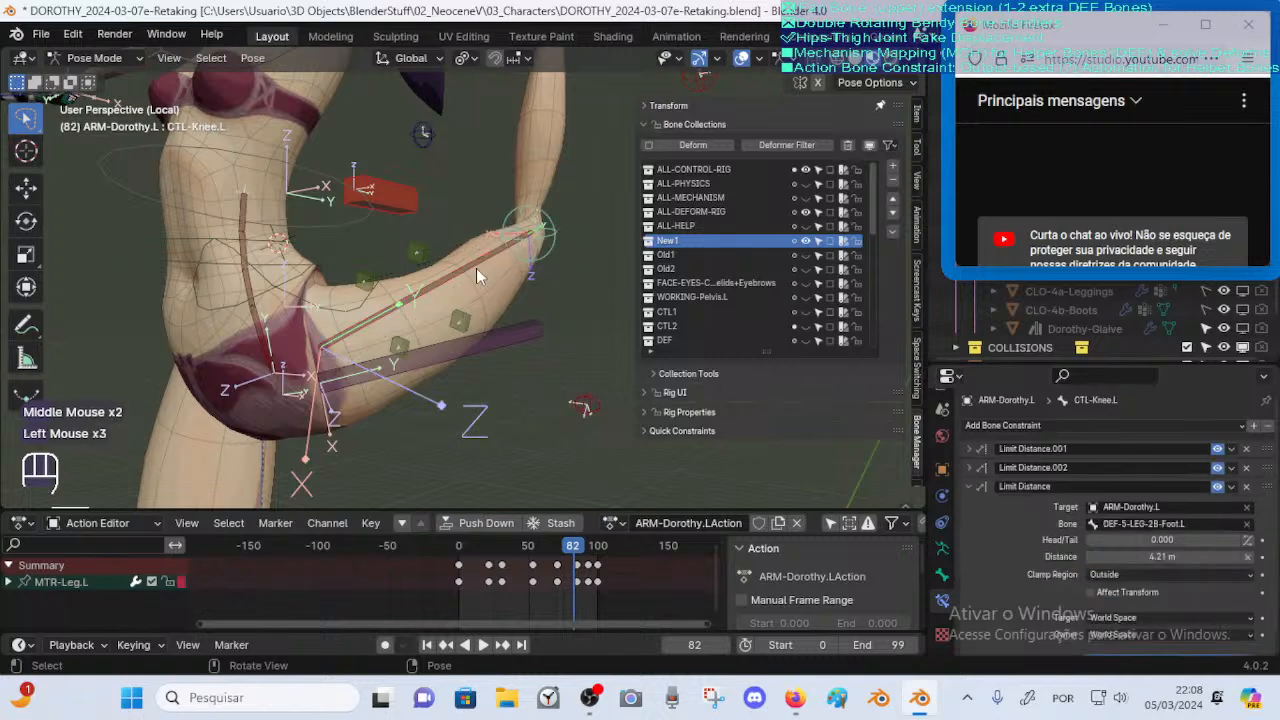
{"action": "left_click", "coordinate": [476, 268]}
{"action": "left_click", "coordinate": [469, 274]}
{"action": "left_click", "coordinate": [468, 275]}
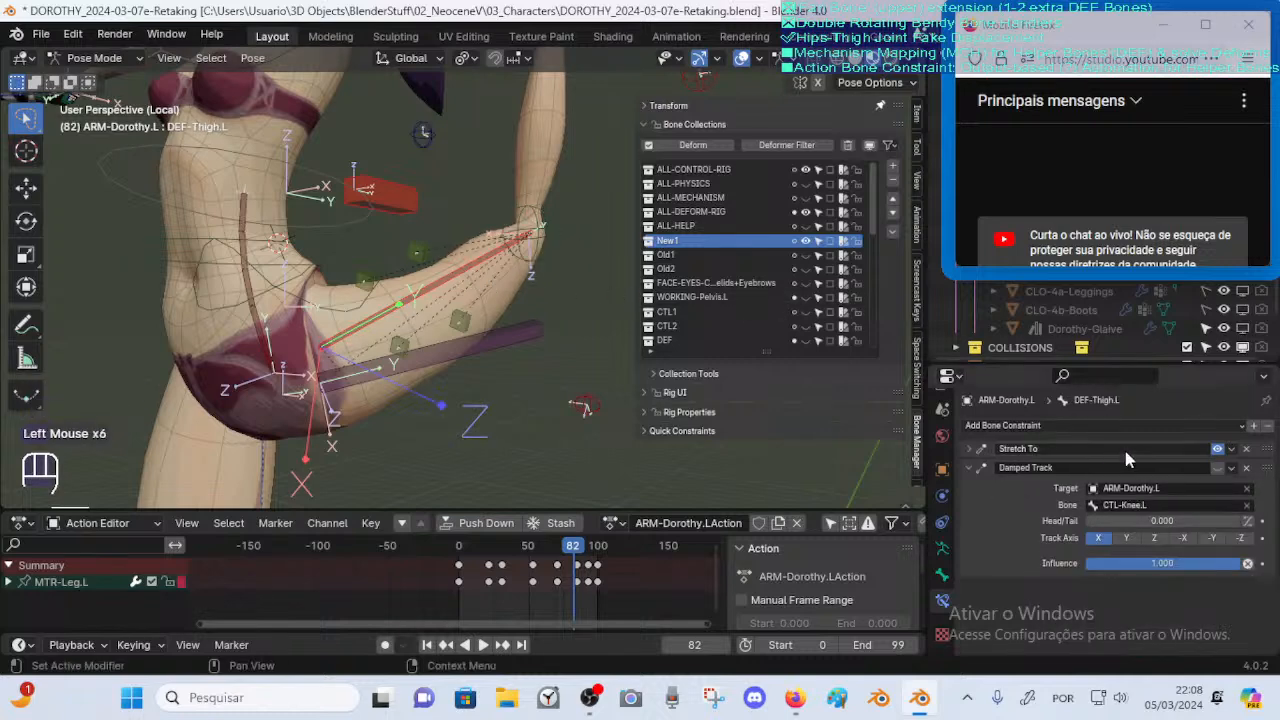
Toggle Damped Track off and on with X as its track axis, leaving the constraint enabled
{"action": "left_click", "coordinate": [1218, 468]}
{"action": "left_click", "coordinate": [1218, 468]}
{"action": "left_click", "coordinate": [1218, 468]}
{"action": "left_click", "coordinate": [1218, 468]}
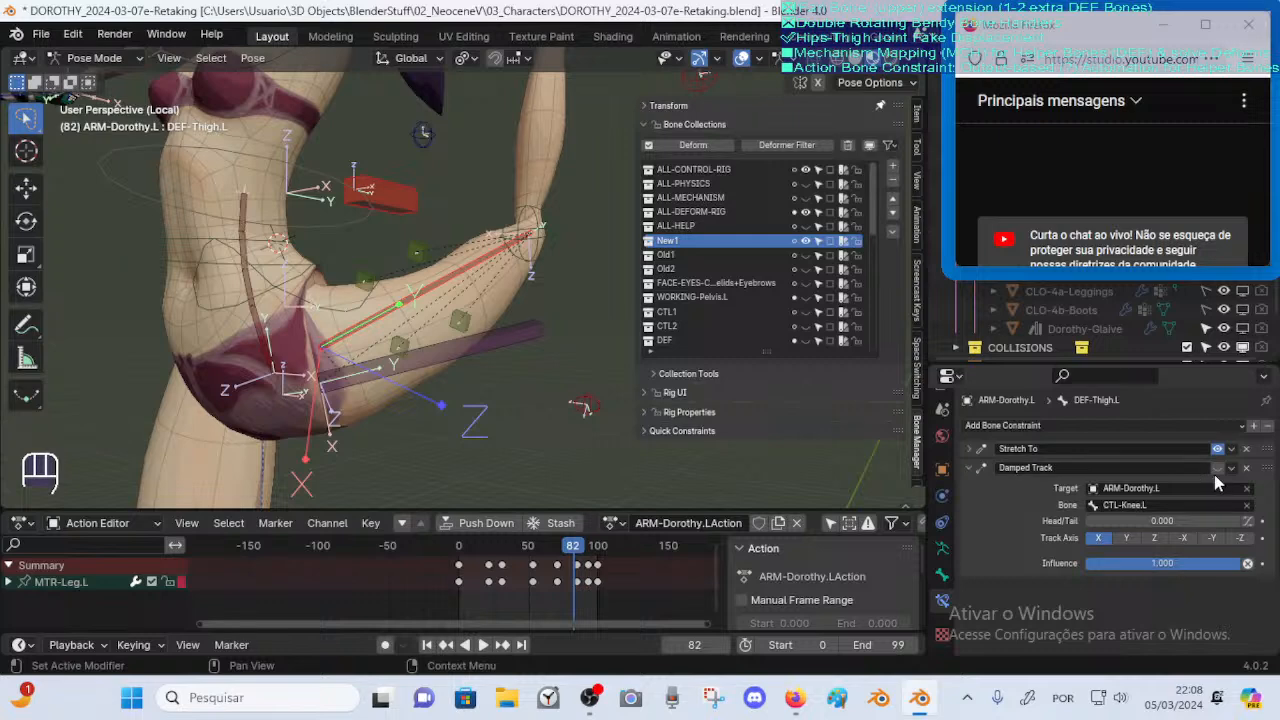
{"action": "left_click", "coordinate": [1218, 468]}
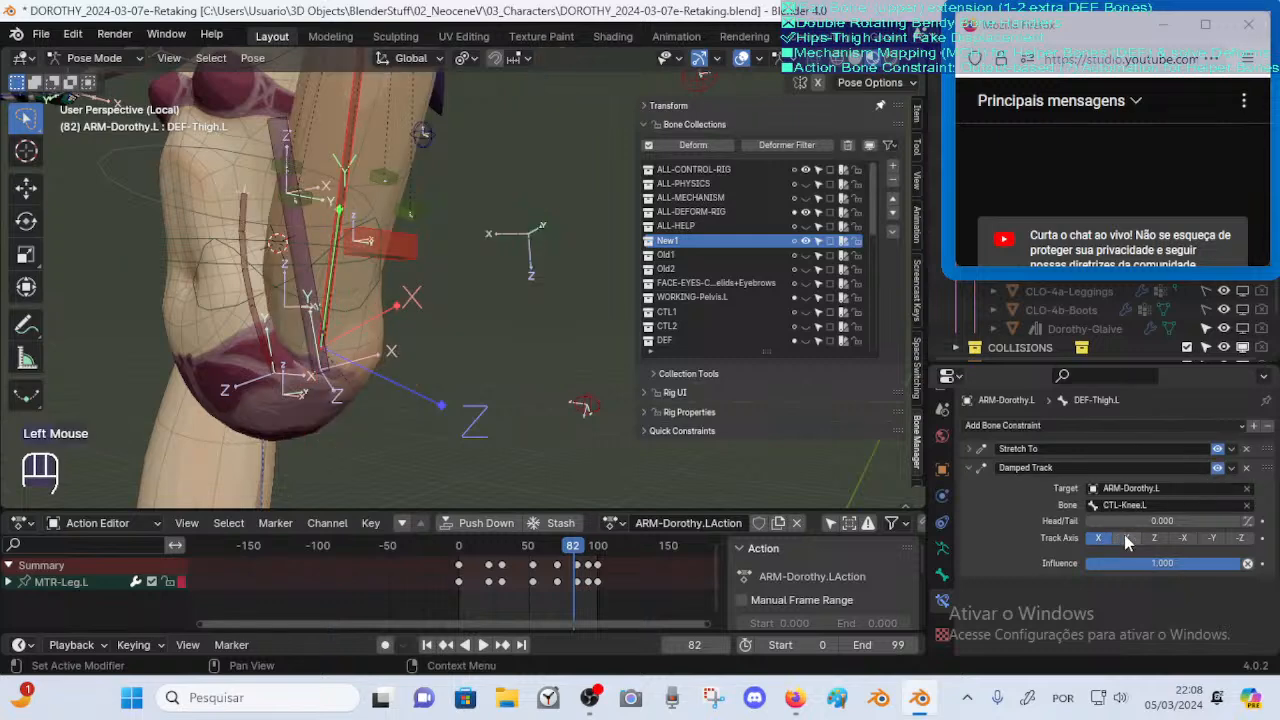
Compare Y and X as Damped Track's track axis, settle on Y, and inspect the raised thigh from other angles
{"action": "left_click", "coordinate": [1129, 538]}
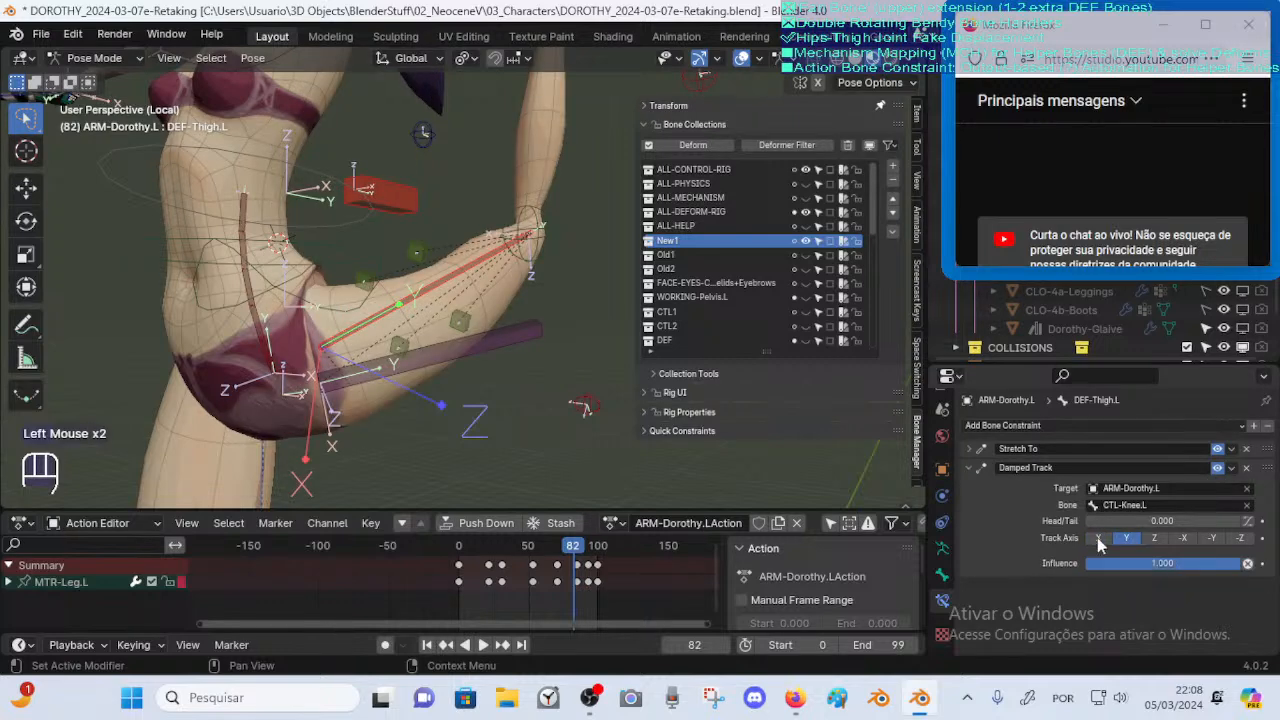
{"action": "left_click", "coordinate": [1100, 538]}
{"action": "left_click", "coordinate": [1126, 538]}
{"action": "left_click", "coordinate": [1218, 468]}
{"action": "middle_click_drag", "start_coordinate": [600, 440], "coordinate": [491, 427]}
{"action": "left_click", "coordinate": [399, 298]}
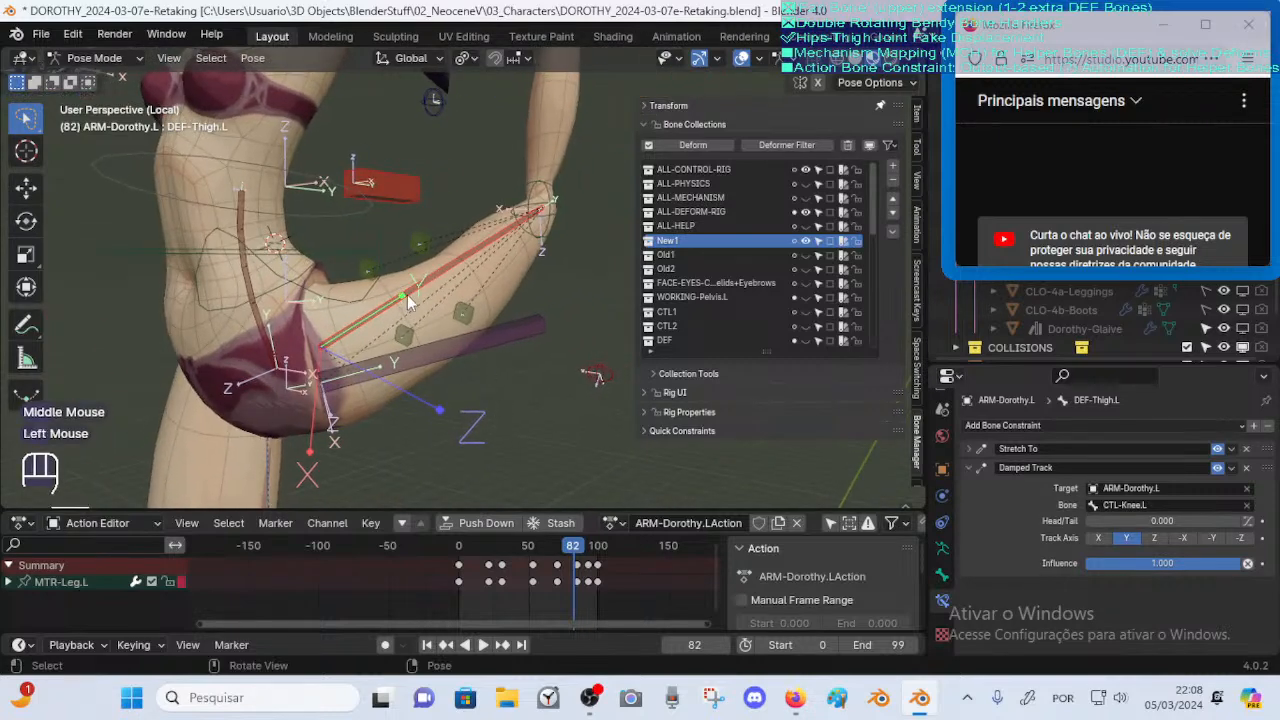
{"action": "middle_click_drag", "start_coordinate": [450, 333], "coordinate": [510, 331]}
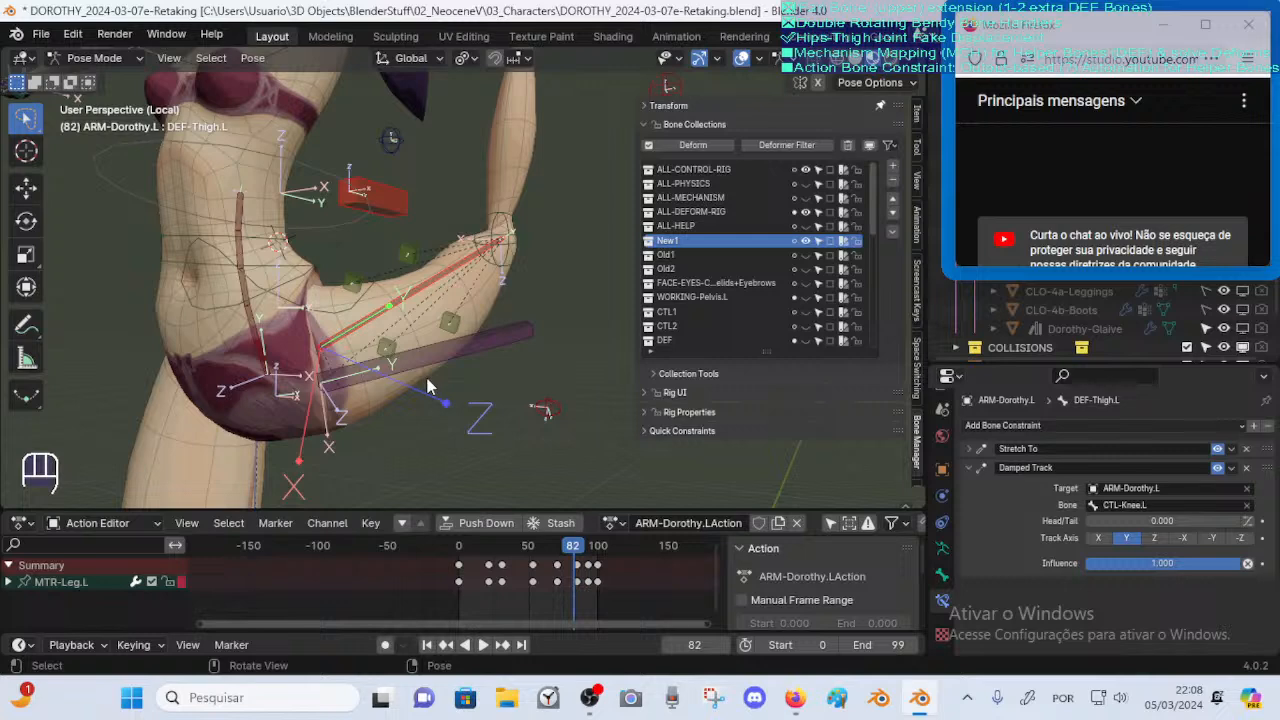
Test the X, -Y and Z track axes on the enabled Damped Track and return it to Y
{"action": "left_click", "coordinate": [1100, 538]}
{"action": "left_click", "coordinate": [1124, 539]}
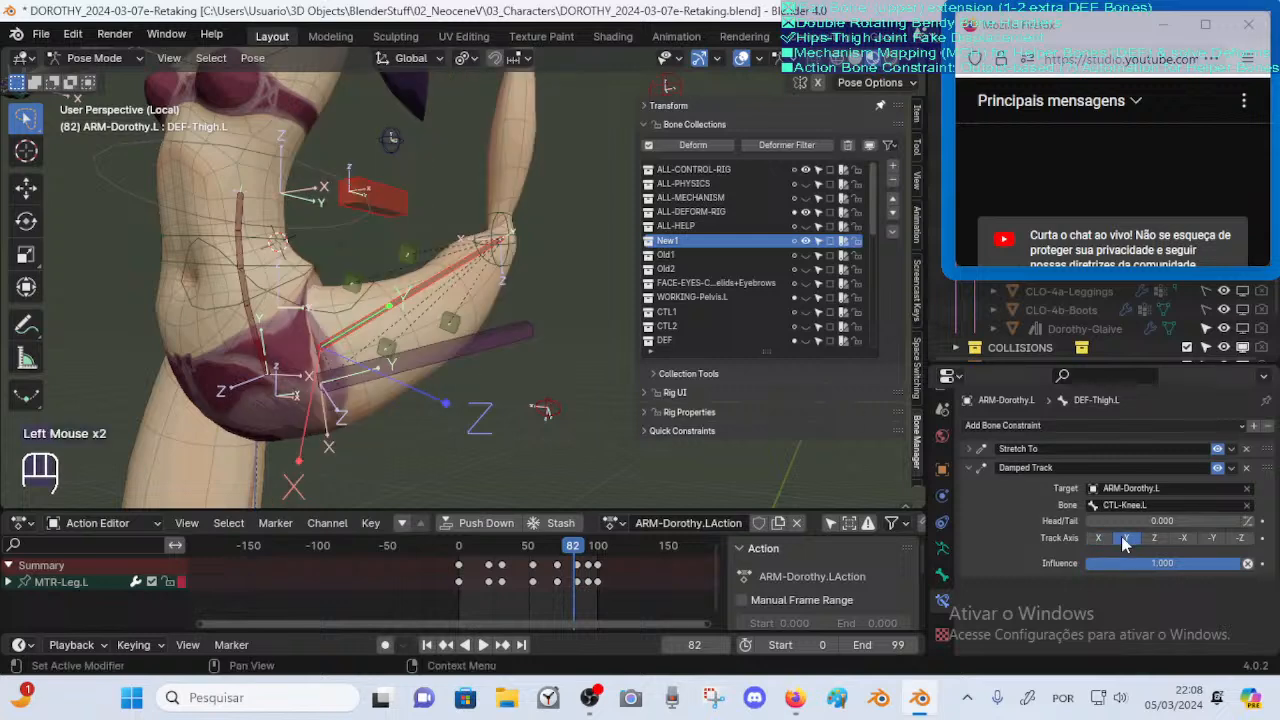
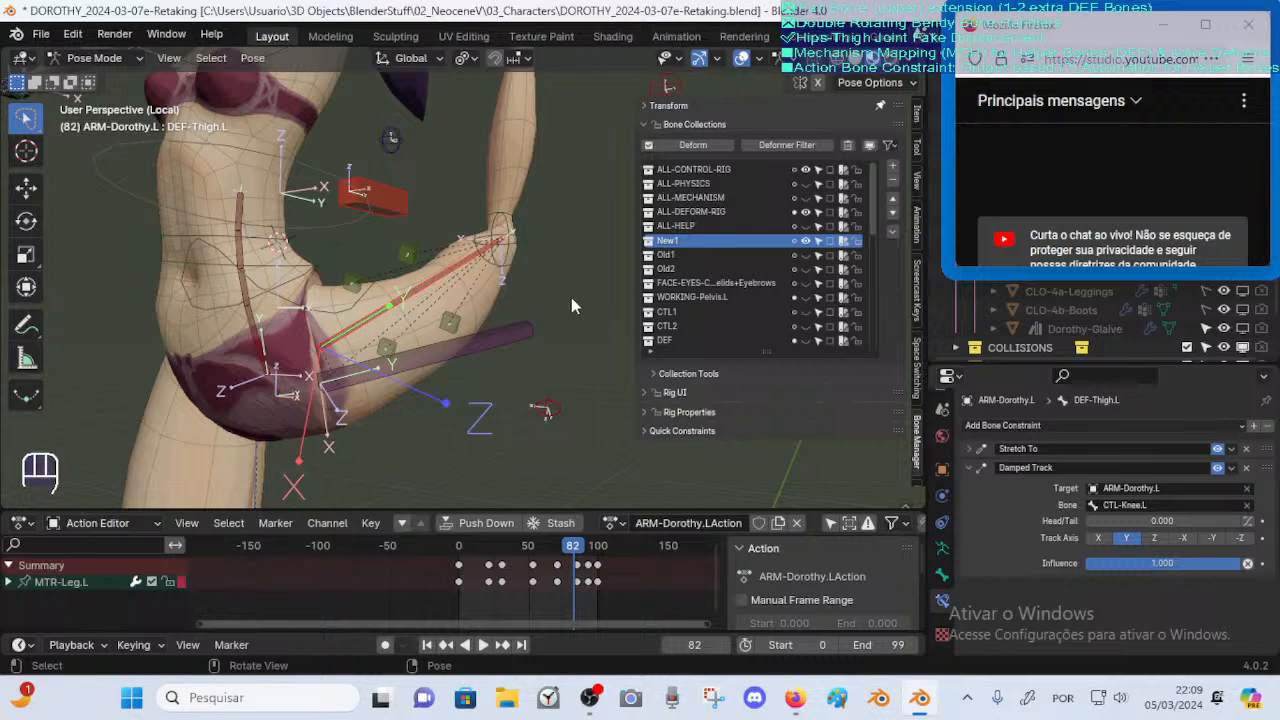
{"action": "left_click", "coordinate": [1122, 540]}
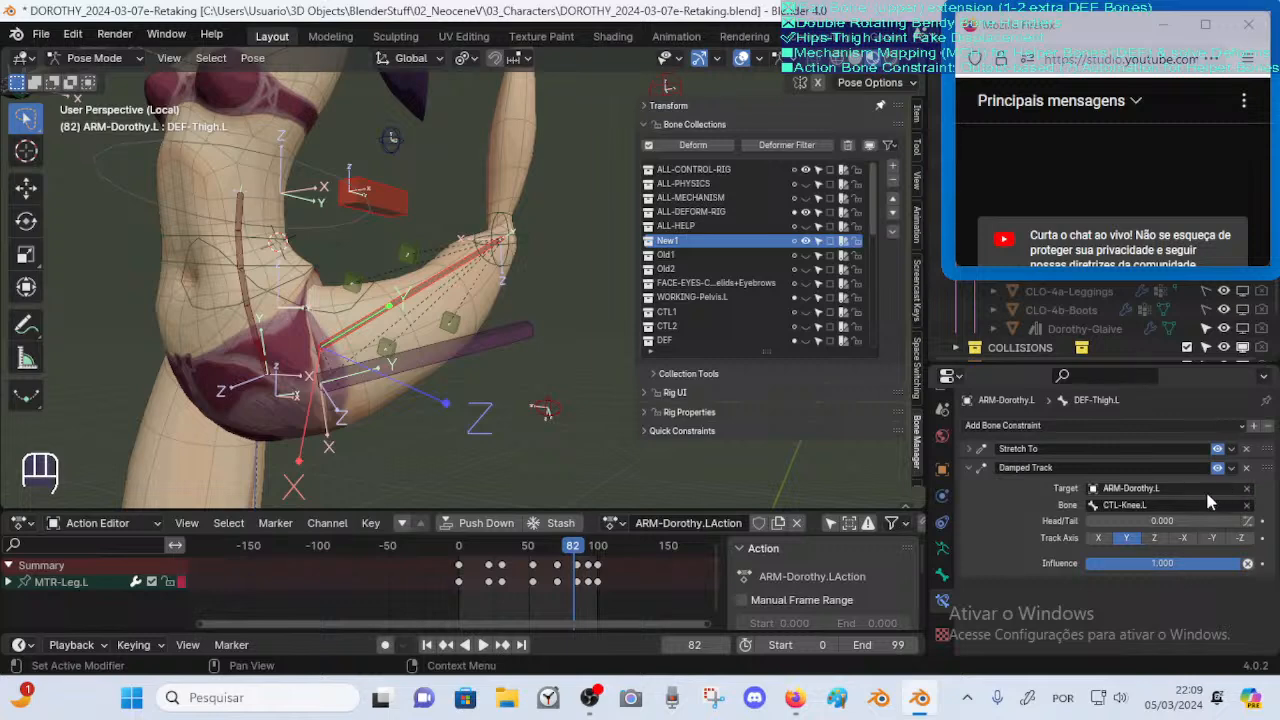
{"action": "left_click", "coordinate": [1210, 538]}
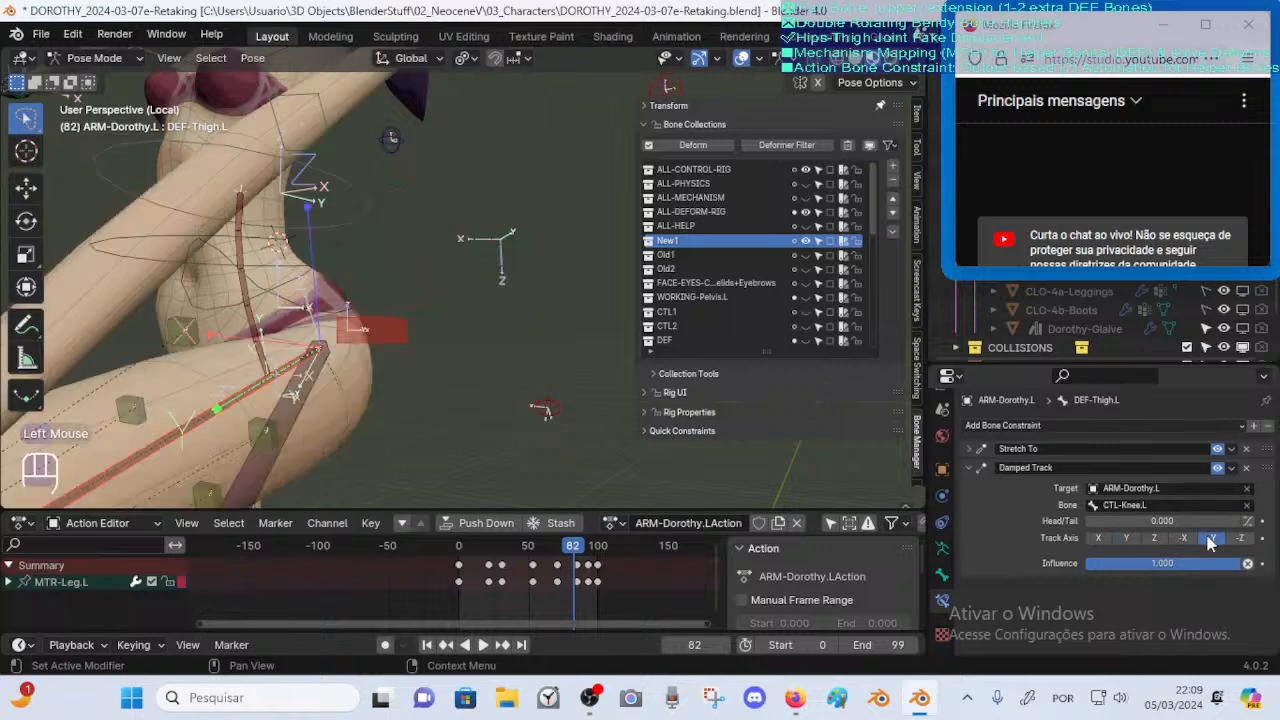
{"action": "left_click", "coordinate": [1127, 538]}
{"action": "left_click", "coordinate": [1099, 538]}
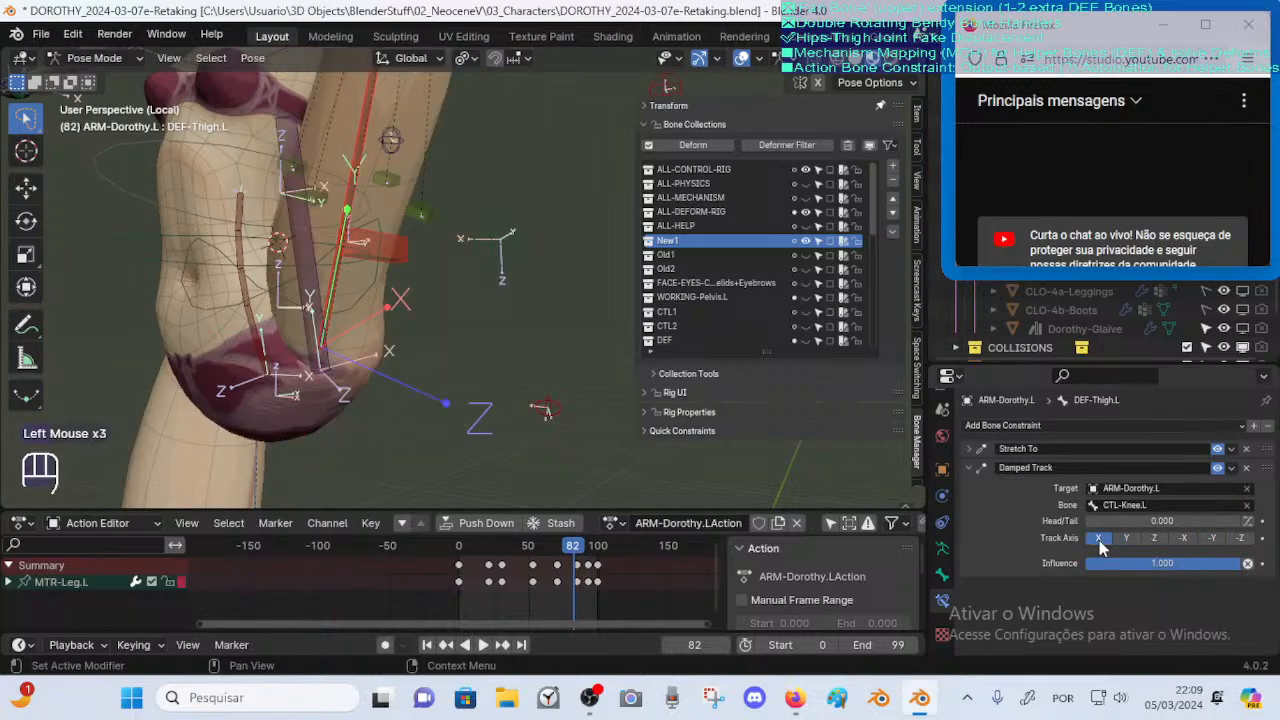
{"action": "left_click", "coordinate": [1153, 540]}
{"action": "left_click", "coordinate": [1099, 540]}
{"action": "left_click", "coordinate": [1146, 539]}
{"action": "left_click", "coordinate": [1136, 540]}
{"action": "left_click", "coordinate": [1128, 539]}
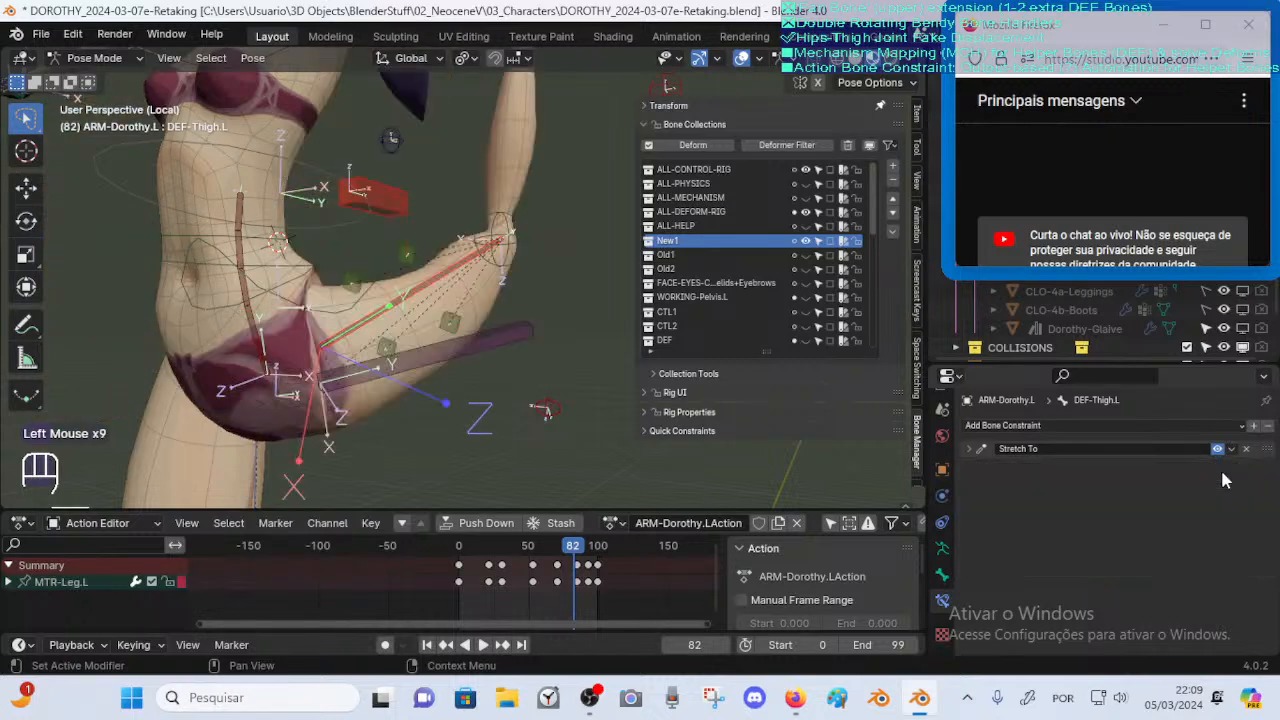
Replace DEF-Thigh.L's Damped Track with a Locked Track constraint that targets CTL-Knee.L
{"action": "left_click", "coordinate": [1246, 467]}
{"action": "left_click", "coordinate": [1017, 425]}
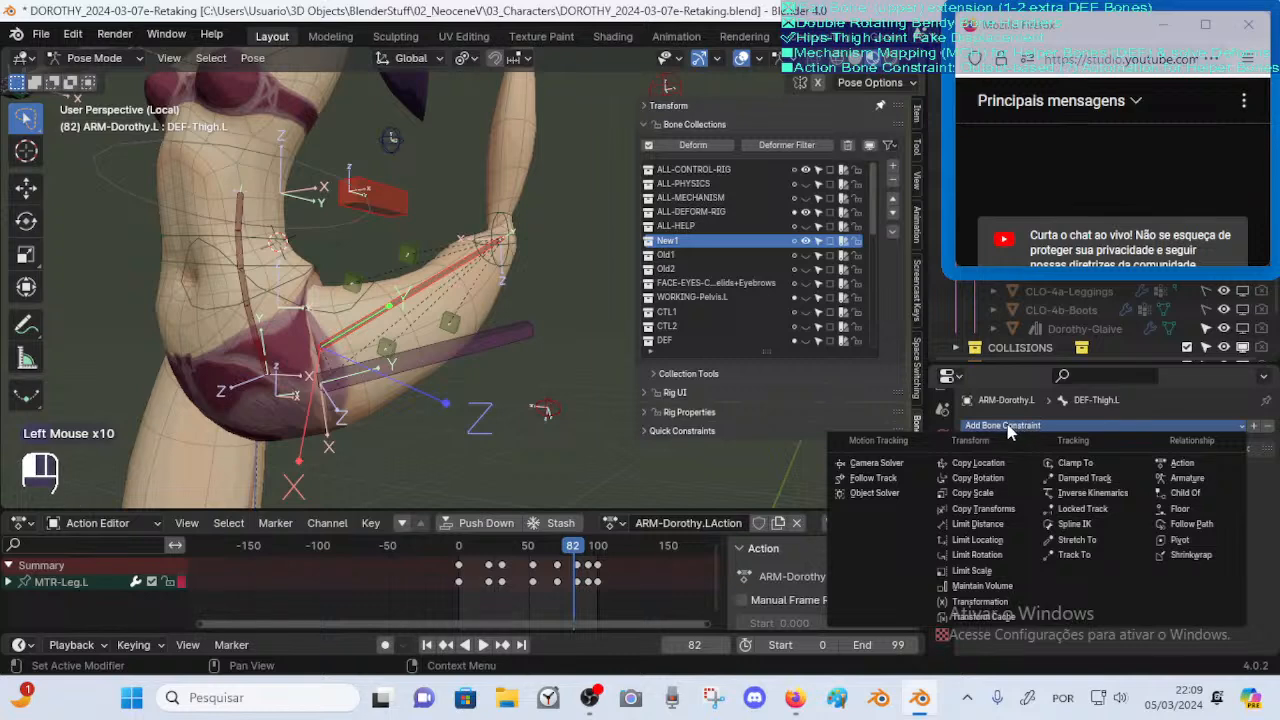
{"action": "left_click", "coordinate": [498, 265]}
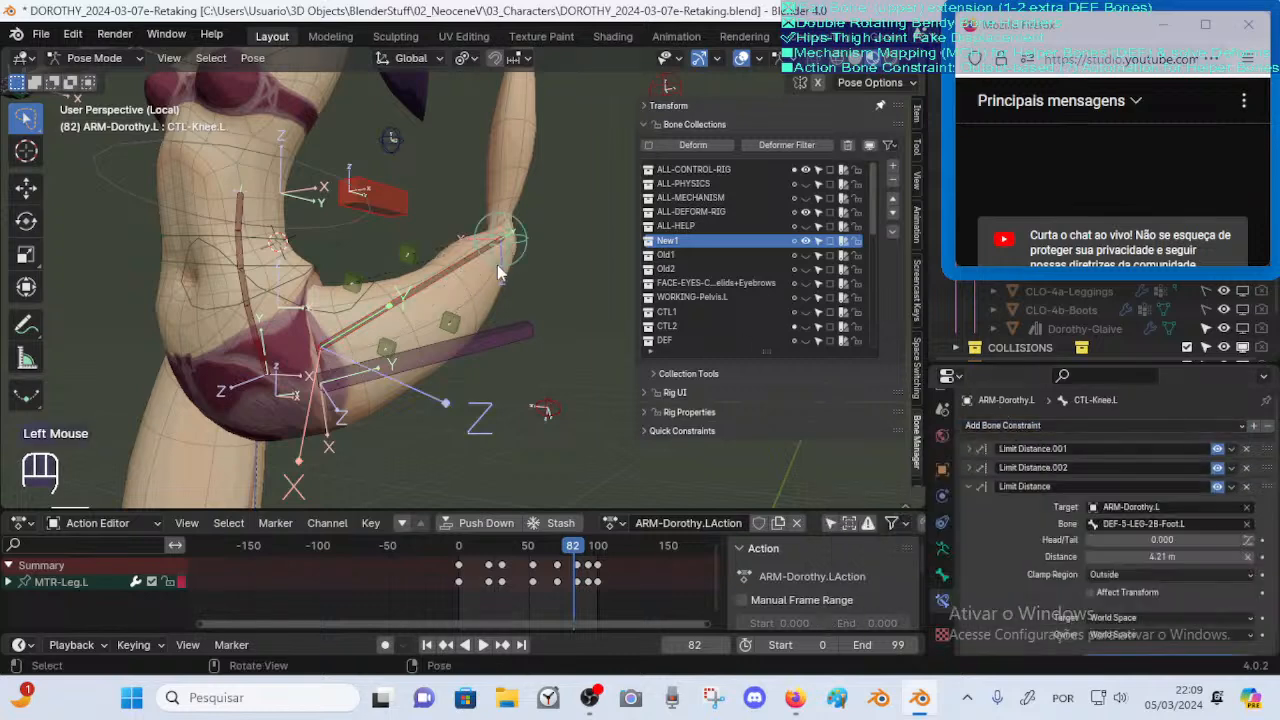
{"action": "left_click", "coordinate": [456, 268], "text": "shift"}
{"action": "key", "text": "shift+ctrl+c"}
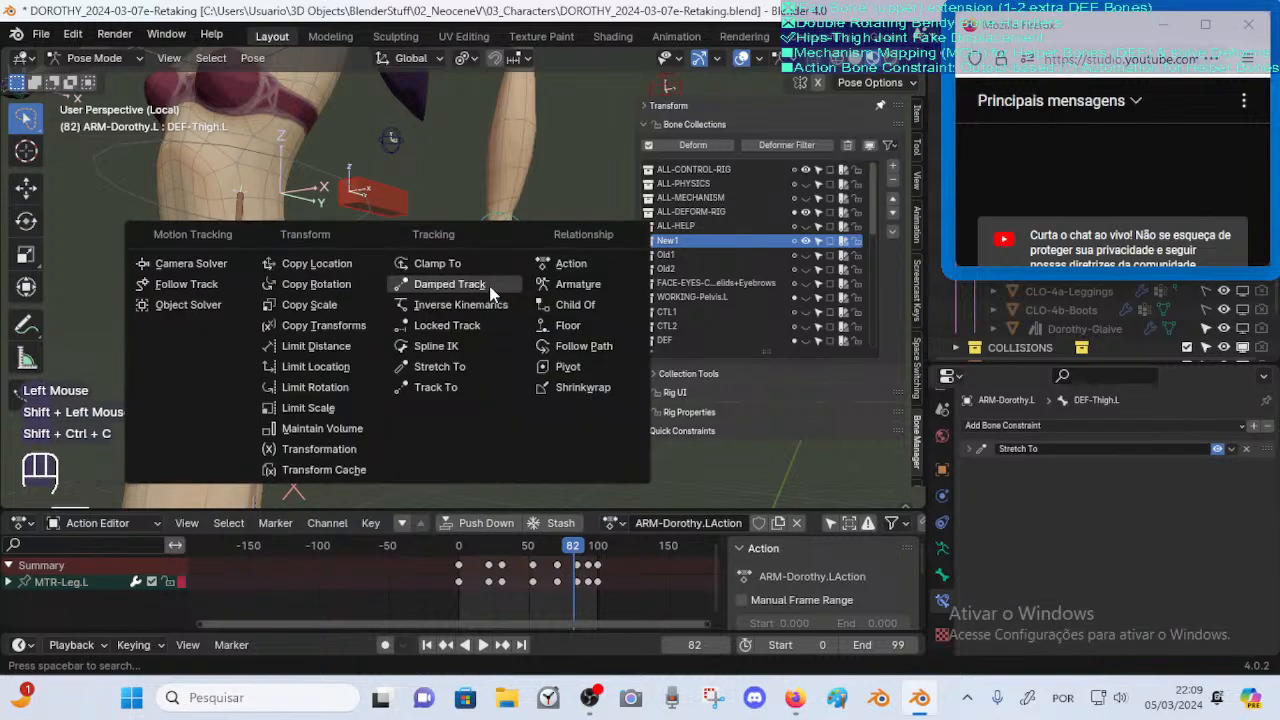
{"action": "left_click", "coordinate": [461, 328]}
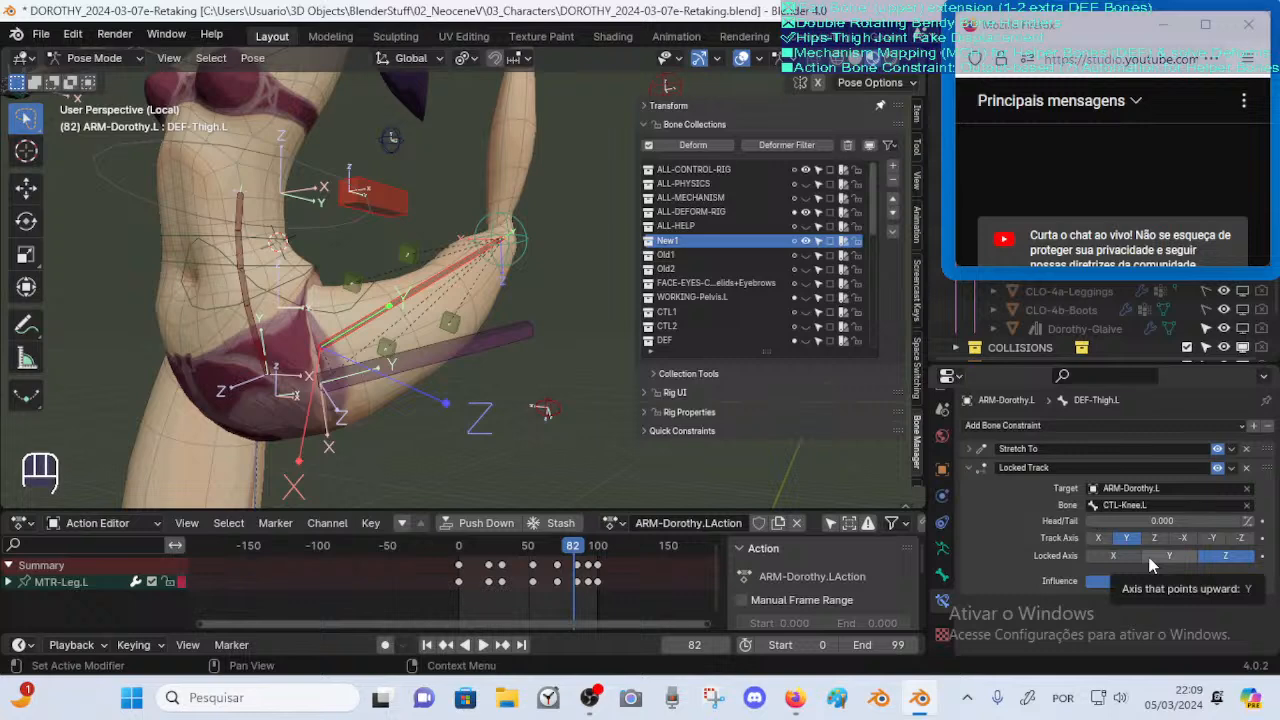
Compare X and Z as Locked Track's locked axis while toggling the constraint, ending on Z
{"action": "left_click", "coordinate": [1121, 561]}
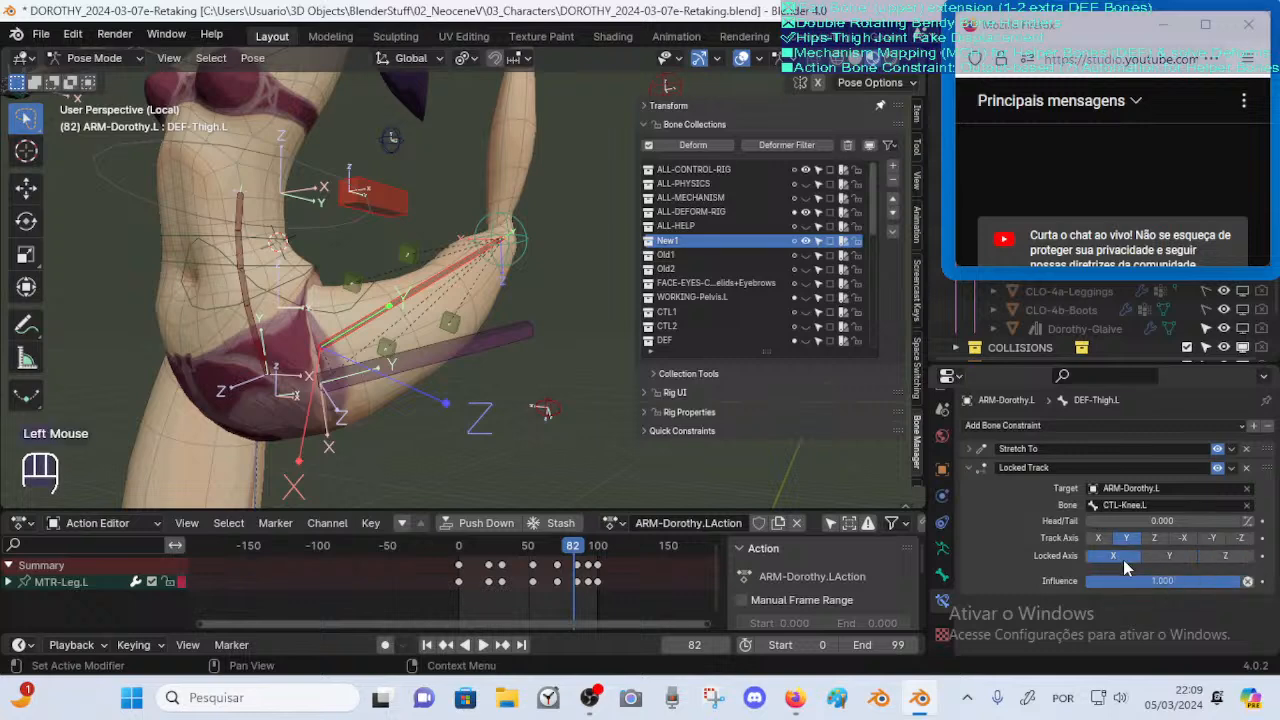
{"action": "left_click", "coordinate": [1213, 558]}
{"action": "left_click", "coordinate": [1116, 557]}
{"action": "left_click", "coordinate": [1217, 468]}
{"action": "left_click", "coordinate": [1218, 469]}
{"action": "left_click", "coordinate": [1212, 558]}
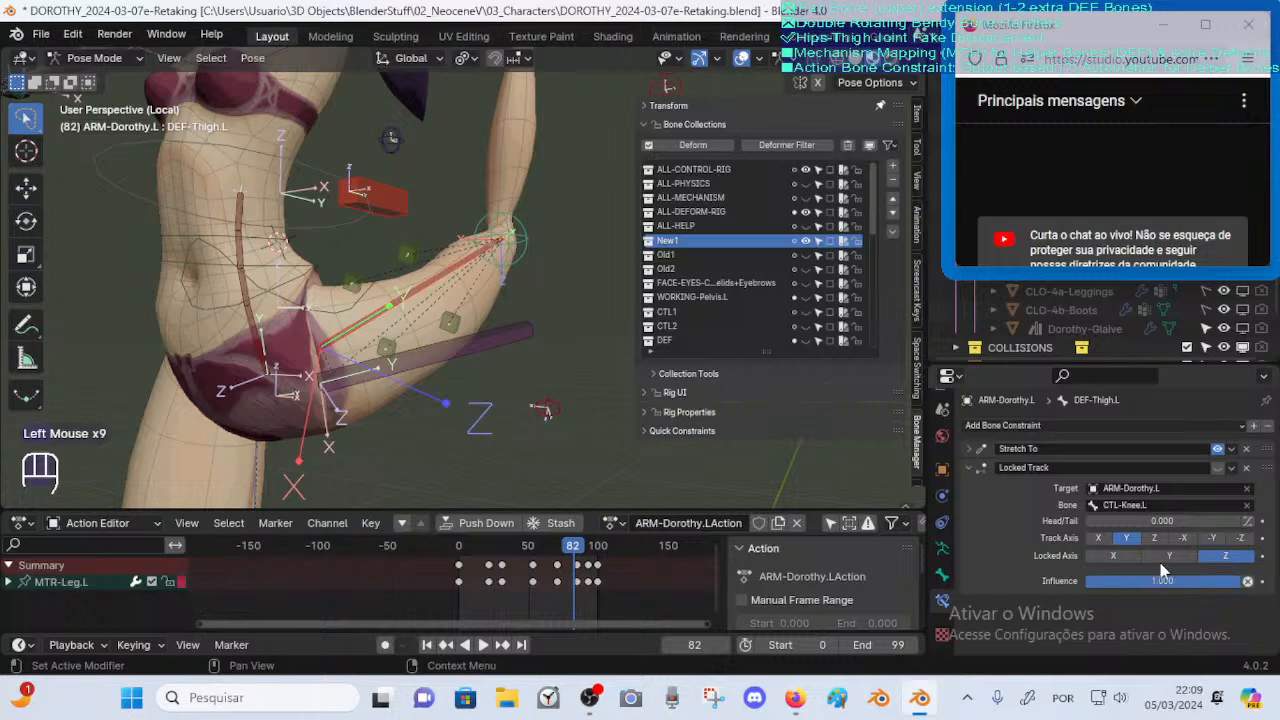
Test Locked Track's influence and its X, Y and Z locked axes, leaving it enabled with Z locked
{"action": "left_click", "coordinate": [1183, 580]}
{"action": "left_click", "coordinate": [1217, 468]}
{"action": "left_click_drag", "start_coordinate": [1212, 580], "coordinate": [1261, 566]}
{"action": "left_click", "coordinate": [1217, 468]}
{"action": "left_click", "coordinate": [1116, 556]}
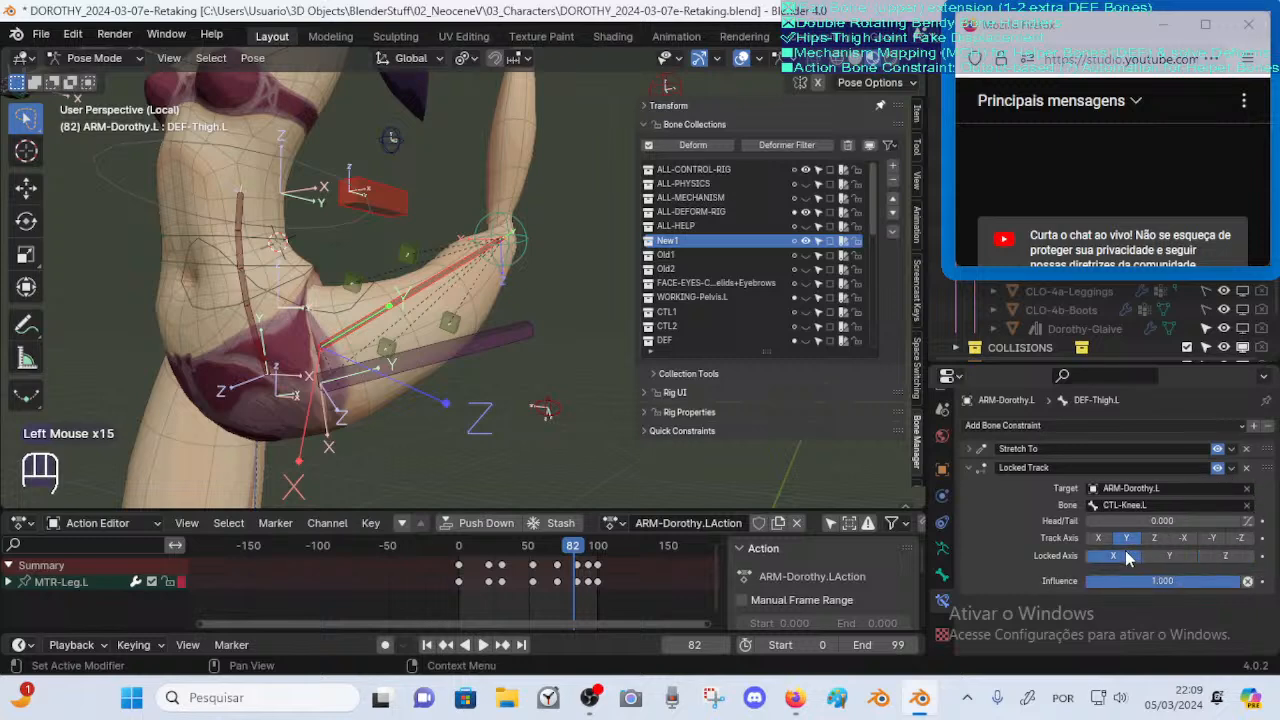
{"action": "left_click", "coordinate": [1163, 558]}
{"action": "double_click", "coordinate": [1213, 554]}
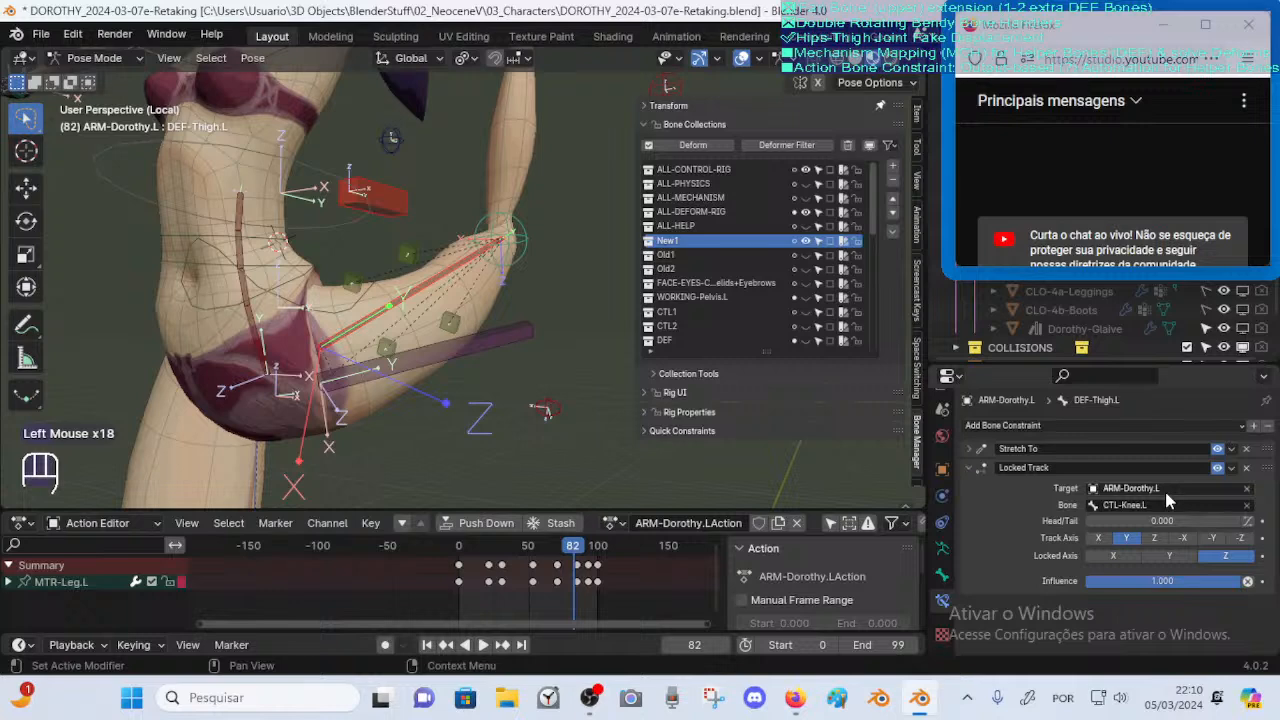
Toggle Stretch To and Locked Track off and on in turn to compare their effects on the raised thigh
{"action": "left_click", "coordinate": [1217, 449]}
{"action": "left_click", "coordinate": [1218, 450]}
{"action": "mouse_move", "coordinate": [440, 410]}
{"action": "middle_mouse_down"}
{"action": "mouse_move", "coordinate": [407, 402]}
{"action": "mouse_move", "coordinate": [450, 413]}
{"action": "mouse_move", "coordinate": [443, 425]}
{"action": "mouse_move", "coordinate": [440, 415]}
{"action": "middle_mouse_up"}
{"action": "left_click", "coordinate": [421, 307]}
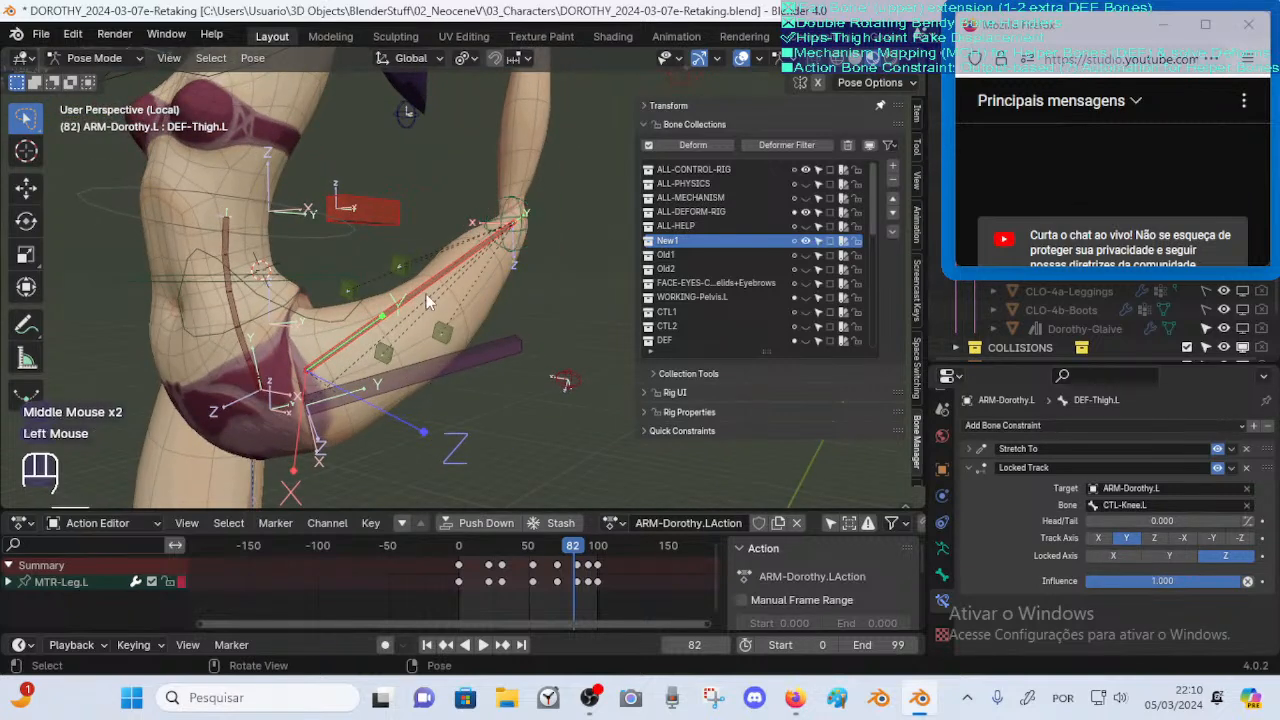
{"action": "middle_click_drag", "start_coordinate": [449, 372], "coordinate": [480, 412], "text": "ctrl"}
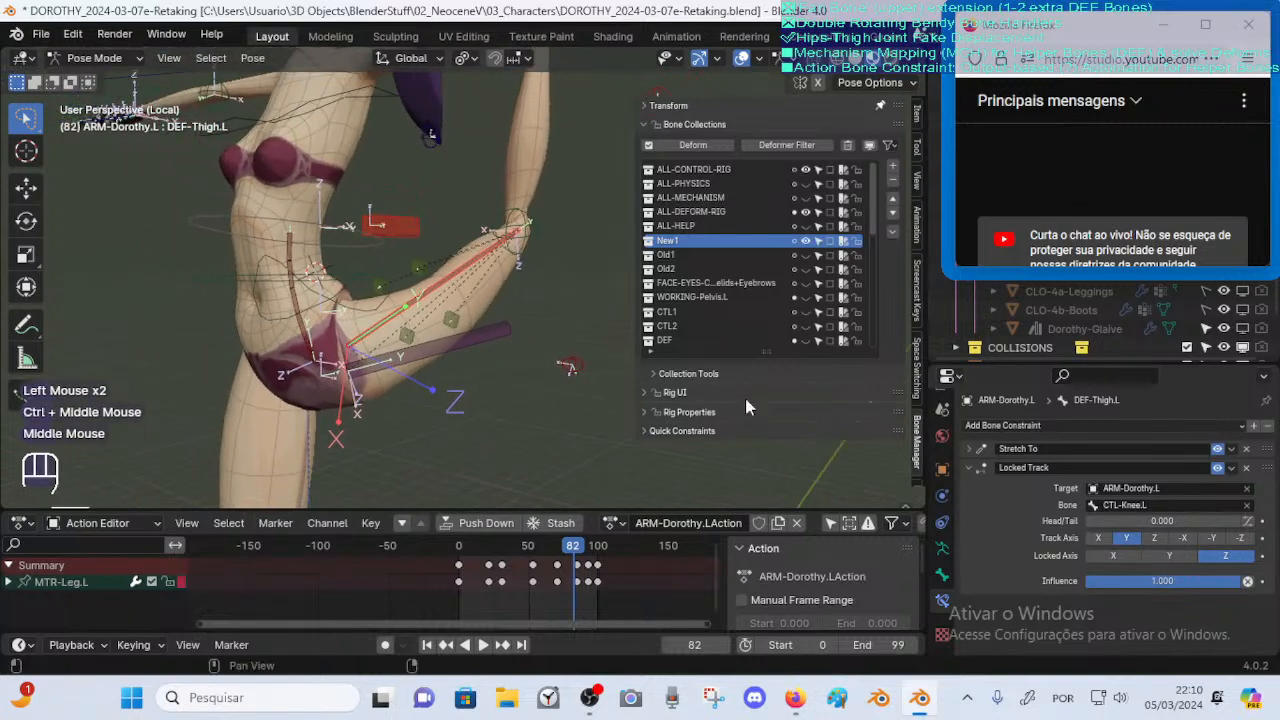
{"action": "left_click", "coordinate": [1218, 468]}
{"action": "left_click", "coordinate": [1218, 468]}
{"action": "left_click", "coordinate": [1218, 468]}
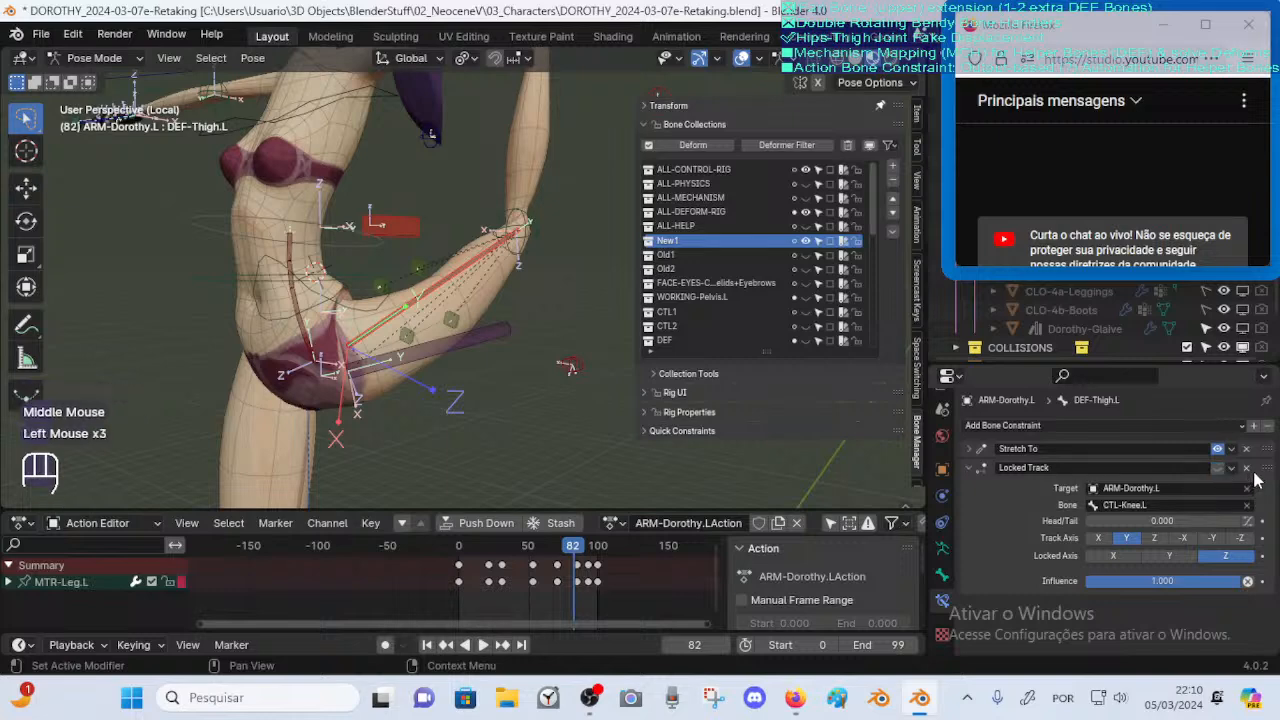
{"action": "left_click", "coordinate": [1218, 468]}
Move Locked Track above Stretch To on DEF-Thigh.L and inspect the thigh and FAN-Thigh.L bones around the hip
{"action": "left_click_drag", "start_coordinate": [1262, 470], "coordinate": [1258, 456]}
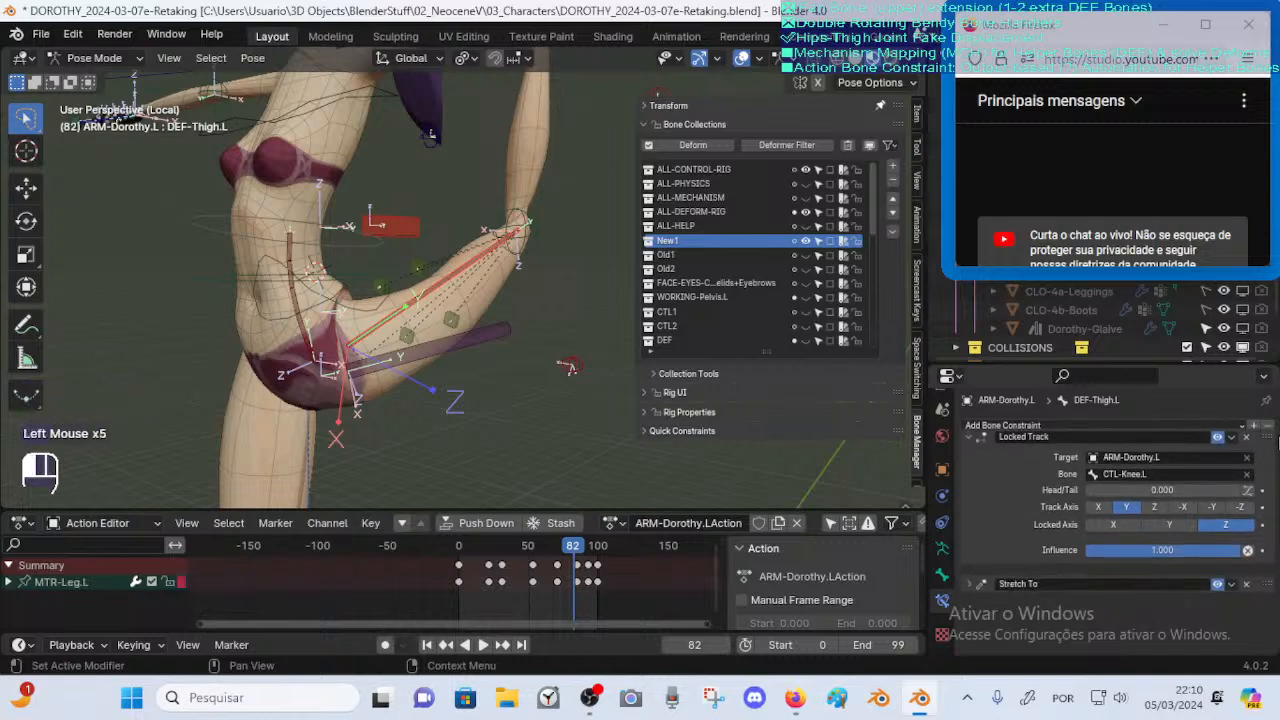
{"action": "middle_click_drag", "start_coordinate": [607, 418], "coordinate": [419, 297]}
{"action": "left_click", "coordinate": [326, 308]}
{"action": "middle_click_drag", "start_coordinate": [328, 310], "coordinate": [376, 335]}
{"action": "left_click", "coordinate": [326, 378]}
{"action": "middle_click_drag", "start_coordinate": [326, 378], "coordinate": [264, 373], "text": "ctrl"}
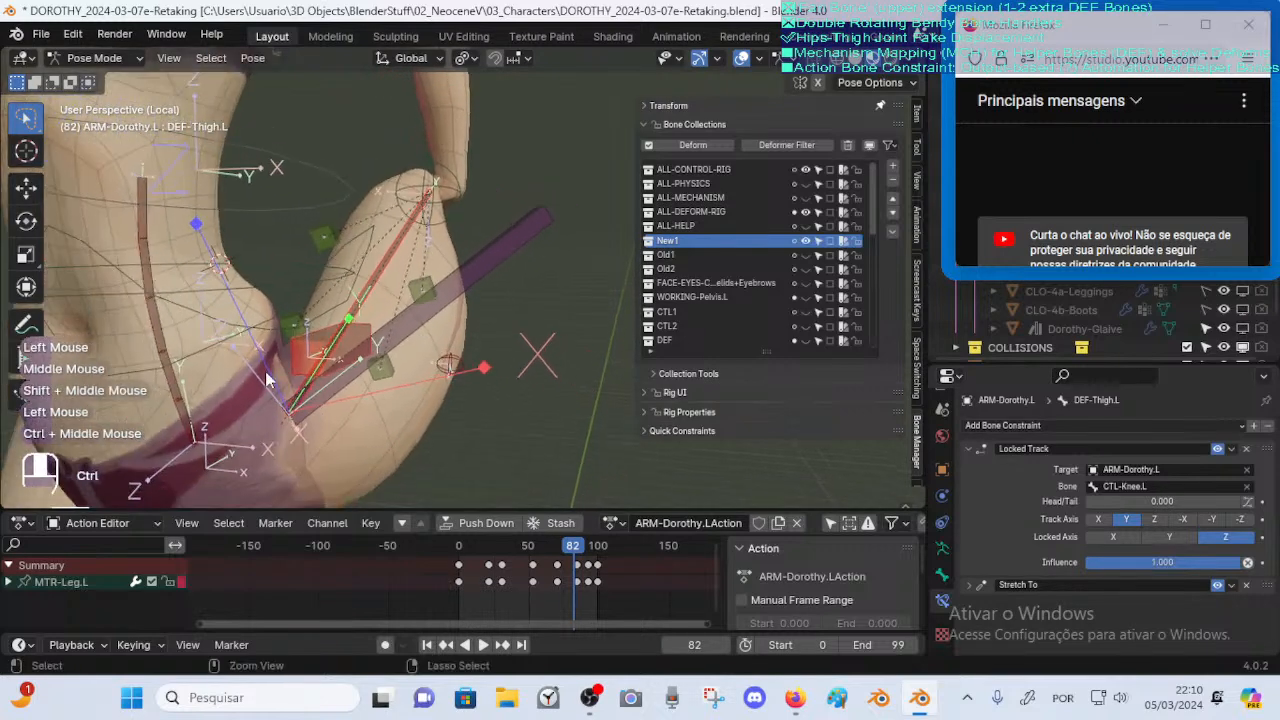
{"action": "left_click", "coordinate": [373, 305]}
{"action": "left_click", "coordinate": [371, 290]}
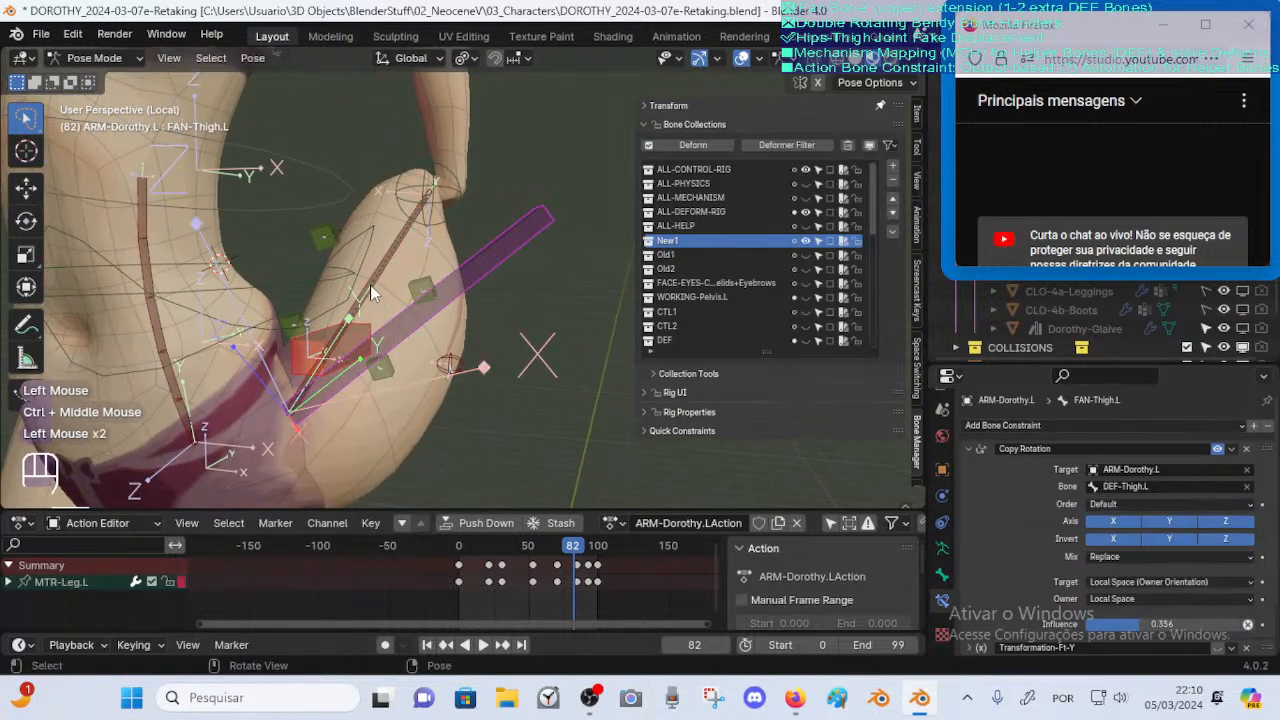
{"action": "middle_click_drag", "start_coordinate": [375, 341], "coordinate": [430, 305]}
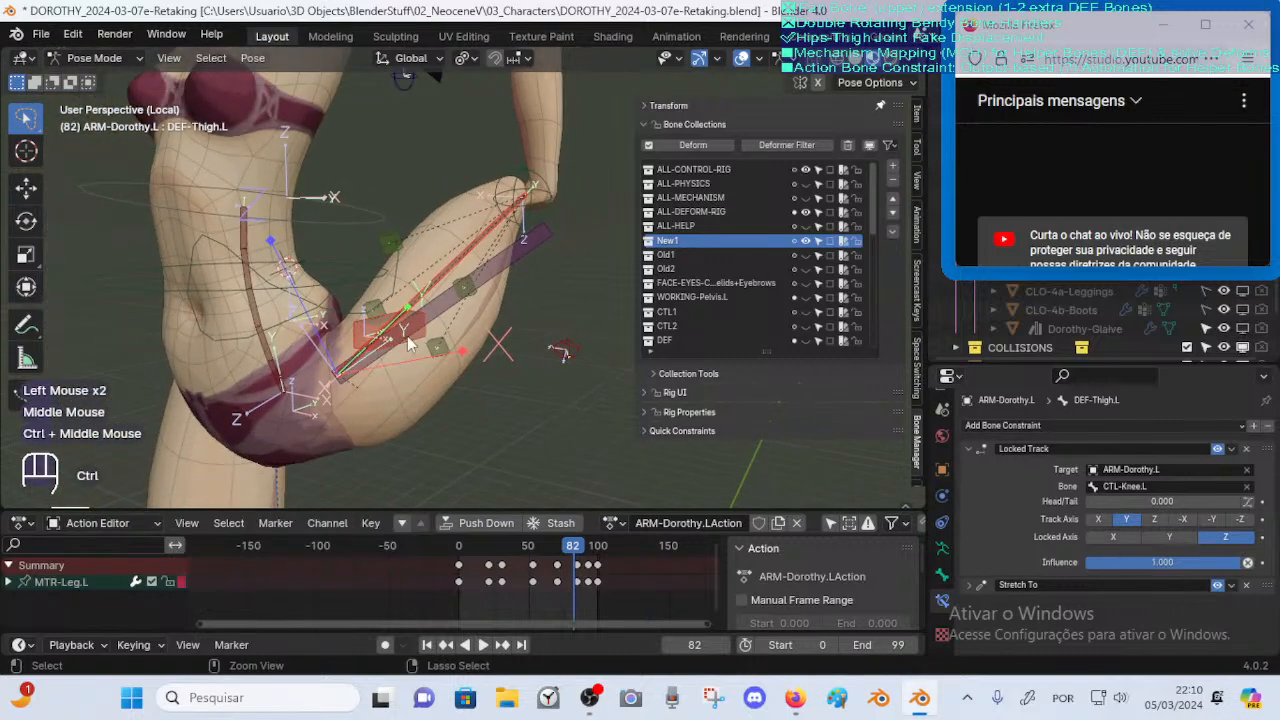
Set Locked Track's locked axis to X and inspect the hip deformation from several angles
{"action": "left_click", "coordinate": [1125, 539]}
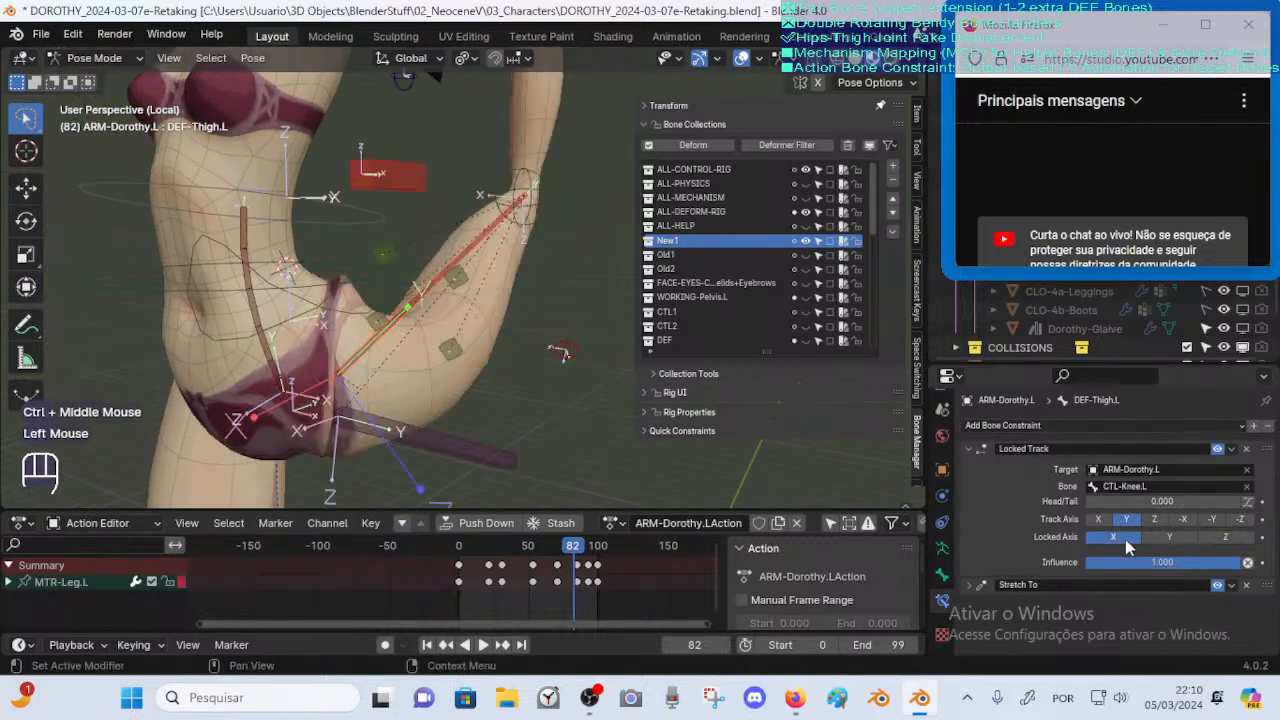
{"action": "middle_click_drag", "start_coordinate": [510, 410], "coordinate": [384, 457]}
{"action": "middle_click_drag", "start_coordinate": [437, 423], "coordinate": [430, 455]}
{"action": "mouse_move", "coordinate": [430, 455]}
{"action": "middle_mouse_down"}
{"action": "mouse_move", "coordinate": [443, 444]}
{"action": "mouse_move", "coordinate": [420, 446]}
{"action": "mouse_move", "coordinate": [438, 455]}
{"action": "middle_mouse_up"}
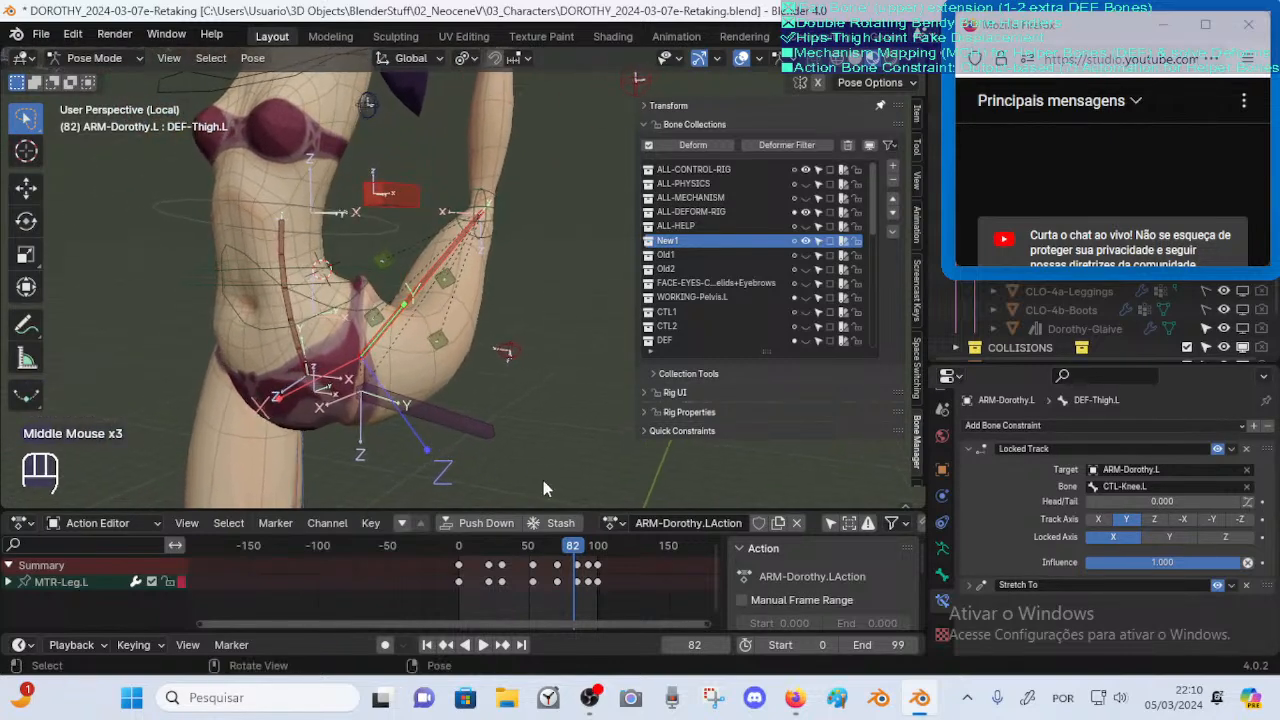
Scrub the leg animation around frames 76 to 78 and examine the hip and thigh deformation from different angles
{"action": "mouse_move", "coordinate": [569, 553]}
{"action": "left_mouse_down"}
{"action": "mouse_move", "coordinate": [503, 558]}
{"action": "mouse_move", "coordinate": [565, 546]}
{"action": "left_mouse_up"}
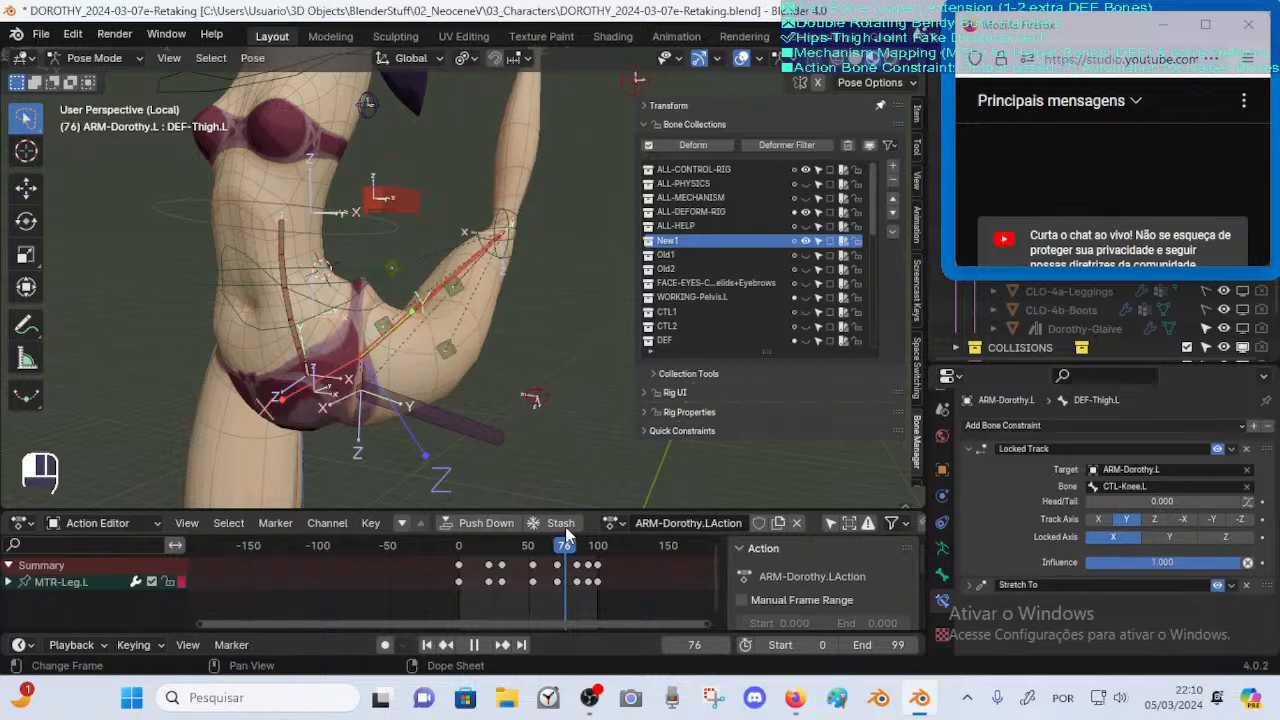
{"action": "middle_click_drag", "start_coordinate": [575, 490], "coordinate": [494, 471]}
{"action": "left_click_drag", "start_coordinate": [565, 546], "coordinate": [566, 545]}
{"action": "middle_click_drag", "start_coordinate": [563, 446], "coordinate": [615, 435]}
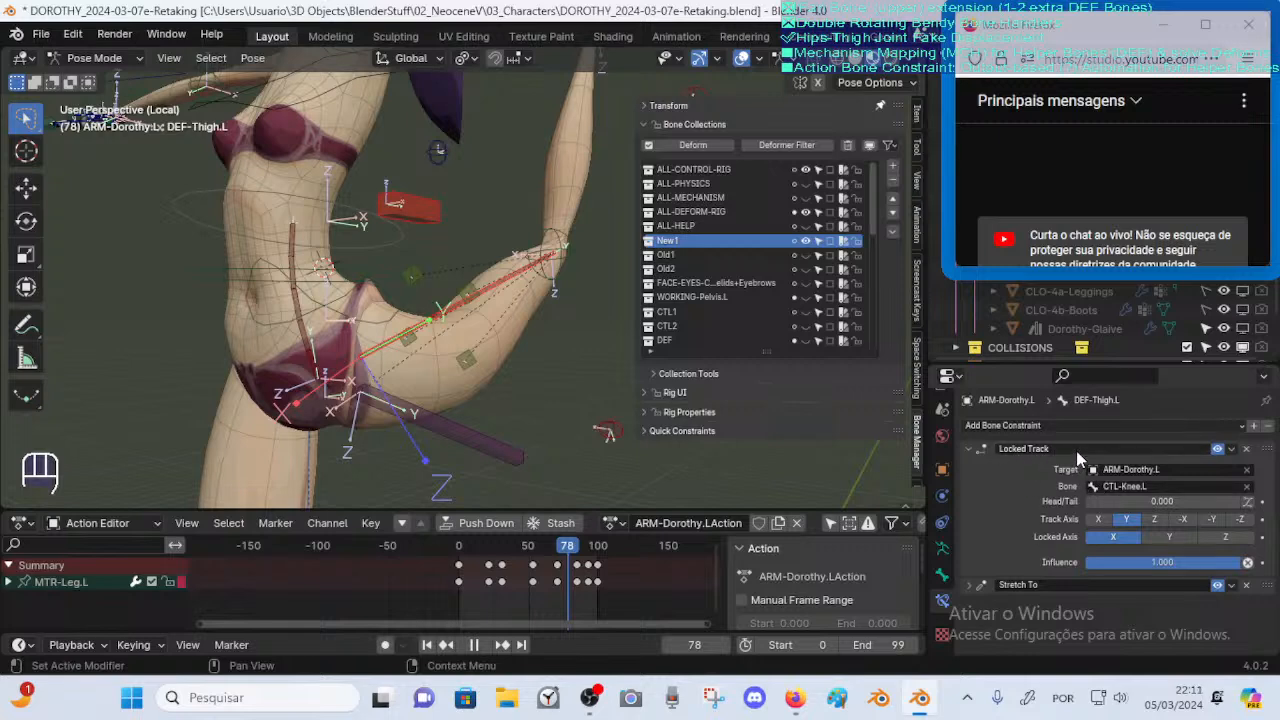
Save the file and check the output in Blender's system console window
{"action": "left_click", "coordinate": [510, 289]}
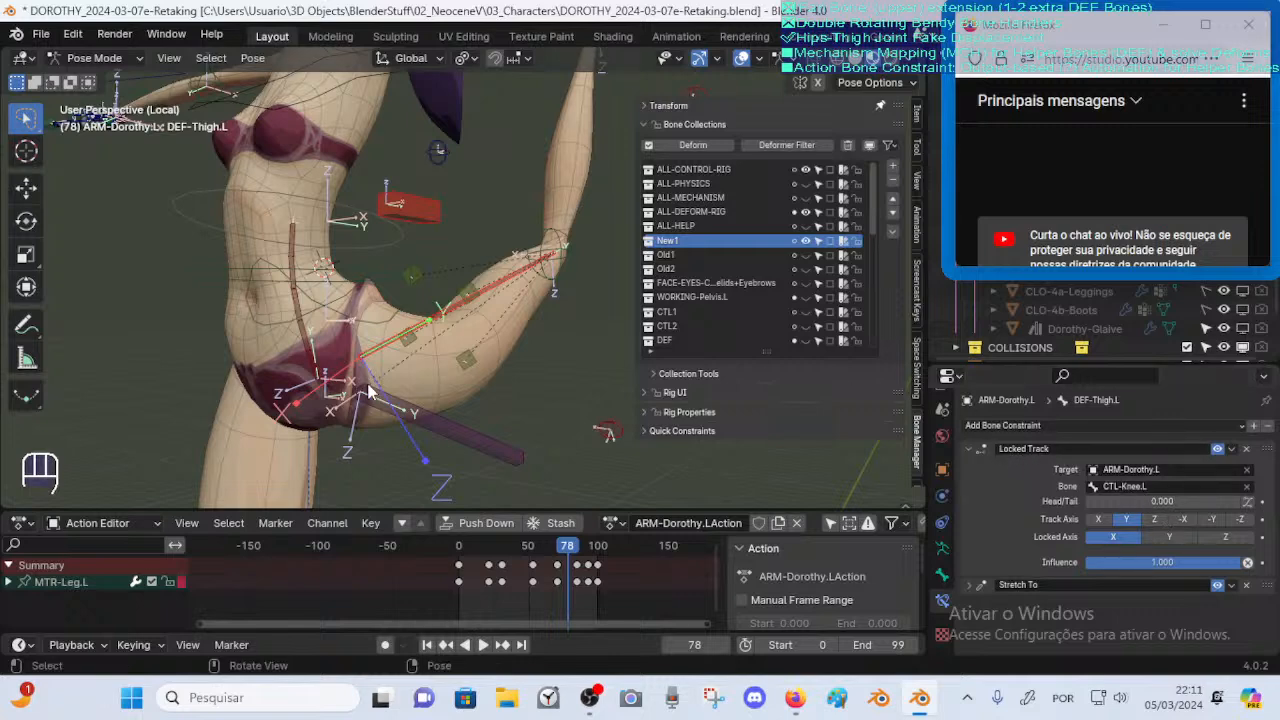
{"action": "key", "text": "ctrl+s"}
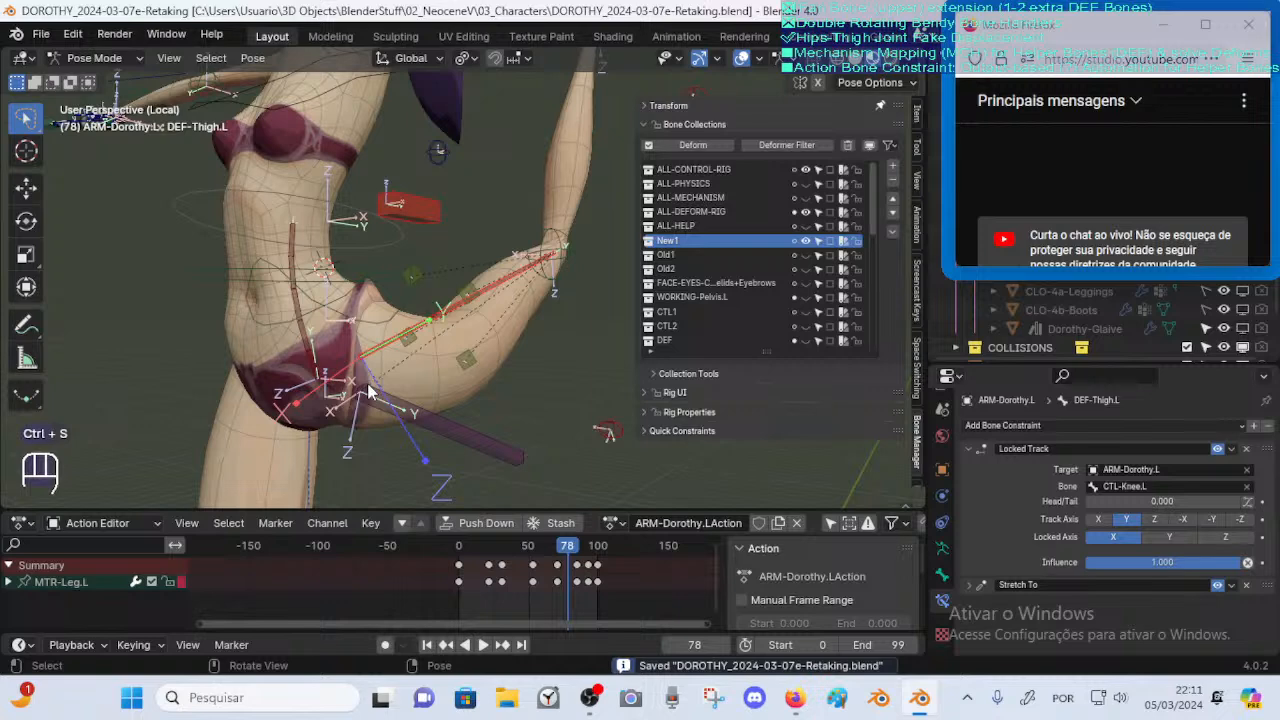
{"action": "key", "text": "ctrl+F1"}
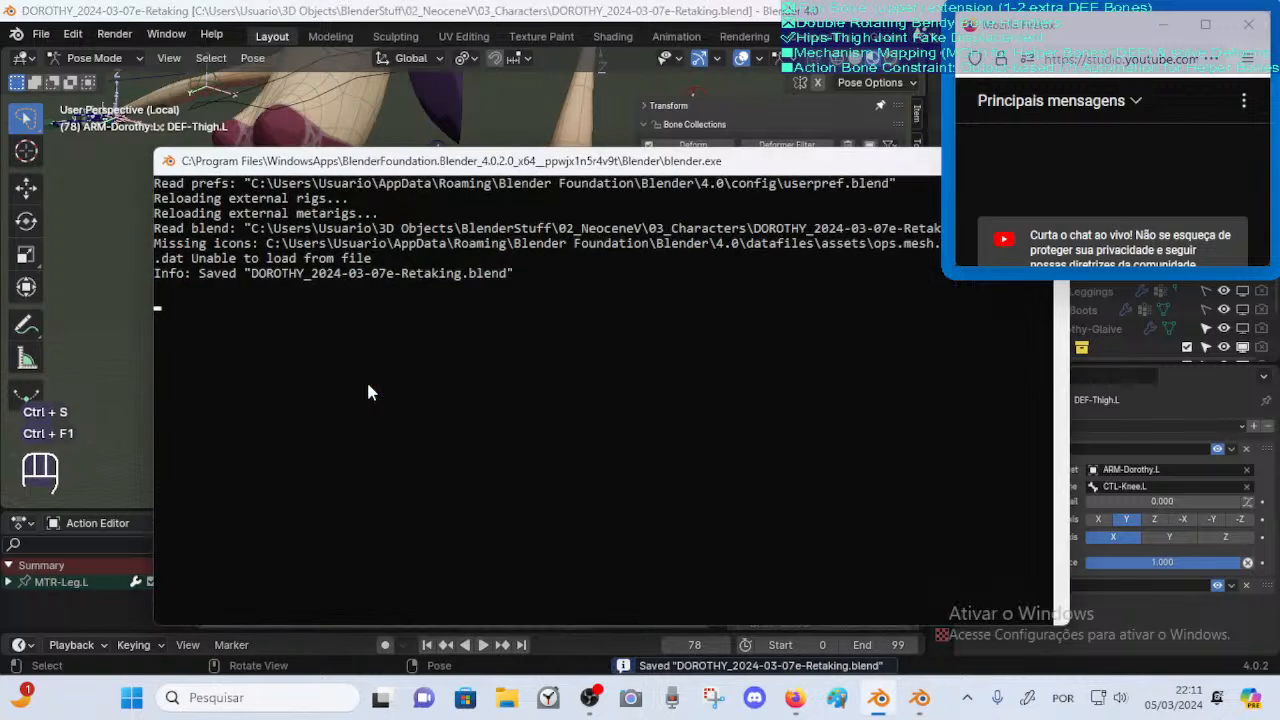
{"action": "left_click_drag", "start_coordinate": [297, 165], "coordinate": [254, 146]}
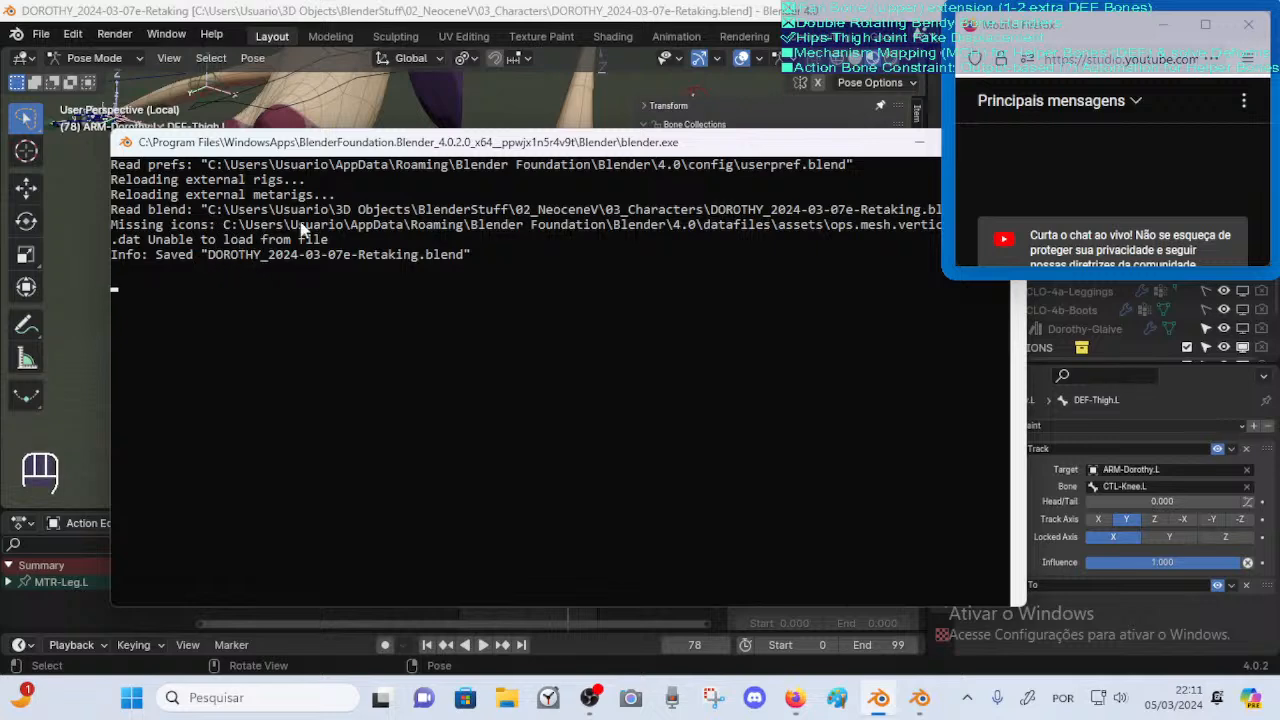
{"action": "left_click_drag", "start_coordinate": [590, 150], "coordinate": [560, 135]}
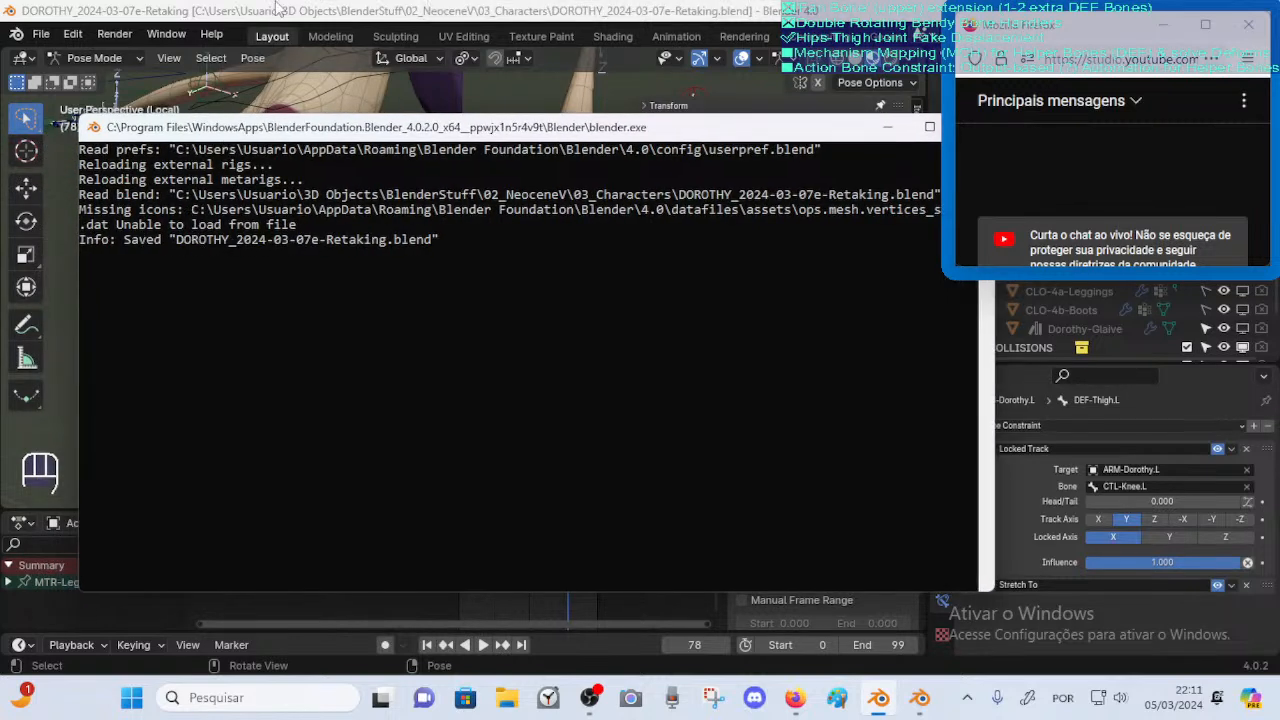
{"action": "key", "text": "ctrl+F1"}
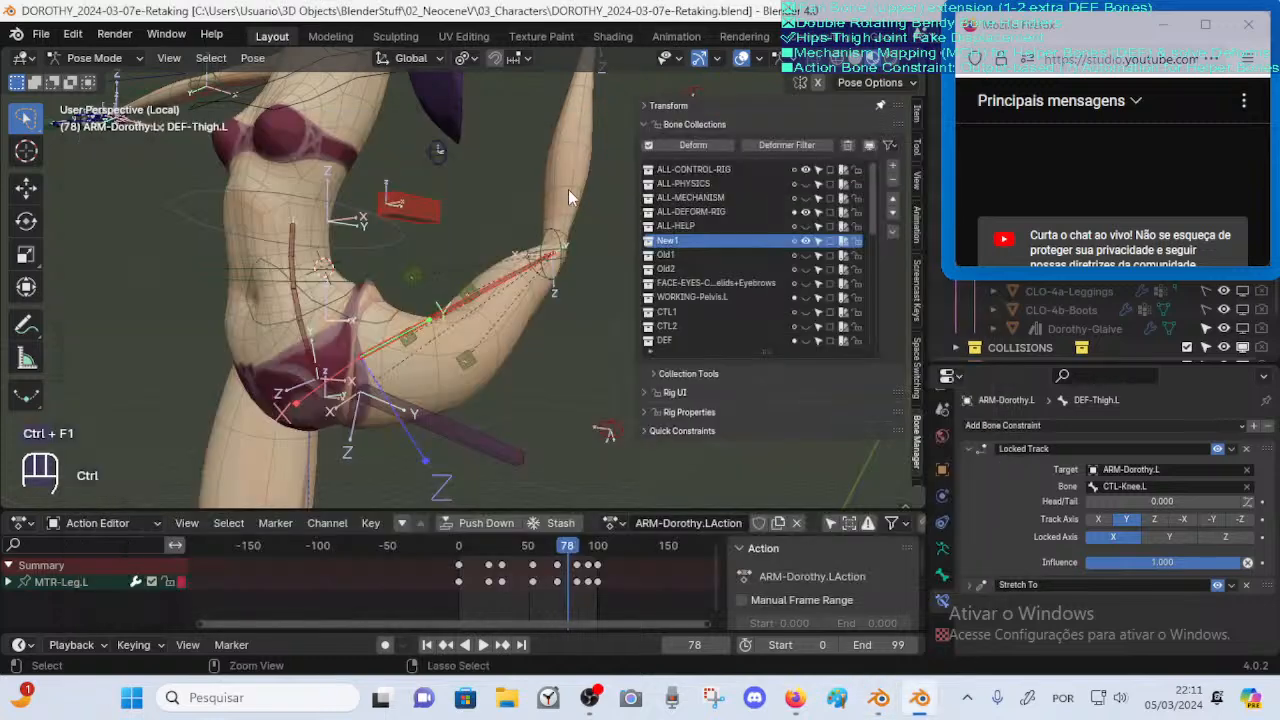
Switch briefly into Edit Mode to compare the armature's rest position with the raised left thigh pose
{"action": "middle_click_drag", "start_coordinate": [405, 337], "coordinate": [438, 320]}
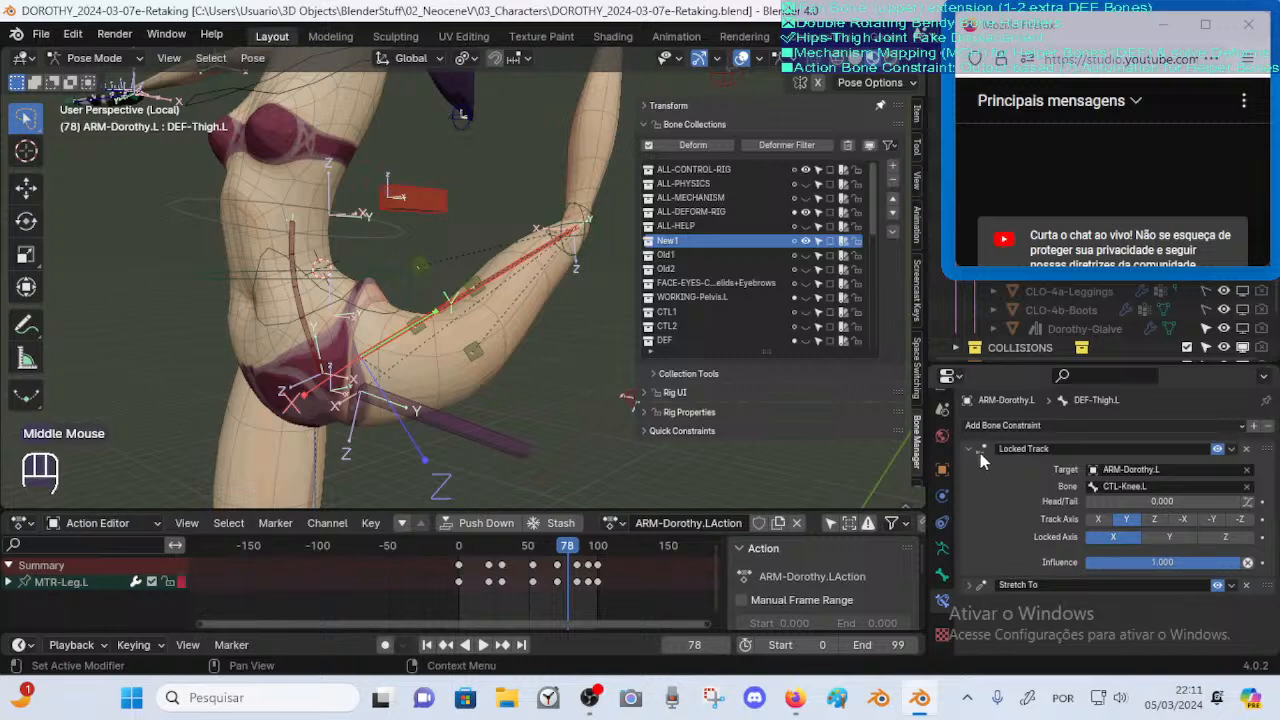
{"action": "scroll", "coordinate": [574, 336], "scroll_direction": "up", "scroll_amount": 2}
{"action": "scroll", "coordinate": [514, 350], "scroll_direction": "down", "scroll_amount": 1}
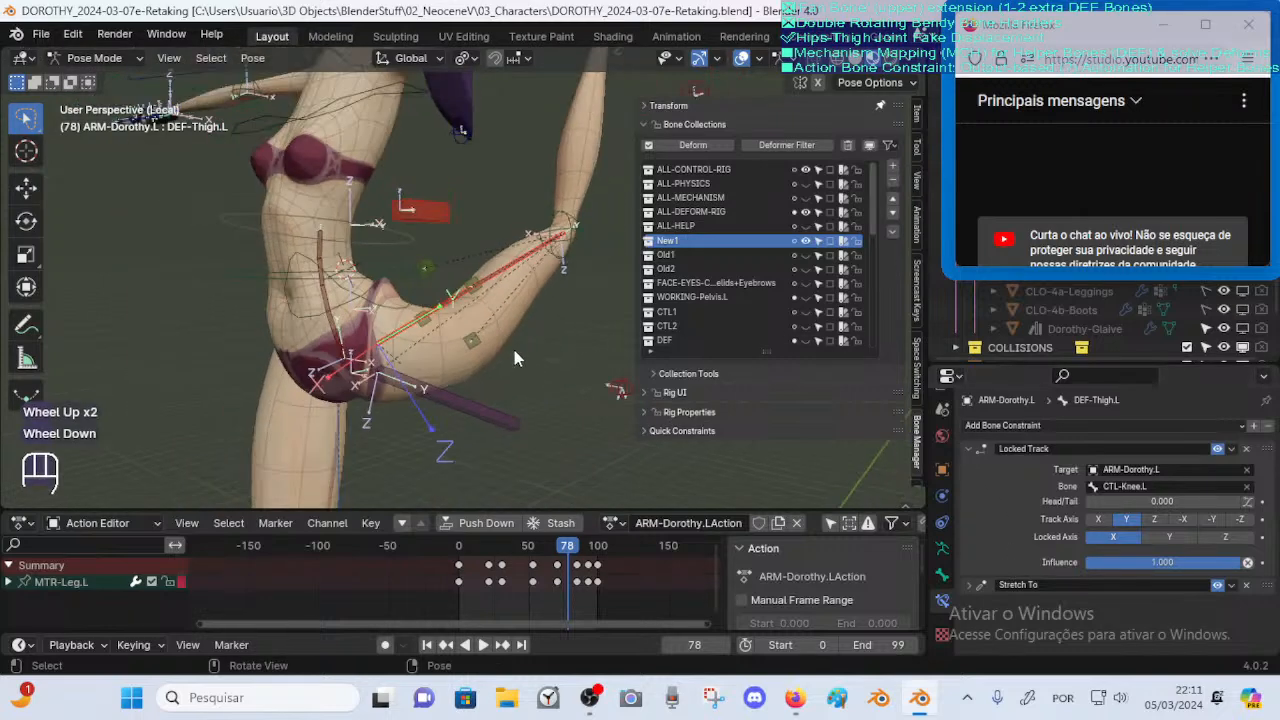
{"action": "key", "text": "Tab"}
{"action": "scroll", "coordinate": [423, 414], "scroll_direction": "down", "scroll_amount": 4}
{"action": "middle_click_drag", "start_coordinate": [423, 414], "coordinate": [435, 368]}
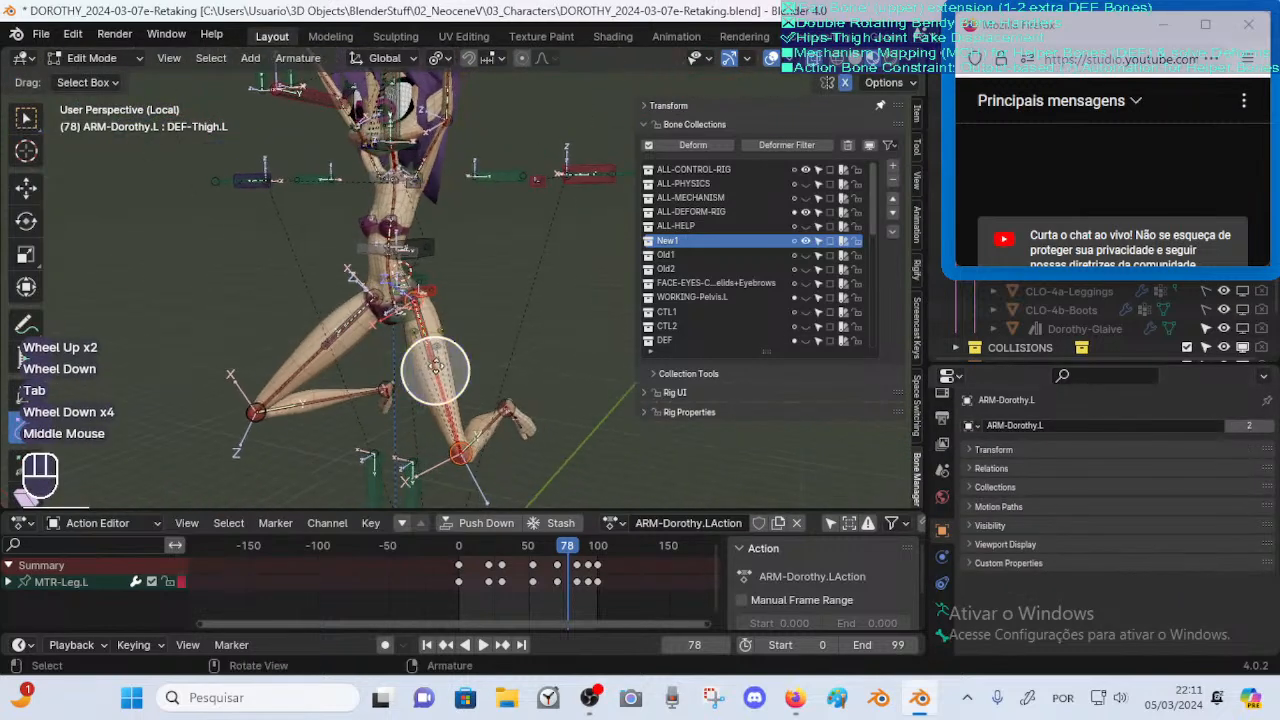
{"action": "scroll", "coordinate": [460, 345], "scroll_direction": "up", "scroll_amount": 2}
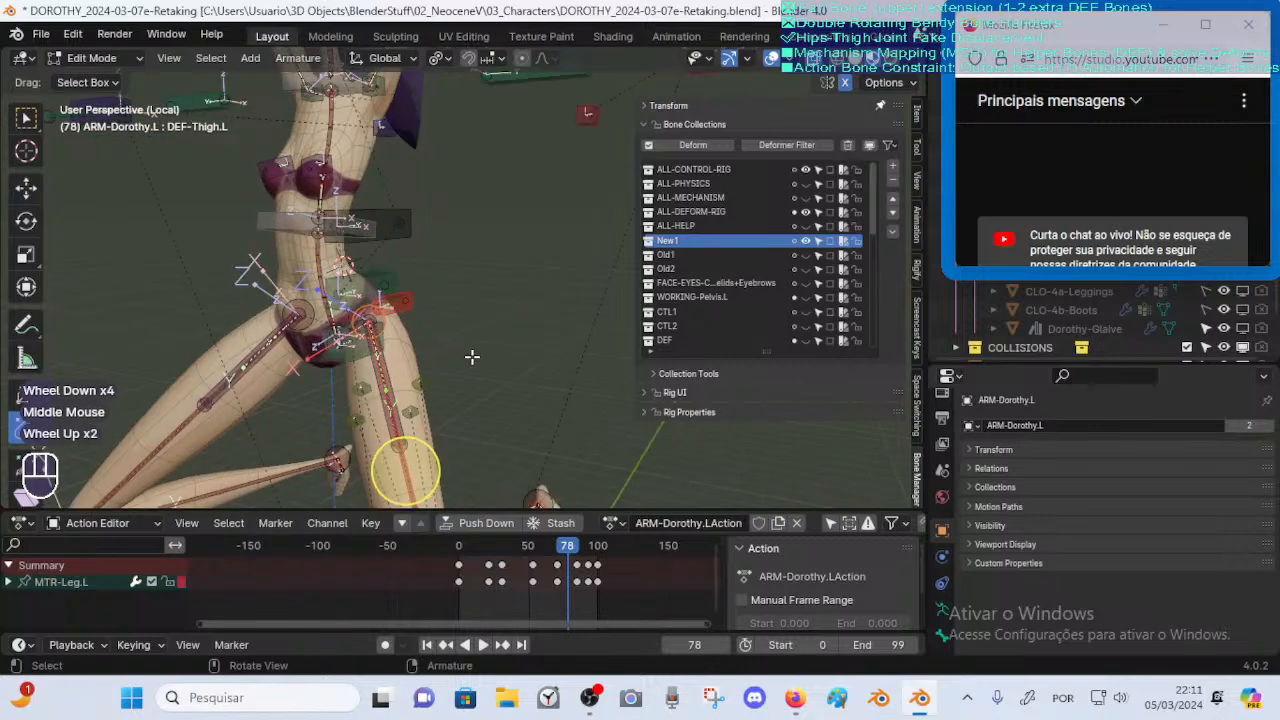
{"action": "key", "text": "Tab"}
{"action": "scroll", "coordinate": [461, 350], "scroll_direction": "up", "scroll_amount": 2}
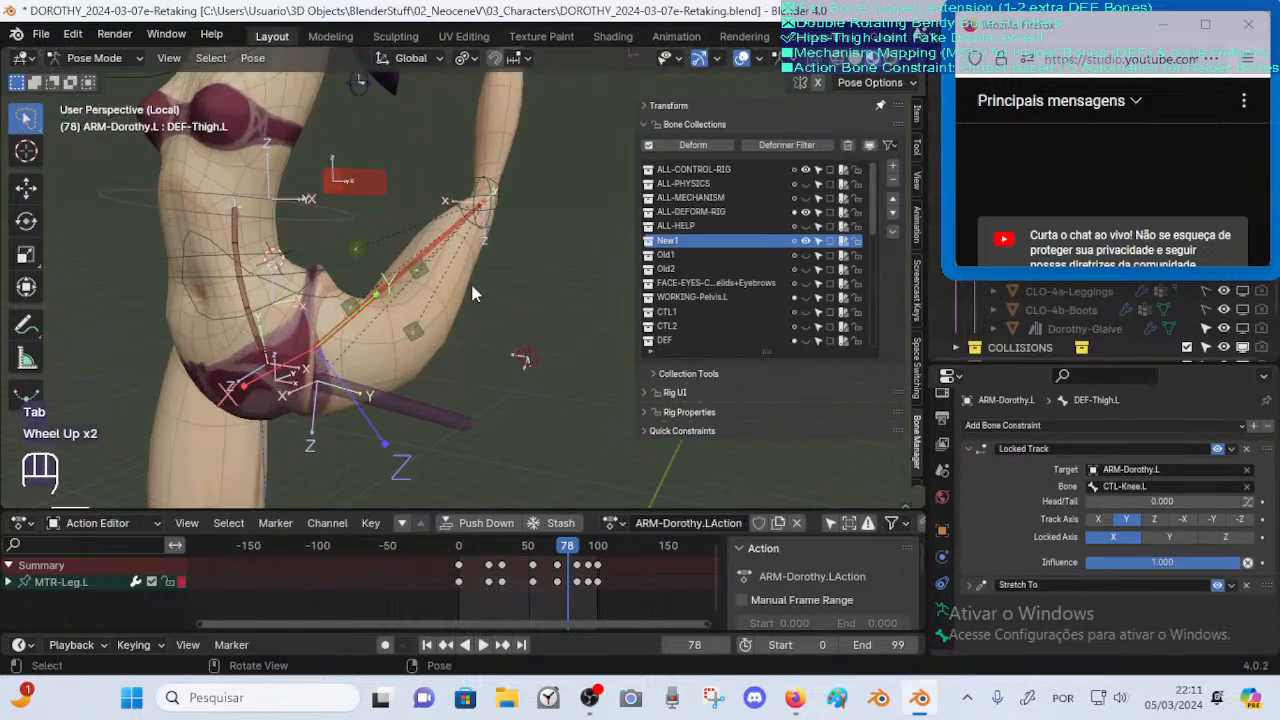
Examine the hip crease and DEF-Thigh.L at frame 78 from several close angles, checking the rest position once more
{"action": "middle_click_drag", "start_coordinate": [475, 293], "coordinate": [250, 324], "text": "shift"}
{"action": "scroll", "coordinate": [491, 383], "scroll_direction": "up", "scroll_amount": 2}
{"action": "middle_click_drag", "start_coordinate": [424, 313], "coordinate": [444, 303]}
{"action": "left_click", "coordinate": [416, 282]}
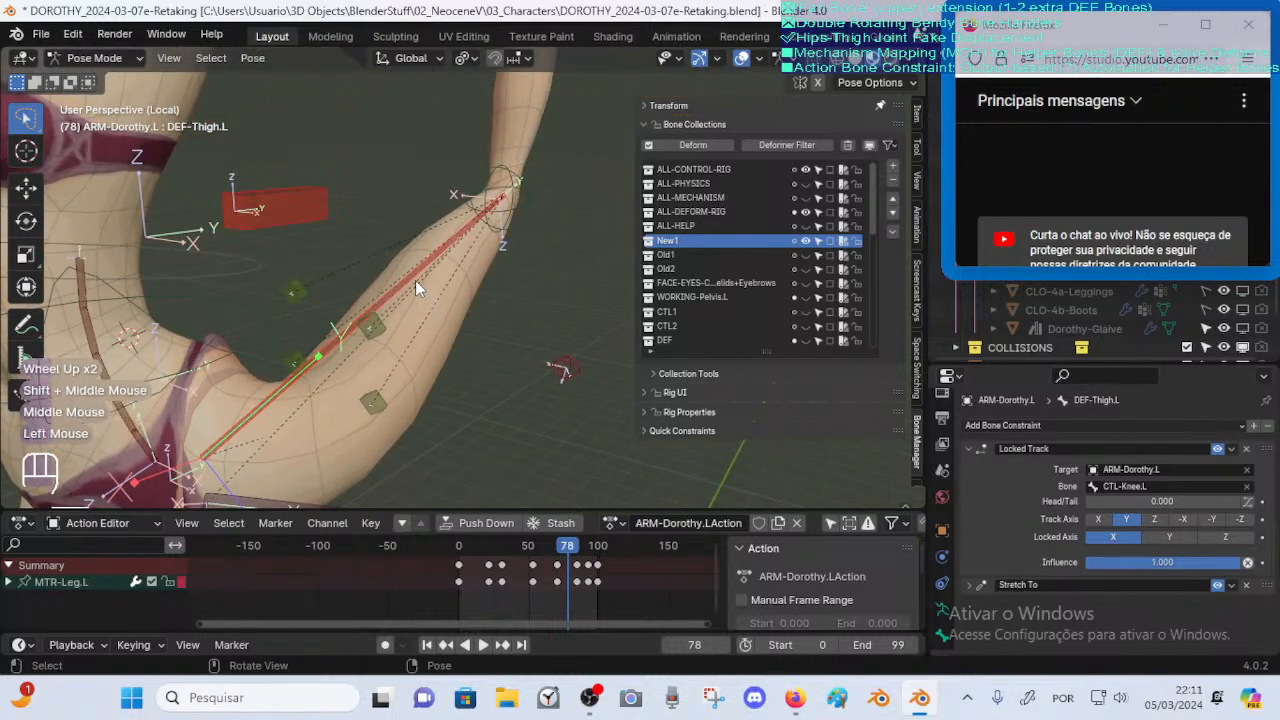
{"action": "scroll", "coordinate": [415, 280], "scroll_direction": "down", "scroll_amount": 1}
{"action": "mouse_move", "coordinate": [415, 280]}
{"action": "middle_mouse_down"}
{"action": "mouse_move", "coordinate": [450, 319]}
{"action": "mouse_move", "coordinate": [410, 296]}
{"action": "middle_mouse_up"}
{"action": "key", "text": "Tab"}
{"action": "key", "text": "Tab"}
{"action": "left_click", "coordinate": [366, 284]}
{"action": "middle_click_drag", "start_coordinate": [439, 355], "coordinate": [310, 356]}
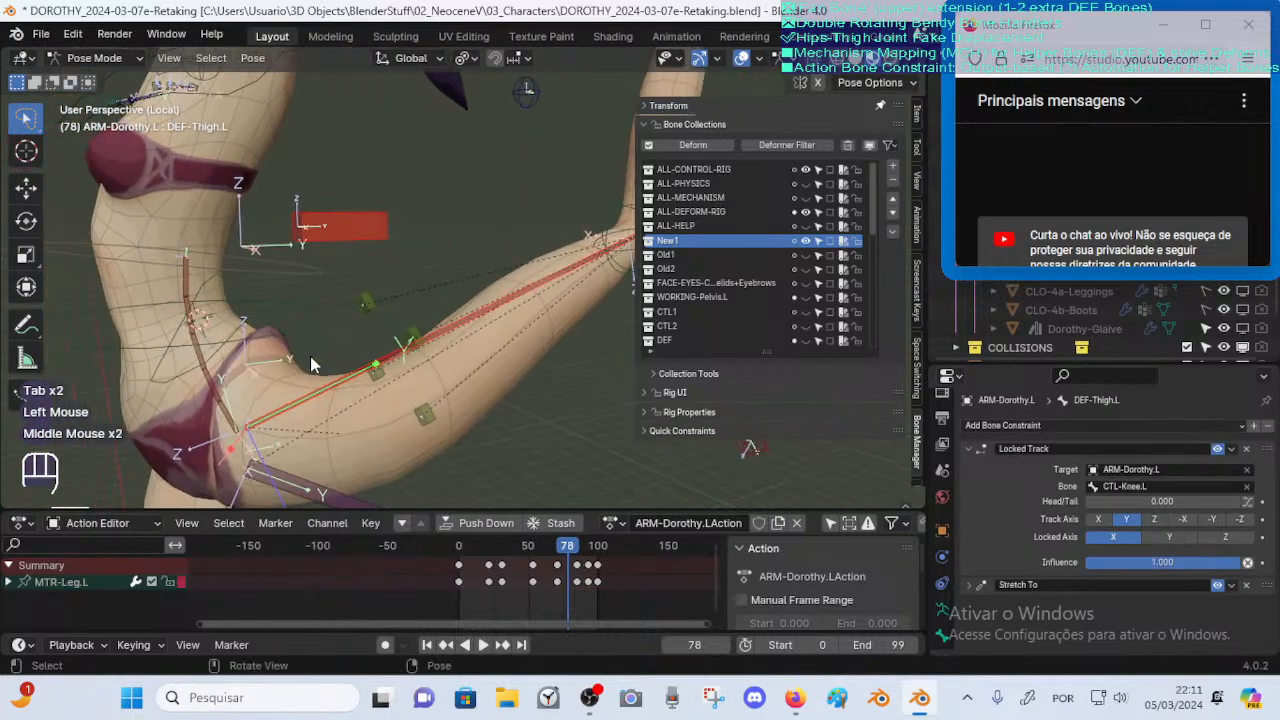
{"action": "scroll", "coordinate": [383, 378], "scroll_direction": "up", "scroll_amount": 2}
{"action": "middle_click_drag", "start_coordinate": [383, 378], "coordinate": [405, 354]}
{"action": "mouse_move", "coordinate": [427, 398]}
{"action": "middle_mouse_down"}
{"action": "mouse_move", "coordinate": [411, 377]}
{"action": "mouse_move", "coordinate": [432, 377]}
{"action": "mouse_move", "coordinate": [331, 387]}
{"action": "mouse_move", "coordinate": [392, 393]}
{"action": "mouse_move", "coordinate": [456, 371]}
{"action": "mouse_move", "coordinate": [503, 338]}
{"action": "mouse_move", "coordinate": [509, 311]}
{"action": "mouse_move", "coordinate": [425, 378]}
{"action": "middle_mouse_up"}
{"action": "scroll", "coordinate": [331, 387], "scroll_direction": "up", "scroll_amount": 2}
{"action": "scroll", "coordinate": [422, 374], "scroll_direction": "down", "scroll_amount": 1}
{"action": "scroll", "coordinate": [425, 372], "scroll_direction": "down", "scroll_amount": 2}
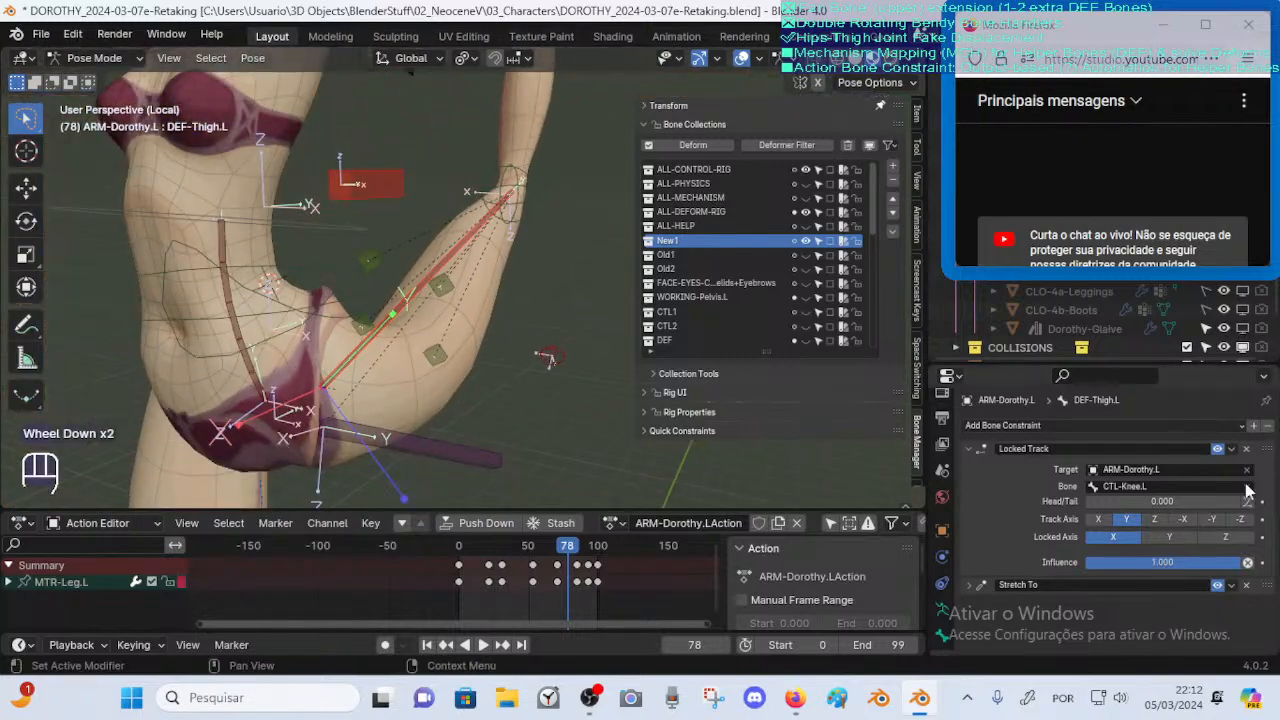
Toggle DEF-Thigh.L's Locked Track off and on repeatedly to compare the hip deformation at frame 78
{"action": "left_click", "coordinate": [1217, 449]}
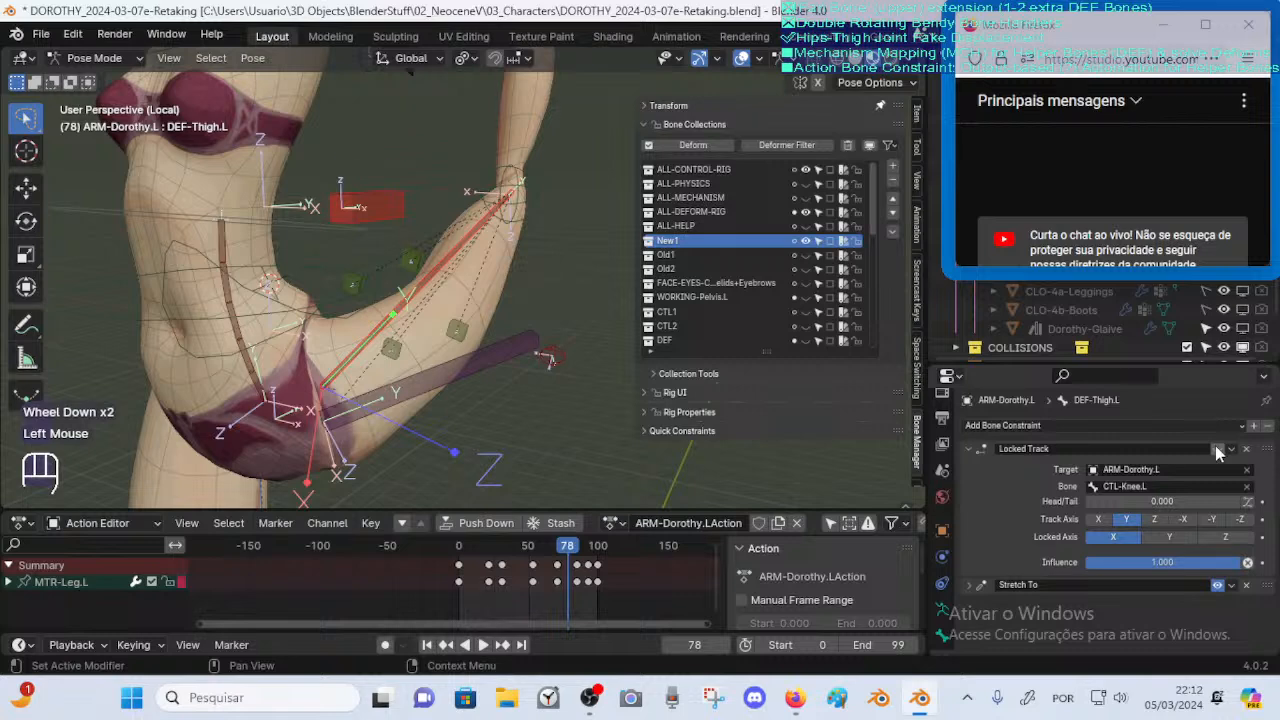
{"action": "left_click", "coordinate": [1217, 449]}
{"action": "left_click", "coordinate": [1217, 449]}
{"action": "left_click", "coordinate": [1217, 449]}
{"action": "scroll", "coordinate": [508, 318], "scroll_direction": "down", "scroll_amount": 1}
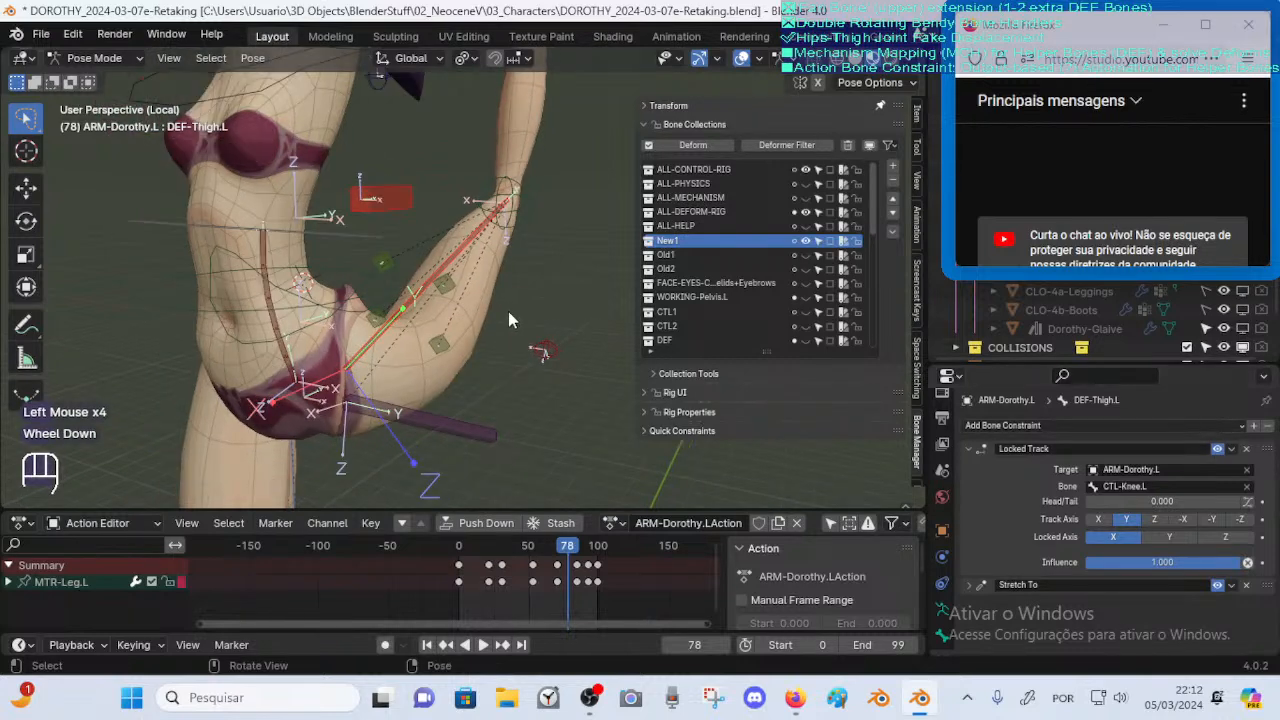
{"action": "scroll", "coordinate": [508, 316], "scroll_direction": "down", "scroll_amount": 1}
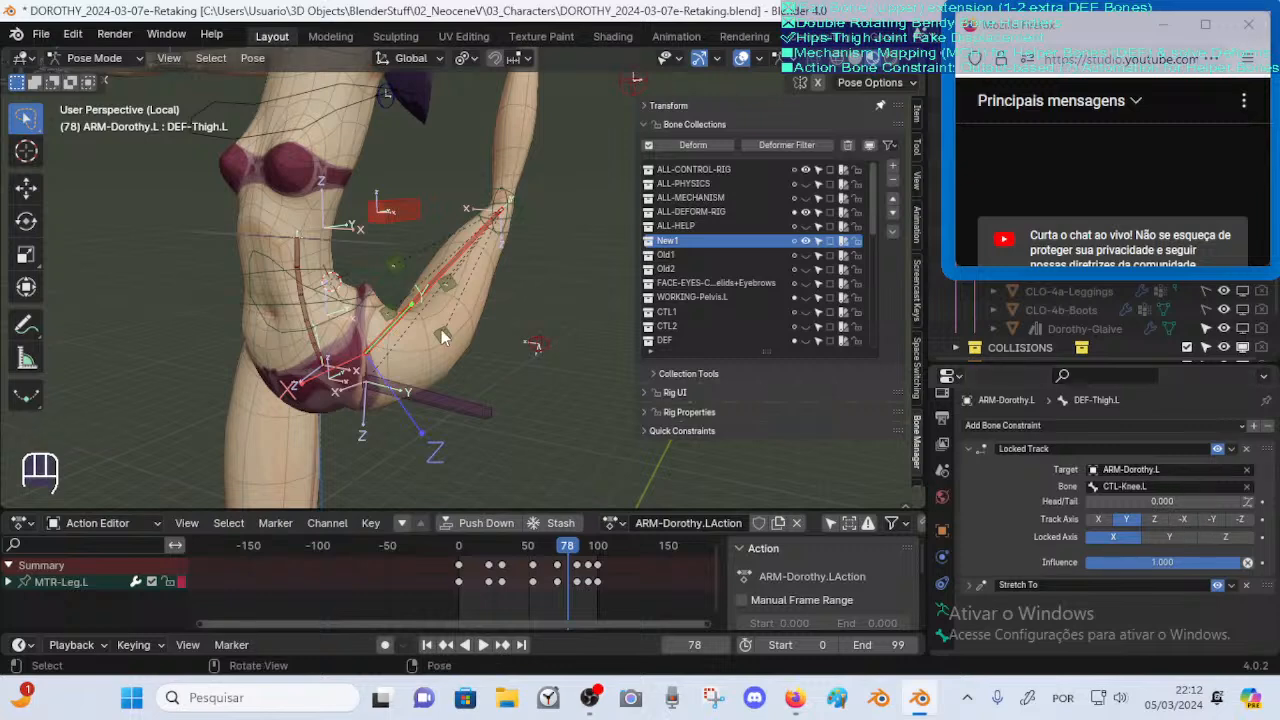
{"action": "scroll", "coordinate": [441, 329], "scroll_direction": "up", "scroll_amount": 3}
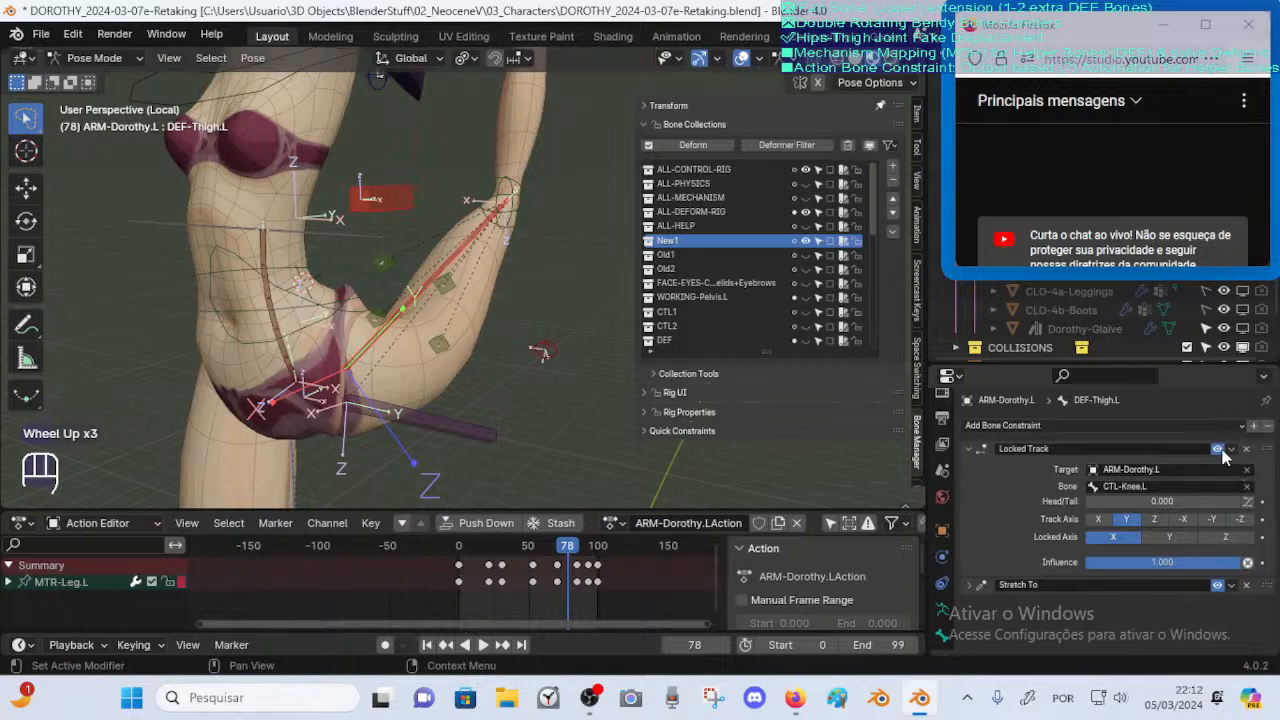
Collapse the Locked Track settings and move to frame 33 to inspect the thigh raised forward
{"action": "left_click", "coordinate": [979, 452]}
{"action": "scroll", "coordinate": [560, 480], "scroll_direction": "down", "scroll_amount": 1}
{"action": "left_click_drag", "start_coordinate": [555, 553], "coordinate": [504, 552]}
{"action": "middle_click_drag", "start_coordinate": [483, 432], "coordinate": [415, 432]}
{"action": "mouse_move", "coordinate": [507, 551]}
{"action": "left_mouse_down"}
{"action": "mouse_move", "coordinate": [486, 552]}
{"action": "mouse_move", "coordinate": [504, 552]}
{"action": "left_mouse_up"}
{"action": "middle_click_drag", "start_coordinate": [479, 441], "coordinate": [600, 414]}
{"action": "scroll", "coordinate": [324, 414], "scroll_direction": "up", "scroll_amount": 2}
{"action": "left_click", "coordinate": [383, 332]}
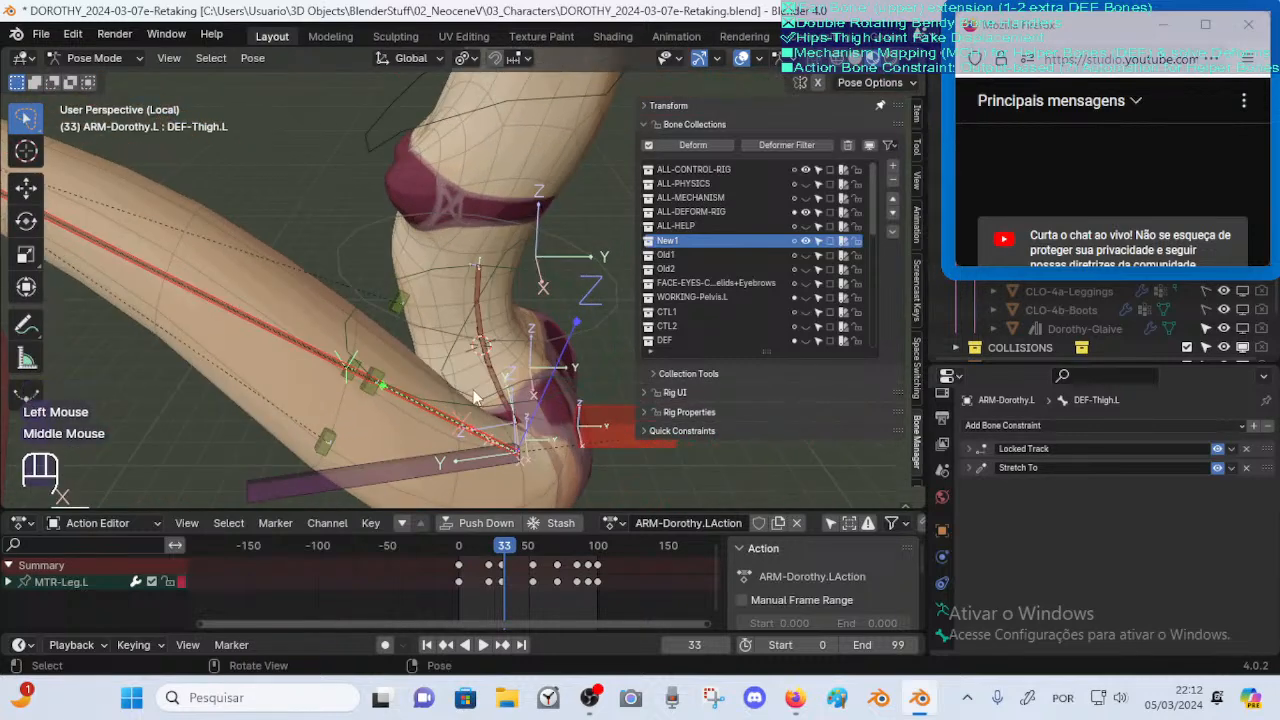
Toggle Locked Track off and on to compare its effect on the forward-raised thigh at frame 33
{"action": "left_click", "coordinate": [1216, 451]}
{"action": "left_click", "coordinate": [1216, 451]}
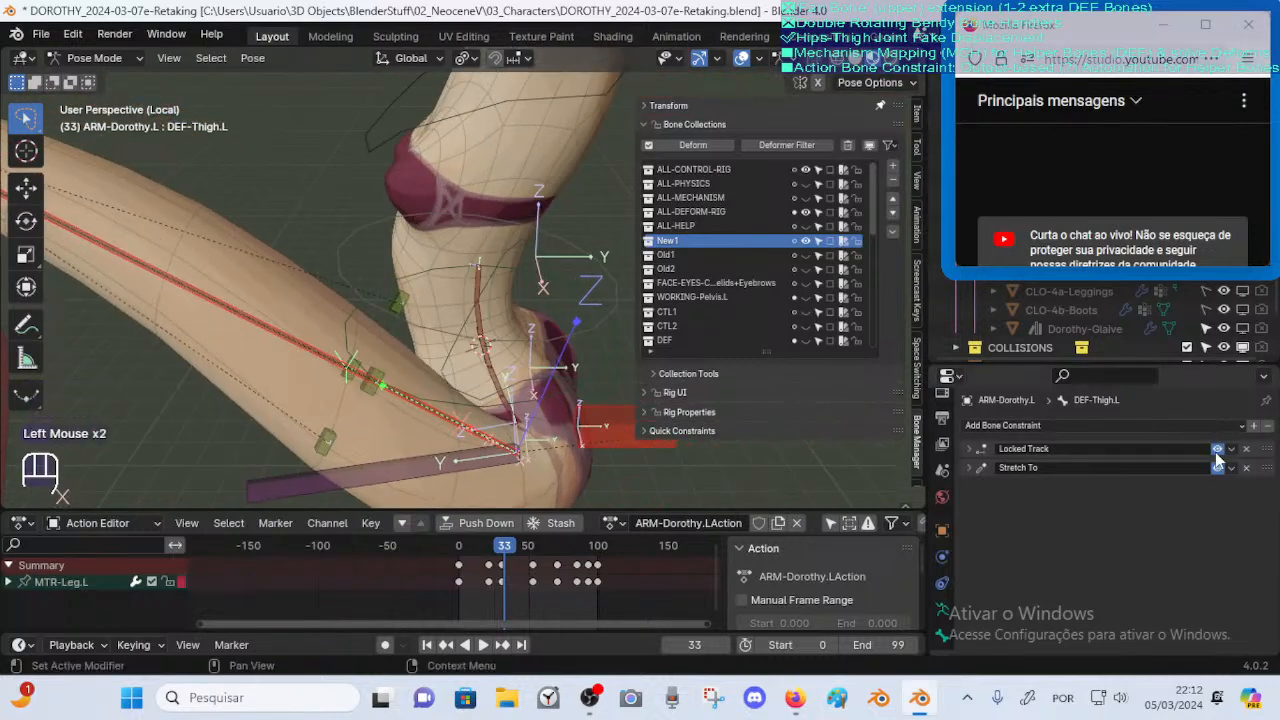
{"action": "left_click", "coordinate": [1216, 451]}
{"action": "left_click", "coordinate": [1216, 451]}
{"action": "mouse_move", "coordinate": [1266, 451]}
{"action": "left_mouse_down"}
{"action": "mouse_move", "coordinate": [1264, 497]}
{"action": "mouse_move", "coordinate": [1265, 443]}
{"action": "left_mouse_up"}
{"action": "scroll", "coordinate": [901, 405], "scroll_direction": "down", "scroll_amount": 2}
Review the Stretch To settings on DEF-Thigh.L and make the live chat window slightly taller
{"action": "left_click", "coordinate": [969, 468]}
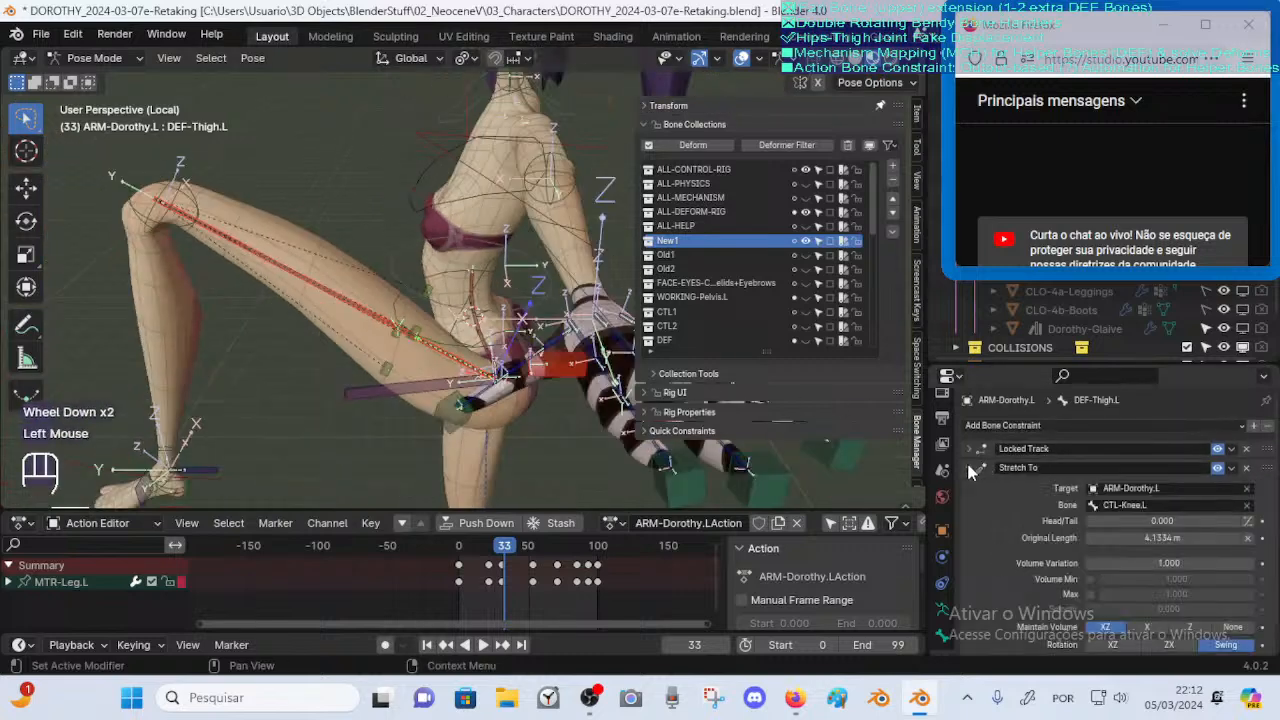
{"action": "left_click", "coordinate": [972, 468]}
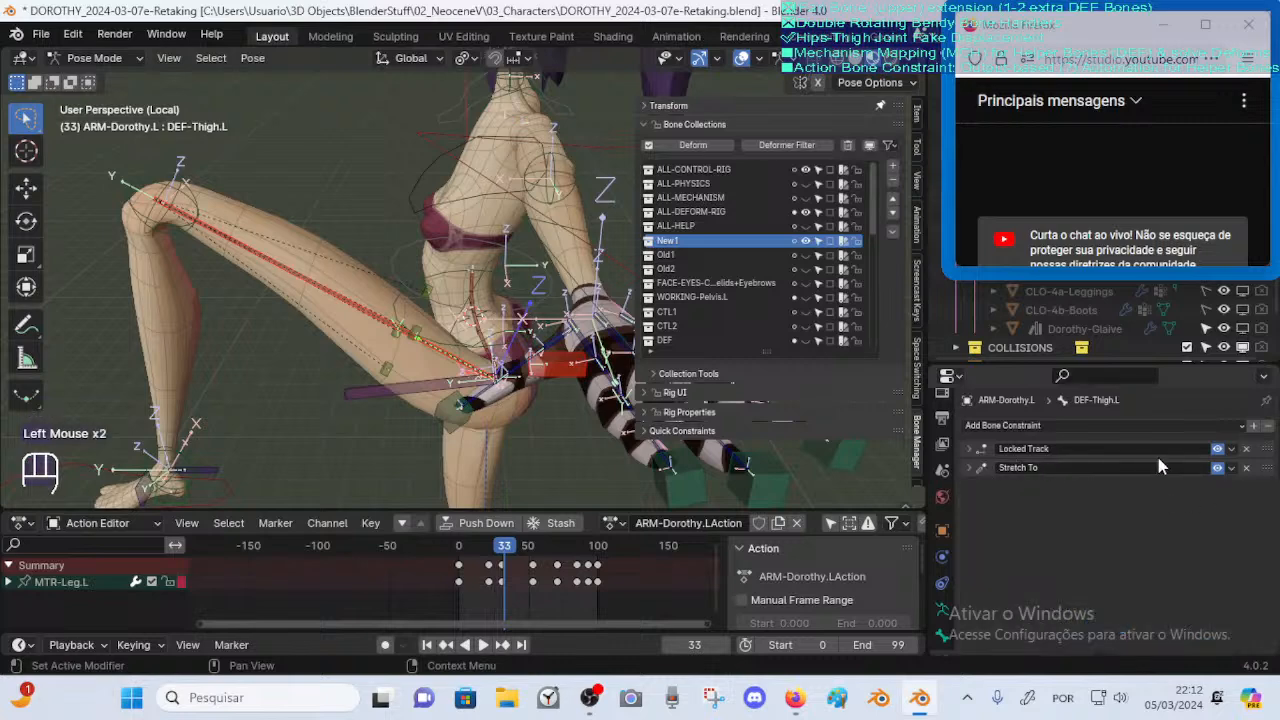
{"action": "left_click", "coordinate": [1177, 267]}
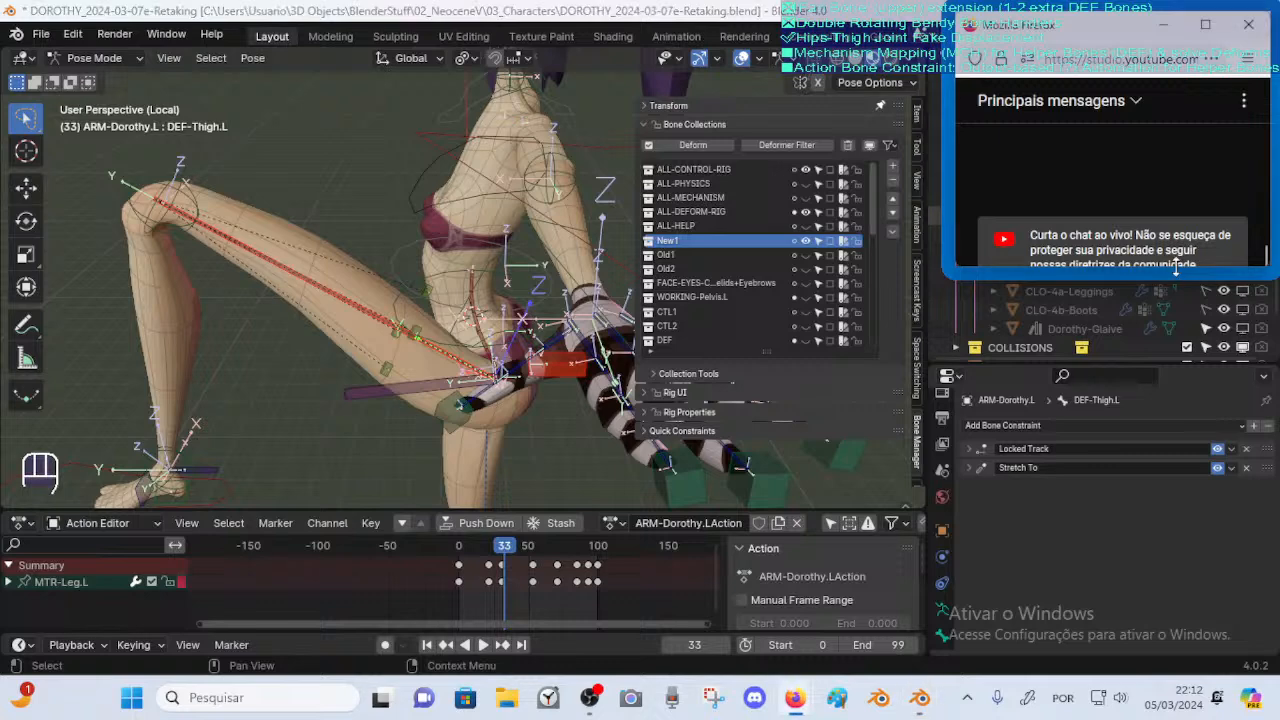
{"action": "mouse_move", "coordinate": [1178, 268]}
{"action": "left_mouse_down"}
{"action": "mouse_move", "coordinate": [1190, 301]}
{"action": "mouse_move", "coordinate": [1192, 278]}
{"action": "left_mouse_up"}
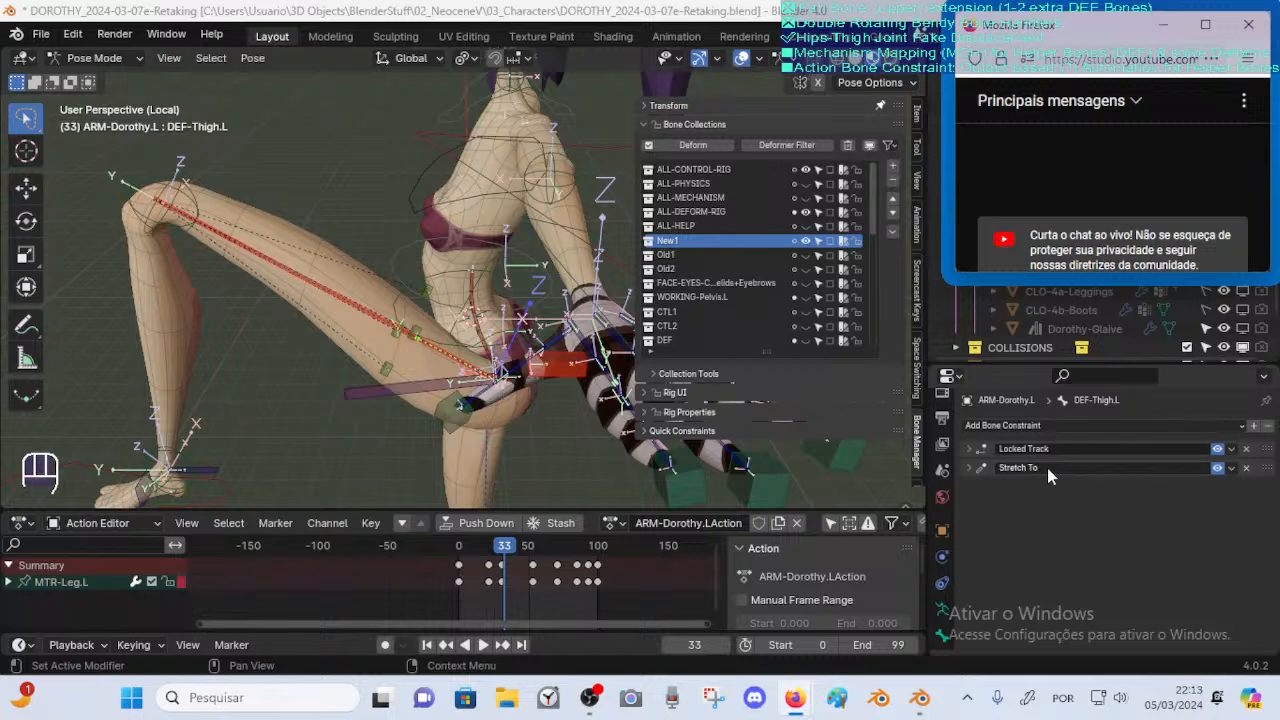
{"action": "left_click", "coordinate": [967, 468]}
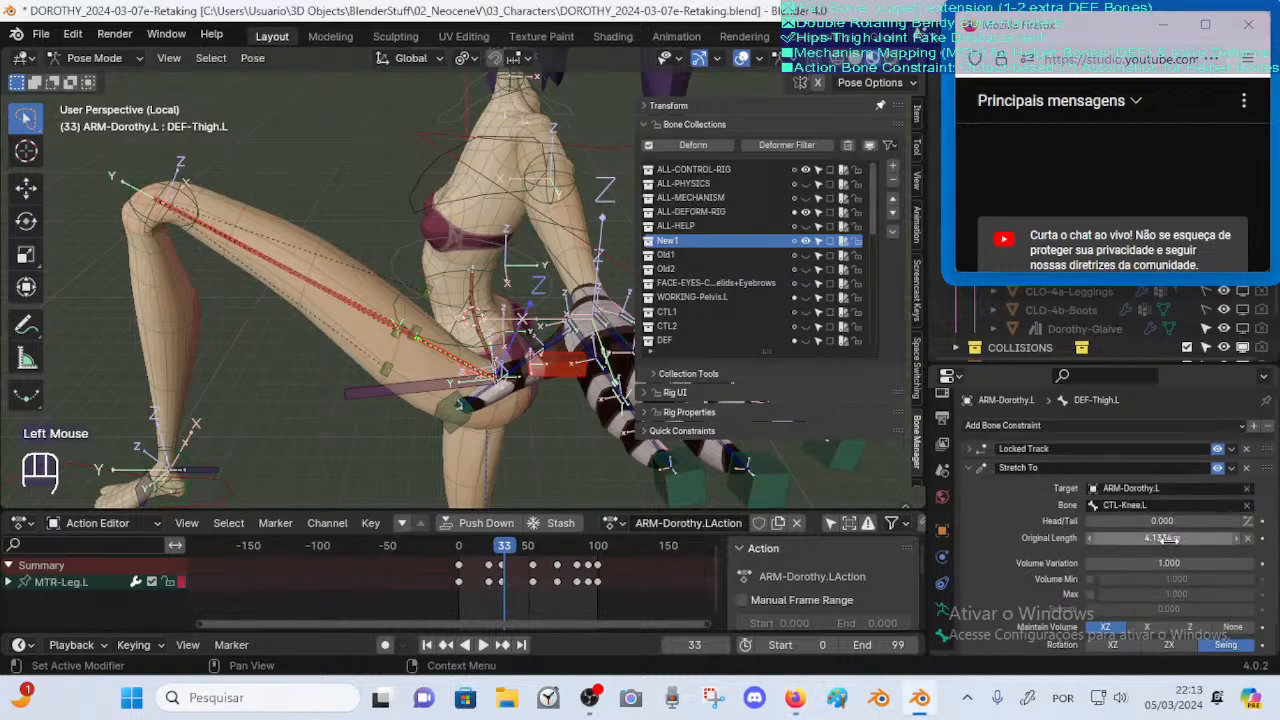
{"action": "scroll", "coordinate": [1183, 540], "scroll_direction": "down", "scroll_amount": 2}
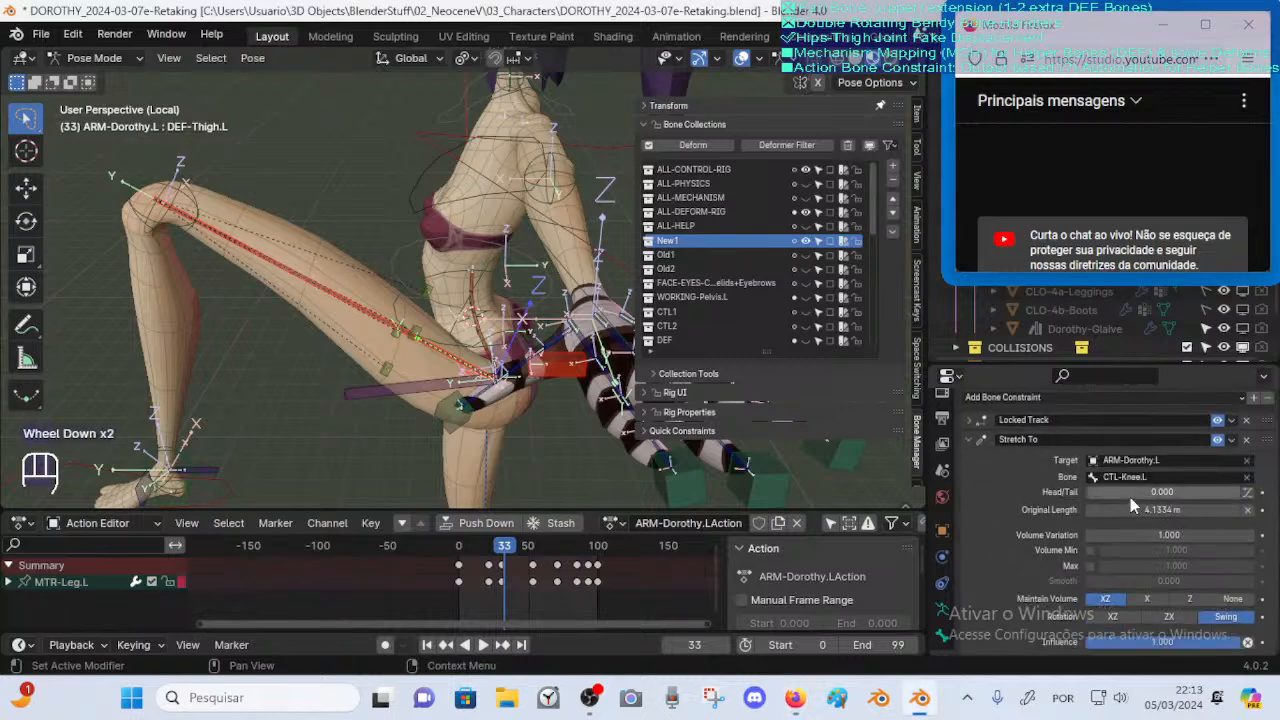
{"action": "left_click", "coordinate": [967, 440]}
{"action": "scroll", "coordinate": [770, 400], "scroll_direction": "up", "scroll_amount": 1}
Hide the viewport sidebar and view the forward-raised thigh from another angle
{"action": "middle_click_drag", "start_coordinate": [600, 370], "coordinate": [470, 380]}
{"action": "scroll", "coordinate": [445, 350], "scroll_direction": "up", "scroll_amount": 1}
{"action": "key", "text": "n"}
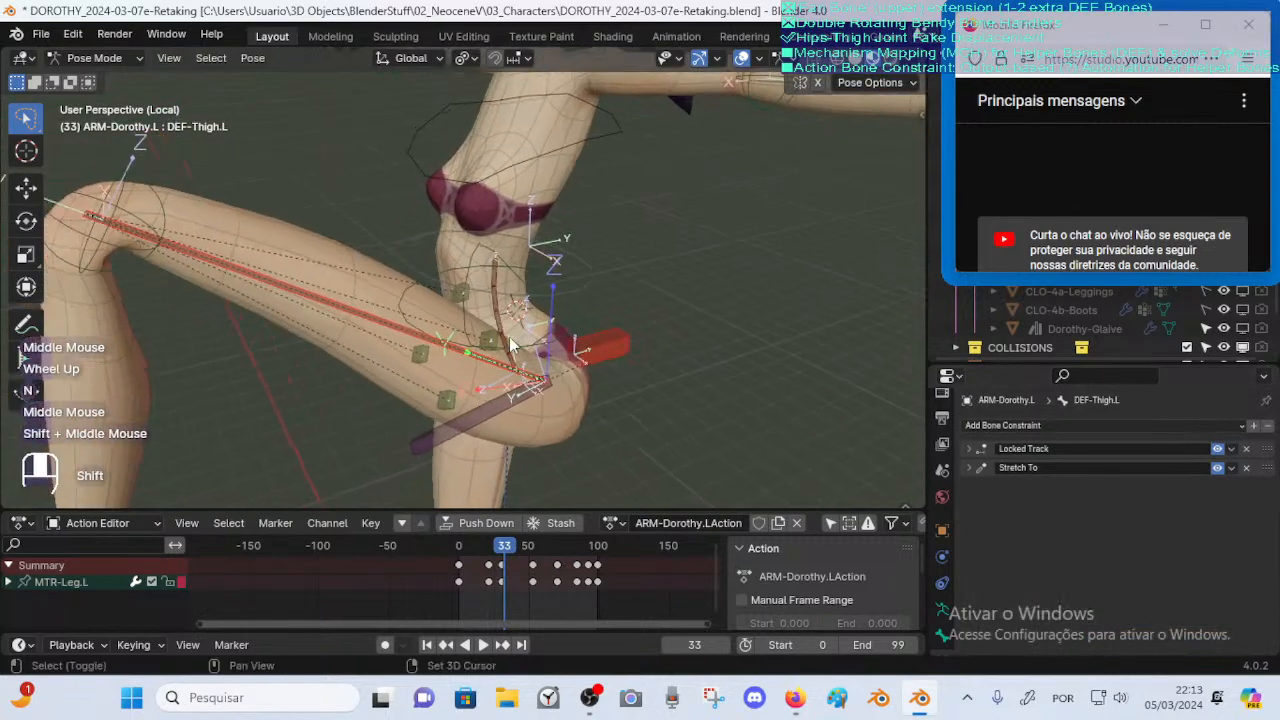
Check the live stream statistics in YouTube Studio in Firefox and return to Blender
{"action": "mouse_move", "coordinate": [795, 697]}
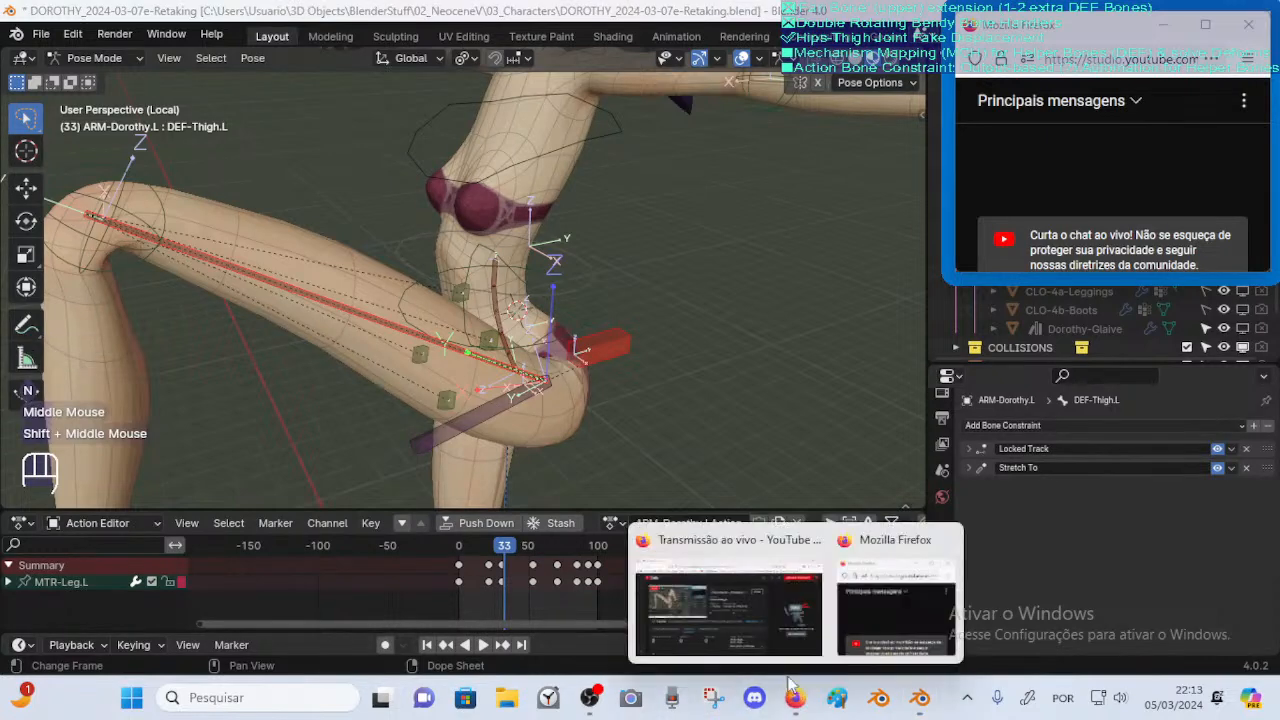
{"action": "left_click", "coordinate": [753, 620]}
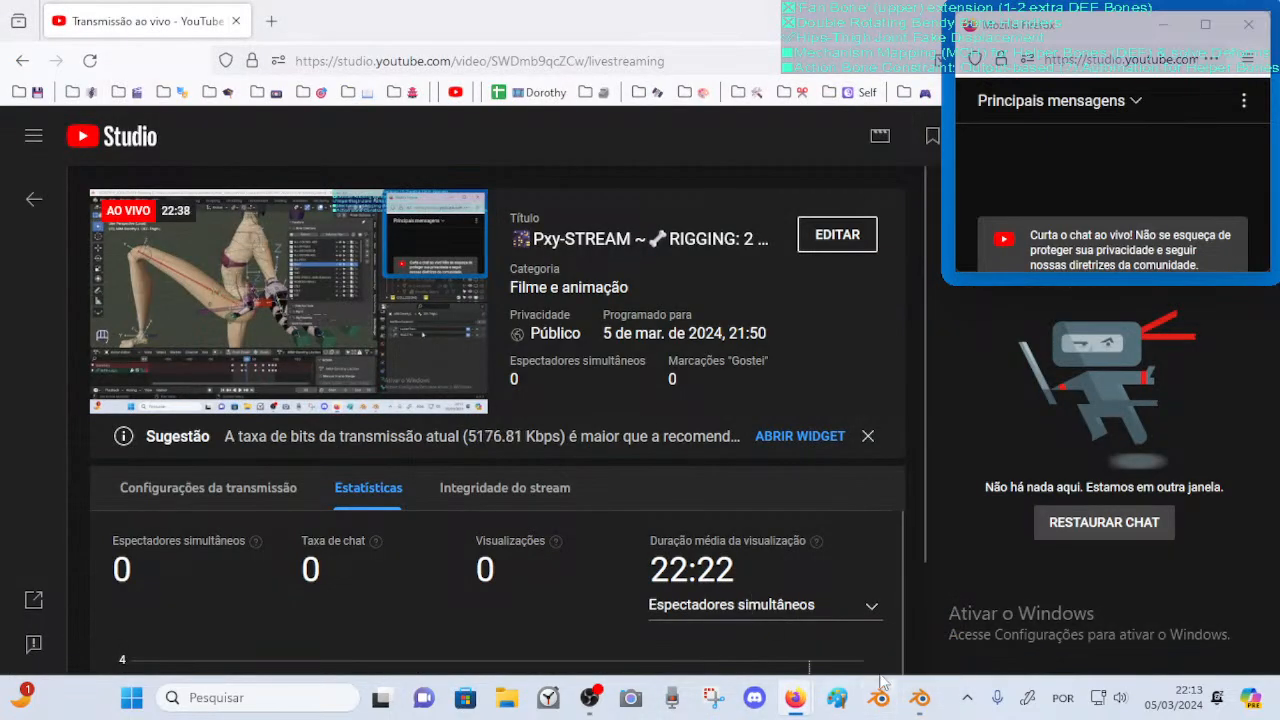
{"action": "left_click", "coordinate": [919, 697]}
Set the influence of FAN-Thigh.L's Copy Rotation constraint to 0.222 while viewing the buttock at frame 33
{"action": "middle_click_drag", "start_coordinate": [489, 374], "coordinate": [463, 376]}
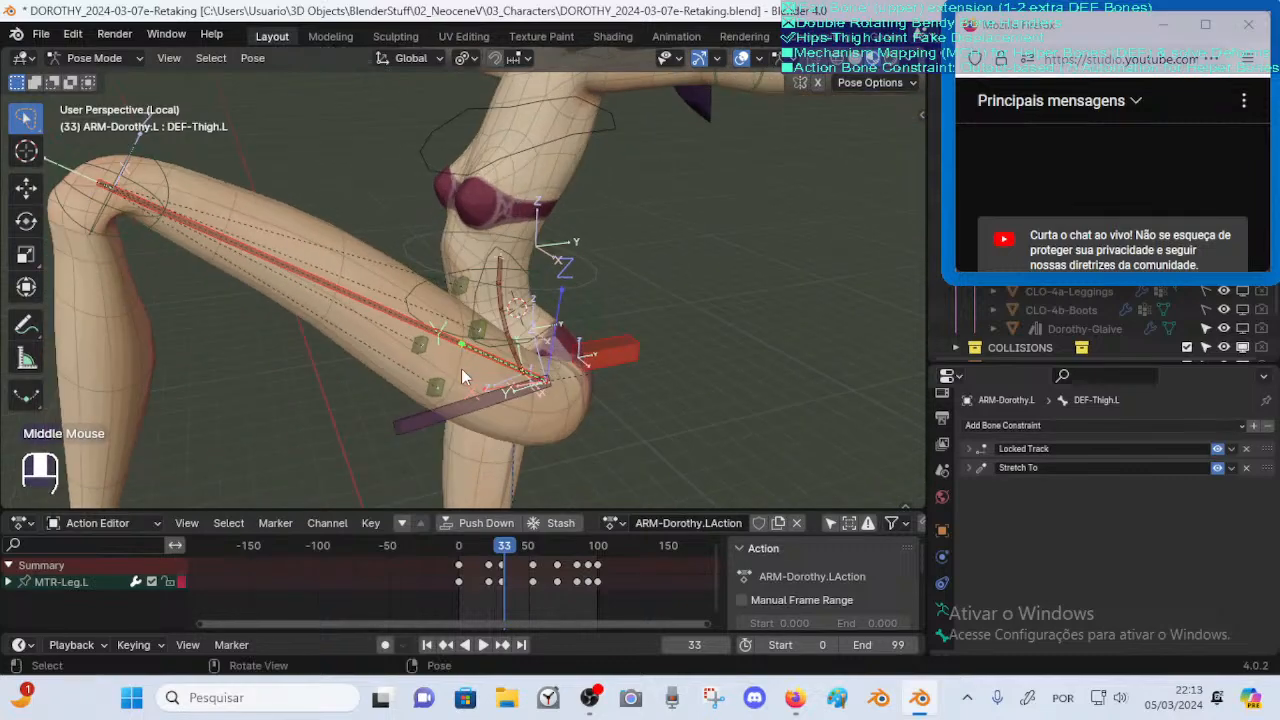
{"action": "scroll", "coordinate": [480, 362], "scroll_direction": "up", "scroll_amount": 2}
{"action": "scroll", "coordinate": [593, 412], "scroll_direction": "down", "scroll_amount": 1}
{"action": "middle_click_drag", "start_coordinate": [593, 412], "coordinate": [285, 374]}
{"action": "middle_click_drag", "start_coordinate": [474, 376], "coordinate": [640, 360]}
{"action": "scroll", "coordinate": [610, 384], "scroll_direction": "up", "scroll_amount": 2}
{"action": "left_click", "coordinate": [446, 362]}
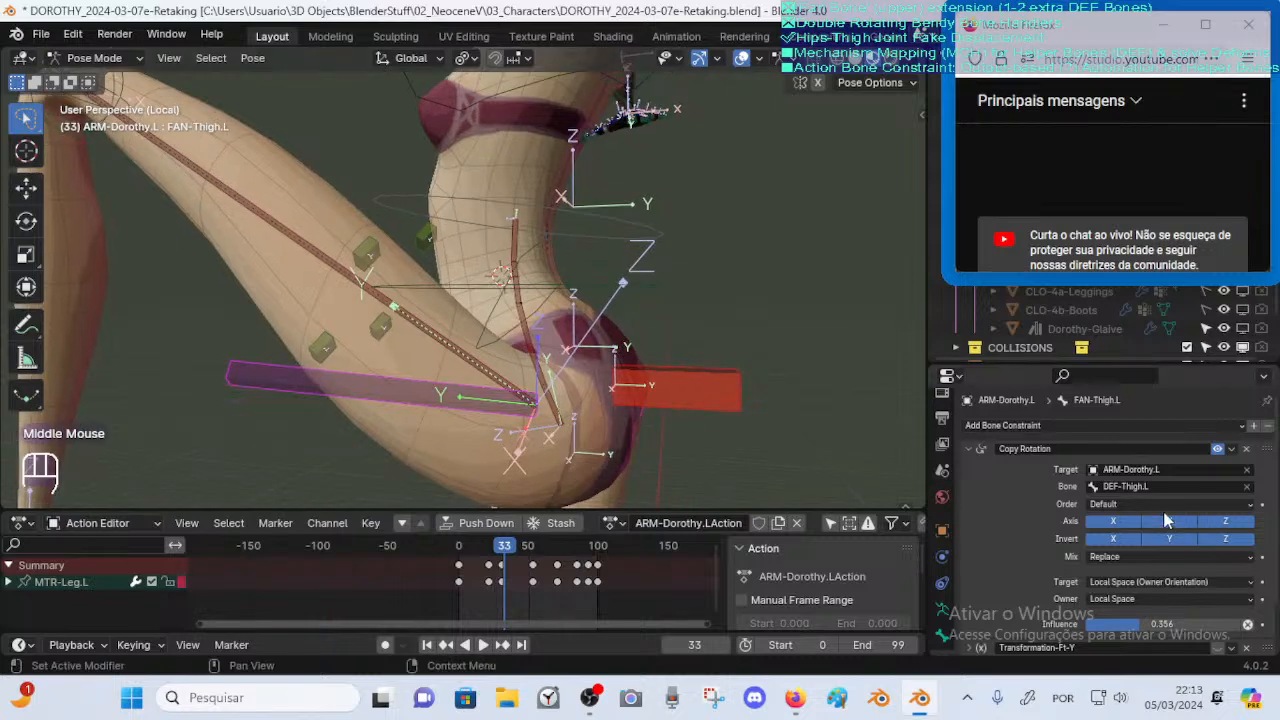
{"action": "mouse_move", "coordinate": [1160, 624]}
{"action": "left_mouse_down"}
{"action": "mouse_move", "coordinate": [1172, 624]}
{"action": "mouse_move", "coordinate": [1140, 624]}
{"action": "left_mouse_up"}
{"action": "middle_click_drag", "start_coordinate": [330, 365], "coordinate": [435, 395]}
{"action": "scroll", "coordinate": [435, 400], "scroll_direction": "down", "scroll_amount": 2}
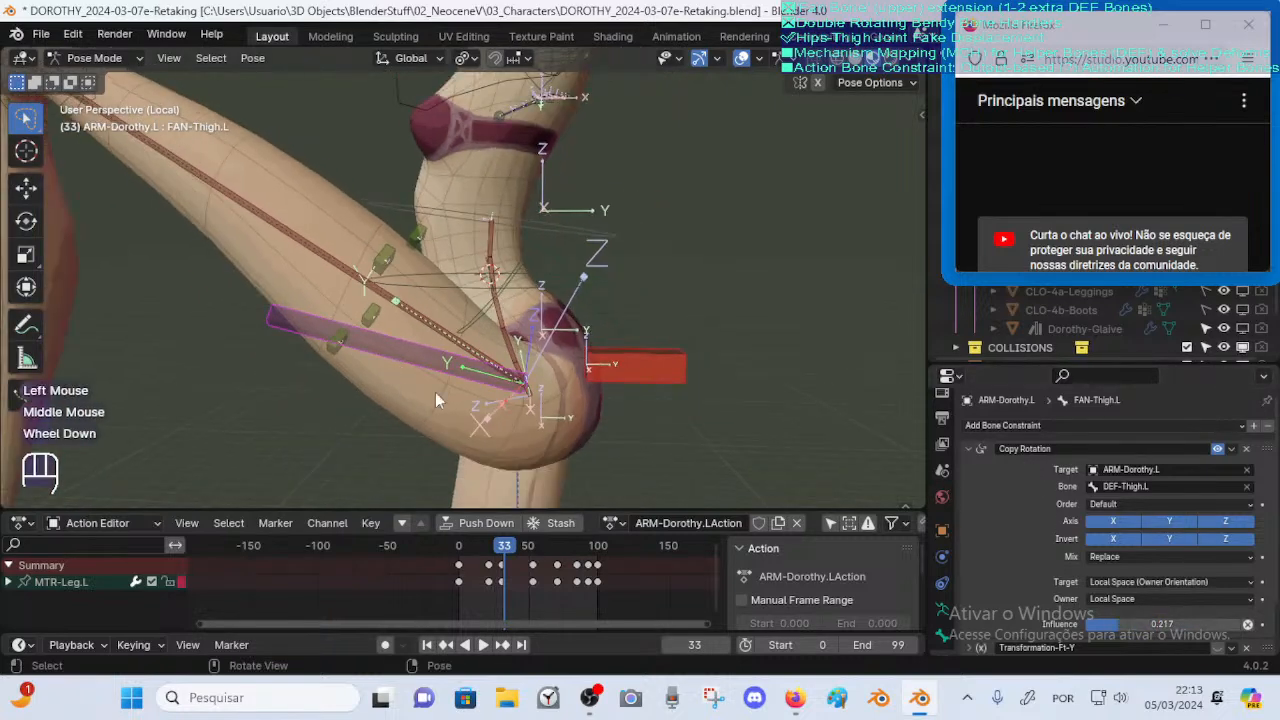
{"action": "mouse_move", "coordinate": [1150, 624]}
{"action": "left_mouse_down"}
{"action": "mouse_move", "coordinate": [1187, 624]}
{"action": "mouse_move", "coordinate": [1095, 624]}
{"action": "mouse_move", "coordinate": [1136, 624]}
{"action": "left_mouse_up"}
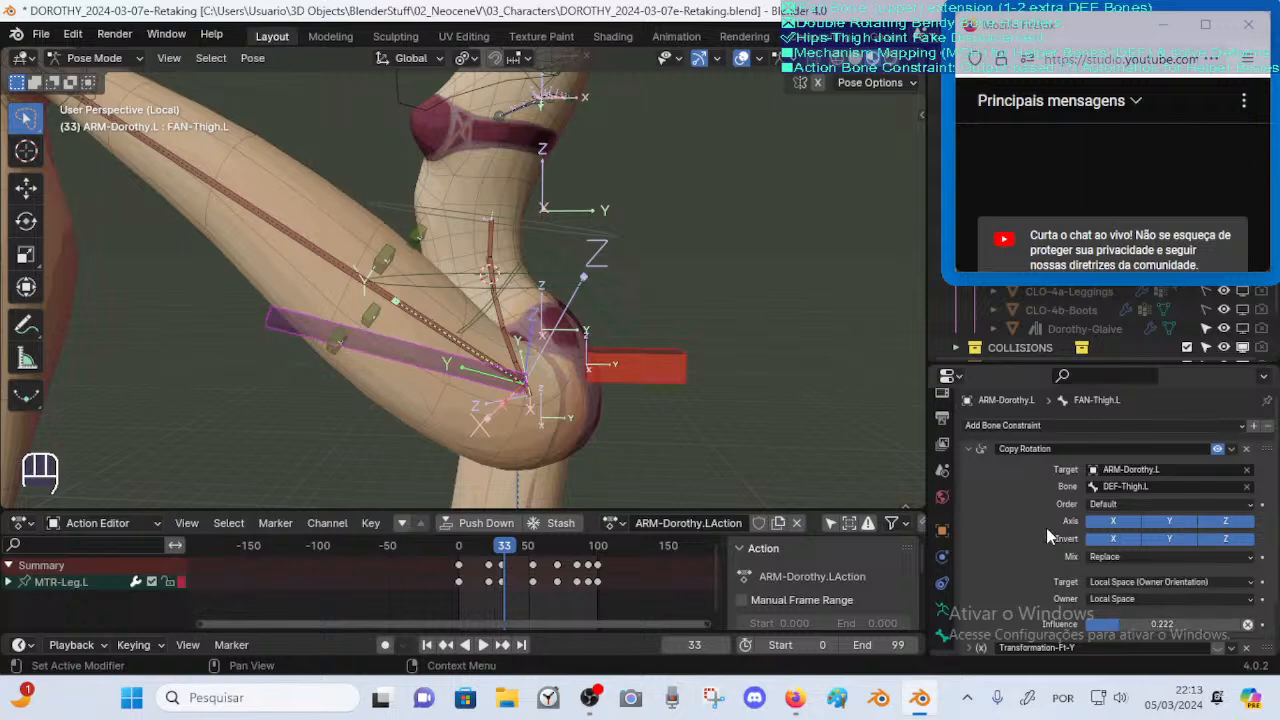
Scrub the leg animation to frame 82 to check FAN-Thigh.L and the hip in the backward pose
{"action": "scroll", "coordinate": [1222, 559], "scroll_direction": "down", "scroll_amount": 2}
{"action": "middle_click_drag", "start_coordinate": [513, 304], "coordinate": [579, 392]}
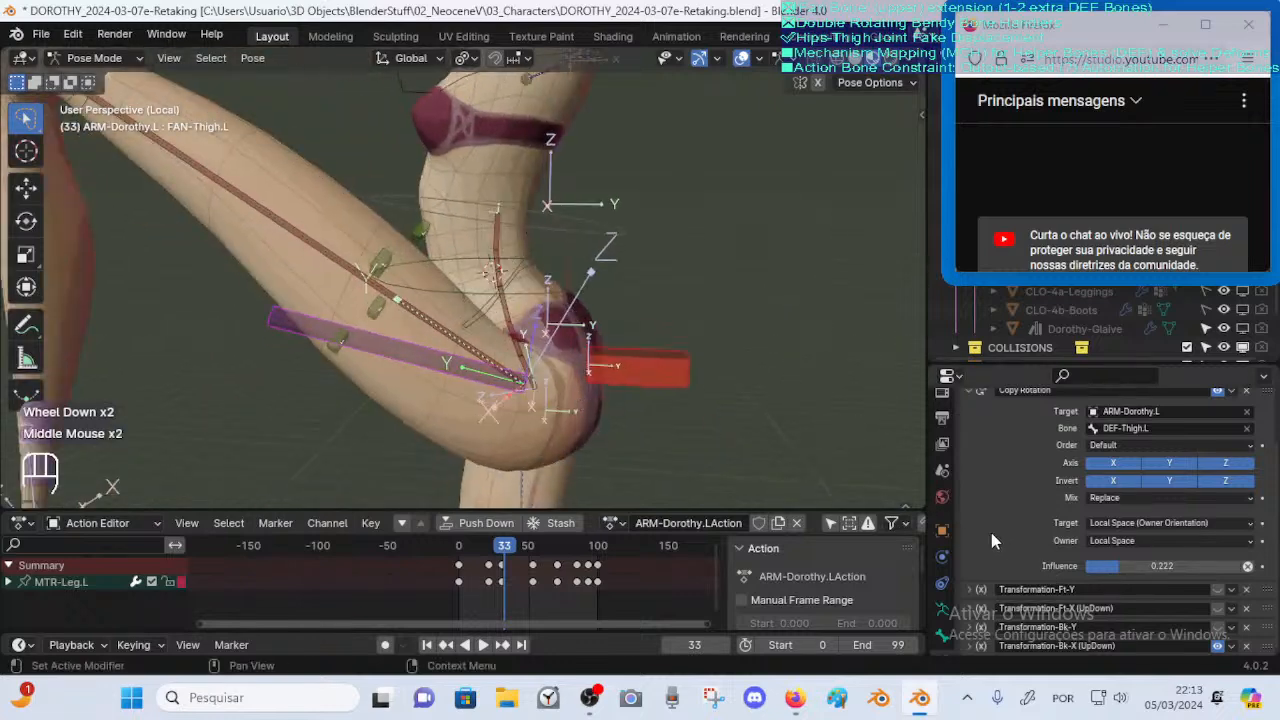
{"action": "left_click_drag", "start_coordinate": [508, 549], "coordinate": [575, 551]}
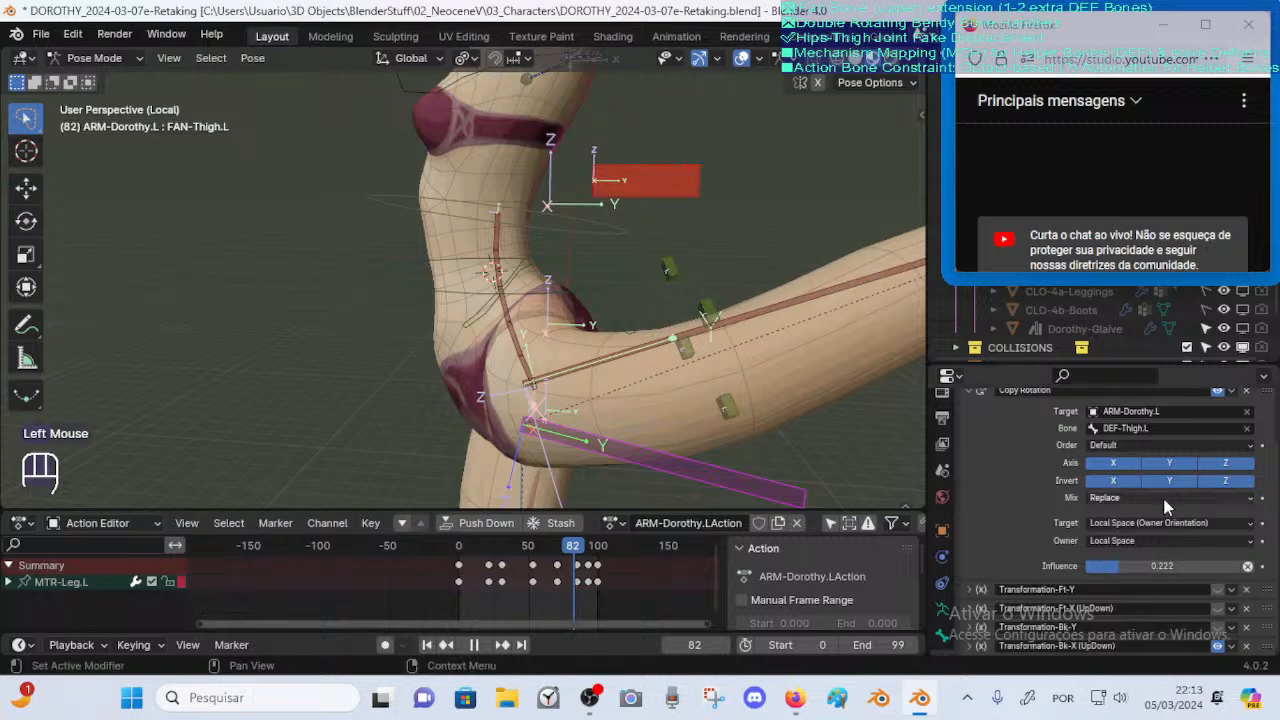
Collapse FAN-Thigh.L's Copy Rotation settings and disable its Transformation-Bk-X (UpDown) constraint
{"action": "scroll", "coordinate": [1008, 434], "scroll_direction": "up", "scroll_amount": 2}
{"action": "left_click", "coordinate": [995, 442]}
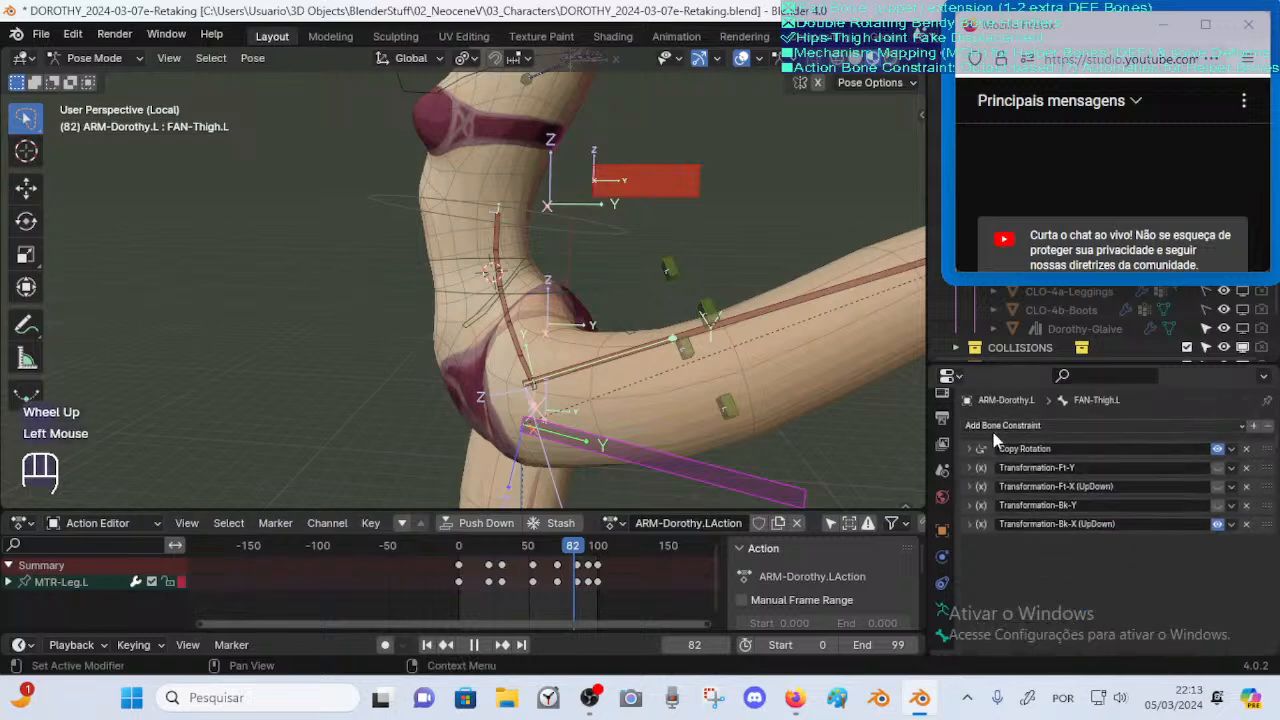
{"action": "left_click", "coordinate": [1217, 524]}
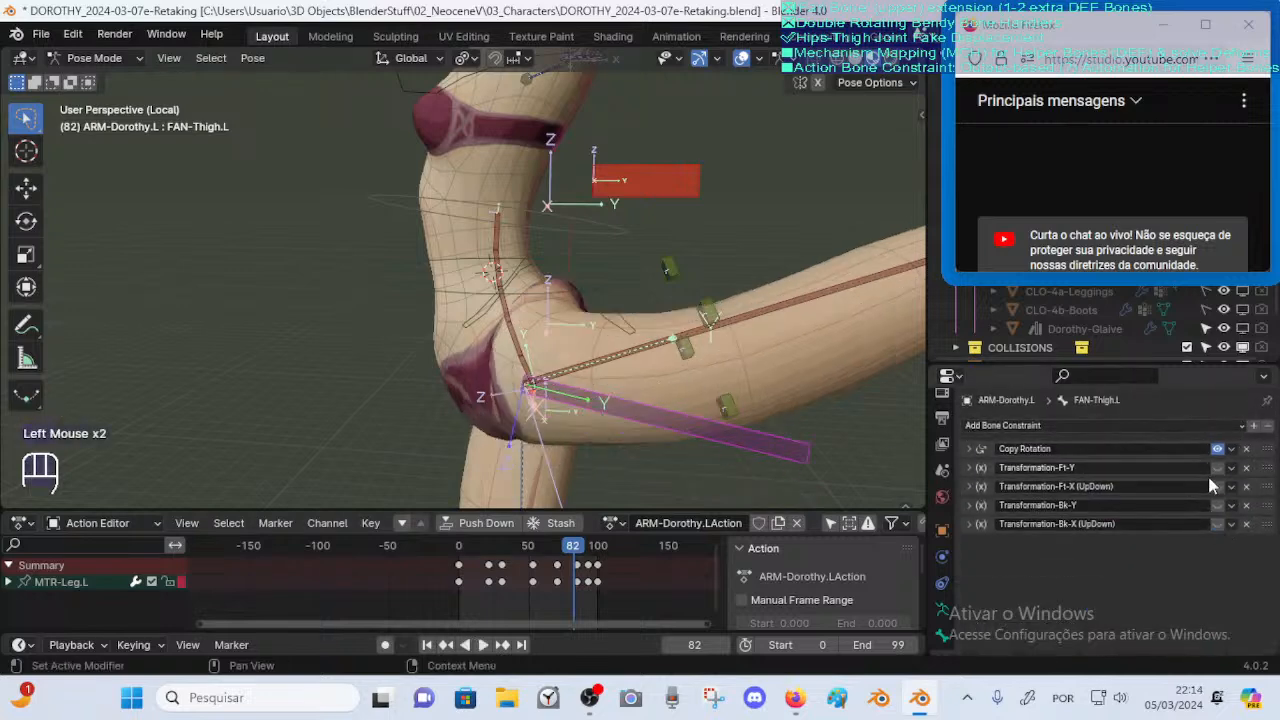
Set the influence of FAN-Thigh.L's Copy Rotation constraint to 0.137 while viewing the backward leg pose at frame 82
{"action": "left_click", "coordinate": [980, 450]}
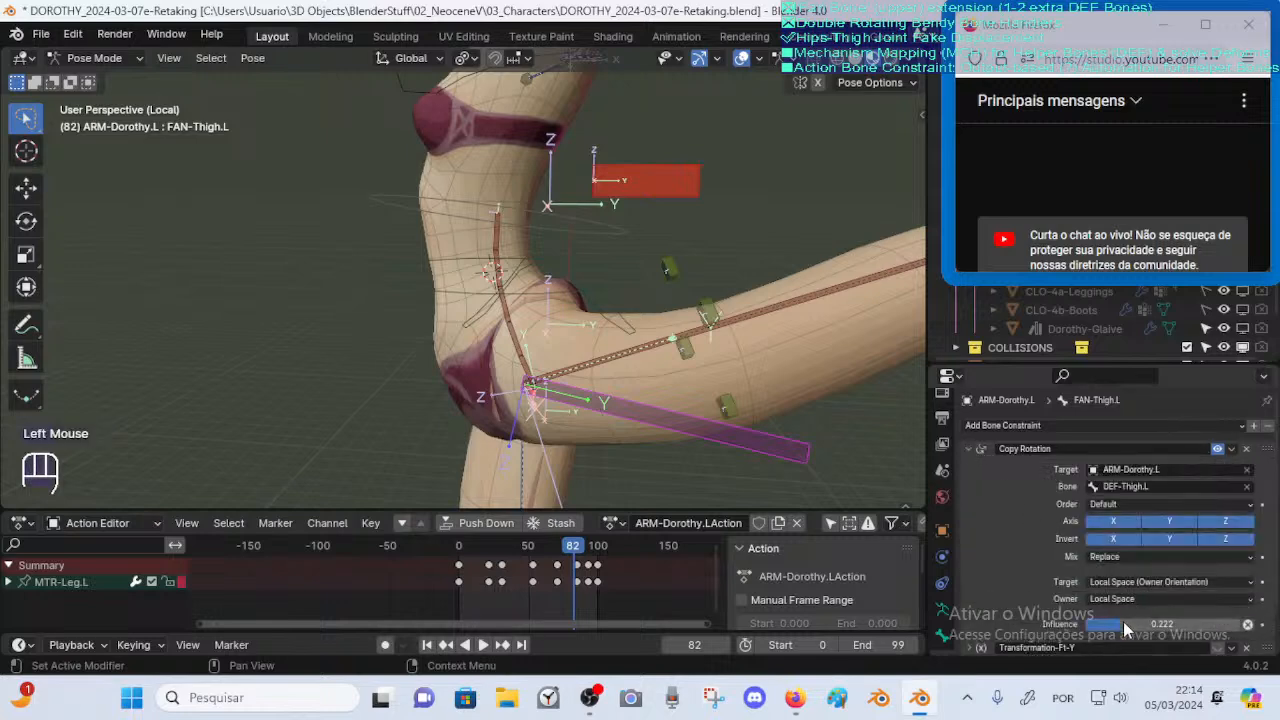
{"action": "left_click_drag", "start_coordinate": [1126, 626], "coordinate": [1083, 626]}
{"action": "middle_click_drag", "start_coordinate": [705, 377], "coordinate": [705, 378]}
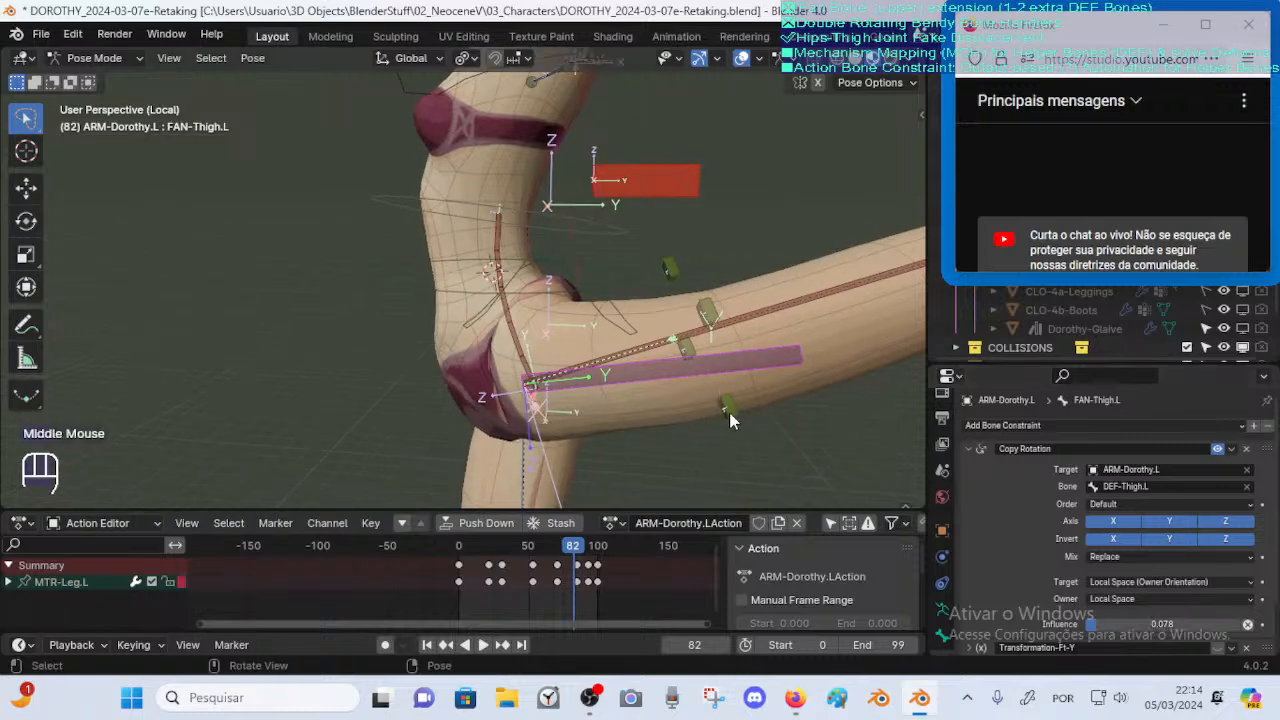
{"action": "middle_click_drag", "start_coordinate": [667, 284], "coordinate": [975, 509]}
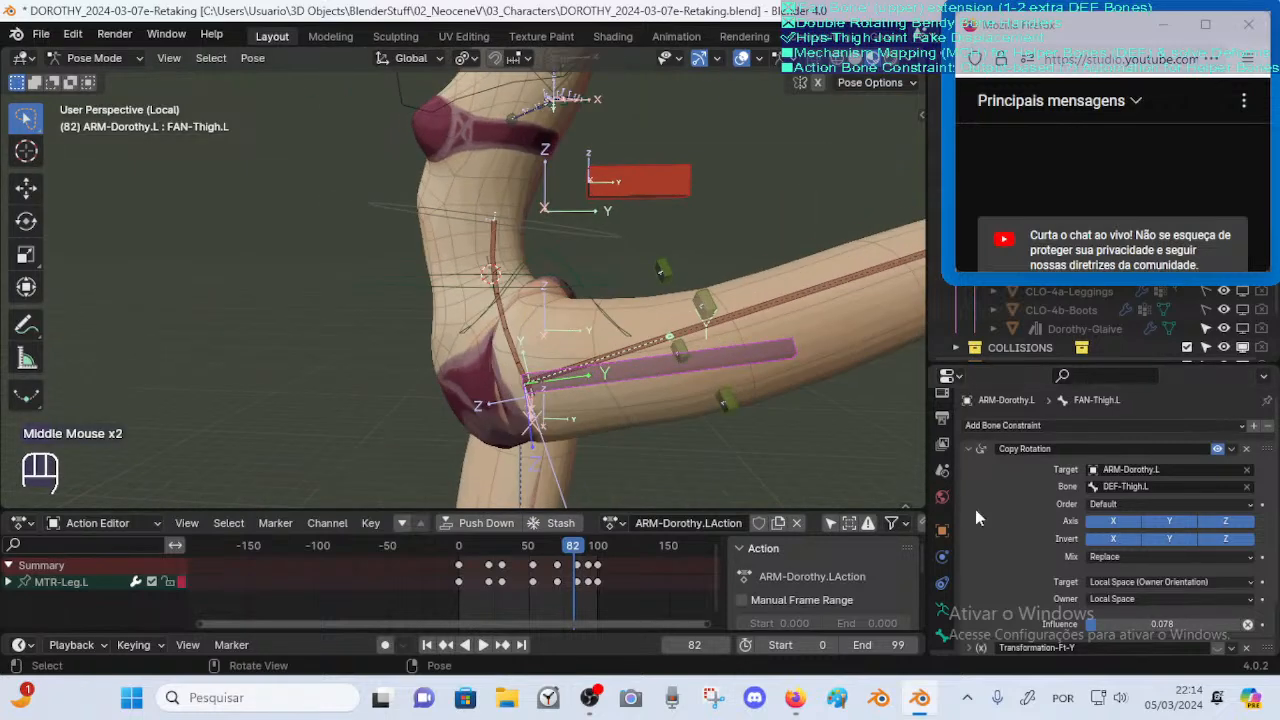
{"action": "left_click_drag", "start_coordinate": [1104, 622], "coordinate": [1094, 622]}
{"action": "middle_click_drag", "start_coordinate": [729, 328], "coordinate": [760, 387]}
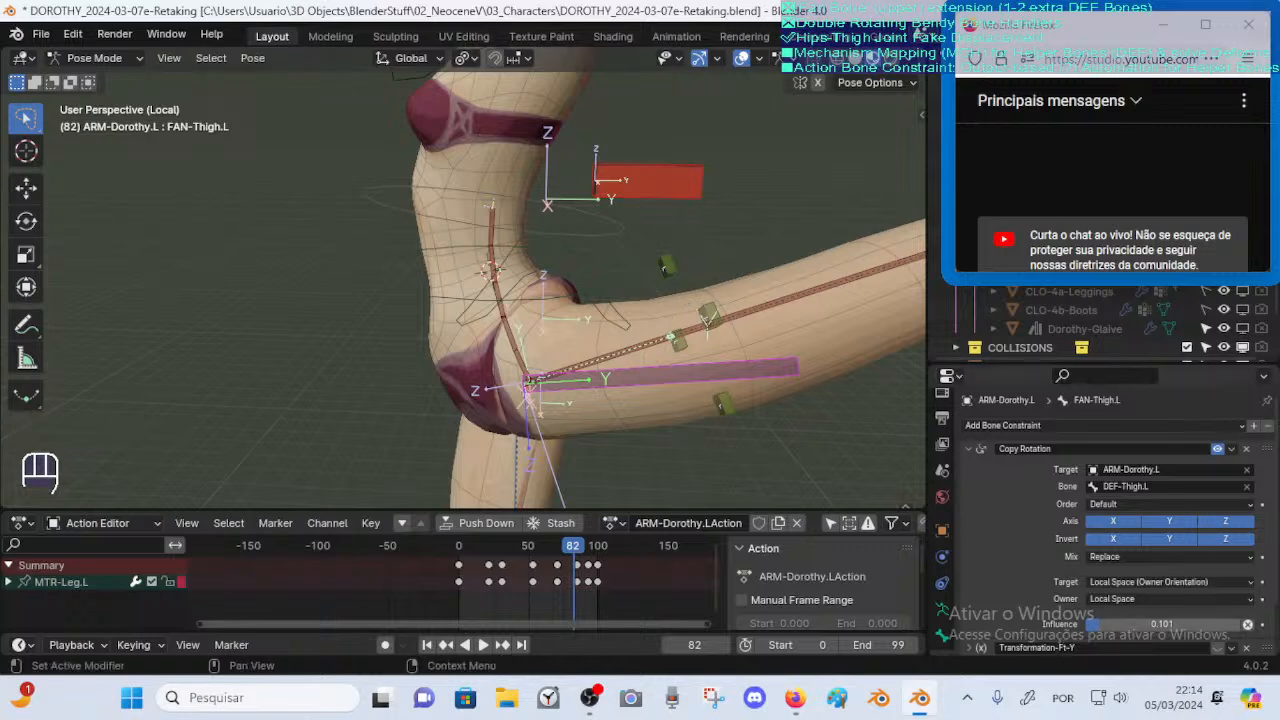
{"action": "left_click_drag", "start_coordinate": [1093, 622], "coordinate": [1096, 622]}
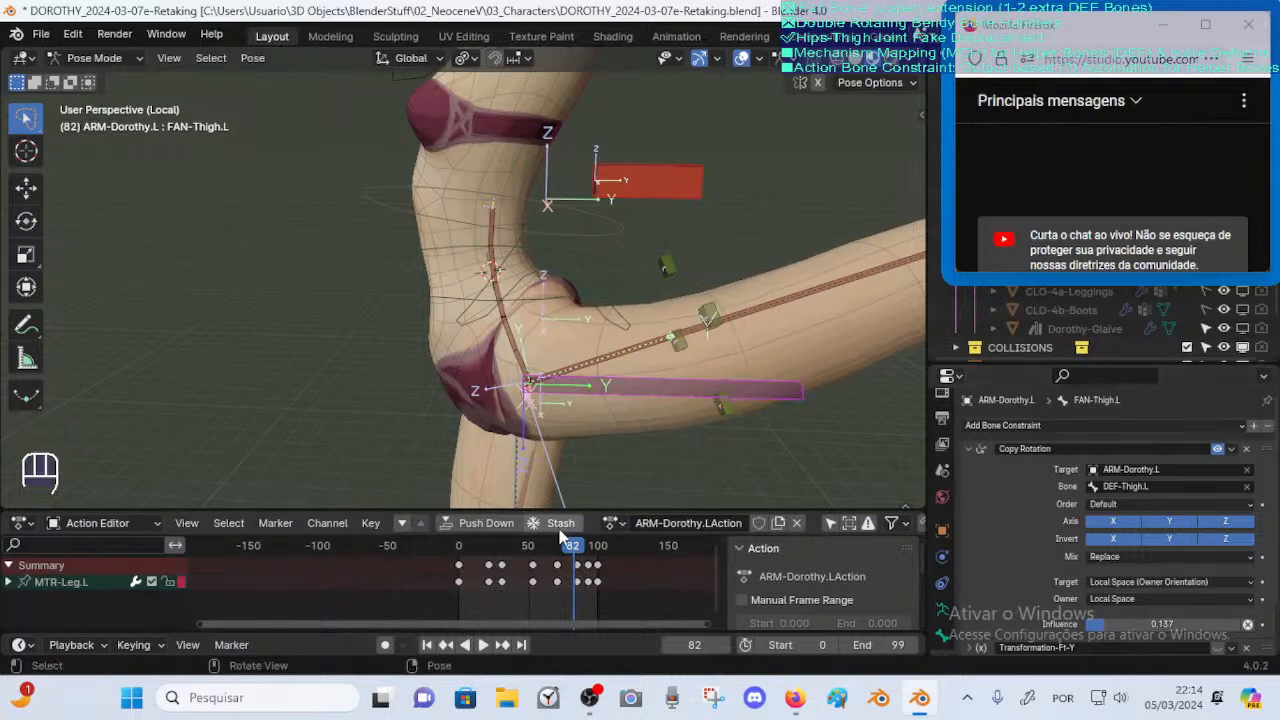
Scrub the leg animation between the backward and forward poses to check FAN-Thigh.L's rotation at the hip
{"action": "left_click", "coordinate": [483, 644]}
{"action": "left_click", "coordinate": [531, 549]}
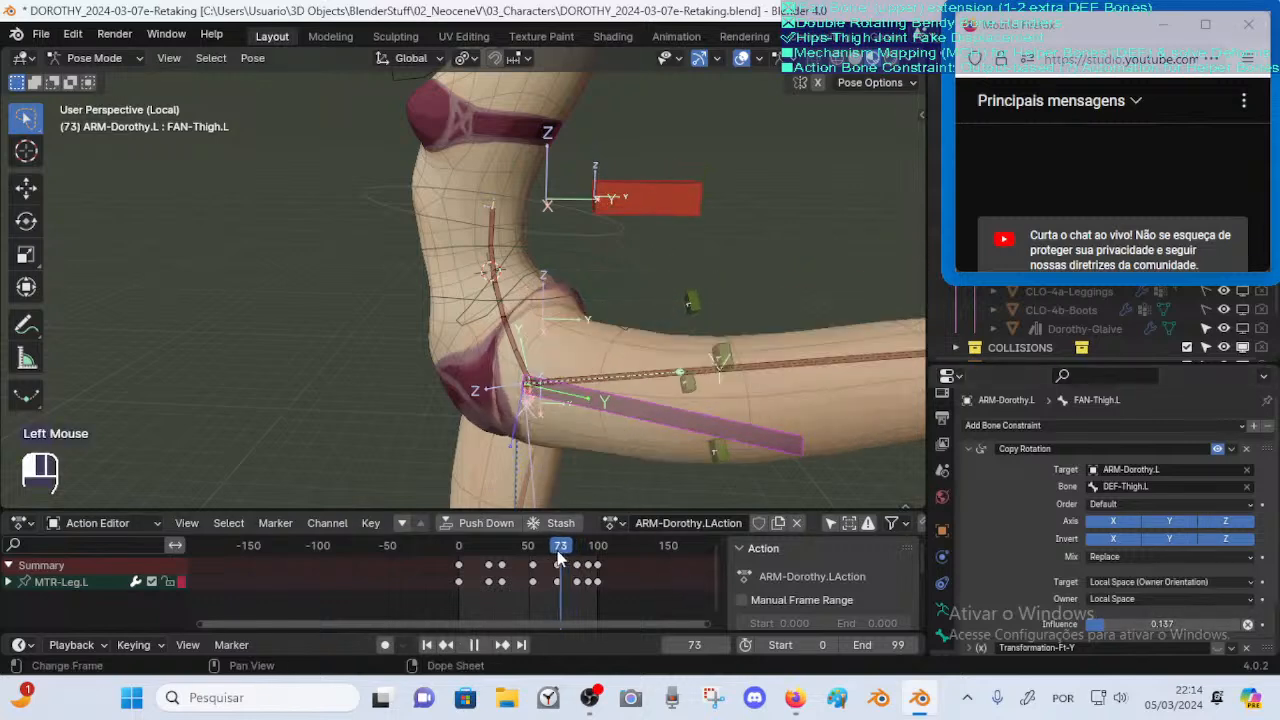
{"action": "left_click", "coordinate": [500, 545]}
{"action": "left_click_drag", "start_coordinate": [500, 545], "coordinate": [502, 545]}
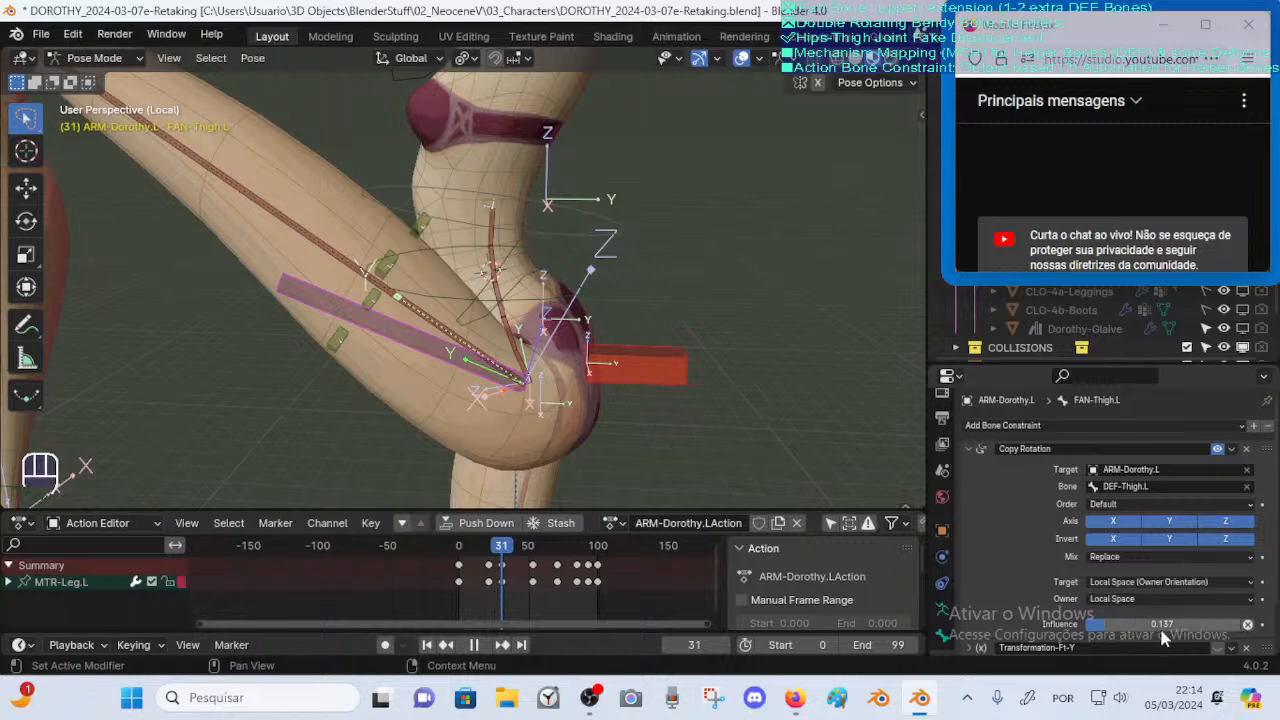
{"action": "middle_click_drag", "start_coordinate": [486, 394], "coordinate": [490, 397]}
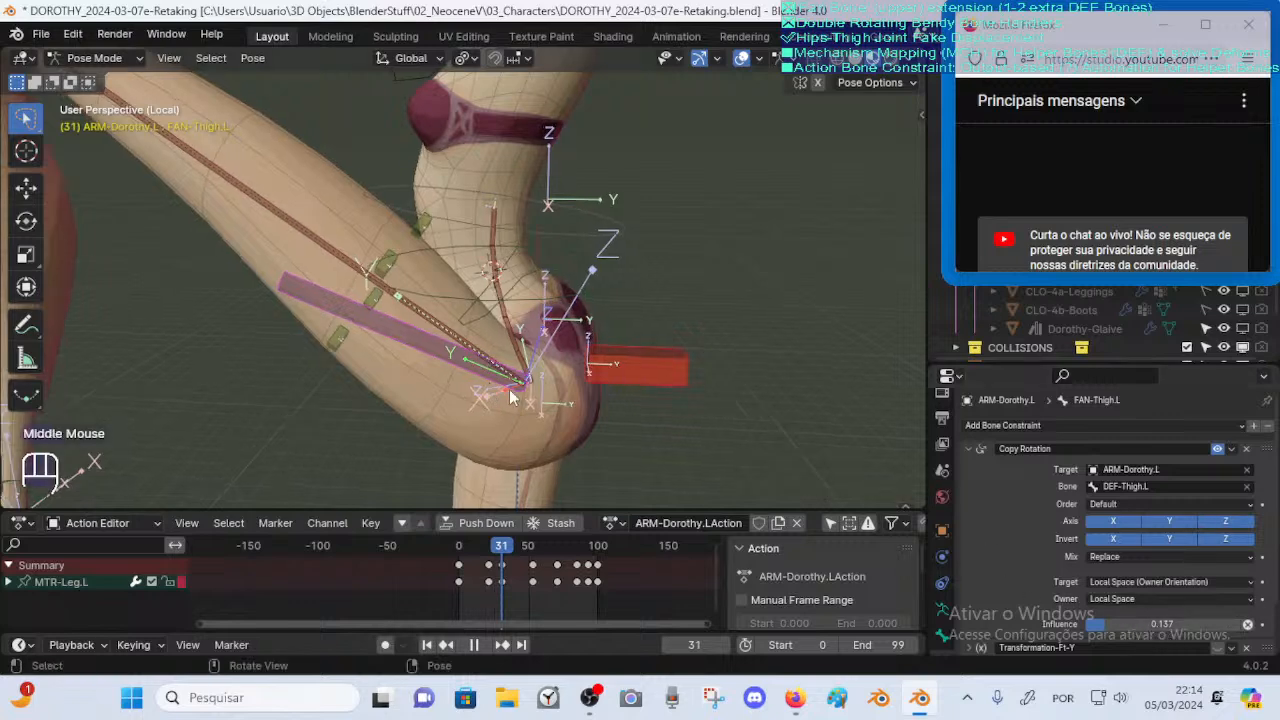
{"action": "left_click_drag", "start_coordinate": [518, 548], "coordinate": [572, 566]}
Return the leg animation to frame 0 and save the Blender file
{"action": "scroll", "coordinate": [1160, 537], "scroll_direction": "down", "scroll_amount": 2}
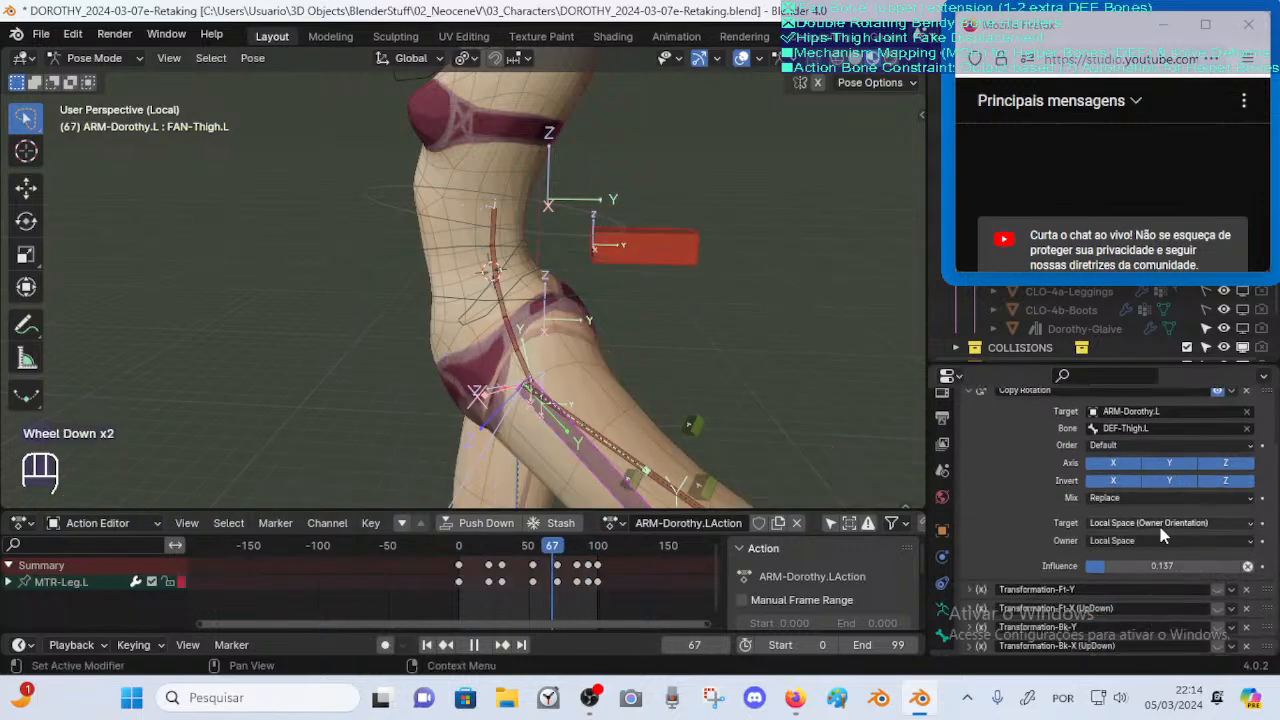
{"action": "scroll", "coordinate": [1160, 537], "scroll_direction": "down", "scroll_amount": 1}
{"action": "left_click", "coordinate": [459, 546]}
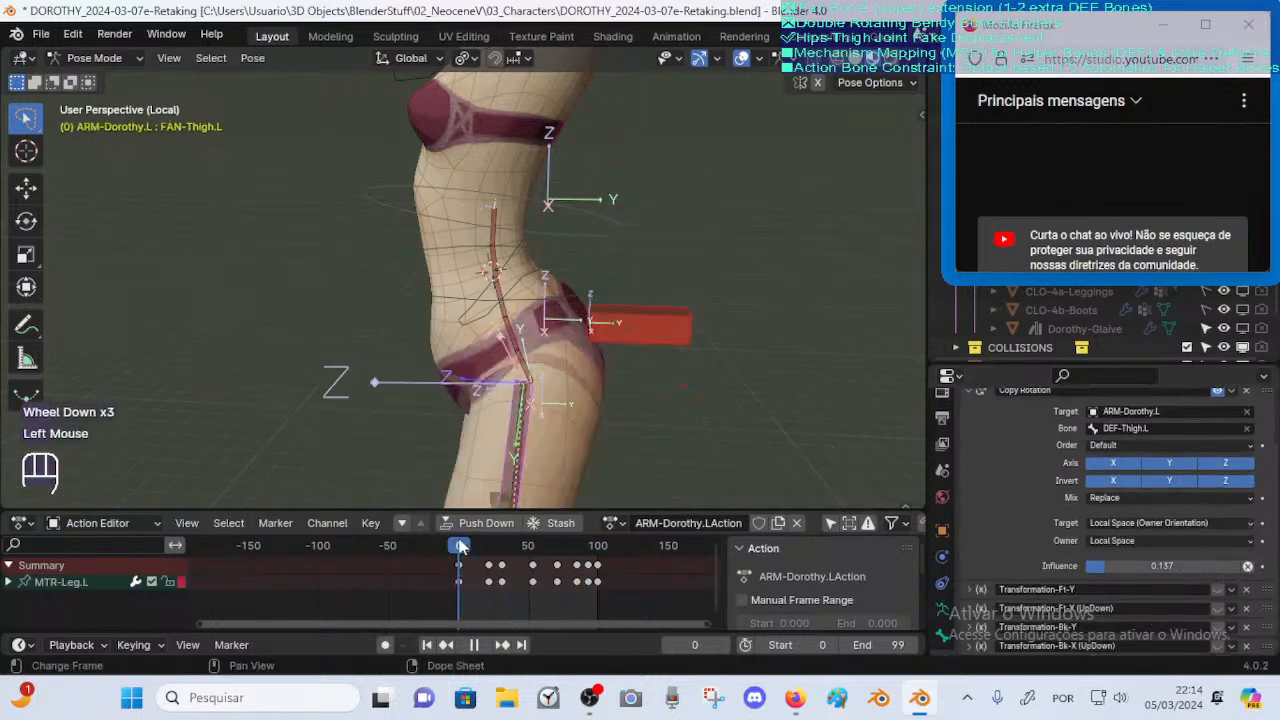
{"action": "key", "text": "ctrl+s"}
{"action": "key", "text": "ctrl+s"}
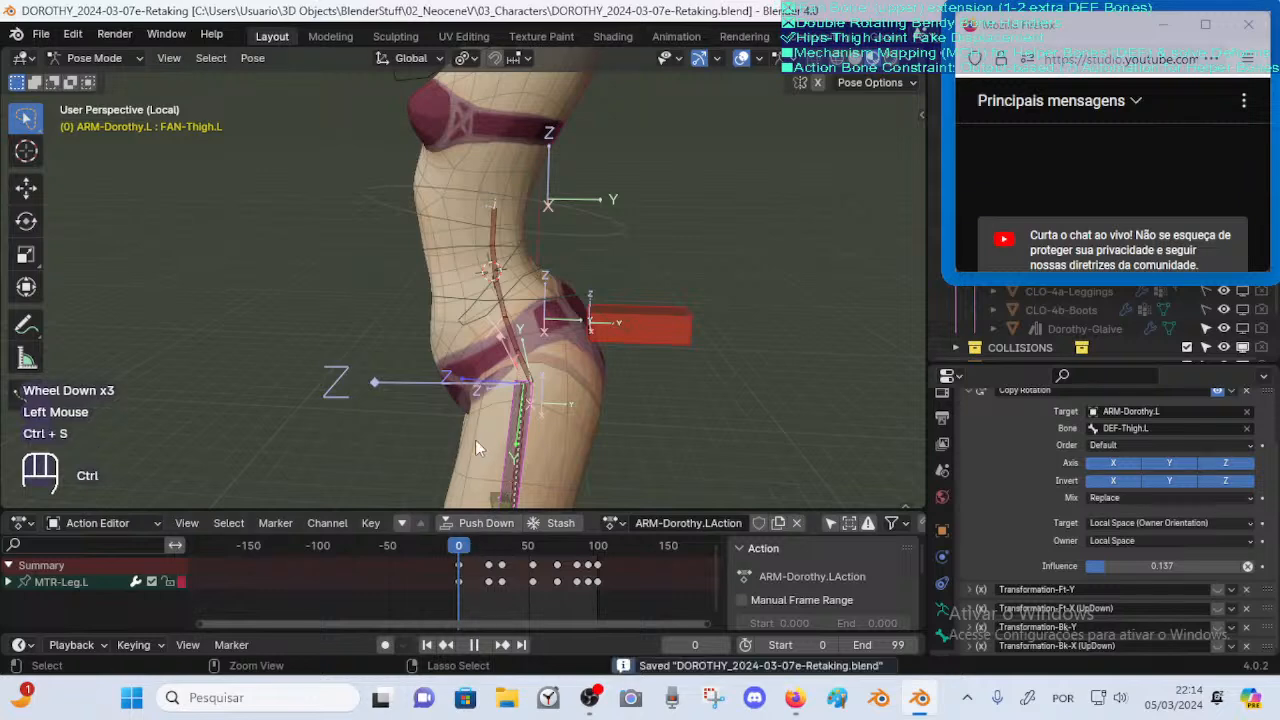
Enable FAN-Thigh.L's Transformation-Ft-Y and Transformation-Ft-X (UpDown) constraints
{"action": "left_click", "coordinate": [475, 558]}
{"action": "scroll", "coordinate": [1213, 583], "scroll_direction": "down", "scroll_amount": 1}
{"action": "left_click", "coordinate": [1219, 610]}
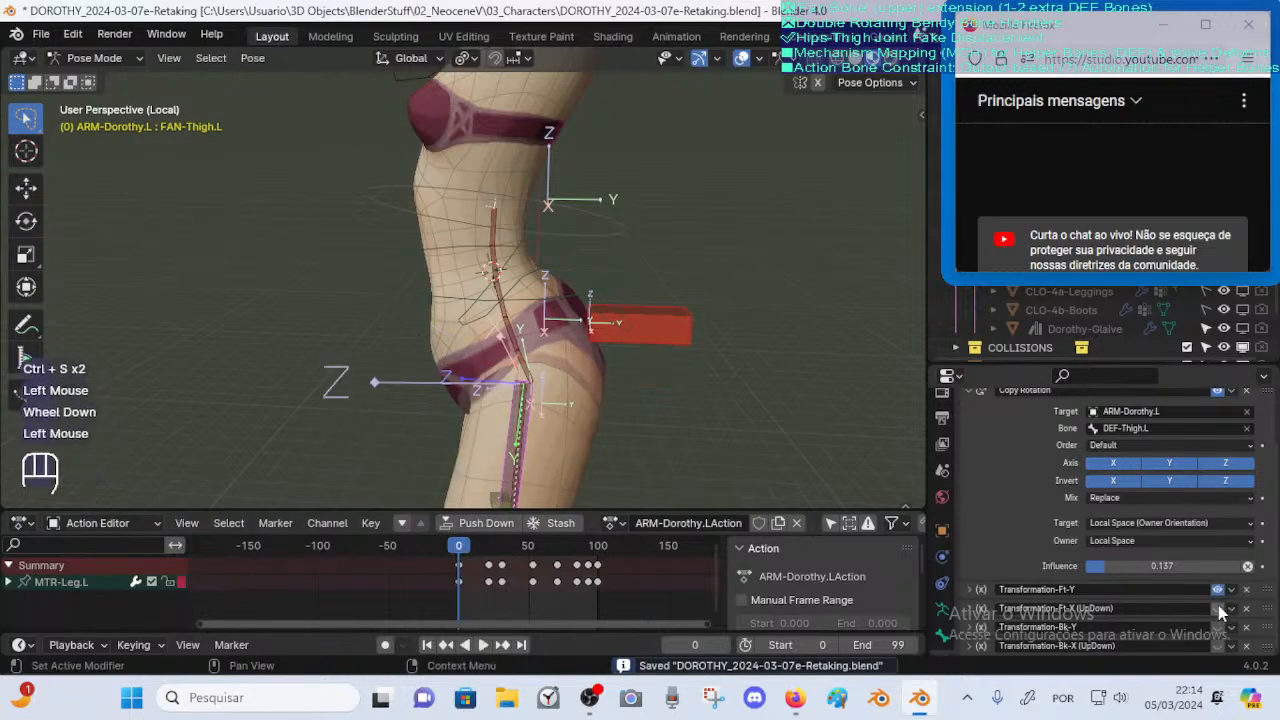
{"action": "left_click", "coordinate": [1219, 612]}
Scrub the leg animation to frame 36 and inspect the forward-raised thigh and buttock up close
{"action": "left_click", "coordinate": [466, 550]}
{"action": "key", "text": "space"}
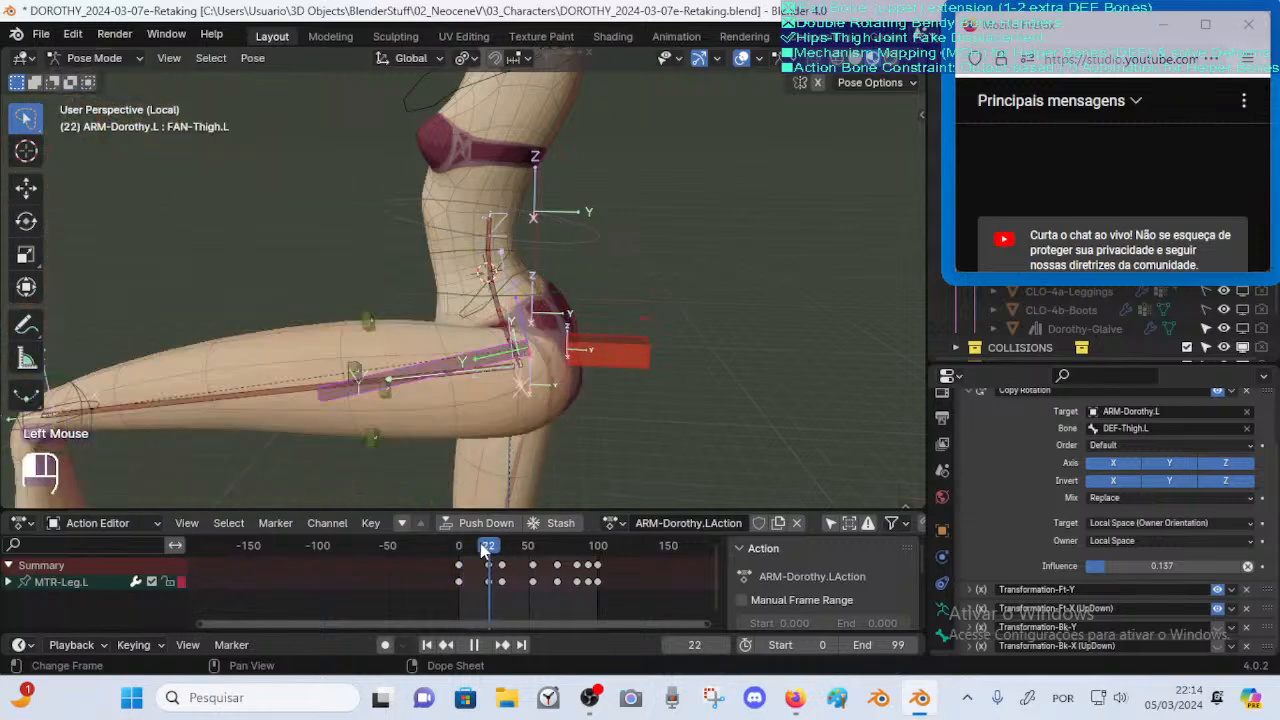
{"action": "scroll", "coordinate": [537, 422], "scroll_direction": "up", "scroll_amount": 3}
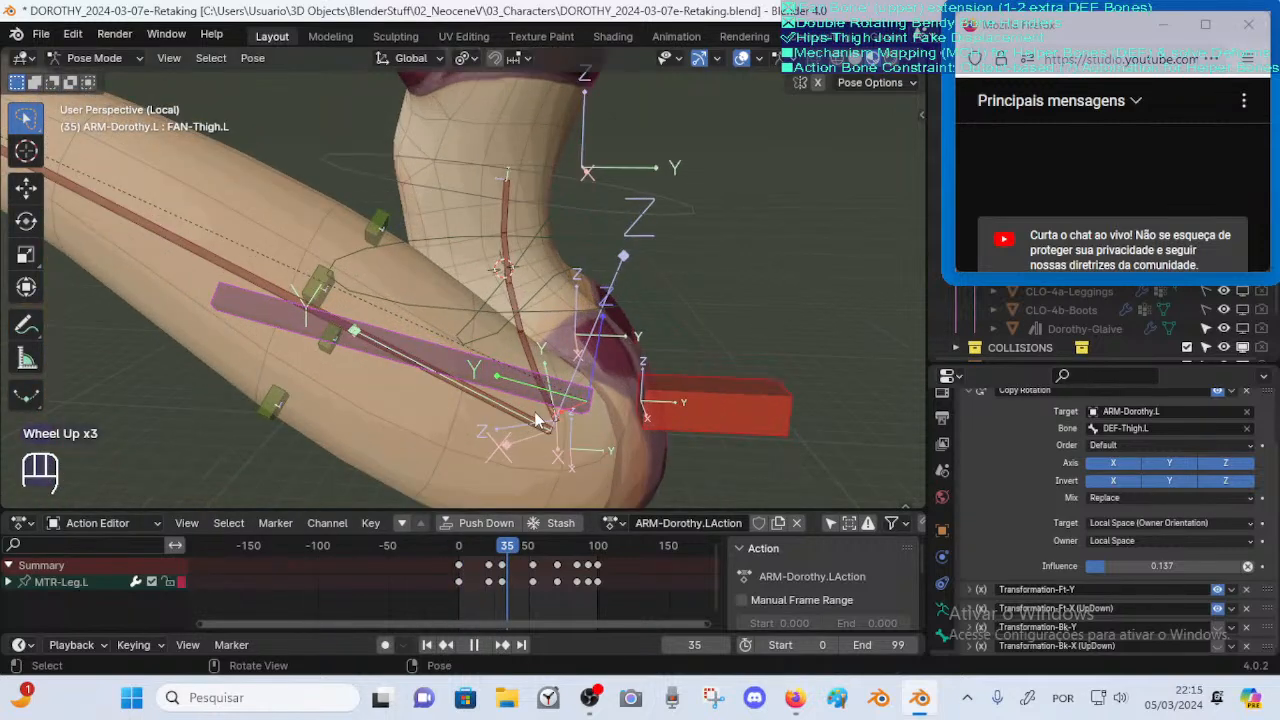
{"action": "middle_click_drag", "start_coordinate": [537, 421], "coordinate": [546, 471]}
{"action": "mouse_move", "coordinate": [512, 548]}
{"action": "left_mouse_down"}
{"action": "mouse_move", "coordinate": [493, 553]}
{"action": "mouse_move", "coordinate": [531, 549]}
{"action": "mouse_move", "coordinate": [509, 547]}
{"action": "left_mouse_up"}
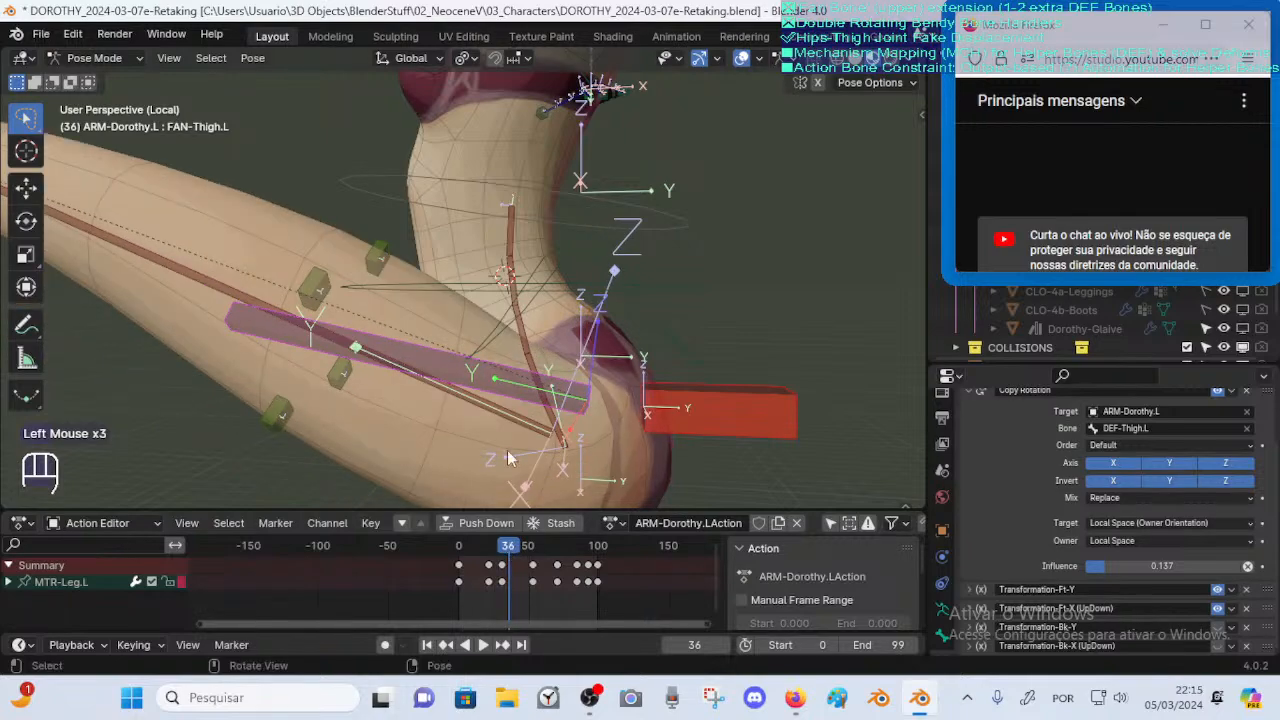
{"action": "middle_click_drag", "start_coordinate": [508, 458], "coordinate": [546, 366]}
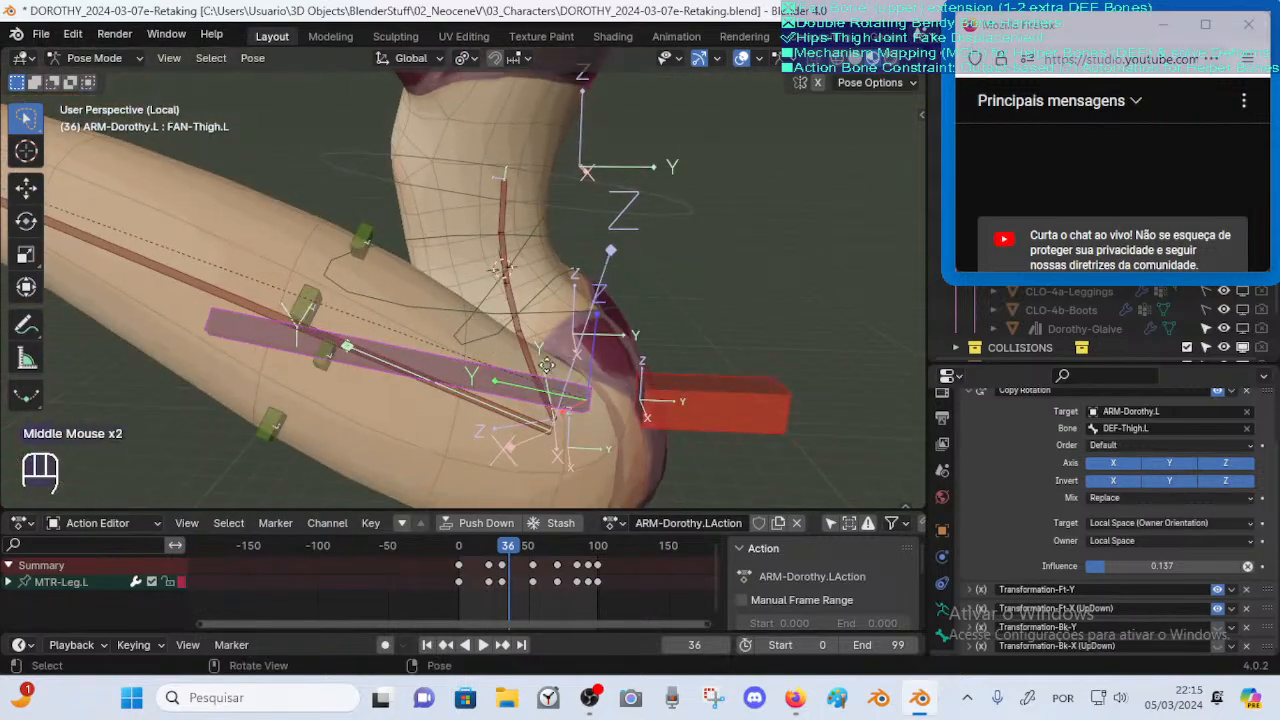
{"action": "key", "text": "g"}
{"action": "key", "text": "Escape"}
{"action": "key", "text": "g"}
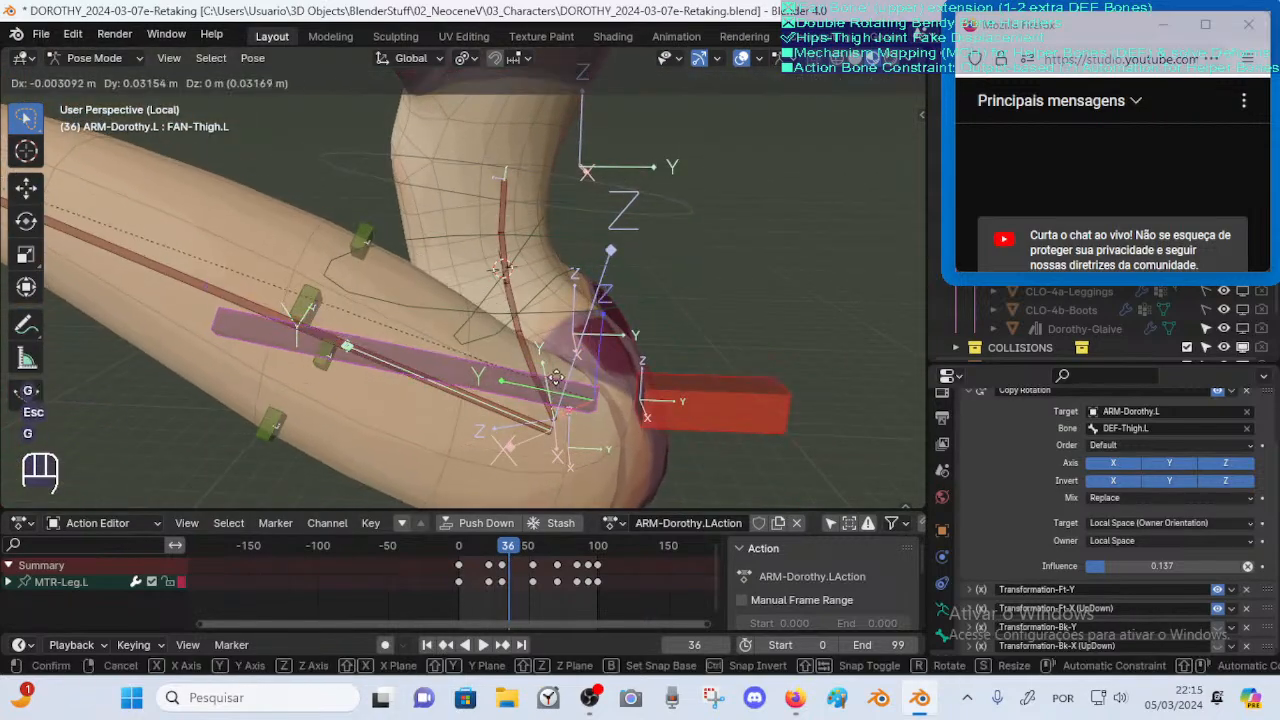
{"action": "key", "text": "Escape"}
Scrub to frame 27 and examine the hip crease and buttock of the forward-raised leg from another angle
{"action": "left_click", "coordinate": [497, 553]}
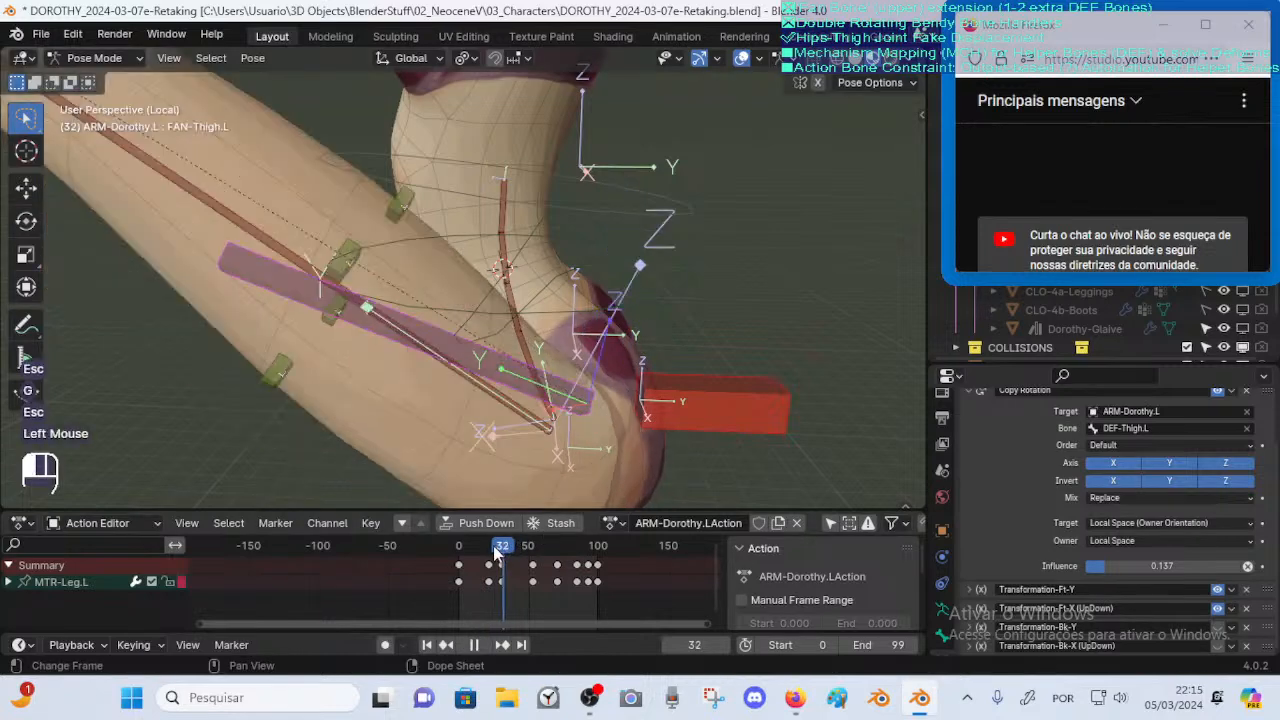
{"action": "mouse_move", "coordinate": [497, 553]}
{"action": "left_mouse_down"}
{"action": "mouse_move", "coordinate": [478, 549]}
{"action": "mouse_move", "coordinate": [496, 548]}
{"action": "left_mouse_up"}
{"action": "key", "text": "alt+q"}
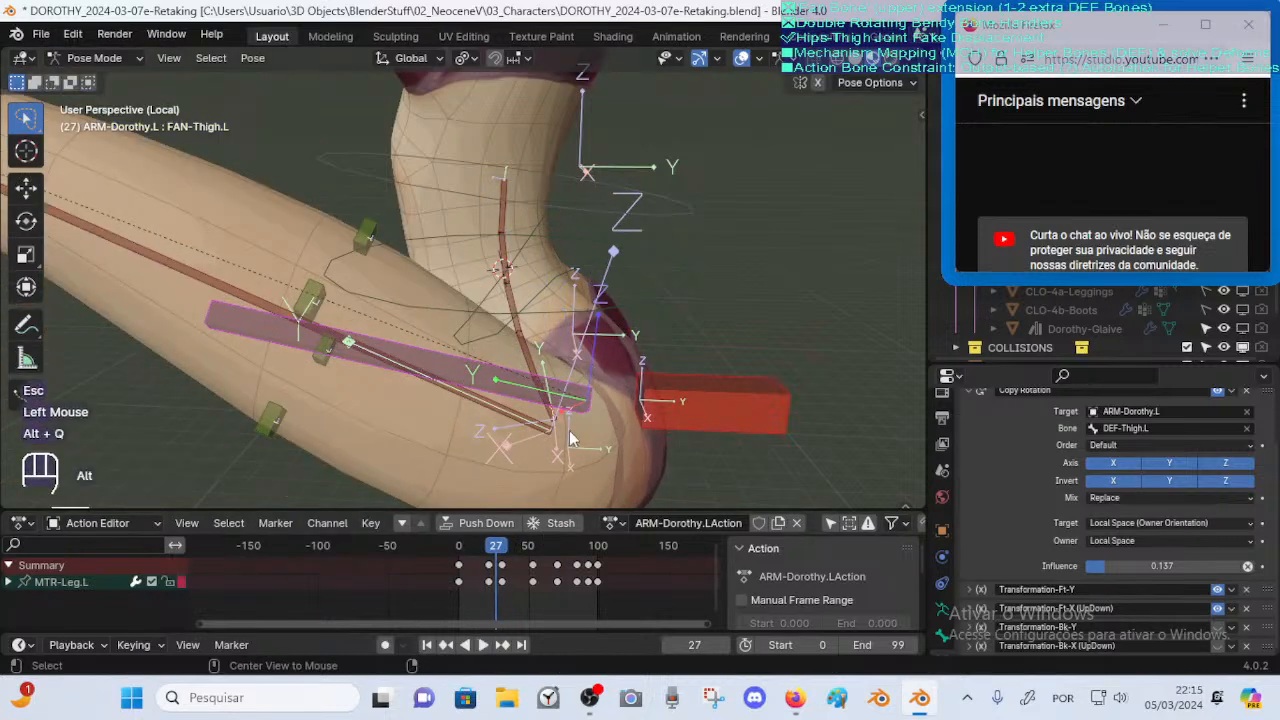
{"action": "key", "text": "alt+q"}
{"action": "key", "text": "alt+q"}
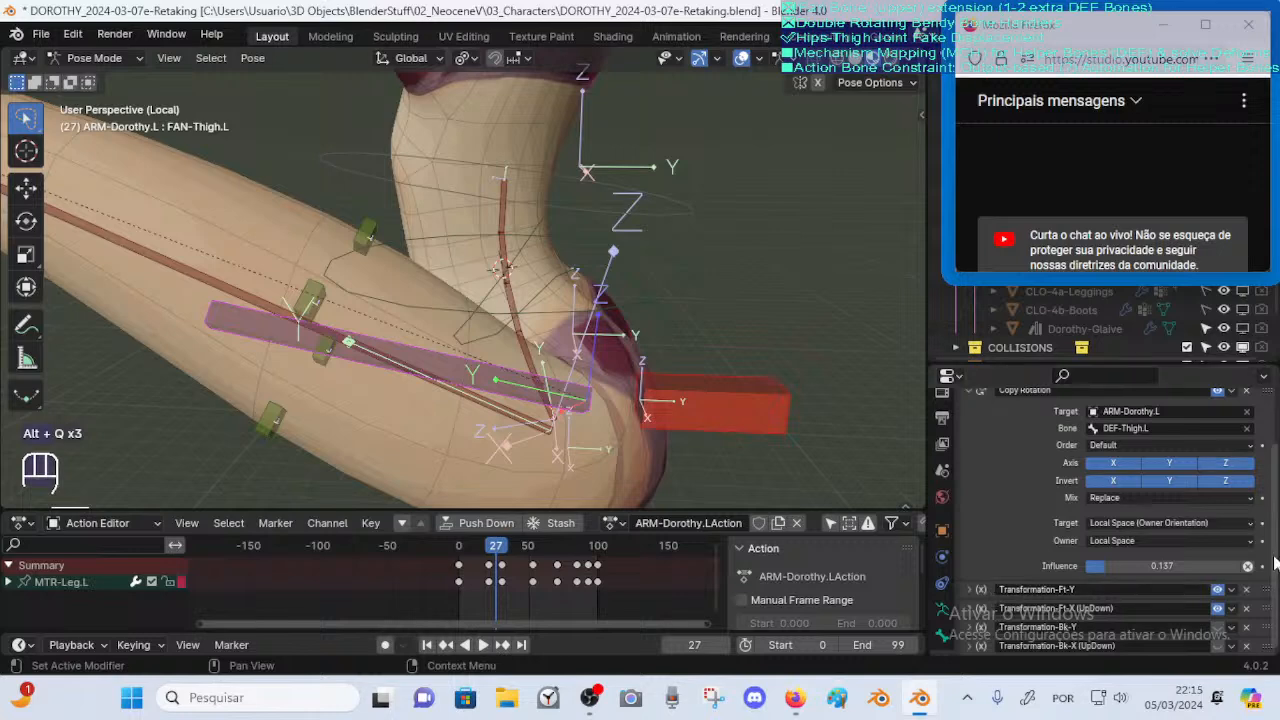
{"action": "scroll", "coordinate": [1180, 572], "scroll_direction": "down", "scroll_amount": 2}
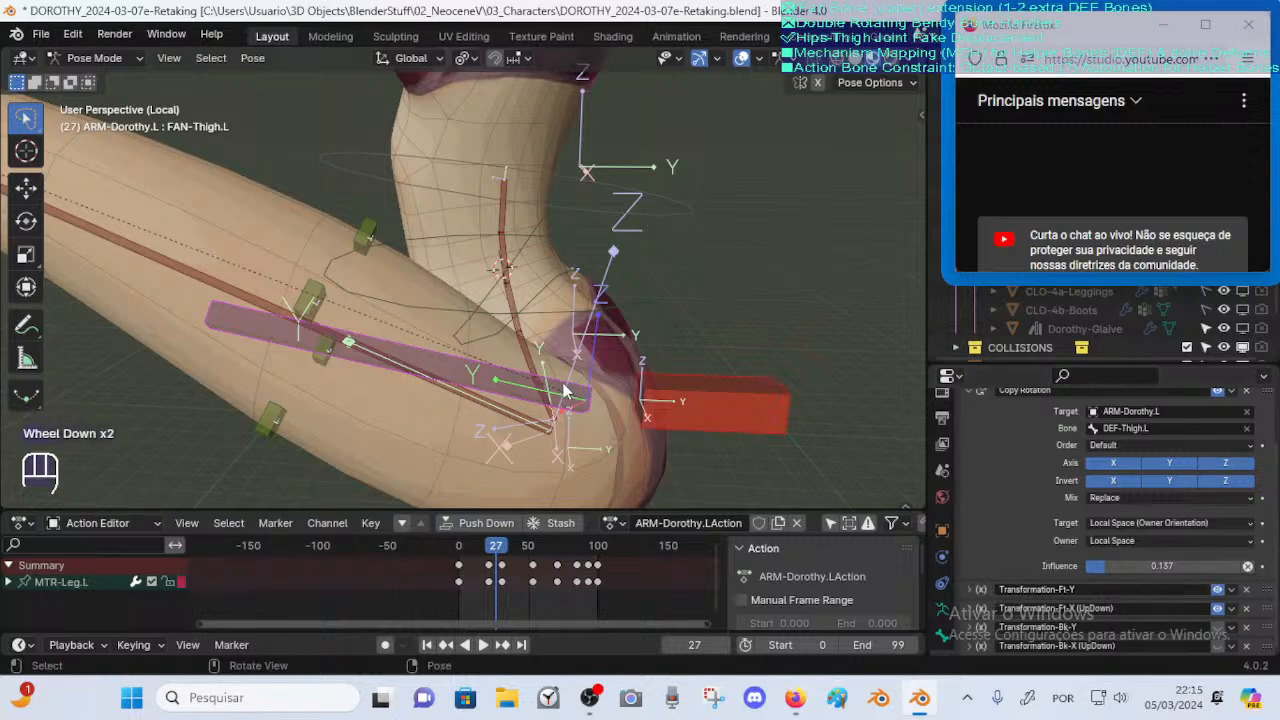
{"action": "scroll", "coordinate": [538, 377], "scroll_direction": "down", "scroll_amount": 1}
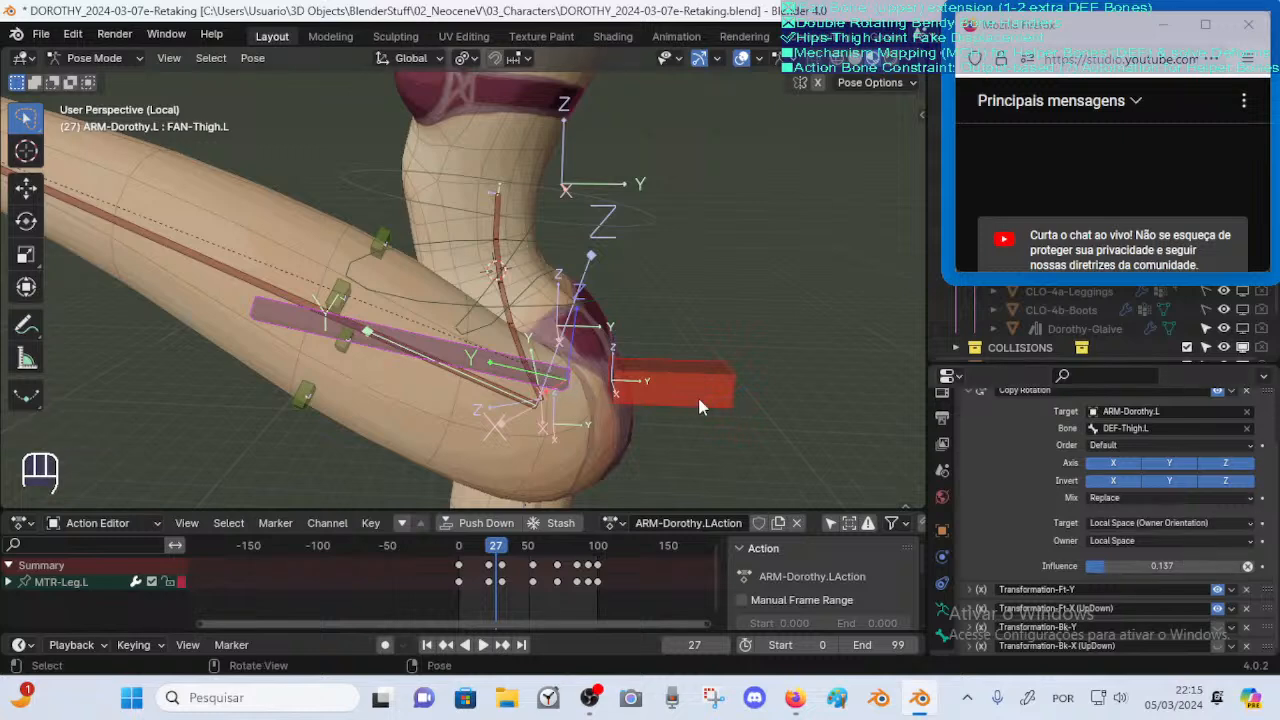
{"action": "mouse_move", "coordinate": [575, 393]}
{"action": "middle_mouse_down"}
{"action": "mouse_move", "coordinate": [657, 398]}
{"action": "mouse_move", "coordinate": [595, 399]}
{"action": "middle_mouse_up"}
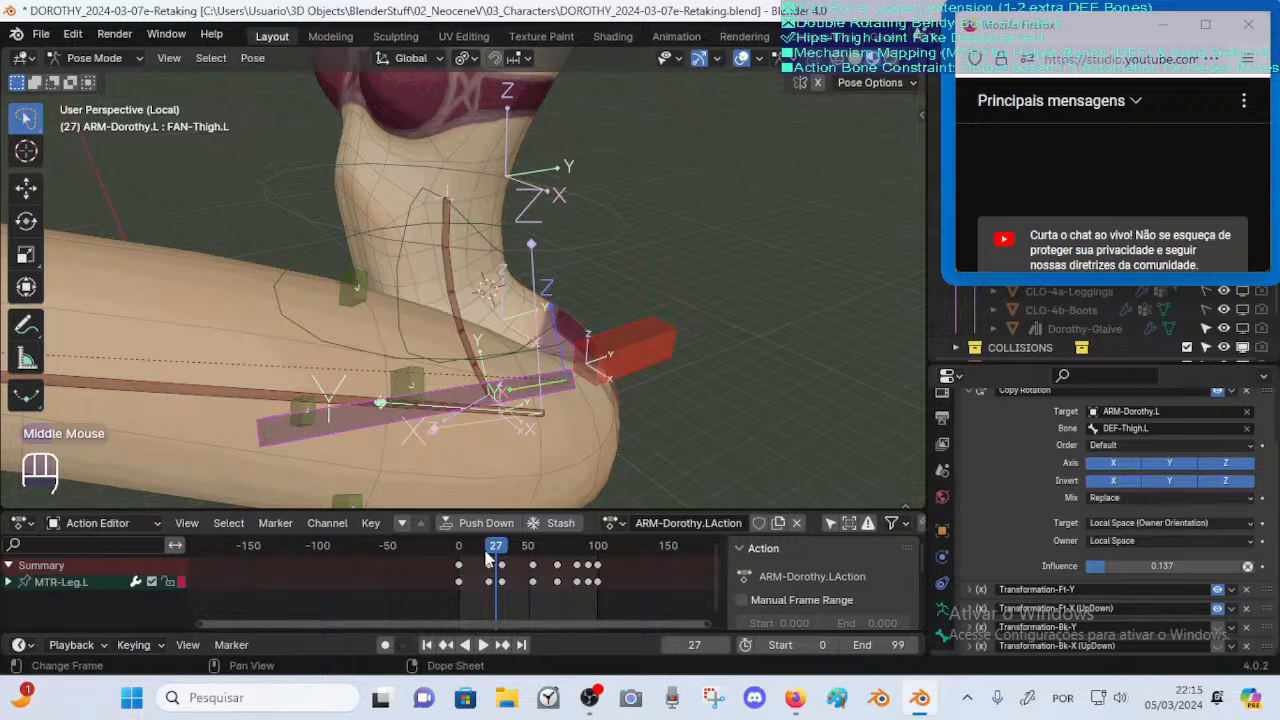
Examine FAN-Thigh.L's Transformation-Ft-Y settings, collapse them, and expand the Transformation-Ft-X (UpDown) settings
{"action": "left_click", "coordinate": [969, 590]}
{"action": "scroll", "coordinate": [1006, 521], "scroll_direction": "down", "scroll_amount": 3}
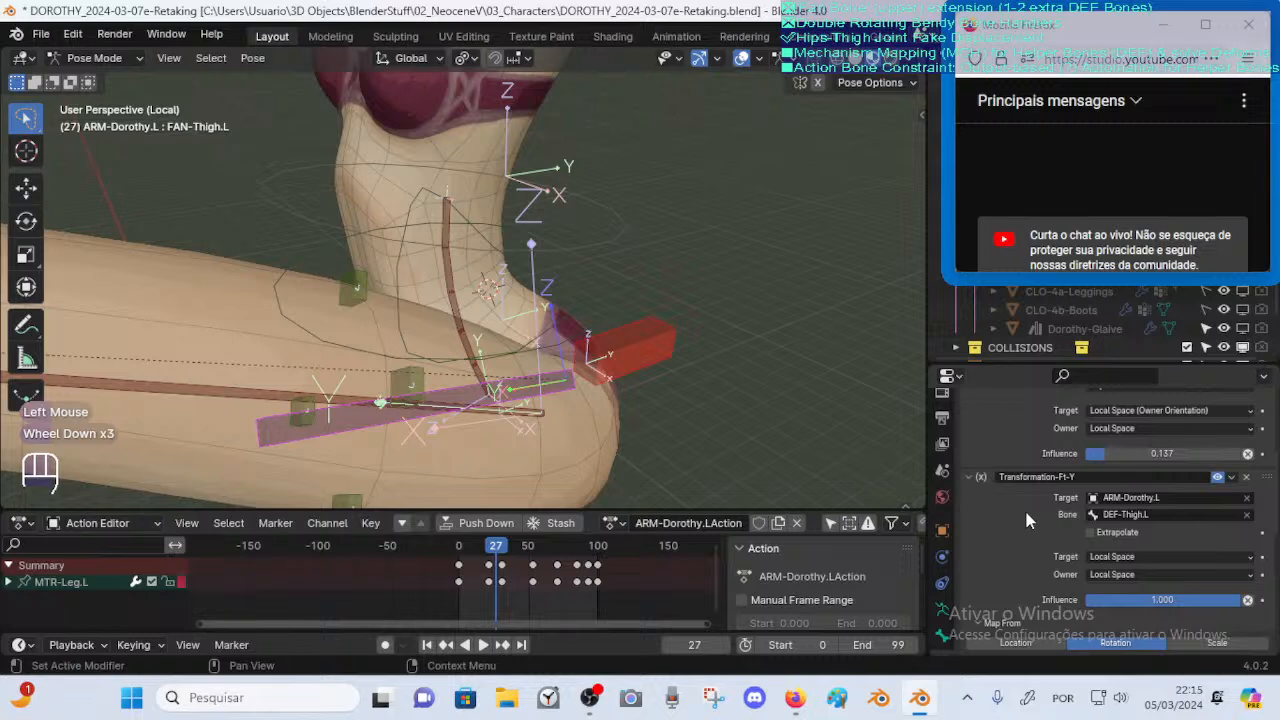
{"action": "left_click", "coordinate": [968, 478]}
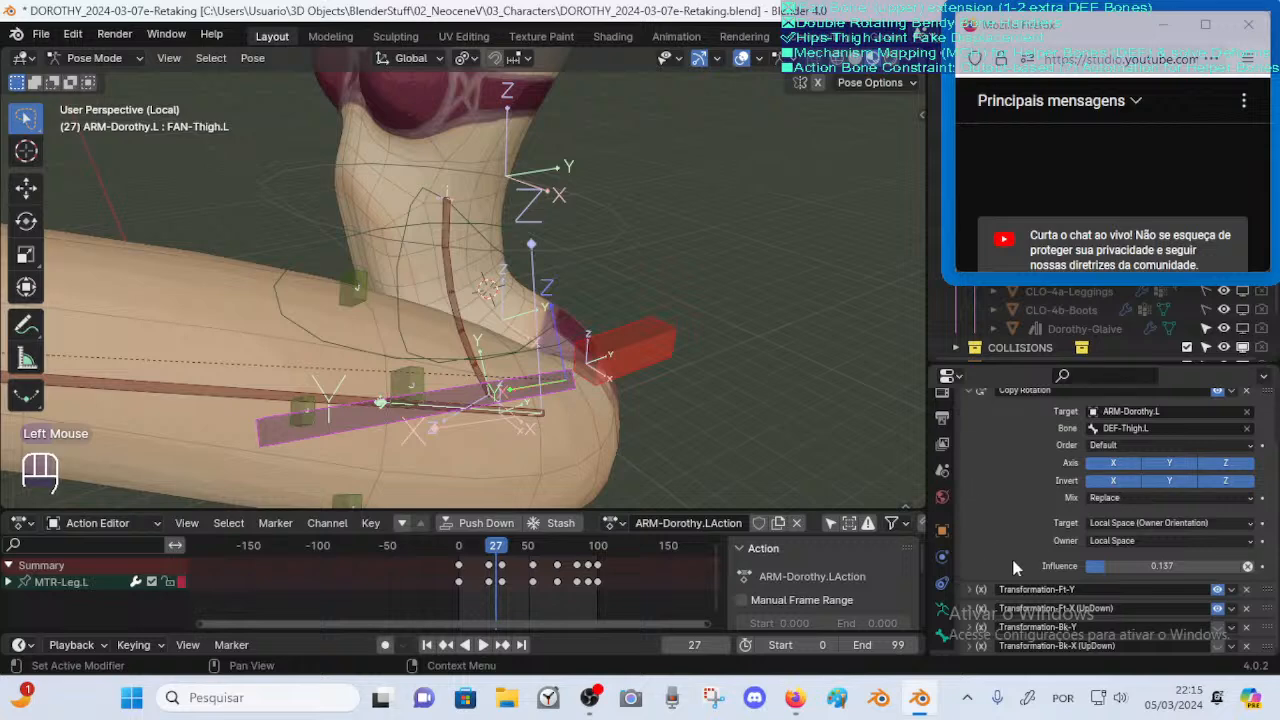
{"action": "scroll", "coordinate": [1018, 576], "scroll_direction": "down", "scroll_amount": 2}
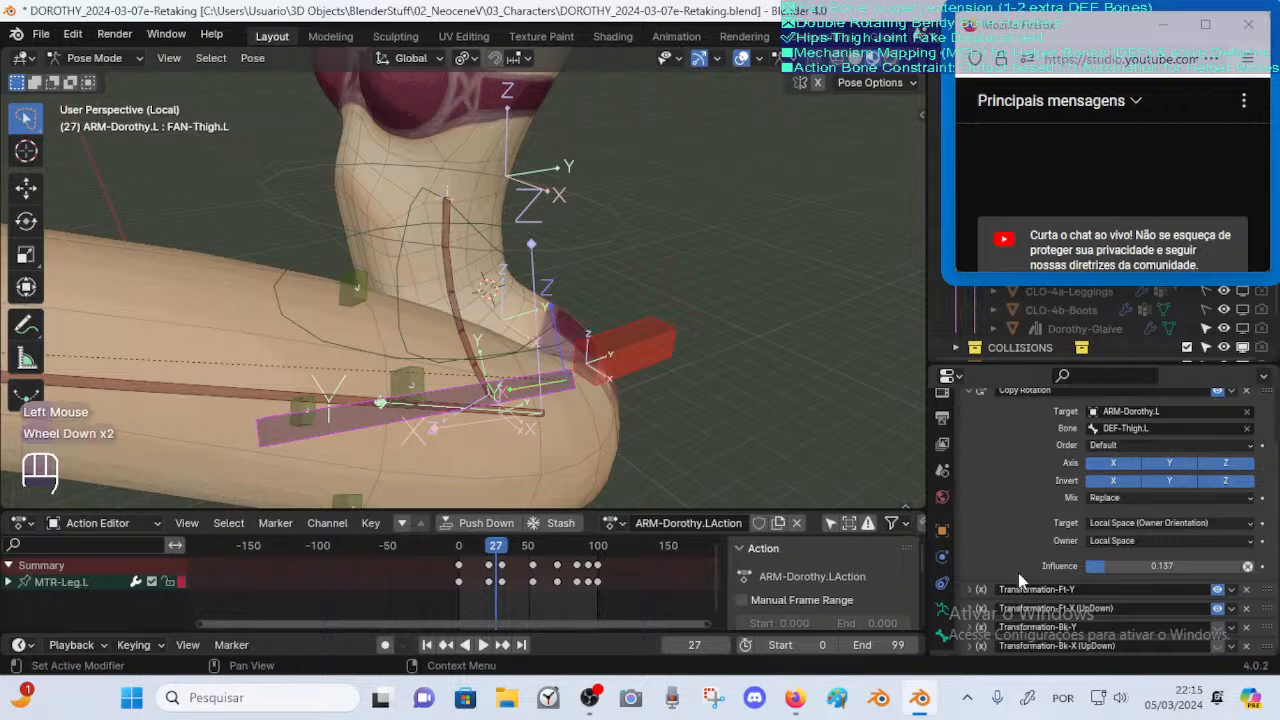
{"action": "left_click", "coordinate": [968, 609]}
{"action": "scroll", "coordinate": [1038, 574], "scroll_direction": "down", "scroll_amount": 2}
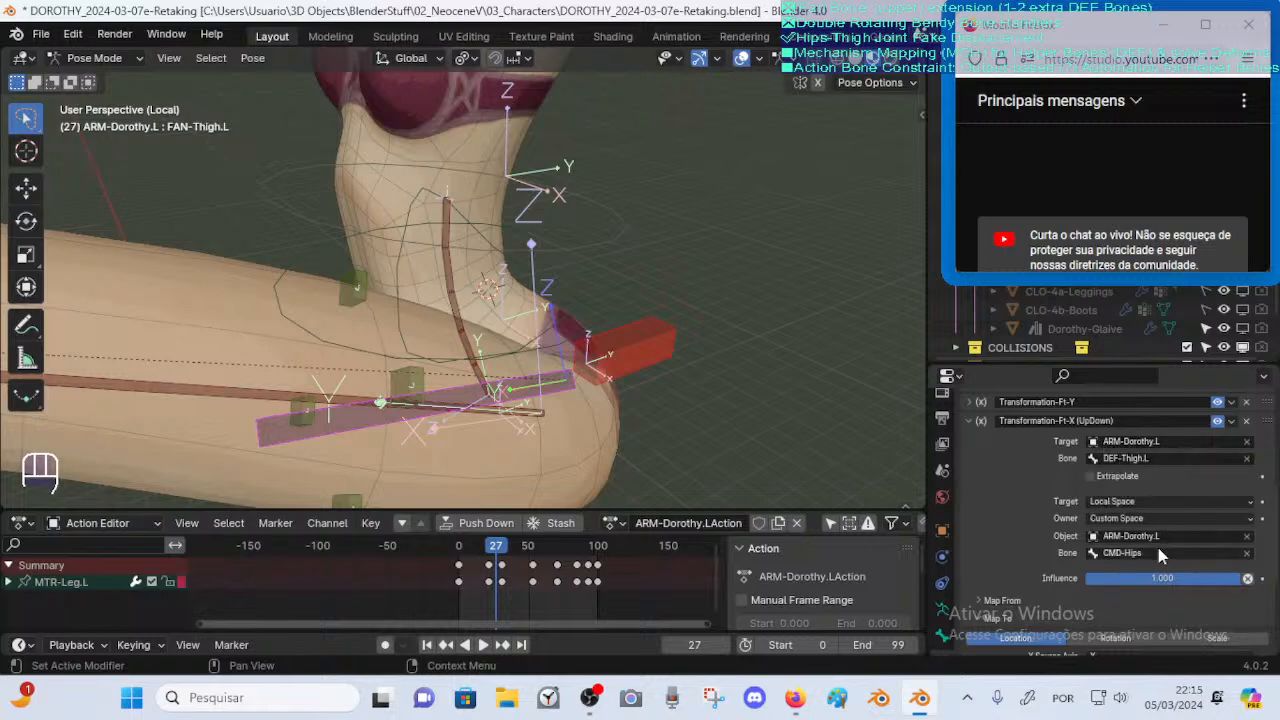
Select the DEF-Thigh.L bone and check its Locked Track constraint
{"action": "left_click", "coordinate": [258, 398]}
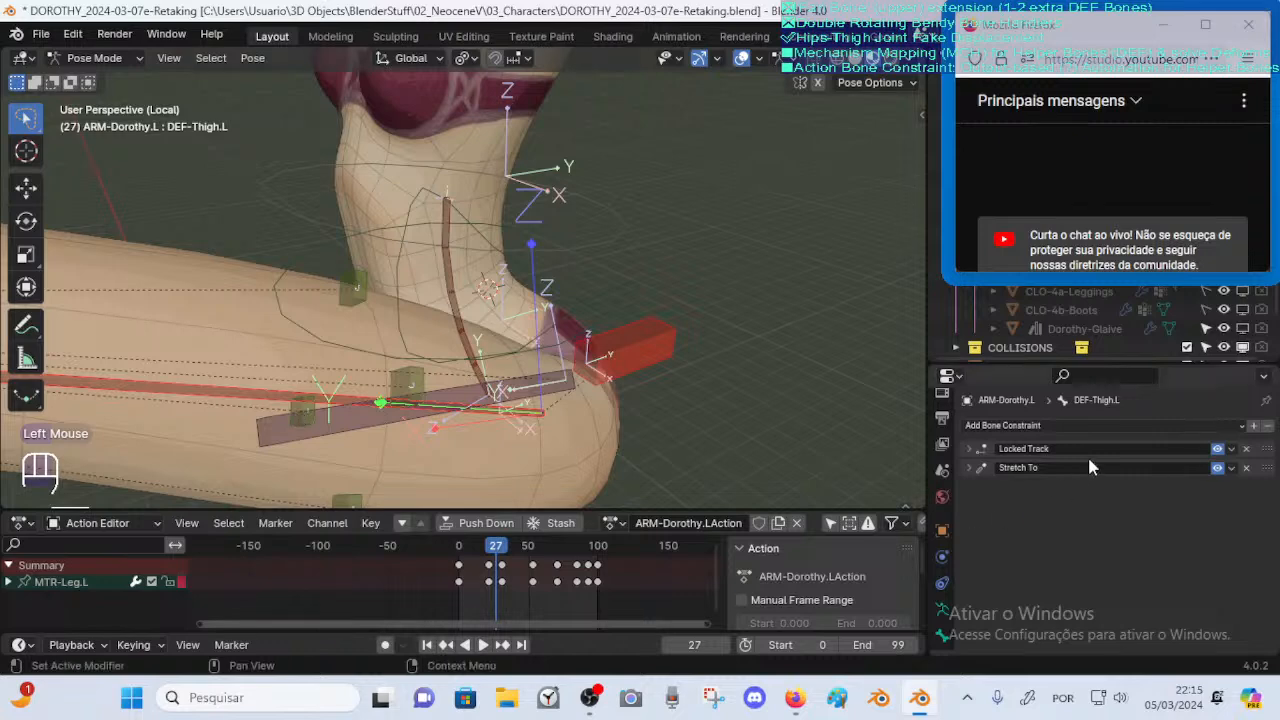
{"action": "left_click", "coordinate": [966, 448]}
{"action": "left_click", "coordinate": [966, 448]}
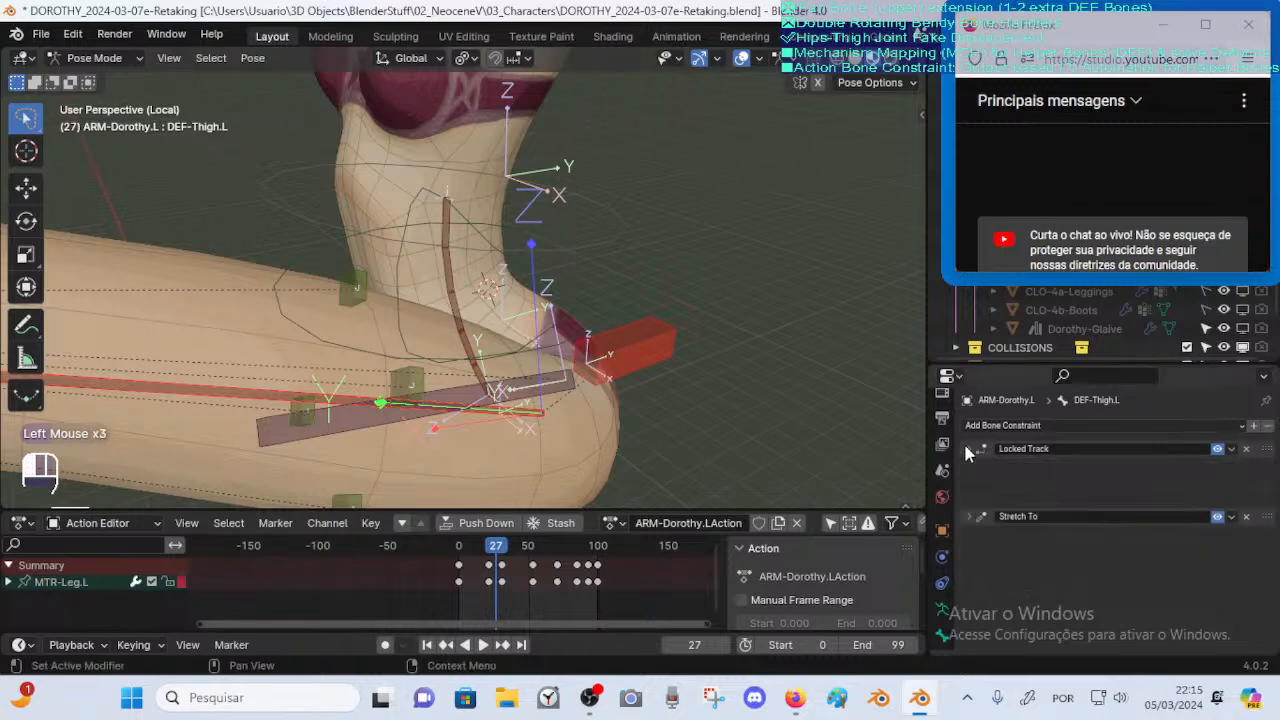
Select the FAN-Thigh.L bone and examine its Copy Rotation and Transformation-Ft-Y constraint settings alongside the hip joint
{"action": "left_click", "coordinate": [547, 398]}
{"action": "middle_click_drag", "start_coordinate": [490, 388], "coordinate": [621, 410]}
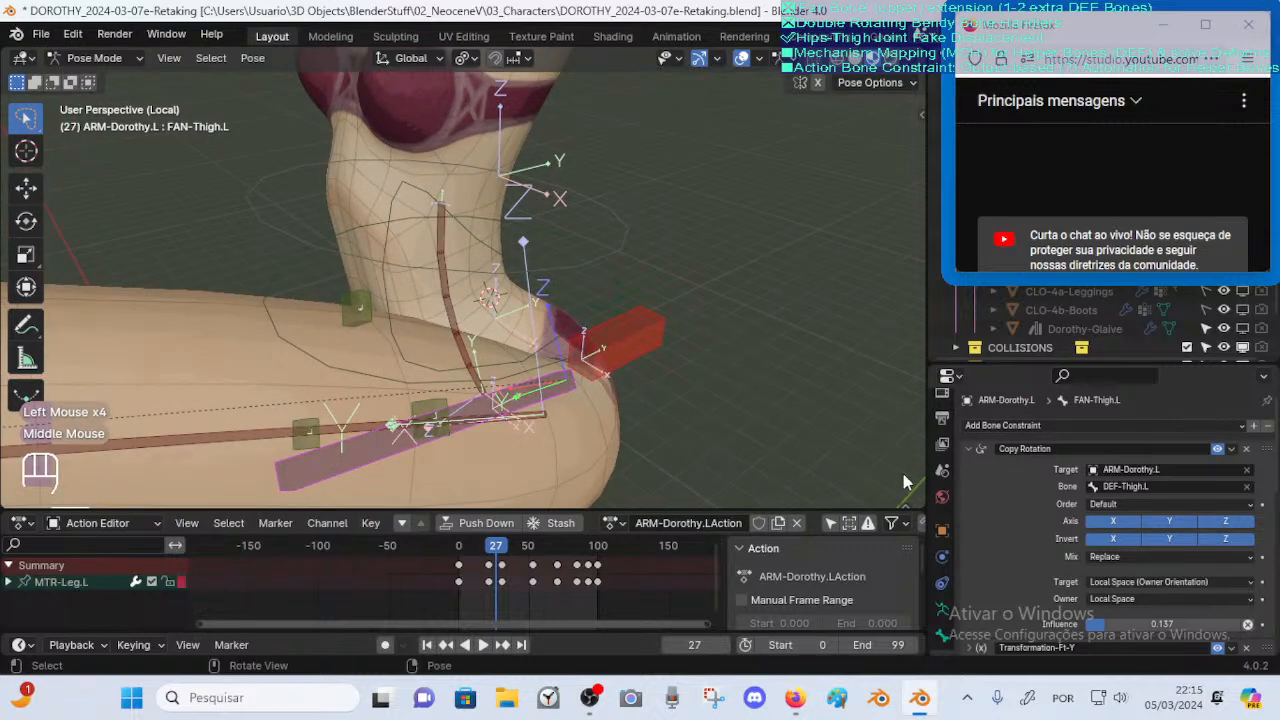
{"action": "middle_click_drag", "start_coordinate": [544, 424], "coordinate": [706, 472]}
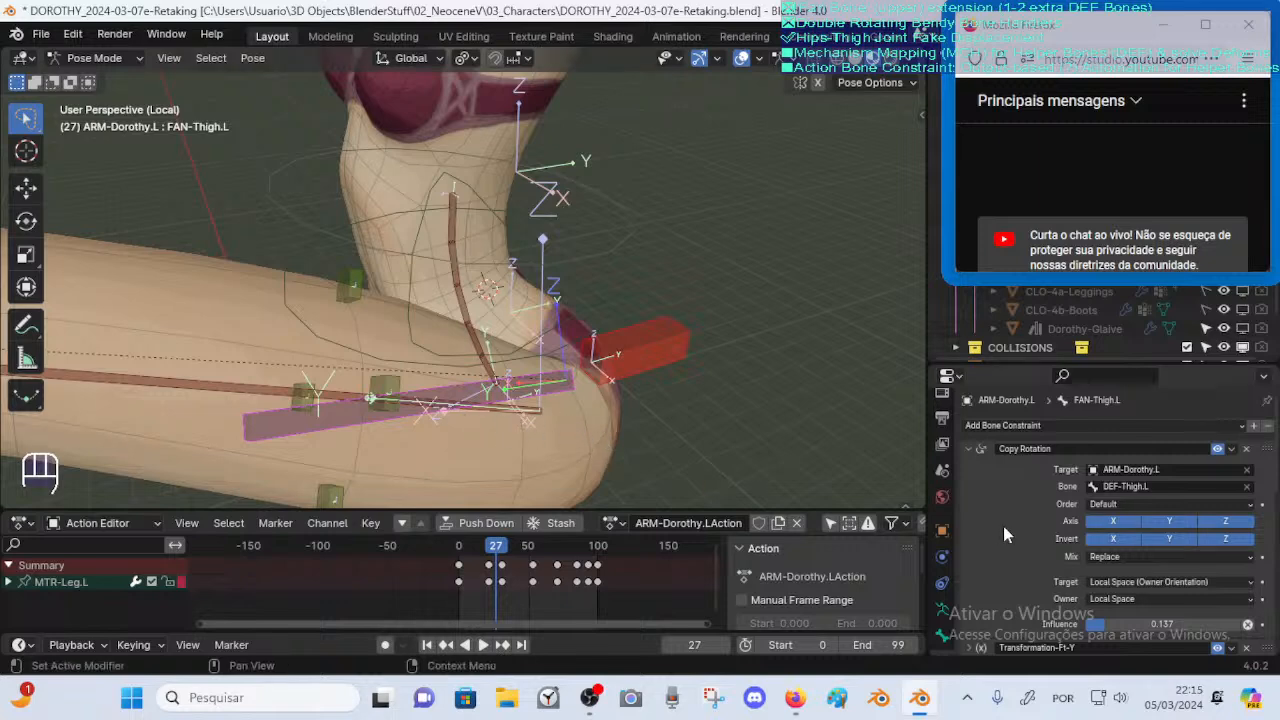
{"action": "scroll", "coordinate": [987, 541], "scroll_direction": "down", "scroll_amount": 3}
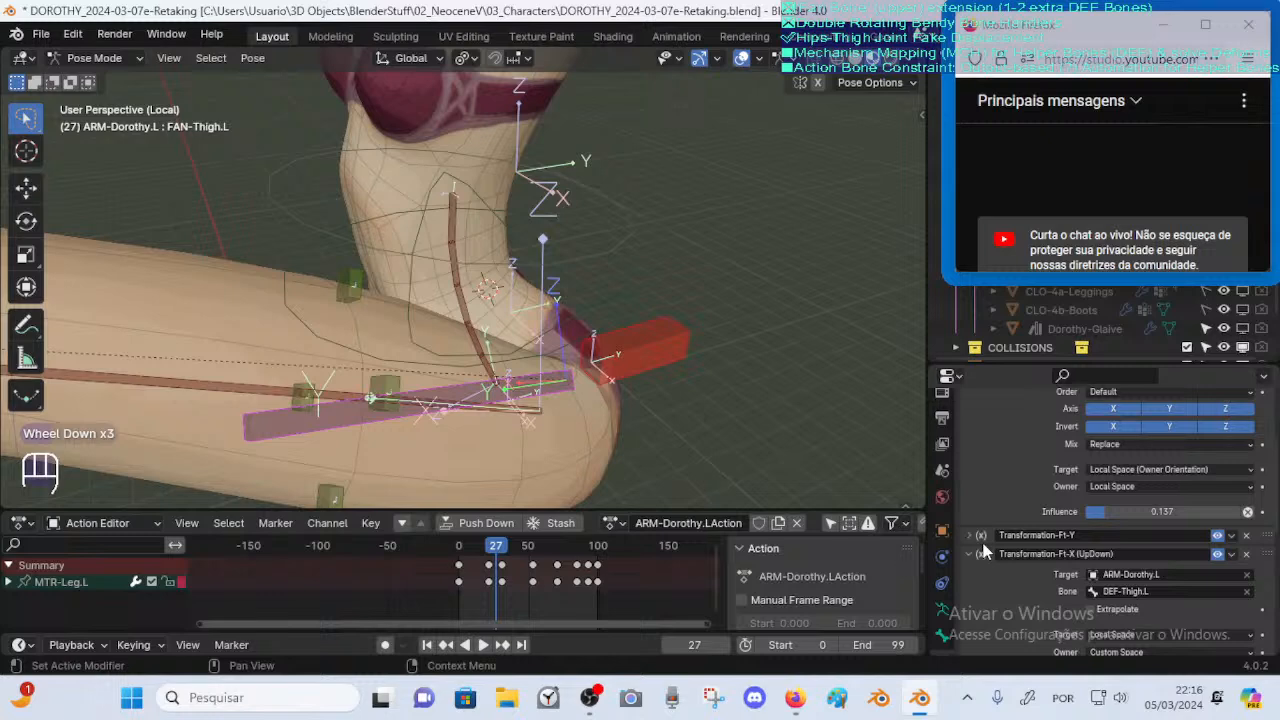
{"action": "scroll", "coordinate": [985, 552], "scroll_direction": "down", "scroll_amount": 2}
{"action": "left_click", "coordinate": [969, 461]}
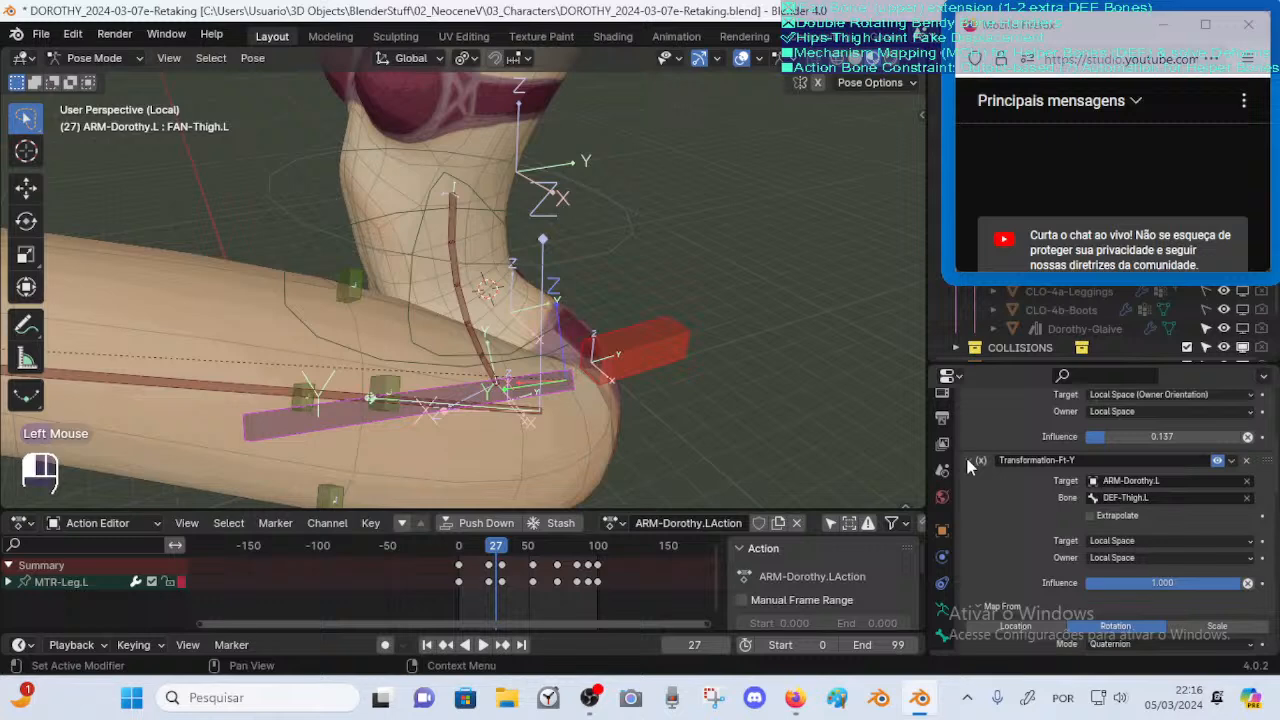
{"action": "scroll", "coordinate": [966, 458], "scroll_direction": "down", "scroll_amount": 3}
{"action": "scroll", "coordinate": [1077, 515], "scroll_direction": "up", "scroll_amount": 5}
{"action": "scroll", "coordinate": [1008, 537], "scroll_direction": "up", "scroll_amount": 1}
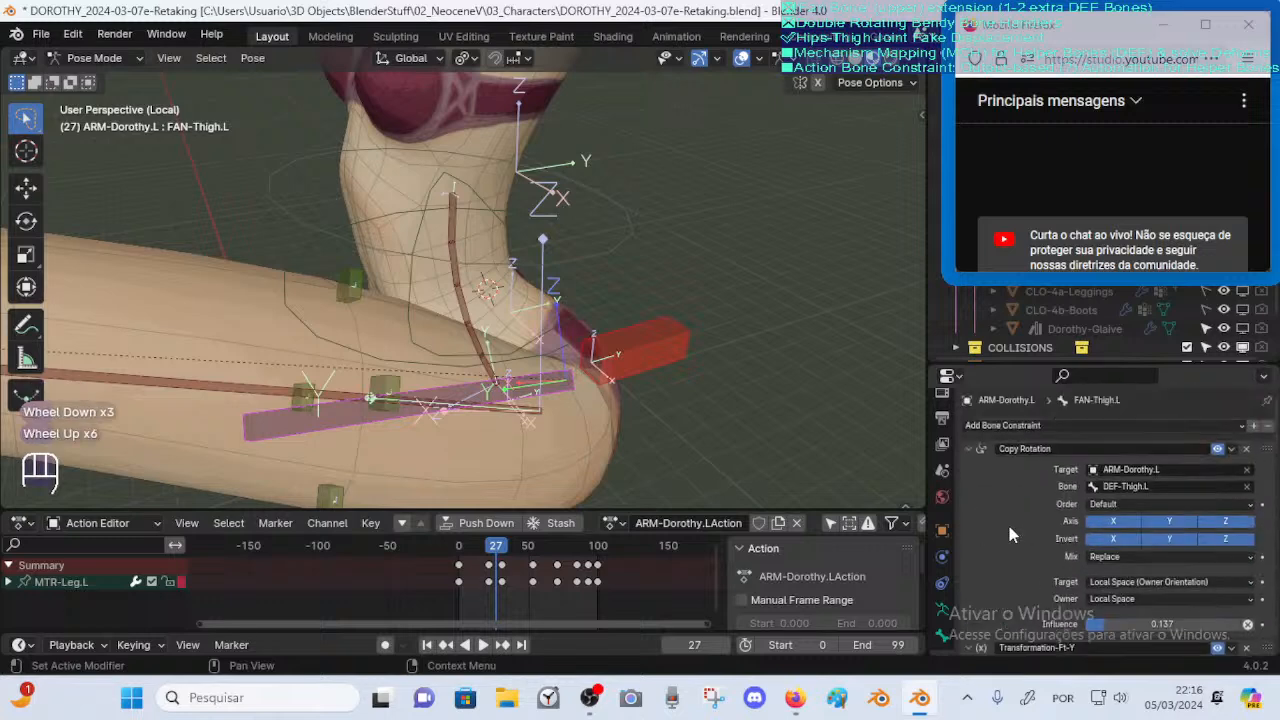
{"action": "scroll", "coordinate": [1008, 537], "scroll_direction": "down", "scroll_amount": 3}
{"action": "middle_click_drag", "start_coordinate": [369, 345], "coordinate": [438, 366]}
{"action": "scroll", "coordinate": [440, 360], "scroll_direction": "down", "scroll_amount": 1}
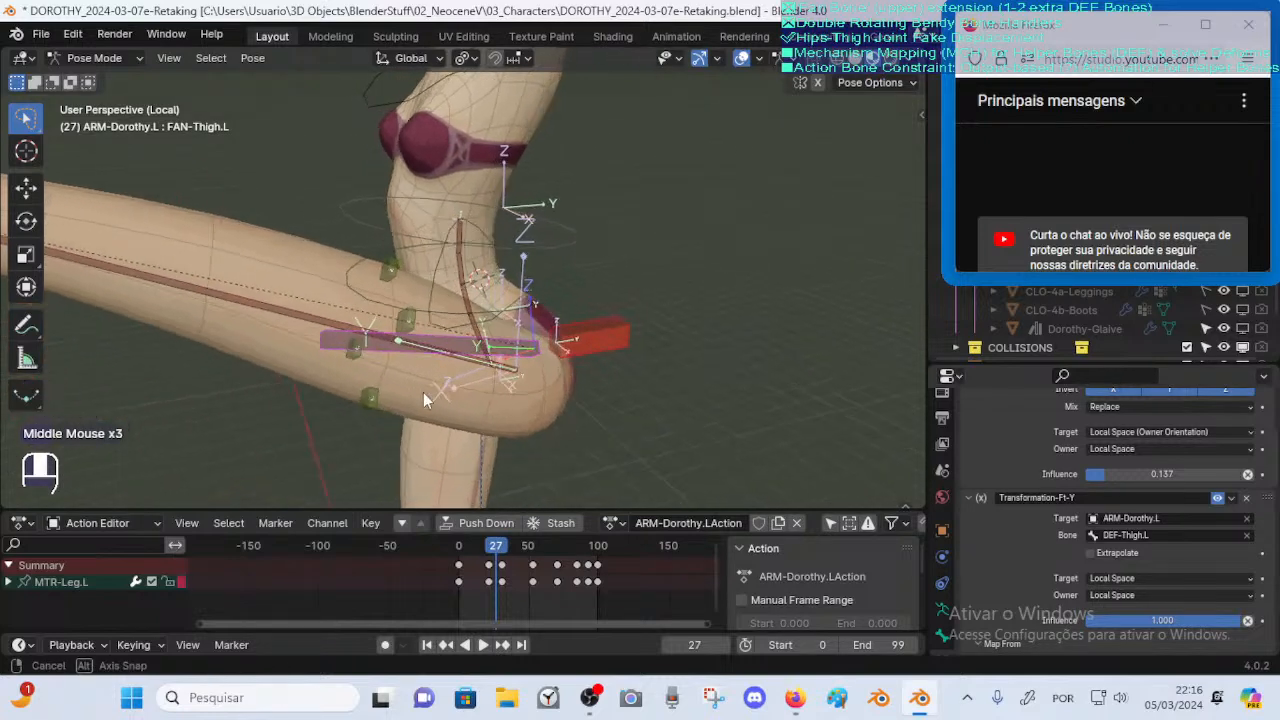
{"action": "middle_click_drag", "start_coordinate": [575, 380], "coordinate": [620, 440]}
{"action": "scroll", "coordinate": [639, 452], "scroll_direction": "up", "scroll_amount": 2}
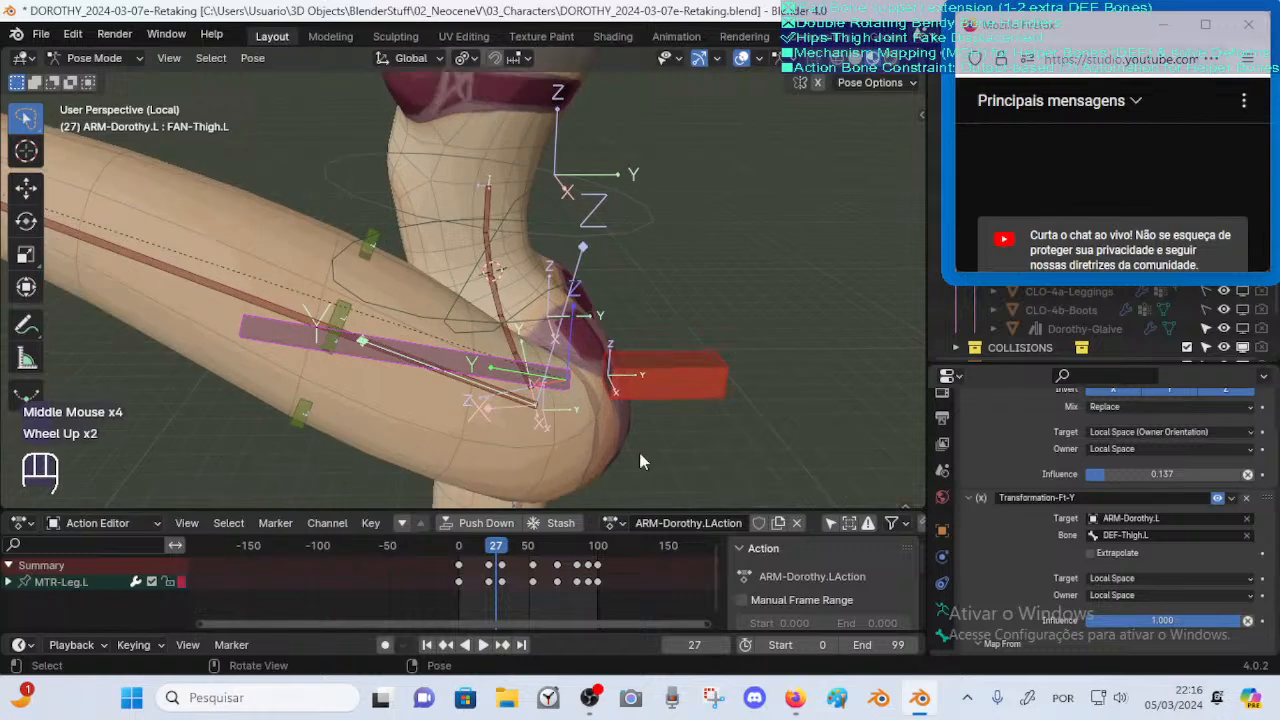
{"action": "scroll", "coordinate": [1158, 515], "scroll_direction": "up", "scroll_amount": 2}
{"action": "scroll", "coordinate": [1160, 520], "scroll_direction": "up", "scroll_amount": 1}
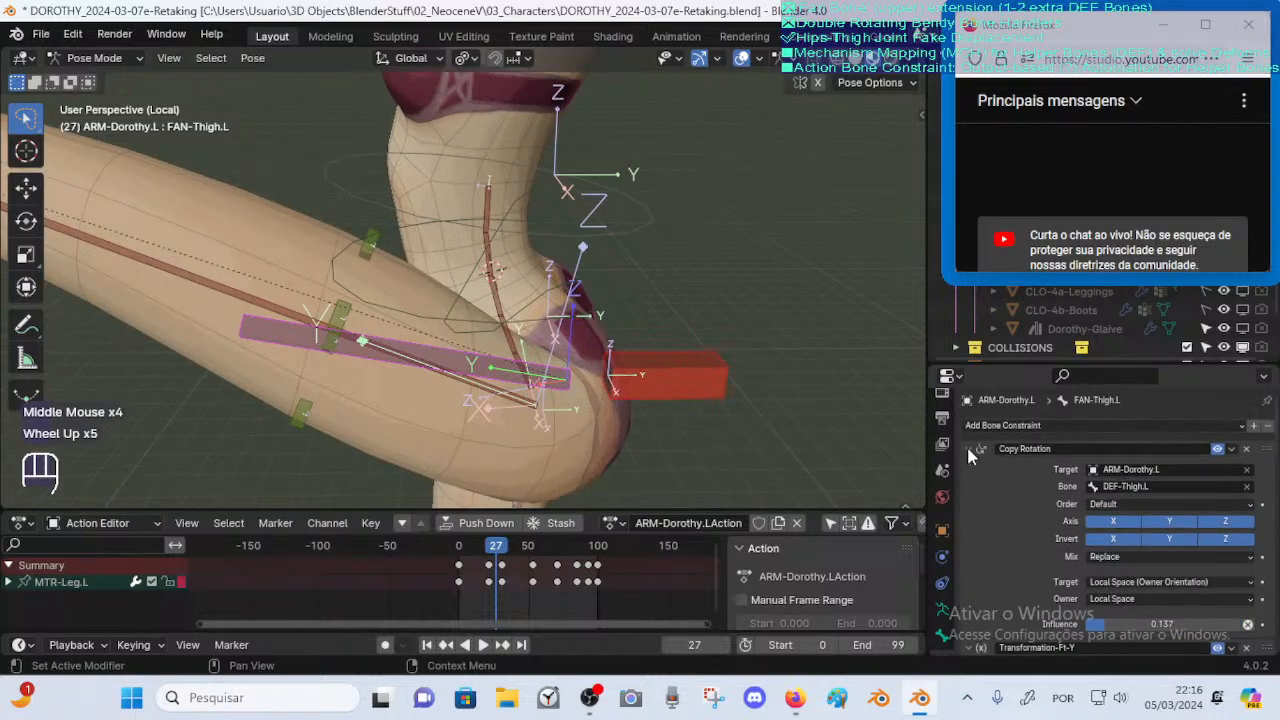
Collapse the Copy Rotation and Transformation-Ft-Y constraints and toggle Transformation-Ft-X (UpDown) off and on to compare the hip deformation
{"action": "left_click", "coordinate": [968, 449]}
{"action": "left_click", "coordinate": [968, 467]}
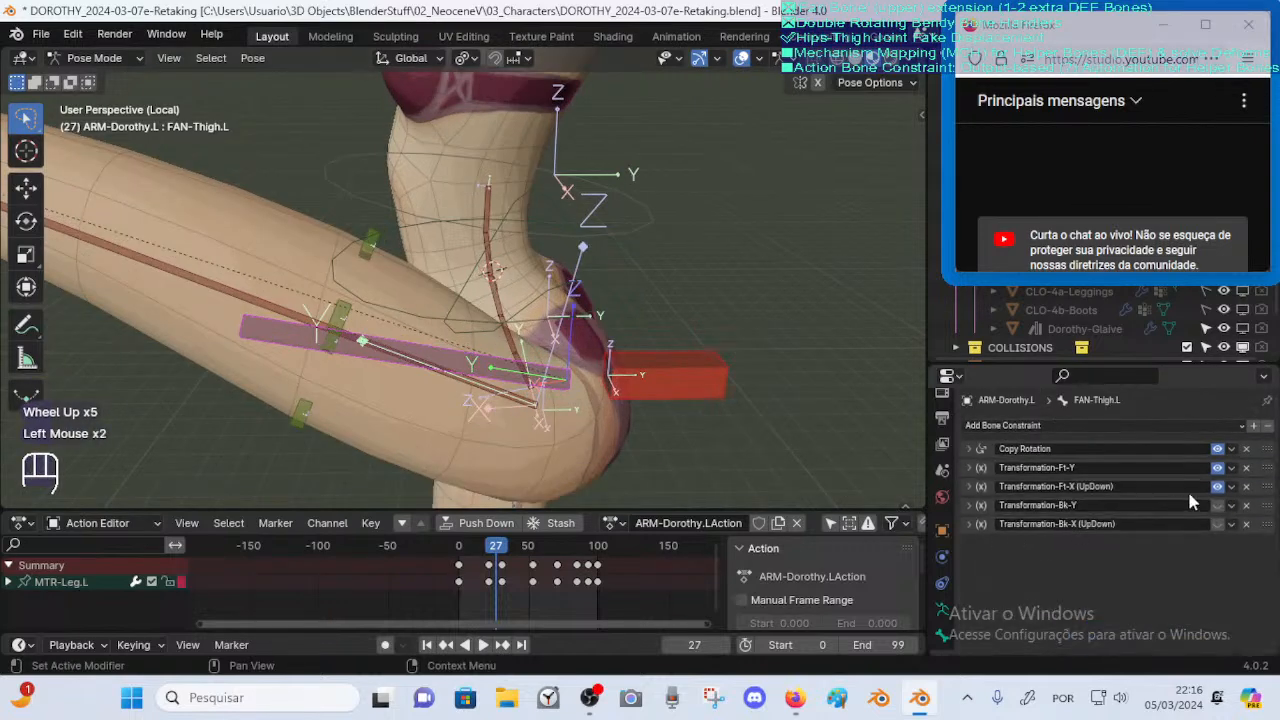
{"action": "left_click", "coordinate": [1217, 486]}
{"action": "left_click", "coordinate": [1217, 486]}
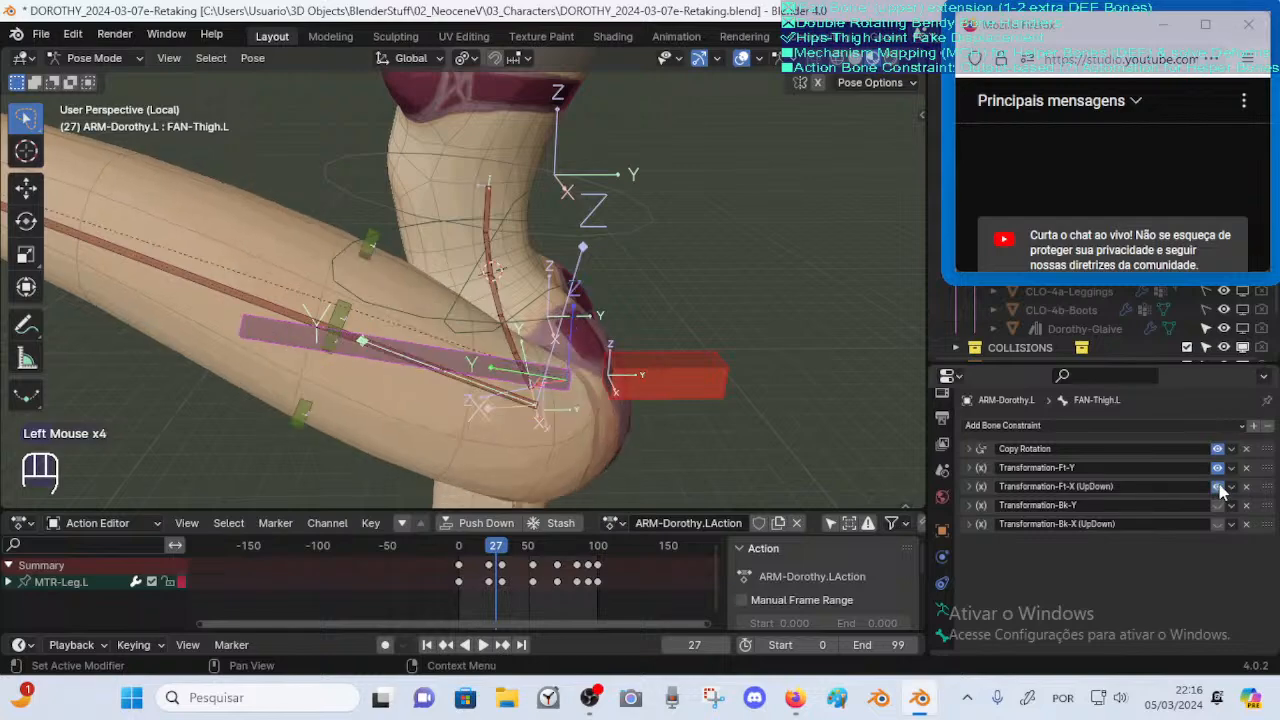
{"action": "left_click", "coordinate": [1217, 486]}
{"action": "left_click", "coordinate": [1217, 486]}
{"action": "middle_click_drag", "start_coordinate": [640, 345], "coordinate": [600, 345]}
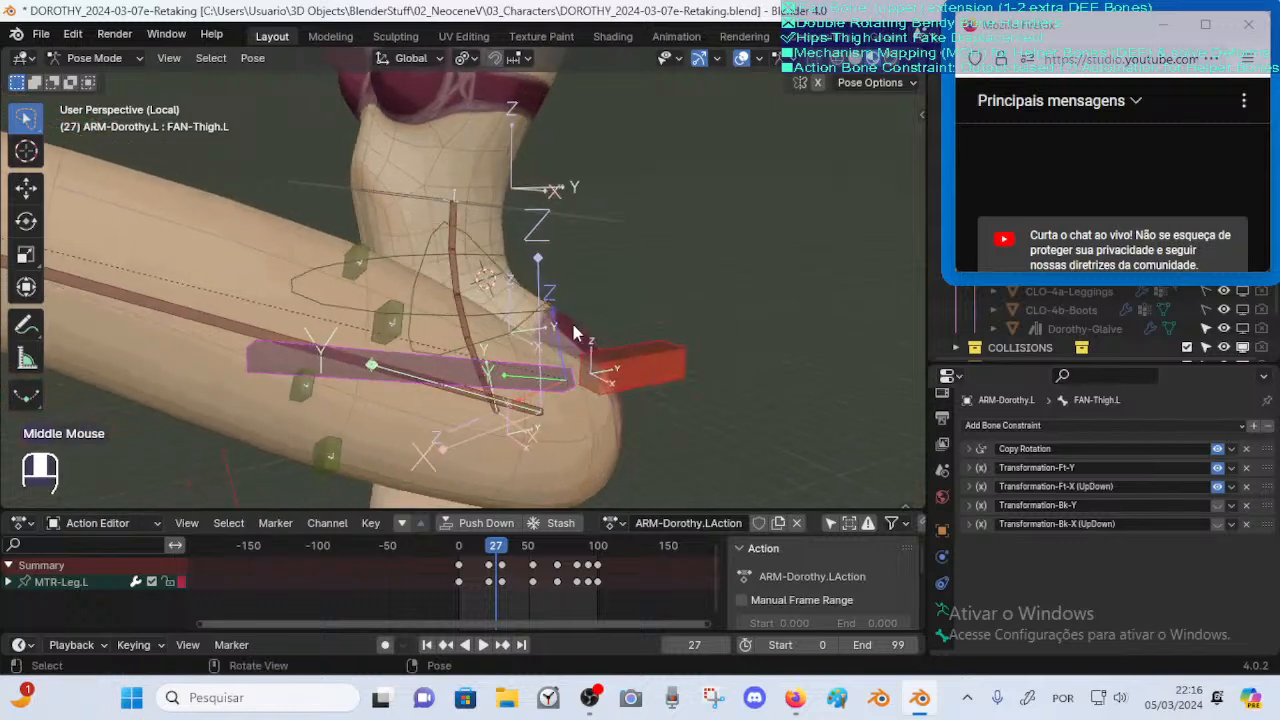
{"action": "left_click", "coordinate": [1217, 486]}
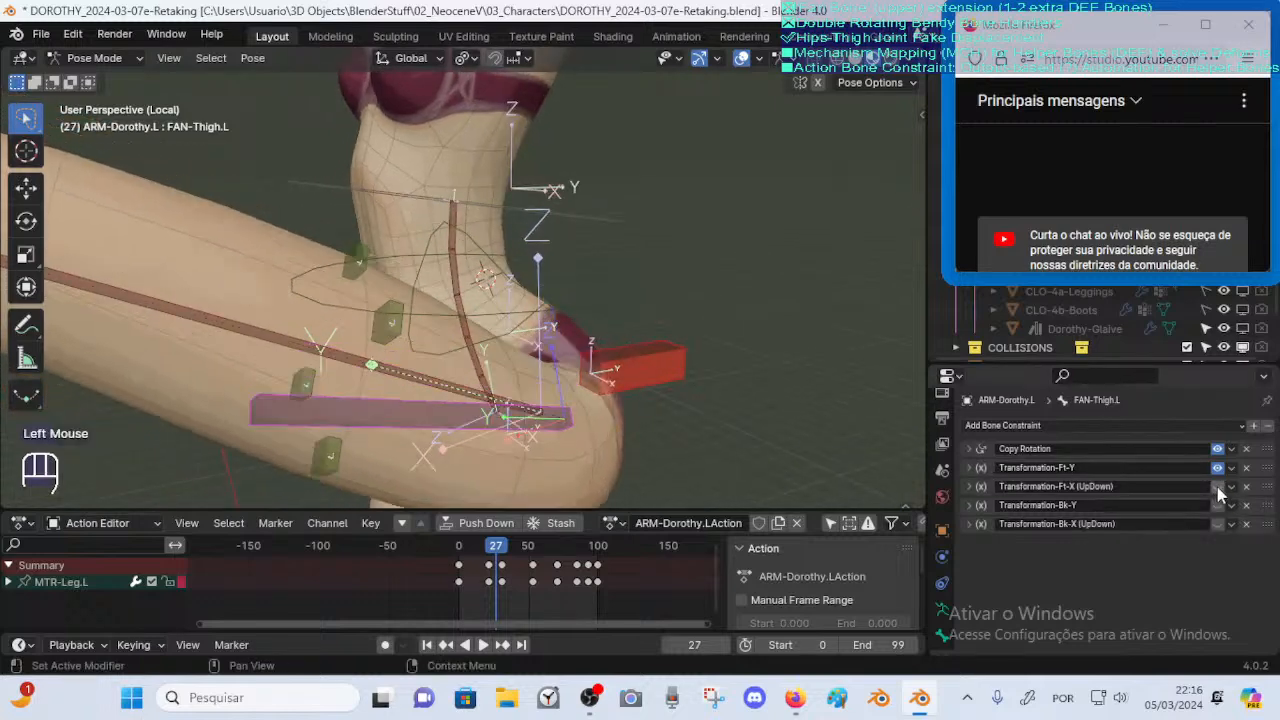
{"action": "left_click", "coordinate": [1217, 486]}
Expand the Transformation-Ft-X (UpDown) constraint and inspect its Map To location and Map From rotation ranges
{"action": "left_click", "coordinate": [978, 486]}
{"action": "scroll", "coordinate": [1046, 535], "scroll_direction": "down", "scroll_amount": 6}
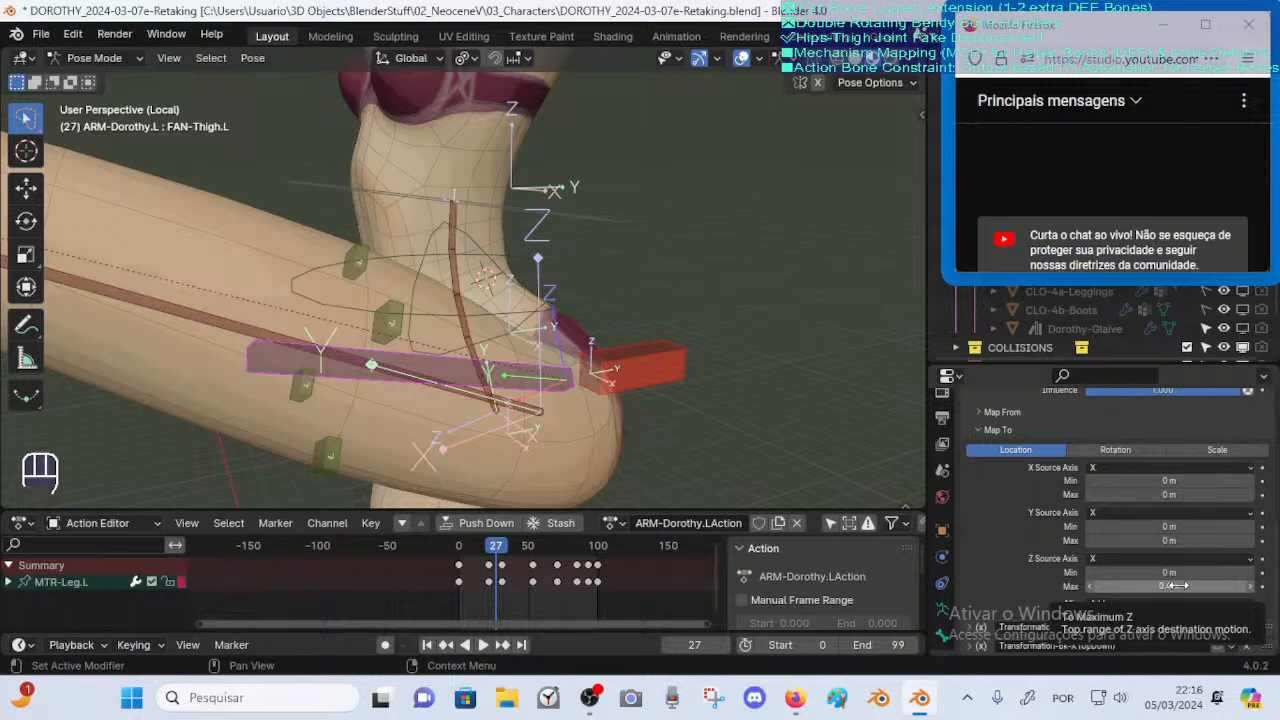
{"action": "left_click", "coordinate": [1168, 587]}
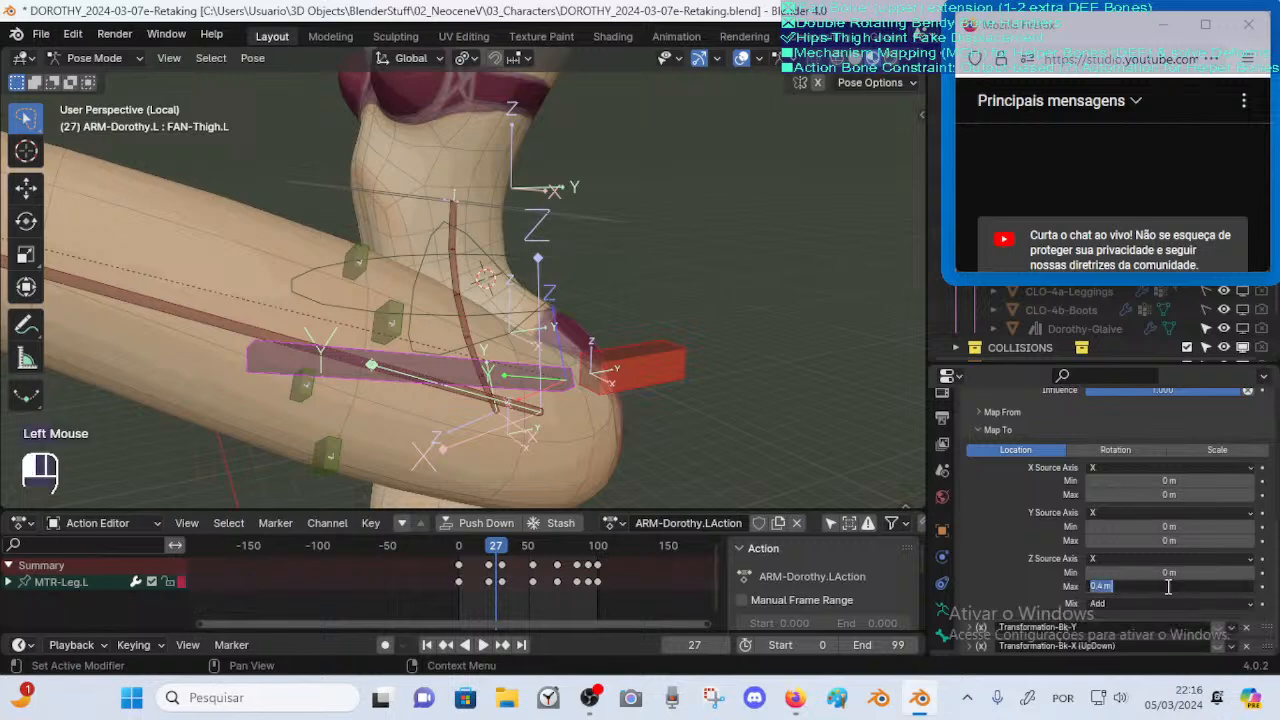
{"action": "left_click", "coordinate": [1071, 598]}
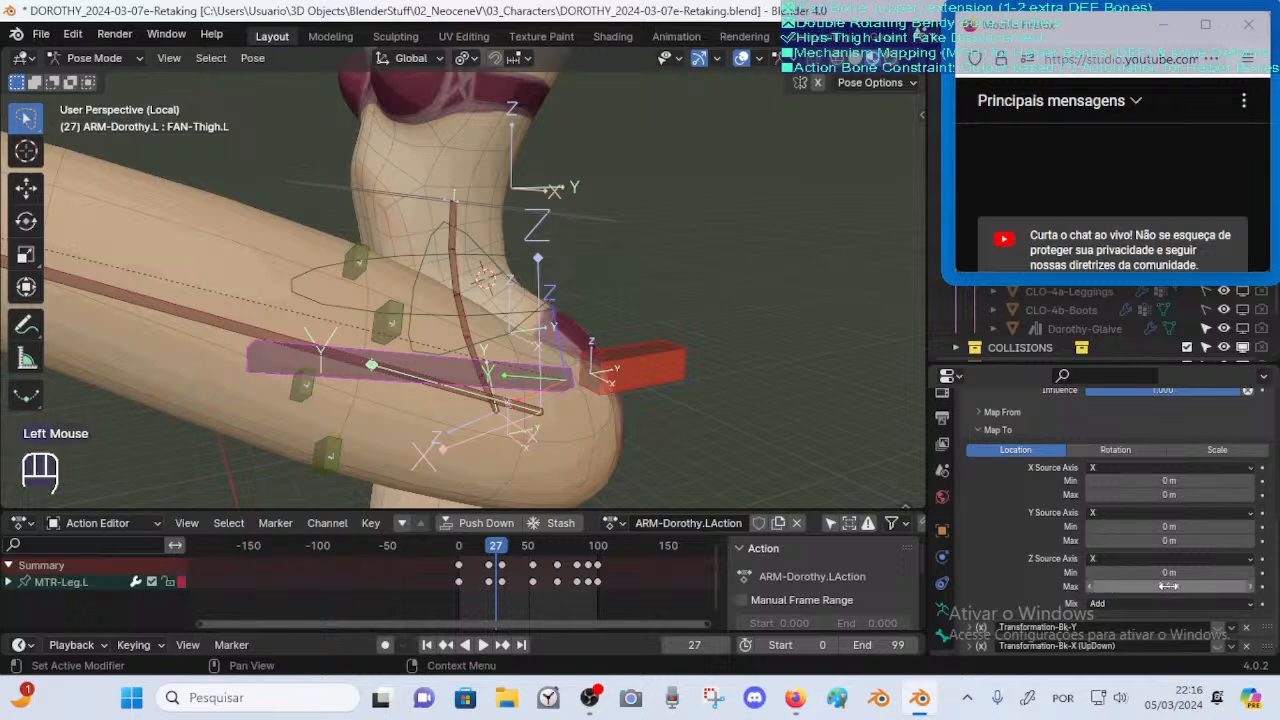
{"action": "scroll", "coordinate": [1068, 574], "scroll_direction": "up", "scroll_amount": 3}
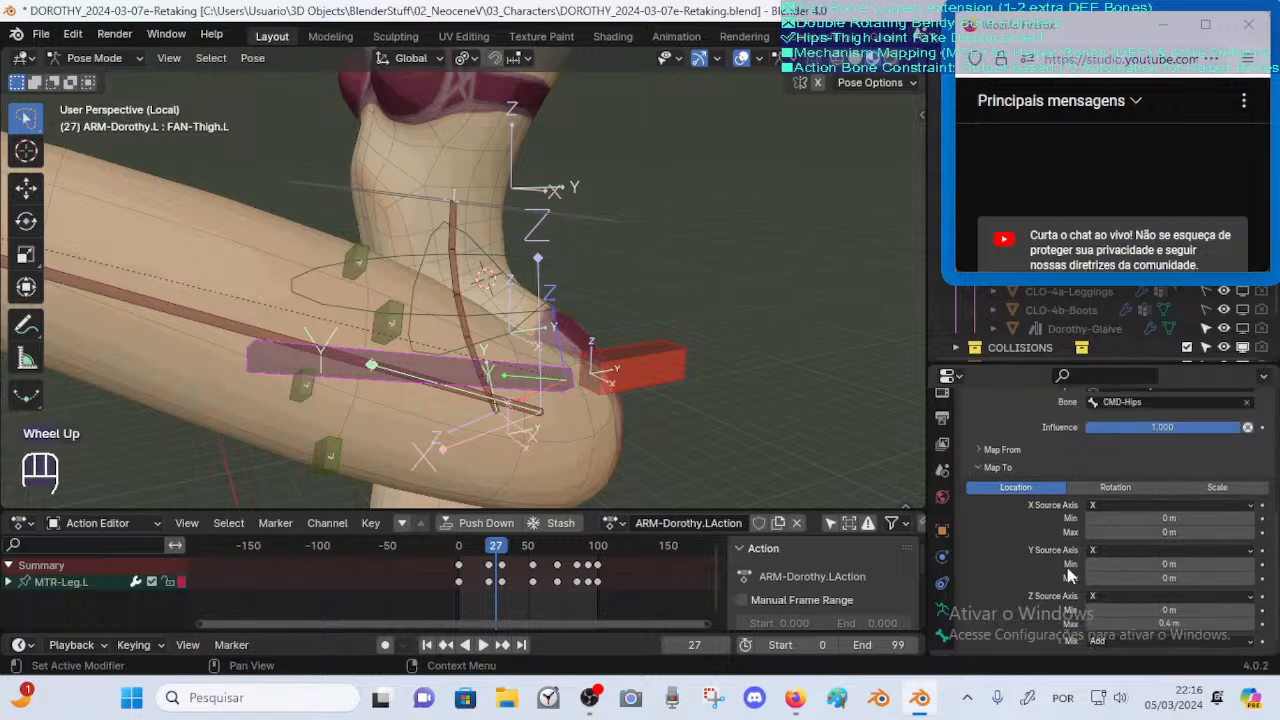
{"action": "scroll", "coordinate": [1022, 530], "scroll_direction": "down", "scroll_amount": 1}
{"action": "left_click", "coordinate": [975, 487]}
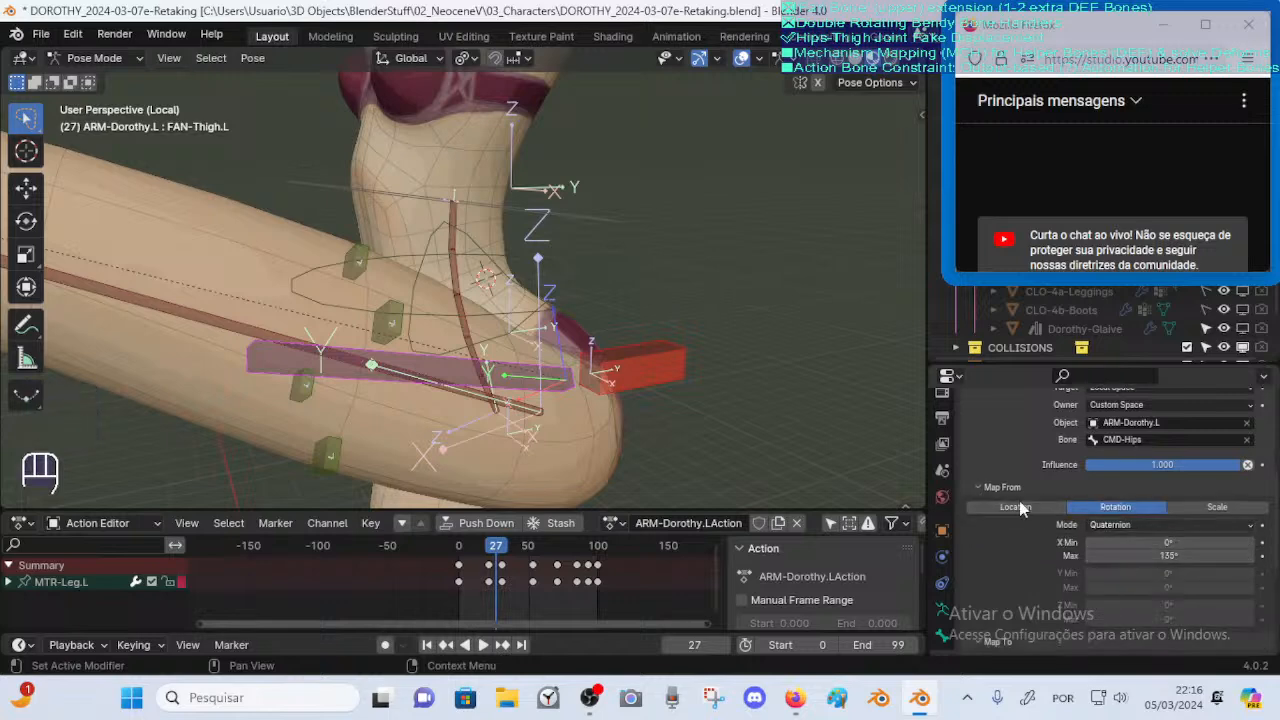
{"action": "scroll", "coordinate": [540, 408], "scroll_direction": "down", "scroll_amount": 2}
View the FAN-Thigh.L bone's rest position in Edit Mode and return to Pose Mode with the raised leg in view
{"action": "key", "text": "Tab"}
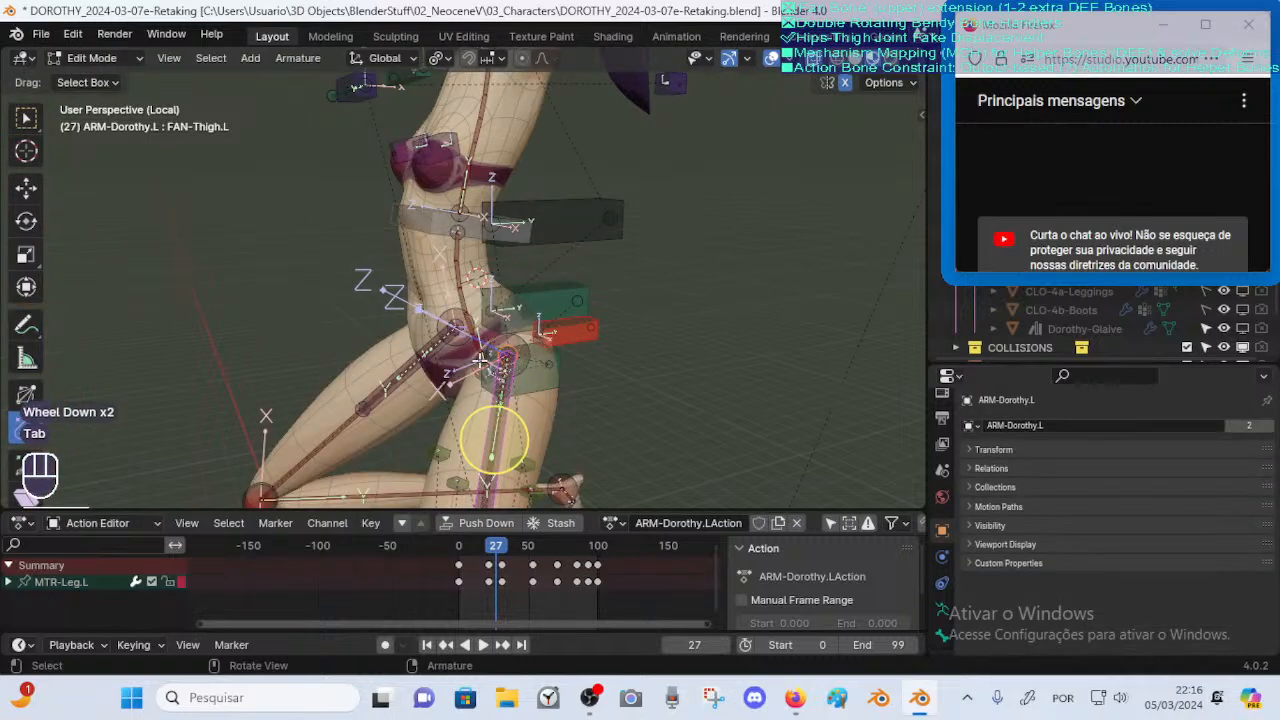
{"action": "middle_click_drag", "start_coordinate": [491, 443], "coordinate": [486, 443]}
{"action": "scroll", "coordinate": [486, 420], "scroll_direction": "down", "scroll_amount": 1}
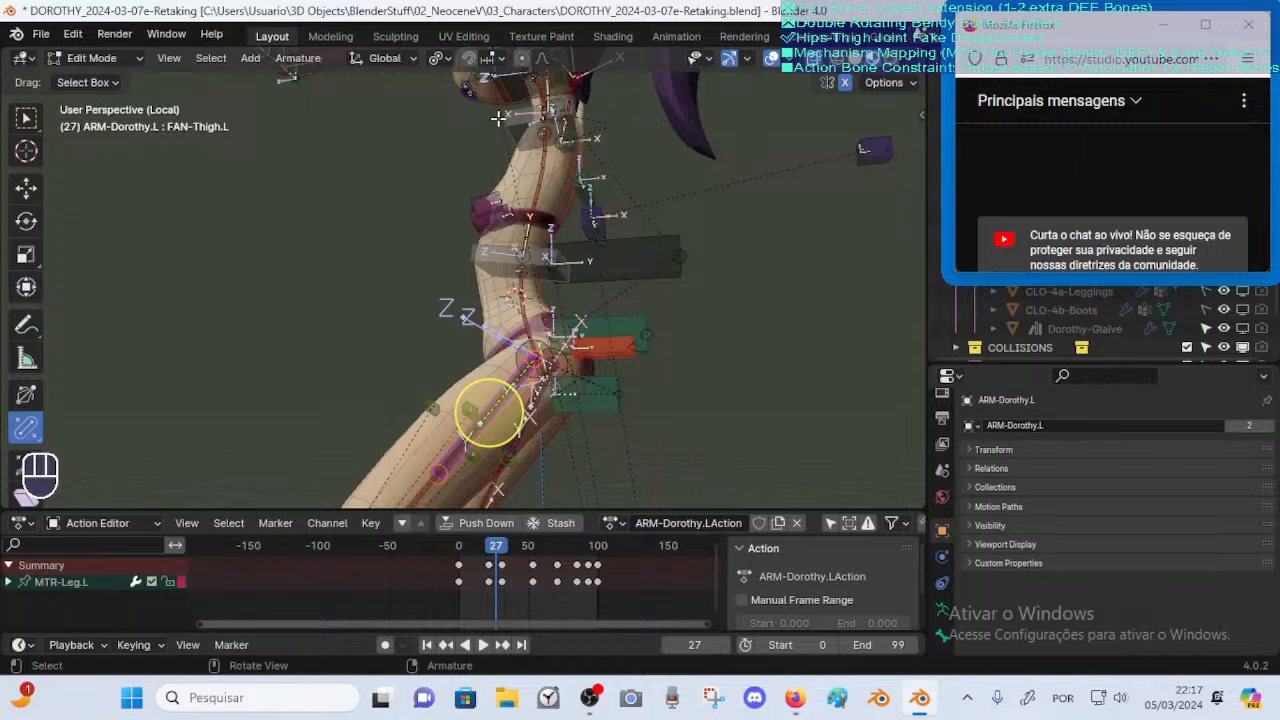
{"action": "key", "text": "Tab"}
{"action": "middle_click_drag", "start_coordinate": [548, 328], "coordinate": [600, 340]}
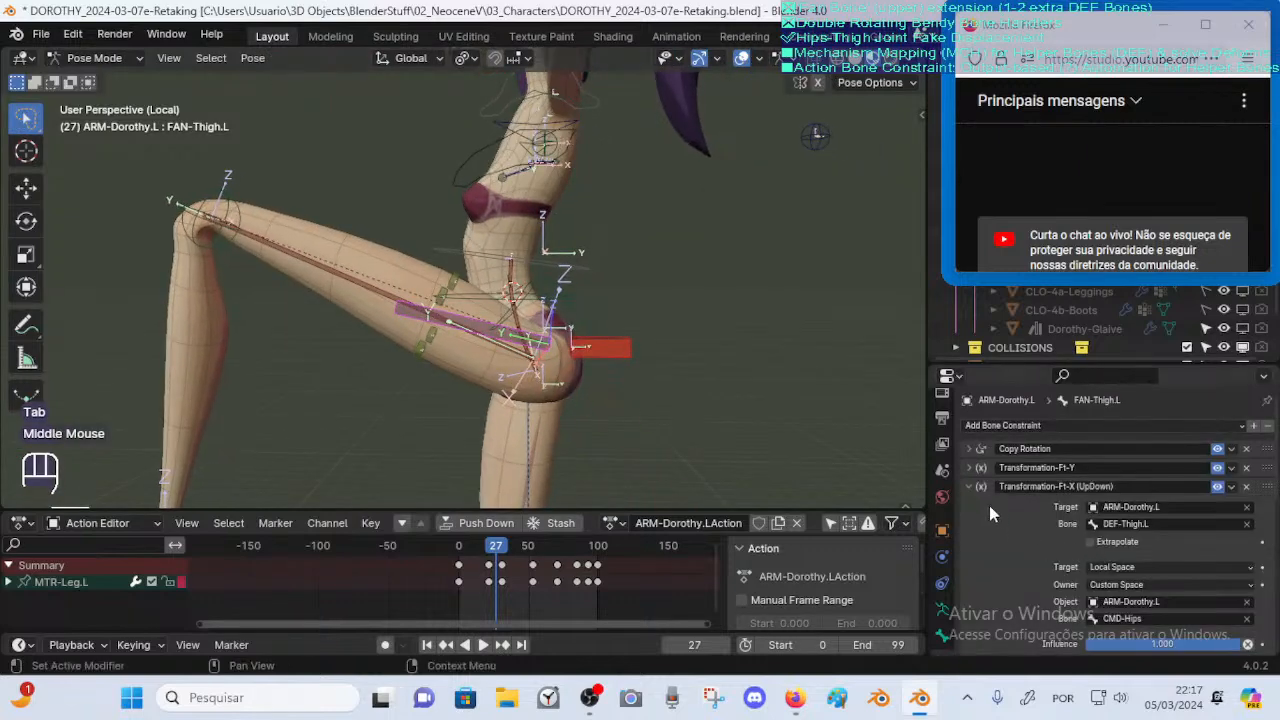
Review how Transformation-Ft-X (UpDown) maps the thigh's X rotation to the fan bone's Z location
{"action": "left_click", "coordinate": [970, 470]}
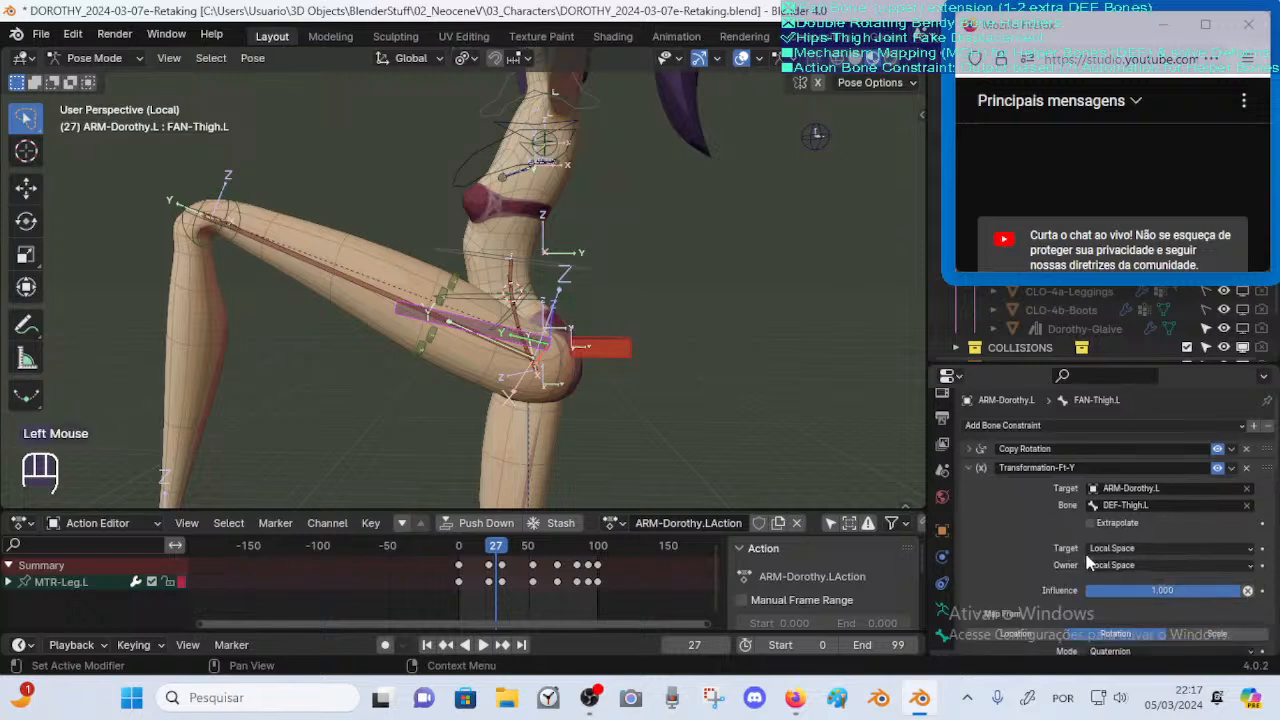
{"action": "left_click", "coordinate": [980, 472]}
{"action": "scroll", "coordinate": [1040, 520], "scroll_direction": "down", "scroll_amount": 2}
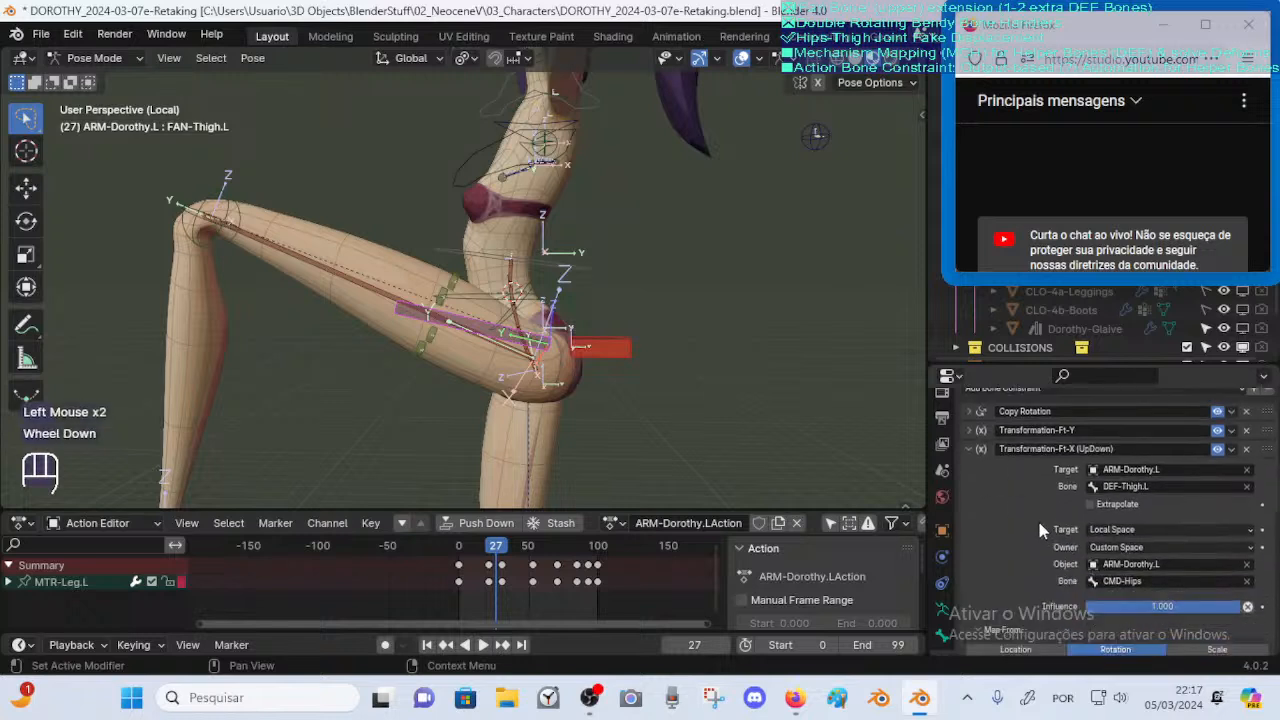
{"action": "scroll", "coordinate": [1030, 507], "scroll_direction": "down", "scroll_amount": 1}
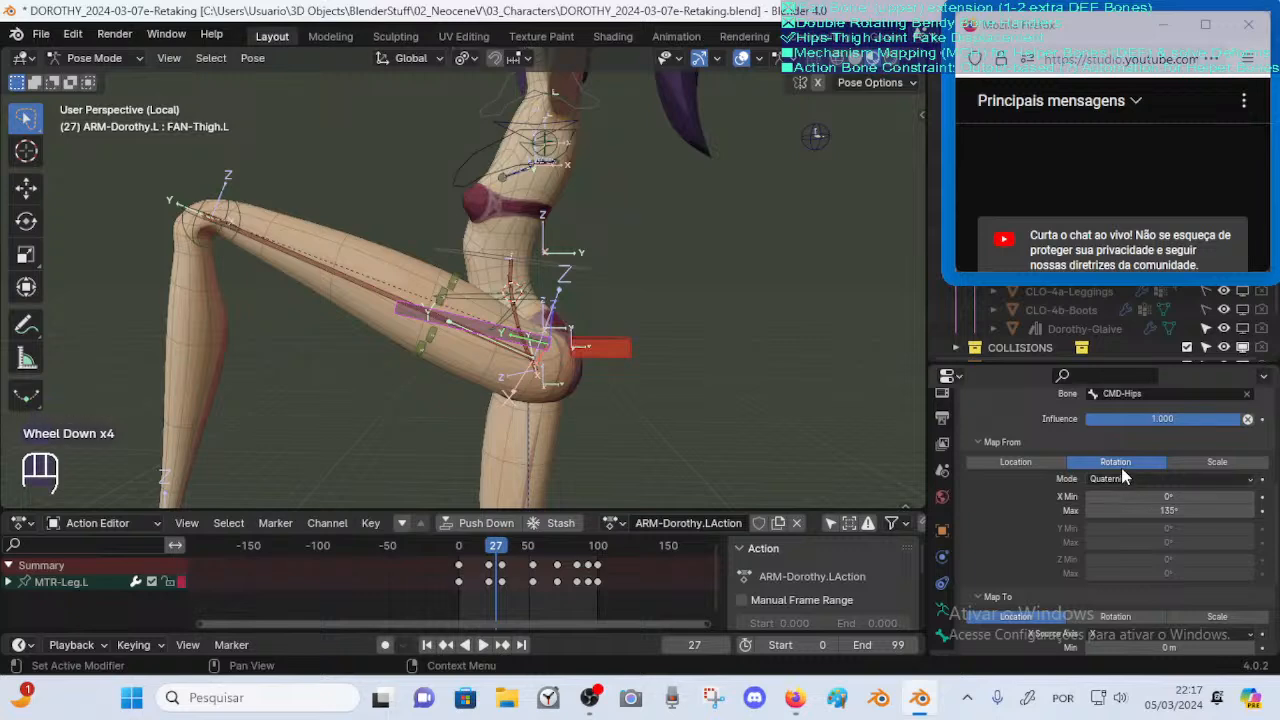
{"action": "scroll", "coordinate": [1160, 497], "scroll_direction": "down", "scroll_amount": 2}
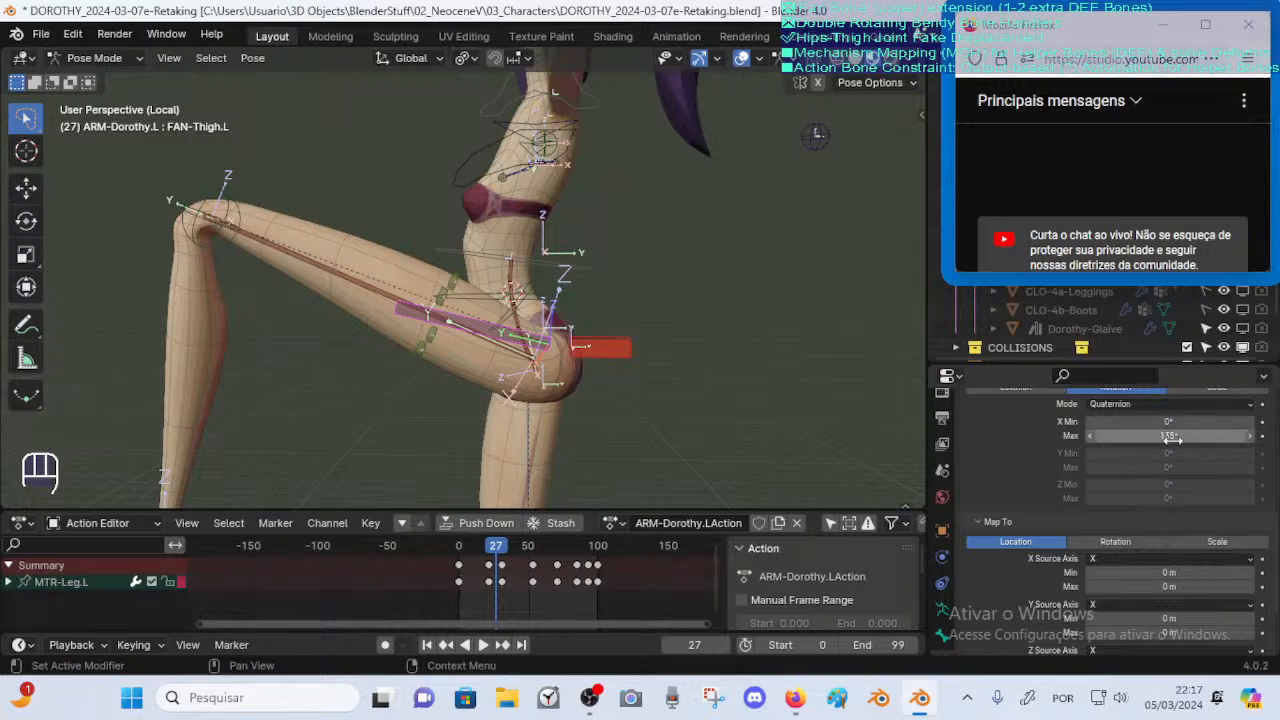
{"action": "scroll", "coordinate": [1171, 437], "scroll_direction": "down", "scroll_amount": 3}
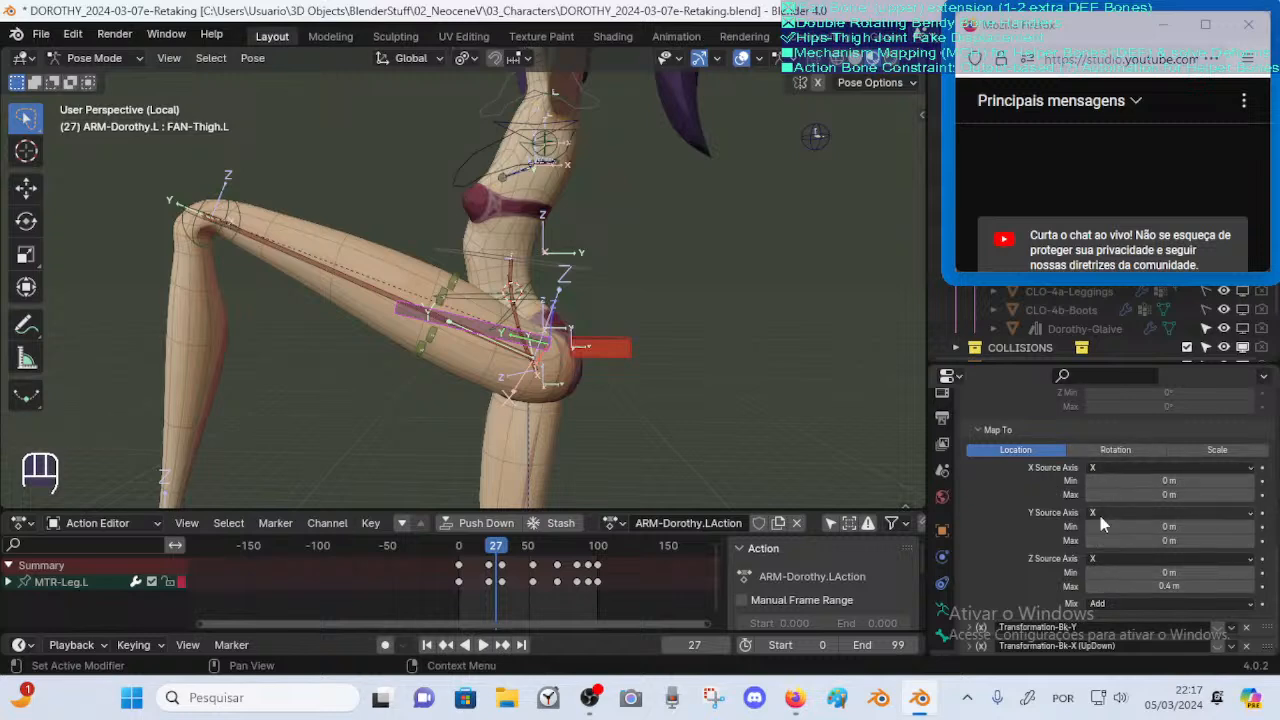
Check the constraint's Mix option and test-move the FAN-Thigh.L bone to preview its effect on the hip, cancelling the move
{"action": "left_click", "coordinate": [1104, 604]}
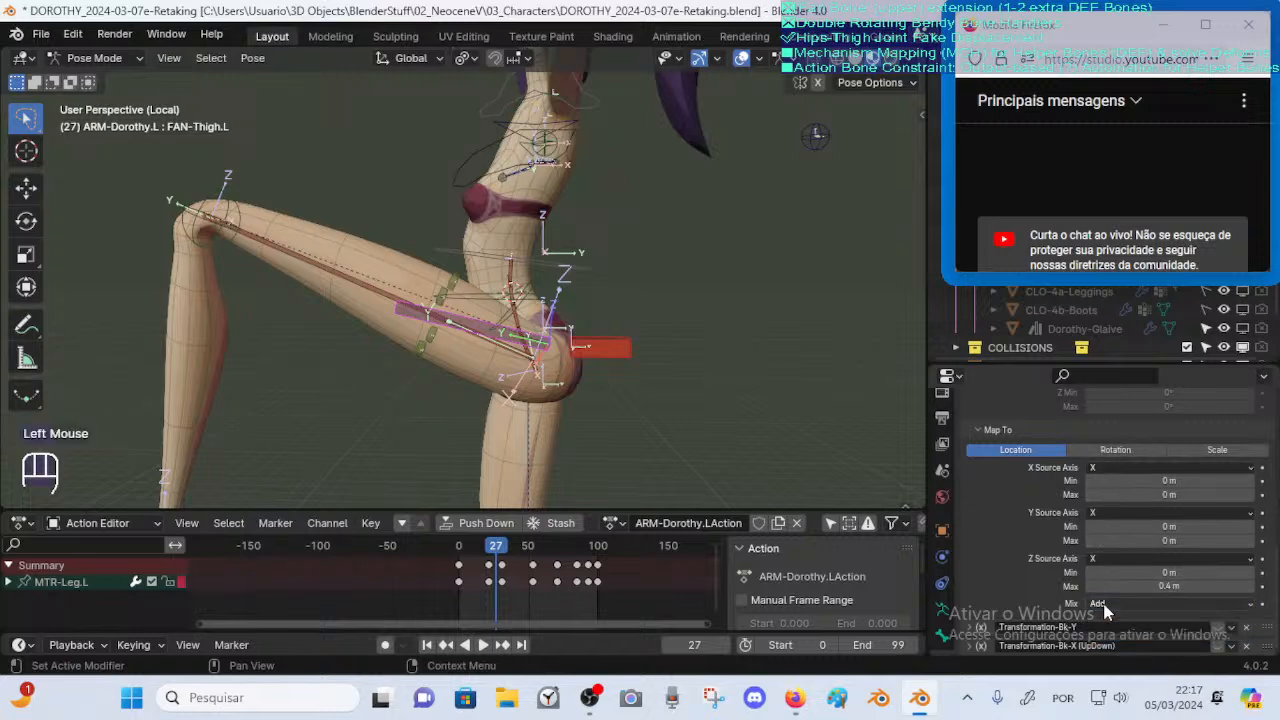
{"action": "left_click", "coordinate": [1104, 604]}
{"action": "key", "text": "g"}
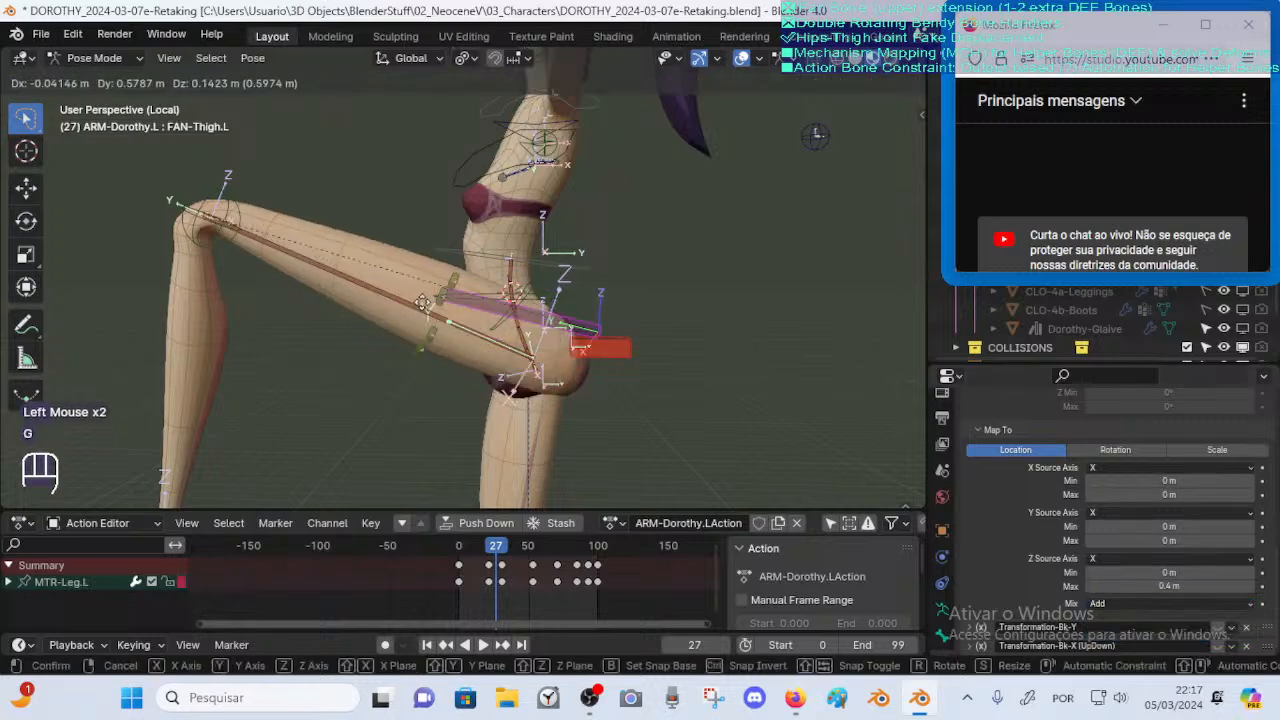
{"action": "key", "text": "Escape"}
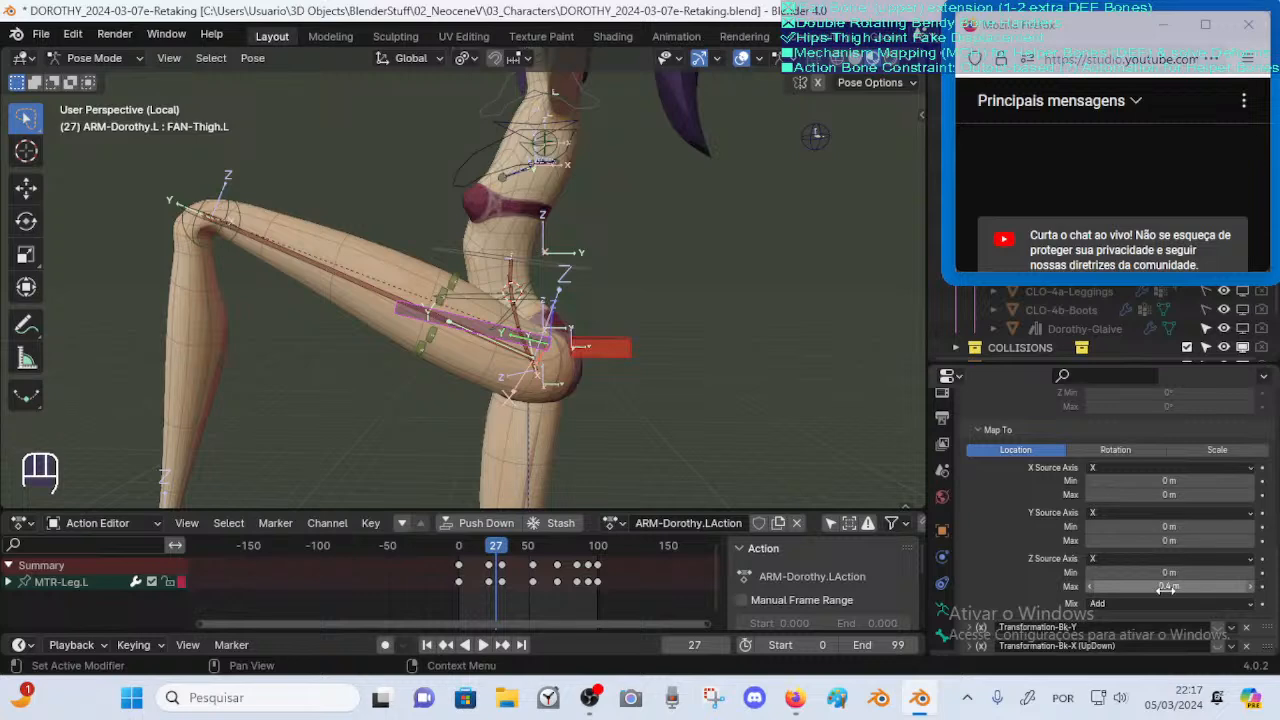
Recheck the Transformation-Ft-X (UpDown) target, custom owner space and mapping, keeping FAN-Thigh.L selected among the thigh bones
{"action": "scroll", "coordinate": [1048, 490], "scroll_direction": "up", "scroll_amount": 3}
{"action": "scroll", "coordinate": [1047, 490], "scroll_direction": "up", "scroll_amount": 3}
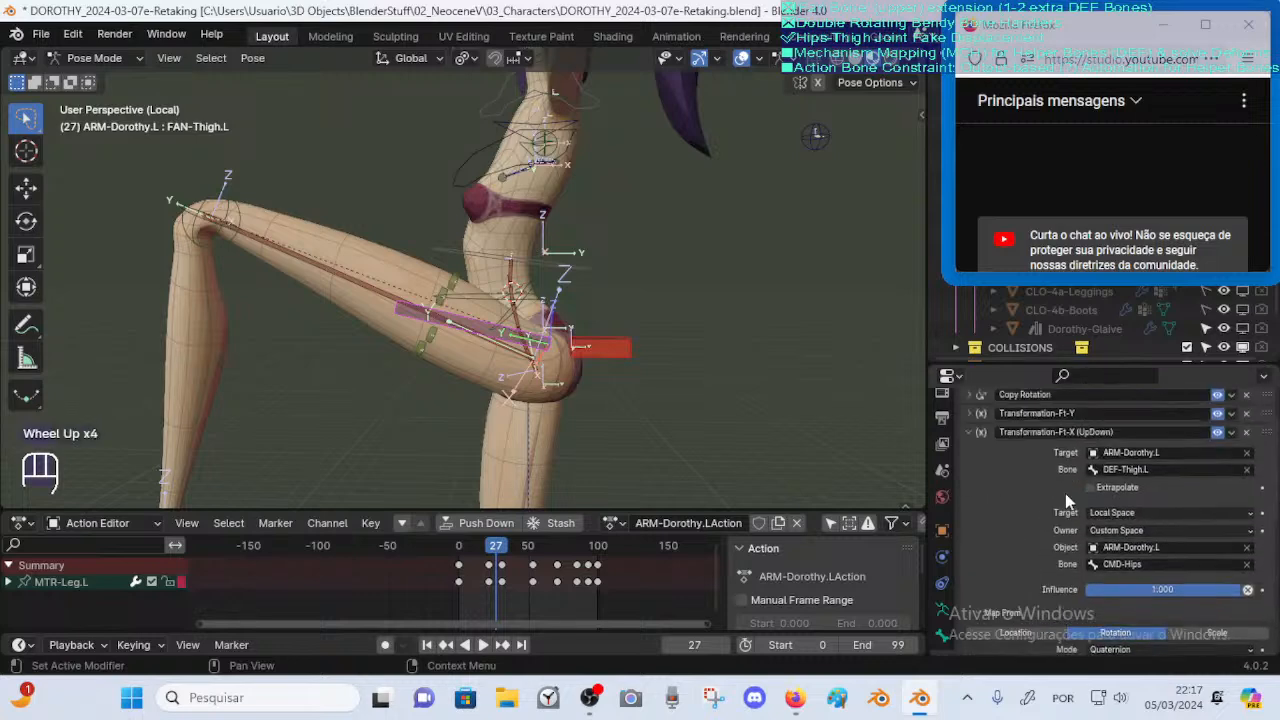
{"action": "scroll", "coordinate": [1100, 515], "scroll_direction": "down", "scroll_amount": 4}
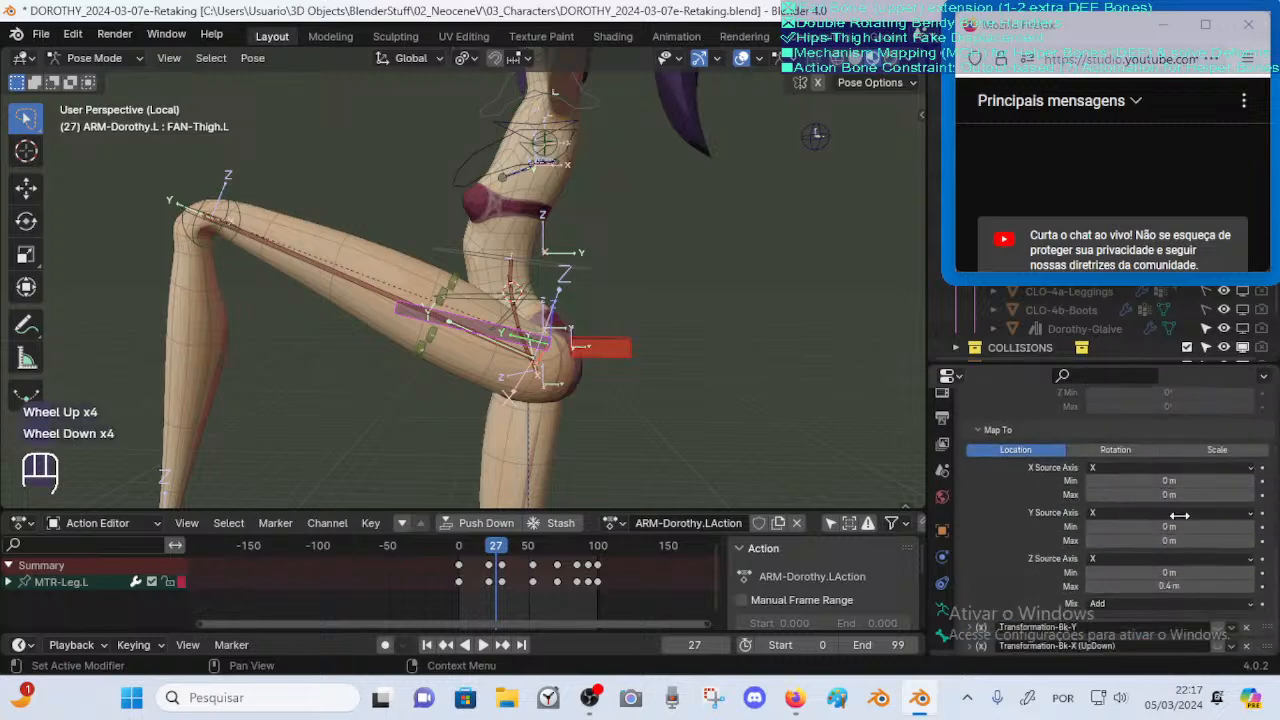
{"action": "scroll", "coordinate": [1167, 518], "scroll_direction": "up", "scroll_amount": 2}
{"action": "scroll", "coordinate": [1167, 518], "scroll_direction": "up", "scroll_amount": 4}
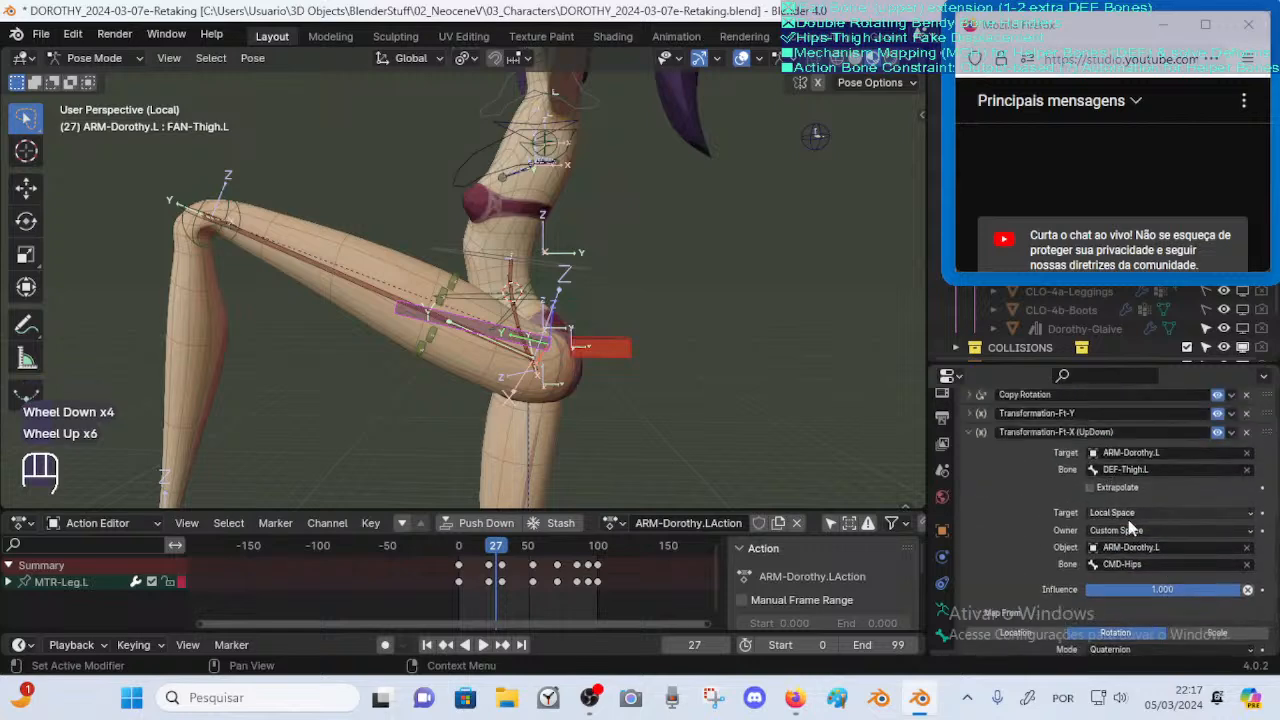
{"action": "left_click", "coordinate": [312, 252]}
{"action": "left_click", "coordinate": [351, 278]}
{"action": "left_click", "coordinate": [410, 334]}
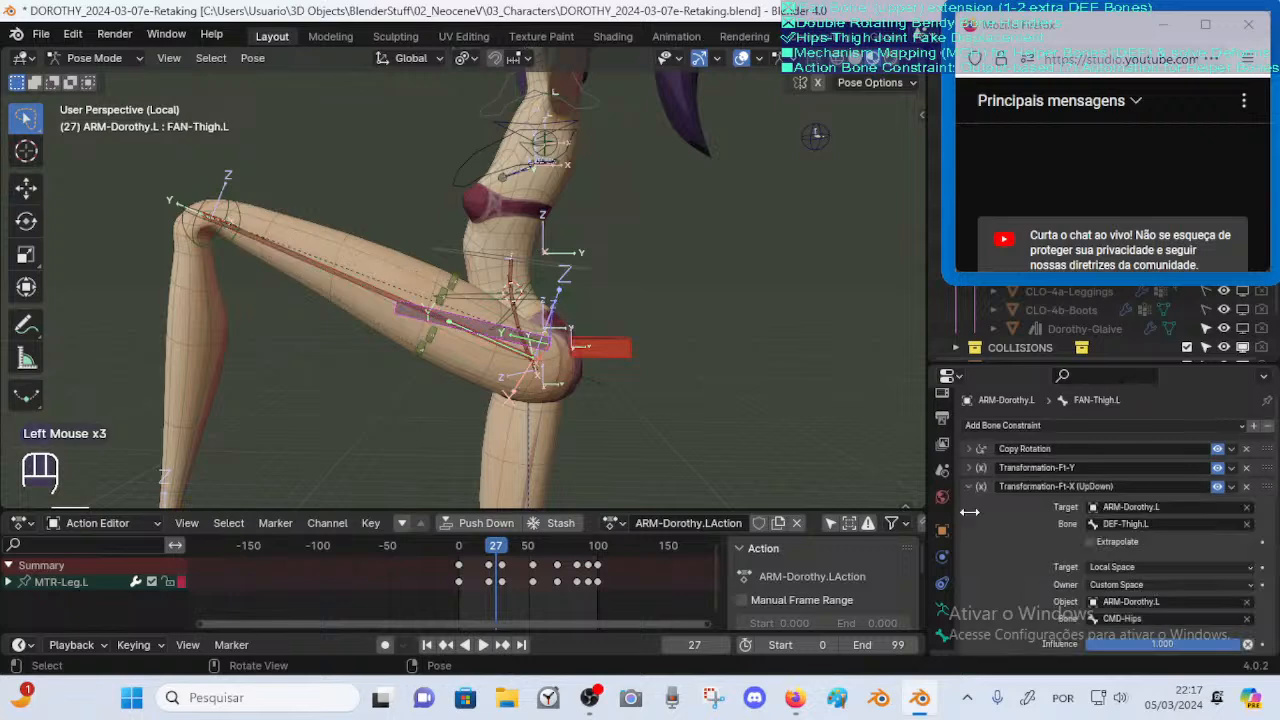
{"action": "scroll", "coordinate": [1123, 524], "scroll_direction": "down", "scroll_amount": 1}
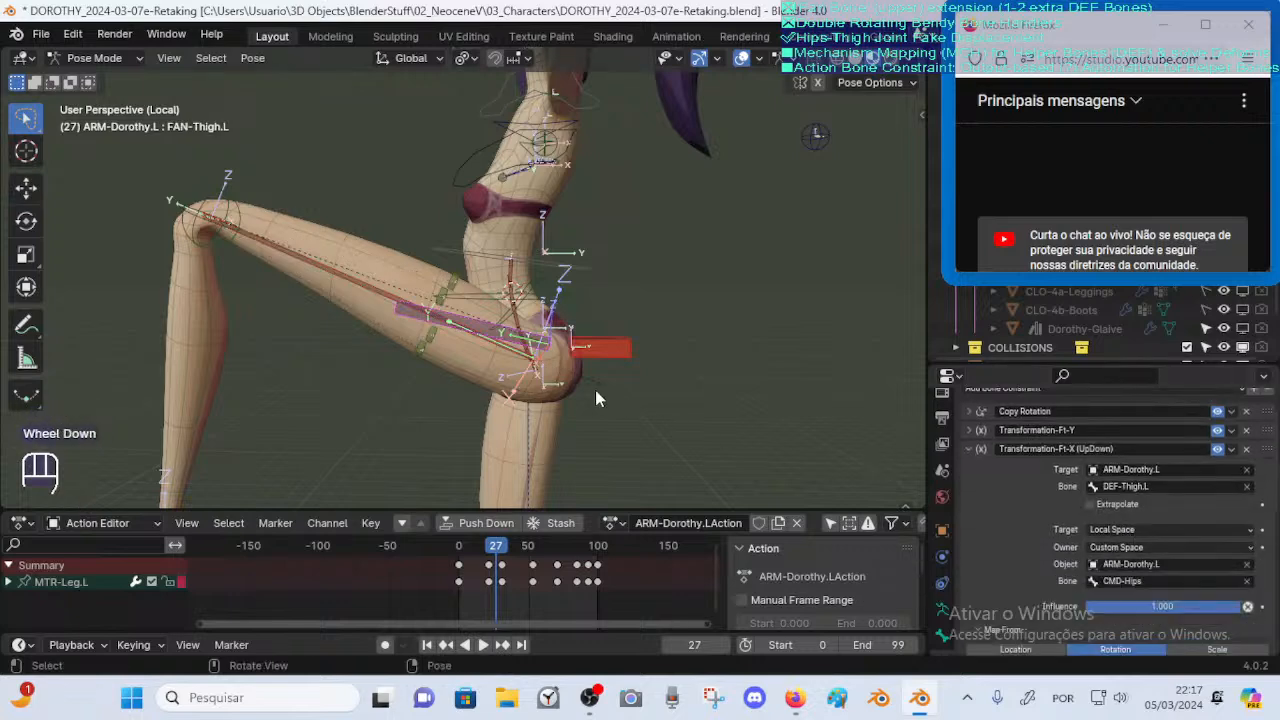
View the FAN-Thigh.L bone's rest position up close in Edit Mode and compare it with the raised thigh in Pose Mode
{"action": "scroll", "coordinate": [586, 390], "scroll_direction": "up", "scroll_amount": 2}
{"action": "key", "text": "Tab"}
{"action": "middle_click_drag", "start_coordinate": [586, 390], "coordinate": [493, 365]}
{"action": "scroll", "coordinate": [550, 395], "scroll_direction": "up", "scroll_amount": 4}
{"action": "scroll", "coordinate": [550, 395], "scroll_direction": "down", "scroll_amount": 1}
{"action": "scroll", "coordinate": [548, 378], "scroll_direction": "up", "scroll_amount": 1}
{"action": "scroll", "coordinate": [490, 360], "scroll_direction": "down", "scroll_amount": 2}
{"action": "scroll", "coordinate": [483, 352], "scroll_direction": "up", "scroll_amount": 1}
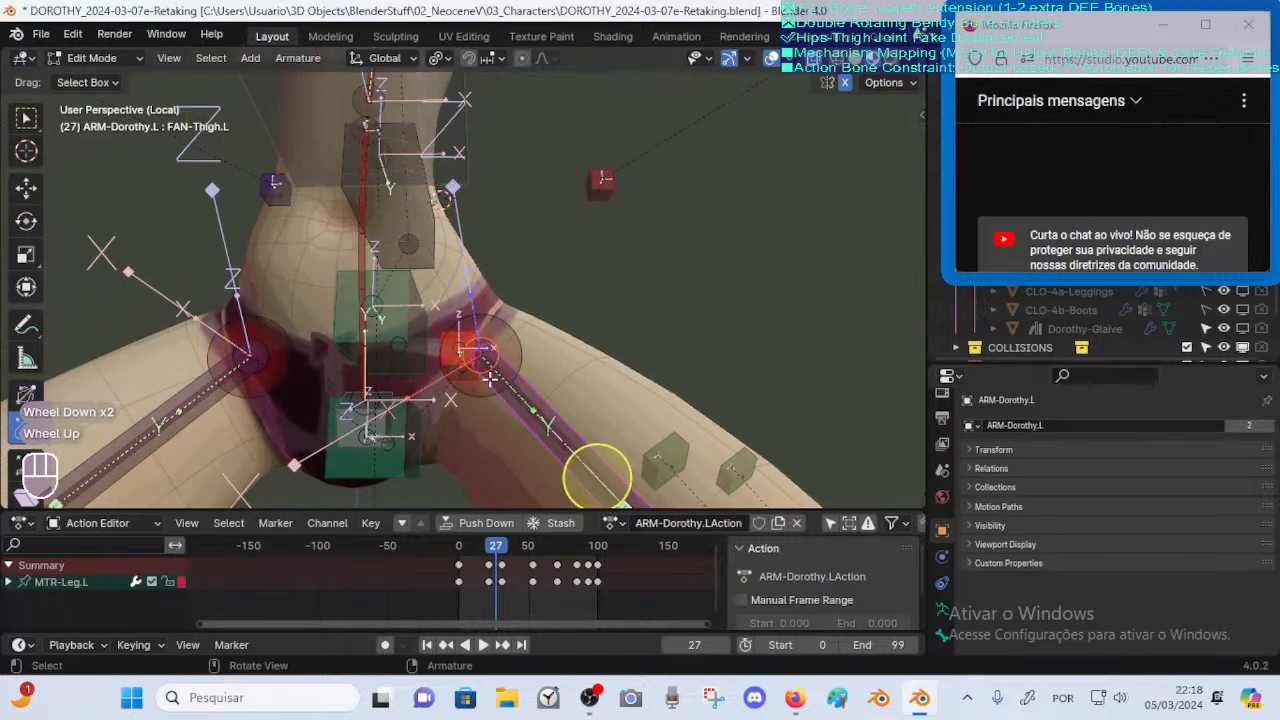
{"action": "key", "text": "Tab"}
{"action": "middle_click_drag", "start_coordinate": [527, 322], "coordinate": [480, 380]}
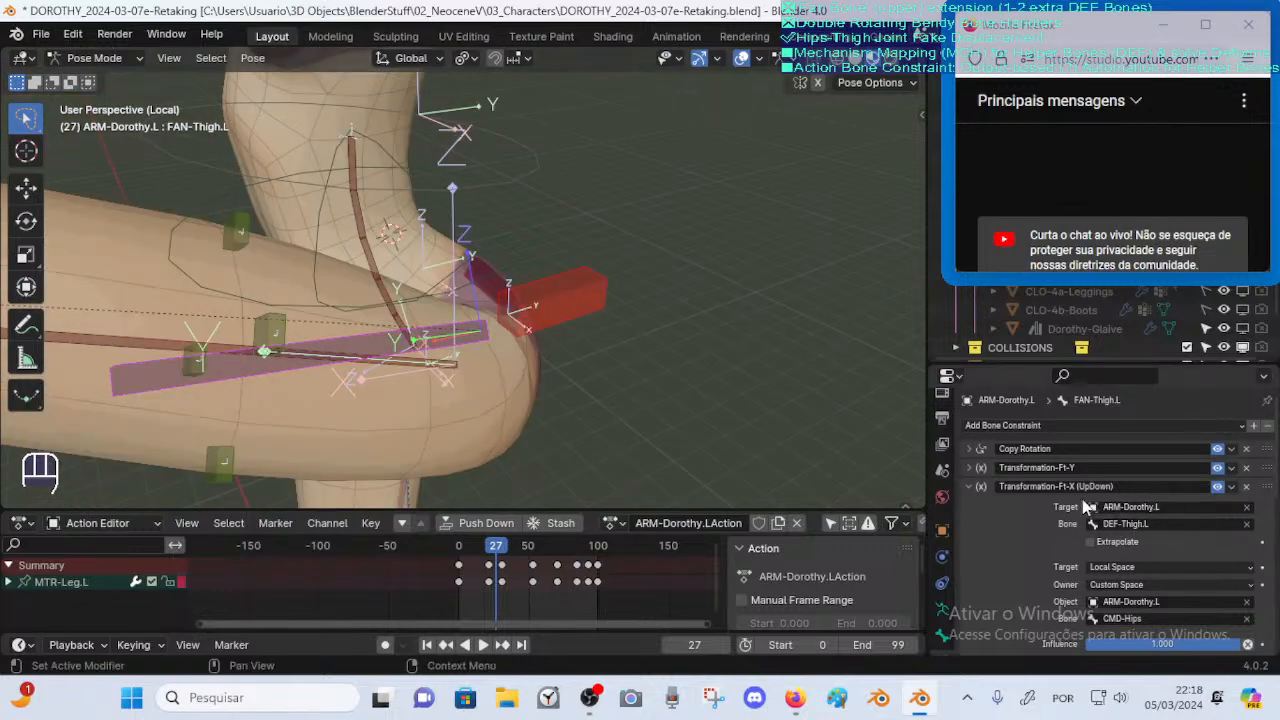
Review the Custom Space owner setting of Transformation-Ft-X (UpDown) and keep FAN-Thigh.L selected at the hip
{"action": "scroll", "coordinate": [1127, 545], "scroll_direction": "down", "scroll_amount": 1}
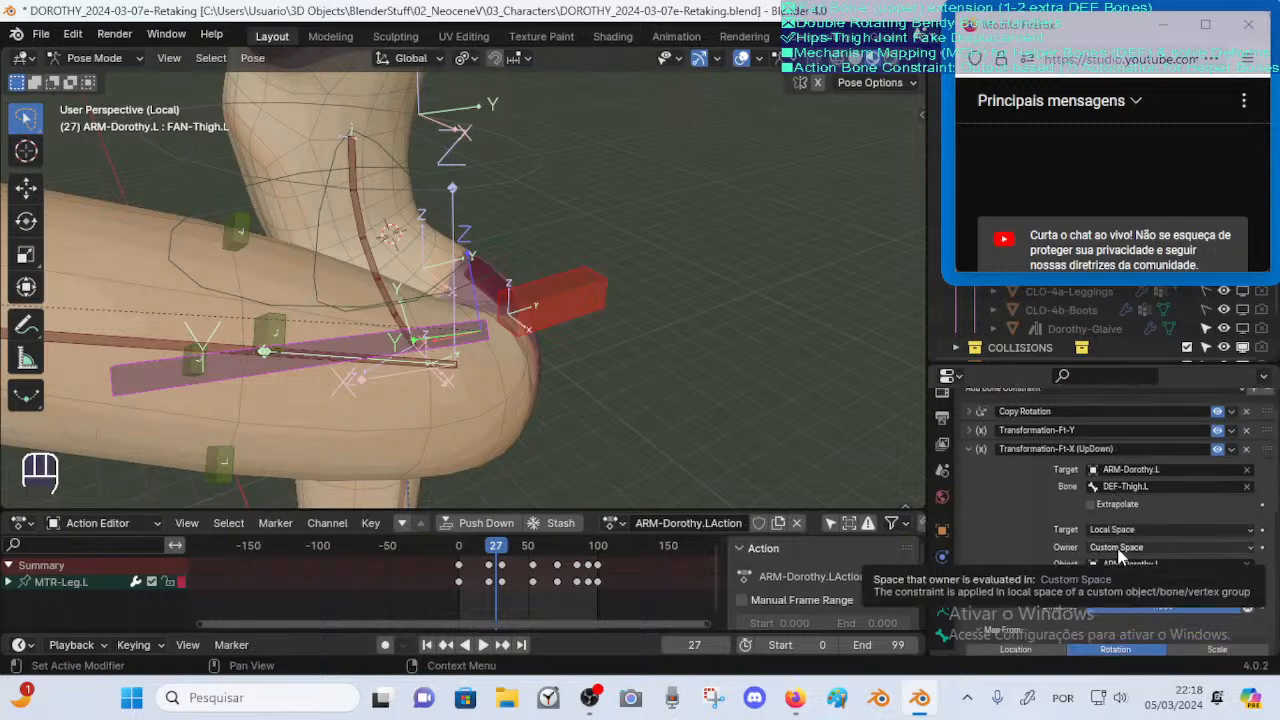
{"action": "left_click", "coordinate": [333, 325]}
{"action": "left_click", "coordinate": [362, 339]}
{"action": "left_click", "coordinate": [480, 334]}
{"action": "left_click", "coordinate": [479, 336]}
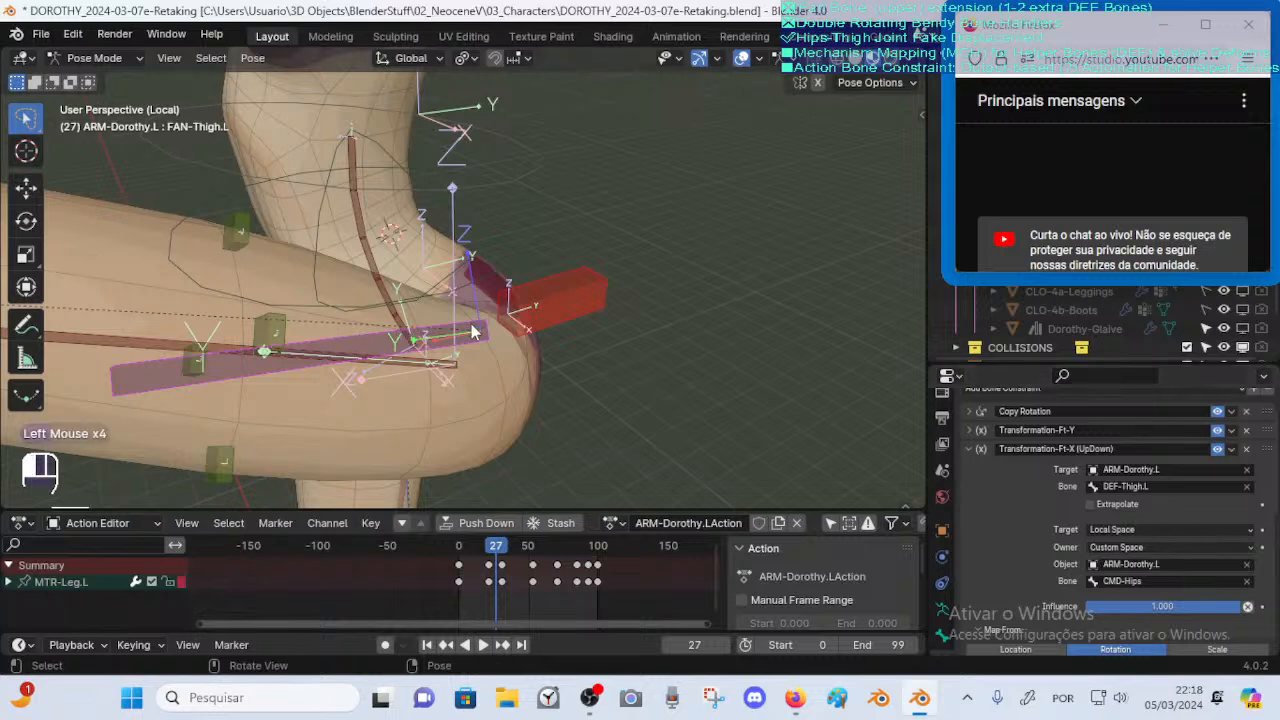
{"action": "left_click", "coordinate": [479, 338]}
{"action": "left_click", "coordinate": [479, 330]}
Compare the selected FAN-Thigh.L bone's axes between Edit Mode and Pose Mode around the hip joint
{"action": "key", "text": "Tab"}
{"action": "middle_click_drag", "start_coordinate": [480, 330], "coordinate": [372, 430]}
{"action": "left_click", "coordinate": [392, 428]}
{"action": "key", "text": "Tab"}
{"action": "left_click", "coordinate": [398, 418]}
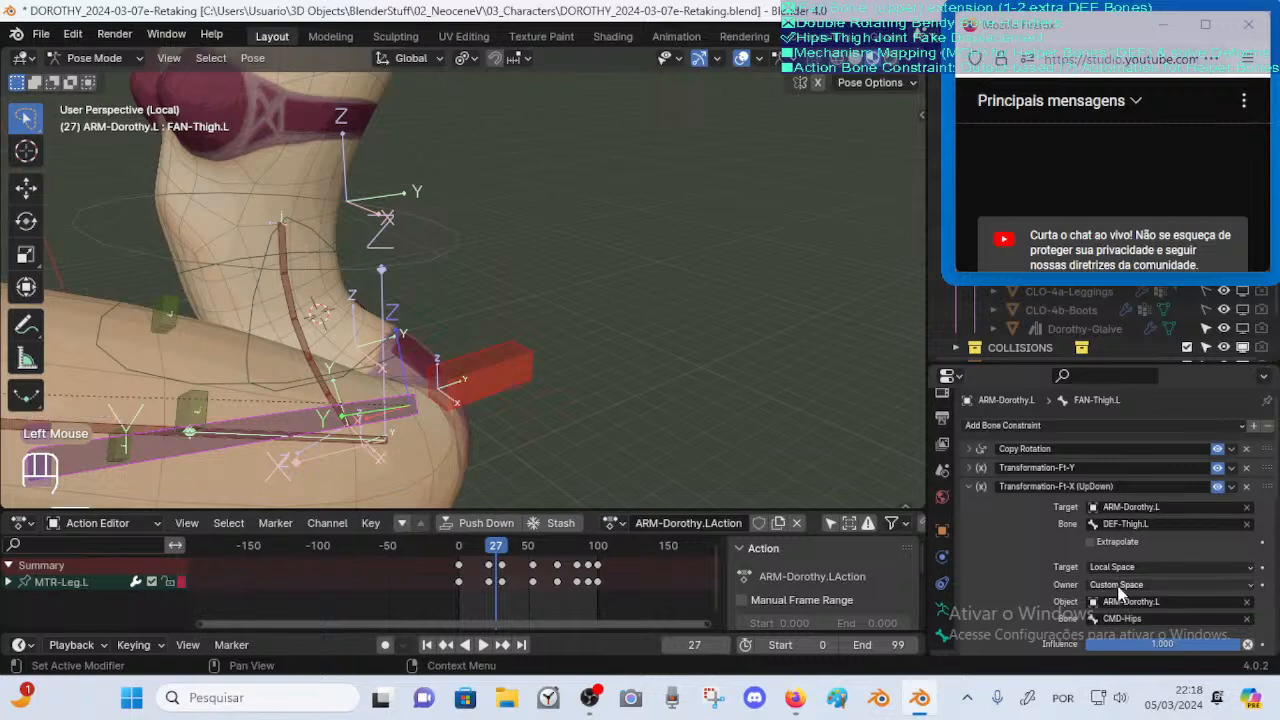
{"action": "key", "text": "Tab"}
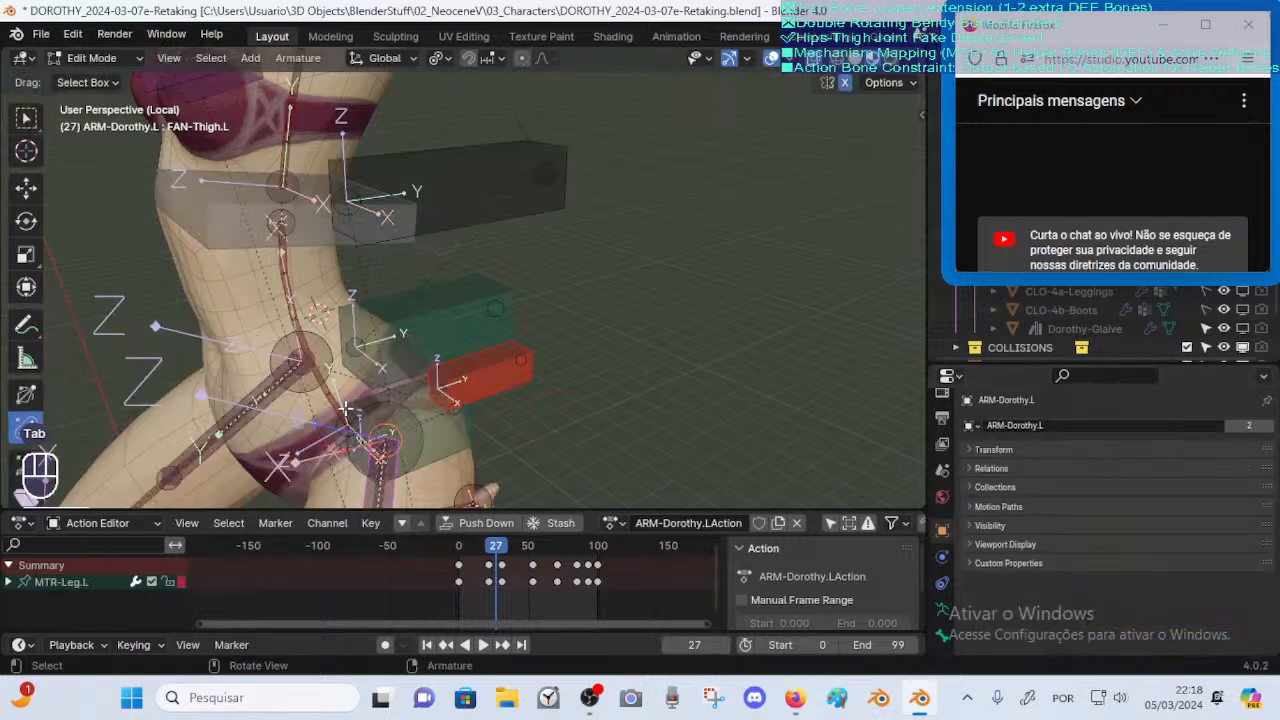
{"action": "key", "text": "Tab"}
Select the CMD-Hips bone in Edit Mode, inspect it against the full rig, and return to Pose Mode
{"action": "middle_click_drag", "start_coordinate": [455, 405], "coordinate": [478, 320], "text": "shift"}
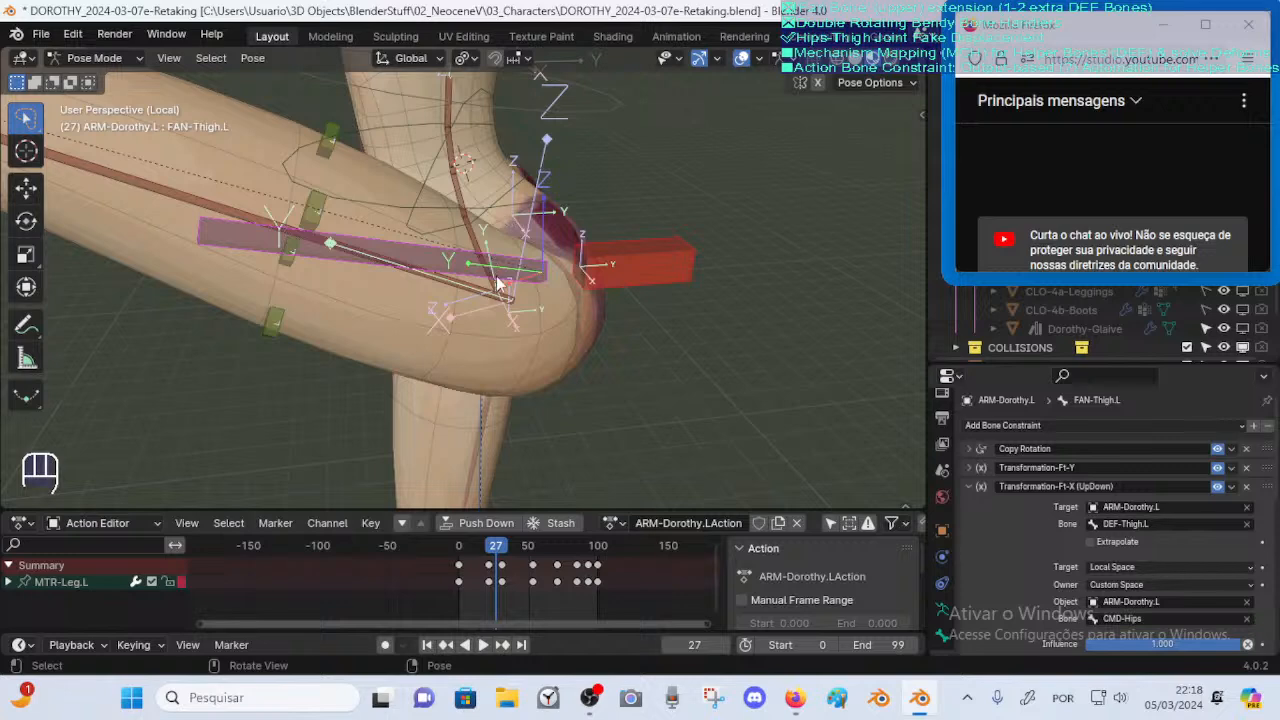
{"action": "key", "text": "Tab"}
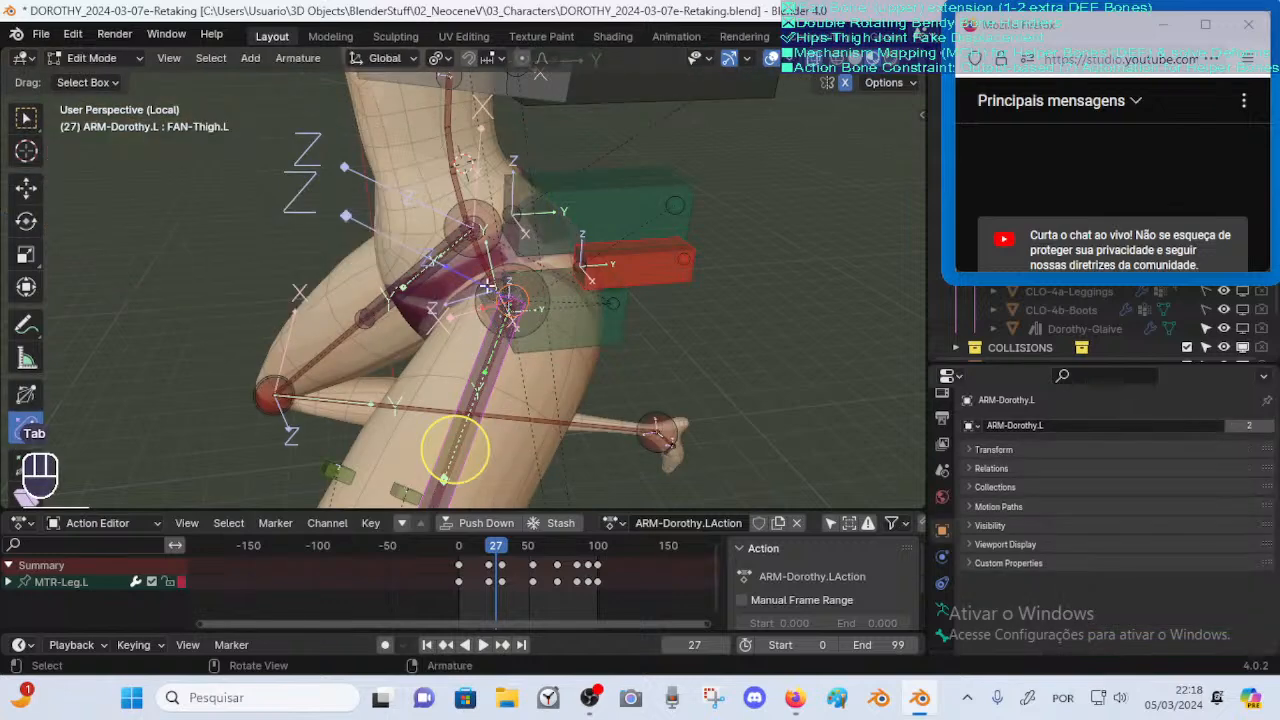
{"action": "middle_click_drag", "start_coordinate": [441, 260], "coordinate": [527, 240]}
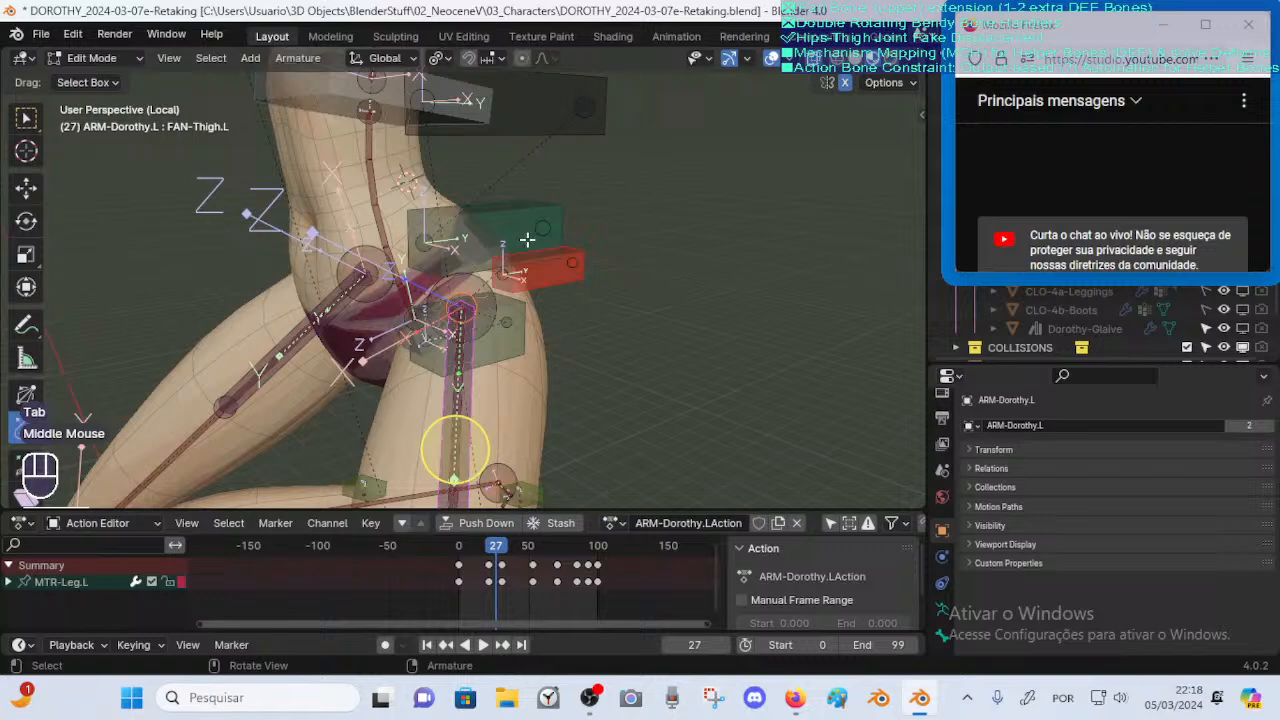
{"action": "left_click", "coordinate": [466, 328]}
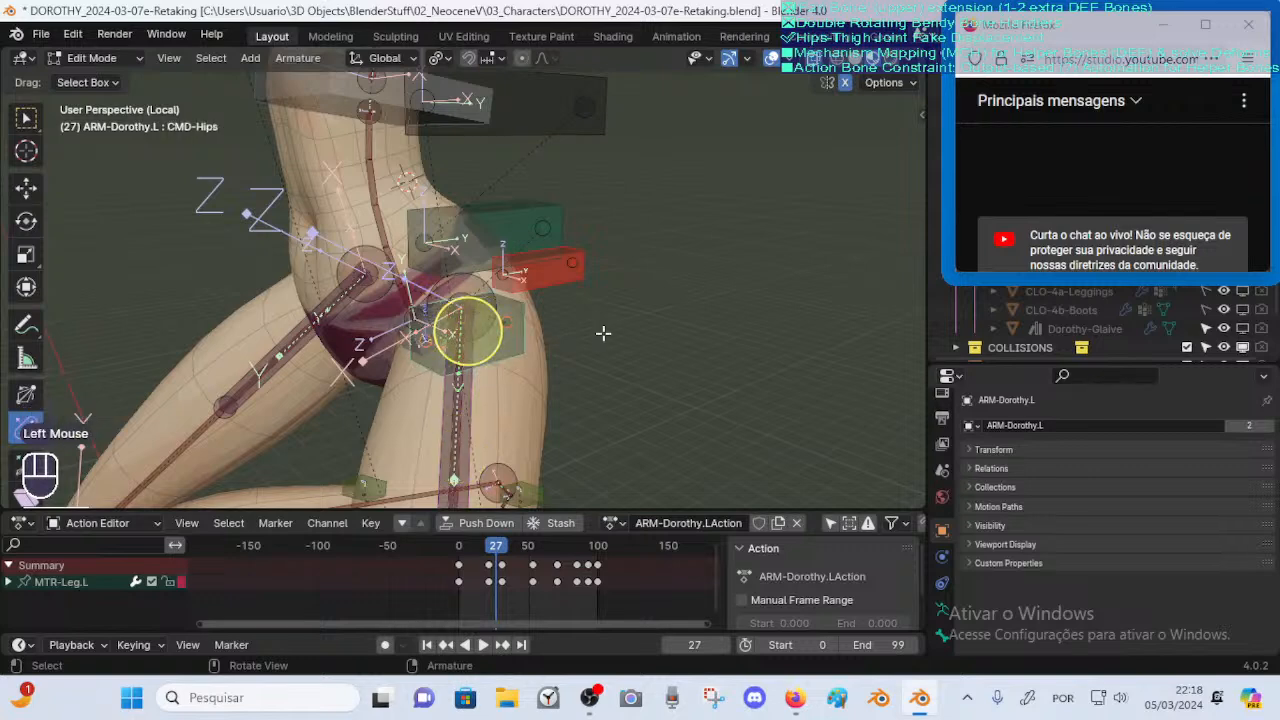
{"action": "scroll", "coordinate": [606, 331], "scroll_direction": "down", "scroll_amount": 3}
{"action": "middle_click", "coordinate": [526, 329]}
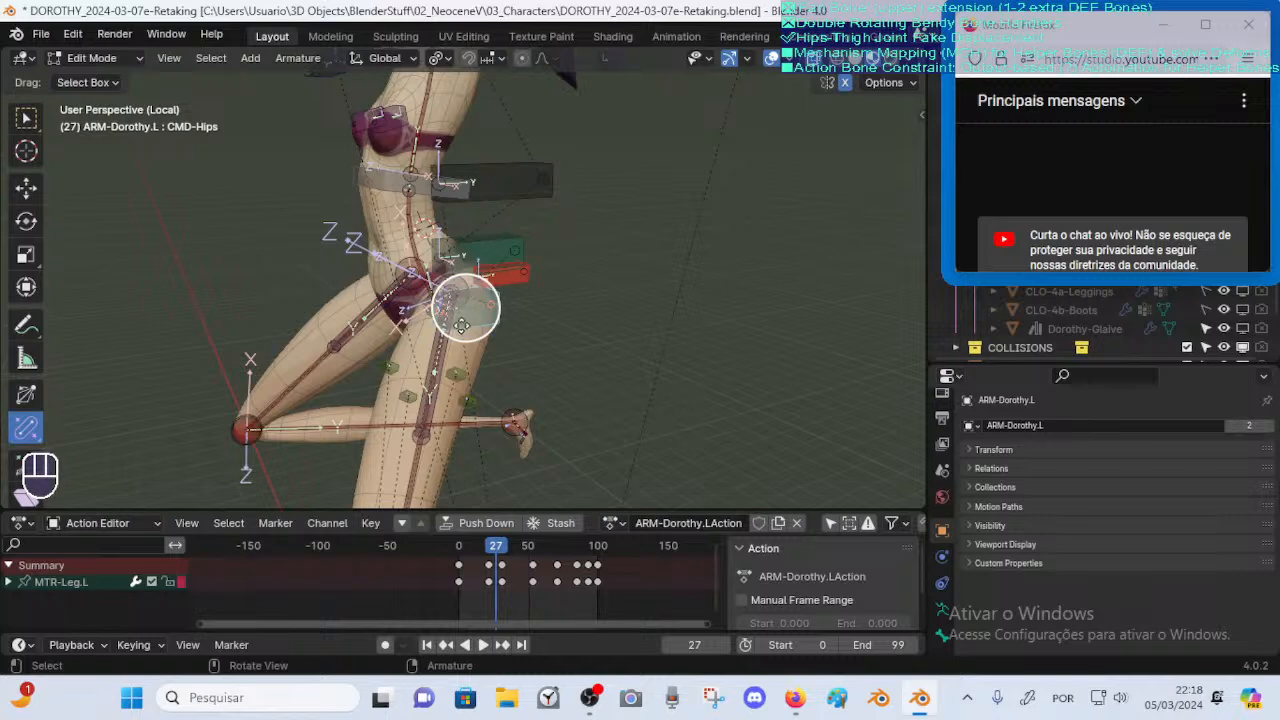
{"action": "scroll", "coordinate": [428, 343], "scroll_direction": "down", "scroll_amount": 4}
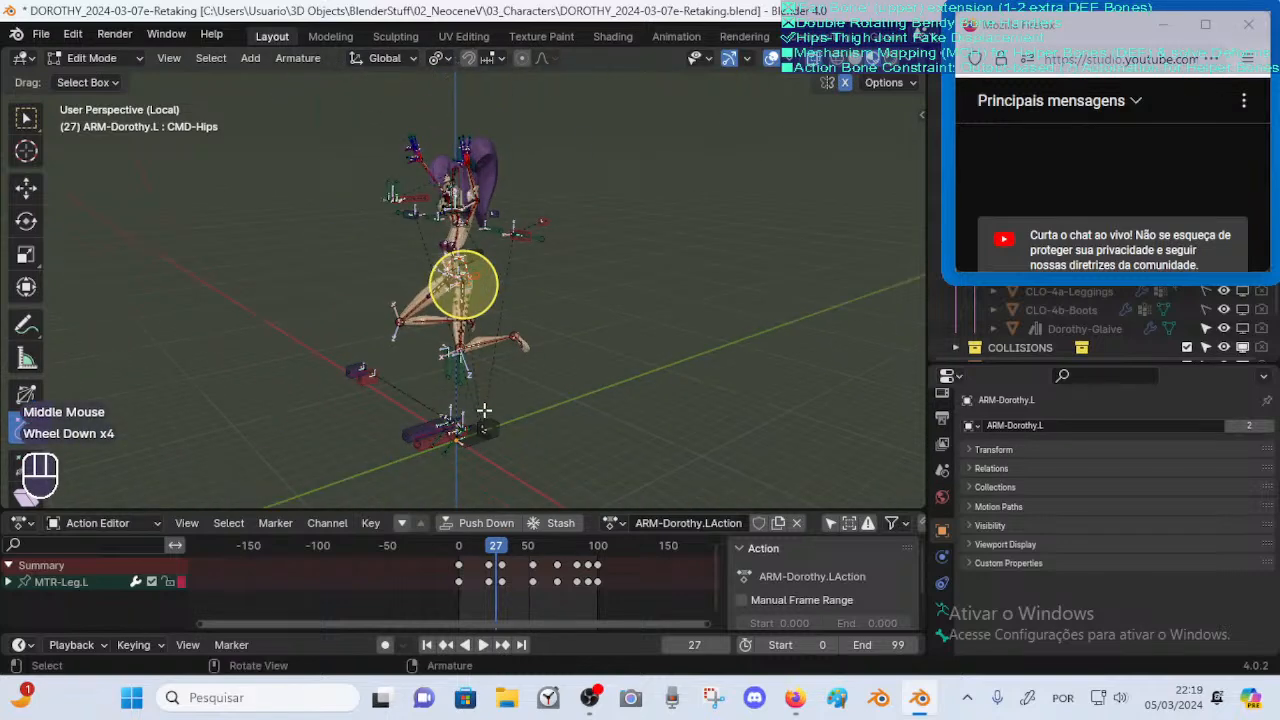
{"action": "scroll", "coordinate": [466, 341], "scroll_direction": "up", "scroll_amount": 2}
{"action": "scroll", "coordinate": [466, 341], "scroll_direction": "up", "scroll_amount": 2}
{"action": "key", "text": "Tab"}
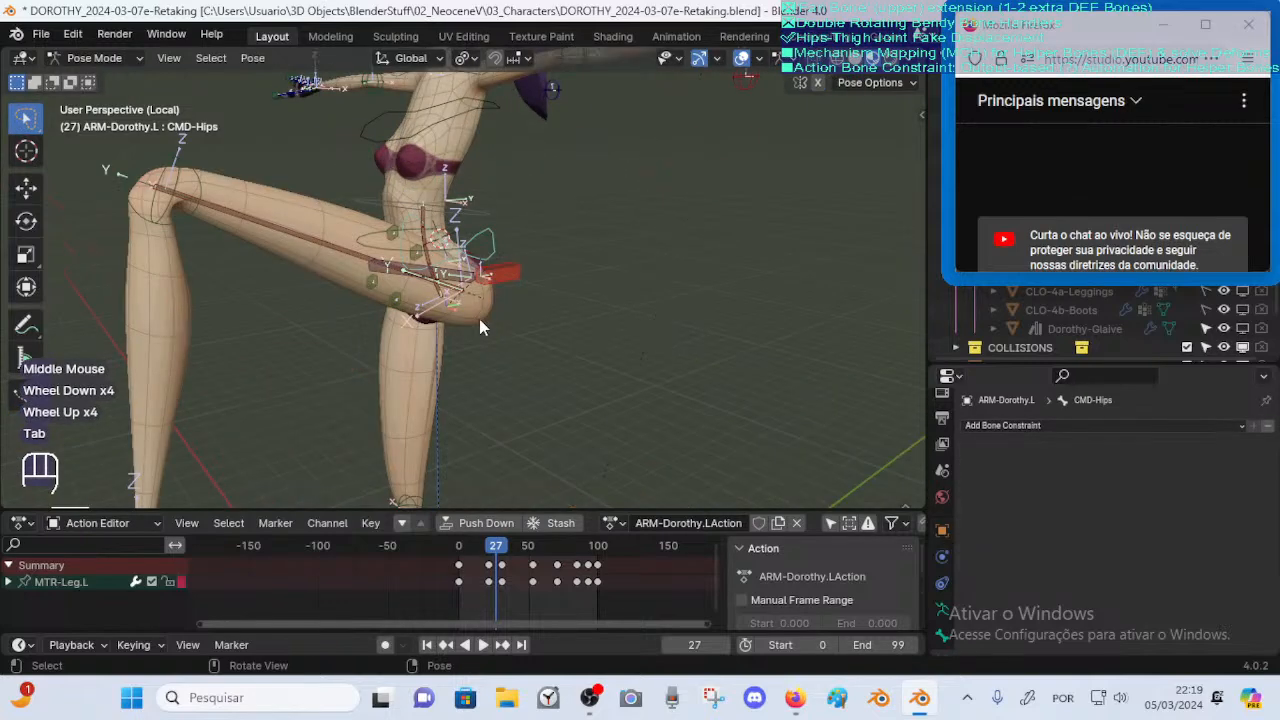
Examine the CMD-Hips bone's orientation in the raised-leg pose and in its Edit Mode rest position
{"action": "middle_click_drag", "start_coordinate": [479, 319], "coordinate": [445, 313]}
{"action": "scroll", "coordinate": [440, 300], "scroll_direction": "up", "scroll_amount": 2}
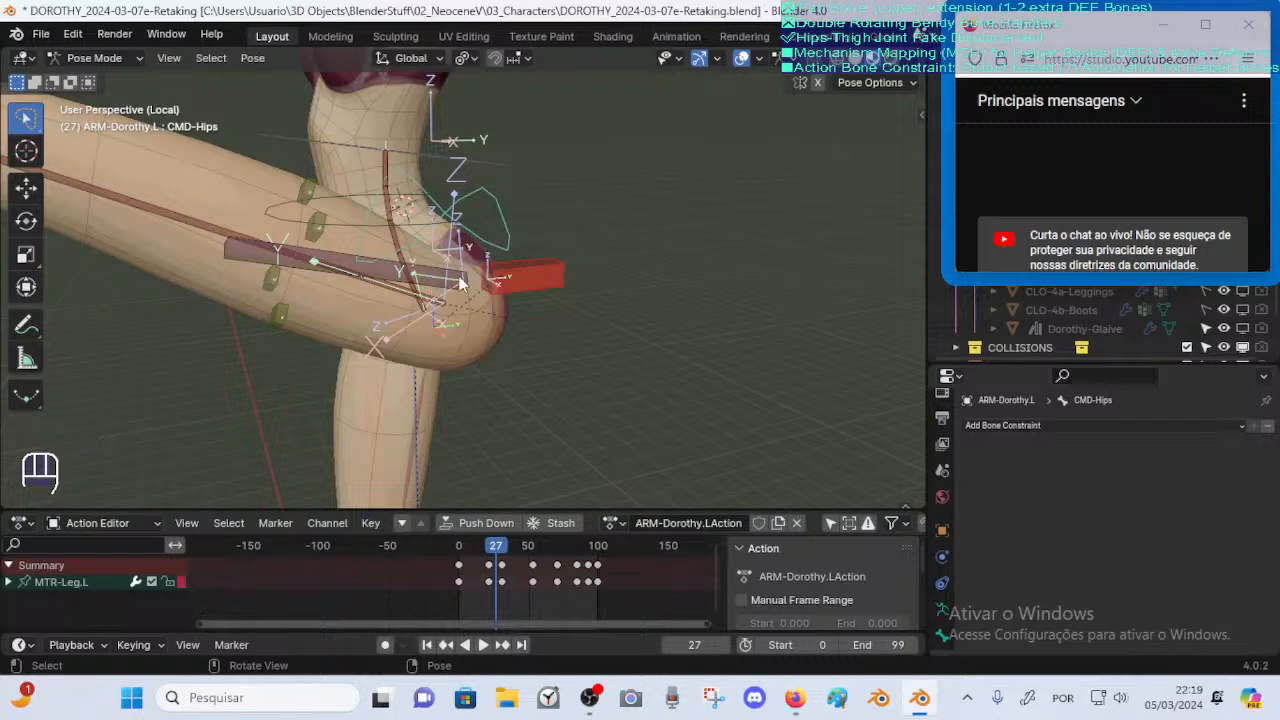
{"action": "middle_click_drag", "start_coordinate": [460, 283], "coordinate": [503, 357]}
{"action": "key", "text": "Tab"}
{"action": "scroll", "coordinate": [515, 352], "scroll_direction": "up", "scroll_amount": 2}
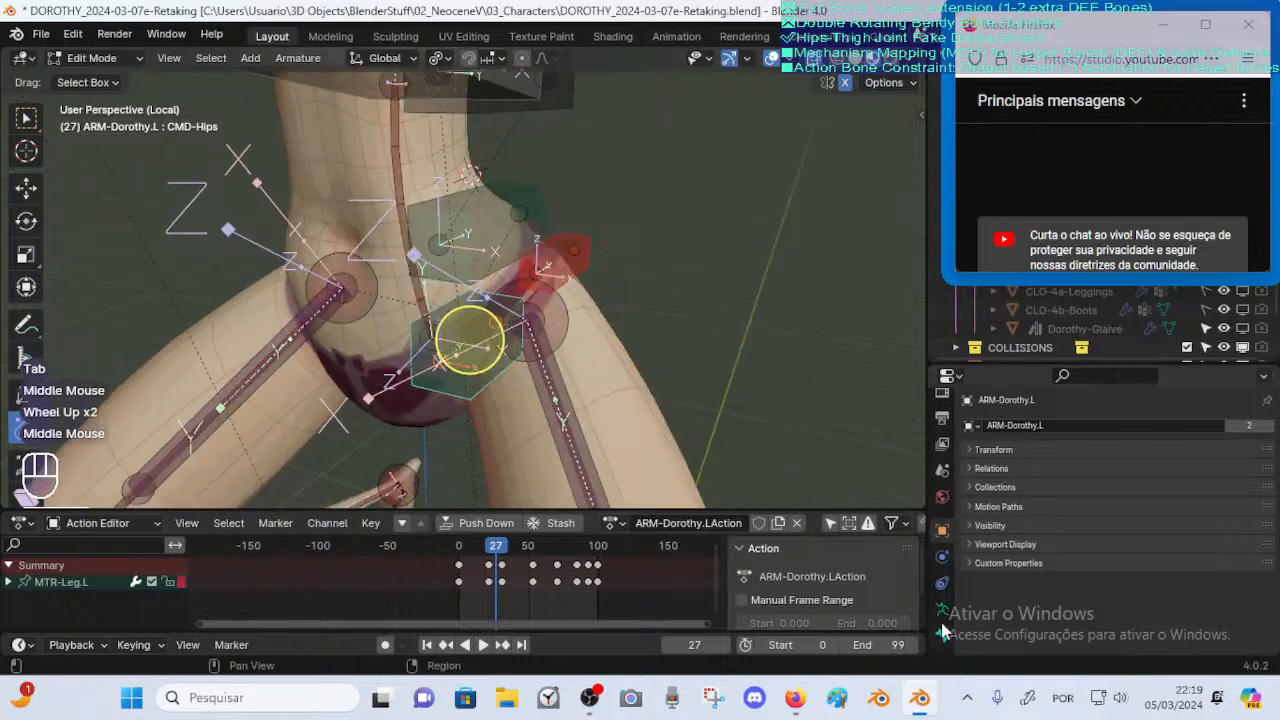
Select FAN-Thigh.L in Edit Mode, inspect its rest axes, and return to Pose Mode with its constraints shown
{"action": "scroll", "coordinate": [954, 596], "scroll_direction": "down", "scroll_amount": 5}
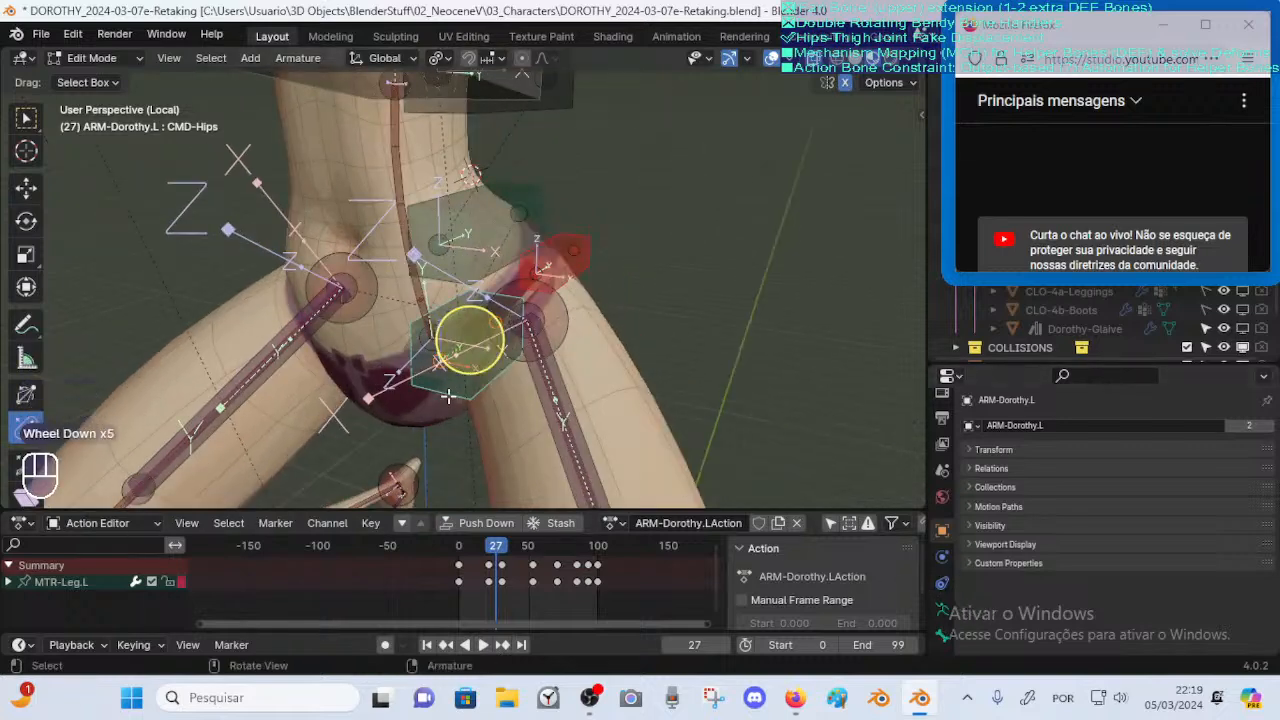
{"action": "left_click", "coordinate": [448, 394]}
{"action": "left_click", "coordinate": [556, 369]}
{"action": "left_click", "coordinate": [555, 385]}
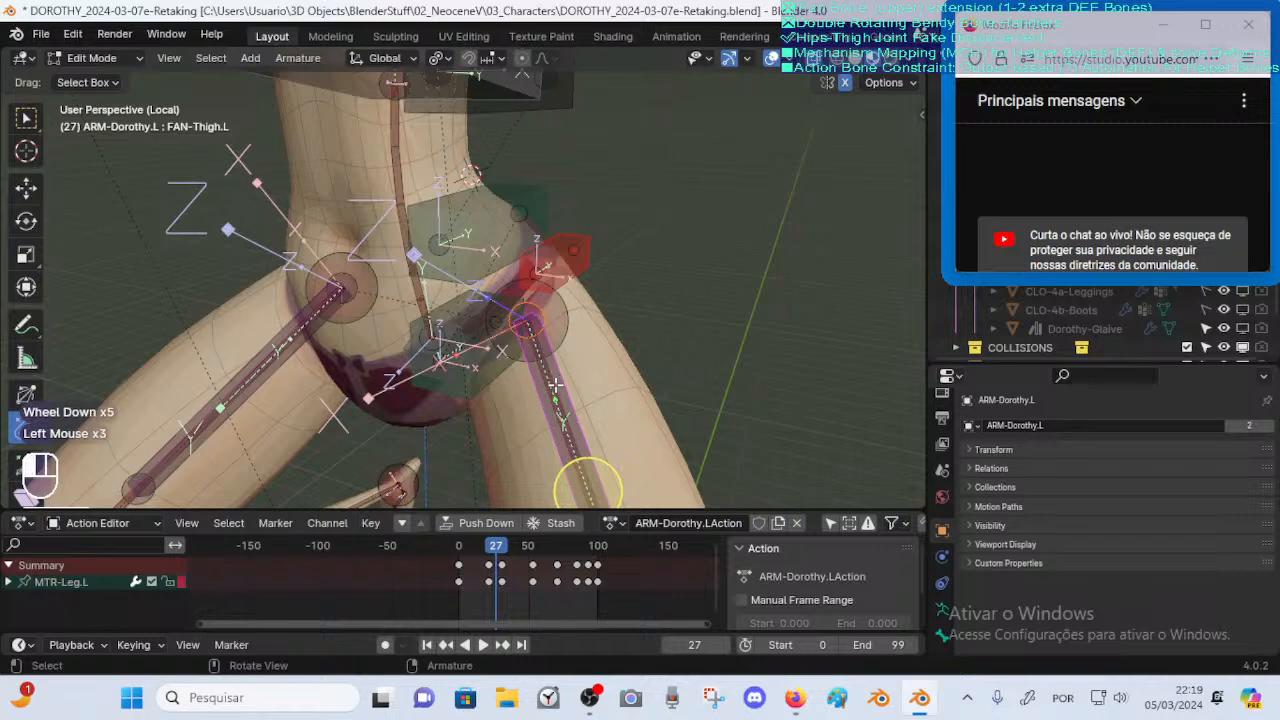
{"action": "left_click", "coordinate": [556, 372]}
{"action": "left_click", "coordinate": [555, 368]}
{"action": "left_click", "coordinate": [555, 367]}
{"action": "middle_click_drag", "start_coordinate": [647, 344], "coordinate": [633, 372]}
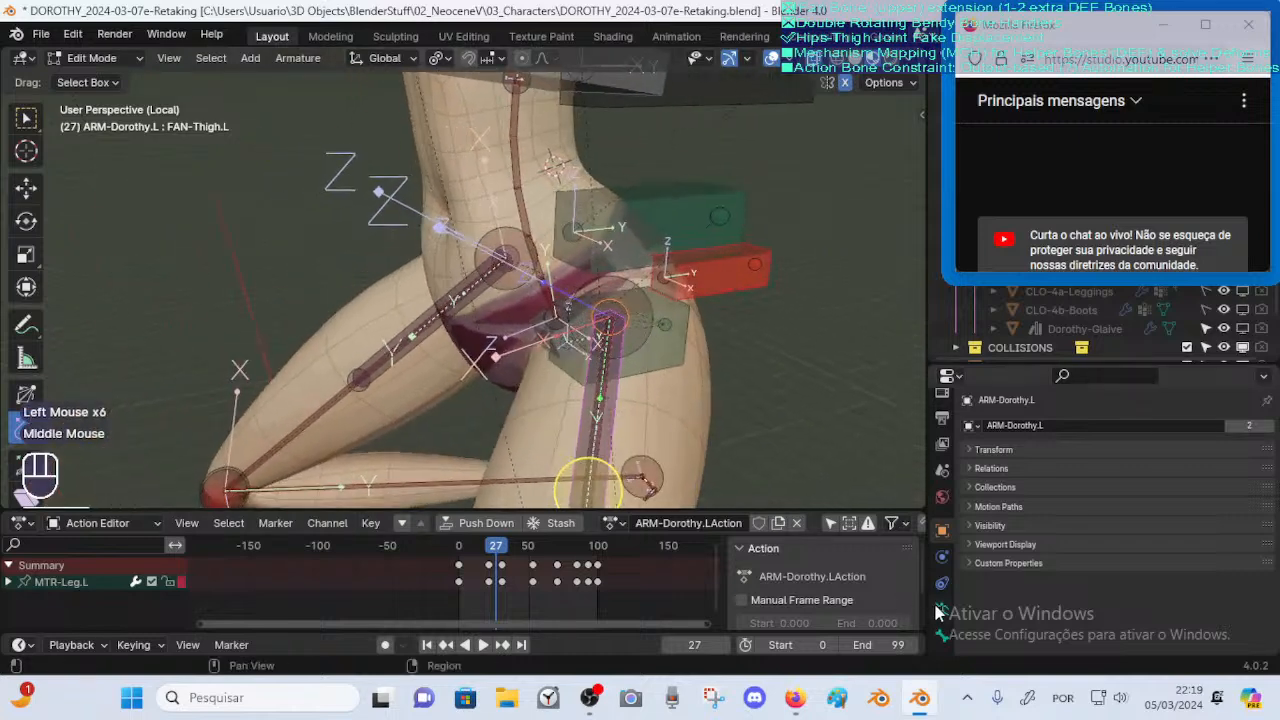
{"action": "scroll", "coordinate": [614, 360], "scroll_direction": "down", "scroll_amount": 2}
{"action": "key", "text": "Tab"}
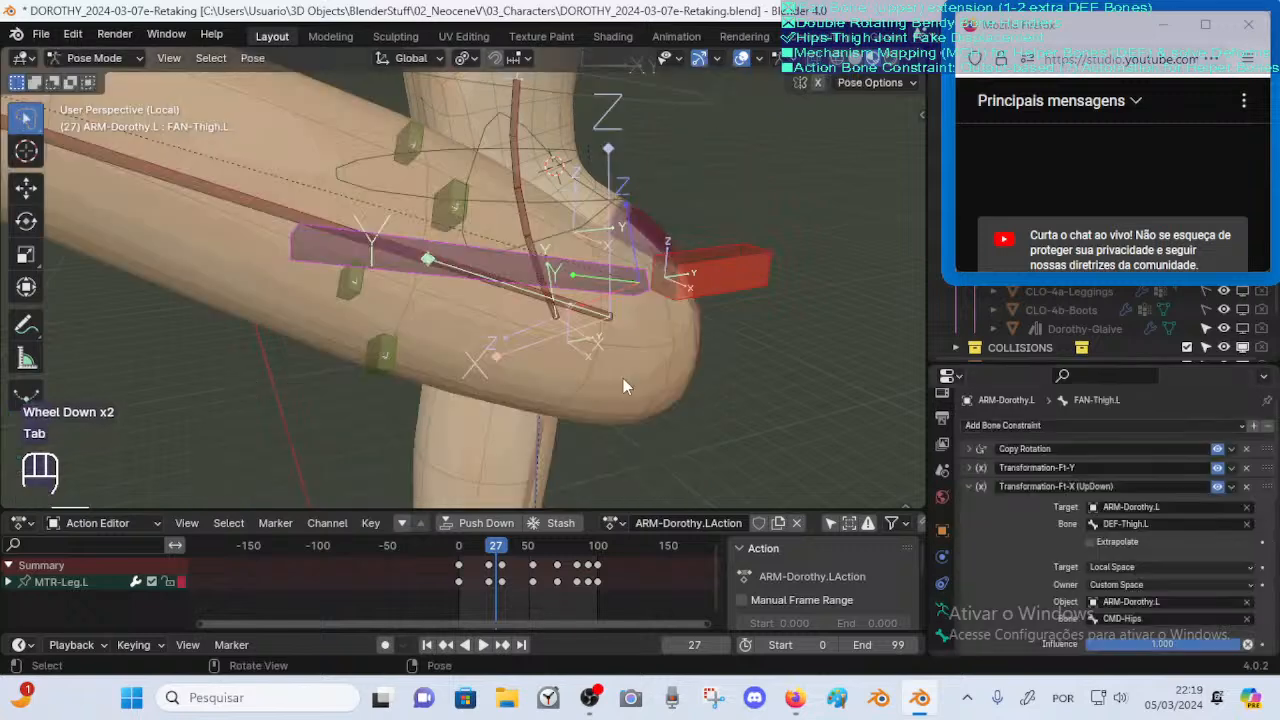
Check the custom space bone of Transformation-Ft-X (UpDown) and compare the FAN-Thigh.L bone's posed and rest positions
{"action": "scroll", "coordinate": [1036, 556], "scroll_direction": "down", "scroll_amount": 2}
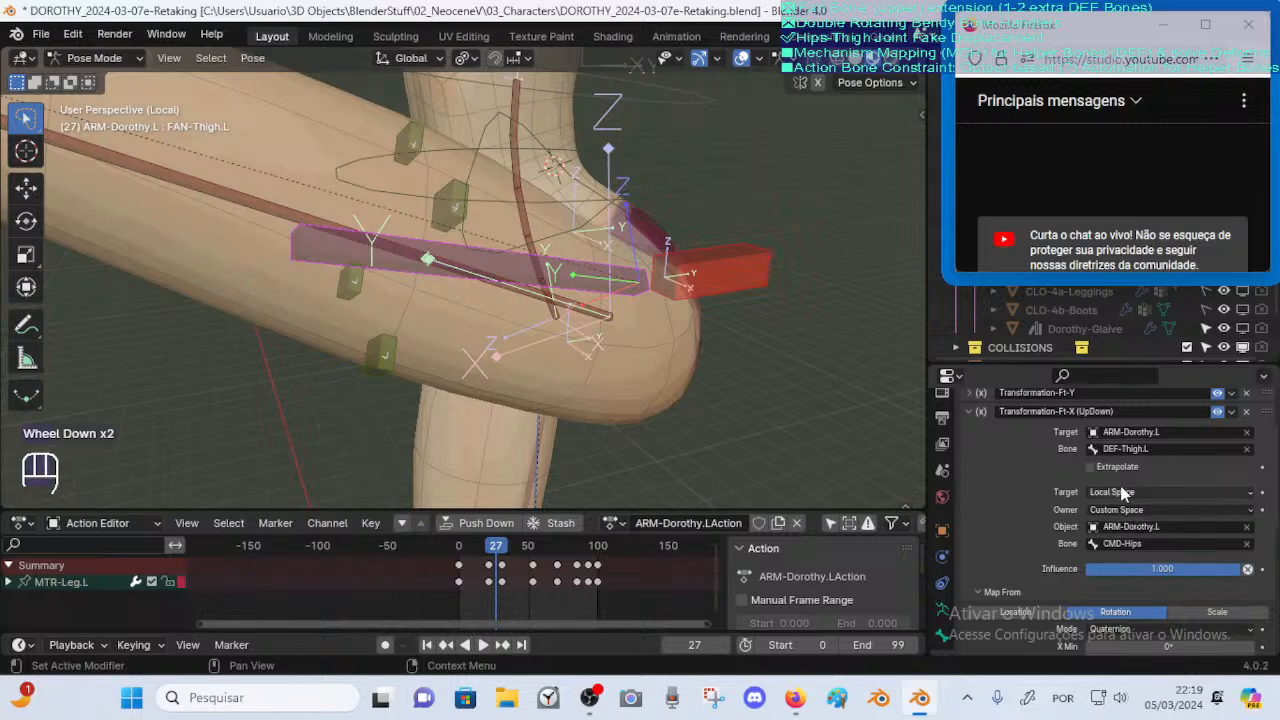
{"action": "left_click", "coordinate": [1121, 546]}
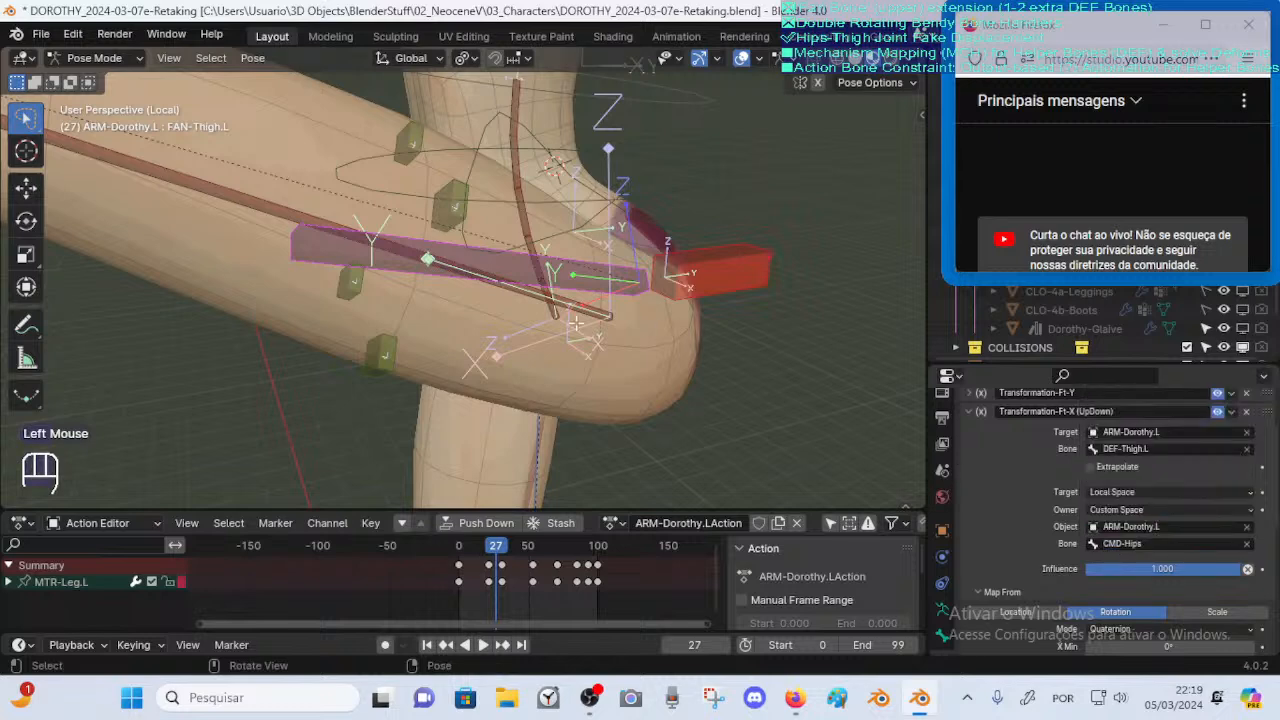
{"action": "key", "text": "Tab"}
{"action": "middle_click_drag", "start_coordinate": [552, 348], "coordinate": [564, 366]}
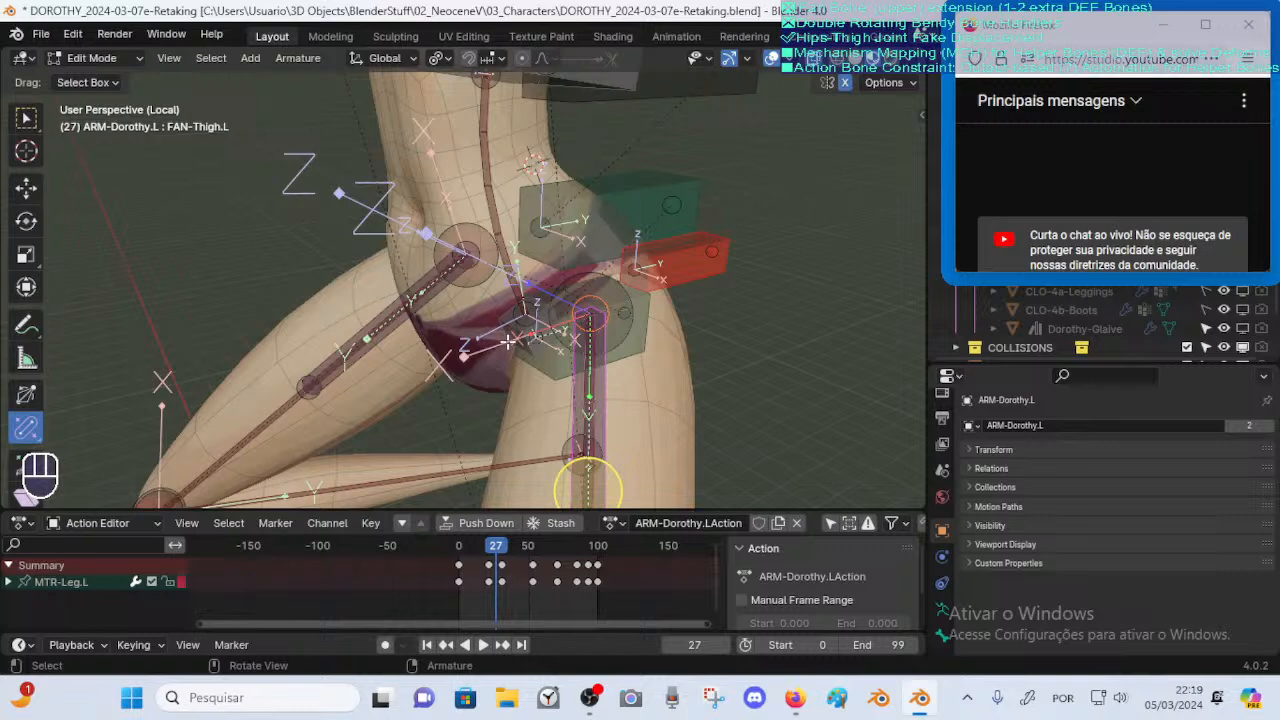
{"action": "key", "text": "Tab"}
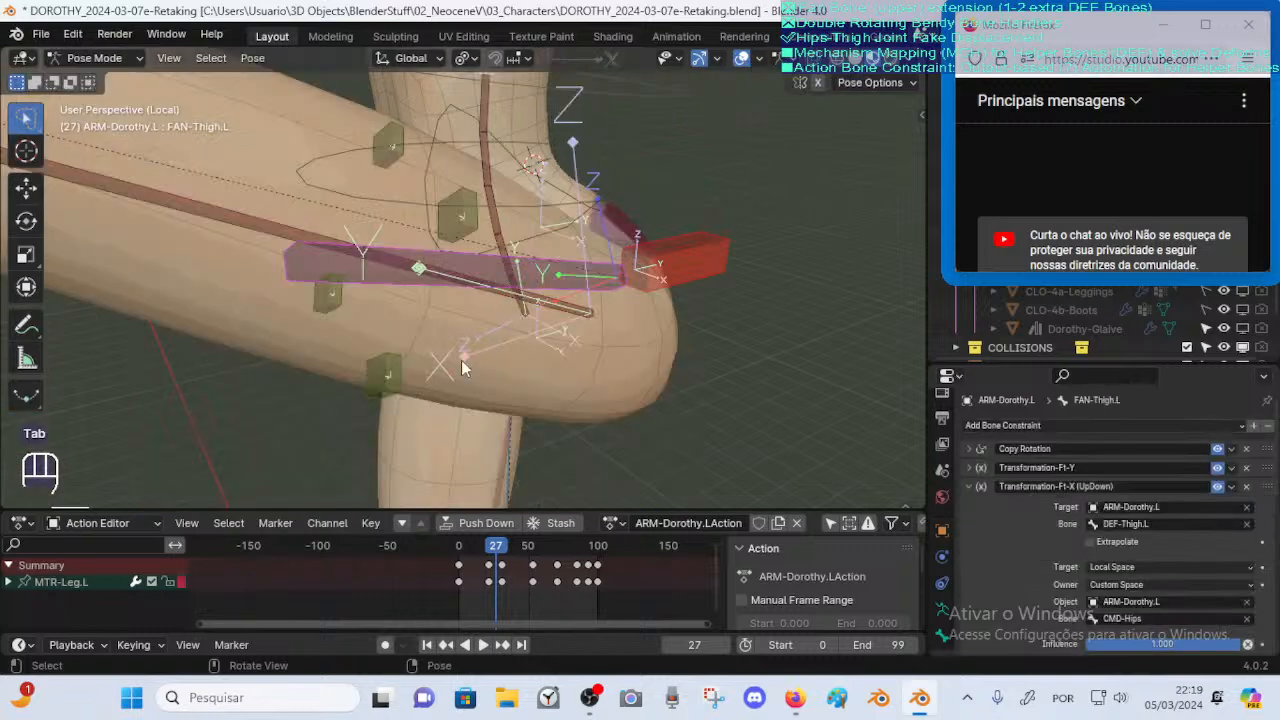
{"action": "key", "text": "Tab"}
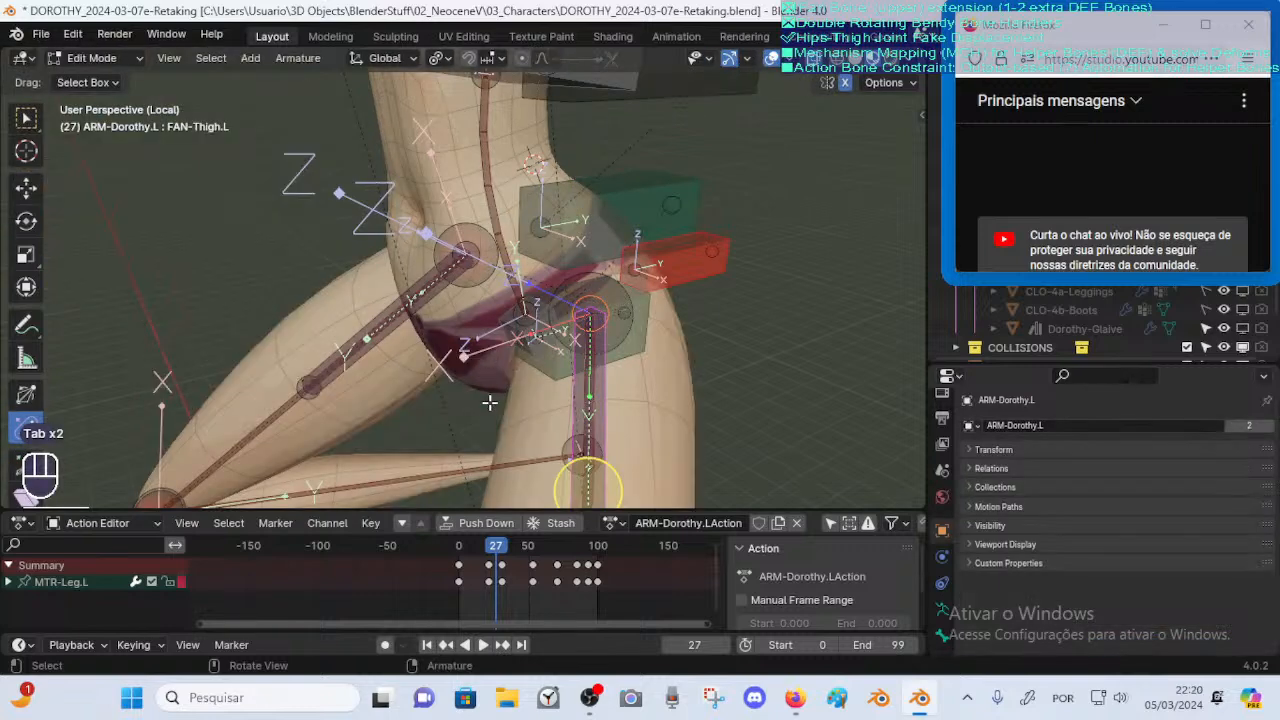
Select the CMD-Hips bone in Edit Mode, inspect its orientation, and return to Pose Mode with the full character in view
{"action": "left_click", "coordinate": [503, 324]}
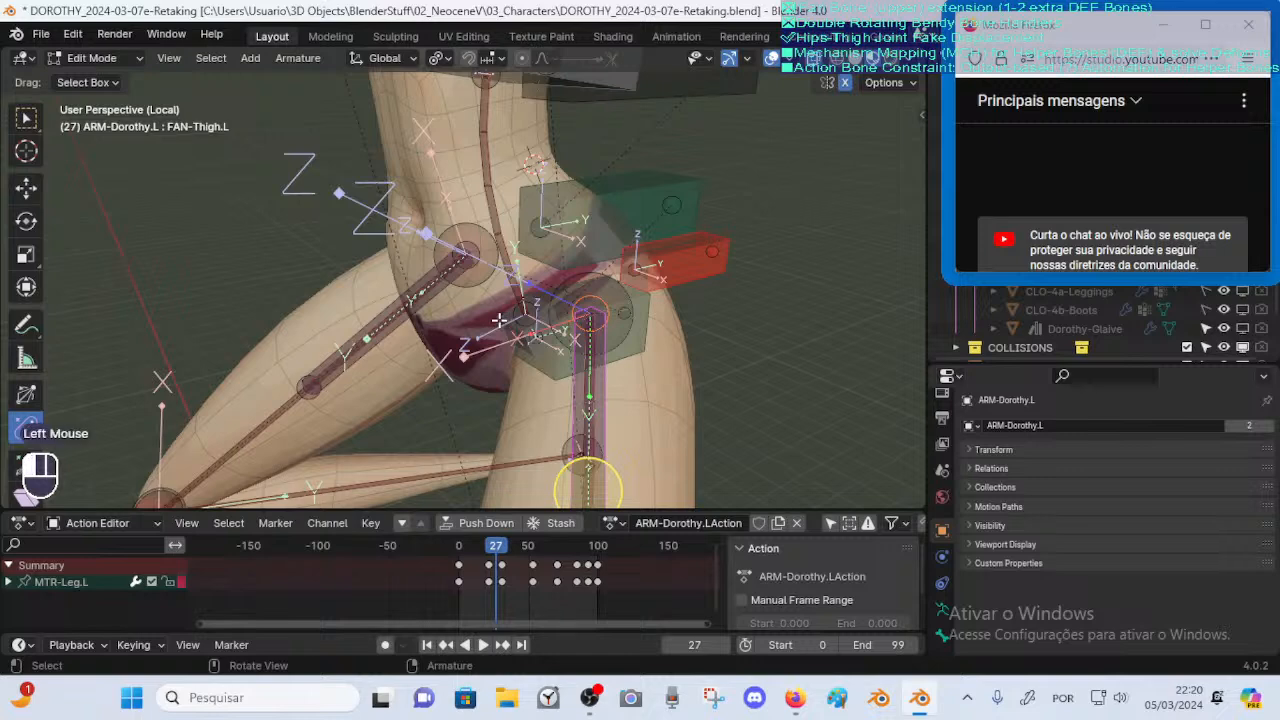
{"action": "middle_click_drag", "start_coordinate": [503, 324], "coordinate": [506, 352]}
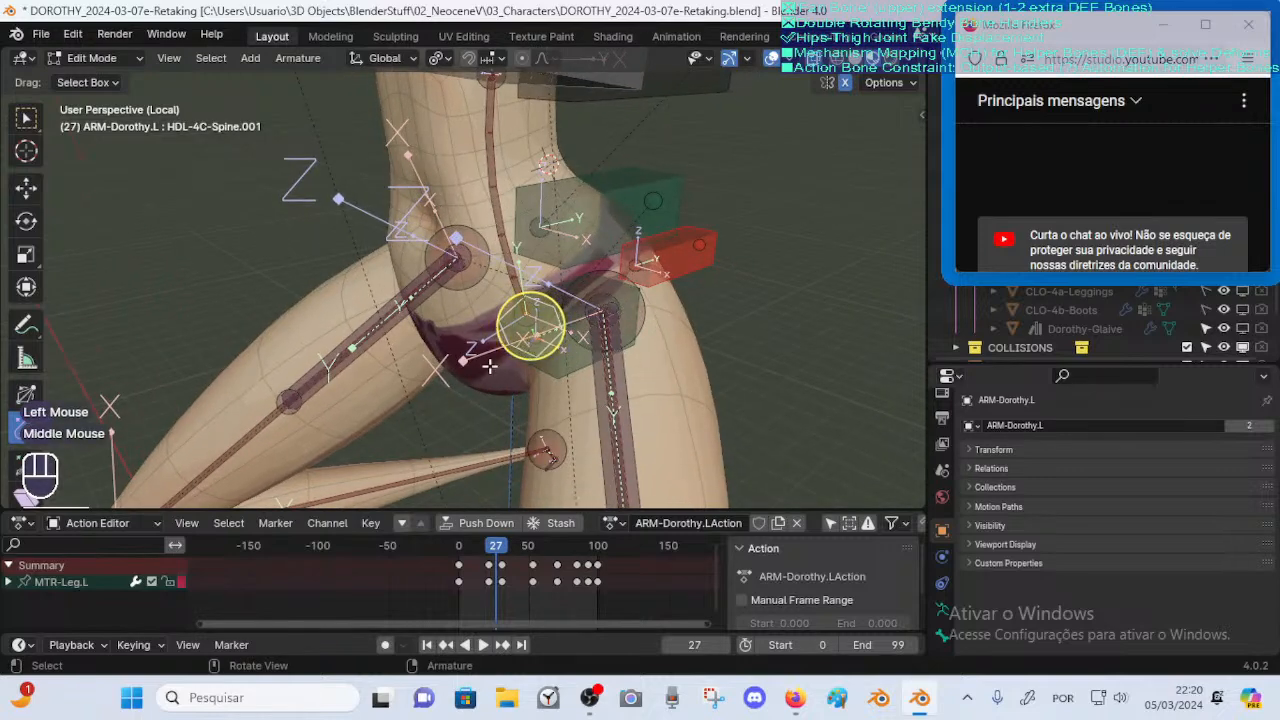
{"action": "key", "text": "Tab"}
{"action": "left_click", "coordinate": [660, 256]}
{"action": "key", "text": "Tab"}
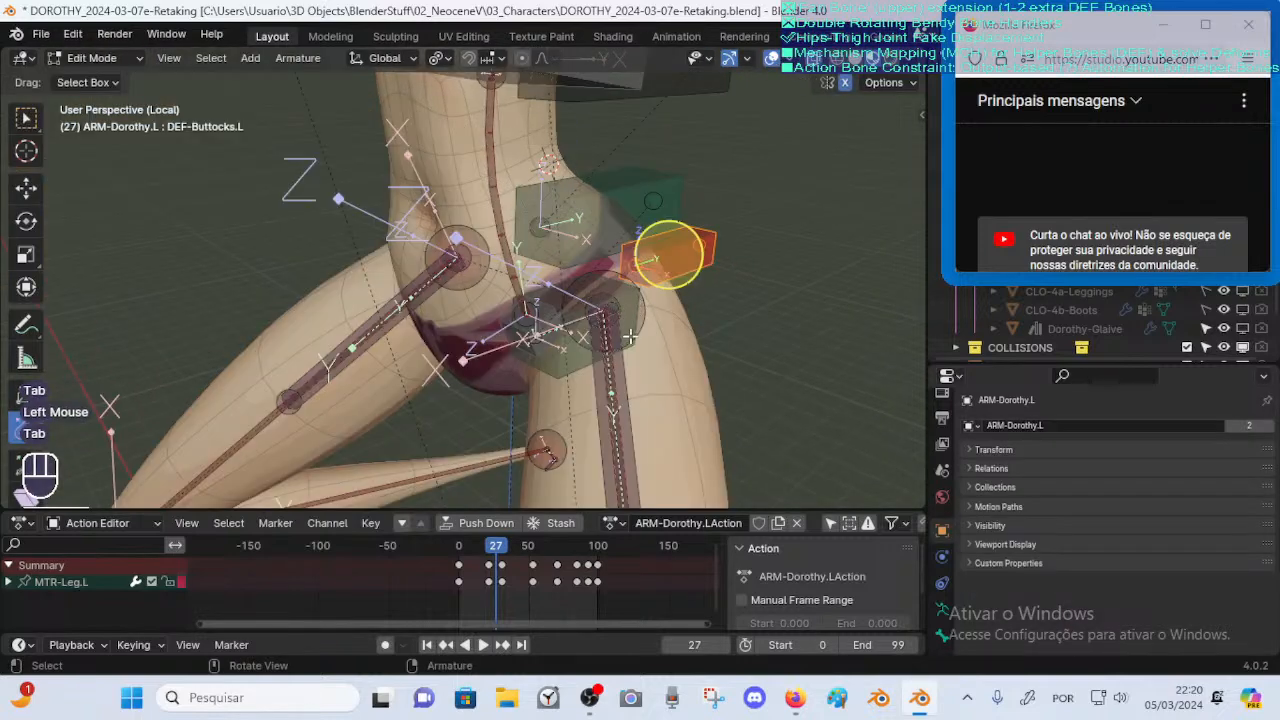
{"action": "left_click", "coordinate": [576, 321]}
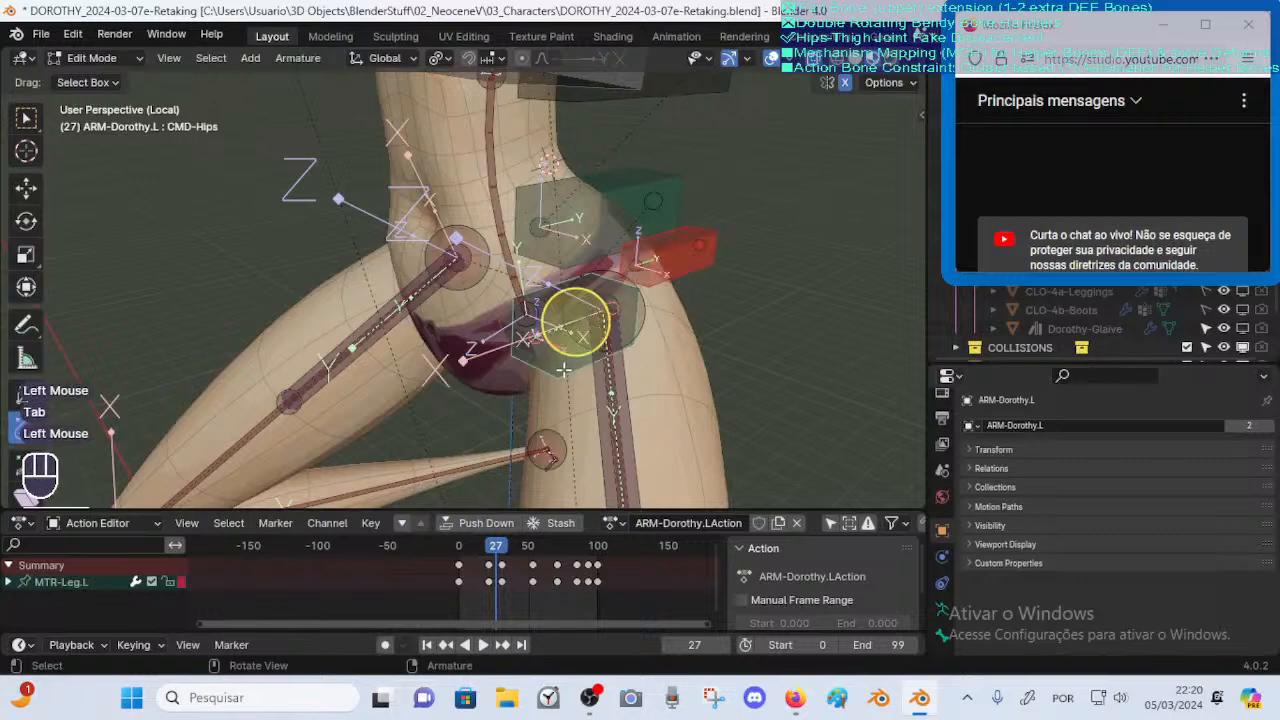
{"action": "scroll", "coordinate": [566, 366], "scroll_direction": "down", "scroll_amount": 3}
{"action": "middle_click_drag", "start_coordinate": [570, 344], "coordinate": [513, 328]}
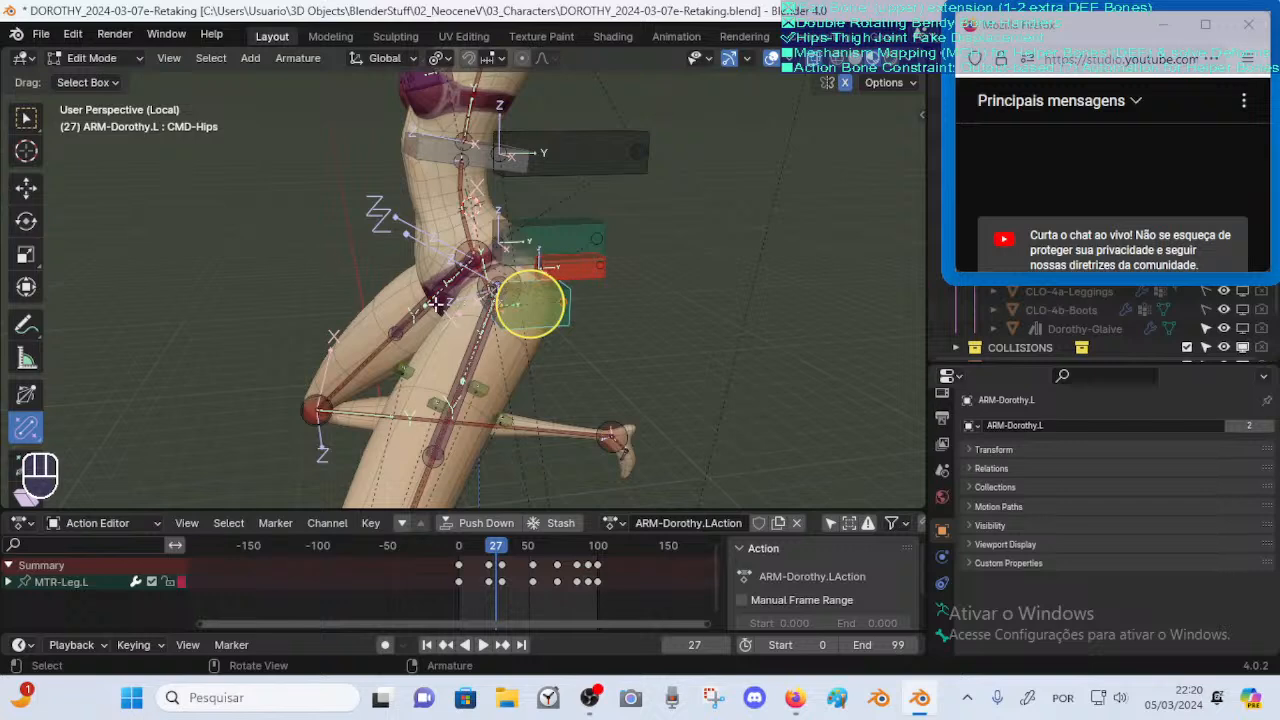
{"action": "middle_click_drag", "start_coordinate": [437, 303], "coordinate": [528, 340]}
{"action": "scroll", "coordinate": [530, 355], "scroll_direction": "down", "scroll_amount": 2}
{"action": "key", "text": "Tab"}
{"action": "scroll", "coordinate": [532, 366], "scroll_direction": "down", "scroll_amount": 2}
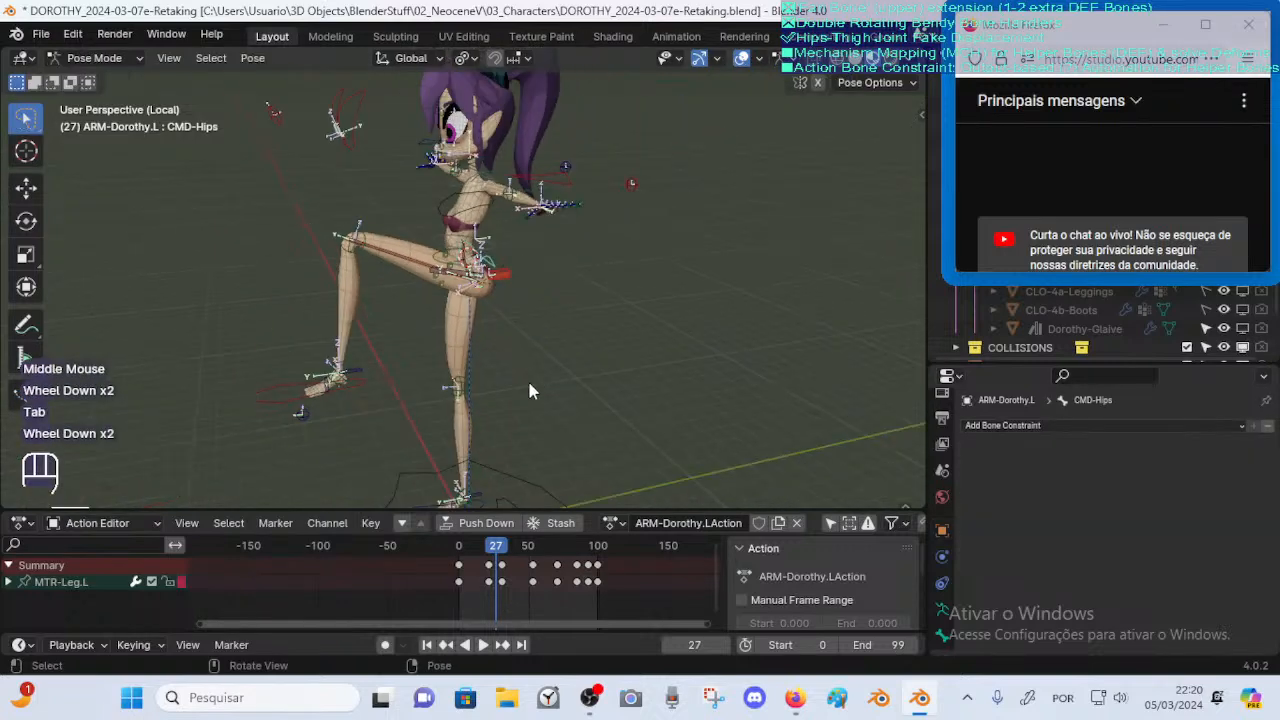
Try rotating the ROOT bone about the global X axis to preview the whole rig tilting, cancelling the rotation
{"action": "scroll", "coordinate": [530, 395], "scroll_direction": "down", "scroll_amount": 1}
{"action": "left_click", "coordinate": [608, 456]}
{"action": "key", "text": "r"}
{"action": "key", "text": "x"}
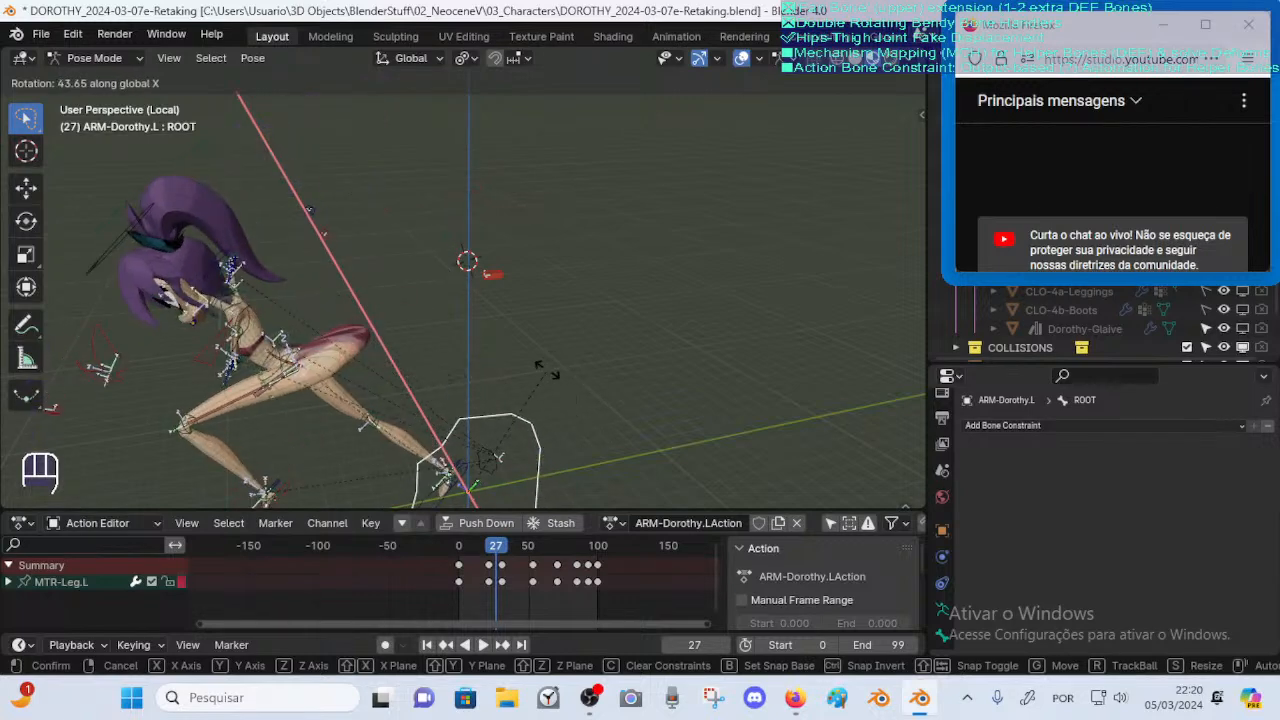
{"action": "key", "text": "Escape"}
Inspect the CMD-Hips bone in Edit Mode, reselect FAN-Thigh.L, and return to Pose Mode
{"action": "scroll", "coordinate": [491, 327], "scroll_direction": "up", "scroll_amount": 2}
{"action": "key", "text": "Tab"}
{"action": "scroll", "coordinate": [491, 327], "scroll_direction": "up", "scroll_amount": 2}
{"action": "mouse_move", "coordinate": [491, 327]}
{"action": "middle_mouse_down"}
{"action": "mouse_move", "coordinate": [547, 327]}
{"action": "mouse_move", "coordinate": [498, 342]}
{"action": "middle_mouse_up"}
{"action": "scroll", "coordinate": [547, 327], "scroll_direction": "up", "scroll_amount": 1}
{"action": "key", "text": "Tab"}
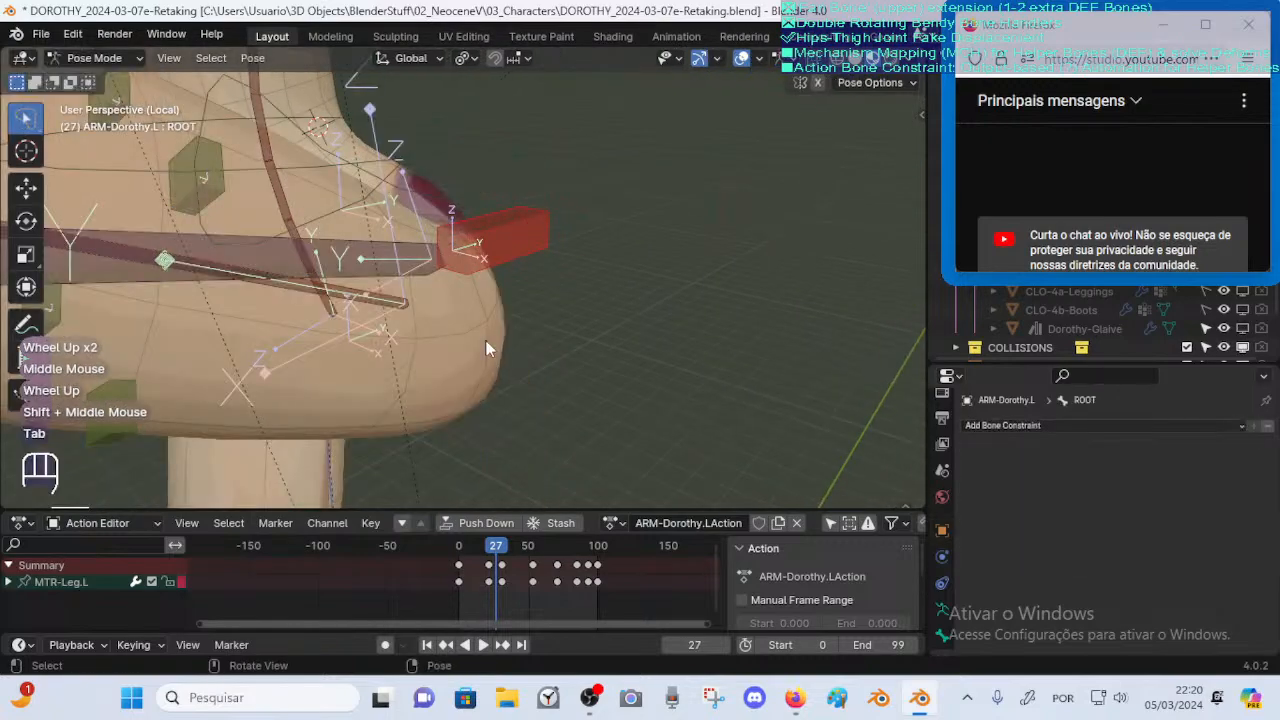
{"action": "key", "text": "Tab"}
{"action": "left_click", "coordinate": [456, 303]}
{"action": "left_click", "coordinate": [463, 298]}
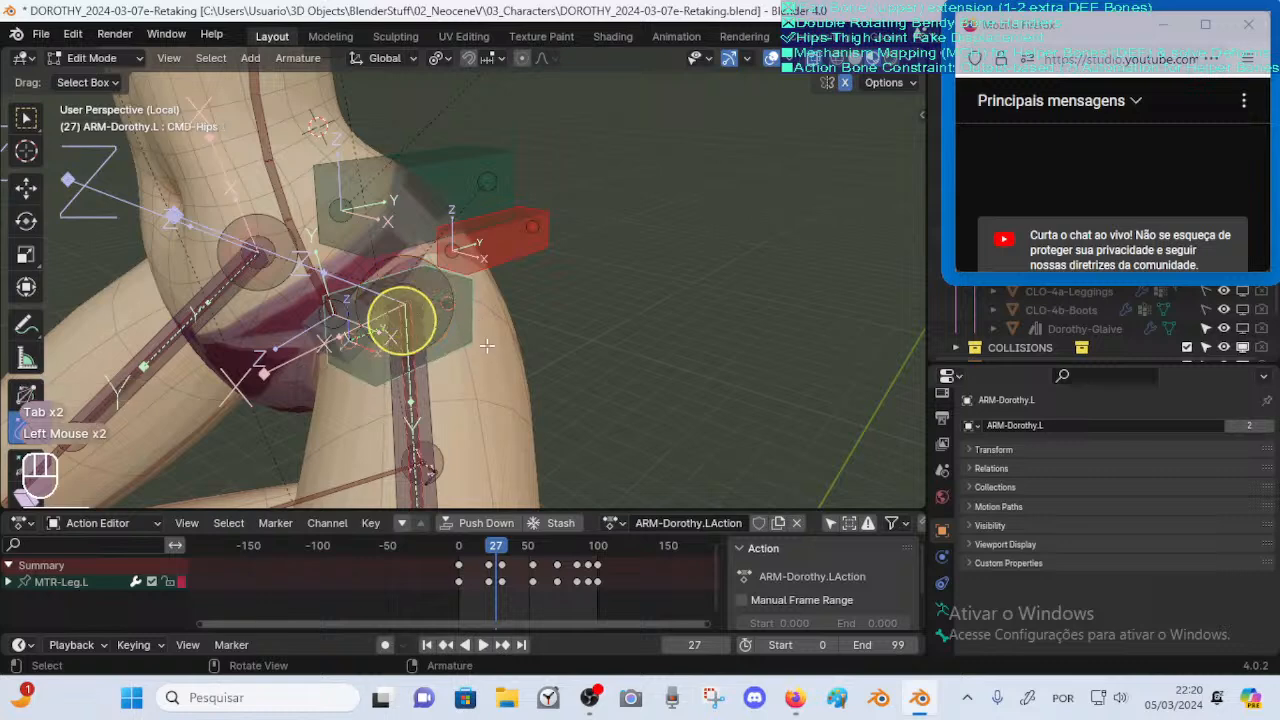
{"action": "left_click", "coordinate": [441, 392]}
{"action": "key", "text": "Tab"}
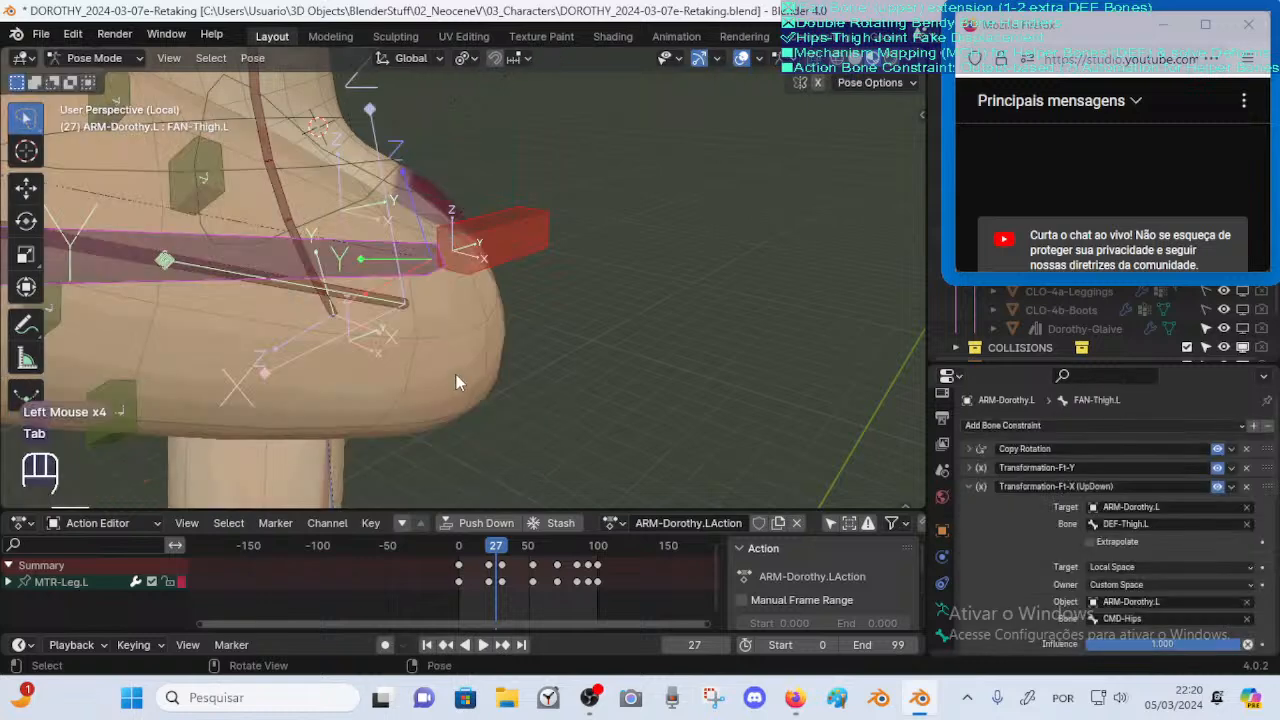
Try rotating the ROOT bone about the global X axis to check whether the DEF-Buttocks.L bone follows
{"action": "scroll", "coordinate": [458, 376], "scroll_direction": "down", "scroll_amount": 3}
{"action": "scroll", "coordinate": [463, 380], "scroll_direction": "down", "scroll_amount": 1}
{"action": "middle_click_drag", "start_coordinate": [463, 380], "coordinate": [432, 378]}
{"action": "left_click", "coordinate": [508, 454]}
{"action": "middle_click_drag", "start_coordinate": [508, 454], "coordinate": [552, 345], "text": "shift"}
{"action": "scroll", "coordinate": [555, 350], "scroll_direction": "up", "scroll_amount": 1}
{"action": "key", "text": "r"}
{"action": "key", "text": "x"}
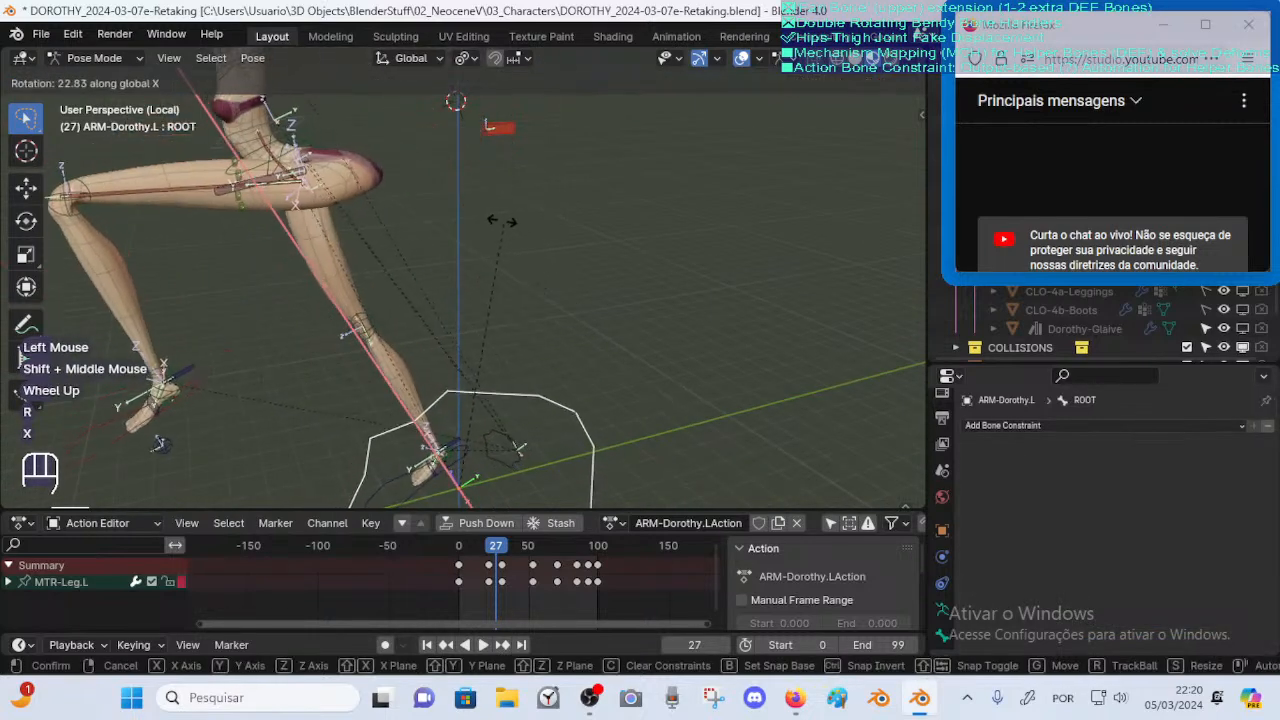
{"action": "key", "text": "Escape"}
Parent the DEF-Buttocks.L bone to CMD-Hips in Edit Mode, and return to Pose Mode
{"action": "left_click", "coordinate": [495, 136]}
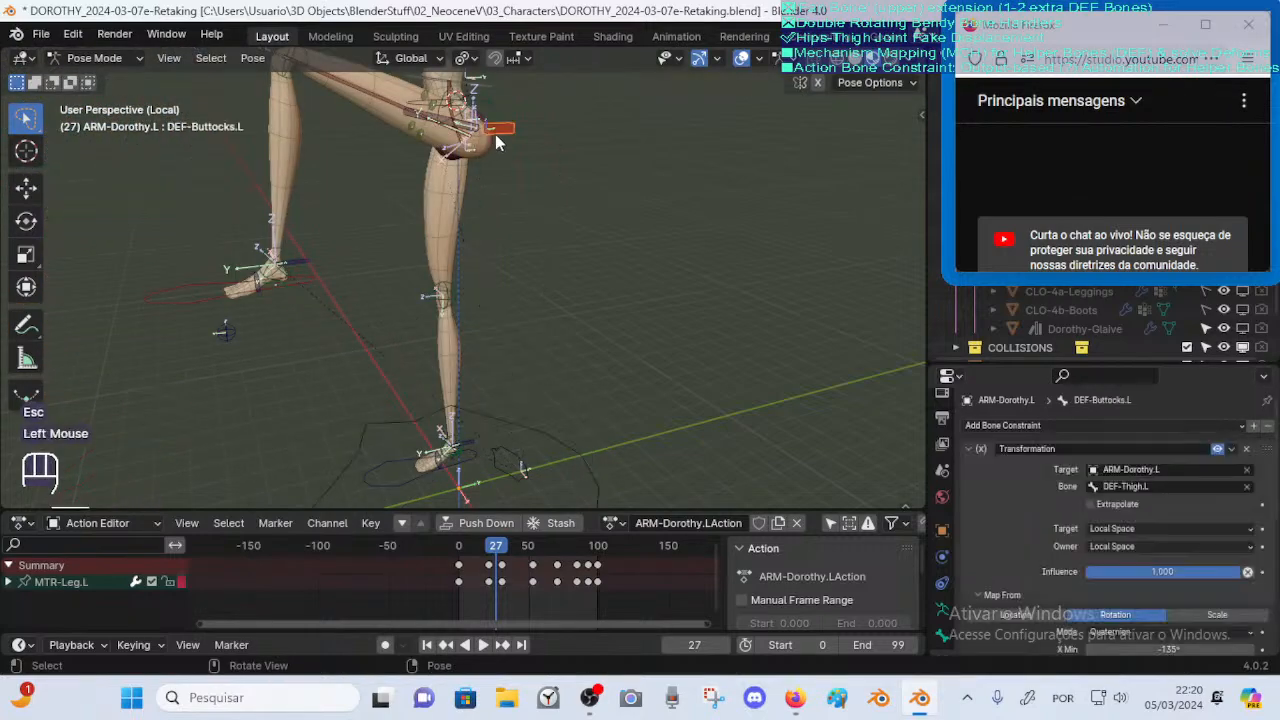
{"action": "middle_click_drag", "start_coordinate": [495, 136], "coordinate": [538, 262], "text": "shift"}
{"action": "key", "text": "Tab"}
{"action": "scroll", "coordinate": [495, 306], "scroll_direction": "up", "scroll_amount": 3}
{"action": "left_click", "coordinate": [540, 258], "text": "shift"}
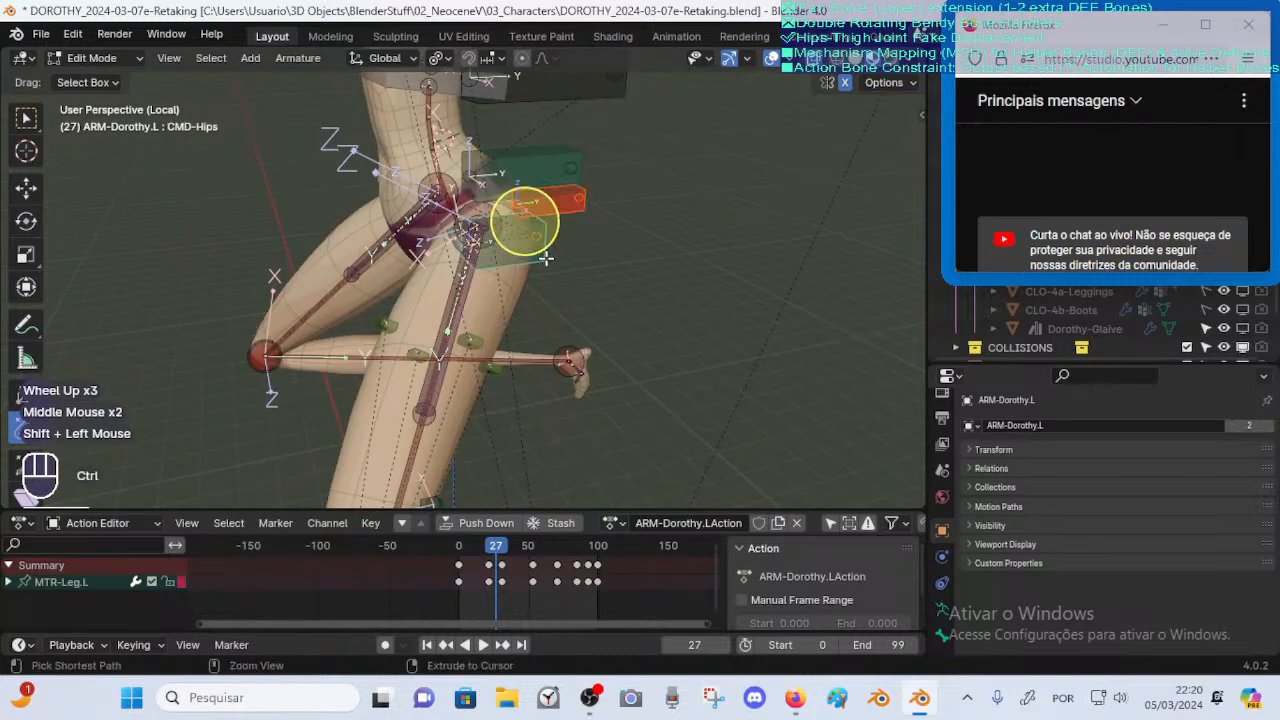
{"action": "key", "text": "ctrl+p"}
{"action": "left_click", "coordinate": [546, 260]}
{"action": "key", "text": "Tab"}
{"action": "scroll", "coordinate": [560, 300], "scroll_direction": "down", "scroll_amount": 3}
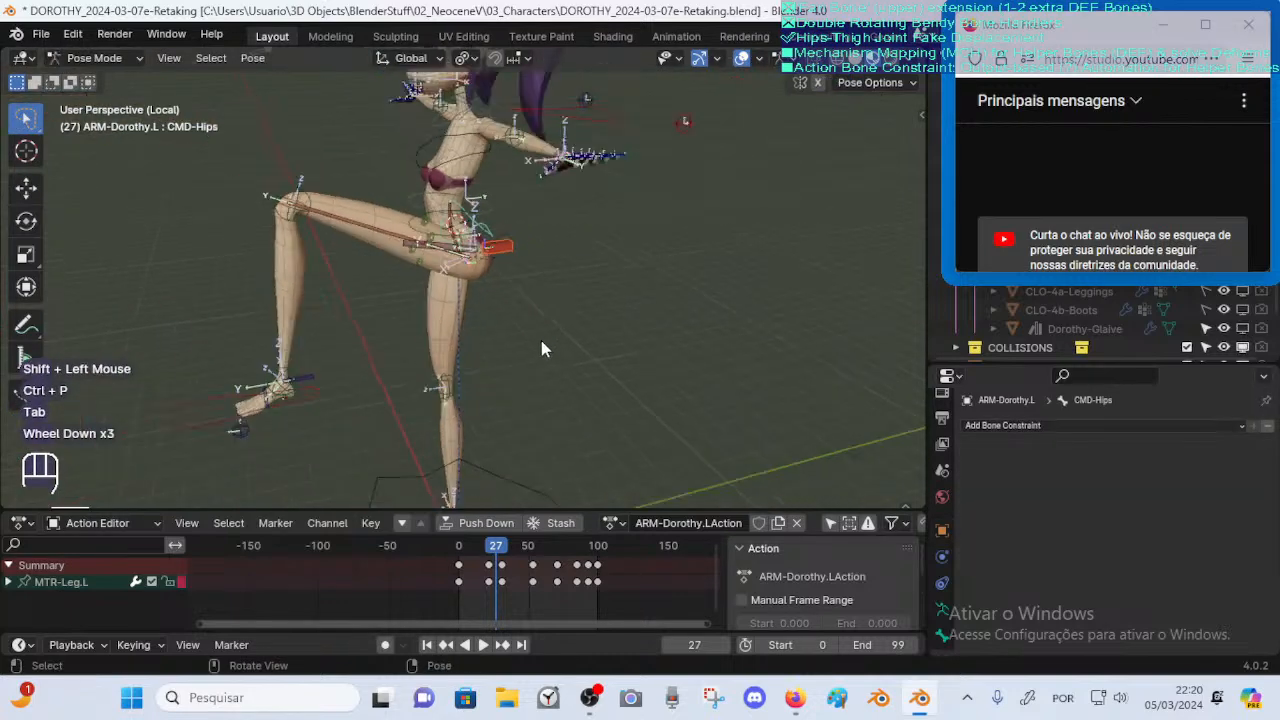
Tilt the whole rig forward by rotating the ROOT bone twice about the global X axis
{"action": "left_click", "coordinate": [515, 458]}
{"action": "middle_click_drag", "start_coordinate": [515, 458], "coordinate": [529, 382]}
{"action": "key", "text": "r"}
{"action": "key", "text": "x"}
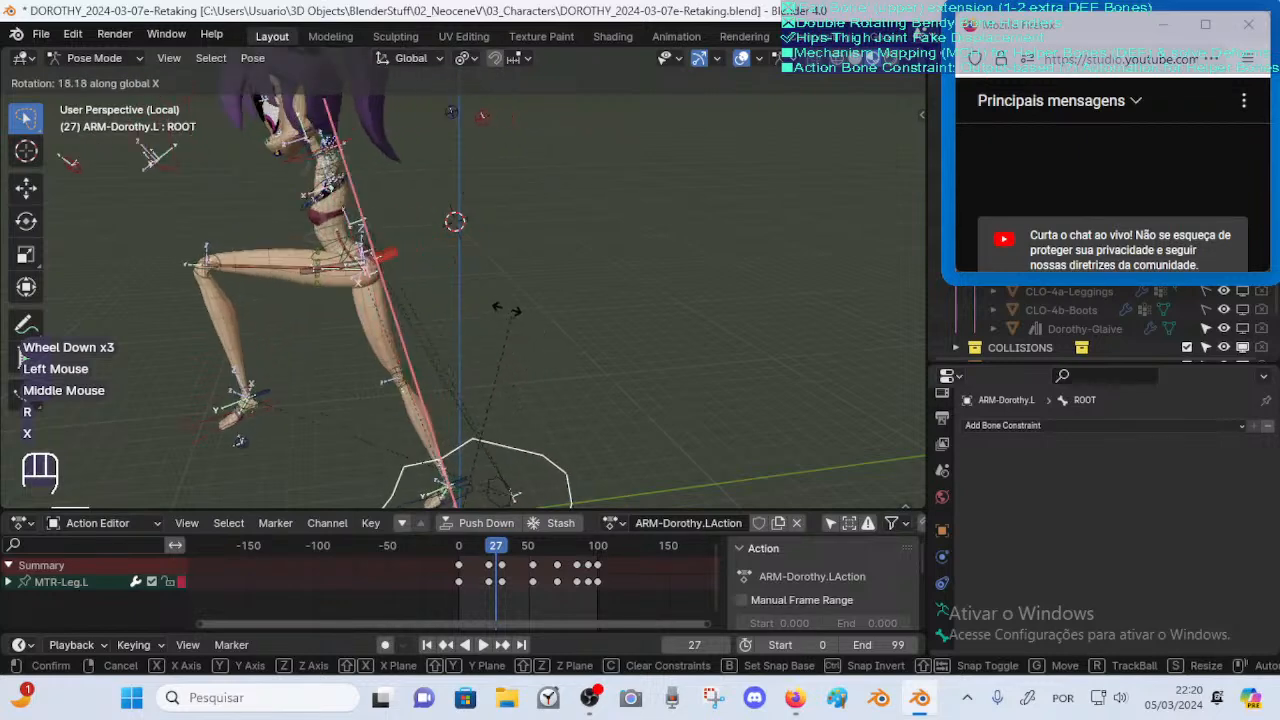
{"action": "left_click", "coordinate": [497, 303]}
{"action": "scroll", "coordinate": [335, 297], "scroll_direction": "up", "scroll_amount": 1}
{"action": "key", "text": "r"}
{"action": "key", "text": "x"}
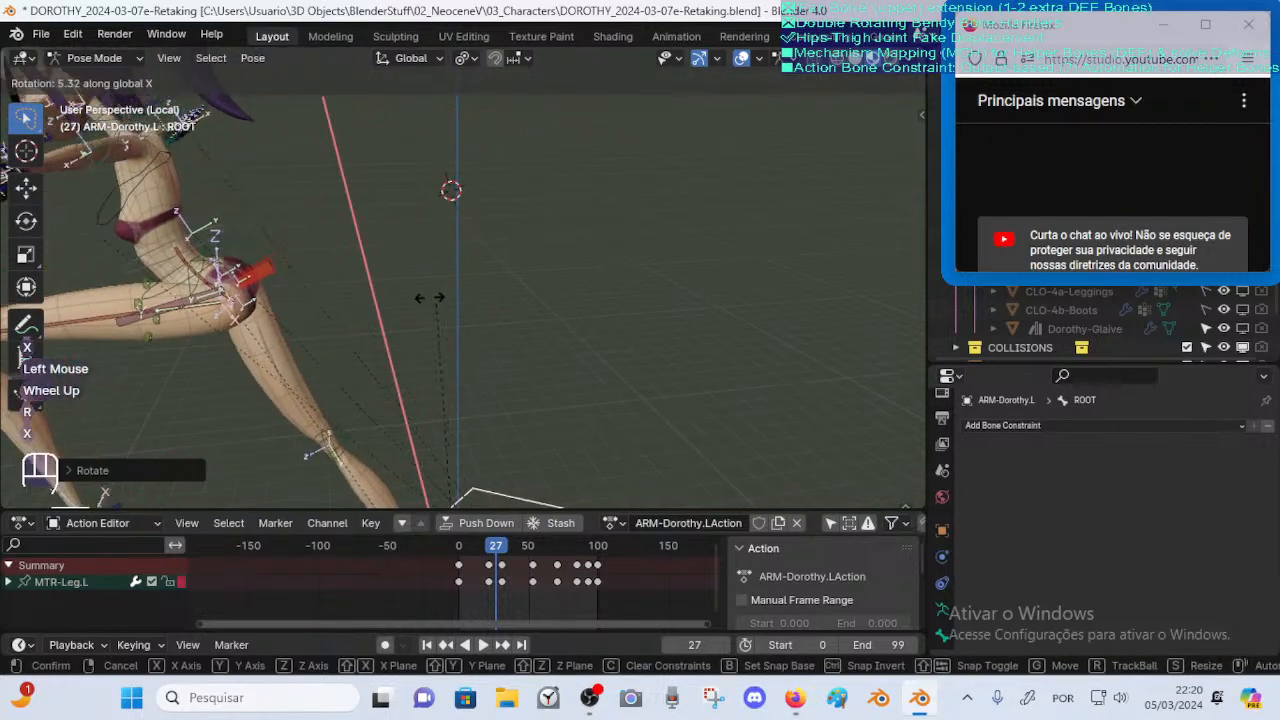
{"action": "left_click", "coordinate": [360, 325]}
Select the FAN-Thigh.L bone and review its Transformation-Ft-X (UpDown) constraint in the tilted pose
{"action": "middle_click_drag", "start_coordinate": [350, 340], "coordinate": [520, 346], "text": "shift"}
{"action": "left_click", "coordinate": [335, 339]}
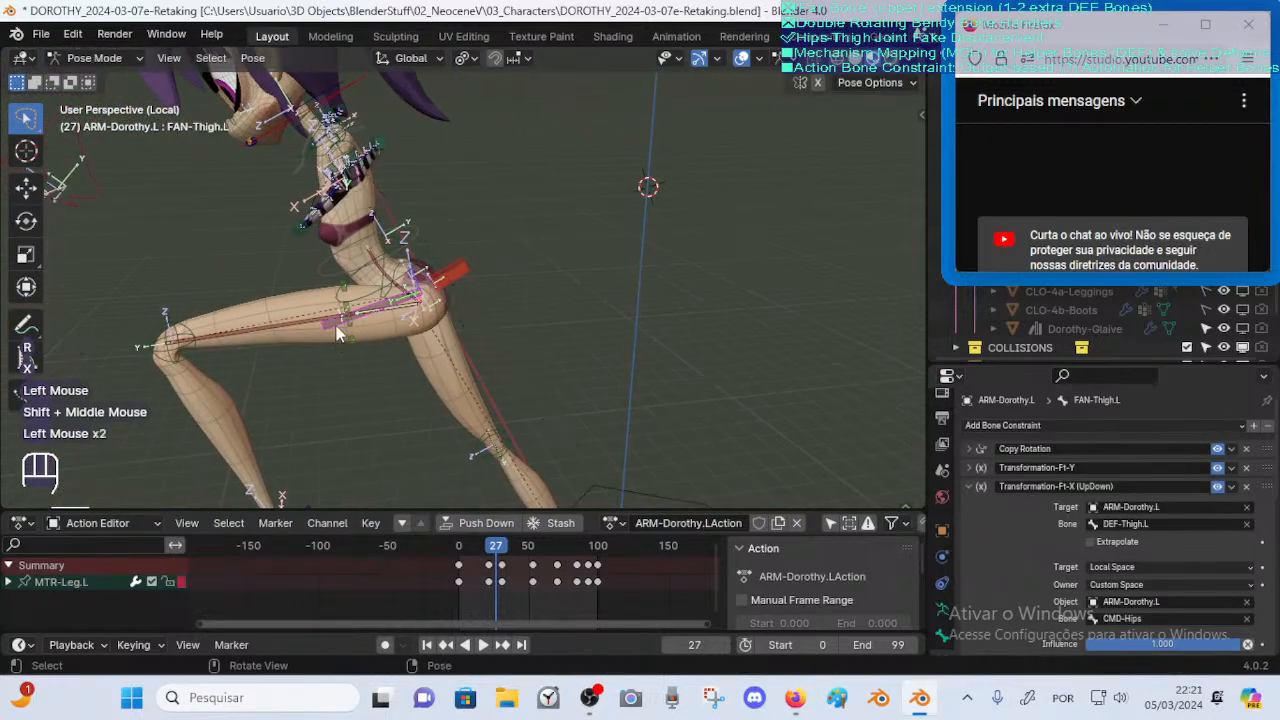
{"action": "scroll", "coordinate": [1136, 502], "scroll_direction": "down", "scroll_amount": 2}
{"action": "scroll", "coordinate": [1136, 502], "scroll_direction": "up", "scroll_amount": 2}
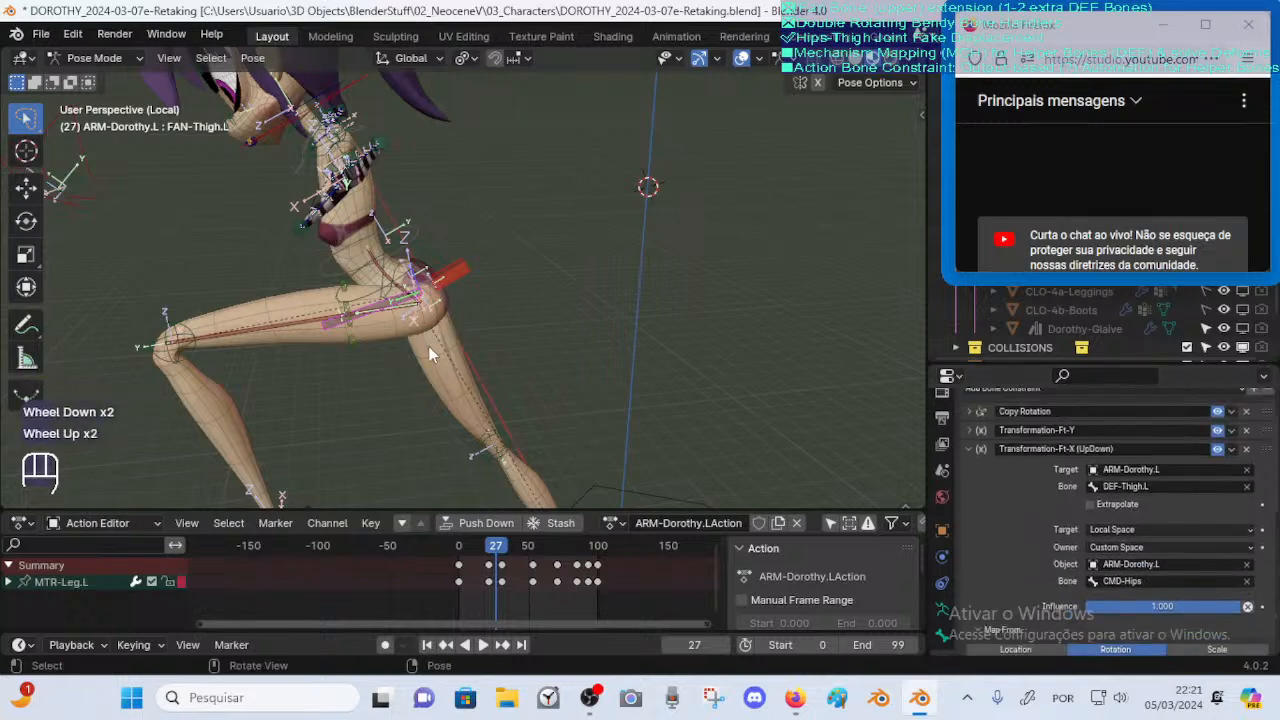
{"action": "scroll", "coordinate": [609, 415], "scroll_direction": "down", "scroll_amount": 2}
Rotate the ROOT bone further about the global X axis so the character leans more strongly forward
{"action": "left_click", "coordinate": [645, 448]}
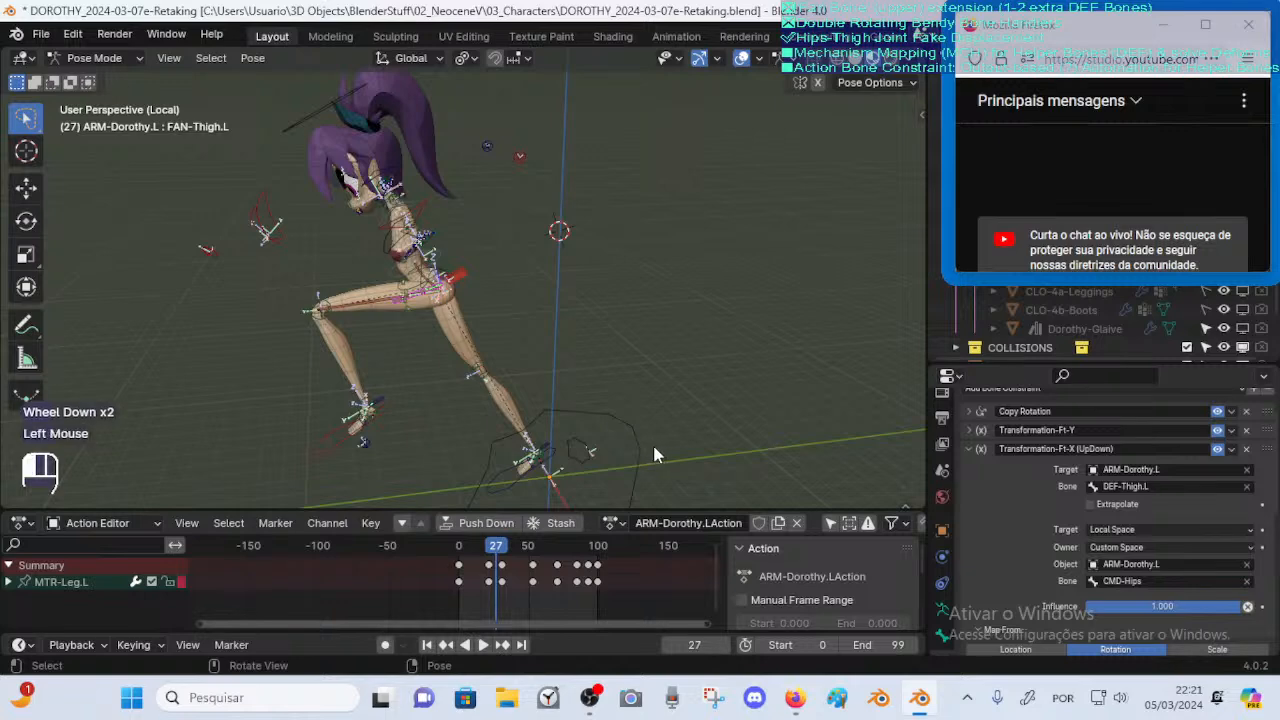
{"action": "left_click", "coordinate": [645, 448]}
{"action": "key", "text": "r"}
{"action": "key", "text": "x"}
{"action": "left_click", "coordinate": [625, 393]}
{"action": "middle_click_drag", "start_coordinate": [625, 393], "coordinate": [680, 340], "text": "shift"}
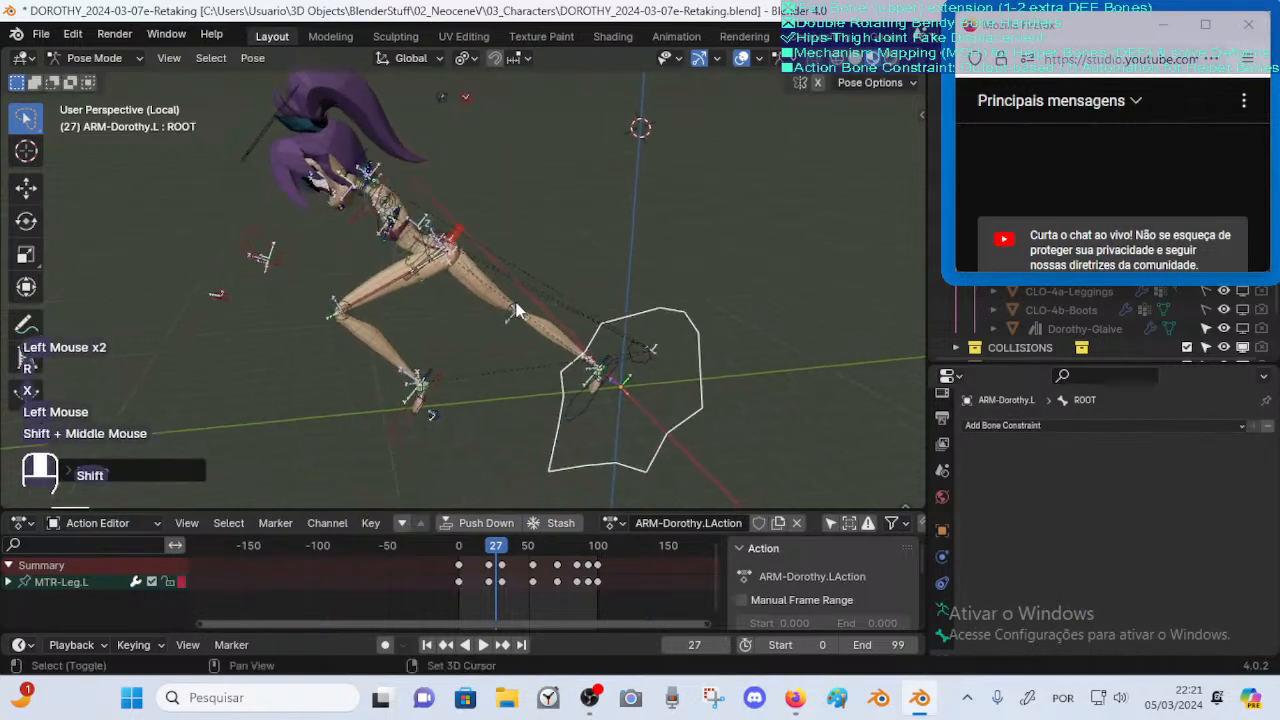
Inspect the rest positions of DEF-Buttocks.L and CMD-Hips in Edit Mode, and return to Pose Mode with CMD-Hips selected
{"action": "scroll", "coordinate": [423, 266], "scroll_direction": "up", "scroll_amount": 2}
{"action": "left_click", "coordinate": [373, 225]}
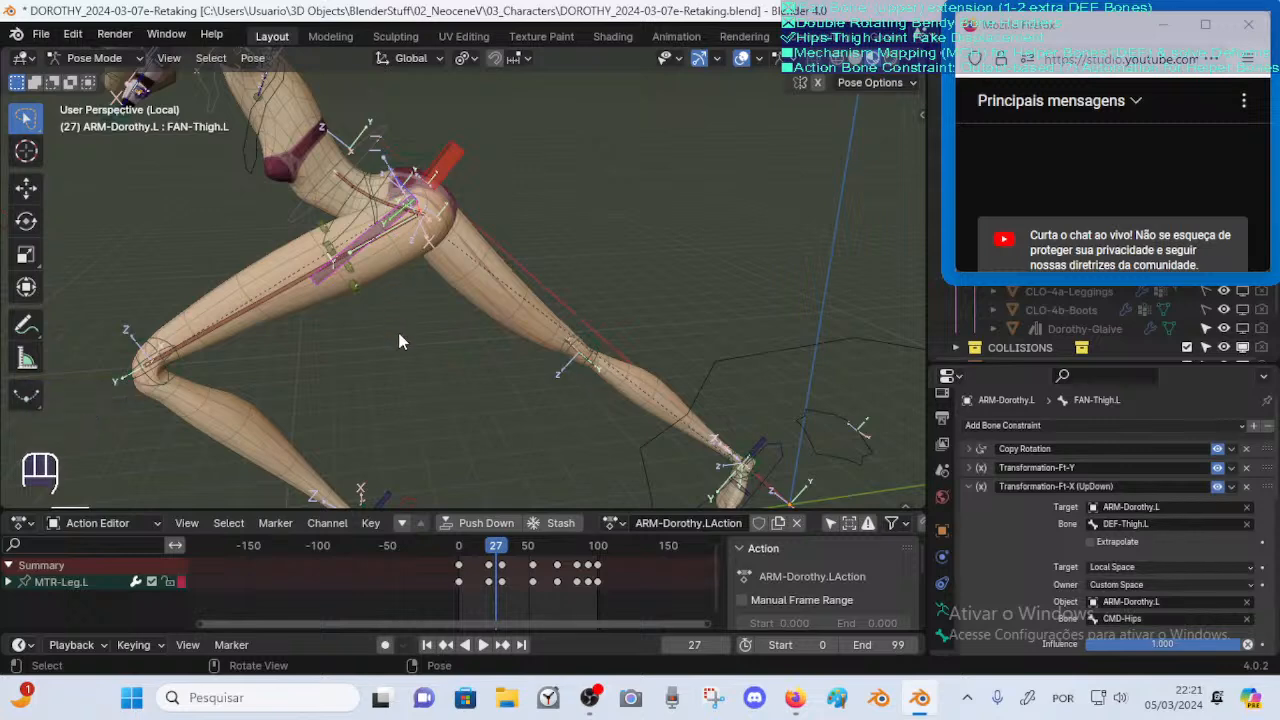
{"action": "left_click", "coordinate": [446, 170]}
{"action": "key", "text": "Tab"}
{"action": "scroll", "coordinate": [711, 114], "scroll_direction": "down", "scroll_amount": 3}
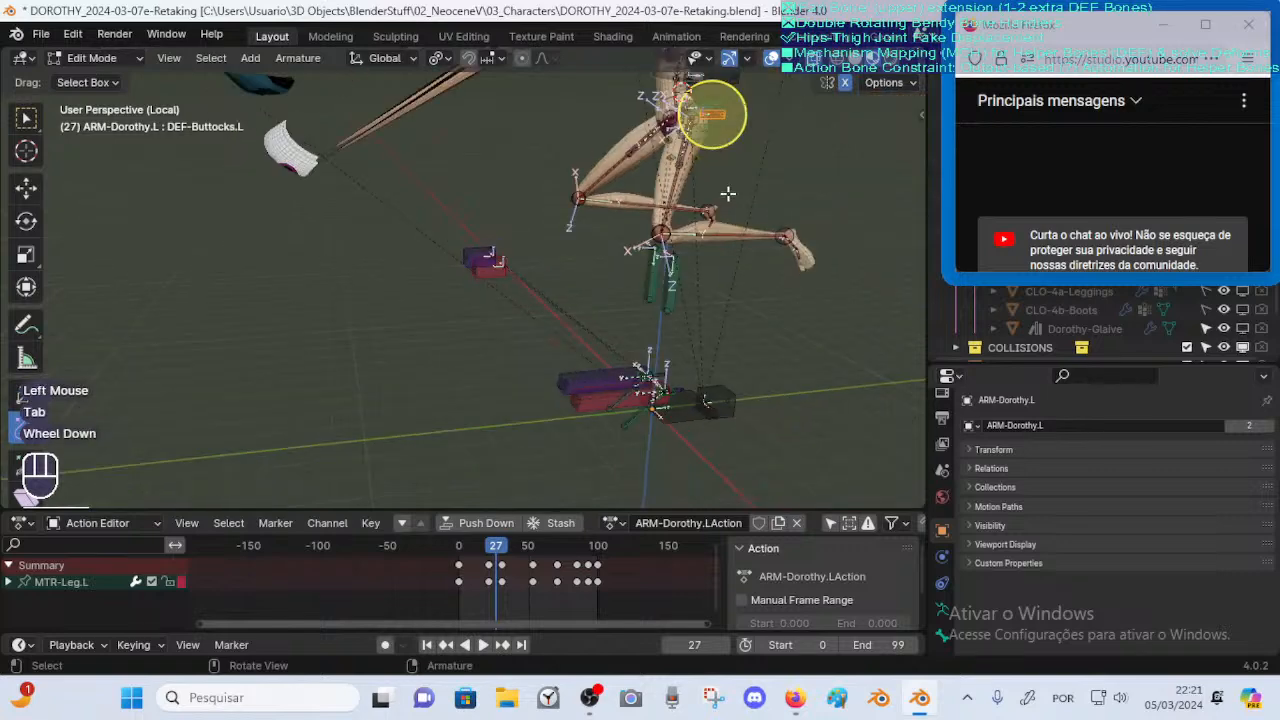
{"action": "middle_click_drag", "start_coordinate": [711, 114], "coordinate": [645, 280], "text": "shift"}
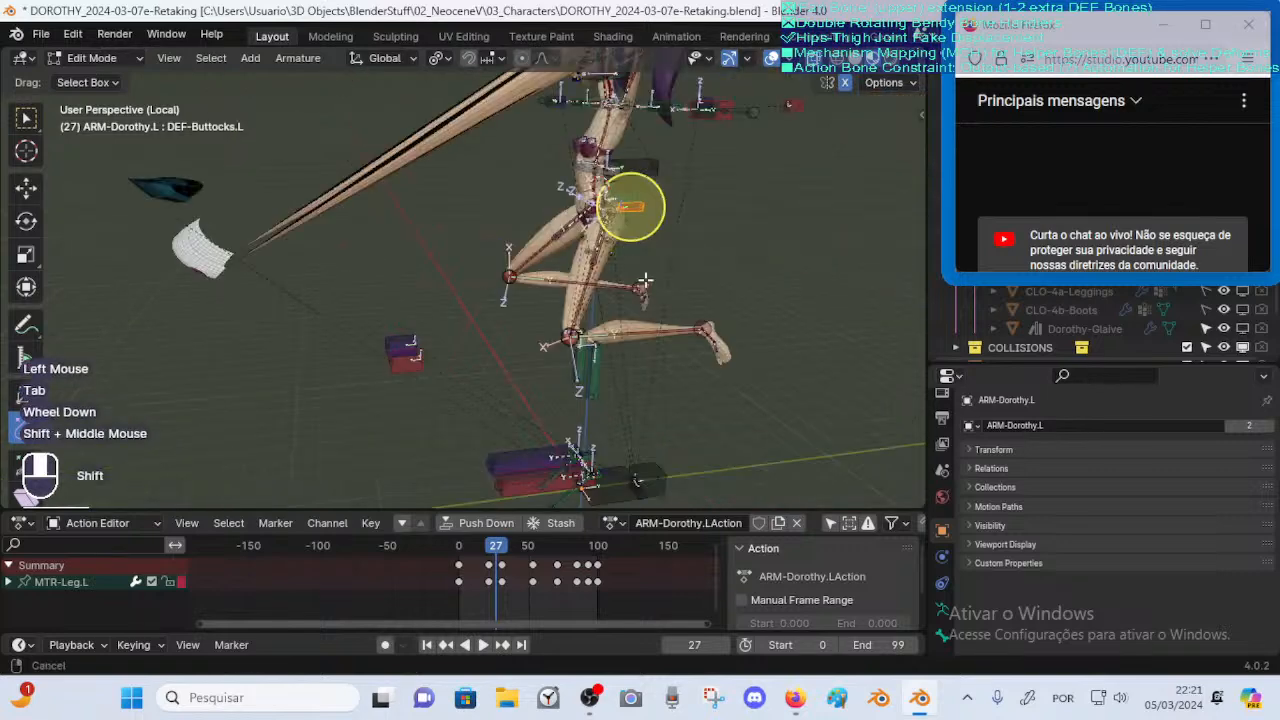
{"action": "scroll", "coordinate": [630, 205], "scroll_direction": "up", "scroll_amount": 3}
{"action": "middle_click_drag", "start_coordinate": [630, 205], "coordinate": [703, 197]}
{"action": "left_click", "coordinate": [703, 197]}
{"action": "key", "text": "Tab"}
Examine the CMD-Hips bone and the left hip-thigh area in the tilted pose from several angles
{"action": "middle_click_drag", "start_coordinate": [513, 238], "coordinate": [410, 228]}
{"action": "scroll", "coordinate": [408, 225], "scroll_direction": "up", "scroll_amount": 2}
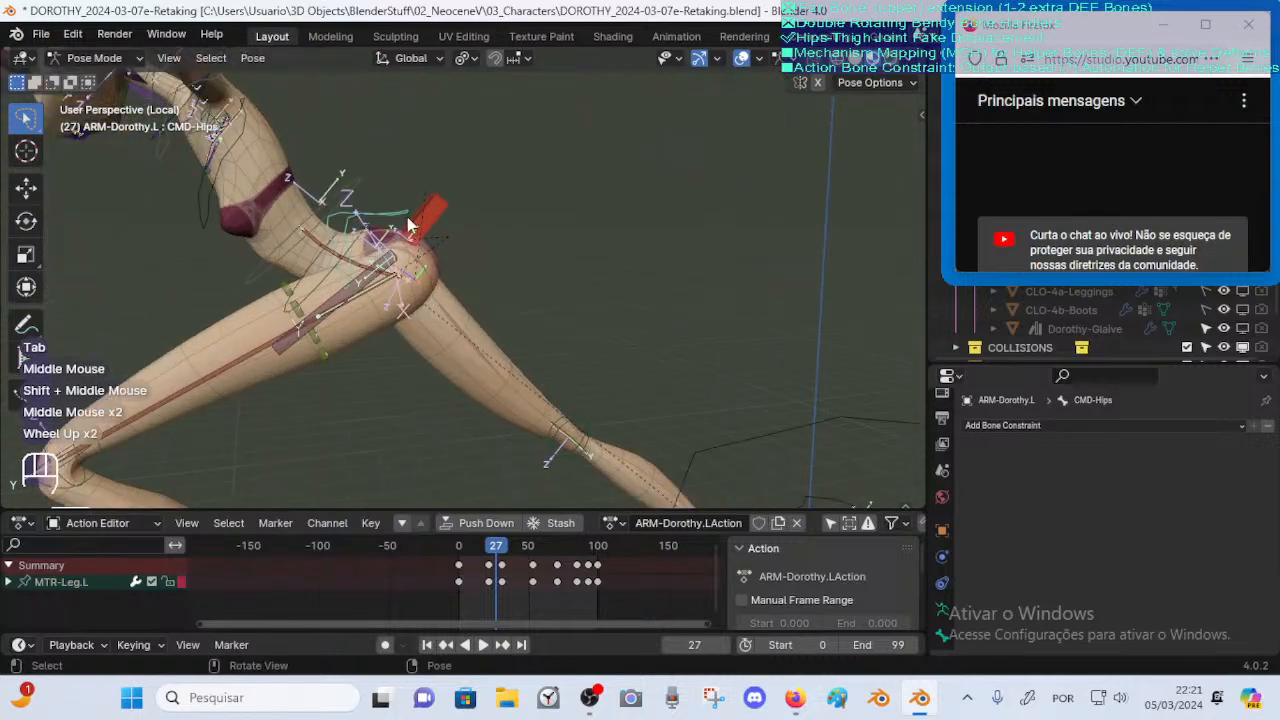
{"action": "scroll", "coordinate": [395, 250], "scroll_direction": "down", "scroll_amount": 2}
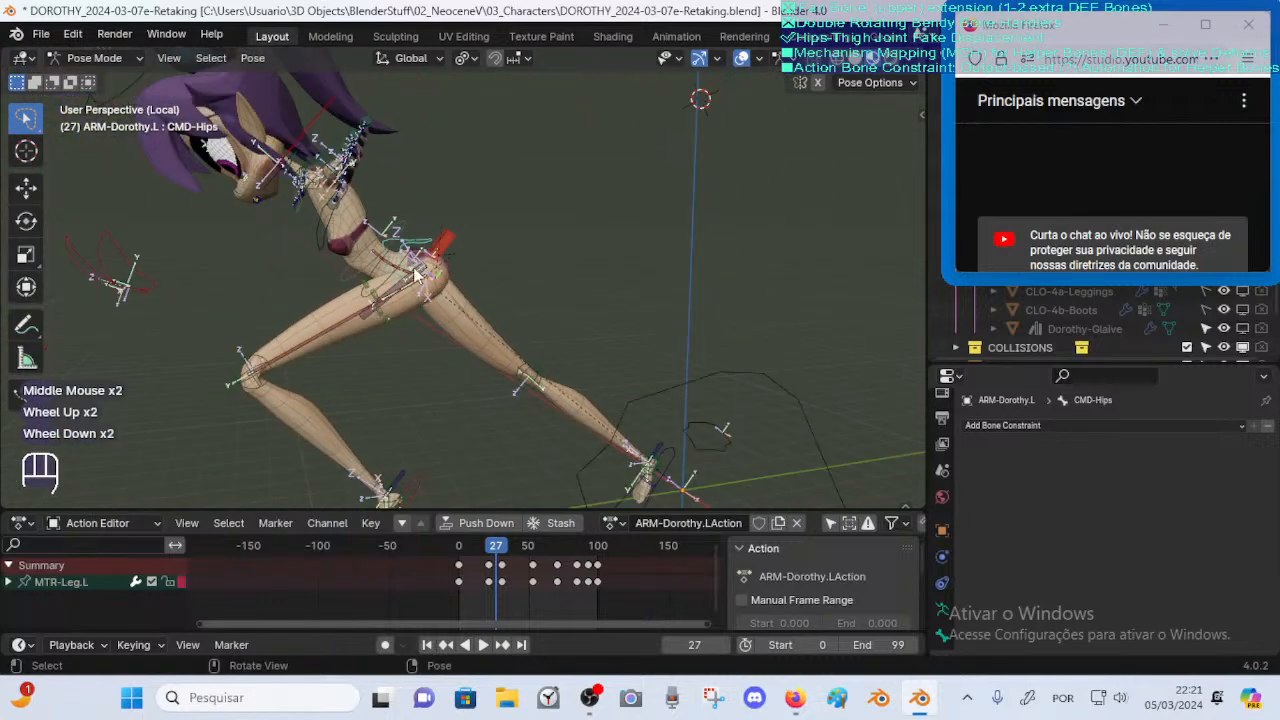
{"action": "scroll", "coordinate": [416, 308], "scroll_direction": "up", "scroll_amount": 2}
{"action": "middle_click_drag", "start_coordinate": [416, 308], "coordinate": [421, 220]}
{"action": "scroll", "coordinate": [407, 226], "scroll_direction": "down", "scroll_amount": 1}
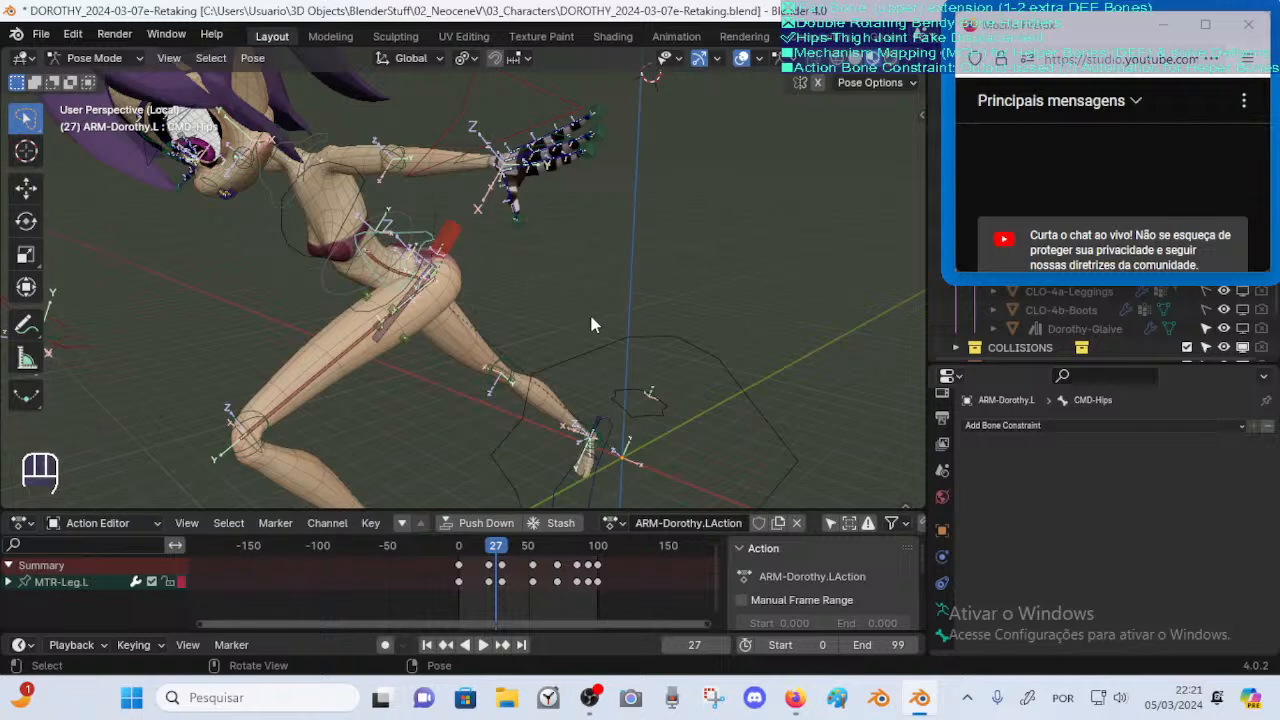
{"action": "mouse_move", "coordinate": [430, 240]}
{"action": "middle_mouse_down"}
{"action": "mouse_move", "coordinate": [516, 292]}
{"action": "mouse_move", "coordinate": [426, 258]}
{"action": "middle_mouse_up"}
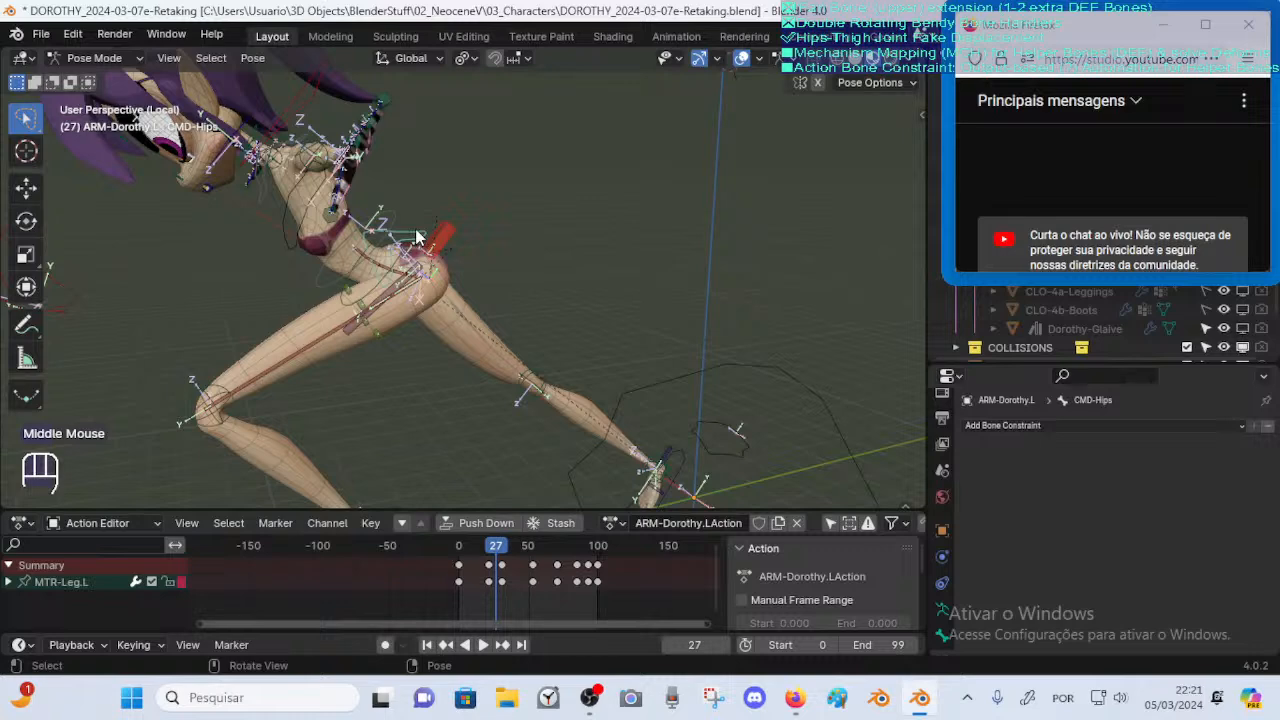
Check the location, rotation and scale values of the CMD-Hips bone, and hide the transform values again
{"action": "left_click", "coordinate": [428, 240]}
{"action": "key", "text": "n"}
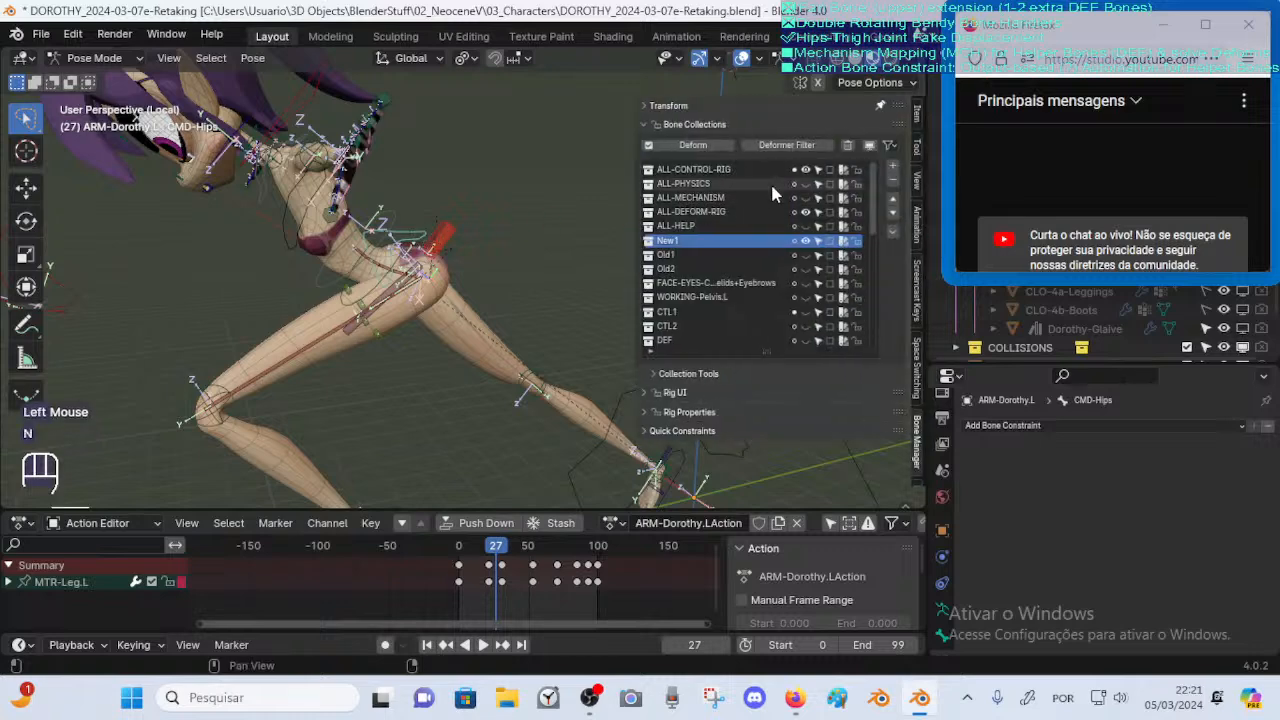
{"action": "left_click", "coordinate": [658, 107]}
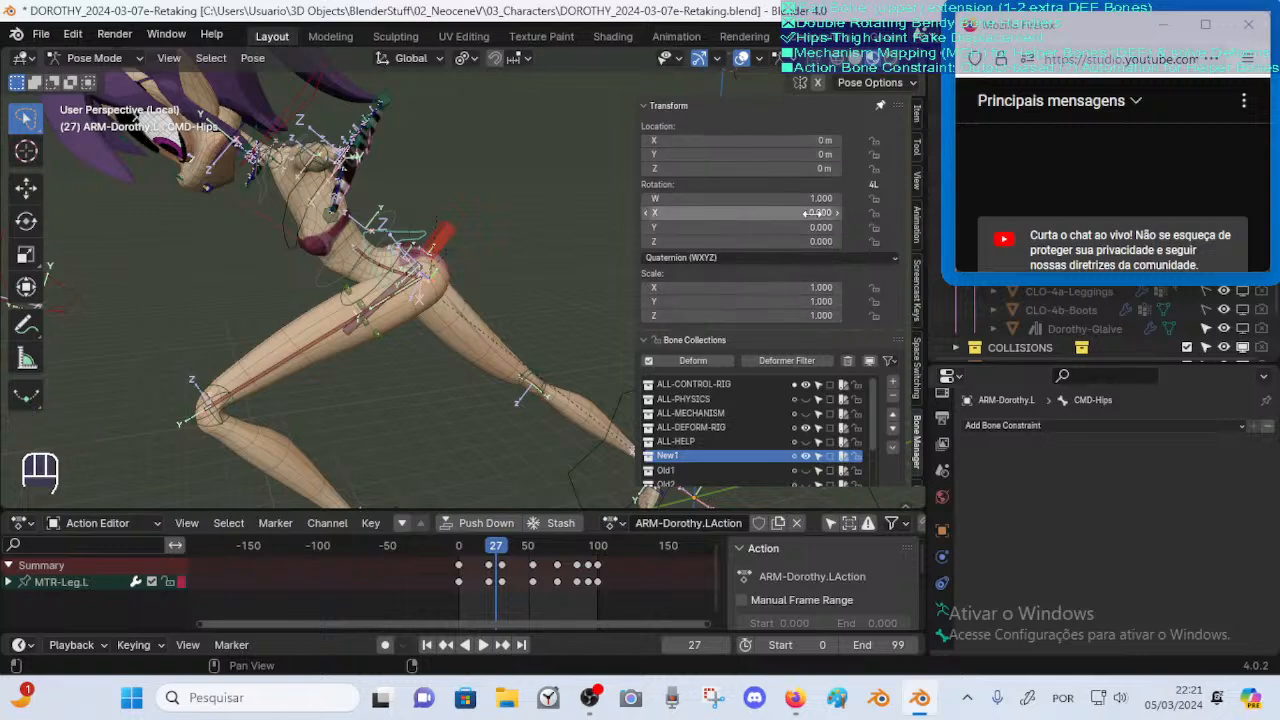
{"action": "key", "text": "n"}
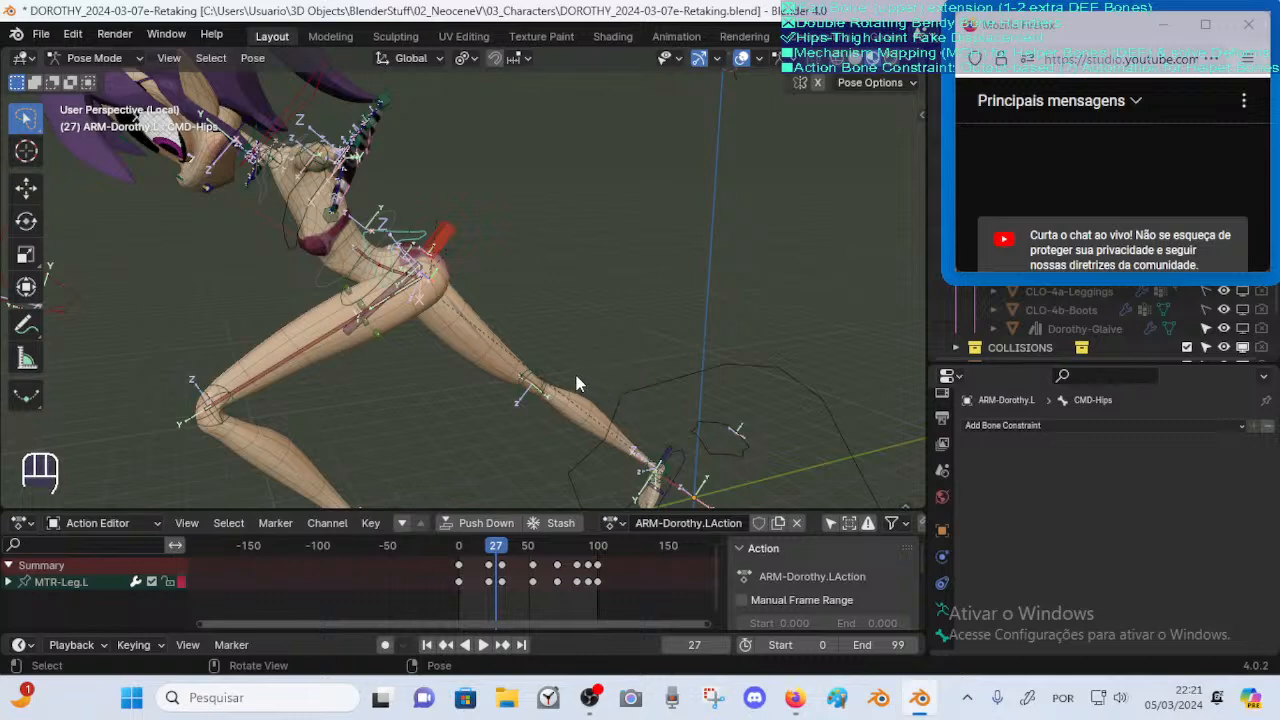
Try rotating the CMD-TorsoLower bone about the global X axis to preview the hips moving
{"action": "left_click", "coordinate": [392, 202]}
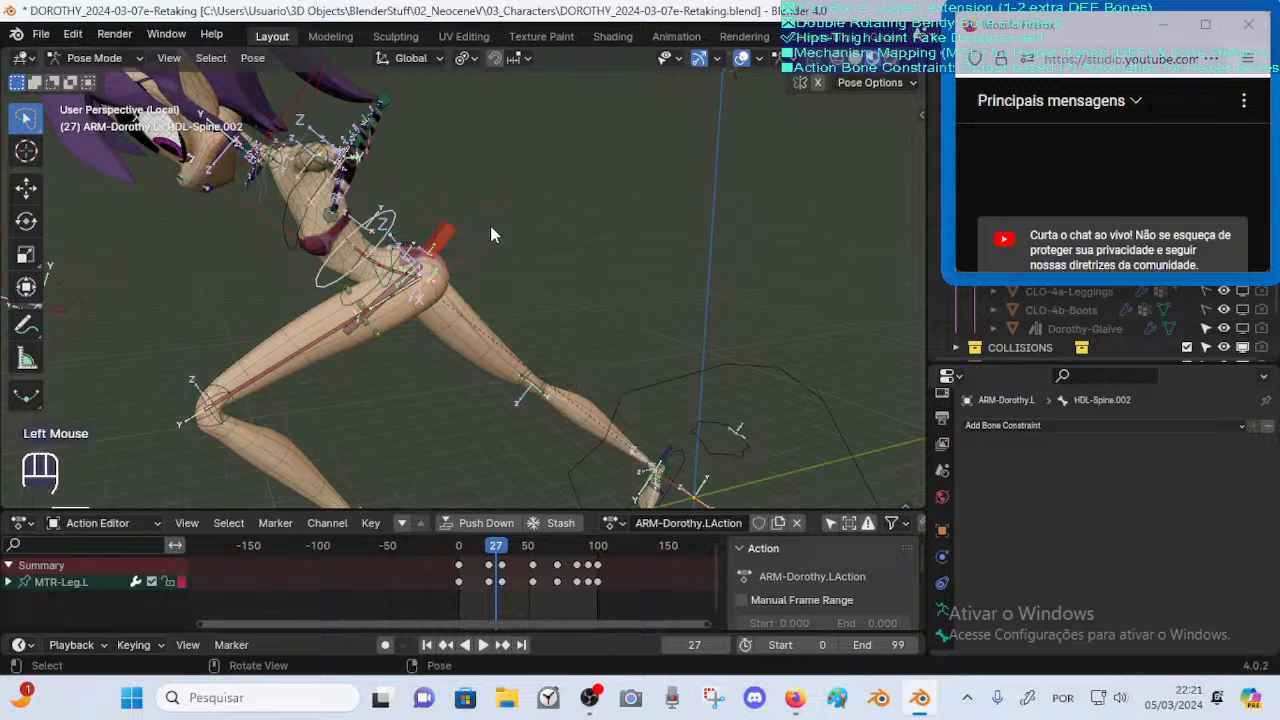
{"action": "left_click", "coordinate": [407, 240]}
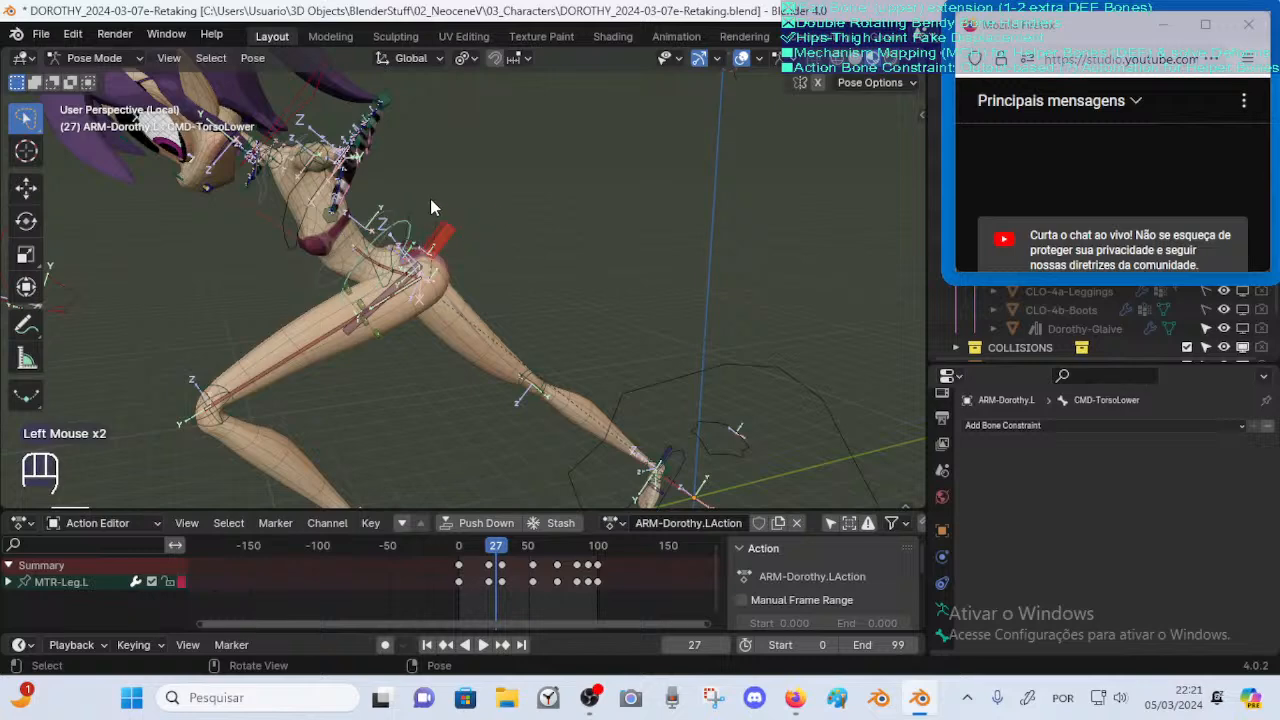
{"action": "key", "text": "r"}
{"action": "key", "text": "x"}
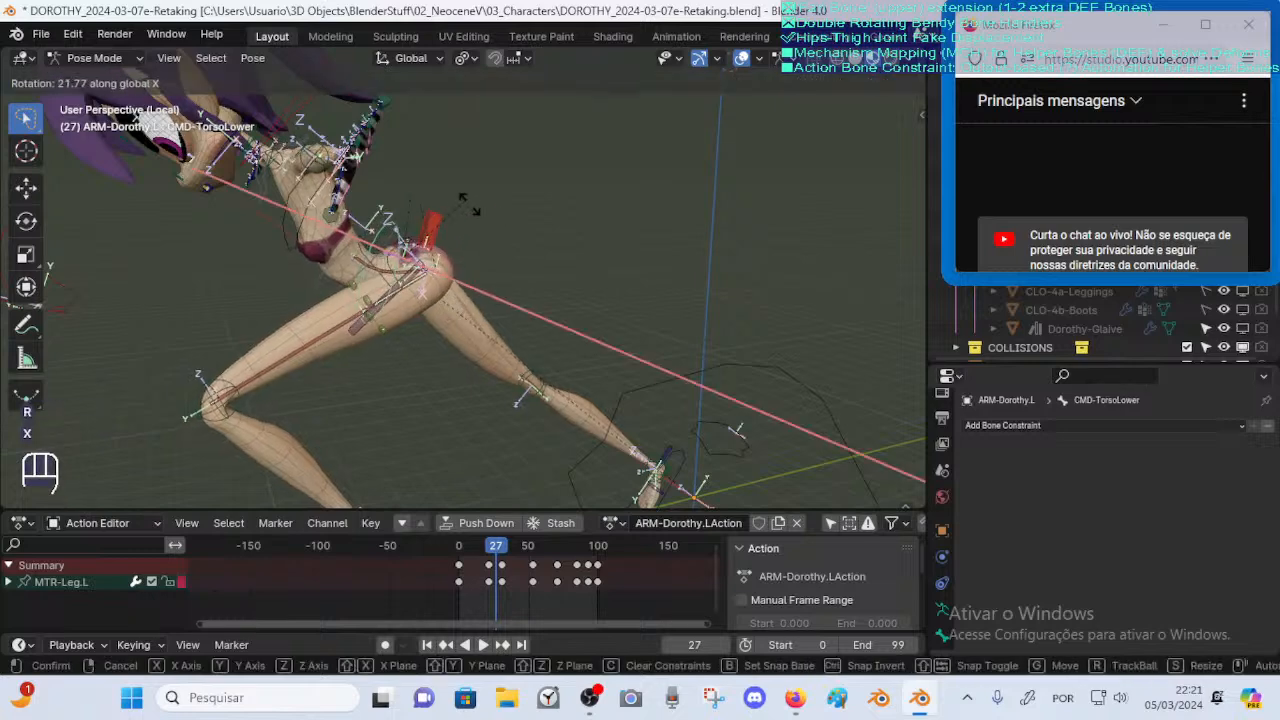
{"action": "key", "text": "Escape"}
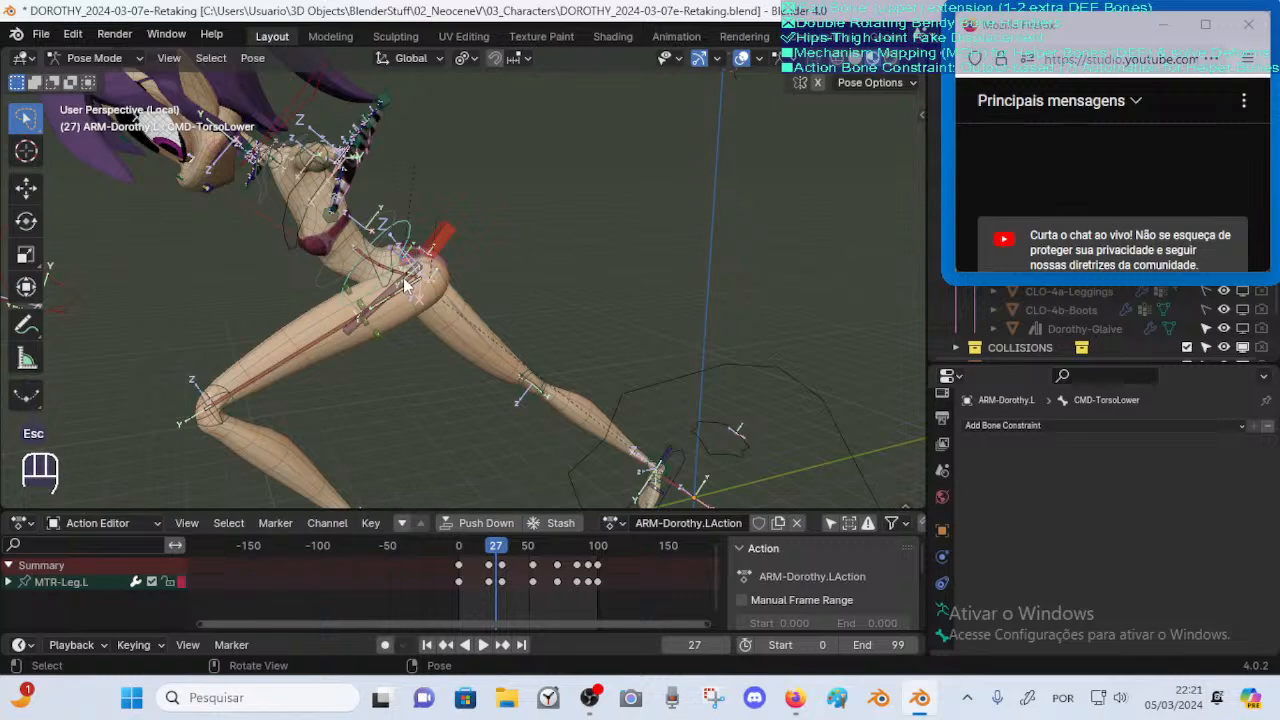
Compare the rest orientation of FAN-Thigh.L in Edit Mode with its tilted orientation in Pose Mode
{"action": "left_click", "coordinate": [402, 290]}
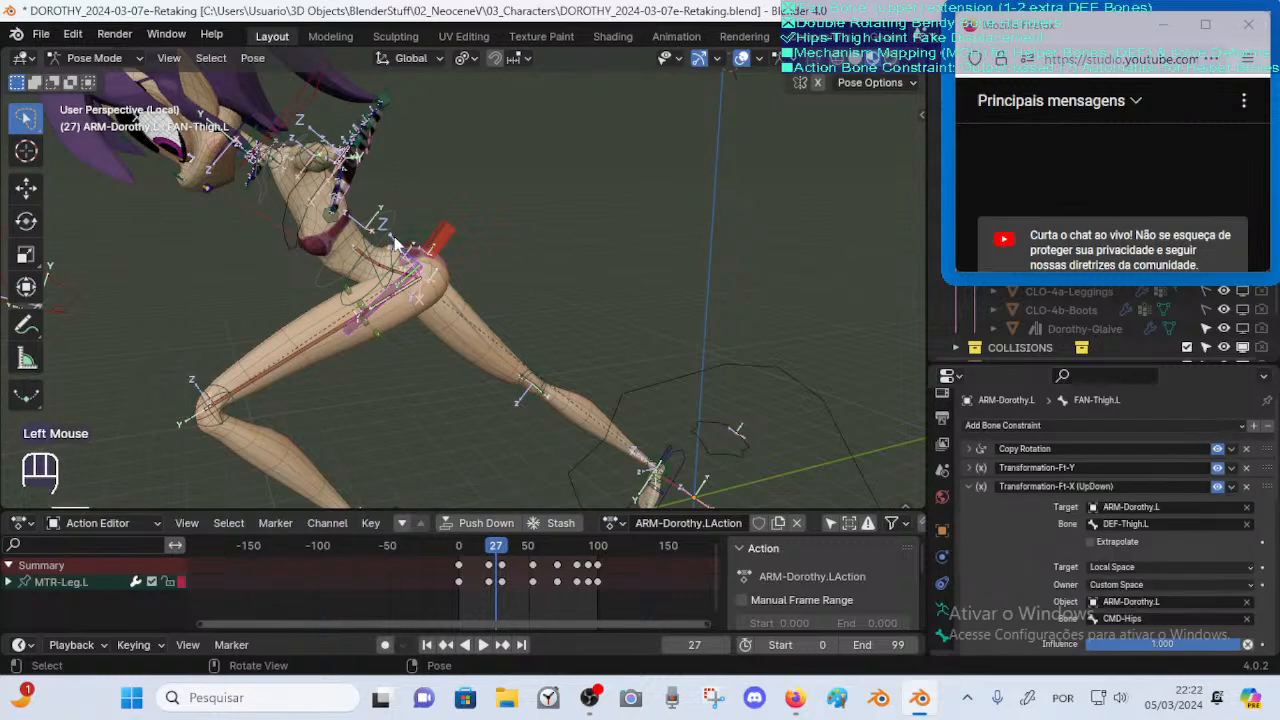
{"action": "key", "text": "Tab"}
{"action": "middle_click_drag", "start_coordinate": [694, 186], "coordinate": [600, 212], "text": "shift"}
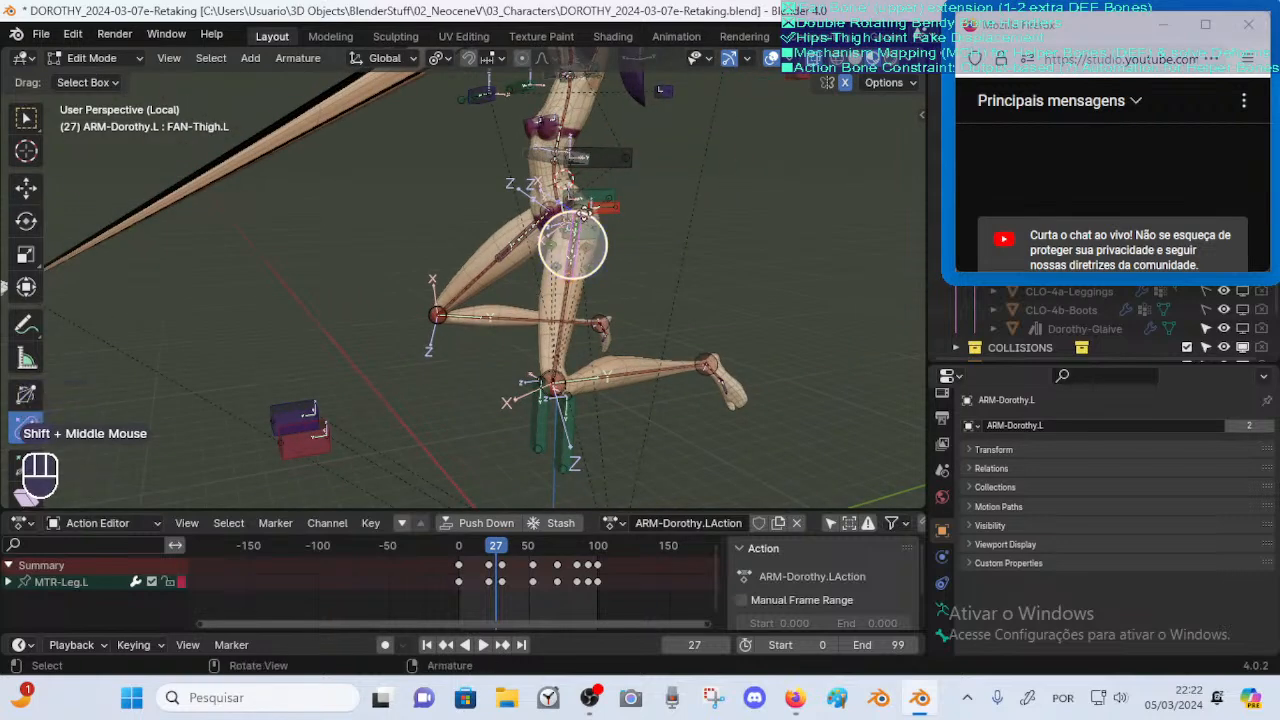
{"action": "key", "text": "Tab"}
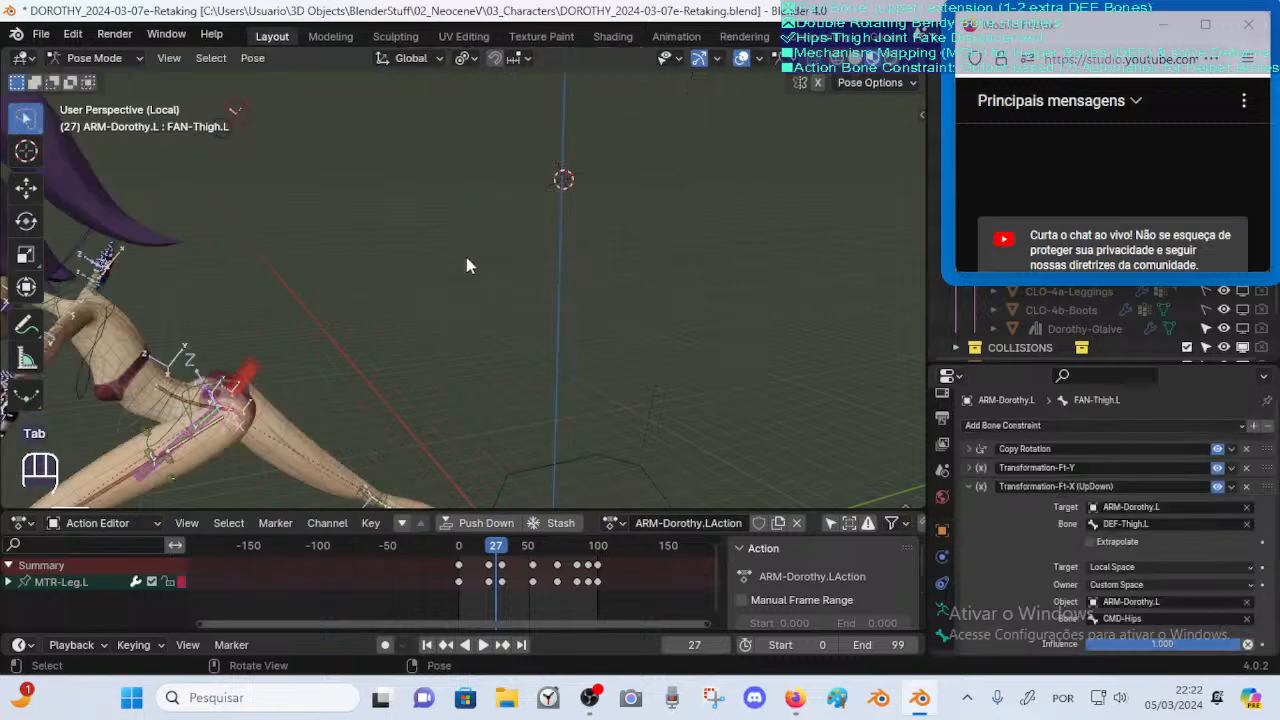
{"action": "middle_click_drag", "start_coordinate": [466, 257], "coordinate": [271, 264], "text": "shift"}
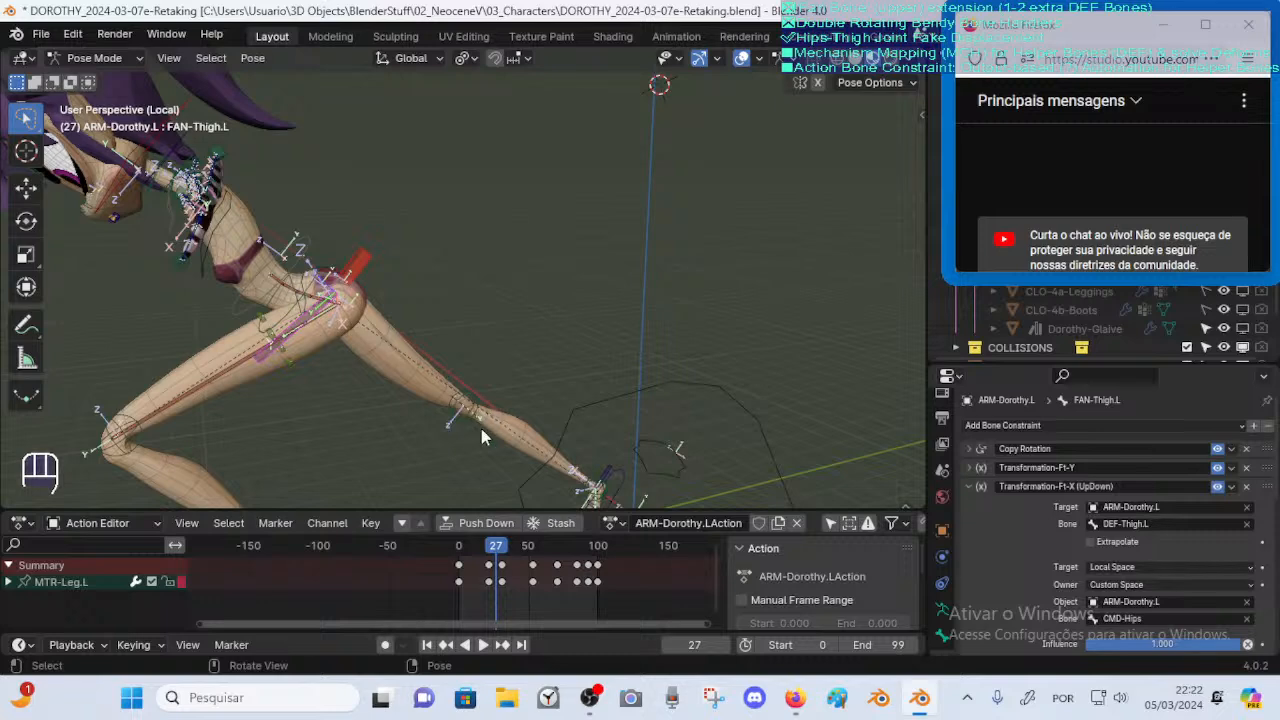
Try rotating the ROOT bone slightly about the global X axis from the tilted pose
{"action": "left_click", "coordinate": [643, 392]}
{"action": "key", "text": "r"}
{"action": "key", "text": "x"}
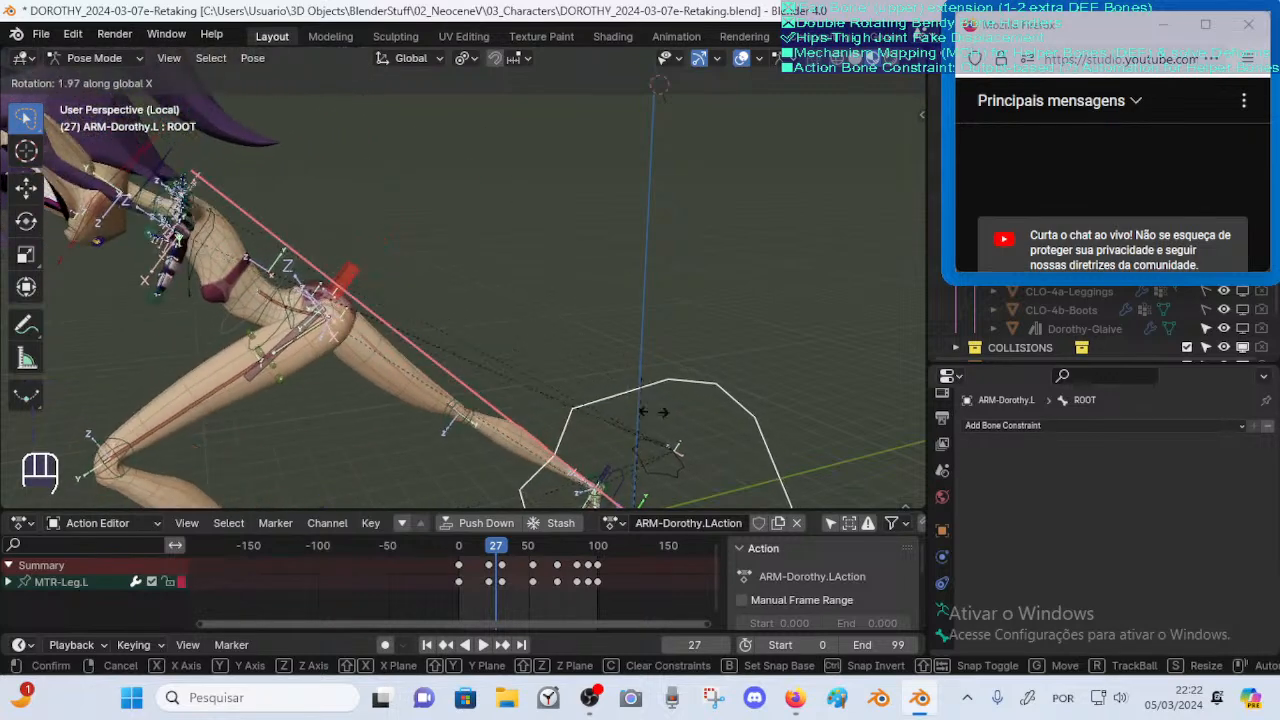
{"action": "key", "text": "Escape"}
Select FAN-Thigh.L and examine the Map From and Map To values of Transformation-Ft-X (UpDown)
{"action": "middle_click_drag", "start_coordinate": [585, 380], "coordinate": [670, 382], "text": "shift"}
{"action": "scroll", "coordinate": [476, 308], "scroll_direction": "up", "scroll_amount": 2}
{"action": "left_click", "coordinate": [419, 278]}
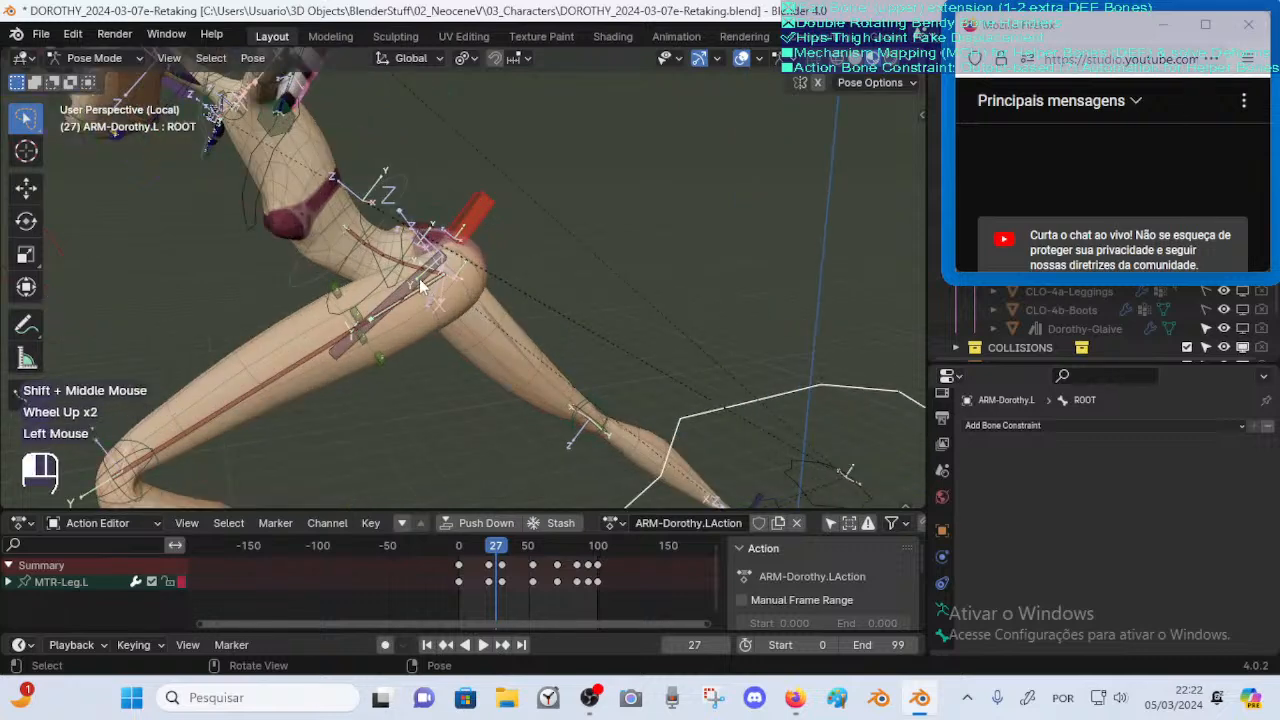
{"action": "scroll", "coordinate": [1105, 495], "scroll_direction": "down", "scroll_amount": 2}
{"action": "scroll", "coordinate": [1118, 510], "scroll_direction": "down", "scroll_amount": 1}
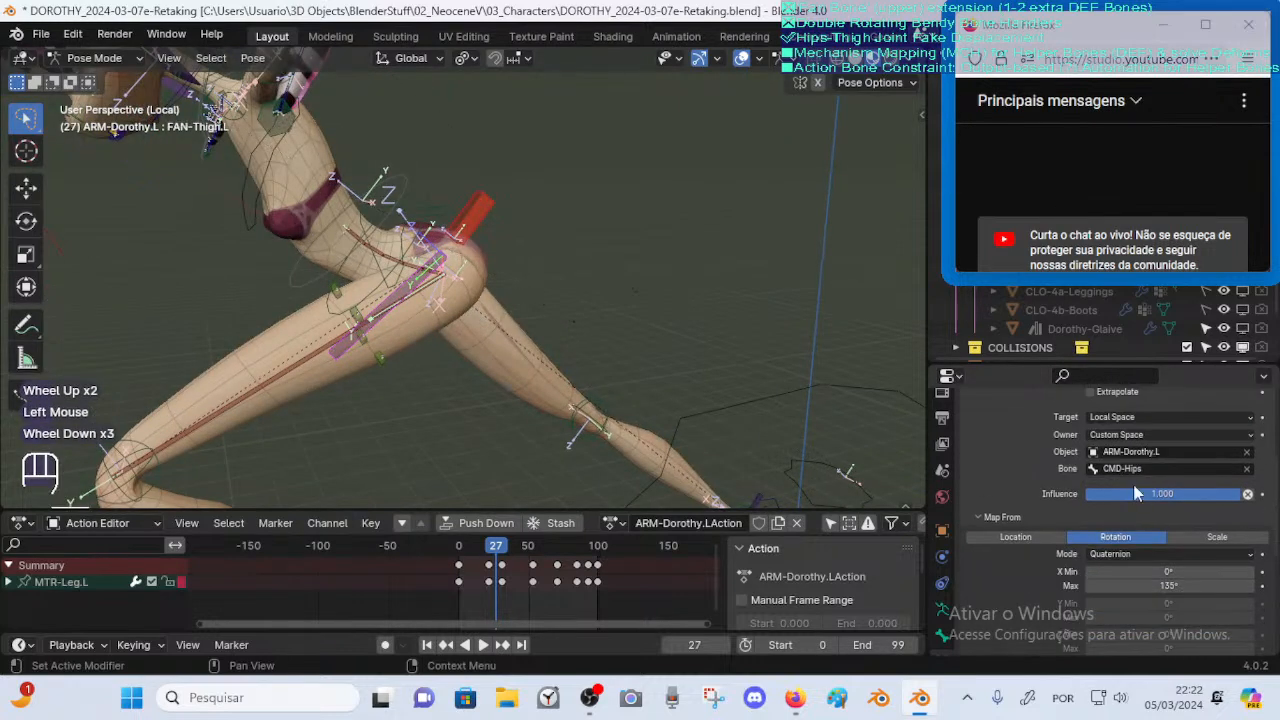
{"action": "scroll", "coordinate": [1135, 500], "scroll_direction": "down", "scroll_amount": 5}
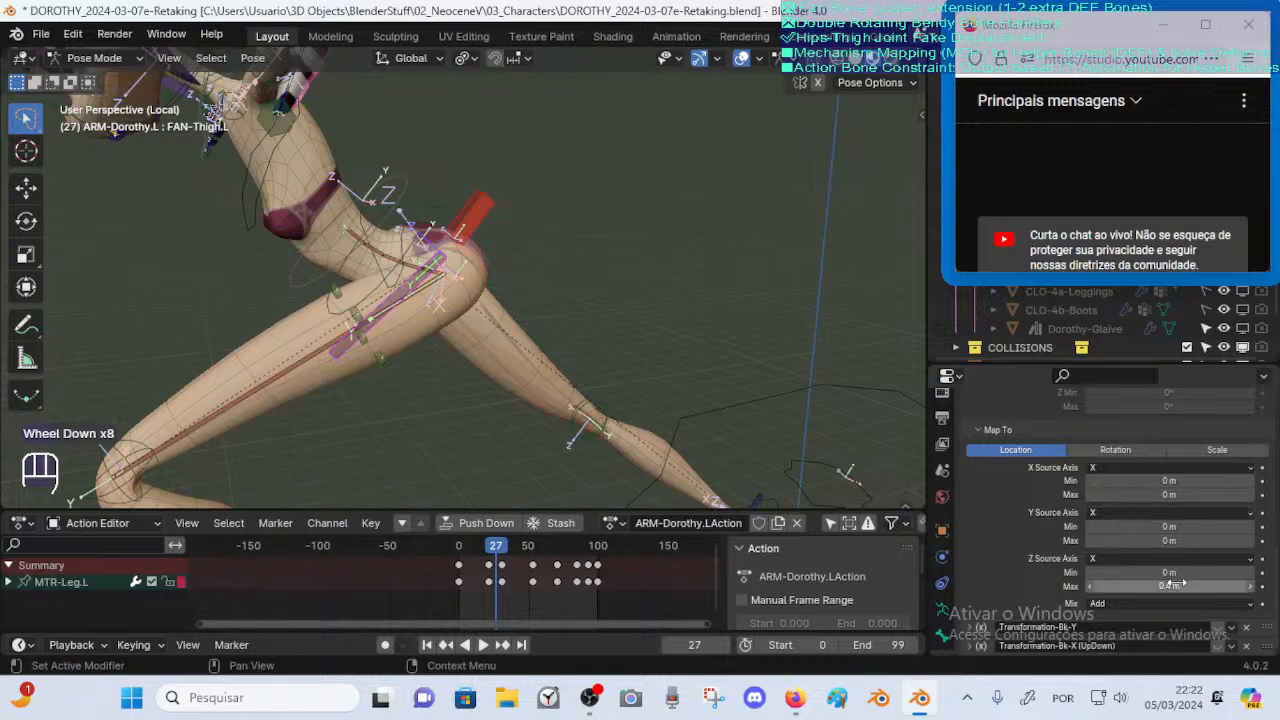
Try adjusting the Map To Z maximum location of Transformation-Ft-X (UpDown), and undo the change
{"action": "key", "text": "ctrl+c"}
{"action": "mouse_move", "coordinate": [1163, 587]}
{"action": "left_mouse_down"}
{"action": "mouse_move", "coordinate": [1220, 587]}
{"action": "mouse_move", "coordinate": [1100, 587]}
{"action": "mouse_move", "coordinate": [1200, 587]}
{"action": "mouse_move", "coordinate": [1165, 590]}
{"action": "left_mouse_up"}
{"action": "key", "text": "ctrl+z"}
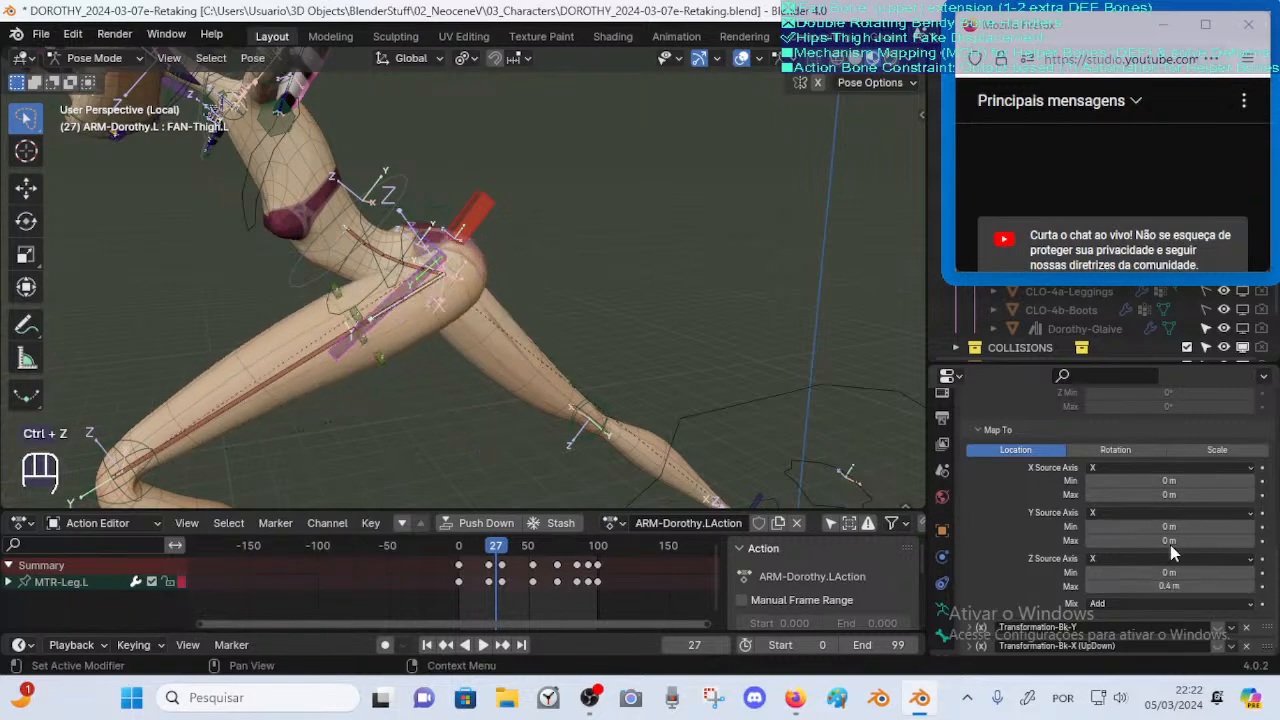
Set the owner space of the Transformation-Ft-X (UpDown) constraint on FAN-Thigh.L to World Space
{"action": "scroll", "coordinate": [1153, 502], "scroll_direction": "up", "scroll_amount": 2}
{"action": "scroll", "coordinate": [1153, 502], "scroll_direction": "up", "scroll_amount": 3}
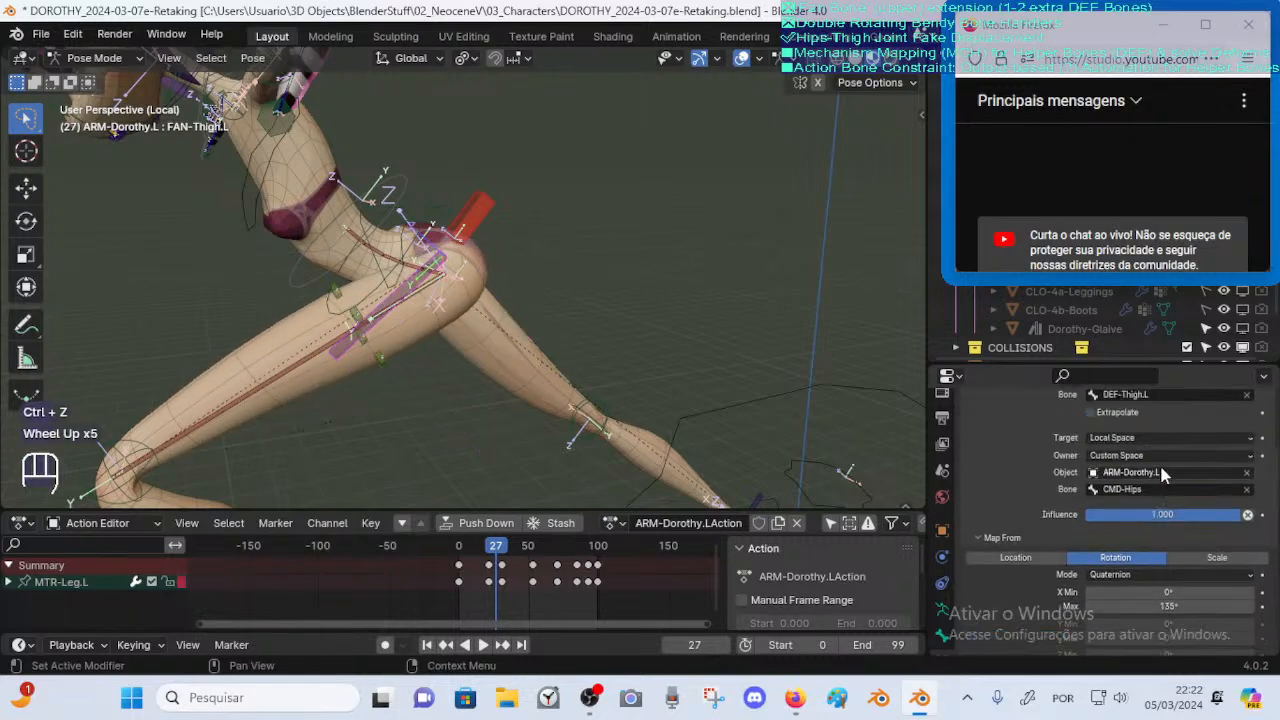
{"action": "left_click", "coordinate": [1148, 458]}
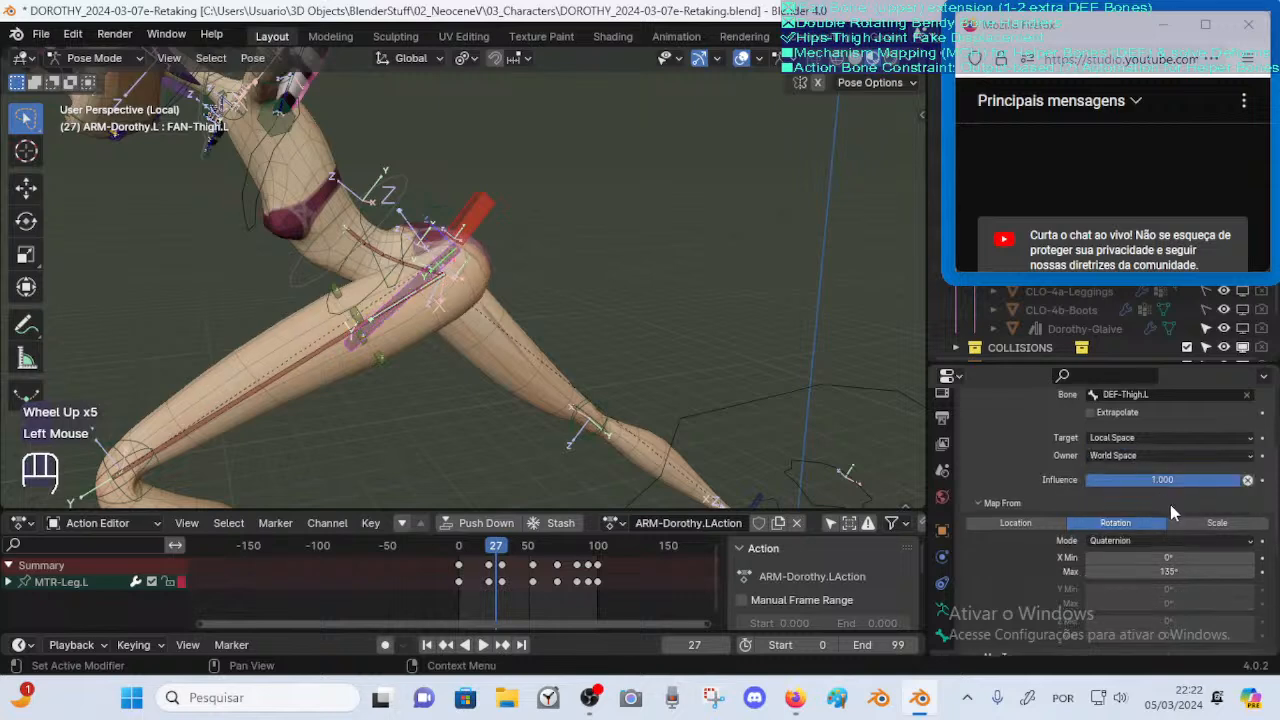
Try a Map To Z maximum location of 0 m for Transformation-Ft-X (UpDown) in World Space, and undo the change
{"action": "scroll", "coordinate": [1163, 510], "scroll_direction": "down", "scroll_amount": 3}
{"action": "scroll", "coordinate": [1163, 515], "scroll_direction": "down", "scroll_amount": 2}
{"action": "mouse_move", "coordinate": [1168, 586]}
{"action": "left_mouse_down"}
{"action": "mouse_move", "coordinate": [1210, 586]}
{"action": "mouse_move", "coordinate": [1133, 586]}
{"action": "mouse_move", "coordinate": [1168, 586]}
{"action": "left_mouse_up"}
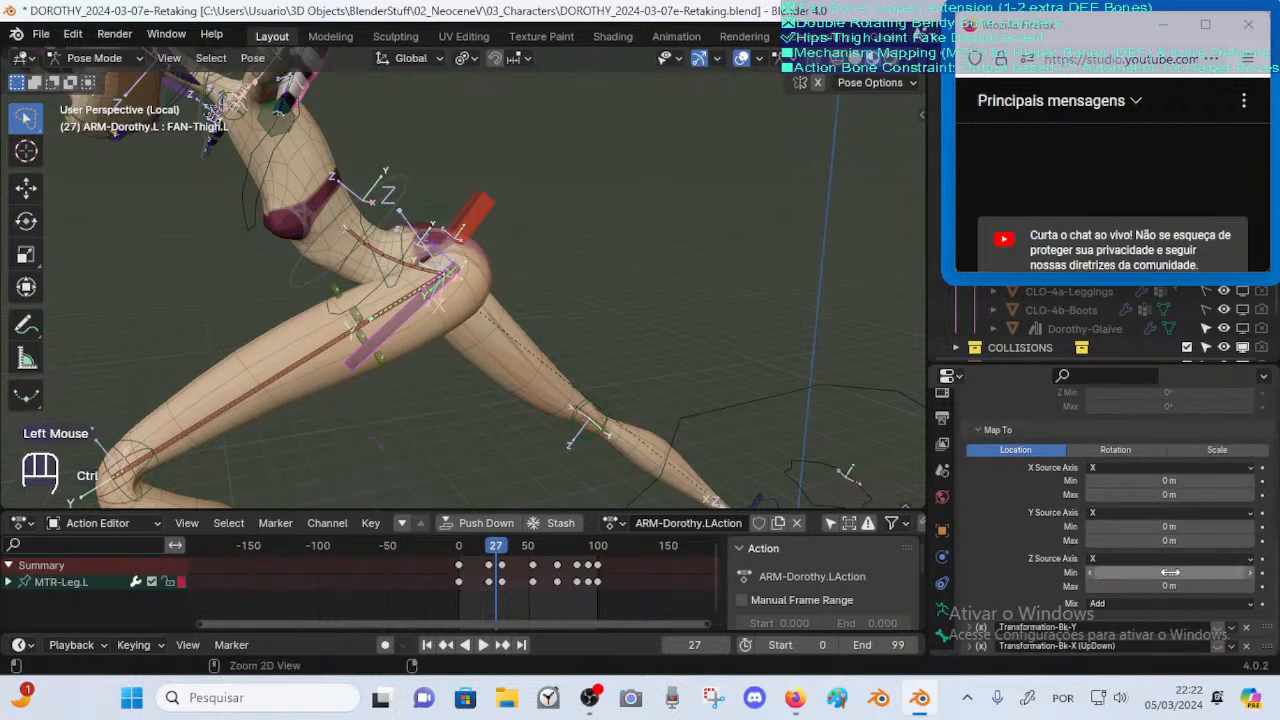
{"action": "key", "text": "ctrl+z"}
Set the owner space of Transformation-Ft-X (UpDown) on FAN-Thigh.L to Custom Space with CMD-Hips as the reference bone
{"action": "scroll", "coordinate": [1175, 517], "scroll_direction": "up", "scroll_amount": 4}
{"action": "scroll", "coordinate": [1163, 512], "scroll_direction": "down", "scroll_amount": 1}
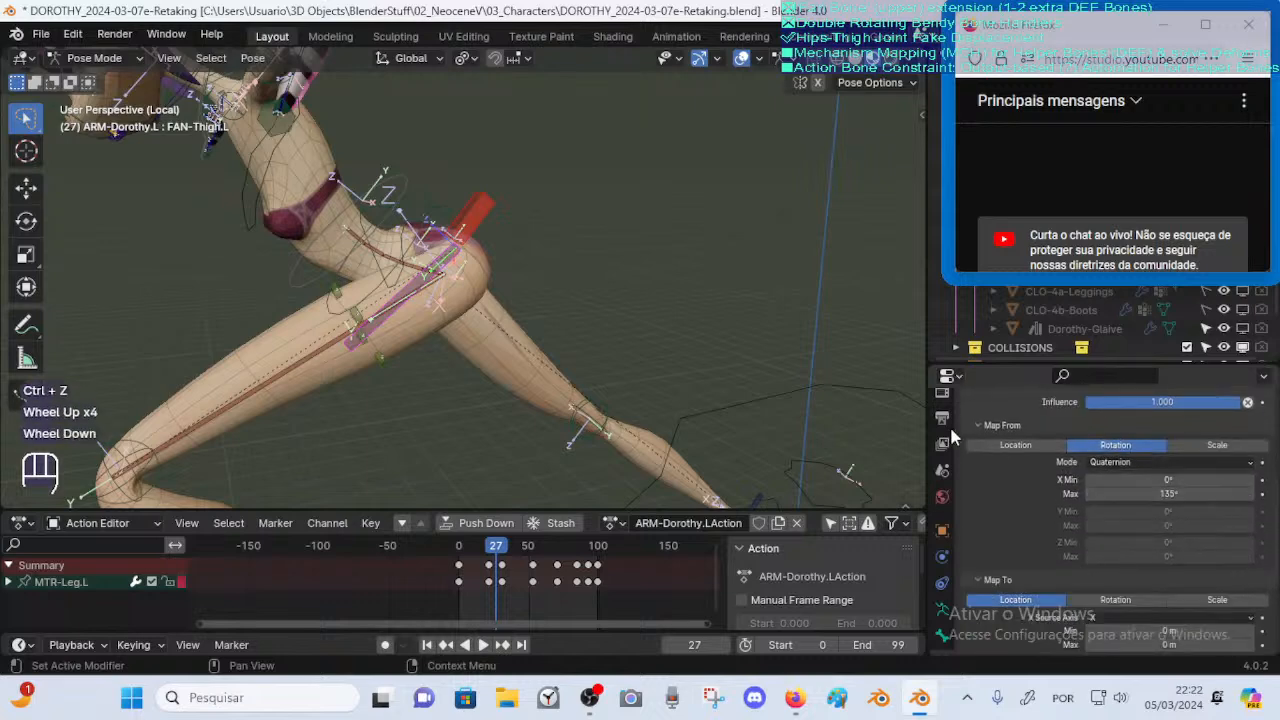
{"action": "scroll", "coordinate": [1138, 499], "scroll_direction": "up", "scroll_amount": 2}
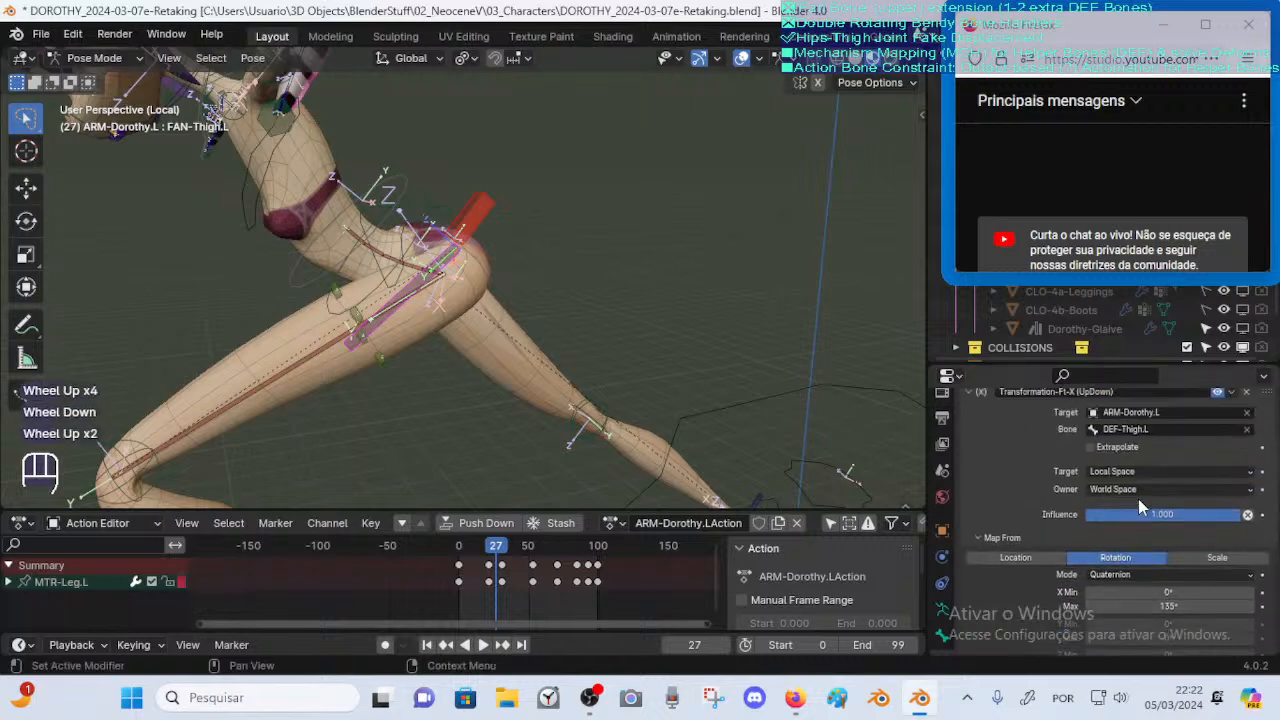
{"action": "left_click", "coordinate": [1124, 489]}
{"action": "left_click", "coordinate": [1125, 520]}
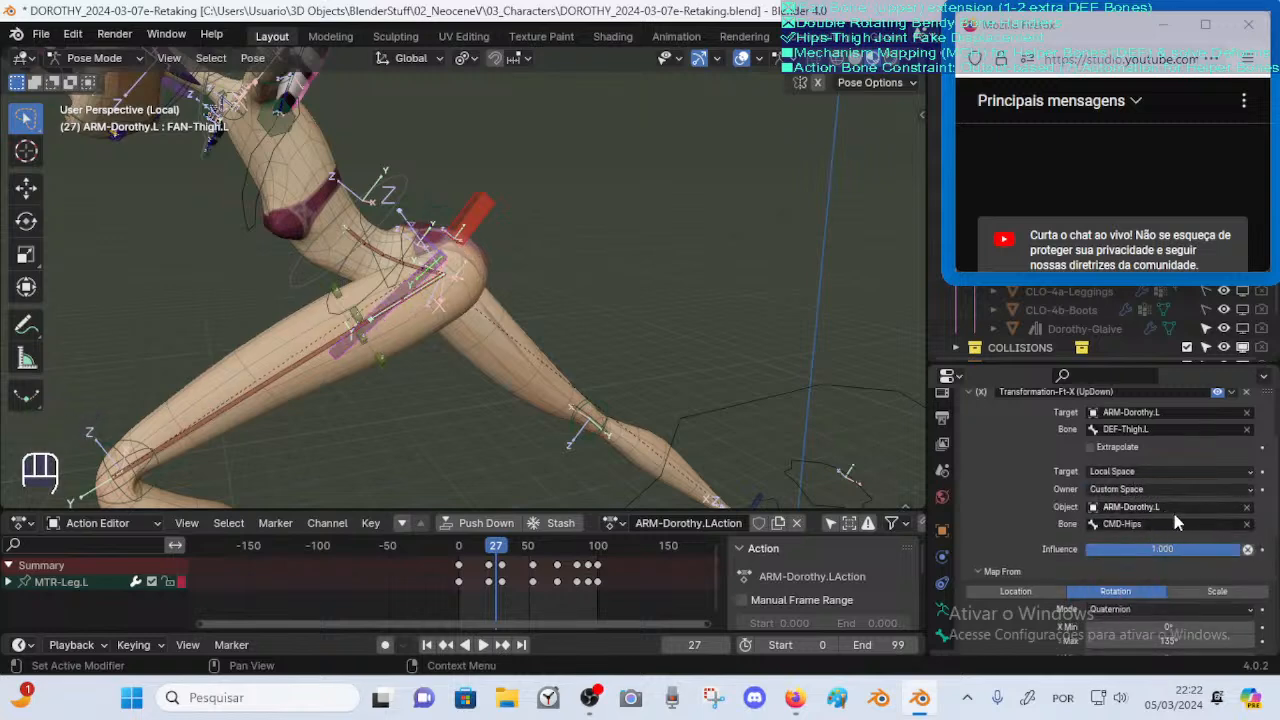
{"action": "scroll", "coordinate": [1080, 551], "scroll_direction": "down", "scroll_amount": 6}
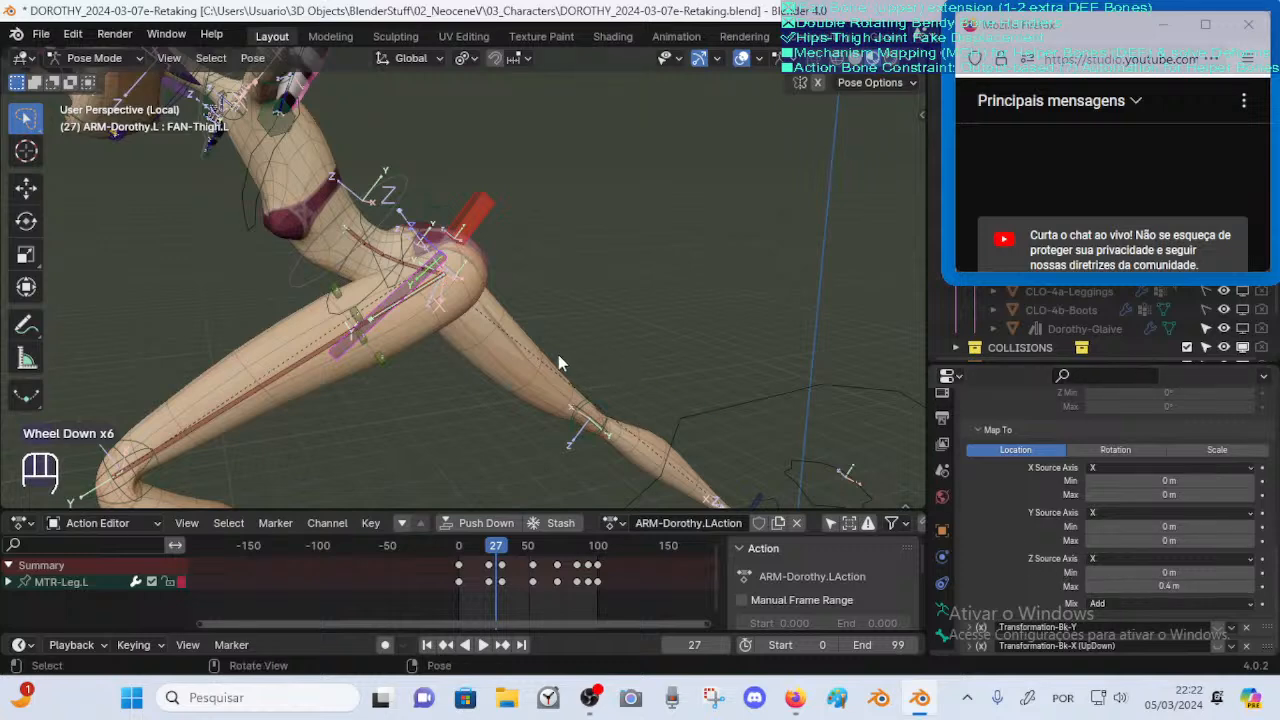
Scrub the action to frame 19 and clear the ROOT bone's rotation to bring the tilted rig upright
{"action": "left_click_drag", "start_coordinate": [497, 540], "coordinate": [484, 547]}
{"action": "left_click", "coordinate": [754, 410]}
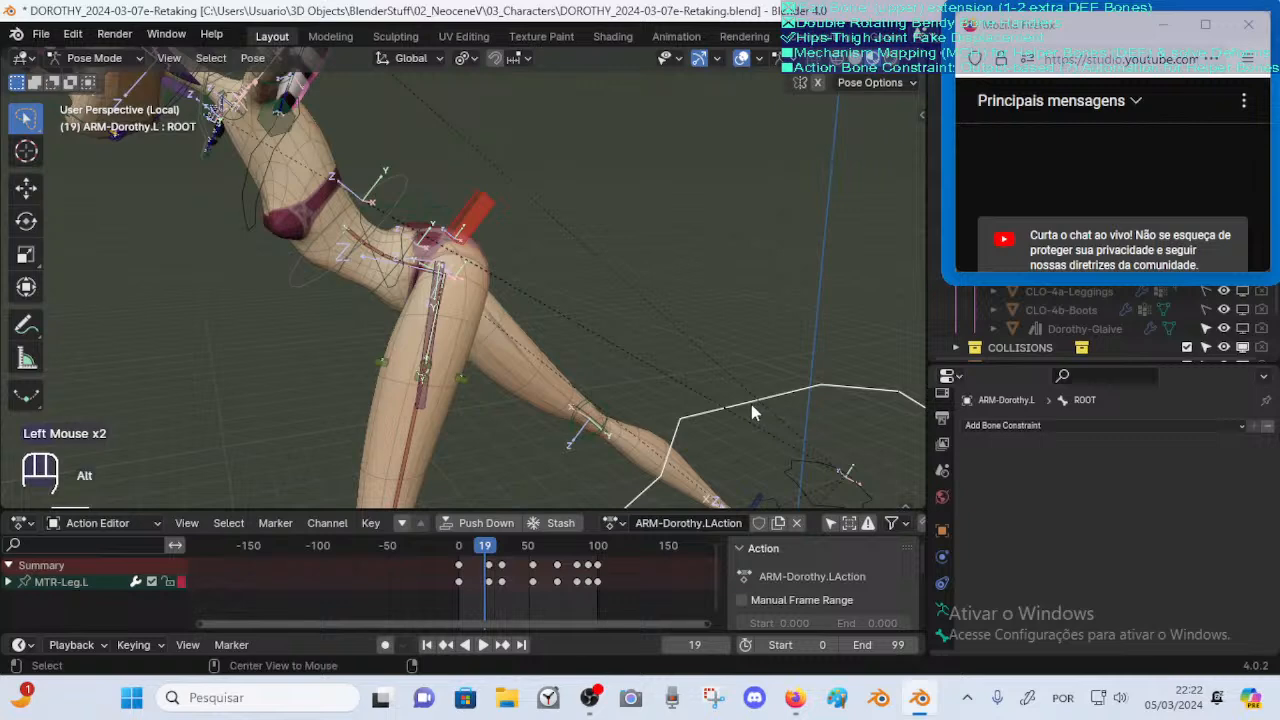
{"action": "key", "text": "alt+q"}
{"action": "key", "text": "alt+q"}
{"action": "middle_click_drag", "start_coordinate": [779, 366], "coordinate": [567, 316], "text": "shift"}
{"action": "scroll", "coordinate": [567, 316], "scroll_direction": "down", "scroll_amount": 1}
{"action": "middle_click_drag", "start_coordinate": [702, 101], "coordinate": [473, 337], "text": "shift"}
{"action": "scroll", "coordinate": [502, 266], "scroll_direction": "up", "scroll_amount": 3}
{"action": "scroll", "coordinate": [502, 266], "scroll_direction": "up", "scroll_amount": 1}
{"action": "scroll", "coordinate": [490, 300], "scroll_direction": "up", "scroll_amount": 1}
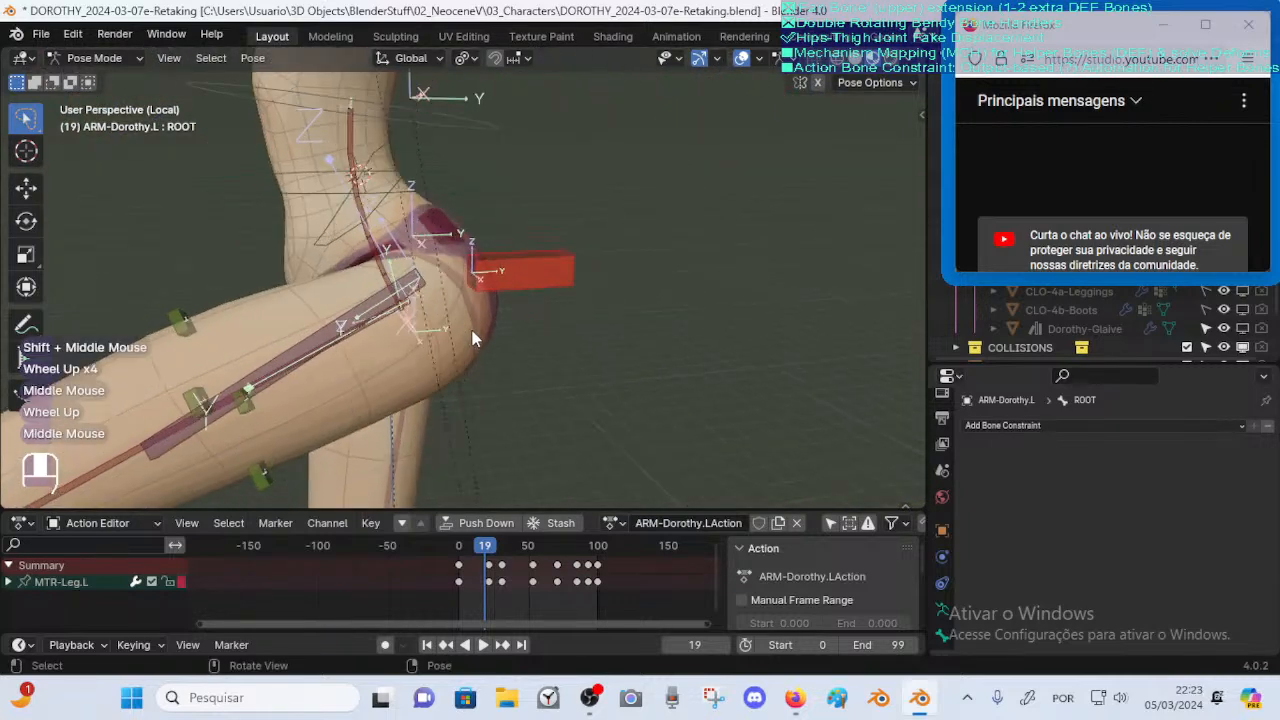
Select FAN-Thigh.L and examine the target, owner space and mapping settings of Transformation-Ft-X (UpDown)
{"action": "left_click", "coordinate": [428, 279]}
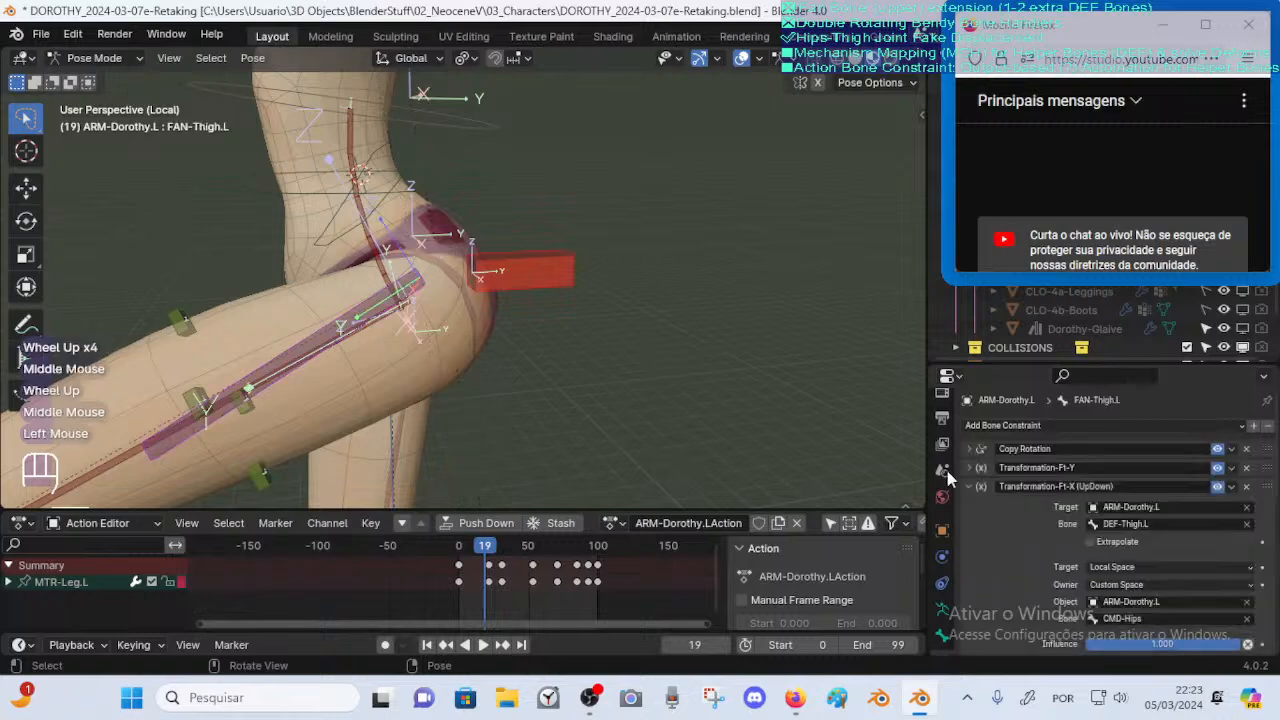
{"action": "left_click", "coordinate": [1117, 508]}
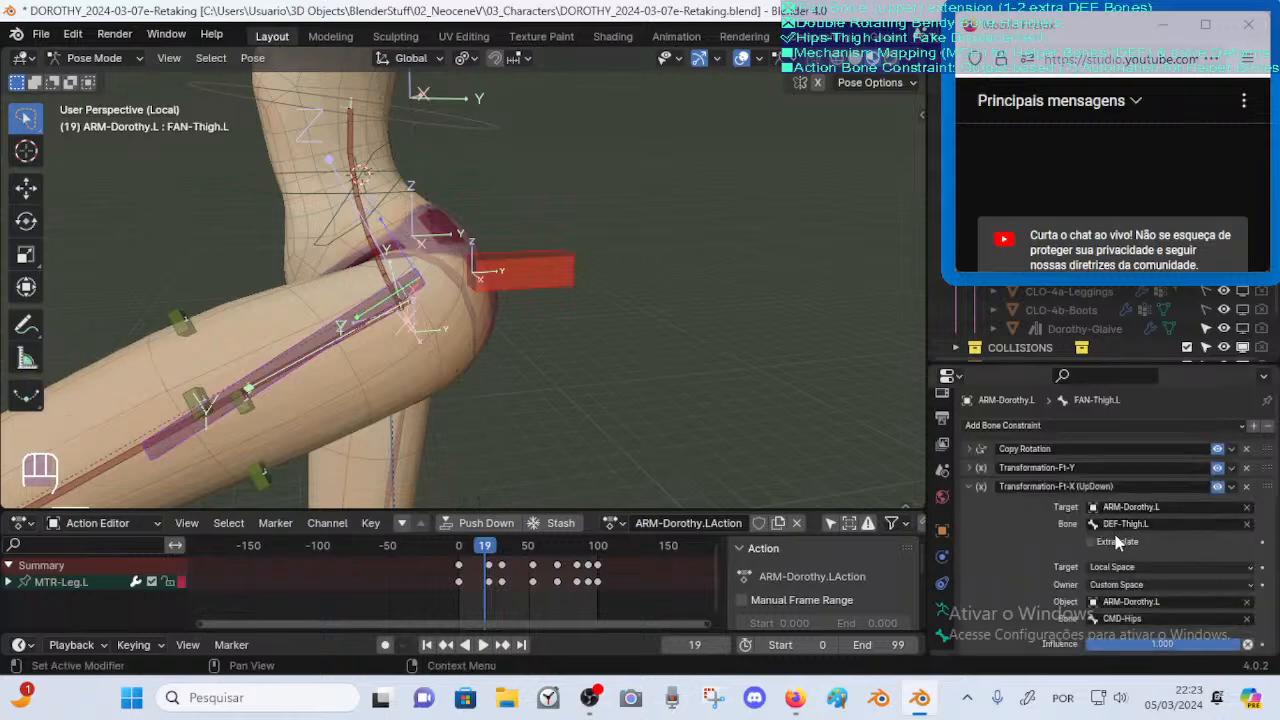
{"action": "scroll", "coordinate": [1120, 541], "scroll_direction": "down", "scroll_amount": 2}
{"action": "scroll", "coordinate": [1120, 541], "scroll_direction": "down", "scroll_amount": 4}
{"action": "scroll", "coordinate": [1123, 546], "scroll_direction": "up", "scroll_amount": 4}
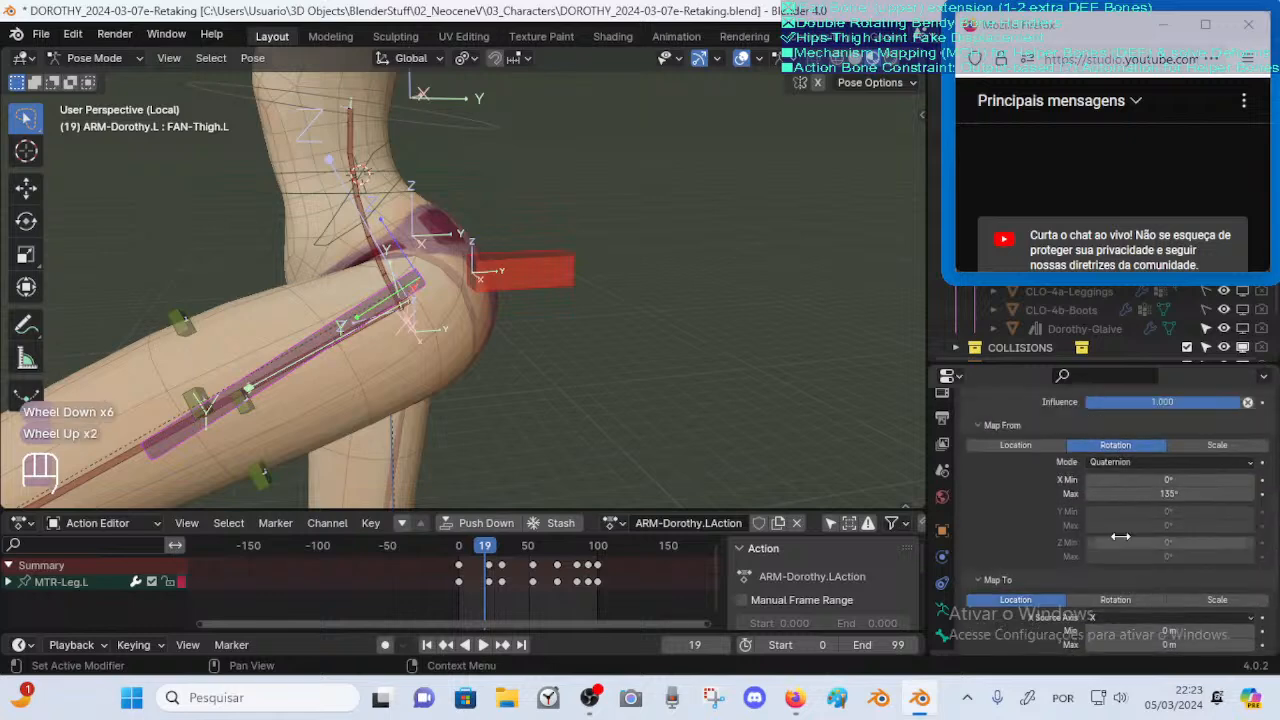
{"action": "scroll", "coordinate": [1123, 550], "scroll_direction": "up", "scroll_amount": 2}
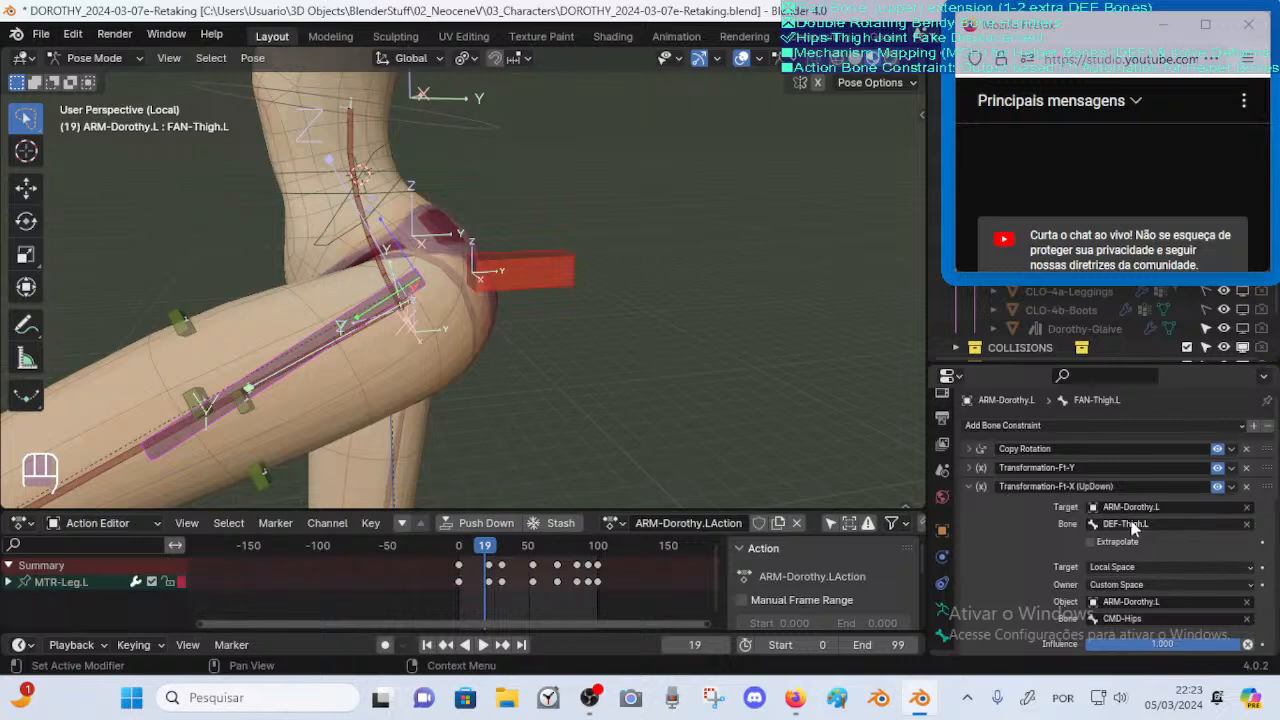
{"action": "scroll", "coordinate": [975, 500], "scroll_direction": "down", "scroll_amount": 2}
{"action": "scroll", "coordinate": [962, 500], "scroll_direction": "up", "scroll_amount": 2}
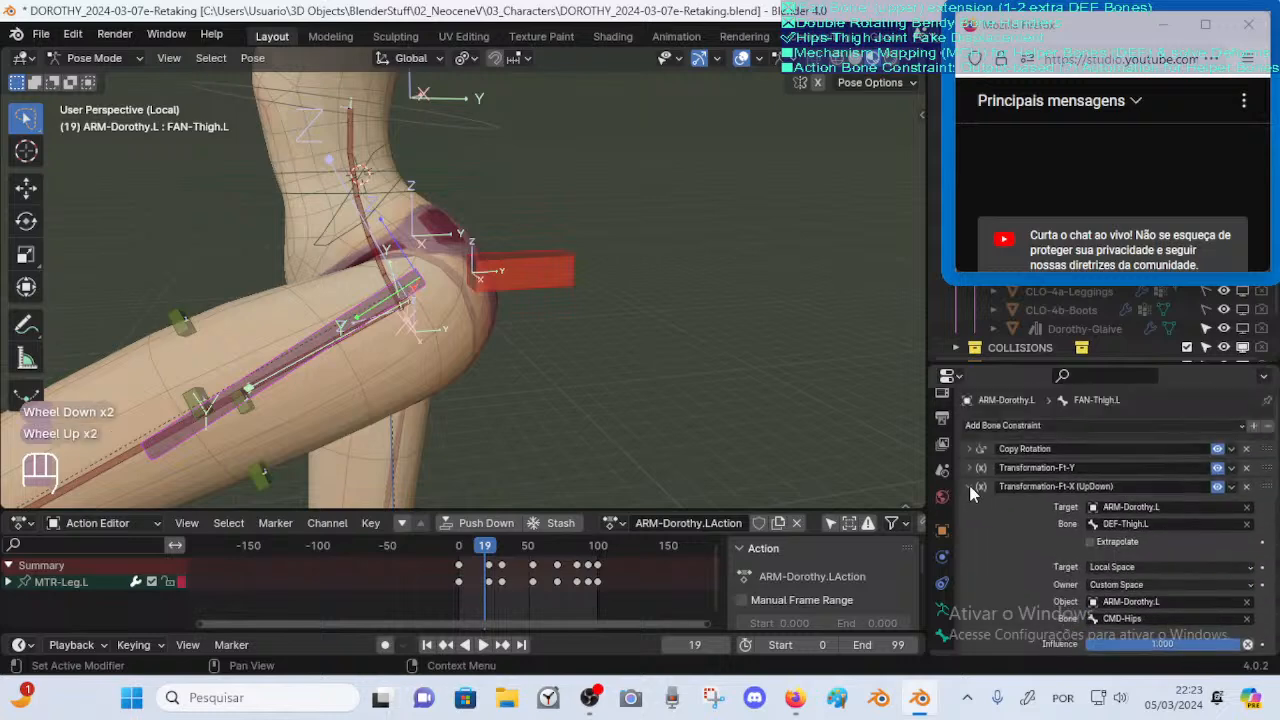
Disable the Transformation-Ft-X (UpDown) and Transformation-Ft-Y constraints on FAN-Thigh.L, and move the action to frame 28
{"action": "left_click", "coordinate": [969, 486]}
{"action": "left_click", "coordinate": [1217, 487]}
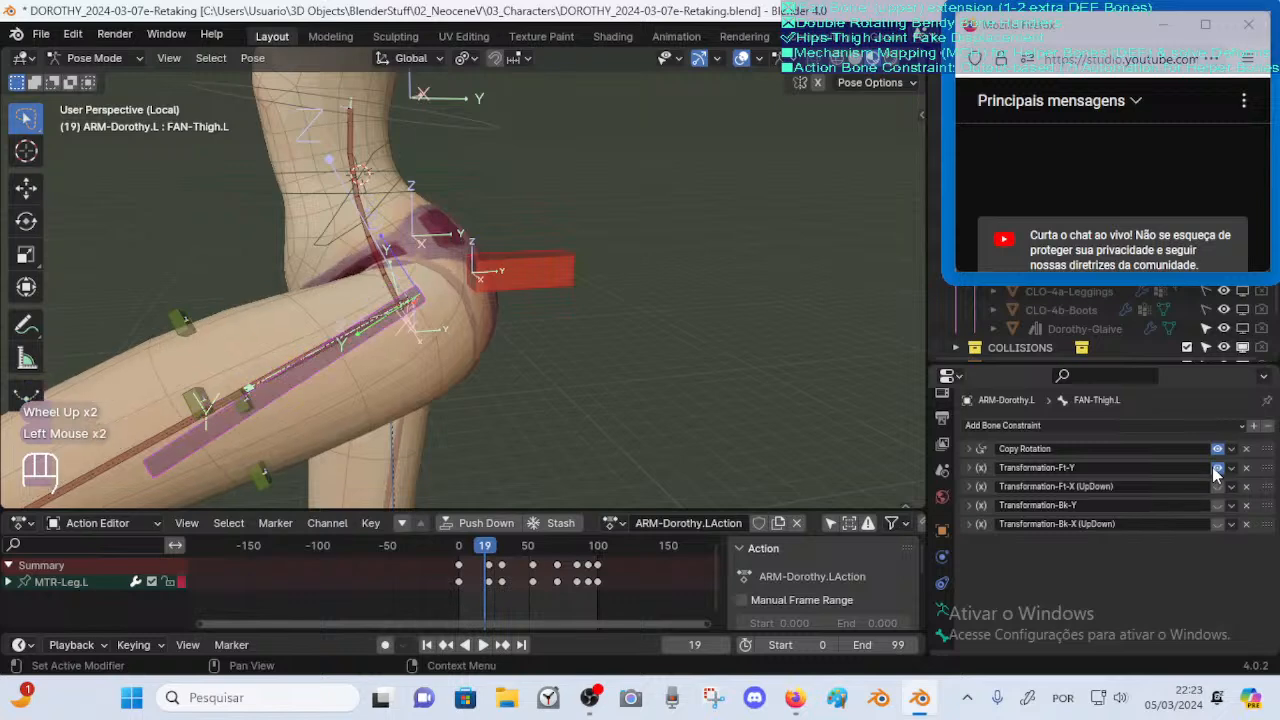
{"action": "left_click", "coordinate": [1217, 468]}
{"action": "middle_click_drag", "start_coordinate": [760, 320], "coordinate": [636, 308]}
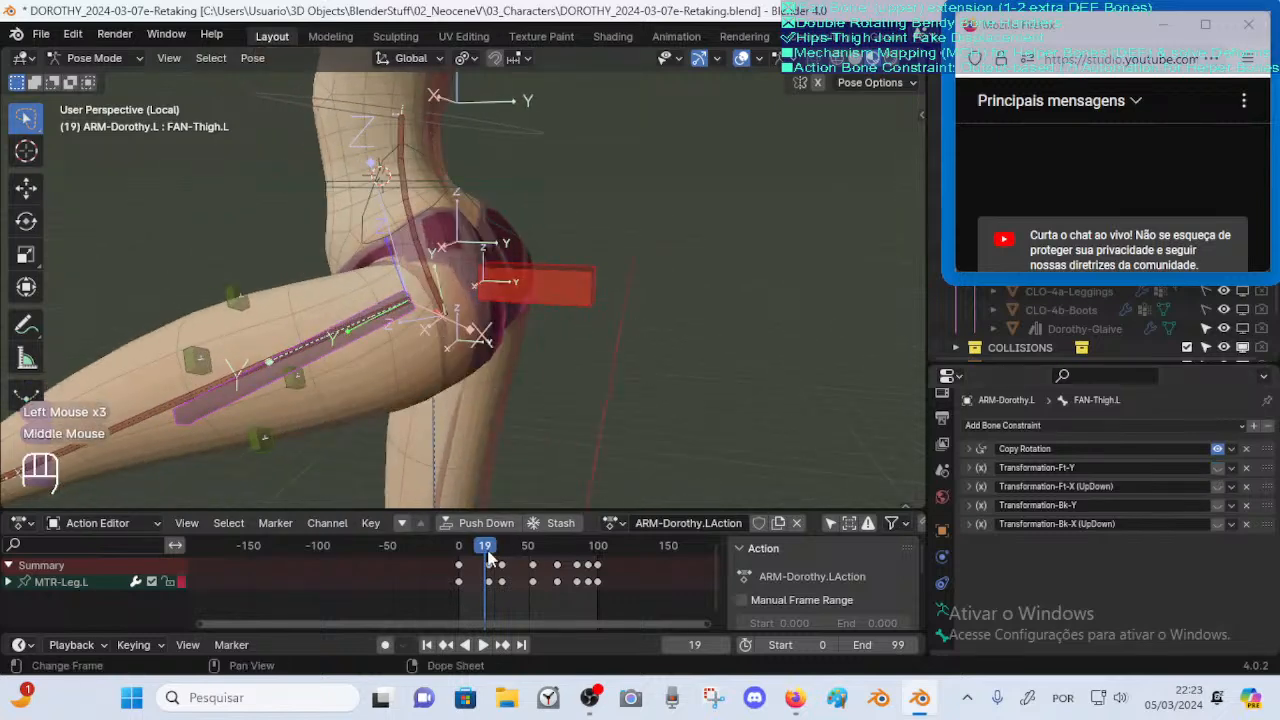
{"action": "left_click_drag", "start_coordinate": [481, 556], "coordinate": [500, 556]}
{"action": "middle_click_drag", "start_coordinate": [392, 362], "coordinate": [428, 386]}
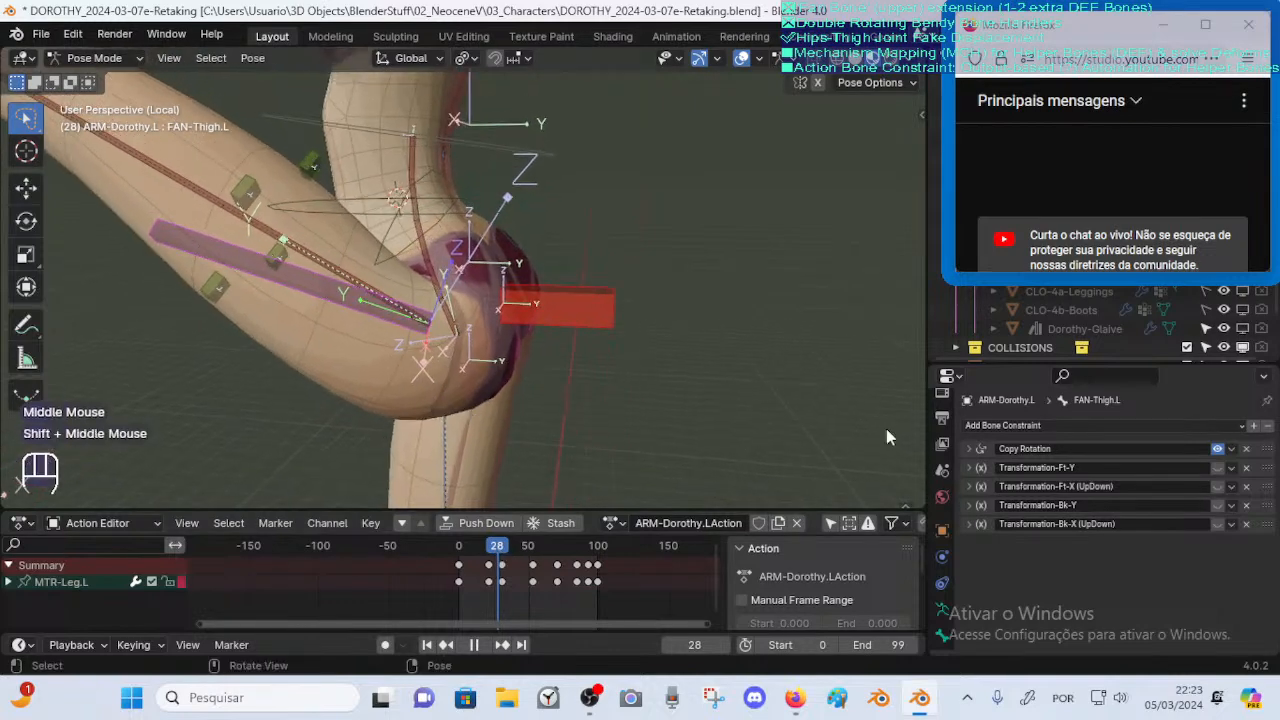
Toggle Transformation-Ft-Y on and off, and try moving FAN-Thigh.L freely at the hip before cancelling the move
{"action": "left_click", "coordinate": [1218, 468]}
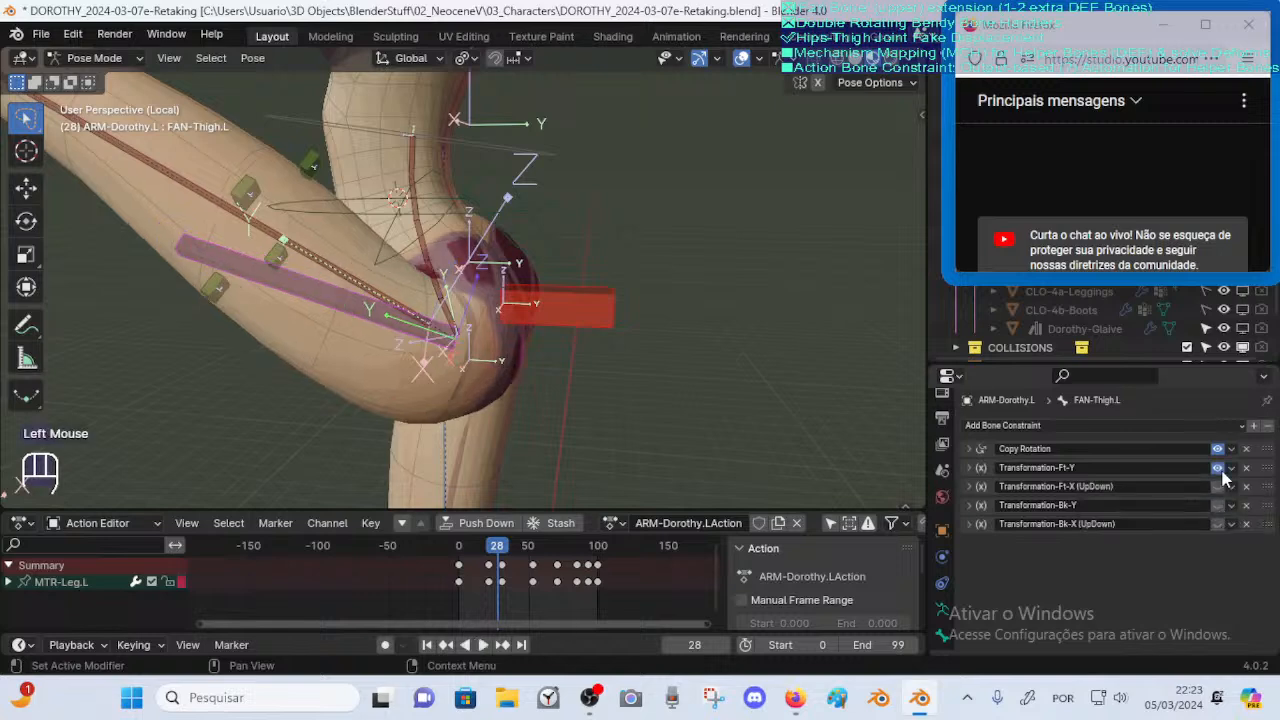
{"action": "left_click", "coordinate": [1218, 468]}
{"action": "key", "text": "g"}
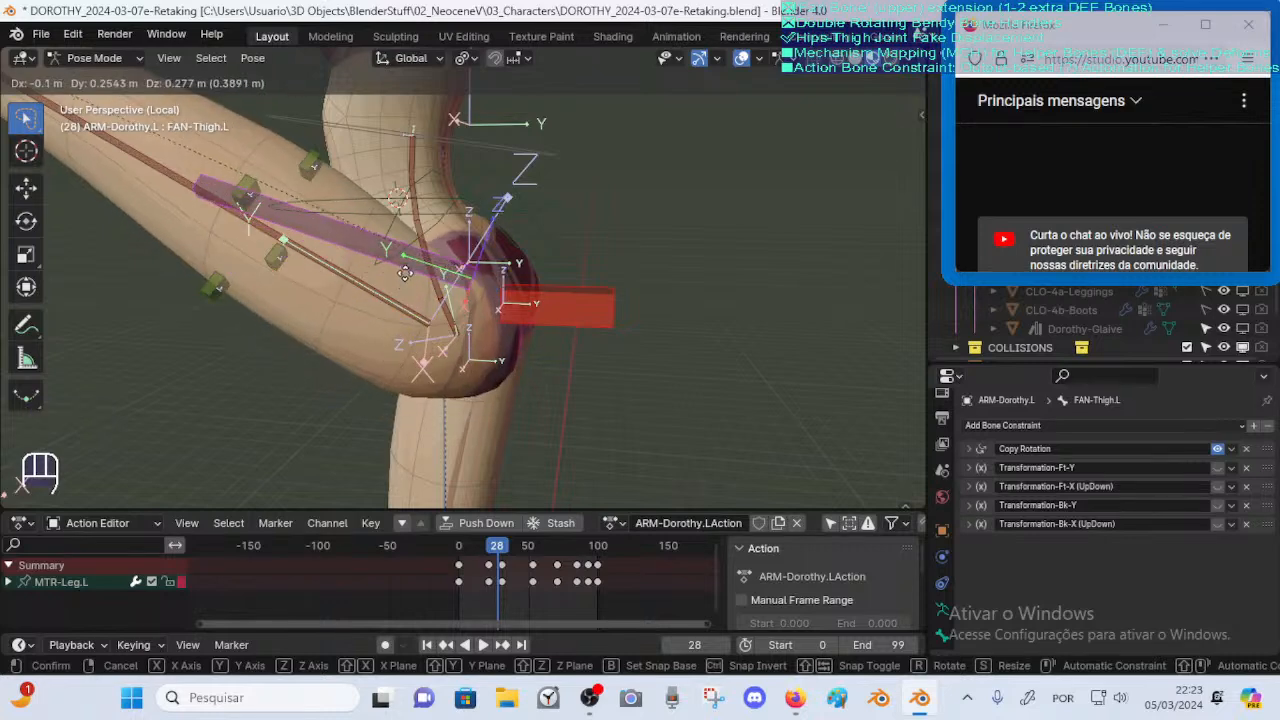
{"action": "key", "text": "Escape"}
Enable Transformation-Ft-Y on FAN-Thigh.L after comparing the bone with Transformation-Ft-X (UpDown) switched on and off
{"action": "left_click", "coordinate": [1218, 468]}
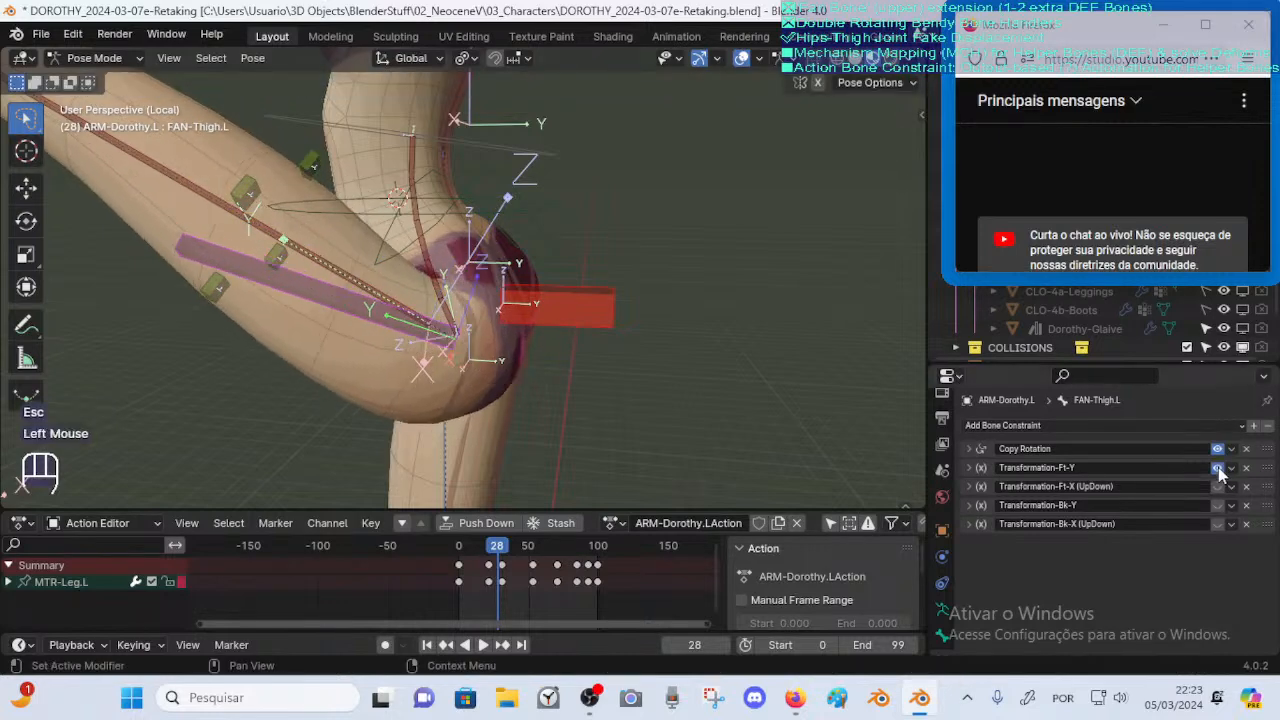
{"action": "left_click", "coordinate": [1218, 487]}
{"action": "left_click", "coordinate": [1218, 487]}
{"action": "left_click", "coordinate": [1218, 468]}
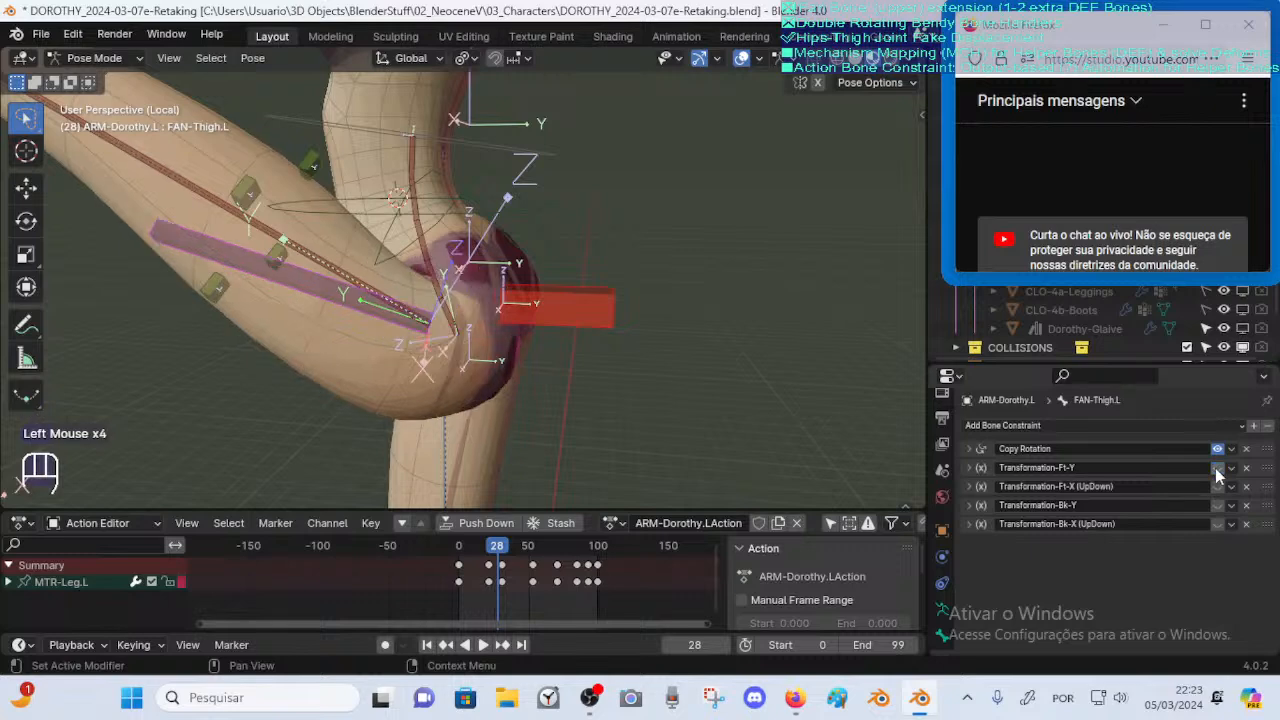
{"action": "left_click", "coordinate": [1218, 468]}
{"action": "middle_click_drag", "start_coordinate": [392, 336], "coordinate": [347, 313]}
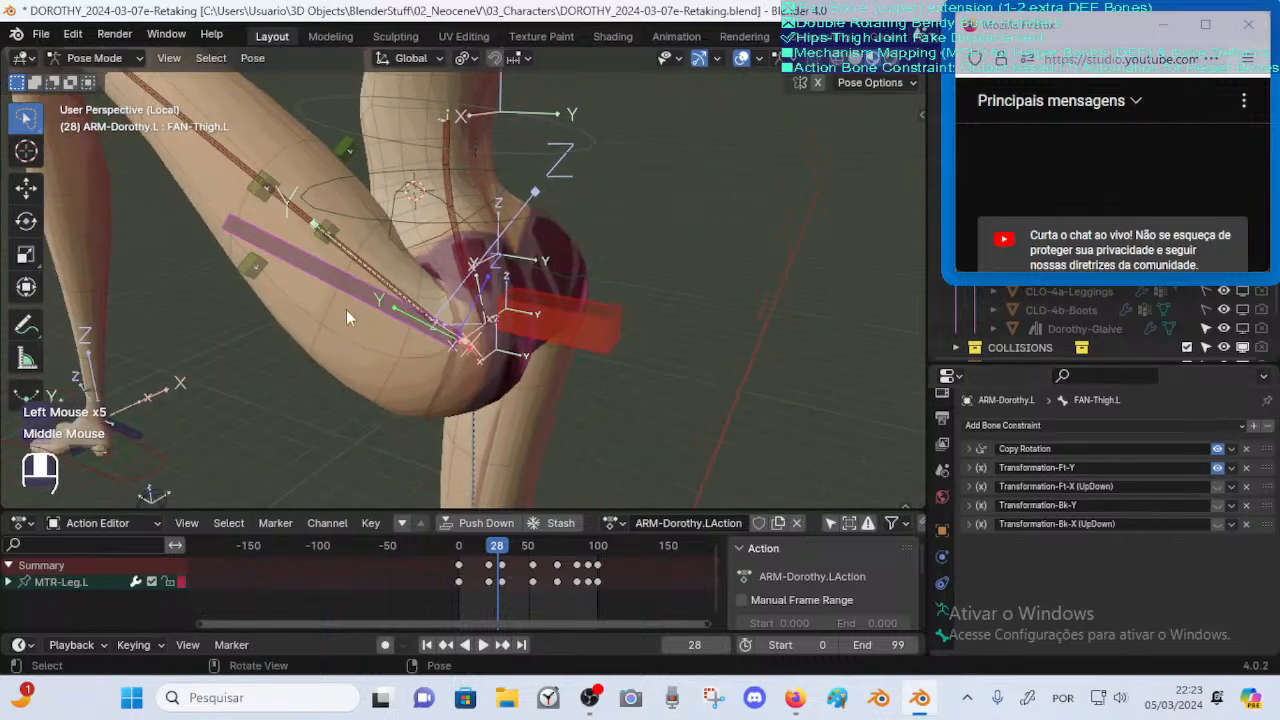
{"action": "left_click", "coordinate": [381, 303]}
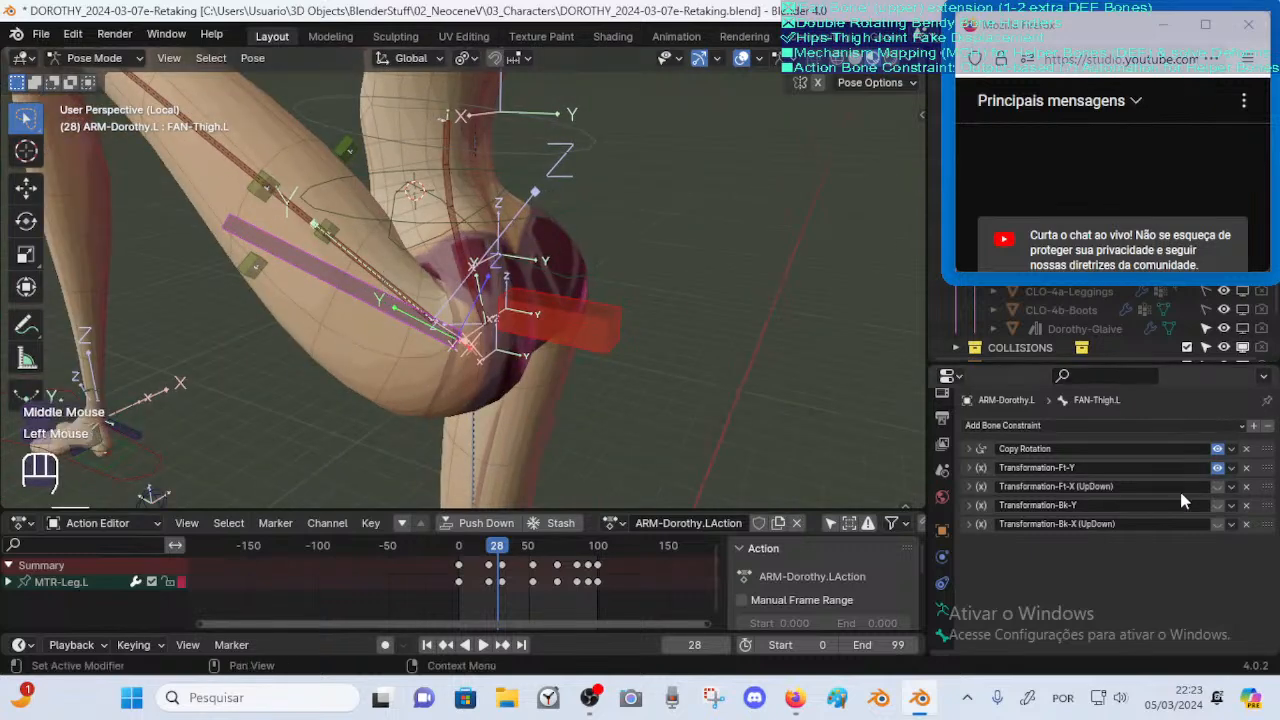
Expand the Transformation-Ft-Y constraint and set its Map To Y maximum location to 0.1 m
{"action": "left_click", "coordinate": [973, 469]}
{"action": "middle_click_drag", "start_coordinate": [394, 350], "coordinate": [440, 340]}
{"action": "scroll", "coordinate": [1043, 532], "scroll_direction": "down", "scroll_amount": 2}
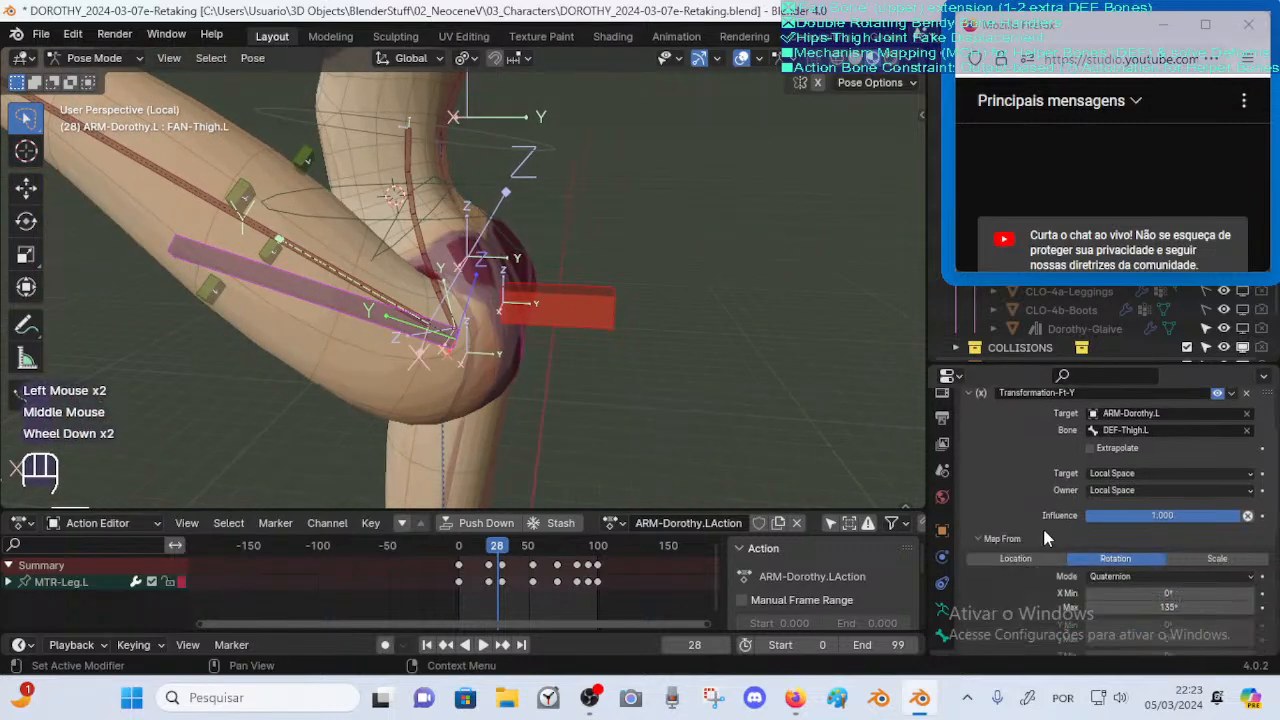
{"action": "scroll", "coordinate": [1040, 528], "scroll_direction": "down", "scroll_amount": 5}
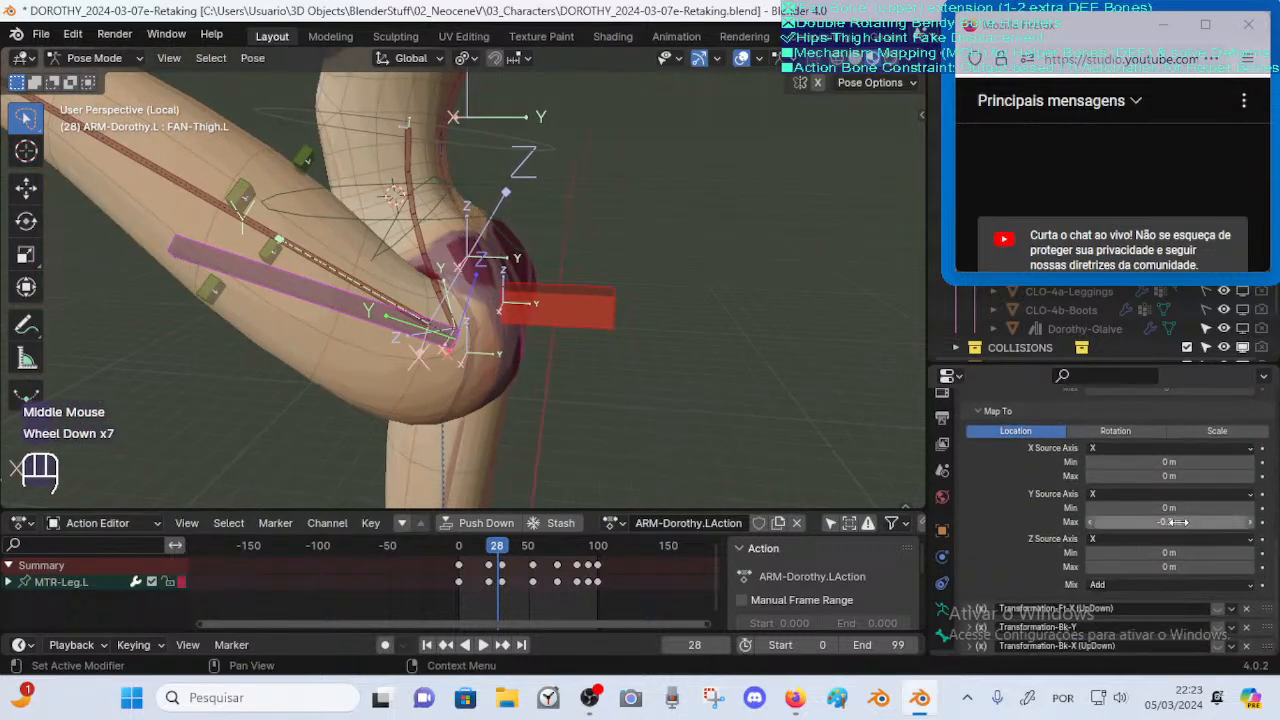
{"action": "left_click_drag", "start_coordinate": [1175, 521], "coordinate": [1205, 521]}
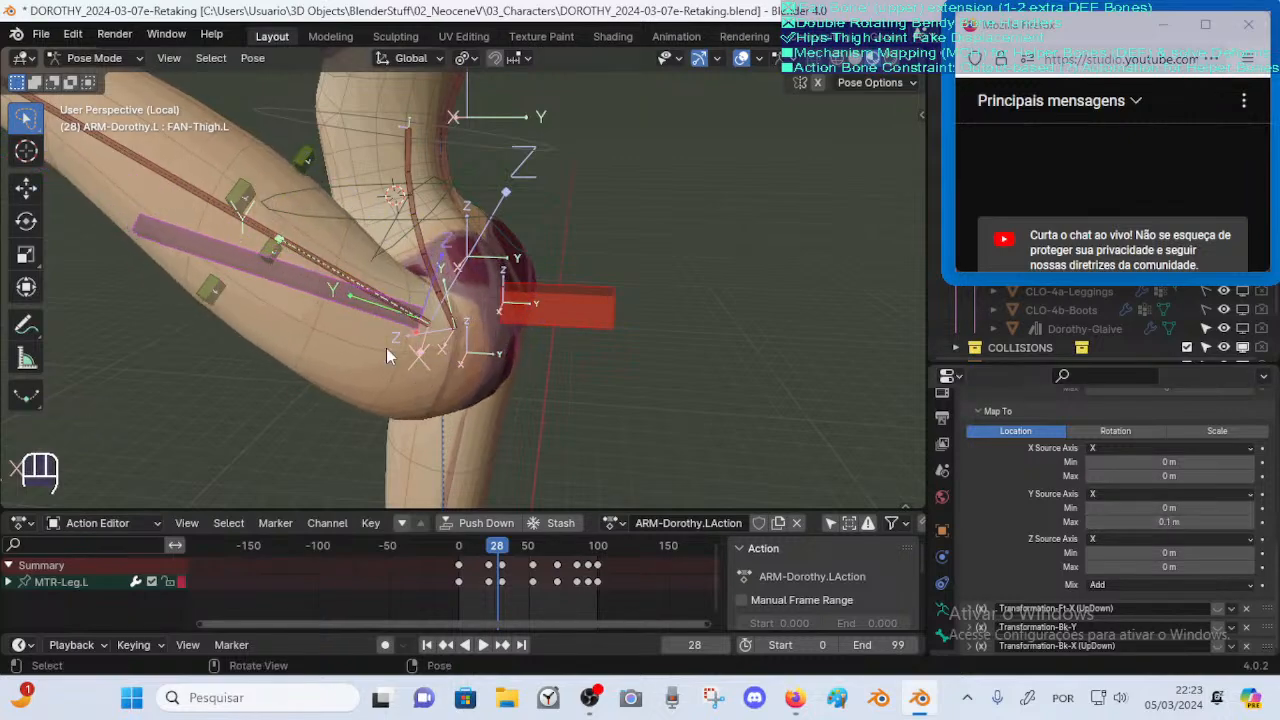
{"action": "middle_click_drag", "start_coordinate": [386, 348], "coordinate": [721, 415]}
Try Map To Y maximum locations of 1 m and 0.4 m for Transformation-Ft-Y to exaggerate the bone's displacement
{"action": "left_click_drag", "start_coordinate": [1170, 521], "coordinate": [1250, 521]}
{"action": "left_click_drag", "start_coordinate": [1169, 521], "coordinate": [1120, 521]}
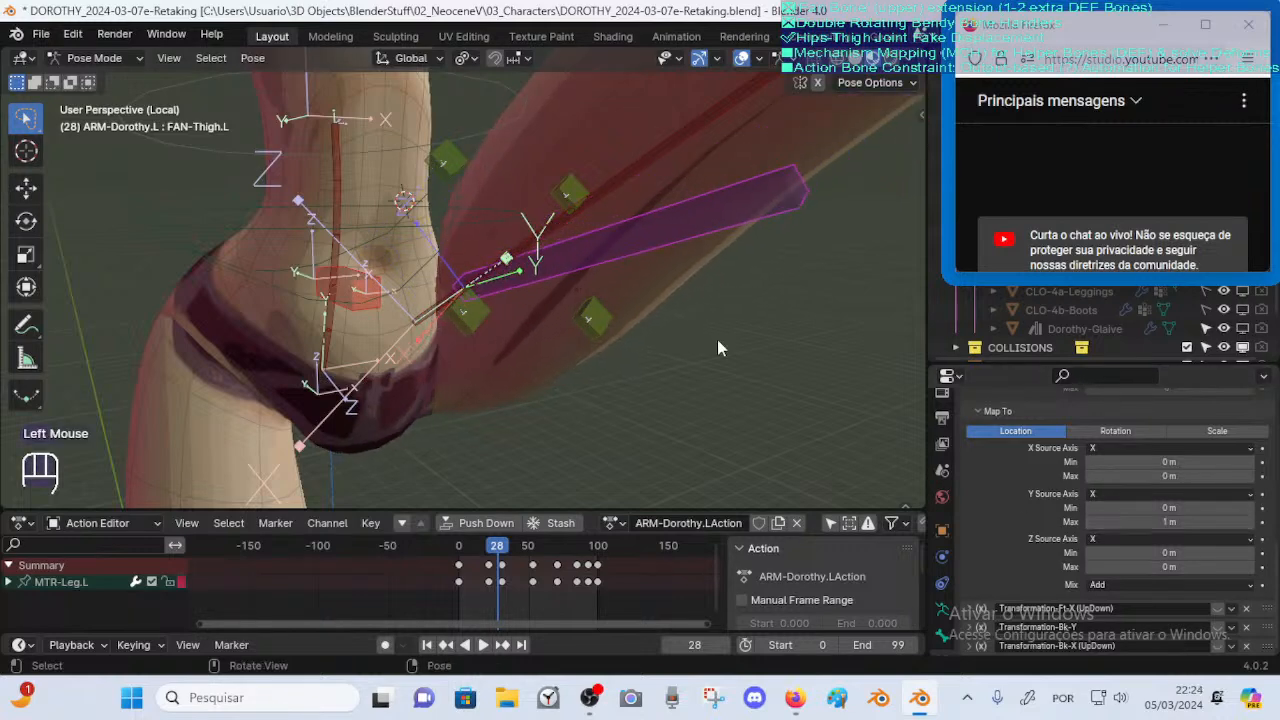
{"action": "middle_click_drag", "start_coordinate": [717, 339], "coordinate": [488, 322]}
{"action": "scroll", "coordinate": [426, 304], "scroll_direction": "up", "scroll_amount": 2}
{"action": "left_click_drag", "start_coordinate": [1170, 522], "coordinate": [1140, 522]}
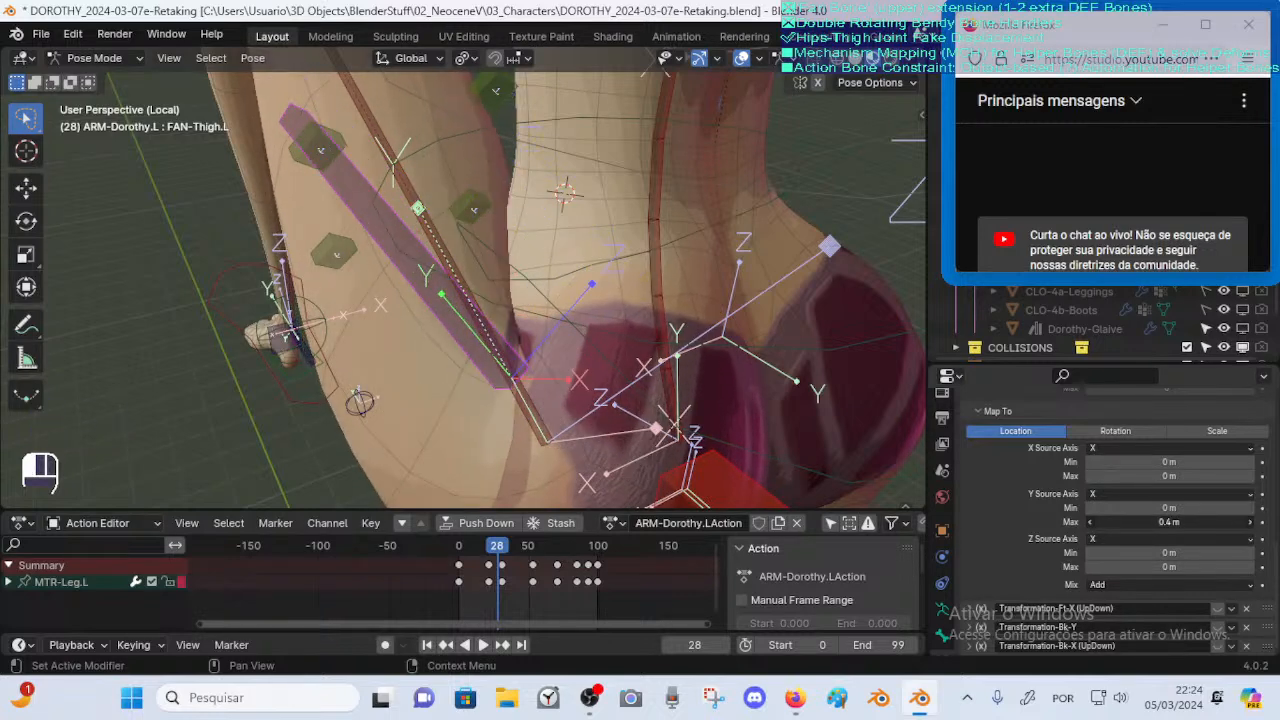
{"action": "middle_click_drag", "start_coordinate": [553, 363], "coordinate": [640, 323]}
{"action": "scroll", "coordinate": [640, 323], "scroll_direction": "down", "scroll_amount": 1}
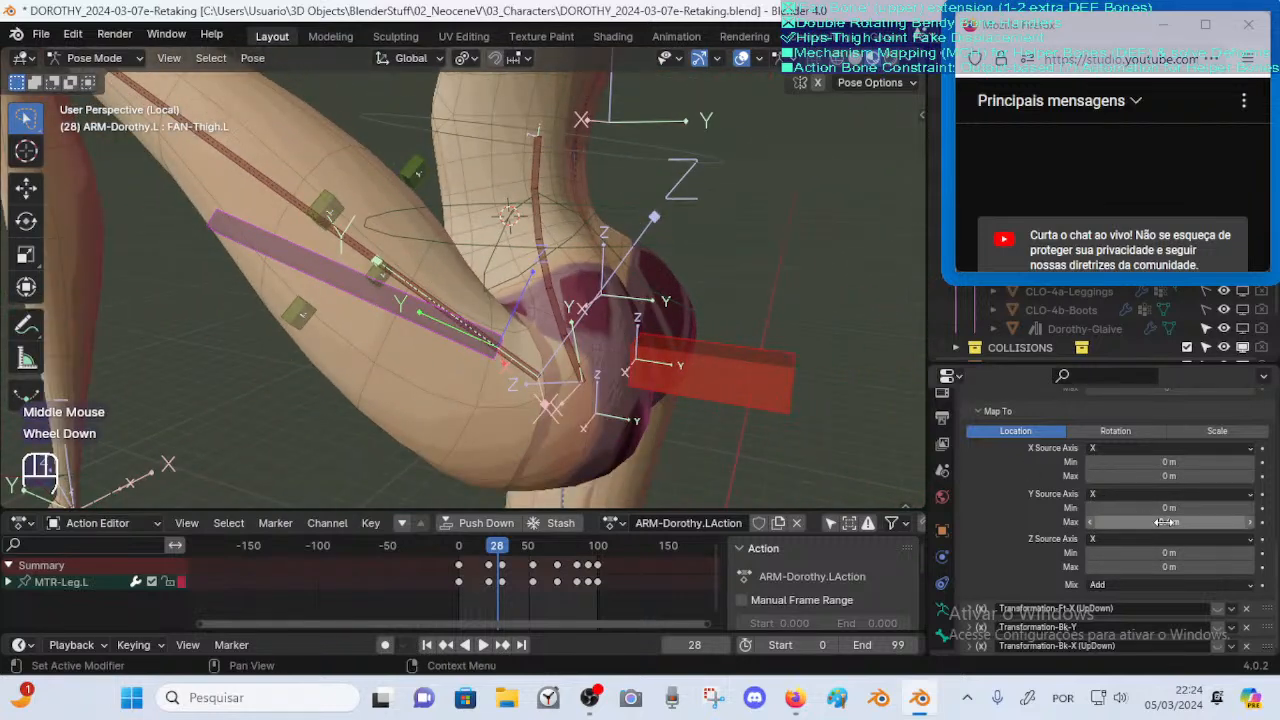
Set the Map To Y maximum location of Transformation-Ft-Y to -0.3 m, trying -0.2 m first
{"action": "left_click_drag", "start_coordinate": [1165, 522], "coordinate": [1128, 522]}
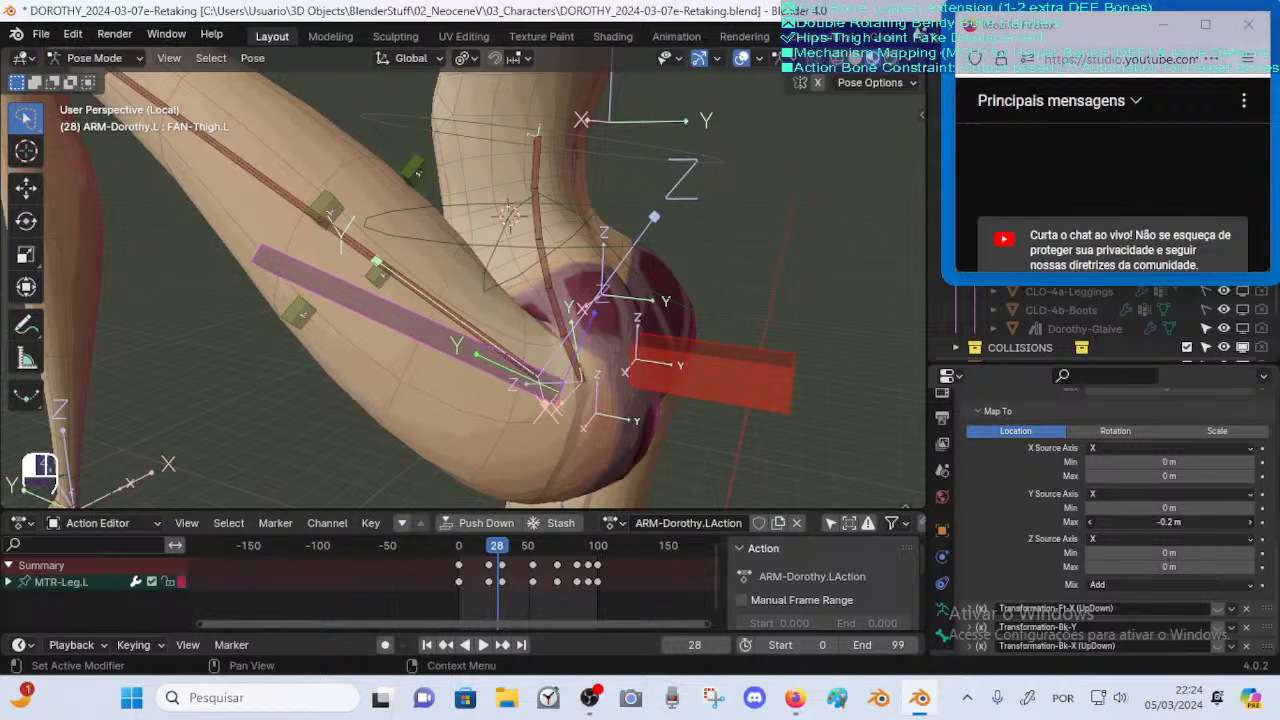
{"action": "middle_click_drag", "start_coordinate": [385, 290], "coordinate": [373, 291]}
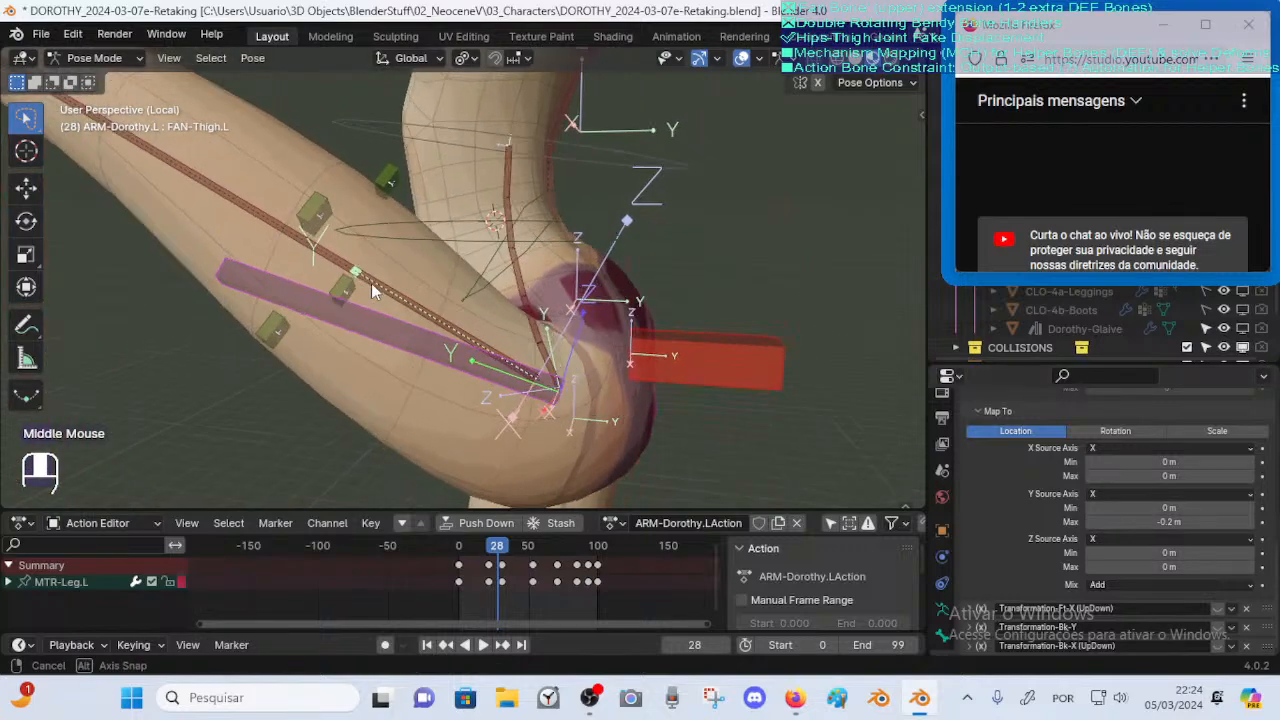
{"action": "left_click", "coordinate": [1094, 522]}
{"action": "middle_click_drag", "start_coordinate": [517, 333], "coordinate": [690, 320]}
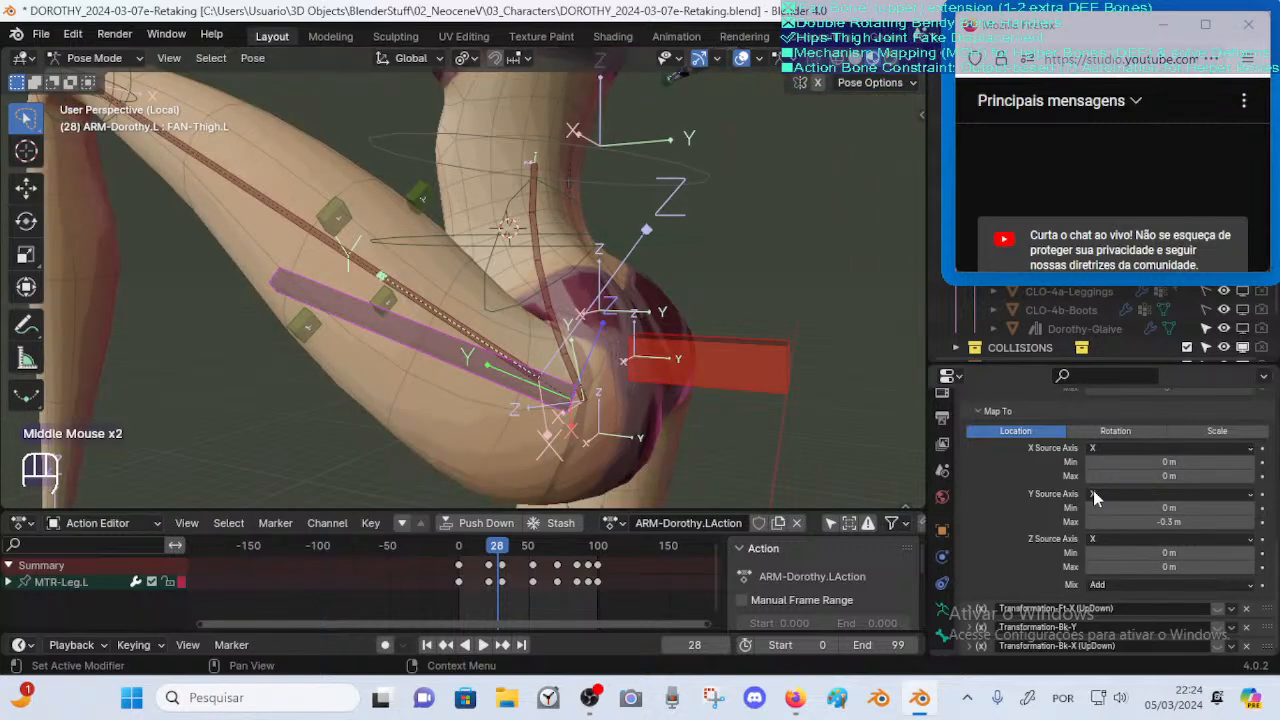
Toggle Transformation-Ft-X (UpDown) on and off to compare its effect on FAN-Thigh.L, leaving it disabled
{"action": "scroll", "coordinate": [1150, 560], "scroll_direction": "down", "scroll_amount": 2}
{"action": "left_click", "coordinate": [1218, 608]}
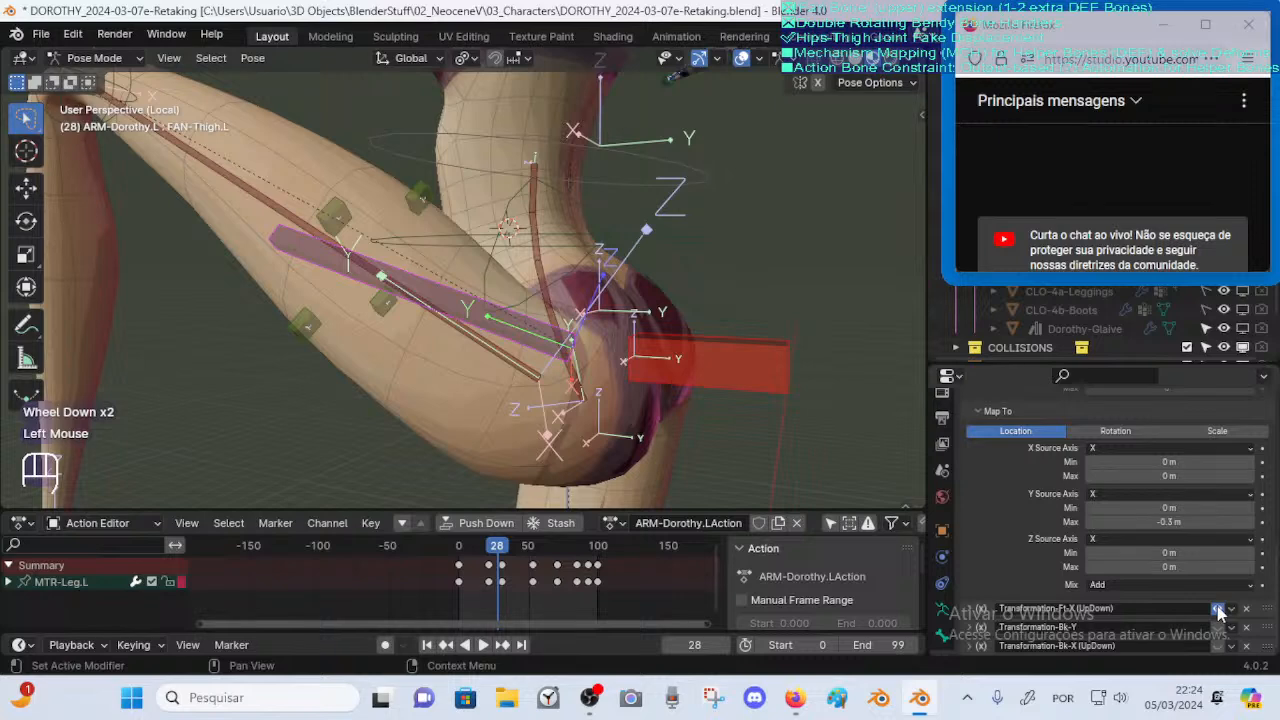
{"action": "left_click", "coordinate": [1219, 609]}
{"action": "left_click", "coordinate": [1218, 609]}
{"action": "left_click", "coordinate": [1218, 609]}
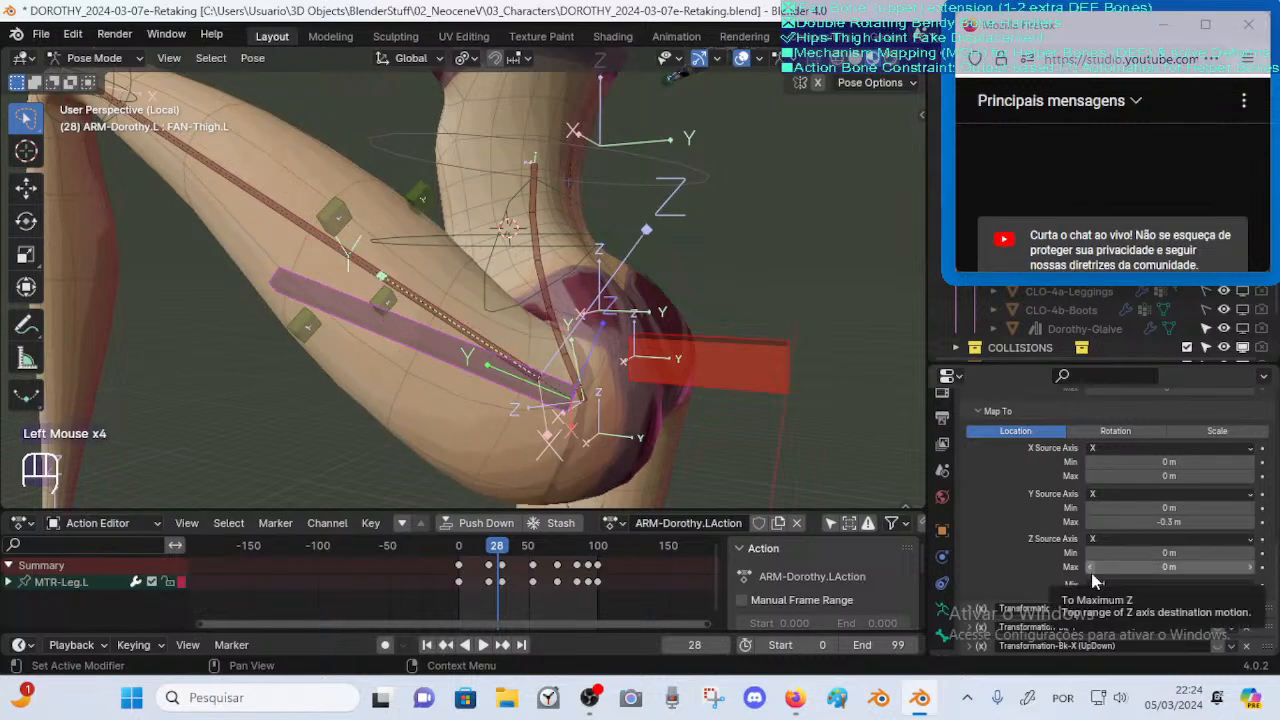
Try a Map To Z maximum location of 0.1 m for Transformation-Ft-Y, and return it to 0 m
{"action": "left_click", "coordinate": [1249, 568]}
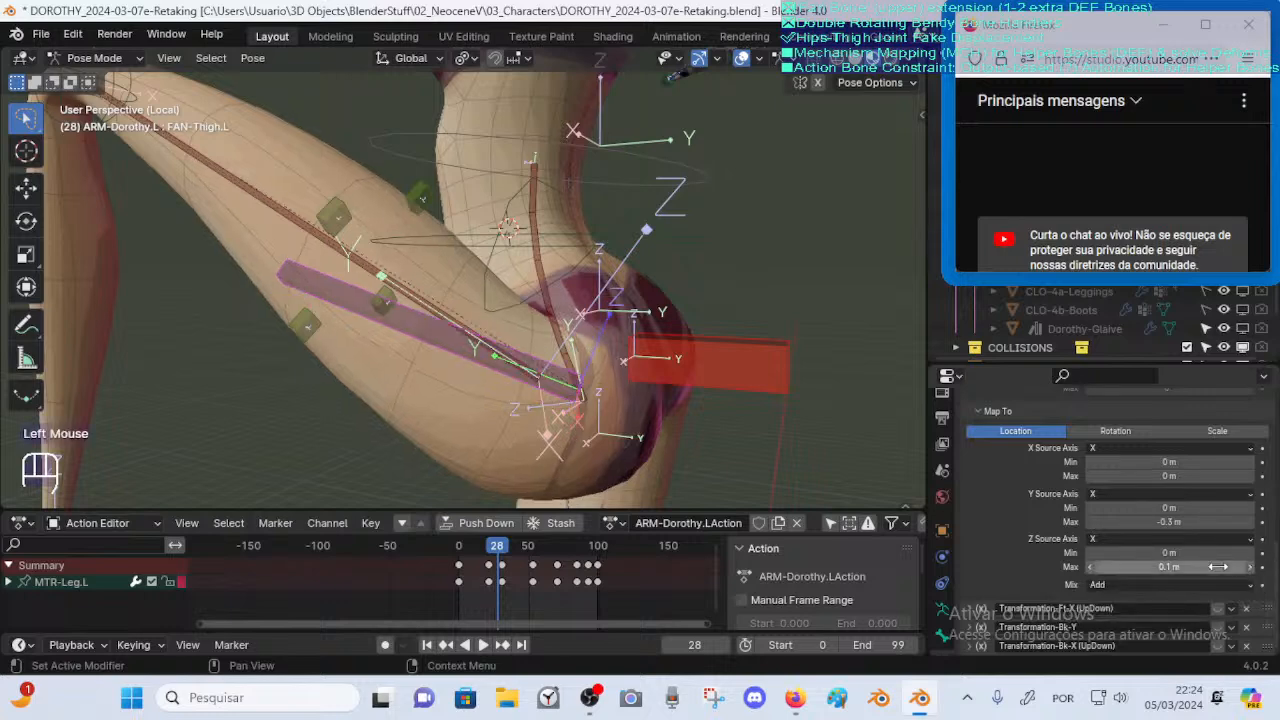
{"action": "left_click", "coordinate": [1103, 567]}
{"action": "scroll", "coordinate": [1107, 526], "scroll_direction": "up", "scroll_amount": 3}
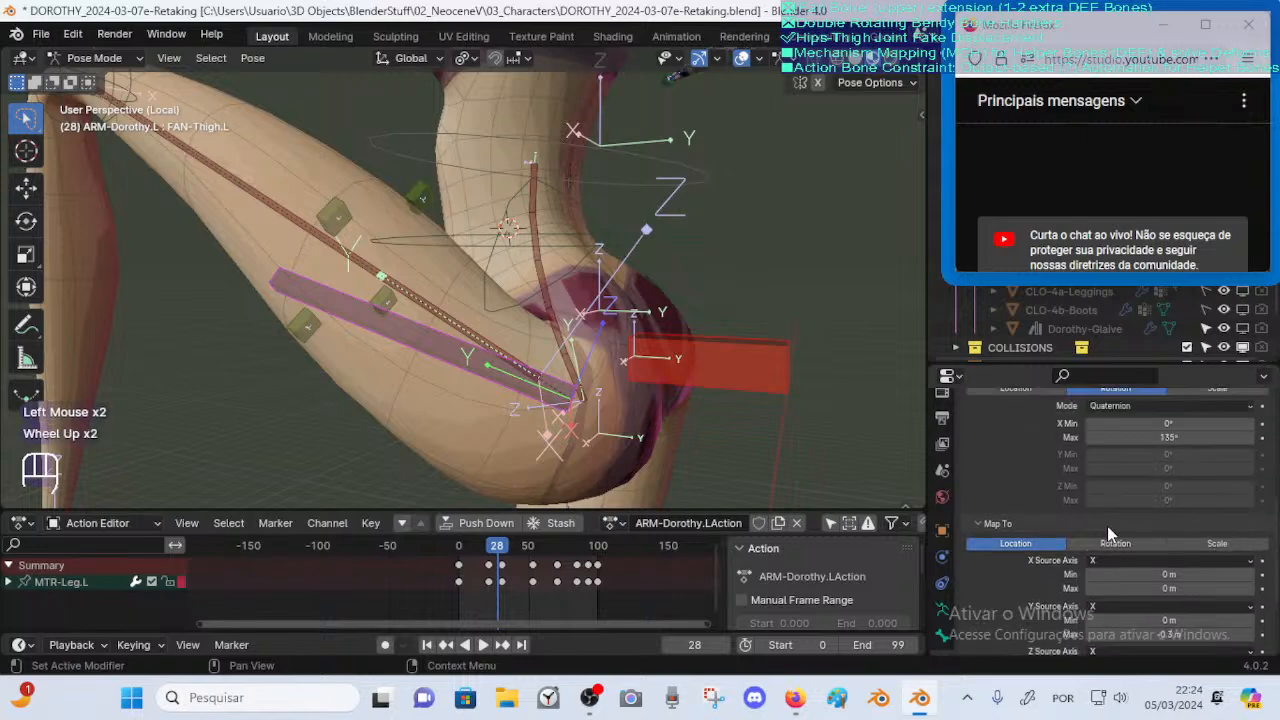
{"action": "scroll", "coordinate": [1150, 508], "scroll_direction": "up", "scroll_amount": 2}
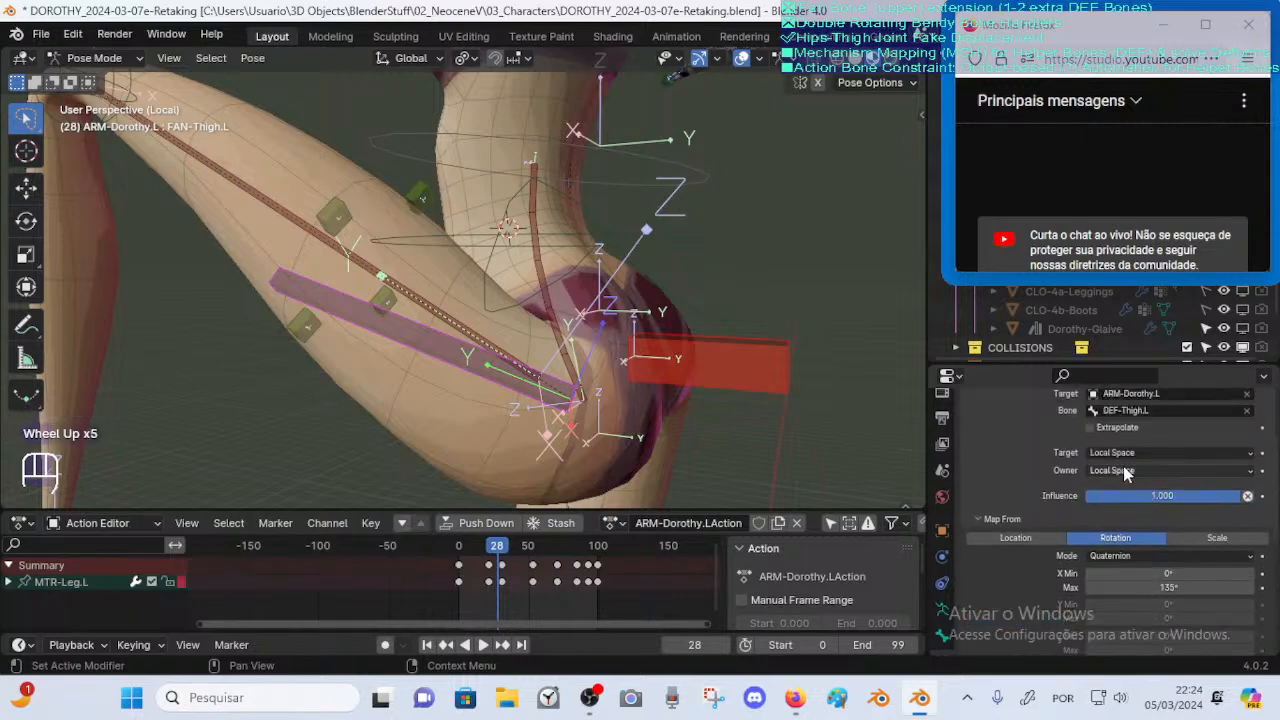
Compare FAN-Thigh.L's rest position and local axes in Edit Mode with its displaced placement in Pose Mode around the hip joint
{"action": "middle_click_drag", "start_coordinate": [656, 381], "coordinate": [500, 445]}
{"action": "key", "text": "Tab"}
{"action": "middle_click_drag", "start_coordinate": [500, 445], "coordinate": [532, 266], "text": "shift"}
{"action": "mouse_move", "coordinate": [537, 378]}
{"action": "middle_mouse_down"}
{"action": "mouse_move", "coordinate": [522, 410]}
{"action": "mouse_move", "coordinate": [507, 363]}
{"action": "mouse_move", "coordinate": [478, 345]}
{"action": "mouse_move", "coordinate": [543, 375]}
{"action": "mouse_move", "coordinate": [535, 387]}
{"action": "middle_mouse_up"}
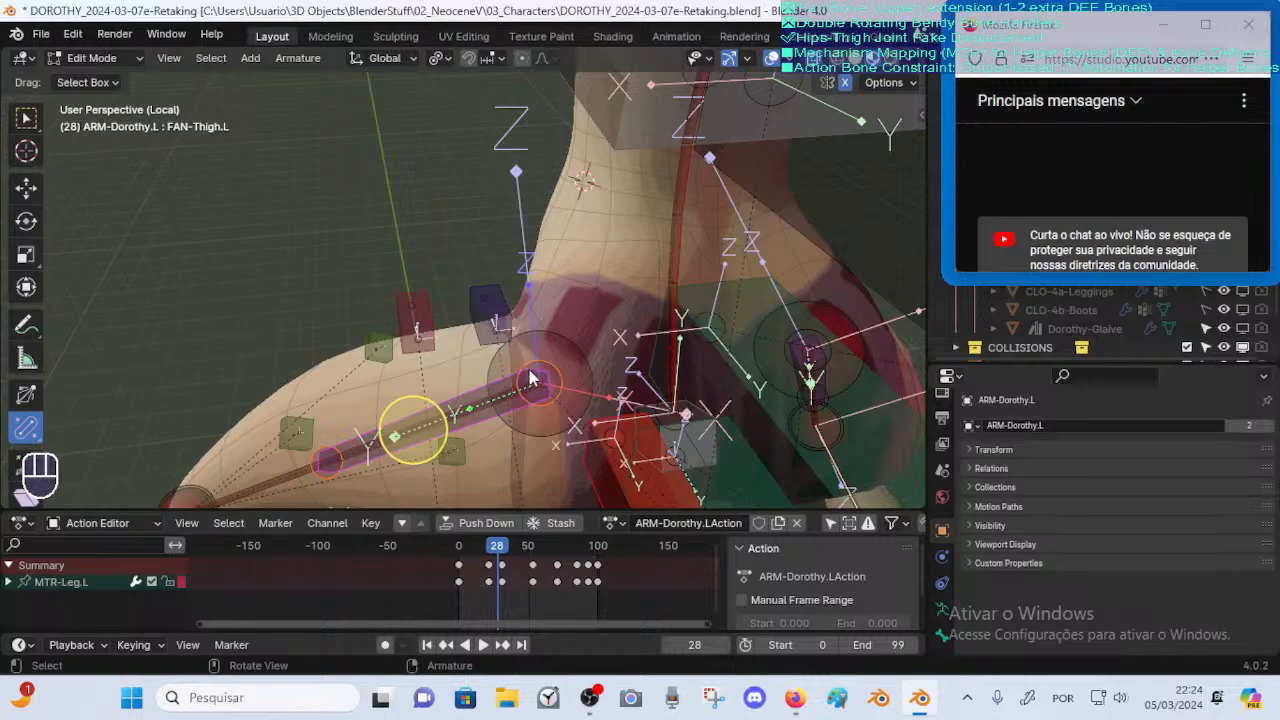
{"action": "key", "text": "Tab"}
{"action": "middle_click_drag", "start_coordinate": [531, 378], "coordinate": [553, 410]}
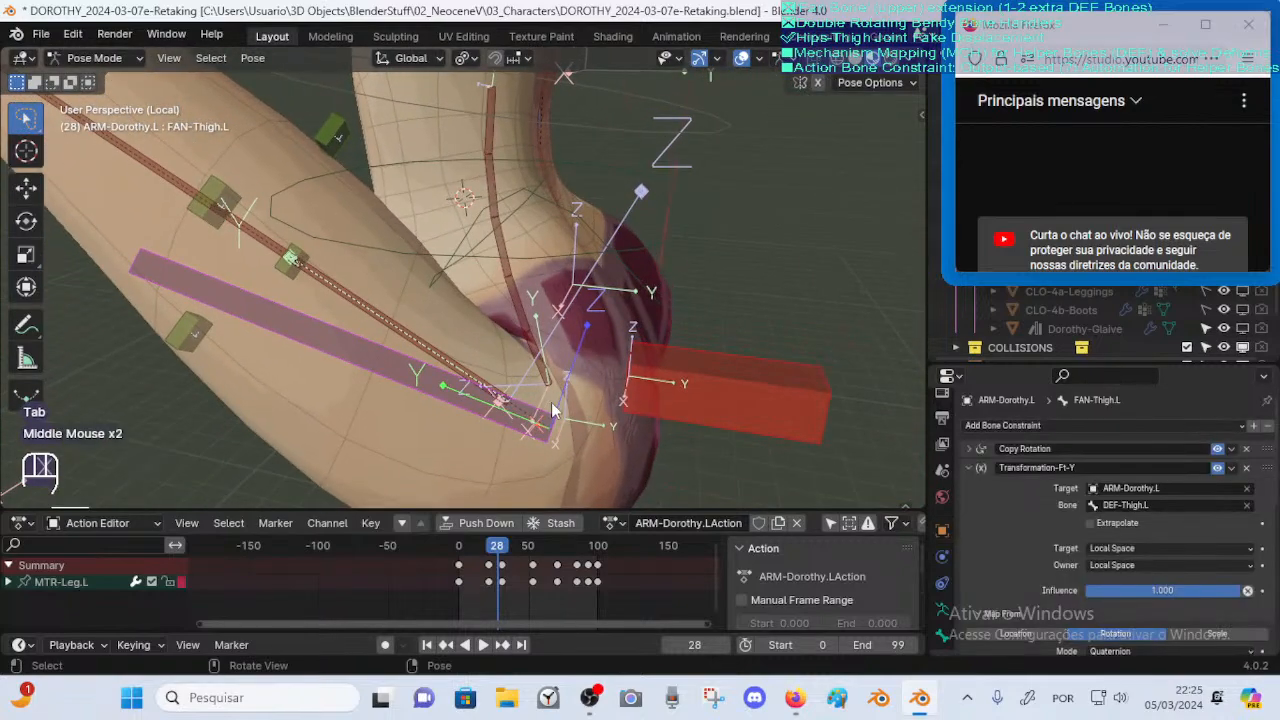
{"action": "scroll", "coordinate": [1060, 500], "scroll_direction": "down", "scroll_amount": 6}
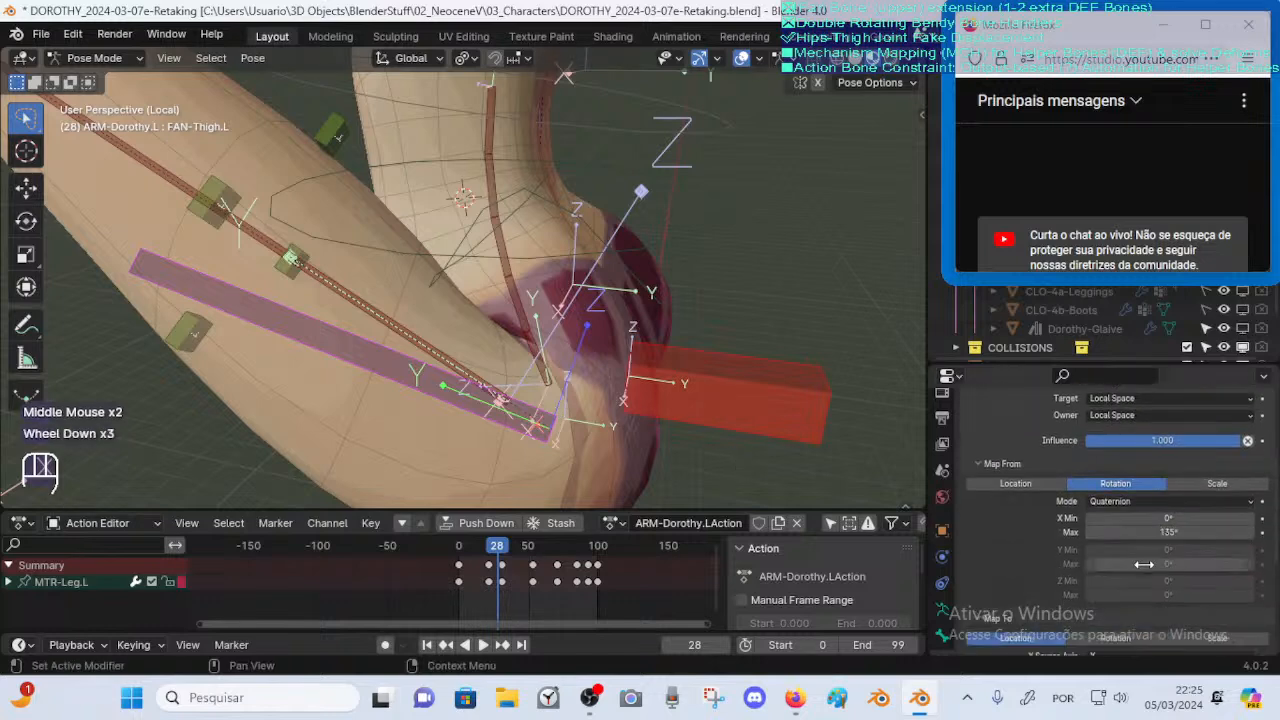
{"action": "left_click_drag", "start_coordinate": [1164, 544], "coordinate": [1172, 588]}
{"action": "key", "text": "Tab"}
{"action": "middle_click_drag", "start_coordinate": [450, 300], "coordinate": [415, 369]}
{"action": "key", "text": "Tab"}
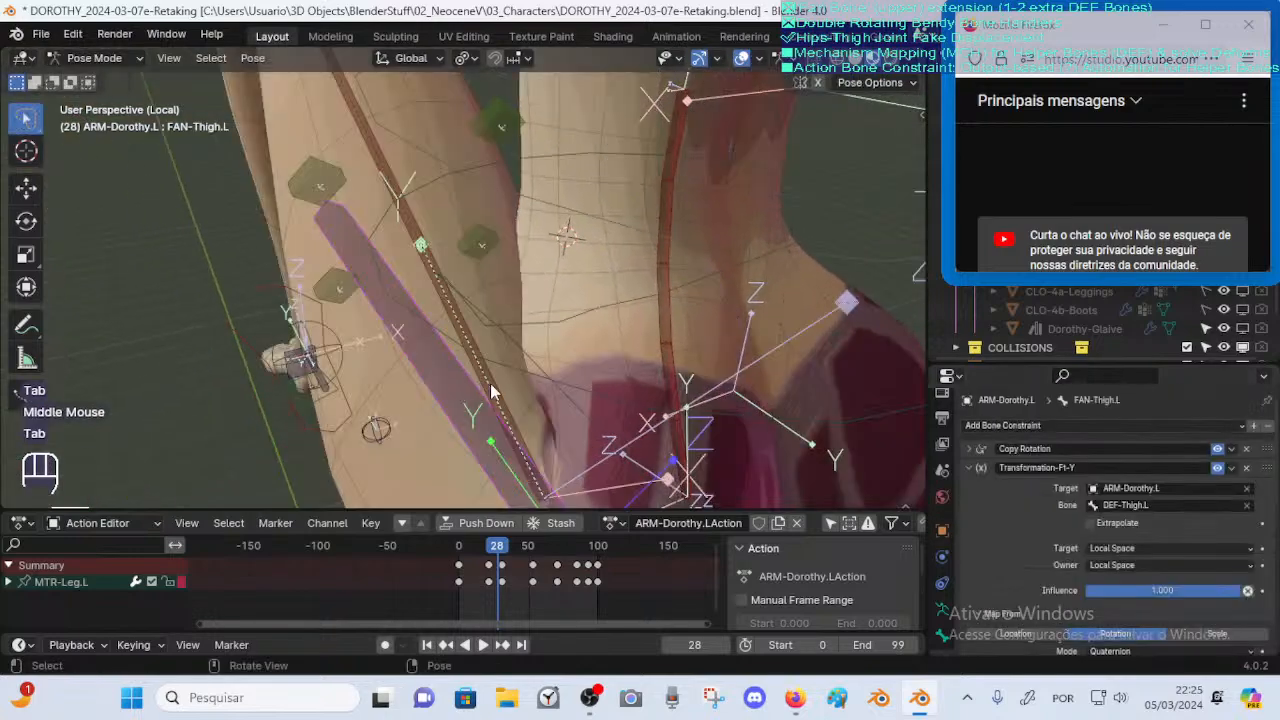
Try a Map To Z maximum location of 0.5 m for Transformation-Ft-Y and inspect FAN-Thigh.L around the hips
{"action": "middle_click_drag", "start_coordinate": [491, 392], "coordinate": [1118, 577]}
{"action": "scroll", "coordinate": [1234, 563], "scroll_direction": "down", "scroll_amount": 5}
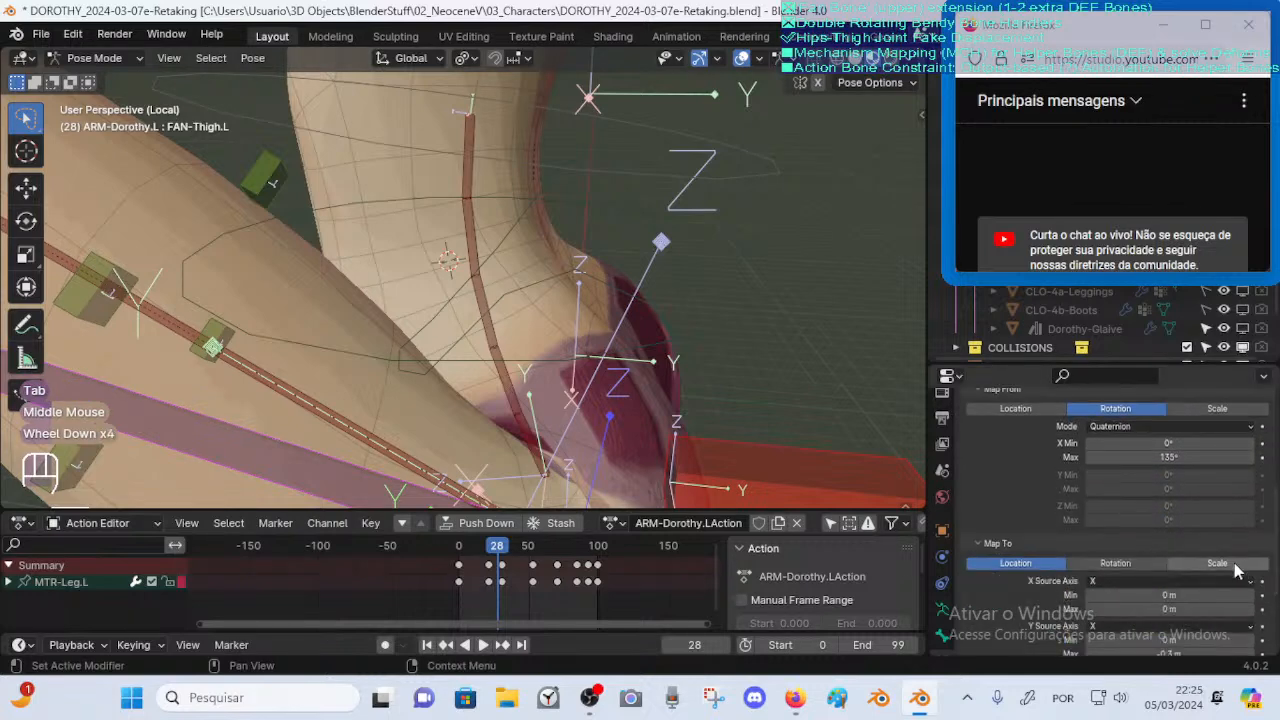
{"action": "scroll", "coordinate": [1195, 578], "scroll_direction": "down", "scroll_amount": 1}
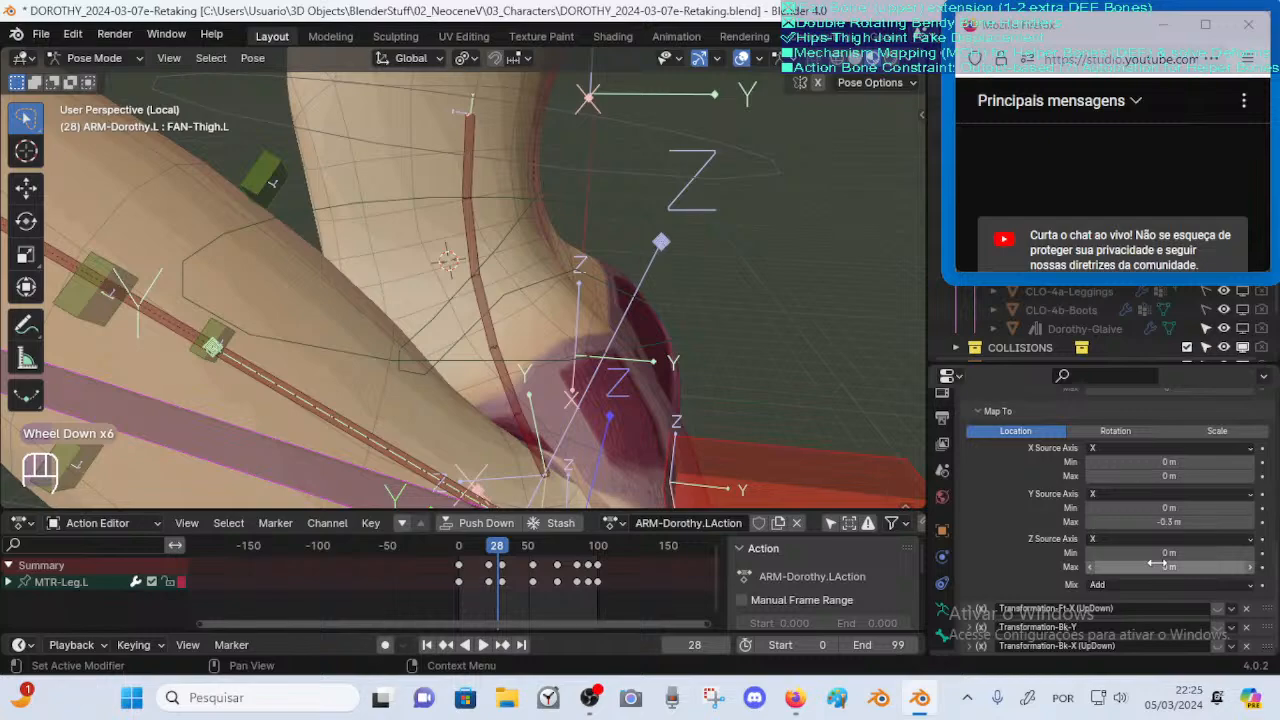
{"action": "left_click", "coordinate": [1250, 568]}
{"action": "left_click", "coordinate": [1250, 568]}
{"action": "left_click", "coordinate": [1250, 568]}
{"action": "left_click", "coordinate": [1250, 568]}
{"action": "left_click", "coordinate": [1250, 568]}
{"action": "middle_click_drag", "start_coordinate": [610, 335], "coordinate": [436, 320]}
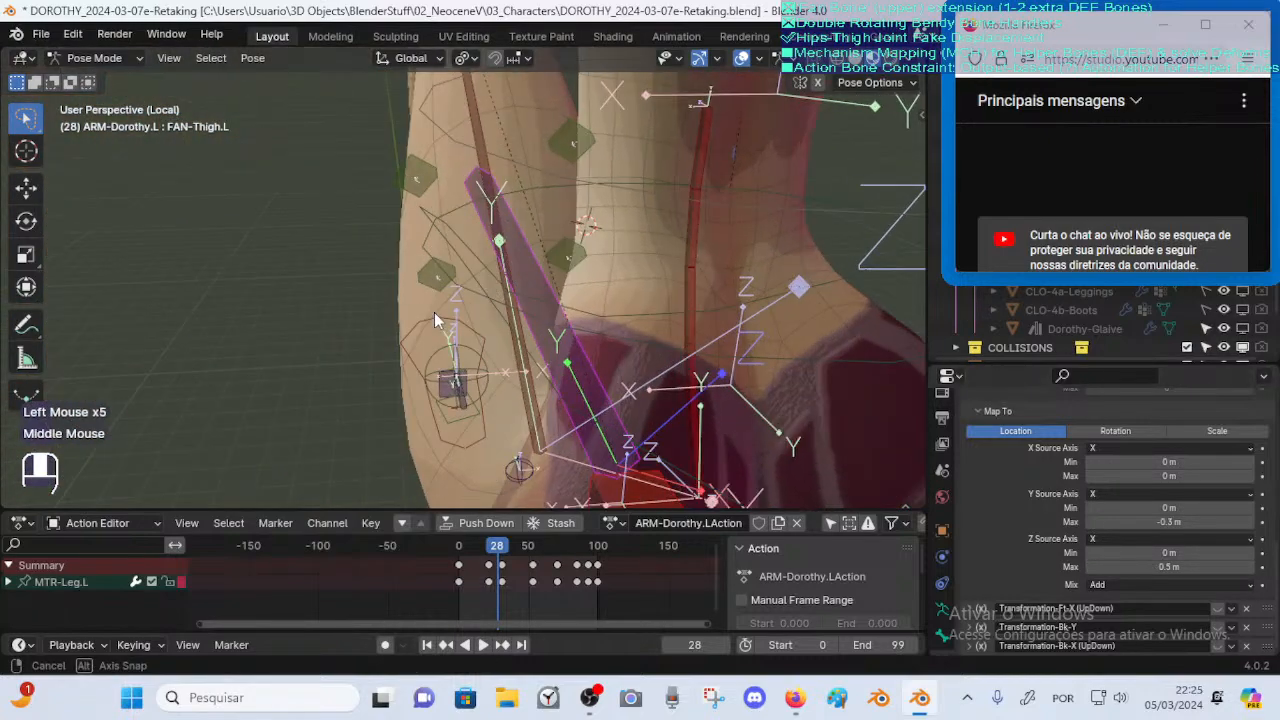
{"action": "middle_click_drag", "start_coordinate": [700, 385], "coordinate": [650, 382]}
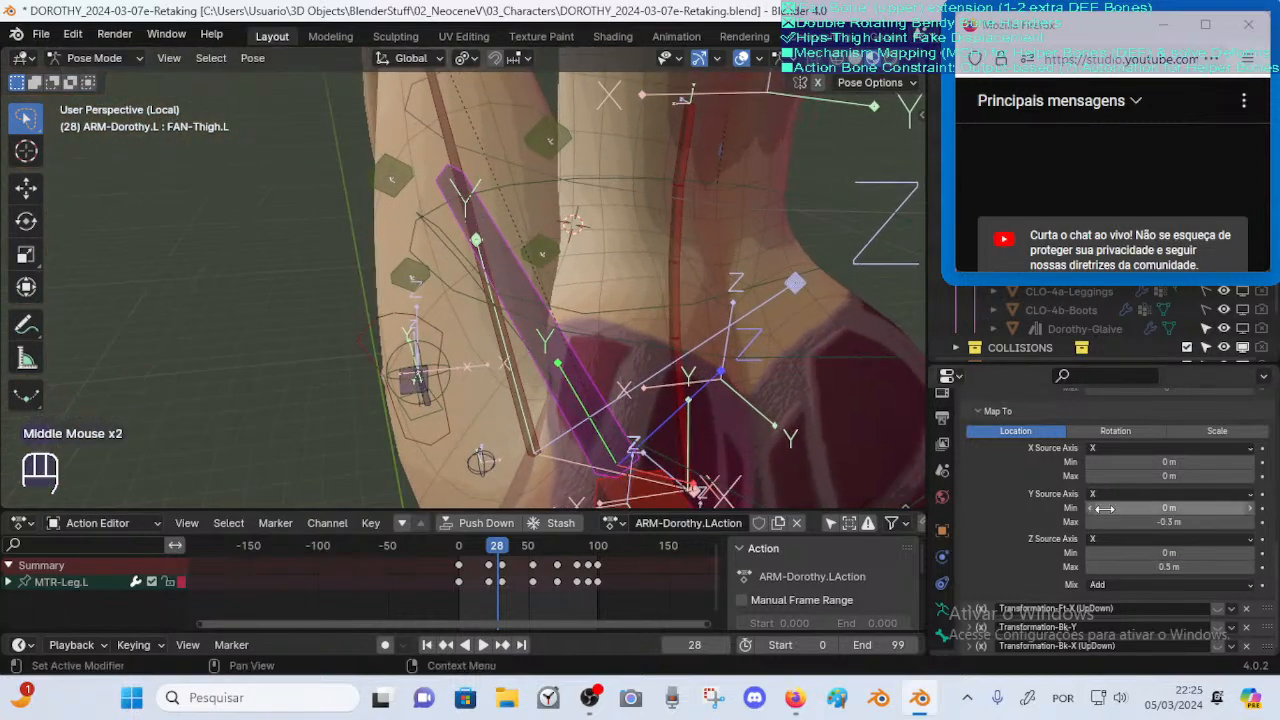
Try a negative Map To Z maximum location of -0.6 m for Transformation-Ft-Y to push the thigh bone the opposite way
{"action": "scroll", "coordinate": [1070, 505], "scroll_direction": "up", "scroll_amount": 2}
{"action": "scroll", "coordinate": [995, 505], "scroll_direction": "up", "scroll_amount": 2}
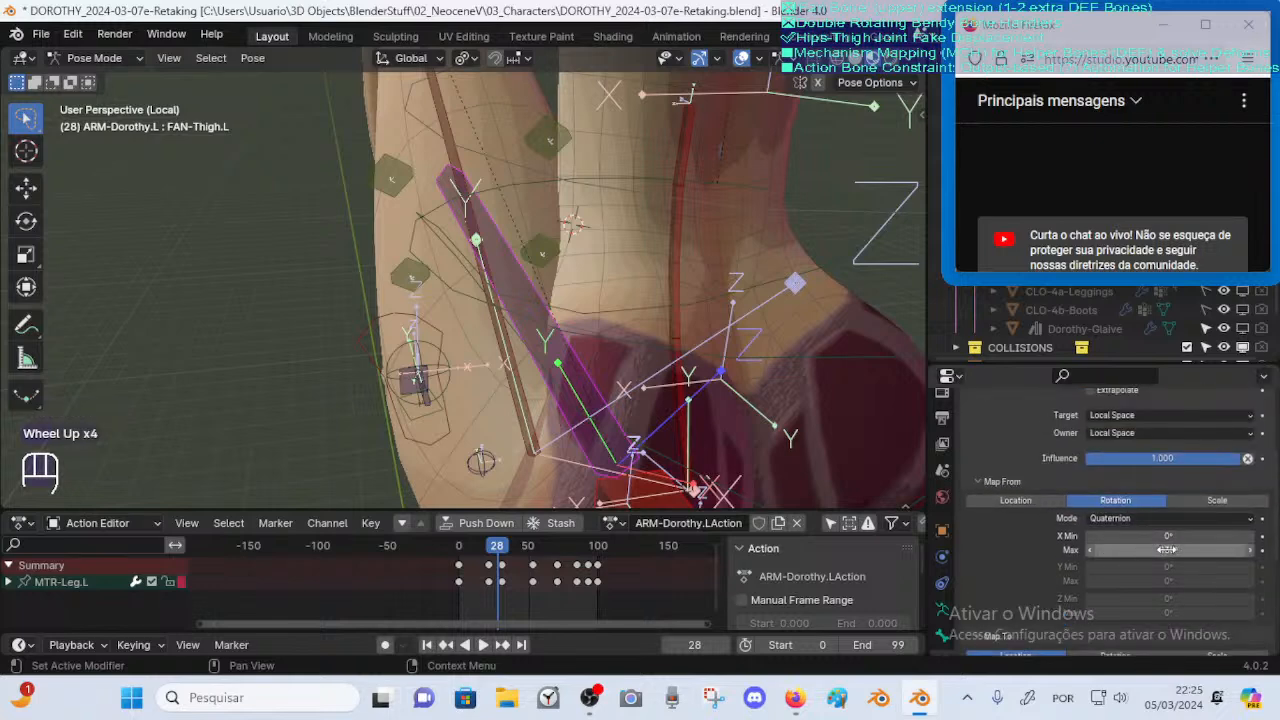
{"action": "scroll", "coordinate": [1154, 578], "scroll_direction": "down", "scroll_amount": 4}
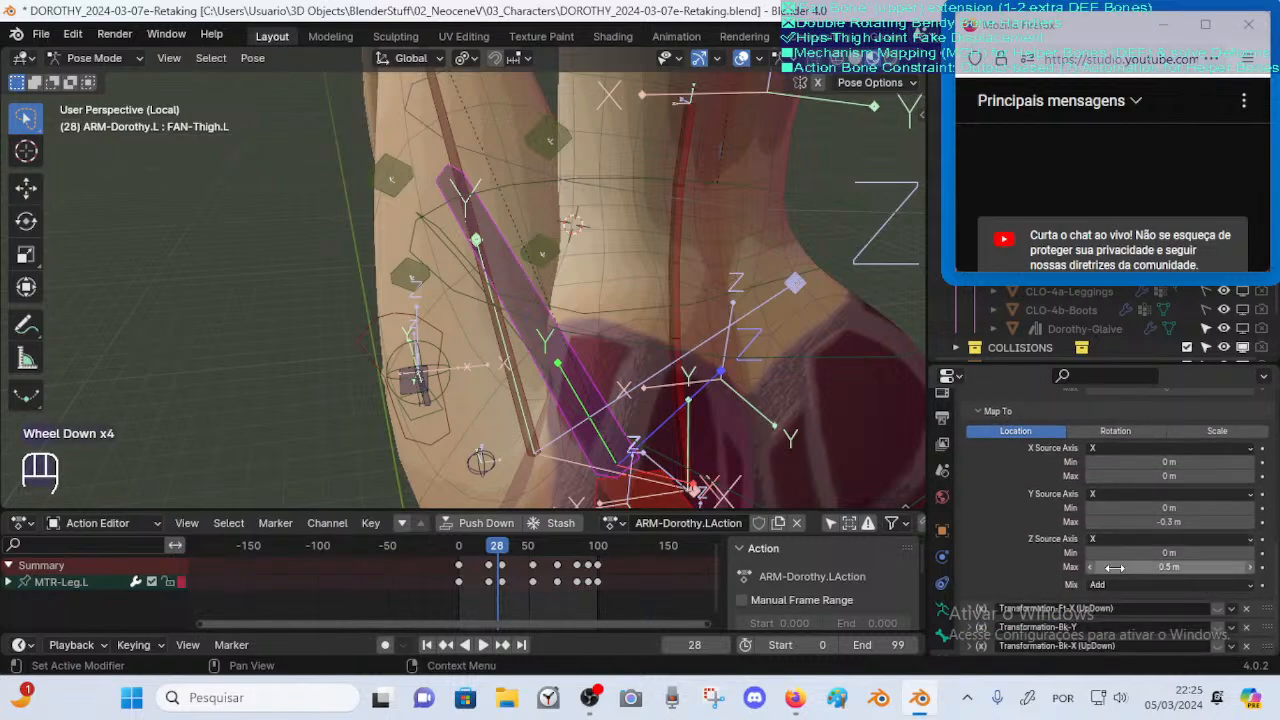
{"action": "mouse_move", "coordinate": [1168, 566]}
{"action": "left_mouse_down"}
{"action": "mouse_move", "coordinate": [1150, 566]}
{"action": "mouse_move", "coordinate": [1185, 566]}
{"action": "mouse_move", "coordinate": [1155, 566]}
{"action": "left_mouse_up"}
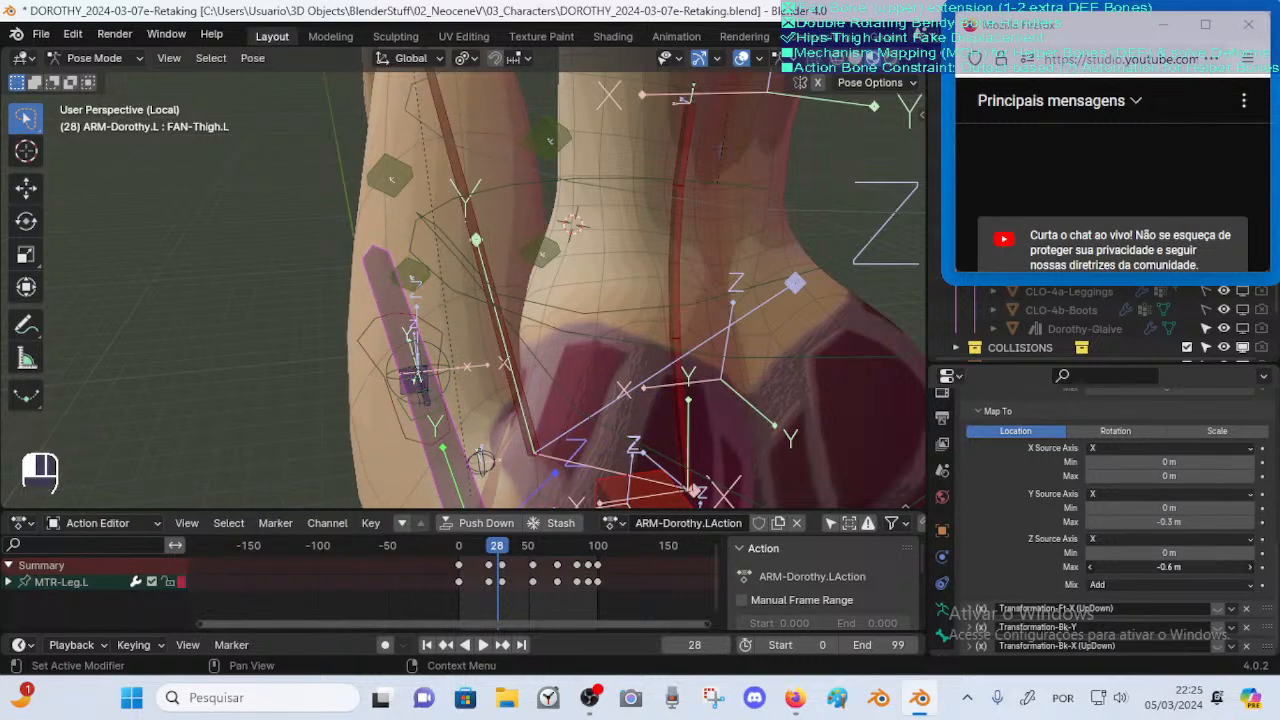
{"action": "middle_click_drag", "start_coordinate": [590, 250], "coordinate": [533, 238]}
{"action": "middle_click_drag", "start_coordinate": [670, 393], "coordinate": [594, 432]}
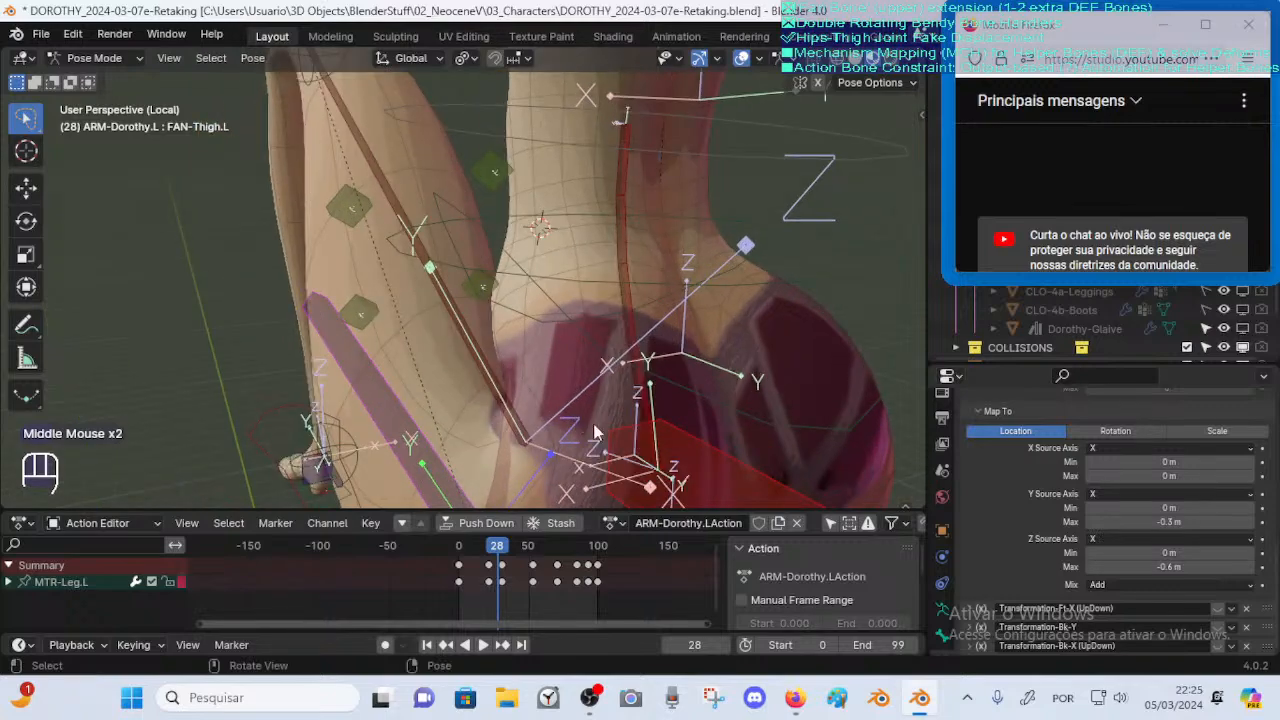
Try a Map To Z maximum location of 0.4 m for Transformation-Ft-Y and check the bone from the side and front
{"action": "left_click_drag", "start_coordinate": [1170, 566], "coordinate": [1215, 566]}
{"action": "middle_click_drag", "start_coordinate": [514, 322], "coordinate": [690, 324]}
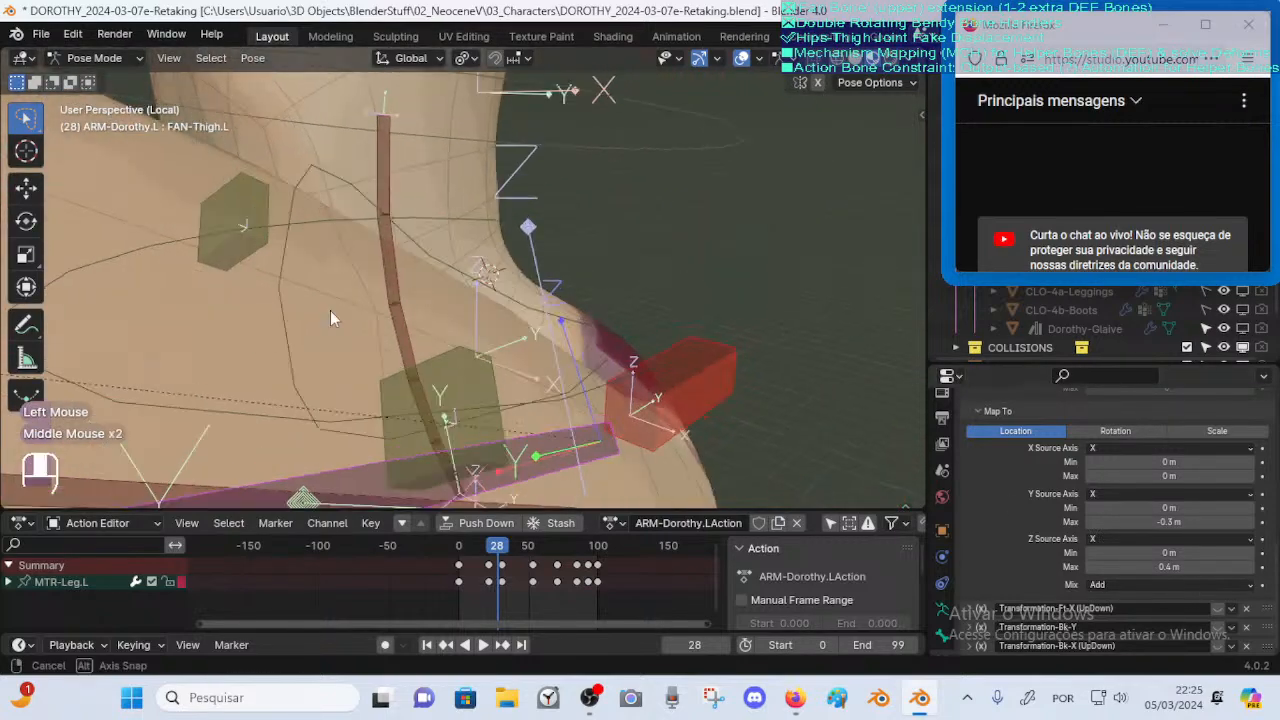
{"action": "middle_click_drag", "start_coordinate": [331, 311], "coordinate": [560, 300]}
{"action": "middle_click_drag", "start_coordinate": [384, 282], "coordinate": [579, 297]}
{"action": "scroll", "coordinate": [623, 286], "scroll_direction": "down", "scroll_amount": 3}
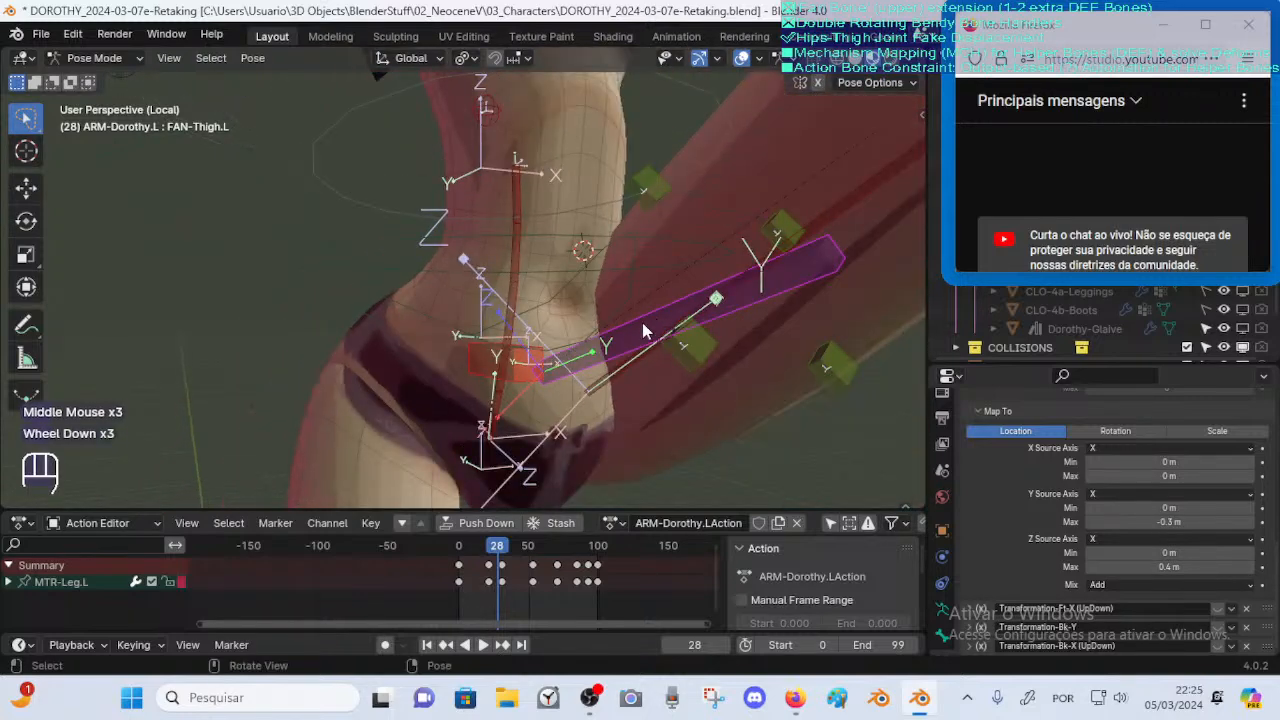
{"action": "middle_click_drag", "start_coordinate": [642, 322], "coordinate": [650, 326]}
Try a Map To Z maximum location of 0.8 m for Transformation-Ft-Y, and undo an experimental change to its Y maximum
{"action": "left_click_drag", "start_coordinate": [1170, 566], "coordinate": [1188, 566]}
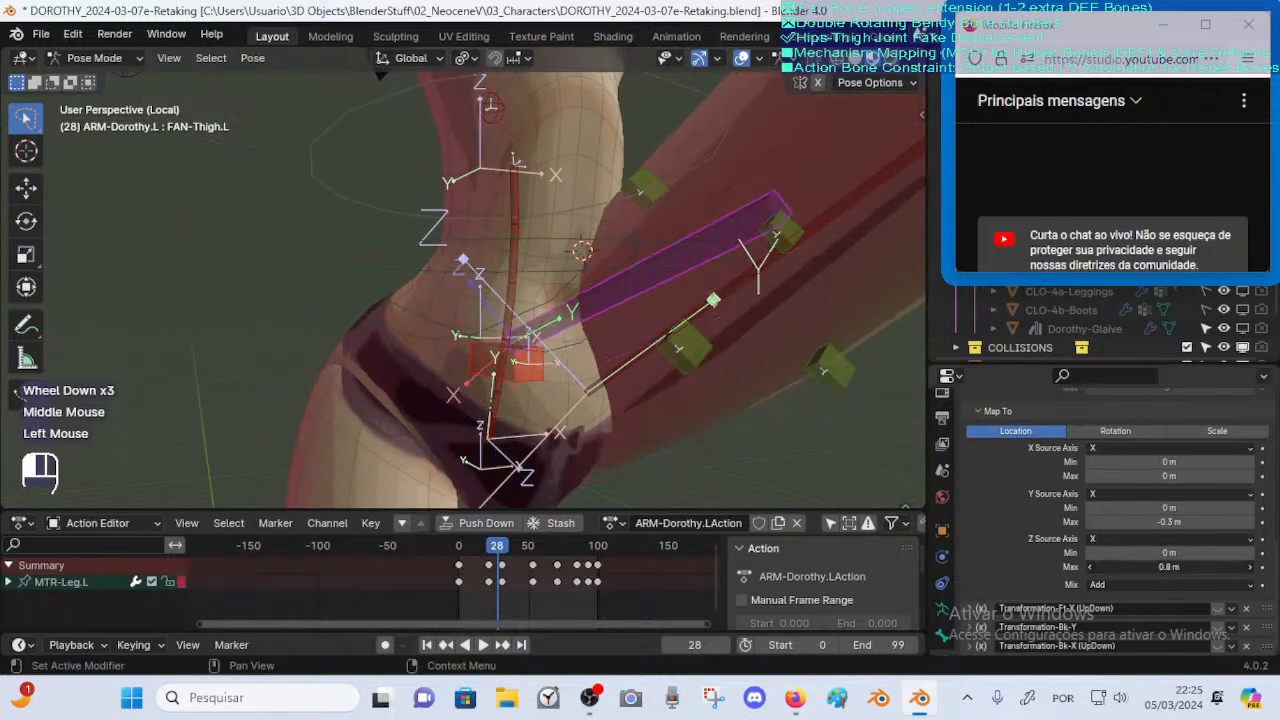
{"action": "key", "text": "ctrl+c"}
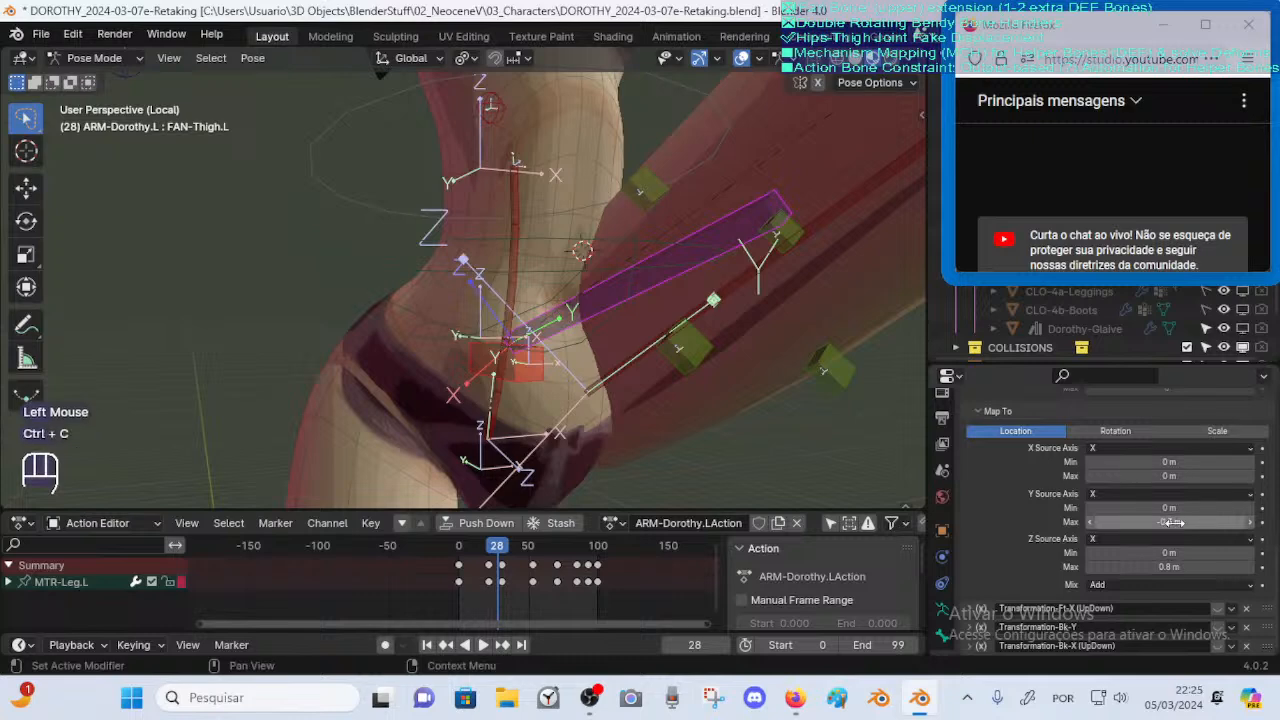
{"action": "left_click", "coordinate": [1172, 522]}
{"action": "mouse_move", "coordinate": [1172, 522]}
{"action": "left_mouse_down"}
{"action": "mouse_move", "coordinate": [1242, 522]}
{"action": "mouse_move", "coordinate": [1185, 522]}
{"action": "left_mouse_up"}
{"action": "key", "text": "ctrl+z"}
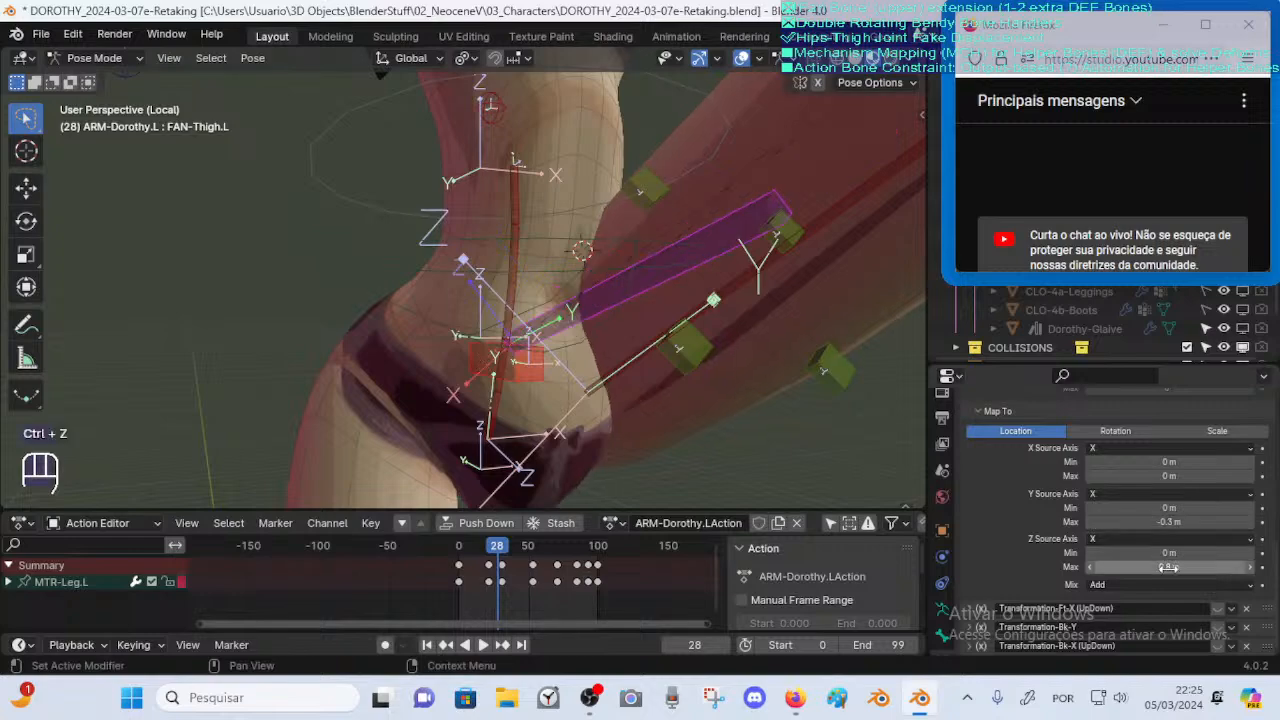
Lower the Map To Z maximum location of Transformation-Ft-Y in 0.1 m decrements to 0 m, watching the joint from the side
{"action": "middle_click_drag", "start_coordinate": [610, 330], "coordinate": [510, 405]}
{"action": "scroll", "coordinate": [430, 360], "scroll_direction": "up", "scroll_amount": 2}
{"action": "scroll", "coordinate": [447, 372], "scroll_direction": "up", "scroll_amount": 1}
{"action": "scroll", "coordinate": [520, 410], "scroll_direction": "down", "scroll_amount": 1}
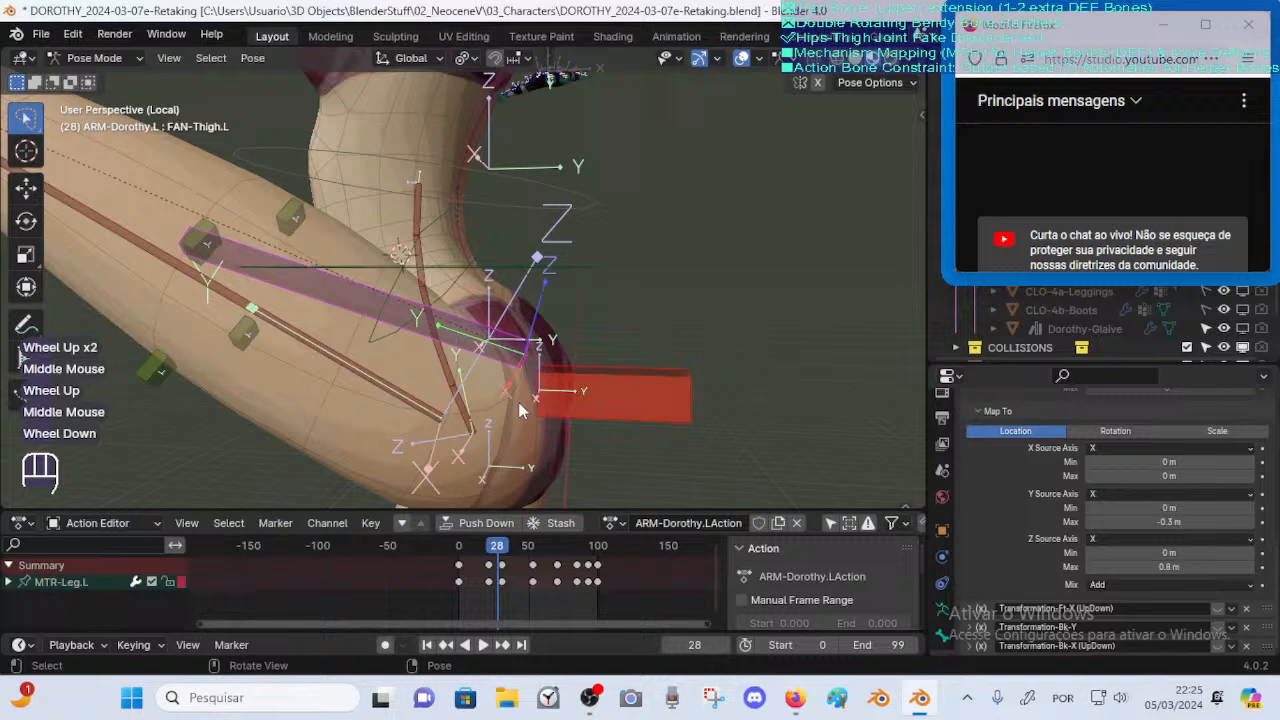
{"action": "left_click", "coordinate": [1089, 567]}
{"action": "left_click", "coordinate": [1089, 567]}
{"action": "left_click", "coordinate": [1089, 567]}
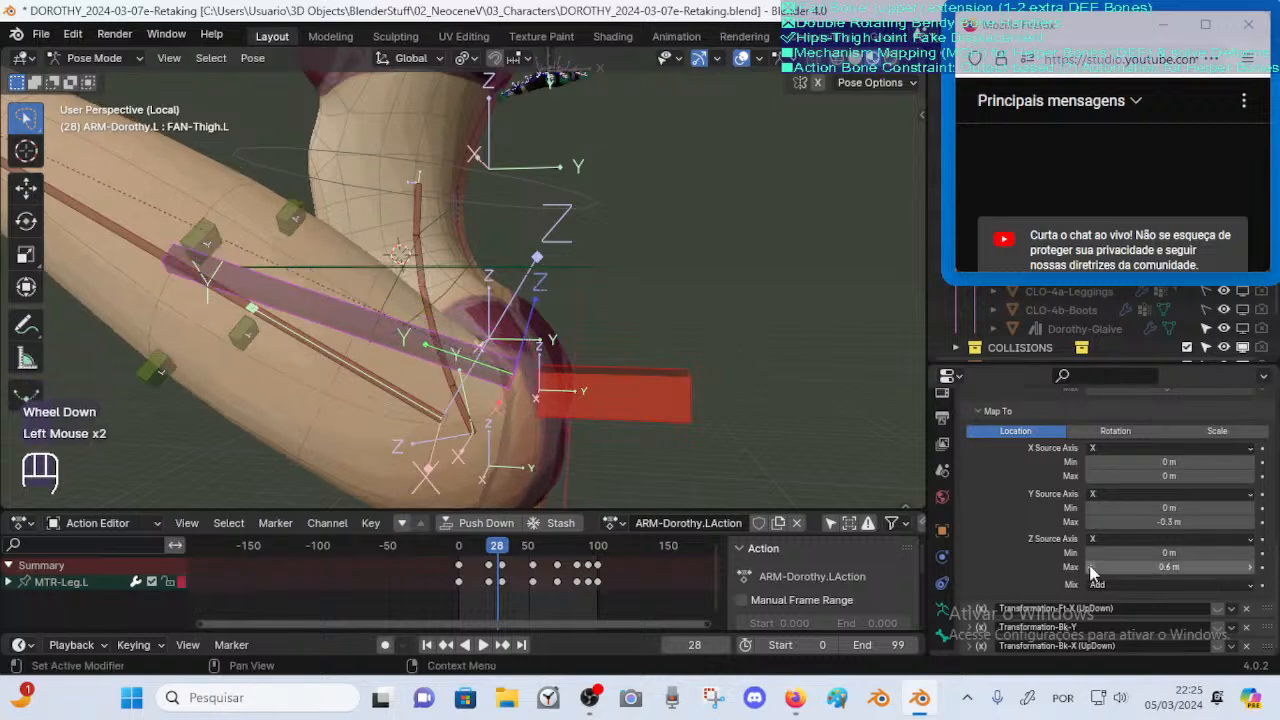
{"action": "left_click", "coordinate": [1089, 567]}
{"action": "left_click", "coordinate": [1089, 567]}
{"action": "left_click", "coordinate": [1089, 567]}
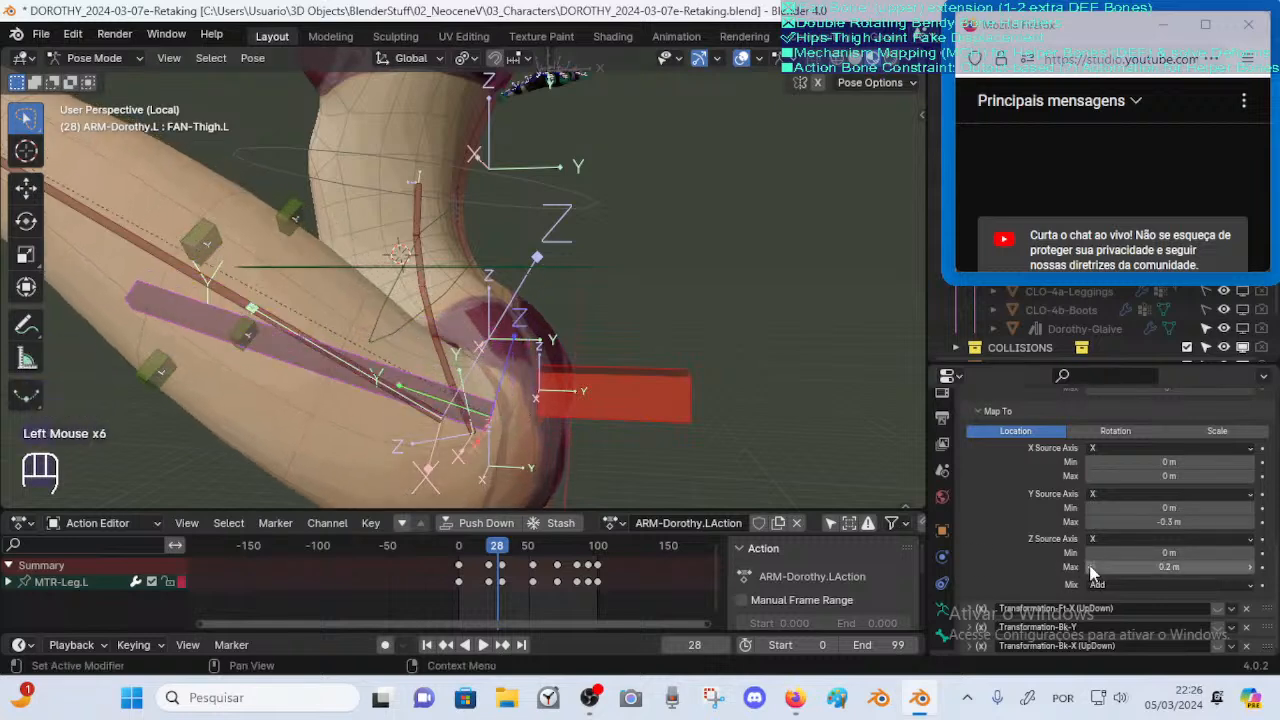
{"action": "left_click", "coordinate": [1089, 567]}
{"action": "left_click", "coordinate": [1089, 567]}
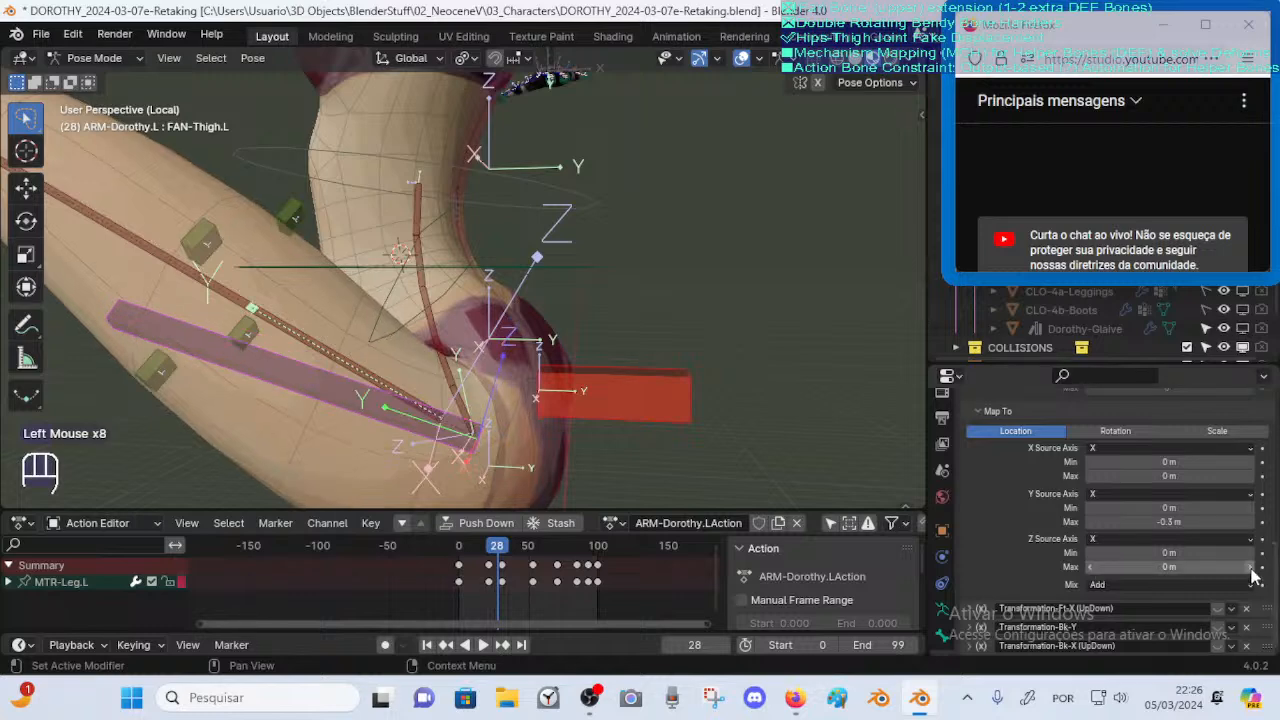
Try a Map To Z maximum location of 0.2 m for Transformation-Ft-Y, and return it to 0 m
{"action": "left_click", "coordinate": [1250, 567]}
{"action": "left_click", "coordinate": [1250, 567]}
{"action": "scroll", "coordinate": [408, 360], "scroll_direction": "down", "scroll_amount": 1}
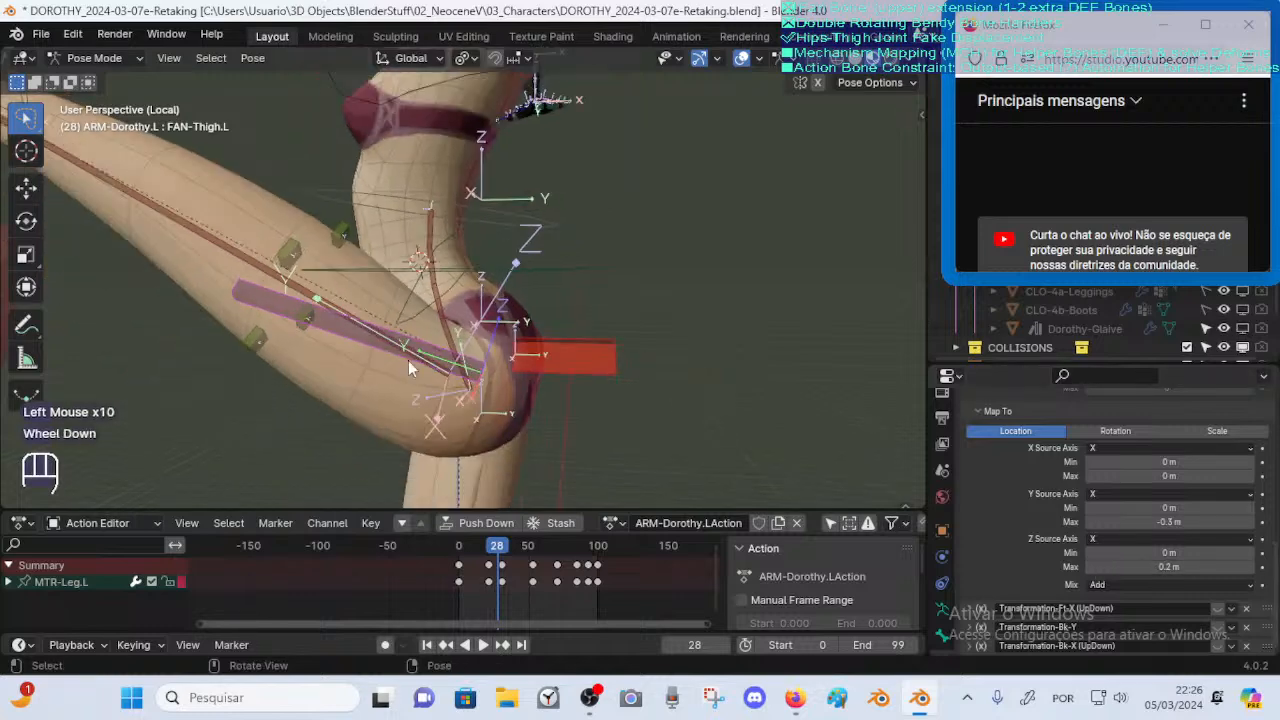
{"action": "middle_click_drag", "start_coordinate": [408, 360], "coordinate": [663, 425]}
{"action": "left_click", "coordinate": [1089, 567]}
{"action": "left_click", "coordinate": [1089, 567]}
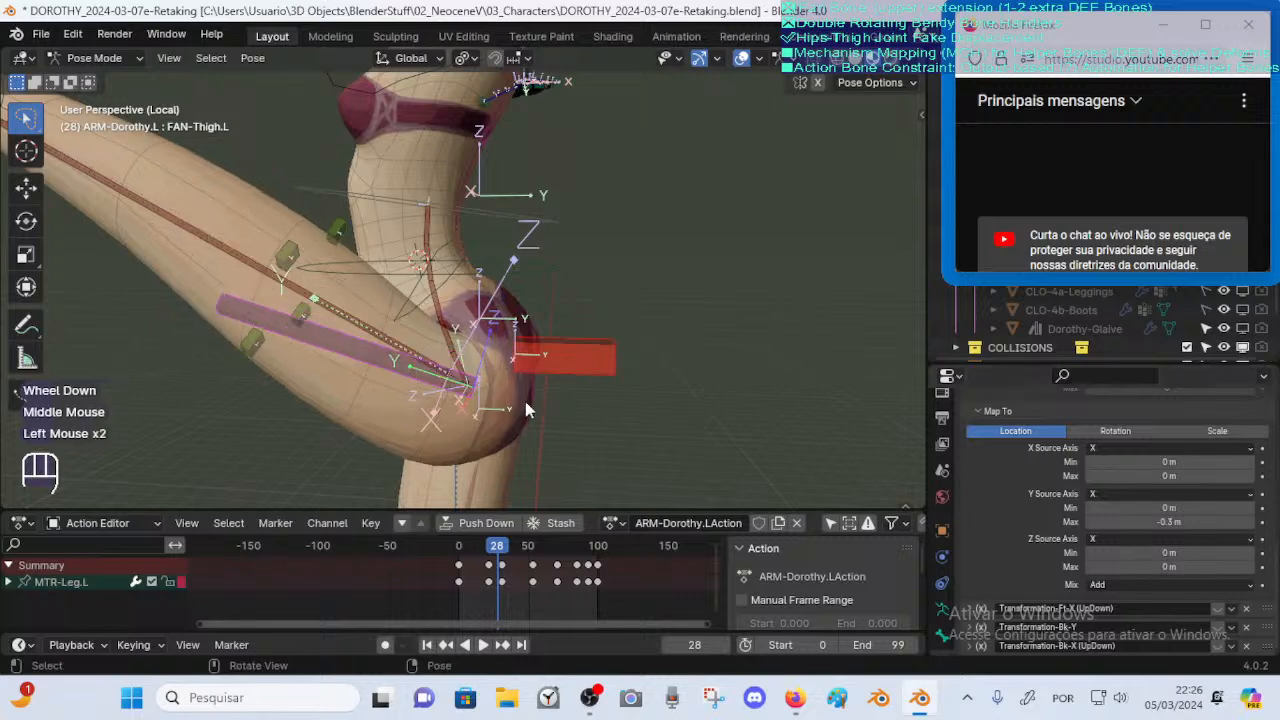
Reselect FAN-Thigh.L and set the Map To Z maximum location of Transformation-Ft-Y to 0.3 m, trying 0.2 m first
{"action": "left_click", "coordinate": [328, 235]}
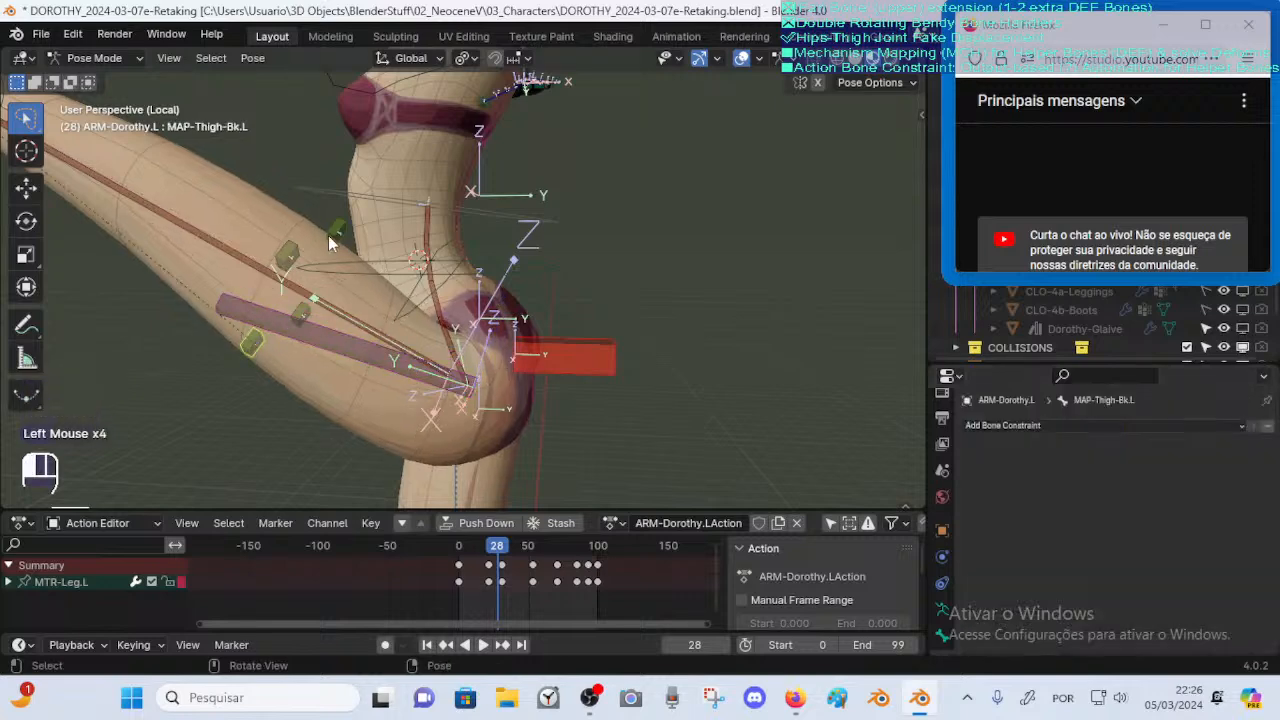
{"action": "left_click", "coordinate": [359, 344]}
{"action": "scroll", "coordinate": [1230, 567], "scroll_direction": "down", "scroll_amount": 2}
{"action": "scroll", "coordinate": [1230, 567], "scroll_direction": "up", "scroll_amount": 2}
{"action": "scroll", "coordinate": [1230, 567], "scroll_direction": "down", "scroll_amount": 3}
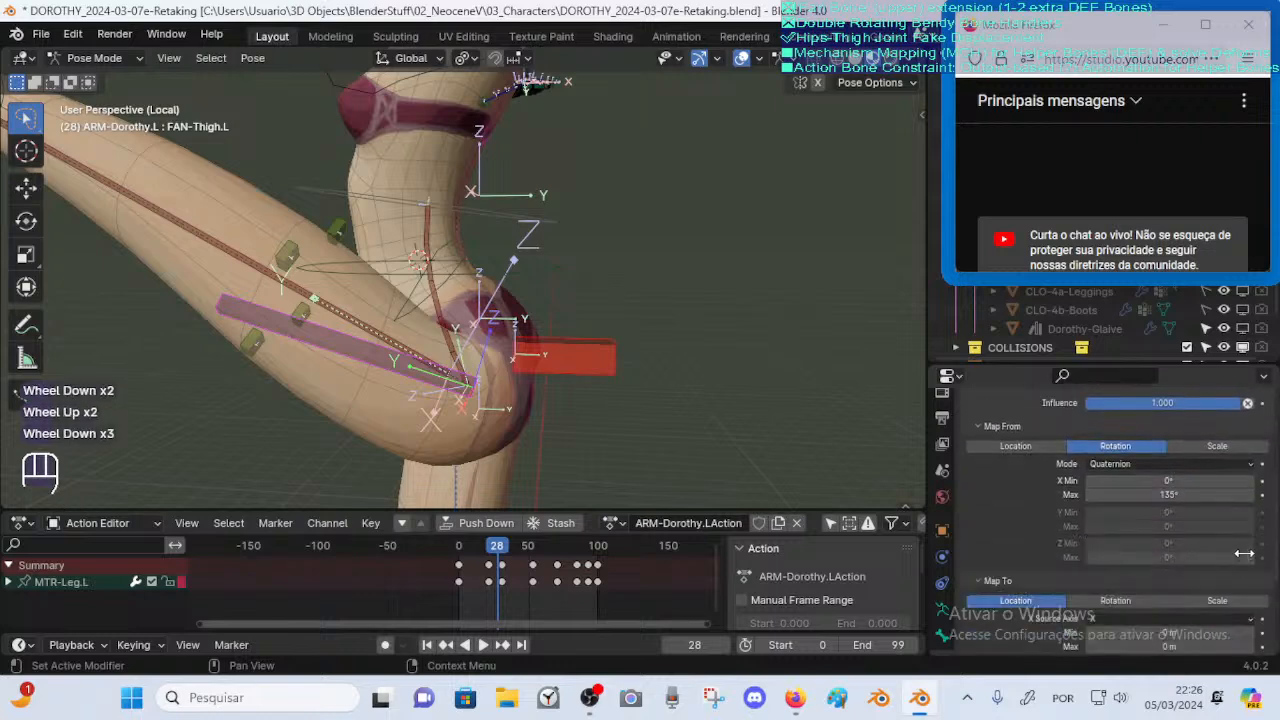
{"action": "scroll", "coordinate": [1244, 553], "scroll_direction": "down", "scroll_amount": 3}
{"action": "scroll", "coordinate": [1256, 560], "scroll_direction": "up", "scroll_amount": 1}
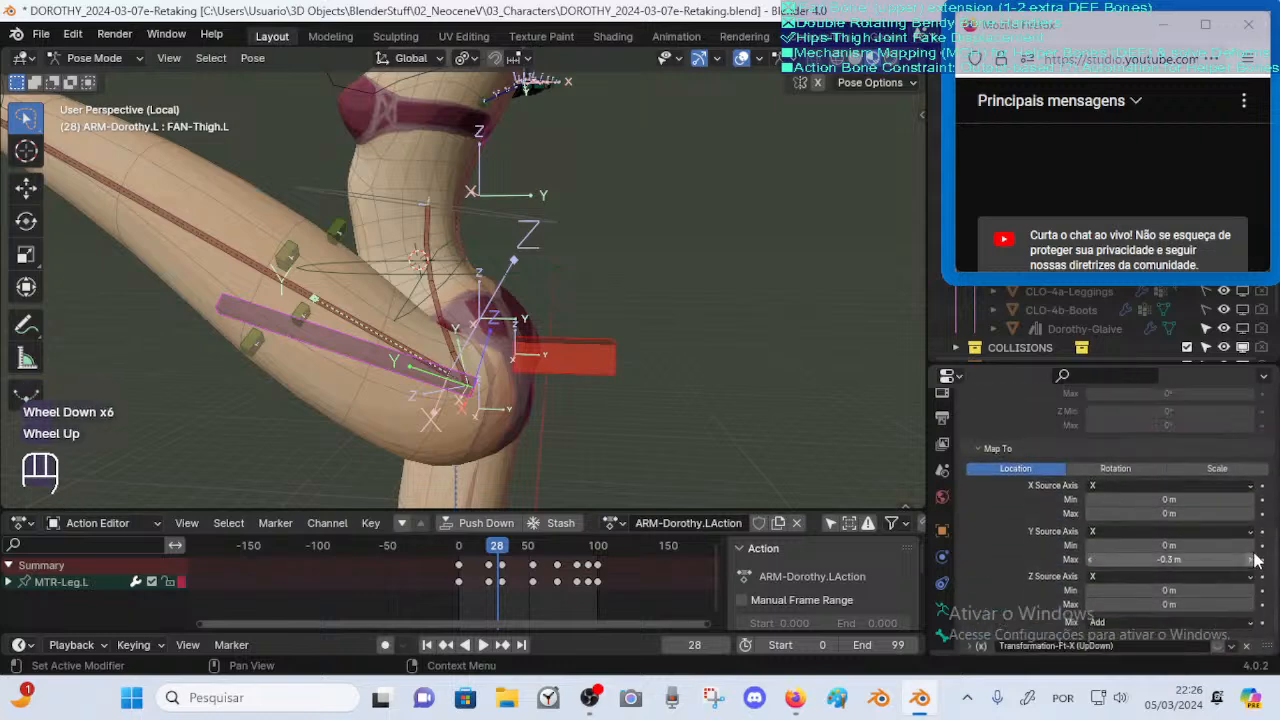
{"action": "left_click", "coordinate": [1255, 605]}
{"action": "left_click", "coordinate": [1255, 605]}
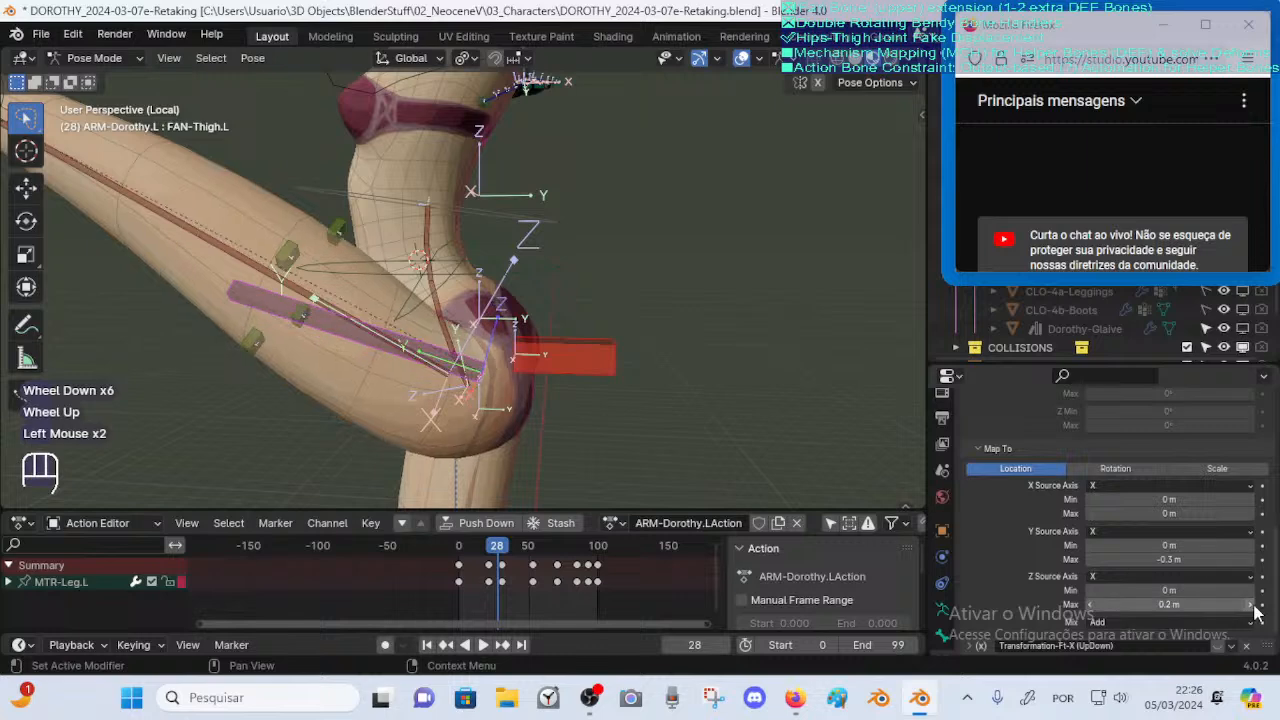
{"action": "middle_click_drag", "start_coordinate": [520, 330], "coordinate": [328, 265]}
{"action": "scroll", "coordinate": [538, 403], "scroll_direction": "up", "scroll_amount": 1}
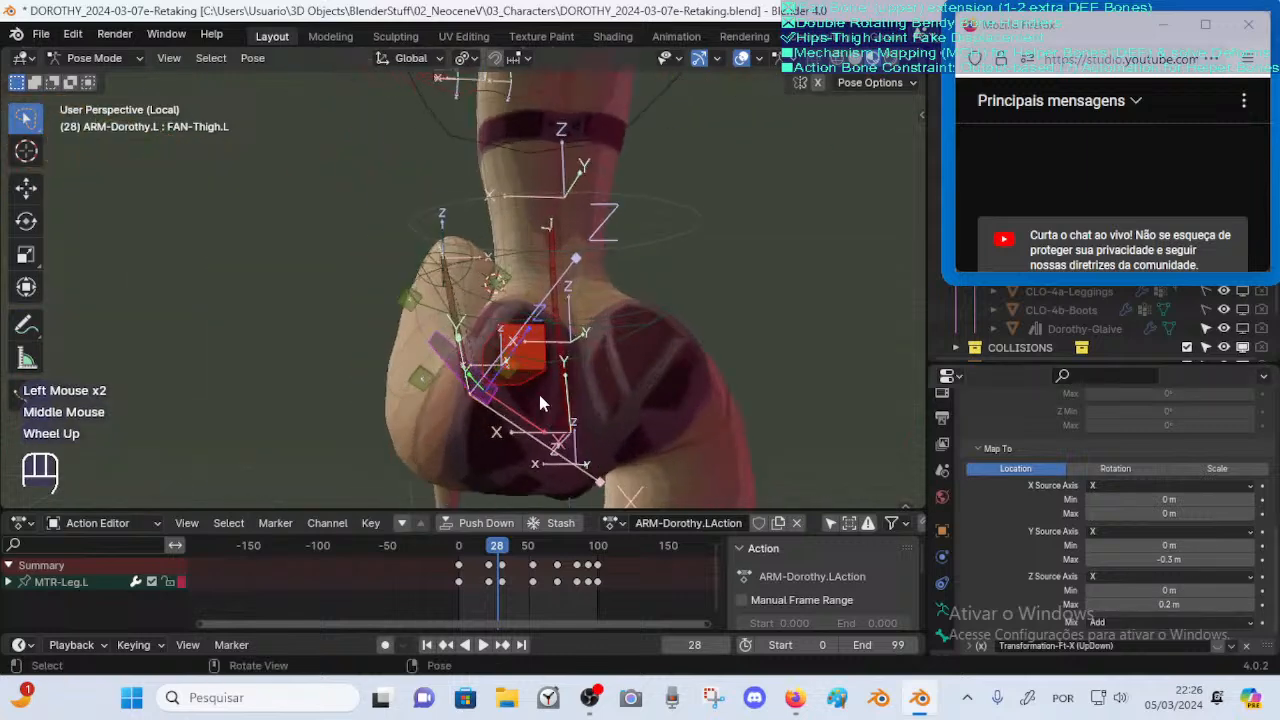
{"action": "left_click", "coordinate": [1254, 605]}
Set the Map To X maximum location of Transformation-Ft-Y to -0.3 m and its Z maximum location to 0.5 m
{"action": "middle_click_drag", "start_coordinate": [455, 355], "coordinate": [639, 393]}
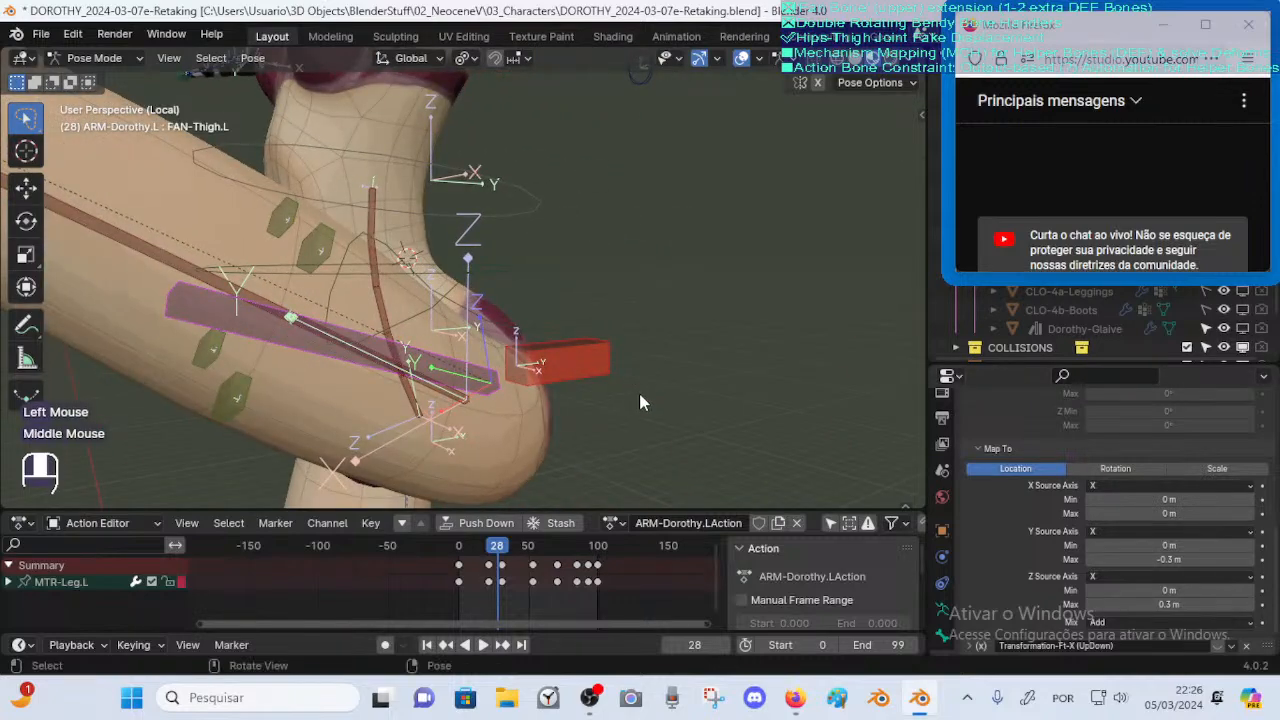
{"action": "middle_click_drag", "start_coordinate": [500, 388], "coordinate": [474, 362]}
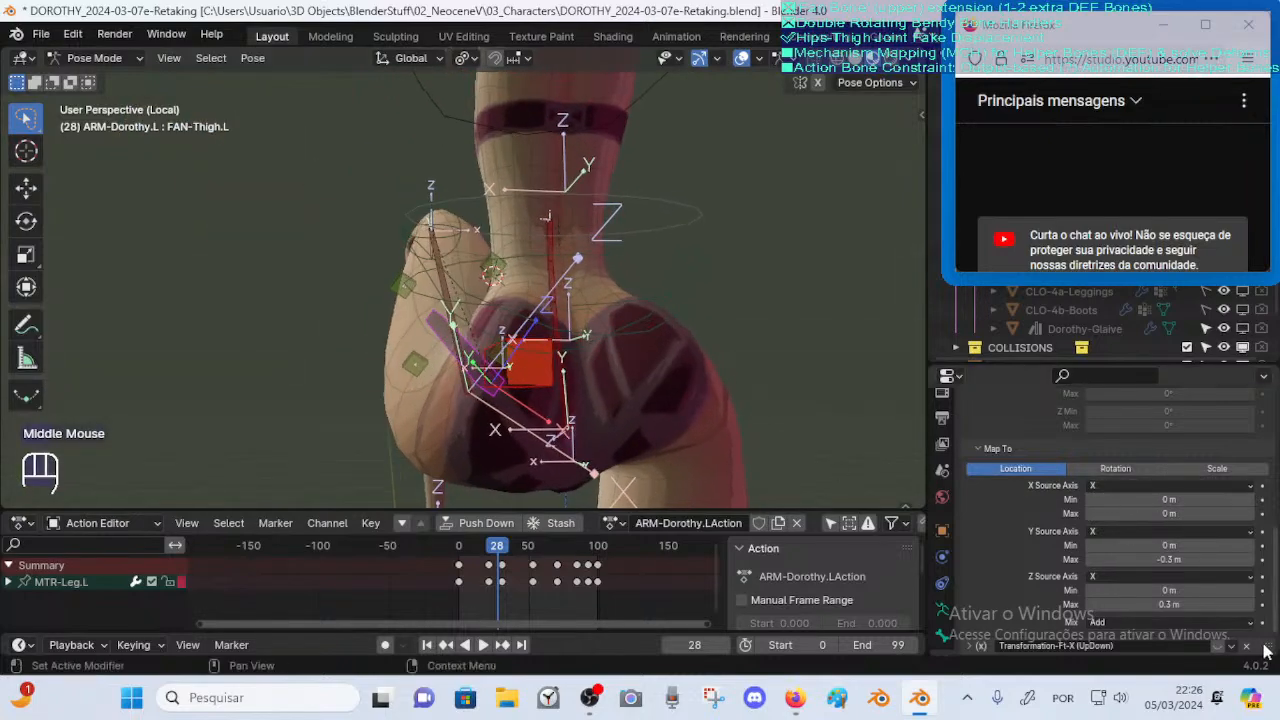
{"action": "mouse_move", "coordinate": [330, 362]}
{"action": "middle_mouse_down"}
{"action": "mouse_move", "coordinate": [443, 386]}
{"action": "mouse_move", "coordinate": [342, 362]}
{"action": "middle_mouse_up"}
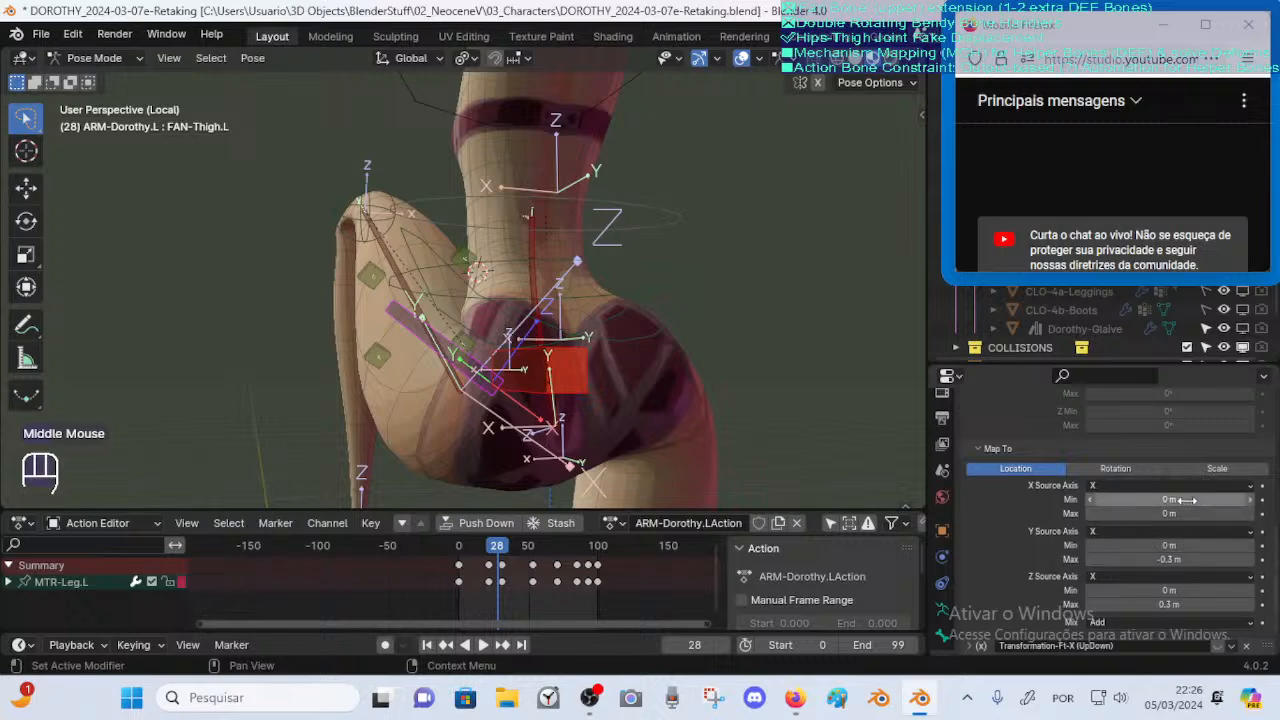
{"action": "middle_click_drag", "start_coordinate": [470, 330], "coordinate": [480, 368]}
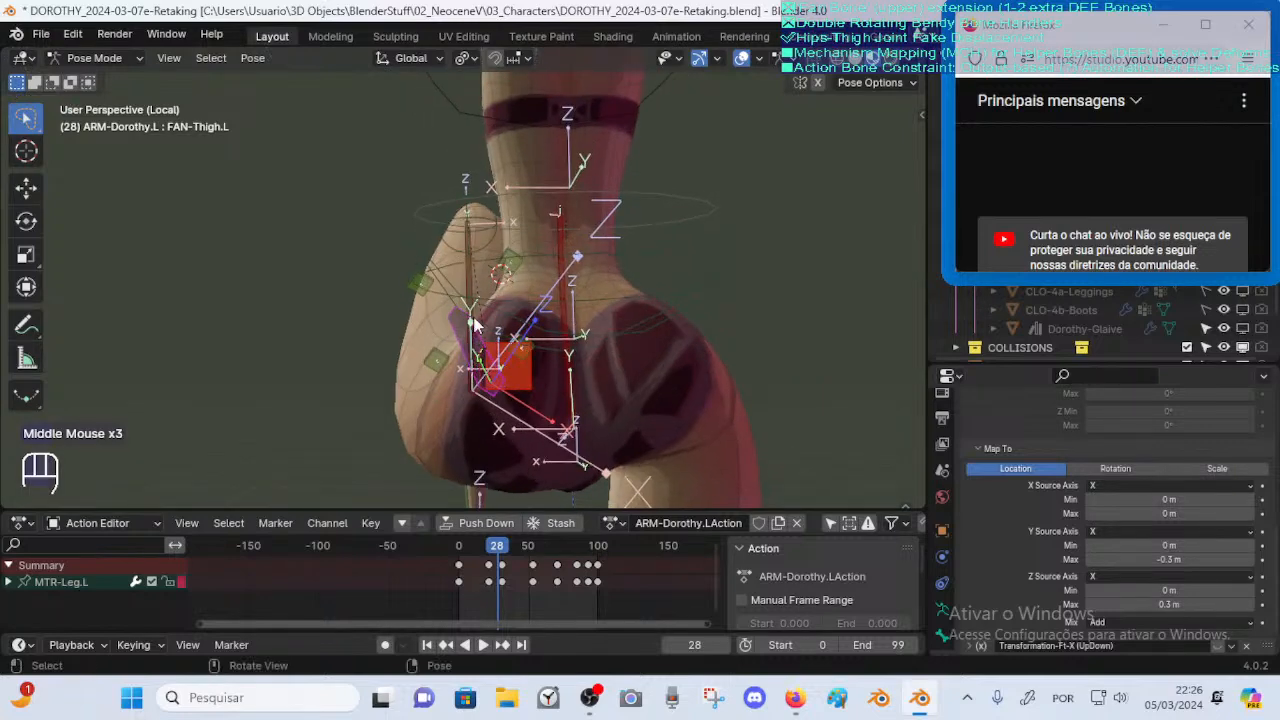
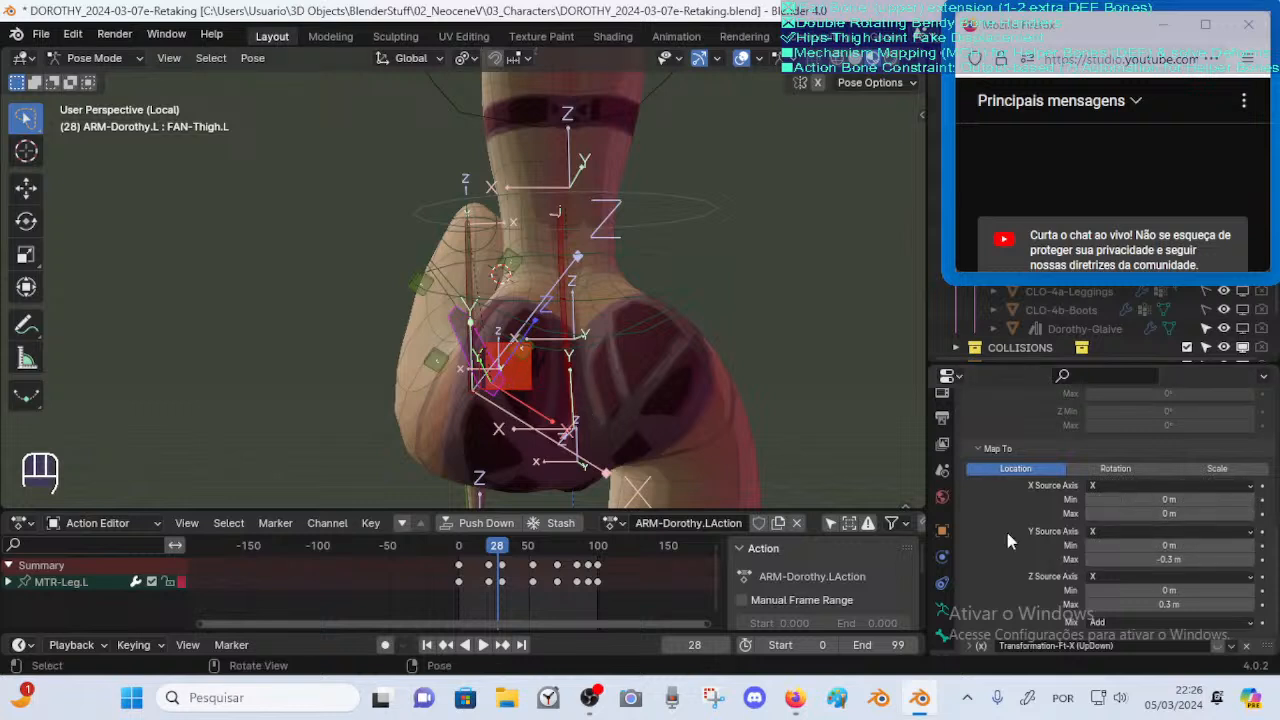
{"action": "left_click", "coordinate": [1090, 514]}
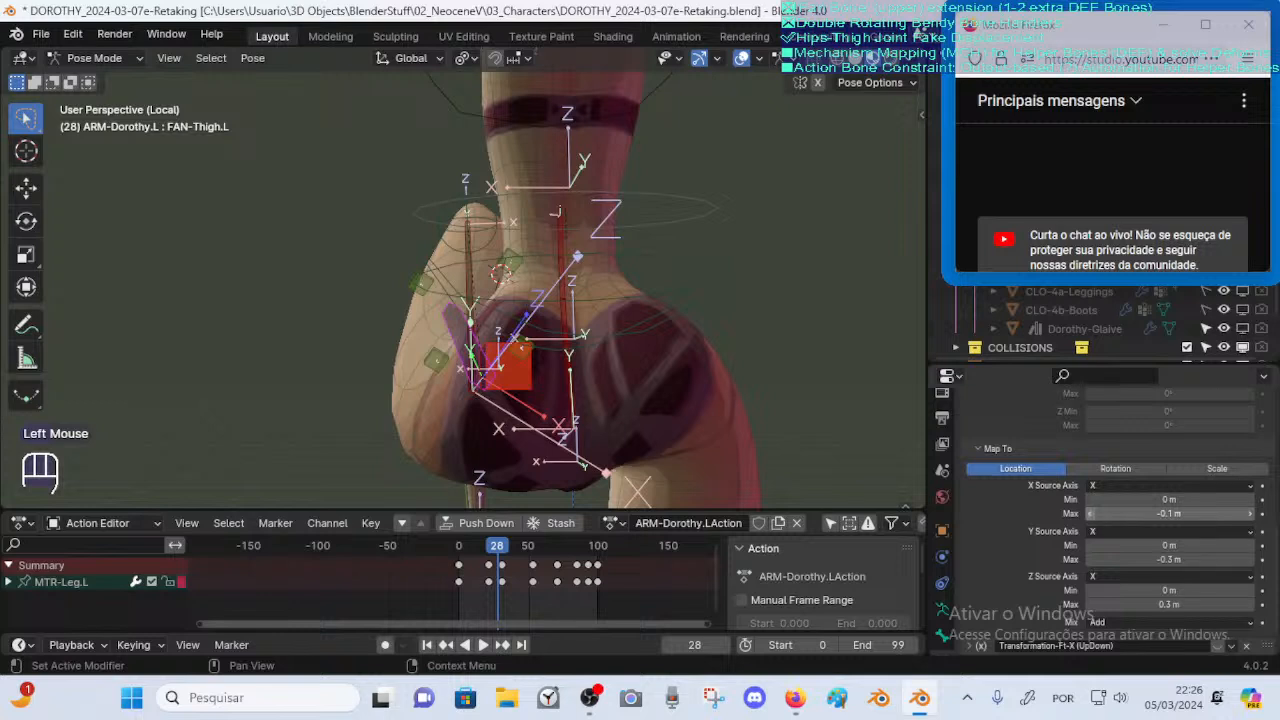
{"action": "left_click", "coordinate": [1089, 514]}
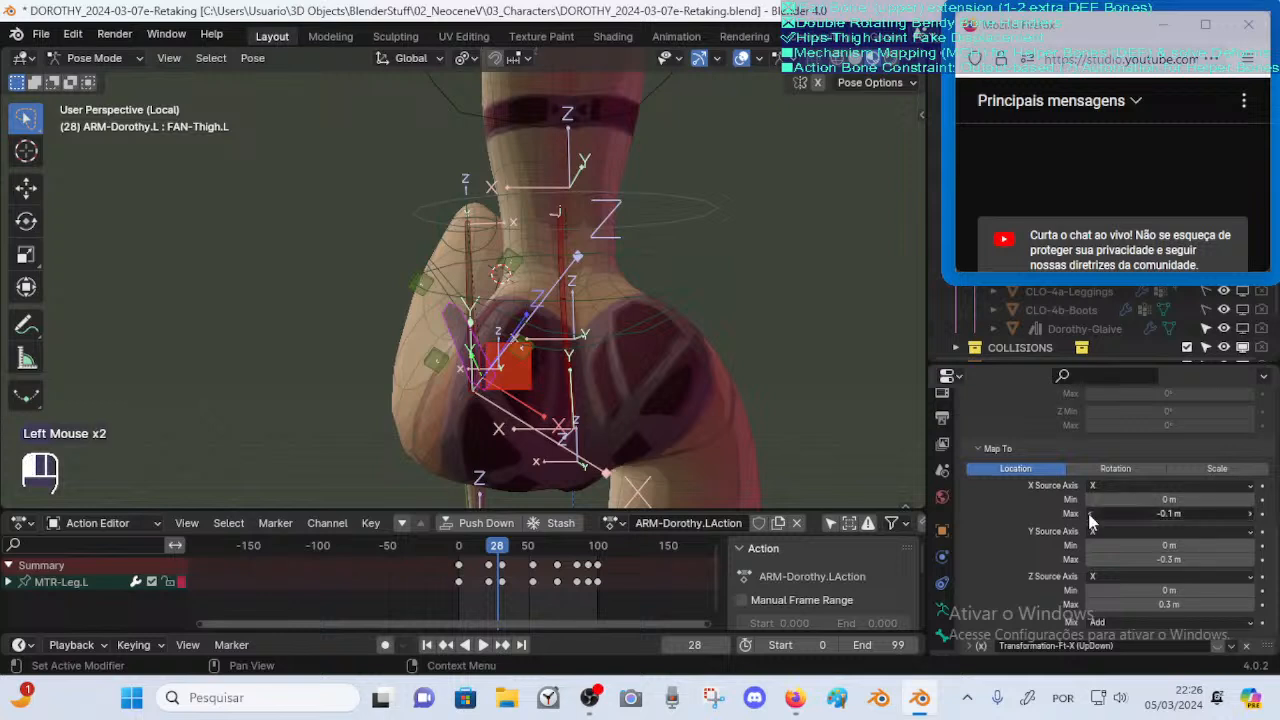
{"action": "left_click", "coordinate": [1089, 514]}
{"action": "left_click", "coordinate": [1251, 606]}
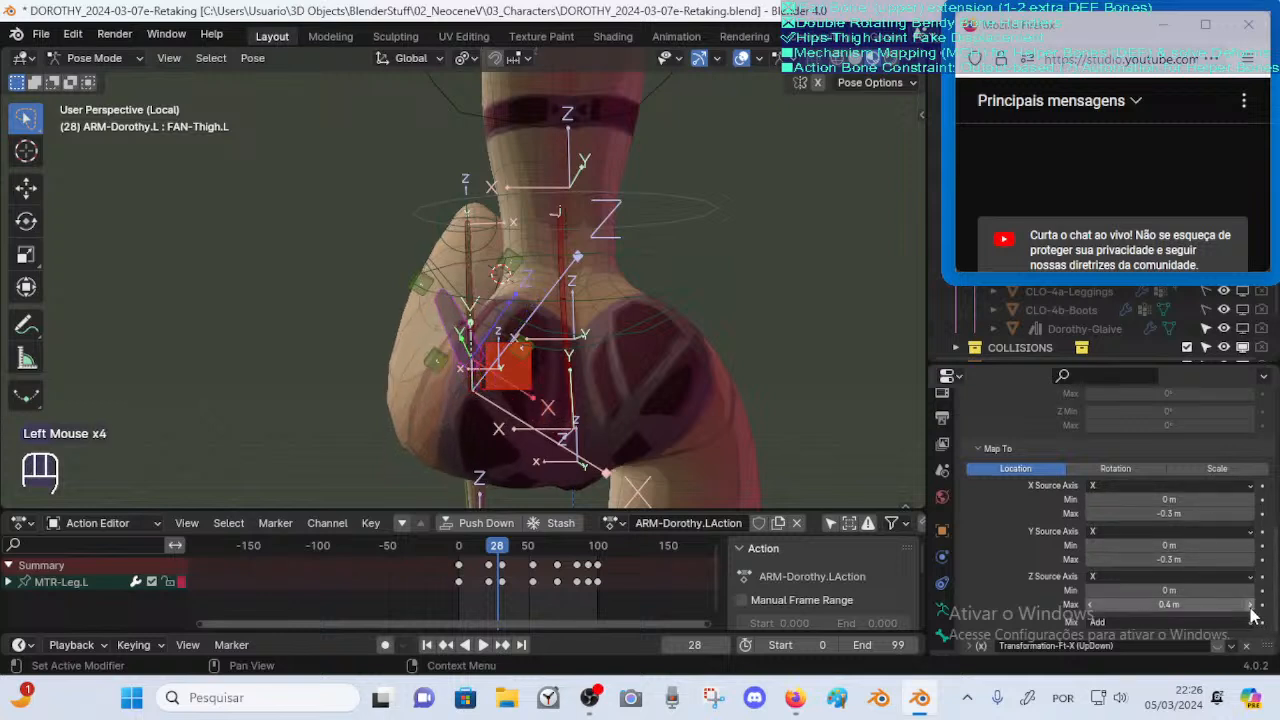
{"action": "left_click", "coordinate": [1251, 606]}
Try a Map To X maximum location of -0.2 m for Transformation-Ft-Y from the back view, and return it to -0.3 m
{"action": "middle_click_drag", "start_coordinate": [560, 385], "coordinate": [603, 410]}
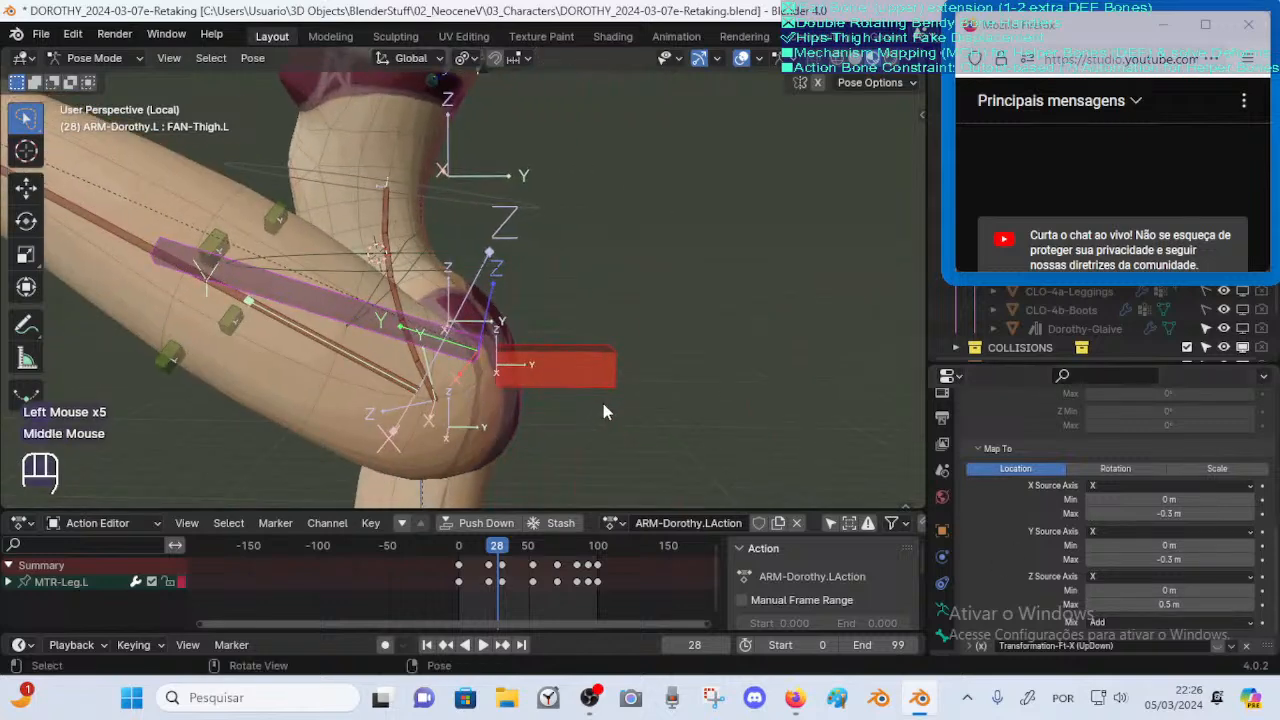
{"action": "key", "text": "KP_3"}
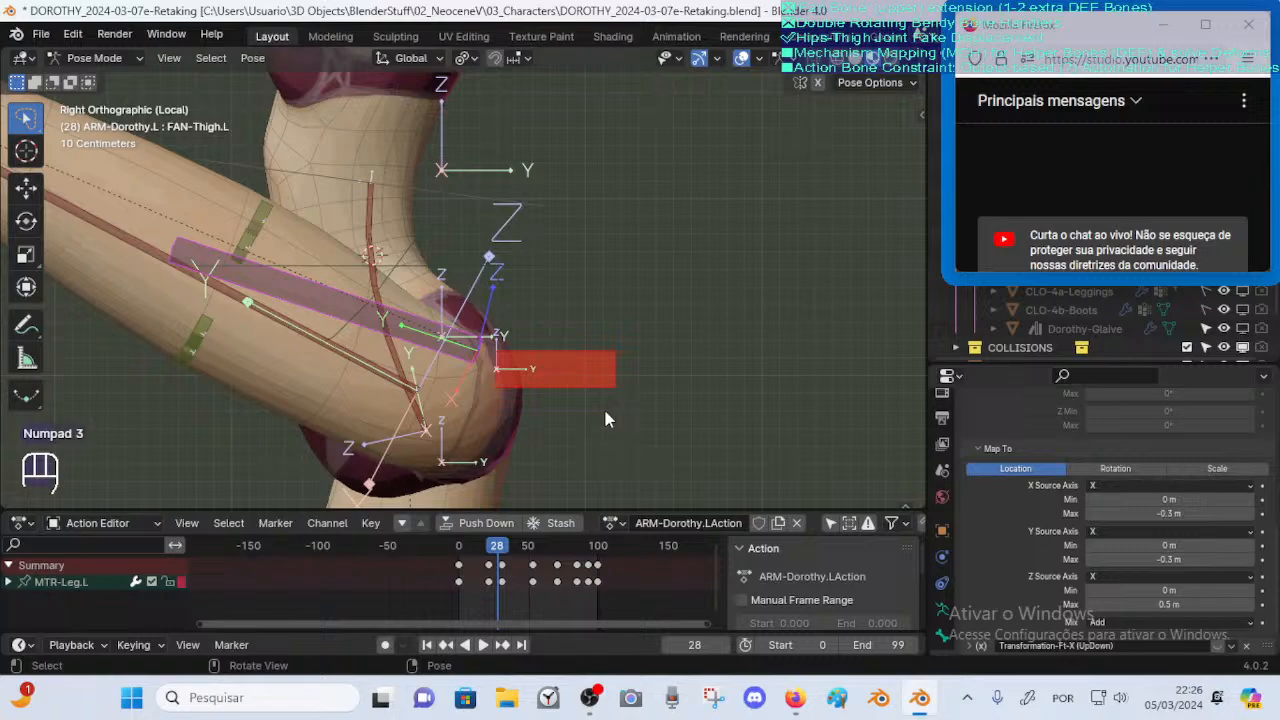
{"action": "key", "text": "KP_1"}
{"action": "middle_click_drag", "start_coordinate": [652, 224], "coordinate": [491, 307]}
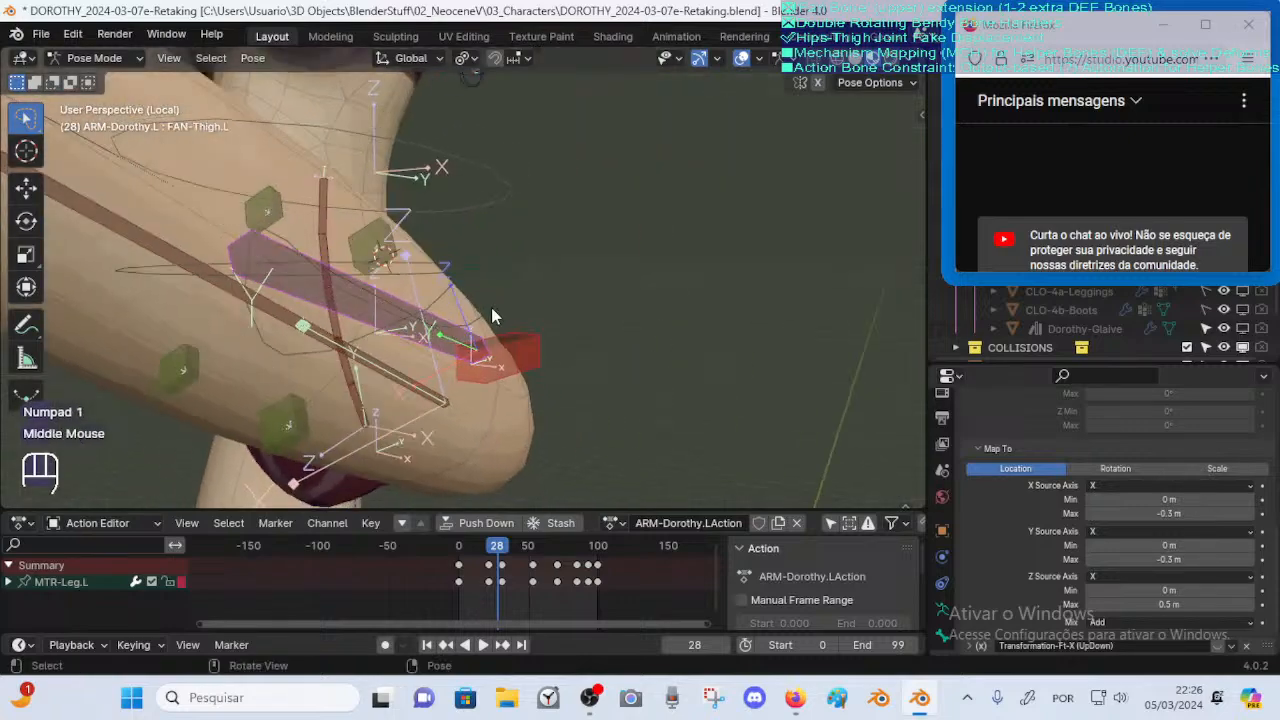
{"action": "key", "text": "ctrl+KP_1"}
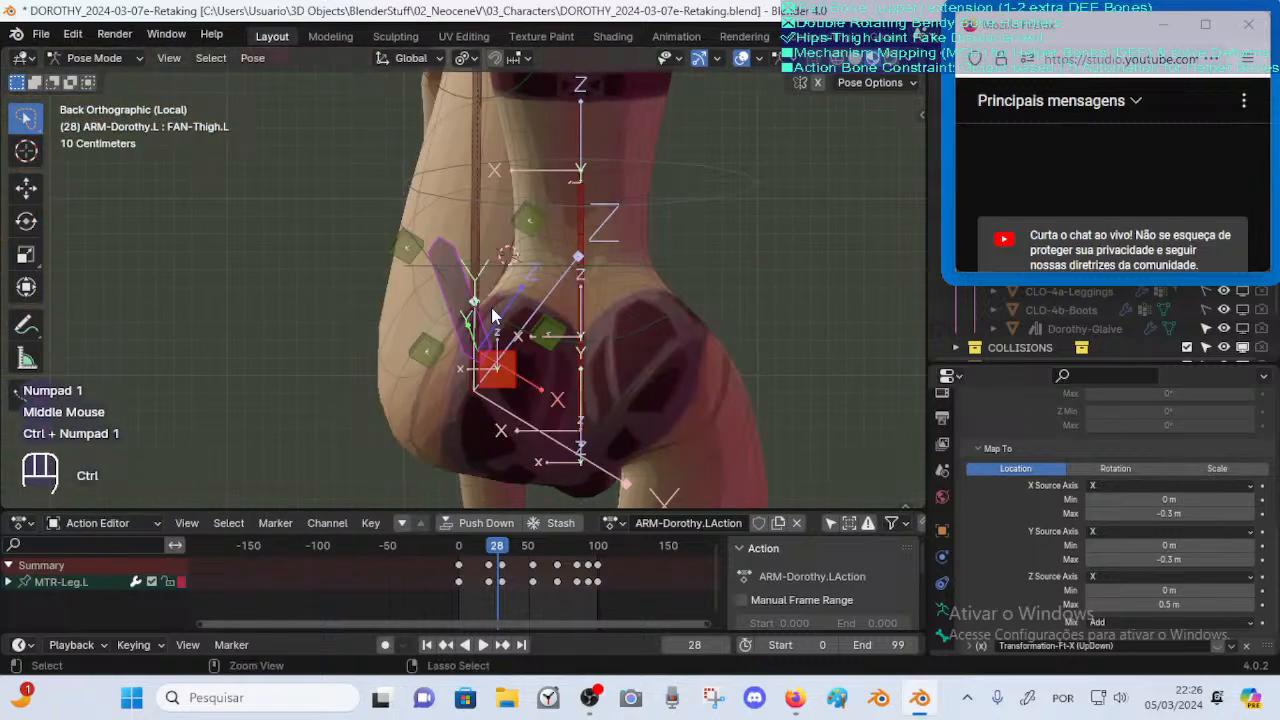
{"action": "left_click", "coordinate": [1251, 514]}
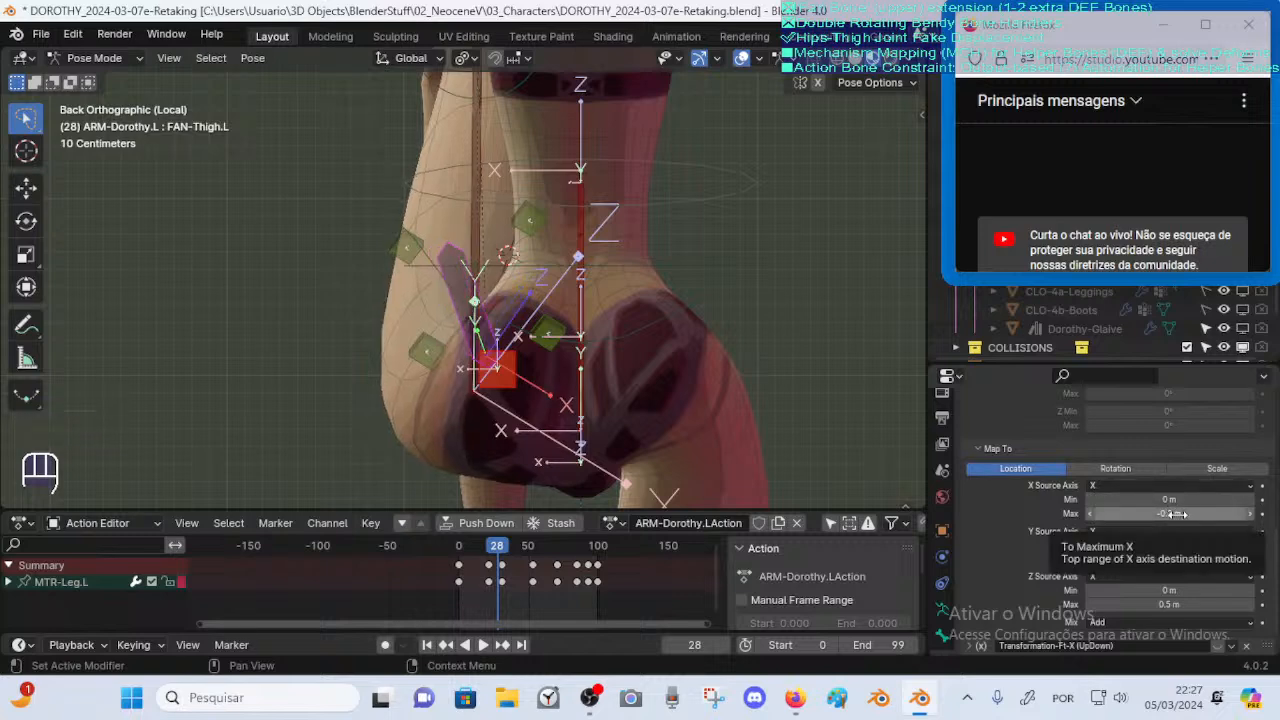
{"action": "scroll", "coordinate": [1118, 476], "scroll_direction": "up", "scroll_amount": 4}
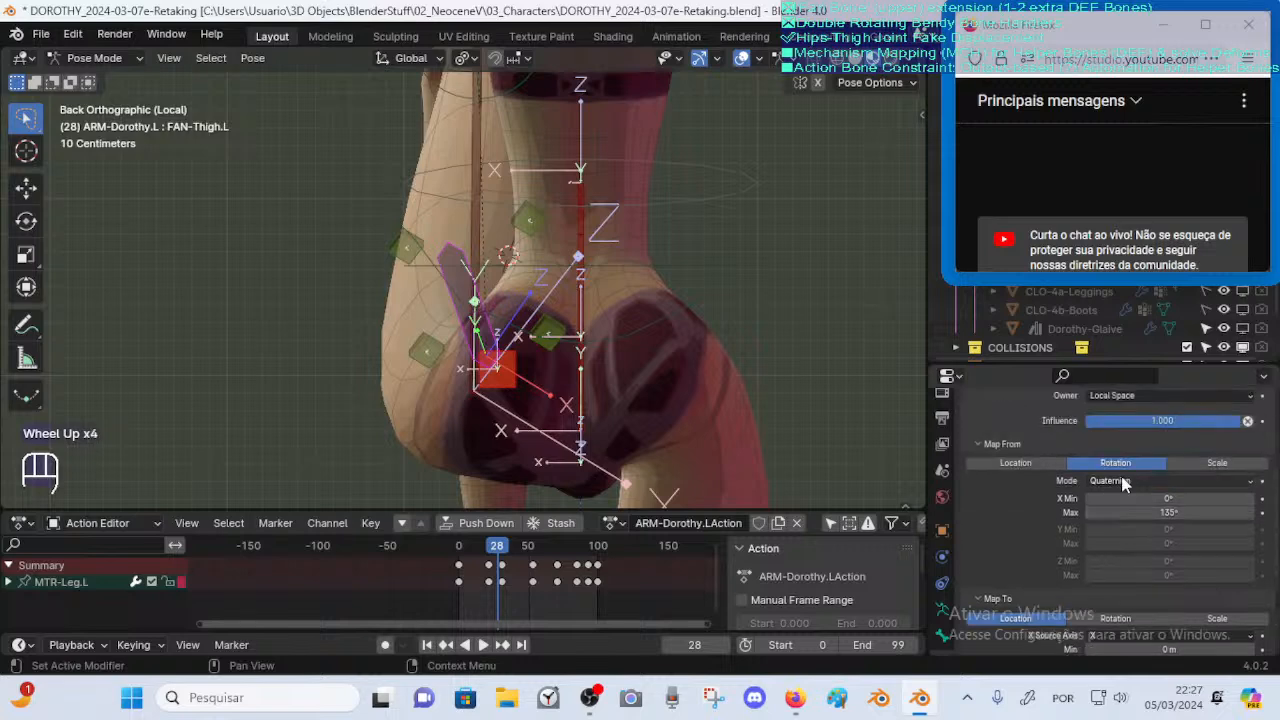
{"action": "scroll", "coordinate": [1122, 483], "scroll_direction": "up", "scroll_amount": 1}
{"action": "scroll", "coordinate": [1118, 490], "scroll_direction": "down", "scroll_amount": 7}
{"action": "left_click", "coordinate": [1090, 477]}
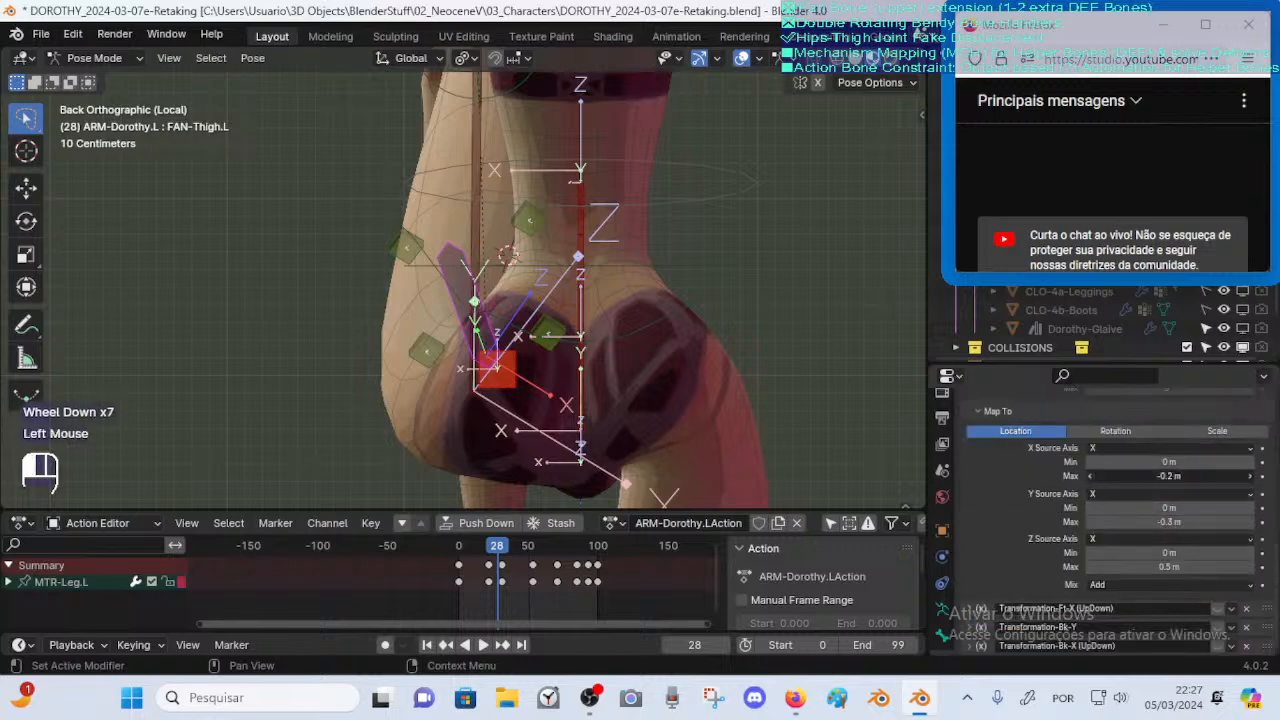
{"action": "left_click", "coordinate": [1090, 477]}
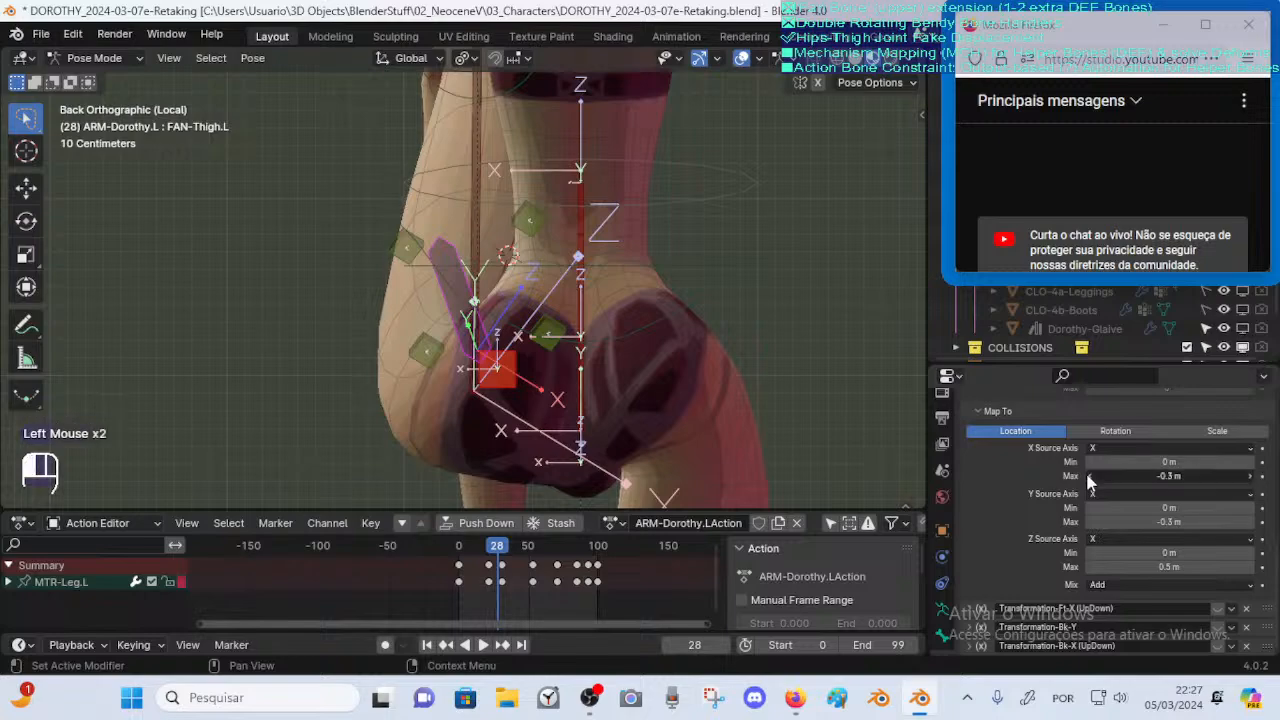
{"action": "left_click", "coordinate": [1250, 477]}
{"action": "middle_click_drag", "start_coordinate": [891, 400], "coordinate": [846, 373]}
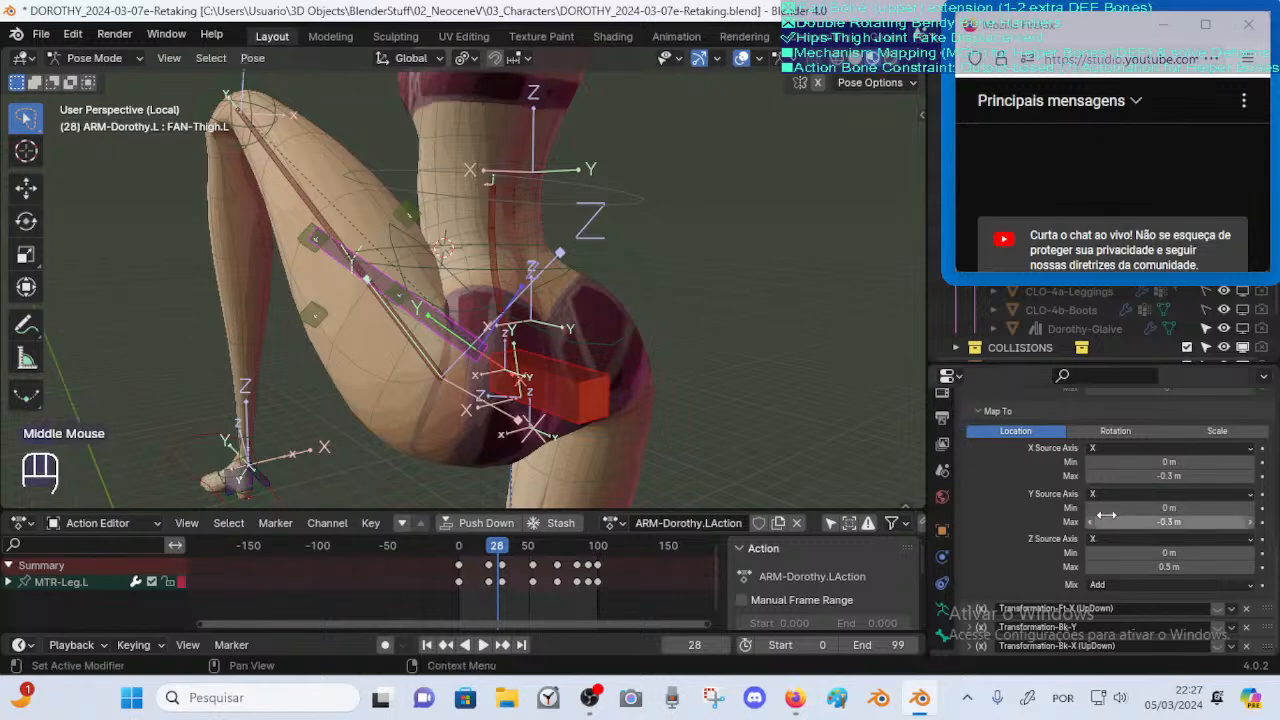
Collapse Transformation-Ft-Y, go to frame 26, and enable Transformation-Bk-Y and Transformation-Bk-X (UpDown) on FAN-Thigh.L
{"action": "scroll", "coordinate": [1101, 525], "scroll_direction": "up", "scroll_amount": 3}
{"action": "scroll", "coordinate": [1101, 525], "scroll_direction": "up", "scroll_amount": 4}
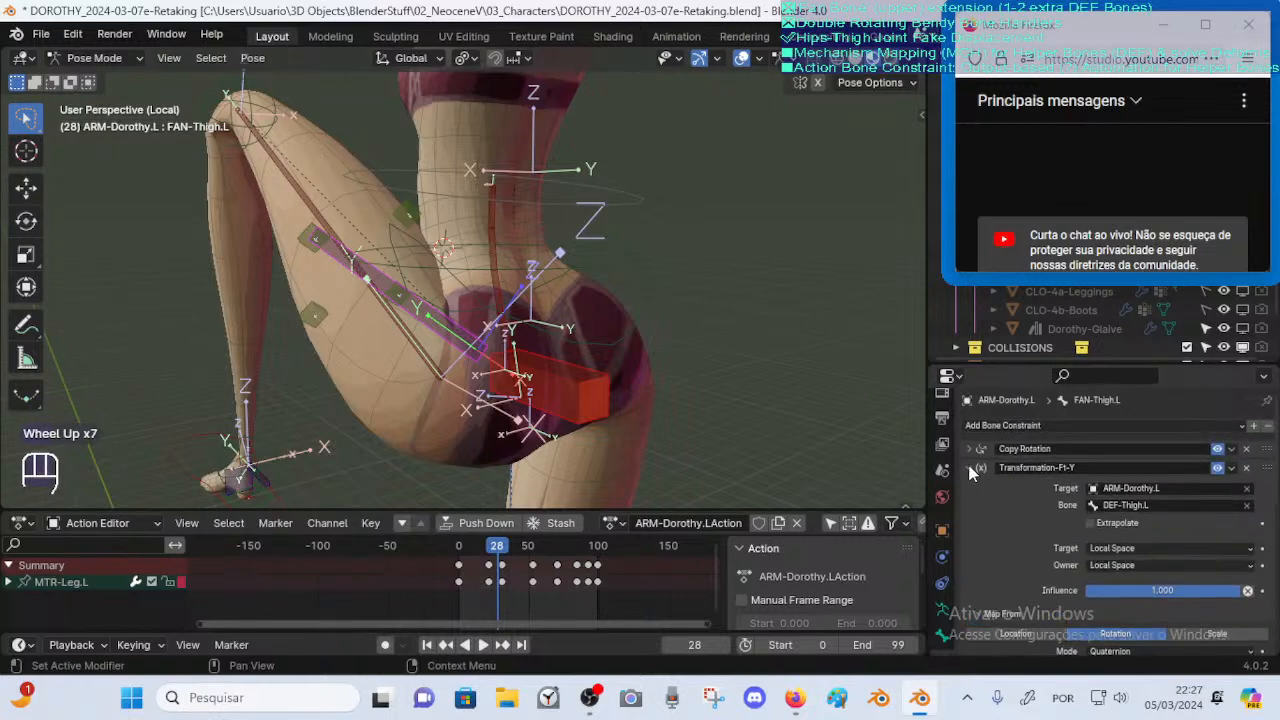
{"action": "left_click", "coordinate": [969, 468]}
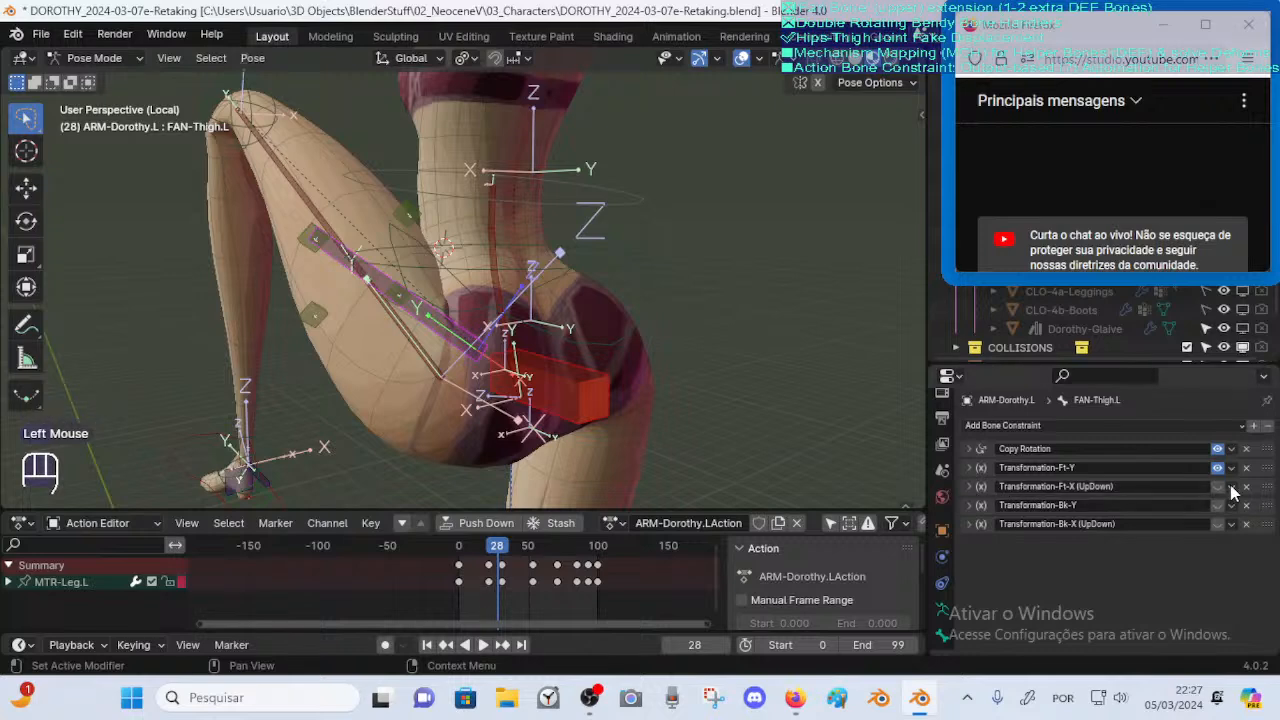
{"action": "double_click", "coordinate": [1131, 485]}
{"action": "left_click", "coordinate": [1122, 579]}
{"action": "left_click", "coordinate": [1123, 486]}
{"action": "left_click", "coordinate": [1136, 483]}
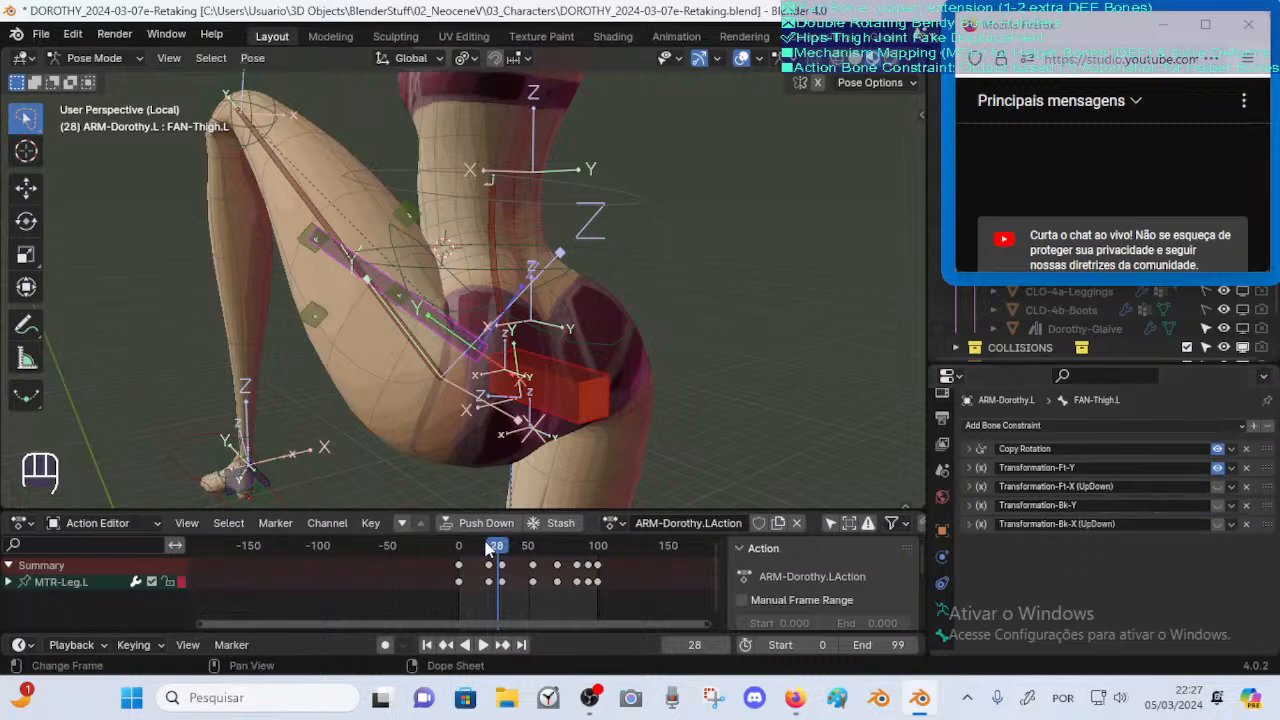
{"action": "left_click_drag", "start_coordinate": [495, 551], "coordinate": [494, 551]}
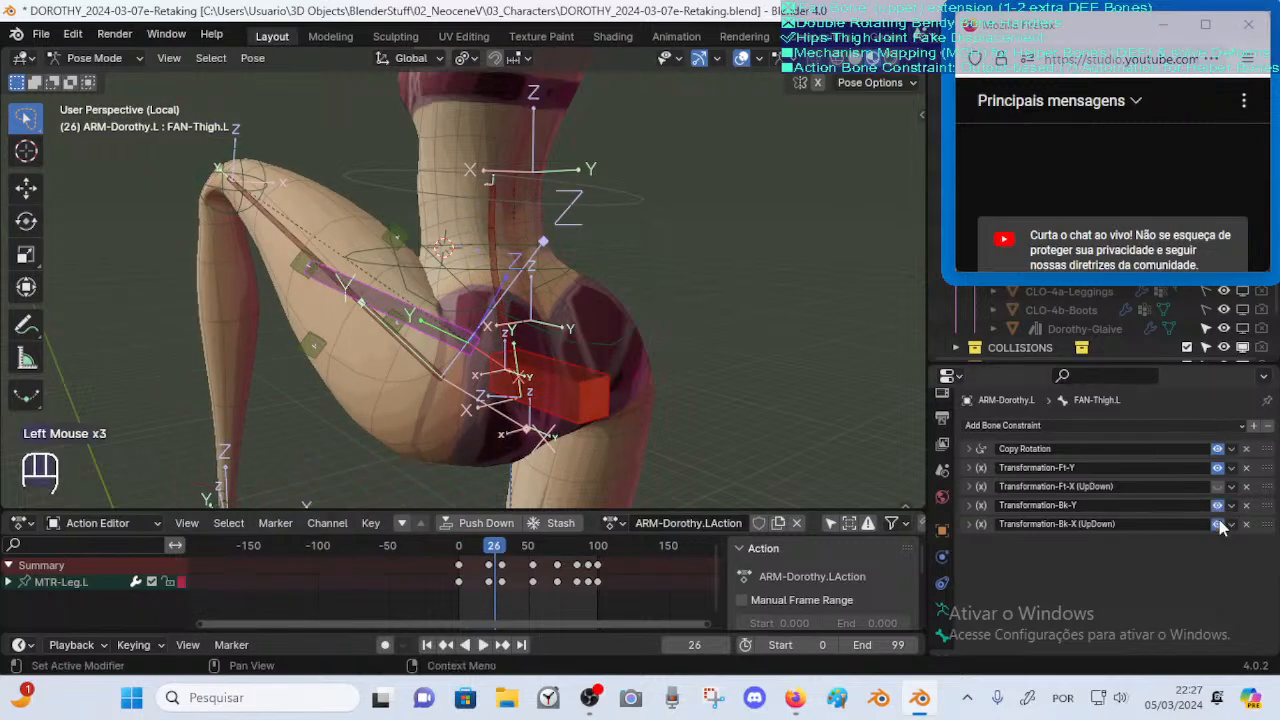
Inspect the Map From rotation settings of Transformation-Bk-Y, switching the constraint off and back on
{"action": "left_click", "coordinate": [969, 505]}
{"action": "scroll", "coordinate": [1109, 518], "scroll_direction": "down", "scroll_amount": 2}
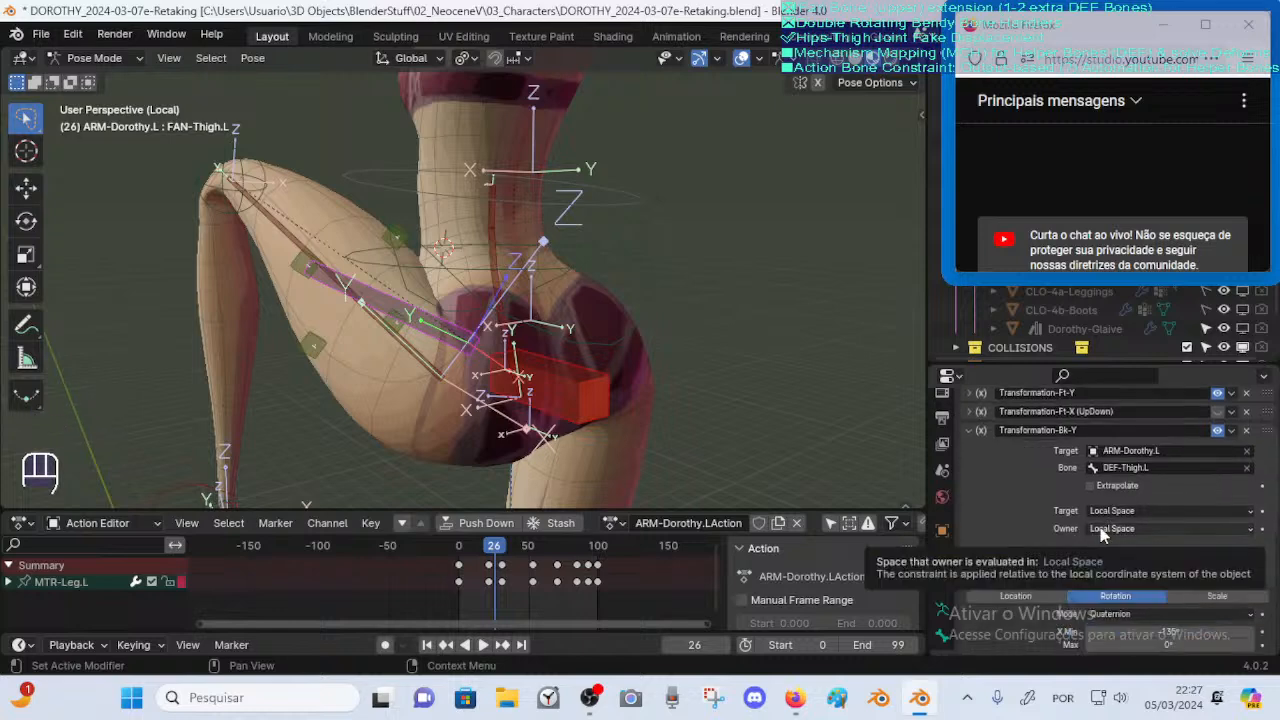
{"action": "left_click", "coordinate": [433, 325]}
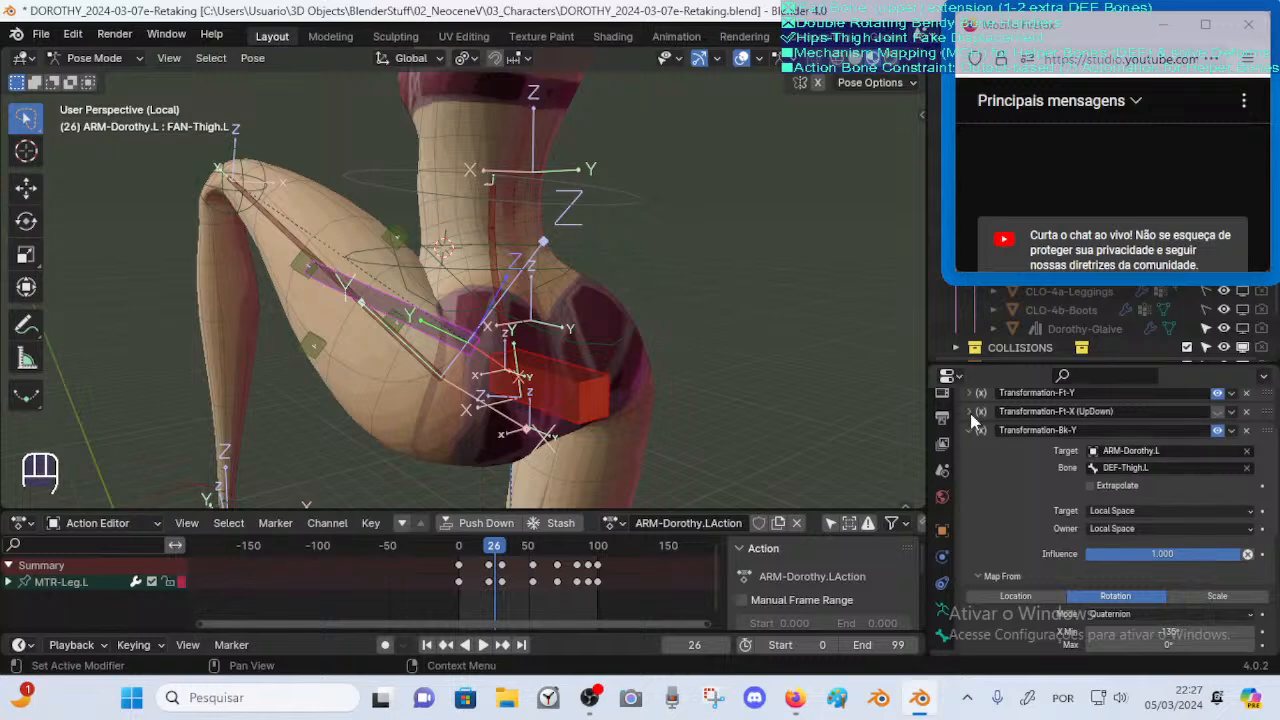
{"action": "left_click", "coordinate": [446, 324]}
{"action": "left_click", "coordinate": [1218, 431]}
{"action": "left_click", "coordinate": [976, 440]}
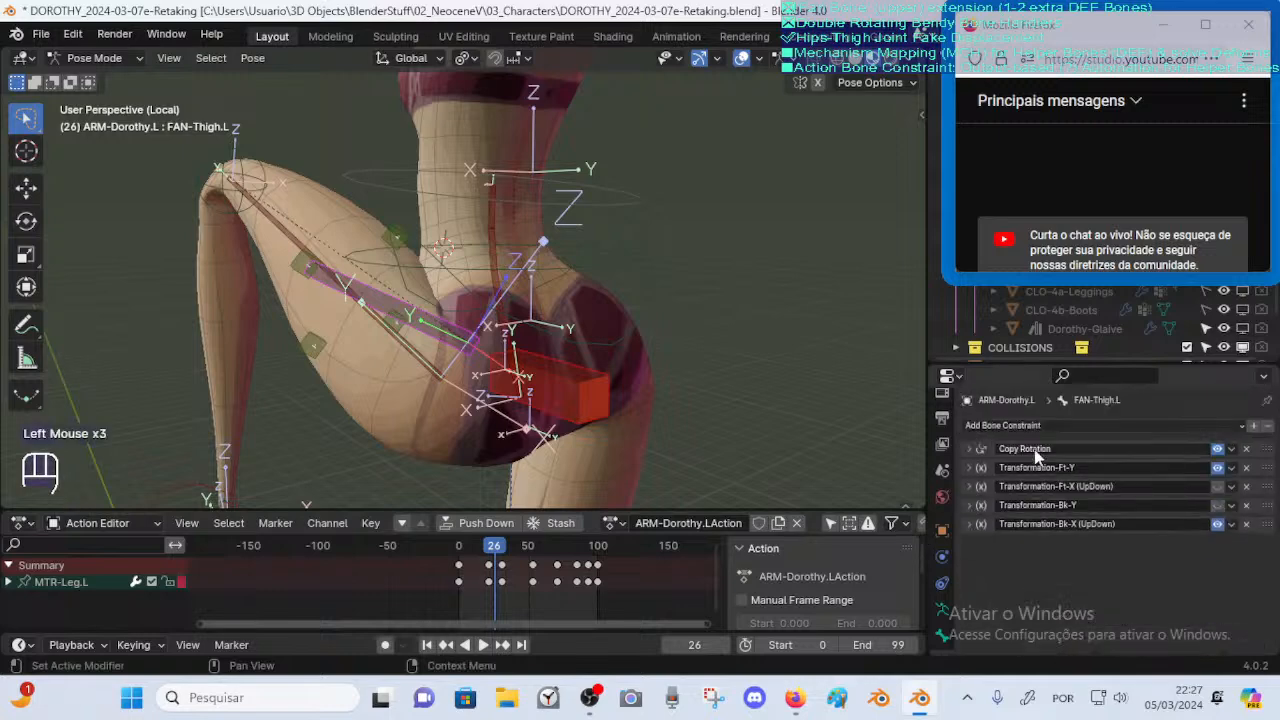
{"action": "left_click", "coordinate": [1218, 507]}
{"action": "left_click", "coordinate": [1218, 524]}
{"action": "left_click", "coordinate": [969, 505]}
{"action": "scroll", "coordinate": [1104, 550], "scroll_direction": "down", "scroll_amount": 2}
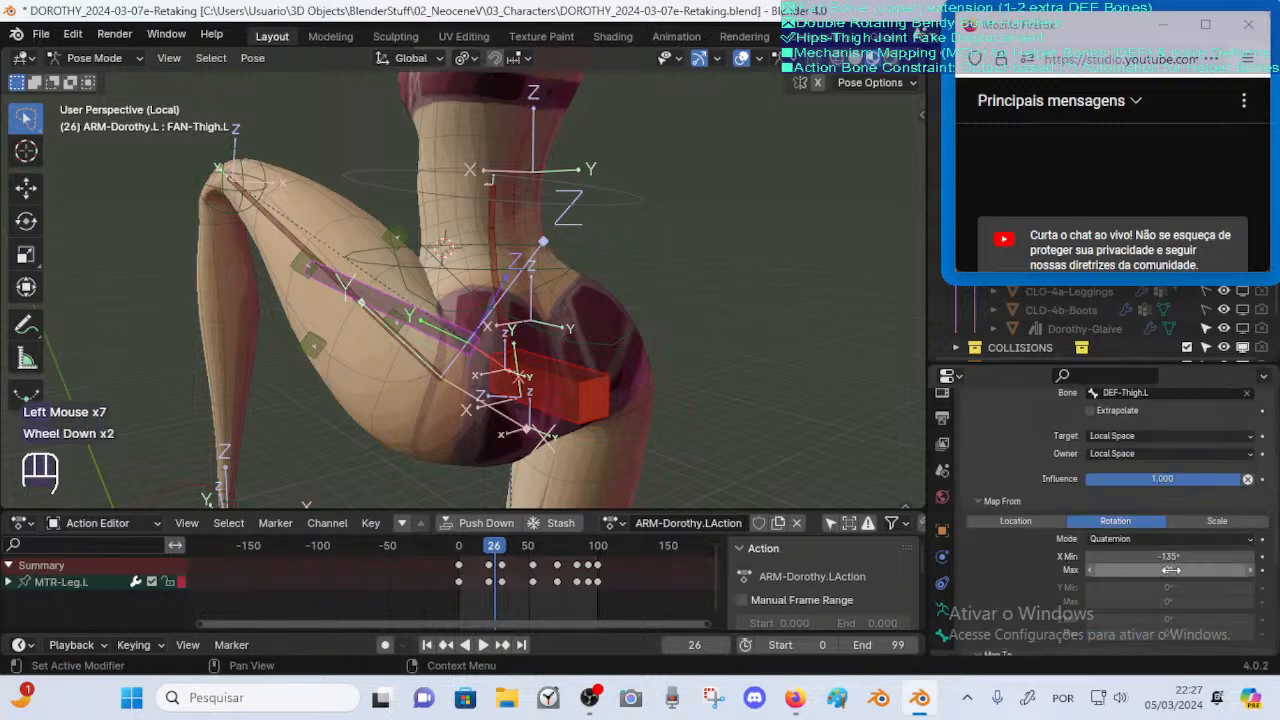
Play the leg animation while viewing the hip from the side, and scrub through the backward leg swing to frame 81
{"action": "left_click", "coordinate": [483, 644]}
{"action": "middle_click_drag", "start_coordinate": [430, 415], "coordinate": [484, 415]}
{"action": "scroll", "coordinate": [484, 415], "scroll_direction": "down", "scroll_amount": 2}
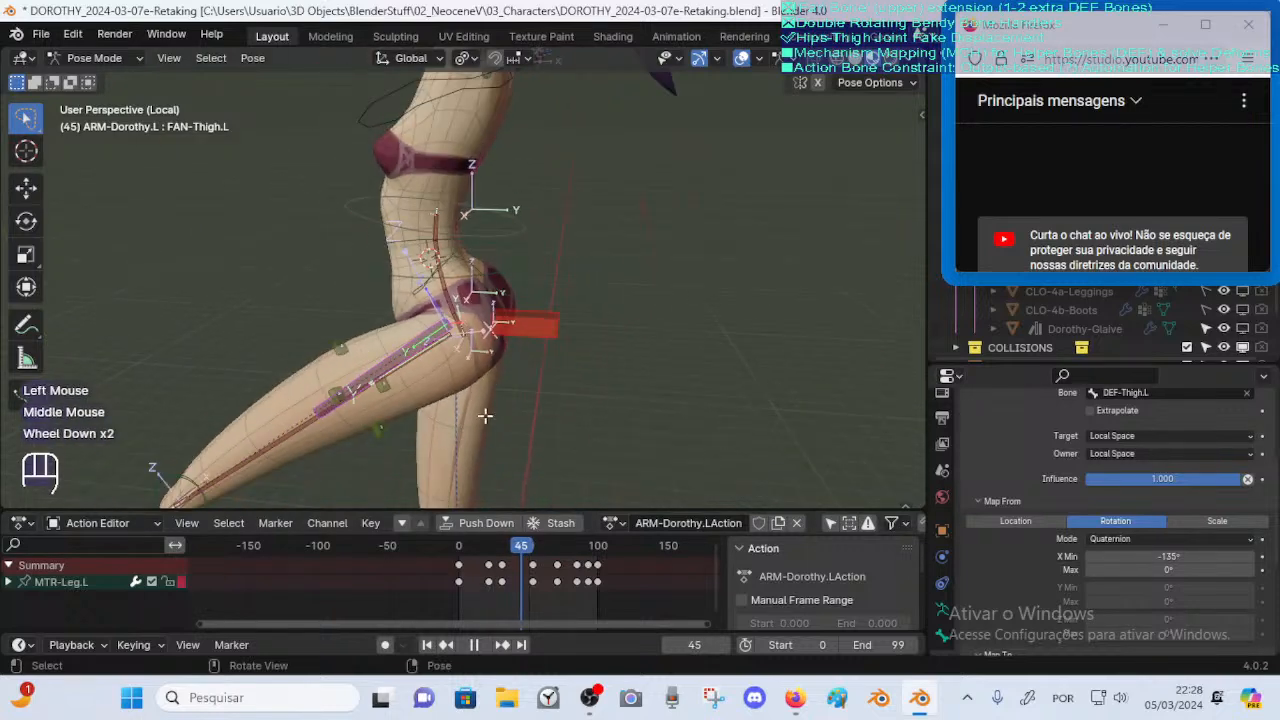
{"action": "key", "text": "Tab"}
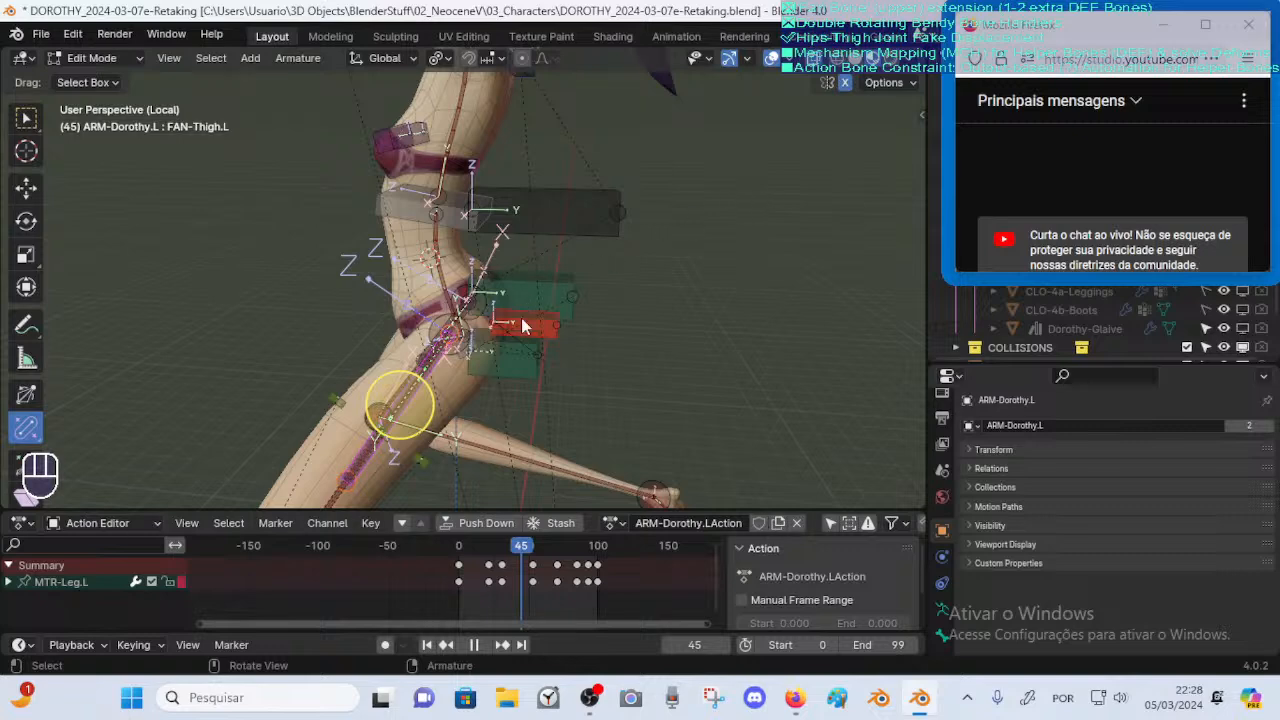
{"action": "key", "text": "Tab"}
{"action": "left_click", "coordinate": [521, 550]}
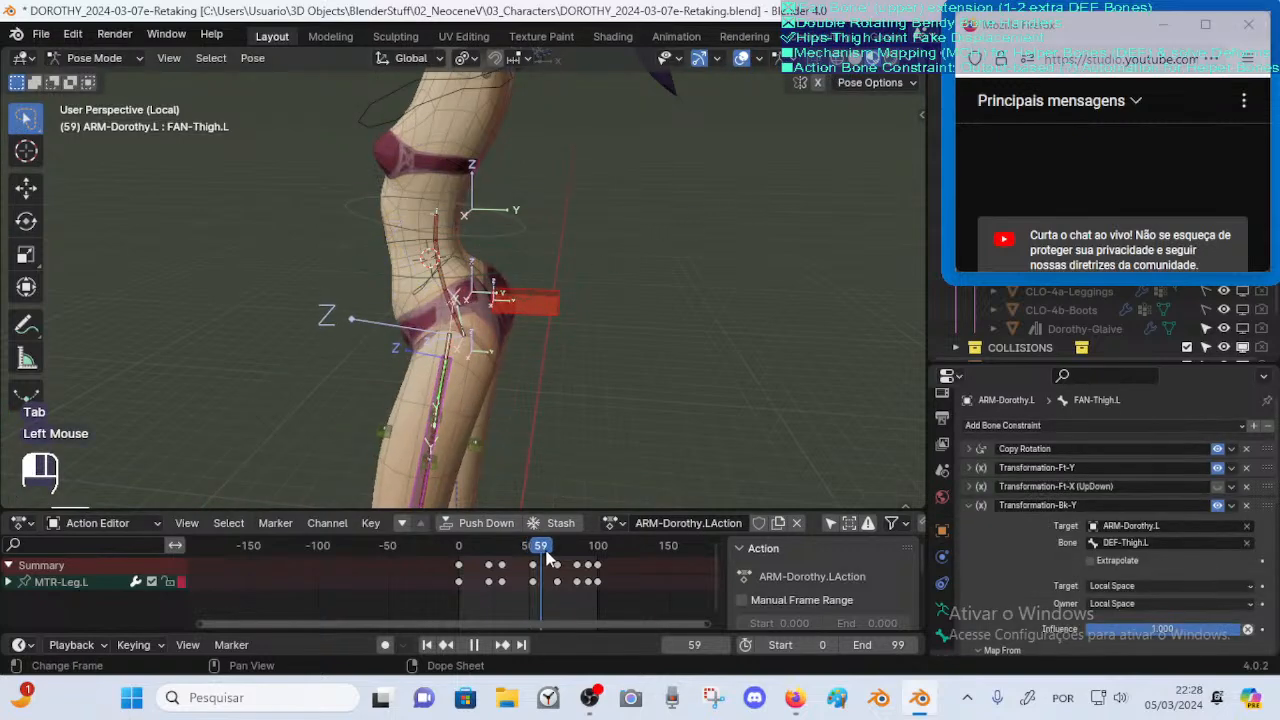
{"action": "left_click_drag", "start_coordinate": [547, 557], "coordinate": [567, 563]}
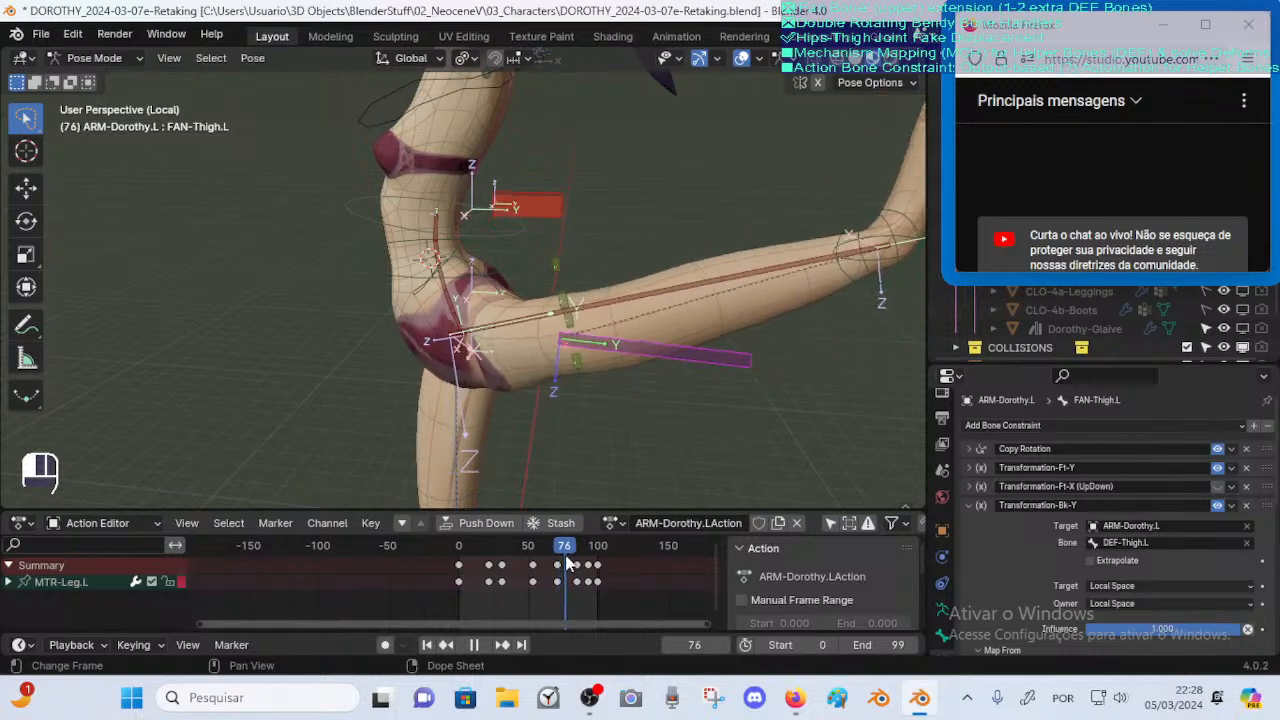
{"action": "mouse_move", "coordinate": [567, 563]}
{"action": "left_mouse_down"}
{"action": "mouse_move", "coordinate": [580, 555]}
{"action": "mouse_move", "coordinate": [571, 560]}
{"action": "left_mouse_up"}
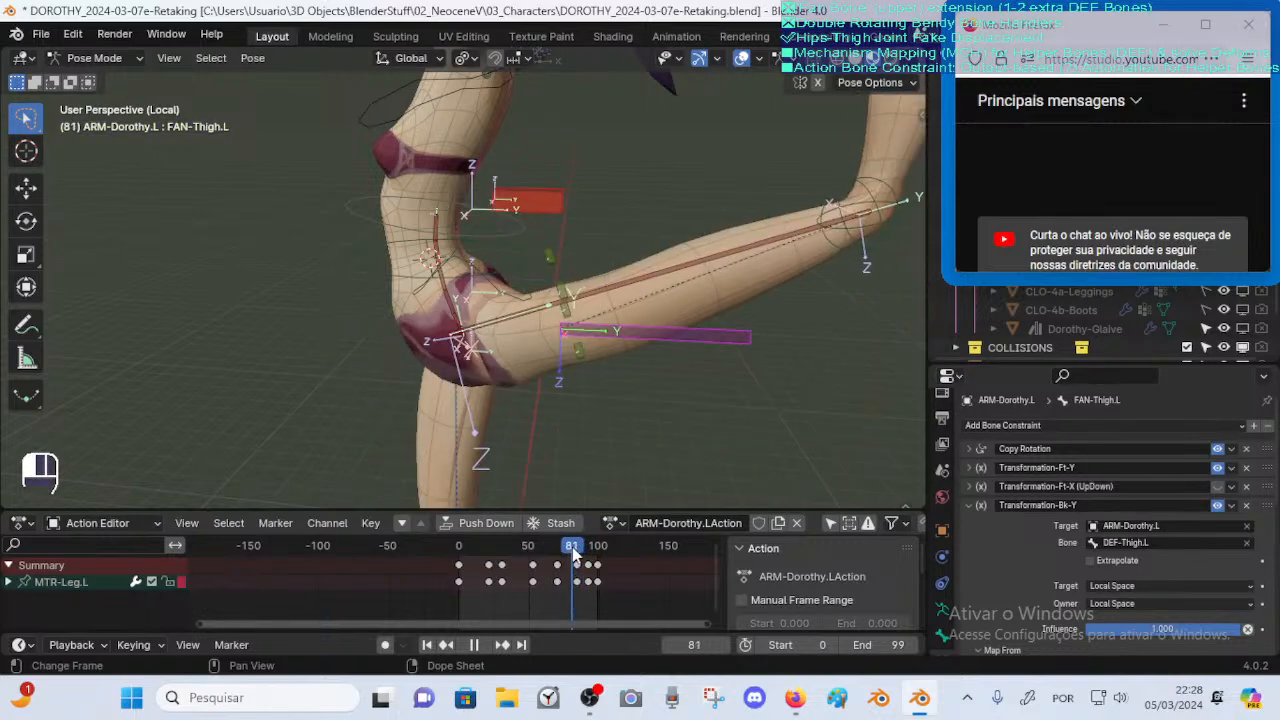
Try moving FAN-Thigh.L freely toward the hip at frame 81, and cancel the move
{"action": "scroll", "coordinate": [578, 390], "scroll_direction": "up", "scroll_amount": 2}
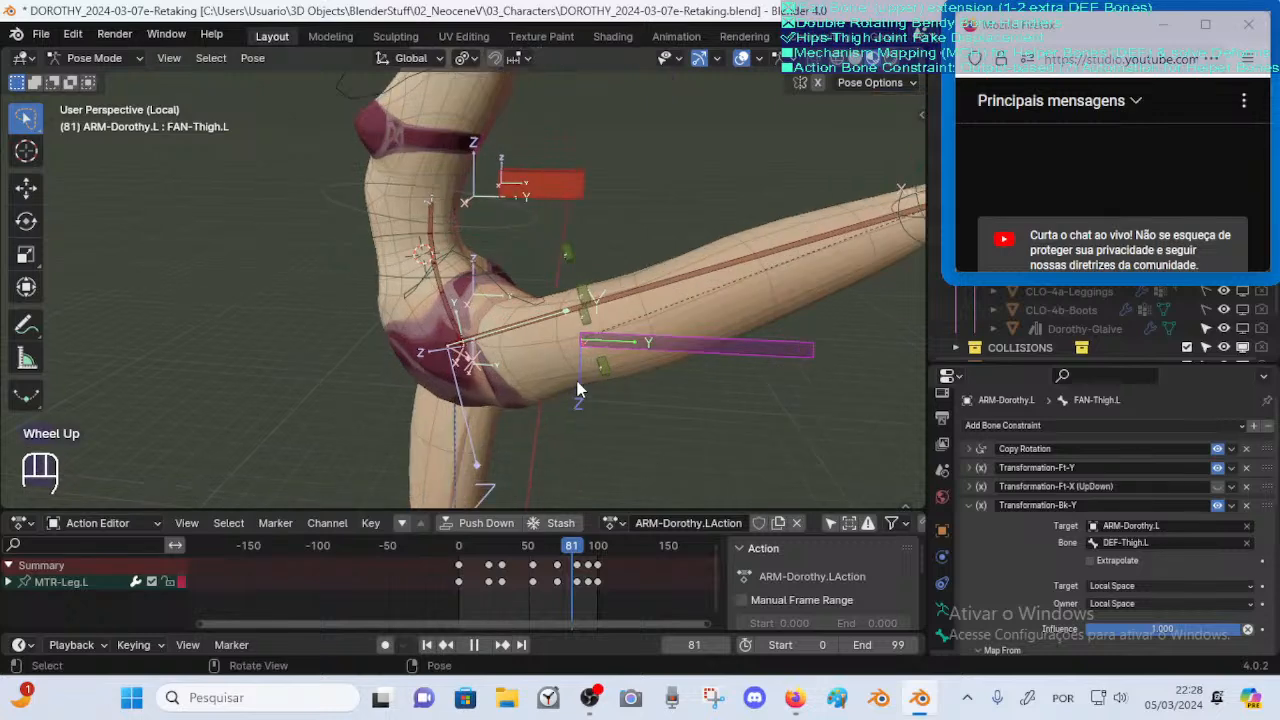
{"action": "left_click", "coordinate": [650, 344]}
{"action": "key", "text": "g"}
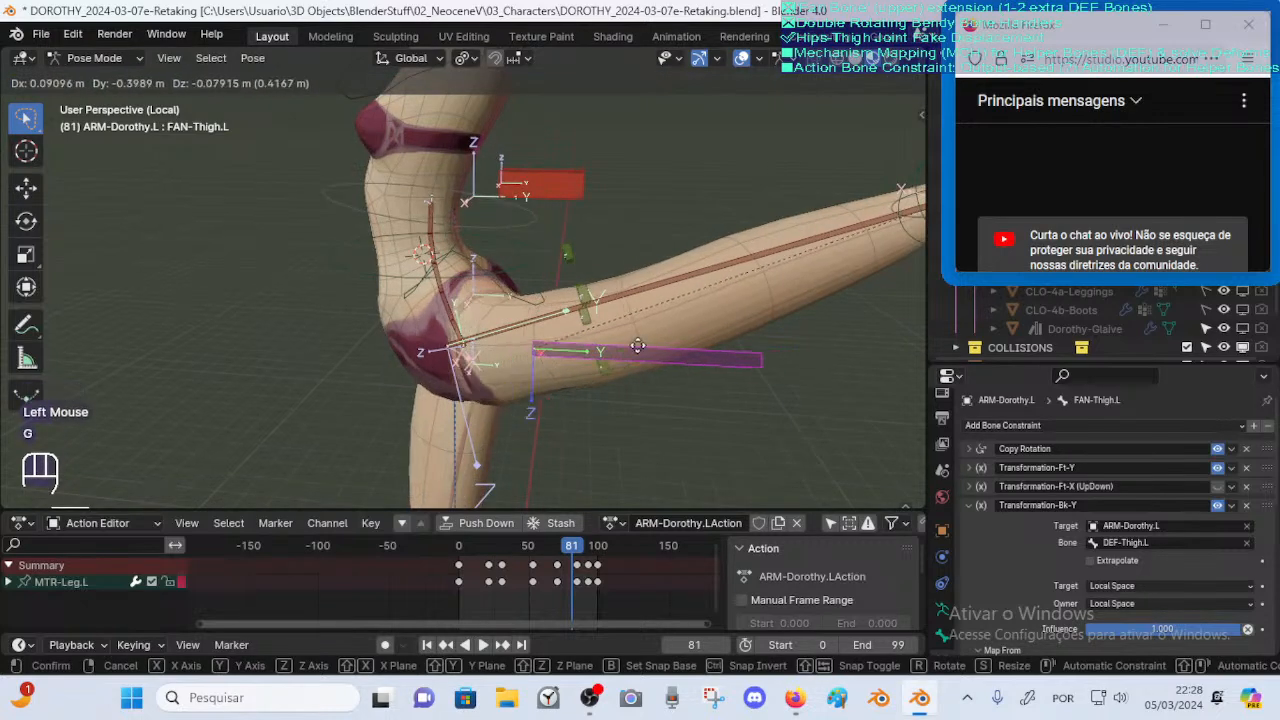
{"action": "key", "text": "Escape"}
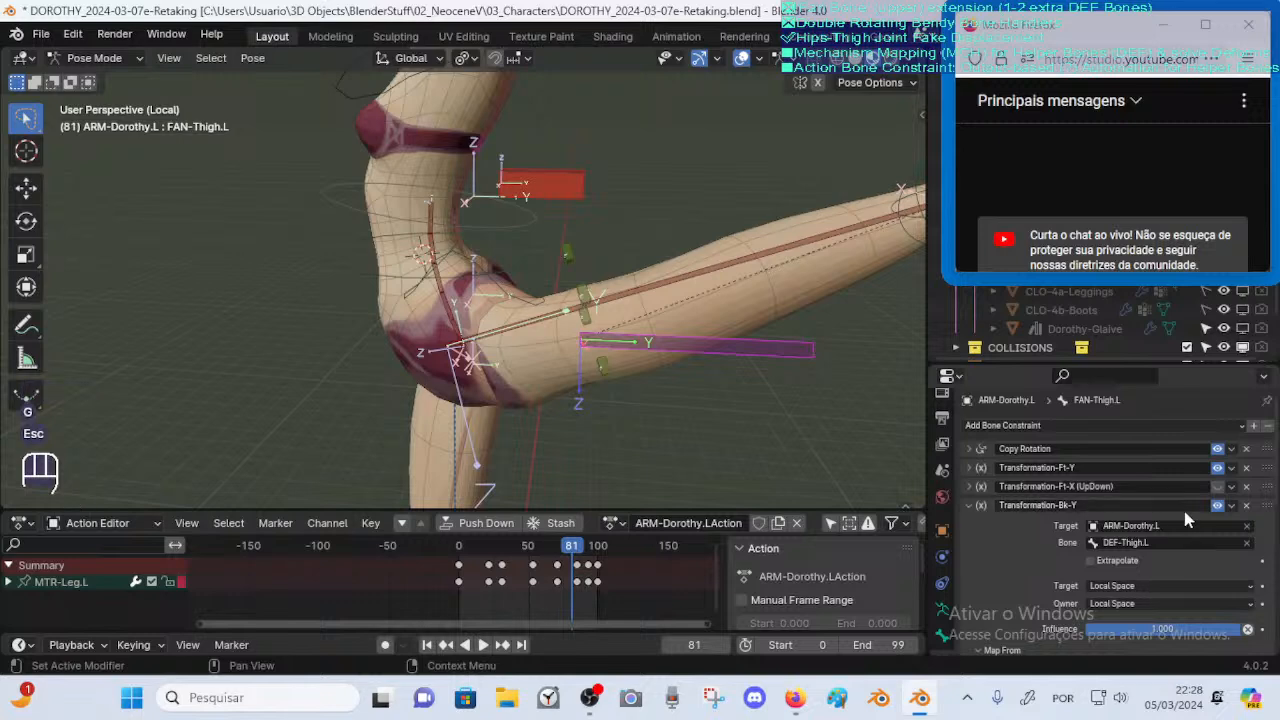
Collapse Transformation-Bk-Y and toggle Transformation-Bk-X (UpDown), leaving it disabled, to compare the bone's displacement
{"action": "left_click", "coordinate": [969, 505]}
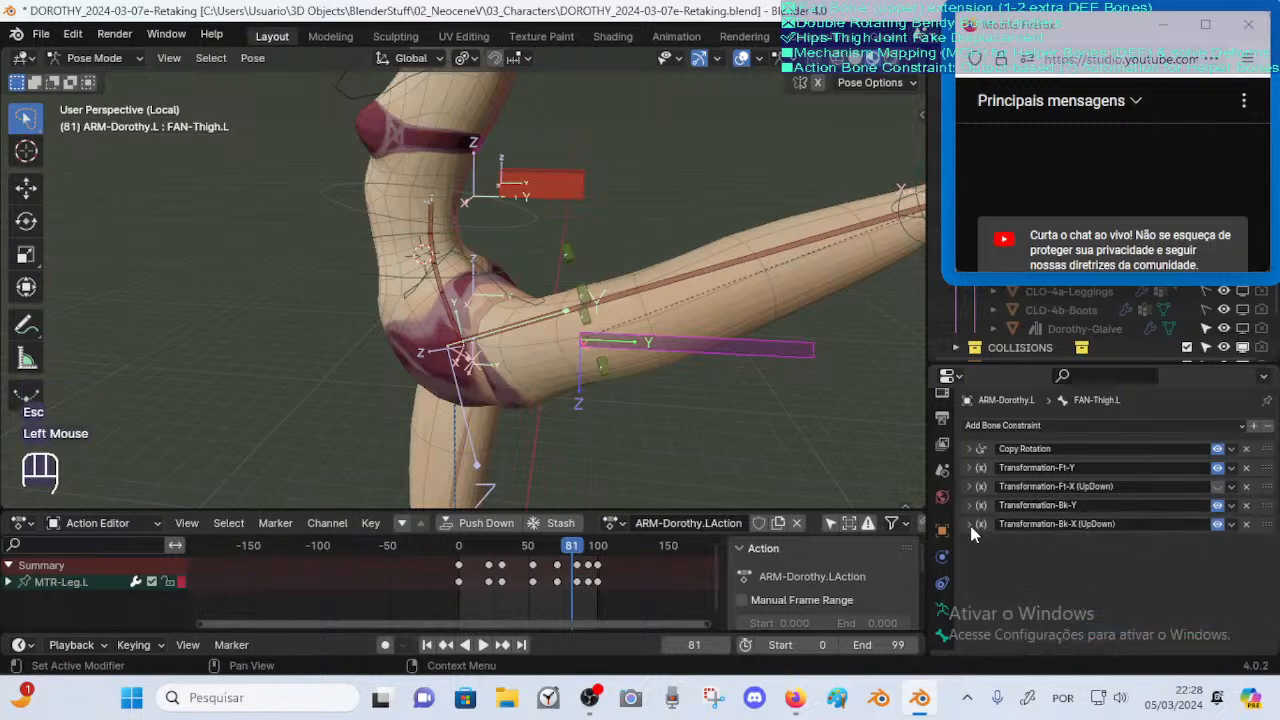
{"action": "left_click", "coordinate": [1209, 522]}
{"action": "left_click", "coordinate": [1217, 525]}
{"action": "left_click", "coordinate": [1218, 527]}
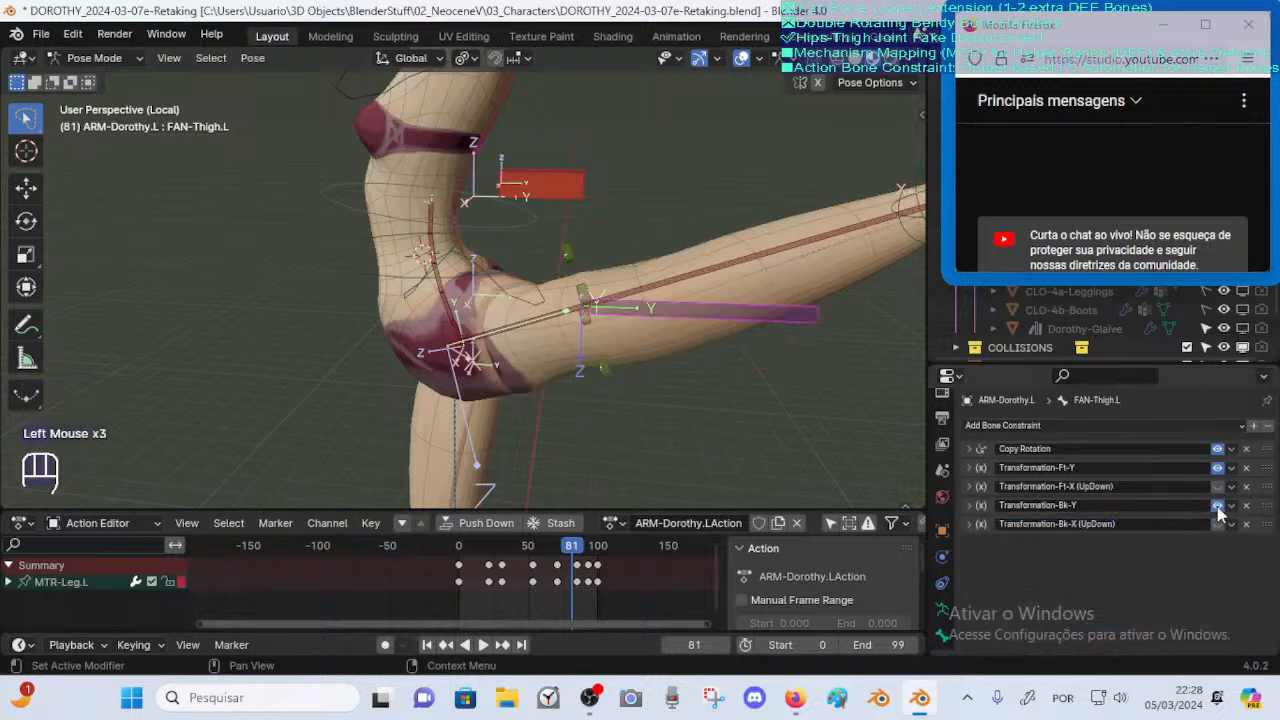
Toggle Transformation-Bk-Y off and on to compare the hip-thigh joint displacement, leaving the constraint enabled
{"action": "left_click", "coordinate": [1217, 506]}
{"action": "left_click", "coordinate": [1217, 506]}
{"action": "left_click", "coordinate": [1217, 506]}
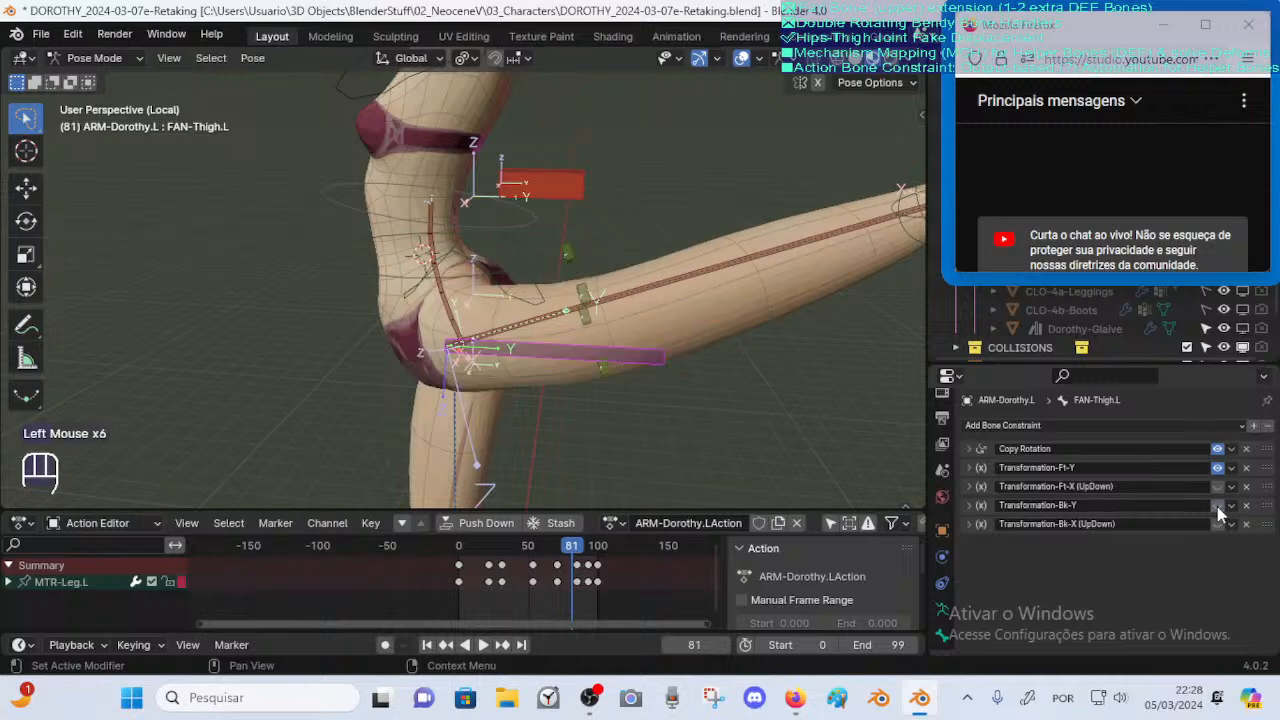
{"action": "left_click", "coordinate": [1217, 506]}
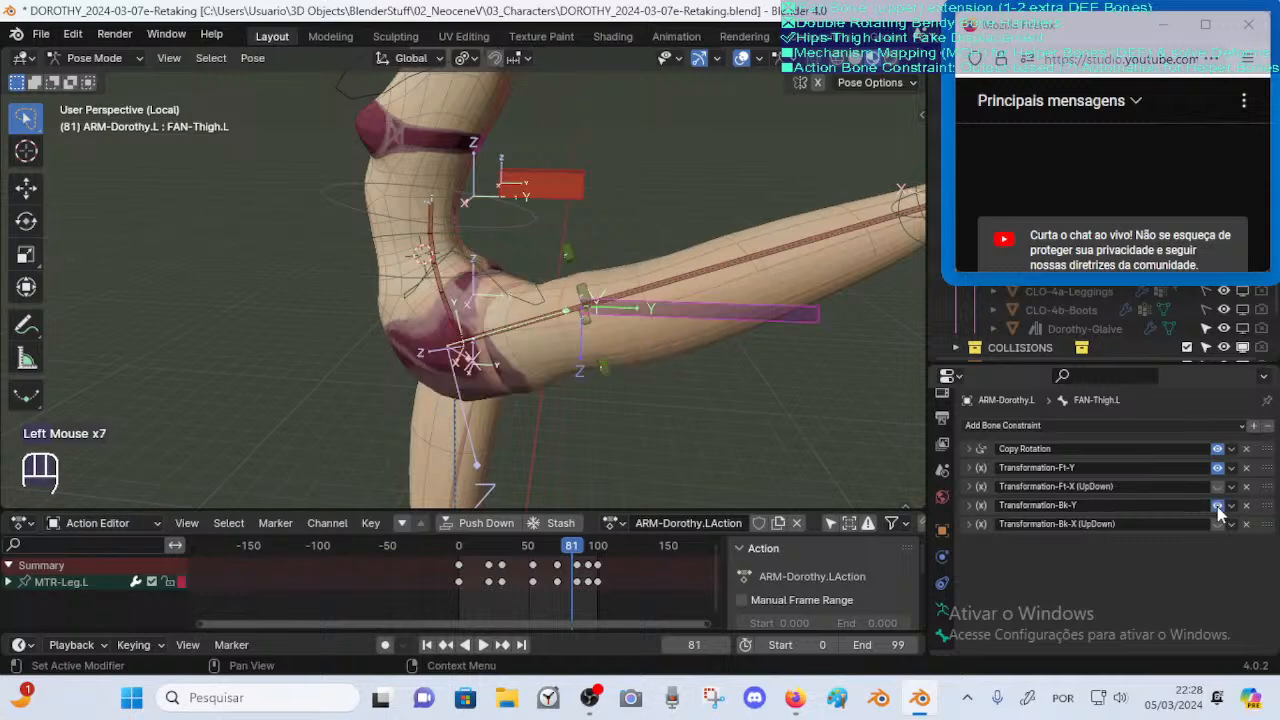
Expand Transformation-Bk-Y and set its Map To location Y Source Axis minimum to 0.7 m
{"action": "left_click", "coordinate": [968, 505]}
{"action": "scroll", "coordinate": [1030, 515], "scroll_direction": "down", "scroll_amount": 1}
{"action": "scroll", "coordinate": [1030, 518], "scroll_direction": "down", "scroll_amount": 6}
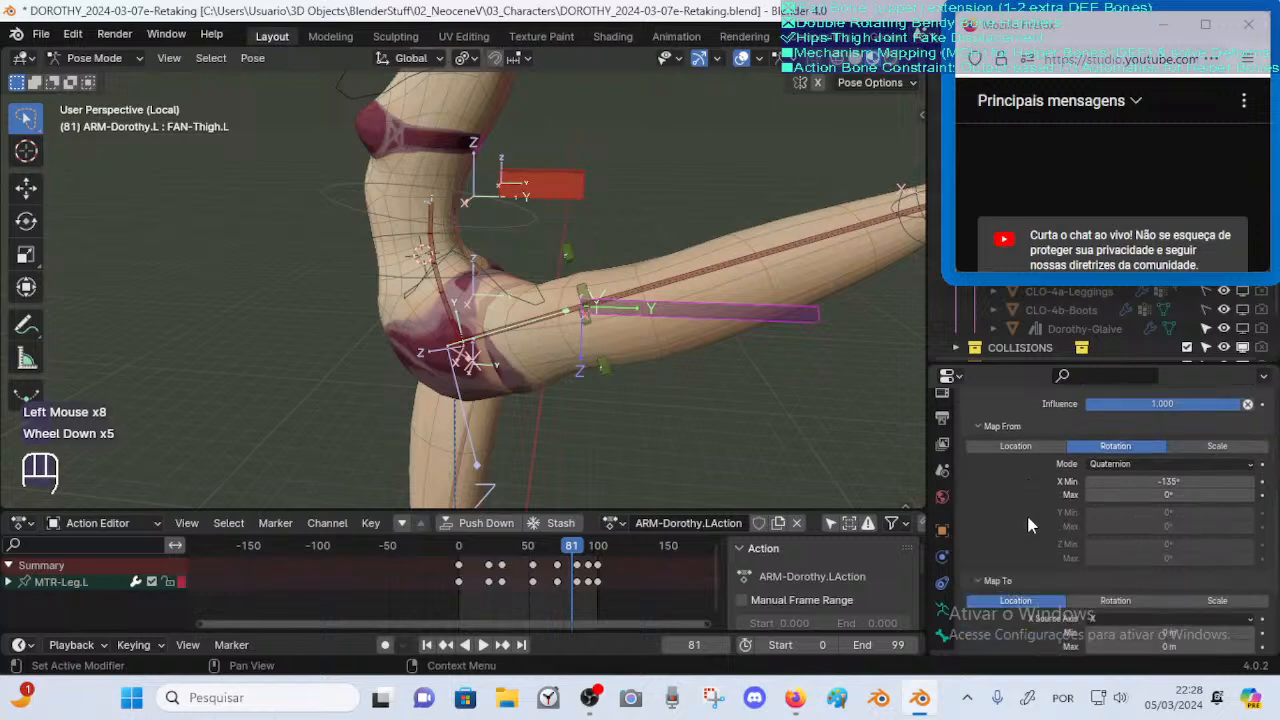
{"action": "scroll", "coordinate": [1114, 517], "scroll_direction": "down", "scroll_amount": 2}
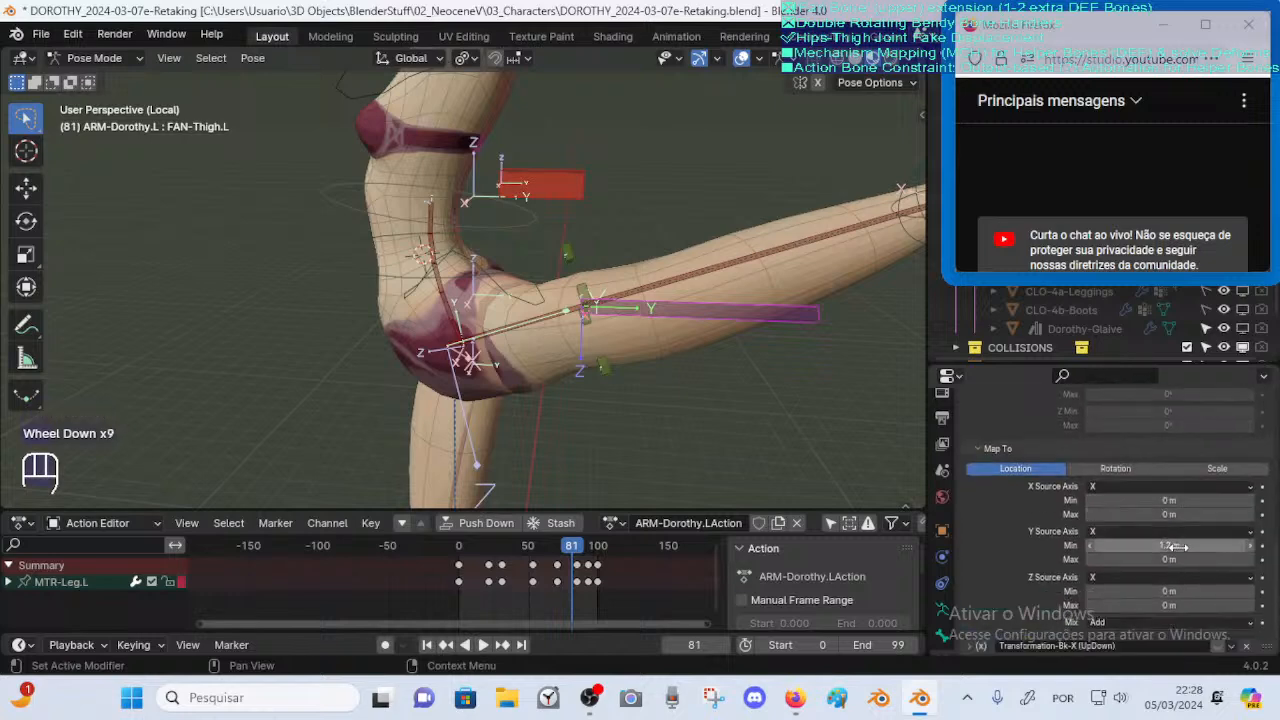
{"action": "left_click_drag", "start_coordinate": [1175, 546], "coordinate": [1139, 546]}
Expand Transformation-Ft-Y, review its Map From and Map To values for comparison, and collapse it
{"action": "scroll", "coordinate": [1090, 500], "scroll_direction": "up", "scroll_amount": 3}
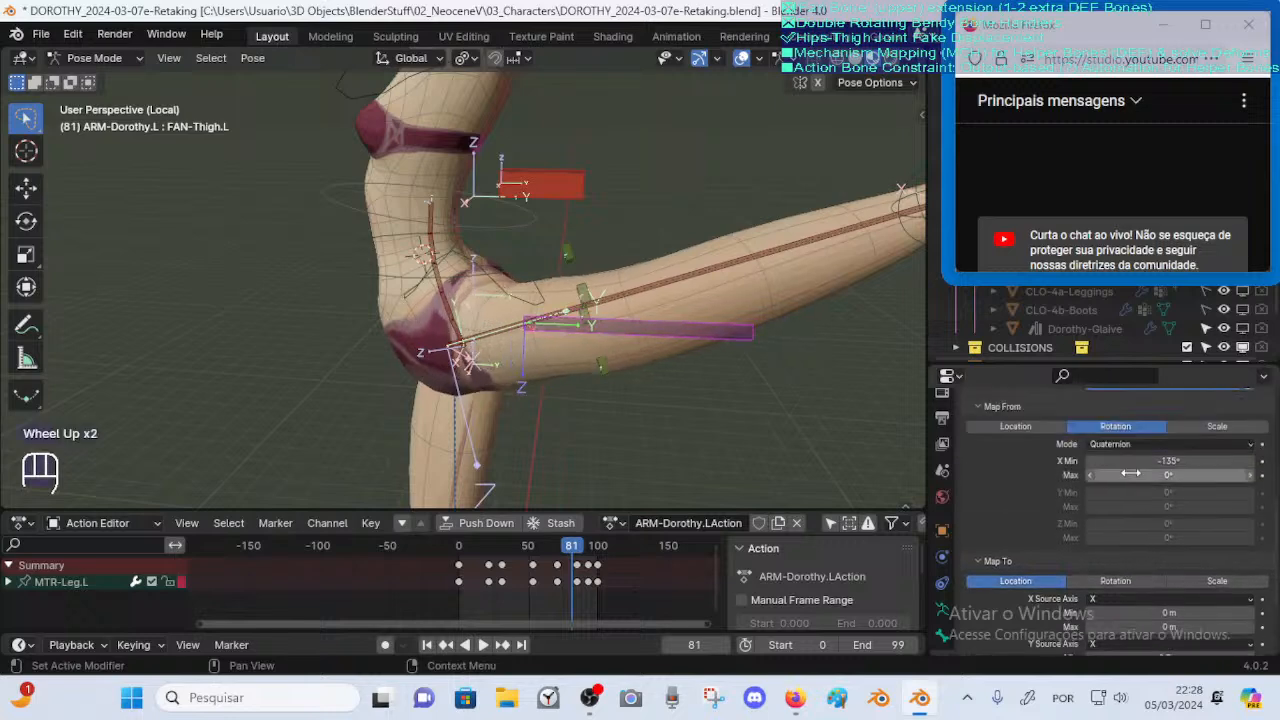
{"action": "scroll", "coordinate": [1068, 503], "scroll_direction": "up", "scroll_amount": 2}
{"action": "left_click", "coordinate": [968, 452]}
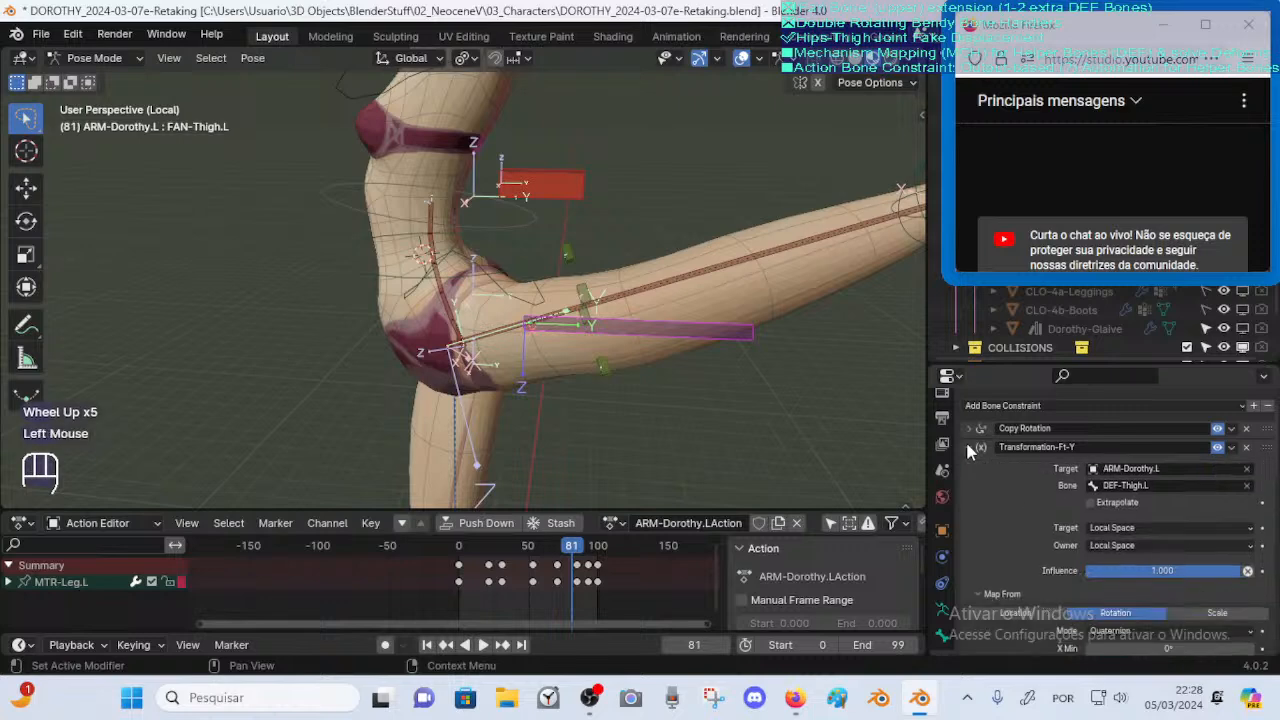
{"action": "scroll", "coordinate": [1040, 515], "scroll_direction": "down", "scroll_amount": 3}
{"action": "scroll", "coordinate": [1075, 585], "scroll_direction": "down", "scroll_amount": 2}
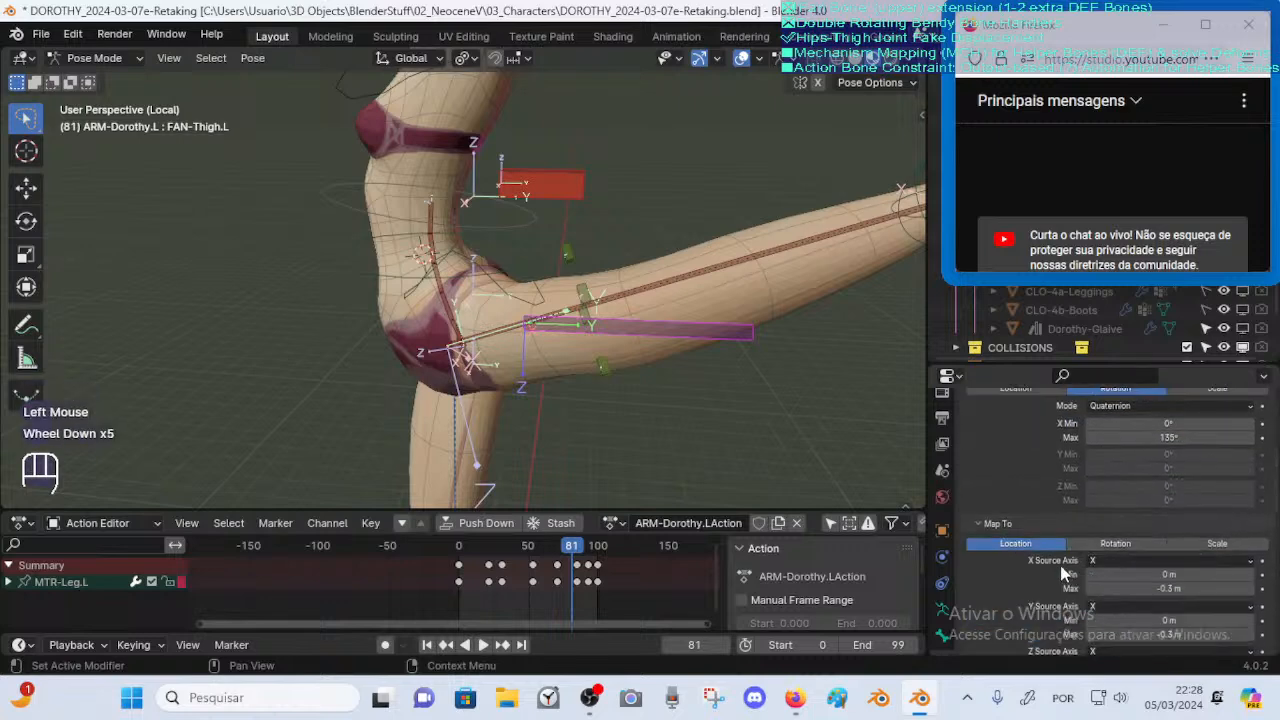
{"action": "scroll", "coordinate": [1099, 593], "scroll_direction": "down", "scroll_amount": 1}
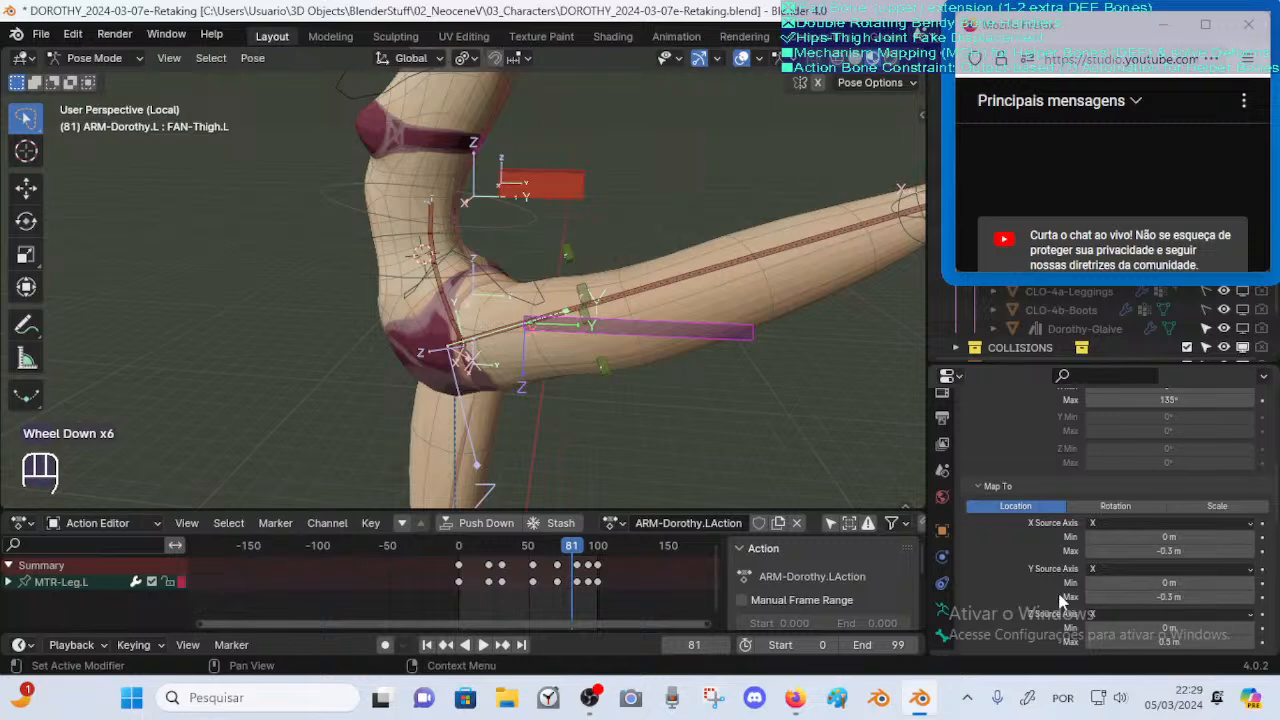
{"action": "scroll", "coordinate": [1055, 548], "scroll_direction": "up", "scroll_amount": 4}
{"action": "scroll", "coordinate": [978, 473], "scroll_direction": "up", "scroll_amount": 1}
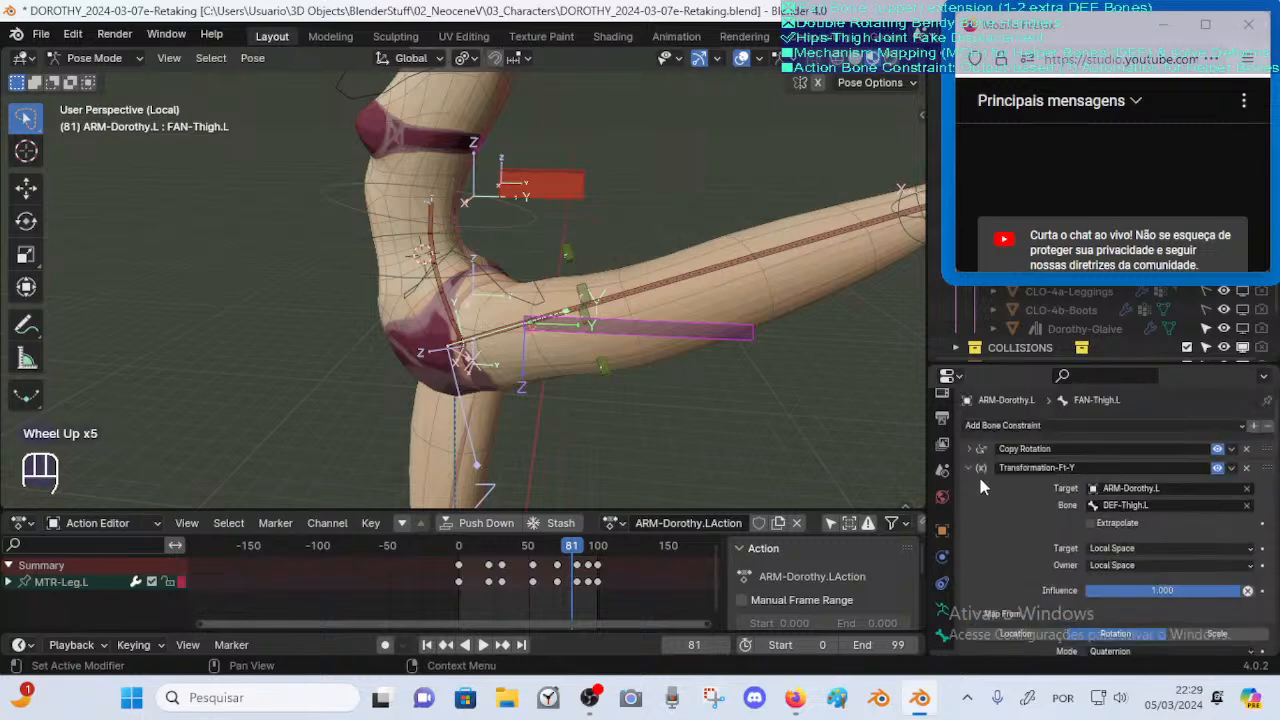
{"action": "left_click", "coordinate": [976, 472]}
Check the hip deformation from the side and set Transformation-Bk-Y's Map To Y minimum to 0.5 m
{"action": "scroll", "coordinate": [1122, 555], "scroll_direction": "down", "scroll_amount": 3}
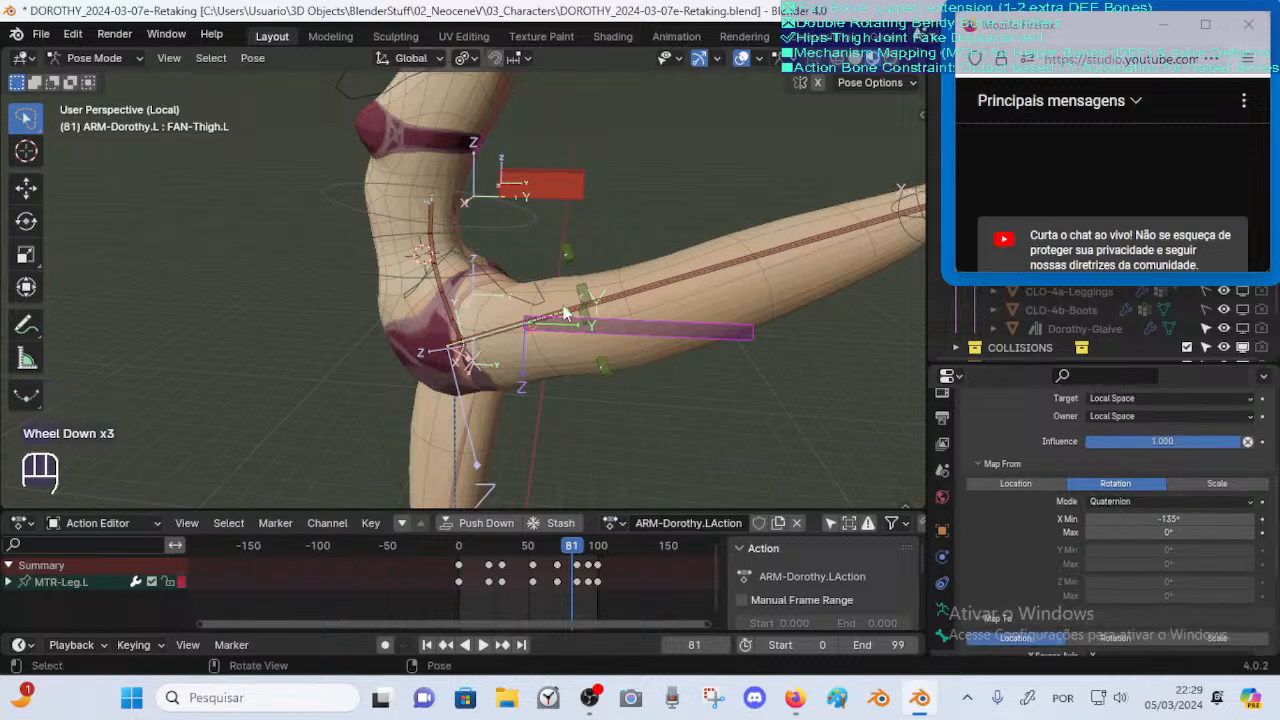
{"action": "scroll", "coordinate": [521, 332], "scroll_direction": "up", "scroll_amount": 2}
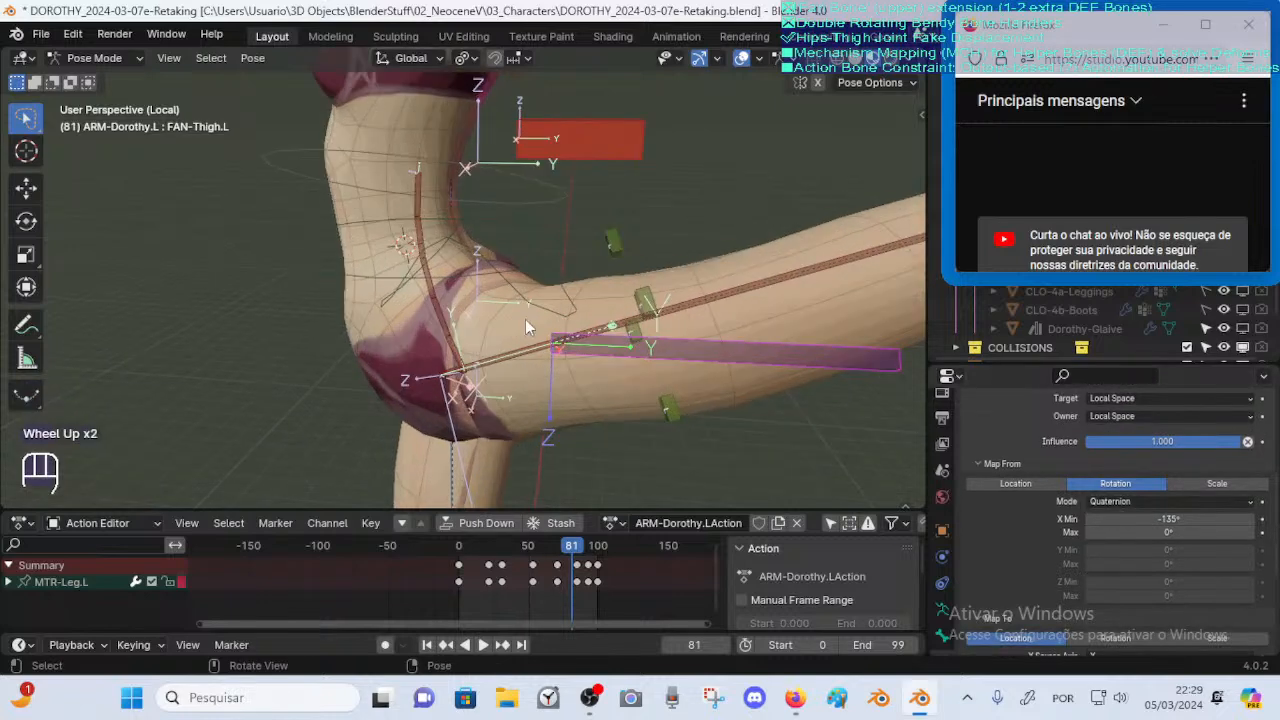
{"action": "middle_click_drag", "start_coordinate": [525, 319], "coordinate": [480, 310]}
{"action": "scroll", "coordinate": [1160, 525], "scroll_direction": "down", "scroll_amount": 2}
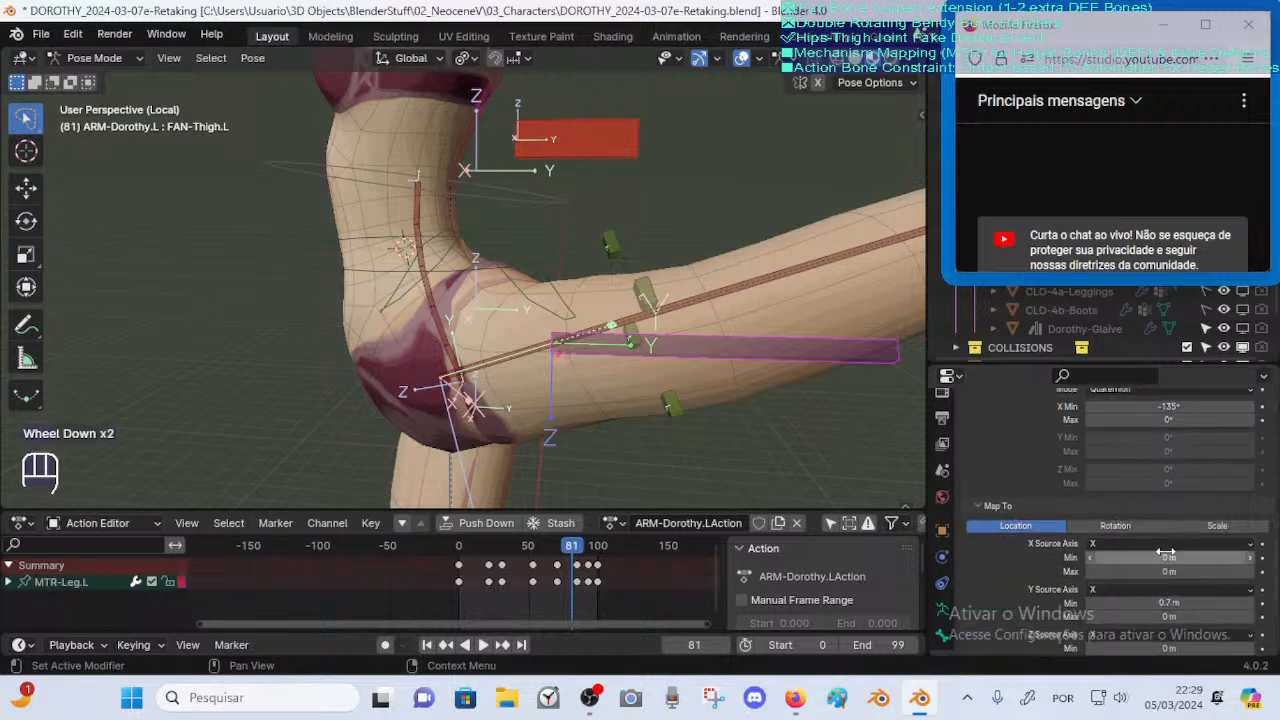
{"action": "scroll", "coordinate": [1181, 560], "scroll_direction": "down", "scroll_amount": 3}
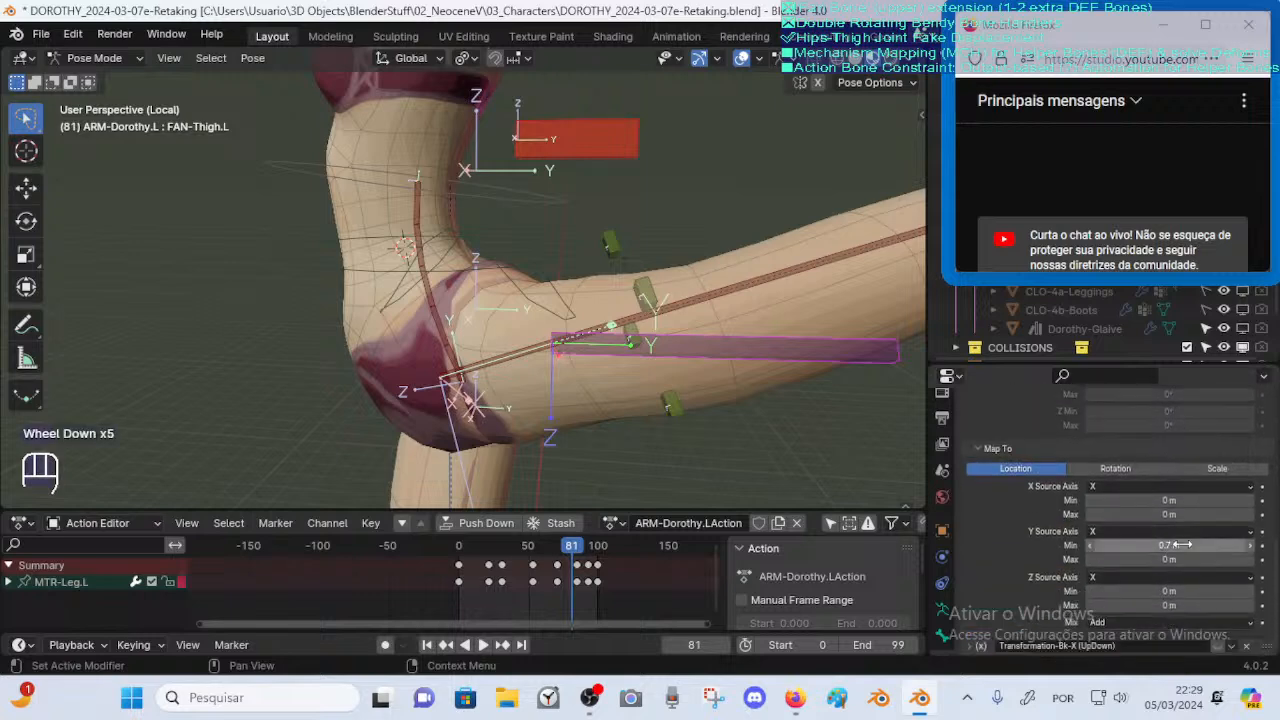
{"action": "left_click", "coordinate": [1090, 547]}
{"action": "left_click", "coordinate": [1090, 547]}
{"action": "left_click", "coordinate": [1136, 542]}
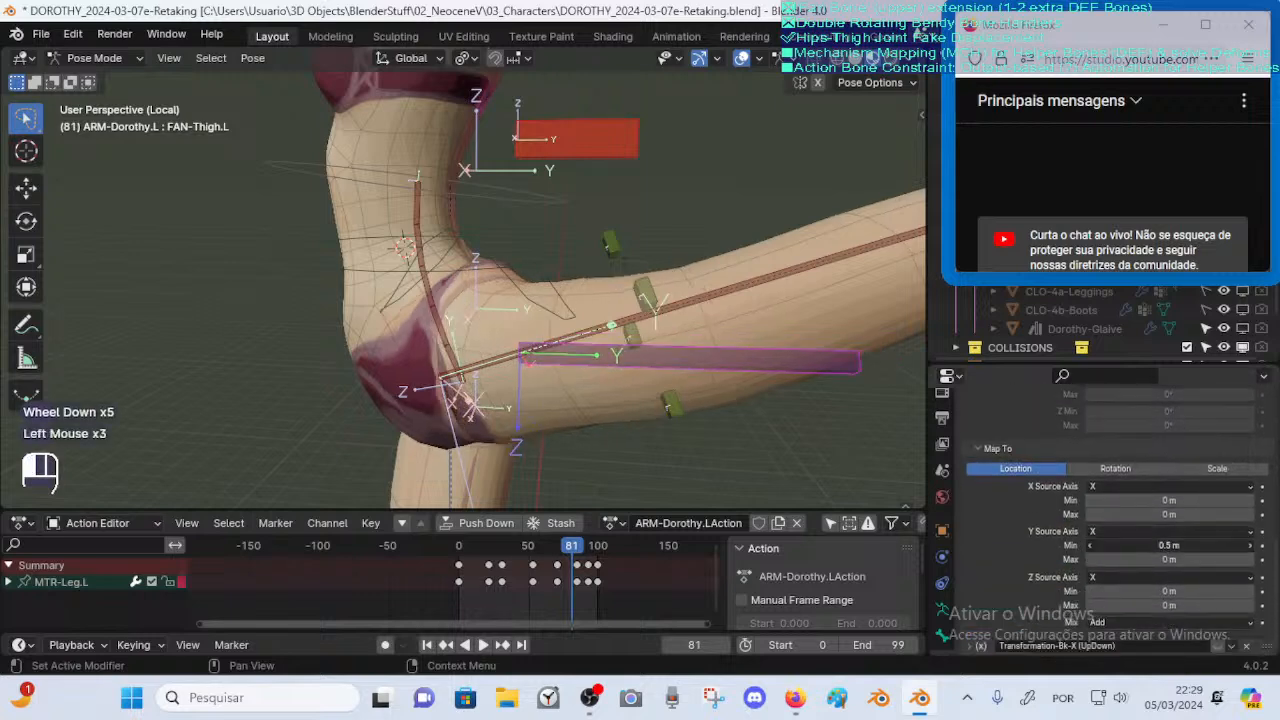
{"action": "left_click_drag", "start_coordinate": [1136, 545], "coordinate": [1136, 541]}
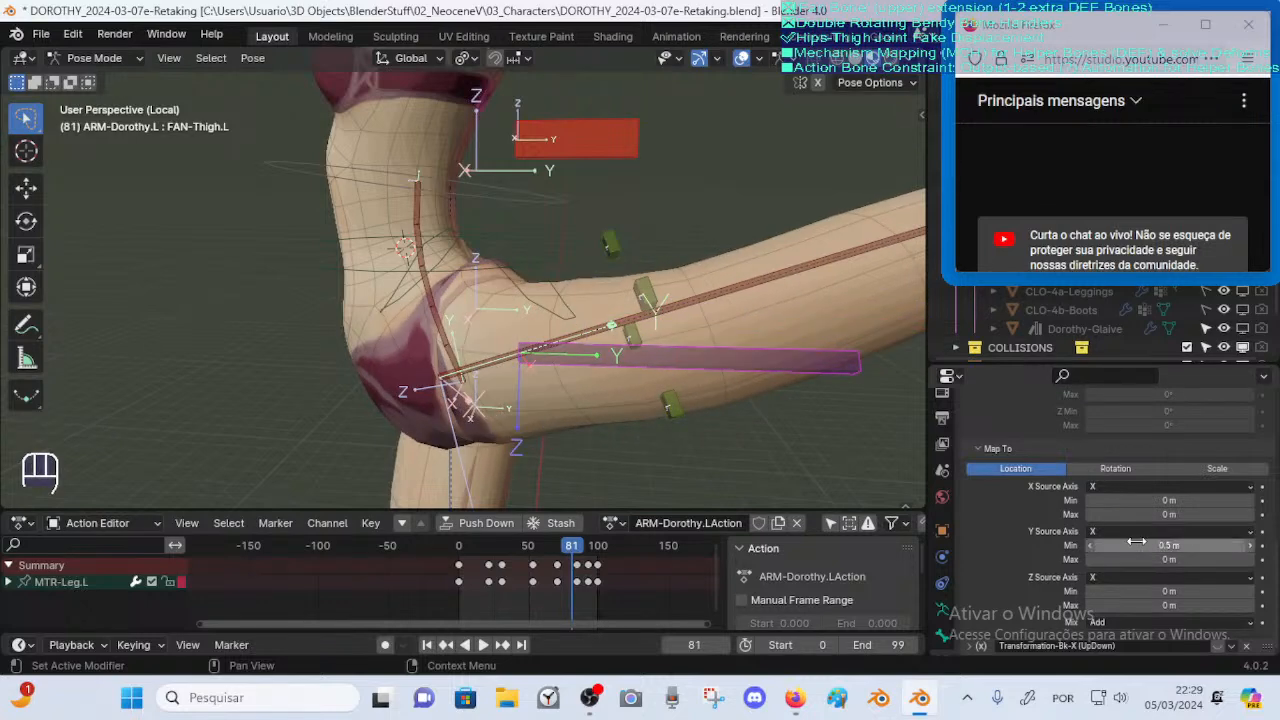
From the inner side of the leg, try a Map To Y minimum of 0.7 m and return it to 0.5 m
{"action": "middle_click_drag", "start_coordinate": [450, 320], "coordinate": [474, 307]}
{"action": "scroll", "coordinate": [534, 319], "scroll_direction": "up", "scroll_amount": 2}
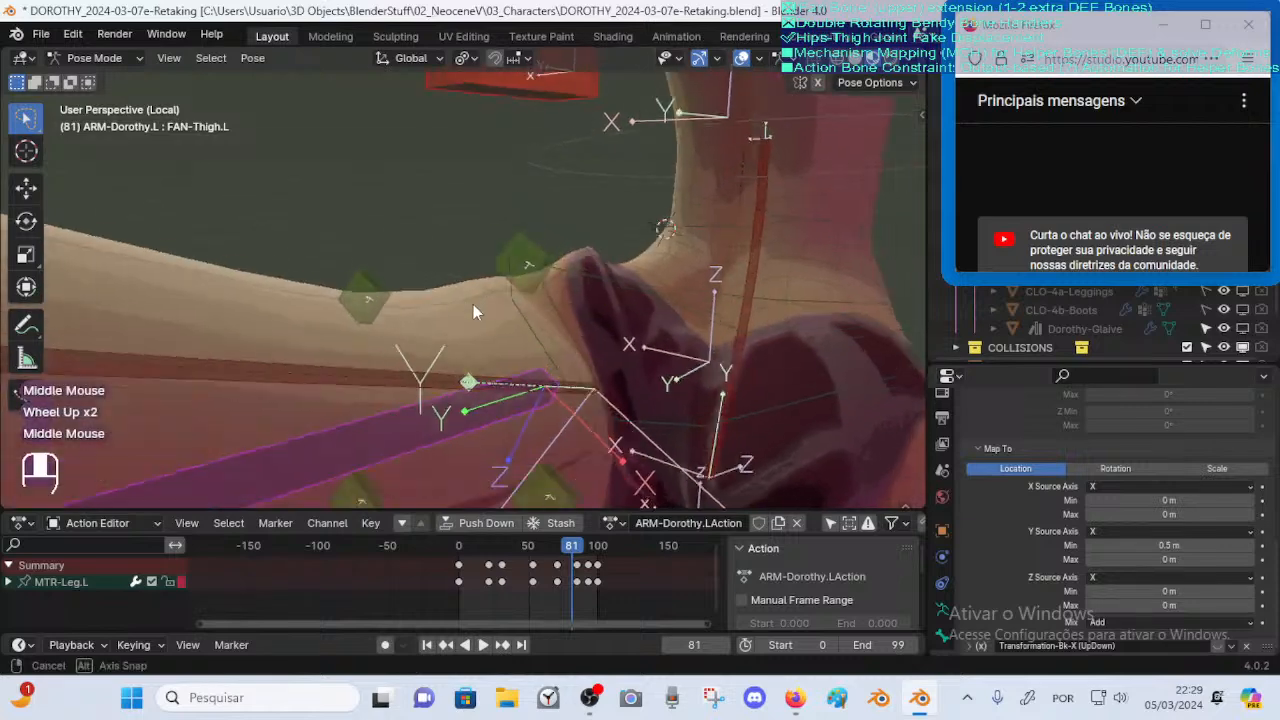
{"action": "scroll", "coordinate": [473, 304], "scroll_direction": "down", "scroll_amount": 1}
{"action": "left_click_drag", "start_coordinate": [1138, 545], "coordinate": [1244, 545]}
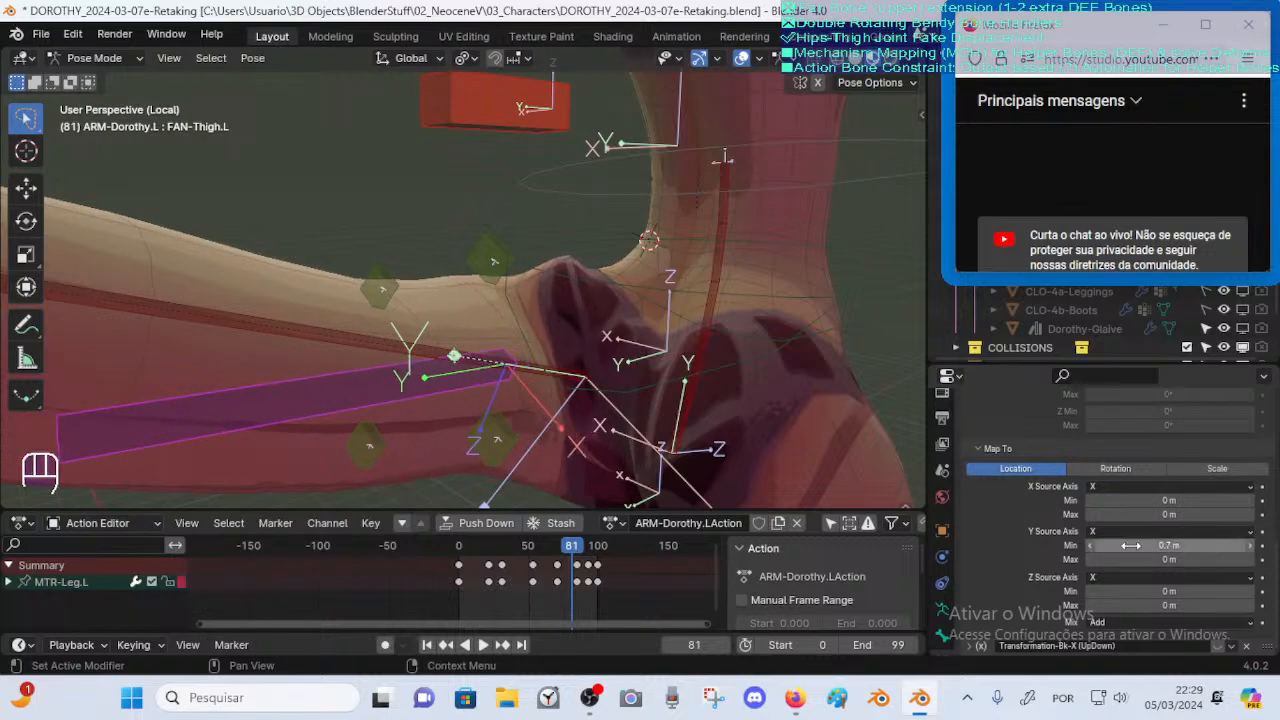
{"action": "left_click", "coordinate": [1091, 546]}
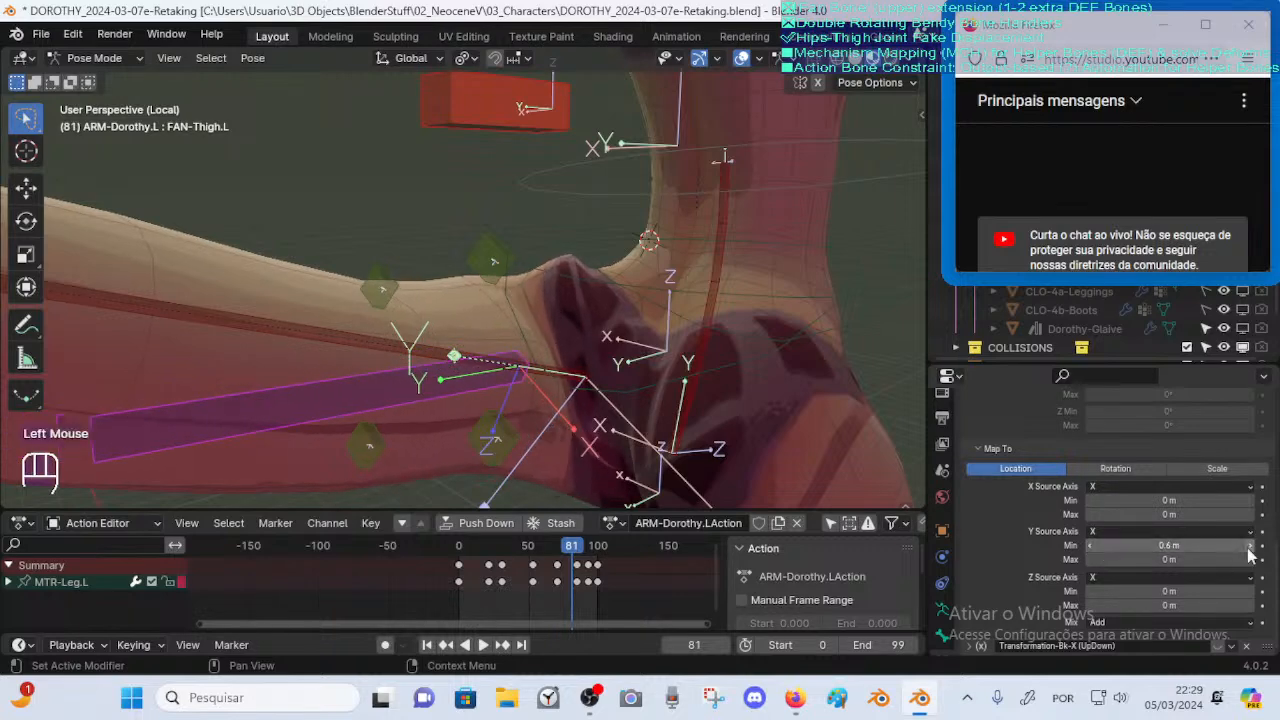
{"action": "left_click", "coordinate": [1073, 547]}
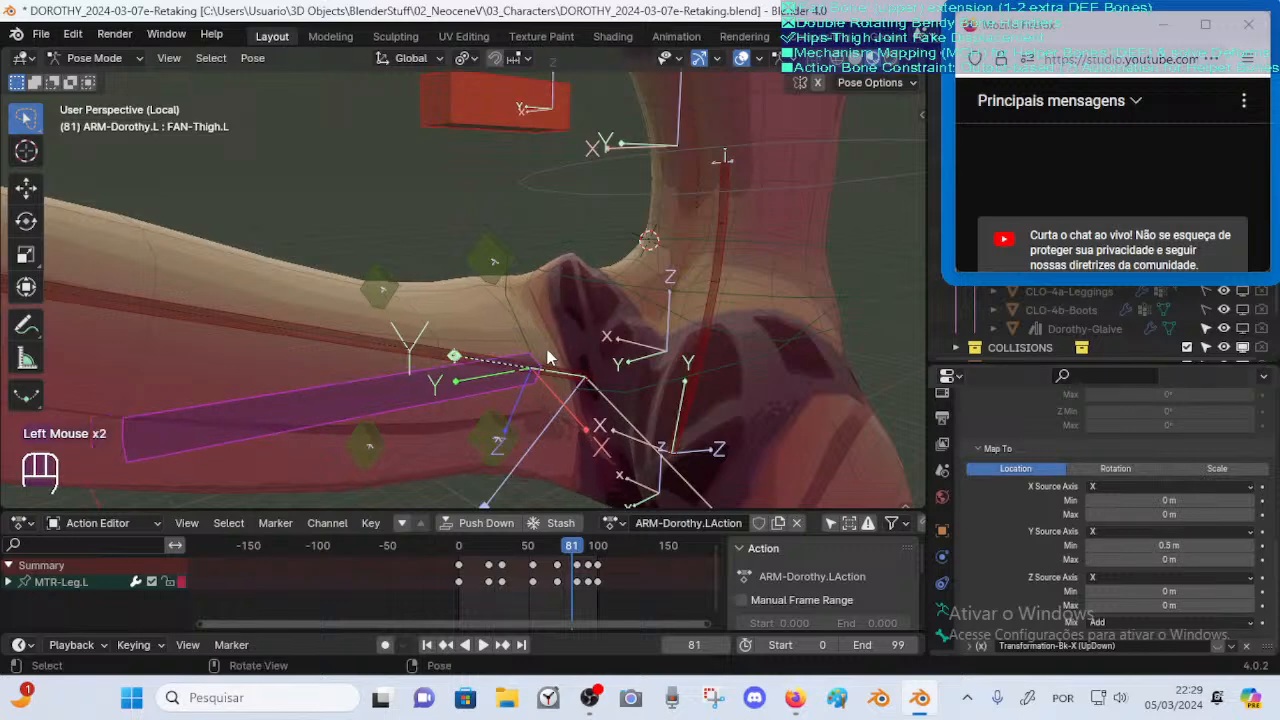
Raise Transformation-Bk-Y's Map To Y minimum to 0.7 m while viewing the hip from the outer side
{"action": "middle_click_drag", "start_coordinate": [760, 360], "coordinate": [697, 326]}
{"action": "scroll", "coordinate": [690, 325], "scroll_direction": "up", "scroll_amount": 2}
{"action": "scroll", "coordinate": [672, 350], "scroll_direction": "down", "scroll_amount": 1}
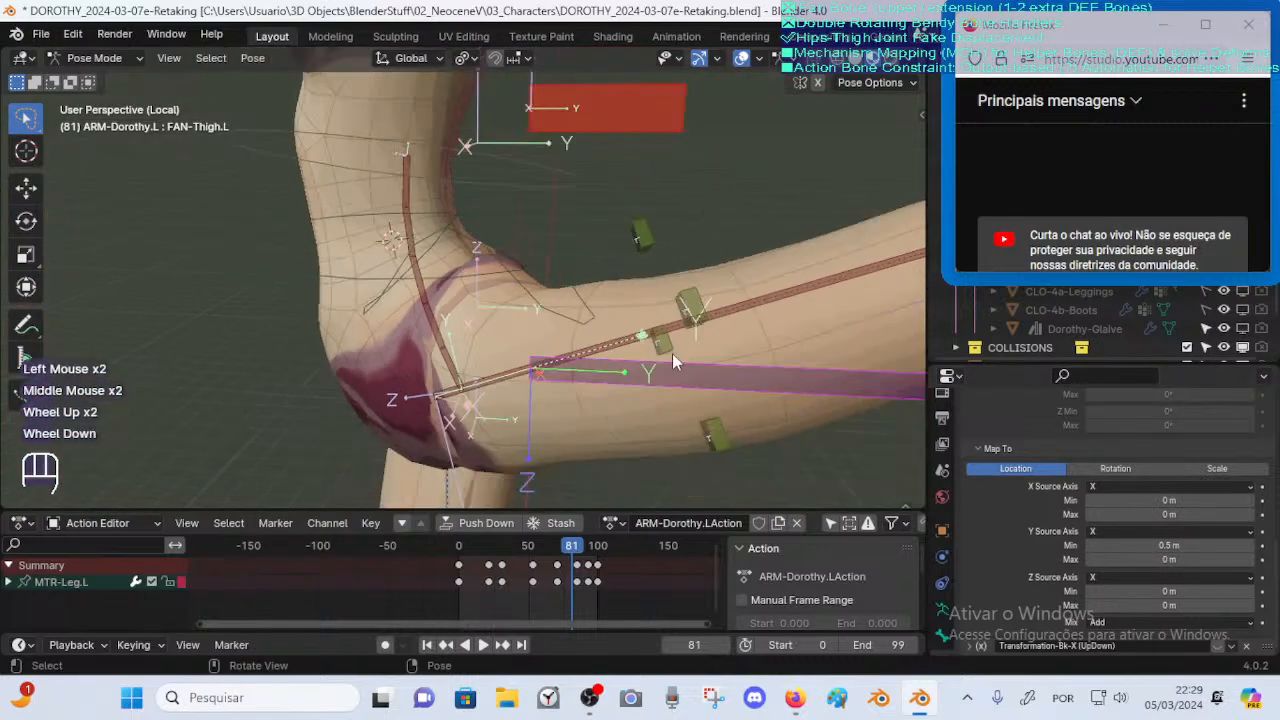
{"action": "left_click", "coordinate": [1257, 547]}
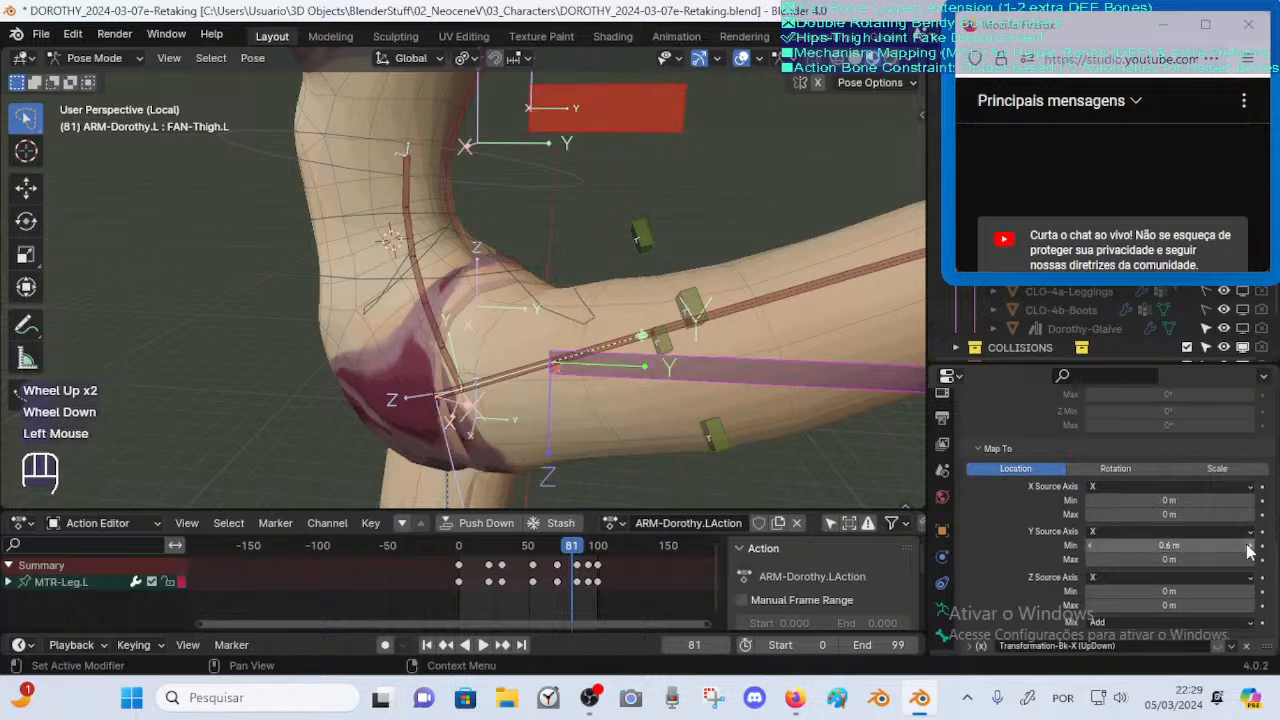
{"action": "left_click", "coordinate": [1257, 547]}
{"action": "scroll", "coordinate": [586, 370], "scroll_direction": "down", "scroll_amount": 1}
{"action": "middle_click_drag", "start_coordinate": [586, 370], "coordinate": [568, 368]}
{"action": "scroll", "coordinate": [570, 368], "scroll_direction": "up", "scroll_amount": 1}
{"action": "middle_click", "coordinate": [575, 370]}
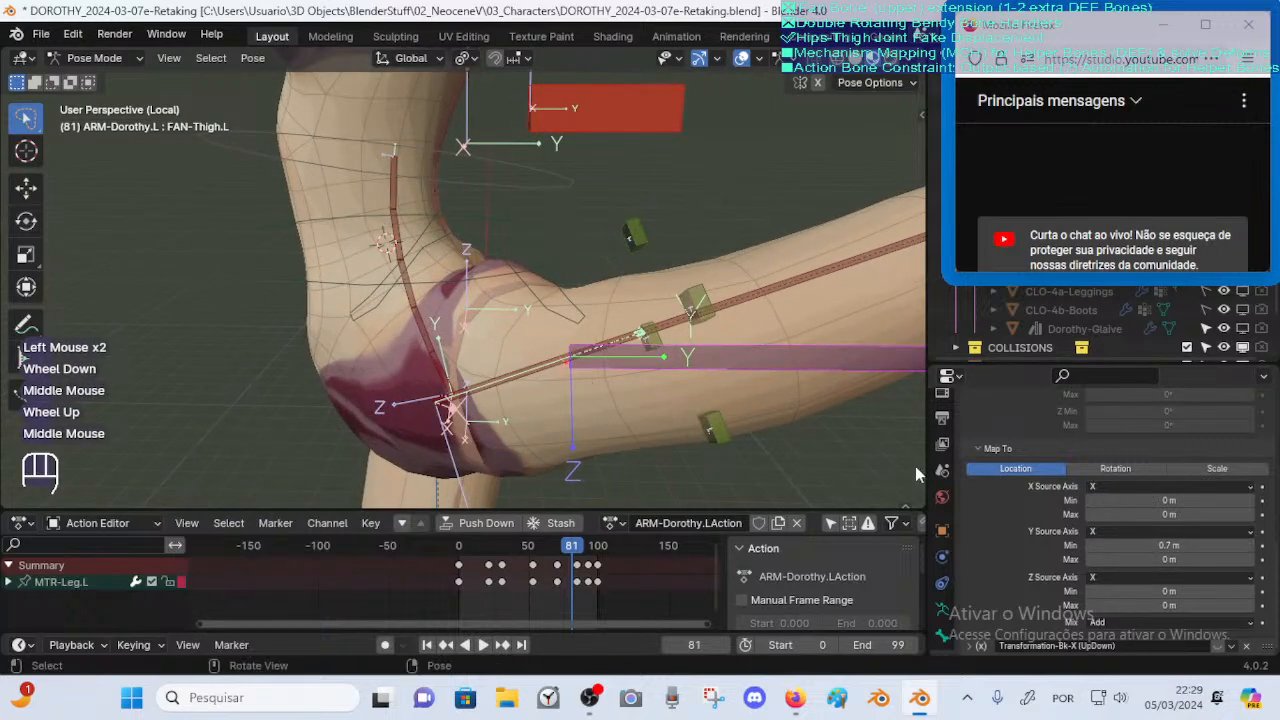
Compare the hip shape at a Map To Y minimum of 0.5 m, and settle Transformation-Bk-Y on 0.6 m
{"action": "scroll", "coordinate": [915, 468], "scroll_direction": "down", "scroll_amount": 1}
{"action": "left_click", "coordinate": [1150, 546]}
{"action": "left_click", "coordinate": [1092, 546]}
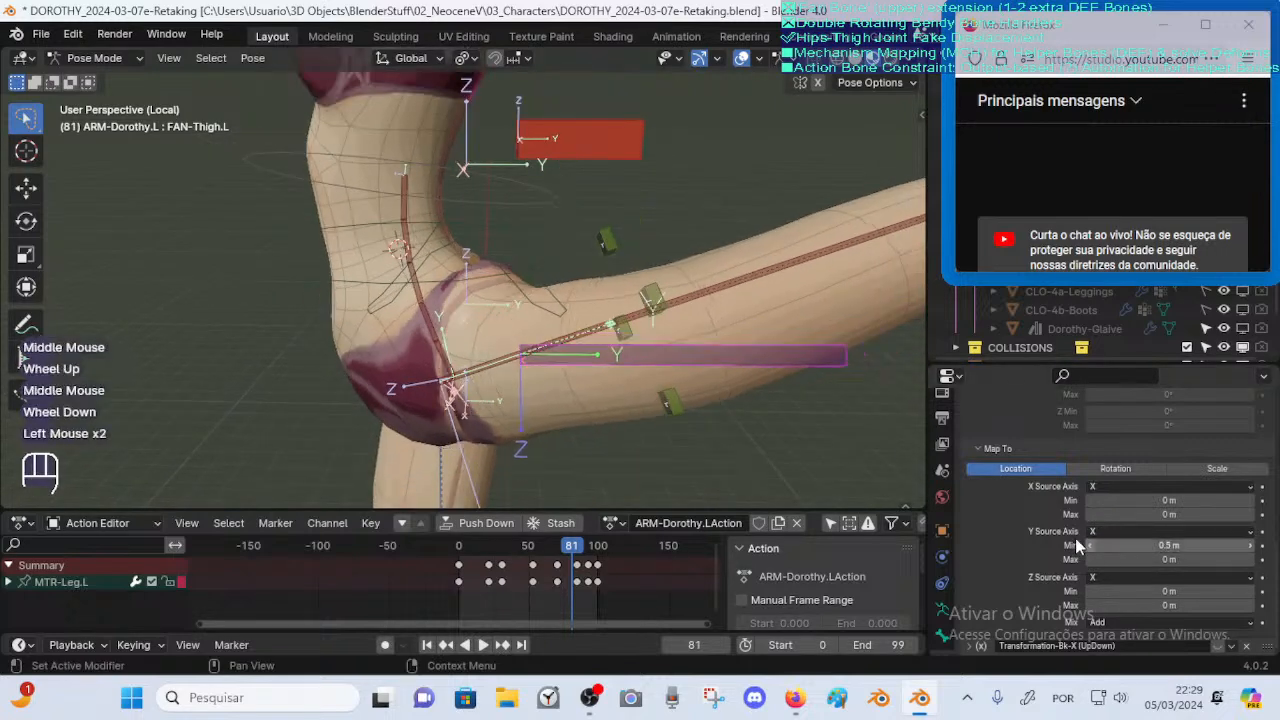
{"action": "middle_click_drag", "start_coordinate": [474, 326], "coordinate": [486, 330]}
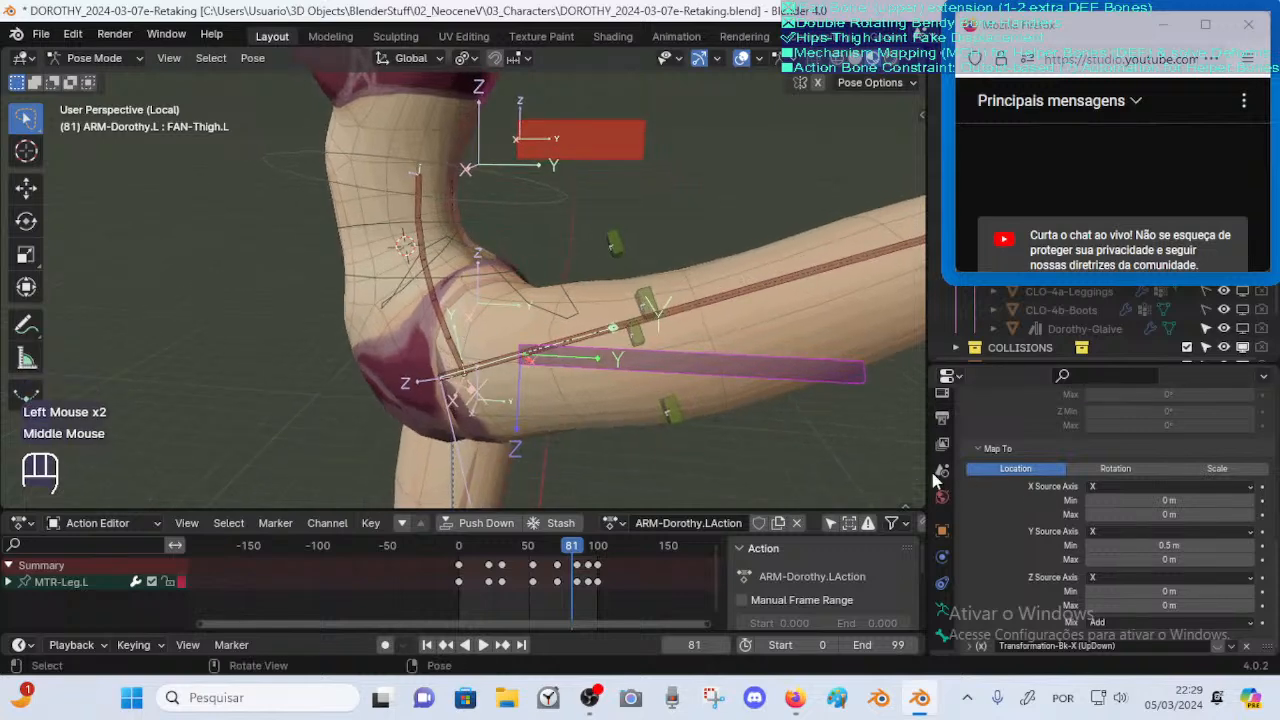
{"action": "left_click", "coordinate": [1252, 546]}
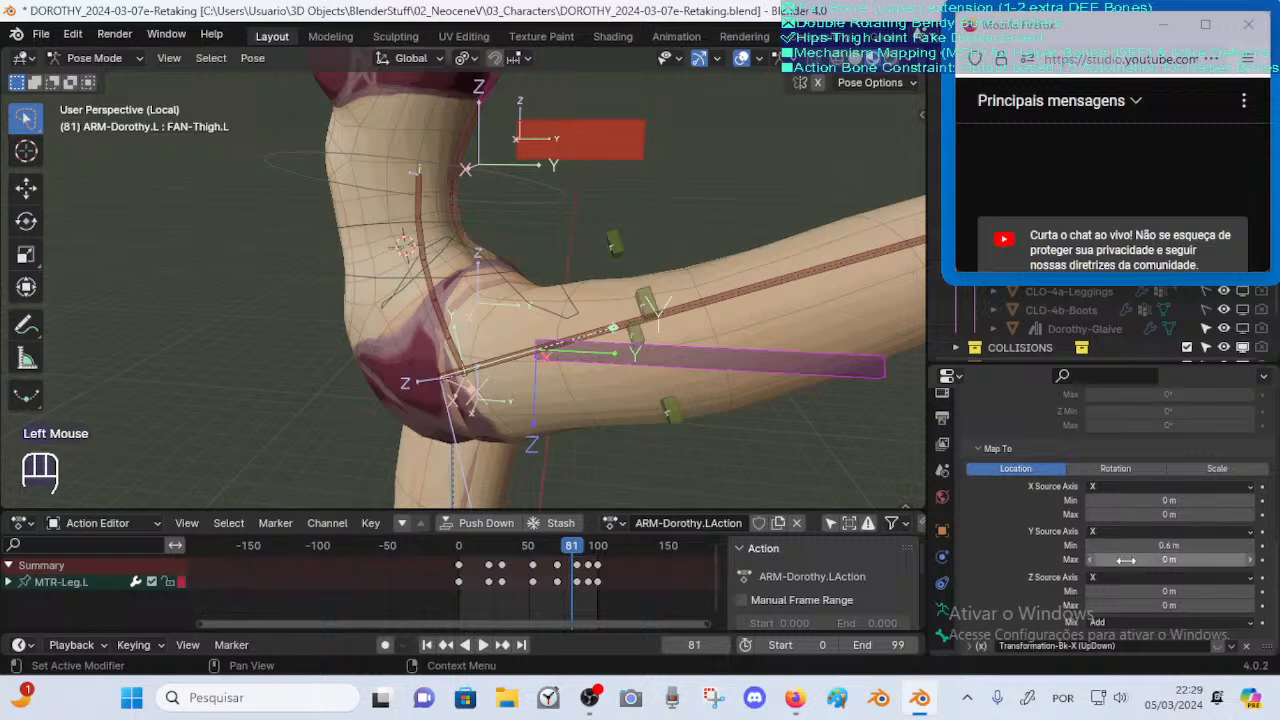
Toggle Transformation-Bk-X (UpDown) repeatedly to compare the thigh's vertical displacement, leaving the constraint enabled
{"action": "scroll", "coordinate": [1213, 622], "scroll_direction": "down", "scroll_amount": 2}
{"action": "left_click", "coordinate": [1224, 645]}
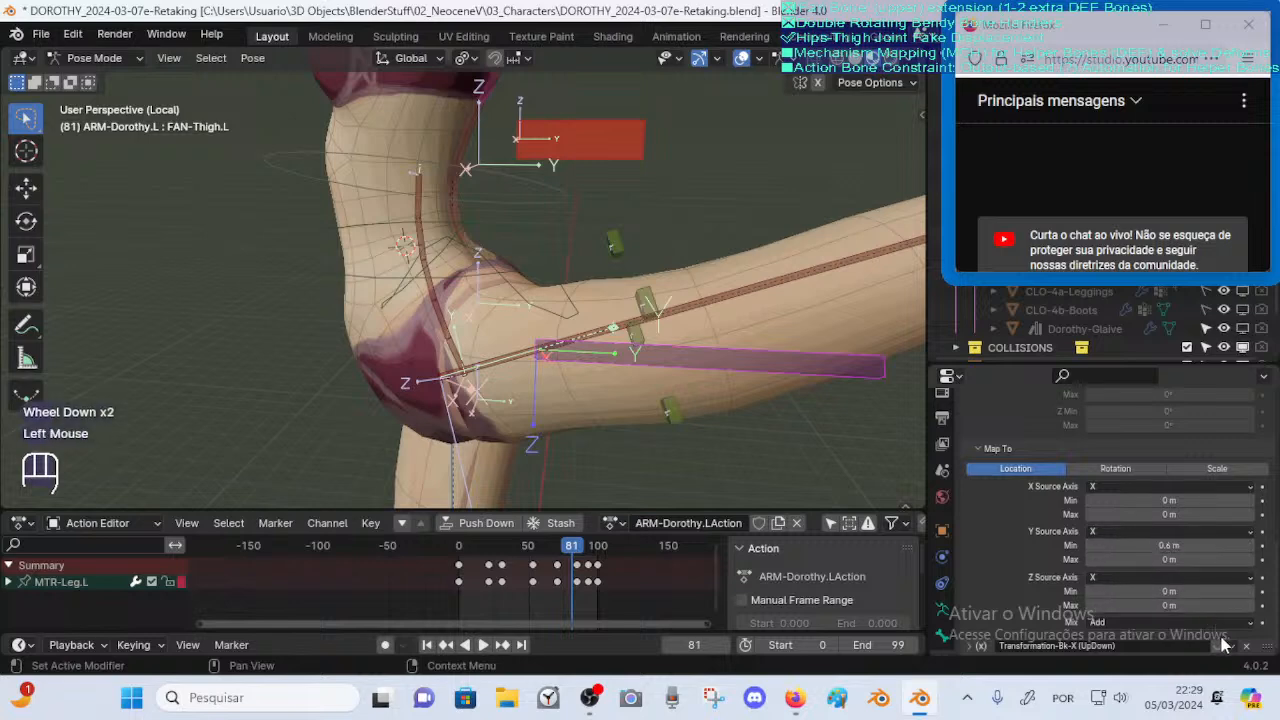
{"action": "left_click", "coordinate": [1220, 646]}
{"action": "left_click", "coordinate": [1220, 646]}
{"action": "left_click", "coordinate": [1220, 646]}
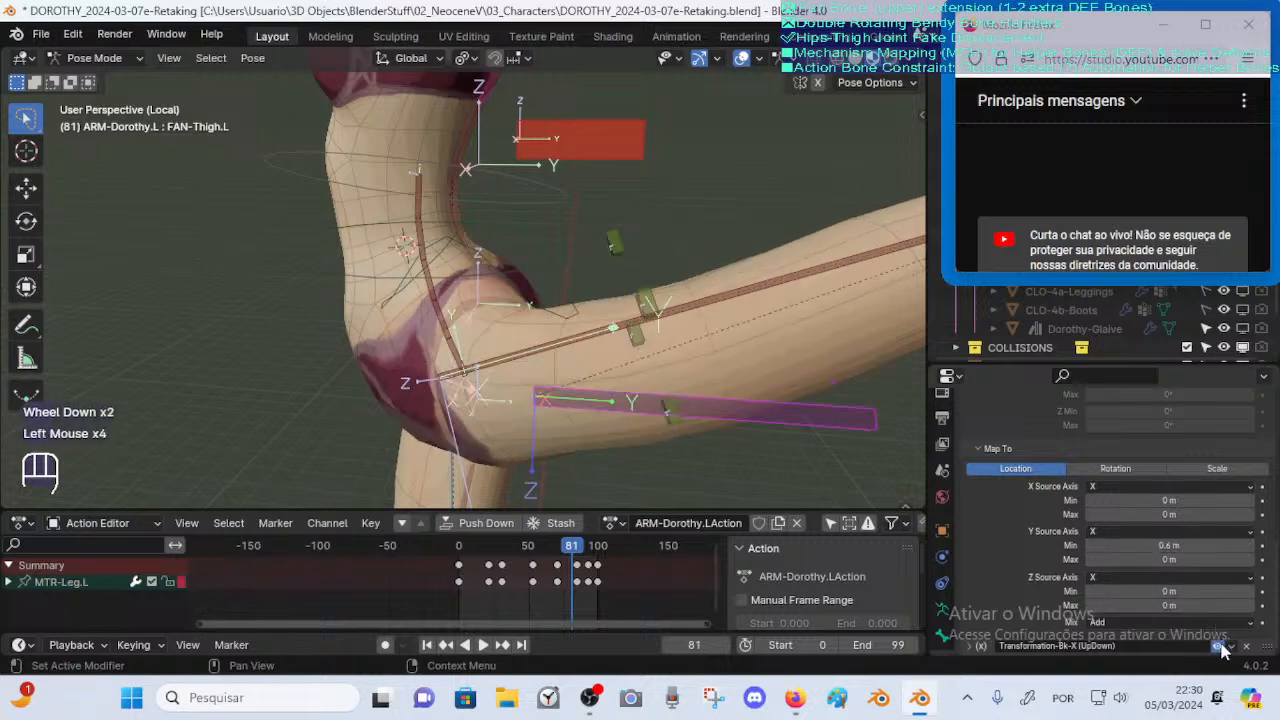
{"action": "left_click", "coordinate": [1220, 646]}
{"action": "left_click", "coordinate": [1220, 646]}
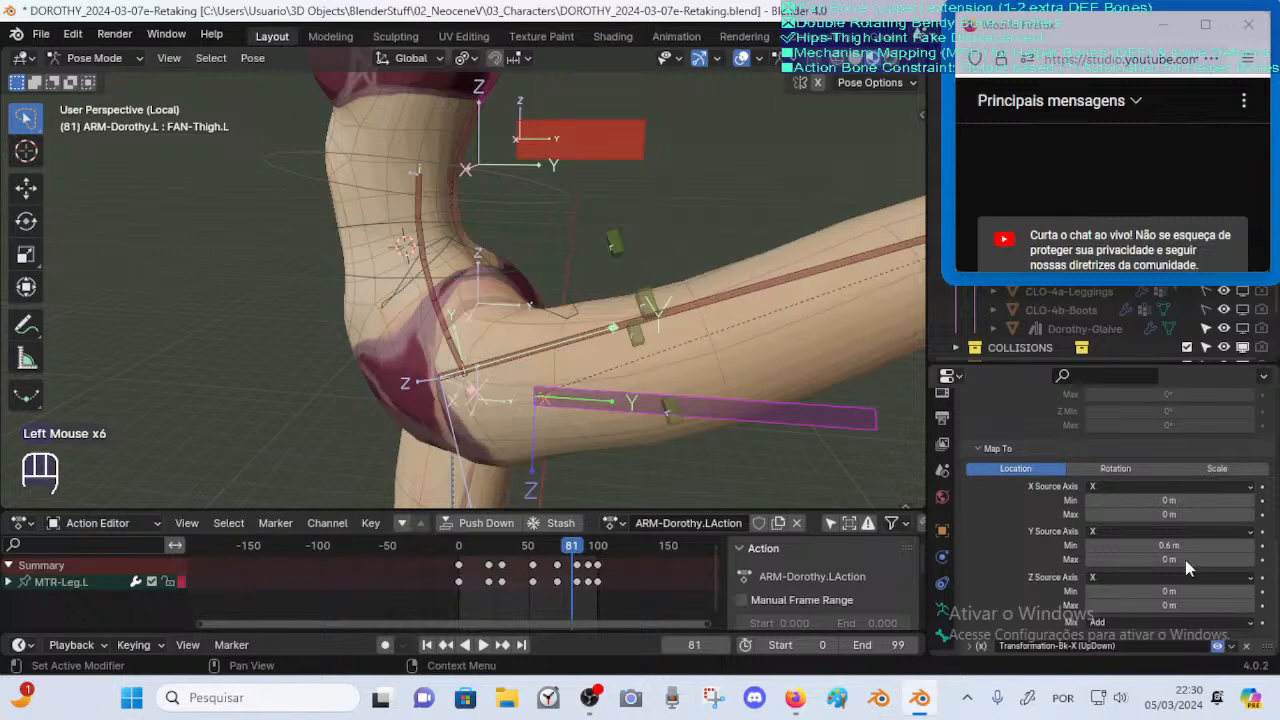
{"action": "left_click_drag", "start_coordinate": [1168, 545], "coordinate": [1238, 551]}
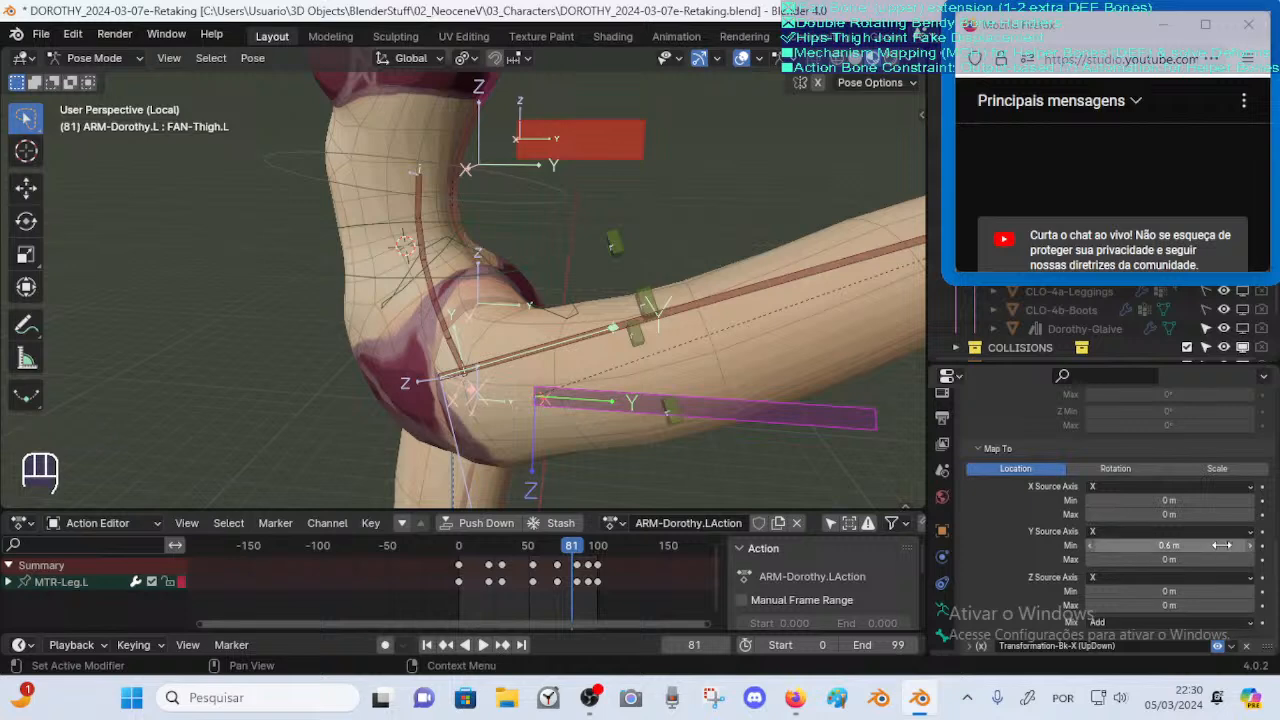
{"action": "key", "text": "w"}
{"action": "key", "text": "w"}
{"action": "key", "text": "w"}
{"action": "scroll", "coordinate": [988, 624], "scroll_direction": "down", "scroll_amount": 1}
{"action": "key", "text": "w"}
{"action": "key", "text": "w"}
{"action": "key", "text": "w"}
{"action": "key", "text": "w"}
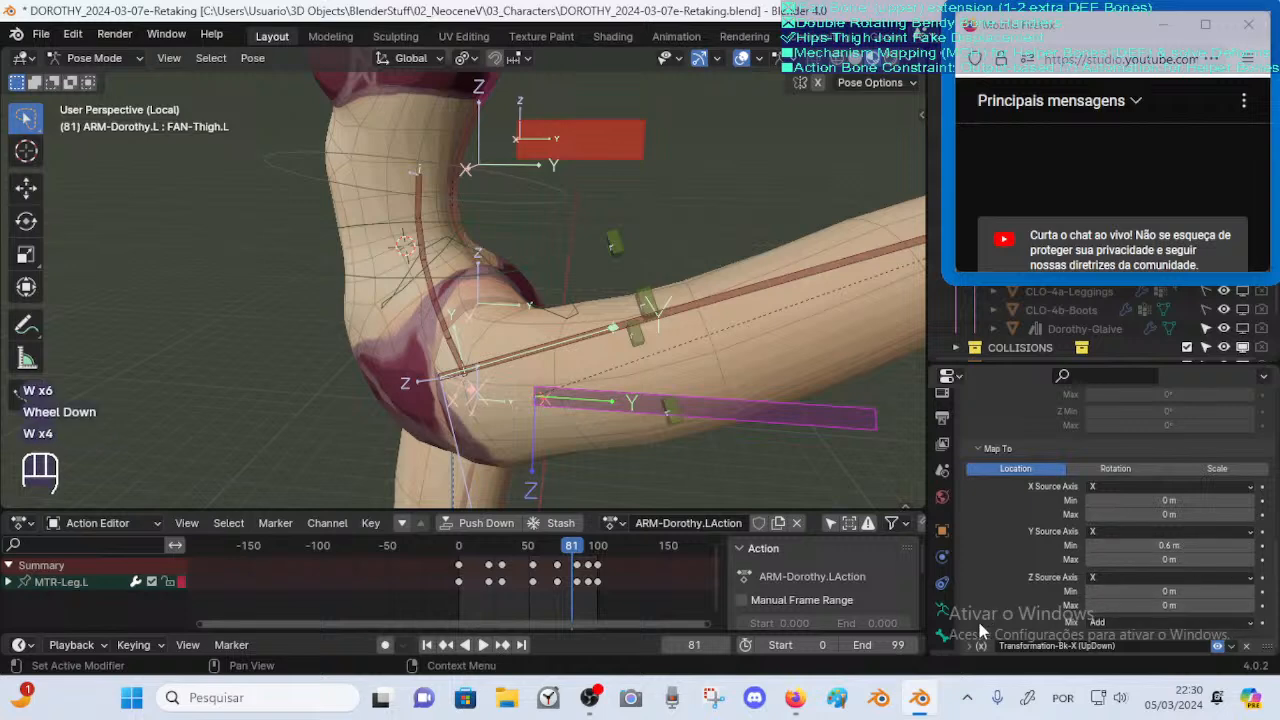
Expand Transformation-Bk-X (UpDown) and examine its target bone, owner custom space and reference bone settings
{"action": "left_click", "coordinate": [976, 648]}
{"action": "key", "text": "w"}
{"action": "key", "text": "w"}
{"action": "key", "text": "w"}
{"action": "key", "text": "w"}
{"action": "key", "text": "w"}
{"action": "key", "text": "w"}
{"action": "key", "text": "w"}
{"action": "key", "text": "w"}
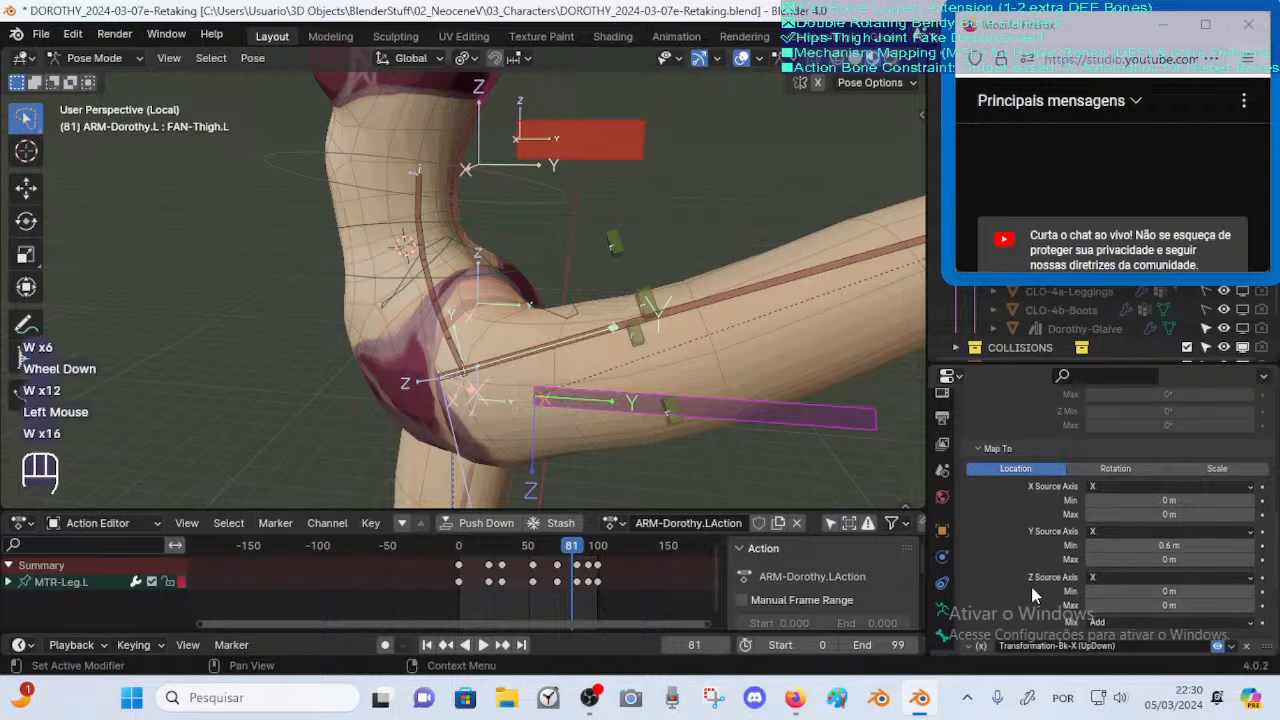
{"action": "scroll", "coordinate": [1035, 595], "scroll_direction": "down", "scroll_amount": 5}
{"action": "key", "text": "w"}
{"action": "key", "text": "w"}
{"action": "key", "text": "w"}
{"action": "key", "text": "w"}
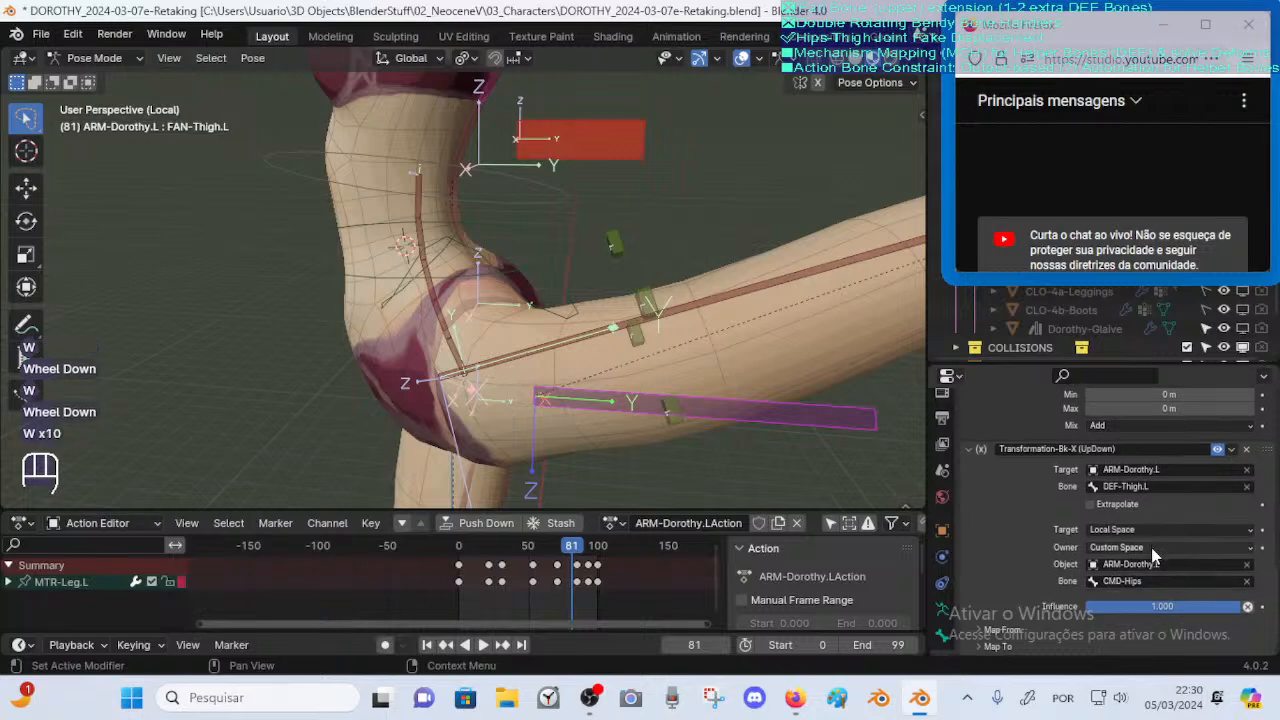
{"action": "key", "text": "w"}
{"action": "key", "text": "w"}
{"action": "key", "text": "w"}
{"action": "key", "text": "w"}
{"action": "key", "text": "w"}
{"action": "key", "text": "w"}
{"action": "key", "text": "w"}
{"action": "key", "text": "w"}
{"action": "key", "text": "w"}
{"action": "key", "text": "w"}
{"action": "key", "text": "w"}
{"action": "key", "text": "w"}
{"action": "key", "text": "w"}
{"action": "key", "text": "w"}
{"action": "key", "text": "w"}
{"action": "key", "text": "w"}
{"action": "key", "text": "w"}
{"action": "key", "text": "w"}
{"action": "key", "text": "w"}
{"action": "key", "text": "w"}
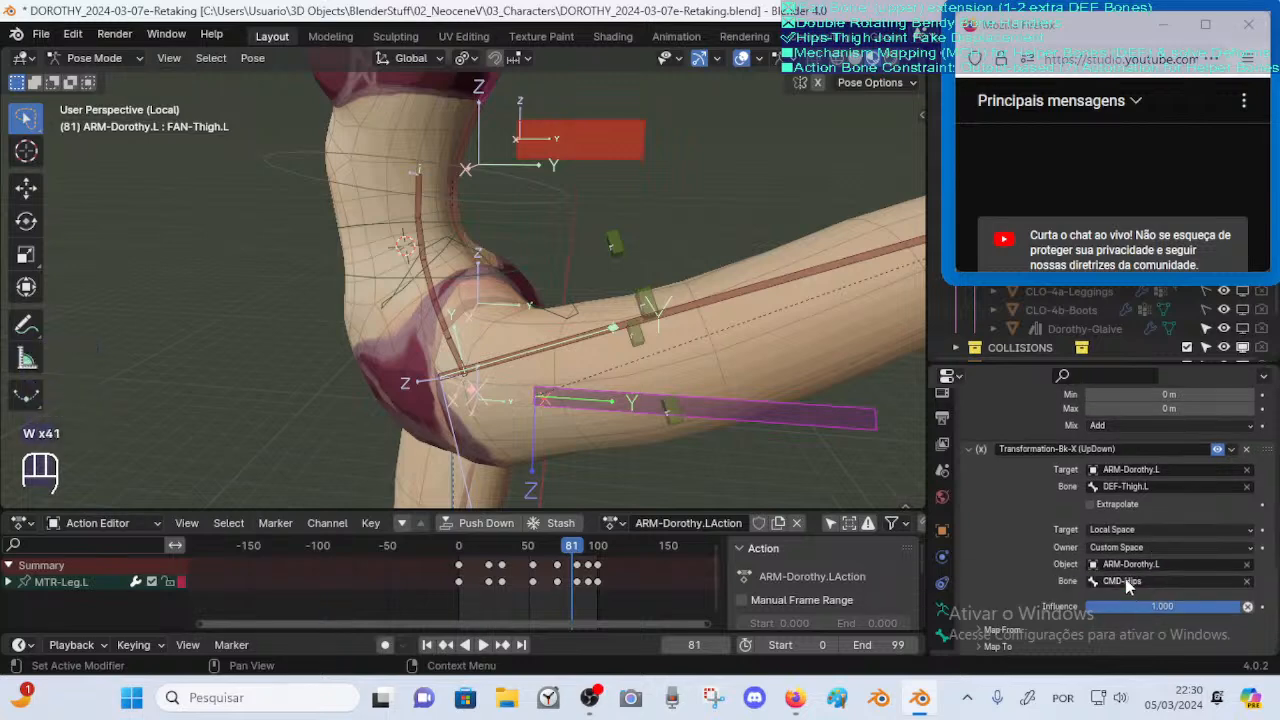
{"action": "key", "text": "w"}
{"action": "key", "text": "w"}
{"action": "key", "text": "w"}
{"action": "key", "text": "w"}
{"action": "scroll", "coordinate": [999, 572], "scroll_direction": "down", "scroll_amount": 1}
{"action": "key", "text": "w"}
{"action": "key", "text": "w"}
{"action": "scroll", "coordinate": [998, 569], "scroll_direction": "down", "scroll_amount": 1}
{"action": "key", "text": "w"}
{"action": "key", "text": "w"}
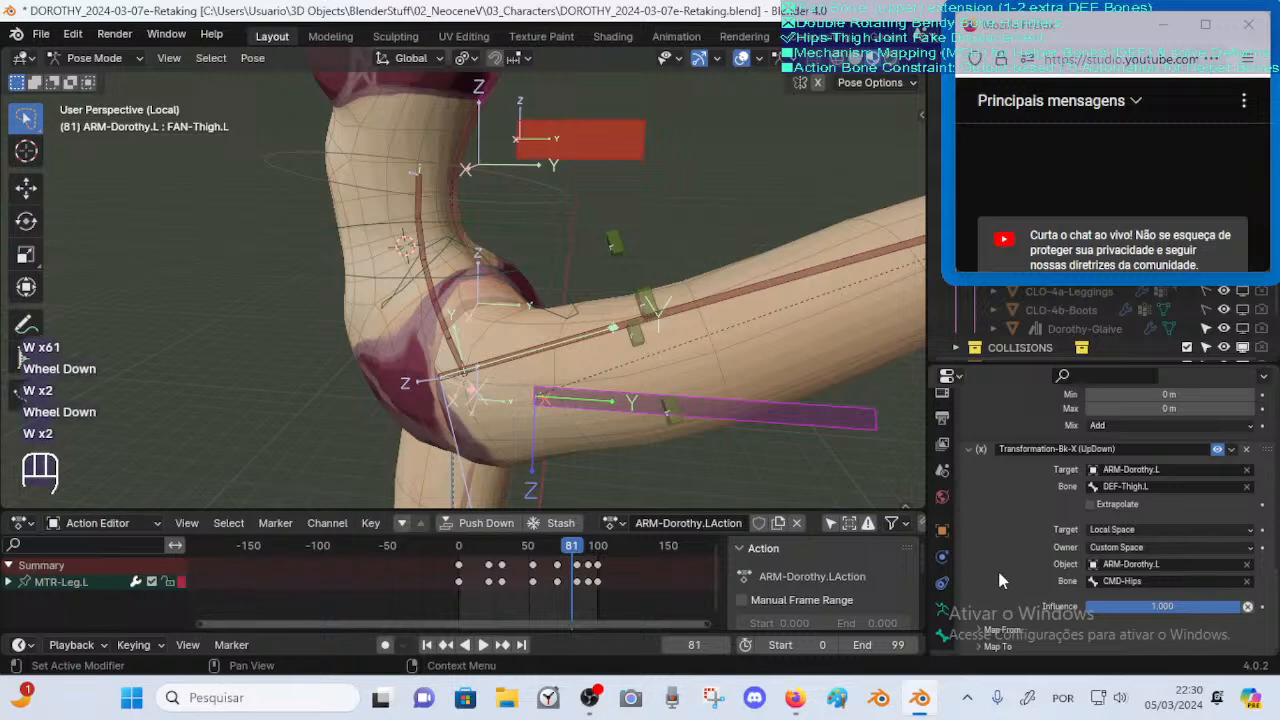
Expand the Map To section of Transformation-Bk-X (UpDown) and examine its location minimum and maximum values for each axis
{"action": "left_click", "coordinate": [980, 647]}
{"action": "scroll", "coordinate": [1054, 540], "scroll_direction": "down", "scroll_amount": 4}
{"action": "key", "text": "w"}
{"action": "key", "text": "w"}
{"action": "key", "text": "w"}
{"action": "key", "text": "w"}
{"action": "key", "text": "w"}
{"action": "key", "text": "w"}
{"action": "key", "text": "w"}
{"action": "key", "text": "w"}
{"action": "key", "text": "w"}
{"action": "key", "text": "w"}
{"action": "key", "text": "w"}
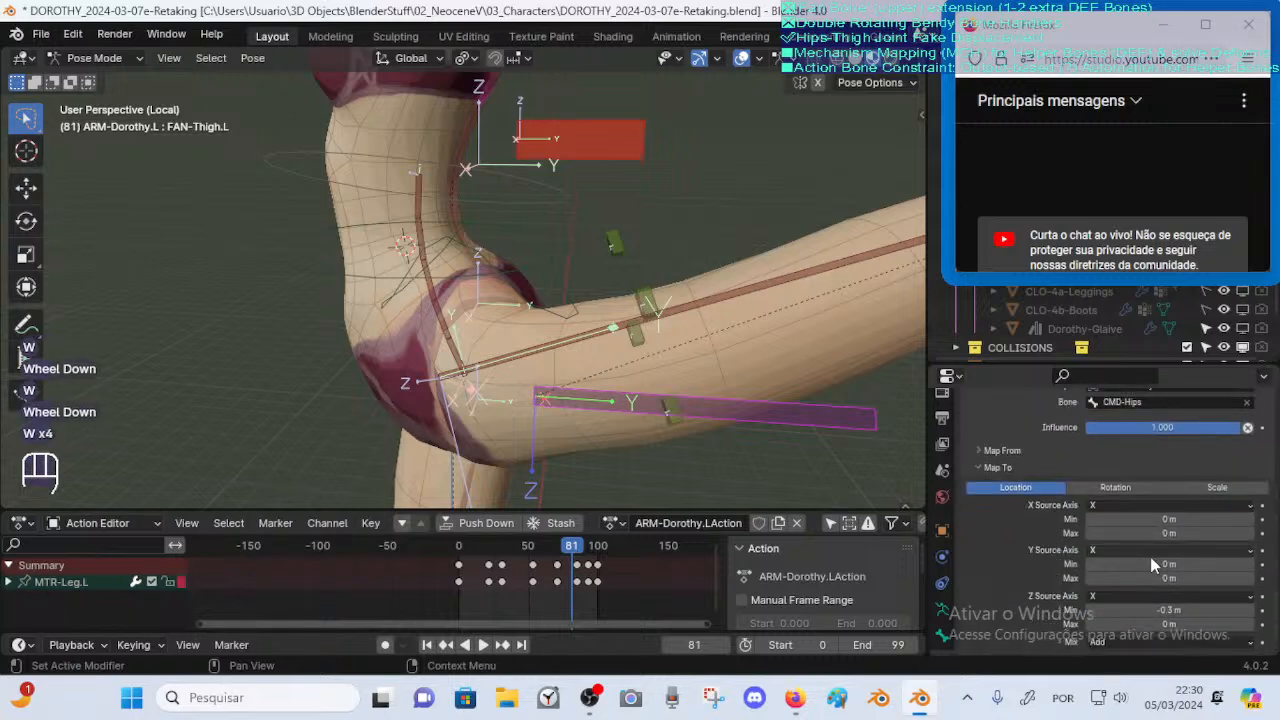
{"action": "key", "text": "w"}
{"action": "key", "text": "w"}
{"action": "key", "text": "w"}
{"action": "key", "text": "w"}
{"action": "key", "text": "w"}
{"action": "key", "text": "w"}
{"action": "key", "text": "w"}
{"action": "key", "text": "w"}
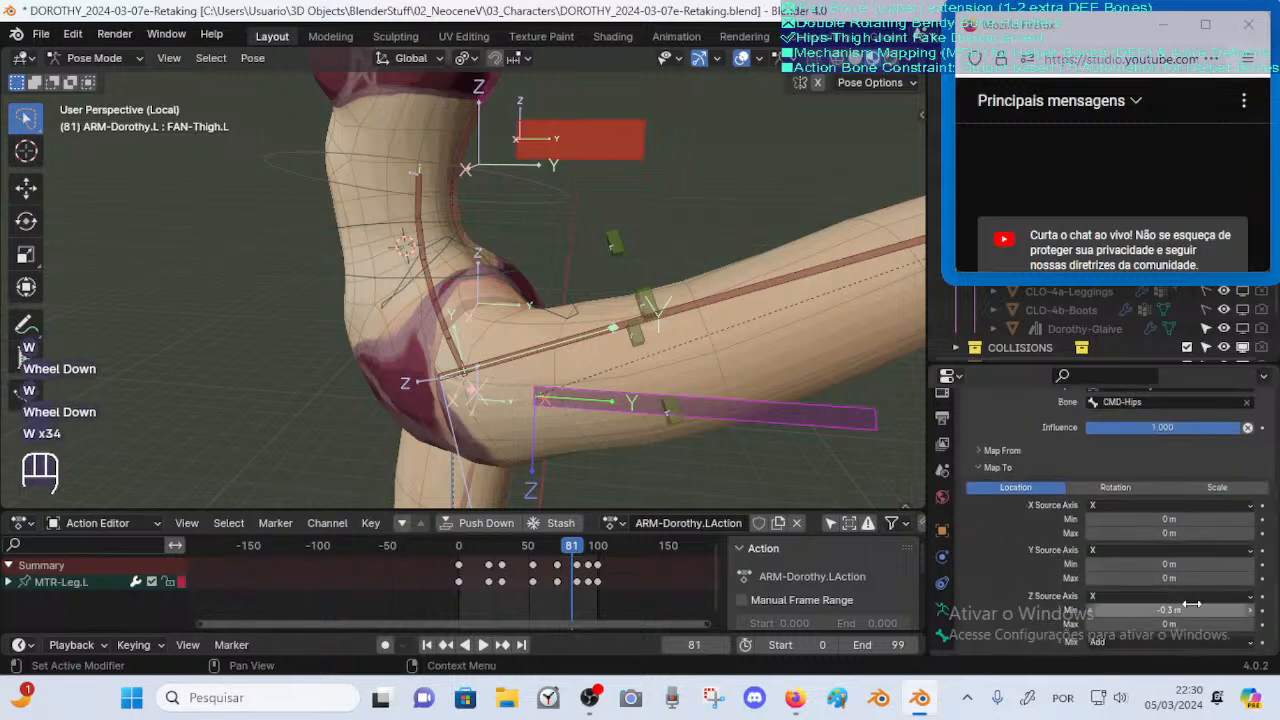
{"action": "key", "text": "w"}
{"action": "key", "text": "w"}
{"action": "key", "text": "w"}
{"action": "key", "text": "w"}
{"action": "key", "text": "w"}
{"action": "key", "text": "w"}
{"action": "key", "text": "w"}
{"action": "key", "text": "w"}
{"action": "key", "text": "w"}
{"action": "key", "text": "w"}
{"action": "key", "text": "w"}
{"action": "key", "text": "w"}
{"action": "key", "text": "w"}
{"action": "key", "text": "w"}
{"action": "key", "text": "w"}
{"action": "key", "text": "w"}
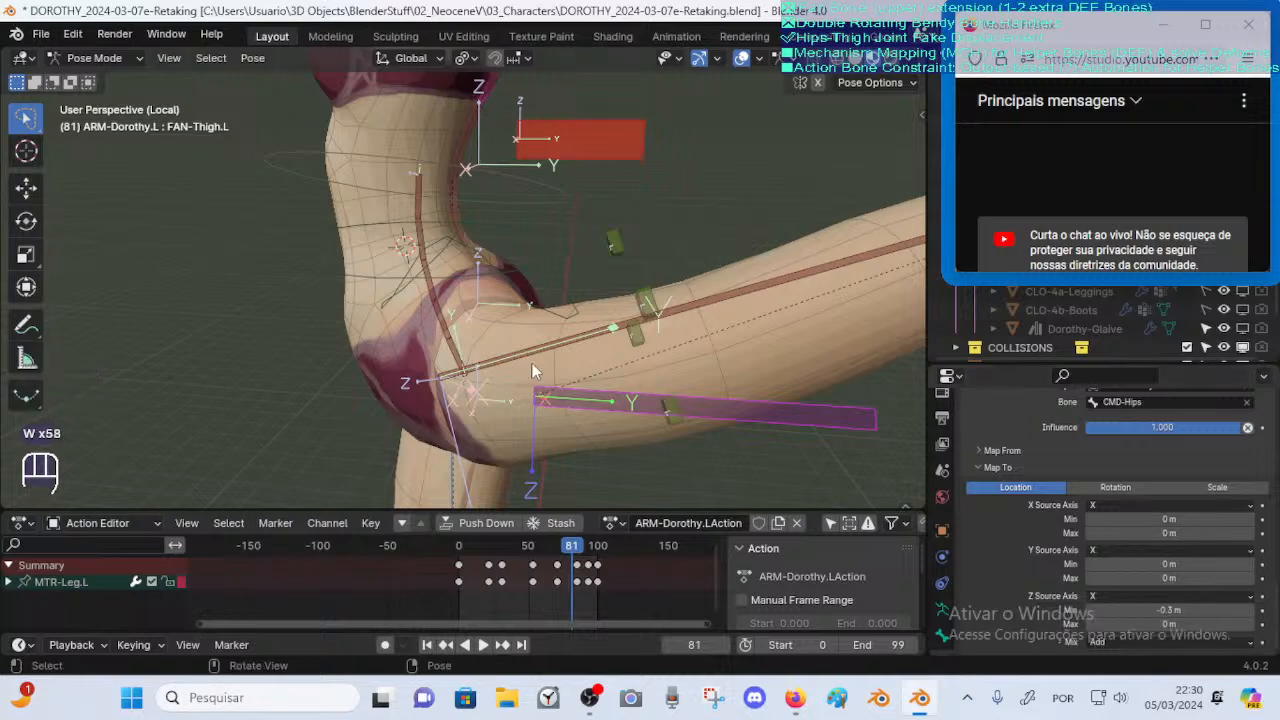
{"action": "key", "text": "w"}
{"action": "key", "text": "w"}
{"action": "key", "text": "w"}
{"action": "key", "text": "w"}
{"action": "key", "text": "w"}
{"action": "key", "text": "w"}
Toggle Transformation-Bk-X (UpDown) to compare the hip shape with and without it, leaving the constraint disabled
{"action": "scroll", "coordinate": [1222, 507], "scroll_direction": "up", "scroll_amount": 3}
{"action": "key", "text": "w"}
{"action": "scroll", "coordinate": [1221, 515], "scroll_direction": "up", "scroll_amount": 1}
{"action": "key", "text": "w"}
{"action": "key", "text": "w"}
{"action": "key", "text": "w"}
{"action": "key", "text": "w"}
{"action": "key", "text": "w"}
{"action": "key", "text": "w"}
{"action": "key", "text": "w"}
{"action": "key", "text": "w"}
{"action": "key", "text": "w"}
{"action": "key", "text": "w"}
{"action": "key", "text": "w"}
{"action": "key", "text": "w"}
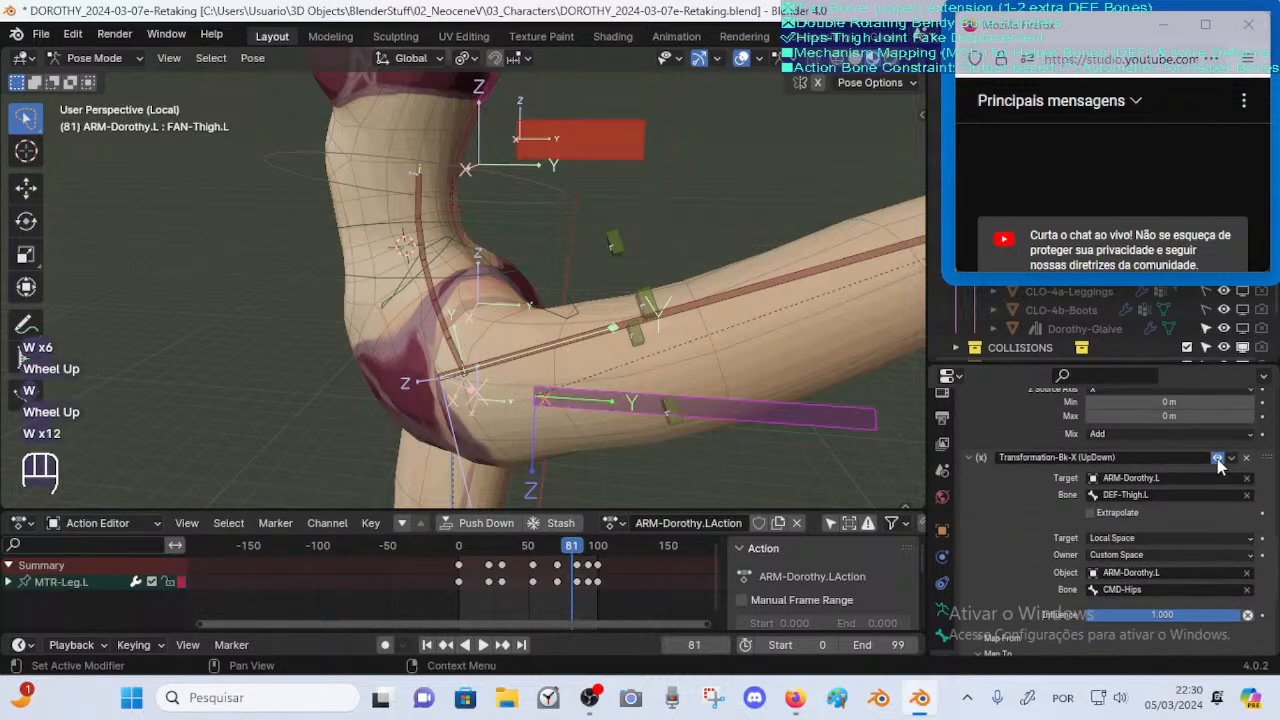
{"action": "key", "text": "w"}
{"action": "key", "text": "w"}
{"action": "key", "text": "w"}
{"action": "key", "text": "w"}
{"action": "key", "text": "w"}
{"action": "left_click", "coordinate": [1218, 459]}
{"action": "key", "text": "w"}
{"action": "left_click", "coordinate": [1218, 459]}
{"action": "key", "text": "w"}
{"action": "key", "text": "w"}
{"action": "key", "text": "w"}
{"action": "key", "text": "w"}
{"action": "key", "text": "w"}
{"action": "key", "text": "w"}
{"action": "left_click", "coordinate": [1218, 459]}
{"action": "key", "text": "w"}
{"action": "key", "text": "w"}
{"action": "key", "text": "w"}
{"action": "key", "text": "w"}
{"action": "key", "text": "w"}
{"action": "key", "text": "w"}
{"action": "key", "text": "w"}
{"action": "key", "text": "w"}
{"action": "key", "text": "w"}
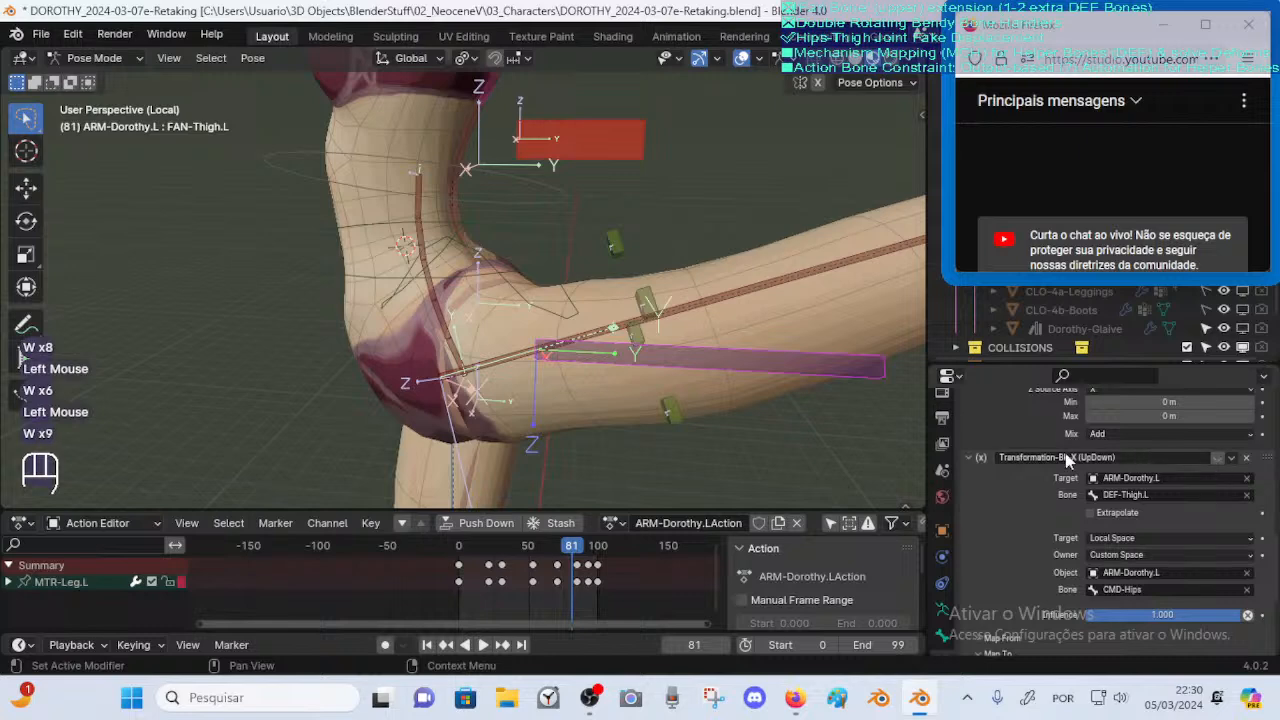
Collapse the Transformation-Bk-X (UpDown) constraint and bring up the Map To location values of Transformation-Bk-Y
{"action": "key", "text": "w"}
{"action": "key", "text": "w"}
{"action": "key", "text": "w"}
{"action": "key", "text": "w"}
{"action": "key", "text": "w"}
{"action": "key", "text": "w"}
{"action": "key", "text": "w"}
{"action": "left_click", "coordinate": [983, 459]}
{"action": "key", "text": "w"}
{"action": "key", "text": "w"}
{"action": "key", "text": "w"}
{"action": "key", "text": "w"}
{"action": "key", "text": "w"}
{"action": "key", "text": "w"}
{"action": "key", "text": "w"}
{"action": "key", "text": "w"}
{"action": "key", "text": "w"}
{"action": "key", "text": "w"}
{"action": "key", "text": "w"}
{"action": "key", "text": "w"}
{"action": "key", "text": "w"}
{"action": "key", "text": "w"}
{"action": "key", "text": "w"}
{"action": "key", "text": "w"}
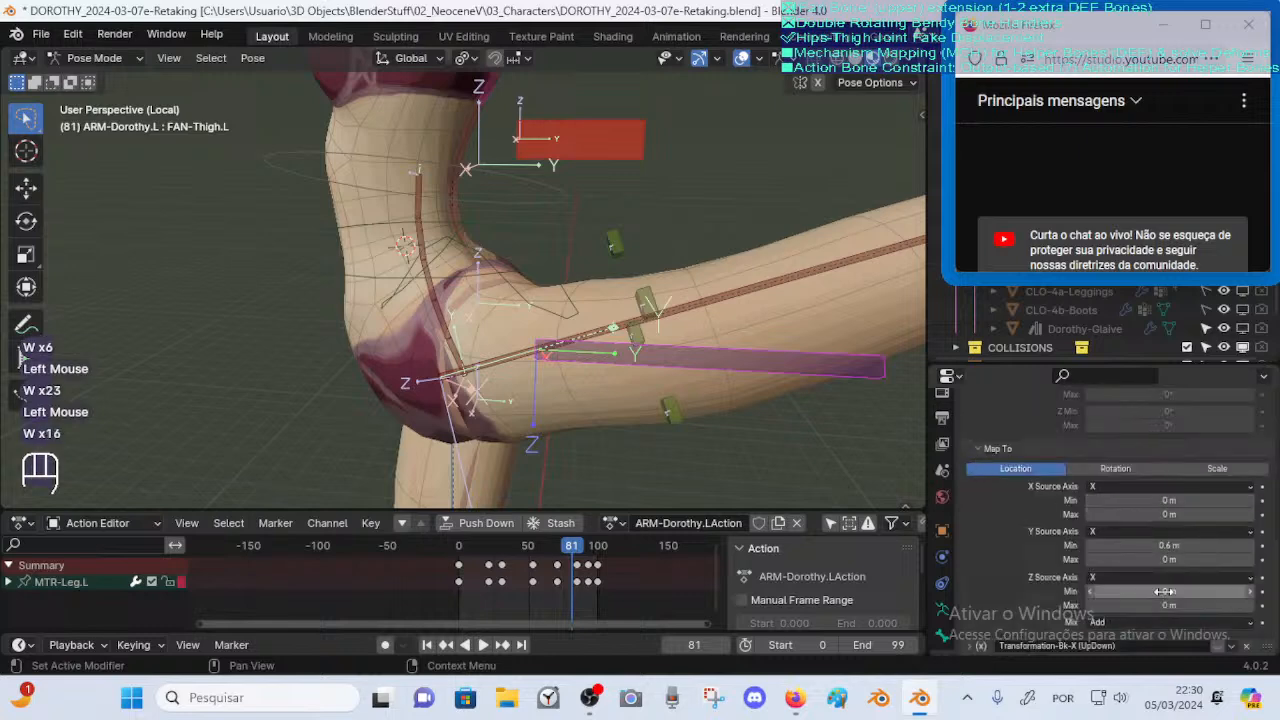
Examine the FAN-Thigh.L bone's axes from behind and compare them with Transformation-Bk-Y's Map To location ranges
{"action": "middle_click_drag", "start_coordinate": [608, 404], "coordinate": [540, 392]}
{"action": "key", "text": "w"}
{"action": "key", "text": "w"}
{"action": "key", "text": "w"}
{"action": "key", "text": "w"}
{"action": "key", "text": "w"}
{"action": "key", "text": "w"}
{"action": "key", "text": "w"}
{"action": "key", "text": "w"}
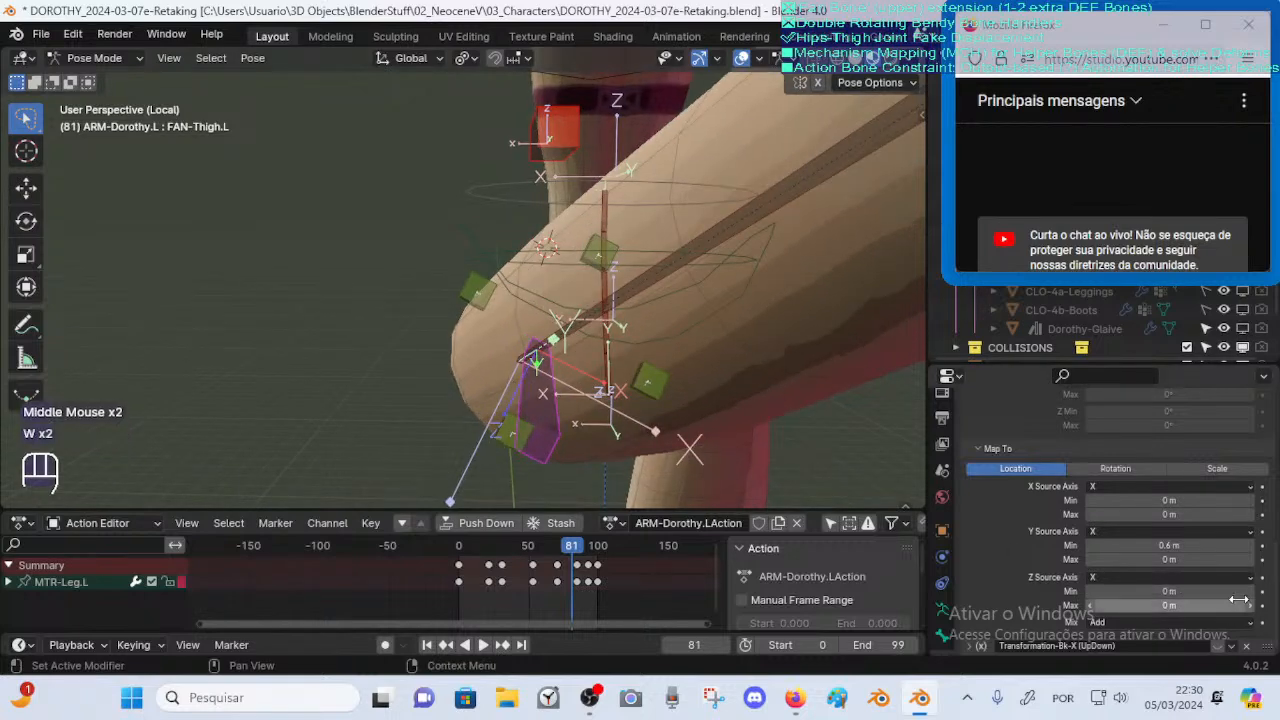
{"action": "key", "text": "w"}
{"action": "key", "text": "w"}
{"action": "key", "text": "w"}
{"action": "key", "text": "w"}
{"action": "key", "text": "w"}
{"action": "key", "text": "w"}
{"action": "key", "text": "w"}
{"action": "key", "text": "w"}
{"action": "key", "text": "w"}
{"action": "key", "text": "w"}
{"action": "key", "text": "w"}
{"action": "key", "text": "w"}
{"action": "key", "text": "w"}
{"action": "key", "text": "w"}
{"action": "key", "text": "w"}
{"action": "key", "text": "w"}
{"action": "key", "text": "w"}
{"action": "key", "text": "w"}
{"action": "key", "text": "w"}
{"action": "key", "text": "w"}
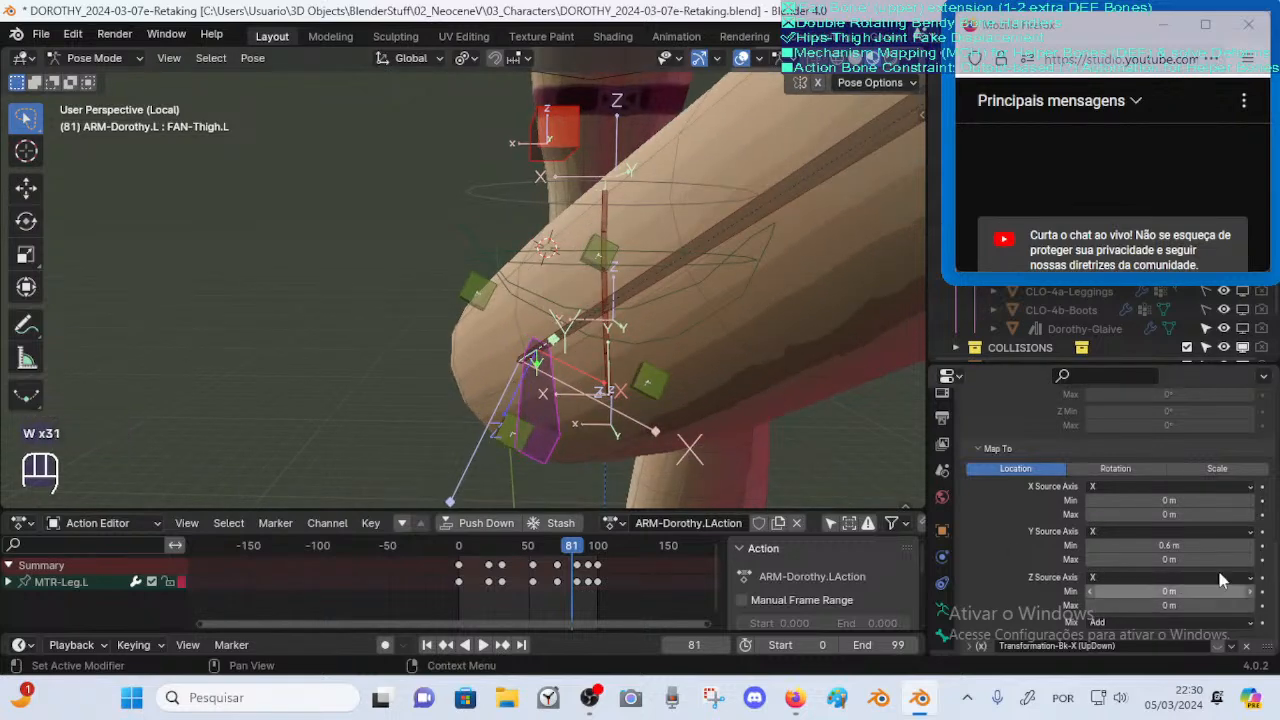
{"action": "key", "text": "w"}
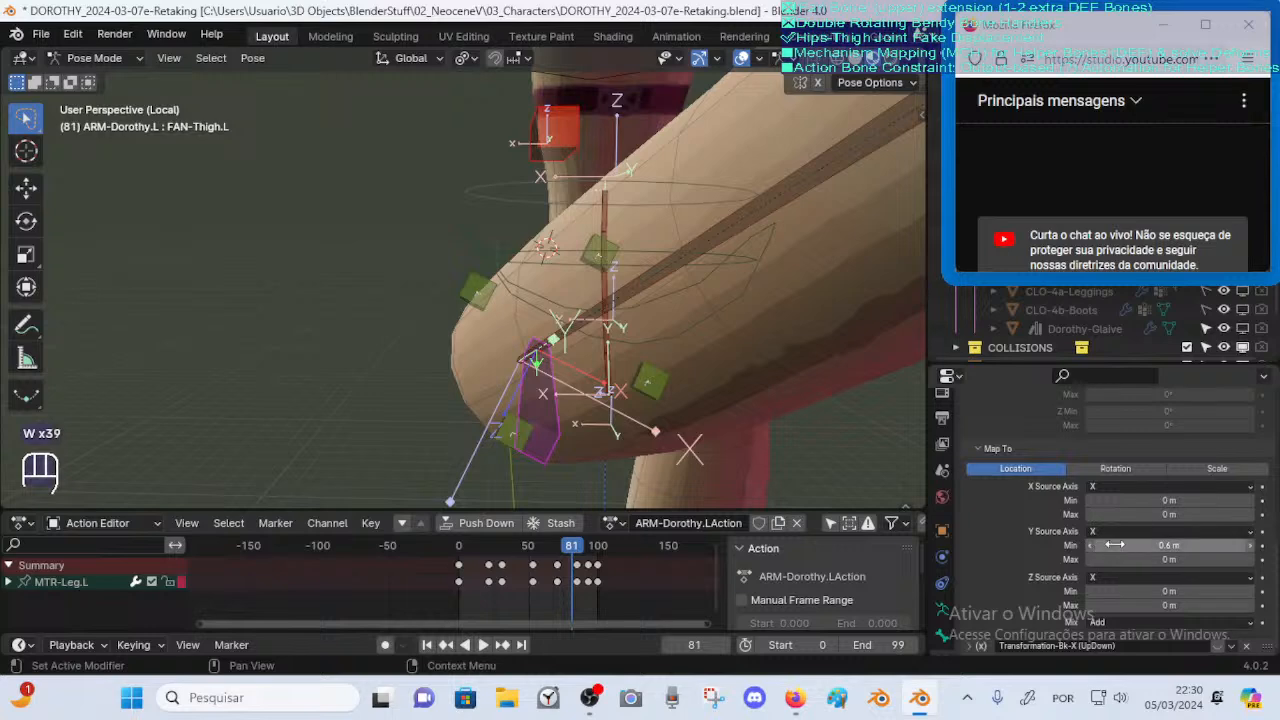
Review the Map From rotation range of Transformation-Bk-Y and collapse that section, returning to its Map To values
{"action": "scroll", "coordinate": [1110, 510], "scroll_direction": "up", "scroll_amount": 5}
{"action": "key", "text": "w"}
{"action": "key", "text": "w"}
{"action": "key", "text": "w"}
{"action": "key", "text": "w"}
{"action": "key", "text": "w"}
{"action": "key", "text": "w"}
{"action": "key", "text": "w"}
{"action": "key", "text": "w"}
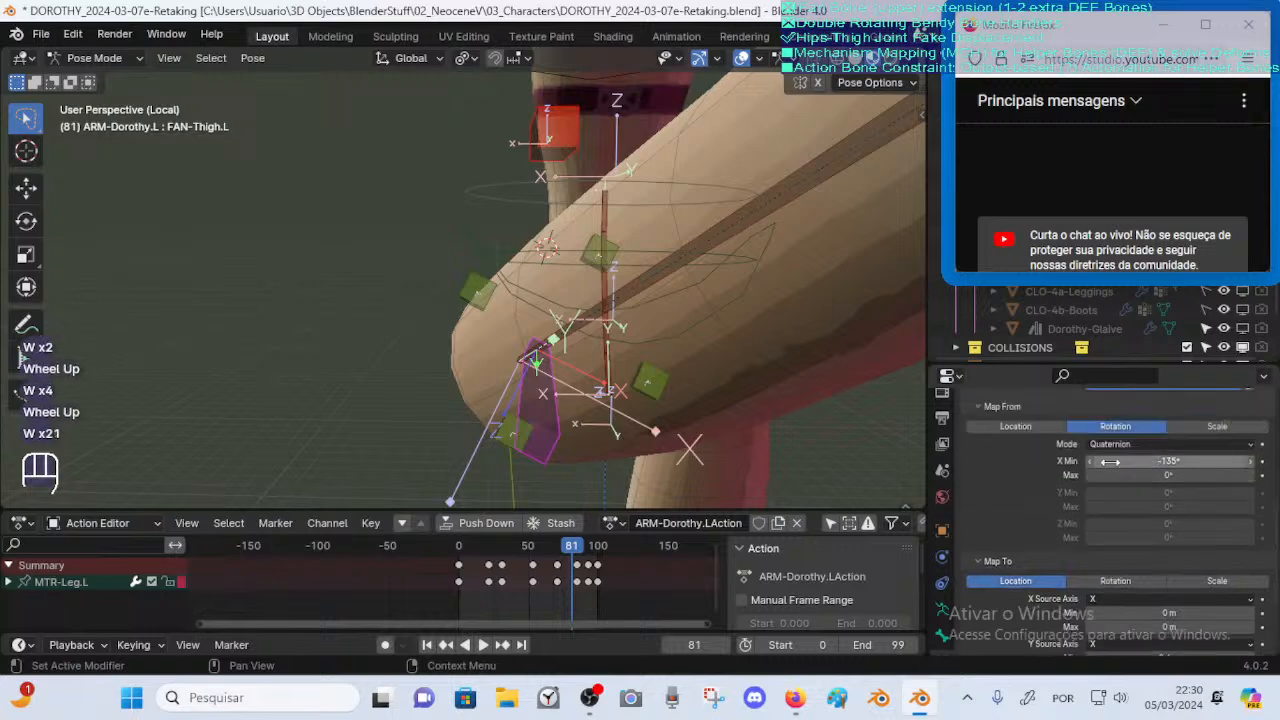
{"action": "key", "text": "w"}
{"action": "key", "text": "w"}
{"action": "key", "text": "w"}
{"action": "key", "text": "w"}
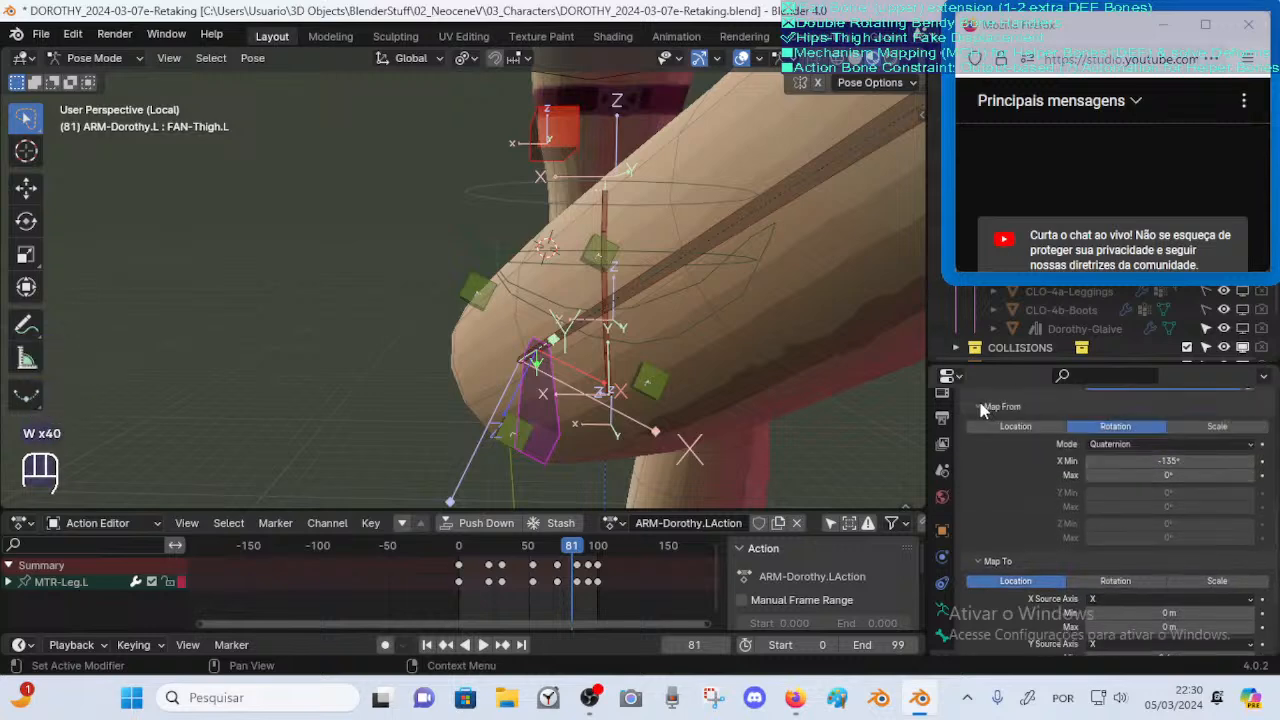
{"action": "left_click", "coordinate": [996, 408]}
{"action": "scroll", "coordinate": [1067, 536], "scroll_direction": "up", "scroll_amount": 1}
{"action": "scroll", "coordinate": [1072, 545], "scroll_direction": "down", "scroll_amount": 3}
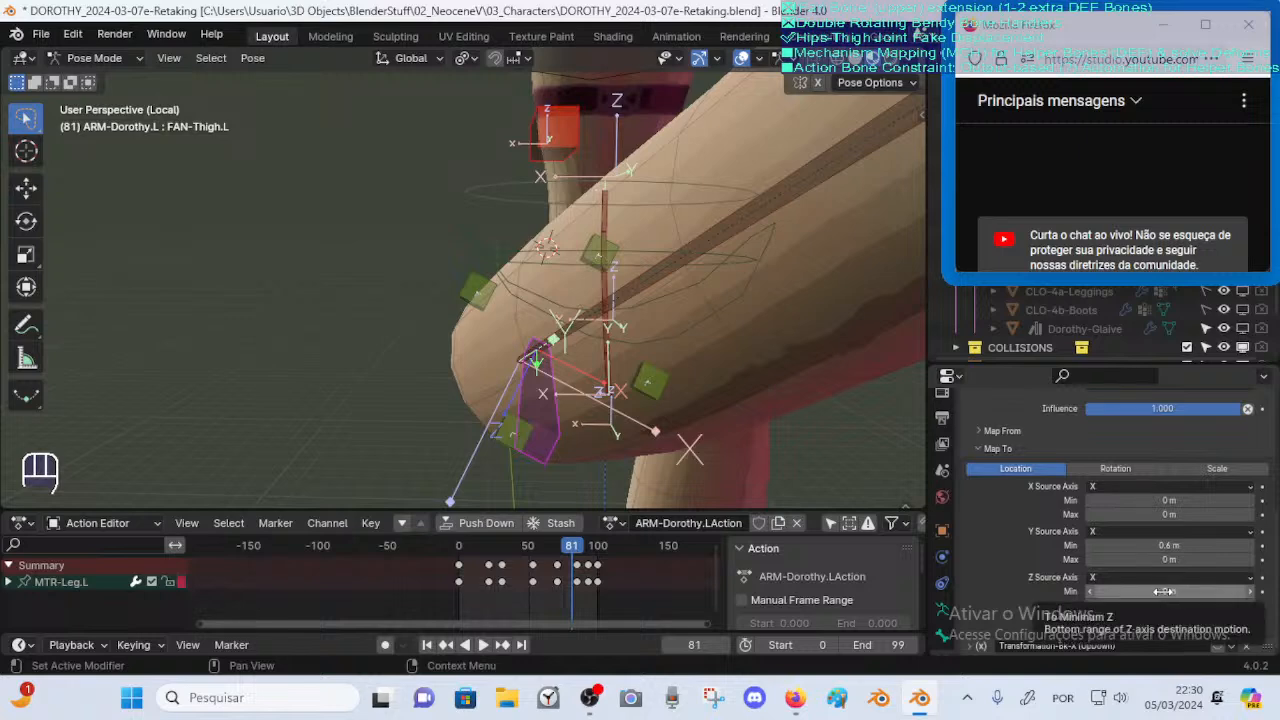
Try a Map To Z location minimum of -0.1 m on Transformation-Bk-Y and check the thigh's displacement
{"action": "left_click", "coordinate": [1091, 591]}
{"action": "middle_click_drag", "start_coordinate": [600, 390], "coordinate": [693, 396]}
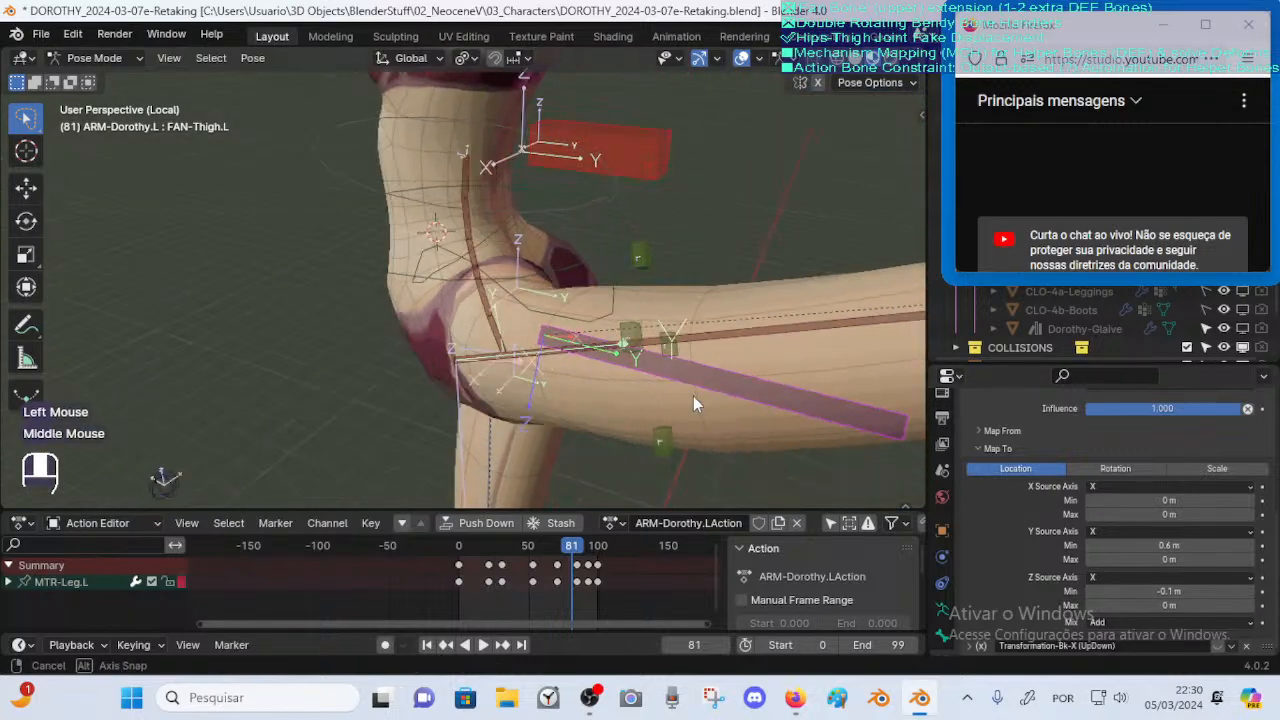
{"action": "left_click", "coordinate": [1250, 592]}
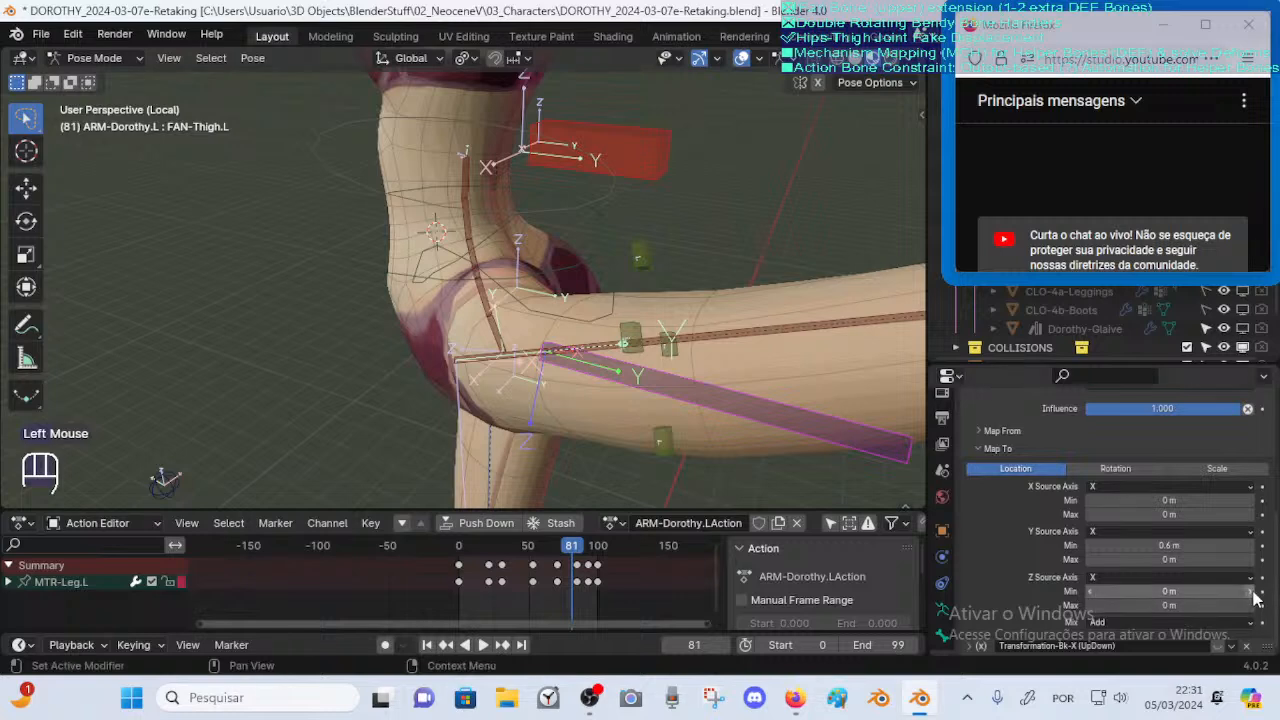
Set Transformation-Bk-Y's Map To Z location minimum to 0.2 m, checking the thigh bone's rest orientation in Edit Mode along the way
{"action": "left_click", "coordinate": [1254, 594]}
{"action": "middle_click_drag", "start_coordinate": [533, 421], "coordinate": [422, 444]}
{"action": "key", "text": "Tab"}
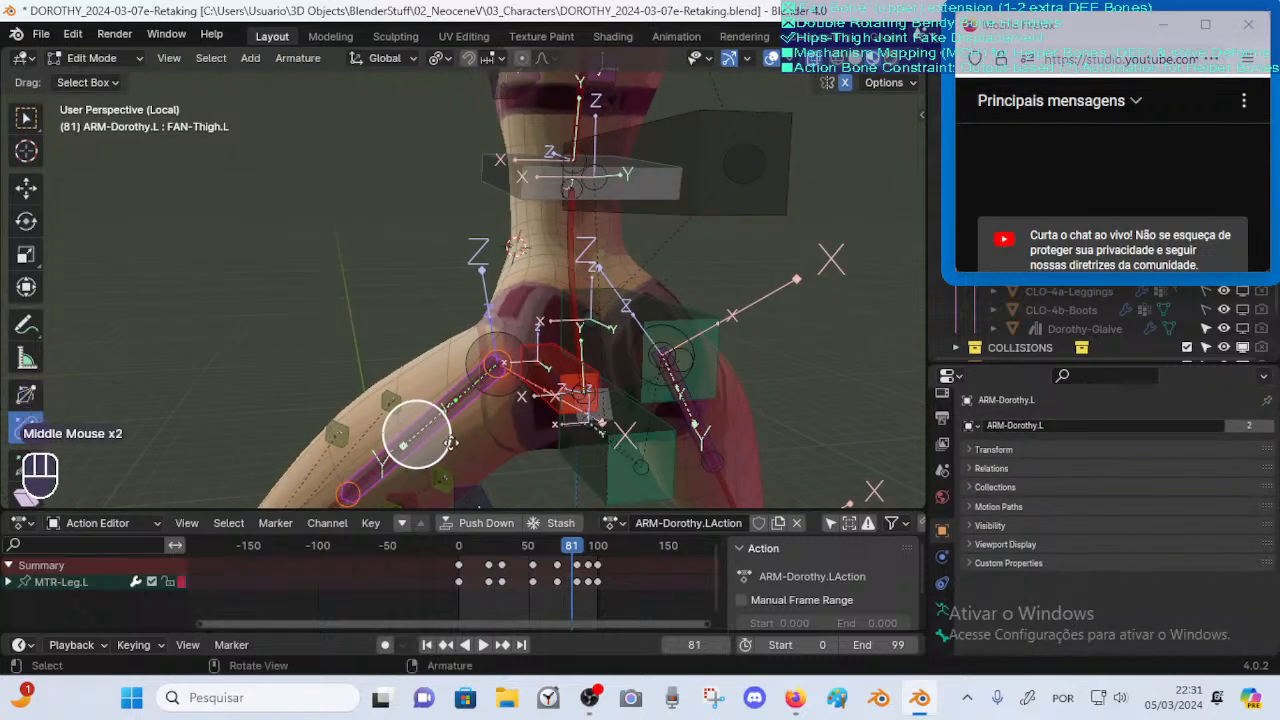
{"action": "key", "text": "Tab"}
{"action": "middle_click_drag", "start_coordinate": [523, 425], "coordinate": [535, 430]}
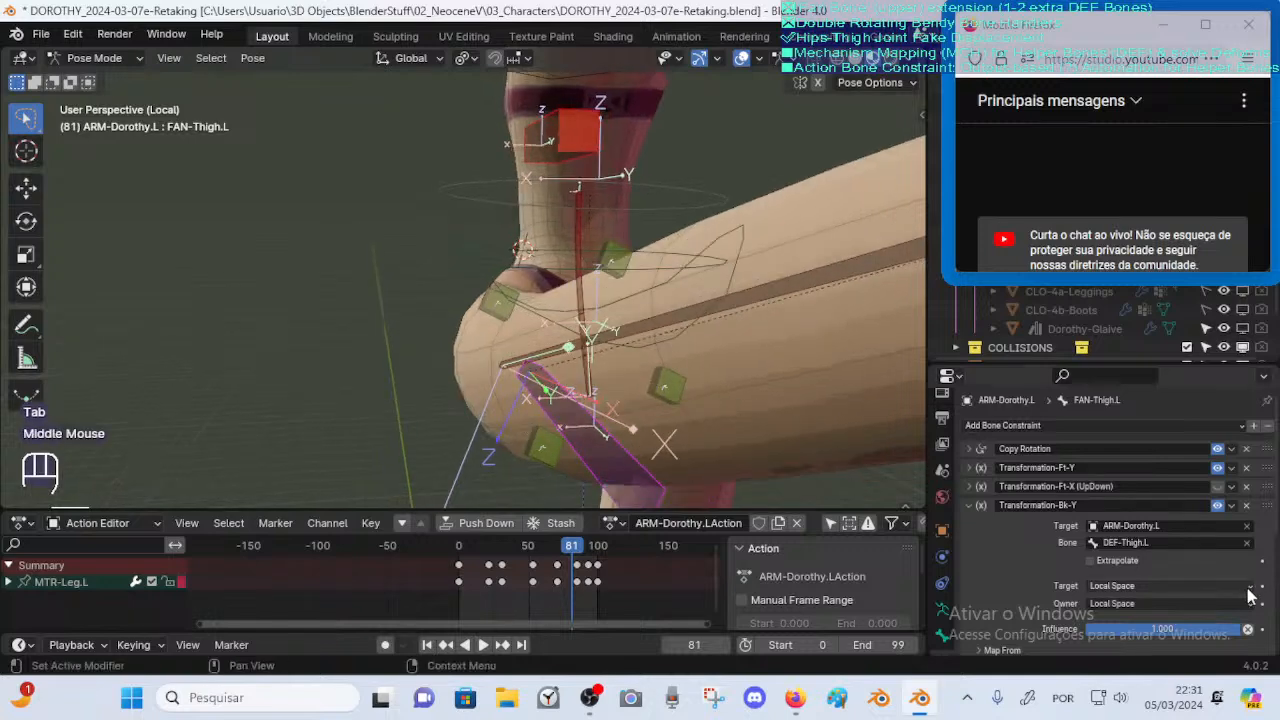
{"action": "scroll", "coordinate": [1200, 590], "scroll_direction": "down", "scroll_amount": 1}
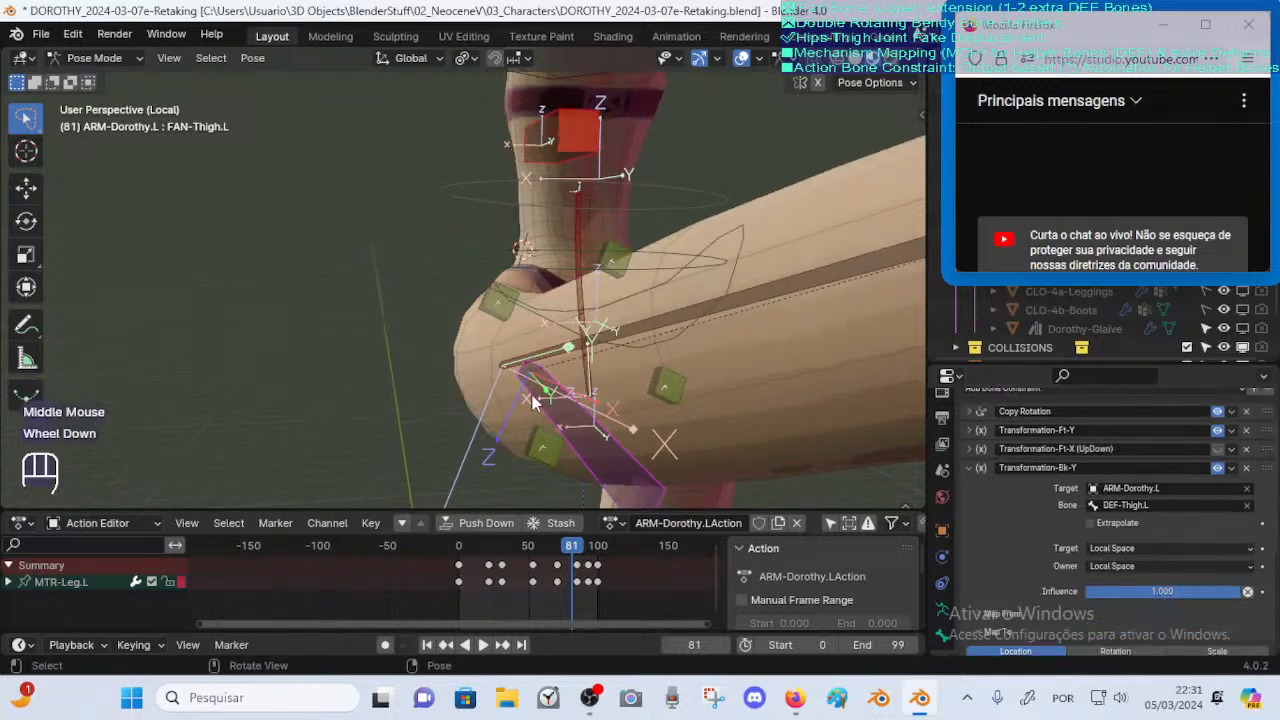
{"action": "scroll", "coordinate": [1200, 540], "scroll_direction": "down", "scroll_amount": 1}
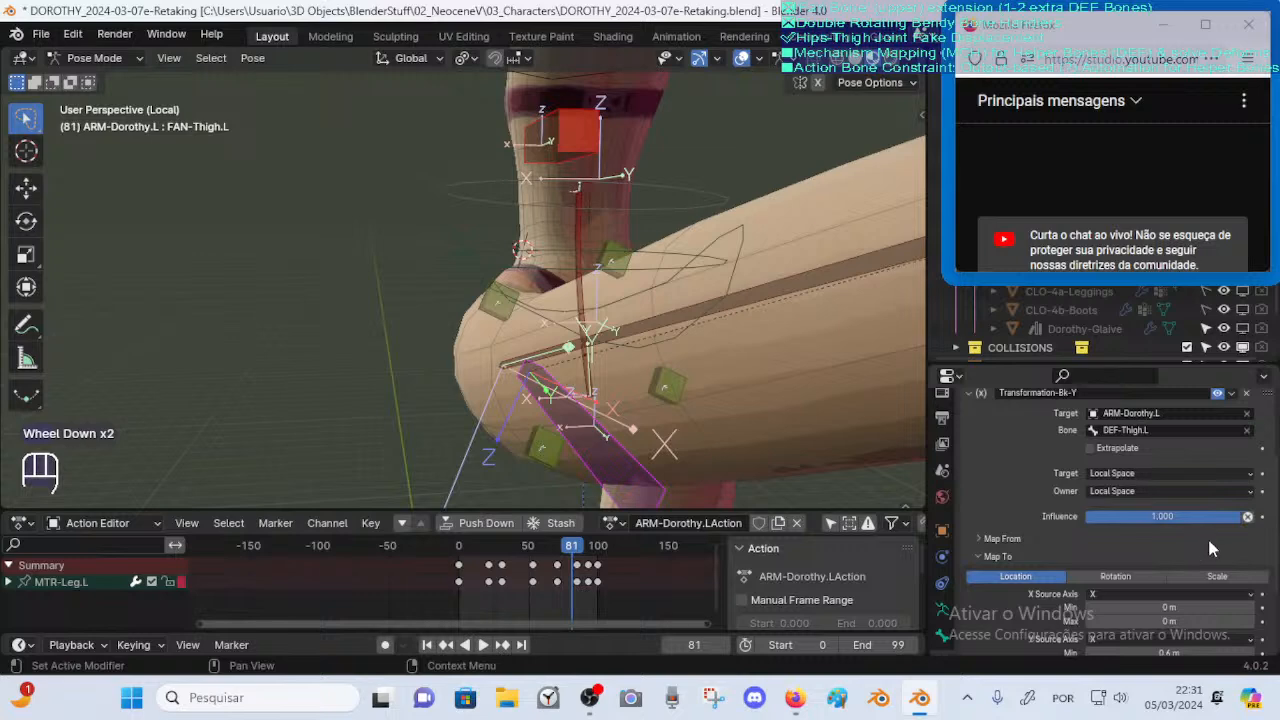
{"action": "scroll", "coordinate": [1207, 545], "scroll_direction": "down", "scroll_amount": 4}
{"action": "left_click", "coordinate": [1169, 591]}
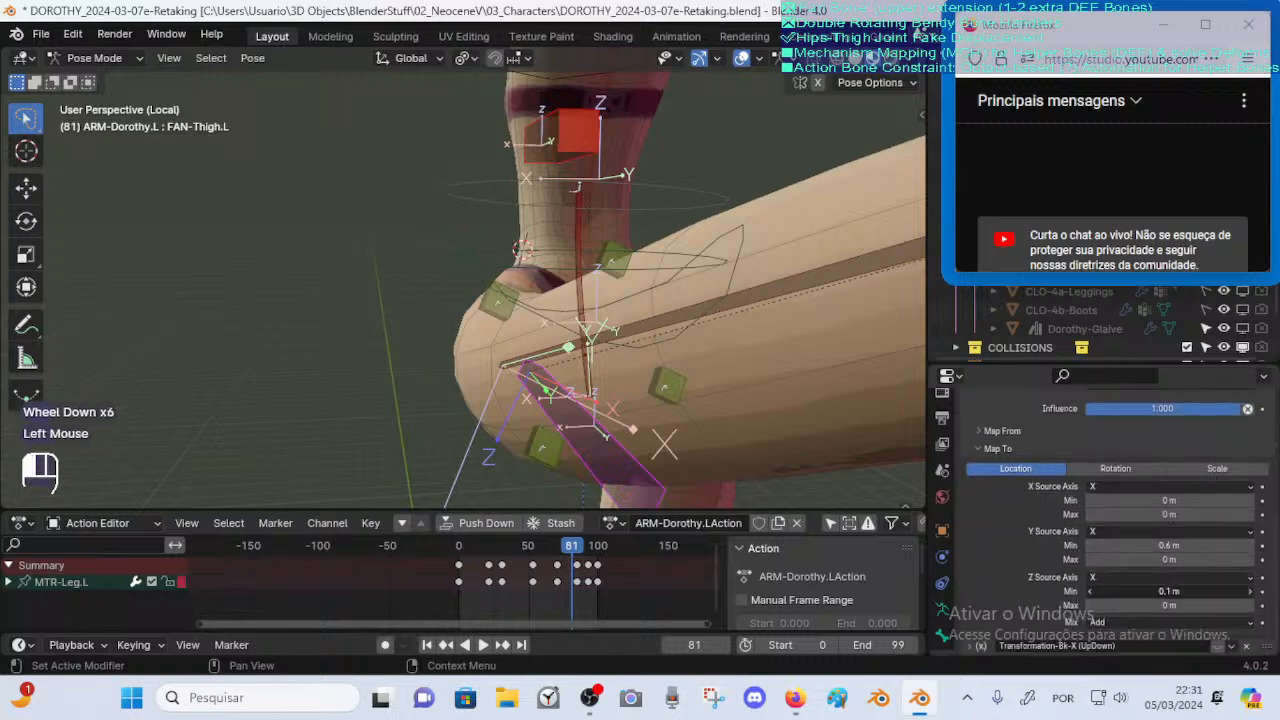
{"action": "middle_click_drag", "start_coordinate": [571, 372], "coordinate": [735, 378]}
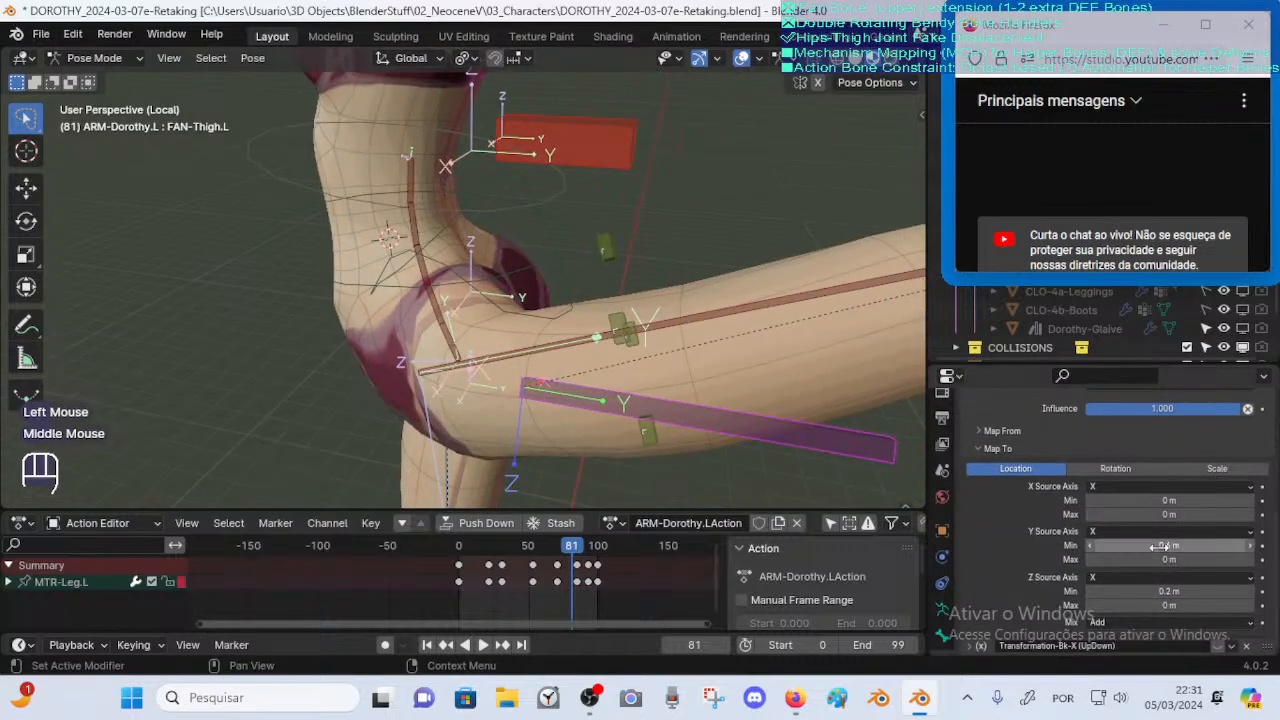
Set Transformation-Bk-Y's Map To X location minimum to 0.3 m, trying 0.2 m first and checking the thigh from behind
{"action": "mouse_move", "coordinate": [560, 360]}
{"action": "middle_mouse_down"}
{"action": "mouse_move", "coordinate": [425, 315]}
{"action": "mouse_move", "coordinate": [540, 370]}
{"action": "middle_mouse_up"}
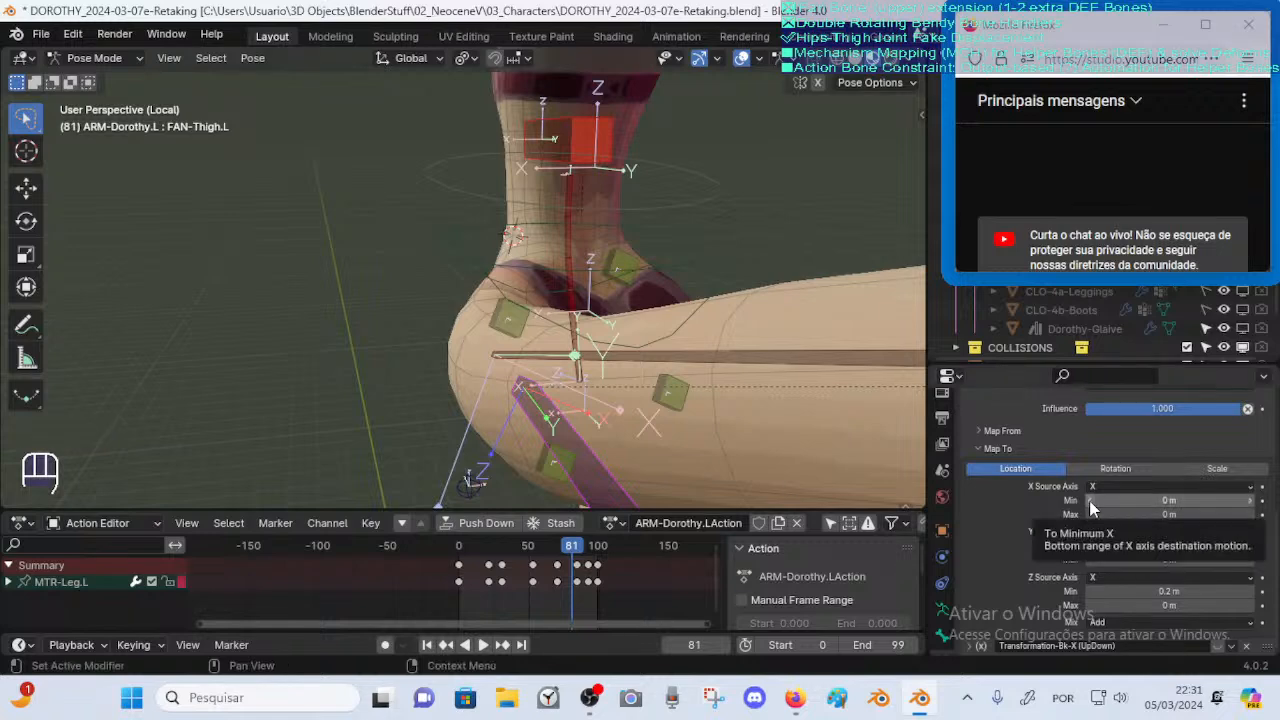
{"action": "middle_click_drag", "start_coordinate": [770, 390], "coordinate": [565, 402]}
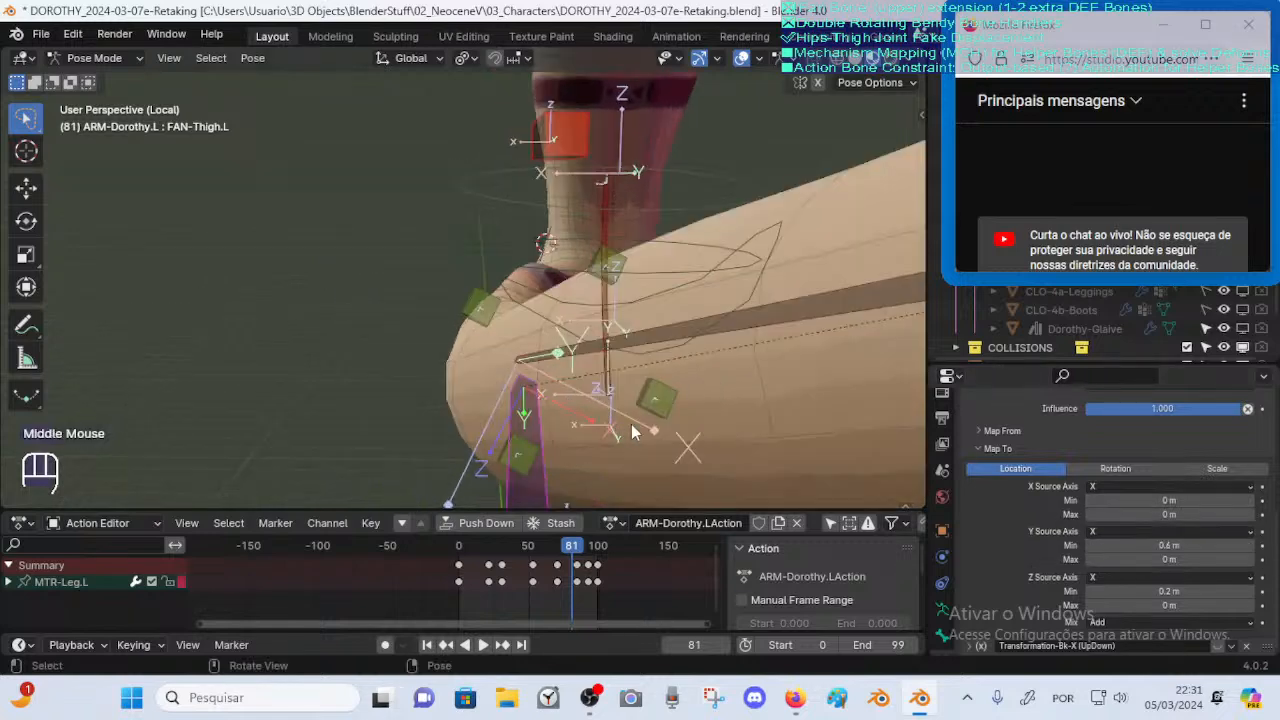
{"action": "middle_click_drag", "start_coordinate": [632, 432], "coordinate": [558, 358]}
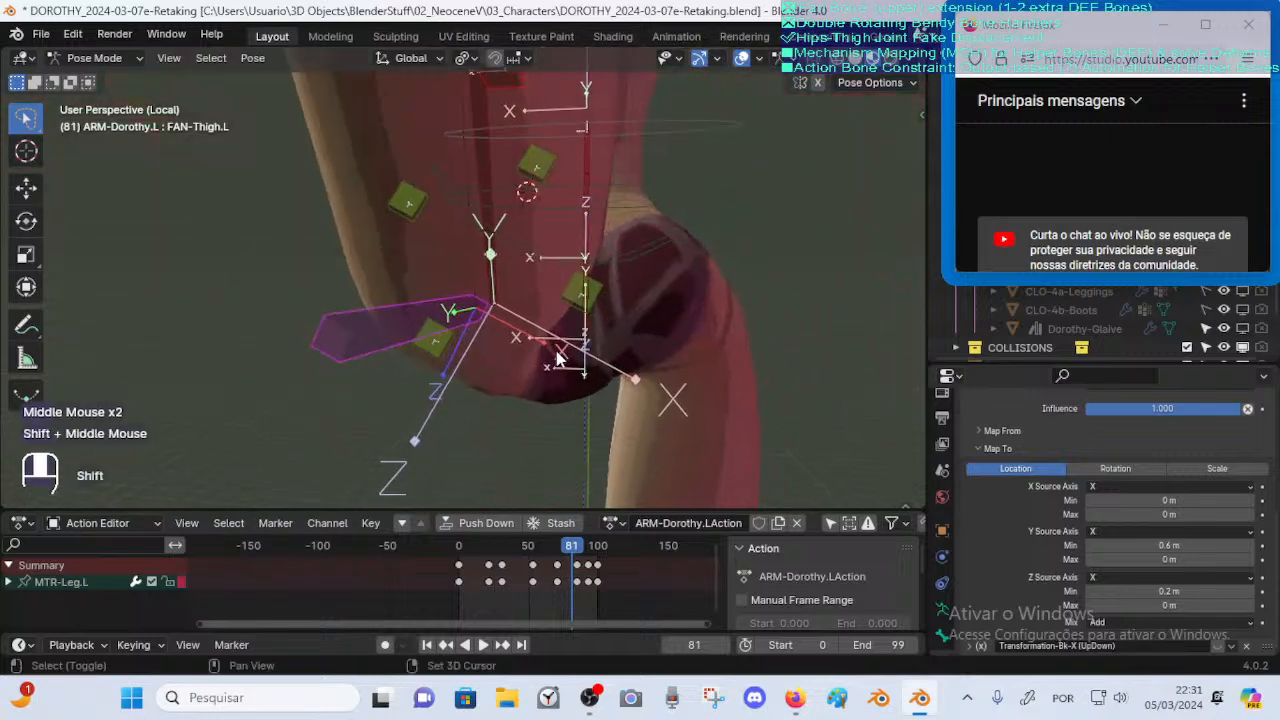
{"action": "key", "text": "ctrl+KP_1"}
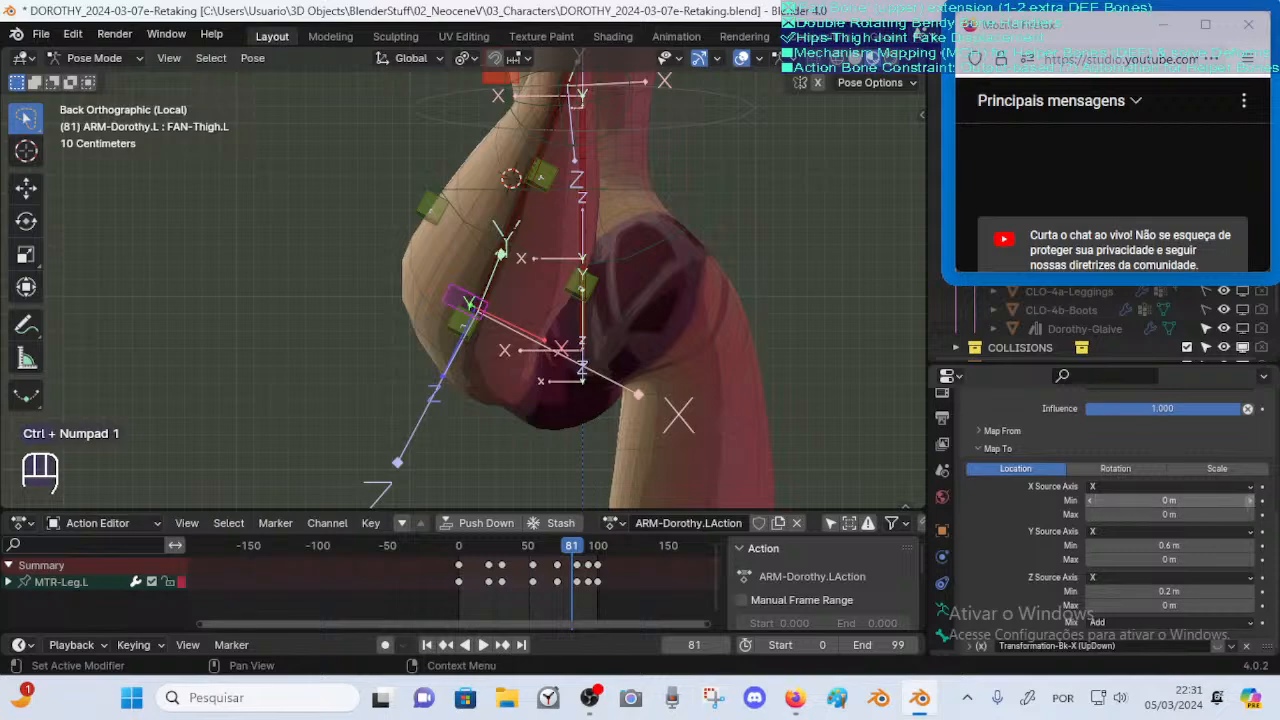
{"action": "mouse_move", "coordinate": [1169, 500]}
{"action": "left_mouse_down"}
{"action": "mouse_move", "coordinate": [1185, 500]}
{"action": "mouse_move", "coordinate": [1169, 500]}
{"action": "left_mouse_up"}
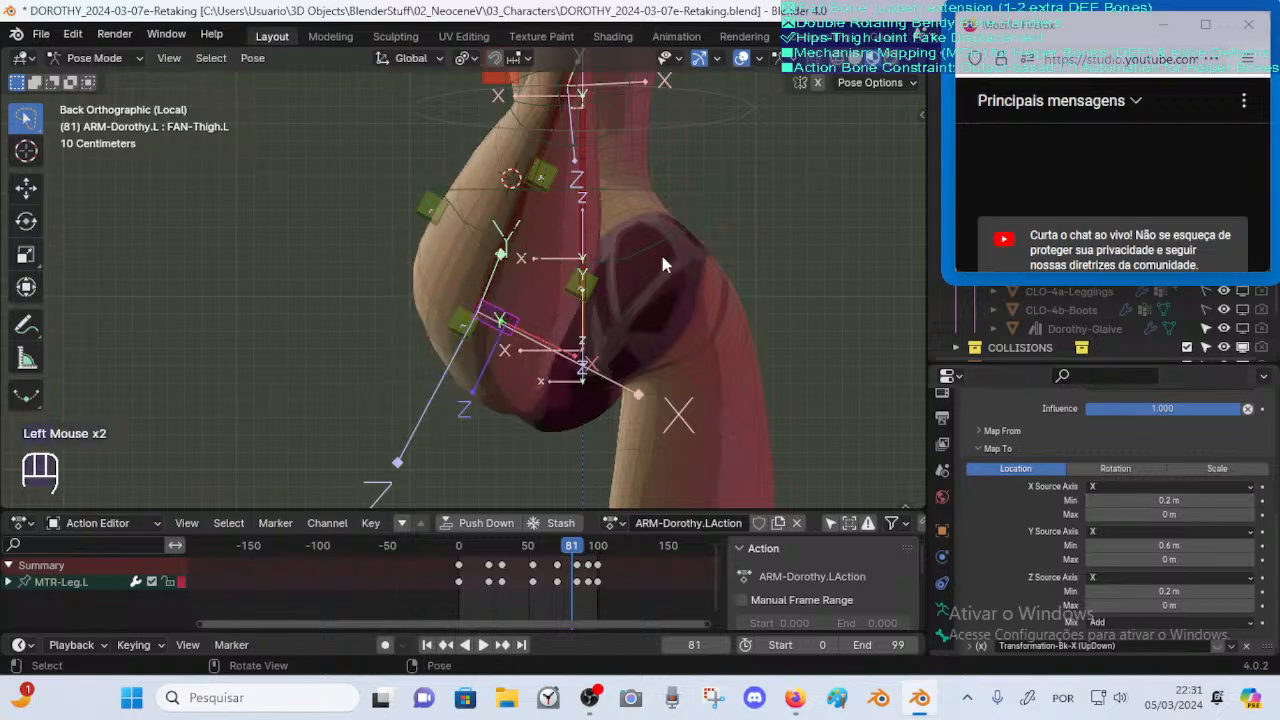
{"action": "middle_click_drag", "start_coordinate": [532, 232], "coordinate": [560, 335]}
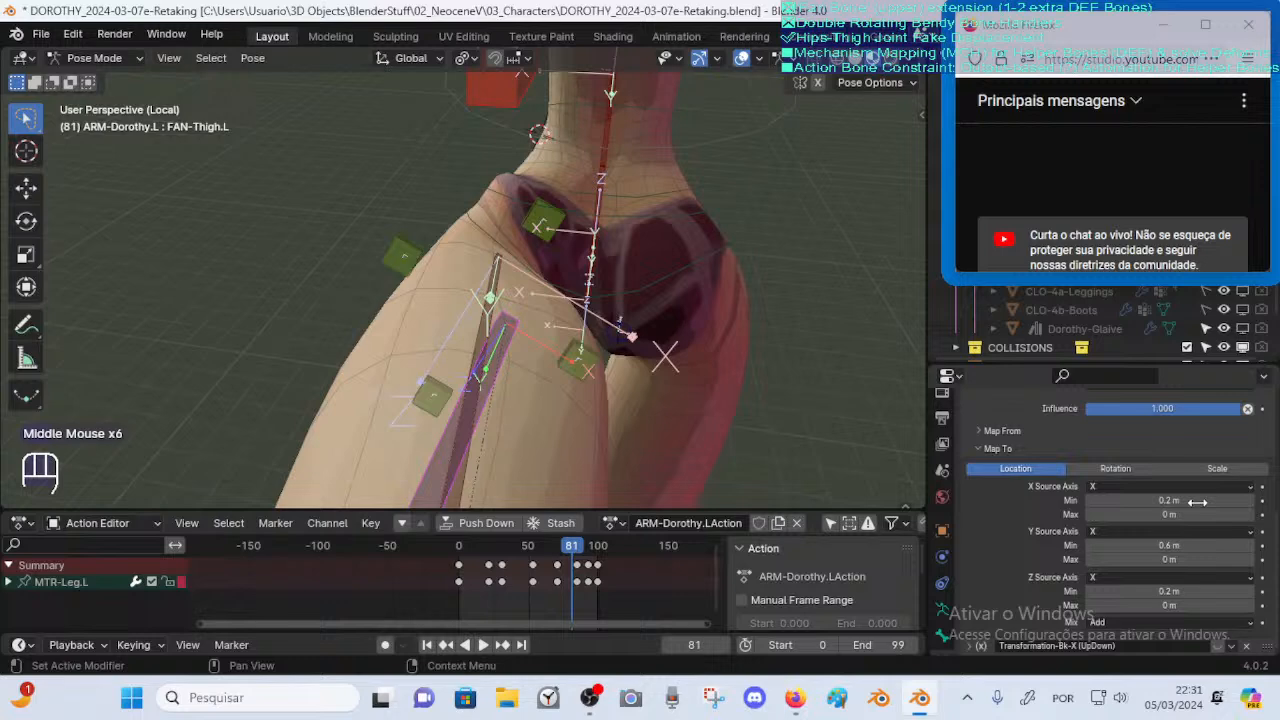
{"action": "left_click", "coordinate": [1255, 508]}
{"action": "middle_click_drag", "start_coordinate": [622, 367], "coordinate": [604, 401]}
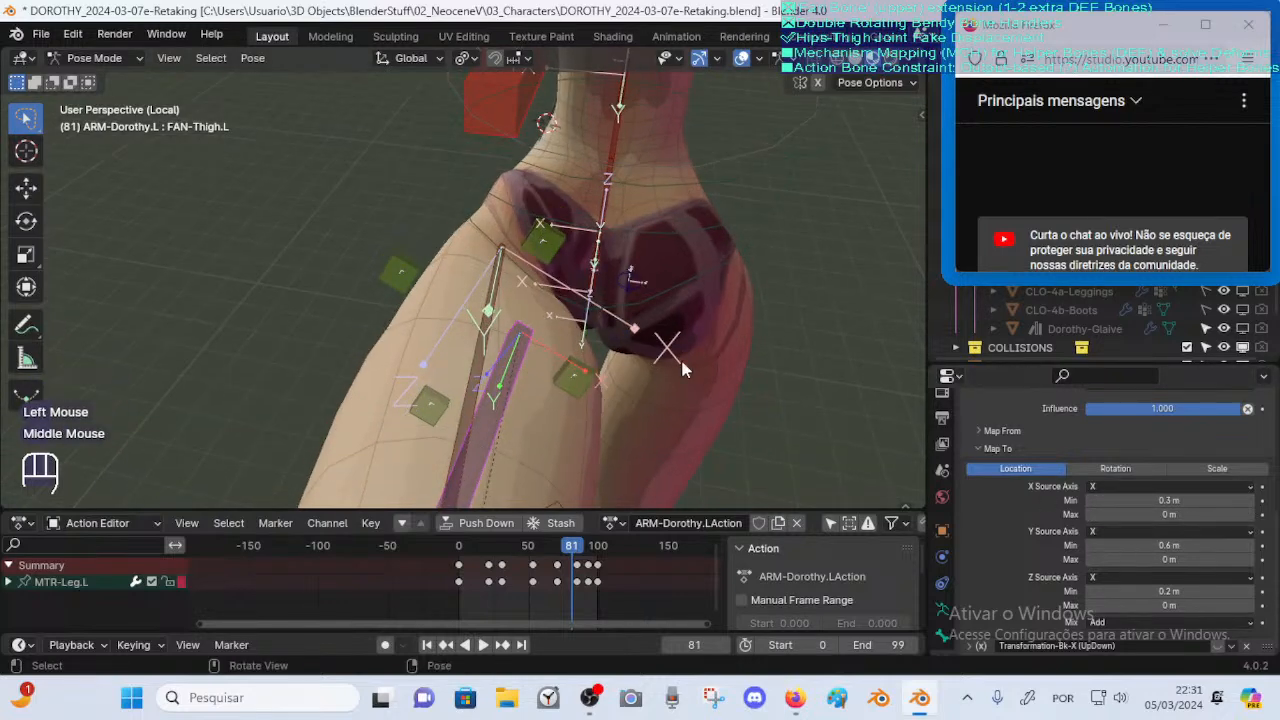
Set Transformation-Bk-Y's Map To X location minimum to 0.2 m, comparing it with 0.3 m from different viewing angles
{"action": "middle_click_drag", "start_coordinate": [680, 356], "coordinate": [740, 390]}
{"action": "left_click", "coordinate": [1090, 502]}
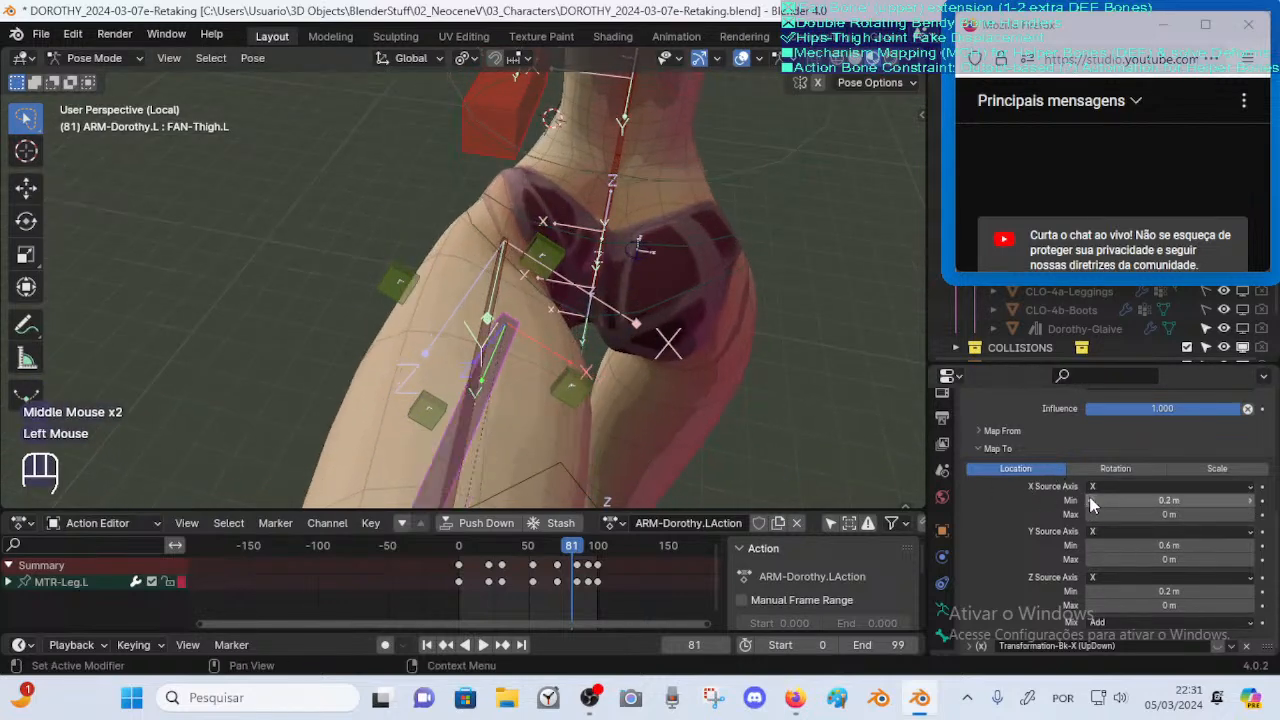
{"action": "middle_click_drag", "start_coordinate": [550, 345], "coordinate": [522, 352]}
{"action": "left_click", "coordinate": [1249, 502]}
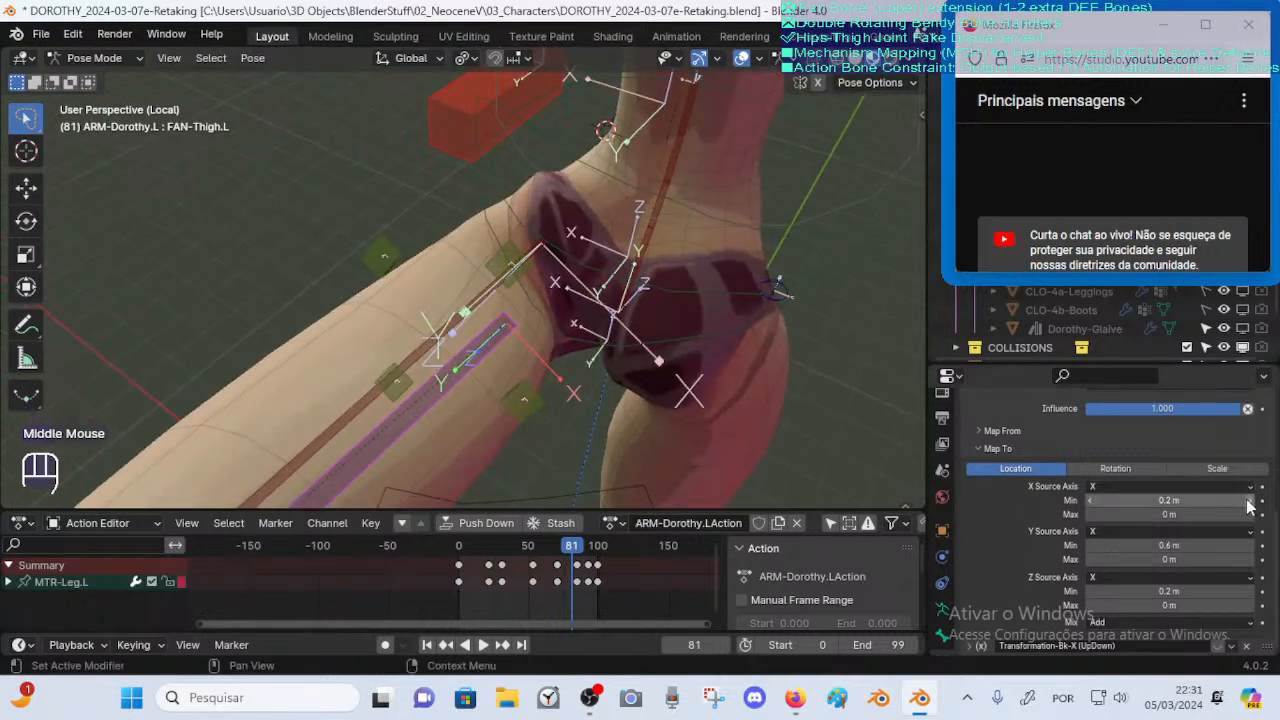
{"action": "left_click", "coordinate": [1092, 501]}
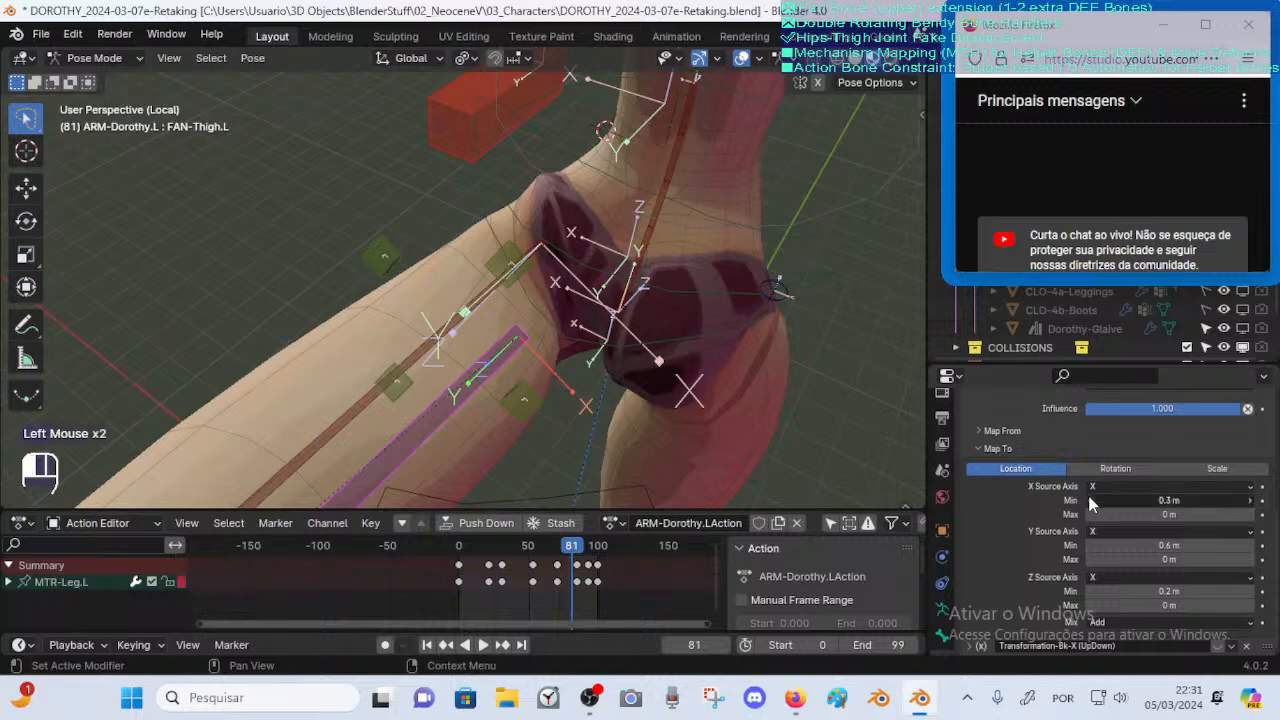
{"action": "left_click", "coordinate": [1092, 501]}
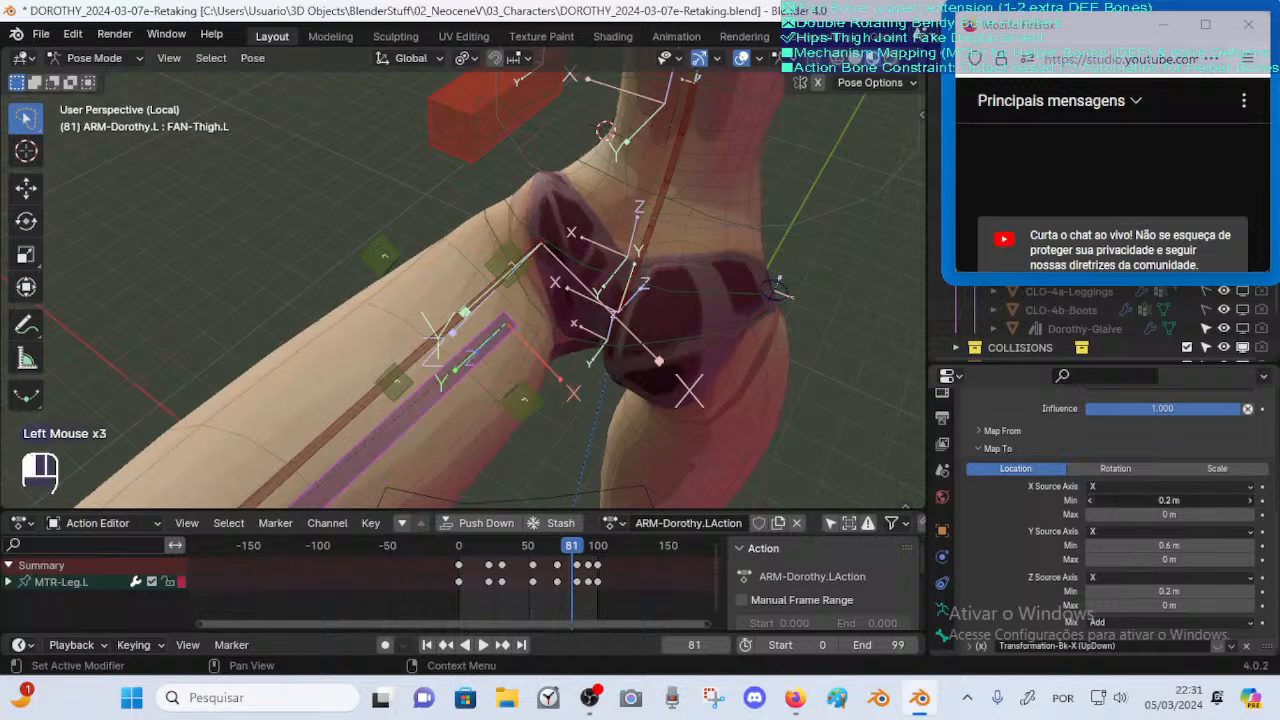
{"action": "left_click", "coordinate": [1248, 500]}
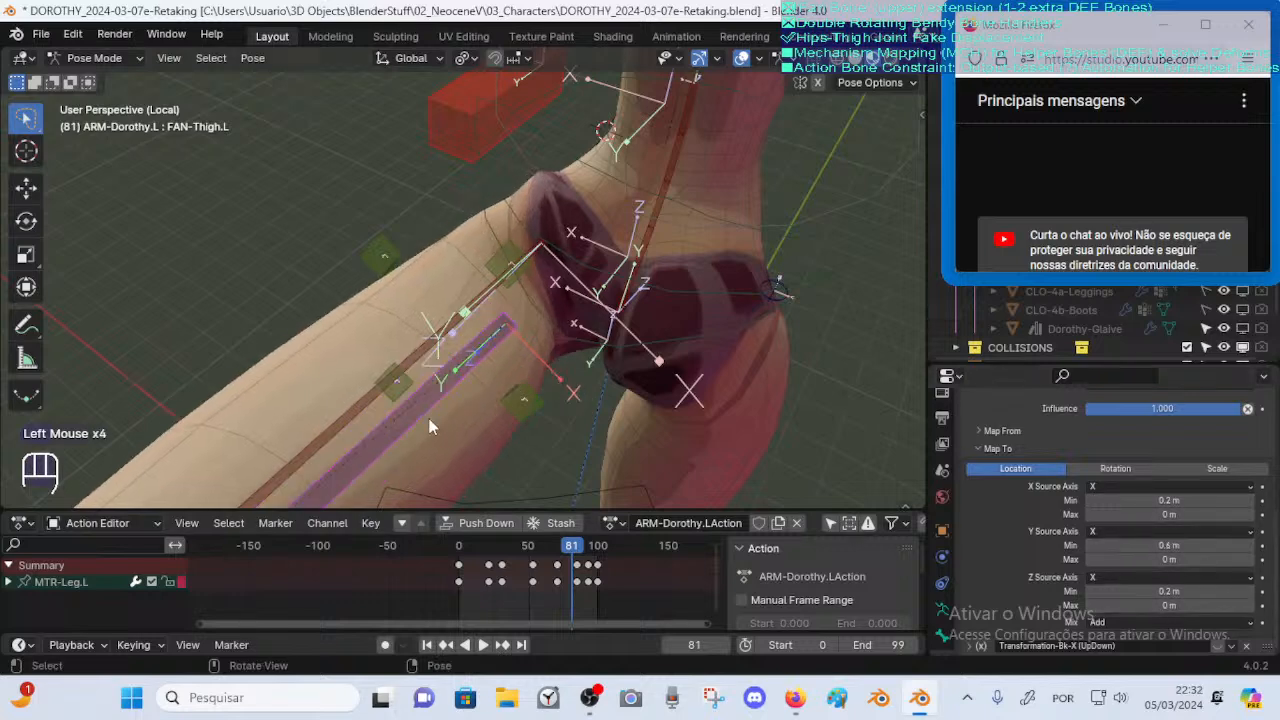
Try lowering Transformation-Bk-Y's Map To Z location minimum to 0 m and -0.1 m, checking the raised thigh from the side
{"action": "middle_click_drag", "start_coordinate": [520, 330], "coordinate": [640, 345]}
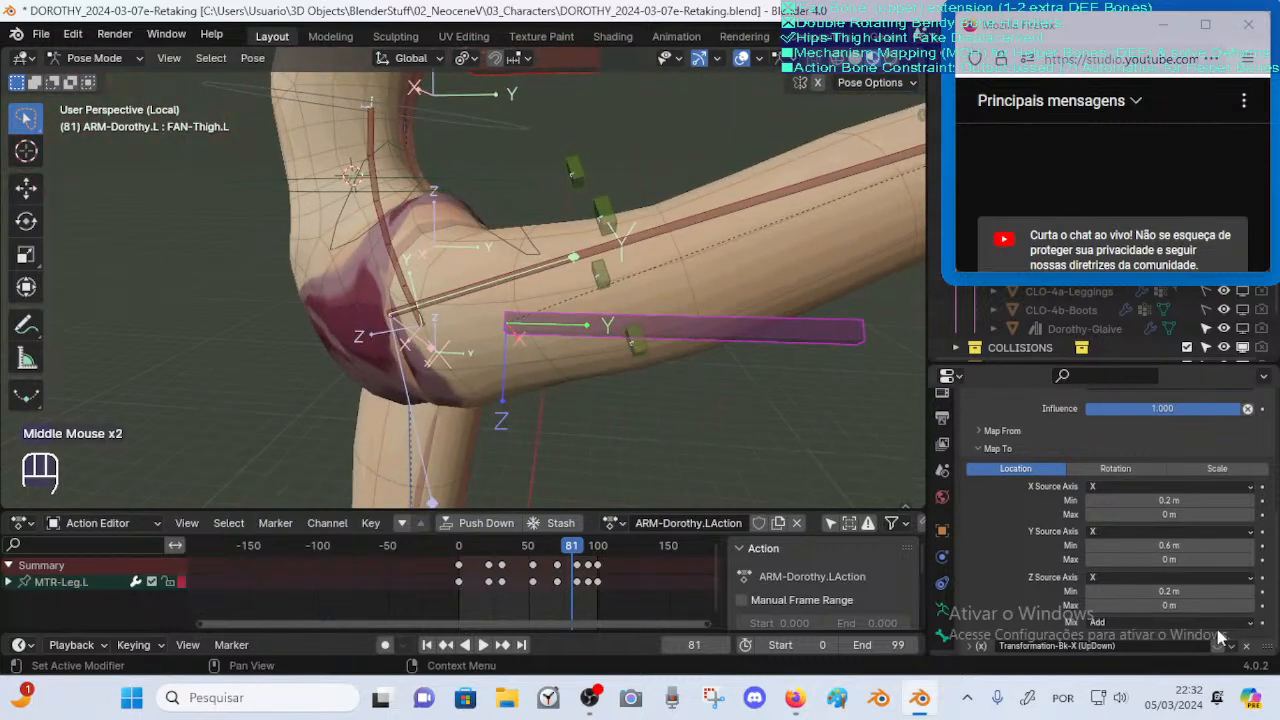
{"action": "left_click", "coordinate": [1090, 591]}
{"action": "left_click", "coordinate": [1090, 591]}
{"action": "left_click", "coordinate": [1090, 591]}
{"action": "left_click", "coordinate": [1090, 591]}
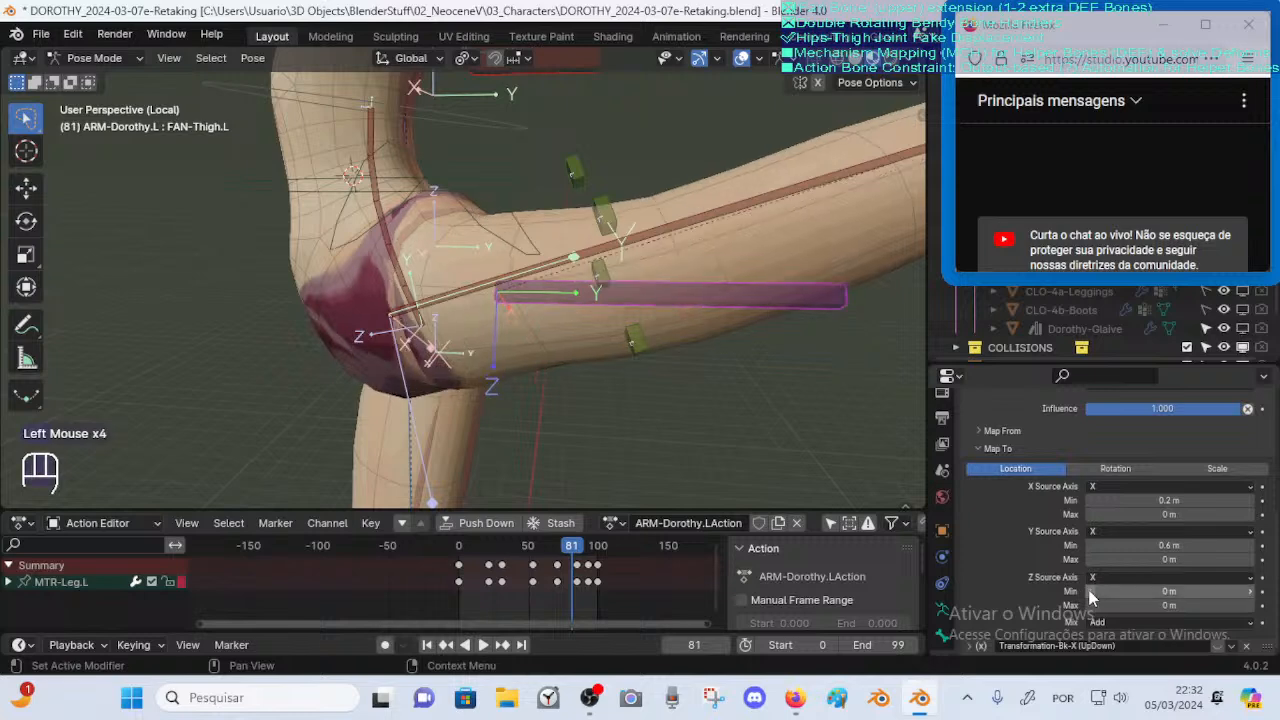
{"action": "left_click", "coordinate": [1090, 591]}
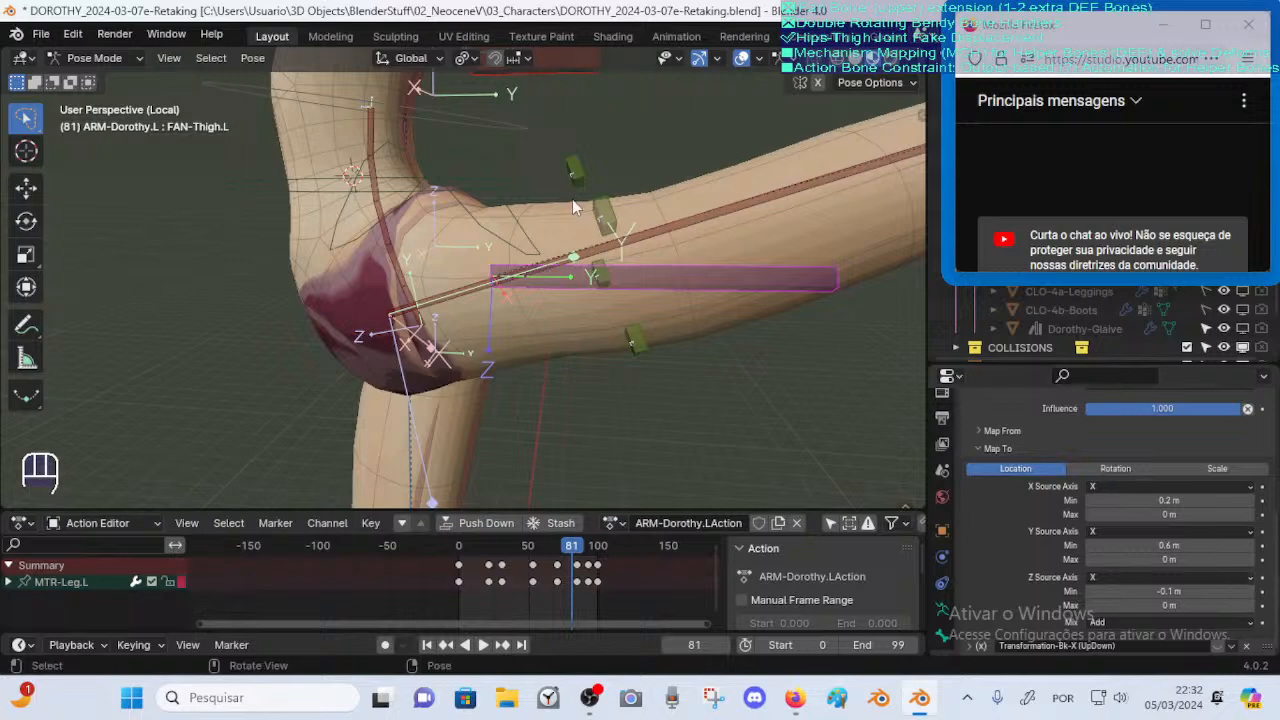
Try raising Transformation-Bk-Y's Map To Z location minimum to 0.2 m and 0.3 m to compare the buttock and thigh deformation
{"action": "left_click", "coordinate": [1252, 592]}
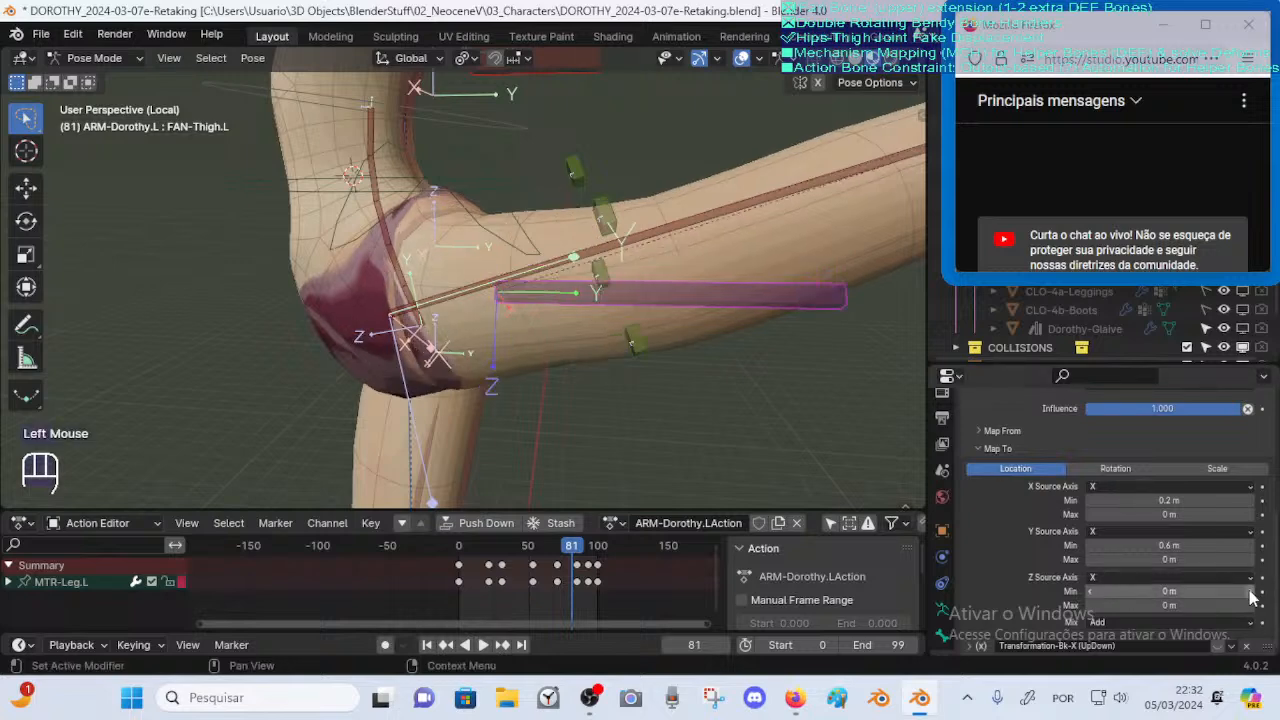
{"action": "left_click", "coordinate": [1252, 592]}
{"action": "left_click", "coordinate": [1252, 592]}
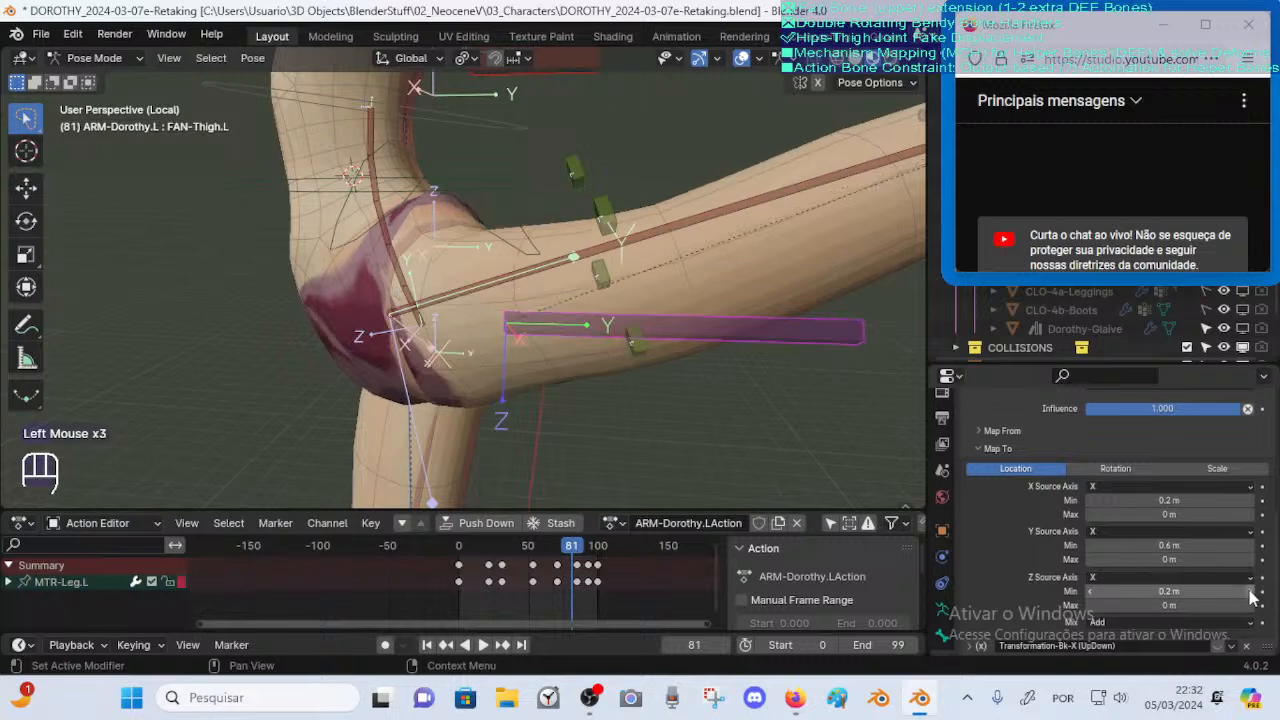
{"action": "left_click", "coordinate": [1091, 592]}
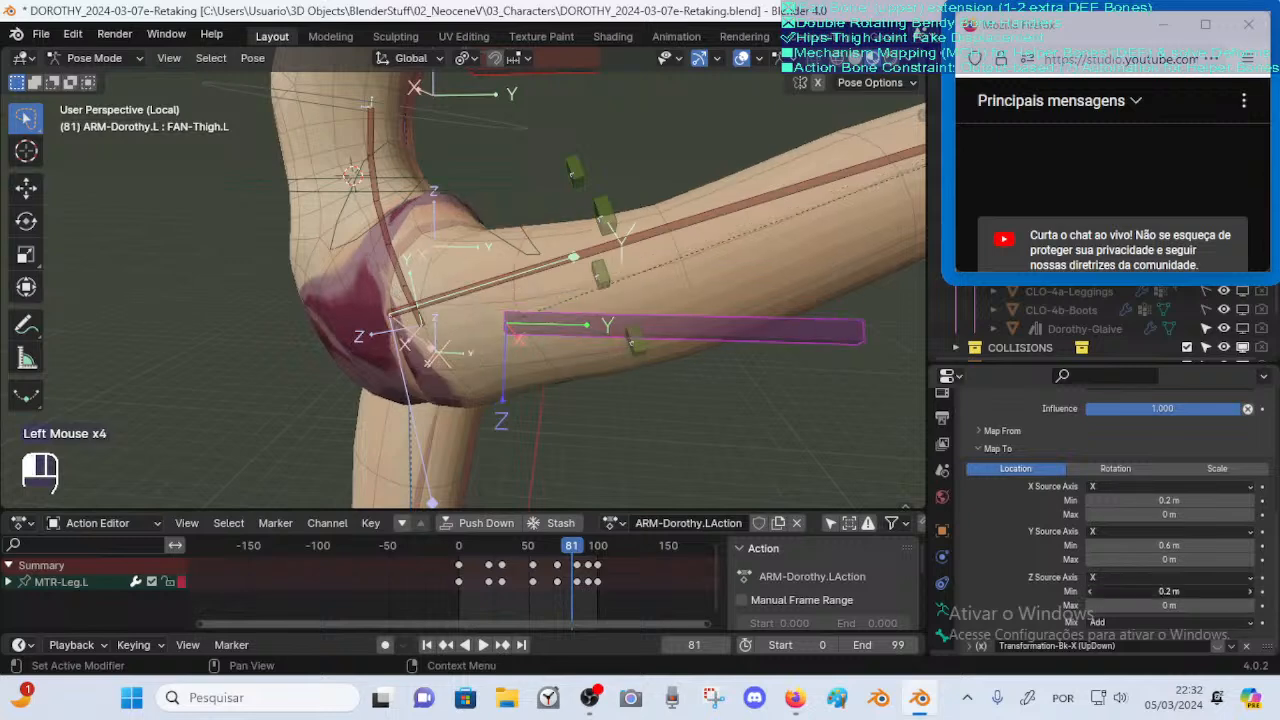
{"action": "left_click", "coordinate": [1252, 592]}
{"action": "left_click", "coordinate": [1252, 592]}
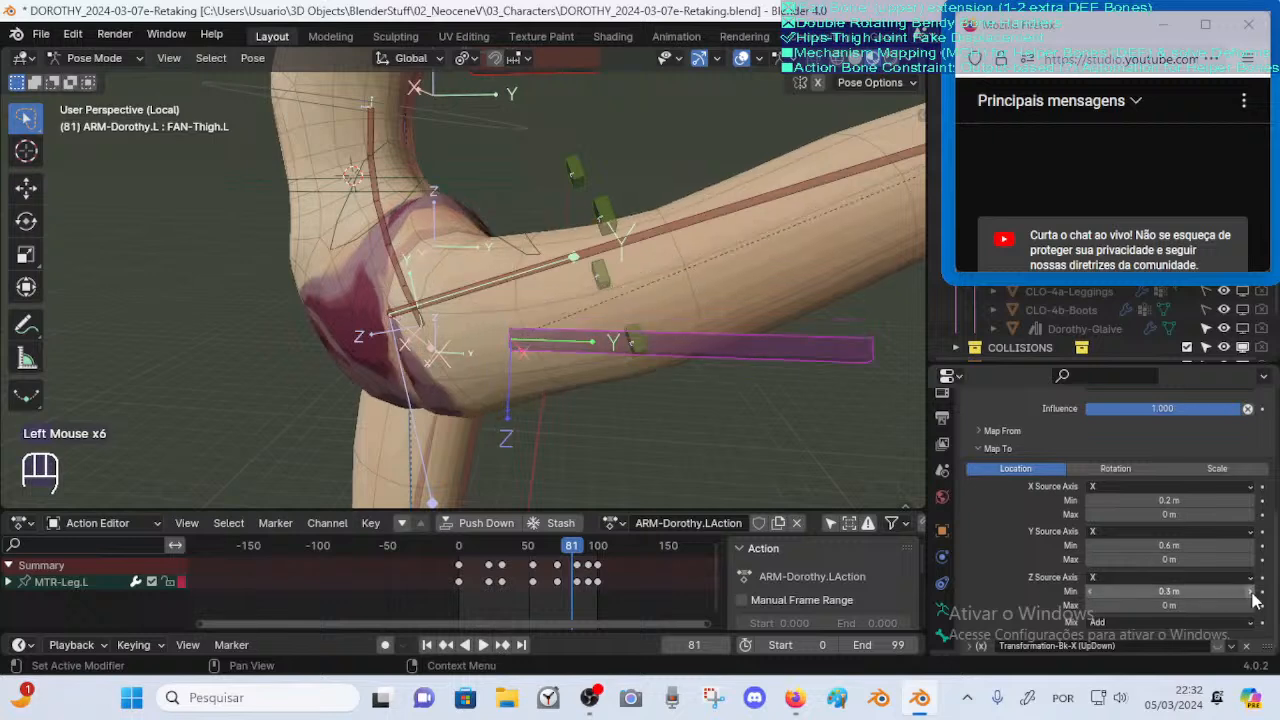
Set Transformation-Bk-Y's Map To Z location minimum to 0.04 m
{"action": "left_click", "coordinate": [1092, 598]}
{"action": "left_click", "coordinate": [1092, 592]}
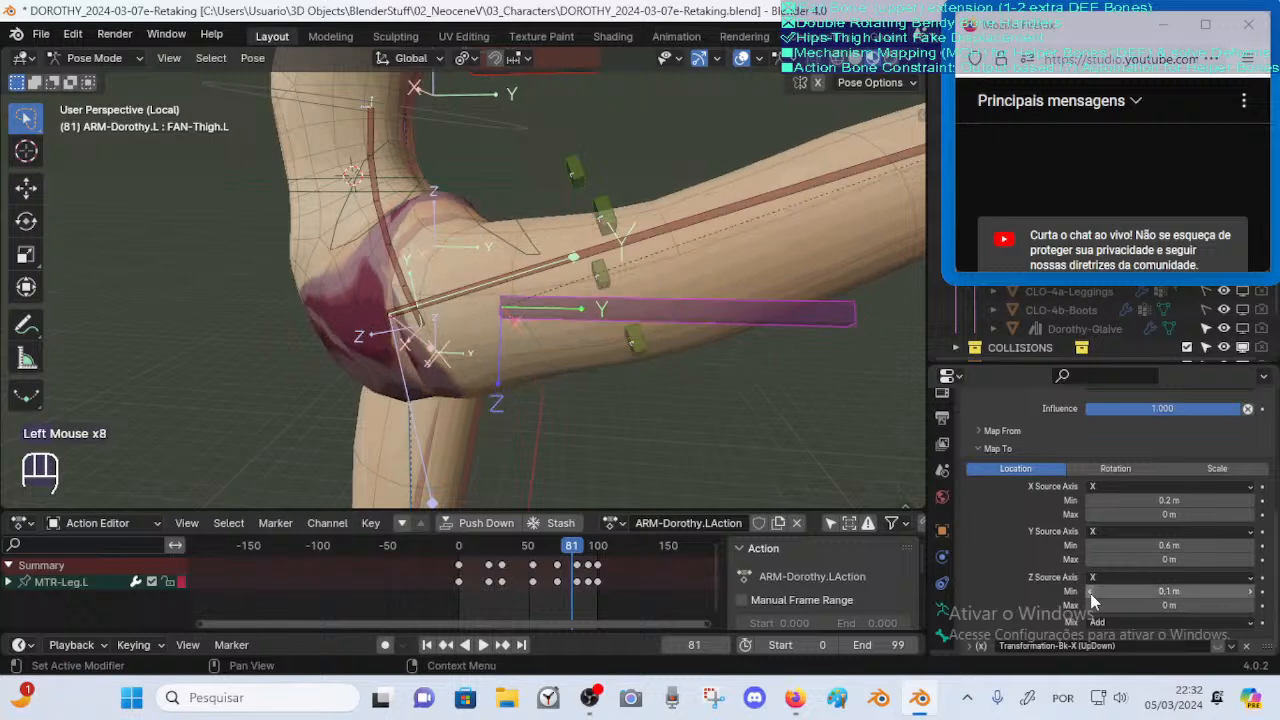
{"action": "left_click", "coordinate": [1090, 592]}
{"action": "left_click", "coordinate": [1090, 592]}
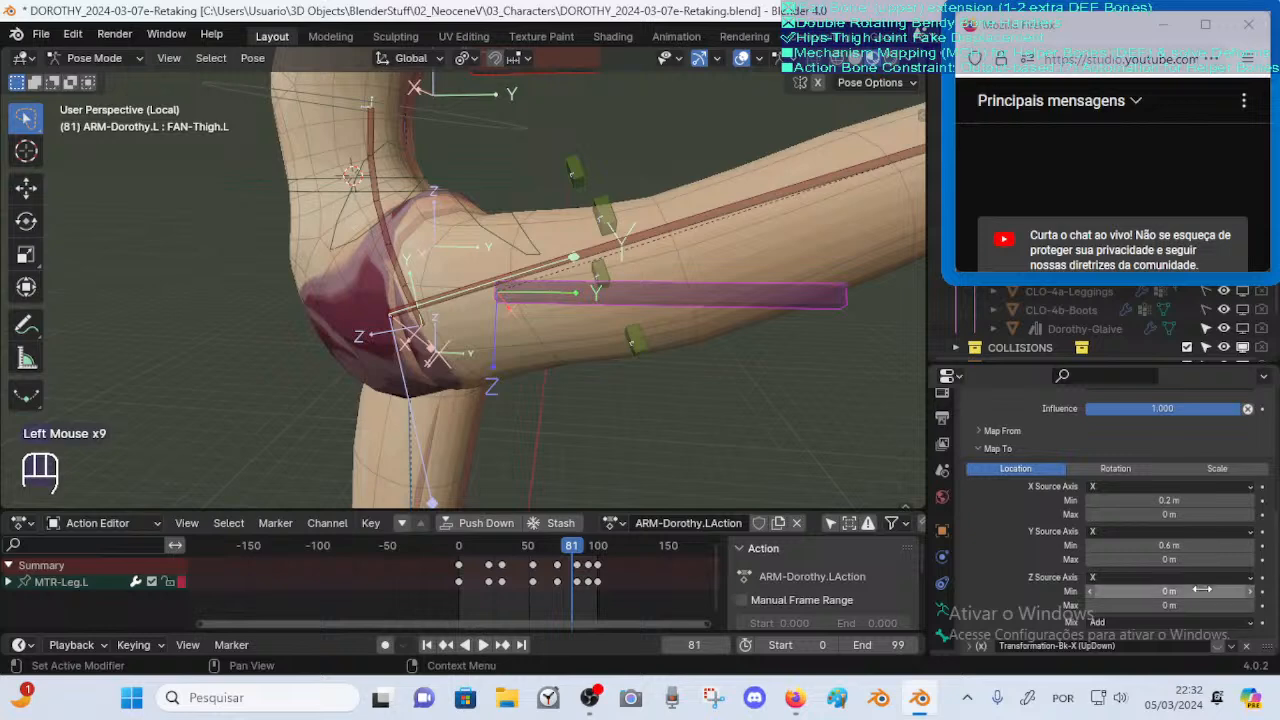
{"action": "mouse_move", "coordinate": [1092, 591]}
{"action": "left_mouse_down", "text": "shift"}
{"action": "mouse_move", "coordinate": [1222, 591]}
{"action": "mouse_move", "coordinate": [1092, 591]}
{"action": "mouse_move", "coordinate": [1110, 591]}
{"action": "left_mouse_up", "text": "shift"}
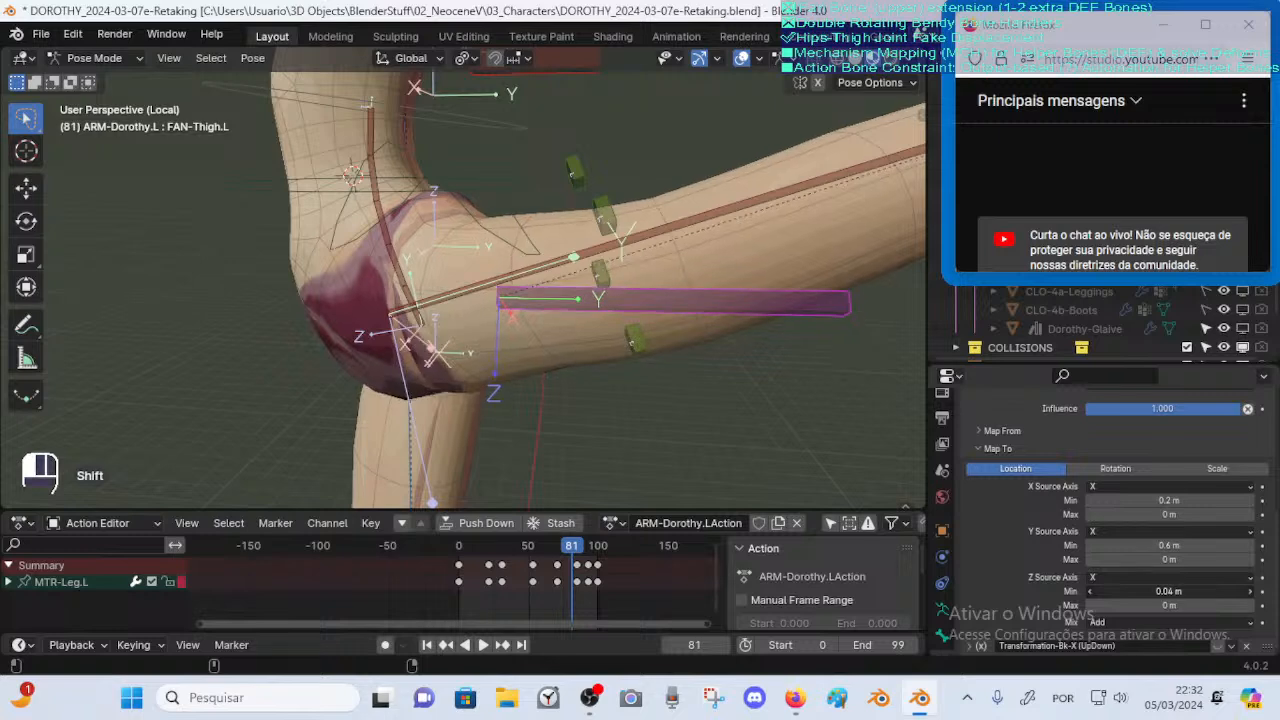
Try moving DEF-Thigh.L and rotating FAN-Thigh.L to test how each bone affects the thigh, cancelling both transforms
{"action": "left_click", "coordinate": [439, 285]}
{"action": "key", "text": "g"}
{"action": "key", "text": "Escape"}
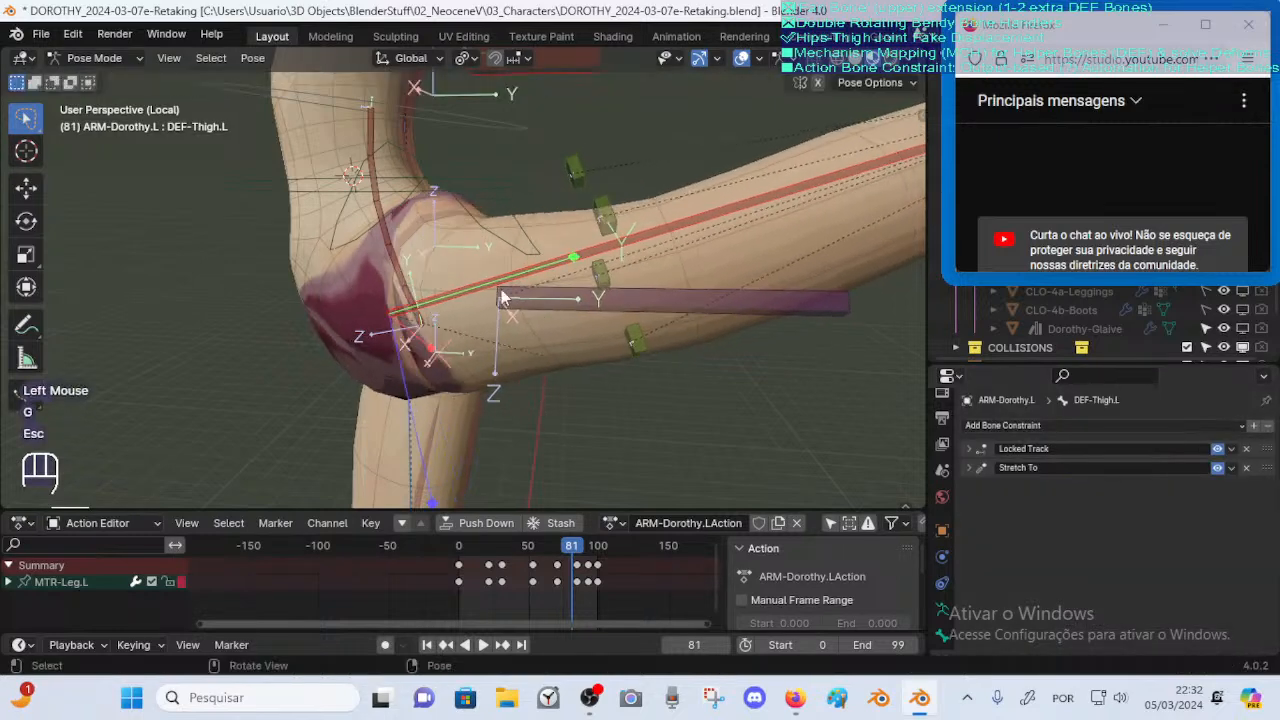
{"action": "left_click", "coordinate": [555, 299]}
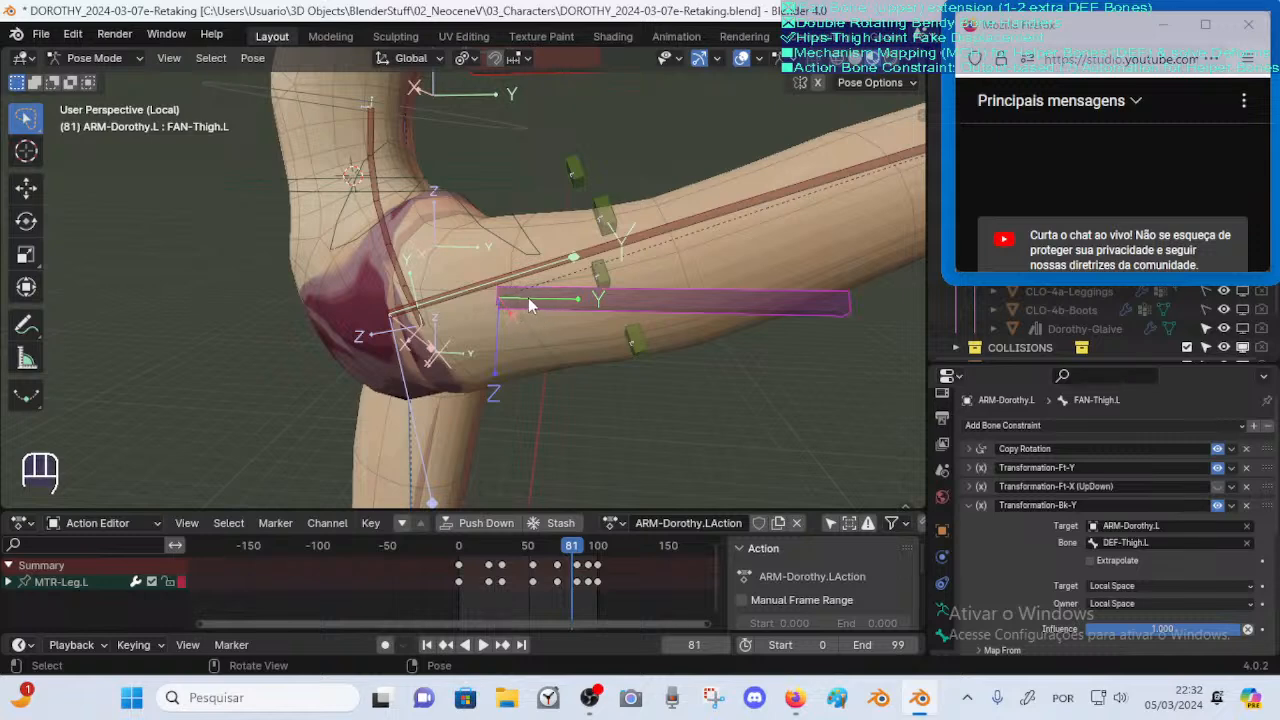
{"action": "left_click", "coordinate": [538, 308]}
{"action": "middle_click_drag", "start_coordinate": [538, 305], "coordinate": [574, 320]}
{"action": "key", "text": "r"}
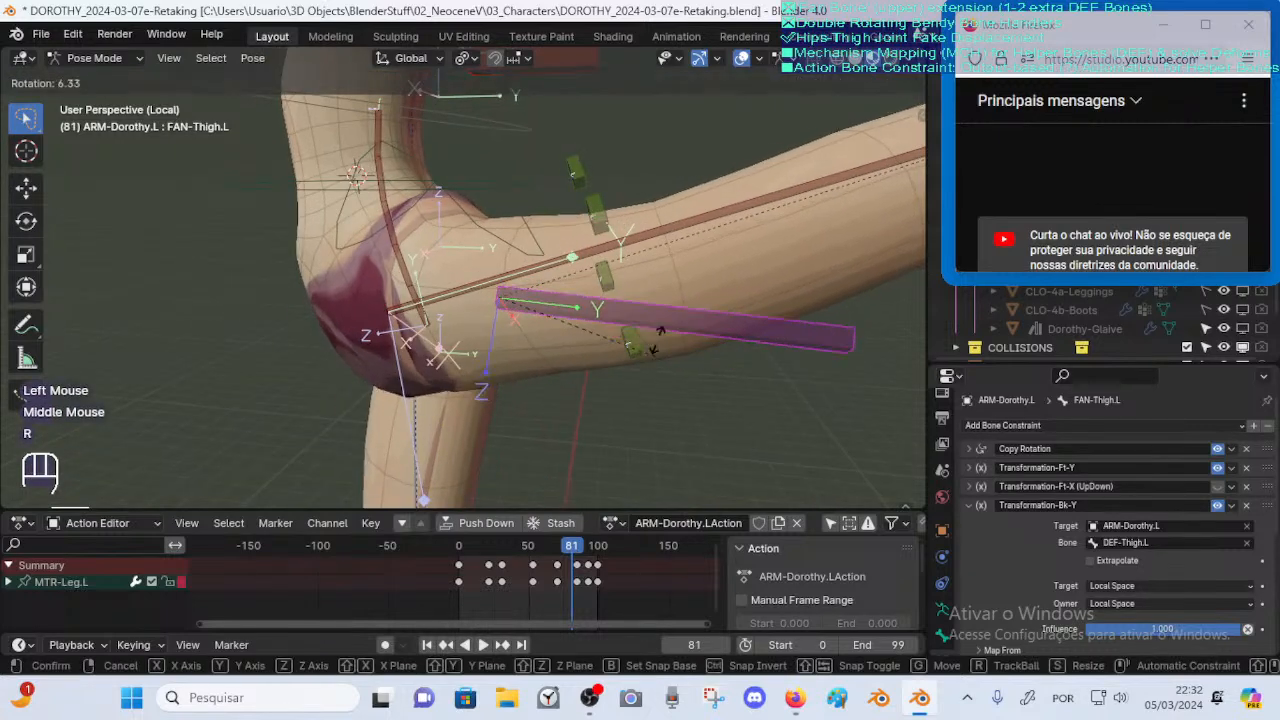
{"action": "key", "text": "Escape"}
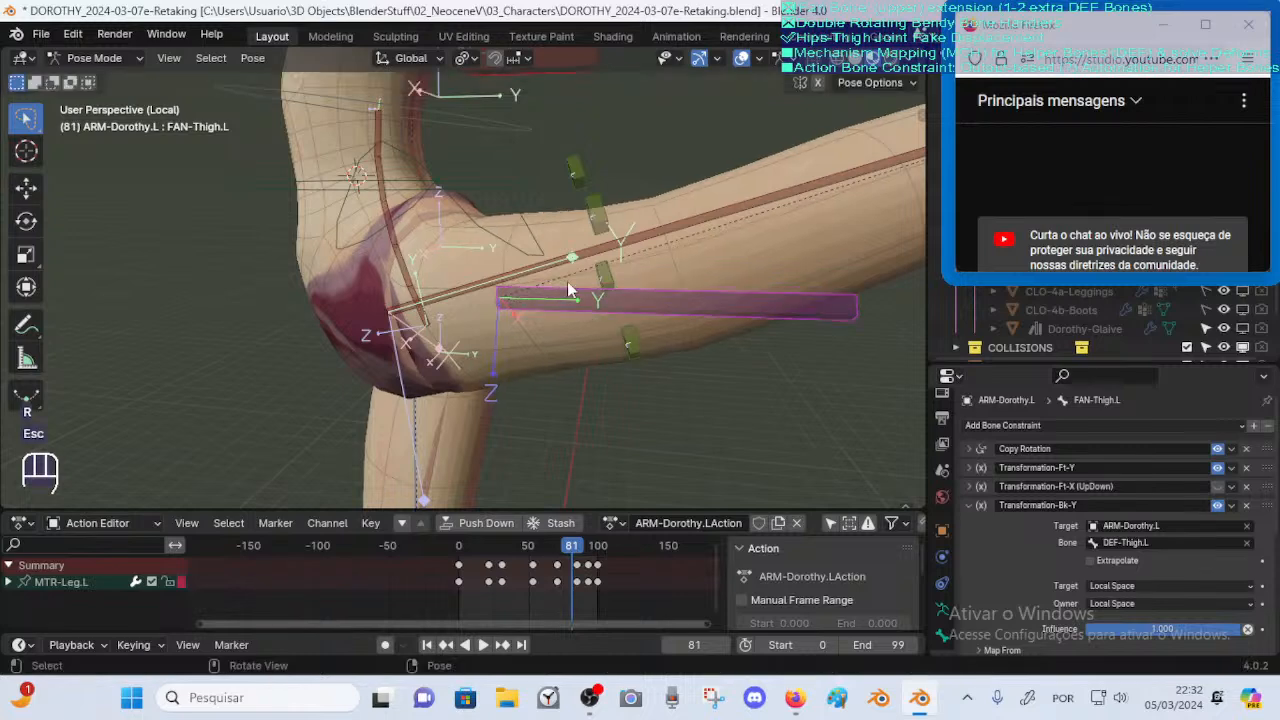
Compare the placement of DEF-Thigh.L and FAN-Thigh.L along the raised leg, selecting each bone in turn
{"action": "scroll", "coordinate": [567, 281], "scroll_direction": "down", "scroll_amount": 2}
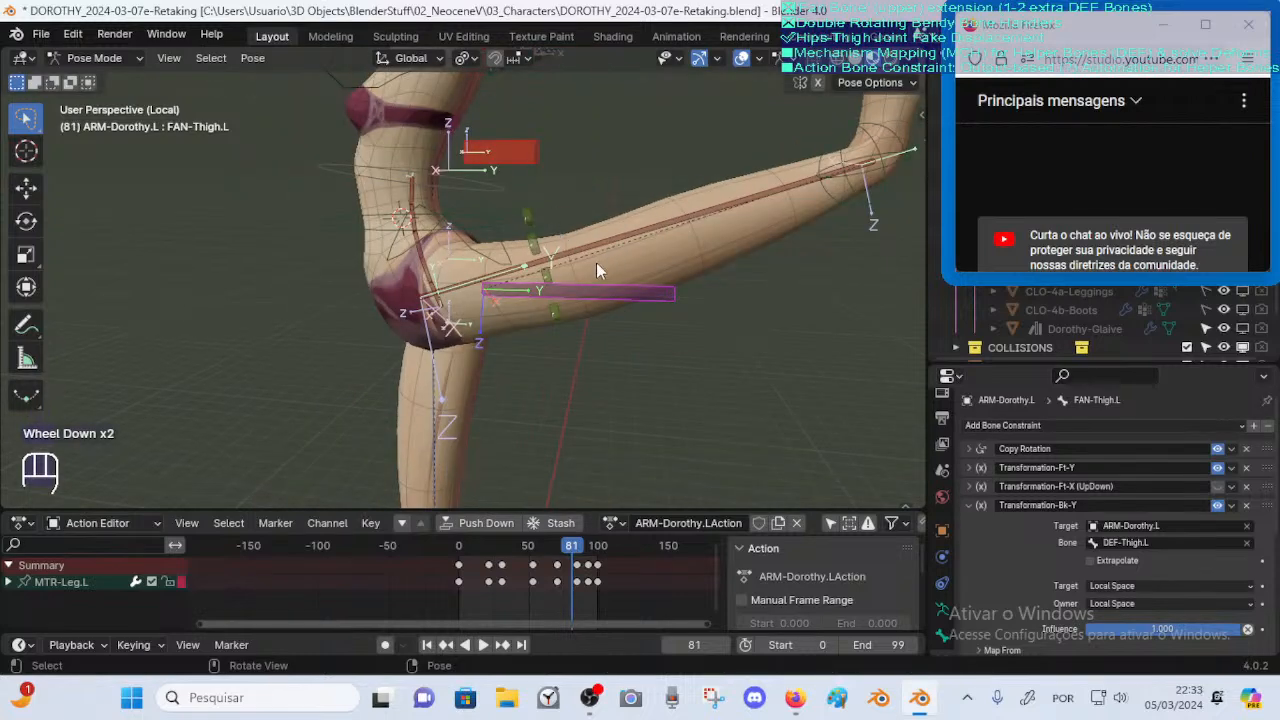
{"action": "scroll", "coordinate": [588, 274], "scroll_direction": "up", "scroll_amount": 2}
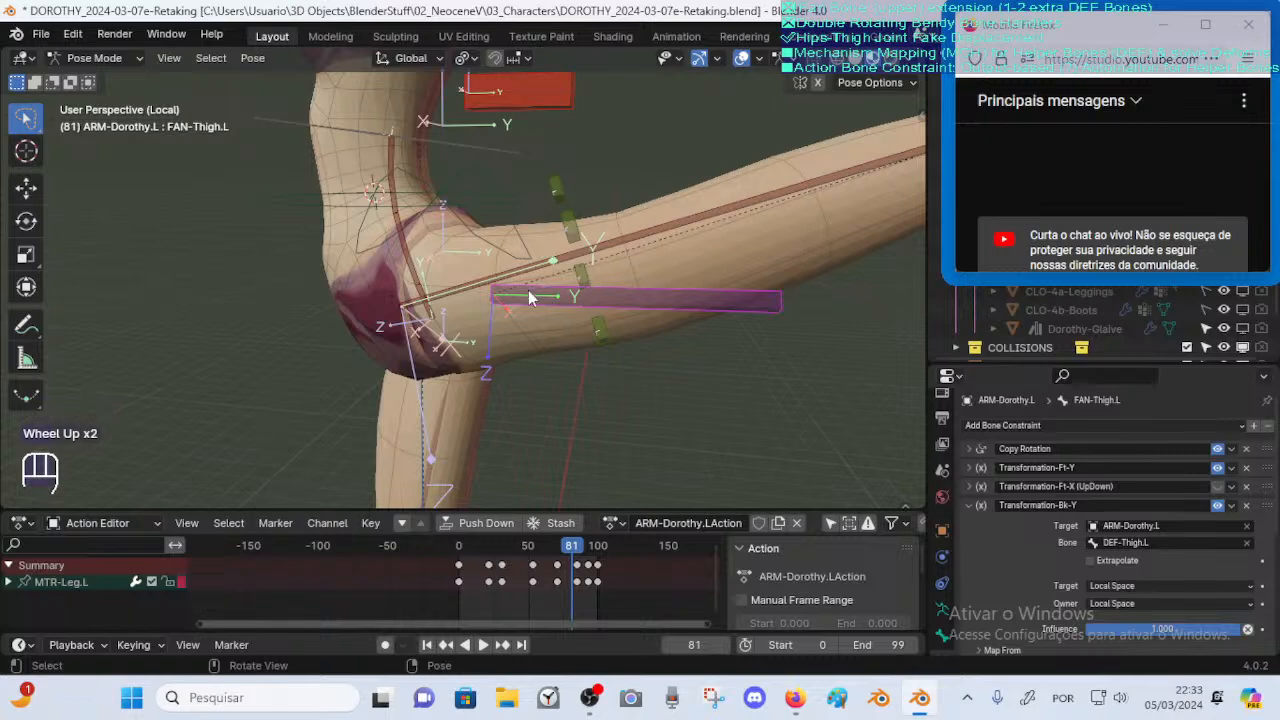
{"action": "left_click", "coordinate": [447, 302]}
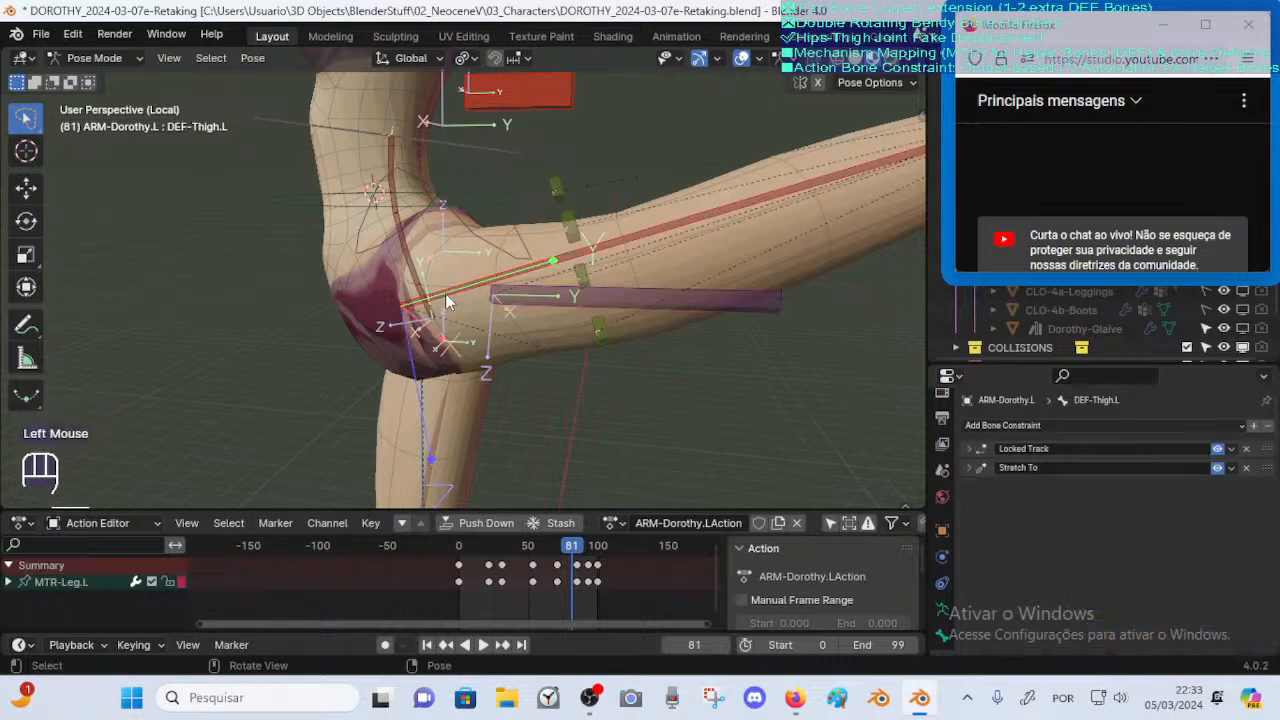
{"action": "left_click", "coordinate": [619, 297]}
{"action": "scroll", "coordinate": [716, 295], "scroll_direction": "down", "scroll_amount": 2}
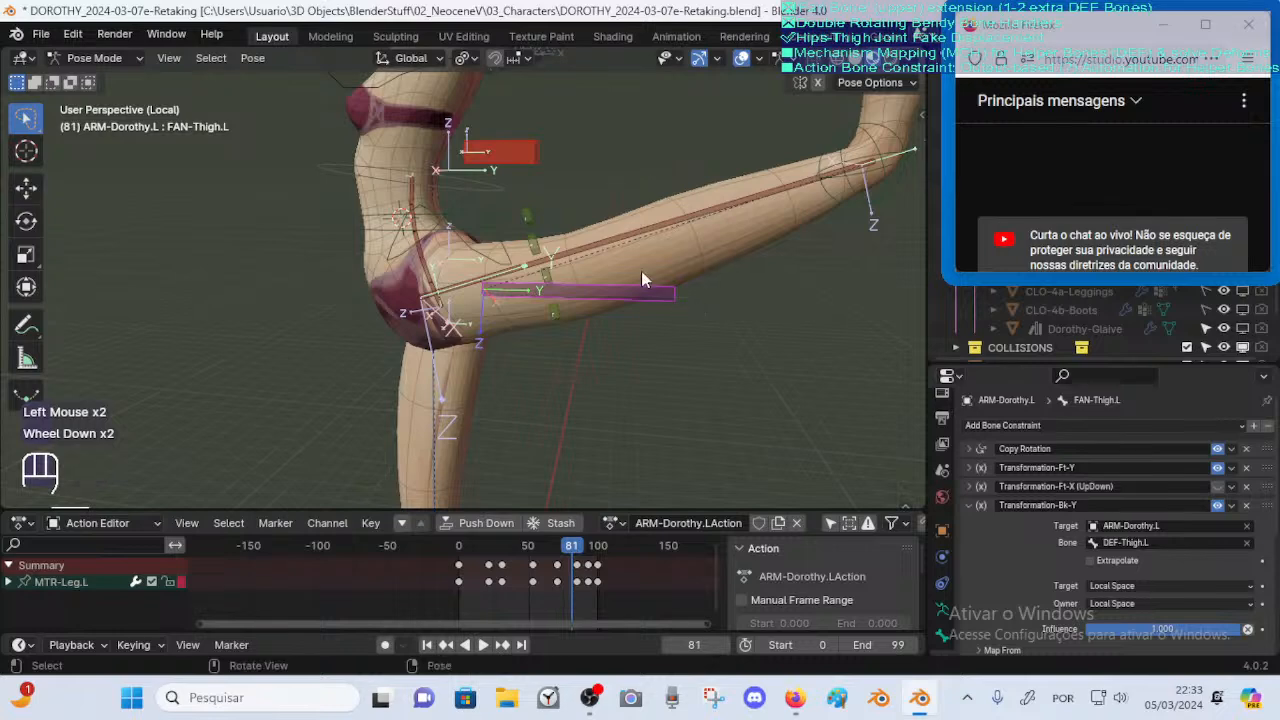
{"action": "scroll", "coordinate": [652, 309], "scroll_direction": "up", "scroll_amount": 2}
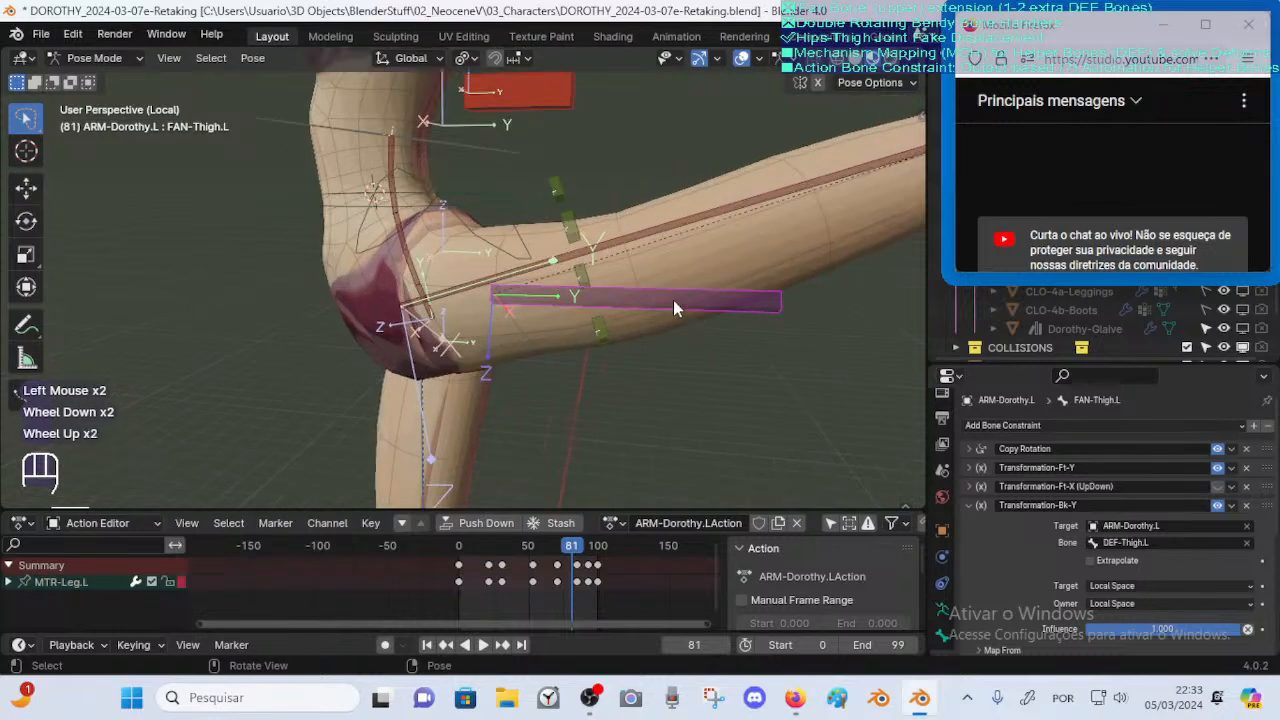
{"action": "left_click", "coordinate": [677, 302]}
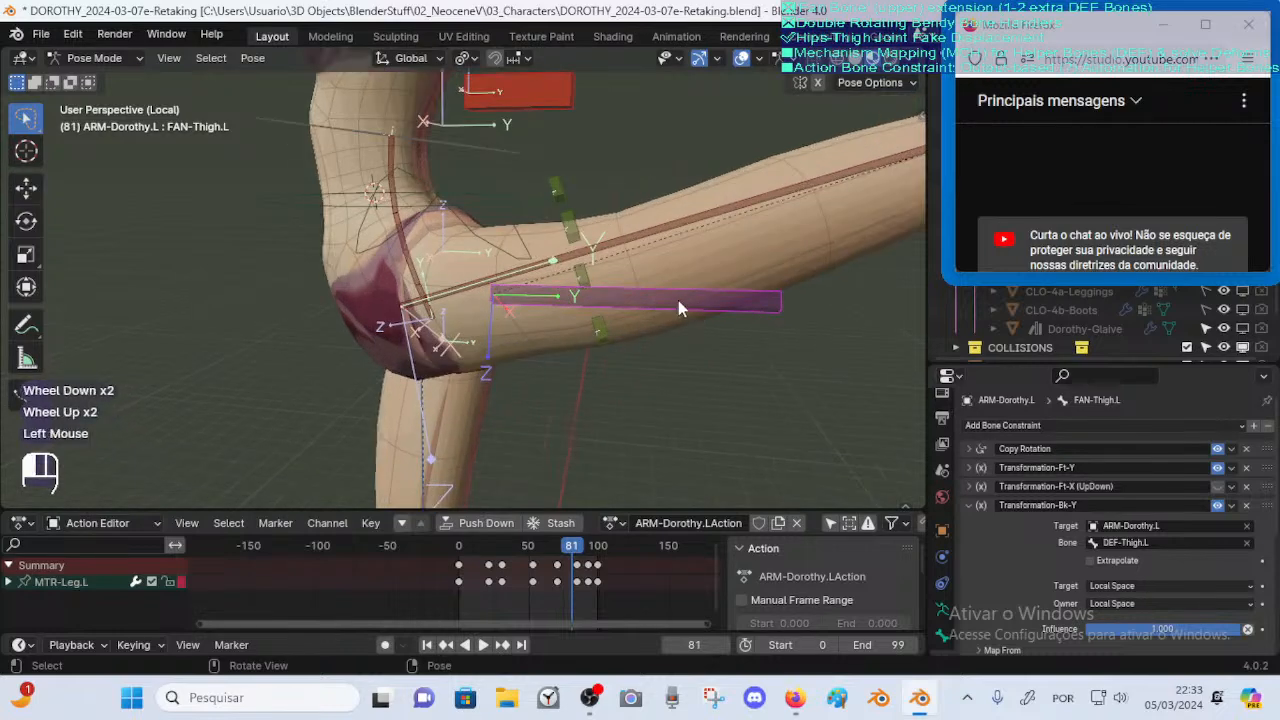
{"action": "left_click", "coordinate": [678, 301]}
{"action": "left_click", "coordinate": [601, 373]}
{"action": "left_click", "coordinate": [633, 300]}
{"action": "left_click", "coordinate": [628, 302]}
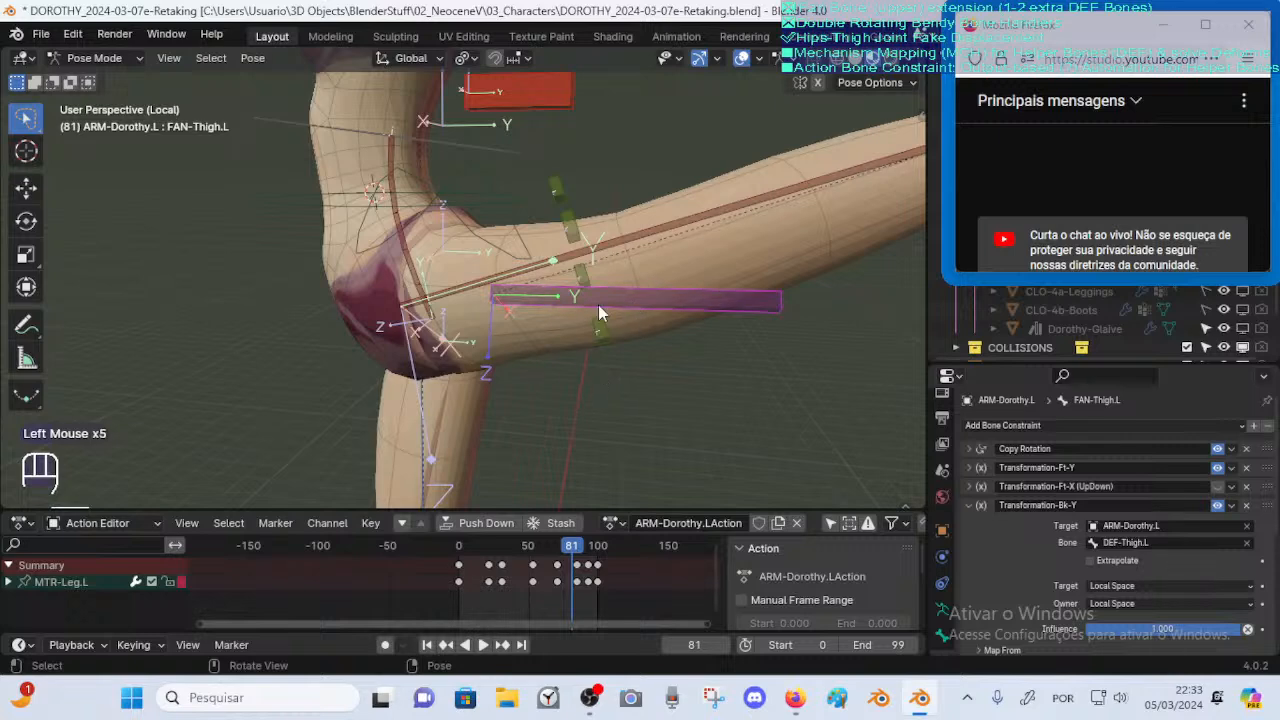
Select DEF-Thigh.L and try moving it twice from the side to test the hip joint, cancelling each move
{"action": "middle_click_drag", "start_coordinate": [537, 297], "coordinate": [474, 337]}
{"action": "scroll", "coordinate": [458, 310], "scroll_direction": "up", "scroll_amount": 2}
{"action": "left_click", "coordinate": [453, 299]}
{"action": "left_click", "coordinate": [418, 310]}
{"action": "key", "text": "g"}
{"action": "key", "text": "Escape"}
{"action": "scroll", "coordinate": [477, 307], "scroll_direction": "down", "scroll_amount": 2}
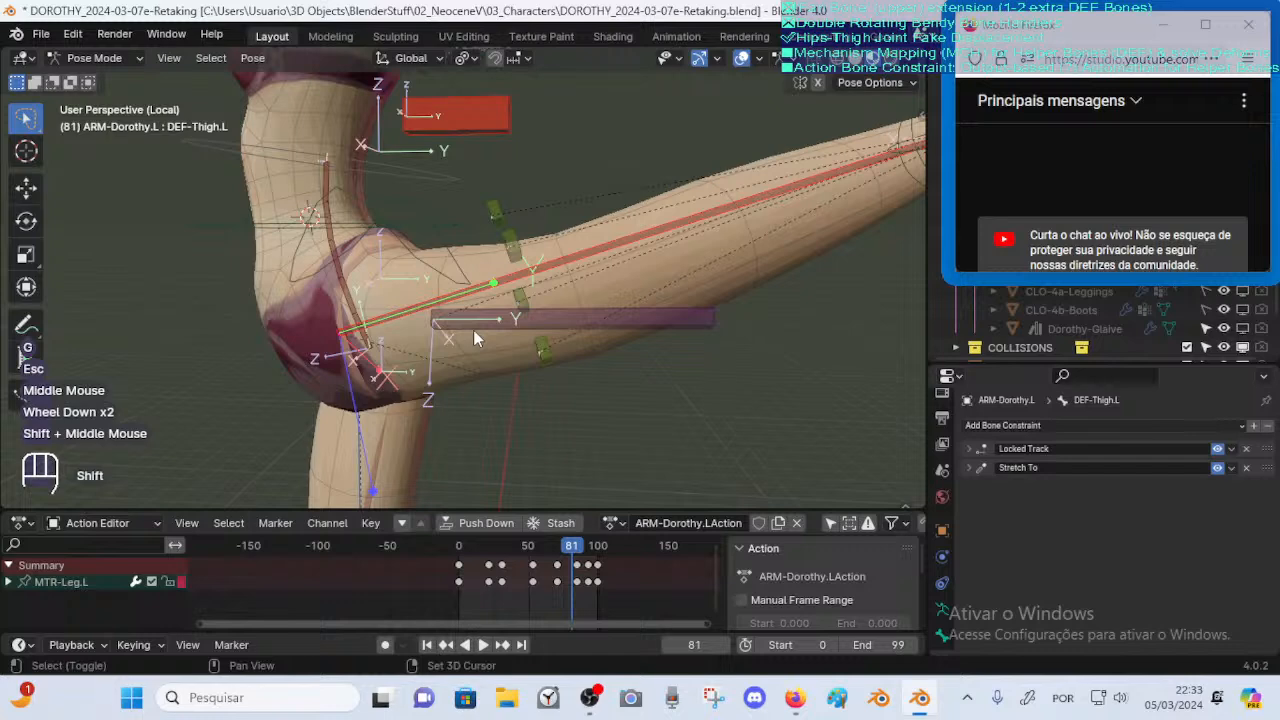
{"action": "key", "text": "g"}
{"action": "key", "text": "Escape"}
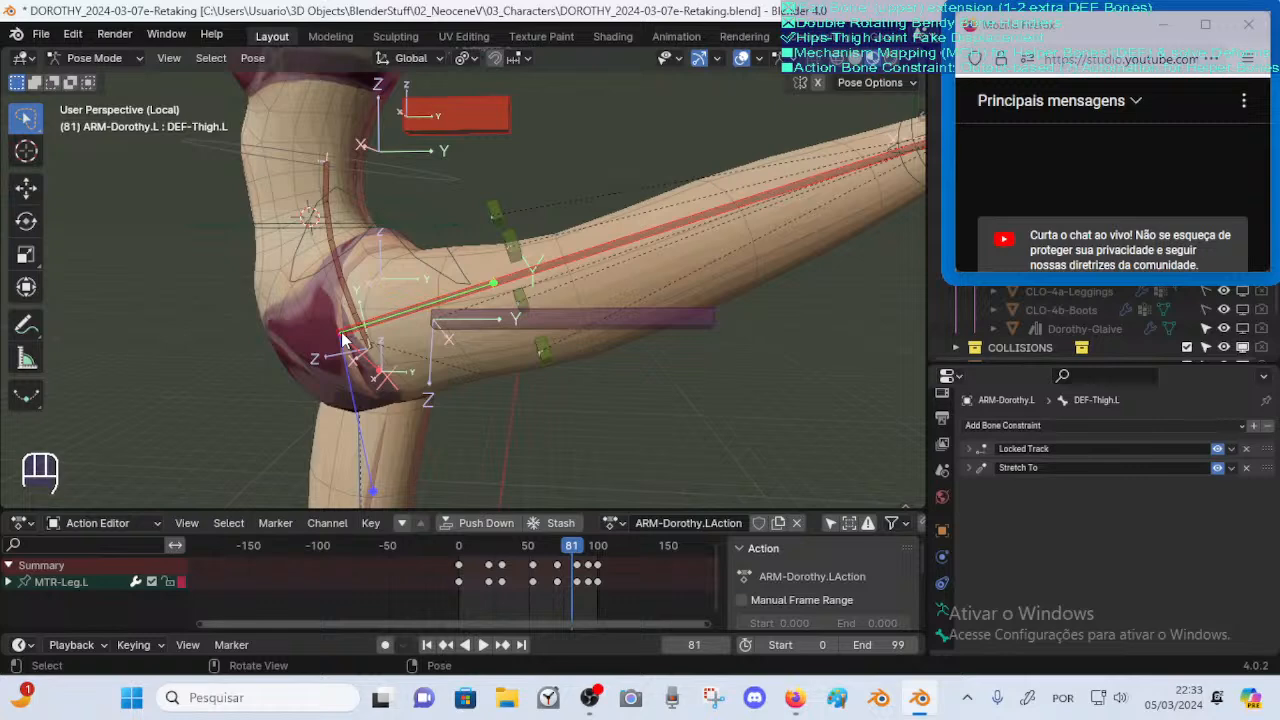
Select FAN-Thigh.L and try moving it along the thigh, cancelling the move and checking the hip from another angle
{"action": "scroll", "coordinate": [442, 307], "scroll_direction": "up", "scroll_amount": 2}
{"action": "middle_click_drag", "start_coordinate": [442, 307], "coordinate": [464, 330]}
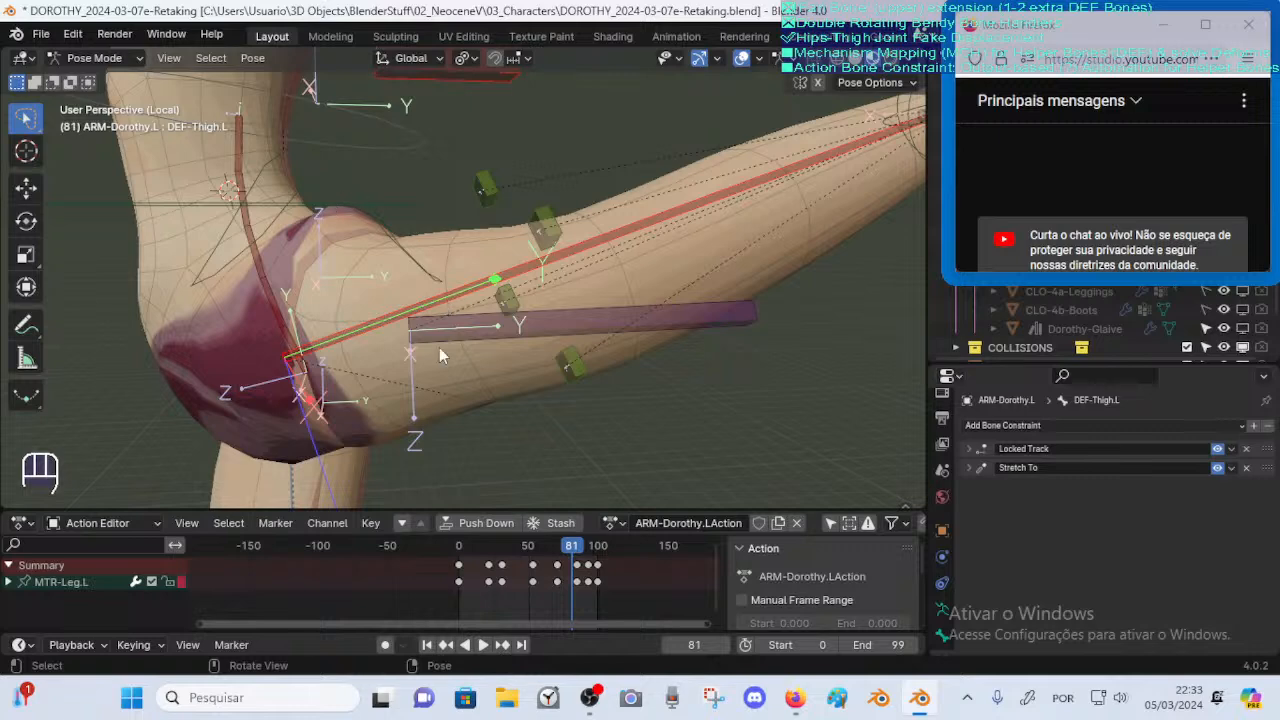
{"action": "left_click", "coordinate": [438, 322]}
{"action": "key", "text": "g"}
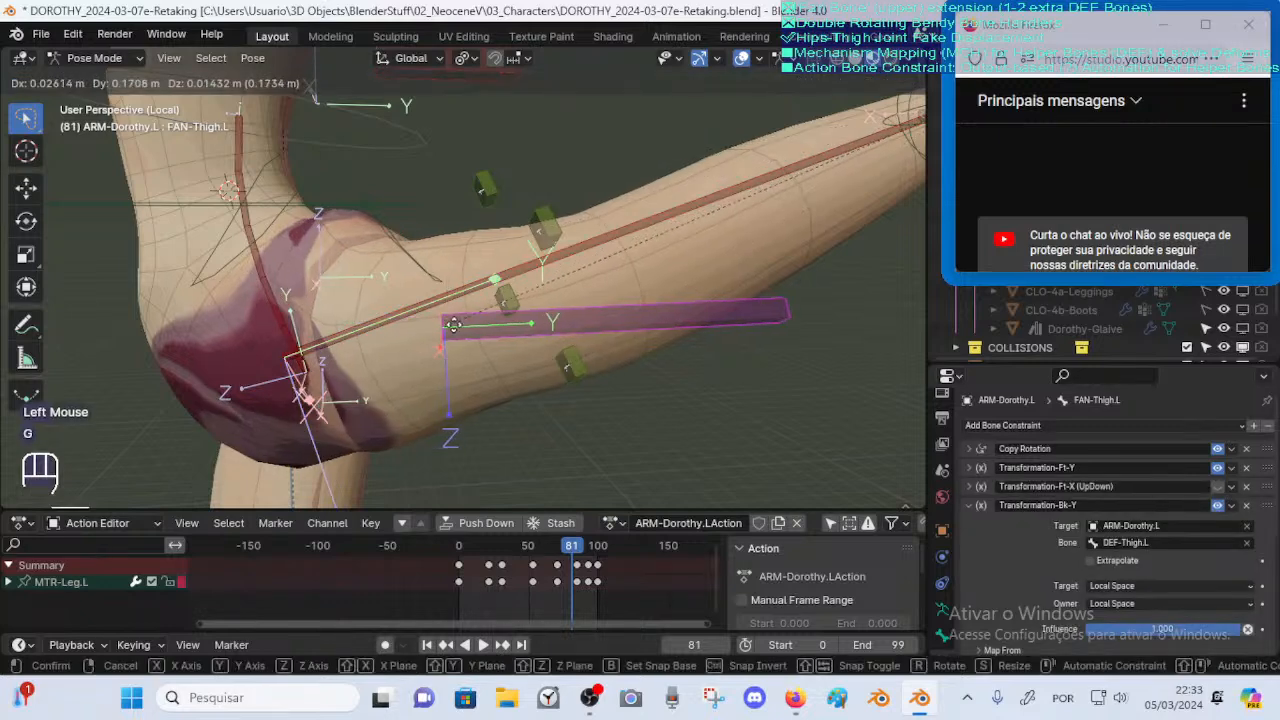
{"action": "key", "text": "Escape"}
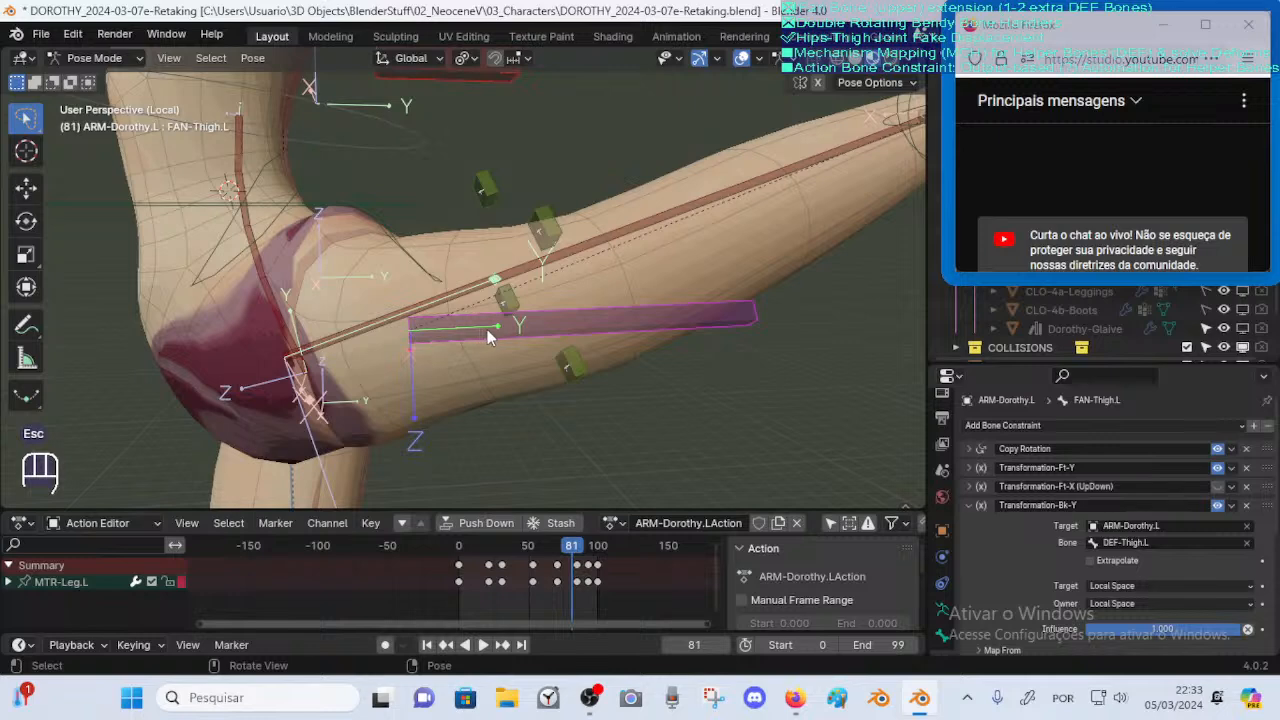
{"action": "left_click", "coordinate": [585, 323]}
{"action": "middle_click_drag", "start_coordinate": [585, 323], "coordinate": [457, 322]}
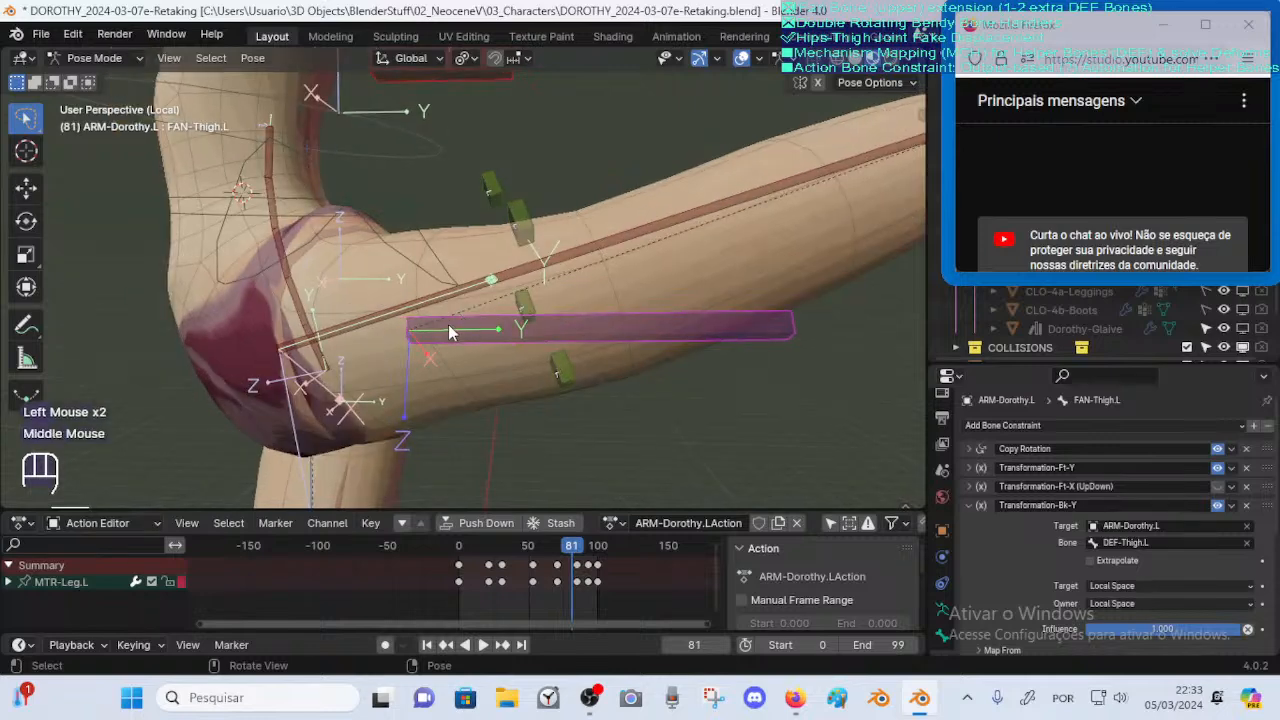
Try moving DEF-Thigh.L once more, cancel the move, and reselect FAN-Thigh.L to inspect the hip-thigh joint
{"action": "left_click", "coordinate": [353, 324]}
{"action": "key", "text": "g"}
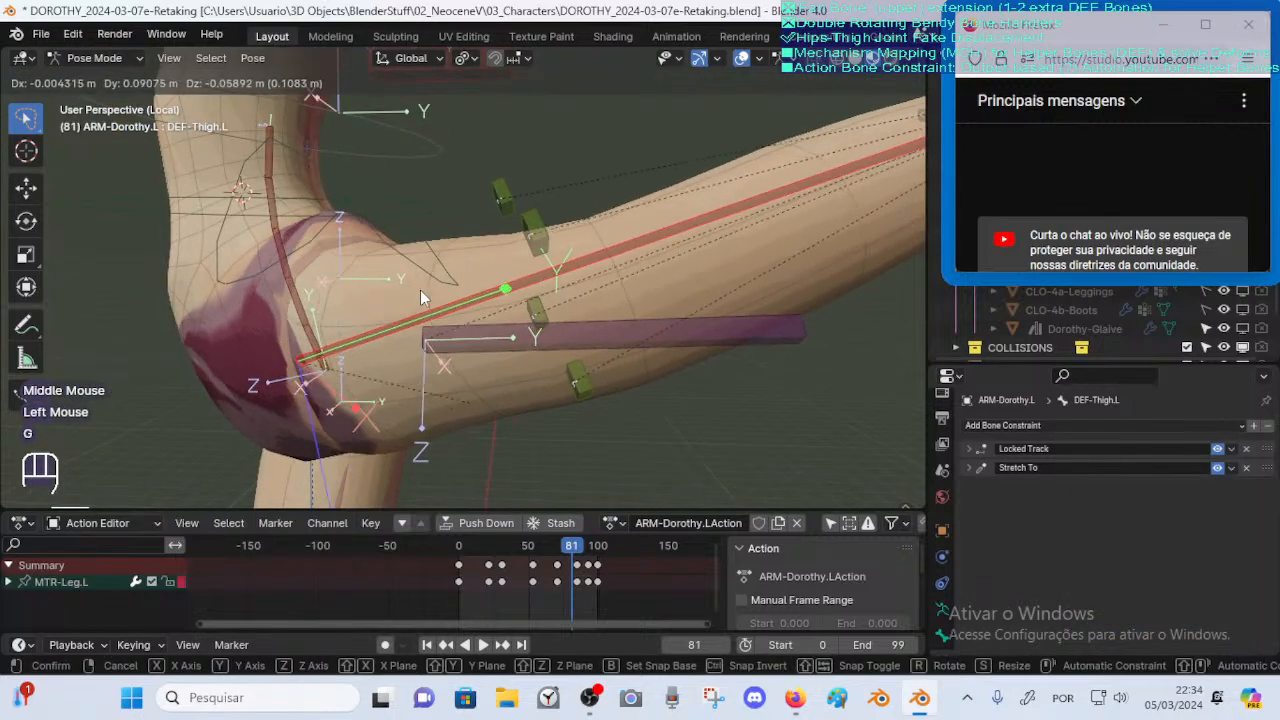
{"action": "key", "text": "Escape"}
{"action": "left_click", "coordinate": [470, 333]}
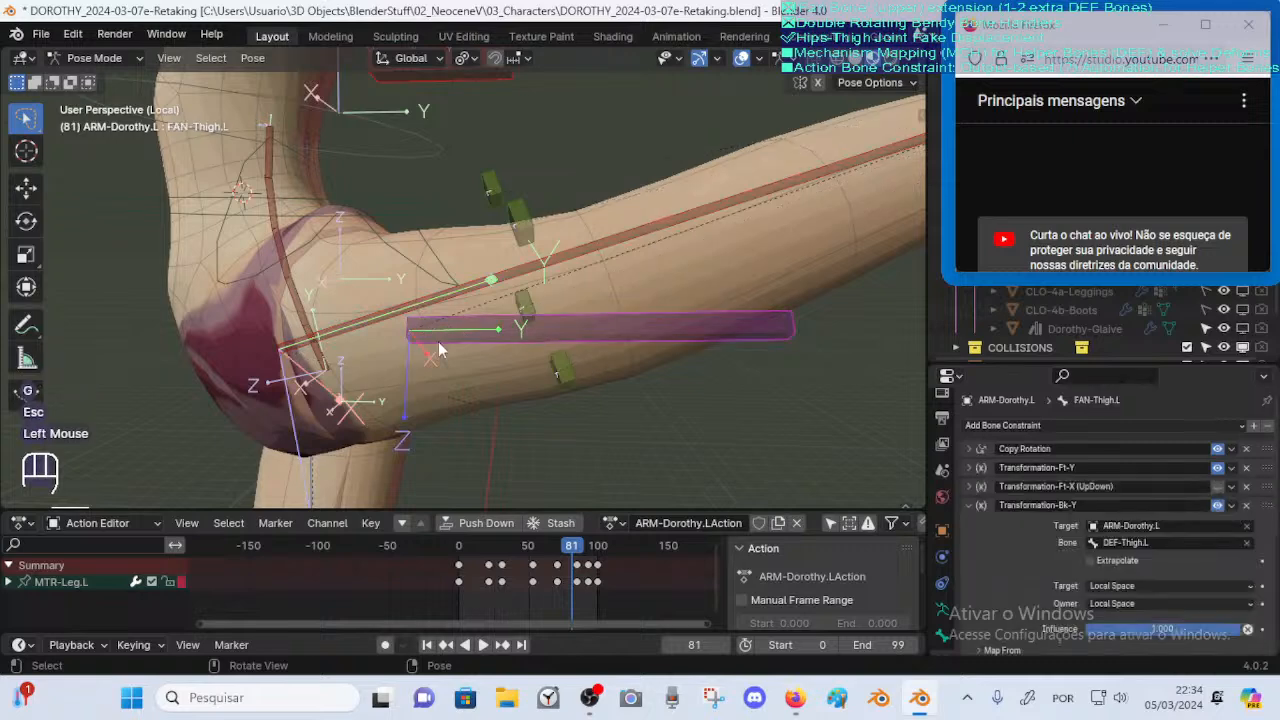
{"action": "middle_click_drag", "start_coordinate": [440, 349], "coordinate": [392, 316]}
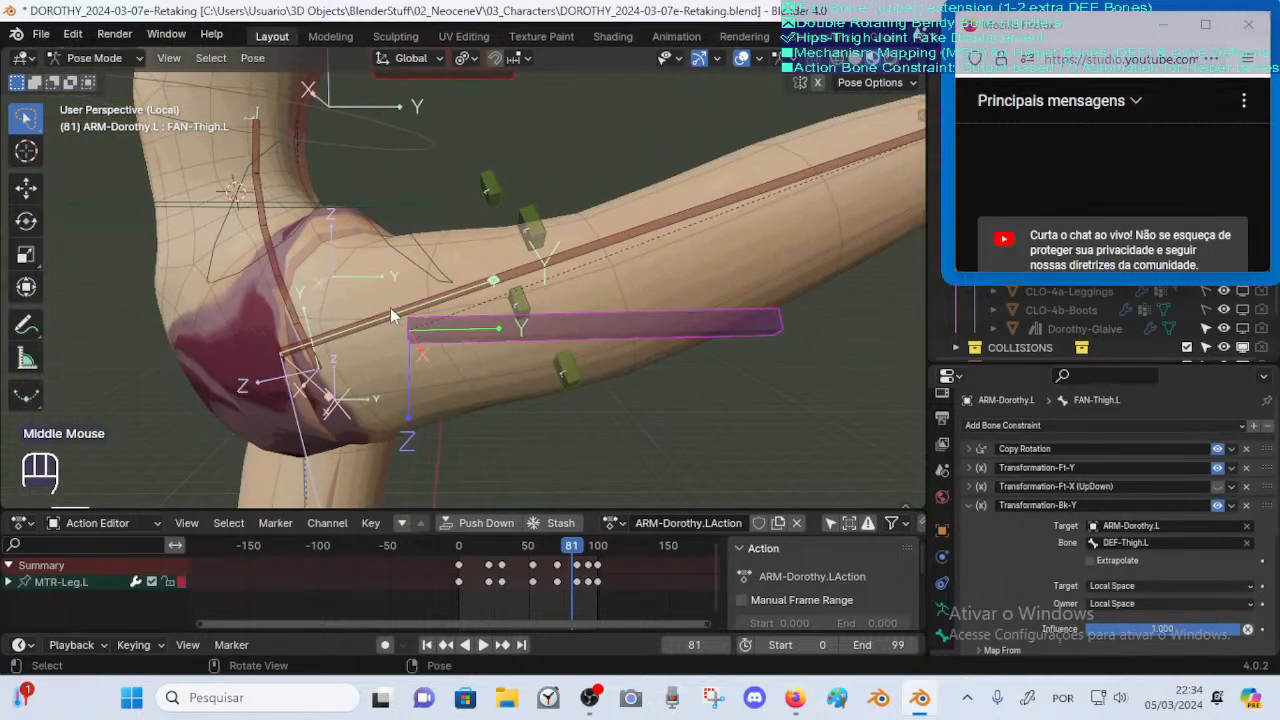
Save the file, review the Transformation-Bk-Y constraint settings on FAN-Thigh.L and collapse the constraint
{"action": "middle_click_drag", "start_coordinate": [479, 201], "coordinate": [419, 261]}
{"action": "key", "text": "ctrl+s"}
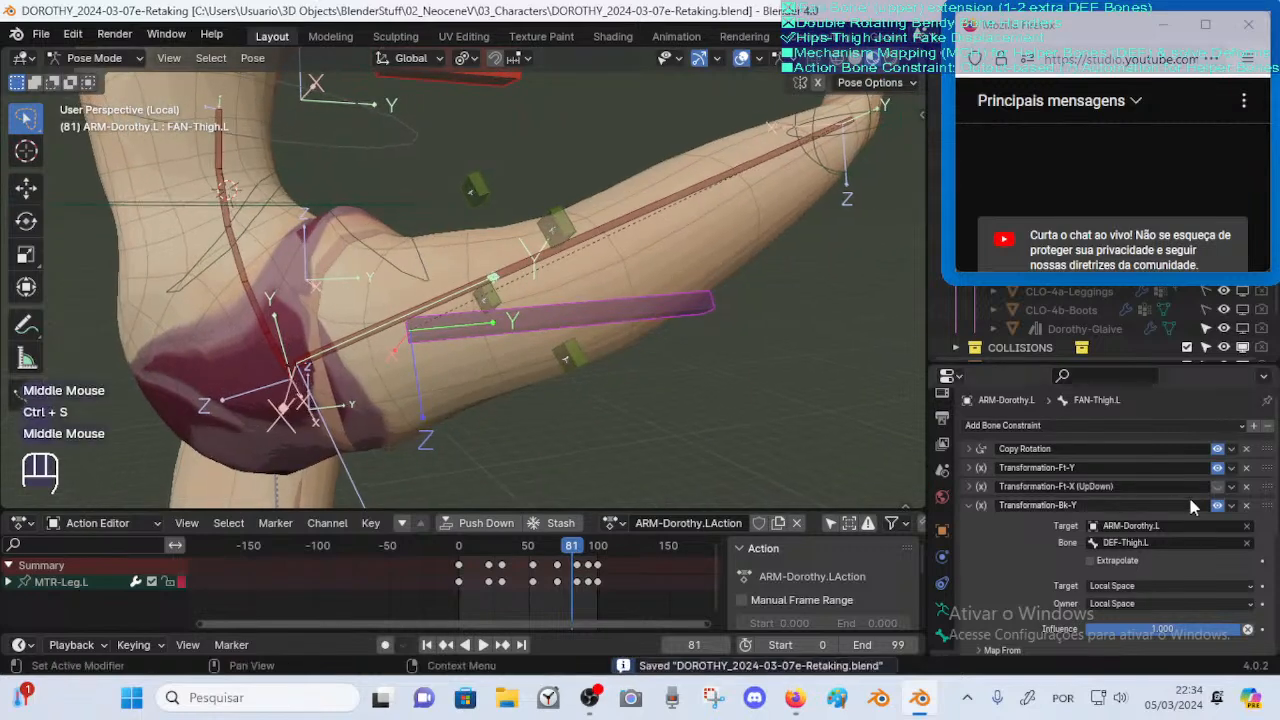
{"action": "scroll", "coordinate": [1172, 494], "scroll_direction": "down", "scroll_amount": 3}
{"action": "scroll", "coordinate": [1172, 494], "scroll_direction": "down", "scroll_amount": 2}
{"action": "scroll", "coordinate": [1172, 494], "scroll_direction": "up", "scroll_amount": 3}
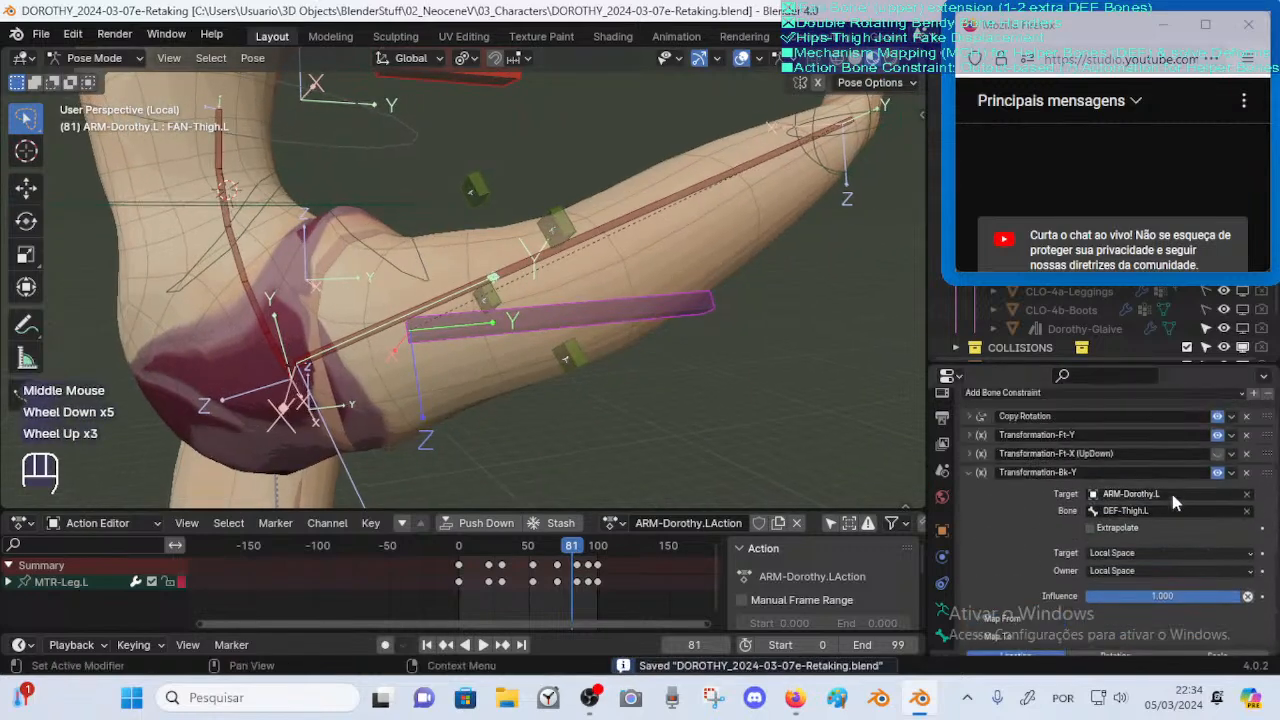
{"action": "left_click", "coordinate": [969, 474]}
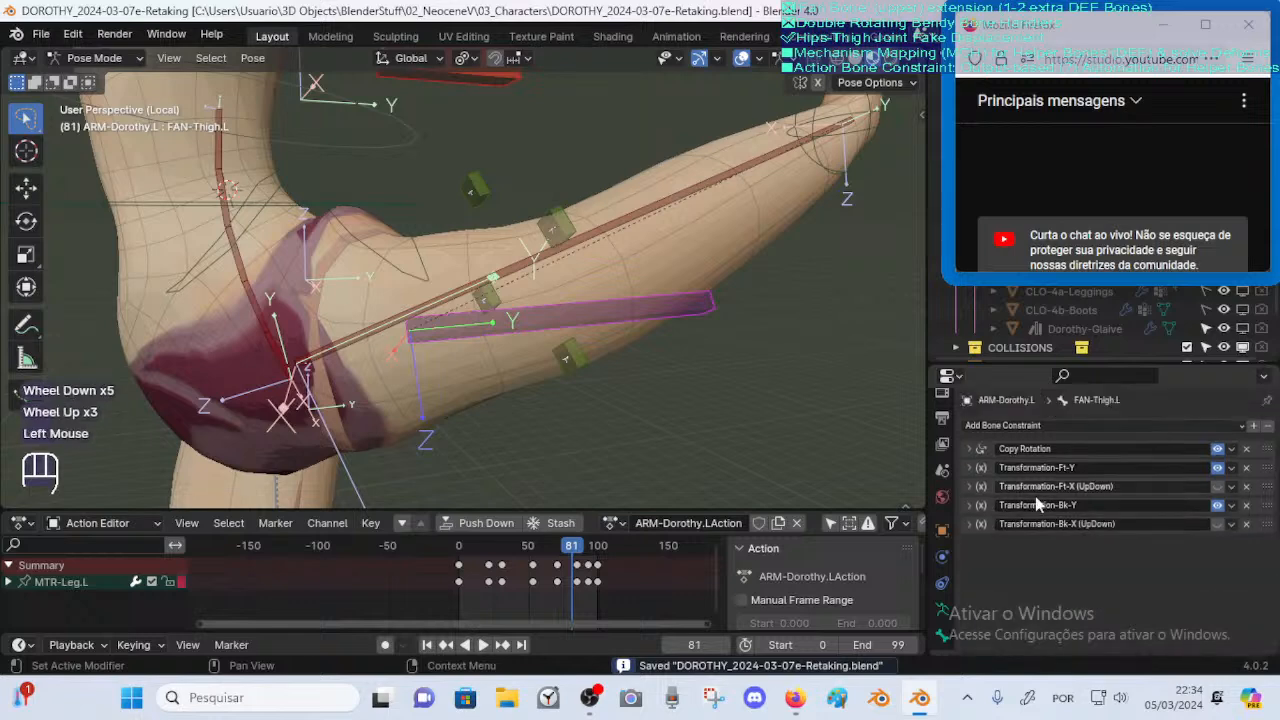
Toggle Transformation-Bk-X (UpDown) on and off, inspect Transformation-Bk-Y's Map To settings, and save the file
{"action": "left_click", "coordinate": [1218, 525]}
{"action": "left_click", "coordinate": [1218, 525]}
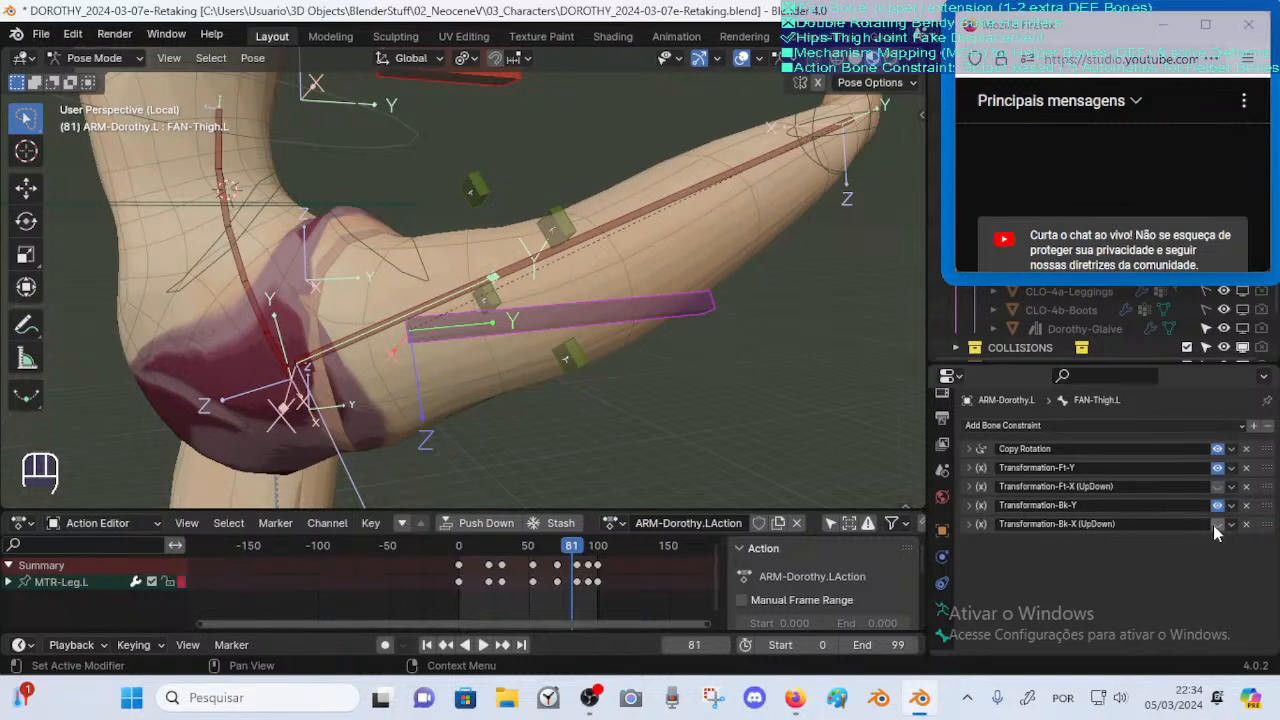
{"action": "left_click", "coordinate": [976, 507]}
{"action": "scroll", "coordinate": [1045, 550], "scroll_direction": "down", "scroll_amount": 4}
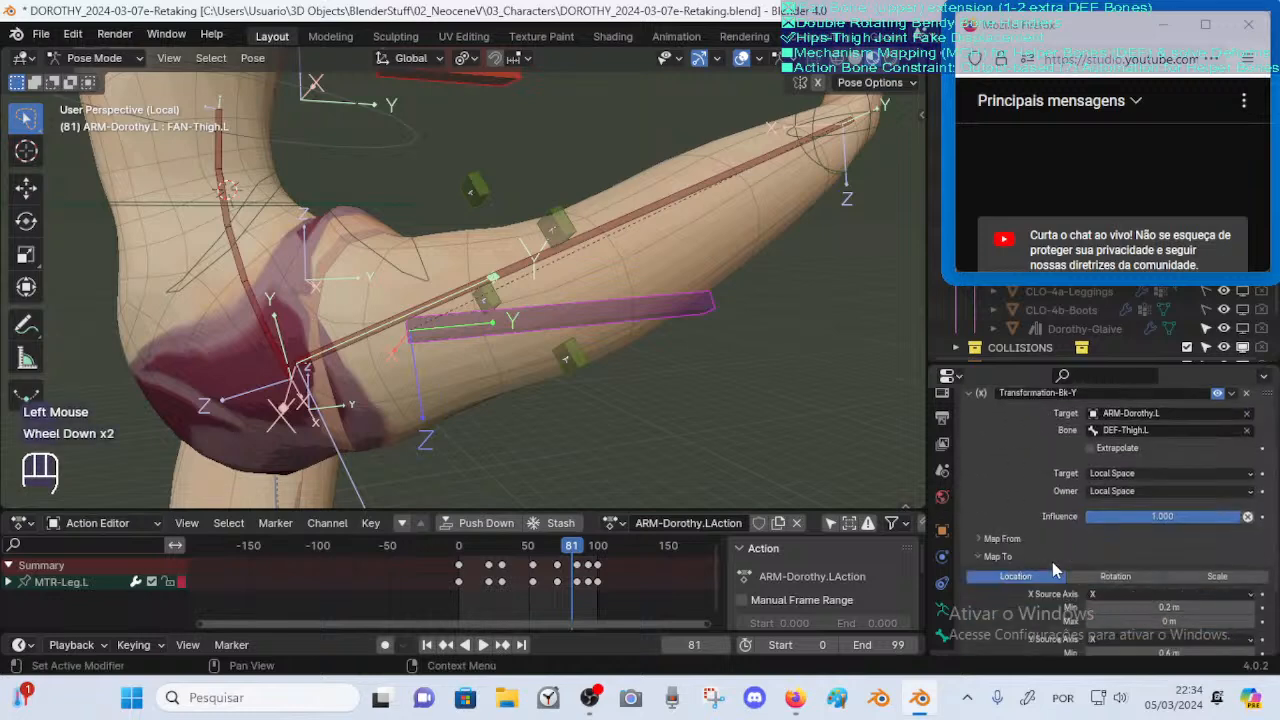
{"action": "scroll", "coordinate": [1058, 552], "scroll_direction": "up", "scroll_amount": 2}
{"action": "scroll", "coordinate": [1063, 545], "scroll_direction": "up", "scroll_amount": 1}
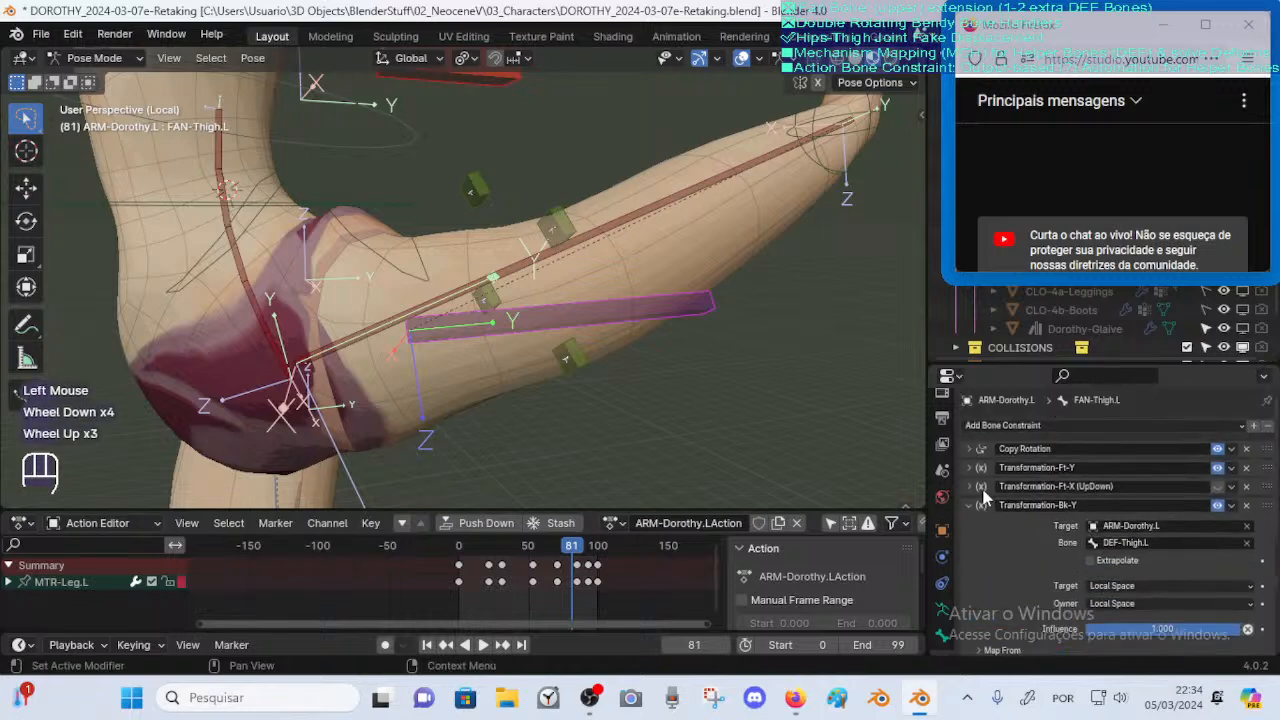
{"action": "scroll", "coordinate": [1097, 554], "scroll_direction": "down", "scroll_amount": 2}
{"action": "scroll", "coordinate": [995, 513], "scroll_direction": "up", "scroll_amount": 2}
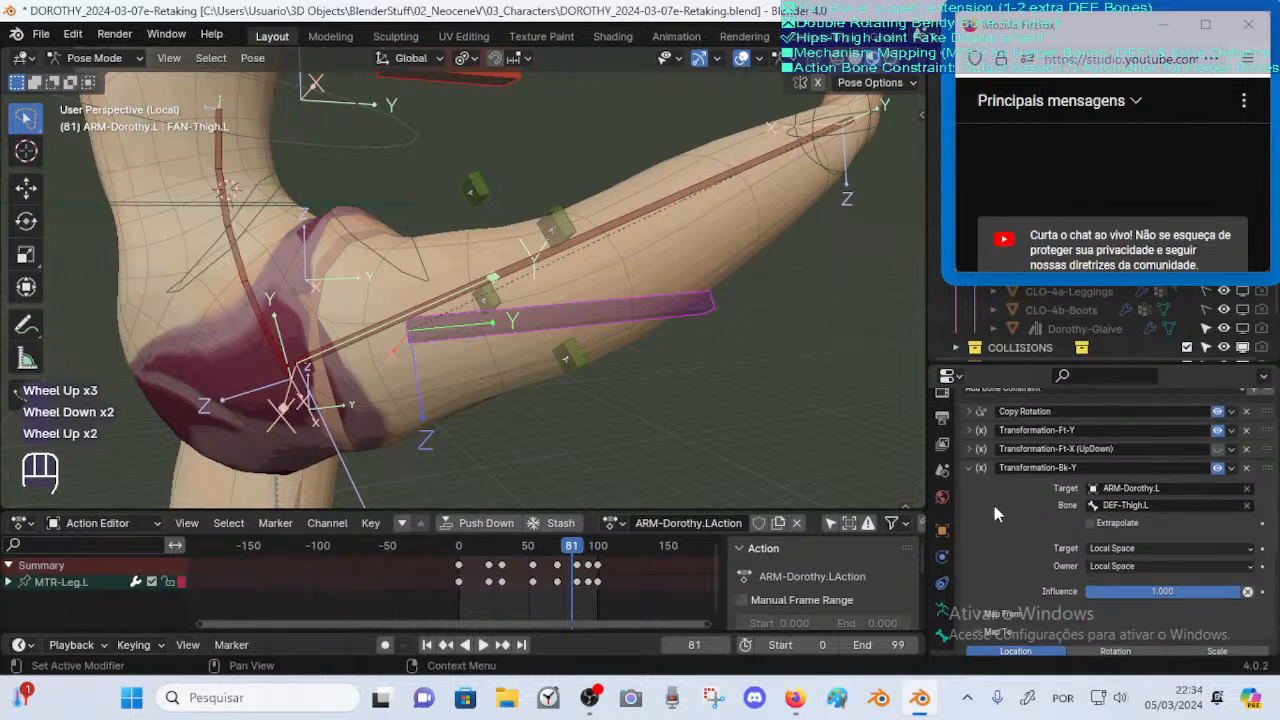
{"action": "left_click", "coordinate": [968, 468]}
{"action": "key", "text": "ctrl+s"}
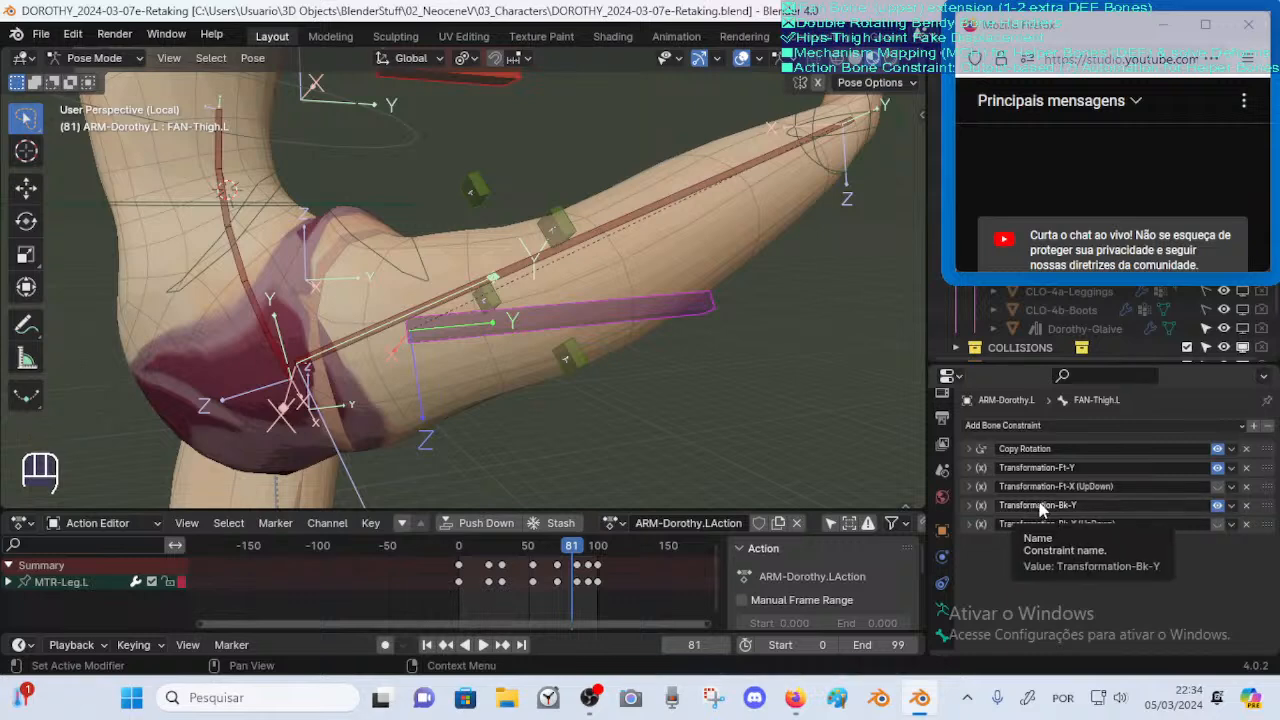
Duplicate the Transformation-Bk-Y constraint, disable the original and expand the copy's settings
{"action": "key", "text": "shift+d"}
{"action": "left_click", "coordinate": [1217, 506]}
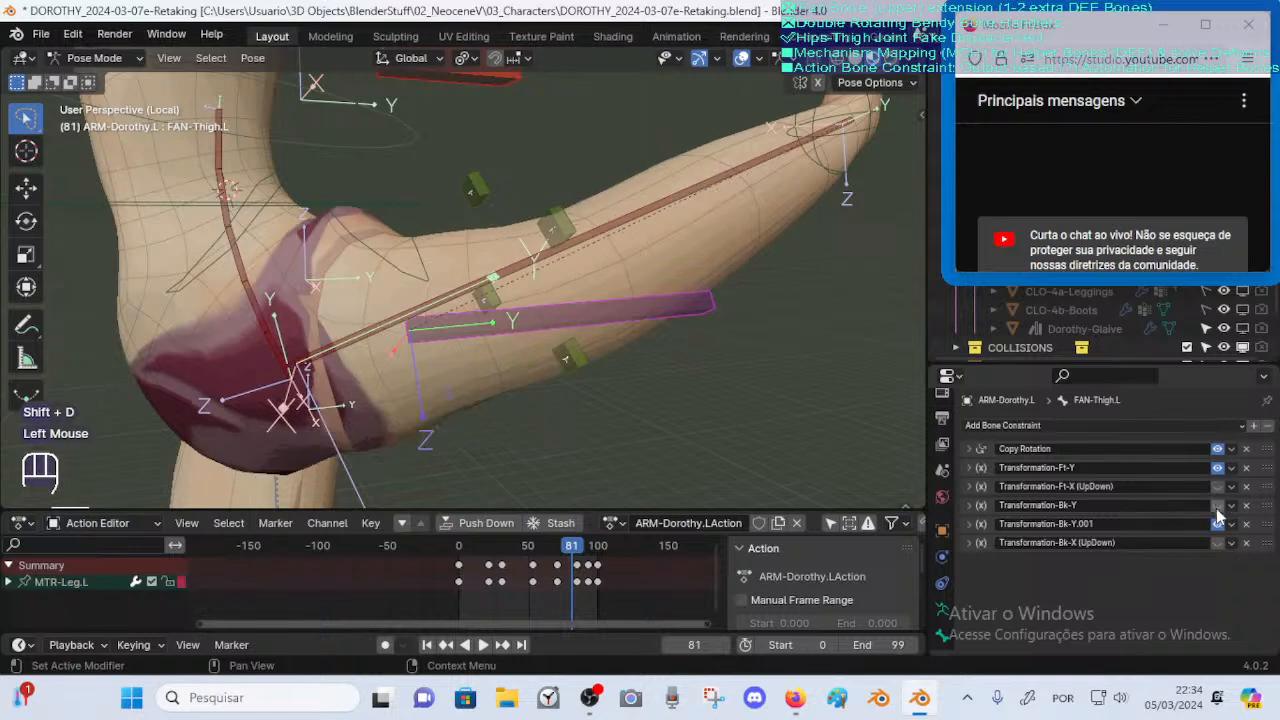
{"action": "left_click", "coordinate": [975, 530]}
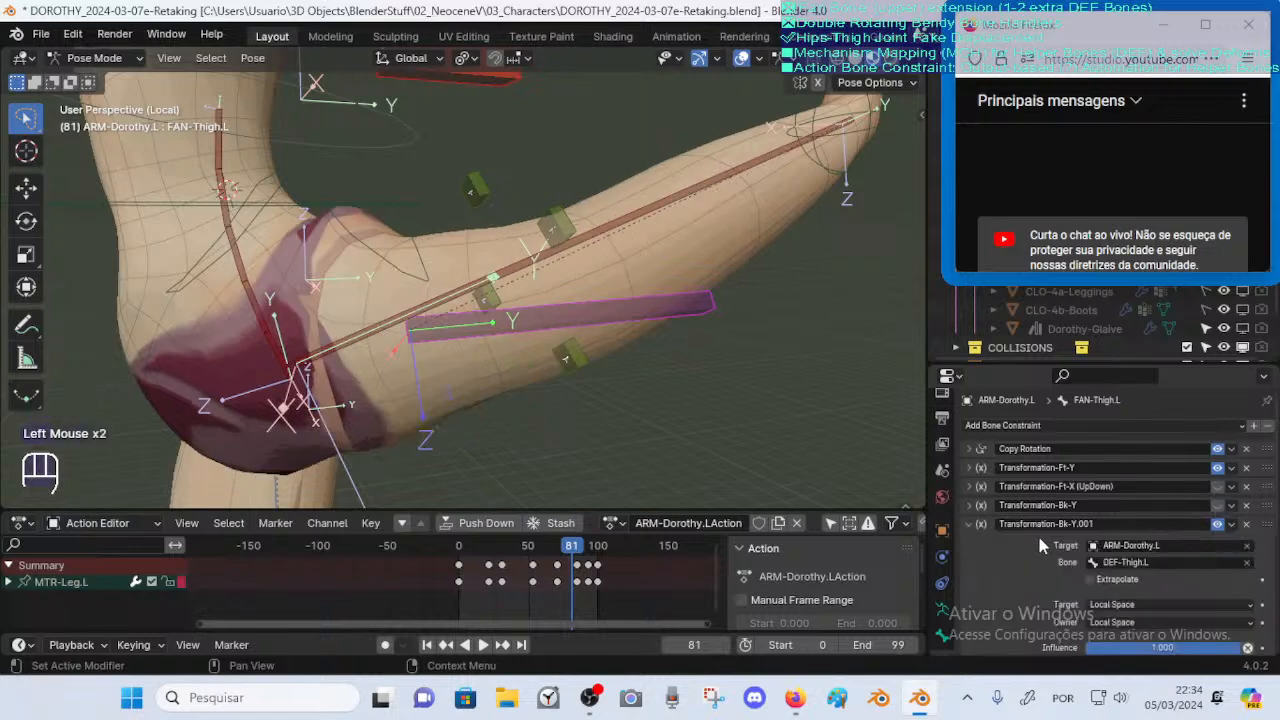
{"action": "scroll", "coordinate": [1050, 545], "scroll_direction": "down", "scroll_amount": 2}
{"action": "scroll", "coordinate": [1066, 528], "scroll_direction": "up", "scroll_amount": 1}
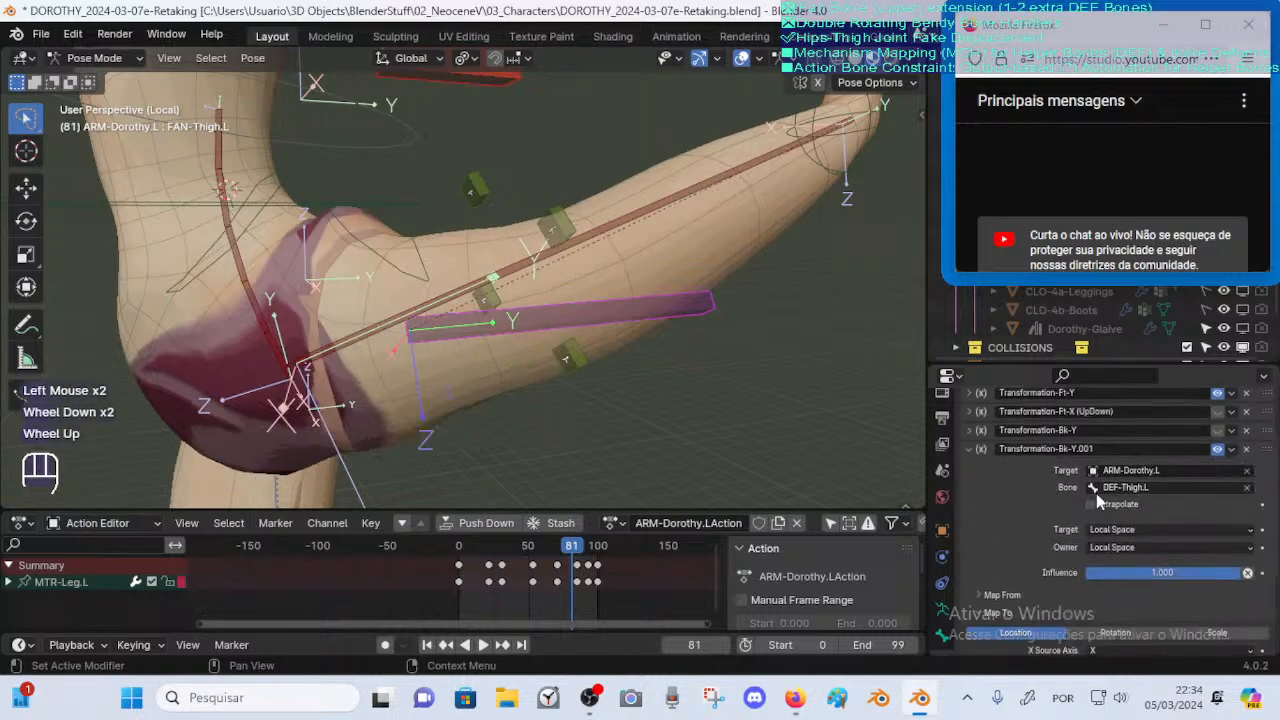
{"action": "scroll", "coordinate": [1096, 493], "scroll_direction": "up", "scroll_amount": 2}
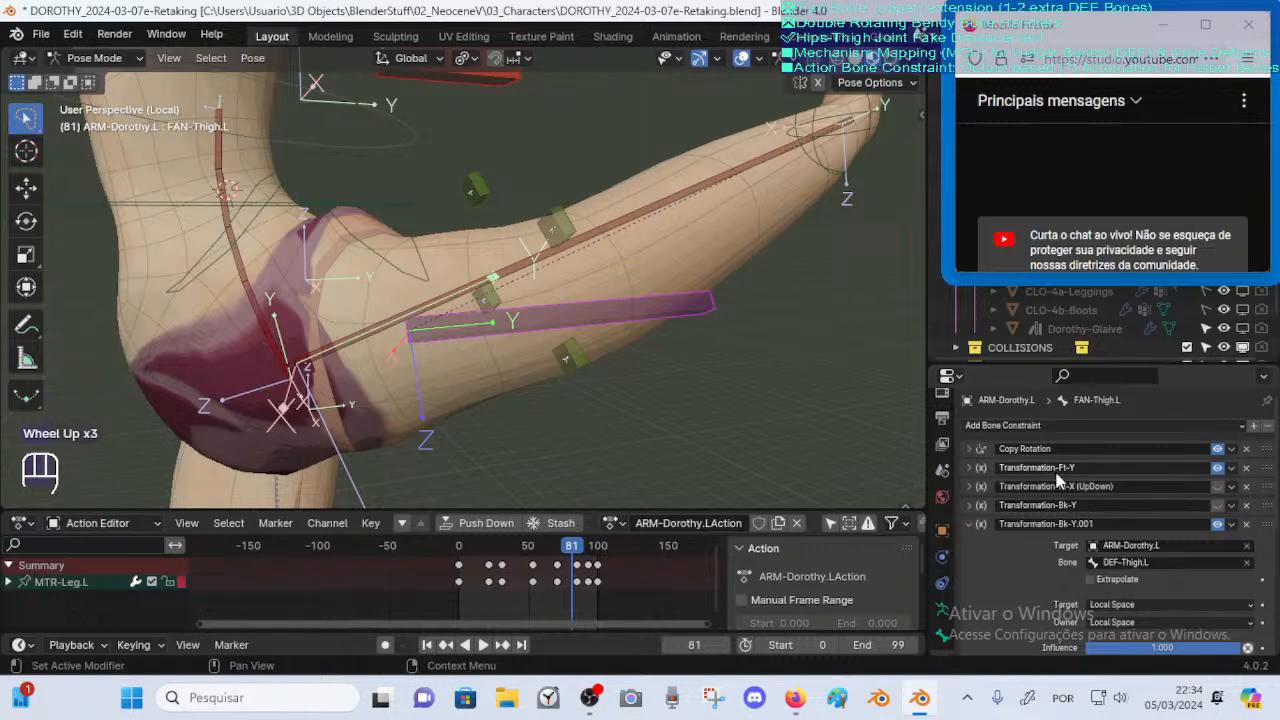
Reset the X and Z Map To location minimums of Transformation-Bk-Y.001 to 0 m and collapse the constraint
{"action": "scroll", "coordinate": [1095, 540], "scroll_direction": "down", "scroll_amount": 4}
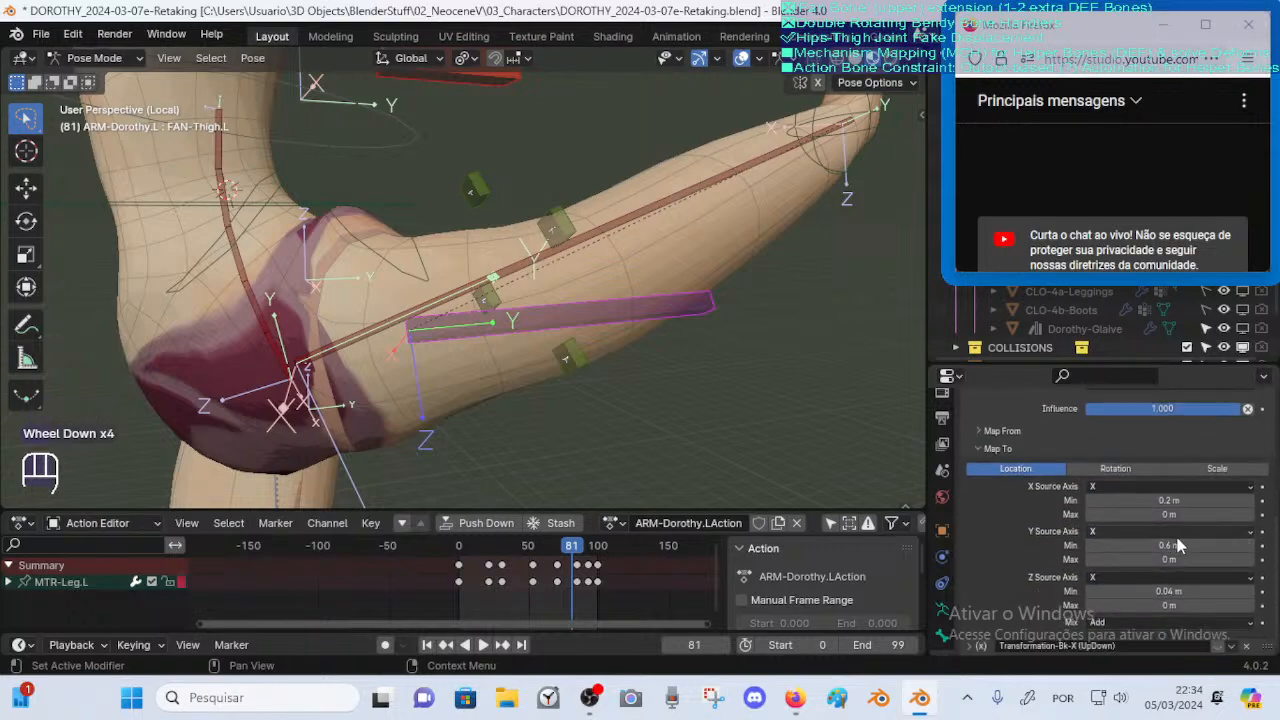
{"action": "key", "text": "BackSpace"}
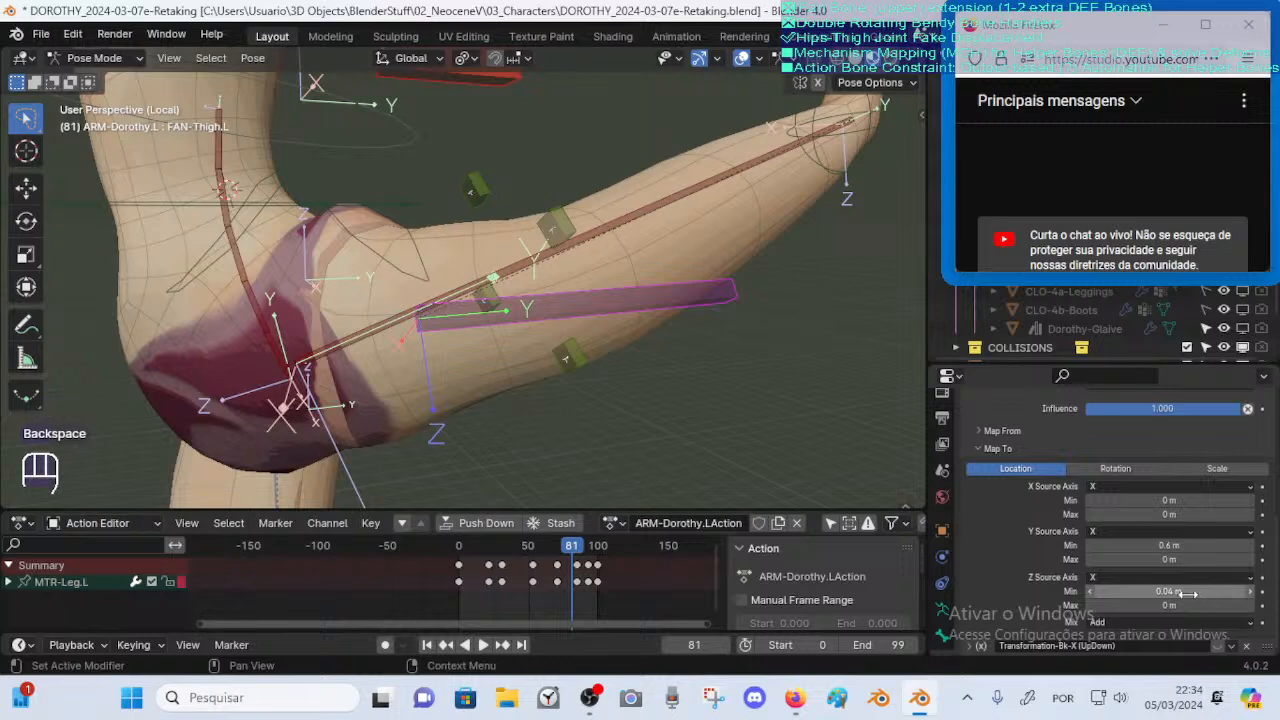
{"action": "key", "text": "BackSpace"}
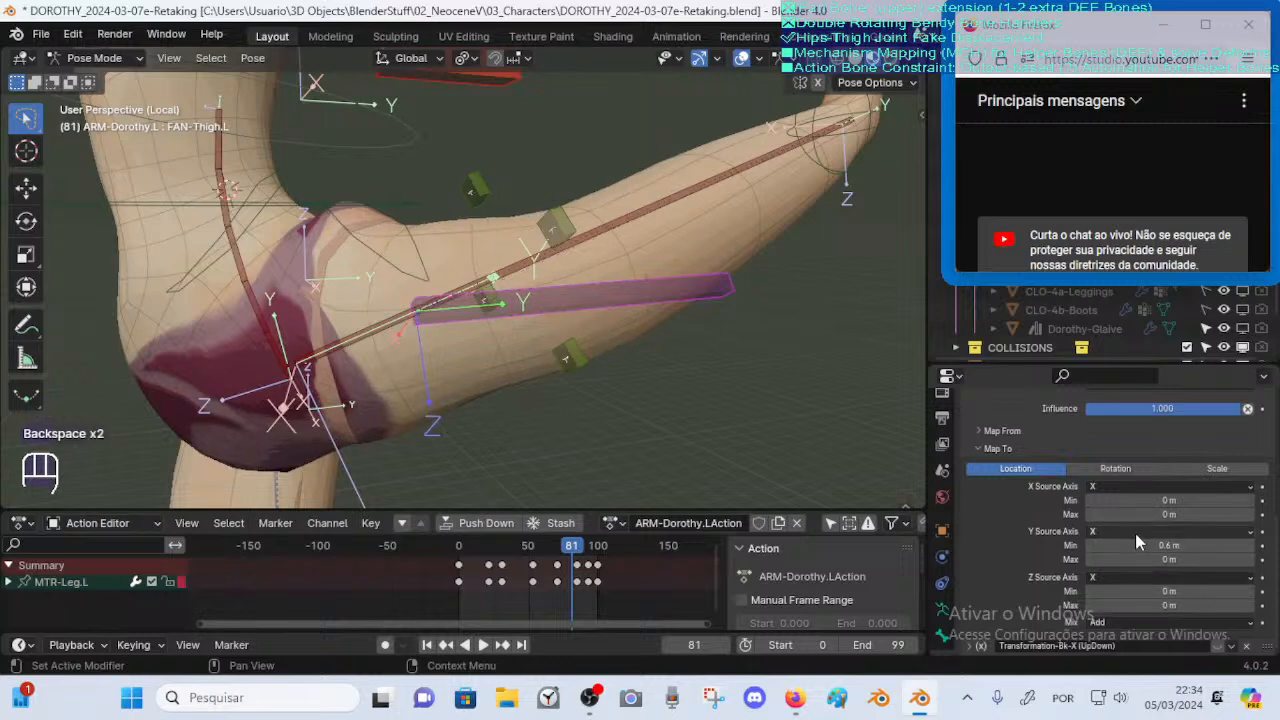
{"action": "scroll", "coordinate": [1140, 535], "scroll_direction": "up", "scroll_amount": 6}
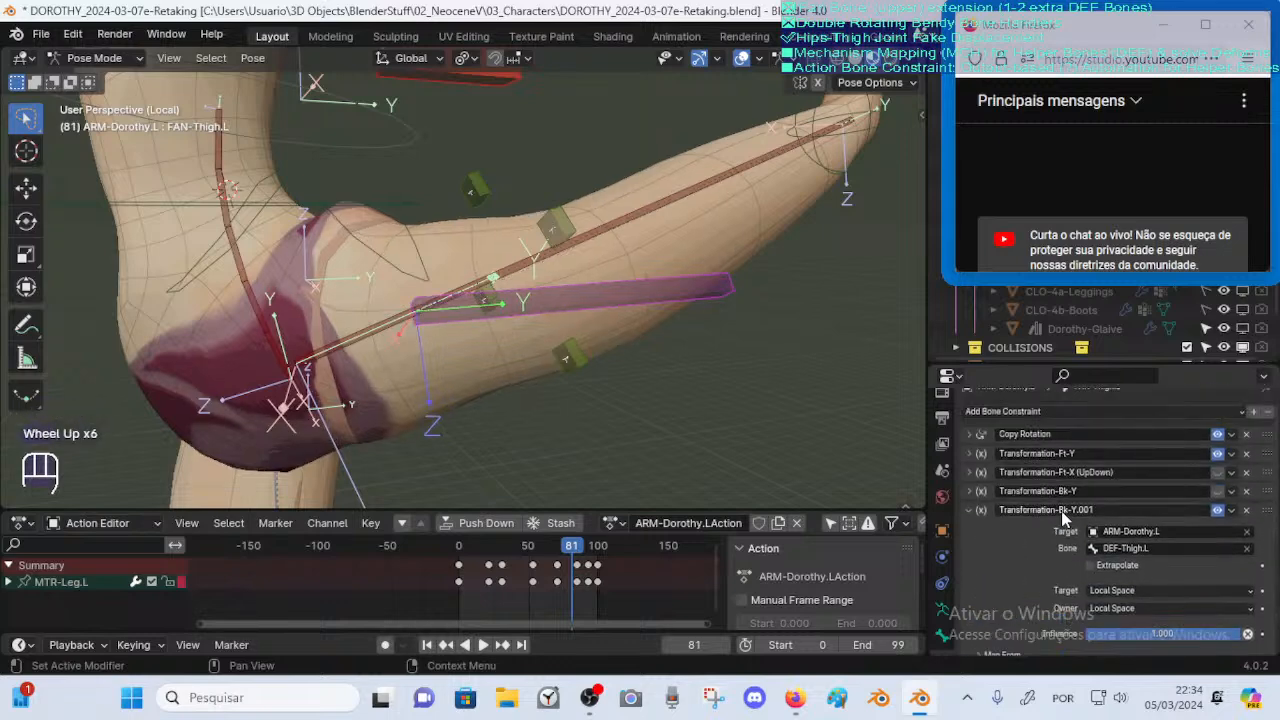
{"action": "left_click", "coordinate": [980, 509]}
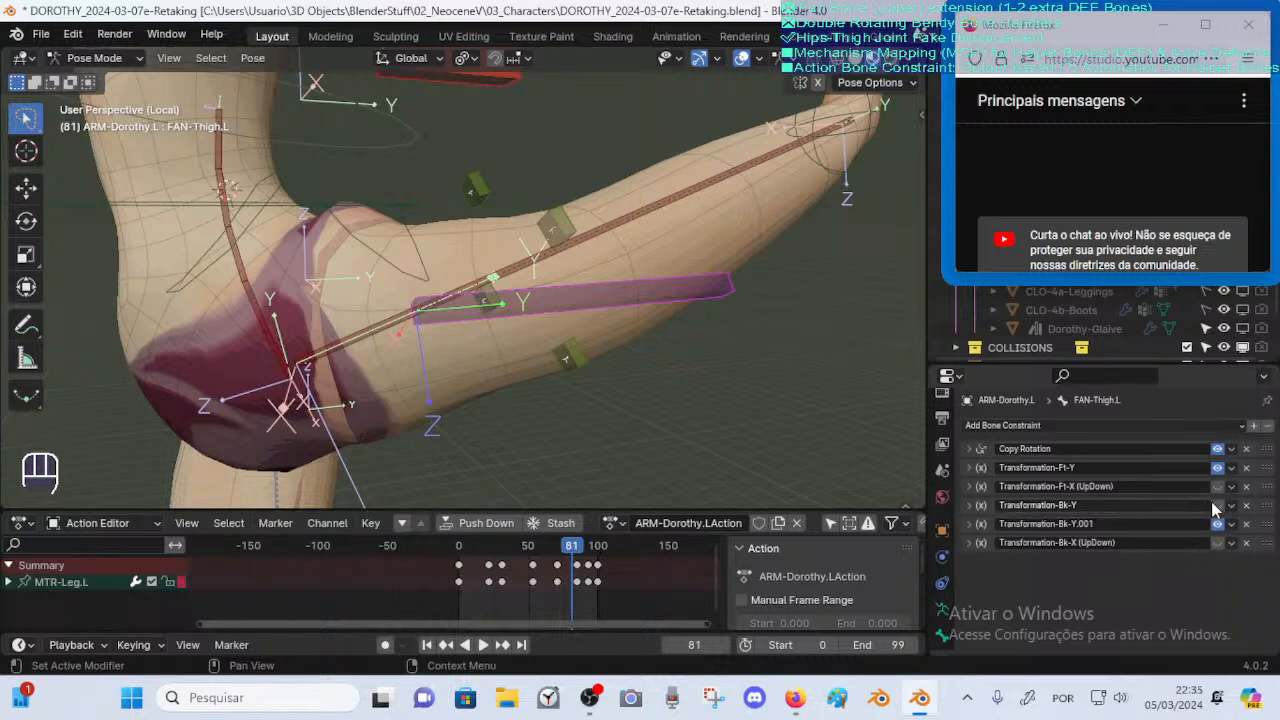
Re-enable the original Transformation-Bk-Y alongside its copy and review its settings
{"action": "left_click", "coordinate": [1216, 505]}
{"action": "left_click", "coordinate": [973, 506]}
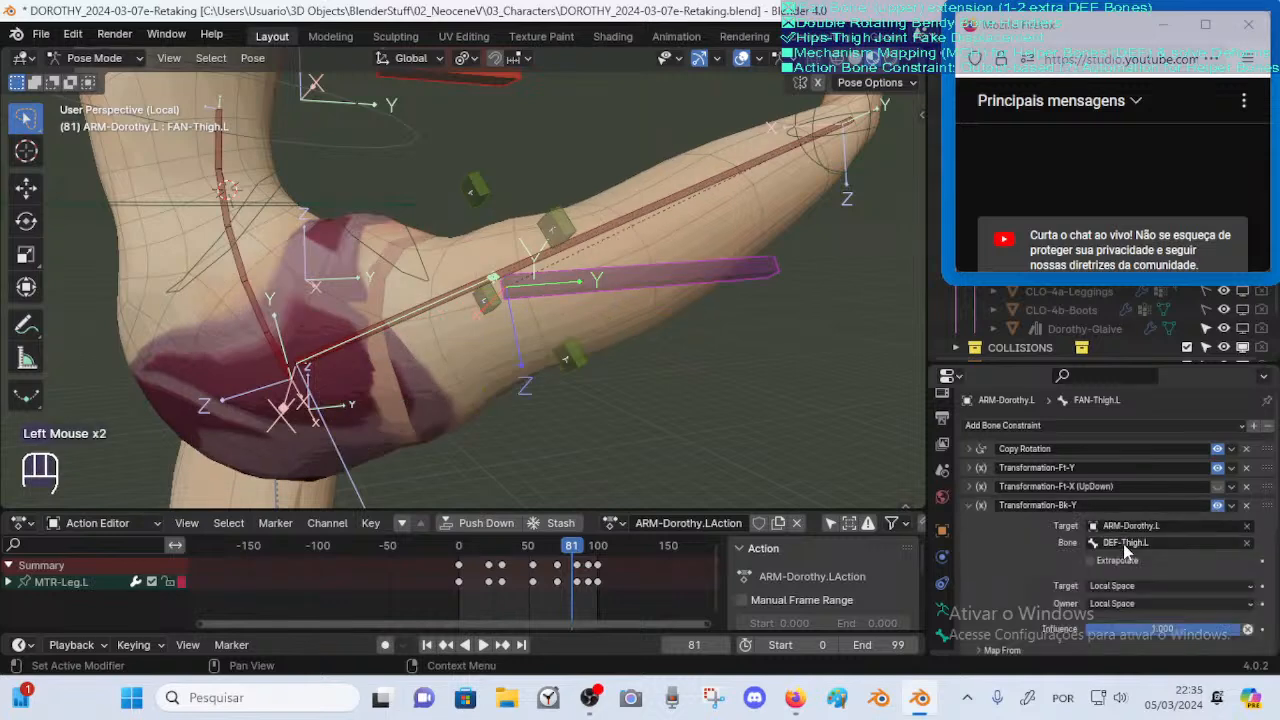
{"action": "scroll", "coordinate": [1118, 547], "scroll_direction": "down", "scroll_amount": 5}
{"action": "scroll", "coordinate": [1134, 562], "scroll_direction": "up", "scroll_amount": 4}
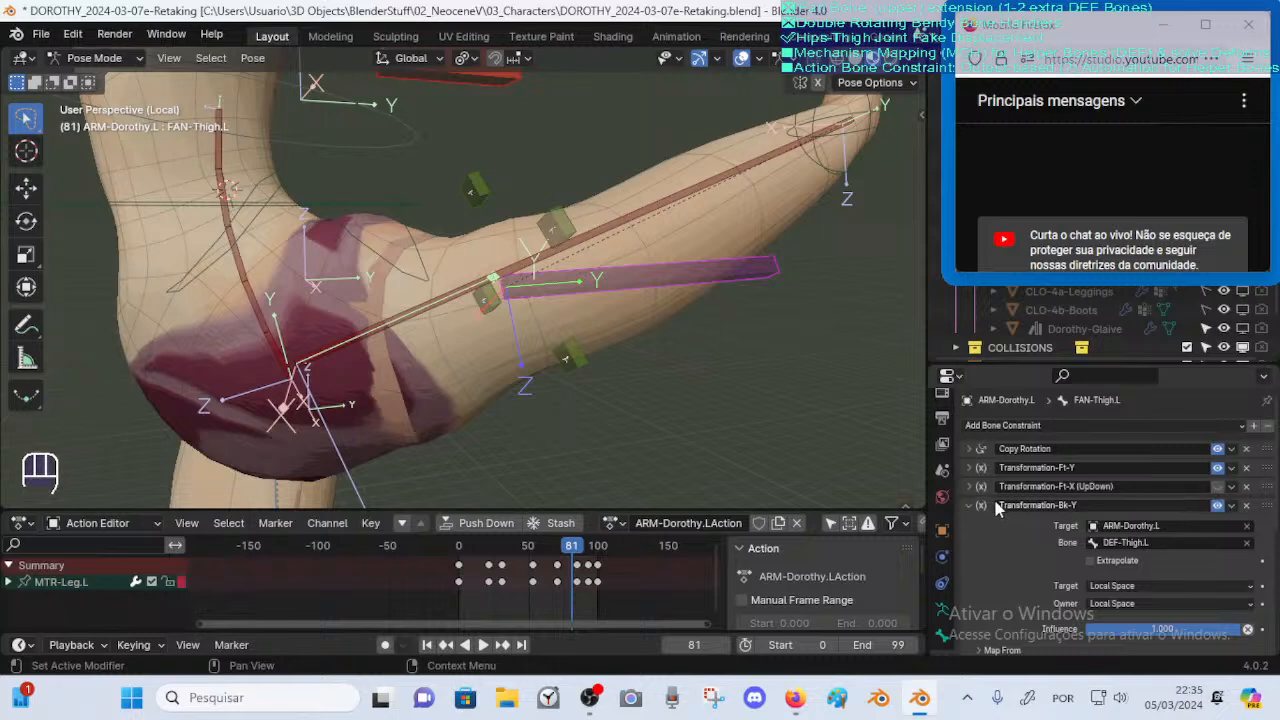
{"action": "left_click", "coordinate": [973, 503]}
Disable the duplicate Transformation-Bk-Y.001 constraint and delete it
{"action": "scroll", "coordinate": [1110, 538], "scroll_direction": "down", "scroll_amount": 1}
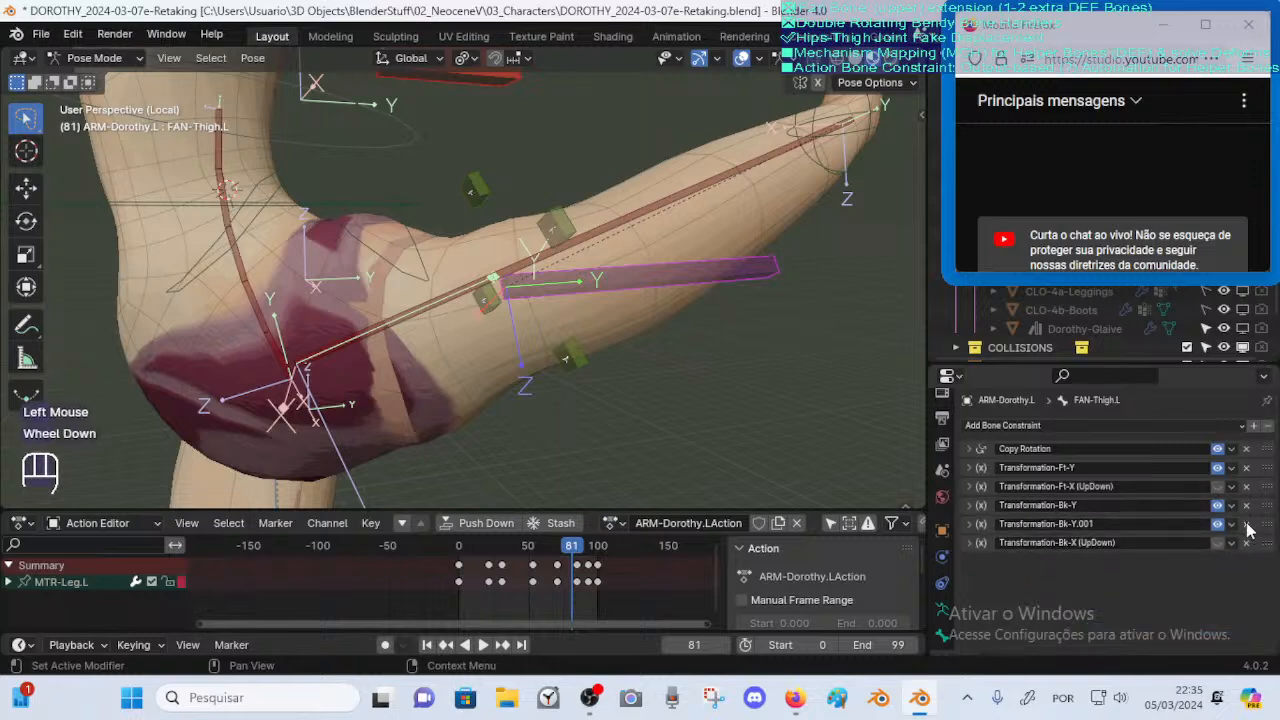
{"action": "left_click", "coordinate": [1217, 523]}
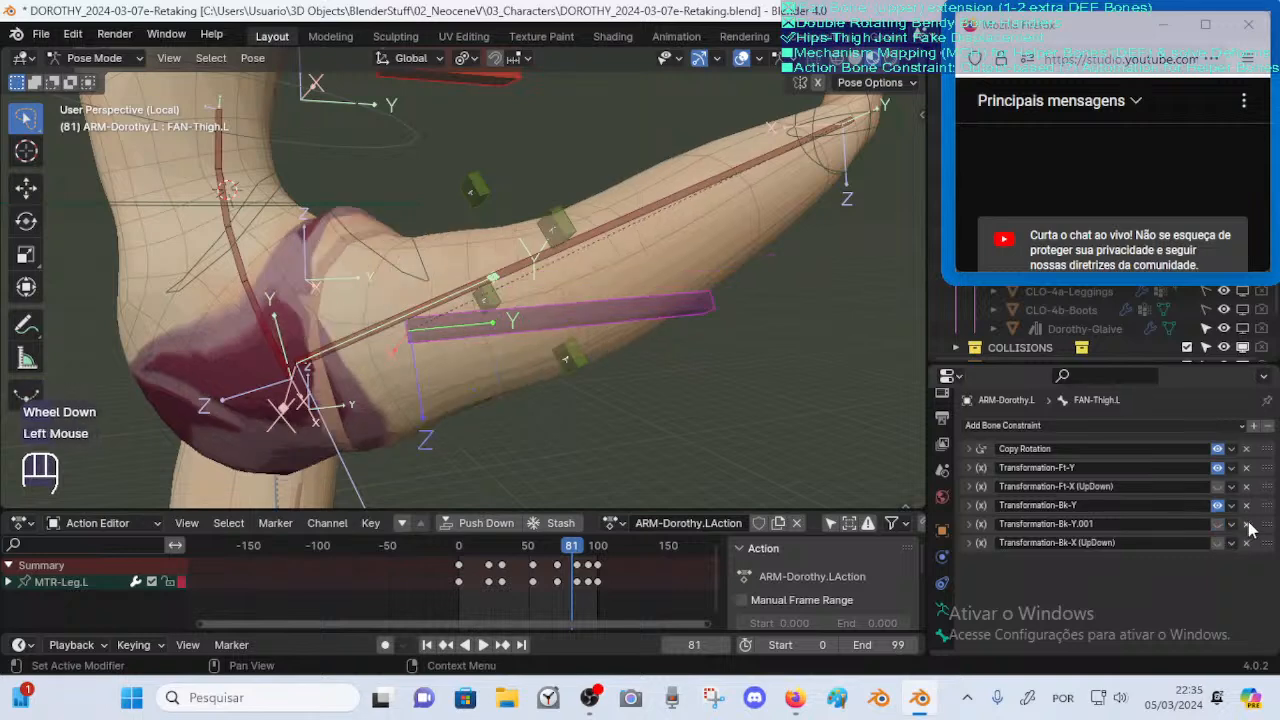
{"action": "left_click", "coordinate": [1249, 529]}
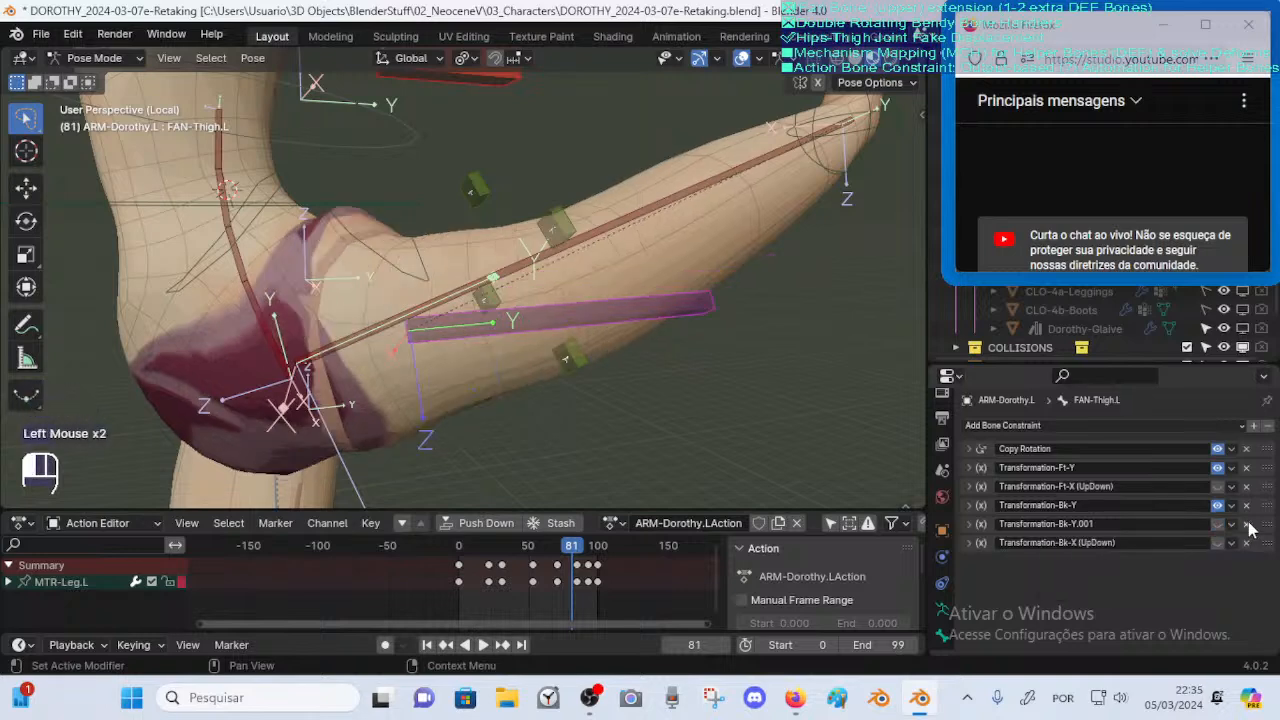
Compare the mapping settings of Transformation-Bk-Y and Transformation-Ft-Y, collapse both constraints and save the file
{"action": "left_click", "coordinate": [975, 505]}
{"action": "scroll", "coordinate": [1099, 529], "scroll_direction": "down", "scroll_amount": 6}
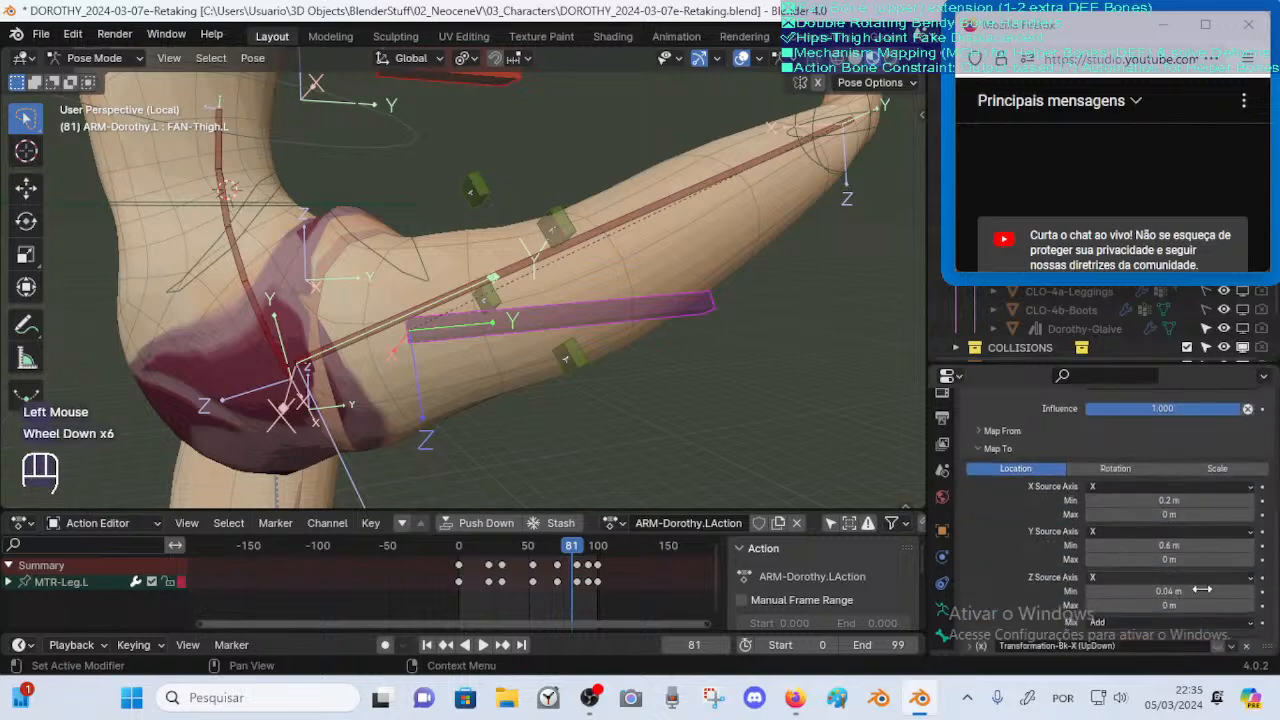
{"action": "scroll", "coordinate": [1121, 528], "scroll_direction": "up", "scroll_amount": 3}
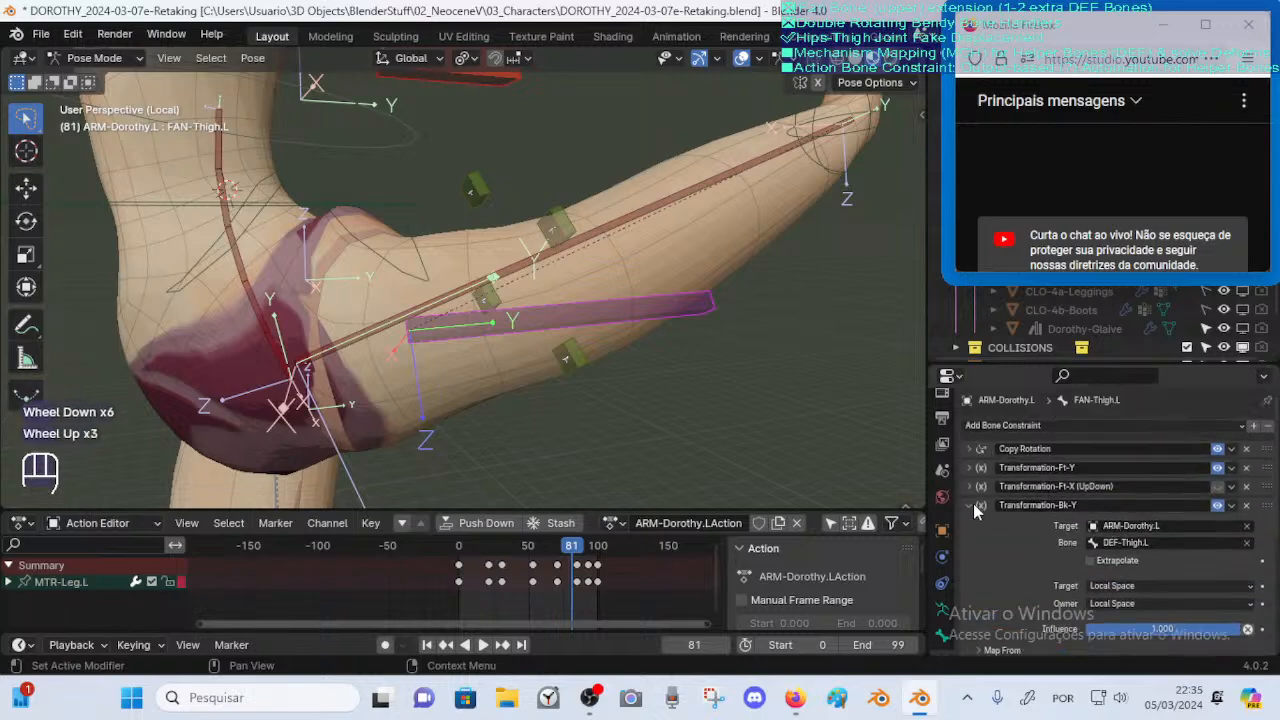
{"action": "left_click", "coordinate": [975, 505]}
{"action": "left_click", "coordinate": [976, 468]}
{"action": "scroll", "coordinate": [1138, 535], "scroll_direction": "down", "scroll_amount": 4}
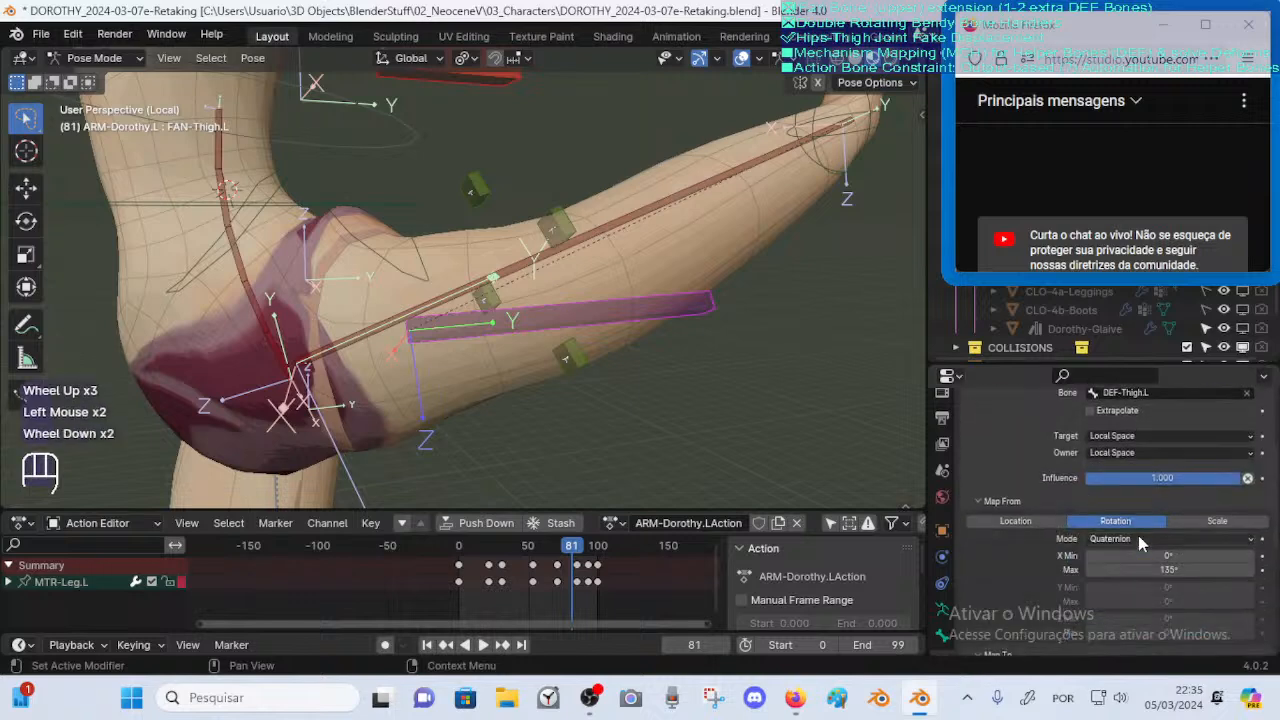
{"action": "scroll", "coordinate": [1104, 554], "scroll_direction": "down", "scroll_amount": 1}
{"action": "scroll", "coordinate": [1108, 553], "scroll_direction": "up", "scroll_amount": 5}
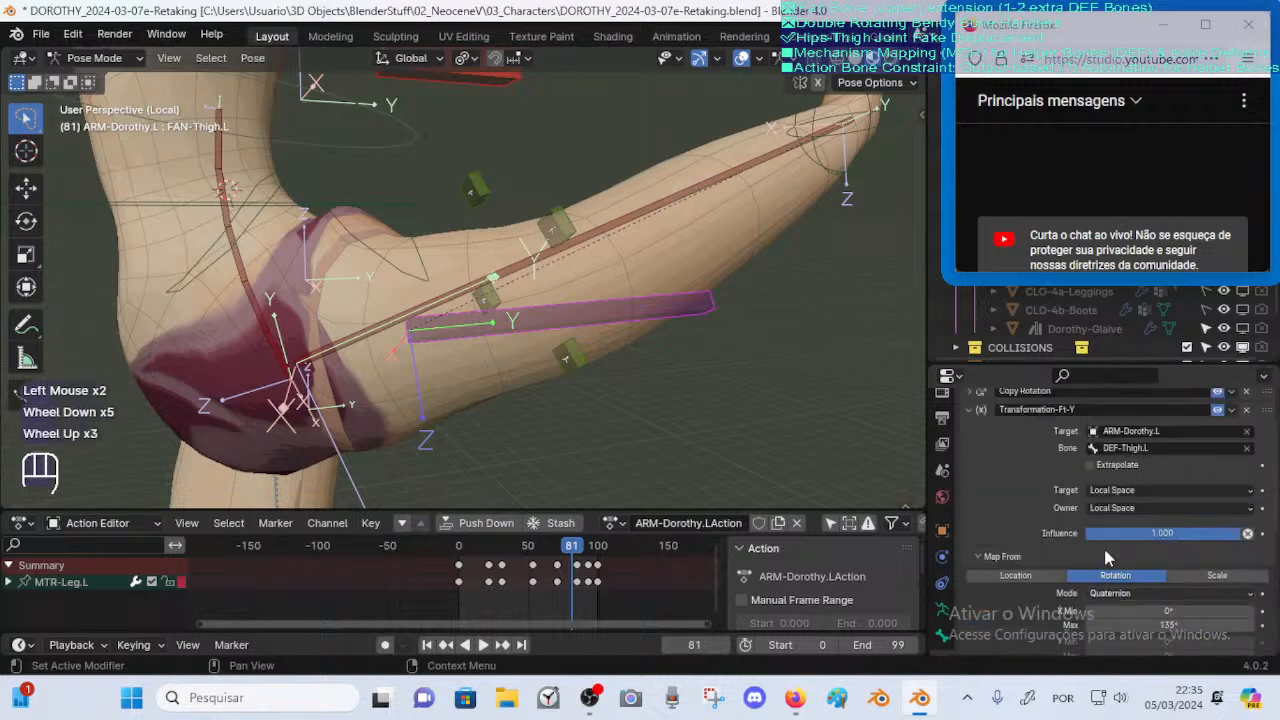
{"action": "left_click", "coordinate": [966, 466]}
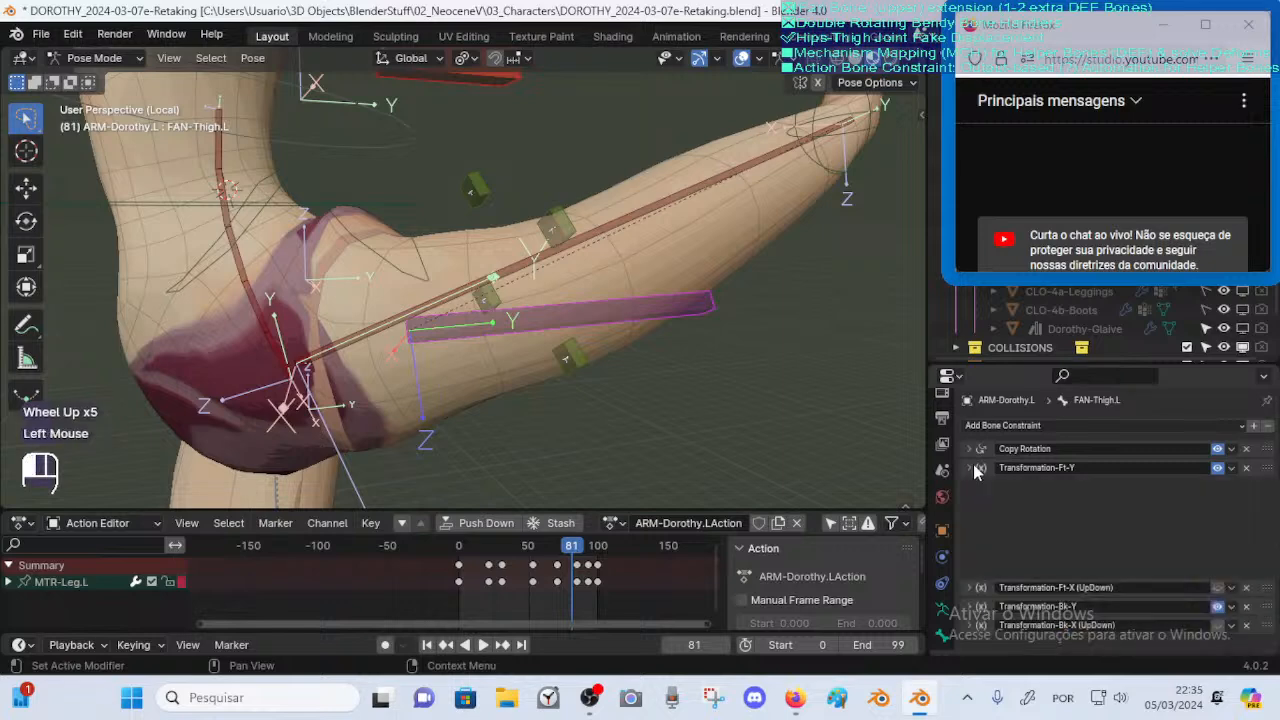
{"action": "key", "text": "ctrl+s"}
Scrub the leg animation to frame 74 with the hip and raised thigh in view
{"action": "scroll", "coordinate": [566, 320], "scroll_direction": "down", "scroll_amount": 2}
{"action": "middle_click_drag", "start_coordinate": [566, 320], "coordinate": [543, 442]}
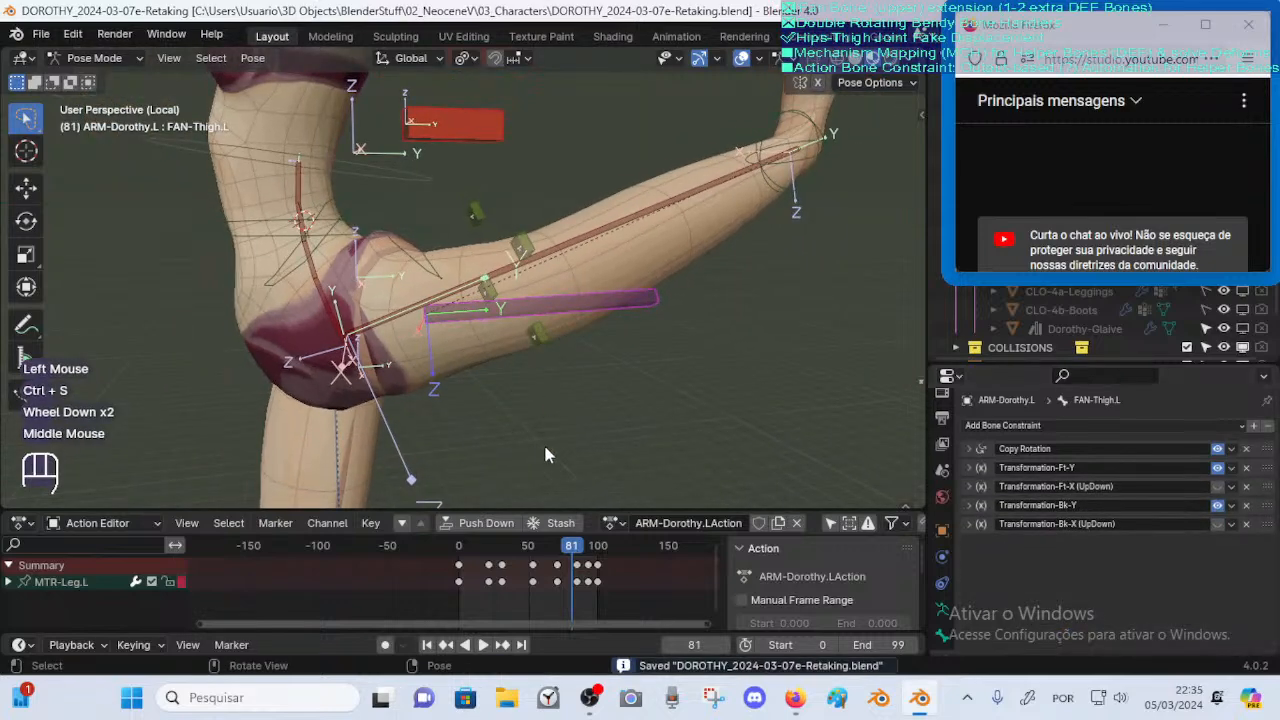
{"action": "left_click_drag", "start_coordinate": [515, 550], "coordinate": [562, 540]}
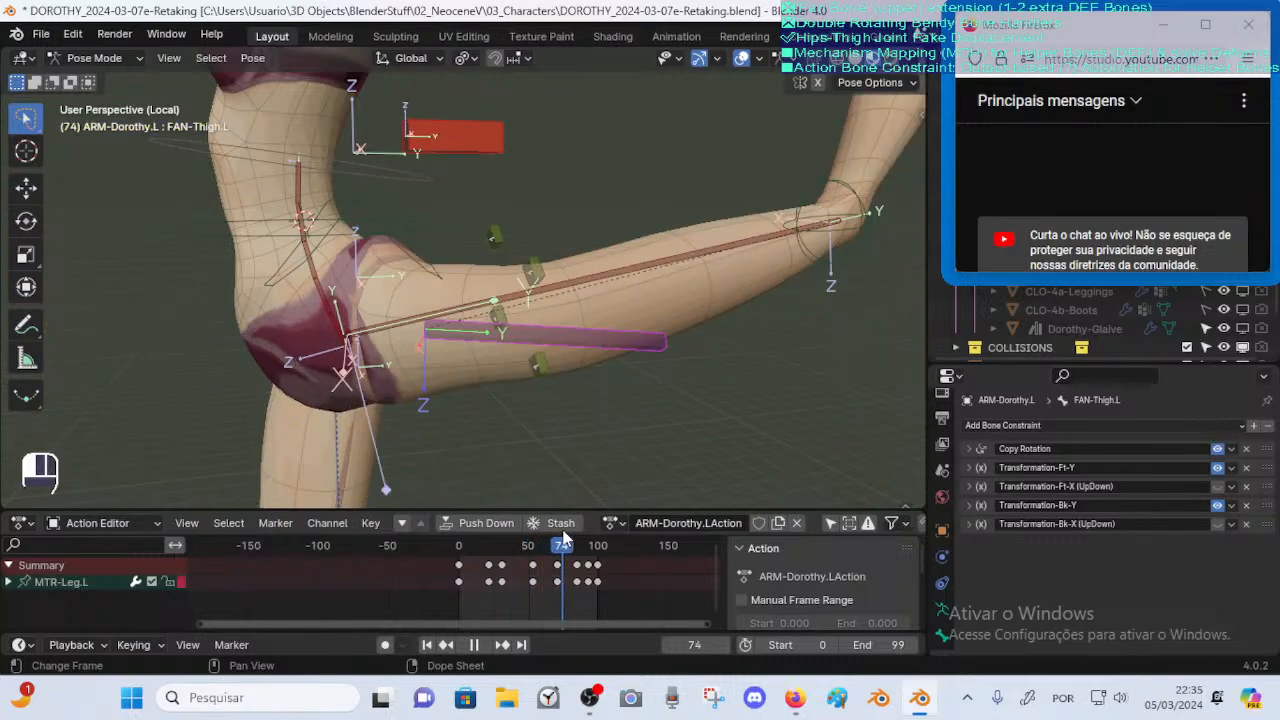
Select DEF-Buttocks.L and try moving it four times from different angles to test the buttock deformation, cancelling each move
{"action": "left_click", "coordinate": [468, 137]}
{"action": "middle_click_drag", "start_coordinate": [491, 189], "coordinate": [509, 308]}
{"action": "key", "text": "g"}
{"action": "key", "text": "Escape"}
{"action": "scroll", "coordinate": [555, 258], "scroll_direction": "up", "scroll_amount": 2}
{"action": "key", "text": "g"}
{"action": "key", "text": "Escape"}
{"action": "middle_click_drag", "start_coordinate": [656, 320], "coordinate": [560, 285]}
{"action": "key", "text": "g"}
{"action": "key", "text": "Escape"}
{"action": "middle_click_drag", "start_coordinate": [370, 277], "coordinate": [499, 237]}
{"action": "key", "text": "g"}
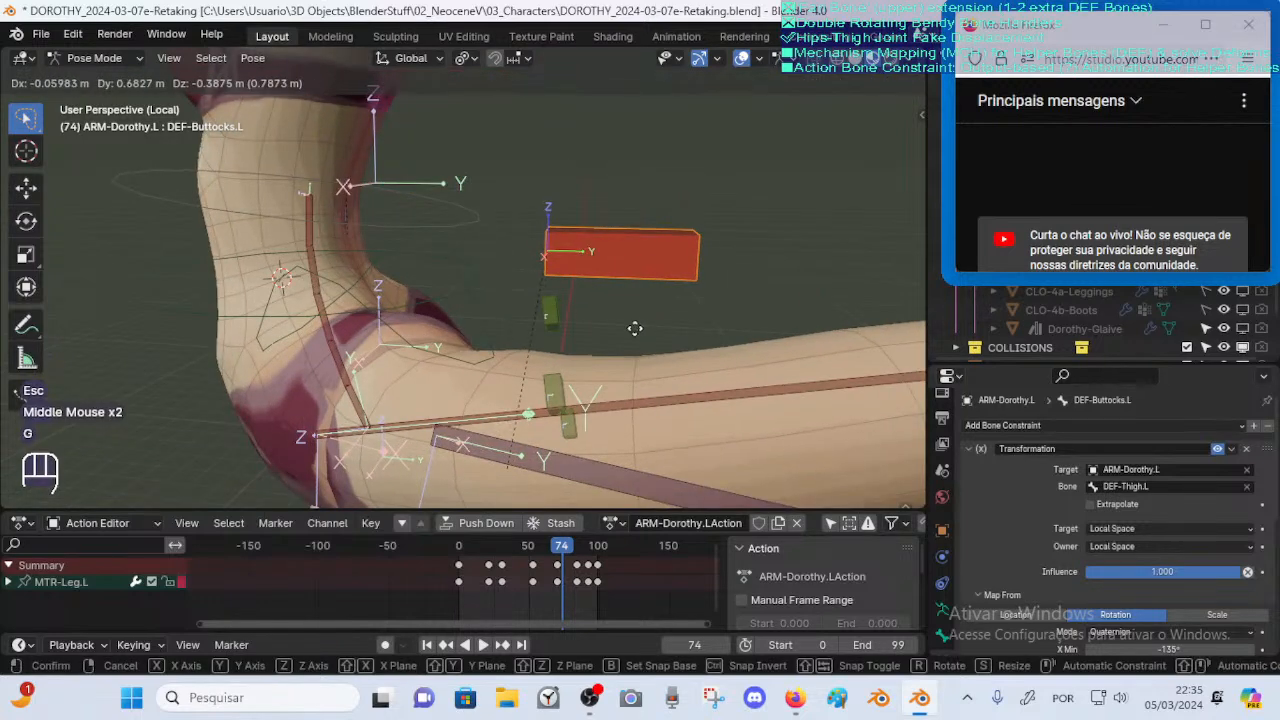
{"action": "key", "text": "Escape"}
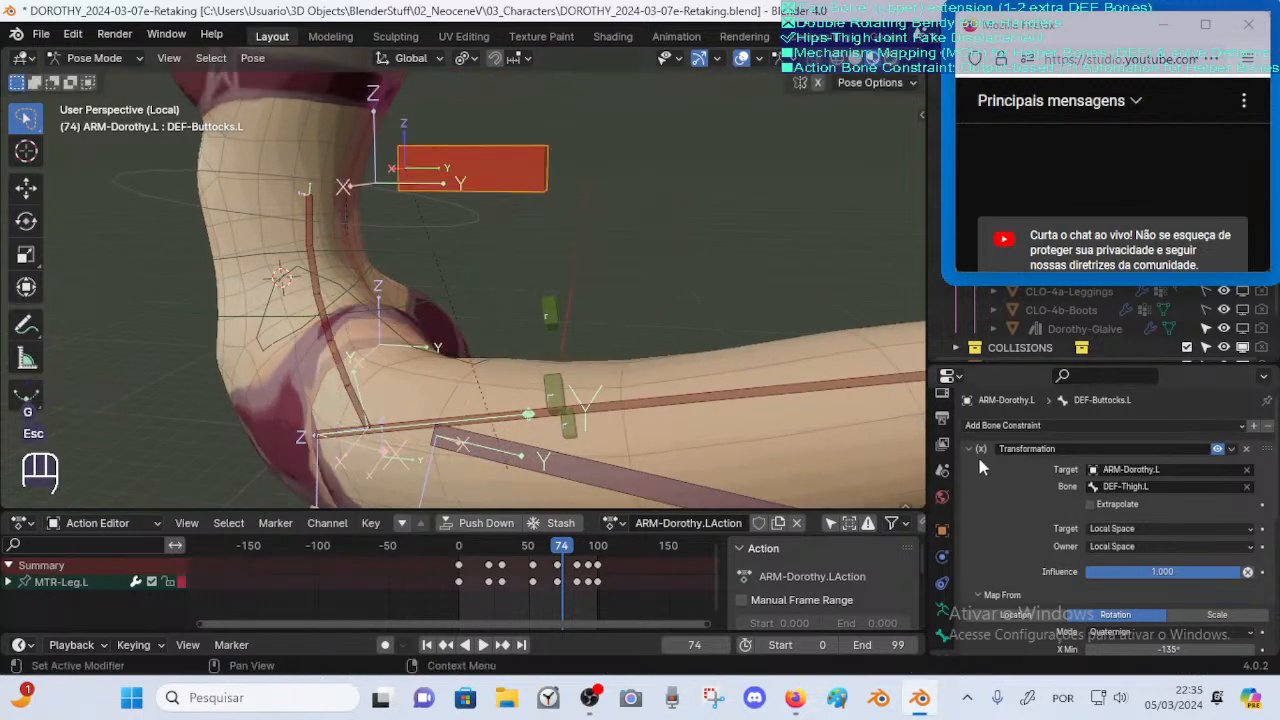
Examine the target and Map To location values of DEF-Buttocks.L's Transformation constraint, and inspect the bone from behind
{"action": "scroll", "coordinate": [1040, 470], "scroll_direction": "down", "scroll_amount": 2}
{"action": "scroll", "coordinate": [1039, 466], "scroll_direction": "up", "scroll_amount": 2}
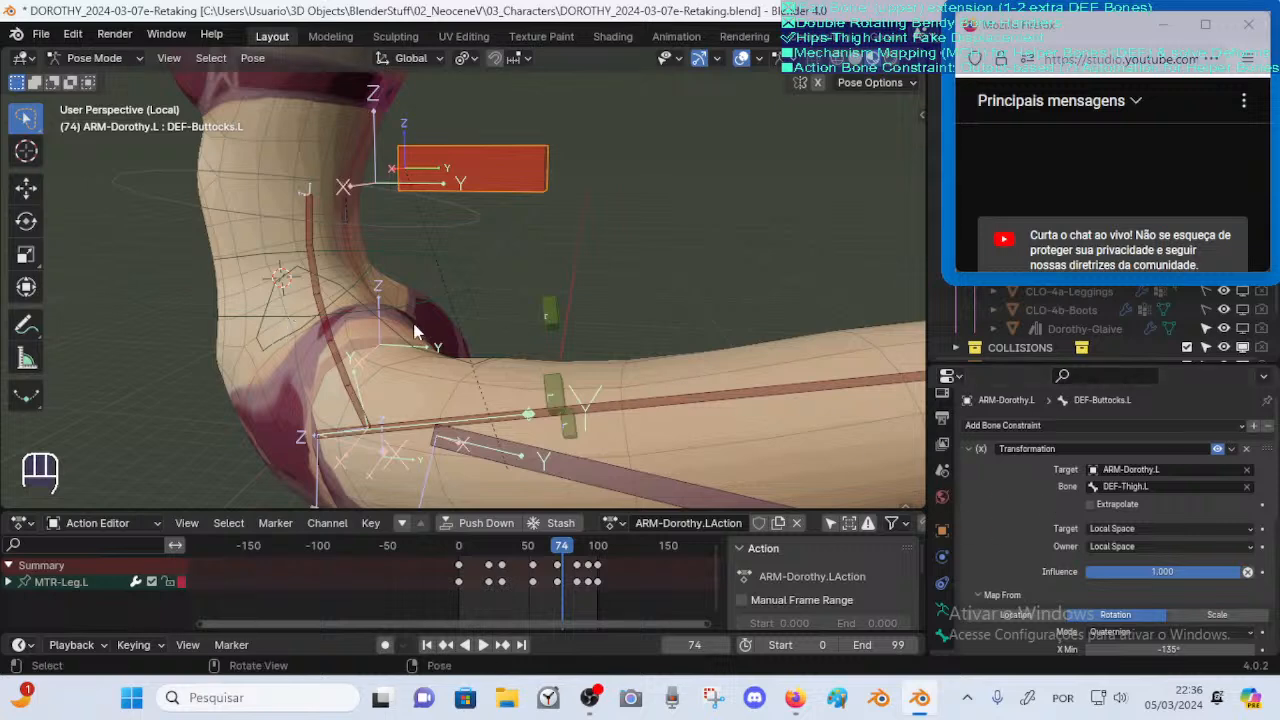
{"action": "scroll", "coordinate": [1020, 470], "scroll_direction": "down", "scroll_amount": 2}
{"action": "scroll", "coordinate": [1020, 470], "scroll_direction": "up", "scroll_amount": 2}
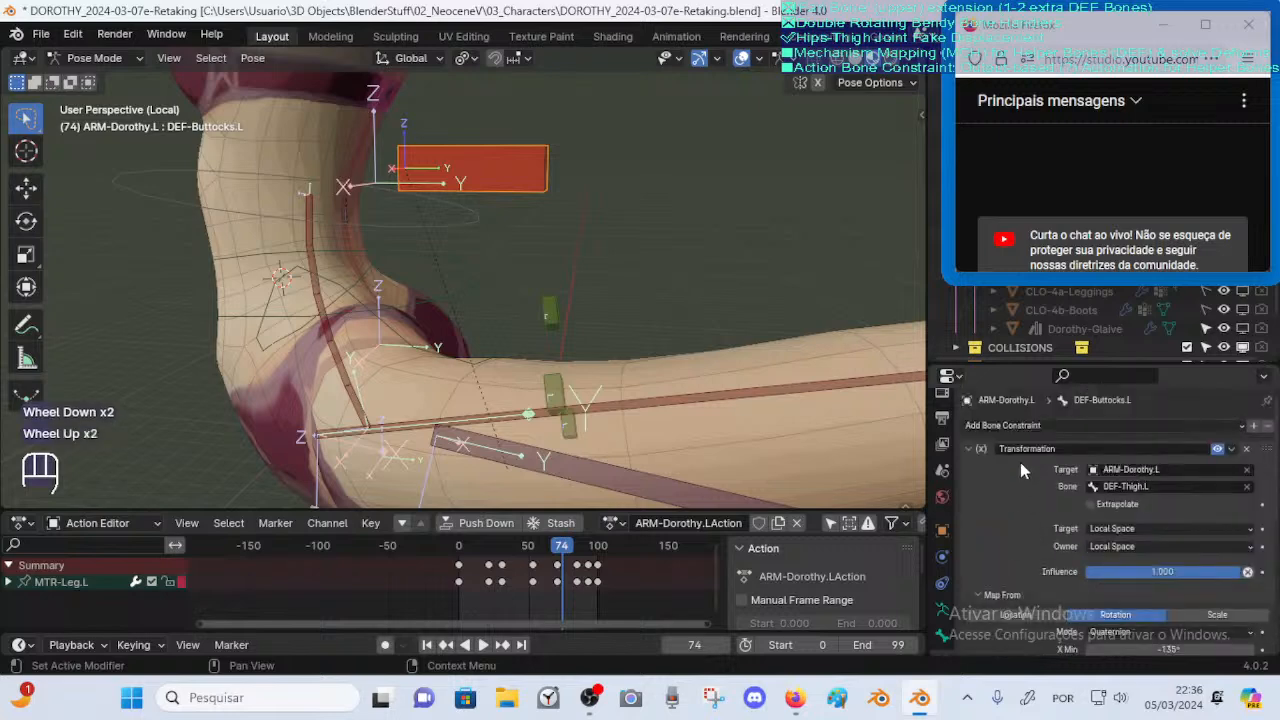
{"action": "scroll", "coordinate": [1060, 527], "scroll_direction": "down", "scroll_amount": 6}
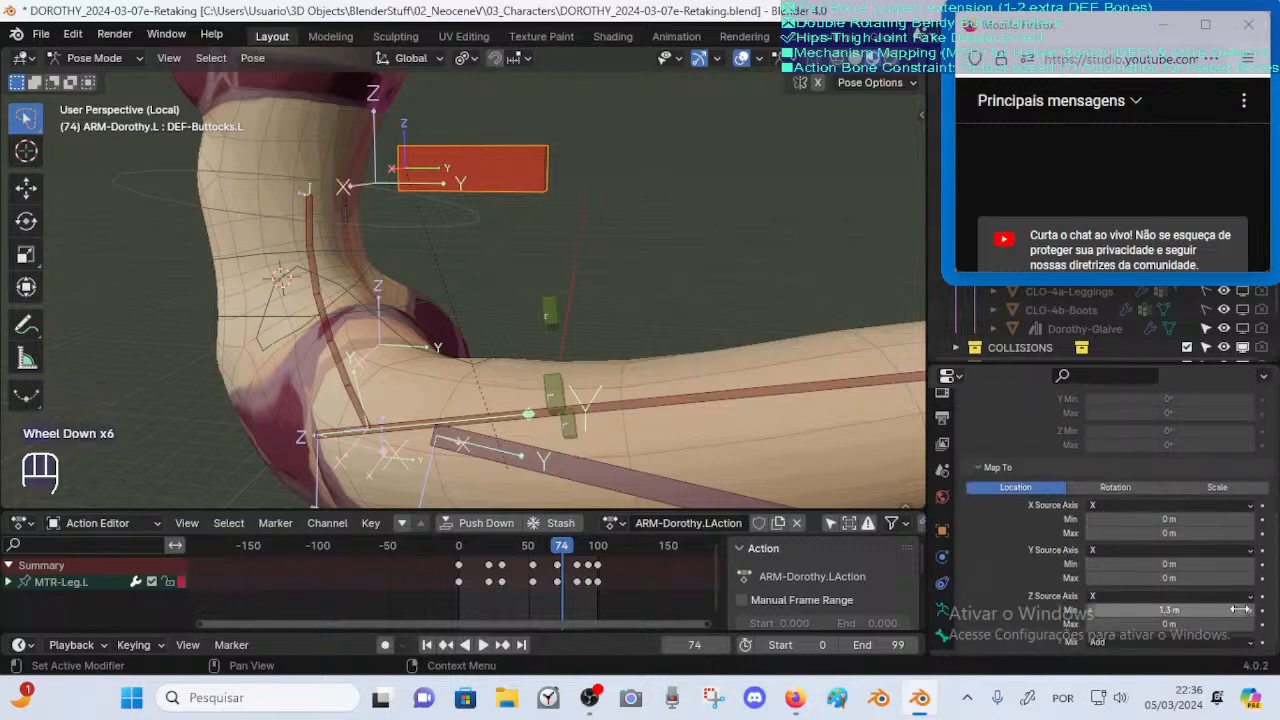
{"action": "middle_click_drag", "start_coordinate": [690, 347], "coordinate": [514, 352]}
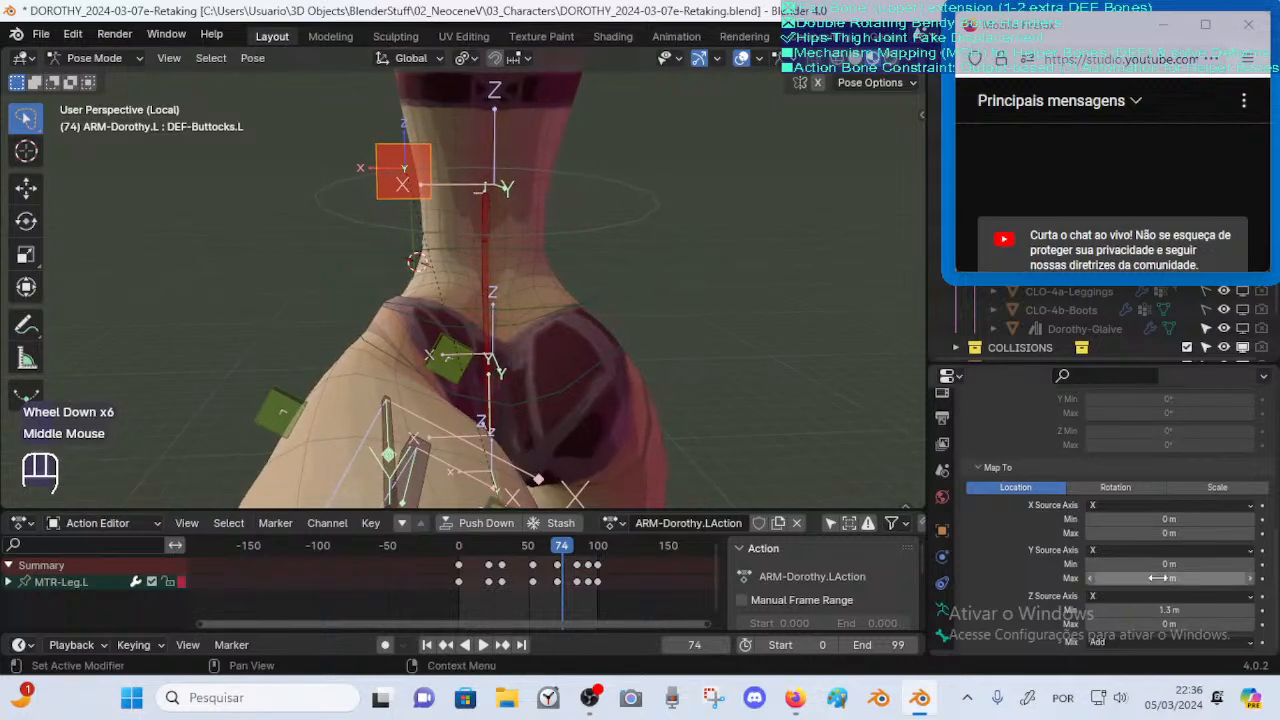
Raise the Map To location Z minimum of DEF-Buttocks.L's Transformation constraint to 1.5 m and check the buttock deformation from several angles
{"action": "left_click", "coordinate": [1249, 612]}
{"action": "left_click", "coordinate": [1249, 612]}
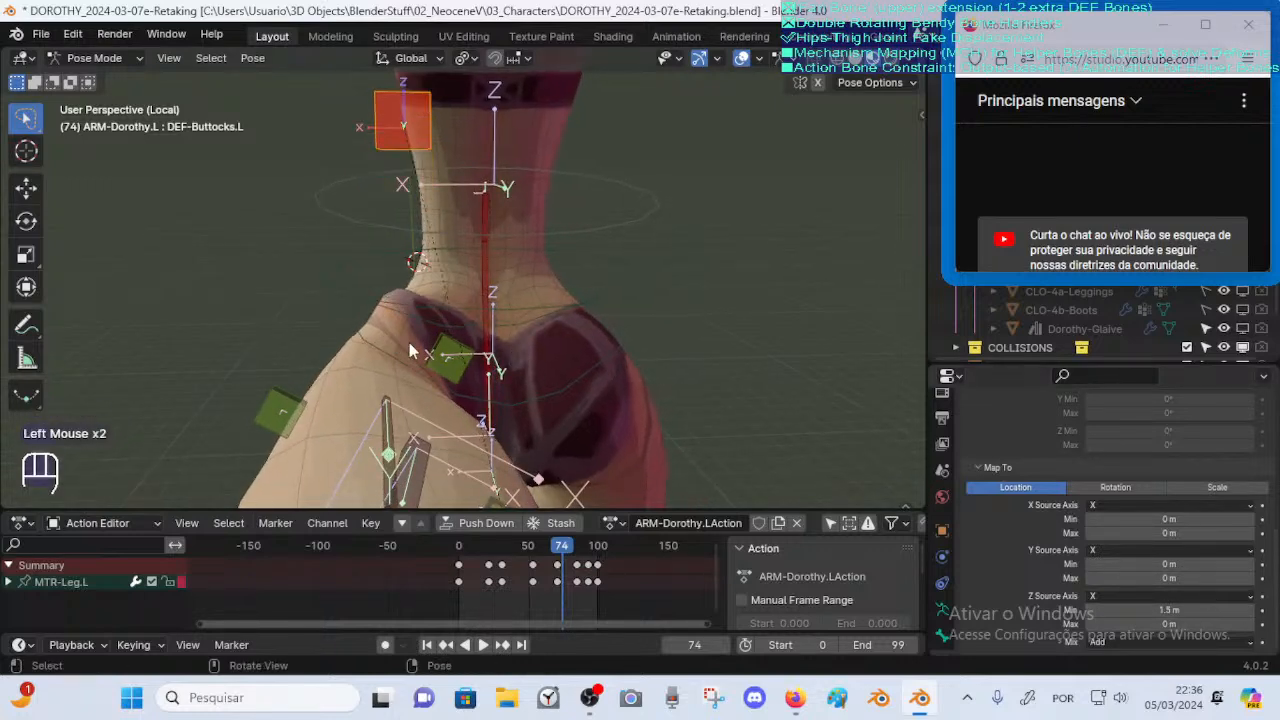
{"action": "middle_click_drag", "start_coordinate": [410, 350], "coordinate": [448, 365]}
{"action": "scroll", "coordinate": [448, 365], "scroll_direction": "down", "scroll_amount": 2}
{"action": "middle_click_drag", "start_coordinate": [449, 303], "coordinate": [371, 285]}
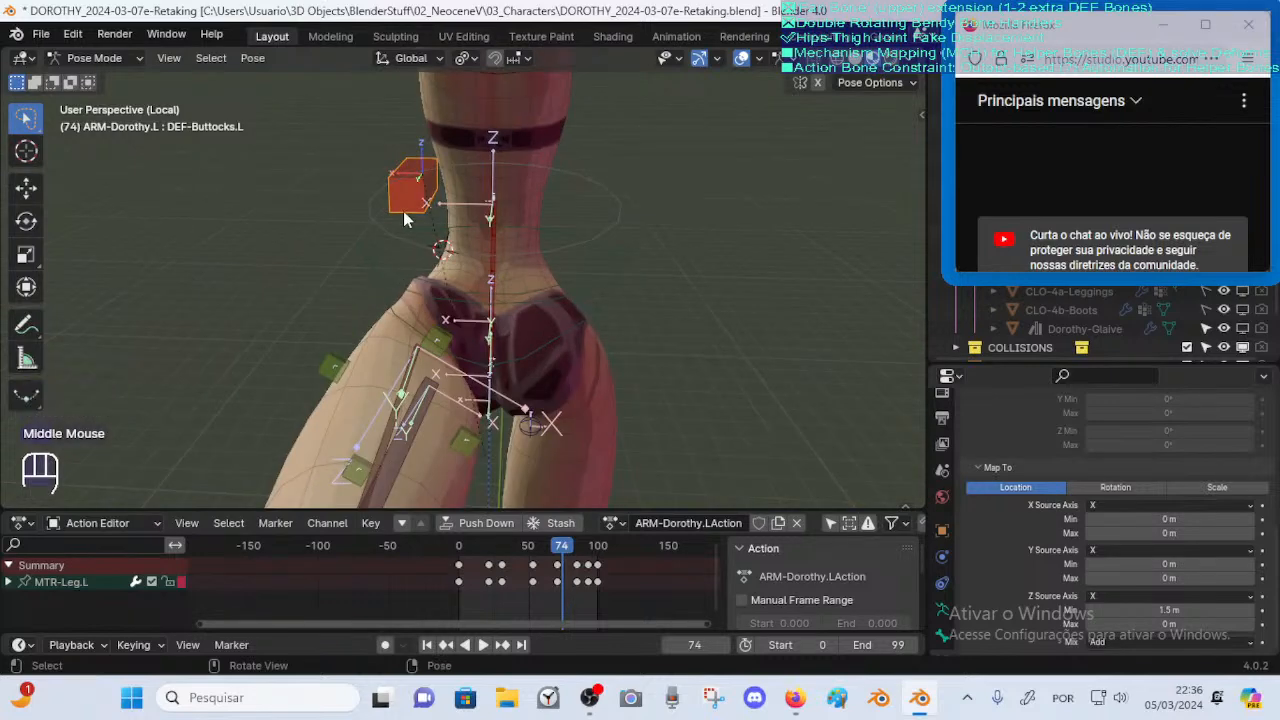
{"action": "middle_click_drag", "start_coordinate": [447, 320], "coordinate": [313, 309]}
{"action": "scroll", "coordinate": [313, 309], "scroll_direction": "down", "scroll_amount": 3}
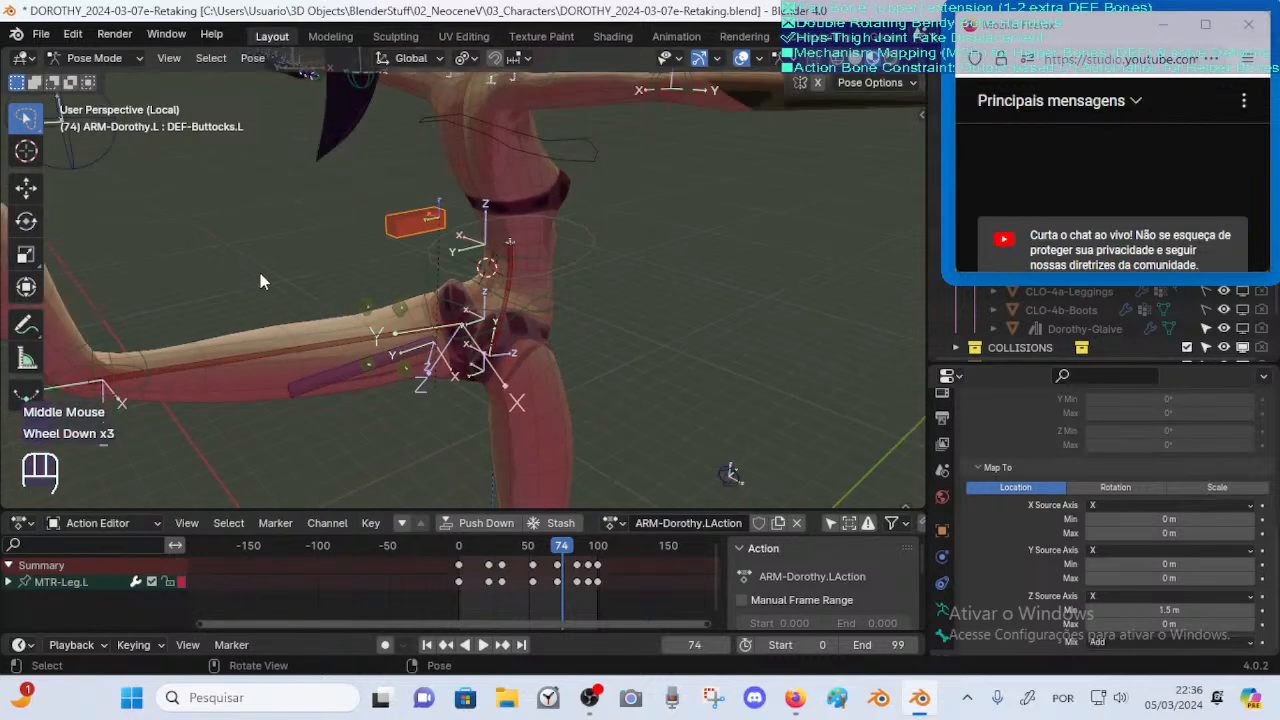
{"action": "scroll", "coordinate": [262, 275], "scroll_direction": "down", "scroll_amount": 1}
{"action": "middle_click_drag", "start_coordinate": [196, 222], "coordinate": [401, 320]}
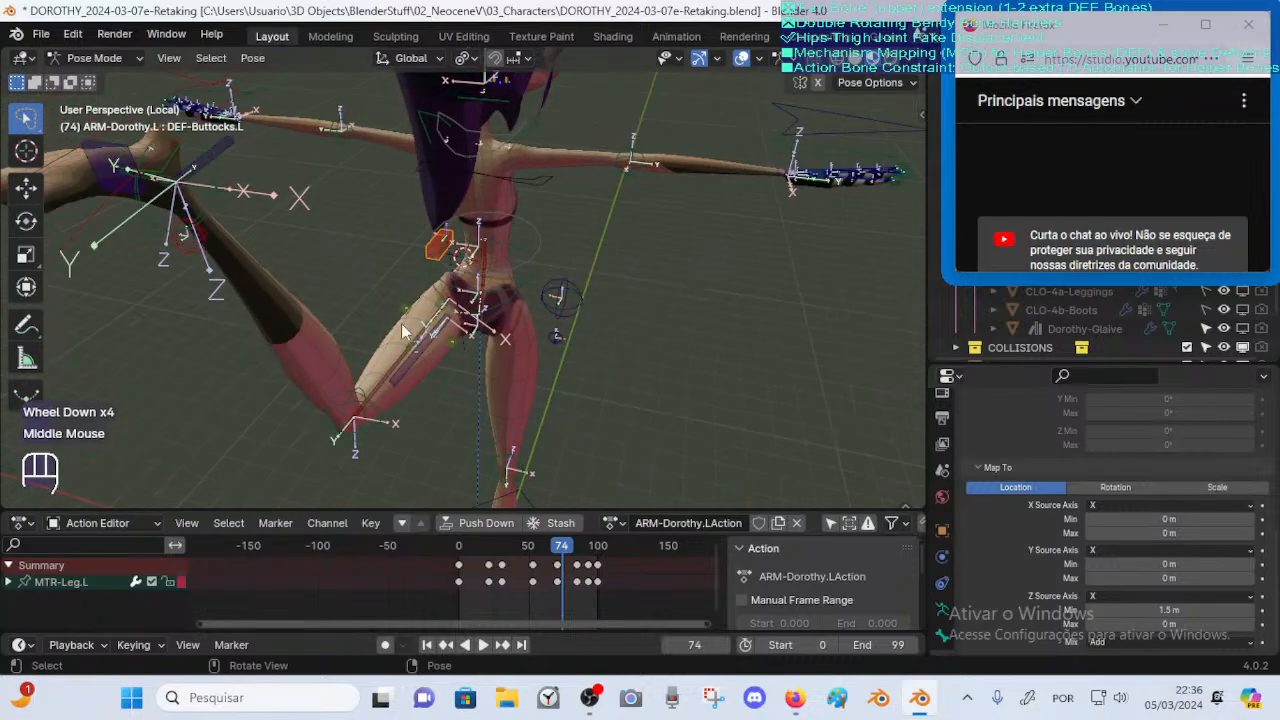
{"action": "scroll", "coordinate": [401, 320], "scroll_direction": "up", "scroll_amount": 4}
{"action": "scroll", "coordinate": [566, 409], "scroll_direction": "up", "scroll_amount": 1}
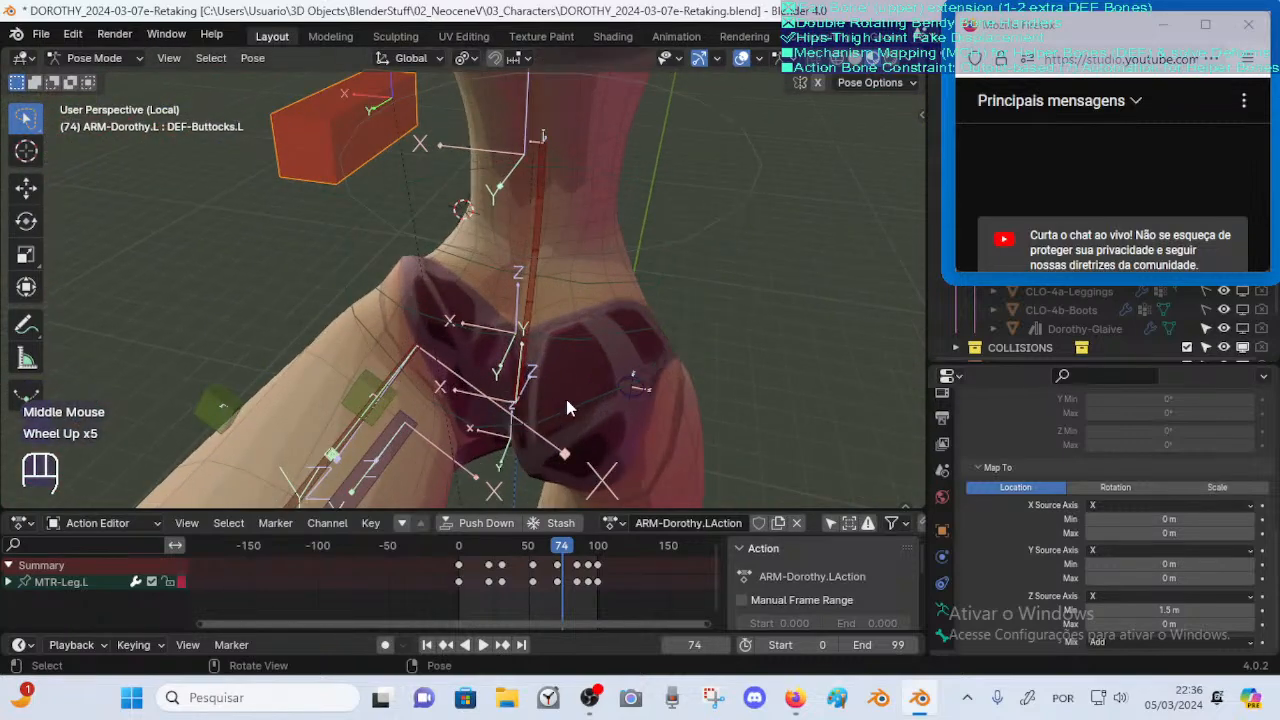
{"action": "middle_click_drag", "start_coordinate": [566, 409], "coordinate": [490, 338]}
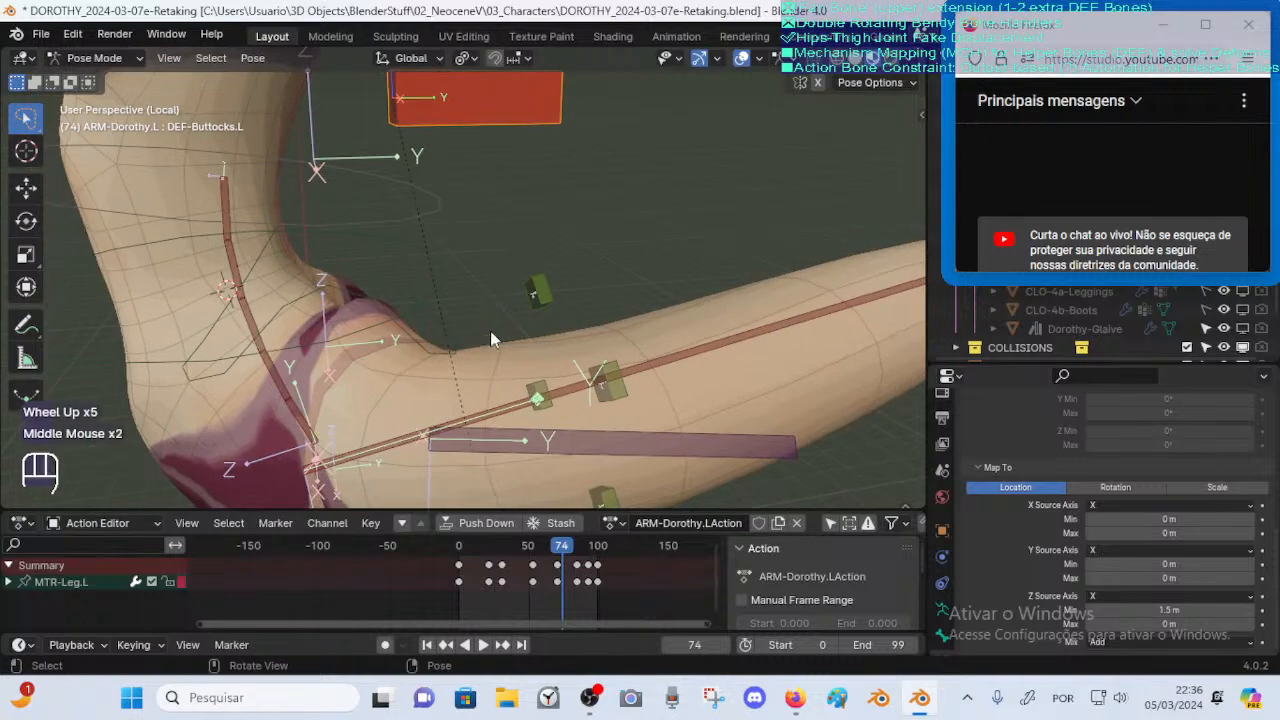
Lower the Map To location Z minimum of DEF-Buttocks.L in steps to 0.8 m, checking the buttock from behind
{"action": "left_click", "coordinate": [1095, 614]}
{"action": "left_click", "coordinate": [1095, 614]}
{"action": "left_click", "coordinate": [1095, 614]}
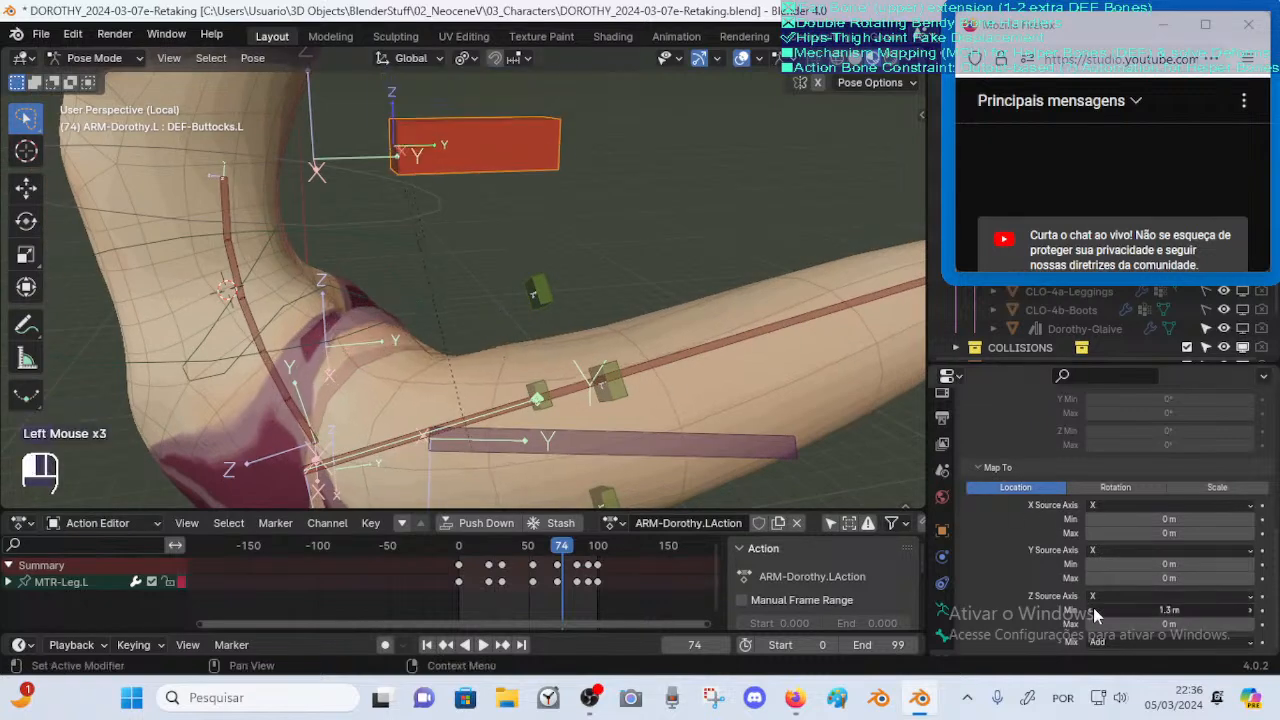
{"action": "left_click", "coordinate": [1095, 614]}
{"action": "left_click", "coordinate": [1095, 614]}
{"action": "left_click", "coordinate": [1095, 614]}
{"action": "middle_click_drag", "start_coordinate": [490, 240], "coordinate": [494, 316]}
{"action": "scroll", "coordinate": [530, 372], "scroll_direction": "down", "scroll_amount": 2}
{"action": "middle_click_drag", "start_coordinate": [530, 372], "coordinate": [256, 405]}
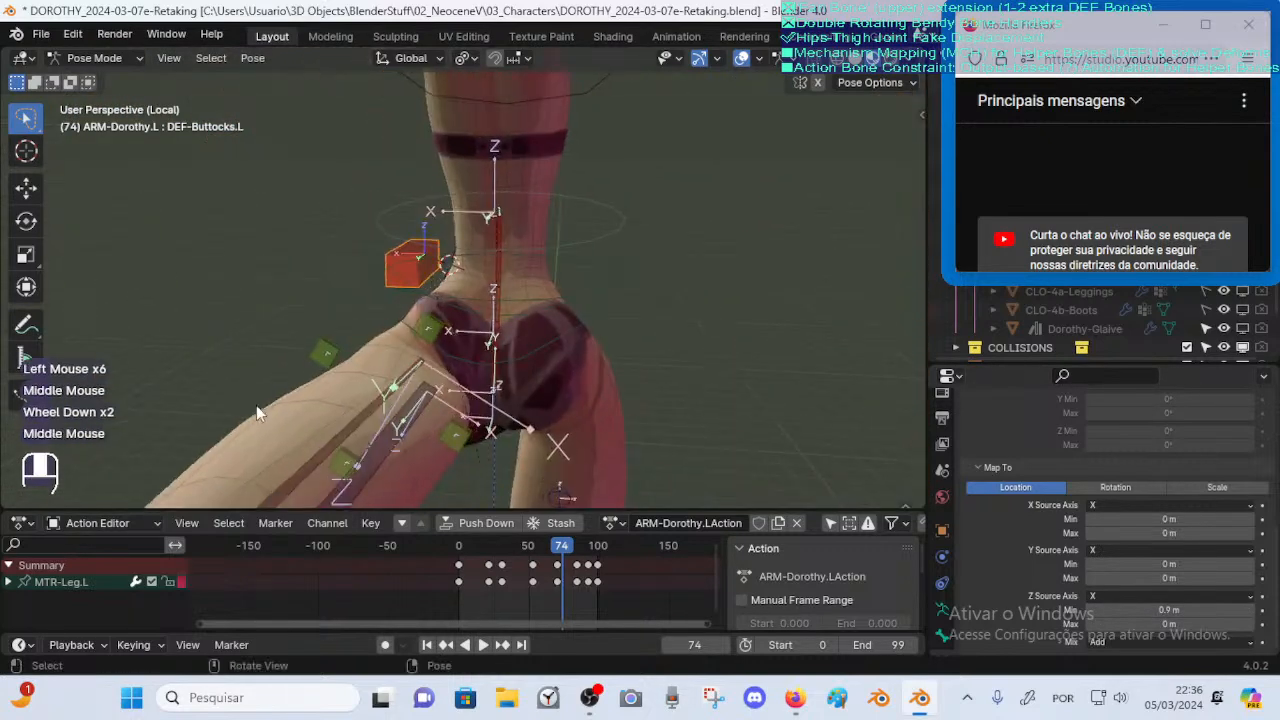
{"action": "scroll", "coordinate": [466, 377], "scroll_direction": "up", "scroll_amount": 2}
{"action": "left_click", "coordinate": [1092, 614]}
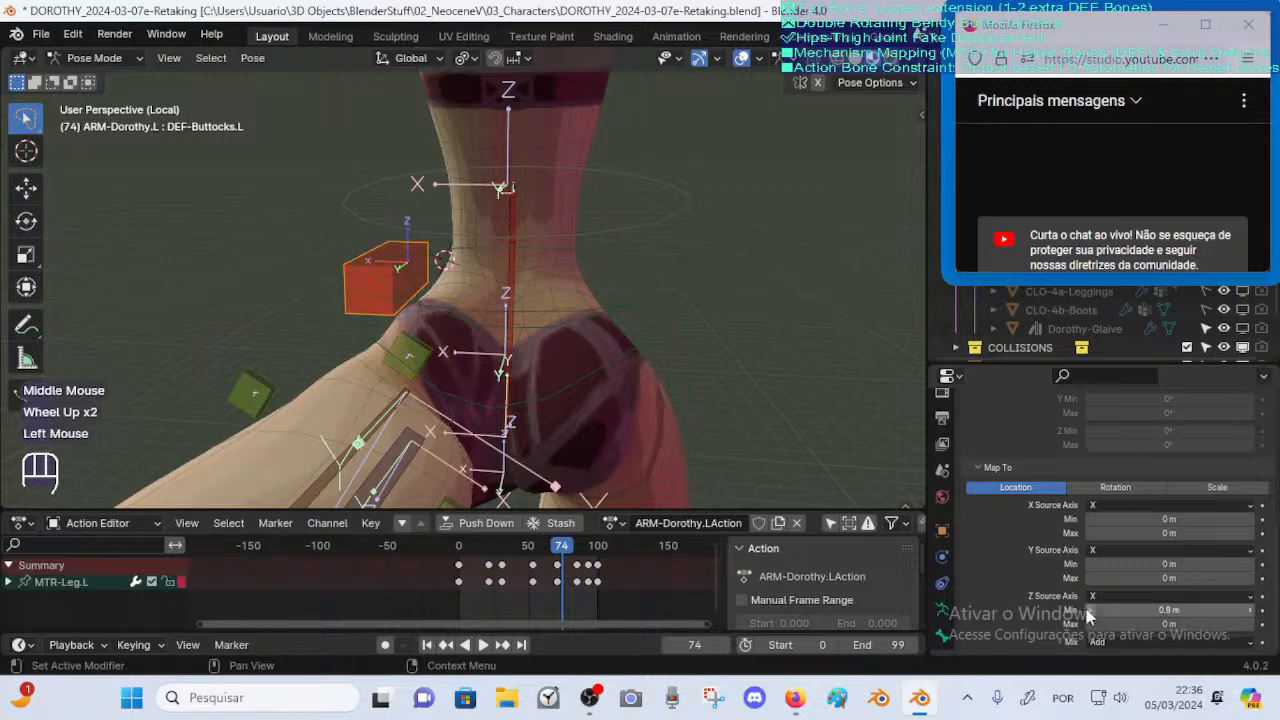
View the raised thigh from the side and set the Map To location Z minimum of DEF-Buttocks.L to 1 m
{"action": "middle_click_drag", "start_coordinate": [430, 290], "coordinate": [570, 292]}
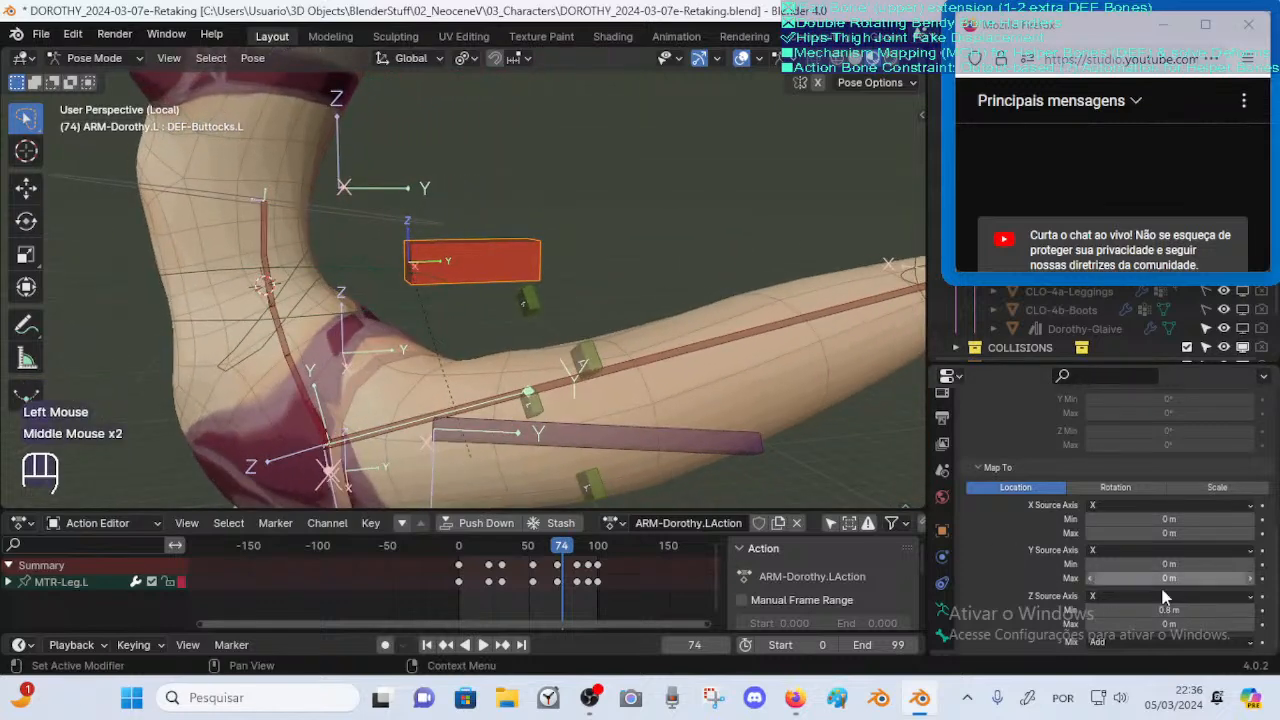
{"action": "left_click", "coordinate": [1092, 610]}
{"action": "left_click", "coordinate": [1252, 610]}
{"action": "left_click", "coordinate": [1252, 610]}
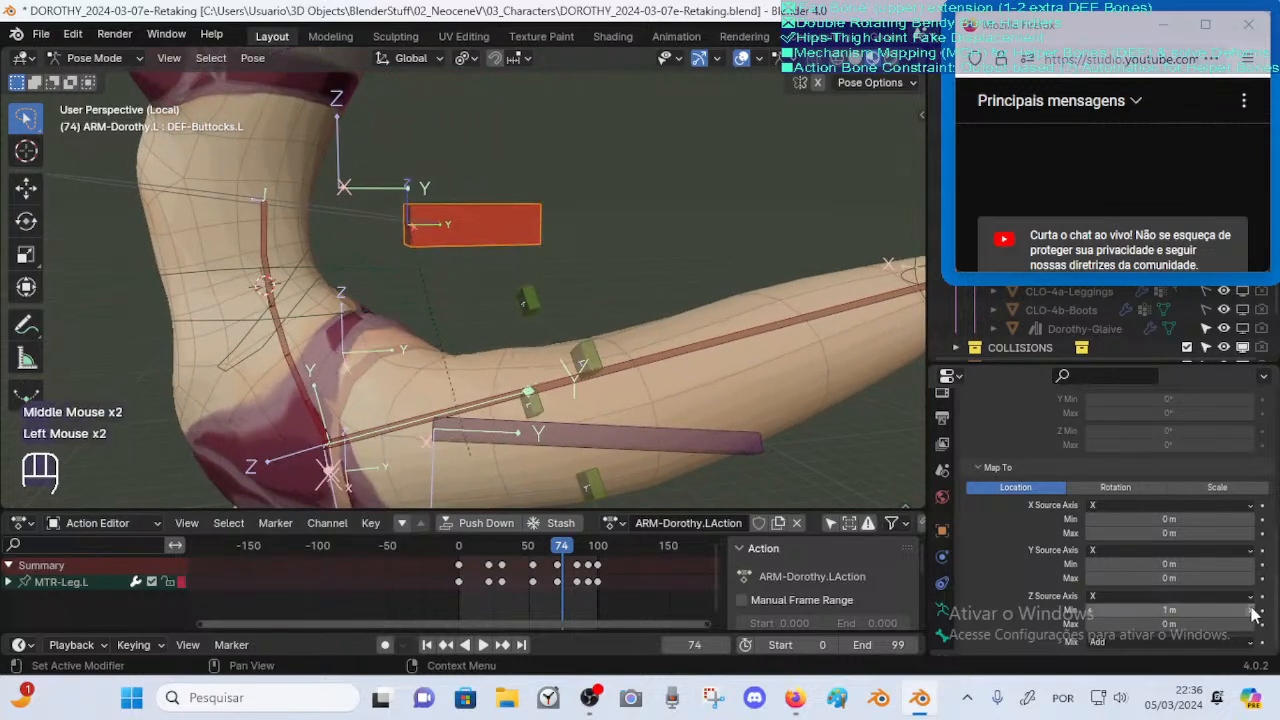
Set the Z location minimum in the DEF-Buttocks.L Transformation constraint to 1.2 m, trying 1.4 m along the way
{"action": "left_click", "coordinate": [1252, 610]}
{"action": "left_click", "coordinate": [1252, 610]}
{"action": "middle_click_drag", "start_coordinate": [540, 350], "coordinate": [664, 397]}
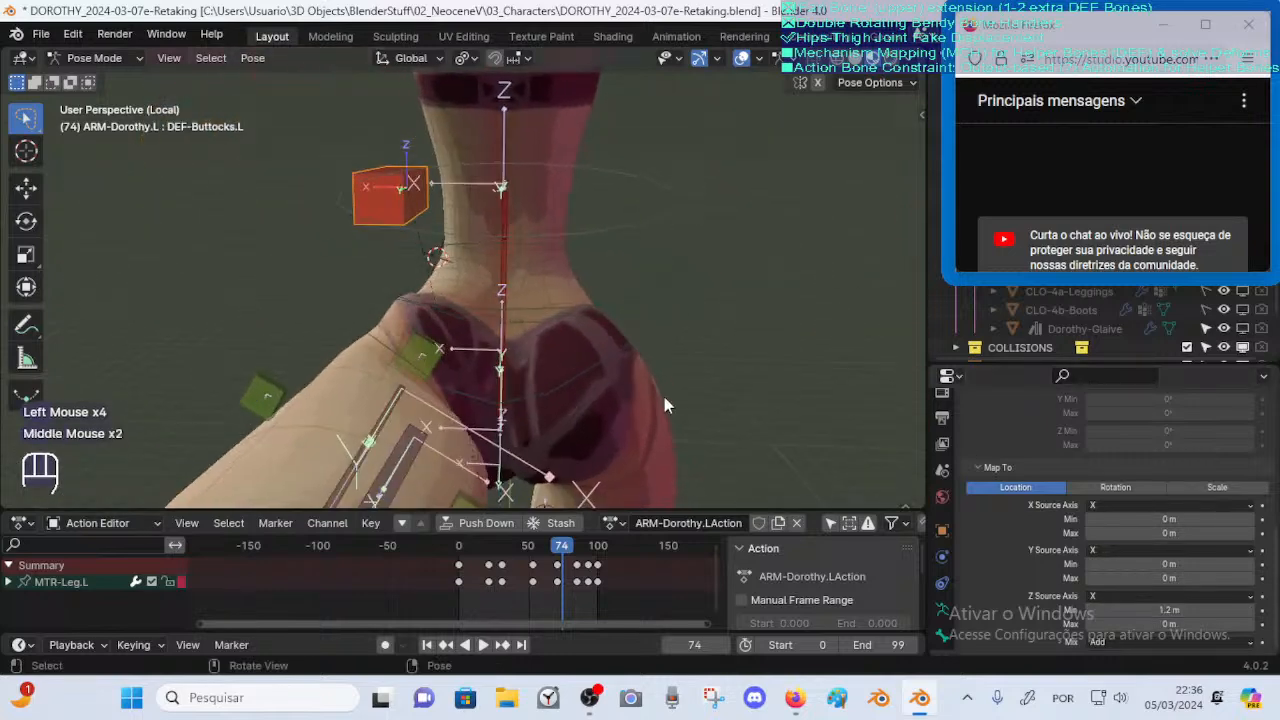
{"action": "left_click", "coordinate": [1251, 611]}
{"action": "left_click", "coordinate": [1251, 611]}
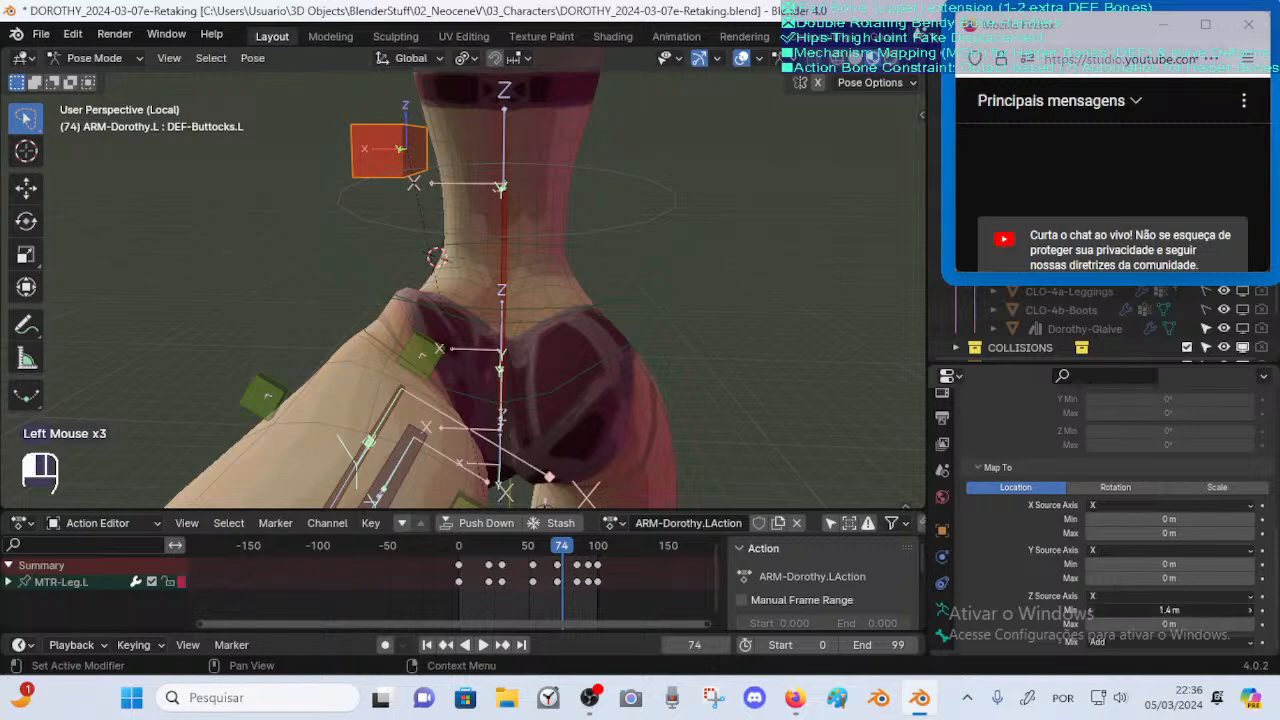
{"action": "left_click", "coordinate": [1090, 610]}
{"action": "left_click", "coordinate": [1090, 610]}
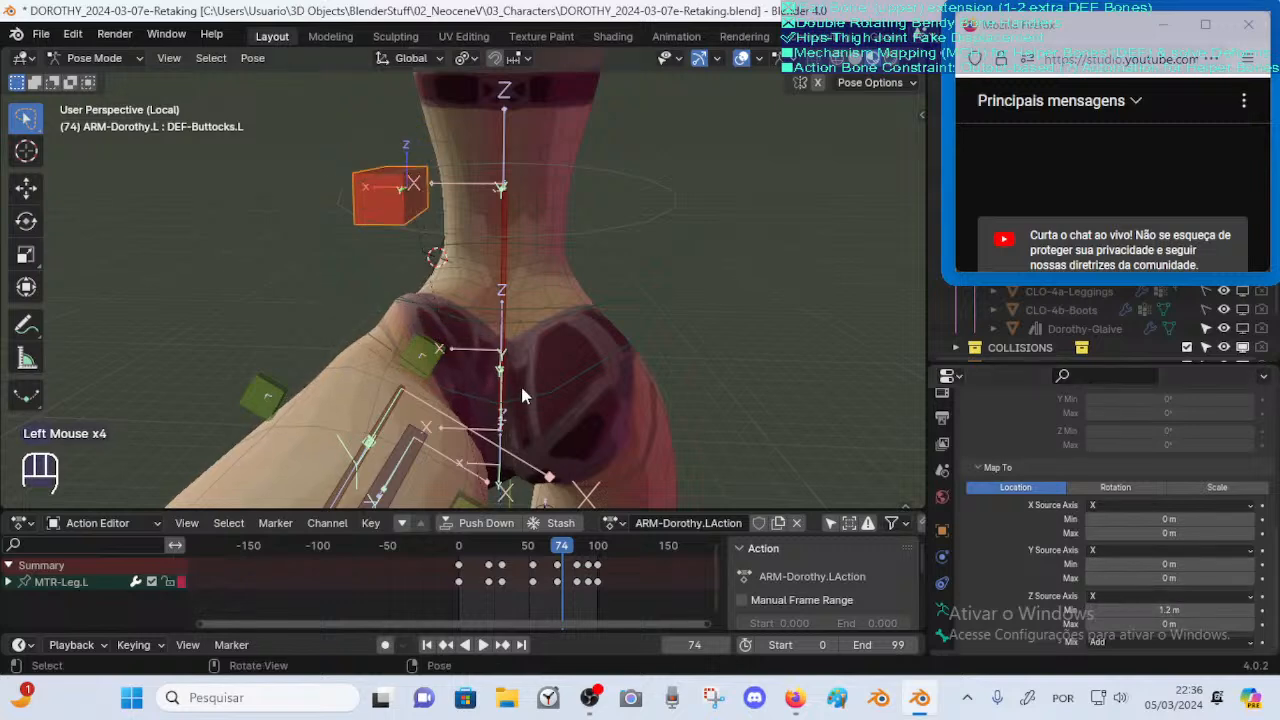
Try Y location minimums of 0.1 m and 0.3 m for DEF-Buttocks.L, and reset the value to its default
{"action": "mouse_move", "coordinate": [522, 396]}
{"action": "middle_mouse_down"}
{"action": "mouse_move", "coordinate": [614, 402]}
{"action": "mouse_move", "coordinate": [546, 392]}
{"action": "middle_mouse_up"}
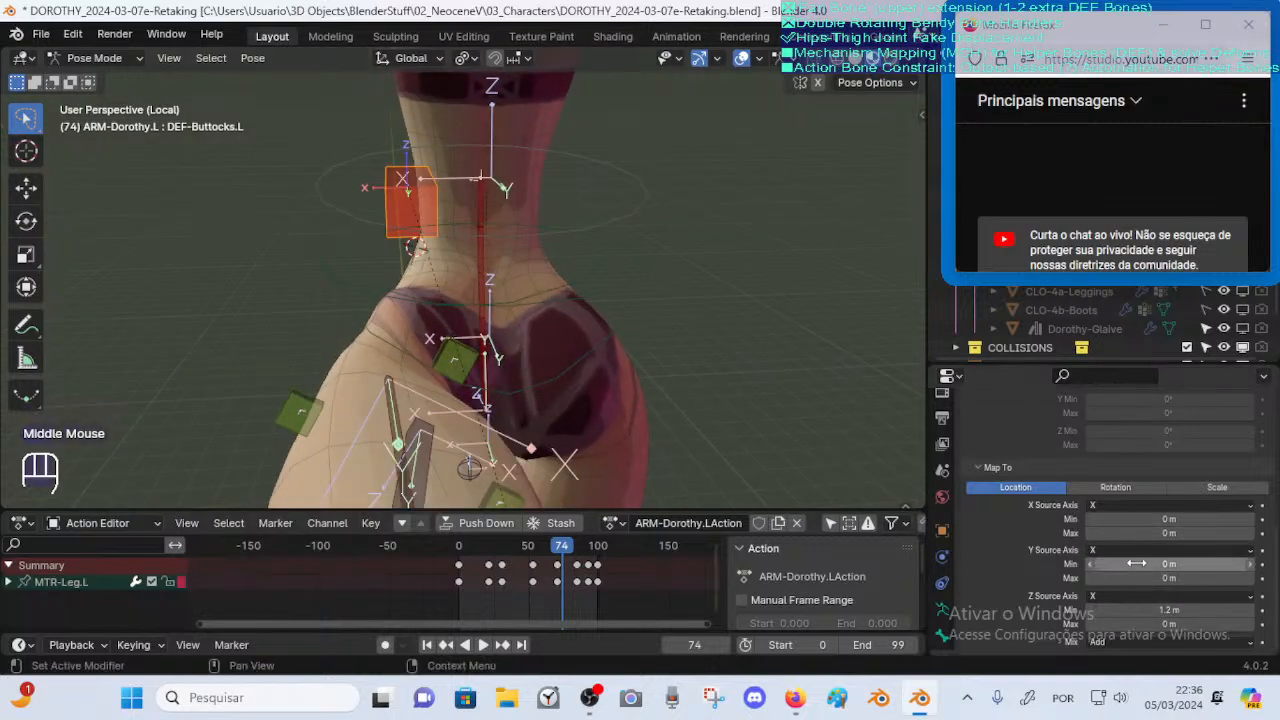
{"action": "mouse_move", "coordinate": [1196, 567]}
{"action": "left_mouse_down"}
{"action": "mouse_move", "coordinate": [1240, 567]}
{"action": "mouse_move", "coordinate": [1210, 567]}
{"action": "left_mouse_up"}
{"action": "middle_click_drag", "start_coordinate": [490, 360], "coordinate": [612, 344]}
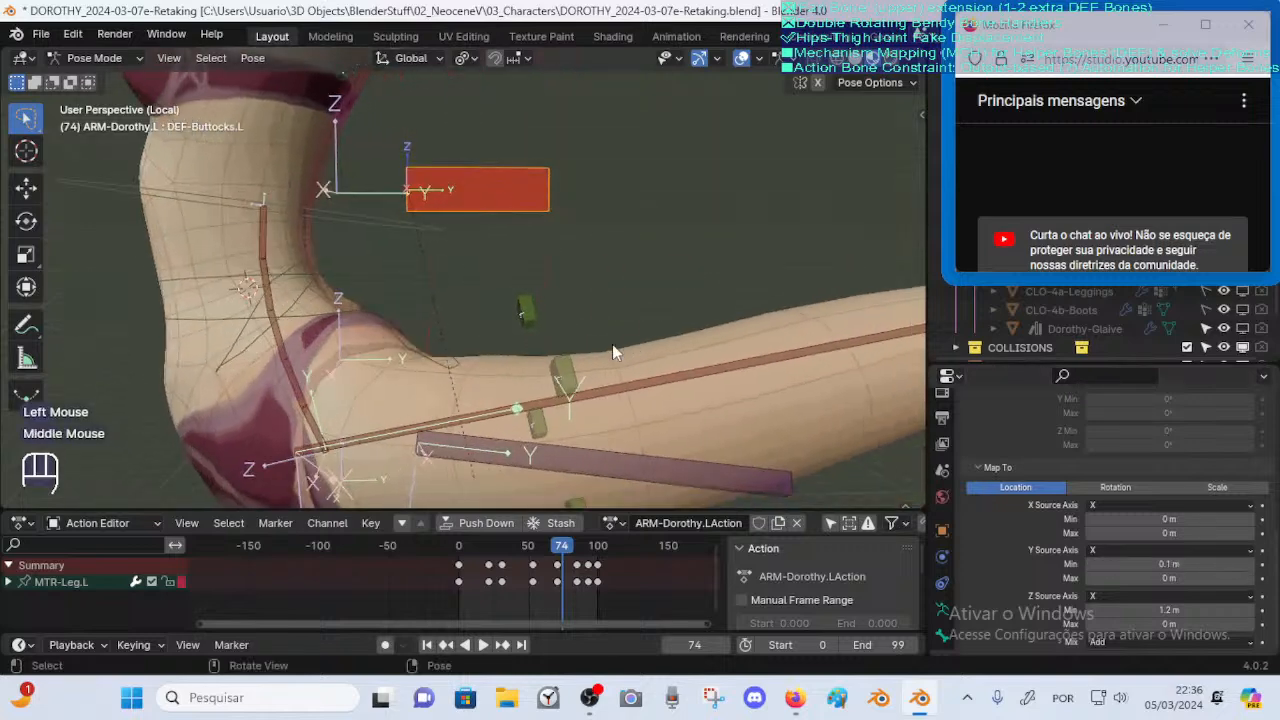
{"action": "mouse_move", "coordinate": [1175, 564]}
{"action": "left_mouse_down"}
{"action": "mouse_move", "coordinate": [1270, 564]}
{"action": "mouse_move", "coordinate": [1000, 564]}
{"action": "mouse_move", "coordinate": [1232, 564]}
{"action": "mouse_move", "coordinate": [1132, 564]}
{"action": "mouse_move", "coordinate": [1182, 564]}
{"action": "left_mouse_up"}
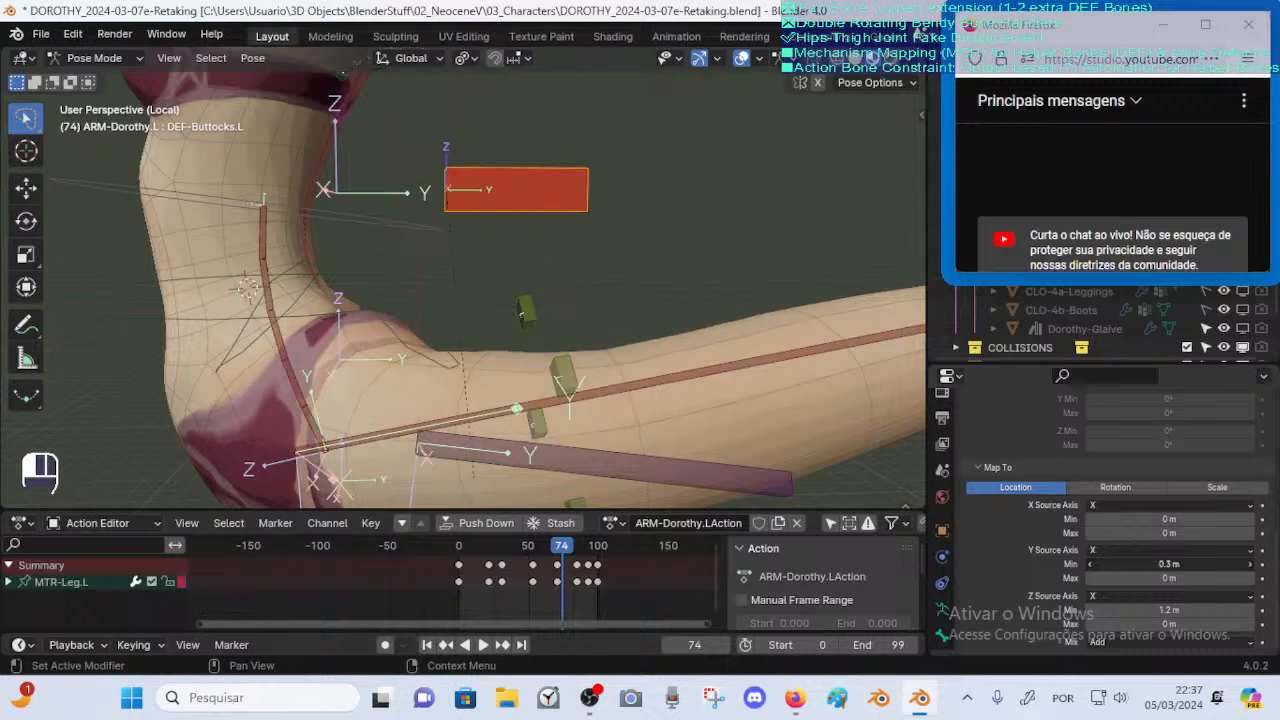
{"action": "middle_click_drag", "start_coordinate": [739, 329], "coordinate": [600, 390]}
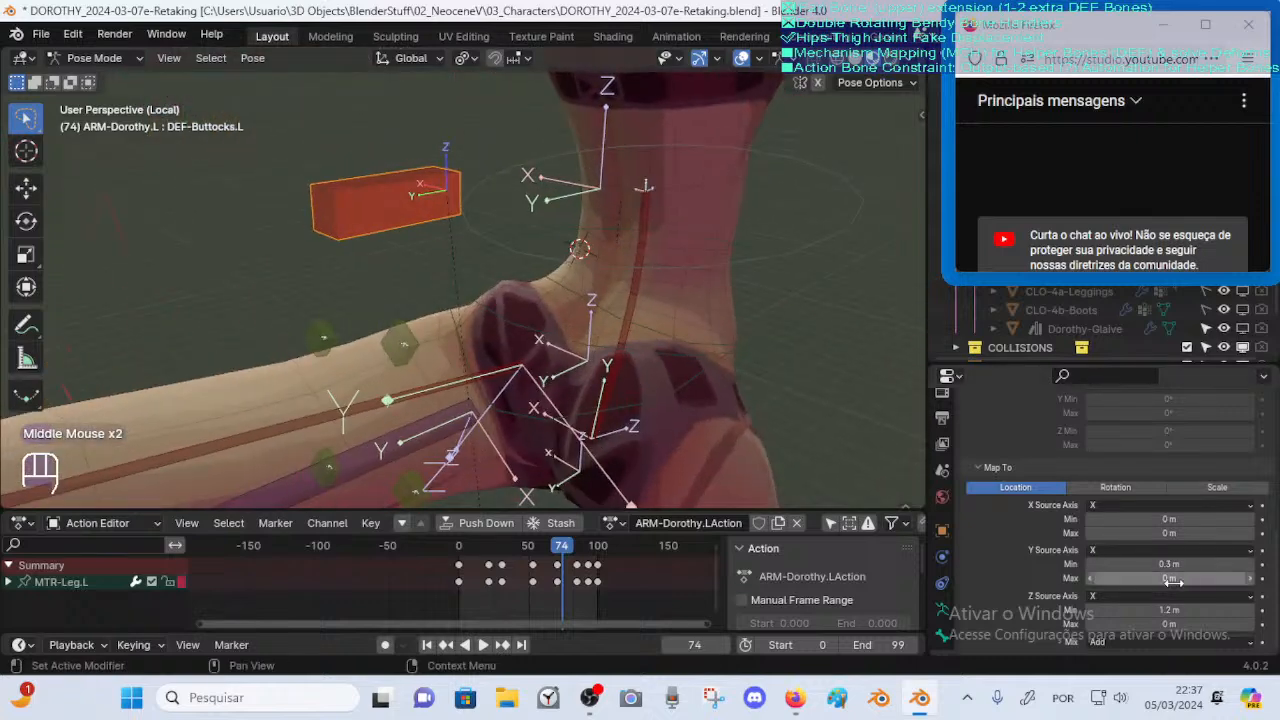
{"action": "mouse_move", "coordinate": [1175, 564]}
{"action": "left_mouse_down"}
{"action": "mouse_move", "coordinate": [1275, 564]}
{"action": "mouse_move", "coordinate": [1180, 564]}
{"action": "left_mouse_up"}
{"action": "key", "text": "BackSpace"}
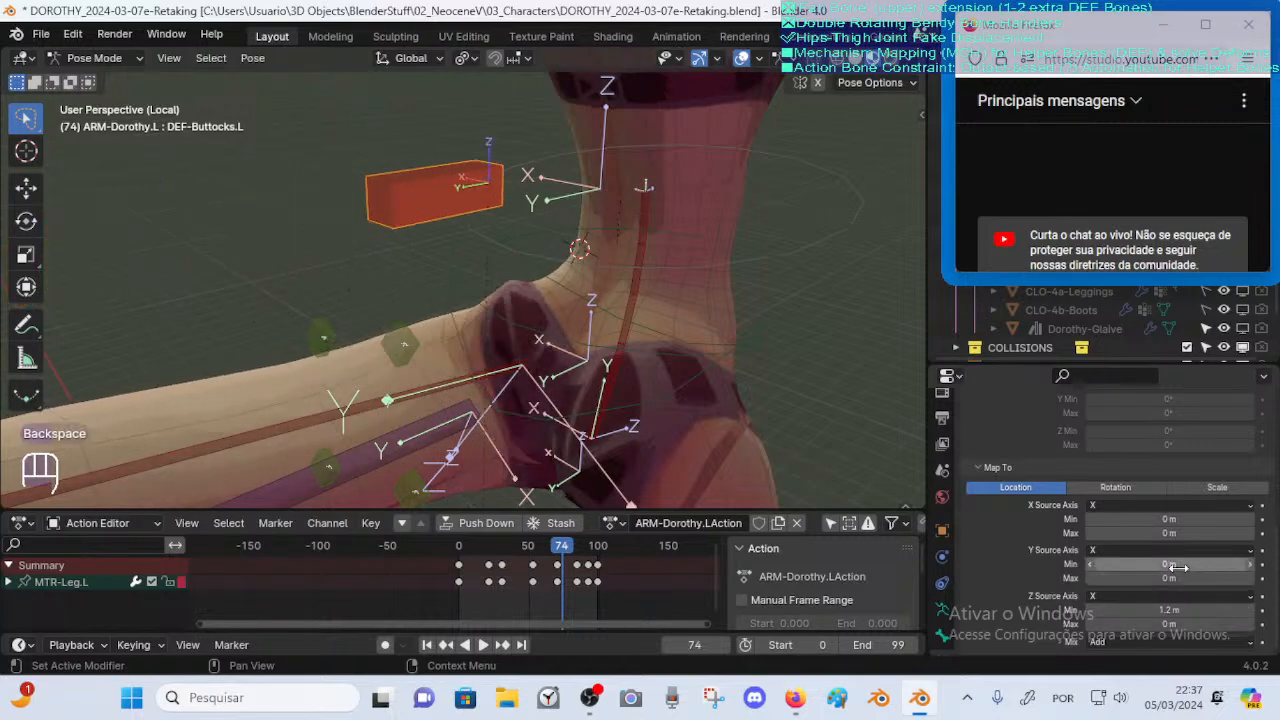
Set the Y location minimum in the DEF-Buttocks.L constraint's Map To settings to 0.4 m
{"action": "left_click", "coordinate": [1249, 565]}
{"action": "left_click", "coordinate": [1249, 565]}
{"action": "left_click", "coordinate": [1249, 565]}
{"action": "left_click", "coordinate": [1249, 565]}
{"action": "left_click", "coordinate": [1249, 565]}
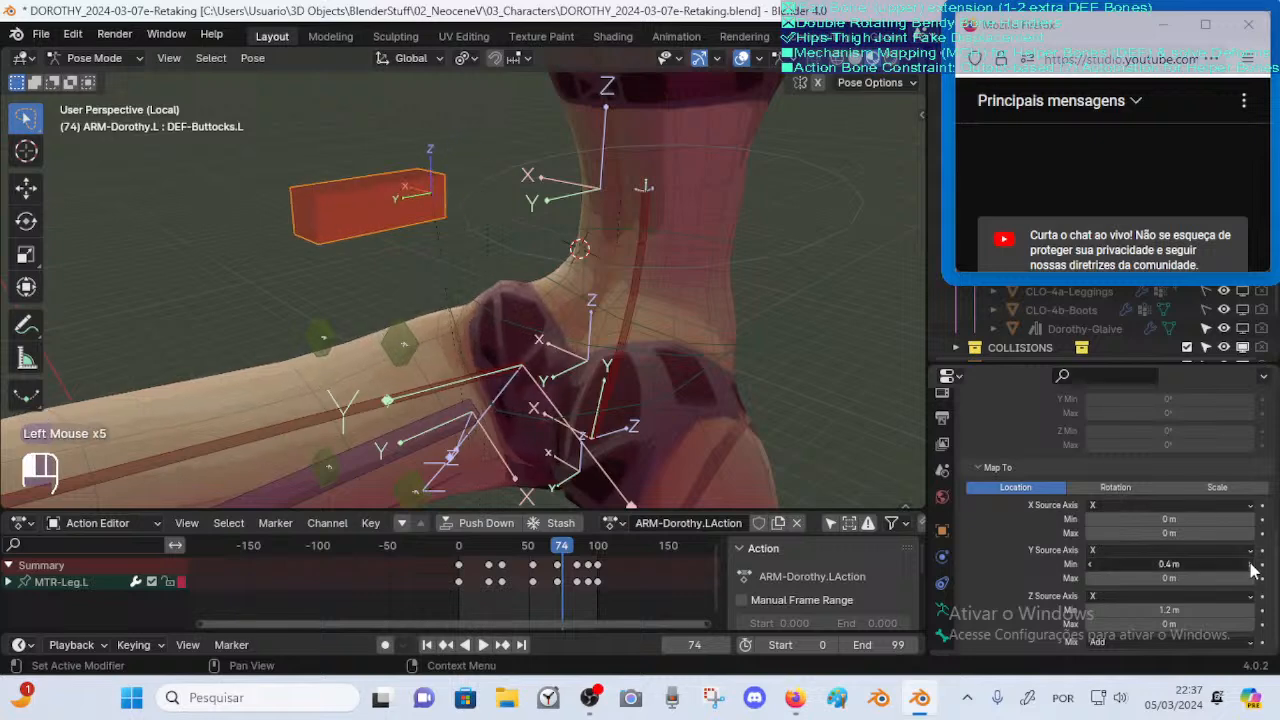
{"action": "middle_click_drag", "start_coordinate": [640, 340], "coordinate": [562, 290]}
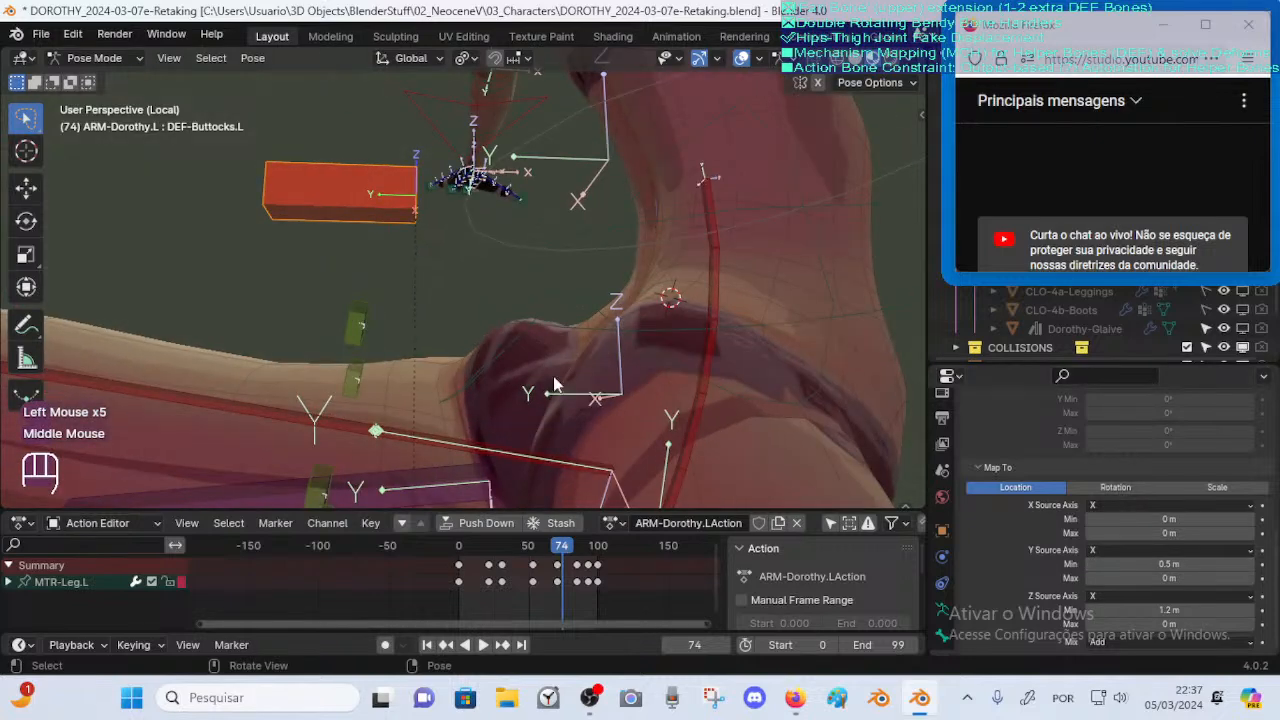
{"action": "left_click", "coordinate": [1251, 565]}
{"action": "middle_click_drag", "start_coordinate": [688, 397], "coordinate": [700, 360]}
{"action": "left_click", "coordinate": [1091, 561]}
{"action": "left_click", "coordinate": [1091, 561]}
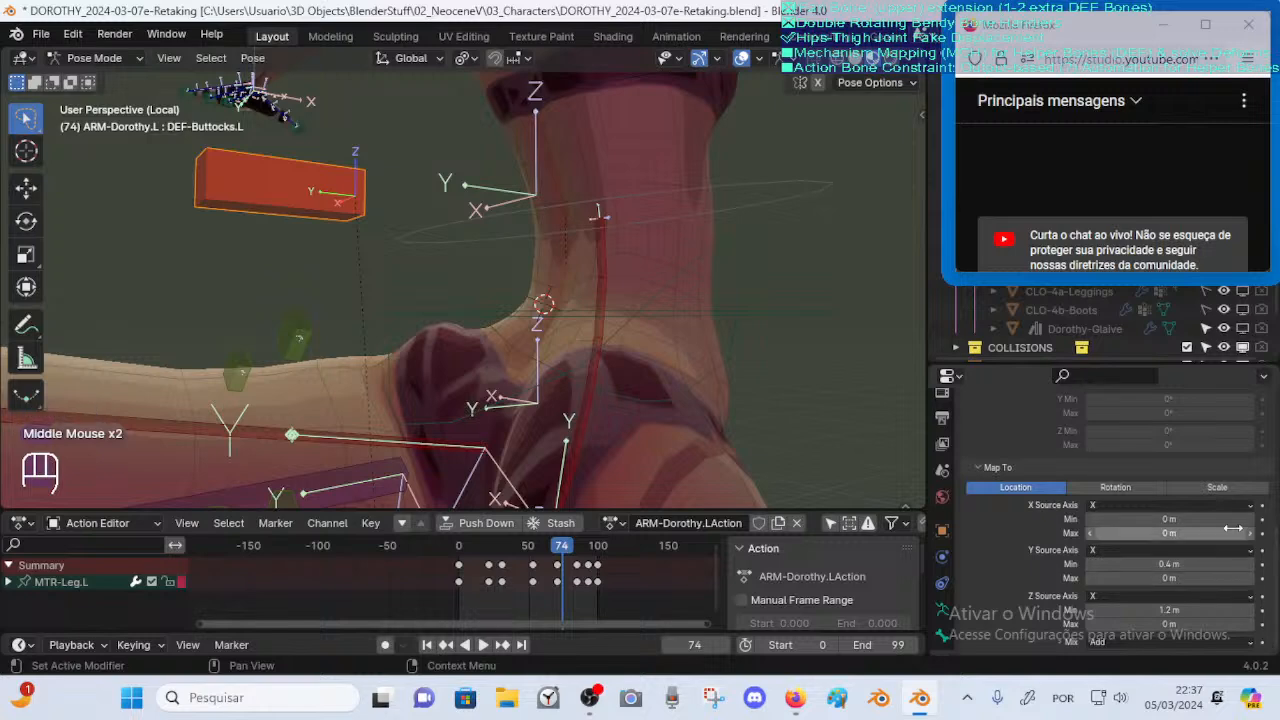
Try an X location minimum of 0.1 m for DEF-Buttocks.L and reset the value to its default
{"action": "middle_click_drag", "start_coordinate": [408, 335], "coordinate": [370, 345]}
{"action": "scroll", "coordinate": [370, 345], "scroll_direction": "down", "scroll_amount": 1}
{"action": "middle_click_drag", "start_coordinate": [165, 254], "coordinate": [453, 285]}
{"action": "scroll", "coordinate": [396, 290], "scroll_direction": "up", "scroll_amount": 1}
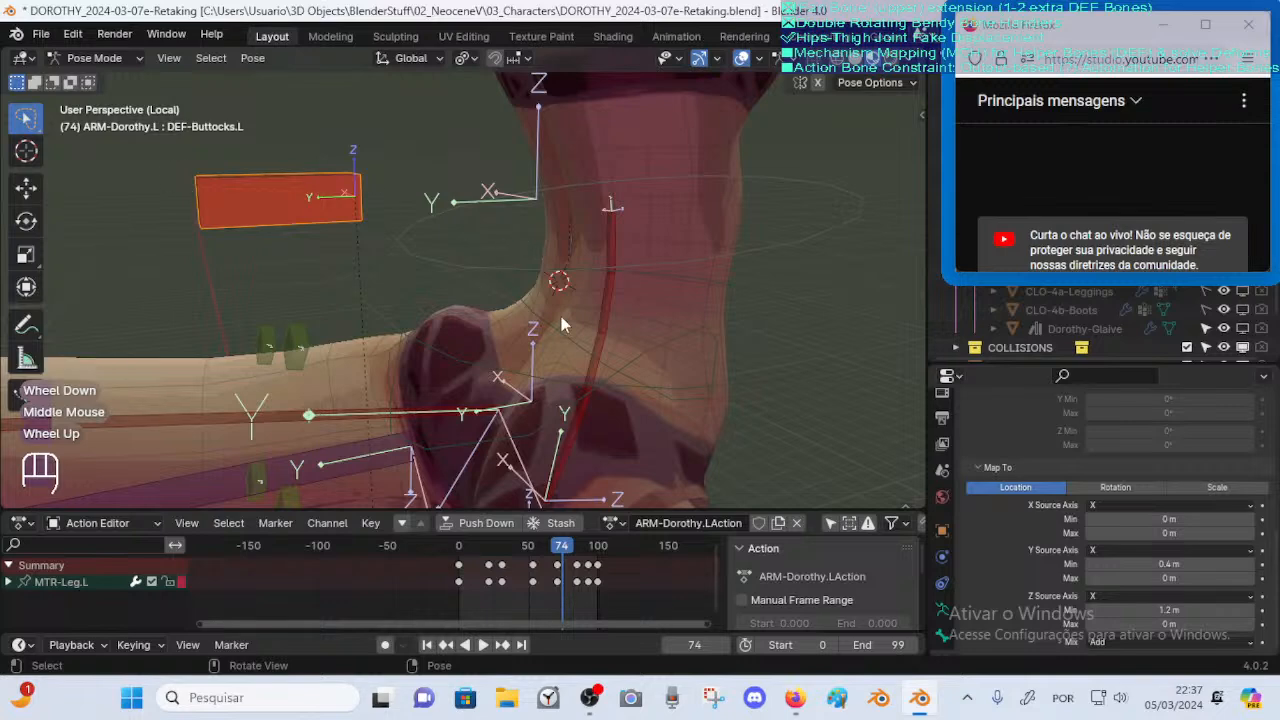
{"action": "middle_click_drag", "start_coordinate": [499, 330], "coordinate": [560, 327]}
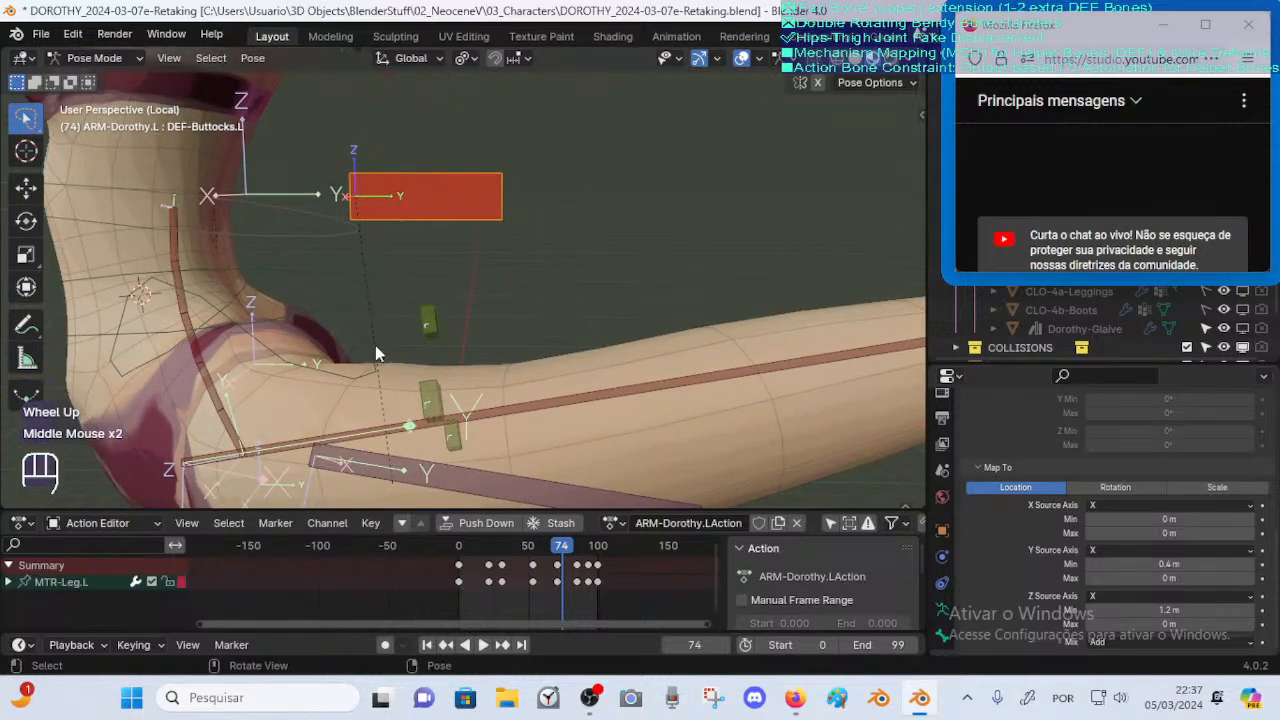
{"action": "left_click", "coordinate": [1252, 519]}
{"action": "middle_click_drag", "start_coordinate": [450, 185], "coordinate": [409, 294]}
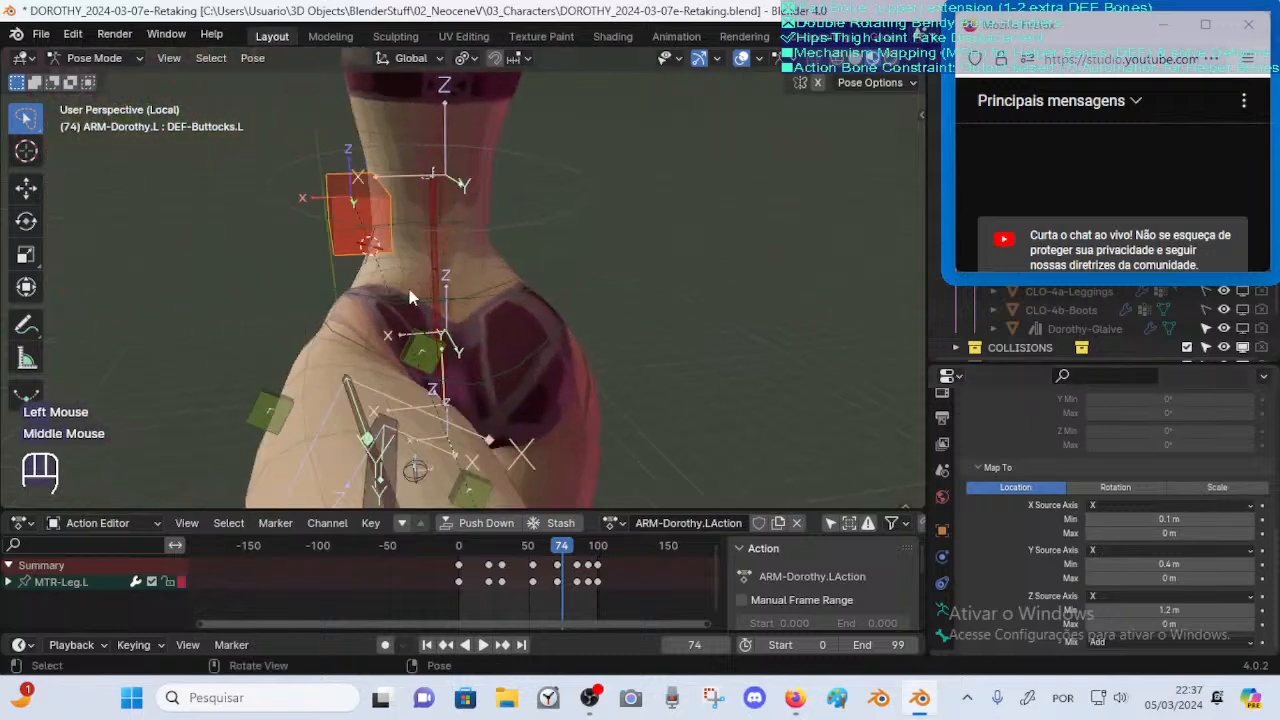
{"action": "left_click", "coordinate": [1155, 518]}
{"action": "left_click", "coordinate": [1069, 512]}
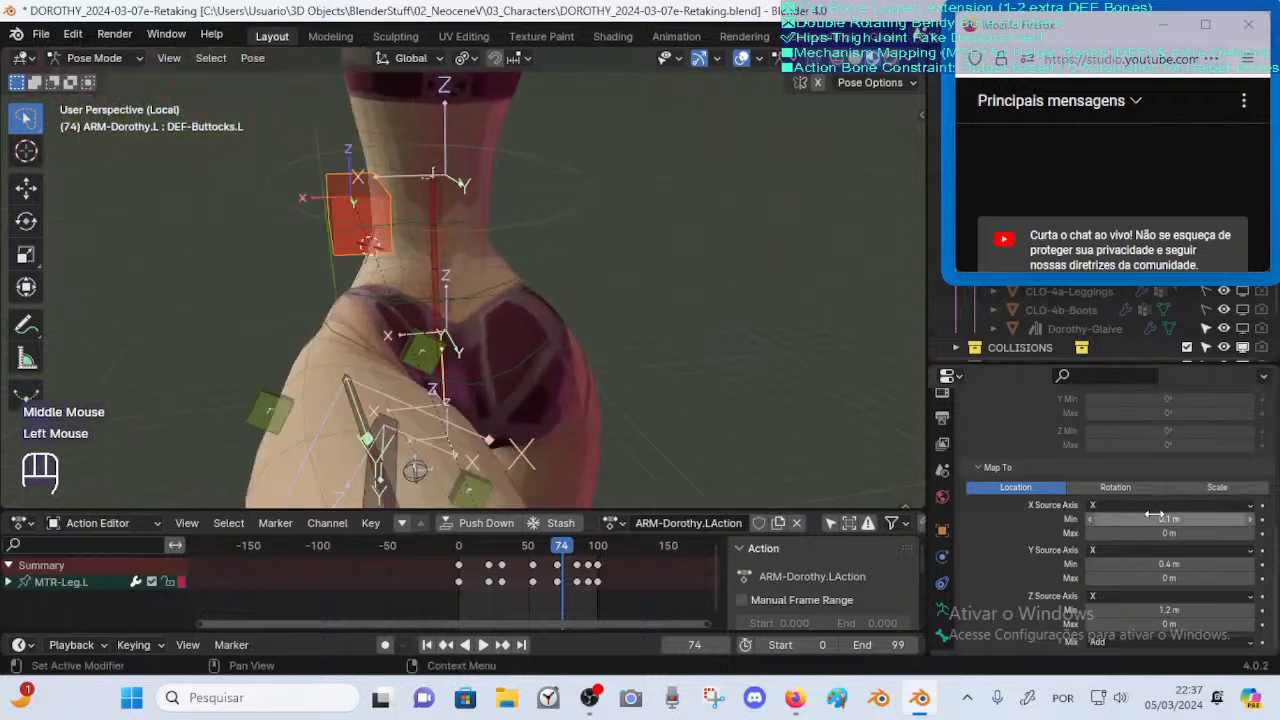
{"action": "left_click_drag", "start_coordinate": [1154, 518], "coordinate": [1182, 523]}
{"action": "key", "text": "BackSpace"}
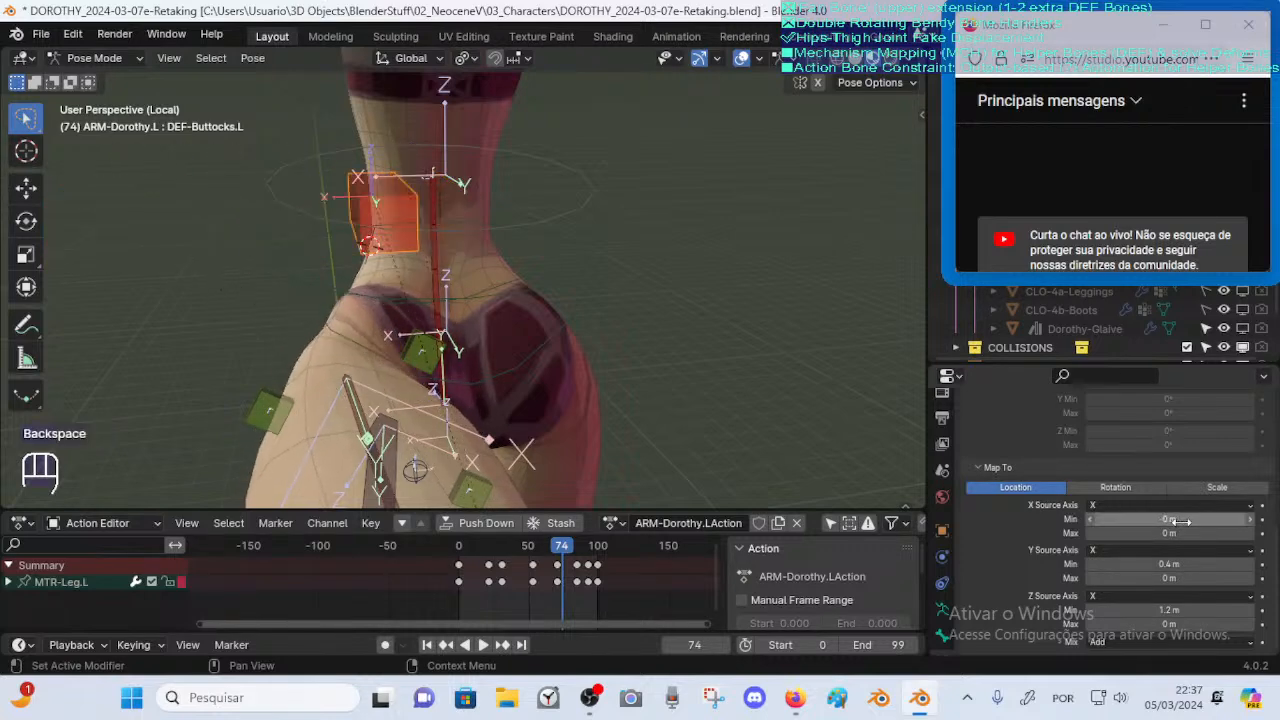
Try small positive and negative X location minimums, such as 0.1 m and -0.1 m, resetting the value after each
{"action": "left_click", "coordinate": [1248, 520]}
{"action": "left_click", "coordinate": [1248, 520]}
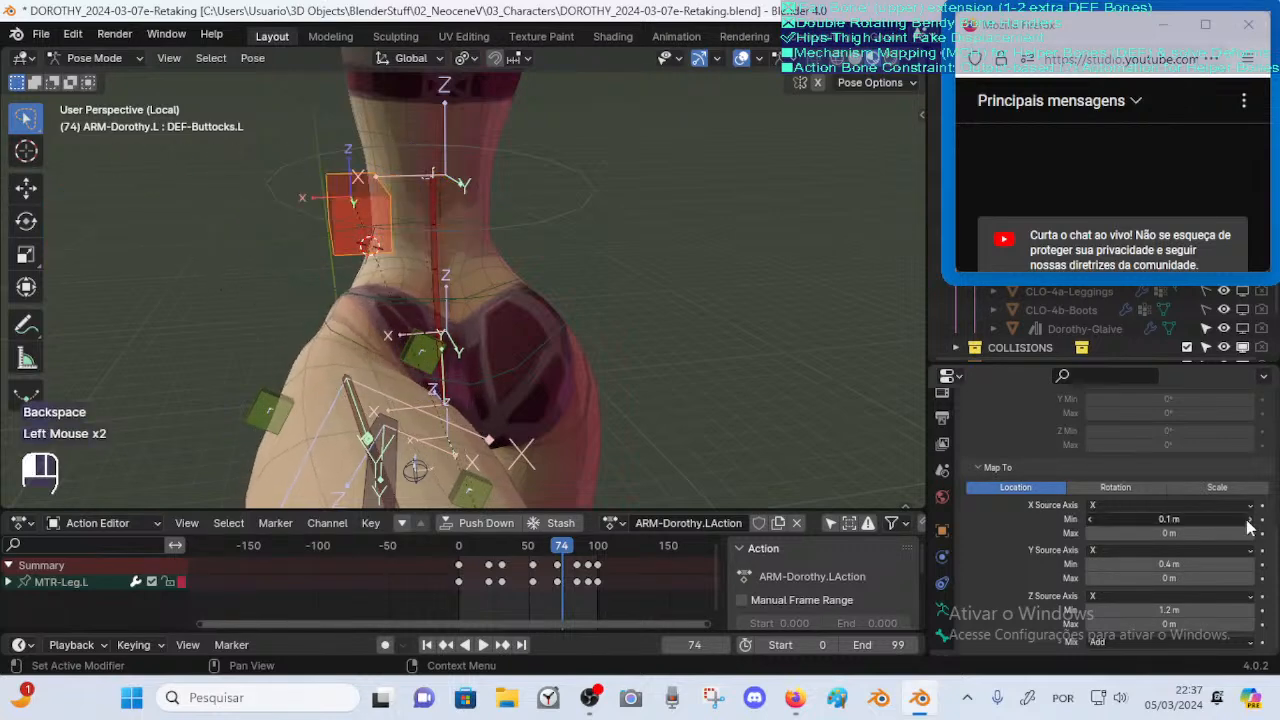
{"action": "key", "text": "BackSpace"}
{"action": "left_click", "coordinate": [1091, 521]}
{"action": "left_click", "coordinate": [1091, 521]}
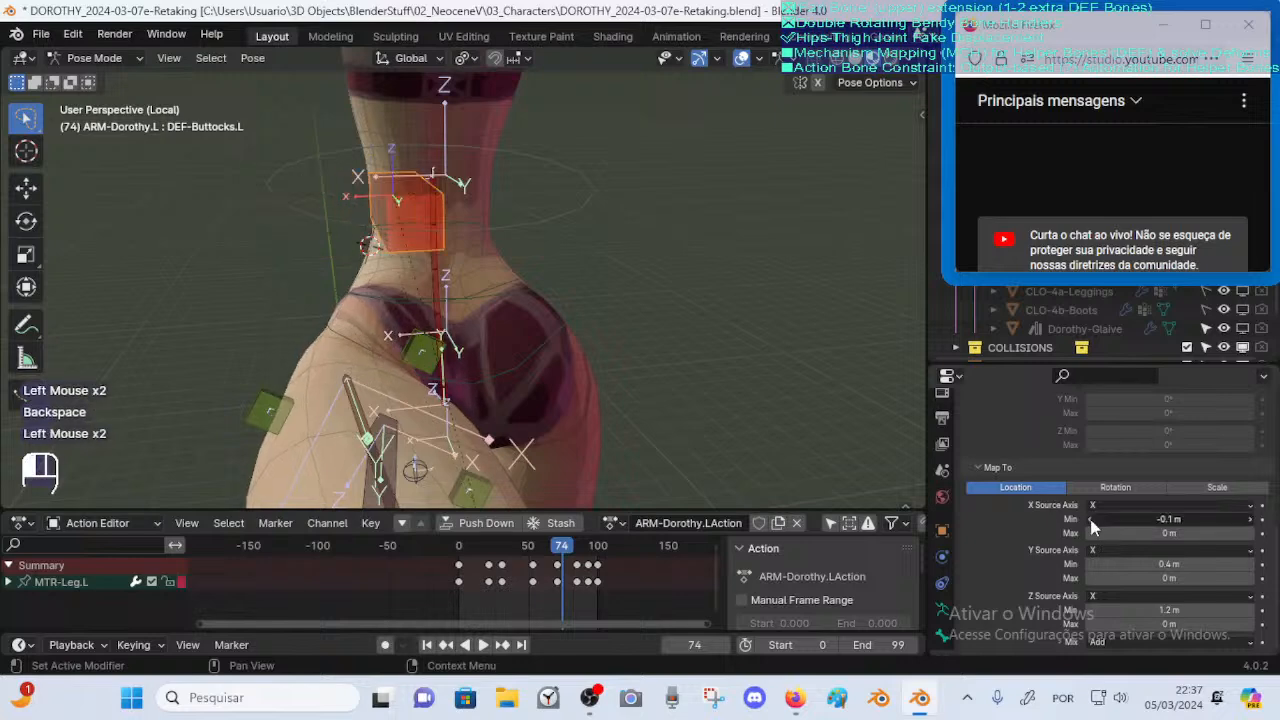
{"action": "key", "text": "BackSpace"}
Save the file and switch the armature from Pose Mode to Object Mode
{"action": "middle_click_drag", "start_coordinate": [520, 330], "coordinate": [584, 323]}
{"action": "scroll", "coordinate": [584, 323], "scroll_direction": "down", "scroll_amount": 2}
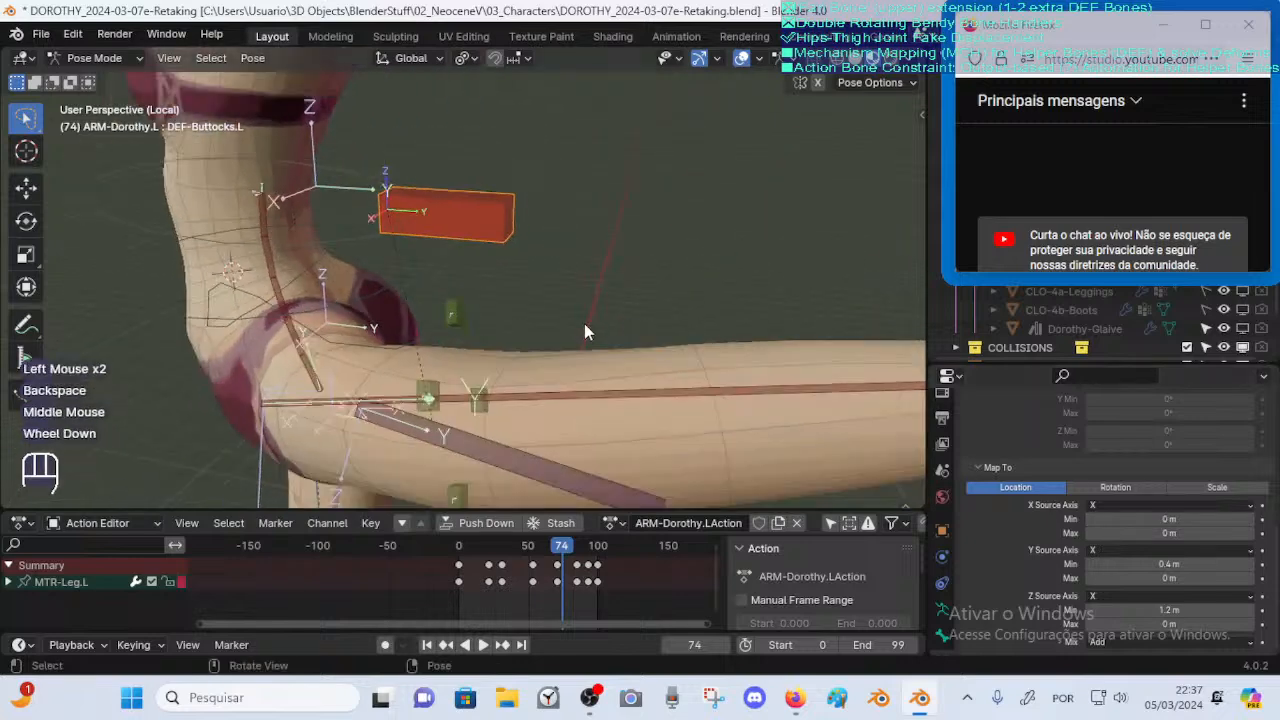
{"action": "key", "text": "ctrl+s"}
{"action": "scroll", "coordinate": [539, 372], "scroll_direction": "up", "scroll_amount": 1}
{"action": "middle_click_drag", "start_coordinate": [539, 372], "coordinate": [440, 360], "text": "shift"}
{"action": "scroll", "coordinate": [630, 365], "scroll_direction": "up", "scroll_amount": 1}
{"action": "scroll", "coordinate": [564, 344], "scroll_direction": "down", "scroll_amount": 2}
{"action": "key", "text": "ctrl+Tab"}
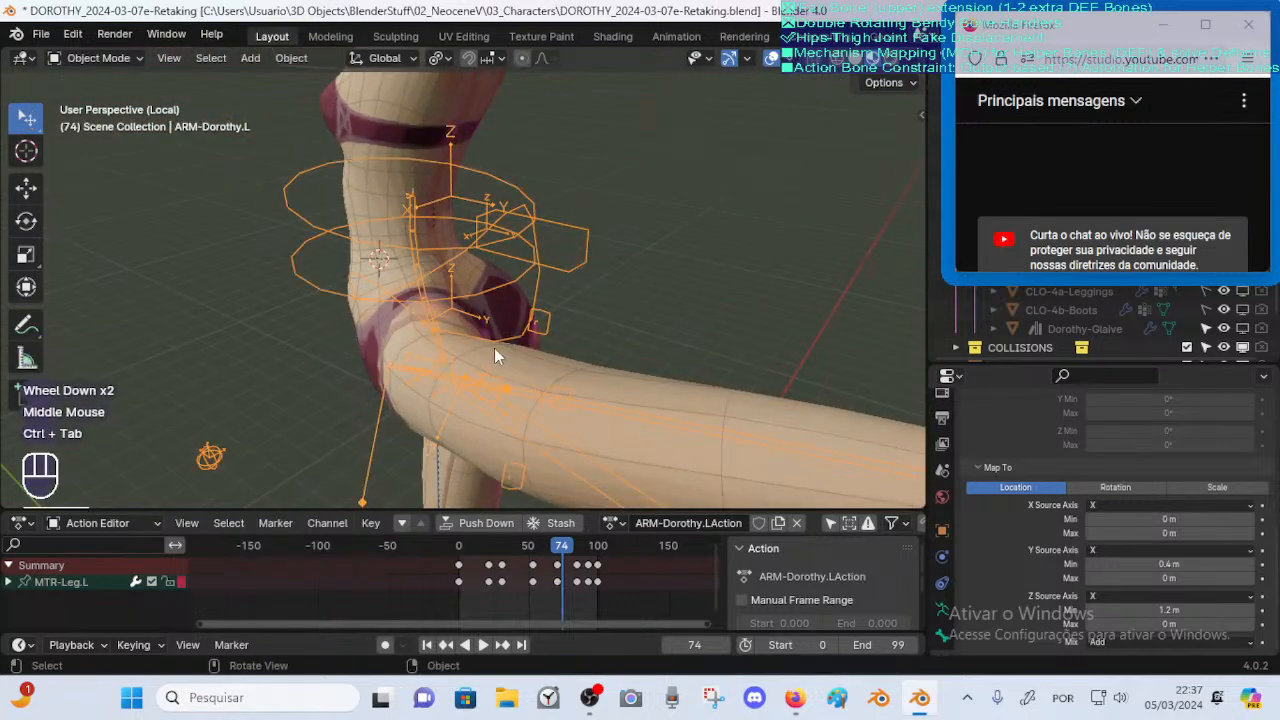
Show the viewport sidebar and select the armature to list its bone collections in the Bone Manager
{"action": "left_click", "coordinate": [513, 365]}
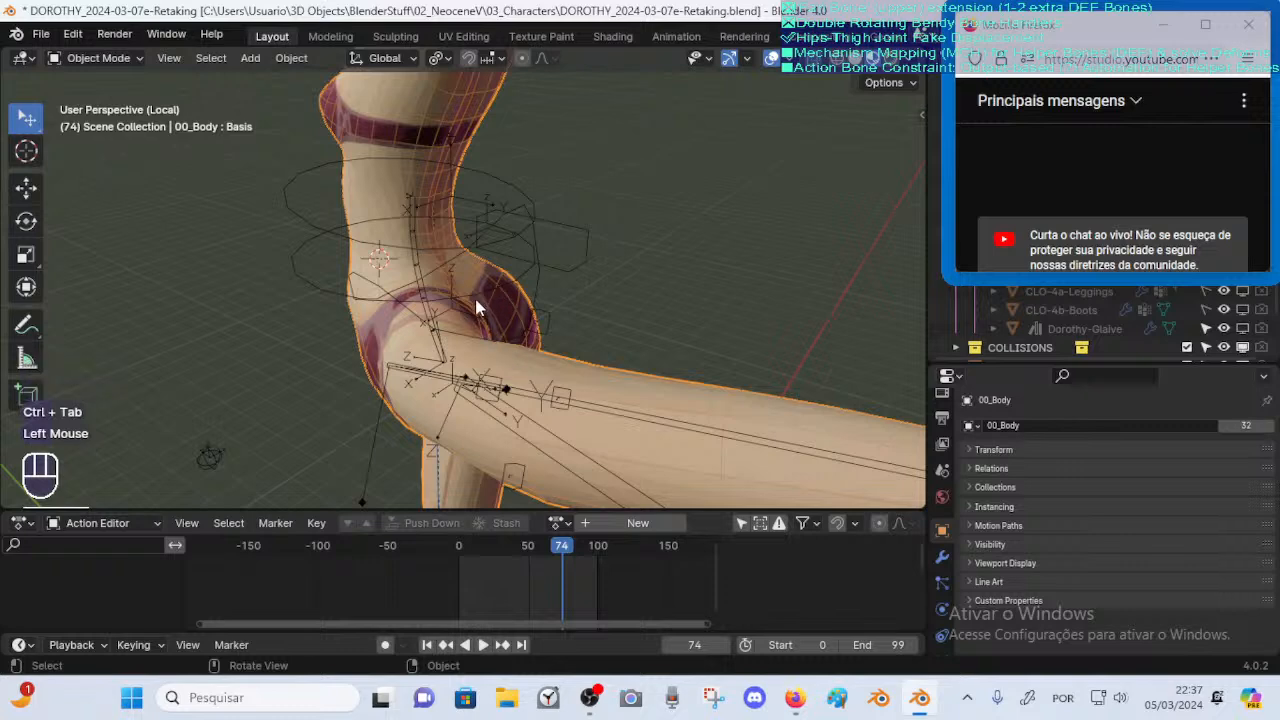
{"action": "key", "text": "n"}
{"action": "left_click", "coordinate": [646, 107]}
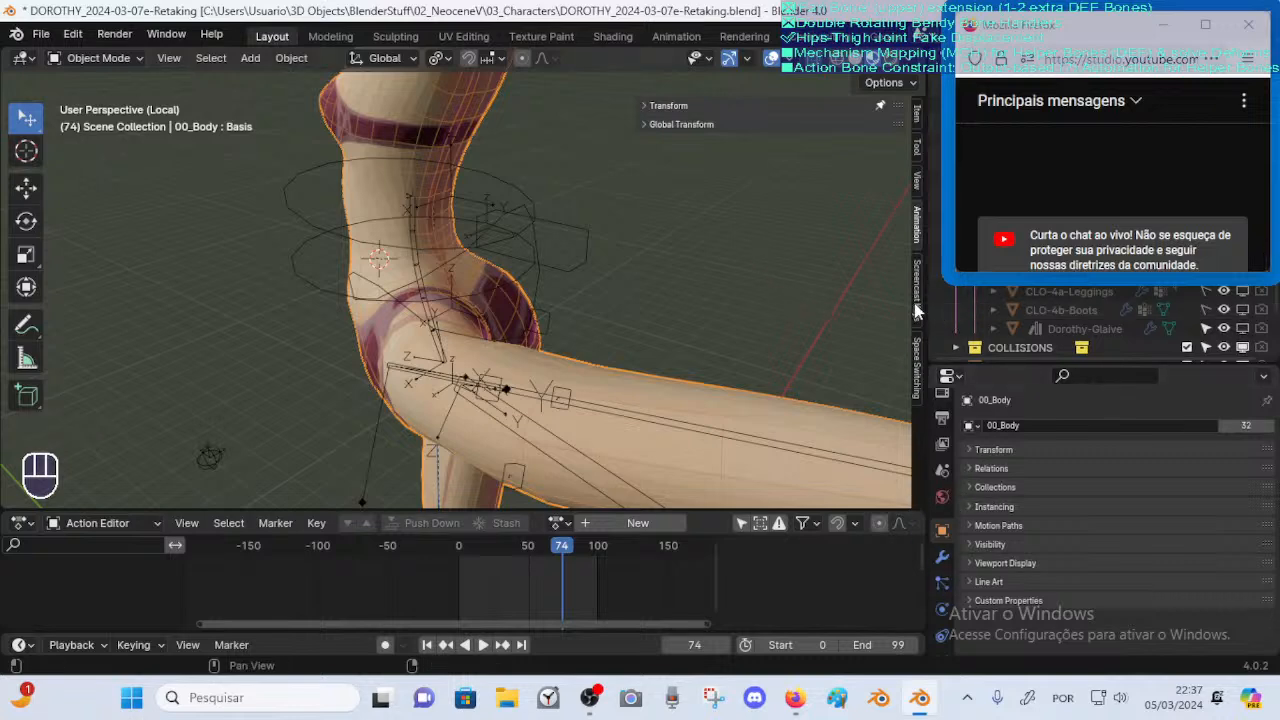
{"action": "left_click", "coordinate": [430, 243]}
{"action": "left_click", "coordinate": [438, 244]}
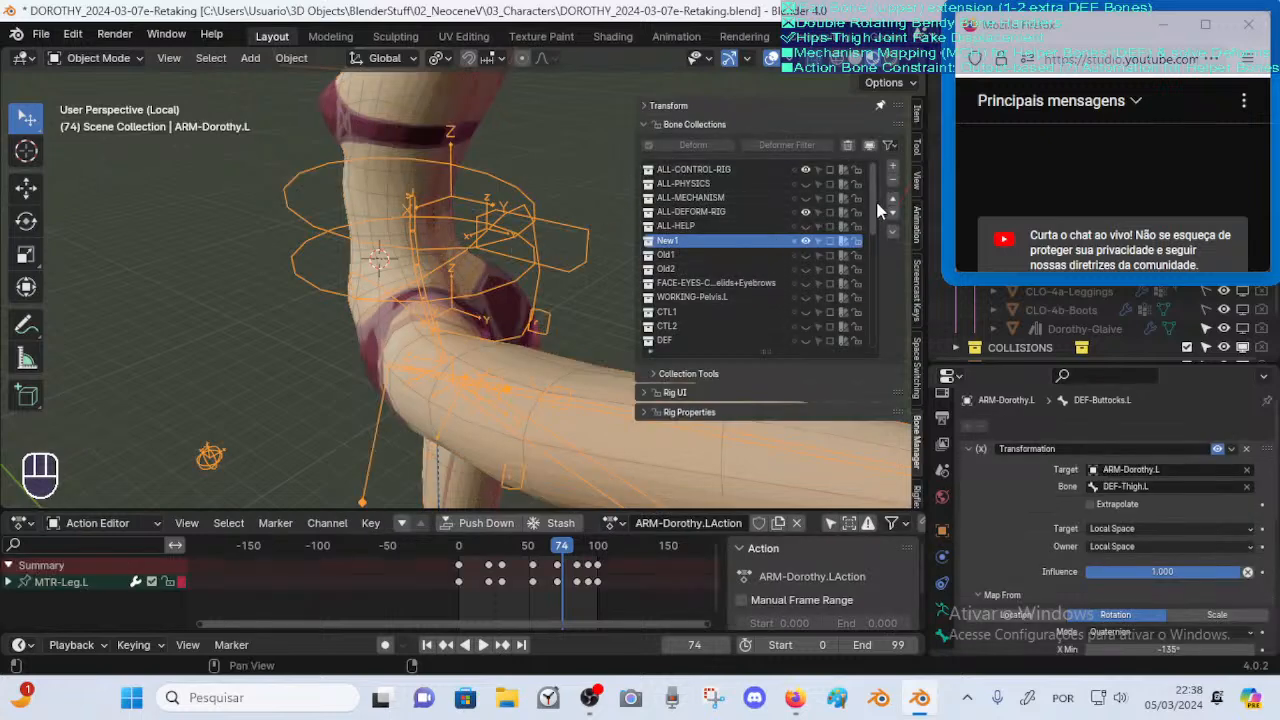
{"action": "mouse_move", "coordinate": [875, 204]}
{"action": "left_mouse_down"}
{"action": "mouse_move", "coordinate": [887, 330]}
{"action": "mouse_move", "coordinate": [887, 228]}
{"action": "mouse_move", "coordinate": [872, 192]}
{"action": "left_mouse_up"}
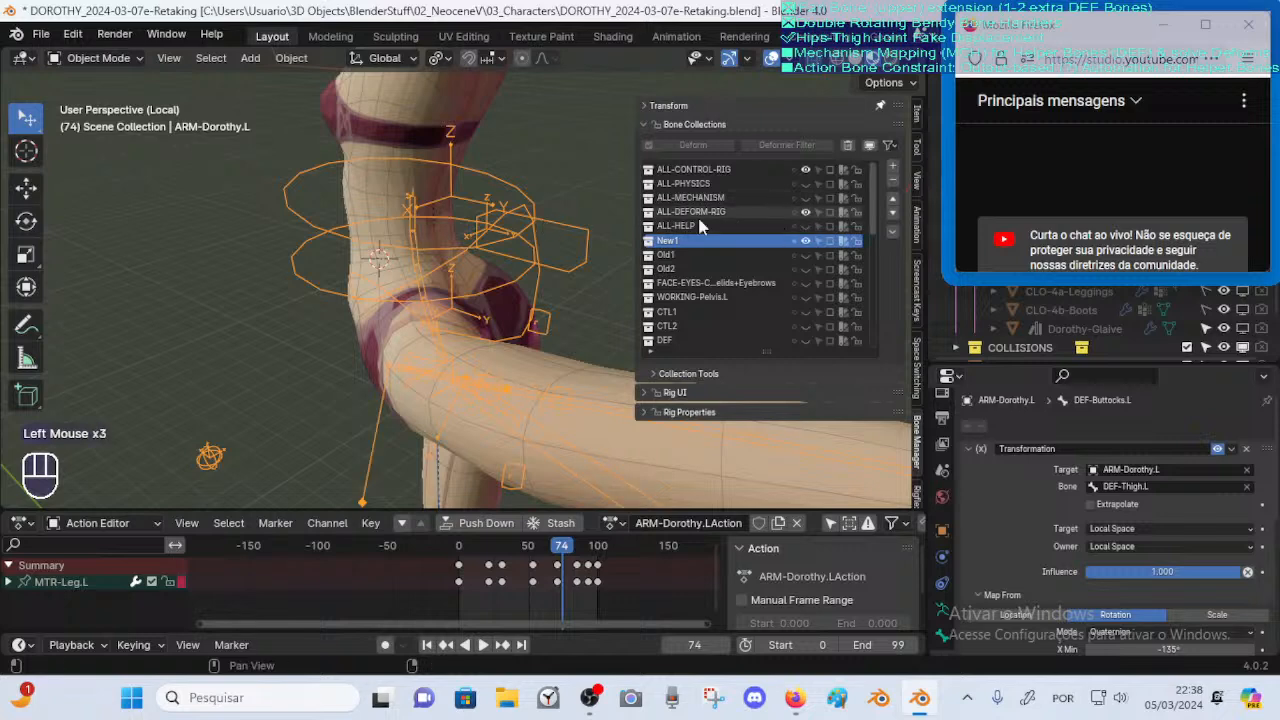
Hide the New1 and ALL-DEFORM-RIG bone collections, keep ALL-CONTROL-RIG shown, and return the armature to Pose Mode
{"action": "left_click", "coordinate": [806, 241]}
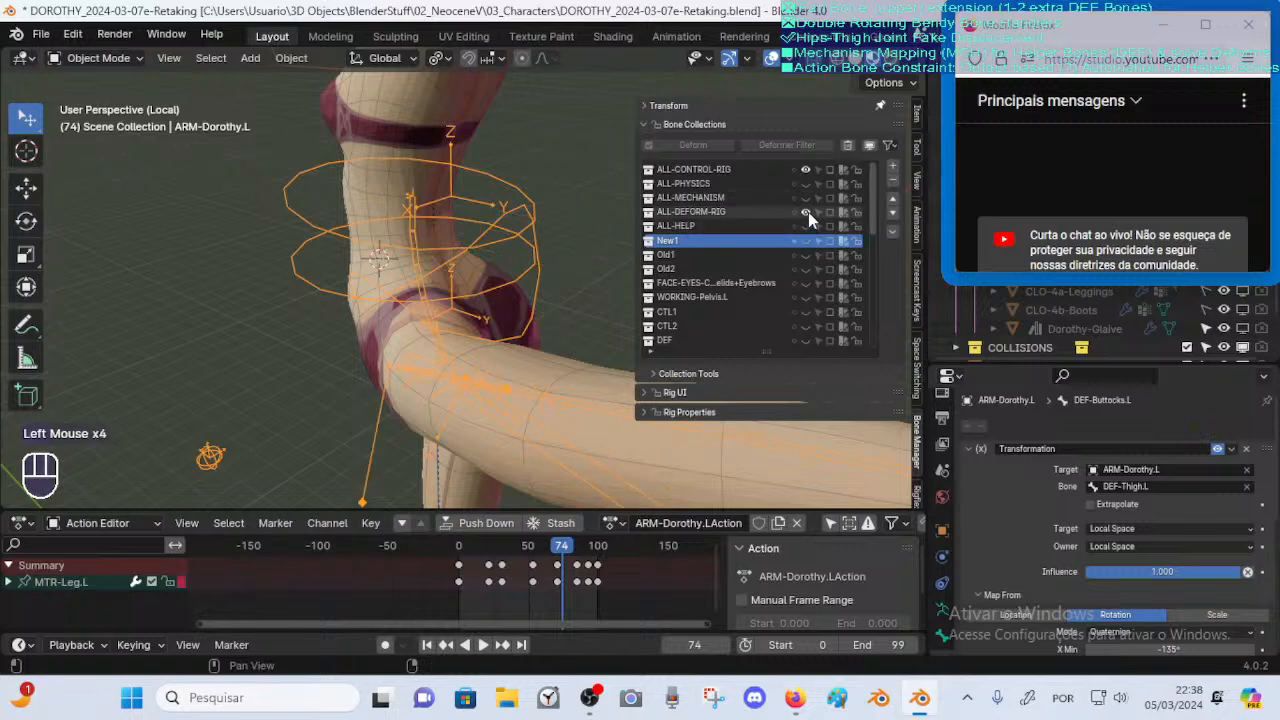
{"action": "left_click", "coordinate": [807, 212]}
{"action": "left_click", "coordinate": [806, 170]}
{"action": "left_click", "coordinate": [806, 170]}
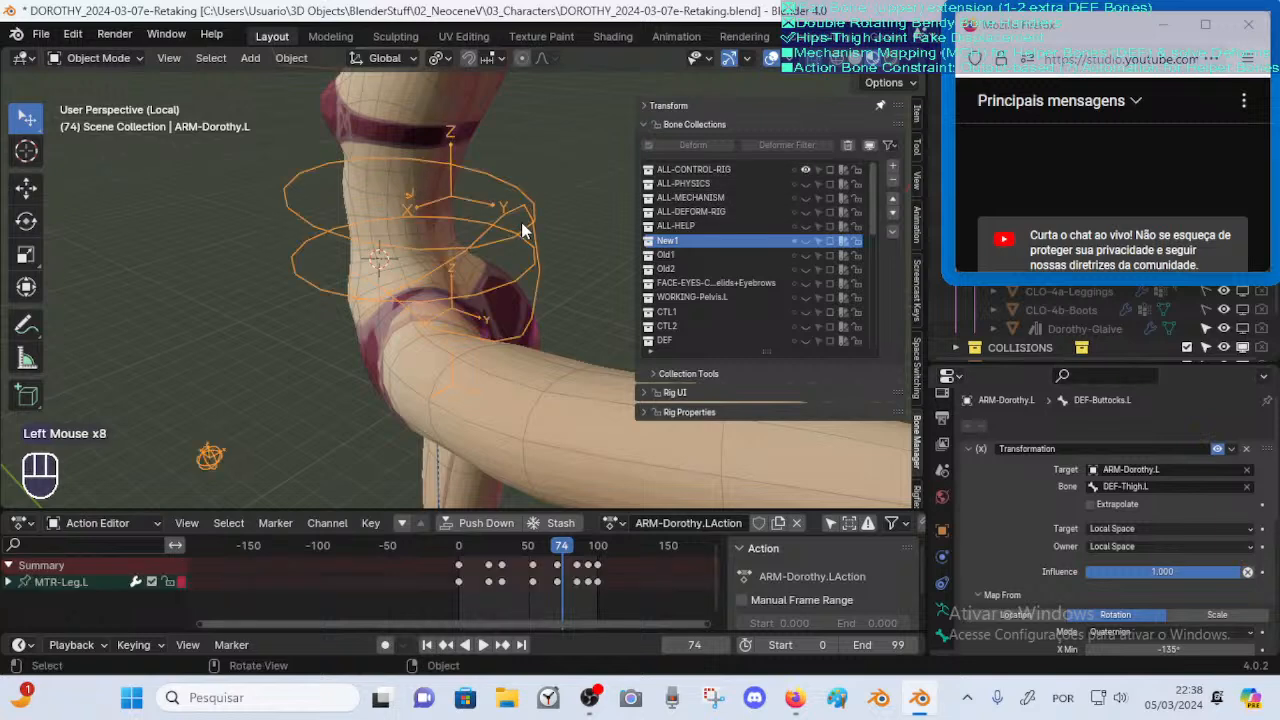
{"action": "key", "text": "ctrl+Tab"}
Isolate the raised foot's control, the POL-Knee.L pole and CMD-Hips by hiding all other bones, and save the file
{"action": "scroll", "coordinate": [517, 228], "scroll_direction": "down", "scroll_amount": 4}
{"action": "middle_click_drag", "start_coordinate": [517, 228], "coordinate": [468, 356], "text": "shift"}
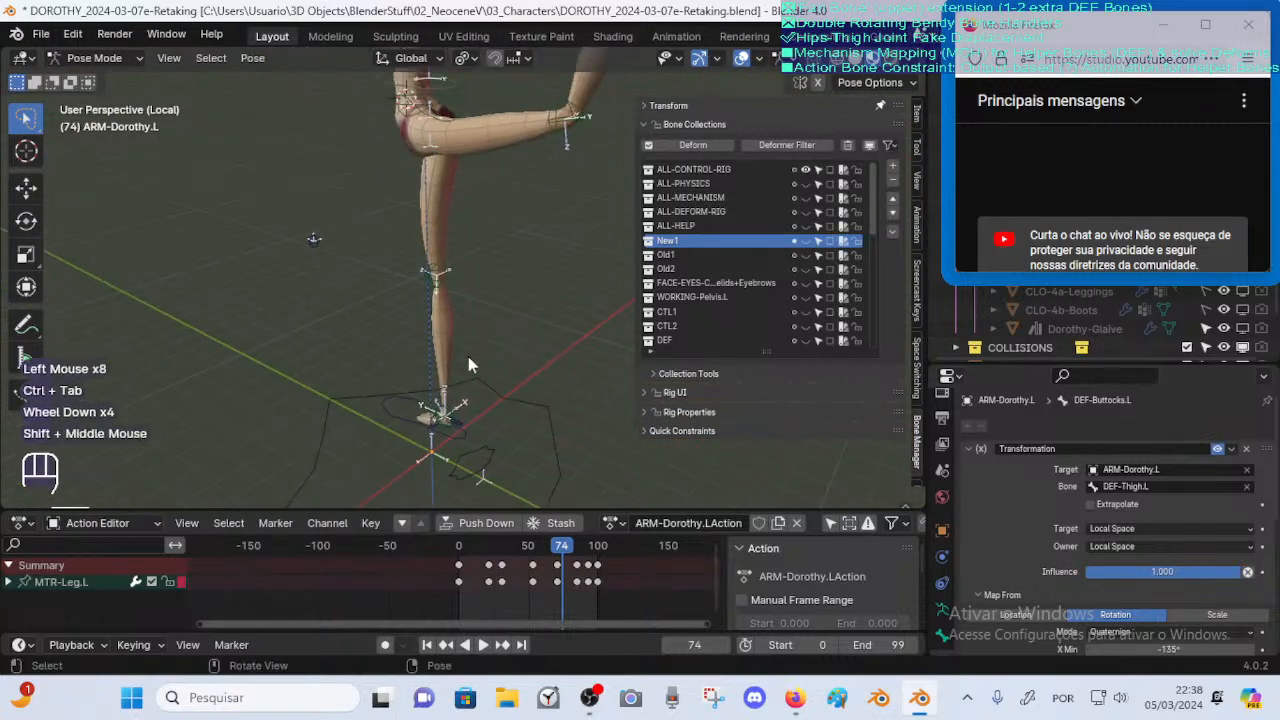
{"action": "scroll", "coordinate": [447, 448], "scroll_direction": "down", "scroll_amount": 2}
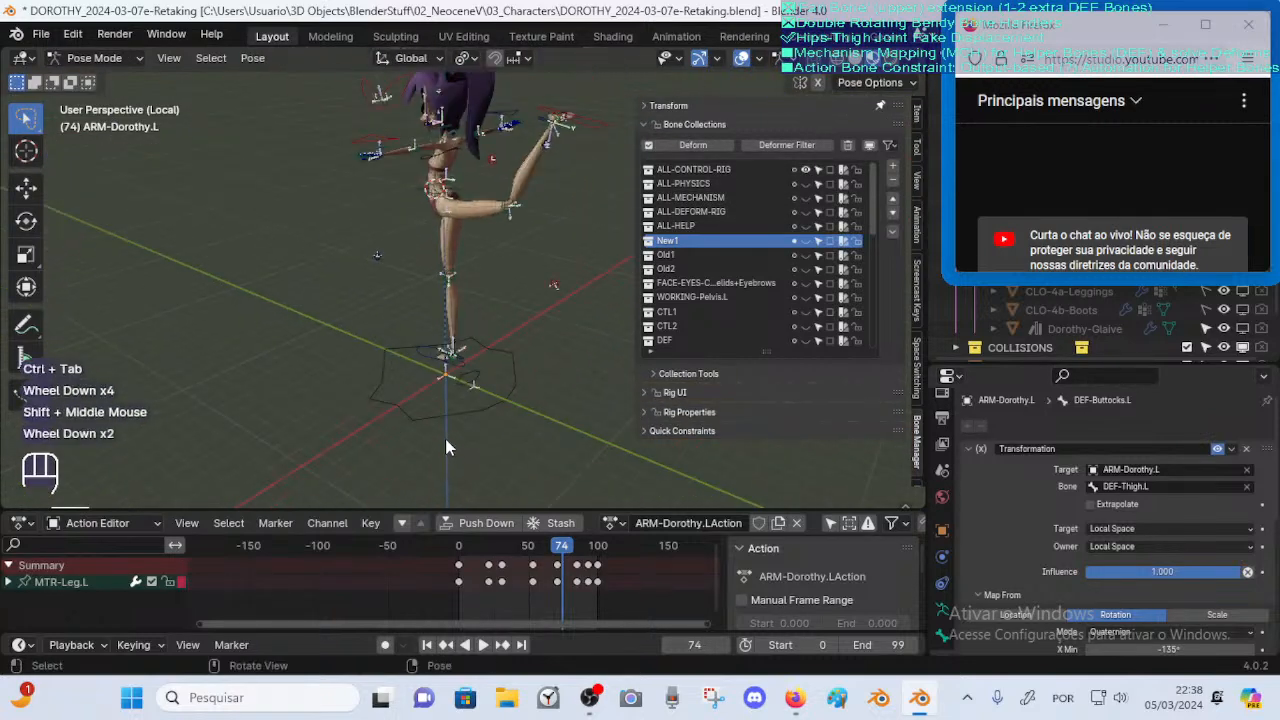
{"action": "left_click", "coordinate": [580, 120]}
{"action": "left_click", "coordinate": [560, 287], "text": "shift"}
{"action": "scroll", "coordinate": [485, 273], "scroll_direction": "up", "scroll_amount": 3}
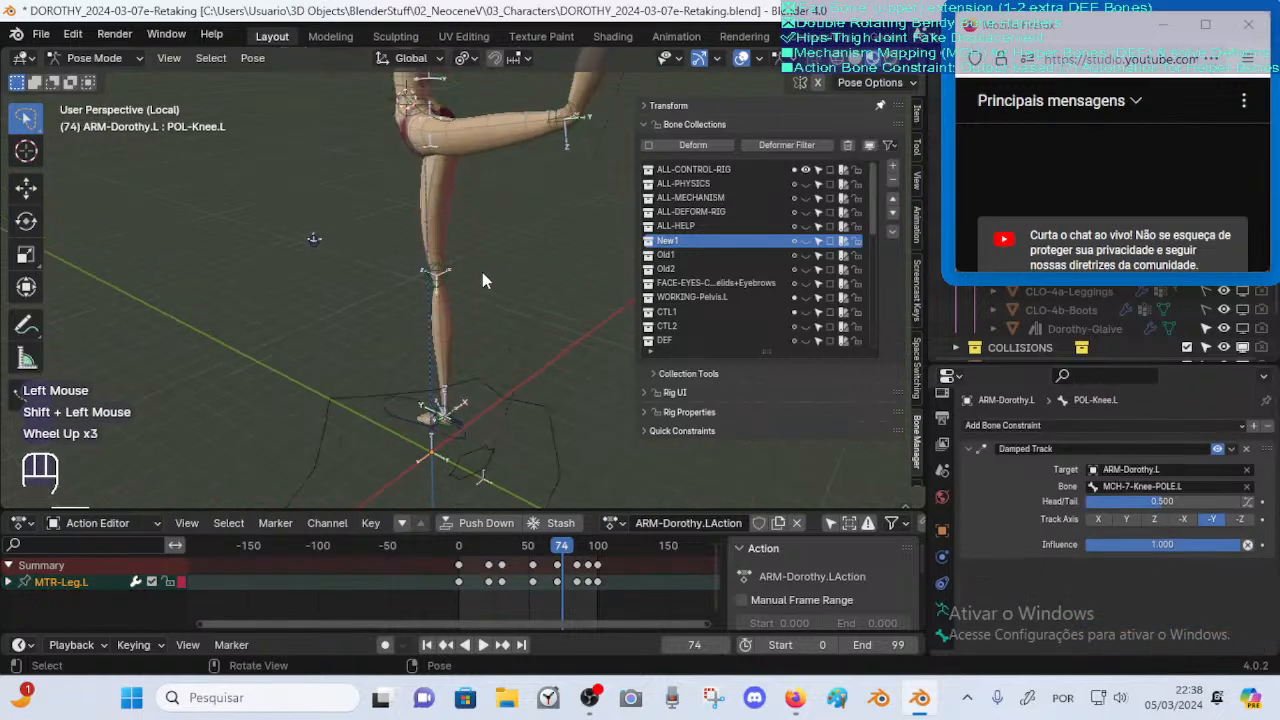
{"action": "middle_click_drag", "start_coordinate": [482, 272], "coordinate": [392, 318], "text": "shift"}
{"action": "scroll", "coordinate": [420, 283], "scroll_direction": "up", "scroll_amount": 2}
{"action": "scroll", "coordinate": [430, 356], "scroll_direction": "down", "scroll_amount": 2}
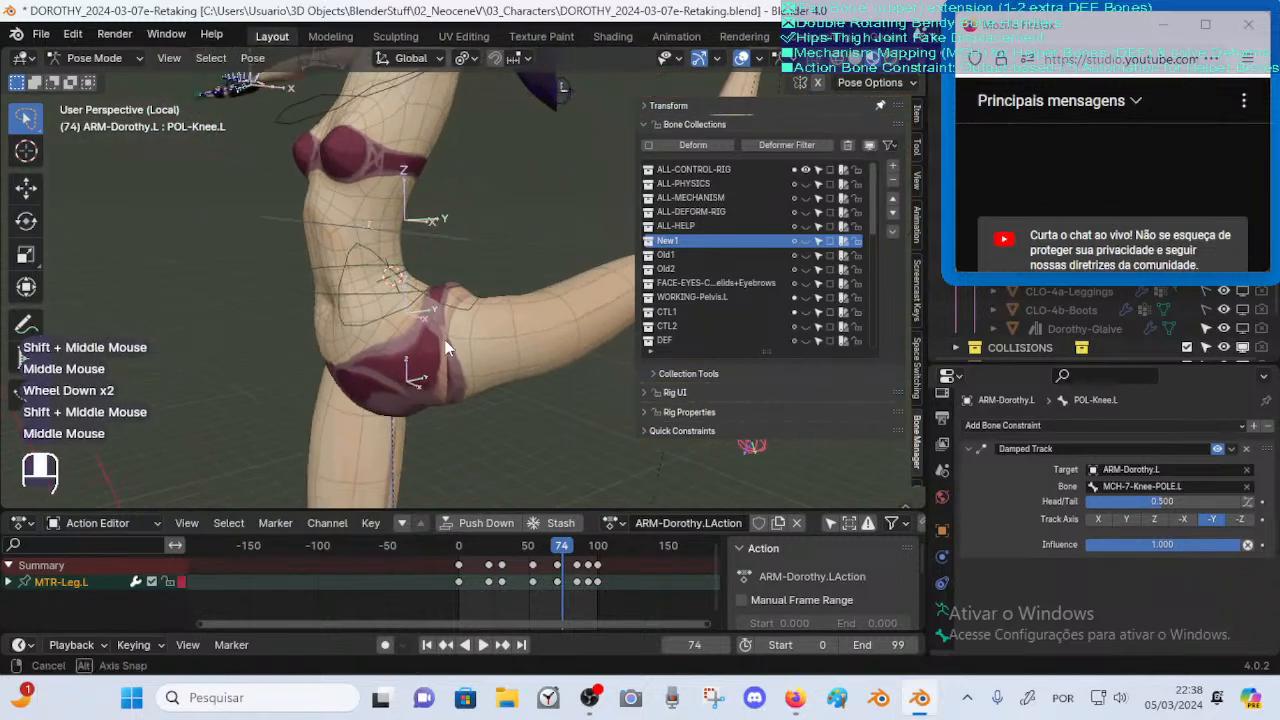
{"action": "left_click", "coordinate": [392, 317], "text": "shift"}
{"action": "scroll", "coordinate": [540, 298], "scroll_direction": "down", "scroll_amount": 2}
{"action": "middle_click_drag", "start_coordinate": [545, 301], "coordinate": [419, 330]}
{"action": "scroll", "coordinate": [462, 300], "scroll_direction": "down", "scroll_amount": 1}
{"action": "scroll", "coordinate": [420, 333], "scroll_direction": "down", "scroll_amount": 1}
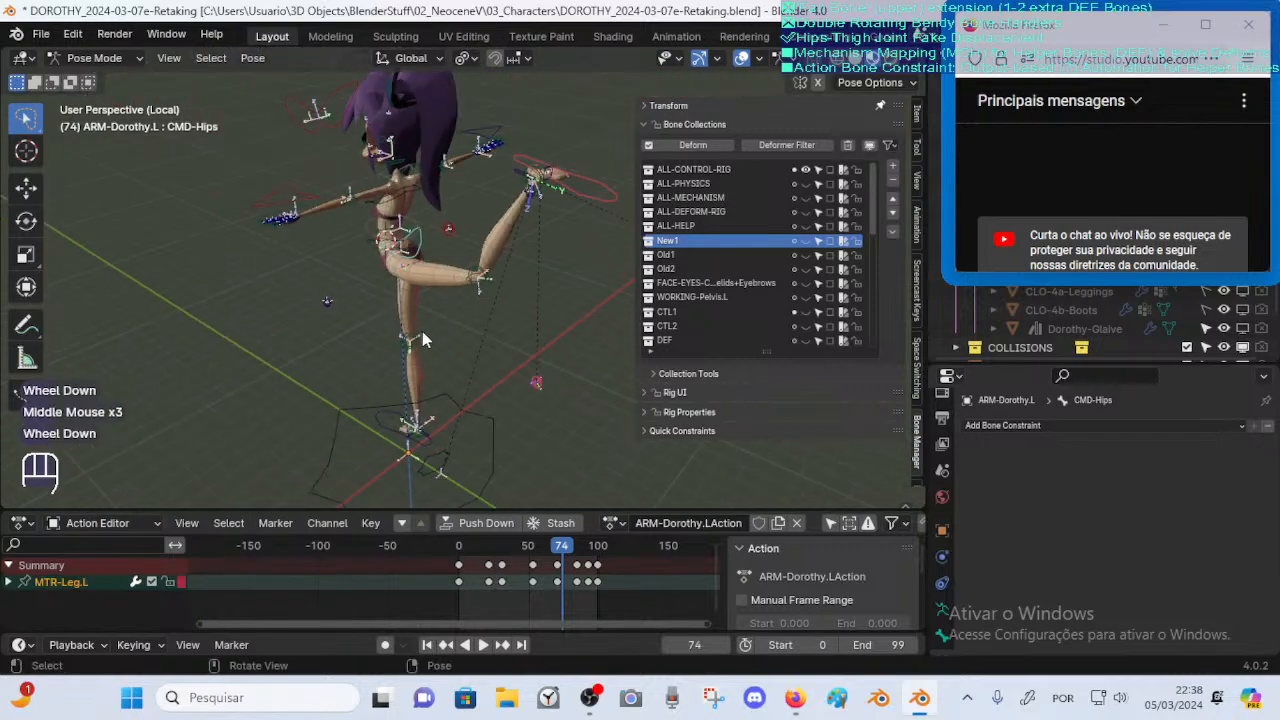
{"action": "key", "text": "shift+h"}
{"action": "scroll", "coordinate": [366, 291], "scroll_direction": "up", "scroll_amount": 3}
{"action": "middle_click_drag", "start_coordinate": [366, 291], "coordinate": [492, 302]}
{"action": "scroll", "coordinate": [470, 262], "scroll_direction": "down", "scroll_amount": 1, "text": "shift"}
{"action": "scroll", "coordinate": [505, 310], "scroll_direction": "up", "scroll_amount": 1}
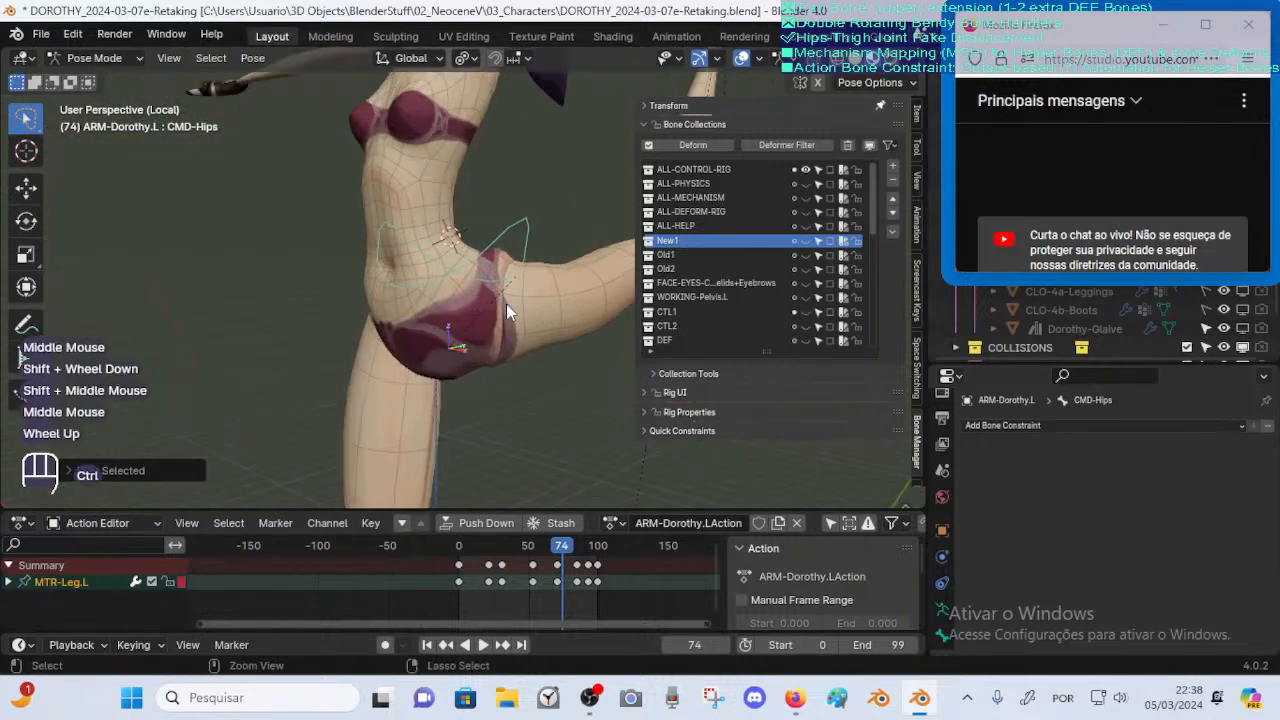
{"action": "key", "text": "ctrl+s"}
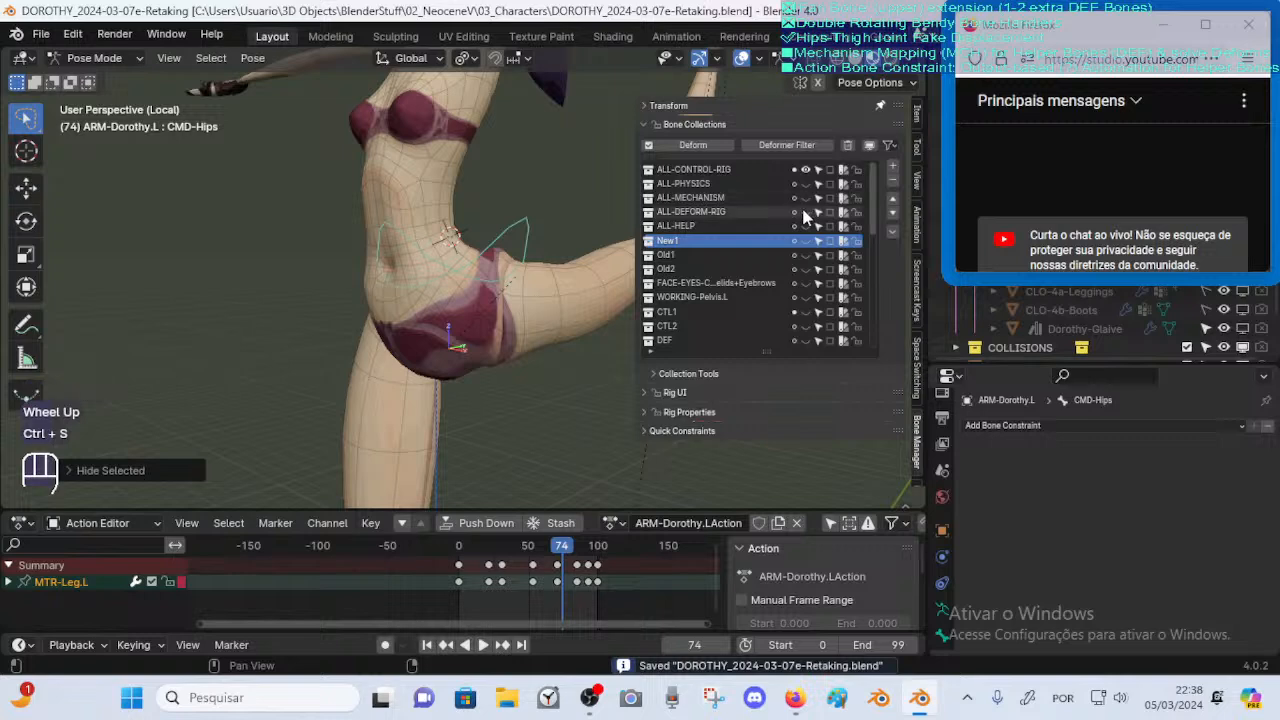
Show the ALL-DEFORM-RIG bone collection and select the lower spine deform bone, followed by the FAN-Thigh.L bone
{"action": "left_click", "coordinate": [806, 212]}
{"action": "mouse_move", "coordinate": [500, 298]}
{"action": "middle_mouse_down"}
{"action": "mouse_move", "coordinate": [430, 292]}
{"action": "mouse_move", "coordinate": [480, 300]}
{"action": "middle_mouse_up"}
{"action": "left_click", "coordinate": [357, 232]}
{"action": "scroll", "coordinate": [487, 305], "scroll_direction": "up", "scroll_amount": 3}
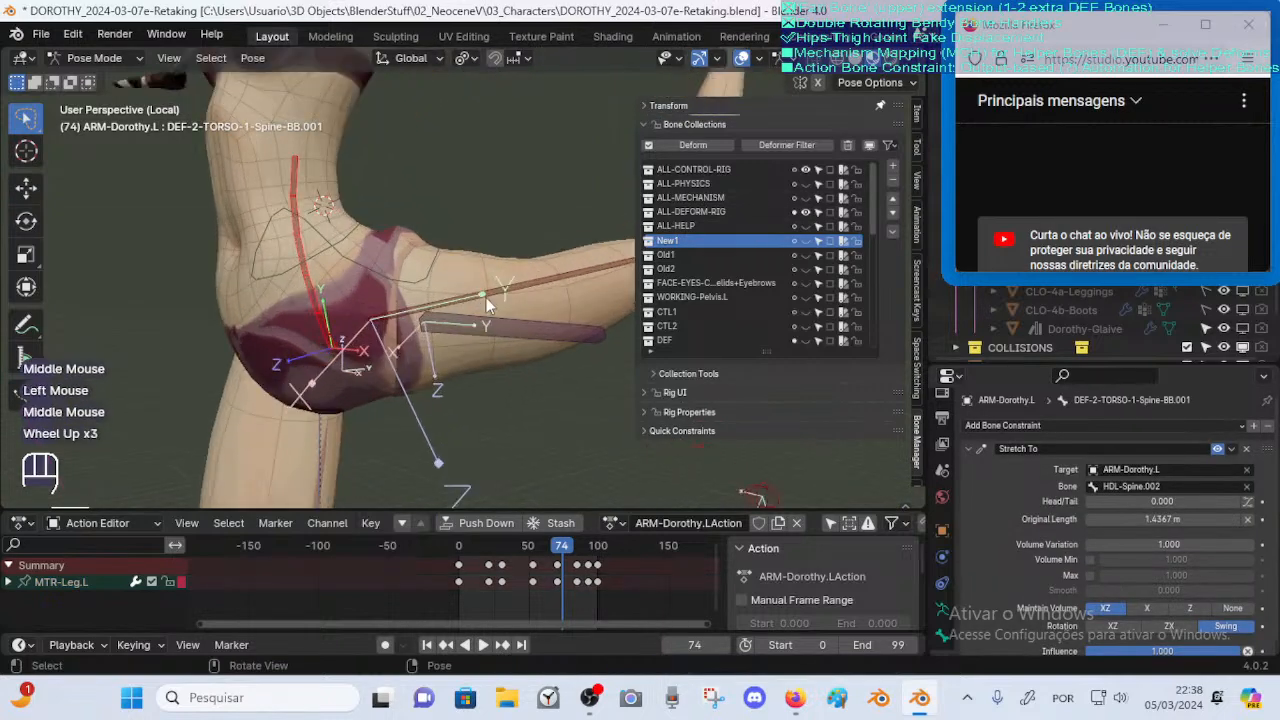
{"action": "left_click", "coordinate": [468, 290]}
{"action": "scroll", "coordinate": [400, 319], "scroll_direction": "down", "scroll_amount": 2}
{"action": "middle_click_drag", "start_coordinate": [547, 268], "coordinate": [445, 324], "text": "shift"}
{"action": "left_click", "coordinate": [401, 319]}
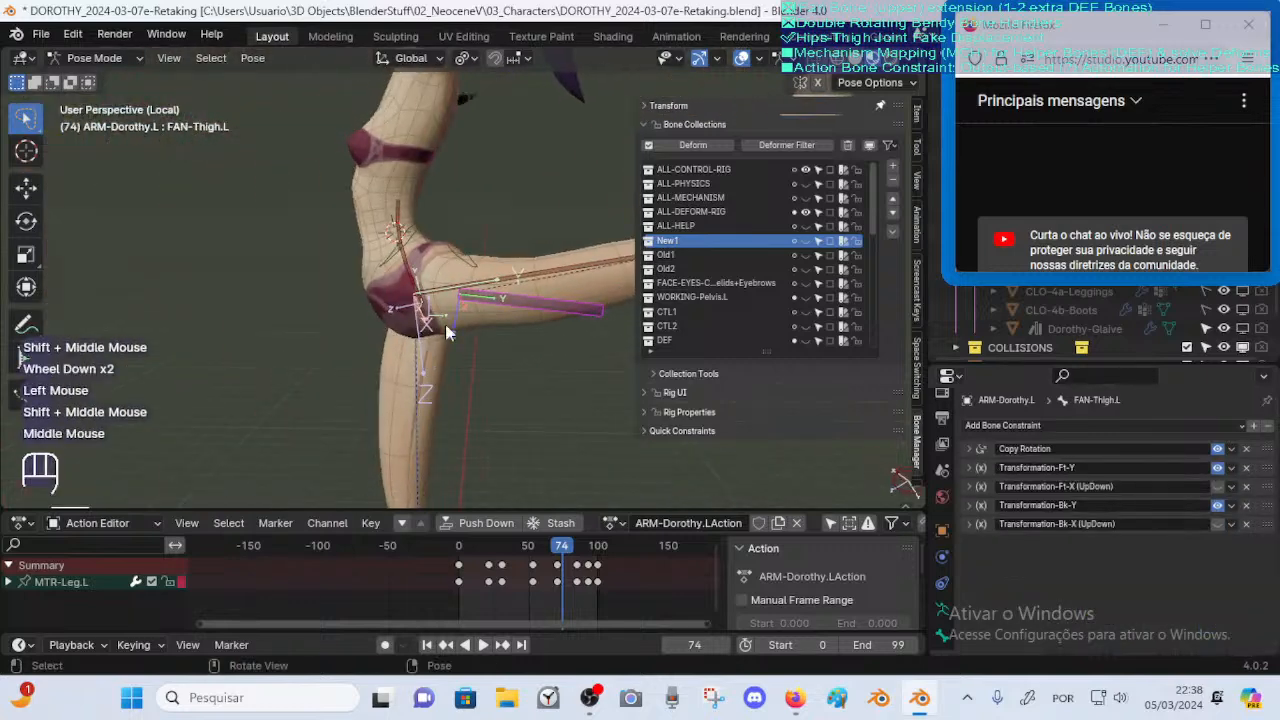
Show the New1 bone collection and select the mapping bones around the left thigh in turn, including MAP-Thigh-Outside.L
{"action": "scroll", "coordinate": [445, 324], "scroll_direction": "up", "scroll_amount": 2}
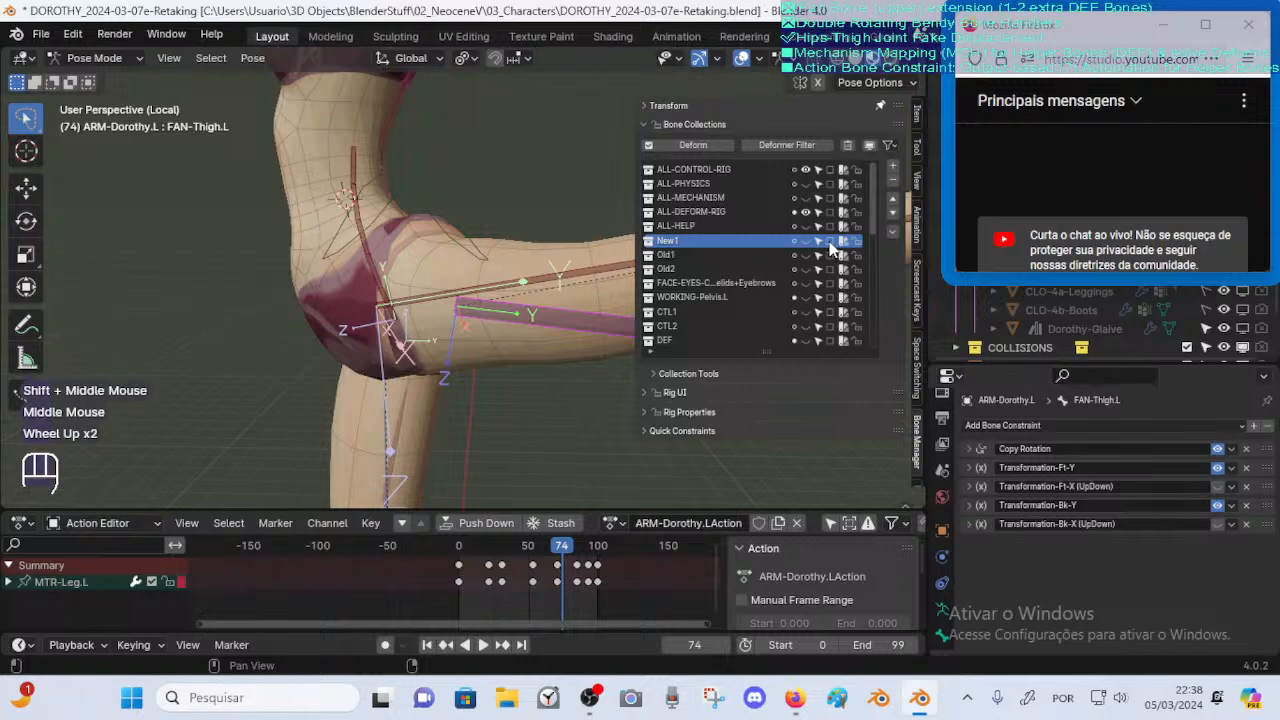
{"action": "left_click", "coordinate": [806, 240]}
{"action": "middle_click_drag", "start_coordinate": [526, 286], "coordinate": [436, 288], "text": "shift"}
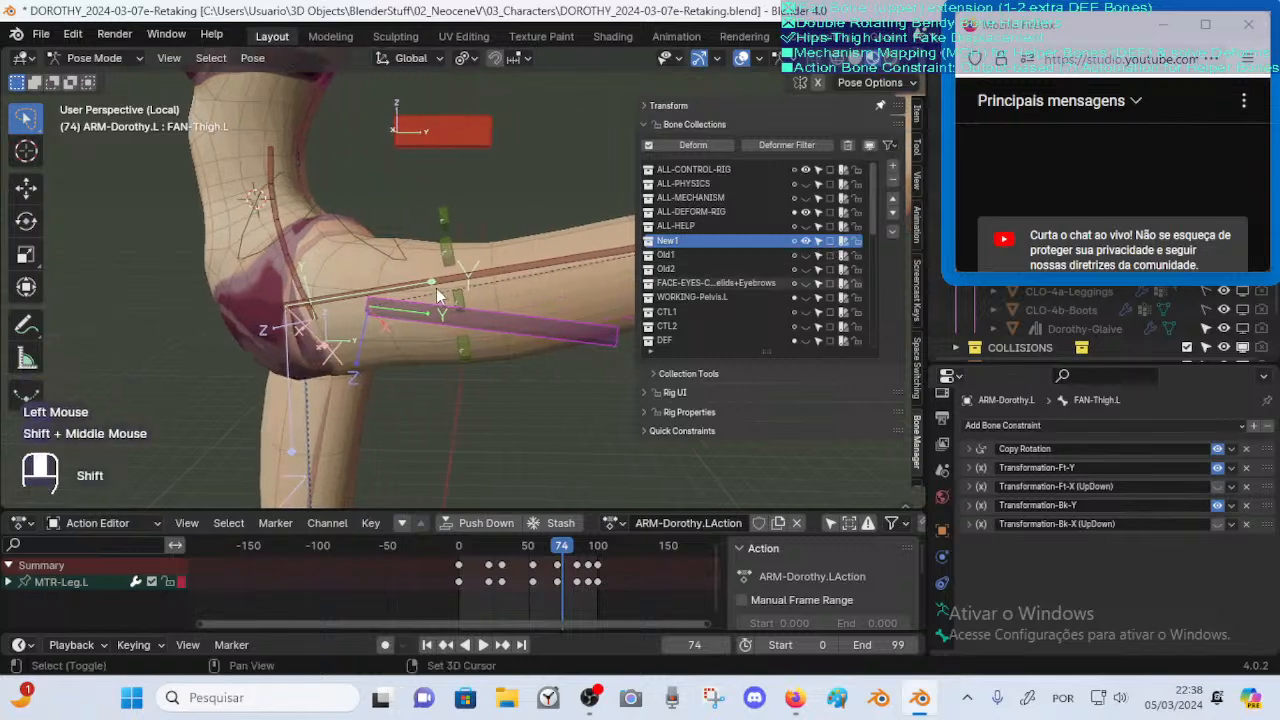
{"action": "middle_click_drag", "start_coordinate": [462, 222], "coordinate": [465, 153]}
{"action": "left_click", "coordinate": [457, 152]}
{"action": "left_click", "coordinate": [480, 240]}
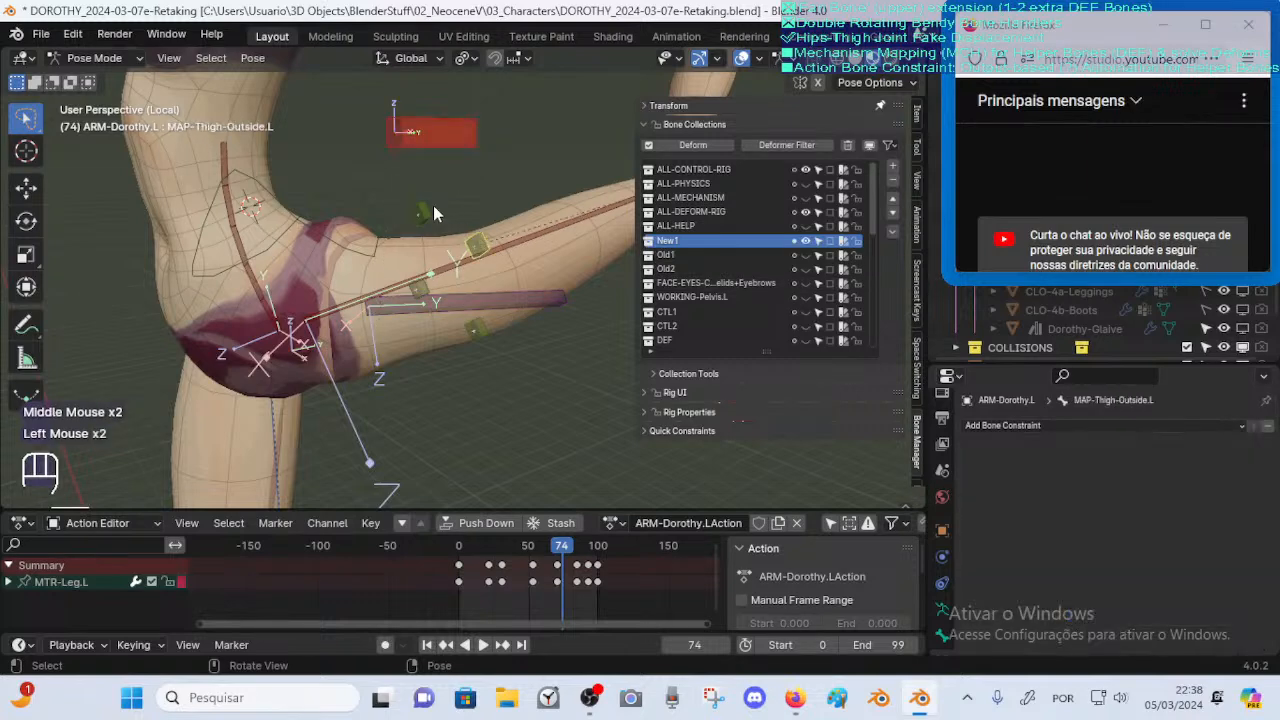
{"action": "left_click", "coordinate": [427, 210]}
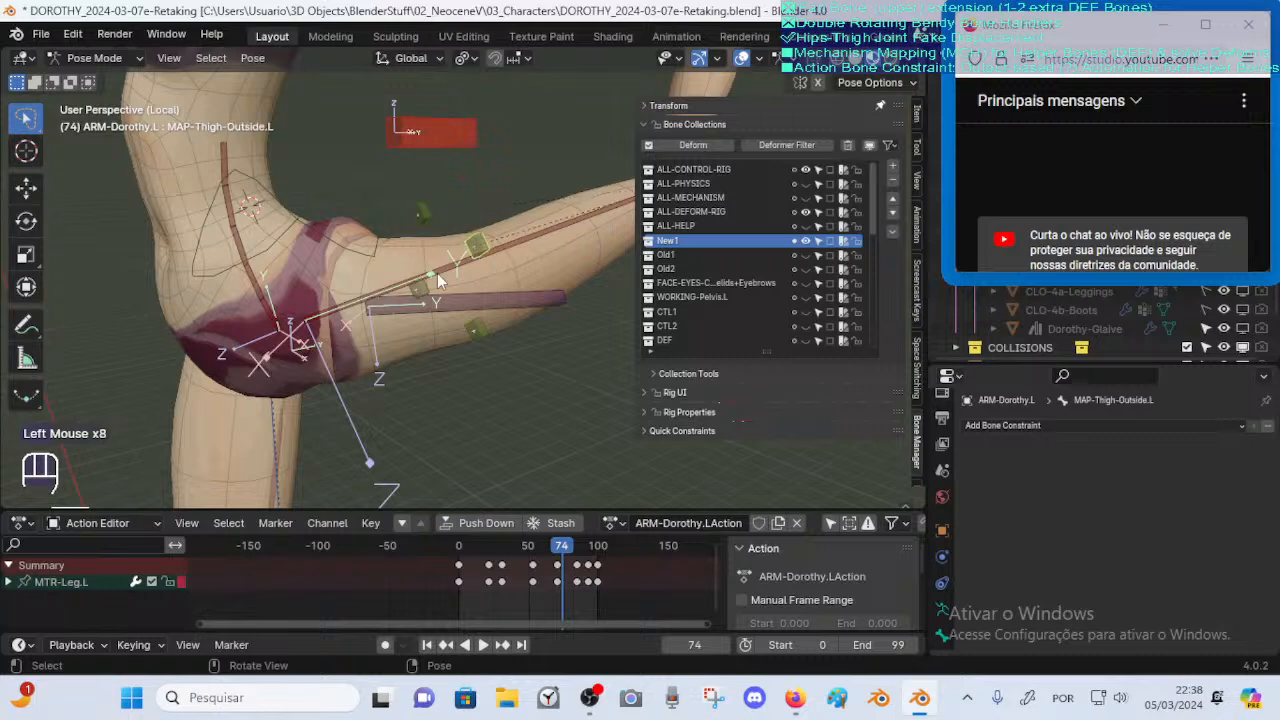
{"action": "middle_click_drag", "start_coordinate": [436, 270], "coordinate": [419, 249]}
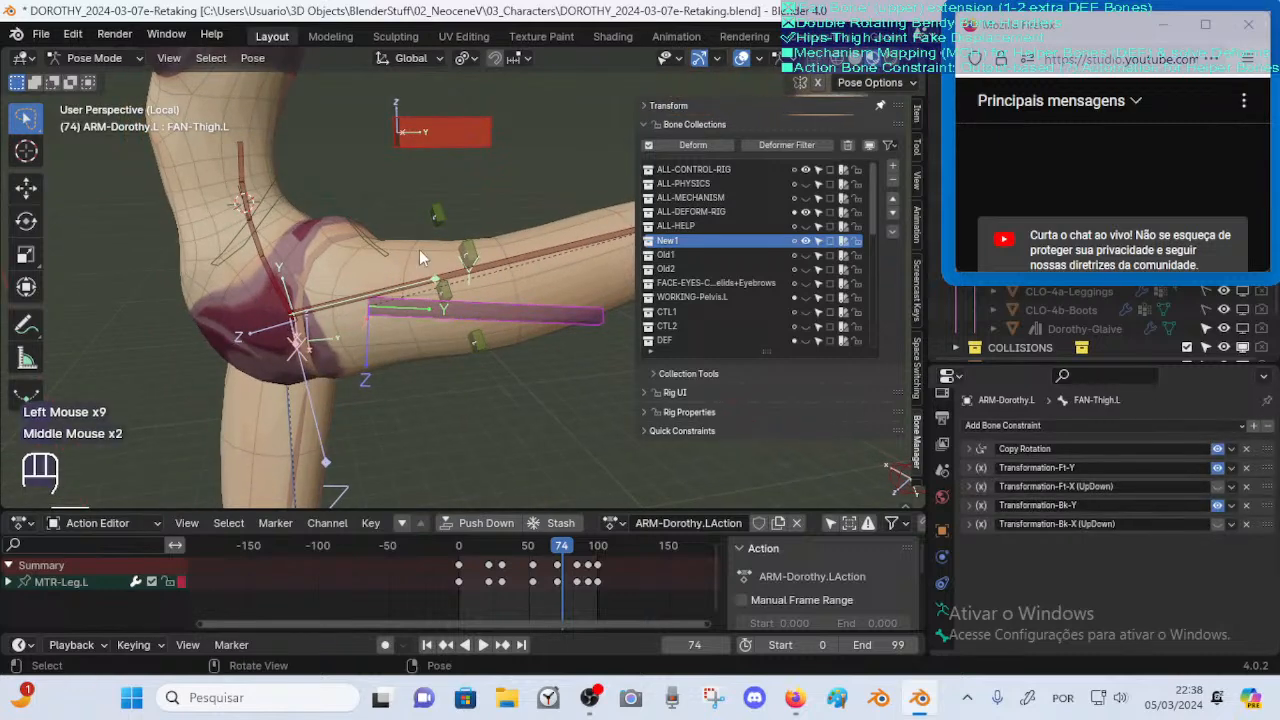
{"action": "left_click", "coordinate": [436, 217]}
{"action": "left_click", "coordinate": [452, 268]}
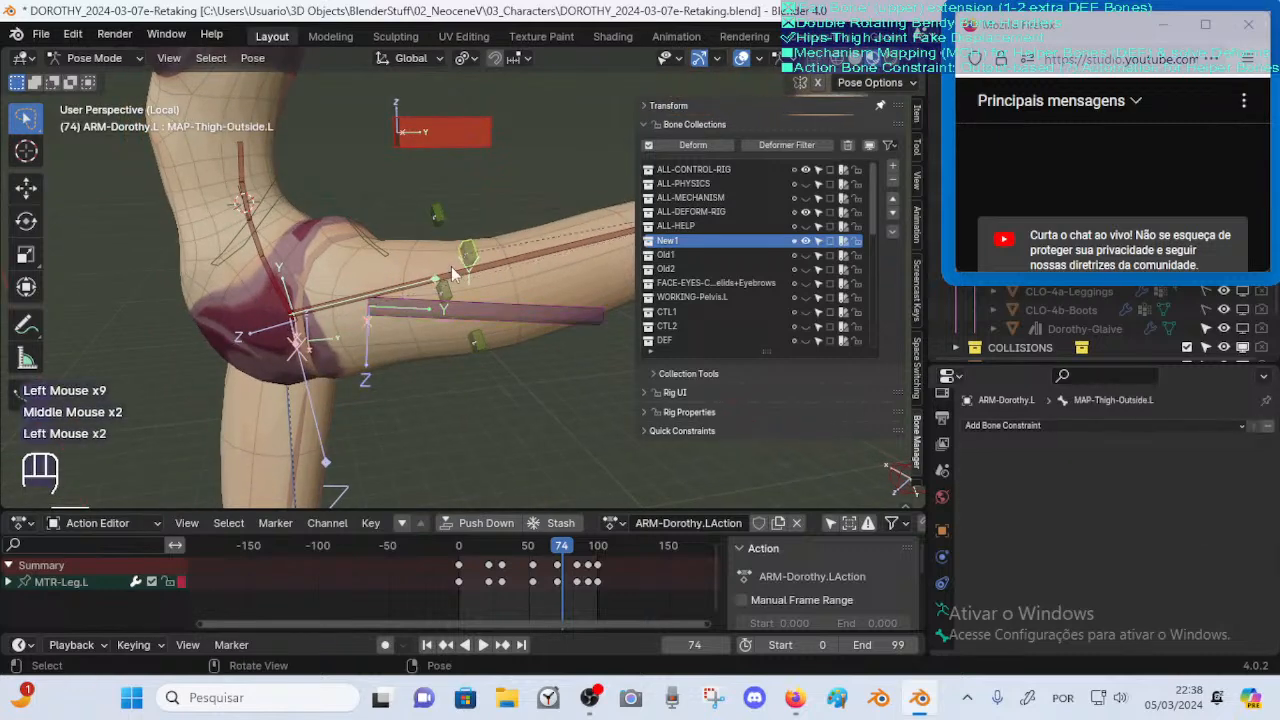
{"action": "left_click", "coordinate": [480, 344]}
{"action": "middle_click_drag", "start_coordinate": [416, 337], "coordinate": [412, 298]}
{"action": "scroll", "coordinate": [358, 342], "scroll_direction": "up", "scroll_amount": 1}
Select the DEF-Buttocks.L bone, review its Transformation constraint's Map To location values, and collapse the constraint
{"action": "left_click", "coordinate": [510, 141]}
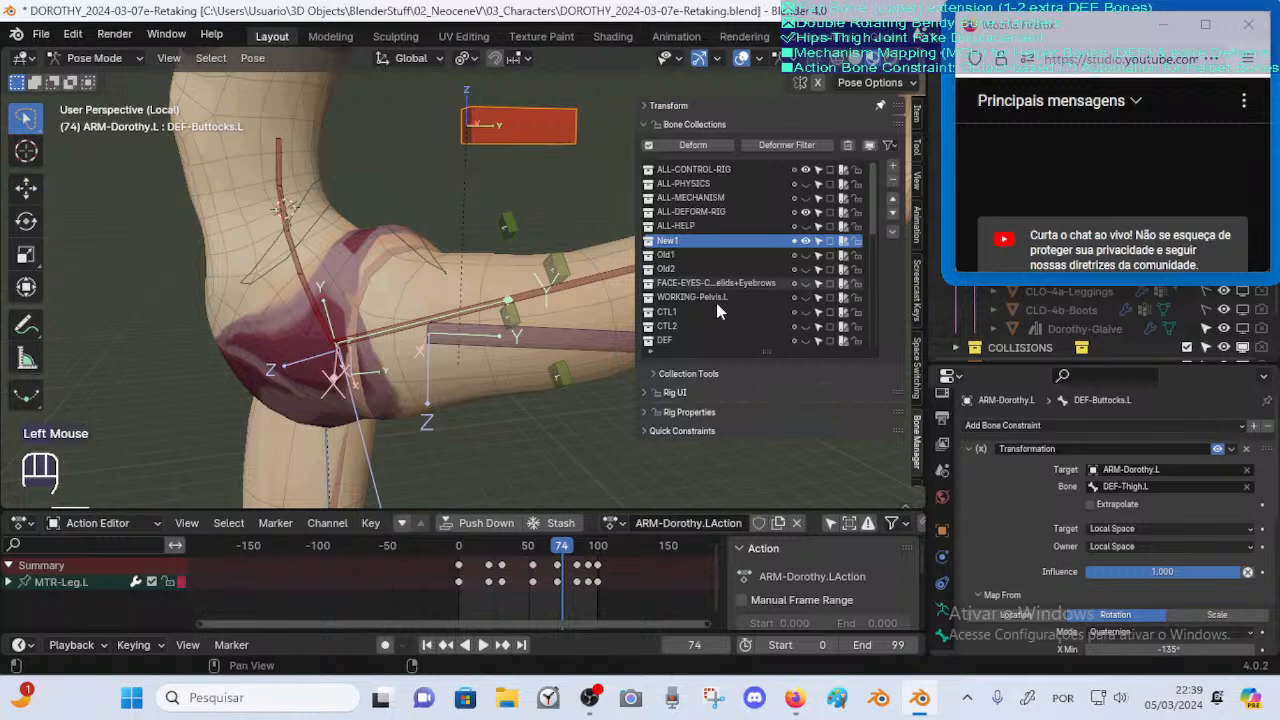
{"action": "middle_click_drag", "start_coordinate": [397, 232], "coordinate": [485, 190]}
{"action": "key", "text": "g"}
{"action": "key", "text": "Escape"}
{"action": "scroll", "coordinate": [1043, 459], "scroll_direction": "down", "scroll_amount": 4}
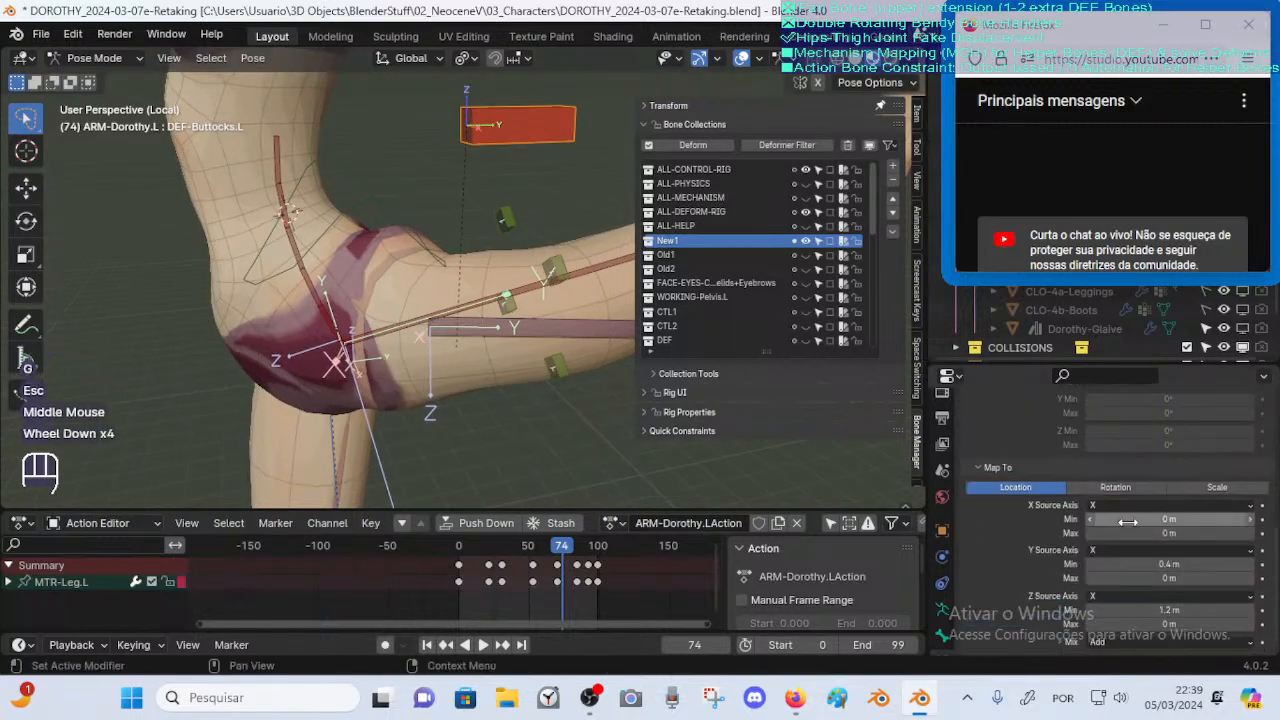
{"action": "scroll", "coordinate": [1043, 459], "scroll_direction": "up", "scroll_amount": 3}
{"action": "scroll", "coordinate": [1043, 459], "scroll_direction": "up", "scroll_amount": 1}
{"action": "left_click", "coordinate": [966, 447]}
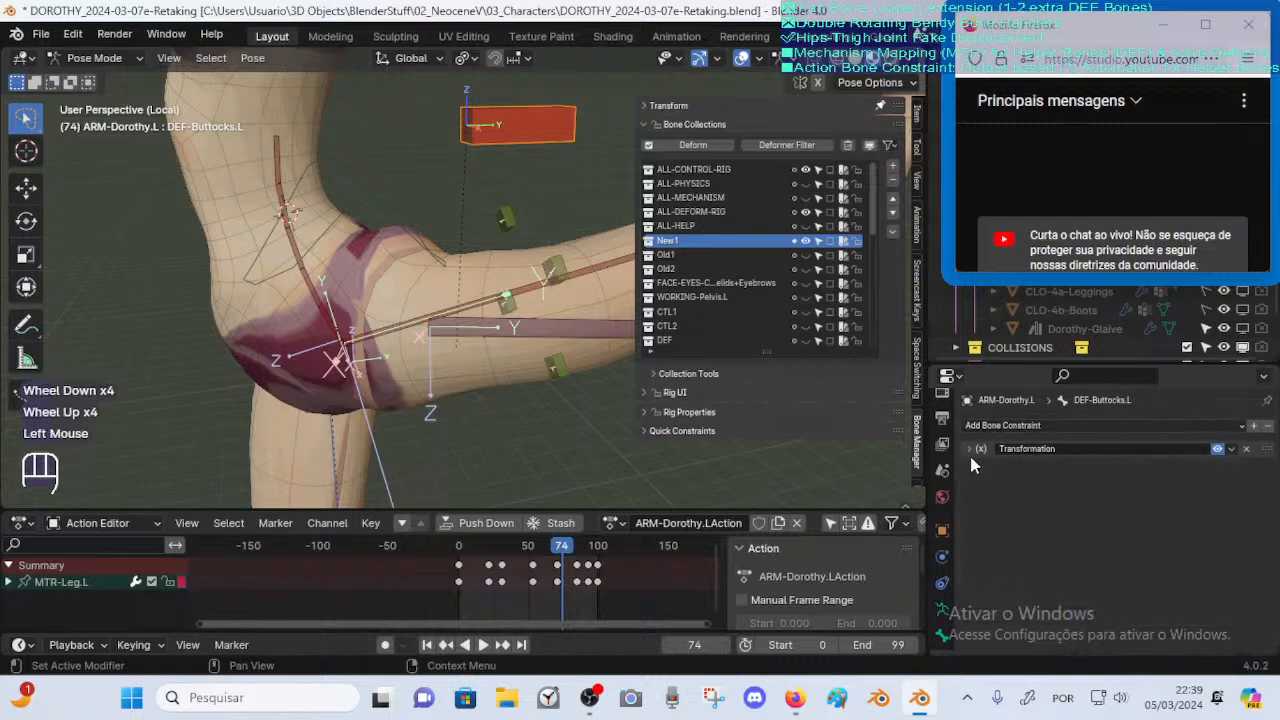
Save the file and rename the left buttocks bone's constraint as Transformation-Bk.L
{"action": "key", "text": "ctrl+s"}
{"action": "double_click", "coordinate": [1083, 449]}
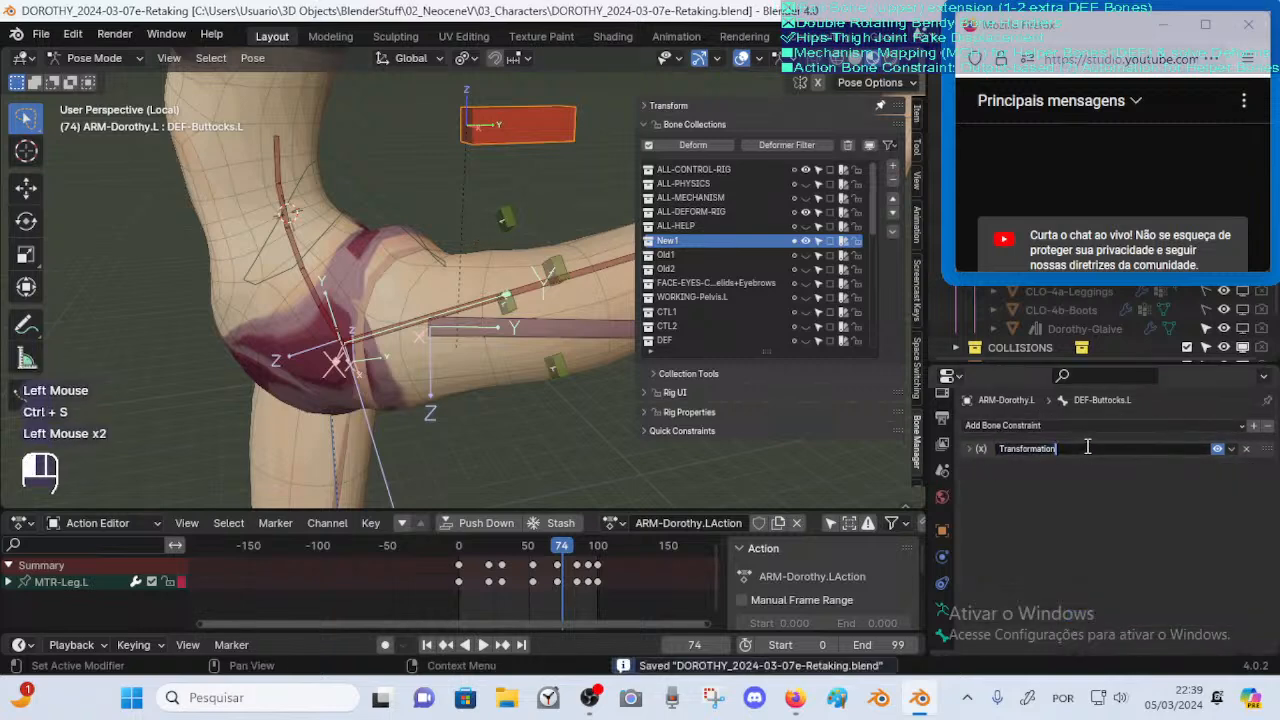
{"action": "type", "text": "-"}
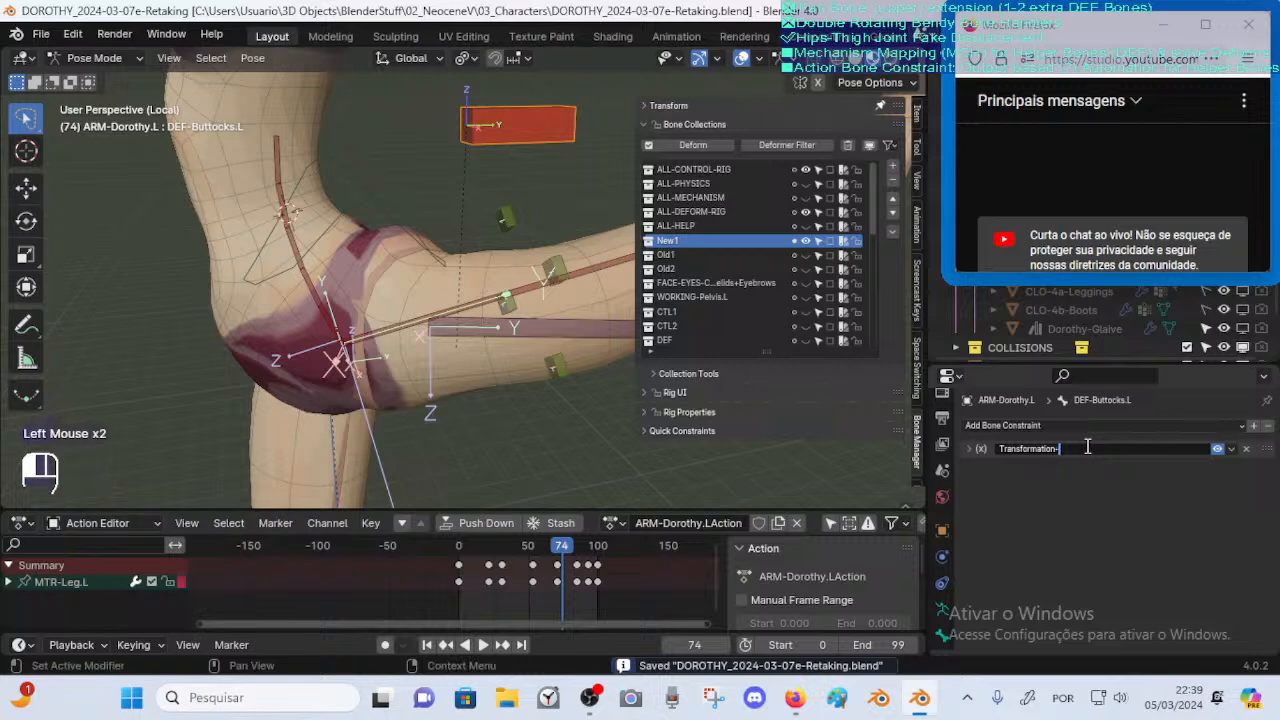
{"action": "type", "text": "Bl.L"}
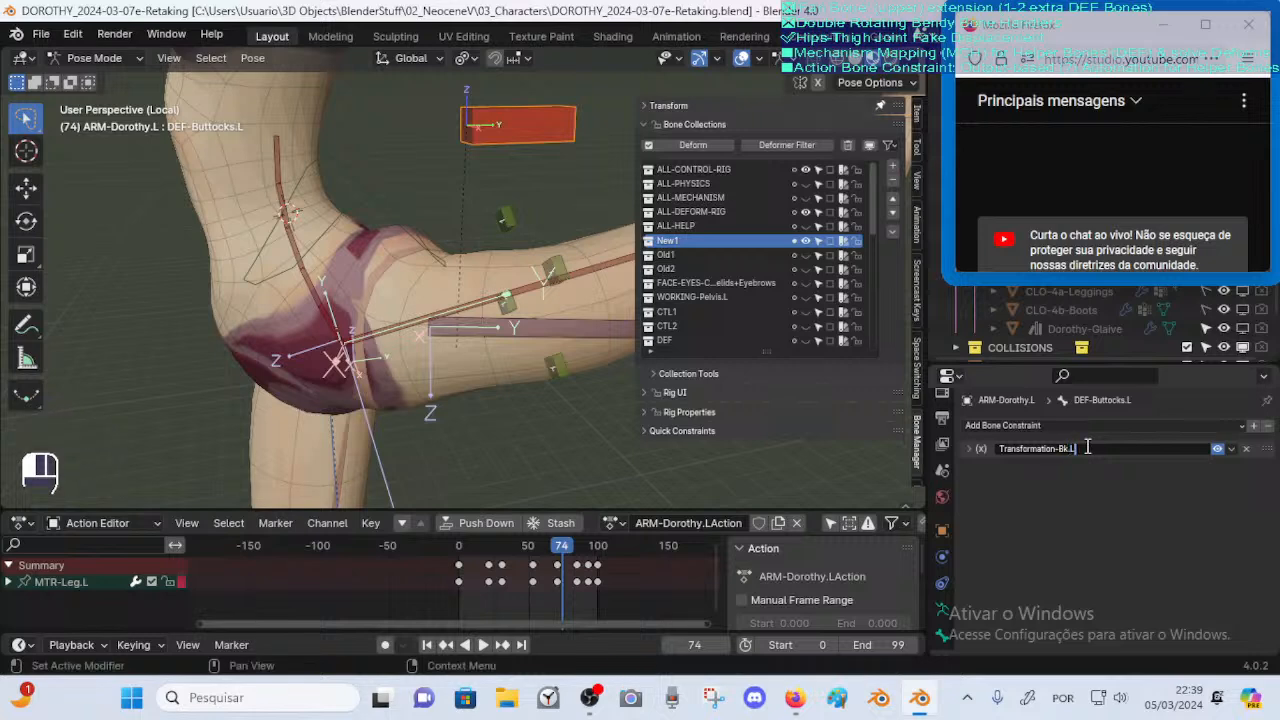
{"action": "key", "text": "Return"}
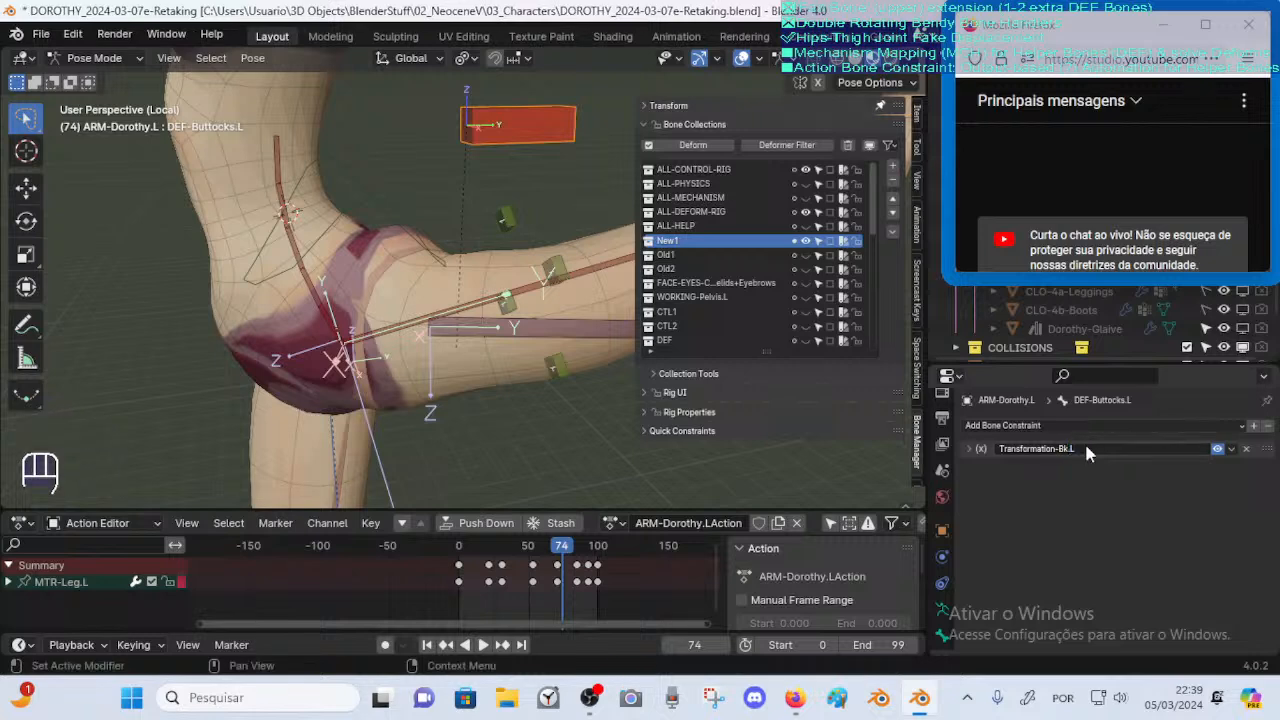
Scrub the leg action back and forth to review how the buttocks bone follows the raised leg, ending on frame 77
{"action": "left_click", "coordinate": [495, 141]}
{"action": "left_click", "coordinate": [515, 217]}
{"action": "left_click", "coordinate": [526, 122]}
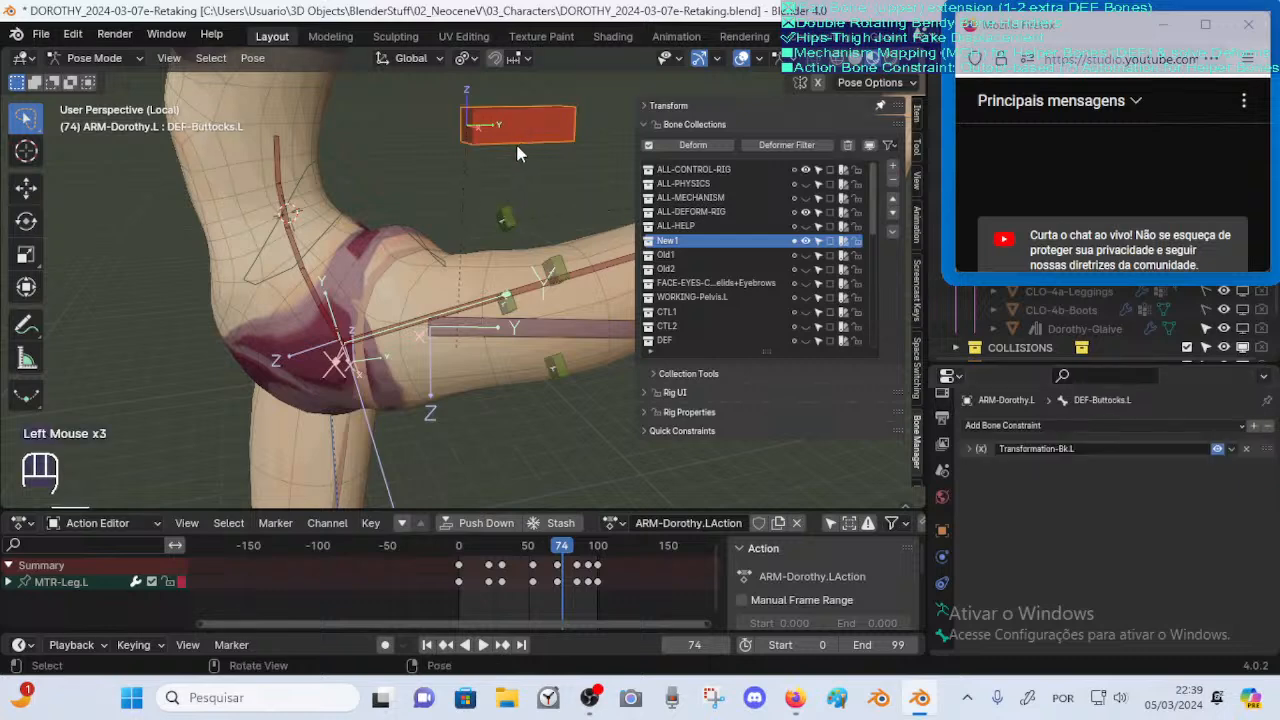
{"action": "mouse_move", "coordinate": [518, 153]}
{"action": "middle_mouse_down"}
{"action": "mouse_move", "coordinate": [508, 220]}
{"action": "mouse_move", "coordinate": [501, 162]}
{"action": "middle_mouse_up"}
{"action": "scroll", "coordinate": [500, 172], "scroll_direction": "down", "scroll_amount": 2}
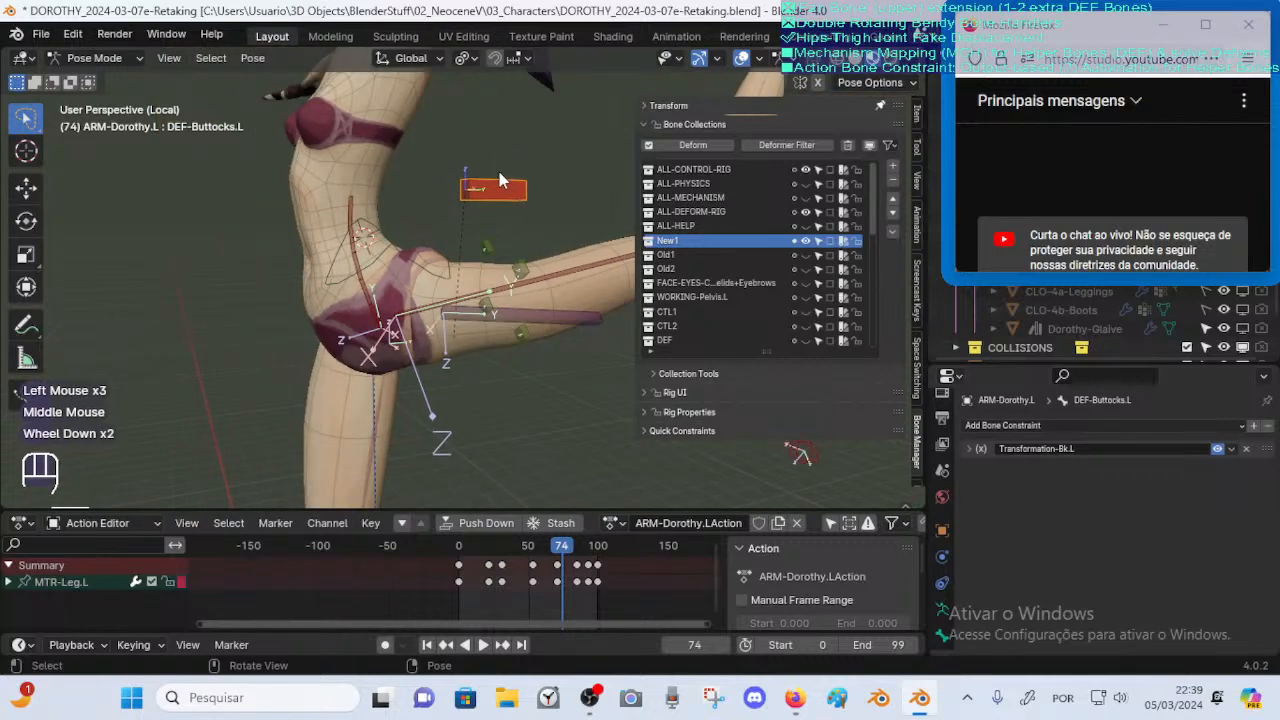
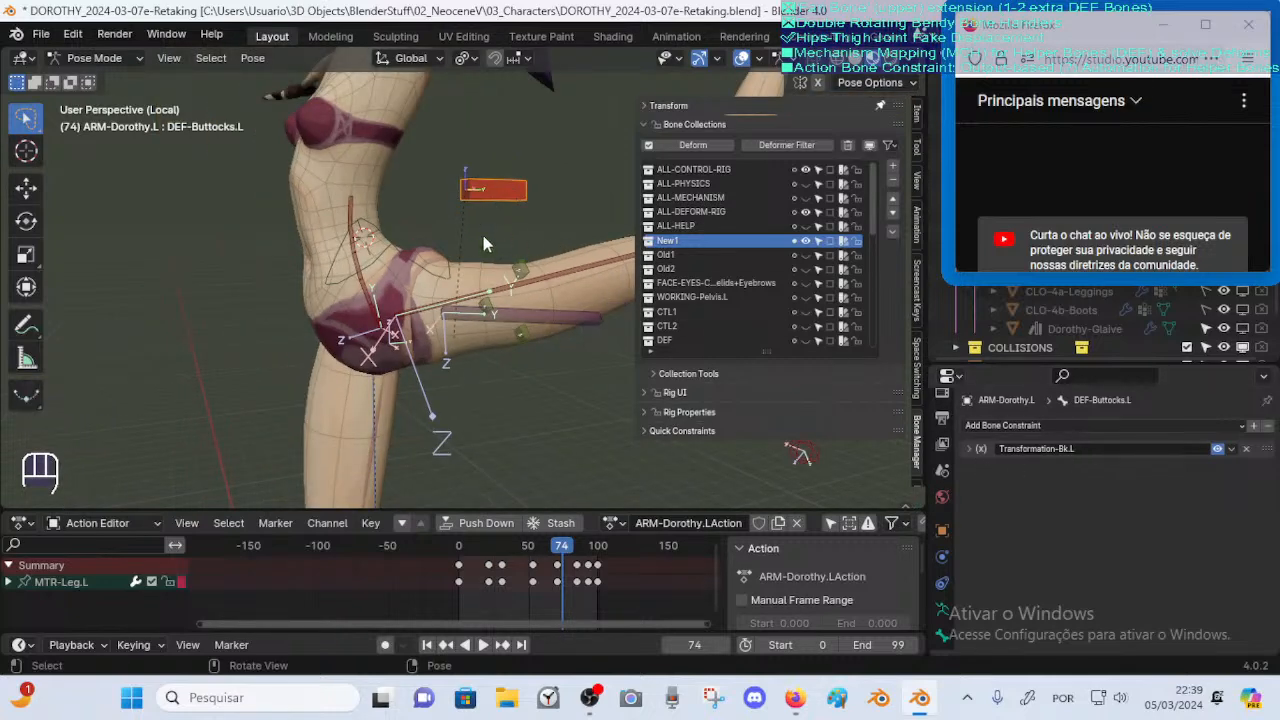
{"action": "left_click_drag", "start_coordinate": [551, 533], "coordinate": [475, 533]}
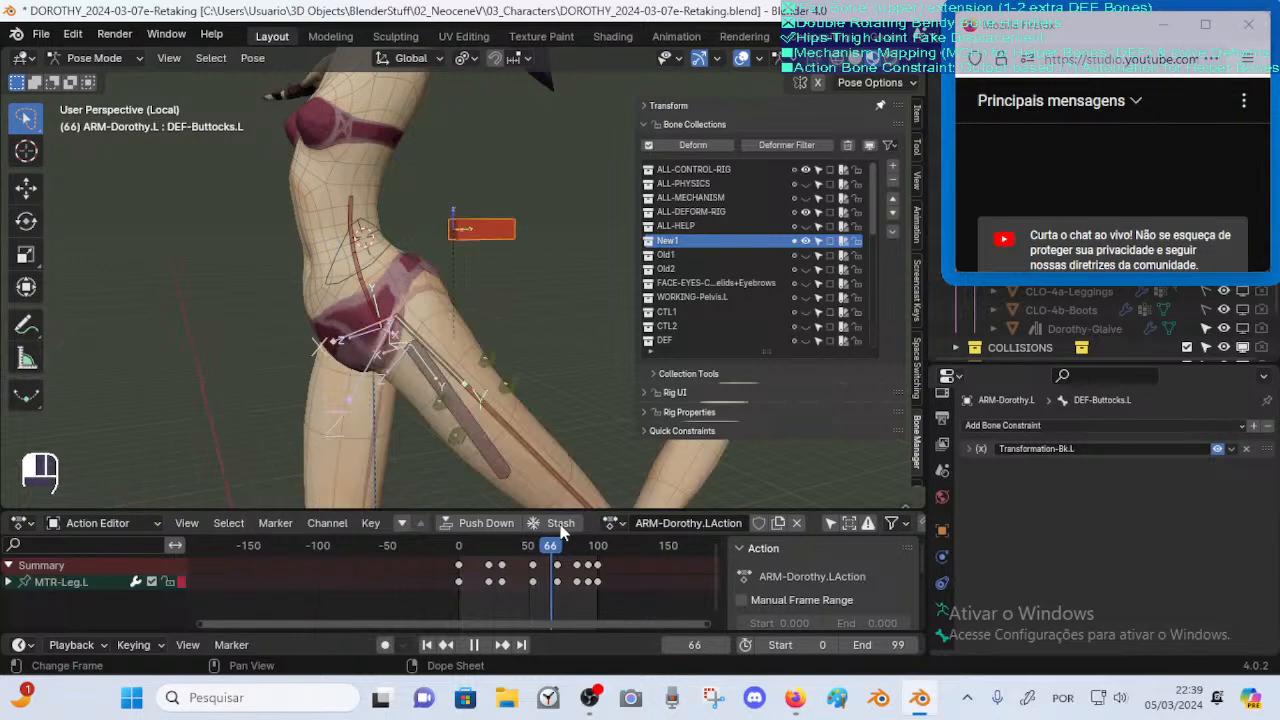
{"action": "mouse_move", "coordinate": [549, 533]}
{"action": "left_mouse_down"}
{"action": "mouse_move", "coordinate": [500, 534]}
{"action": "mouse_move", "coordinate": [557, 526]}
{"action": "left_mouse_up"}
{"action": "middle_click_drag", "start_coordinate": [497, 352], "coordinate": [420, 380]}
{"action": "scroll", "coordinate": [470, 345], "scroll_direction": "up", "scroll_amount": 2}
{"action": "mouse_move", "coordinate": [573, 556]}
{"action": "left_mouse_down"}
{"action": "mouse_move", "coordinate": [589, 556]}
{"action": "mouse_move", "coordinate": [566, 557]}
{"action": "left_mouse_up"}
{"action": "middle_click_drag", "start_coordinate": [470, 350], "coordinate": [448, 319]}
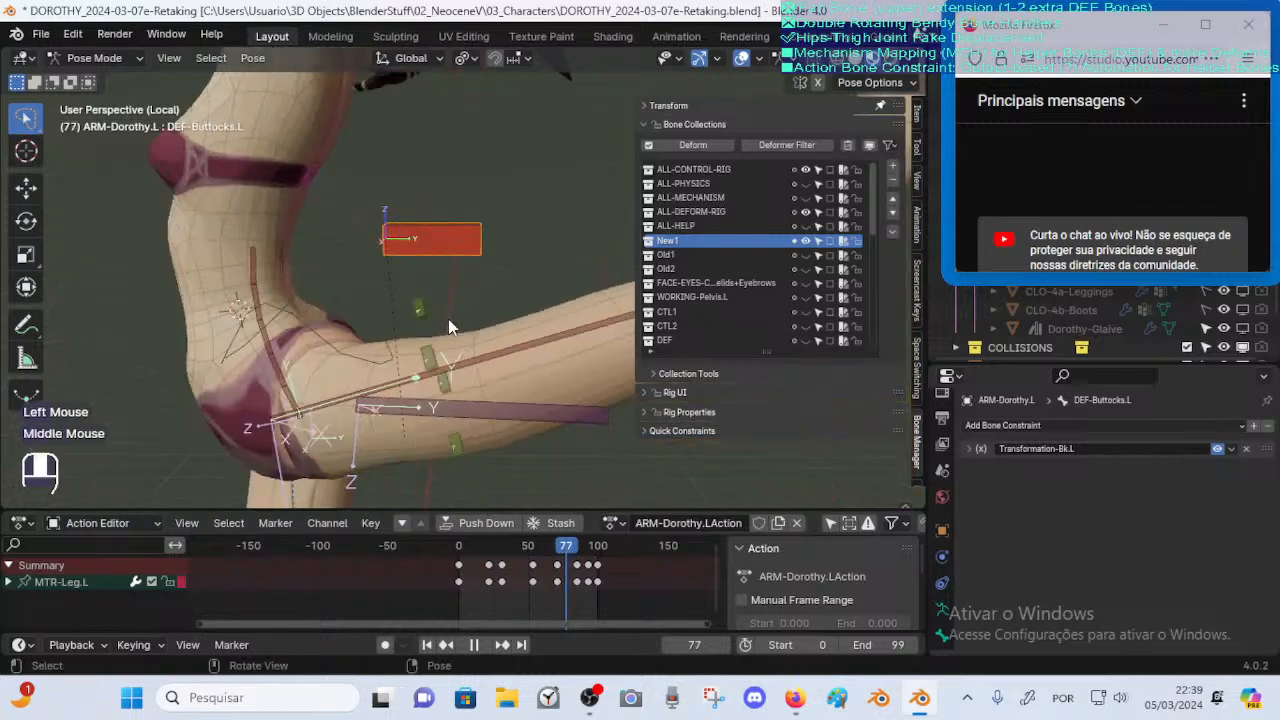
Save the file, return the armature to Object Mode, and enter Weight Paint mode on 00_Body with the armature also selected
{"action": "key", "text": "ctrl+s"}
{"action": "key", "text": "ctrl+Tab"}
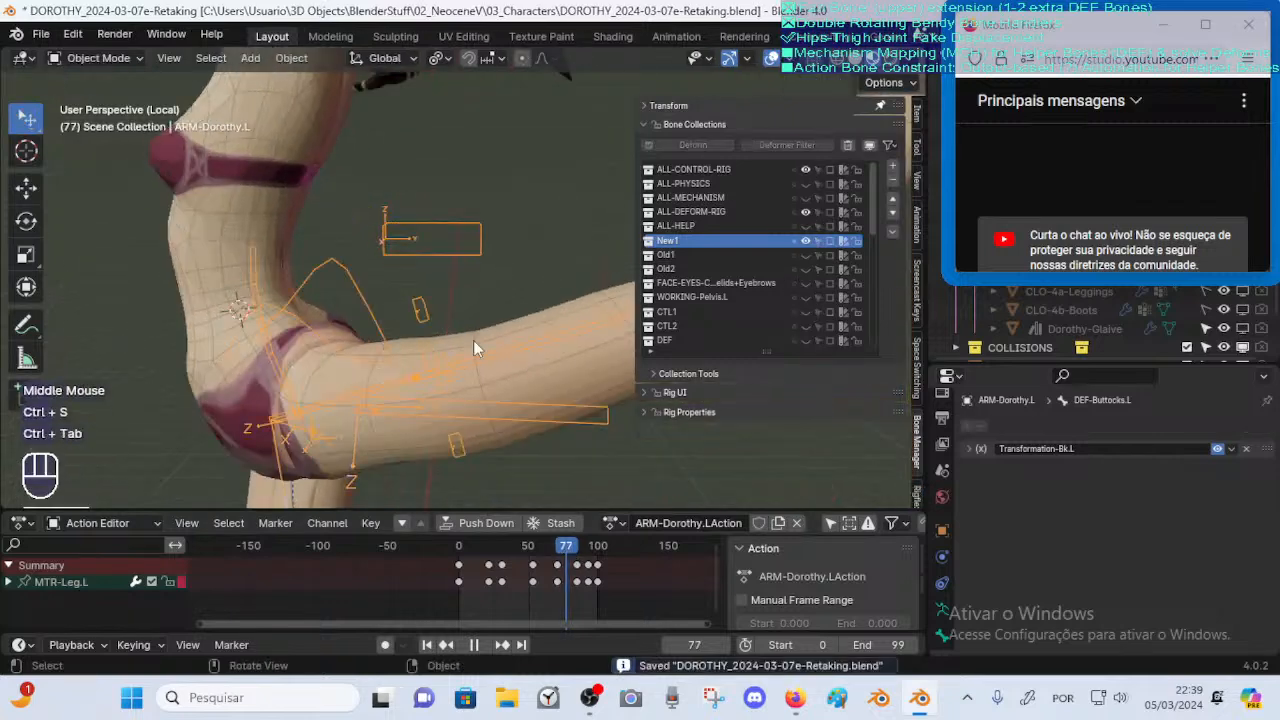
{"action": "left_click", "coordinate": [462, 340]}
{"action": "left_click", "coordinate": [367, 262]}
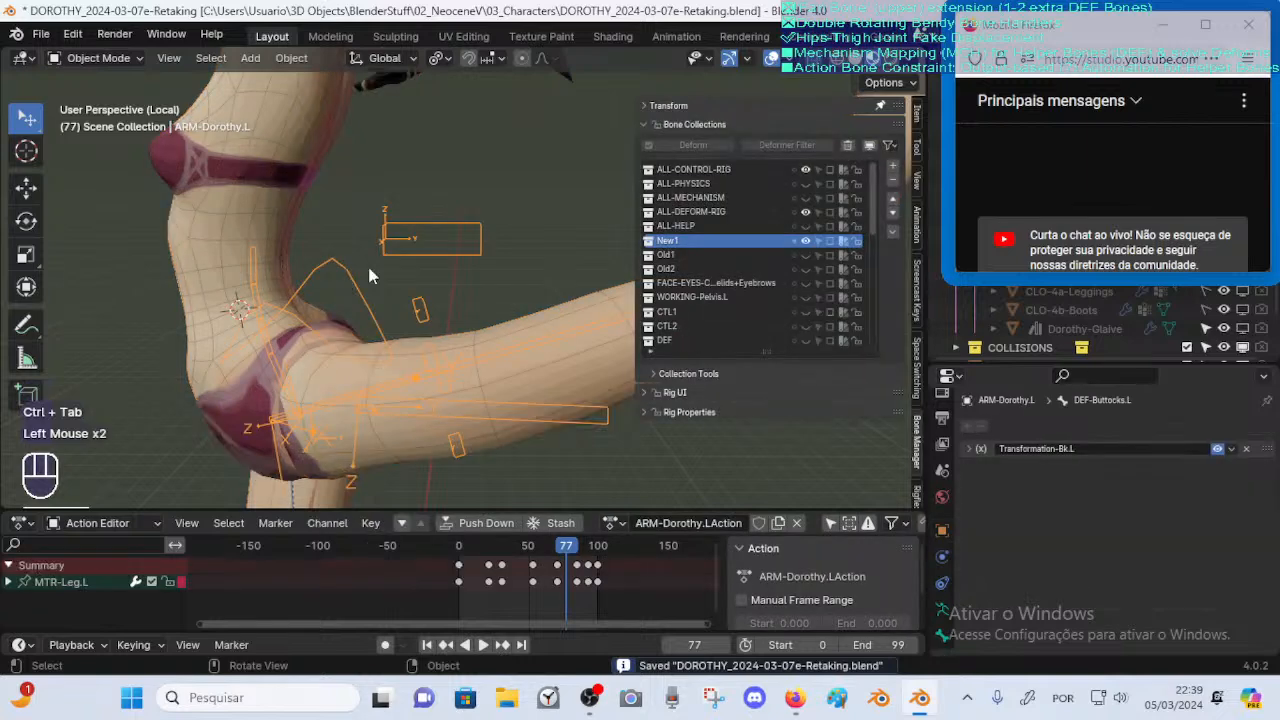
{"action": "left_click", "coordinate": [531, 362], "text": "shift"}
{"action": "left_click", "coordinate": [514, 317]}
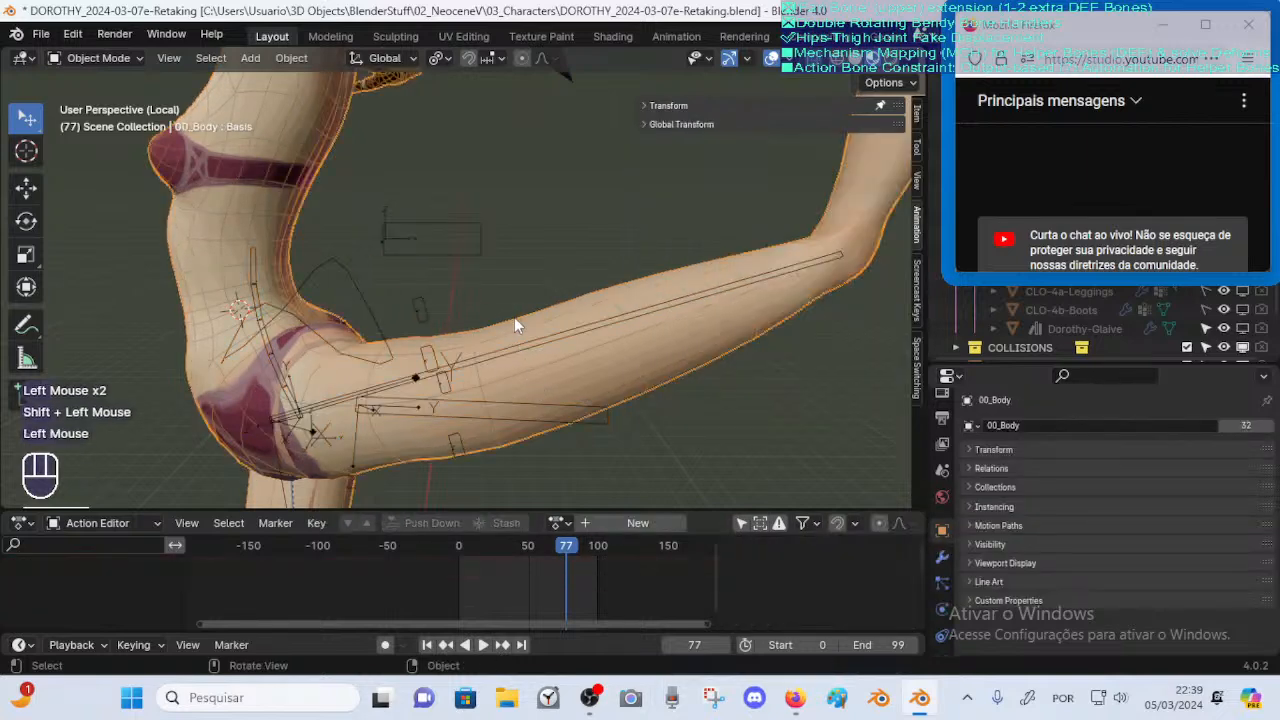
{"action": "left_click", "coordinate": [542, 345]}
{"action": "left_click", "coordinate": [558, 379], "text": "shift"}
{"action": "key", "text": "ctrl+Tab"}
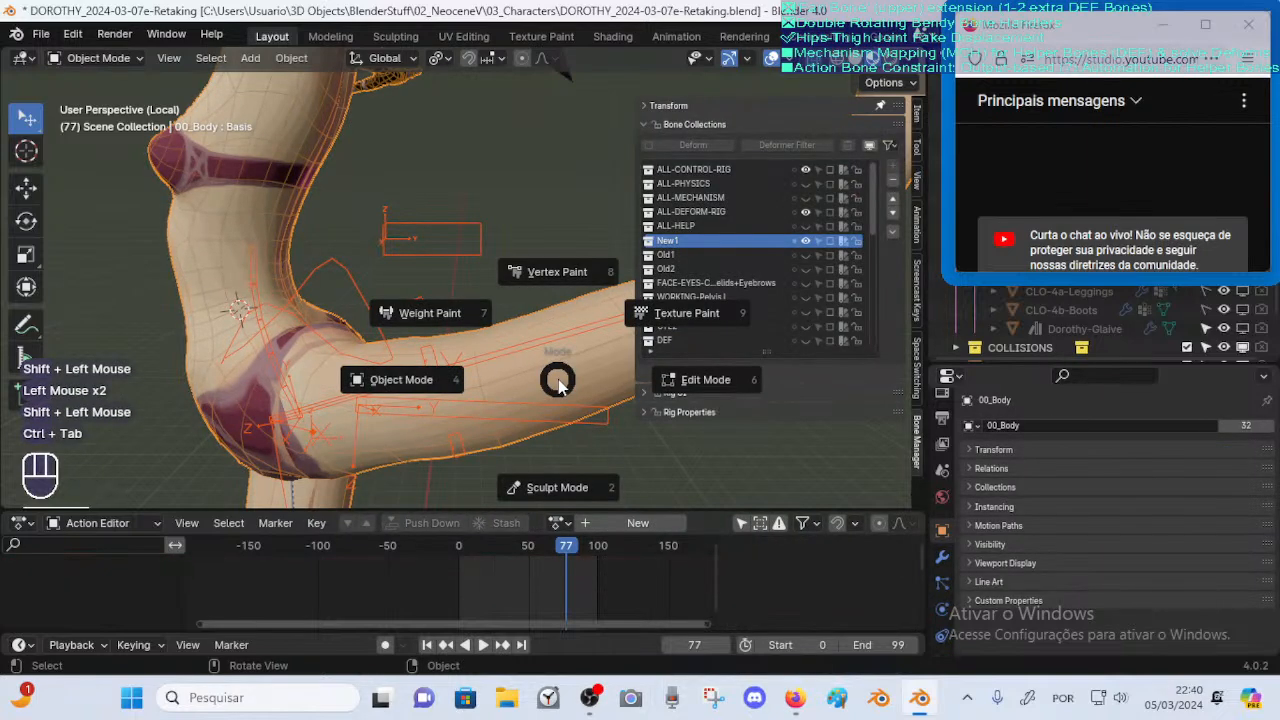
Undo the accidental face selection, turn off face masking, and make the lower spine deform bone active for weight painting
{"action": "left_click", "coordinate": [260, 324], "text": "alt"}
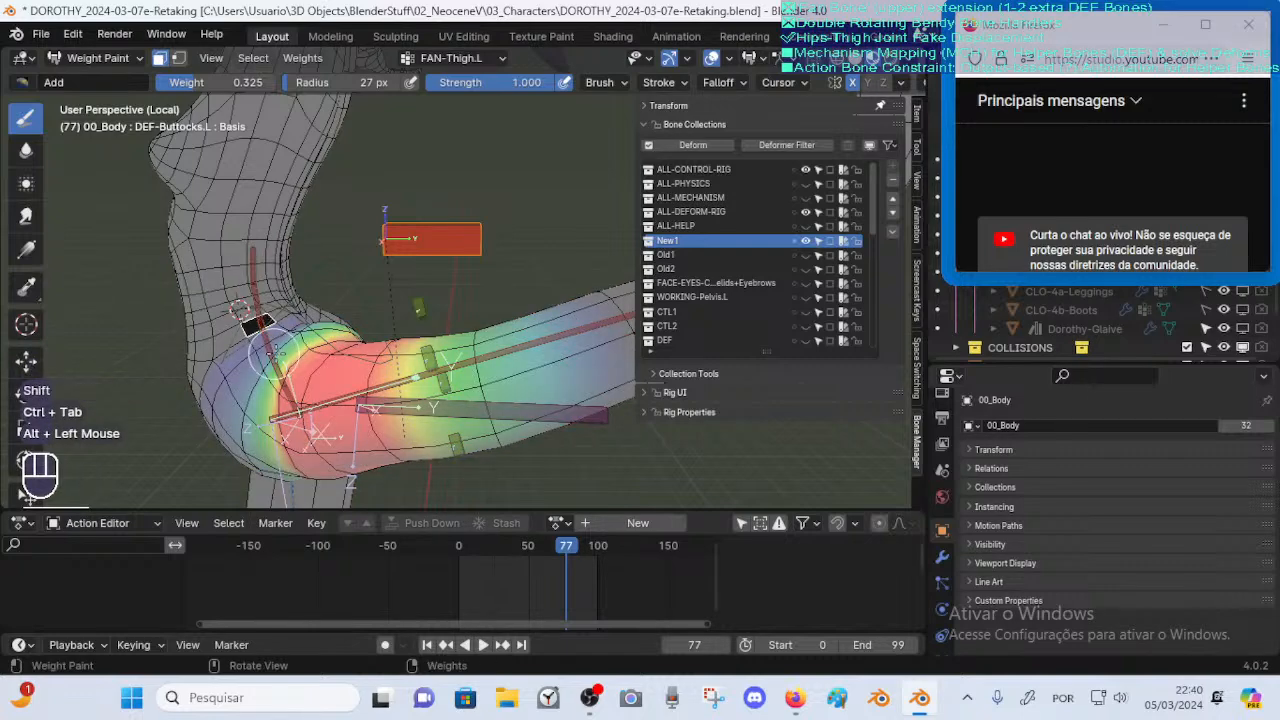
{"action": "key", "text": "ctrl+z"}
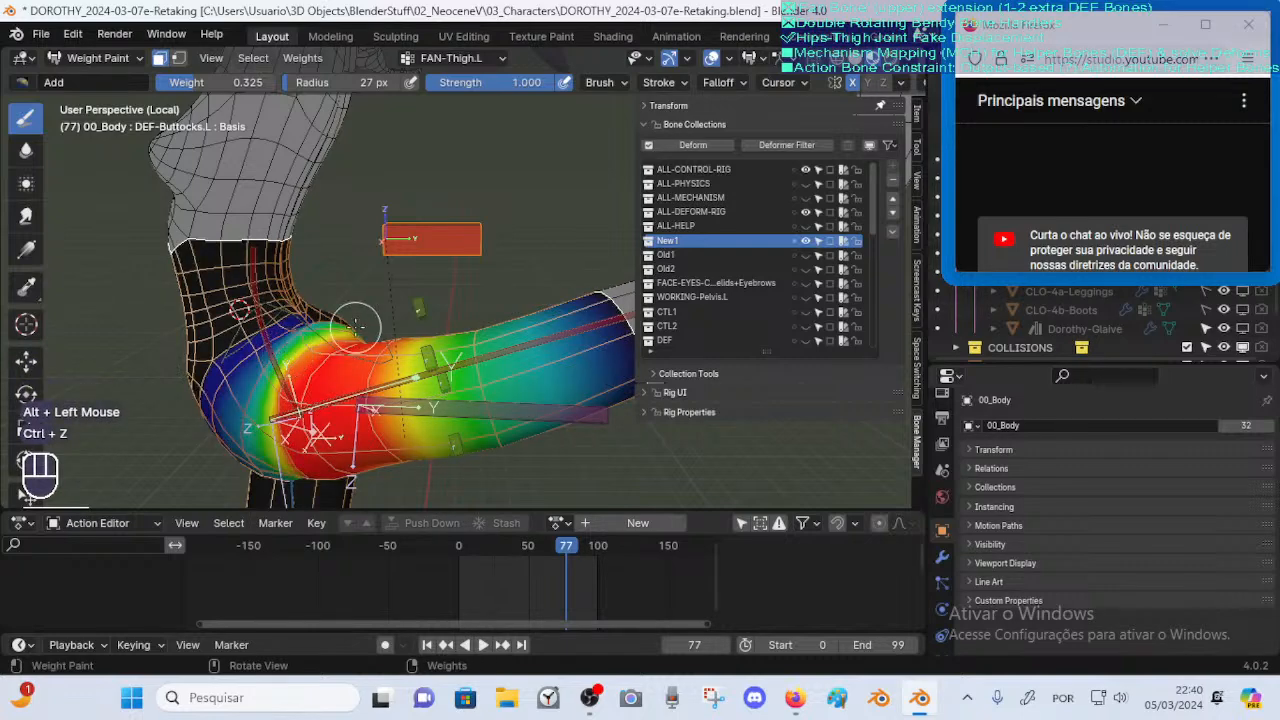
{"action": "key", "text": "m"}
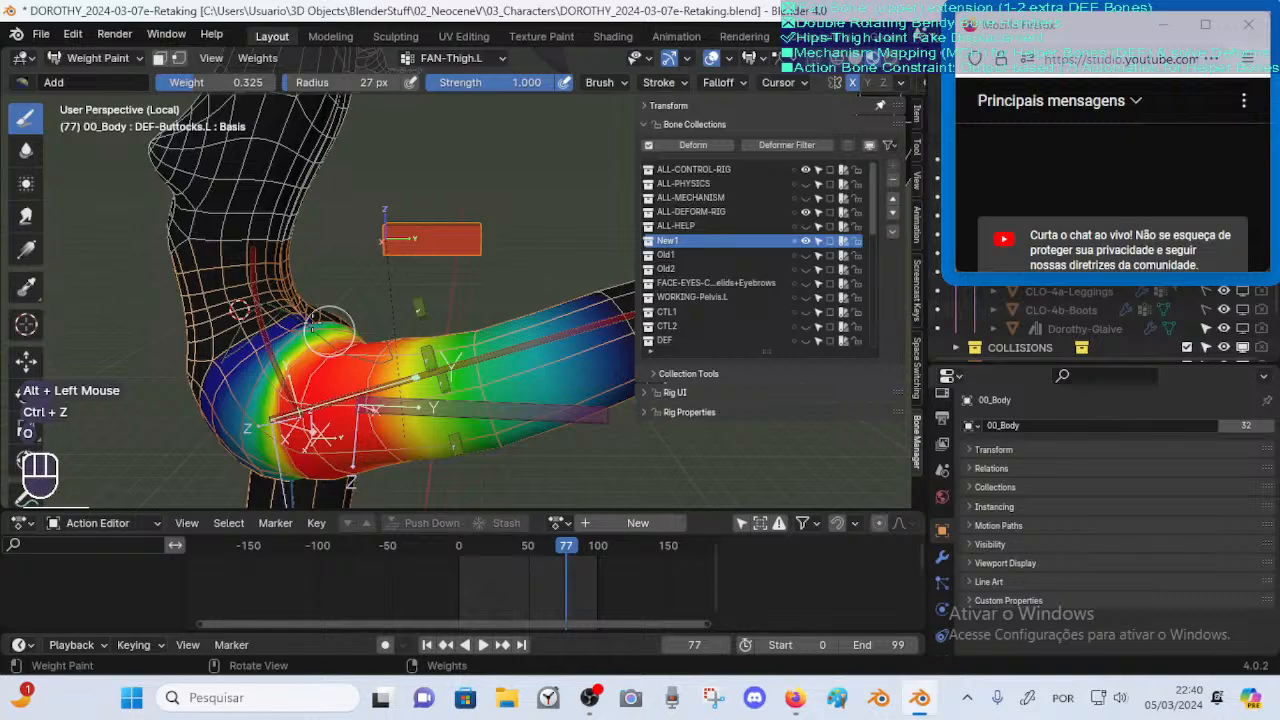
{"action": "left_click", "coordinate": [257, 288], "text": "alt"}
{"action": "middle_click_drag", "start_coordinate": [257, 288], "coordinate": [248, 313]}
{"action": "scroll", "coordinate": [314, 357], "scroll_direction": "up", "scroll_amount": 2}
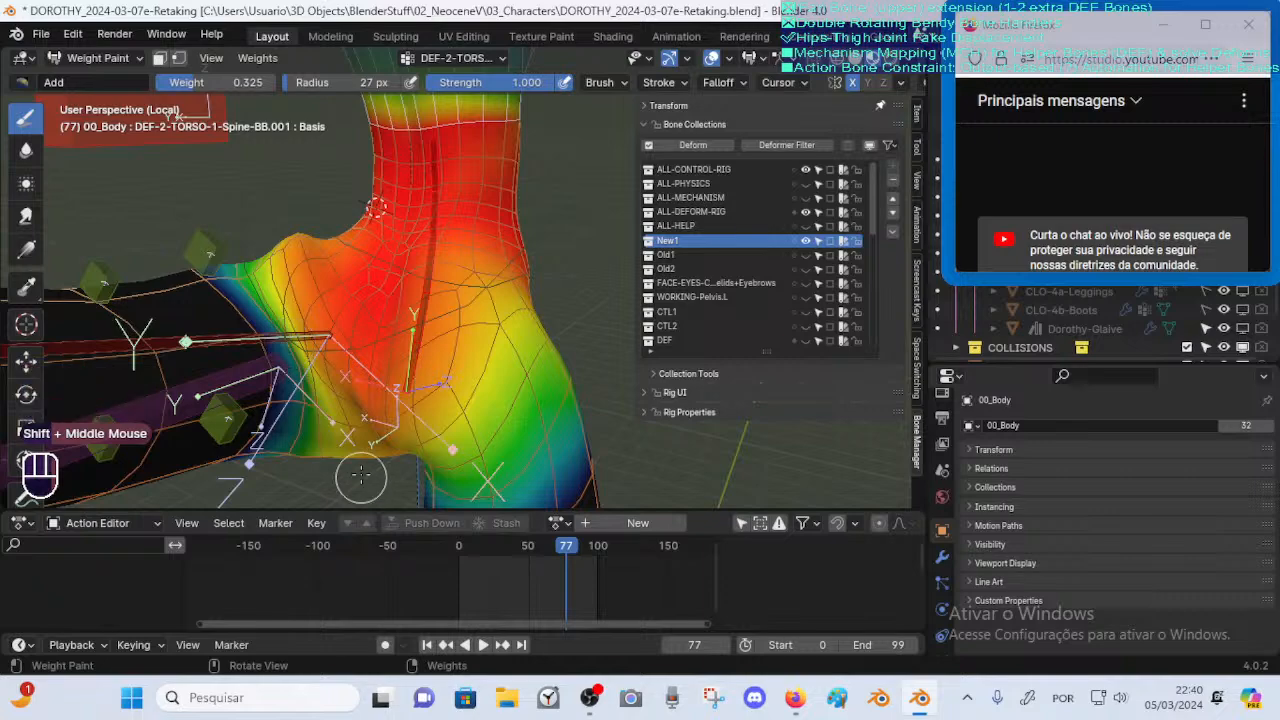
Turn face masking back on and choose the Blur brush with a radius of 36 px
{"action": "key", "text": "m"}
{"action": "middle_click_drag", "start_coordinate": [360, 326], "coordinate": [297, 486], "text": "shift"}
{"action": "middle_click_drag", "start_coordinate": [307, 413], "coordinate": [400, 420]}
{"action": "middle_click_drag", "start_coordinate": [400, 420], "coordinate": [392, 330], "text": "ctrl"}
{"action": "middle_click_drag", "start_coordinate": [392, 330], "coordinate": [480, 420]}
{"action": "middle_click_drag", "start_coordinate": [420, 440], "coordinate": [510, 430]}
{"action": "middle_click_drag", "start_coordinate": [480, 400], "coordinate": [476, 294], "text": "shift"}
{"action": "left_click", "coordinate": [28, 152]}
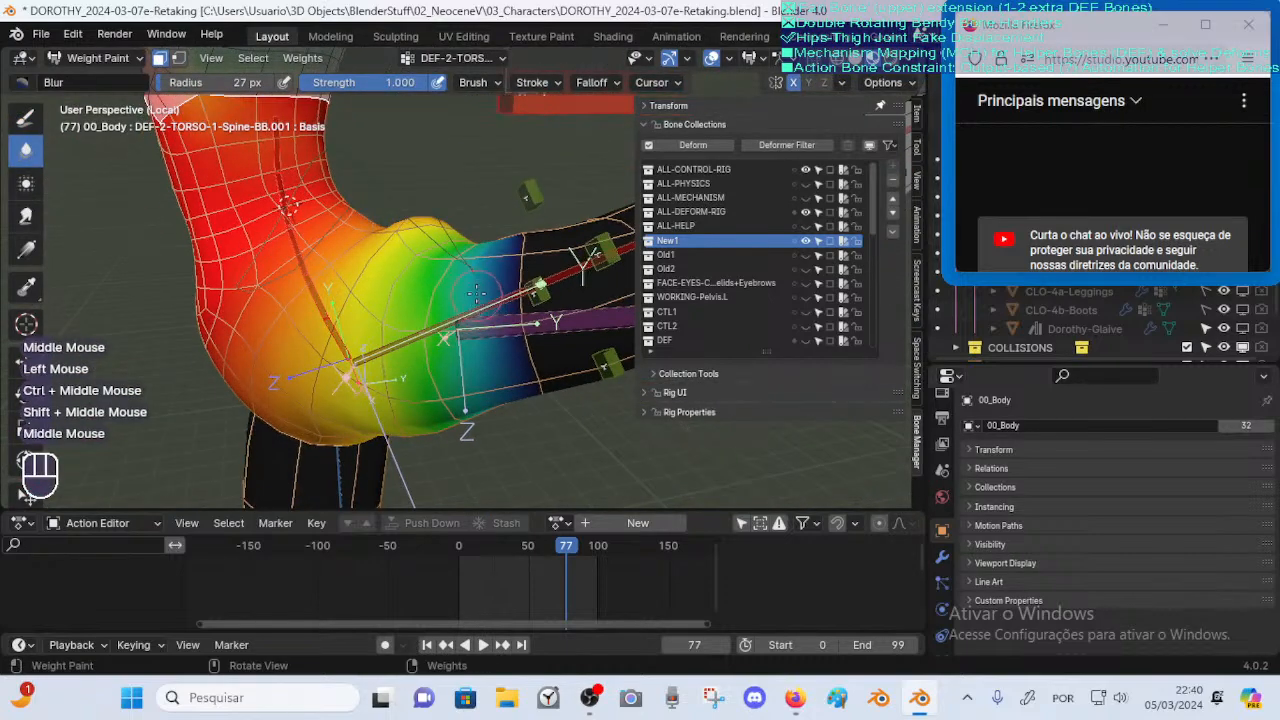
{"action": "key", "text": "f"}
{"action": "left_click", "coordinate": [497, 294]}
Blur the lower spine bone's weights along the outer and inner sides of the raised upper thigh
{"action": "left_click_drag", "start_coordinate": [519, 255], "coordinate": [538, 378]}
{"action": "middle_click_drag", "start_coordinate": [538, 400], "coordinate": [519, 262]}
{"action": "left_click", "coordinate": [519, 262]}
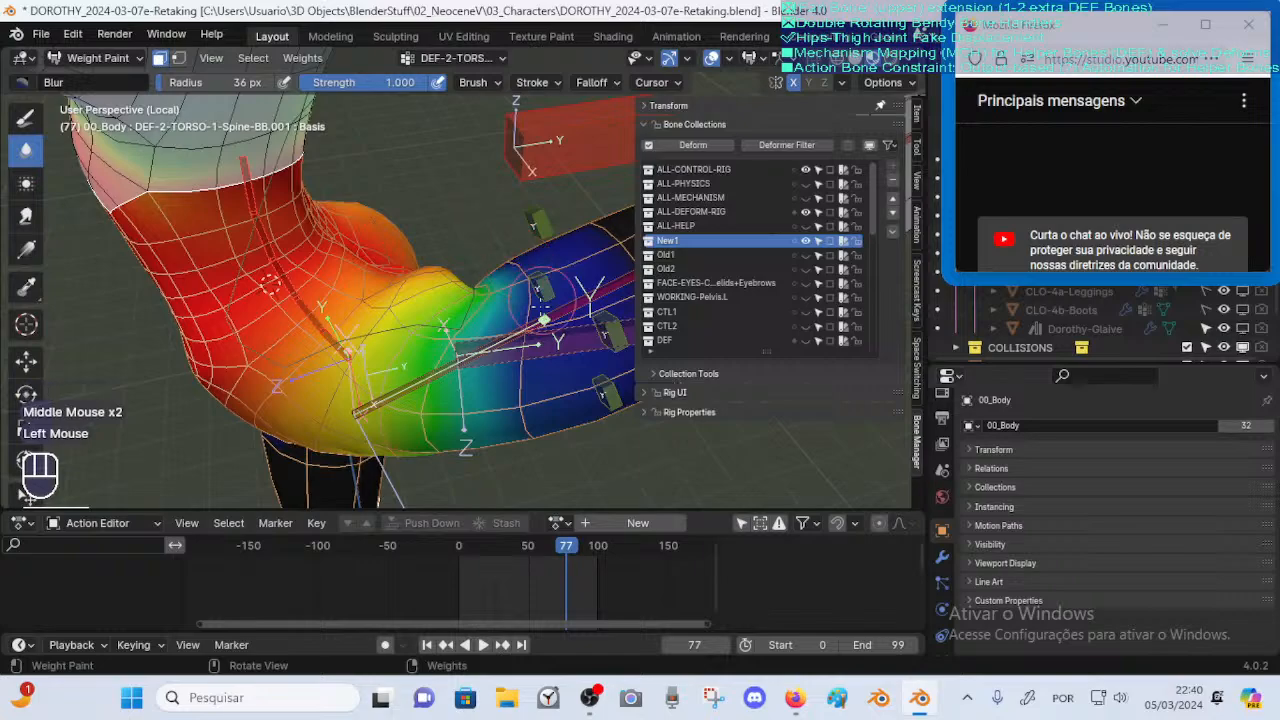
{"action": "middle_click_drag", "start_coordinate": [540, 306], "coordinate": [158, 313]}
{"action": "left_click_drag", "start_coordinate": [156, 308], "coordinate": [168, 360]}
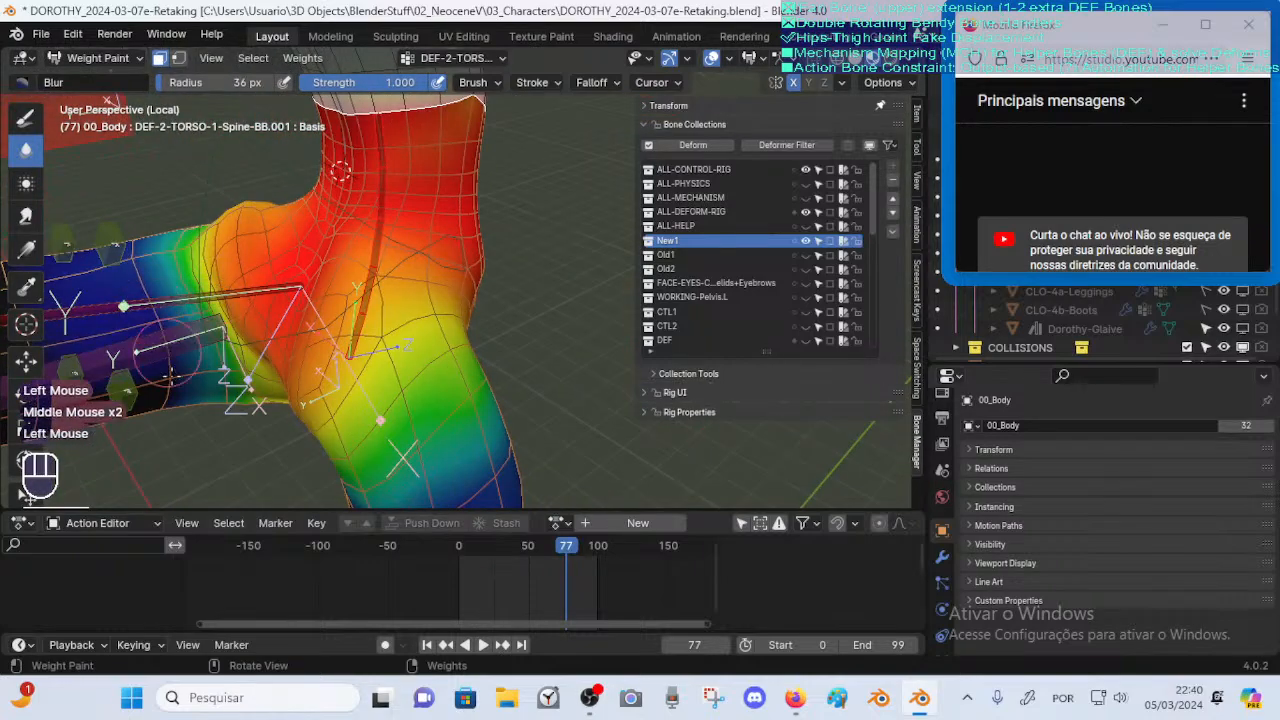
{"action": "middle_click_drag", "start_coordinate": [165, 370], "coordinate": [234, 268]}
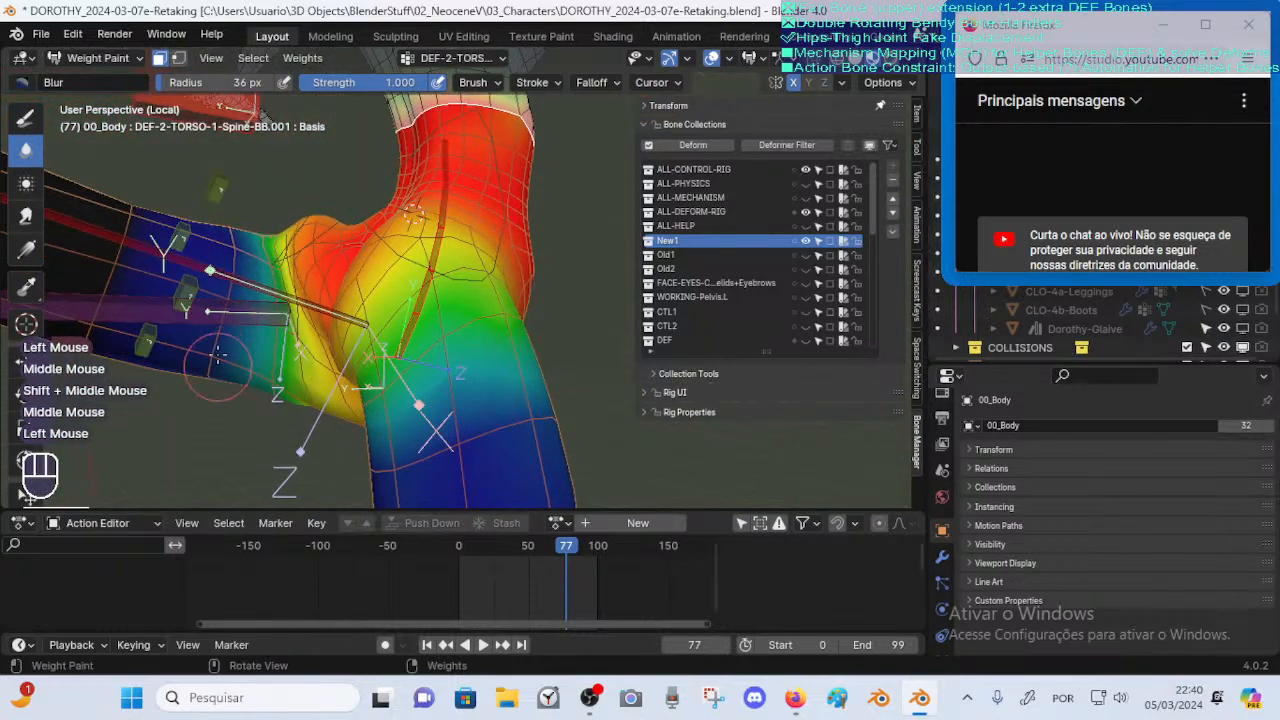
{"action": "middle_click_drag", "start_coordinate": [214, 352], "coordinate": [229, 365]}
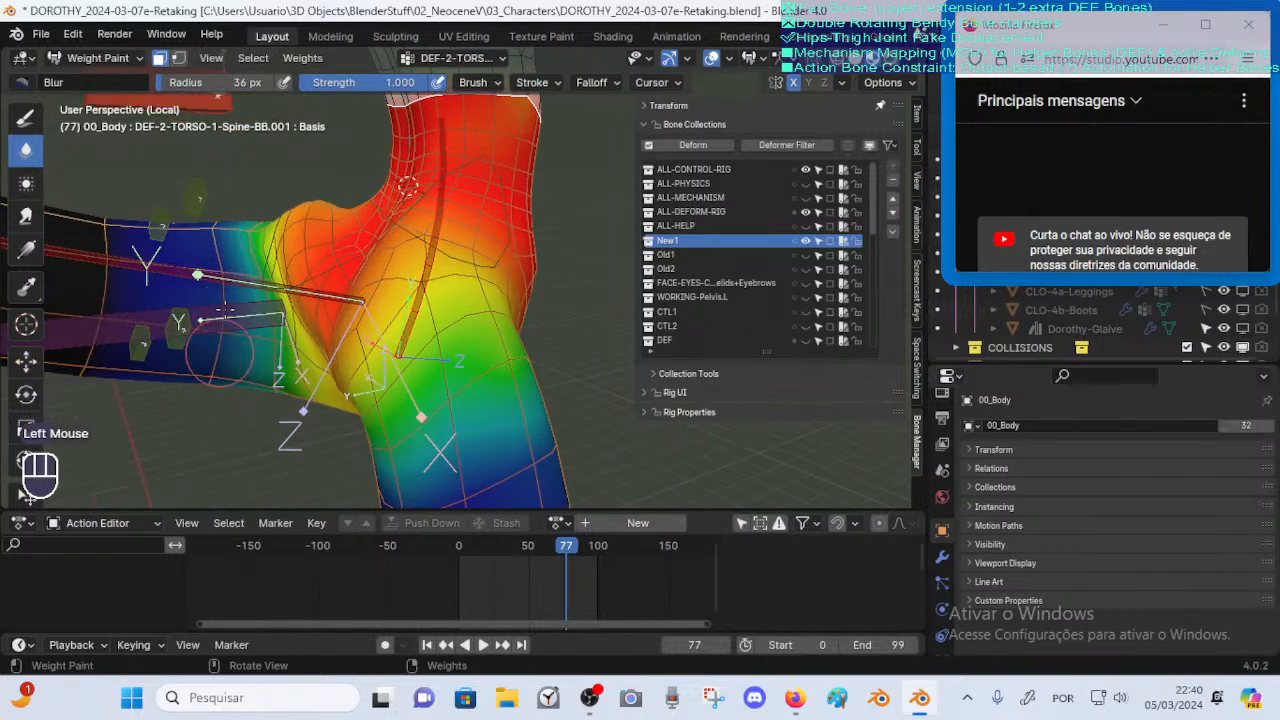
Smooth the lower spine bone's weight falloff further on the outer hip and underside of the raised thigh
{"action": "middle_click_drag", "start_coordinate": [282, 338], "coordinate": [455, 305]}
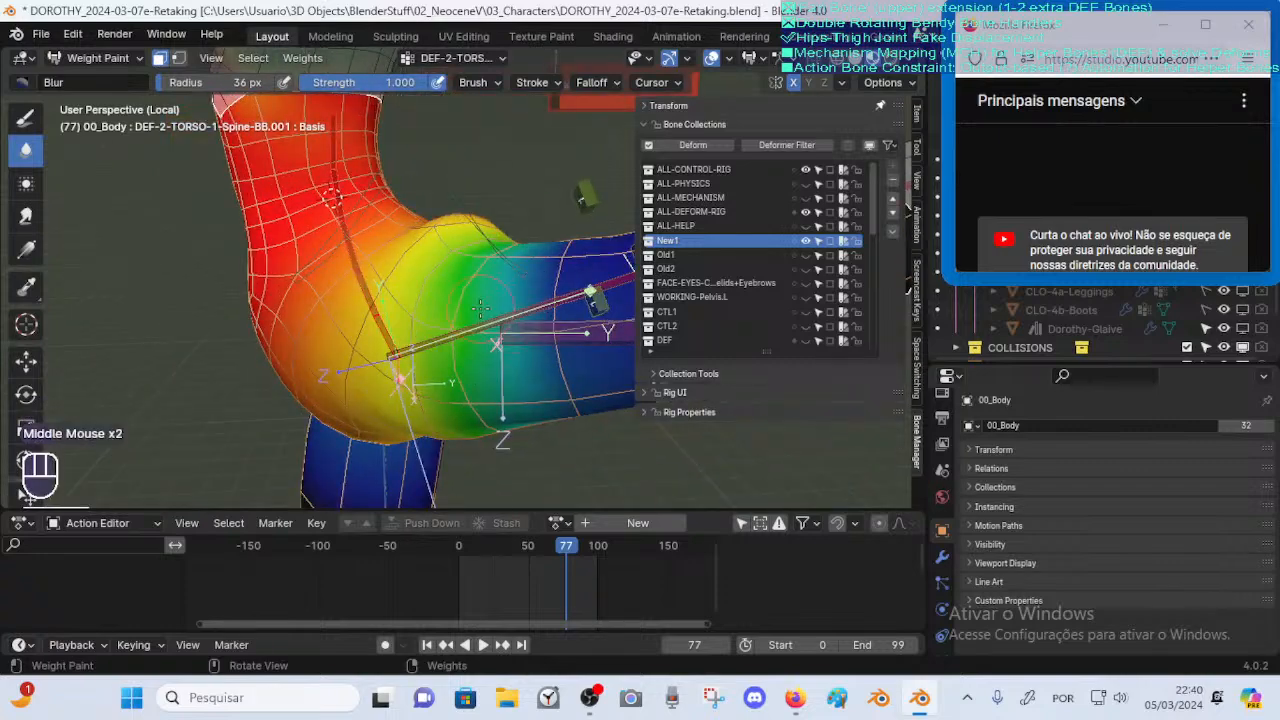
{"action": "middle_click_drag", "start_coordinate": [560, 235], "coordinate": [403, 281], "text": "shift"}
{"action": "left_click", "coordinate": [407, 277]}
{"action": "left_click", "coordinate": [411, 273]}
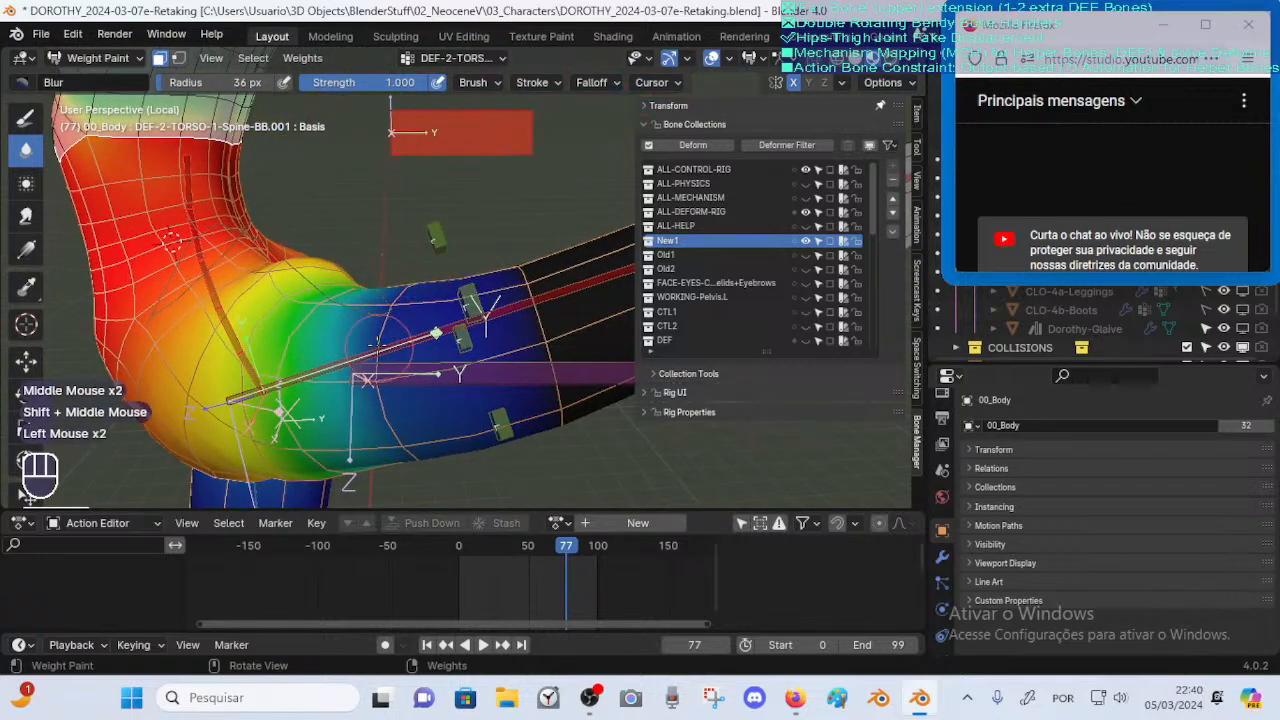
{"action": "middle_click_drag", "start_coordinate": [378, 343], "coordinate": [384, 400], "text": "ctrl"}
{"action": "mouse_move", "coordinate": [384, 400]}
{"action": "middle_mouse_down"}
{"action": "mouse_move", "coordinate": [455, 346]}
{"action": "mouse_move", "coordinate": [381, 323]}
{"action": "middle_mouse_up"}
{"action": "left_click", "coordinate": [456, 347]}
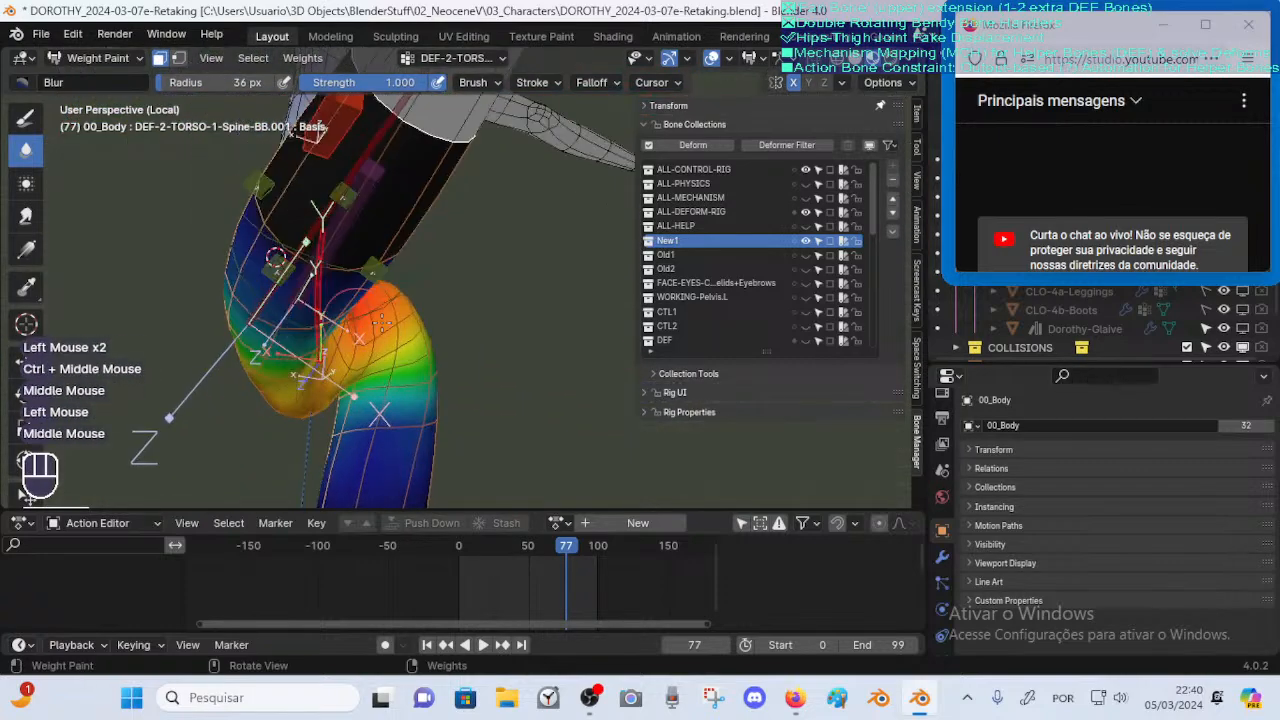
Blur the lower spine bone's weights along the underside and inner groin edge of the raised thigh
{"action": "middle_click_drag", "start_coordinate": [276, 259], "coordinate": [155, 383]}
{"action": "left_click", "coordinate": [205, 376]}
{"action": "mouse_move", "coordinate": [192, 318]}
{"action": "middle_mouse_down"}
{"action": "mouse_move", "coordinate": [219, 393]}
{"action": "mouse_move", "coordinate": [302, 318]}
{"action": "mouse_move", "coordinate": [284, 250]}
{"action": "mouse_move", "coordinate": [282, 262]}
{"action": "middle_mouse_up"}
{"action": "middle_click_drag", "start_coordinate": [282, 262], "coordinate": [290, 400]}
{"action": "middle_click_drag", "start_coordinate": [290, 400], "coordinate": [280, 300], "text": "ctrl"}
{"action": "middle_click_drag", "start_coordinate": [280, 300], "coordinate": [330, 295]}
{"action": "middle_click_drag", "start_coordinate": [330, 295], "coordinate": [310, 268], "text": "ctrl"}
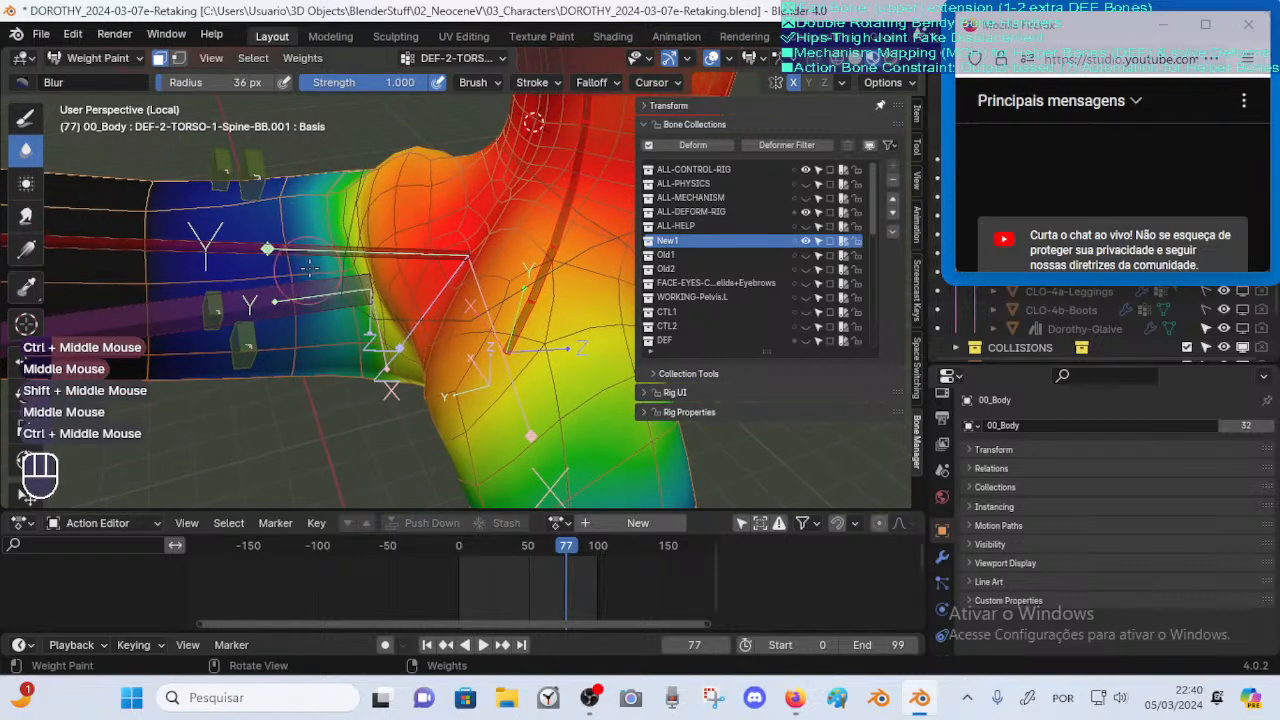
{"action": "left_click", "coordinate": [305, 196]}
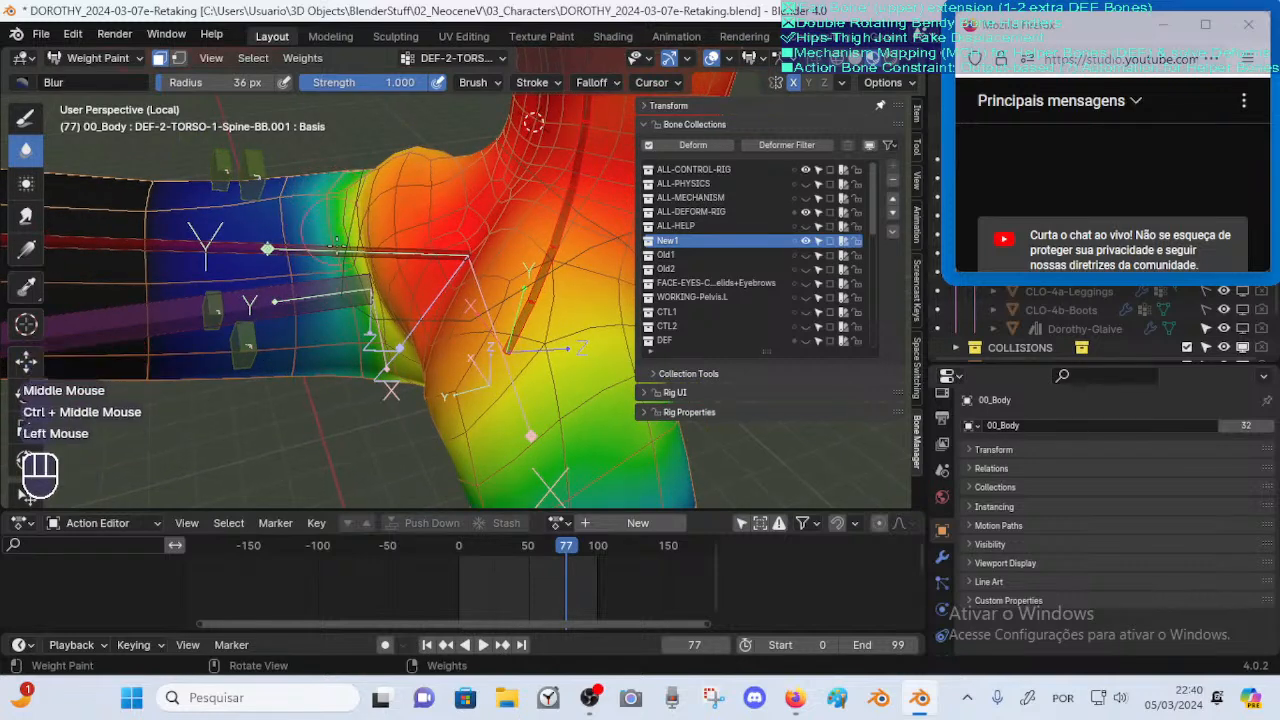
Blur the lower spine bone's weight transition on the outer side of the raised hip, redoing the first stroke
{"action": "middle_click_drag", "start_coordinate": [350, 375], "coordinate": [500, 350]}
{"action": "middle_click_drag", "start_coordinate": [500, 350], "coordinate": [504, 410], "text": "ctrl"}
{"action": "middle_click_drag", "start_coordinate": [504, 410], "coordinate": [540, 315]}
{"action": "middle_click_drag", "start_coordinate": [540, 315], "coordinate": [448, 320], "text": "shift"}
{"action": "left_click", "coordinate": [493, 343]}
{"action": "key", "text": "ctrl+z"}
{"action": "left_click", "coordinate": [448, 386]}
{"action": "left_click", "coordinate": [476, 362]}
{"action": "left_click", "coordinate": [448, 320]}
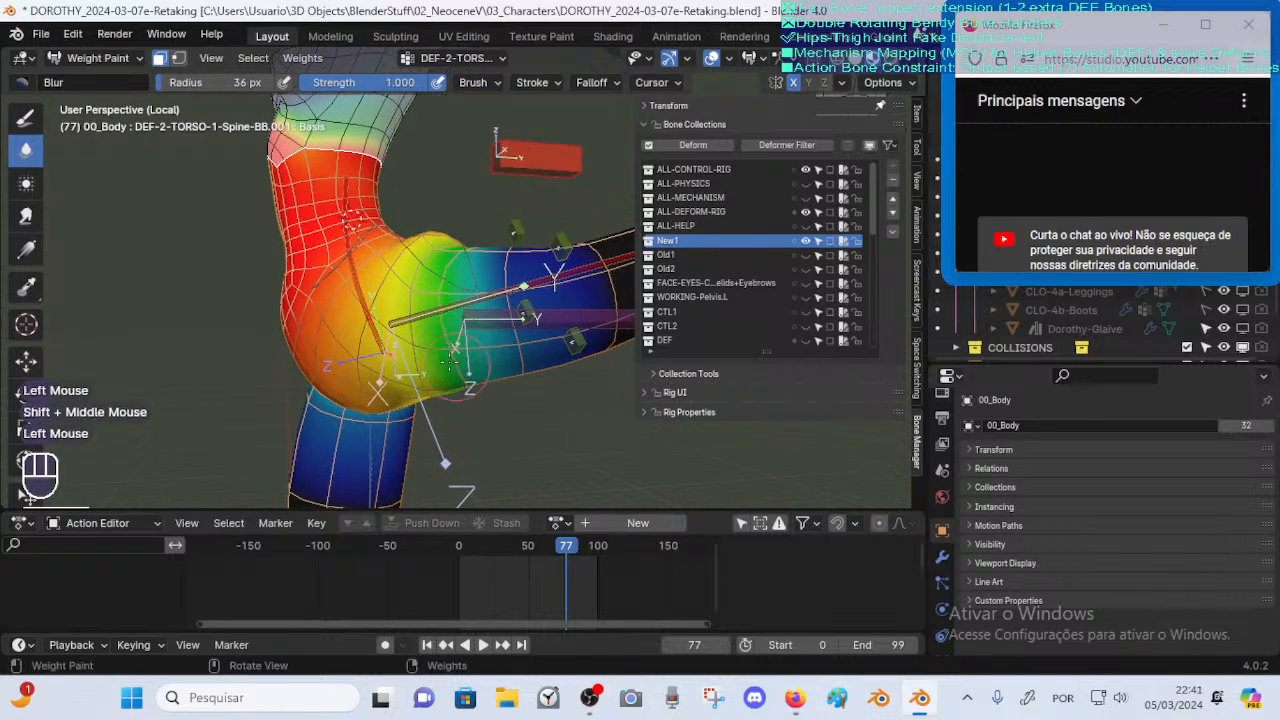
{"action": "key", "text": "shift+f"}
{"action": "left_click", "coordinate": [450, 345]}
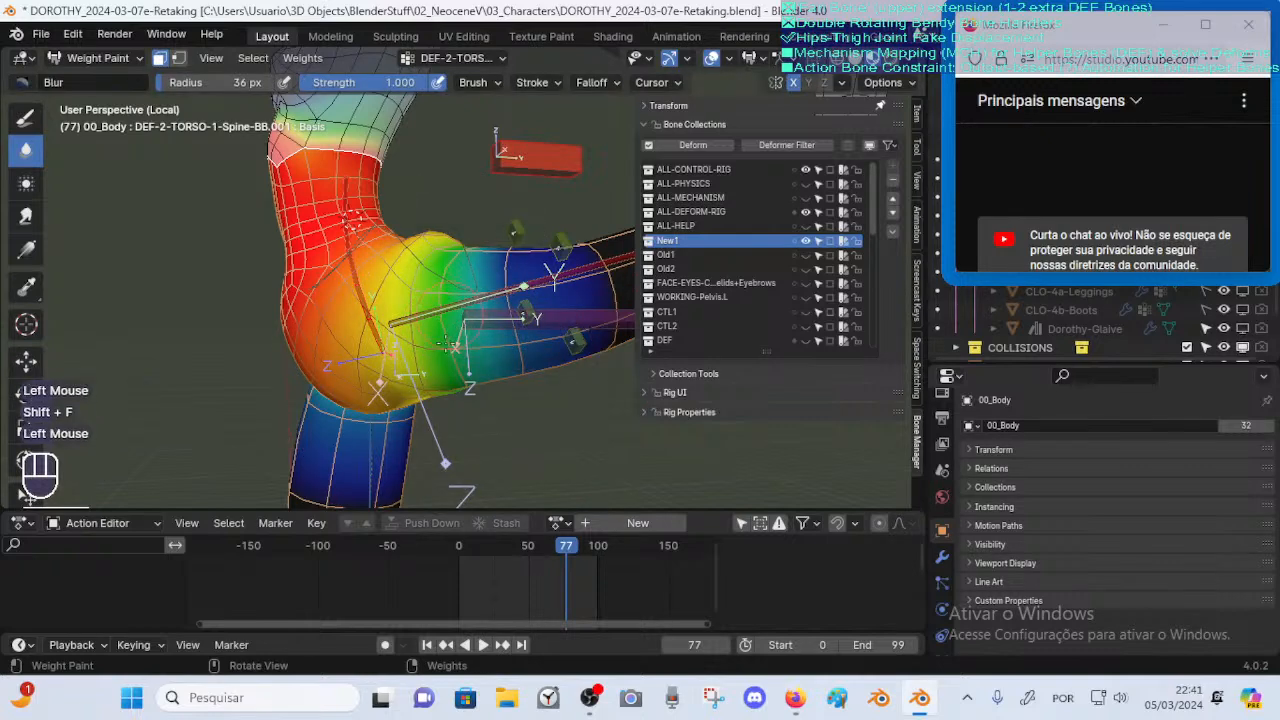
Toggle the mesh wireframe display to compare the hip surface and switch paint masking from faces to vertices
{"action": "middle_click_drag", "start_coordinate": [441, 363], "coordinate": [428, 341]}
{"action": "key", "text": "ctrl+alt+shift+z"}
{"action": "key", "text": "ctrl+alt+shift+z"}
{"action": "key", "text": "ctrl+alt+shift+z"}
{"action": "key", "text": "ctrl+alt+shift+z"}
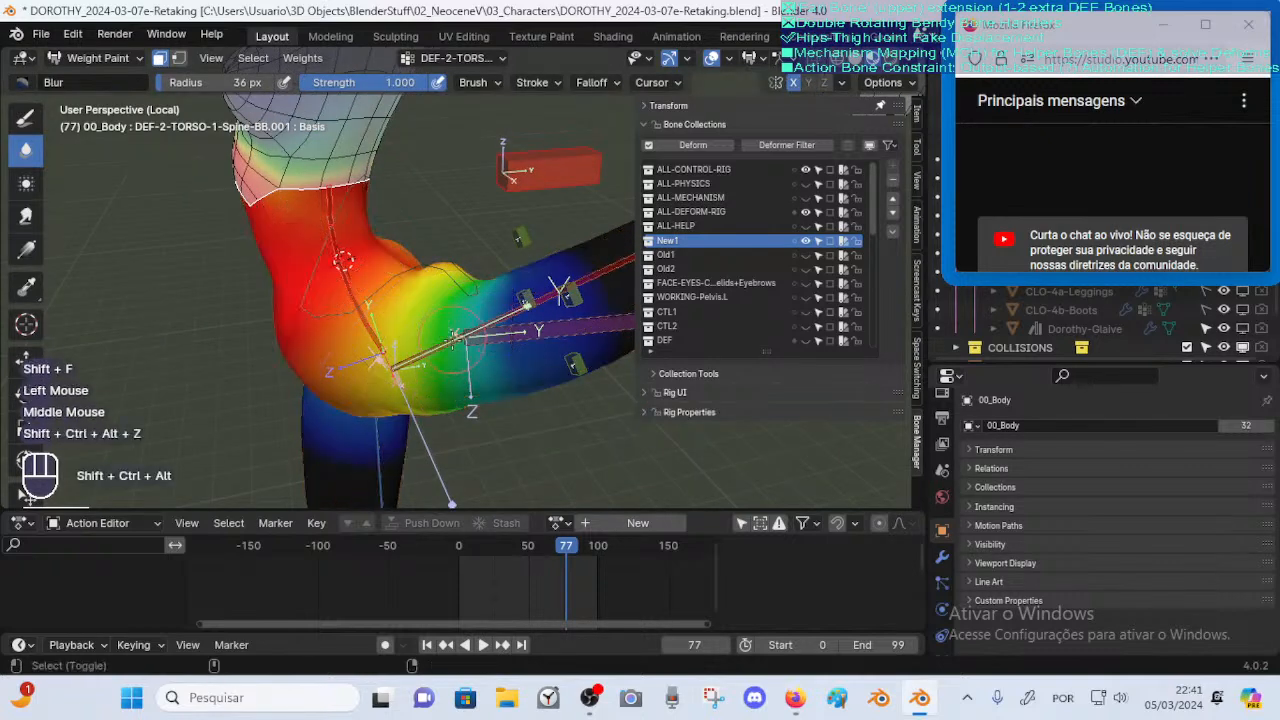
{"action": "key", "text": "ctrl+alt+shift+z"}
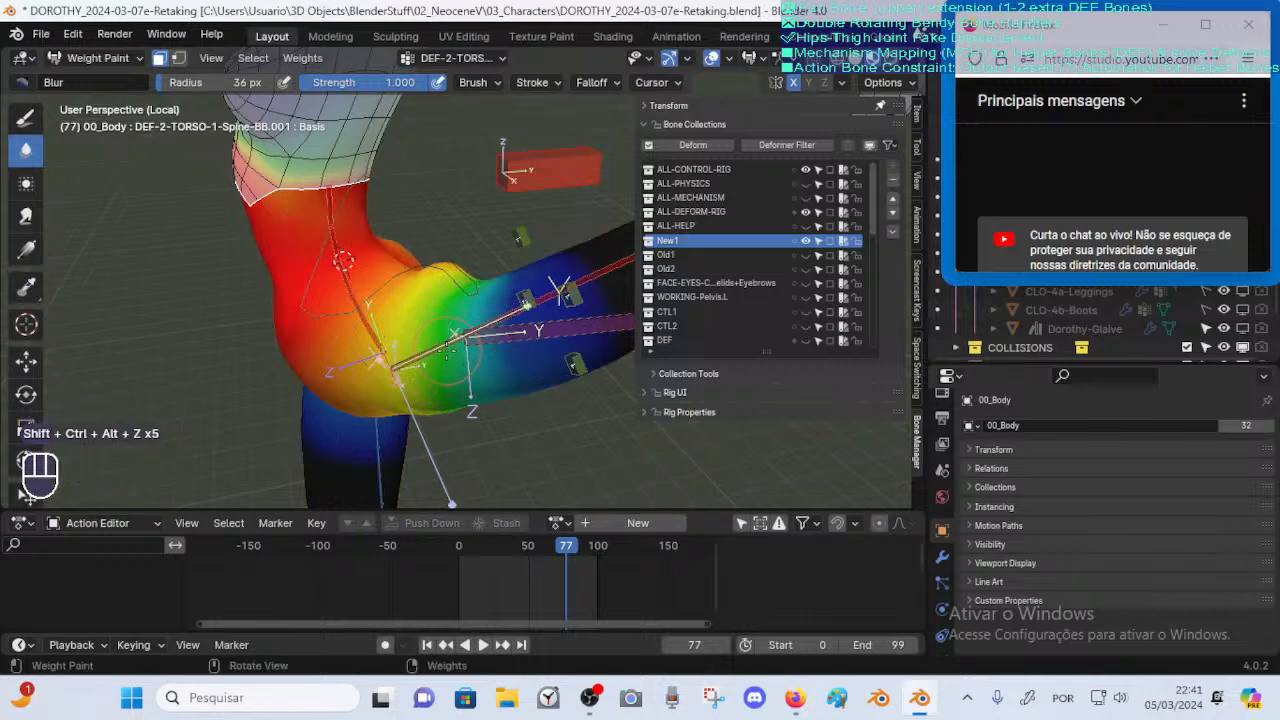
{"action": "key", "text": "v"}
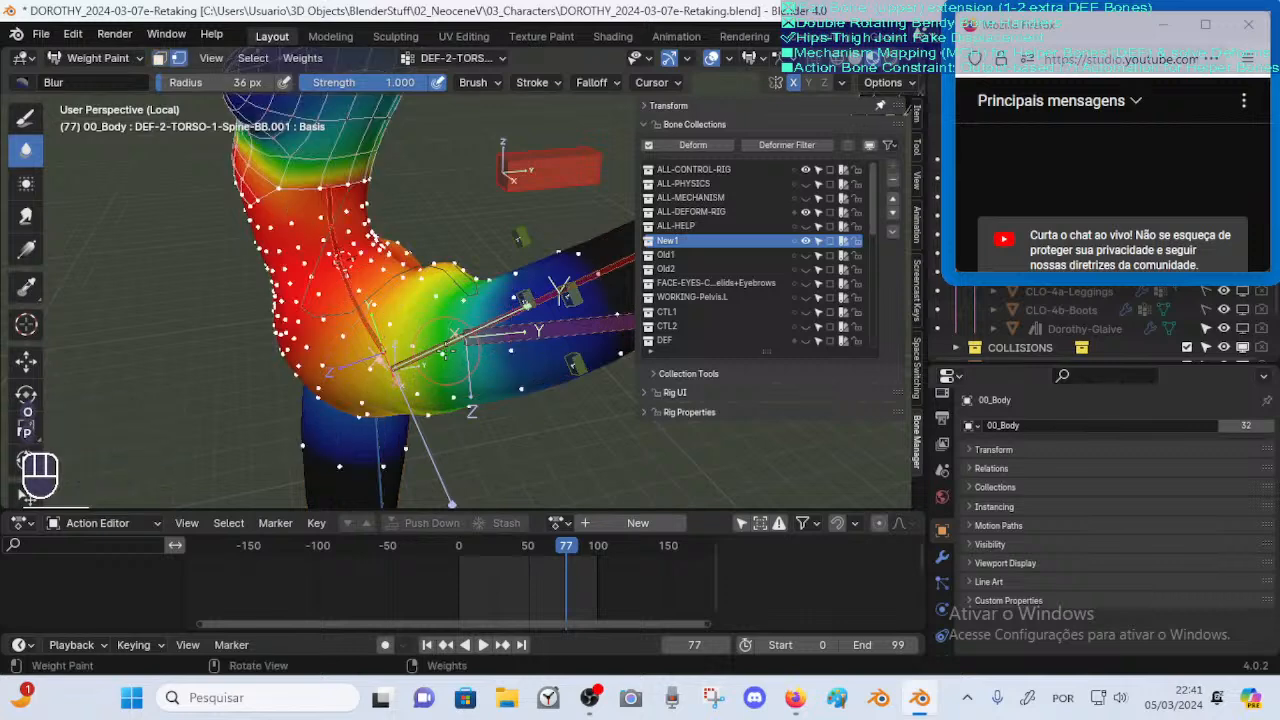
With vertex masking on, blur the lower spine weights across the outer hip and lower edge of the raised thigh
{"action": "mouse_move", "coordinate": [441, 360]}
{"action": "middle_mouse_down"}
{"action": "mouse_move", "coordinate": [448, 336]}
{"action": "mouse_move", "coordinate": [445, 376]}
{"action": "middle_mouse_up"}
{"action": "left_click", "coordinate": [448, 340]}
{"action": "left_click", "coordinate": [450, 354]}
{"action": "key", "text": "shift+ctrl+alt+z"}
{"action": "left_click", "coordinate": [445, 376]}
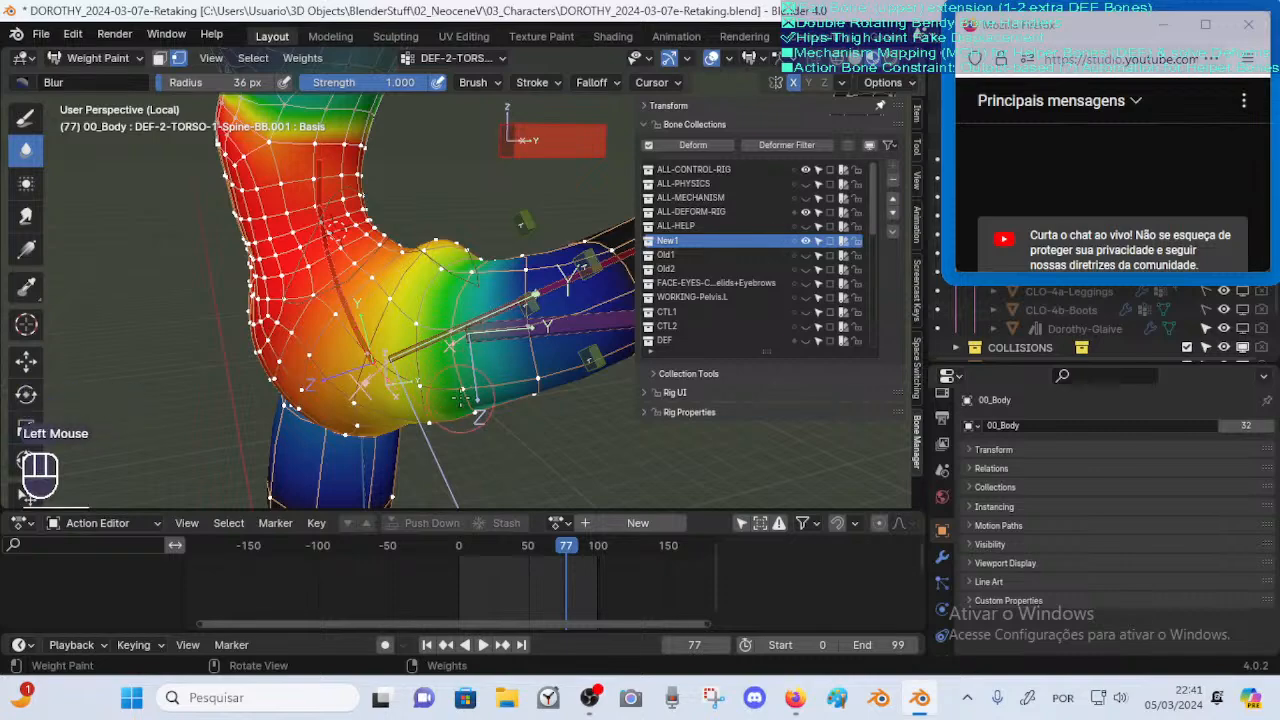
{"action": "mouse_move", "coordinate": [466, 402]}
{"action": "middle_mouse_down"}
{"action": "mouse_move", "coordinate": [460, 347]}
{"action": "mouse_move", "coordinate": [410, 376]}
{"action": "mouse_move", "coordinate": [250, 335]}
{"action": "middle_mouse_up"}
{"action": "left_click", "coordinate": [460, 347]}
{"action": "left_click", "coordinate": [410, 376]}
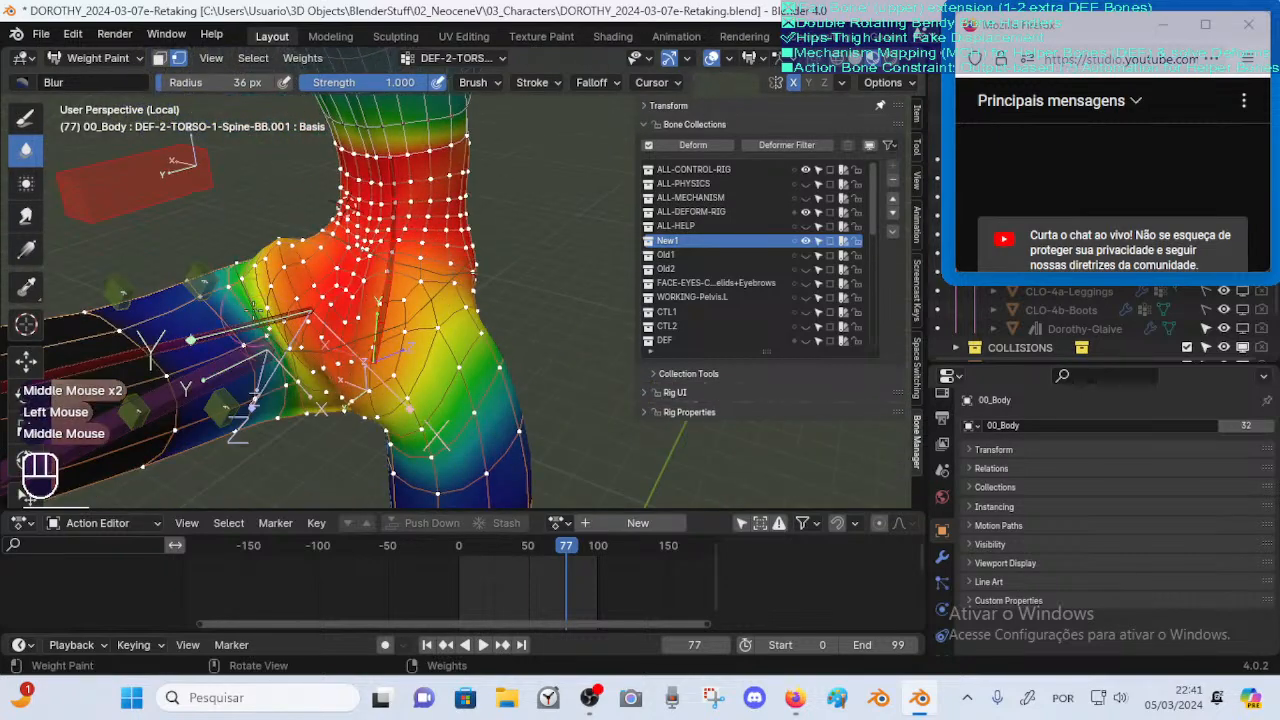
Blur the lower spine weights along the front crease between the groin and the raised thigh
{"action": "left_click", "coordinate": [240, 330]}
{"action": "mouse_move", "coordinate": [292, 272]}
{"action": "middle_mouse_down", "text": "ctrl"}
{"action": "mouse_move", "coordinate": [251, 242]}
{"action": "mouse_move", "coordinate": [288, 213]}
{"action": "middle_mouse_up", "text": "ctrl"}
{"action": "left_click", "coordinate": [256, 246]}
{"action": "left_click", "coordinate": [251, 242]}
{"action": "key", "text": "shift+f"}
{"action": "key", "text": "Escape"}
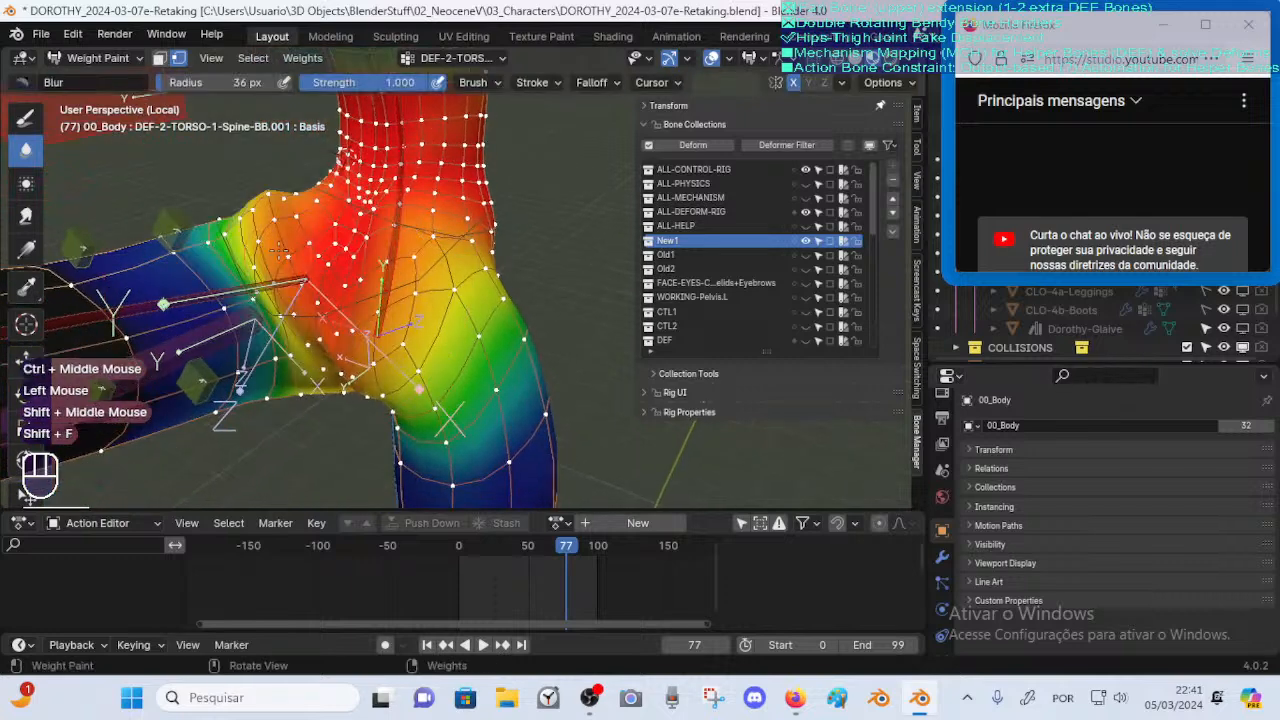
Check the Blur brush's stroke and falloff settings
{"action": "left_click", "coordinate": [540, 83]}
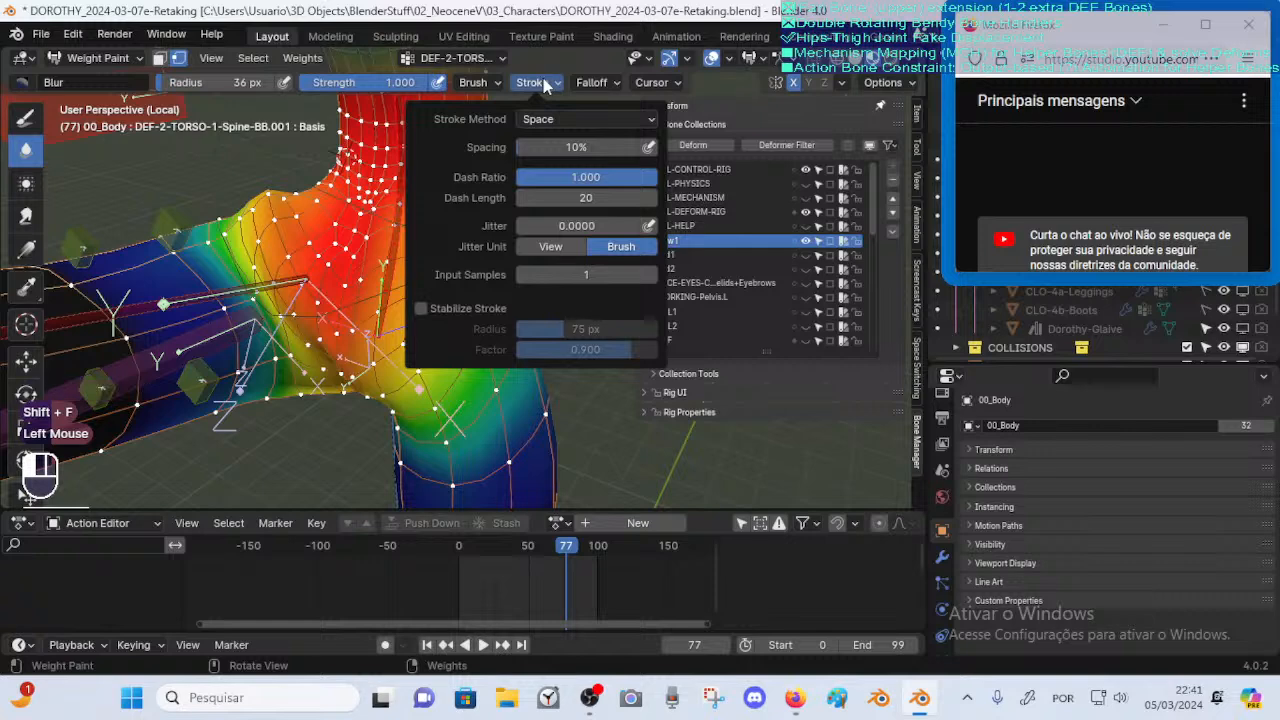
{"action": "left_click", "coordinate": [590, 83]}
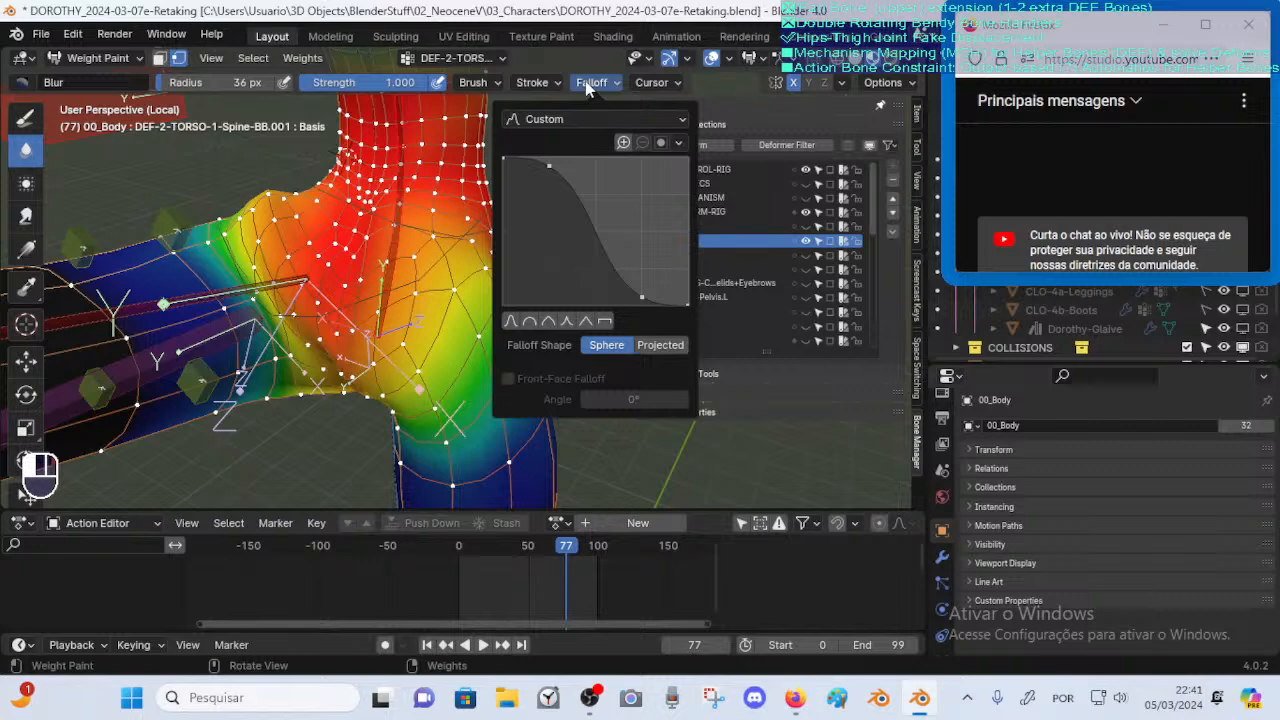
{"action": "left_click", "coordinate": [586, 83]}
{"action": "left_click", "coordinate": [586, 83]}
{"action": "left_click", "coordinate": [586, 83]}
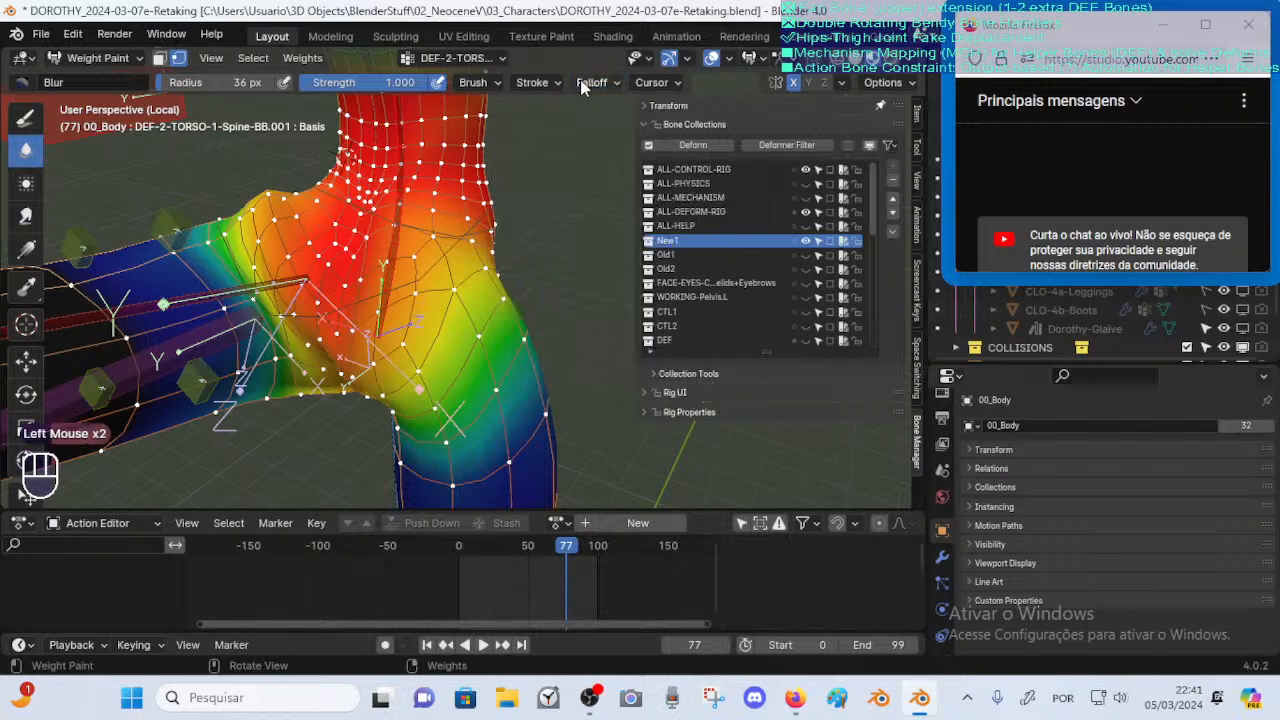
Smooth the lower spine weights down the inner thigh crease and on the underside of the raised hip
{"action": "mouse_move", "coordinate": [313, 279]}
{"action": "middle_mouse_down"}
{"action": "mouse_move", "coordinate": [300, 290]}
{"action": "mouse_move", "coordinate": [315, 280]}
{"action": "mouse_move", "coordinate": [320, 308]}
{"action": "mouse_move", "coordinate": [236, 346]}
{"action": "middle_mouse_up"}
{"action": "left_click_drag", "start_coordinate": [231, 260], "coordinate": [253, 291]}
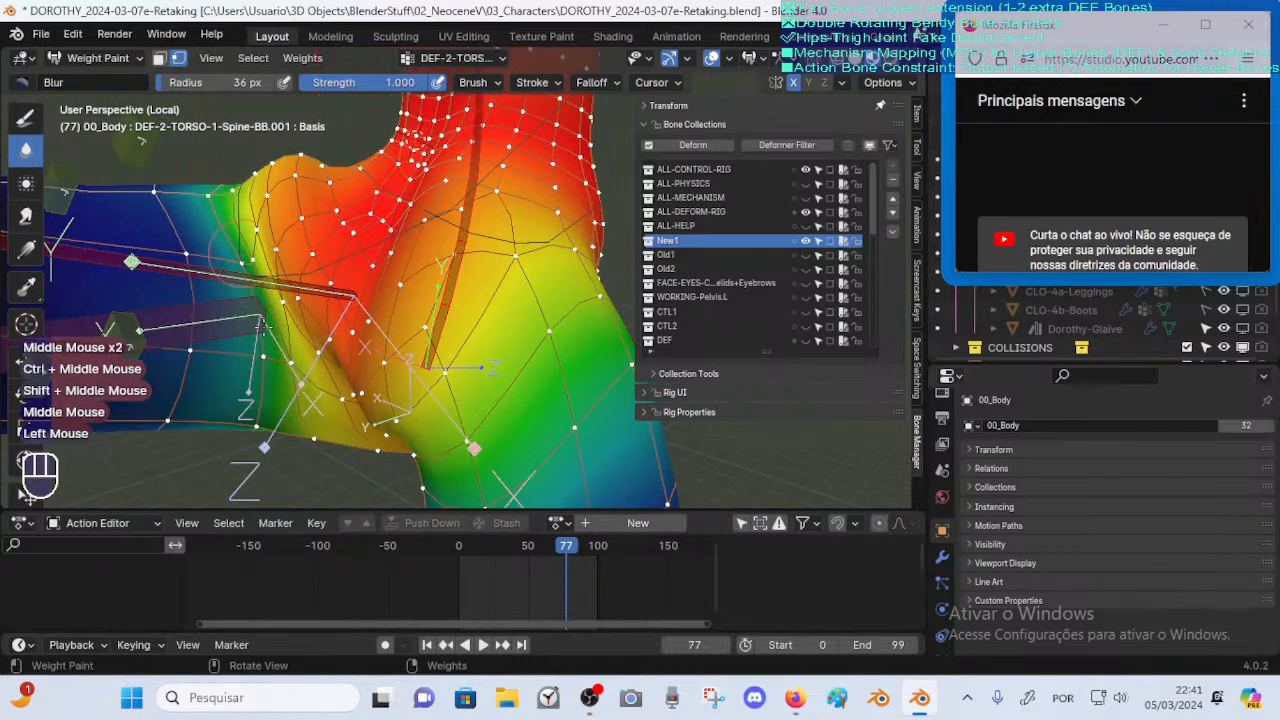
{"action": "middle_click_drag", "start_coordinate": [250, 400], "coordinate": [475, 284]}
{"action": "left_click", "coordinate": [354, 348]}
{"action": "left_click_drag", "start_coordinate": [475, 284], "coordinate": [468, 336]}
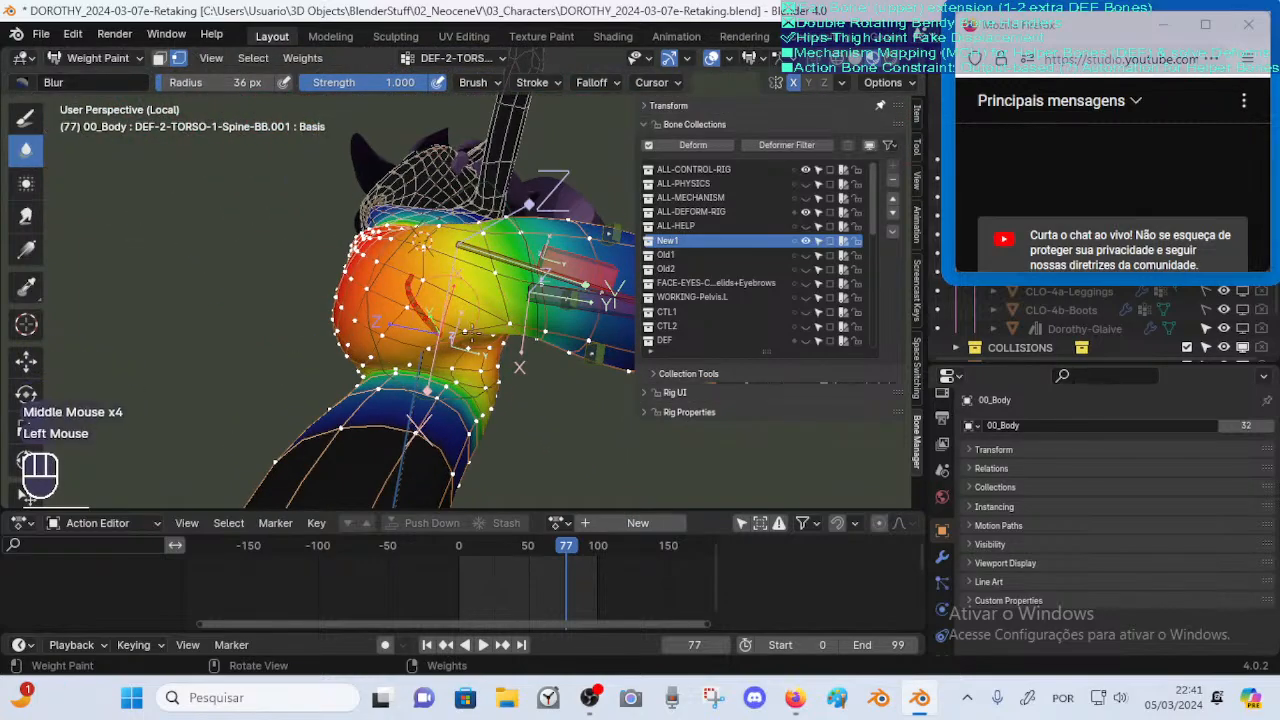
{"action": "middle_click_drag", "start_coordinate": [467, 316], "coordinate": [505, 346]}
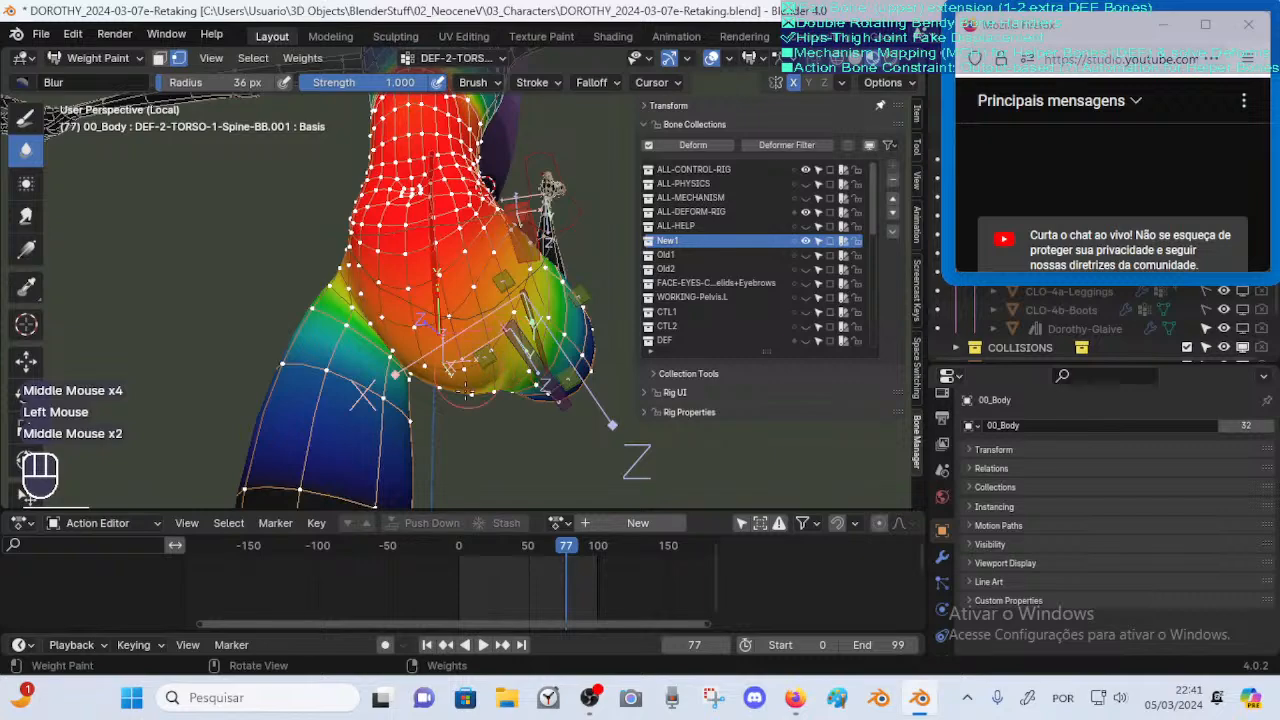
{"action": "middle_click_drag", "start_coordinate": [466, 395], "coordinate": [480, 385]}
Add lower spine weight over the buttock and hip using the Add brush at weight 0.325 and strength 1.000
{"action": "left_click", "coordinate": [27, 118]}
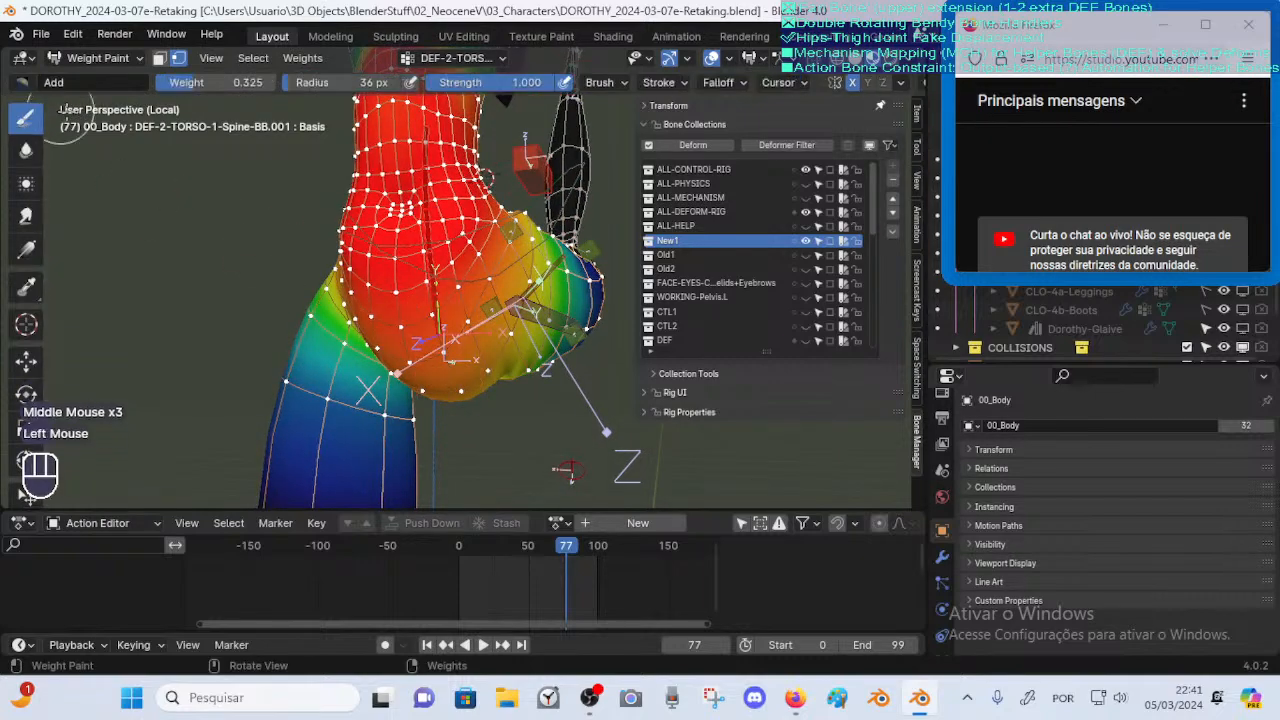
{"action": "middle_click_drag", "start_coordinate": [430, 300], "coordinate": [408, 268]}
{"action": "left_click", "coordinate": [420, 320]}
{"action": "left_click", "coordinate": [460, 340]}
{"action": "left_click", "coordinate": [422, 313]}
{"action": "left_click", "coordinate": [423, 338]}
{"action": "left_click", "coordinate": [410, 320]}
{"action": "left_click", "coordinate": [408, 268]}
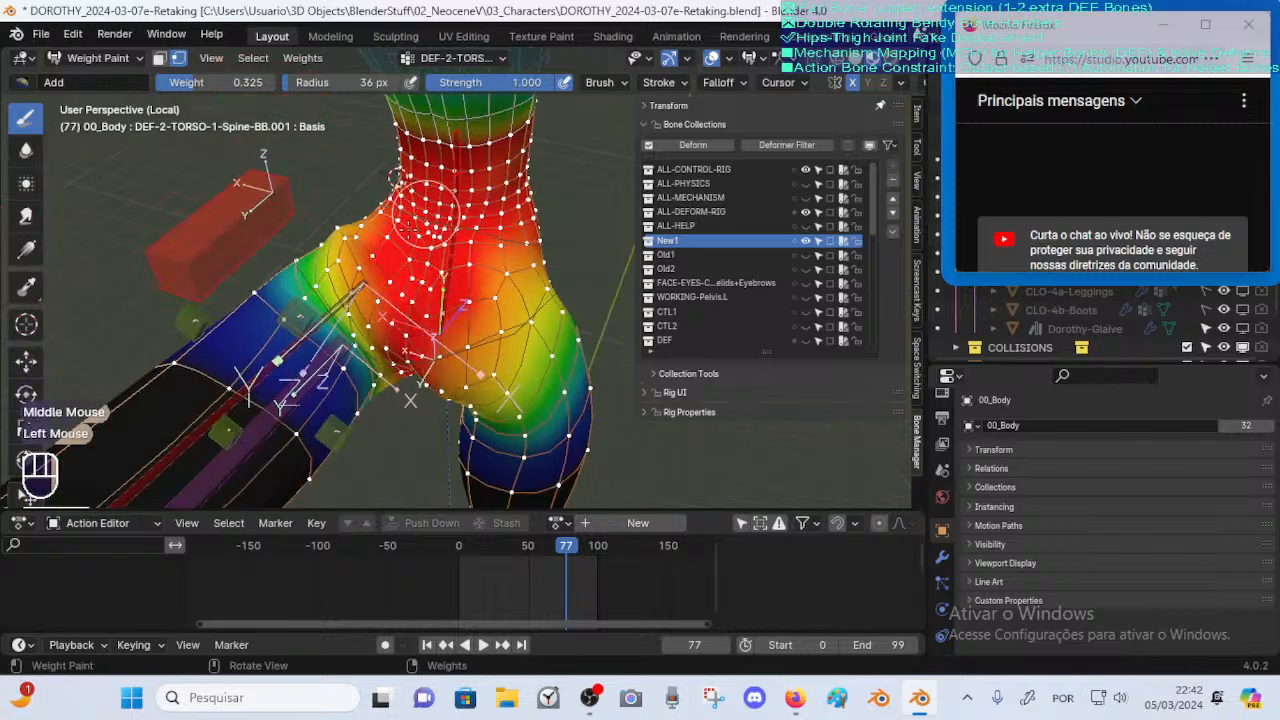
Undo the last Add stroke, return to the Blur brush and smooth the lower spine weights on the outer hip
{"action": "mouse_move", "coordinate": [425, 210]}
{"action": "middle_mouse_down"}
{"action": "mouse_move", "coordinate": [483, 260]}
{"action": "mouse_move", "coordinate": [386, 297]}
{"action": "mouse_move", "coordinate": [346, 296]}
{"action": "middle_mouse_up"}
{"action": "left_click", "coordinate": [386, 297]}
{"action": "key", "text": "ctrl+z"}
{"action": "left_click", "coordinate": [36, 158]}
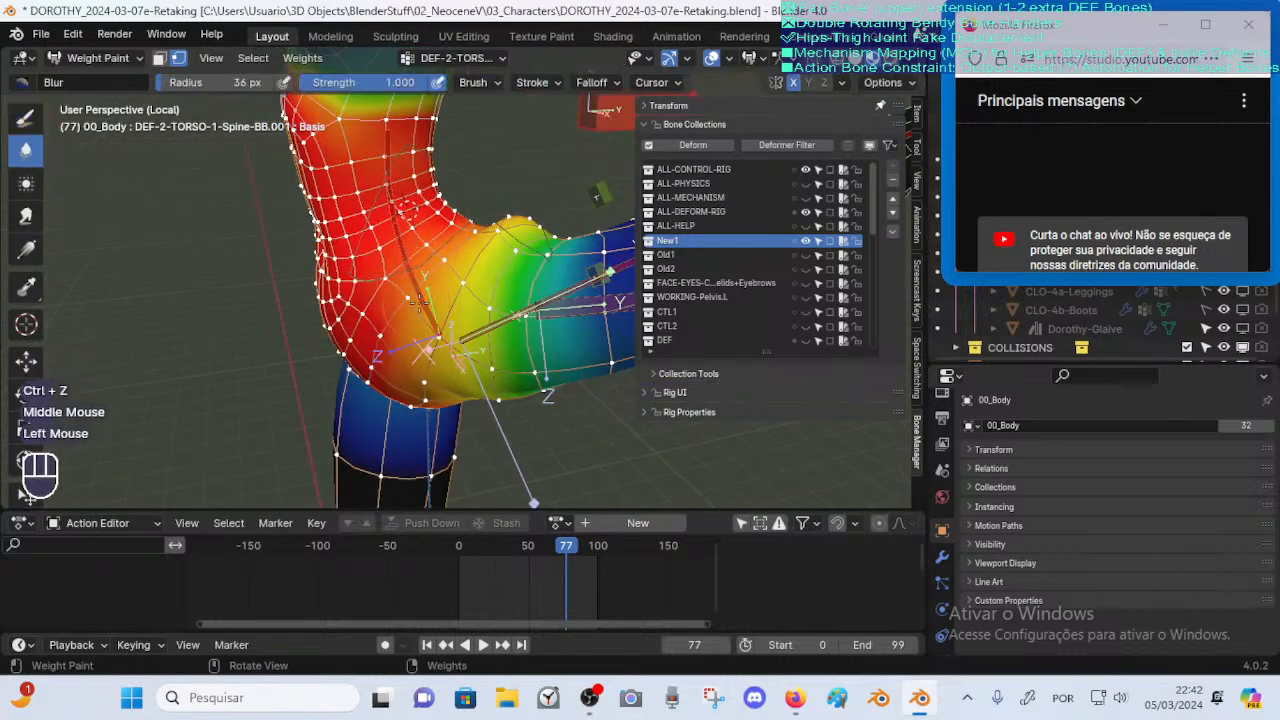
{"action": "mouse_move", "coordinate": [450, 296]}
{"action": "middle_mouse_down"}
{"action": "mouse_move", "coordinate": [446, 252]}
{"action": "mouse_move", "coordinate": [434, 268]}
{"action": "mouse_move", "coordinate": [484, 300]}
{"action": "mouse_move", "coordinate": [441, 286]}
{"action": "mouse_move", "coordinate": [452, 378]}
{"action": "middle_mouse_up"}
{"action": "left_click", "coordinate": [450, 270]}
{"action": "left_click", "coordinate": [468, 296]}
{"action": "left_click", "coordinate": [441, 284]}
{"action": "left_click", "coordinate": [452, 378]}
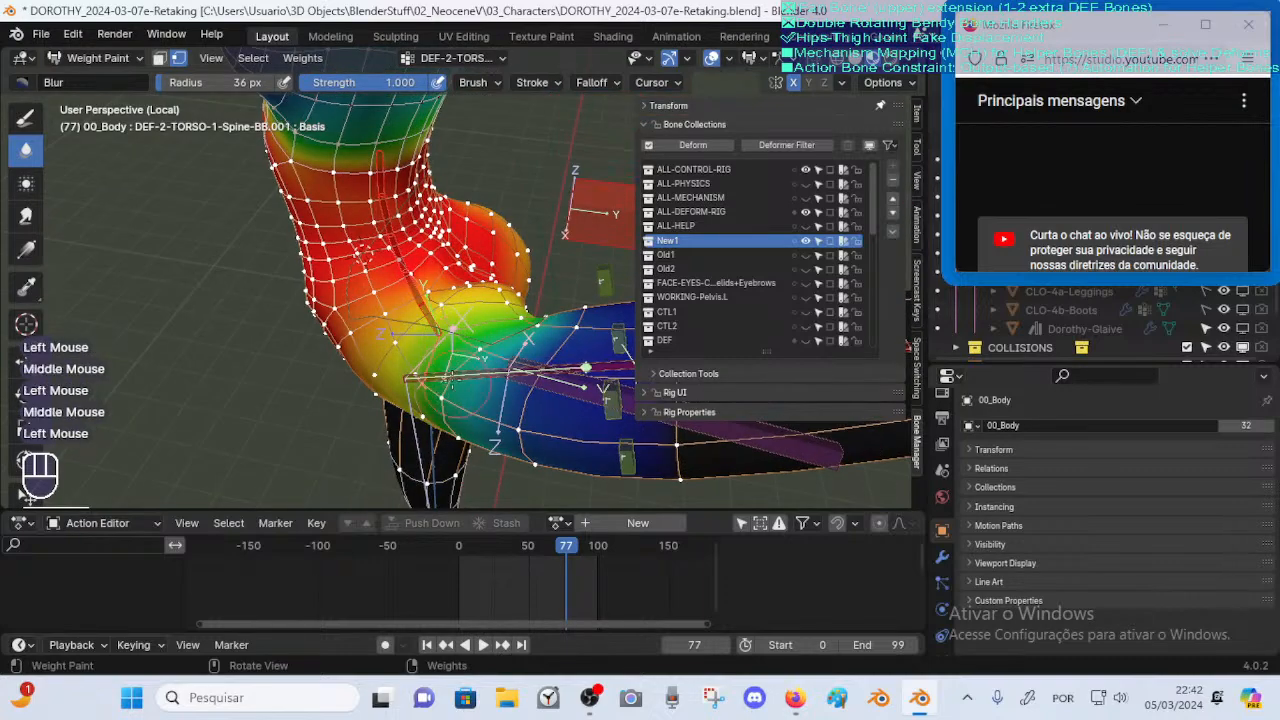
Blend the lower spine weights further from the side of the buttock into the top of the raised thigh
{"action": "mouse_move", "coordinate": [458, 330]}
{"action": "middle_mouse_down"}
{"action": "mouse_move", "coordinate": [375, 293]}
{"action": "mouse_move", "coordinate": [390, 268]}
{"action": "mouse_move", "coordinate": [385, 300]}
{"action": "mouse_move", "coordinate": [420, 285]}
{"action": "mouse_move", "coordinate": [445, 302]}
{"action": "middle_mouse_up"}
{"action": "left_click", "coordinate": [380, 285]}
{"action": "left_click", "coordinate": [369, 288]}
{"action": "left_click", "coordinate": [423, 285]}
{"action": "mouse_move", "coordinate": [445, 302]}
{"action": "middle_mouse_down", "text": "shift"}
{"action": "mouse_move", "coordinate": [486, 322]}
{"action": "mouse_move", "coordinate": [470, 316]}
{"action": "mouse_move", "coordinate": [468, 331]}
{"action": "mouse_move", "coordinate": [490, 320]}
{"action": "mouse_move", "coordinate": [467, 331]}
{"action": "middle_mouse_up", "text": "shift"}
{"action": "left_click", "coordinate": [483, 331]}
{"action": "left_click", "coordinate": [478, 320]}
{"action": "left_click", "coordinate": [447, 341]}
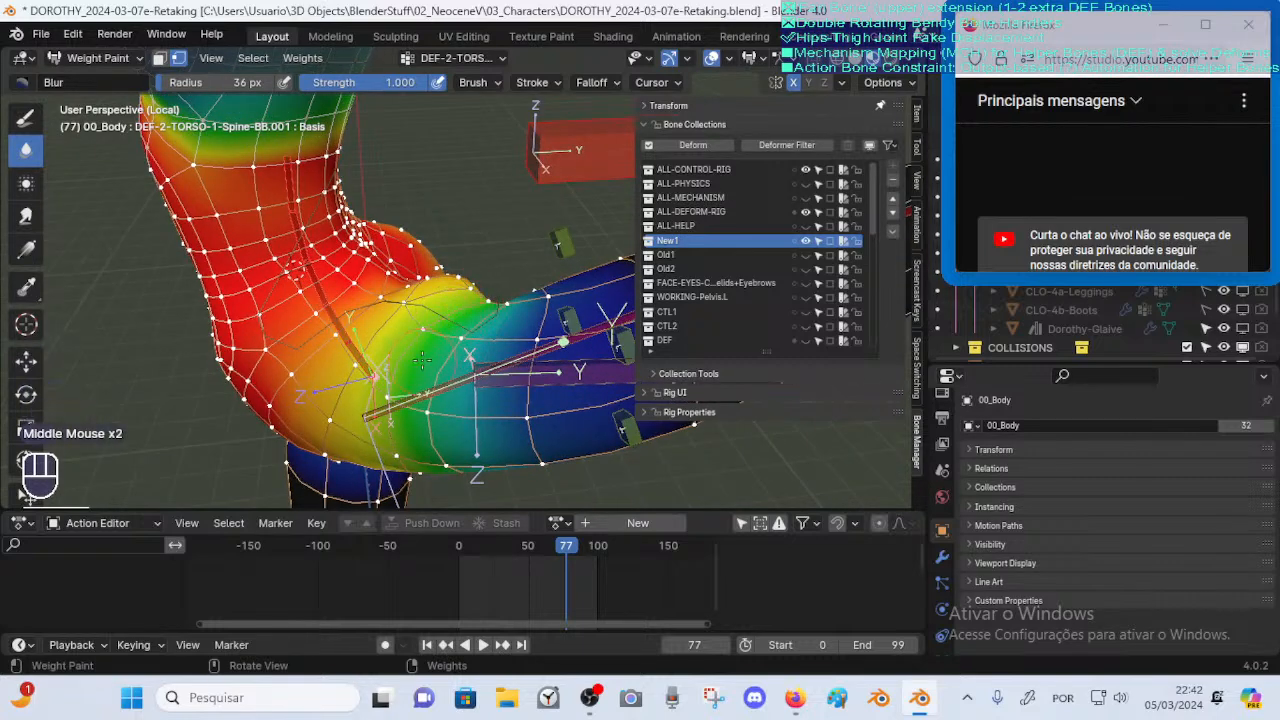
Switch to face masking, discard the accidental face selections and make the DEF-Thigh.L bone active for weight painting
{"action": "key", "text": "m"}
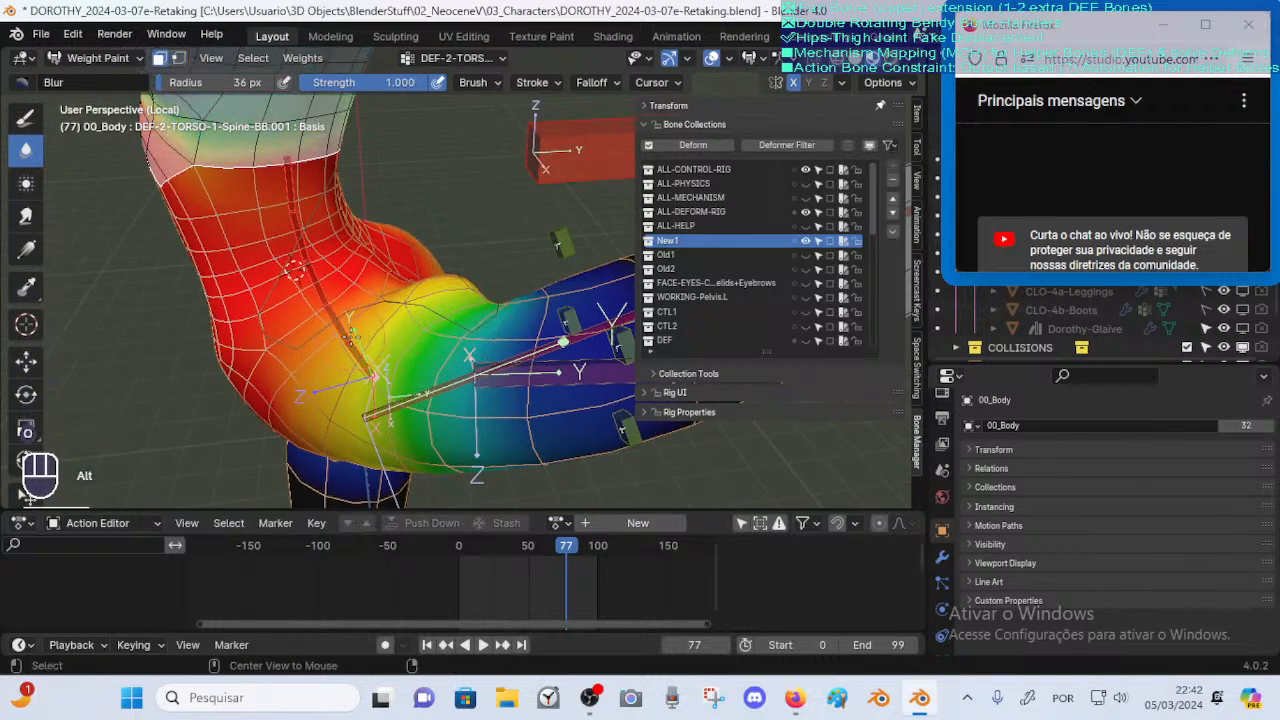
{"action": "left_click", "coordinate": [355, 335], "text": "alt"}
{"action": "key", "text": "ctrl+z"}
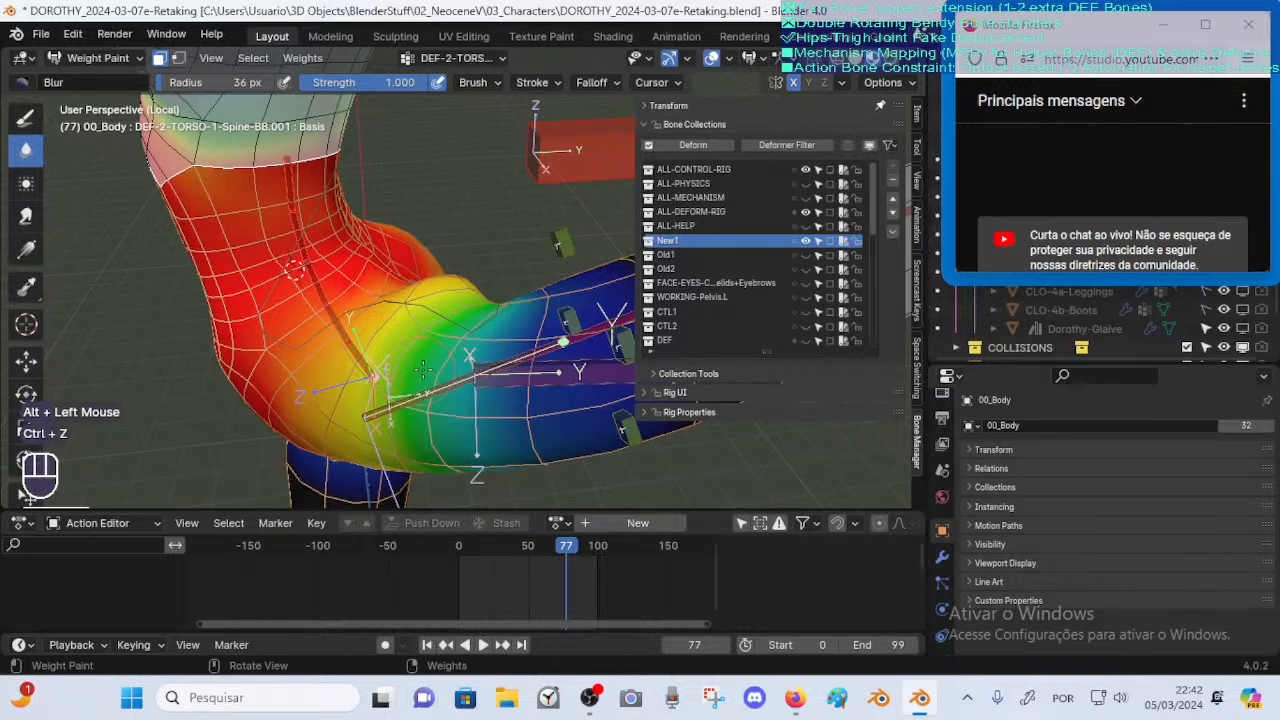
{"action": "left_click", "coordinate": [444, 391], "text": "alt"}
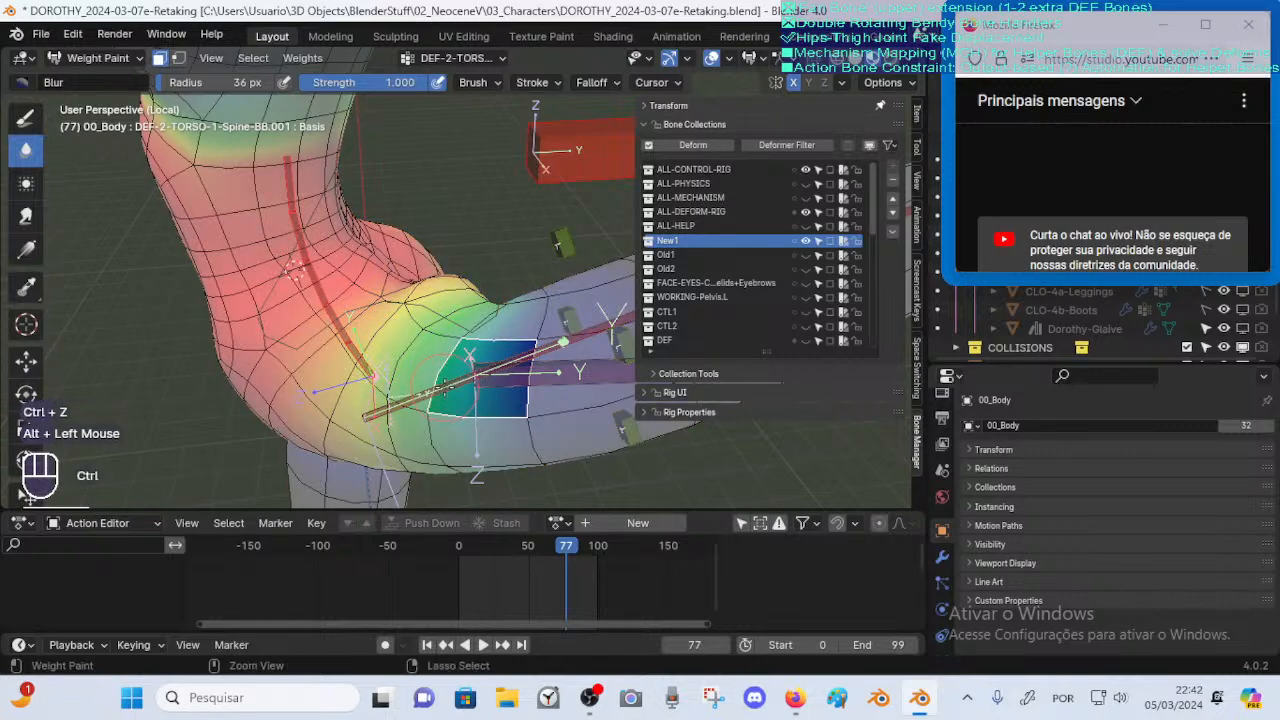
{"action": "key", "text": "ctrl+z"}
{"action": "left_click", "coordinate": [446, 386], "text": "alt"}
{"action": "middle_click_drag", "start_coordinate": [446, 386], "coordinate": [423, 377]}
{"action": "key", "text": "m"}
Blur the left thigh bone's weight falloff around the outer hip joint, undoing the first stroke
{"action": "middle_click_drag", "start_coordinate": [423, 377], "coordinate": [400, 375]}
{"action": "left_click", "coordinate": [398, 375]}
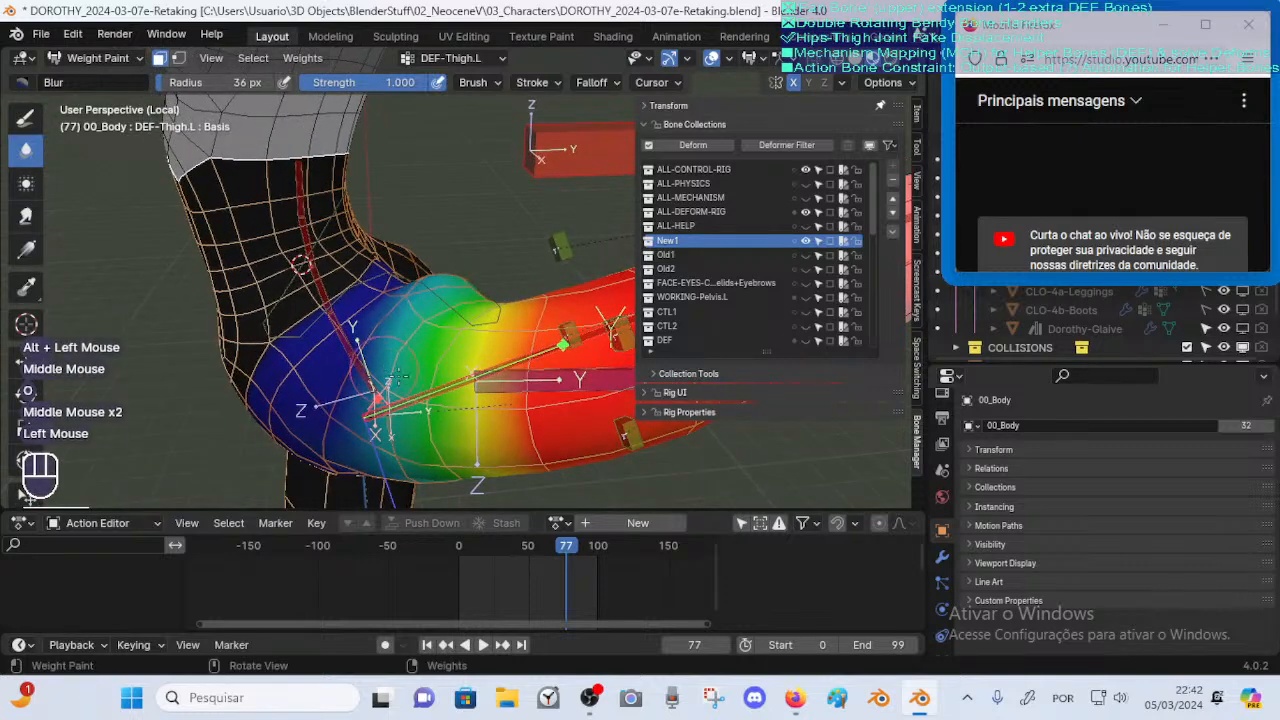
{"action": "key", "text": "ctrl+z"}
{"action": "left_click", "coordinate": [377, 350]}
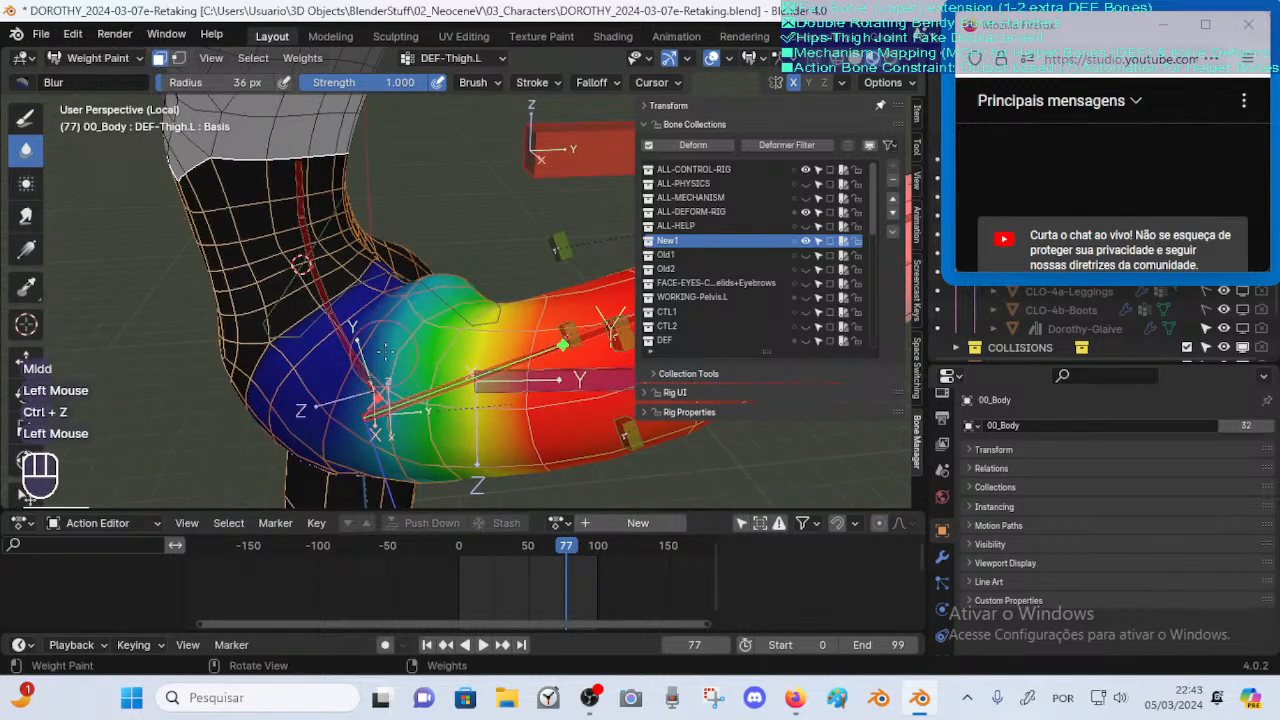
{"action": "mouse_move", "coordinate": [385, 350]}
{"action": "middle_mouse_down"}
{"action": "mouse_move", "coordinate": [388, 322]}
{"action": "mouse_move", "coordinate": [390, 347]}
{"action": "mouse_move", "coordinate": [374, 342]}
{"action": "middle_mouse_up"}
{"action": "left_click", "coordinate": [388, 322]}
{"action": "left_click", "coordinate": [372, 341]}
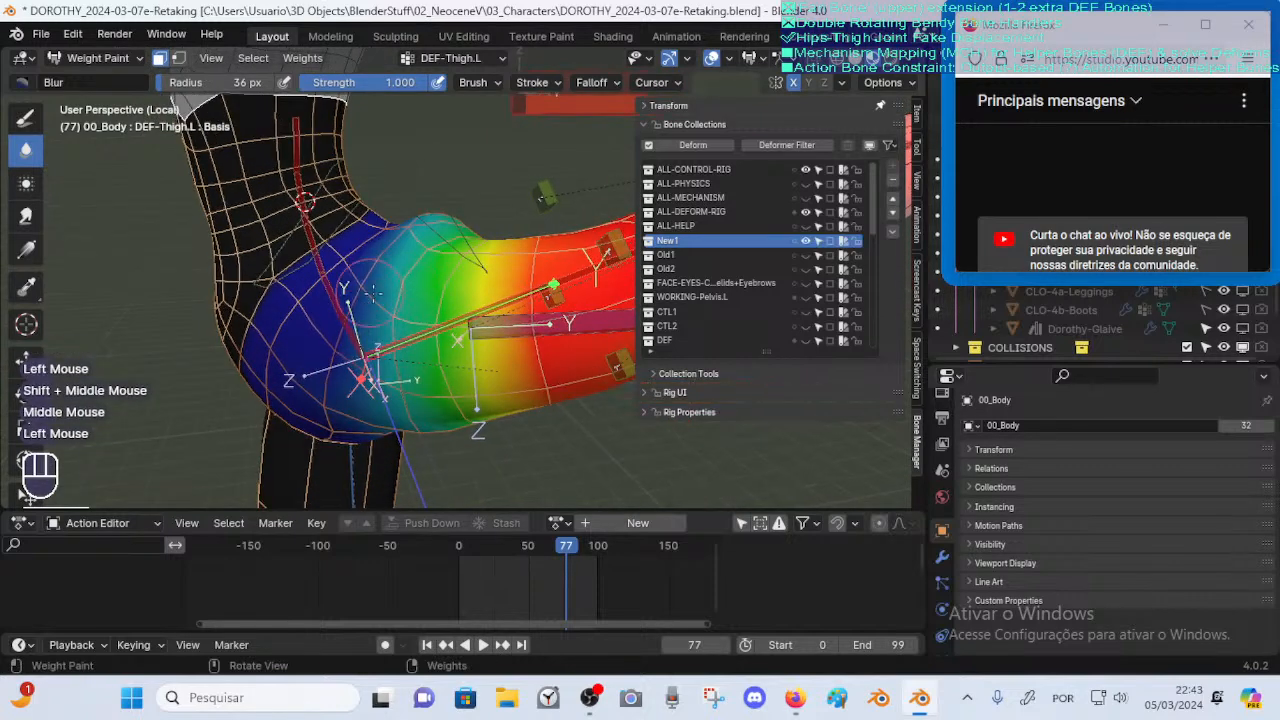
Switch to vertex masking and blur the left thigh bone's weights over the outer hip
{"action": "key", "text": "v"}
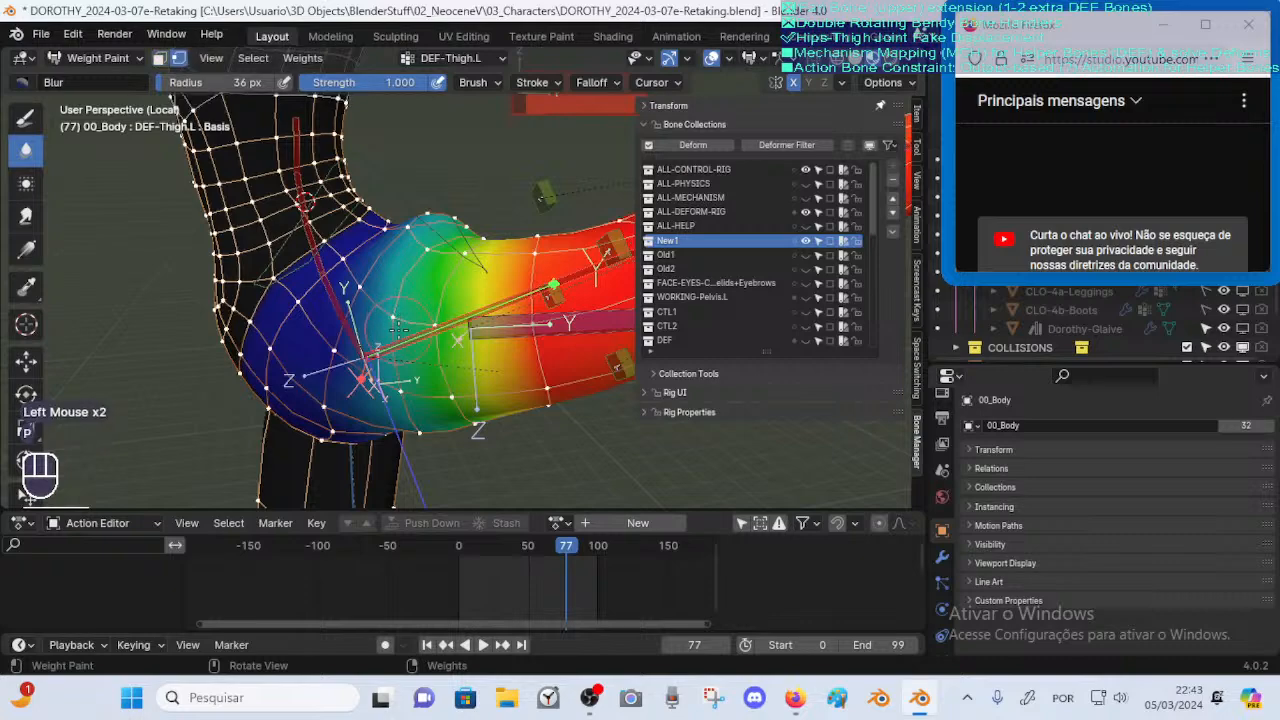
{"action": "middle_click_drag", "start_coordinate": [406, 338], "coordinate": [445, 333]}
{"action": "left_click", "coordinate": [366, 316]}
{"action": "left_click", "coordinate": [411, 297]}
{"action": "middle_click_drag", "start_coordinate": [445, 333], "coordinate": [430, 331]}
{"action": "left_click", "coordinate": [428, 331]}
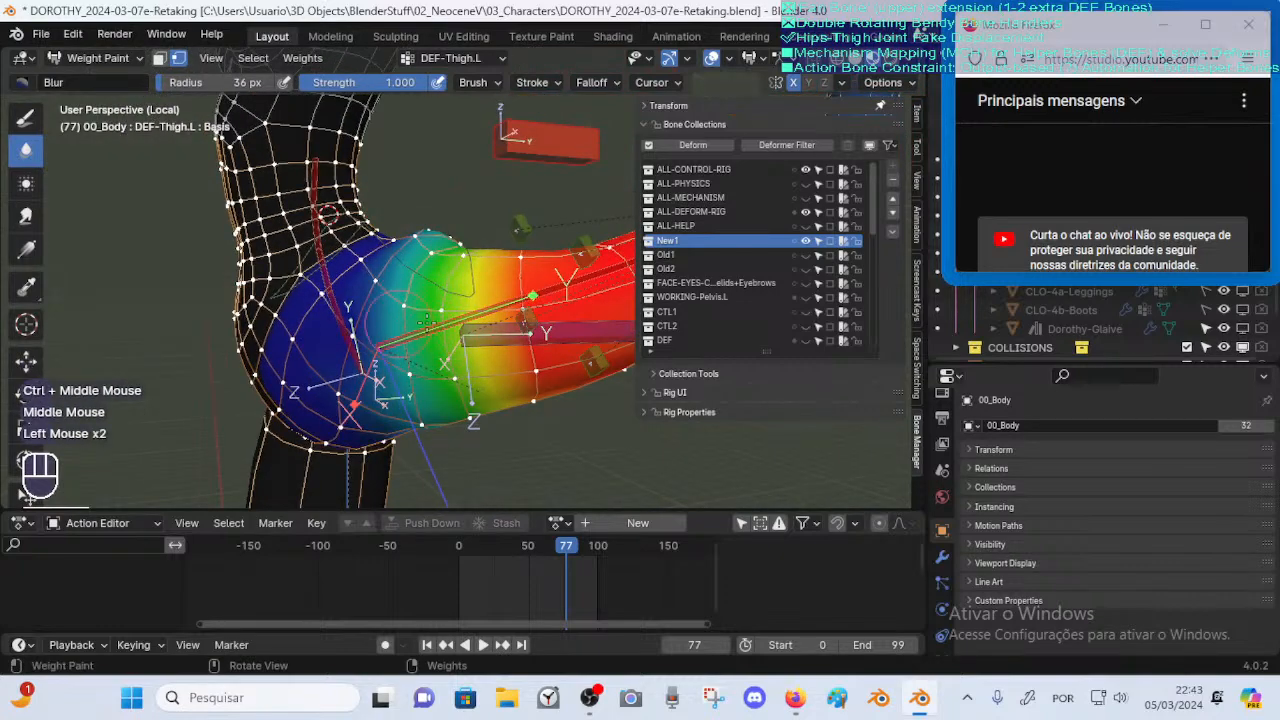
Smooth the left thigh bone's weights further along the lower buttock and side of the hip
{"action": "left_click", "coordinate": [368, 310]}
{"action": "mouse_move", "coordinate": [368, 310]}
{"action": "middle_mouse_down"}
{"action": "mouse_move", "coordinate": [376, 342]}
{"action": "mouse_move", "coordinate": [362, 341]}
{"action": "mouse_move", "coordinate": [390, 355]}
{"action": "mouse_move", "coordinate": [375, 320]}
{"action": "middle_mouse_up"}
{"action": "left_click", "coordinate": [376, 342]}
{"action": "left_click", "coordinate": [392, 357]}
{"action": "mouse_move", "coordinate": [375, 320]}
{"action": "middle_mouse_down"}
{"action": "mouse_move", "coordinate": [365, 335]}
{"action": "mouse_move", "coordinate": [327, 319]}
{"action": "mouse_move", "coordinate": [318, 276]}
{"action": "middle_mouse_up"}
{"action": "left_click", "coordinate": [338, 302]}
{"action": "left_click", "coordinate": [341, 314]}
Blur the left thigh bone's weights across the top and front of the hip crease
{"action": "middle_click_drag", "start_coordinate": [250, 306], "coordinate": [317, 349], "text": "shift"}
{"action": "left_click", "coordinate": [272, 352]}
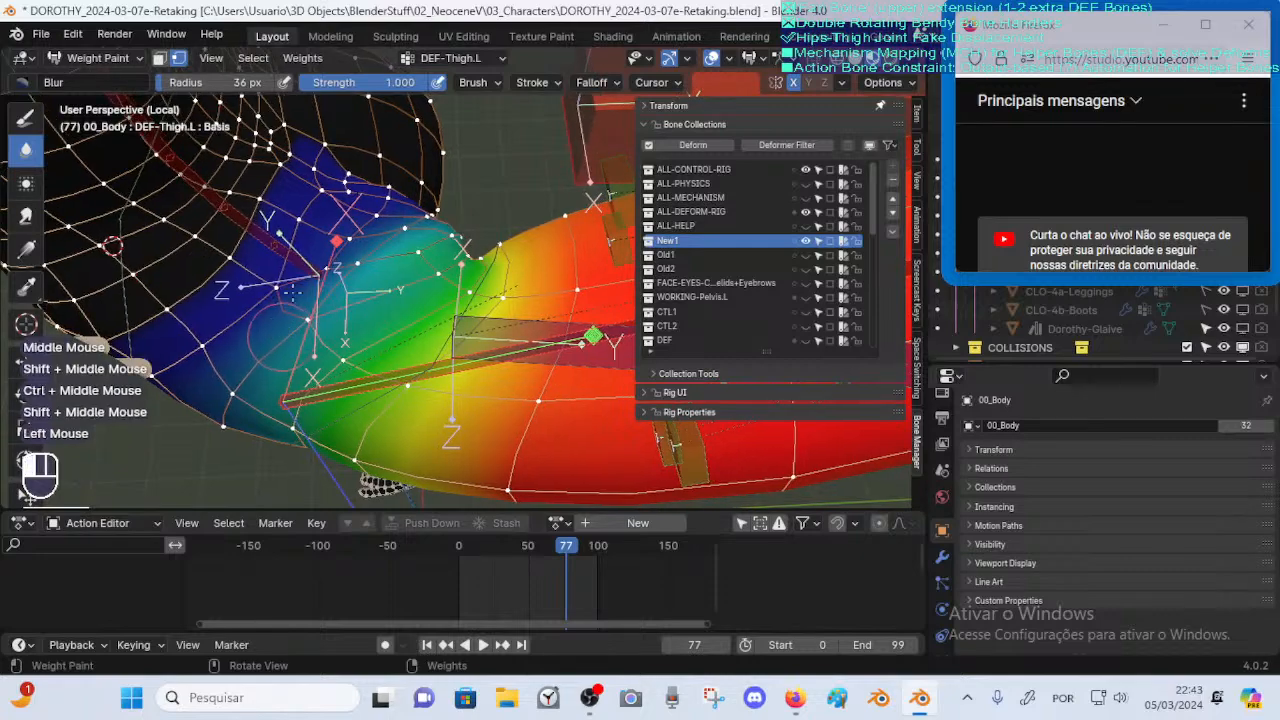
{"action": "left_click", "coordinate": [290, 282]}
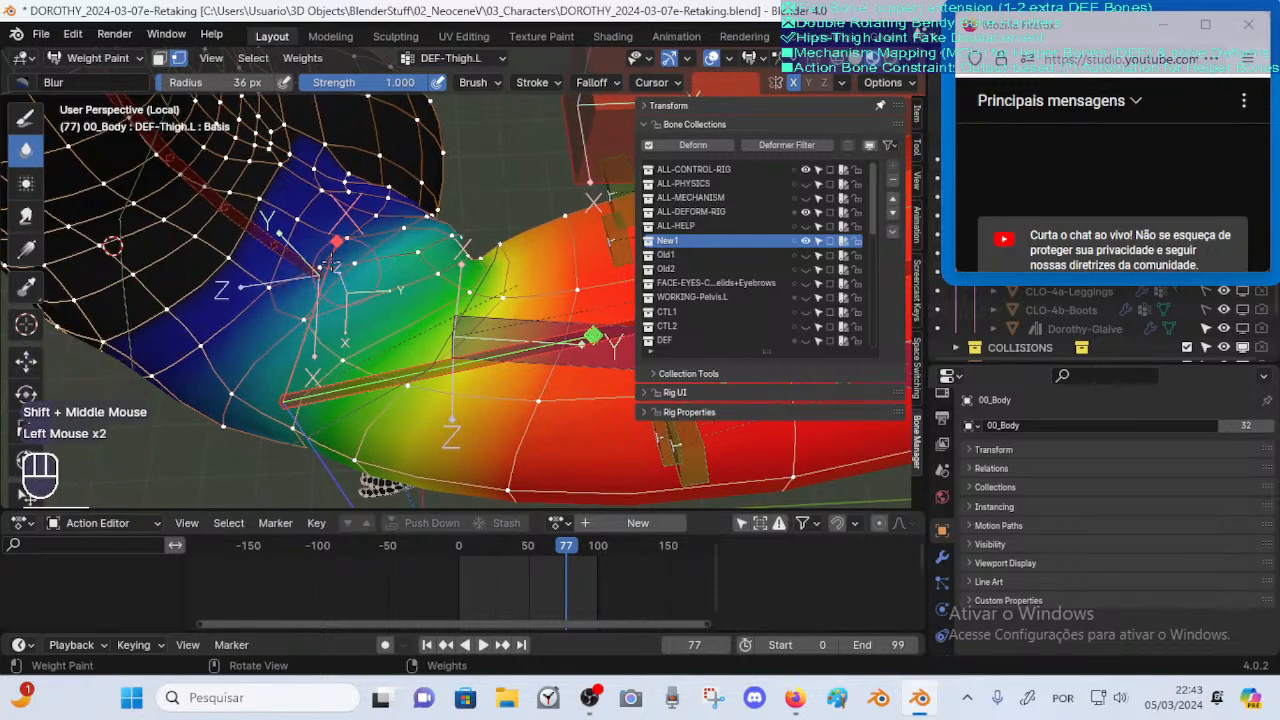
{"action": "left_click", "coordinate": [338, 266]}
{"action": "middle_click_drag", "start_coordinate": [338, 266], "coordinate": [346, 288]}
{"action": "middle_click_drag", "start_coordinate": [346, 288], "coordinate": [342, 291]}
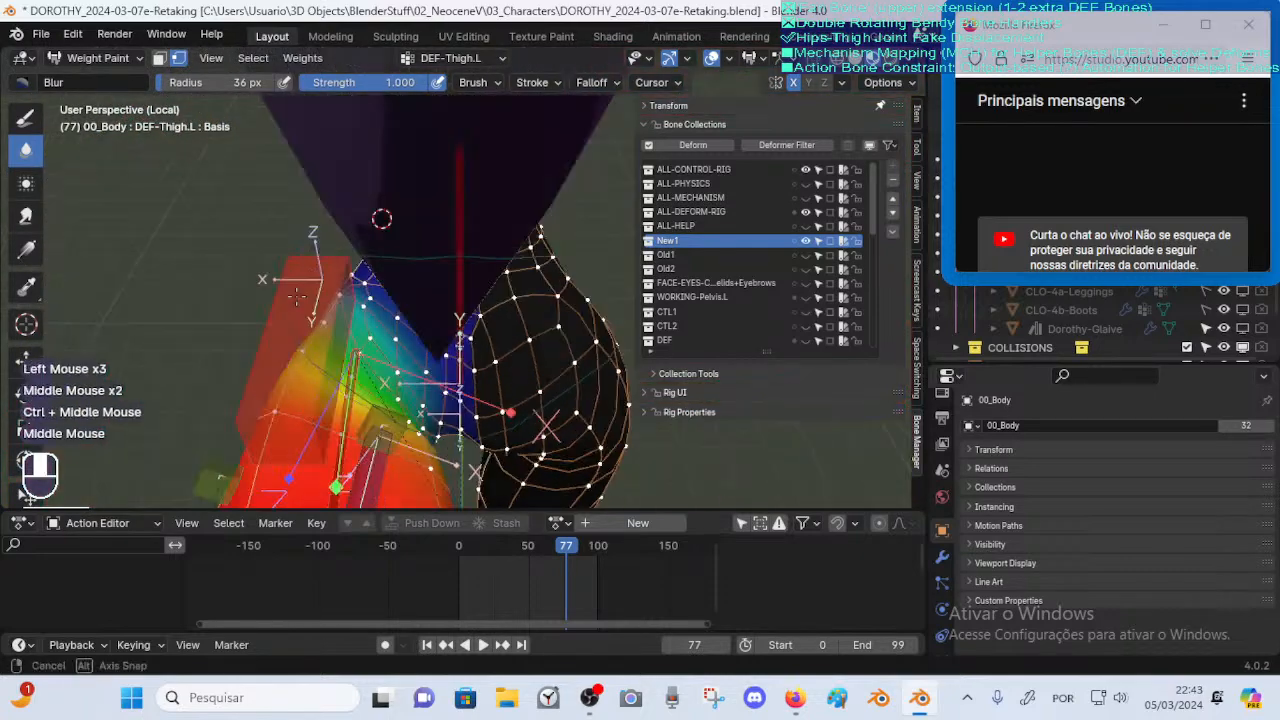
{"action": "left_click", "coordinate": [340, 292]}
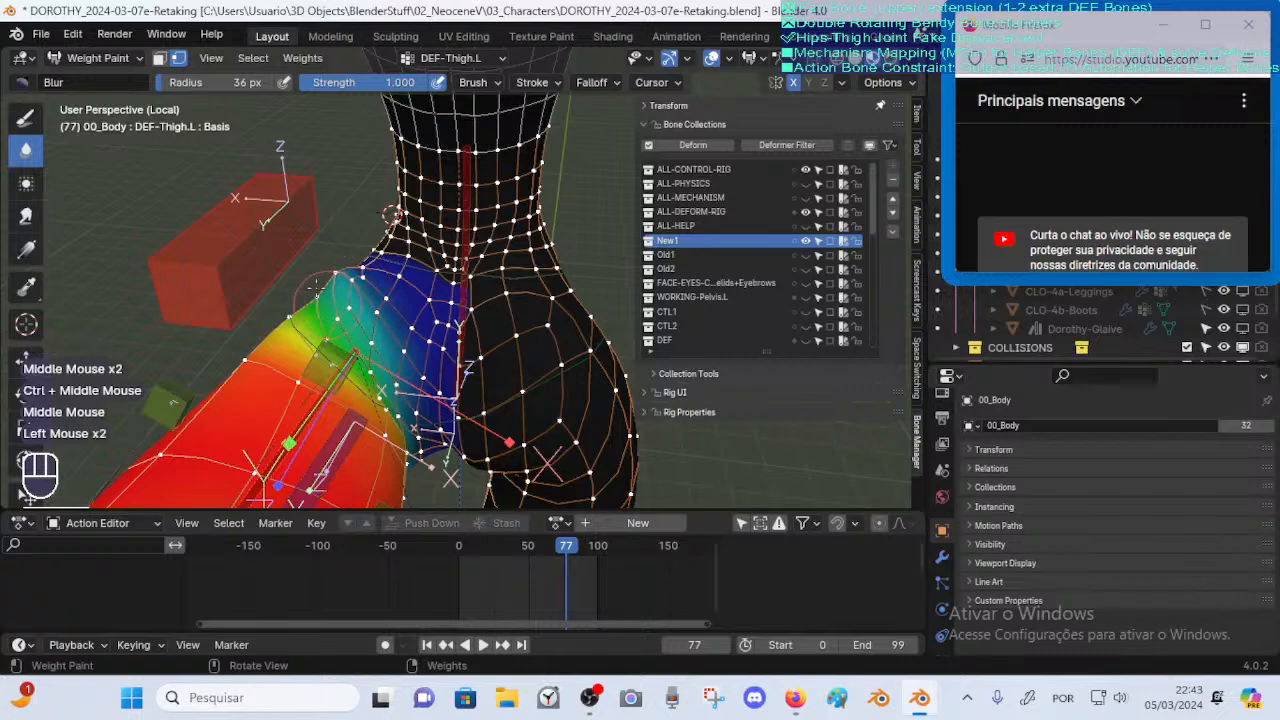
Inspect the raised thigh and hip shape from several angles in and out of Edit Mode
{"action": "mouse_move", "coordinate": [390, 214]}
{"action": "middle_mouse_down", "text": "ctrl"}
{"action": "mouse_move", "coordinate": [336, 328]}
{"action": "mouse_move", "coordinate": [376, 357]}
{"action": "mouse_move", "coordinate": [428, 322]}
{"action": "mouse_move", "coordinate": [432, 348]}
{"action": "middle_mouse_up", "text": "ctrl"}
{"action": "key", "text": "Tab"}
{"action": "middle_click_drag", "start_coordinate": [432, 348], "coordinate": [482, 360]}
{"action": "mouse_move", "coordinate": [482, 360]}
{"action": "middle_mouse_down"}
{"action": "mouse_move", "coordinate": [524, 364]}
{"action": "mouse_move", "coordinate": [545, 255]}
{"action": "mouse_move", "coordinate": [535, 232]}
{"action": "mouse_move", "coordinate": [368, 305]}
{"action": "mouse_move", "coordinate": [458, 343]}
{"action": "middle_mouse_up"}
{"action": "key", "text": "Tab"}
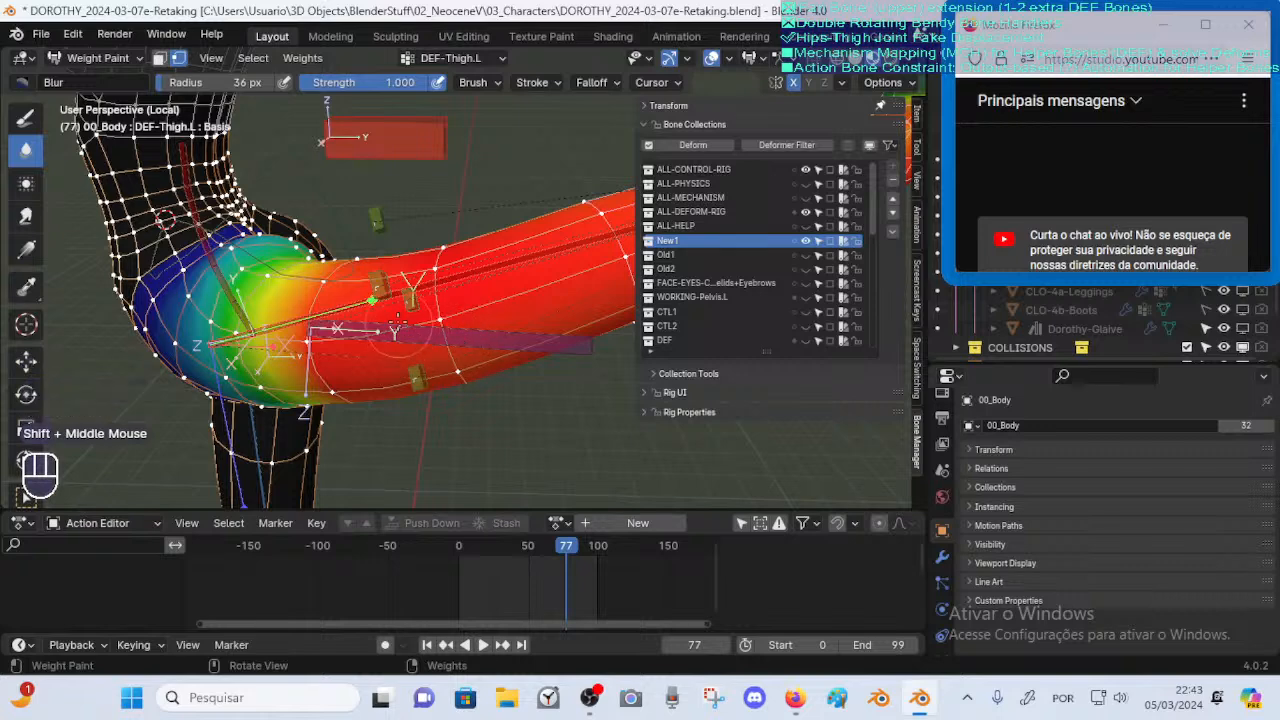
{"action": "middle_click_drag", "start_coordinate": [430, 320], "coordinate": [513, 353], "text": "shift"}
{"action": "middle_click_drag", "start_coordinate": [389, 344], "coordinate": [536, 341]}
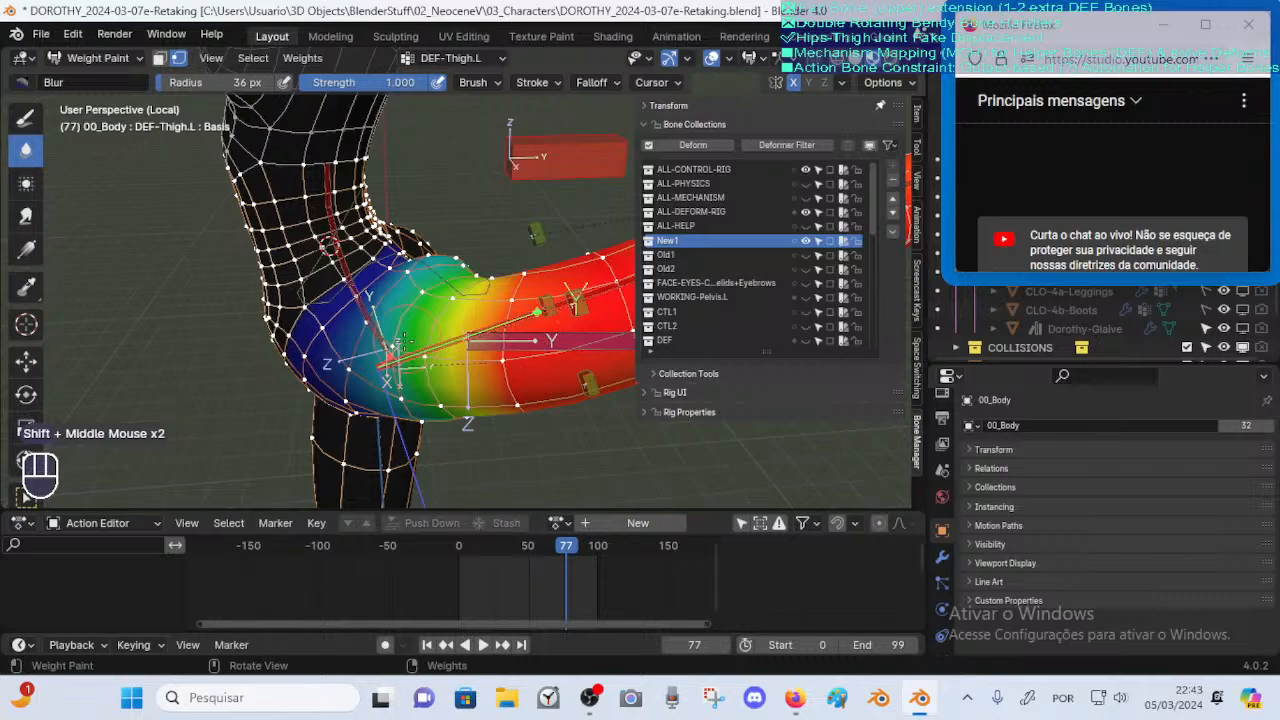
Blur the left thigh bone's weights down the front of the hip towards the groin
{"action": "mouse_move", "coordinate": [403, 341]}
{"action": "middle_mouse_down", "text": "ctrl"}
{"action": "mouse_move", "coordinate": [408, 285]}
{"action": "mouse_move", "coordinate": [385, 300]}
{"action": "mouse_move", "coordinate": [400, 318]}
{"action": "middle_mouse_up", "text": "ctrl"}
{"action": "mouse_move", "coordinate": [480, 222]}
{"action": "middle_mouse_down"}
{"action": "mouse_move", "coordinate": [478, 241]}
{"action": "mouse_move", "coordinate": [455, 225]}
{"action": "middle_mouse_up"}
{"action": "mouse_move", "coordinate": [455, 225]}
{"action": "middle_mouse_down"}
{"action": "mouse_move", "coordinate": [430, 205]}
{"action": "mouse_move", "coordinate": [500, 190]}
{"action": "mouse_move", "coordinate": [494, 222]}
{"action": "mouse_move", "coordinate": [509, 203]}
{"action": "middle_mouse_up"}
{"action": "middle_click_drag", "start_coordinate": [373, 271], "coordinate": [318, 368], "text": "shift"}
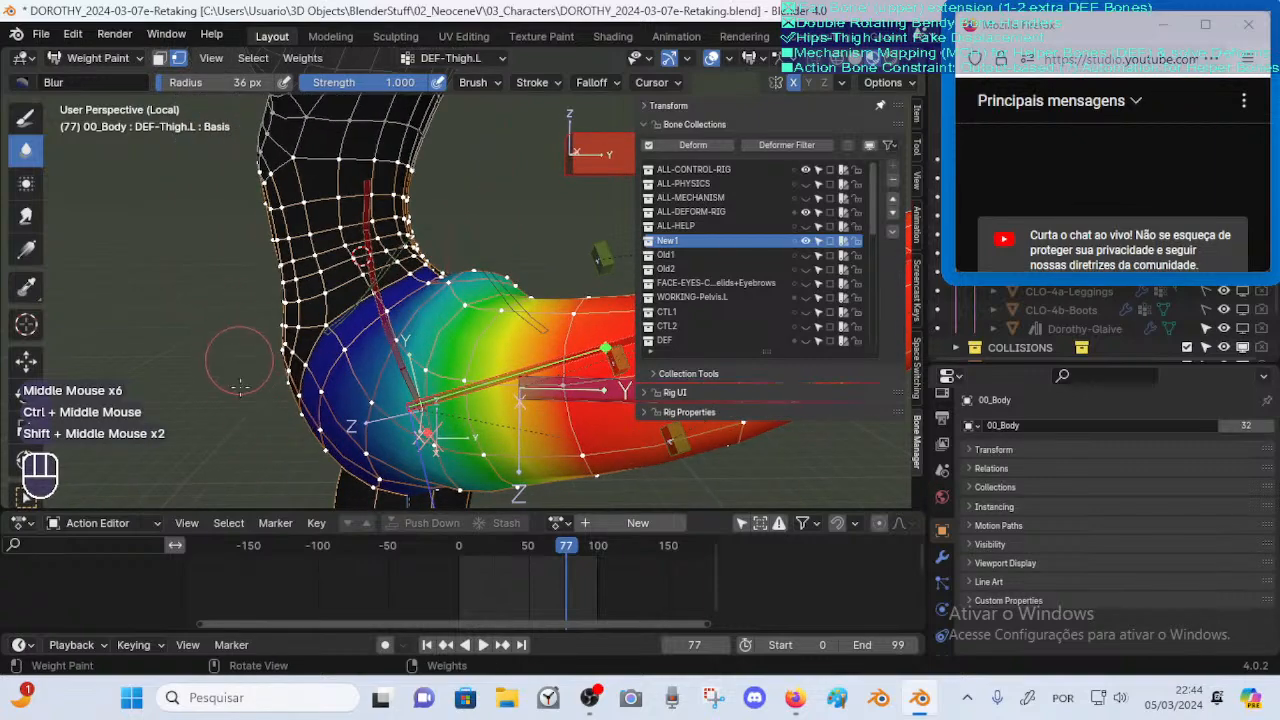
{"action": "mouse_move", "coordinate": [240, 388]}
{"action": "middle_mouse_down"}
{"action": "mouse_move", "coordinate": [560, 190]}
{"action": "mouse_move", "coordinate": [420, 240]}
{"action": "mouse_move", "coordinate": [415, 300]}
{"action": "mouse_move", "coordinate": [318, 295]}
{"action": "mouse_move", "coordinate": [328, 357]}
{"action": "middle_mouse_up"}
{"action": "mouse_move", "coordinate": [328, 357]}
{"action": "middle_mouse_down", "text": "ctrl"}
{"action": "mouse_move", "coordinate": [310, 375]}
{"action": "mouse_move", "coordinate": [240, 345]}
{"action": "middle_mouse_up", "text": "ctrl"}
{"action": "mouse_move", "coordinate": [240, 345]}
{"action": "middle_mouse_down", "text": "shift"}
{"action": "mouse_move", "coordinate": [320, 291]}
{"action": "mouse_move", "coordinate": [337, 225]}
{"action": "mouse_move", "coordinate": [346, 271]}
{"action": "mouse_move", "coordinate": [325, 235]}
{"action": "middle_mouse_up", "text": "shift"}
{"action": "left_click_drag", "start_coordinate": [296, 308], "coordinate": [312, 290]}
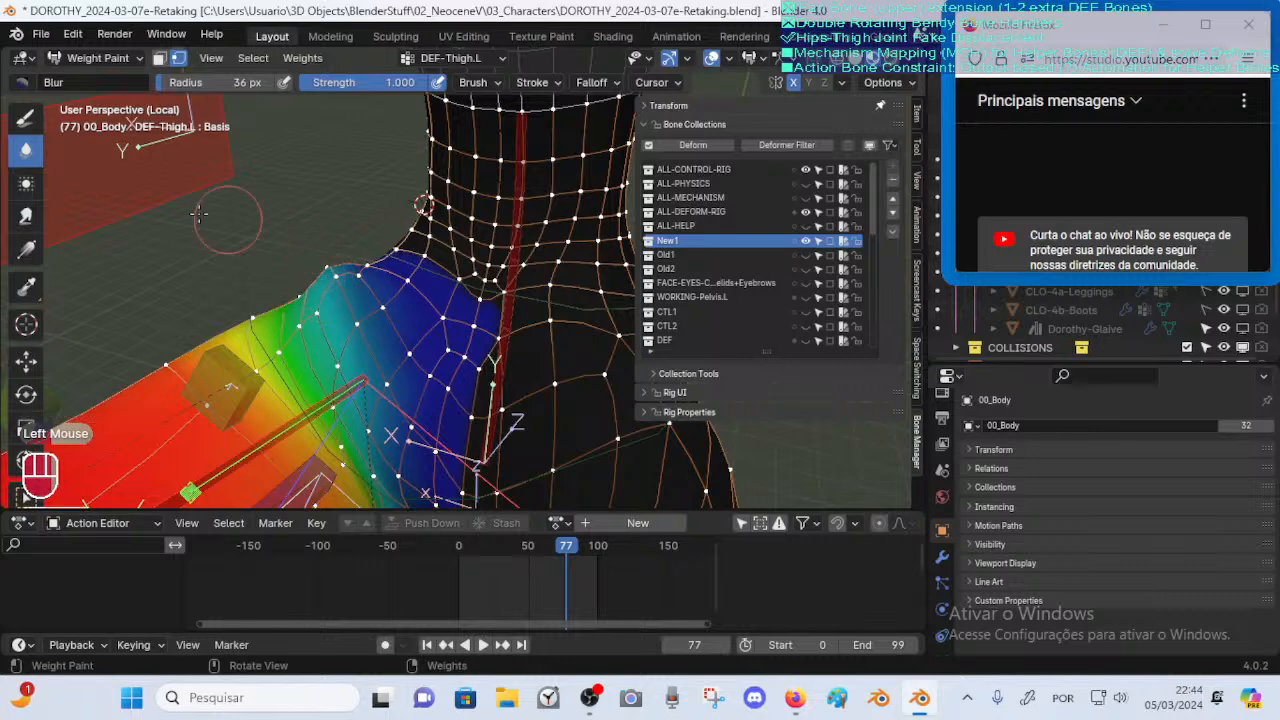
{"action": "left_click_drag", "start_coordinate": [352, 347], "coordinate": [361, 363]}
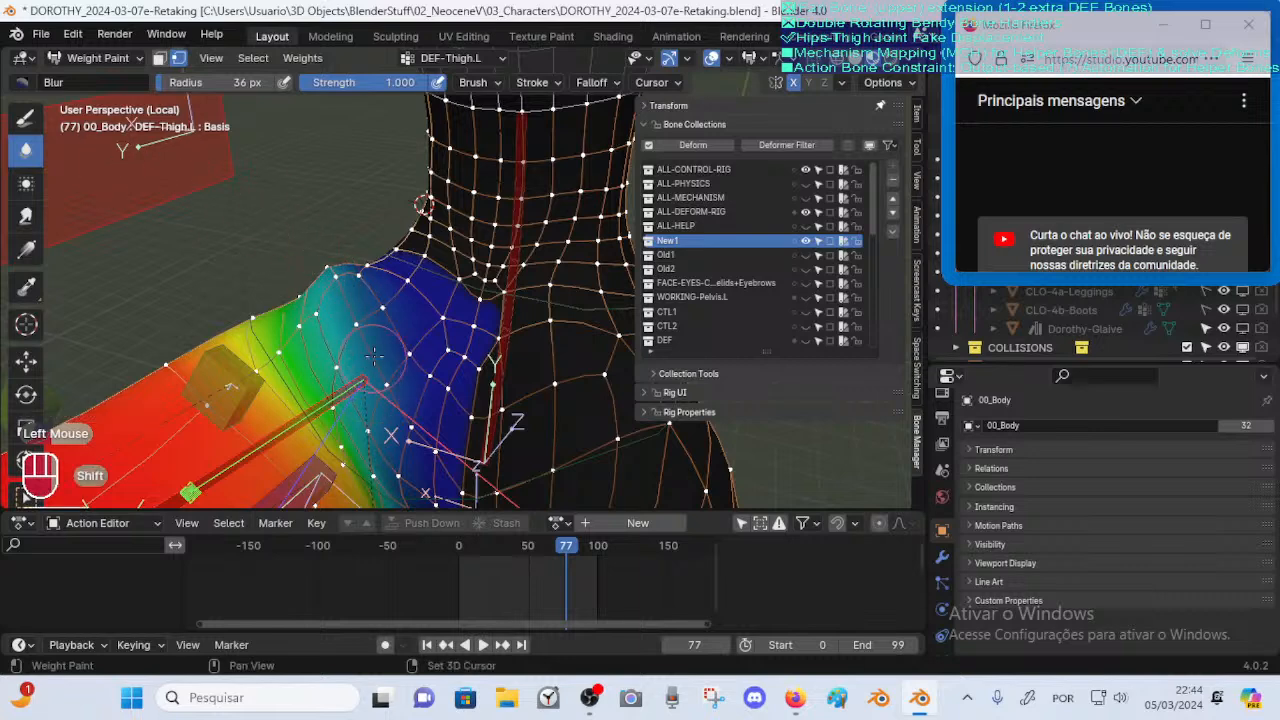
{"action": "middle_click_drag", "start_coordinate": [361, 363], "coordinate": [337, 301], "text": "shift"}
{"action": "mouse_move", "coordinate": [337, 301]}
{"action": "left_mouse_down"}
{"action": "mouse_move", "coordinate": [355, 352]}
{"action": "mouse_move", "coordinate": [337, 350]}
{"action": "left_mouse_up"}
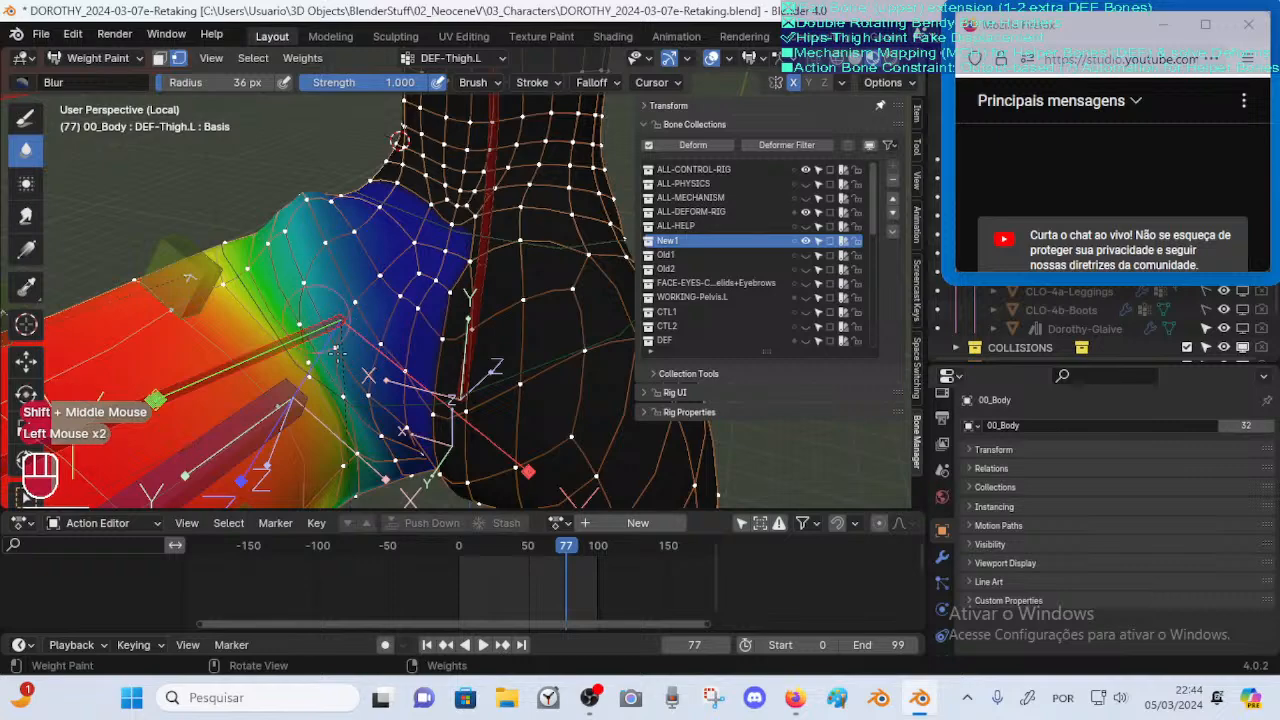
Smooth the left thigh bone's weights along the upper inner thigh beside the groin
{"action": "mouse_move", "coordinate": [370, 342]}
{"action": "middle_mouse_down"}
{"action": "mouse_move", "coordinate": [415, 318]}
{"action": "mouse_move", "coordinate": [405, 345]}
{"action": "middle_mouse_up"}
{"action": "middle_click_drag", "start_coordinate": [405, 345], "coordinate": [312, 242]}
{"action": "left_click_drag", "start_coordinate": [312, 242], "coordinate": [294, 228]}
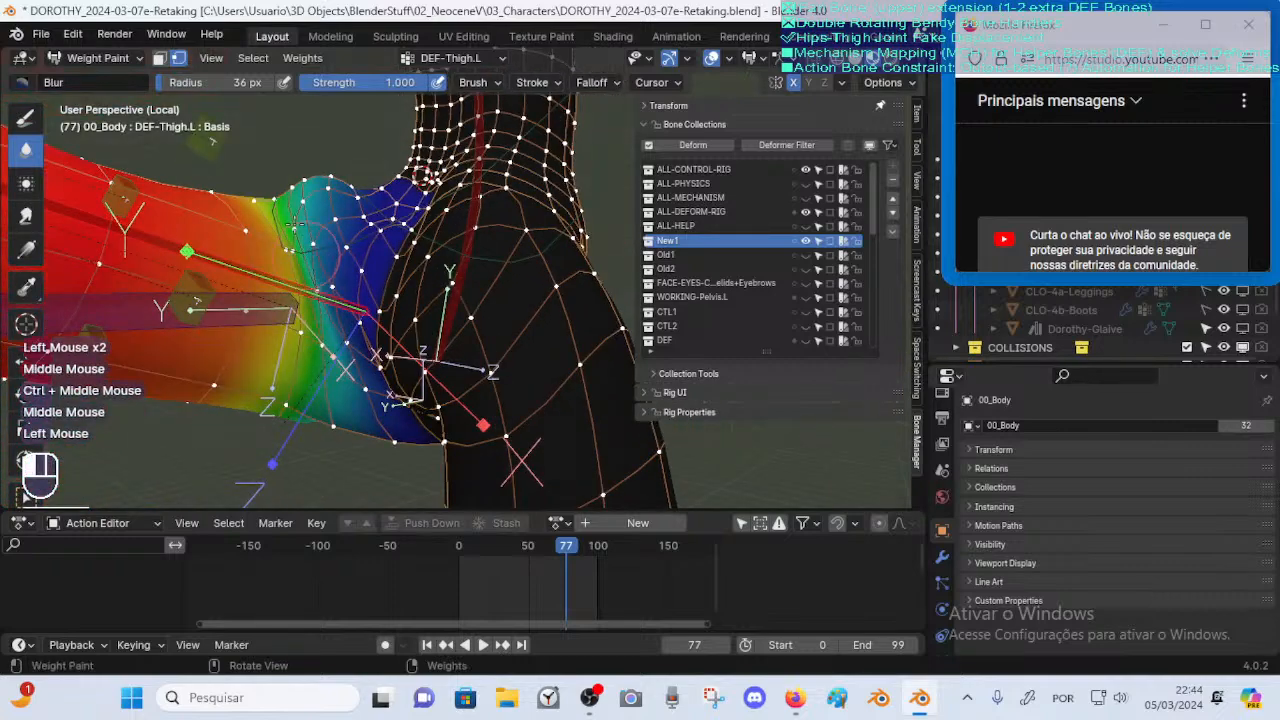
{"action": "middle_click_drag", "start_coordinate": [317, 246], "coordinate": [316, 272]}
{"action": "left_click_drag", "start_coordinate": [317, 275], "coordinate": [328, 335]}
Set the Blur brush radius to 55 px and soften the weights around the inner thigh and groin
{"action": "key", "text": "f"}
{"action": "left_click", "coordinate": [327, 315]}
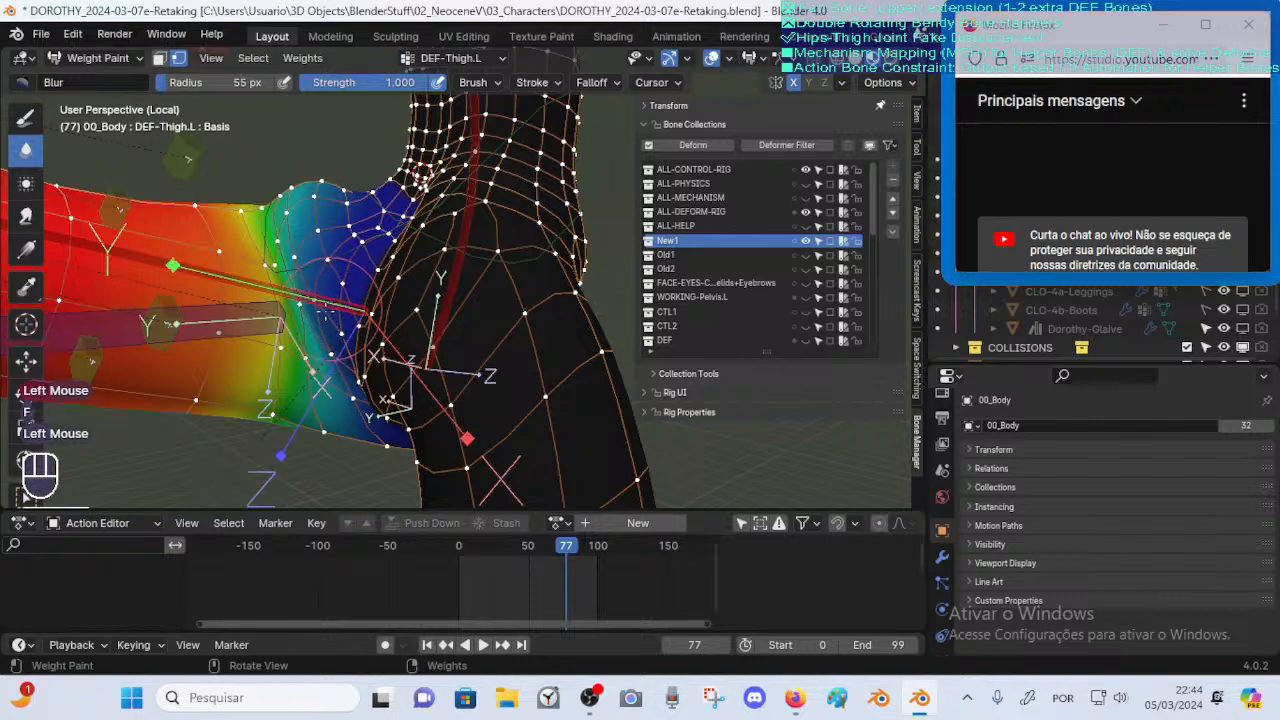
{"action": "middle_click_drag", "start_coordinate": [325, 313], "coordinate": [362, 328]}
{"action": "left_click", "coordinate": [362, 328]}
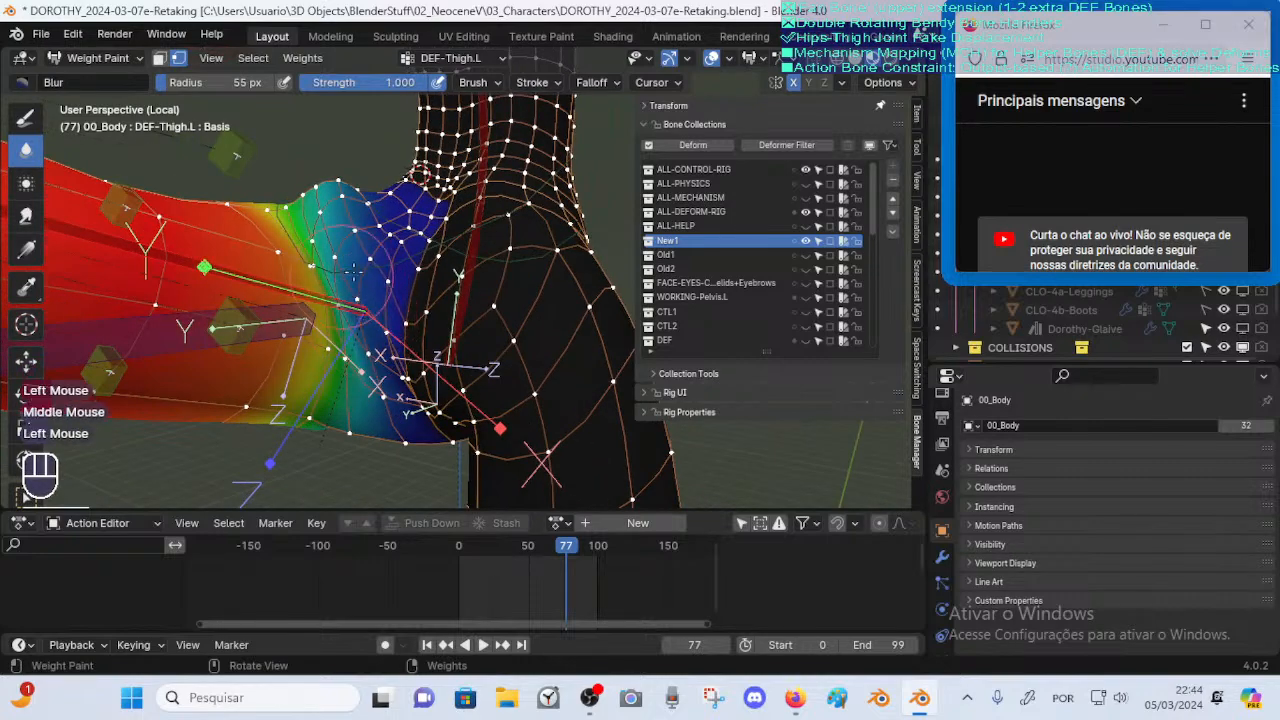
Set the Blur brush radius to 38 px and smooth the left thigh bone's weights around the groin crease
{"action": "middle_click_drag", "start_coordinate": [354, 268], "coordinate": [300, 290]}
{"action": "key", "text": "f"}
{"action": "left_click", "coordinate": [294, 291]}
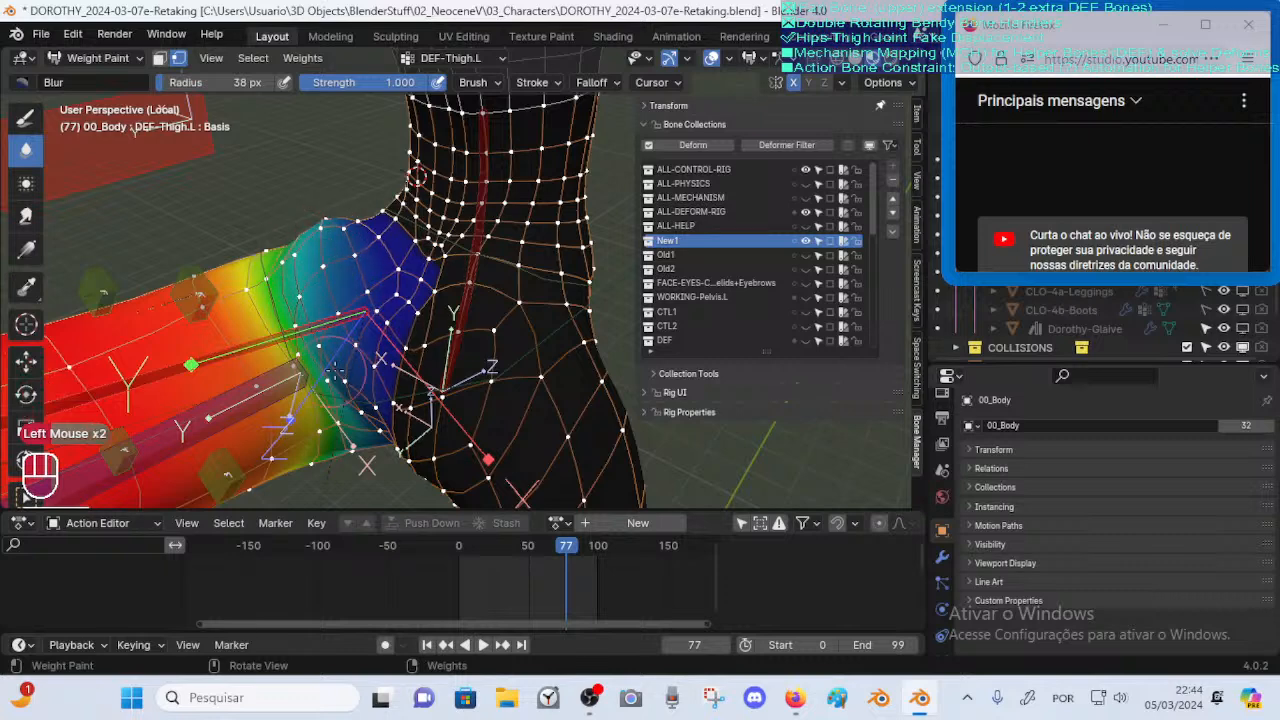
{"action": "middle_click_drag", "start_coordinate": [335, 368], "coordinate": [350, 300]}
{"action": "left_click", "coordinate": [350, 300]}
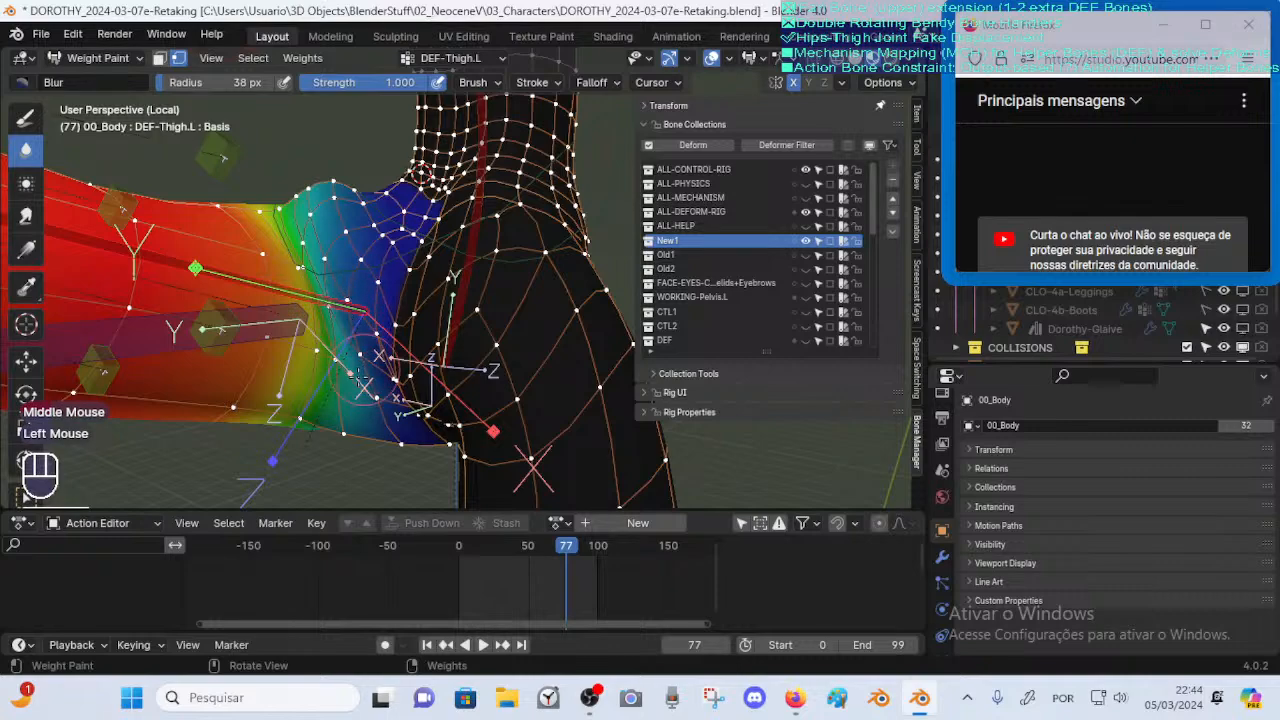
{"action": "middle_click_drag", "start_coordinate": [362, 385], "coordinate": [515, 365]}
{"action": "left_click", "coordinate": [366, 318]}
Blur the left thigh bone's weights across the underside of the raised thigh and the crotch
{"action": "middle_click_drag", "start_coordinate": [425, 355], "coordinate": [340, 345]}
{"action": "left_click_drag", "start_coordinate": [290, 343], "coordinate": [245, 356]}
{"action": "middle_click_drag", "start_coordinate": [245, 356], "coordinate": [240, 335]}
{"action": "left_click_drag", "start_coordinate": [240, 335], "coordinate": [236, 345]}
{"action": "mouse_move", "coordinate": [236, 345]}
{"action": "middle_mouse_down"}
{"action": "mouse_move", "coordinate": [362, 307]}
{"action": "mouse_move", "coordinate": [385, 318]}
{"action": "mouse_move", "coordinate": [460, 308]}
{"action": "middle_mouse_up"}
{"action": "left_click_drag", "start_coordinate": [460, 308], "coordinate": [488, 313]}
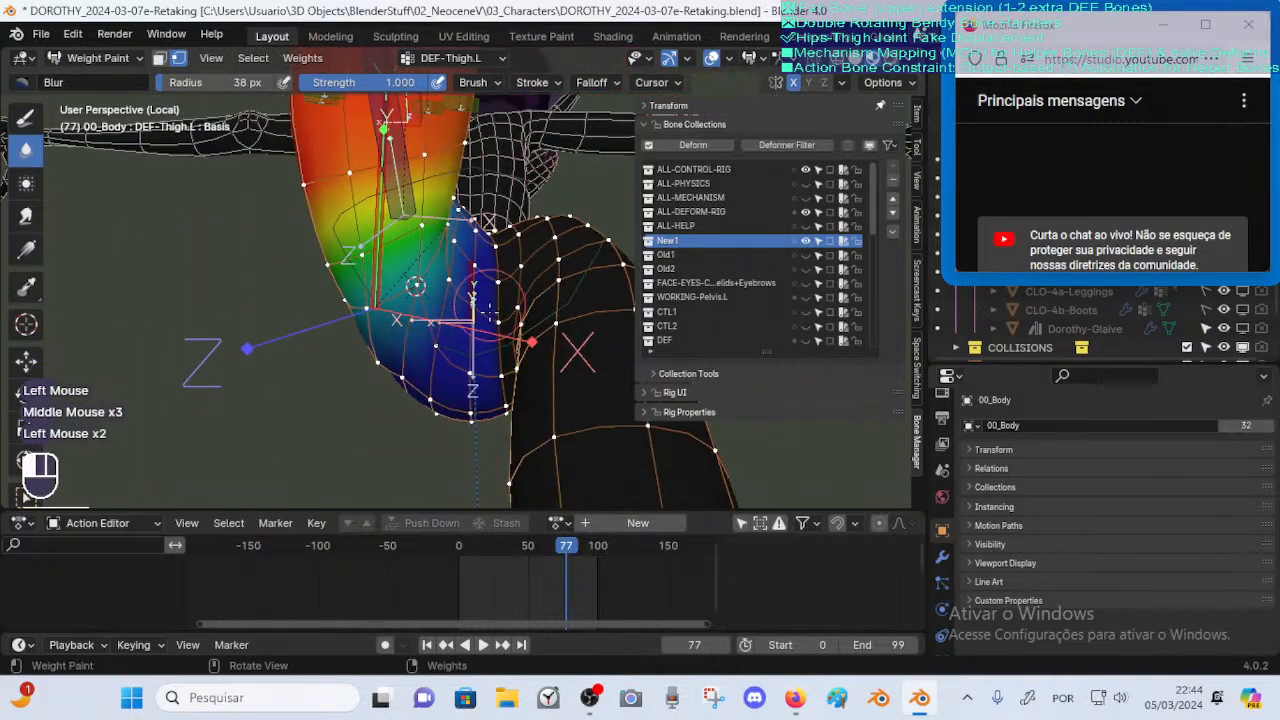
{"action": "middle_click_drag", "start_coordinate": [486, 314], "coordinate": [430, 362]}
{"action": "left_click_drag", "start_coordinate": [398, 366], "coordinate": [400, 340]}
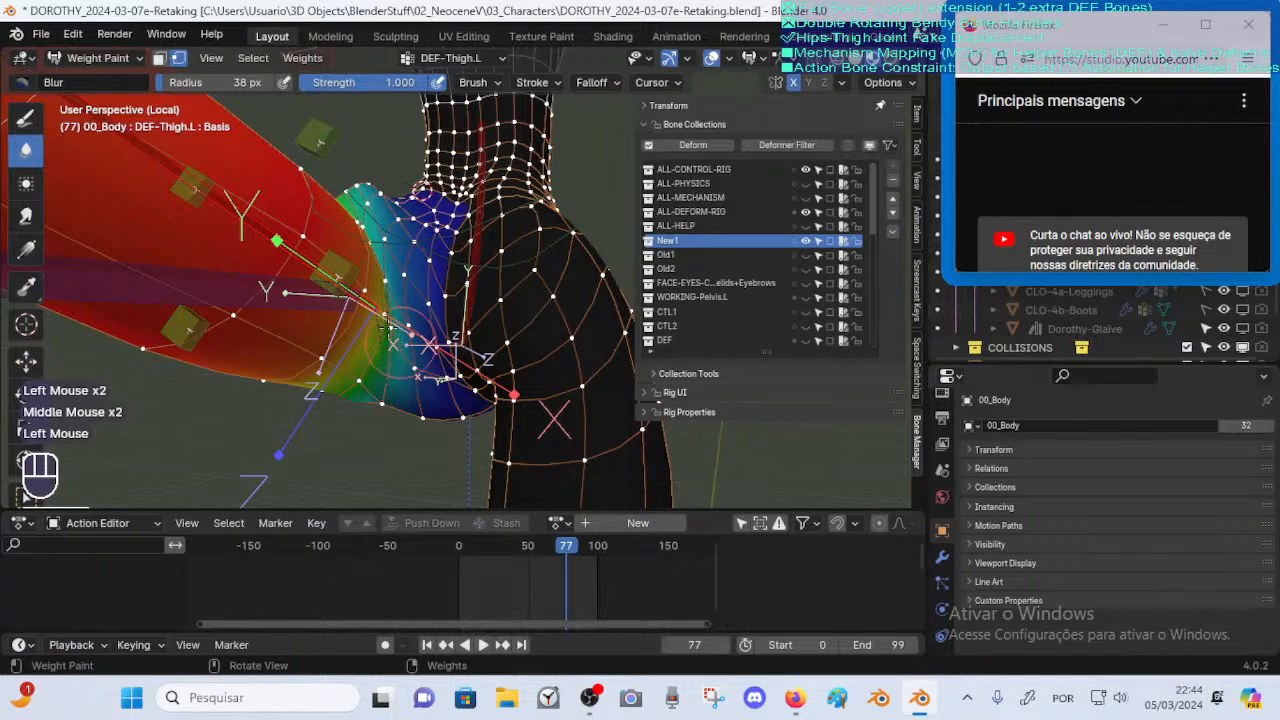
Blend the left thigh bone's weights further between the inner thigh and the front of the hip
{"action": "middle_click_drag", "start_coordinate": [383, 327], "coordinate": [370, 323]}
{"action": "left_click_drag", "start_coordinate": [370, 323], "coordinate": [368, 322]}
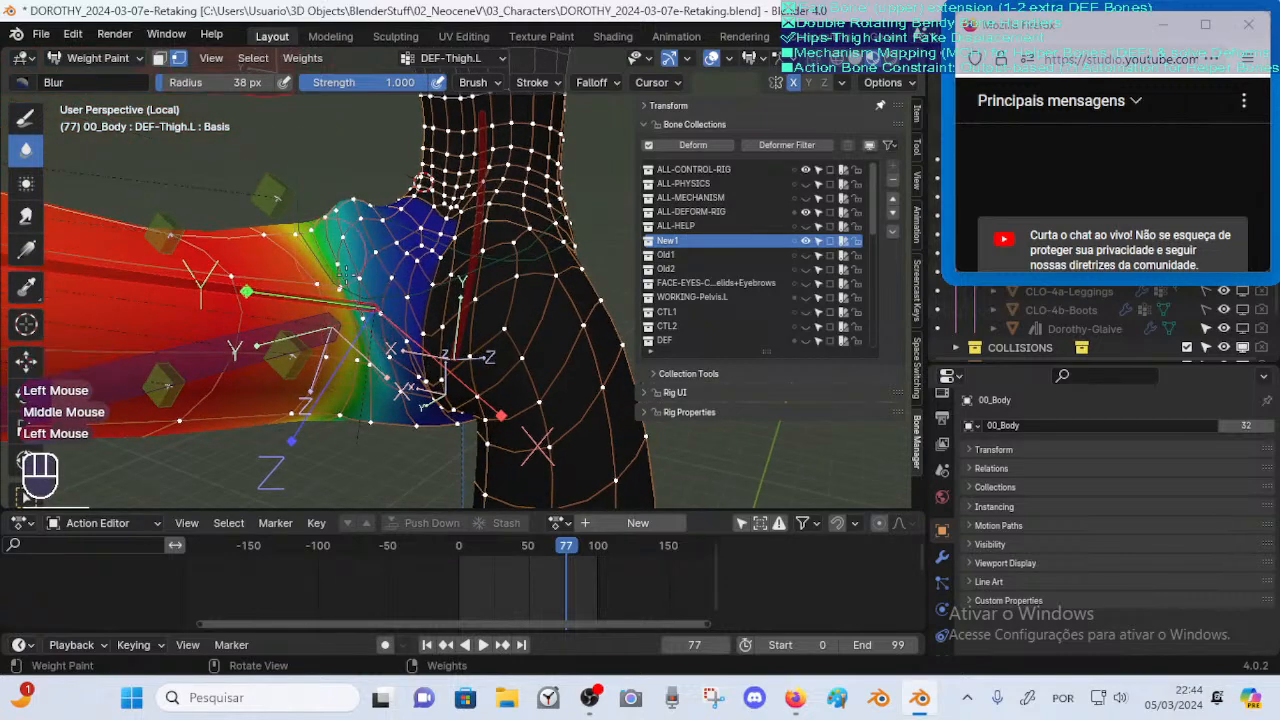
{"action": "middle_click_drag", "start_coordinate": [350, 280], "coordinate": [330, 322]}
{"action": "left_click", "coordinate": [327, 327]}
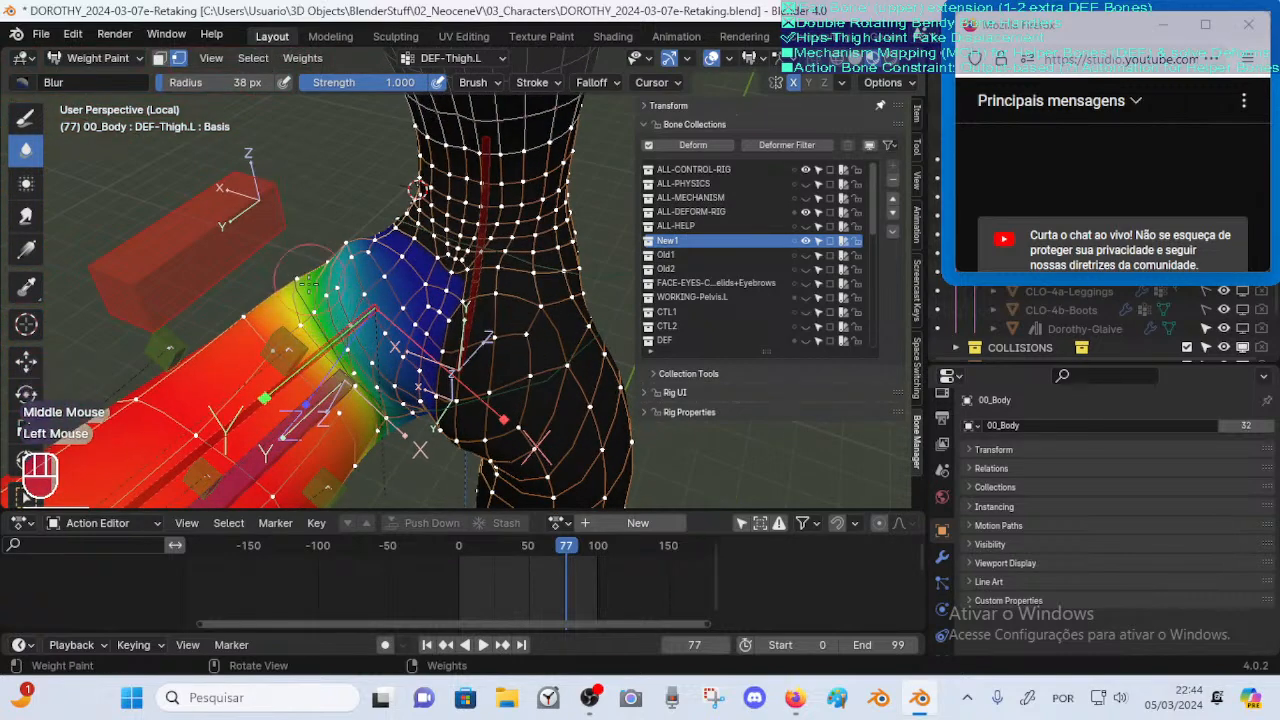
Try moving the left leg's bone to test the hip deformation, and cancel the move
{"action": "middle_click_drag", "start_coordinate": [327, 275], "coordinate": [335, 355], "text": "ctrl"}
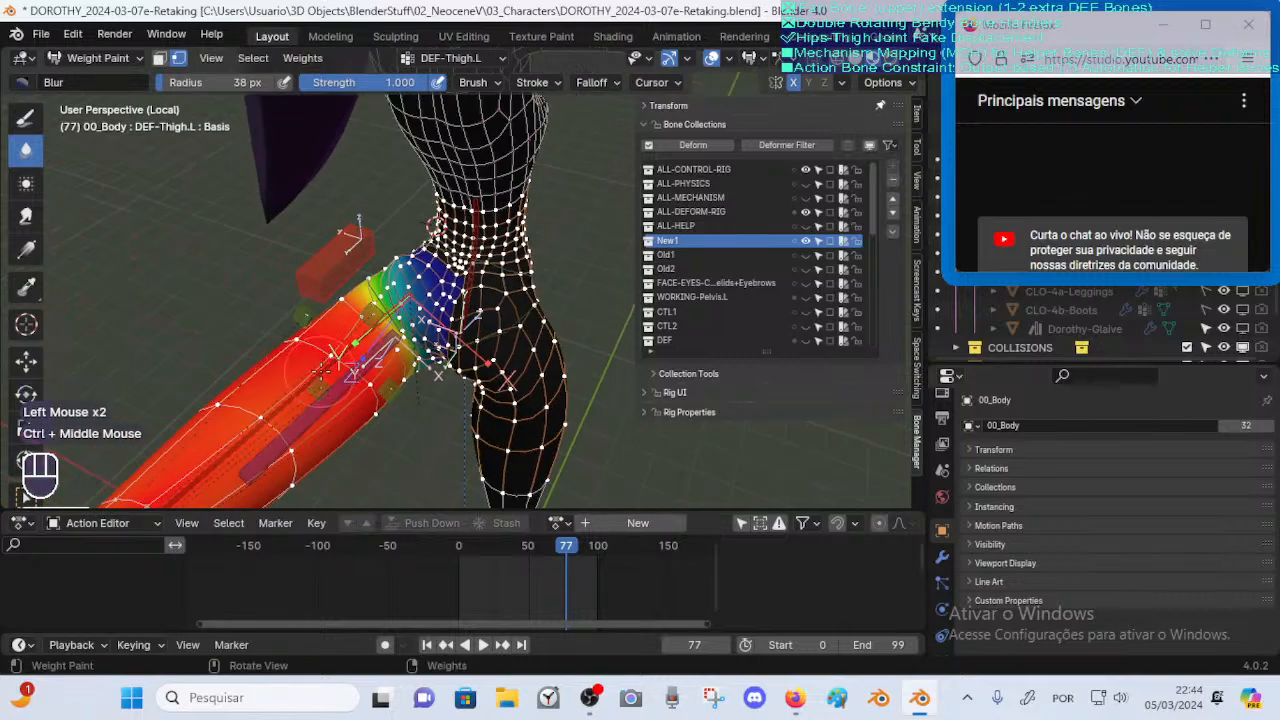
{"action": "key", "text": "g"}
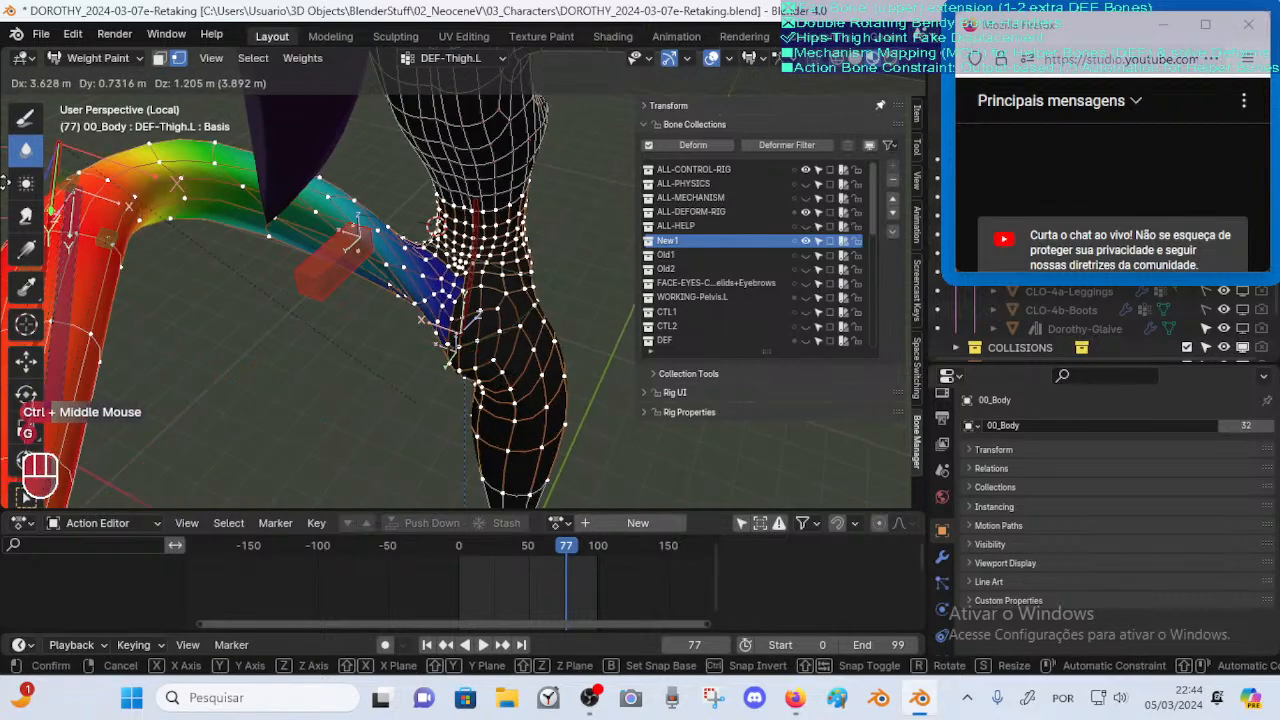
{"action": "key", "text": "Escape"}
{"action": "middle_click_drag", "start_coordinate": [369, 329], "coordinate": [382, 280], "text": "ctrl"}
Blur the left thigh bone's weights over the front hip bulge and down to the thigh's underside
{"action": "mouse_move", "coordinate": [382, 280]}
{"action": "middle_mouse_down"}
{"action": "mouse_move", "coordinate": [402, 258]}
{"action": "mouse_move", "coordinate": [335, 240]}
{"action": "middle_mouse_up"}
{"action": "left_click", "coordinate": [342, 228]}
{"action": "left_click", "coordinate": [333, 240]}
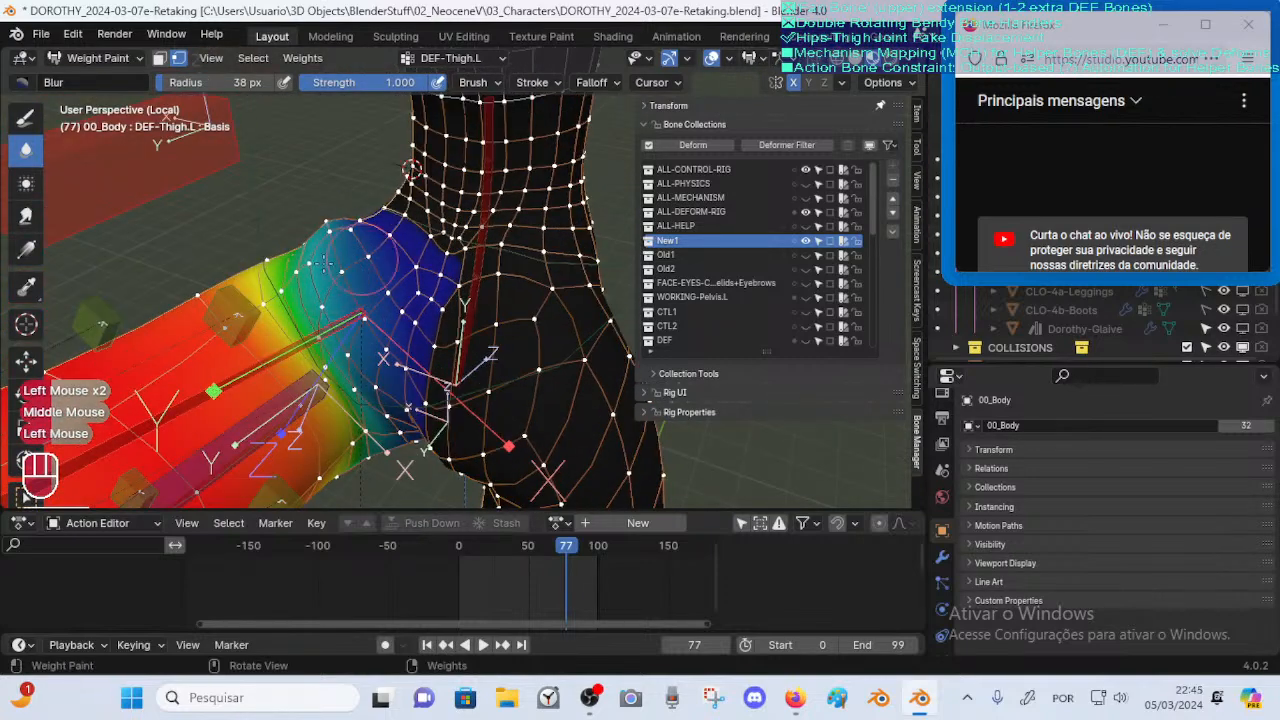
{"action": "left_click", "coordinate": [340, 347]}
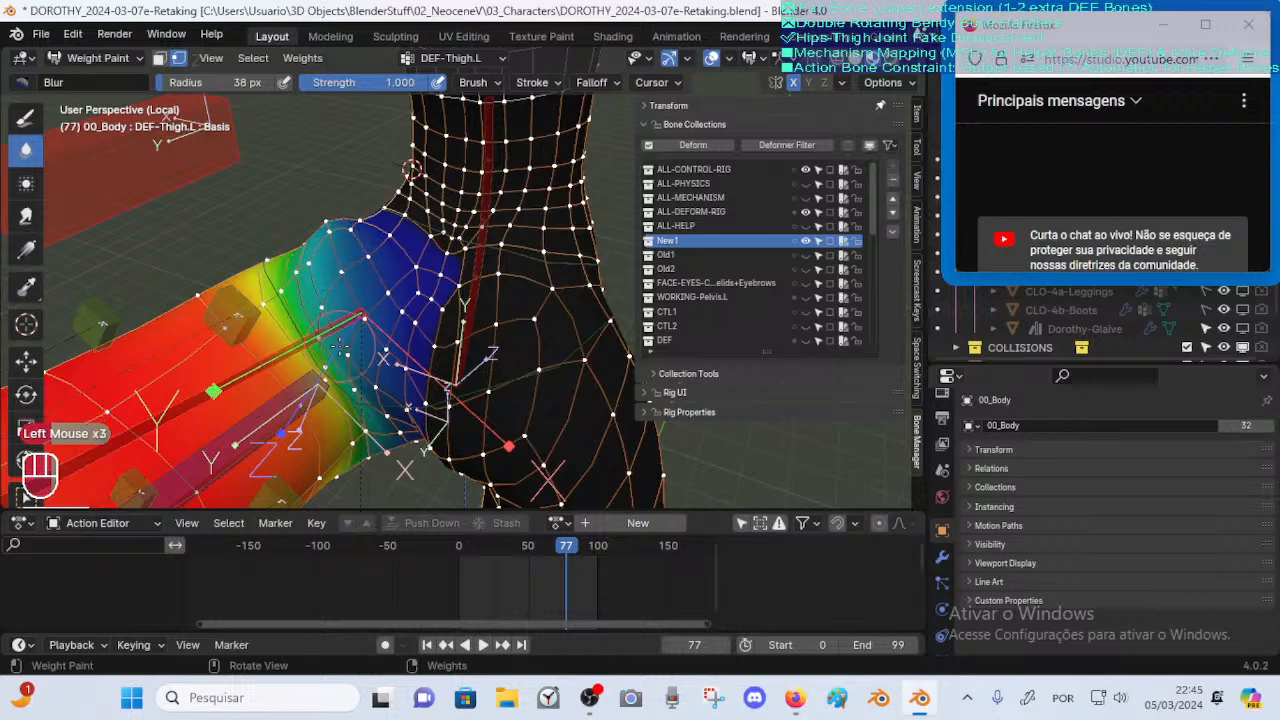
{"action": "mouse_move", "coordinate": [330, 348]}
{"action": "middle_mouse_down"}
{"action": "mouse_move", "coordinate": [322, 308]}
{"action": "mouse_move", "coordinate": [320, 345]}
{"action": "mouse_move", "coordinate": [297, 334]}
{"action": "middle_mouse_up"}
{"action": "left_click", "coordinate": [322, 308]}
{"action": "left_click", "coordinate": [297, 334]}
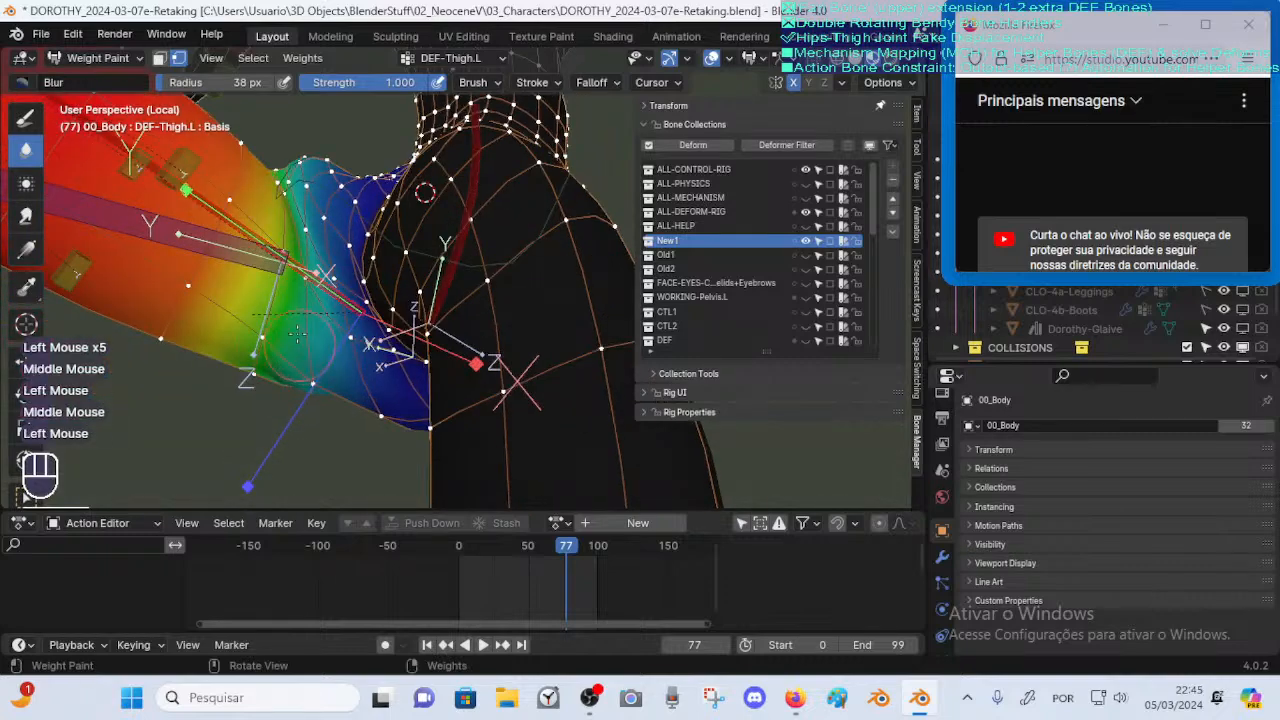
Smooth the left thigh bone's weights where the lower buttock meets the back of the raised thigh
{"action": "middle_click_drag", "start_coordinate": [368, 416], "coordinate": [440, 305]}
{"action": "left_click", "coordinate": [463, 343]}
{"action": "left_click", "coordinate": [446, 303]}
{"action": "left_click", "coordinate": [440, 305]}
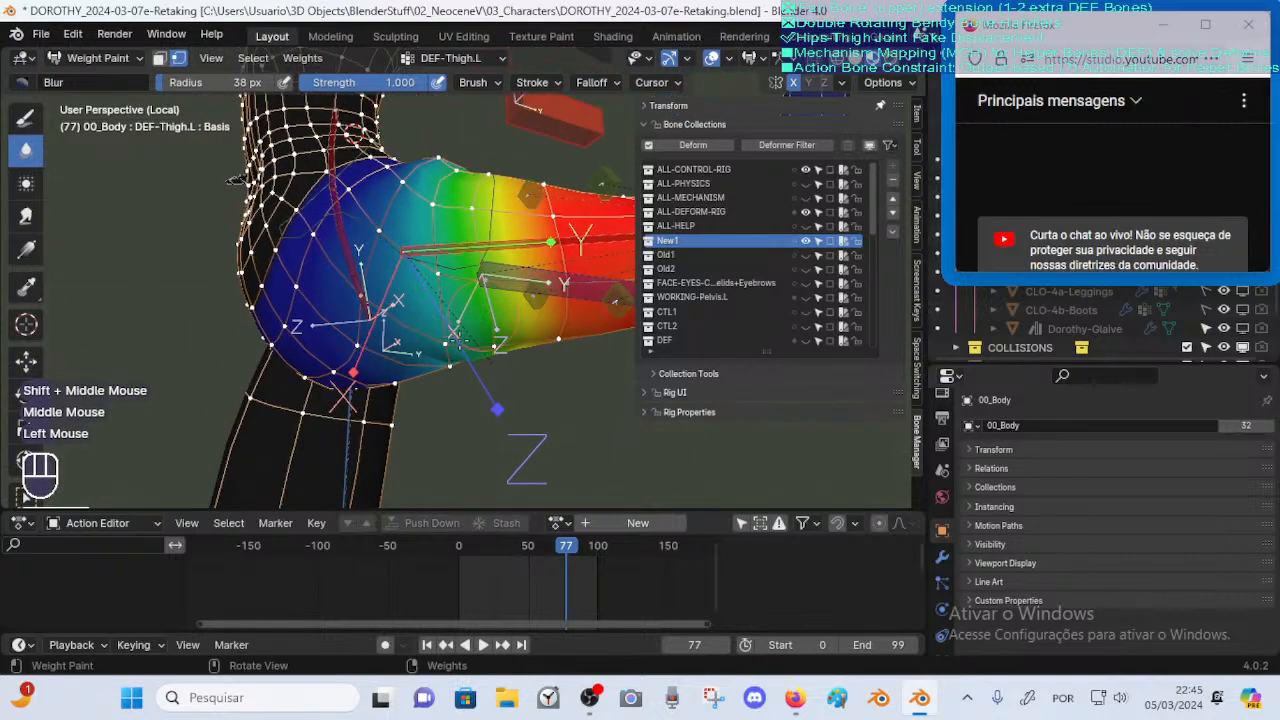
{"action": "middle_click_drag", "start_coordinate": [530, 335], "coordinate": [455, 305]}
{"action": "middle_click_drag", "start_coordinate": [510, 300], "coordinate": [468, 290]}
Blur the left thigh bone's weights across the top of the hip crease and undo the last stroke
{"action": "left_click", "coordinate": [457, 296]}
{"action": "middle_click_drag", "start_coordinate": [468, 290], "coordinate": [405, 308]}
{"action": "left_click", "coordinate": [456, 267]}
{"action": "left_click", "coordinate": [448, 280]}
{"action": "left_click", "coordinate": [440, 289]}
{"action": "left_click", "coordinate": [437, 296]}
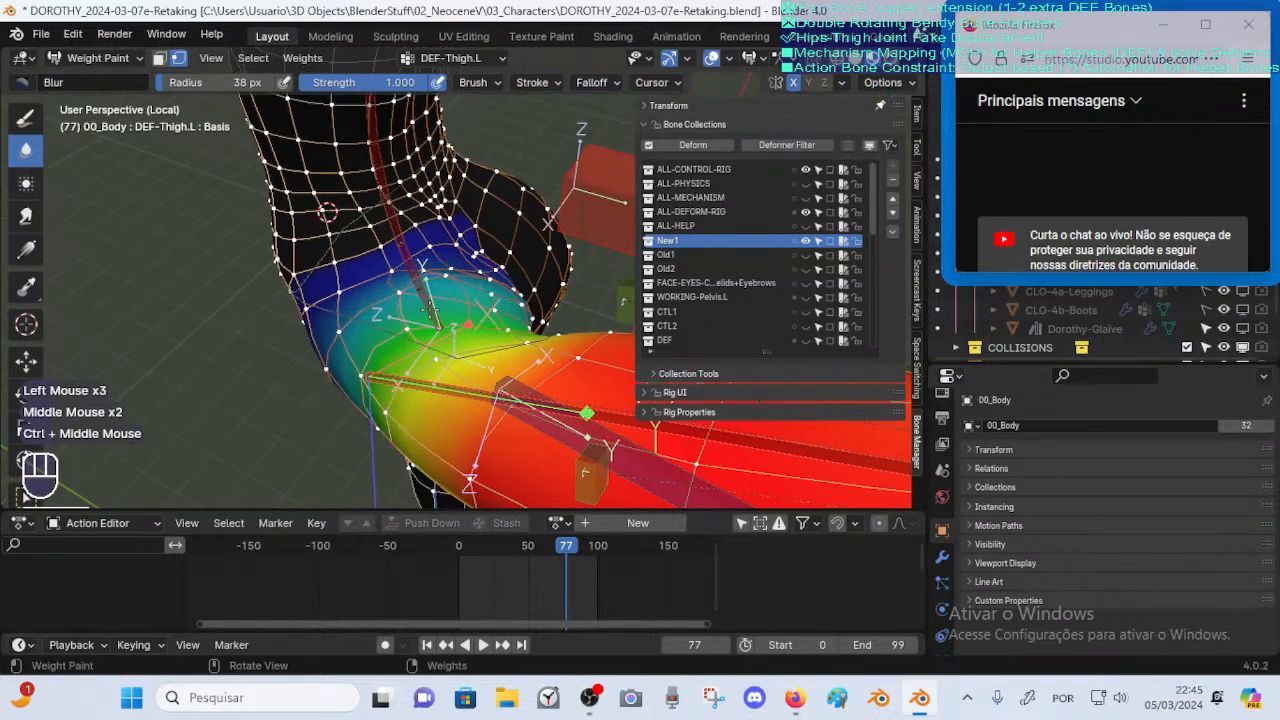
{"action": "left_click", "coordinate": [397, 311]}
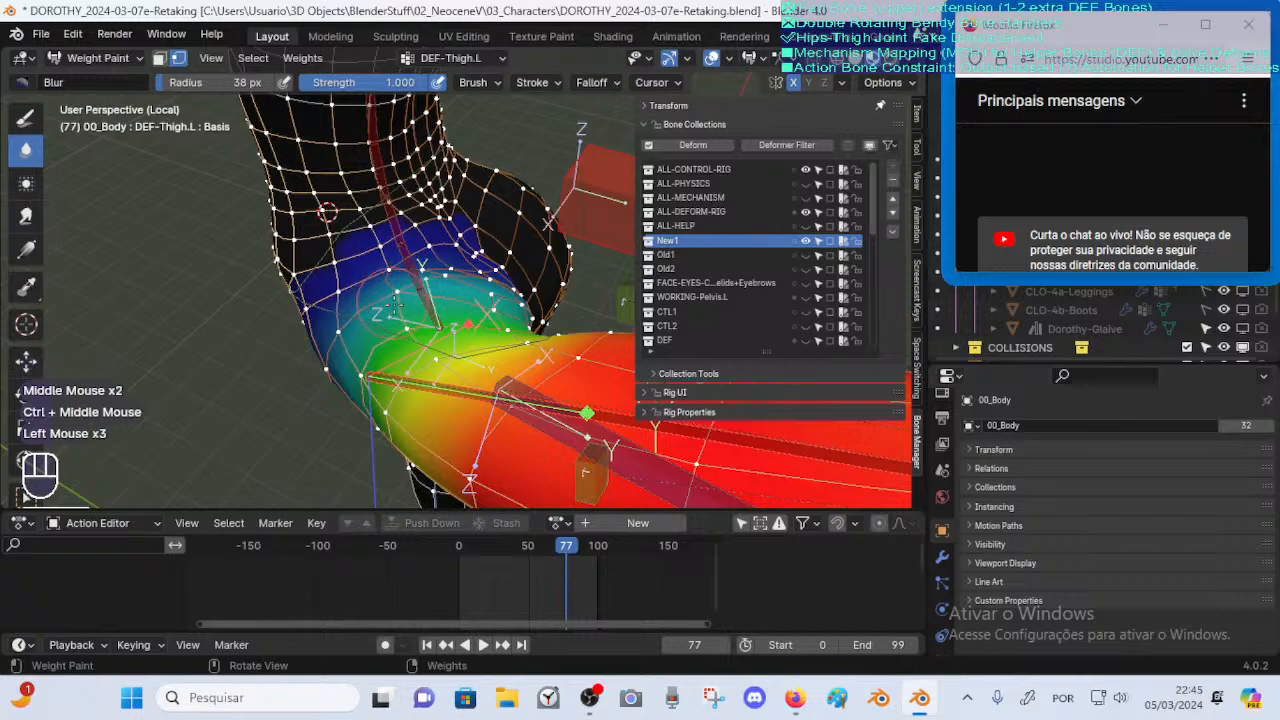
{"action": "key", "text": "ctrl+z"}
Undo the stray blur stroke on the lower abdomen and smooth its upper weight edge with a 36 px brush
{"action": "mouse_move", "coordinate": [397, 305]}
{"action": "middle_mouse_down"}
{"action": "mouse_move", "coordinate": [410, 270]}
{"action": "mouse_move", "coordinate": [490, 316]}
{"action": "middle_mouse_up"}
{"action": "left_click", "coordinate": [410, 270]}
{"action": "left_click", "coordinate": [490, 316]}
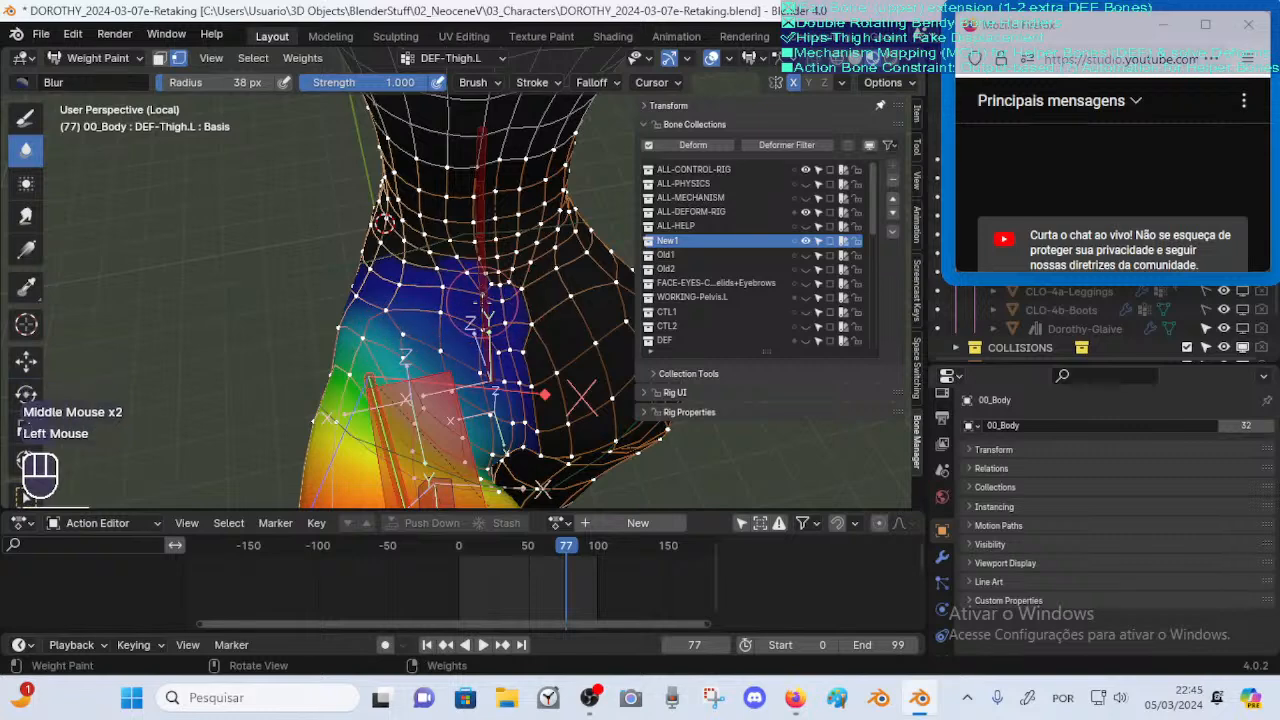
{"action": "key", "text": "ctrl+z"}
{"action": "key", "text": "f"}
{"action": "left_click", "coordinate": [505, 290]}
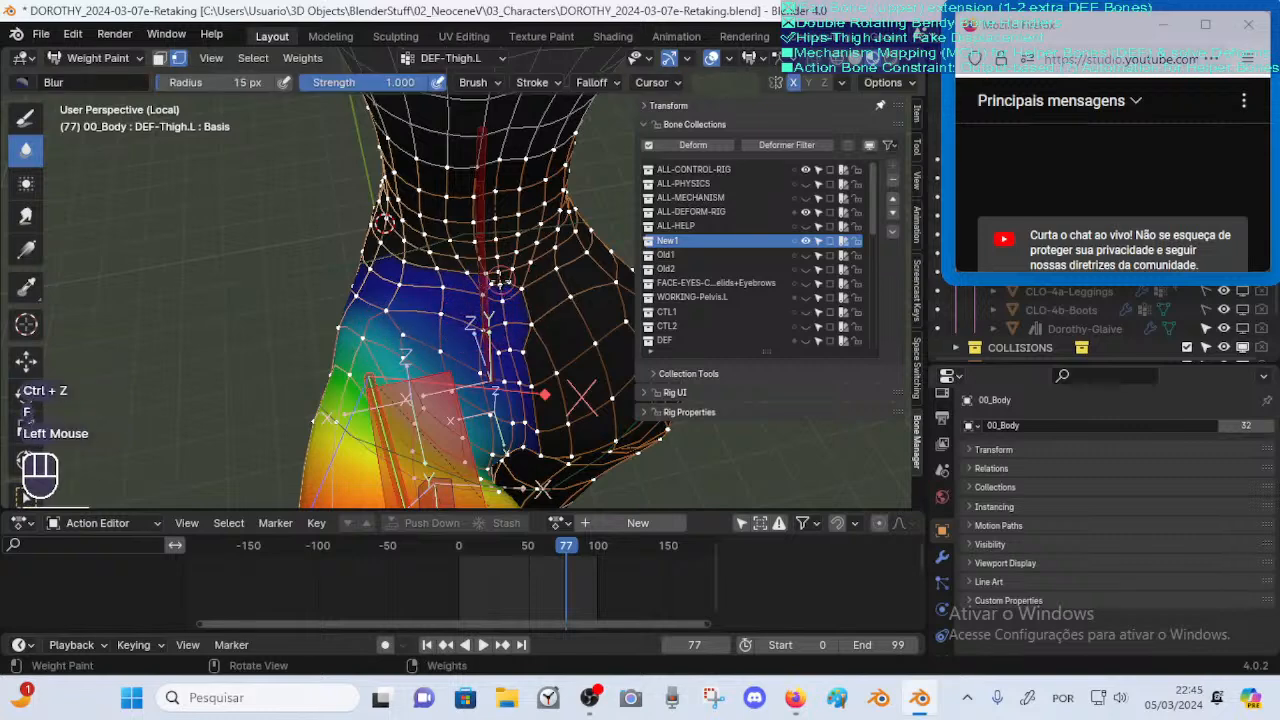
{"action": "key", "text": "f"}
{"action": "left_click", "coordinate": [536, 285]}
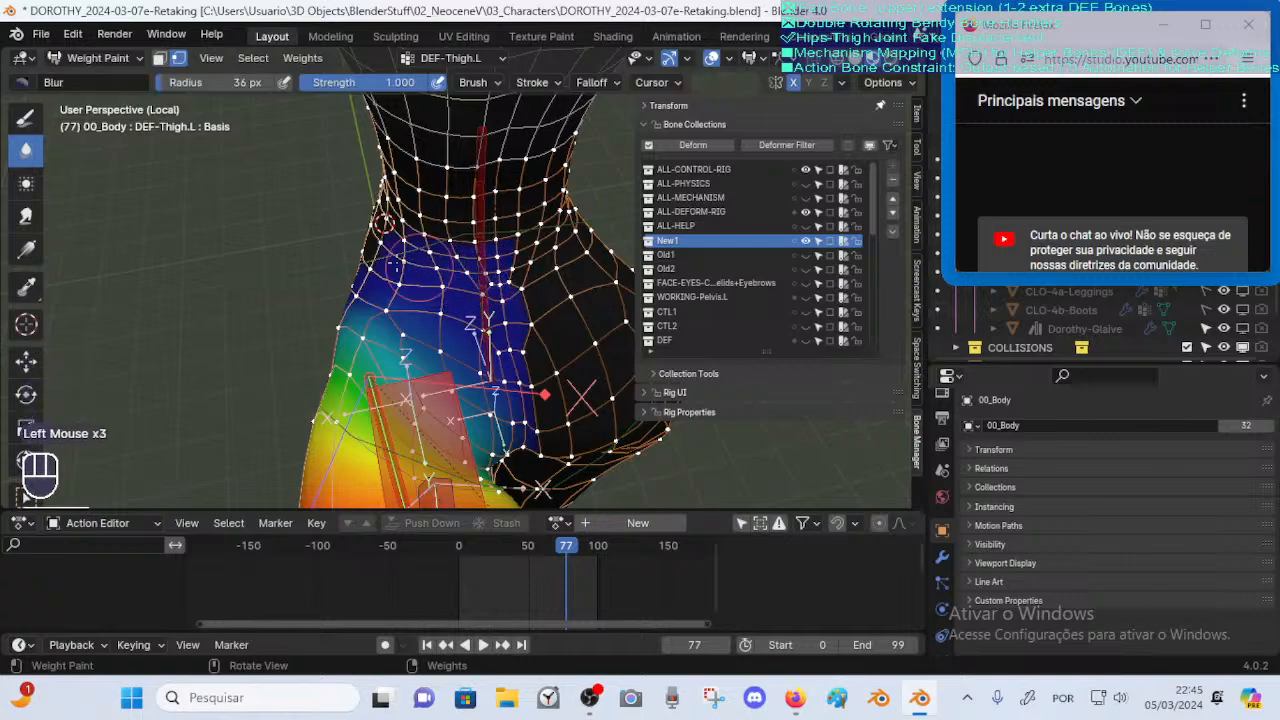
Try another blur stroke near the waist and undo the last two strokes
{"action": "middle_click_drag", "start_coordinate": [397, 267], "coordinate": [525, 250]}
{"action": "middle_click_drag", "start_coordinate": [440, 247], "coordinate": [482, 306], "text": "shift"}
{"action": "left_click", "coordinate": [514, 257]}
{"action": "key", "text": "ctrl+z"}
{"action": "key", "text": "ctrl+z"}
Blur the left thigh bone's weights over the outer hip and across the buttock
{"action": "middle_click_drag", "start_coordinate": [482, 306], "coordinate": [456, 294]}
{"action": "middle_click_drag", "start_coordinate": [456, 294], "coordinate": [428, 298], "text": "shift"}
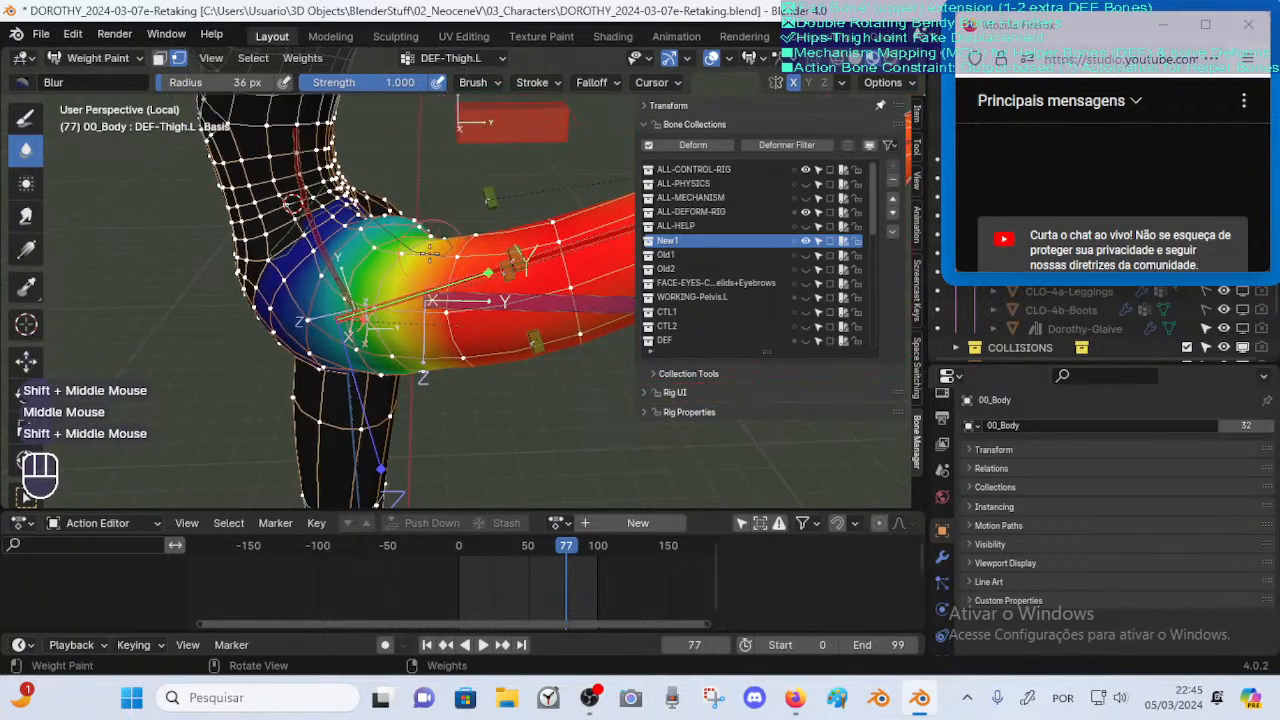
{"action": "mouse_move", "coordinate": [363, 243]}
{"action": "middle_mouse_down", "text": "shift"}
{"action": "mouse_move", "coordinate": [312, 268]}
{"action": "mouse_move", "coordinate": [365, 234]}
{"action": "middle_mouse_up", "text": "shift"}
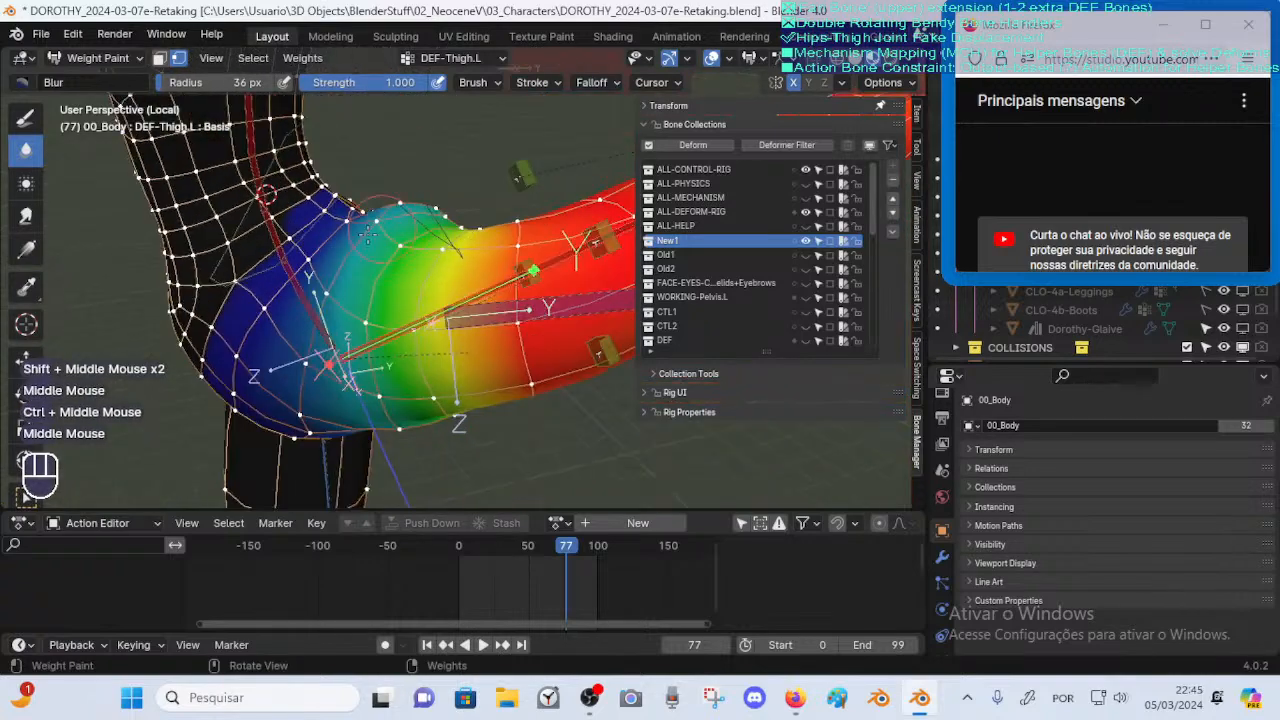
{"action": "mouse_move", "coordinate": [305, 275]}
{"action": "left_mouse_down"}
{"action": "mouse_move", "coordinate": [275, 290]}
{"action": "mouse_move", "coordinate": [283, 308]}
{"action": "left_mouse_up"}
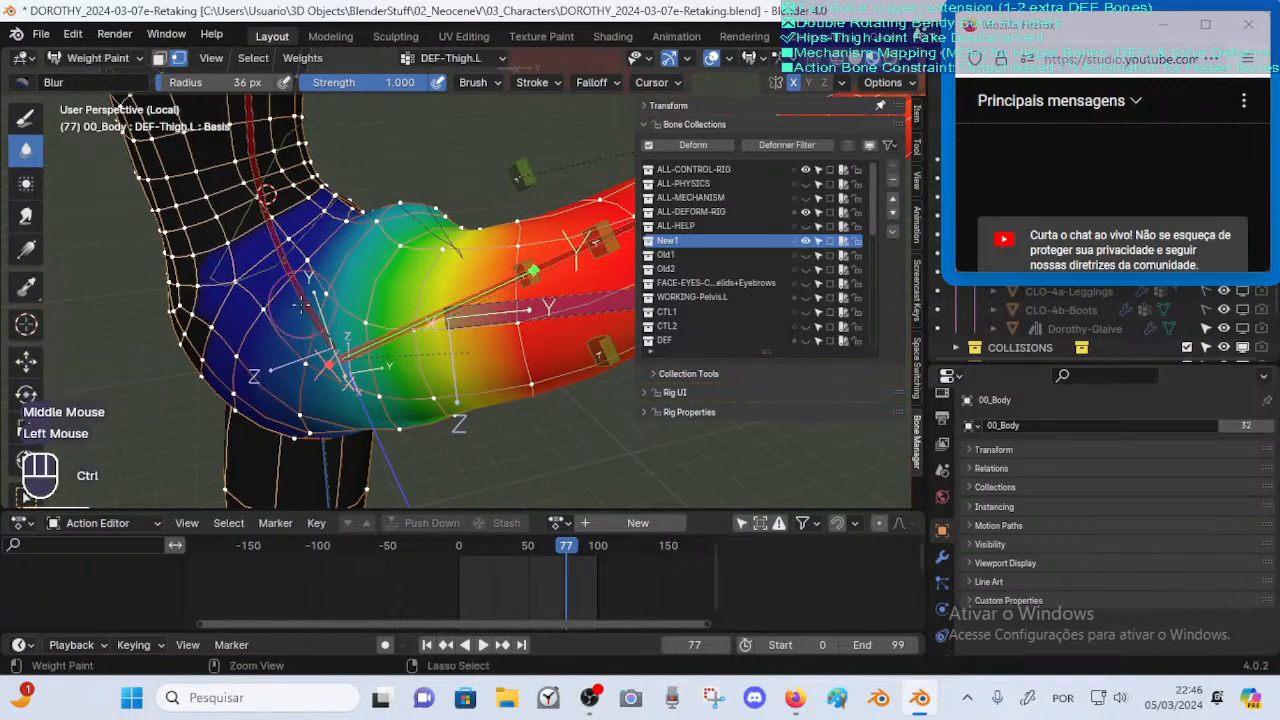
{"action": "middle_click_drag", "start_coordinate": [290, 316], "coordinate": [298, 332], "text": "ctrl"}
{"action": "middle_click_drag", "start_coordinate": [325, 315], "coordinate": [296, 308]}
{"action": "mouse_move", "coordinate": [378, 296]}
{"action": "middle_mouse_down"}
{"action": "mouse_move", "coordinate": [340, 304]}
{"action": "mouse_move", "coordinate": [354, 283]}
{"action": "middle_mouse_up"}
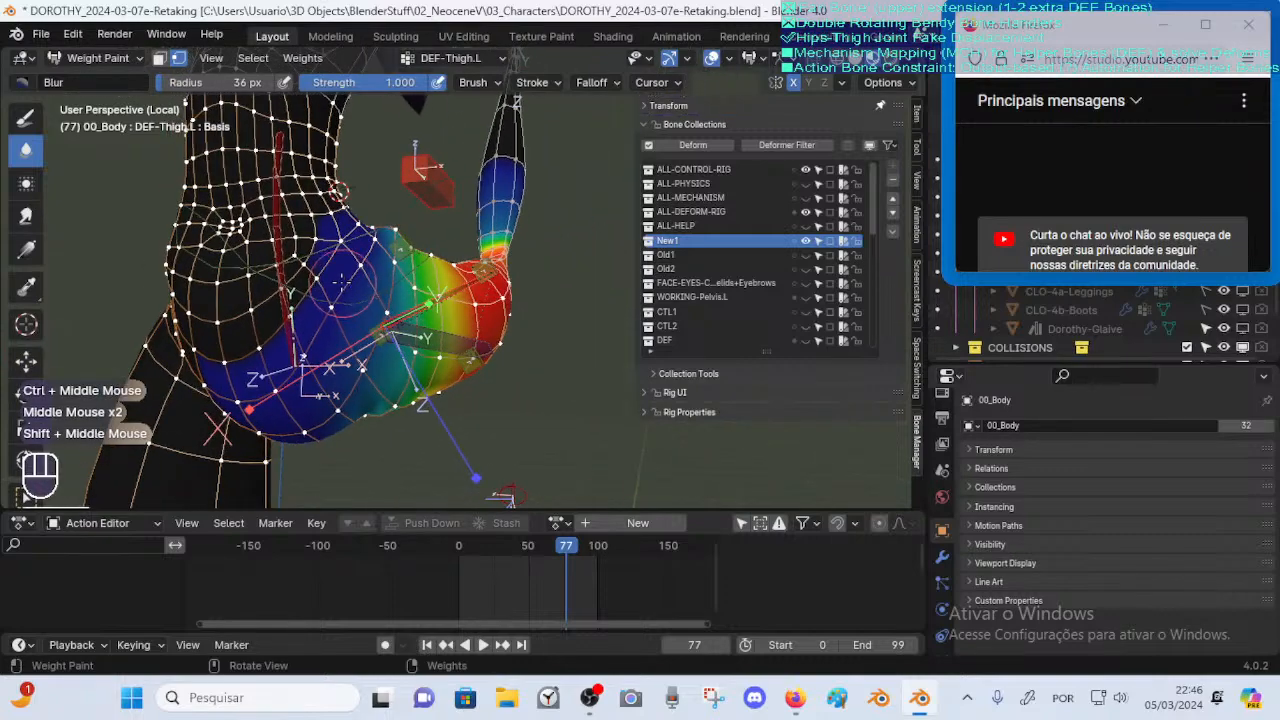
{"action": "left_click_drag", "start_coordinate": [268, 336], "coordinate": [218, 337]}
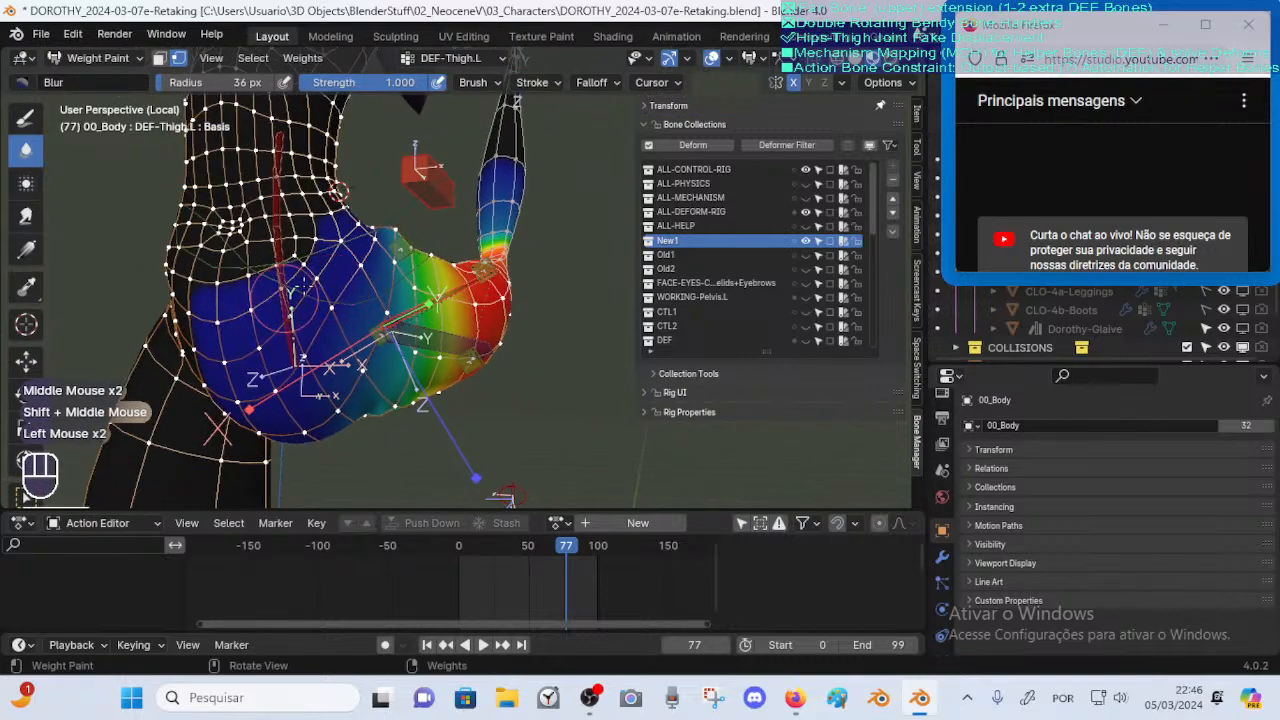
Try blurring the weights up from the buttock into the lower back, and undo those strokes
{"action": "mouse_move", "coordinate": [345, 285]}
{"action": "middle_mouse_down"}
{"action": "mouse_move", "coordinate": [375, 275]}
{"action": "mouse_move", "coordinate": [365, 300]}
{"action": "mouse_move", "coordinate": [235, 310]}
{"action": "middle_mouse_up"}
{"action": "left_click_drag", "start_coordinate": [225, 310], "coordinate": [201, 313]}
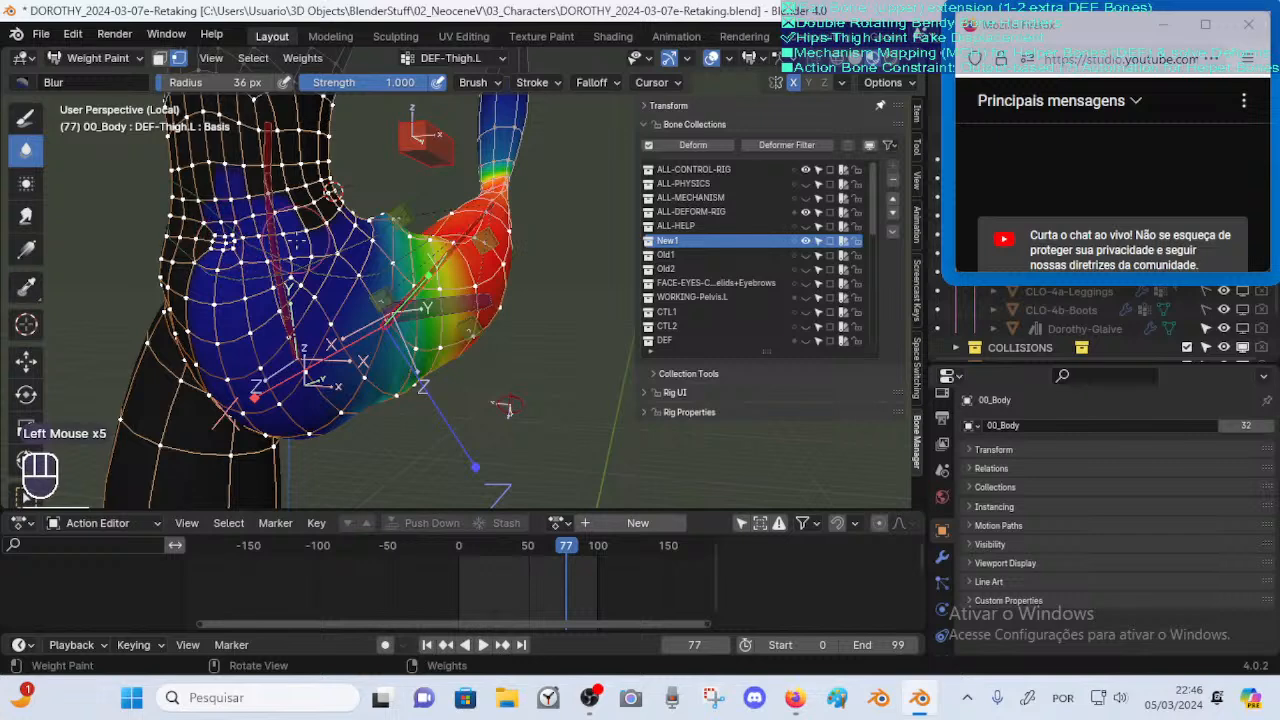
{"action": "middle_click_drag", "start_coordinate": [296, 241], "coordinate": [278, 251]}
{"action": "key", "text": "ctrl+z"}
{"action": "key", "text": "ctrl+z"}
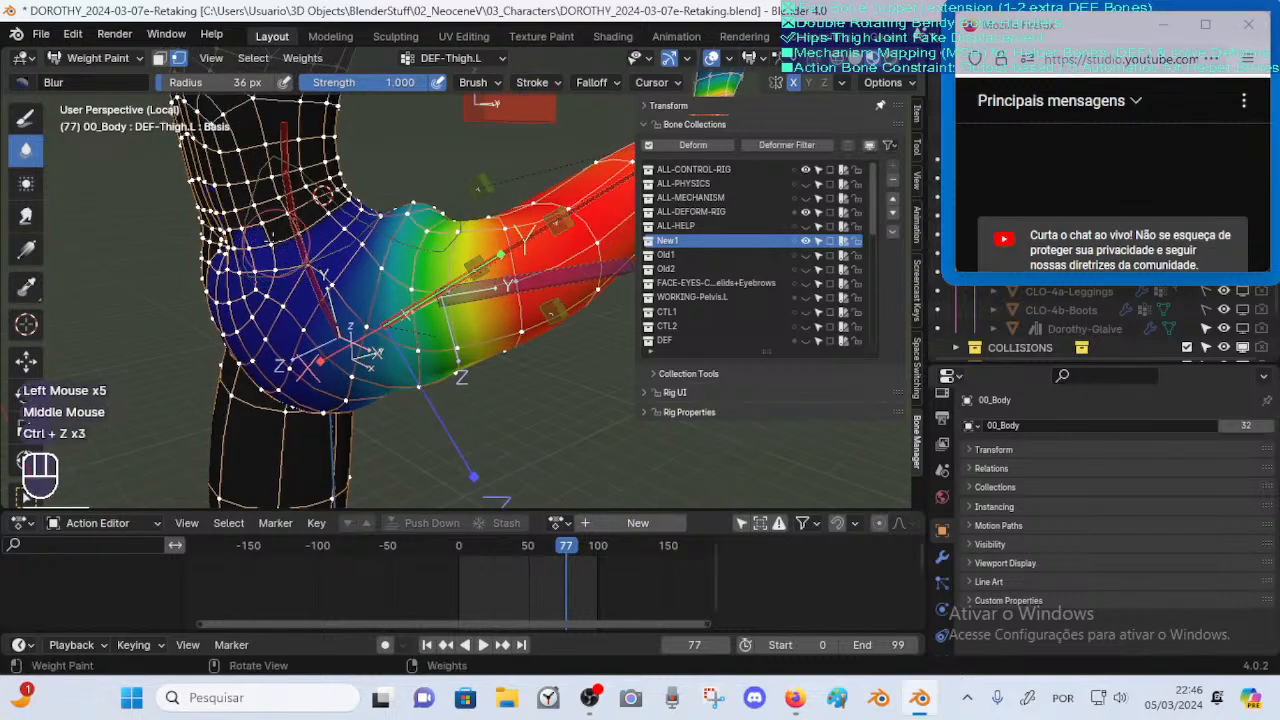
Subtract the left thigh bone's excess weights from the upper buttock and waist using the Draw brush at weight 0.325
{"action": "left_click", "coordinate": [26, 117]}
{"action": "left_click", "coordinate": [205, 236], "text": "ctrl"}
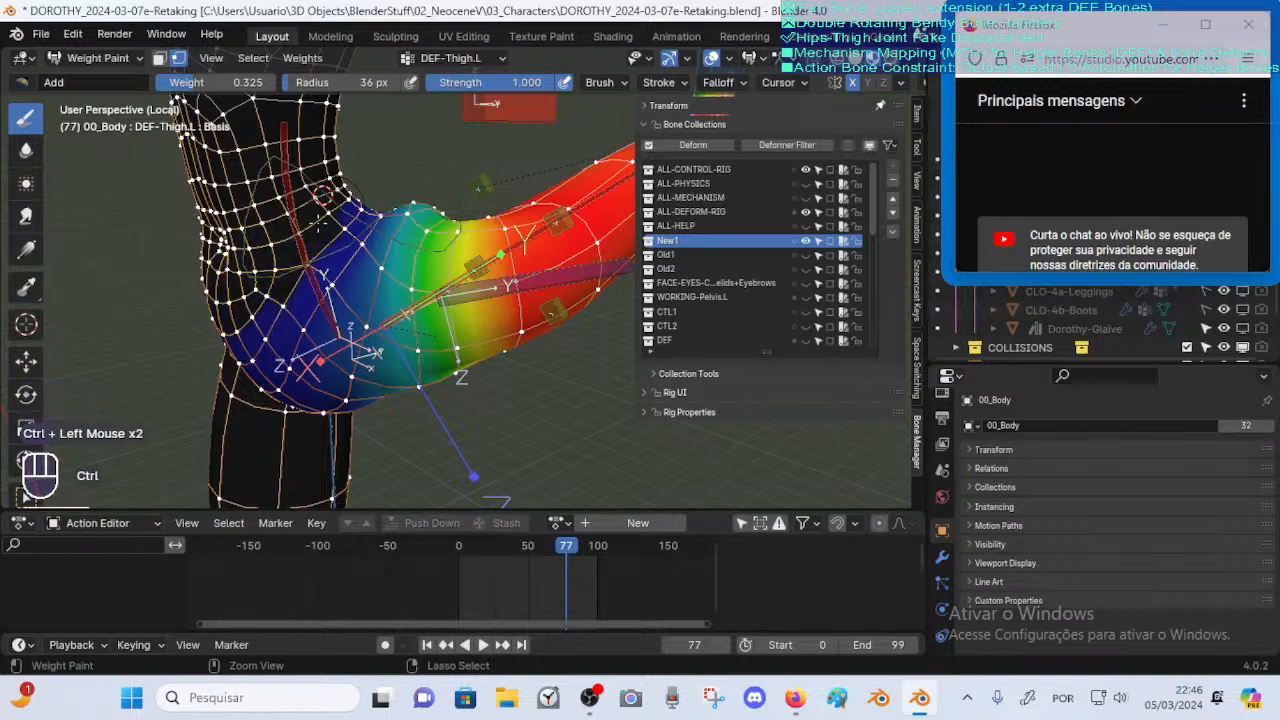
{"action": "middle_click_drag", "start_coordinate": [322, 193], "coordinate": [330, 190]}
{"action": "left_click", "coordinate": [330, 190], "text": "ctrl"}
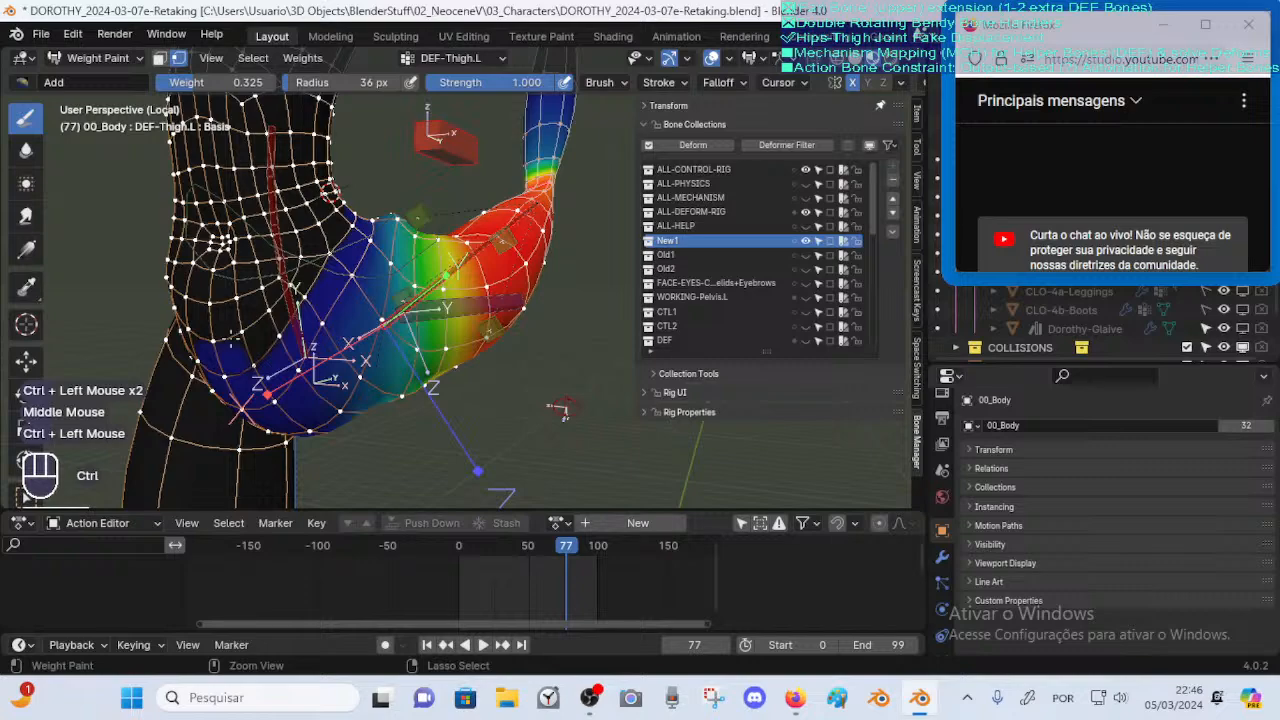
{"action": "middle_click_drag", "start_coordinate": [330, 192], "coordinate": [347, 188]}
Return to the Blur brush and smooth the left thigh bone's weights across the front of the pelvis
{"action": "middle_click_drag", "start_coordinate": [461, 175], "coordinate": [225, 140]}
{"action": "middle_click_drag", "start_coordinate": [225, 140], "coordinate": [45, 160]}
{"action": "left_click", "coordinate": [25, 149]}
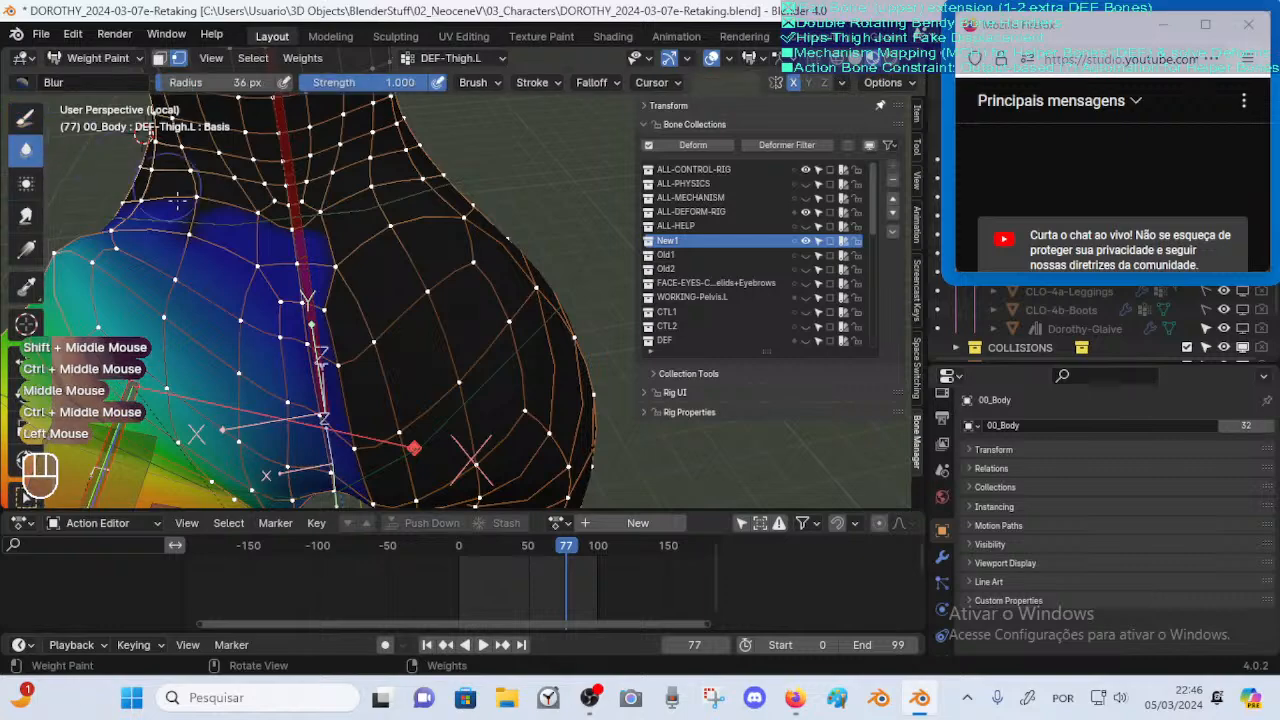
{"action": "left_click_drag", "start_coordinate": [192, 240], "coordinate": [262, 270]}
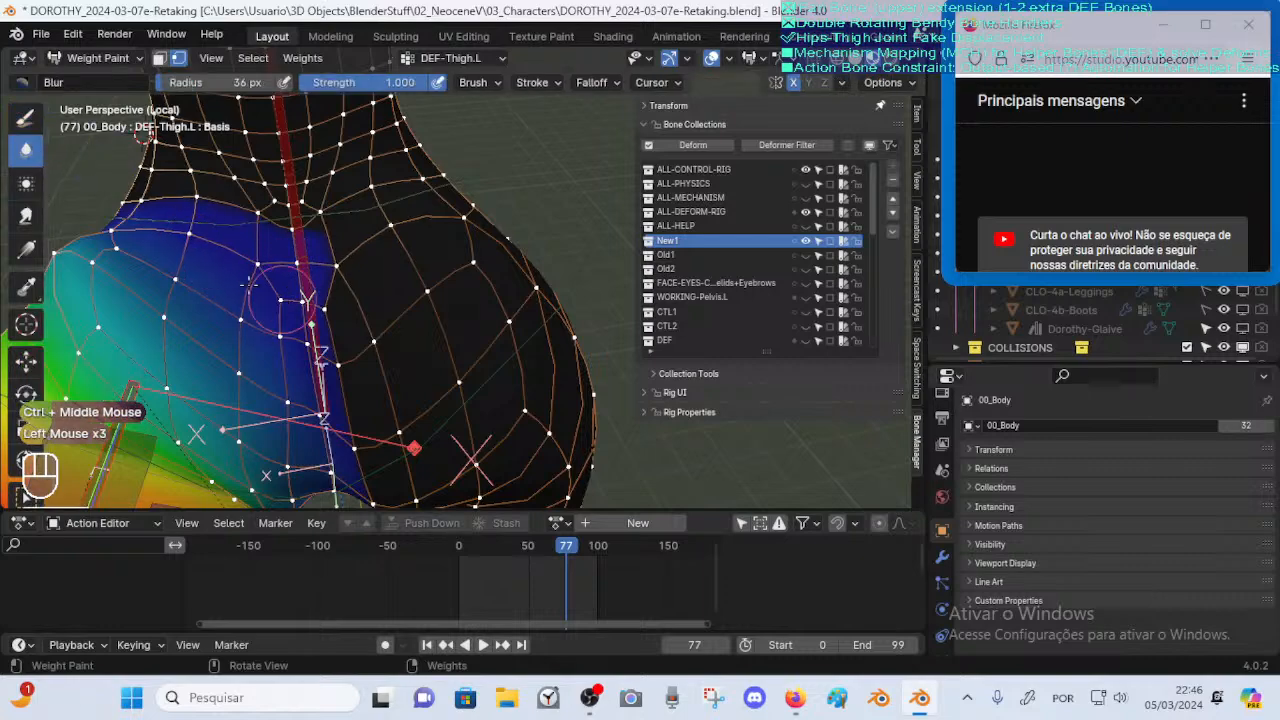
Blur the left thigh bone's weights close to the pelvis midline
{"action": "mouse_move", "coordinate": [248, 284]}
{"action": "middle_mouse_down"}
{"action": "mouse_move", "coordinate": [215, 285]}
{"action": "mouse_move", "coordinate": [335, 272]}
{"action": "mouse_move", "coordinate": [318, 220]}
{"action": "middle_mouse_up"}
{"action": "left_click", "coordinate": [215, 285]}
{"action": "mouse_move", "coordinate": [290, 195]}
{"action": "middle_mouse_down", "text": "shift"}
{"action": "mouse_move", "coordinate": [282, 252]}
{"action": "mouse_move", "coordinate": [256, 287]}
{"action": "mouse_move", "coordinate": [297, 340]}
{"action": "middle_mouse_up", "text": "shift"}
{"action": "left_click", "coordinate": [269, 257]}
{"action": "left_click", "coordinate": [257, 289]}
{"action": "middle_click_drag", "start_coordinate": [297, 340], "coordinate": [310, 312]}
{"action": "middle_click_drag", "start_coordinate": [310, 335], "coordinate": [328, 372]}
Blur the left thigh bone's weights around the side of the hip, at the transition into the upper thigh
{"action": "left_click_drag", "start_coordinate": [328, 372], "coordinate": [340, 376]}
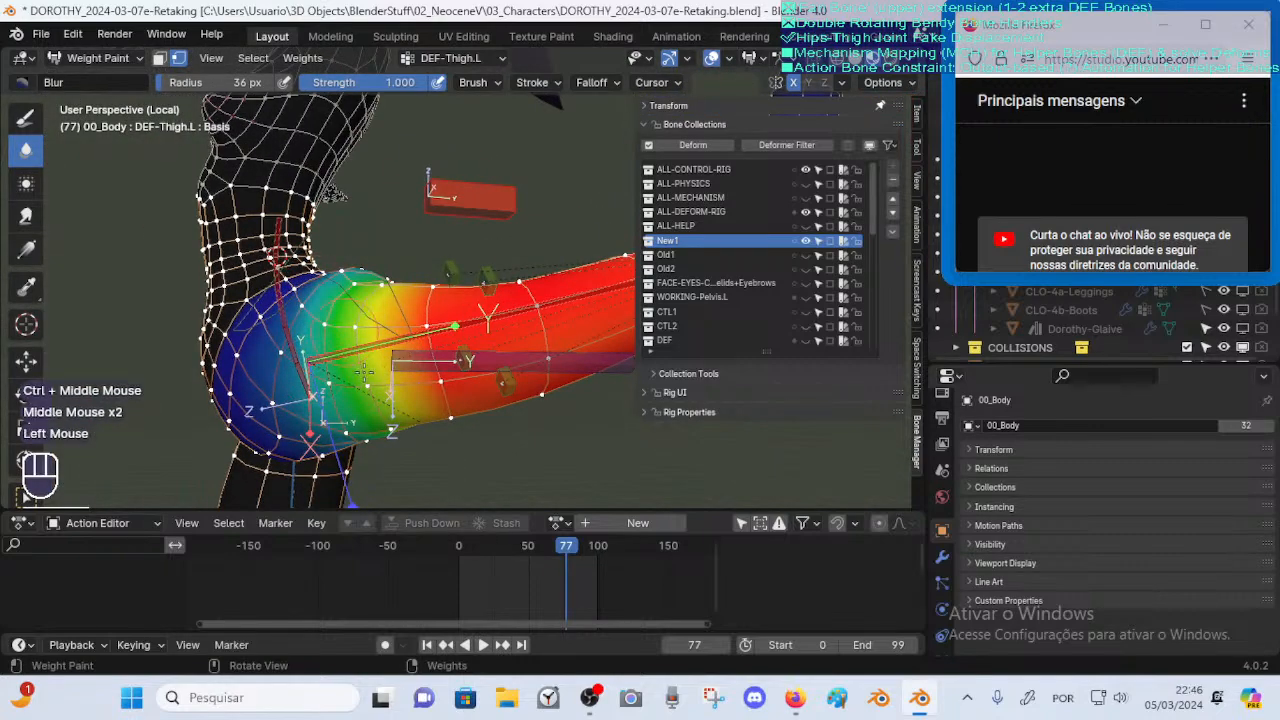
{"action": "middle_click_drag", "start_coordinate": [363, 363], "coordinate": [370, 295]}
{"action": "left_click", "coordinate": [370, 295]}
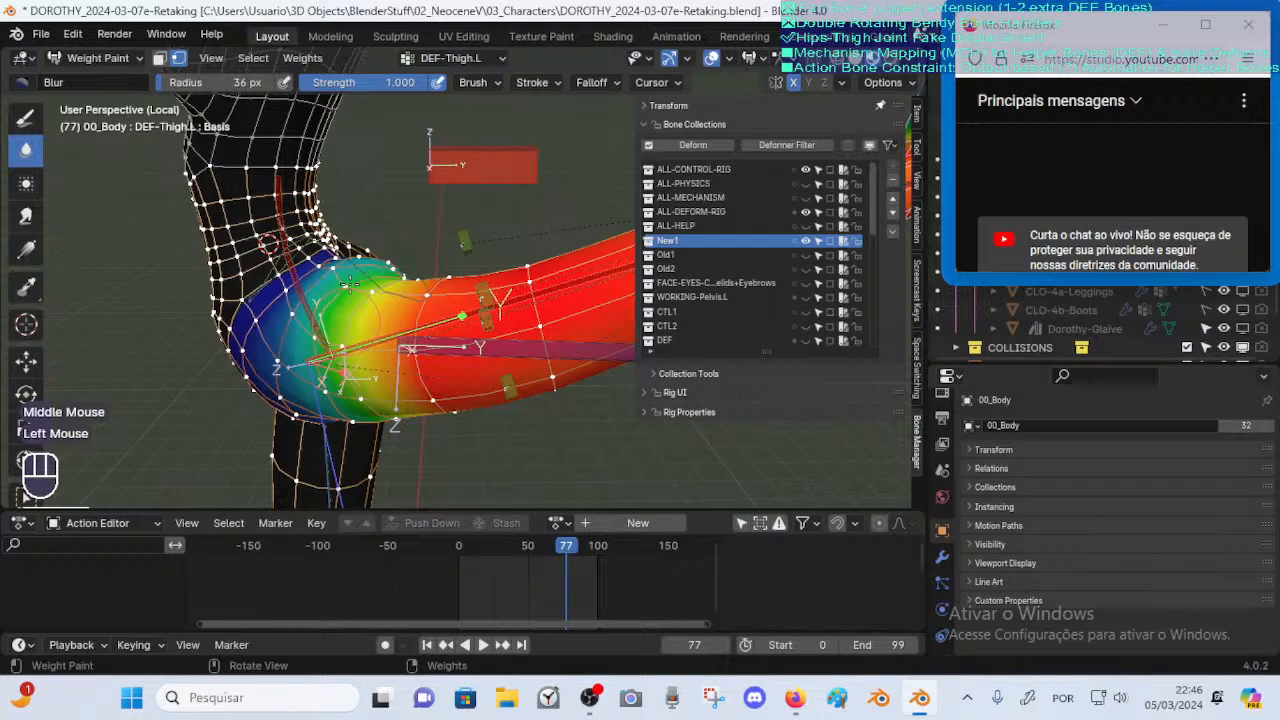
{"action": "left_click", "coordinate": [376, 354]}
{"action": "mouse_move", "coordinate": [349, 284]}
{"action": "middle_mouse_down"}
{"action": "mouse_move", "coordinate": [374, 352]}
{"action": "mouse_move", "coordinate": [440, 237]}
{"action": "mouse_move", "coordinate": [437, 218]}
{"action": "middle_mouse_up"}
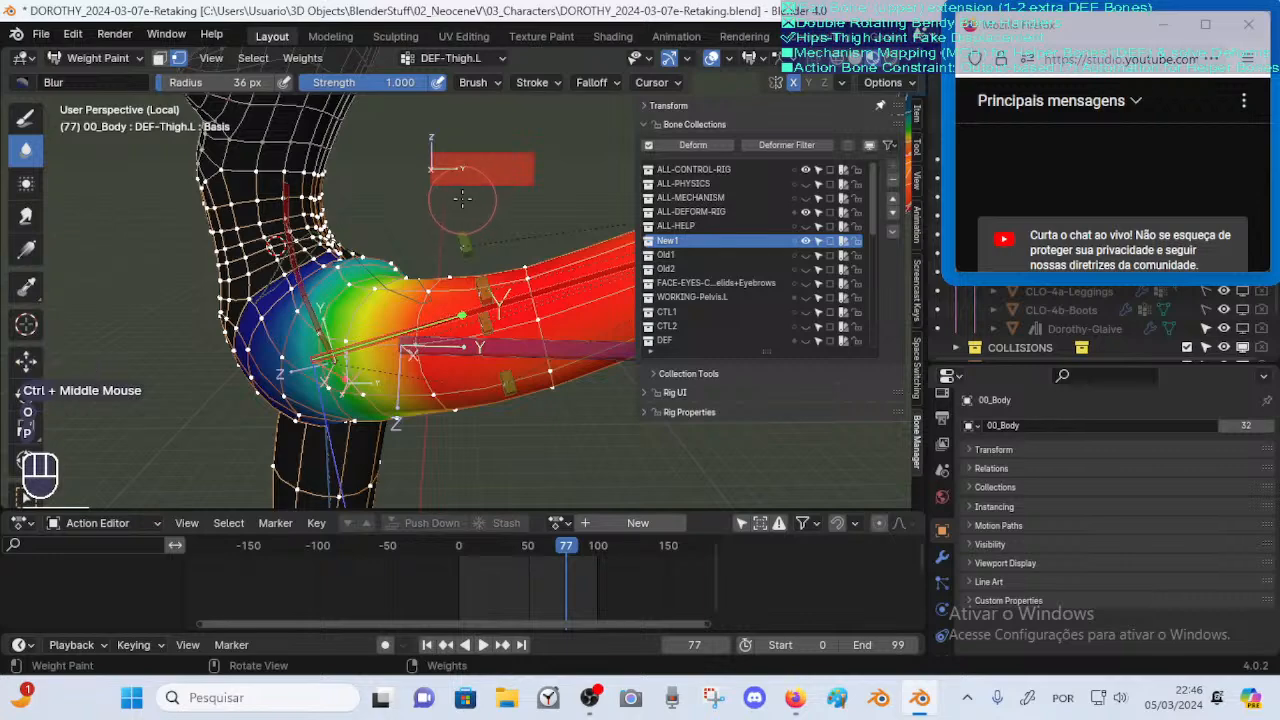
Turn off the vertex selection mask and select the left buttock bone DEF-Buttocks.L to show its weights
{"action": "key", "text": "p"}
{"action": "left_click", "coordinate": [460, 314], "text": "alt"}
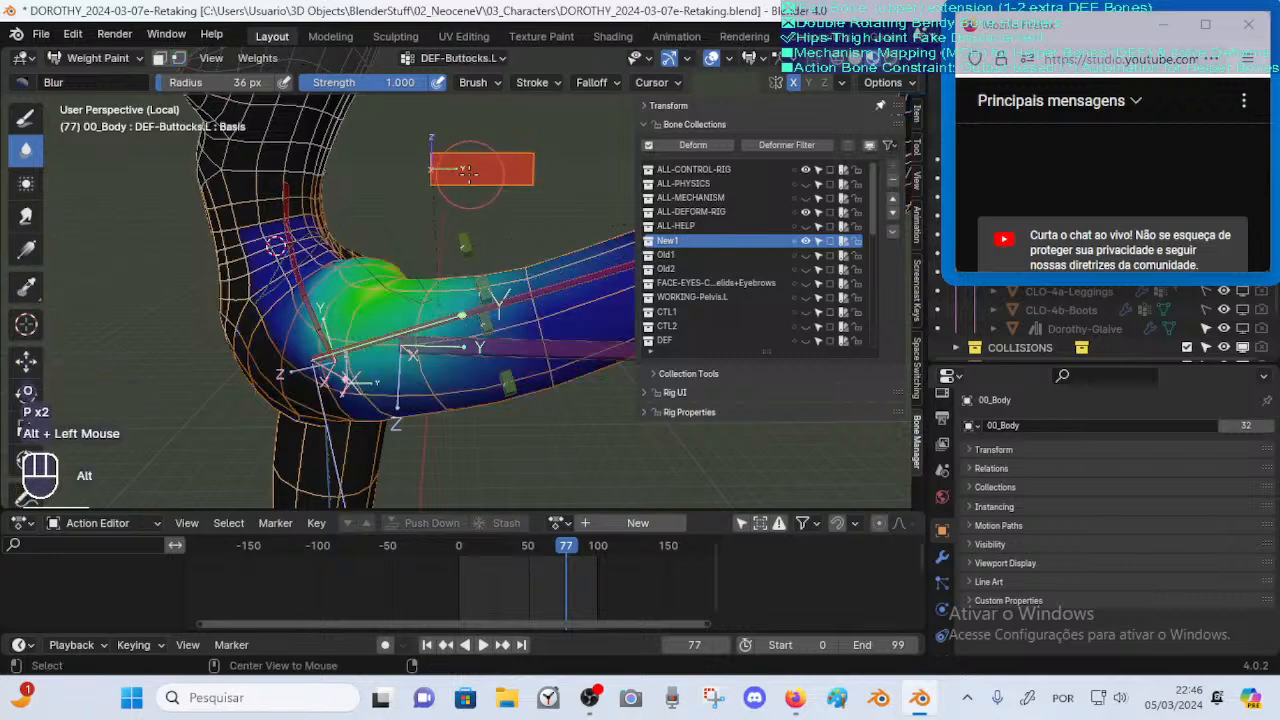
{"action": "mouse_move", "coordinate": [470, 222]}
{"action": "middle_mouse_down"}
{"action": "mouse_move", "coordinate": [447, 256]}
{"action": "mouse_move", "coordinate": [388, 290]}
{"action": "mouse_move", "coordinate": [434, 252]}
{"action": "middle_mouse_up"}
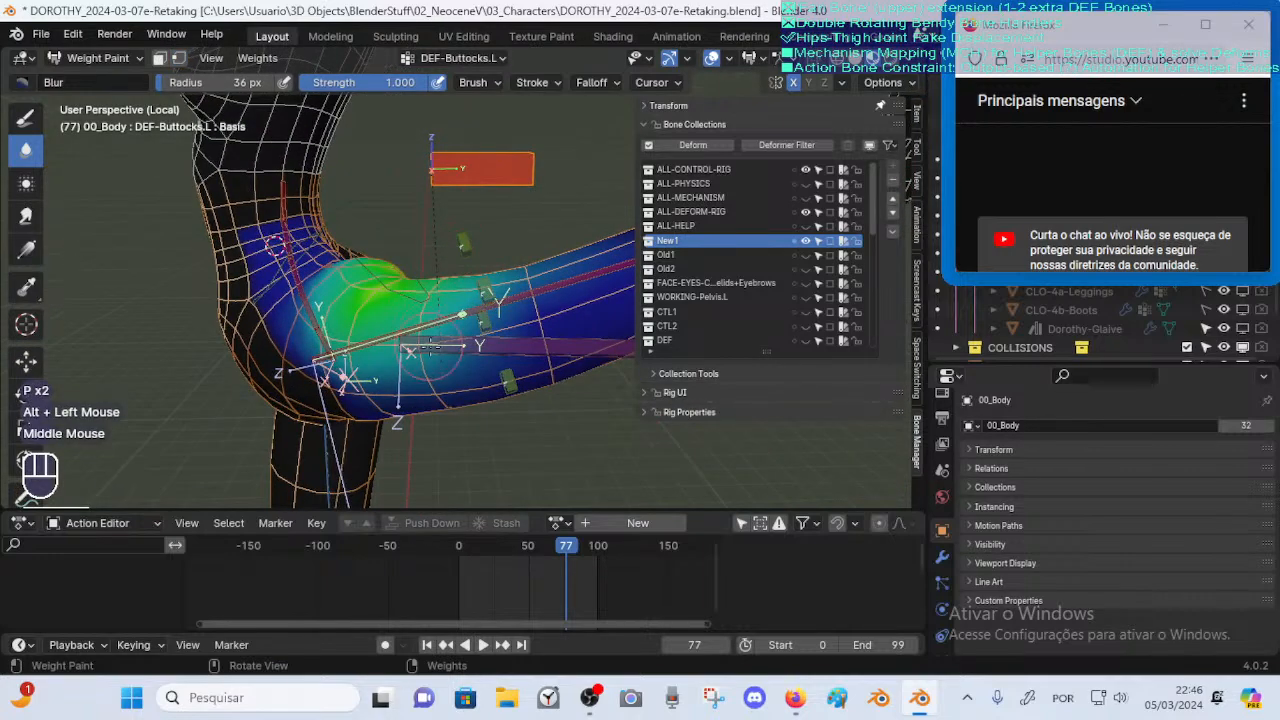
Scrub the leg-raise animation between frames 8 and 33 and examine the buttock deformation from several angles
{"action": "middle_click", "coordinate": [563, 545], "text": "ctrl"}
{"action": "left_click_drag", "start_coordinate": [566, 545], "coordinate": [497, 550]}
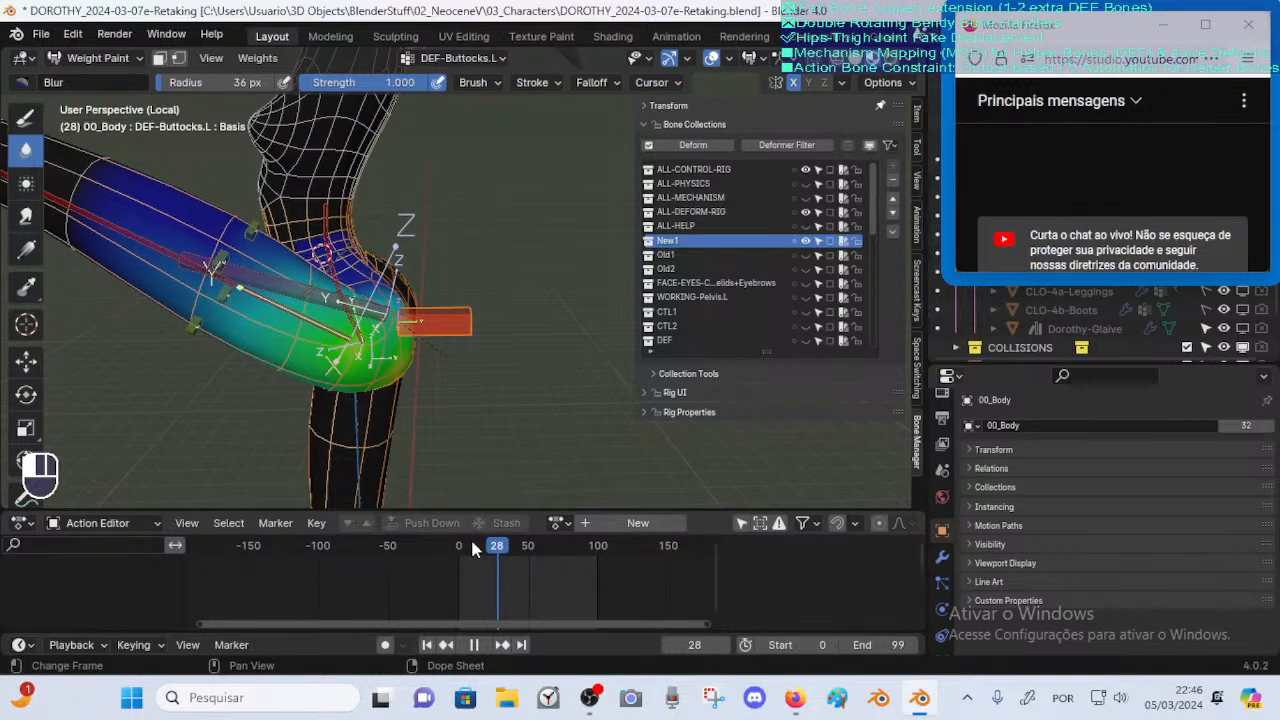
{"action": "left_click", "coordinate": [470, 546]}
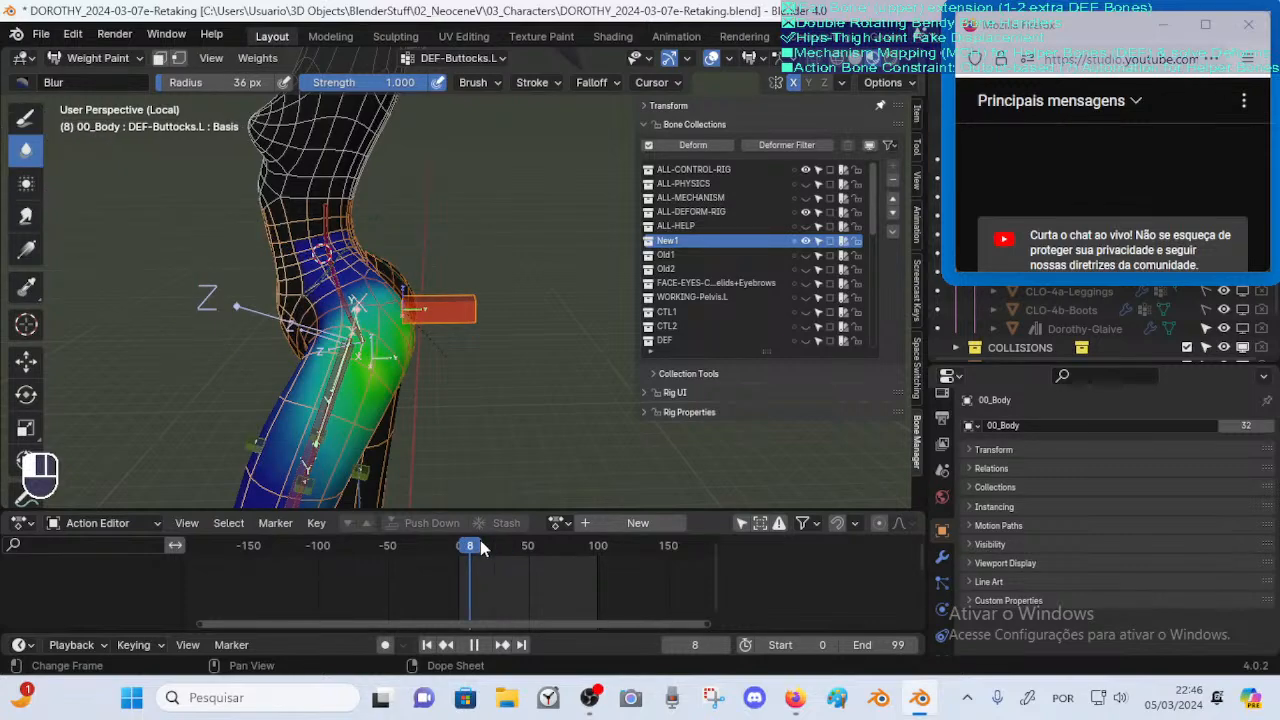
{"action": "left_click_drag", "start_coordinate": [481, 547], "coordinate": [504, 547]}
{"action": "middle_click_drag", "start_coordinate": [500, 478], "coordinate": [505, 440]}
{"action": "middle_click_drag", "start_coordinate": [505, 470], "coordinate": [458, 360]}
{"action": "middle_click_drag", "start_coordinate": [456, 366], "coordinate": [444, 338], "text": "ctrl"}
{"action": "mouse_move", "coordinate": [444, 342]}
{"action": "middle_mouse_down"}
{"action": "mouse_move", "coordinate": [440, 354]}
{"action": "mouse_move", "coordinate": [446, 340]}
{"action": "middle_mouse_up"}
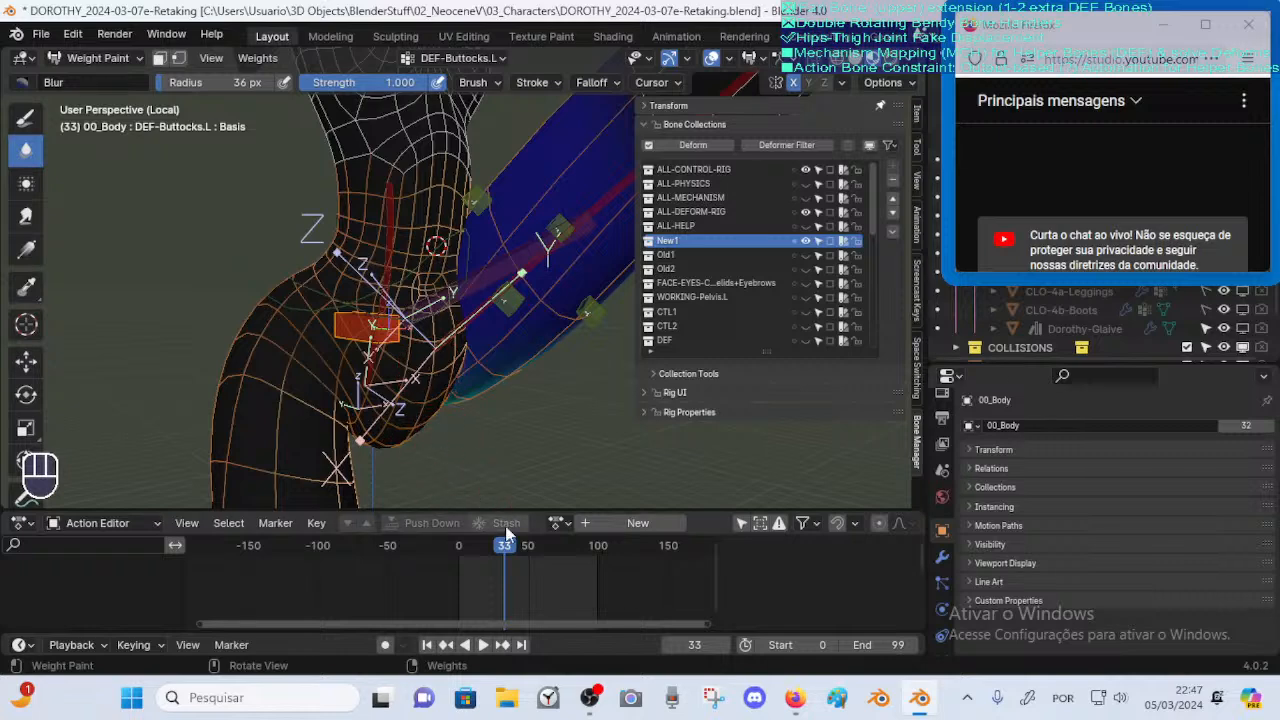
{"action": "mouse_move", "coordinate": [507, 542]}
{"action": "left_mouse_down"}
{"action": "mouse_move", "coordinate": [484, 542]}
{"action": "mouse_move", "coordinate": [491, 553]}
{"action": "left_mouse_up"}
{"action": "left_click_drag", "start_coordinate": [489, 552], "coordinate": [498, 546]}
{"action": "mouse_move", "coordinate": [504, 384]}
{"action": "middle_mouse_down"}
{"action": "mouse_move", "coordinate": [440, 330]}
{"action": "mouse_move", "coordinate": [417, 390]}
{"action": "mouse_move", "coordinate": [284, 394]}
{"action": "mouse_move", "coordinate": [316, 375]}
{"action": "middle_mouse_up"}
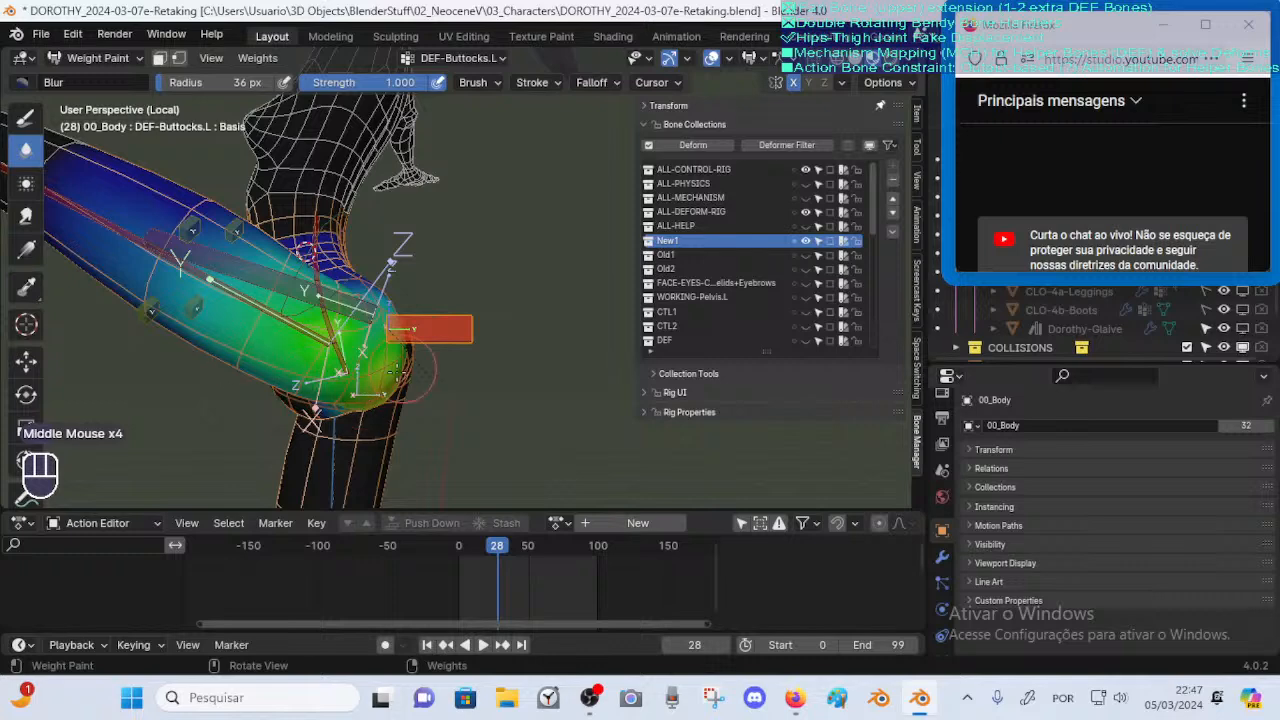
{"action": "left_click_drag", "start_coordinate": [478, 550], "coordinate": [506, 548]}
{"action": "middle_click_drag", "start_coordinate": [340, 400], "coordinate": [362, 384]}
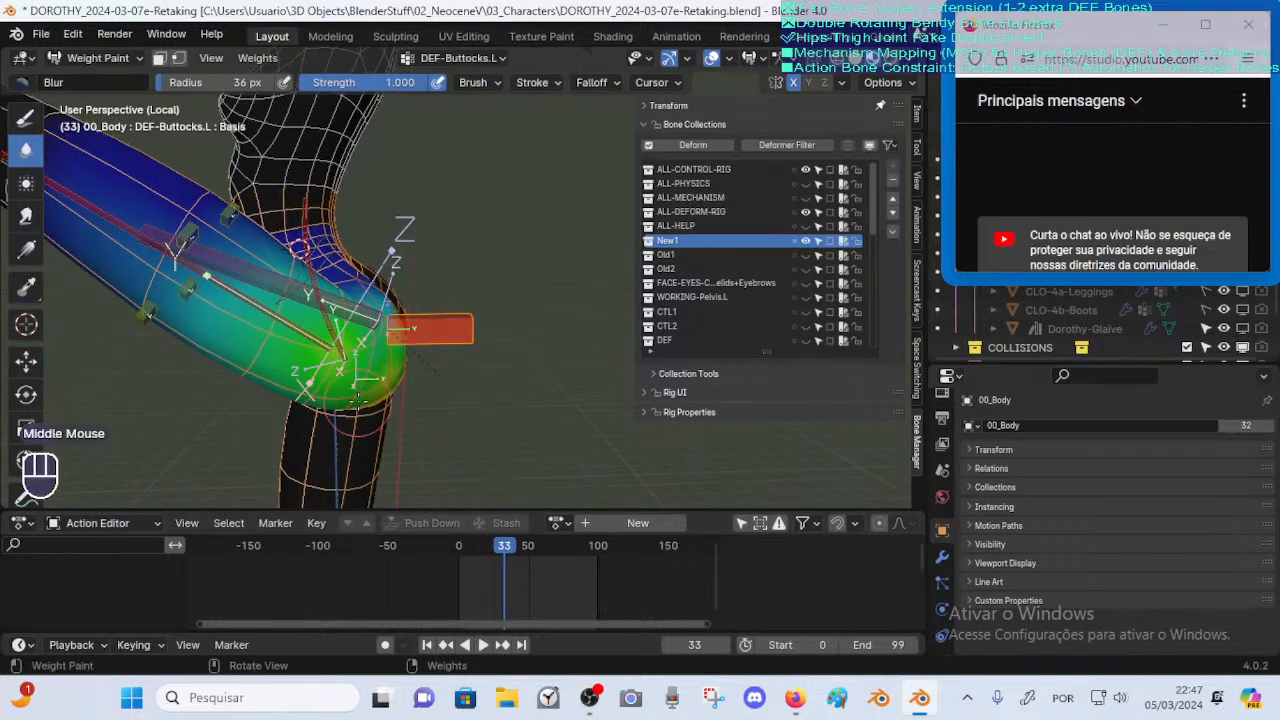
Try moving the left buttock bone down under the hip at frame 33 from several viewing angles, cancelling each move
{"action": "key", "text": "g"}
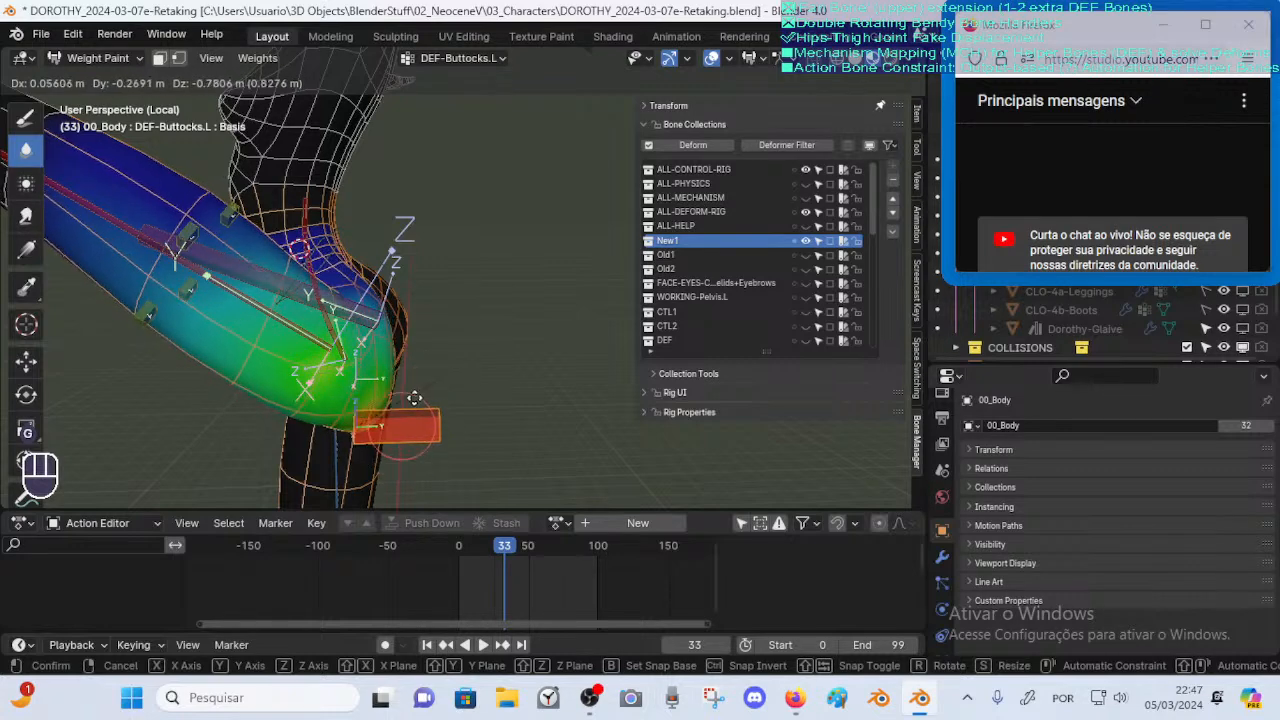
{"action": "key", "text": "Escape"}
{"action": "middle_click_drag", "start_coordinate": [420, 390], "coordinate": [438, 368]}
{"action": "key", "text": "g"}
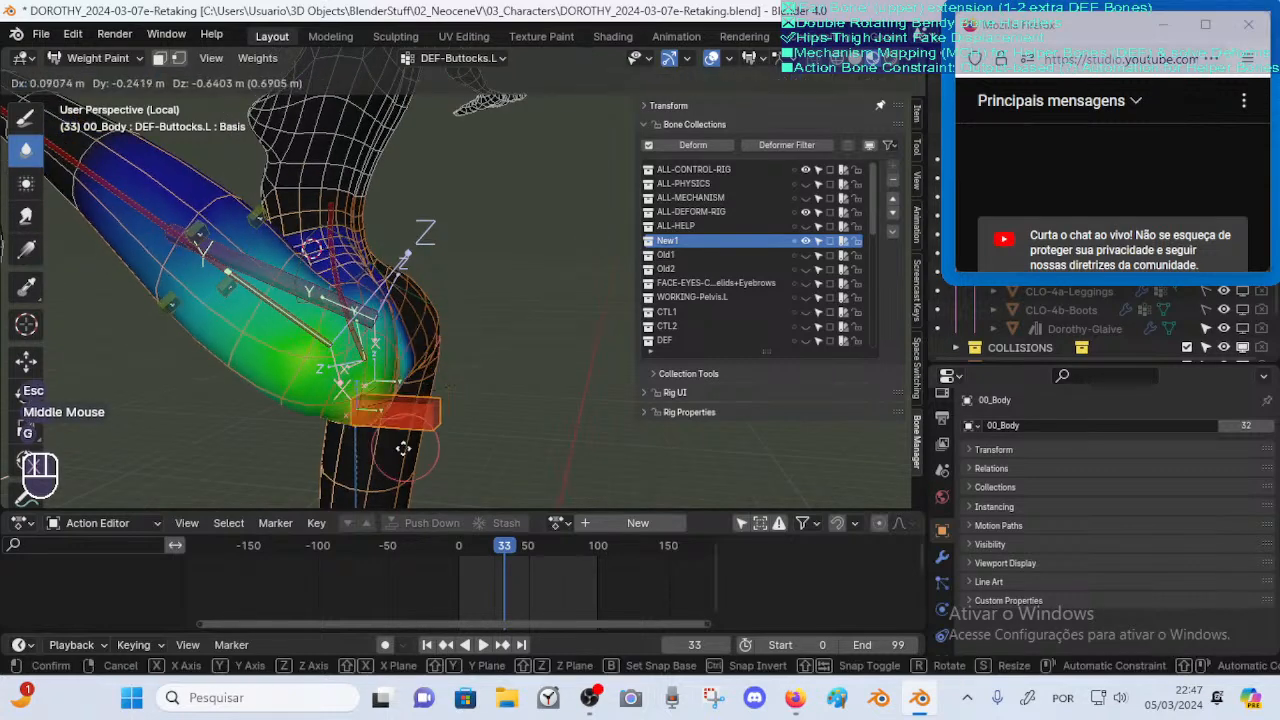
{"action": "key", "text": "Escape"}
{"action": "middle_click_drag", "start_coordinate": [410, 426], "coordinate": [416, 414]}
{"action": "key", "text": "g"}
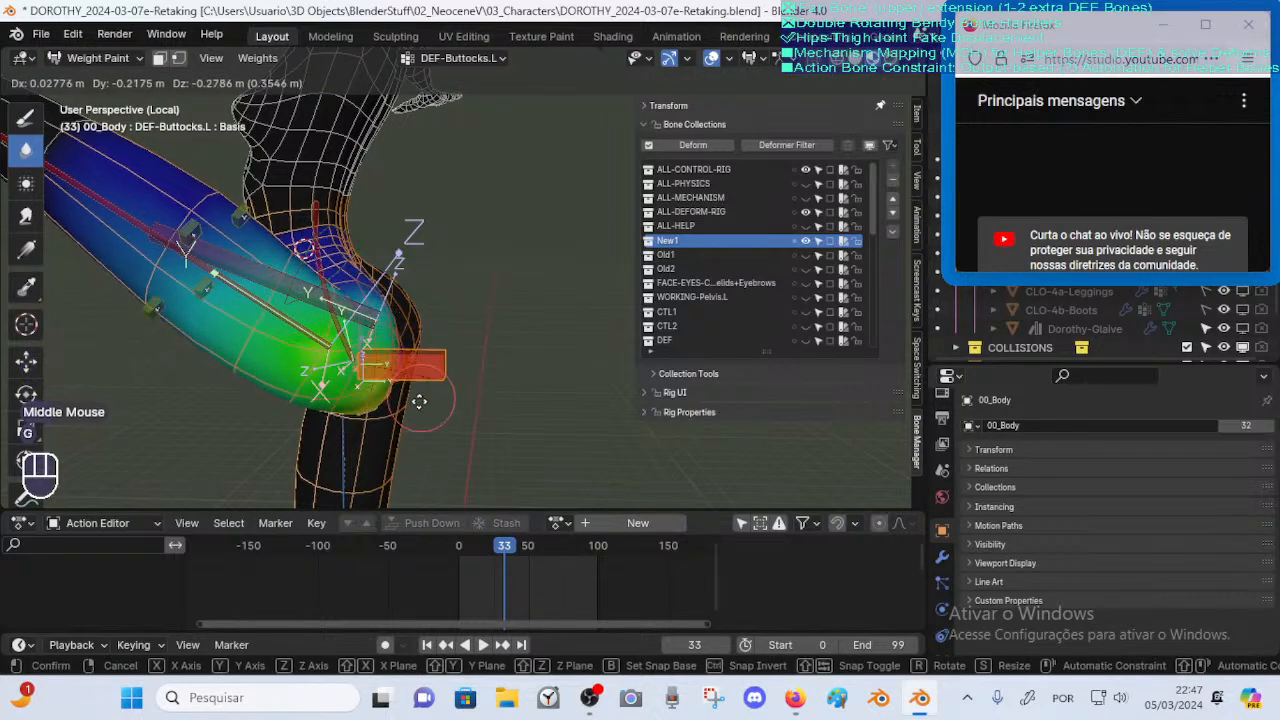
{"action": "key", "text": "Escape"}
{"action": "middle_click_drag", "start_coordinate": [447, 333], "coordinate": [470, 330]}
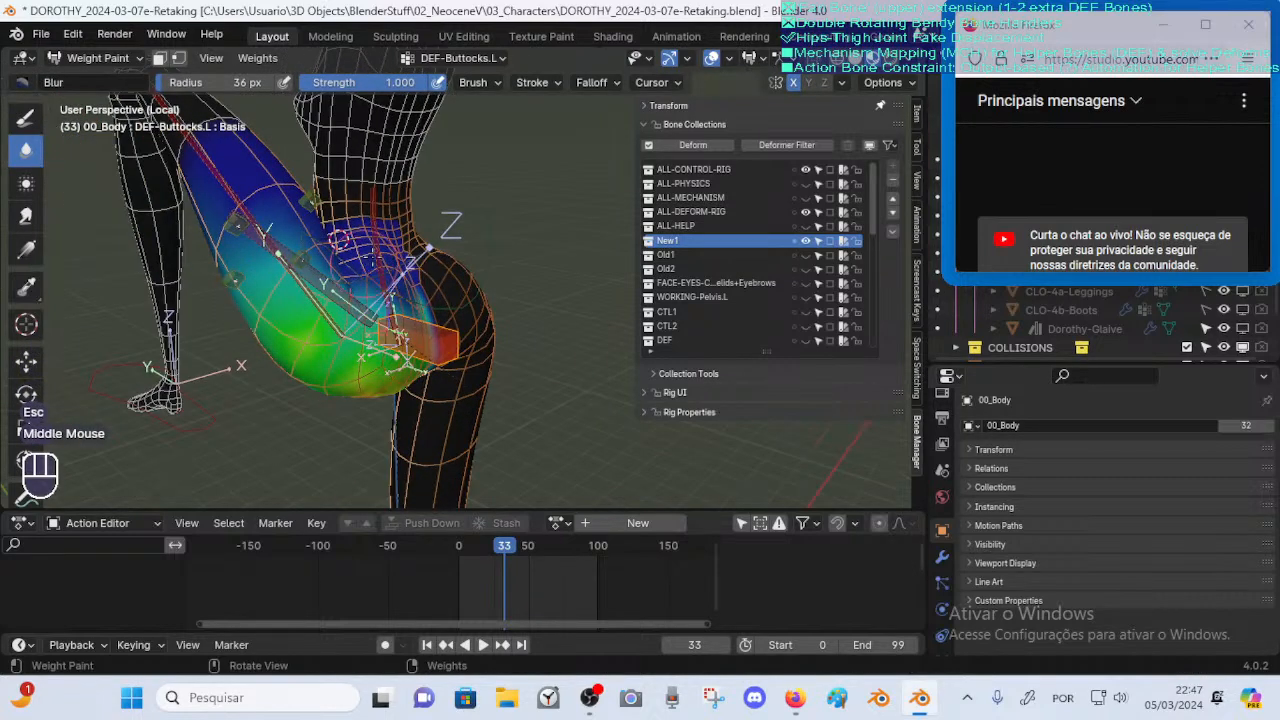
{"action": "middle_click_drag", "start_coordinate": [376, 300], "coordinate": [383, 420]}
{"action": "key", "text": "g"}
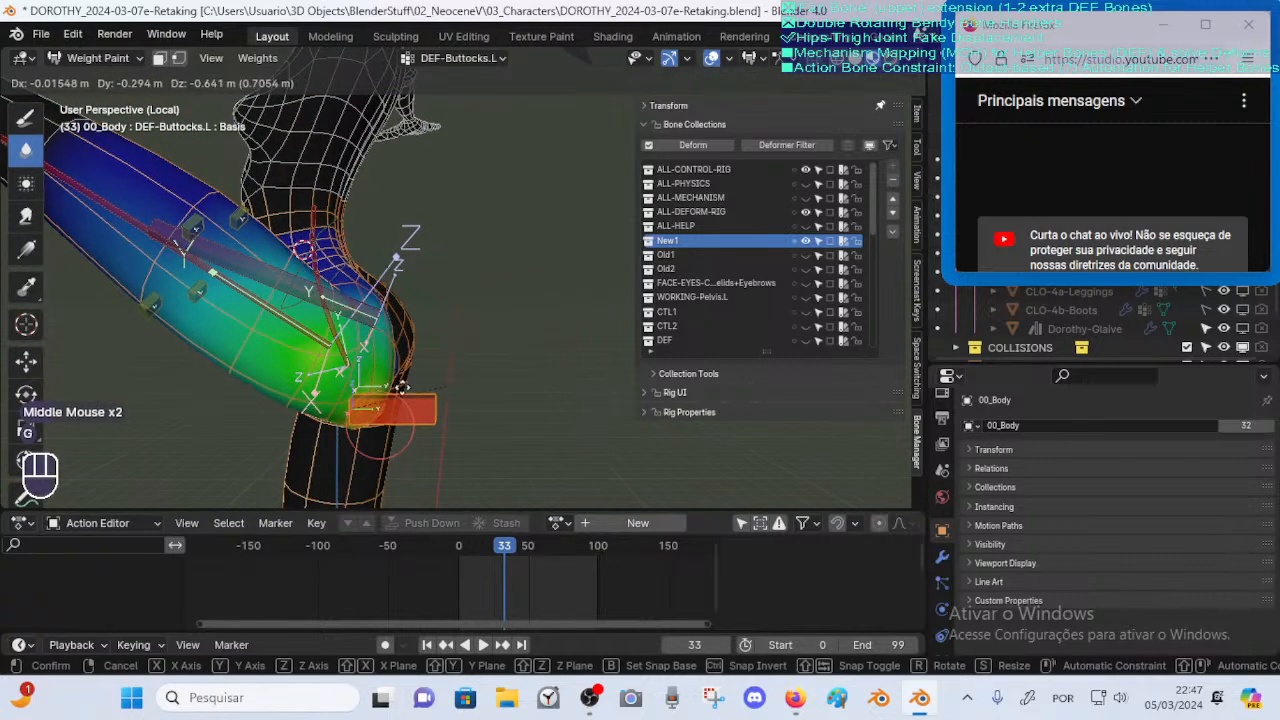
{"action": "key", "text": "Escape"}
Try rotating the left buttock bone upward by about 43 degrees and shifting it, and restore its pose
{"action": "key", "text": "r"}
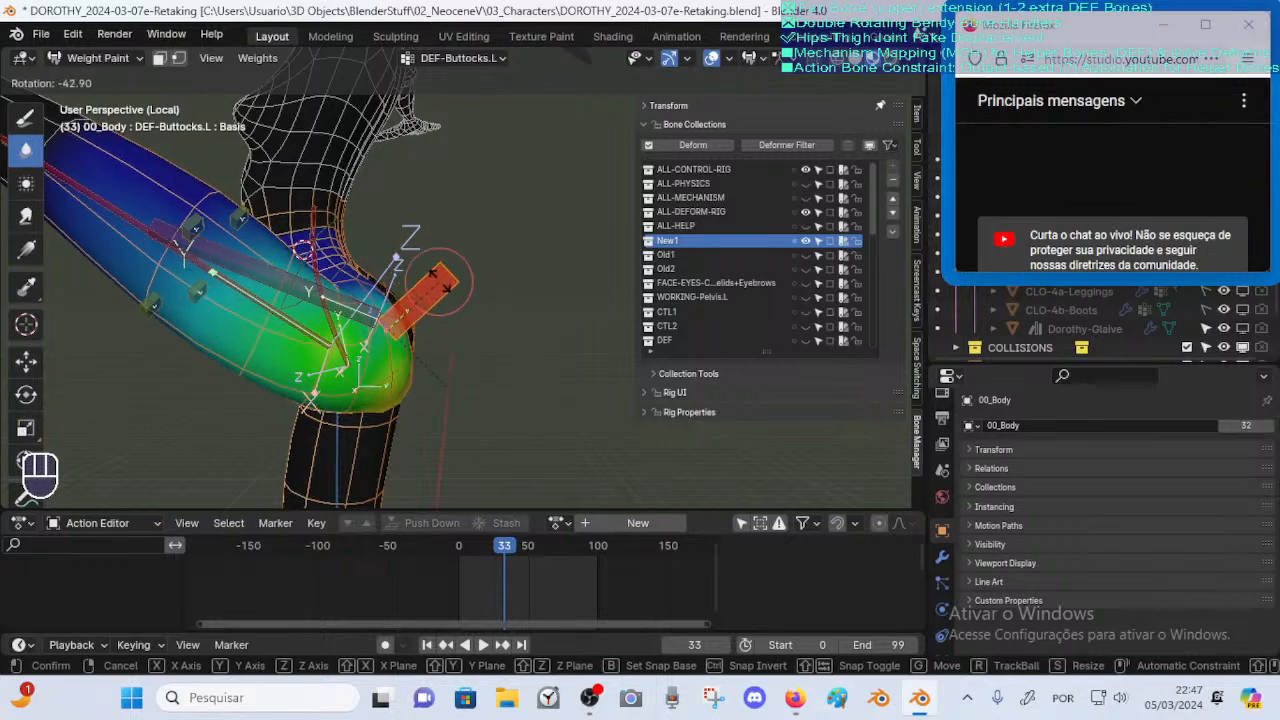
{"action": "key", "text": "Escape"}
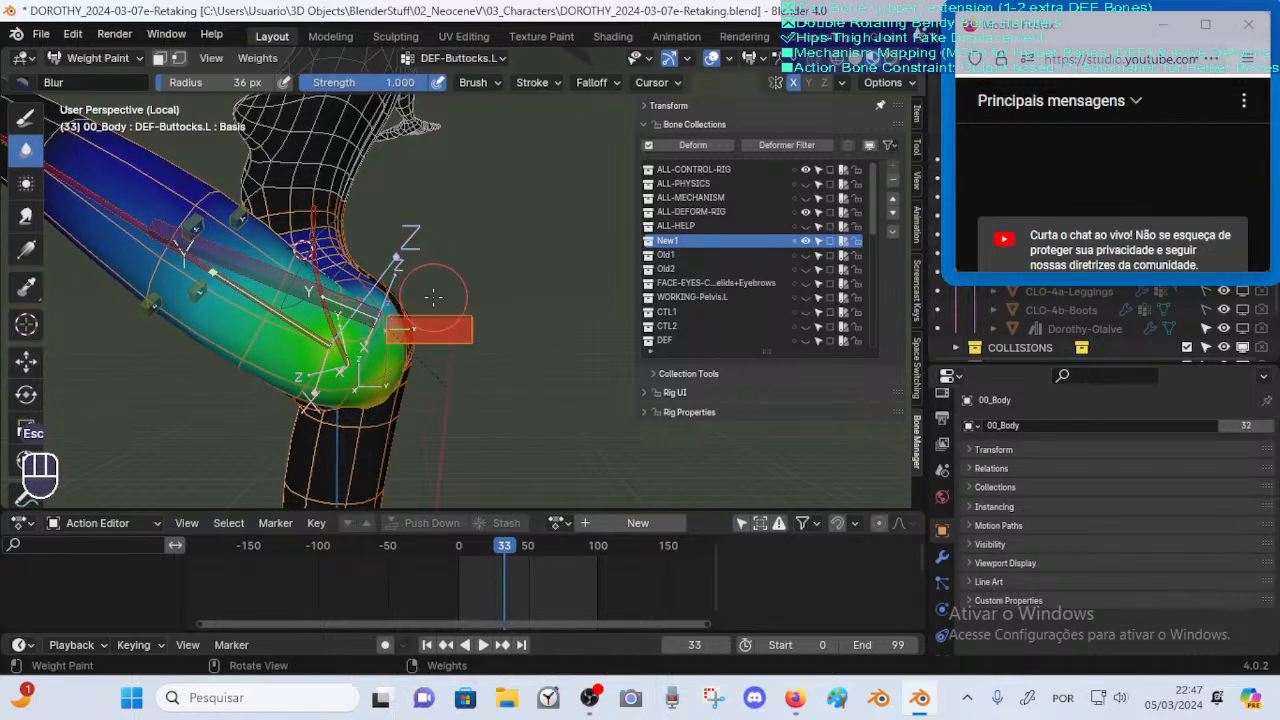
{"action": "key", "text": "alt+q"}
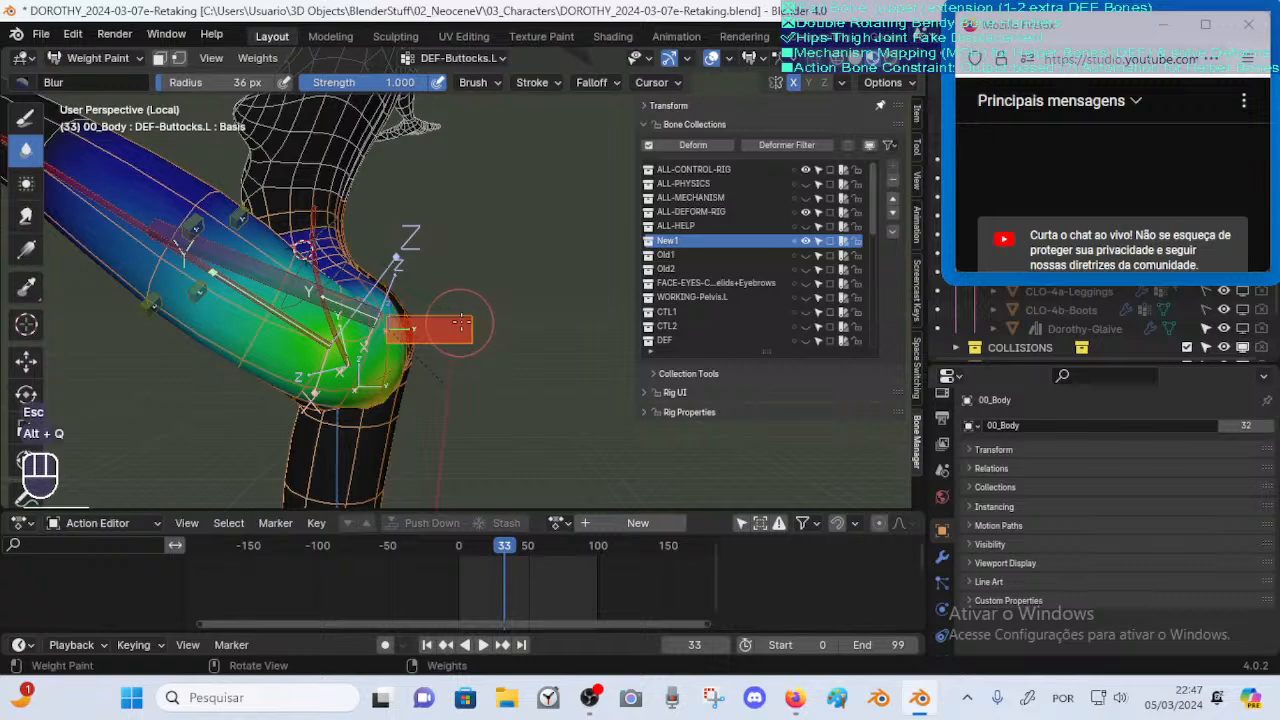
{"action": "key", "text": "r"}
{"action": "left_click", "coordinate": [418, 254]}
{"action": "key", "text": "g"}
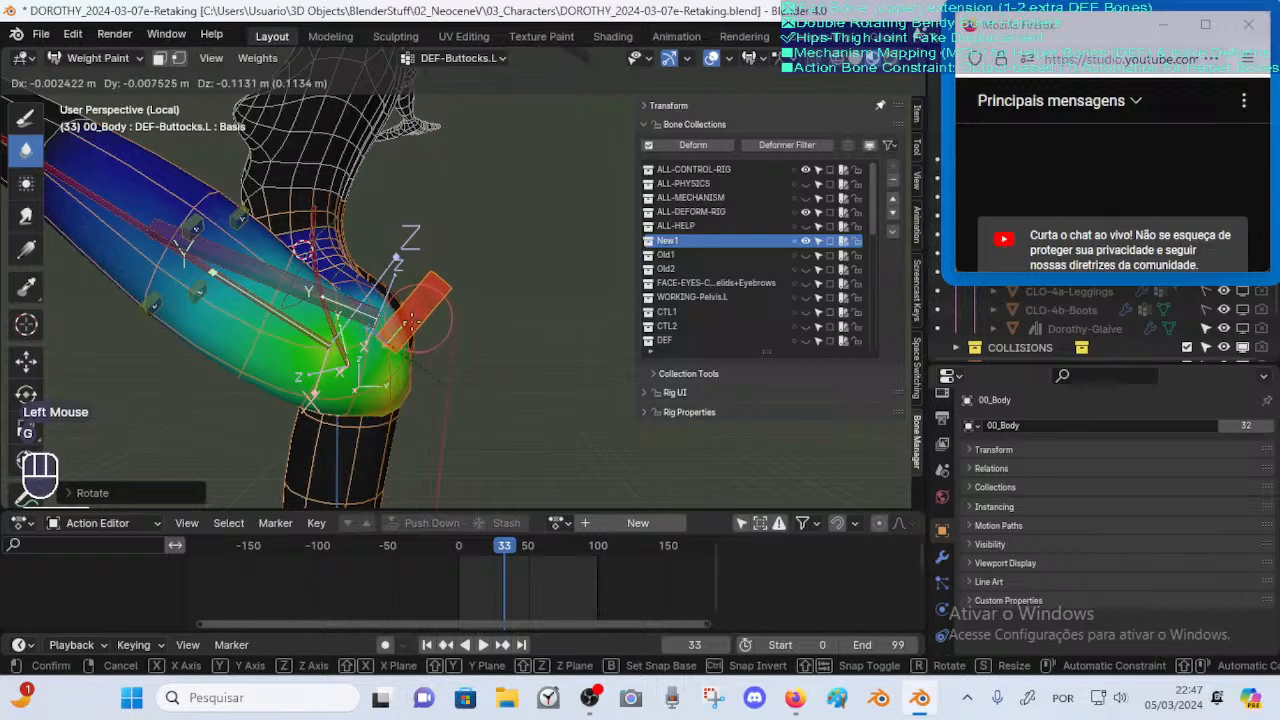
{"action": "key", "text": "Escape"}
{"action": "key", "text": "alt+q"}
{"action": "key", "text": "alt+q"}
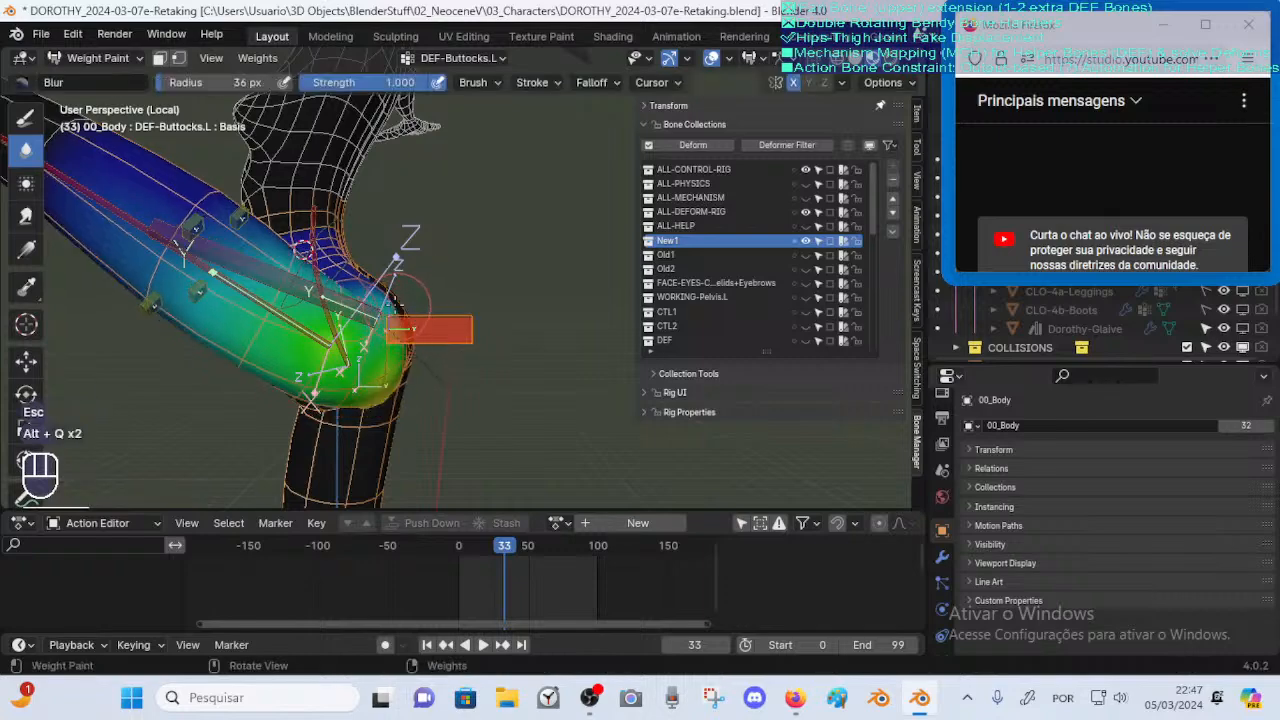
Show the Old1 bone collection, hide New1, and replace Old1 with Old2 to compare the hip bone setups
{"action": "middle_click_drag", "start_coordinate": [367, 388], "coordinate": [310, 398]}
{"action": "middle_click_drag", "start_coordinate": [310, 398], "coordinate": [350, 300]}
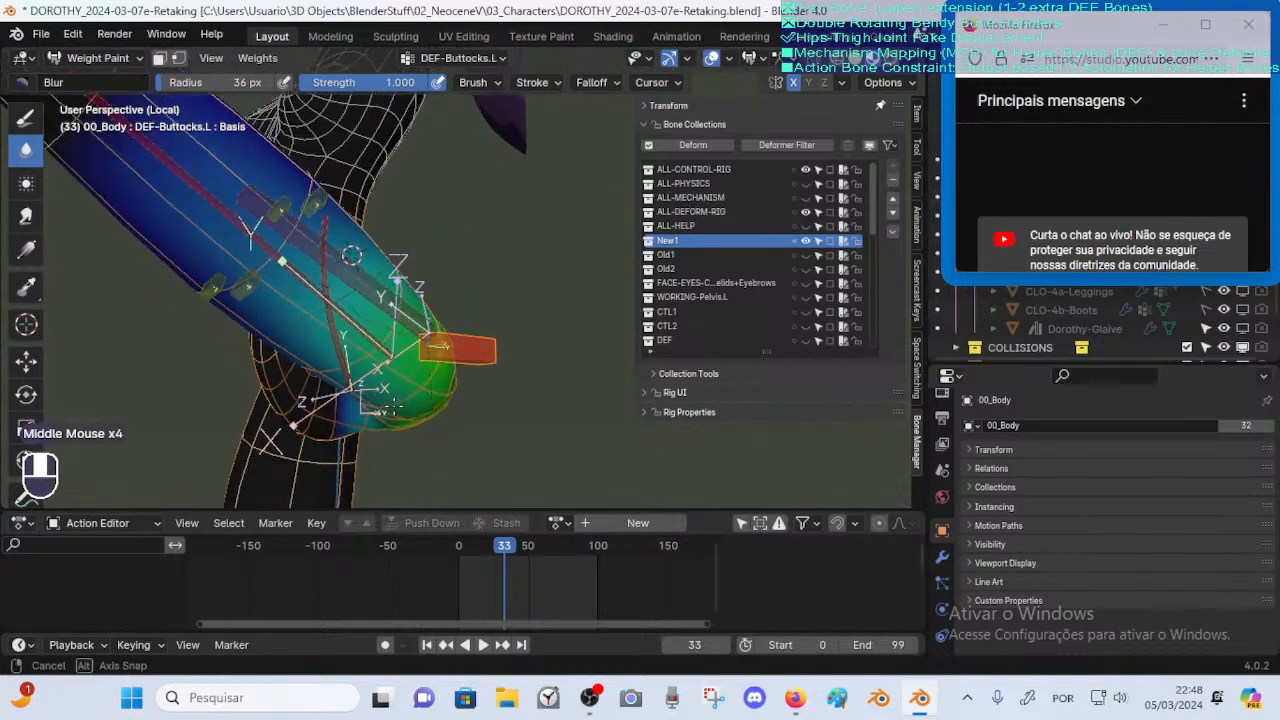
{"action": "left_click", "coordinate": [829, 257]}
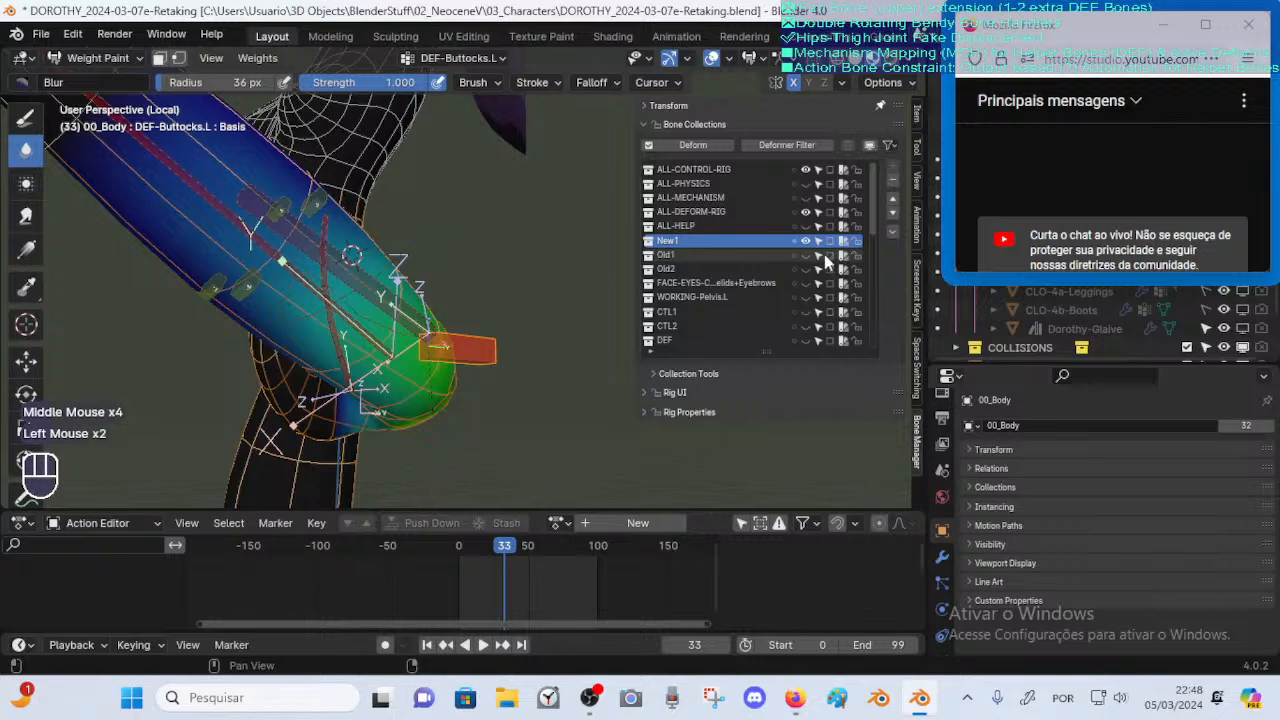
{"action": "left_click", "coordinate": [806, 256]}
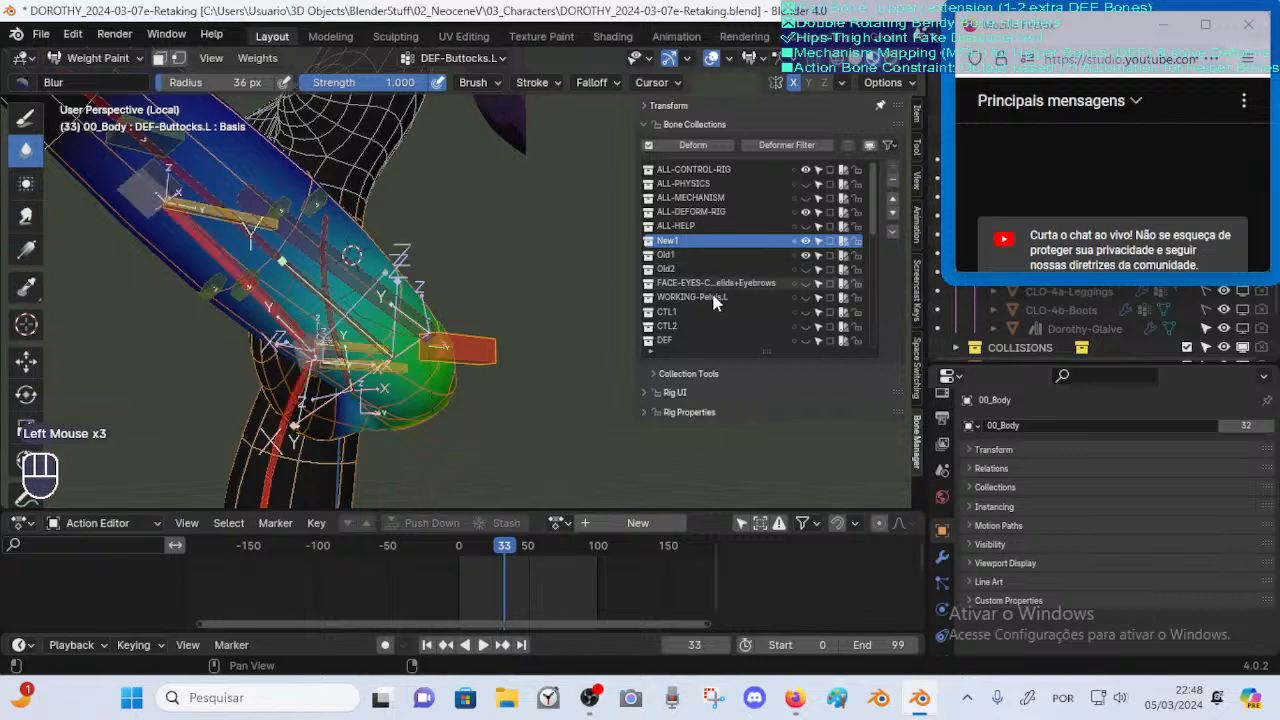
{"action": "middle_click_drag", "start_coordinate": [600, 295], "coordinate": [523, 286]}
{"action": "left_click", "coordinate": [808, 241]}
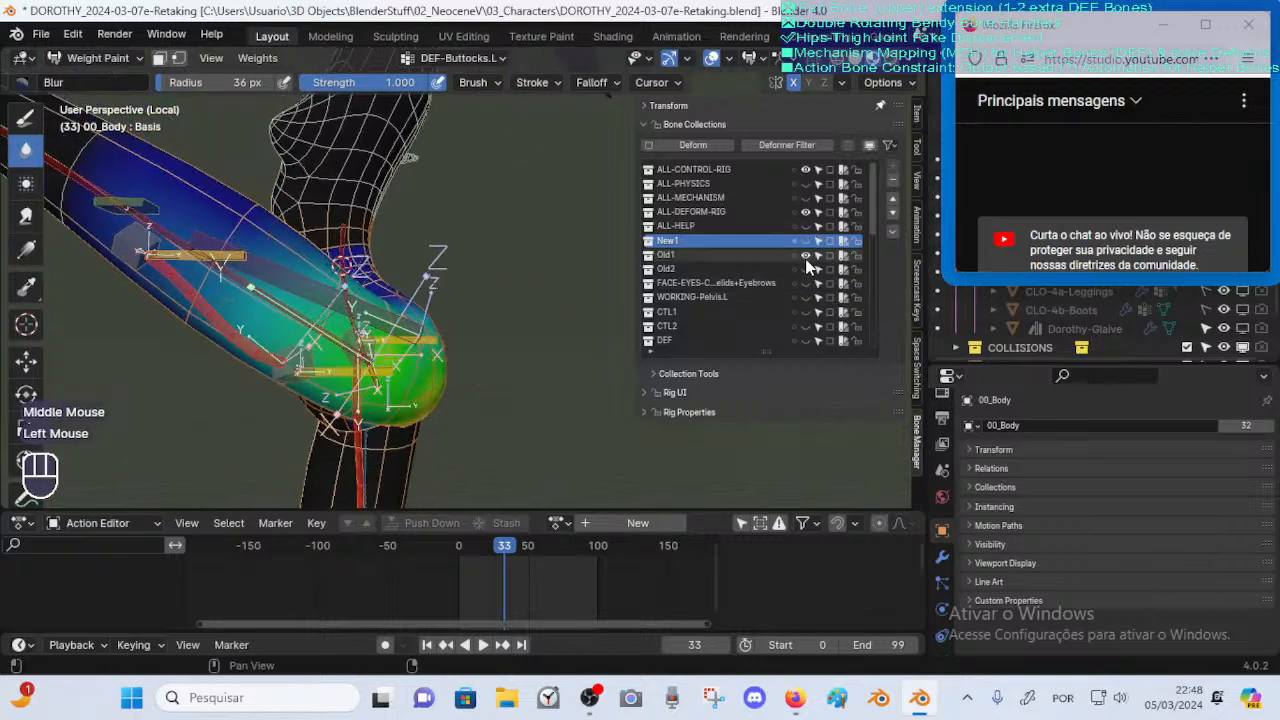
{"action": "left_click", "coordinate": [806, 256]}
{"action": "left_click", "coordinate": [806, 258]}
Examine the Old2 hip and buttock bones around the raised leg while scrubbing back to frame 1
{"action": "middle_click_drag", "start_coordinate": [580, 335], "coordinate": [430, 350]}
{"action": "middle_click_drag", "start_coordinate": [430, 350], "coordinate": [400, 430]}
{"action": "middle_click_drag", "start_coordinate": [400, 430], "coordinate": [480, 345], "text": "shift"}
{"action": "middle_click_drag", "start_coordinate": [480, 345], "coordinate": [440, 372]}
{"action": "left_click_drag", "start_coordinate": [500, 545], "coordinate": [473, 545]}
{"action": "middle_click_drag", "start_coordinate": [440, 470], "coordinate": [425, 358]}
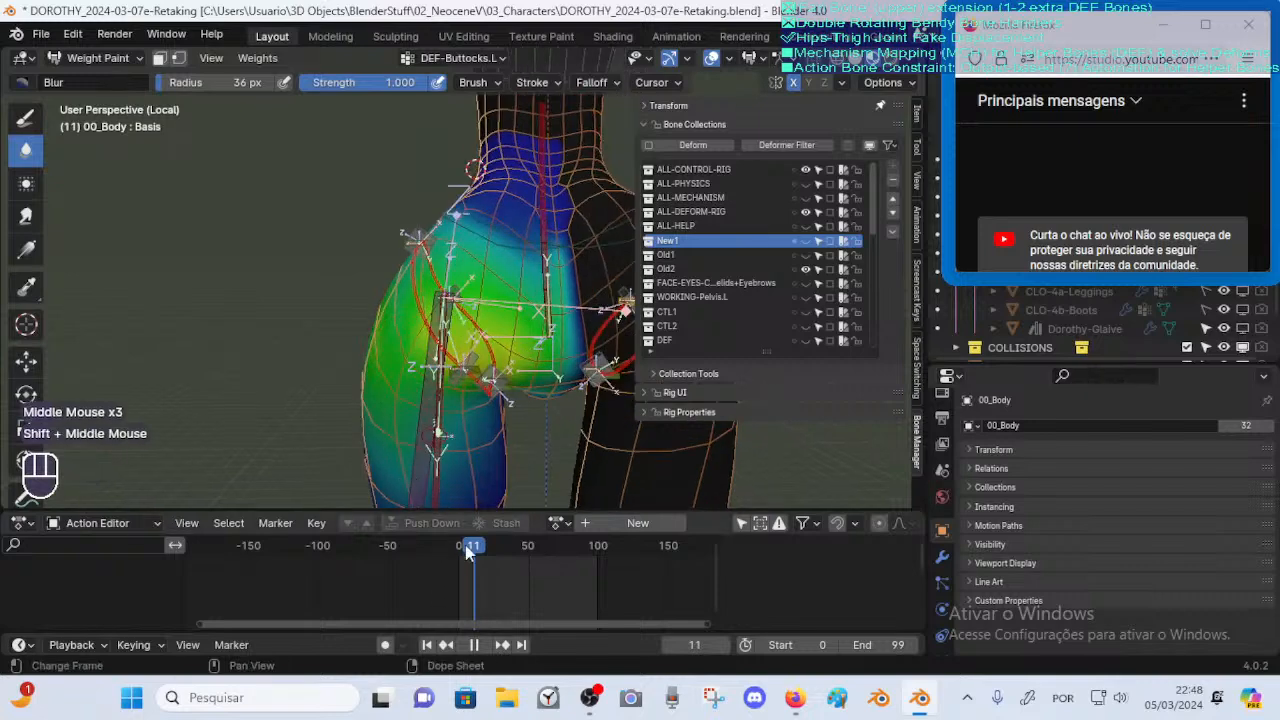
{"action": "mouse_move", "coordinate": [465, 545]}
{"action": "left_mouse_down"}
{"action": "mouse_move", "coordinate": [500, 545]}
{"action": "mouse_move", "coordinate": [459, 545]}
{"action": "left_mouse_up"}
{"action": "middle_click_drag", "start_coordinate": [400, 340], "coordinate": [410, 330]}
Try moving the pelvis bone TWT-Pelvis-BD.L outward from the left hip, and cancel the move
{"action": "left_click", "coordinate": [420, 332], "text": "alt"}
{"action": "key", "text": "g"}
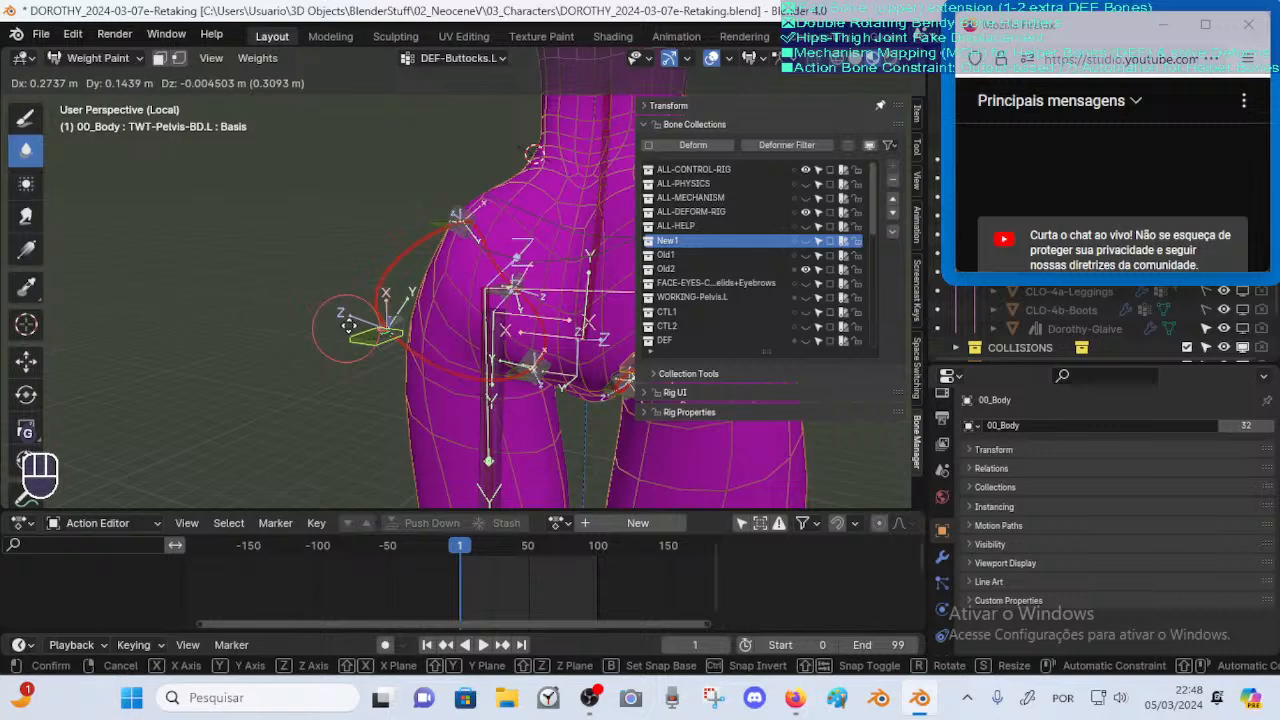
{"action": "key", "text": "Escape"}
Go to frame 0 and compare the New1, Old1 and Old2 bone collections, leaving only New1 of the three visible
{"action": "mouse_move", "coordinate": [462, 546]}
{"action": "left_mouse_down"}
{"action": "mouse_move", "coordinate": [492, 546]}
{"action": "mouse_move", "coordinate": [450, 544]}
{"action": "left_mouse_up"}
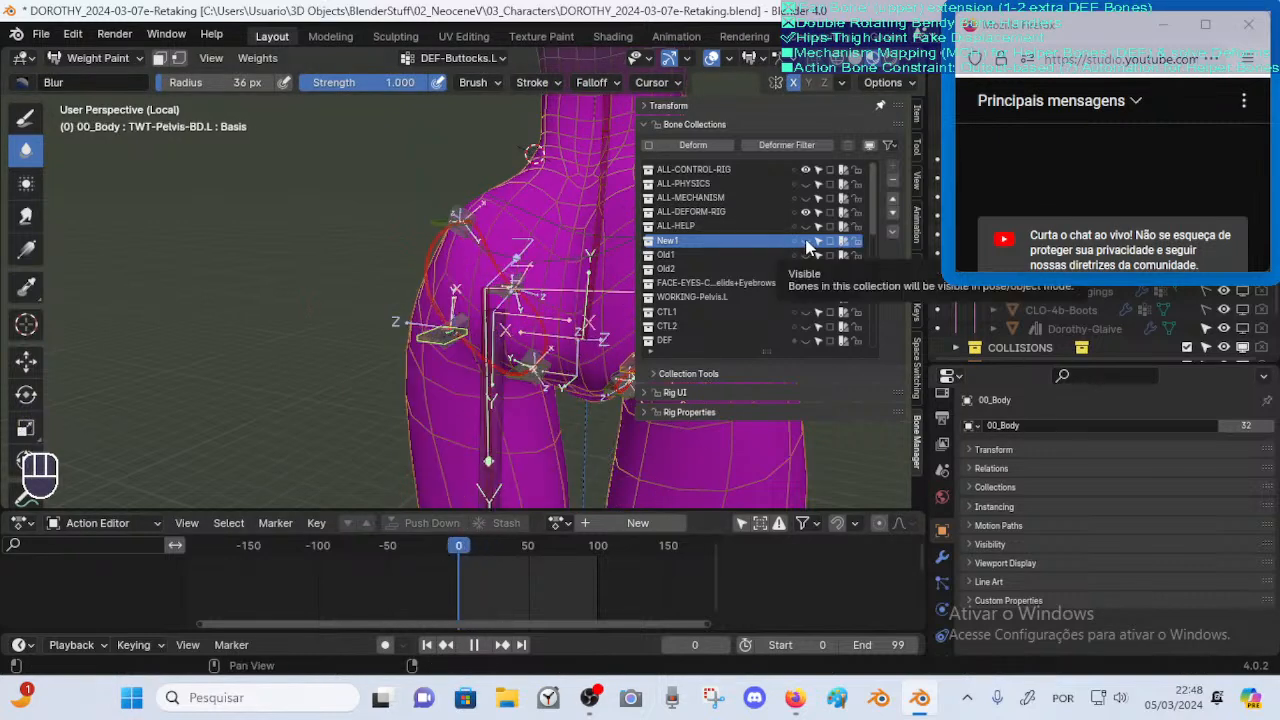
{"action": "left_click", "coordinate": [806, 244]}
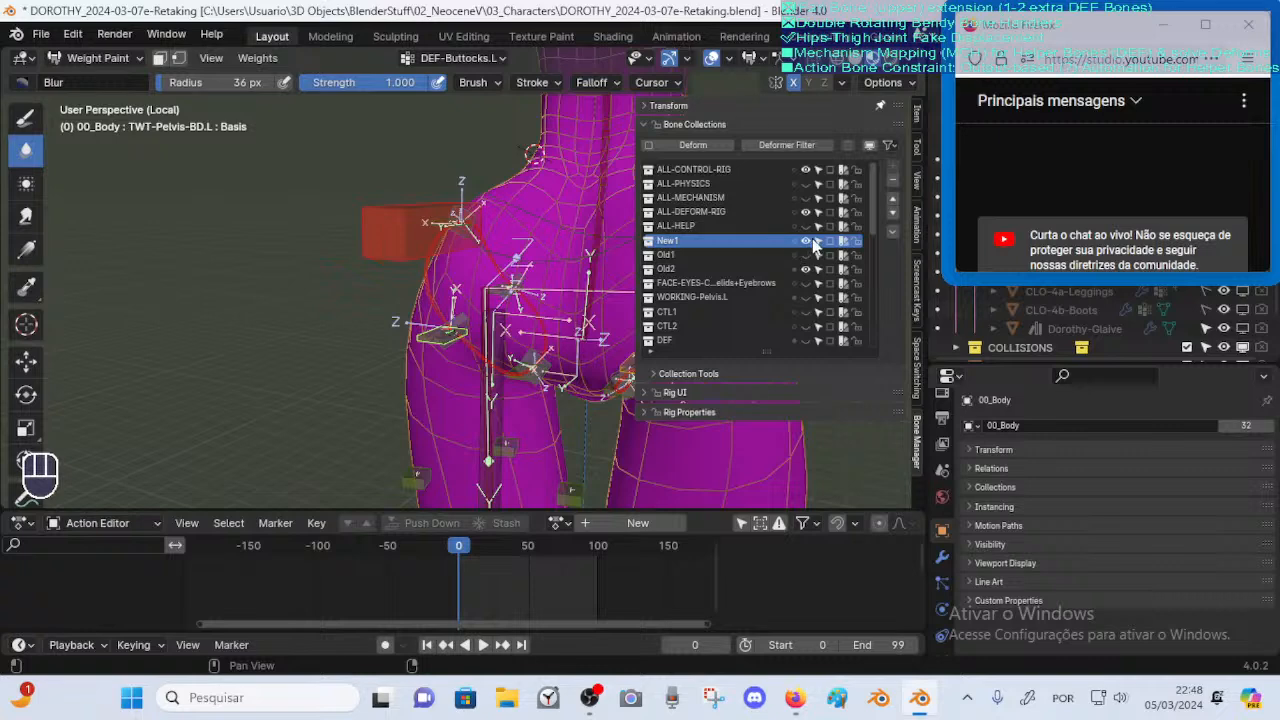
{"action": "left_click", "coordinate": [809, 241]}
{"action": "left_click", "coordinate": [808, 269]}
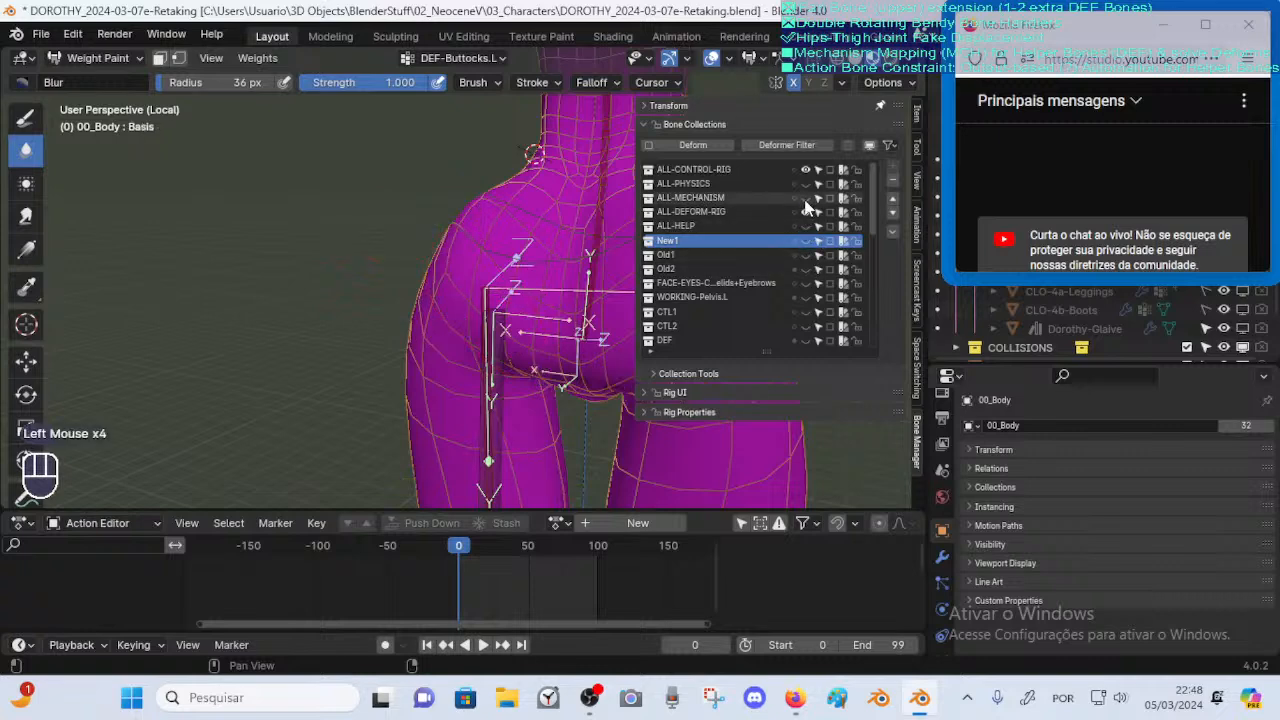
{"action": "left_click", "coordinate": [806, 255]}
{"action": "left_click", "coordinate": [806, 255]}
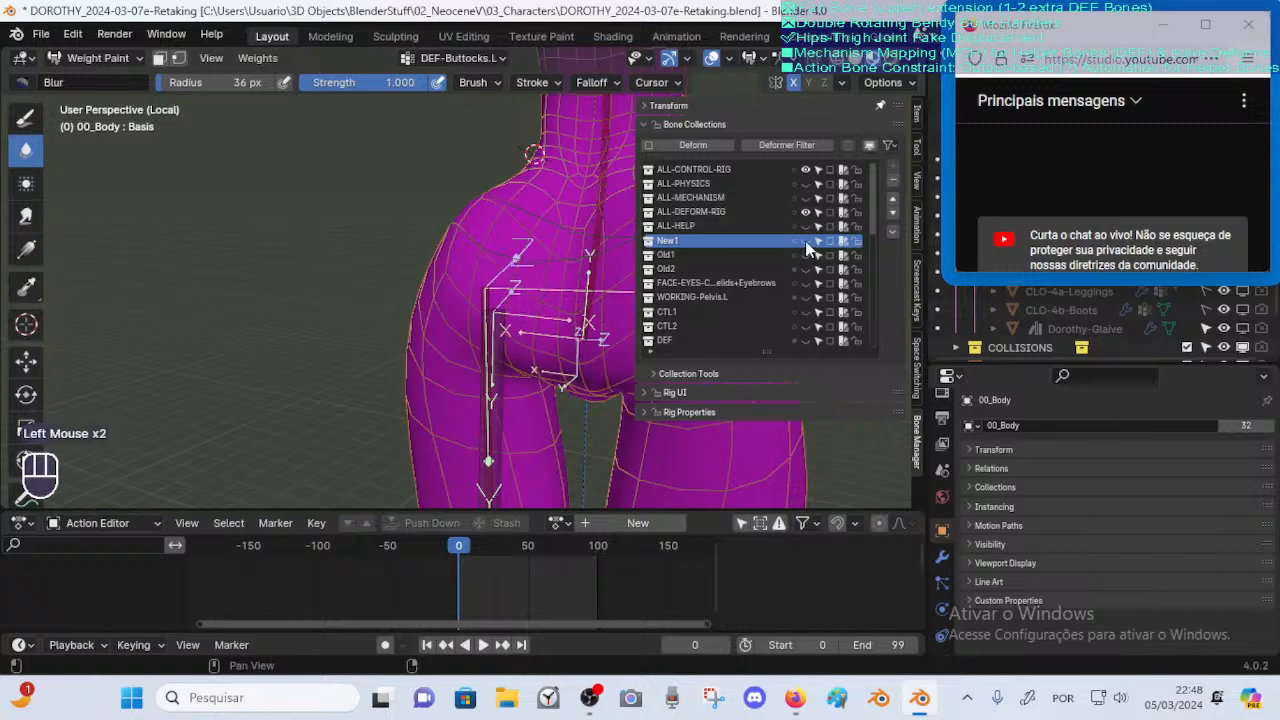
{"action": "left_click", "coordinate": [806, 255]}
{"action": "left_click", "coordinate": [806, 255]}
{"action": "left_click", "coordinate": [806, 241]}
{"action": "middle_click_drag", "start_coordinate": [560, 300], "coordinate": [517, 337]}
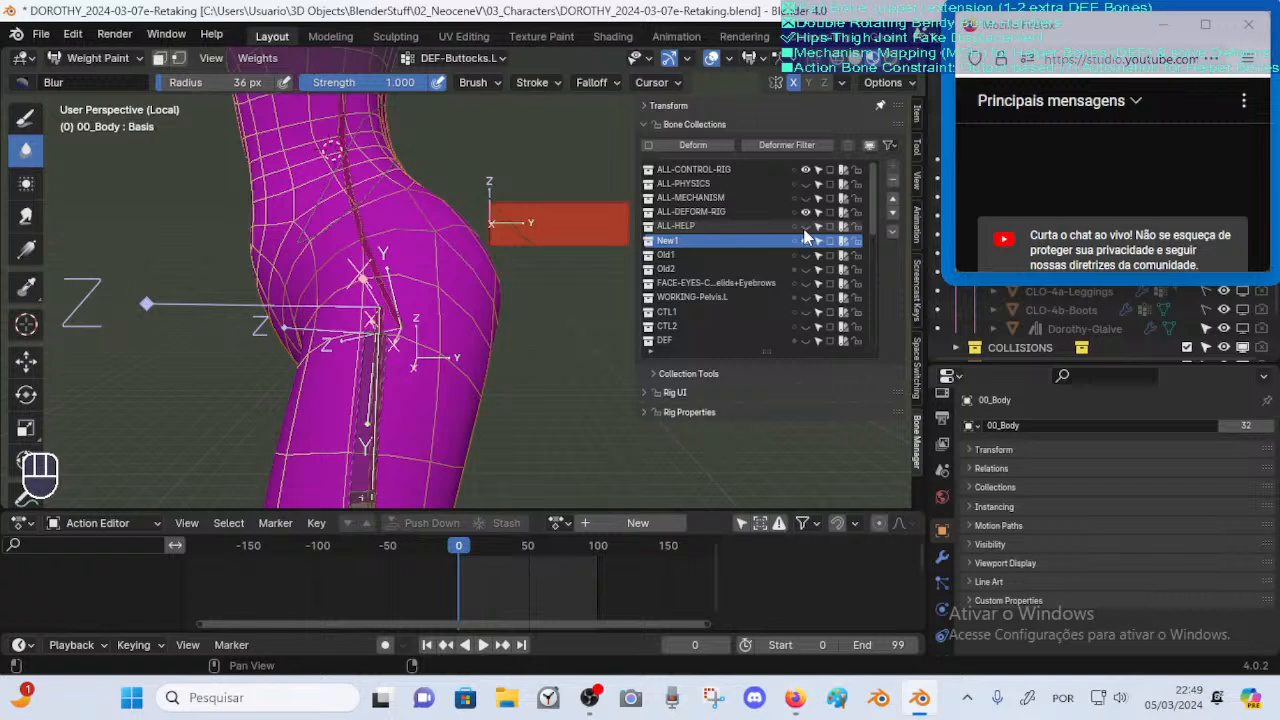
{"action": "left_click", "coordinate": [806, 241]}
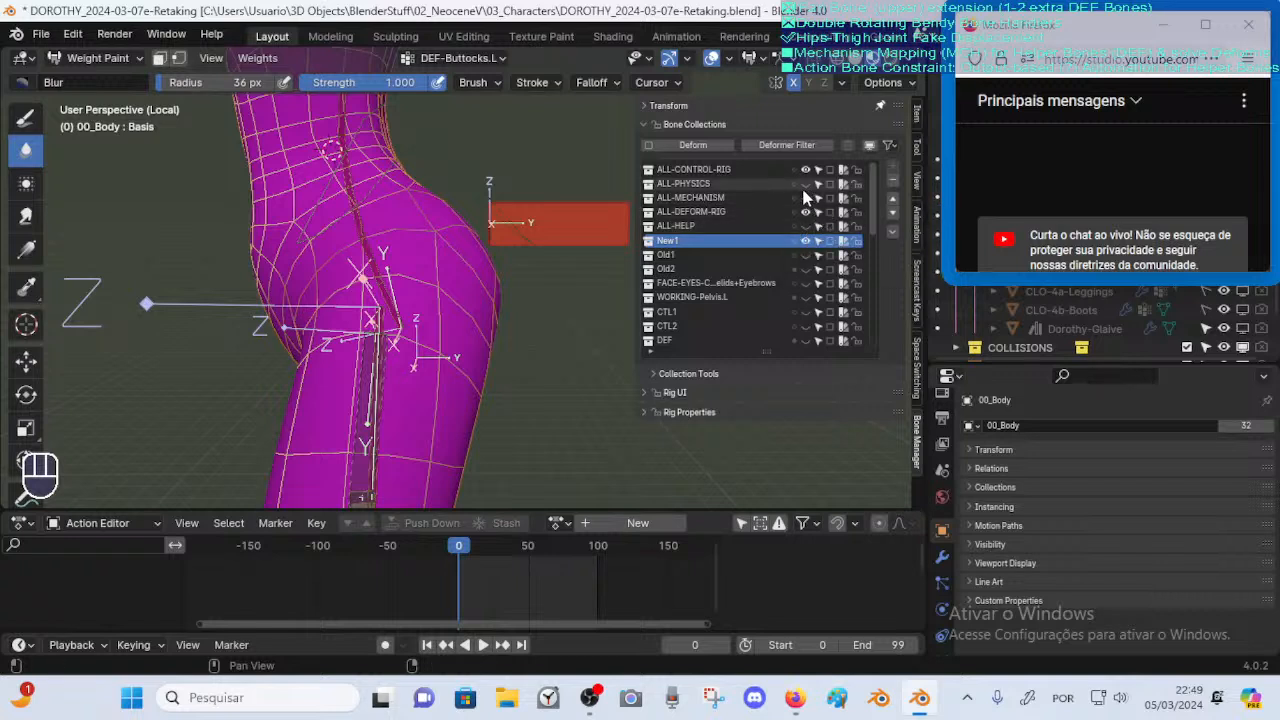
Take the body mesh from Weight Paint to Object Mode and select only the ARM-Dorothy.L armature
{"action": "middle_click_drag", "start_coordinate": [453, 301], "coordinate": [428, 308]}
{"action": "middle_click_drag", "start_coordinate": [428, 308], "coordinate": [445, 329], "text": "ctrl"}
{"action": "key", "text": "ctrl+Tab"}
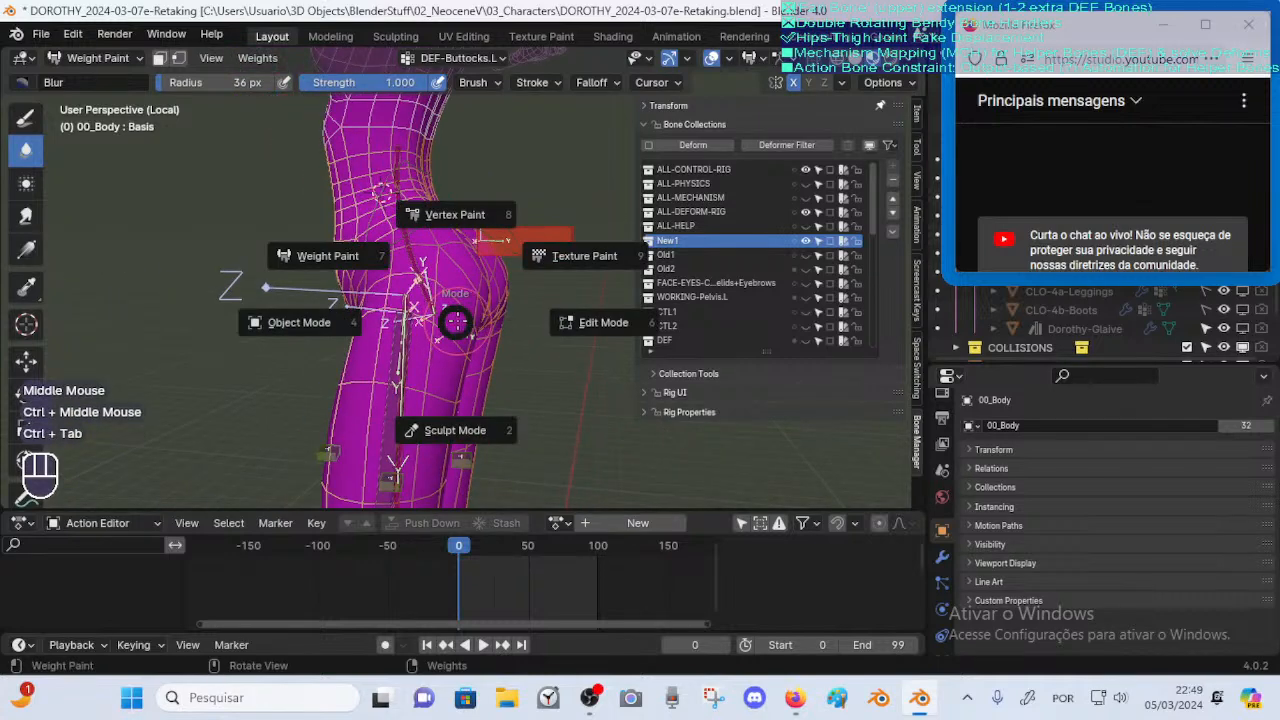
{"action": "left_click", "coordinate": [427, 294]}
{"action": "left_click", "coordinate": [459, 290], "text": "shift"}
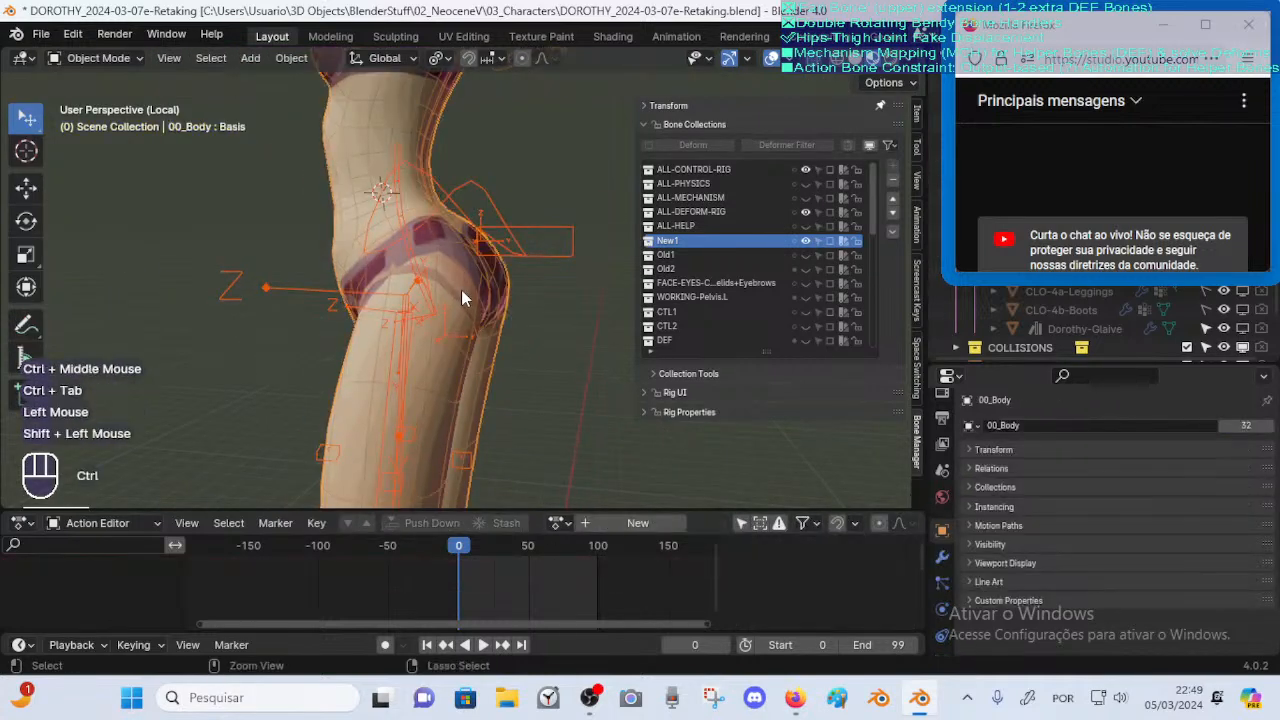
{"action": "key", "text": "ctrl+Tab"}
{"action": "middle_click_drag", "start_coordinate": [340, 225], "coordinate": [300, 230]}
{"action": "mouse_move", "coordinate": [440, 315]}
{"action": "middle_mouse_down"}
{"action": "mouse_move", "coordinate": [503, 320]}
{"action": "mouse_move", "coordinate": [421, 324]}
{"action": "mouse_move", "coordinate": [500, 322]}
{"action": "mouse_move", "coordinate": [420, 320]}
{"action": "mouse_move", "coordinate": [511, 307]}
{"action": "mouse_move", "coordinate": [429, 346]}
{"action": "mouse_move", "coordinate": [540, 343]}
{"action": "mouse_move", "coordinate": [470, 346]}
{"action": "middle_mouse_up"}
{"action": "key", "text": "ctrl+Tab"}
{"action": "left_click", "coordinate": [405, 334]}
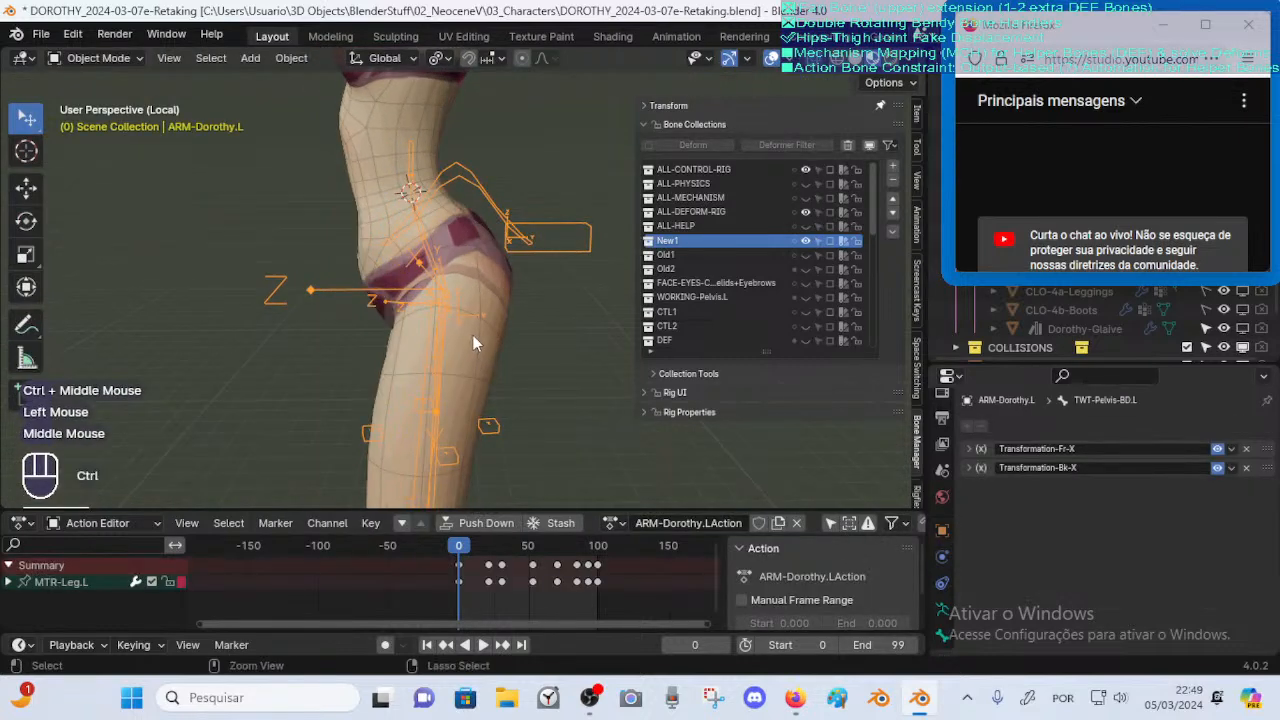
Put the ARM-Dorothy.L armature in Pose Mode, scrub to frame 76 to raise the leg, and select the DEF-Buttocks.L bone
{"action": "left_click", "coordinate": [536, 245]}
{"action": "key", "text": "ctrl+Tab"}
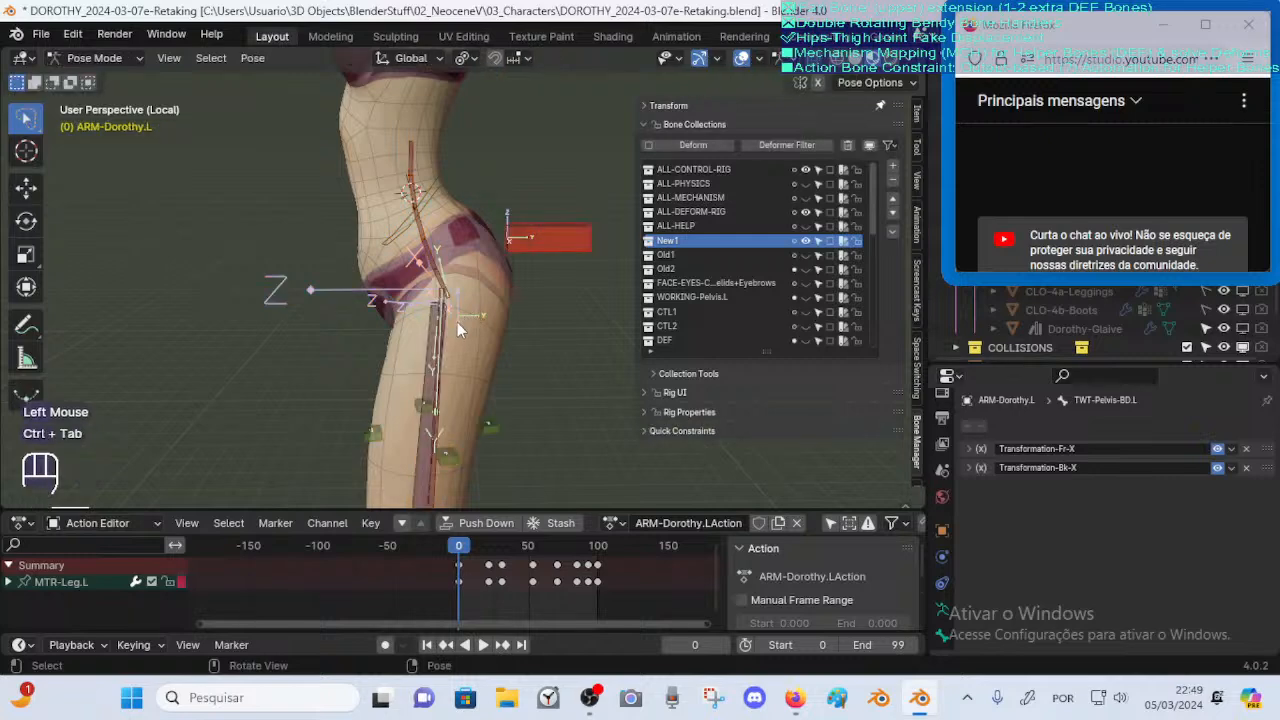
{"action": "left_click_drag", "start_coordinate": [459, 548], "coordinate": [565, 496]}
{"action": "left_click", "coordinate": [532, 249]}
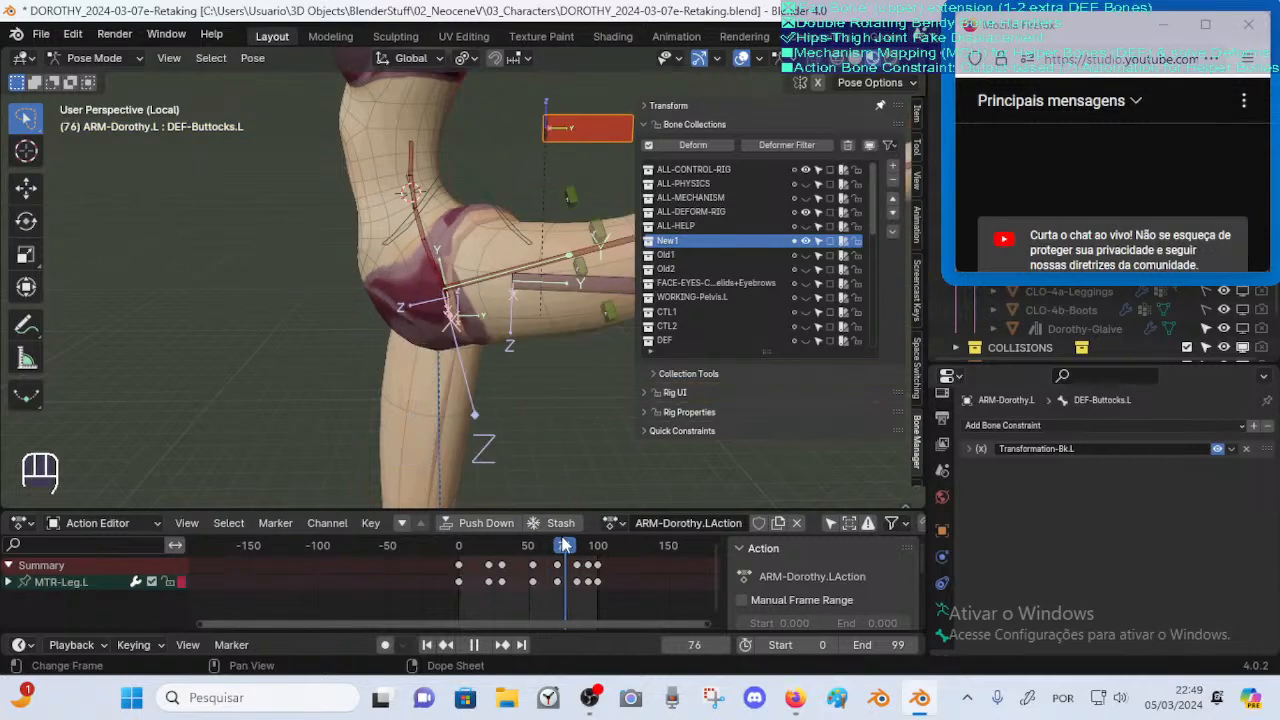
Enter Weight Paint on 00_Body together with the armature and blur the DEF-Buttocks.L weights around the buttock at frame 77
{"action": "middle_click_drag", "start_coordinate": [534, 477], "coordinate": [432, 300]}
{"action": "key", "text": "ctrl+Tab"}
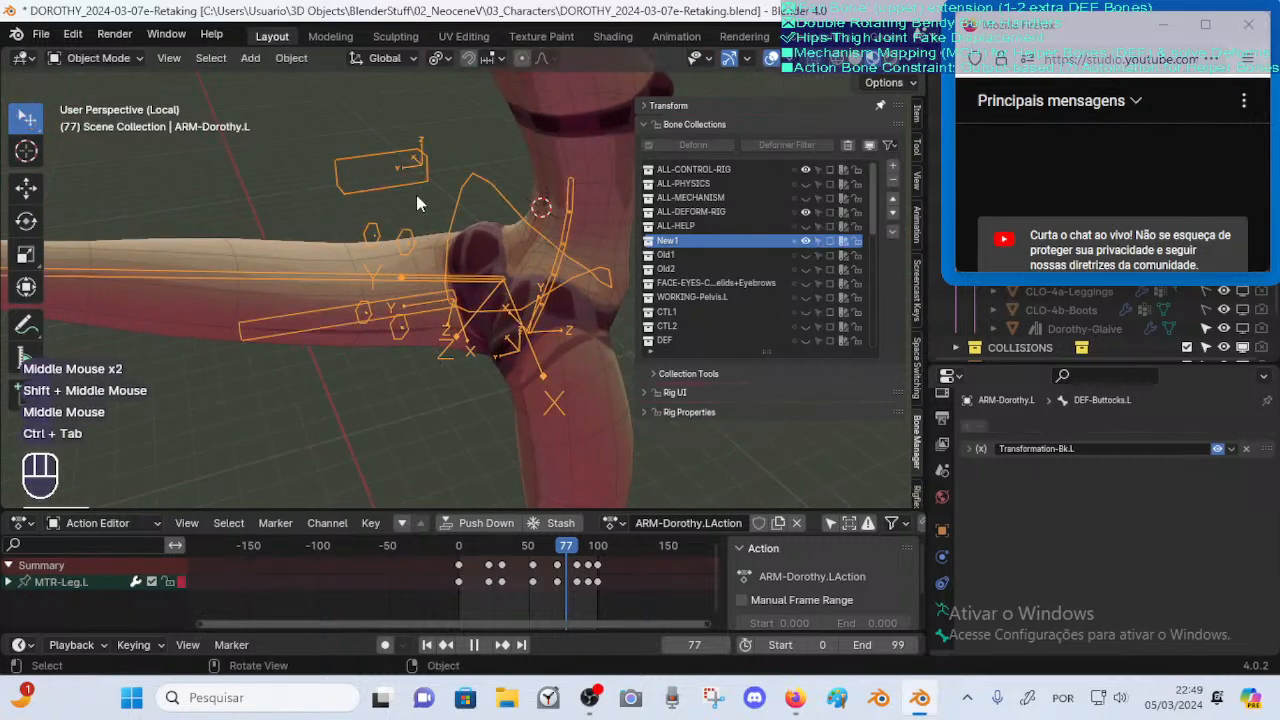
{"action": "left_click", "coordinate": [405, 180]}
{"action": "left_click", "coordinate": [498, 250], "text": "shift"}
{"action": "key", "text": "ctrl+Tab"}
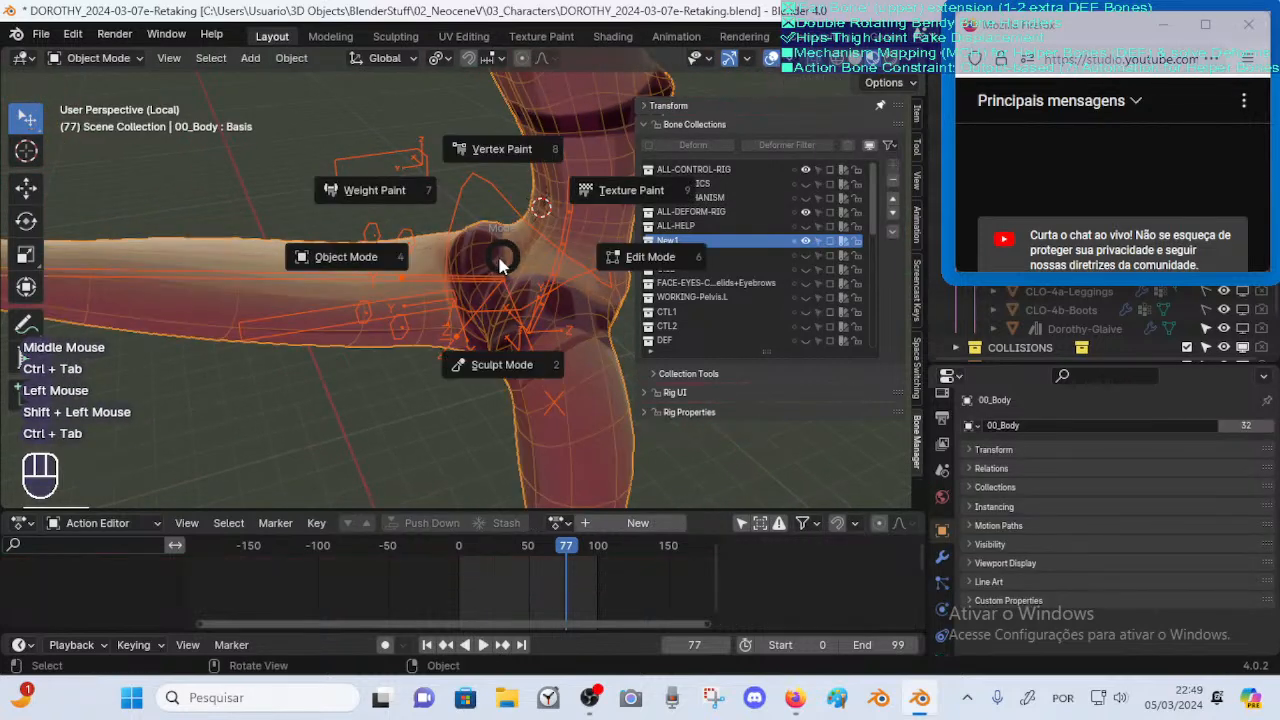
{"action": "left_click", "coordinate": [448, 276], "text": "alt"}
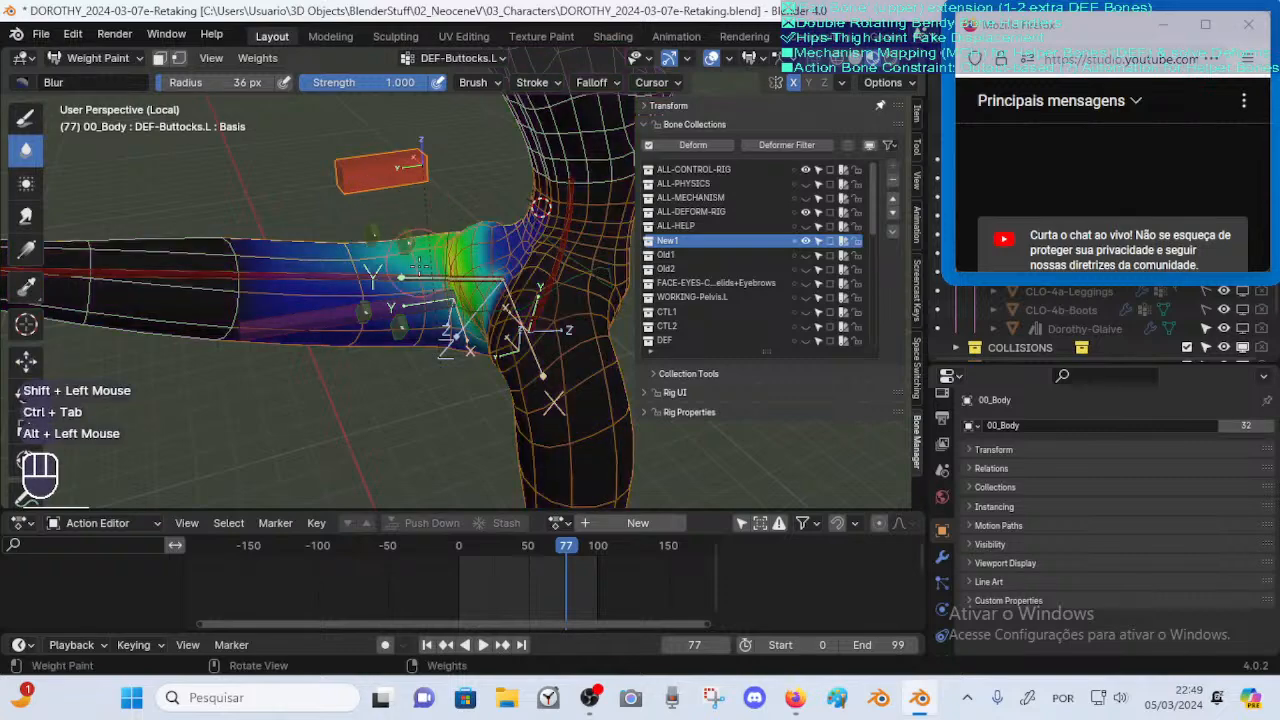
{"action": "middle_click_drag", "start_coordinate": [408, 262], "coordinate": [338, 285], "text": "ctrl"}
{"action": "left_click_drag", "start_coordinate": [422, 262], "coordinate": [436, 276]}
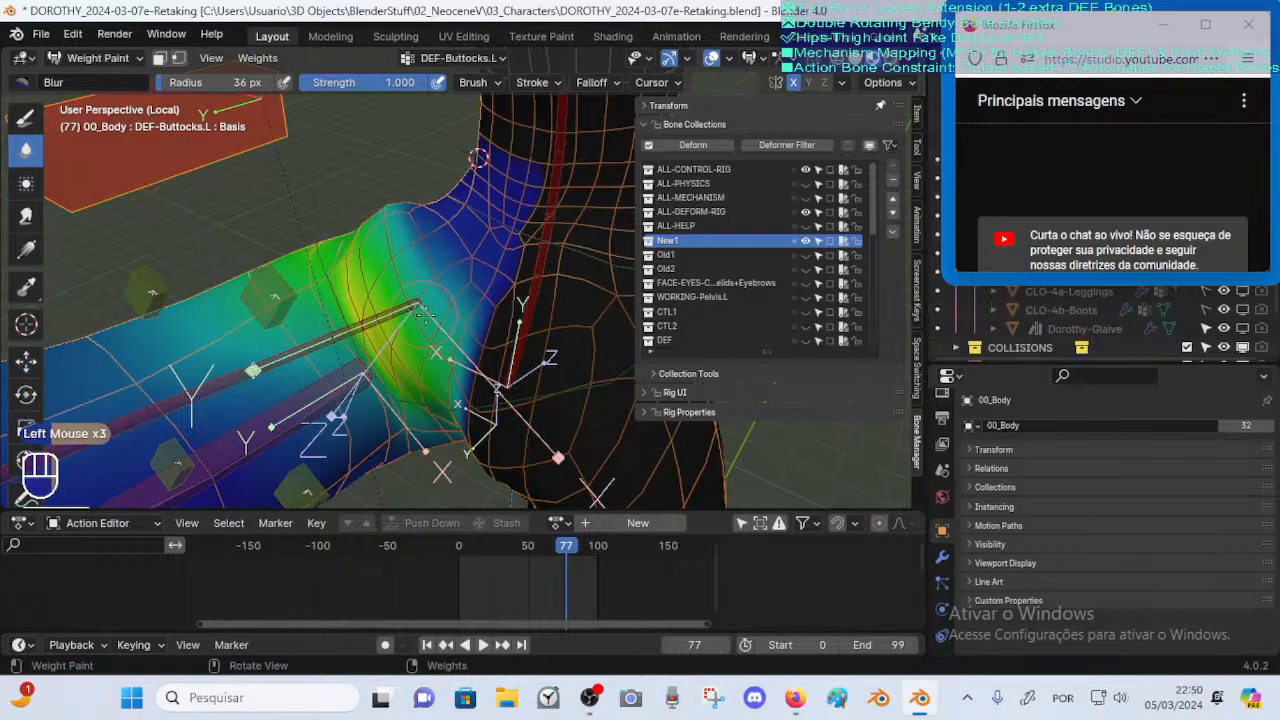
Paint extra DEF-Buttocks.L influence on the buttock and its lower fold with the Add brush at weight 0.325
{"action": "left_click", "coordinate": [26, 120]}
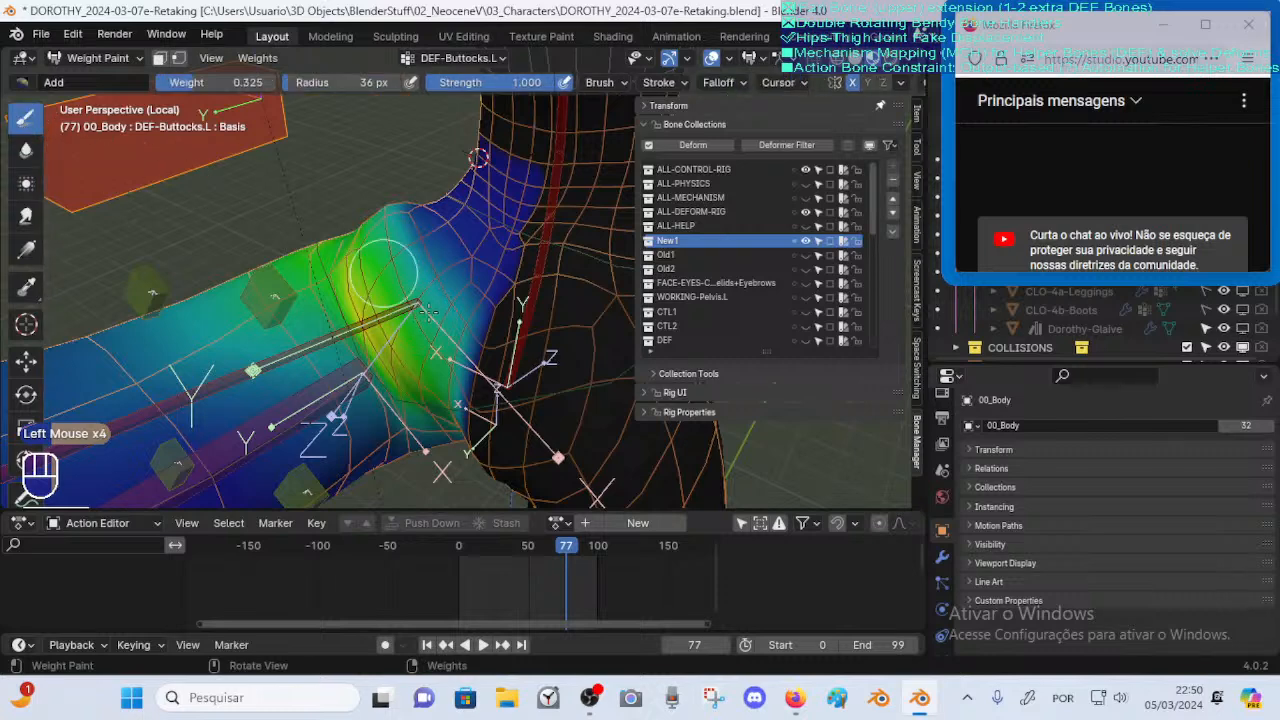
{"action": "left_click_drag", "start_coordinate": [410, 313], "coordinate": [395, 330]}
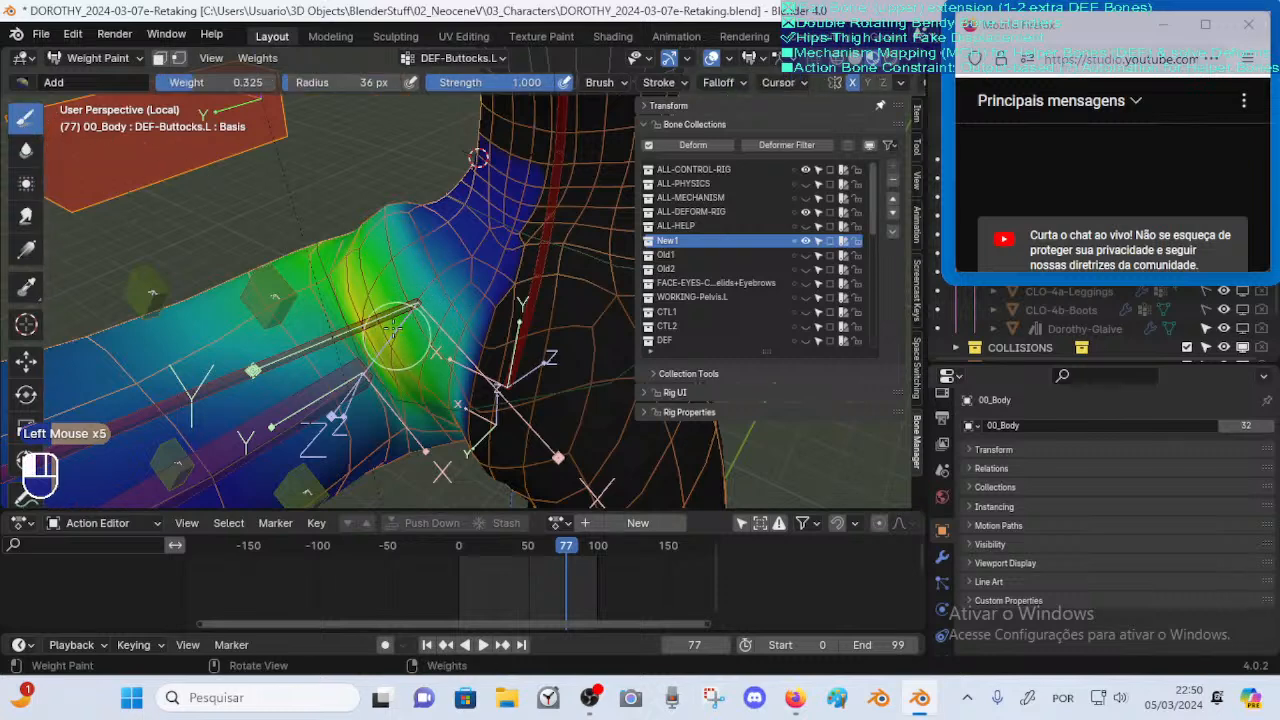
{"action": "middle_click_drag", "start_coordinate": [420, 362], "coordinate": [437, 357]}
{"action": "left_click", "coordinate": [437, 357]}
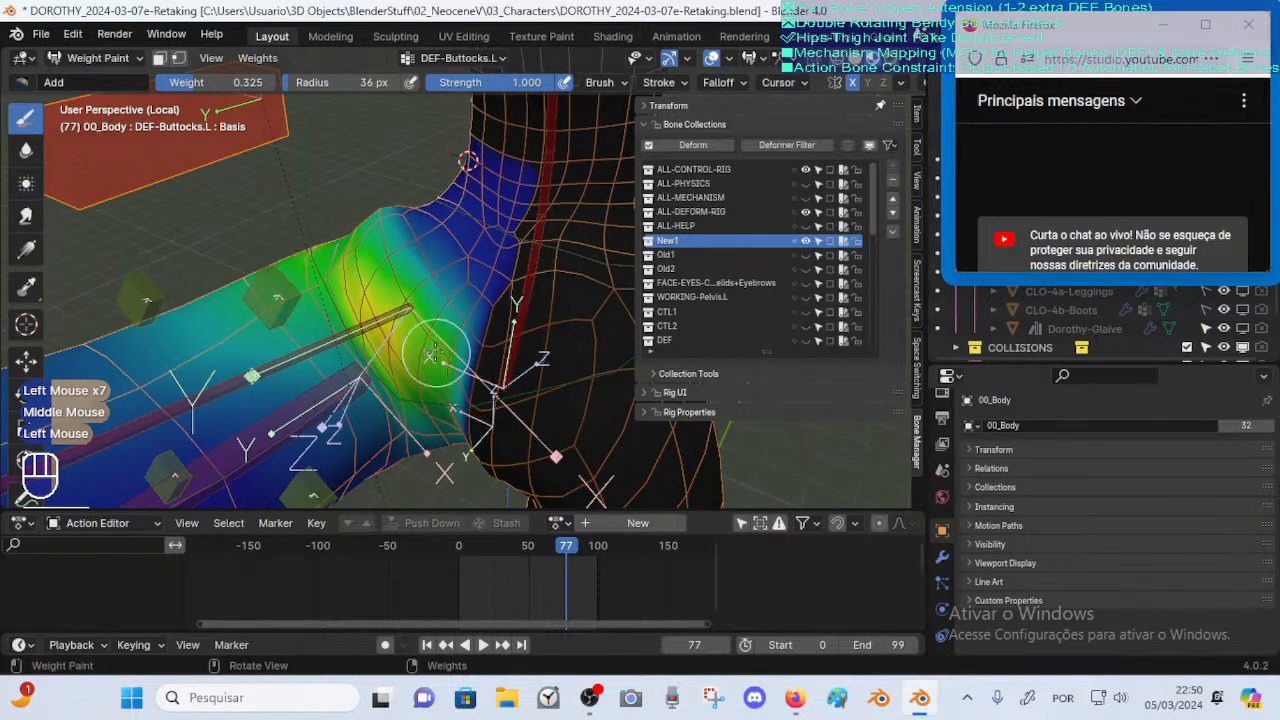
{"action": "middle_click_drag", "start_coordinate": [425, 298], "coordinate": [425, 385]}
{"action": "middle_click_drag", "start_coordinate": [425, 385], "coordinate": [420, 350], "text": "shift"}
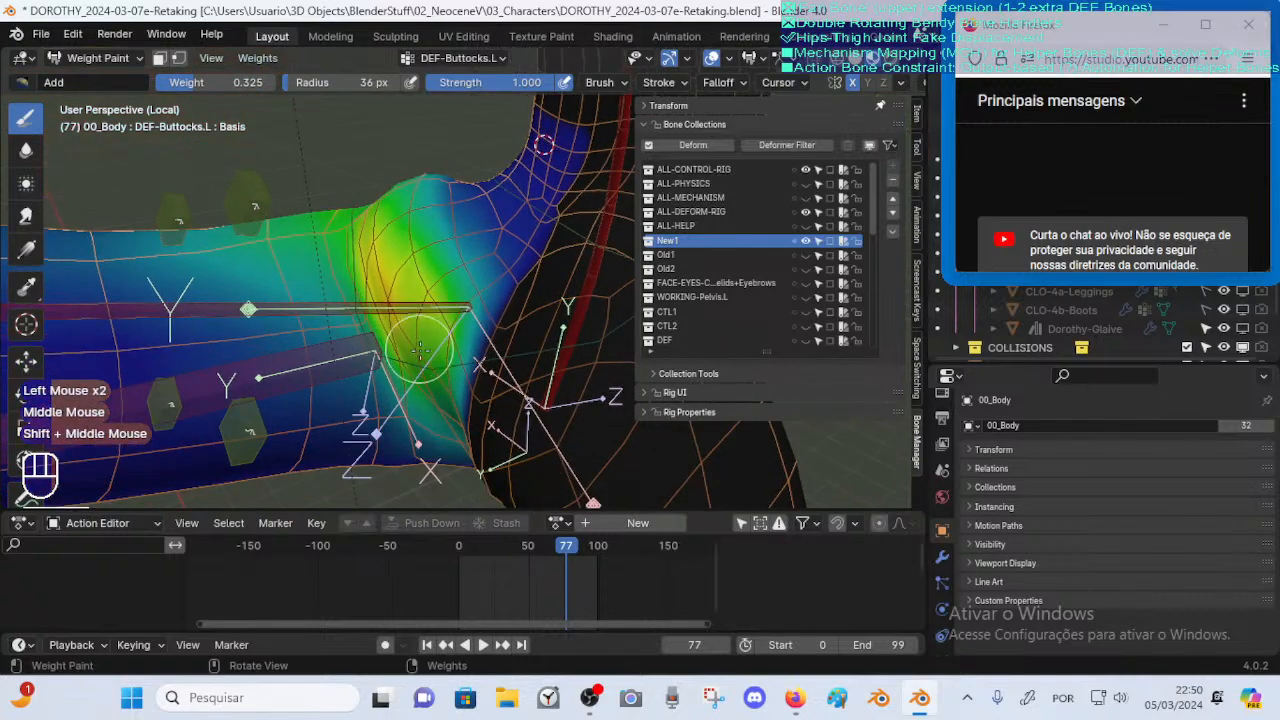
{"action": "left_click", "coordinate": [421, 364]}
{"action": "left_click", "coordinate": [407, 358]}
Try adding more DEF-Buttocks.L weight around the underside of the upper thigh, and undo the last strokes
{"action": "middle_click_drag", "start_coordinate": [439, 245], "coordinate": [372, 318]}
{"action": "key", "text": "ctrl+z"}
{"action": "left_click", "coordinate": [420, 298]}
{"action": "left_click_drag", "start_coordinate": [372, 318], "coordinate": [360, 300]}
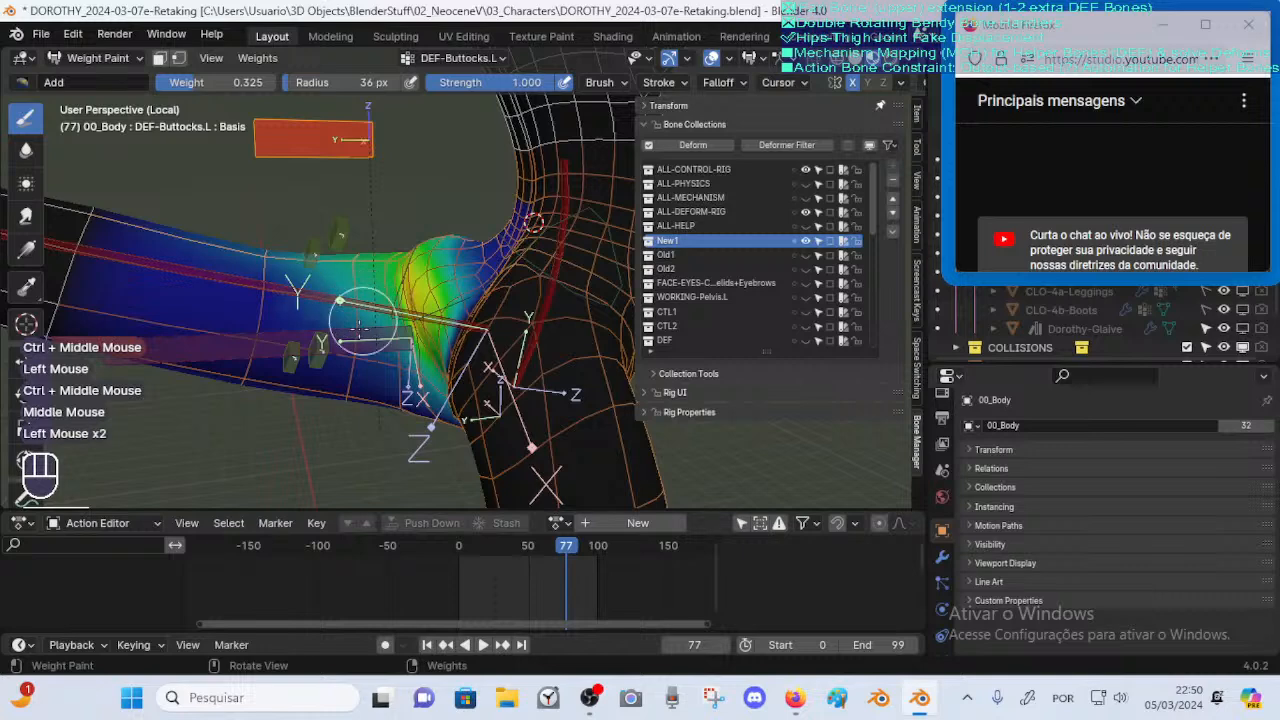
{"action": "left_click", "coordinate": [358, 328]}
{"action": "left_click", "coordinate": [377, 347]}
{"action": "left_click", "coordinate": [398, 358]}
{"action": "mouse_move", "coordinate": [398, 358]}
{"action": "middle_mouse_down"}
{"action": "mouse_move", "coordinate": [434, 330]}
{"action": "mouse_move", "coordinate": [408, 314]}
{"action": "mouse_move", "coordinate": [430, 337]}
{"action": "middle_mouse_up"}
{"action": "key", "text": "ctrl+z"}
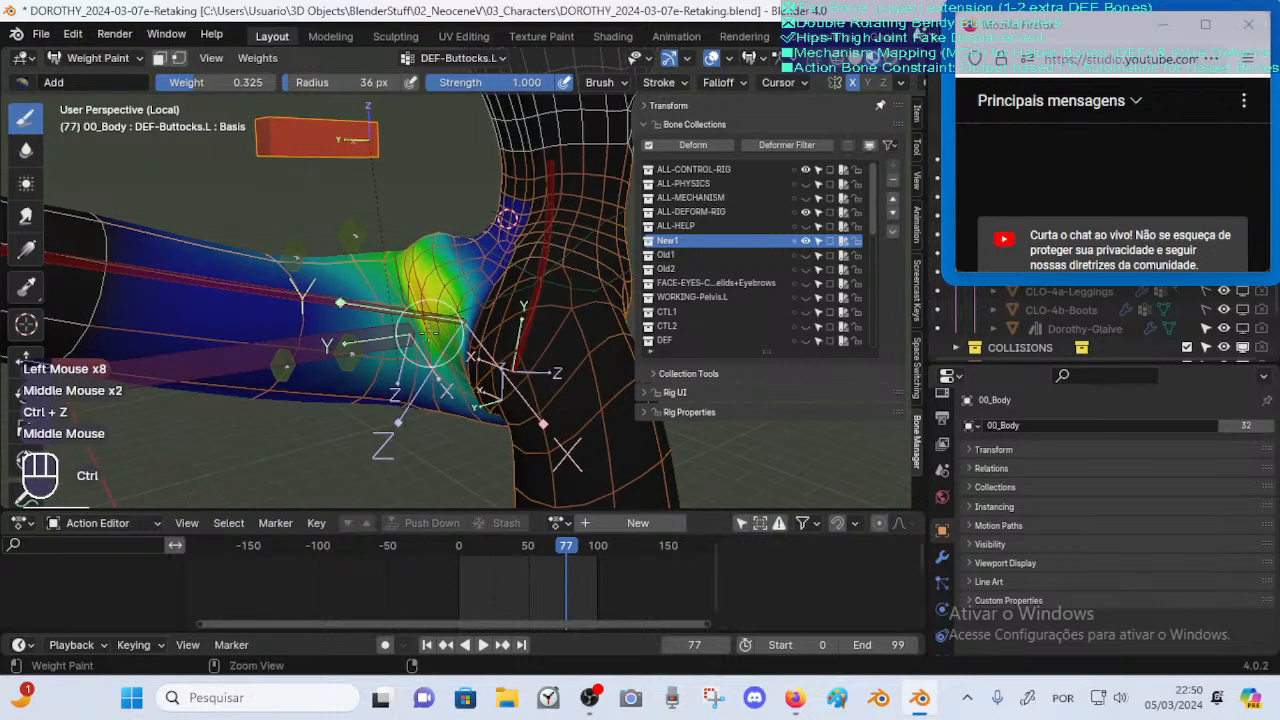
{"action": "key", "text": "ctrl+z"}
{"action": "key", "text": "ctrl+z"}
{"action": "key", "text": "ctrl+z"}
Blur the DEF-Buttocks.L weights where the raised thigh meets the buttock with a 36 px brush
{"action": "left_click", "coordinate": [26, 149]}
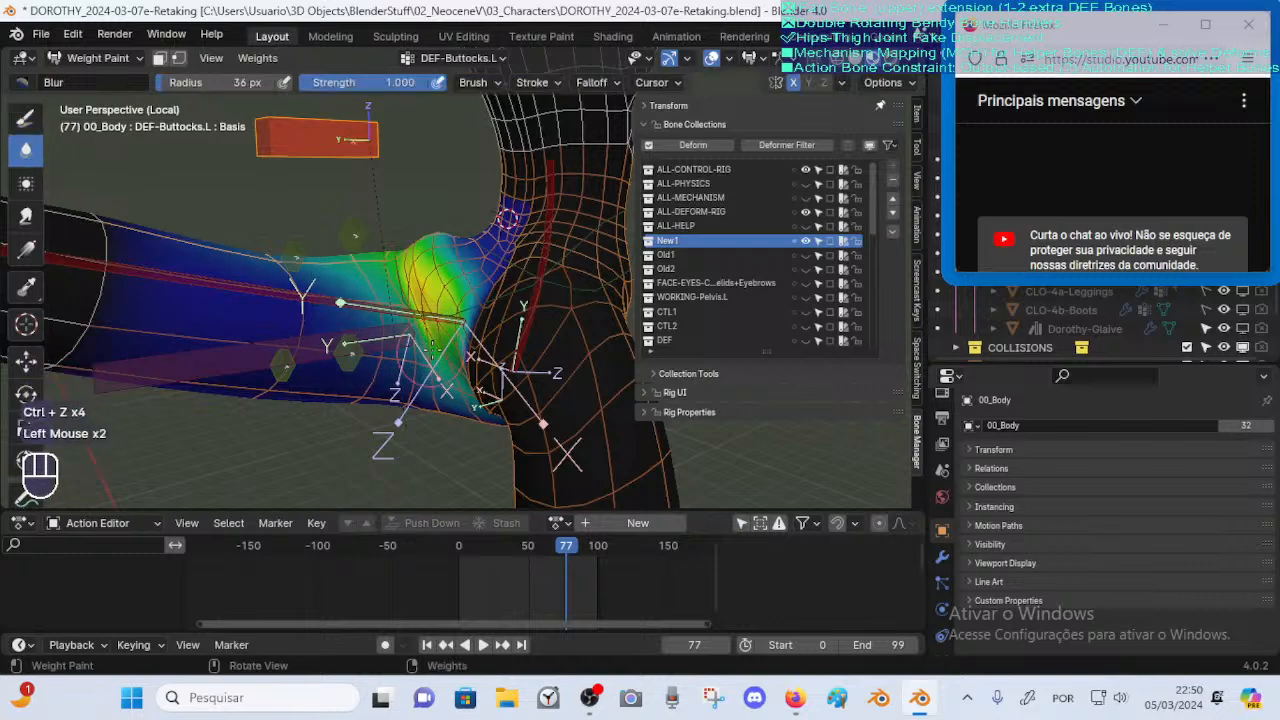
{"action": "middle_click_drag", "start_coordinate": [432, 348], "coordinate": [400, 300]}
{"action": "middle_click_drag", "start_coordinate": [318, 205], "coordinate": [389, 225], "text": "ctrl"}
{"action": "middle_click_drag", "start_coordinate": [411, 278], "coordinate": [385, 245]}
{"action": "middle_click_drag", "start_coordinate": [400, 300], "coordinate": [372, 268]}
{"action": "left_click_drag", "start_coordinate": [375, 350], "coordinate": [362, 324]}
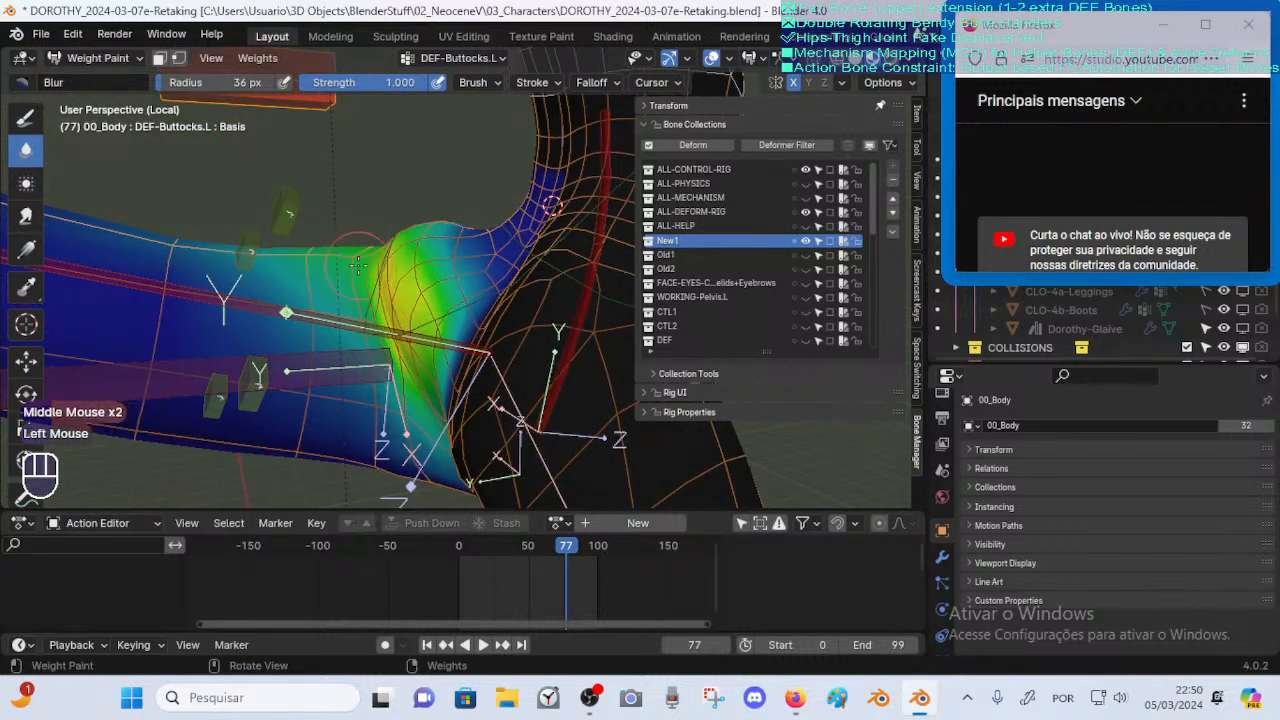
{"action": "left_click_drag", "start_coordinate": [365, 262], "coordinate": [382, 236]}
Smooth the DEF-Buttocks.L weights down the inner buttock fold and over the upper buttock toward the waist
{"action": "middle_click_drag", "start_coordinate": [382, 240], "coordinate": [390, 300]}
{"action": "left_click_drag", "start_coordinate": [392, 305], "coordinate": [408, 345]}
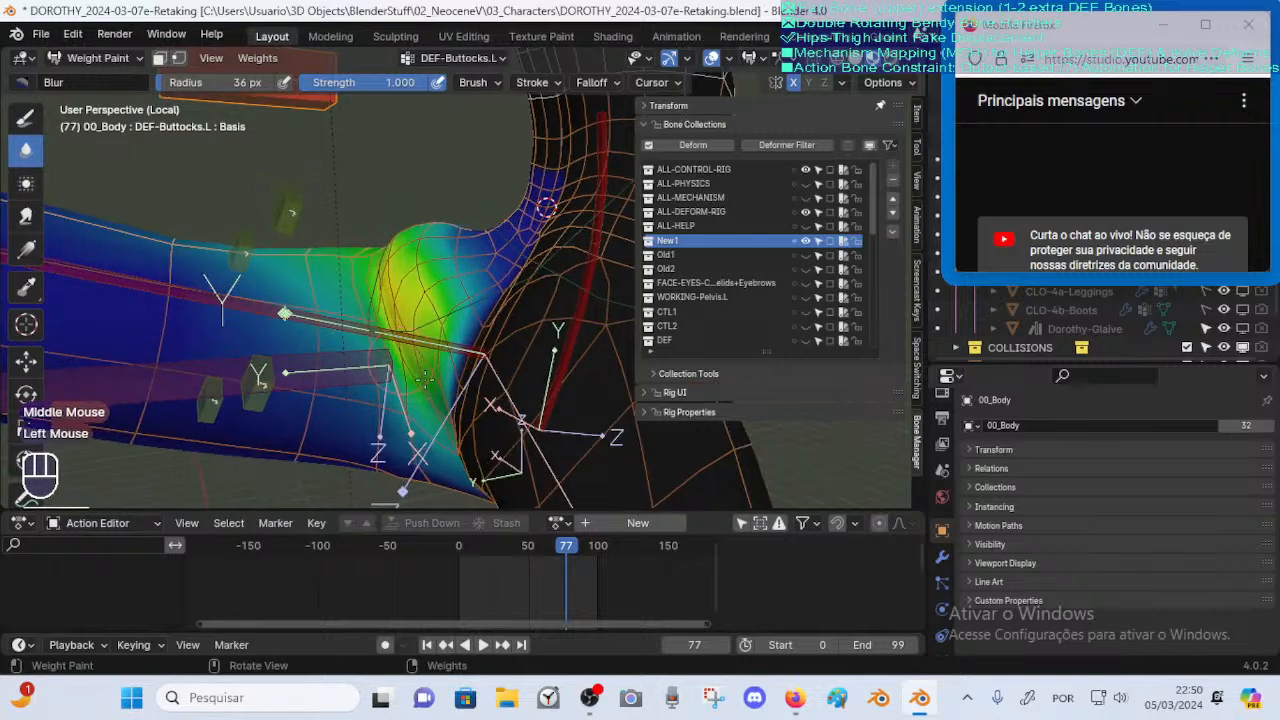
{"action": "mouse_move", "coordinate": [410, 348]}
{"action": "middle_mouse_down"}
{"action": "mouse_move", "coordinate": [433, 374]}
{"action": "mouse_move", "coordinate": [380, 340]}
{"action": "middle_mouse_up"}
{"action": "left_click_drag", "start_coordinate": [380, 340], "coordinate": [376, 335]}
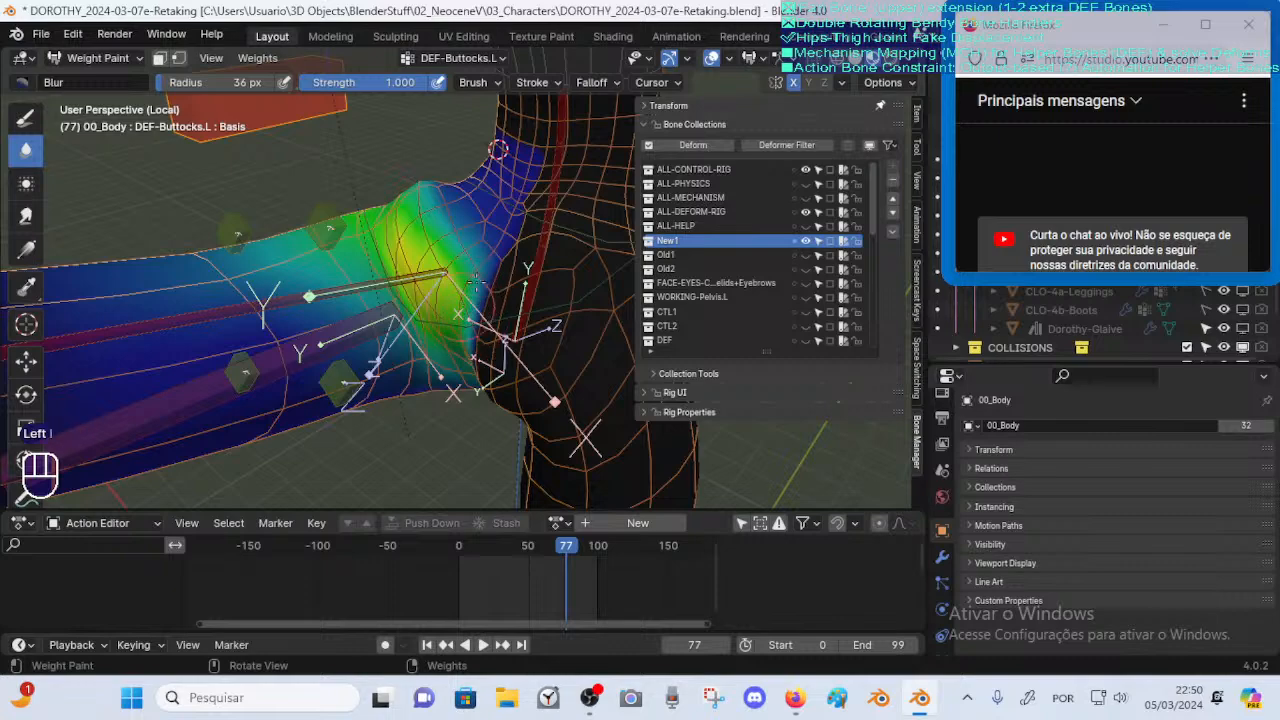
{"action": "left_click_drag", "start_coordinate": [461, 211], "coordinate": [464, 202]}
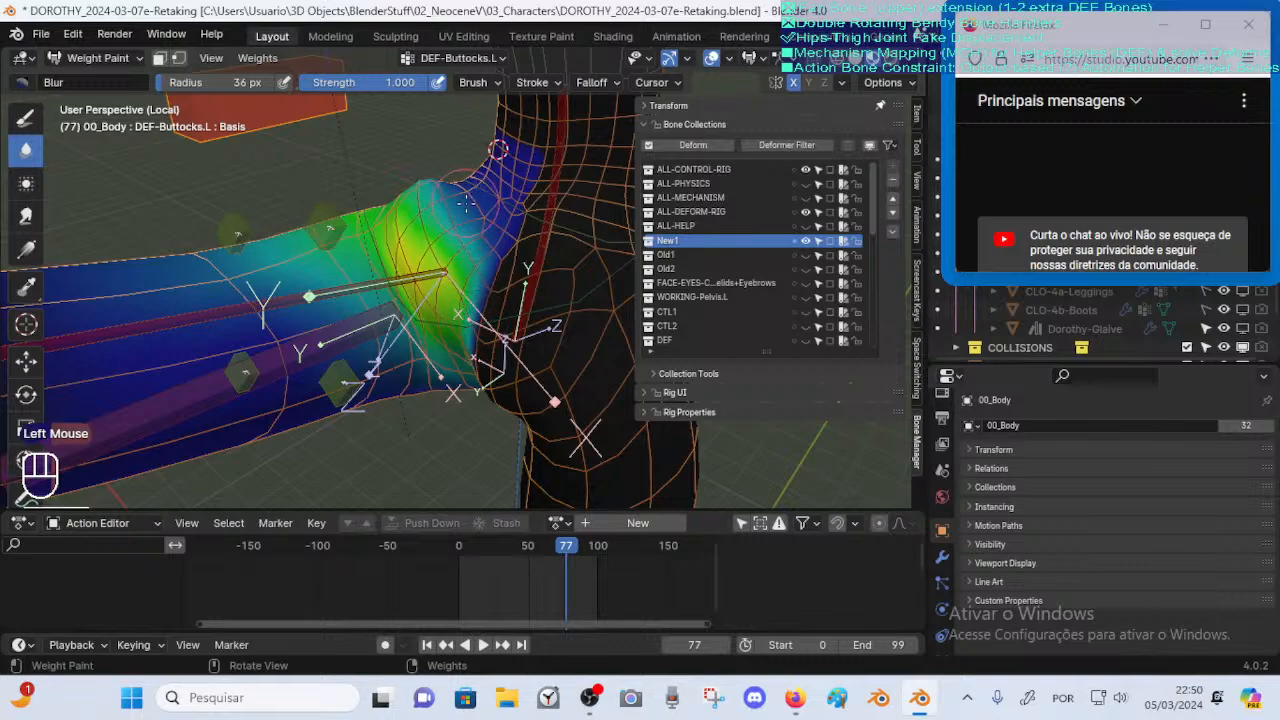
Blur the DEF-Buttocks.L weight transition on the outer side of the hip, between buttock and waist
{"action": "middle_click_drag", "start_coordinate": [447, 192], "coordinate": [572, 225]}
{"action": "middle_click_drag", "start_coordinate": [330, 215], "coordinate": [430, 200]}
{"action": "middle_click_drag", "start_coordinate": [290, 200], "coordinate": [372, 237], "text": "shift"}
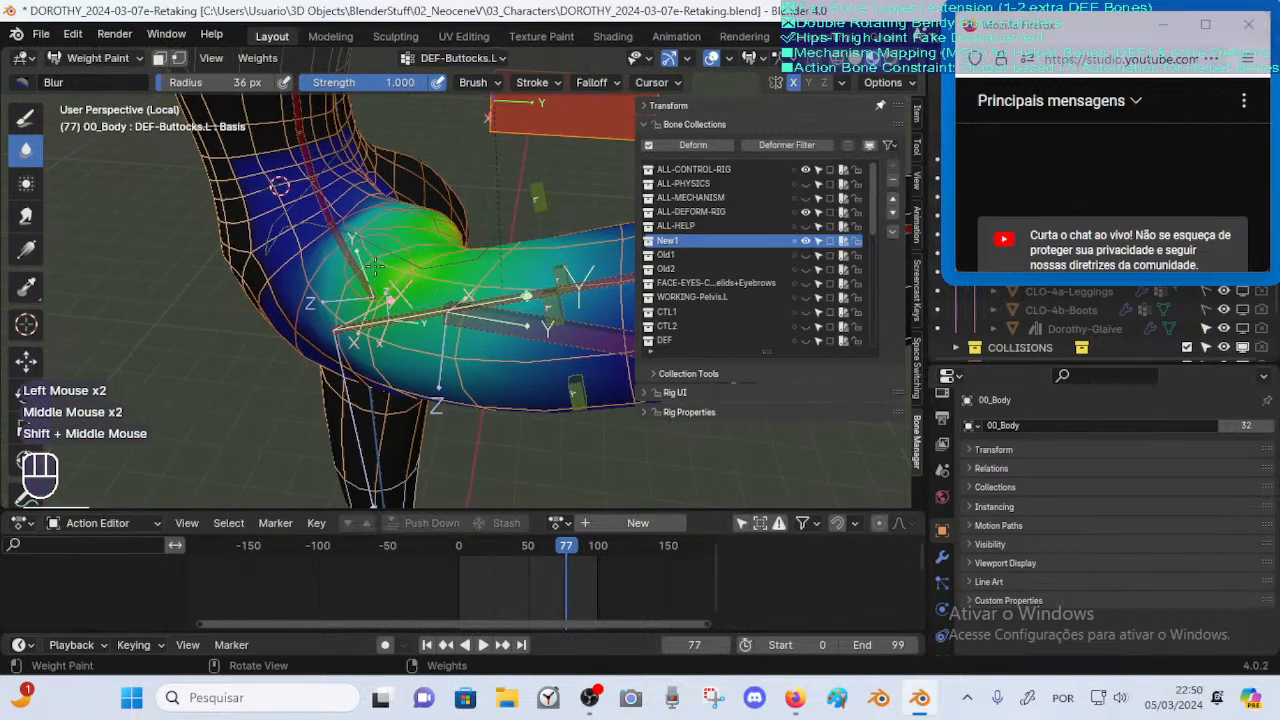
{"action": "left_click_drag", "start_coordinate": [372, 237], "coordinate": [369, 230]}
{"action": "left_click_drag", "start_coordinate": [369, 230], "coordinate": [368, 235]}
{"action": "middle_click_drag", "start_coordinate": [359, 240], "coordinate": [357, 333], "text": "shift"}
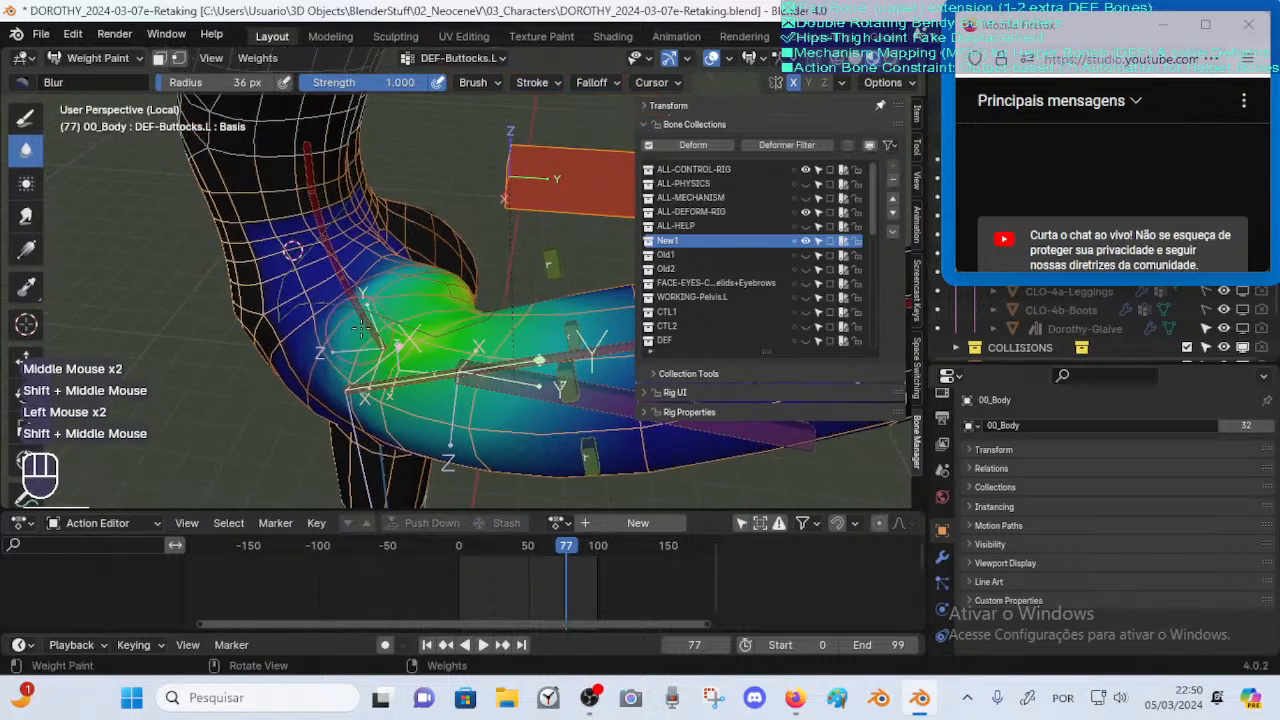
{"action": "left_click", "coordinate": [357, 333]}
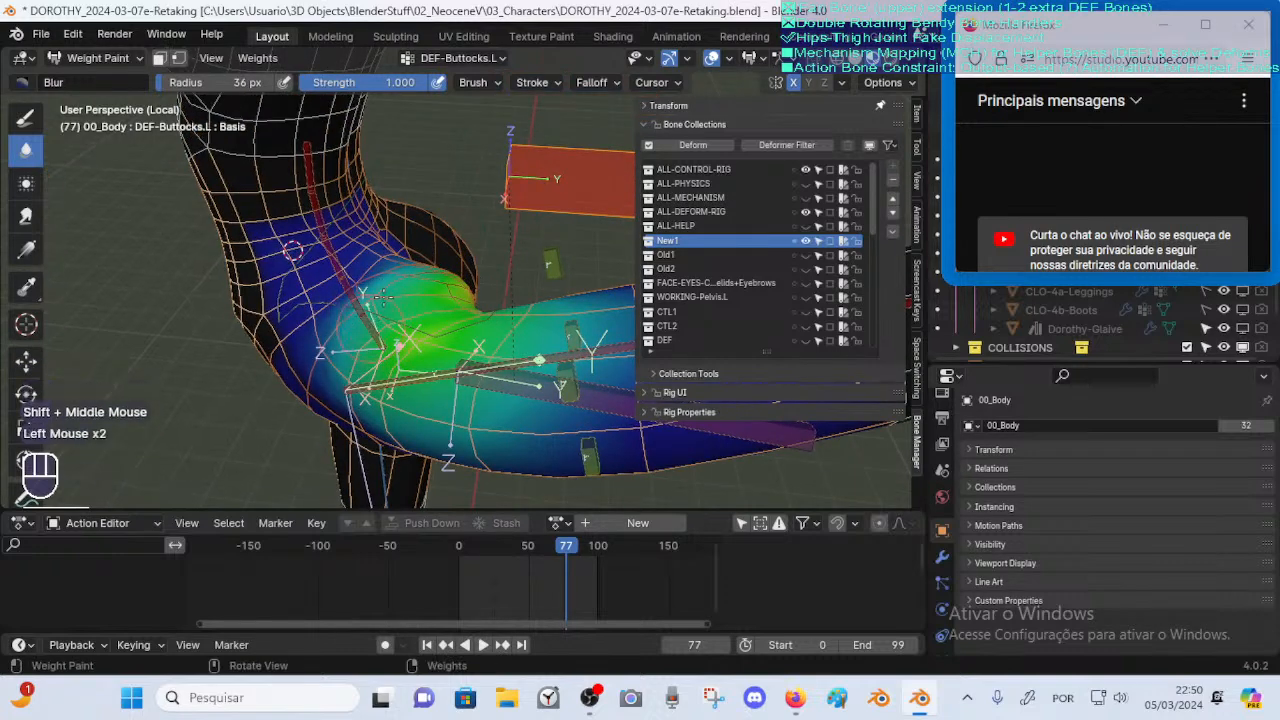
{"action": "middle_click_drag", "start_coordinate": [379, 313], "coordinate": [438, 222]}
{"action": "left_click", "coordinate": [431, 232]}
Compare the pose at frames 74 and 76, and blur the DEF-Buttocks.L weights along the buttock's back contour
{"action": "mouse_move", "coordinate": [568, 550]}
{"action": "left_mouse_down"}
{"action": "mouse_move", "coordinate": [546, 546]}
{"action": "mouse_move", "coordinate": [562, 546]}
{"action": "left_mouse_up"}
{"action": "mouse_move", "coordinate": [550, 440]}
{"action": "middle_mouse_down"}
{"action": "mouse_move", "coordinate": [592, 360]}
{"action": "mouse_move", "coordinate": [552, 432]}
{"action": "middle_mouse_up"}
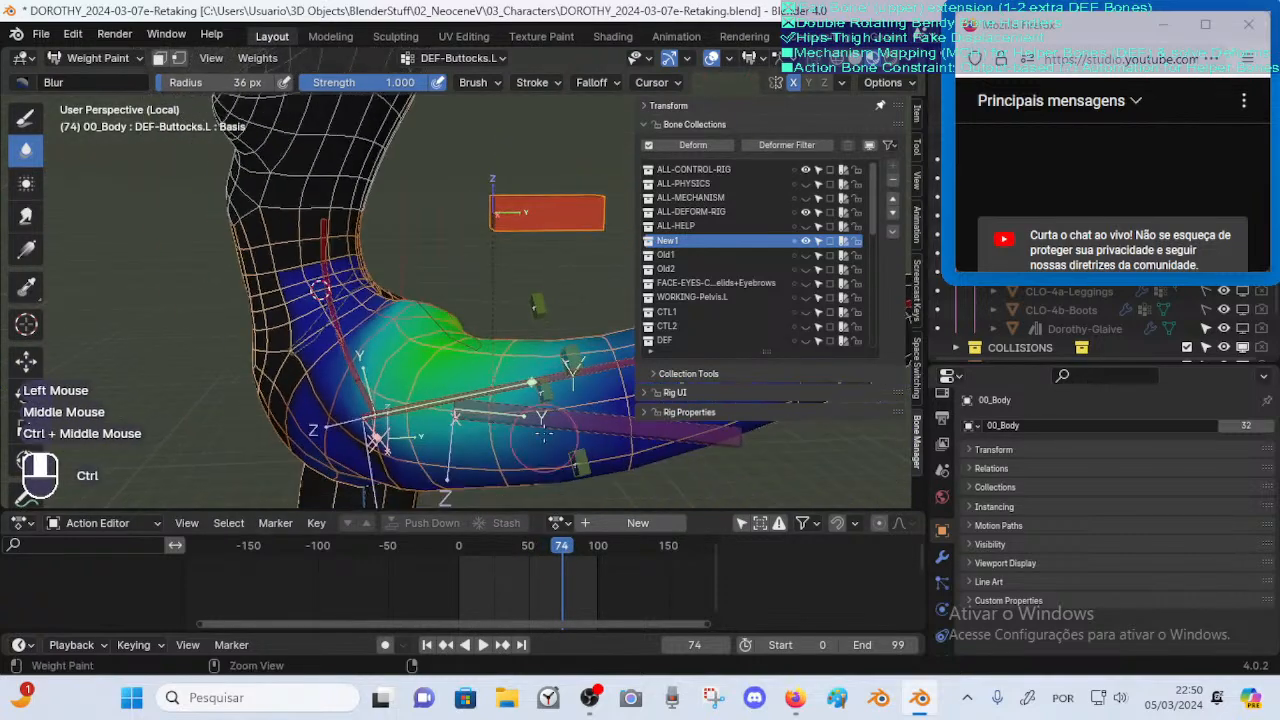
{"action": "left_click_drag", "start_coordinate": [584, 544], "coordinate": [567, 550]}
{"action": "middle_click_drag", "start_coordinate": [575, 400], "coordinate": [430, 420]}
{"action": "middle_click_drag", "start_coordinate": [600, 400], "coordinate": [400, 360]}
{"action": "middle_click_drag", "start_coordinate": [500, 390], "coordinate": [520, 335], "text": "ctrl"}
{"action": "mouse_move", "coordinate": [520, 335]}
{"action": "middle_mouse_down"}
{"action": "mouse_move", "coordinate": [540, 320]}
{"action": "mouse_move", "coordinate": [450, 330]}
{"action": "middle_mouse_up"}
{"action": "mouse_move", "coordinate": [457, 325]}
{"action": "left_mouse_down"}
{"action": "mouse_move", "coordinate": [470, 307]}
{"action": "mouse_move", "coordinate": [484, 318]}
{"action": "left_mouse_up"}
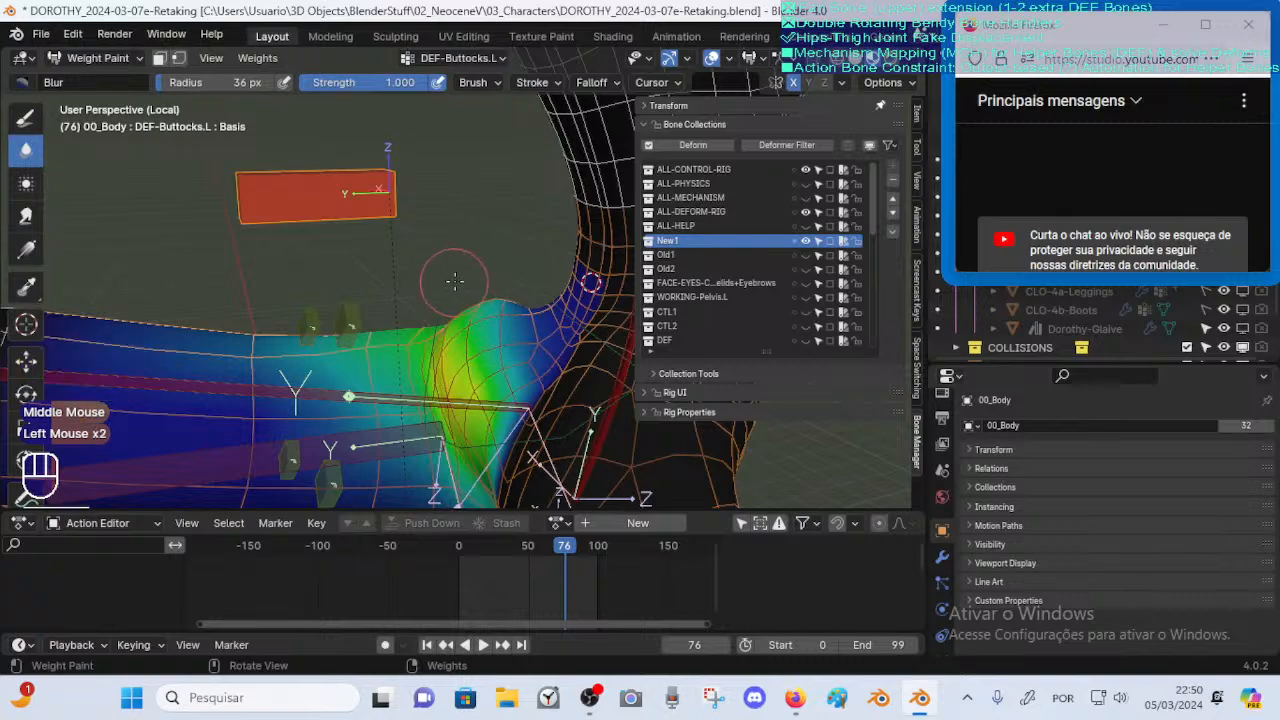
Enlarge the Blur brush to 48 px and smooth the DEF-Buttocks.L weights across the buttock and upper thigh
{"action": "key", "text": "f"}
{"action": "left_click", "coordinate": [502, 316]}
{"action": "middle_click_drag", "start_coordinate": [500, 318], "coordinate": [462, 385]}
{"action": "middle_click_drag", "start_coordinate": [470, 390], "coordinate": [500, 335], "text": "ctrl"}
{"action": "middle_click_drag", "start_coordinate": [505, 335], "coordinate": [481, 352], "text": "shift"}
{"action": "left_click_drag", "start_coordinate": [481, 352], "coordinate": [497, 300]}
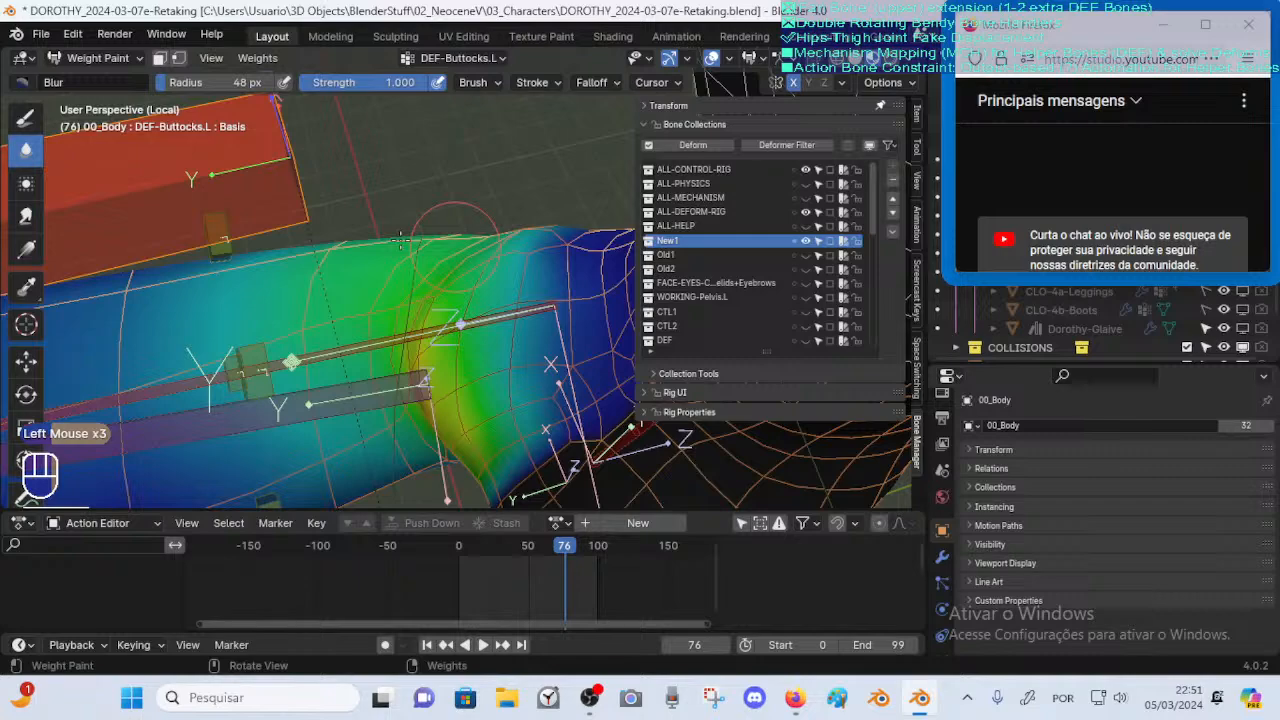
Blur the DEF-Buttocks.L weights from the back of the thigh through the inner fold to the buttock's waist side
{"action": "middle_click_drag", "start_coordinate": [400, 240], "coordinate": [380, 275], "text": "ctrl"}
{"action": "middle_click_drag", "start_coordinate": [380, 275], "coordinate": [348, 333]}
{"action": "left_click", "coordinate": [348, 333]}
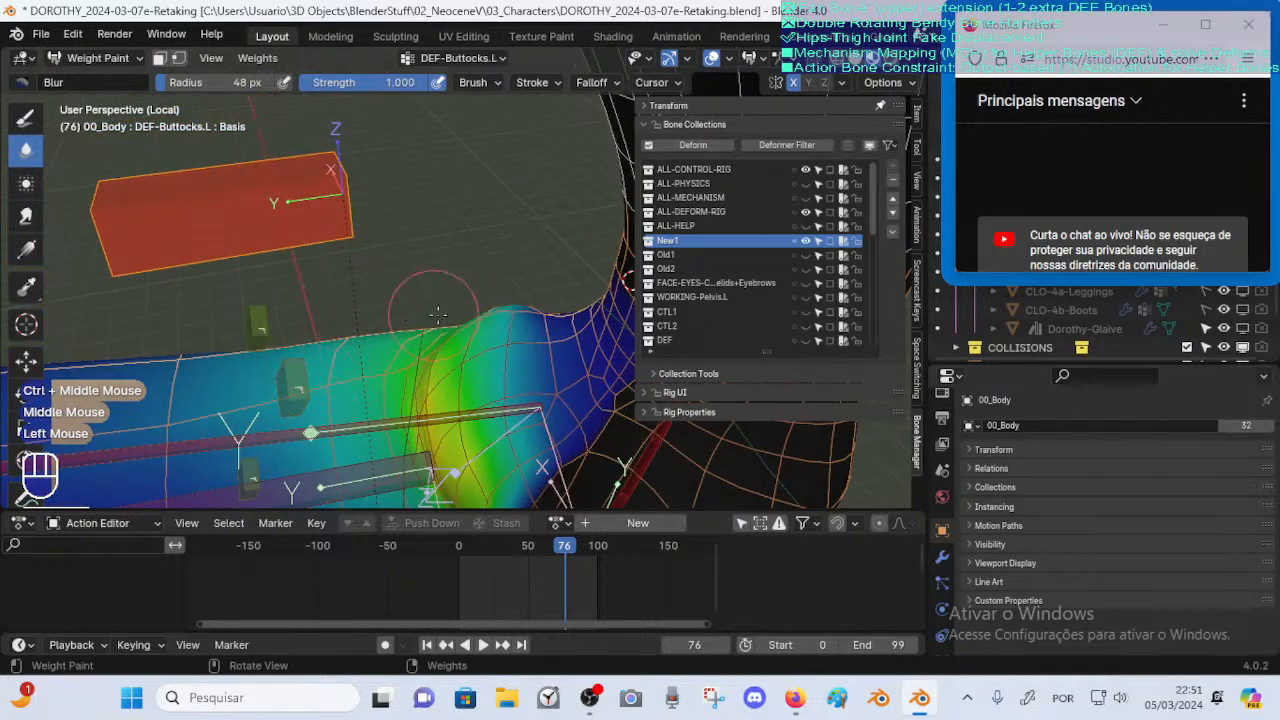
{"action": "middle_click_drag", "start_coordinate": [437, 314], "coordinate": [409, 185], "text": "shift"}
{"action": "left_click", "coordinate": [379, 262]}
{"action": "left_click", "coordinate": [409, 185]}
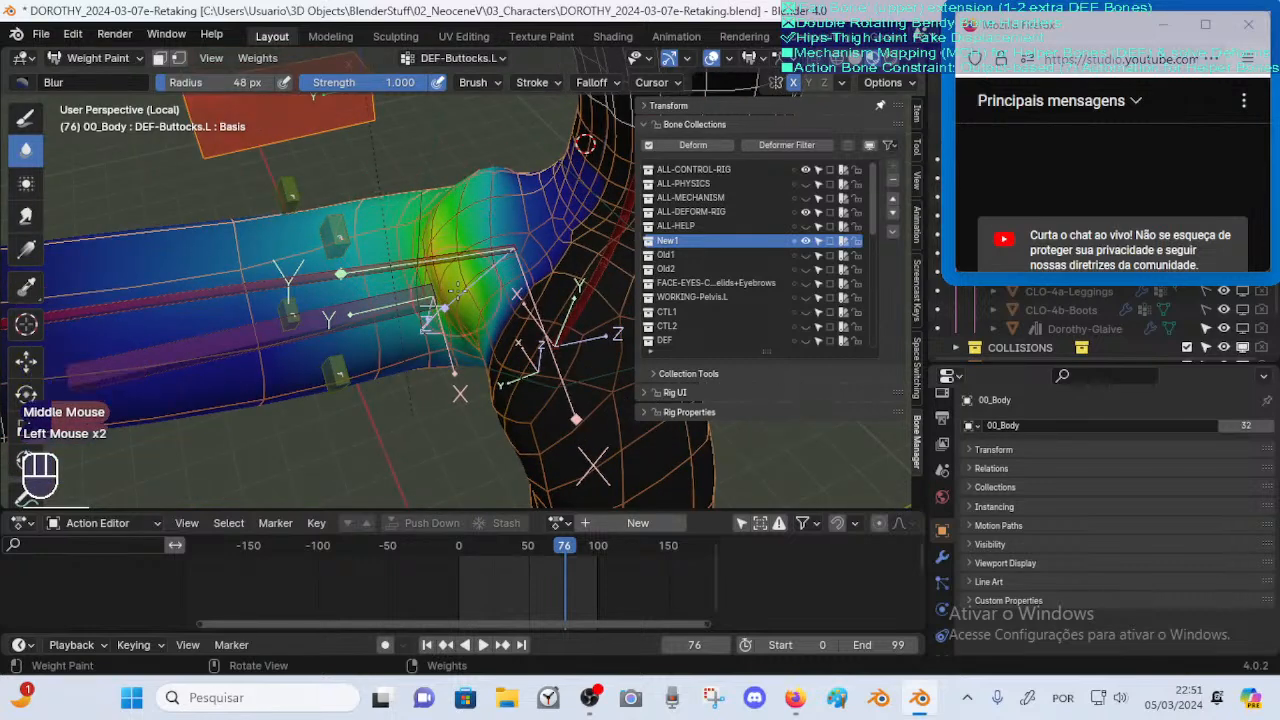
{"action": "middle_click_drag", "start_coordinate": [481, 313], "coordinate": [505, 340]}
{"action": "left_click", "coordinate": [511, 349]}
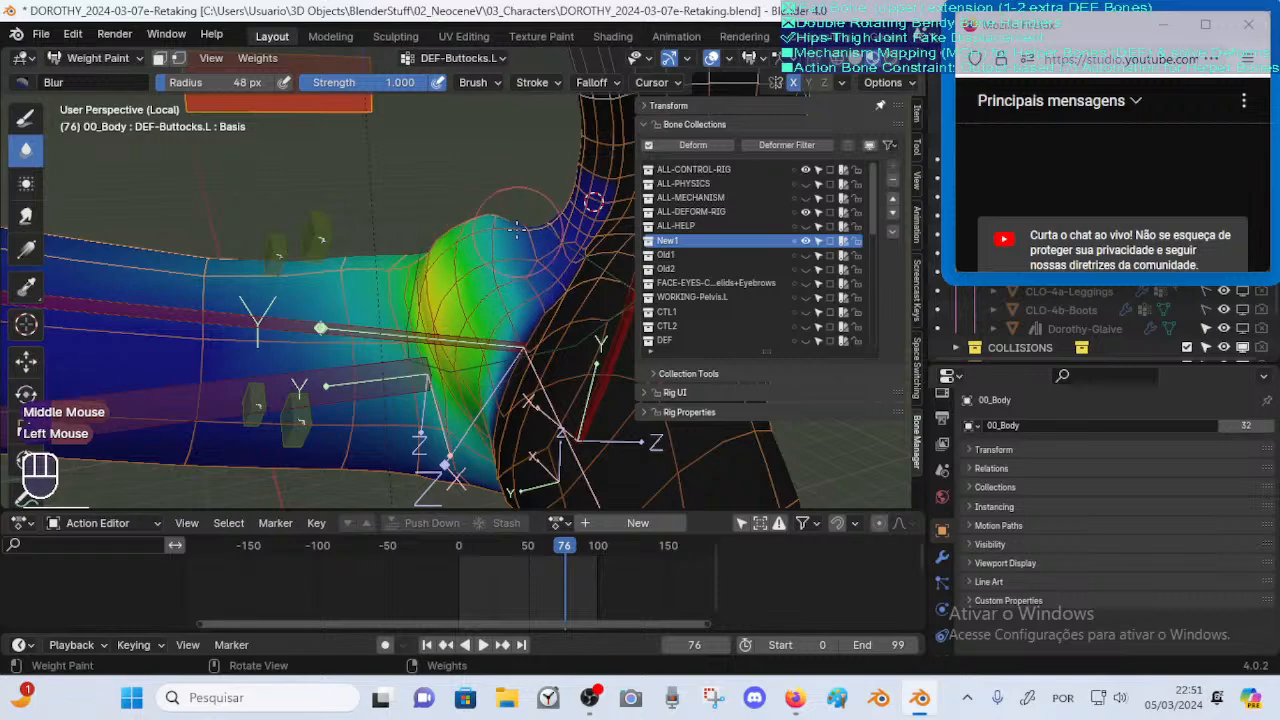
{"action": "left_click_drag", "start_coordinate": [515, 229], "coordinate": [525, 235]}
Soften the DEF-Buttocks.L weight falloff on the outer hip beside the pelvis bones at frame 76
{"action": "middle_click_drag", "start_coordinate": [468, 328], "coordinate": [435, 326]}
{"action": "mouse_move", "coordinate": [435, 326]}
{"action": "middle_mouse_down"}
{"action": "mouse_move", "coordinate": [422, 325]}
{"action": "mouse_move", "coordinate": [496, 437]}
{"action": "middle_mouse_up"}
{"action": "key", "text": "shift+f"}
{"action": "left_click", "coordinate": [414, 266]}
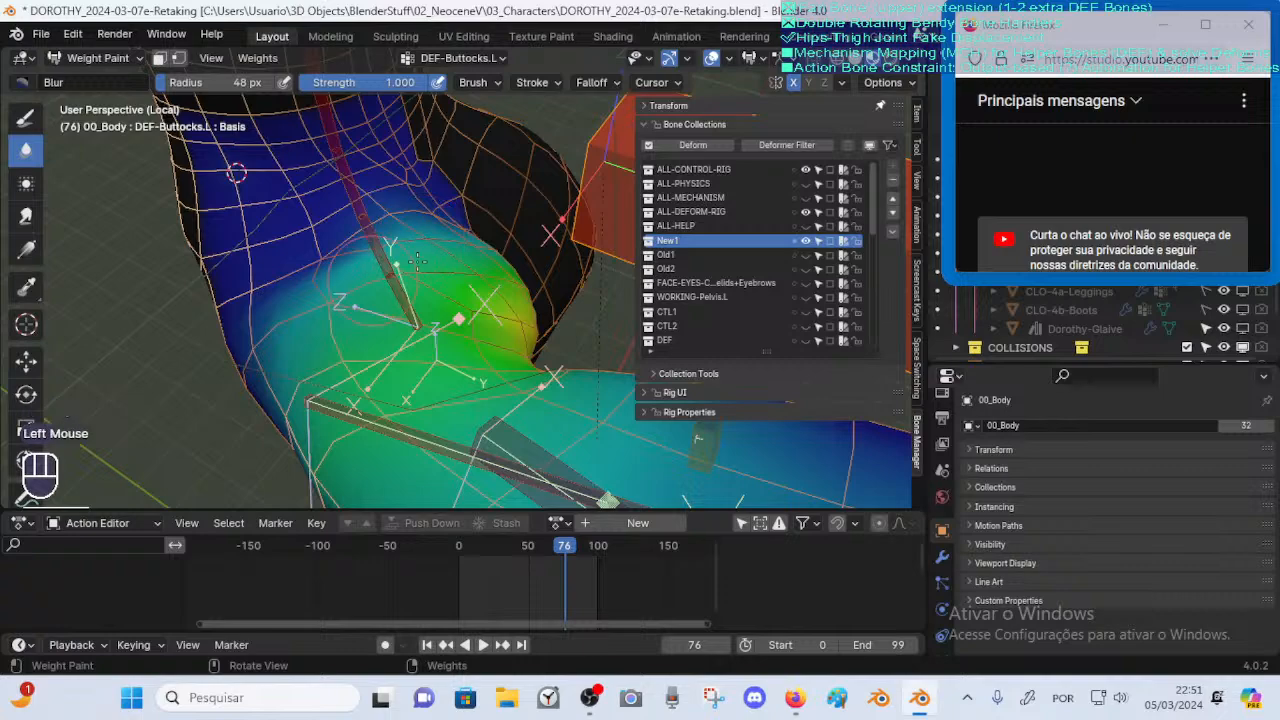
{"action": "middle_click_drag", "start_coordinate": [389, 291], "coordinate": [430, 419], "text": "ctrl"}
{"action": "left_click", "coordinate": [410, 372]}
{"action": "middle_click", "coordinate": [412, 374]}
Test the leg pose up to frame 85, return to frame 75, and blur the DEF-Buttocks.L weights on the outer hip further
{"action": "middle_click_drag", "start_coordinate": [432, 416], "coordinate": [512, 398]}
{"action": "mouse_move", "coordinate": [510, 392]}
{"action": "middle_mouse_down"}
{"action": "mouse_move", "coordinate": [514, 322]}
{"action": "mouse_move", "coordinate": [517, 385]}
{"action": "middle_mouse_up"}
{"action": "left_click_drag", "start_coordinate": [528, 544], "coordinate": [569, 545]}
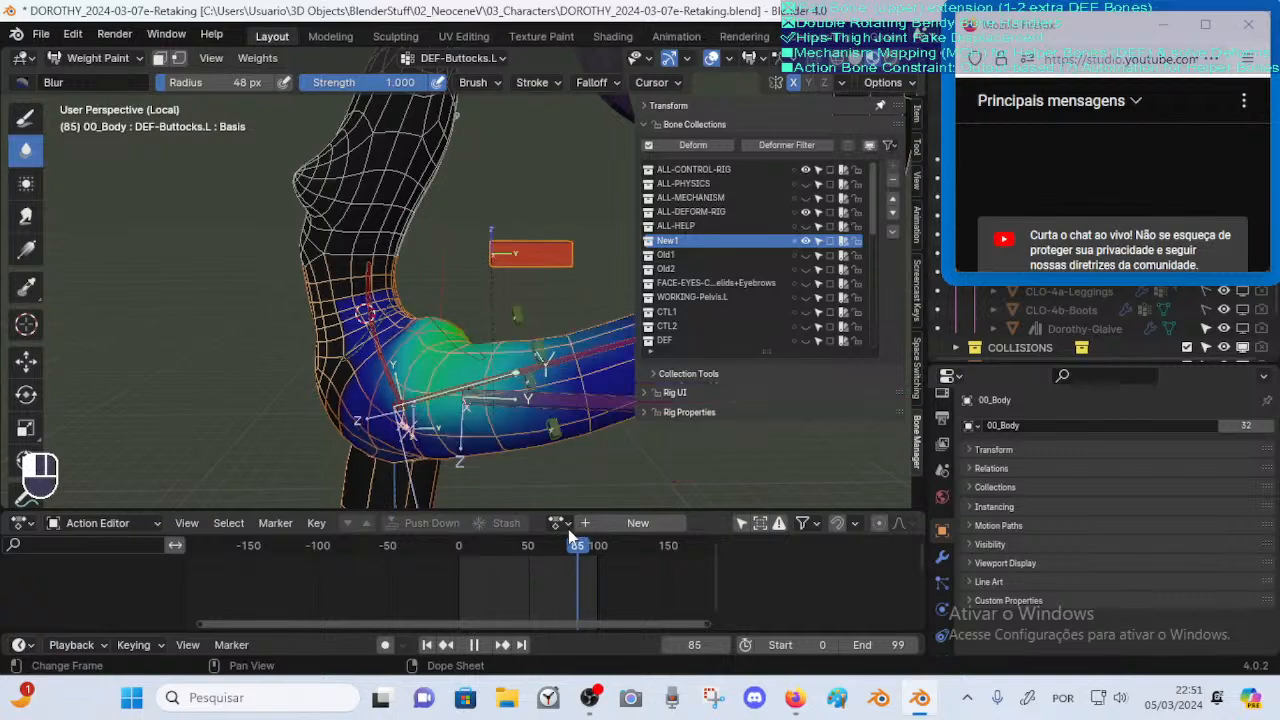
{"action": "left_click_drag", "start_coordinate": [560, 538], "coordinate": [562, 538]}
{"action": "middle_click_drag", "start_coordinate": [485, 342], "coordinate": [399, 283], "text": "ctrl"}
{"action": "left_click", "coordinate": [375, 272]}
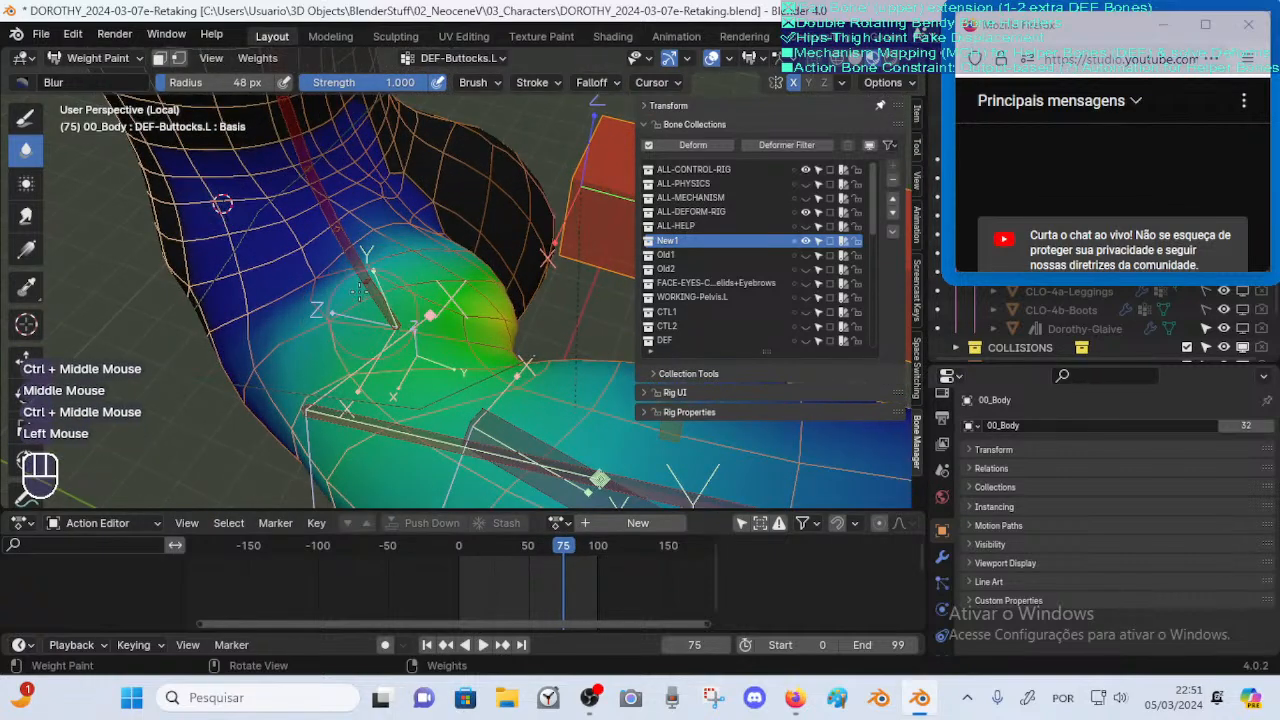
{"action": "left_click", "coordinate": [359, 293]}
{"action": "left_click", "coordinate": [313, 308]}
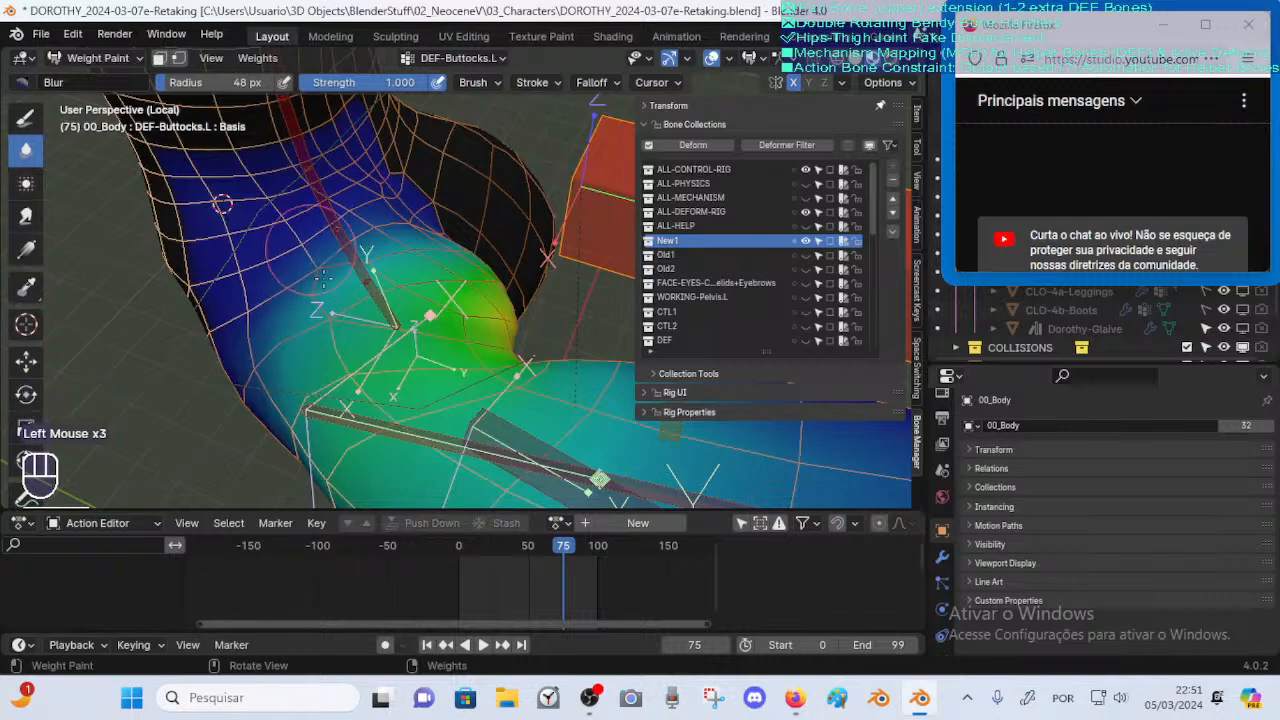
{"action": "mouse_move", "coordinate": [313, 308]}
{"action": "middle_mouse_down"}
{"action": "mouse_move", "coordinate": [371, 214]}
{"action": "mouse_move", "coordinate": [390, 290]}
{"action": "mouse_move", "coordinate": [350, 362]}
{"action": "mouse_move", "coordinate": [385, 415]}
{"action": "mouse_move", "coordinate": [432, 420]}
{"action": "middle_mouse_up"}
{"action": "left_click", "coordinate": [356, 352]}
{"action": "left_click", "coordinate": [348, 363]}
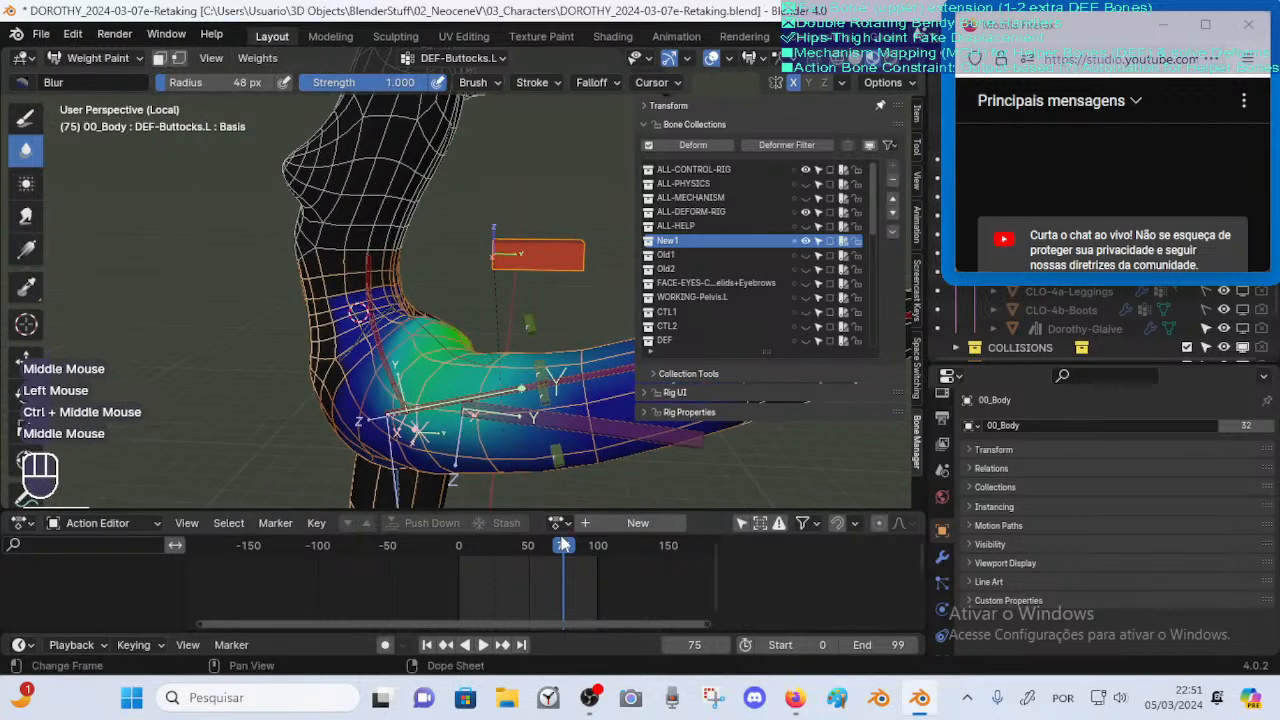
Scrub to frame 86, save the file, and inspect the buttock deformation from both sides
{"action": "mouse_move", "coordinate": [562, 546]}
{"action": "left_mouse_down"}
{"action": "mouse_move", "coordinate": [537, 549]}
{"action": "mouse_move", "coordinate": [586, 550]}
{"action": "mouse_move", "coordinate": [511, 552]}
{"action": "mouse_move", "coordinate": [579, 546]}
{"action": "left_mouse_up"}
{"action": "key", "text": "ctrl+s"}
{"action": "middle_click_drag", "start_coordinate": [590, 432], "coordinate": [363, 380]}
{"action": "middle_click_drag", "start_coordinate": [580, 470], "coordinate": [507, 457]}
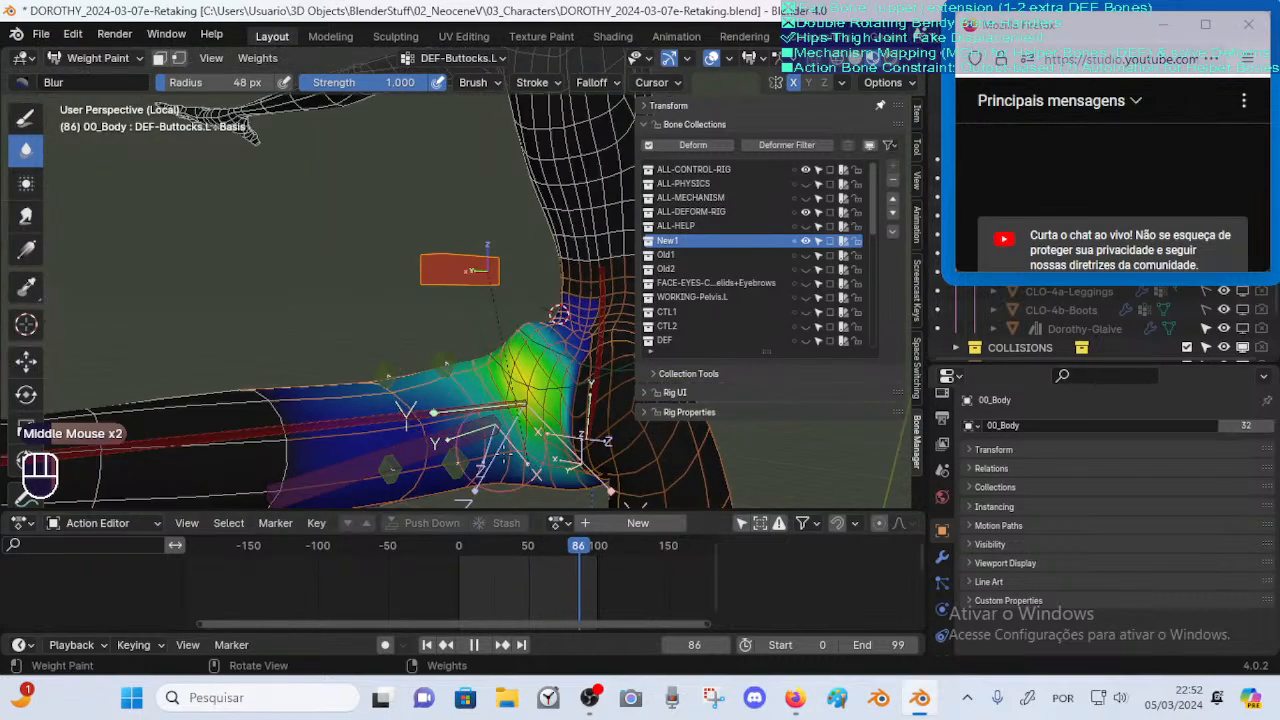
Go to frame 79 and blur the DEF-Buttocks.L weight falloff on the inner thigh beside the hip fold
{"action": "left_click_drag", "start_coordinate": [579, 546], "coordinate": [569, 545]}
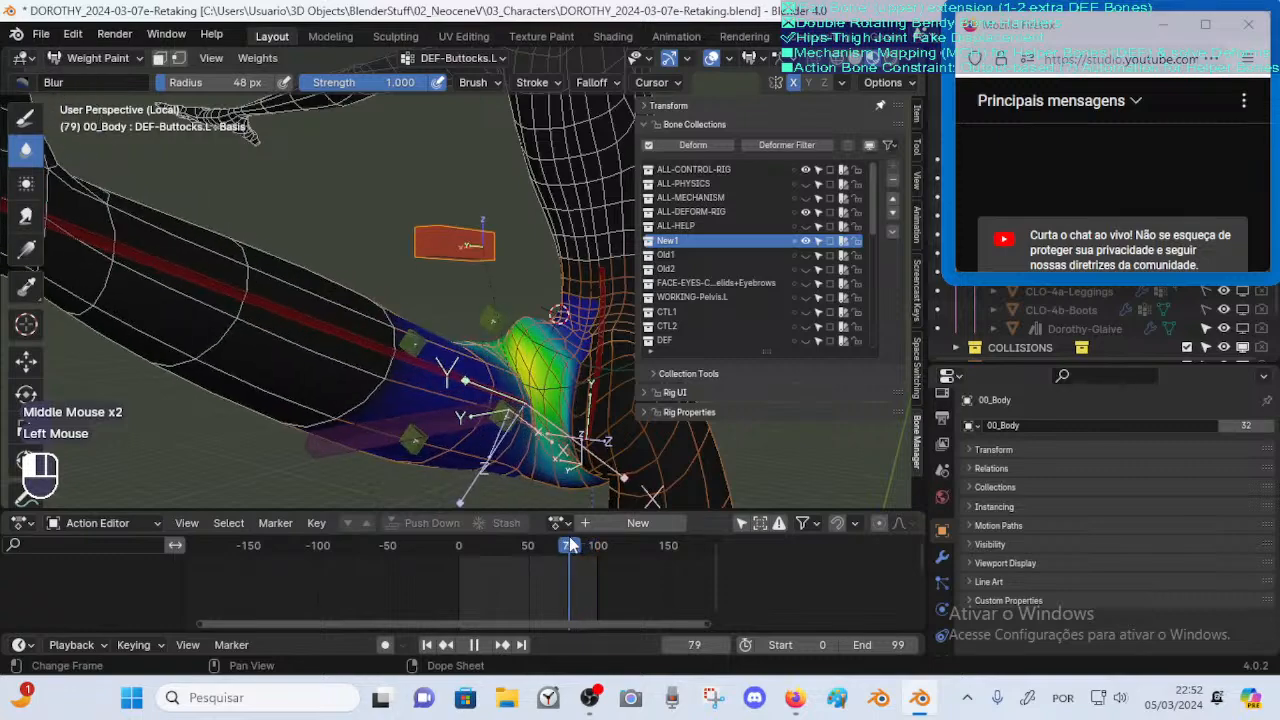
{"action": "middle_click_drag", "start_coordinate": [543, 449], "coordinate": [505, 390]}
{"action": "middle_click_drag", "start_coordinate": [505, 390], "coordinate": [502, 345]}
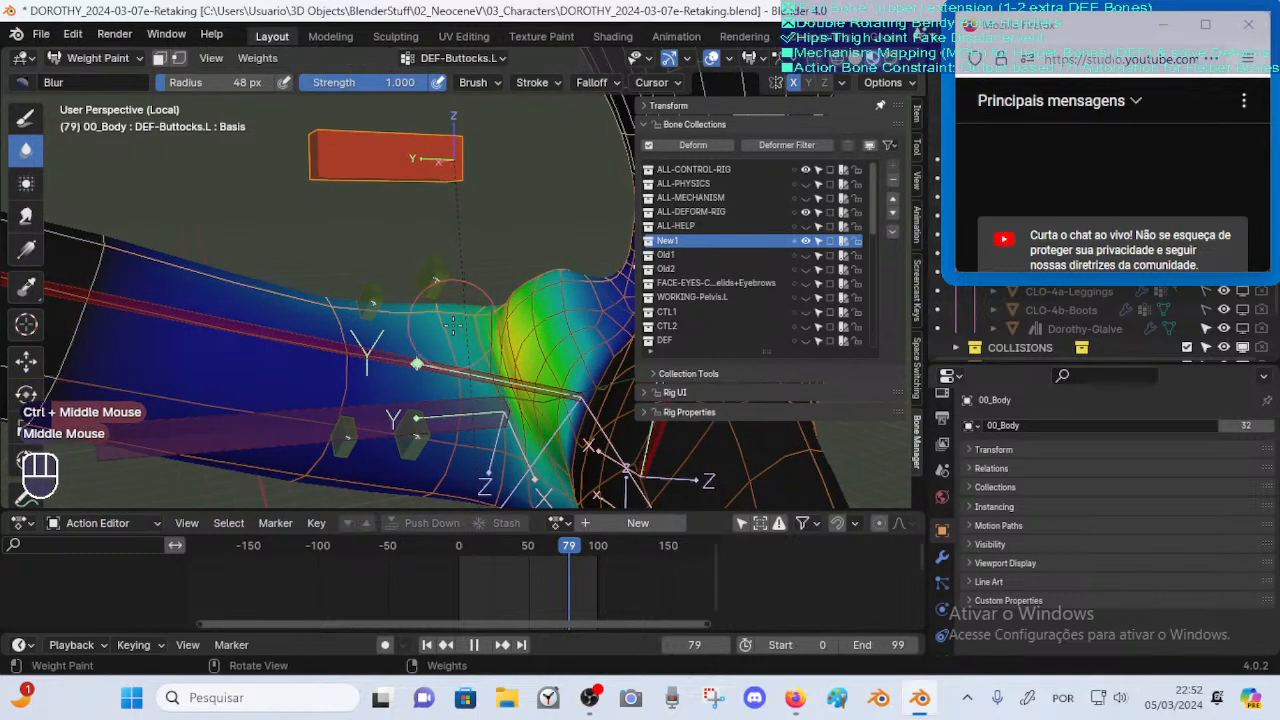
{"action": "left_click", "coordinate": [352, 297]}
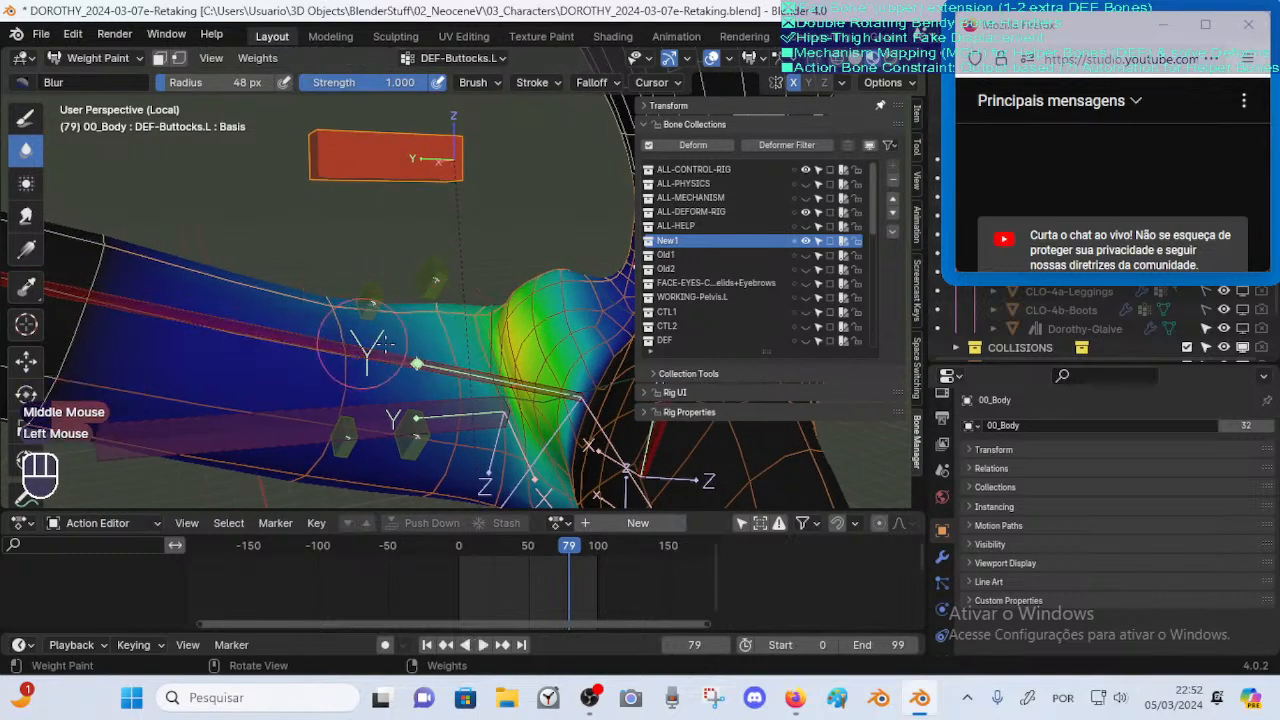
{"action": "left_click", "coordinate": [366, 334]}
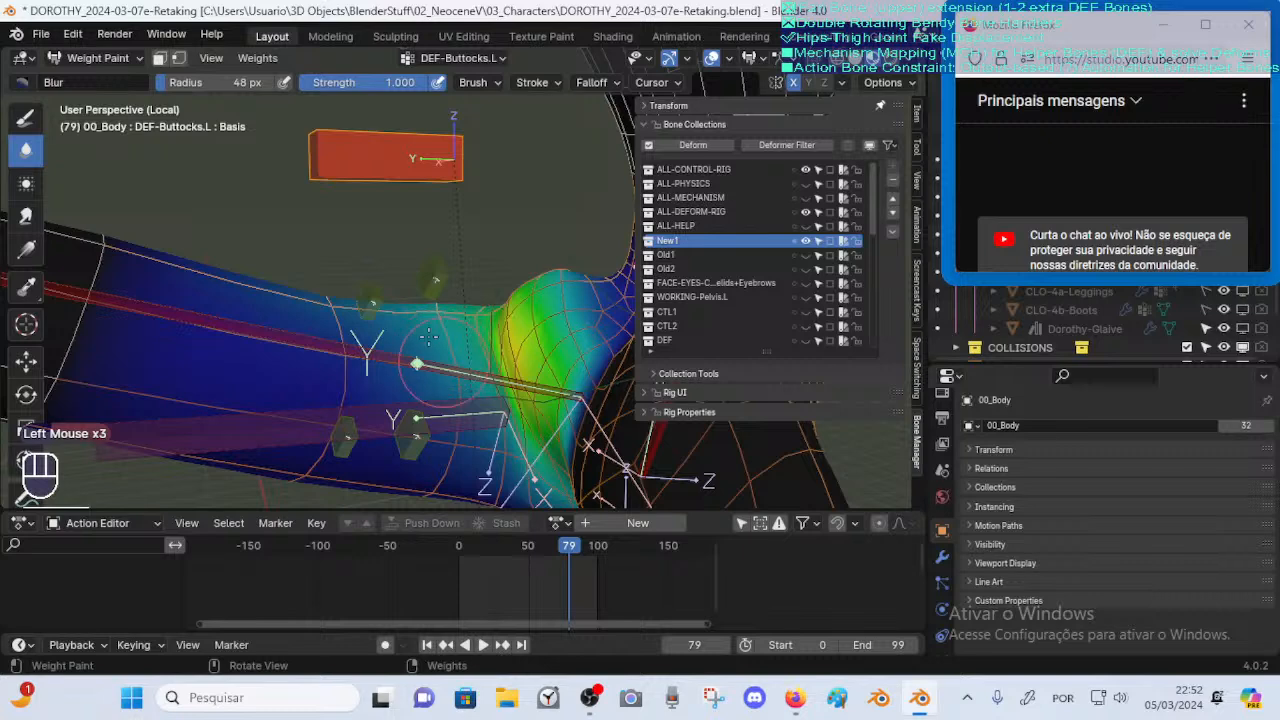
{"action": "left_click", "coordinate": [363, 336]}
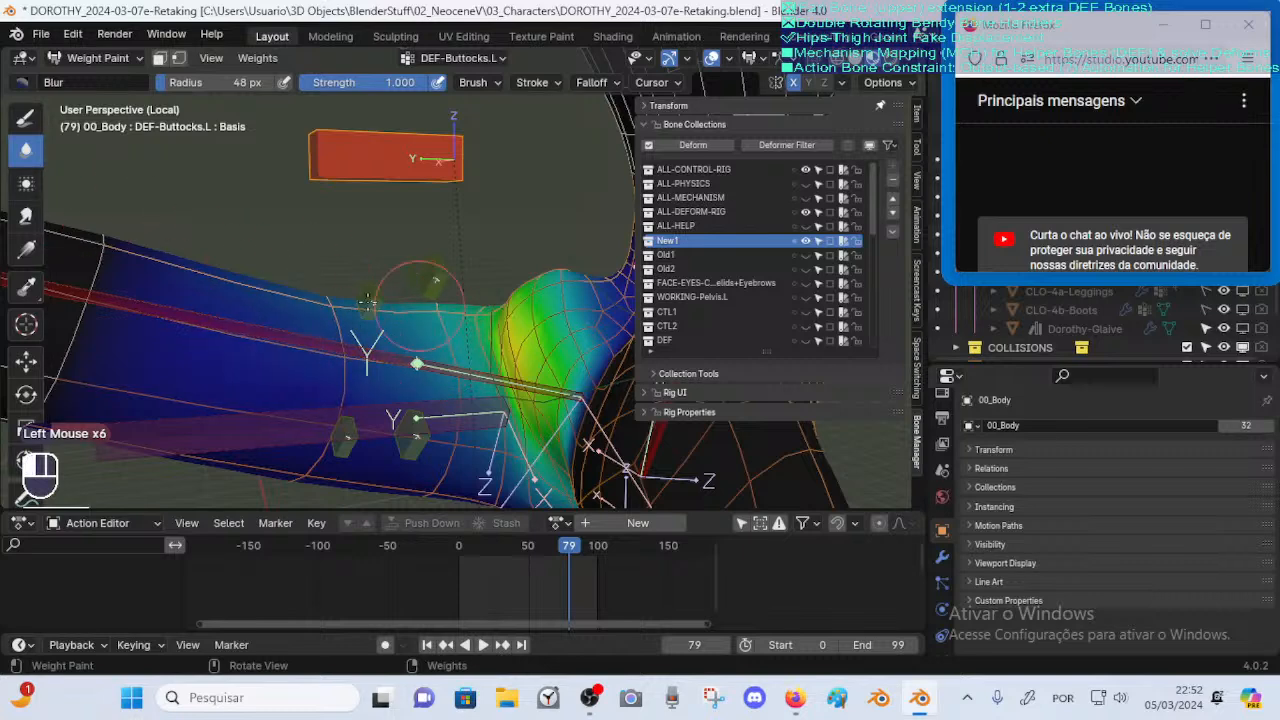
{"action": "mouse_move", "coordinate": [428, 292]}
{"action": "middle_mouse_down"}
{"action": "mouse_move", "coordinate": [418, 300]}
{"action": "mouse_move", "coordinate": [430, 315]}
{"action": "middle_mouse_up"}
{"action": "left_click", "coordinate": [432, 318]}
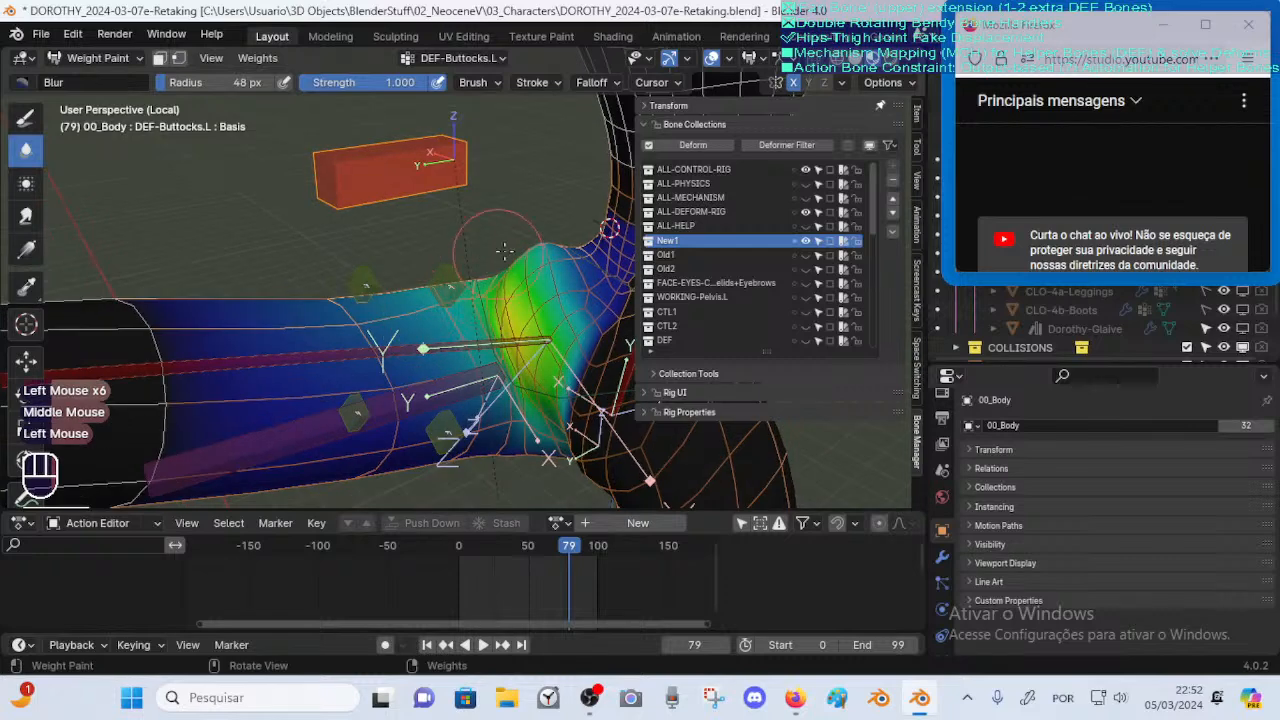
{"action": "middle_click_drag", "start_coordinate": [532, 254], "coordinate": [524, 276]}
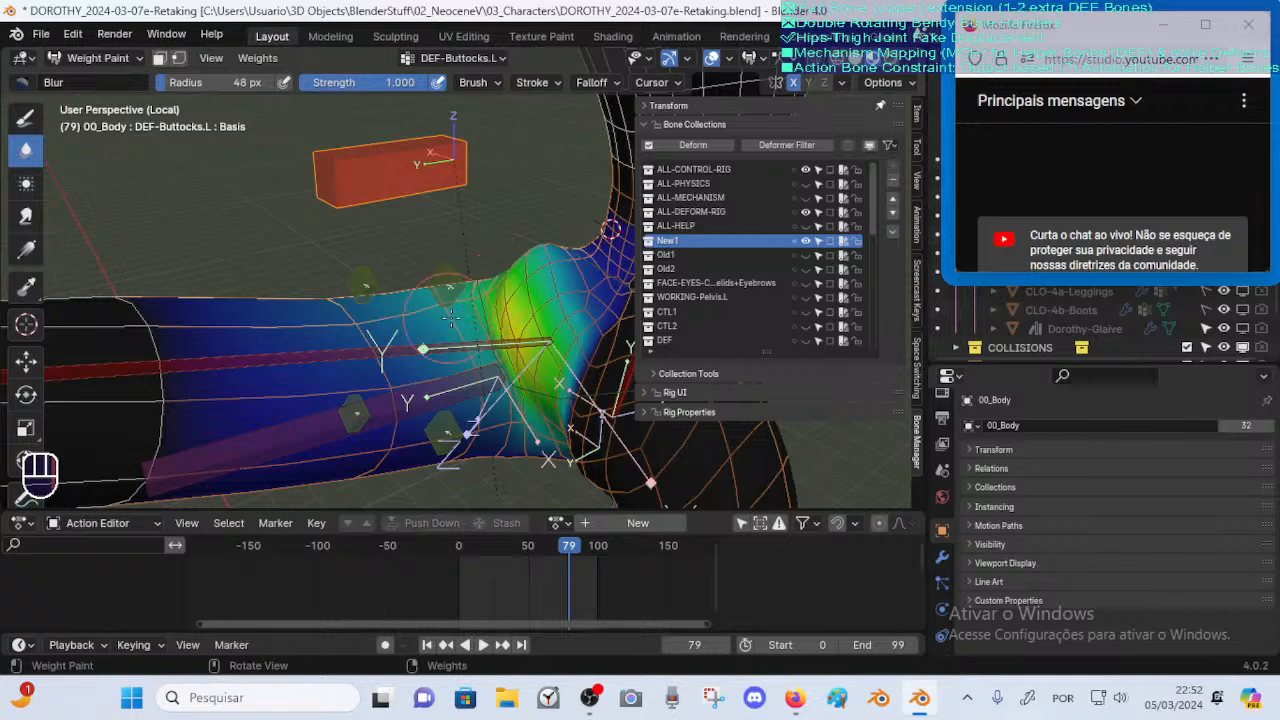
Switch to the Smear brush with a 77 px radius and try it on the outer hip weights at strengths 0.521 and 0.170
{"action": "middle_click_drag", "start_coordinate": [451, 318], "coordinate": [455, 380]}
{"action": "middle_click_drag", "start_coordinate": [455, 380], "coordinate": [453, 352], "text": "shift"}
{"action": "middle_click_drag", "start_coordinate": [453, 352], "coordinate": [451, 329]}
{"action": "left_click", "coordinate": [26, 215]}
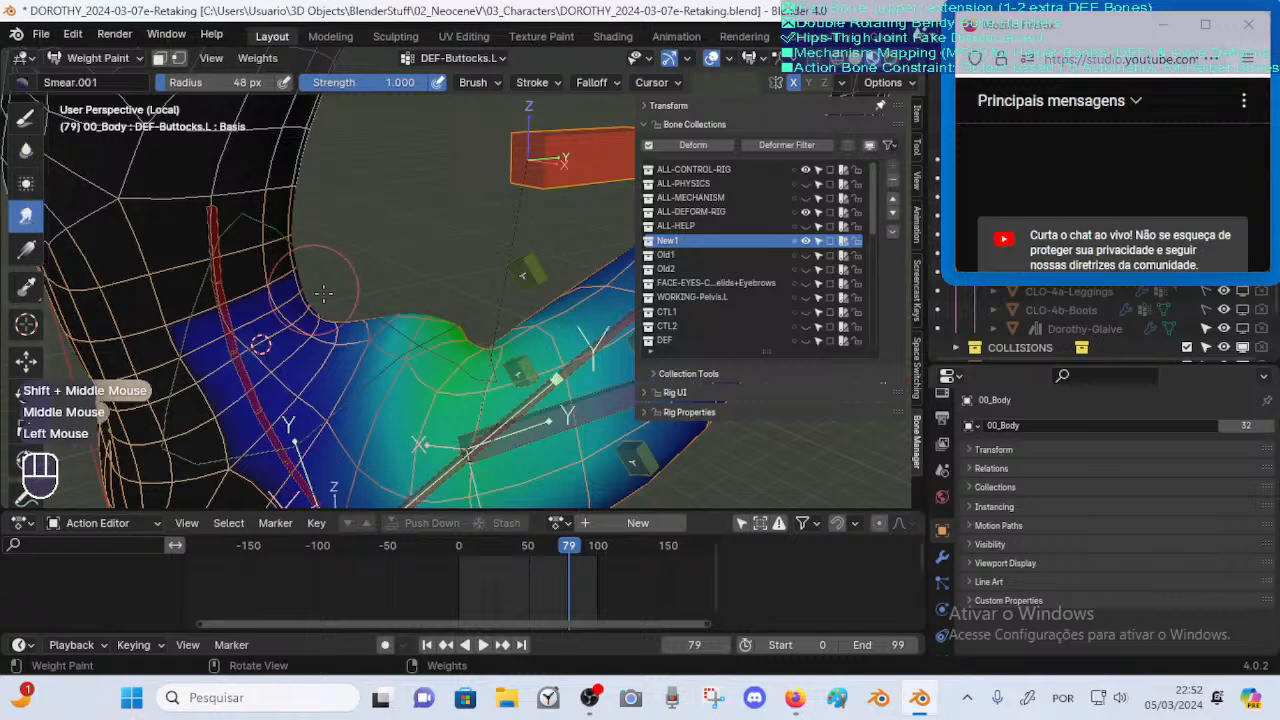
{"action": "key", "text": "f"}
{"action": "middle_click_drag", "start_coordinate": [390, 292], "coordinate": [410, 289]}
{"action": "key", "text": "shift+f"}
{"action": "left_click", "coordinate": [372, 313]}
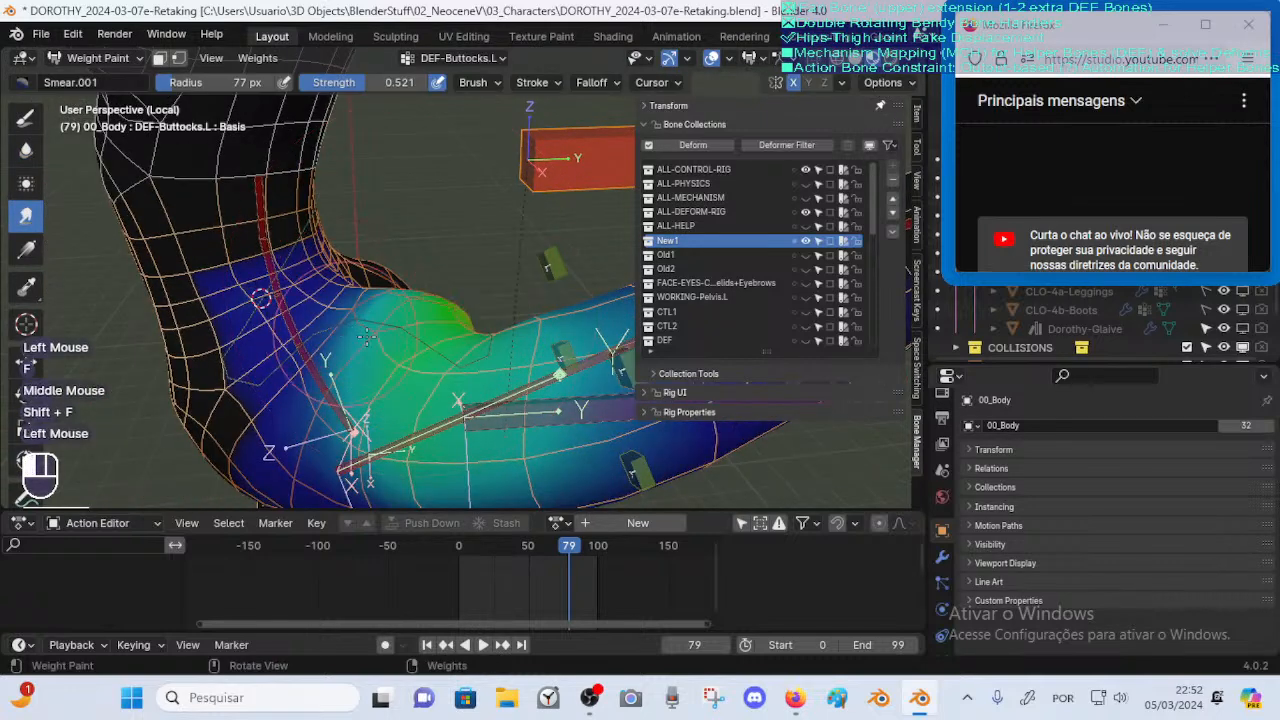
{"action": "key", "text": "ctrl+z"}
{"action": "key", "text": "shift+f"}
{"action": "left_click", "coordinate": [355, 321]}
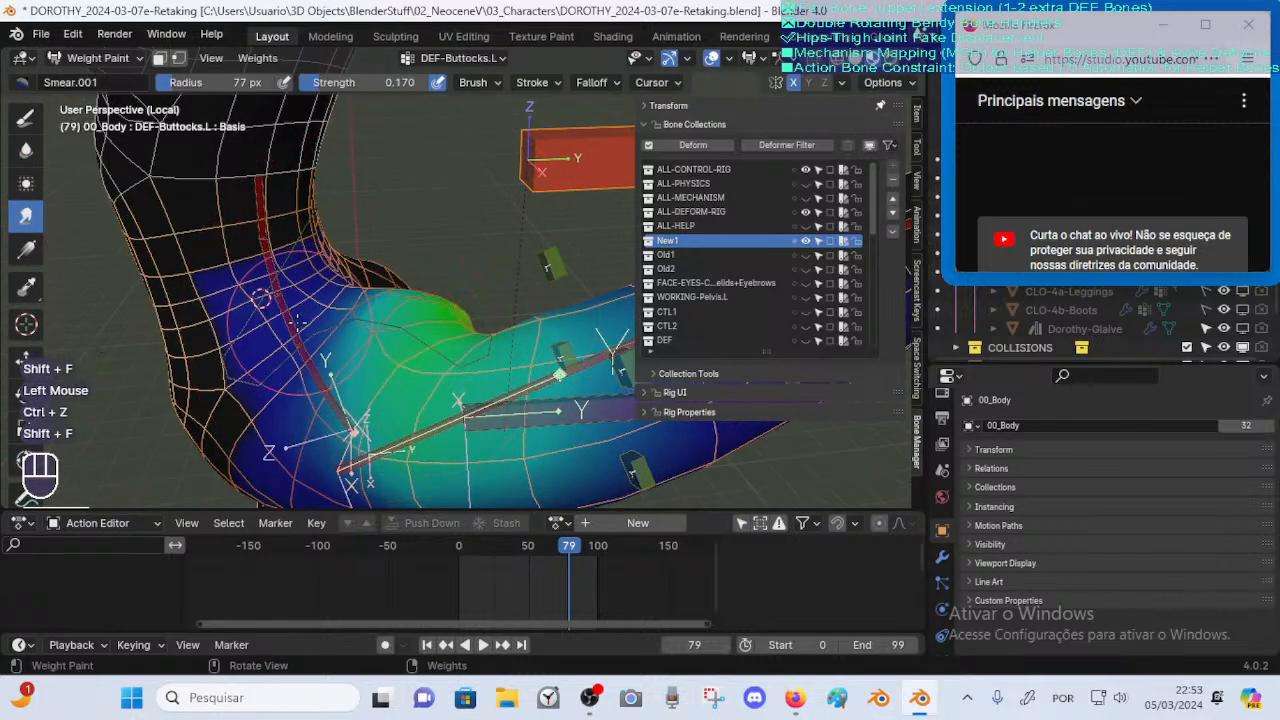
{"action": "key", "text": "ctrl+z"}
Set the Smear strength to 0.055 and smear the DEF-Buttocks.L weights over the outer hip and the buttock's waist side
{"action": "key", "text": "shift+f"}
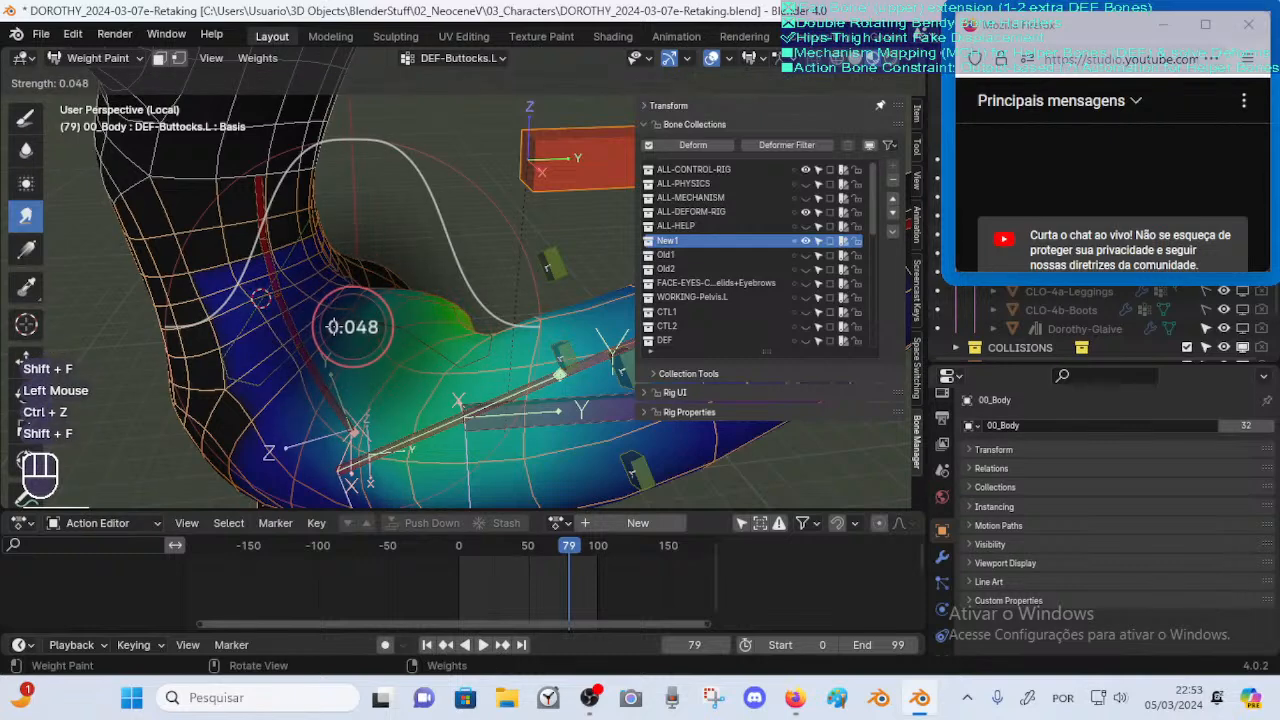
{"action": "left_click", "coordinate": [357, 323]}
{"action": "middle_click_drag", "start_coordinate": [369, 298], "coordinate": [335, 352]}
{"action": "left_click", "coordinate": [350, 328]}
{"action": "left_click_drag", "start_coordinate": [376, 310], "coordinate": [400, 288]}
{"action": "mouse_move", "coordinate": [400, 288]}
{"action": "middle_mouse_down"}
{"action": "mouse_move", "coordinate": [240, 290]}
{"action": "mouse_move", "coordinate": [370, 230]}
{"action": "middle_mouse_up"}
{"action": "mouse_move", "coordinate": [400, 215]}
{"action": "middle_mouse_down", "text": "shift"}
{"action": "mouse_move", "coordinate": [466, 274]}
{"action": "mouse_move", "coordinate": [381, 257]}
{"action": "middle_mouse_up", "text": "shift"}
{"action": "mouse_move", "coordinate": [408, 272]}
{"action": "left_mouse_down"}
{"action": "mouse_move", "coordinate": [425, 264]}
{"action": "mouse_move", "coordinate": [400, 254]}
{"action": "mouse_move", "coordinate": [386, 282]}
{"action": "left_mouse_up"}
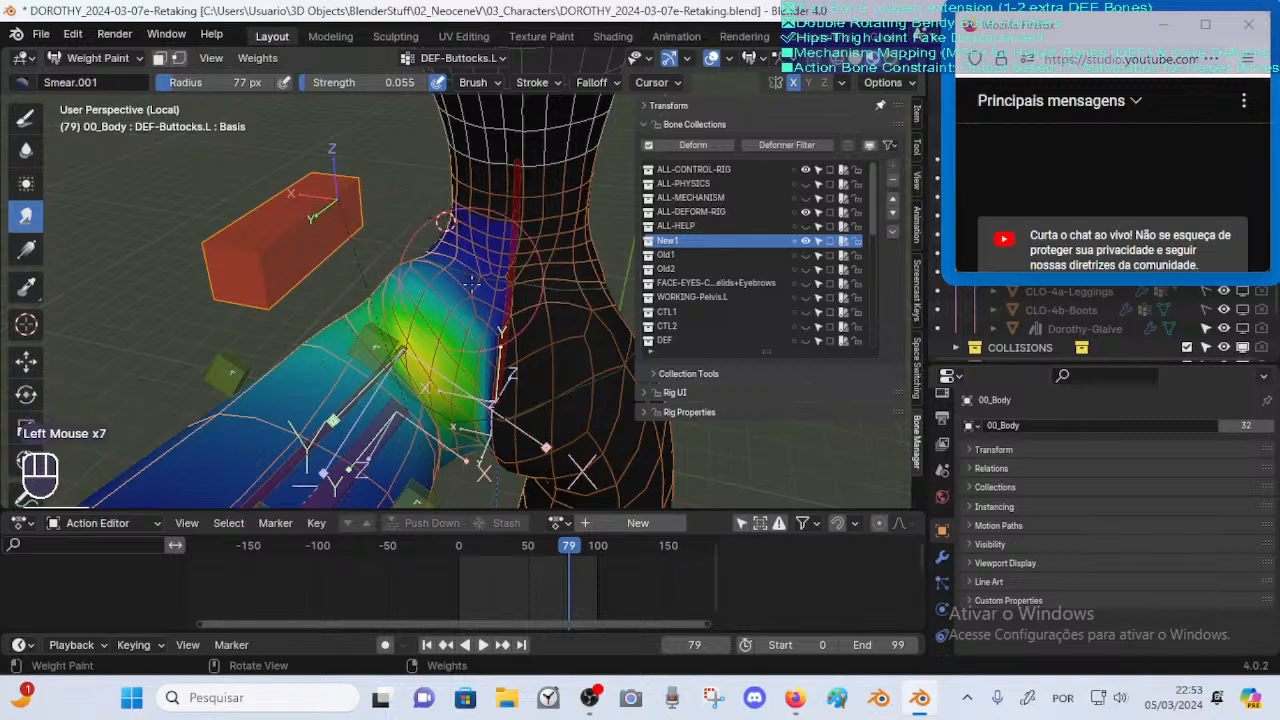
Smear the DEF-Buttocks.L weights on the outer hip around the pelvis and thigh bone joint
{"action": "middle_click_drag", "start_coordinate": [440, 340], "coordinate": [600, 340]}
{"action": "middle_click_drag", "start_coordinate": [310, 340], "coordinate": [420, 342]}
{"action": "middle_click_drag", "start_coordinate": [240, 358], "coordinate": [302, 336], "text": "shift"}
{"action": "left_click_drag", "start_coordinate": [298, 336], "coordinate": [318, 345]}
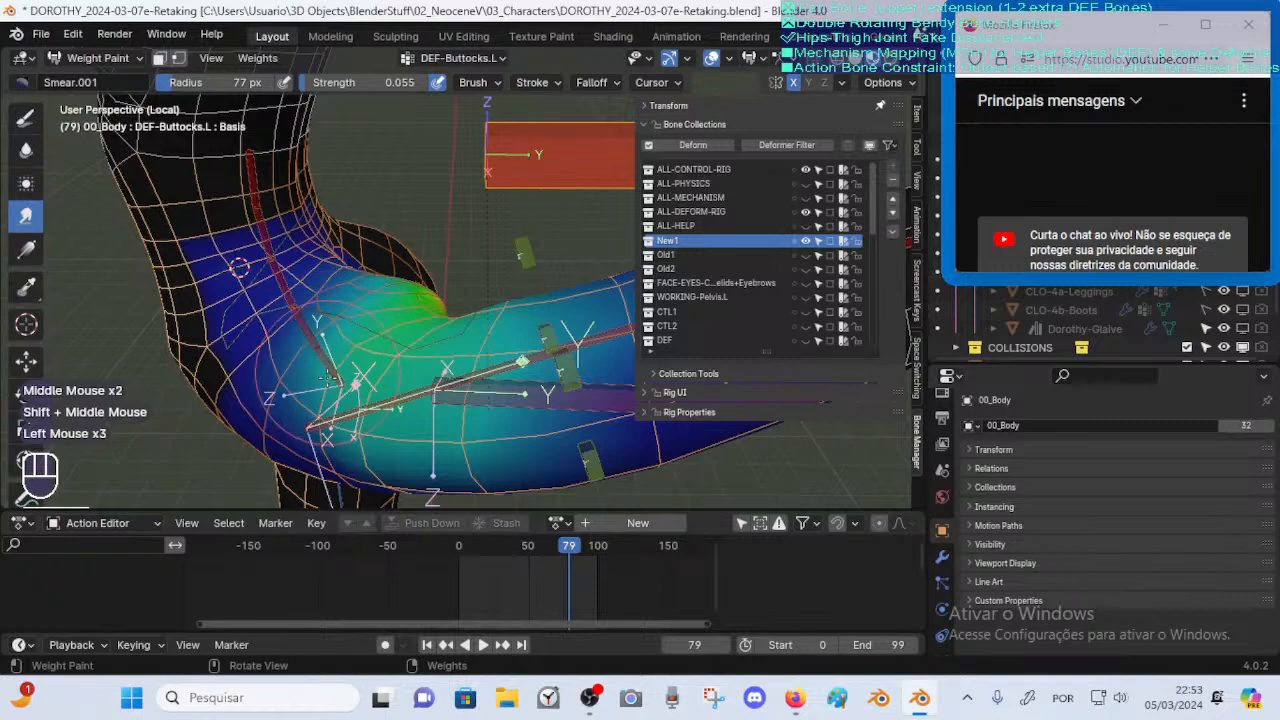
{"action": "mouse_move", "coordinate": [430, 418]}
{"action": "middle_mouse_down"}
{"action": "mouse_move", "coordinate": [497, 364]}
{"action": "mouse_move", "coordinate": [541, 304]}
{"action": "middle_mouse_up"}
{"action": "mouse_move", "coordinate": [520, 308]}
{"action": "left_mouse_down"}
{"action": "mouse_move", "coordinate": [541, 296]}
{"action": "mouse_move", "coordinate": [548, 312]}
{"action": "left_mouse_up"}
Smear the DEF-Buttocks.L weights along the outer thigh just beyond the hip joint
{"action": "middle_click_drag", "start_coordinate": [548, 313], "coordinate": [480, 345]}
{"action": "left_click", "coordinate": [480, 345]}
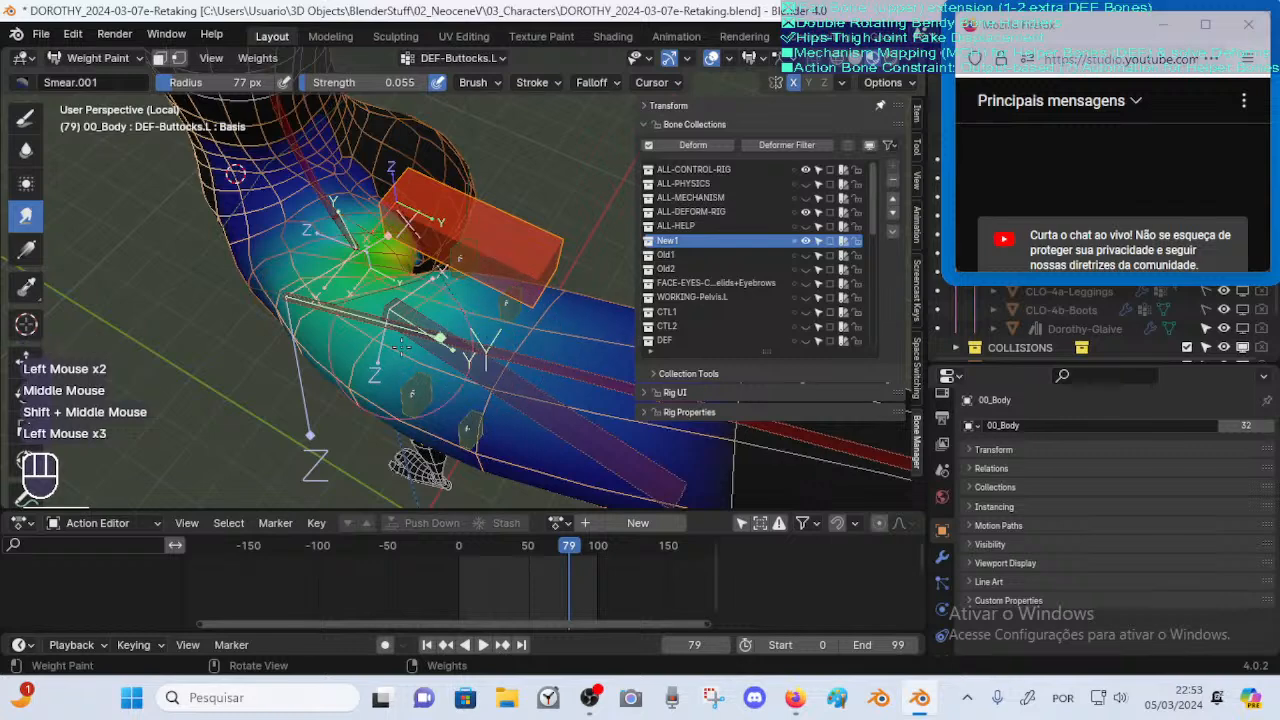
{"action": "left_click_drag", "start_coordinate": [401, 347], "coordinate": [384, 396]}
{"action": "middle_click_drag", "start_coordinate": [387, 390], "coordinate": [434, 325]}
{"action": "left_click_drag", "start_coordinate": [386, 420], "coordinate": [369, 400]}
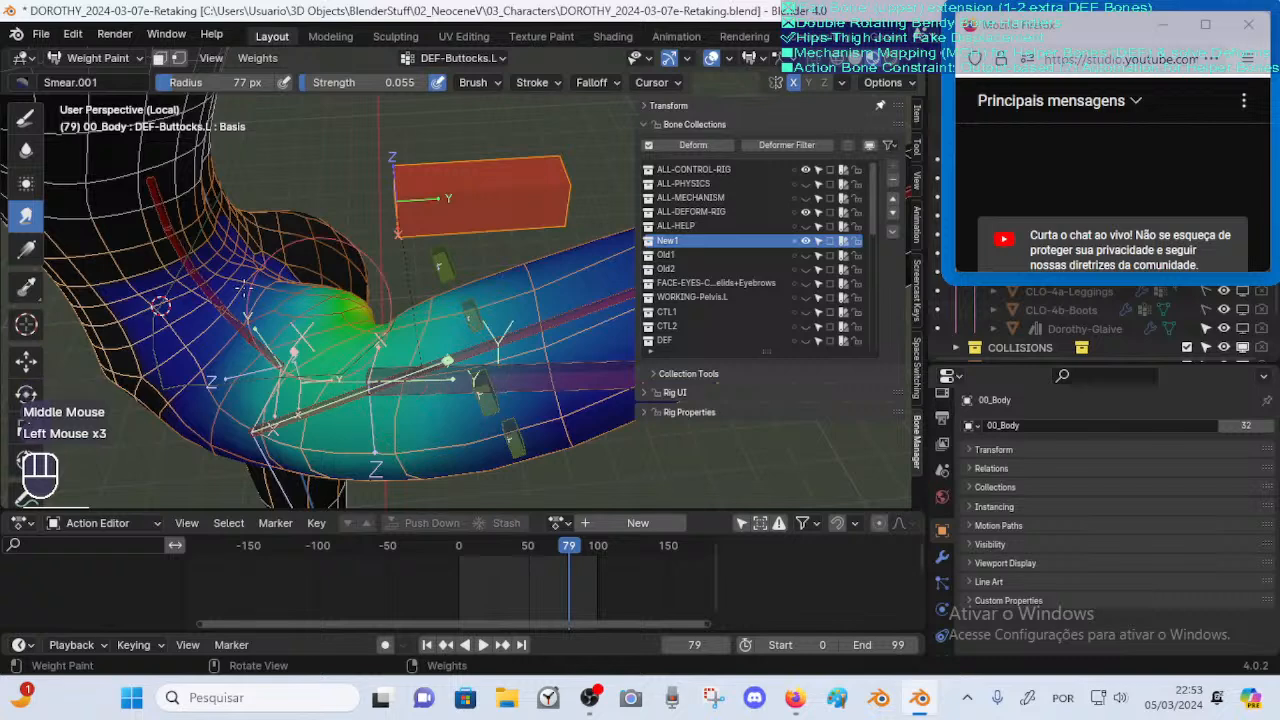
Set the Smear strength to 0.048, go to frame 78, and smear the weights where the hip meets the thigh
{"action": "key", "text": "shift+f"}
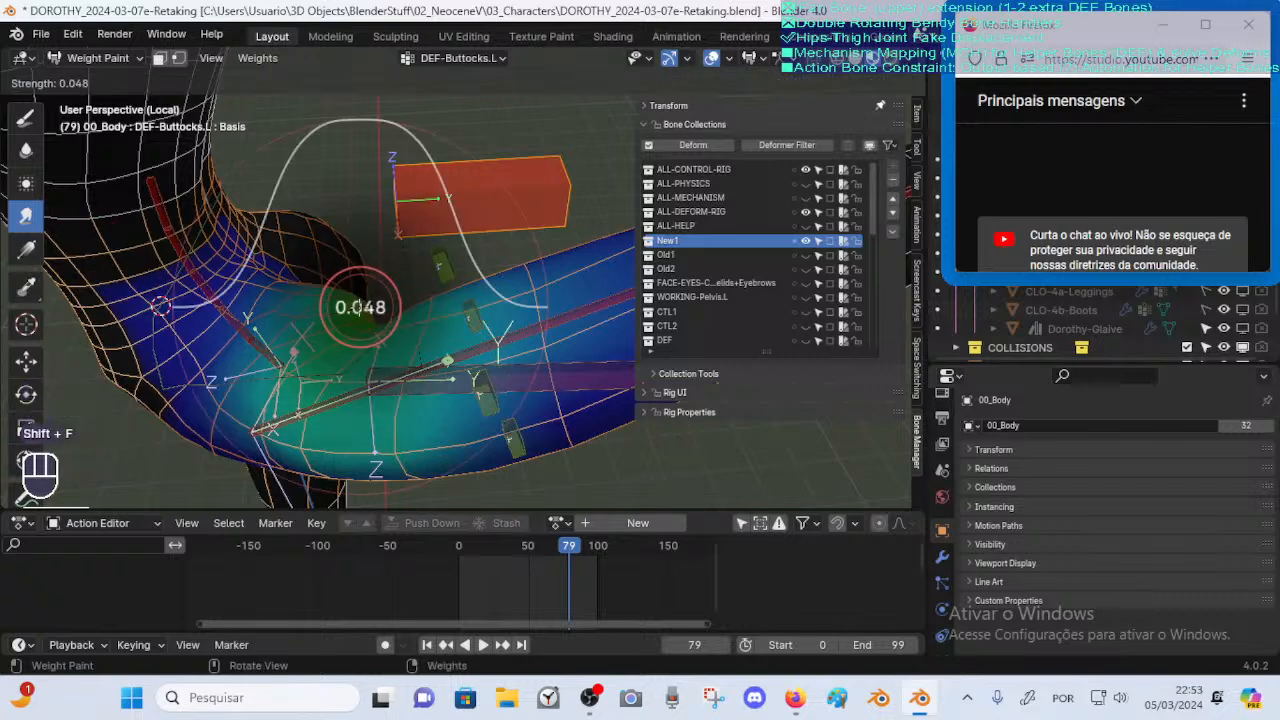
{"action": "left_click", "coordinate": [355, 309]}
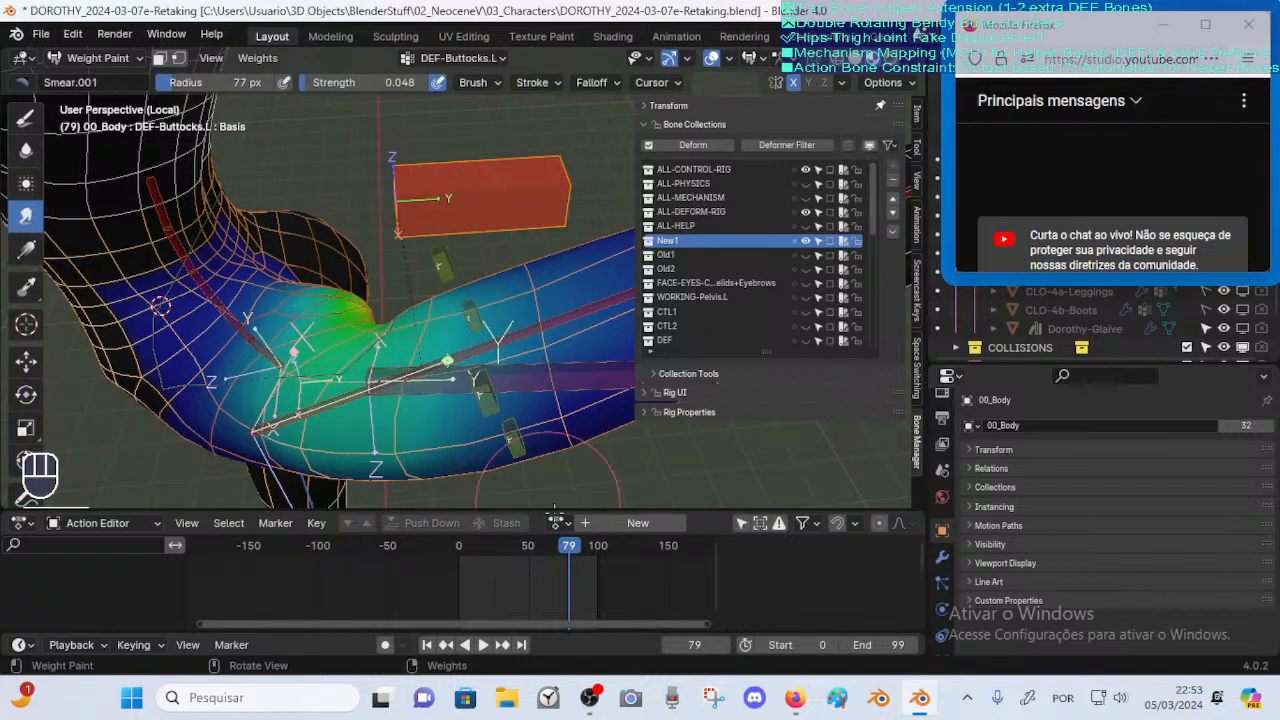
{"action": "left_click_drag", "start_coordinate": [560, 546], "coordinate": [567, 536]}
{"action": "mouse_move", "coordinate": [545, 412]}
{"action": "middle_mouse_down"}
{"action": "mouse_move", "coordinate": [508, 330]}
{"action": "mouse_move", "coordinate": [420, 405]}
{"action": "middle_mouse_up"}
{"action": "mouse_move", "coordinate": [507, 245]}
{"action": "left_mouse_down"}
{"action": "mouse_move", "coordinate": [470, 265]}
{"action": "mouse_move", "coordinate": [492, 258]}
{"action": "mouse_move", "coordinate": [490, 292]}
{"action": "left_mouse_up"}
{"action": "key", "text": "ctrl+z"}
{"action": "key", "text": "ctrl+z"}
{"action": "middle_click_drag", "start_coordinate": [488, 290], "coordinate": [465, 265]}
{"action": "left_click_drag", "start_coordinate": [480, 255], "coordinate": [466, 268]}
{"action": "left_click_drag", "start_coordinate": [512, 303], "coordinate": [503, 293]}
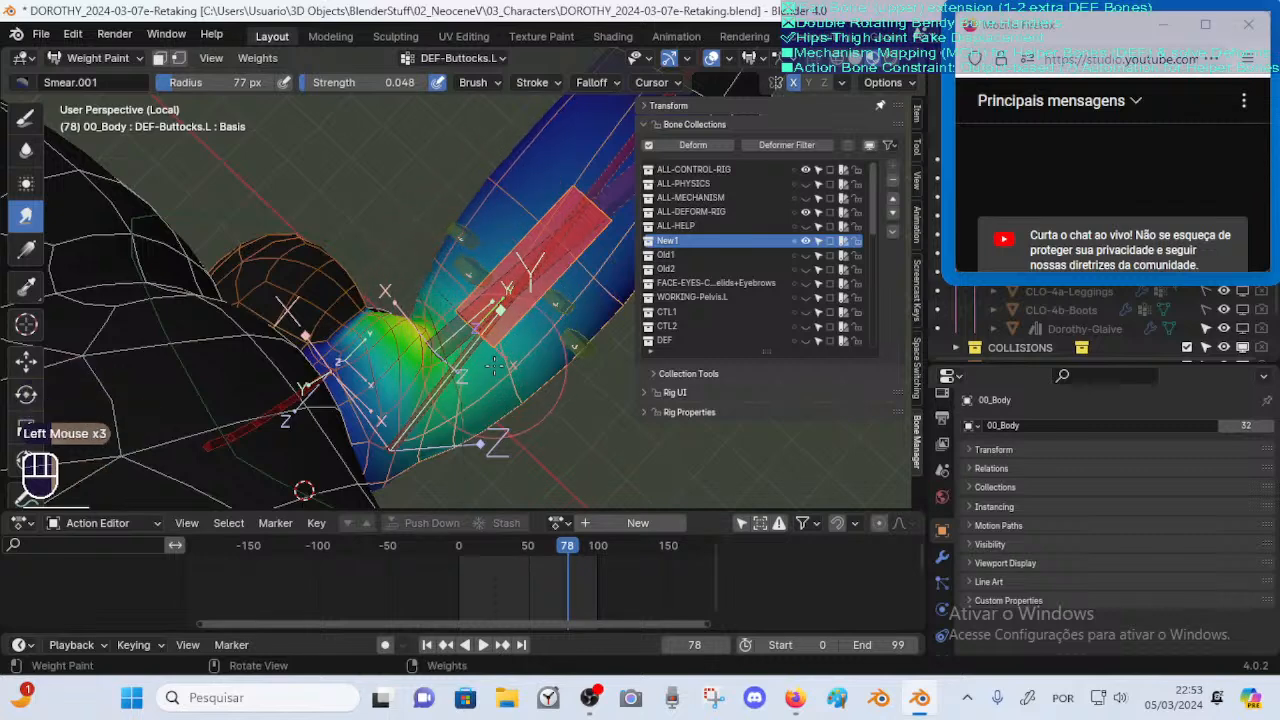
{"action": "left_click_drag", "start_coordinate": [519, 400], "coordinate": [530, 410]}
Smear the DEF-Buttocks.L weights across the outer hip and down toward the lower edge of the thigh
{"action": "middle_click_drag", "start_coordinate": [530, 410], "coordinate": [480, 310]}
{"action": "middle_click_drag", "start_coordinate": [500, 340], "coordinate": [470, 275]}
{"action": "middle_click_drag", "start_coordinate": [474, 350], "coordinate": [448, 300], "text": "shift"}
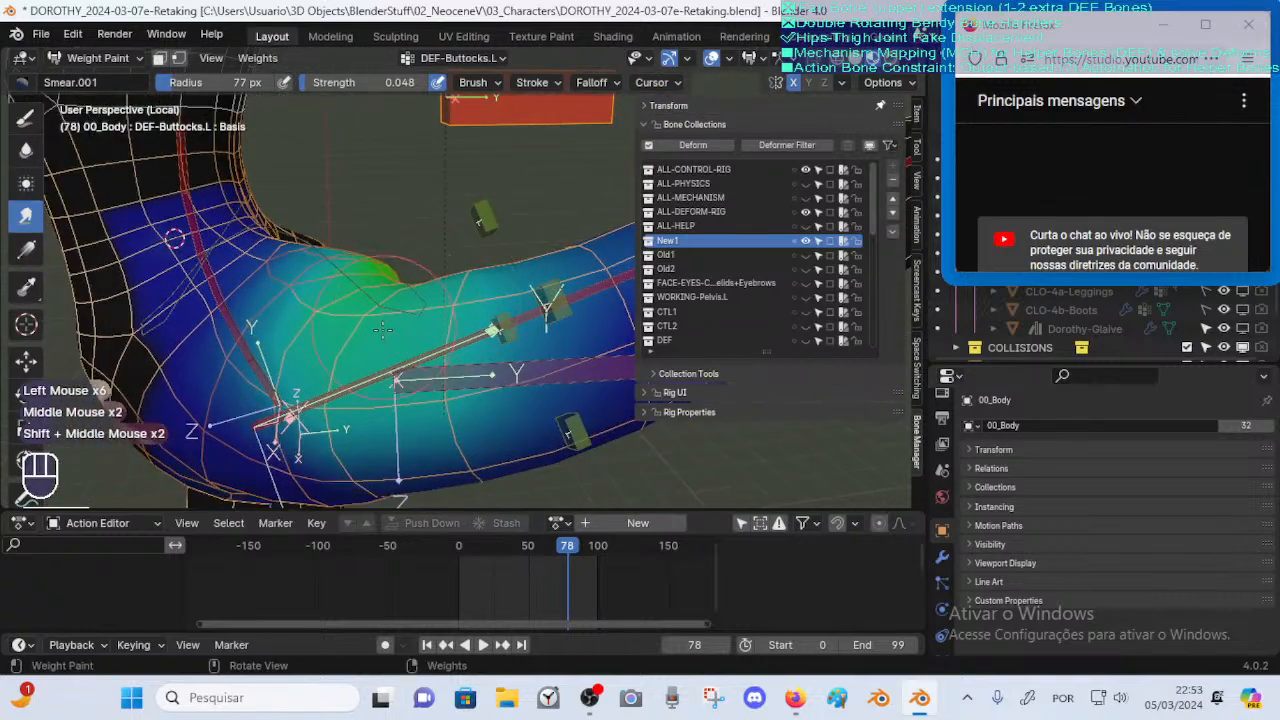
{"action": "left_click_drag", "start_coordinate": [383, 330], "coordinate": [383, 341]}
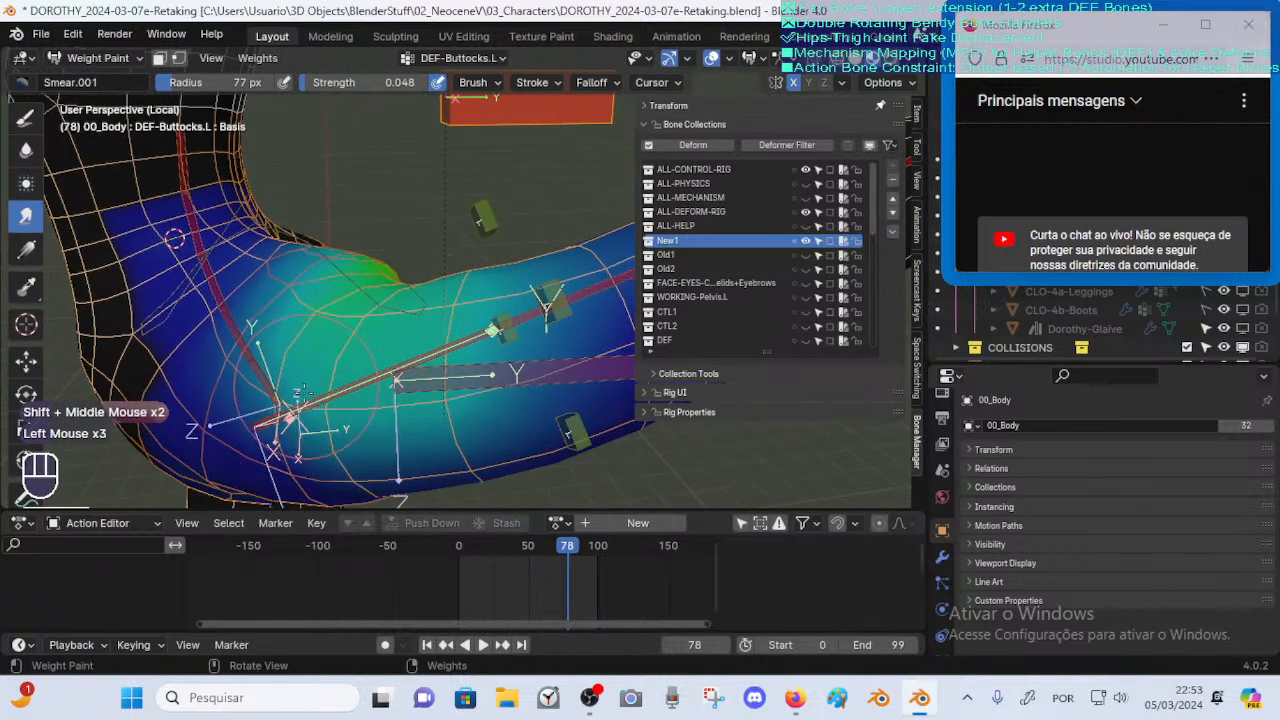
{"action": "left_click_drag", "start_coordinate": [300, 392], "coordinate": [320, 432]}
{"action": "left_click_drag", "start_coordinate": [438, 413], "coordinate": [450, 402]}
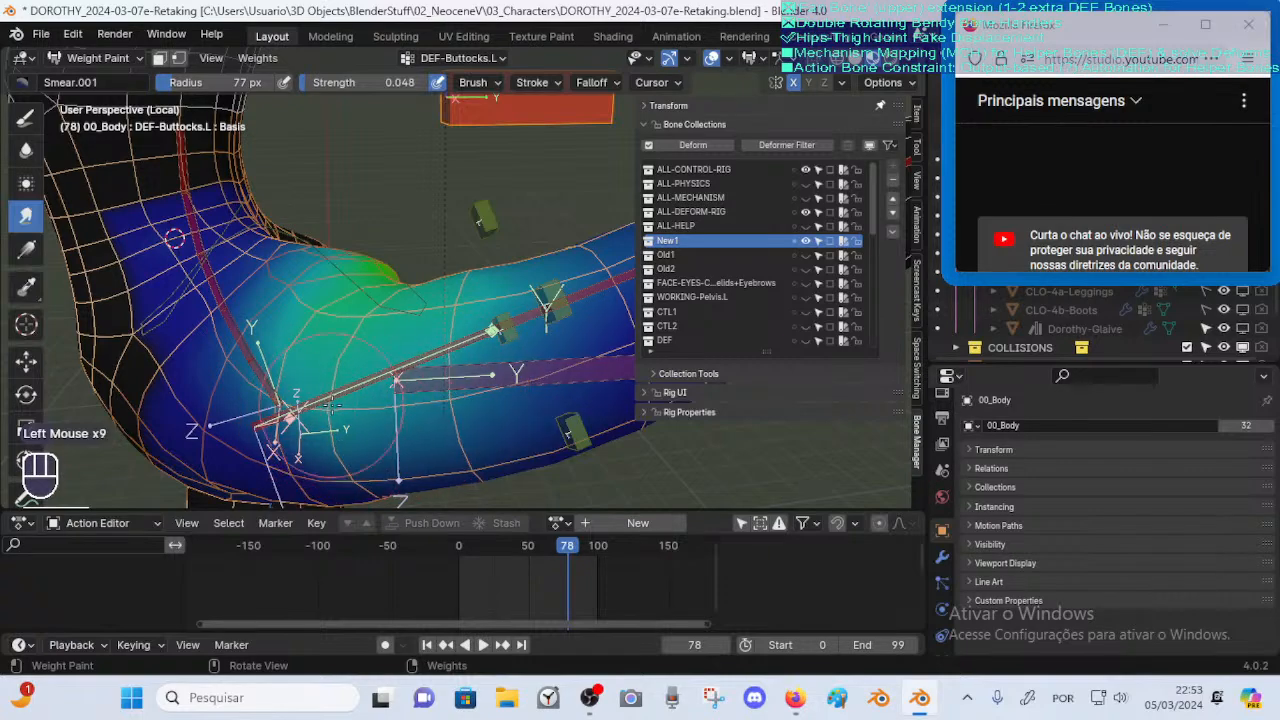
Smear the DEF-Buttocks.L weight falloff along the inner thigh toward the hip fold
{"action": "middle_click_drag", "start_coordinate": [436, 381], "coordinate": [369, 348]}
{"action": "middle_click_drag", "start_coordinate": [416, 333], "coordinate": [409, 281]}
{"action": "left_click", "coordinate": [409, 281]}
{"action": "left_click", "coordinate": [409, 281]}
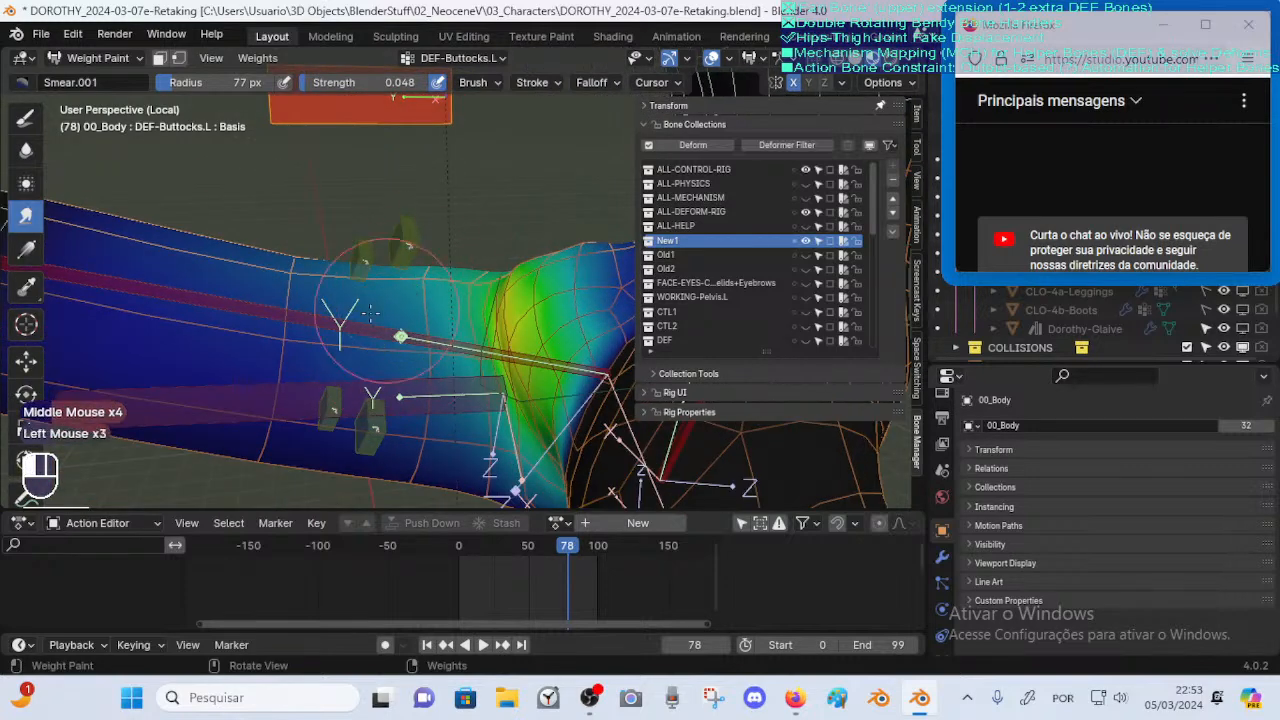
{"action": "mouse_move", "coordinate": [313, 314]}
{"action": "left_mouse_down"}
{"action": "mouse_move", "coordinate": [317, 248]}
{"action": "mouse_move", "coordinate": [325, 276]}
{"action": "left_mouse_up"}
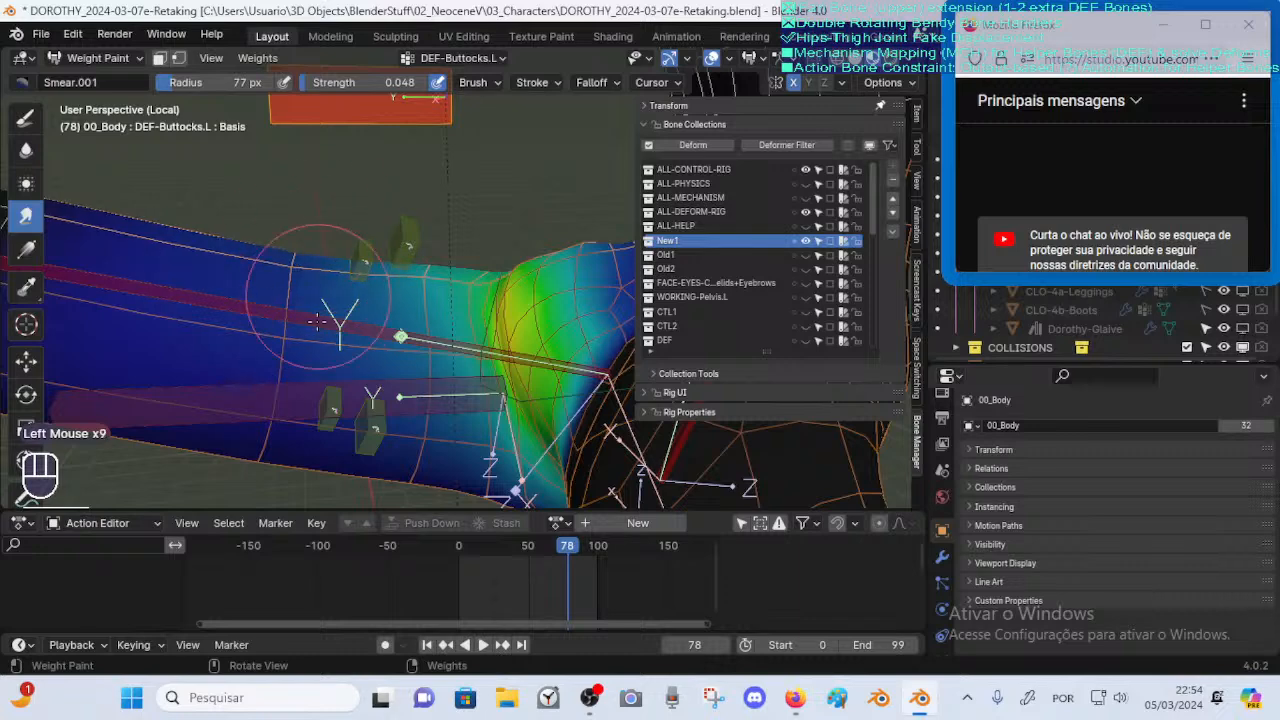
{"action": "middle_click_drag", "start_coordinate": [316, 320], "coordinate": [354, 270], "text": "ctrl"}
{"action": "left_click", "coordinate": [354, 270]}
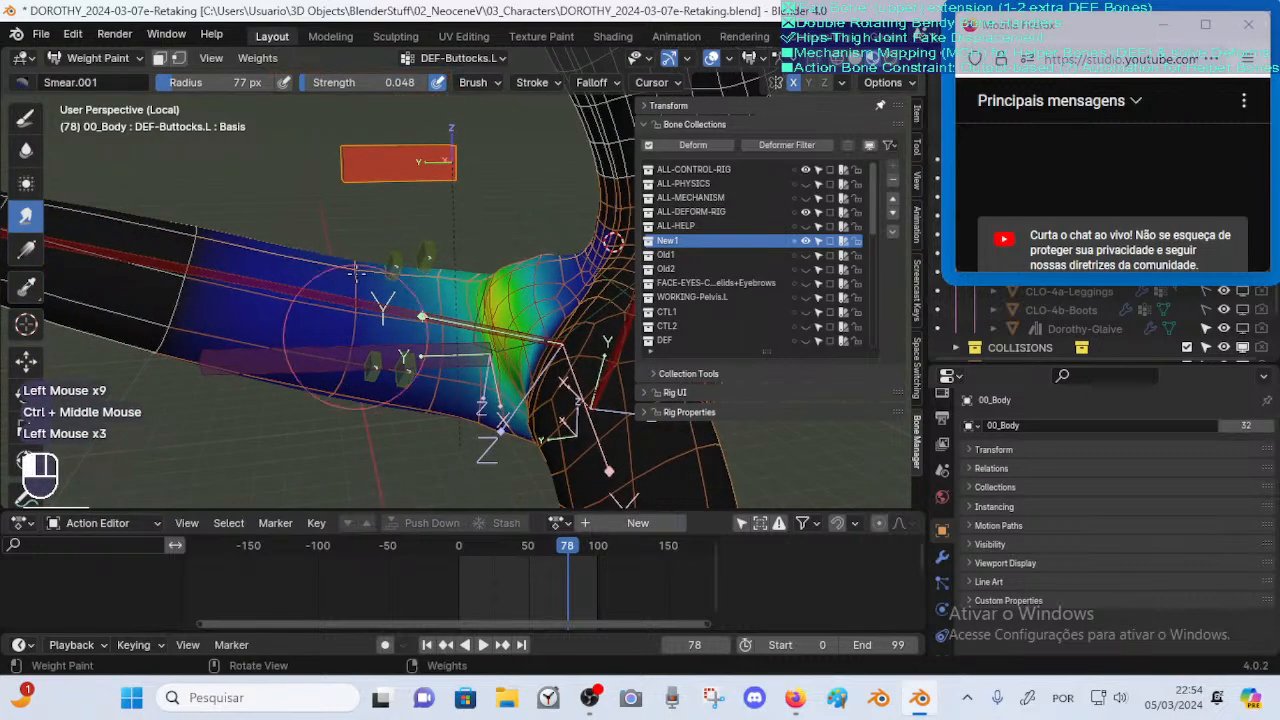
{"action": "left_click_drag", "start_coordinate": [386, 264], "coordinate": [445, 264]}
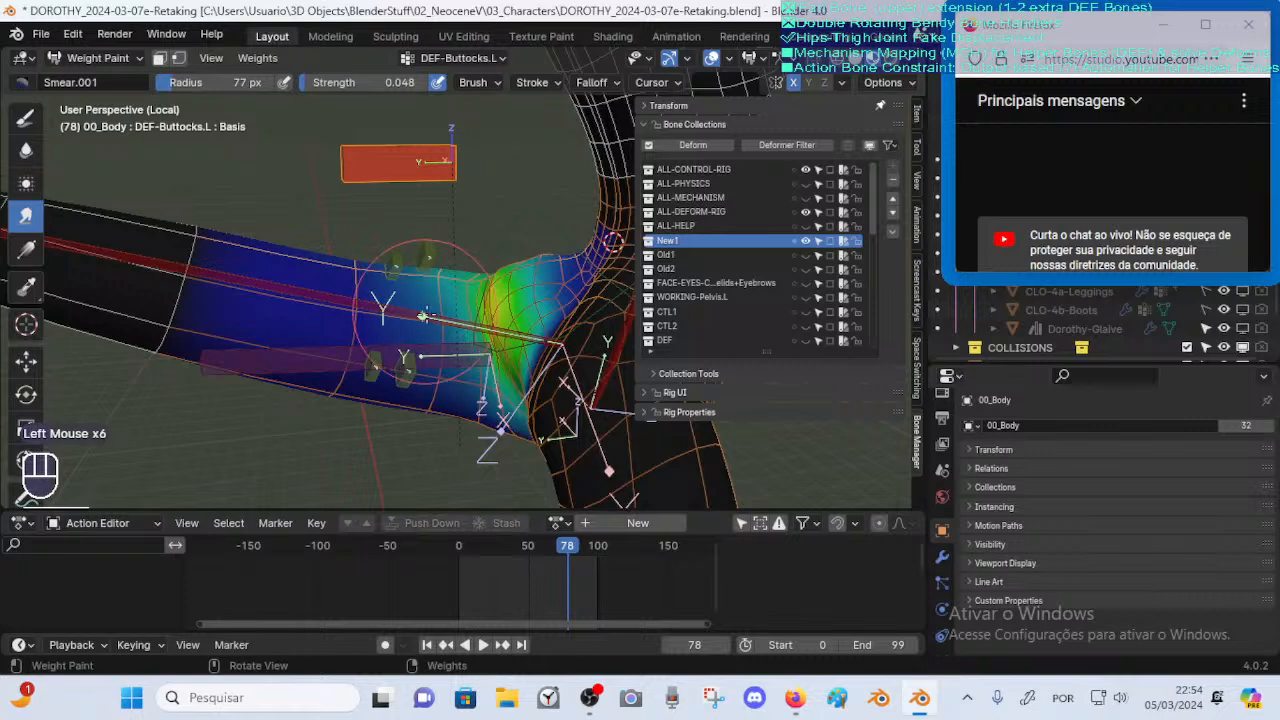
{"action": "middle_click_drag", "start_coordinate": [424, 316], "coordinate": [420, 268], "text": "ctrl"}
{"action": "left_click", "coordinate": [415, 215]}
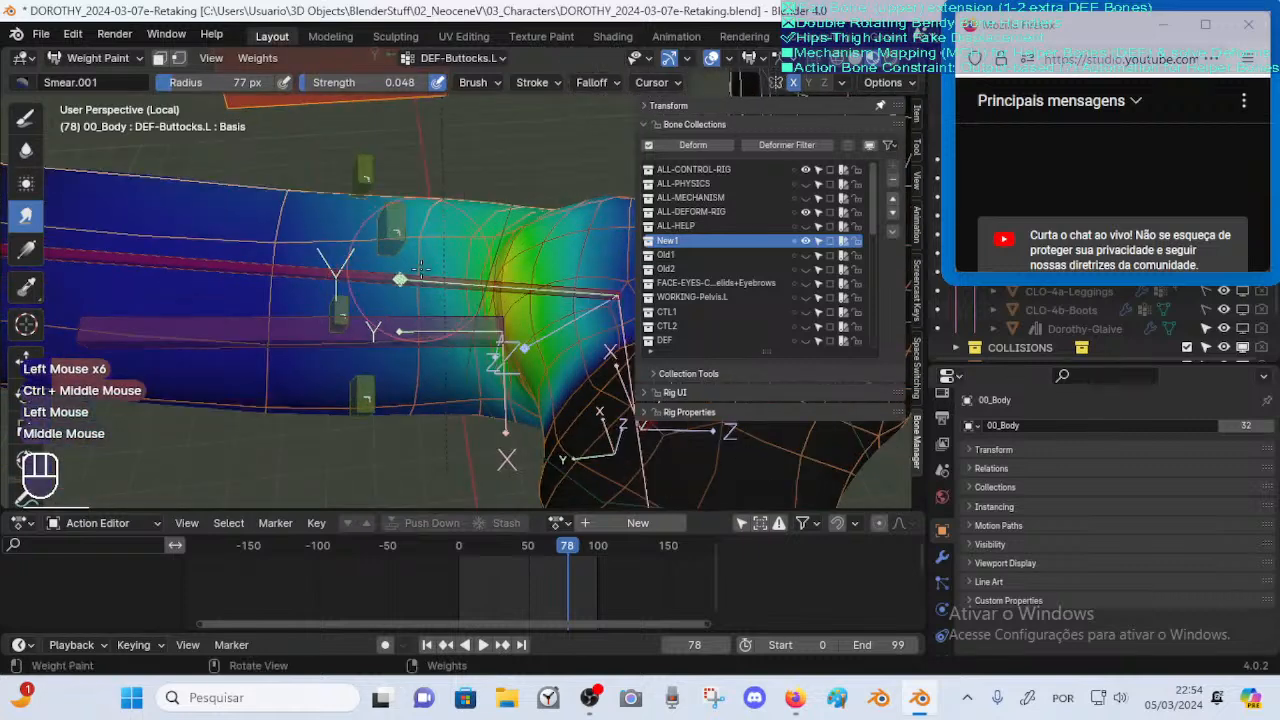
Enlarge the Smear brush to 91 px, undo the trial strokes, and smear the inner thigh weights again
{"action": "key", "text": "f"}
{"action": "left_click", "coordinate": [434, 268]}
{"action": "mouse_move", "coordinate": [412, 245]}
{"action": "left_mouse_down"}
{"action": "mouse_move", "coordinate": [435, 245]}
{"action": "mouse_move", "coordinate": [372, 250]}
{"action": "mouse_move", "coordinate": [358, 274]}
{"action": "left_mouse_up"}
{"action": "key", "text": "ctrl+z"}
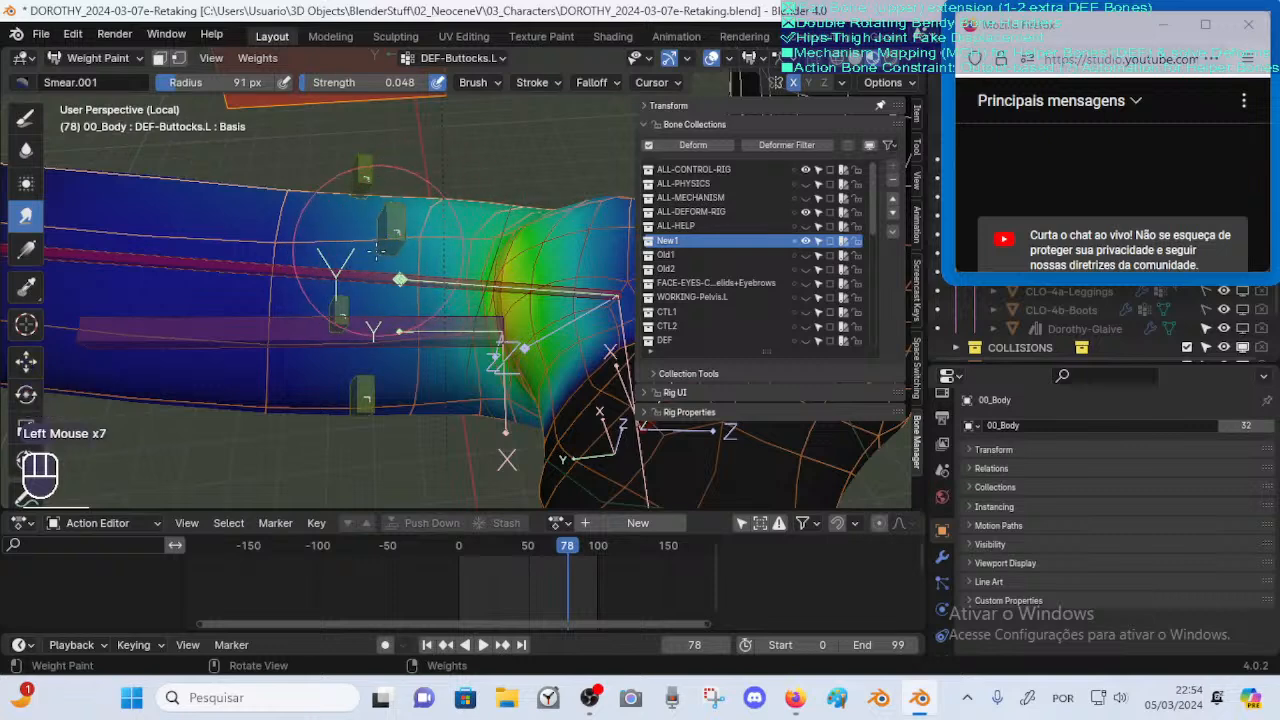
{"action": "key", "text": "ctrl+z"}
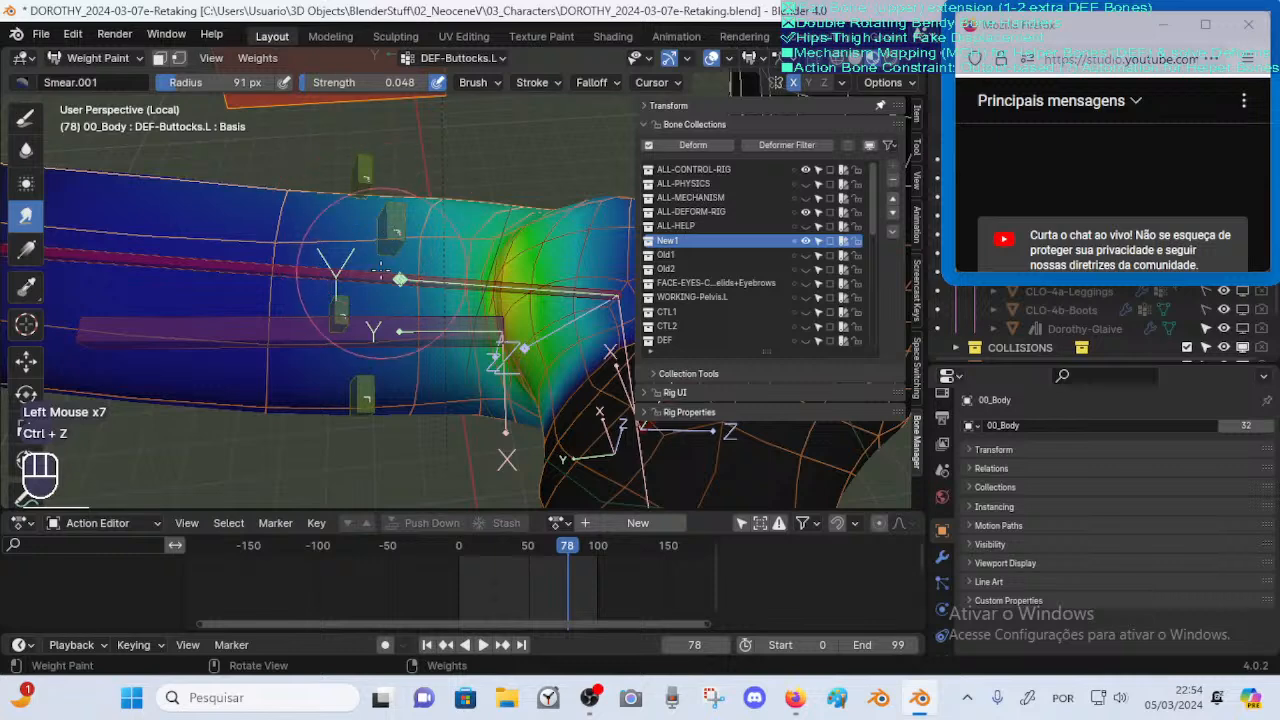
{"action": "left_click_drag", "start_coordinate": [380, 268], "coordinate": [406, 250]}
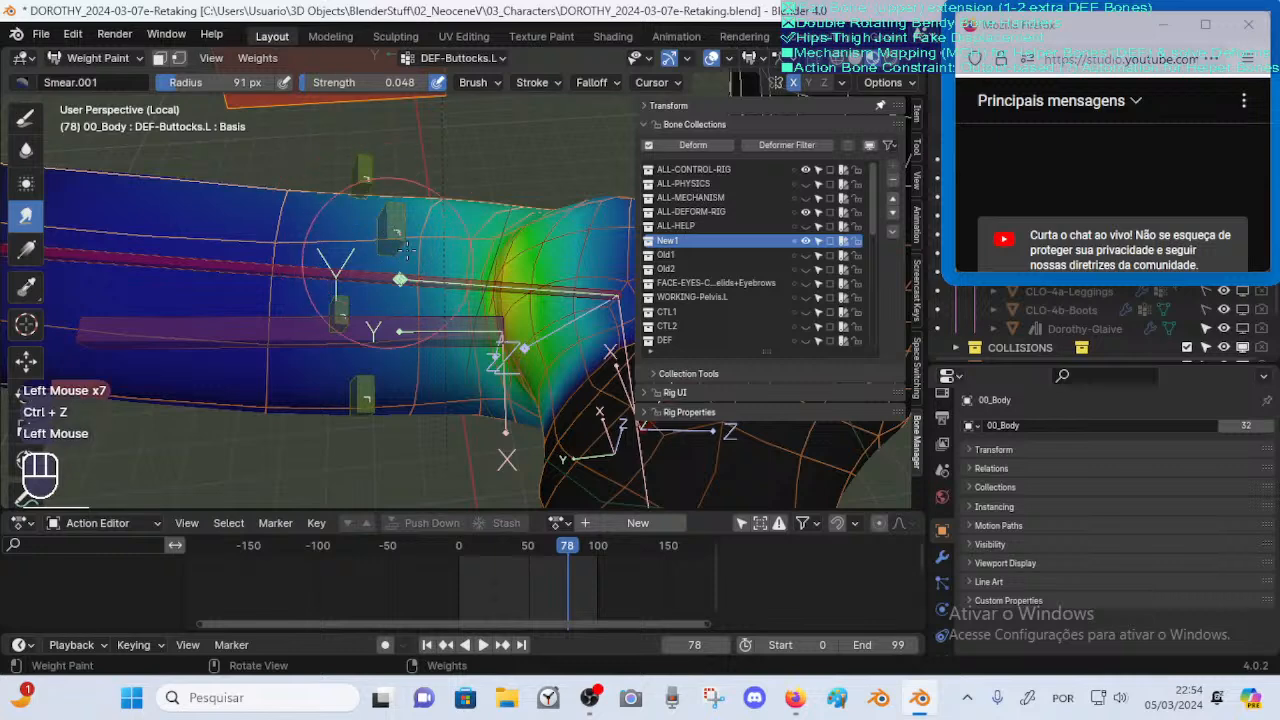
Adjust the Smear strength and keep smearing the DEF-Buttocks.L weights on the inner thigh
{"action": "key", "text": "shift+f"}
{"action": "left_click", "coordinate": [400, 255]}
{"action": "left_click", "coordinate": [400, 260]}
{"action": "mouse_move", "coordinate": [400, 260]}
{"action": "middle_mouse_down"}
{"action": "mouse_move", "coordinate": [395, 325]}
{"action": "mouse_move", "coordinate": [395, 250]}
{"action": "mouse_move", "coordinate": [376, 305]}
{"action": "middle_mouse_up"}
{"action": "left_click", "coordinate": [395, 248]}
{"action": "left_click", "coordinate": [377, 290]}
{"action": "left_click", "coordinate": [377, 290]}
Try to smear the inner thigh weights with the strength raised to 0.491
{"action": "key", "text": "shift+f"}
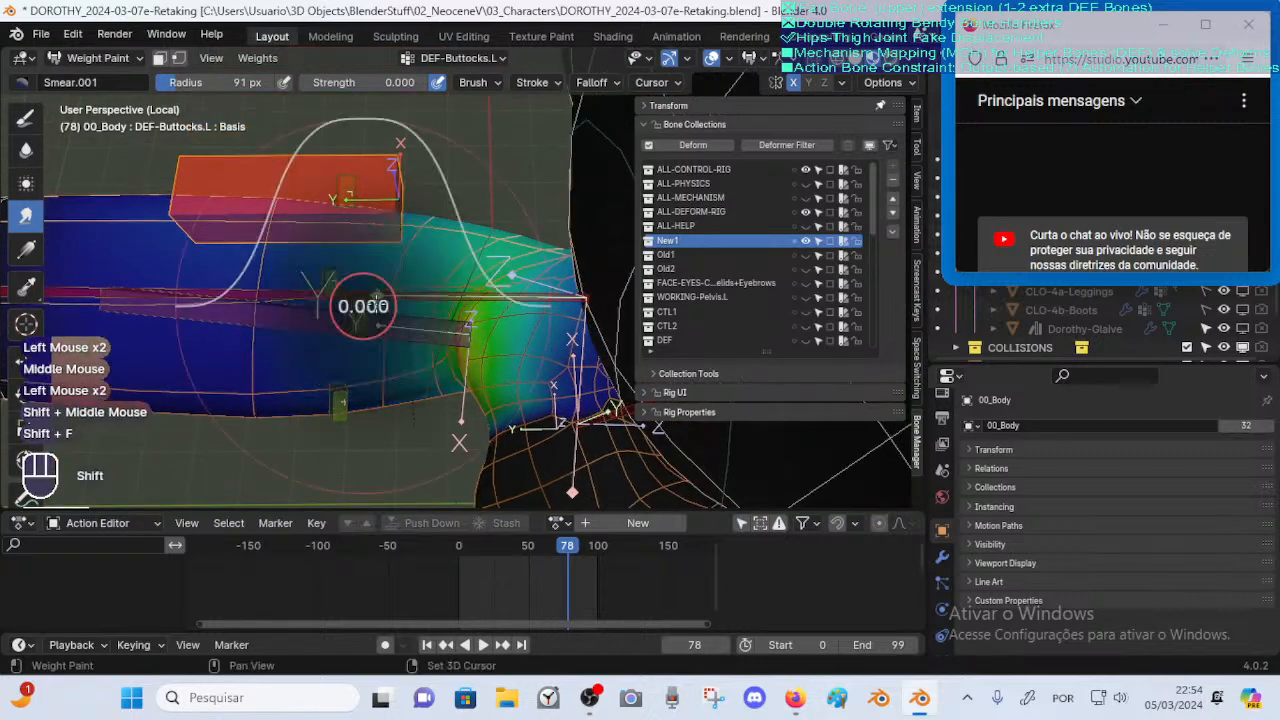
{"action": "left_click", "coordinate": [405, 271]}
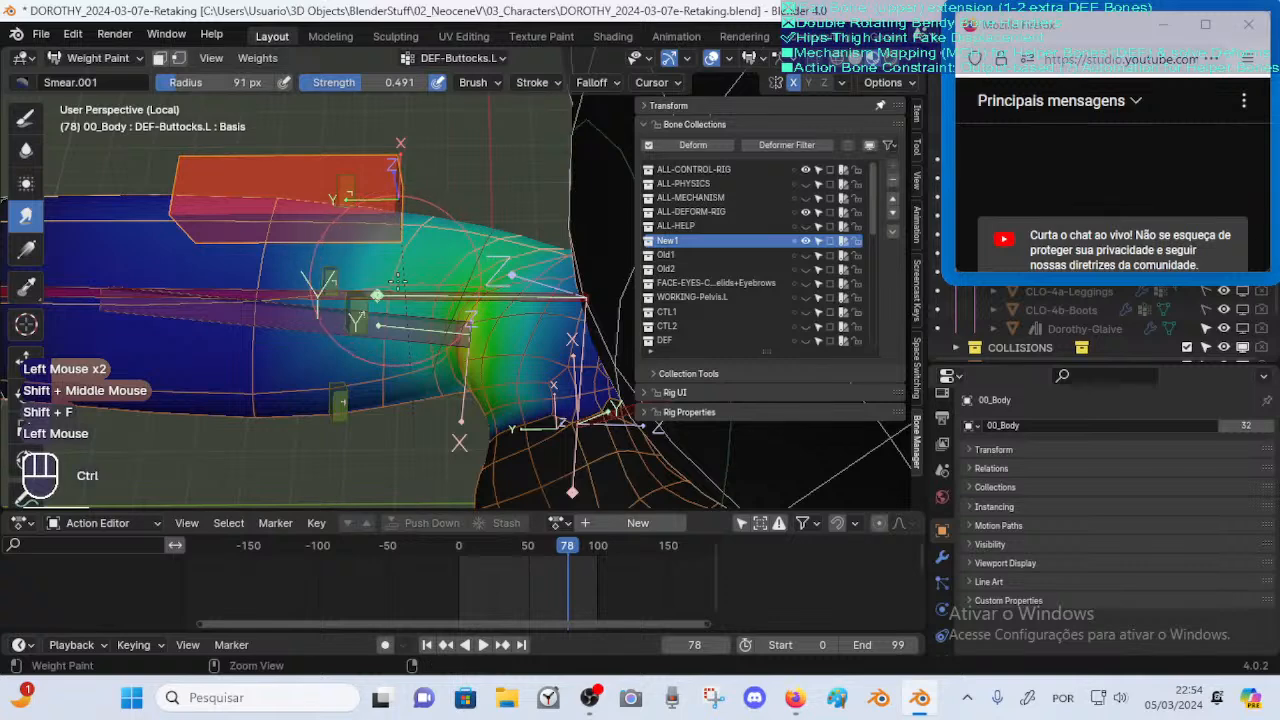
{"action": "key", "text": "ctrl+z"}
{"action": "left_click", "coordinate": [375, 287]}
{"action": "key", "text": "ctrl+z"}
Set the Smear strength to 0.255, smear the DEF-Buttocks.L weights on the outer thigh, and undo the last stroke
{"action": "key", "text": "shift+f"}
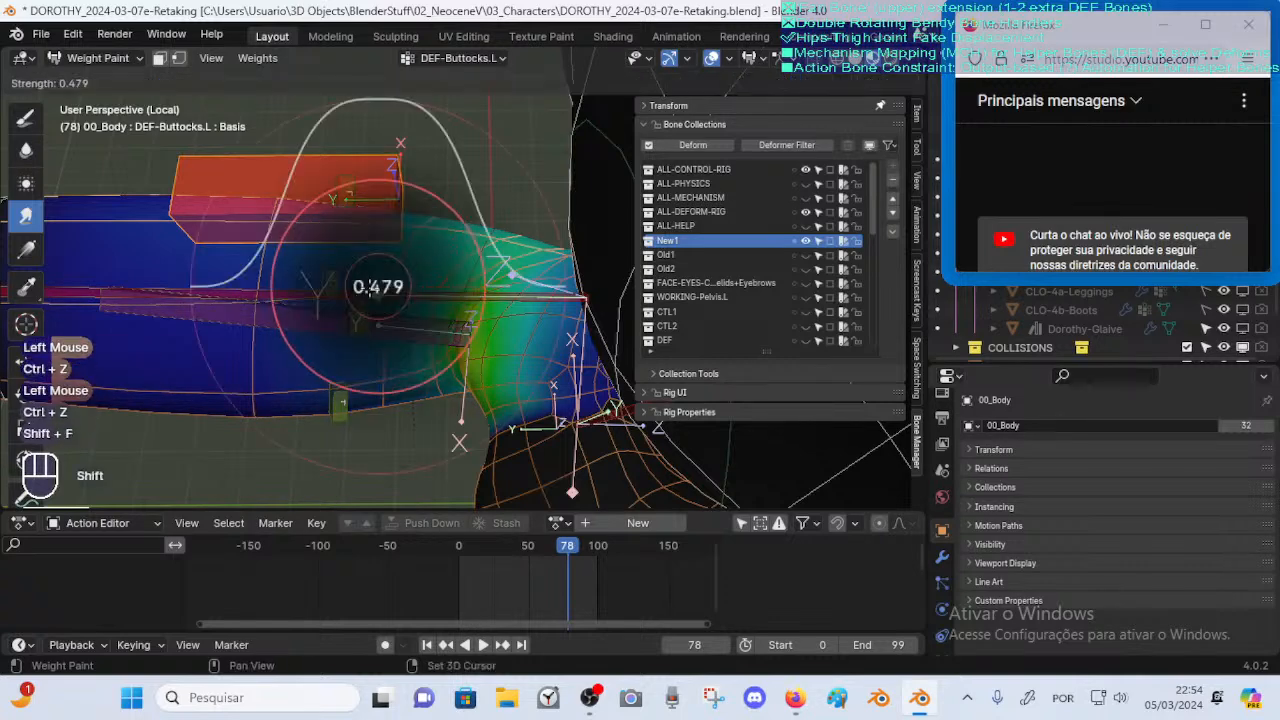
{"action": "left_click", "coordinate": [365, 295]}
{"action": "middle_click_drag", "start_coordinate": [365, 295], "coordinate": [440, 320]}
{"action": "middle_click_drag", "start_coordinate": [300, 250], "coordinate": [422, 286]}
{"action": "middle_click_drag", "start_coordinate": [422, 286], "coordinate": [455, 315]}
{"action": "left_click", "coordinate": [474, 379]}
{"action": "left_click", "coordinate": [474, 379]}
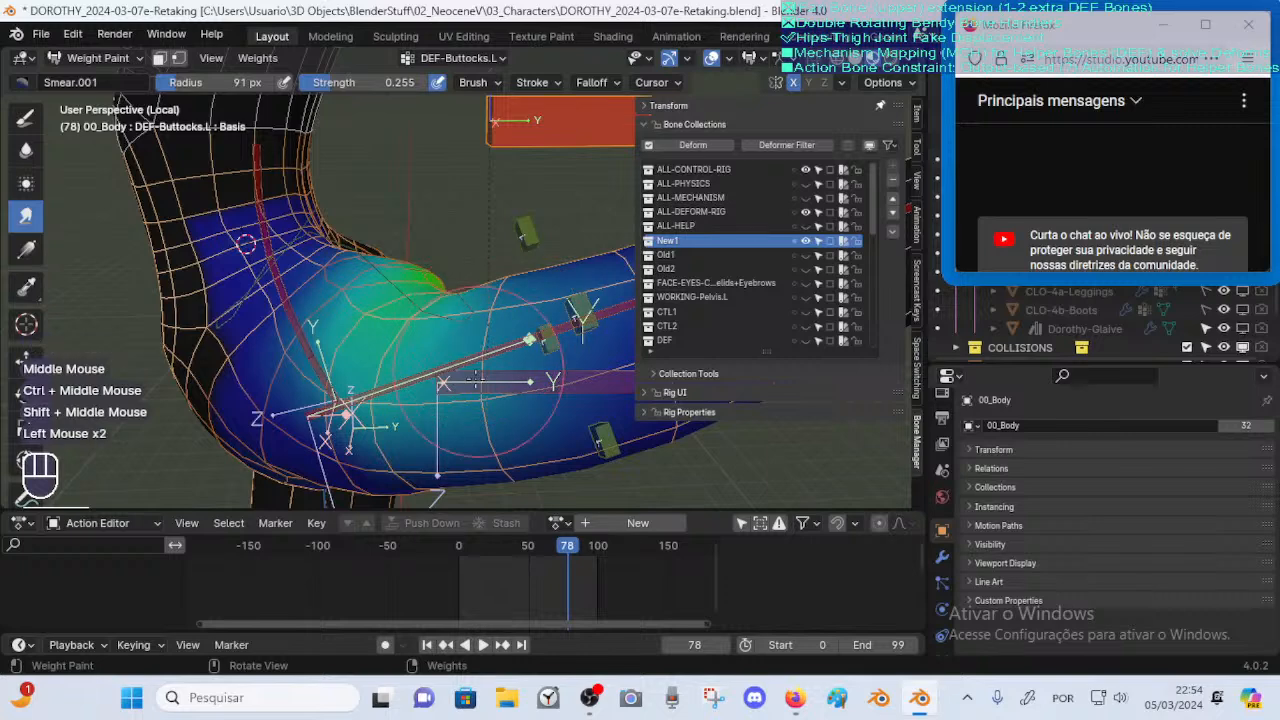
{"action": "left_click", "coordinate": [477, 384]}
{"action": "key", "text": "ctrl+z"}
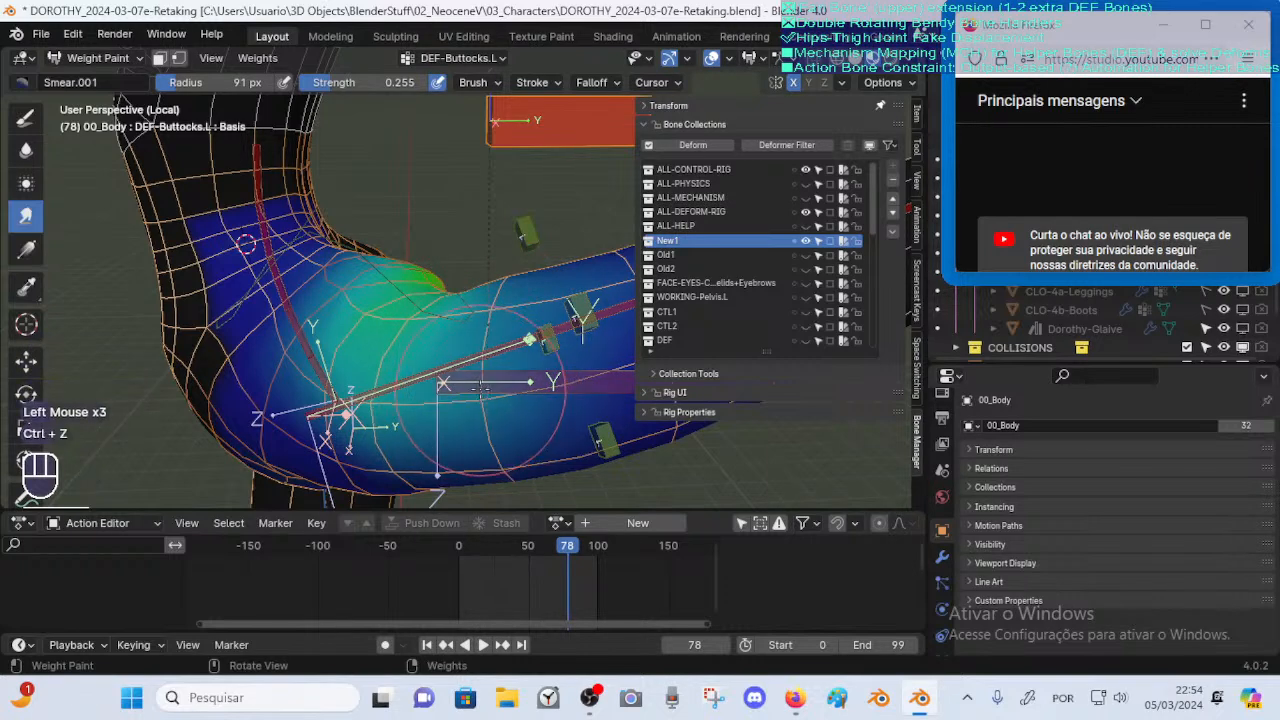
Switch to the Blur brush, reduce its radius to 62 px, and blur the DEF-Buttocks.L weights on the inner thigh
{"action": "middle_click_drag", "start_coordinate": [479, 386], "coordinate": [489, 372], "text": "shift"}
{"action": "left_click", "coordinate": [25, 149]}
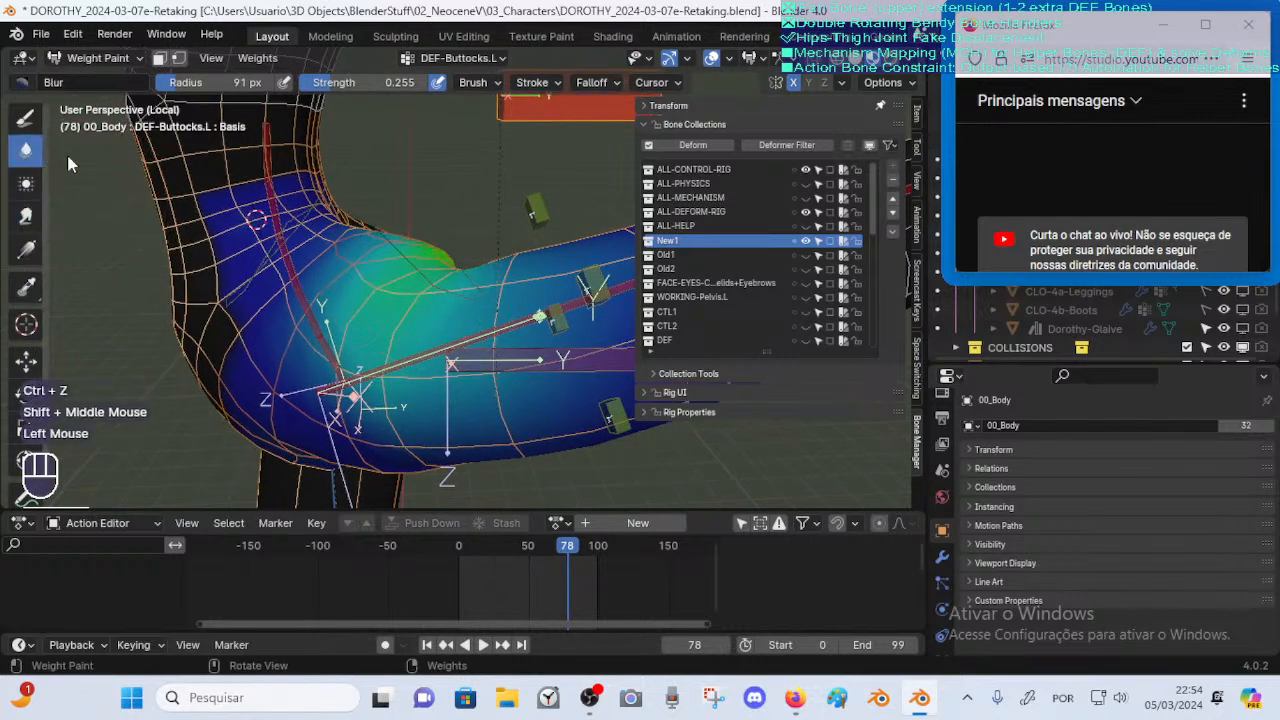
{"action": "key", "text": "f"}
{"action": "left_click", "coordinate": [394, 364]}
{"action": "mouse_move", "coordinate": [400, 365]}
{"action": "middle_mouse_down"}
{"action": "mouse_move", "coordinate": [446, 306]}
{"action": "mouse_move", "coordinate": [508, 295]}
{"action": "middle_mouse_up"}
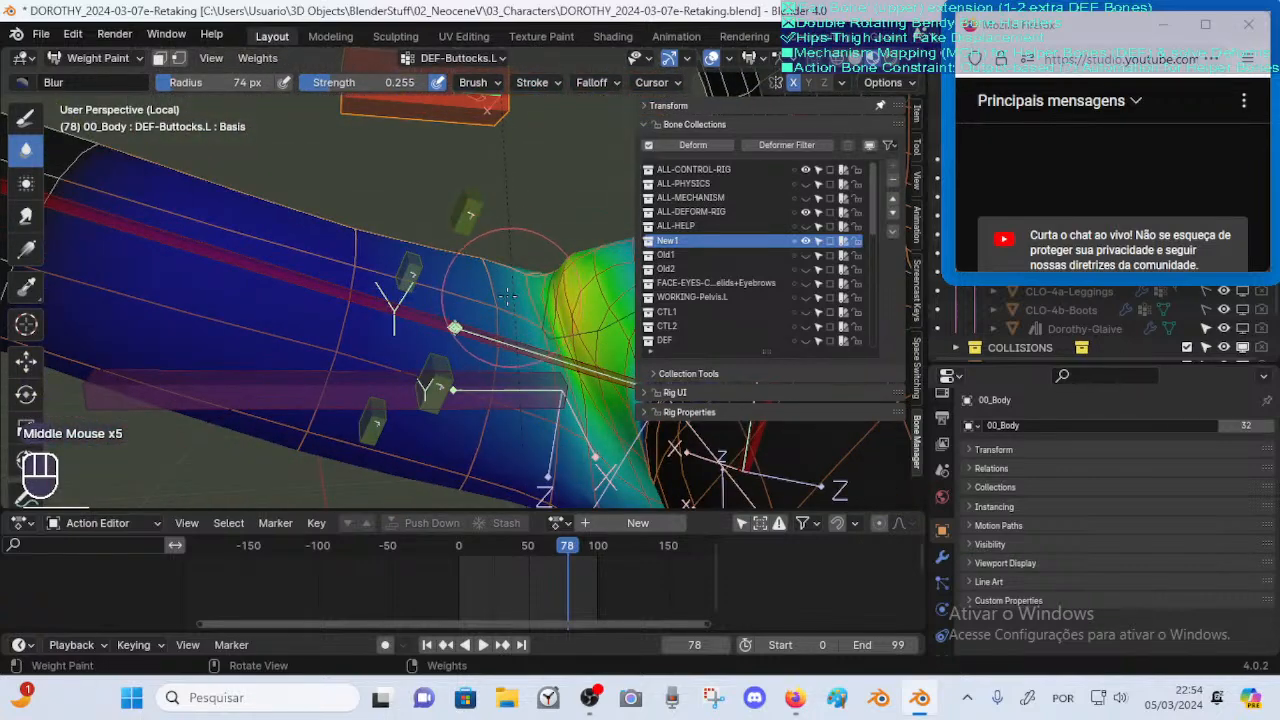
{"action": "key", "text": "f"}
{"action": "left_click", "coordinate": [498, 297]}
{"action": "middle_click_drag", "start_coordinate": [540, 340], "coordinate": [447, 277], "text": "shift"}
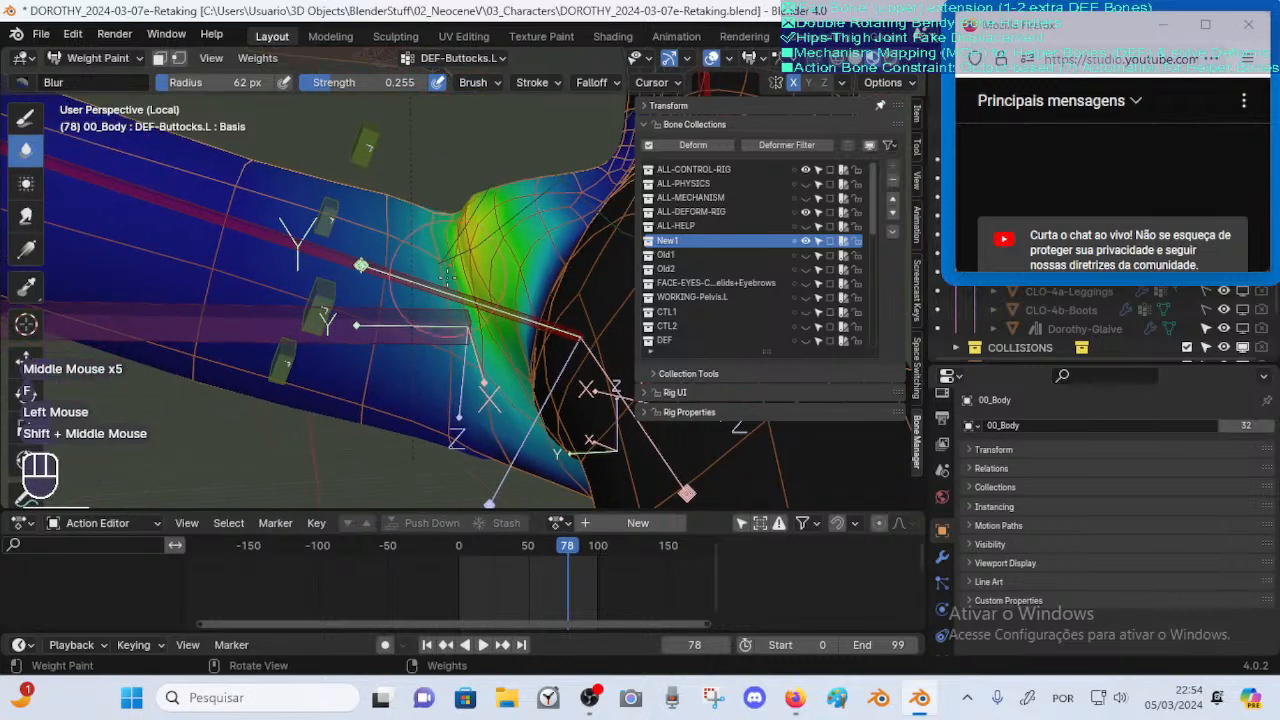
{"action": "left_click_drag", "start_coordinate": [447, 276], "coordinate": [450, 248]}
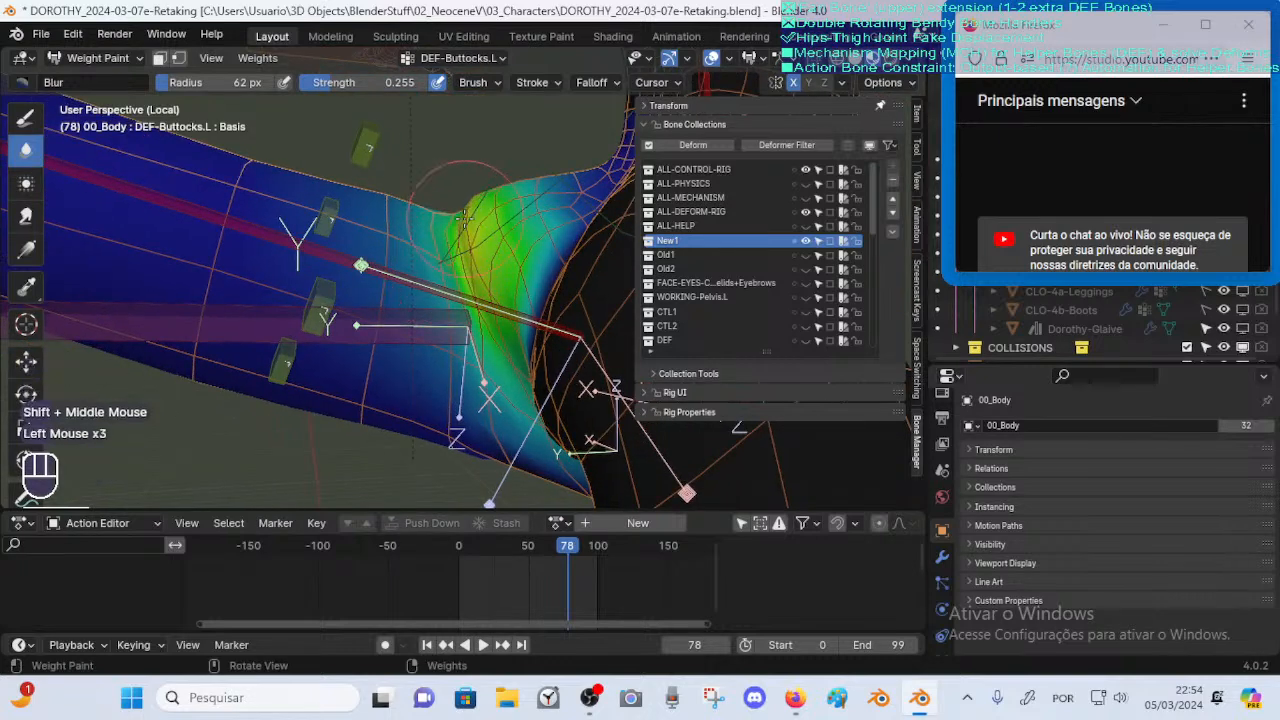
{"action": "left_click", "coordinate": [464, 216]}
Set the Blur strength to 0.509 and radius to 51 px, and blur the weights at the groin crease
{"action": "key", "text": "shift+f"}
{"action": "left_click", "coordinate": [484, 181]}
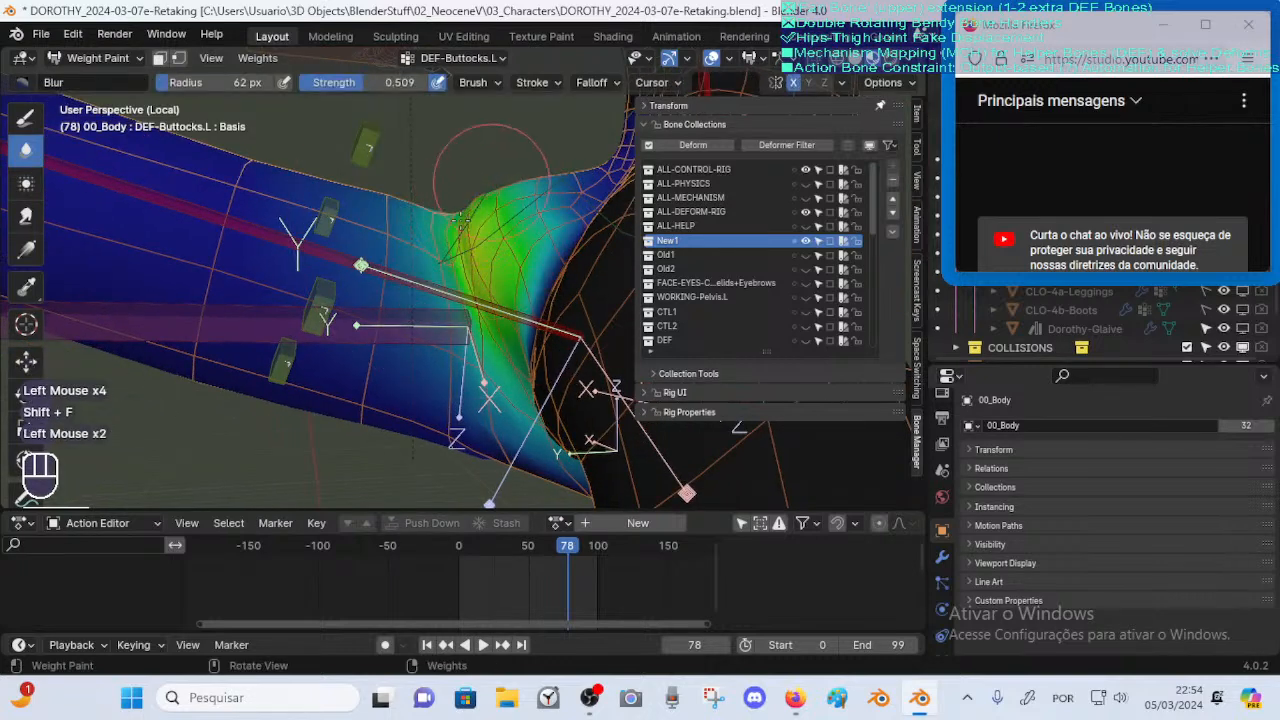
{"action": "middle_click_drag", "start_coordinate": [482, 214], "coordinate": [490, 205]}
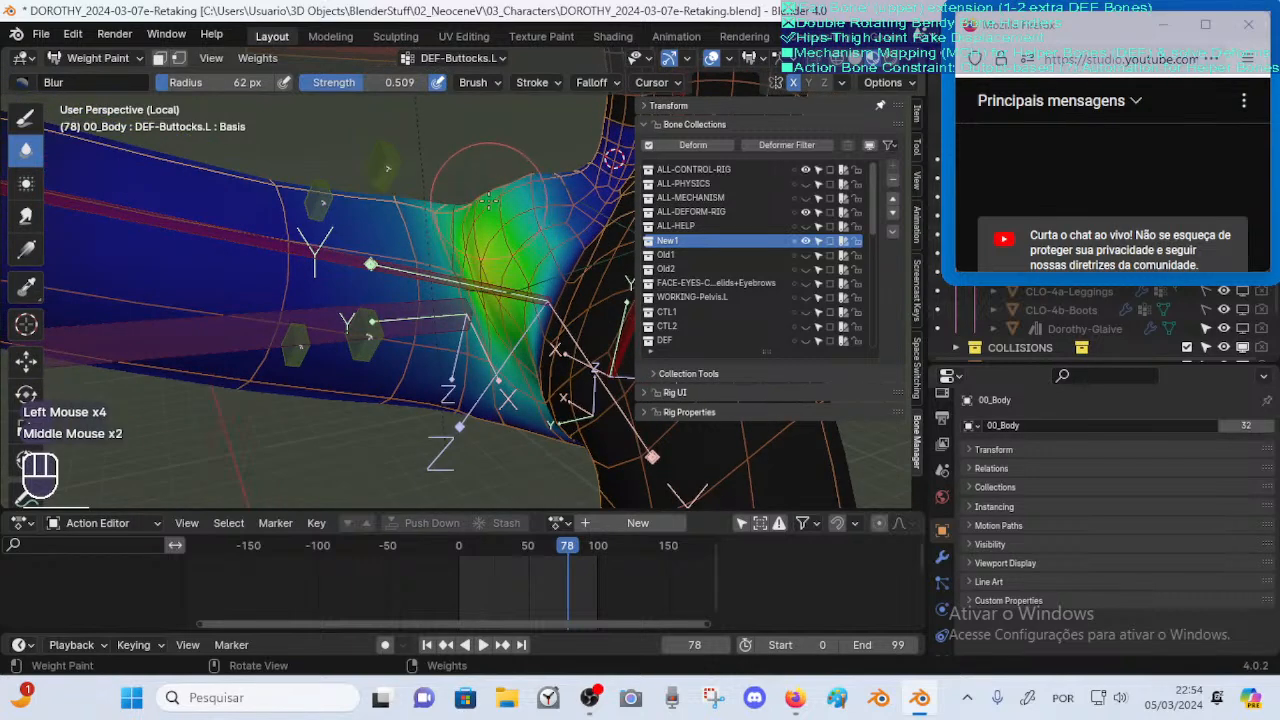
{"action": "key", "text": "f"}
{"action": "left_click", "coordinate": [500, 200]}
{"action": "key", "text": "f"}
{"action": "left_click", "coordinate": [536, 172]}
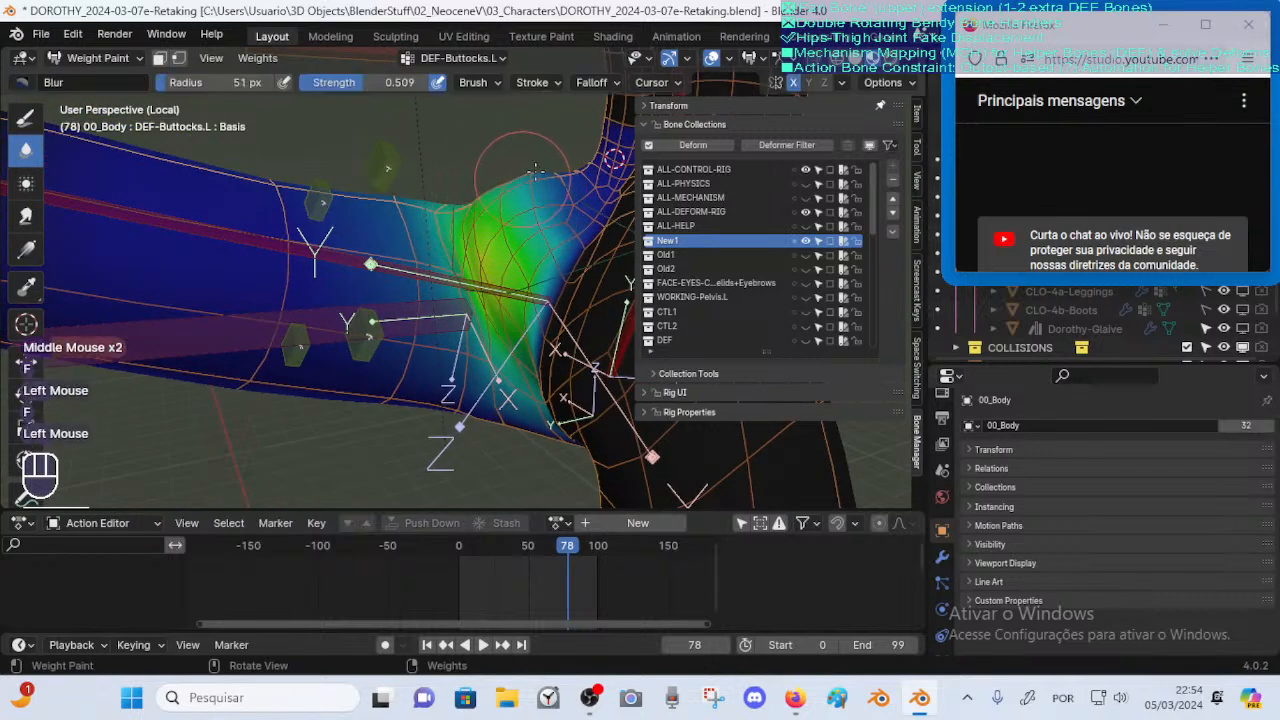
{"action": "mouse_move", "coordinate": [521, 177]}
{"action": "left_mouse_down"}
{"action": "mouse_move", "coordinate": [508, 182]}
{"action": "mouse_move", "coordinate": [495, 245]}
{"action": "left_mouse_up"}
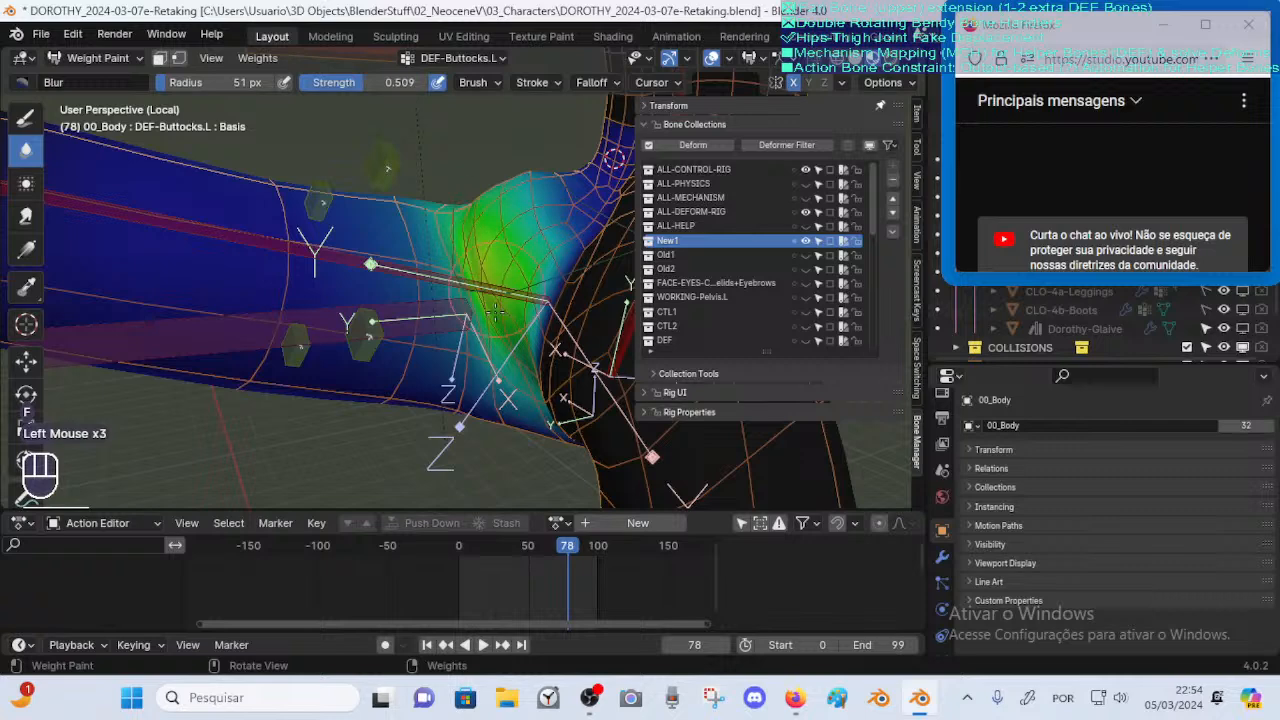
Blur the DEF-Buttocks.L weights along the thigh's underside and the lower buttock
{"action": "middle_click_drag", "start_coordinate": [488, 272], "coordinate": [445, 250]}
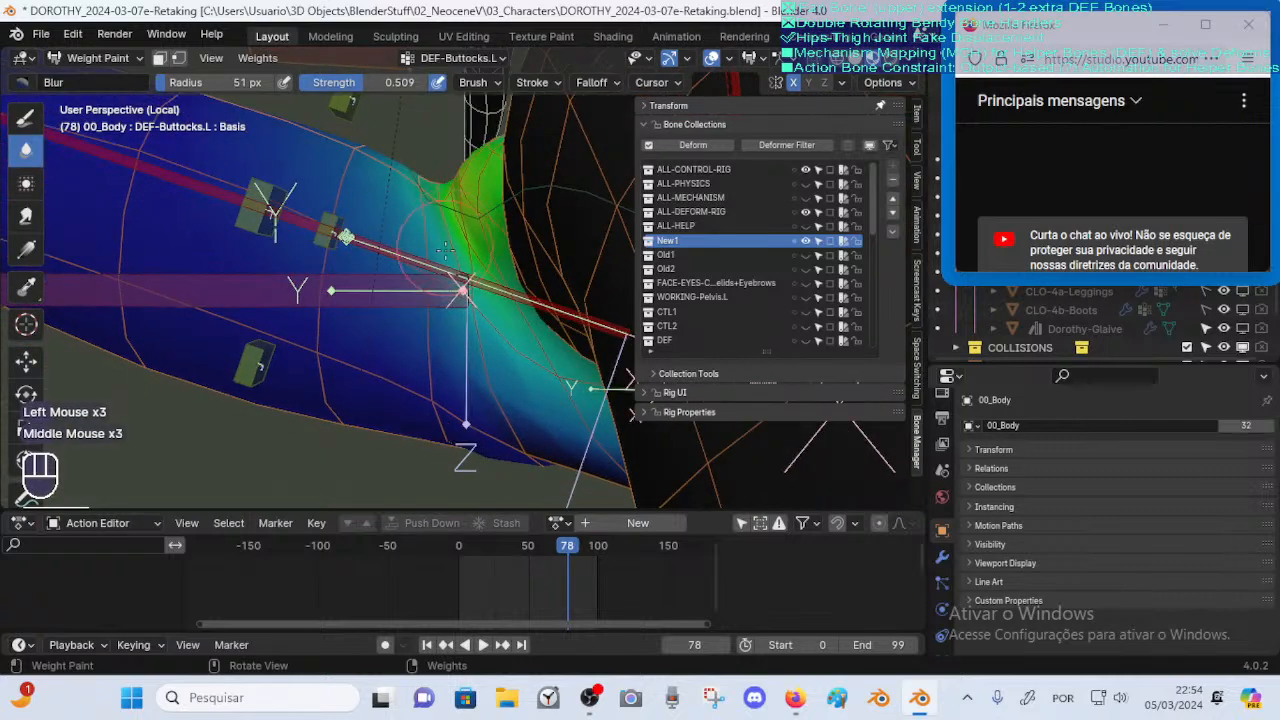
{"action": "left_click_drag", "start_coordinate": [462, 285], "coordinate": [468, 300]}
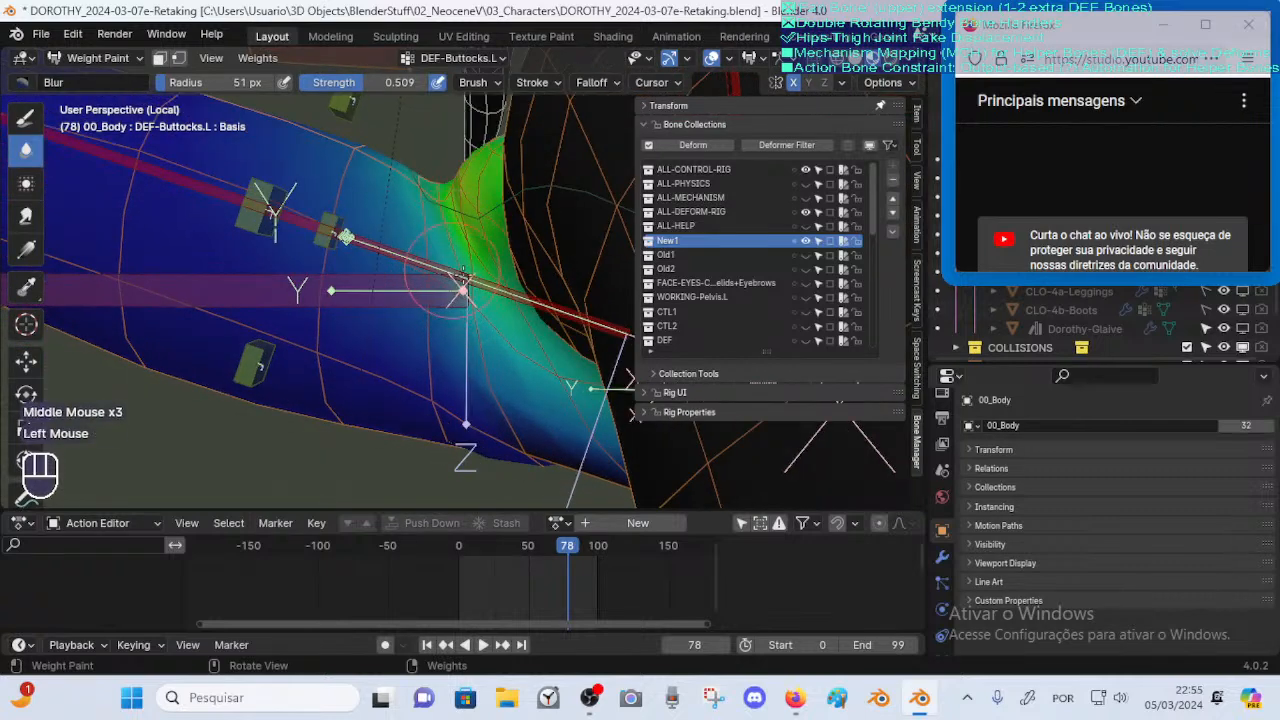
{"action": "mouse_move", "coordinate": [480, 365]}
{"action": "middle_mouse_down"}
{"action": "mouse_move", "coordinate": [511, 286]}
{"action": "mouse_move", "coordinate": [508, 328]}
{"action": "mouse_move", "coordinate": [506, 315]}
{"action": "middle_mouse_up"}
{"action": "left_click_drag", "start_coordinate": [503, 278], "coordinate": [512, 262]}
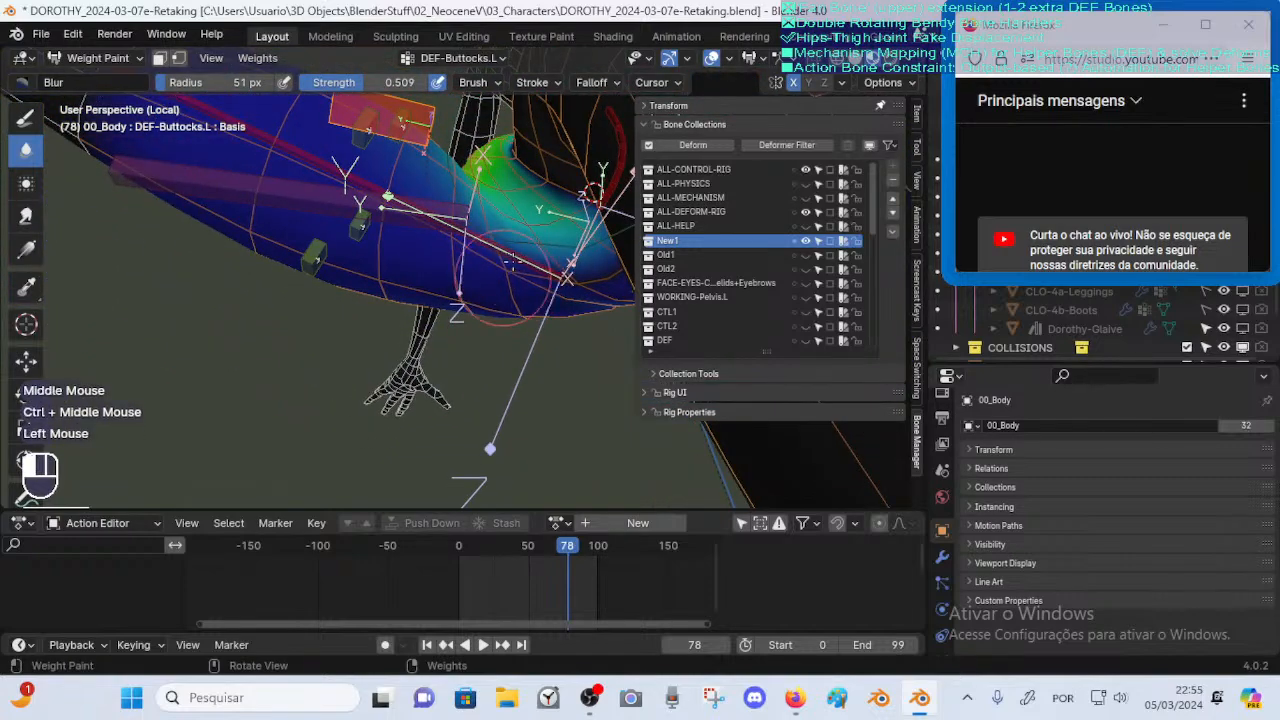
{"action": "mouse_move", "coordinate": [530, 250]}
{"action": "middle_mouse_down", "text": "shift"}
{"action": "mouse_move", "coordinate": [455, 291]}
{"action": "mouse_move", "coordinate": [505, 355]}
{"action": "middle_mouse_up", "text": "shift"}
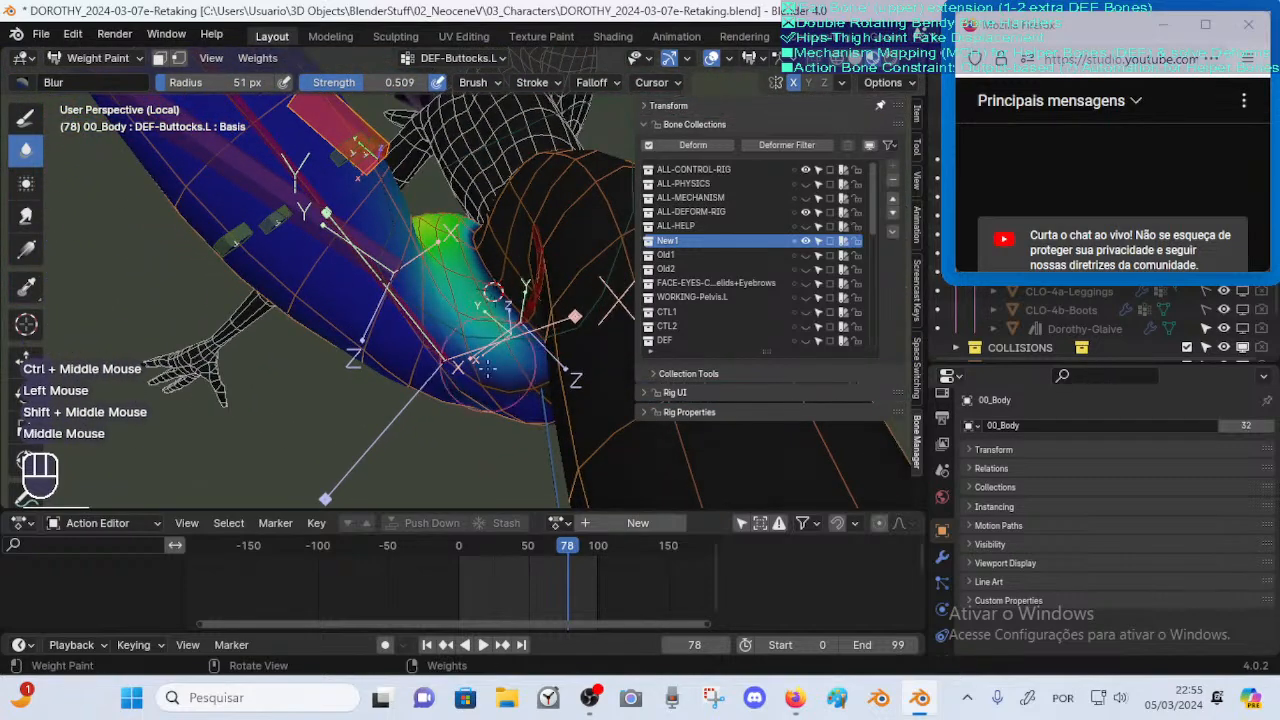
{"action": "left_click_drag", "start_coordinate": [502, 360], "coordinate": [507, 374]}
{"action": "middle_click_drag", "start_coordinate": [507, 374], "coordinate": [470, 352]}
{"action": "left_click", "coordinate": [468, 351]}
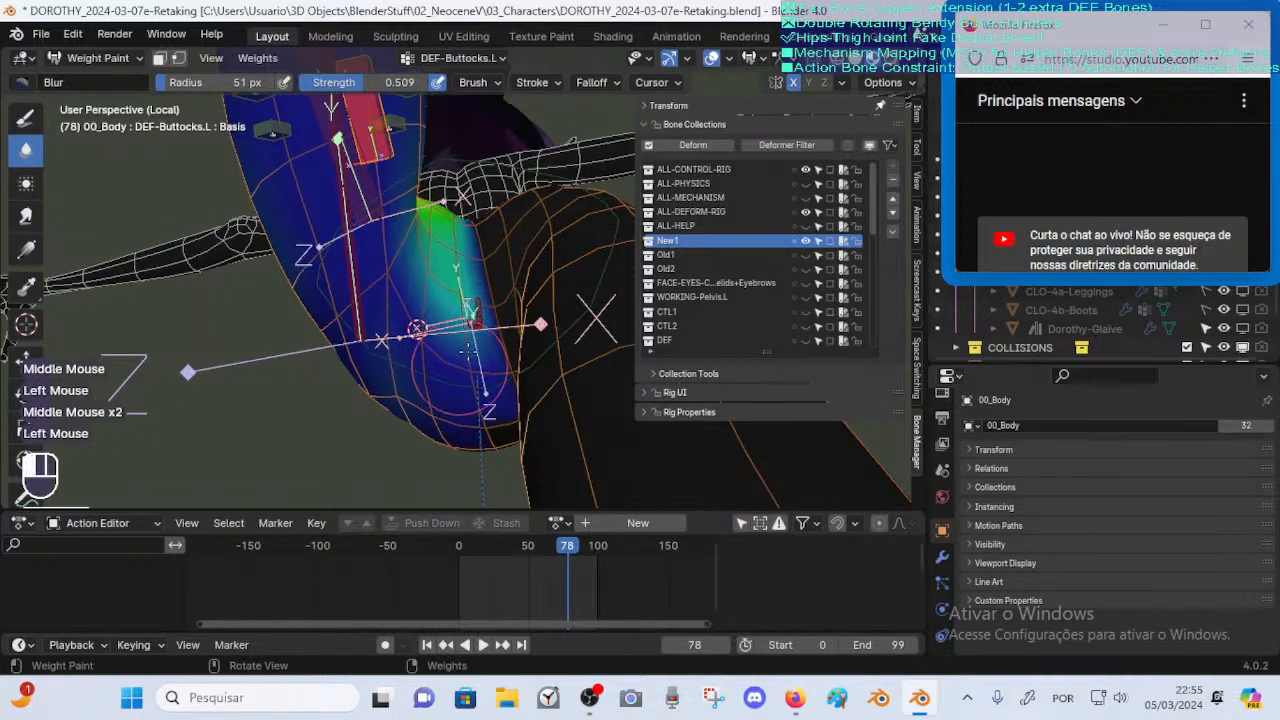
Blur the inner buttock weights from below, and undo the last stroke on the rear of the buttock
{"action": "middle_click_drag", "start_coordinate": [458, 285], "coordinate": [498, 304]}
{"action": "left_click", "coordinate": [460, 281]}
{"action": "middle_click_drag", "start_coordinate": [498, 304], "coordinate": [580, 300], "text": "shift"}
{"action": "middle_click_drag", "start_coordinate": [580, 300], "coordinate": [528, 487], "text": "shift"}
{"action": "left_click", "coordinate": [528, 487]}
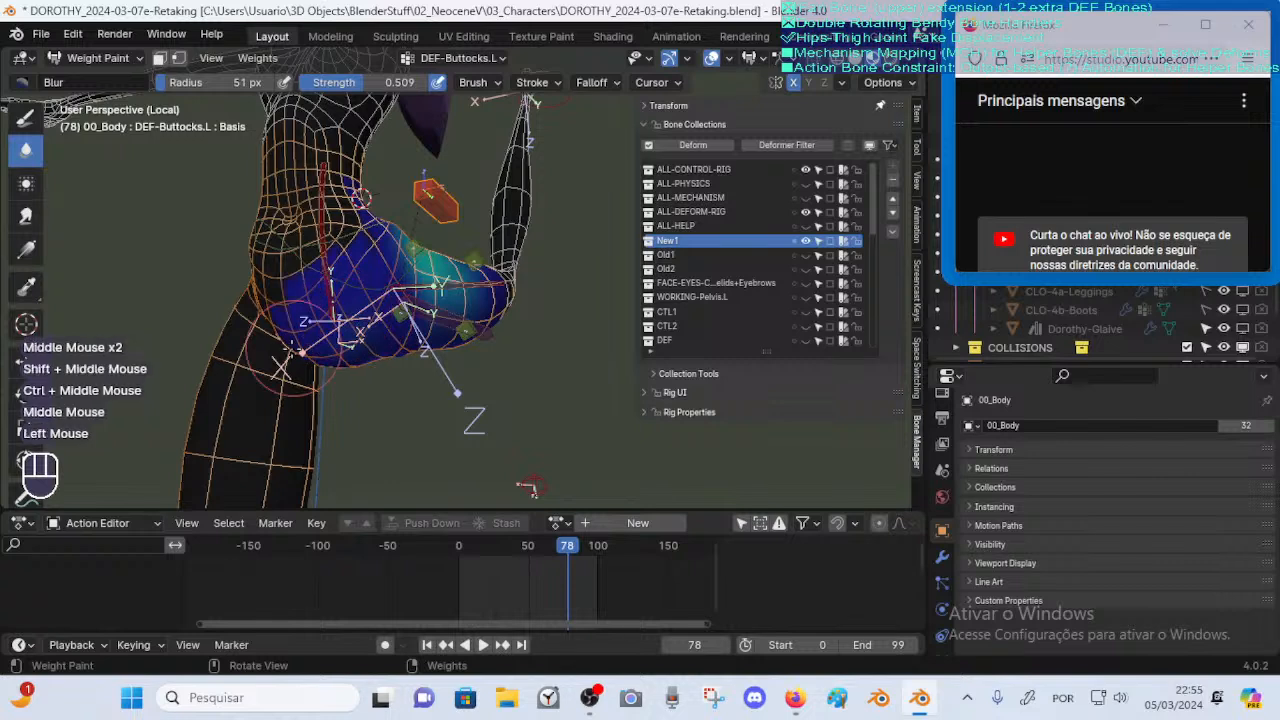
{"action": "key", "text": "ctrl+z"}
Shrink the Blur brush to 22 px for the side of the hip and undo the trial strokes there
{"action": "key", "text": "f"}
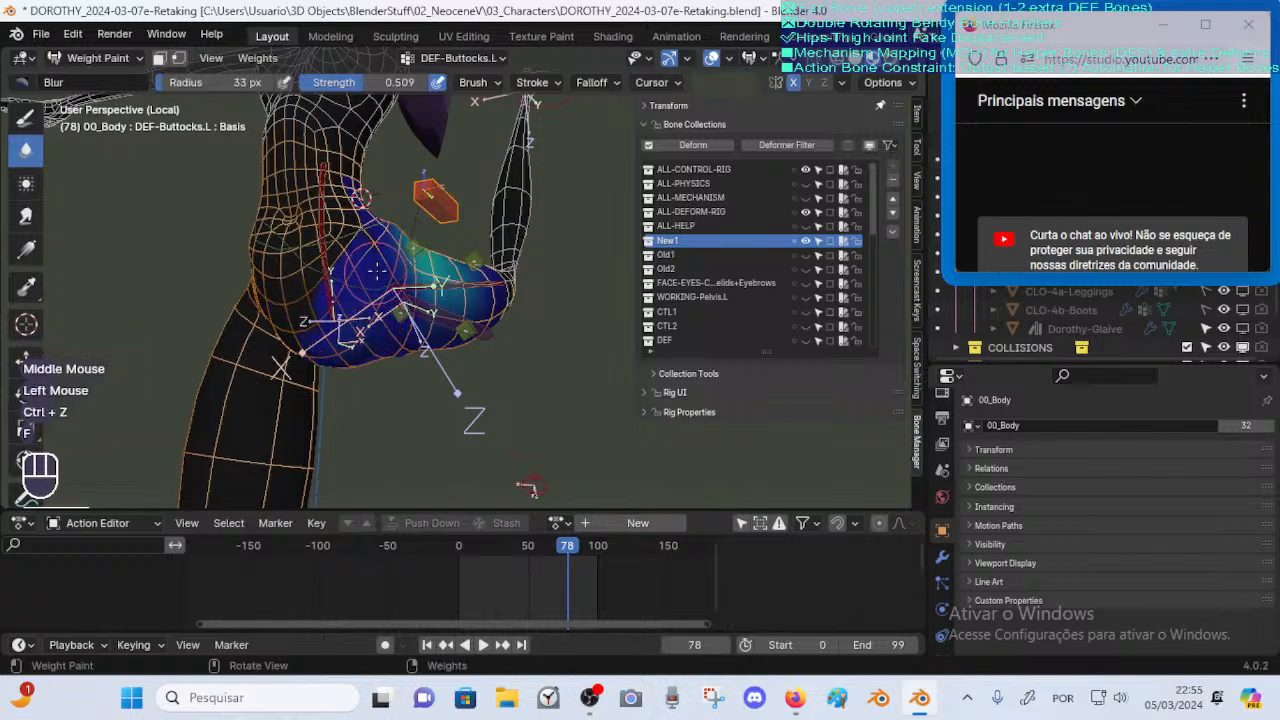
{"action": "left_click", "coordinate": [380, 256]}
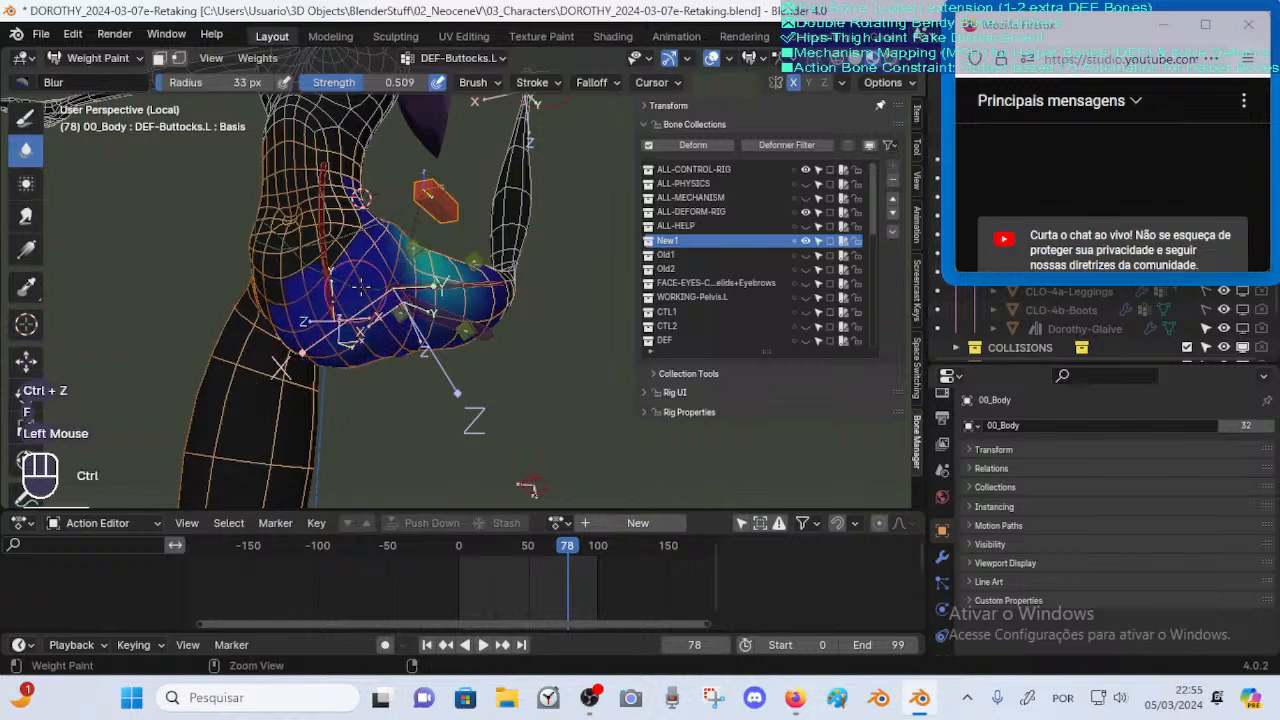
{"action": "key", "text": "ctrl+z"}
{"action": "key", "text": "f"}
{"action": "left_click", "coordinate": [373, 250]}
{"action": "key", "text": "f"}
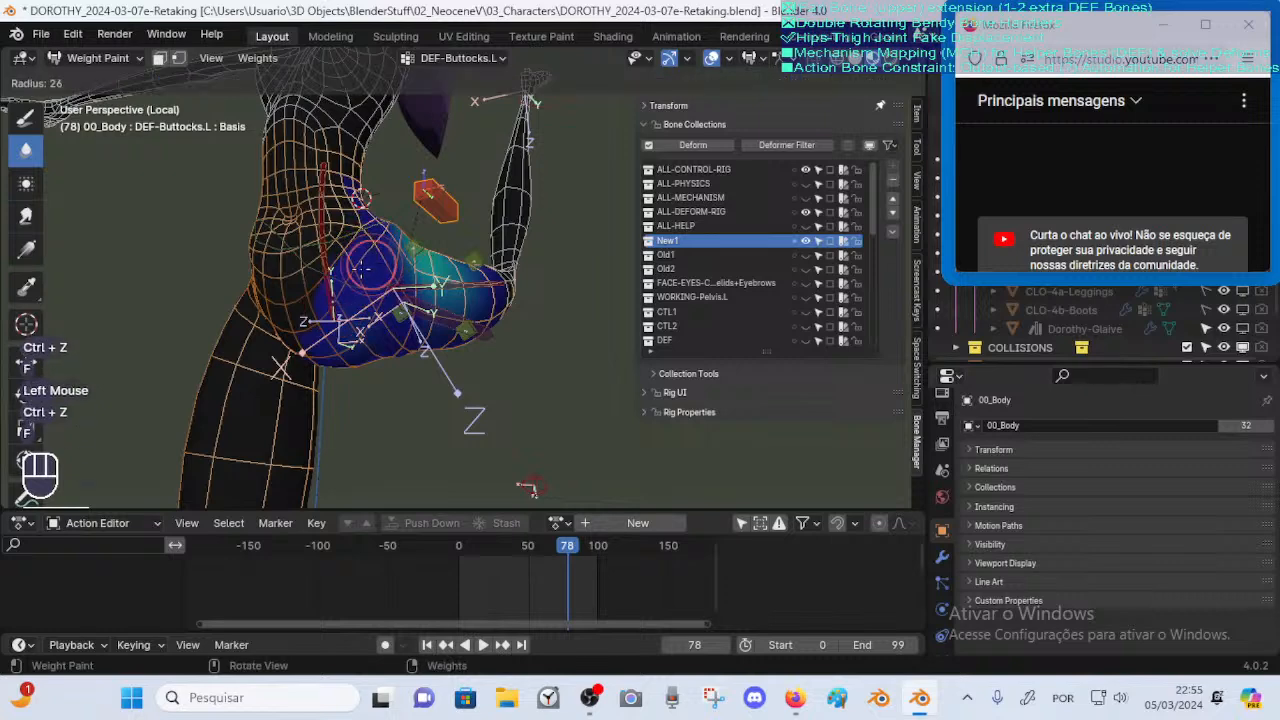
{"action": "left_click", "coordinate": [375, 243]}
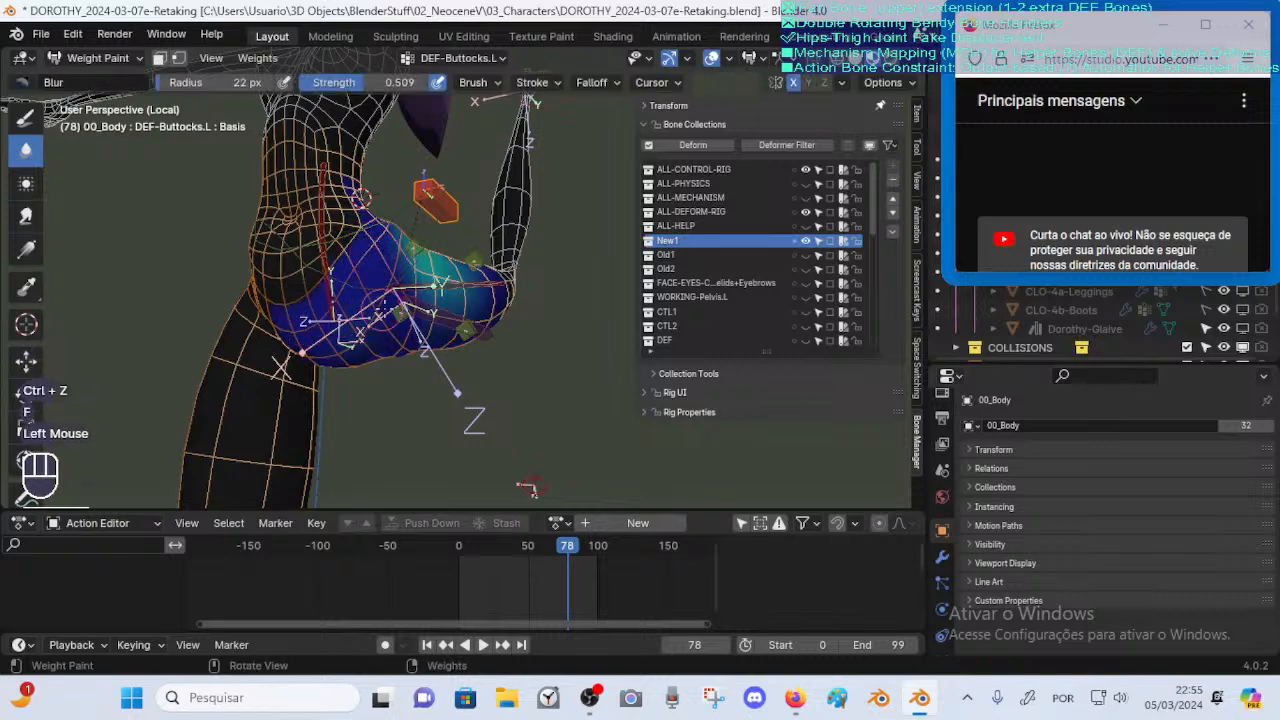
Blur the hip and inner thigh weights with the brush enlarged to 58 px, and save the file
{"action": "mouse_move", "coordinate": [530, 487]}
{"action": "middle_mouse_down"}
{"action": "mouse_move", "coordinate": [274, 240]}
{"action": "mouse_move", "coordinate": [340, 248]}
{"action": "mouse_move", "coordinate": [465, 330]}
{"action": "mouse_move", "coordinate": [490, 385]}
{"action": "middle_mouse_up"}
{"action": "left_click", "coordinate": [274, 240]}
{"action": "mouse_move", "coordinate": [490, 385]}
{"action": "middle_mouse_down", "text": "ctrl"}
{"action": "mouse_move", "coordinate": [504, 335]}
{"action": "mouse_move", "coordinate": [420, 290]}
{"action": "middle_mouse_up", "text": "ctrl"}
{"action": "key", "text": "f"}
{"action": "left_click", "coordinate": [448, 372]}
{"action": "mouse_move", "coordinate": [422, 388]}
{"action": "middle_mouse_down"}
{"action": "mouse_move", "coordinate": [391, 310]}
{"action": "mouse_move", "coordinate": [335, 360]}
{"action": "mouse_move", "coordinate": [425, 335]}
{"action": "middle_mouse_up"}
{"action": "left_click", "coordinate": [393, 340]}
{"action": "left_click", "coordinate": [385, 332]}
{"action": "left_click", "coordinate": [335, 360]}
{"action": "middle_click_drag", "start_coordinate": [425, 335], "coordinate": [424, 390], "text": "ctrl"}
{"action": "key", "text": "ctrl+s"}
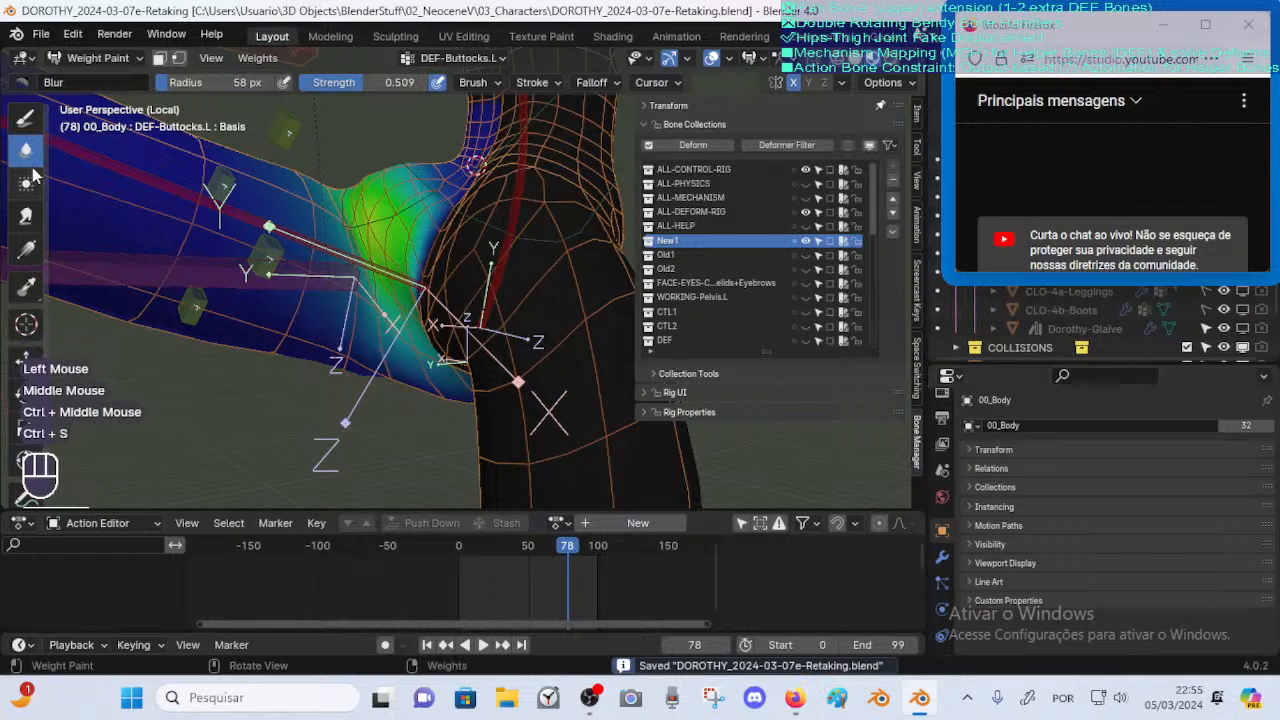
Activate the Smear brush and set its strength to 0.127
{"action": "left_click", "coordinate": [30, 212]}
{"action": "key", "text": "shift+f"}
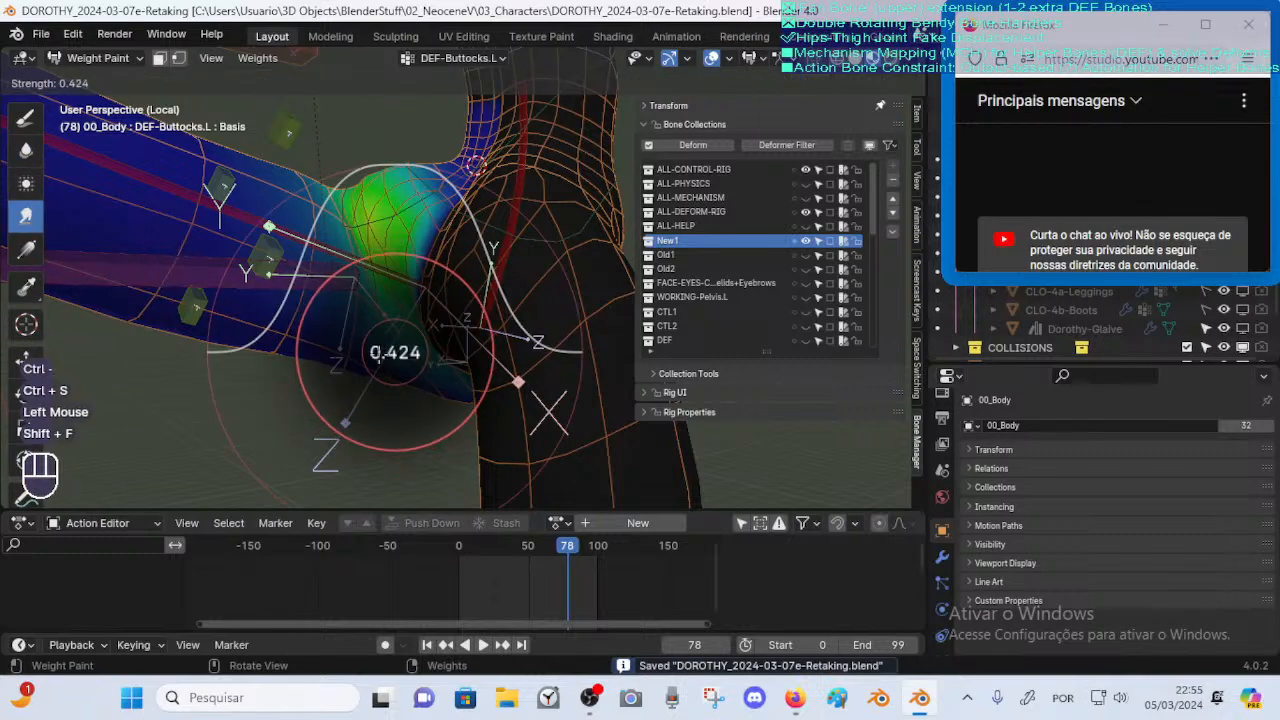
{"action": "left_click", "coordinate": [340, 362]}
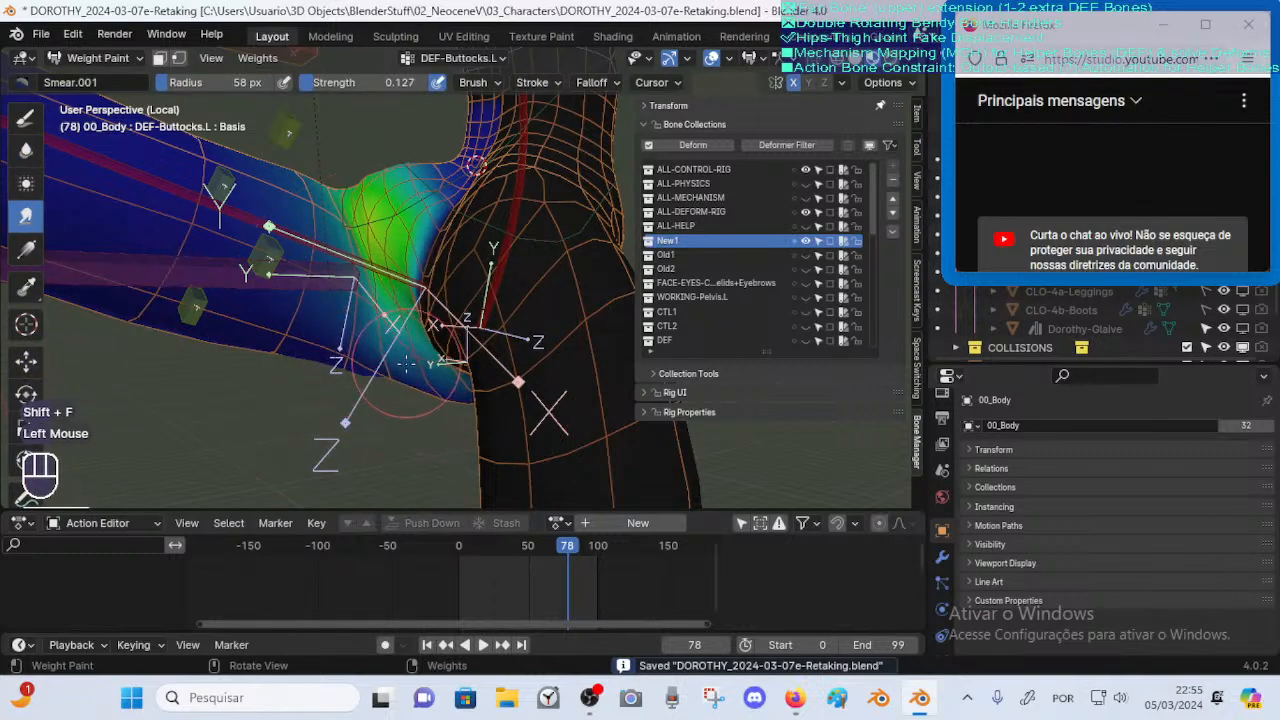
Try to smear the DEF-Buttocks.L weights across the lower inner thigh and groin
{"action": "left_click", "coordinate": [406, 362]}
{"action": "left_click", "coordinate": [406, 362]}
{"action": "mouse_move", "coordinate": [406, 362]}
{"action": "middle_mouse_down"}
{"action": "mouse_move", "coordinate": [428, 286]}
{"action": "mouse_move", "coordinate": [432, 342]}
{"action": "middle_mouse_up"}
{"action": "left_click", "coordinate": [425, 285]}
{"action": "middle_click_drag", "start_coordinate": [432, 342], "coordinate": [434, 374], "text": "shift"}
{"action": "middle_click_drag", "start_coordinate": [434, 374], "coordinate": [410, 338]}
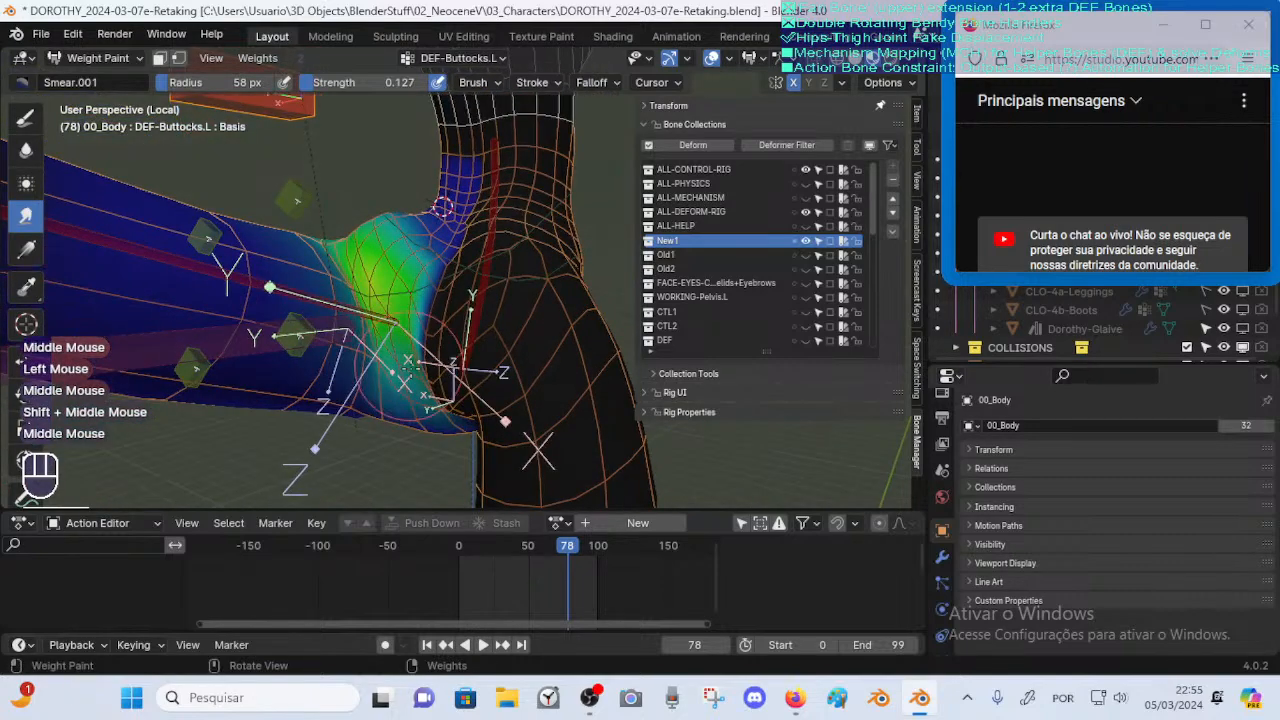
{"action": "left_click", "coordinate": [410, 338]}
Undo the smear strokes on the inner thigh and groin, including one more trial stroke under the thigh
{"action": "key", "text": "ctrl+z"}
{"action": "key", "text": "ctrl+z"}
{"action": "key", "text": "ctrl+z"}
{"action": "key", "text": "ctrl+z"}
{"action": "key", "text": "ctrl+z"}
{"action": "key", "text": "ctrl+z"}
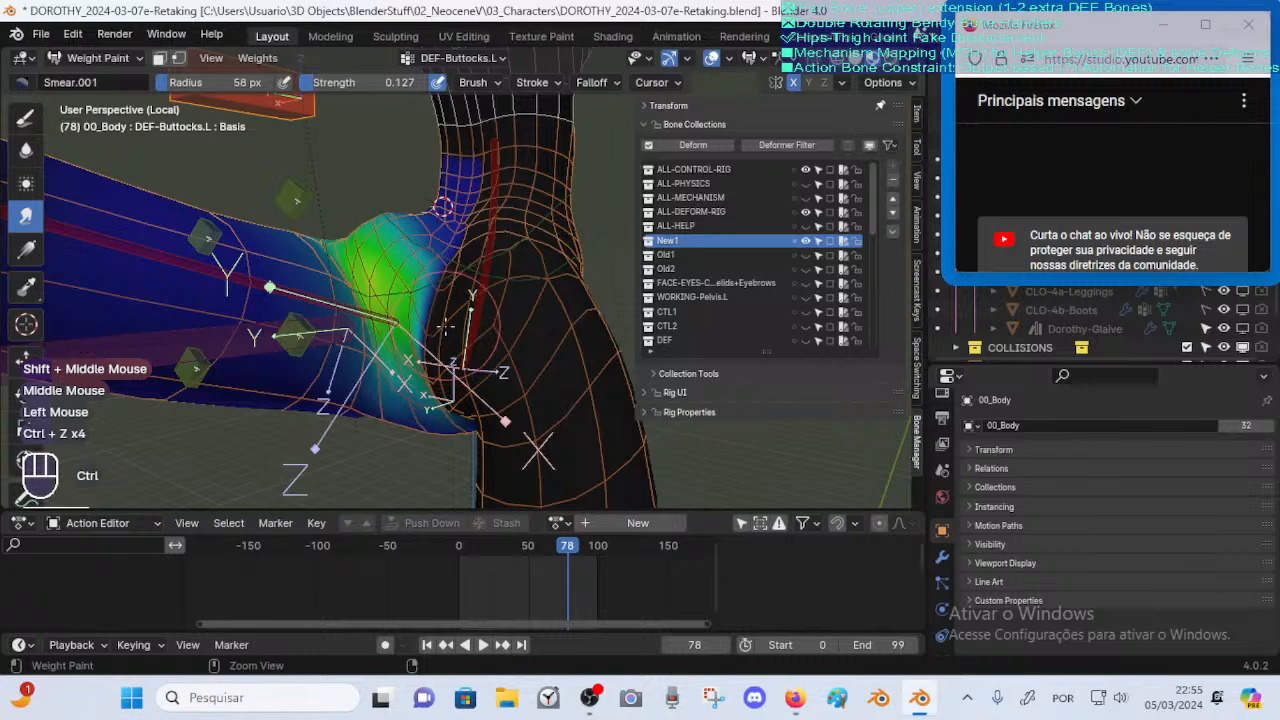
{"action": "key", "text": "ctrl+z"}
{"action": "left_click", "coordinate": [380, 414]}
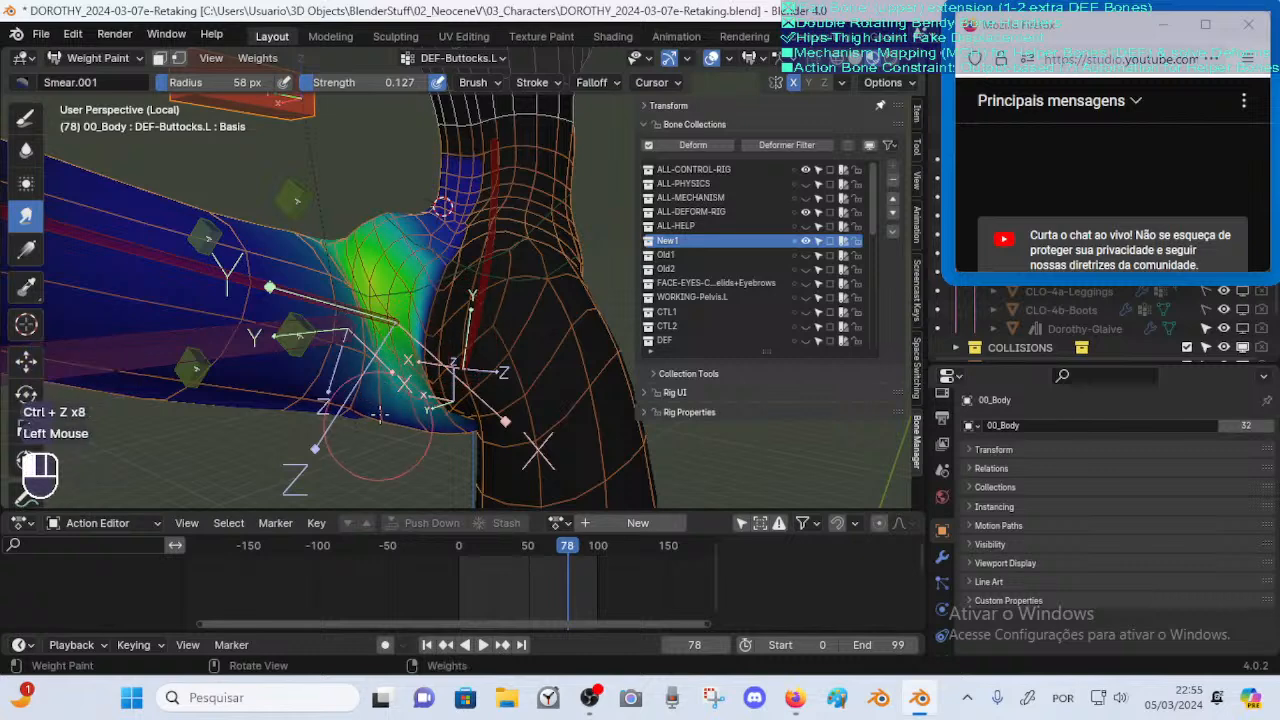
{"action": "key", "text": "ctrl+z"}
Blur the inner thigh and groin weights with the Blur brush, and save the file
{"action": "left_click", "coordinate": [26, 149]}
{"action": "left_click", "coordinate": [368, 398]}
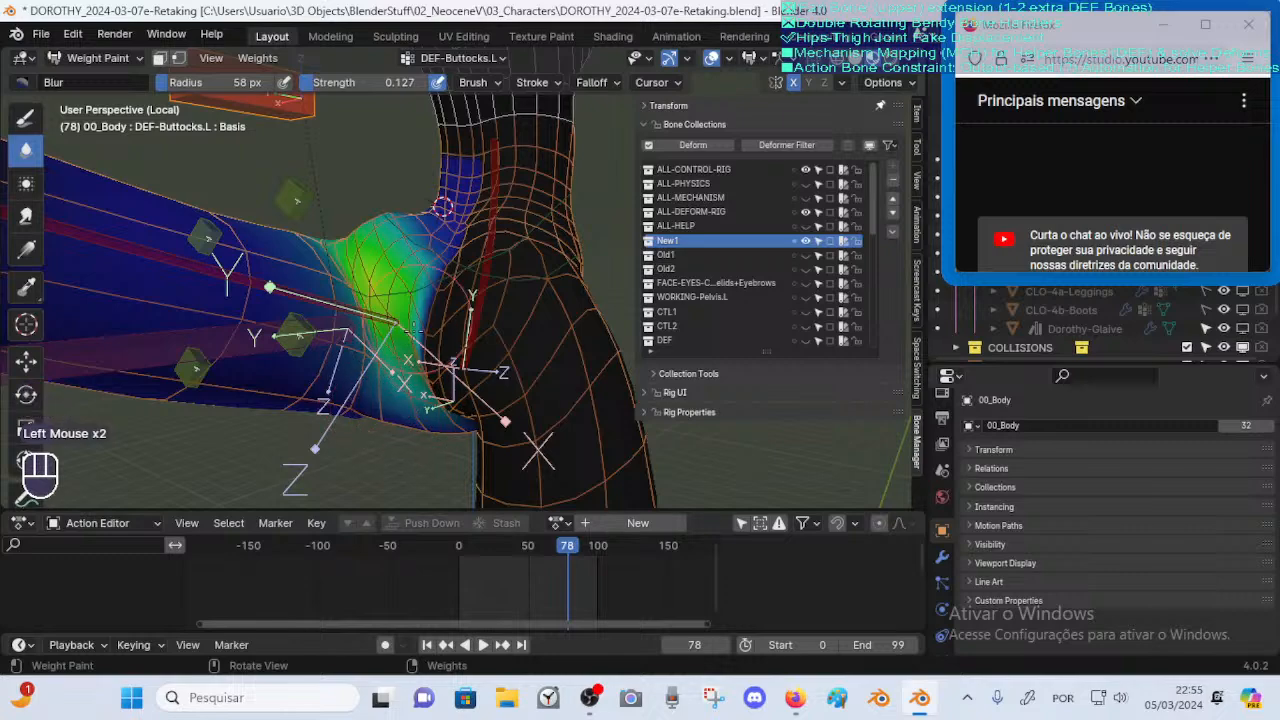
{"action": "middle_click_drag", "start_coordinate": [414, 331], "coordinate": [458, 370]}
{"action": "middle_click_drag", "start_coordinate": [440, 290], "coordinate": [436, 366], "text": "shift"}
{"action": "left_click", "coordinate": [424, 338]}
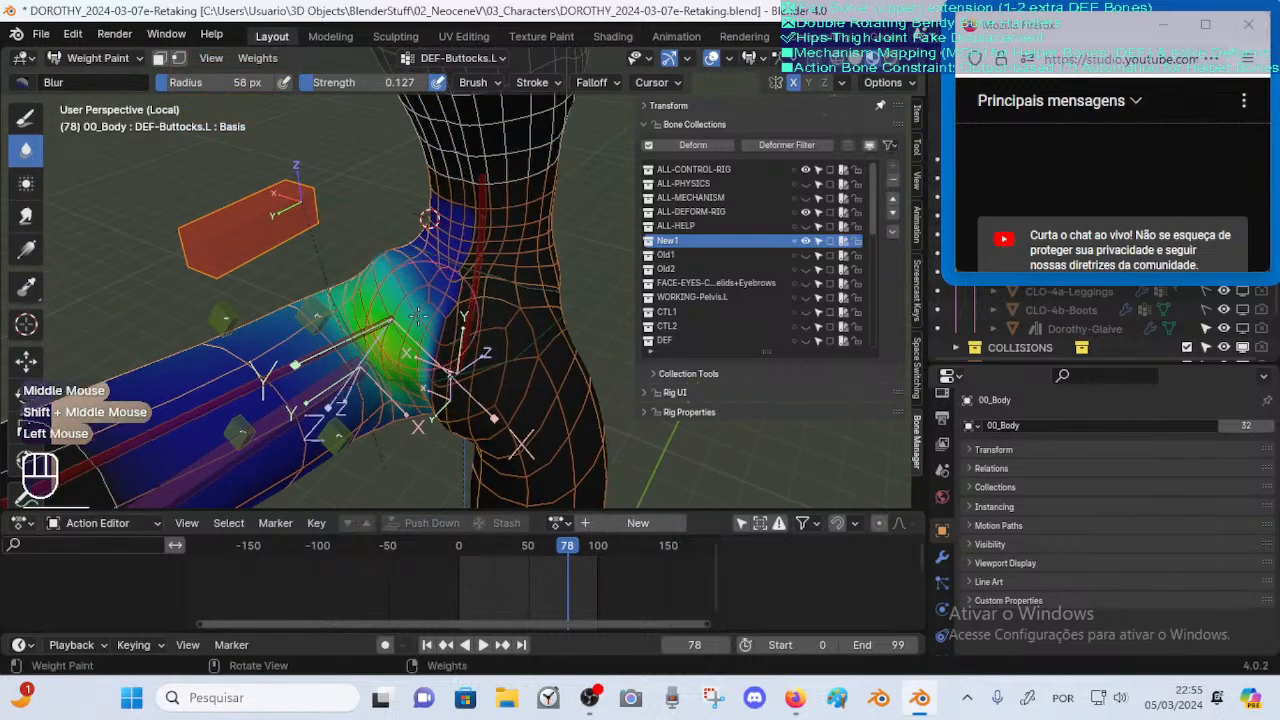
{"action": "middle_click_drag", "start_coordinate": [418, 322], "coordinate": [488, 344]}
{"action": "key", "text": "ctrl+s"}
Move the timeline to frame 74, examine the raised leg's hip and buttock deformation from several angles, and save the file
{"action": "left_click_drag", "start_coordinate": [525, 562], "coordinate": [564, 550]}
{"action": "middle_click_drag", "start_coordinate": [500, 340], "coordinate": [395, 270]}
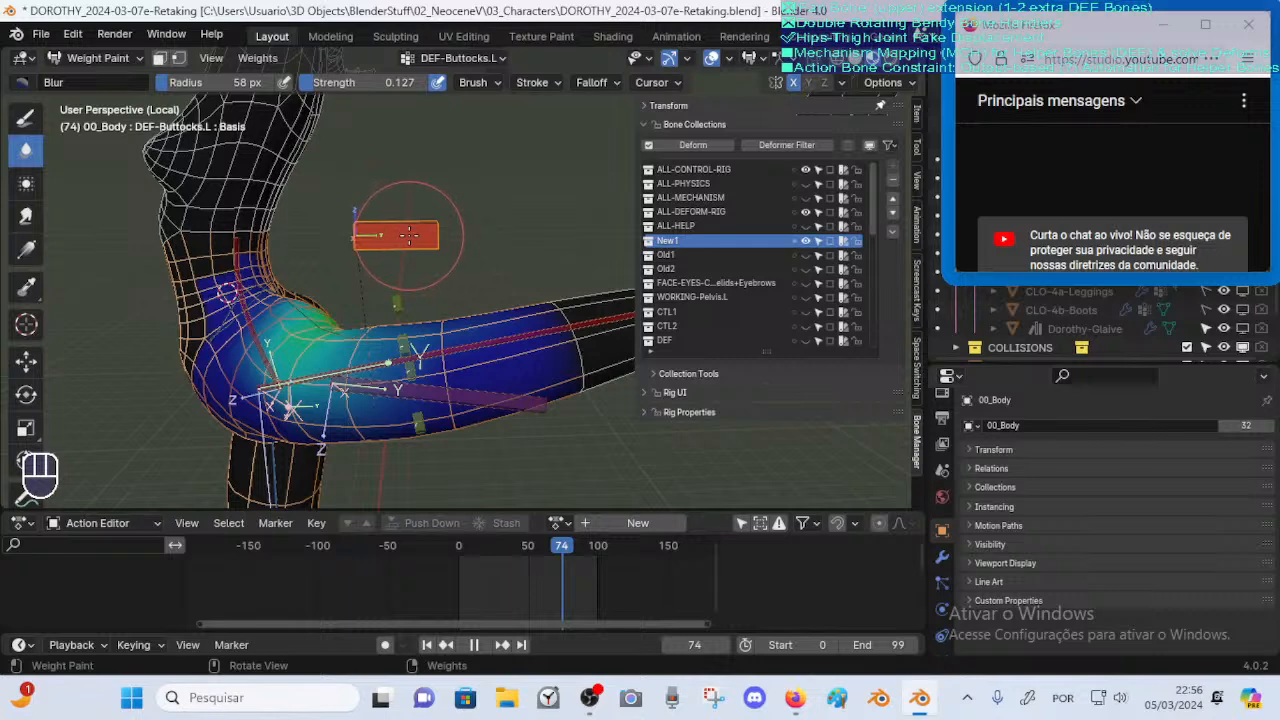
{"action": "middle_click_drag", "start_coordinate": [360, 355], "coordinate": [465, 318], "text": "shift"}
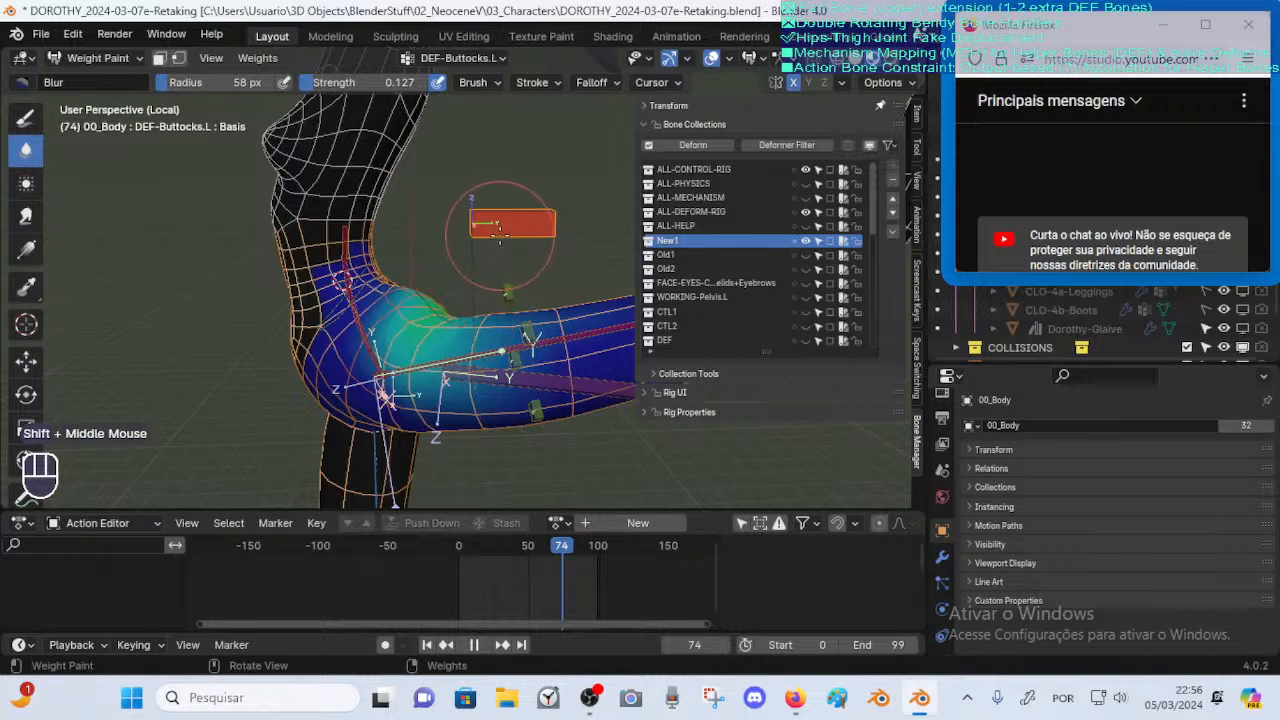
{"action": "middle_click_drag", "start_coordinate": [470, 286], "coordinate": [450, 297]}
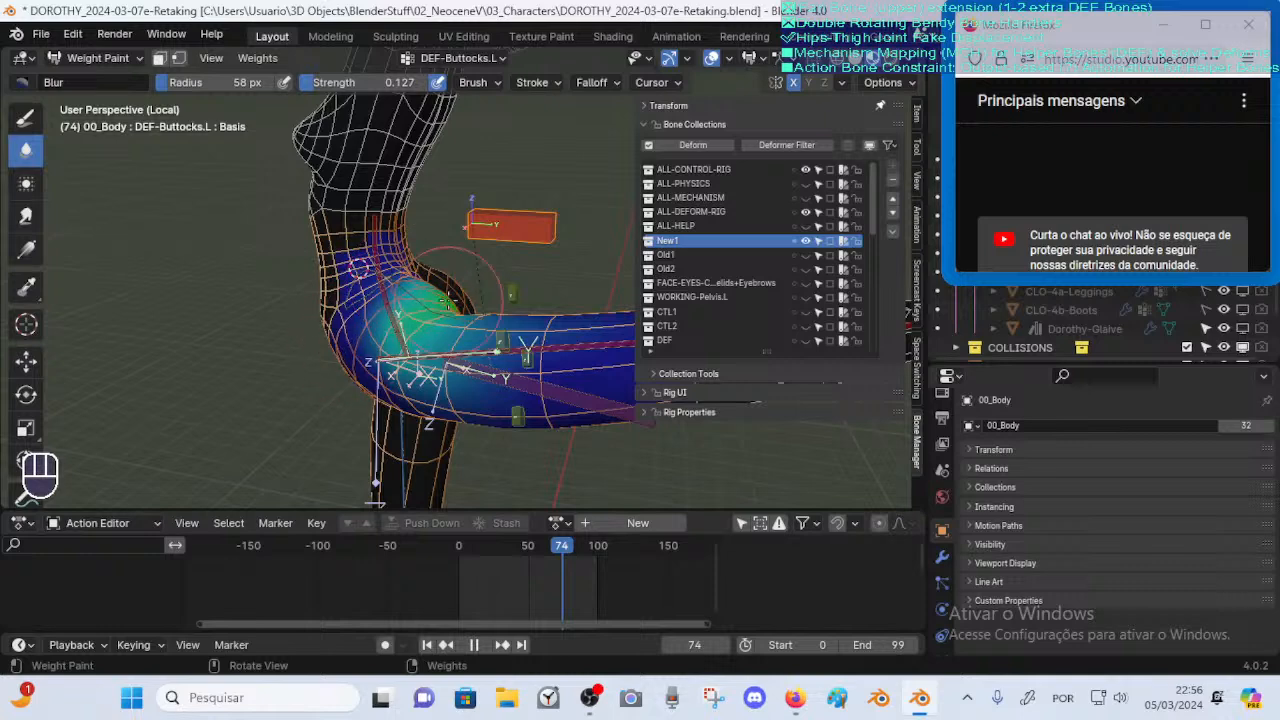
{"action": "middle_click_drag", "start_coordinate": [450, 300], "coordinate": [425, 343]}
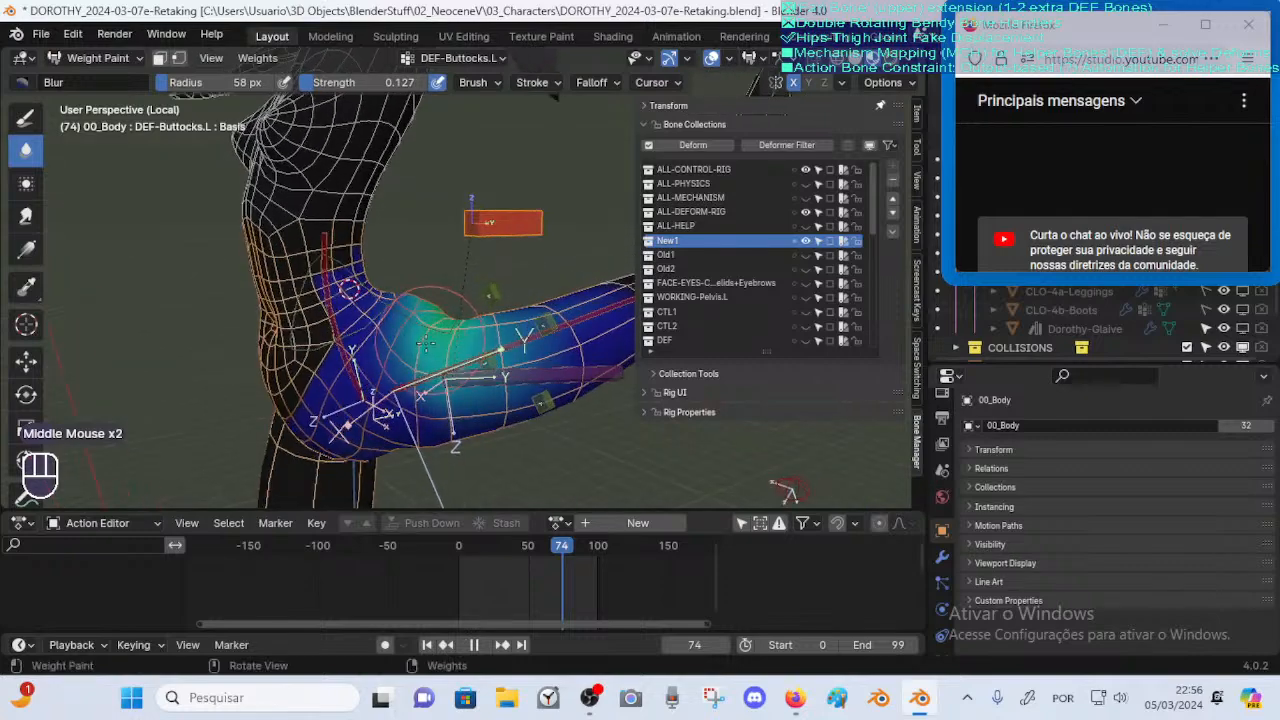
{"action": "middle_click_drag", "start_coordinate": [320, 345], "coordinate": [418, 318]}
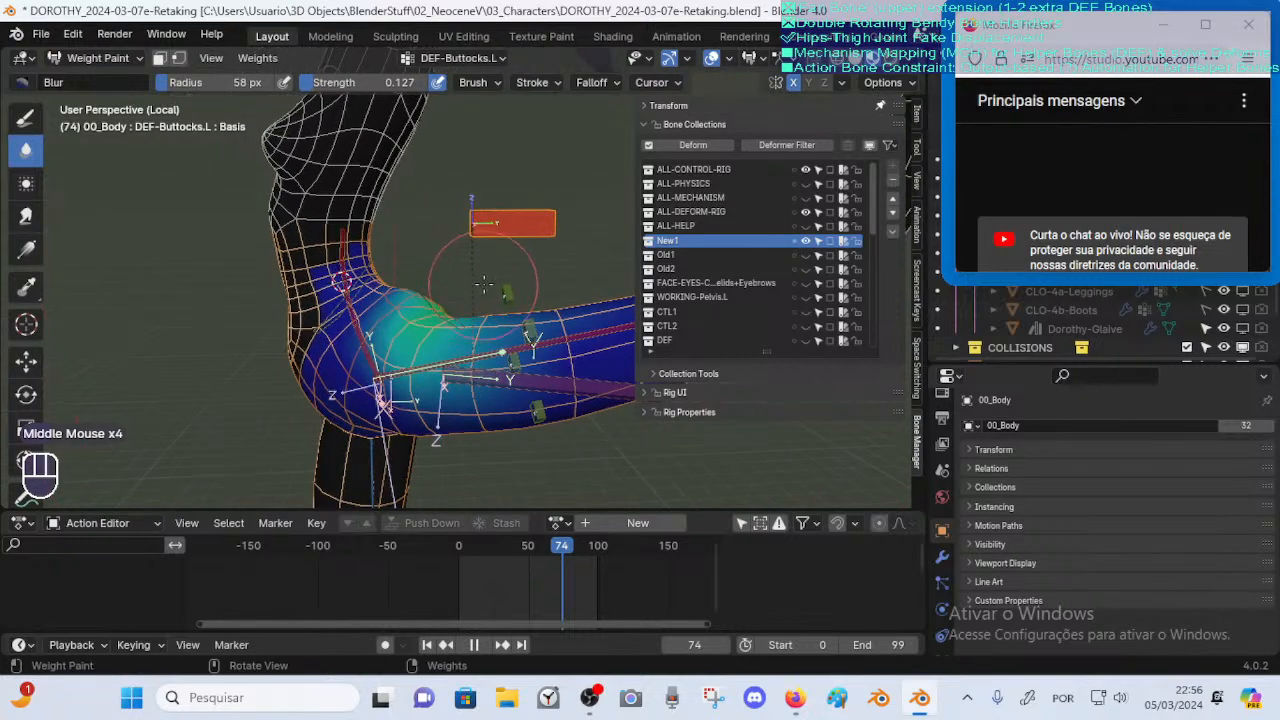
{"action": "middle_click_drag", "start_coordinate": [484, 283], "coordinate": [466, 307], "text": "ctrl"}
{"action": "key", "text": "ctrl+s"}
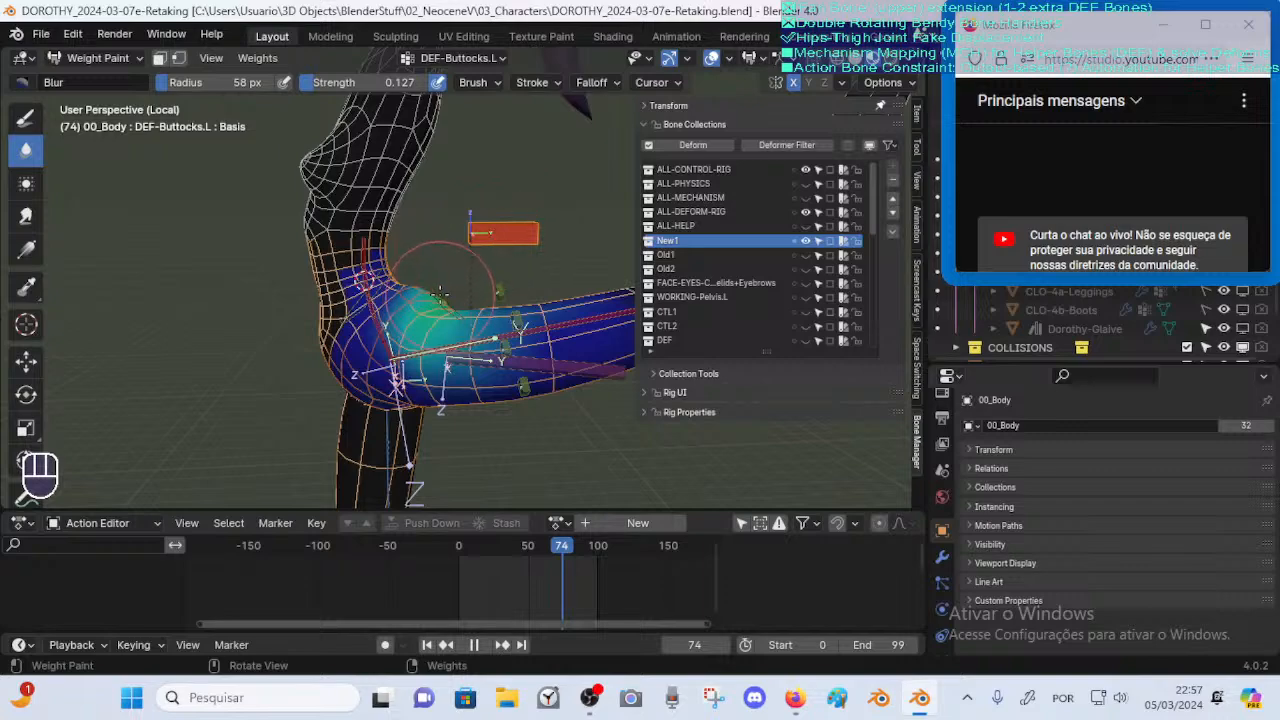
Blur the DEF-Buttocks.L weights on the upper side of the hip
{"action": "mouse_move", "coordinate": [448, 291]}
{"action": "middle_mouse_down"}
{"action": "mouse_move", "coordinate": [490, 260]}
{"action": "mouse_move", "coordinate": [524, 195]}
{"action": "middle_mouse_up"}
{"action": "middle_click_drag", "start_coordinate": [500, 250], "coordinate": [549, 295], "text": "shift"}
{"action": "left_click_drag", "start_coordinate": [405, 294], "coordinate": [378, 304]}
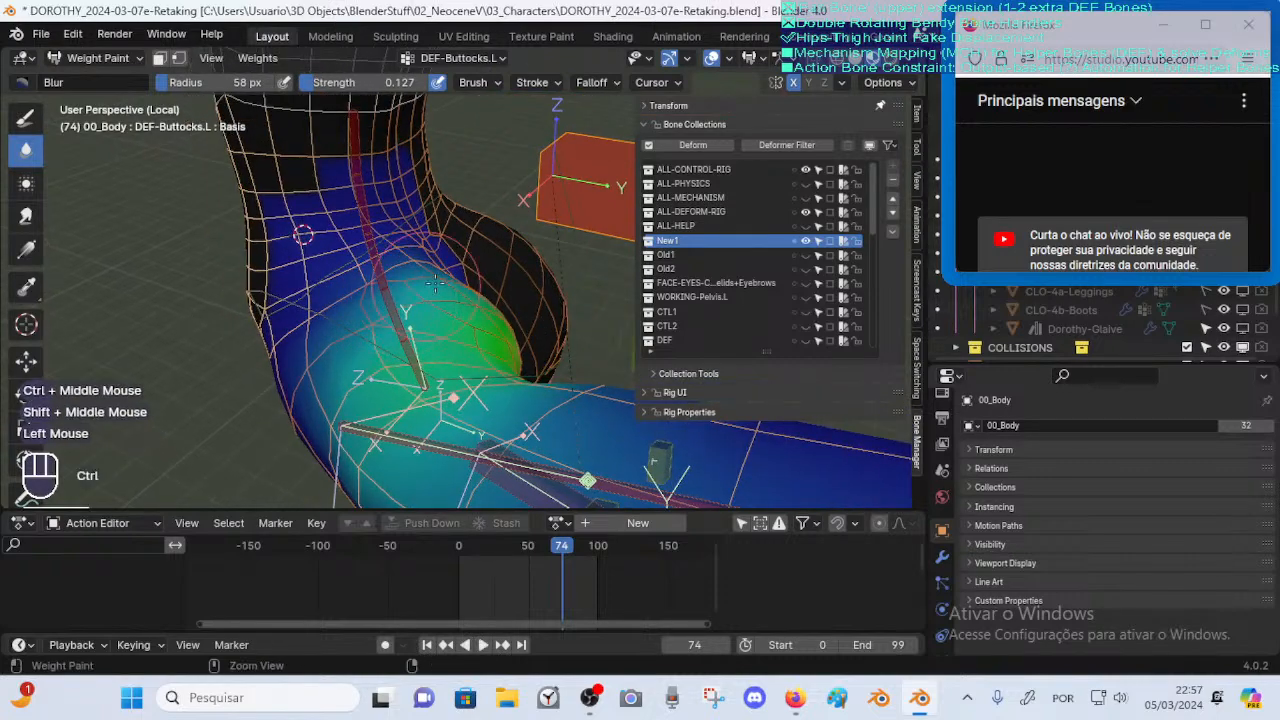
Scrub the timeline to frame 69 and check the hip and buttock deformation from the side
{"action": "middle_click_drag", "start_coordinate": [385, 302], "coordinate": [400, 330], "text": "ctrl"}
{"action": "middle_click_drag", "start_coordinate": [400, 330], "coordinate": [488, 300]}
{"action": "middle_click_drag", "start_coordinate": [488, 300], "coordinate": [480, 328], "text": "ctrl"}
{"action": "mouse_move", "coordinate": [480, 328]}
{"action": "middle_mouse_down"}
{"action": "mouse_move", "coordinate": [461, 305]}
{"action": "mouse_move", "coordinate": [492, 292]}
{"action": "mouse_move", "coordinate": [516, 245]}
{"action": "middle_mouse_up"}
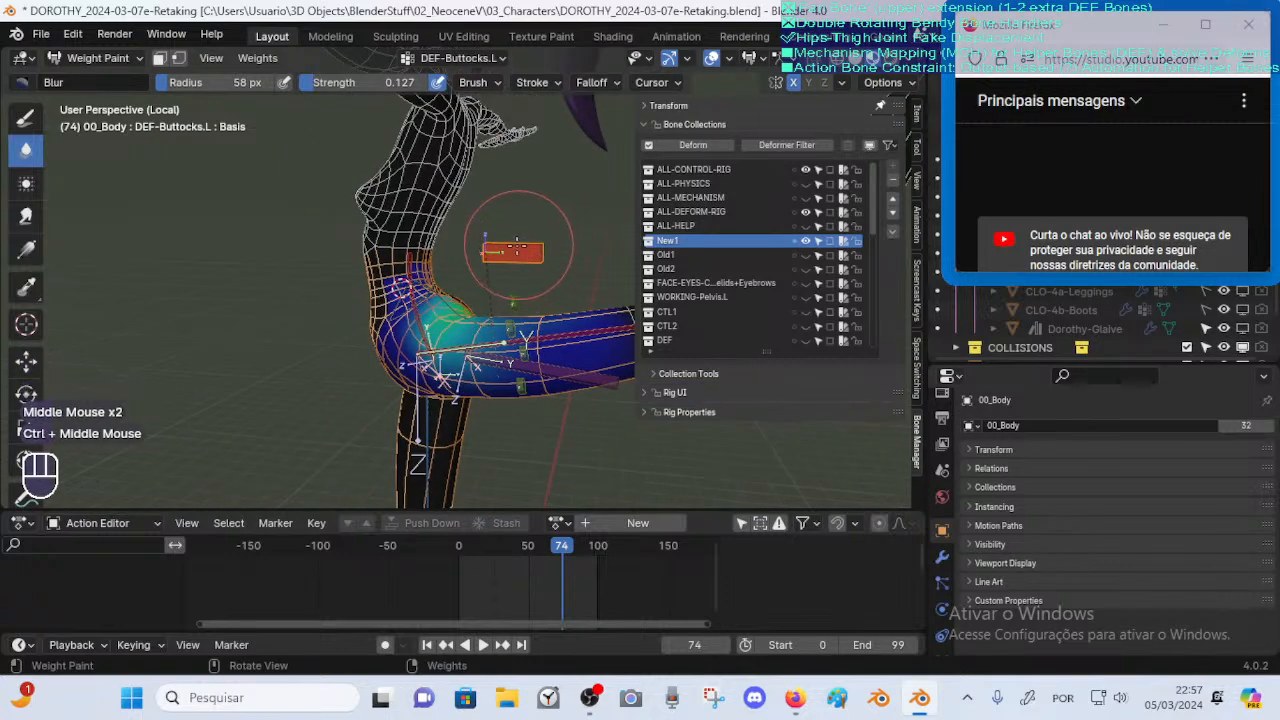
{"action": "left_click_drag", "start_coordinate": [525, 546], "coordinate": [555, 546]}
{"action": "mouse_move", "coordinate": [564, 540]}
{"action": "left_mouse_down"}
{"action": "mouse_move", "coordinate": [553, 538]}
{"action": "mouse_move", "coordinate": [572, 528]}
{"action": "mouse_move", "coordinate": [551, 530]}
{"action": "mouse_move", "coordinate": [574, 523]}
{"action": "mouse_move", "coordinate": [556, 536]}
{"action": "left_mouse_up"}
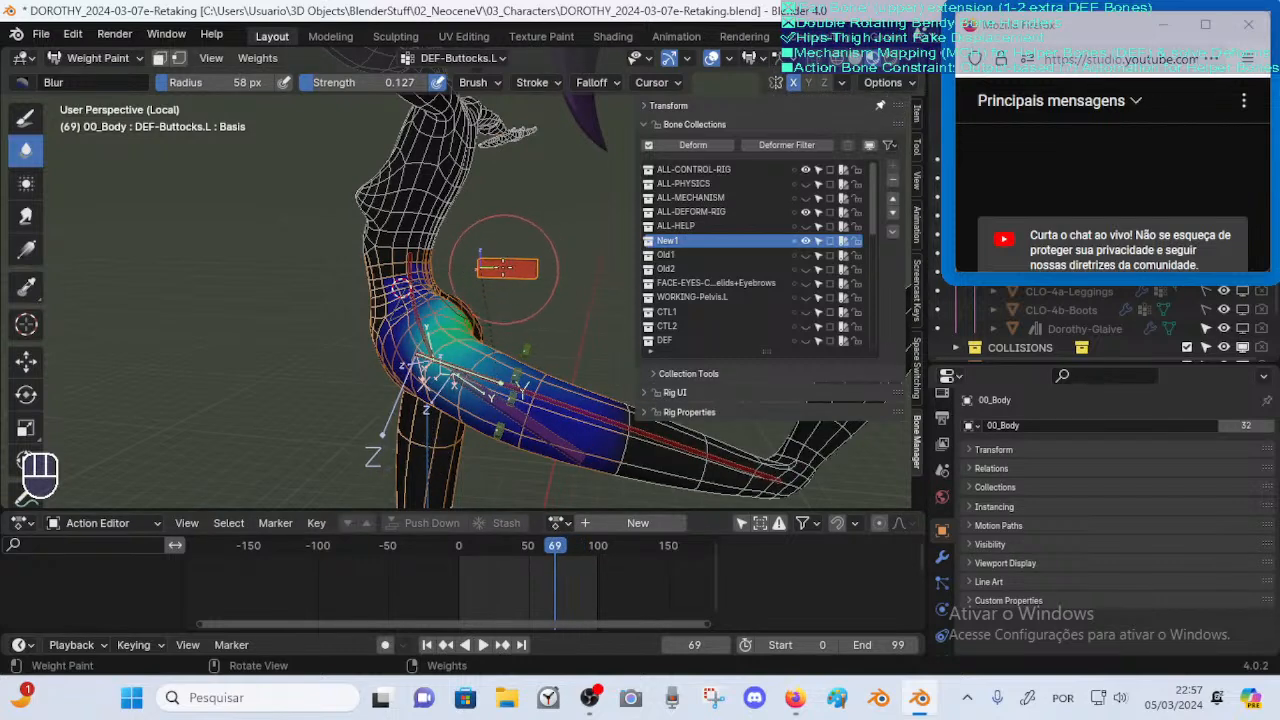
Scrub the timeline to frame 81, check the raised leg's hip deformation, and save the file
{"action": "left_click_drag", "start_coordinate": [552, 557], "coordinate": [574, 557]}
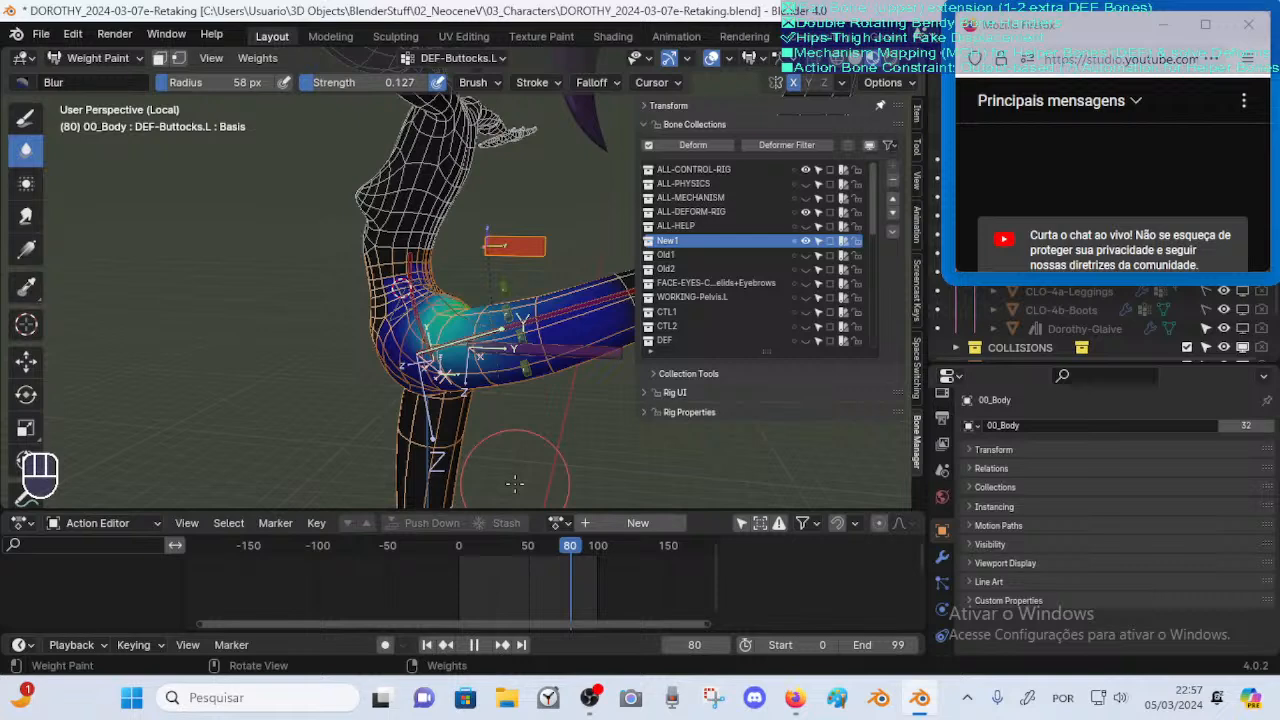
{"action": "mouse_move", "coordinate": [558, 556]}
{"action": "left_mouse_down"}
{"action": "mouse_move", "coordinate": [571, 549]}
{"action": "mouse_move", "coordinate": [541, 549]}
{"action": "mouse_move", "coordinate": [573, 550]}
{"action": "left_mouse_up"}
{"action": "middle_click_drag", "start_coordinate": [550, 460], "coordinate": [531, 298]}
{"action": "key", "text": "ctrl+s"}
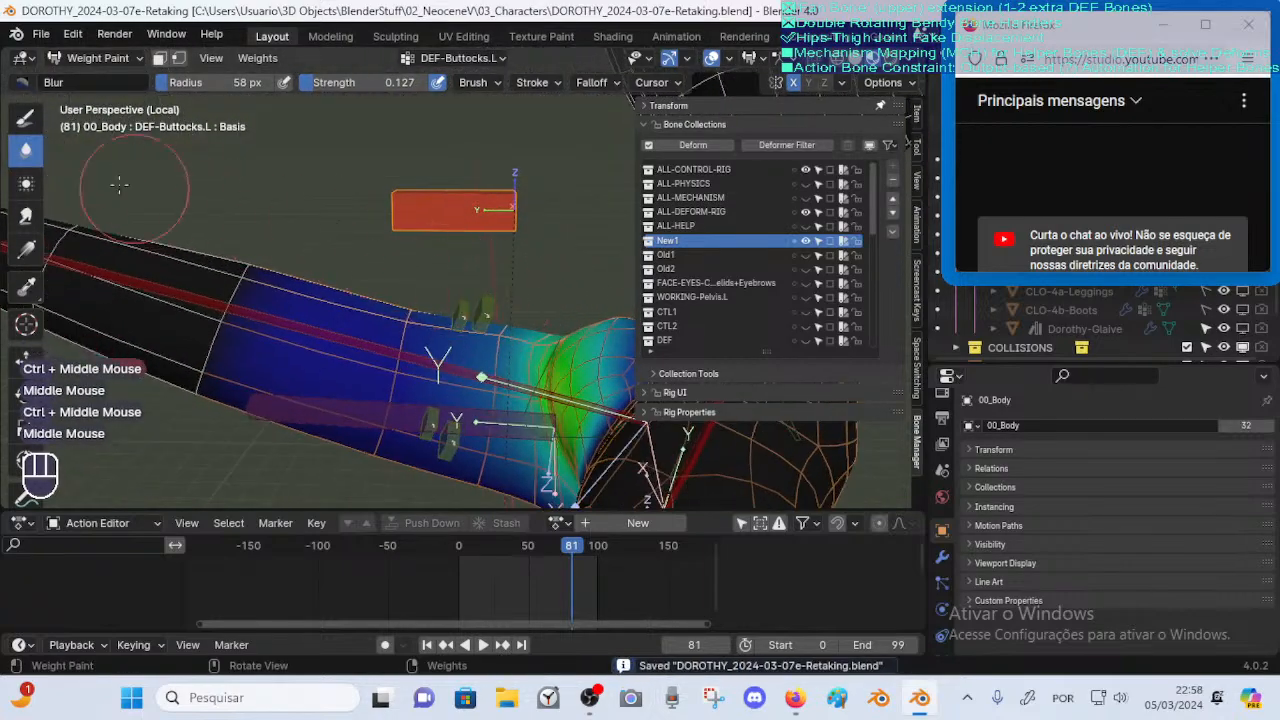
Blur the DEF-Buttocks.L weights at the groin and upper thigh, reducing the brush radius to 44 px and 36 px
{"action": "key", "text": "f"}
{"action": "left_click", "coordinate": [412, 315]}
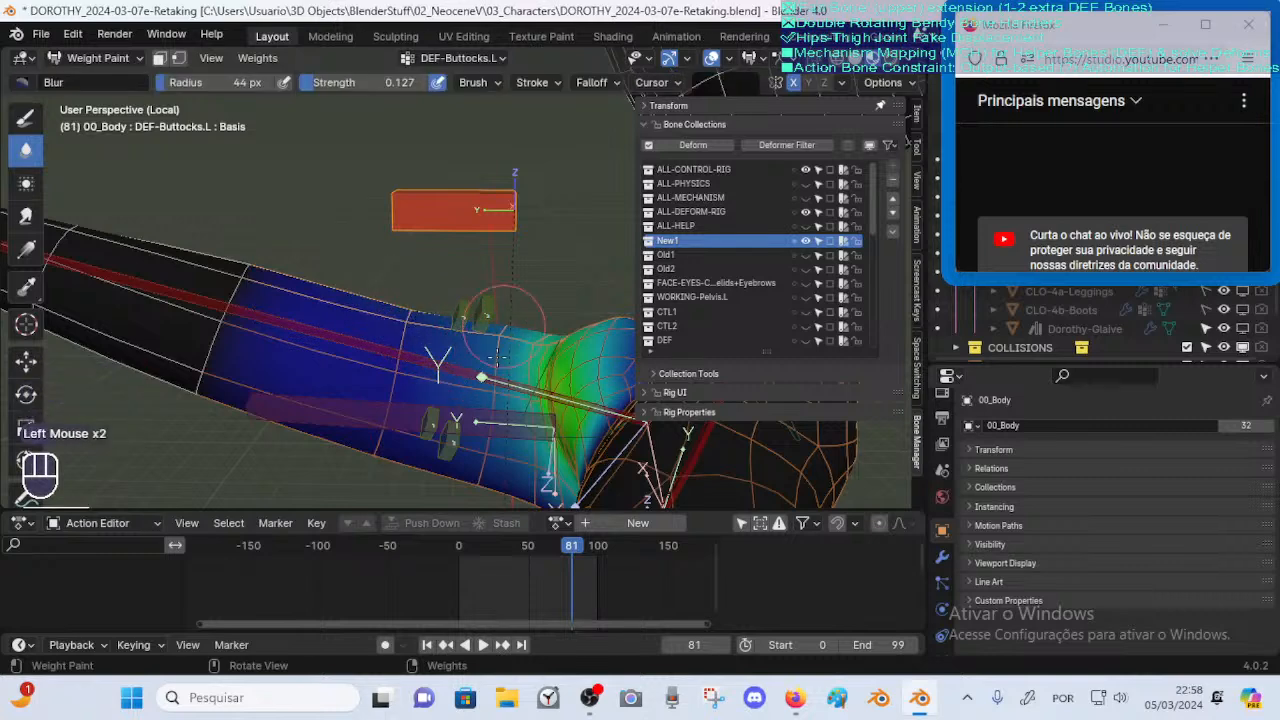
{"action": "middle_click_drag", "start_coordinate": [496, 356], "coordinate": [468, 305]}
{"action": "left_click", "coordinate": [475, 292]}
{"action": "left_click", "coordinate": [468, 304]}
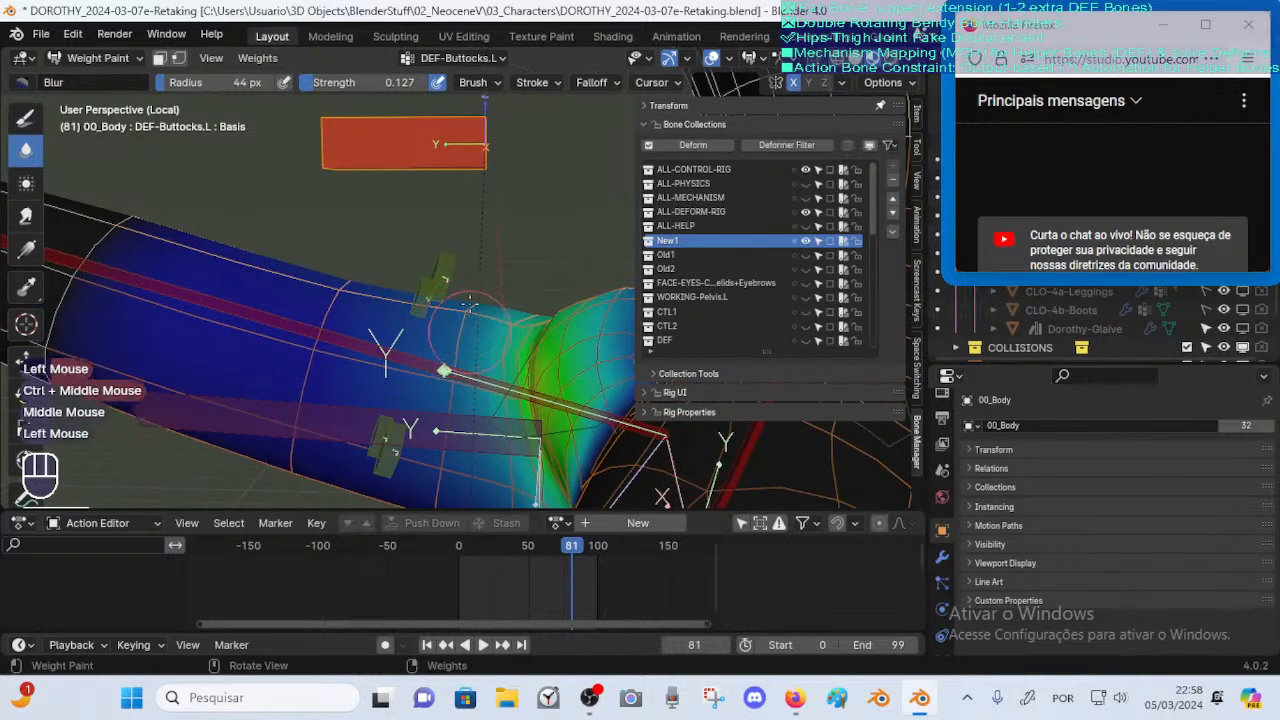
{"action": "key", "text": "f"}
{"action": "left_click", "coordinate": [490, 322]}
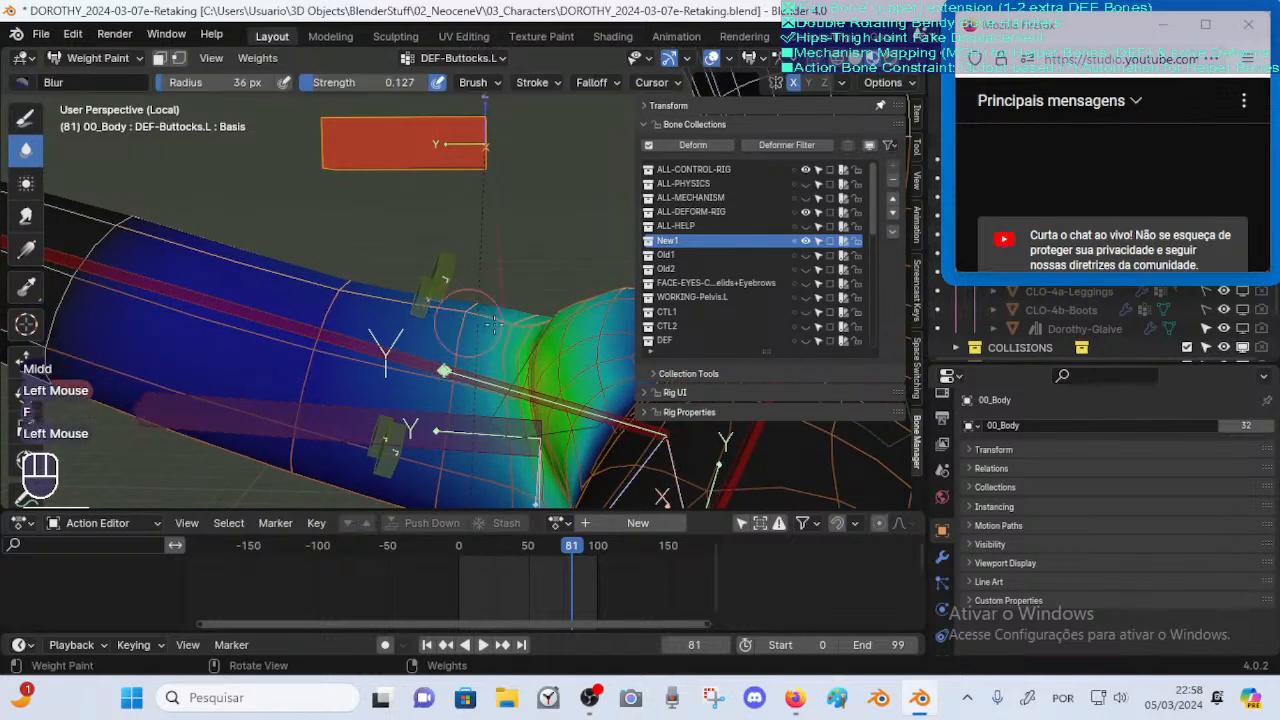
{"action": "mouse_move", "coordinate": [490, 337]}
{"action": "middle_mouse_down"}
{"action": "mouse_move", "coordinate": [500, 320]}
{"action": "mouse_move", "coordinate": [476, 328]}
{"action": "mouse_move", "coordinate": [510, 322]}
{"action": "middle_mouse_up"}
{"action": "left_click_drag", "start_coordinate": [440, 312], "coordinate": [371, 337]}
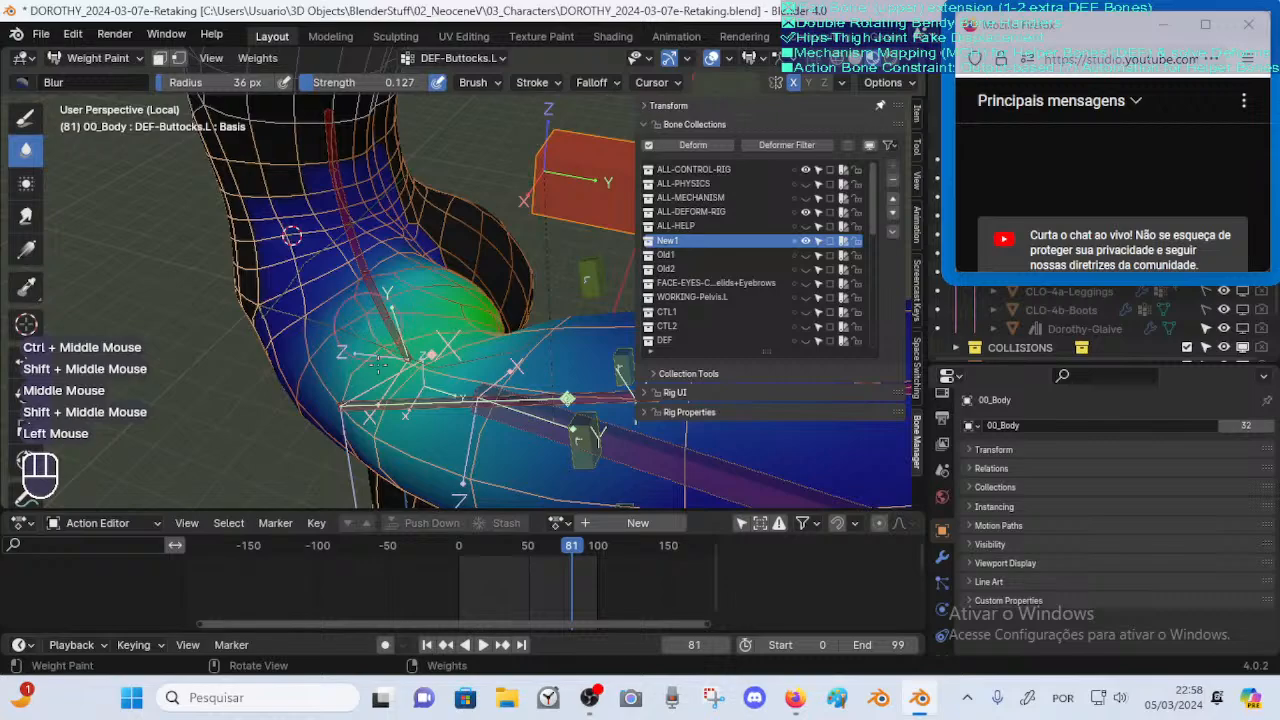
Smear the DEF-Buttocks.L weights on the upper inner thigh with a 56 px Smear brush, undoing the unwanted stroke
{"action": "middle_click_drag", "start_coordinate": [388, 342], "coordinate": [395, 366], "text": "ctrl"}
{"action": "middle_click_drag", "start_coordinate": [395, 366], "coordinate": [422, 288]}
{"action": "middle_click_drag", "start_coordinate": [422, 288], "coordinate": [430, 280]}
{"action": "middle_click_drag", "start_coordinate": [430, 280], "coordinate": [376, 233], "text": "shift"}
{"action": "left_click", "coordinate": [26, 215]}
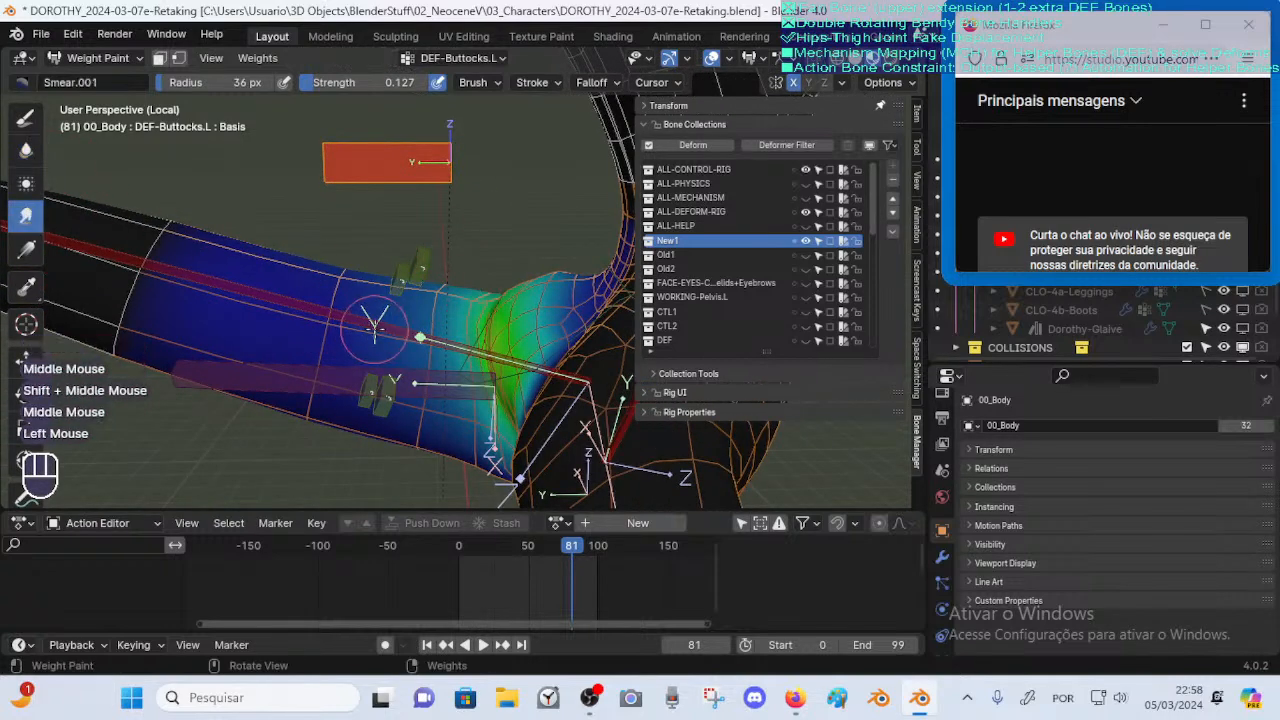
{"action": "key", "text": "f"}
{"action": "left_click", "coordinate": [410, 344]}
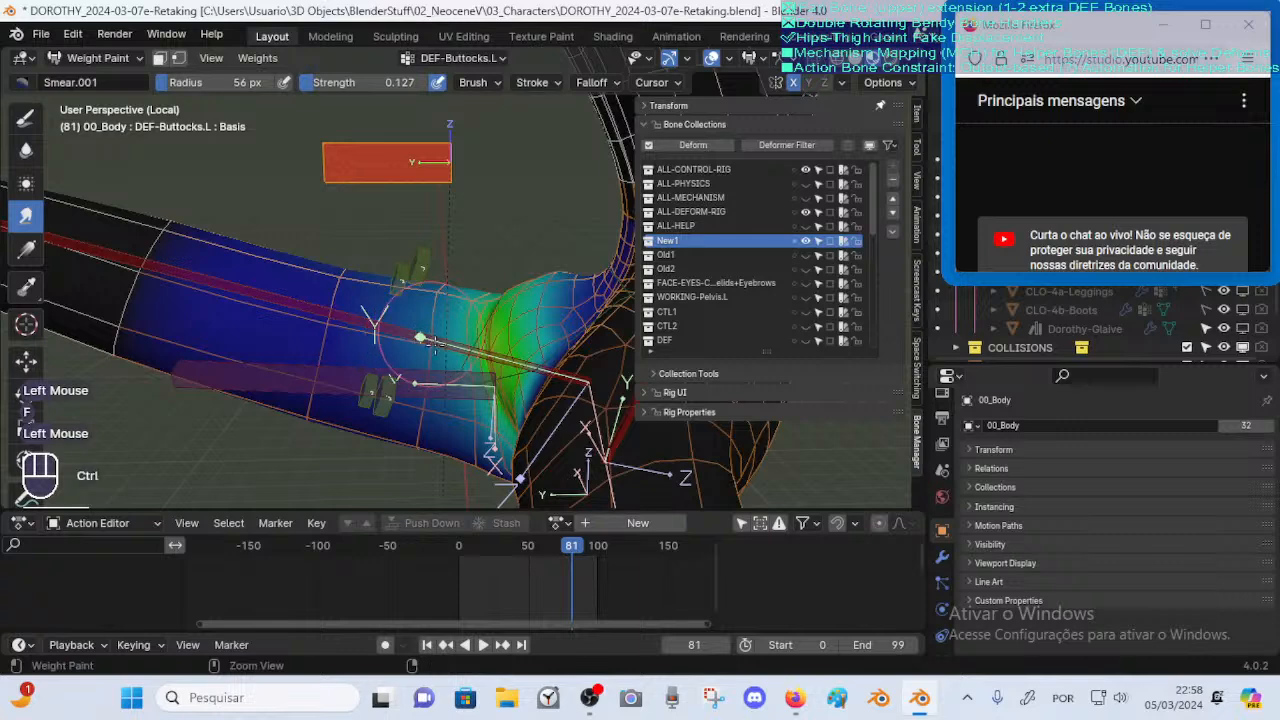
{"action": "key", "text": "ctrl+z"}
{"action": "left_click", "coordinate": [410, 326]}
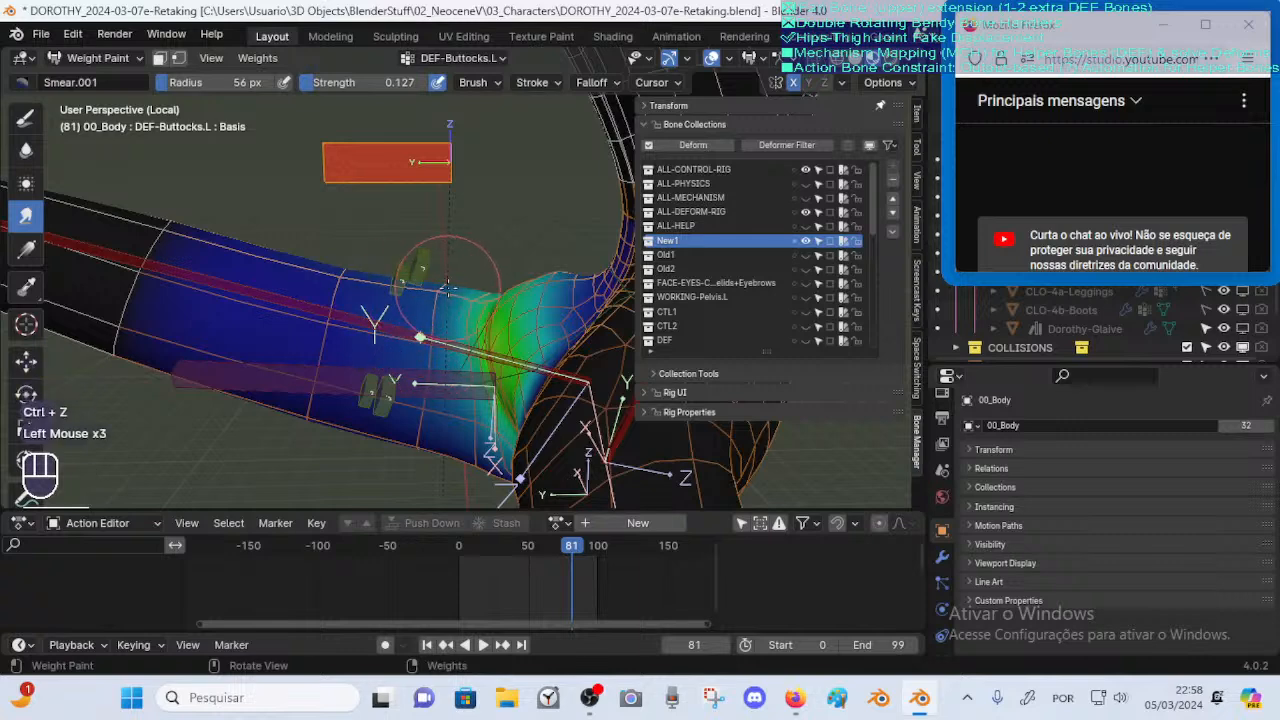
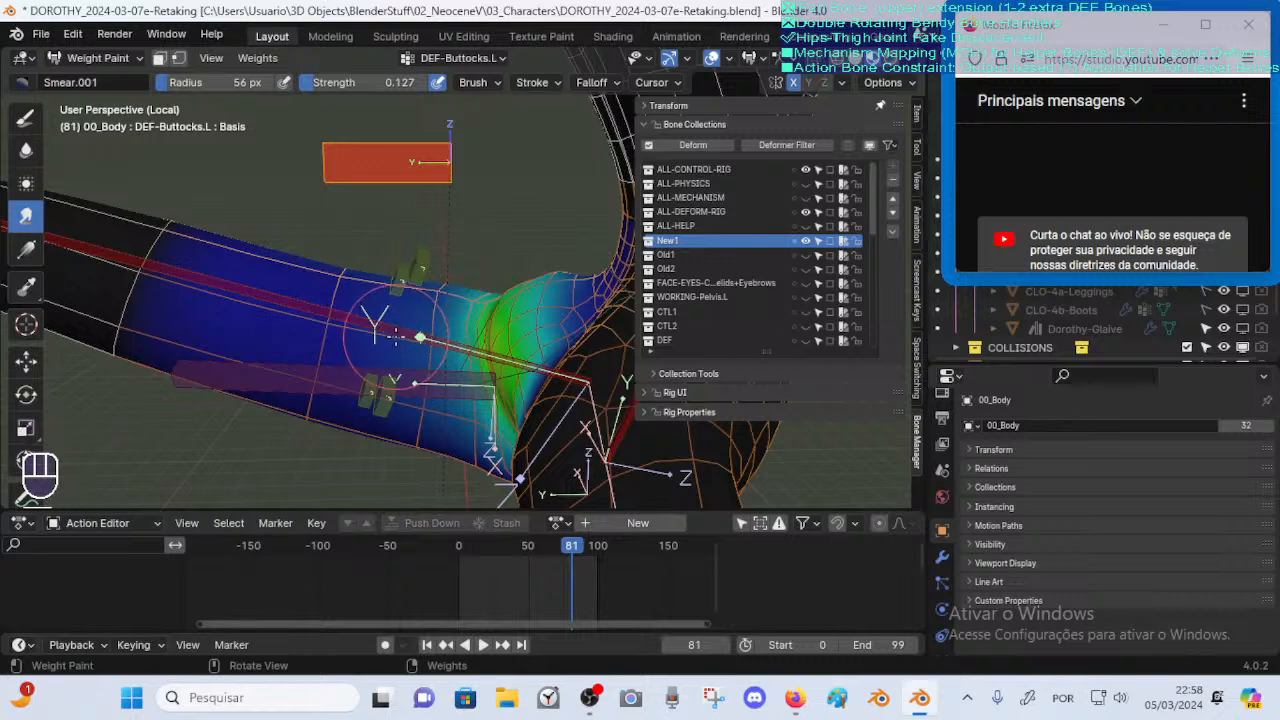
Try smearing the DEF-Thigh.L weights on the upper thigh near the groin, and undo the stroke
{"action": "left_click", "coordinate": [450, 347], "text": "alt"}
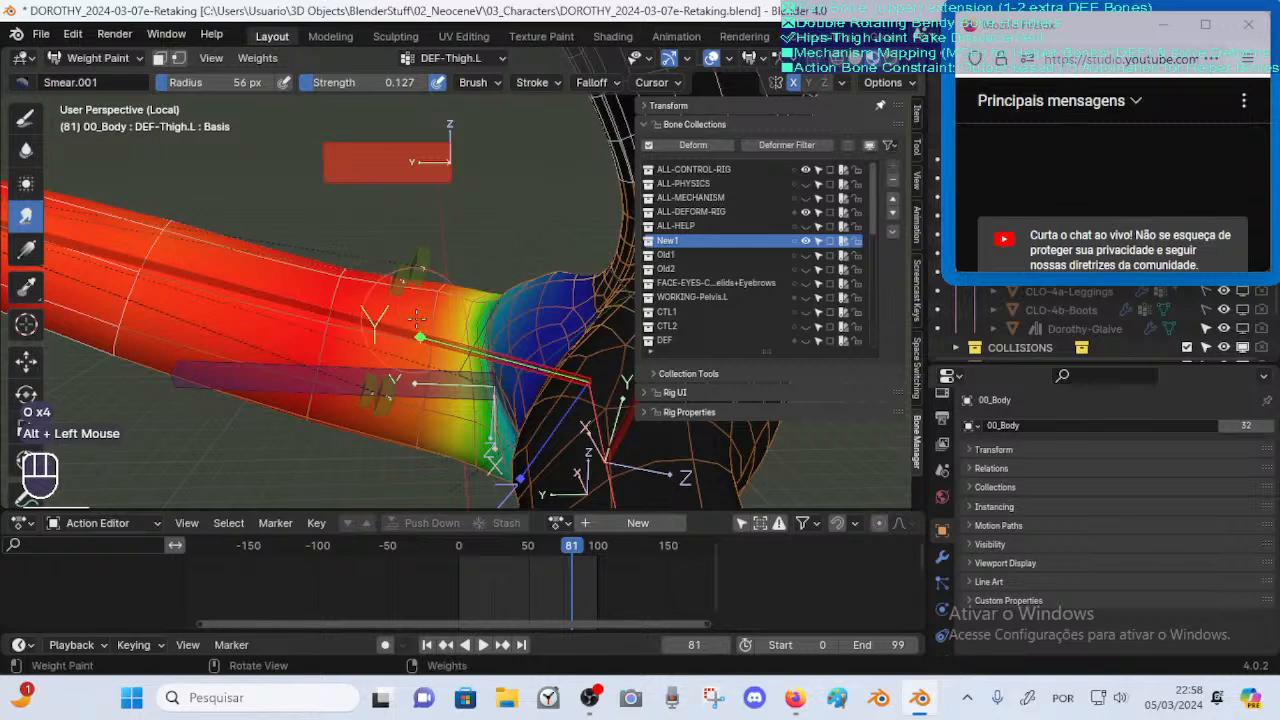
{"action": "middle_click_drag", "start_coordinate": [430, 300], "coordinate": [428, 318]}
{"action": "left_click_drag", "start_coordinate": [412, 304], "coordinate": [425, 303]}
{"action": "key", "text": "ctrl+z"}
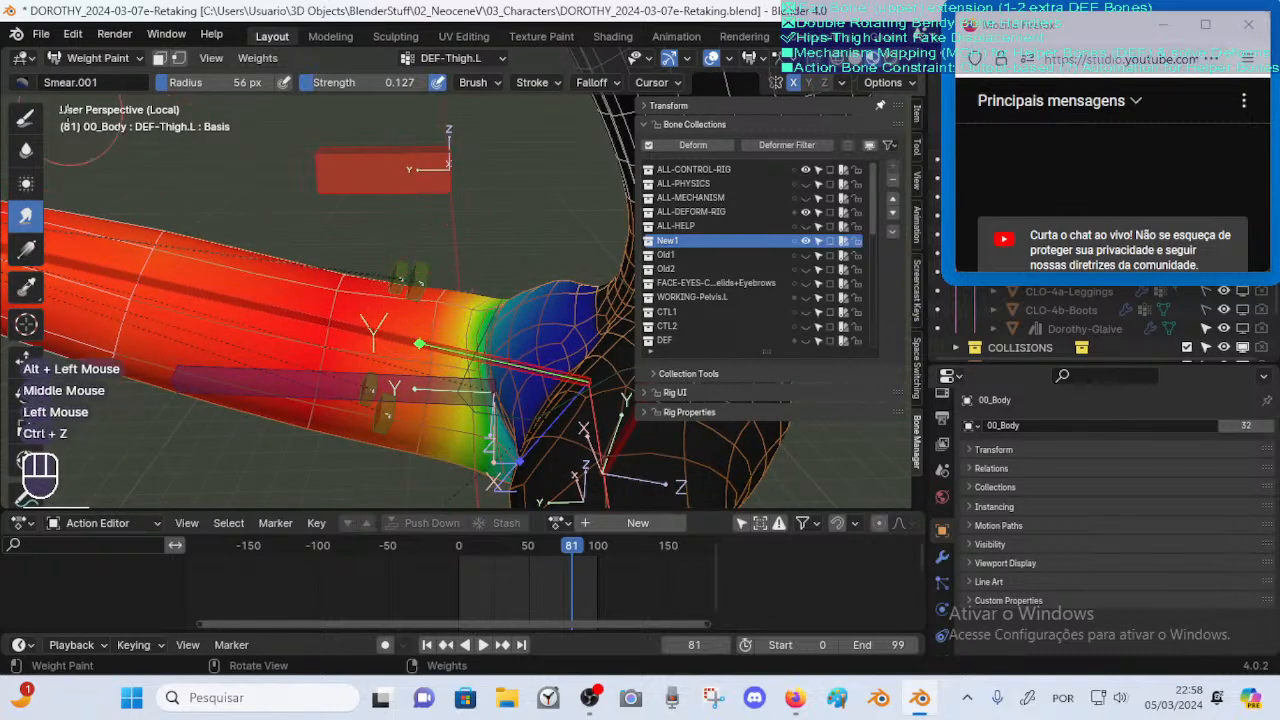
Blur the DEF-2-TORSO-1-Spine-BB.001 weights on the inner upper thigh with a 42 px Blur brush
{"action": "left_click", "coordinate": [25, 115]}
{"action": "mouse_move", "coordinate": [428, 343]}
{"action": "middle_mouse_down"}
{"action": "mouse_move", "coordinate": [414, 300]}
{"action": "mouse_move", "coordinate": [466, 287]}
{"action": "mouse_move", "coordinate": [471, 243]}
{"action": "middle_mouse_up"}
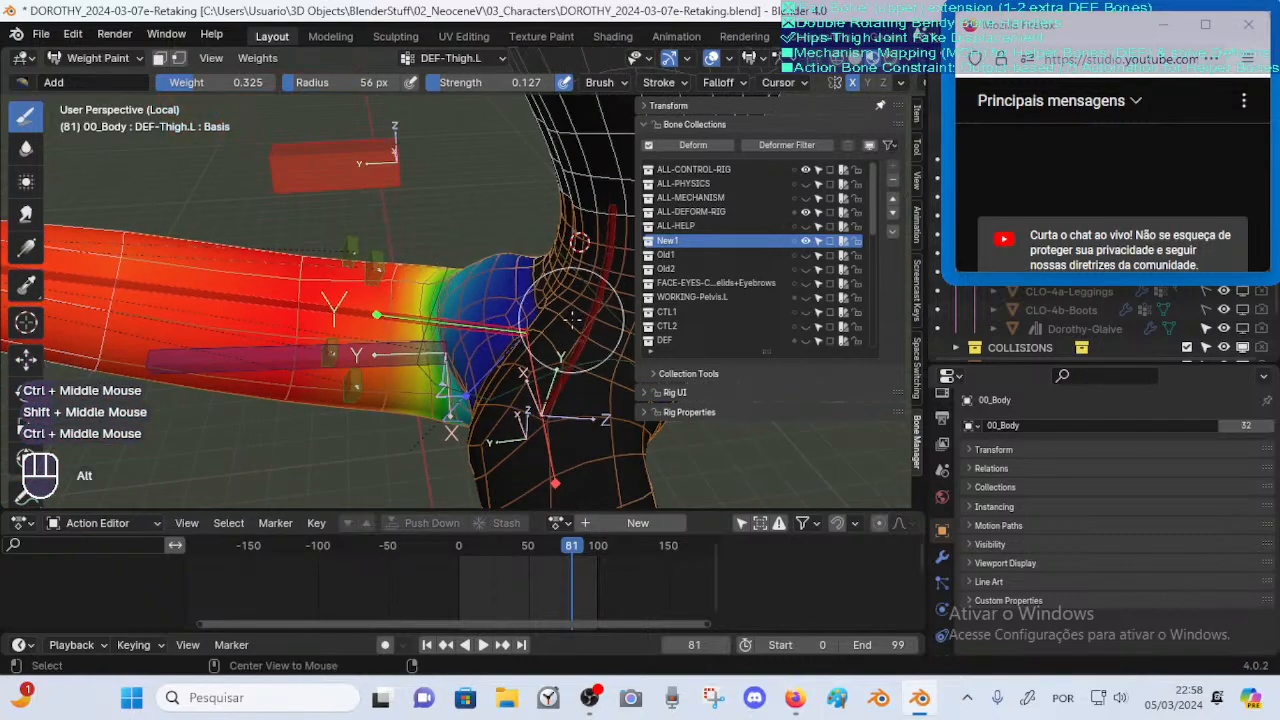
{"action": "left_click", "coordinate": [538, 322], "text": "alt"}
{"action": "middle_click_drag", "start_coordinate": [538, 322], "coordinate": [194, 286], "text": "ctrl"}
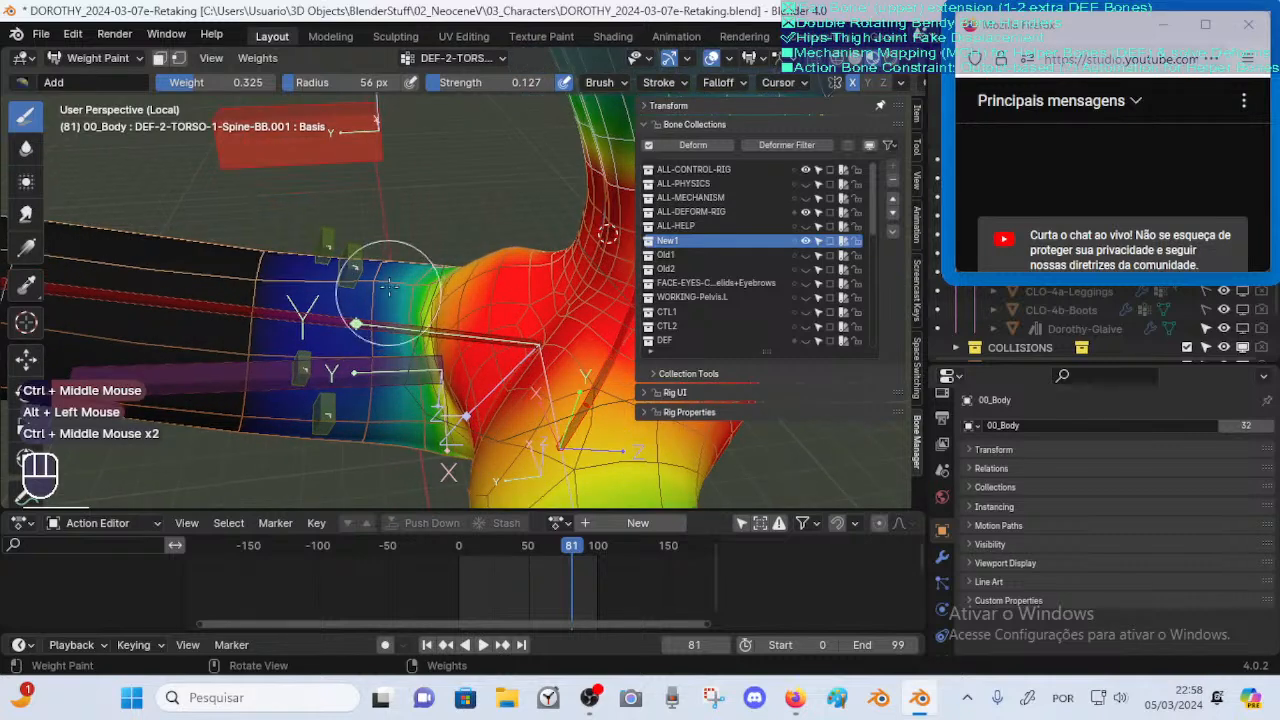
{"action": "left_click", "coordinate": [25, 148]}
{"action": "key", "text": "f"}
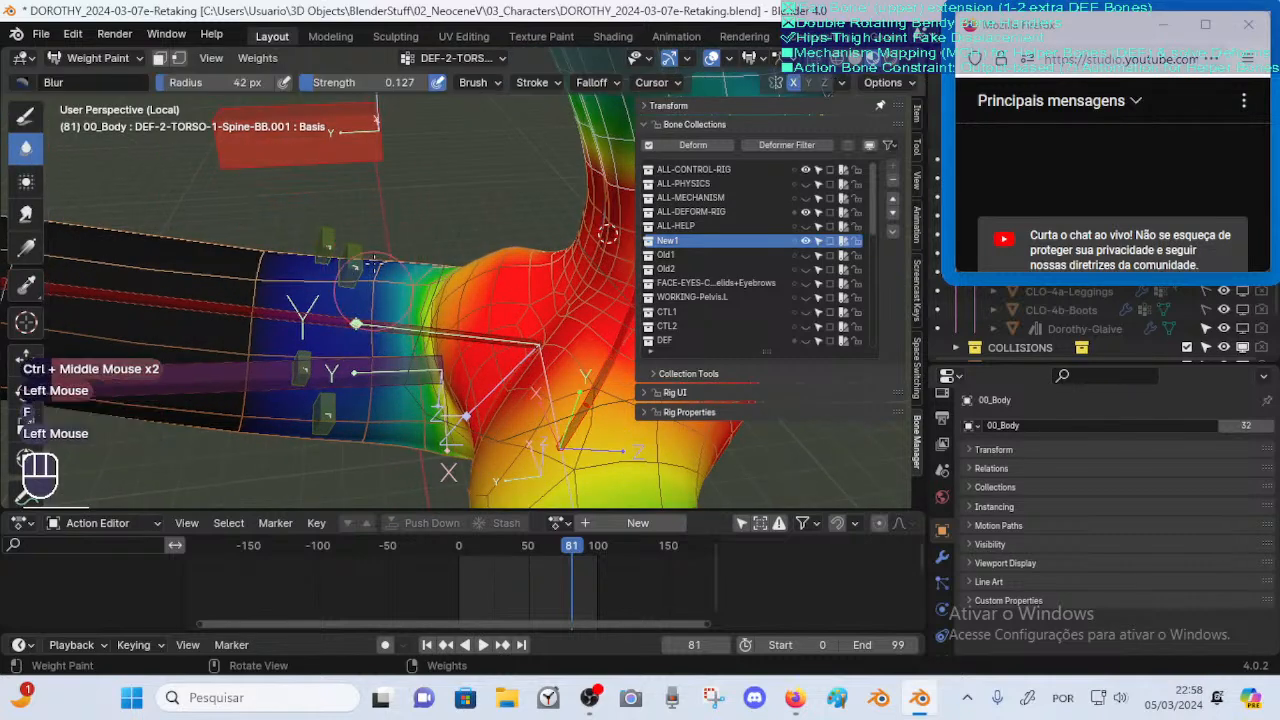
{"action": "left_click", "coordinate": [370, 265]}
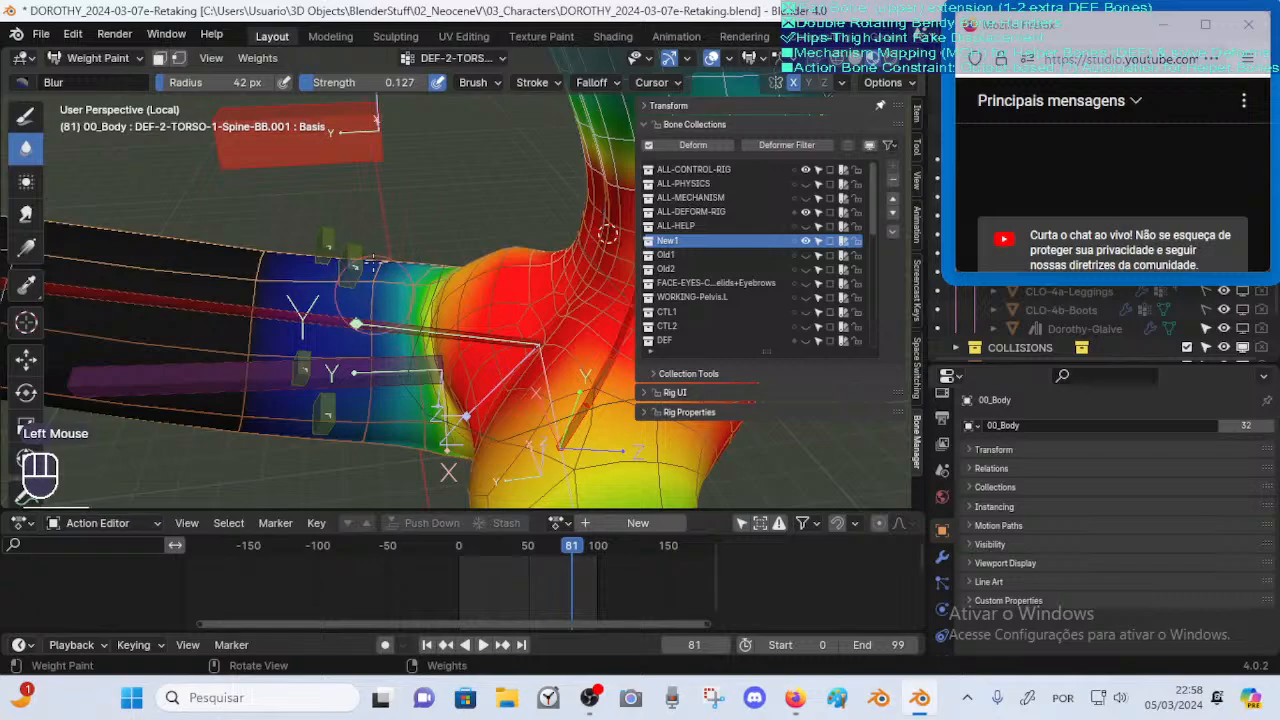
{"action": "middle_click_drag", "start_coordinate": [372, 259], "coordinate": [360, 305]}
{"action": "left_click", "coordinate": [360, 305]}
Blur the DEF-2-TORSO-1-Spine-BB.001 weights around the front and outer side of the hip crease
{"action": "middle_click_drag", "start_coordinate": [350, 378], "coordinate": [510, 320]}
{"action": "middle_click_drag", "start_coordinate": [510, 320], "coordinate": [545, 275]}
{"action": "middle_click_drag", "start_coordinate": [545, 275], "coordinate": [425, 300], "text": "shift"}
{"action": "middle_click_drag", "start_coordinate": [425, 300], "coordinate": [452, 362]}
{"action": "left_click", "coordinate": [445, 338]}
{"action": "left_click", "coordinate": [446, 380]}
{"action": "middle_click", "coordinate": [446, 378]}
{"action": "middle_click_drag", "start_coordinate": [452, 362], "coordinate": [432, 325], "text": "shift"}
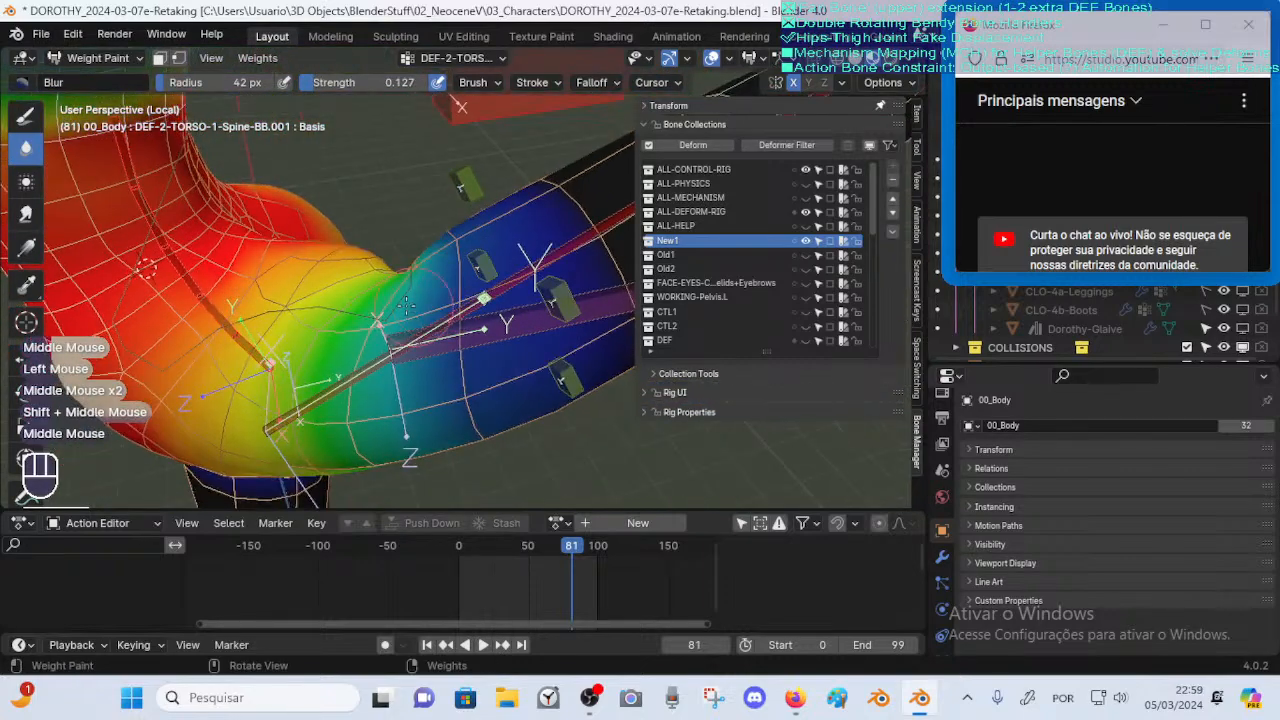
{"action": "left_click", "coordinate": [420, 305]}
Switch the weight painting to the DEF-Thigh.L bone
{"action": "middle_click_drag", "start_coordinate": [395, 260], "coordinate": [298, 268], "text": "ctrl"}
{"action": "left_click", "coordinate": [316, 279], "text": "alt"}
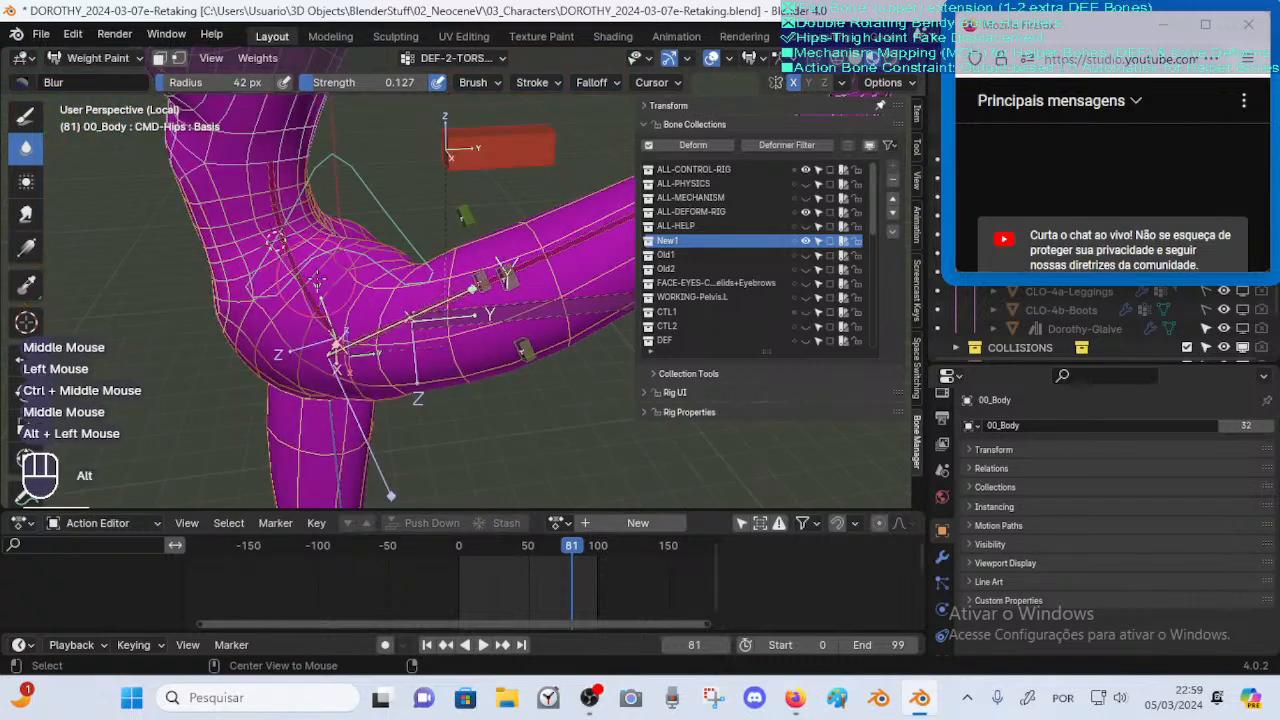
{"action": "middle_click_drag", "start_coordinate": [491, 259], "coordinate": [448, 262]}
{"action": "left_click", "coordinate": [300, 258], "text": "alt"}
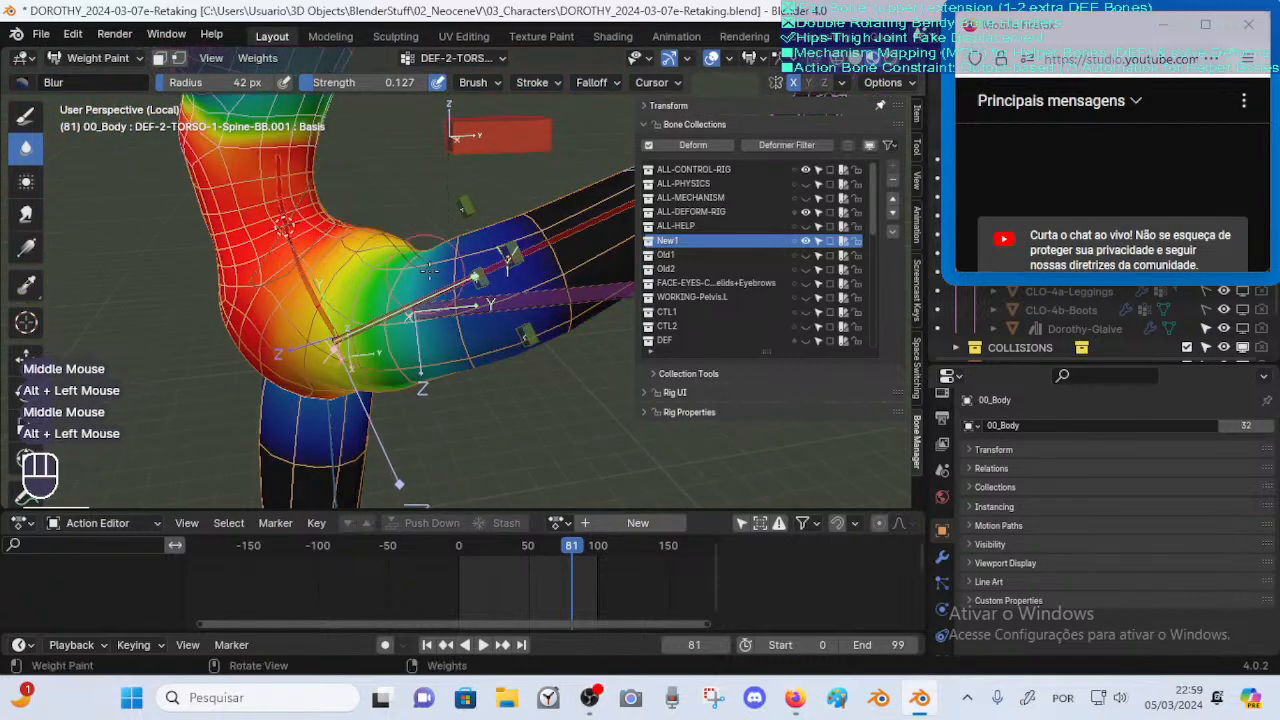
{"action": "middle_click_drag", "start_coordinate": [352, 272], "coordinate": [366, 314]}
{"action": "left_click", "coordinate": [480, 300], "text": "alt"}
{"action": "left_click", "coordinate": [458, 300], "text": "alt"}
{"action": "middle_click_drag", "start_coordinate": [309, 186], "coordinate": [253, 237]}
{"action": "left_click", "coordinate": [514, 303], "text": "alt"}
Blur the DEF-Thigh.L weights around the hip crease at the top of the raised thigh
{"action": "middle_click_drag", "start_coordinate": [514, 303], "coordinate": [500, 200]}
{"action": "middle_click_drag", "start_coordinate": [500, 200], "coordinate": [470, 260]}
{"action": "mouse_move", "coordinate": [470, 260]}
{"action": "middle_mouse_down"}
{"action": "mouse_move", "coordinate": [315, 356]}
{"action": "mouse_move", "coordinate": [400, 335]}
{"action": "mouse_move", "coordinate": [481, 338]}
{"action": "middle_mouse_up"}
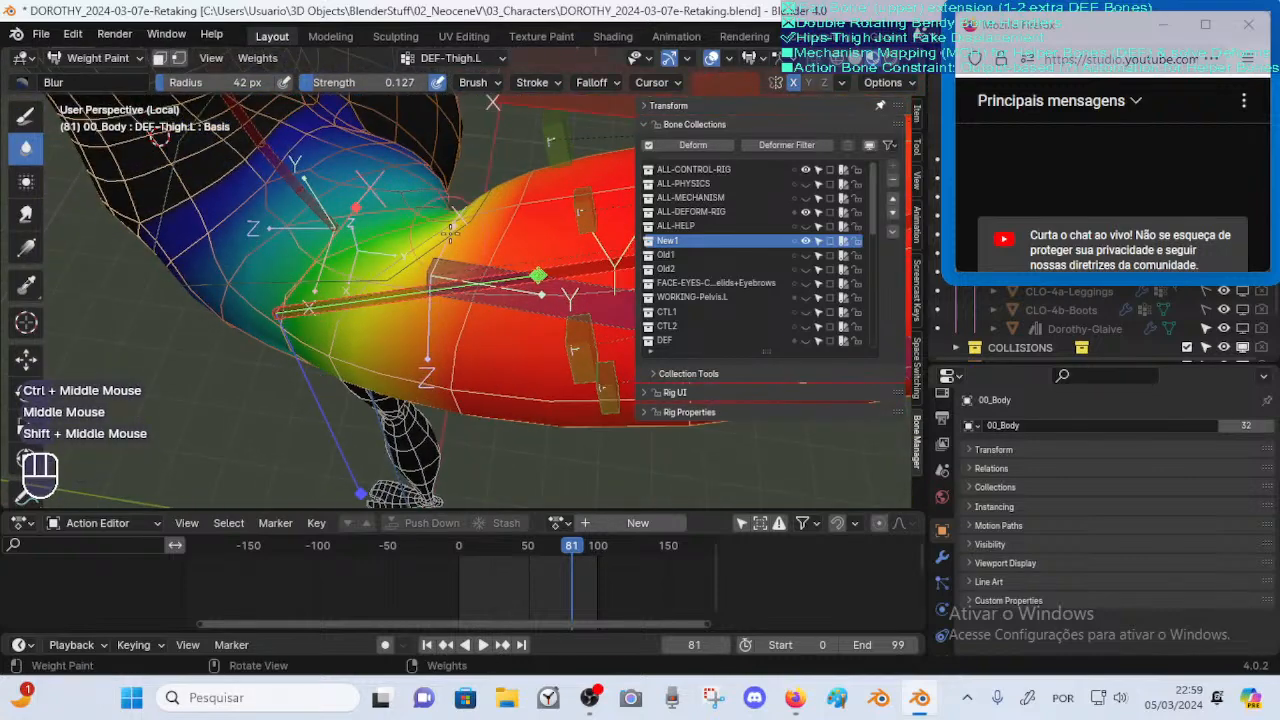
{"action": "left_click", "coordinate": [441, 235]}
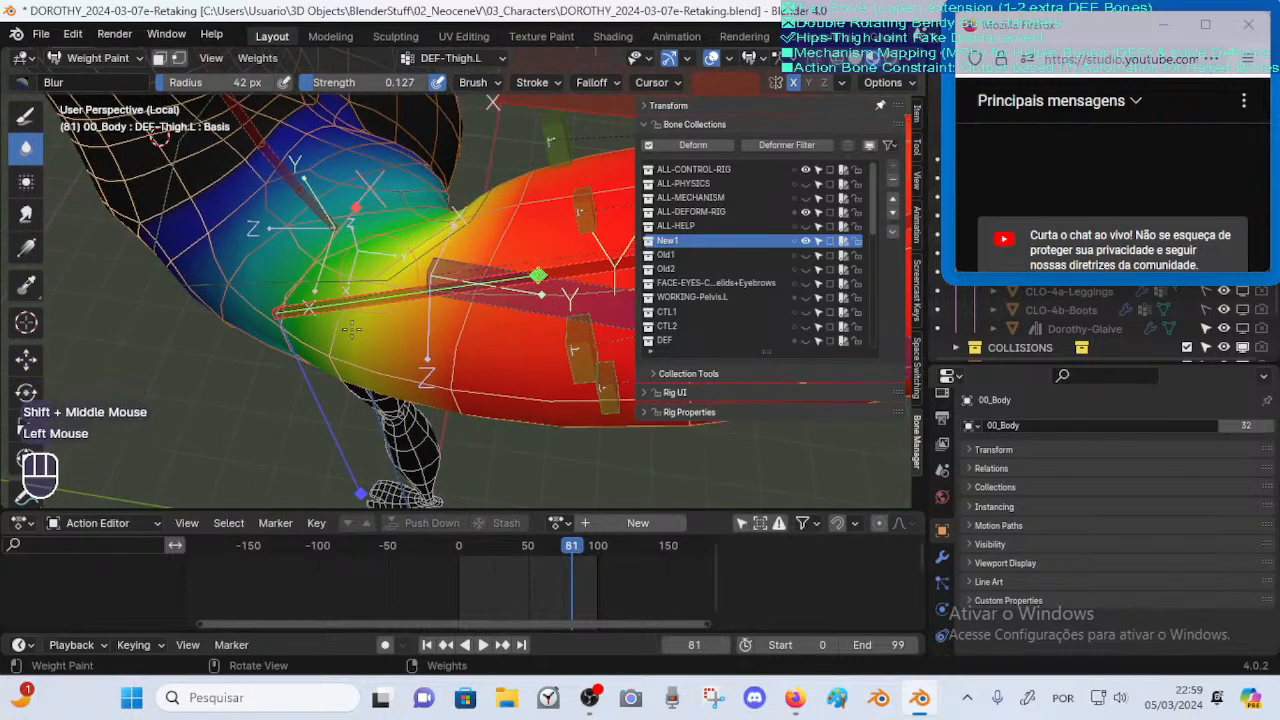
{"action": "middle_click_drag", "start_coordinate": [350, 285], "coordinate": [410, 272], "text": "ctrl"}
{"action": "mouse_move", "coordinate": [410, 272]}
{"action": "middle_mouse_down", "text": "ctrl"}
{"action": "mouse_move", "coordinate": [415, 325]}
{"action": "mouse_move", "coordinate": [425, 234]}
{"action": "mouse_move", "coordinate": [476, 310]}
{"action": "mouse_move", "coordinate": [415, 215]}
{"action": "middle_mouse_up", "text": "ctrl"}
{"action": "left_click", "coordinate": [438, 270]}
Smear the DEF-Thigh.L weights over the outer hip with the Smear brush at strength 0.048 and radius 80 px
{"action": "left_click", "coordinate": [26, 215]}
{"action": "key", "text": "shift+f"}
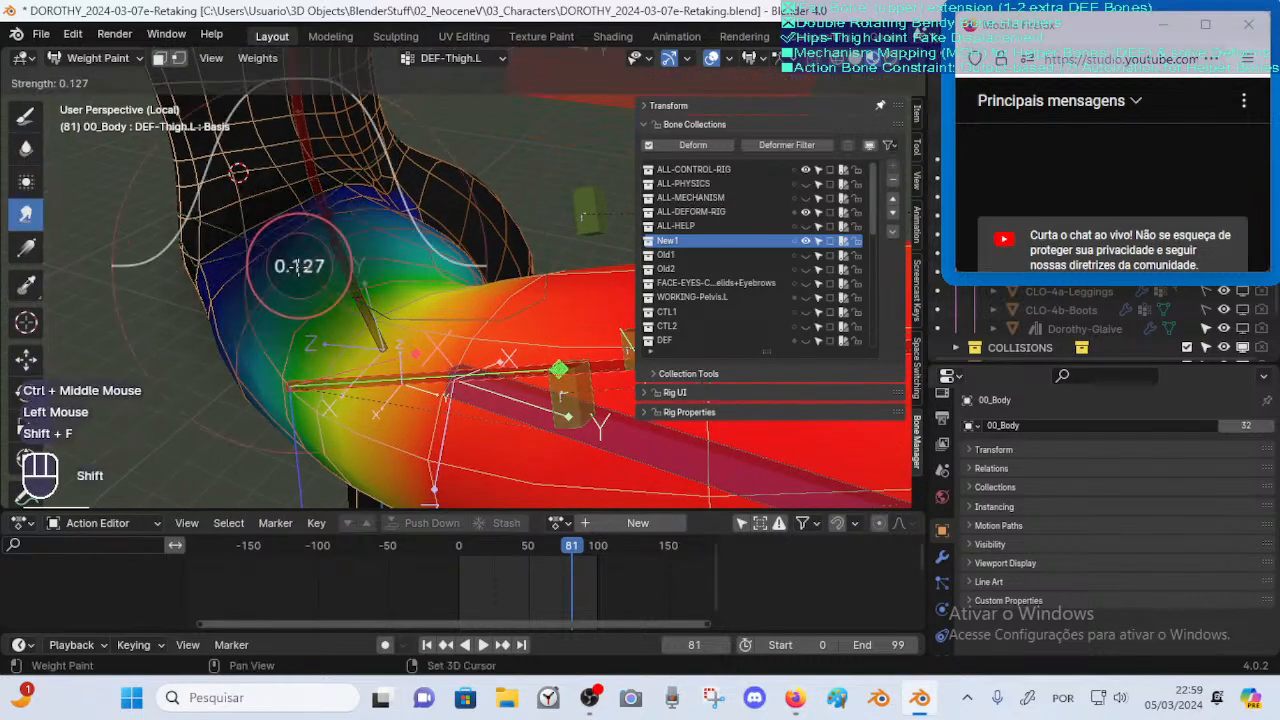
{"action": "middle_click_drag", "start_coordinate": [288, 268], "coordinate": [305, 295]}
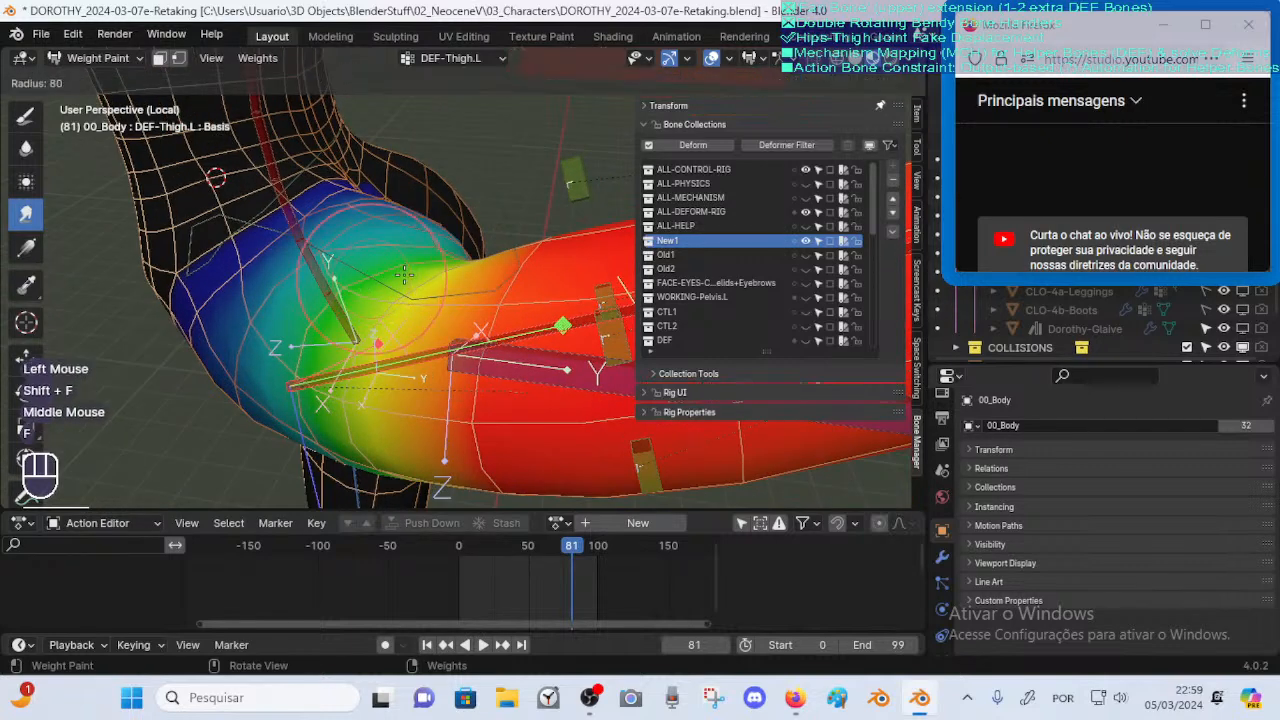
{"action": "key", "text": "f"}
{"action": "left_click", "coordinate": [310, 300]}
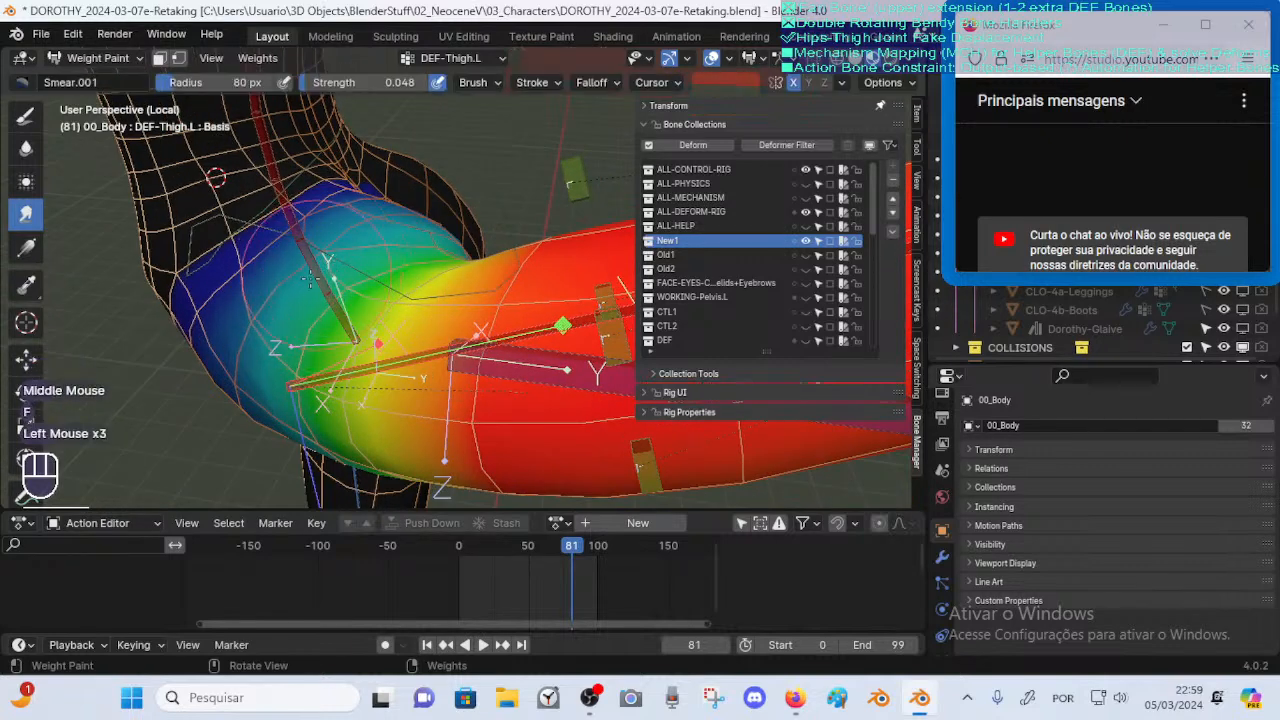
{"action": "left_click_drag", "start_coordinate": [310, 280], "coordinate": [292, 348]}
Smear the DEF-Thigh.L weights around the side and front of the hip toward the groin
{"action": "middle_click_drag", "start_coordinate": [254, 371], "coordinate": [349, 347]}
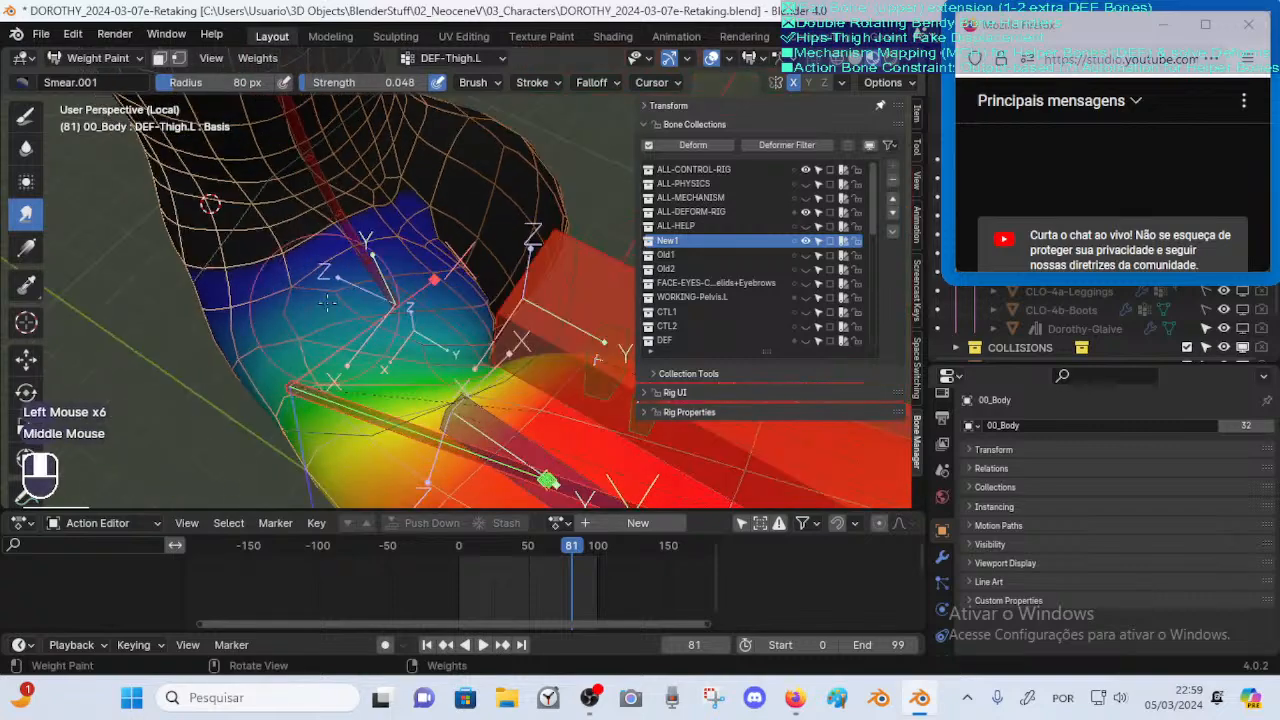
{"action": "left_click", "coordinate": [349, 347]}
{"action": "mouse_move", "coordinate": [453, 323]}
{"action": "middle_mouse_down"}
{"action": "mouse_move", "coordinate": [400, 300]}
{"action": "mouse_move", "coordinate": [400, 280]}
{"action": "mouse_move", "coordinate": [320, 262]}
{"action": "mouse_move", "coordinate": [307, 272]}
{"action": "middle_mouse_up"}
{"action": "left_click", "coordinate": [320, 262]}
{"action": "left_click", "coordinate": [307, 272]}
{"action": "middle_click_drag", "start_coordinate": [349, 309], "coordinate": [293, 330]}
{"action": "left_click", "coordinate": [330, 318]}
{"action": "left_click", "coordinate": [293, 330]}
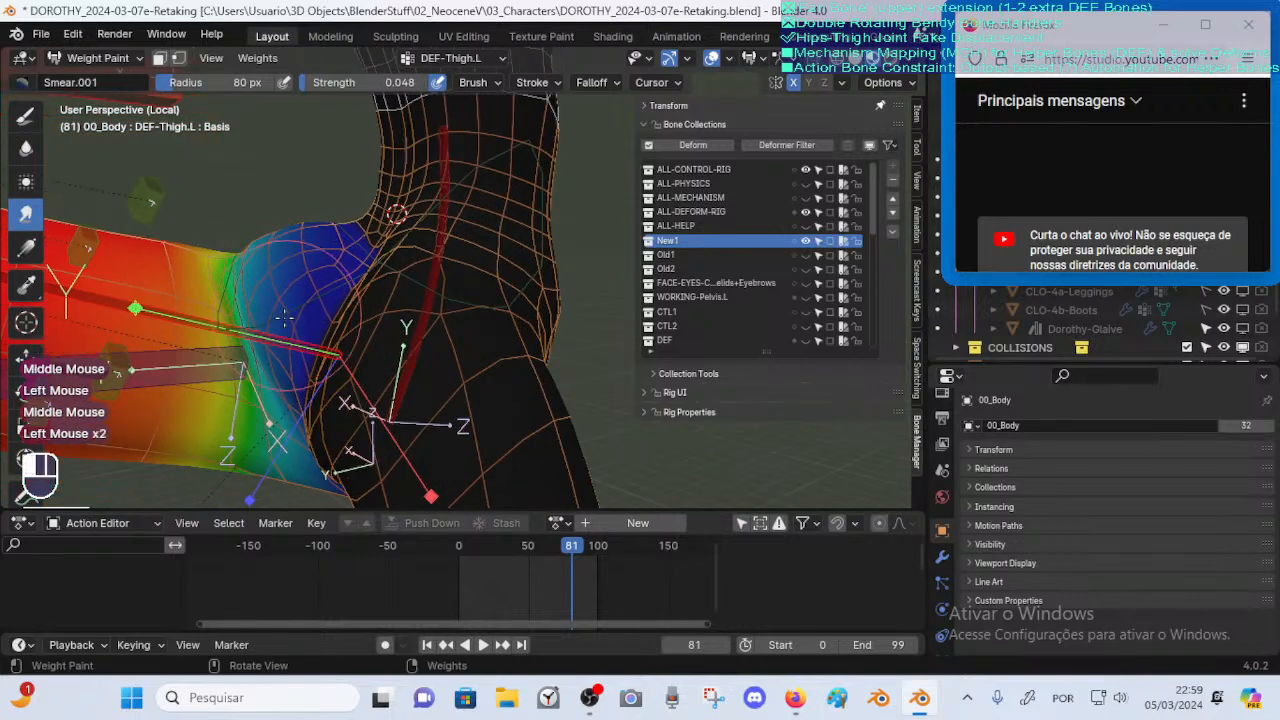
Try smearing the DEF-Thigh.L weights down the inner groin crease, and undo the strokes
{"action": "left_click", "coordinate": [283, 357]}
{"action": "middle_click_drag", "start_coordinate": [283, 357], "coordinate": [300, 350], "text": "shift"}
{"action": "middle_click_drag", "start_coordinate": [300, 350], "coordinate": [289, 377]}
{"action": "left_click", "coordinate": [289, 377]}
{"action": "key", "text": "ctrl+z"}
{"action": "key", "text": "ctrl+z"}
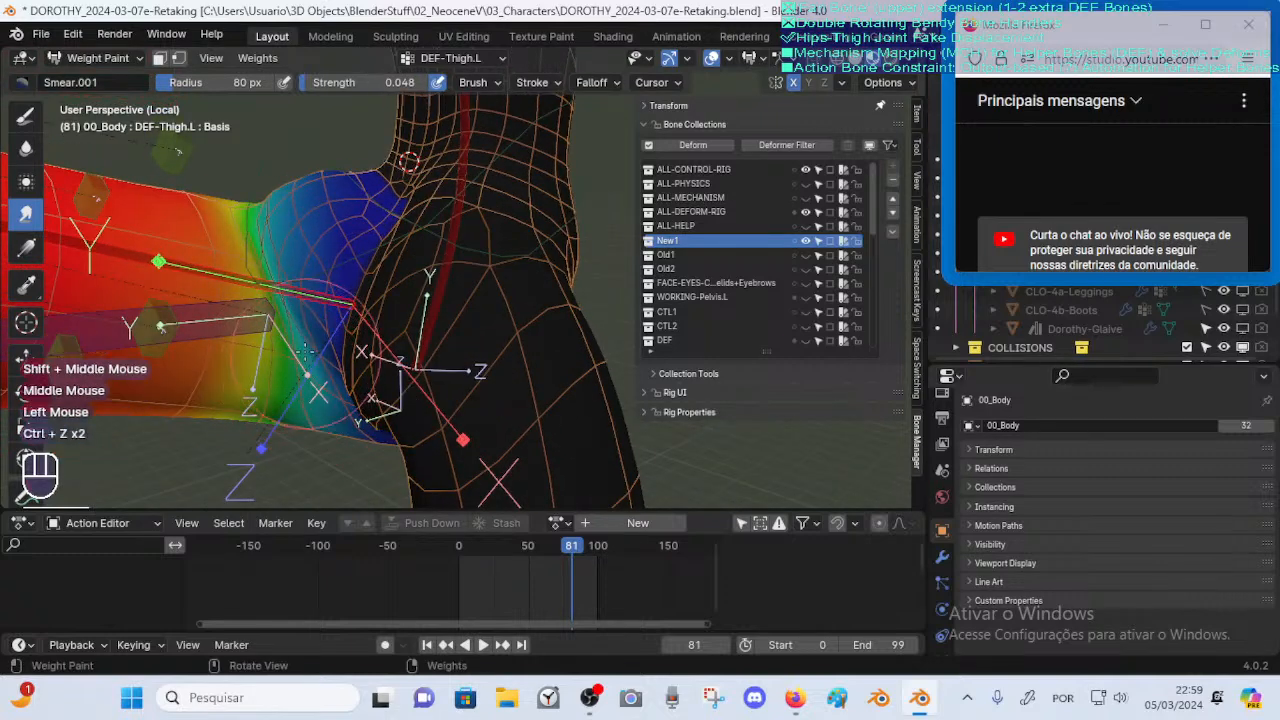
{"action": "left_click", "coordinate": [306, 350]}
{"action": "key", "text": "ctrl+z"}
Smear the DEF-Thigh.L weights on the inner groin and continue over the outer hip crease
{"action": "left_click", "coordinate": [312, 325]}
{"action": "left_click", "coordinate": [316, 306]}
{"action": "mouse_move", "coordinate": [306, 323]}
{"action": "middle_mouse_down"}
{"action": "mouse_move", "coordinate": [298, 313]}
{"action": "mouse_move", "coordinate": [330, 272]}
{"action": "mouse_move", "coordinate": [483, 255]}
{"action": "mouse_move", "coordinate": [420, 256]}
{"action": "middle_mouse_up"}
{"action": "left_click", "coordinate": [298, 313]}
{"action": "middle_click_drag", "start_coordinate": [420, 256], "coordinate": [337, 256]}
{"action": "left_click", "coordinate": [337, 256]}
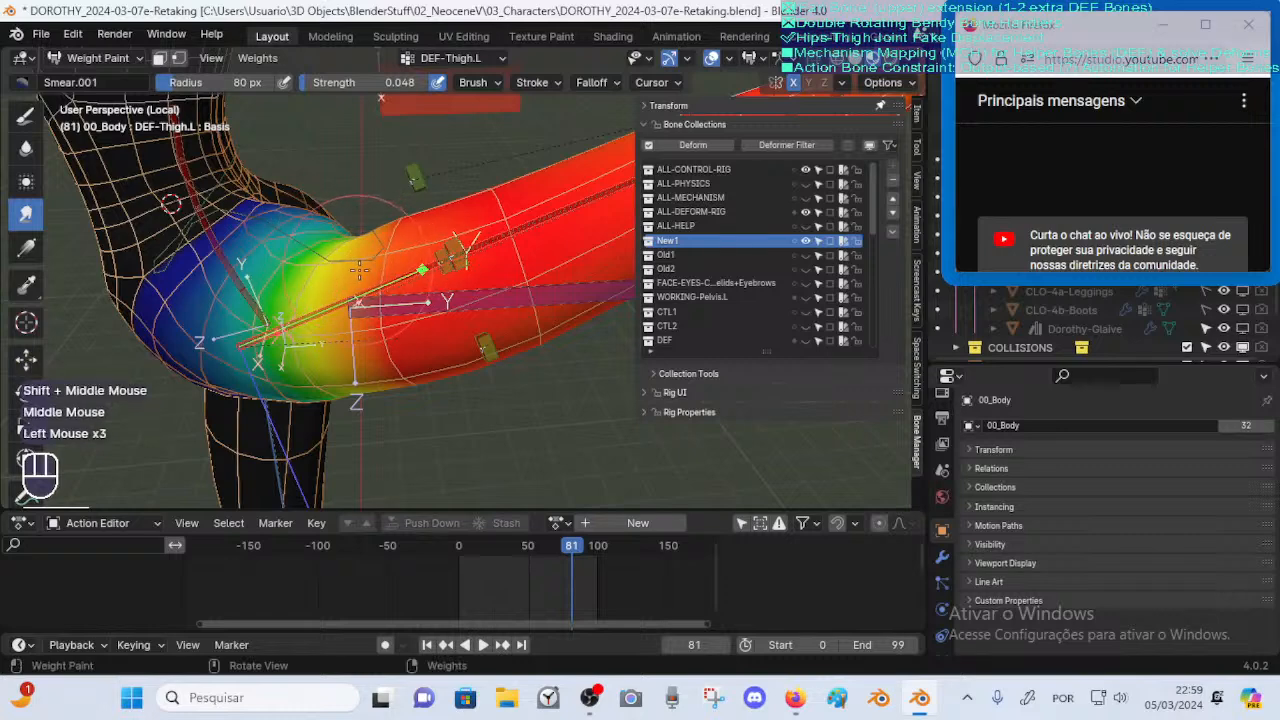
Rework the DEF-Thigh.L weights on the outer hip with smear strokes, undoing the unwanted ones
{"action": "key", "text": "ctrl+z"}
{"action": "mouse_move", "coordinate": [347, 274]}
{"action": "left_mouse_down"}
{"action": "mouse_move", "coordinate": [321, 291]}
{"action": "mouse_move", "coordinate": [313, 258]}
{"action": "left_mouse_up"}
{"action": "key", "text": "ctrl+z"}
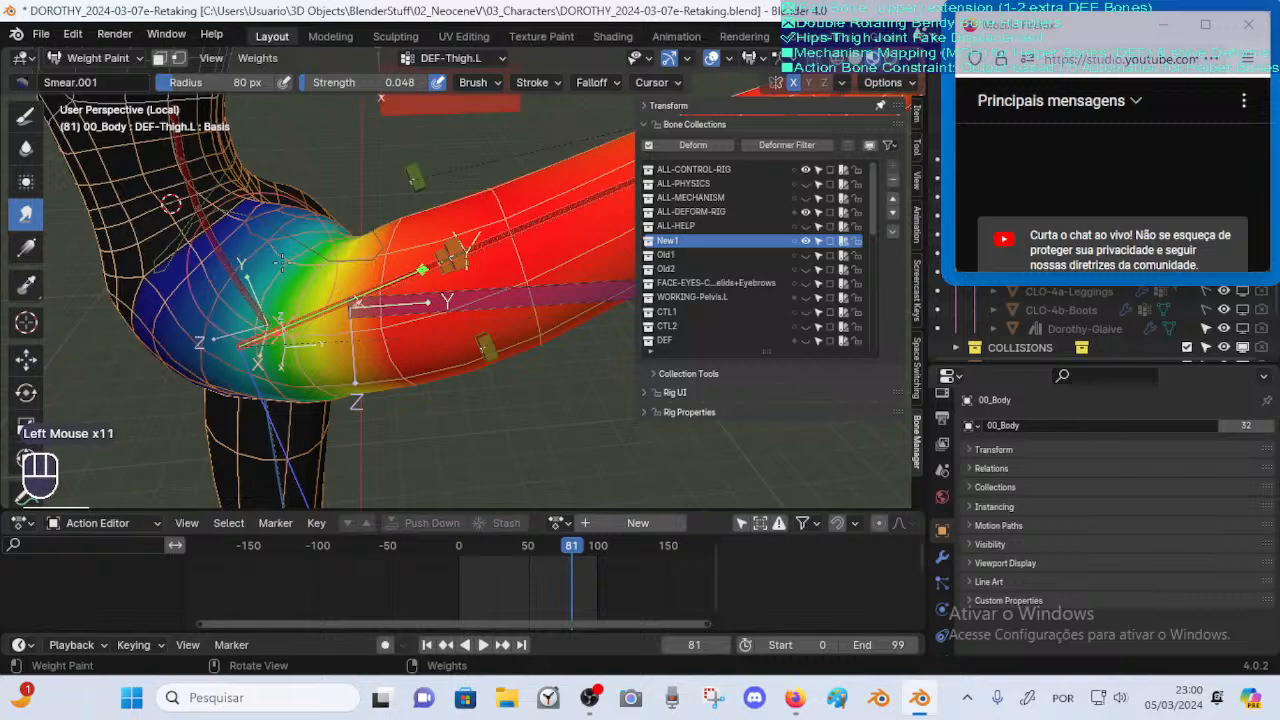
{"action": "key", "text": "ctrl+z"}
{"action": "left_click_drag", "start_coordinate": [252, 303], "coordinate": [257, 315]}
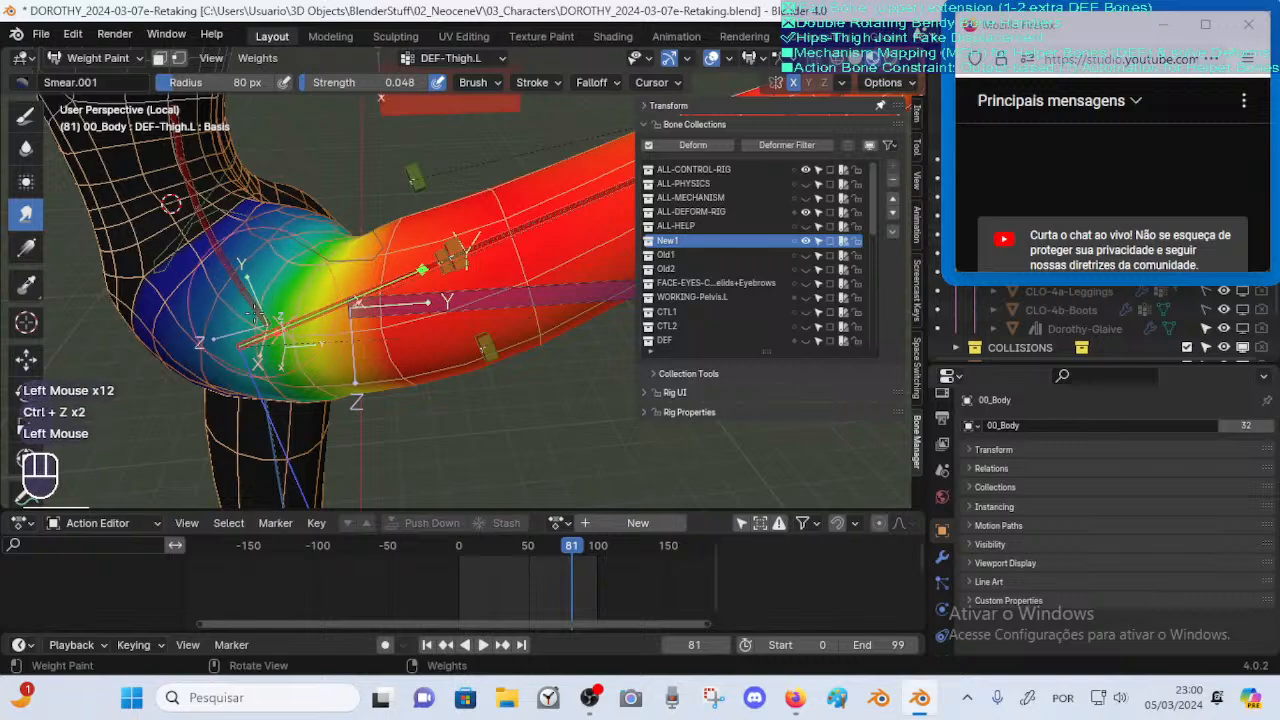
Smear the DEF-Thigh.L weights along the upper groin crease on the inner side, undoing the unwanted strokes
{"action": "middle_click_drag", "start_coordinate": [283, 320], "coordinate": [287, 234]}
{"action": "left_click", "coordinate": [275, 313]}
{"action": "key", "text": "ctrl+z"}
{"action": "left_click", "coordinate": [287, 234]}
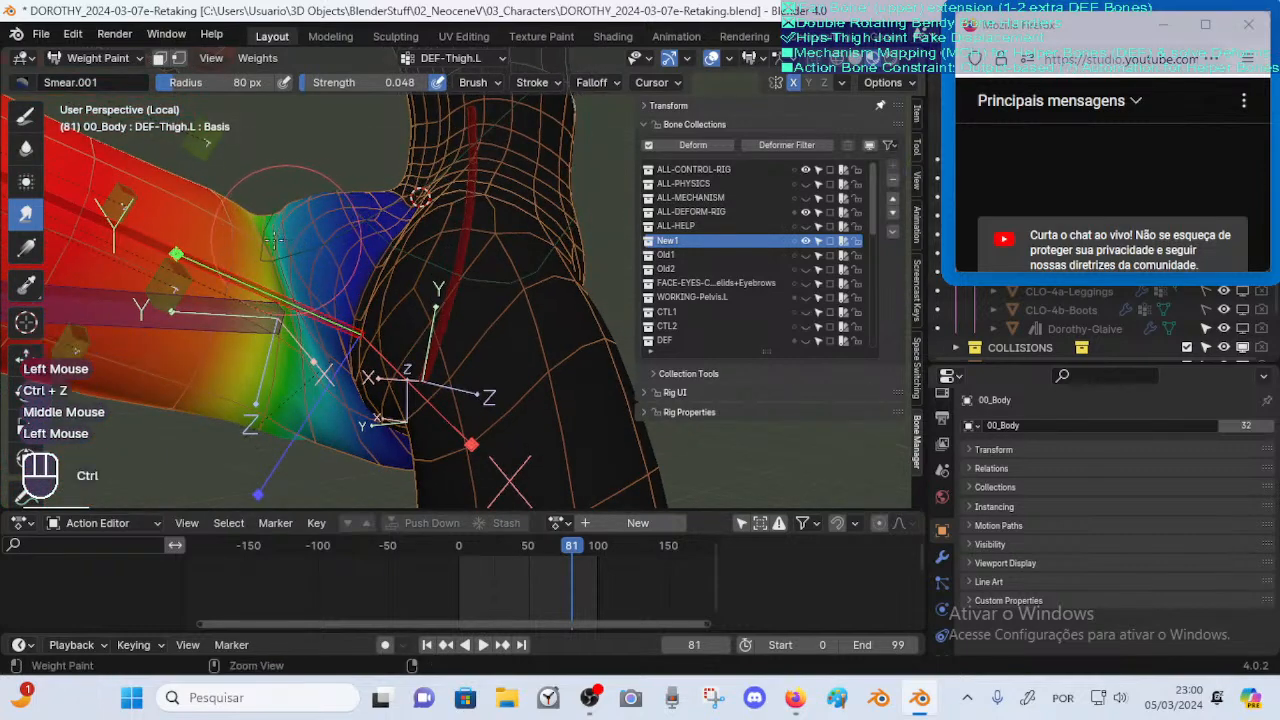
{"action": "key", "text": "ctrl+z"}
{"action": "left_click", "coordinate": [276, 241]}
{"action": "key", "text": "ctrl+z"}
{"action": "left_click", "coordinate": [270, 279]}
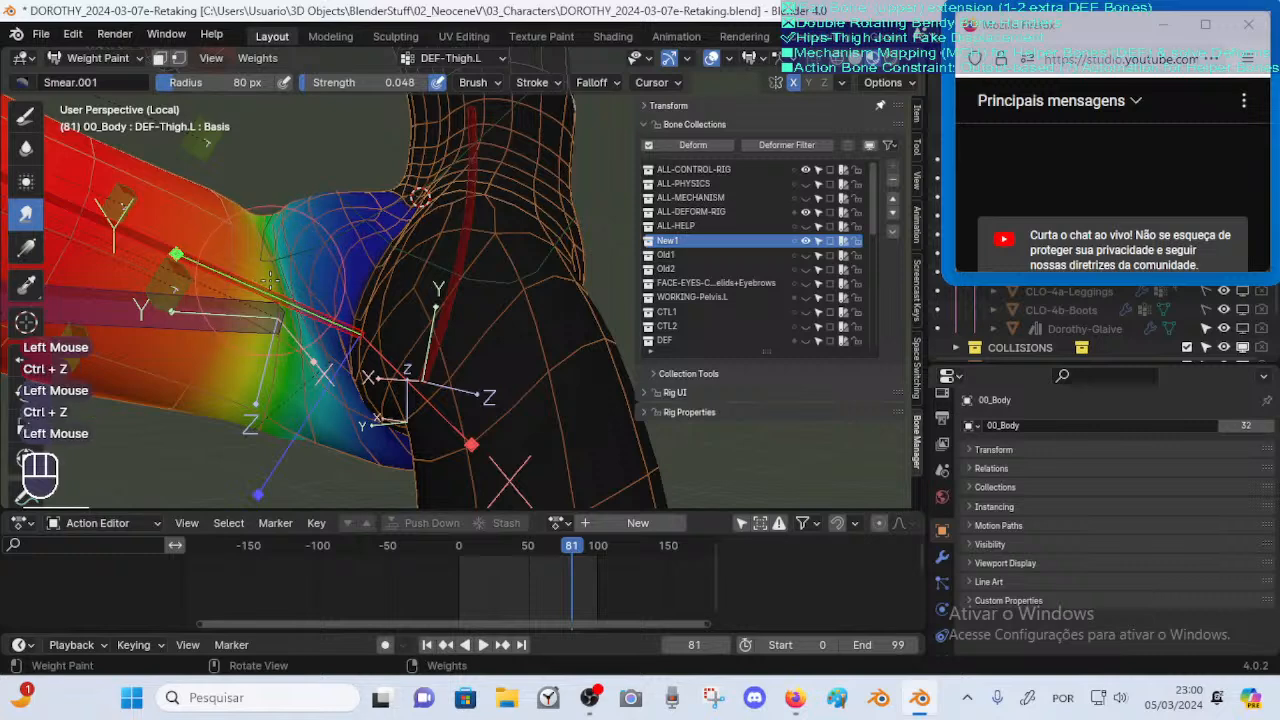
Move to frame 77 and smear the DEF-Thigh.L weights on the thigh's underside near the groin, undoing the unwanted stroke
{"action": "mouse_move", "coordinate": [551, 547]}
{"action": "left_mouse_down"}
{"action": "mouse_move", "coordinate": [540, 548]}
{"action": "mouse_move", "coordinate": [590, 528]}
{"action": "mouse_move", "coordinate": [566, 533]}
{"action": "left_mouse_up"}
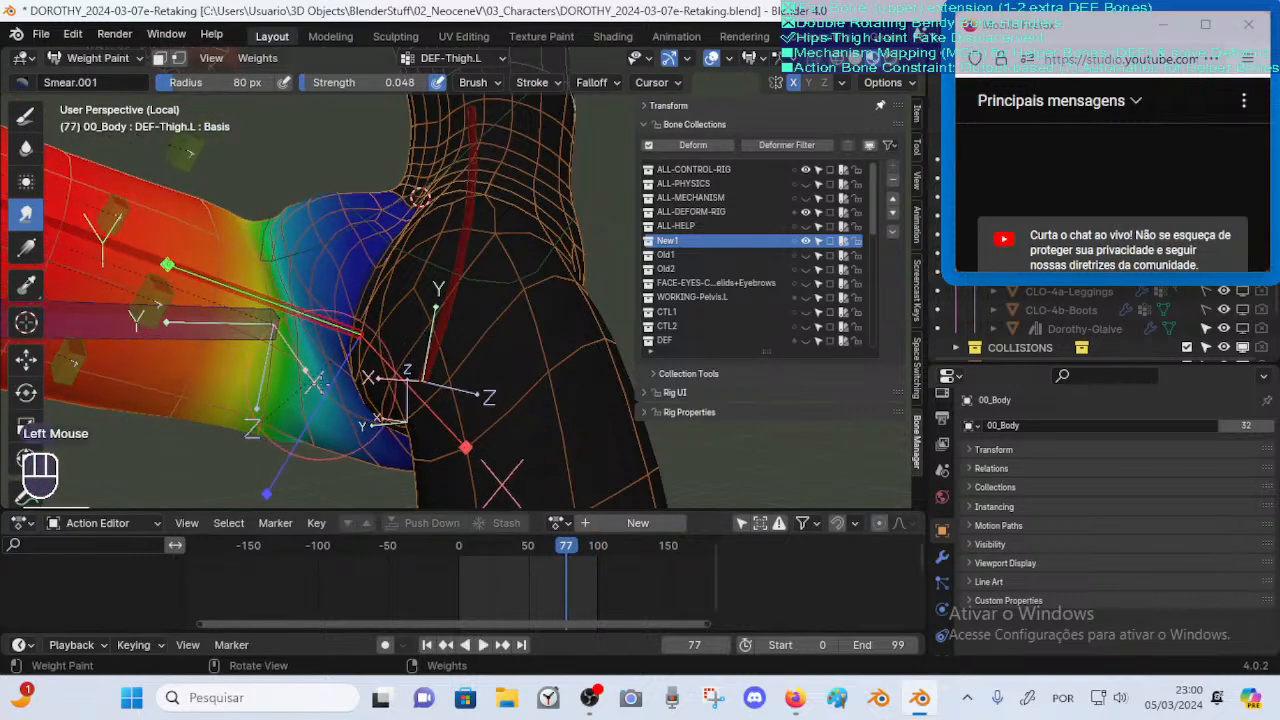
{"action": "key", "text": "ctrl+z"}
{"action": "left_click", "coordinate": [319, 386]}
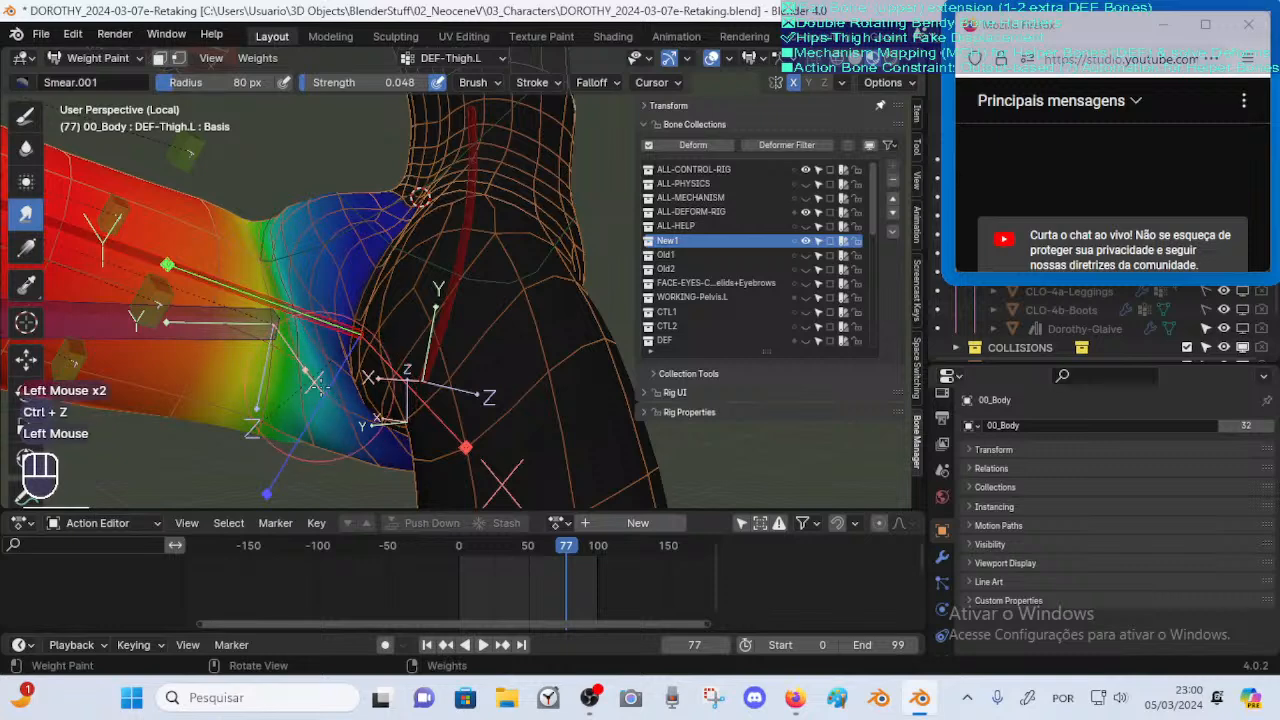
Blur the DEF-Thigh.L weights on the inner groin with a 62 px brush at strength 0.455
{"action": "left_click", "coordinate": [26, 148]}
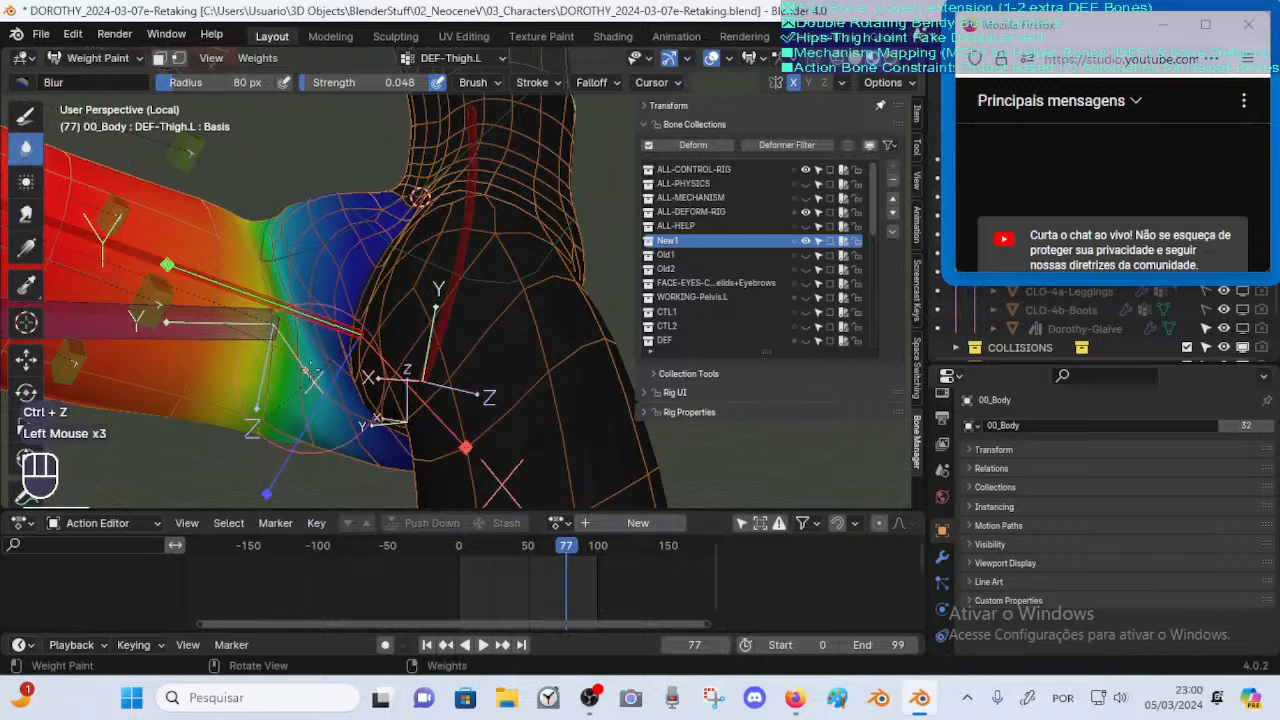
{"action": "key", "text": "f"}
{"action": "left_click", "coordinate": [312, 371]}
{"action": "key", "text": "shift+f"}
{"action": "left_click", "coordinate": [308, 370]}
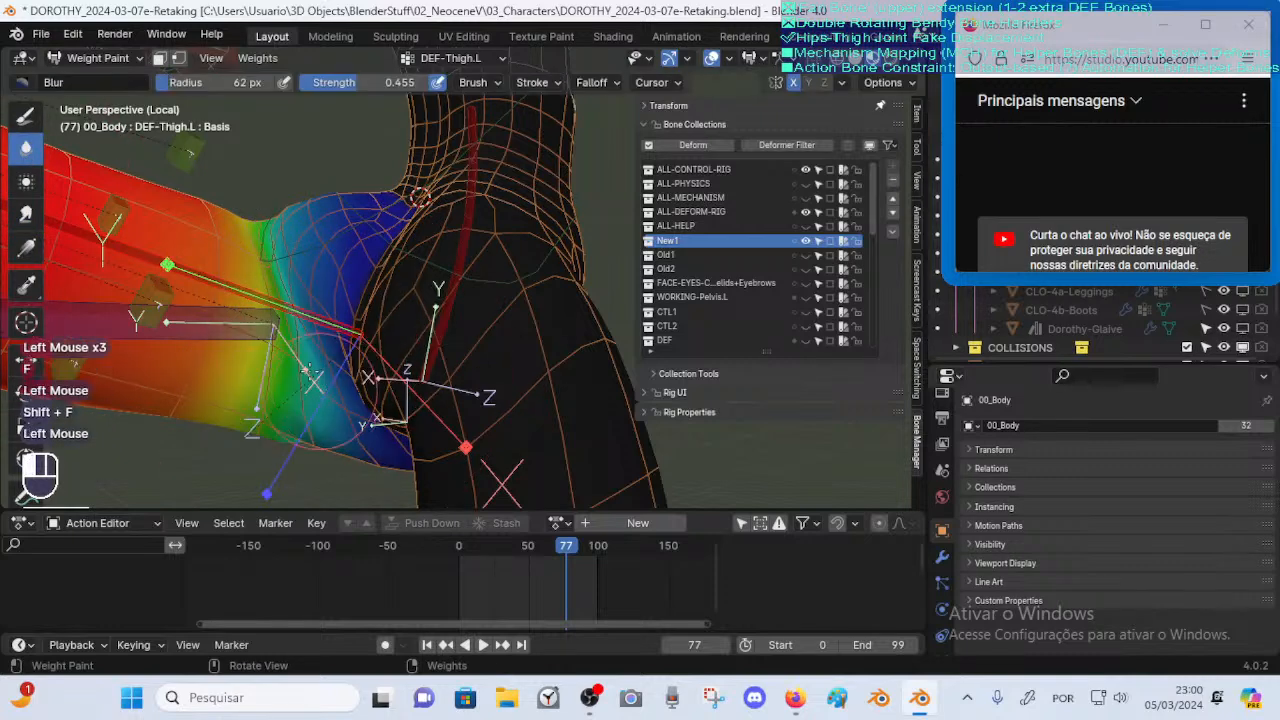
{"action": "middle_click_drag", "start_coordinate": [307, 335], "coordinate": [329, 377]}
{"action": "left_click_drag", "start_coordinate": [329, 377], "coordinate": [340, 358]}
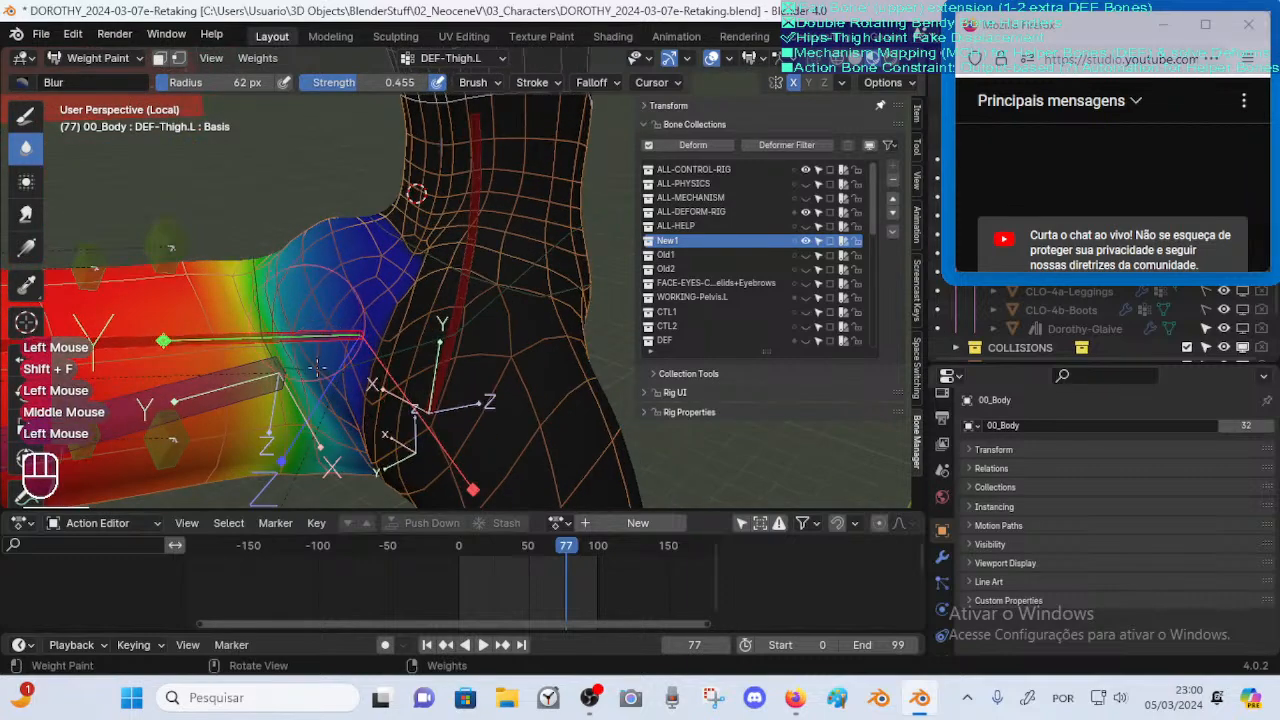
Blur the DEF-Thigh.L weights under the thigh near the buttock, reducing the brush radius to 31 px, and save the file
{"action": "middle_click_drag", "start_coordinate": [343, 363], "coordinate": [341, 385], "text": "ctrl"}
{"action": "mouse_move", "coordinate": [341, 385]}
{"action": "middle_mouse_down"}
{"action": "mouse_move", "coordinate": [311, 372]}
{"action": "mouse_move", "coordinate": [333, 330]}
{"action": "middle_mouse_up"}
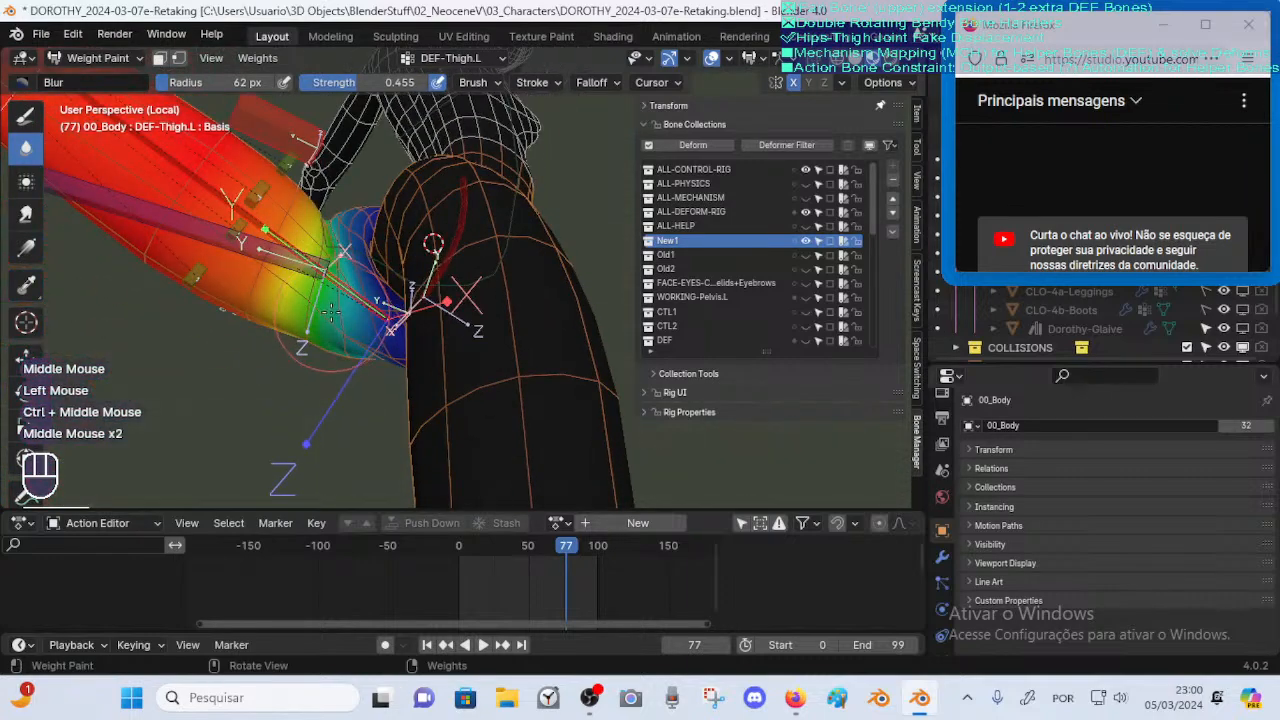
{"action": "left_click", "coordinate": [333, 330]}
{"action": "key", "text": "f"}
{"action": "left_click", "coordinate": [333, 323]}
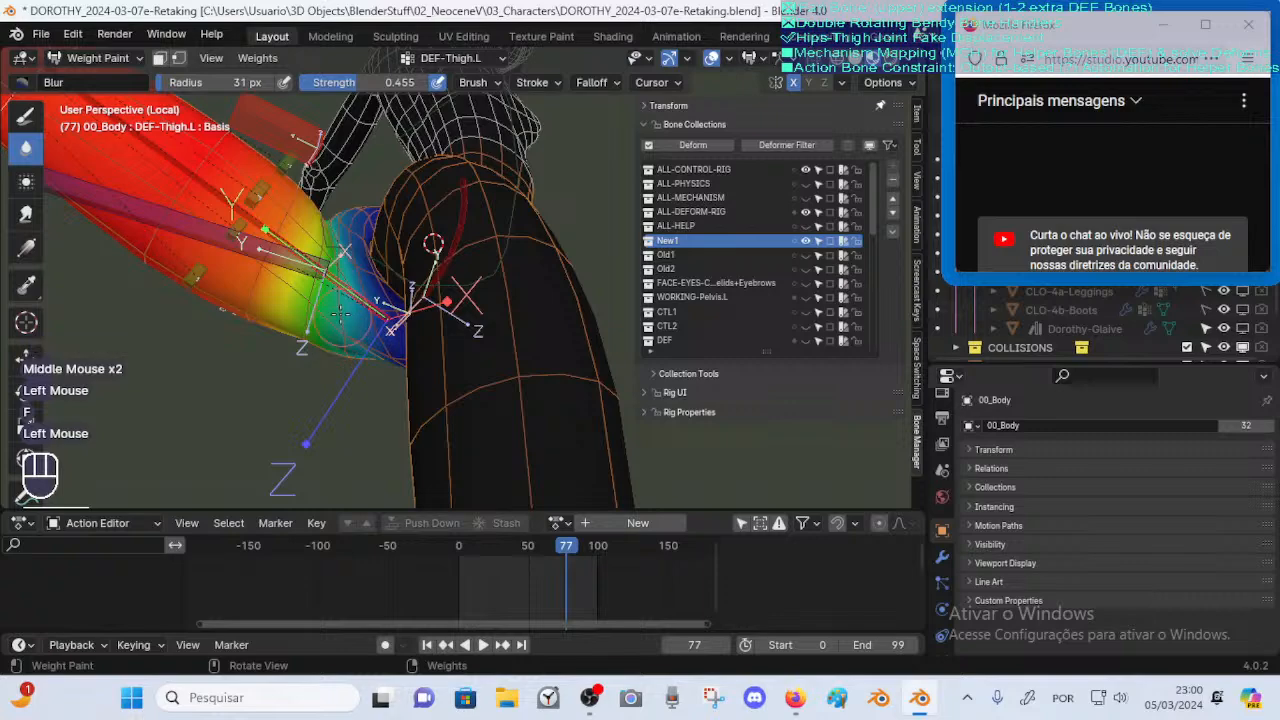
{"action": "mouse_move", "coordinate": [337, 297]}
{"action": "middle_mouse_down"}
{"action": "mouse_move", "coordinate": [350, 350]}
{"action": "mouse_move", "coordinate": [533, 372]}
{"action": "mouse_move", "coordinate": [512, 270]}
{"action": "middle_mouse_up"}
{"action": "left_click", "coordinate": [358, 345]}
{"action": "key", "text": "ctrl+s"}
Move to frame 80 and switch through the DEF-Buttocks.L and DEF-2-TORSO-1-Spine-BB.001 weights to FAN-Thigh.L
{"action": "middle_click_drag", "start_coordinate": [512, 270], "coordinate": [467, 313]}
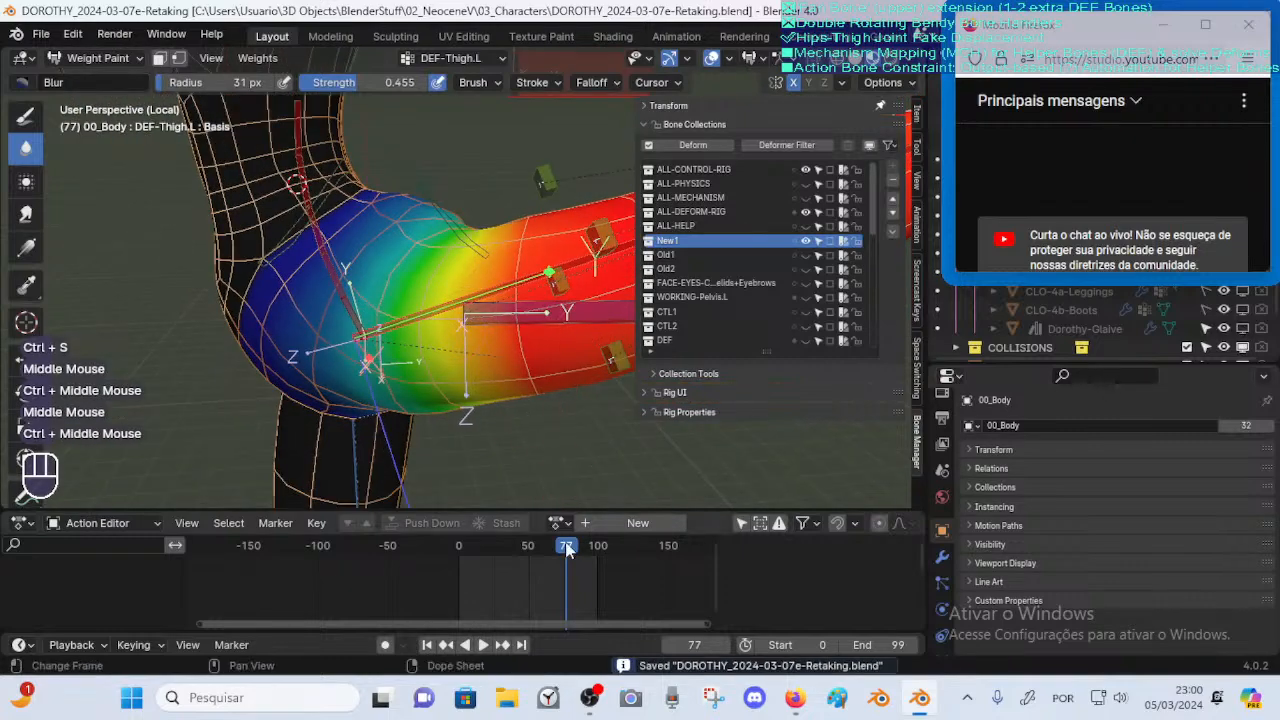
{"action": "mouse_move", "coordinate": [566, 548]}
{"action": "left_mouse_down"}
{"action": "mouse_move", "coordinate": [533, 550]}
{"action": "mouse_move", "coordinate": [570, 535]}
{"action": "left_mouse_up"}
{"action": "middle_click_drag", "start_coordinate": [565, 358], "coordinate": [563, 385], "text": "ctrl"}
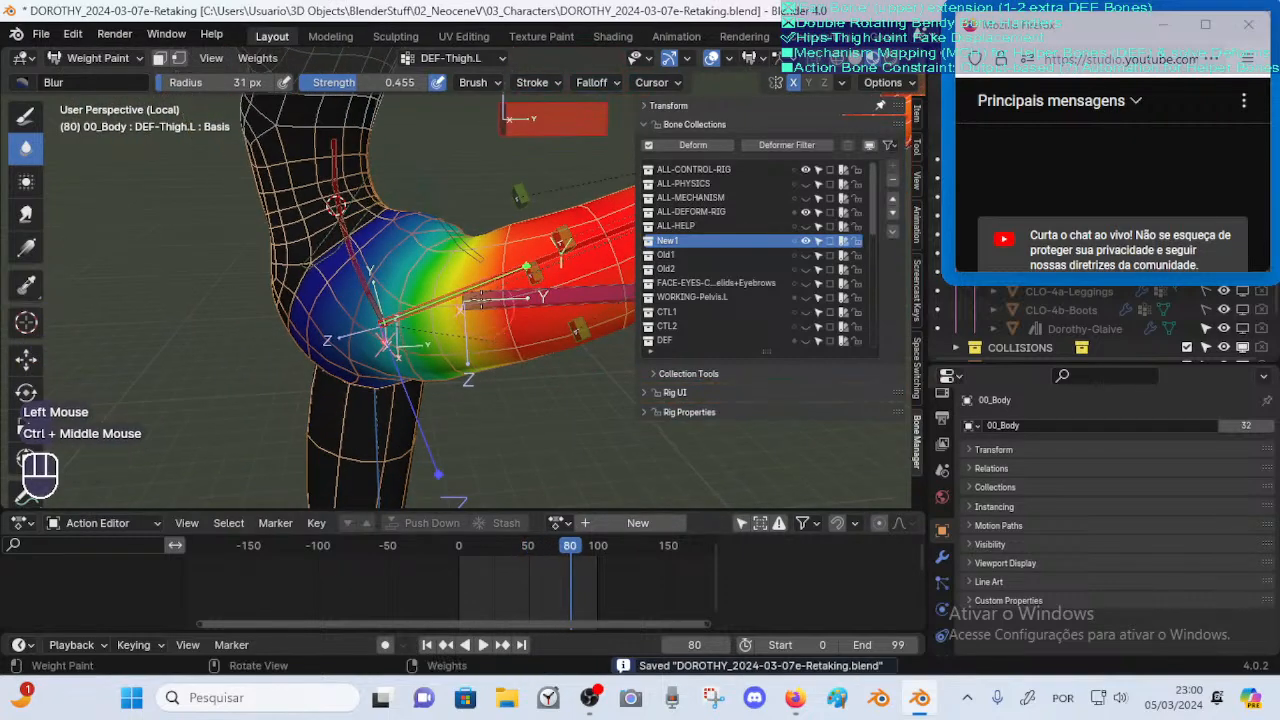
{"action": "left_click", "coordinate": [543, 297], "text": "alt"}
{"action": "middle_click_drag", "start_coordinate": [543, 297], "coordinate": [505, 185]}
{"action": "left_click", "coordinate": [503, 181], "text": "alt"}
{"action": "left_click", "coordinate": [503, 181], "text": "alt"}
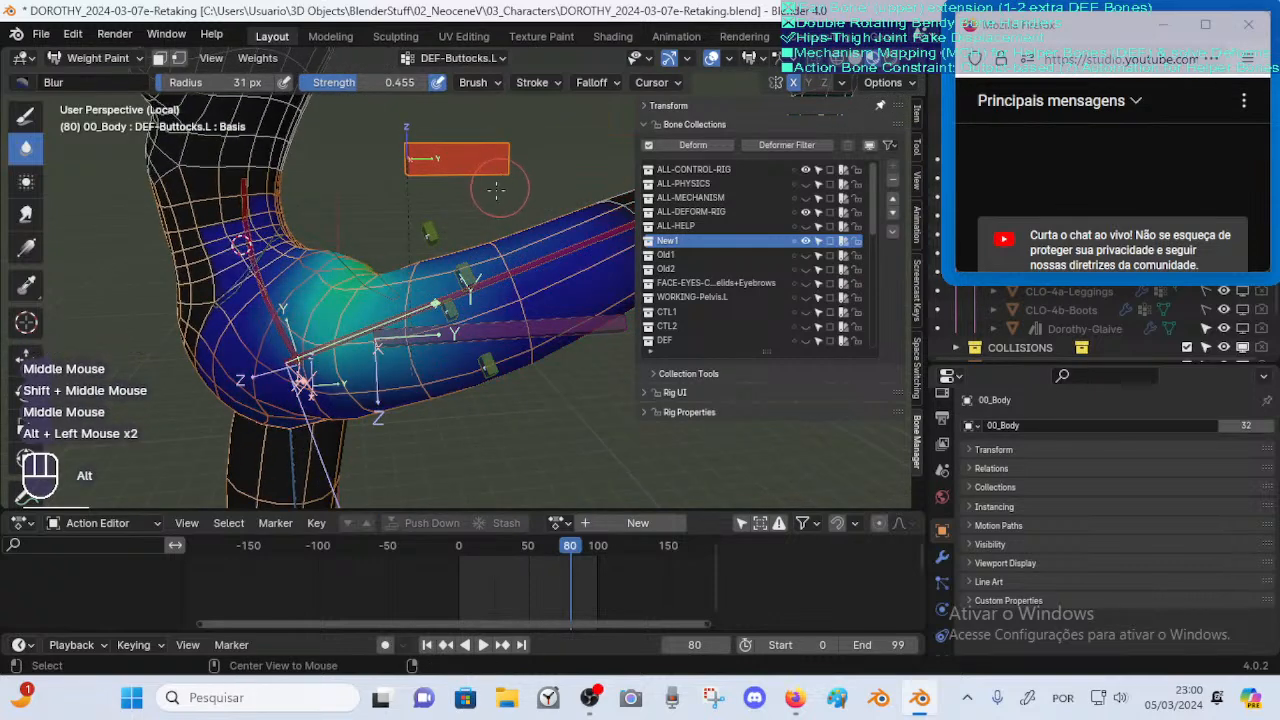
{"action": "middle_click_drag", "start_coordinate": [320, 303], "coordinate": [313, 310]}
{"action": "left_click", "coordinate": [476, 322], "text": "alt"}
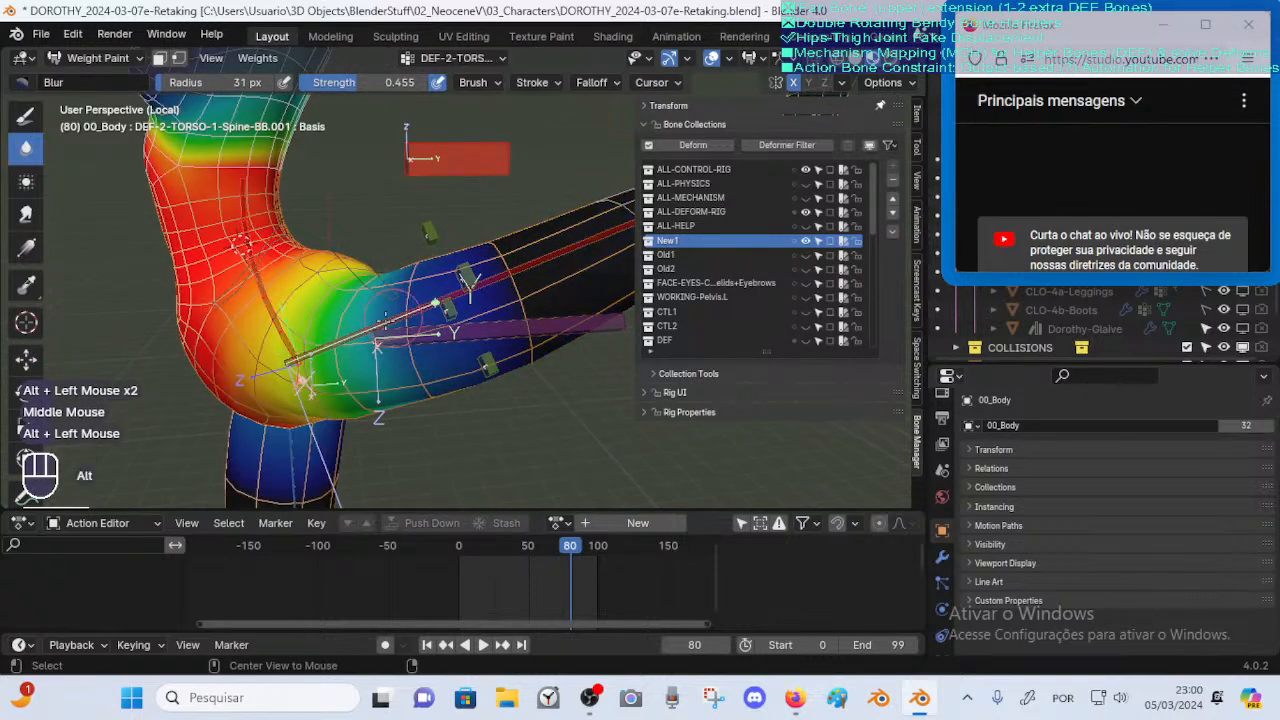
{"action": "left_click", "coordinate": [476, 322], "text": "alt"}
{"action": "left_click", "coordinate": [476, 322], "text": "alt"}
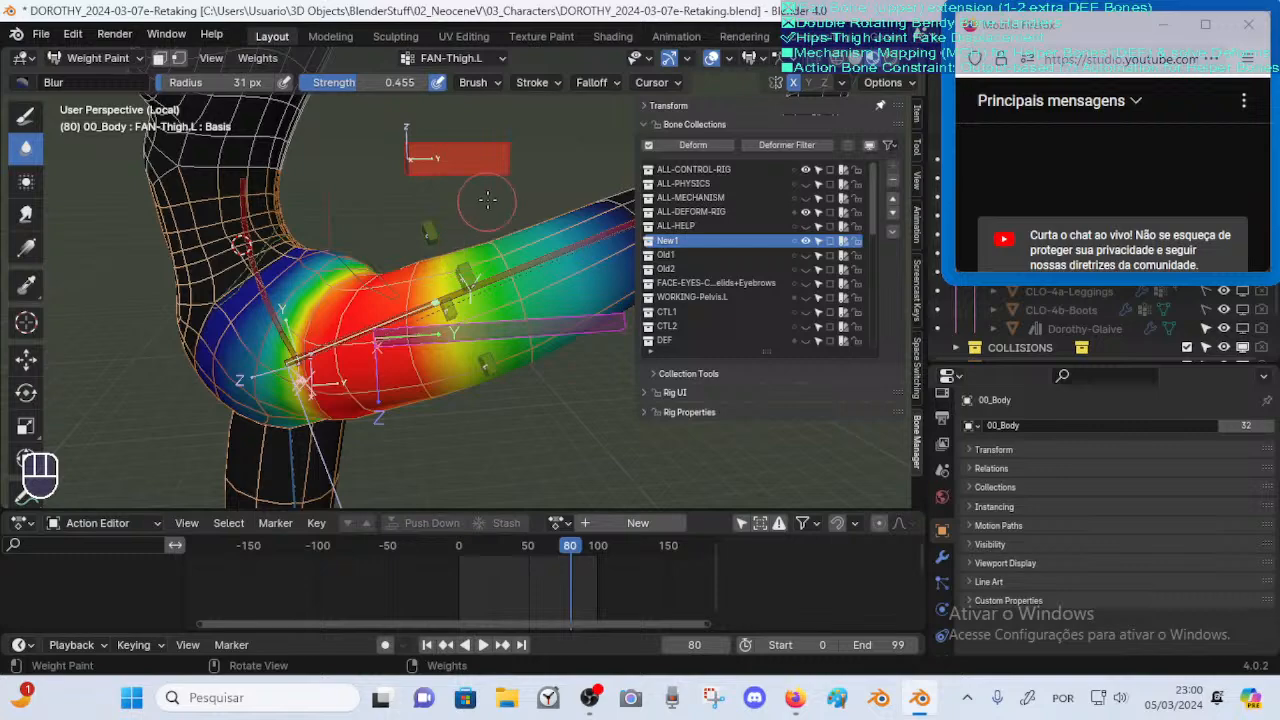
Examine the FAN-Thigh.L weights around the hip and temporarily show the Old1 and Old2 bone collections to compare their bones
{"action": "mouse_move", "coordinate": [503, 255]}
{"action": "middle_mouse_down"}
{"action": "mouse_move", "coordinate": [448, 285]}
{"action": "mouse_move", "coordinate": [481, 266]}
{"action": "middle_mouse_up"}
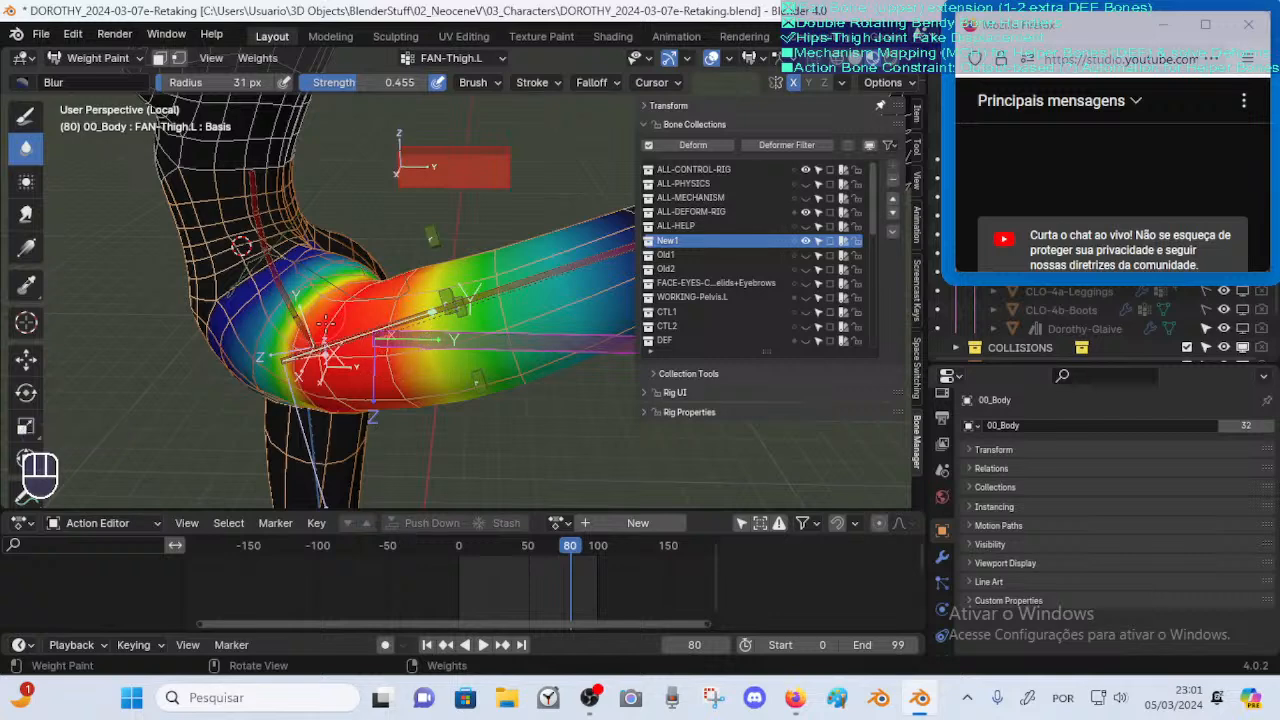
{"action": "middle_click_drag", "start_coordinate": [435, 314], "coordinate": [301, 321]}
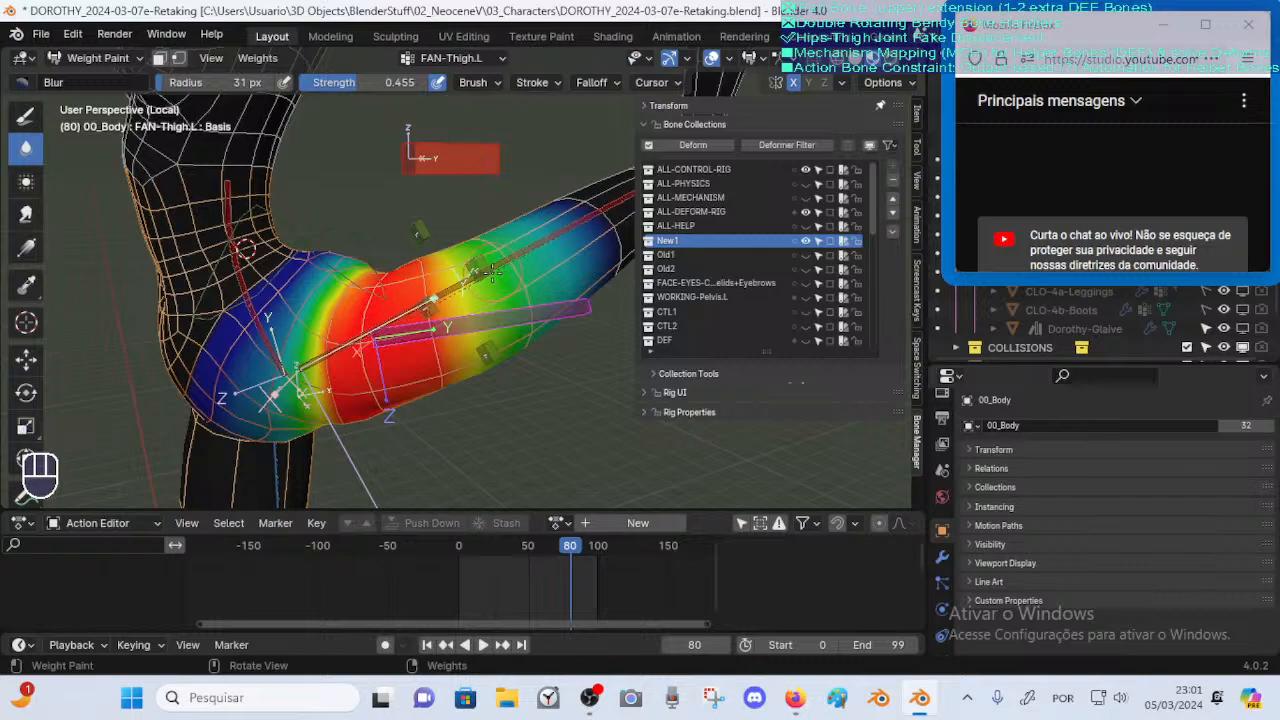
{"action": "mouse_move", "coordinate": [490, 273]}
{"action": "middle_mouse_down"}
{"action": "mouse_move", "coordinate": [443, 298]}
{"action": "mouse_move", "coordinate": [455, 296]}
{"action": "middle_mouse_up"}
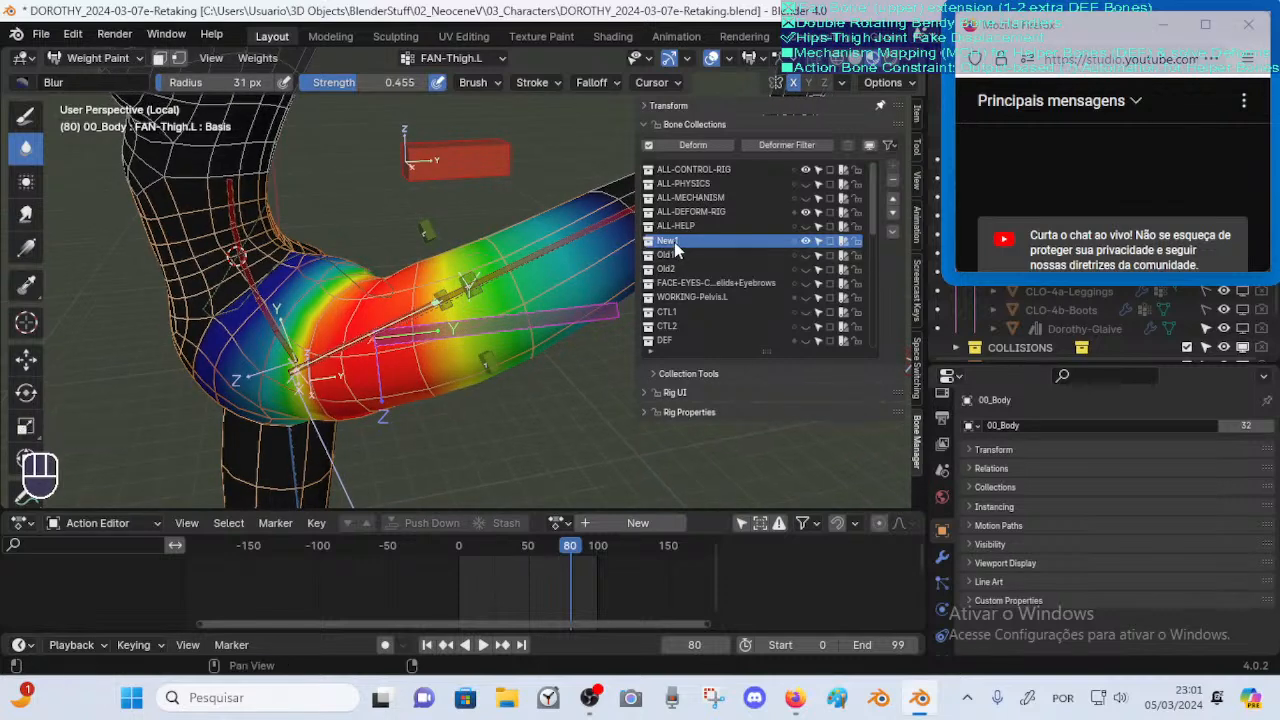
{"action": "left_click", "coordinate": [806, 255]}
{"action": "left_click", "coordinate": [806, 256]}
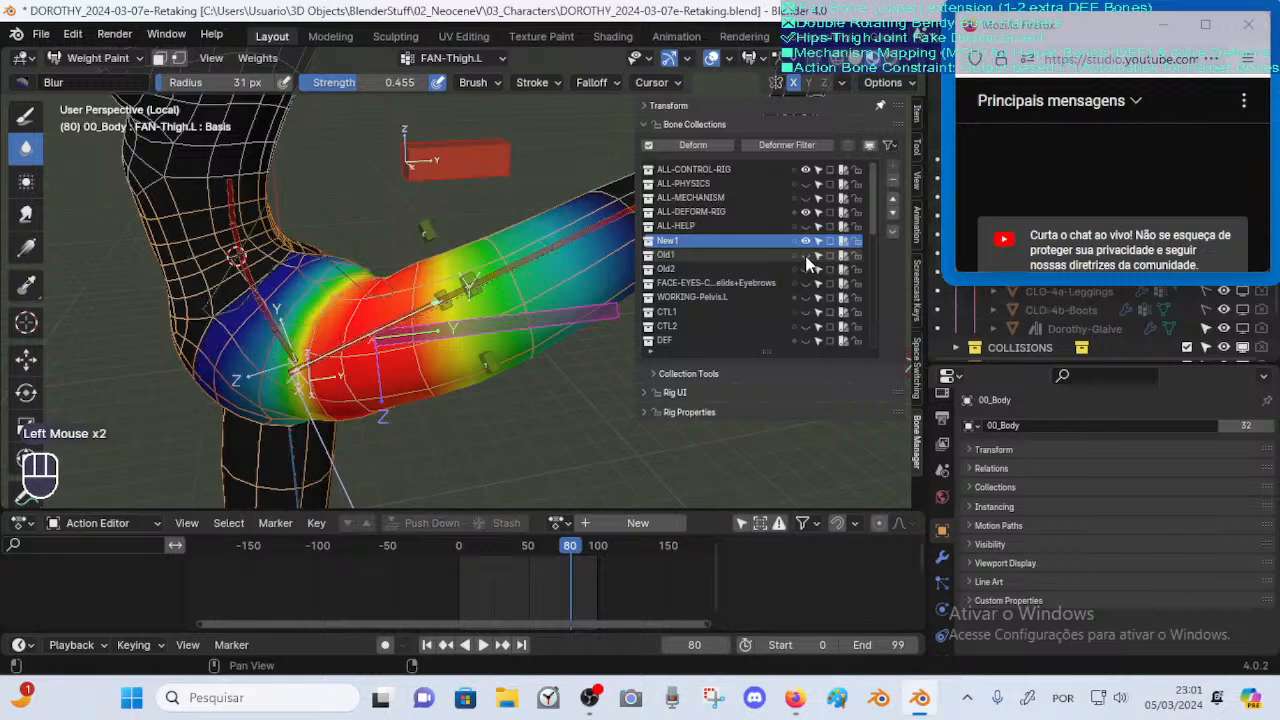
{"action": "left_click", "coordinate": [802, 270]}
{"action": "left_click", "coordinate": [806, 270]}
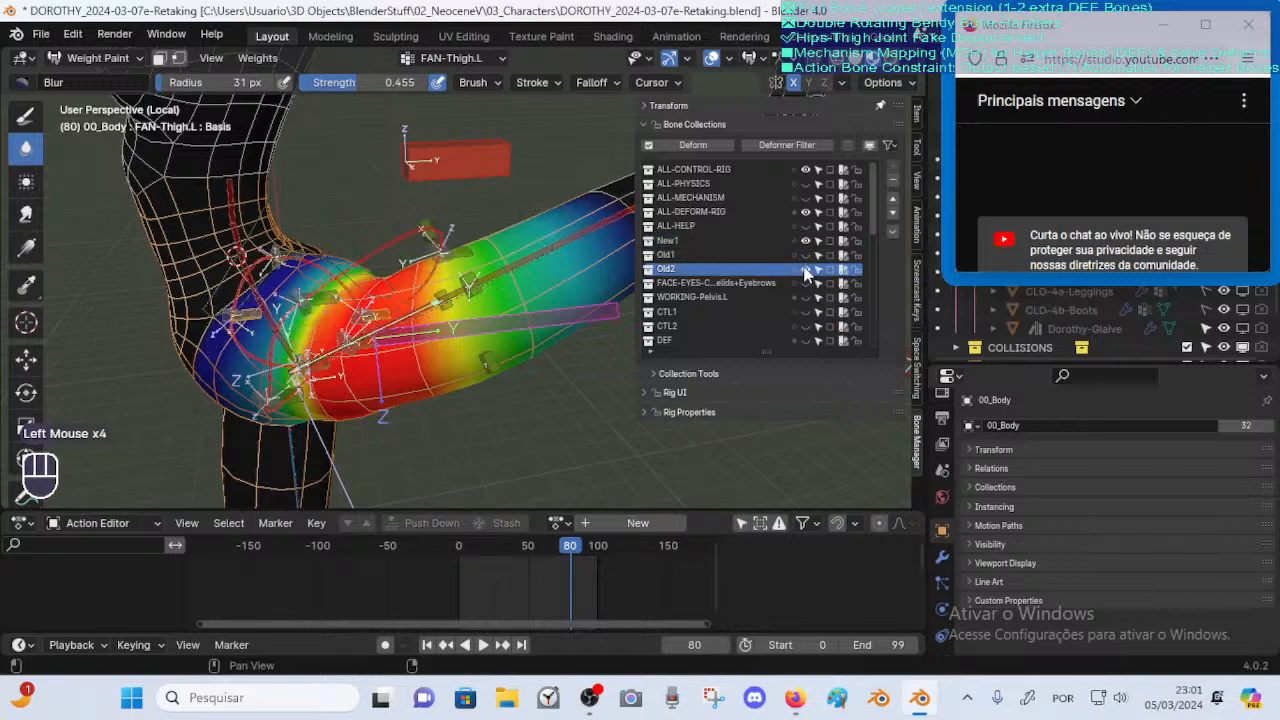
{"action": "left_click", "coordinate": [806, 270]}
{"action": "left_click", "coordinate": [806, 256]}
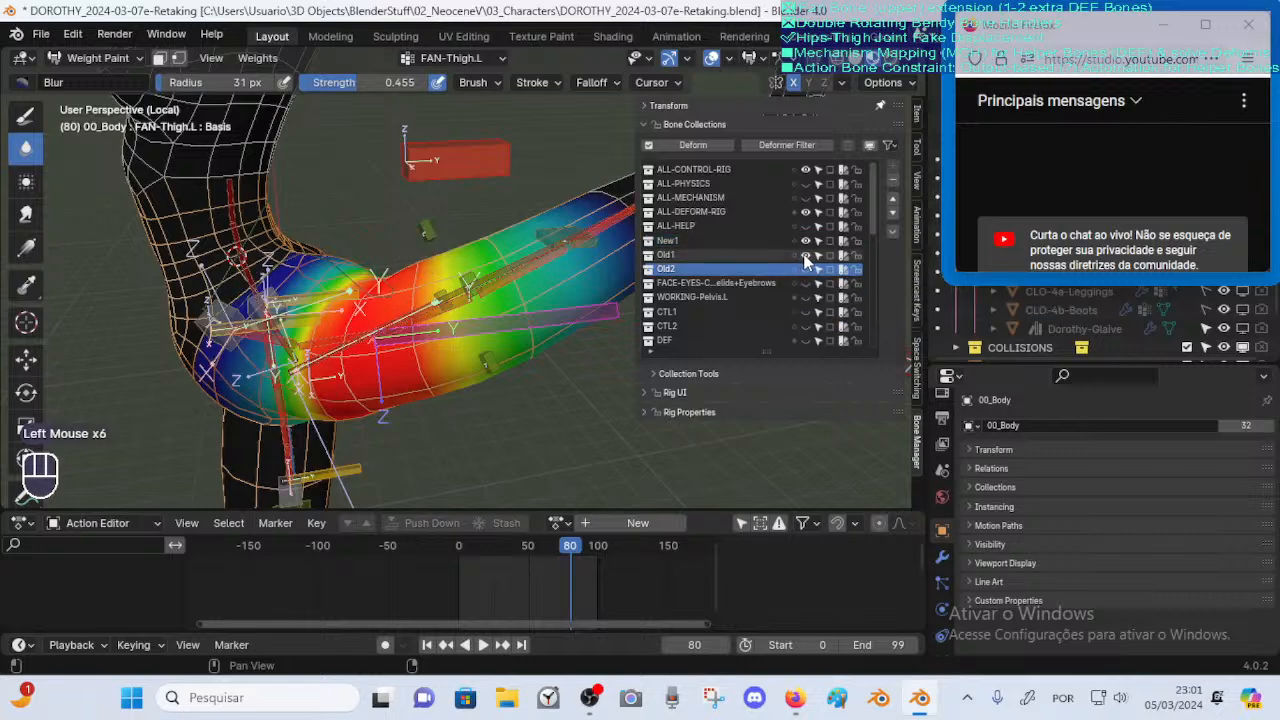
{"action": "mouse_move", "coordinate": [630, 290]}
{"action": "middle_mouse_down"}
{"action": "mouse_move", "coordinate": [612, 292]}
{"action": "mouse_move", "coordinate": [625, 290]}
{"action": "middle_mouse_up"}
{"action": "left_click", "coordinate": [806, 257]}
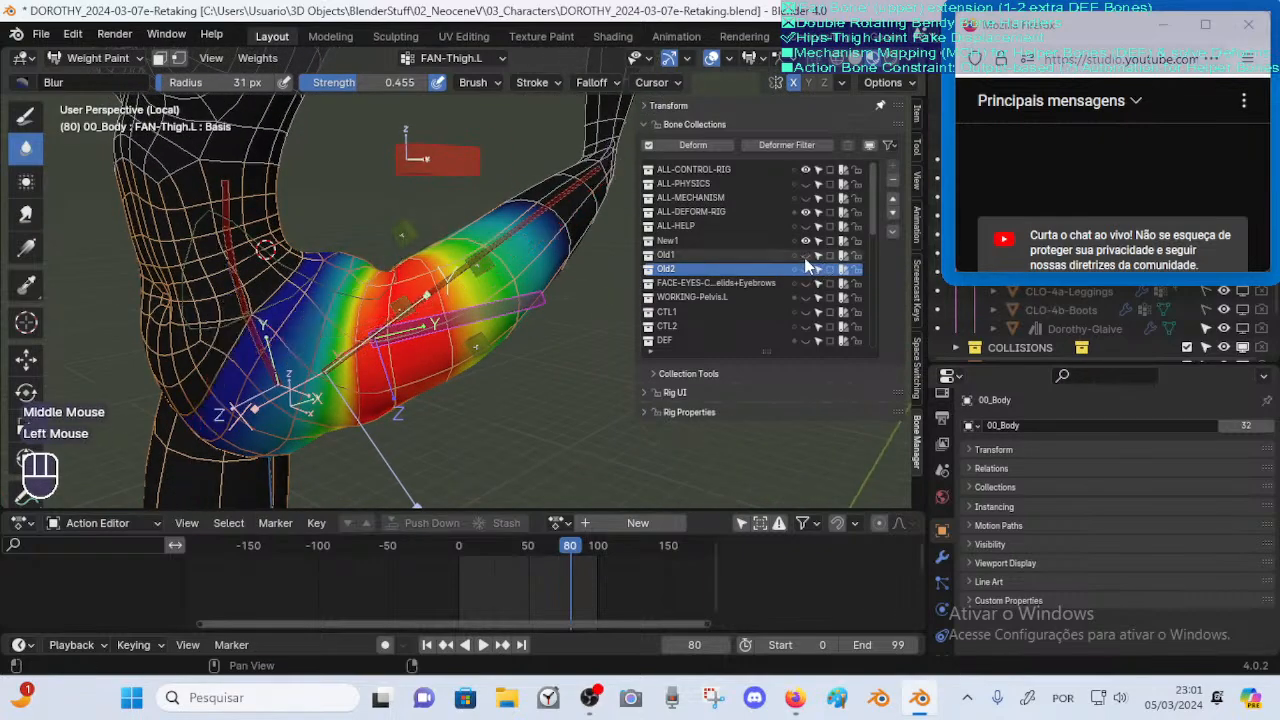
Blur the FAN-Thigh.L weights on the outer buttock with a 31 px brush at strength 0.576
{"action": "middle_click_drag", "start_coordinate": [480, 350], "coordinate": [505, 356]}
{"action": "middle_click_drag", "start_coordinate": [505, 356], "coordinate": [533, 329]}
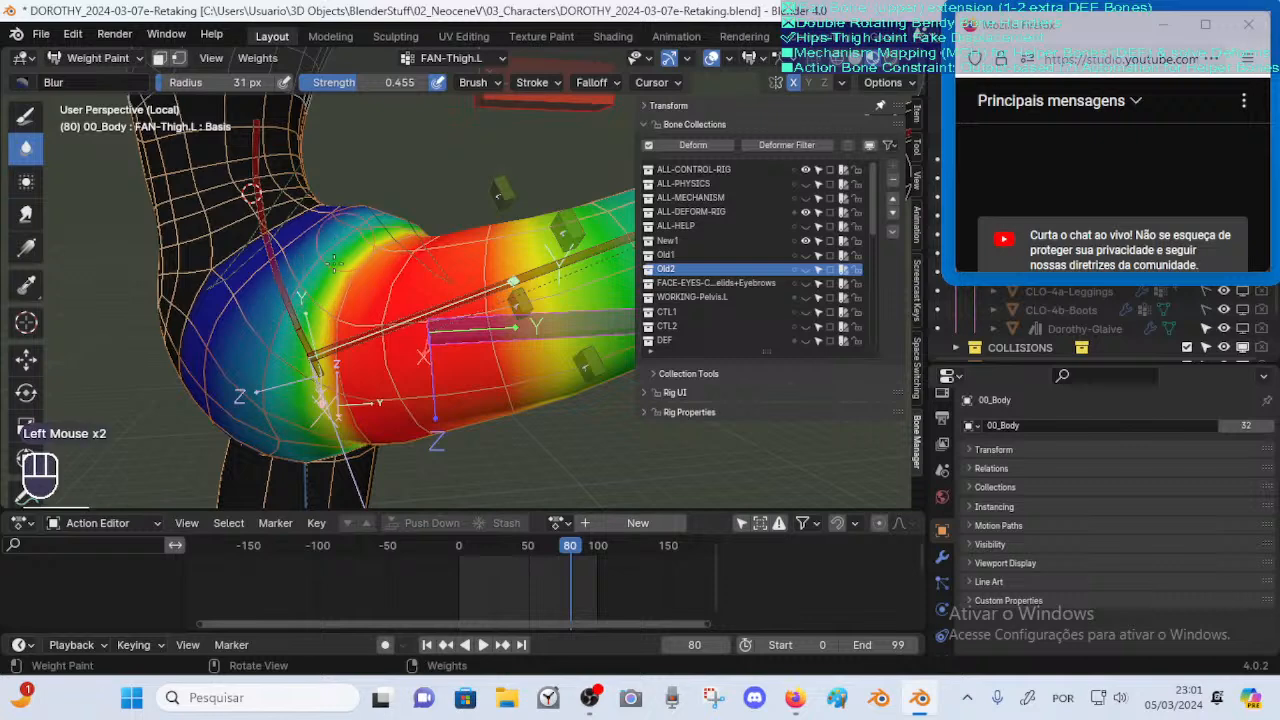
{"action": "middle_click_drag", "start_coordinate": [276, 362], "coordinate": [271, 325], "text": "shift"}
{"action": "key", "text": "shift+f"}
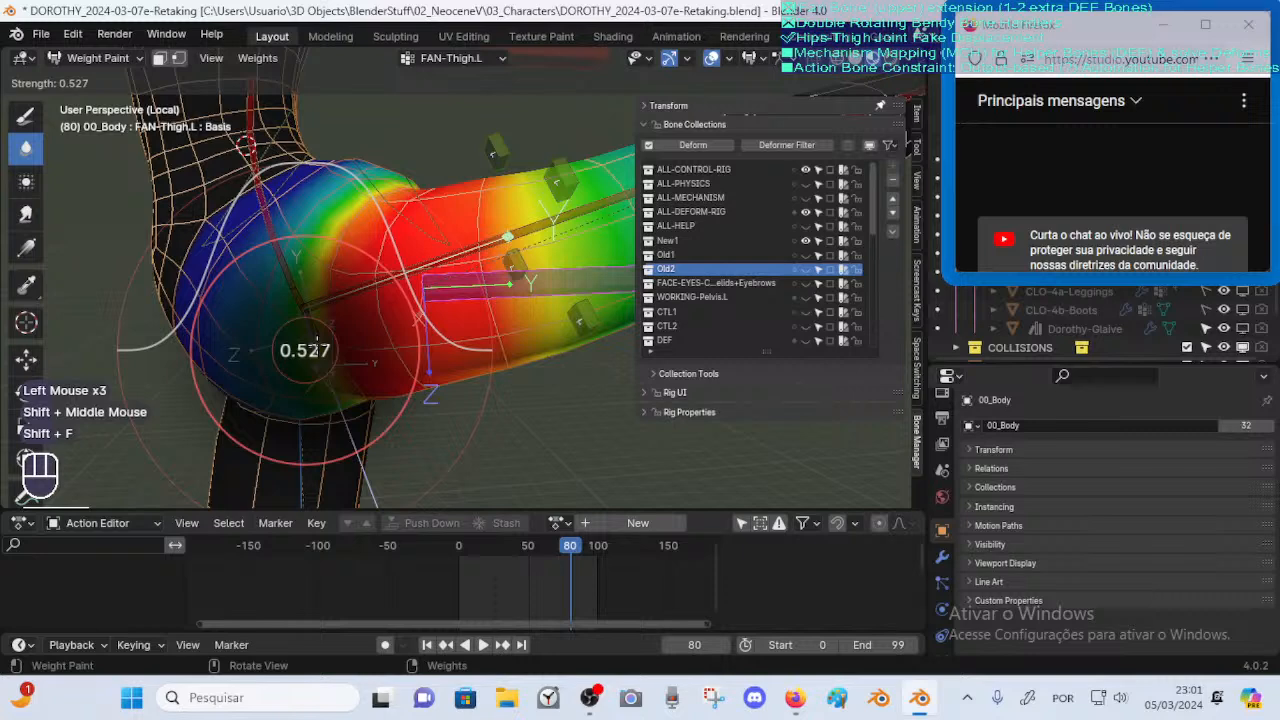
{"action": "left_click", "coordinate": [317, 344]}
{"action": "key", "text": "f"}
{"action": "left_click", "coordinate": [272, 362]}
{"action": "middle_click_drag", "start_coordinate": [297, 310], "coordinate": [300, 341]}
{"action": "key", "text": "f"}
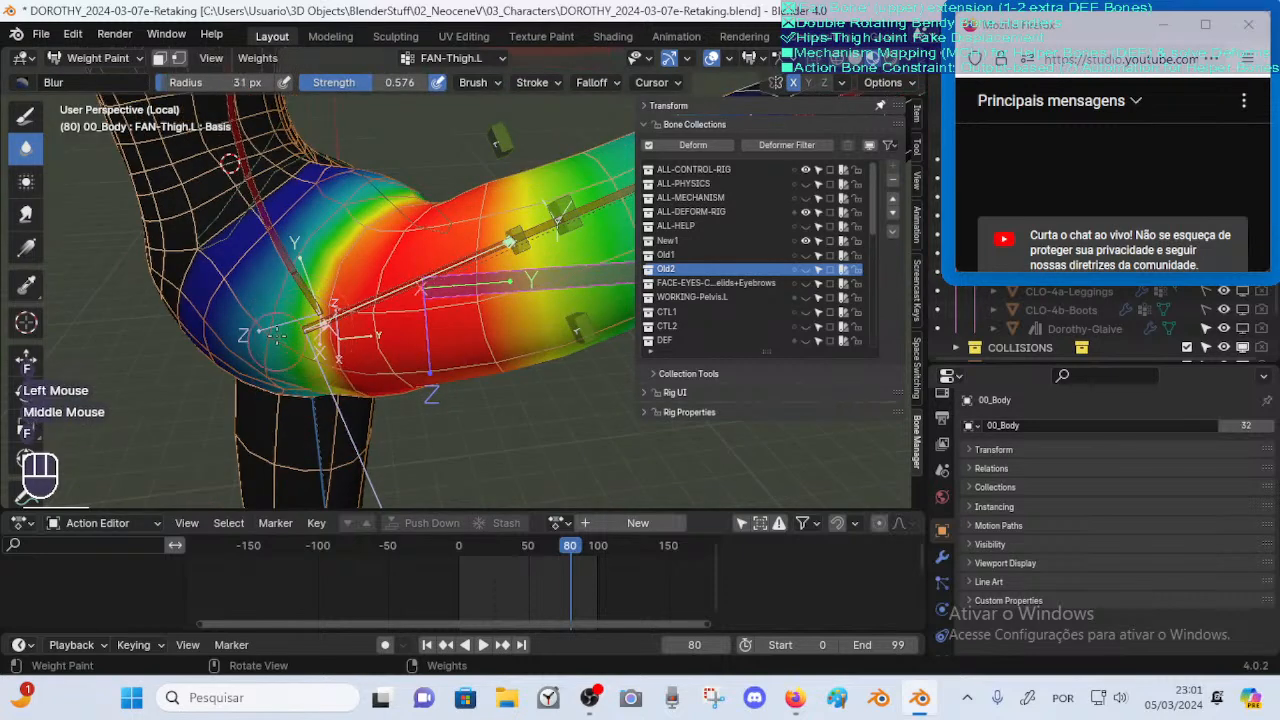
{"action": "left_click", "coordinate": [275, 338]}
Blur the FAN-Thigh.L weights along the upper hip crease on the outer side
{"action": "middle_click_drag", "start_coordinate": [318, 295], "coordinate": [322, 252]}
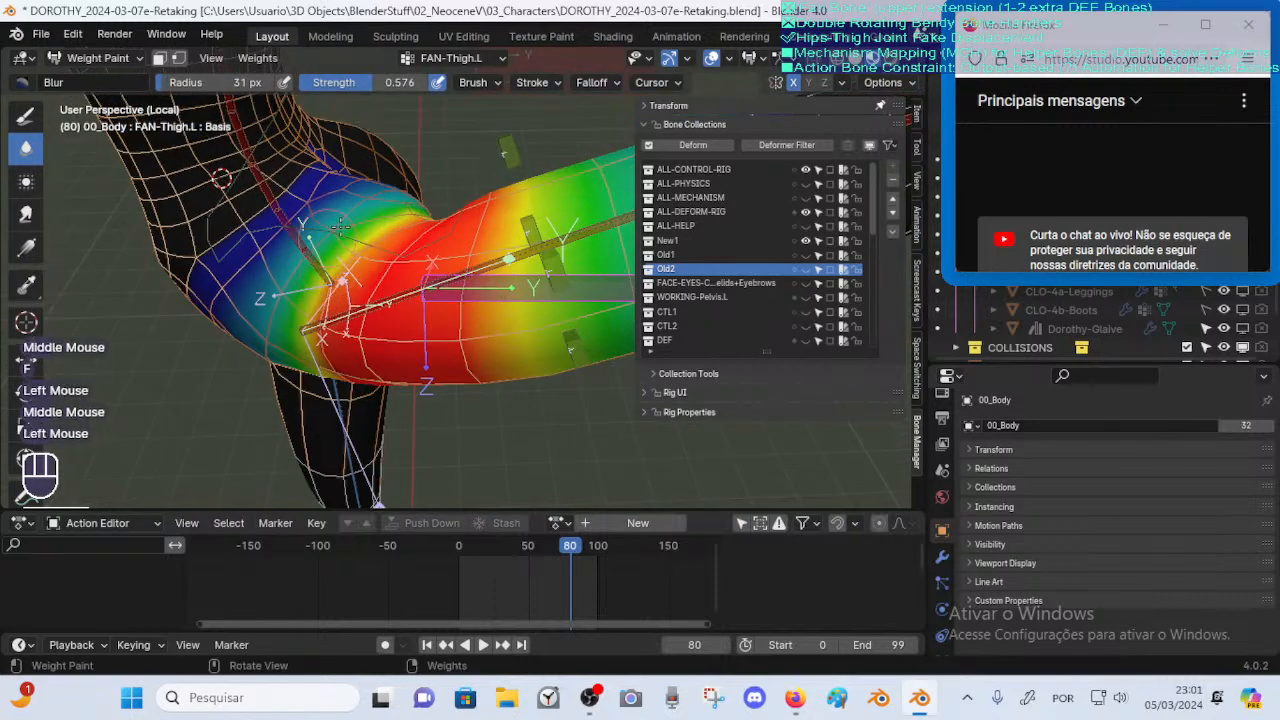
{"action": "left_click_drag", "start_coordinate": [347, 213], "coordinate": [331, 213]}
{"action": "middle_click_drag", "start_coordinate": [411, 203], "coordinate": [390, 236]}
{"action": "left_click_drag", "start_coordinate": [388, 236], "coordinate": [385, 238]}
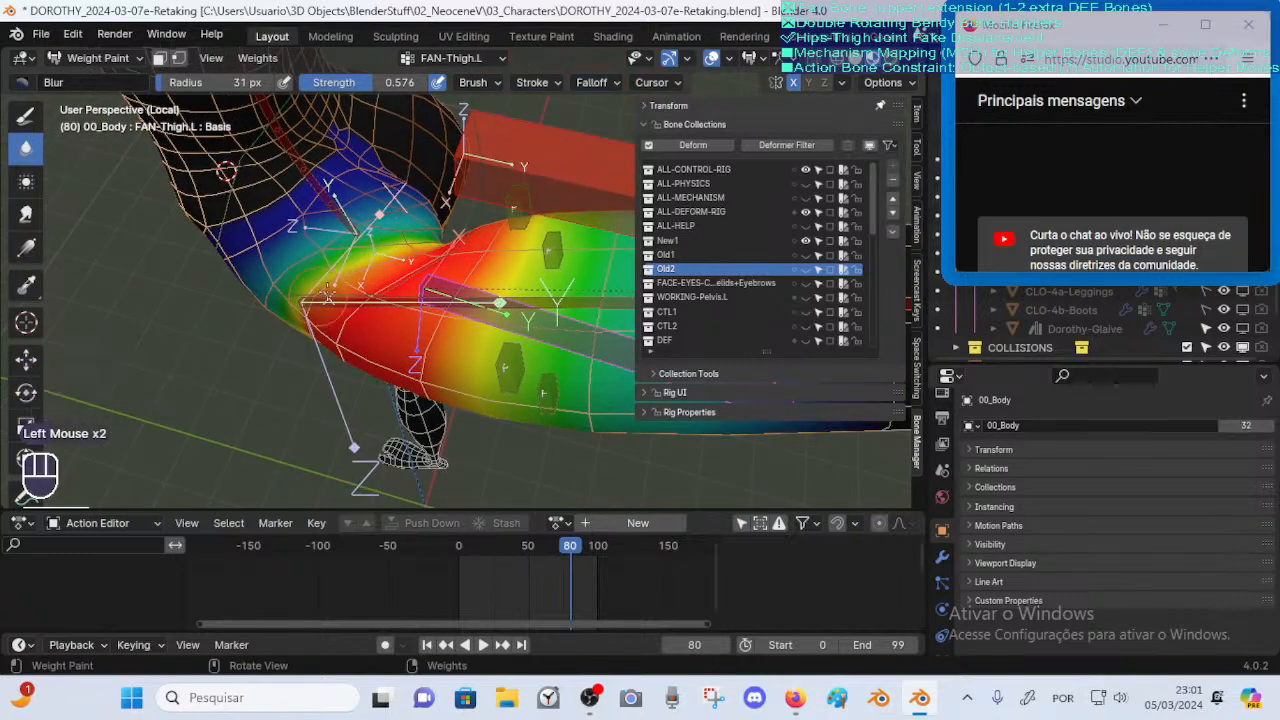
Blur the FAN-Thigh.L weights on the inner hip beside the groin crease, using a 61 px brush radius
{"action": "mouse_move", "coordinate": [396, 243]}
{"action": "middle_mouse_down"}
{"action": "mouse_move", "coordinate": [375, 270]}
{"action": "mouse_move", "coordinate": [382, 328]}
{"action": "middle_mouse_up"}
{"action": "left_click_drag", "start_coordinate": [378, 285], "coordinate": [371, 228]}
{"action": "key", "text": "f"}
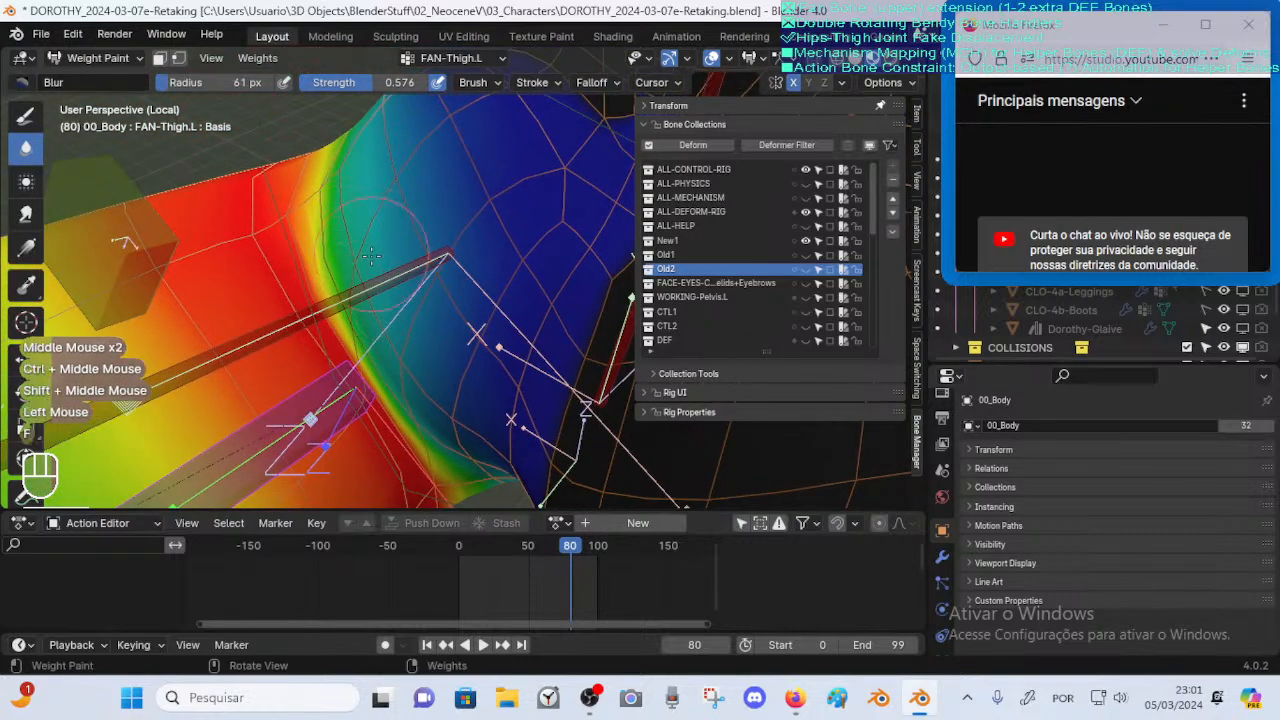
{"action": "left_click", "coordinate": [424, 245]}
{"action": "middle_click_drag", "start_coordinate": [357, 285], "coordinate": [405, 268], "text": "ctrl"}
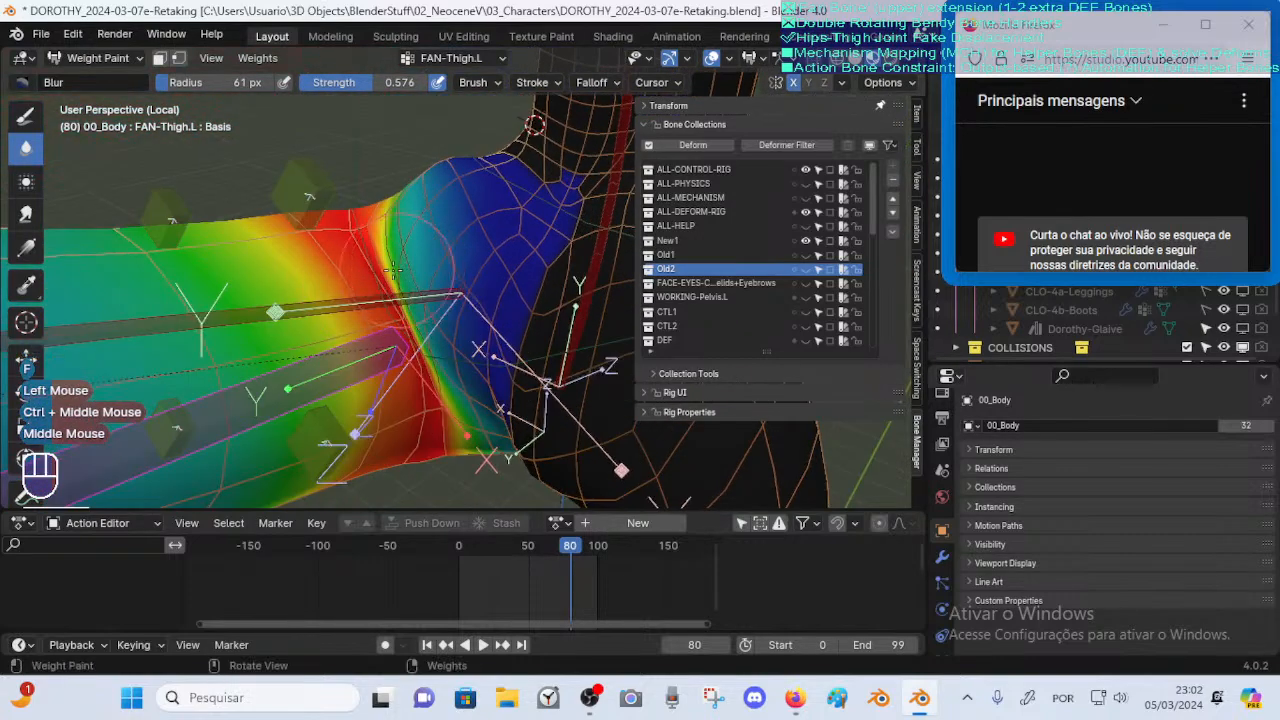
Blur the FAN-Thigh.L weights down the inner groin crease with a 39 px brush, undoing the unwanted stroke
{"action": "key", "text": "f"}
{"action": "left_click", "coordinate": [408, 267]}
{"action": "key", "text": "f"}
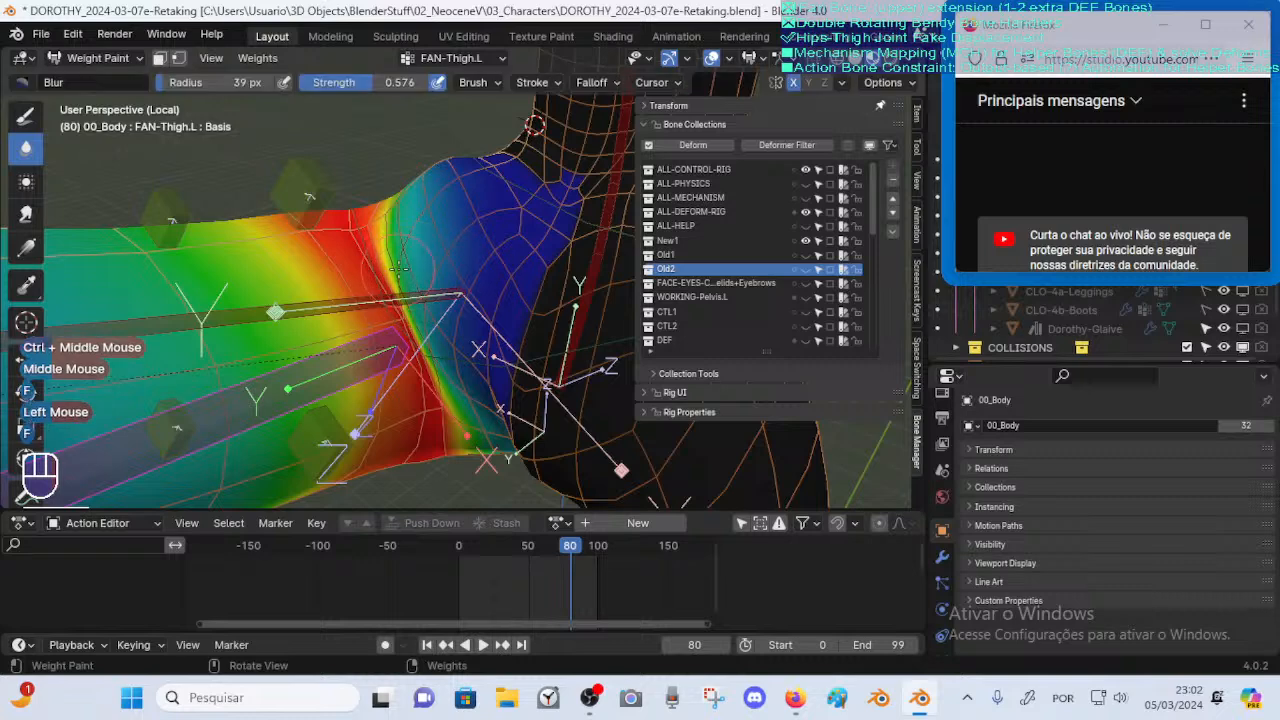
{"action": "left_click", "coordinate": [399, 251]}
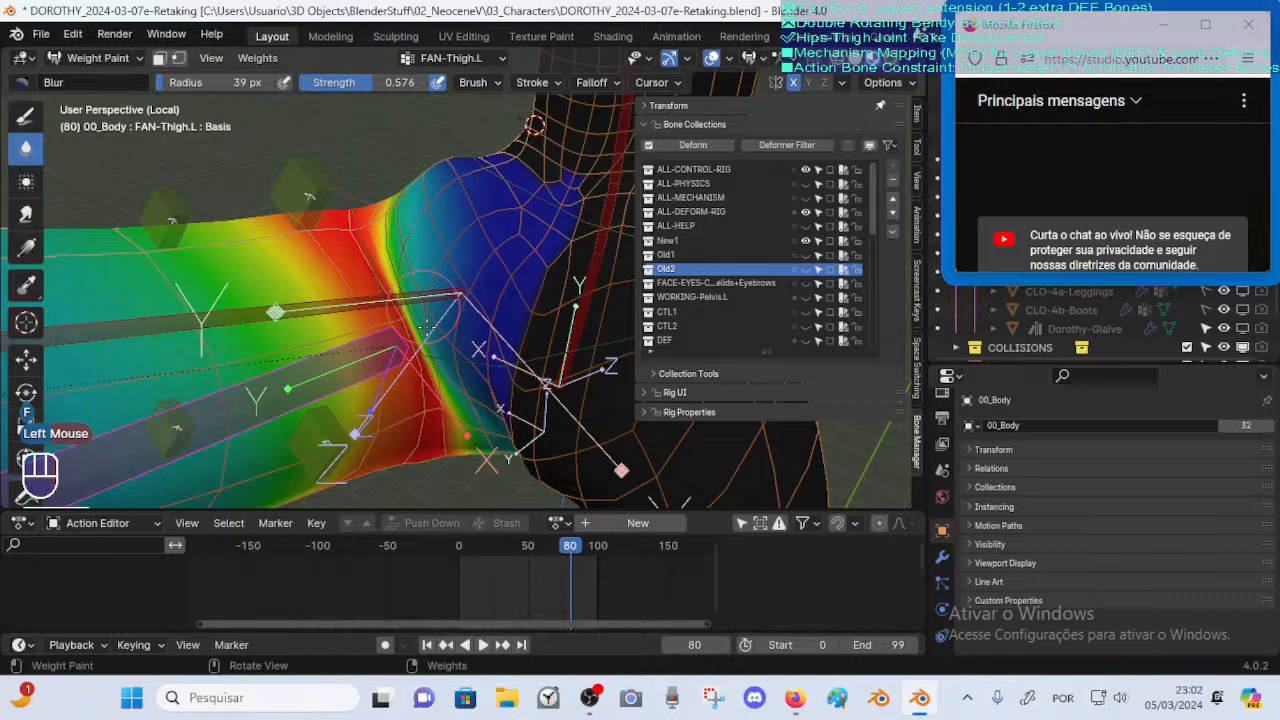
{"action": "mouse_move", "coordinate": [453, 370]}
{"action": "middle_mouse_down"}
{"action": "mouse_move", "coordinate": [430, 355]}
{"action": "mouse_move", "coordinate": [434, 367]}
{"action": "middle_mouse_up"}
{"action": "left_click", "coordinate": [427, 352]}
{"action": "key", "text": "ctrl+z"}
{"action": "left_click", "coordinate": [434, 367]}
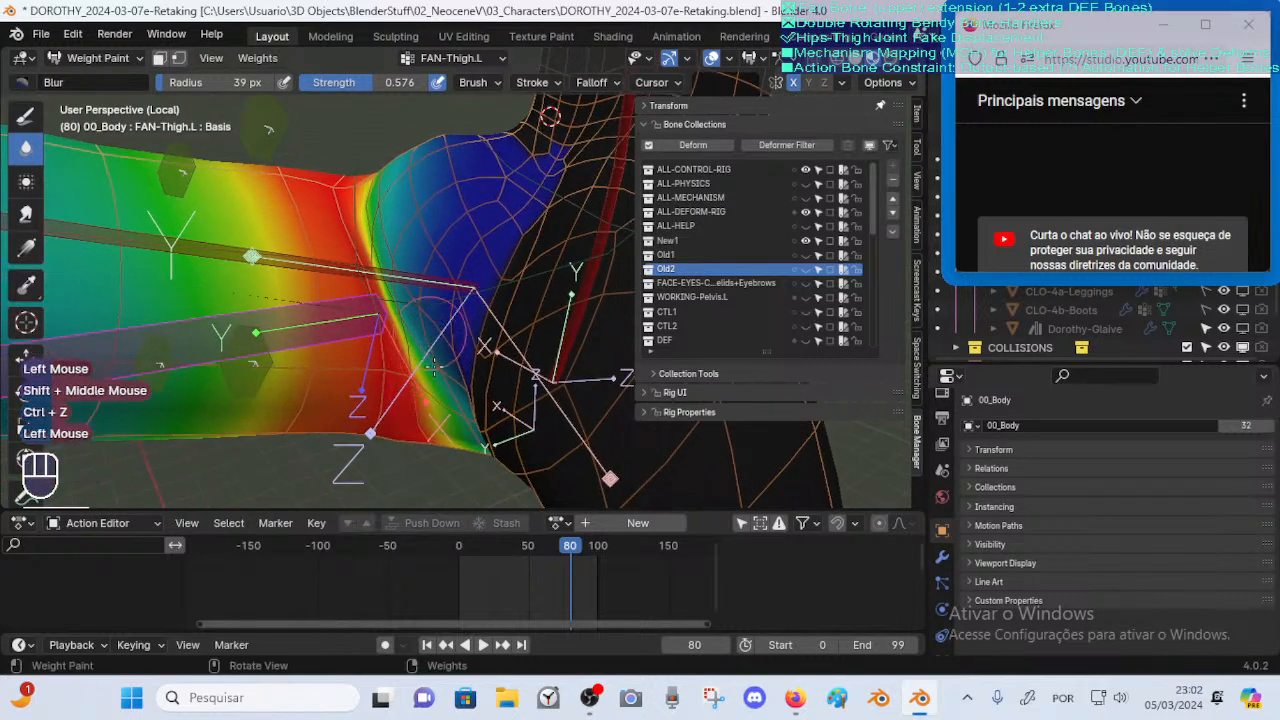
Blur the FAN-Thigh.L weights on the lower groin crease and thigh underside, enlarging the brush radius to 61 px
{"action": "middle_click_drag", "start_coordinate": [412, 359], "coordinate": [440, 305]}
{"action": "left_click", "coordinate": [449, 381]}
{"action": "left_click", "coordinate": [406, 372]}
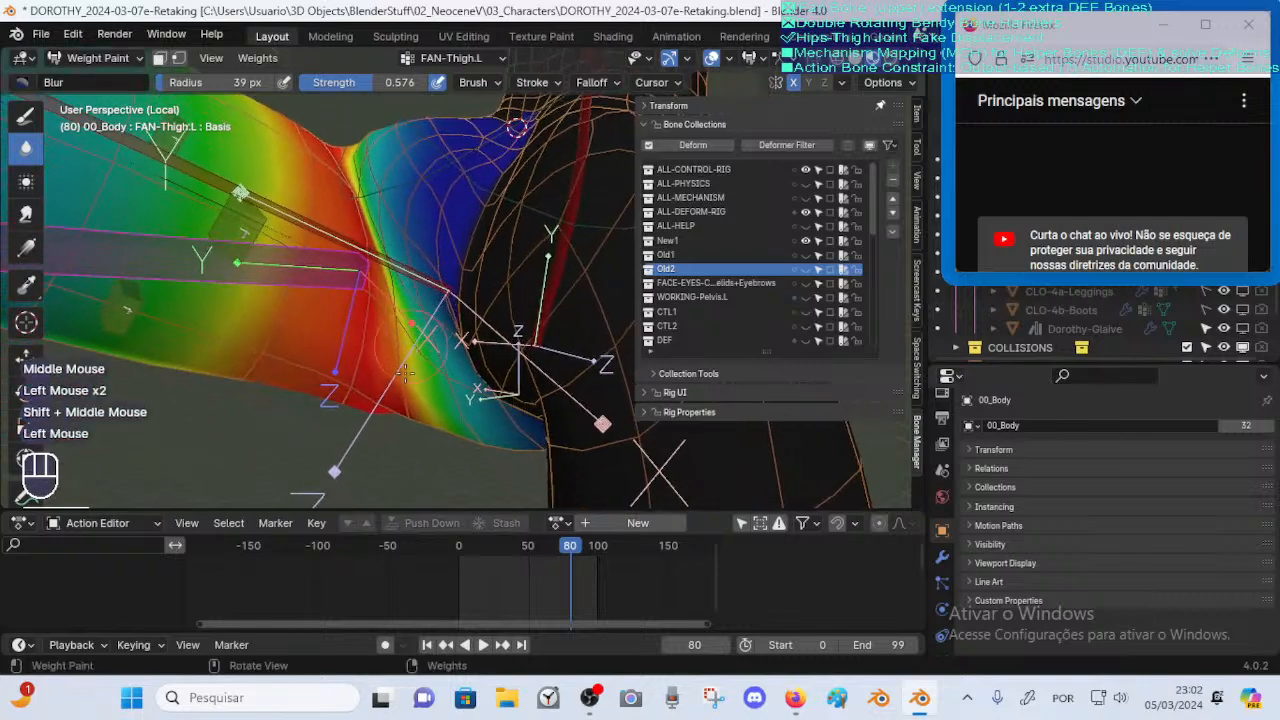
{"action": "middle_click_drag", "start_coordinate": [407, 388], "coordinate": [395, 405]}
{"action": "left_click", "coordinate": [395, 405]}
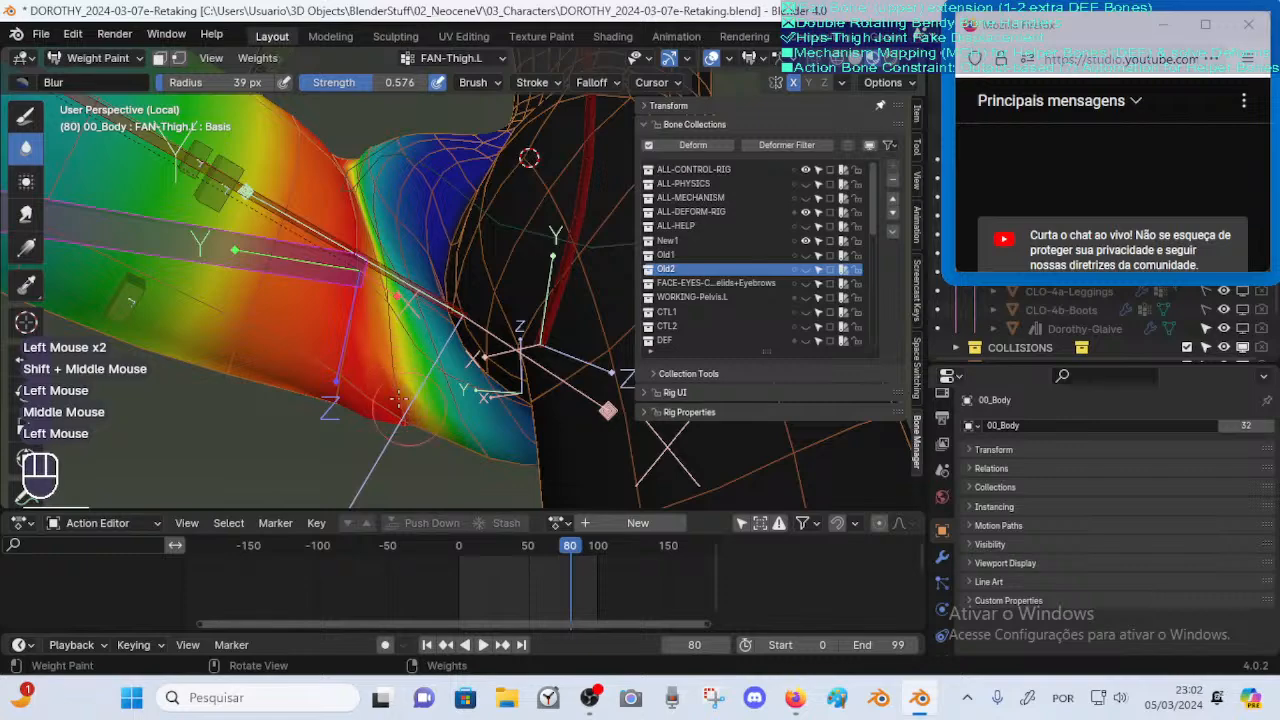
{"action": "key", "text": "f"}
{"action": "left_click", "coordinate": [401, 426]}
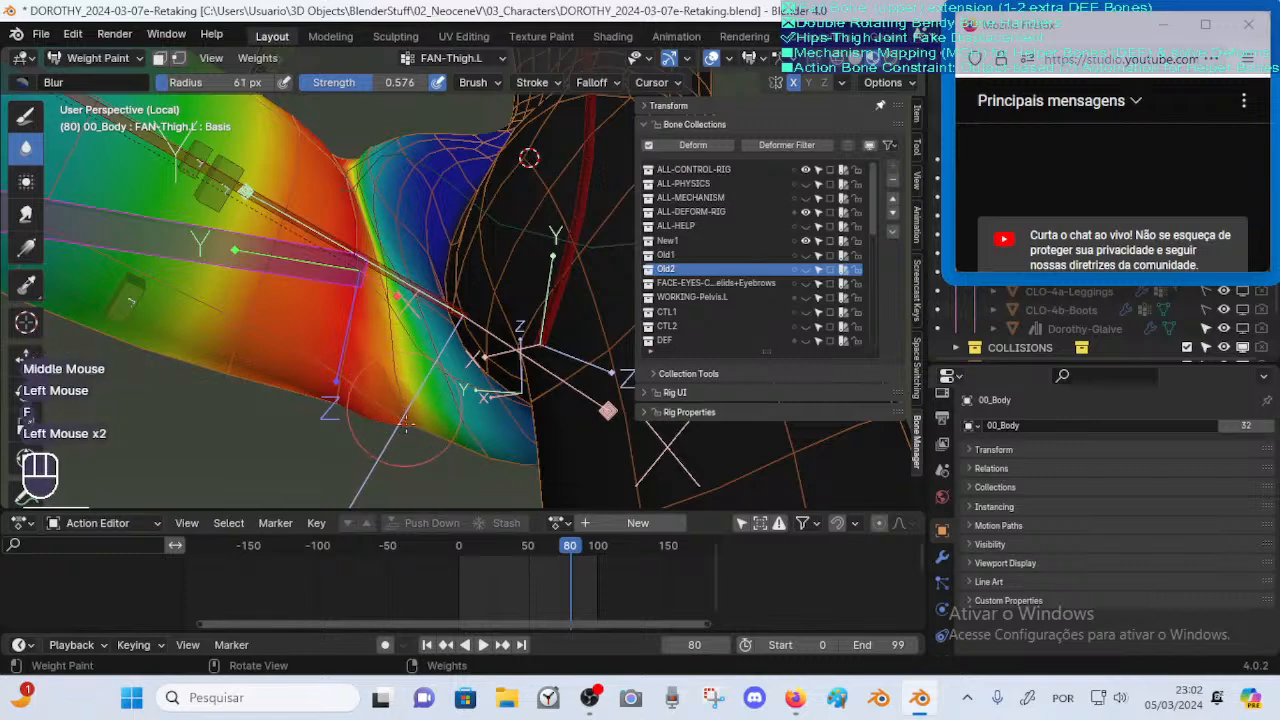
{"action": "middle_click_drag", "start_coordinate": [404, 425], "coordinate": [312, 436], "text": "shift"}
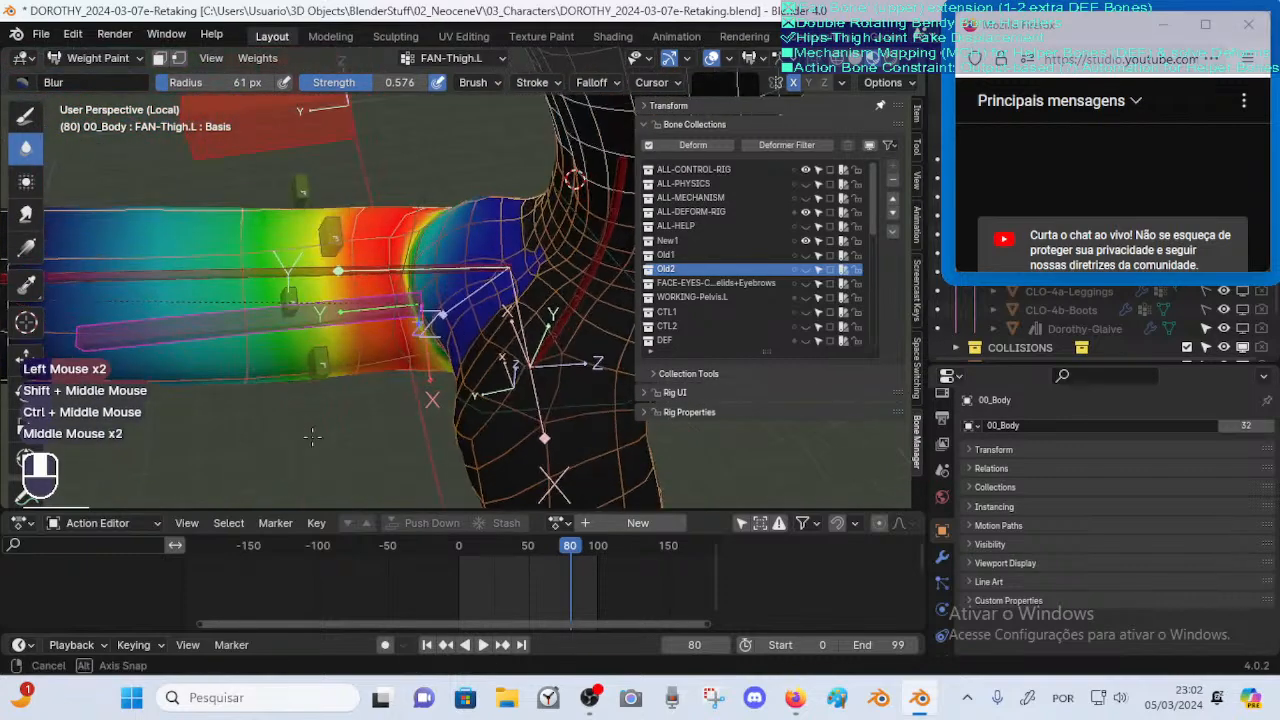
Set the brush radius to 49 px and switch to the Smear brush with strength 0.327 for the FAN-Thigh.L weights
{"action": "key", "text": "f"}
{"action": "left_click", "coordinate": [250, 357]}
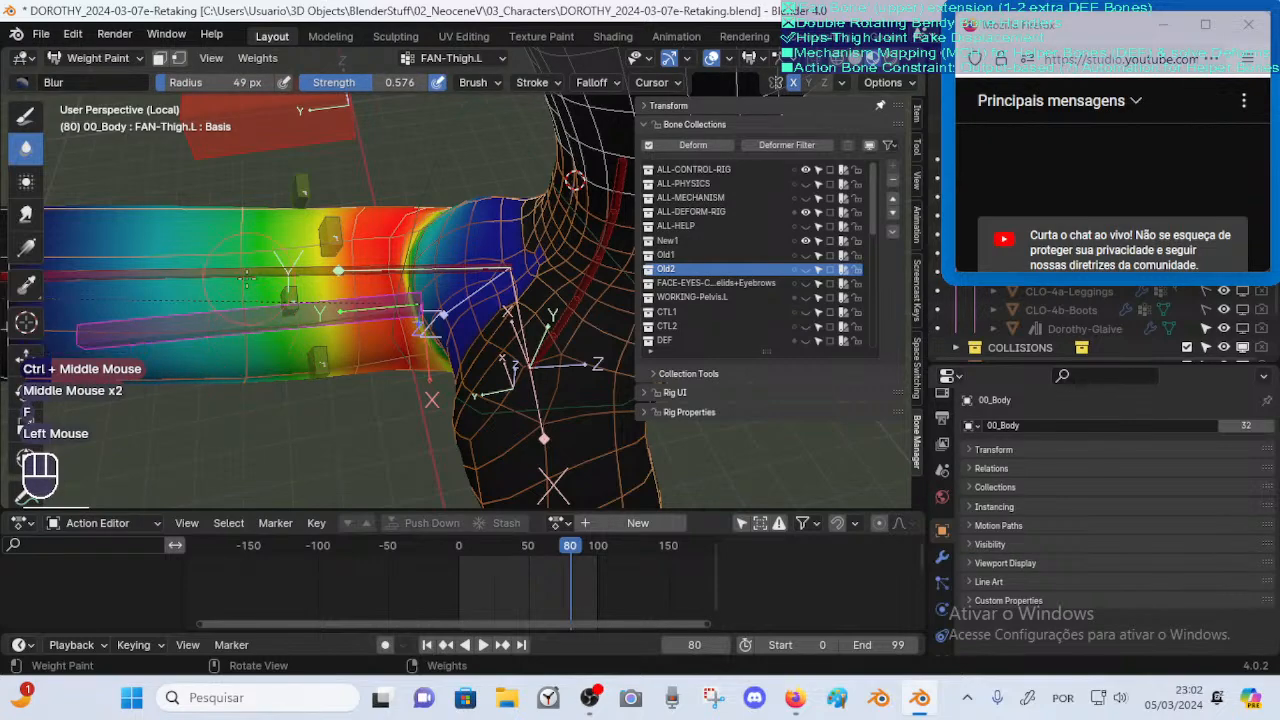
{"action": "middle_click_drag", "start_coordinate": [247, 278], "coordinate": [300, 290]}
{"action": "mouse_move", "coordinate": [300, 290]}
{"action": "middle_mouse_down"}
{"action": "mouse_move", "coordinate": [366, 245]}
{"action": "mouse_move", "coordinate": [345, 236]}
{"action": "mouse_move", "coordinate": [318, 285]}
{"action": "middle_mouse_up"}
{"action": "middle_click_drag", "start_coordinate": [318, 285], "coordinate": [290, 275]}
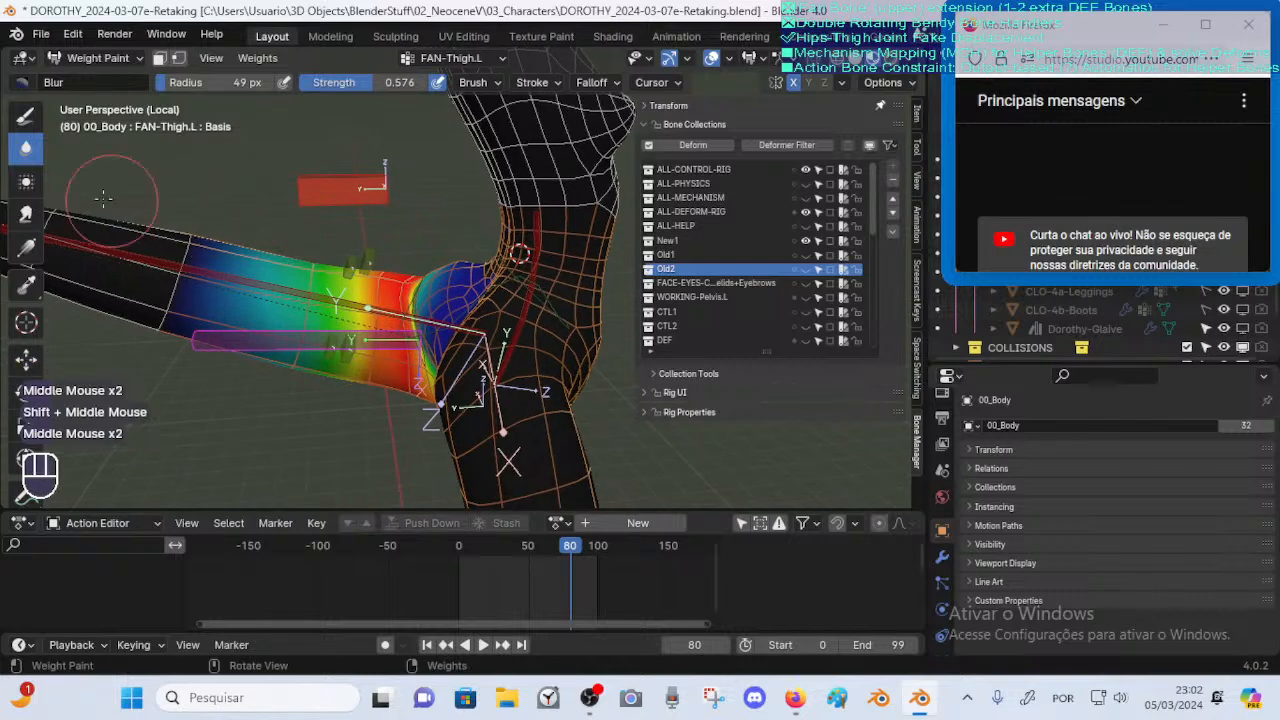
{"action": "left_click", "coordinate": [26, 213]}
{"action": "key", "text": "shift+f"}
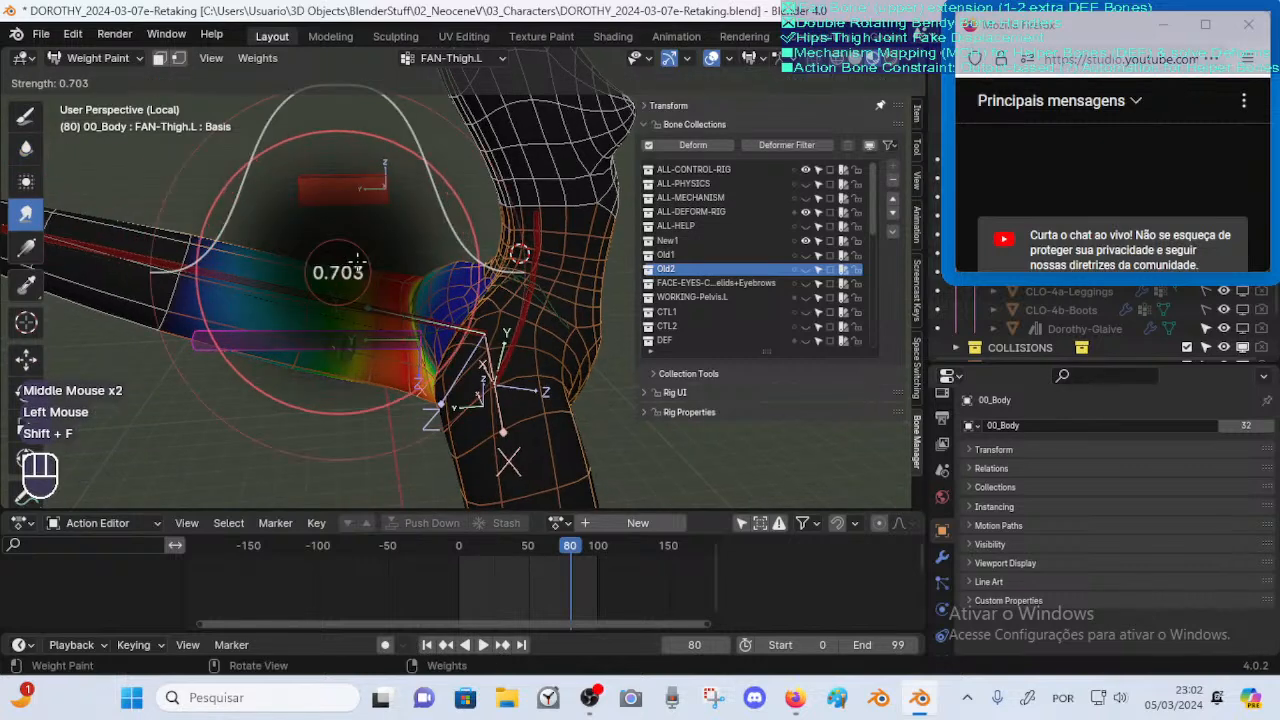
{"action": "left_click", "coordinate": [357, 261]}
{"action": "key", "text": "shift+f"}
{"action": "left_click", "coordinate": [350, 294]}
{"action": "key", "text": "shift+f"}
{"action": "left_click", "coordinate": [279, 305]}
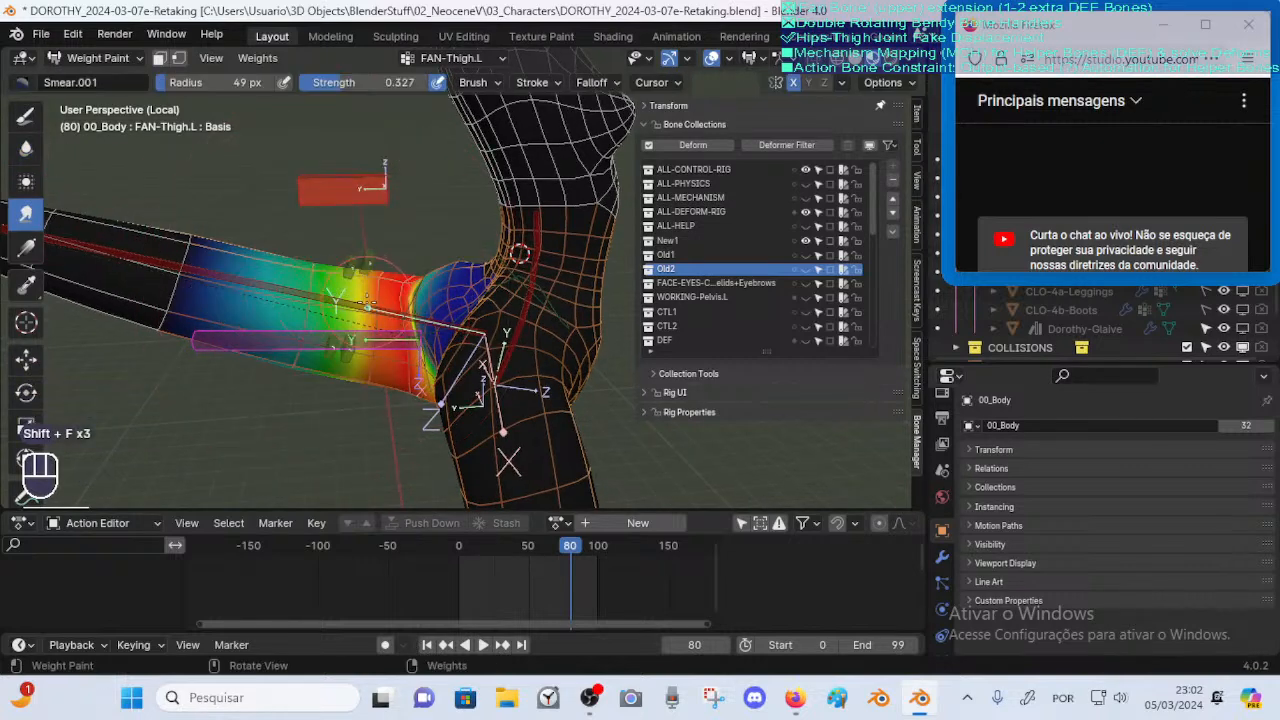
Smear the FAN-Thigh.L weights on the inner side of the raised thigh toward the knee, undoing the first stroke
{"action": "mouse_move", "coordinate": [368, 300]}
{"action": "left_mouse_down"}
{"action": "mouse_move", "coordinate": [309, 279]}
{"action": "mouse_move", "coordinate": [309, 337]}
{"action": "mouse_move", "coordinate": [298, 340]}
{"action": "mouse_move", "coordinate": [300, 300]}
{"action": "mouse_move", "coordinate": [325, 265]}
{"action": "left_mouse_up"}
{"action": "key", "text": "ctrl+z"}
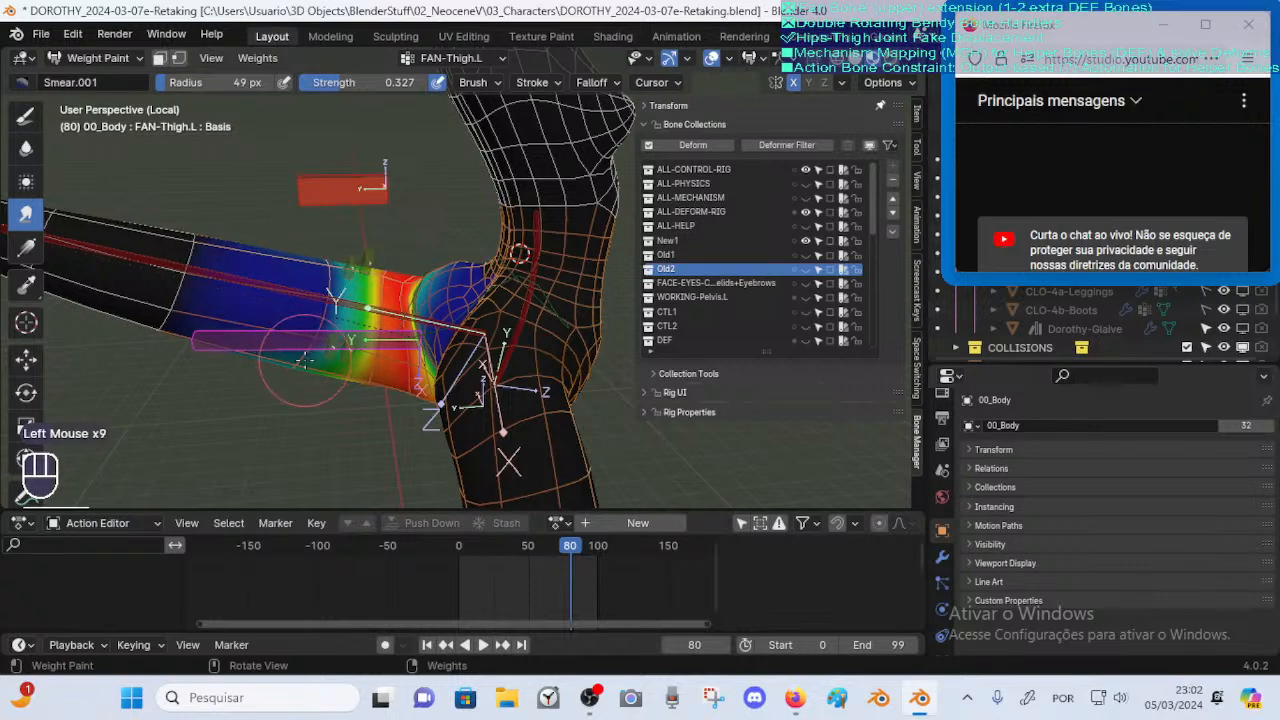
{"action": "middle_click_drag", "start_coordinate": [303, 360], "coordinate": [412, 262]}
{"action": "left_click", "coordinate": [310, 365]}
Try to smear the FAN-Thigh.L weights farther down the outer thigh toward the knee, and undo the strokes
{"action": "left_click_drag", "start_coordinate": [411, 256], "coordinate": [440, 238]}
{"action": "middle_click_drag", "start_coordinate": [430, 258], "coordinate": [466, 292]}
{"action": "left_click_drag", "start_coordinate": [460, 286], "coordinate": [490, 258]}
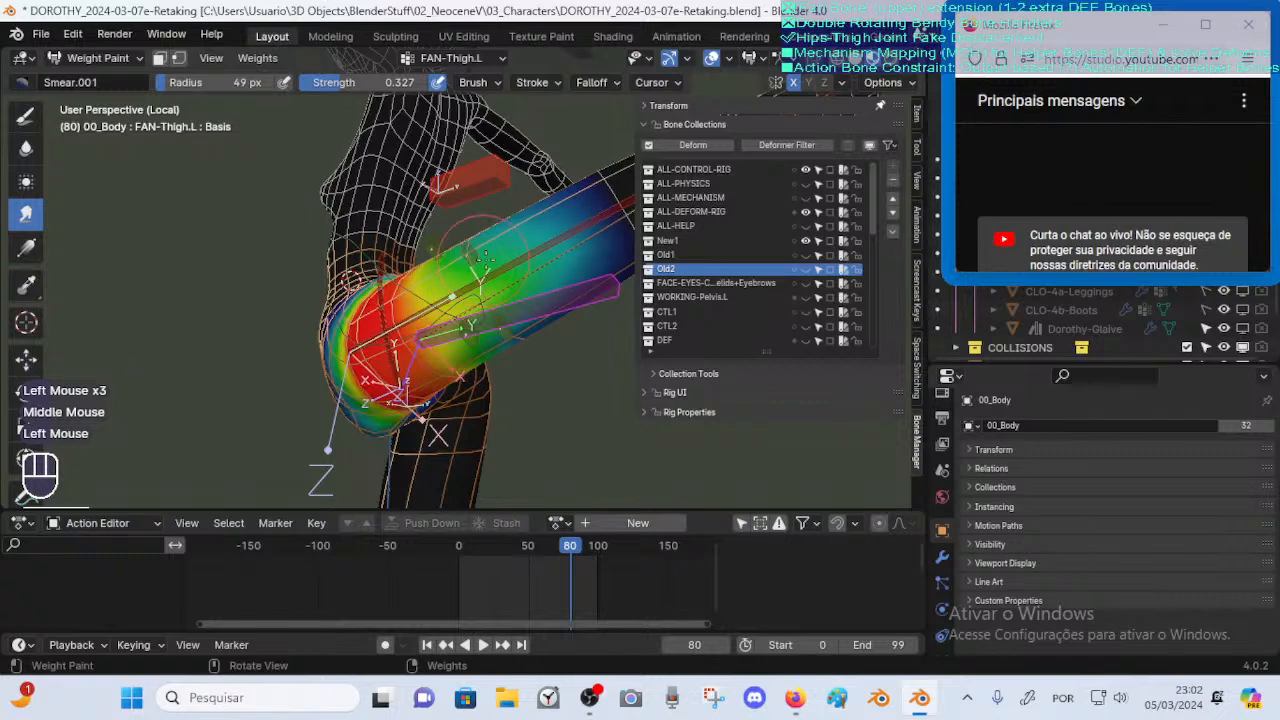
{"action": "middle_click_drag", "start_coordinate": [485, 258], "coordinate": [476, 286]}
{"action": "left_click_drag", "start_coordinate": [480, 284], "coordinate": [545, 262]}
{"action": "middle_click_drag", "start_coordinate": [550, 268], "coordinate": [508, 306]}
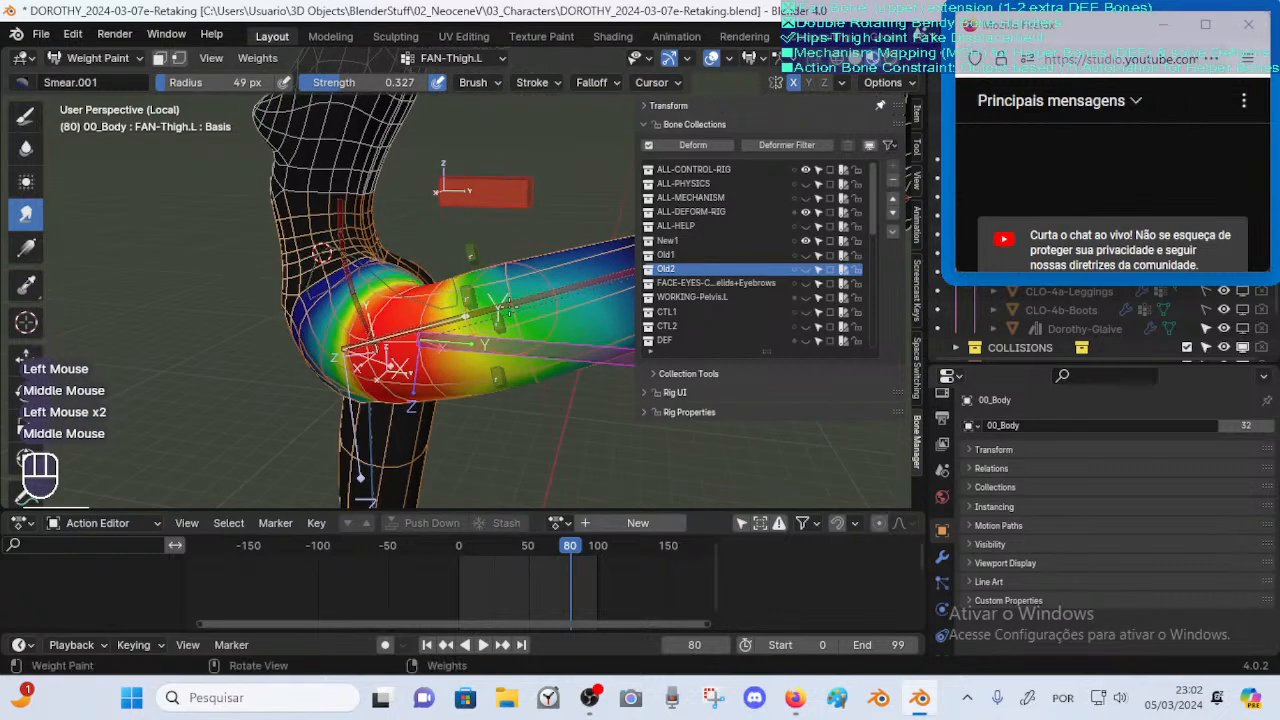
{"action": "left_click_drag", "start_coordinate": [508, 306], "coordinate": [540, 280]}
{"action": "middle_click_drag", "start_coordinate": [540, 282], "coordinate": [420, 286], "text": "shift"}
{"action": "key", "text": "ctrl+z"}
Smear the FAN-Thigh.L weights with short strokes along the outer side and underside of the thigh
{"action": "left_click_drag", "start_coordinate": [415, 286], "coordinate": [402, 319]}
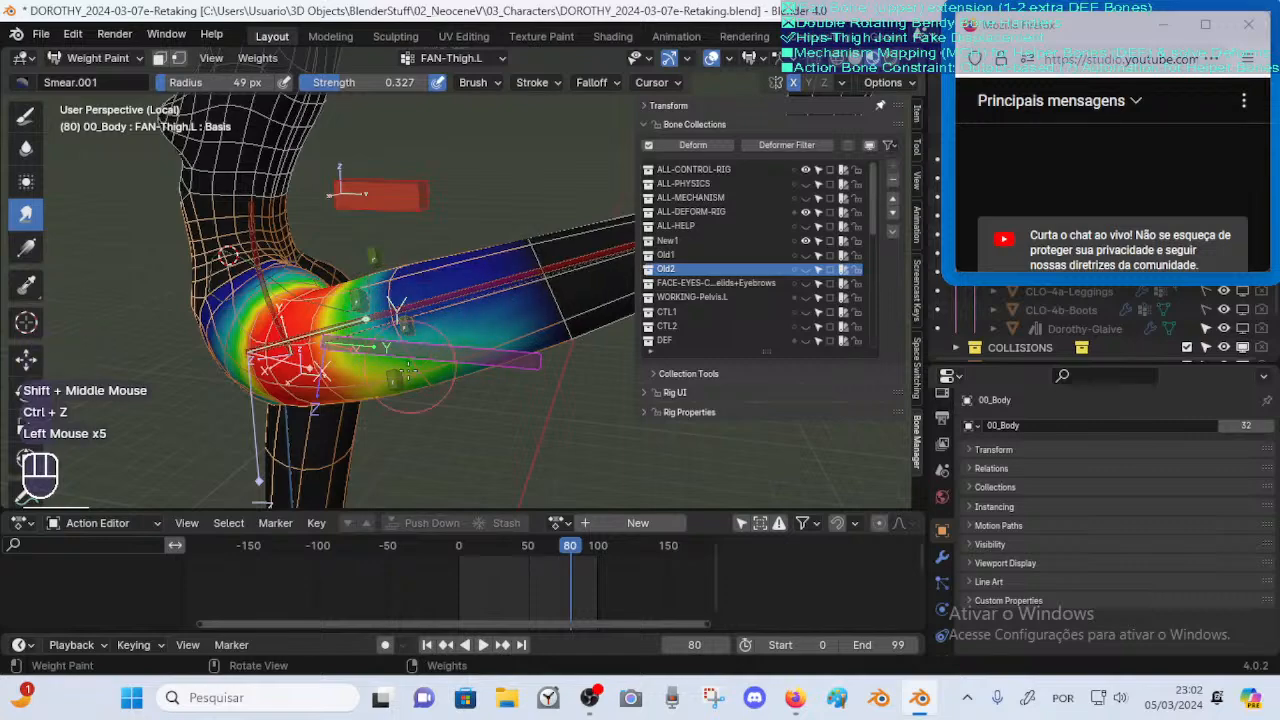
{"action": "left_click_drag", "start_coordinate": [408, 372], "coordinate": [422, 372]}
{"action": "left_click_drag", "start_coordinate": [424, 372], "coordinate": [437, 372]}
{"action": "left_click", "coordinate": [421, 366]}
{"action": "middle_click_drag", "start_coordinate": [421, 366], "coordinate": [430, 262]}
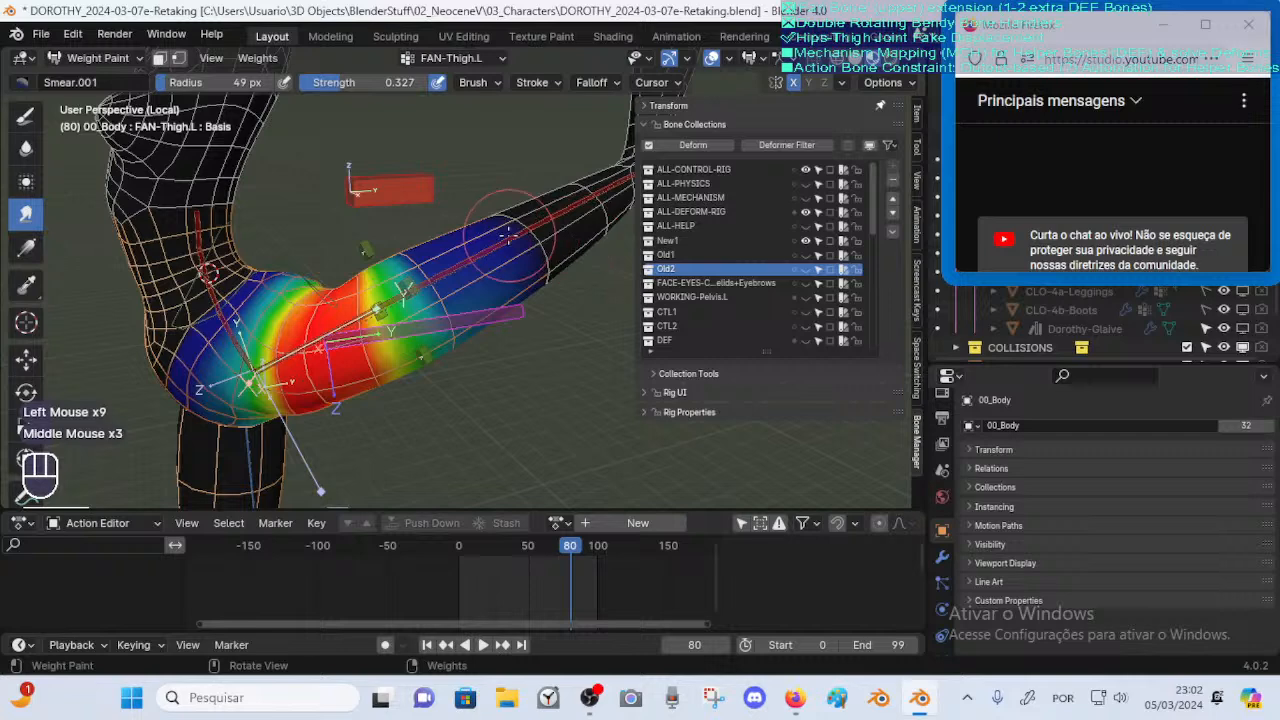
Compare the DEF-Thigh.L weights with FAN-Thigh.L and try one more smear stroke along the outer thigh, undoing it
{"action": "left_click", "coordinate": [478, 252], "text": "alt"}
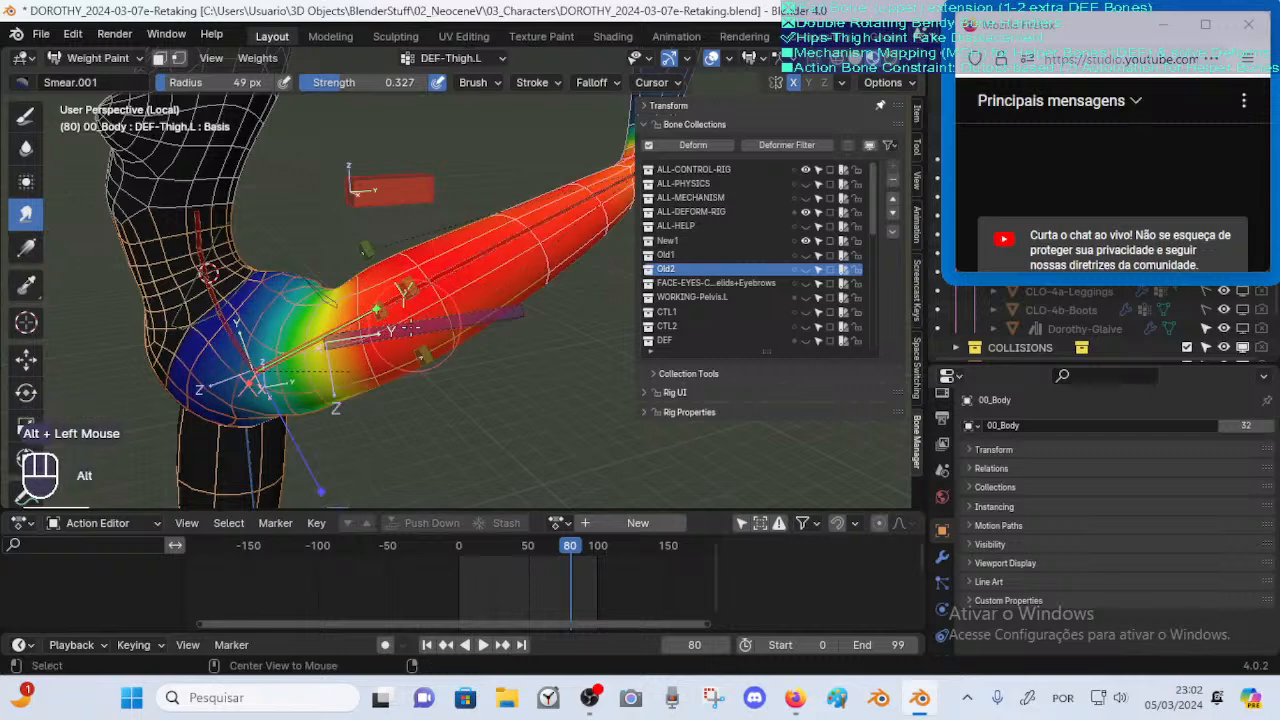
{"action": "left_click", "coordinate": [447, 290], "text": "alt"}
{"action": "middle_click_drag", "start_coordinate": [421, 289], "coordinate": [422, 316]}
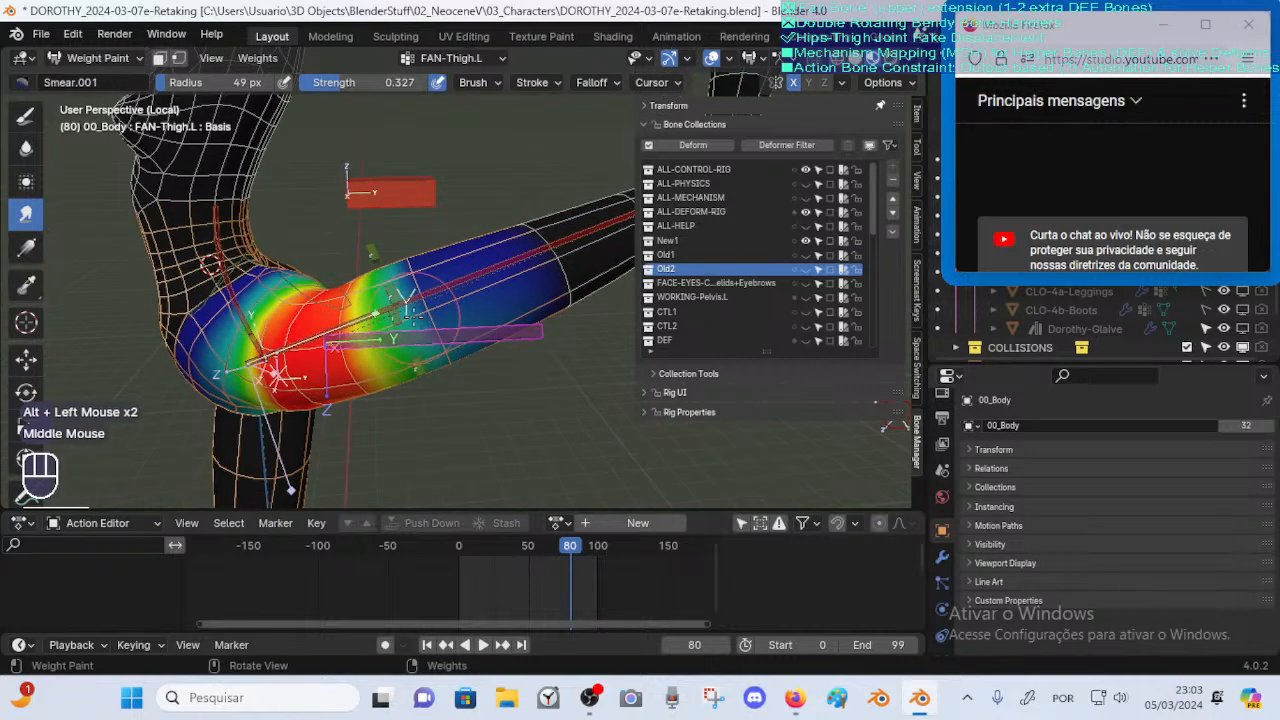
{"action": "left_click_drag", "start_coordinate": [428, 331], "coordinate": [510, 322]}
{"action": "key", "text": "ctrl+z"}
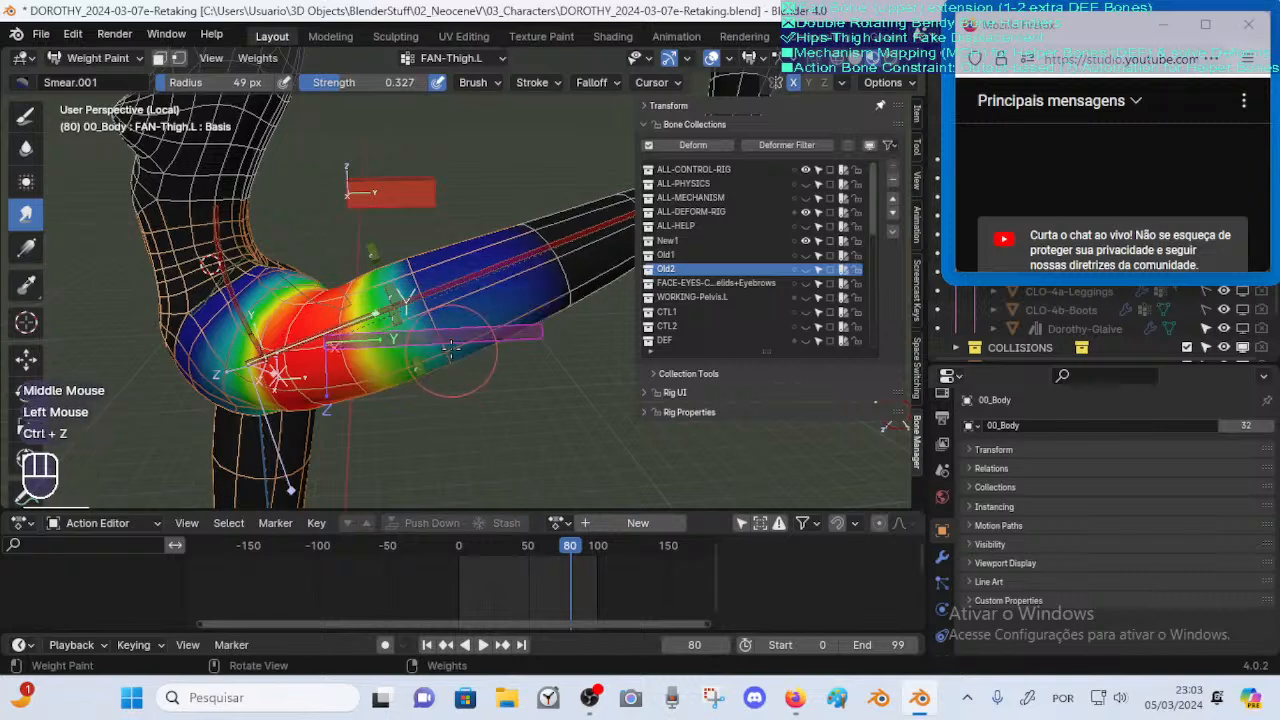
Switch to the Blur brush with a 33 px radius and soften the FAN-Thigh.L falloff on the outer thigh
{"action": "left_click", "coordinate": [22, 153]}
{"action": "left_click", "coordinate": [22, 153]}
{"action": "key", "text": "f"}
{"action": "left_click", "coordinate": [382, 278]}
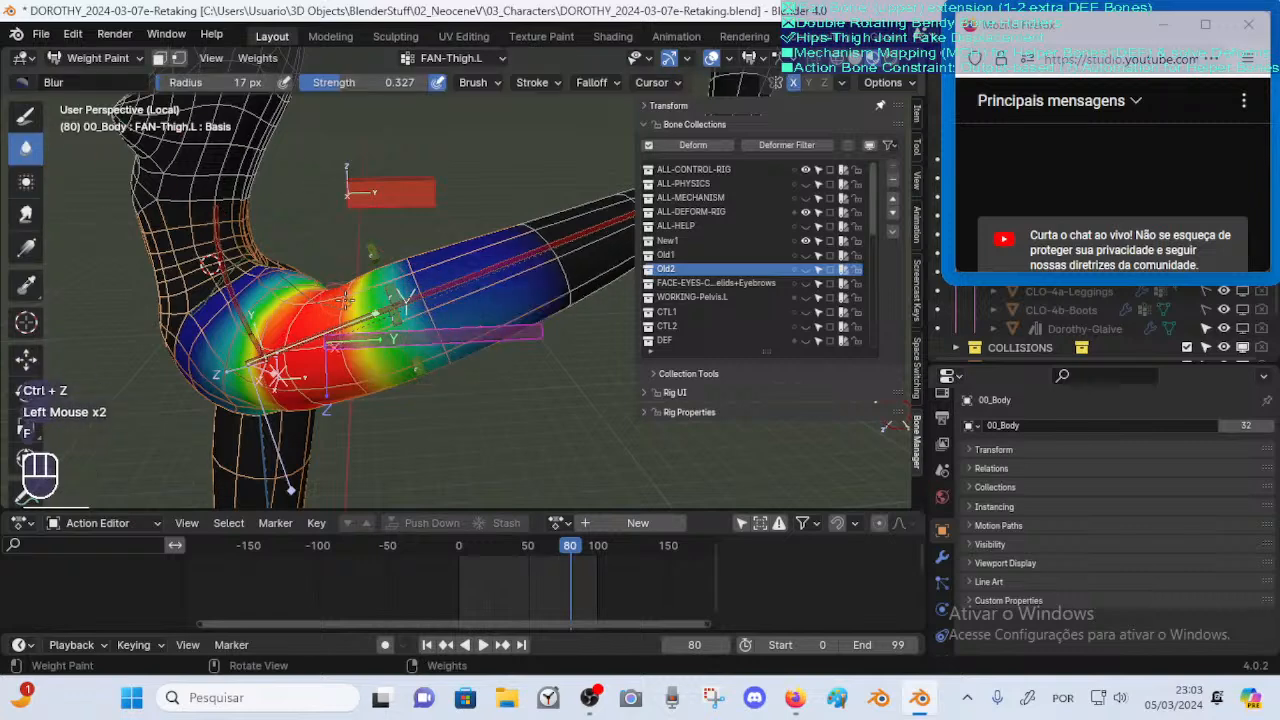
{"action": "key", "text": "f"}
{"action": "left_click", "coordinate": [415, 263]}
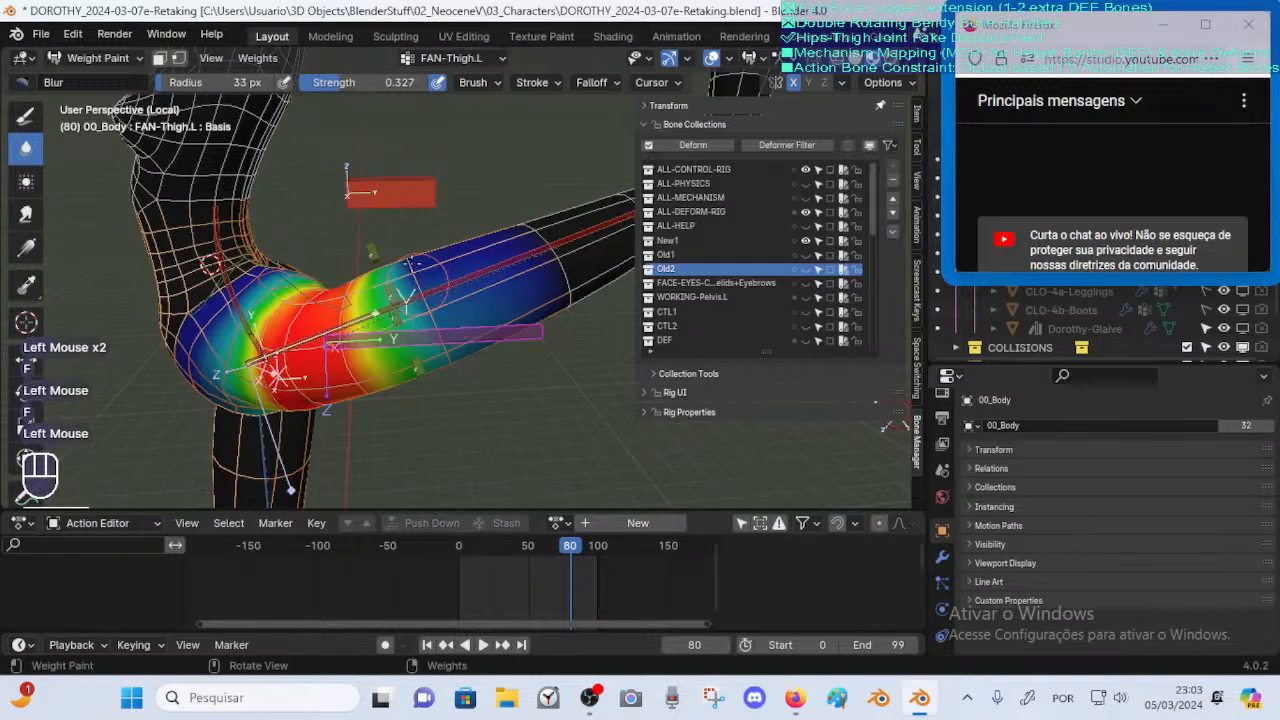
{"action": "left_click_drag", "start_coordinate": [446, 360], "coordinate": [418, 295]}
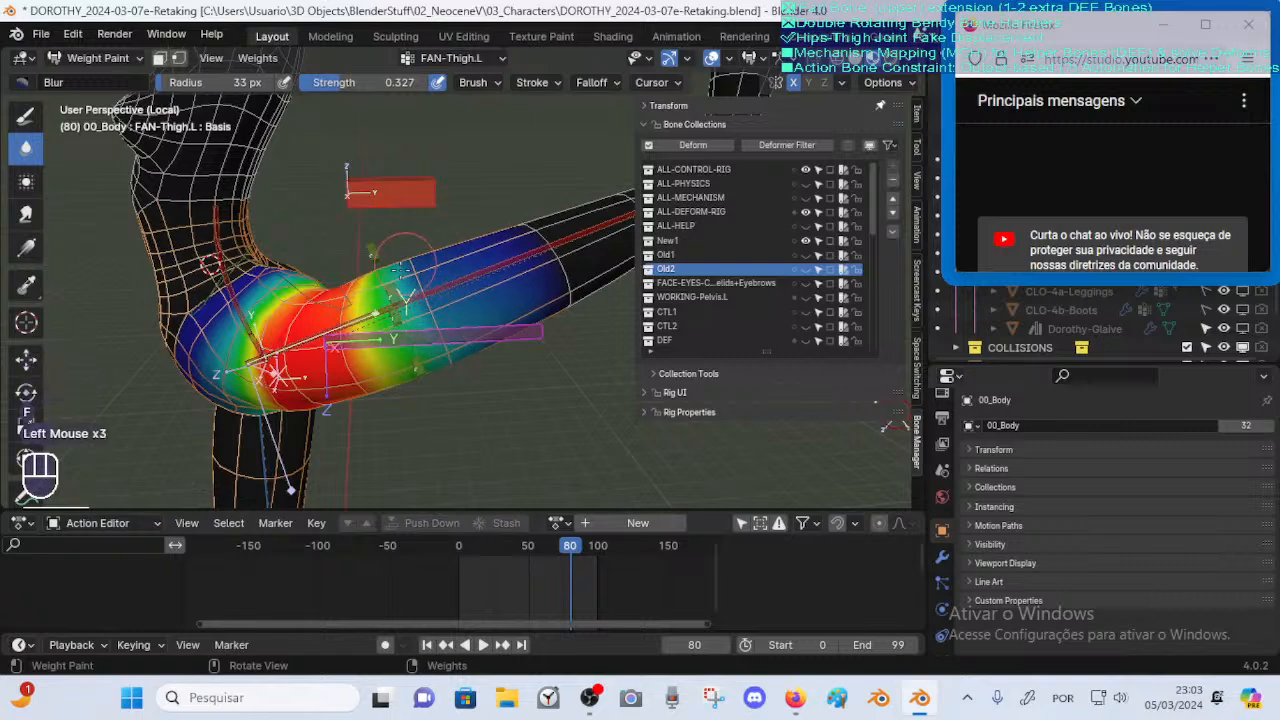
Blur the FAN-Thigh.L weight falloff across the inner side of the thigh
{"action": "middle_click_drag", "start_coordinate": [406, 263], "coordinate": [358, 226]}
{"action": "left_click", "coordinate": [400, 300]}
{"action": "left_click", "coordinate": [414, 300]}
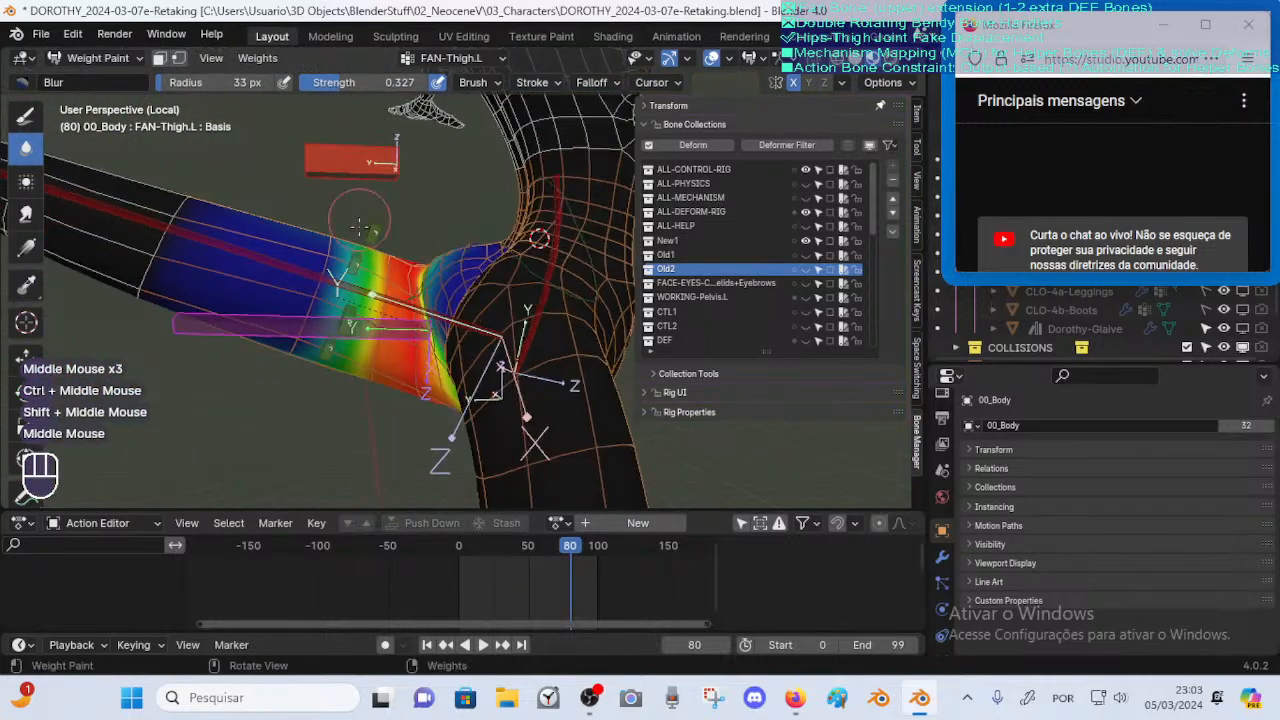
{"action": "mouse_move", "coordinate": [335, 288]}
{"action": "left_mouse_down"}
{"action": "mouse_move", "coordinate": [329, 246]}
{"action": "mouse_move", "coordinate": [290, 325]}
{"action": "mouse_move", "coordinate": [305, 324]}
{"action": "left_mouse_up"}
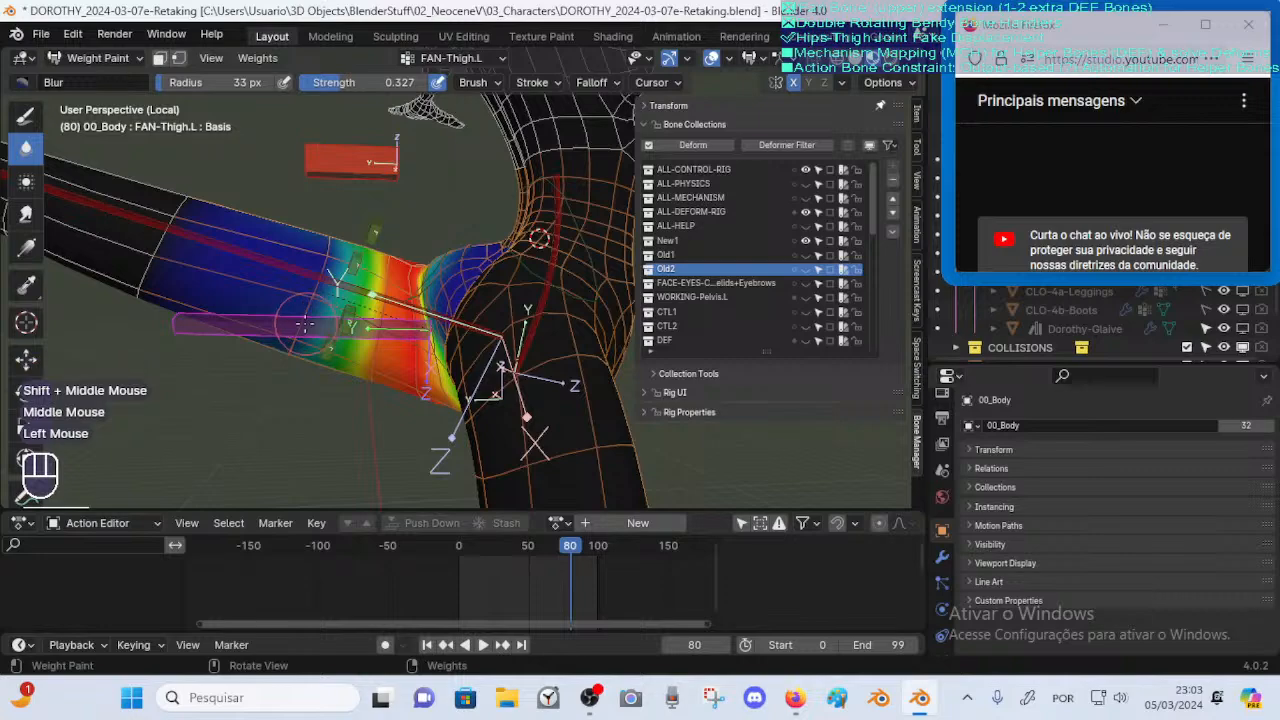
{"action": "middle_click_drag", "start_coordinate": [305, 324], "coordinate": [375, 300]}
{"action": "mouse_move", "coordinate": [375, 300]}
{"action": "left_mouse_down"}
{"action": "mouse_move", "coordinate": [296, 318]}
{"action": "mouse_move", "coordinate": [312, 278]}
{"action": "mouse_move", "coordinate": [325, 285]}
{"action": "left_mouse_up"}
Blur the transition from high to low FAN-Thigh.L weights around the outer mid-thigh
{"action": "mouse_move", "coordinate": [325, 285]}
{"action": "middle_mouse_down"}
{"action": "mouse_move", "coordinate": [565, 270]}
{"action": "mouse_move", "coordinate": [590, 285]}
{"action": "middle_mouse_up"}
{"action": "middle_click_drag", "start_coordinate": [590, 285], "coordinate": [500, 330]}
{"action": "left_click_drag", "start_coordinate": [500, 330], "coordinate": [490, 325]}
{"action": "middle_click_drag", "start_coordinate": [490, 325], "coordinate": [548, 322]}
{"action": "left_click_drag", "start_coordinate": [548, 322], "coordinate": [548, 285]}
{"action": "middle_click_drag", "start_coordinate": [548, 290], "coordinate": [475, 279]}
{"action": "left_click", "coordinate": [465, 269]}
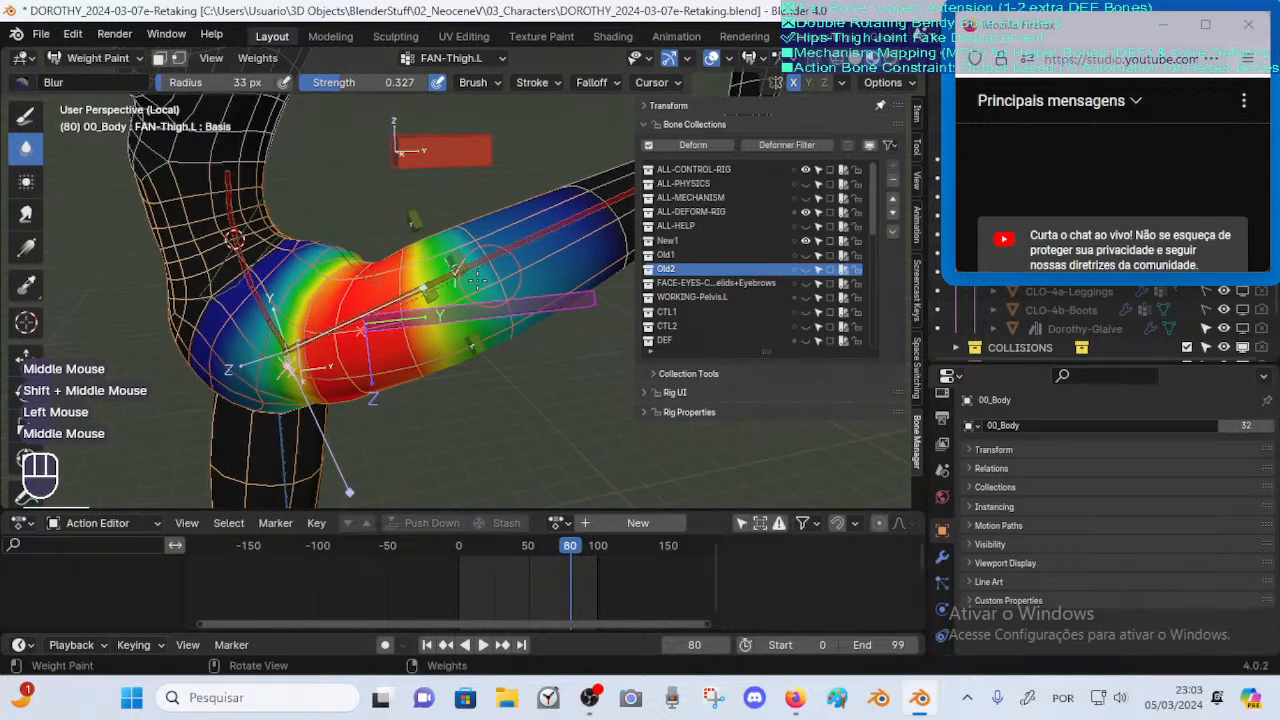
{"action": "left_click_drag", "start_coordinate": [401, 283], "coordinate": [419, 378]}
Reduce the Blur radius to 22 px and soften the FAN-Thigh.L weights along the thigh's underside
{"action": "mouse_move", "coordinate": [396, 272]}
{"action": "middle_mouse_down"}
{"action": "mouse_move", "coordinate": [404, 262]}
{"action": "mouse_move", "coordinate": [405, 288]}
{"action": "mouse_move", "coordinate": [395, 276]}
{"action": "mouse_move", "coordinate": [364, 366]}
{"action": "mouse_move", "coordinate": [389, 366]}
{"action": "mouse_move", "coordinate": [378, 307]}
{"action": "middle_mouse_up"}
{"action": "left_click", "coordinate": [404, 262]}
{"action": "left_click", "coordinate": [402, 270]}
{"action": "key", "text": "f"}
{"action": "left_click", "coordinate": [388, 272]}
{"action": "left_click", "coordinate": [374, 331]}
{"action": "left_click", "coordinate": [378, 307]}
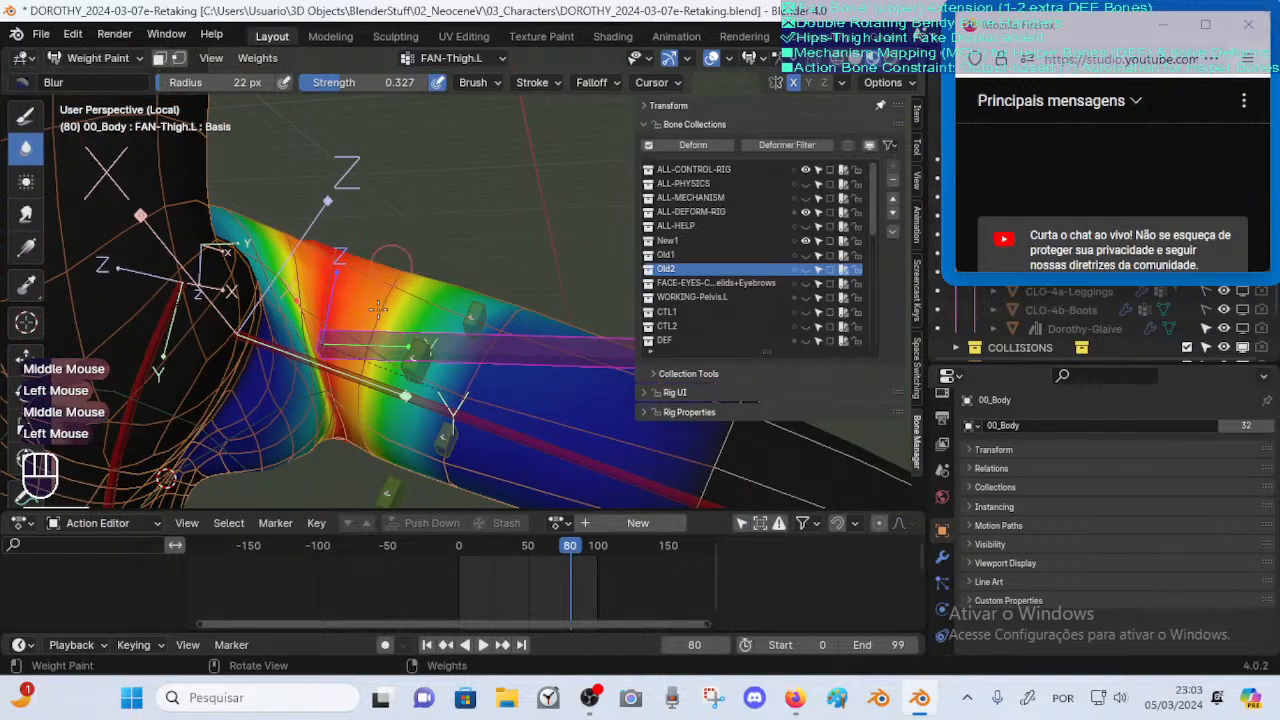
Blur the high-weight band of FAN-Thigh.L around the upper thigh from several sides
{"action": "middle_click_drag", "start_coordinate": [408, 266], "coordinate": [386, 332]}
{"action": "left_click_drag", "start_coordinate": [386, 332], "coordinate": [408, 266]}
{"action": "middle_click_drag", "start_coordinate": [408, 264], "coordinate": [407, 322]}
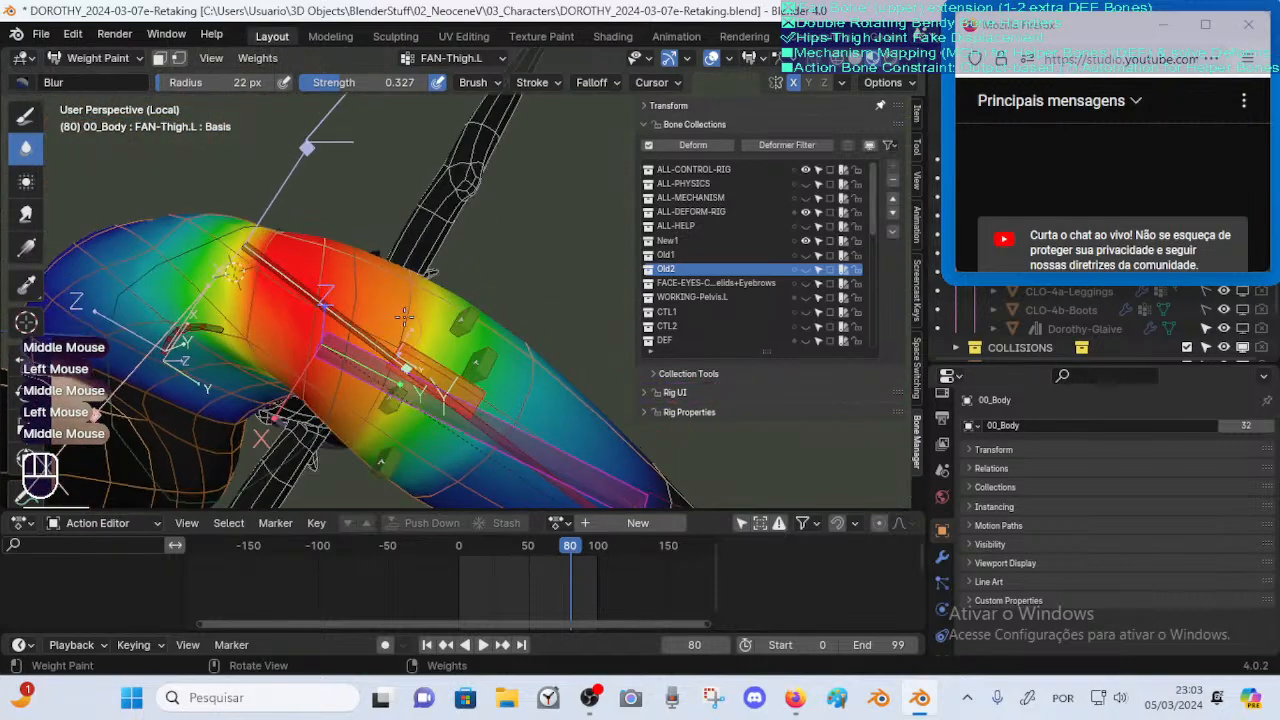
{"action": "left_click_drag", "start_coordinate": [407, 322], "coordinate": [403, 302]}
{"action": "middle_click_drag", "start_coordinate": [403, 302], "coordinate": [413, 348]}
{"action": "left_click", "coordinate": [413, 348]}
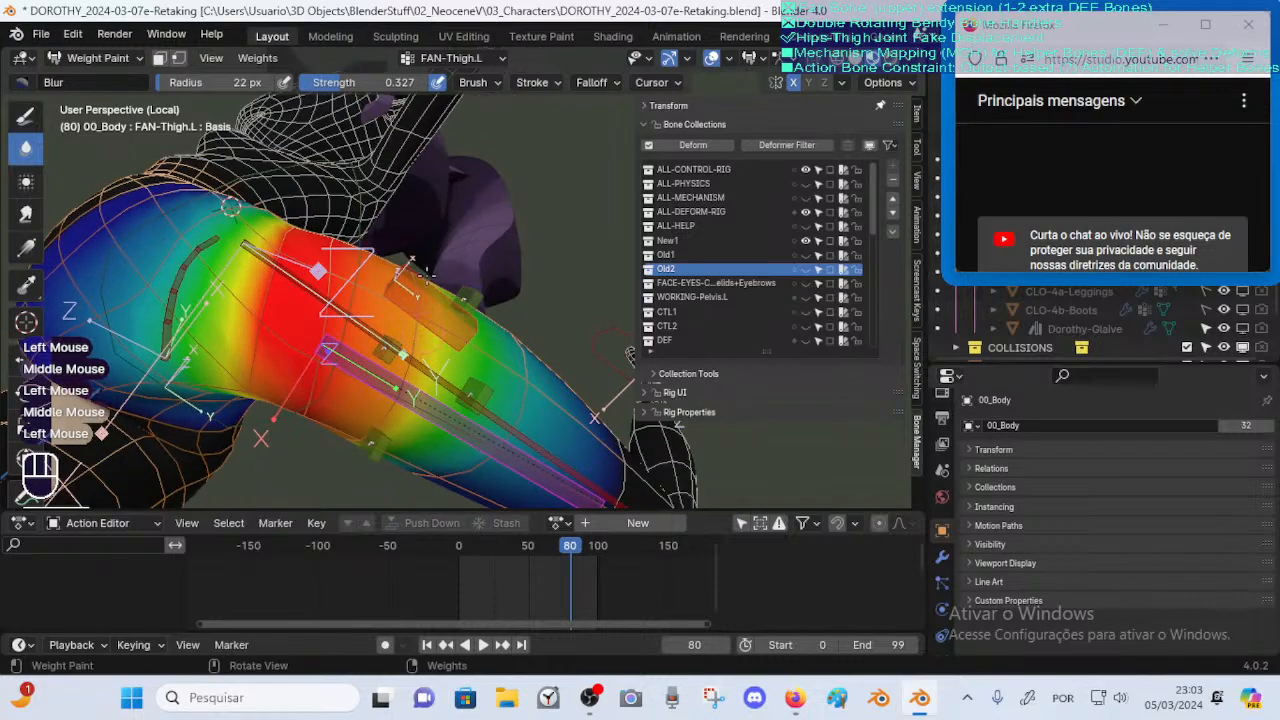
{"action": "middle_click_drag", "start_coordinate": [425, 272], "coordinate": [370, 296]}
{"action": "left_click", "coordinate": [399, 277]}
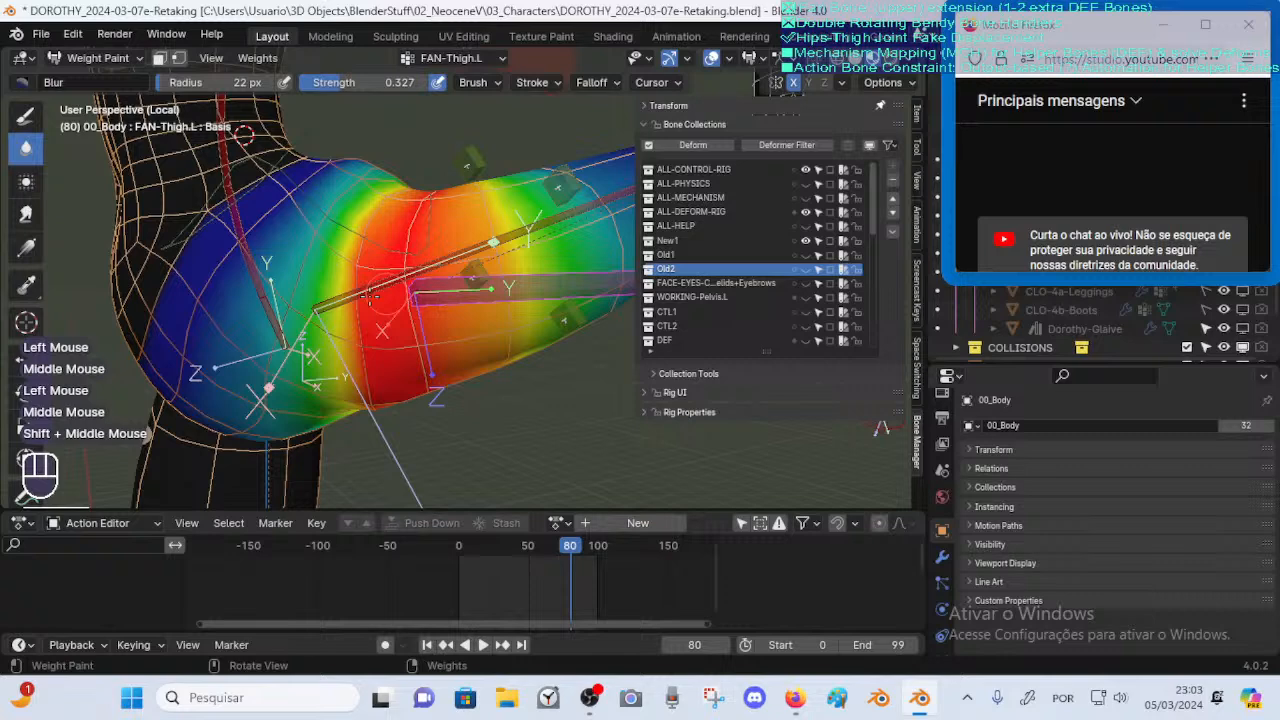
Set the Blur brush to a 30 px radius and 0.455 strength, and soften the weights near the hip crease
{"action": "key", "text": "f"}
{"action": "left_click", "coordinate": [355, 247]}
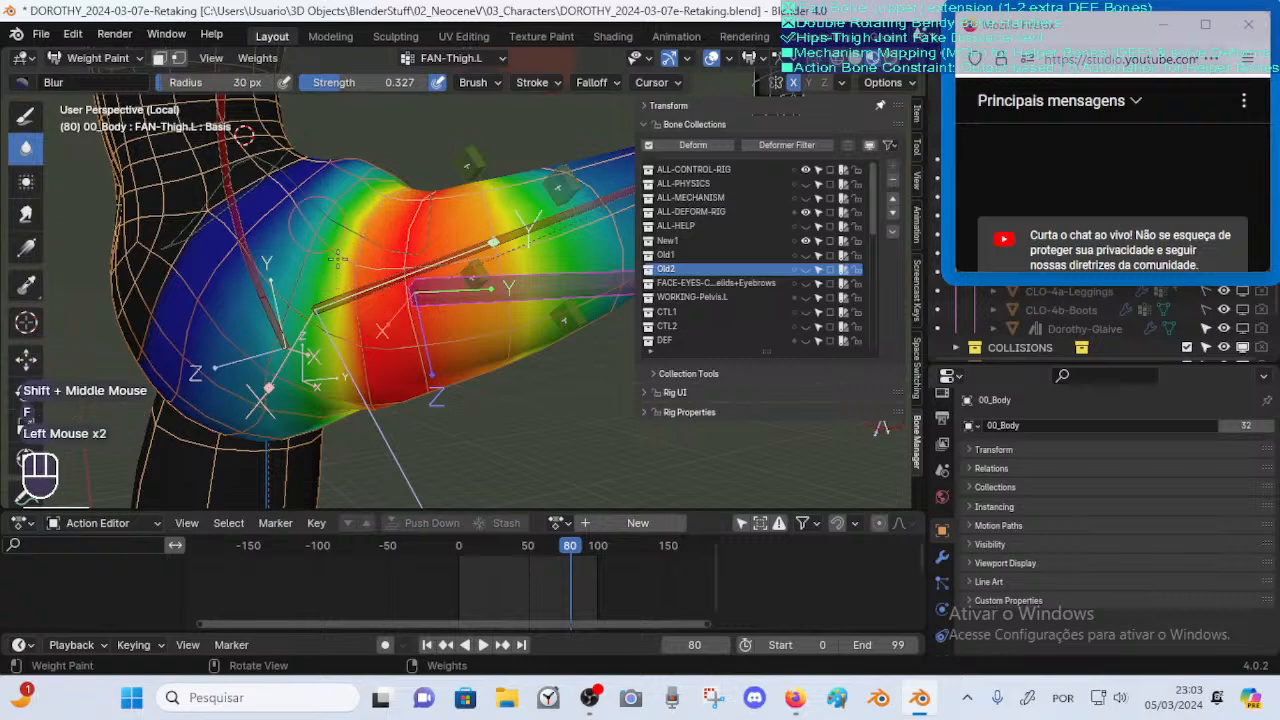
{"action": "middle_click_drag", "start_coordinate": [362, 232], "coordinate": [335, 345], "text": "shift"}
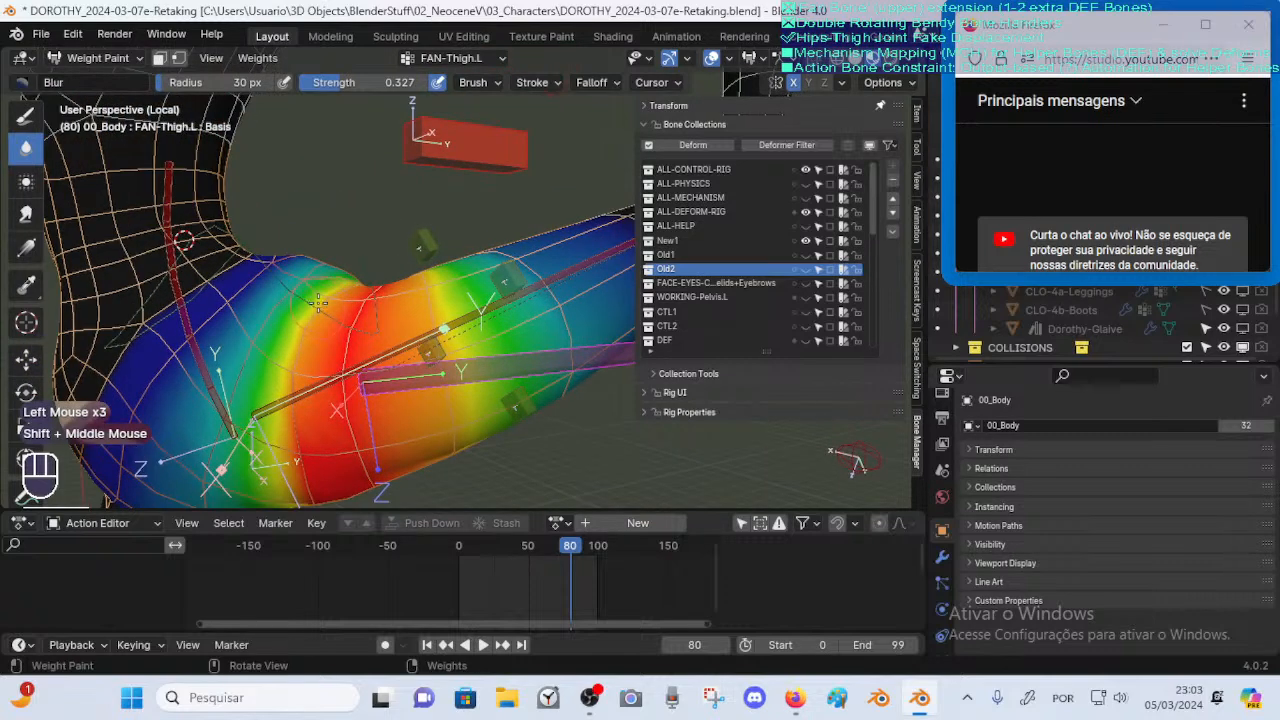
{"action": "key", "text": "shift+f"}
{"action": "left_click", "coordinate": [293, 382]}
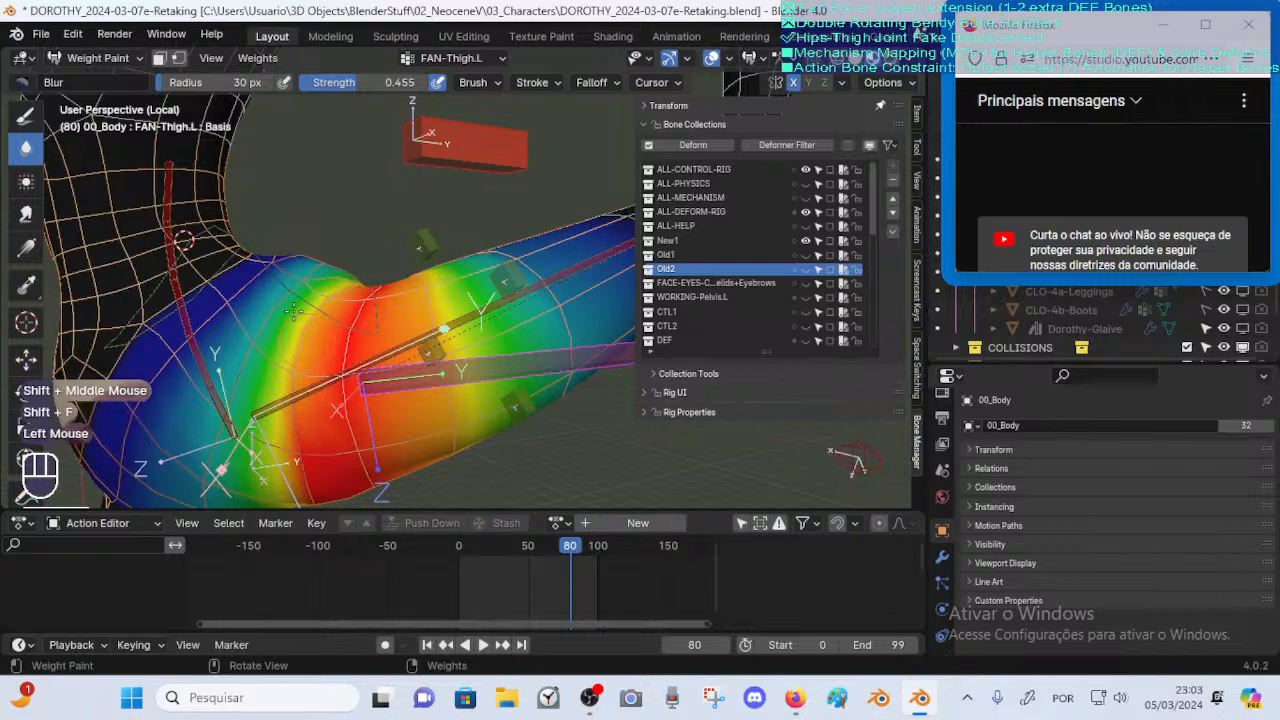
{"action": "mouse_move", "coordinate": [294, 338]}
{"action": "middle_mouse_down"}
{"action": "mouse_move", "coordinate": [320, 324]}
{"action": "mouse_move", "coordinate": [319, 372]}
{"action": "middle_mouse_up"}
{"action": "left_click", "coordinate": [313, 338]}
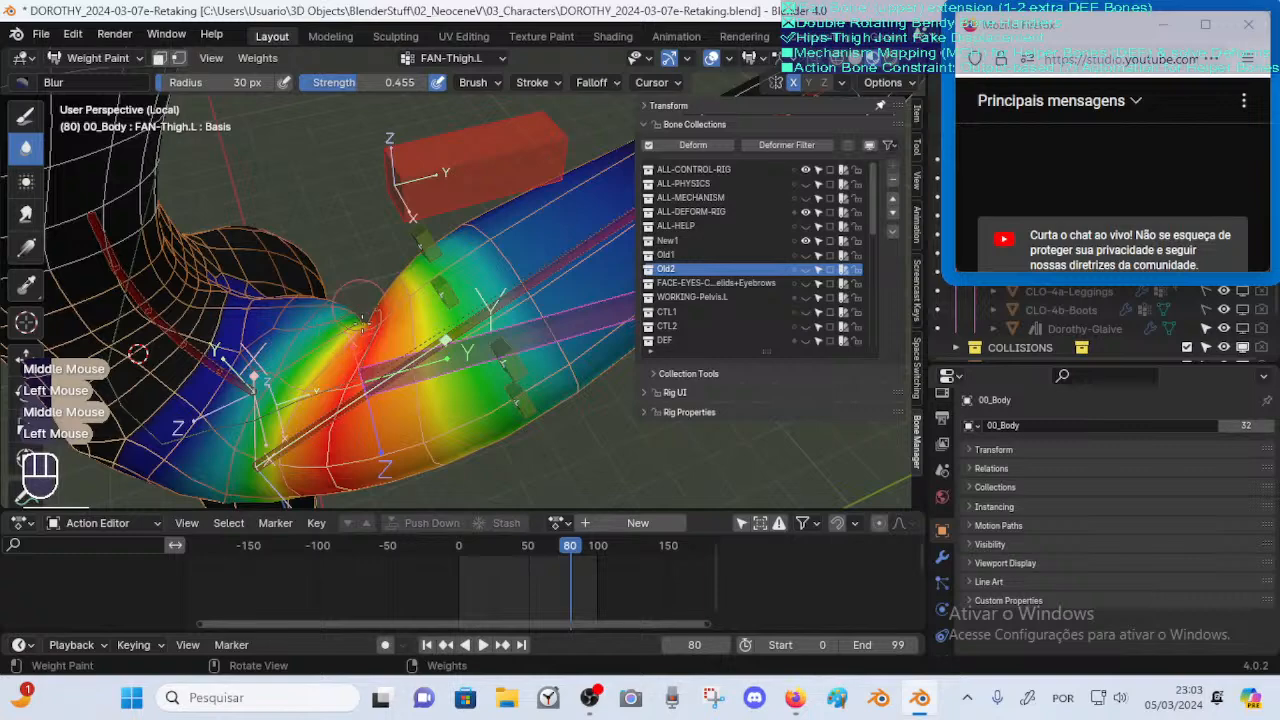
Blur the FAN-Thigh.L weight transition between the buttock and the upper thigh, on the outer side and around the hip joint
{"action": "mouse_move", "coordinate": [362, 322]}
{"action": "middle_mouse_down"}
{"action": "mouse_move", "coordinate": [385, 345]}
{"action": "mouse_move", "coordinate": [365, 350]}
{"action": "middle_mouse_up"}
{"action": "mouse_move", "coordinate": [365, 365]}
{"action": "middle_mouse_down"}
{"action": "mouse_move", "coordinate": [385, 360]}
{"action": "mouse_move", "coordinate": [350, 320]}
{"action": "middle_mouse_up"}
{"action": "middle_click_drag", "start_coordinate": [350, 320], "coordinate": [352, 225], "text": "shift"}
{"action": "left_click", "coordinate": [311, 312]}
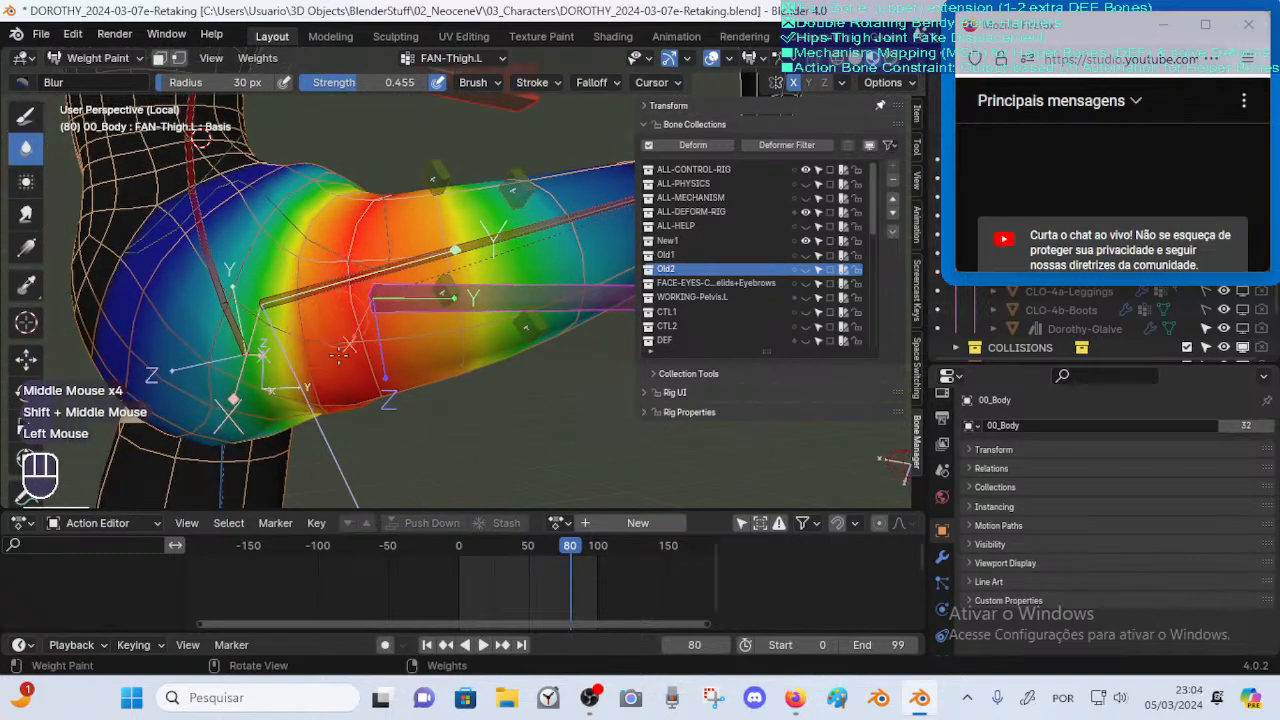
{"action": "middle_click_drag", "start_coordinate": [340, 352], "coordinate": [295, 262]}
{"action": "left_click", "coordinate": [295, 262]}
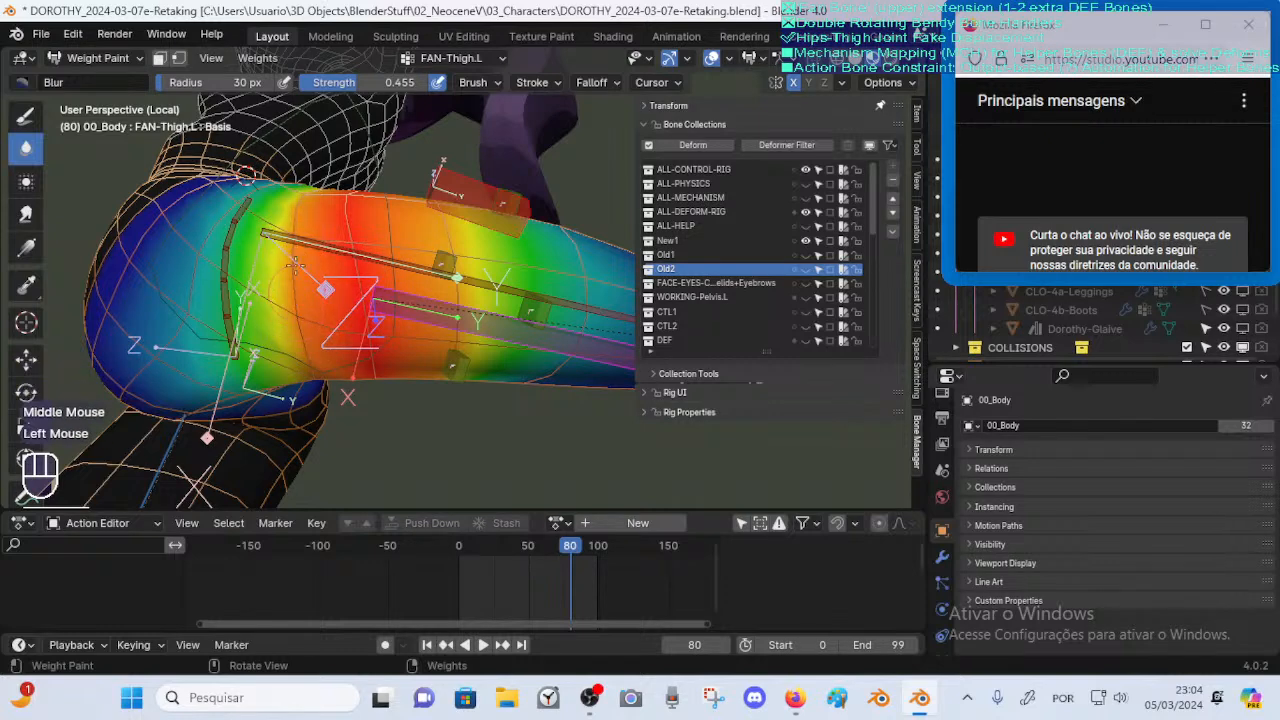
{"action": "left_click", "coordinate": [306, 299]}
{"action": "mouse_move", "coordinate": [314, 281]}
{"action": "middle_mouse_down"}
{"action": "mouse_move", "coordinate": [303, 302]}
{"action": "mouse_move", "coordinate": [315, 281]}
{"action": "middle_mouse_up"}
{"action": "left_click", "coordinate": [315, 281]}
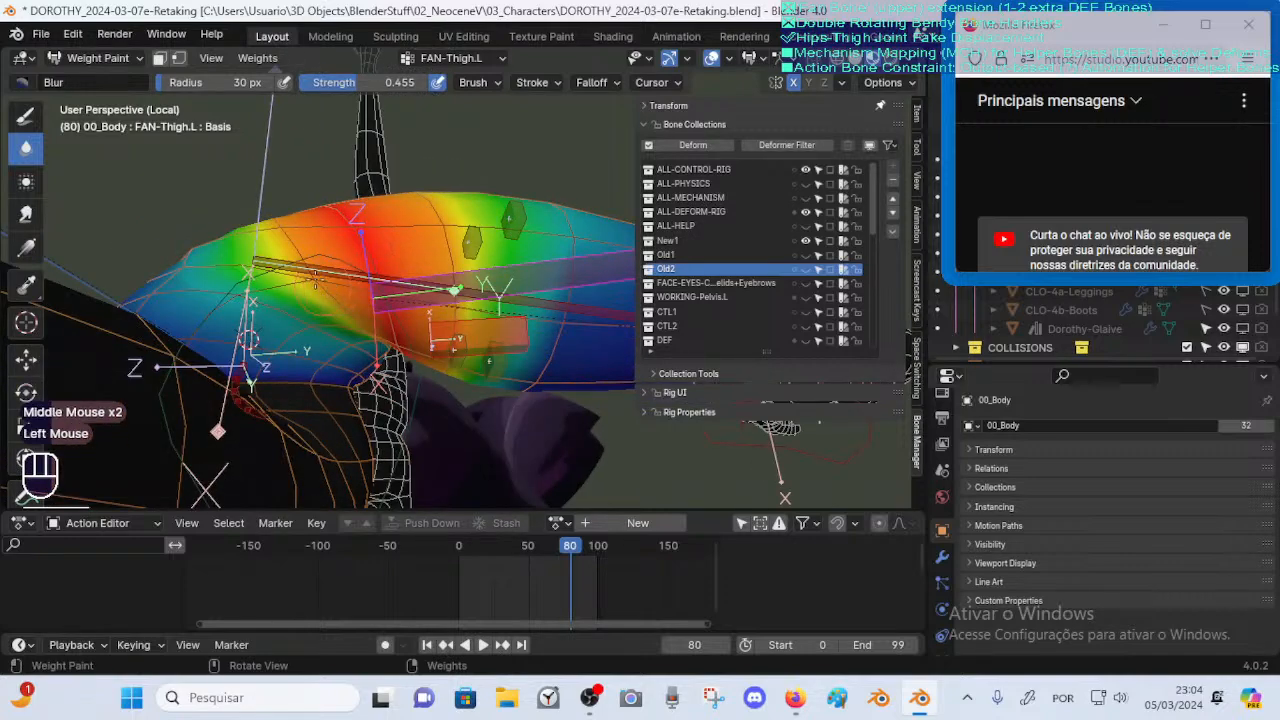
{"action": "left_click", "coordinate": [277, 314]}
Blur the weights inside the hip crease with a resized brush ending at 34 px, undoing one unwanted stroke
{"action": "mouse_move", "coordinate": [277, 314]}
{"action": "middle_mouse_down"}
{"action": "mouse_move", "coordinate": [343, 272]}
{"action": "mouse_move", "coordinate": [336, 286]}
{"action": "mouse_move", "coordinate": [320, 256]}
{"action": "mouse_move", "coordinate": [352, 268]}
{"action": "mouse_move", "coordinate": [370, 251]}
{"action": "mouse_move", "coordinate": [362, 270]}
{"action": "mouse_move", "coordinate": [377, 217]}
{"action": "mouse_move", "coordinate": [355, 287]}
{"action": "mouse_move", "coordinate": [413, 207]}
{"action": "mouse_move", "coordinate": [436, 224]}
{"action": "middle_mouse_up"}
{"action": "left_click", "coordinate": [343, 272]}
{"action": "left_click", "coordinate": [336, 286]}
{"action": "key", "text": "f"}
{"action": "left_click", "coordinate": [318, 270]}
{"action": "left_click", "coordinate": [320, 256]}
{"action": "key", "text": "f"}
{"action": "left_click", "coordinate": [355, 276]}
{"action": "key", "text": "f"}
{"action": "left_click", "coordinate": [413, 207]}
{"action": "key", "text": "ctrl+z"}
{"action": "middle_click_drag", "start_coordinate": [436, 224], "coordinate": [444, 232], "text": "ctrl"}
{"action": "middle_click_drag", "start_coordinate": [444, 232], "coordinate": [453, 241]}
{"action": "left_click", "coordinate": [330, 235]}
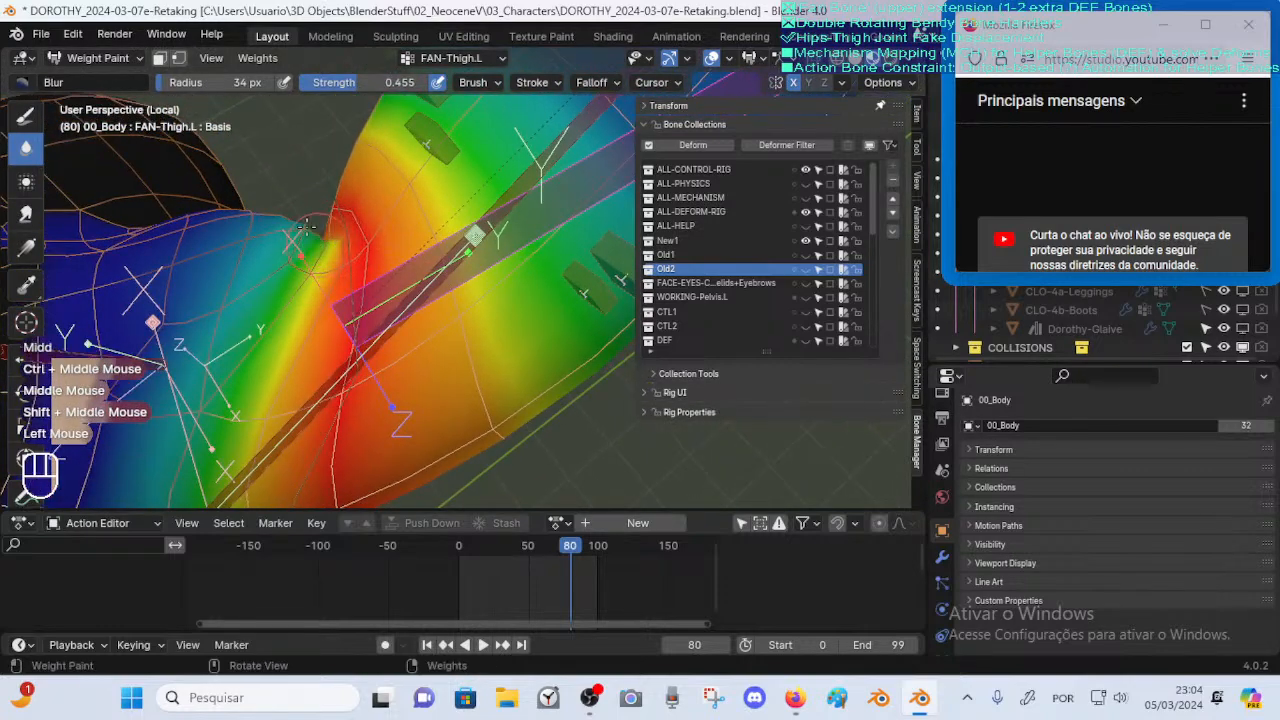
Save the Blender file and move the timeline to frame 76 to view the thigh's deformation
{"action": "middle_click_drag", "start_coordinate": [306, 228], "coordinate": [497, 457], "text": "ctrl"}
{"action": "key", "text": "ctrl+s"}
{"action": "mouse_move", "coordinate": [572, 552]}
{"action": "left_mouse_down"}
{"action": "mouse_move", "coordinate": [497, 552]}
{"action": "mouse_move", "coordinate": [564, 545]}
{"action": "left_mouse_up"}
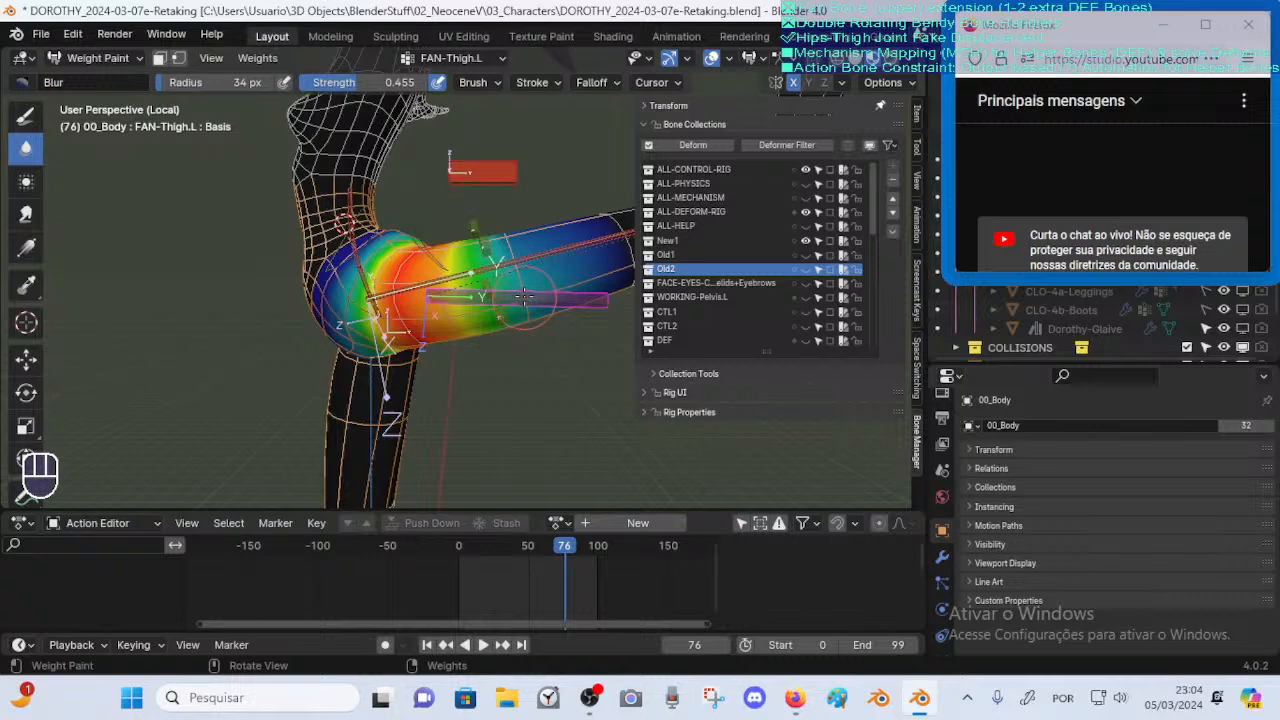
{"action": "middle_click_drag", "start_coordinate": [524, 296], "coordinate": [528, 382]}
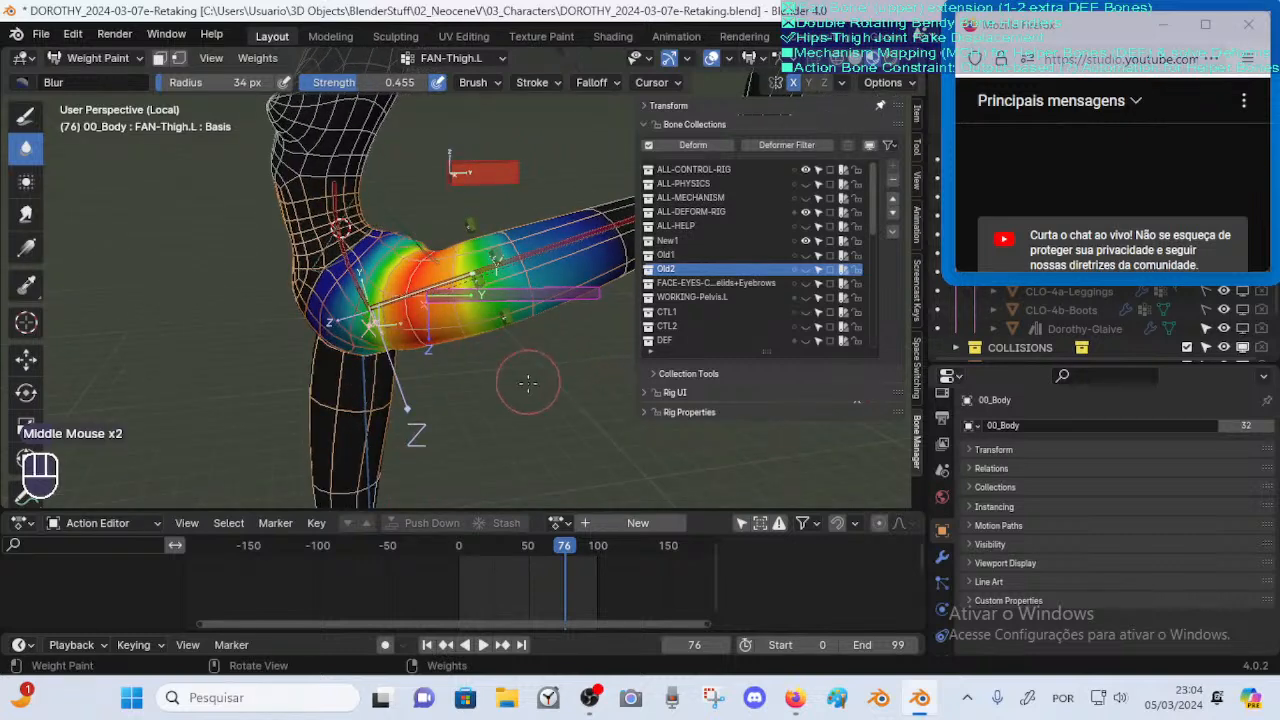
Compare the lower thigh bone's weights with FAN-Thigh.L, keep FAN-Thigh.L active and move to frame 78
{"action": "left_click", "coordinate": [565, 230], "text": "alt"}
{"action": "middle_click_drag", "start_coordinate": [565, 230], "coordinate": [496, 377]}
{"action": "left_click", "coordinate": [515, 320], "text": "alt"}
{"action": "mouse_move", "coordinate": [565, 543]}
{"action": "left_mouse_down"}
{"action": "mouse_move", "coordinate": [540, 543]}
{"action": "mouse_move", "coordinate": [570, 540]}
{"action": "mouse_move", "coordinate": [549, 541]}
{"action": "mouse_move", "coordinate": [565, 527]}
{"action": "left_mouse_up"}
{"action": "scroll", "coordinate": [535, 295], "scroll_direction": "up", "scroll_amount": 1, "text": "alt"}
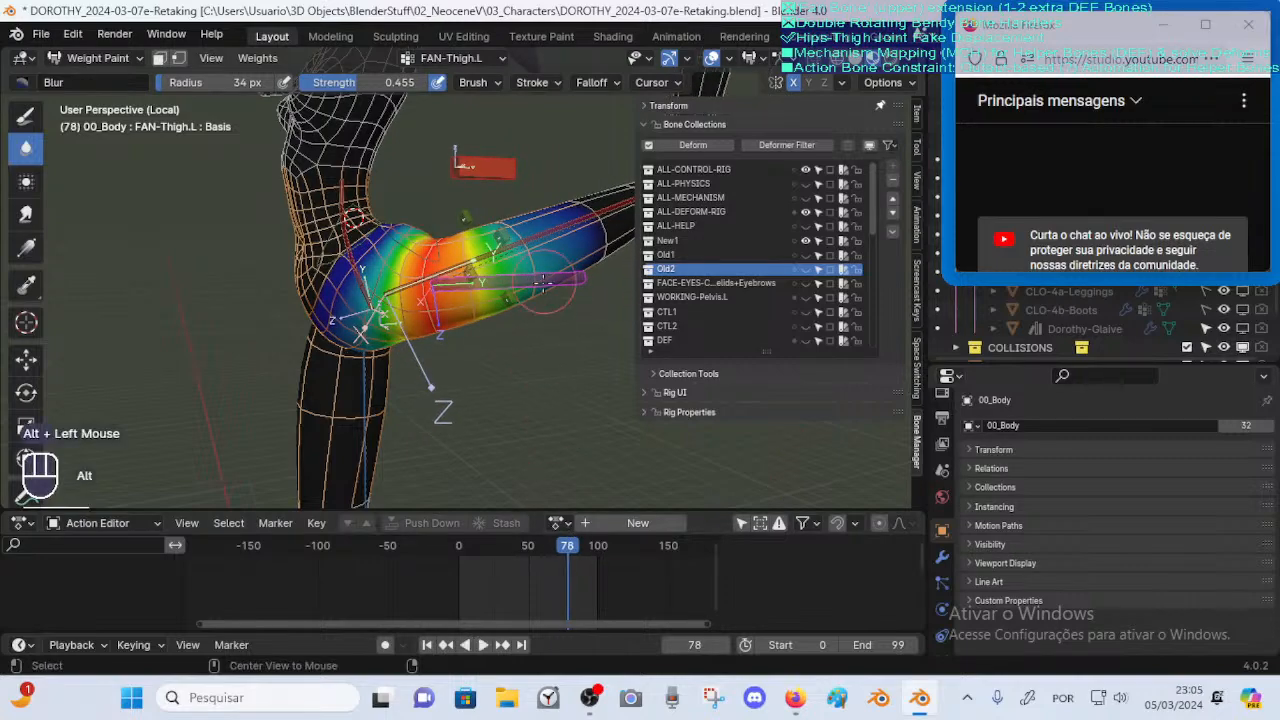
Blur the FAN-Thigh.L weights at the hip joint up close and enlarge the brush radius to 59 px
{"action": "mouse_move", "coordinate": [543, 282]}
{"action": "middle_mouse_down", "text": "shift"}
{"action": "mouse_move", "coordinate": [529, 361]}
{"action": "mouse_move", "coordinate": [490, 400]}
{"action": "middle_mouse_up", "text": "shift"}
{"action": "mouse_move", "coordinate": [490, 400]}
{"action": "middle_mouse_down", "text": "ctrl"}
{"action": "mouse_move", "coordinate": [484, 410]}
{"action": "mouse_move", "coordinate": [400, 360]}
{"action": "middle_mouse_up", "text": "ctrl"}
{"action": "mouse_move", "coordinate": [400, 360]}
{"action": "middle_mouse_down", "text": "shift"}
{"action": "mouse_move", "coordinate": [372, 381]}
{"action": "mouse_move", "coordinate": [458, 322]}
{"action": "middle_mouse_up", "text": "shift"}
{"action": "middle_click_drag", "start_coordinate": [458, 322], "coordinate": [382, 377], "text": "ctrl"}
{"action": "left_click", "coordinate": [382, 377]}
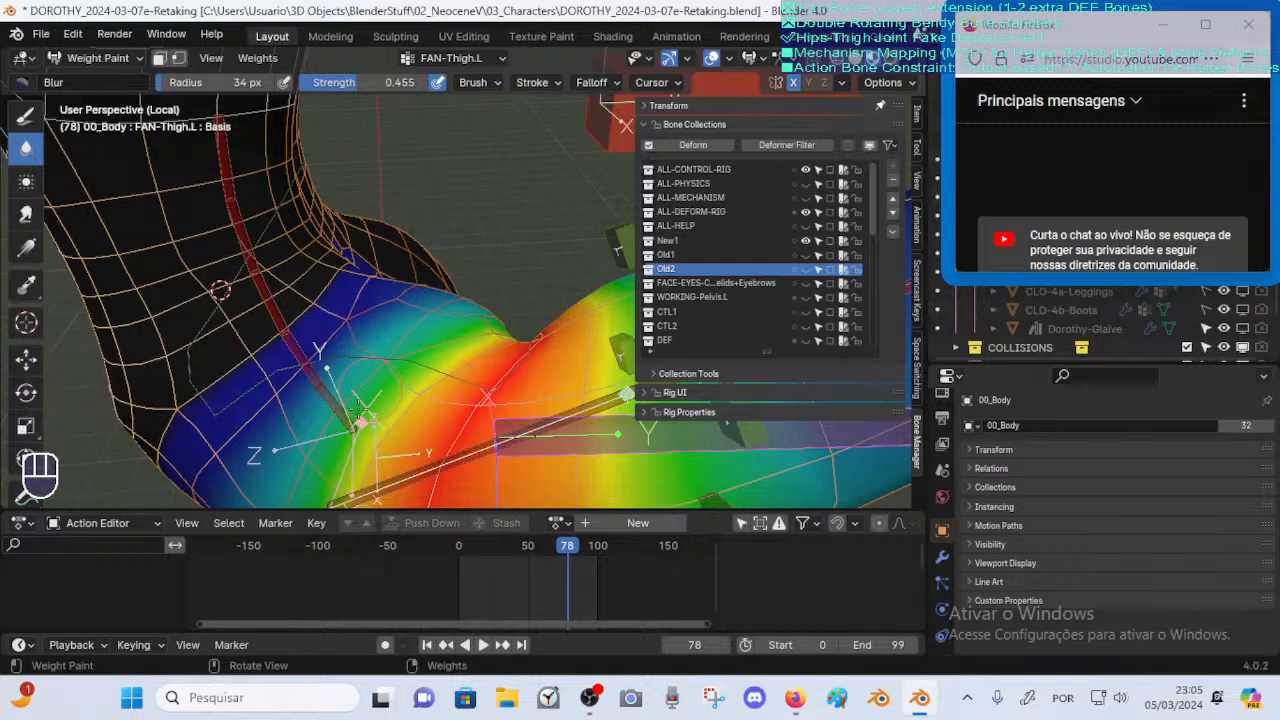
{"action": "middle_click_drag", "start_coordinate": [360, 405], "coordinate": [372, 365], "text": "shift"}
{"action": "key", "text": "f"}
{"action": "left_click", "coordinate": [375, 355]}
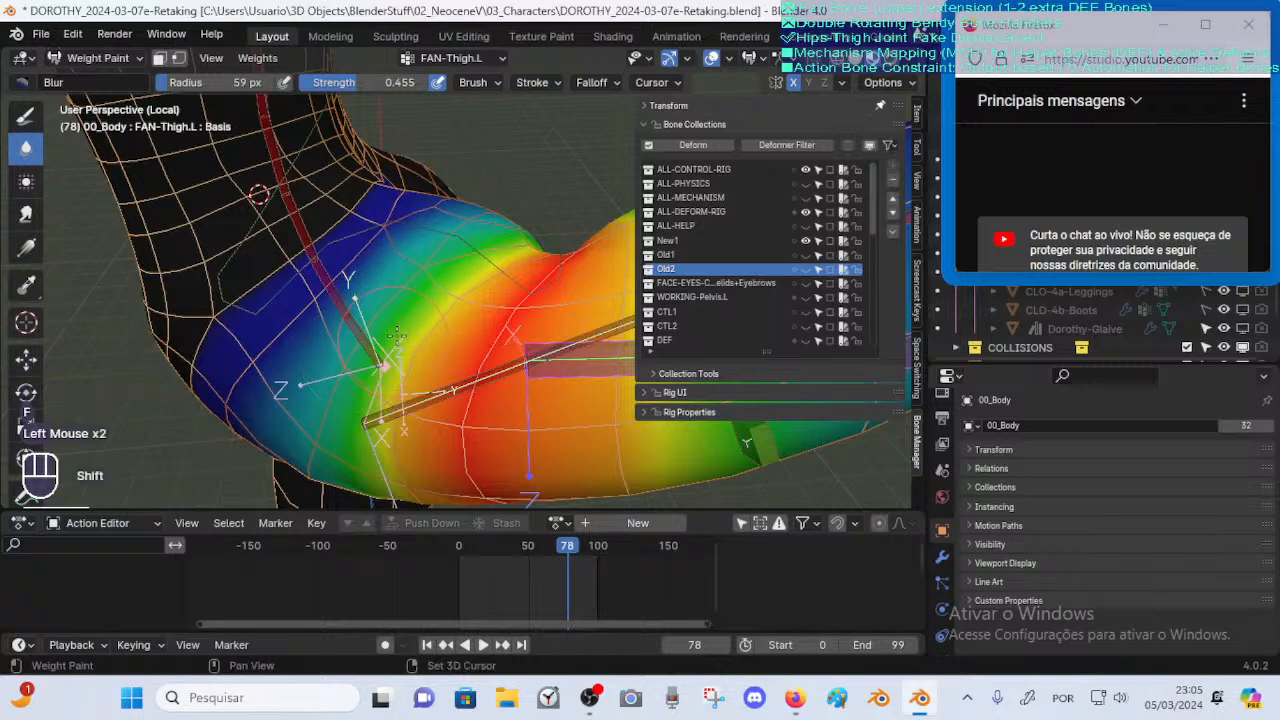
Set the Blur radius to 45 px and soften the FAN-Thigh.L weights over the hip and buttock
{"action": "middle_click_drag", "start_coordinate": [396, 331], "coordinate": [373, 420], "text": "ctrl"}
{"action": "key", "text": "f"}
{"action": "left_click", "coordinate": [373, 430]}
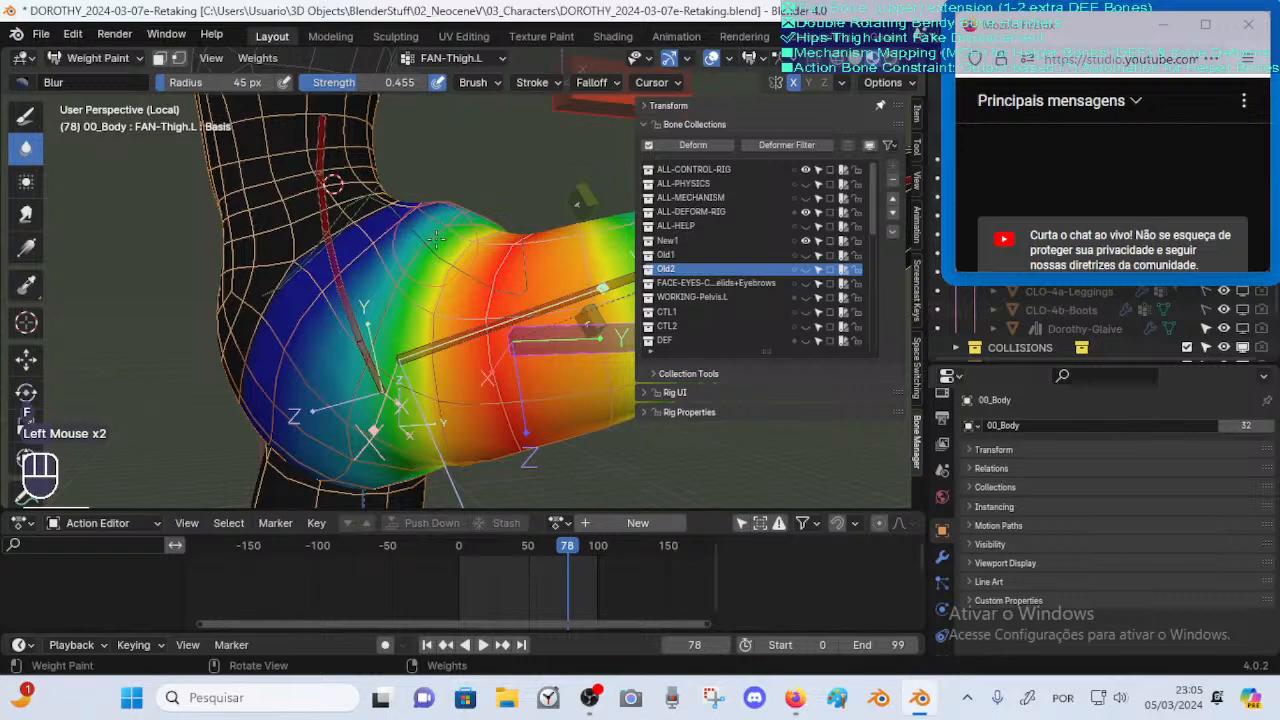
{"action": "middle_click_drag", "start_coordinate": [360, 380], "coordinate": [374, 300], "text": "shift"}
{"action": "left_click", "coordinate": [360, 320]}
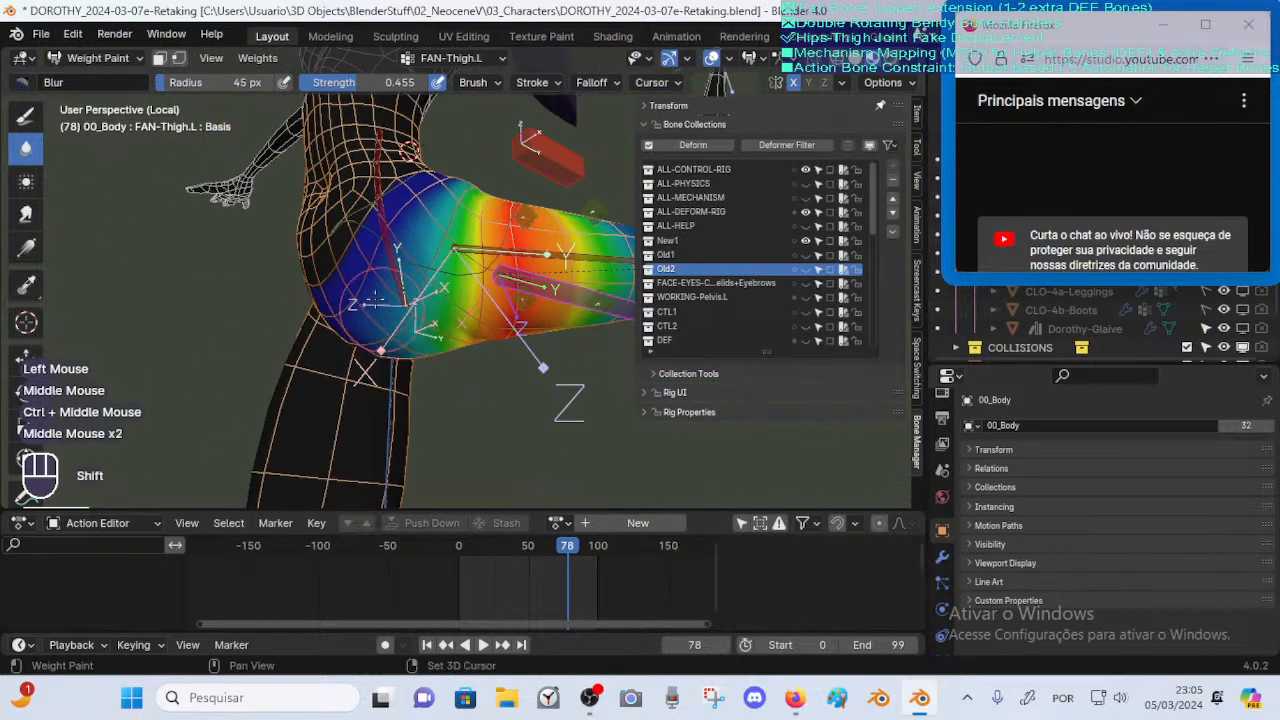
Switch to the Smear brush at strength 0.145 and smear the FAN-Thigh.L weights across the back of the buttock
{"action": "left_click", "coordinate": [26, 115]}
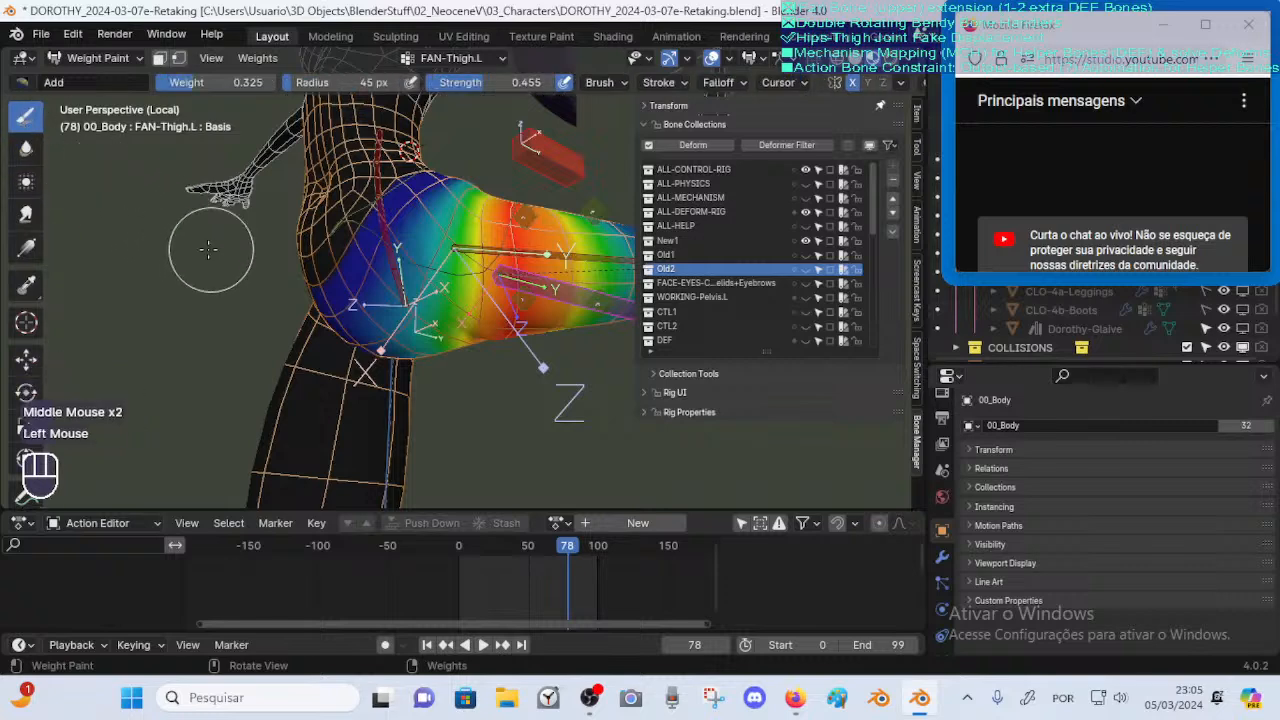
{"action": "left_click", "coordinate": [26, 213]}
{"action": "key", "text": "shift+f"}
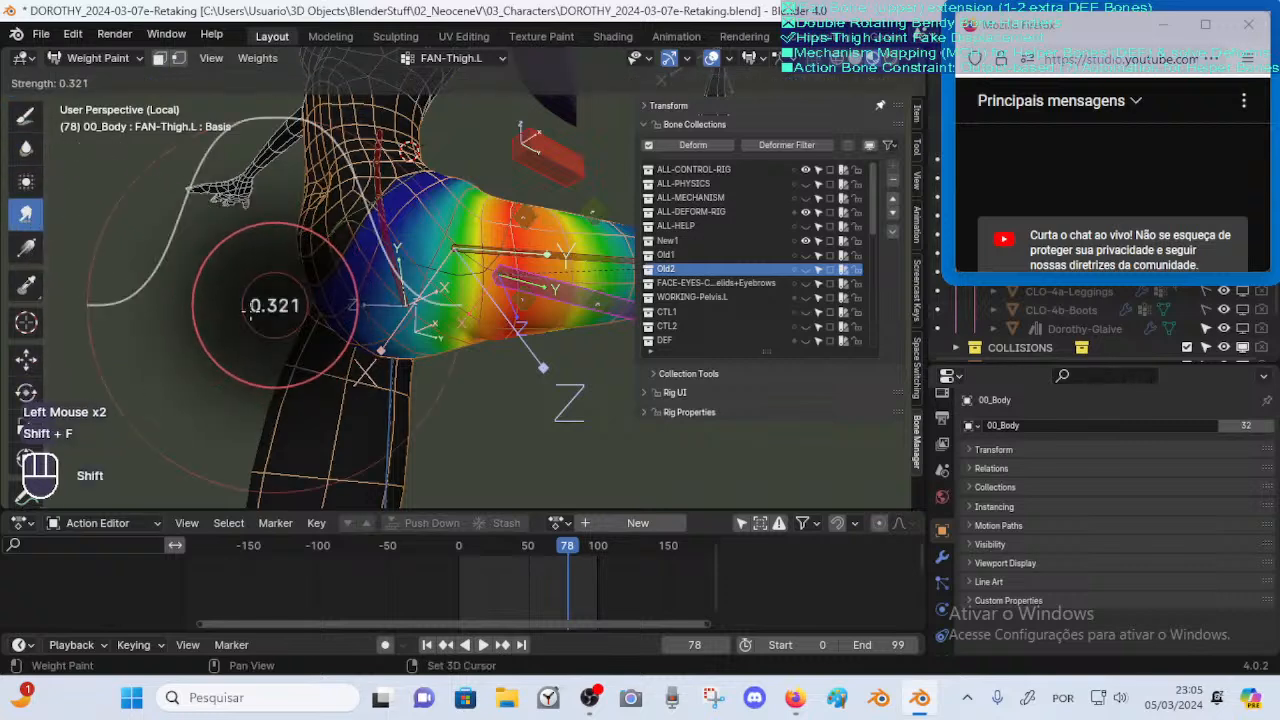
{"action": "left_click", "coordinate": [290, 305]}
{"action": "left_click", "coordinate": [355, 310]}
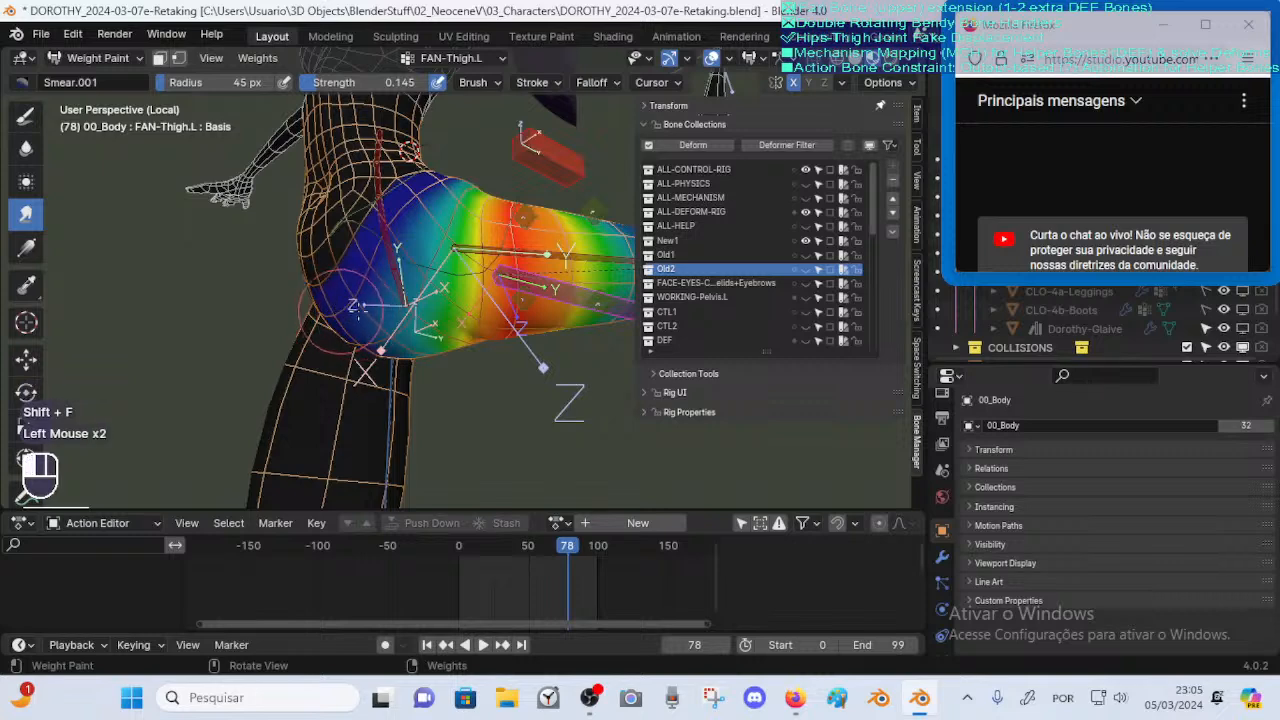
{"action": "left_click", "coordinate": [408, 312]}
{"action": "middle_click_drag", "start_coordinate": [408, 312], "coordinate": [398, 282]}
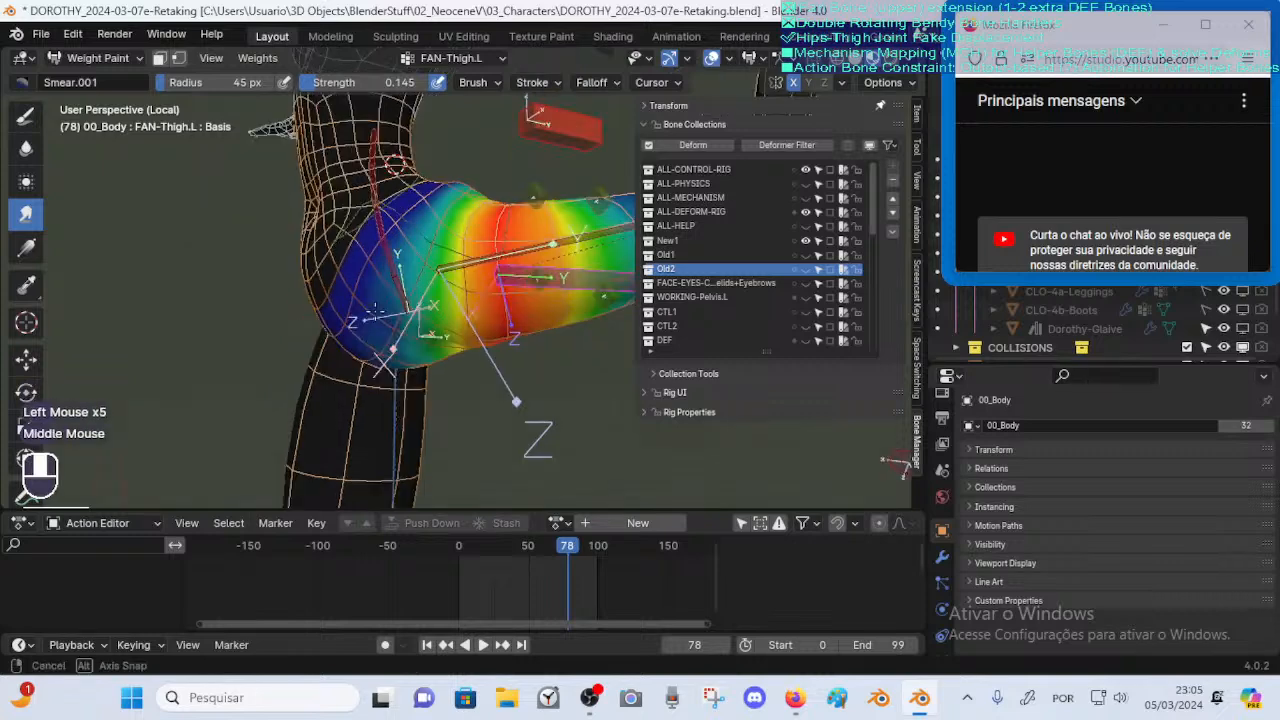
Smear the FAN-Thigh.L weights along the outer hip and around to the front of the hip crease
{"action": "left_click", "coordinate": [395, 275]}
{"action": "left_click_drag", "start_coordinate": [387, 255], "coordinate": [390, 240]}
{"action": "middle_click_drag", "start_coordinate": [390, 240], "coordinate": [382, 265]}
{"action": "left_click_drag", "start_coordinate": [385, 258], "coordinate": [407, 233]}
{"action": "middle_click_drag", "start_coordinate": [406, 233], "coordinate": [425, 218]}
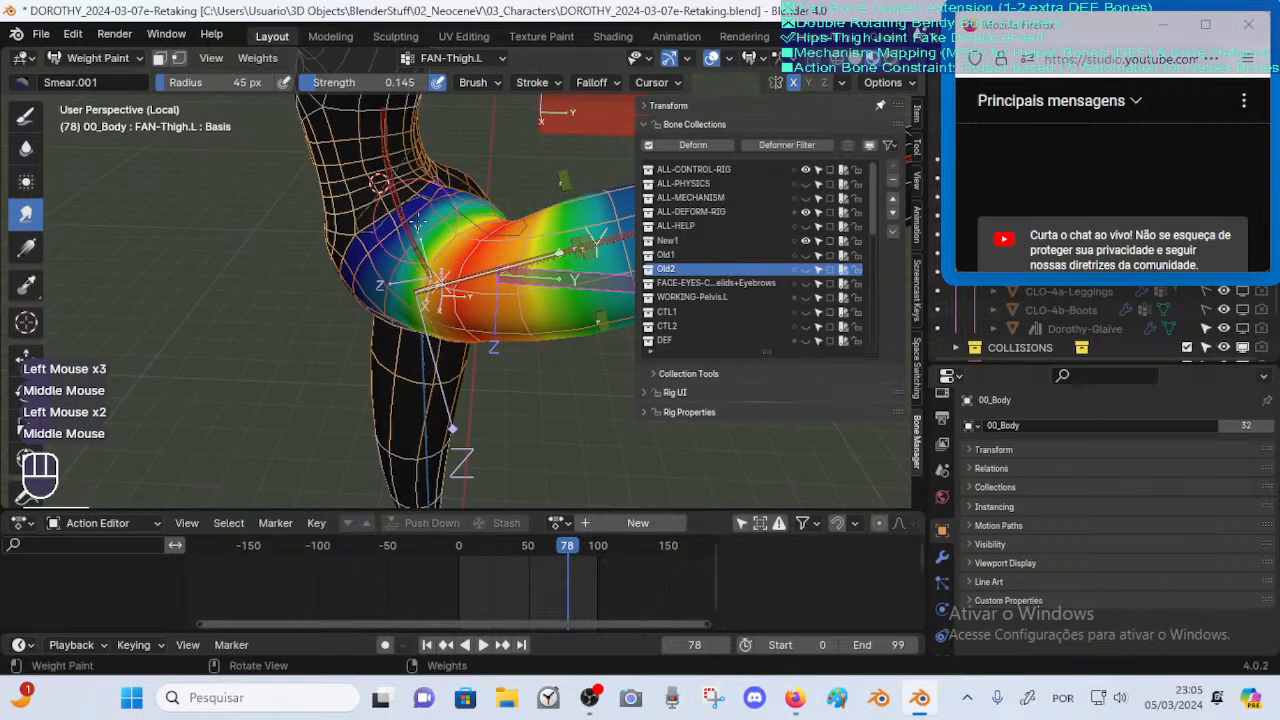
{"action": "left_click_drag", "start_coordinate": [430, 215], "coordinate": [444, 205]}
{"action": "middle_click_drag", "start_coordinate": [444, 205], "coordinate": [478, 191]}
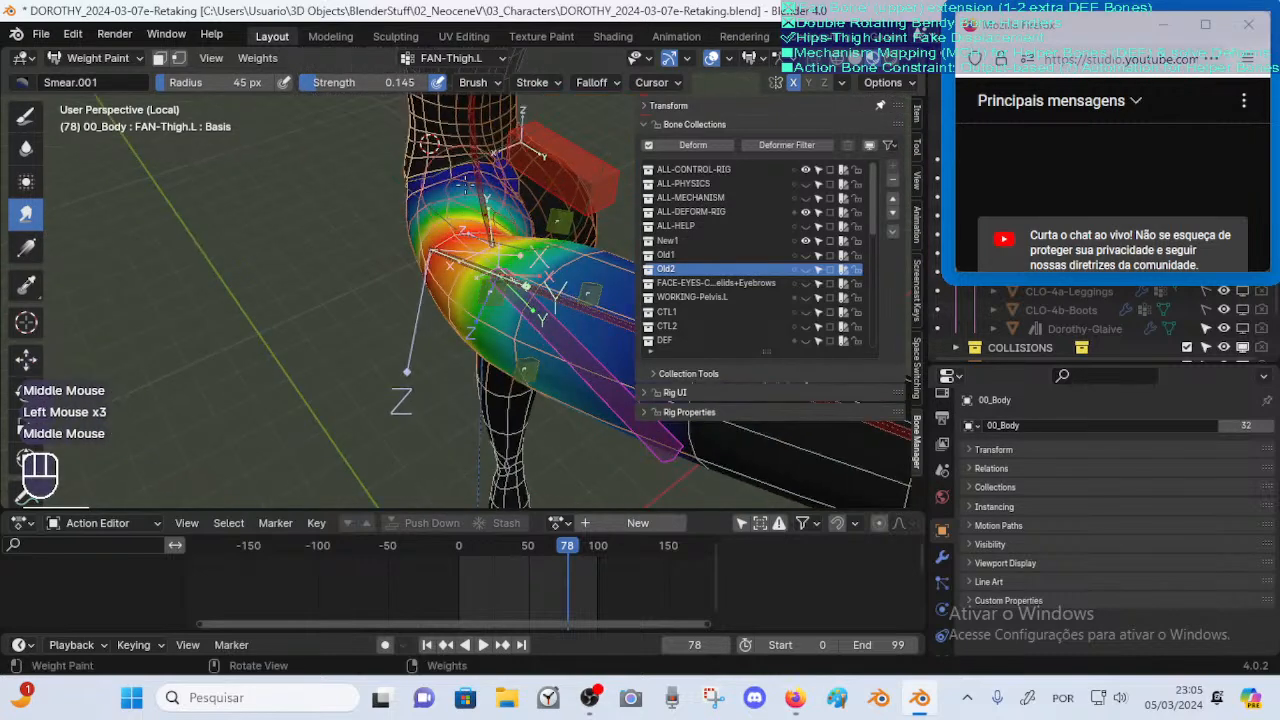
{"action": "left_click_drag", "start_coordinate": [478, 191], "coordinate": [480, 190]}
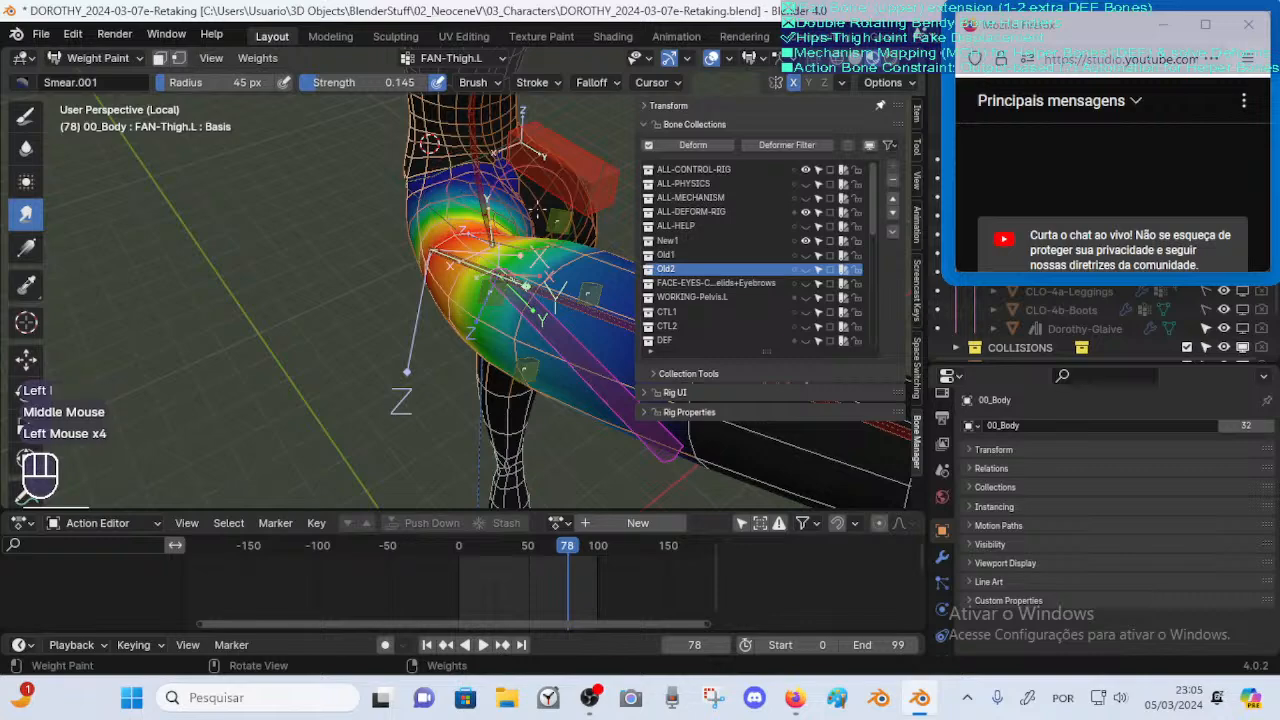
{"action": "middle_click_drag", "start_coordinate": [430, 145], "coordinate": [508, 196]}
{"action": "left_click_drag", "start_coordinate": [510, 197], "coordinate": [515, 200]}
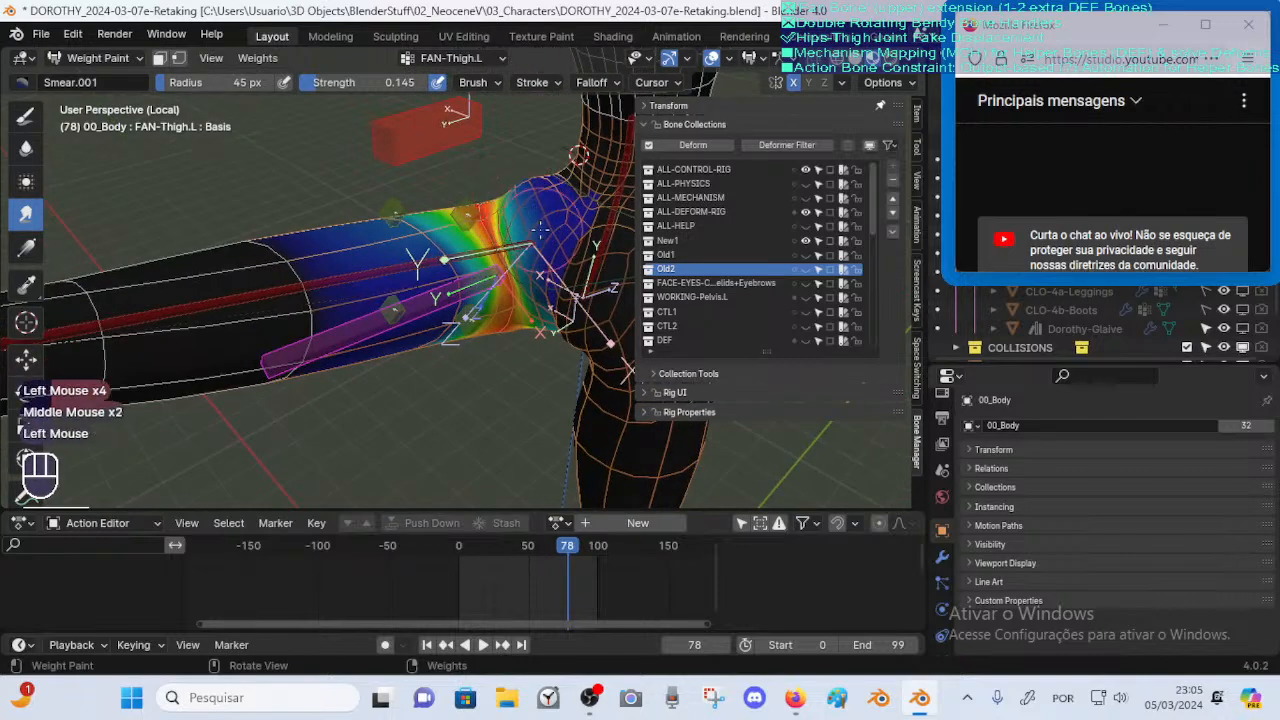
Smear the FAN-Thigh.L weights at the inner thigh and groin crease, undoing and repeating the last stroke
{"action": "mouse_move", "coordinate": [550, 233]}
{"action": "middle_mouse_down"}
{"action": "mouse_move", "coordinate": [522, 238]}
{"action": "mouse_move", "coordinate": [530, 228]}
{"action": "middle_mouse_up"}
{"action": "left_click", "coordinate": [536, 235]}
{"action": "left_click", "coordinate": [522, 238]}
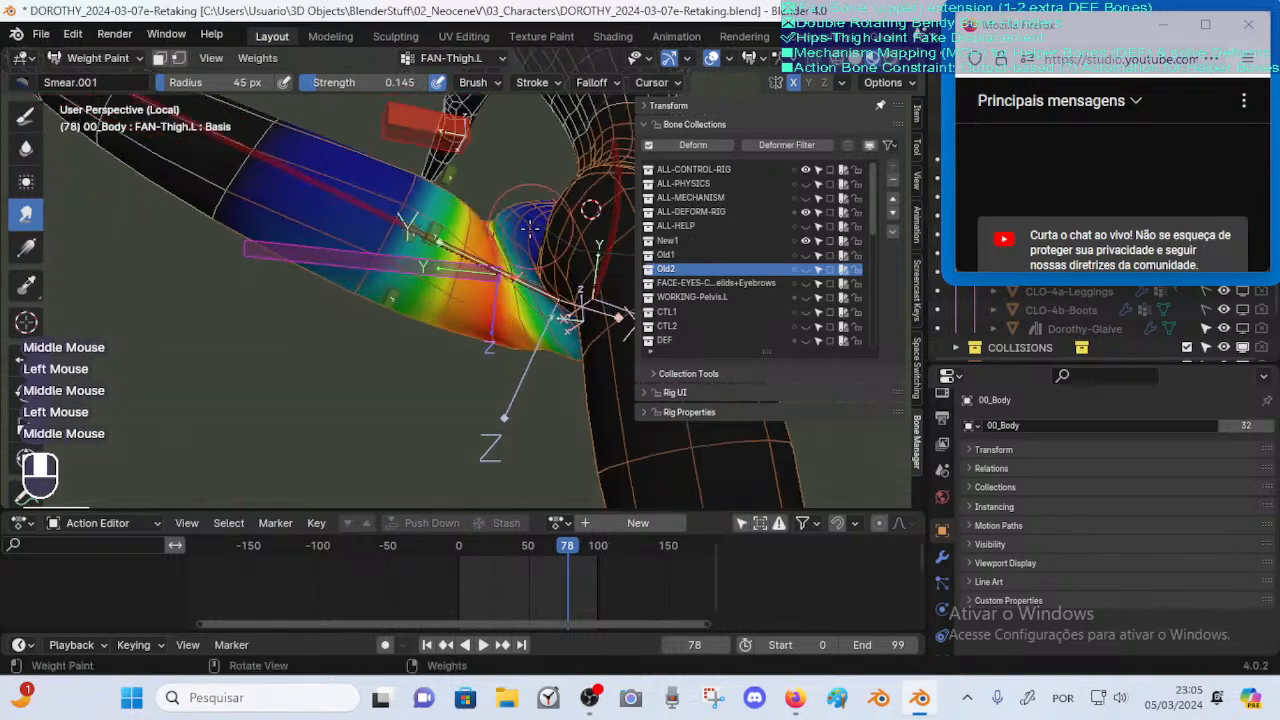
{"action": "left_click", "coordinate": [527, 270]}
{"action": "middle_click_drag", "start_coordinate": [527, 272], "coordinate": [520, 265]}
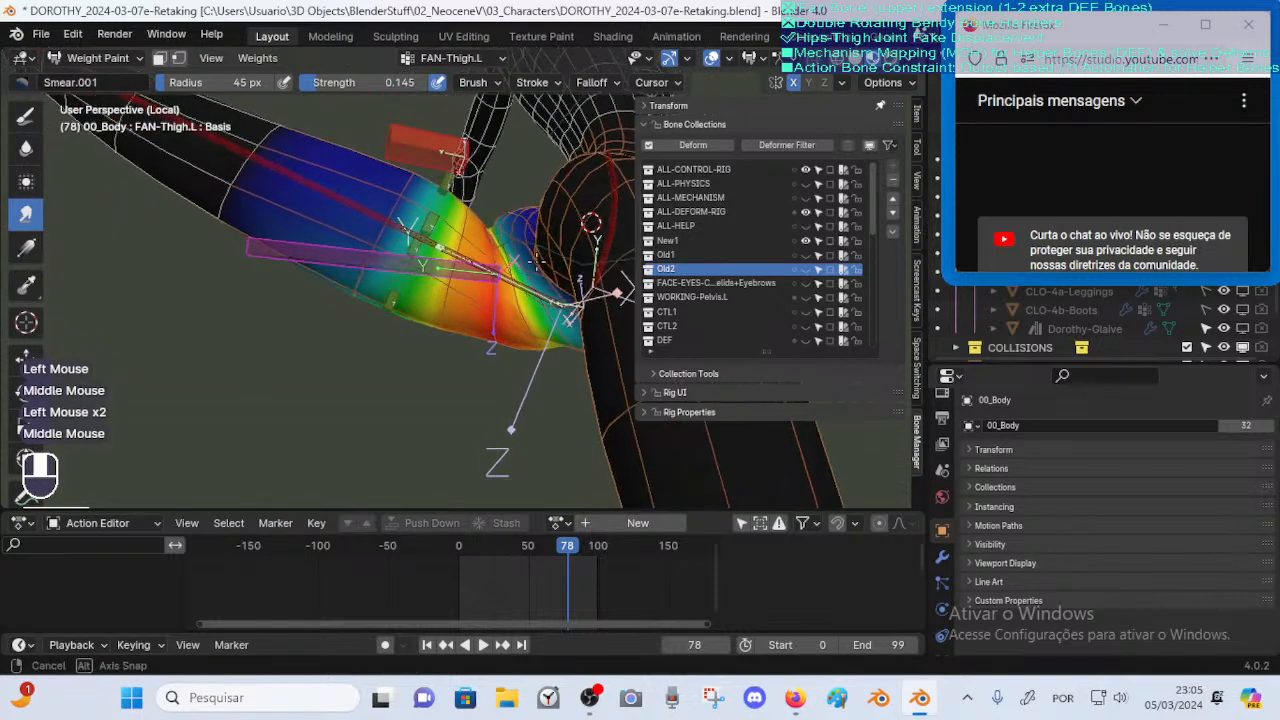
{"action": "key", "text": "ctrl+z"}
{"action": "left_click", "coordinate": [517, 261]}
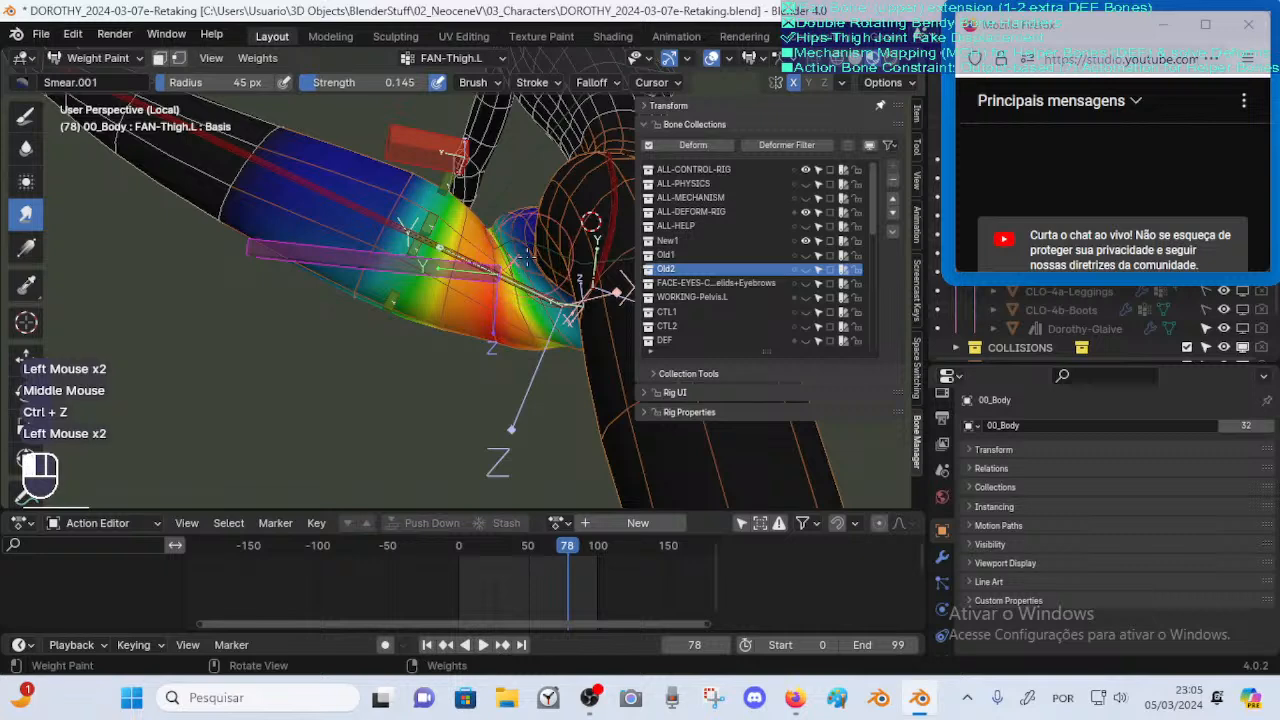
Smear the FAN-Thigh.L weights on the underside of the raised thigh where it meets the buttock
{"action": "middle_click_drag", "start_coordinate": [565, 300], "coordinate": [592, 341]}
{"action": "left_click", "coordinate": [556, 318]}
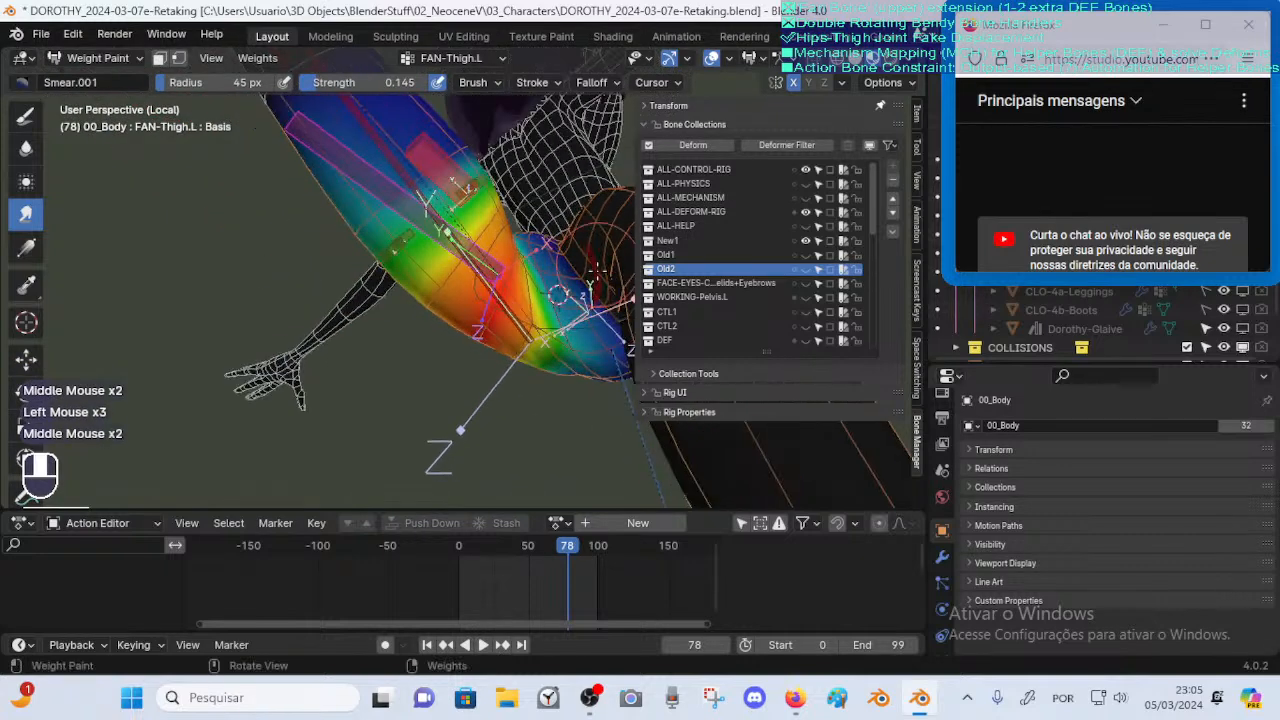
{"action": "left_click", "coordinate": [594, 342]}
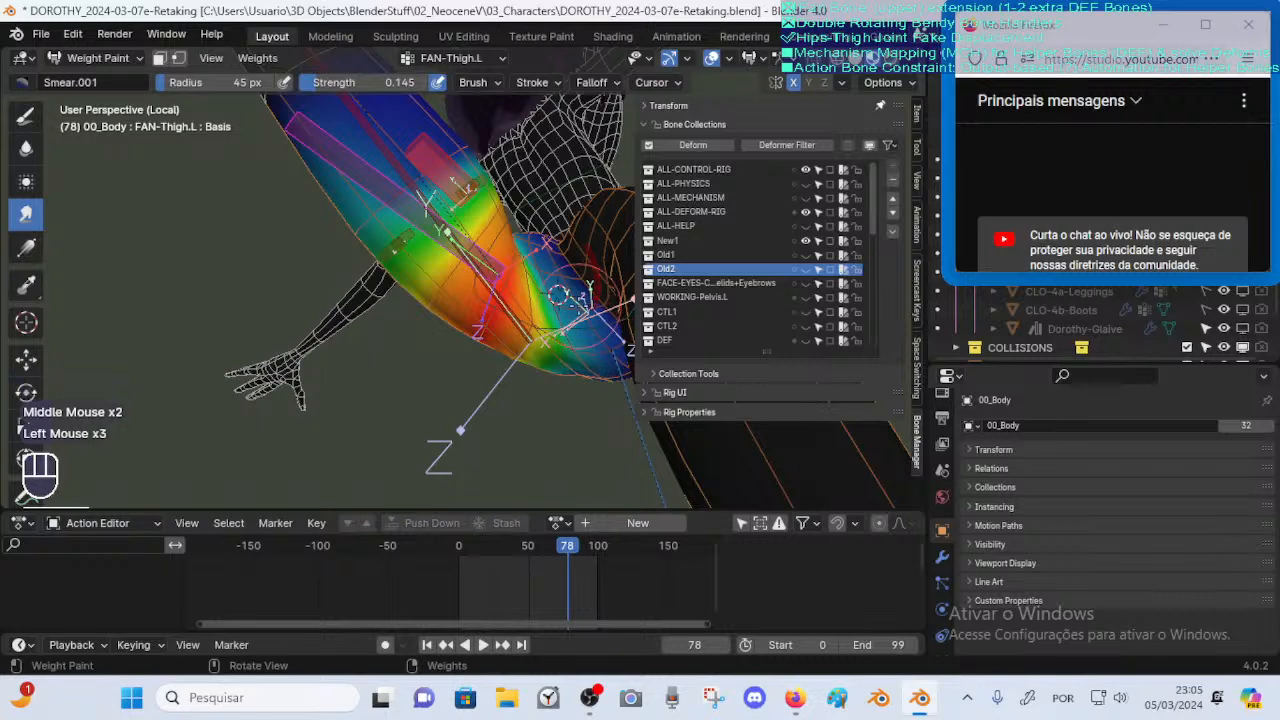
{"action": "middle_click_drag", "start_coordinate": [604, 343], "coordinate": [420, 342]}
{"action": "left_click", "coordinate": [594, 352]}
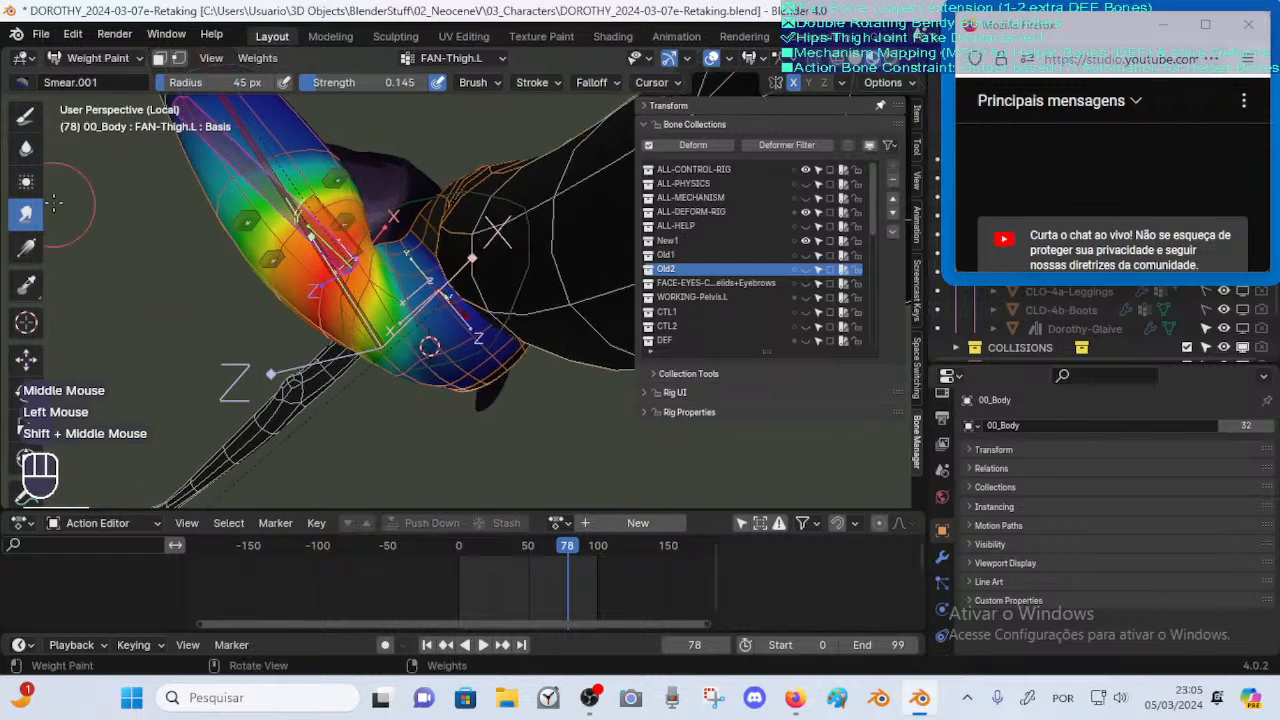
Switch to the Blur brush at radius 35 px and strength 0.091 and soften the weights under the buttock
{"action": "left_click", "coordinate": [26, 147]}
{"action": "key", "text": "f"}
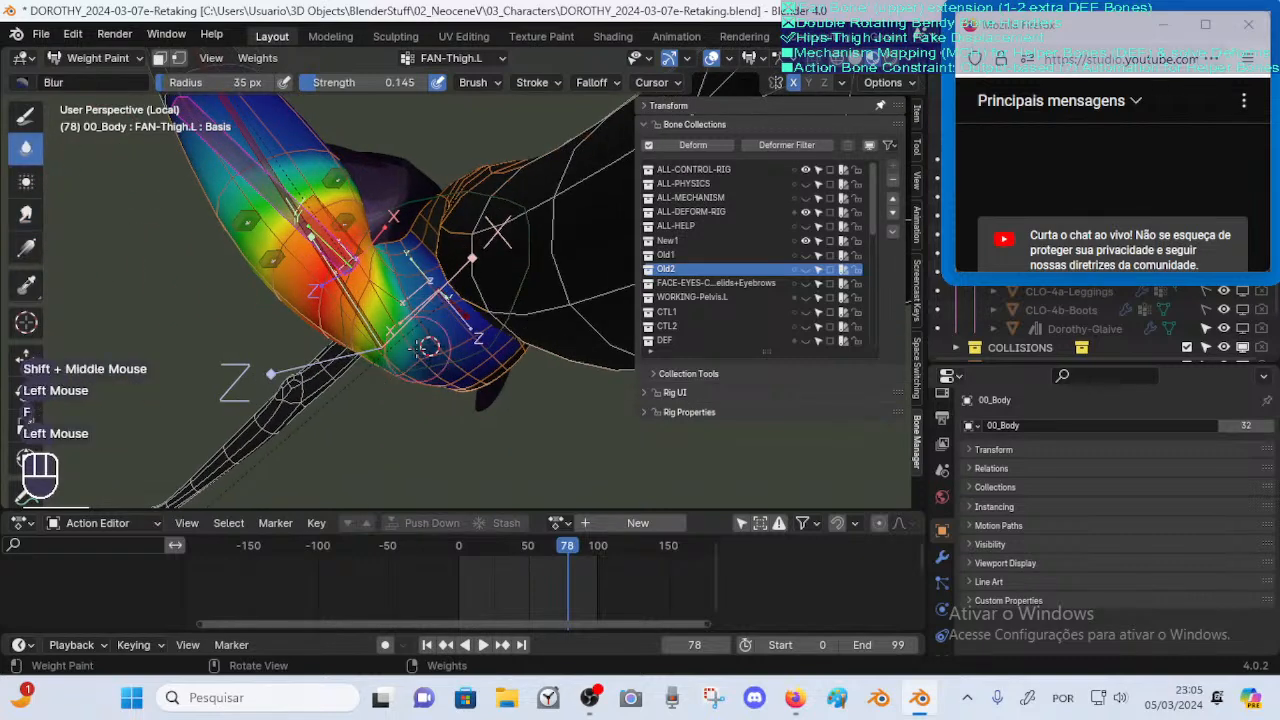
{"action": "key", "text": "shift+f"}
{"action": "left_click", "coordinate": [427, 347]}
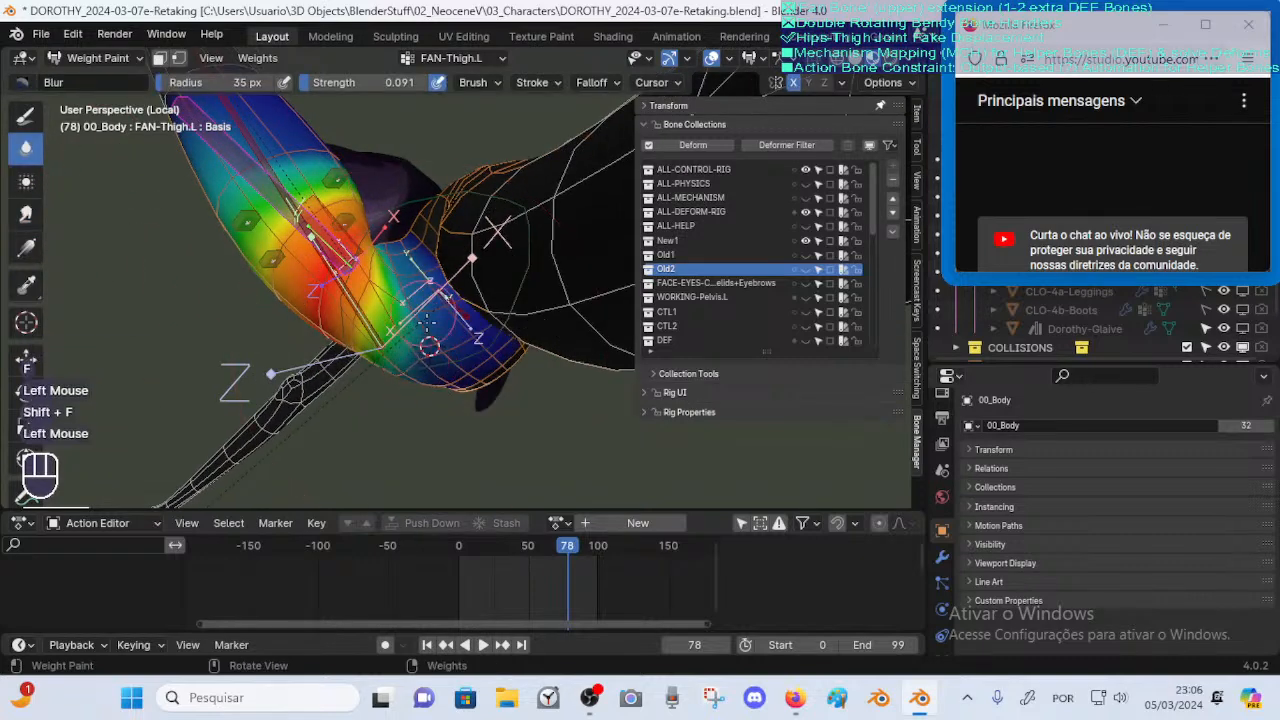
{"action": "middle_click_drag", "start_coordinate": [426, 320], "coordinate": [392, 360]}
{"action": "left_click", "coordinate": [390, 363]}
Blur the FAN-Thigh.L weights around the inner hip and groin of the raised leg
{"action": "middle_click_drag", "start_coordinate": [384, 300], "coordinate": [376, 288]}
{"action": "left_click", "coordinate": [380, 294]}
{"action": "left_click", "coordinate": [376, 288]}
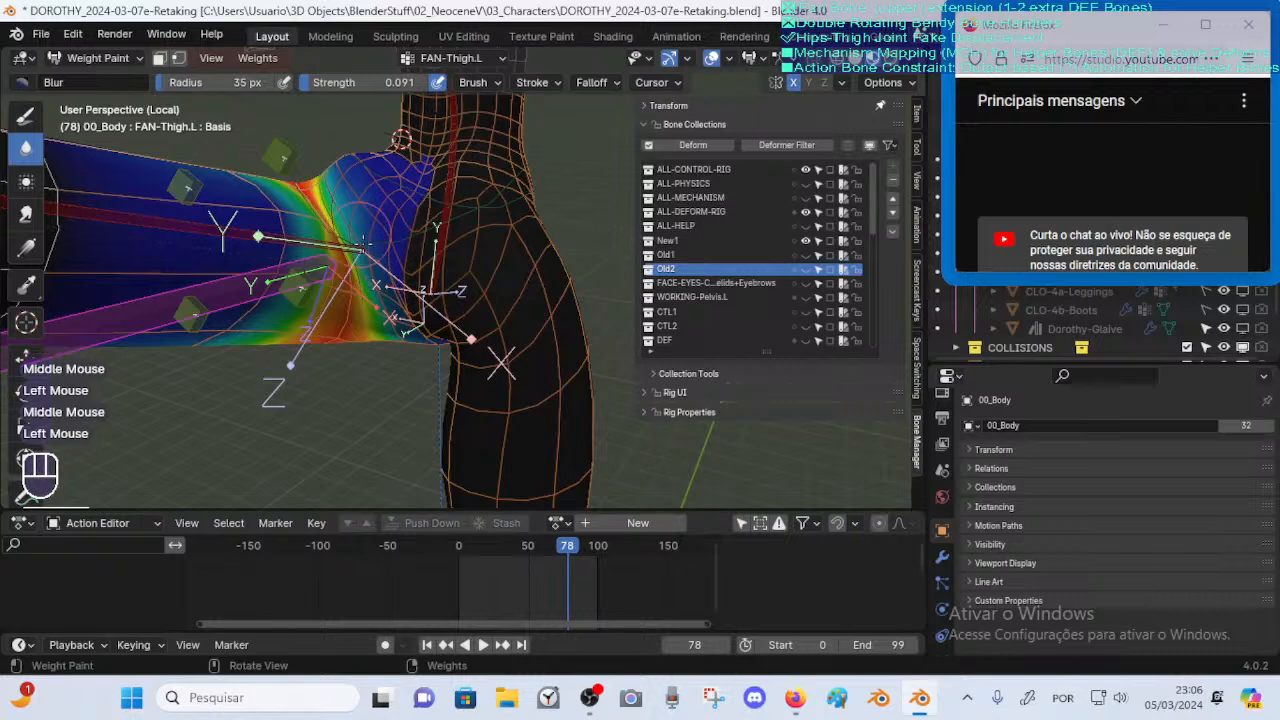
{"action": "mouse_move", "coordinate": [365, 242]}
{"action": "middle_mouse_down", "text": "shift"}
{"action": "mouse_move", "coordinate": [366, 289]}
{"action": "mouse_move", "coordinate": [460, 310]}
{"action": "middle_mouse_up", "text": "shift"}
{"action": "left_click", "coordinate": [366, 289]}
{"action": "left_click", "coordinate": [252, 282]}
Set the Blur strength to 0.152 and soften the FAN-Thigh.L weight transition over the outer hip
{"action": "middle_click_drag", "start_coordinate": [250, 282], "coordinate": [279, 252]}
{"action": "key", "text": "shift+f"}
{"action": "left_click", "coordinate": [280, 282]}
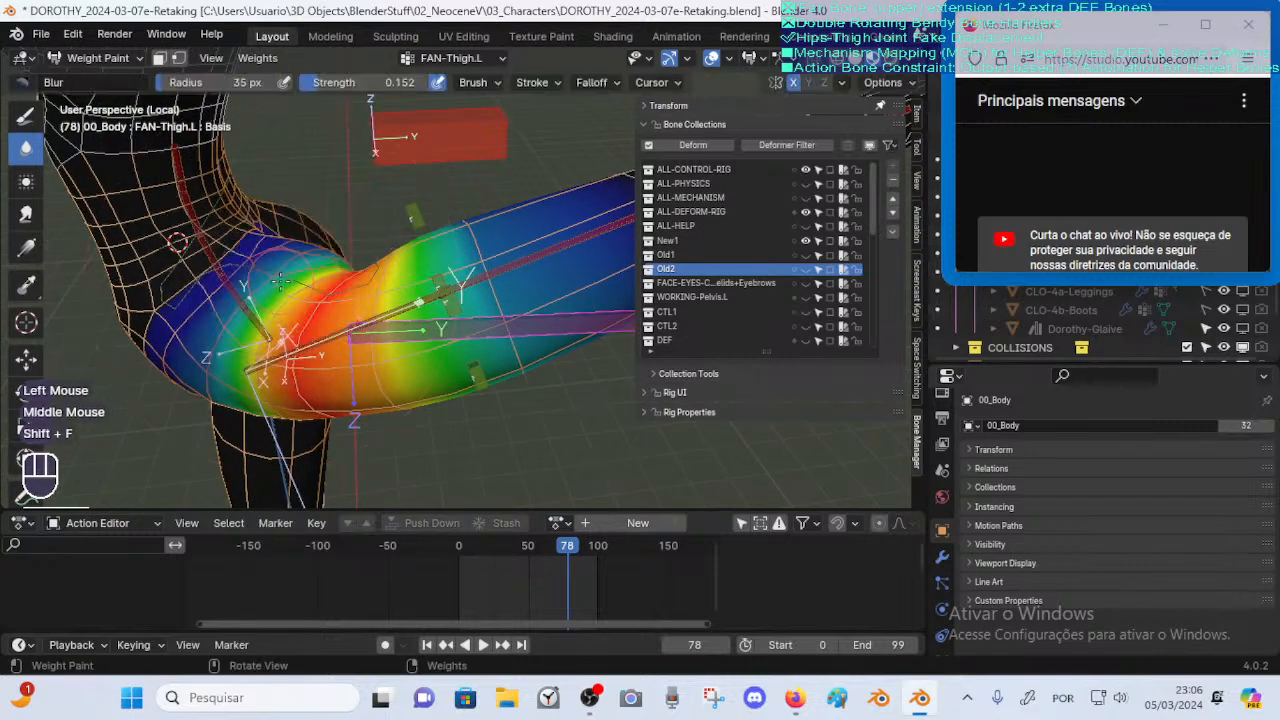
{"action": "left_click_drag", "start_coordinate": [280, 282], "coordinate": [258, 290]}
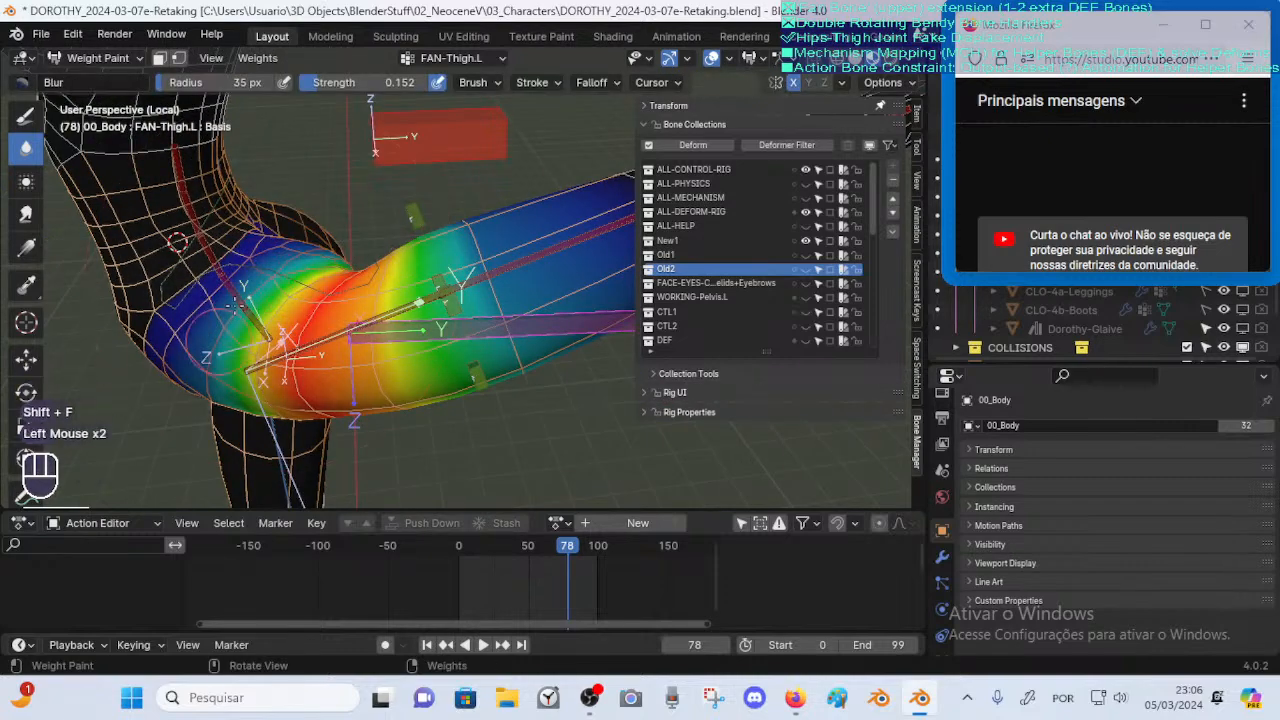
{"action": "middle_click_drag", "start_coordinate": [272, 342], "coordinate": [340, 230], "text": "shift"}
{"action": "mouse_move", "coordinate": [340, 230]}
{"action": "middle_mouse_down"}
{"action": "mouse_move", "coordinate": [272, 261]}
{"action": "mouse_move", "coordinate": [272, 312]}
{"action": "mouse_move", "coordinate": [345, 280]}
{"action": "mouse_move", "coordinate": [371, 320]}
{"action": "middle_mouse_up"}
{"action": "left_click", "coordinate": [288, 248]}
{"action": "left_click", "coordinate": [271, 262]}
Set the Blur strength to 0.224 and smooth the FAN-Thigh.L weights on the hip and the buttock's underside
{"action": "key", "text": "shift+f"}
{"action": "left_click", "coordinate": [284, 292]}
{"action": "left_click", "coordinate": [271, 313]}
{"action": "left_click", "coordinate": [295, 290]}
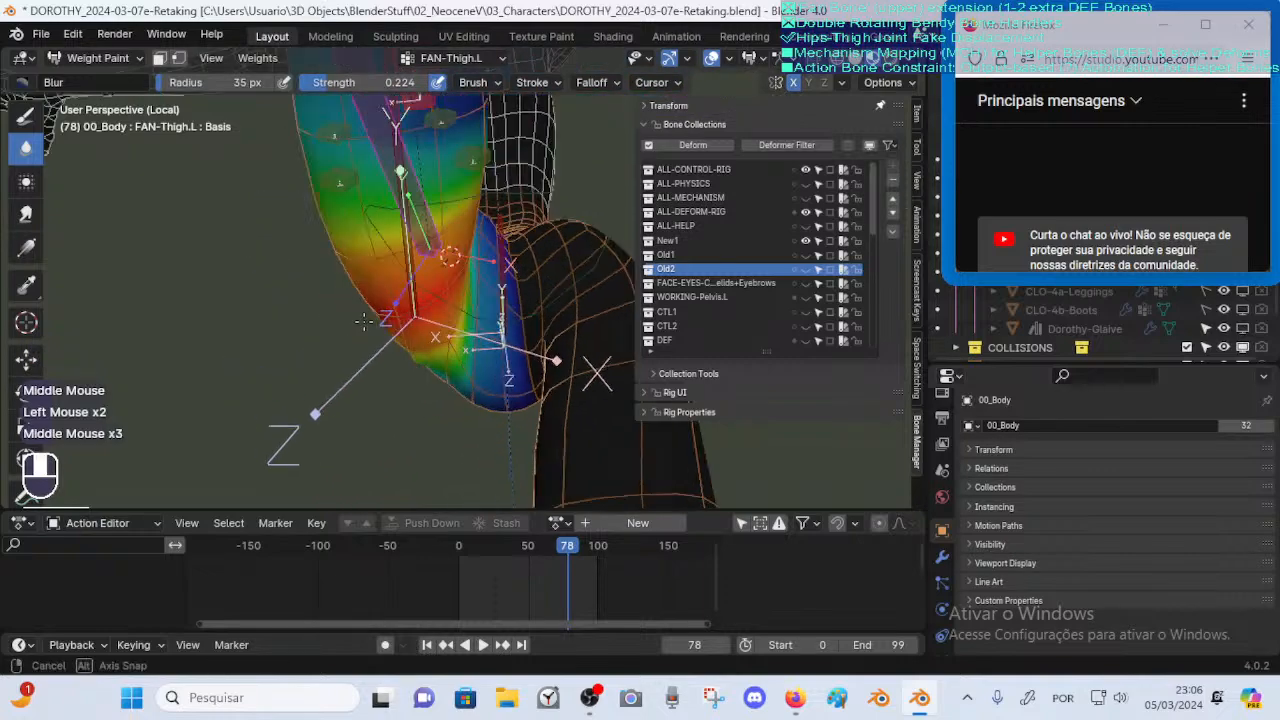
{"action": "left_click", "coordinate": [468, 374]}
{"action": "middle_click_drag", "start_coordinate": [468, 374], "coordinate": [464, 235]}
{"action": "left_click", "coordinate": [466, 362]}
{"action": "left_click", "coordinate": [464, 235]}
{"action": "middle_click_drag", "start_coordinate": [442, 172], "coordinate": [445, 345], "text": "shift"}
{"action": "left_click", "coordinate": [424, 314]}
Save the Blender file and scrub the timeline to frame 27 to check the raised thigh's deformation
{"action": "key", "text": "ctrl+s"}
{"action": "left_click_drag", "start_coordinate": [551, 546], "coordinate": [494, 545]}
{"action": "middle_click_drag", "start_coordinate": [505, 495], "coordinate": [467, 502]}
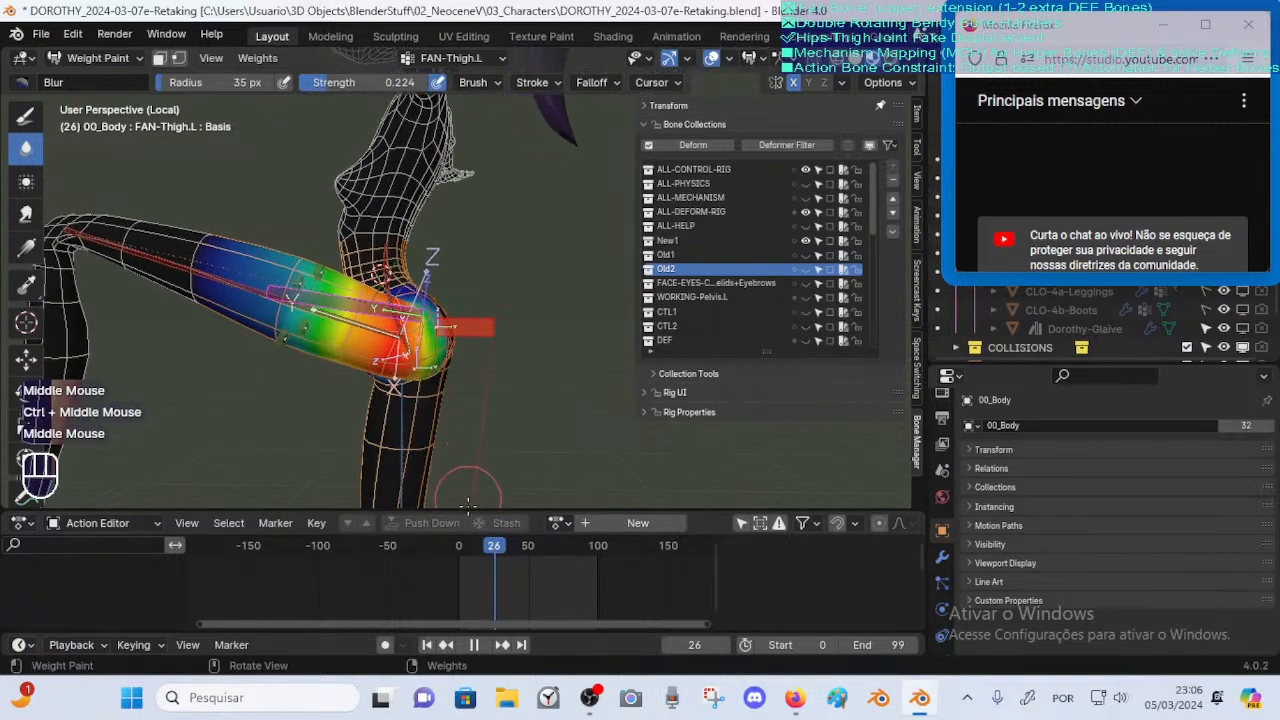
{"action": "mouse_move", "coordinate": [484, 556]}
{"action": "left_mouse_down"}
{"action": "mouse_move", "coordinate": [466, 550]}
{"action": "mouse_move", "coordinate": [503, 548]}
{"action": "mouse_move", "coordinate": [464, 556]}
{"action": "mouse_move", "coordinate": [484, 541]}
{"action": "mouse_move", "coordinate": [503, 548]}
{"action": "mouse_move", "coordinate": [457, 559]}
{"action": "mouse_move", "coordinate": [501, 559]}
{"action": "left_mouse_up"}
{"action": "left_click_drag", "start_coordinate": [1072, 285], "coordinate": [1072, 322]}
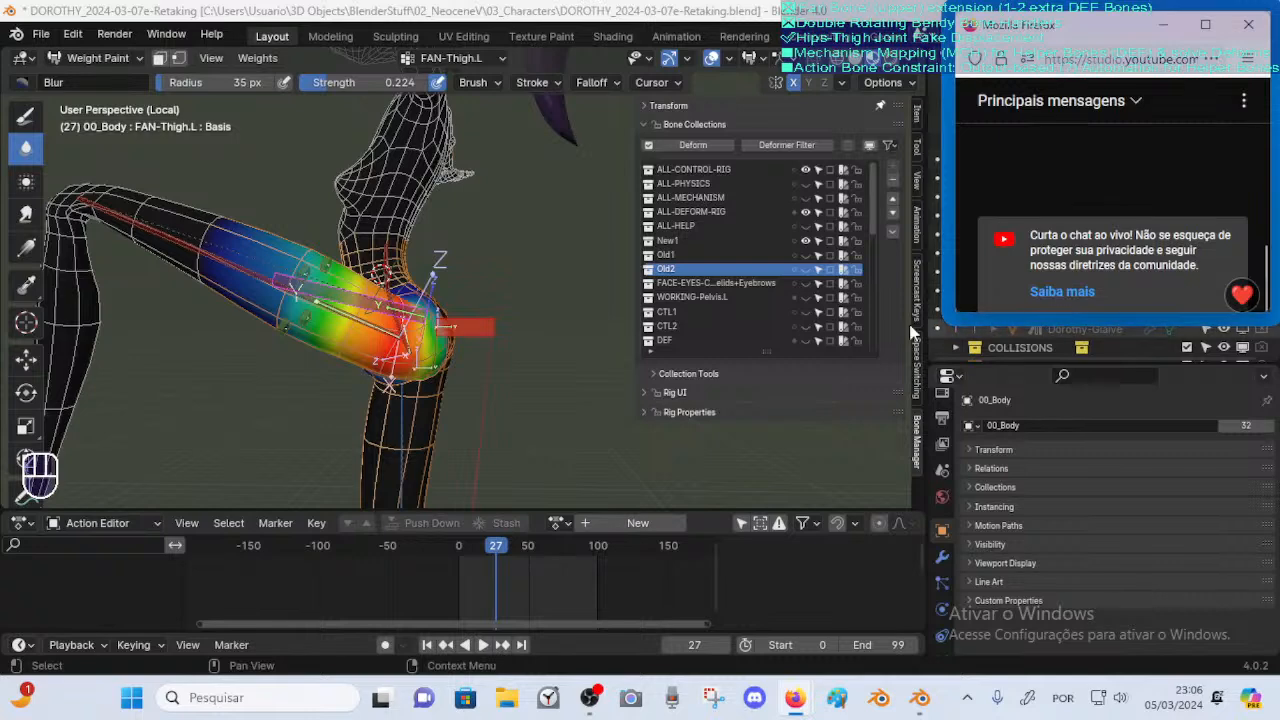
{"action": "middle_click_drag", "start_coordinate": [378, 345], "coordinate": [457, 420]}
{"action": "key", "text": "ctrl+s"}
Leave weight painting, select the ARM-Dorothy.L armature and put it in Pose Mode
{"action": "key", "text": "ctrl+Tab"}
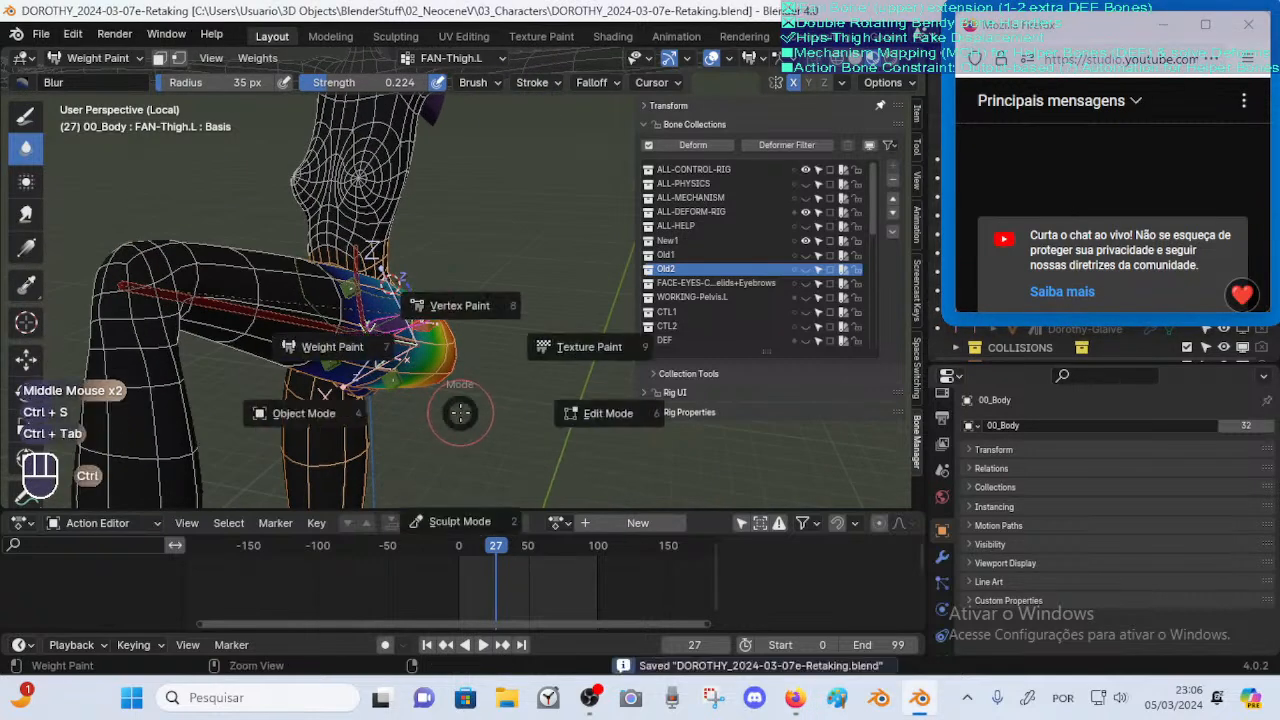
{"action": "left_click", "coordinate": [417, 390]}
{"action": "left_click", "coordinate": [415, 350]}
{"action": "key", "text": "ctrl+Tab"}
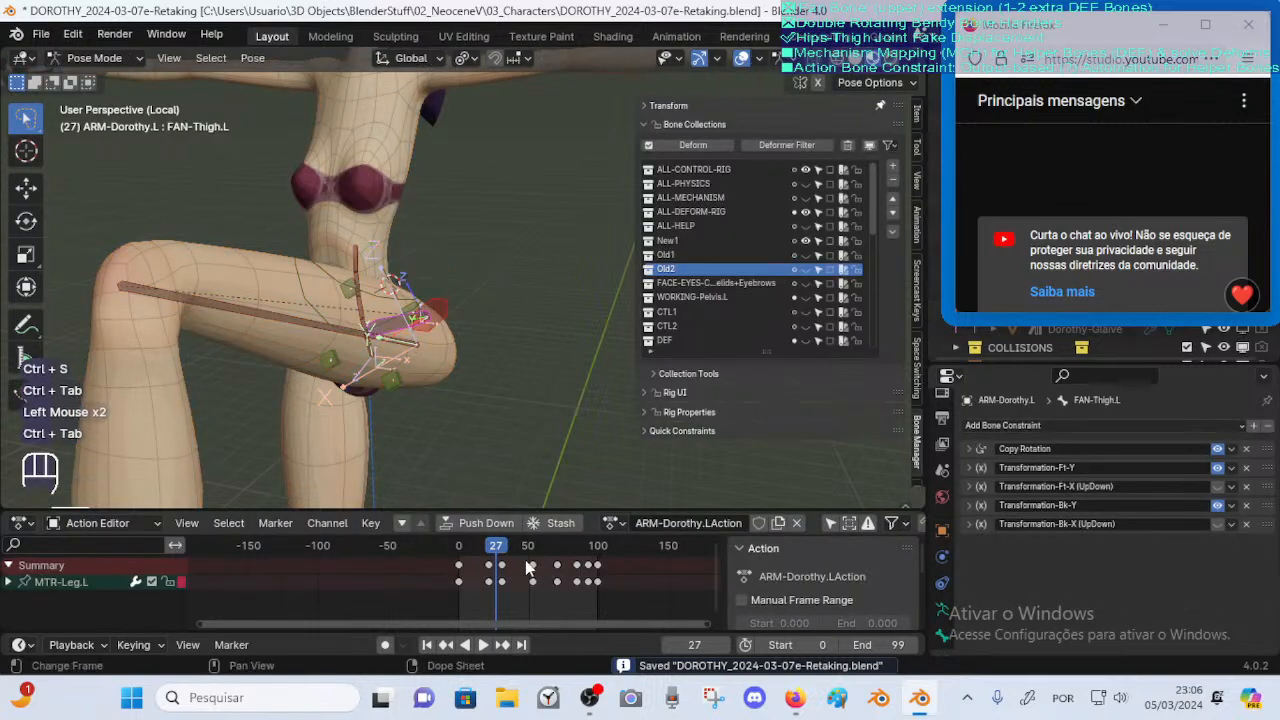
Move the timeline to frame 145 and make it the scene's end frame
{"action": "left_click_drag", "start_coordinate": [526, 562], "coordinate": [657, 560]}
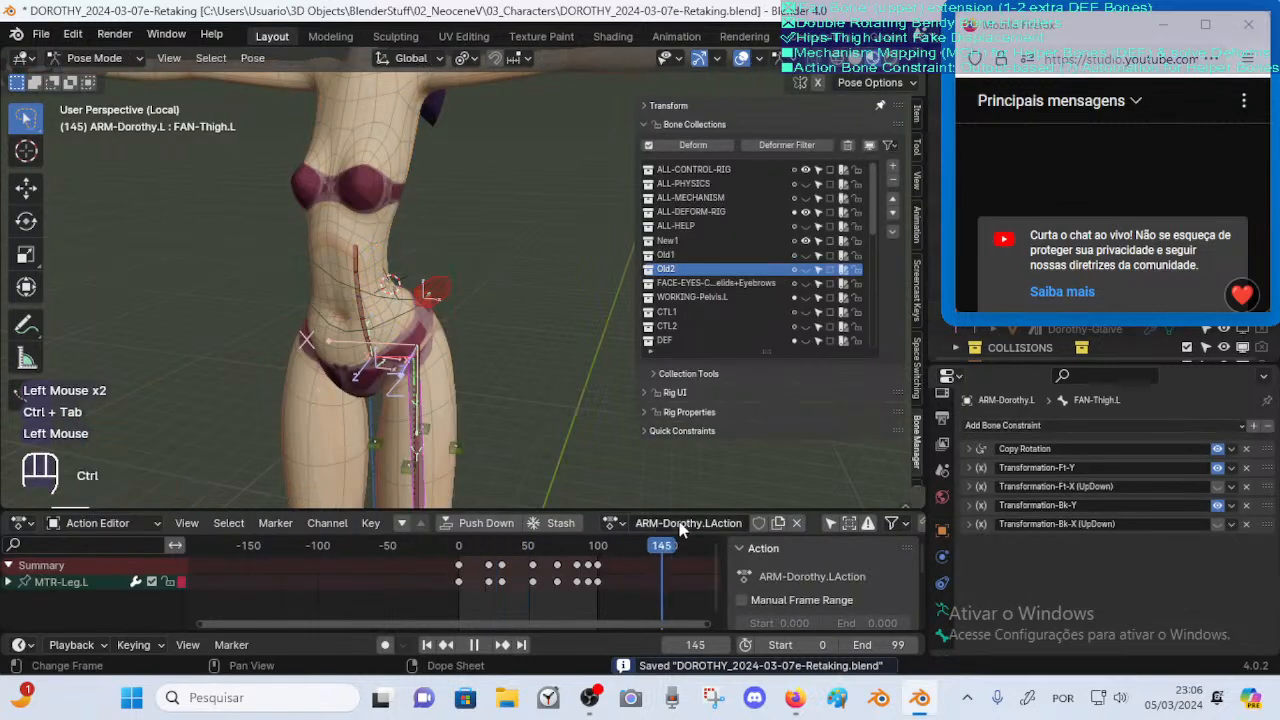
{"action": "key", "text": "ctrl+End"}
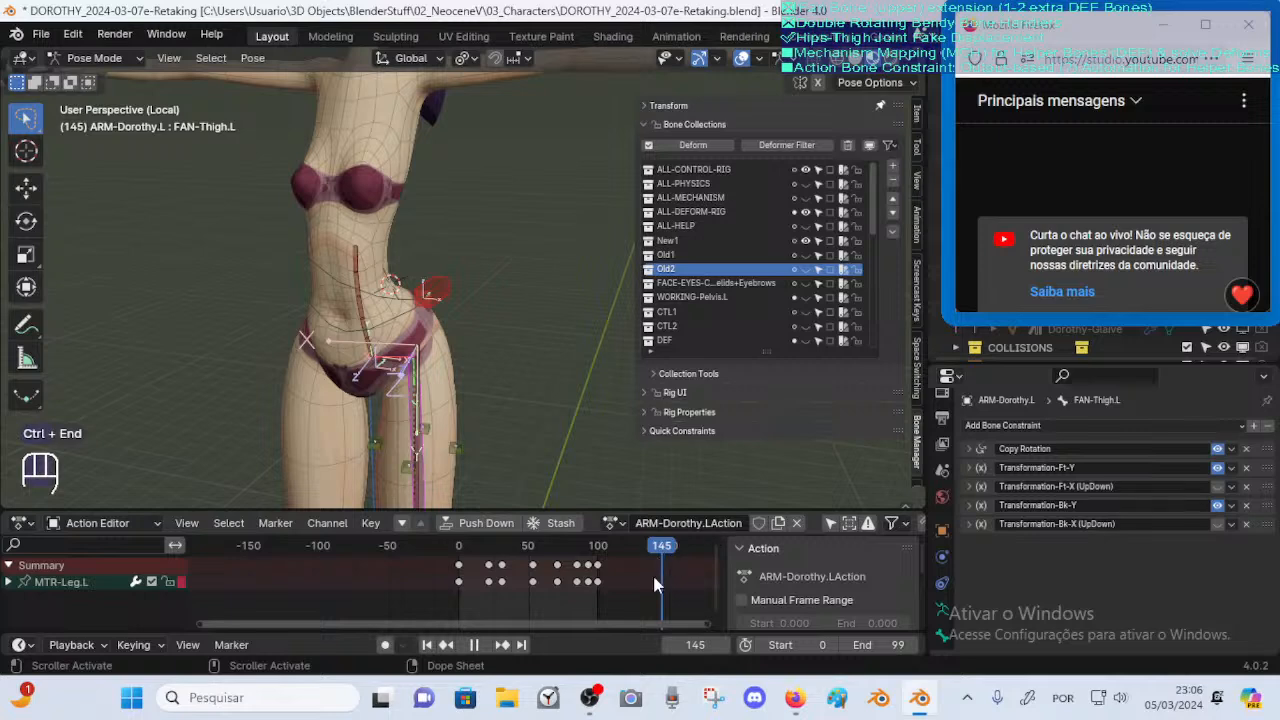
{"action": "key", "text": "ctrl+End"}
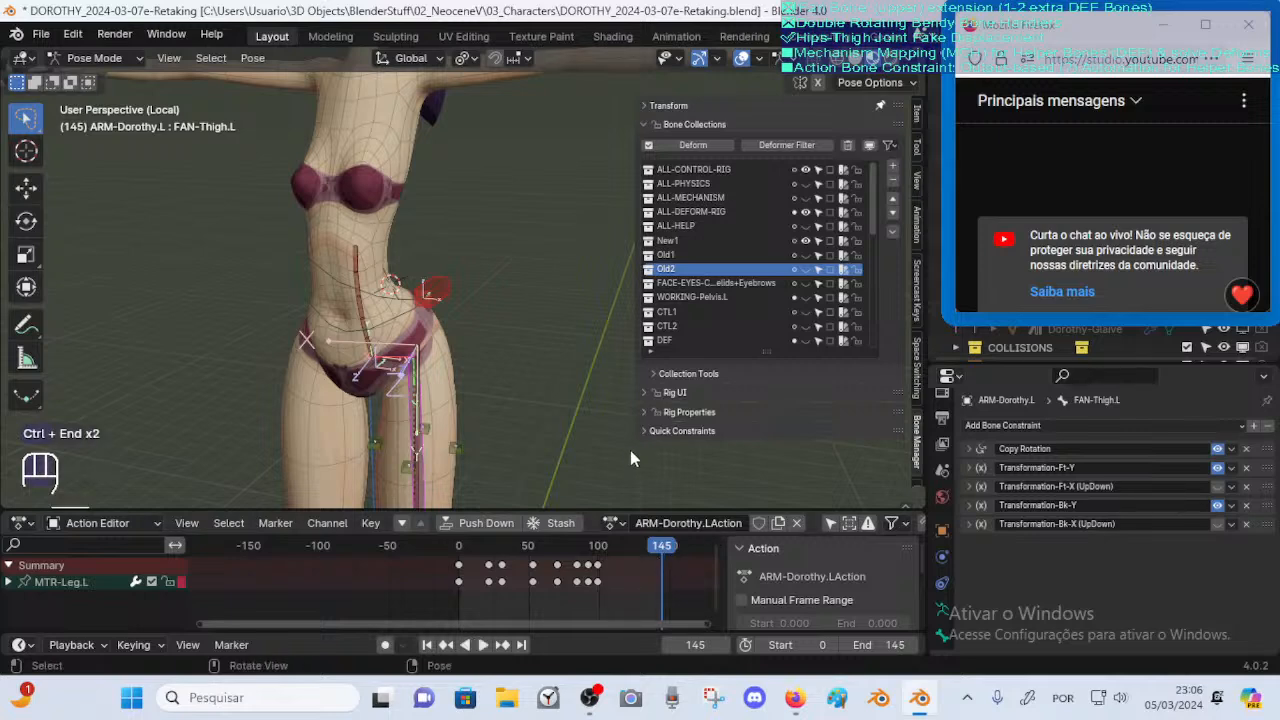
Select the MTR-Leg.L control bone at the left foot and turn on auto keying
{"action": "middle_click_drag", "start_coordinate": [630, 450], "coordinate": [472, 437], "text": "ctrl"}
{"action": "left_click", "coordinate": [448, 459]}
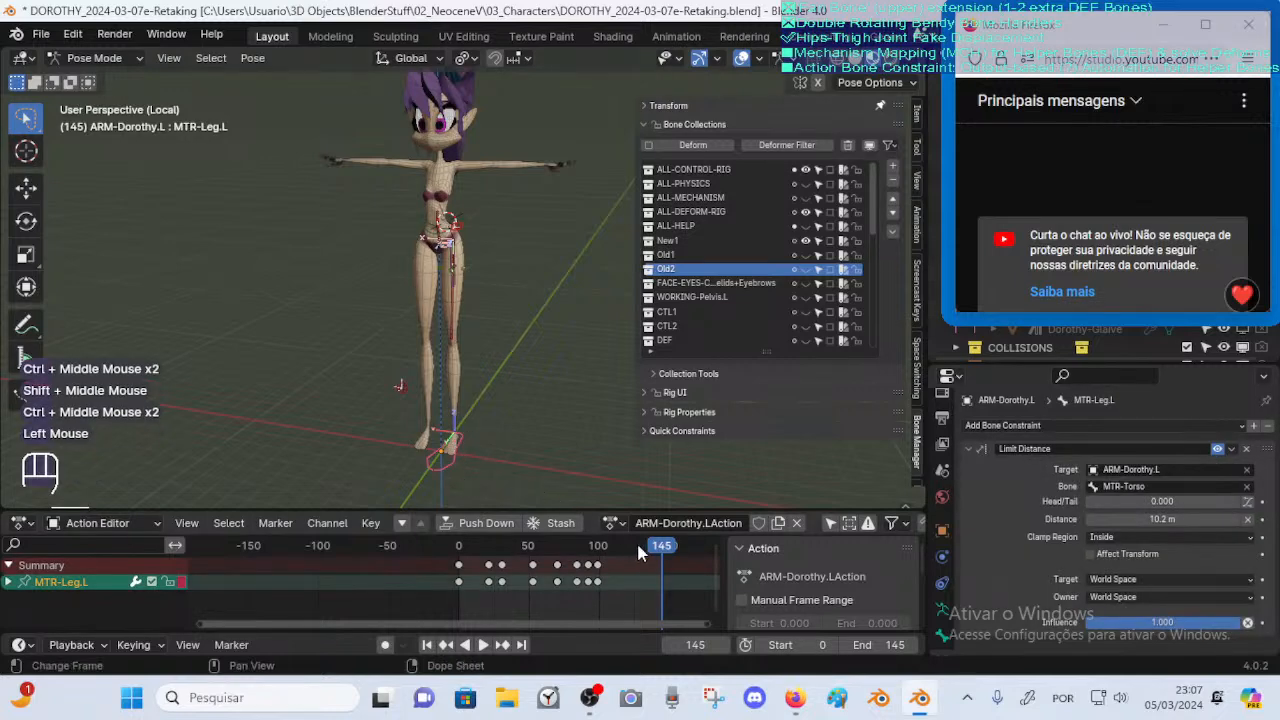
{"action": "left_click_drag", "start_coordinate": [636, 543], "coordinate": [628, 556]}
{"action": "key", "text": "shift+Right"}
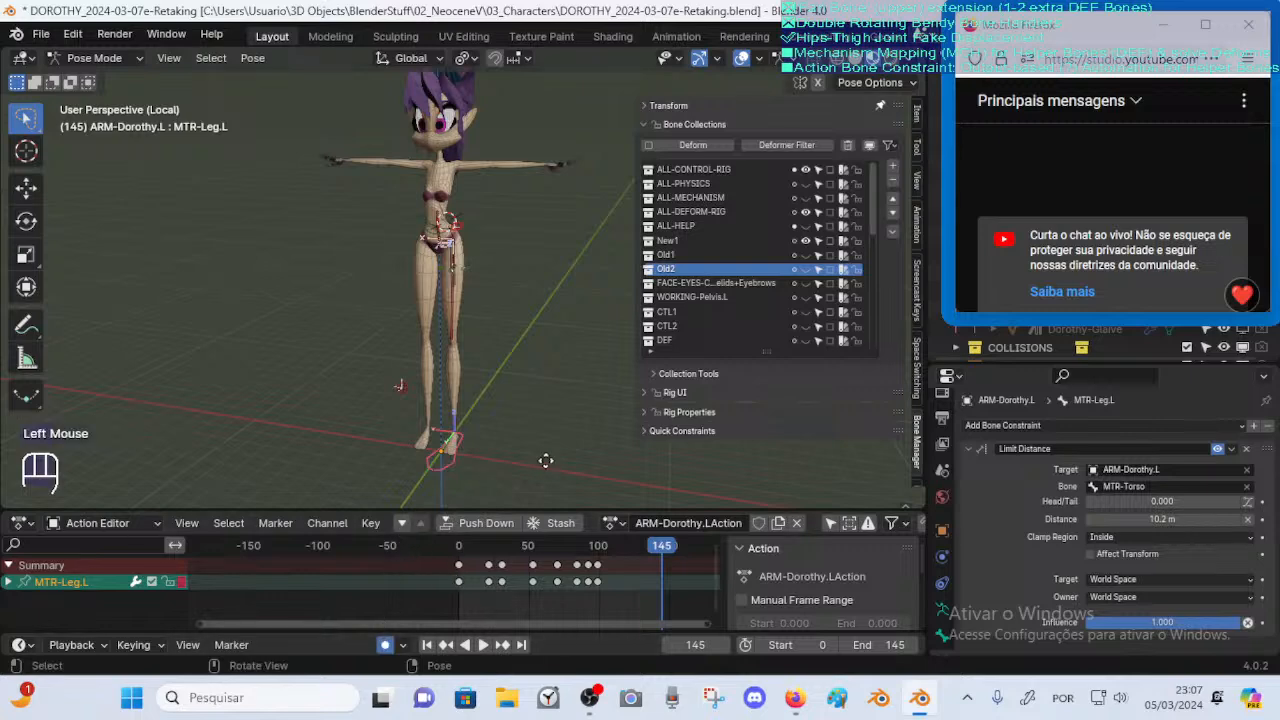
Insert a Location, Rotation, Scale & Custom Properties keyframe for MTR-Leg.L at frame 145
{"action": "key", "text": "g"}
{"action": "key", "text": "Escape"}
{"action": "key", "text": "i"}
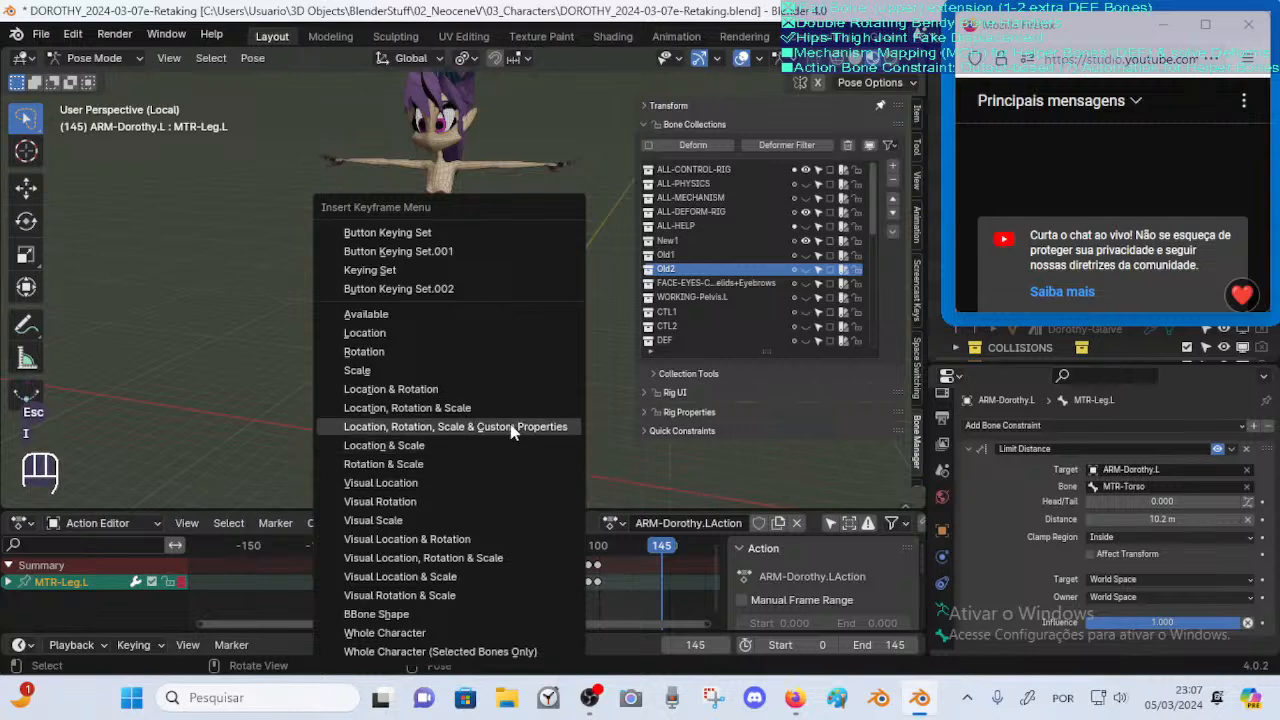
{"action": "left_click", "coordinate": [511, 427]}
At frame 110, move MTR-Leg.L outward and upward to raise the left leg sideways, and hide the sidebar
{"action": "left_click_drag", "start_coordinate": [638, 546], "coordinate": [597, 551]}
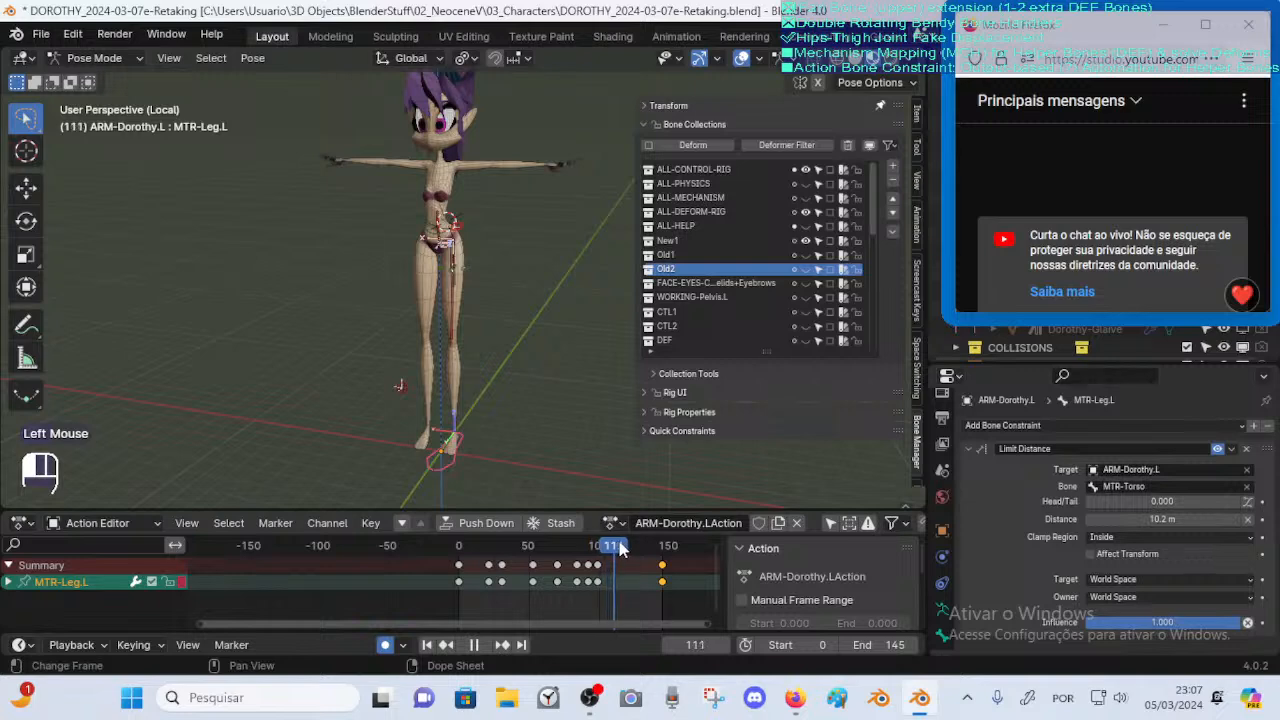
{"action": "mouse_move", "coordinate": [620, 546]}
{"action": "left_mouse_down"}
{"action": "mouse_move", "coordinate": [546, 561]}
{"action": "mouse_move", "coordinate": [560, 562]}
{"action": "mouse_move", "coordinate": [437, 557]}
{"action": "mouse_move", "coordinate": [611, 569]}
{"action": "left_mouse_up"}
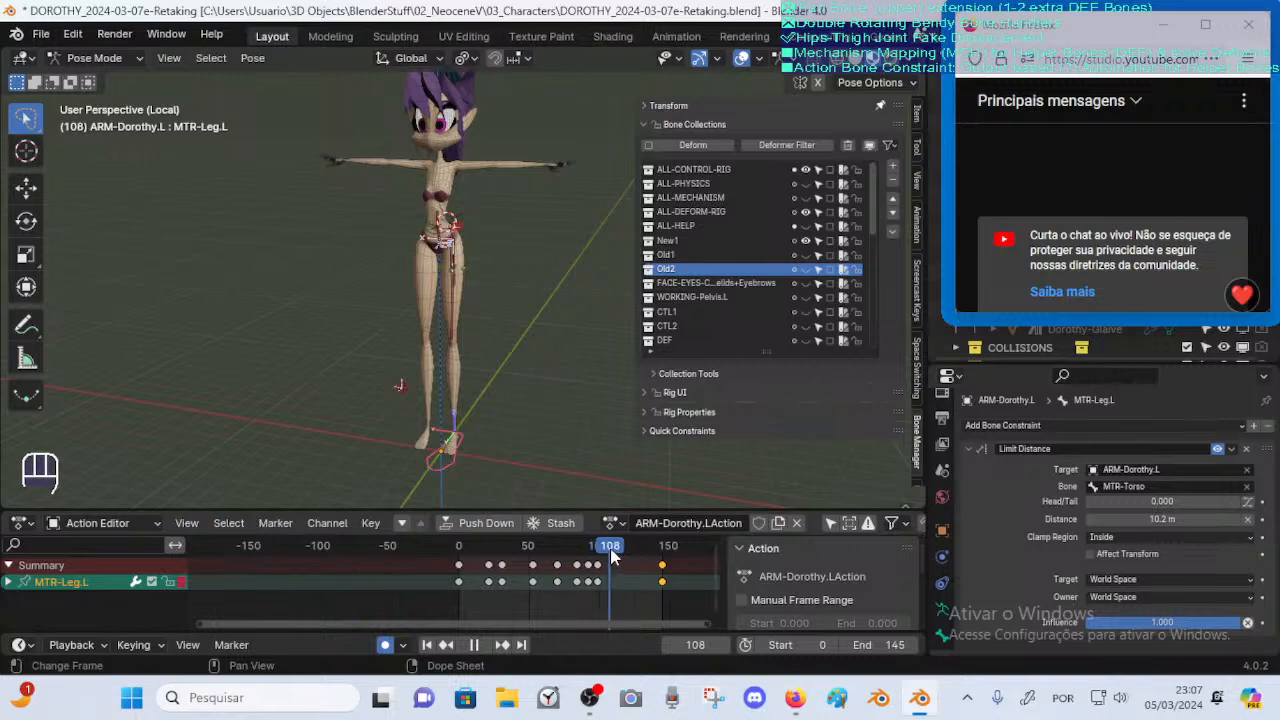
{"action": "middle_click_drag", "start_coordinate": [496, 438], "coordinate": [484, 436]}
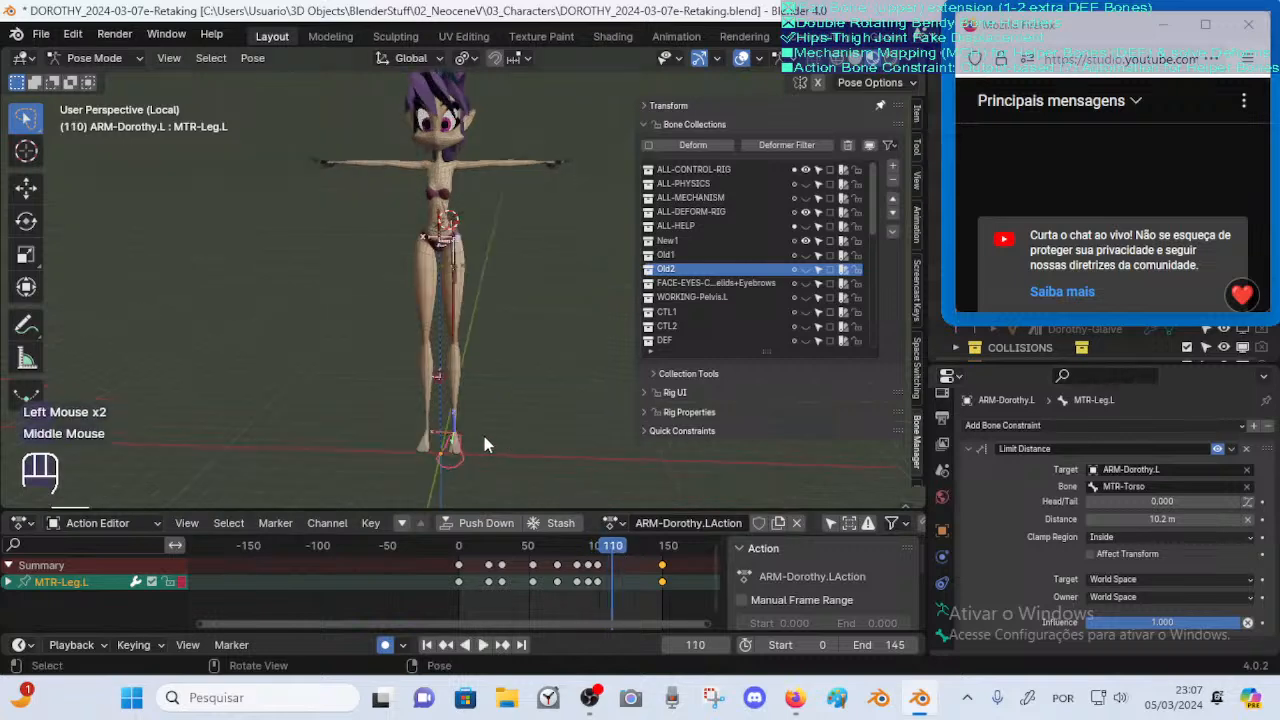
{"action": "key", "text": "g"}
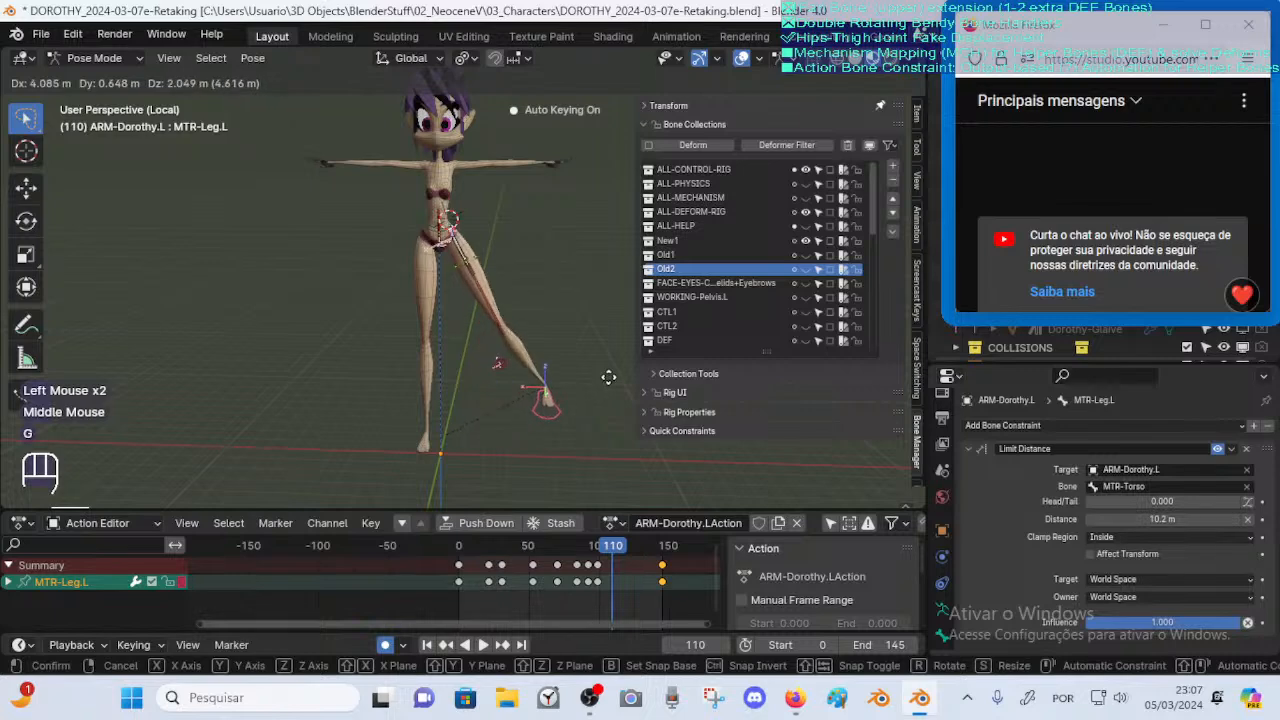
{"action": "left_click", "coordinate": [629, 344]}
{"action": "key", "text": "n"}
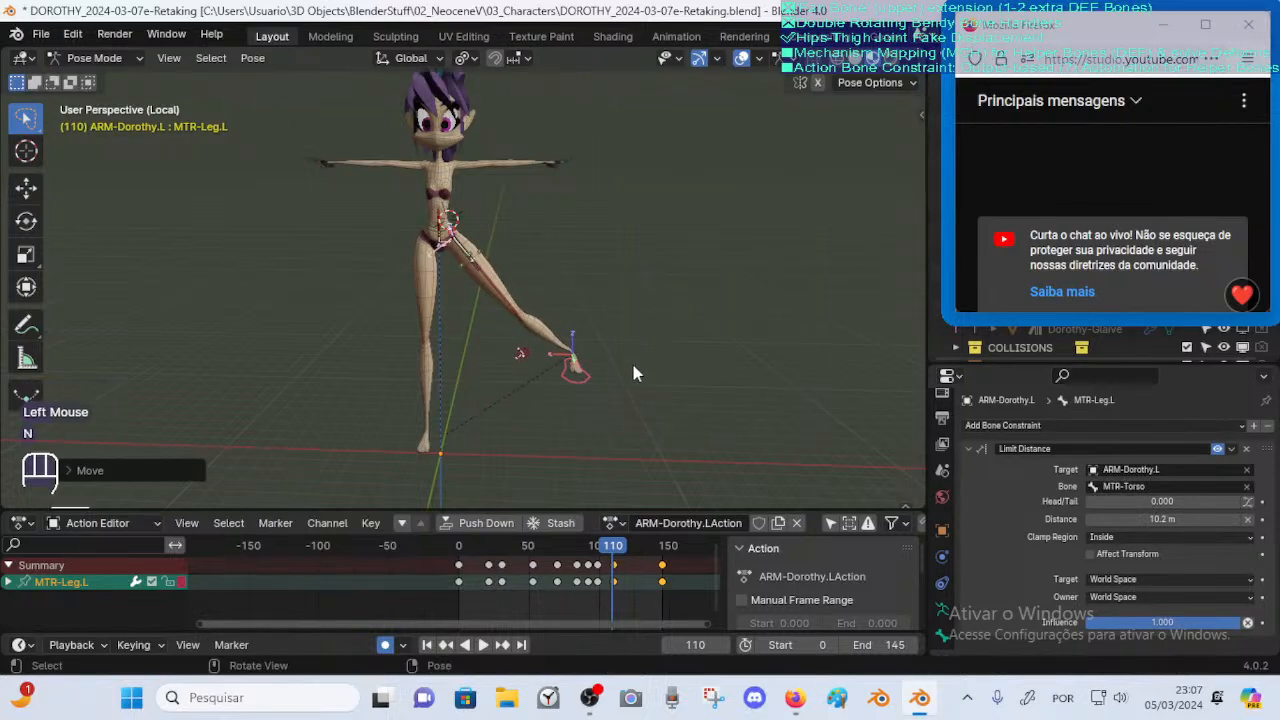
At frame 110, rotate MTR-Leg.L and move it farther outward and upward to refine the sideways leg pose
{"action": "key", "text": "r"}
{"action": "left_click", "coordinate": [632, 320]}
{"action": "key", "text": "g"}
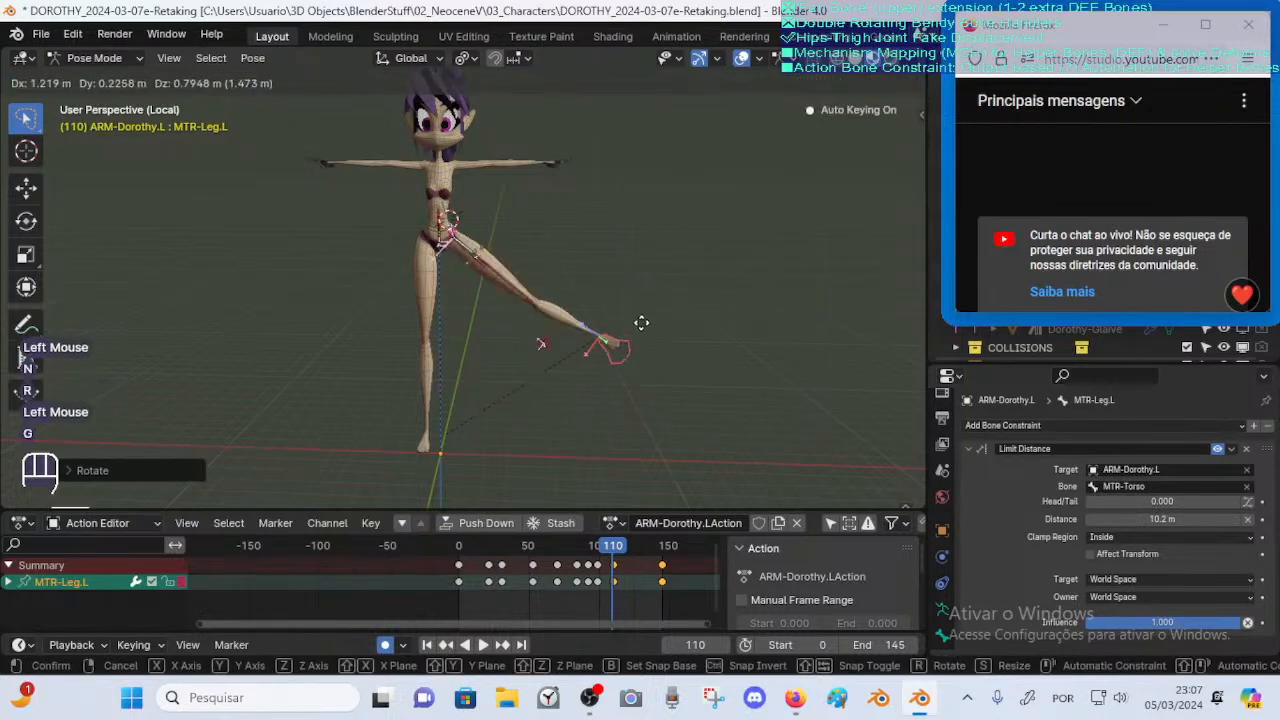
{"action": "left_click", "coordinate": [617, 333]}
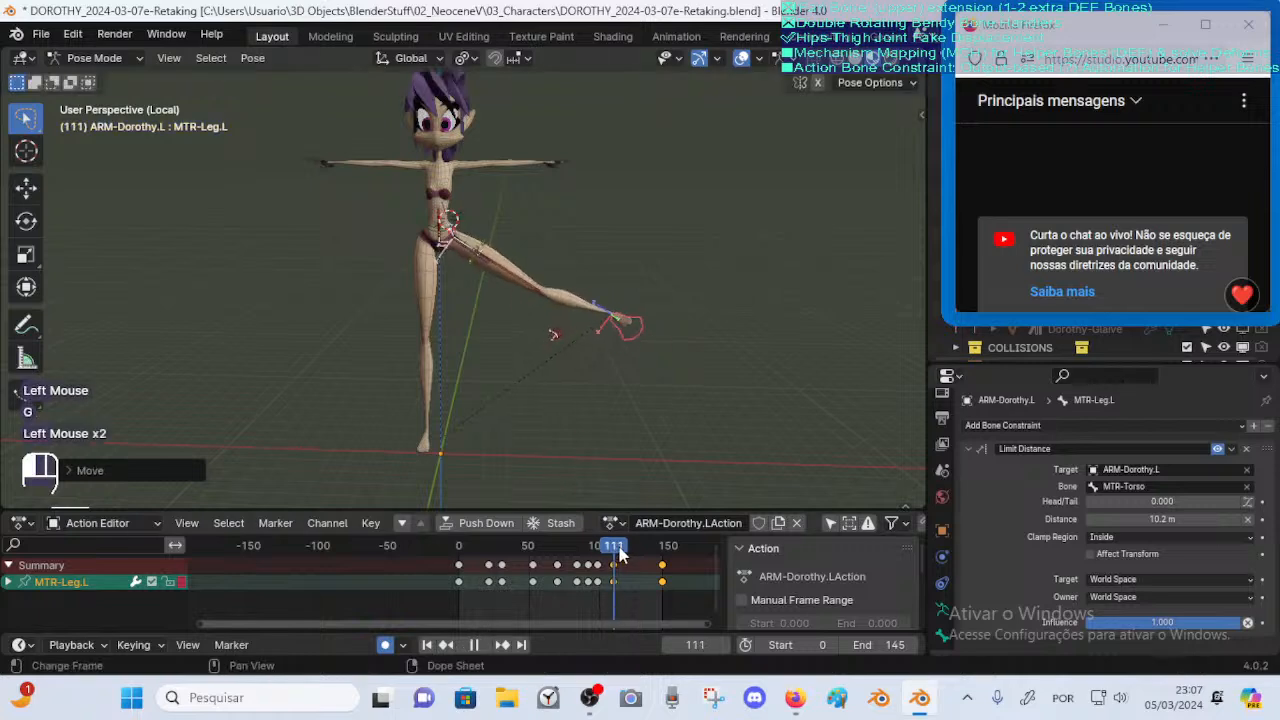
At frame 119, move MTR-Leg.L up and outward to raise the left leg sideways to about hip height
{"action": "left_click_drag", "start_coordinate": [619, 553], "coordinate": [625, 553]}
{"action": "key", "text": "g"}
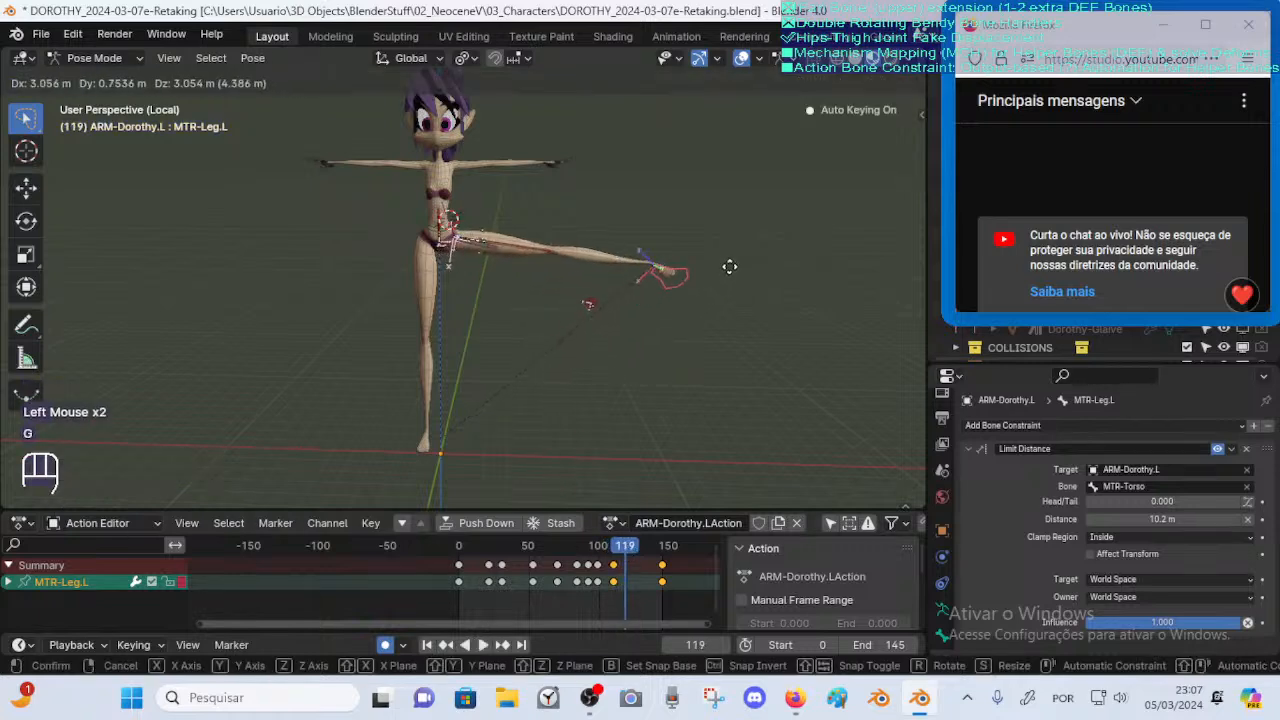
{"action": "middle_click_drag", "start_coordinate": [717, 263], "coordinate": [625, 300]}
{"action": "left_click", "coordinate": [642, 222]}
{"action": "middle_click_drag", "start_coordinate": [625, 300], "coordinate": [589, 337]}
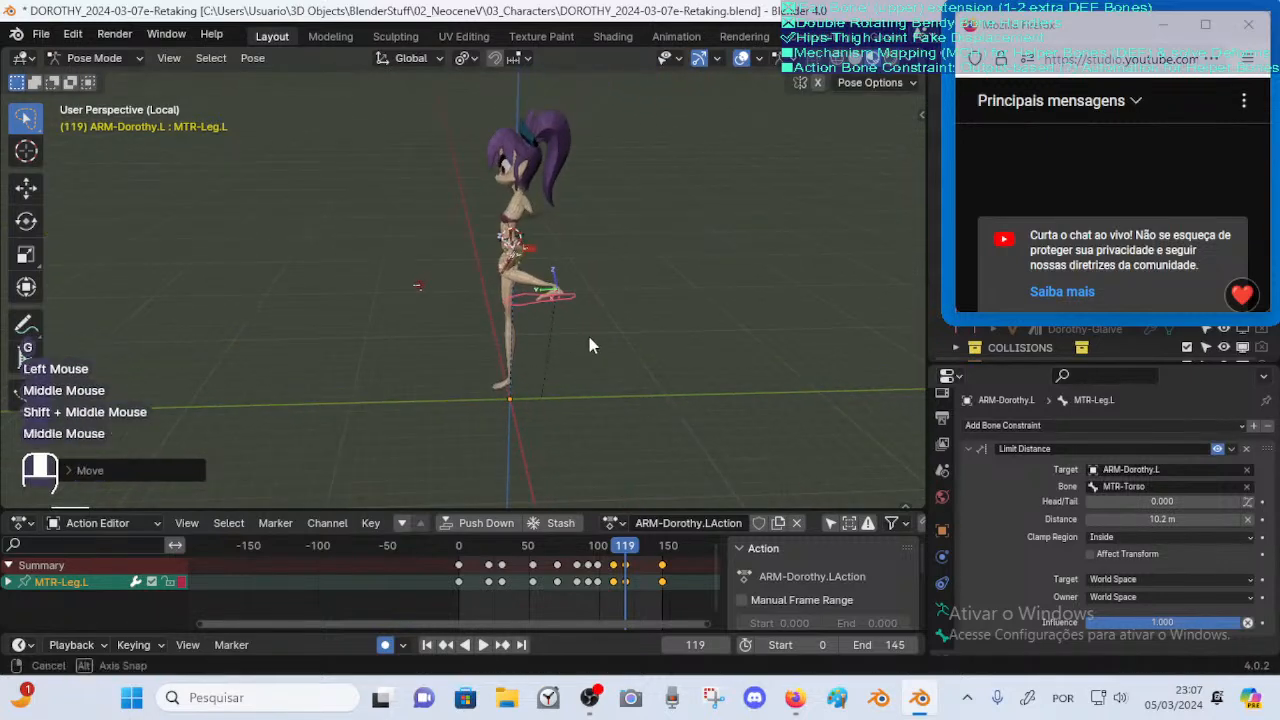
At frame 122, rotate MTR-Leg.L and move it upward so the left leg rises above hip height
{"action": "mouse_move", "coordinate": [630, 558]}
{"action": "left_mouse_down"}
{"action": "mouse_move", "coordinate": [645, 558]}
{"action": "mouse_move", "coordinate": [602, 556]}
{"action": "mouse_move", "coordinate": [629, 556]}
{"action": "left_mouse_up"}
{"action": "middle_click_drag", "start_coordinate": [574, 368], "coordinate": [640, 316], "text": "ctrl"}
{"action": "key", "text": "r"}
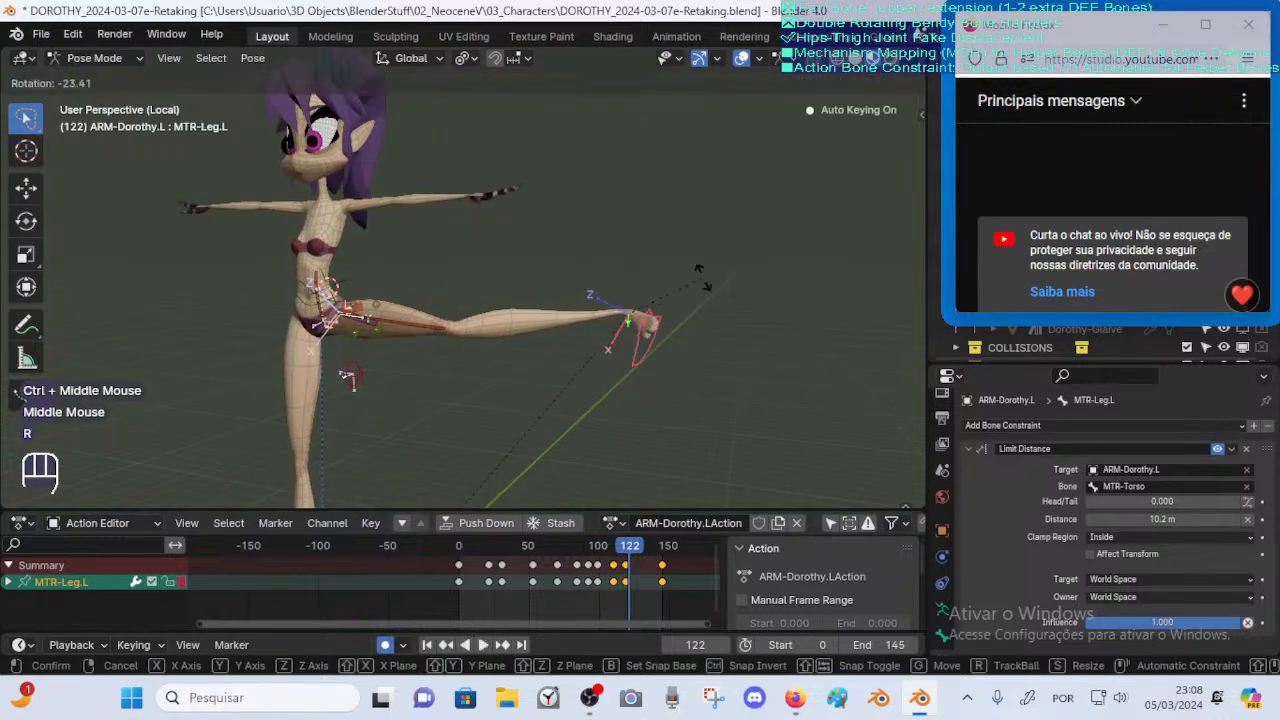
{"action": "left_click", "coordinate": [664, 295]}
{"action": "key", "text": "g"}
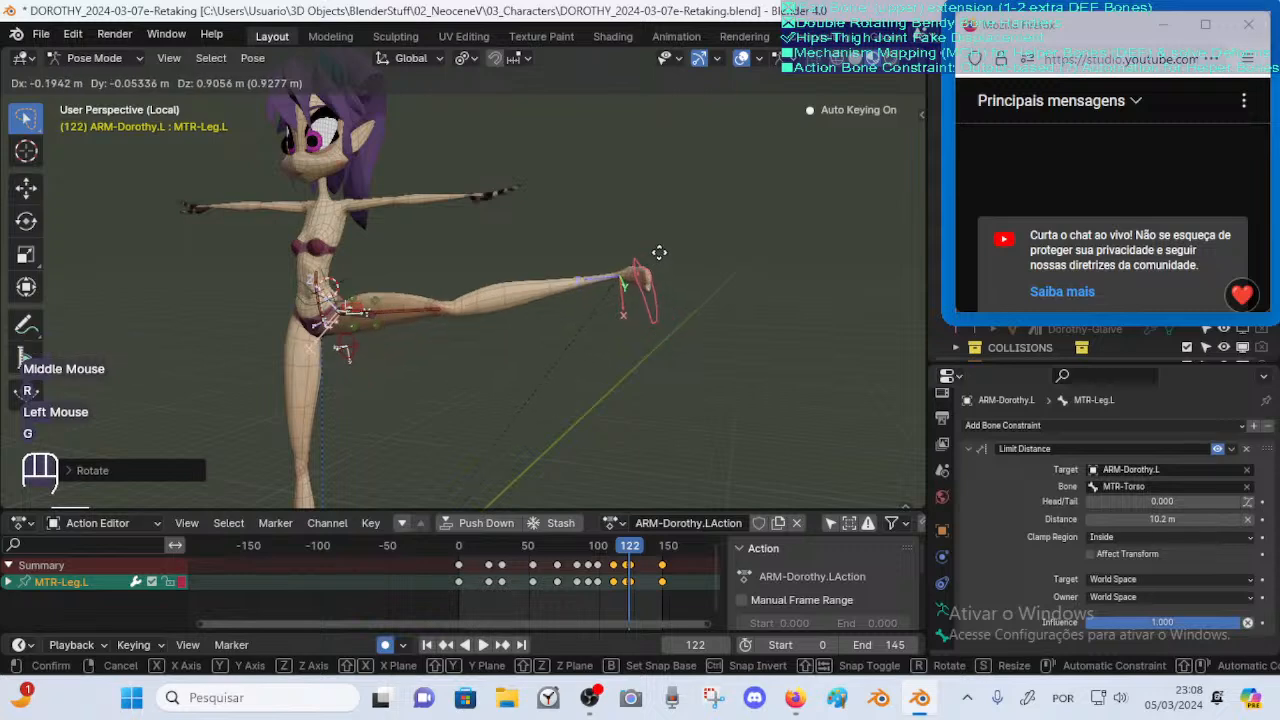
{"action": "left_click", "coordinate": [665, 248]}
Rotate MTR-Leg.L slightly about the Z axis to adjust the raised foot
{"action": "middle_click_drag", "start_coordinate": [665, 248], "coordinate": [701, 287]}
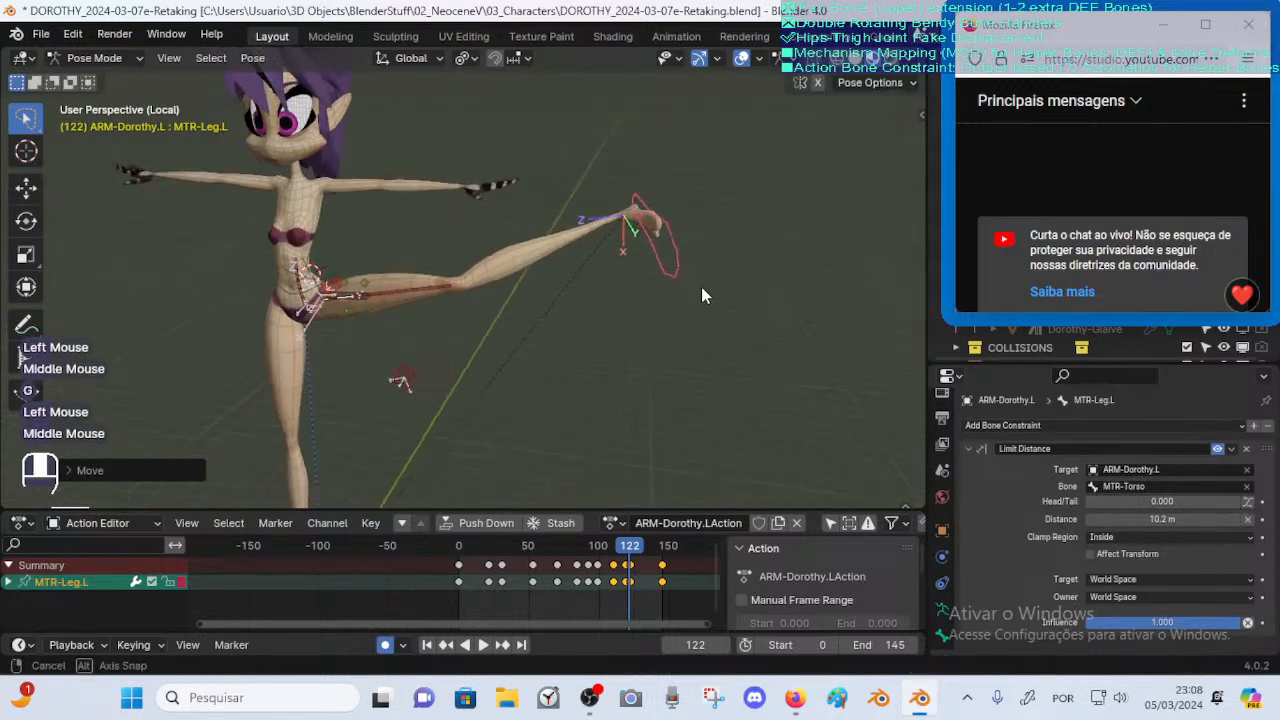
{"action": "key", "text": "r"}
{"action": "key", "text": "z"}
{"action": "left_click", "coordinate": [712, 280]}
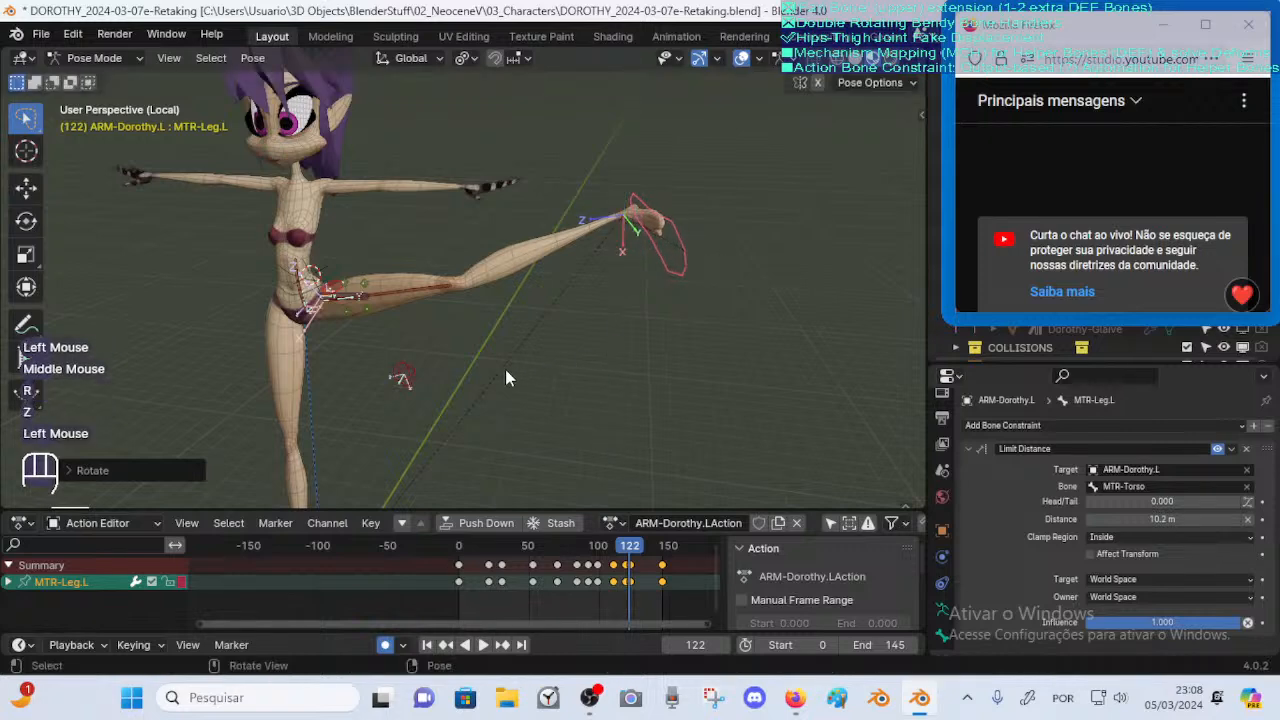
Select the POL-Knee.L bone and move it upward toward the raised knee at frame 122
{"action": "left_click", "coordinate": [418, 388]}
{"action": "middle_click_drag", "start_coordinate": [418, 388], "coordinate": [540, 330]}
{"action": "key", "text": "g"}
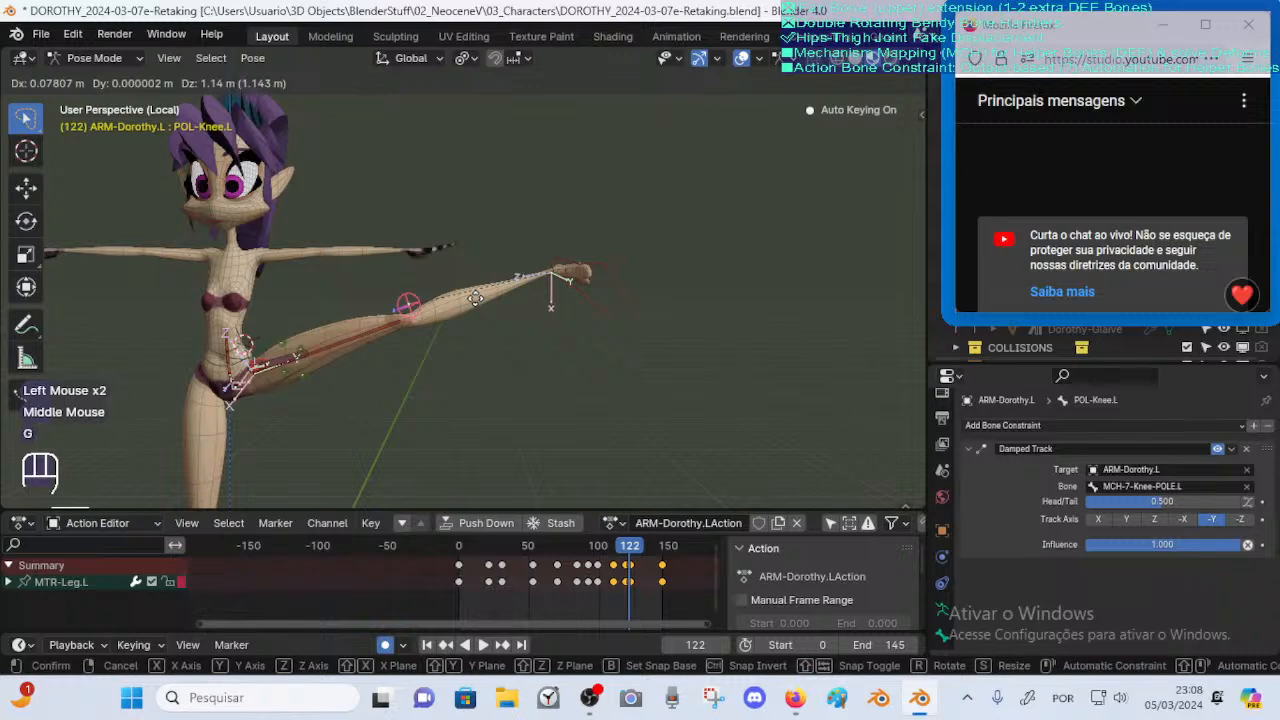
{"action": "left_click", "coordinate": [475, 298]}
Select MTR-Leg.L and reorient the raised foot by rotating it about the Z and Y axes and with a trackball rotation
{"action": "left_click", "coordinate": [560, 275]}
{"action": "key", "text": "r"}
{"action": "key", "text": "z"}
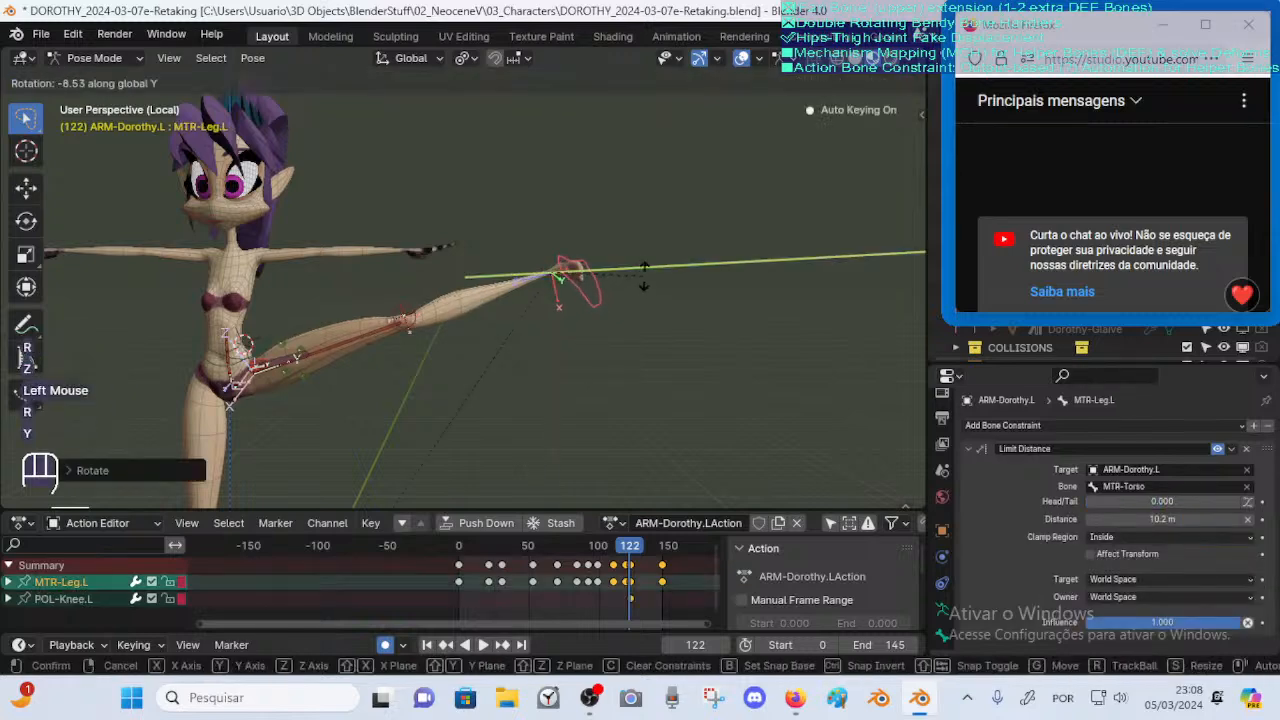
{"action": "left_click", "coordinate": [636, 262]}
{"action": "middle_click_drag", "start_coordinate": [636, 262], "coordinate": [398, 319]}
{"action": "key", "text": "r"}
{"action": "key", "text": "r"}
{"action": "left_click", "coordinate": [640, 293]}
{"action": "middle_click_drag", "start_coordinate": [661, 268], "coordinate": [588, 262]}
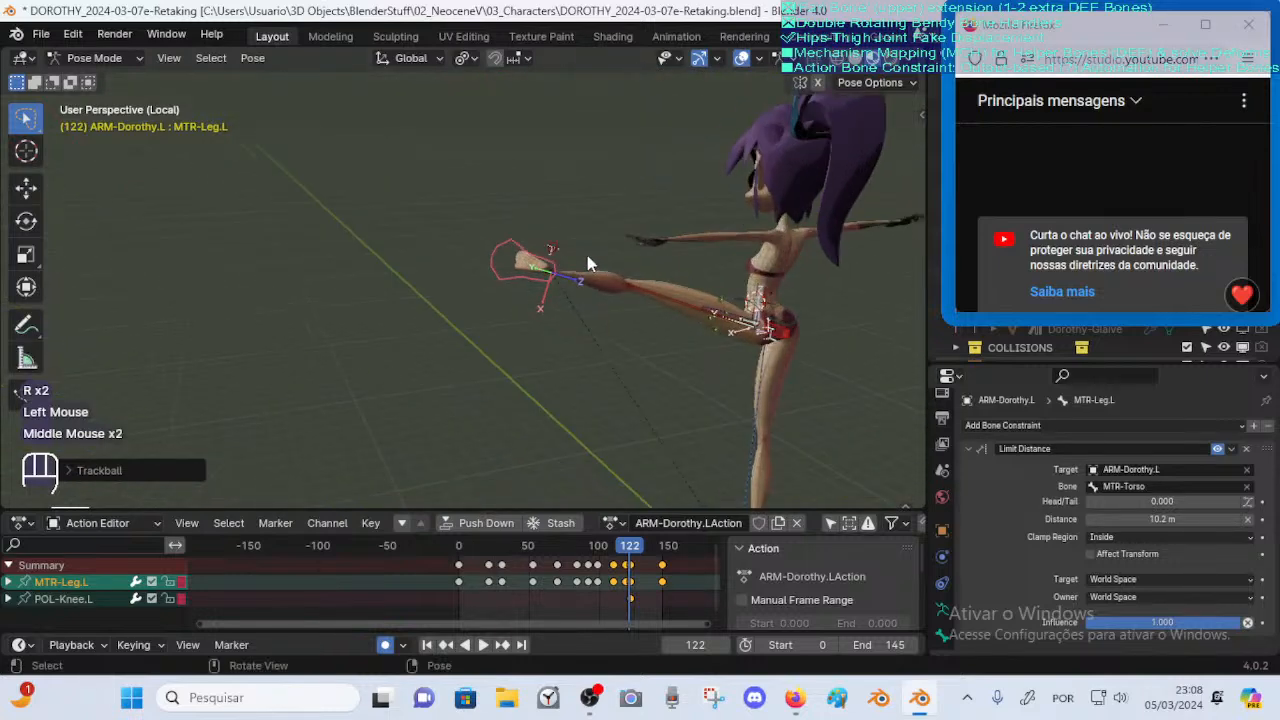
Move MTR-Leg.L farther outward to stretch the raised left leg nearly straight
{"action": "middle_click_drag", "start_coordinate": [700, 305], "coordinate": [576, 310]}
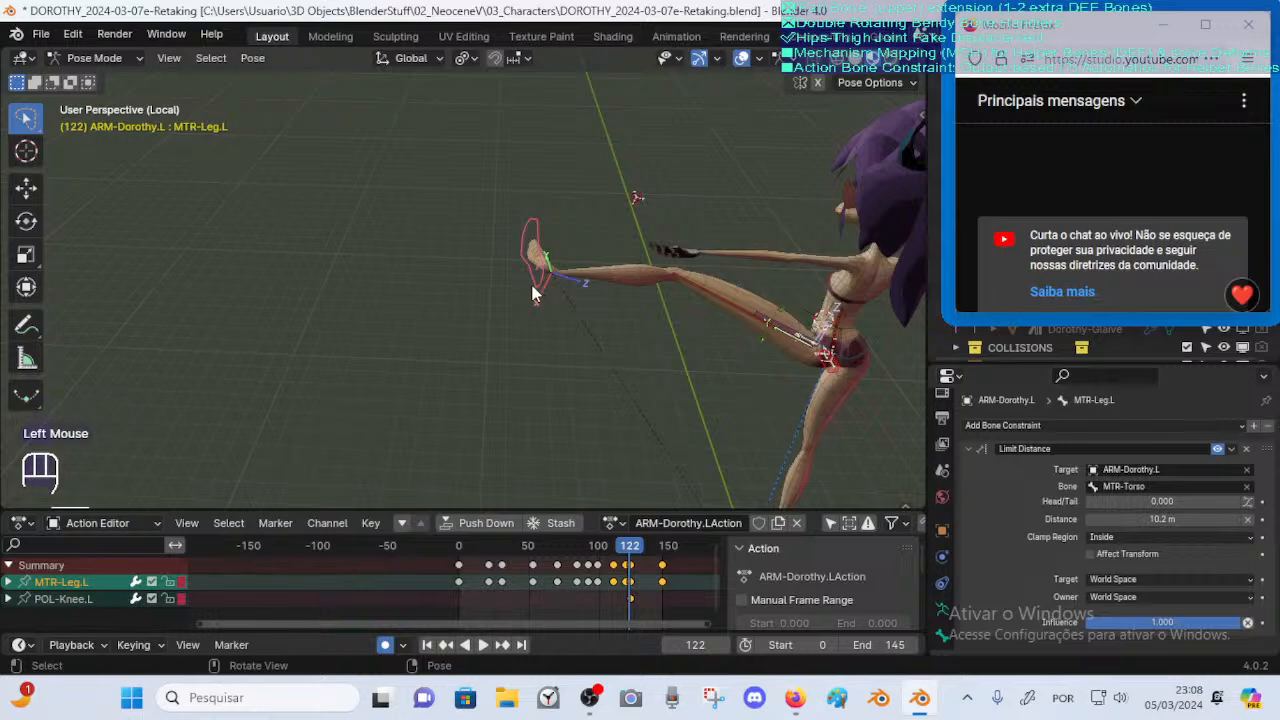
{"action": "key", "text": "g"}
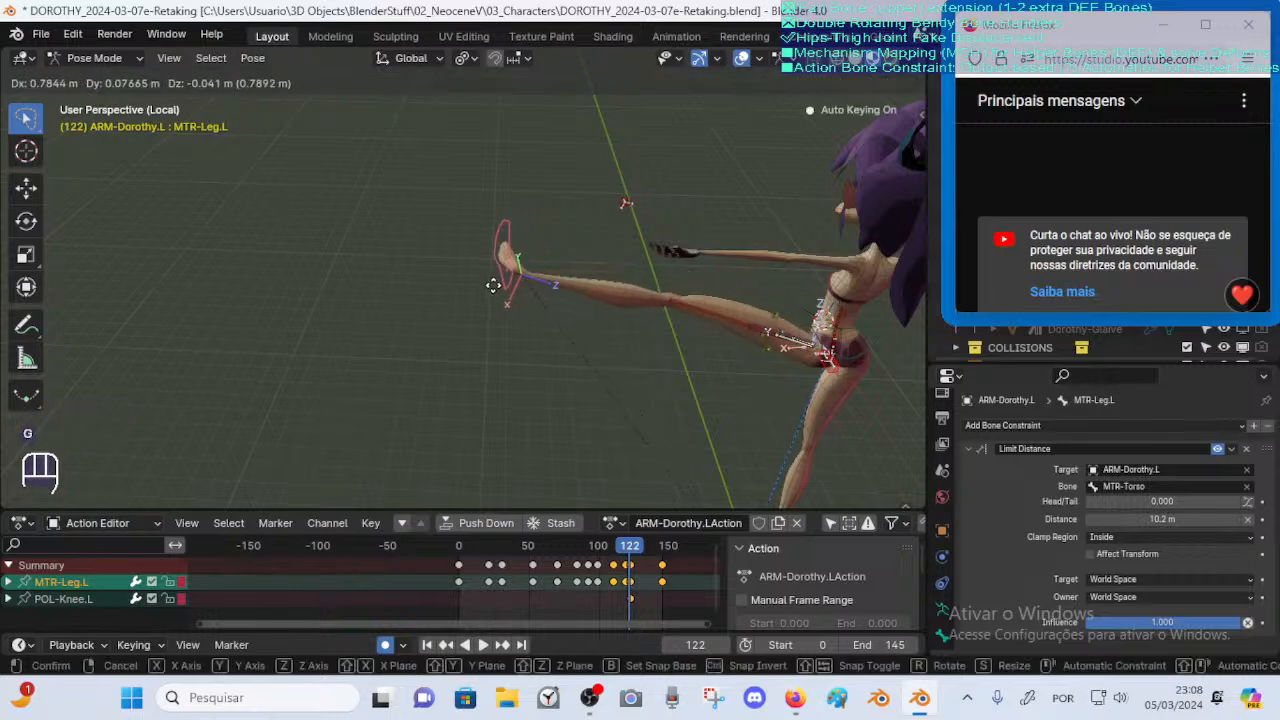
{"action": "left_click", "coordinate": [497, 290]}
{"action": "middle_click_drag", "start_coordinate": [520, 282], "coordinate": [603, 299]}
{"action": "middle_click_drag", "start_coordinate": [430, 305], "coordinate": [620, 335]}
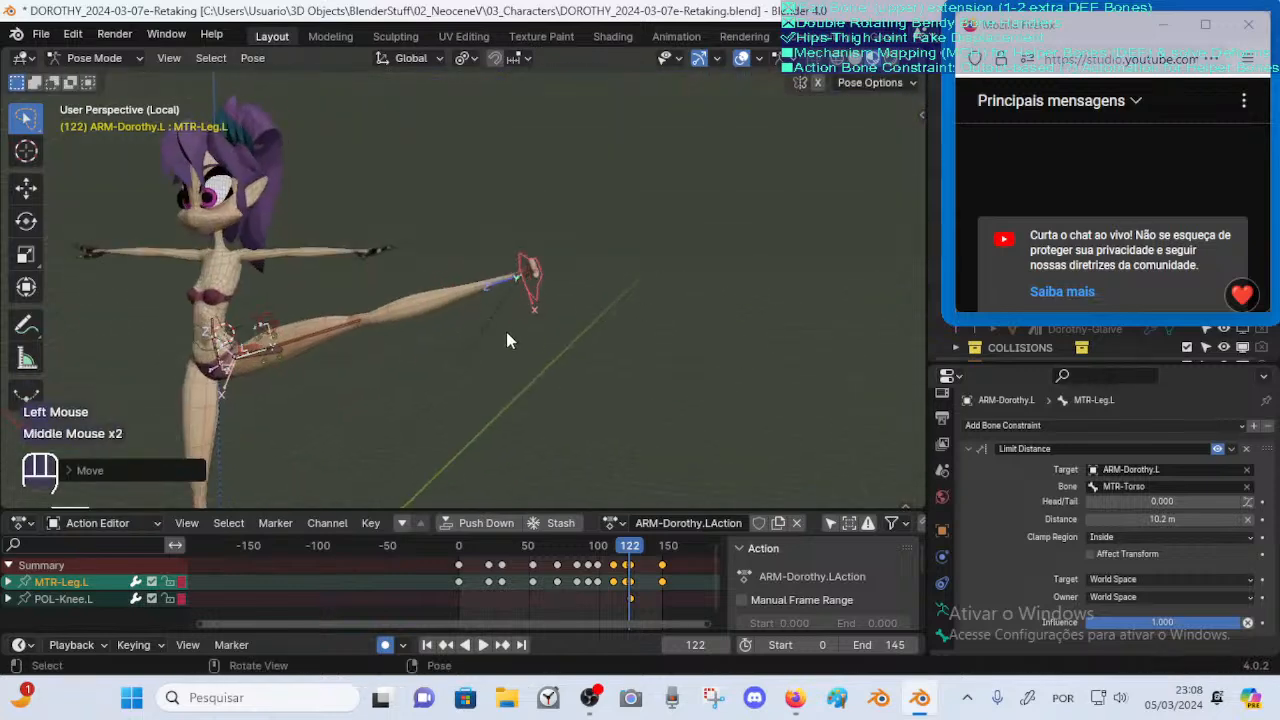
{"action": "middle_click_drag", "start_coordinate": [506, 338], "coordinate": [545, 338]}
{"action": "middle_click_drag", "start_coordinate": [530, 336], "coordinate": [529, 370], "text": "shift"}
{"action": "key", "text": "g"}
{"action": "left_click", "coordinate": [663, 259]}
Move the frame 122 keyframes of MTR-Leg.L and POL-Knee.L to about frame 126
{"action": "mouse_move", "coordinate": [620, 556]}
{"action": "left_mouse_down"}
{"action": "mouse_move", "coordinate": [633, 552]}
{"action": "mouse_move", "coordinate": [590, 552]}
{"action": "mouse_move", "coordinate": [637, 555]}
{"action": "left_mouse_up"}
{"action": "left_click", "coordinate": [632, 565]}
{"action": "key", "text": "g"}
{"action": "left_click", "coordinate": [640, 563]}
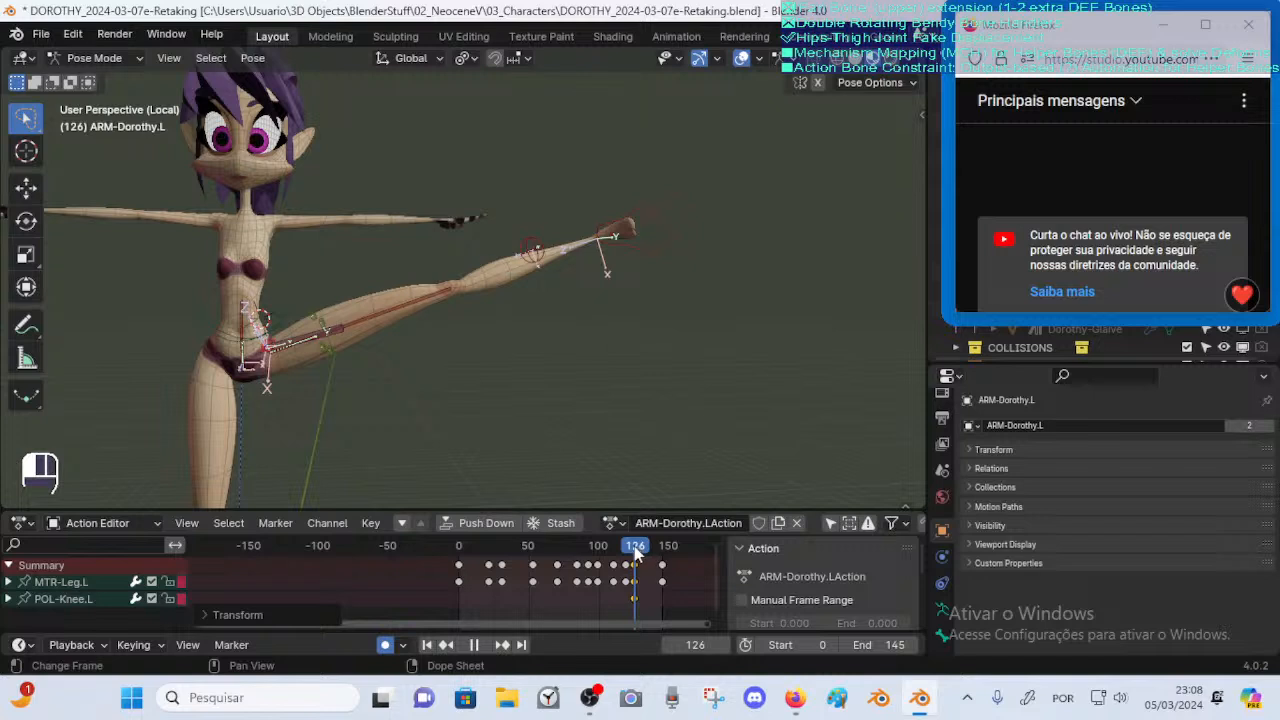
Examine the hip and buttock deformation up close while scrubbing between frames 124 and 127
{"action": "mouse_move", "coordinate": [636, 556]}
{"action": "left_mouse_down"}
{"action": "mouse_move", "coordinate": [615, 554]}
{"action": "mouse_move", "coordinate": [634, 555]}
{"action": "left_mouse_up"}
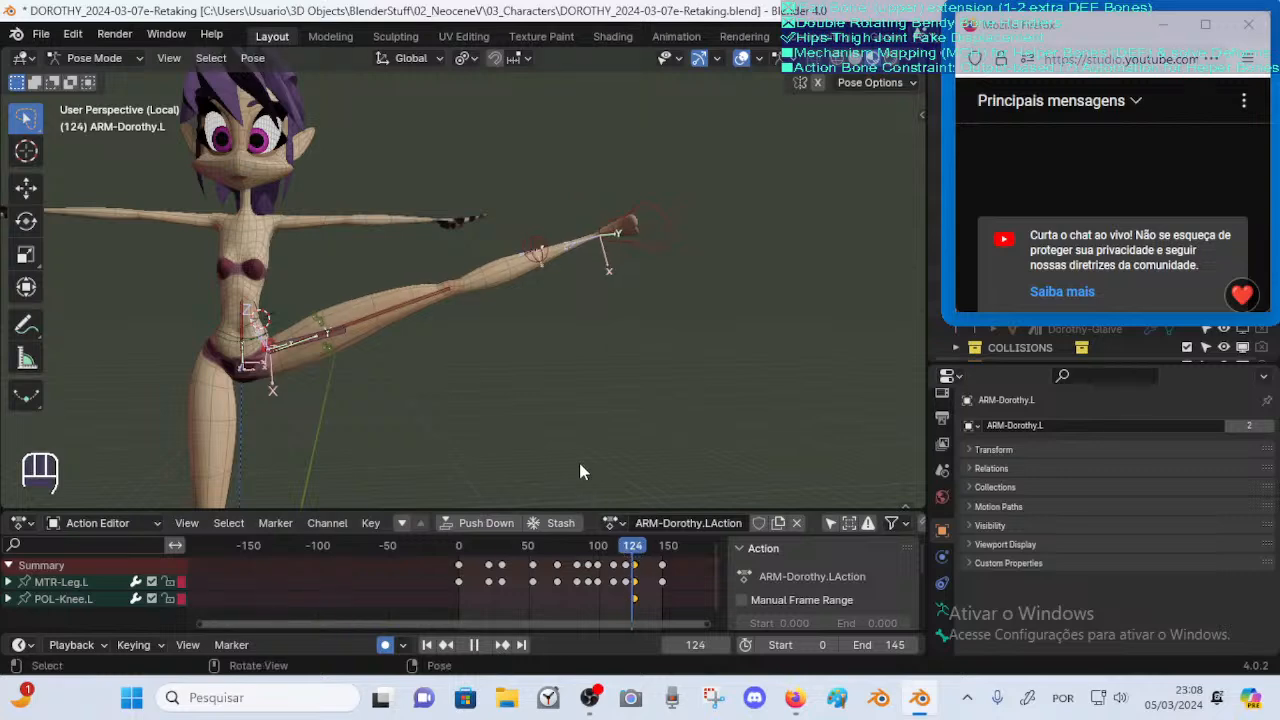
{"action": "middle_click_drag", "start_coordinate": [579, 463], "coordinate": [455, 307], "text": "ctrl"}
{"action": "key", "text": "Tab"}
{"action": "key", "text": "Tab"}
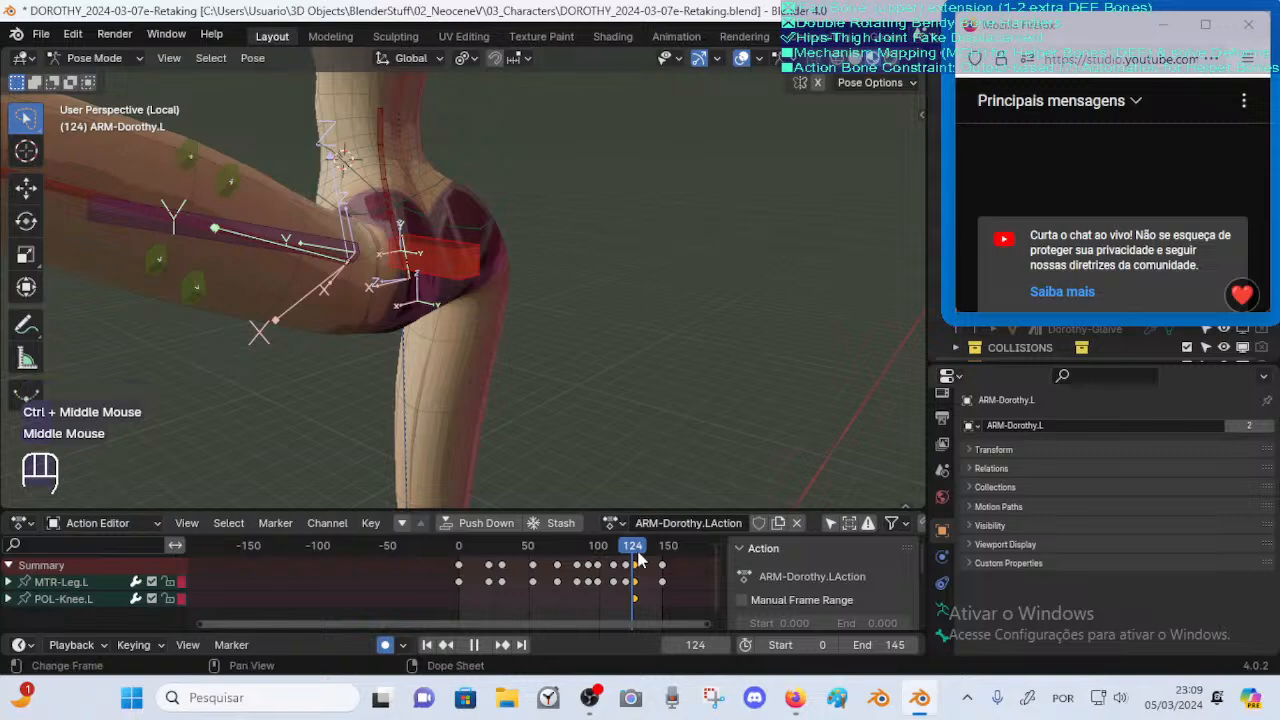
{"action": "mouse_move", "coordinate": [638, 558]}
{"action": "left_mouse_down"}
{"action": "mouse_move", "coordinate": [602, 556]}
{"action": "mouse_move", "coordinate": [635, 547]}
{"action": "left_mouse_up"}
{"action": "middle_click_drag", "start_coordinate": [619, 401], "coordinate": [528, 404], "text": "ctrl"}
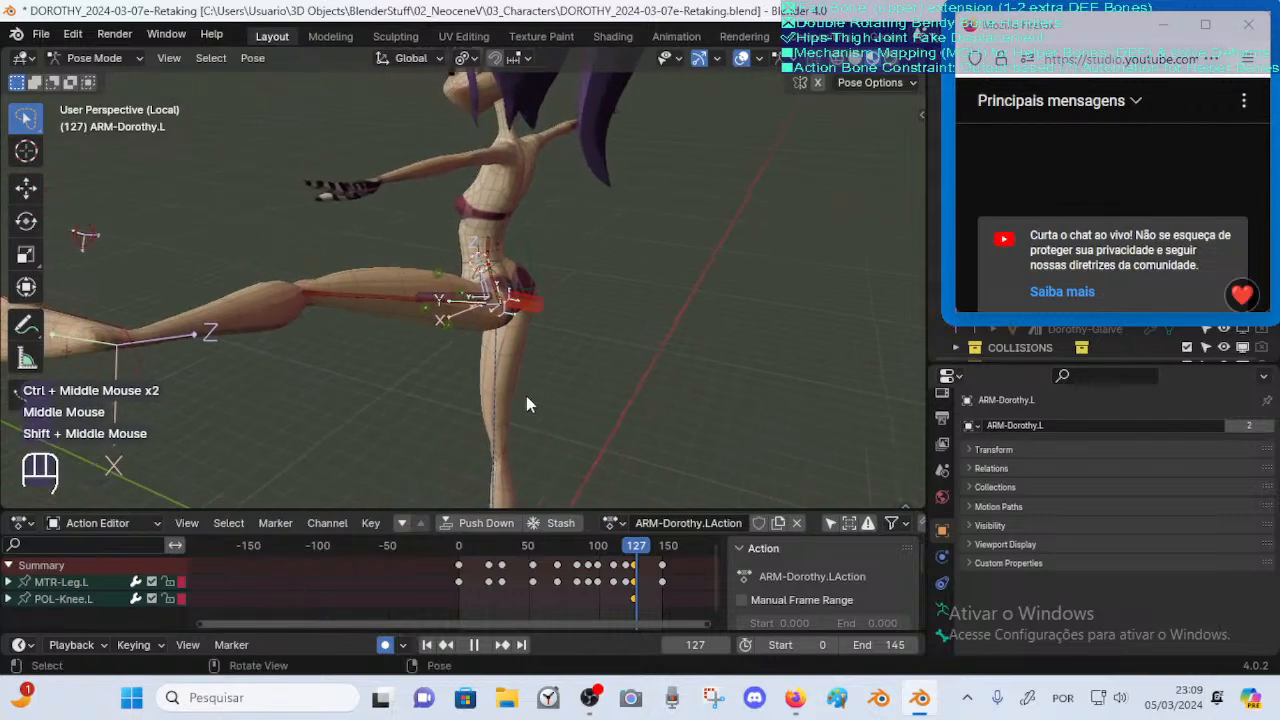
Select the DEF-Buttocks.L bone and try moving it slightly to test its effect on the hip
{"action": "left_click", "coordinate": [528, 306]}
{"action": "middle_click_drag", "start_coordinate": [528, 306], "coordinate": [598, 338]}
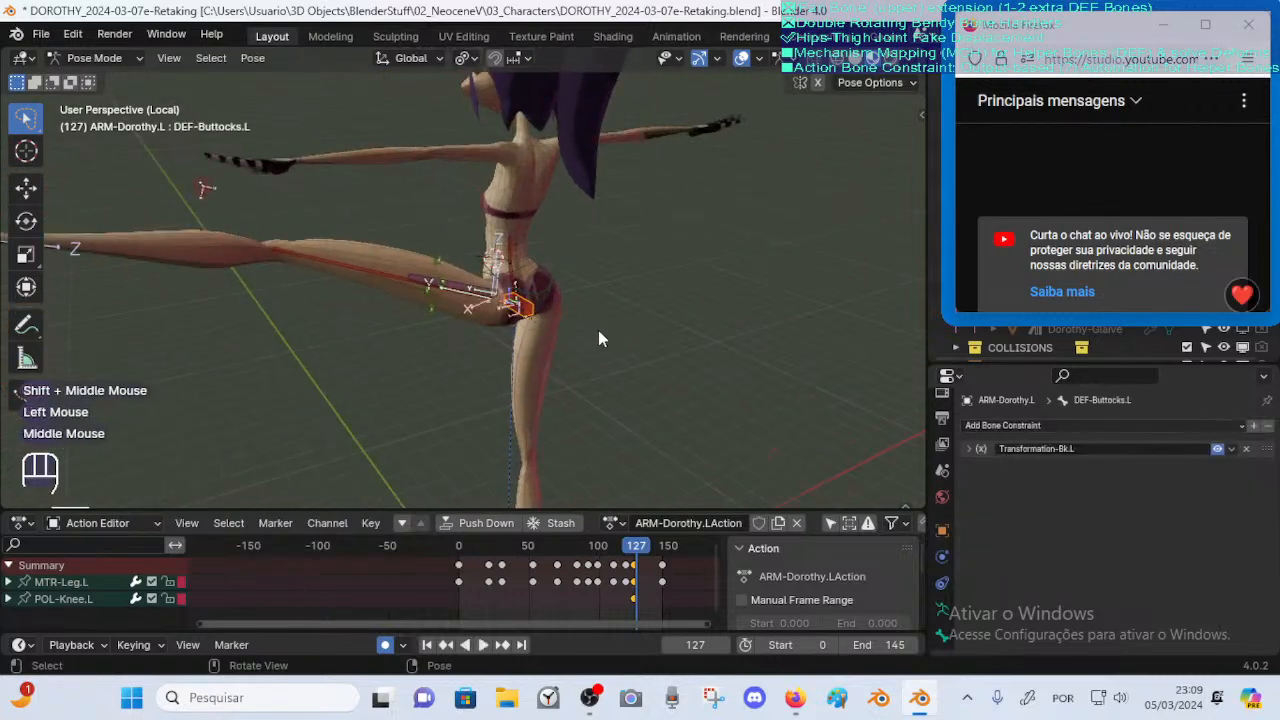
{"action": "key", "text": "g"}
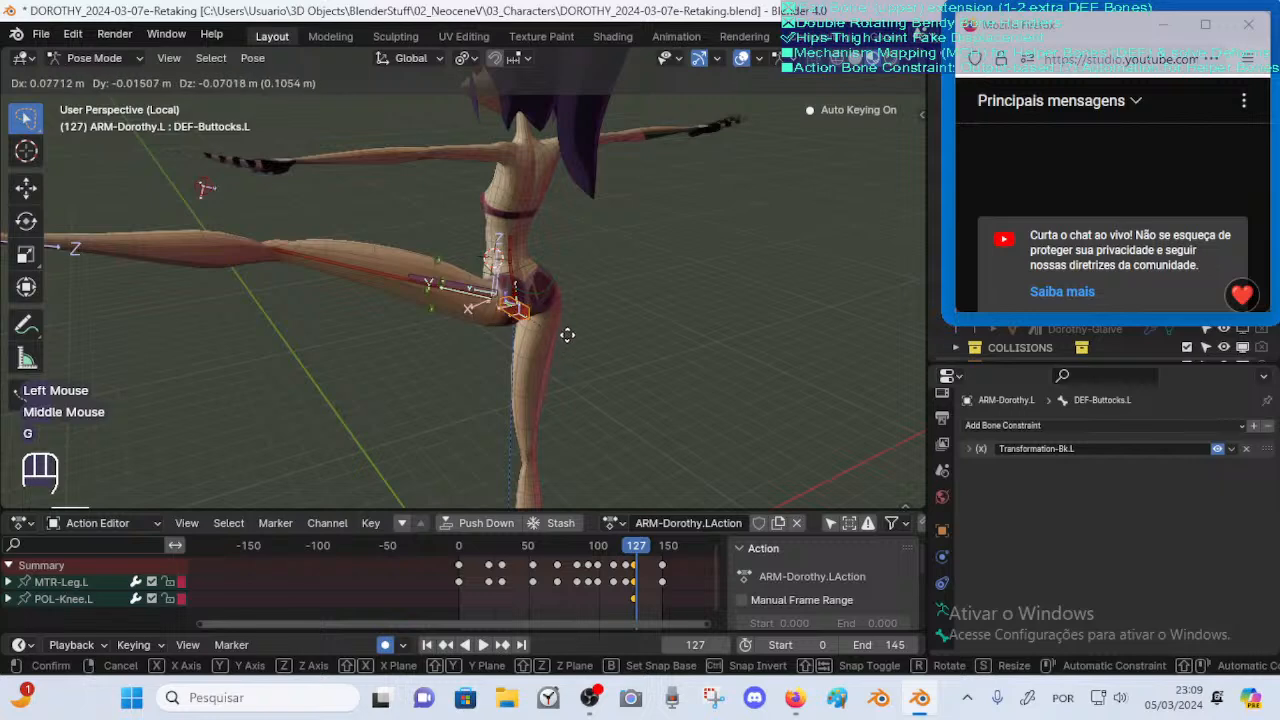
{"action": "key", "text": "Escape"}
At frame 122, select FAN-Thigh.L and try moving it along the thigh to test the hip deformation
{"action": "mouse_move", "coordinate": [628, 553]}
{"action": "left_mouse_down"}
{"action": "mouse_move", "coordinate": [609, 545]}
{"action": "mouse_move", "coordinate": [633, 545]}
{"action": "left_mouse_up"}
{"action": "middle_click_drag", "start_coordinate": [640, 340], "coordinate": [558, 295], "text": "ctrl"}
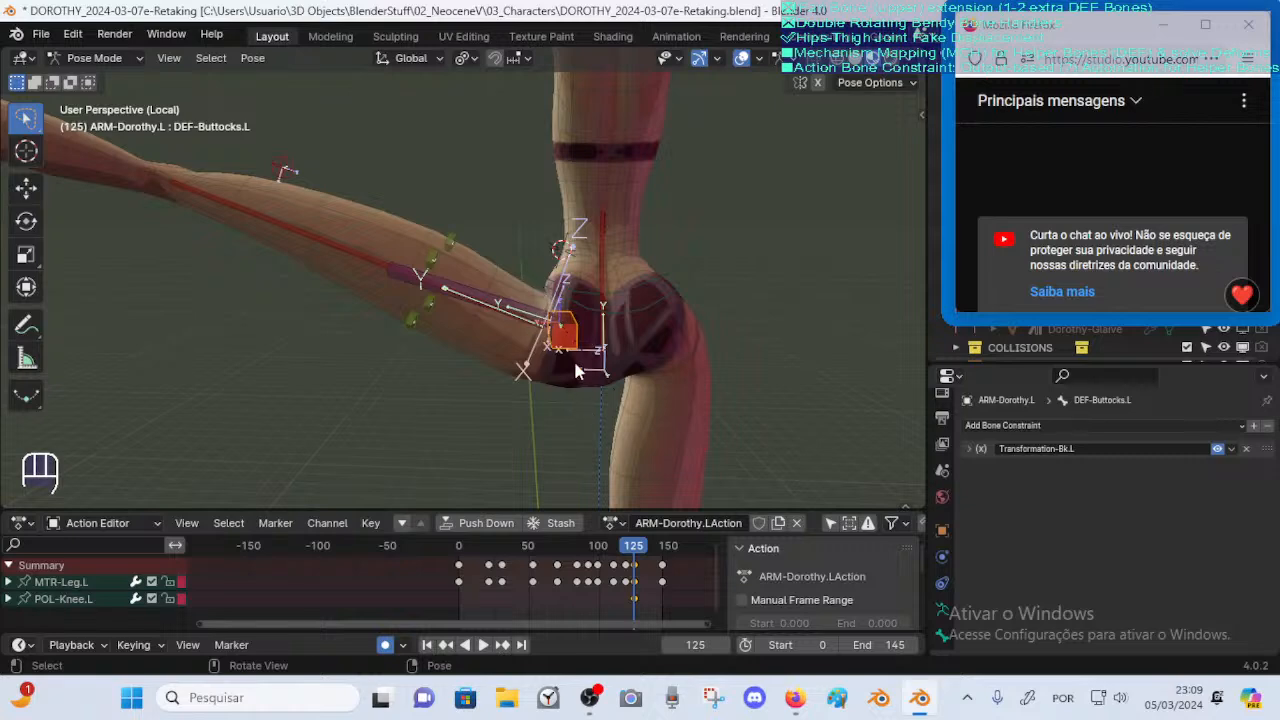
{"action": "left_click_drag", "start_coordinate": [633, 552], "coordinate": [629, 549]}
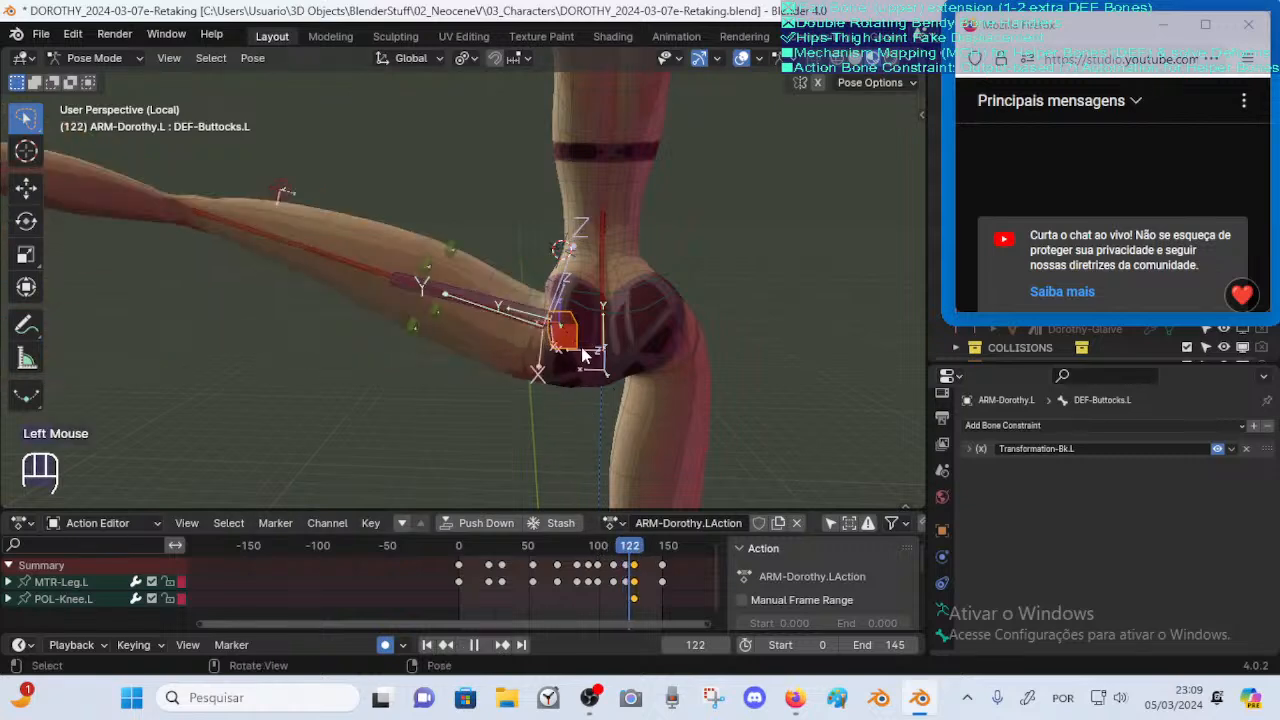
{"action": "key", "text": "g"}
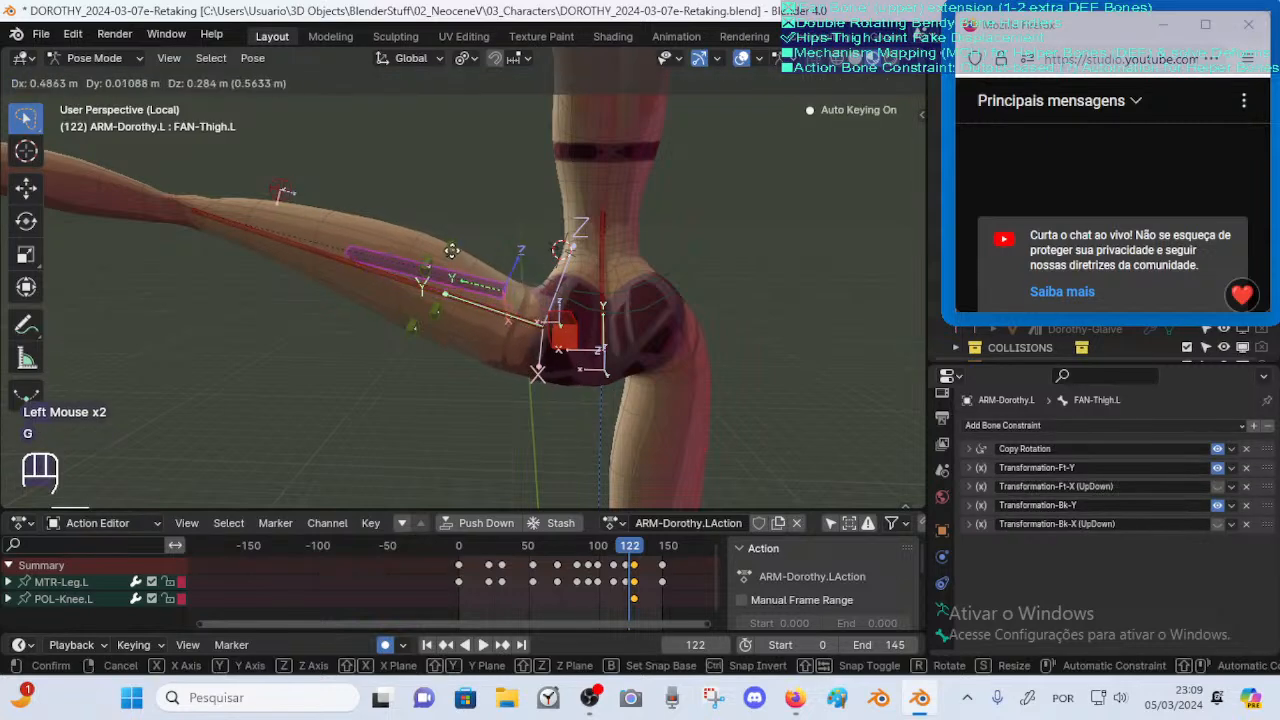
{"action": "key", "text": "Escape"}
{"action": "middle_click_drag", "start_coordinate": [543, 341], "coordinate": [541, 338], "text": "ctrl"}
{"action": "middle_click_drag", "start_coordinate": [541, 338], "coordinate": [520, 305]}
{"action": "key", "text": "g"}
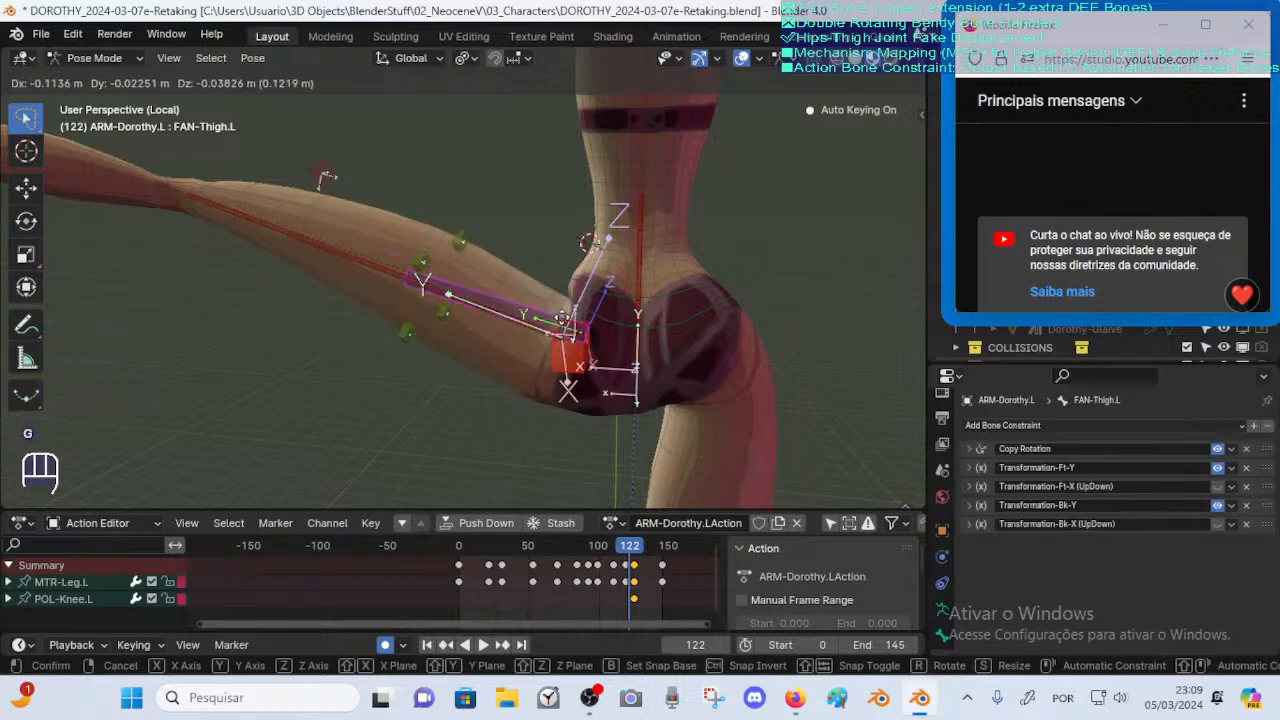
{"action": "key", "text": "Escape"}
Try moving FAN-Thigh.L toward the pelvis, out along the thigh, and along the global Y axis
{"action": "key", "text": "g"}
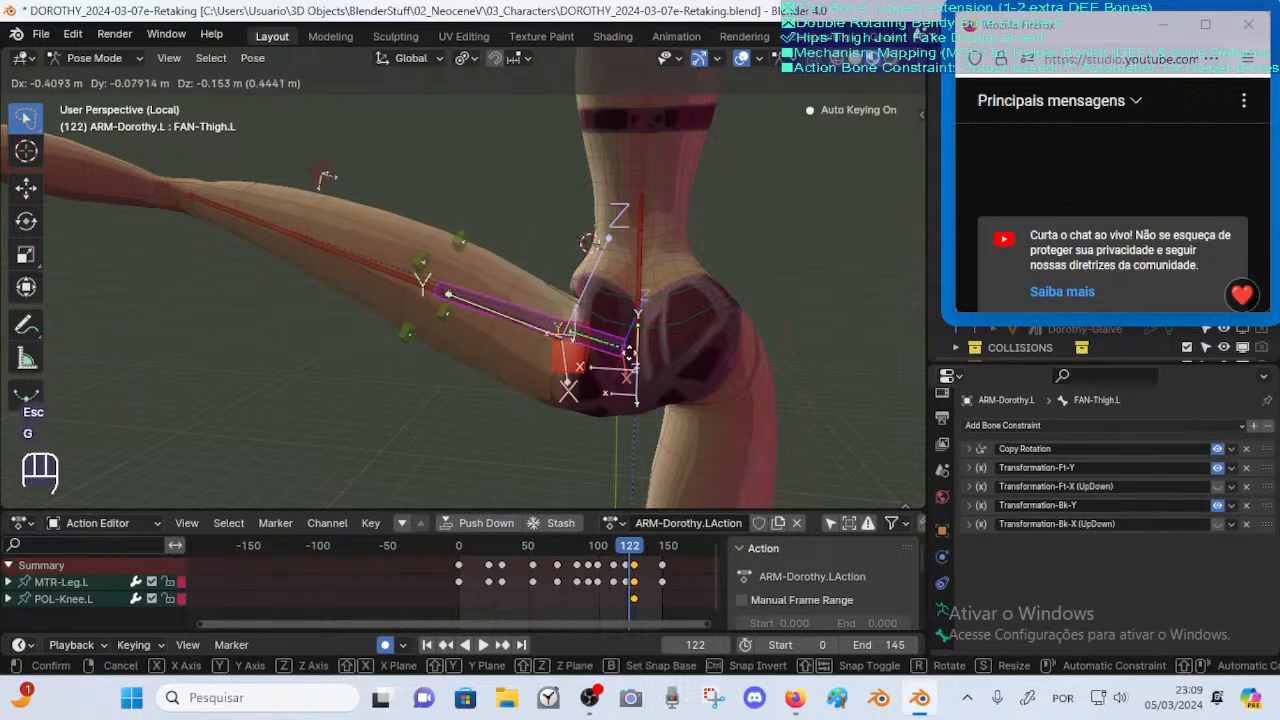
{"action": "key", "text": "g"}
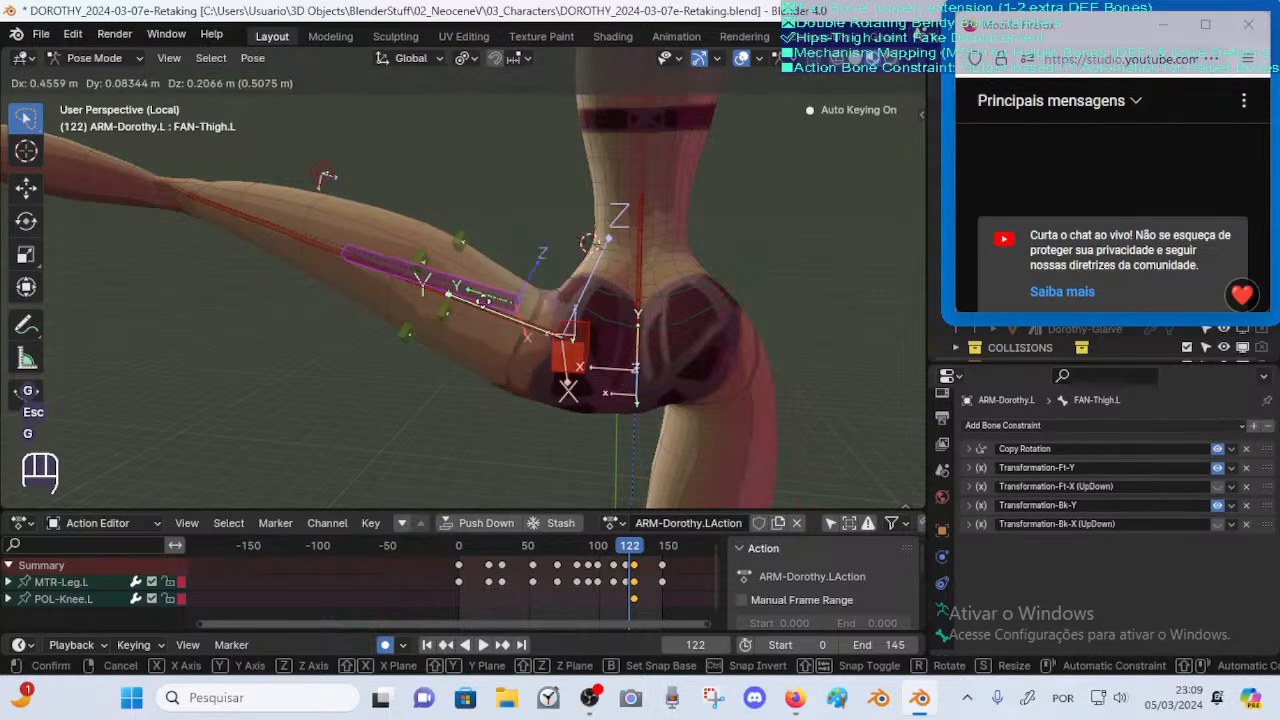
{"action": "key", "text": "y"}
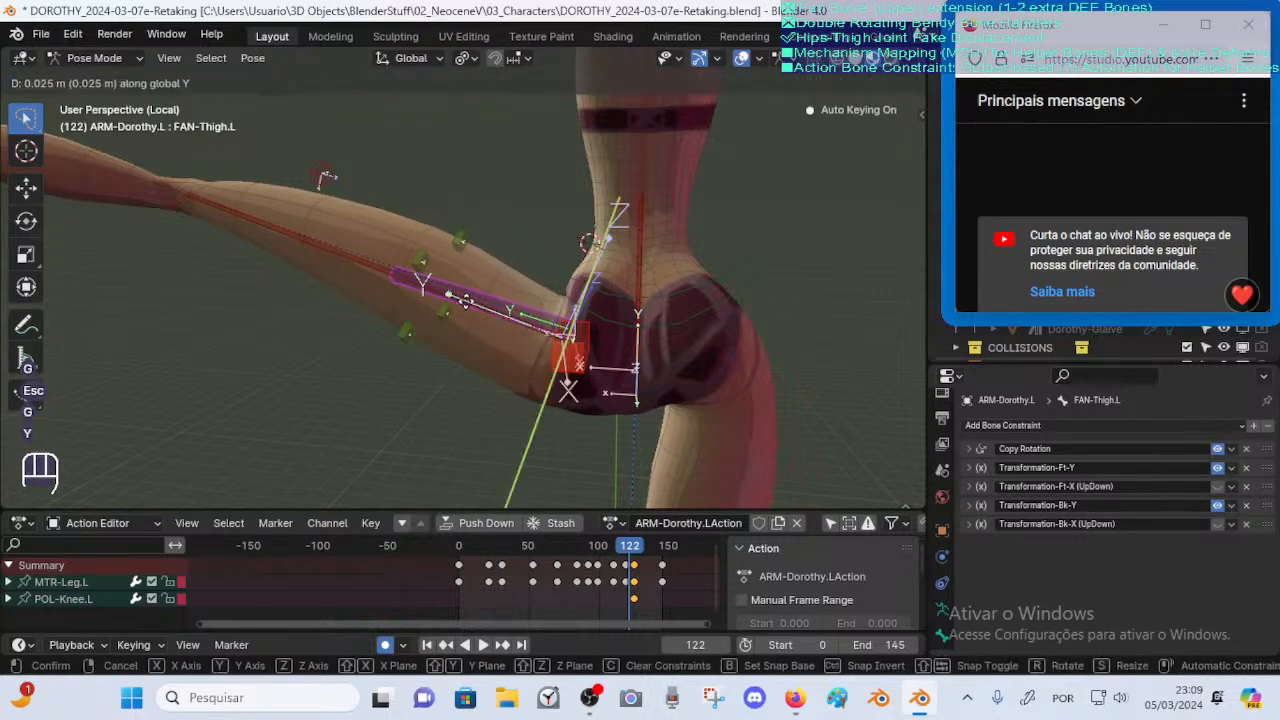
{"action": "key", "text": "Escape"}
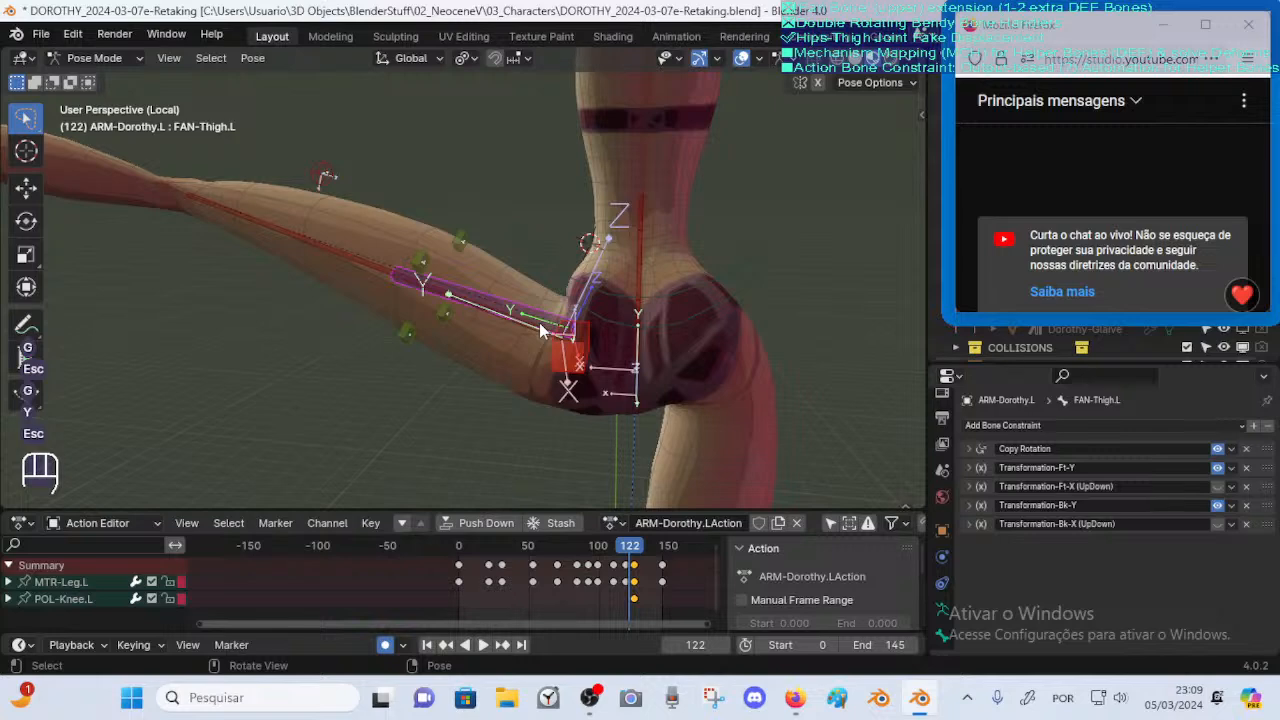
{"action": "key", "text": "g"}
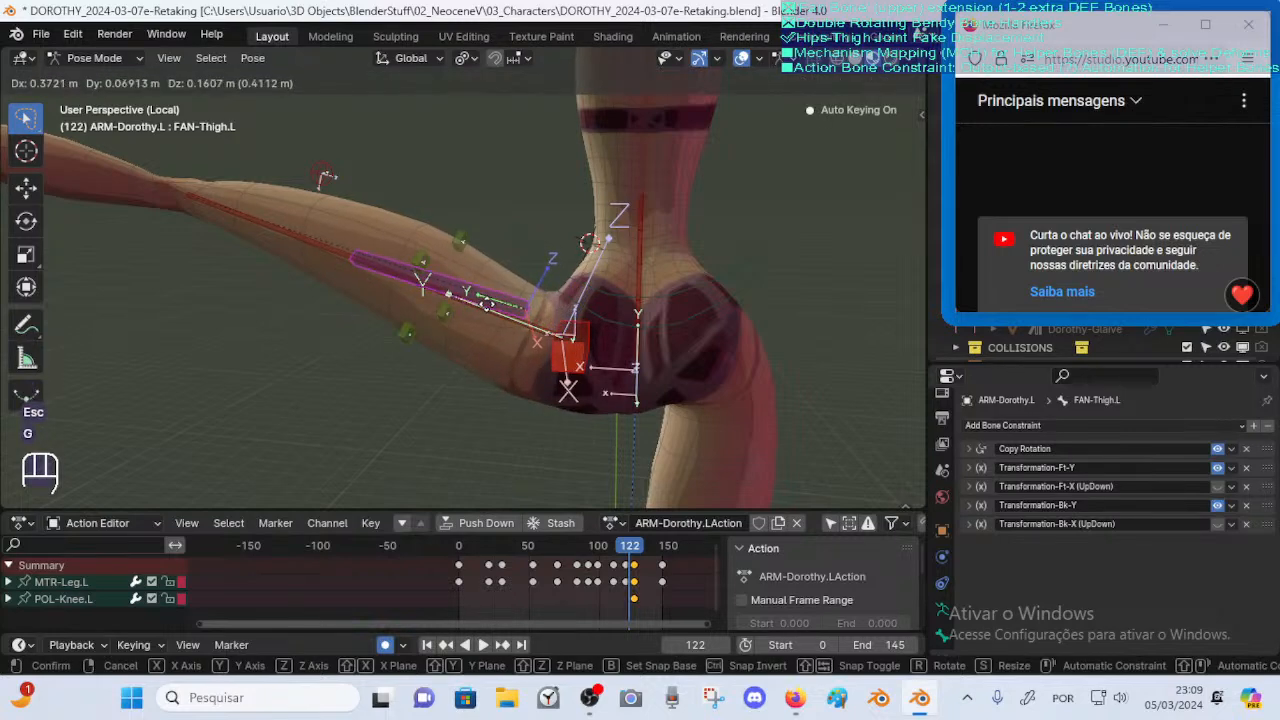
{"action": "key", "text": "Escape"}
{"action": "key", "text": "g"}
{"action": "key", "text": "Escape"}
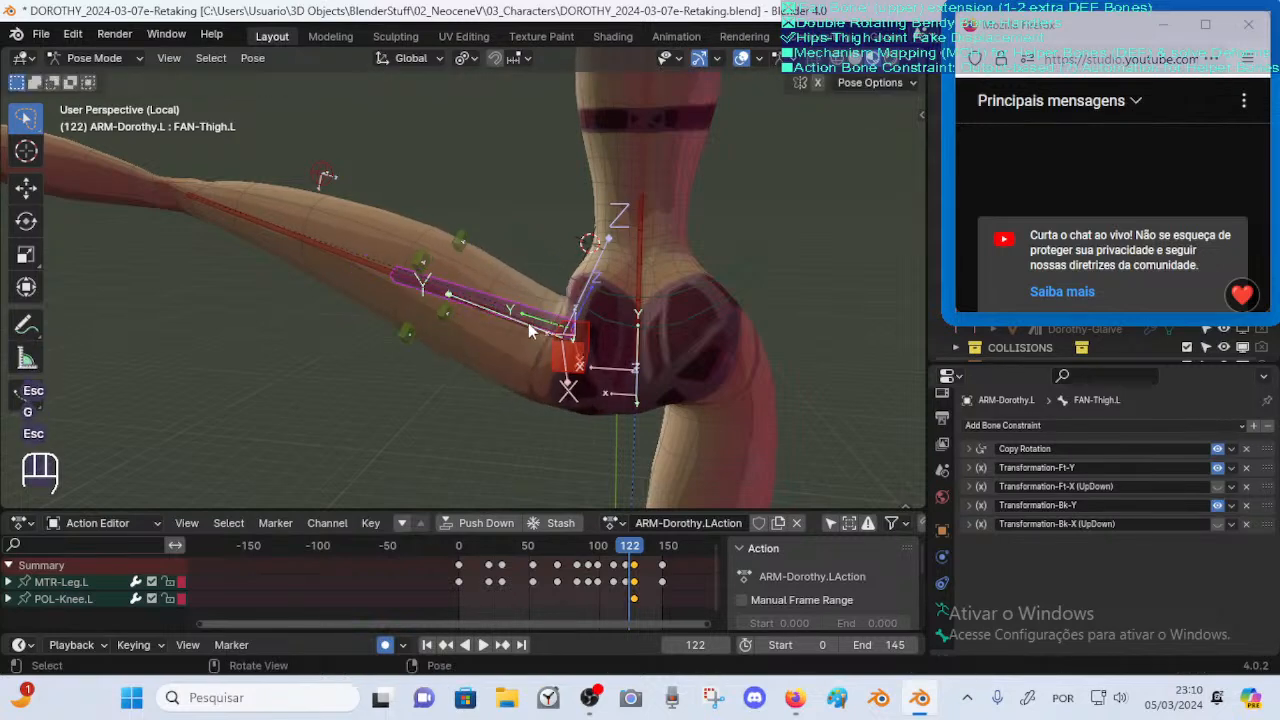
Try raising FAN-Thigh.L above the thigh to test how it fills the hip crease from behind
{"action": "middle_click_drag", "start_coordinate": [531, 331], "coordinate": [584, 342]}
{"action": "key", "text": "g"}
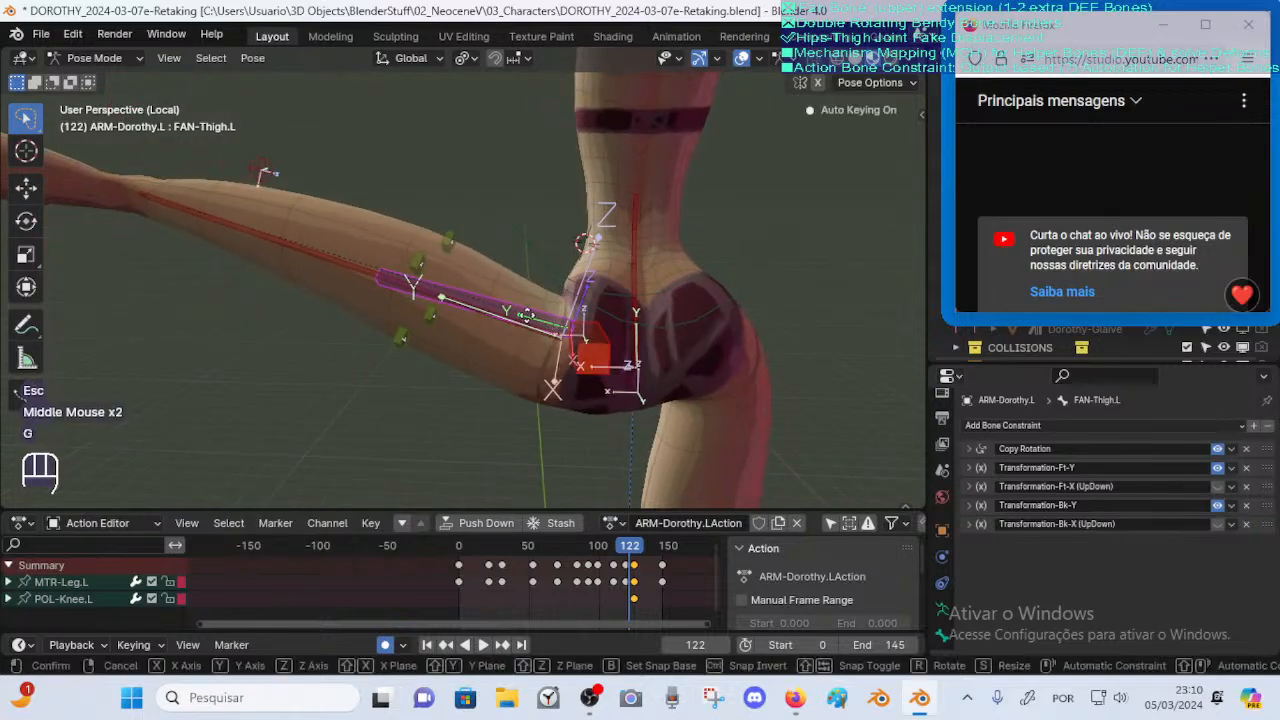
{"action": "key", "text": "Escape"}
{"action": "key", "text": "g"}
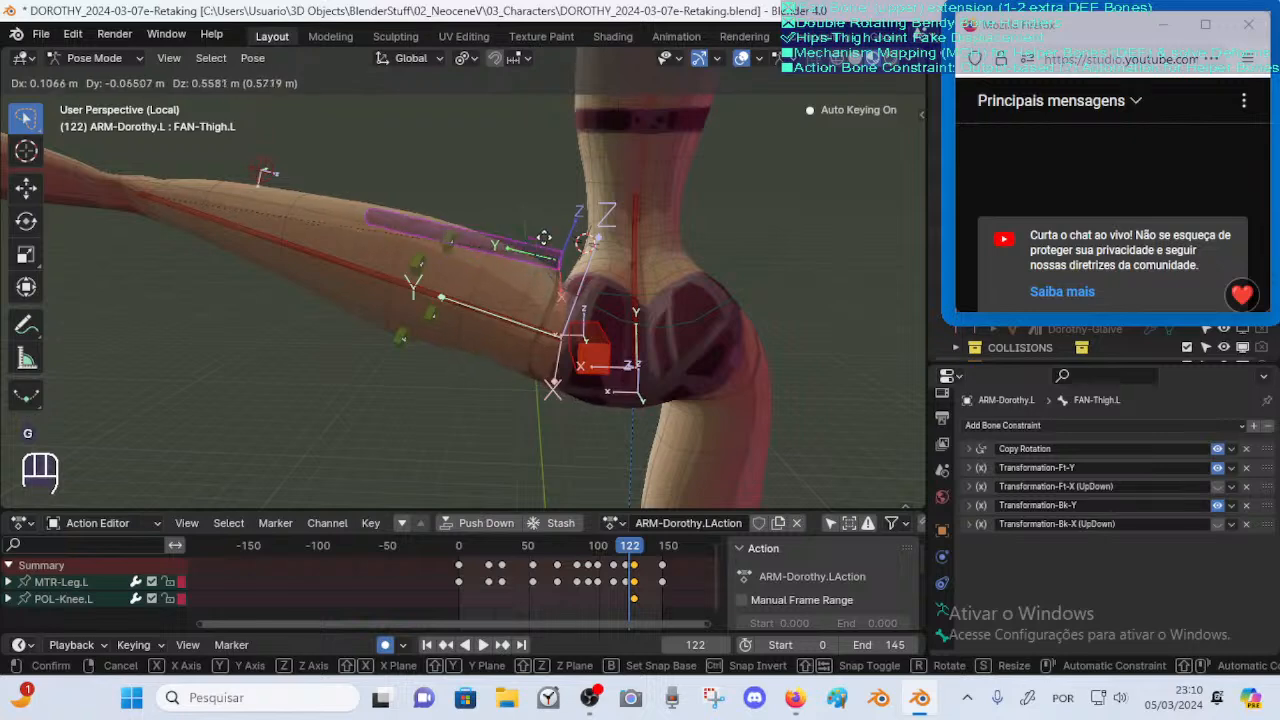
{"action": "key", "text": "Escape"}
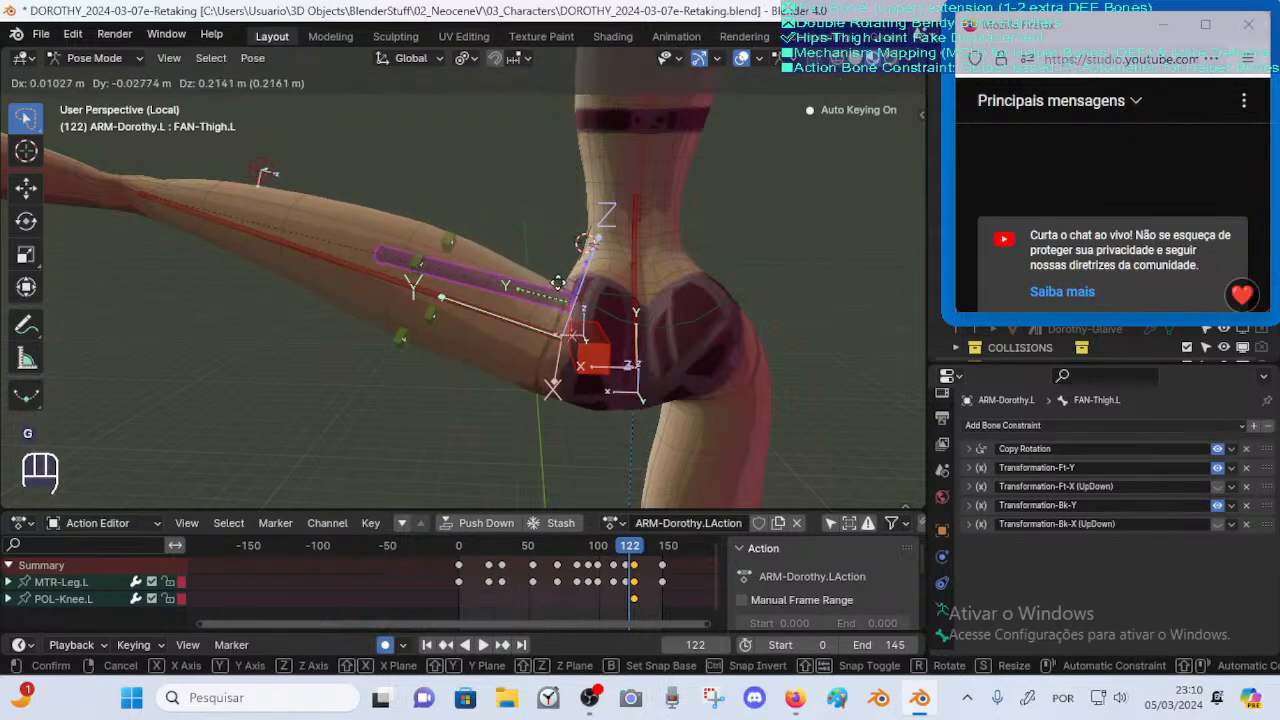
{"action": "key", "text": "Escape"}
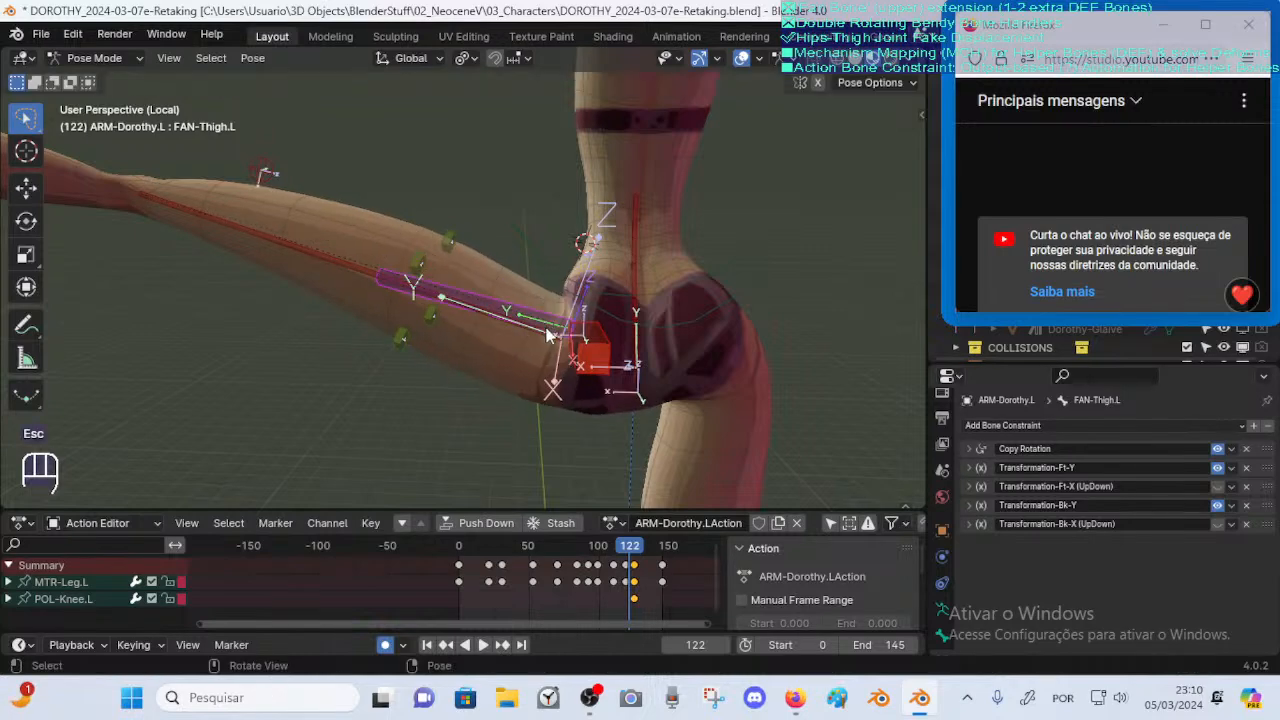
{"action": "middle_click_drag", "start_coordinate": [530, 315], "coordinate": [545, 512], "text": "ctrl"}
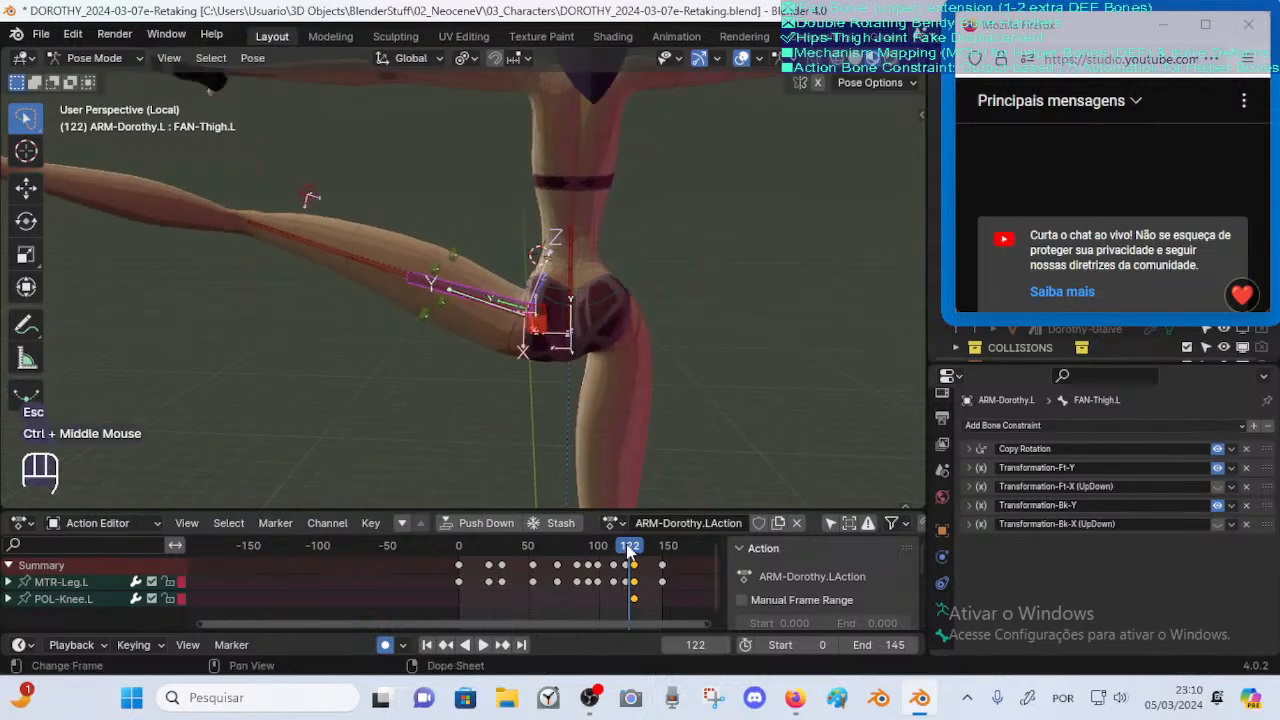
{"action": "mouse_move", "coordinate": [627, 550]}
{"action": "left_mouse_down"}
{"action": "mouse_move", "coordinate": [613, 552]}
{"action": "mouse_move", "coordinate": [629, 556]}
{"action": "left_mouse_up"}
{"action": "key", "text": "alt+q"}
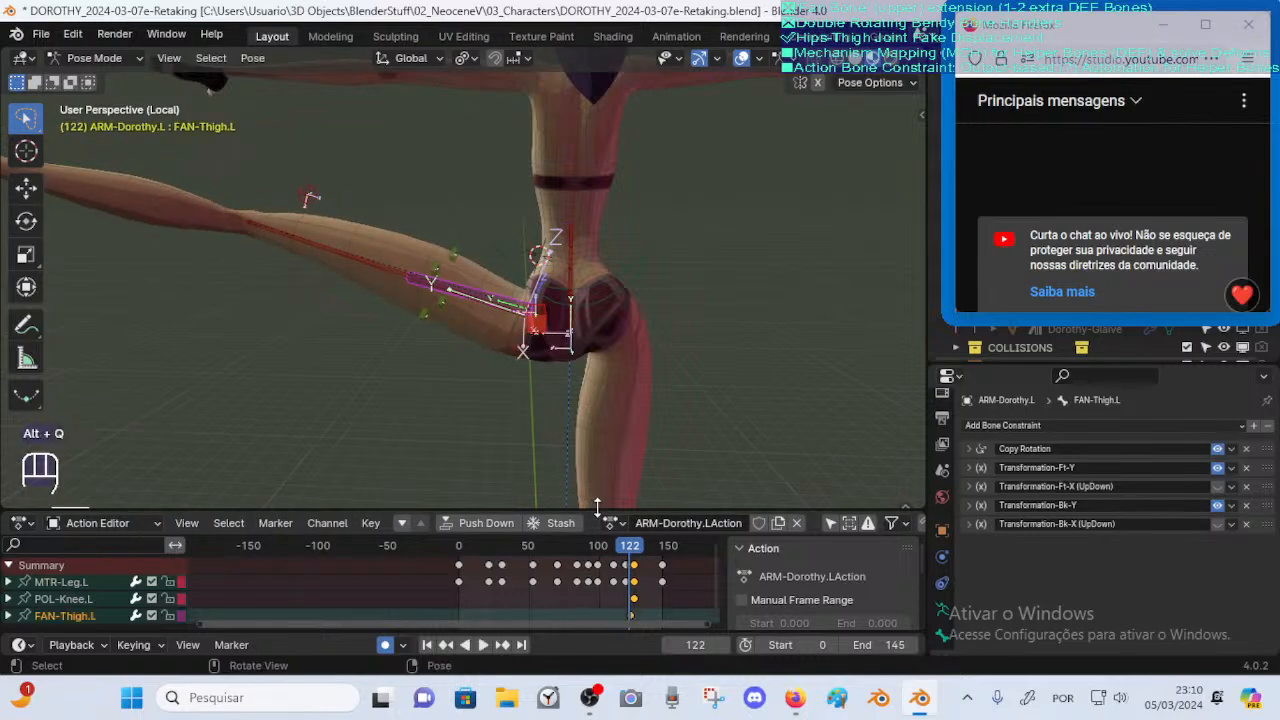
{"action": "key", "text": "ctrl+z"}
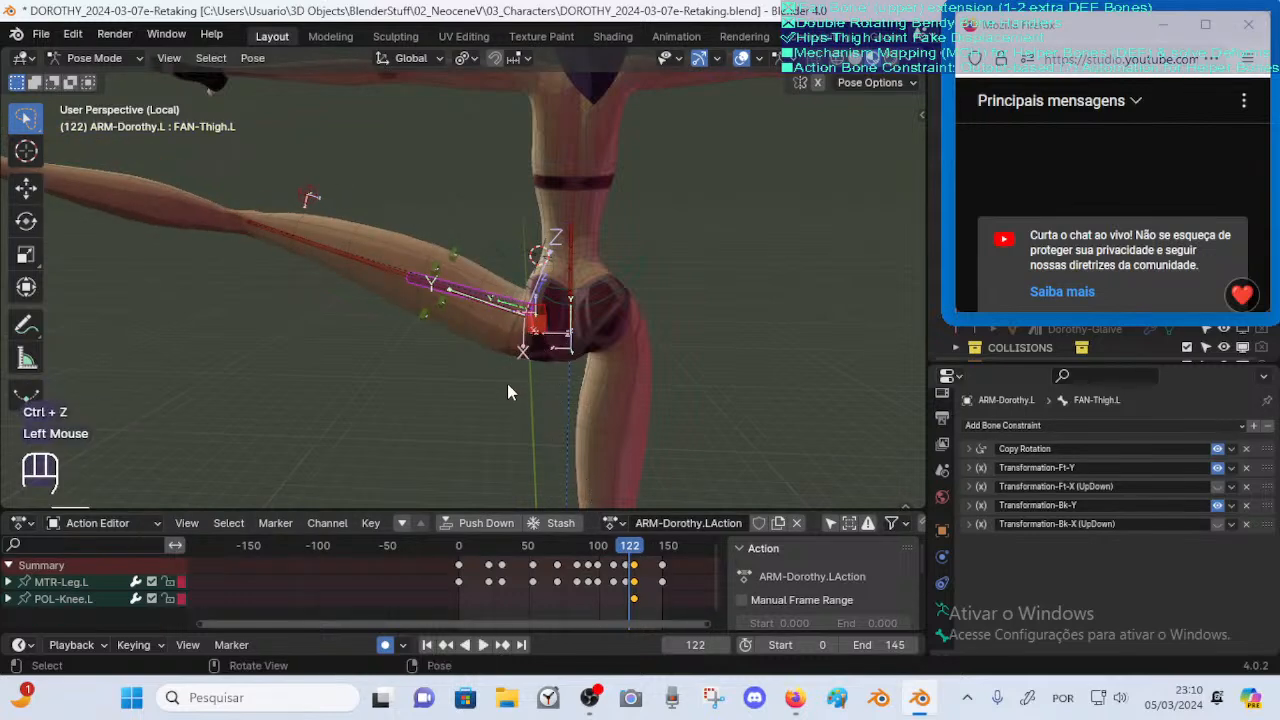
{"action": "key", "text": "alt+q"}
{"action": "key", "text": "ctrl+z"}
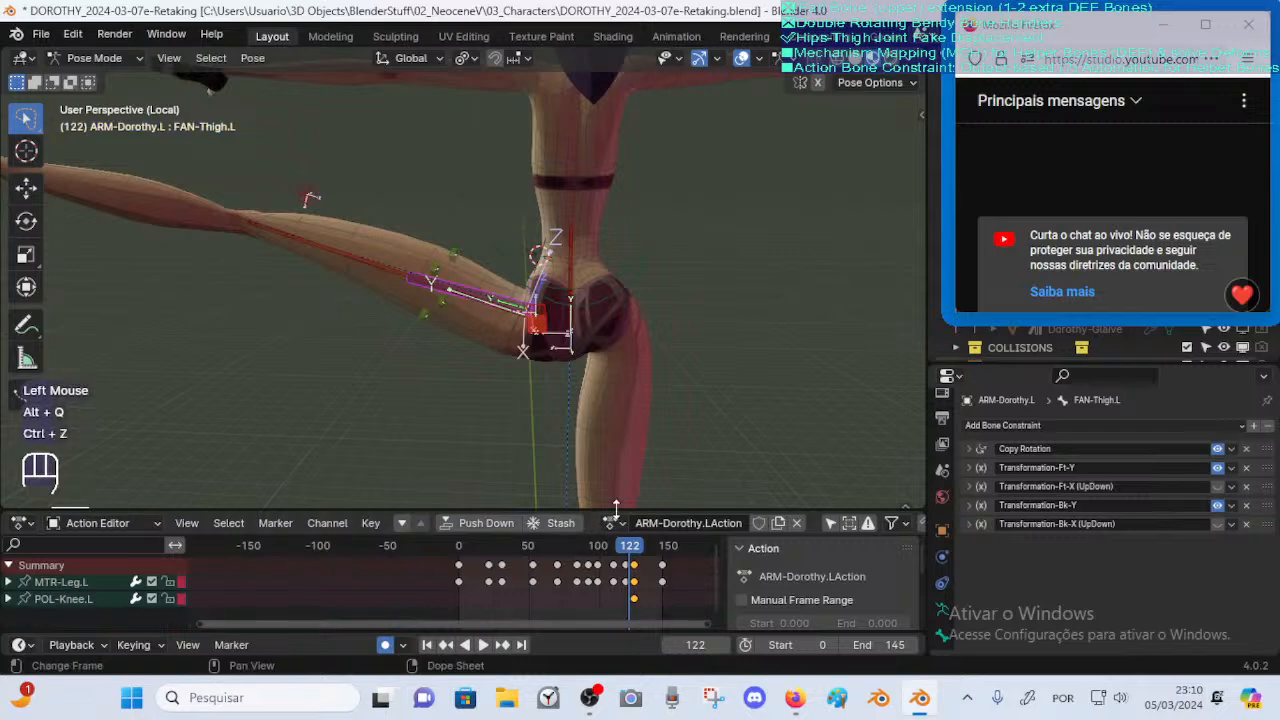
Compare the hip deformation at keyframes 110 and 124, checking DEF-Thigh.L and then FAN-Thigh.L beside the hip
{"action": "left_click", "coordinate": [625, 545]}
{"action": "key", "text": "Down"}
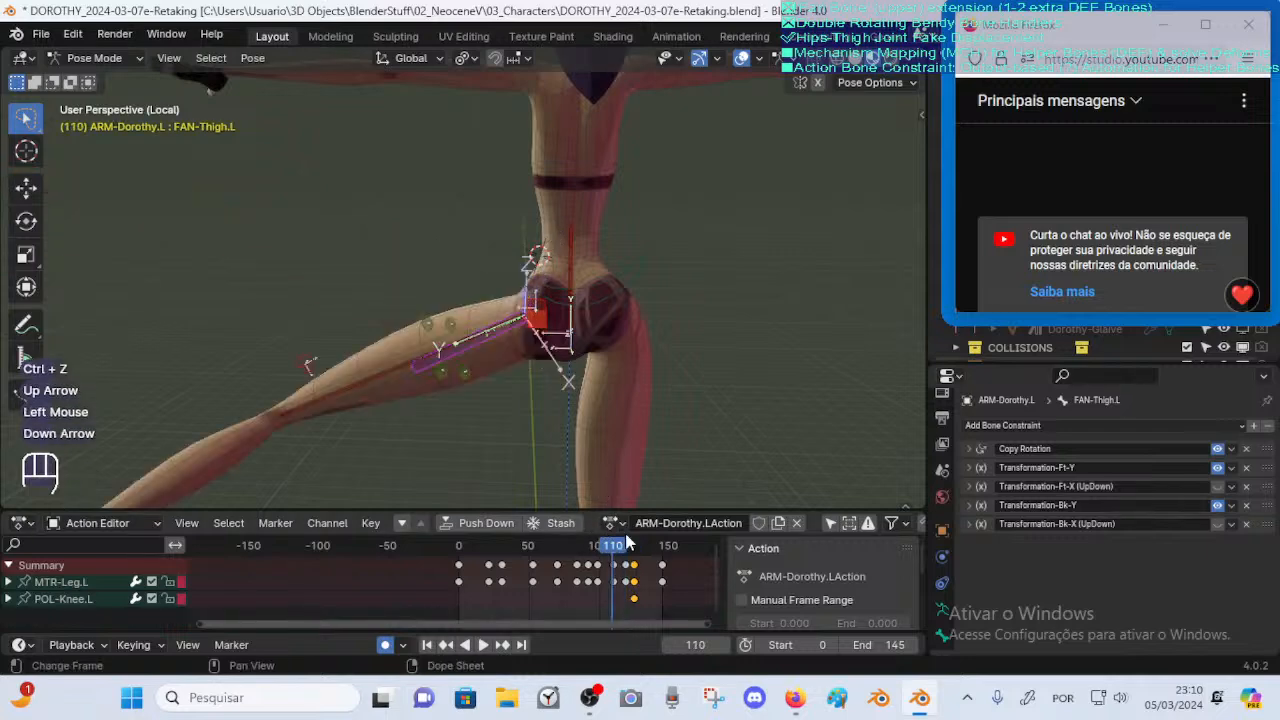
{"action": "key", "text": "Up"}
{"action": "key", "text": "Up"}
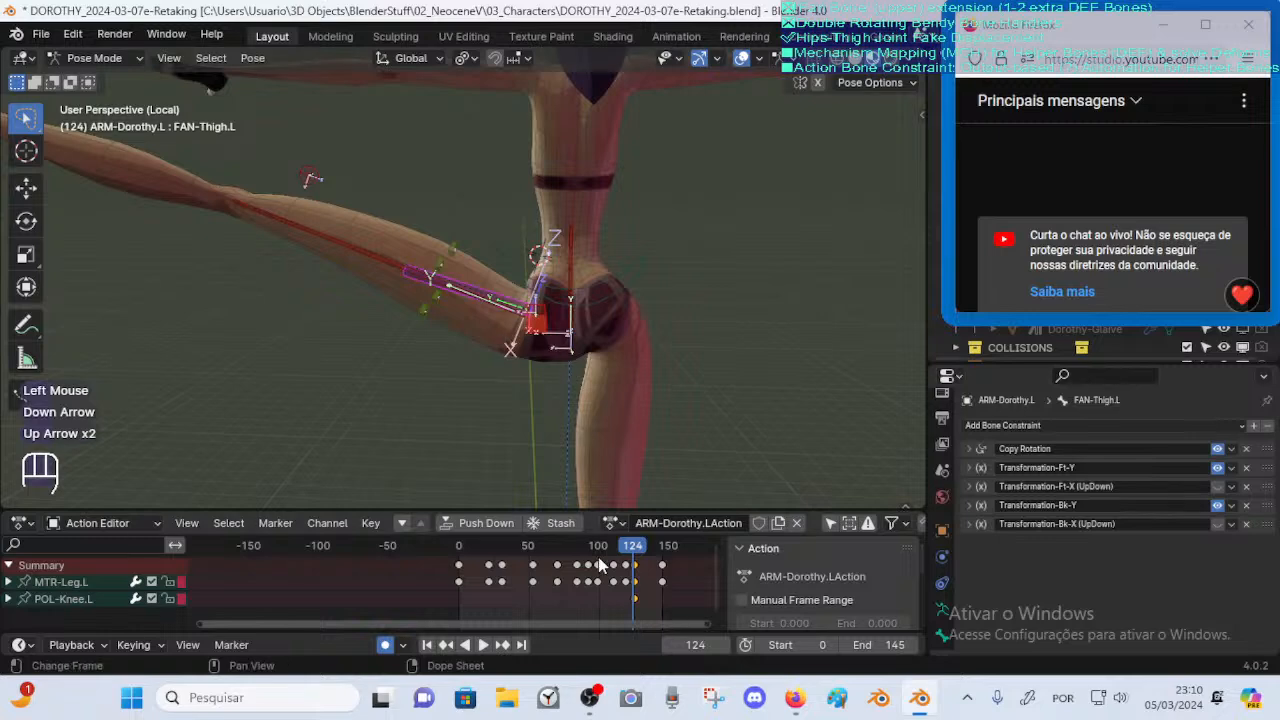
{"action": "left_click", "coordinate": [628, 595]}
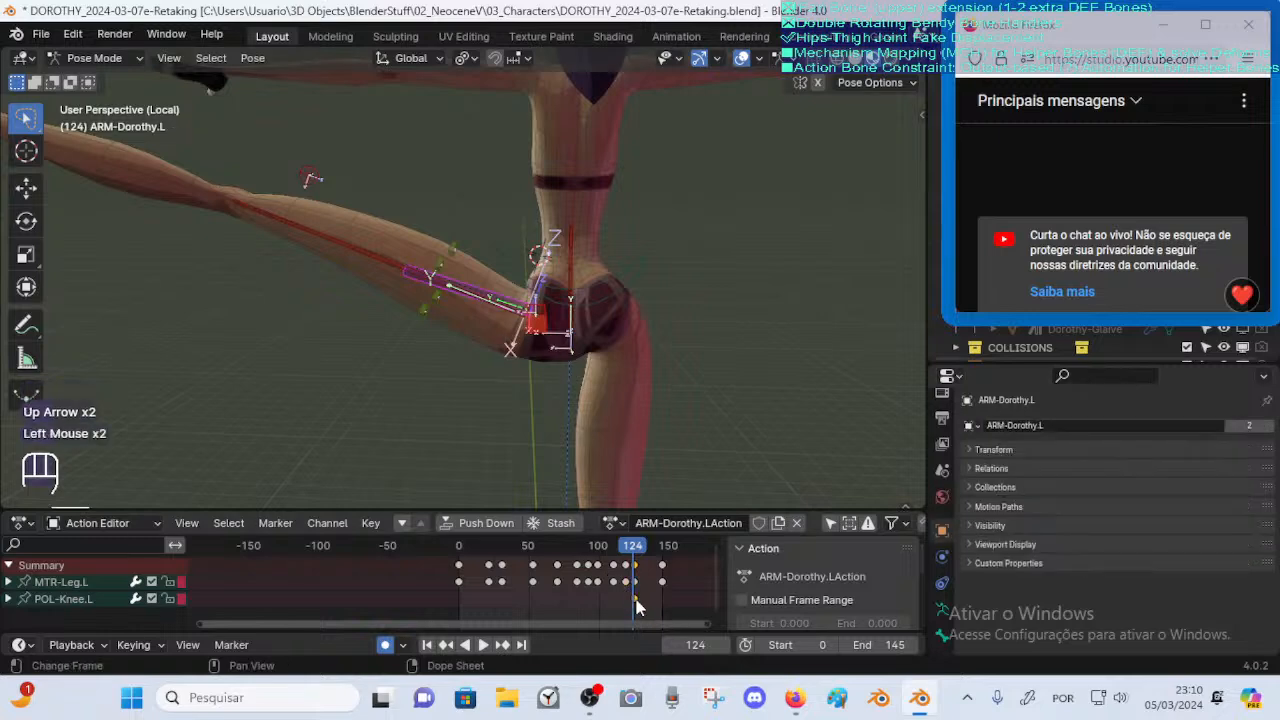
{"action": "left_click", "coordinate": [512, 310]}
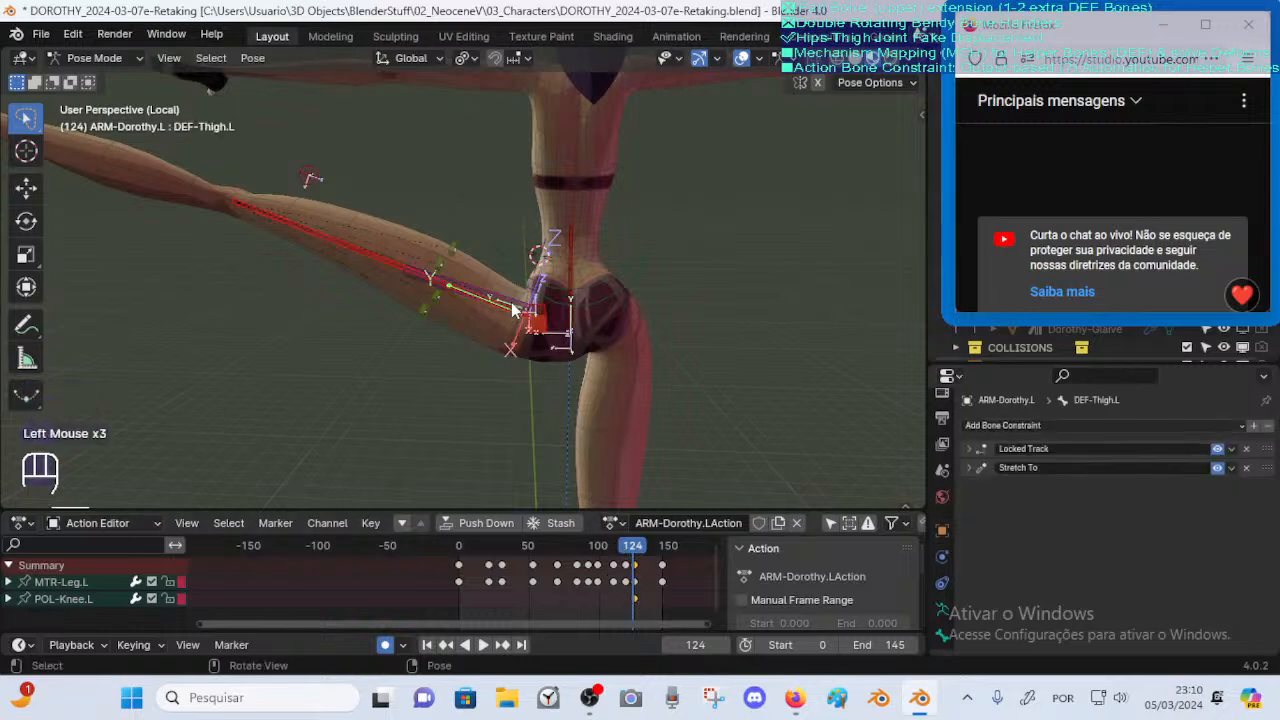
{"action": "left_click", "coordinate": [506, 298]}
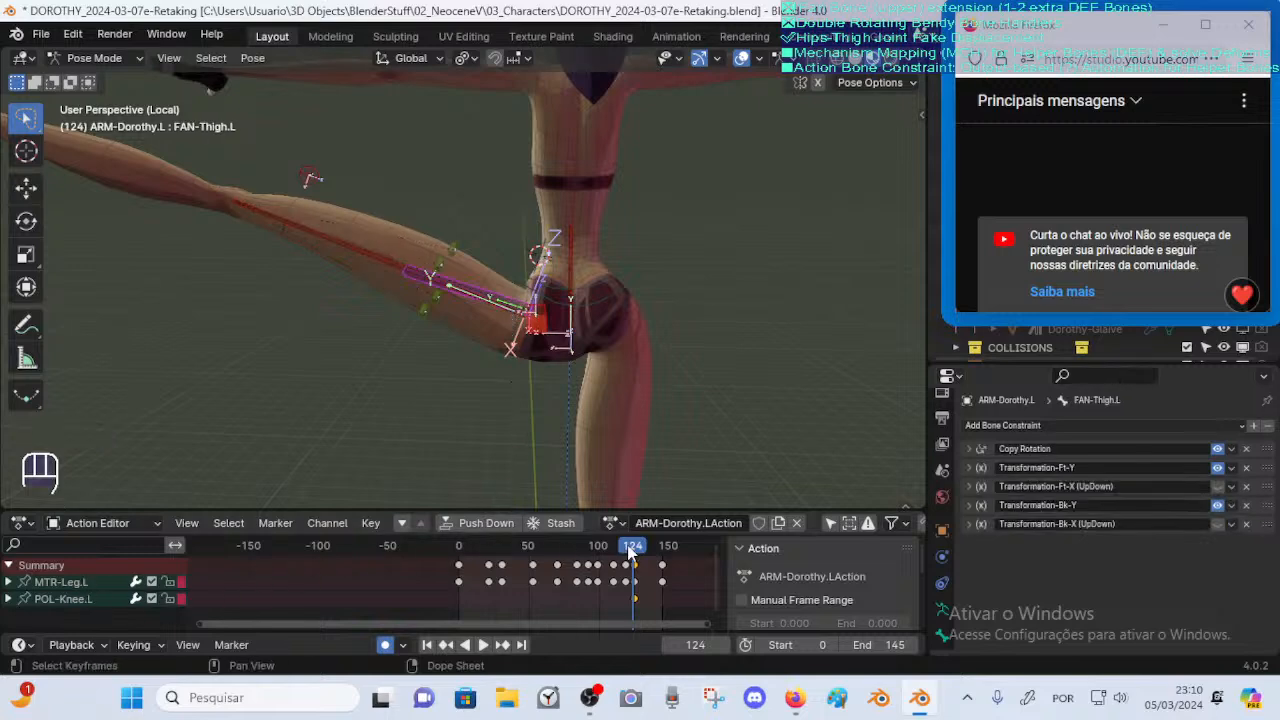
Inspect the hip crease closely from behind around frame 124, with FAN-Thigh.L selected
{"action": "left_click_drag", "start_coordinate": [628, 551], "coordinate": [618, 551]}
{"action": "key", "text": "Up"}
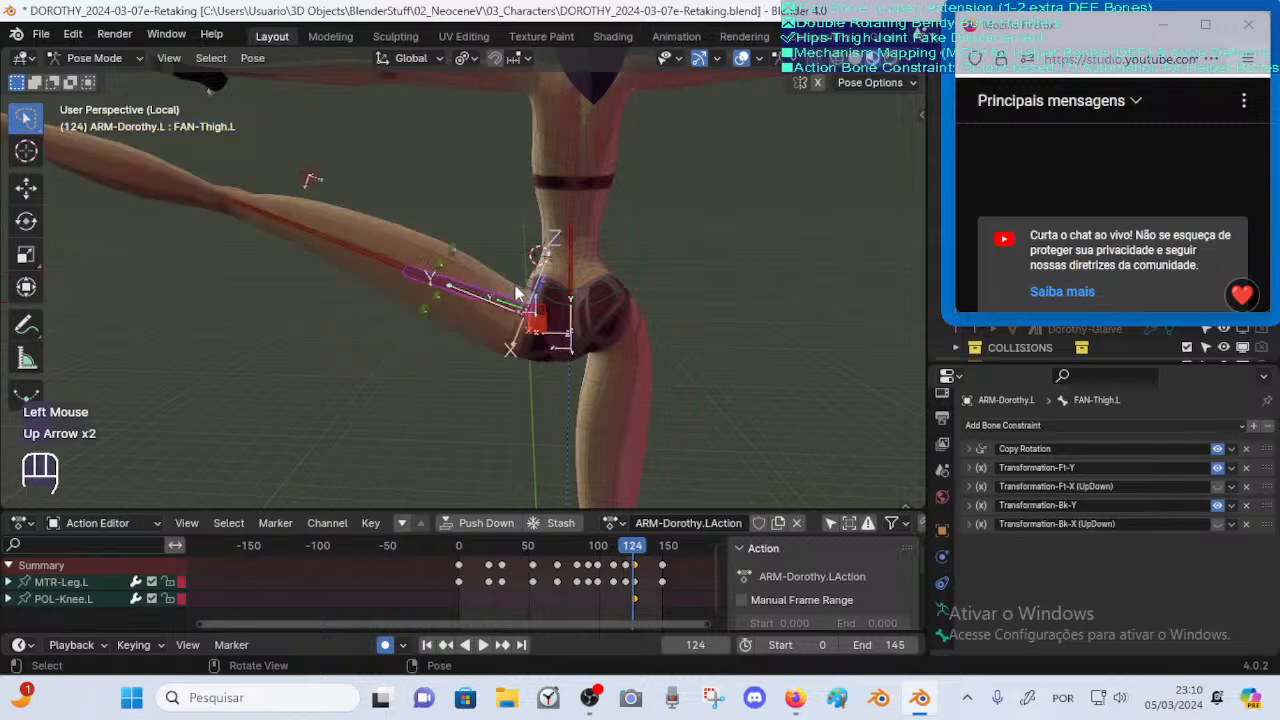
{"action": "left_click", "coordinate": [519, 315]}
{"action": "left_click", "coordinate": [519, 315]}
{"action": "middle_click_drag", "start_coordinate": [497, 409], "coordinate": [519, 373], "text": "ctrl"}
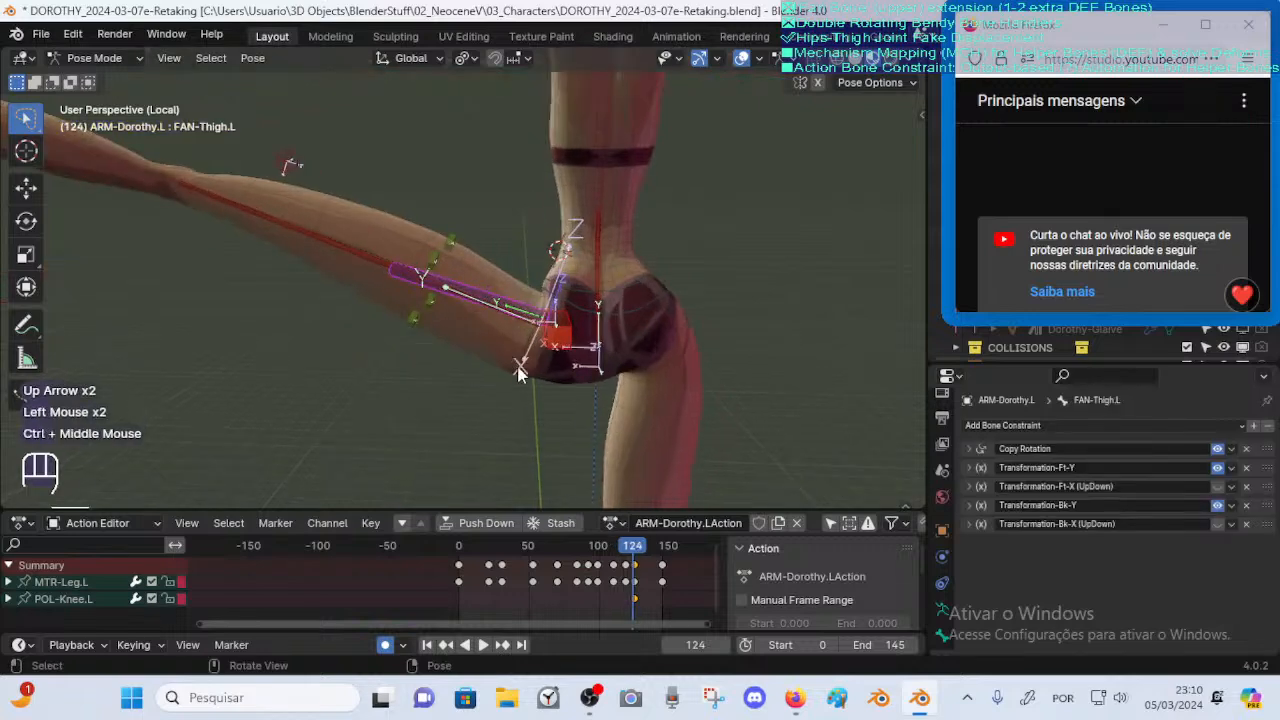
{"action": "key", "text": "Up"}
{"action": "key", "text": "Down"}
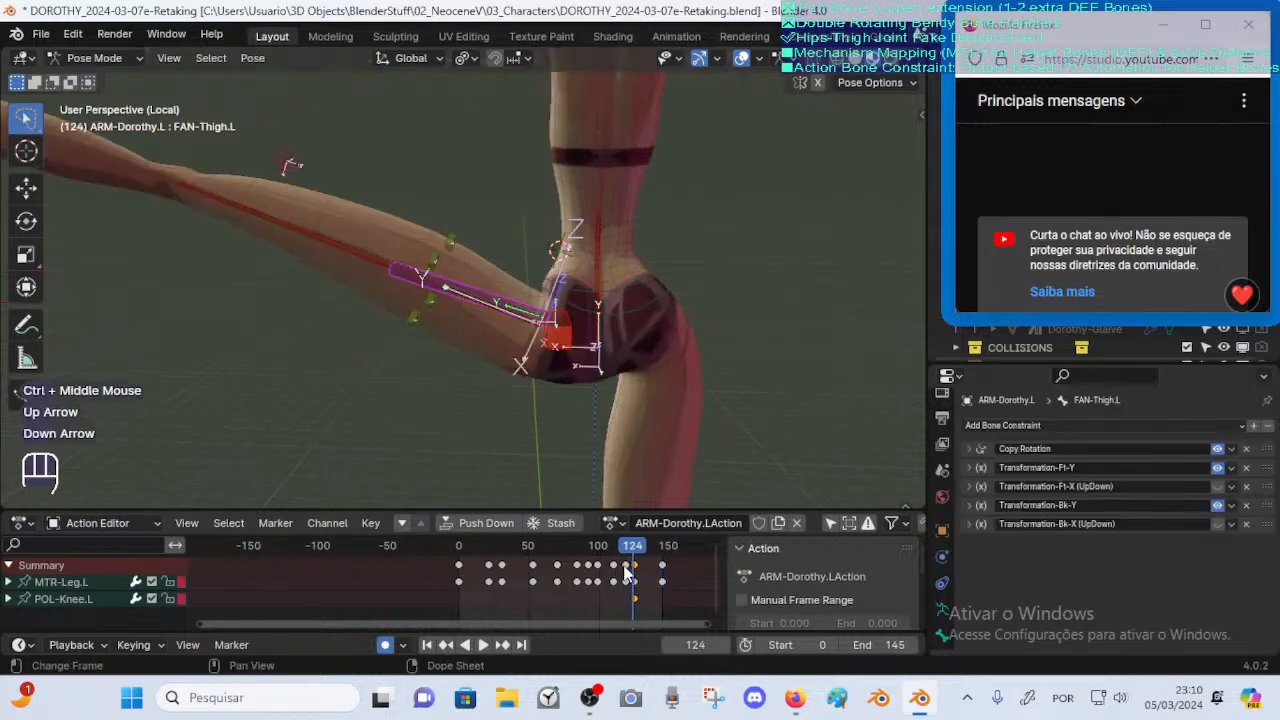
{"action": "middle_click_drag", "start_coordinate": [485, 440], "coordinate": [545, 478], "text": "ctrl"}
At frame 130, select MTR-Leg.L and move it about 5 m so the leg extends straight back behind the body
{"action": "left_click_drag", "start_coordinate": [638, 550], "coordinate": [642, 553]}
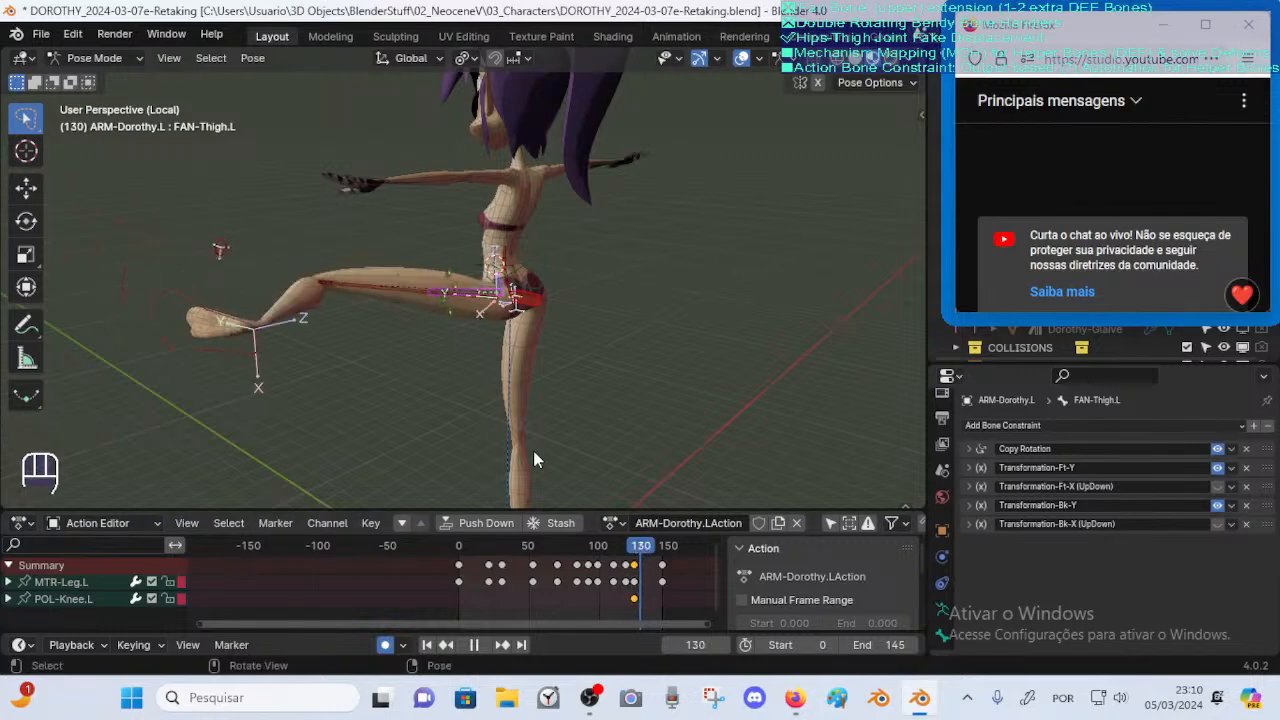
{"action": "left_click", "coordinate": [253, 358]}
{"action": "middle_click_drag", "start_coordinate": [258, 362], "coordinate": [348, 388]}
{"action": "middle_click_drag", "start_coordinate": [348, 388], "coordinate": [328, 403], "text": "ctrl"}
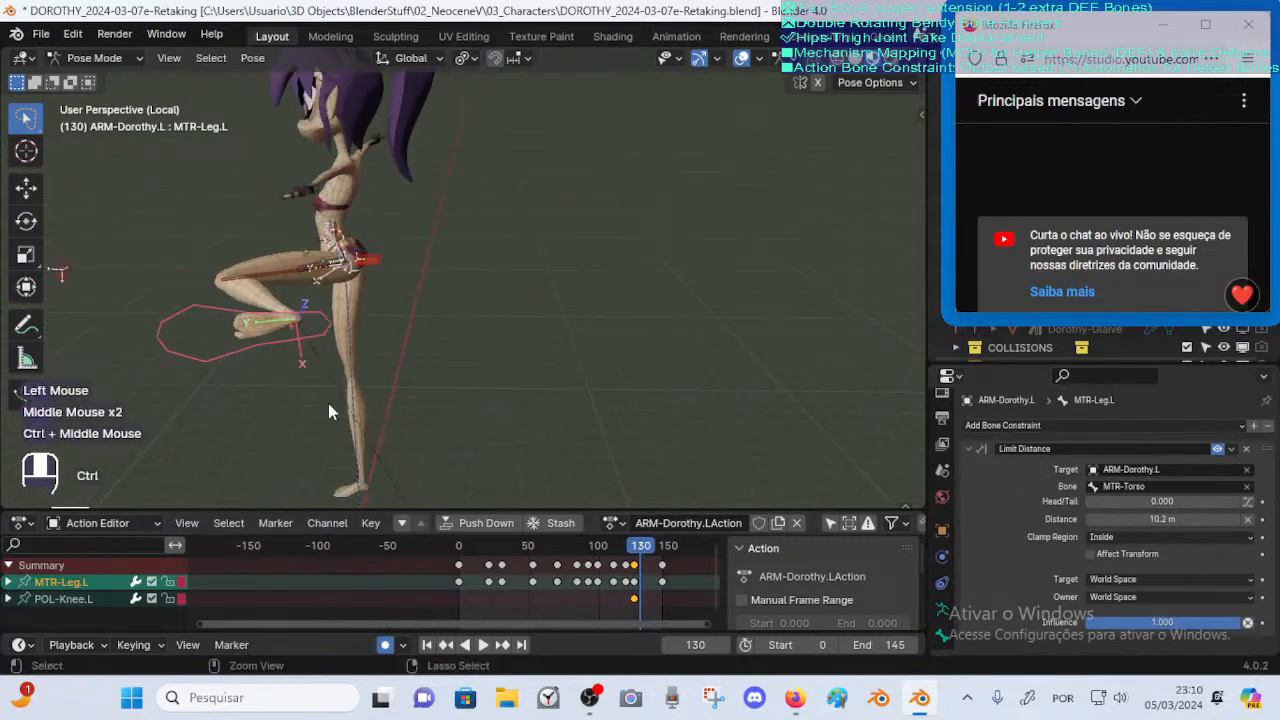
{"action": "key", "text": "g"}
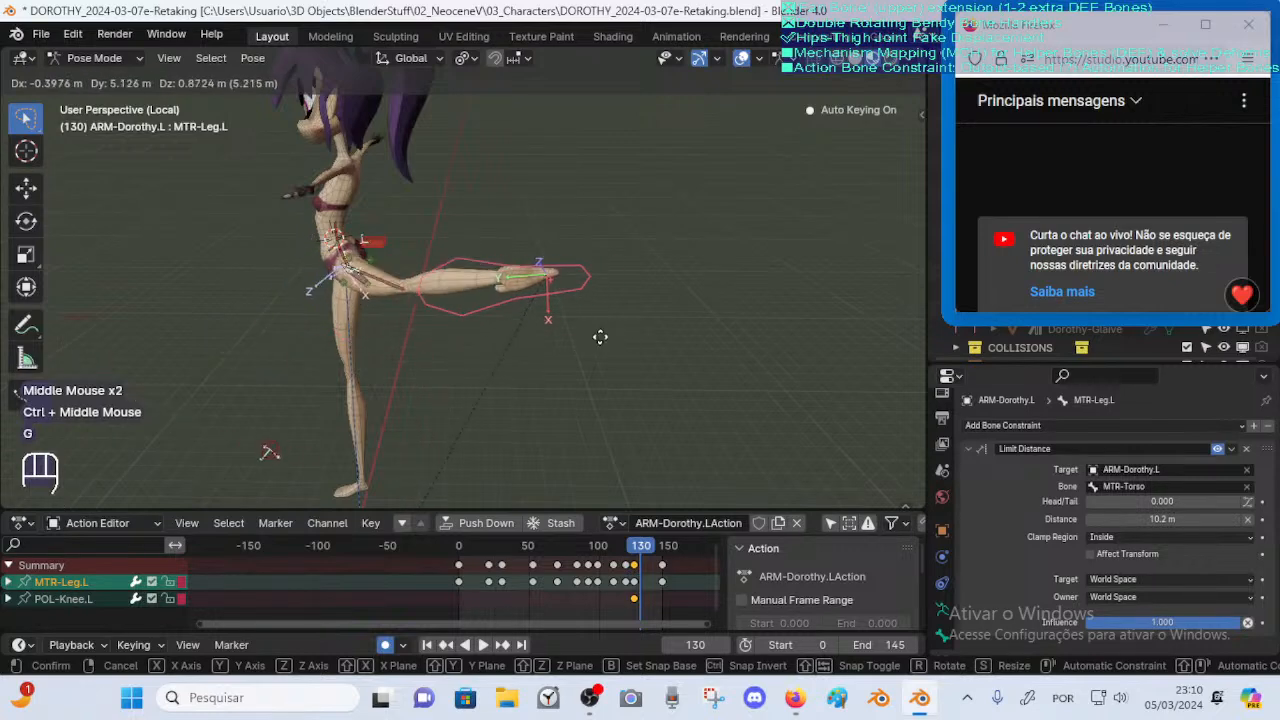
{"action": "left_click", "coordinate": [600, 337]}
{"action": "middle_click_drag", "start_coordinate": [600, 337], "coordinate": [580, 353]}
Adjust the position of MTR-Leg.L at frame 130 and rotate the foot about the Y axis
{"action": "key", "text": "g"}
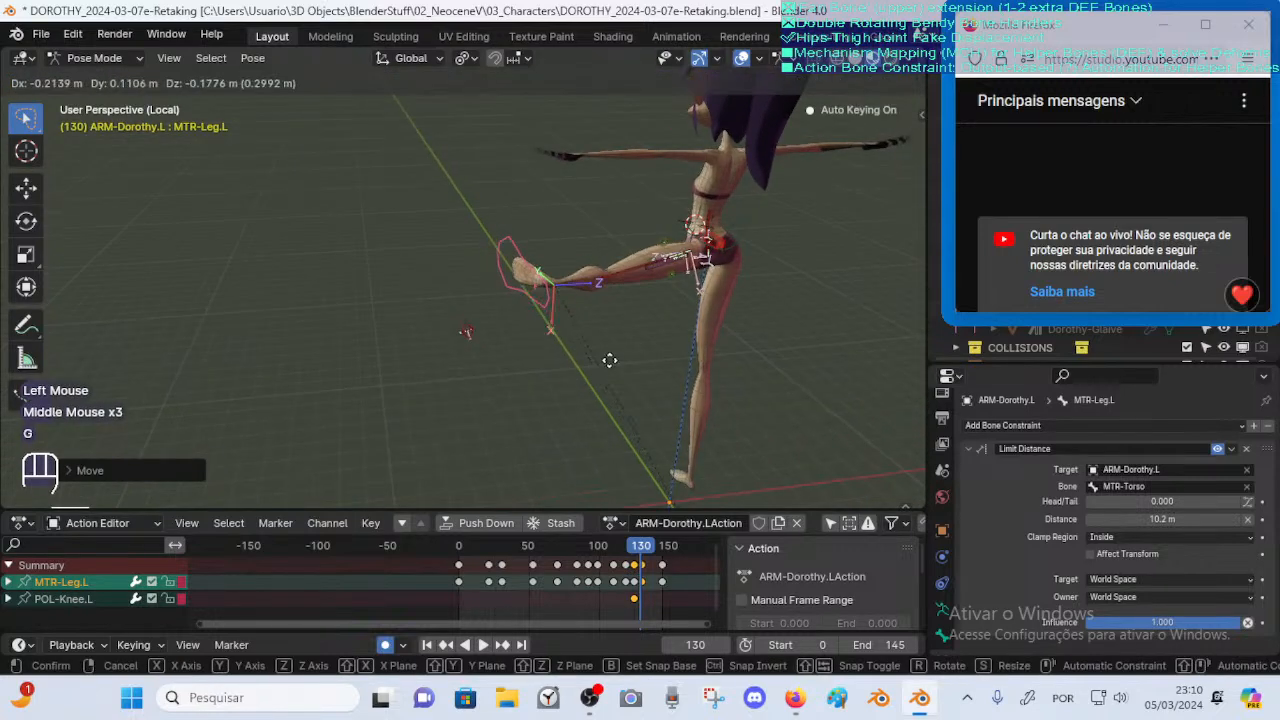
{"action": "left_click", "coordinate": [613, 369]}
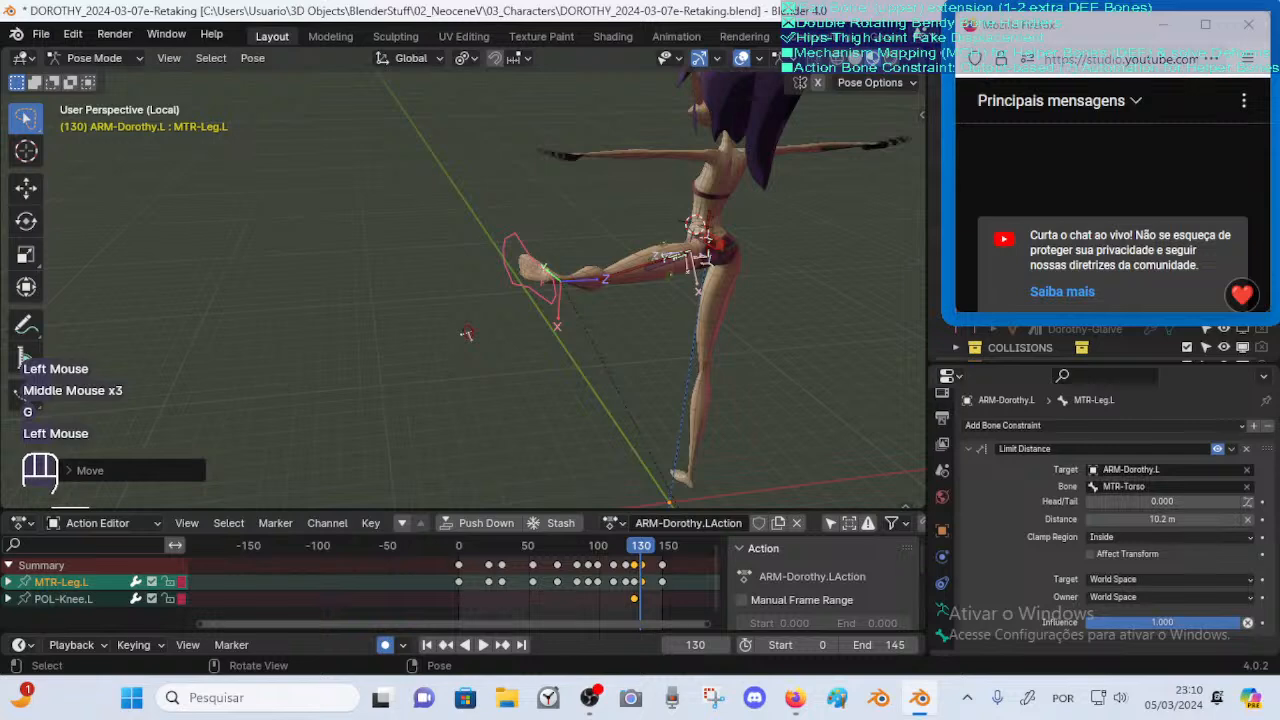
{"action": "key", "text": "r"}
{"action": "key", "text": "y"}
{"action": "left_click", "coordinate": [634, 240]}
{"action": "middle_click_drag", "start_coordinate": [634, 240], "coordinate": [634, 337]}
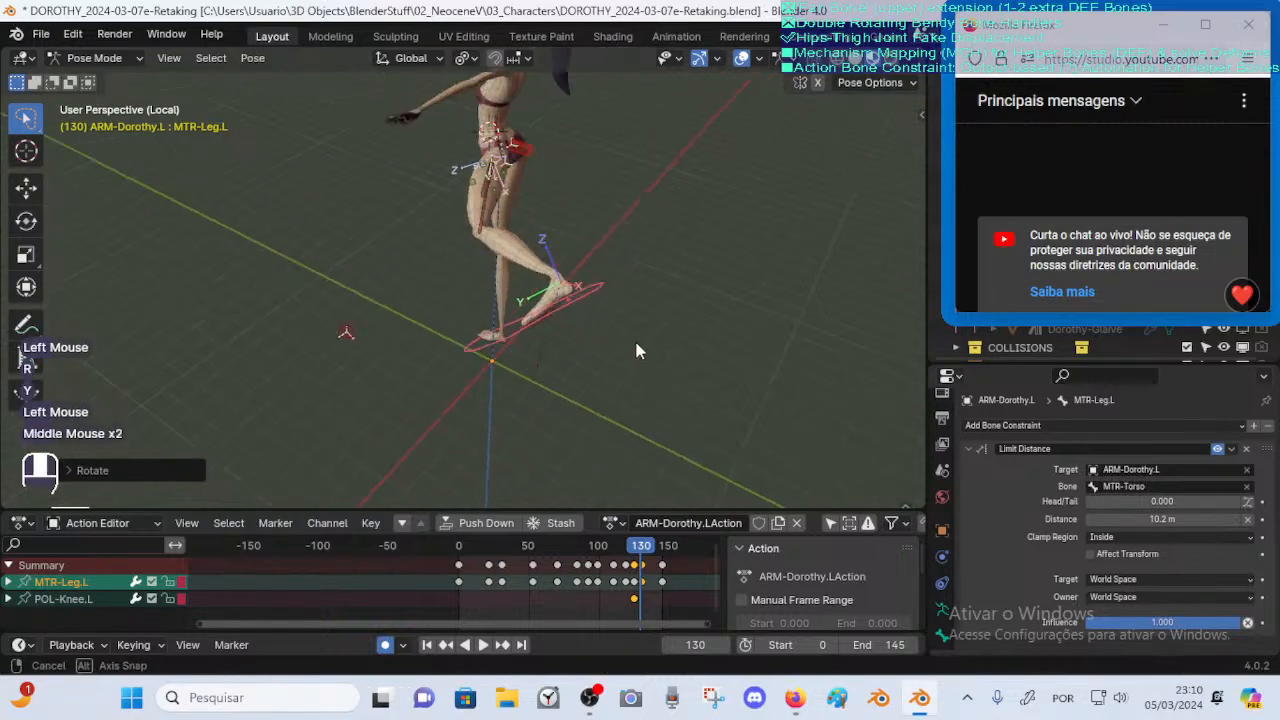
Reposition MTR-Leg.L at frame 130 so the leg is raised to the side with the knee bent
{"action": "key", "text": "g"}
{"action": "left_click", "coordinate": [717, 205]}
{"action": "middle_click_drag", "start_coordinate": [717, 205], "coordinate": [542, 355]}
{"action": "key", "text": "g"}
{"action": "left_click", "coordinate": [618, 265]}
{"action": "key", "text": "g"}
{"action": "left_click", "coordinate": [540, 387]}
Rotate MTR-Leg.L about the global X axis at frame 130 to angle the foot with the shin
{"action": "key", "text": "r"}
{"action": "key", "text": "x"}
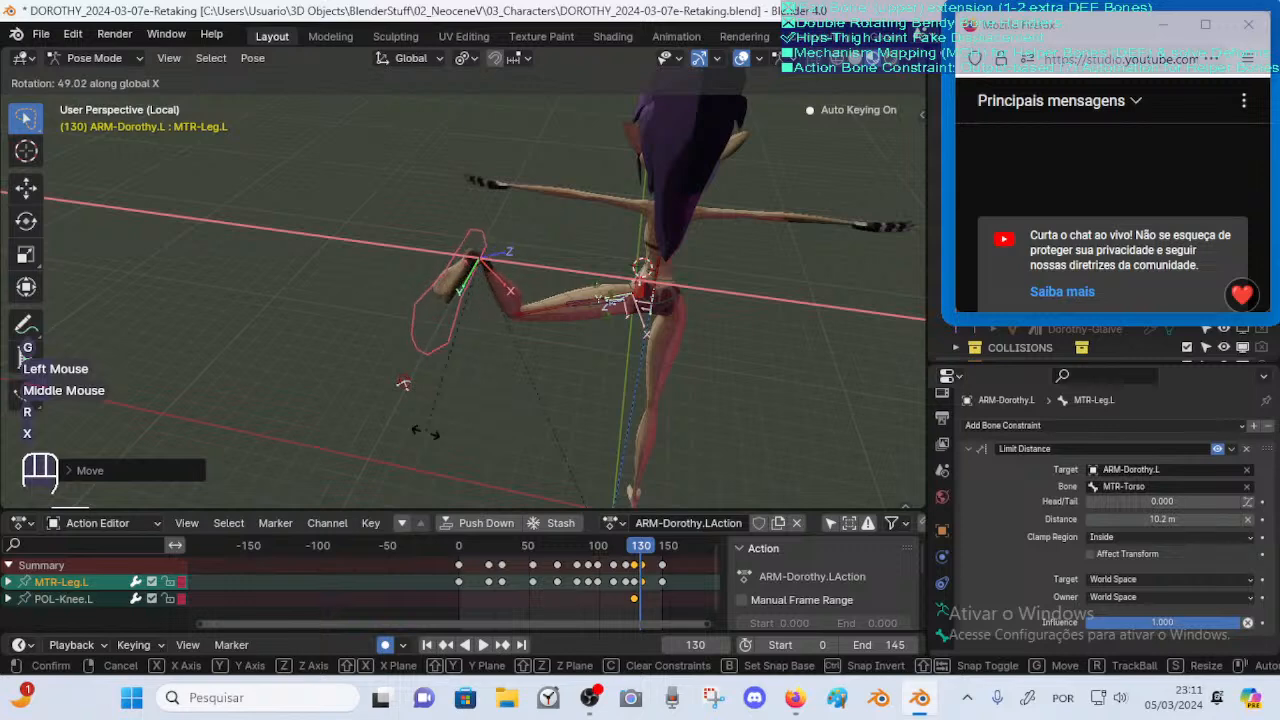
{"action": "left_click", "coordinate": [397, 428]}
{"action": "key", "text": "r"}
{"action": "key", "text": "x"}
{"action": "left_click", "coordinate": [352, 410]}
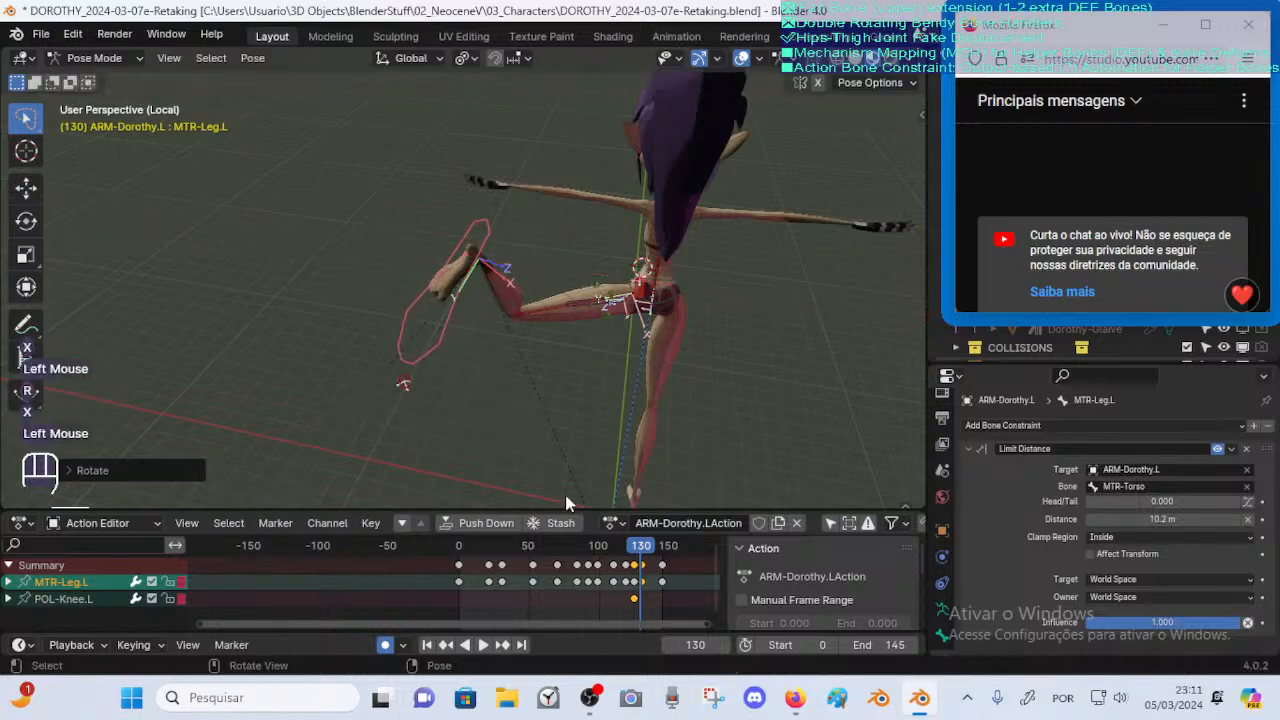
At frame 137, move MTR-Leg.L in front of the body so the knee is raised high
{"action": "left_click_drag", "start_coordinate": [641, 556], "coordinate": [650, 556]}
{"action": "middle_click_drag", "start_coordinate": [655, 430], "coordinate": [677, 350]}
{"action": "key", "text": "g"}
{"action": "left_click", "coordinate": [411, 382]}
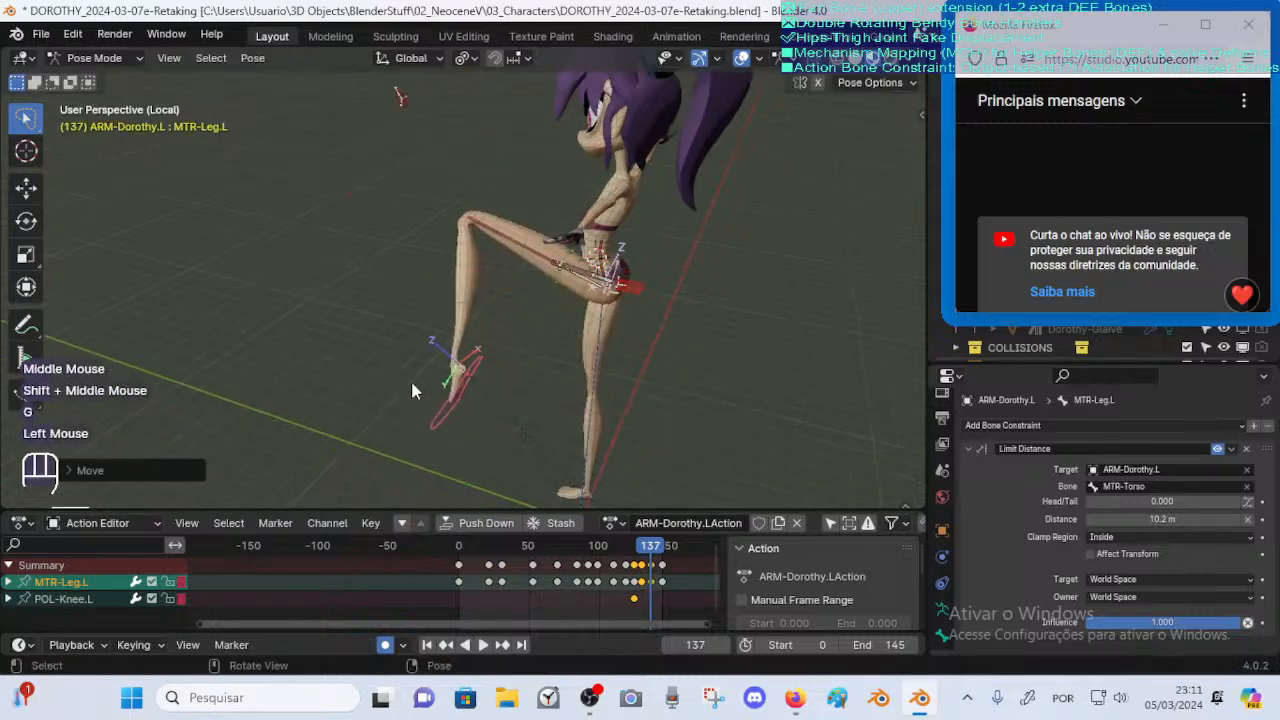
Move MTR-Leg.L out to the side at frame 137 and rotate the foot about 95° around its local Z axis
{"action": "middle_click_drag", "start_coordinate": [412, 385], "coordinate": [473, 368]}
{"action": "key", "text": "r"}
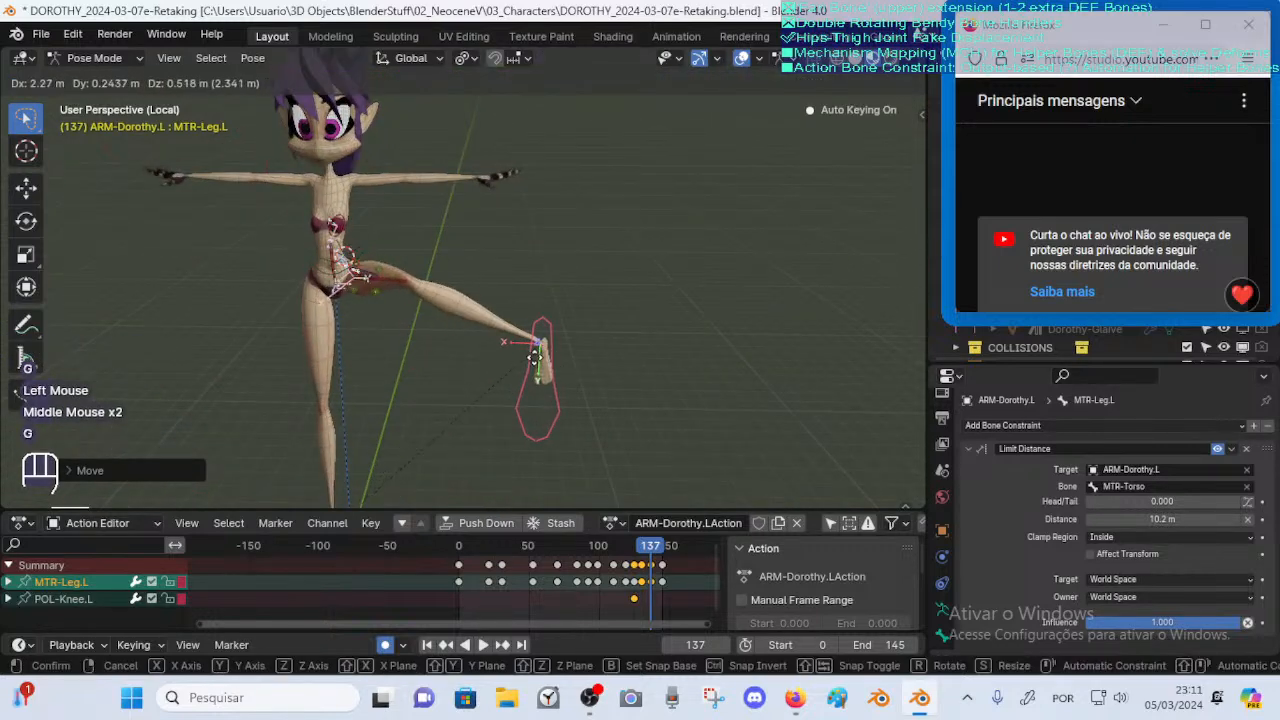
{"action": "key", "text": "z"}
{"action": "key", "text": "z"}
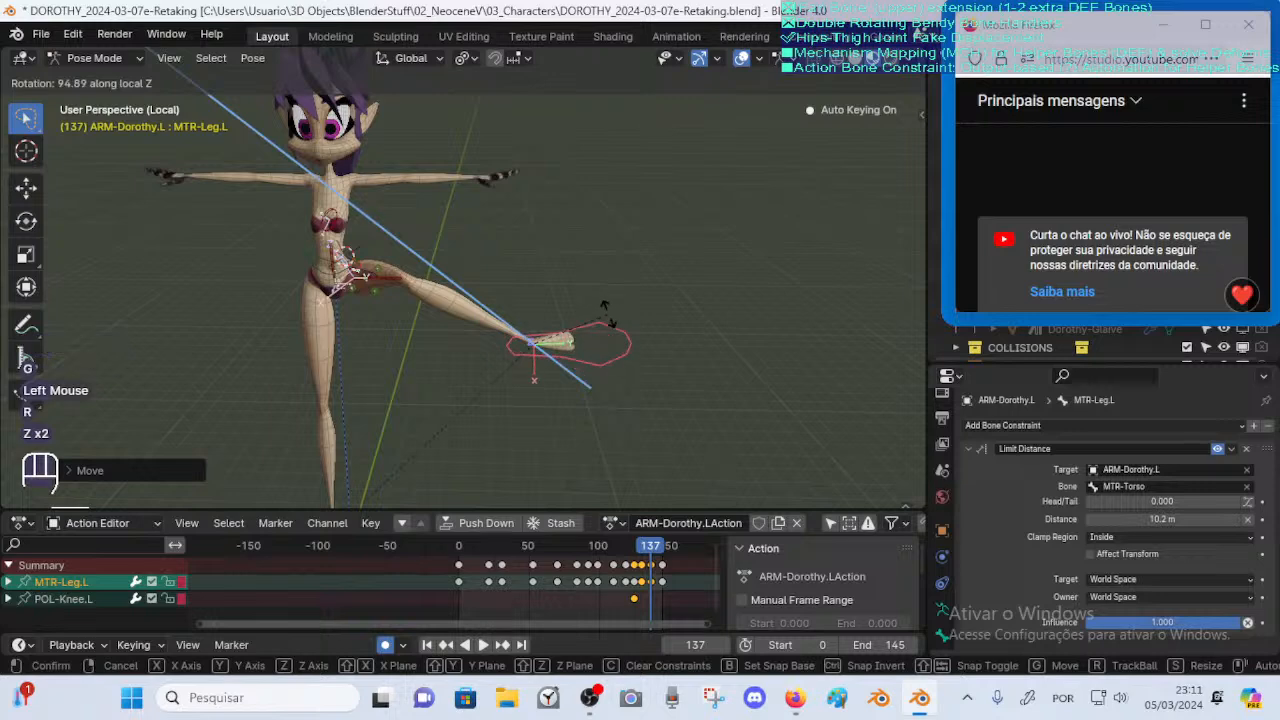
{"action": "left_click", "coordinate": [595, 328]}
{"action": "middle_click_drag", "start_coordinate": [591, 337], "coordinate": [548, 340]}
Shift MTR-Leg.L slightly at frame 137 and rotate the foot about -80° around its local X axis
{"action": "key", "text": "g"}
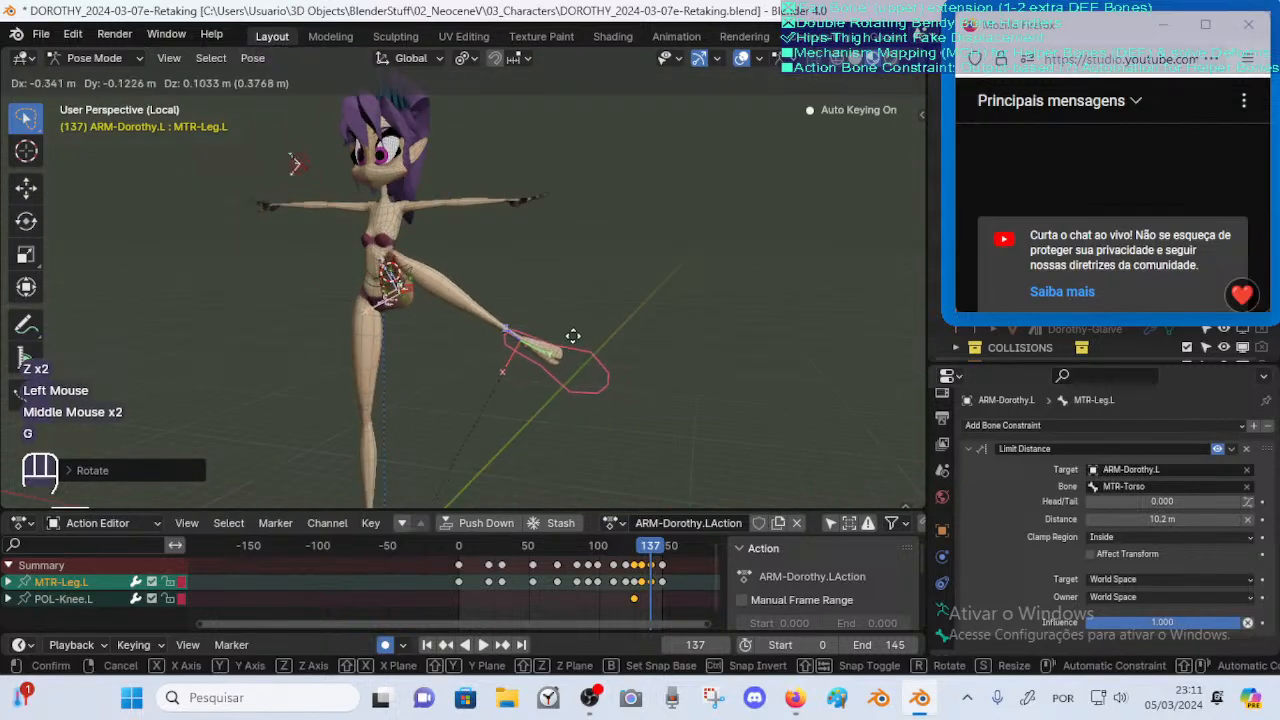
{"action": "left_click", "coordinate": [590, 333]}
{"action": "key", "text": "r"}
{"action": "key", "text": "x"}
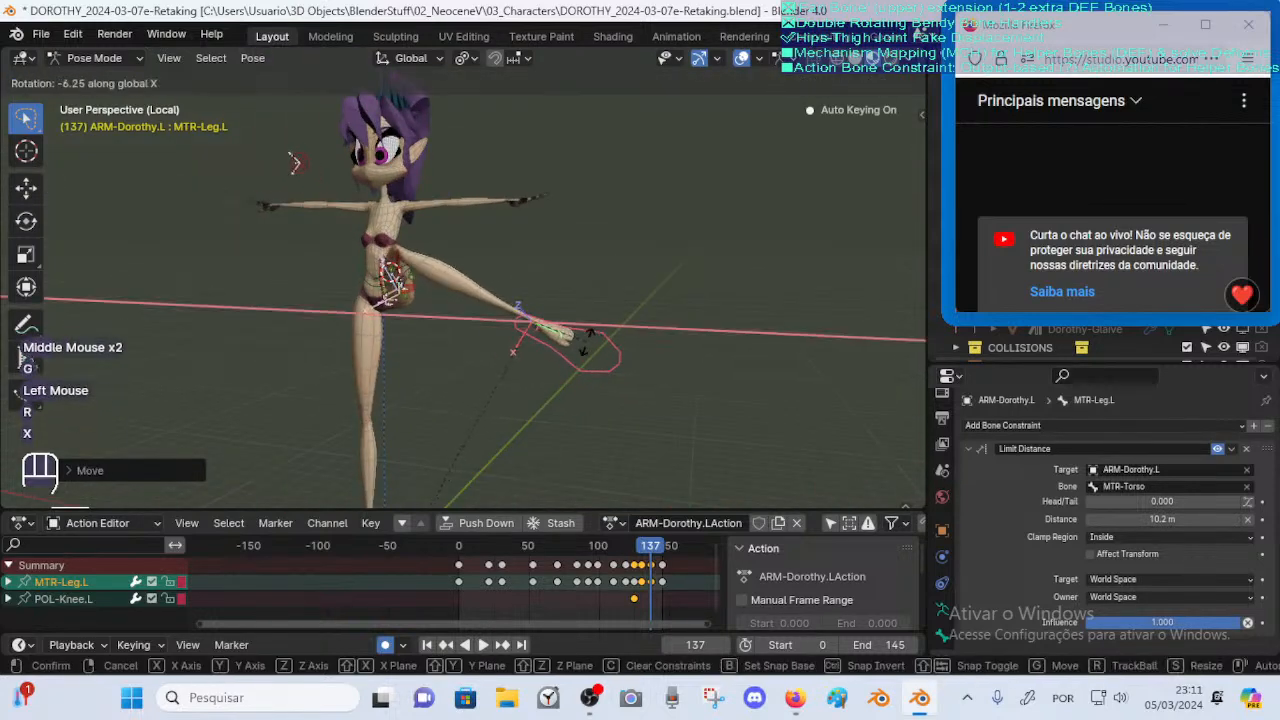
{"action": "key", "text": "x"}
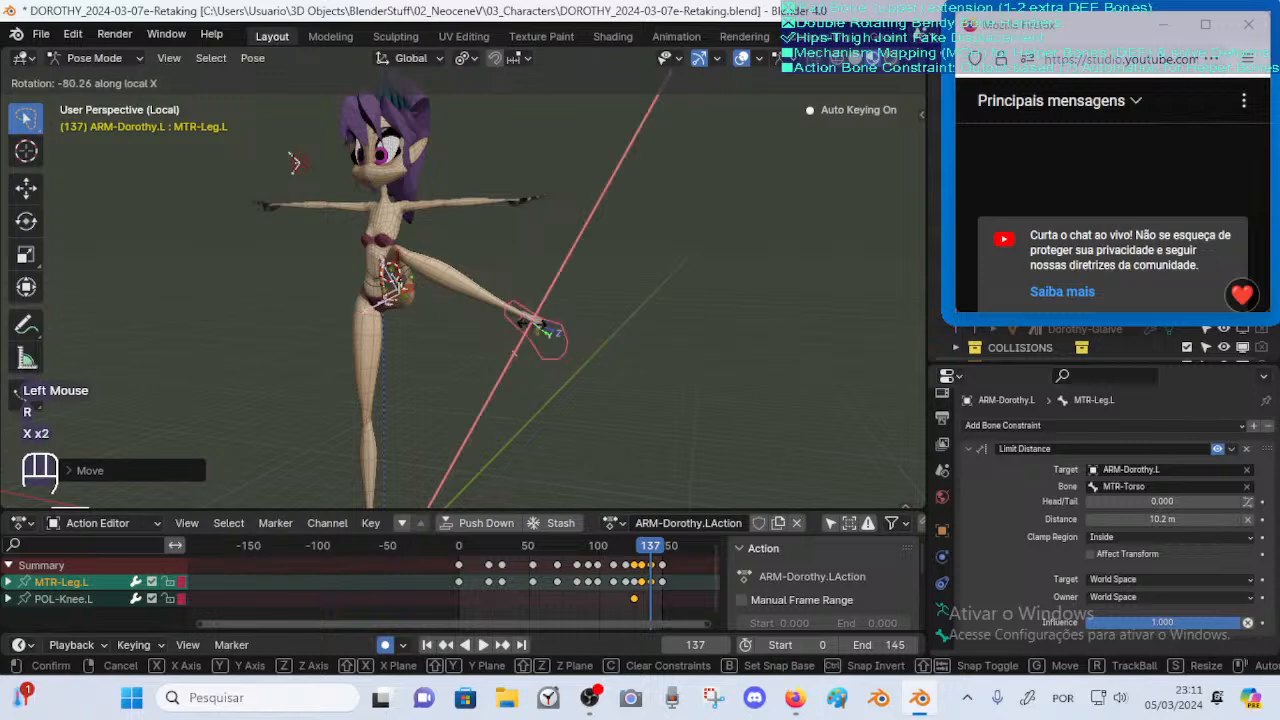
{"action": "left_click", "coordinate": [537, 345]}
{"action": "middle_click_drag", "start_coordinate": [537, 345], "coordinate": [577, 325]}
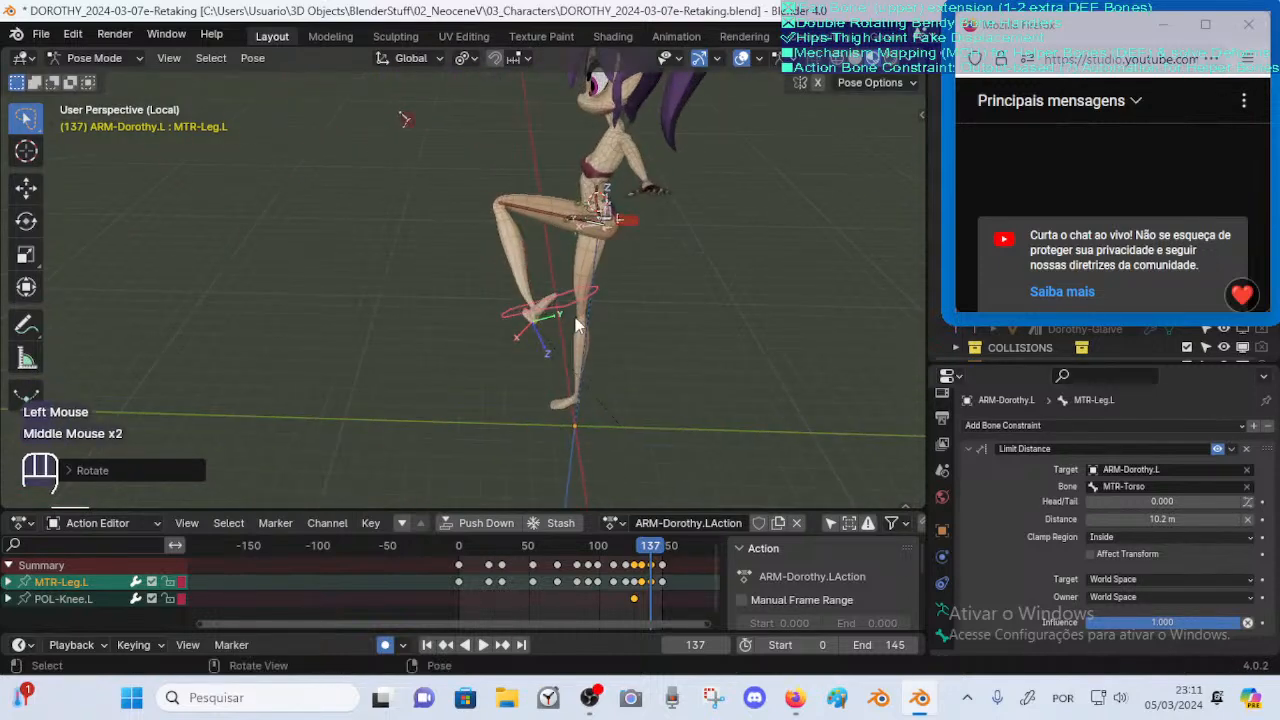
Rotate MTR-Leg.L about -158° around the global X axis at frame 137 to turn the foot over
{"action": "key", "text": "alt+q"}
{"action": "key", "text": "ctrl+z"}
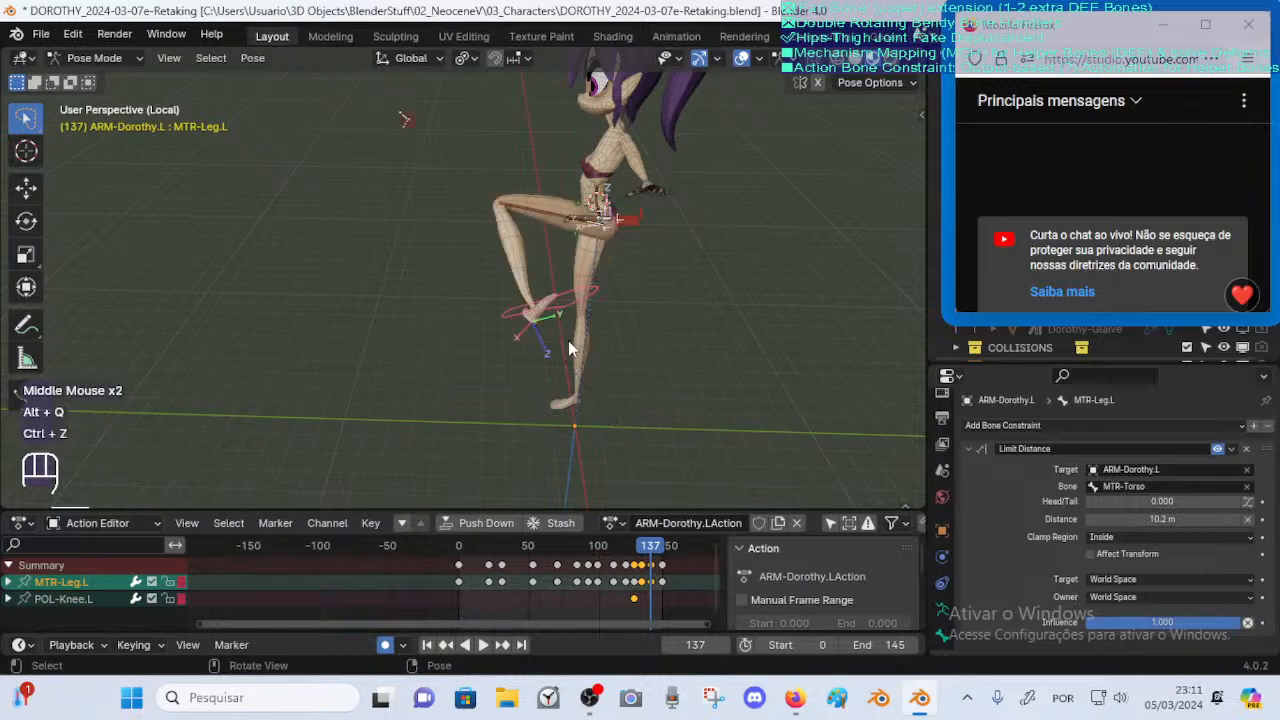
{"action": "key", "text": "r"}
{"action": "key", "text": "x"}
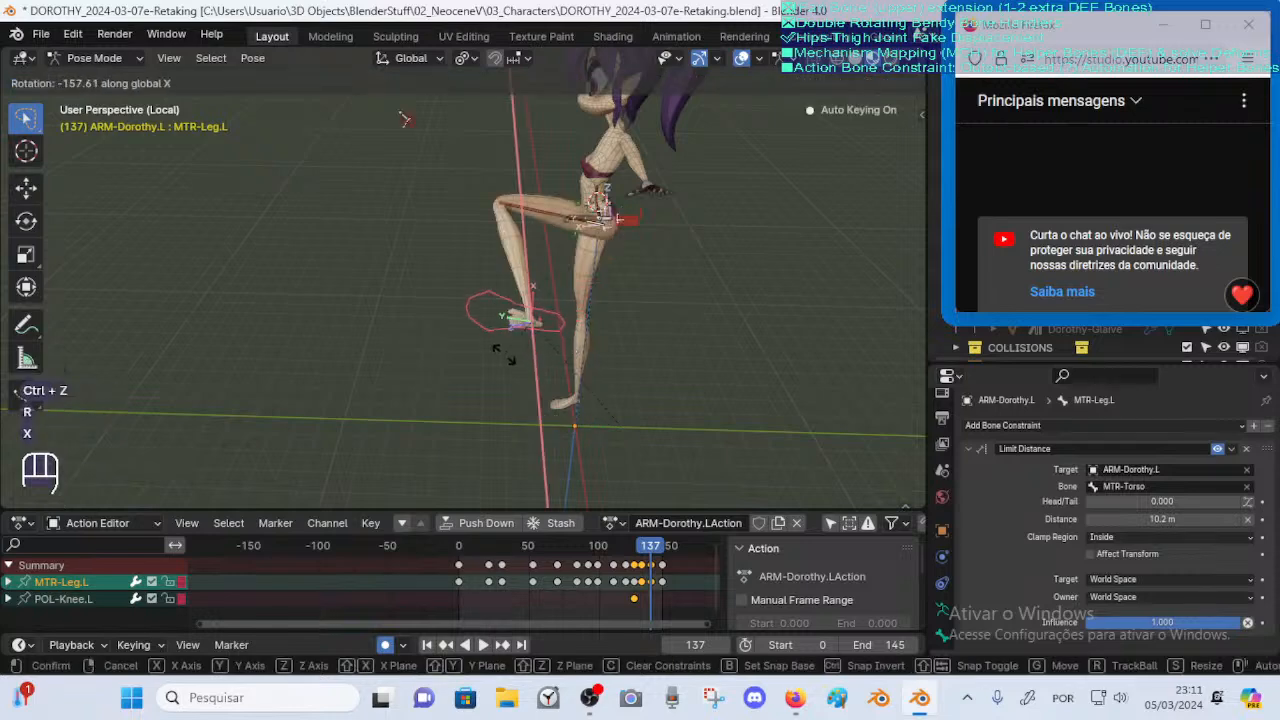
{"action": "left_click", "coordinate": [485, 349]}
{"action": "middle_click_drag", "start_coordinate": [485, 349], "coordinate": [619, 335]}
Trackball-rotate the MTR-Leg.L foot control at frame 137, and turn it about the Y axis to point the toes down
{"action": "key", "text": "r"}
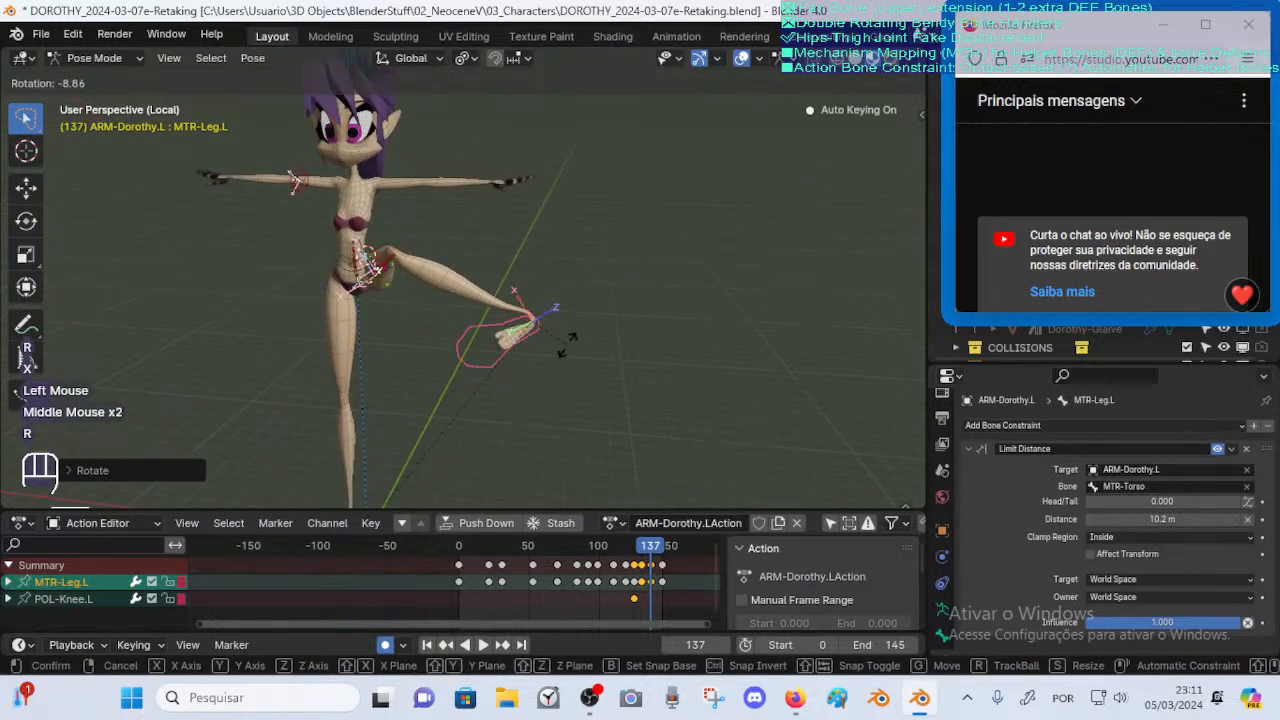
{"action": "key", "text": "z"}
{"action": "key", "text": "r"}
{"action": "left_click", "coordinate": [584, 321]}
{"action": "key", "text": "r"}
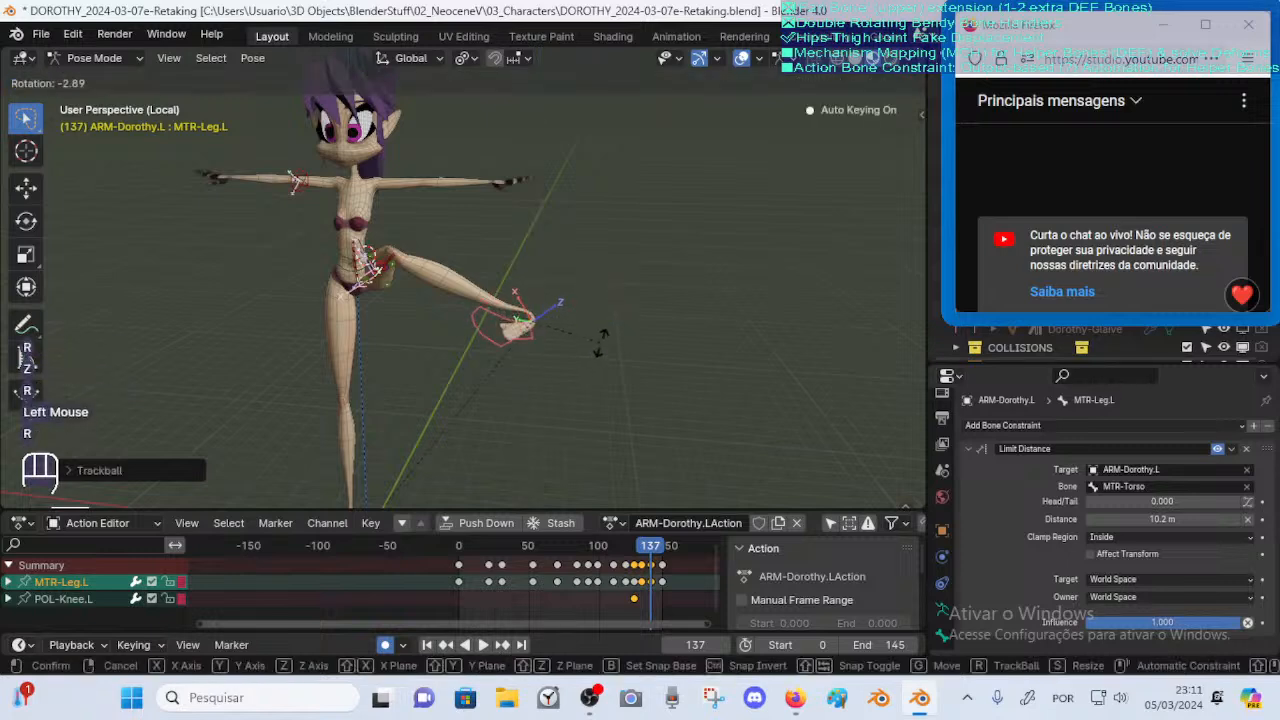
{"action": "key", "text": "y"}
{"action": "left_click", "coordinate": [548, 240]}
{"action": "middle_click_drag", "start_coordinate": [548, 240], "coordinate": [615, 300]}
Rotate MTR-Leg.L about the global Z axis and then its local X axis so the foot points outward
{"action": "key", "text": "r"}
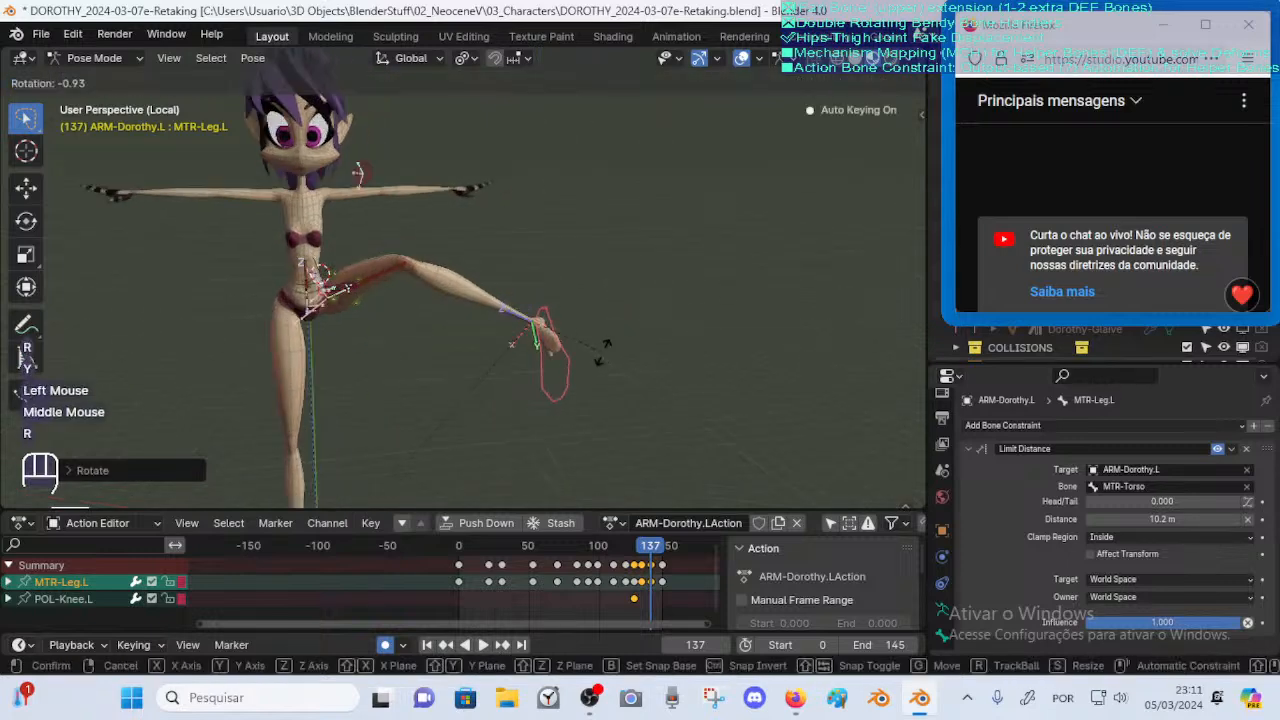
{"action": "key", "text": "z"}
{"action": "left_click", "coordinate": [611, 334]}
{"action": "key", "text": "r"}
{"action": "key", "text": "z"}
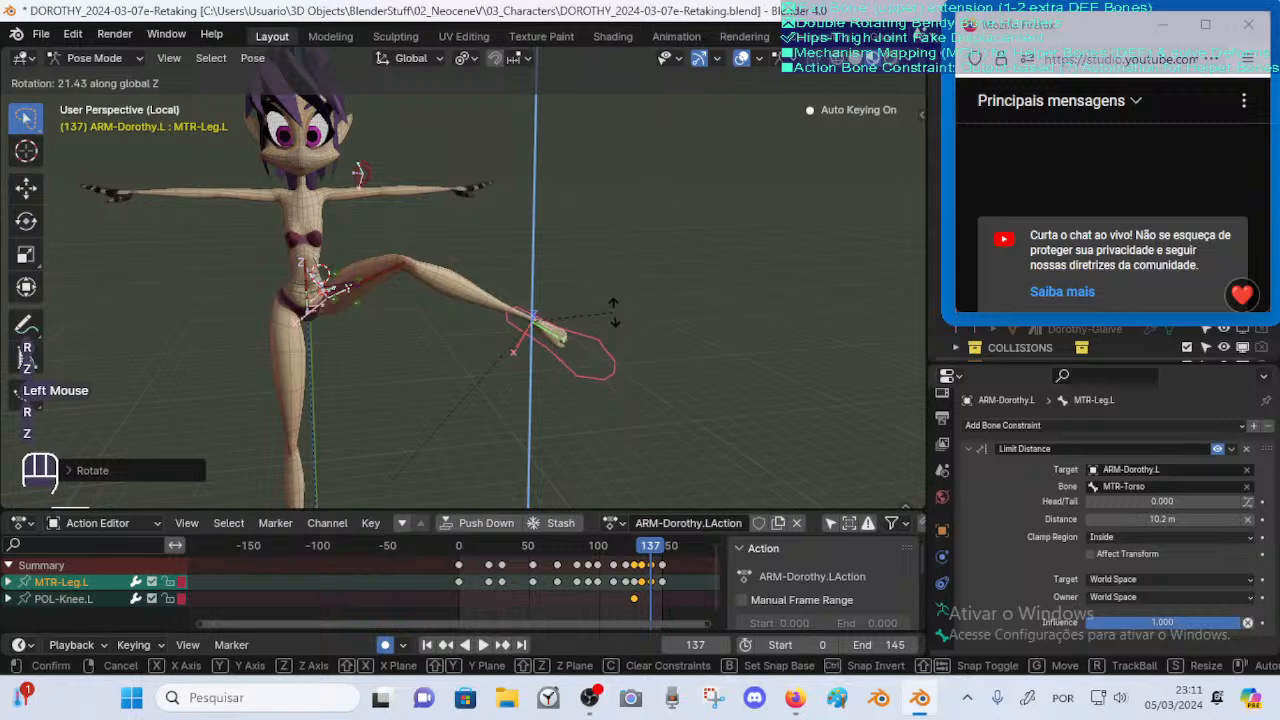
{"action": "left_click", "coordinate": [614, 312]}
{"action": "key", "text": "r"}
{"action": "key", "text": "x"}
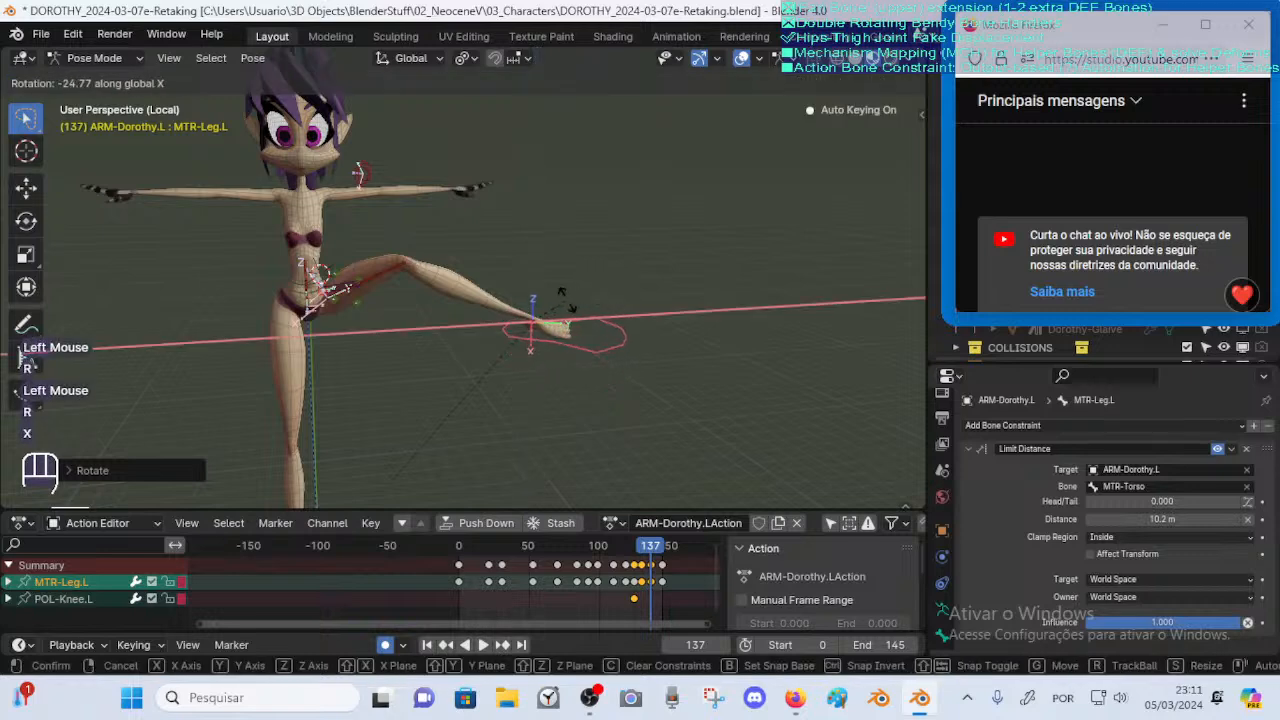
{"action": "key", "text": "x"}
{"action": "left_click", "coordinate": [528, 308]}
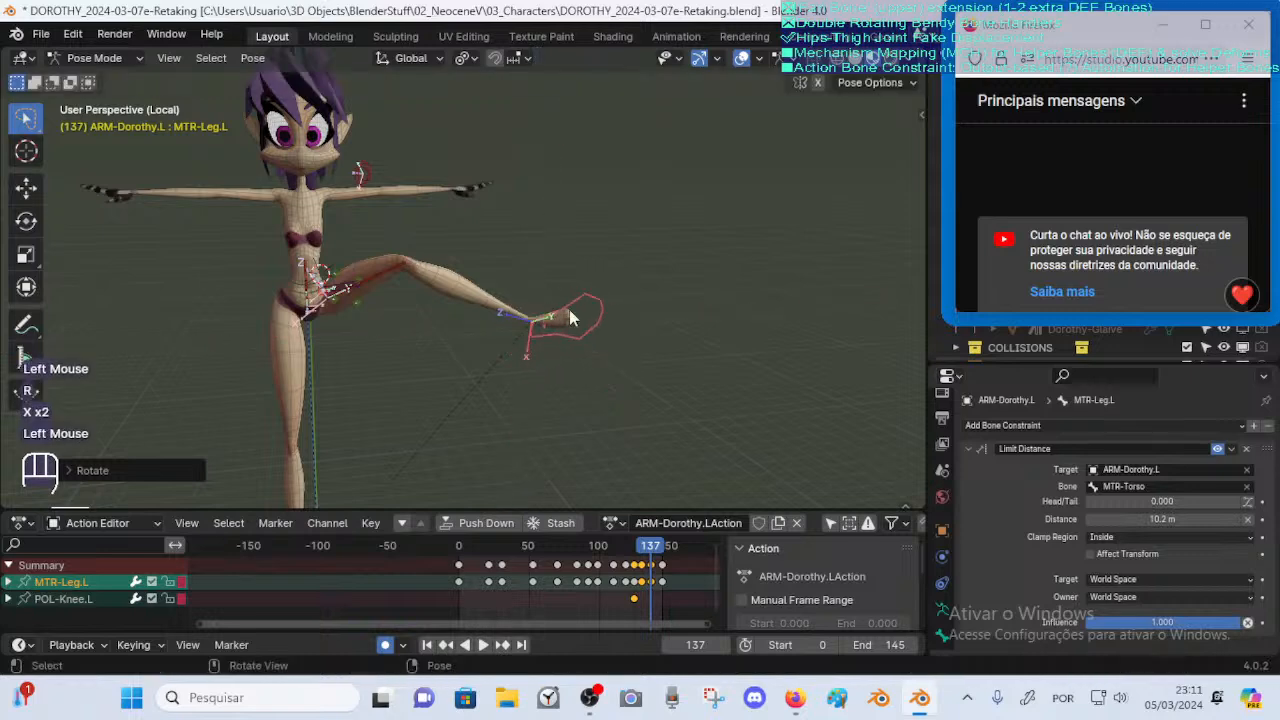
Reposition the MTR-Leg.L foot control in two moves at frame 137, and save the file
{"action": "middle_click_drag", "start_coordinate": [528, 308], "coordinate": [608, 316]}
{"action": "key", "text": "g"}
{"action": "left_click", "coordinate": [526, 319]}
{"action": "key", "text": "g"}
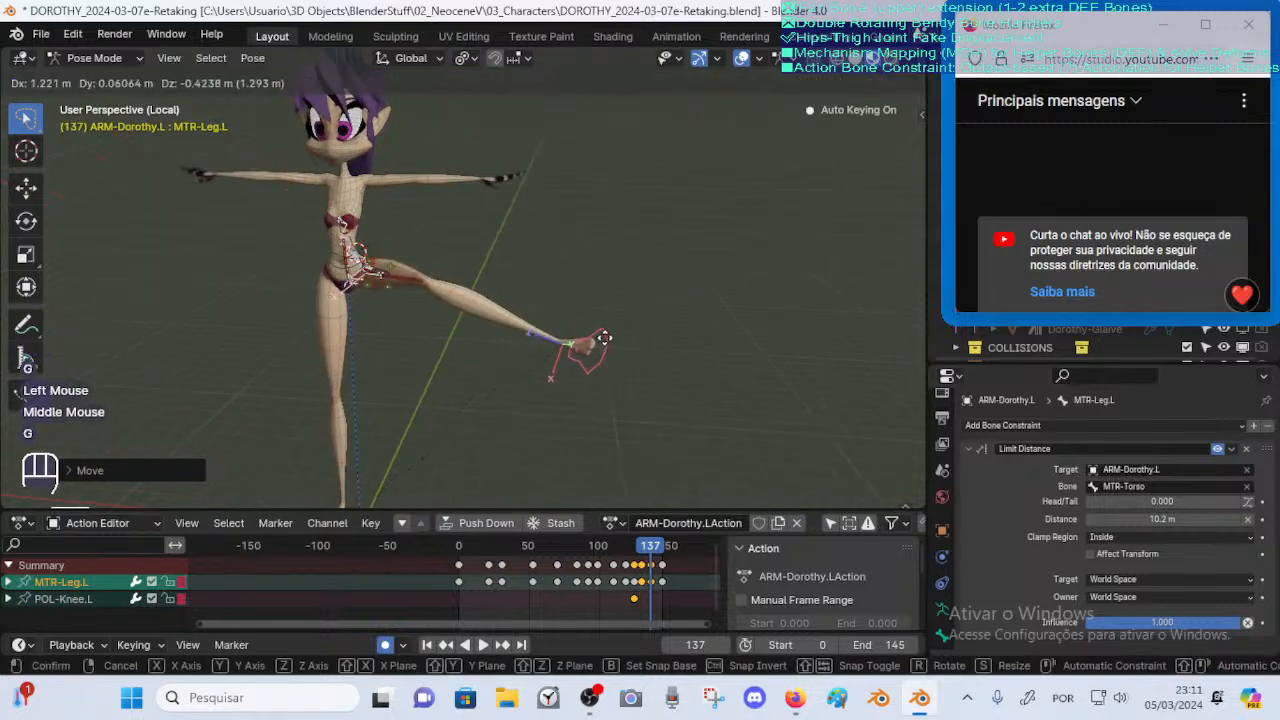
{"action": "left_click", "coordinate": [587, 336]}
{"action": "middle_click_drag", "start_coordinate": [587, 336], "coordinate": [635, 450]}
{"action": "mouse_move", "coordinate": [655, 551]}
{"action": "left_mouse_down"}
{"action": "mouse_move", "coordinate": [622, 551]}
{"action": "mouse_move", "coordinate": [652, 548]}
{"action": "mouse_move", "coordinate": [638, 549]}
{"action": "left_mouse_up"}
{"action": "middle_click_drag", "start_coordinate": [685, 470], "coordinate": [595, 380]}
{"action": "key", "text": "ctrl+s"}
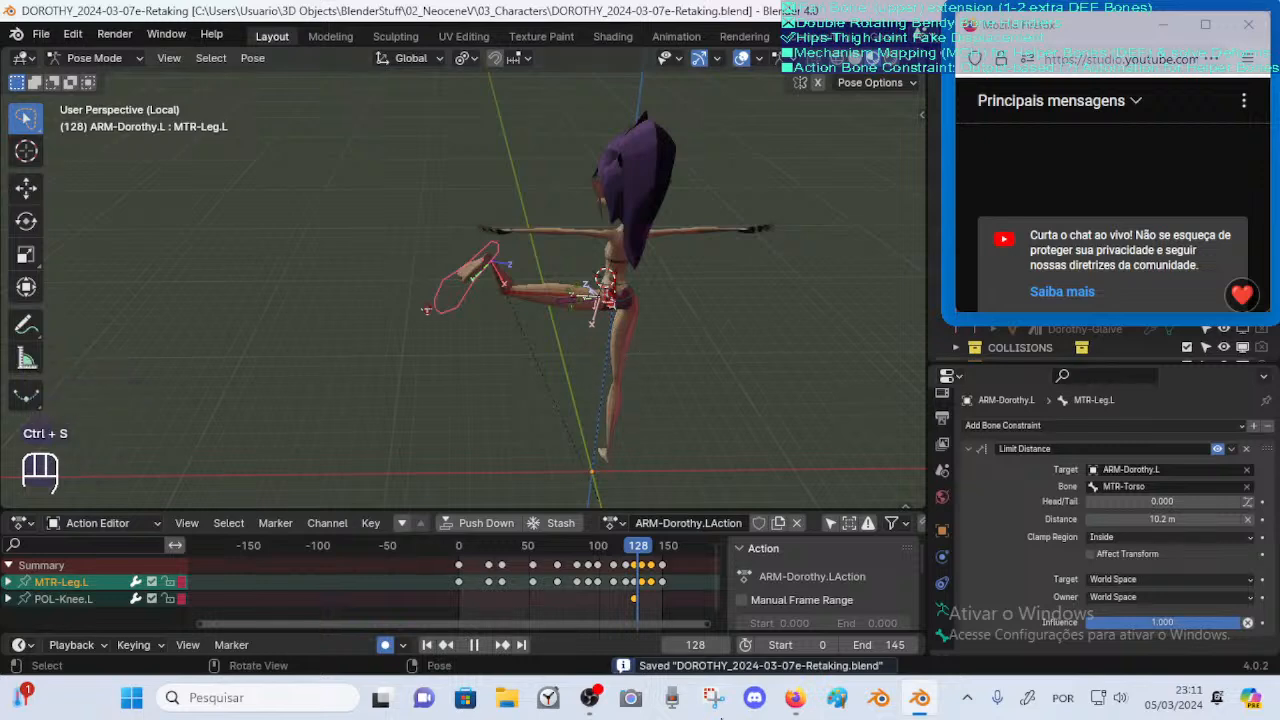
Step back to frame 125 and delete the POL-Knee.L keyframe from the action
{"action": "key", "text": "space"}
{"action": "key", "text": "Right"}
{"action": "key", "text": "Right"}
{"action": "key", "text": "Left"}
{"action": "key", "text": "Left"}
{"action": "key", "text": "Left"}
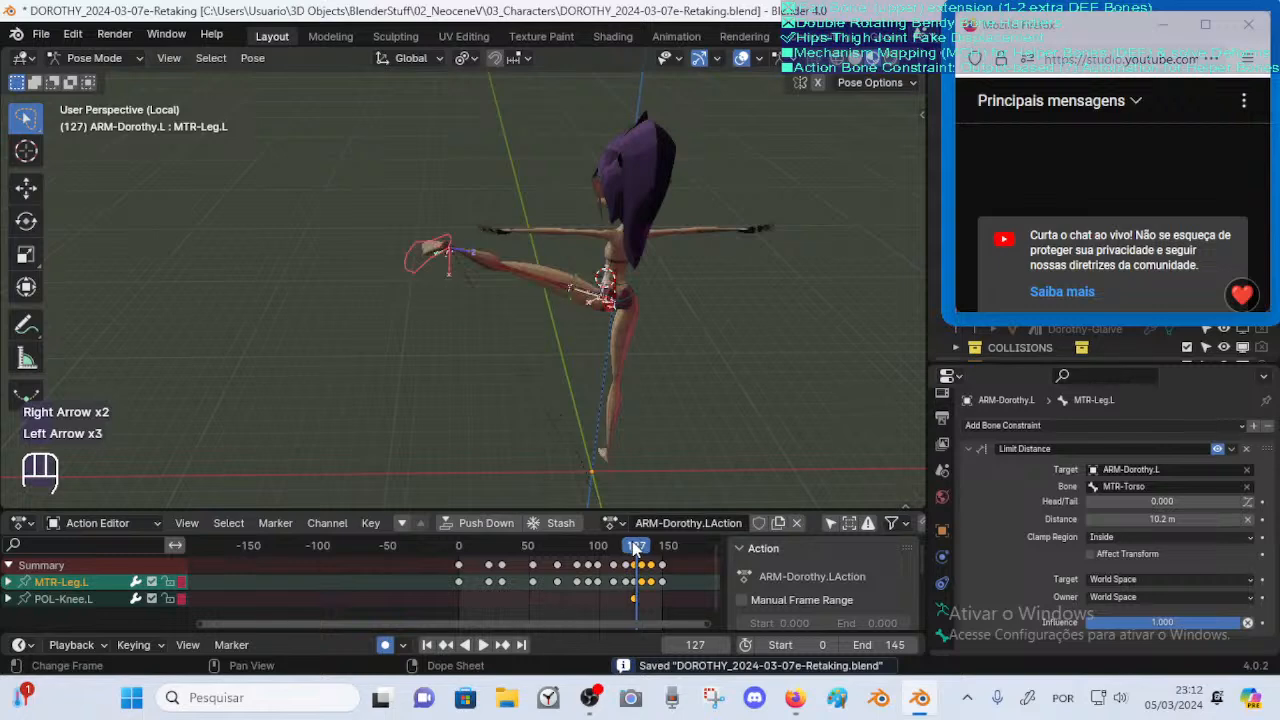
{"action": "key", "text": "Left"}
{"action": "key", "text": "Left"}
{"action": "left_click", "coordinate": [640, 604]}
{"action": "middle_click_drag", "start_coordinate": [417, 402], "coordinate": [724, 357]}
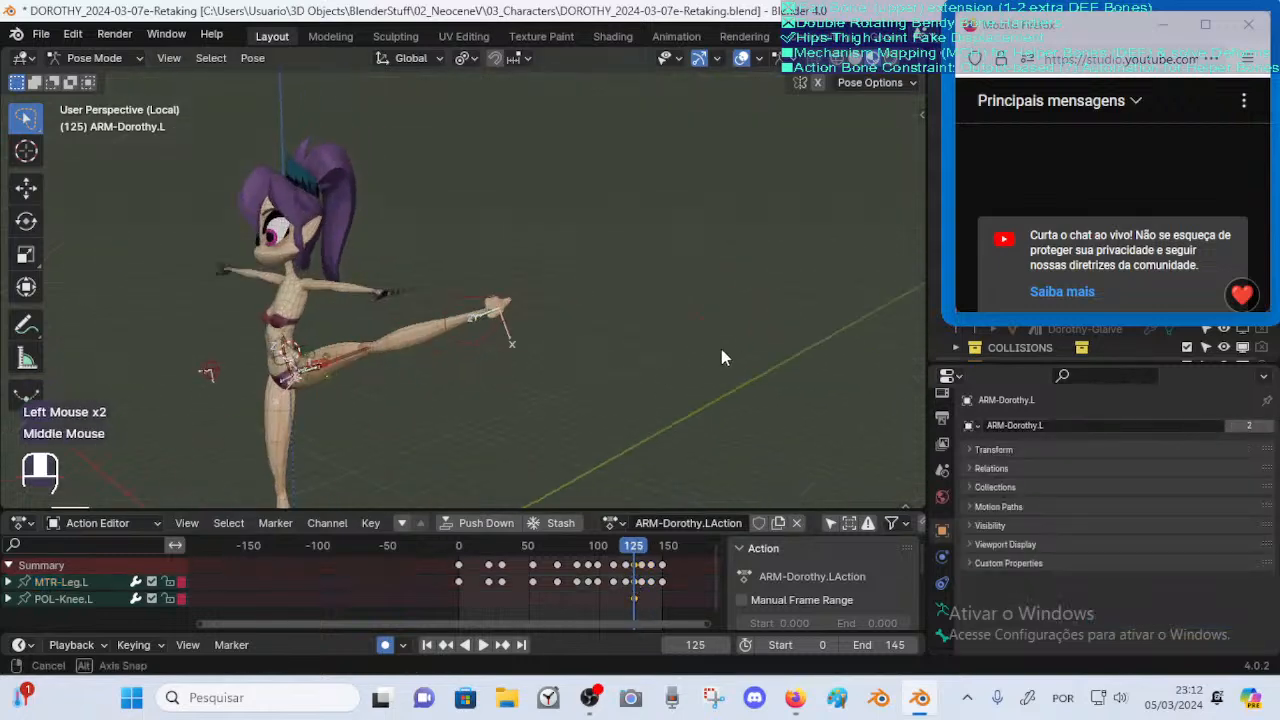
{"action": "key", "text": "Delete"}
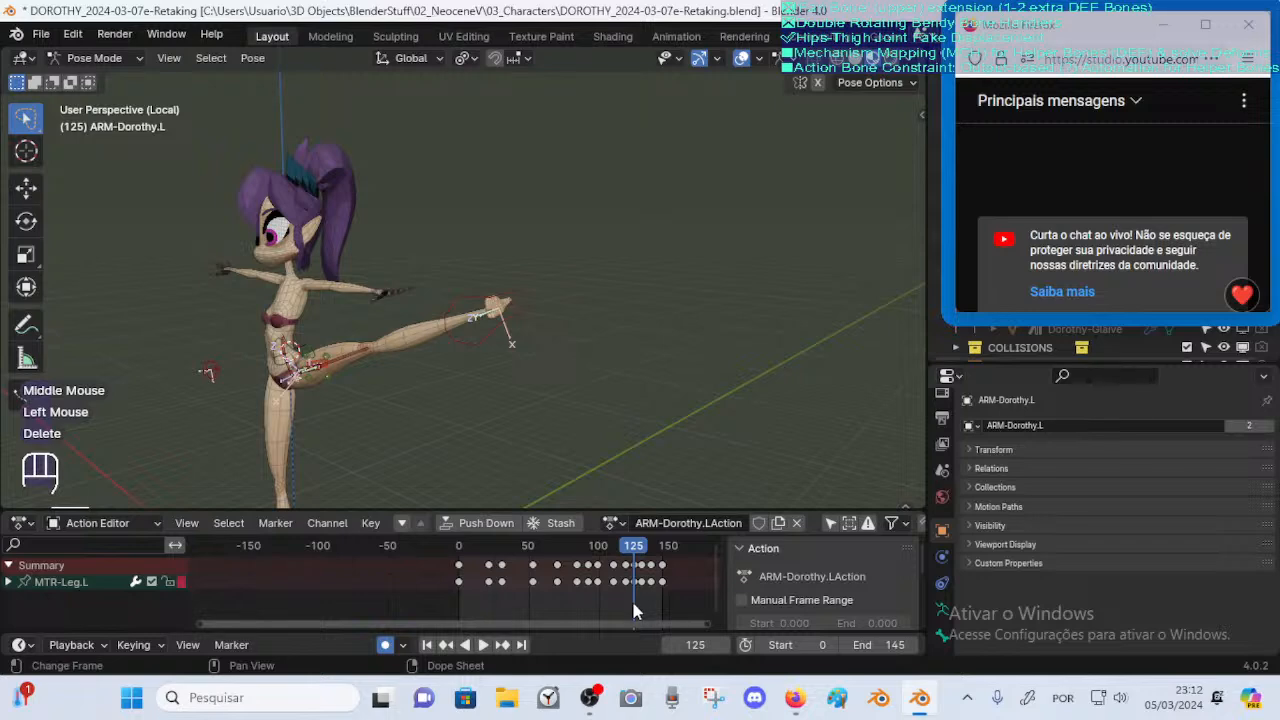
Save the file and scrub the animation back to frame 0
{"action": "left_click_drag", "start_coordinate": [598, 546], "coordinate": [565, 541]}
{"action": "key", "text": "Escape"}
{"action": "key", "text": "ctrl+s"}
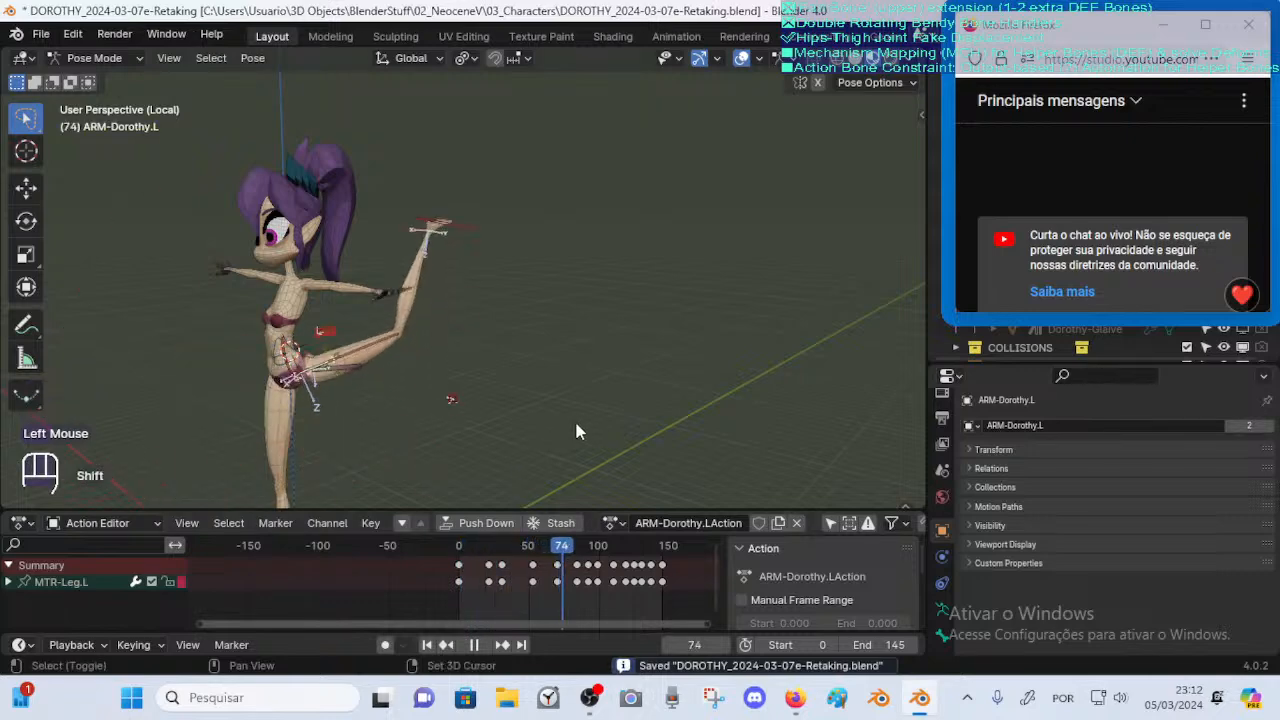
{"action": "middle_click_drag", "start_coordinate": [574, 420], "coordinate": [550, 450], "text": "shift"}
{"action": "middle_click_drag", "start_coordinate": [560, 445], "coordinate": [574, 295], "text": "ctrl"}
{"action": "left_click_drag", "start_coordinate": [570, 541], "coordinate": [458, 540]}
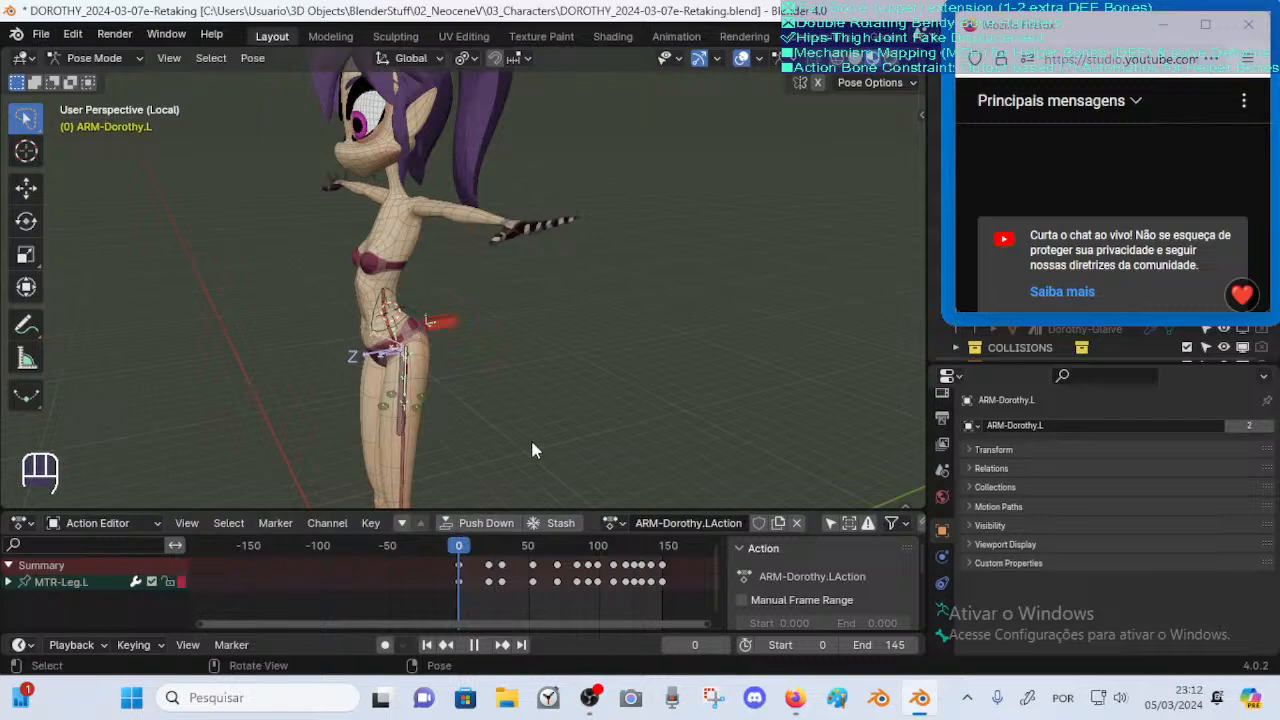
Duplicate the DEF-Buttocks.L bone in Edit Mode and move the copy forward along the global Y axis to the belly
{"action": "middle_click_drag", "start_coordinate": [532, 442], "coordinate": [500, 470], "text": "ctrl"}
{"action": "middle_click_drag", "start_coordinate": [500, 470], "coordinate": [503, 496], "text": "ctrl"}
{"action": "middle_click_drag", "start_coordinate": [501, 398], "coordinate": [475, 345], "text": "ctrl"}
{"action": "middle_click_drag", "start_coordinate": [475, 345], "coordinate": [540, 369]}
{"action": "left_click", "coordinate": [566, 302]}
{"action": "key", "text": "Tab"}
{"action": "key", "text": "shift+d"}
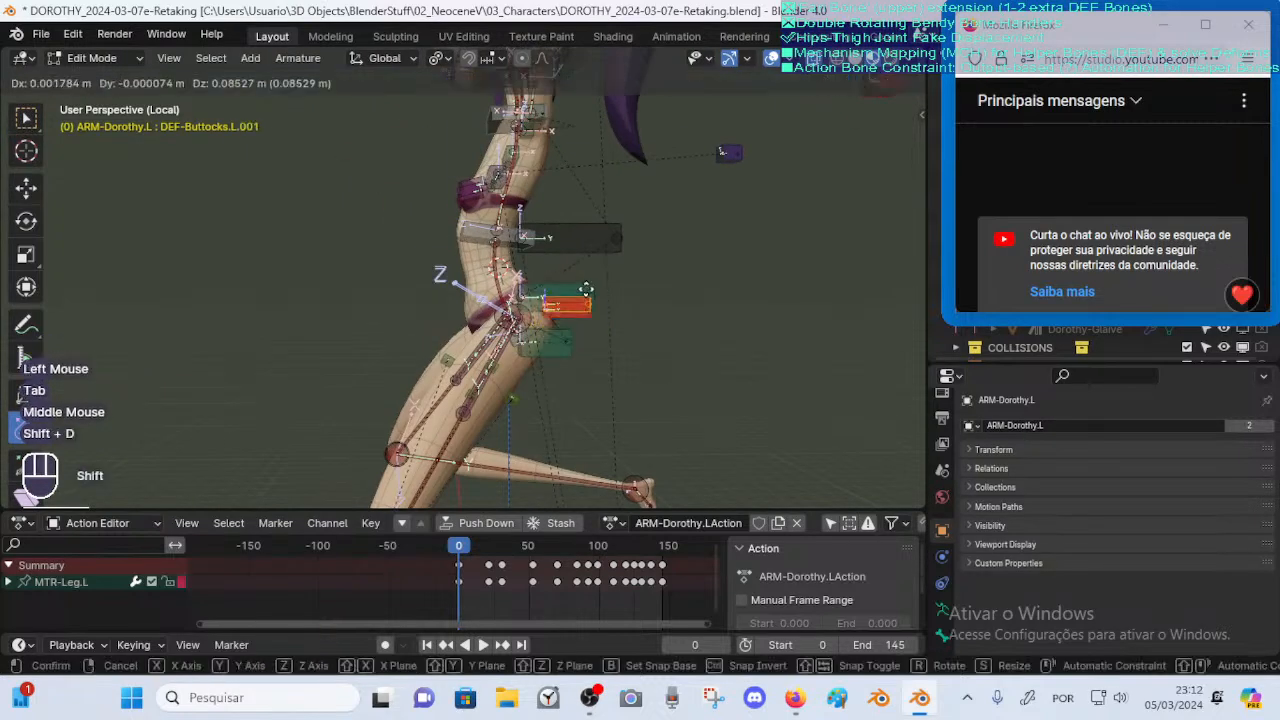
{"action": "key", "text": "y"}
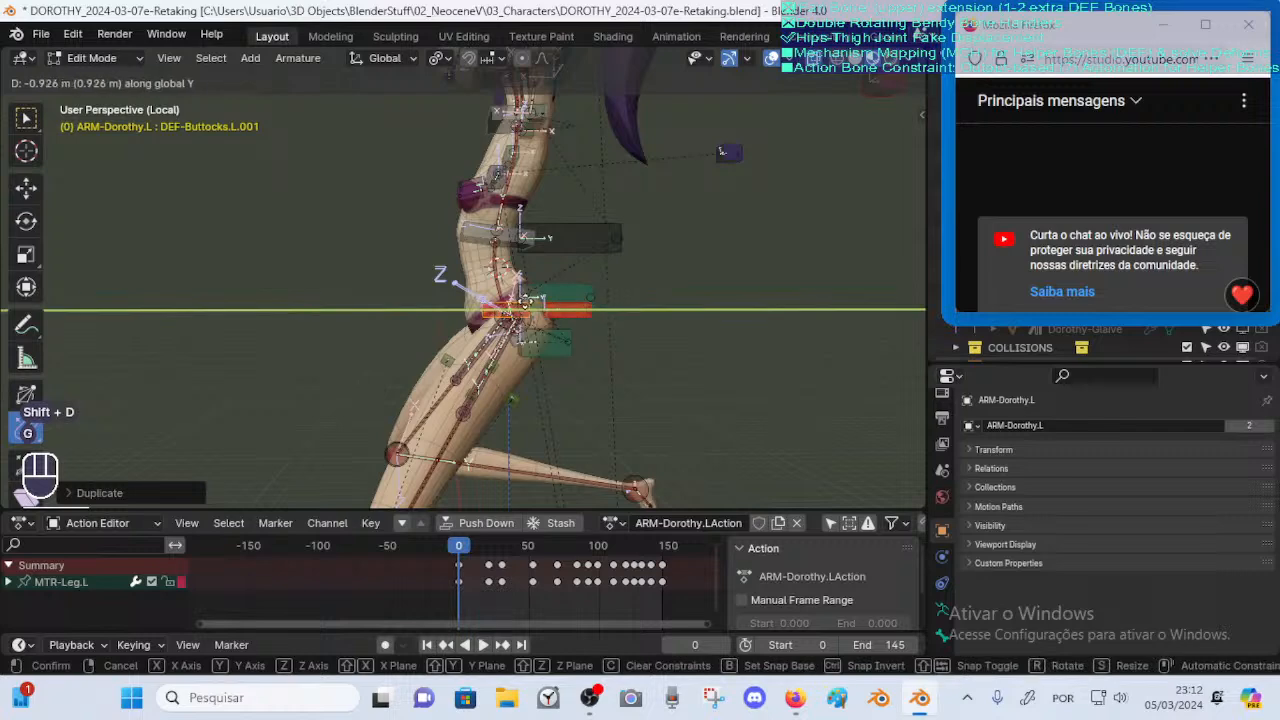
{"action": "left_click", "coordinate": [514, 302]}
Rename the duplicated bone as DEF-Belly.L
{"action": "middle_click_drag", "start_coordinate": [514, 302], "coordinate": [514, 343], "text": "ctrl"}
{"action": "key", "text": "F2"}
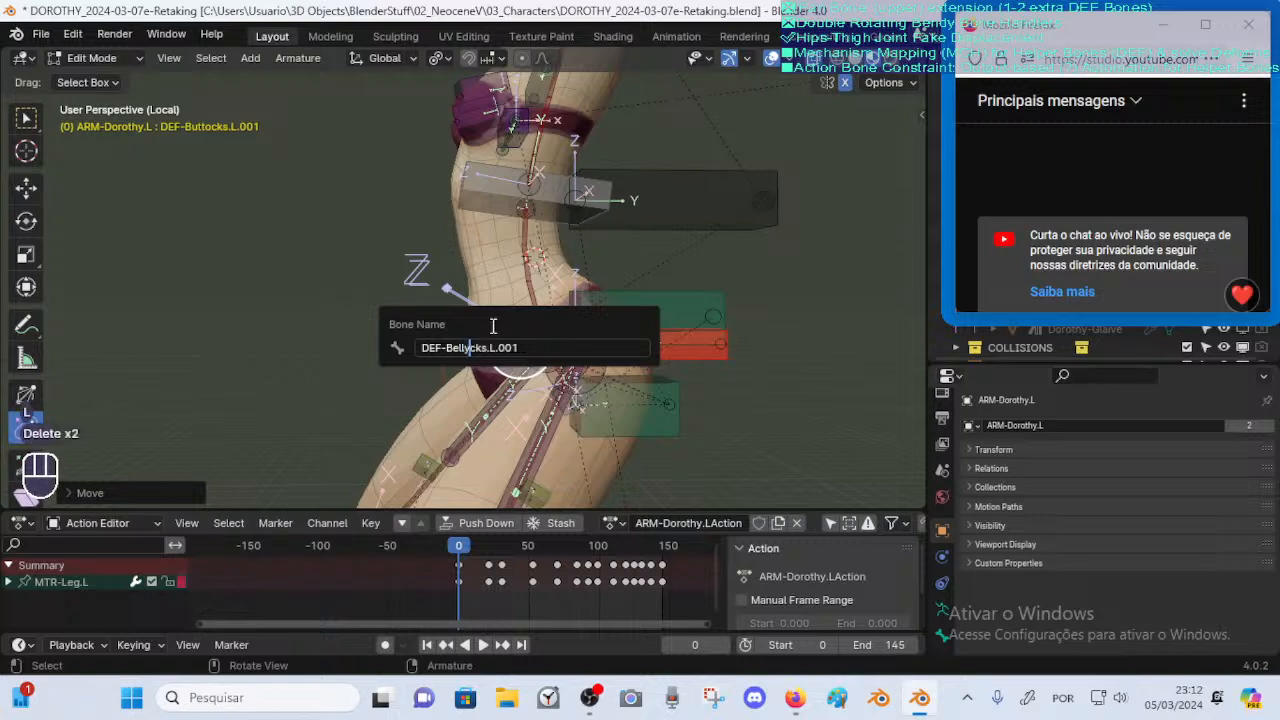
{"action": "key", "text": "Return"}
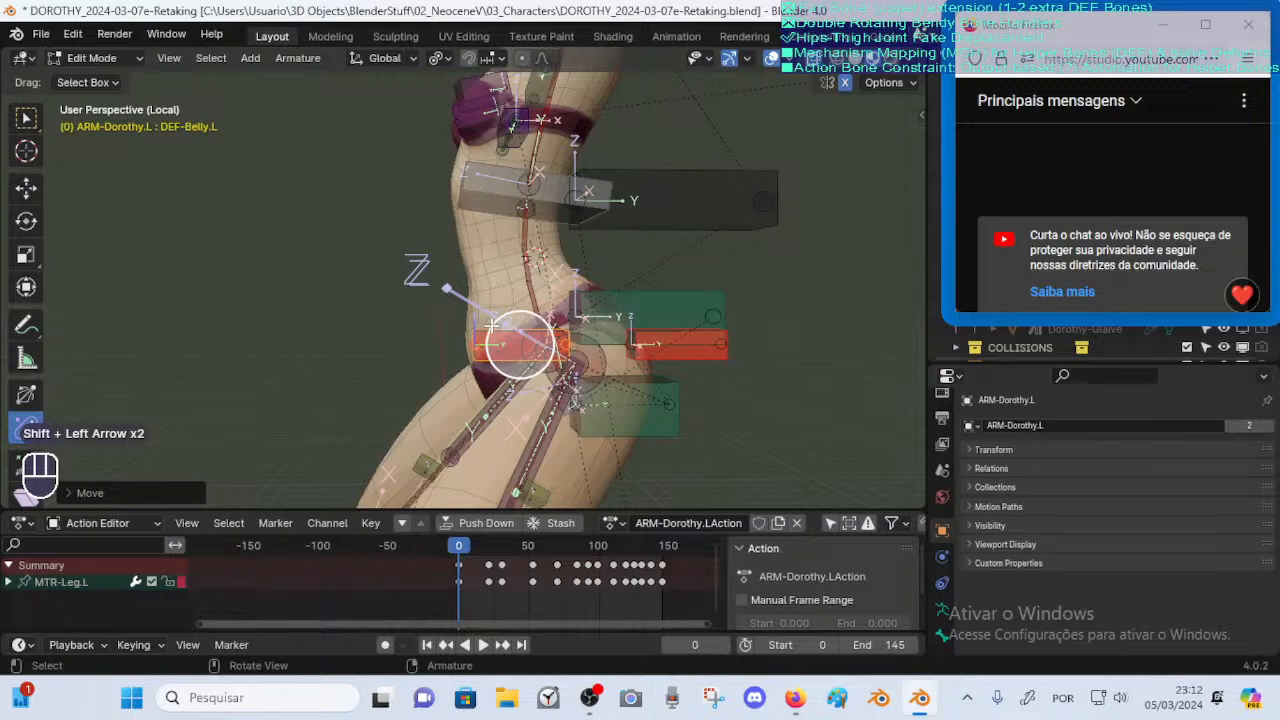
{"action": "middle_click_drag", "start_coordinate": [491, 326], "coordinate": [510, 370], "text": "ctrl"}
{"action": "key", "text": "Tab"}
{"action": "key", "text": "Tab"}
Move DEF-Belly.L roughly into place at the lower belly, adjusting it freely and along the global X axis
{"action": "key", "text": "g"}
{"action": "left_click", "coordinate": [514, 388]}
{"action": "key", "text": "g"}
{"action": "left_click", "coordinate": [508, 386]}
{"action": "key", "text": "g"}
{"action": "key", "text": "x"}
{"action": "left_click", "coordinate": [509, 372]}
{"action": "middle_click_drag", "start_coordinate": [595, 371], "coordinate": [567, 377]}
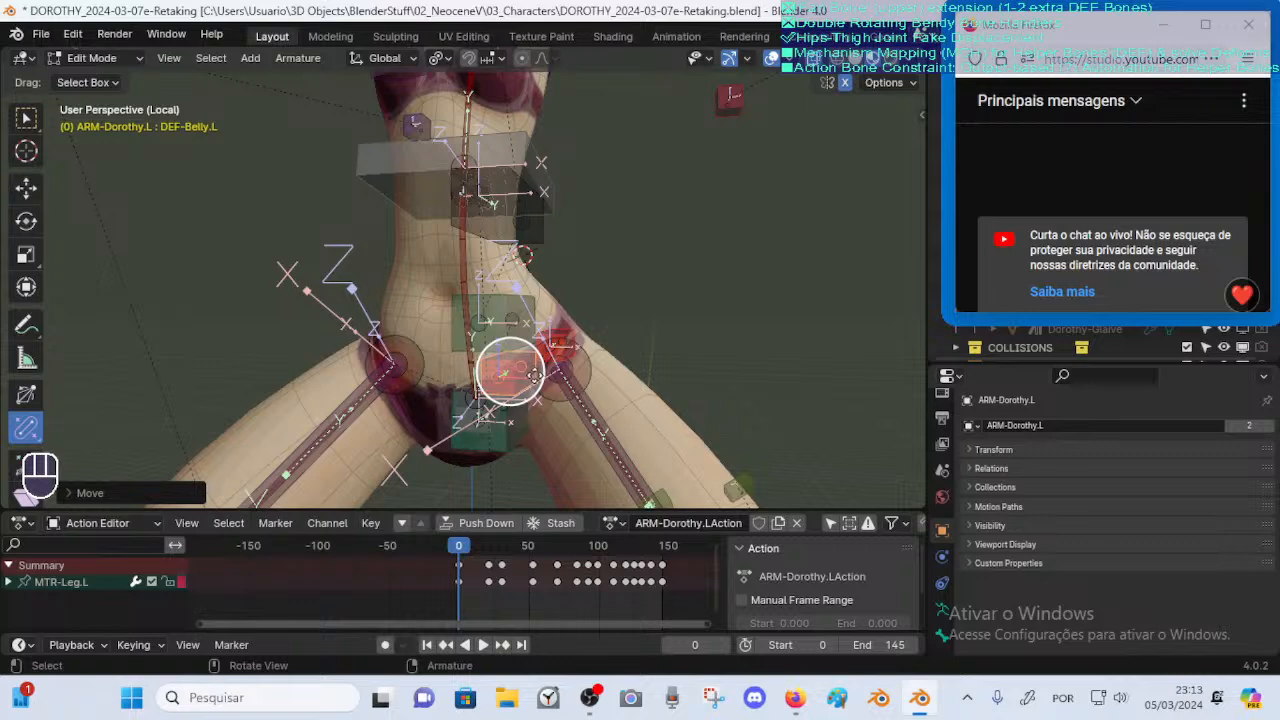
Fine-tune the DEF-Belly.L position beside the left hip along the global Z and X axes
{"action": "key", "text": "g"}
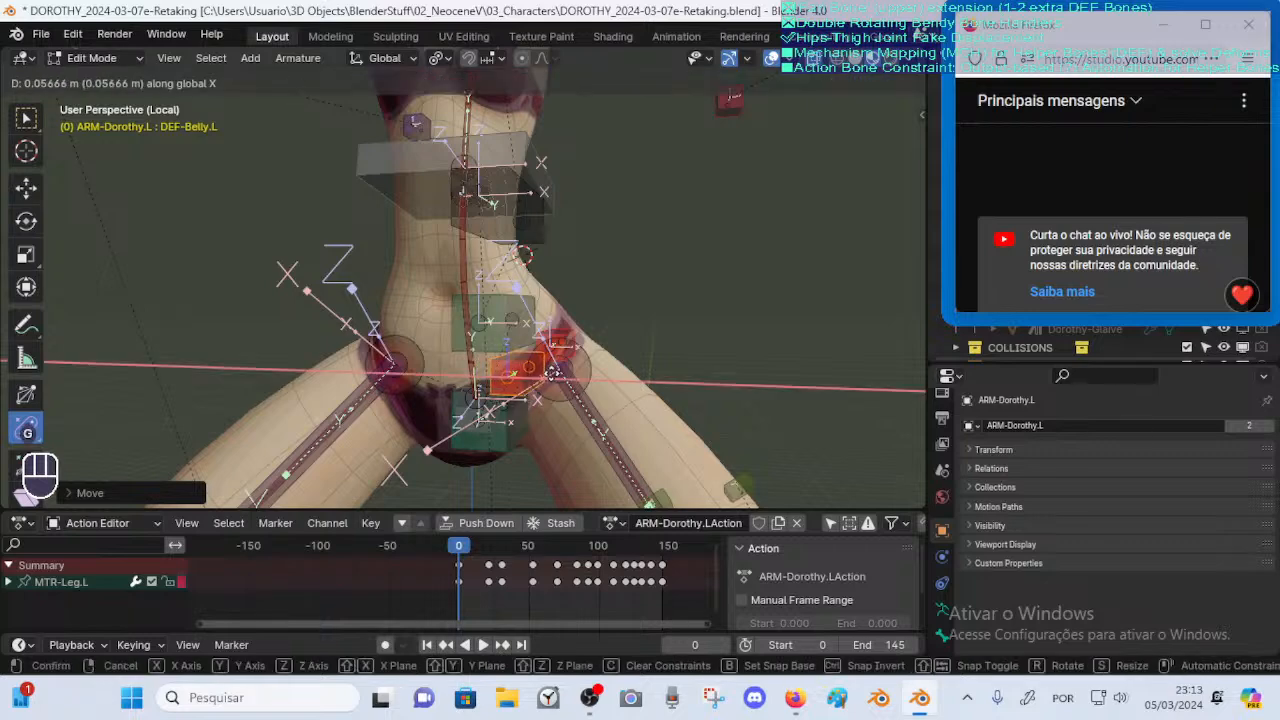
{"action": "key", "text": "z"}
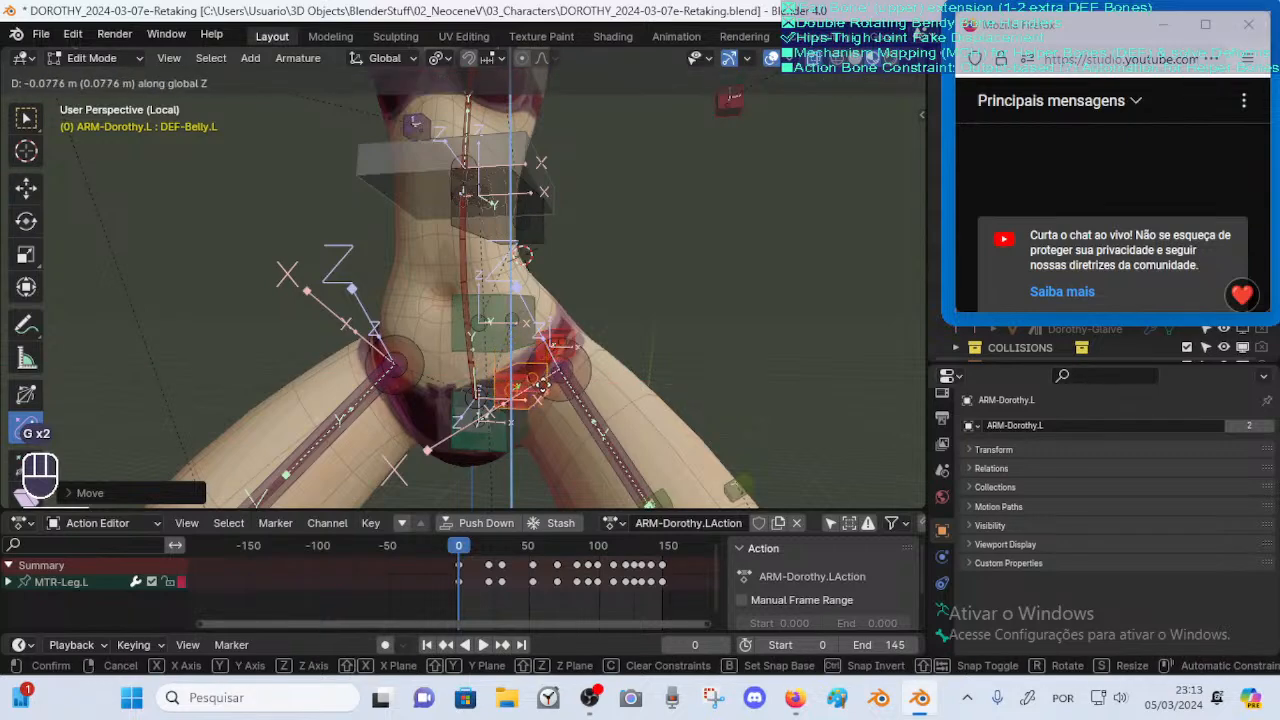
{"action": "left_click", "coordinate": [541, 391]}
{"action": "key", "text": "g"}
{"action": "key", "text": "x"}
{"action": "left_click", "coordinate": [528, 380]}
{"action": "key", "text": "g"}
{"action": "key", "text": "x"}
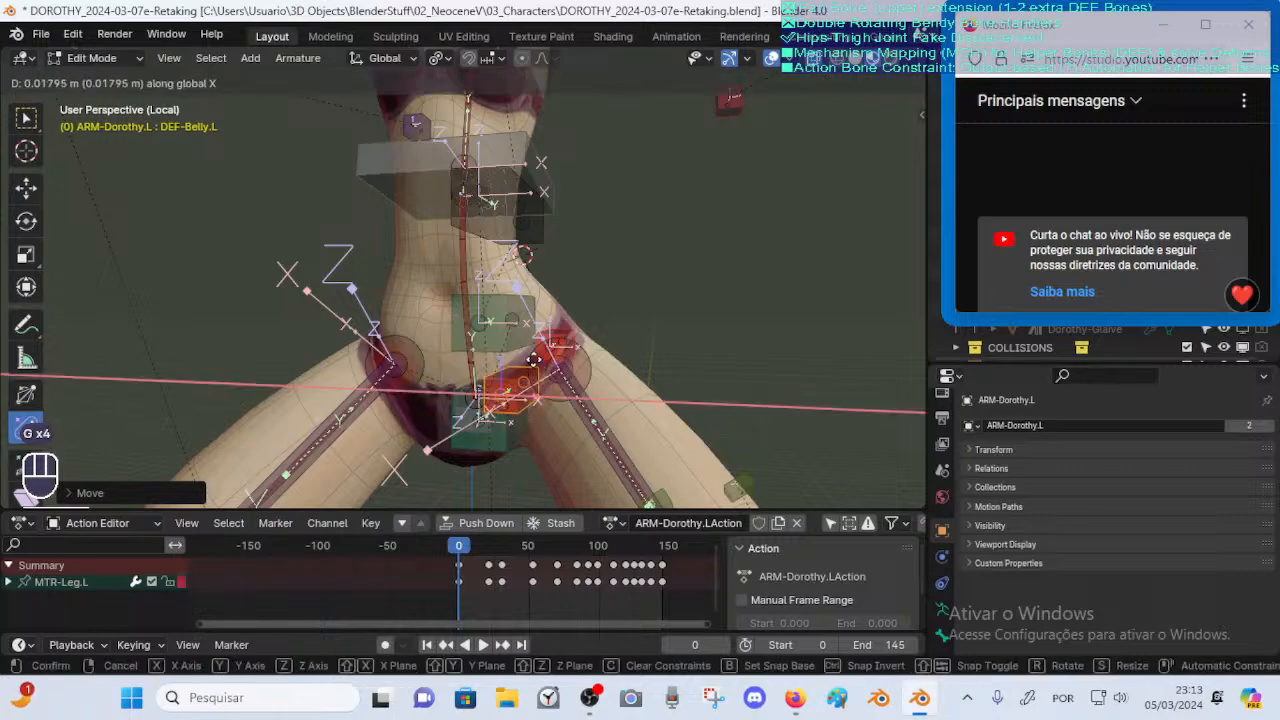
{"action": "left_click", "coordinate": [508, 357]}
{"action": "middle_click_drag", "start_coordinate": [508, 357], "coordinate": [642, 354]}
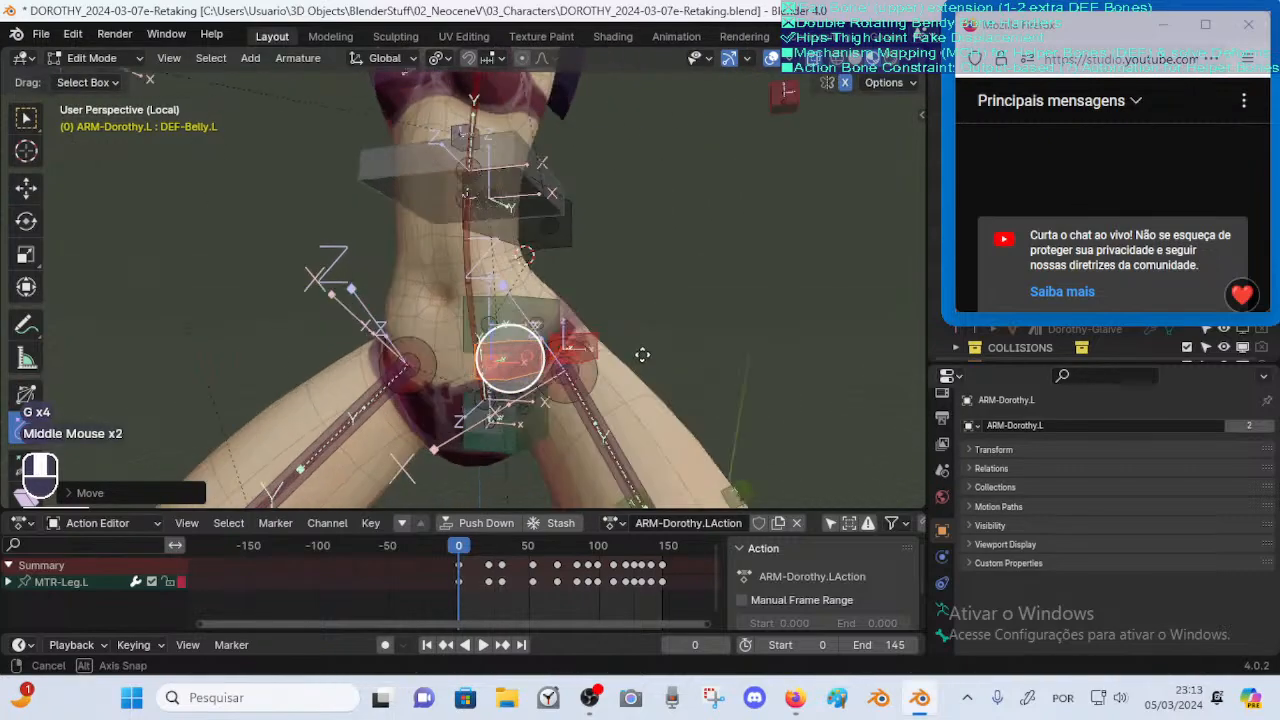
{"action": "middle_click_drag", "start_coordinate": [506, 362], "coordinate": [577, 380]}
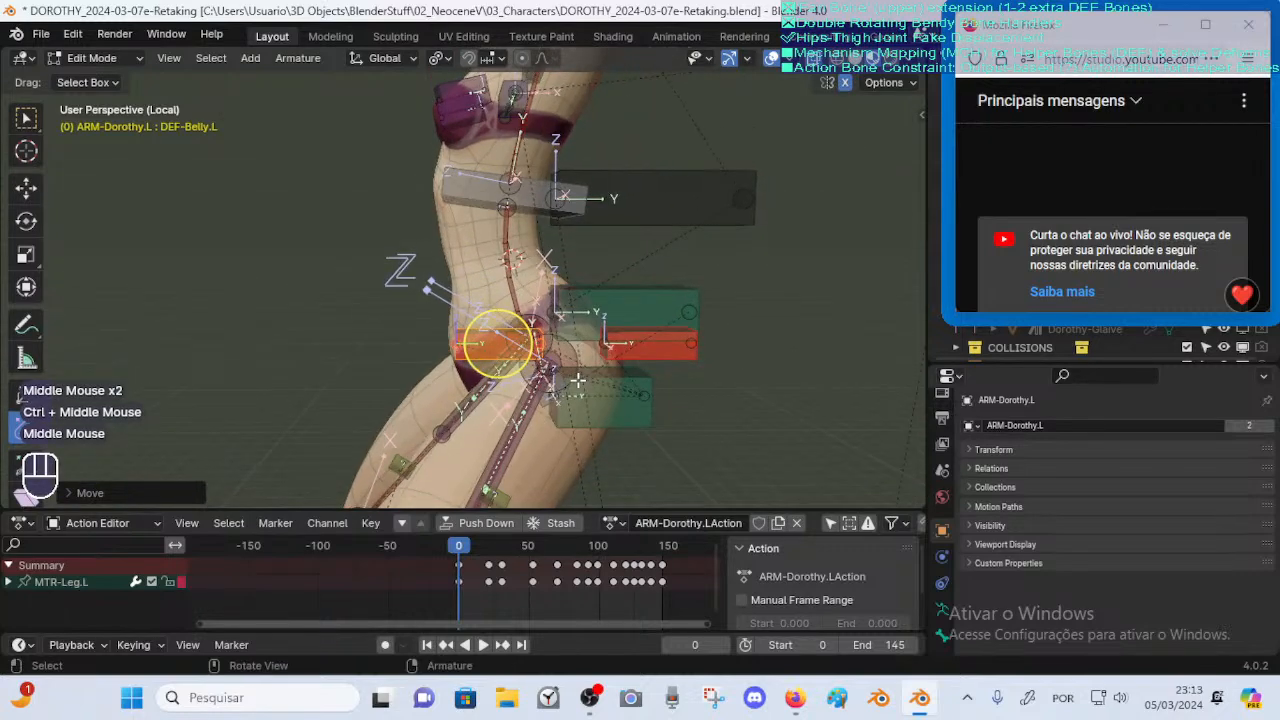
Return the armature to Pose Mode with DEF-Belly.L active and its bone constraints displayed, and save the file
{"action": "left_click", "coordinate": [648, 345]}
{"action": "left_click", "coordinate": [497, 344]}
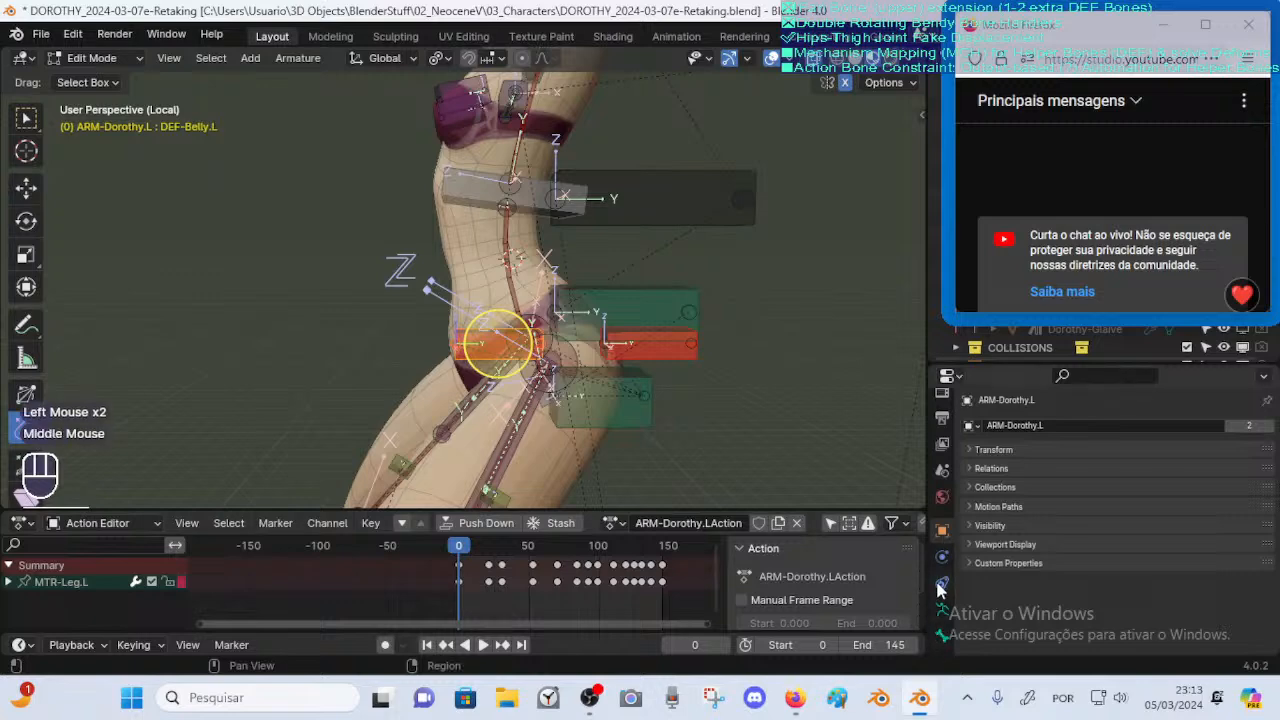
{"action": "key", "text": "ctrl+Tab"}
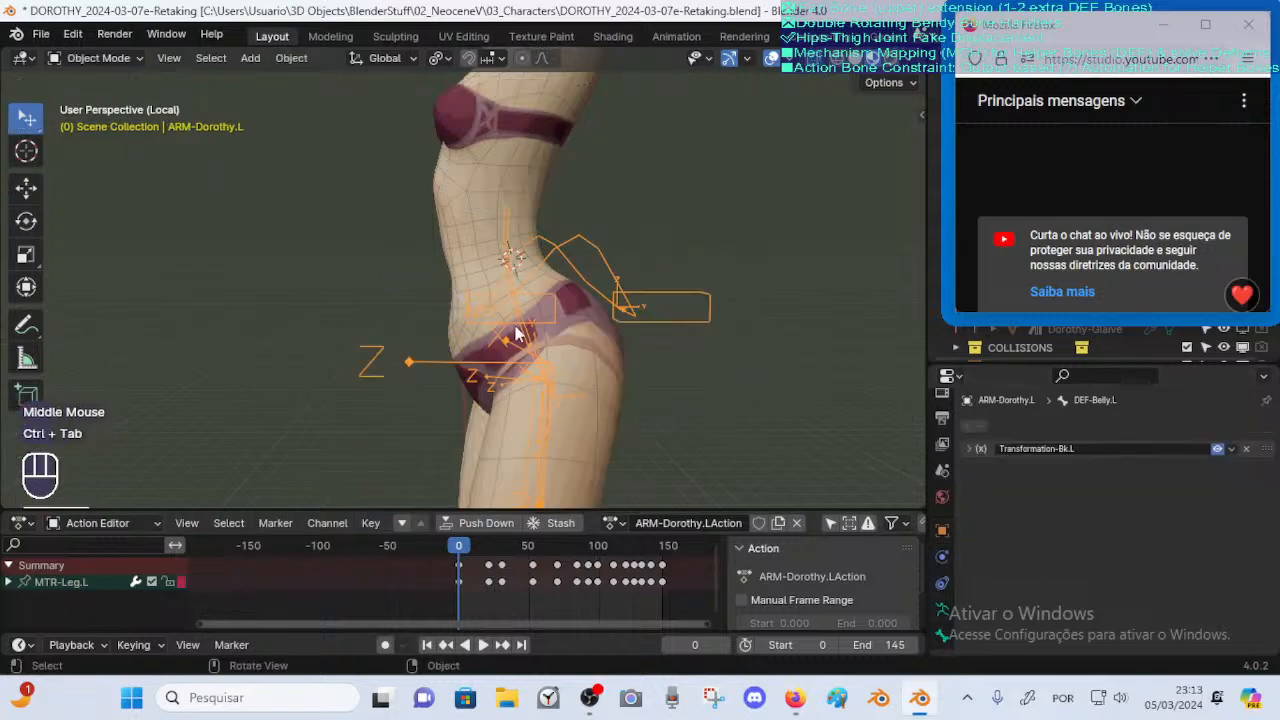
{"action": "left_click", "coordinate": [551, 304]}
{"action": "double_click", "coordinate": [552, 301]}
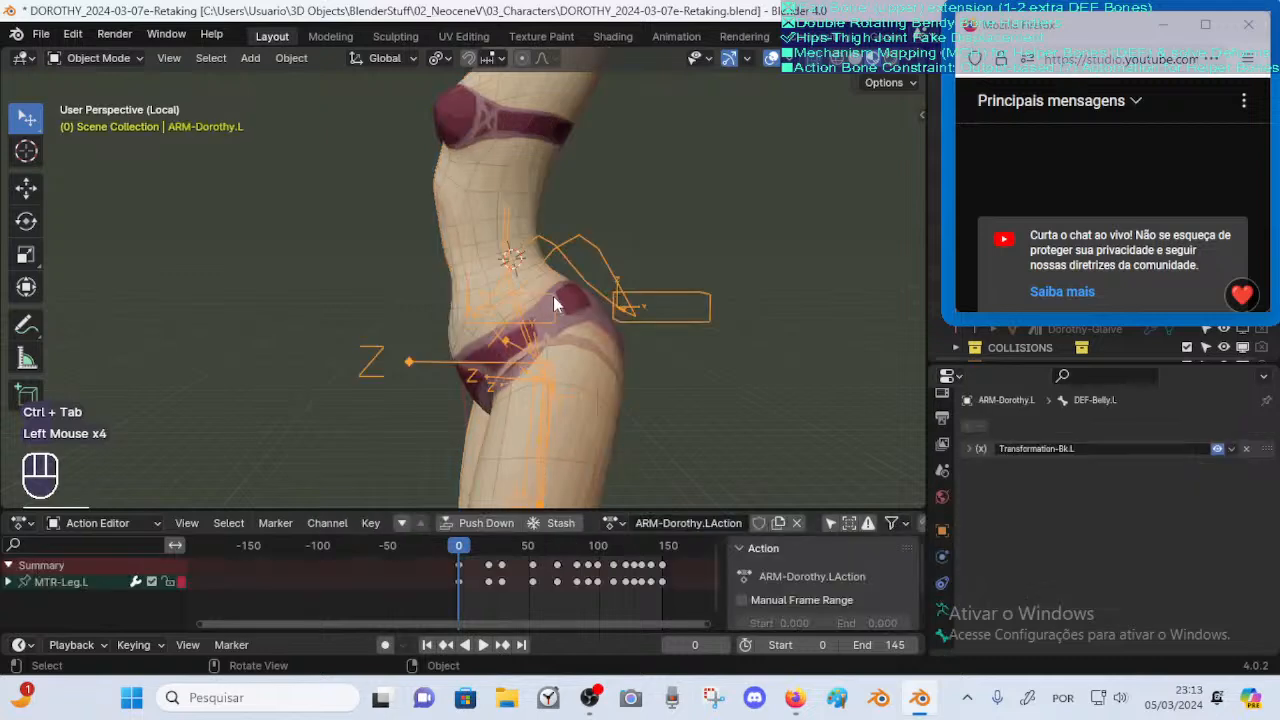
{"action": "key", "text": "ctrl+Tab"}
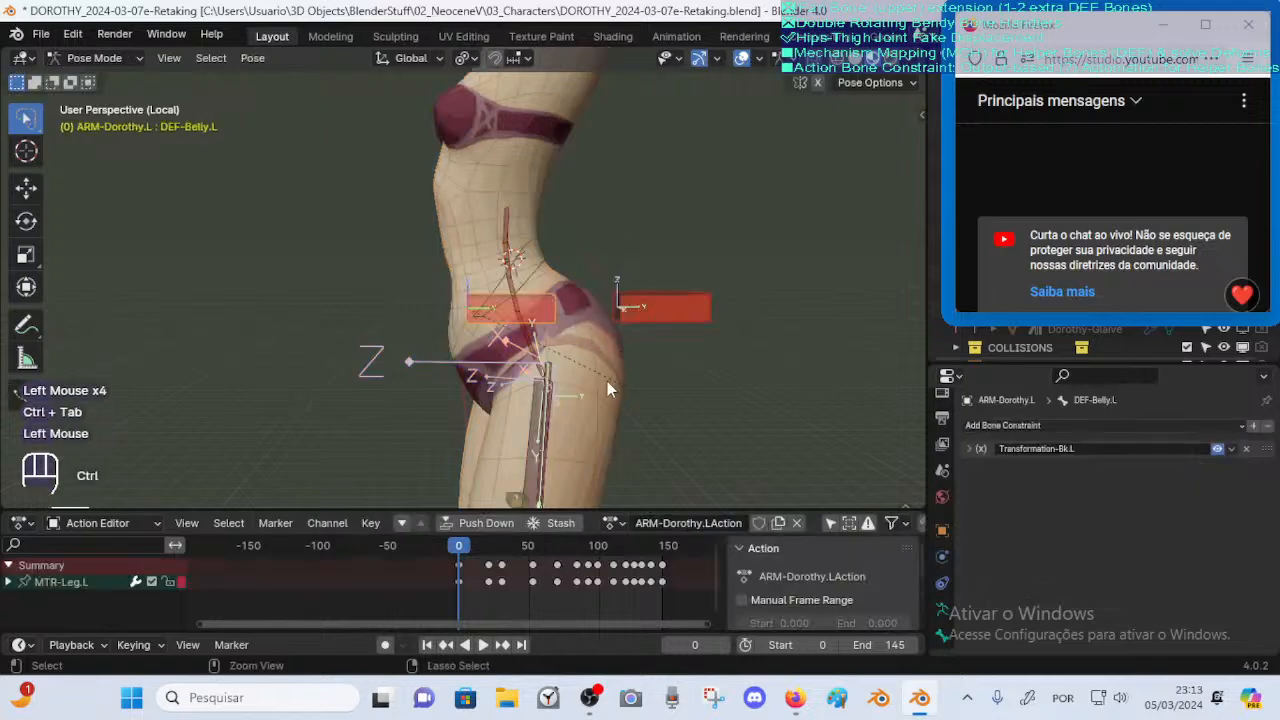
{"action": "key", "text": "ctrl+s"}
Rename the Transformation constraint on DEF-Belly.L as Transformation-Ft.L
{"action": "middle_click_drag", "start_coordinate": [619, 394], "coordinate": [558, 480], "text": "ctrl"}
{"action": "left_click", "coordinate": [1066, 448]}
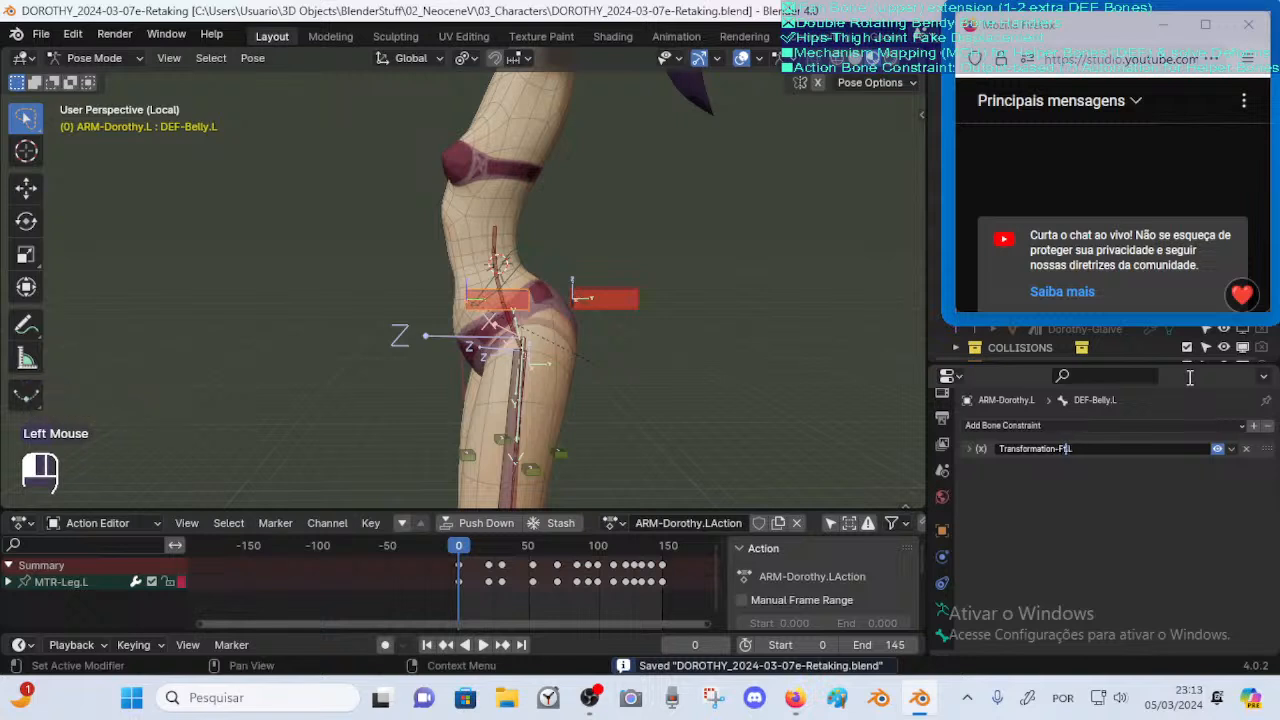
{"action": "key", "text": "Return"}
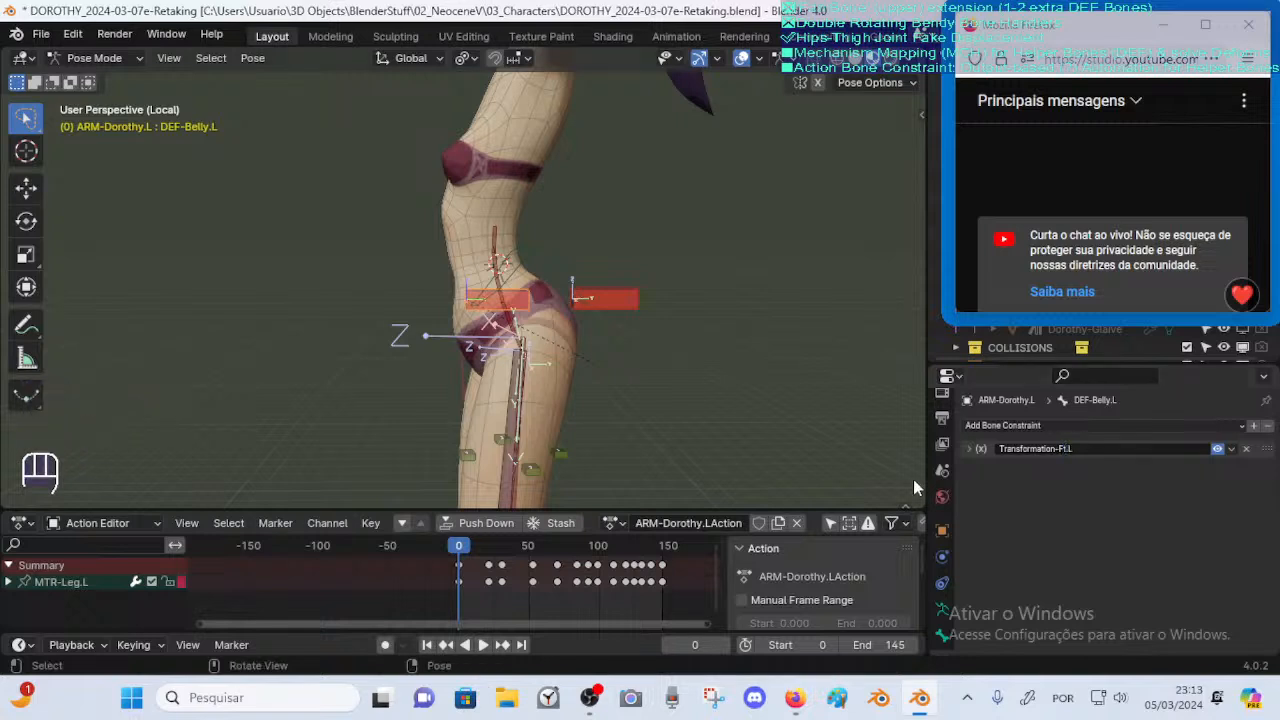
Set the constraint's Map From rotation X range to a minimum of 0° and a maximum of 135°
{"action": "left_click", "coordinate": [969, 450]}
{"action": "middle_click_drag", "start_coordinate": [1121, 562], "coordinate": [1112, 457]}
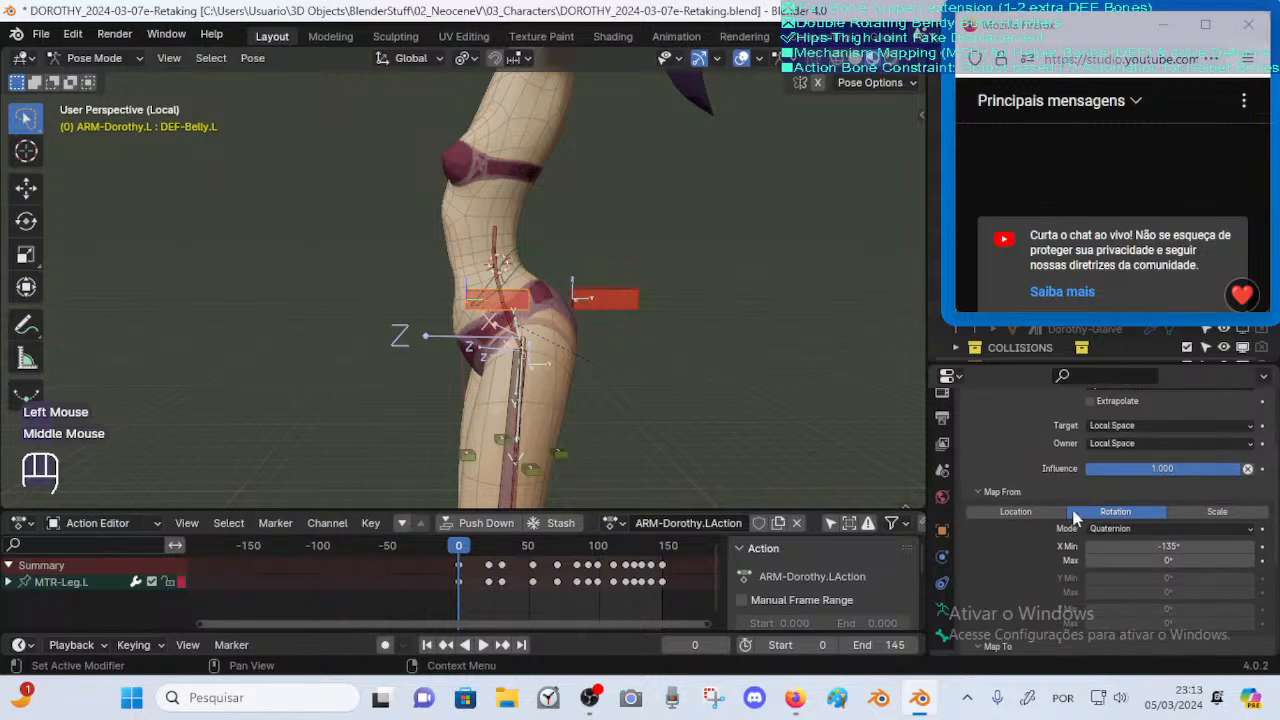
{"action": "middle_click_drag", "start_coordinate": [1105, 525], "coordinate": [1120, 460]}
{"action": "key", "text": "ctrl+c"}
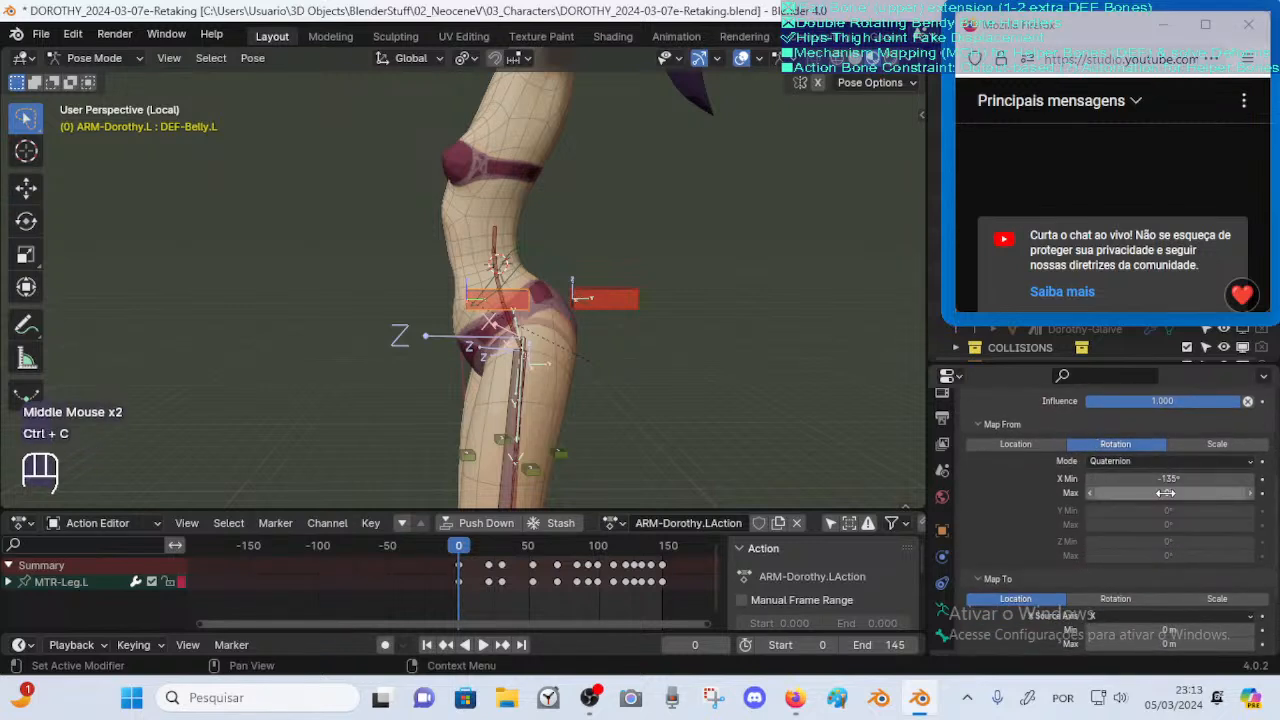
{"action": "left_click", "coordinate": [1186, 494]}
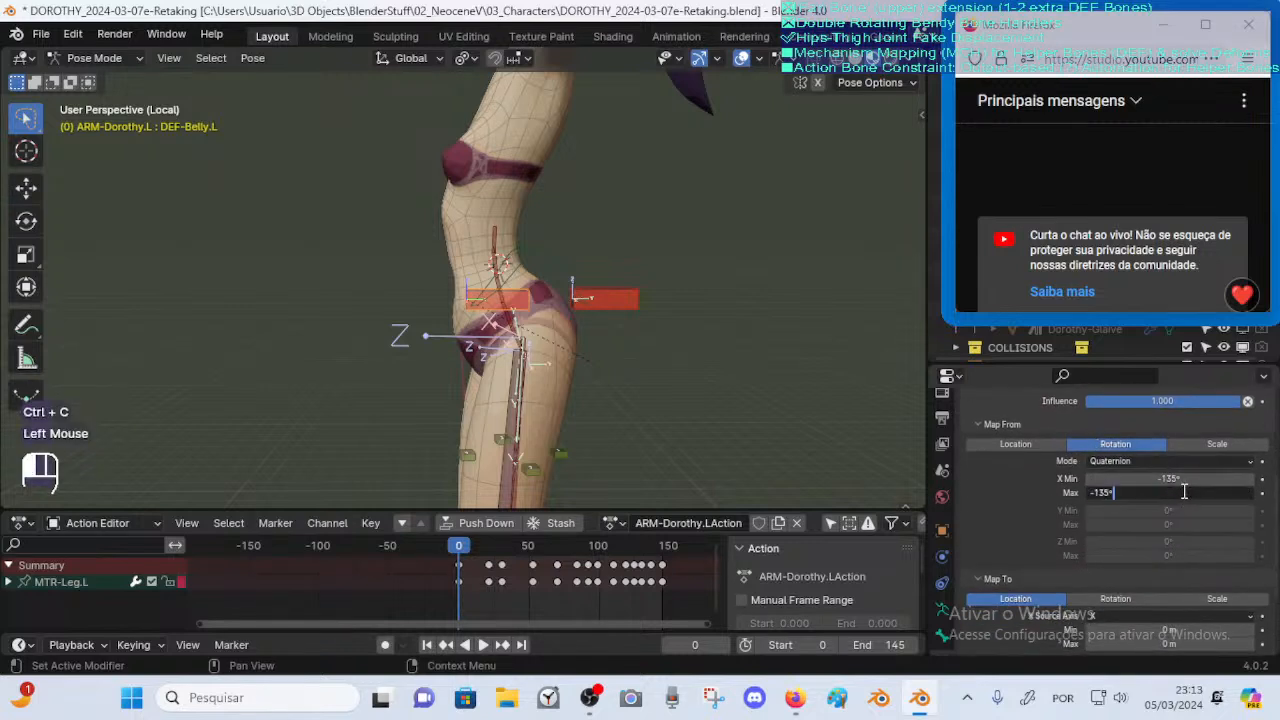
{"action": "key", "text": "Return"}
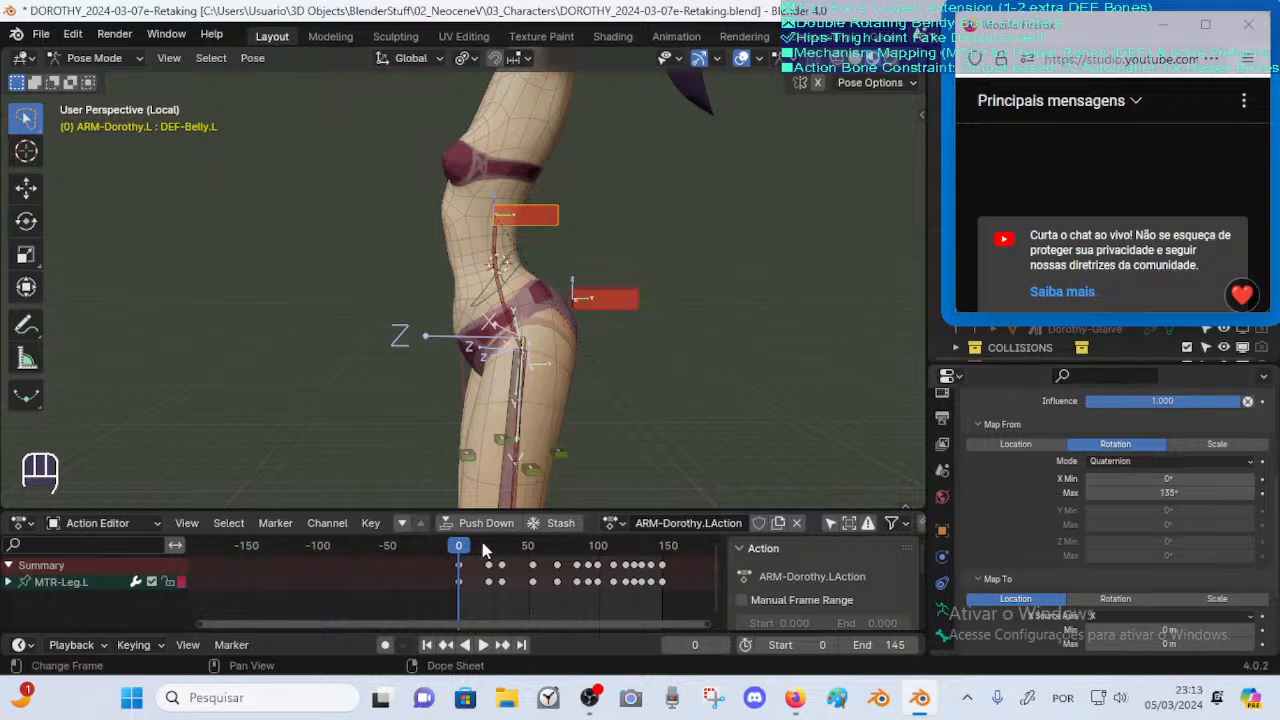
Reset the constraint's Map To location Y and Z minimums to 0 m, and save the file
{"action": "mouse_move", "coordinate": [462, 544]}
{"action": "left_mouse_down"}
{"action": "mouse_move", "coordinate": [544, 546]}
{"action": "mouse_move", "coordinate": [458, 546]}
{"action": "left_mouse_up"}
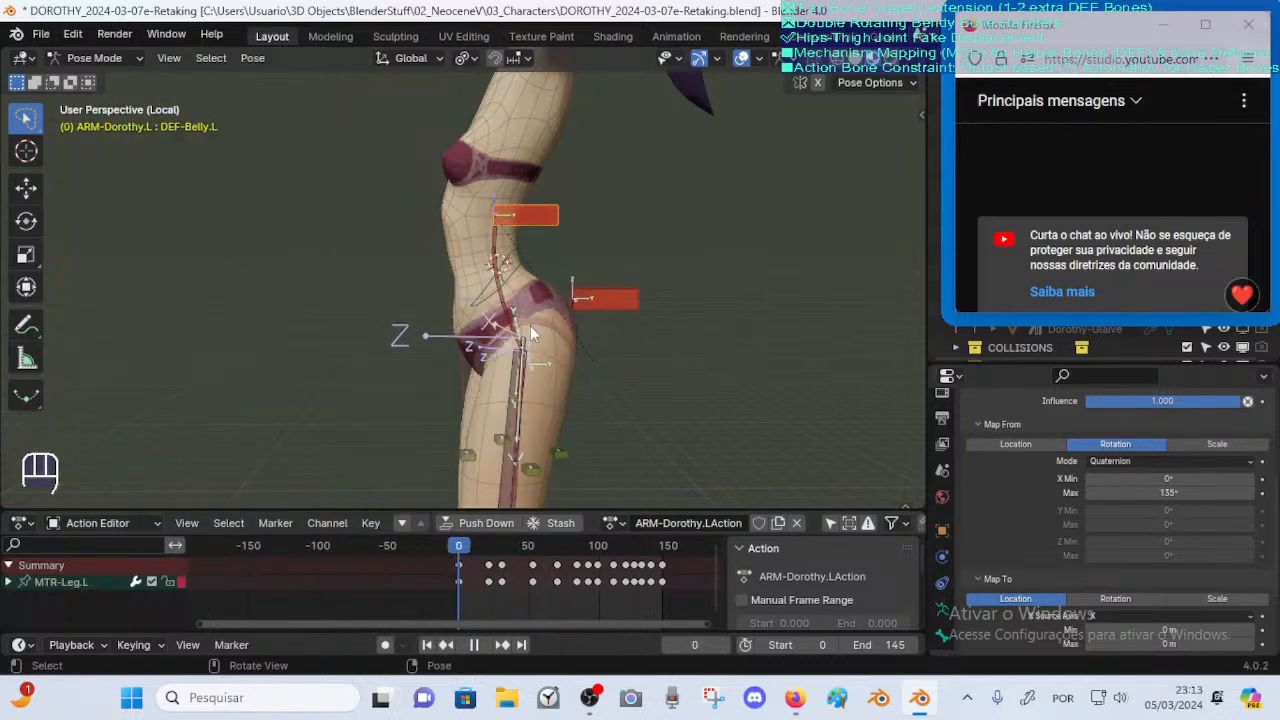
{"action": "scroll", "coordinate": [1043, 523], "scroll_direction": "down", "scroll_amount": 3}
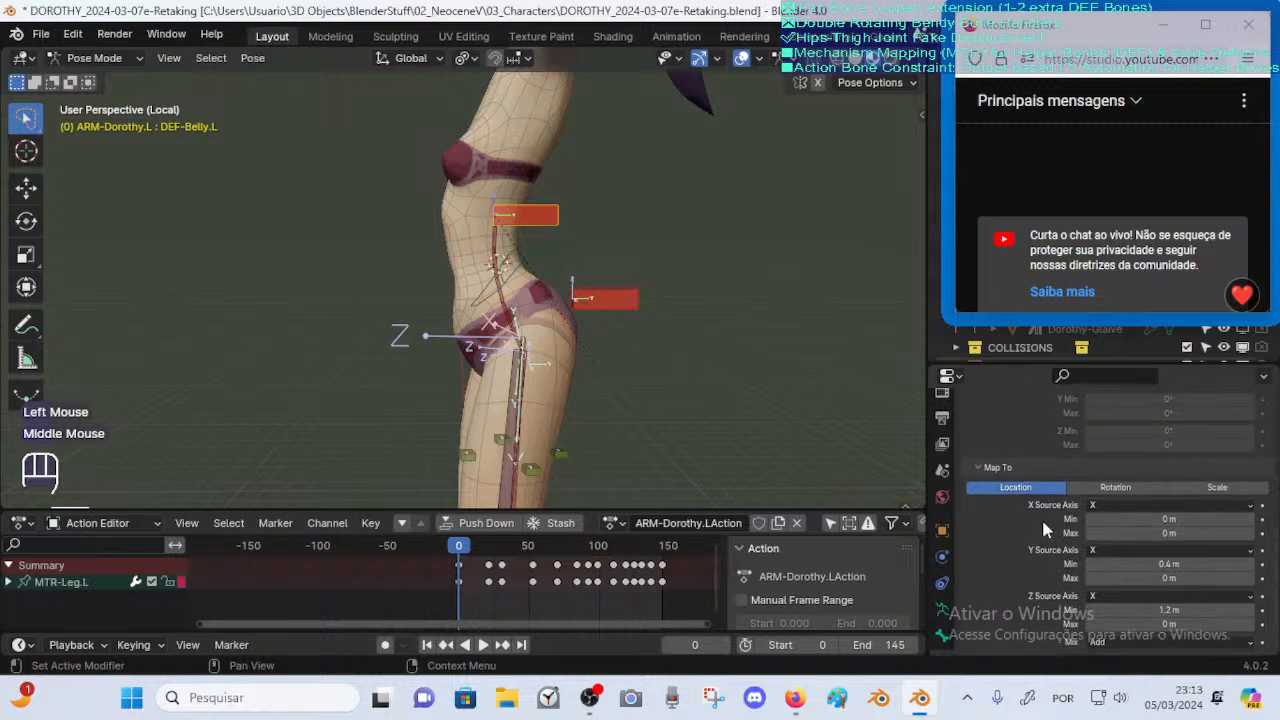
{"action": "scroll", "coordinate": [1030, 510], "scroll_direction": "up", "scroll_amount": 3}
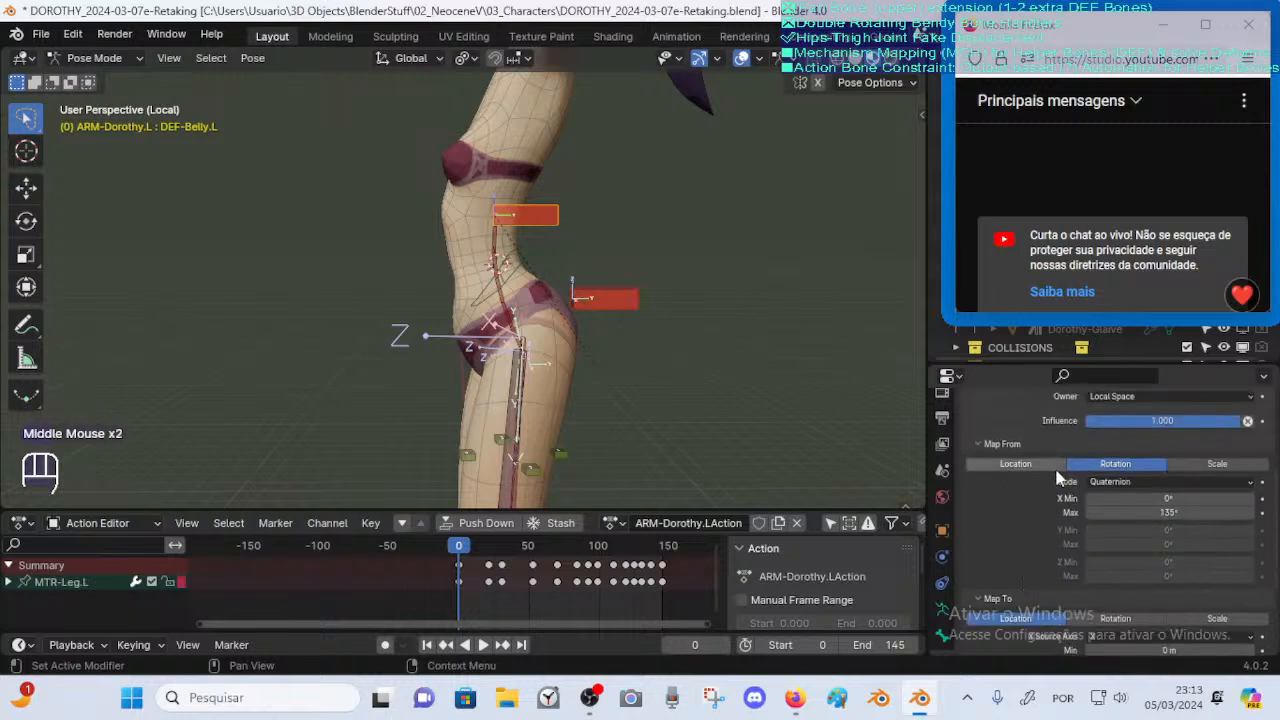
{"action": "left_click", "coordinate": [979, 443]}
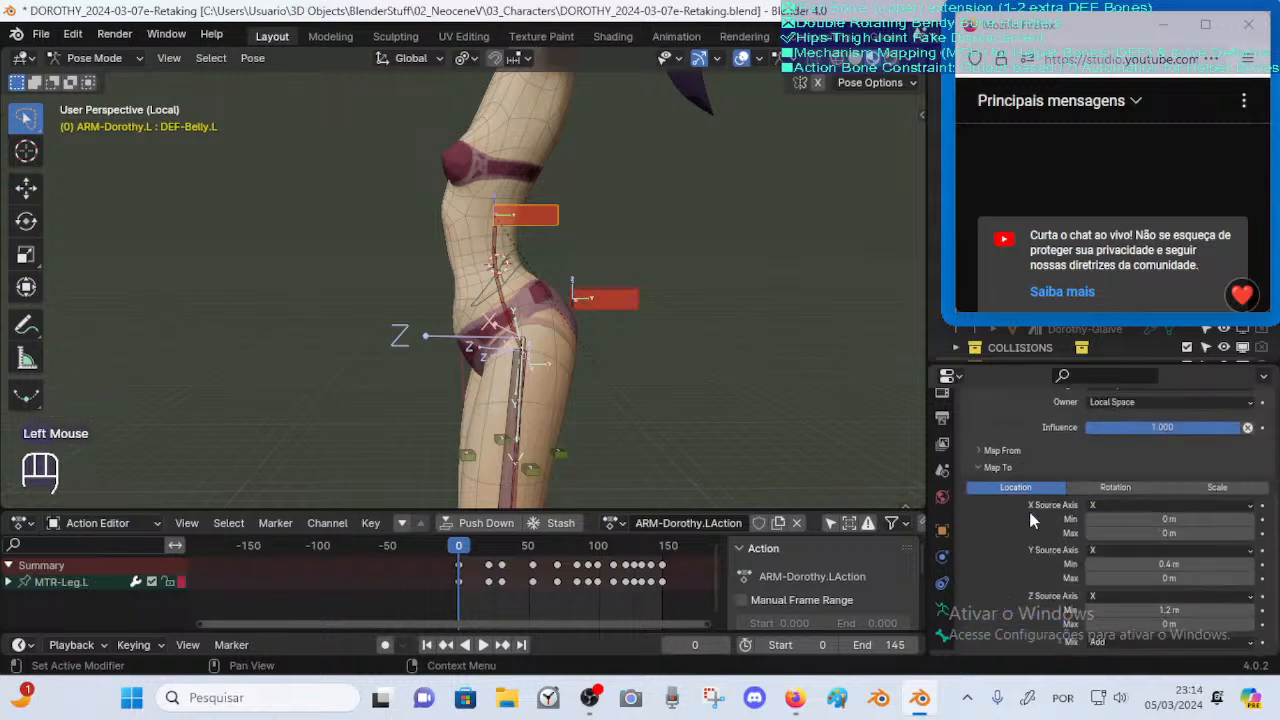
{"action": "middle_click", "coordinate": [1049, 461]}
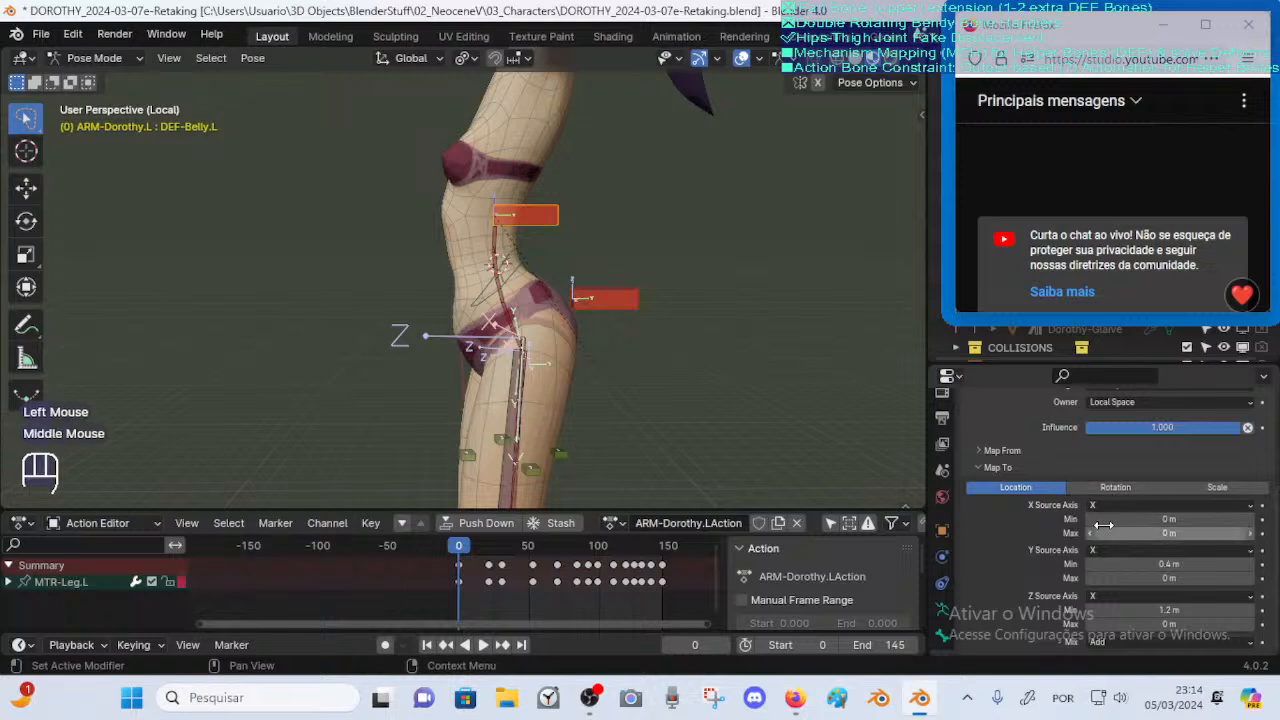
{"action": "left_click", "coordinate": [1011, 453]}
{"action": "left_click", "coordinate": [1014, 452]}
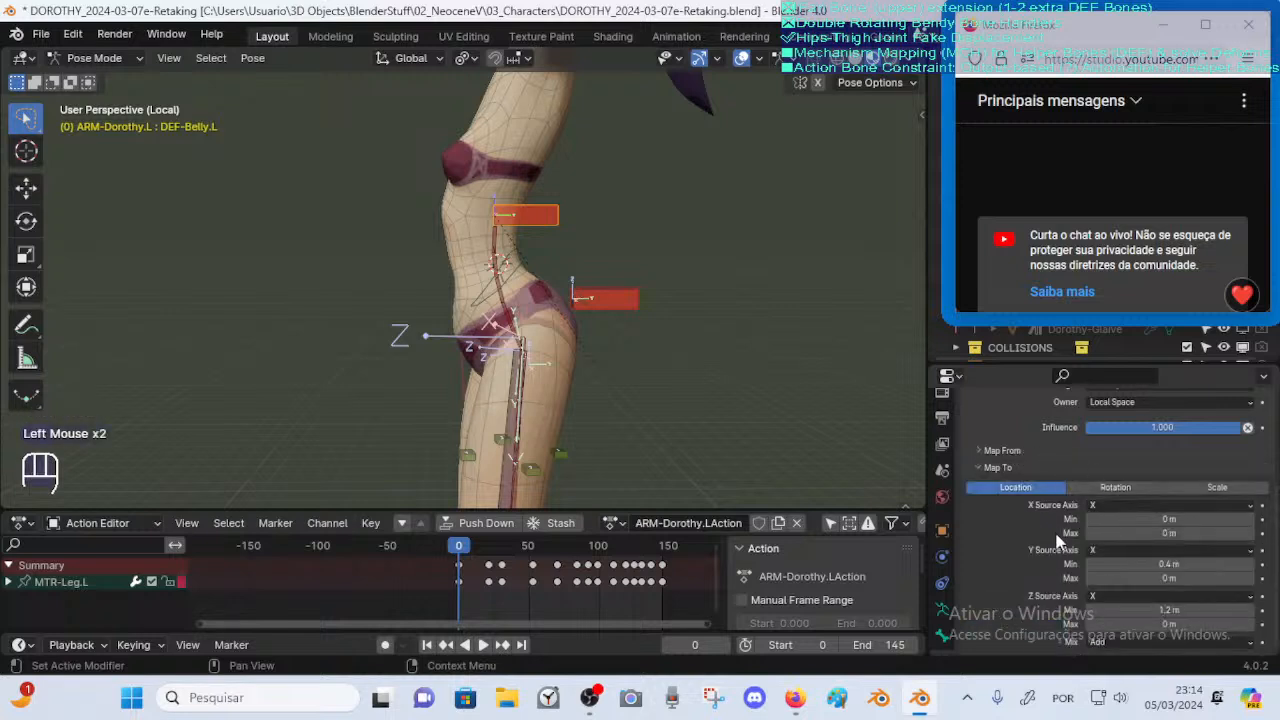
{"action": "key", "text": "BackSpace"}
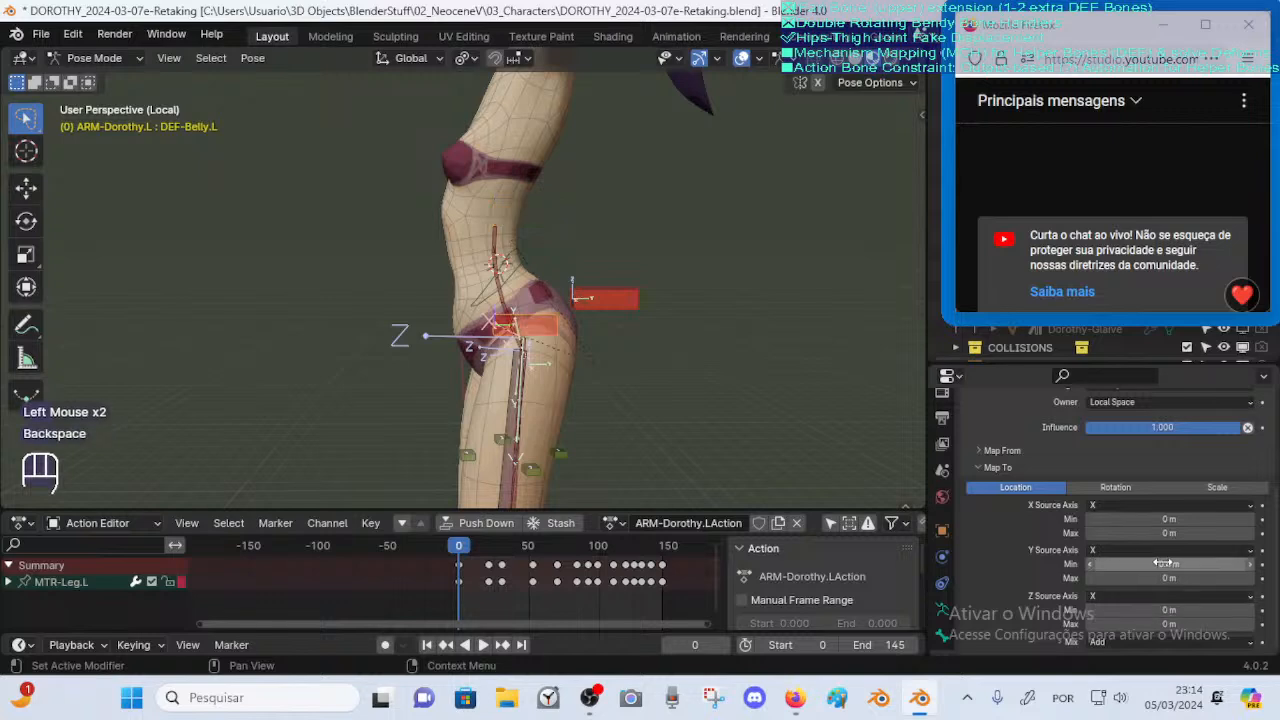
{"action": "key", "text": "BackSpace"}
{"action": "mouse_move", "coordinate": [463, 555]}
{"action": "left_mouse_down"}
{"action": "mouse_move", "coordinate": [505, 556]}
{"action": "mouse_move", "coordinate": [458, 552]}
{"action": "left_mouse_up"}
{"action": "key", "text": "ctrl+s"}
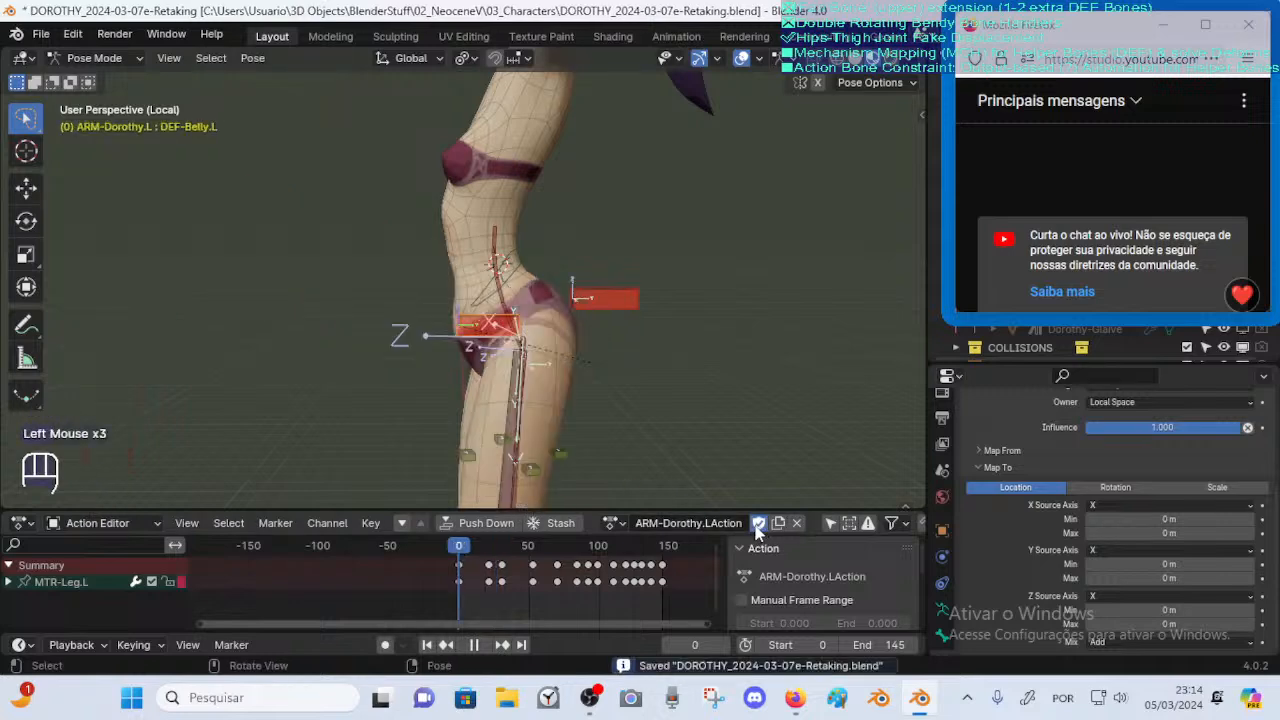
Save the file and put the 00_Body mesh into Weight Paint mode with the ARM-Dorothy.L armature selected alongside it
{"action": "key", "text": "ctrl+s"}
{"action": "middle_click_drag", "start_coordinate": [658, 412], "coordinate": [565, 367], "text": "ctrl"}
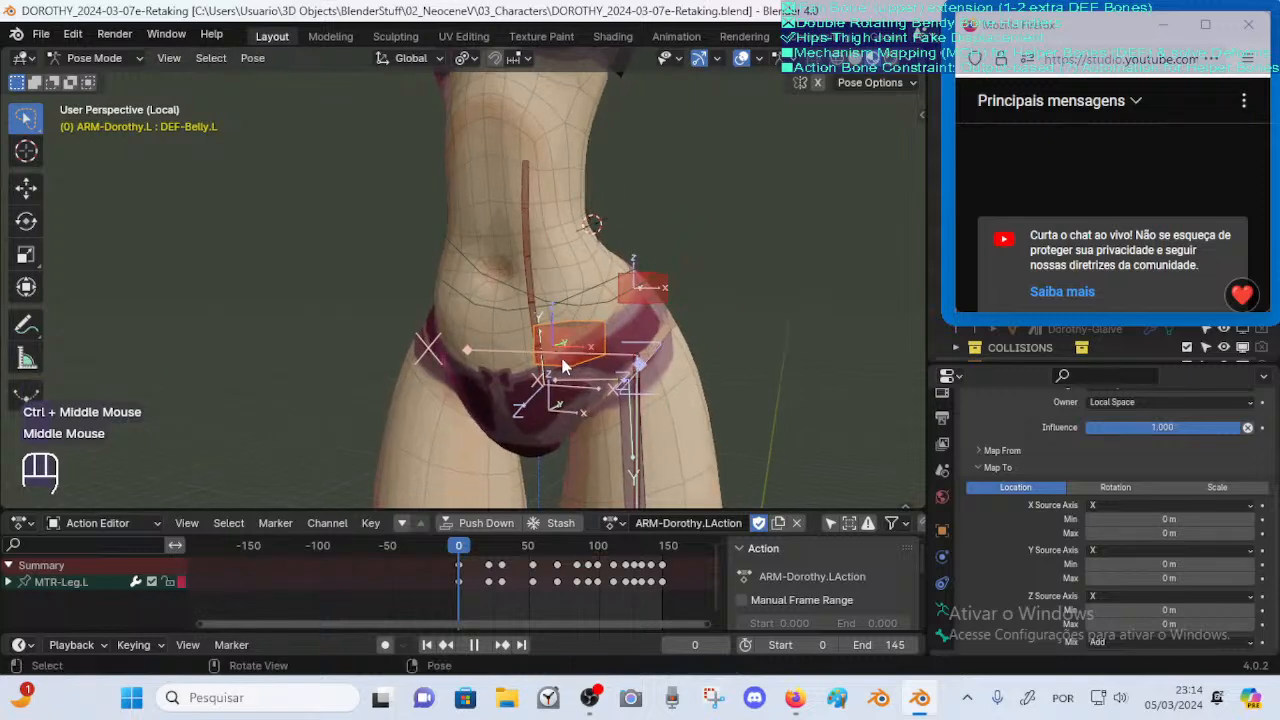
{"action": "key", "text": "ctrl+Tab"}
{"action": "left_click", "coordinate": [598, 350]}
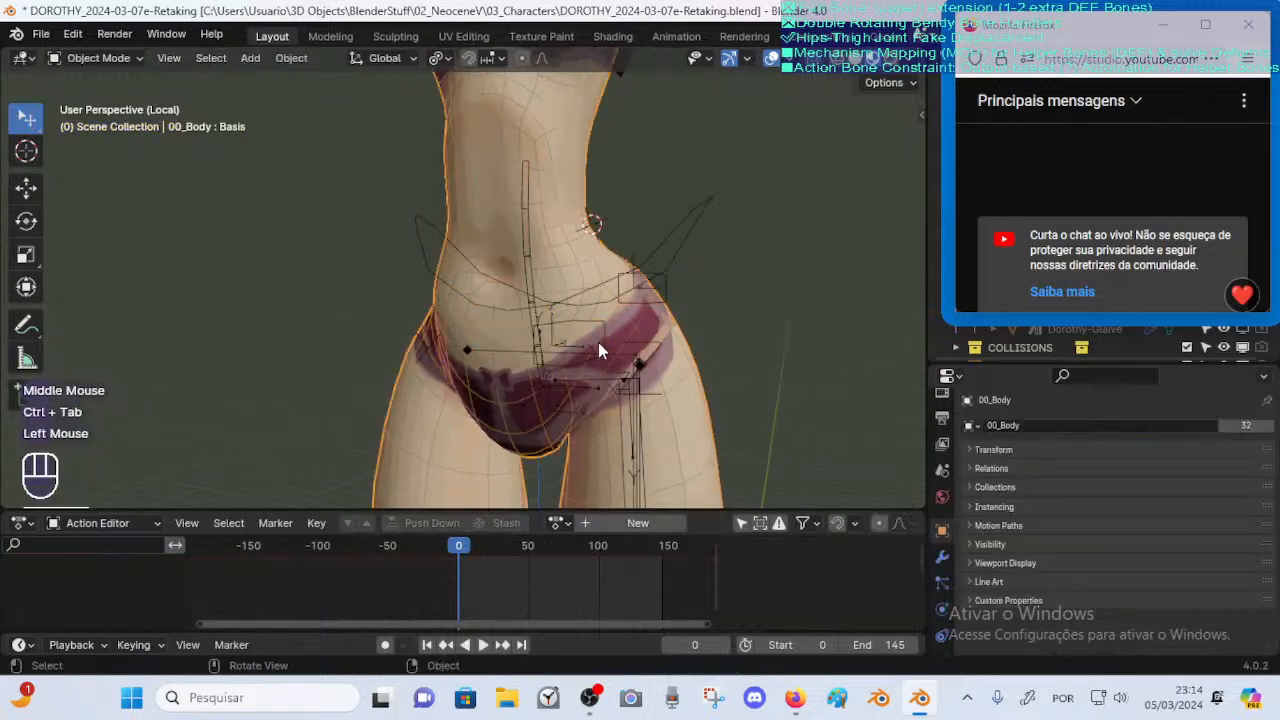
{"action": "left_click", "coordinate": [604, 328]}
{"action": "left_click", "coordinate": [659, 340], "text": "shift"}
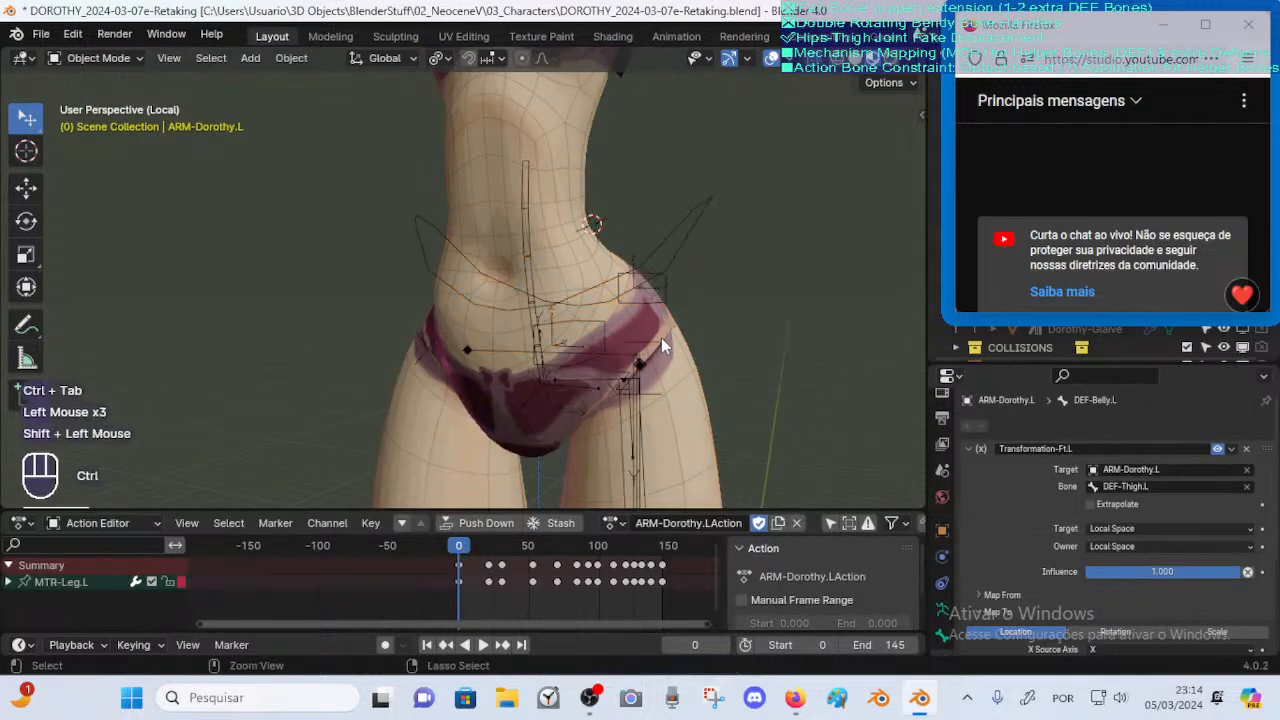
{"action": "left_click", "coordinate": [603, 324]}
{"action": "left_click", "coordinate": [671, 336], "text": "shift"}
{"action": "key", "text": "ctrl+Tab"}
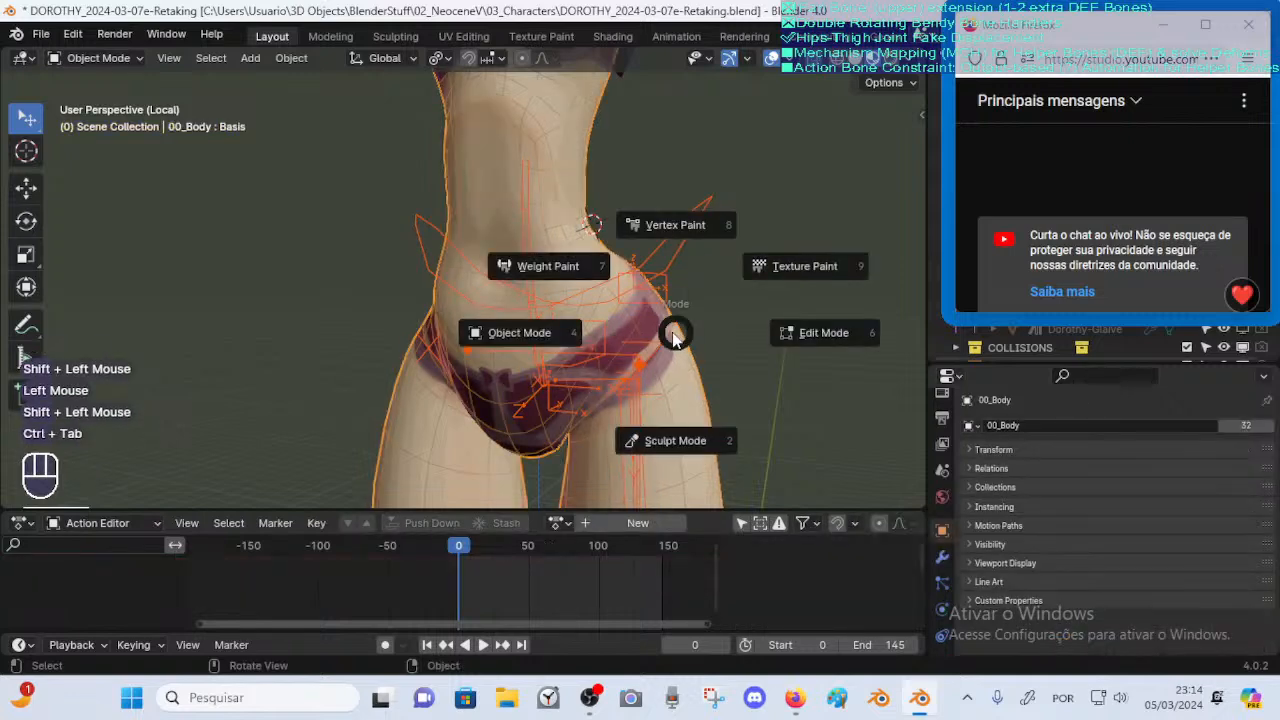
{"action": "left_click", "coordinate": [586, 334], "text": "alt"}
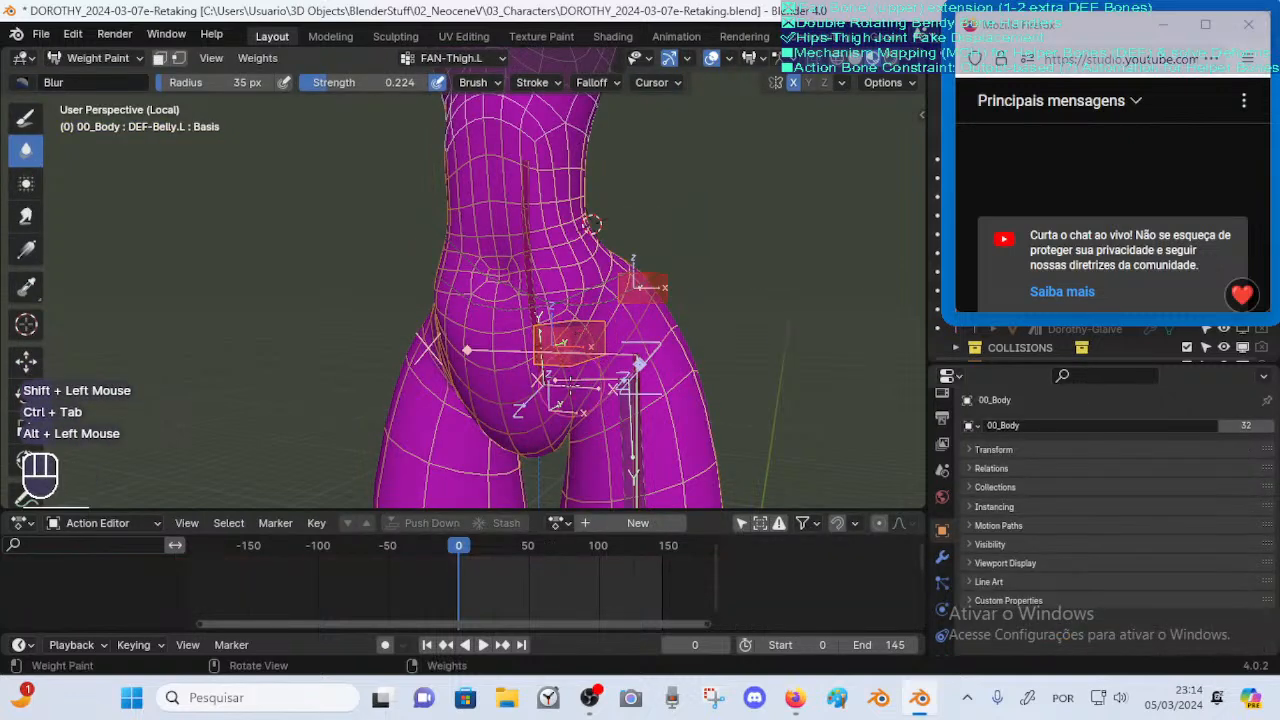
Choose the Draw brush for weight painting and set its radius to 53 px and strength to 0.600
{"action": "middle_click_drag", "start_coordinate": [596, 397], "coordinate": [565, 383], "text": "ctrl"}
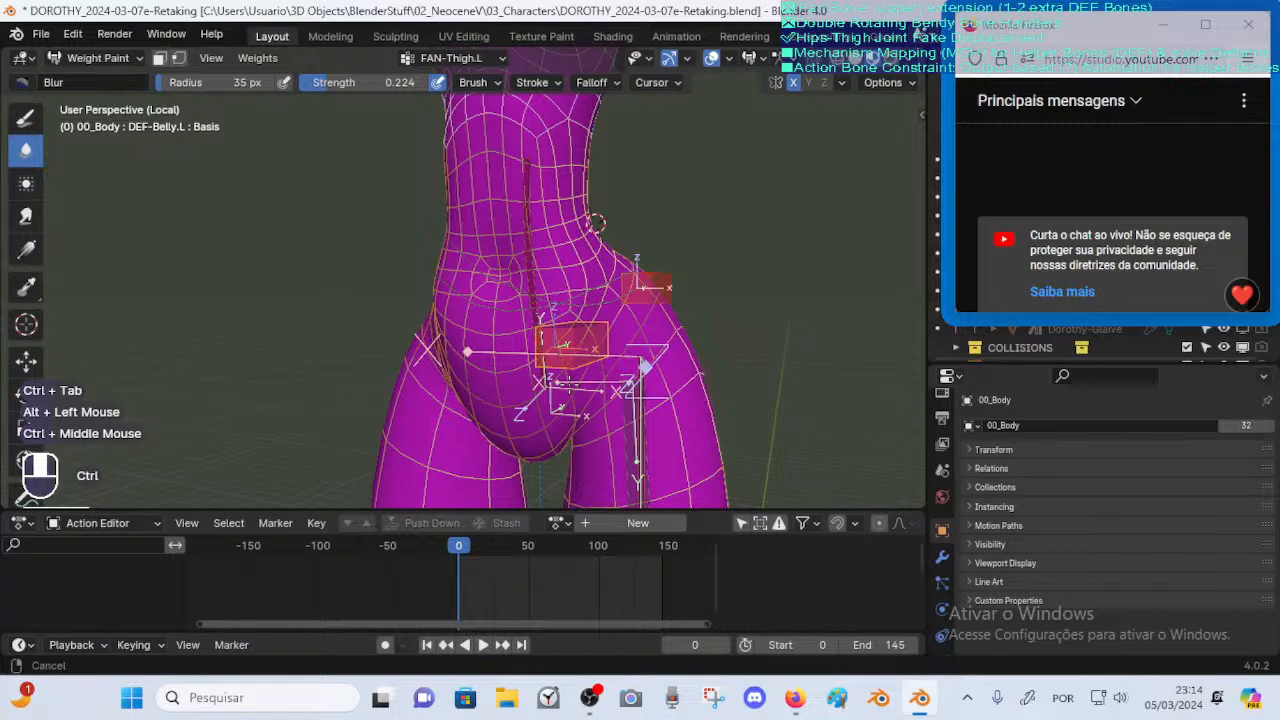
{"action": "middle_click_drag", "start_coordinate": [596, 222], "coordinate": [540, 225]}
{"action": "left_click", "coordinate": [26, 117]}
{"action": "key", "text": "f"}
{"action": "left_click", "coordinate": [548, 347]}
{"action": "mouse_move", "coordinate": [542, 347]}
{"action": "left_mouse_down"}
{"action": "mouse_move", "coordinate": [530, 360]}
{"action": "mouse_move", "coordinate": [575, 322]}
{"action": "mouse_move", "coordinate": [552, 345]}
{"action": "mouse_move", "coordinate": [558, 336]}
{"action": "left_mouse_up"}
{"action": "key", "text": "shift+f"}
{"action": "left_click", "coordinate": [602, 332]}
Paint DEF-Belly.L weight at 0.325 over the lower belly and up the front of the abdomen
{"action": "middle_click_drag", "start_coordinate": [560, 336], "coordinate": [430, 330]}
{"action": "mouse_move", "coordinate": [790, 297]}
{"action": "middle_mouse_down"}
{"action": "mouse_move", "coordinate": [743, 294]}
{"action": "mouse_move", "coordinate": [685, 343]}
{"action": "mouse_move", "coordinate": [690, 332]}
{"action": "mouse_move", "coordinate": [550, 318]}
{"action": "middle_mouse_up"}
{"action": "left_click", "coordinate": [768, 292], "text": "alt"}
{"action": "left_click", "coordinate": [600, 330], "text": "alt"}
{"action": "left_click", "coordinate": [522, 318]}
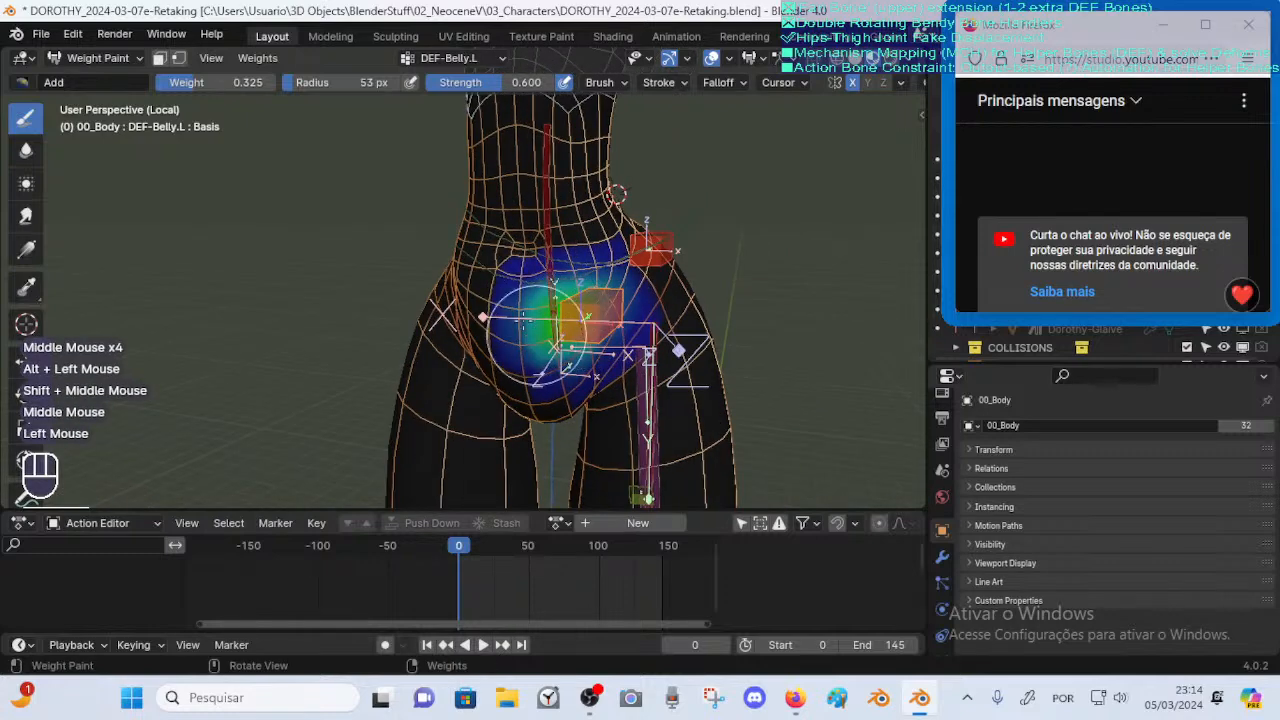
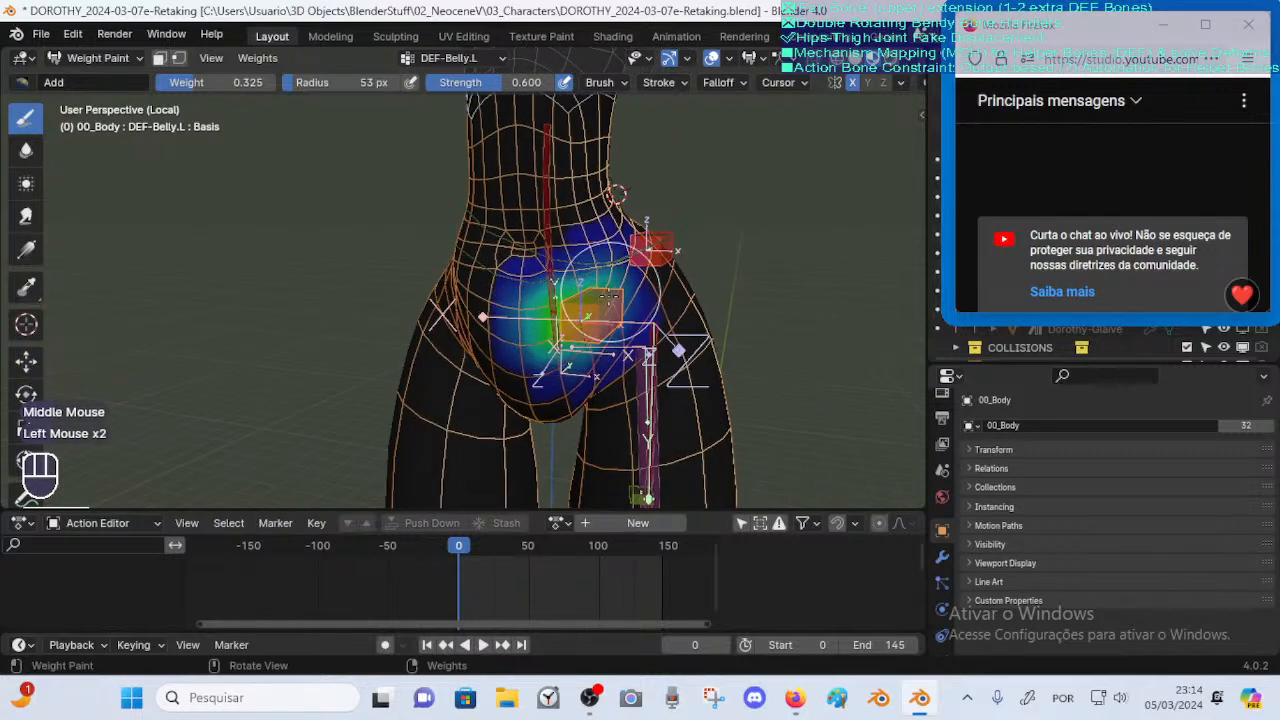
{"action": "left_click", "coordinate": [545, 233]}
{"action": "middle_click_drag", "start_coordinate": [545, 233], "coordinate": [520, 272], "text": "shift"}
{"action": "left_click", "coordinate": [517, 273]}
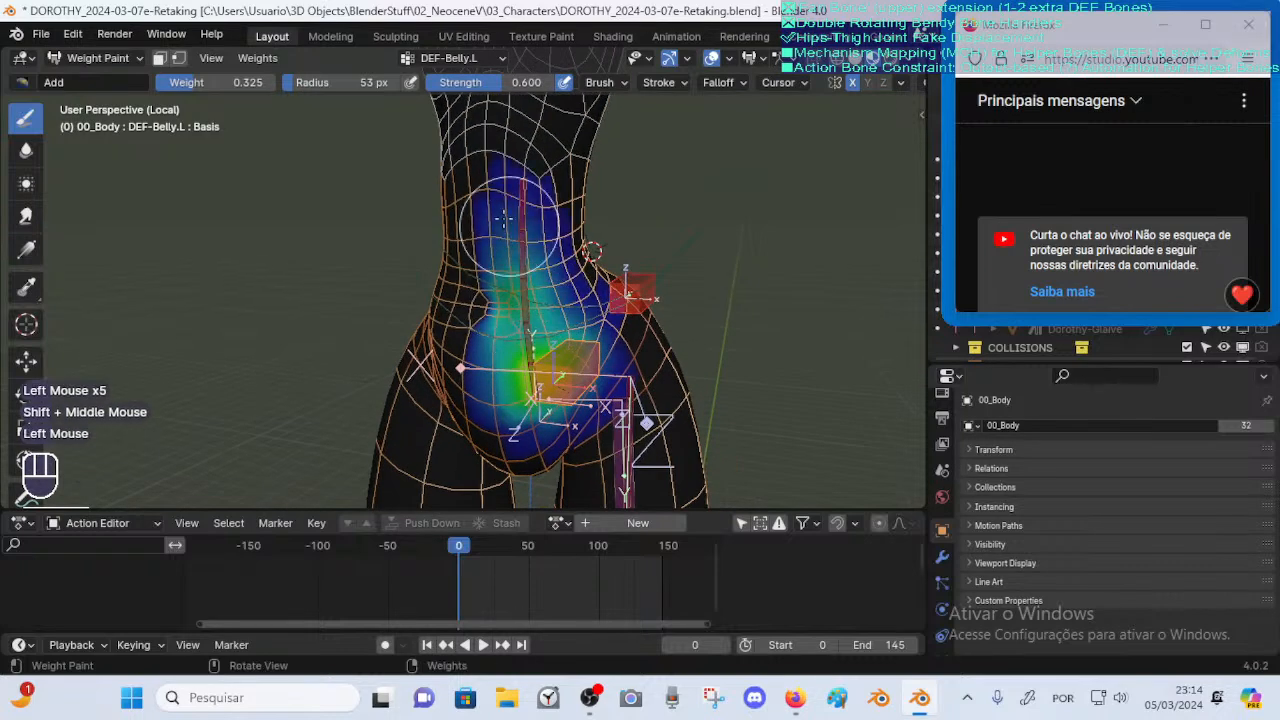
{"action": "left_click_drag", "start_coordinate": [504, 210], "coordinate": [505, 175]}
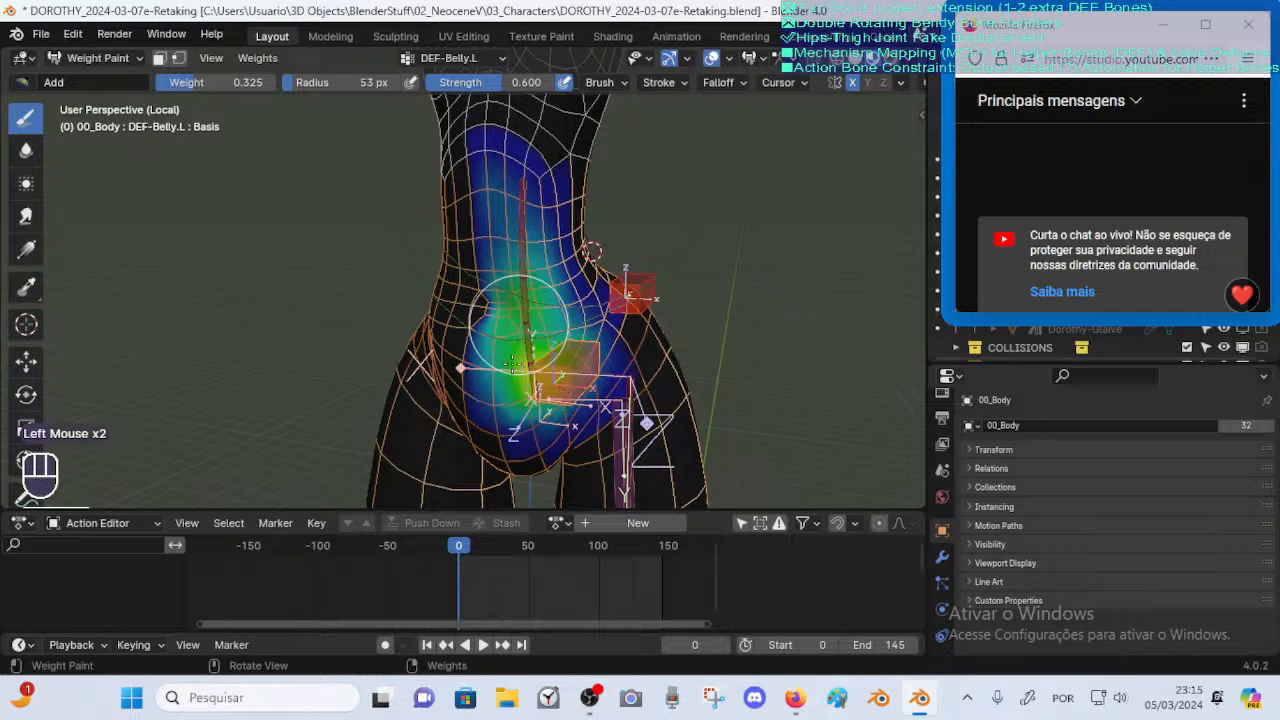
Add DEF-Belly.L weight around the lower belly and crotch, then undo the last stroke
{"action": "middle_click_drag", "start_coordinate": [513, 364], "coordinate": [514, 340], "text": "shift"}
{"action": "middle_click_drag", "start_coordinate": [514, 340], "coordinate": [525, 370]}
{"action": "left_click", "coordinate": [522, 372]}
{"action": "mouse_move", "coordinate": [520, 374]}
{"action": "middle_mouse_down", "text": "shift"}
{"action": "mouse_move", "coordinate": [514, 328]}
{"action": "mouse_move", "coordinate": [530, 363]}
{"action": "middle_mouse_up", "text": "shift"}
{"action": "left_click", "coordinate": [521, 370]}
{"action": "left_click", "coordinate": [520, 387]}
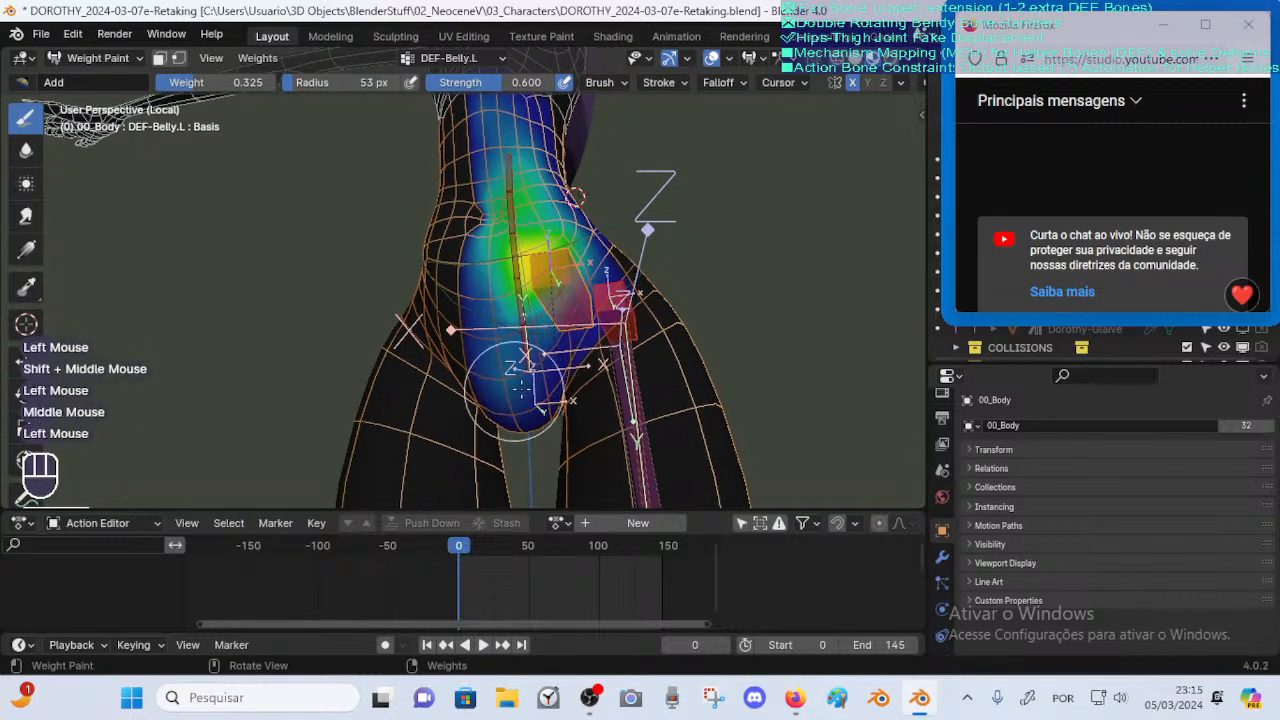
{"action": "key", "text": "ctrl+z"}
Reduce the Draw brush radius to 36 px and paint weight along the groin and the character's left belly side
{"action": "key", "text": "f"}
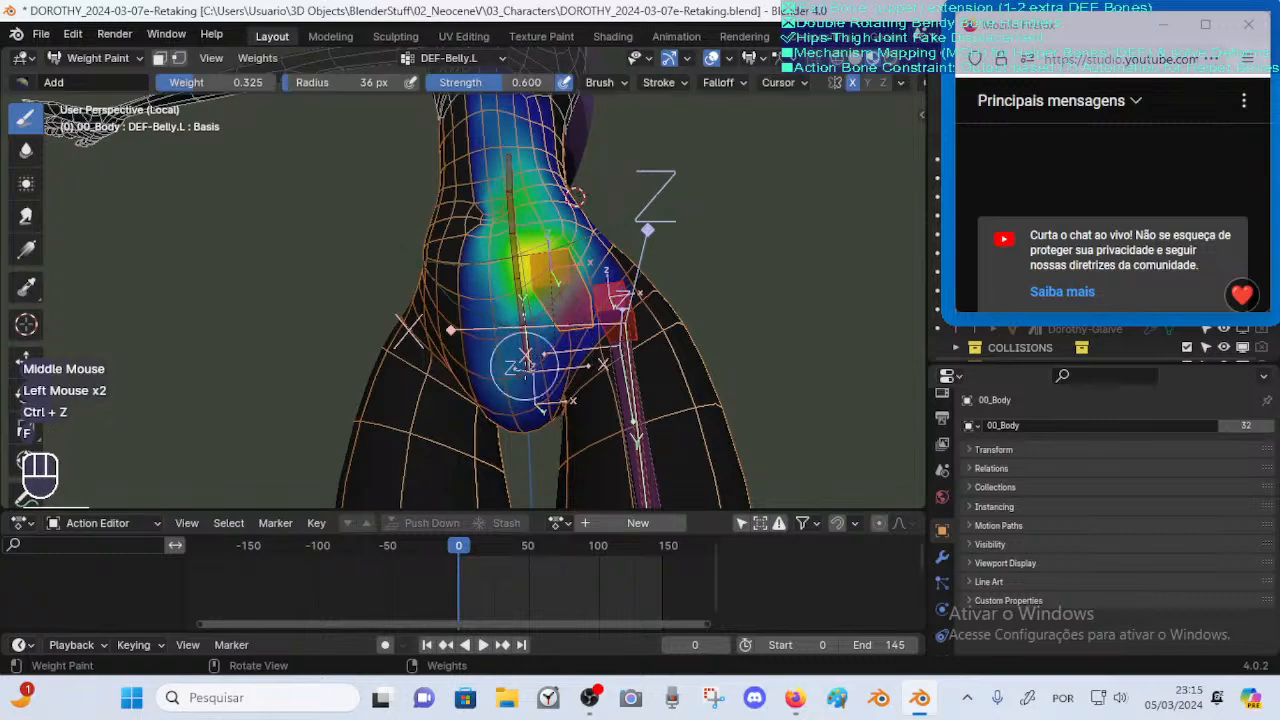
{"action": "left_click", "coordinate": [565, 327]}
{"action": "mouse_move", "coordinate": [578, 315]}
{"action": "middle_mouse_down"}
{"action": "mouse_move", "coordinate": [600, 245]}
{"action": "mouse_move", "coordinate": [584, 310]}
{"action": "mouse_move", "coordinate": [540, 308]}
{"action": "mouse_move", "coordinate": [554, 308]}
{"action": "middle_mouse_up"}
{"action": "left_click", "coordinate": [592, 262]}
{"action": "left_click", "coordinate": [600, 245]}
{"action": "left_click", "coordinate": [581, 301]}
{"action": "mouse_move", "coordinate": [550, 275]}
{"action": "left_mouse_down"}
{"action": "mouse_move", "coordinate": [558, 160]}
{"action": "mouse_move", "coordinate": [513, 265]}
{"action": "mouse_move", "coordinate": [504, 156]}
{"action": "left_mouse_up"}
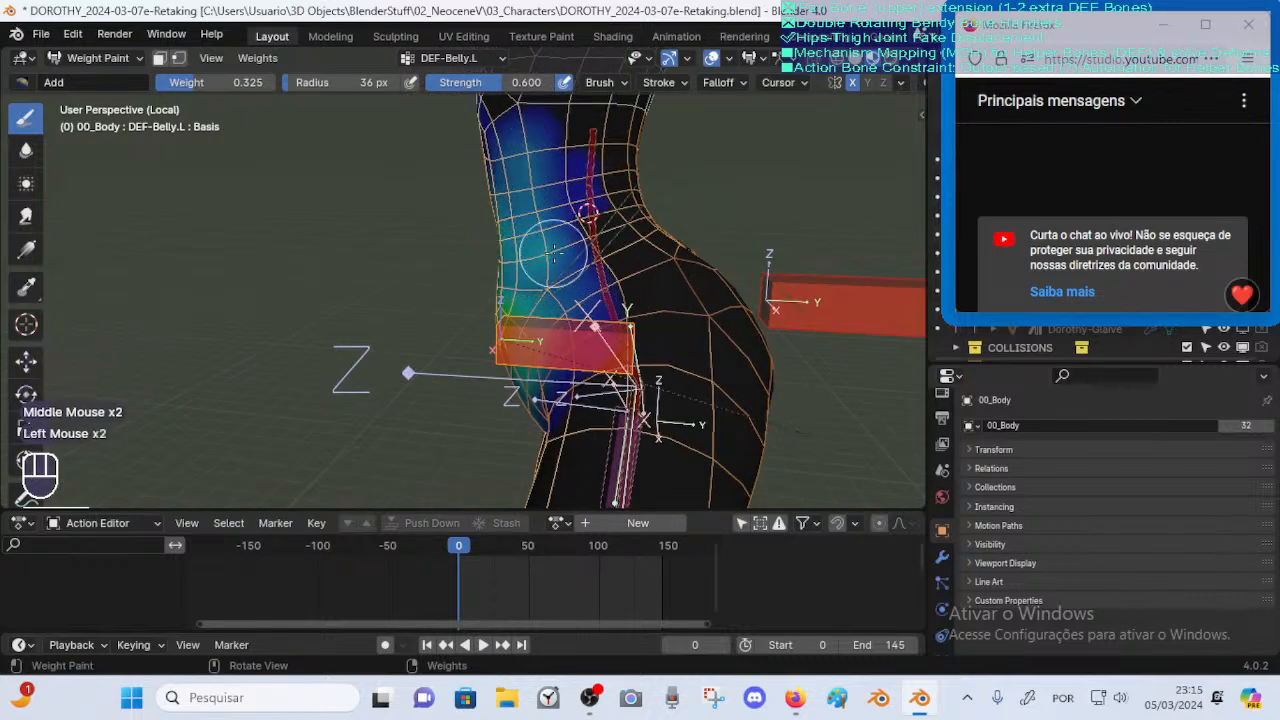
Extend the DEF-Belly.L weight across the character's left waist and outer hip
{"action": "left_click_drag", "start_coordinate": [566, 234], "coordinate": [597, 264]}
{"action": "mouse_move", "coordinate": [578, 268]}
{"action": "middle_mouse_down"}
{"action": "mouse_move", "coordinate": [530, 262]}
{"action": "mouse_move", "coordinate": [540, 285]}
{"action": "middle_mouse_up"}
{"action": "middle_click_drag", "start_coordinate": [550, 282], "coordinate": [684, 266]}
{"action": "left_click", "coordinate": [631, 292]}
{"action": "left_click_drag", "start_coordinate": [622, 305], "coordinate": [648, 332]}
{"action": "middle_click_drag", "start_coordinate": [590, 332], "coordinate": [640, 326]}
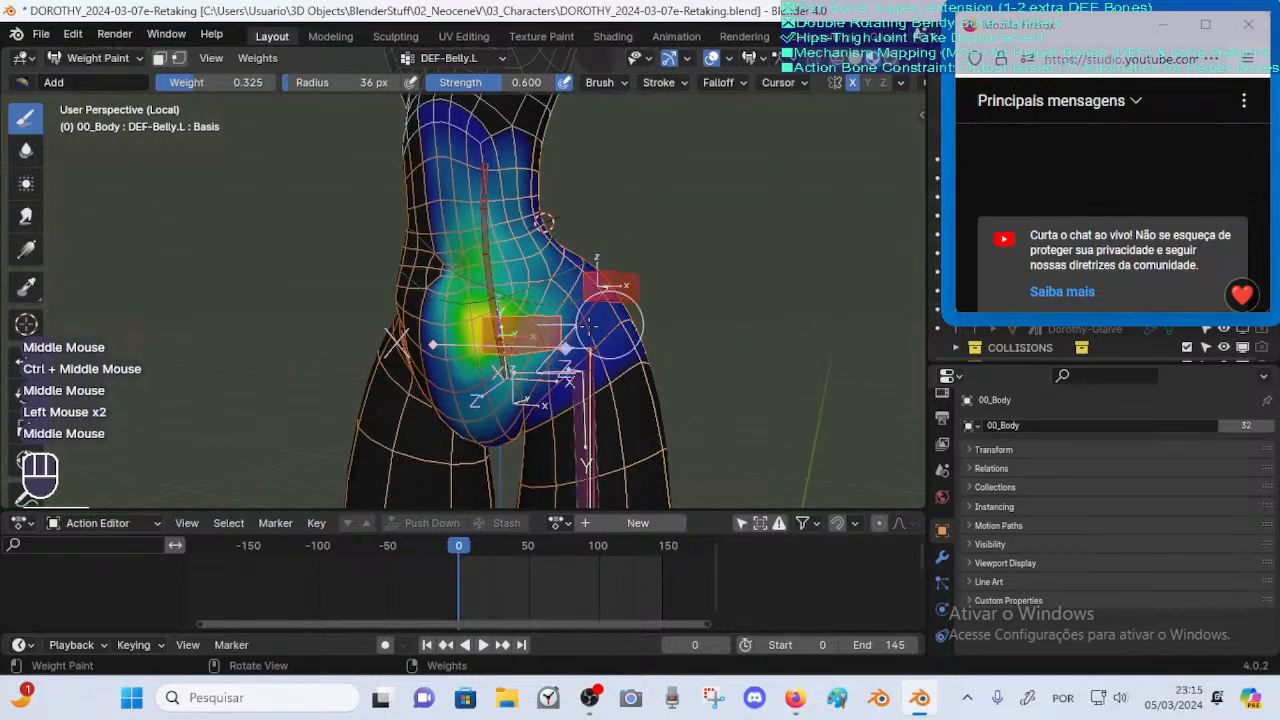
Soften the belly weights with the Blur brush at a 40 px radius, raising its strength to 0.952
{"action": "left_click", "coordinate": [26, 150]}
{"action": "mouse_move", "coordinate": [480, 262]}
{"action": "middle_mouse_down"}
{"action": "mouse_move", "coordinate": [542, 250]}
{"action": "mouse_move", "coordinate": [556, 298]}
{"action": "middle_mouse_up"}
{"action": "key", "text": "f"}
{"action": "left_click", "coordinate": [571, 249]}
{"action": "middle_click_drag", "start_coordinate": [558, 296], "coordinate": [529, 286]}
{"action": "key", "text": "f"}
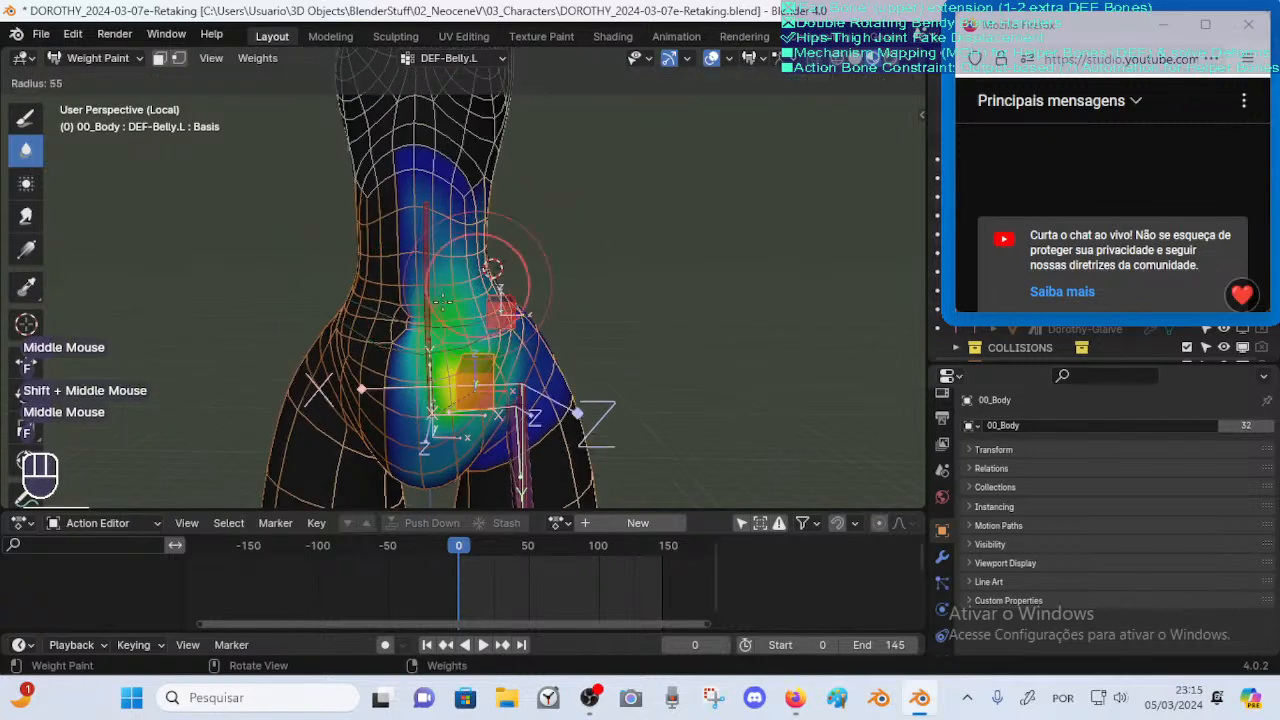
{"action": "left_click", "coordinate": [437, 316]}
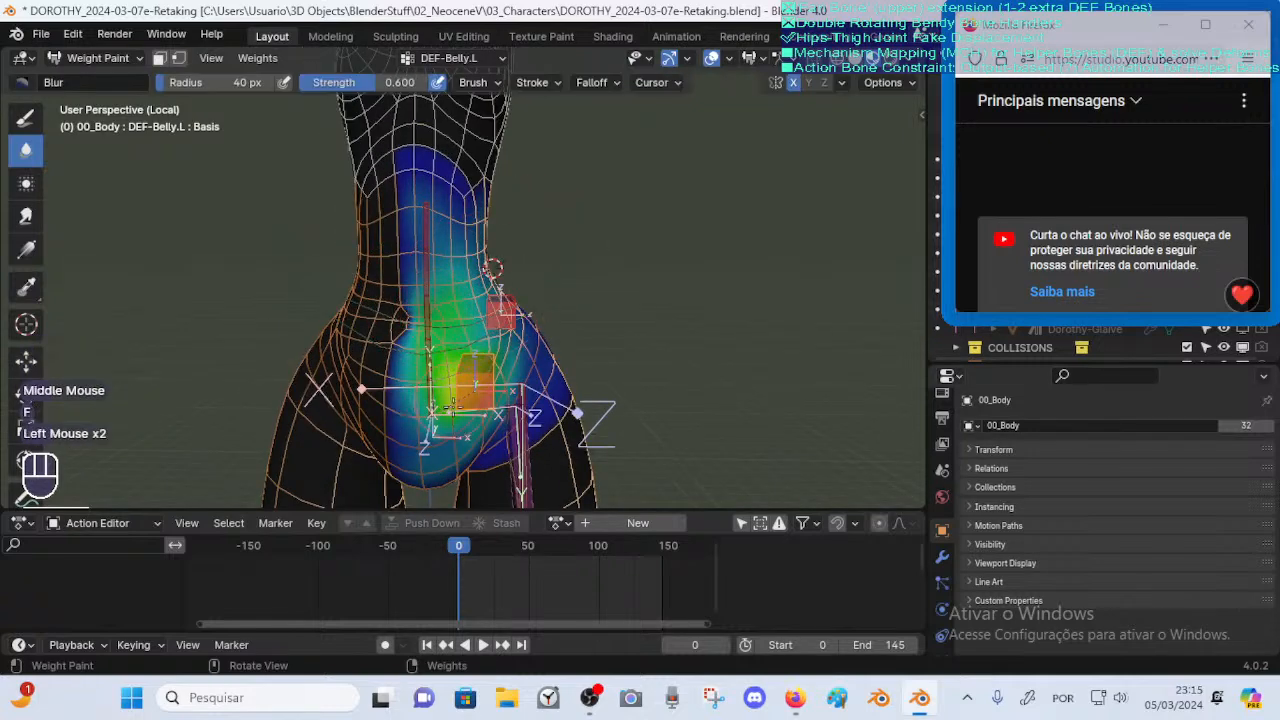
{"action": "middle_click_drag", "start_coordinate": [452, 405], "coordinate": [428, 387]}
{"action": "left_click", "coordinate": [427, 385]}
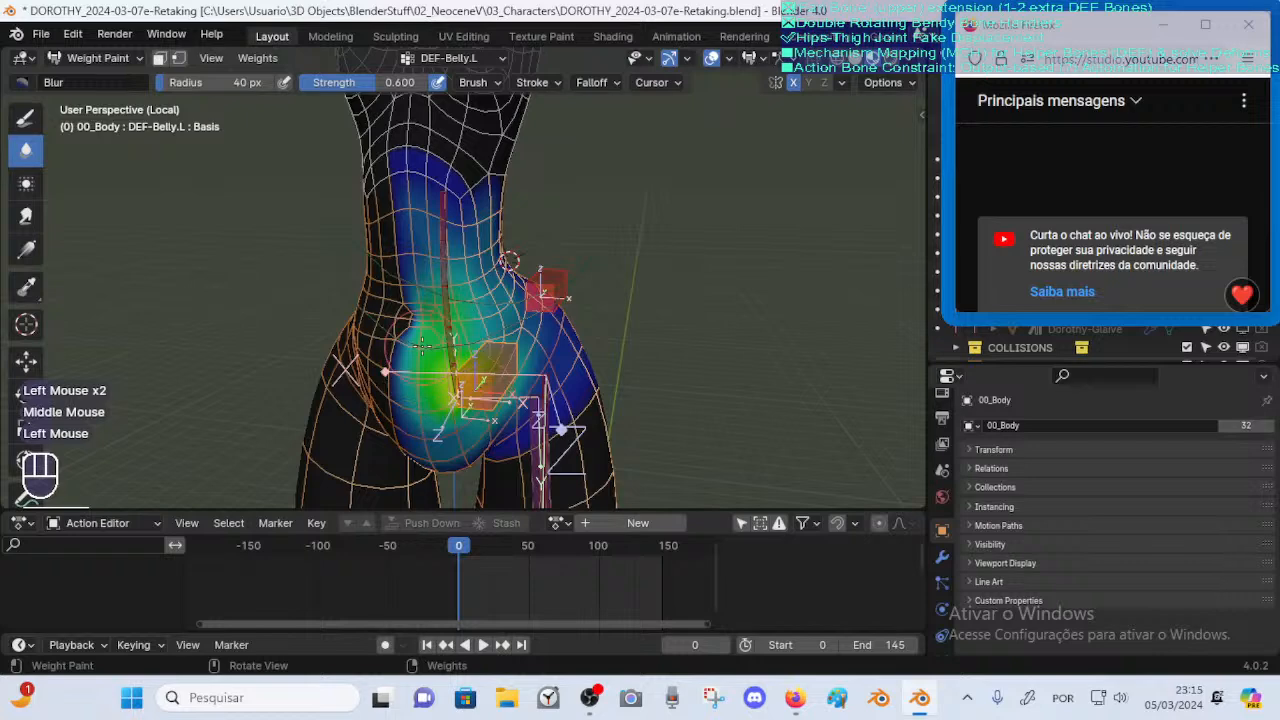
{"action": "key", "text": "shift+f"}
{"action": "left_click", "coordinate": [413, 374]}
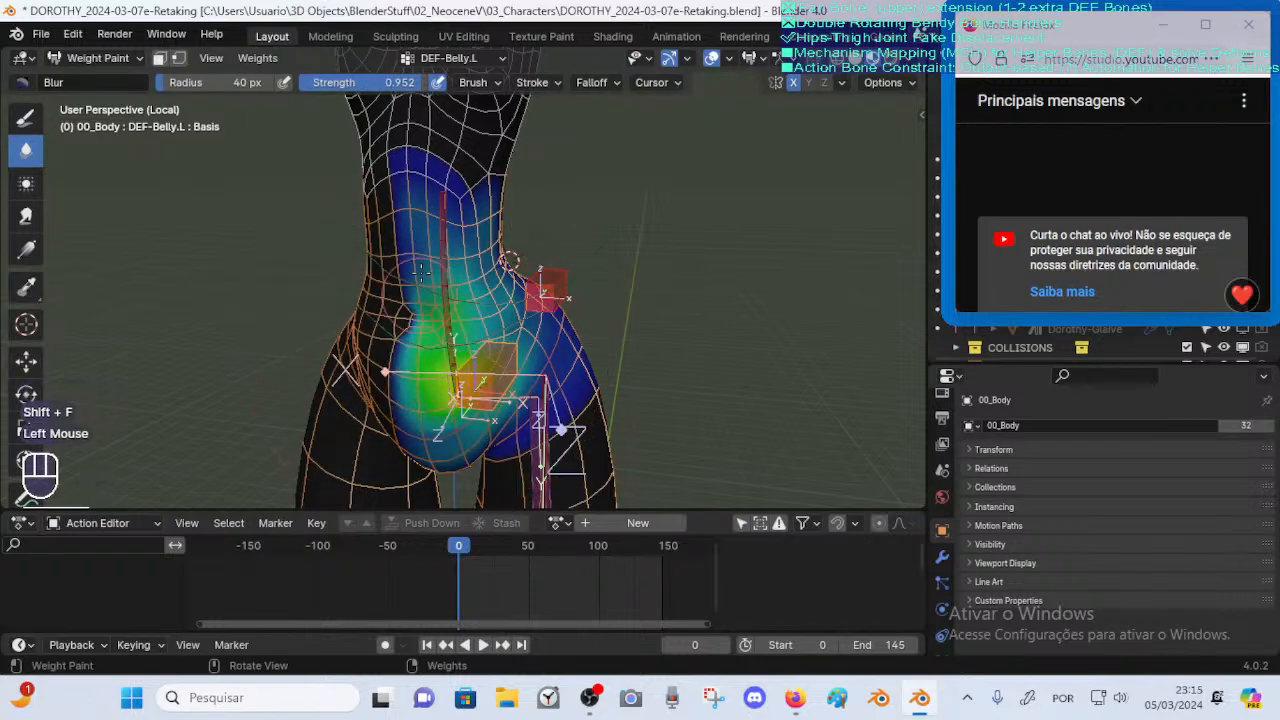
Smear the weights across the belly's centre boundary, enlarging the Smear brush radius to 76 px
{"action": "left_click", "coordinate": [26, 215]}
{"action": "key", "text": "f"}
{"action": "left_click", "coordinate": [381, 372]}
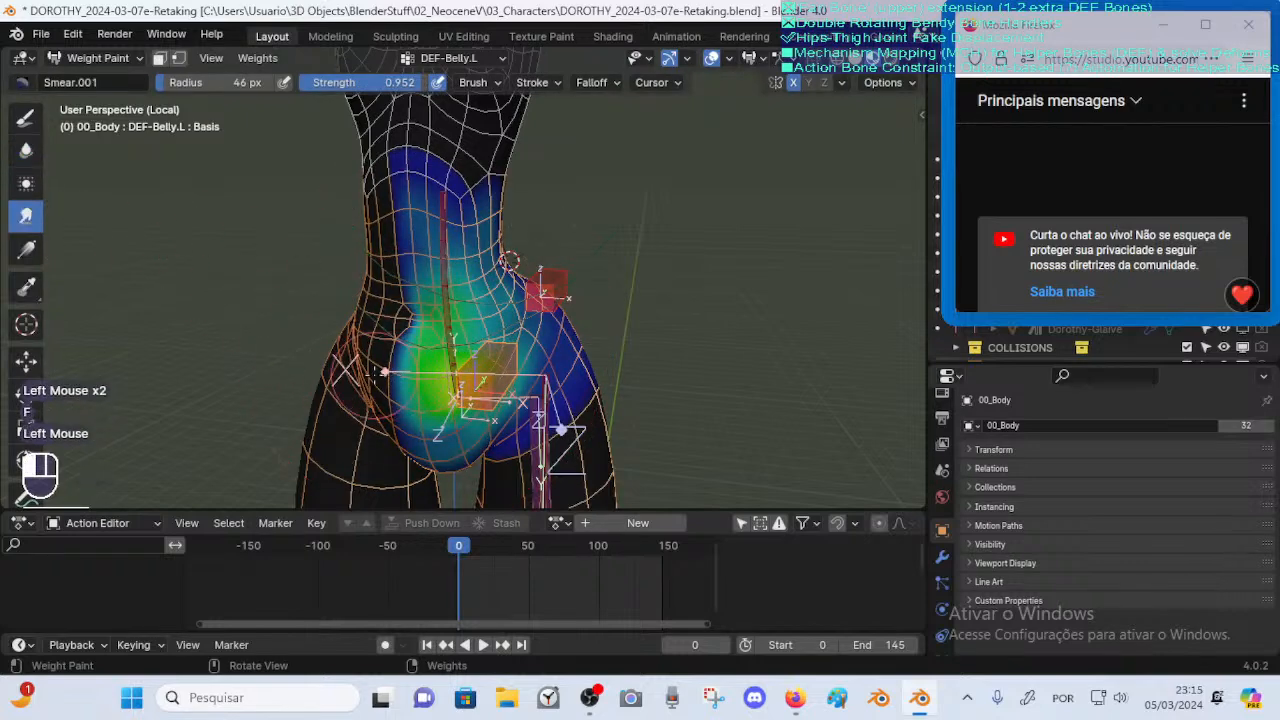
{"action": "left_click_drag", "start_coordinate": [396, 391], "coordinate": [396, 387]}
{"action": "key", "text": "f"}
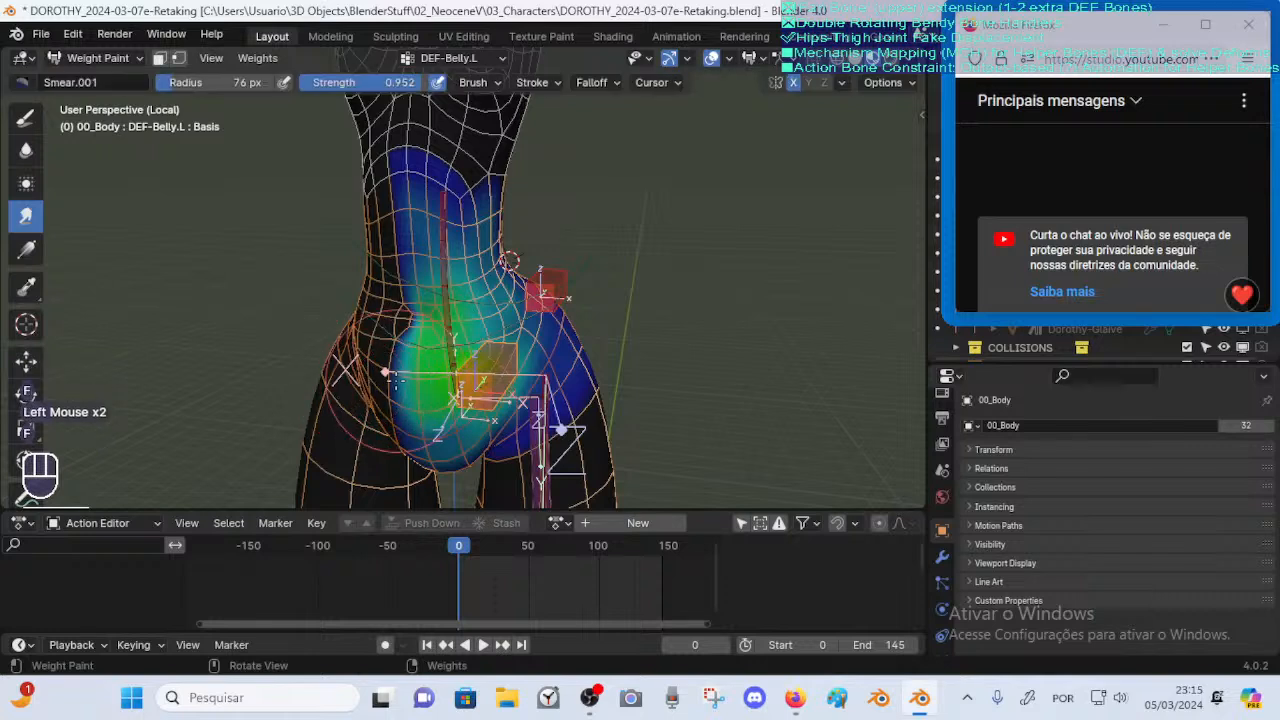
{"action": "left_click", "coordinate": [384, 372]}
{"action": "left_click_drag", "start_coordinate": [384, 372], "coordinate": [411, 323]}
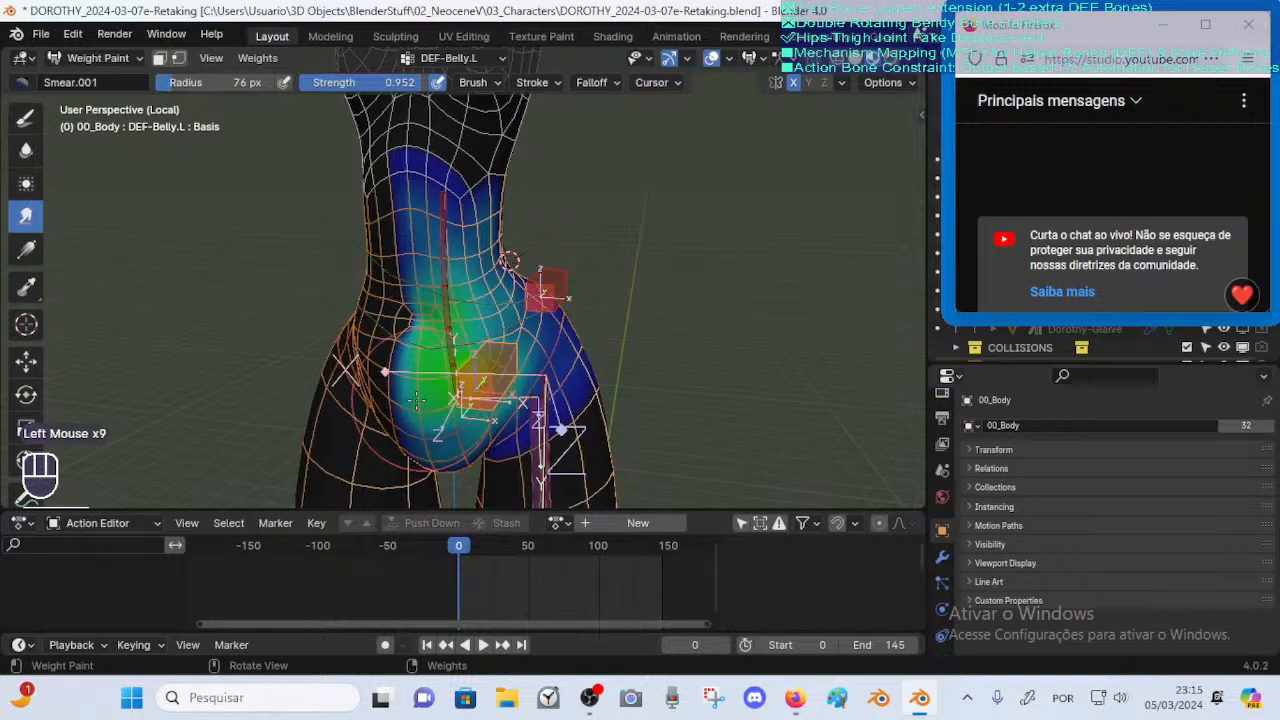
Blur the weights along the abdomen's centre edge, setting the brush to a 60 px radius and full 1.000 strength
{"action": "left_click", "coordinate": [26, 150]}
{"action": "left_click_drag", "start_coordinate": [416, 396], "coordinate": [419, 373]}
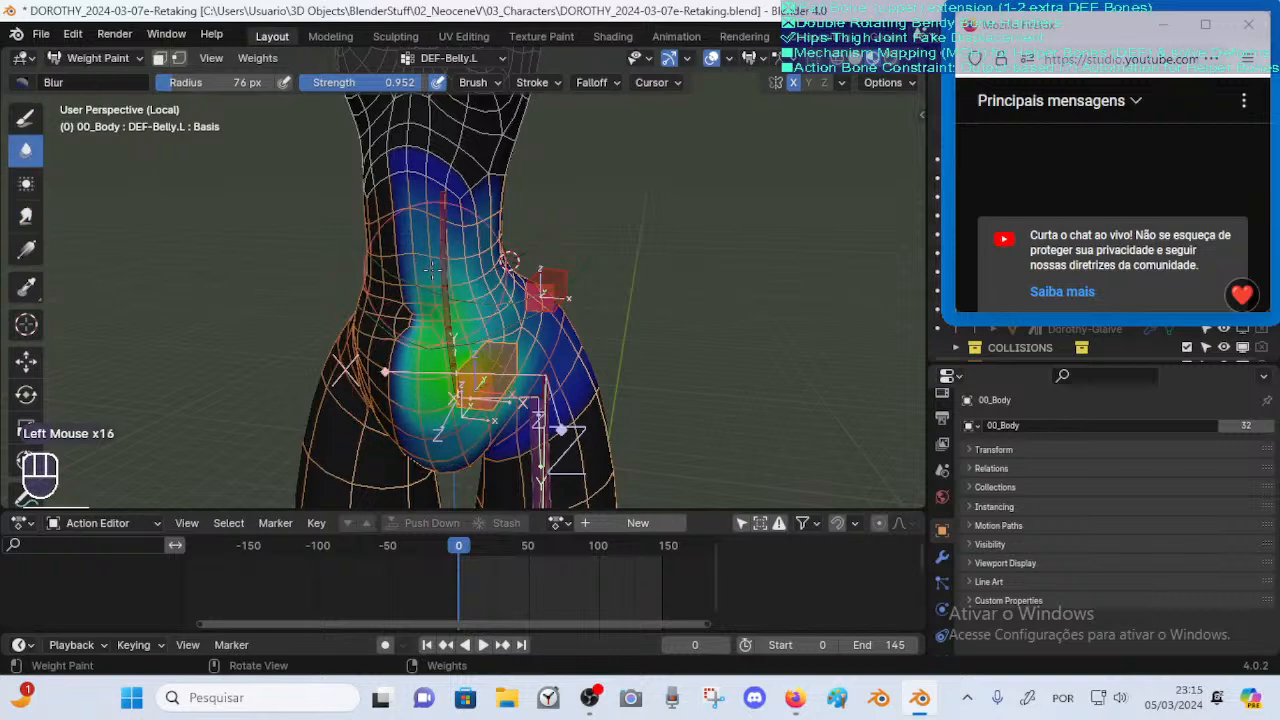
{"action": "key", "text": "f"}
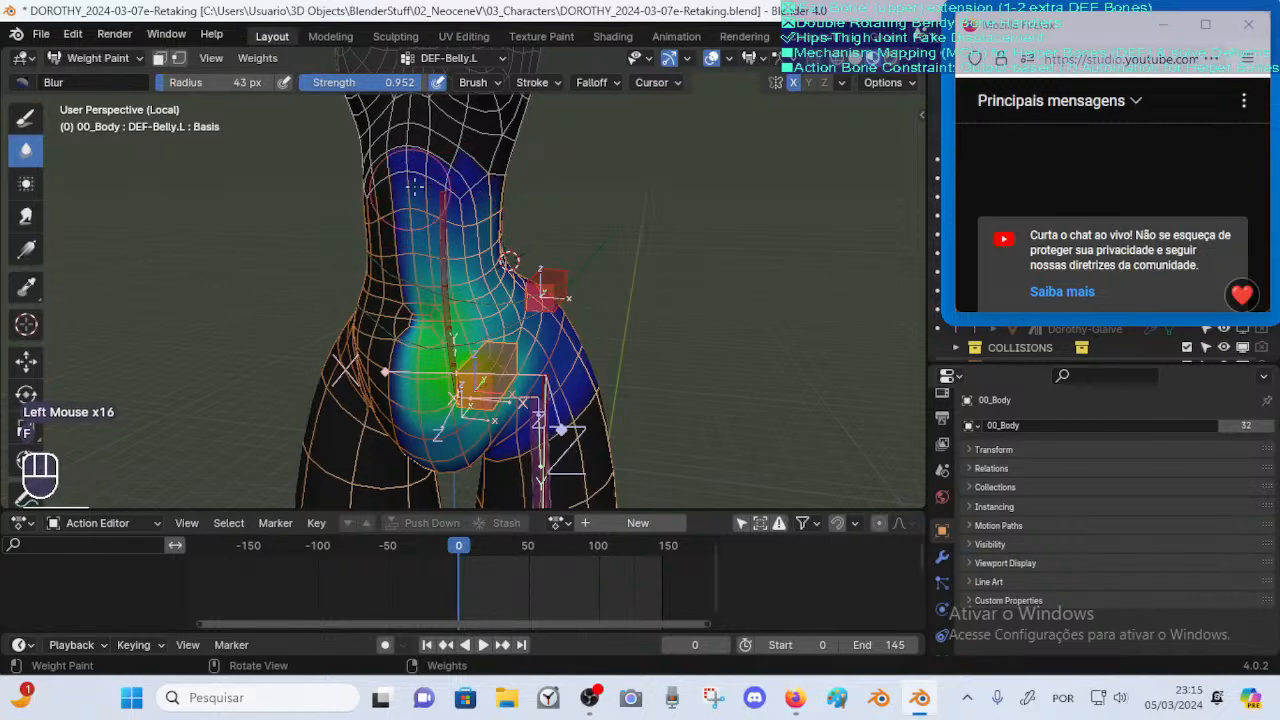
{"action": "left_click", "coordinate": [403, 172]}
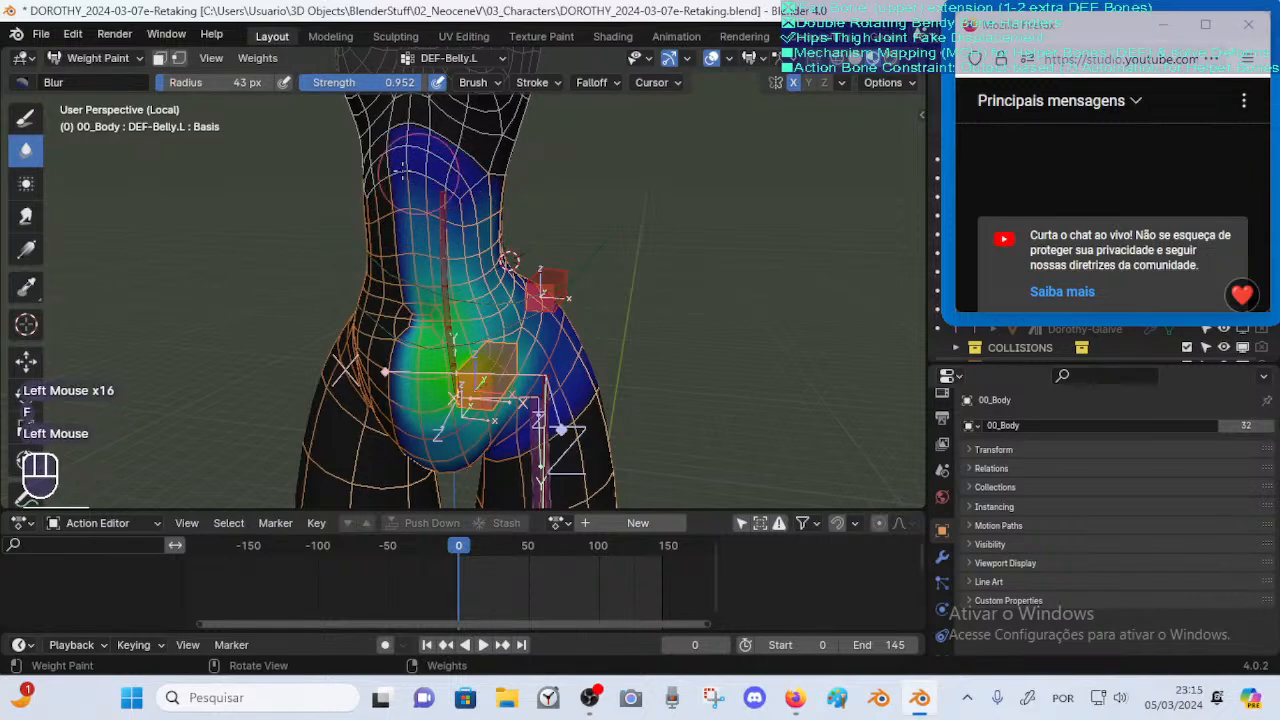
{"action": "key", "text": "f"}
{"action": "left_click", "coordinate": [427, 236]}
{"action": "key", "text": "shift+f"}
{"action": "left_click", "coordinate": [425, 290]}
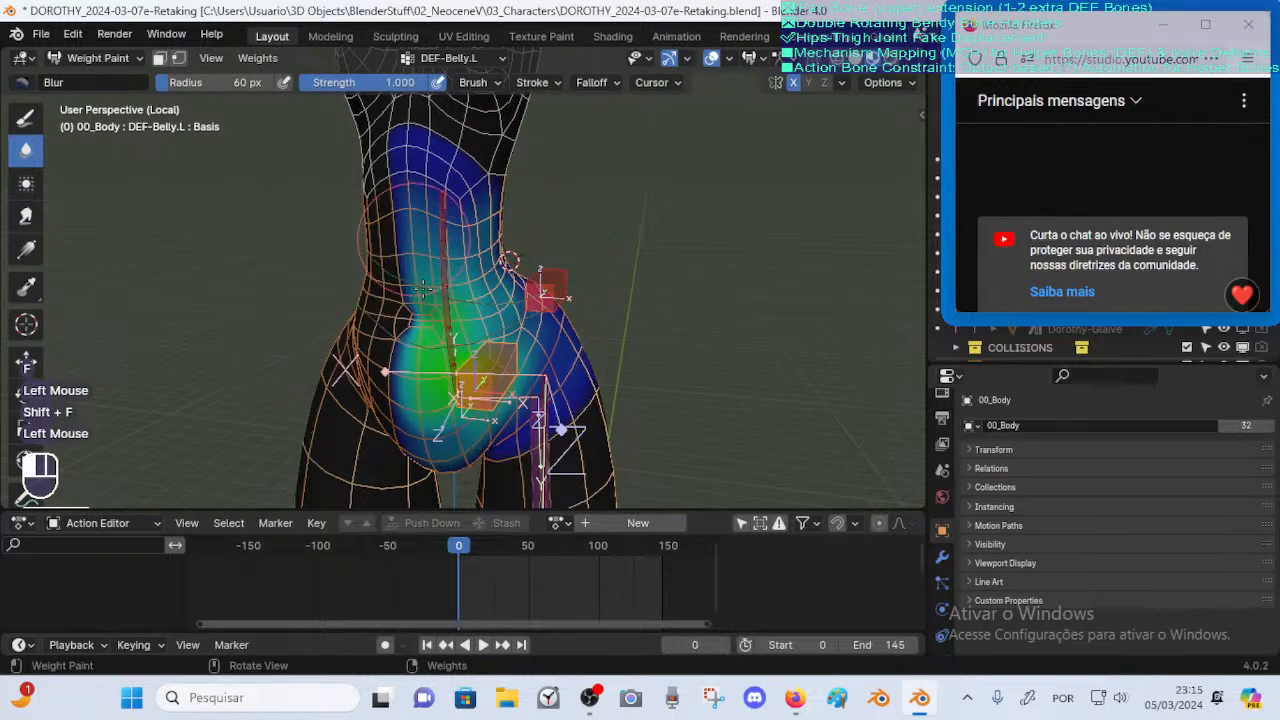
Switch to the Smear brush with strength 0.103 and smear the weights along the abdomen's centre edge
{"action": "left_click", "coordinate": [26, 217]}
{"action": "key", "text": "shift+f"}
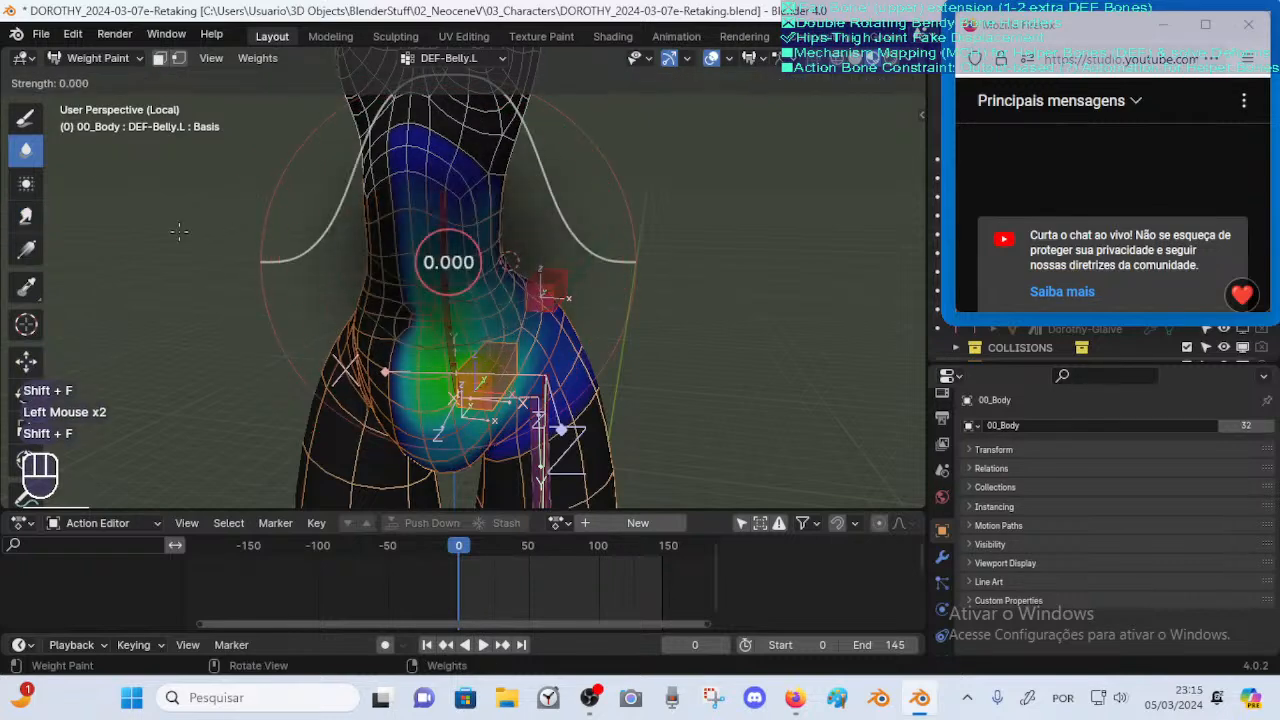
{"action": "left_click", "coordinate": [26, 215]}
{"action": "key", "text": "shift+f"}
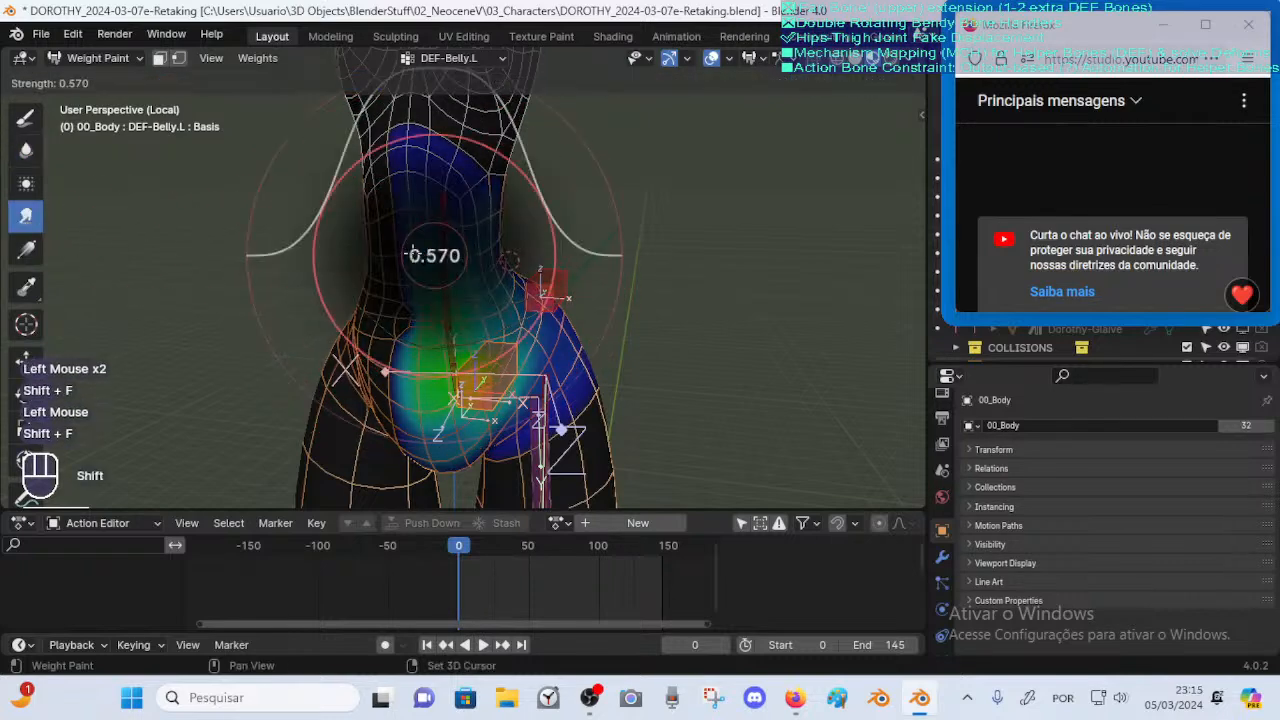
{"action": "left_click", "coordinate": [423, 262]}
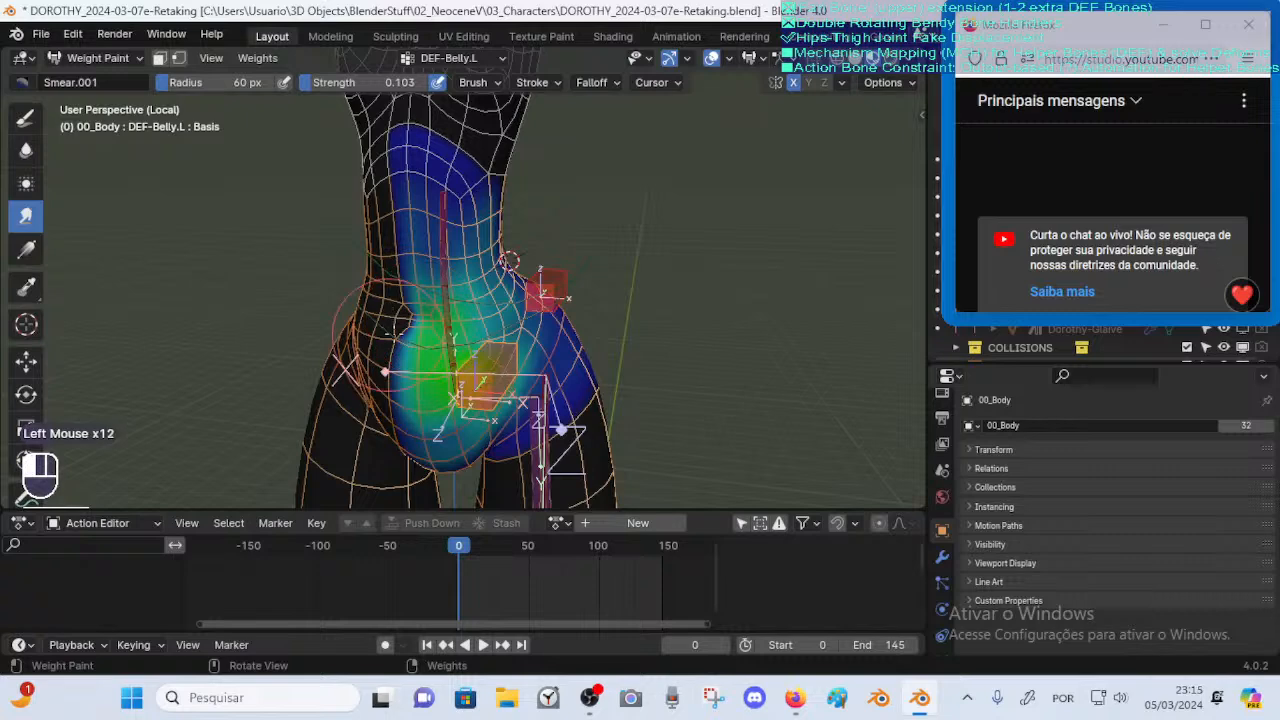
Smear the DEF-Belly.L weights over the lower belly and down to the crotch
{"action": "middle_click_drag", "start_coordinate": [413, 424], "coordinate": [440, 390]}
{"action": "middle_click_drag", "start_coordinate": [440, 390], "coordinate": [425, 370]}
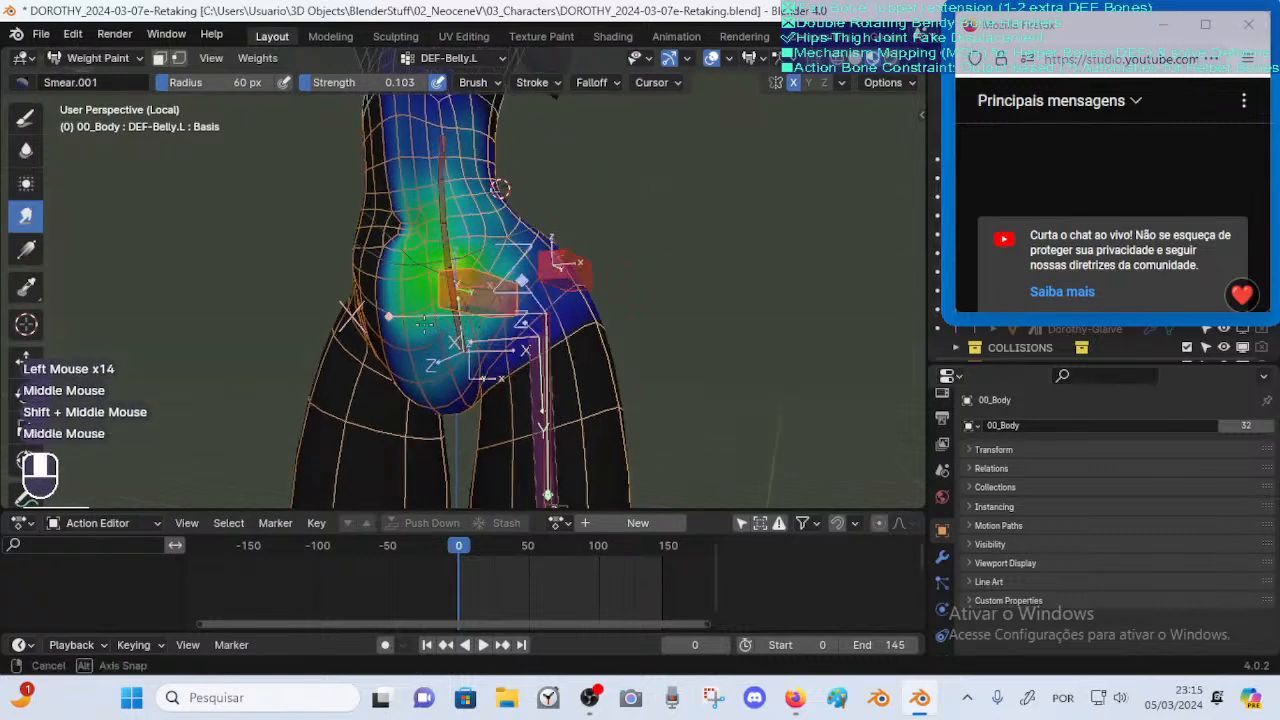
{"action": "left_click", "coordinate": [426, 368]}
{"action": "left_click", "coordinate": [426, 367]}
{"action": "left_click_drag", "start_coordinate": [430, 412], "coordinate": [463, 390]}
{"action": "left_click_drag", "start_coordinate": [458, 395], "coordinate": [480, 348]}
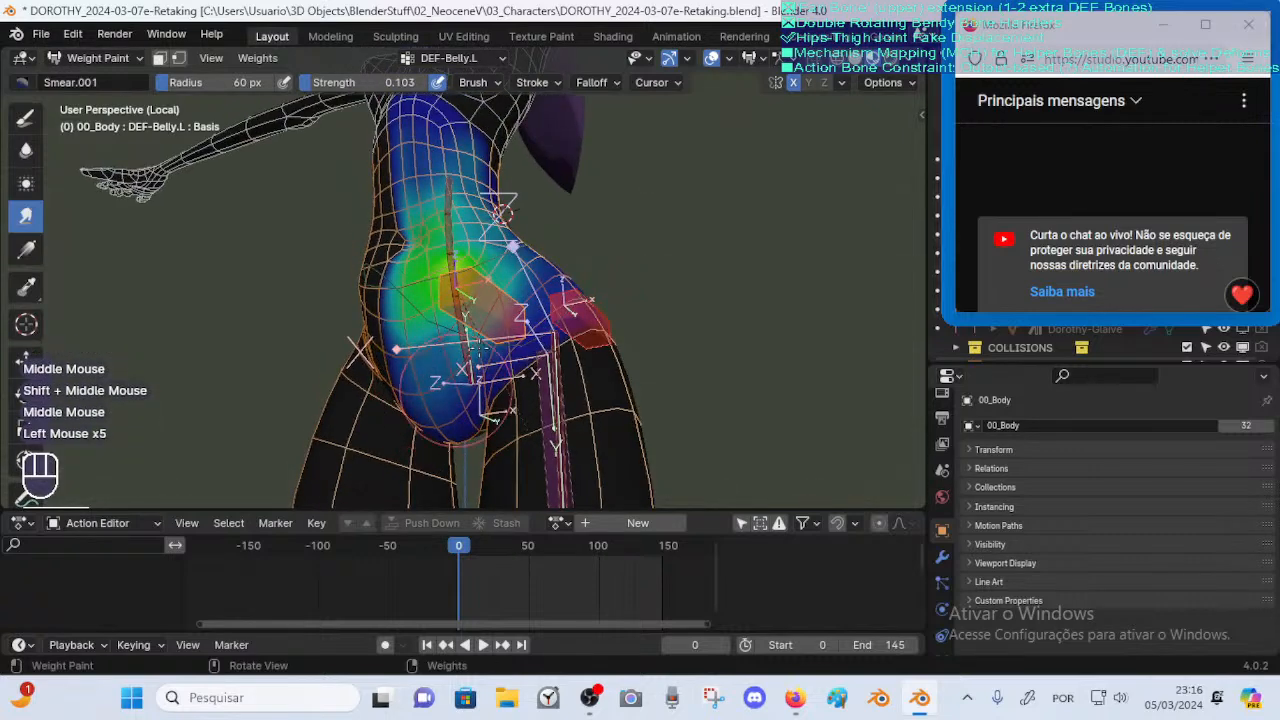
{"action": "left_click", "coordinate": [469, 368]}
Blur the DEF-Belly.L weights on the underside of the crotch
{"action": "middle_click_drag", "start_coordinate": [460, 370], "coordinate": [441, 332]}
{"action": "left_click", "coordinate": [26, 149]}
{"action": "mouse_move", "coordinate": [380, 395]}
{"action": "middle_mouse_down", "text": "ctrl"}
{"action": "mouse_move", "coordinate": [371, 371]}
{"action": "mouse_move", "coordinate": [392, 380]}
{"action": "middle_mouse_up", "text": "ctrl"}
{"action": "left_click_drag", "start_coordinate": [392, 381], "coordinate": [393, 386]}
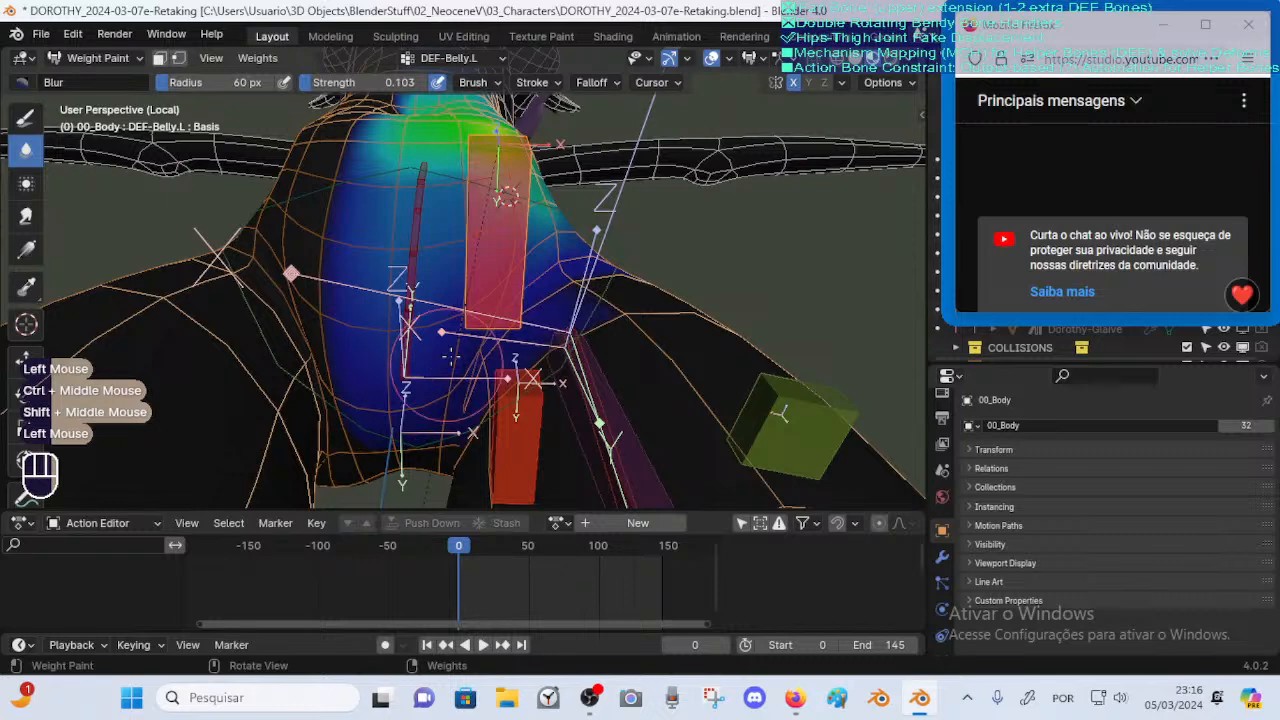
Switch to the Add brush and subtract DEF-Belly.L weight from the upper inner thigh at frames 0 and 23
{"action": "middle_click_drag", "start_coordinate": [491, 302], "coordinate": [485, 347]}
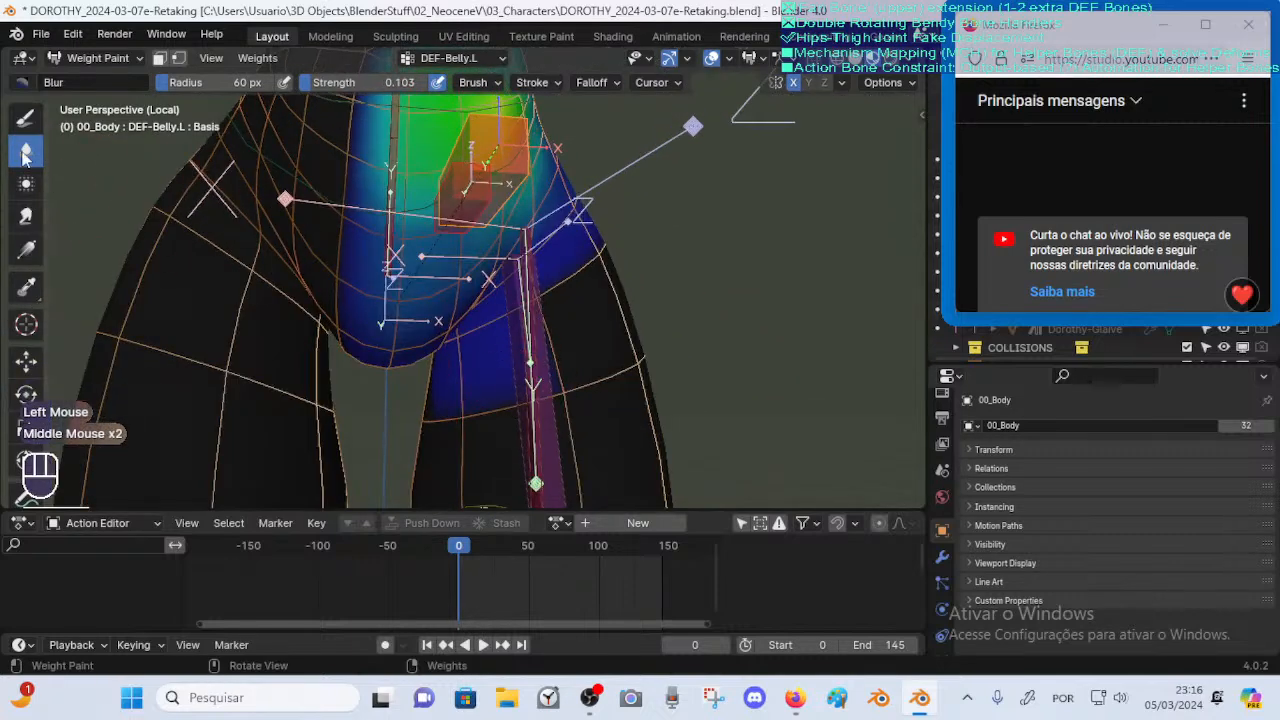
{"action": "left_click", "coordinate": [26, 117]}
{"action": "left_click", "coordinate": [494, 338], "text": "ctrl"}
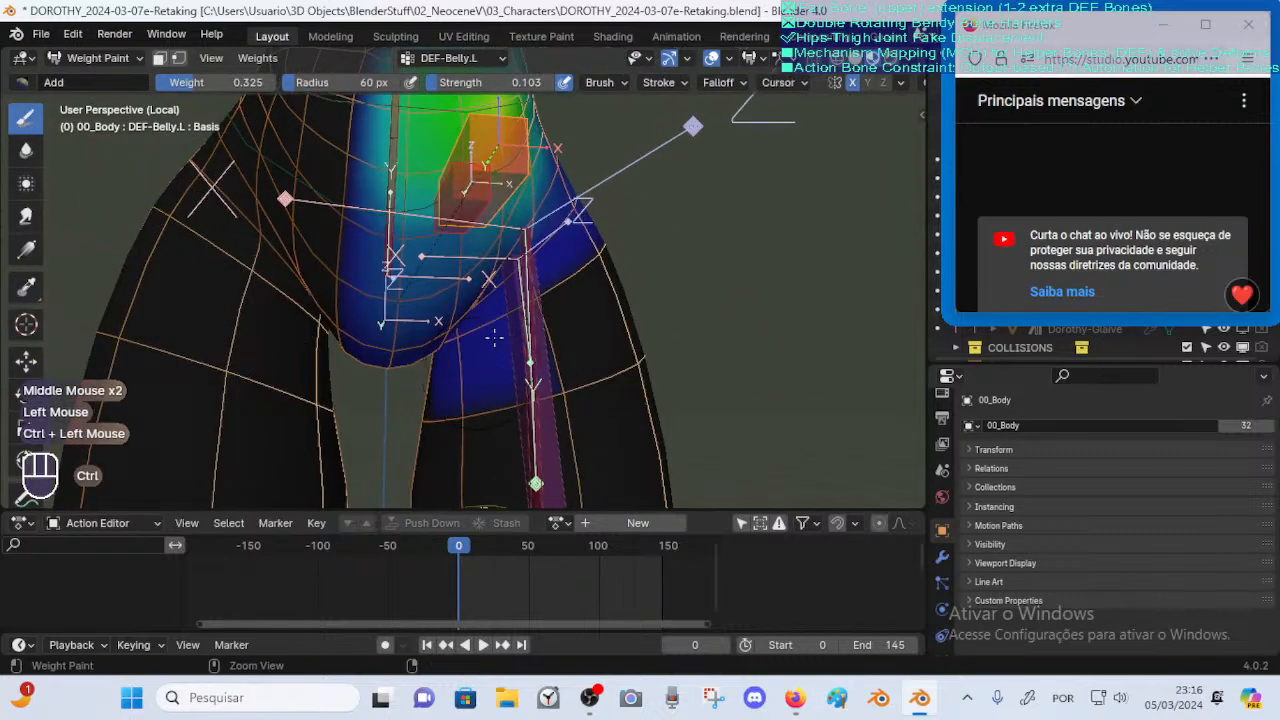
{"action": "left_click_drag", "start_coordinate": [470, 542], "coordinate": [490, 540]}
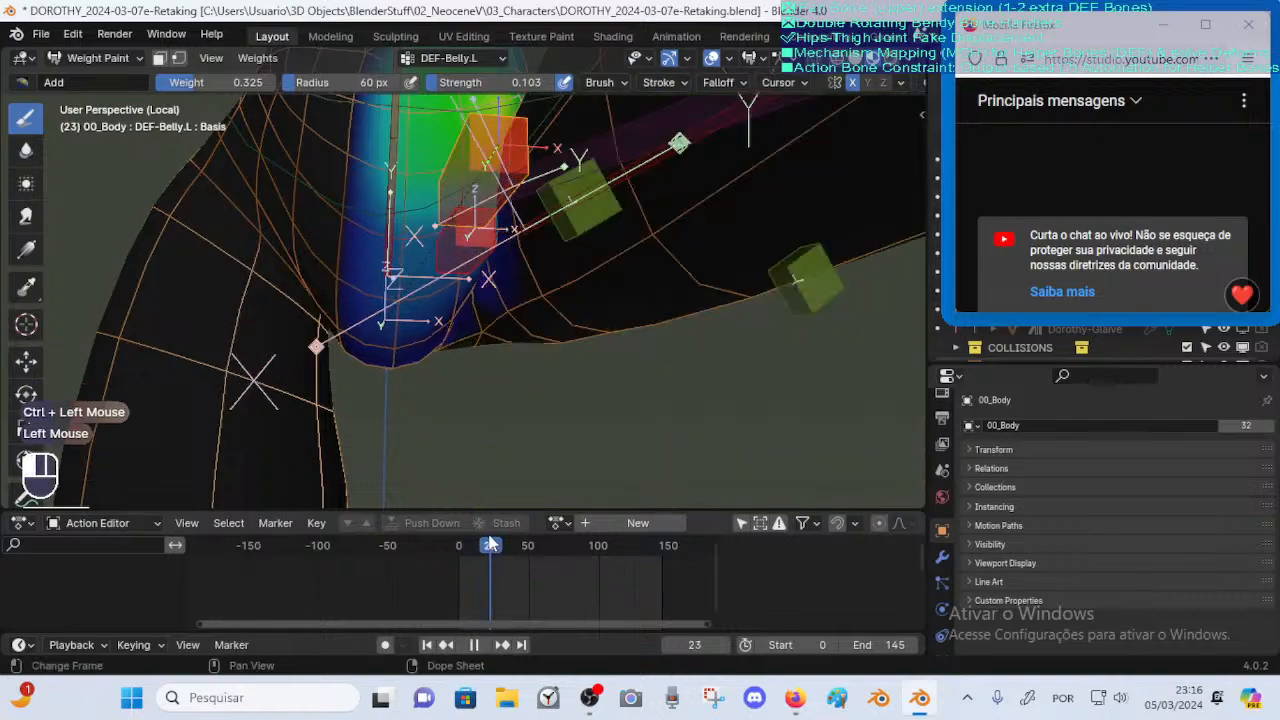
{"action": "middle_click_drag", "start_coordinate": [520, 330], "coordinate": [570, 428], "text": "shift"}
{"action": "left_click", "coordinate": [497, 324], "text": "ctrl"}
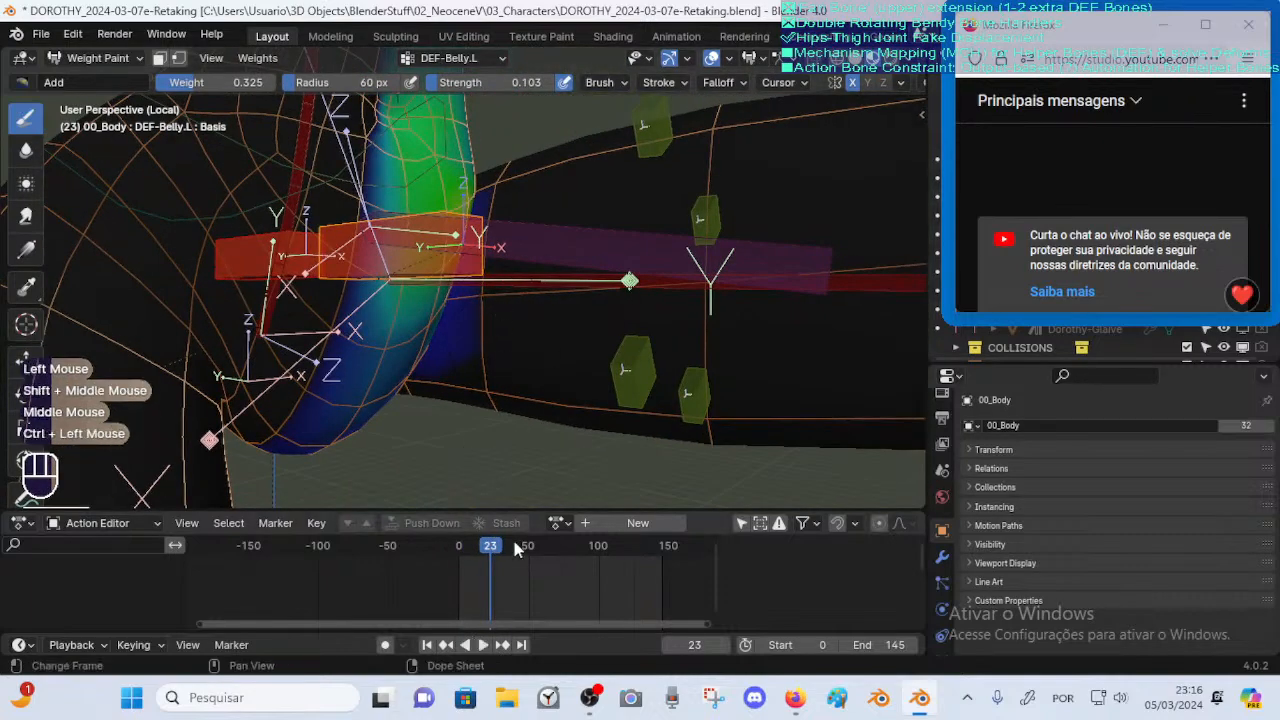
Subtract more DEF-Belly.L weight from the inner thigh below the groin at frames 11 and 0
{"action": "left_click", "coordinate": [488, 547]}
{"action": "left_click_drag", "start_coordinate": [493, 553], "coordinate": [474, 547]}
{"action": "middle_click_drag", "start_coordinate": [472, 415], "coordinate": [410, 398]}
{"action": "left_click", "coordinate": [483, 346], "text": "ctrl"}
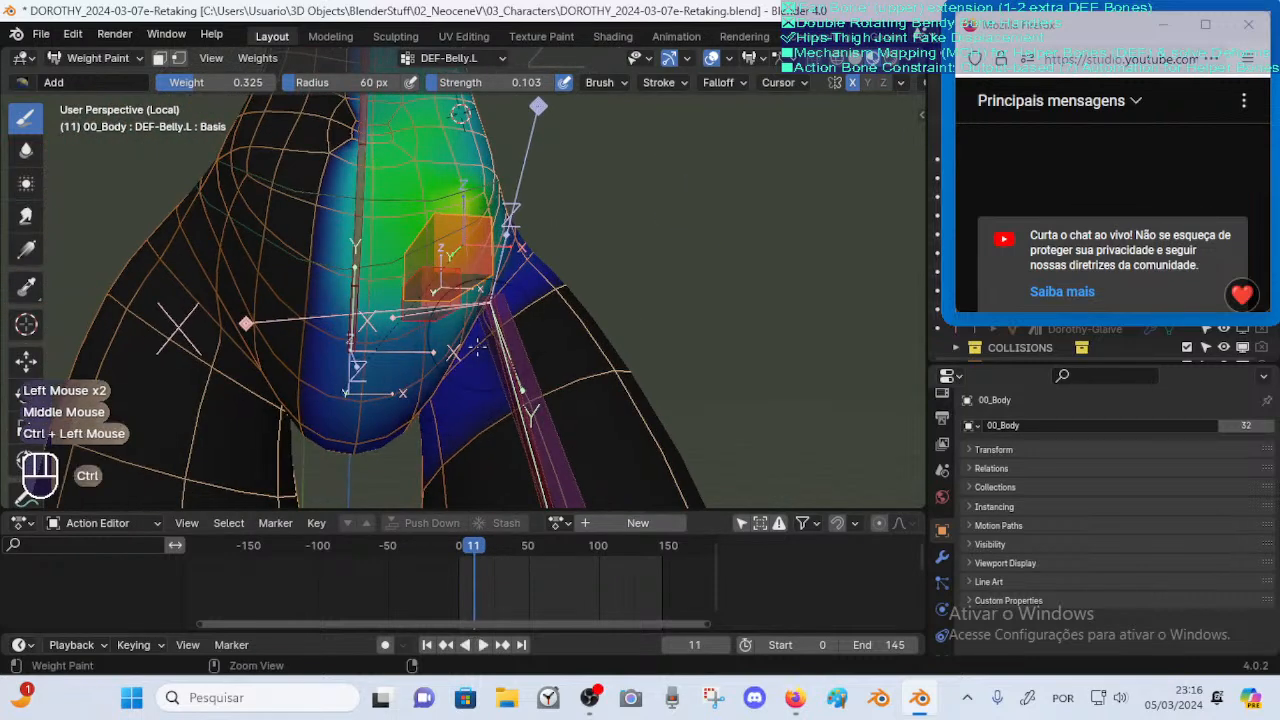
{"action": "middle_click_drag", "start_coordinate": [479, 371], "coordinate": [474, 440], "text": "ctrl"}
{"action": "left_click_drag", "start_coordinate": [472, 545], "coordinate": [454, 551]}
{"action": "left_click_drag", "start_coordinate": [443, 423], "coordinate": [446, 386], "text": "ctrl"}
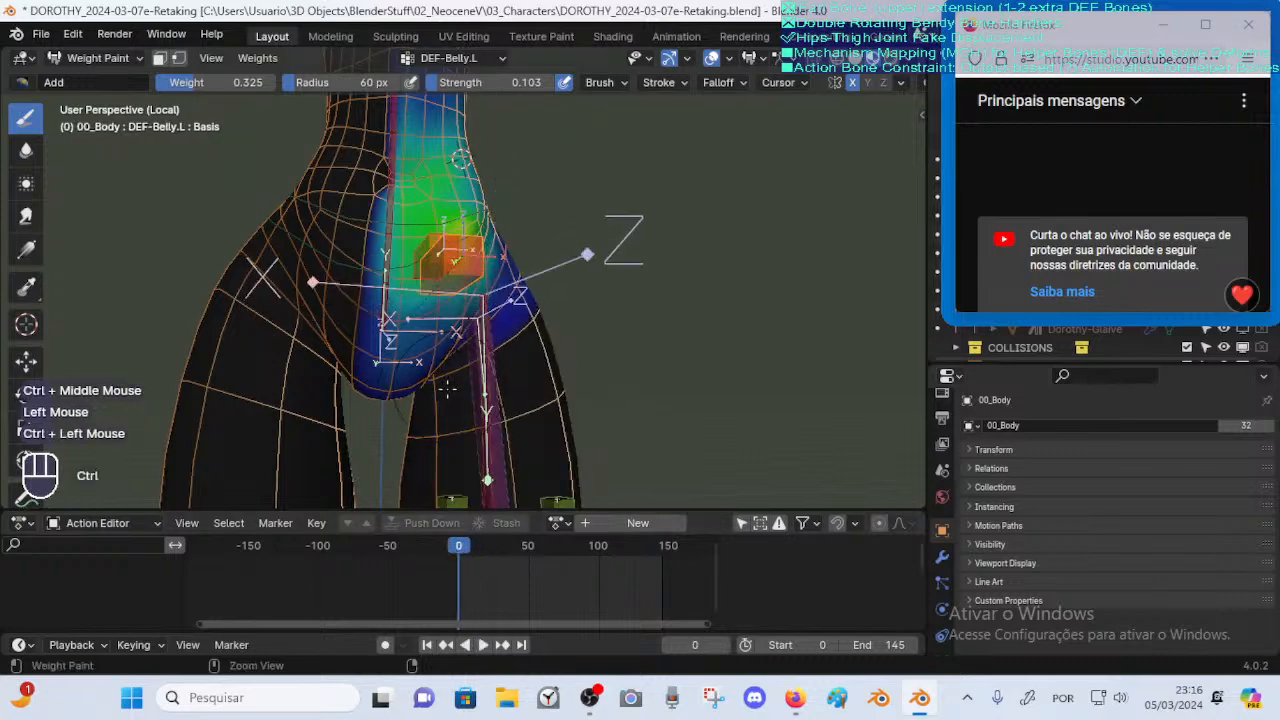
Subtract DEF-Belly.L weight from the outer hip and the side of the buttock
{"action": "middle_click_drag", "start_coordinate": [446, 386], "coordinate": [528, 358]}
{"action": "left_click_drag", "start_coordinate": [552, 318], "coordinate": [563, 301], "text": "ctrl"}
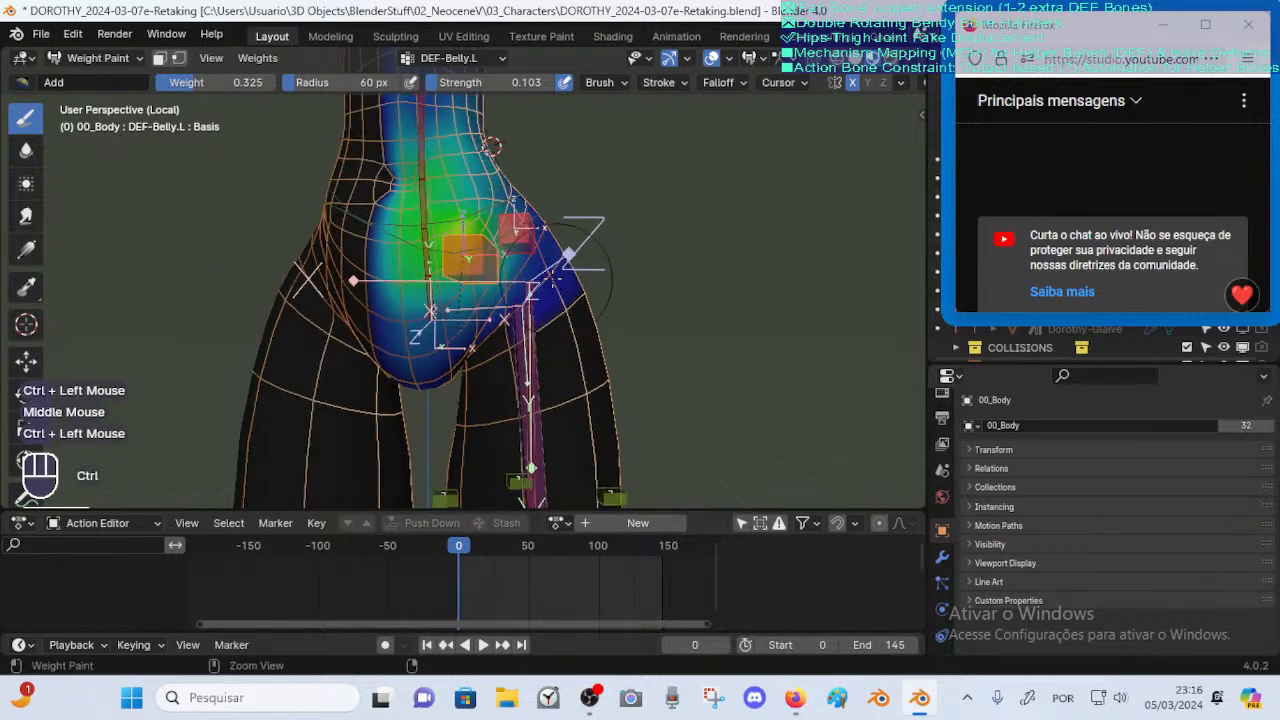
{"action": "mouse_move", "coordinate": [550, 288]}
{"action": "middle_mouse_down"}
{"action": "mouse_move", "coordinate": [602, 289]}
{"action": "mouse_move", "coordinate": [690, 262]}
{"action": "middle_mouse_up"}
{"action": "left_click_drag", "start_coordinate": [682, 258], "coordinate": [663, 235], "text": "ctrl"}
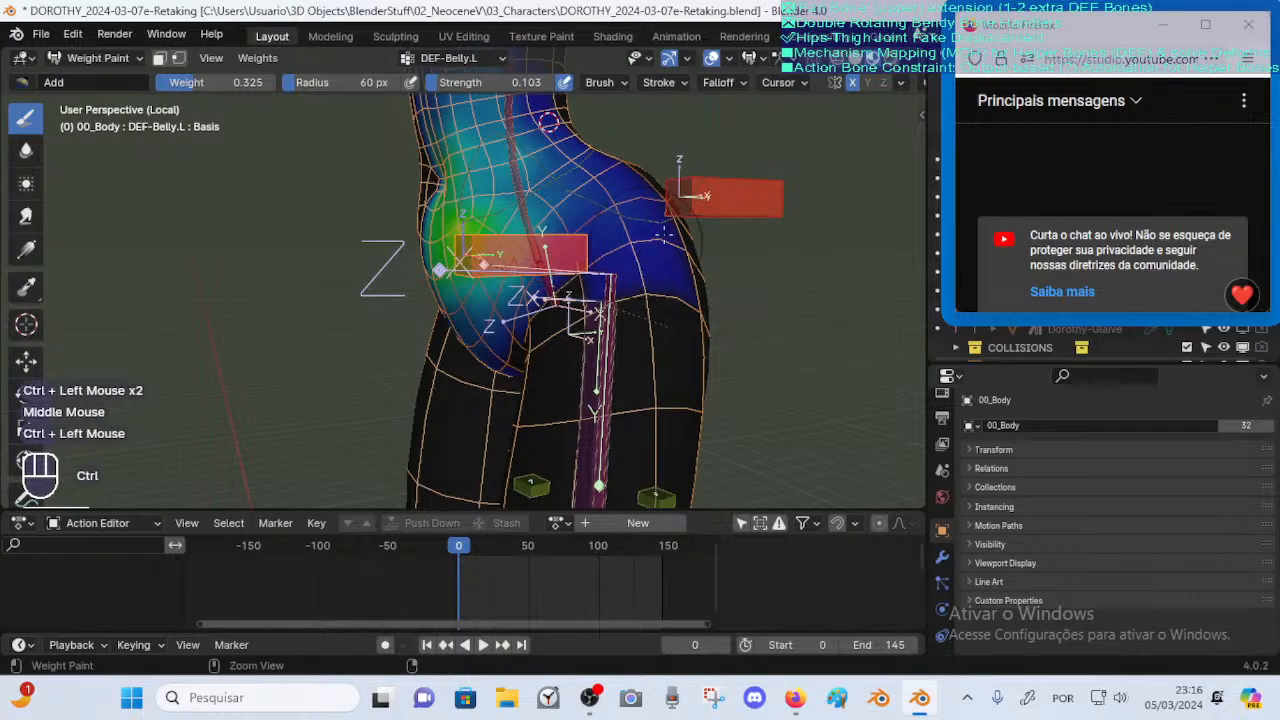
{"action": "middle_click_drag", "start_coordinate": [641, 251], "coordinate": [698, 312]}
{"action": "middle_click_drag", "start_coordinate": [698, 312], "coordinate": [592, 318]}
{"action": "middle_click_drag", "start_coordinate": [592, 318], "coordinate": [622, 318], "text": "shift"}
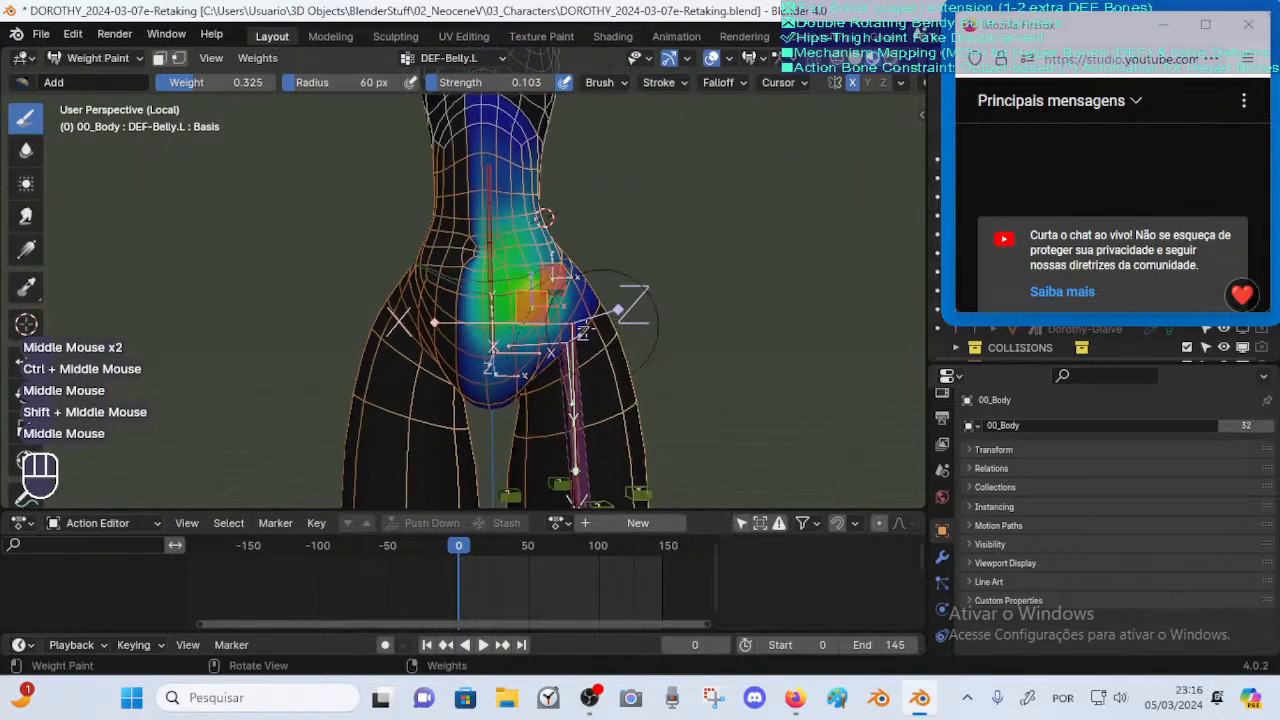
Pose the leg at frame 35 and blur the weights beside the crotch with a 47 px Blur brush
{"action": "middle_click_drag", "start_coordinate": [572, 448], "coordinate": [546, 481]}
{"action": "left_click_drag", "start_coordinate": [474, 553], "coordinate": [507, 547]}
{"action": "middle_click_drag", "start_coordinate": [470, 330], "coordinate": [418, 332]}
{"action": "middle_click_drag", "start_coordinate": [418, 332], "coordinate": [365, 310], "text": "ctrl"}
{"action": "middle_click_drag", "start_coordinate": [360, 312], "coordinate": [272, 263], "text": "shift"}
{"action": "left_click", "coordinate": [25, 148]}
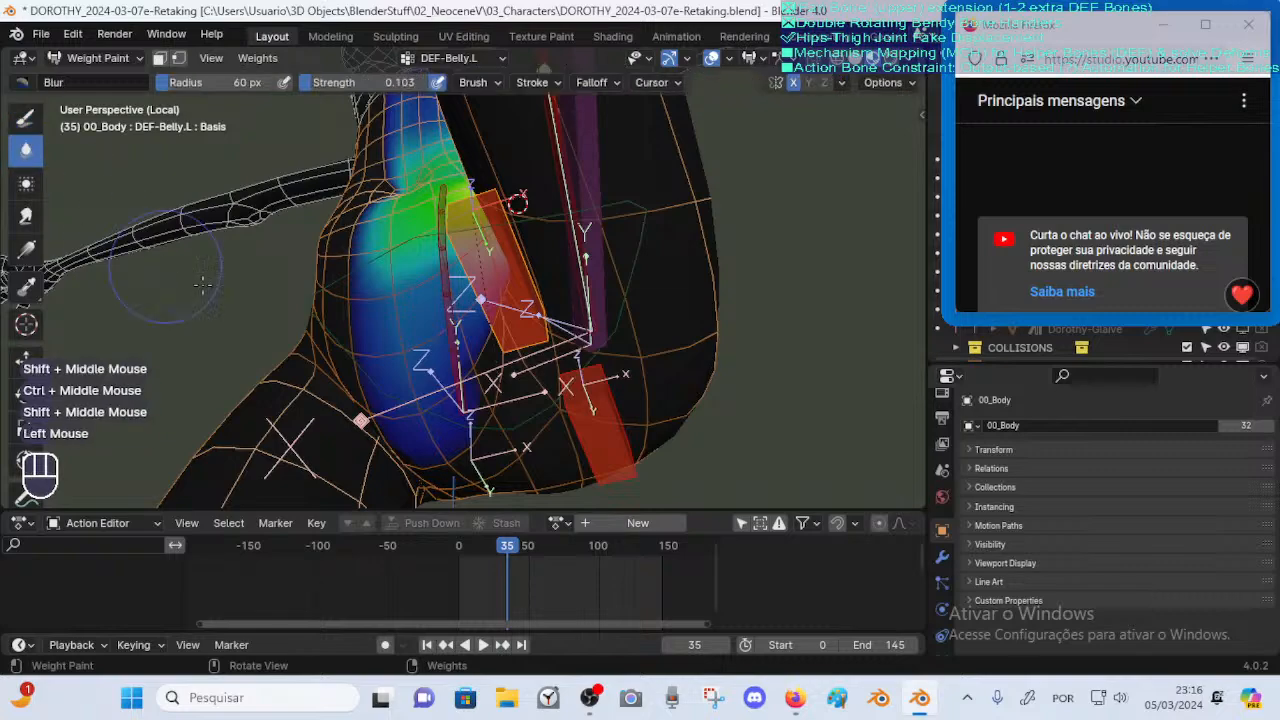
{"action": "key", "text": "f"}
{"action": "left_click", "coordinate": [463, 378]}
{"action": "middle_click_drag", "start_coordinate": [447, 393], "coordinate": [430, 370]}
{"action": "middle_click_drag", "start_coordinate": [508, 212], "coordinate": [471, 167]}
Go to frame 38 and save the file
{"action": "mouse_move", "coordinate": [496, 540]}
{"action": "left_mouse_down"}
{"action": "mouse_move", "coordinate": [508, 549]}
{"action": "mouse_move", "coordinate": [489, 549]}
{"action": "mouse_move", "coordinate": [510, 549]}
{"action": "left_mouse_up"}
{"action": "key", "text": "ctrl+s"}
Select the FAN-Thigh.L bone and move it outward along the raised thigh
{"action": "mouse_move", "coordinate": [523, 318]}
{"action": "middle_mouse_down", "text": "ctrl"}
{"action": "mouse_move", "coordinate": [500, 374]}
{"action": "mouse_move", "coordinate": [533, 296]}
{"action": "middle_mouse_up", "text": "ctrl"}
{"action": "left_click", "coordinate": [528, 230], "text": "alt"}
{"action": "middle_click_drag", "start_coordinate": [532, 232], "coordinate": [570, 298]}
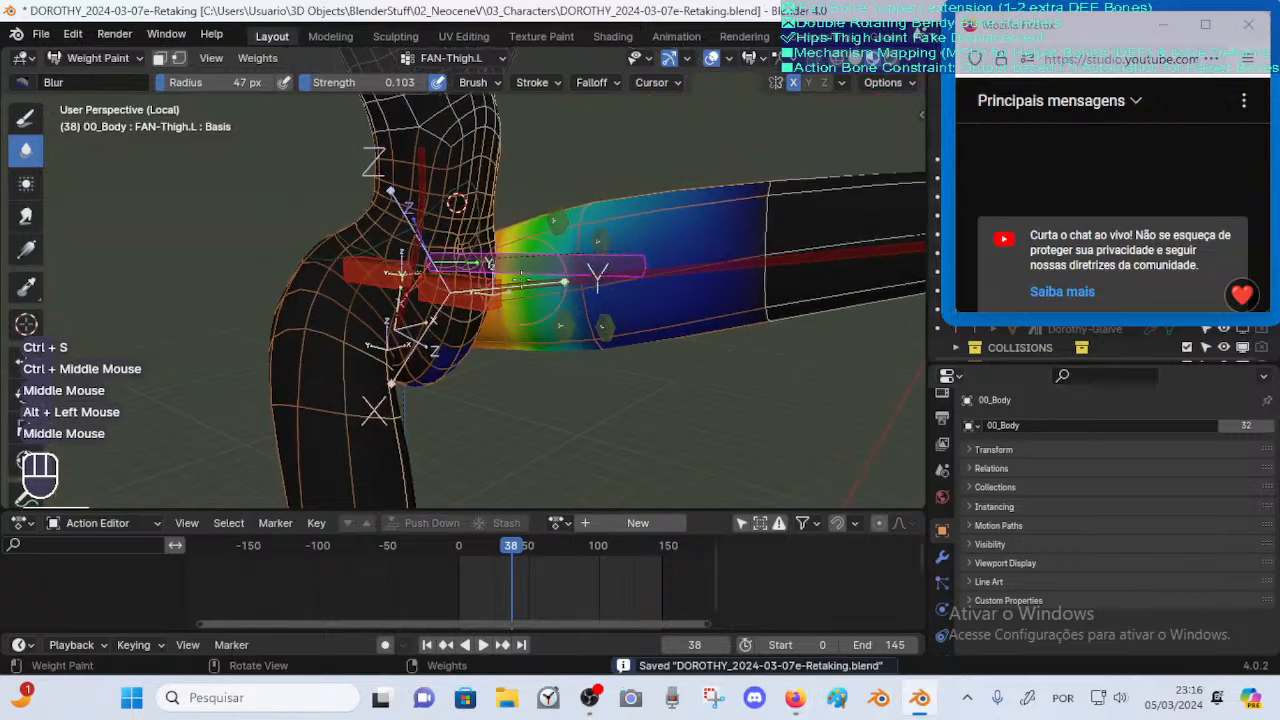
{"action": "key", "text": "g"}
{"action": "left_click", "coordinate": [745, 310]}
{"action": "middle_click_drag", "start_coordinate": [745, 310], "coordinate": [523, 412]}
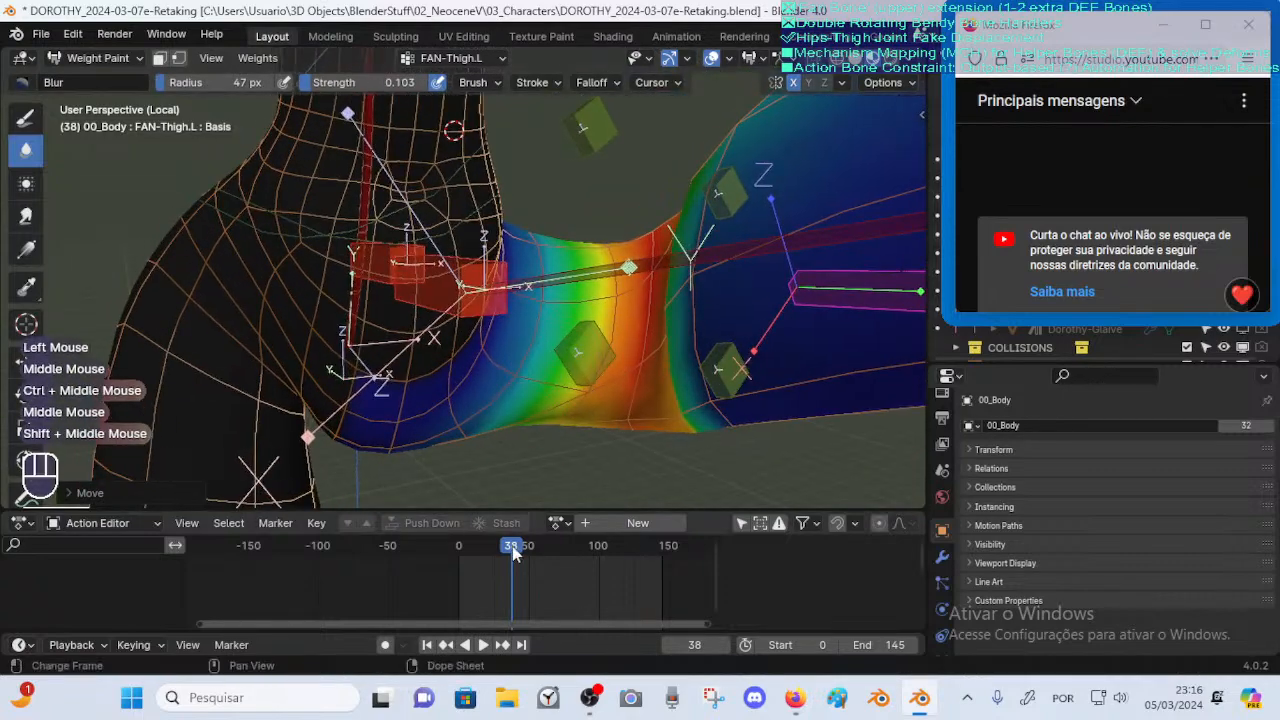
Select the DEF-Belly.L bone and blur its weights across the groin and upper inner thigh
{"action": "left_click", "coordinate": [486, 305], "text": "alt"}
{"action": "middle_click_drag", "start_coordinate": [486, 305], "coordinate": [506, 395]}
{"action": "left_click", "coordinate": [506, 395]}
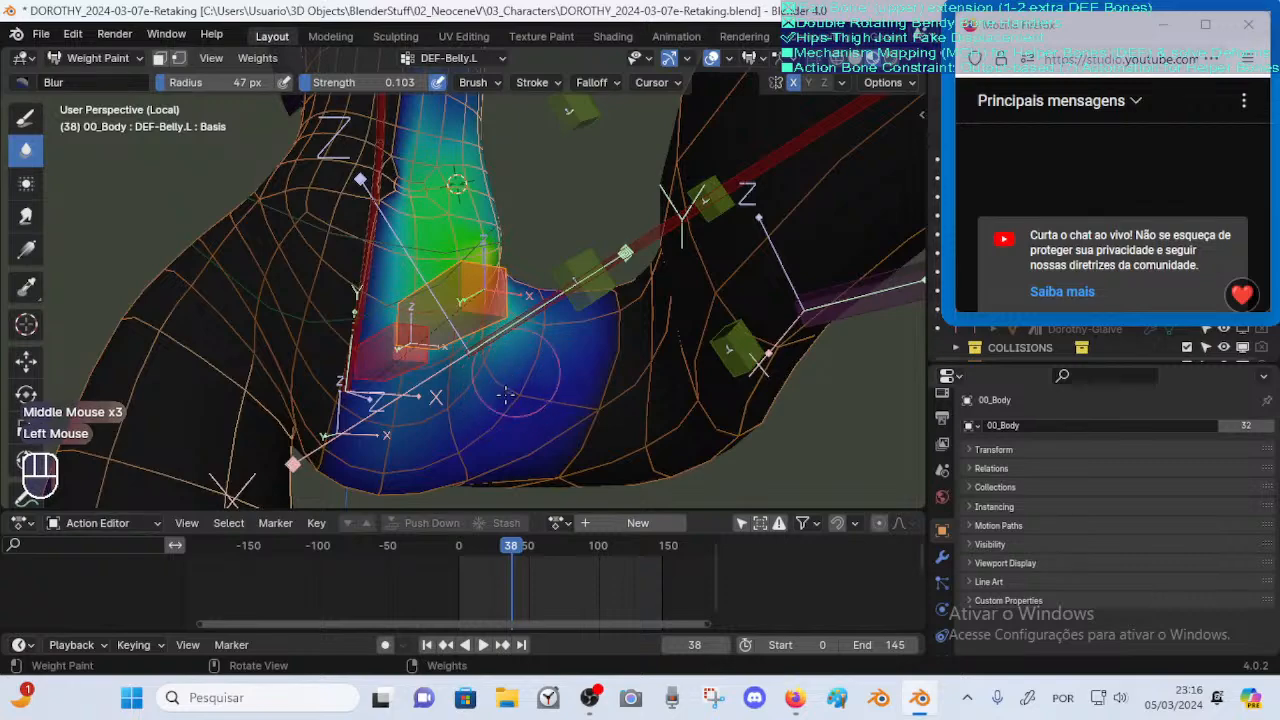
{"action": "left_click", "coordinate": [565, 395]}
{"action": "middle_click_drag", "start_coordinate": [565, 395], "coordinate": [522, 368]}
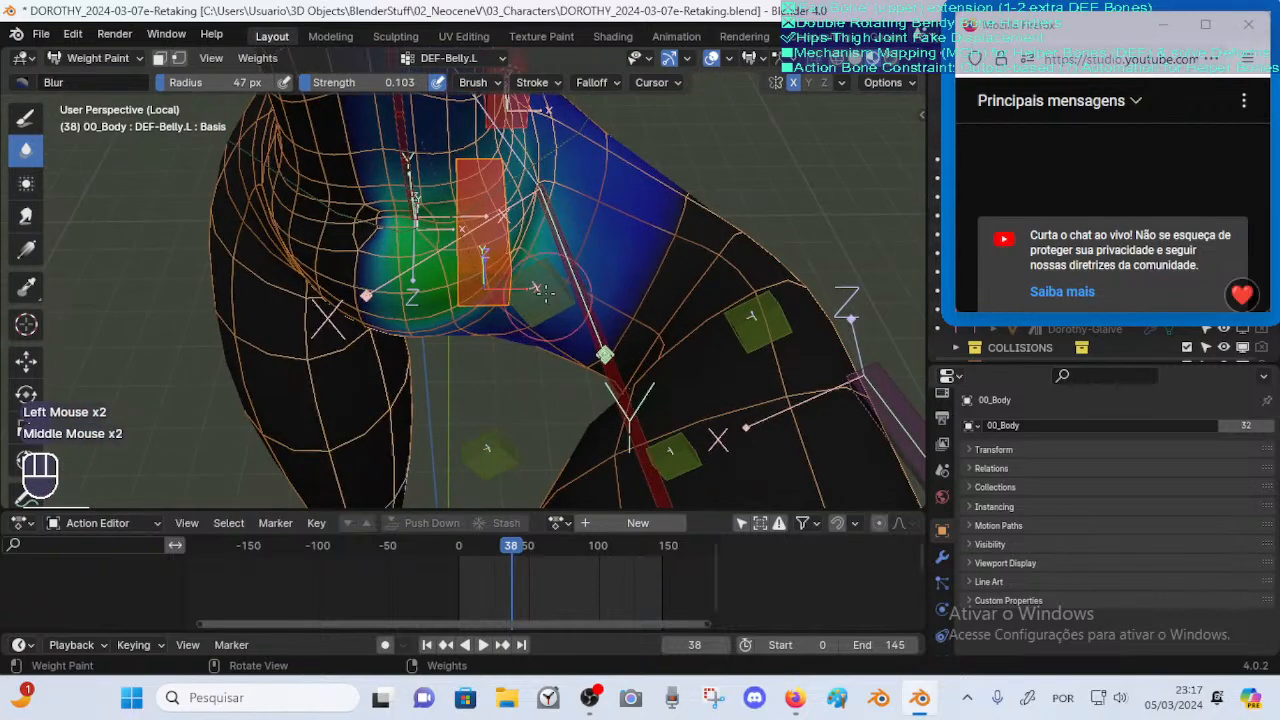
{"action": "left_click_drag", "start_coordinate": [545, 292], "coordinate": [549, 271]}
{"action": "mouse_move", "coordinate": [528, 353]}
{"action": "middle_mouse_down"}
{"action": "mouse_move", "coordinate": [526, 430]}
{"action": "mouse_move", "coordinate": [520, 365]}
{"action": "middle_mouse_up"}
{"action": "left_click_drag", "start_coordinate": [512, 367], "coordinate": [496, 380]}
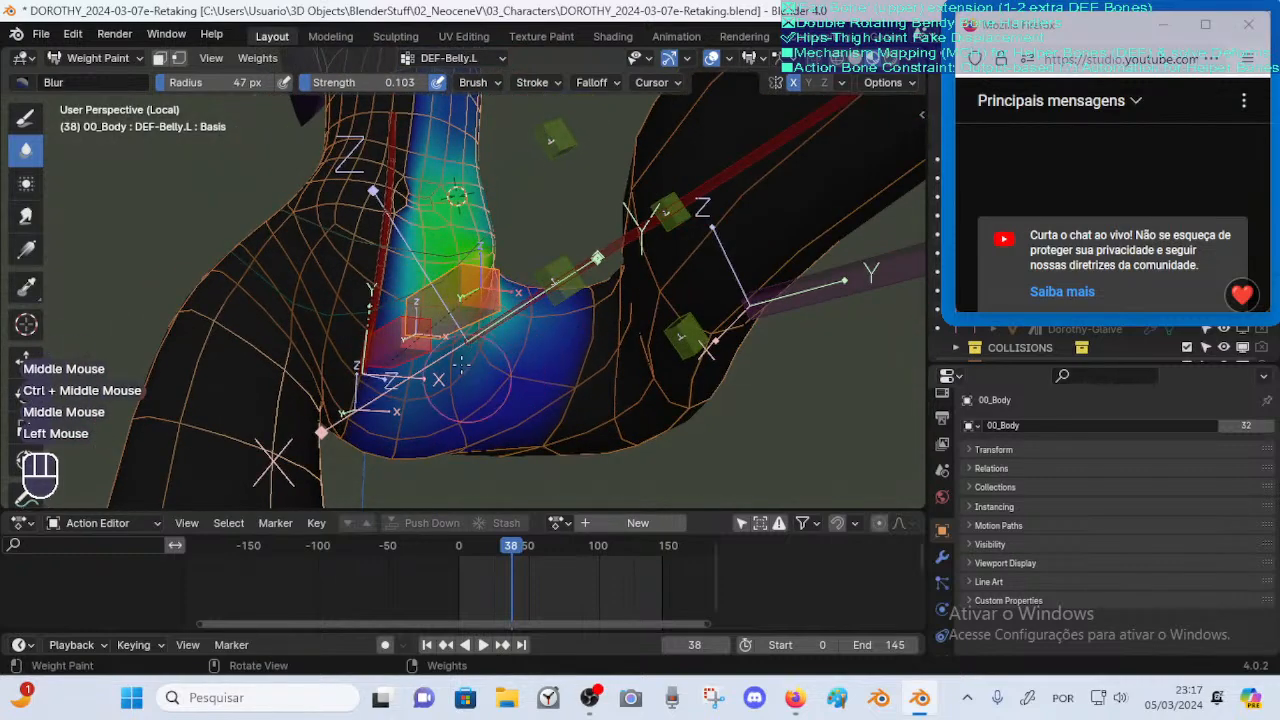
Blur the DEF-Belly.L weights along the crease between the raised thigh and the hip
{"action": "mouse_move", "coordinate": [496, 380]}
{"action": "middle_mouse_down"}
{"action": "mouse_move", "coordinate": [497, 312]}
{"action": "mouse_move", "coordinate": [525, 230]}
{"action": "mouse_move", "coordinate": [515, 295]}
{"action": "mouse_move", "coordinate": [535, 335]}
{"action": "mouse_move", "coordinate": [528, 317]}
{"action": "mouse_move", "coordinate": [498, 368]}
{"action": "mouse_move", "coordinate": [490, 345]}
{"action": "mouse_move", "coordinate": [508, 302]}
{"action": "mouse_move", "coordinate": [585, 268]}
{"action": "mouse_move", "coordinate": [557, 254]}
{"action": "middle_mouse_up"}
{"action": "left_click", "coordinate": [529, 222]}
{"action": "left_click", "coordinate": [505, 285]}
{"action": "left_click", "coordinate": [557, 254]}
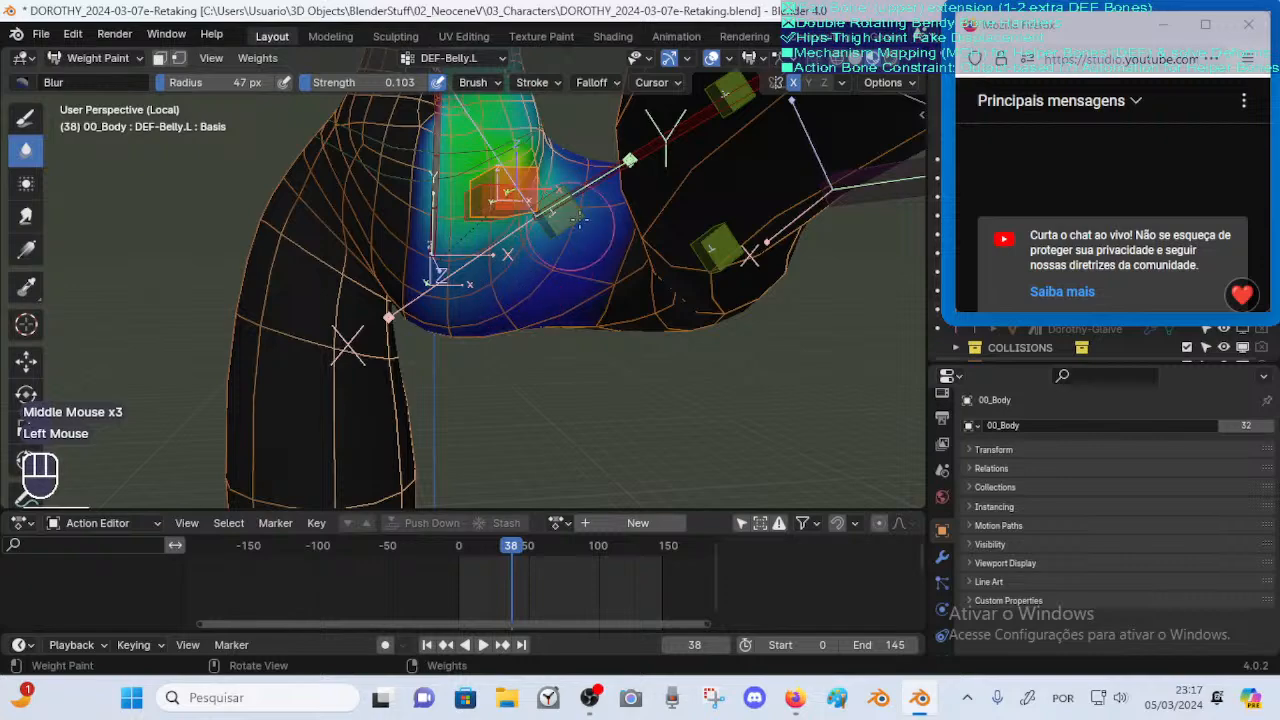
{"action": "middle_click_drag", "start_coordinate": [580, 219], "coordinate": [556, 176]}
{"action": "middle_click_drag", "start_coordinate": [556, 176], "coordinate": [538, 270], "text": "shift"}
{"action": "mouse_move", "coordinate": [538, 270]}
{"action": "middle_mouse_down"}
{"action": "mouse_move", "coordinate": [522, 280]}
{"action": "mouse_move", "coordinate": [531, 268]}
{"action": "middle_mouse_up"}
{"action": "left_click", "coordinate": [531, 265]}
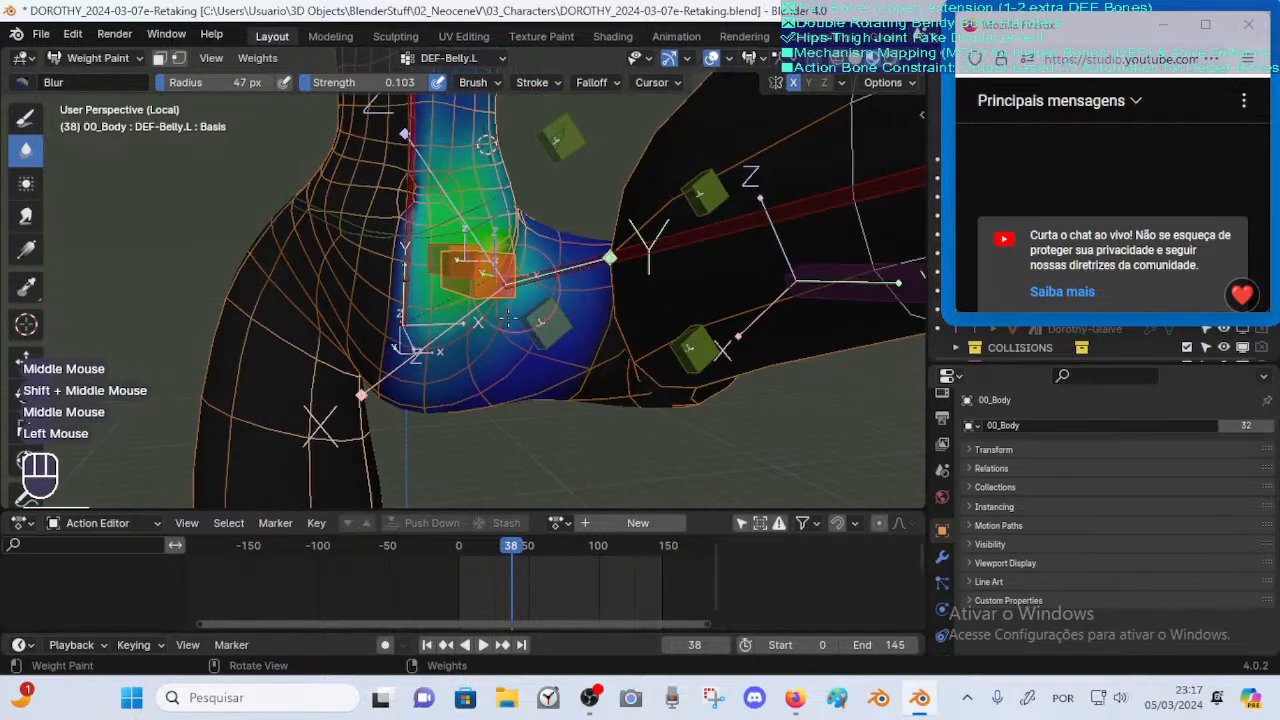
{"action": "middle_click_drag", "start_coordinate": [432, 366], "coordinate": [540, 284]}
{"action": "left_click_drag", "start_coordinate": [540, 285], "coordinate": [566, 258]}
{"action": "middle_click_drag", "start_coordinate": [524, 195], "coordinate": [524, 240], "text": "shift"}
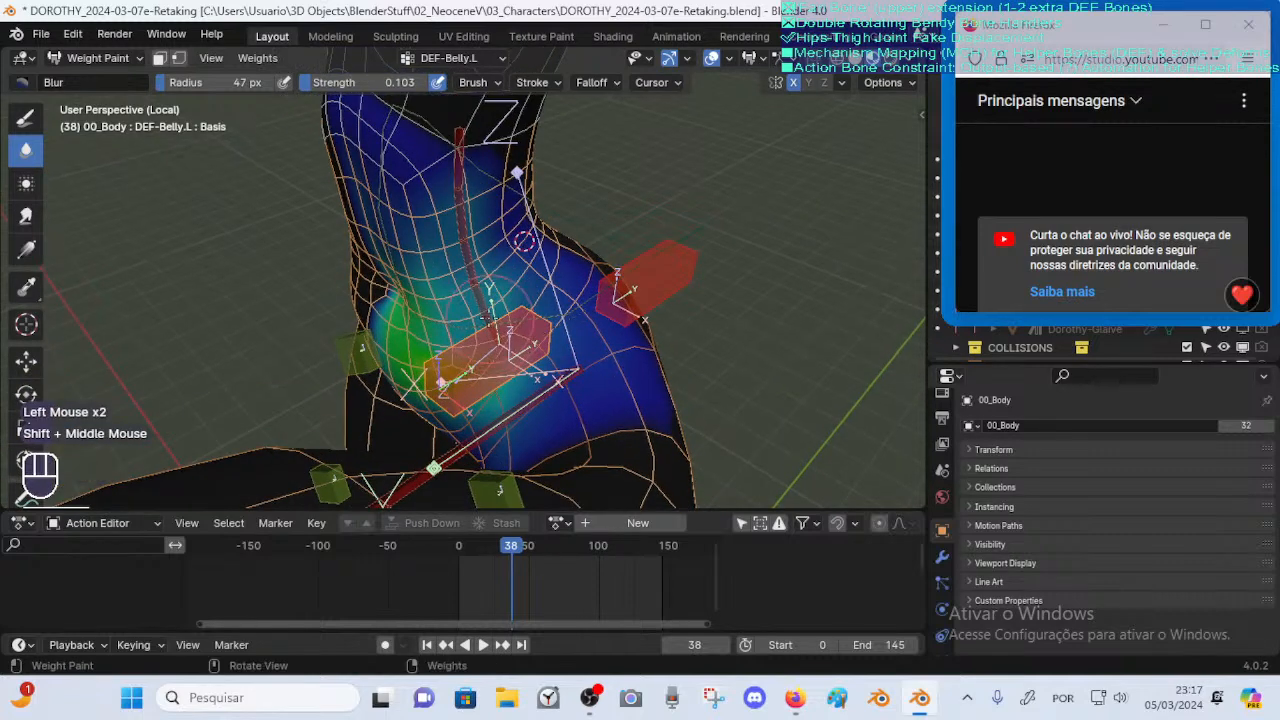
Raise the Blur brush strength to 1.000 and blur the weights on the side of the belly
{"action": "key", "text": "shift+f"}
{"action": "key", "text": "shift+f"}
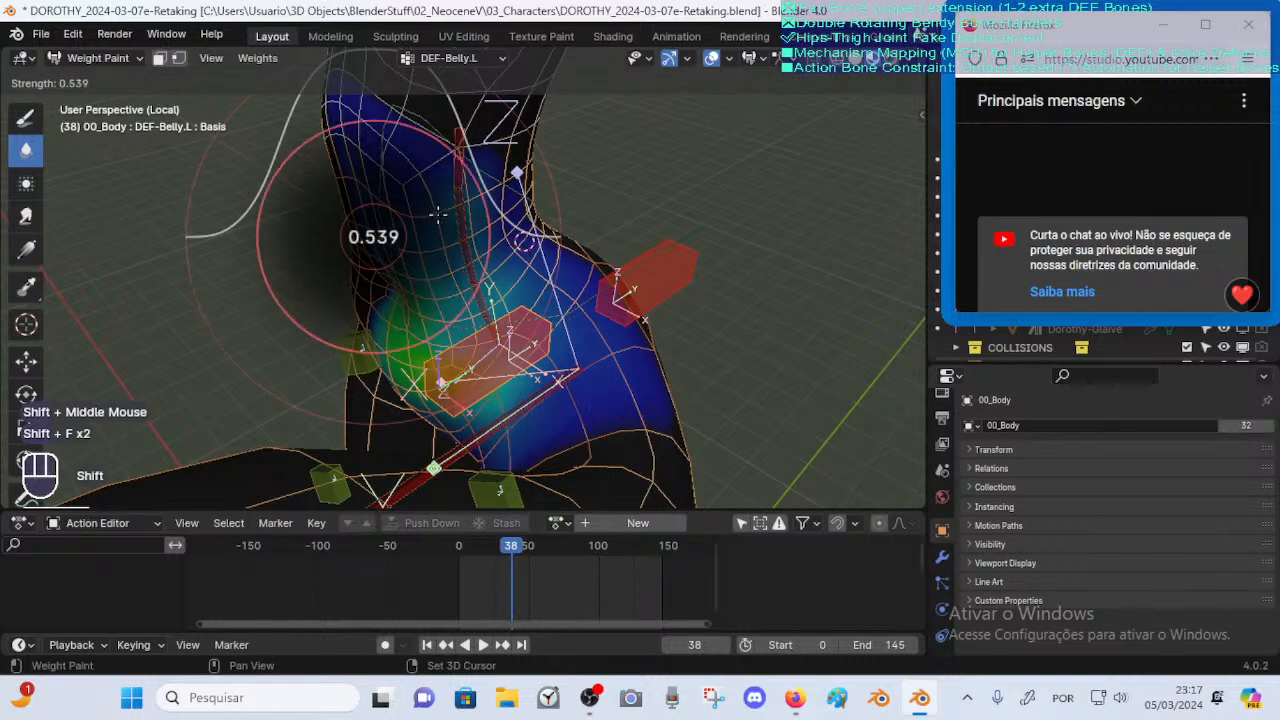
{"action": "left_click", "coordinate": [488, 289]}
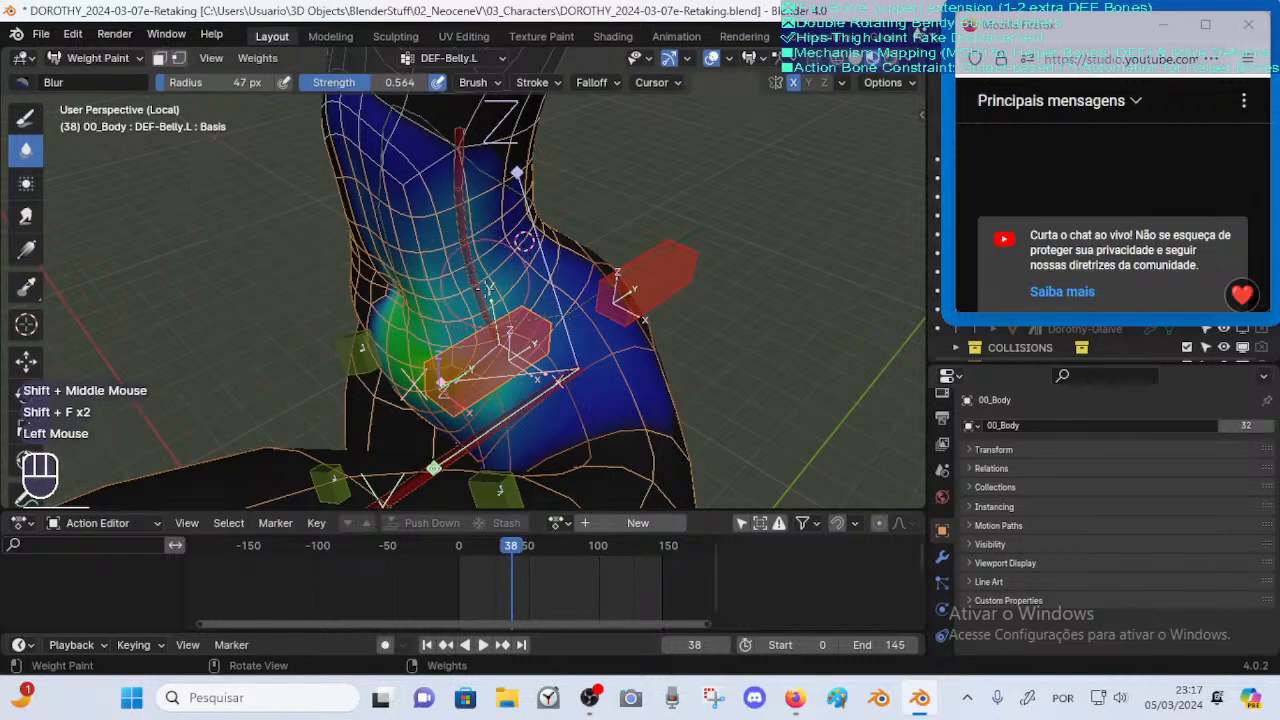
{"action": "key", "text": "shift+f"}
{"action": "left_click", "coordinate": [427, 268]}
{"action": "key", "text": "shift+f"}
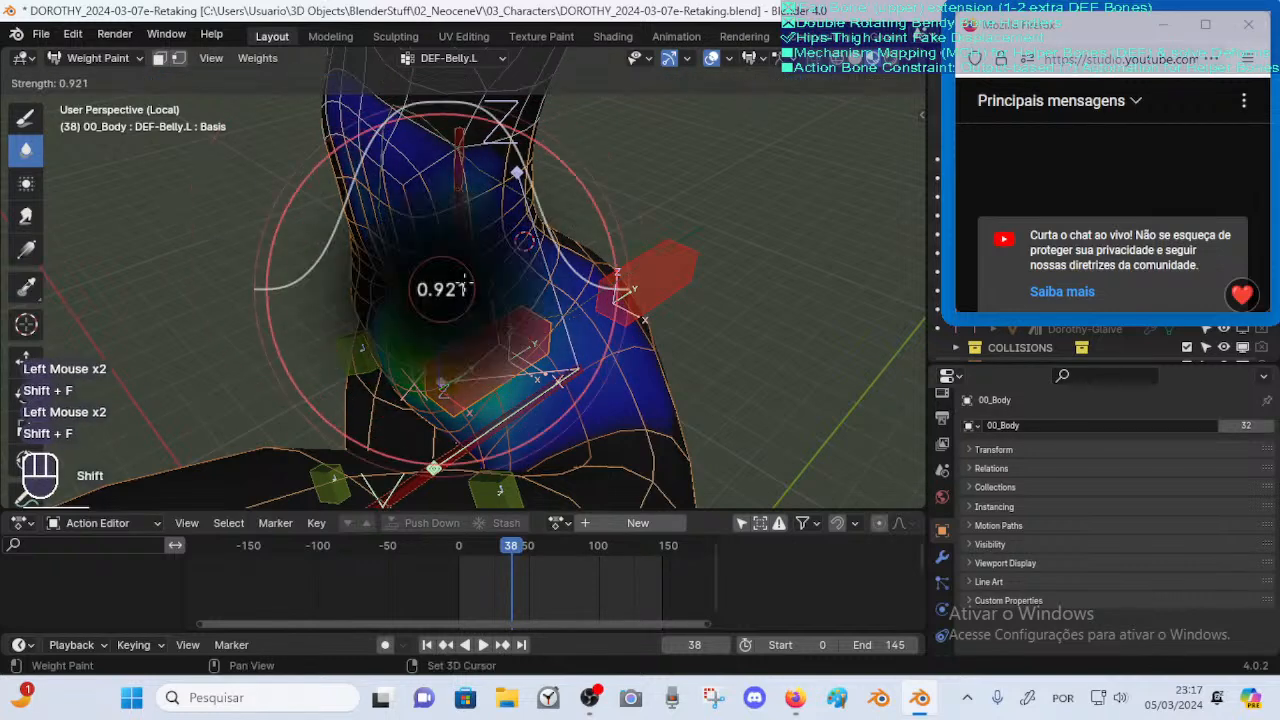
{"action": "left_click", "coordinate": [387, 238]}
Blur the DEF-Belly.L weights over the flank between the waist and the hip at full strength
{"action": "mouse_move", "coordinate": [376, 293]}
{"action": "middle_mouse_down"}
{"action": "mouse_move", "coordinate": [428, 250]}
{"action": "mouse_move", "coordinate": [392, 308]}
{"action": "middle_mouse_up"}
{"action": "left_click", "coordinate": [428, 250]}
{"action": "left_click_drag", "start_coordinate": [392, 308], "coordinate": [403, 316]}
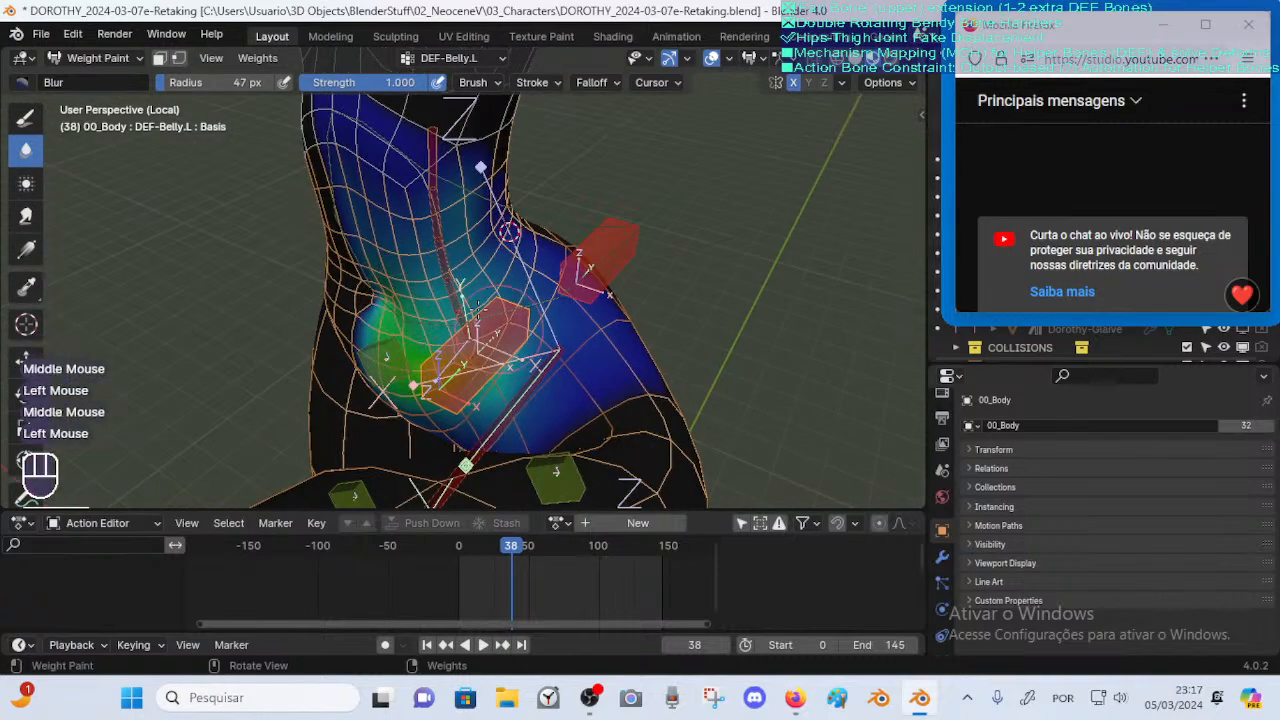
{"action": "mouse_move", "coordinate": [478, 307]}
{"action": "middle_mouse_down"}
{"action": "mouse_move", "coordinate": [528, 339]}
{"action": "mouse_move", "coordinate": [483, 330]}
{"action": "middle_mouse_up"}
{"action": "left_click", "coordinate": [483, 330]}
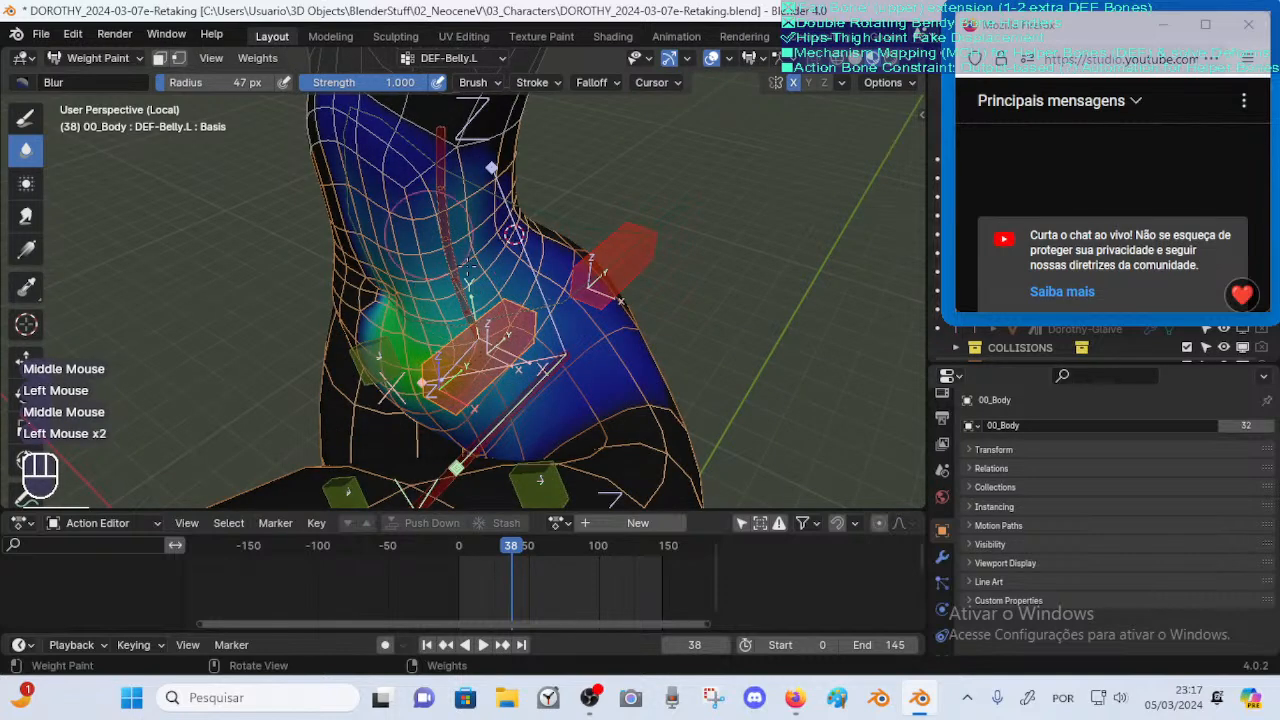
{"action": "mouse_move", "coordinate": [419, 251]}
{"action": "middle_mouse_down"}
{"action": "mouse_move", "coordinate": [432, 213]}
{"action": "mouse_move", "coordinate": [500, 270]}
{"action": "mouse_move", "coordinate": [520, 270]}
{"action": "middle_mouse_up"}
{"action": "left_click", "coordinate": [437, 228]}
Reduce the Blur brush radius to 32 px and blur the weights along the abdomen's centre edge
{"action": "key", "text": "f"}
{"action": "left_click", "coordinate": [522, 245]}
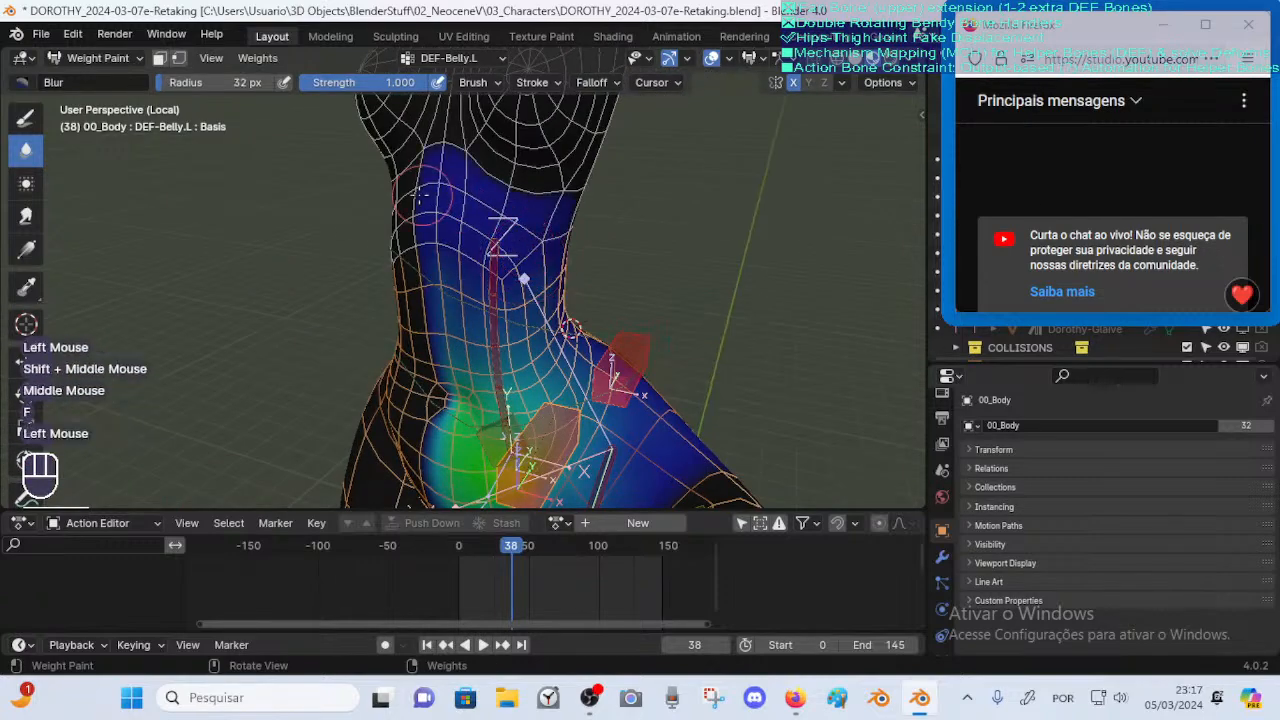
{"action": "left_click_drag", "start_coordinate": [468, 295], "coordinate": [424, 257]}
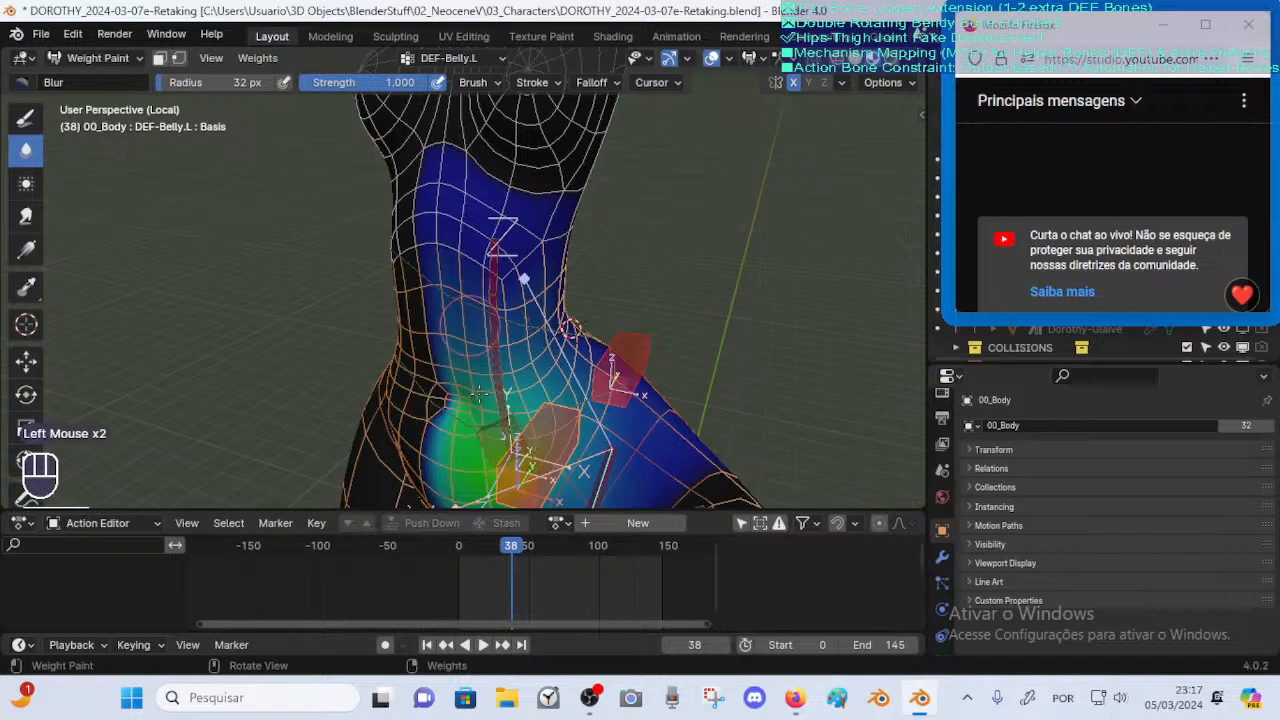
{"action": "middle_click_drag", "start_coordinate": [479, 394], "coordinate": [500, 348], "text": "shift"}
{"action": "middle_click_drag", "start_coordinate": [500, 348], "coordinate": [476, 316]}
{"action": "left_click_drag", "start_coordinate": [490, 331], "coordinate": [449, 332]}
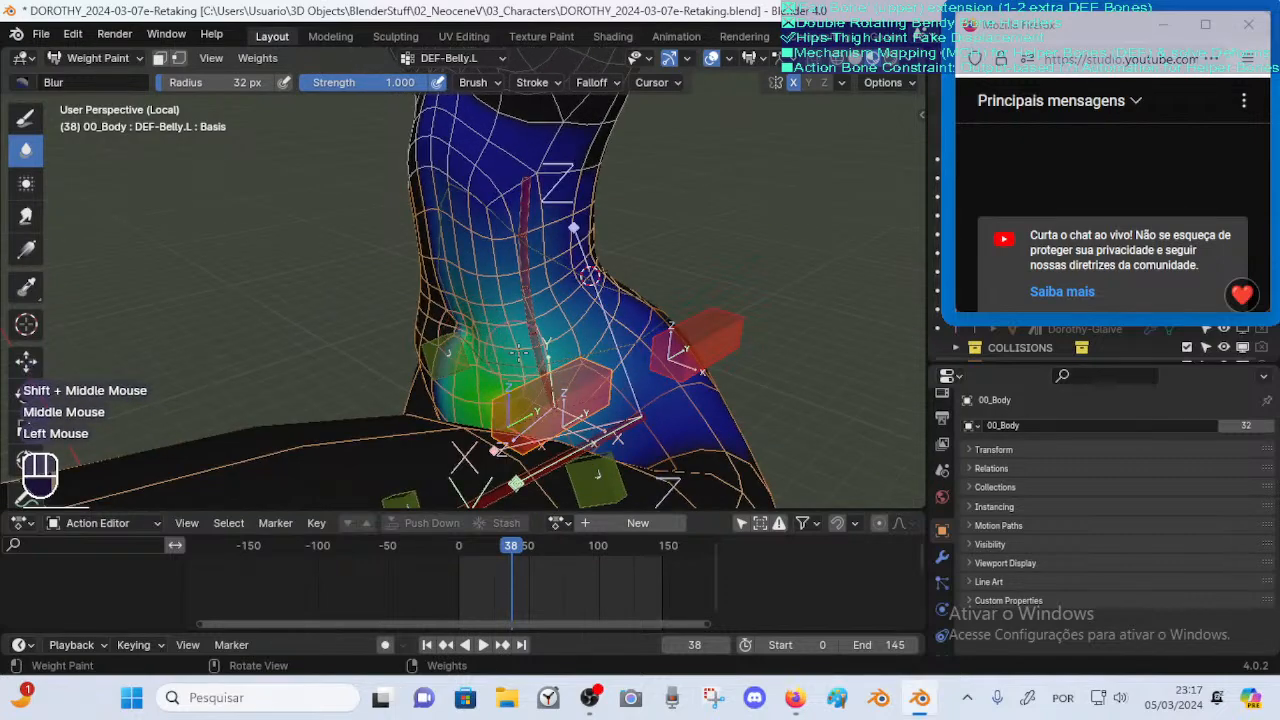
Switch to the Smear brush and set its strength to 0.103 and its radius to 66 px
{"action": "middle_click_drag", "start_coordinate": [520, 352], "coordinate": [495, 335]}
{"action": "left_click", "coordinate": [26, 215]}
{"action": "key", "text": "shift+f"}
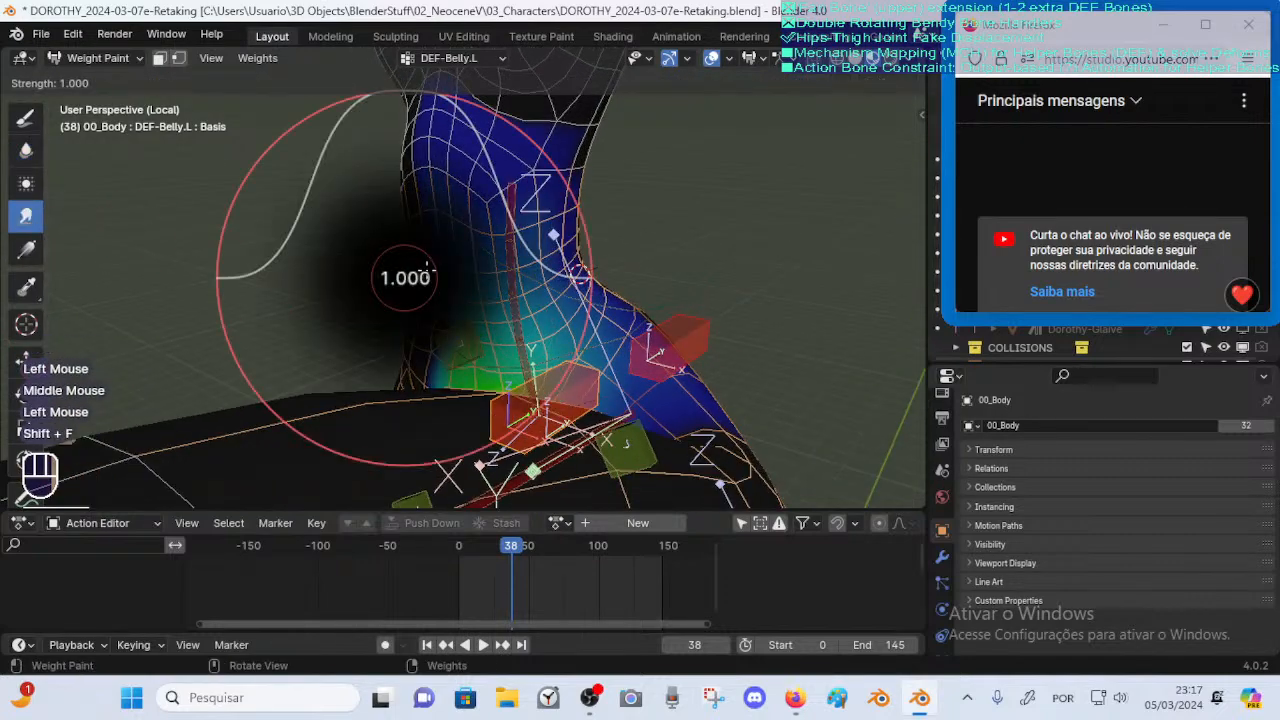
{"action": "left_click", "coordinate": [267, 319]}
{"action": "middle_click_drag", "start_coordinate": [320, 275], "coordinate": [410, 326]}
{"action": "key", "text": "f"}
{"action": "left_click", "coordinate": [446, 323]}
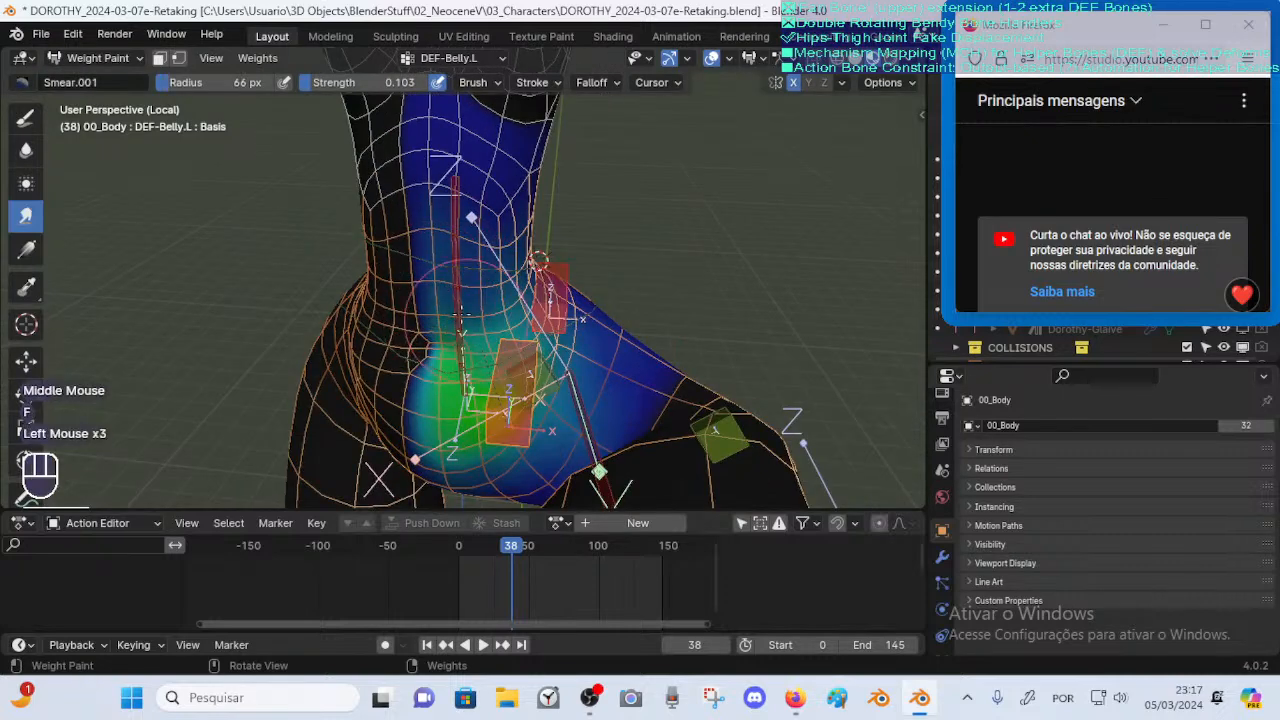
Smear the DEF-Belly.L weights upward from the belly toward the ribs
{"action": "left_click_drag", "start_coordinate": [440, 250], "coordinate": [446, 191]}
{"action": "middle_click_drag", "start_coordinate": [446, 191], "coordinate": [398, 269], "text": "shift"}
{"action": "middle_click_drag", "start_coordinate": [398, 269], "coordinate": [396, 318], "text": "ctrl"}
{"action": "left_click_drag", "start_coordinate": [400, 285], "coordinate": [390, 204]}
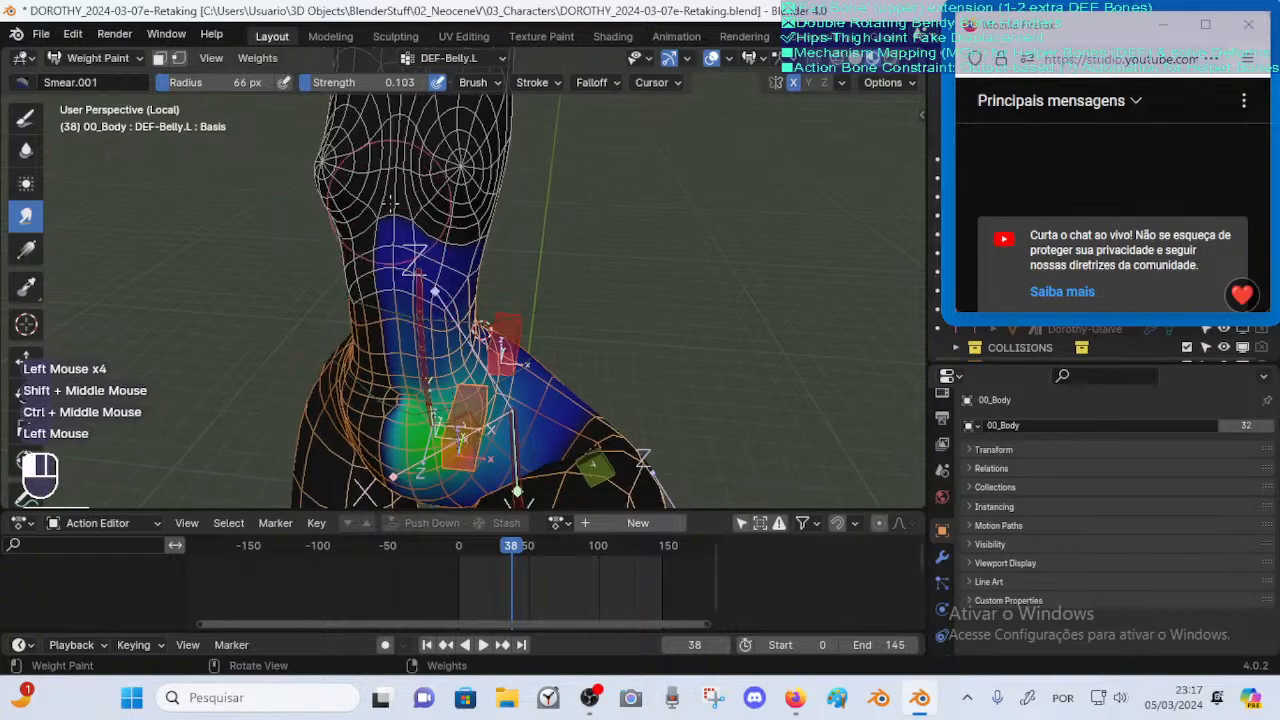
{"action": "left_click_drag", "start_coordinate": [439, 260], "coordinate": [439, 215]}
Smear the DEF-Belly.L weights along the side of the waist and above the hip
{"action": "middle_click_drag", "start_coordinate": [440, 240], "coordinate": [370, 225]}
{"action": "left_click_drag", "start_coordinate": [470, 320], "coordinate": [480, 270]}
{"action": "middle_click_drag", "start_coordinate": [500, 290], "coordinate": [450, 265]}
{"action": "left_click_drag", "start_coordinate": [493, 298], "coordinate": [481, 350]}
{"action": "middle_click_drag", "start_coordinate": [519, 370], "coordinate": [494, 293], "text": "shift"}
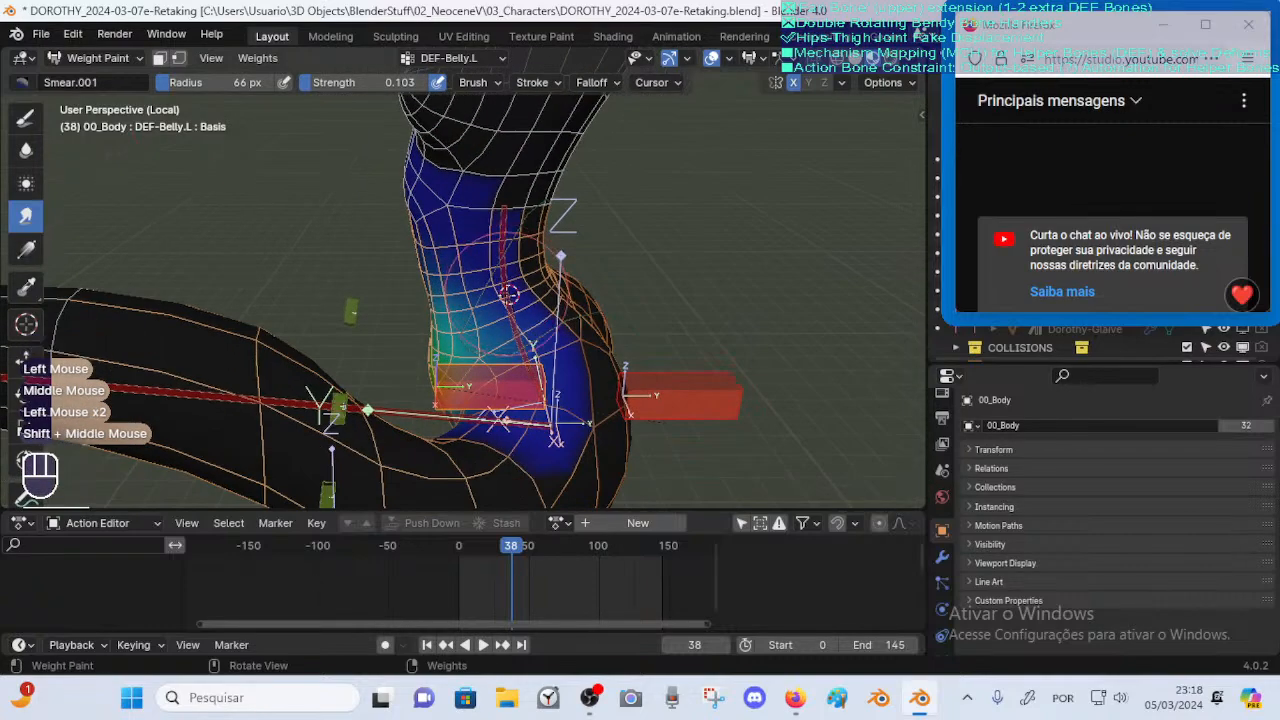
{"action": "left_click_drag", "start_coordinate": [495, 350], "coordinate": [498, 310]}
{"action": "mouse_move", "coordinate": [520, 345]}
{"action": "middle_mouse_down", "text": "shift"}
{"action": "mouse_move", "coordinate": [468, 289]}
{"action": "mouse_move", "coordinate": [555, 330]}
{"action": "middle_mouse_up", "text": "shift"}
{"action": "mouse_move", "coordinate": [558, 332]}
{"action": "middle_mouse_down"}
{"action": "mouse_move", "coordinate": [575, 341]}
{"action": "mouse_move", "coordinate": [482, 319]}
{"action": "middle_mouse_up"}
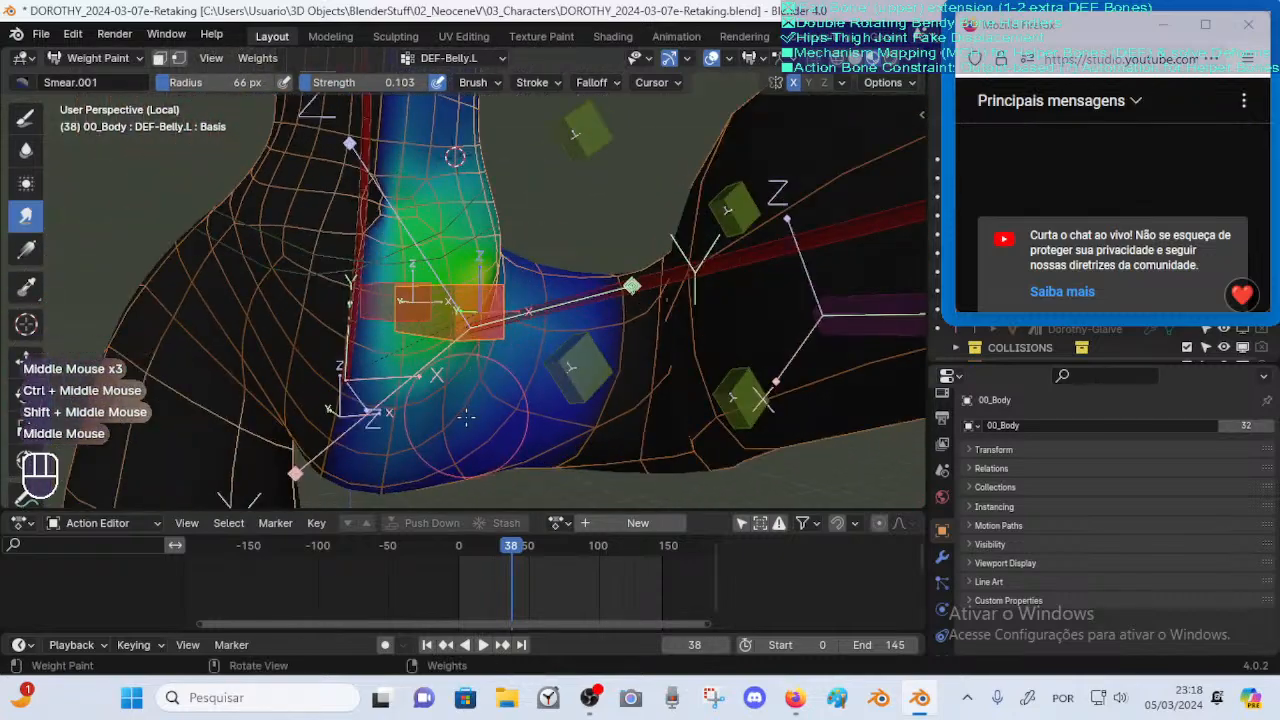
Smear the DEF-Belly.L weights over the crotch and lower belly at frame 38
{"action": "mouse_move", "coordinate": [464, 414]}
{"action": "left_mouse_down"}
{"action": "mouse_move", "coordinate": [442, 420]}
{"action": "mouse_move", "coordinate": [406, 390]}
{"action": "left_mouse_up"}
{"action": "middle_click_drag", "start_coordinate": [400, 390], "coordinate": [400, 346]}
{"action": "mouse_move", "coordinate": [440, 358]}
{"action": "left_mouse_down"}
{"action": "mouse_move", "coordinate": [436, 384]}
{"action": "mouse_move", "coordinate": [449, 388]}
{"action": "left_mouse_up"}
{"action": "mouse_move", "coordinate": [372, 368]}
{"action": "left_mouse_down"}
{"action": "mouse_move", "coordinate": [338, 352]}
{"action": "mouse_move", "coordinate": [353, 289]}
{"action": "left_mouse_up"}
{"action": "left_click_drag", "start_coordinate": [437, 241], "coordinate": [424, 205]}
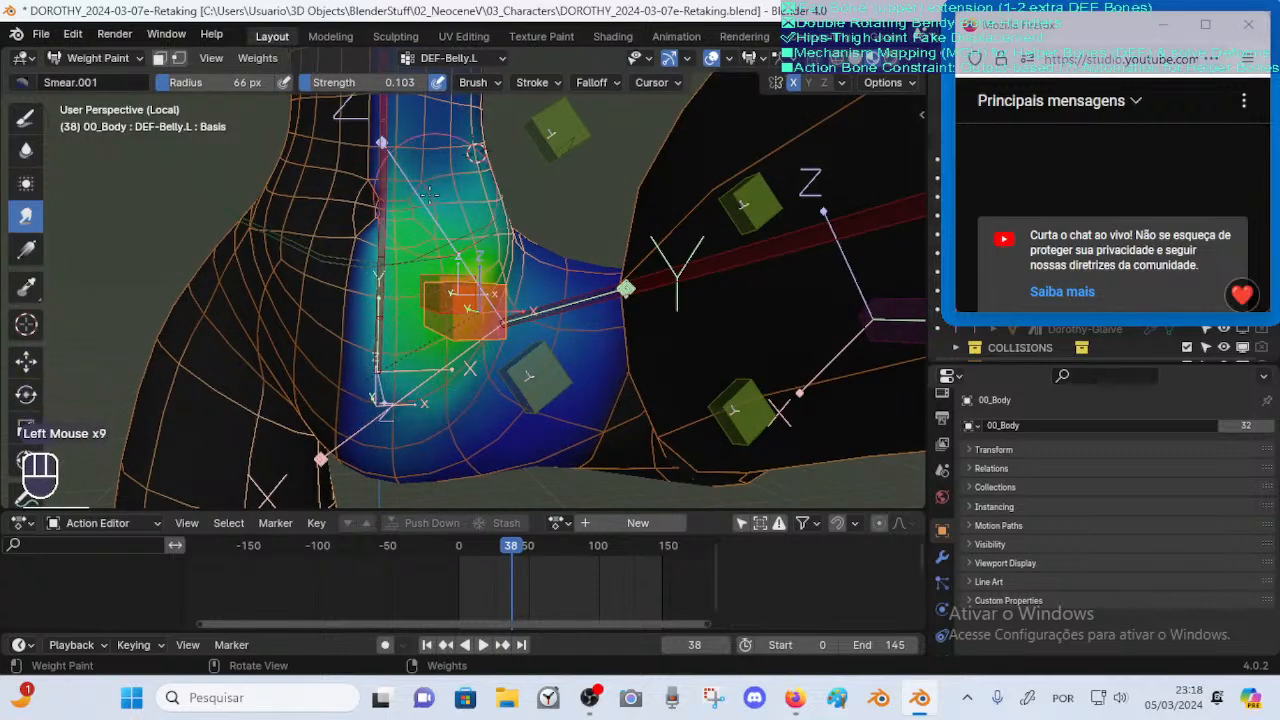
Smear the DEF-Belly.L weights up the abdomen and around its side
{"action": "middle_click_drag", "start_coordinate": [424, 190], "coordinate": [386, 266], "text": "shift"}
{"action": "mouse_move", "coordinate": [376, 254]}
{"action": "left_mouse_down"}
{"action": "mouse_move", "coordinate": [360, 190]}
{"action": "mouse_move", "coordinate": [374, 204]}
{"action": "left_mouse_up"}
{"action": "left_click_drag", "start_coordinate": [382, 238], "coordinate": [388, 200]}
{"action": "middle_click_drag", "start_coordinate": [460, 204], "coordinate": [398, 234]}
{"action": "mouse_move", "coordinate": [424, 302]}
{"action": "left_mouse_down"}
{"action": "mouse_move", "coordinate": [424, 271]}
{"action": "mouse_move", "coordinate": [486, 250]}
{"action": "mouse_move", "coordinate": [450, 246]}
{"action": "left_mouse_up"}
{"action": "left_click_drag", "start_coordinate": [460, 286], "coordinate": [462, 261]}
Smear the DEF-Belly.L weights across the front of the hip above the raised thigh
{"action": "middle_click_drag", "start_coordinate": [476, 272], "coordinate": [576, 208]}
{"action": "mouse_move", "coordinate": [420, 262]}
{"action": "middle_mouse_down"}
{"action": "mouse_move", "coordinate": [500, 298]}
{"action": "mouse_move", "coordinate": [496, 340]}
{"action": "middle_mouse_up"}
{"action": "left_click_drag", "start_coordinate": [494, 372], "coordinate": [510, 346]}
{"action": "middle_click_drag", "start_coordinate": [478, 308], "coordinate": [526, 290]}
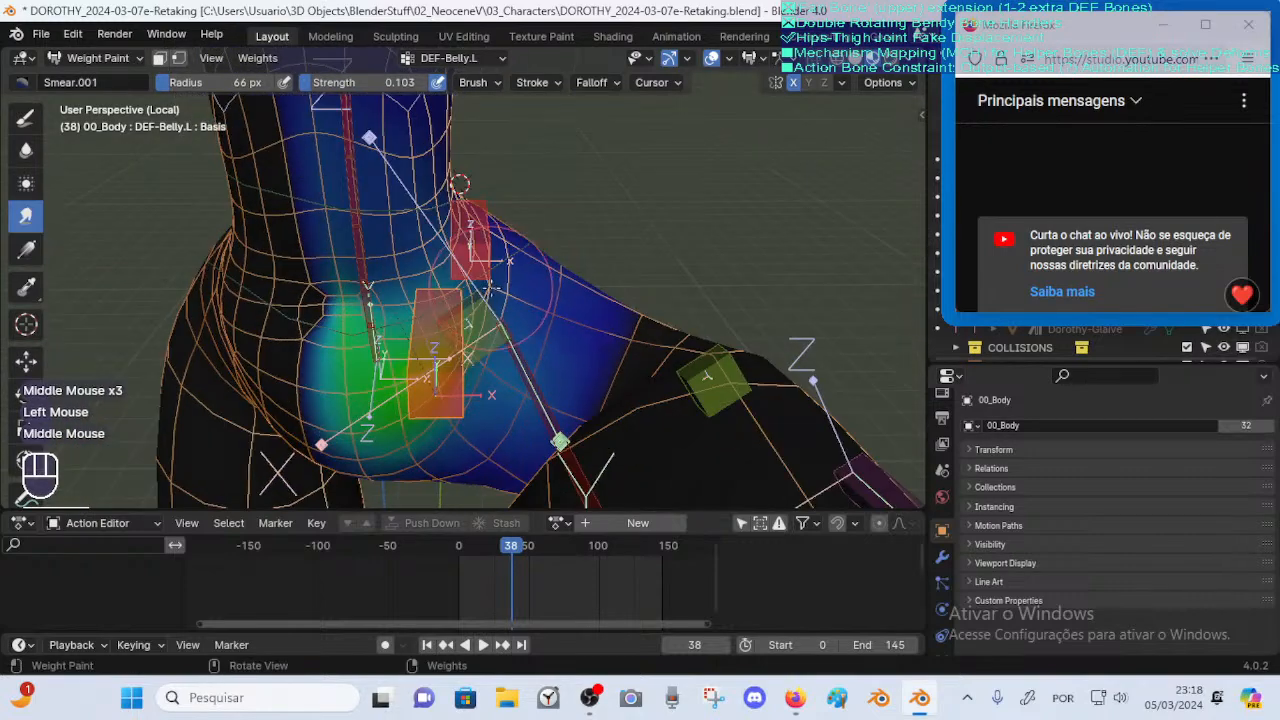
{"action": "left_click_drag", "start_coordinate": [527, 312], "coordinate": [532, 364]}
Subtract DEF-Belly.L weight from the upper edge of the green area on the lower belly, using the Draw brush at weight 0.079
{"action": "left_click", "coordinate": [26, 149]}
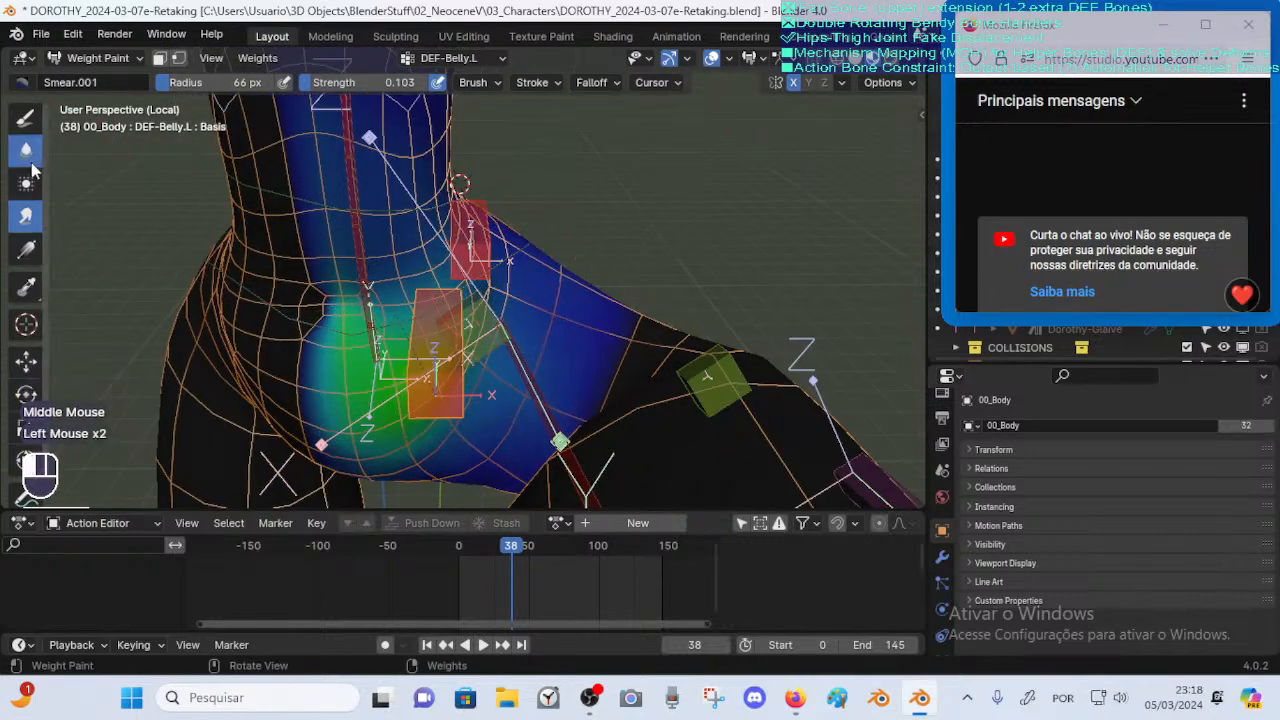
{"action": "left_click", "coordinate": [404, 348]}
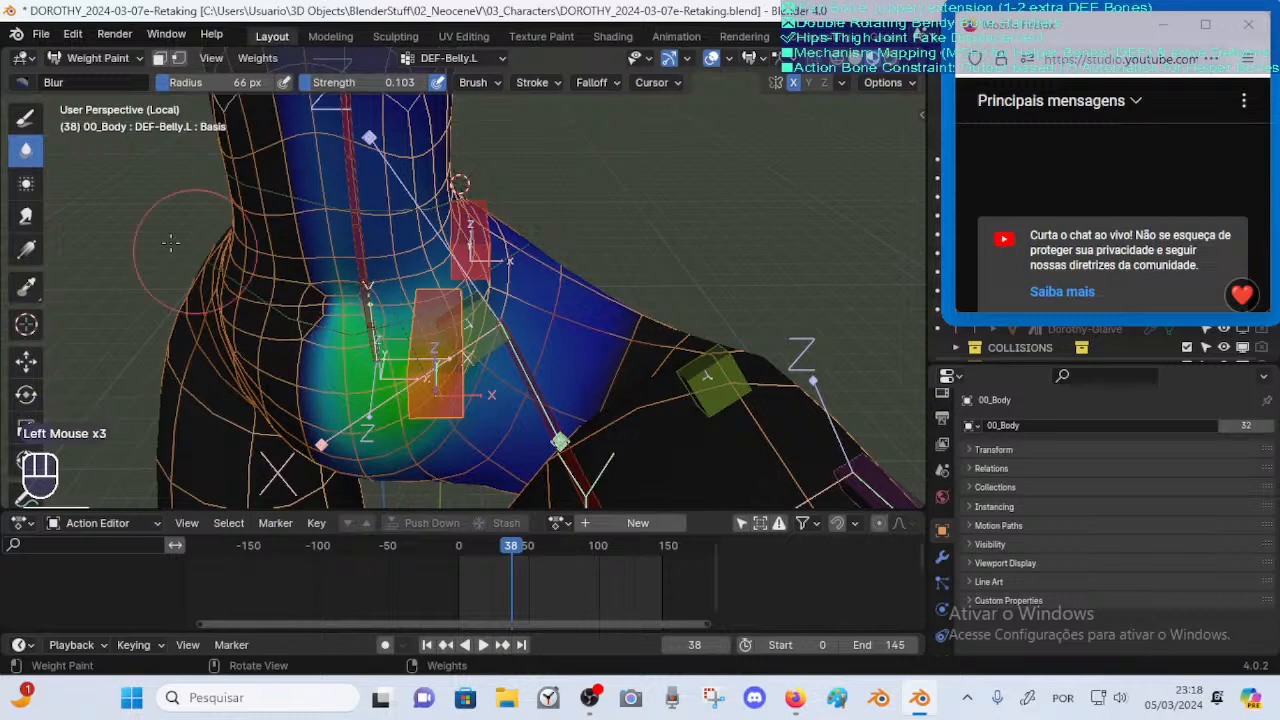
{"action": "left_click", "coordinate": [26, 117]}
{"action": "key", "text": "ctrl+f"}
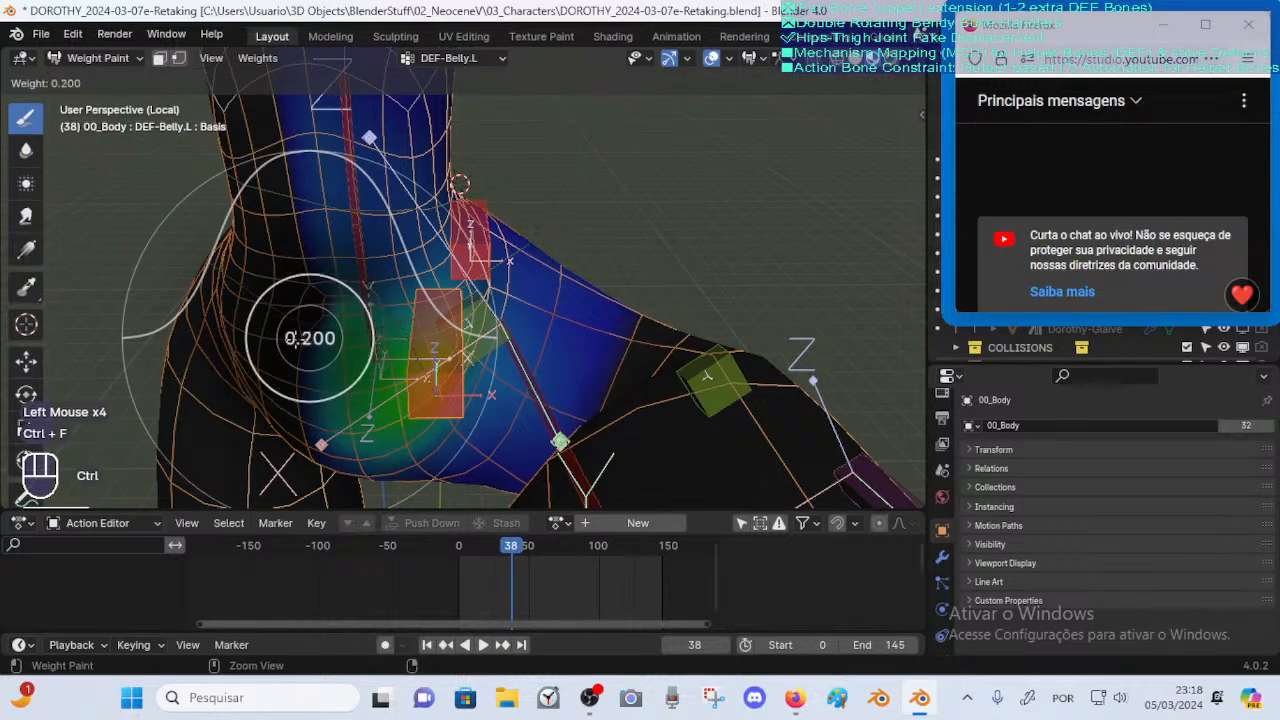
{"action": "left_click", "coordinate": [344, 324]}
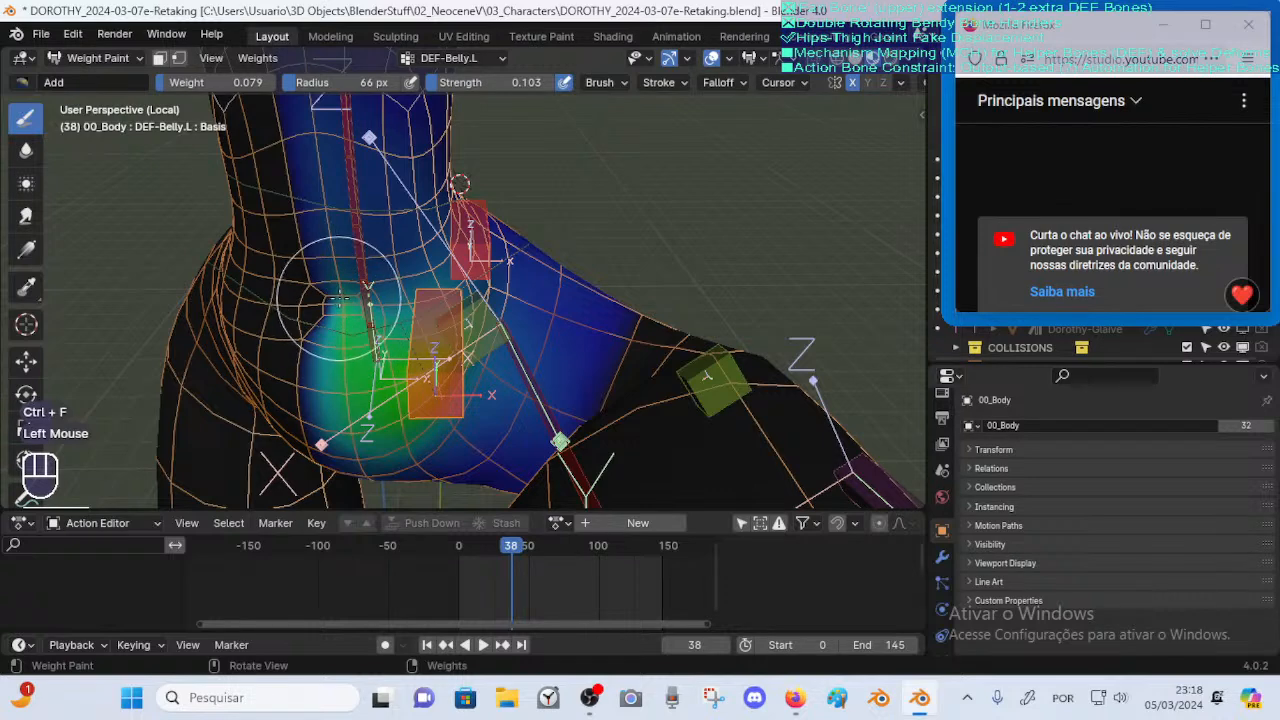
{"action": "left_click_drag", "start_coordinate": [339, 300], "coordinate": [338, 329], "text": "ctrl"}
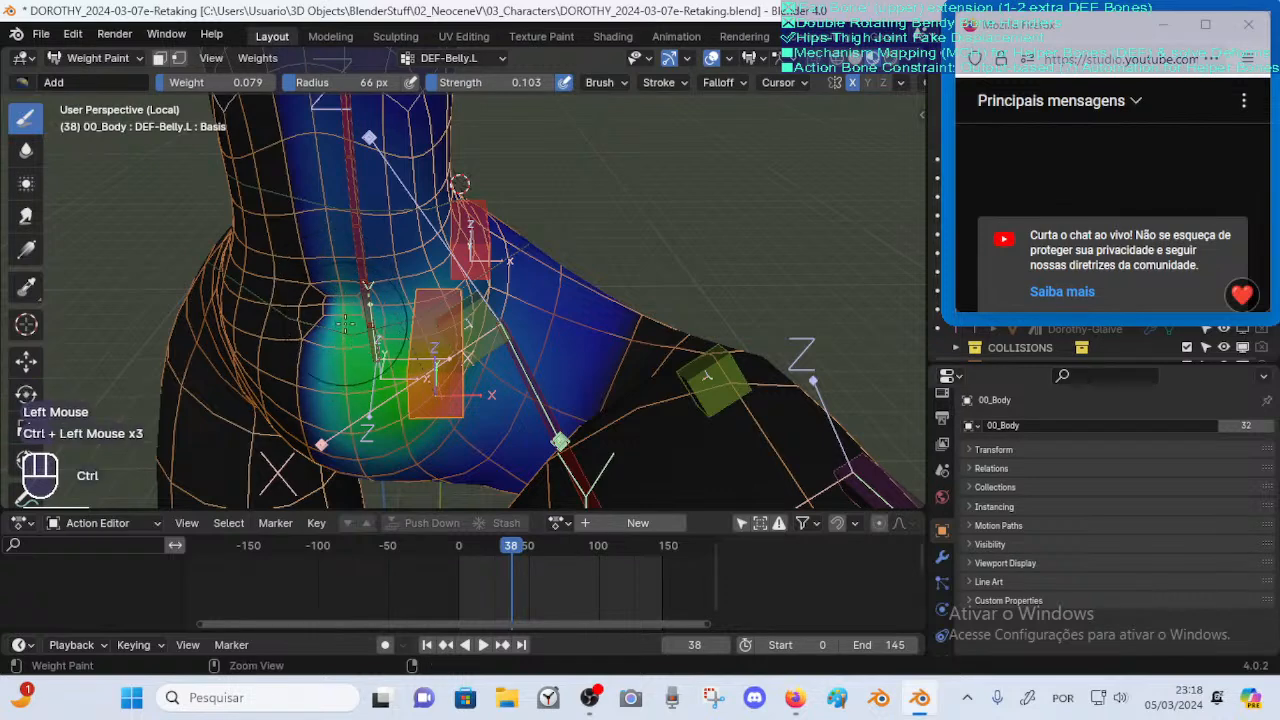
Raise the brush weight to 1.000 and subtract DEF-Belly.L weight down the middle of the lower belly toward the crotch
{"action": "key", "text": "ctrl+f"}
{"action": "left_click", "coordinate": [340, 355], "text": "ctrl"}
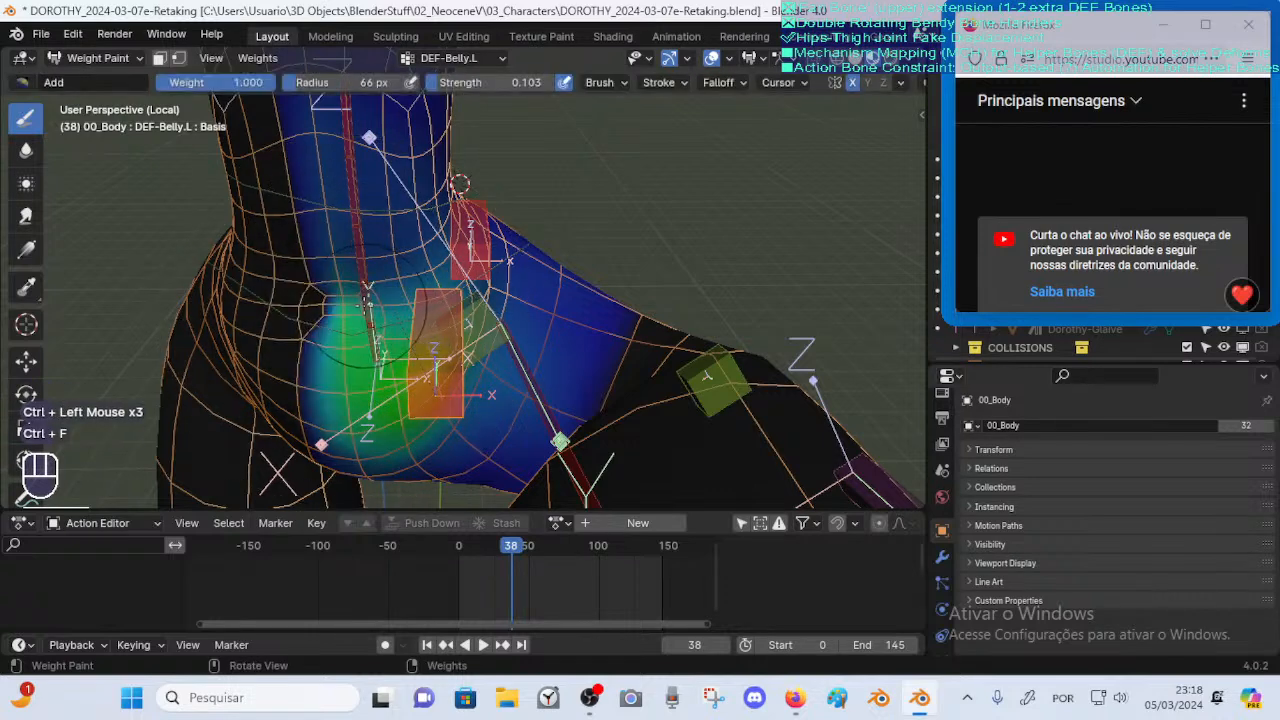
{"action": "middle_click_drag", "start_coordinate": [341, 381], "coordinate": [346, 367], "text": "shift"}
{"action": "left_click", "coordinate": [346, 367], "text": "ctrl"}
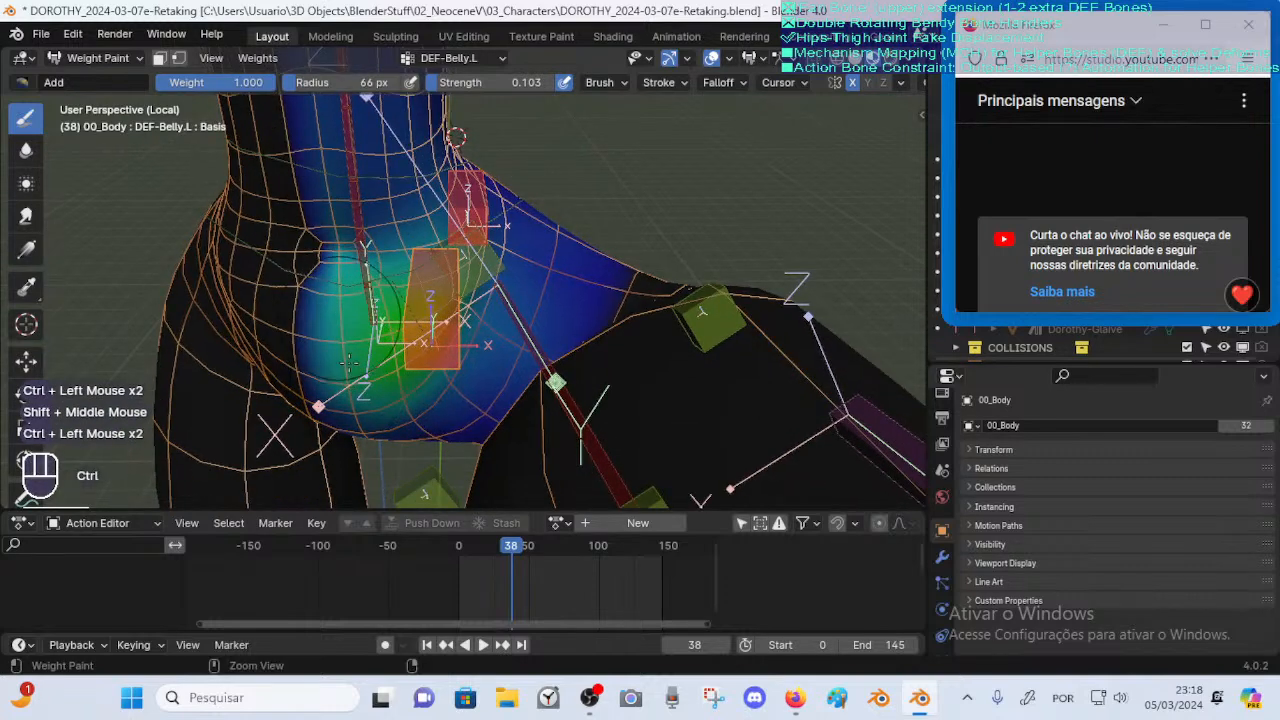
{"action": "mouse_move", "coordinate": [350, 349]}
{"action": "left_mouse_down", "text": "ctrl"}
{"action": "mouse_move", "coordinate": [339, 290]}
{"action": "mouse_move", "coordinate": [347, 388]}
{"action": "left_mouse_up", "text": "ctrl"}
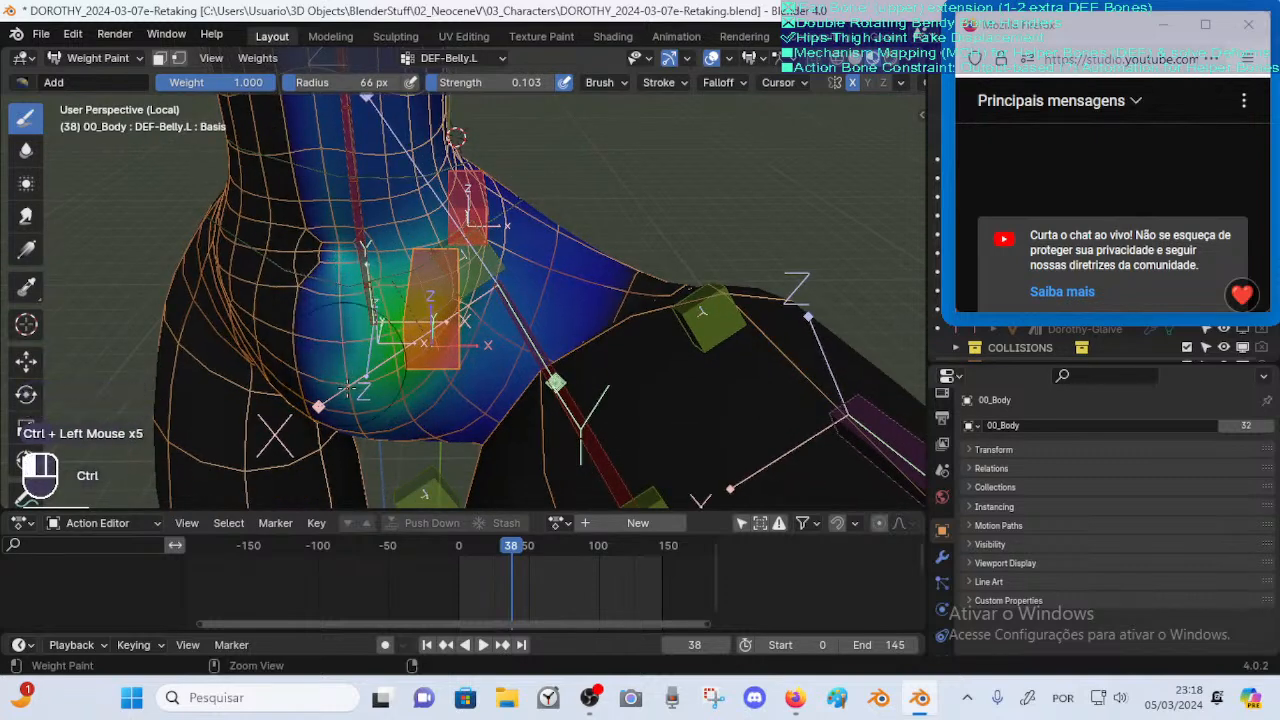
{"action": "left_click", "coordinate": [349, 372], "text": "ctrl"}
Blur the DEF-Belly.L weights at the upper edge of the lower belly bulge with a 66 px brush
{"action": "left_click", "coordinate": [26, 149]}
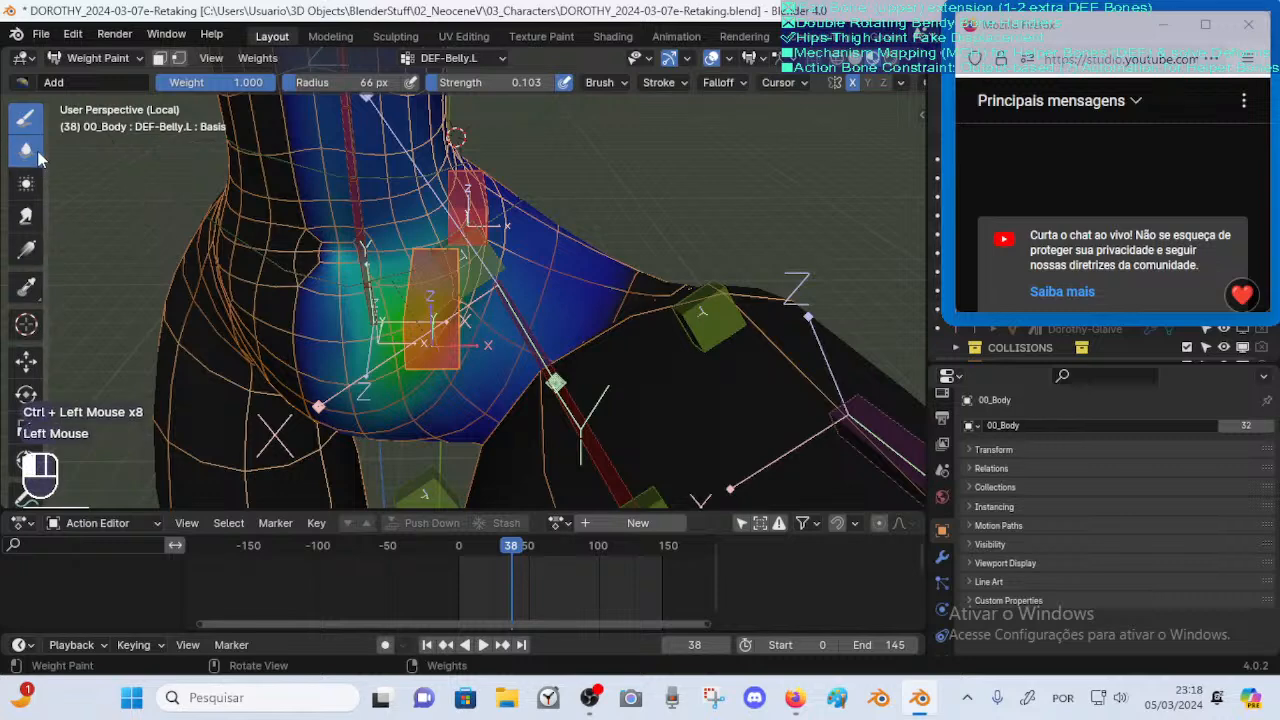
{"action": "left_click_drag", "start_coordinate": [347, 283], "coordinate": [350, 257]}
{"action": "middle_click_drag", "start_coordinate": [340, 250], "coordinate": [346, 297], "text": "shift"}
{"action": "left_click", "coordinate": [346, 297], "text": "ctrl"}
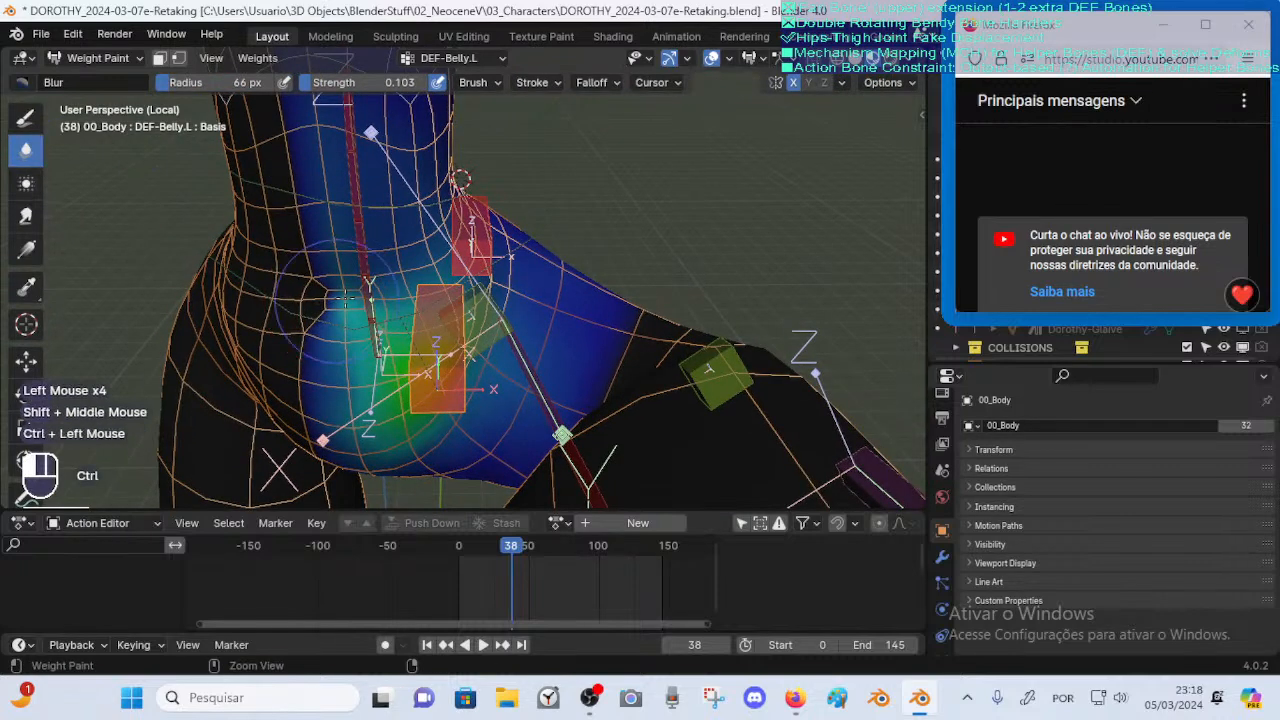
Subtract more DEF-Belly.L weight from the crease at the top of the lower belly with the Draw brush
{"action": "left_click", "coordinate": [26, 117]}
{"action": "left_click", "coordinate": [340, 305], "text": "ctrl"}
{"action": "left_click_drag", "start_coordinate": [355, 319], "coordinate": [357, 304], "text": "ctrl"}
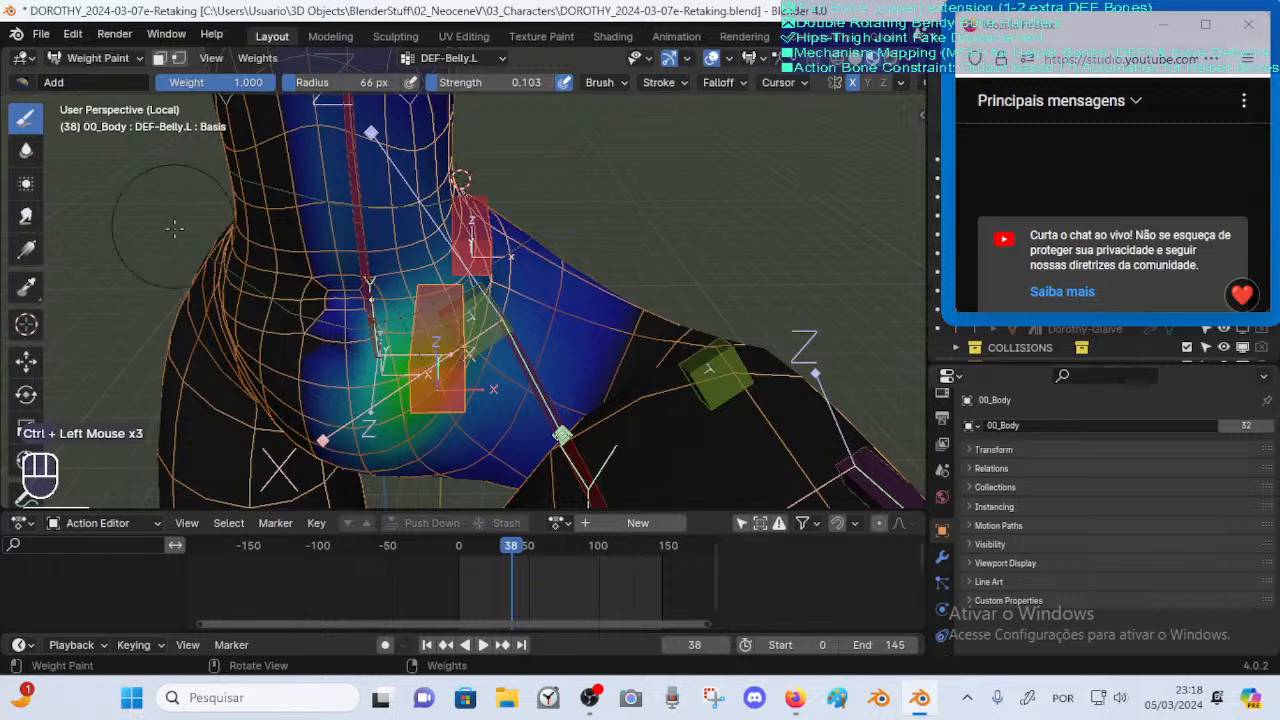
Blur the DEF-Belly.L weights from the crease across the lower belly with a 58 px brush, and save the file
{"action": "left_click", "coordinate": [26, 149]}
{"action": "left_click", "coordinate": [330, 290]}
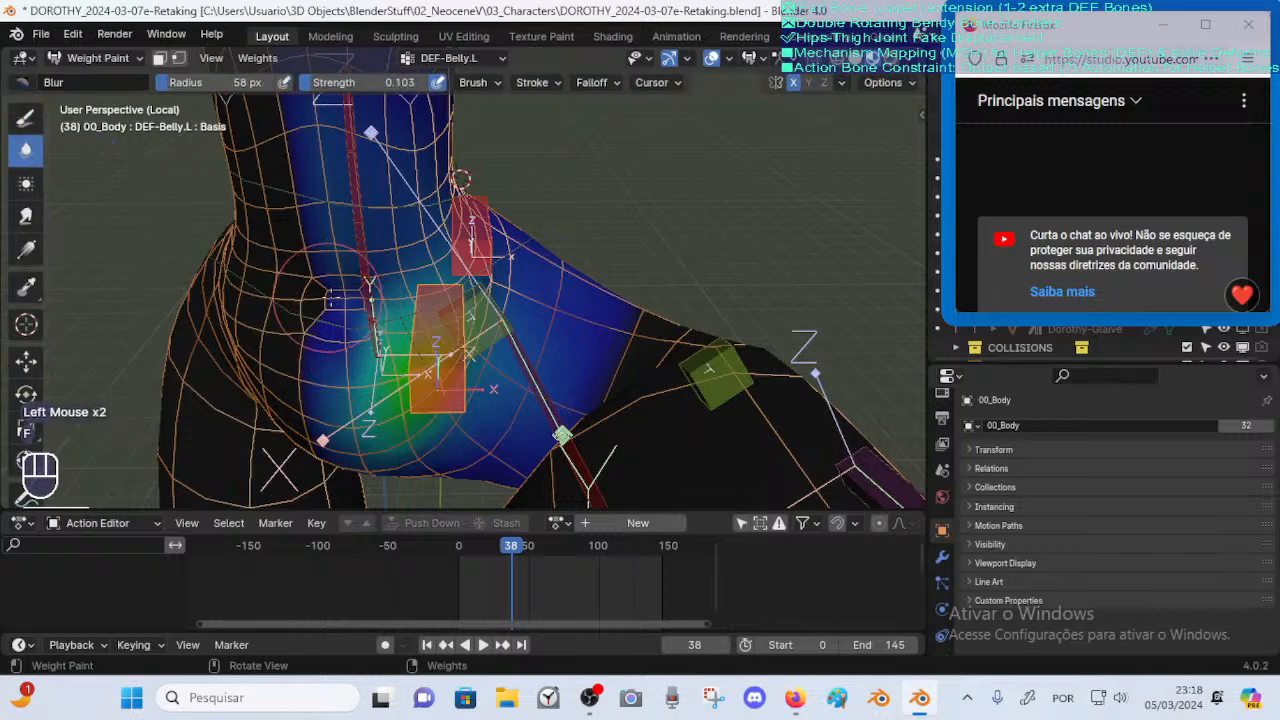
{"action": "left_click_drag", "start_coordinate": [335, 295], "coordinate": [365, 330]}
{"action": "mouse_move", "coordinate": [367, 362]}
{"action": "middle_mouse_down"}
{"action": "mouse_move", "coordinate": [400, 350]}
{"action": "mouse_move", "coordinate": [390, 330]}
{"action": "mouse_move", "coordinate": [420, 315]}
{"action": "mouse_move", "coordinate": [385, 347]}
{"action": "middle_mouse_up"}
{"action": "left_click", "coordinate": [385, 347]}
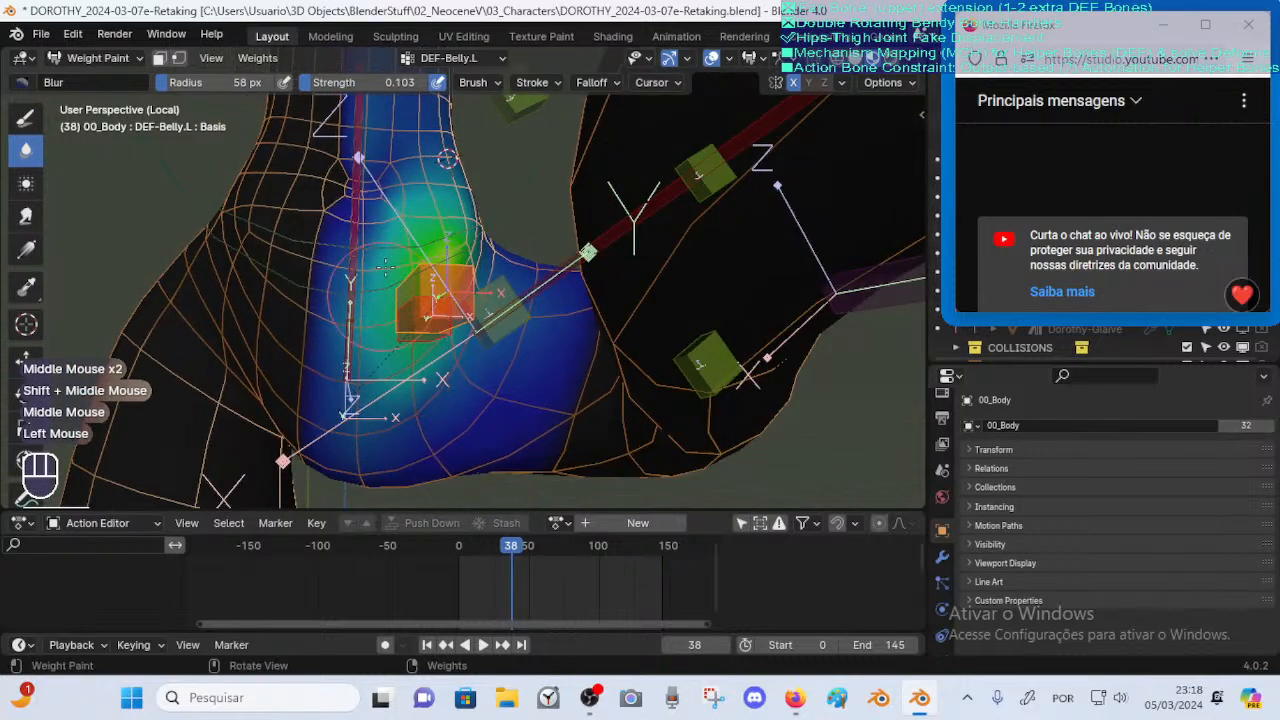
{"action": "middle_click_drag", "start_coordinate": [385, 266], "coordinate": [487, 213]}
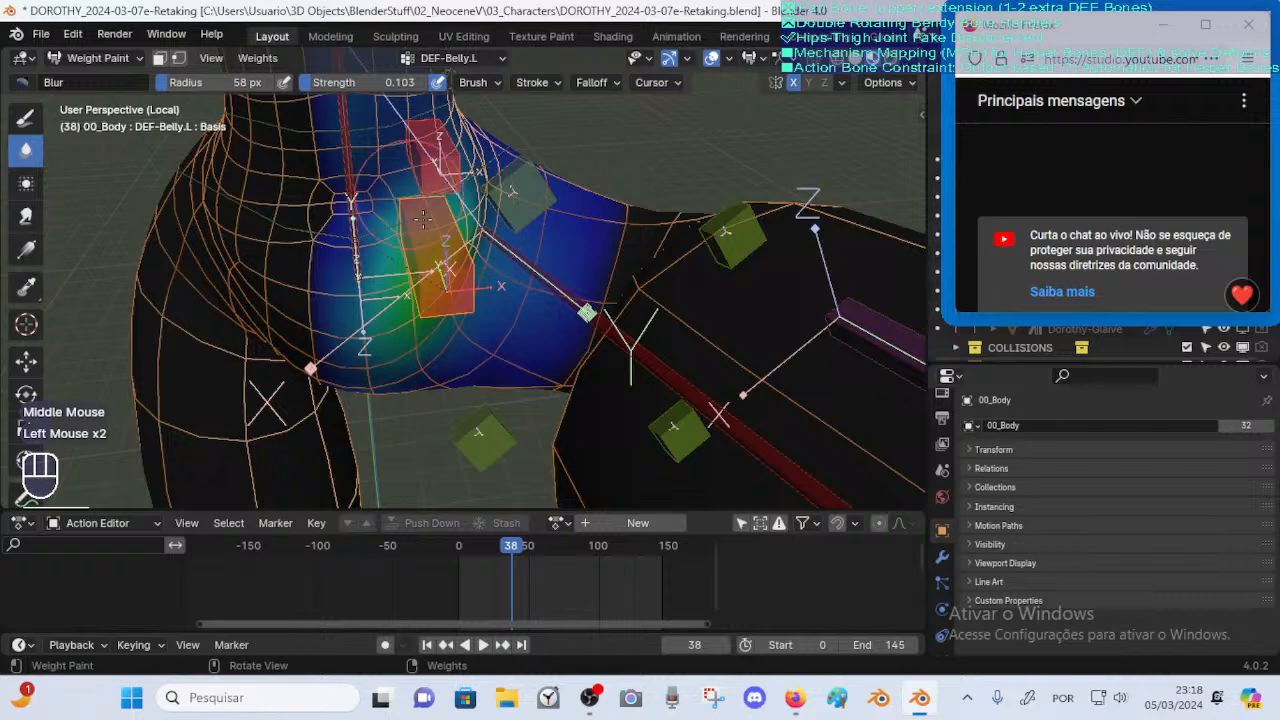
{"action": "middle_click_drag", "start_coordinate": [468, 195], "coordinate": [500, 238], "text": "ctrl"}
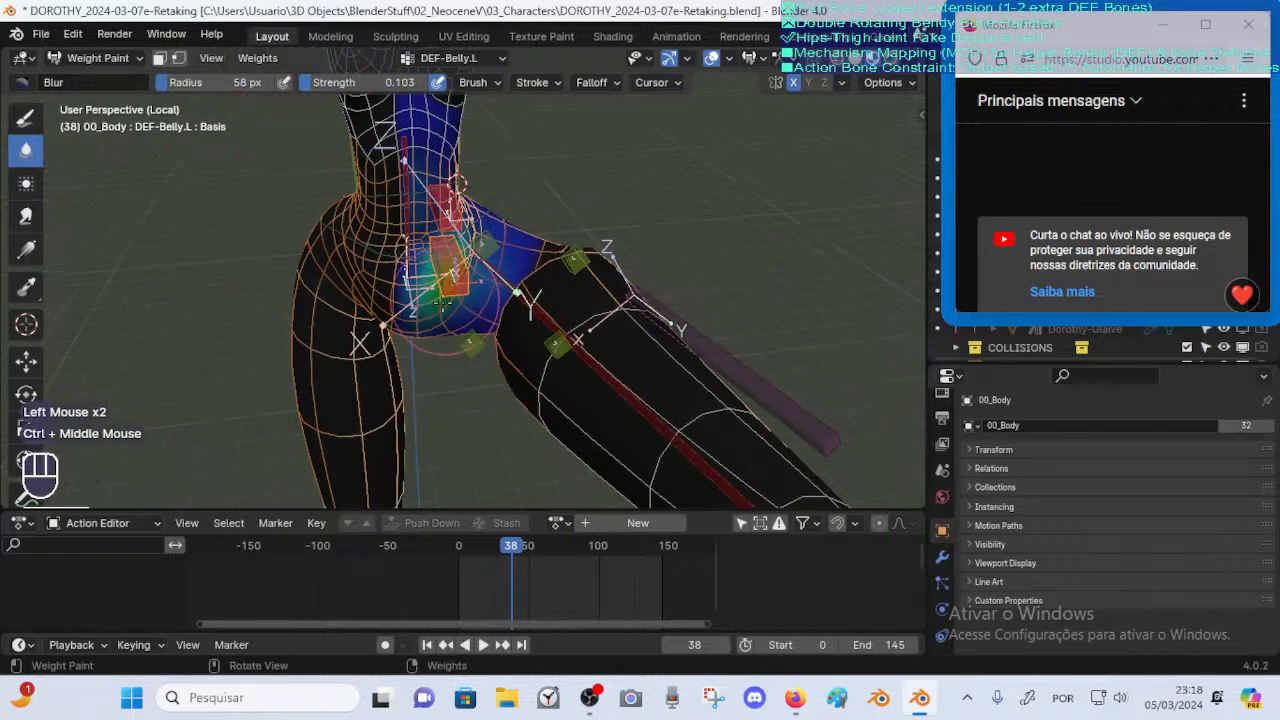
{"action": "key", "text": "ctrl+s"}
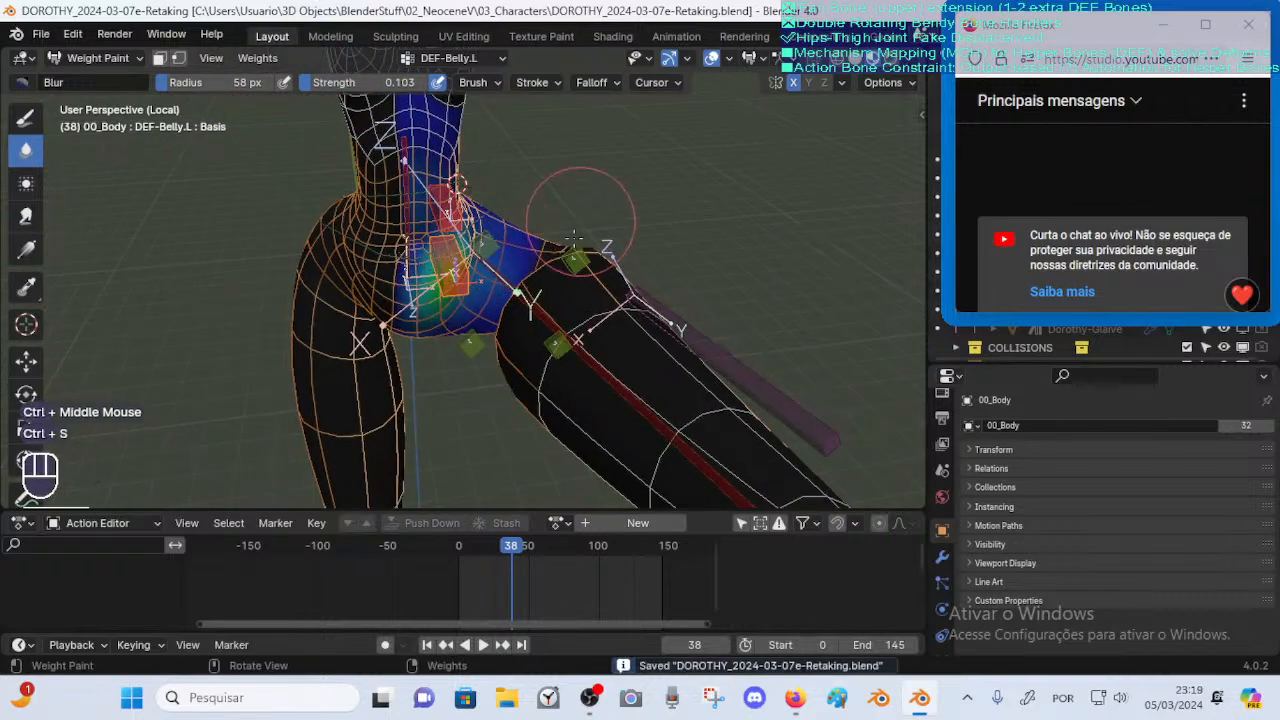
Trial-move the DEF-Belly.L bone in the raised-leg pose to check its pull on the belly, cancelling each move
{"action": "scroll", "coordinate": [566, 322], "scroll_direction": "up", "scroll_amount": 2}
{"action": "scroll", "coordinate": [660, 320], "scroll_direction": "down", "scroll_amount": 1}
{"action": "middle_click_drag", "start_coordinate": [566, 322], "coordinate": [601, 294]}
{"action": "left_click", "coordinate": [641, 326], "text": "alt"}
{"action": "key", "text": "alt+q"}
{"action": "key", "text": "alt+q"}
{"action": "scroll", "coordinate": [570, 250], "scroll_direction": "up", "scroll_amount": 1}
{"action": "middle_click_drag", "start_coordinate": [543, 244], "coordinate": [566, 246]}
{"action": "left_click", "coordinate": [566, 246], "text": "alt"}
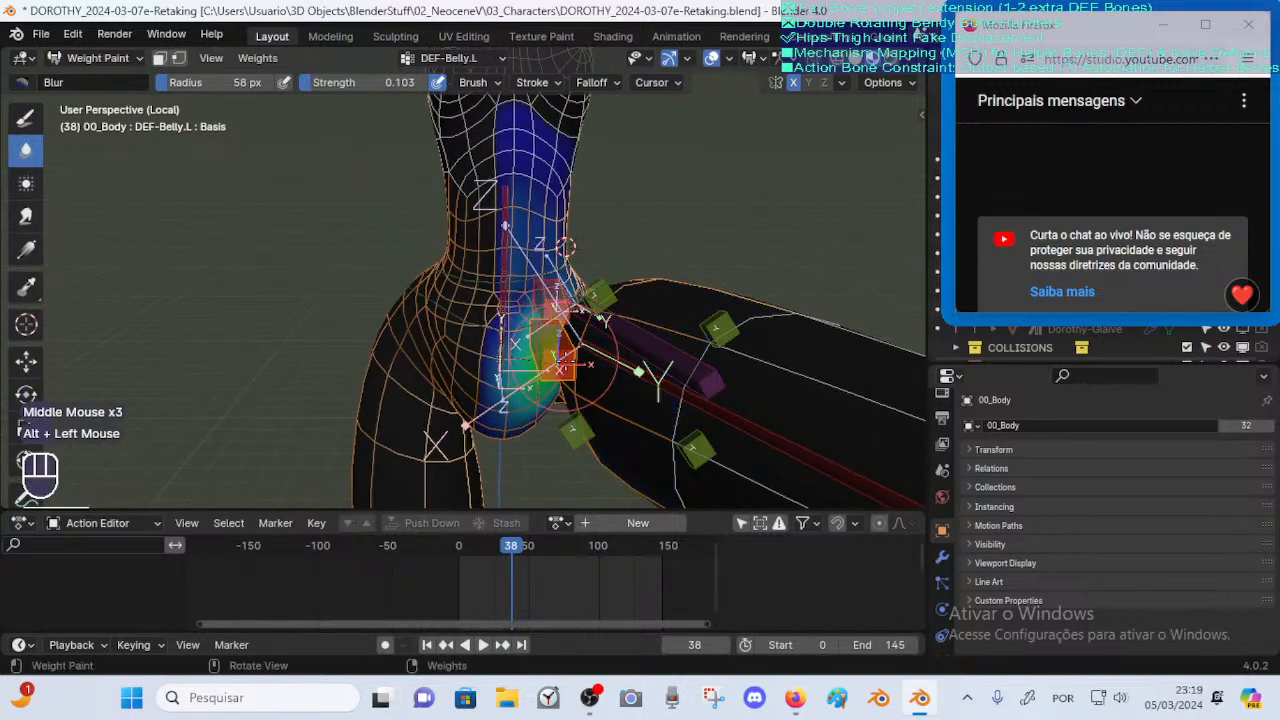
{"action": "middle_click", "coordinate": [566, 246]}
{"action": "key", "text": "g"}
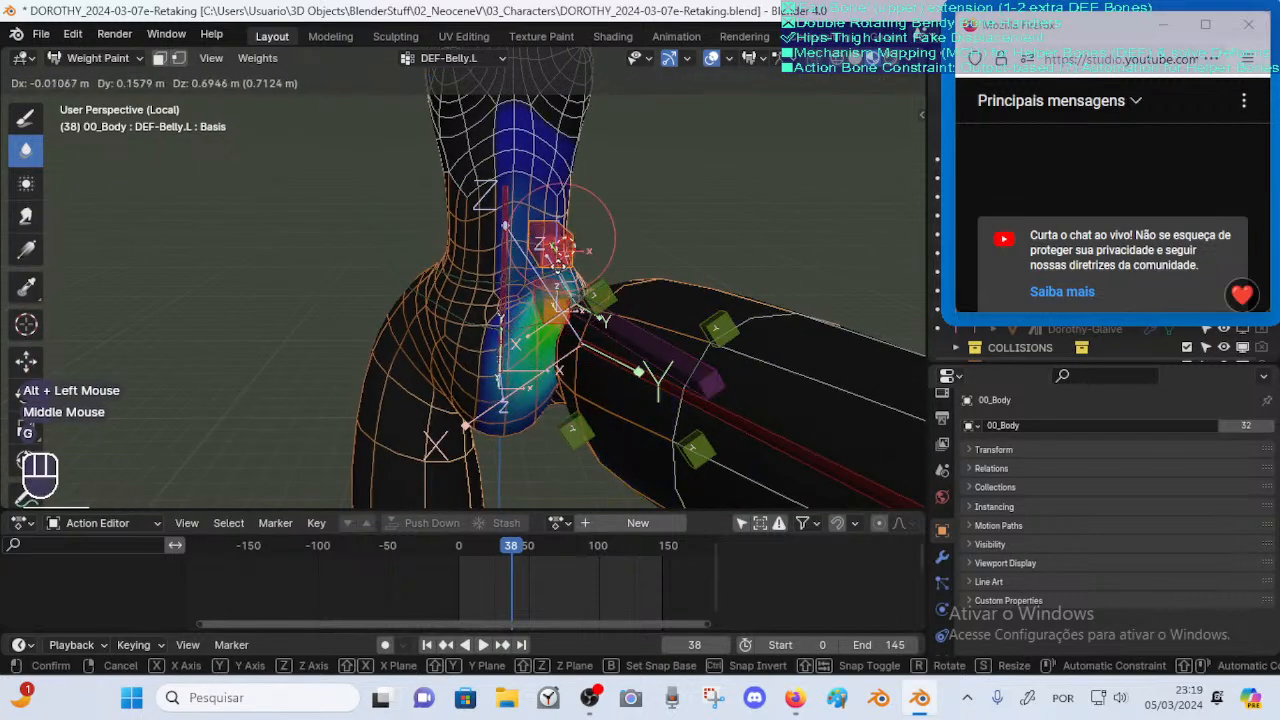
{"action": "key", "text": "Escape"}
{"action": "middle_click_drag", "start_coordinate": [553, 237], "coordinate": [544, 333]}
{"action": "key", "text": "g"}
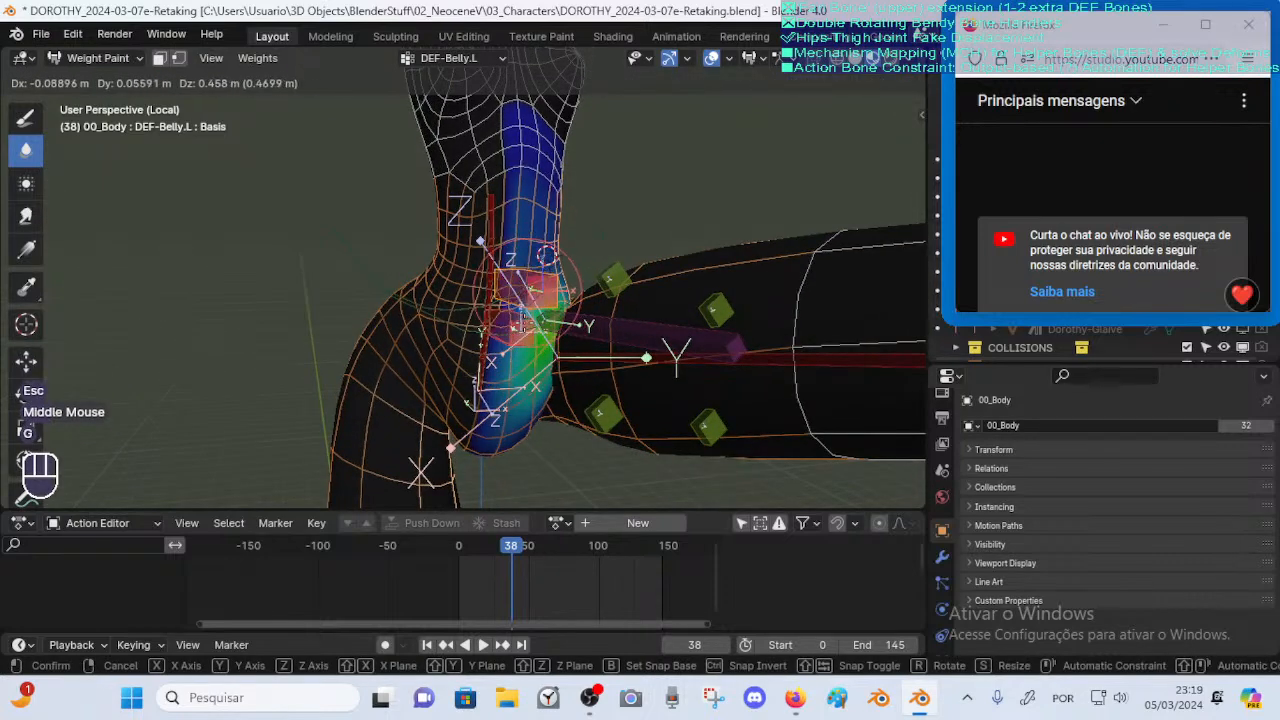
{"action": "key", "text": "Escape"}
{"action": "middle_click_drag", "start_coordinate": [498, 430], "coordinate": [584, 368]}
{"action": "scroll", "coordinate": [514, 445], "scroll_direction": "up", "scroll_amount": 1}
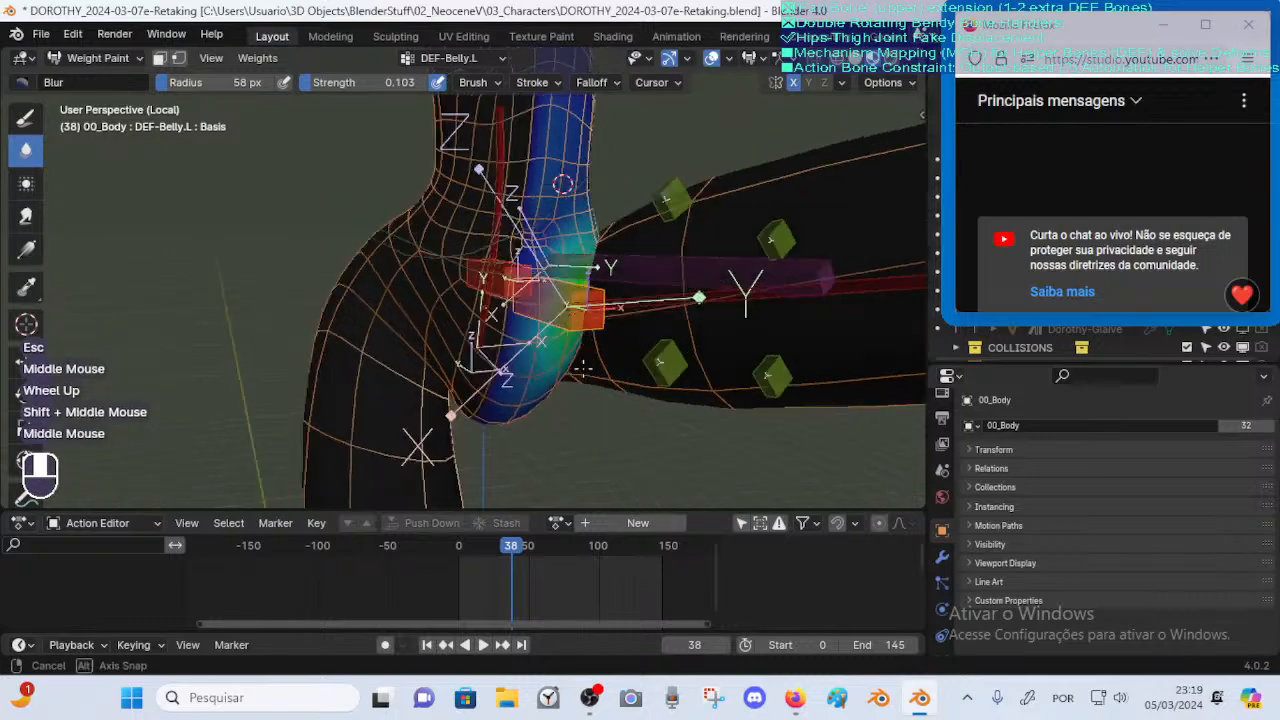
Select the DEF-Buttocks.L bone and trial-move it to check its influence, cancelling the move
{"action": "middle_click_drag", "start_coordinate": [450, 372], "coordinate": [518, 365]}
{"action": "scroll", "coordinate": [519, 364], "scroll_direction": "down", "scroll_amount": 1}
{"action": "left_click", "coordinate": [393, 315], "text": "alt"}
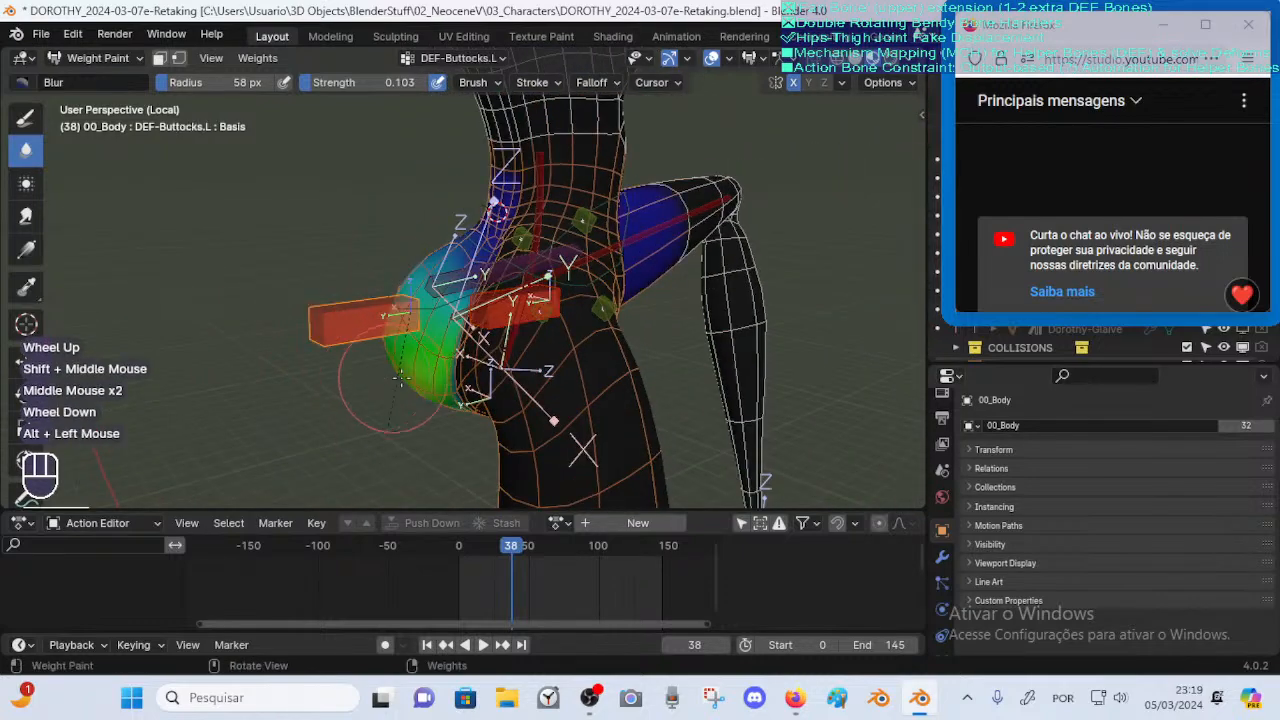
{"action": "middle_click_drag", "start_coordinate": [393, 315], "coordinate": [574, 323]}
{"action": "key", "text": "g"}
{"action": "key", "text": "Escape"}
Reselect the DEF-Belly.L bone and trial-move it at the front of the hip, cancelling the move
{"action": "mouse_move", "coordinate": [480, 360]}
{"action": "middle_mouse_down"}
{"action": "mouse_move", "coordinate": [425, 348]}
{"action": "mouse_move", "coordinate": [537, 368]}
{"action": "middle_mouse_up"}
{"action": "left_click", "coordinate": [491, 345], "text": "alt"}
{"action": "key", "text": "g"}
{"action": "key", "text": "Escape"}
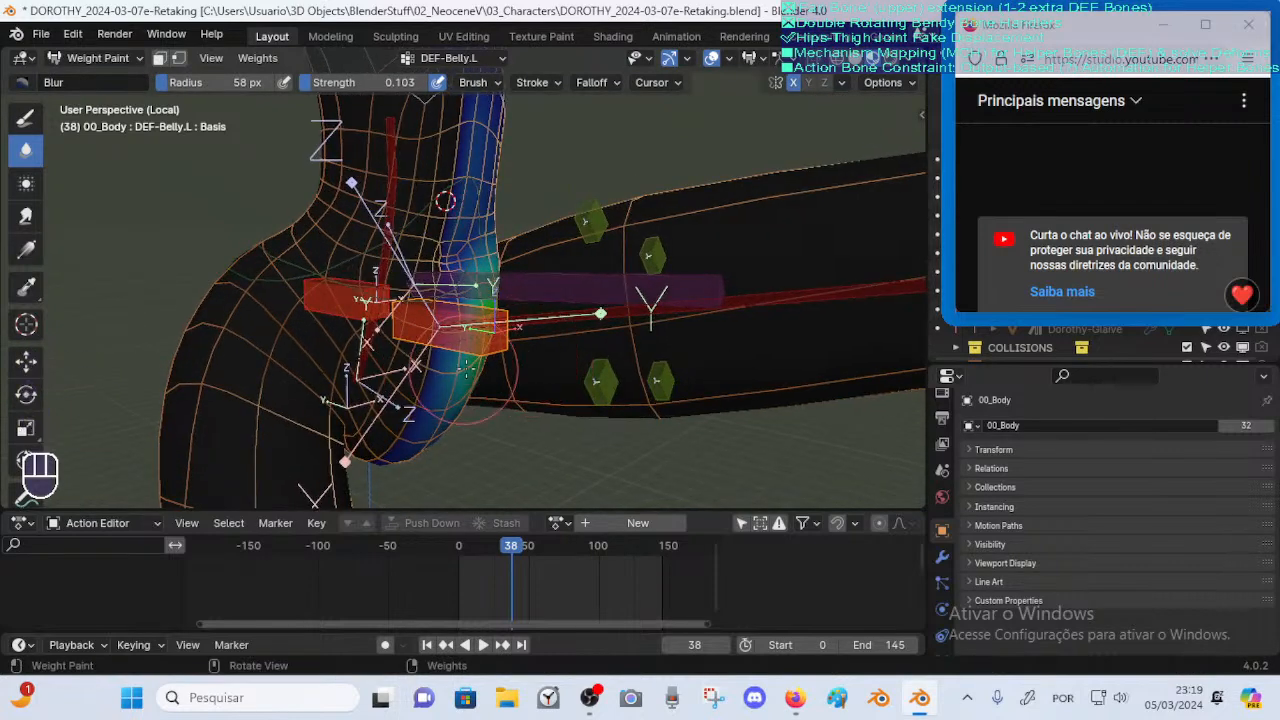
Examine the groin and belly deformation around the raised thigh at frame 38
{"action": "scroll", "coordinate": [555, 325], "scroll_direction": "down", "scroll_amount": 1}
{"action": "middle_click_drag", "start_coordinate": [555, 325], "coordinate": [522, 320]}
{"action": "scroll", "coordinate": [540, 330], "scroll_direction": "up", "scroll_amount": 1}
{"action": "scroll", "coordinate": [522, 320], "scroll_direction": "up", "scroll_amount": 2}
{"action": "scroll", "coordinate": [525, 318], "scroll_direction": "down", "scroll_amount": 2}
{"action": "scroll", "coordinate": [532, 317], "scroll_direction": "up", "scroll_amount": 1}
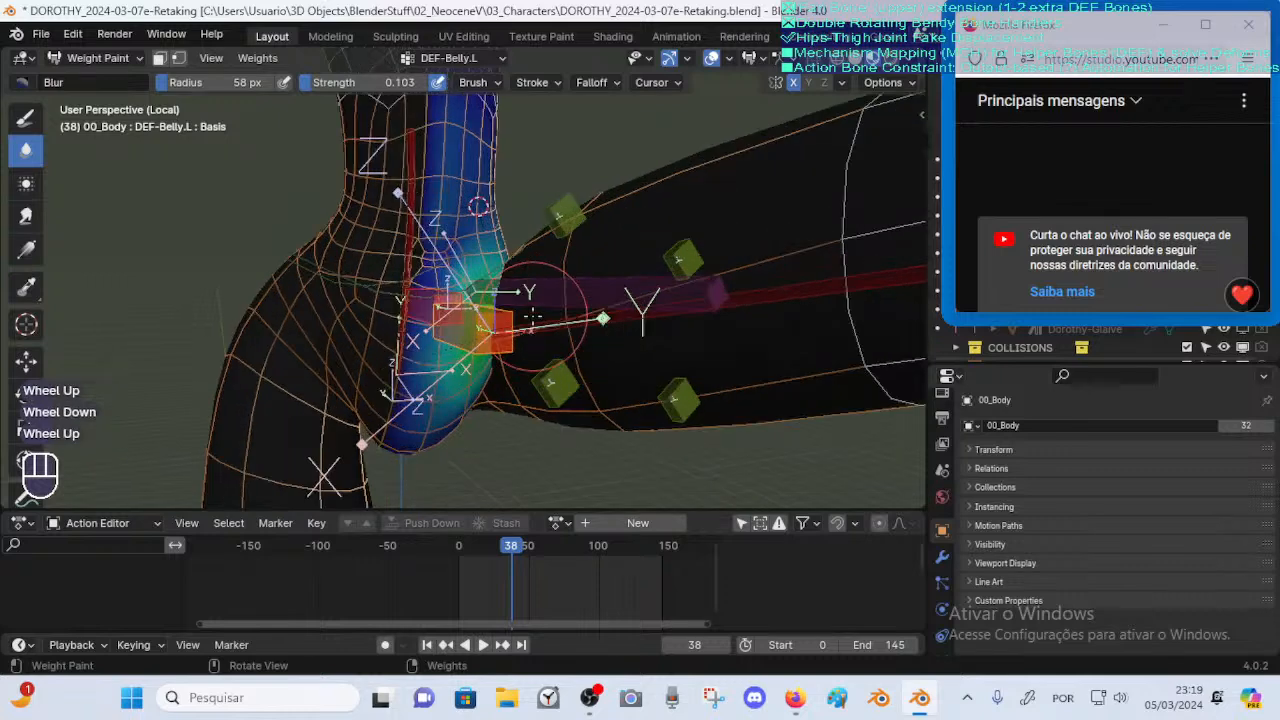
{"action": "scroll", "coordinate": [479, 207], "scroll_direction": "up", "scroll_amount": 1}
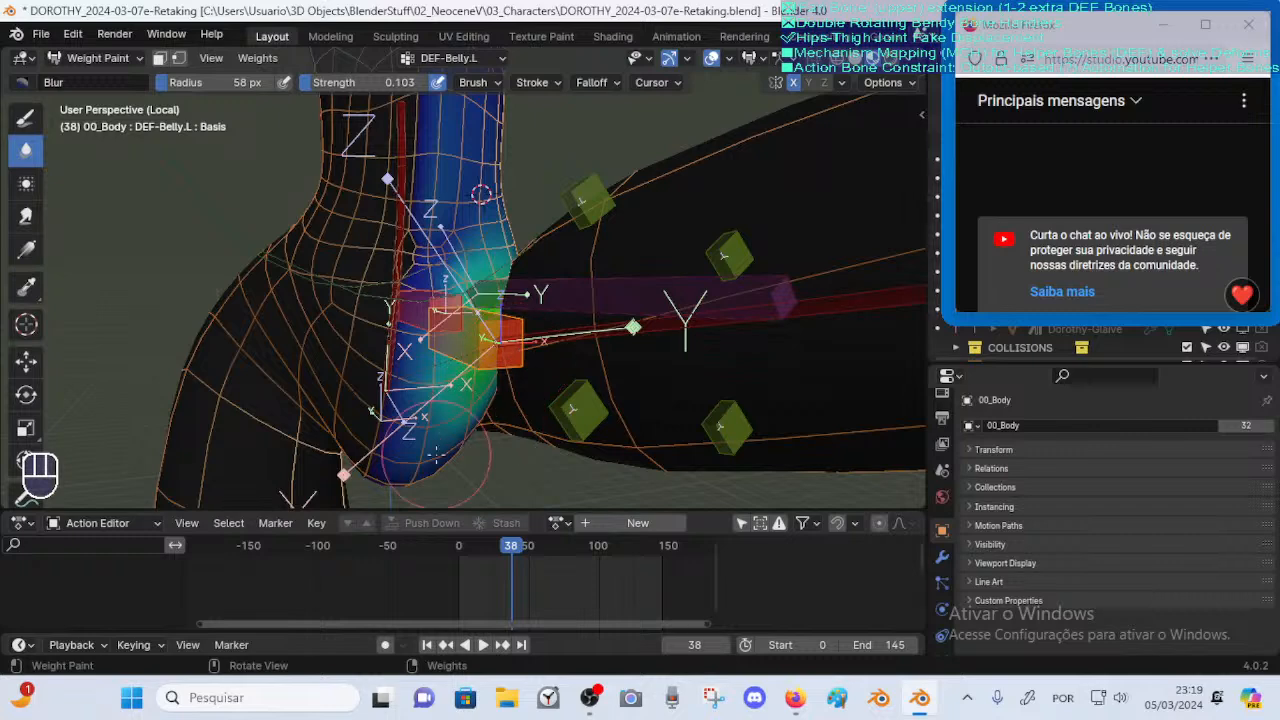
{"action": "scroll", "coordinate": [434, 447], "scroll_direction": "down", "scroll_amount": 2}
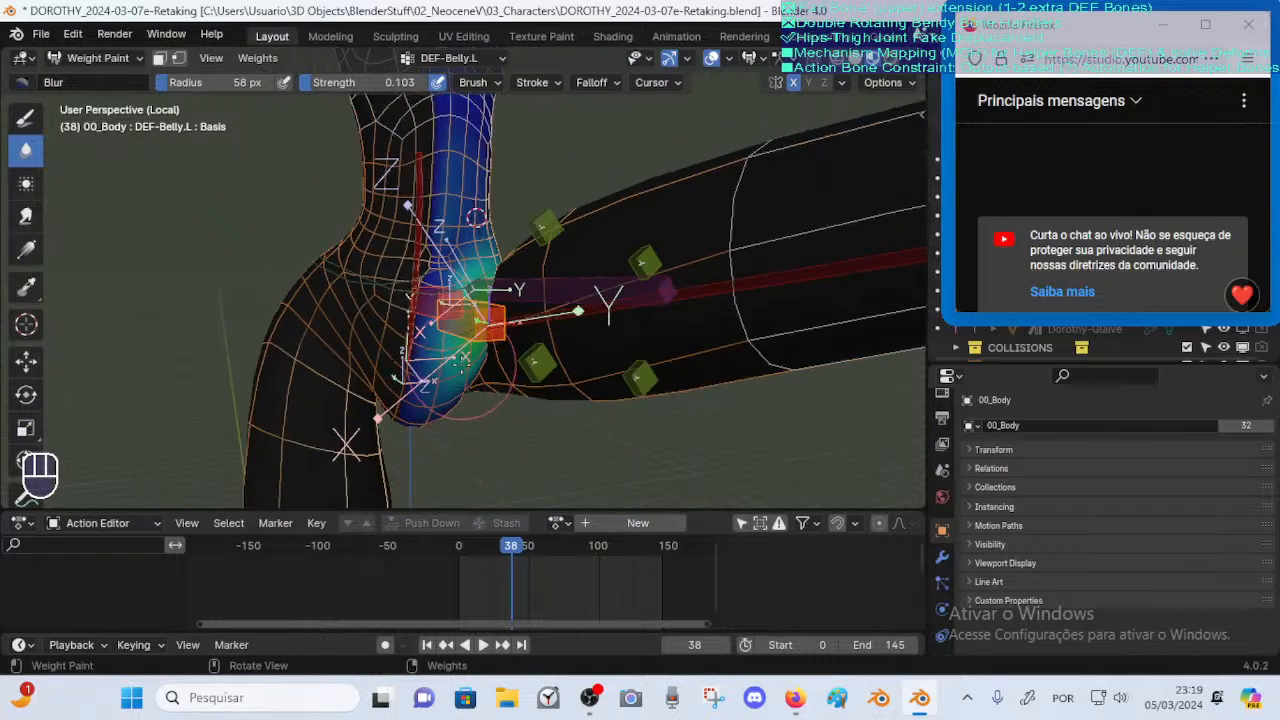
Go to frame 49 and inspect the DEF-Belly.L bone and its weights from the front and side
{"action": "left_click_drag", "start_coordinate": [500, 549], "coordinate": [527, 546]}
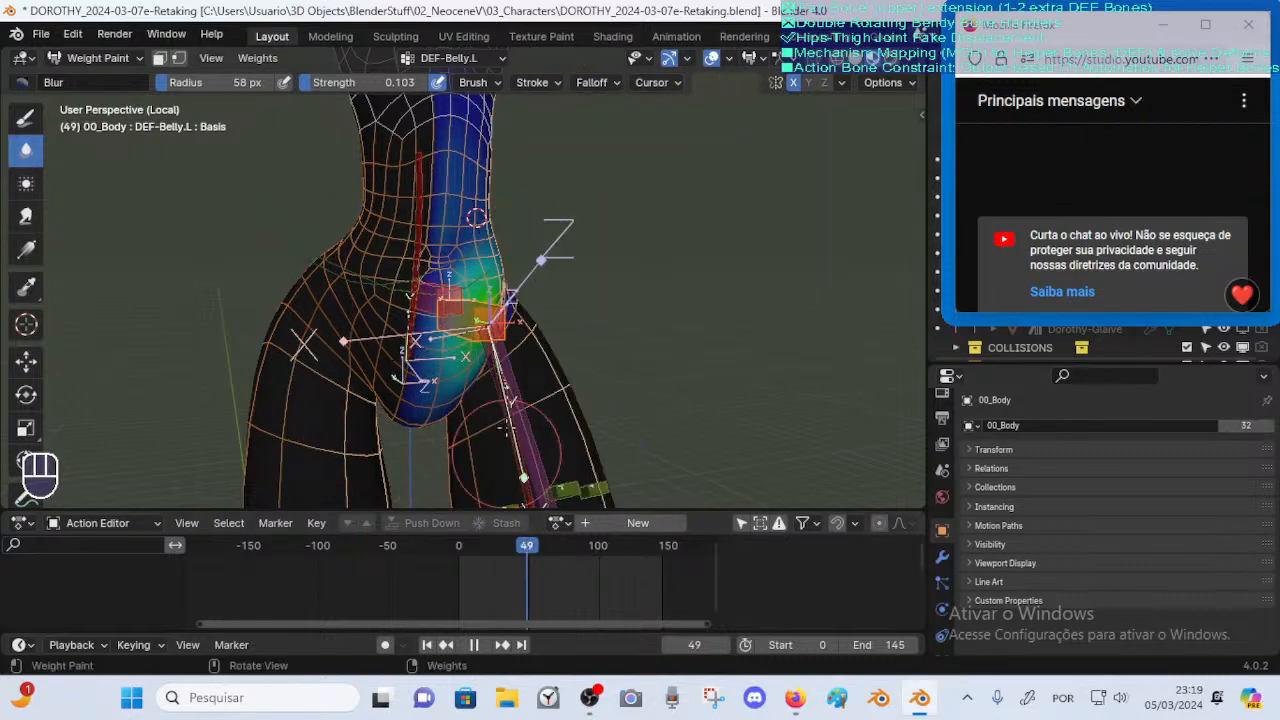
{"action": "scroll", "coordinate": [501, 406], "scroll_direction": "up", "scroll_amount": 2}
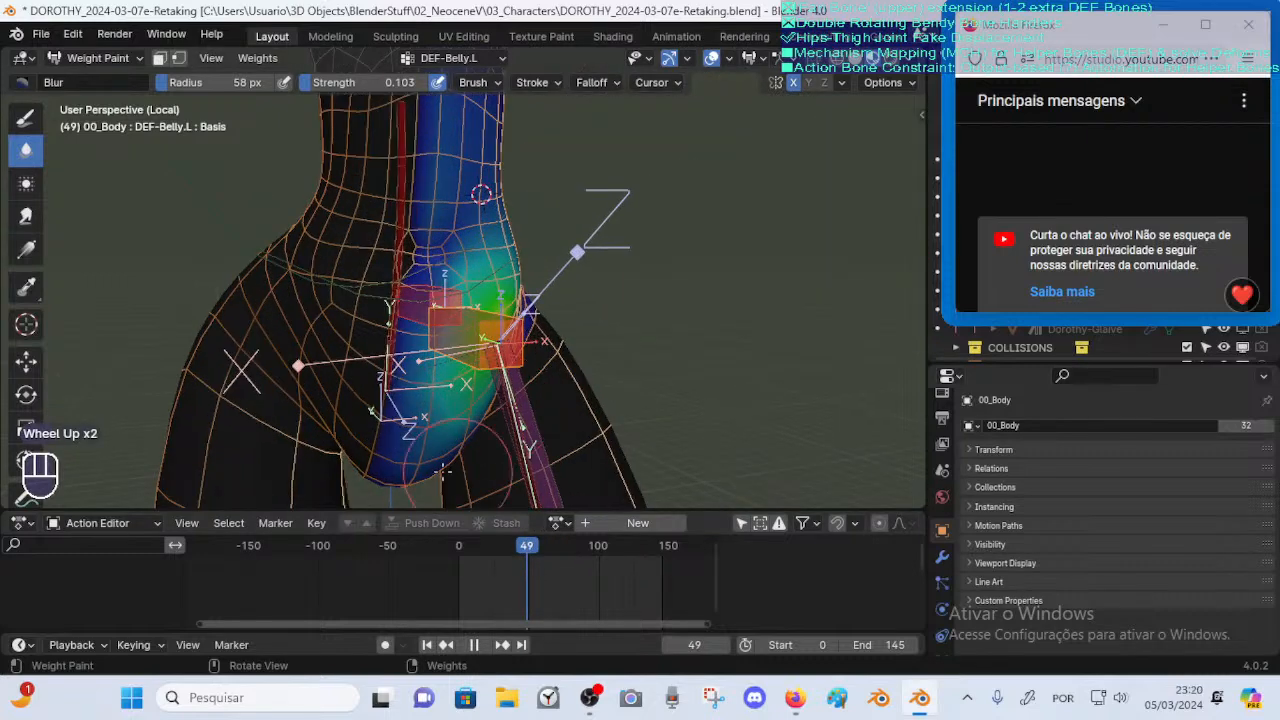
{"action": "middle_click_drag", "start_coordinate": [443, 472], "coordinate": [432, 396]}
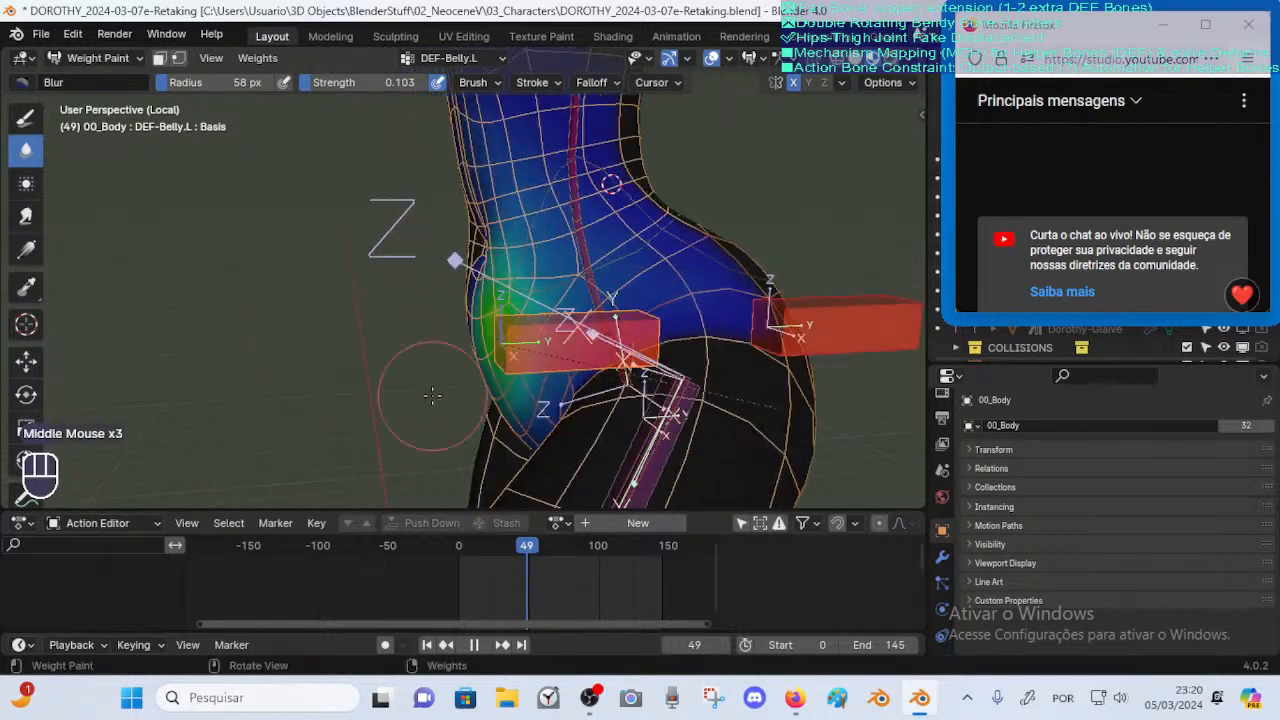
{"action": "left_click", "coordinate": [522, 368], "text": "alt"}
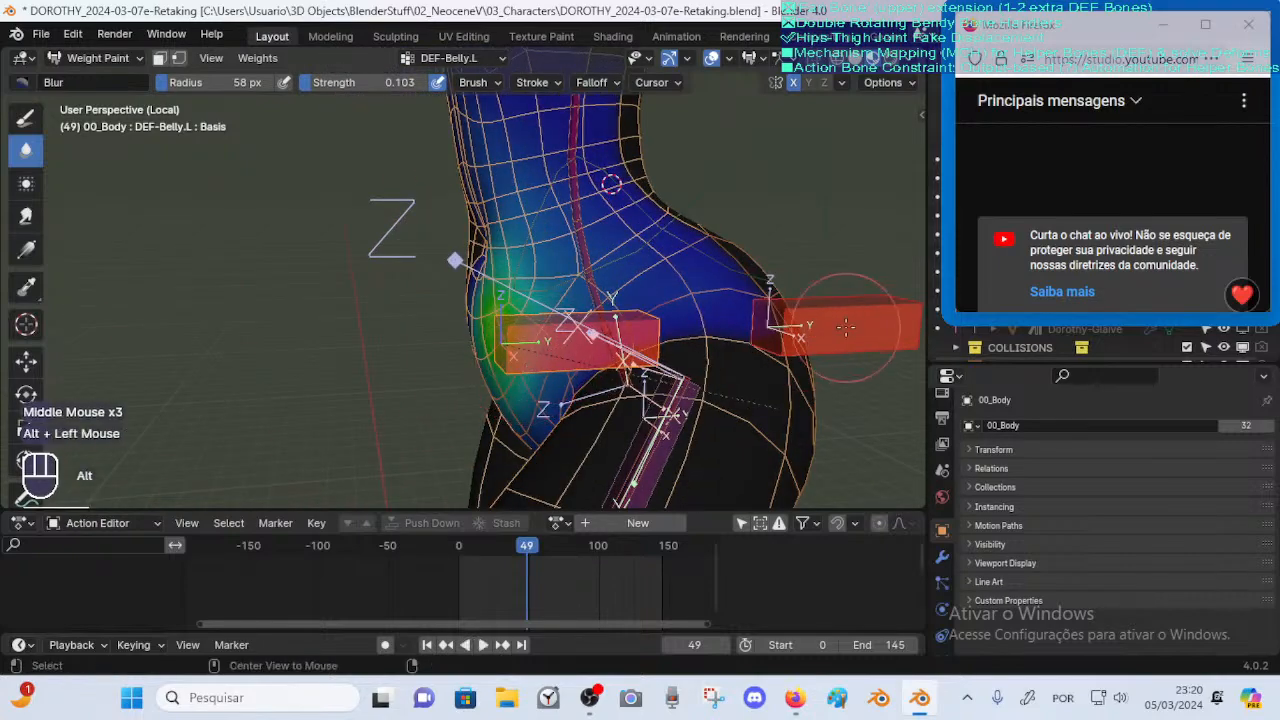
{"action": "left_click", "coordinate": [606, 354], "text": "alt"}
{"action": "left_click", "coordinate": [594, 353], "text": "alt"}
{"action": "middle_click_drag", "start_coordinate": [391, 394], "coordinate": [486, 352]}
{"action": "scroll", "coordinate": [492, 349], "scroll_direction": "up", "scroll_amount": 1}
At frame 70, blur the DEF-Belly.L weights over the lower belly and groin with a 74 px brush
{"action": "left_click_drag", "start_coordinate": [532, 549], "coordinate": [557, 549]}
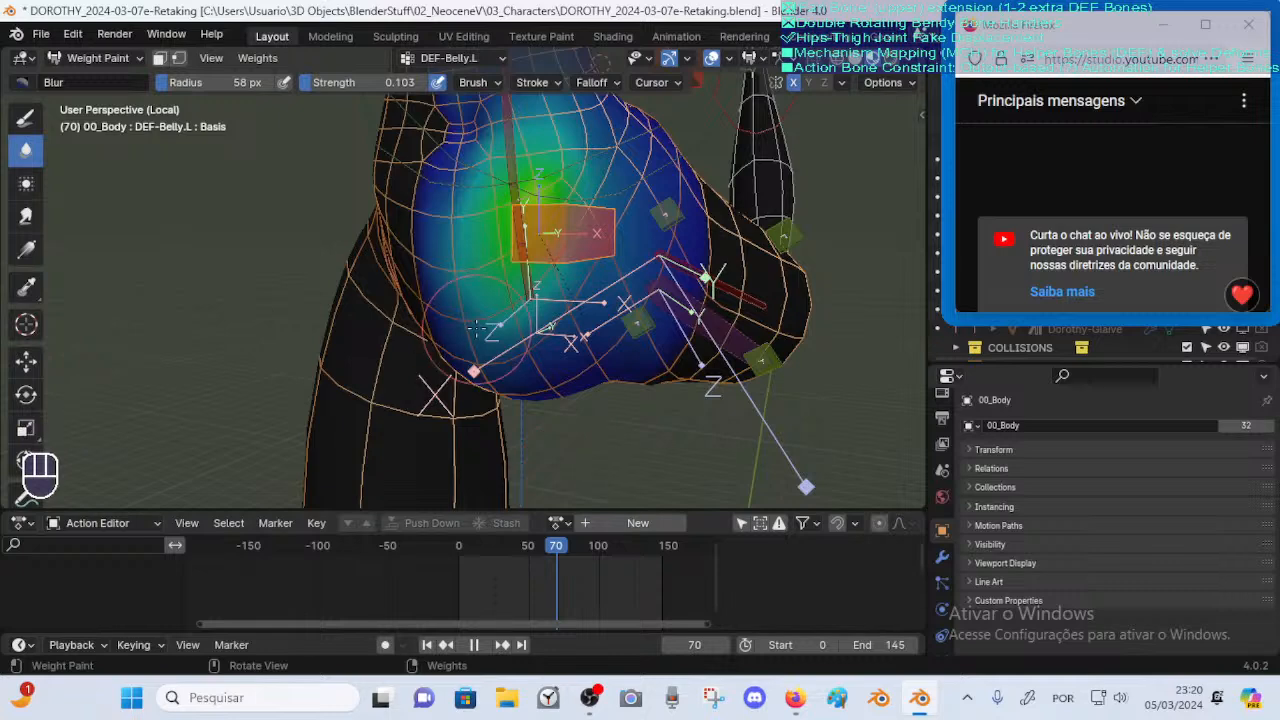
{"action": "middle_click_drag", "start_coordinate": [475, 326], "coordinate": [548, 308]}
{"action": "key", "text": "f"}
{"action": "left_click", "coordinate": [554, 305]}
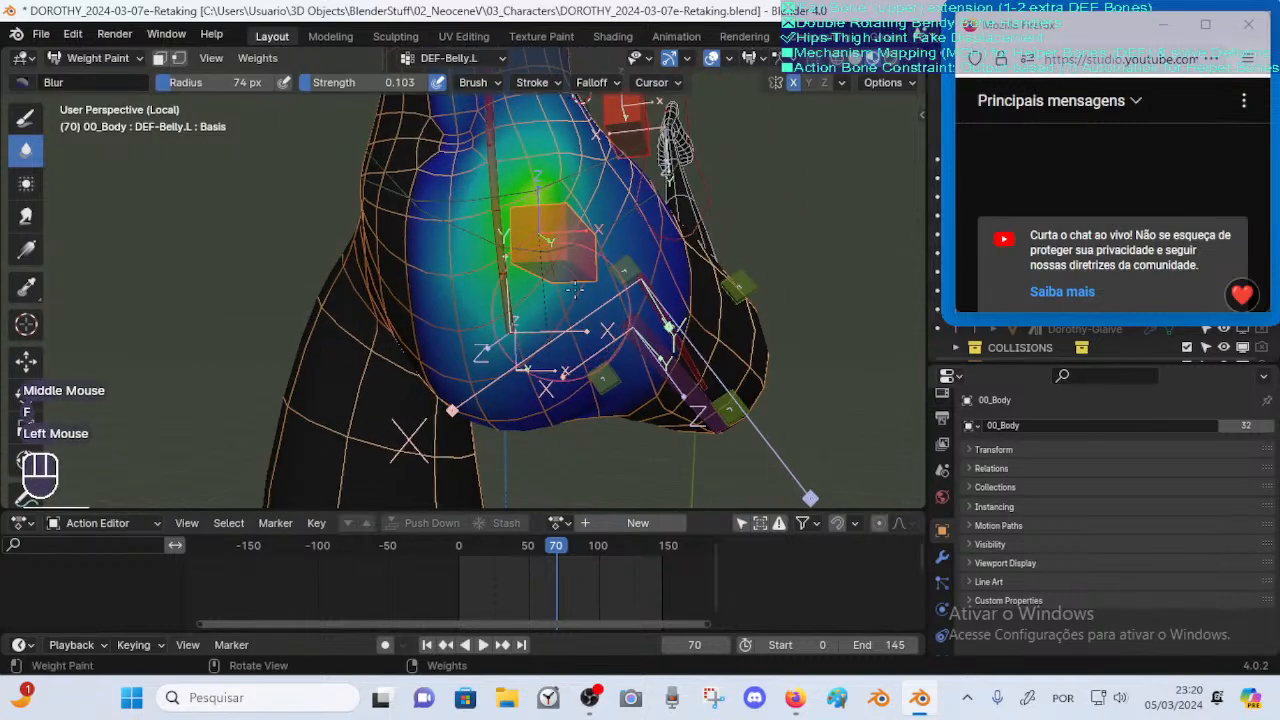
{"action": "left_click_drag", "start_coordinate": [522, 340], "coordinate": [486, 364]}
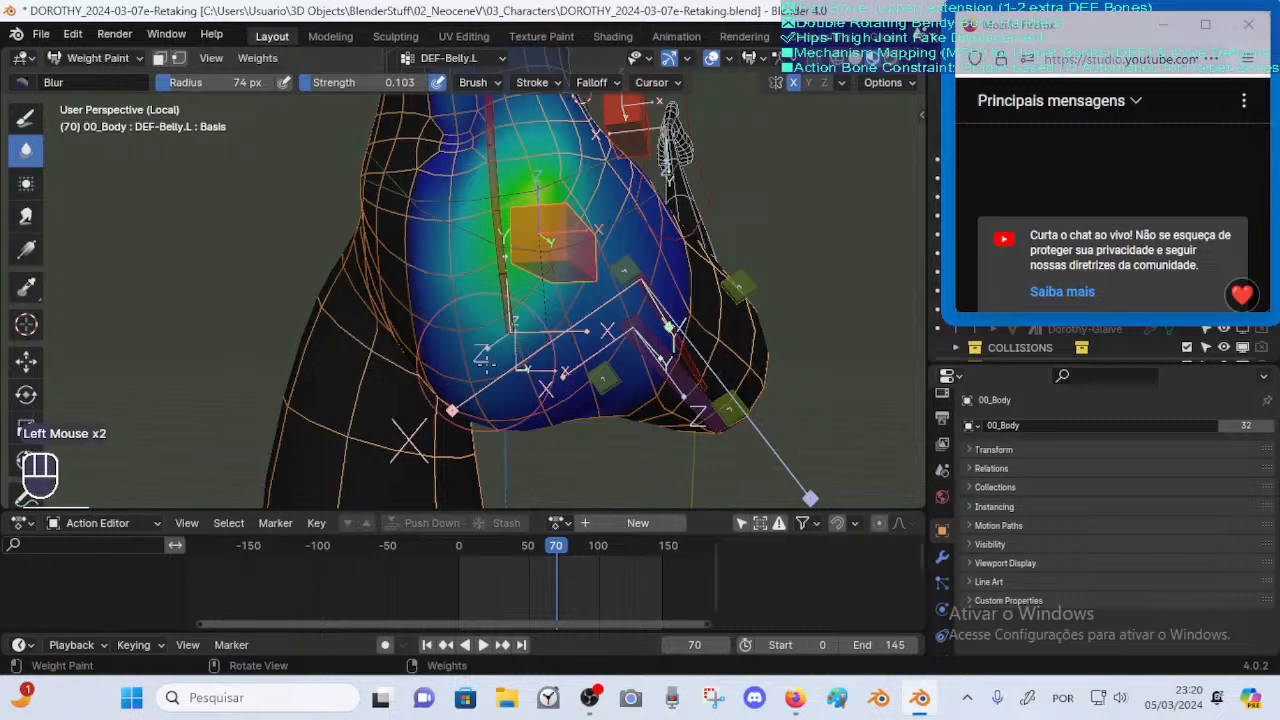
{"action": "middle_click_drag", "start_coordinate": [503, 348], "coordinate": [522, 375]}
{"action": "left_click", "coordinate": [522, 375]}
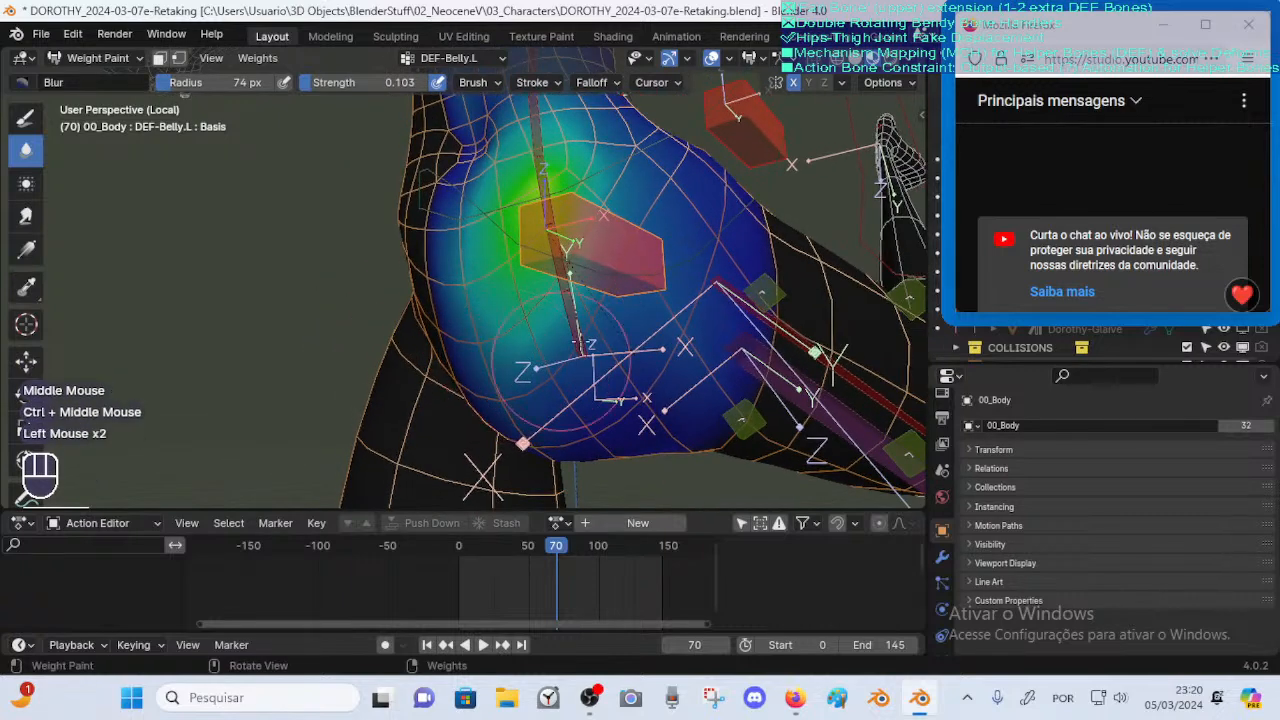
{"action": "middle_click_drag", "start_coordinate": [578, 343], "coordinate": [548, 291], "text": "shift"}
{"action": "left_click", "coordinate": [555, 305]}
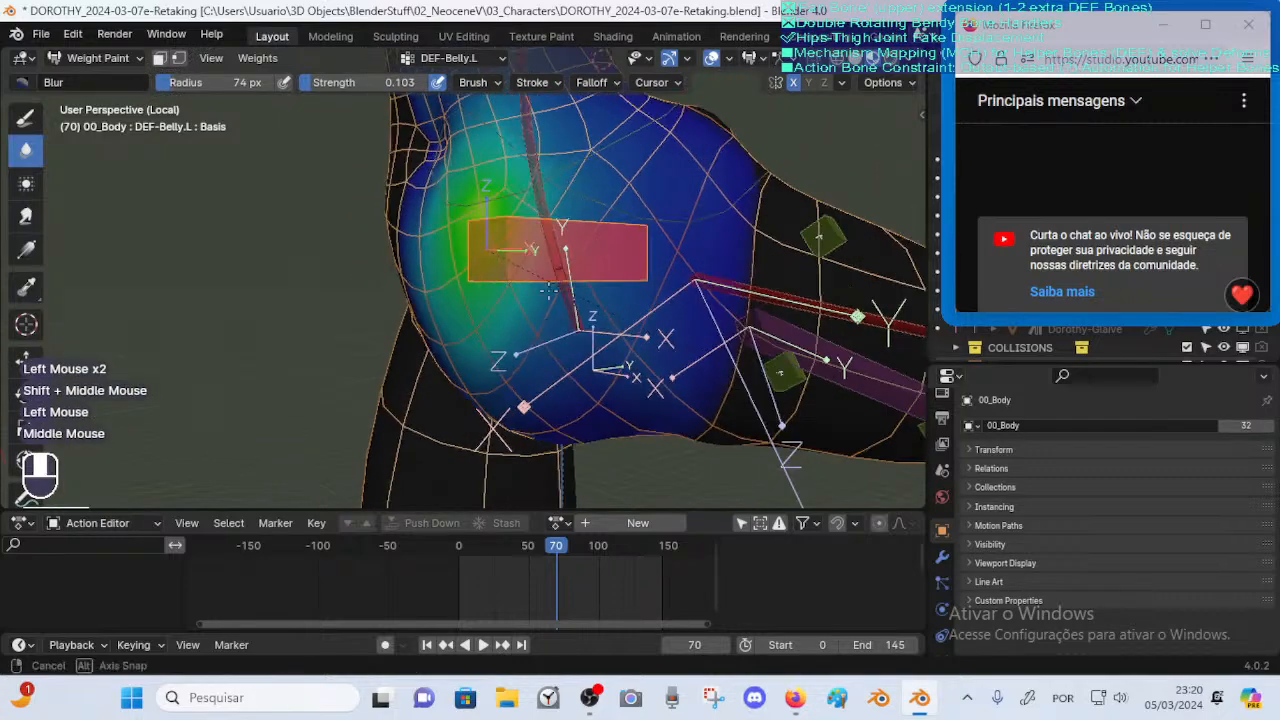
{"action": "left_click", "coordinate": [548, 291]}
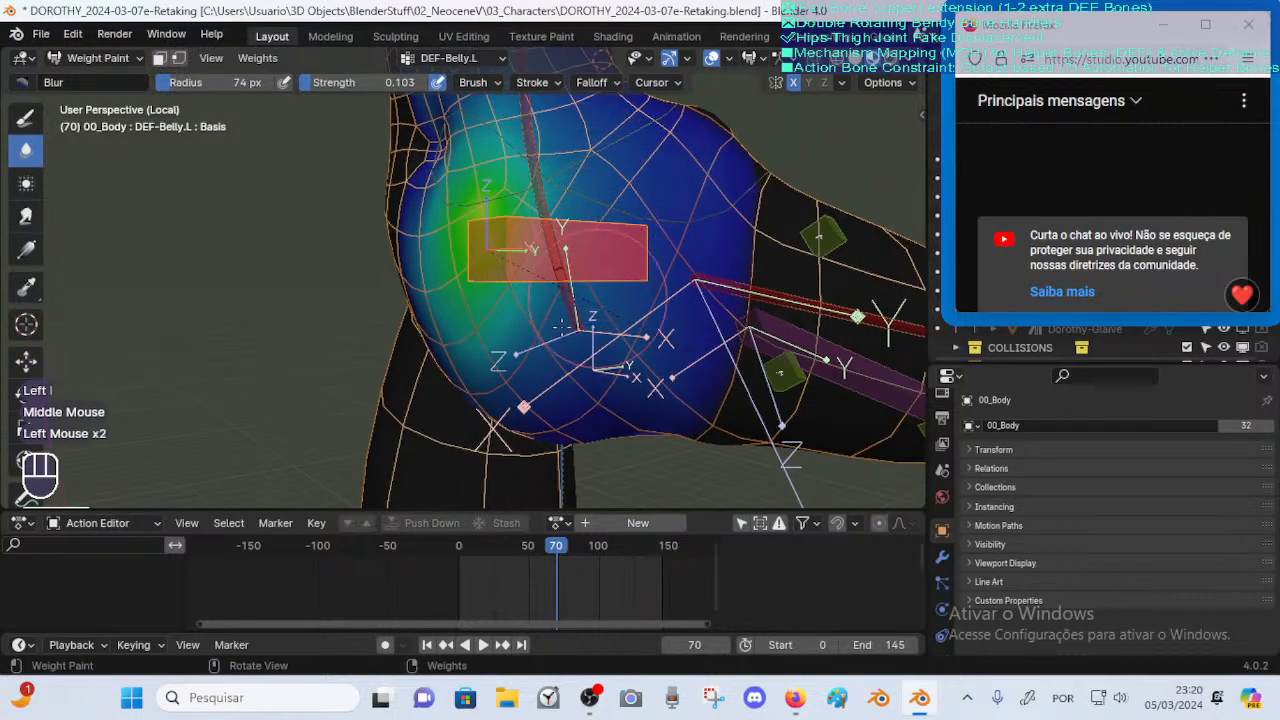
Check the raised-thigh pose from the side, go to frame 55 and save the file
{"action": "mouse_move", "coordinate": [543, 341]}
{"action": "middle_mouse_down", "text": "ctrl"}
{"action": "mouse_move", "coordinate": [546, 312]}
{"action": "mouse_move", "coordinate": [552, 340]}
{"action": "middle_mouse_up", "text": "ctrl"}
{"action": "middle_click_drag", "start_coordinate": [552, 340], "coordinate": [530, 395]}
{"action": "middle_click_drag", "start_coordinate": [616, 355], "coordinate": [668, 270]}
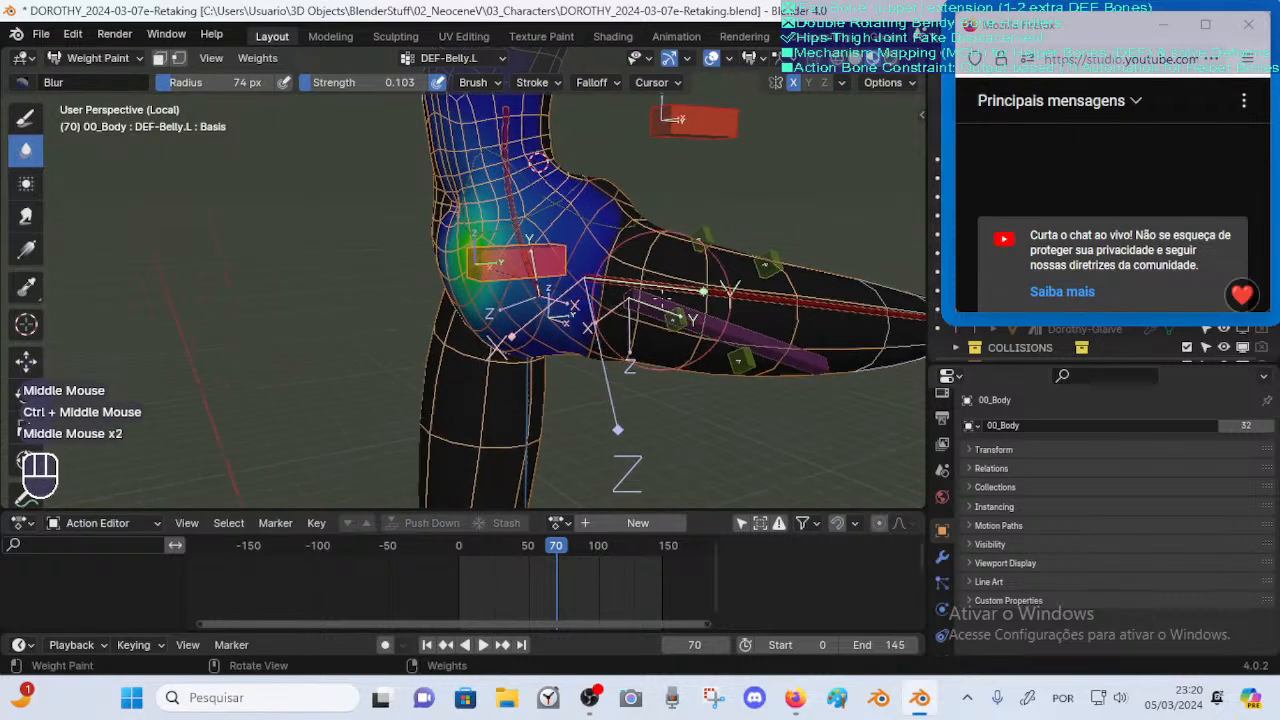
{"action": "left_click_drag", "start_coordinate": [556, 541], "coordinate": [535, 525]}
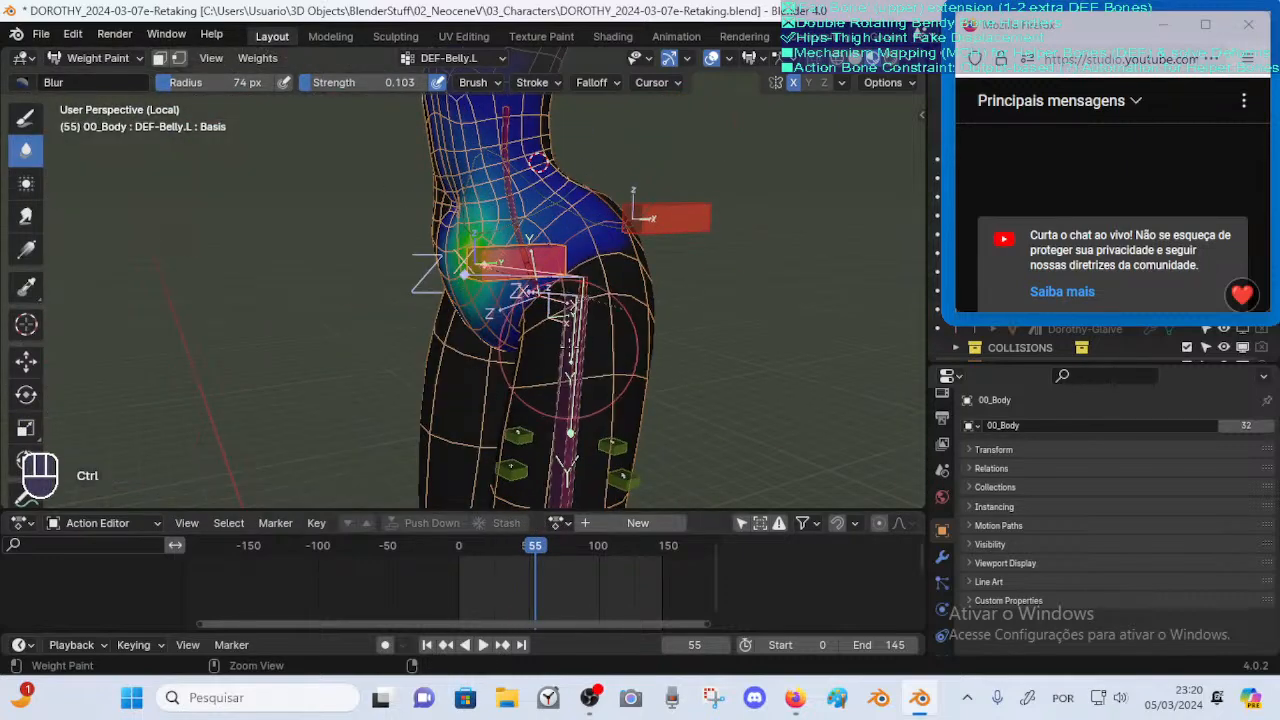
{"action": "key", "text": "ctrl+s"}
Trial-move the DEF-Belly.L bone at frame 55 from the side and the front, cancelling each move
{"action": "key", "text": "g"}
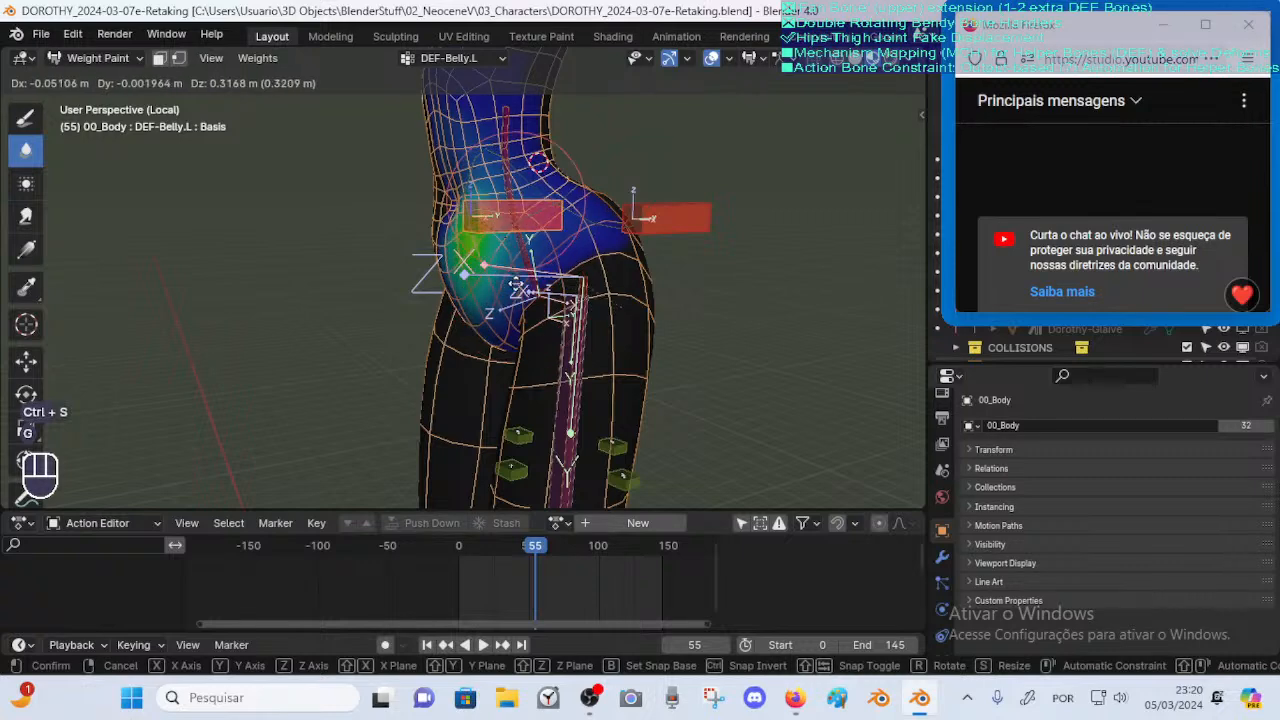
{"action": "key", "text": "Escape"}
{"action": "middle_click_drag", "start_coordinate": [515, 287], "coordinate": [535, 260]}
{"action": "key", "text": "Escape"}
{"action": "key", "text": "ctrl+s"}
{"action": "key", "text": "g"}
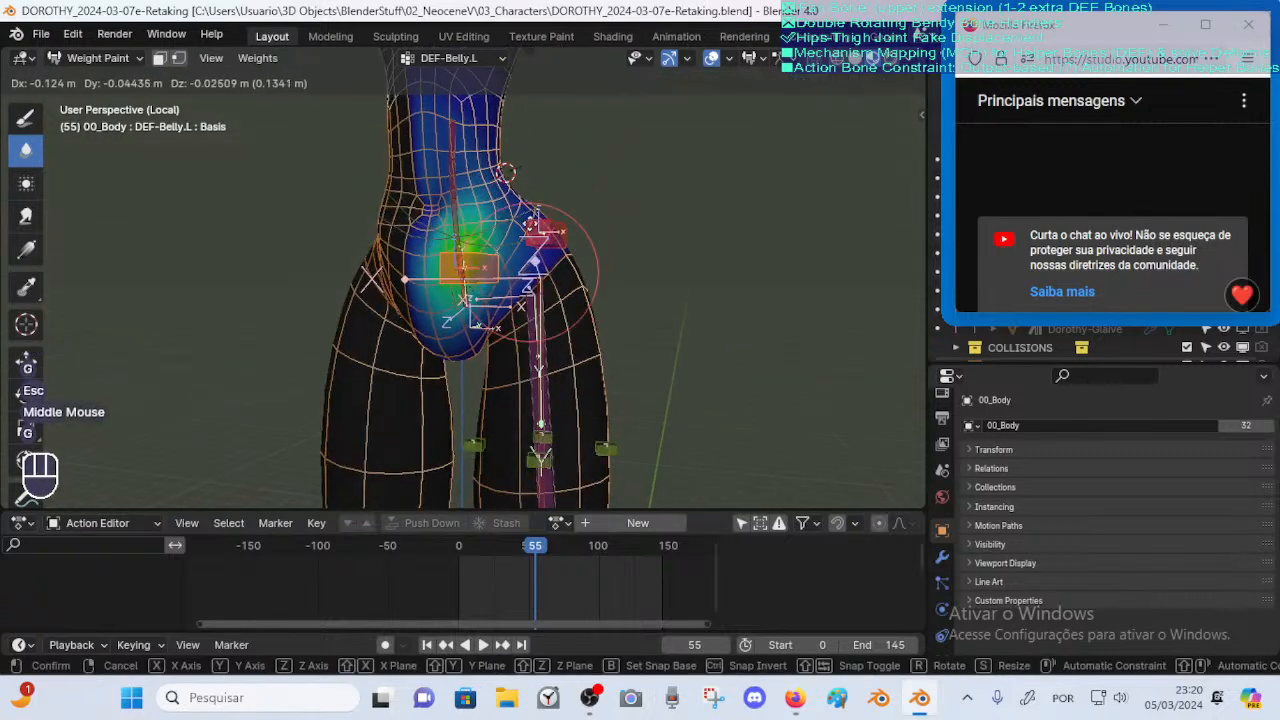
{"action": "key", "text": "Escape"}
{"action": "middle_click_drag", "start_coordinate": [500, 300], "coordinate": [510, 280]}
{"action": "middle_click_drag", "start_coordinate": [510, 280], "coordinate": [560, 285]}
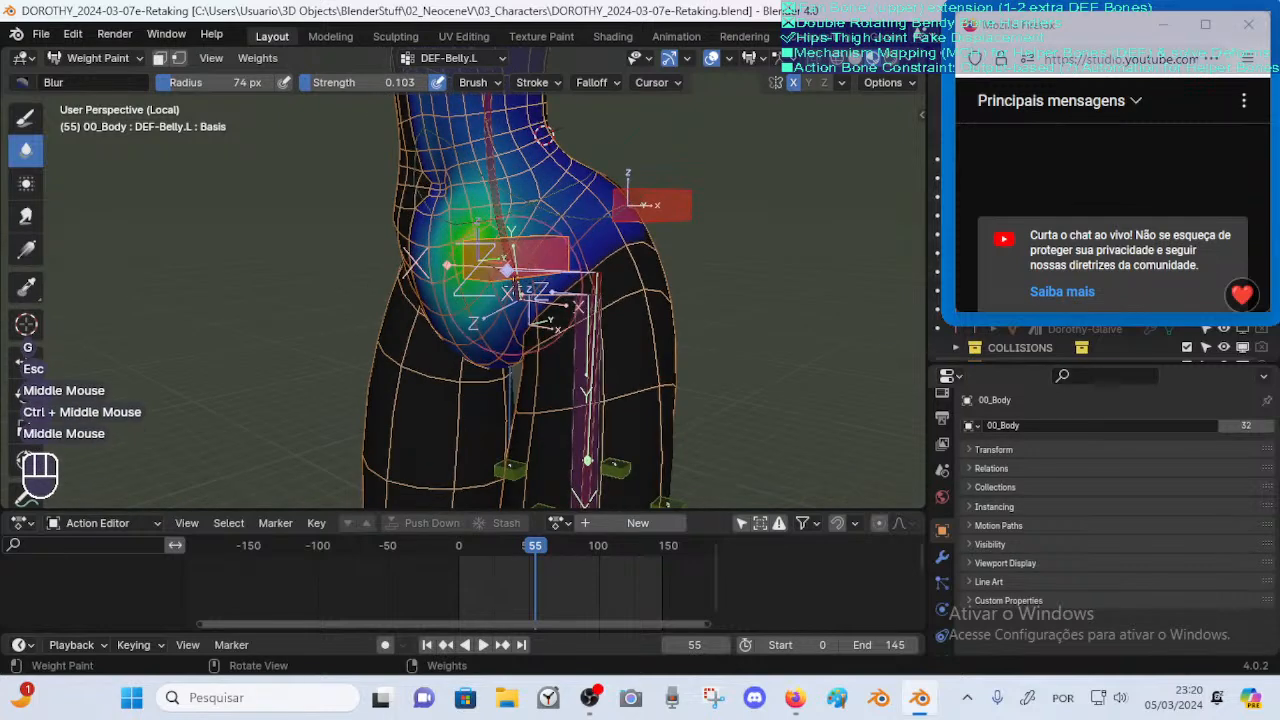
Scrub the hip pose with all bones selected, stopping at frame 52 with only the DEF-Belly.L bone selected
{"action": "key", "text": "a"}
{"action": "key", "text": "alt+q"}
{"action": "key", "text": "alt+q"}
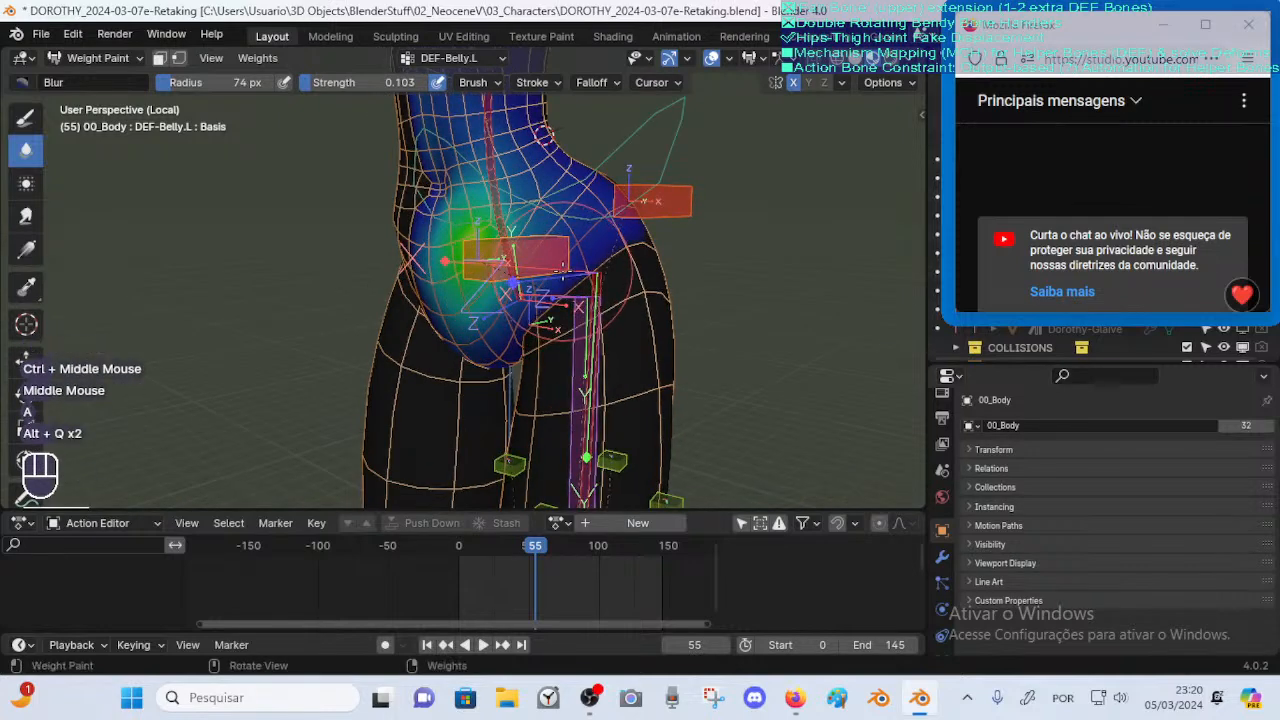
{"action": "mouse_move", "coordinate": [532, 548]}
{"action": "left_mouse_down"}
{"action": "mouse_move", "coordinate": [472, 550]}
{"action": "mouse_move", "coordinate": [526, 550]}
{"action": "left_mouse_up"}
{"action": "middle_click_drag", "start_coordinate": [563, 330], "coordinate": [510, 370], "text": "shift"}
{"action": "mouse_move", "coordinate": [530, 548]}
{"action": "left_mouse_down"}
{"action": "mouse_move", "coordinate": [550, 545]}
{"action": "mouse_move", "coordinate": [535, 547]}
{"action": "left_mouse_up"}
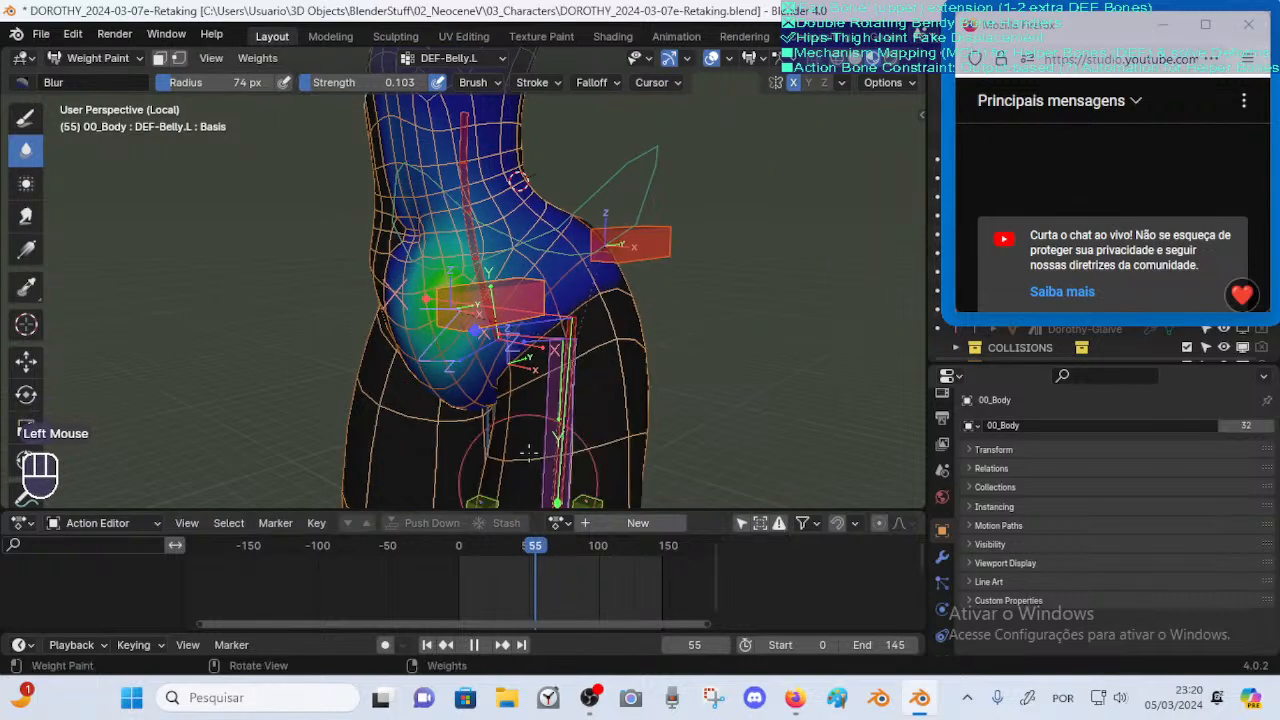
{"action": "middle_click_drag", "start_coordinate": [578, 283], "coordinate": [572, 330]}
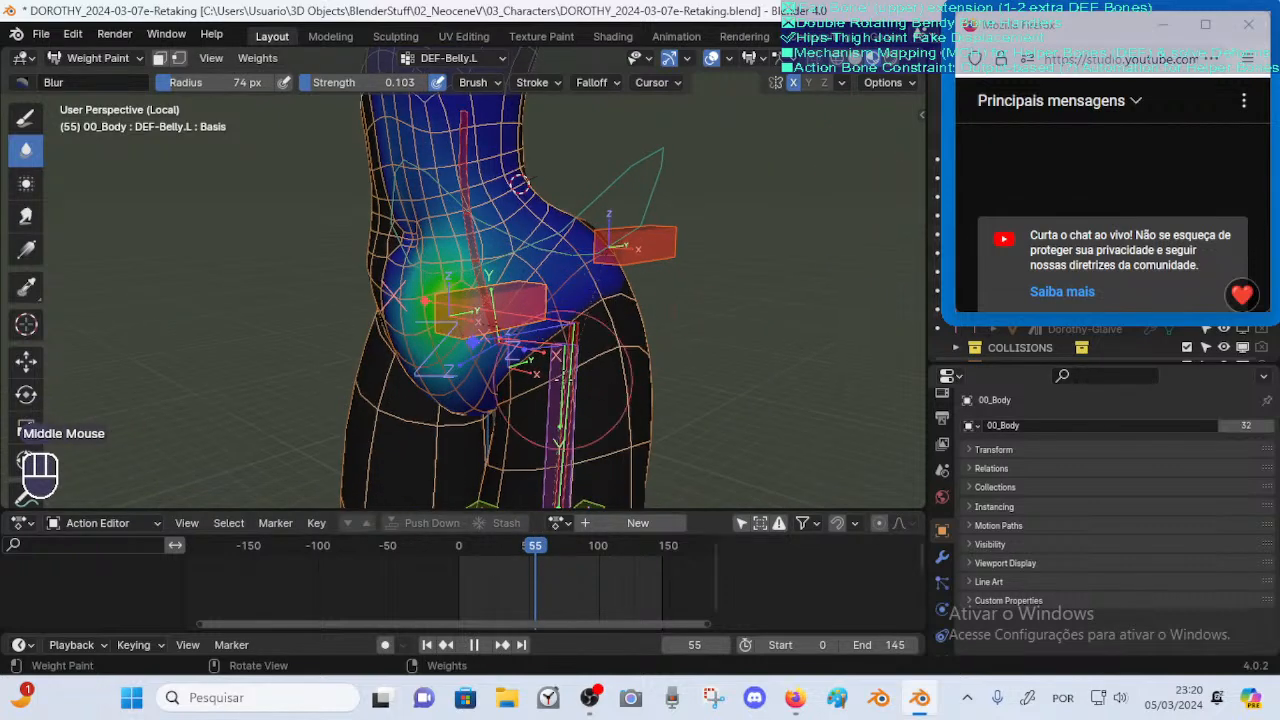
{"action": "mouse_move", "coordinate": [535, 550]}
{"action": "left_mouse_down"}
{"action": "mouse_move", "coordinate": [480, 547]}
{"action": "mouse_move", "coordinate": [531, 547]}
{"action": "left_mouse_up"}
{"action": "left_click", "coordinate": [534, 307], "text": "alt"}
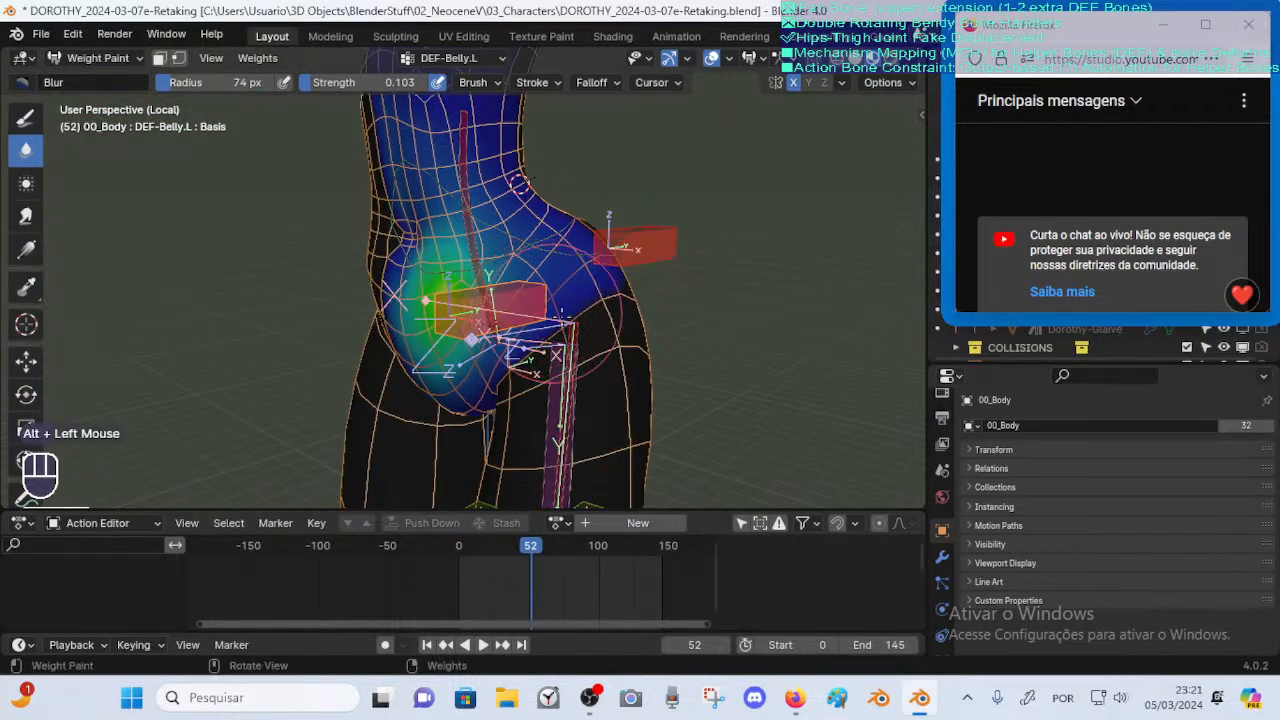
Show the modifier stack of 00_Body and collapse the Armature modifier
{"action": "left_click", "coordinate": [939, 561]}
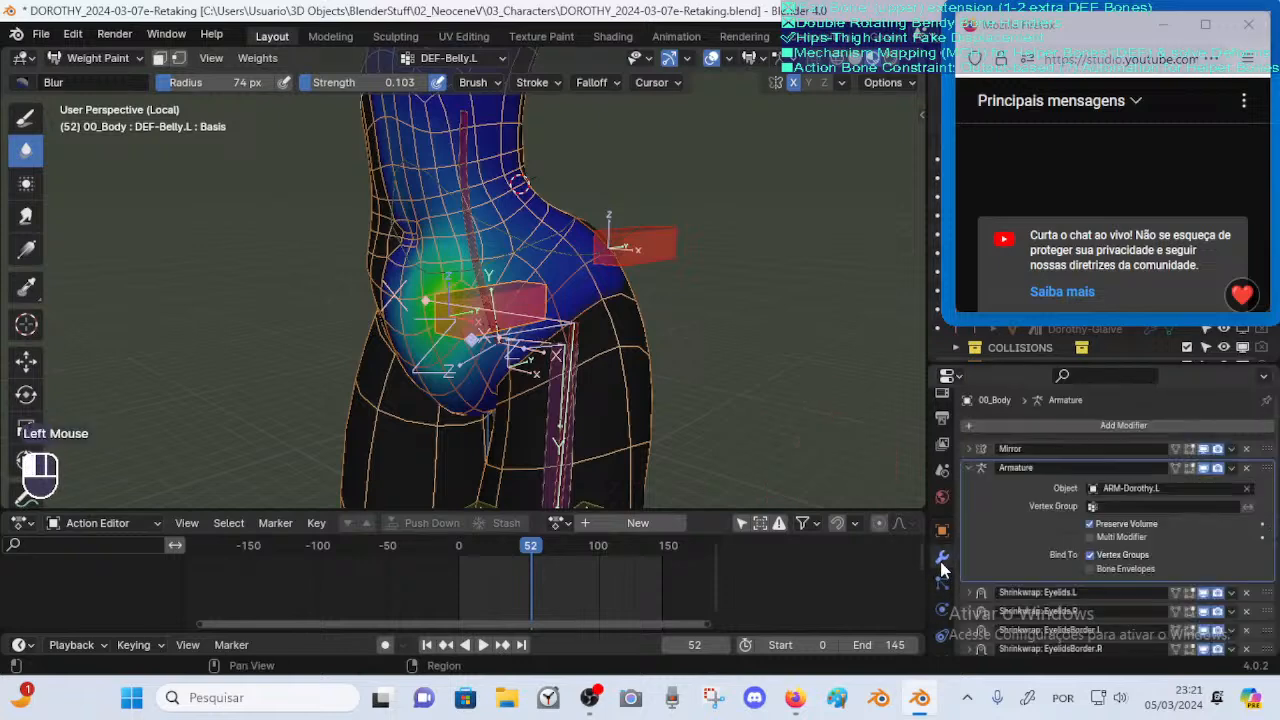
{"action": "left_click", "coordinate": [967, 468]}
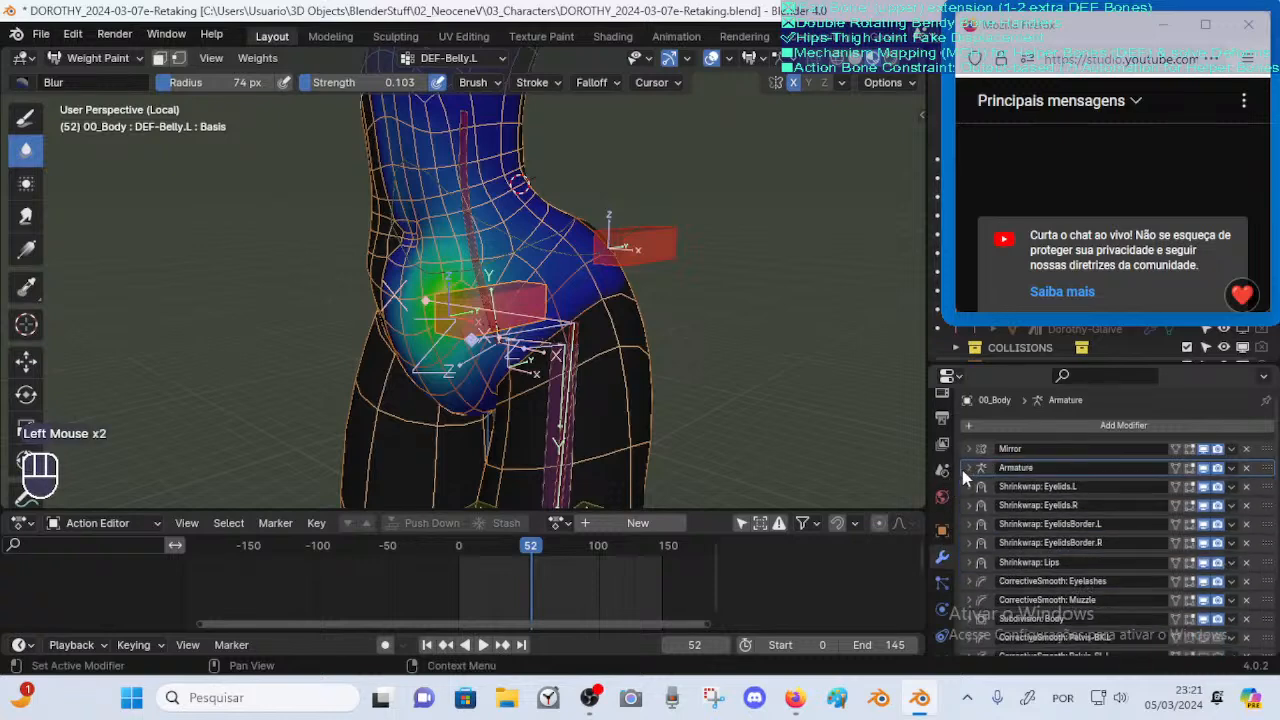
{"action": "middle_click_drag", "start_coordinate": [556, 355], "coordinate": [621, 340]}
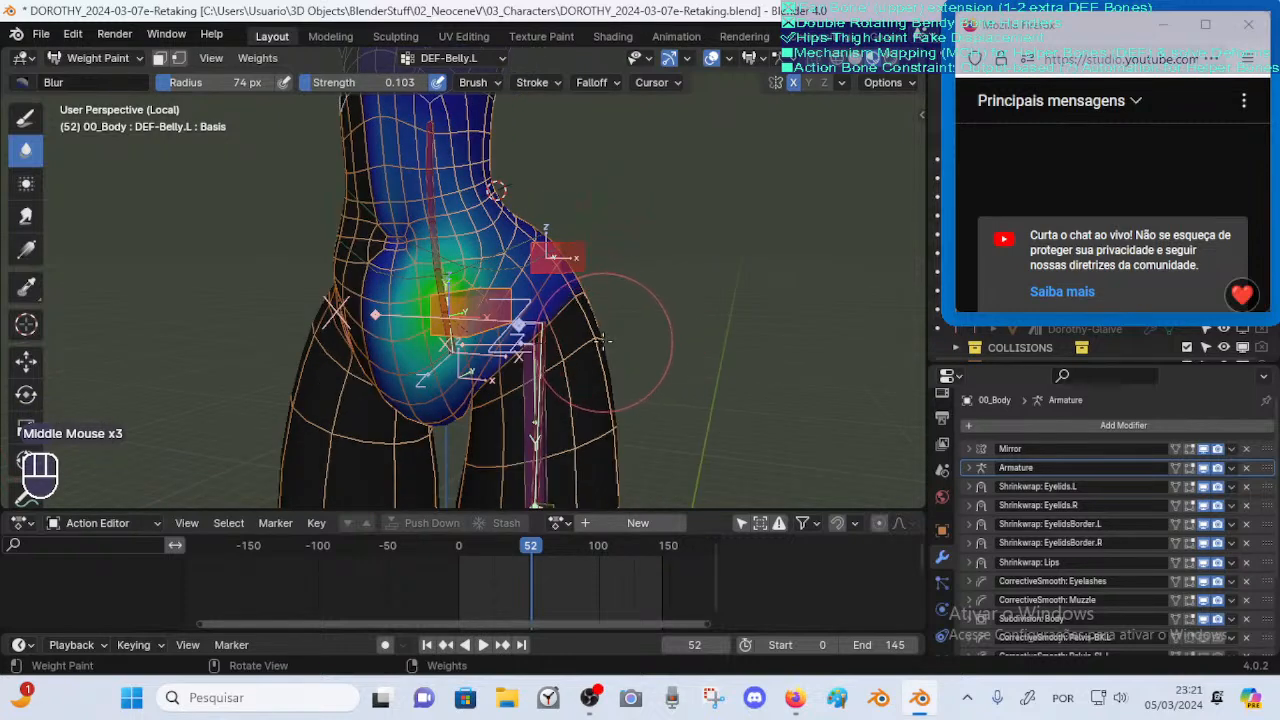
{"action": "mouse_move", "coordinate": [585, 350]}
{"action": "middle_mouse_down"}
{"action": "mouse_move", "coordinate": [537, 323]}
{"action": "mouse_move", "coordinate": [563, 343]}
{"action": "mouse_move", "coordinate": [578, 333]}
{"action": "middle_mouse_up"}
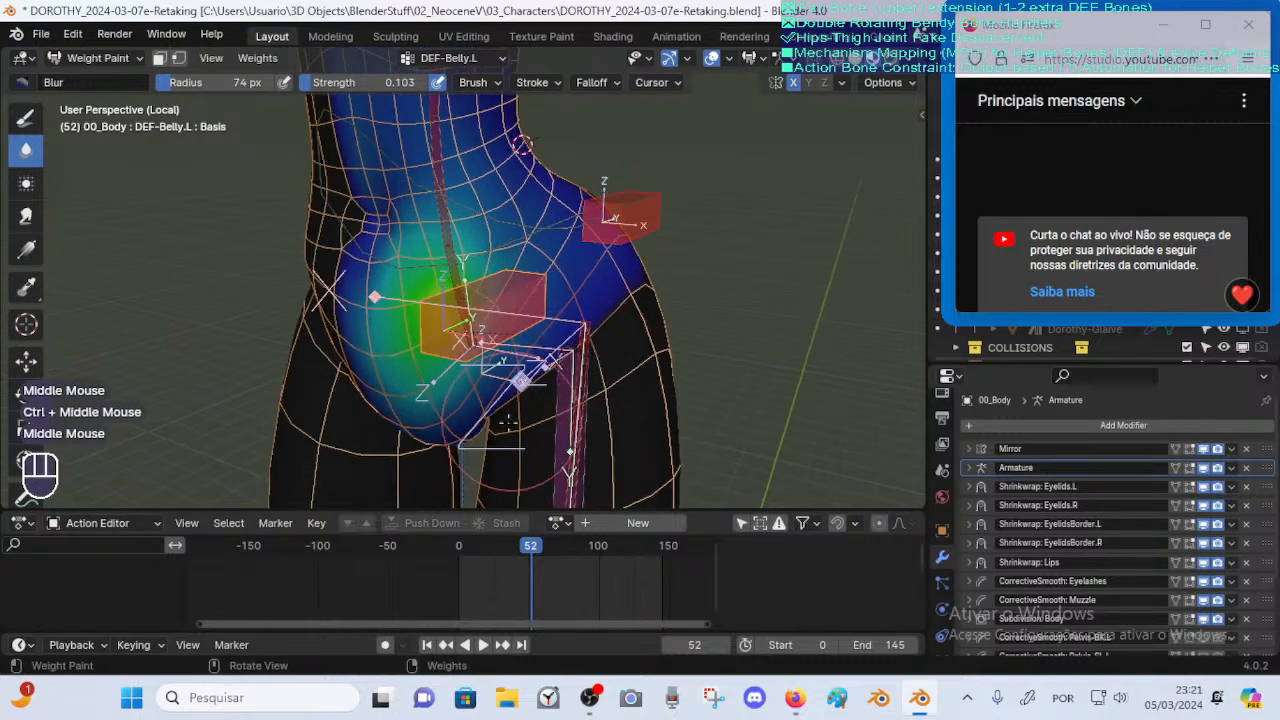
Trial-move the DEF-Belly.L bone several times at frame 52, cancelling each move, and save the file
{"action": "middle_click_drag", "start_coordinate": [522, 380], "coordinate": [534, 335]}
{"action": "key", "text": "g"}
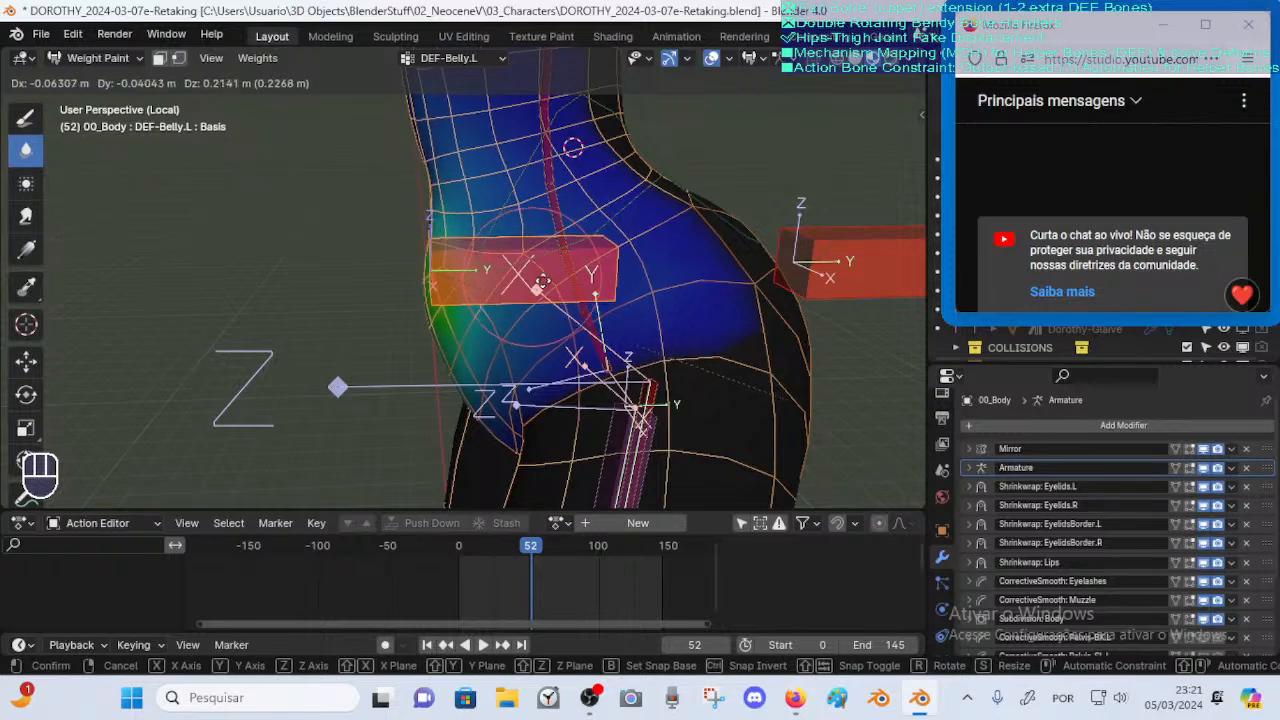
{"action": "key", "text": "Escape"}
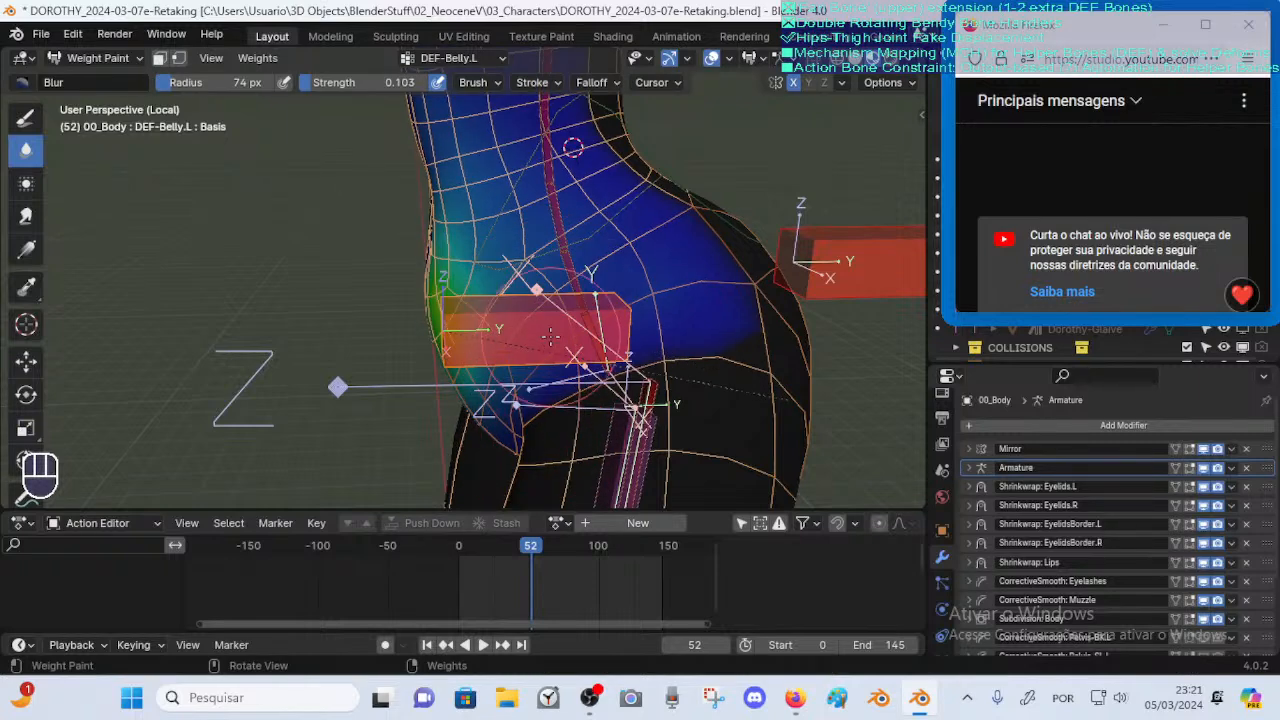
{"action": "key", "text": "g"}
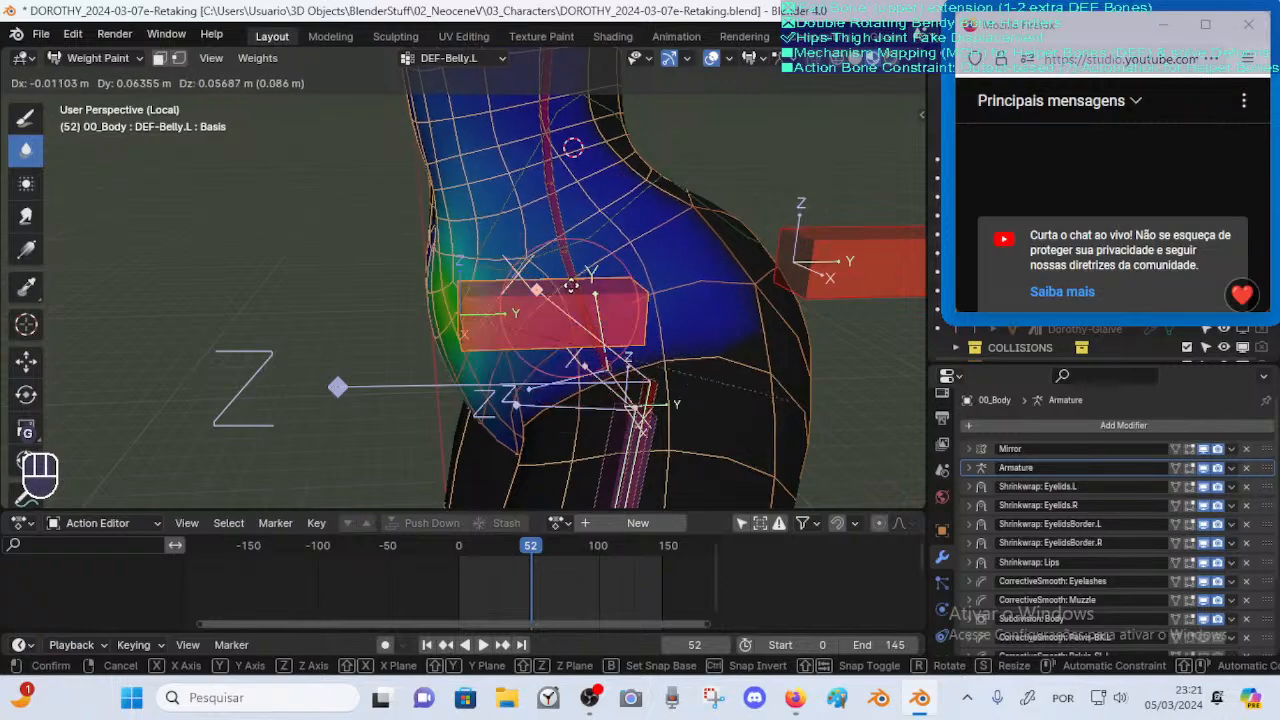
{"action": "key", "text": "Escape"}
{"action": "middle_click_drag", "start_coordinate": [573, 278], "coordinate": [515, 282]}
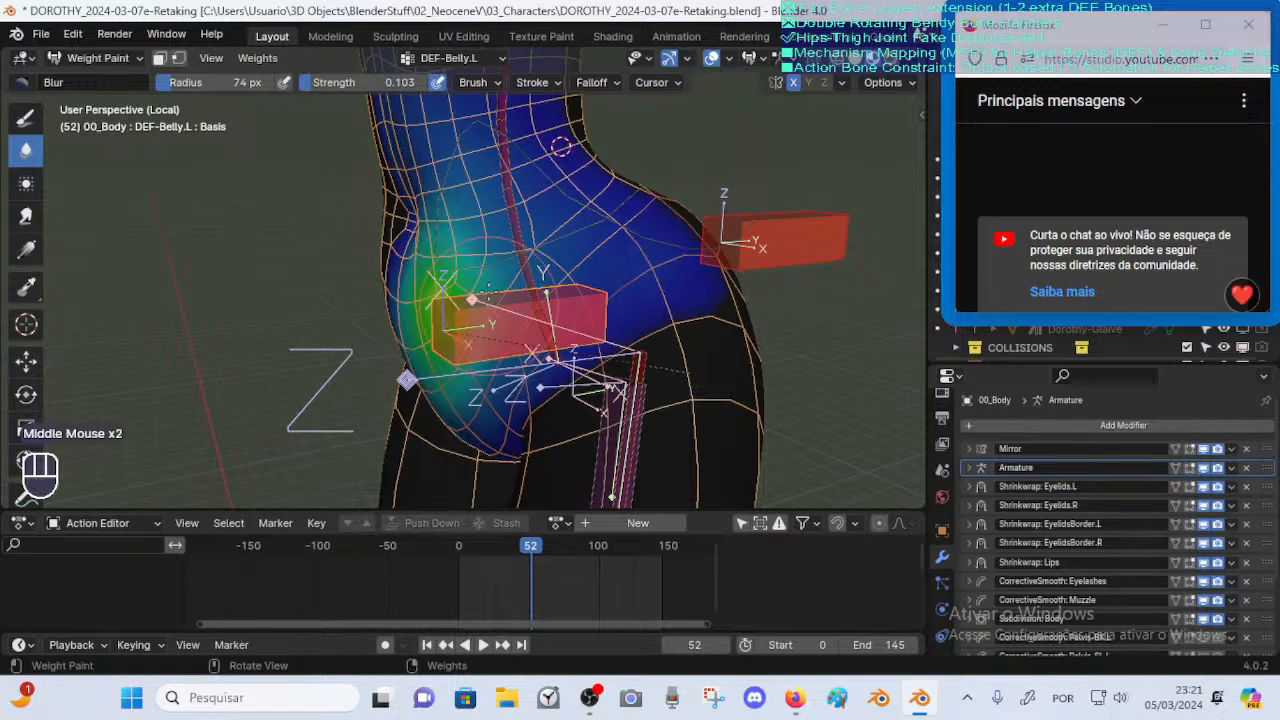
{"action": "key", "text": "g"}
{"action": "key", "text": "Escape"}
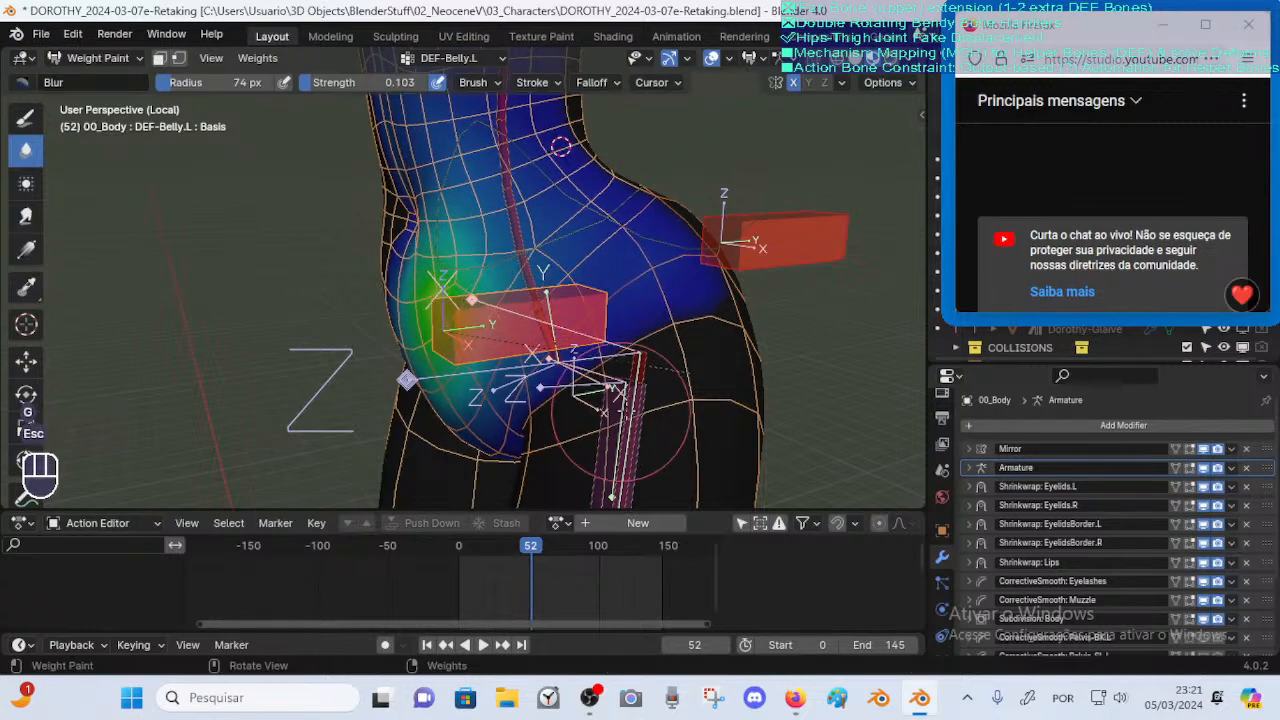
{"action": "middle_click_drag", "start_coordinate": [620, 415], "coordinate": [665, 353]}
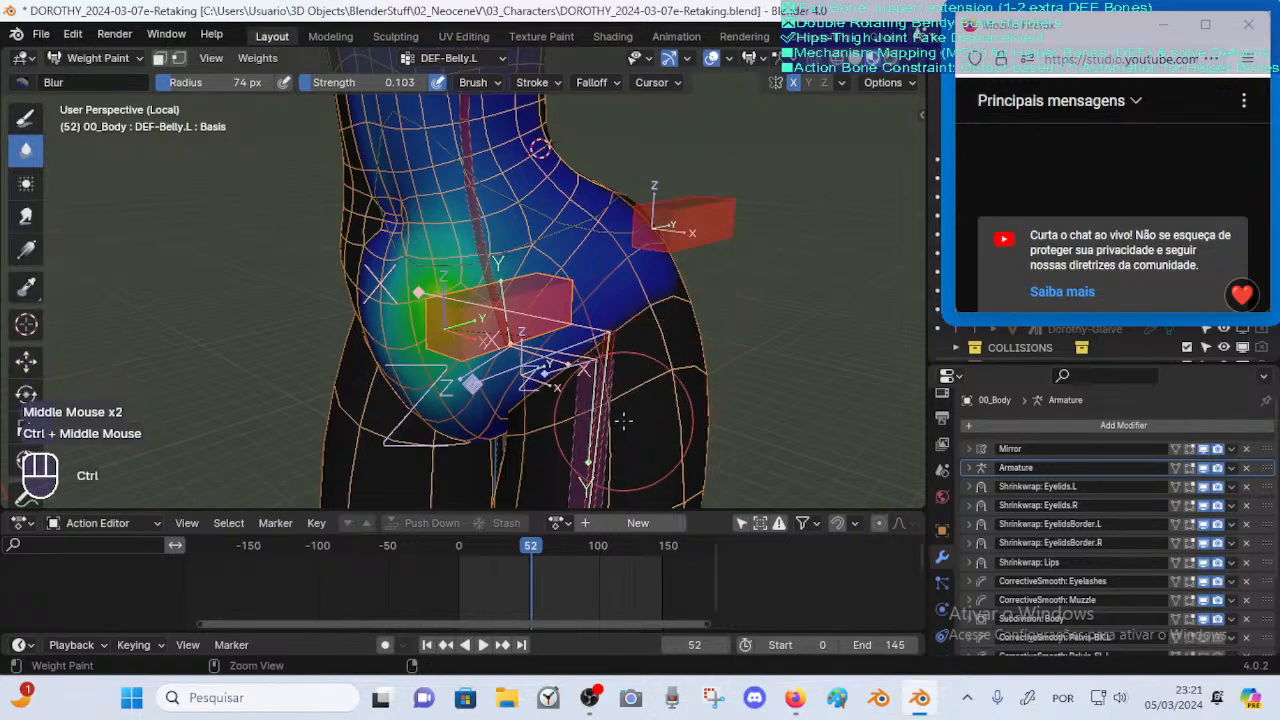
{"action": "key", "text": "ctrl+s"}
Select the DEF-Belly.L and DEF-Buttocks.L bones together, trial-move them, cancel the move and deselect both
{"action": "middle_click_drag", "start_coordinate": [621, 424], "coordinate": [656, 330]}
{"action": "left_click", "coordinate": [648, 238], "text": "alt"}
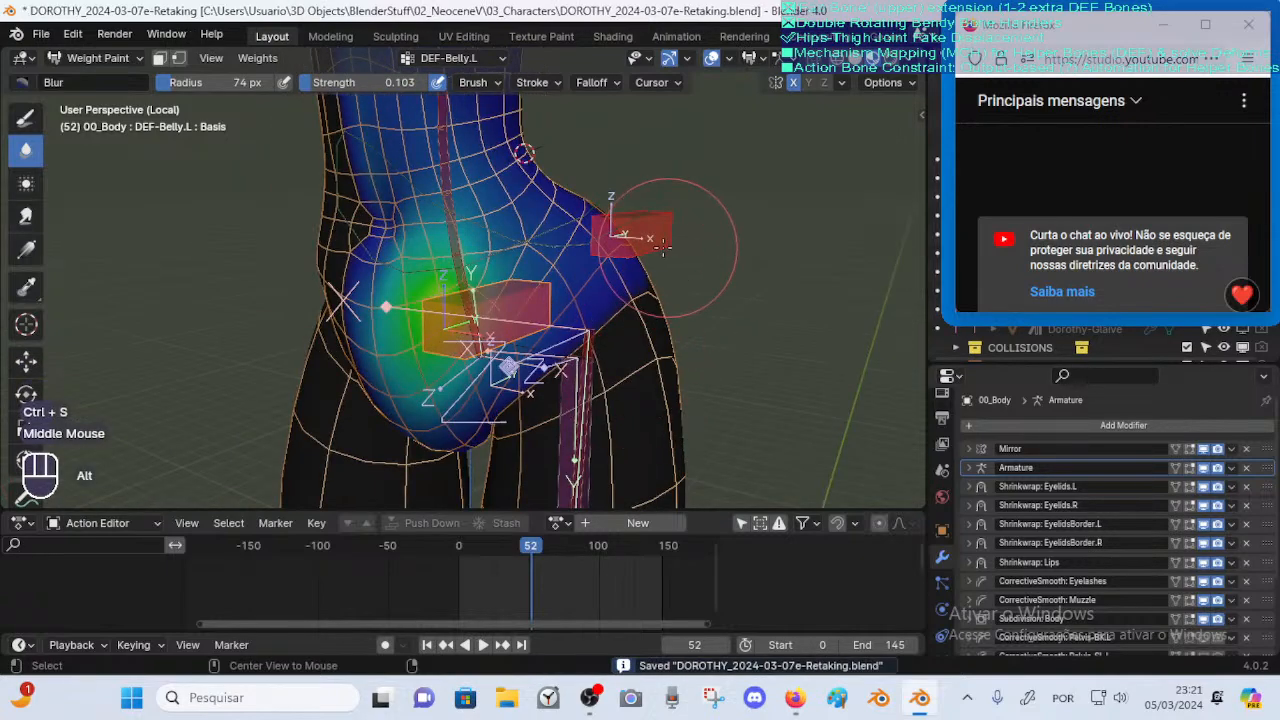
{"action": "middle_click_drag", "start_coordinate": [640, 242], "coordinate": [455, 275]}
{"action": "middle_click_drag", "start_coordinate": [455, 275], "coordinate": [429, 316], "text": "ctrl"}
{"action": "left_click", "coordinate": [455, 292], "text": "alt"}
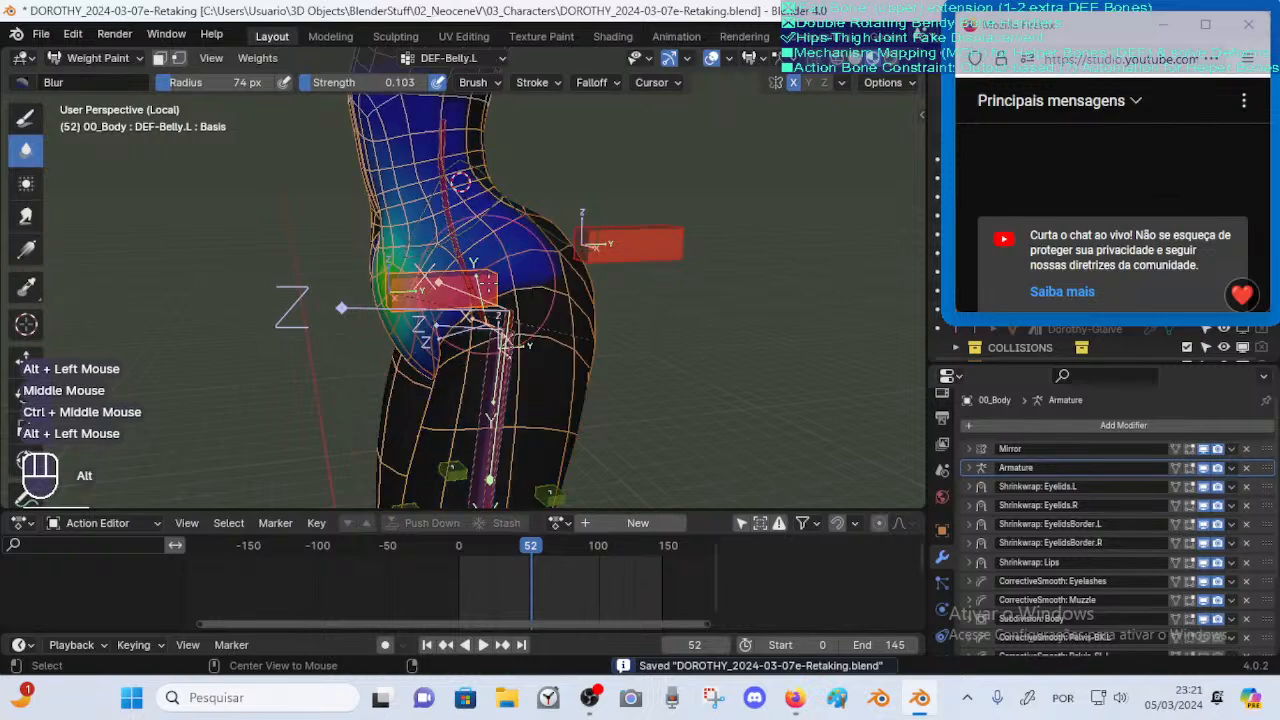
{"action": "left_click", "coordinate": [628, 240], "text": "alt+shift"}
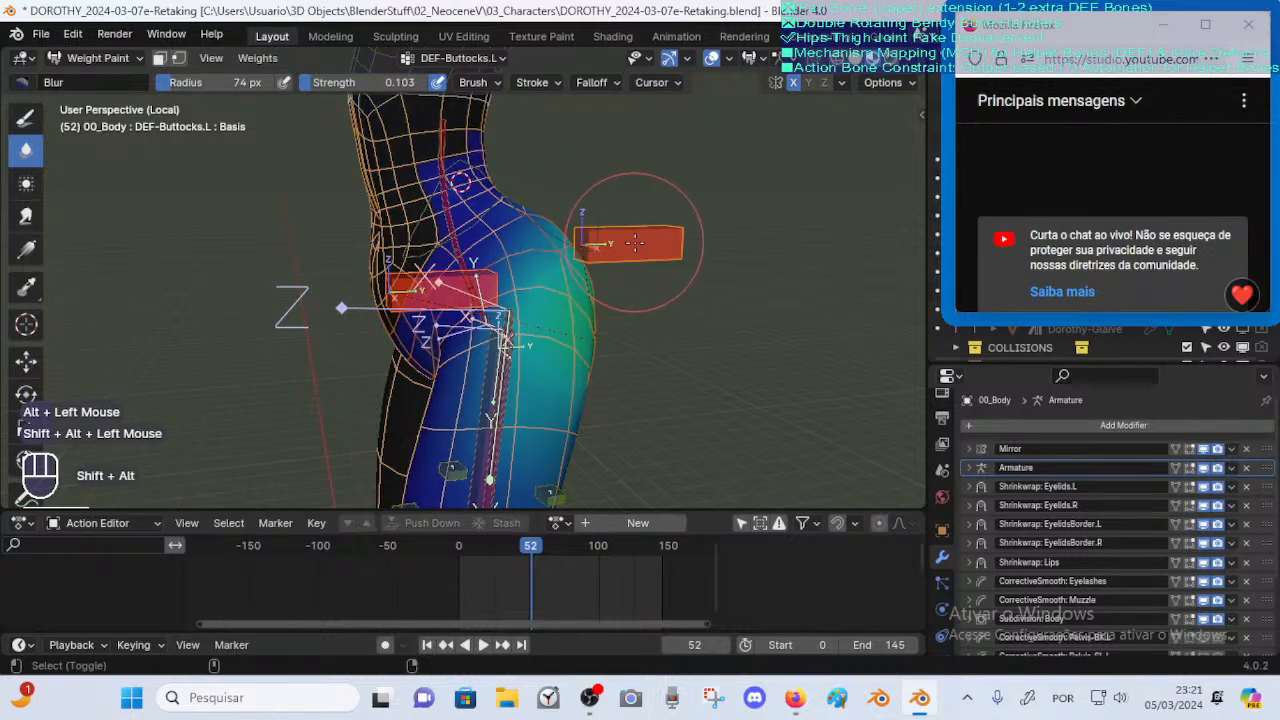
{"action": "key", "text": "g"}
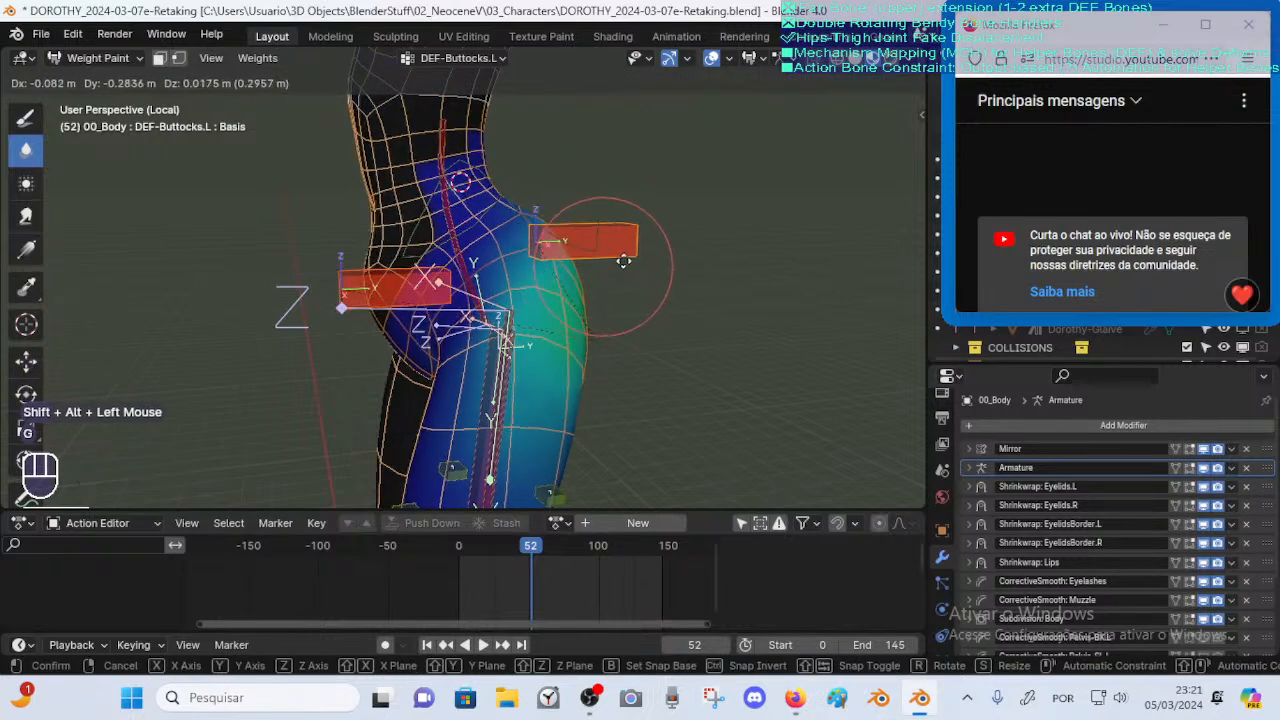
{"action": "key", "text": "Escape"}
{"action": "key", "text": "alt+a"}
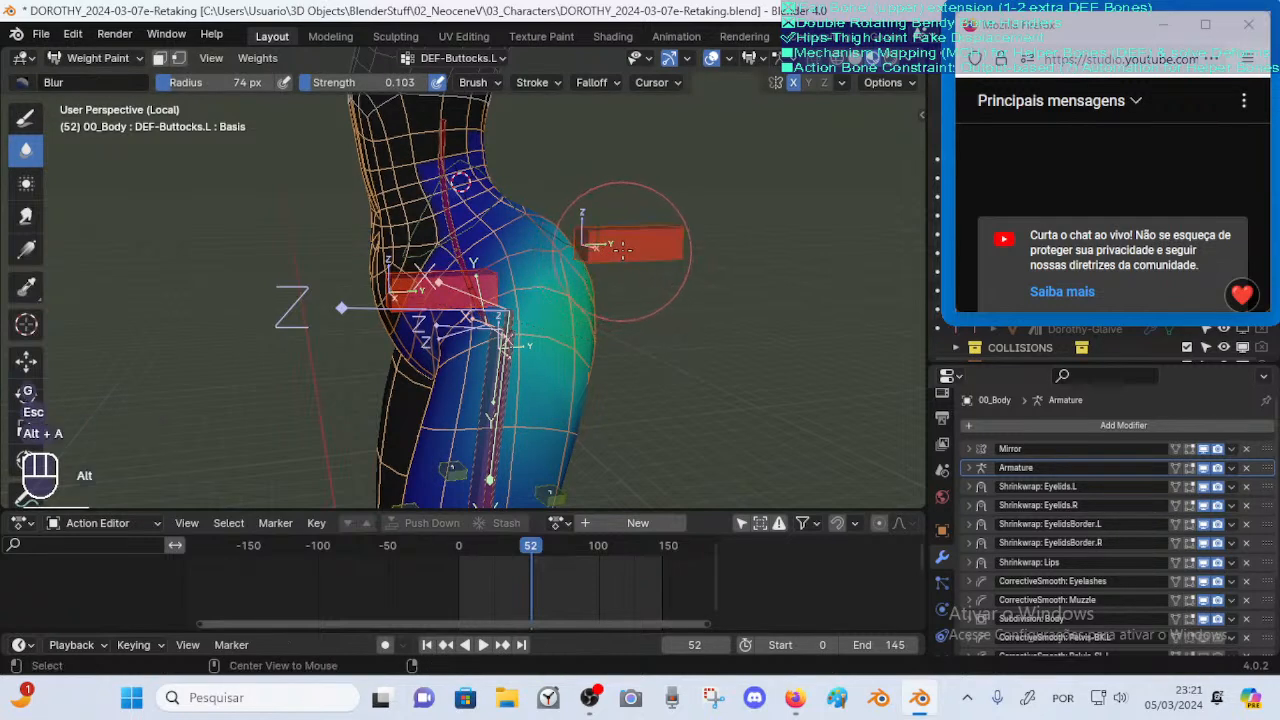
Reselect the DEF-Buttocks.L bone alone, trial-move it behind the hip, cancel the move and save the file
{"action": "left_click", "coordinate": [618, 248], "text": "alt"}
{"action": "left_click", "coordinate": [516, 253], "text": "alt"}
{"action": "left_click", "coordinate": [575, 255], "text": "alt"}
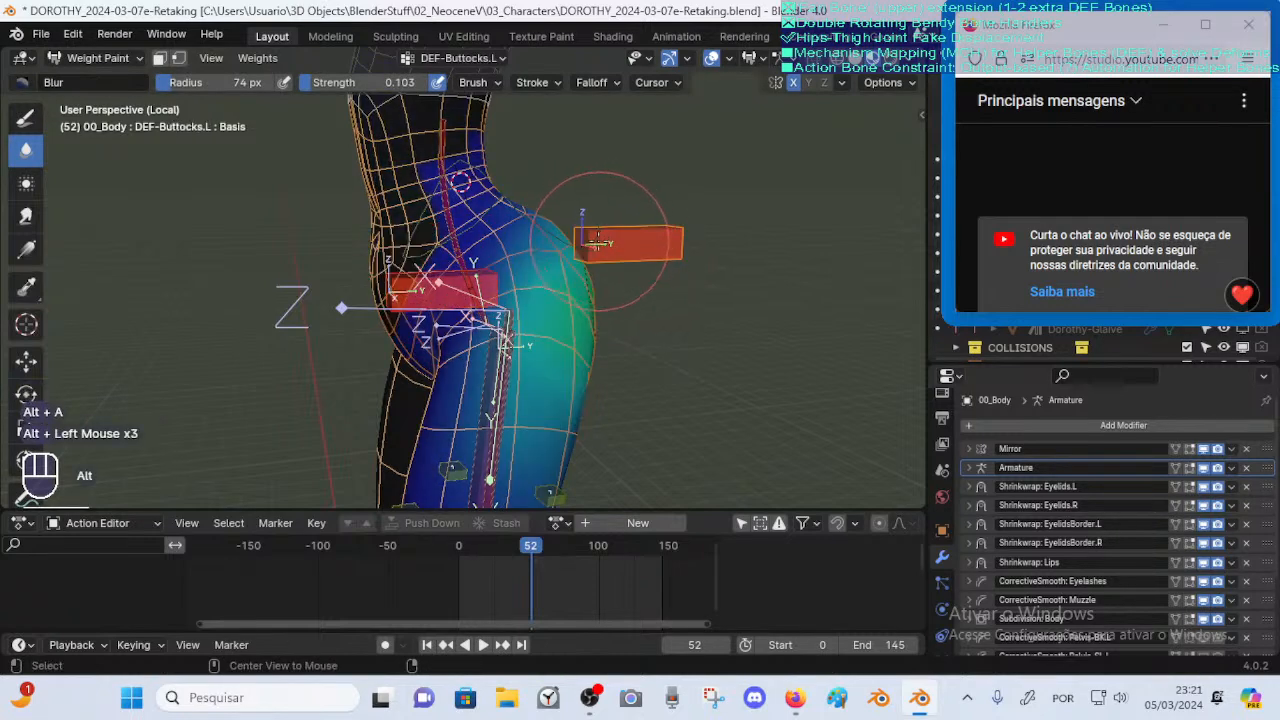
{"action": "left_click", "coordinate": [590, 235], "text": "alt"}
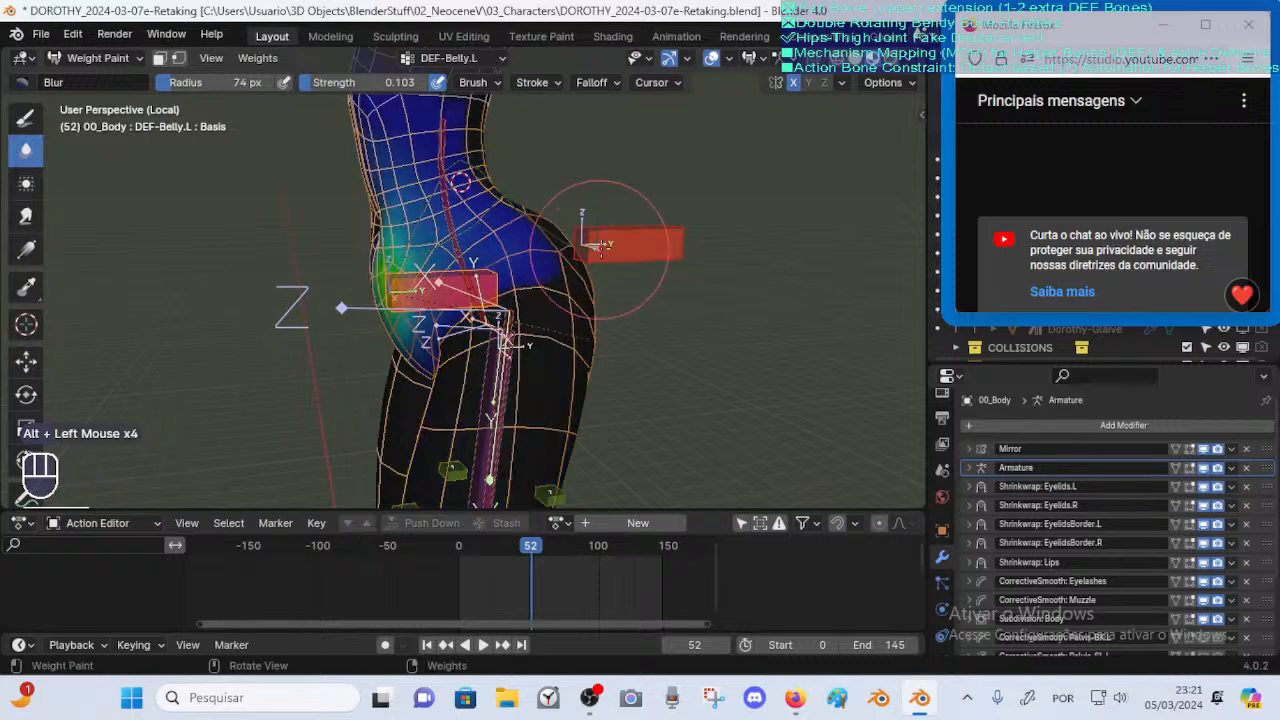
{"action": "left_click", "coordinate": [625, 244], "text": "alt"}
{"action": "key", "text": "g"}
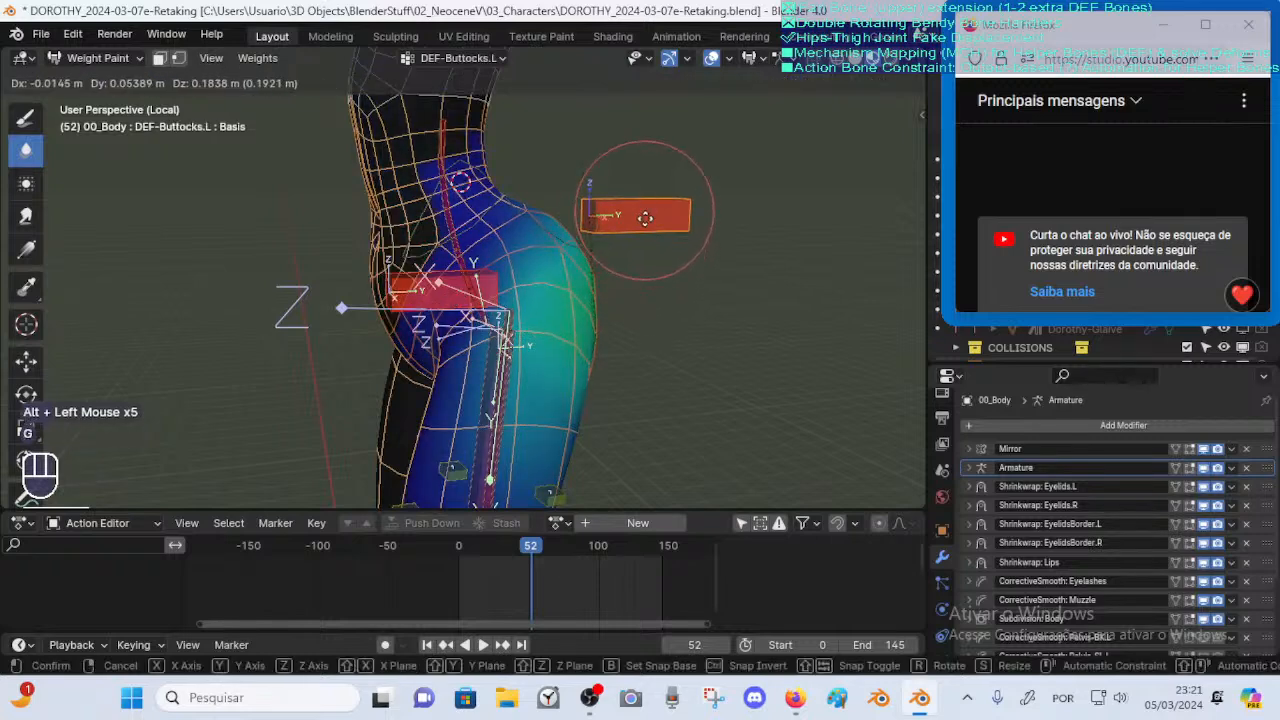
{"action": "key", "text": "Escape"}
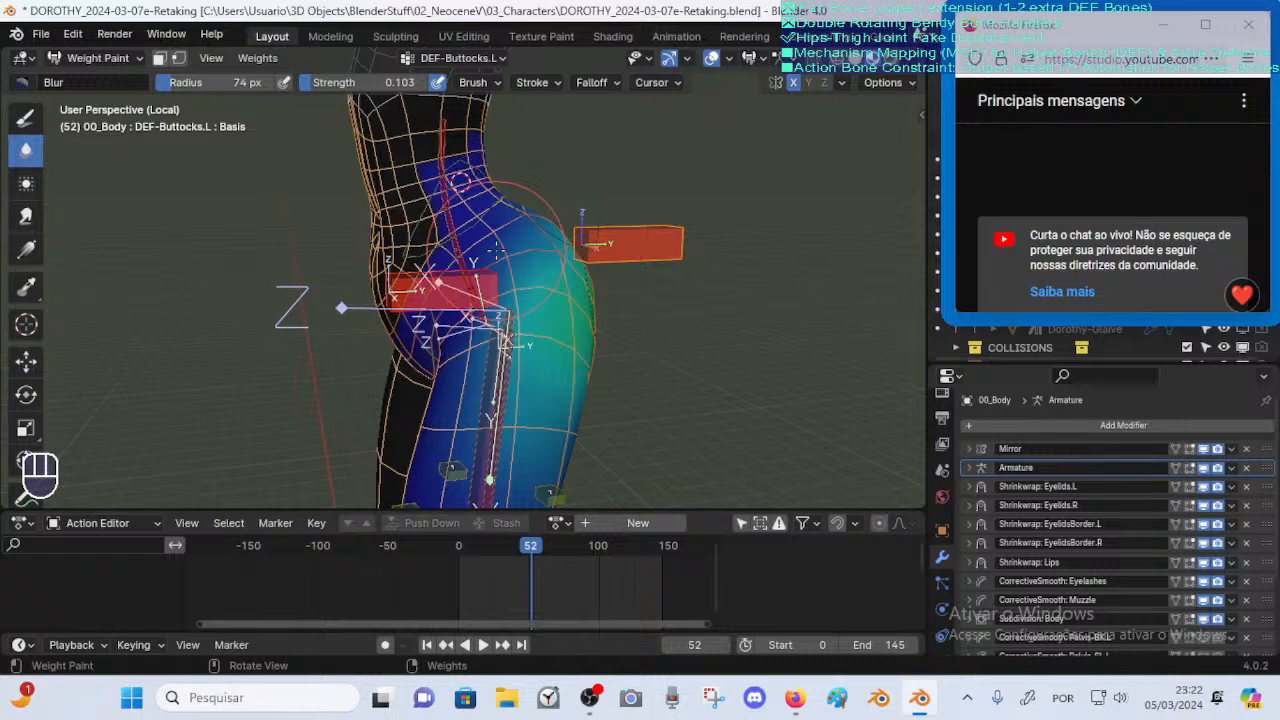
{"action": "middle_click_drag", "start_coordinate": [463, 390], "coordinate": [480, 345]}
{"action": "key", "text": "ctrl+s"}
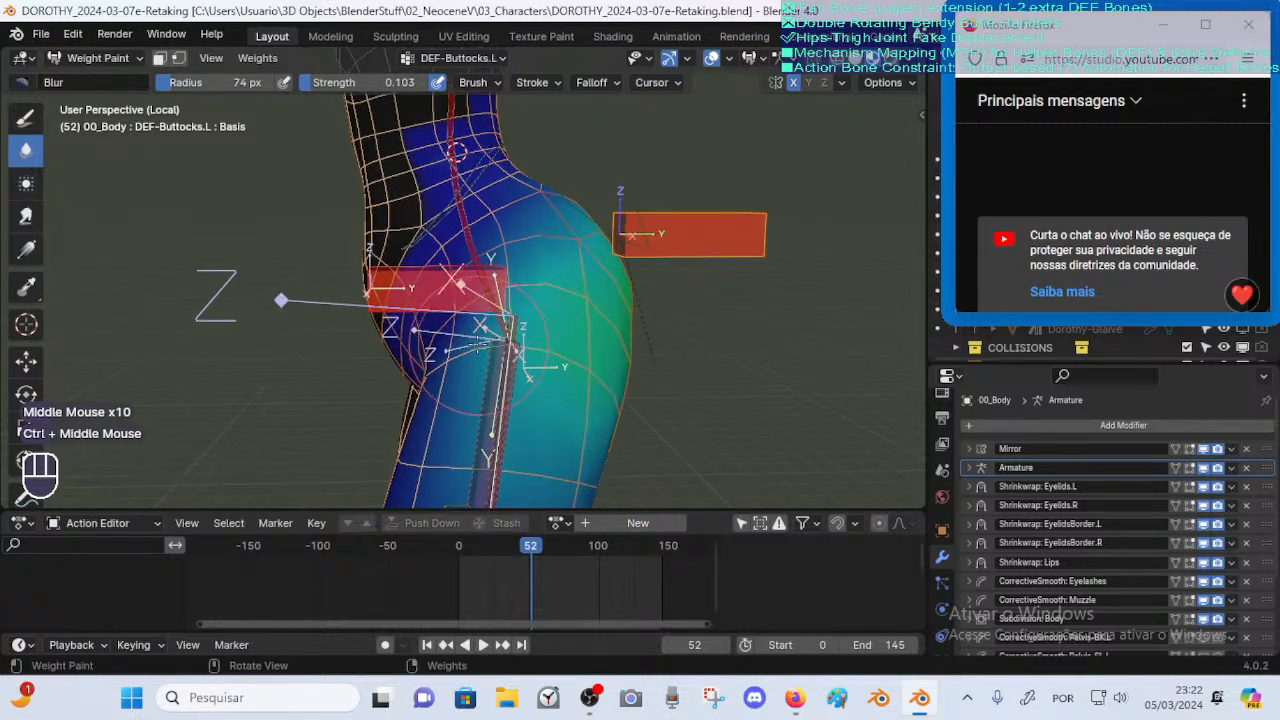
Alternate between the DEF-Belly.L and DEF-Buttocks.L bones to compare how their weights share the hip and upper thigh
{"action": "left_click", "coordinate": [452, 298], "text": "alt"}
{"action": "left_click", "coordinate": [578, 235], "text": "alt"}
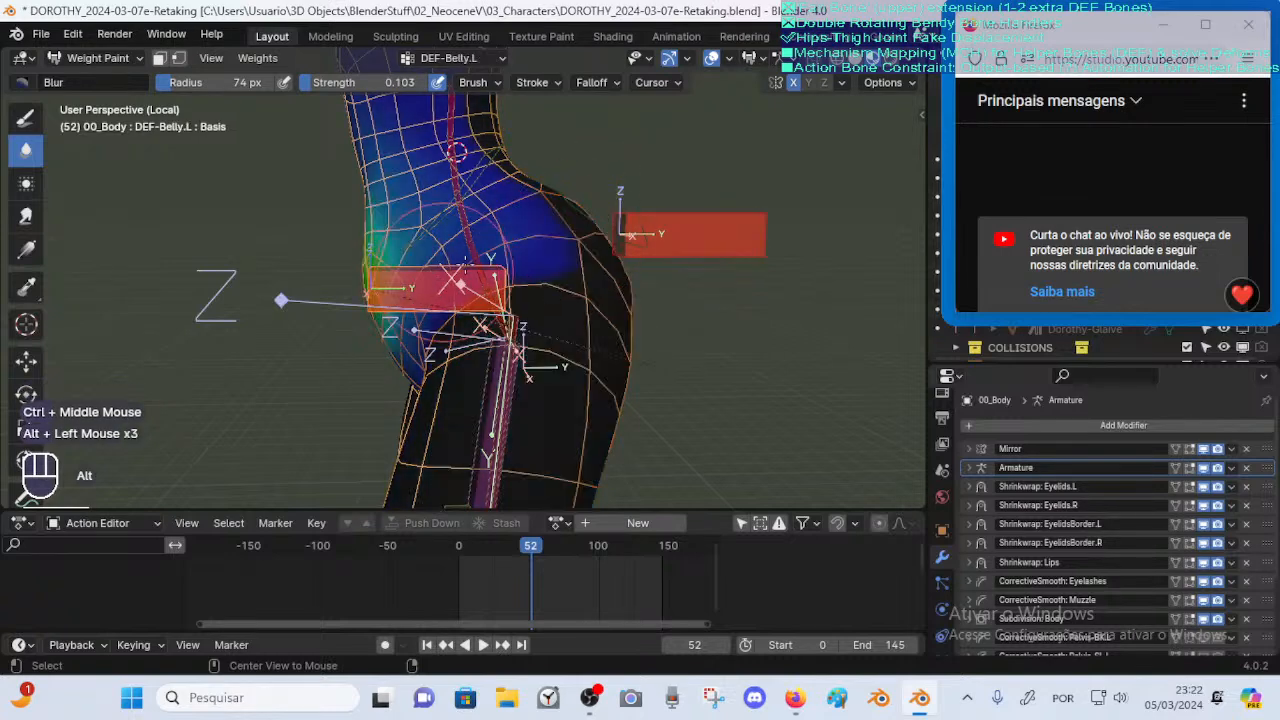
{"action": "left_click", "coordinate": [560, 250], "text": "alt"}
{"action": "left_click", "coordinate": [446, 284], "text": "alt"}
{"action": "left_click", "coordinate": [622, 236], "text": "alt"}
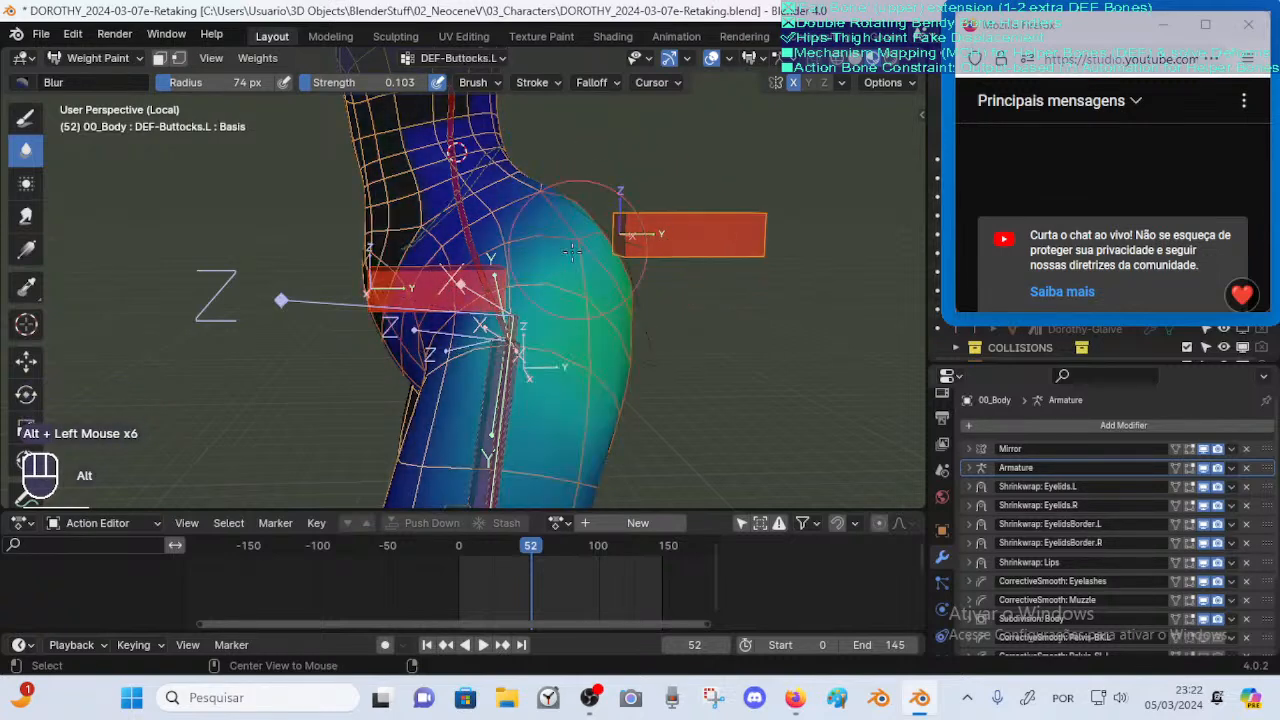
{"action": "middle_click_drag", "start_coordinate": [390, 285], "coordinate": [468, 302]}
{"action": "left_click", "coordinate": [469, 303], "text": "alt"}
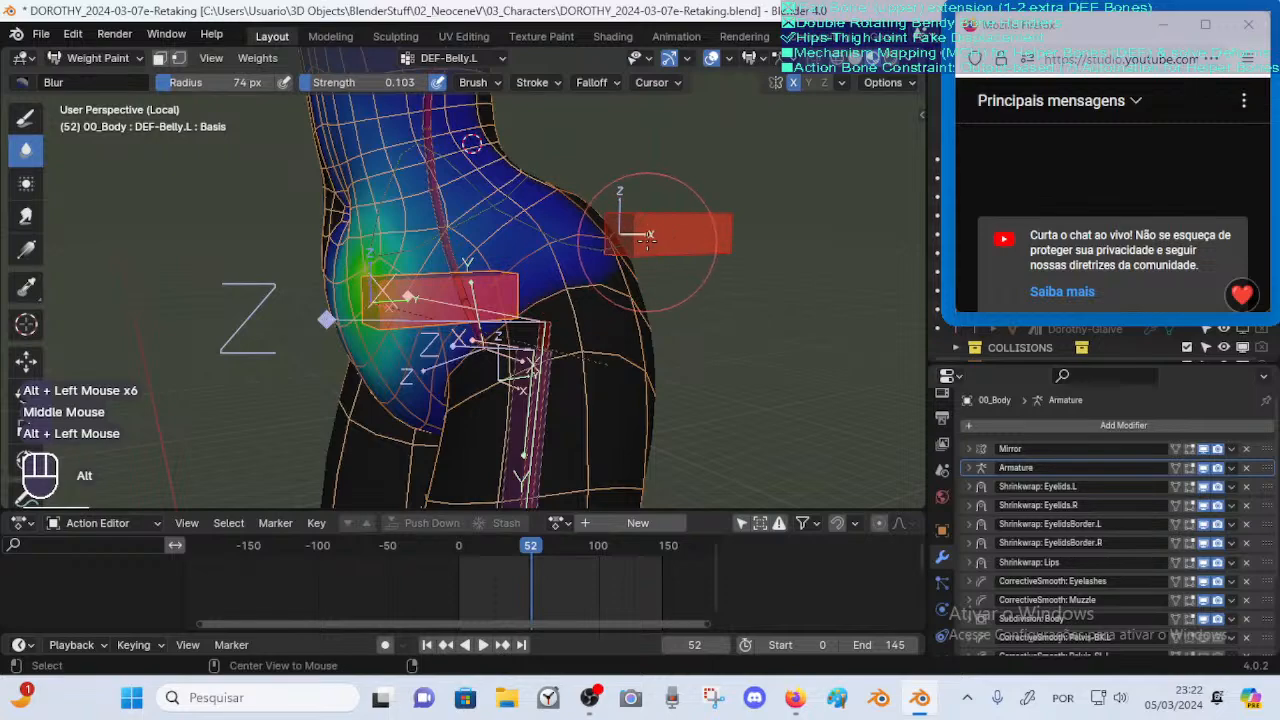
{"action": "left_click", "coordinate": [625, 236], "text": "alt"}
{"action": "left_click", "coordinate": [483, 301], "text": "alt"}
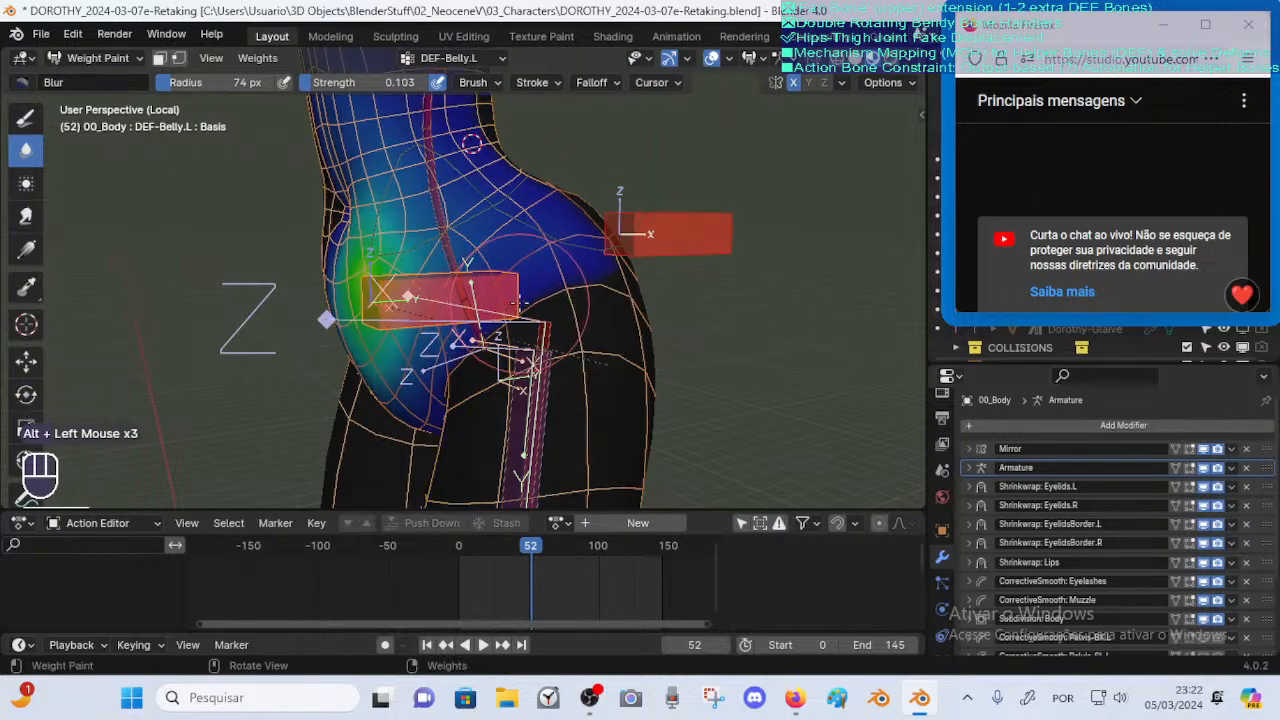
{"action": "middle_click_drag", "start_coordinate": [517, 300], "coordinate": [500, 296]}
{"action": "left_click", "coordinate": [499, 295], "text": "alt"}
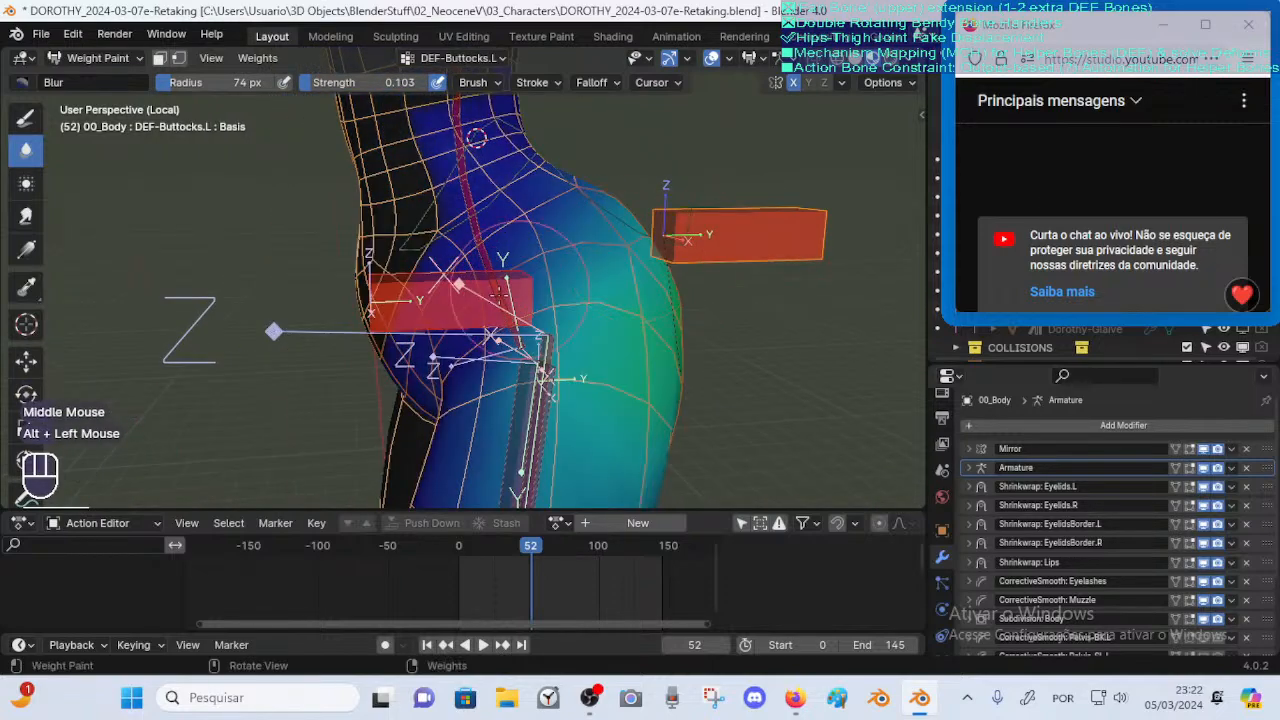
{"action": "left_click", "coordinate": [454, 307], "text": "alt"}
{"action": "left_click", "coordinate": [716, 234], "text": "alt"}
Put the 00_Body mesh into Edit Mode with the hip and groin in view
{"action": "middle_click_drag", "start_coordinate": [548, 258], "coordinate": [532, 338], "text": "ctrl"}
{"action": "middle_click_drag", "start_coordinate": [532, 338], "coordinate": [617, 338]}
{"action": "middle_click_drag", "start_coordinate": [500, 388], "coordinate": [470, 405]}
{"action": "key", "text": "Tab"}
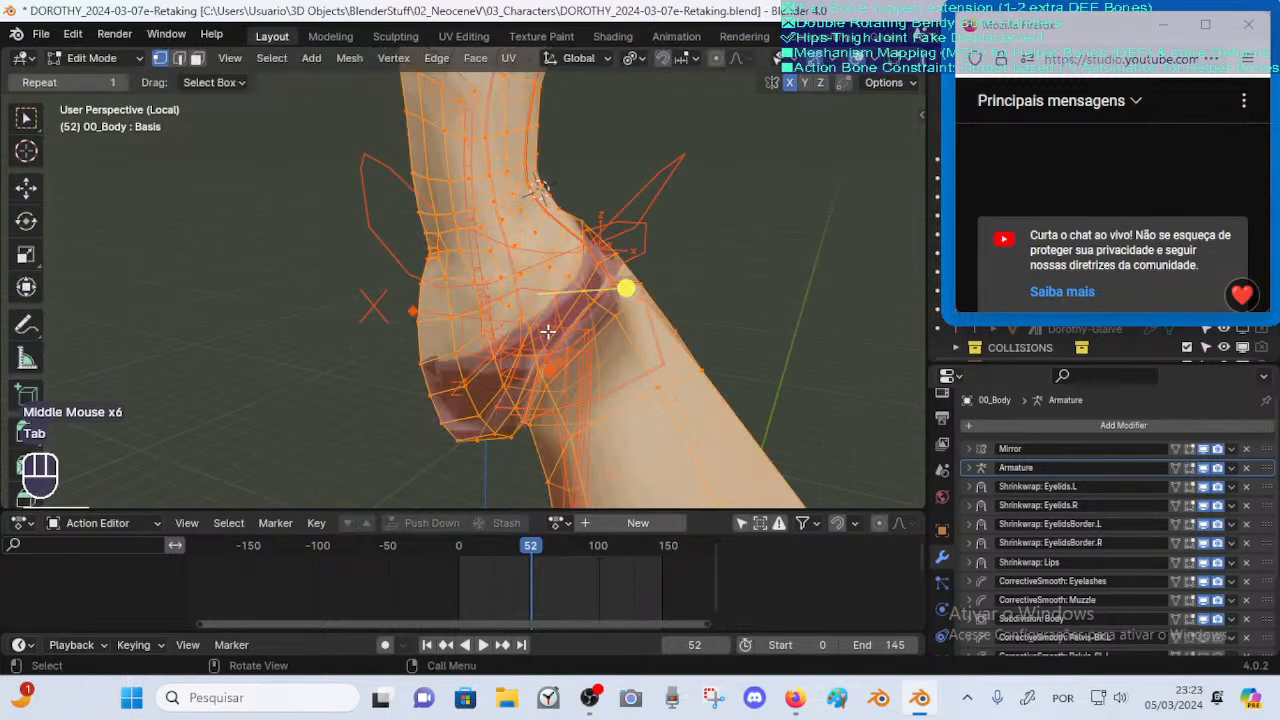
Return the 00_Body mesh to Weight Paint mode with the DEF-Belly.L weights shown and save the file
{"action": "mouse_move", "coordinate": [530, 352]}
{"action": "middle_mouse_down", "text": "ctrl"}
{"action": "mouse_move", "coordinate": [540, 330]}
{"action": "mouse_move", "coordinate": [522, 317]}
{"action": "mouse_move", "coordinate": [480, 405]}
{"action": "mouse_move", "coordinate": [629, 360]}
{"action": "mouse_move", "coordinate": [494, 400]}
{"action": "mouse_move", "coordinate": [494, 370]}
{"action": "mouse_move", "coordinate": [540, 310]}
{"action": "mouse_move", "coordinate": [511, 290]}
{"action": "mouse_move", "coordinate": [640, 348]}
{"action": "middle_mouse_up", "text": "ctrl"}
{"action": "key", "text": "Tab"}
{"action": "key", "text": "Tab"}
{"action": "key", "text": "Tab"}
{"action": "key", "text": "ctrl+s"}
{"action": "left_click", "coordinate": [511, 290], "text": "alt"}
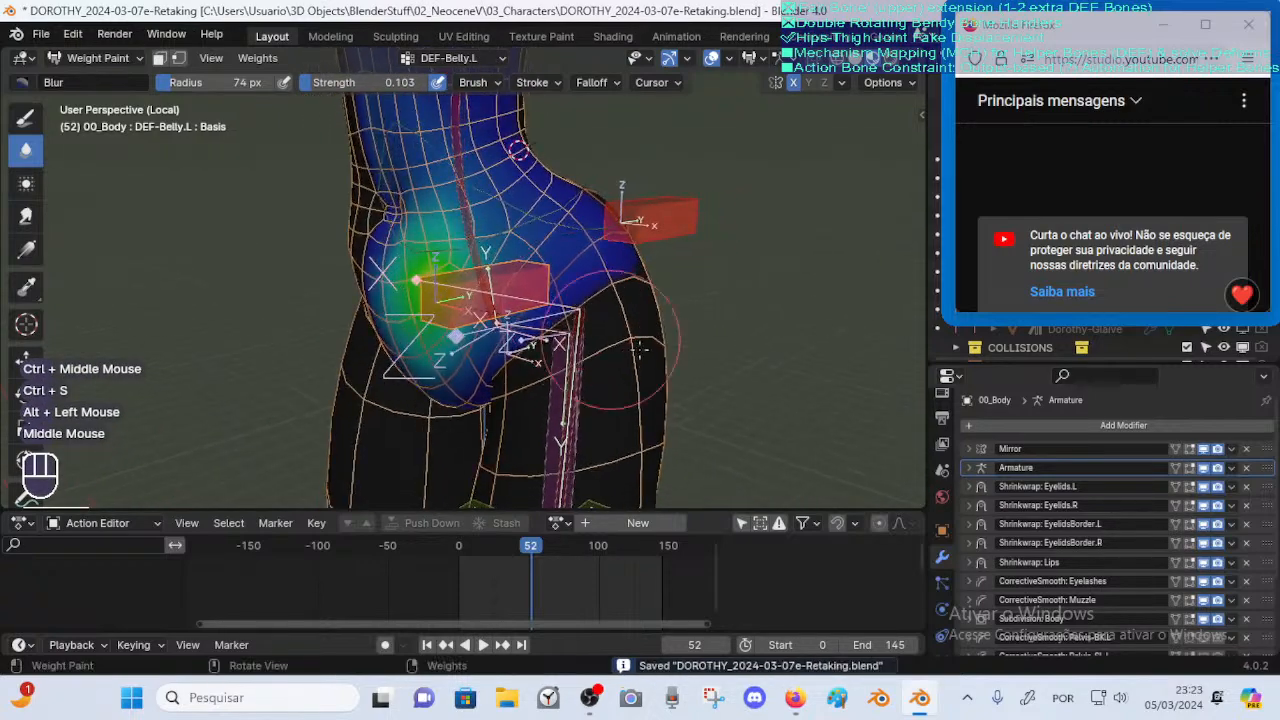
Leave Weight Paint mode on the body and put the ARM-Dorothy.L armature into Pose Mode
{"action": "key", "text": "ctrl+Tab"}
{"action": "left_click", "coordinate": [541, 280]}
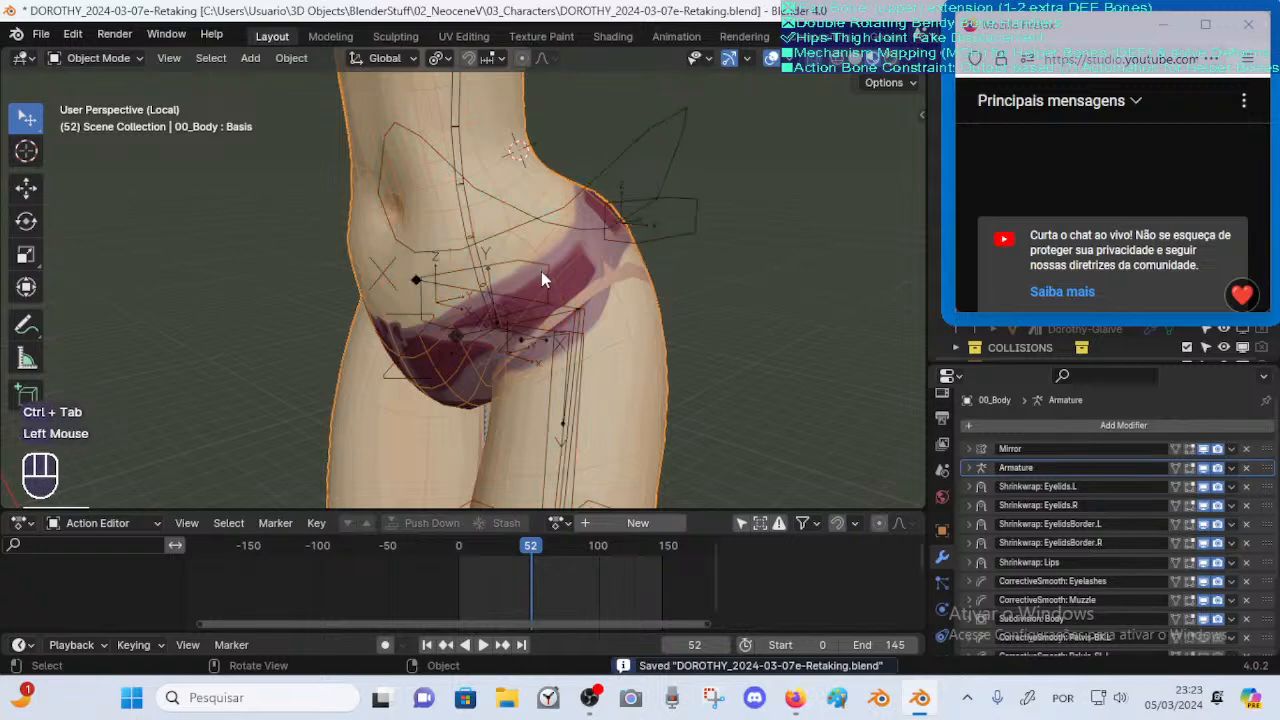
{"action": "left_click", "coordinate": [541, 272]}
{"action": "left_click", "coordinate": [541, 273]}
{"action": "key", "text": "ctrl+Tab"}
{"action": "left_click", "coordinate": [539, 276]}
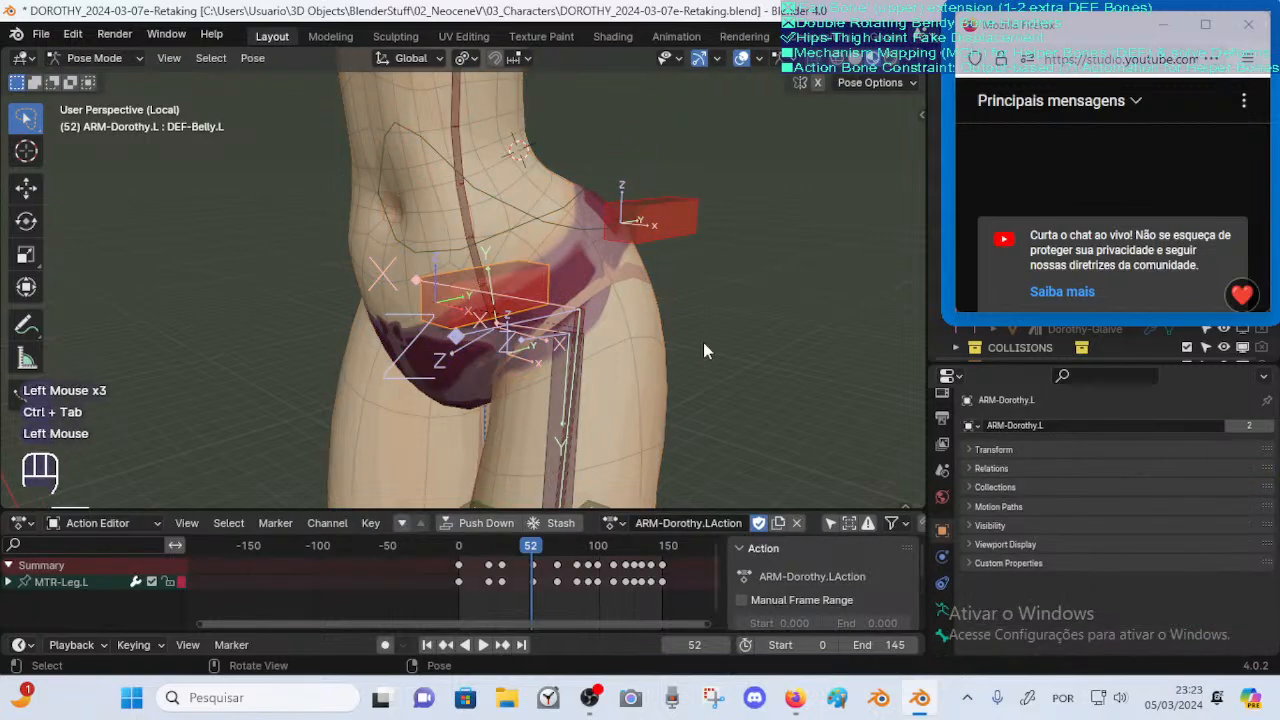
Examine the Map To location ranges of DEF-Belly.L's Transformation-Ft.L bone constraint
{"action": "middle_click", "coordinate": [946, 612]}
{"action": "left_click", "coordinate": [943, 606]}
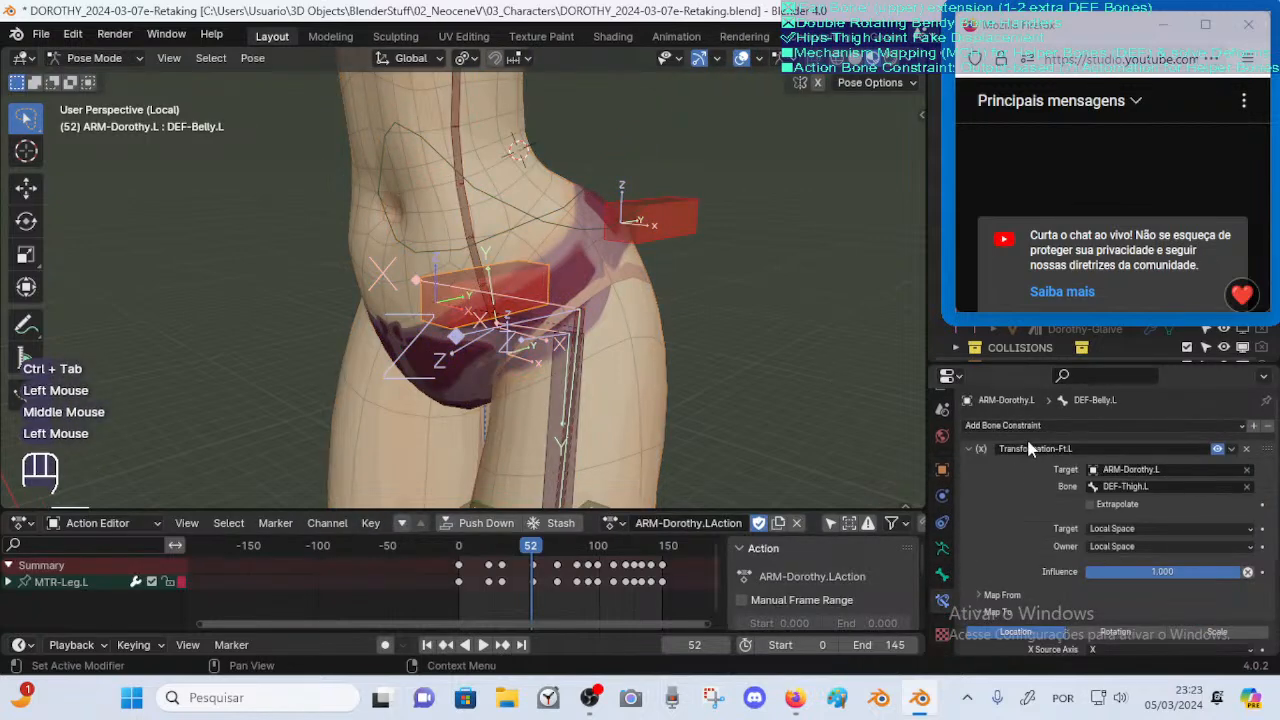
{"action": "middle_click_drag", "start_coordinate": [1048, 504], "coordinate": [1100, 405]}
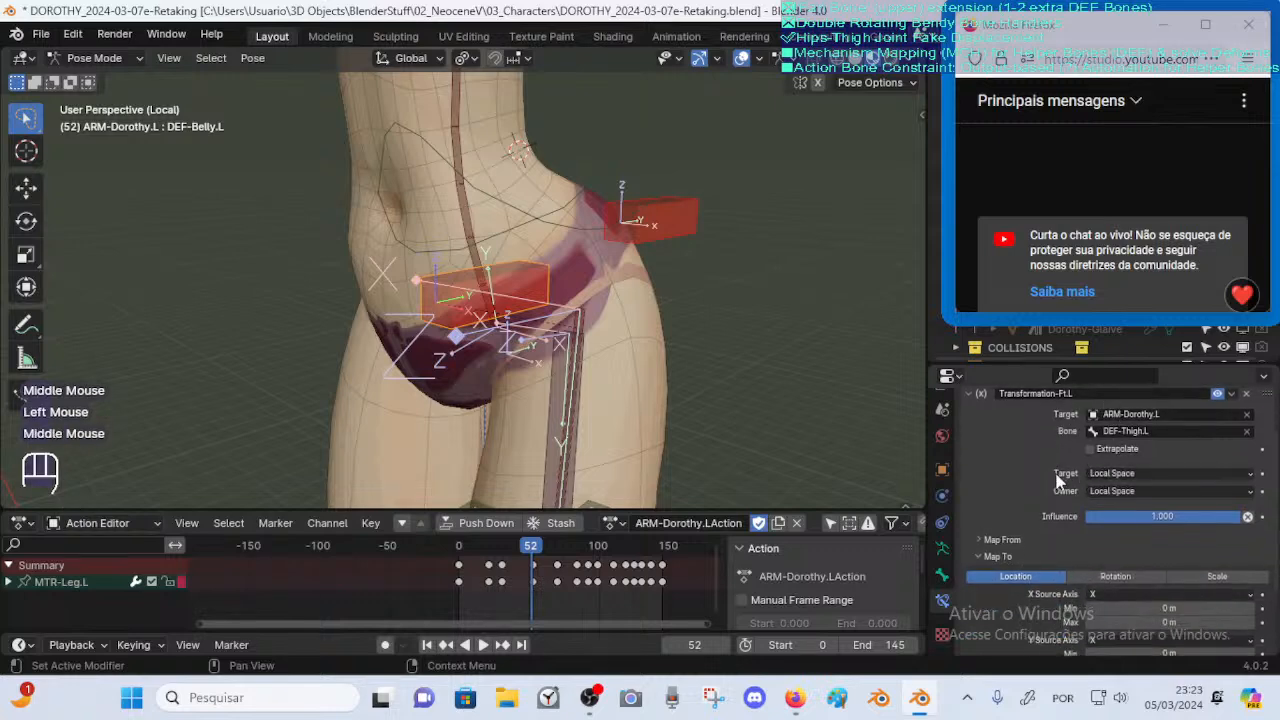
{"action": "middle_click_drag", "start_coordinate": [1058, 481], "coordinate": [1030, 455]}
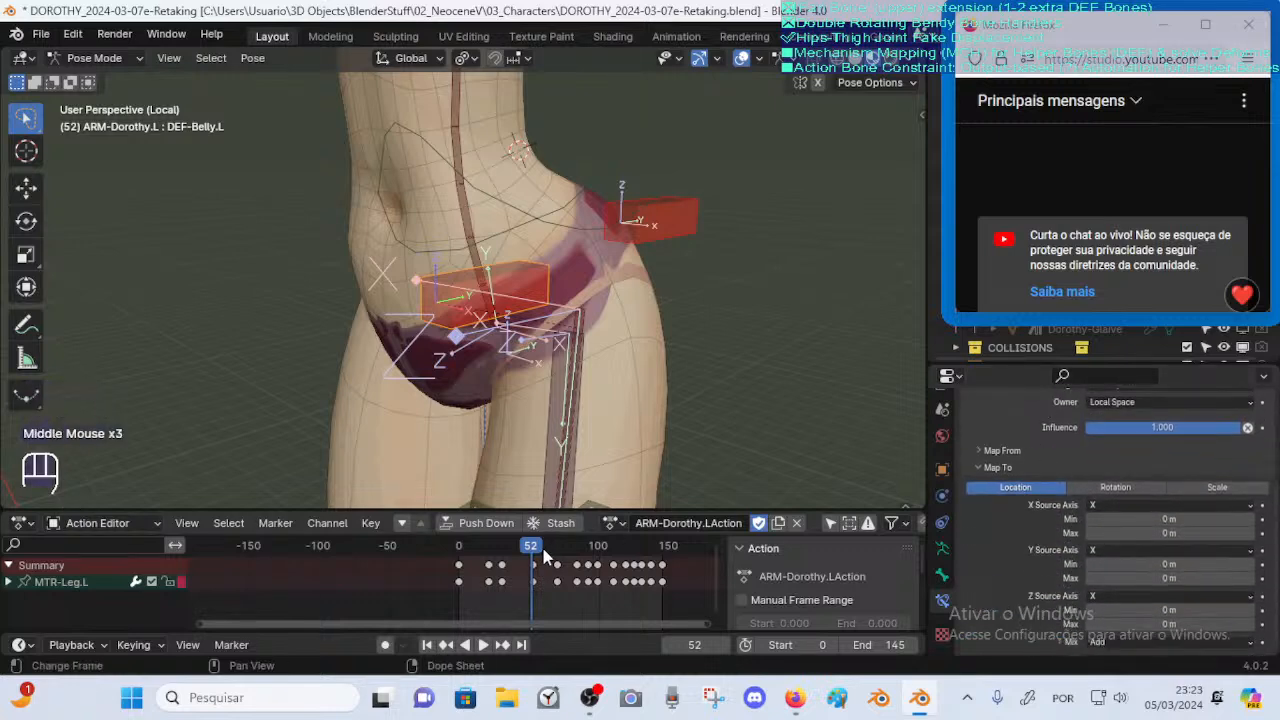
Scrub the leg animation around frames 27 to 33 and examine the raised thigh against the hip from the side
{"action": "mouse_move", "coordinate": [524, 548]}
{"action": "left_mouse_down"}
{"action": "mouse_move", "coordinate": [463, 556]}
{"action": "mouse_move", "coordinate": [503, 552]}
{"action": "left_mouse_up"}
{"action": "middle_click_drag", "start_coordinate": [590, 424], "coordinate": [520, 445]}
{"action": "middle_click_drag", "start_coordinate": [520, 445], "coordinate": [540, 480], "text": "ctrl"}
{"action": "left_click", "coordinate": [500, 556]}
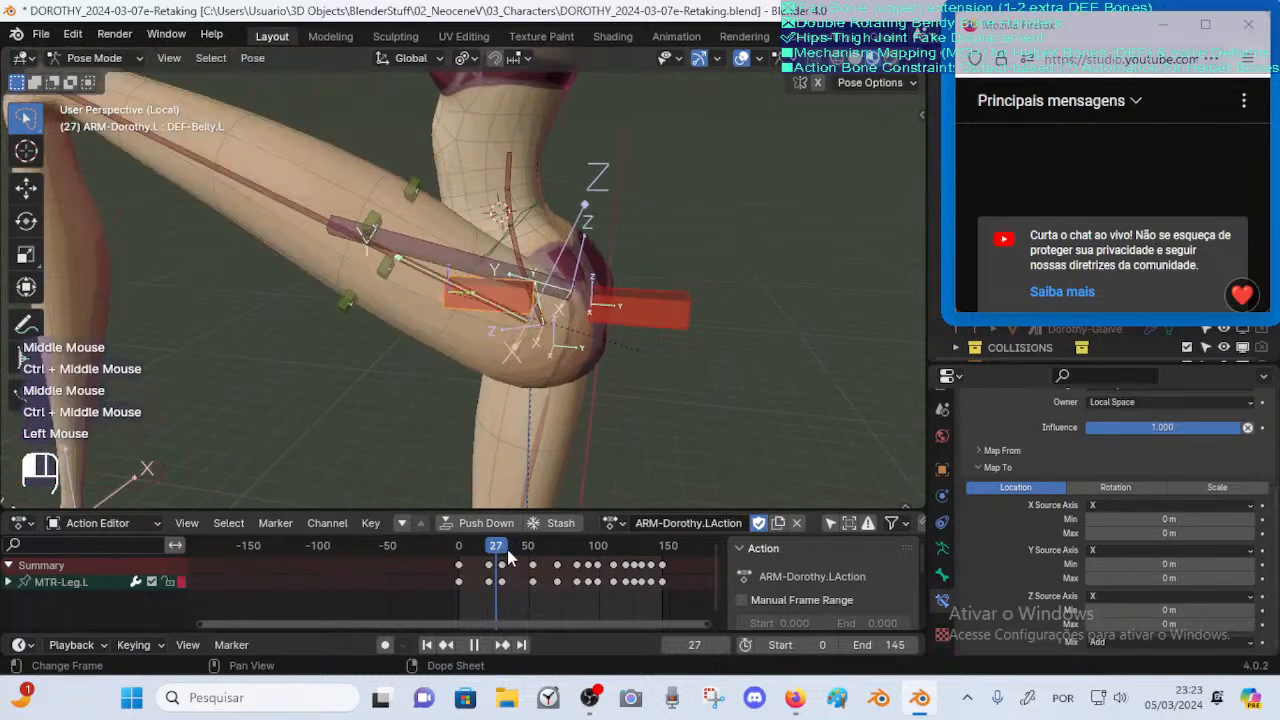
{"action": "mouse_move", "coordinate": [500, 556]}
{"action": "left_mouse_down"}
{"action": "mouse_move", "coordinate": [488, 556]}
{"action": "mouse_move", "coordinate": [549, 556]}
{"action": "mouse_move", "coordinate": [486, 560]}
{"action": "mouse_move", "coordinate": [513, 565]}
{"action": "mouse_move", "coordinate": [508, 575]}
{"action": "left_mouse_up"}
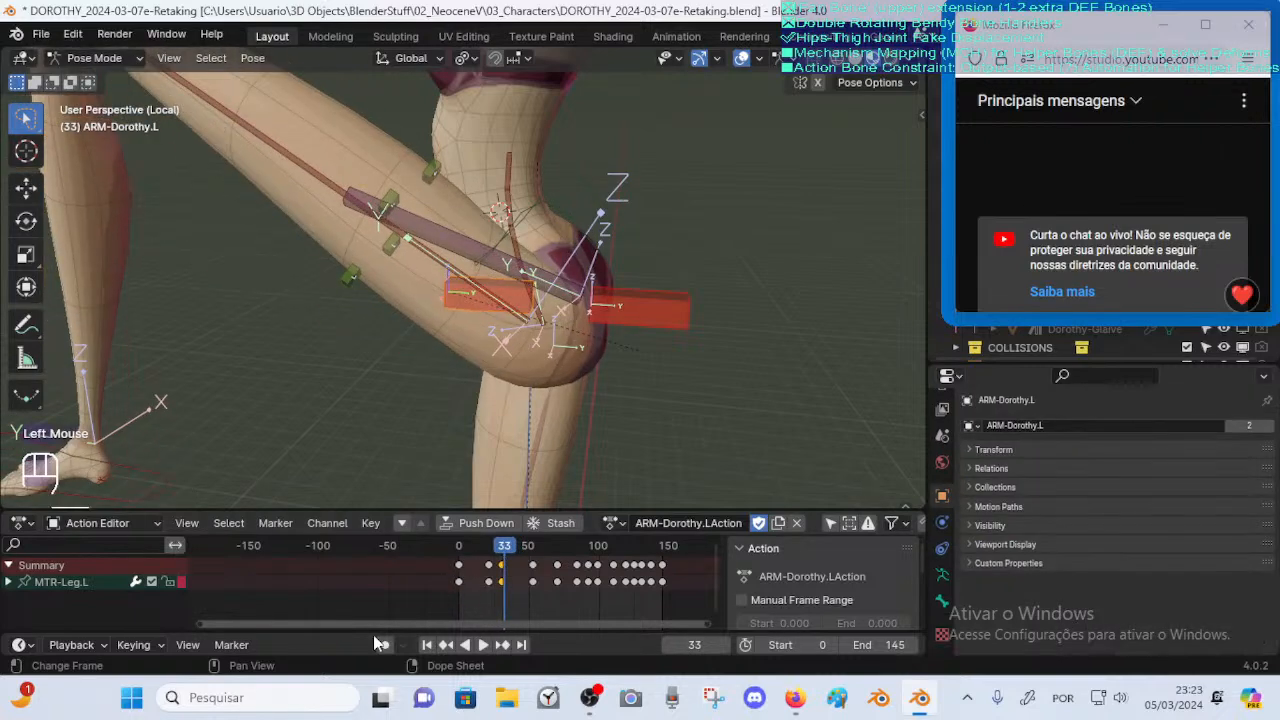
Enable auto keying and try the leg keyframe near frame 31 a few frames later before moving it back
{"action": "key", "text": "g"}
{"action": "left_click", "coordinate": [497, 570]}
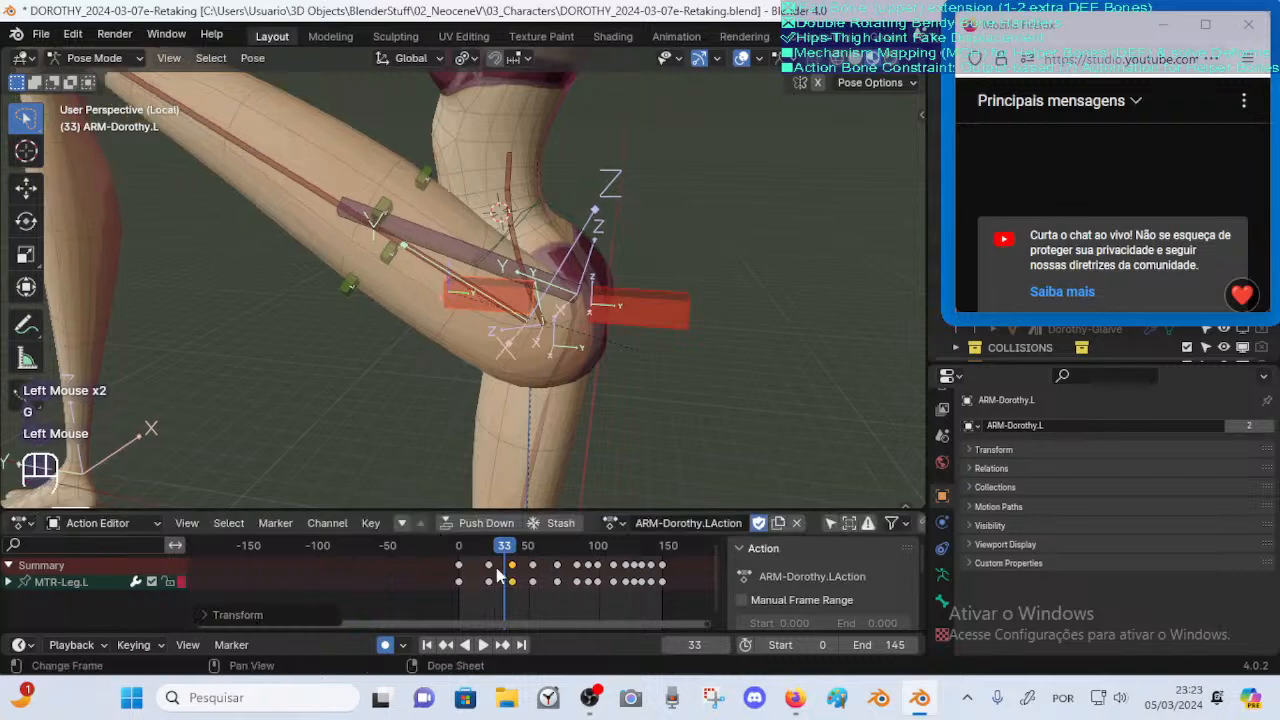
{"action": "mouse_move", "coordinate": [502, 547]}
{"action": "left_mouse_down"}
{"action": "mouse_move", "coordinate": [474, 548]}
{"action": "mouse_move", "coordinate": [518, 555]}
{"action": "left_mouse_up"}
{"action": "left_click", "coordinate": [512, 565]}
{"action": "key", "text": "g"}
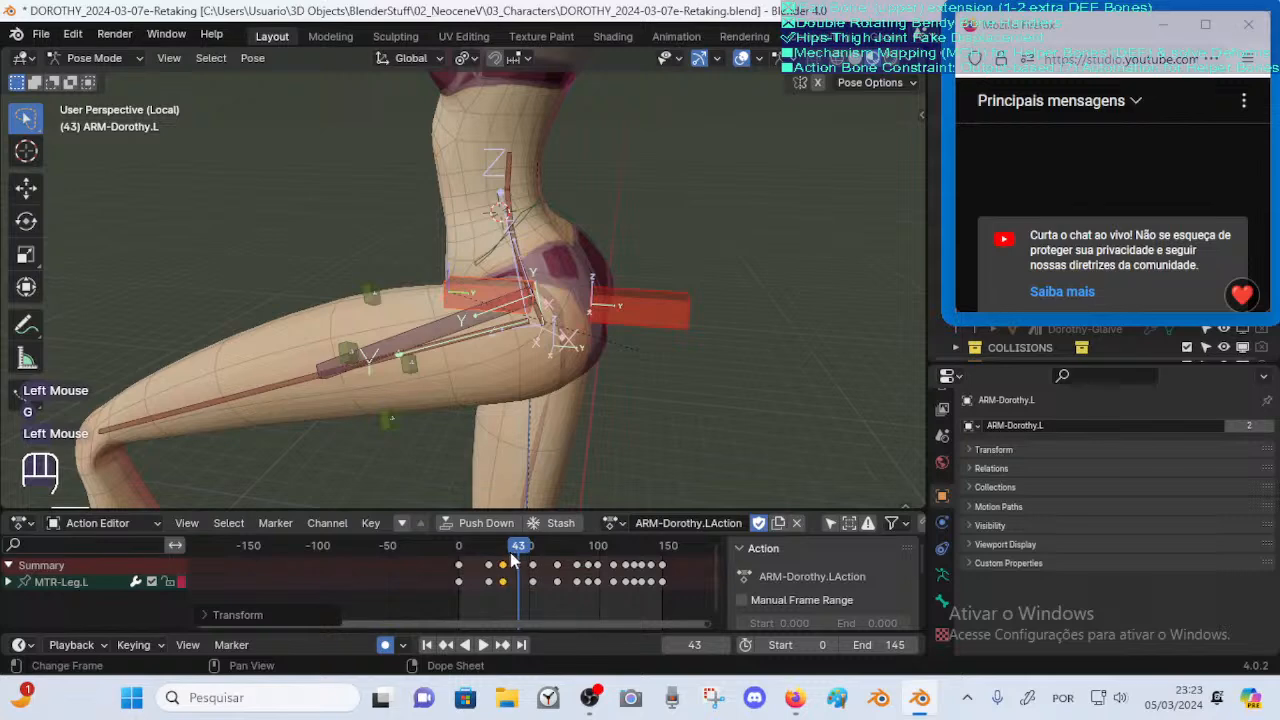
Step through the leg keyframes and stop on the one at frame 31
{"action": "mouse_move", "coordinate": [512, 557]}
{"action": "left_mouse_down"}
{"action": "mouse_move", "coordinate": [532, 558]}
{"action": "mouse_move", "coordinate": [505, 570]}
{"action": "left_mouse_up"}
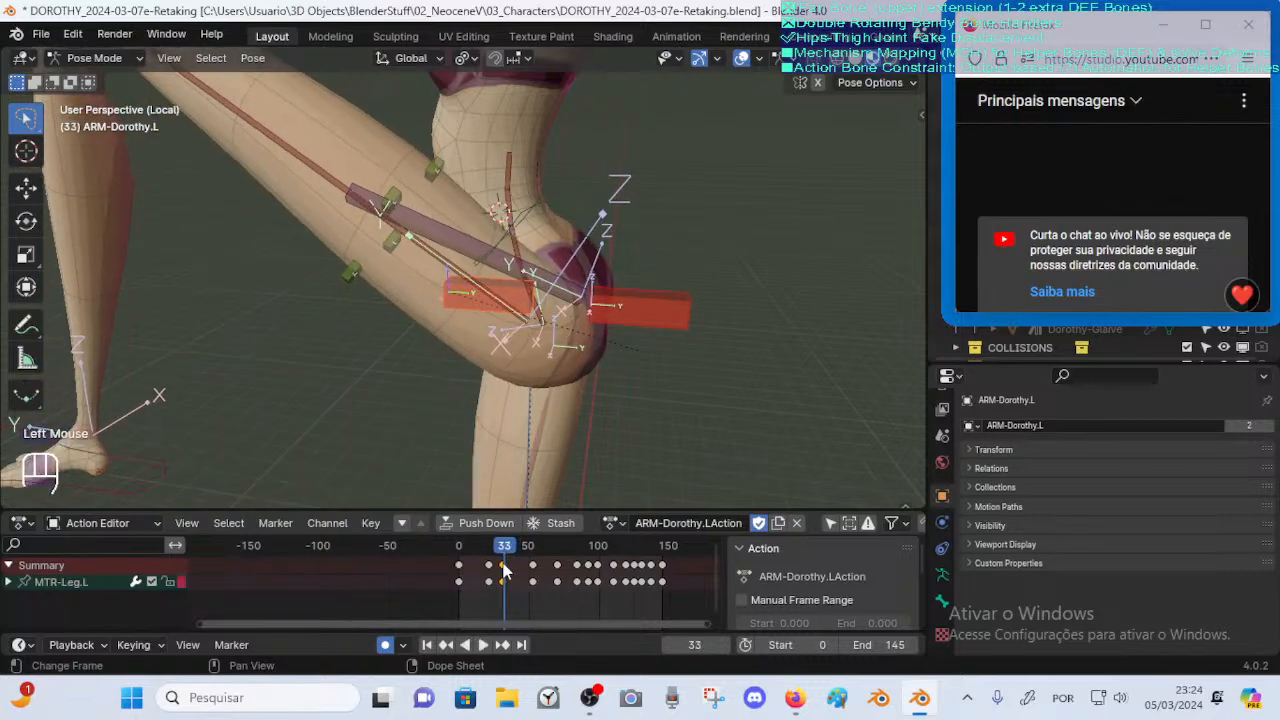
{"action": "key", "text": "Down"}
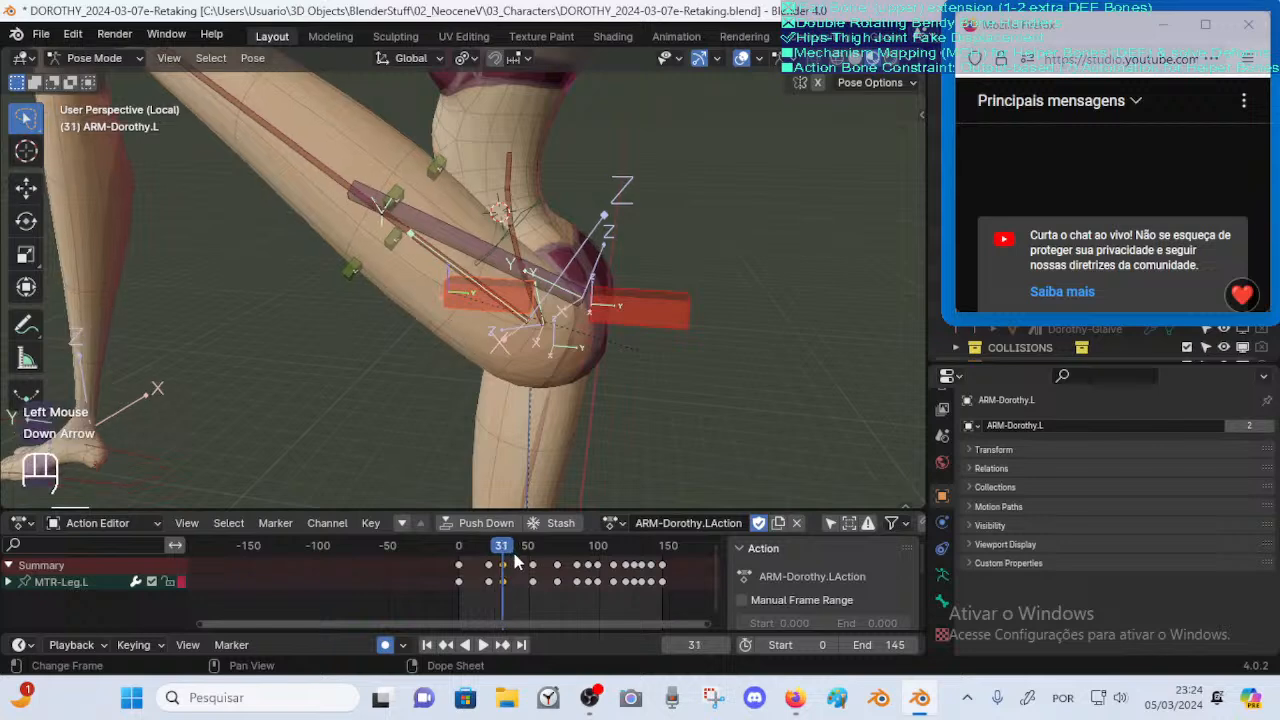
{"action": "key", "text": "Up"}
{"action": "key", "text": "Down"}
{"action": "key", "text": "Down"}
{"action": "key", "text": "Up"}
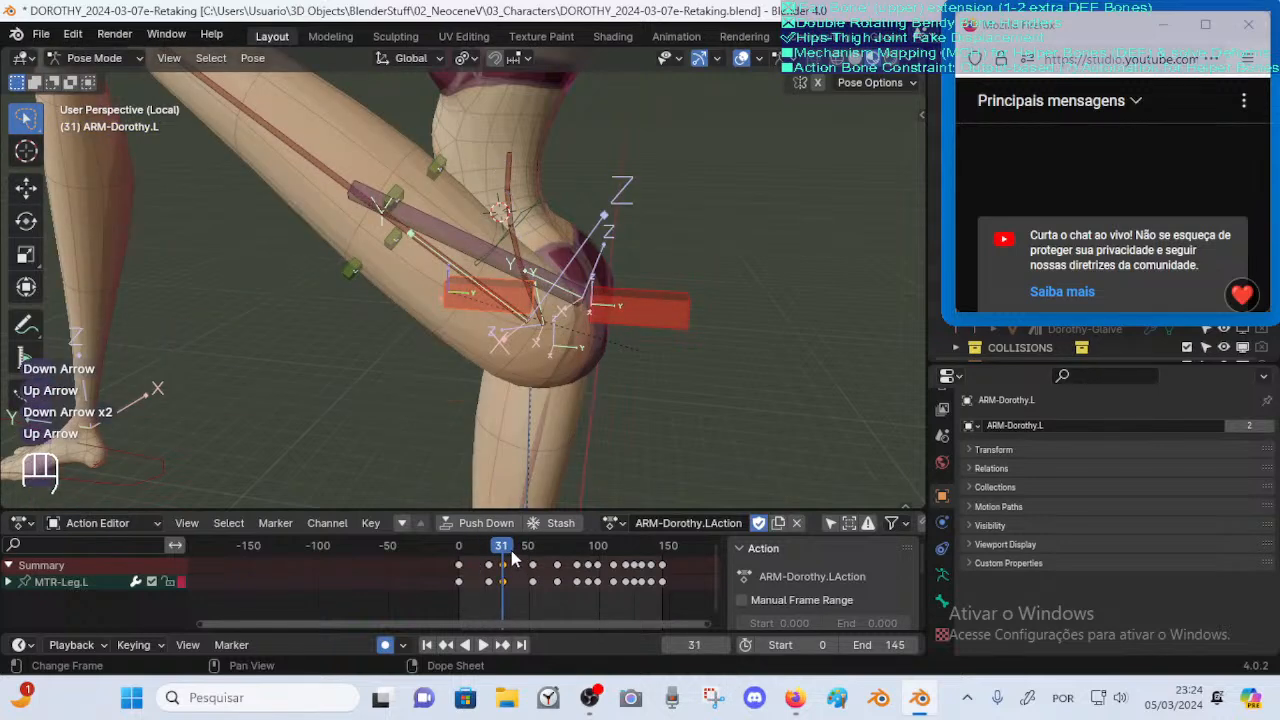
Raise the MTR-Leg.L foot control by about 0.8 m at frame 31 to lift the thigh closer to the torso
{"action": "middle_click_drag", "start_coordinate": [530, 361], "coordinate": [510, 464], "text": "shift"}
{"action": "left_click", "coordinate": [316, 426]}
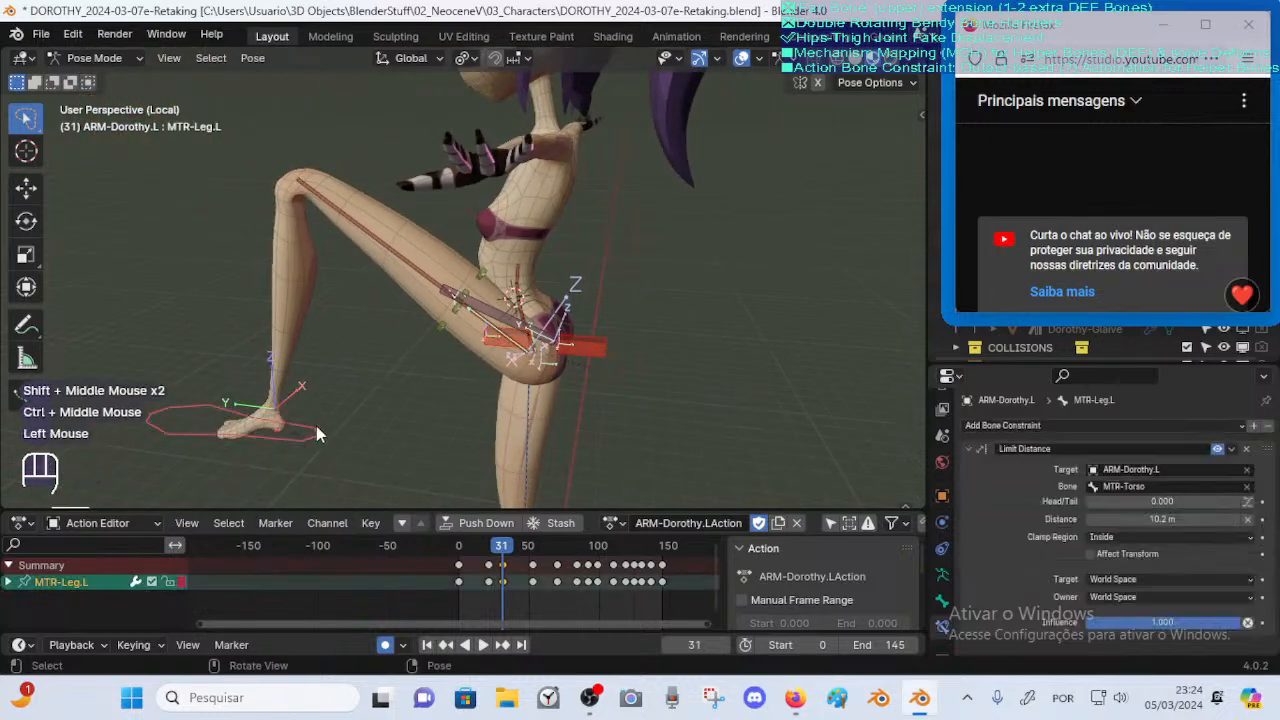
{"action": "mouse_move", "coordinate": [316, 426]}
{"action": "middle_mouse_down"}
{"action": "mouse_move", "coordinate": [349, 437]}
{"action": "mouse_move", "coordinate": [316, 425]}
{"action": "middle_mouse_up"}
{"action": "key", "text": "g"}
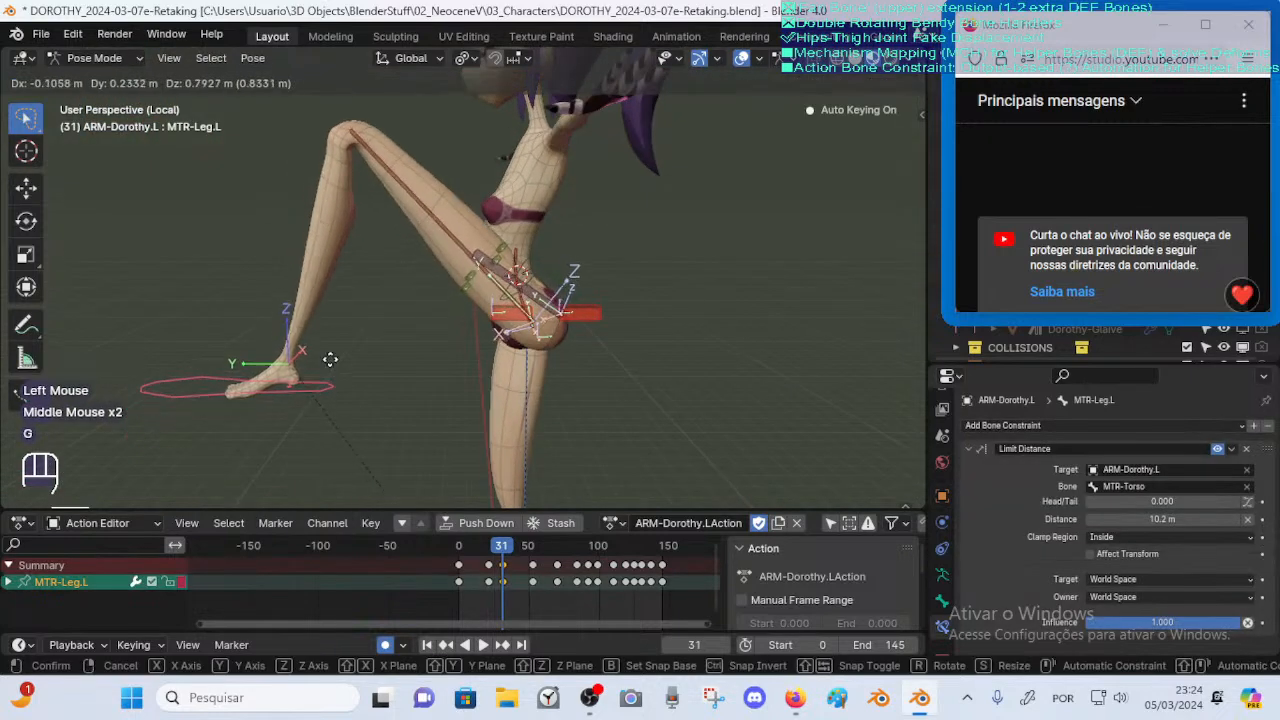
{"action": "left_click", "coordinate": [329, 346]}
Shift MTR-Leg.L slightly outward in the frame 31 pose and rotate it about the global Z axis
{"action": "middle_click_drag", "start_coordinate": [329, 346], "coordinate": [385, 371]}
{"action": "key", "text": "g"}
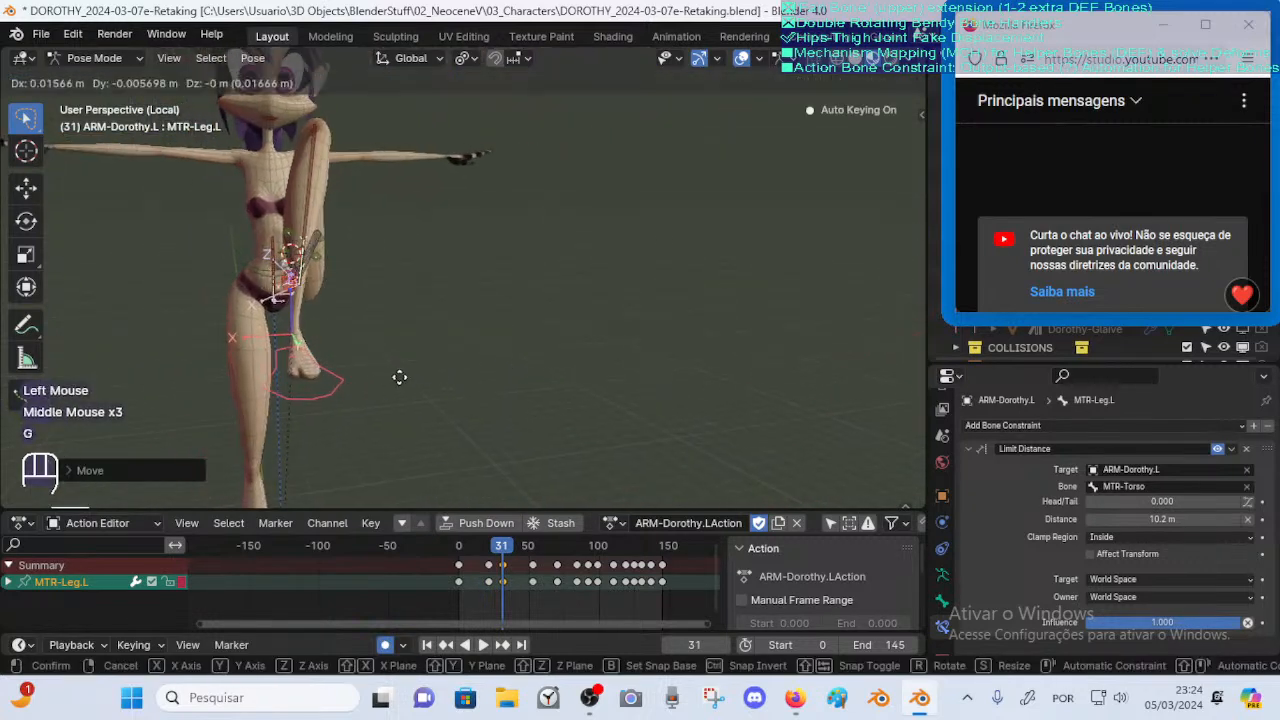
{"action": "left_click", "coordinate": [417, 380]}
{"action": "key", "text": "r"}
{"action": "key", "text": "z"}
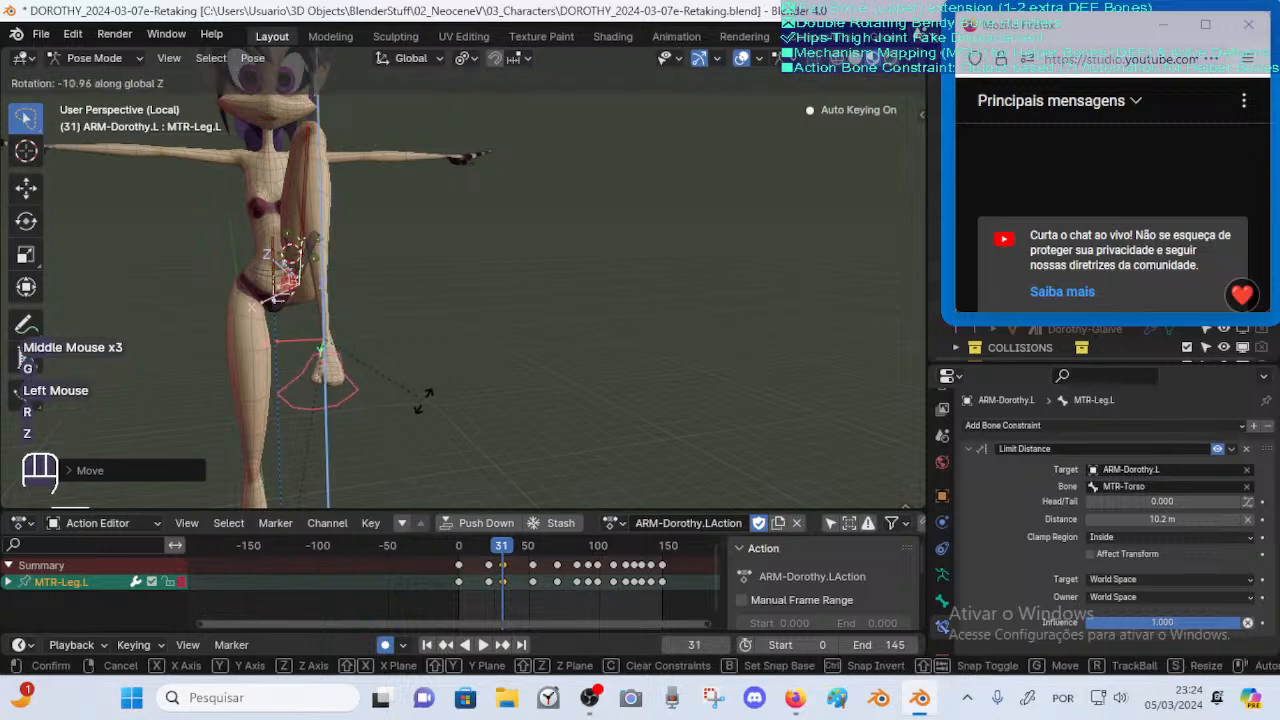
{"action": "left_click", "coordinate": [480, 408]}
Move the raised-leg keyframe from frame 31 to about frame 41, scrubbing through the leg lift to judge its timing
{"action": "left_click", "coordinate": [503, 556]}
{"action": "key", "text": "space"}
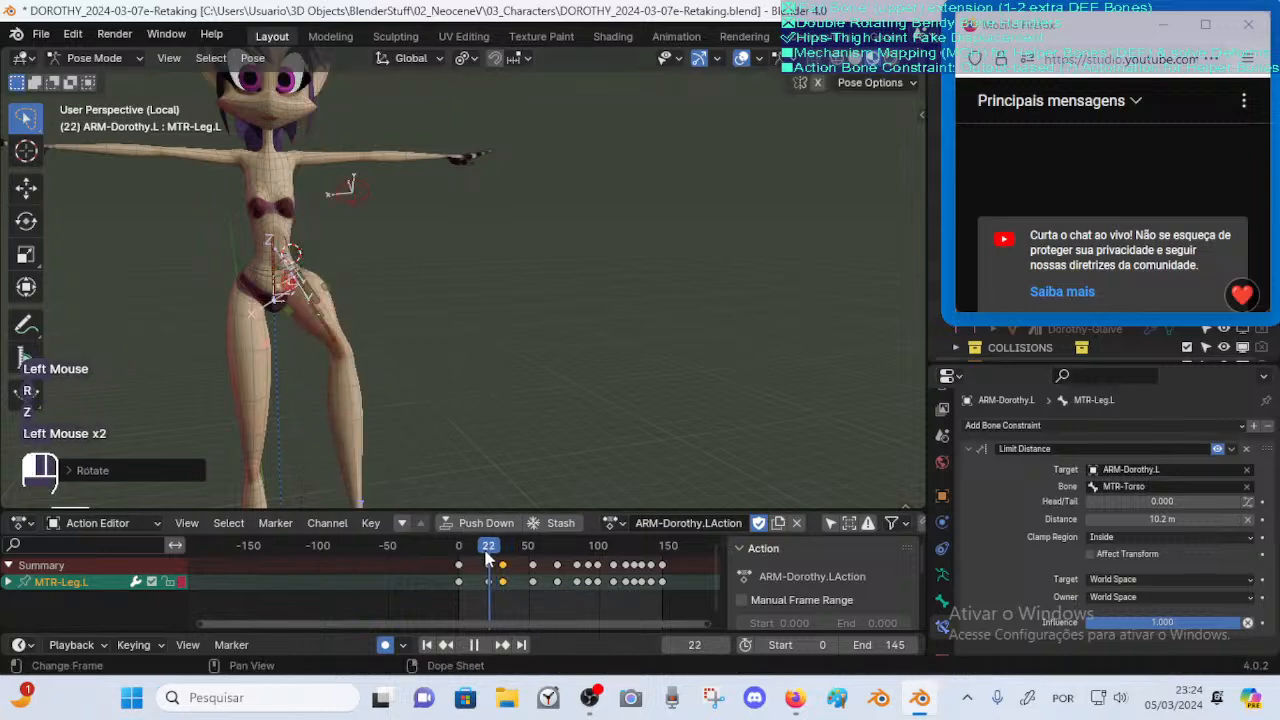
{"action": "left_click", "coordinate": [507, 568]}
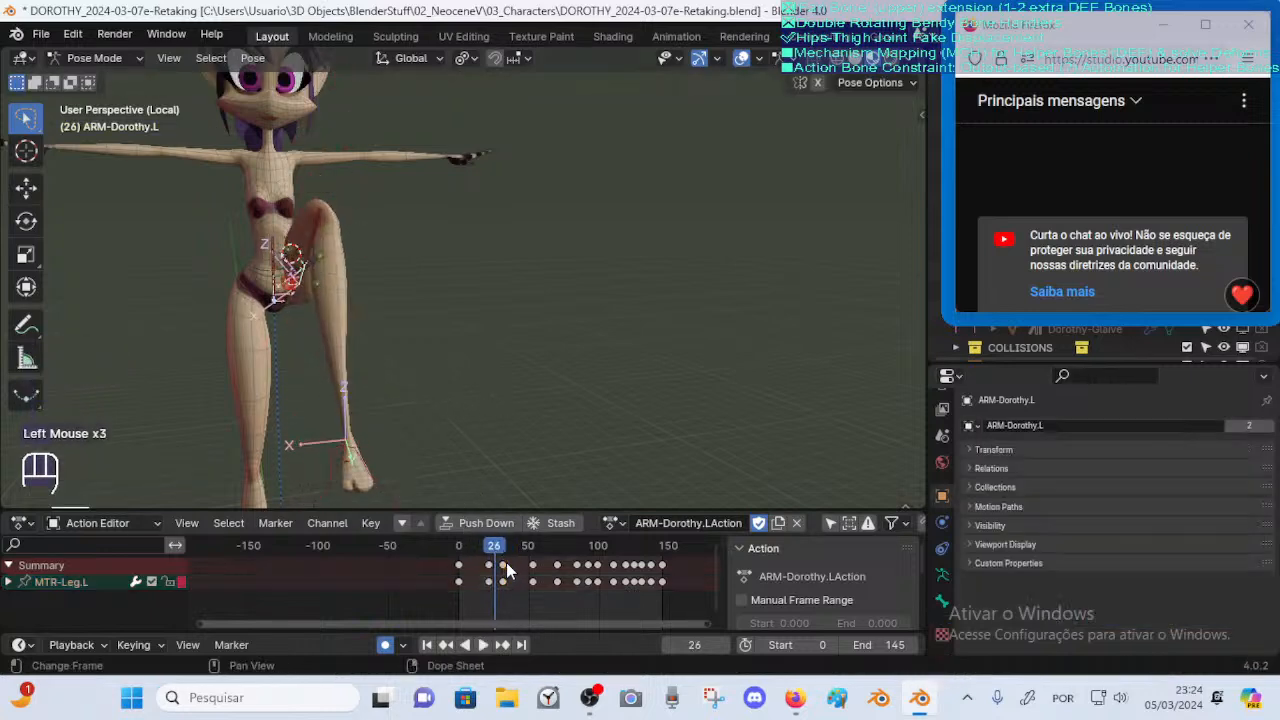
{"action": "left_click", "coordinate": [505, 566]}
{"action": "key", "text": "g"}
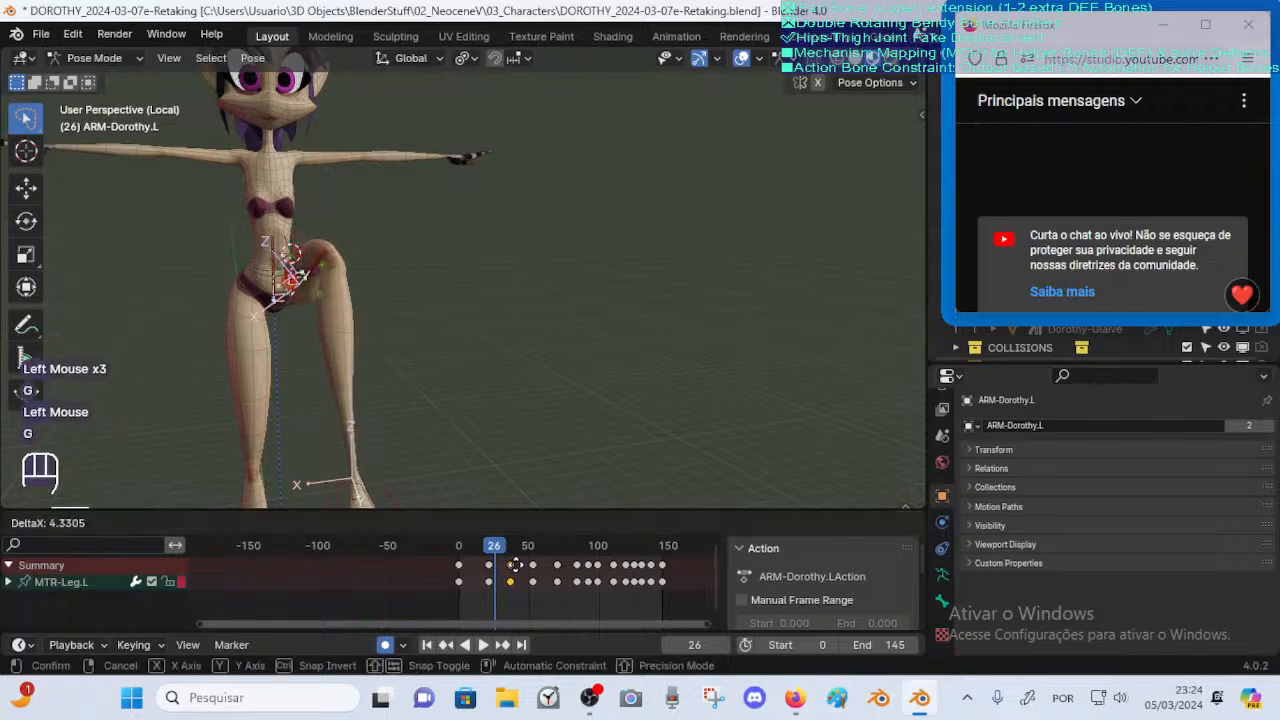
{"action": "left_click", "coordinate": [515, 572]}
{"action": "left_click", "coordinate": [492, 556]}
{"action": "key", "text": "space"}
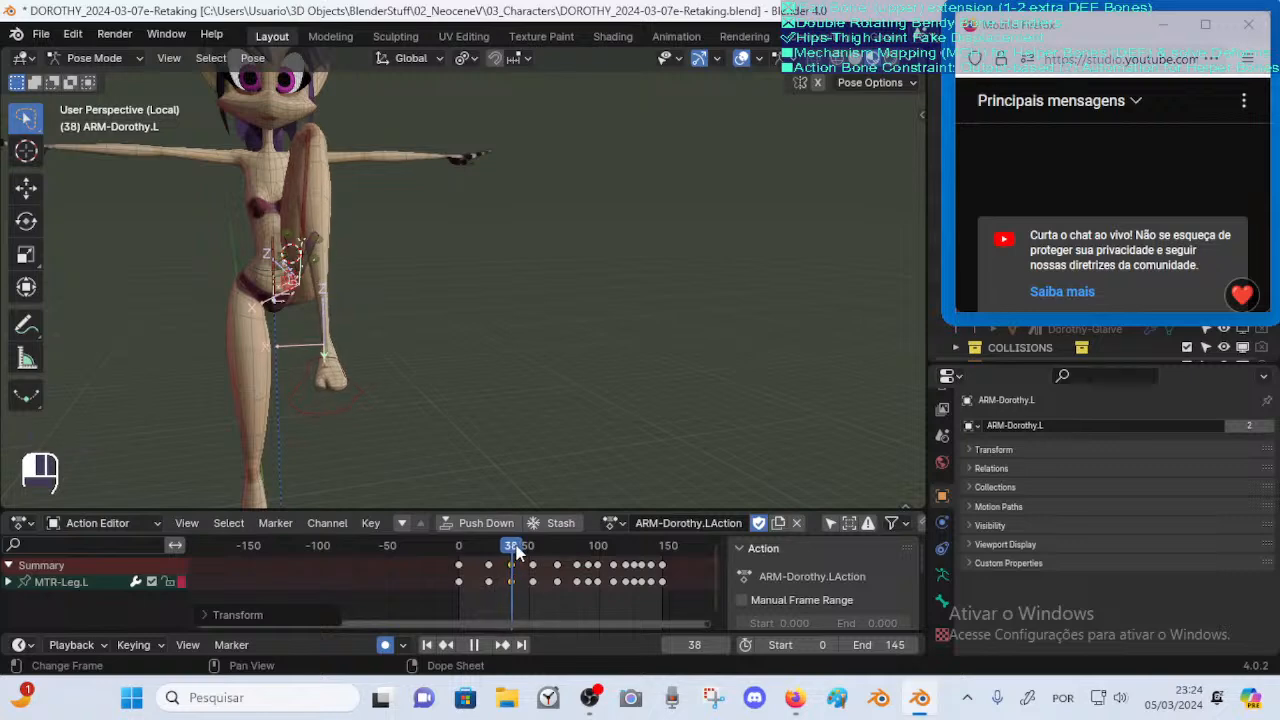
{"action": "left_click", "coordinate": [512, 566]}
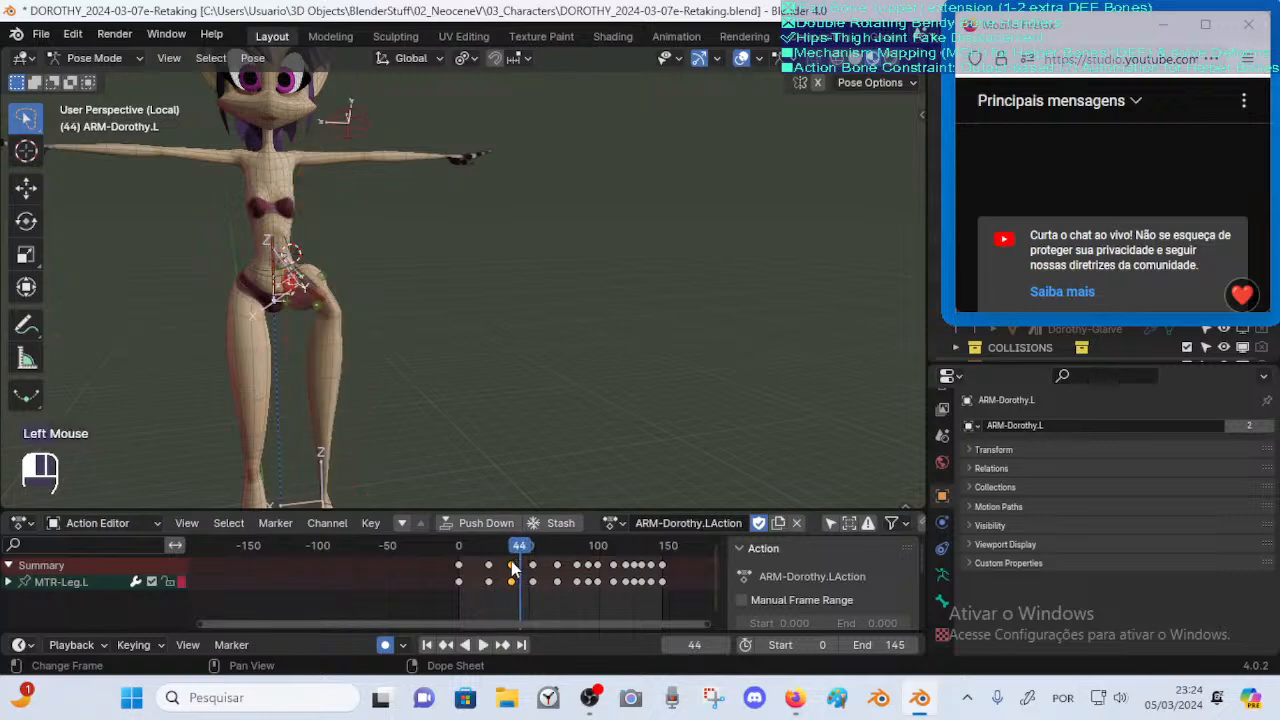
{"action": "key", "text": "g"}
{"action": "left_click", "coordinate": [519, 562]}
{"action": "key", "text": "space"}
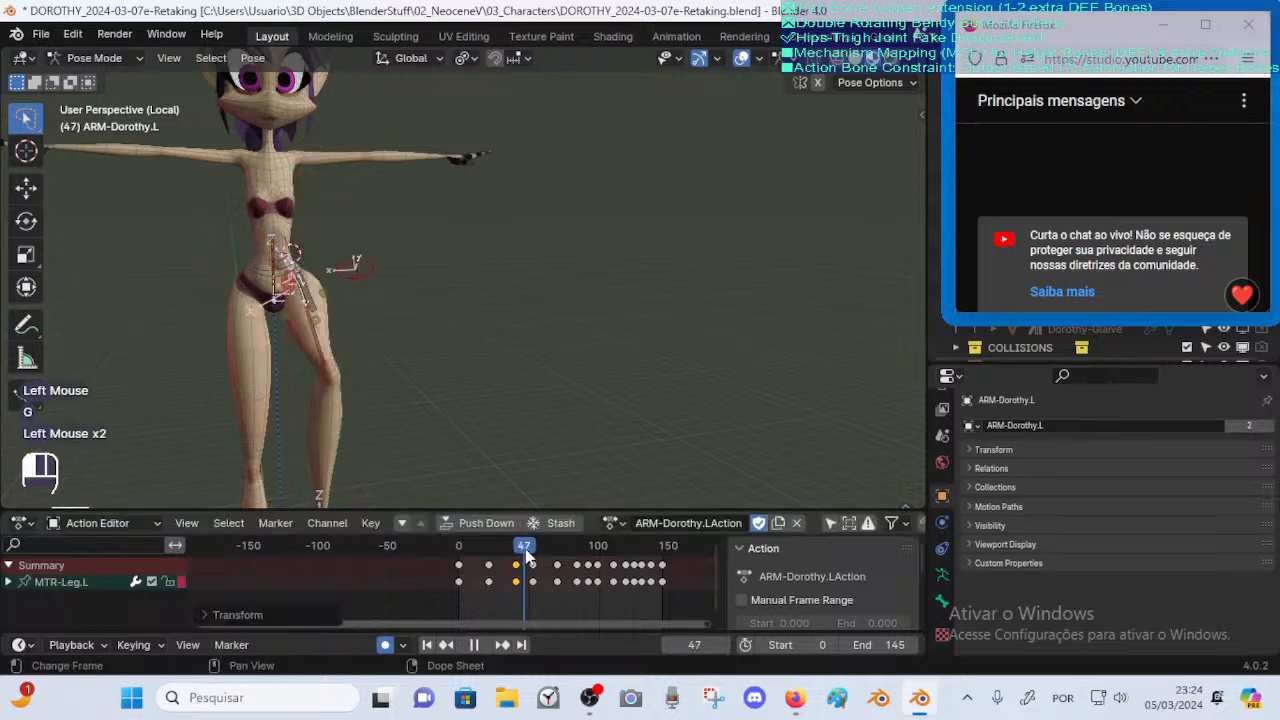
{"action": "left_click_drag", "start_coordinate": [532, 557], "coordinate": [507, 561]}
Save the file with auto keying turned off and all bones deselected
{"action": "middle_click_drag", "start_coordinate": [380, 445], "coordinate": [453, 362]}
{"action": "key", "text": "ctrl+s"}
{"action": "key", "text": "ctrl+s"}
{"action": "key", "text": "alt+a"}
Examine the hip and raised thigh from the side in the poses around frames 29 to 36
{"action": "left_click_drag", "start_coordinate": [507, 550], "coordinate": [525, 470]}
{"action": "middle_click_drag", "start_coordinate": [525, 470], "coordinate": [560, 360], "text": "ctrl"}
{"action": "middle_click_drag", "start_coordinate": [560, 360], "coordinate": [600, 385]}
{"action": "middle_click_drag", "start_coordinate": [545, 382], "coordinate": [585, 368]}
{"action": "middle_click_drag", "start_coordinate": [585, 368], "coordinate": [470, 325], "text": "ctrl"}
{"action": "middle_click_drag", "start_coordinate": [470, 325], "coordinate": [482, 412], "text": "shift"}
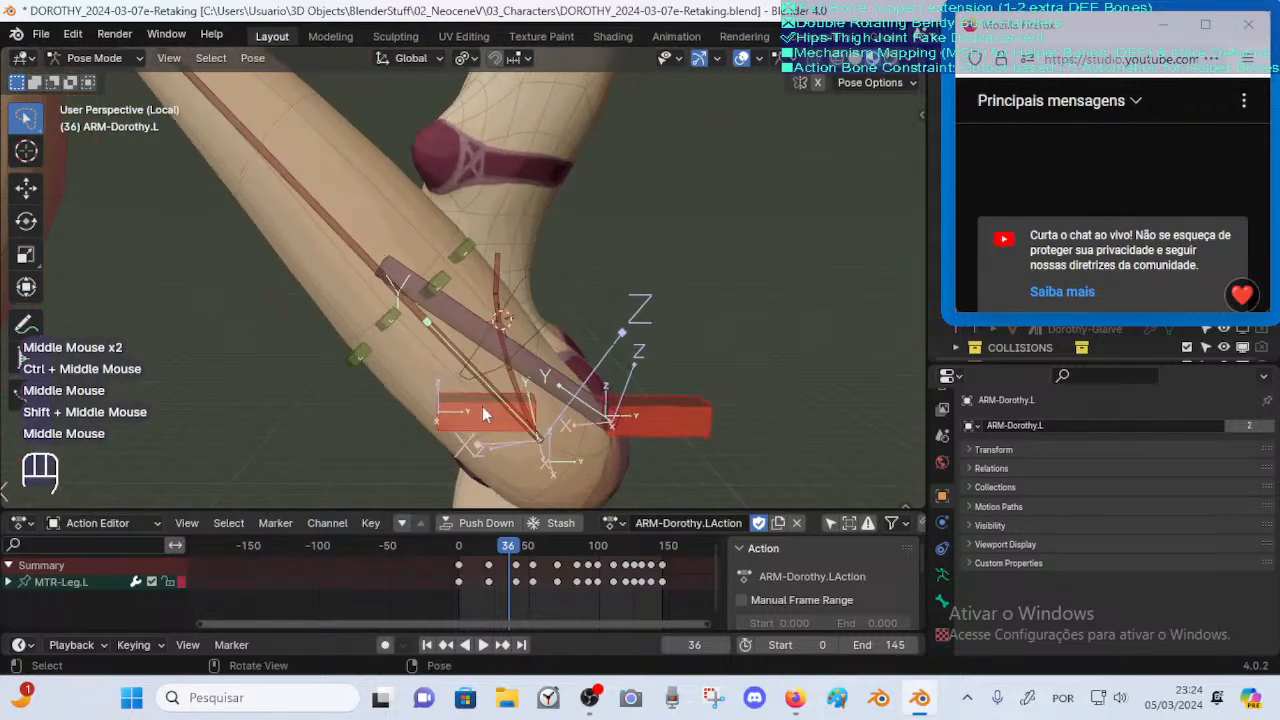
{"action": "mouse_move", "coordinate": [504, 544]}
{"action": "left_mouse_down"}
{"action": "mouse_move", "coordinate": [482, 545]}
{"action": "mouse_move", "coordinate": [500, 545]}
{"action": "left_mouse_up"}
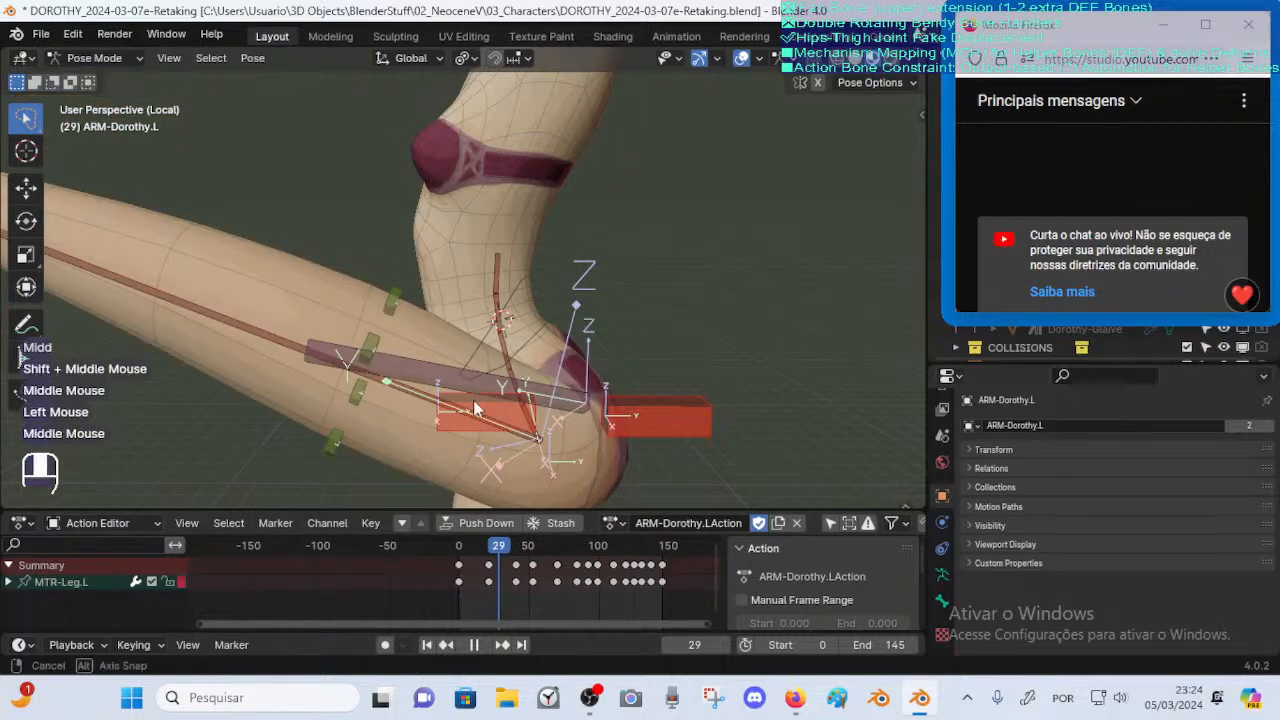
Examine the groin and belly from the front through the leg lift, stopping at frame 33
{"action": "middle_click_drag", "start_coordinate": [476, 404], "coordinate": [754, 412]}
{"action": "middle_click_drag", "start_coordinate": [610, 415], "coordinate": [714, 425], "text": "shift"}
{"action": "middle_click_drag", "start_coordinate": [540, 405], "coordinate": [601, 401], "text": "shift"}
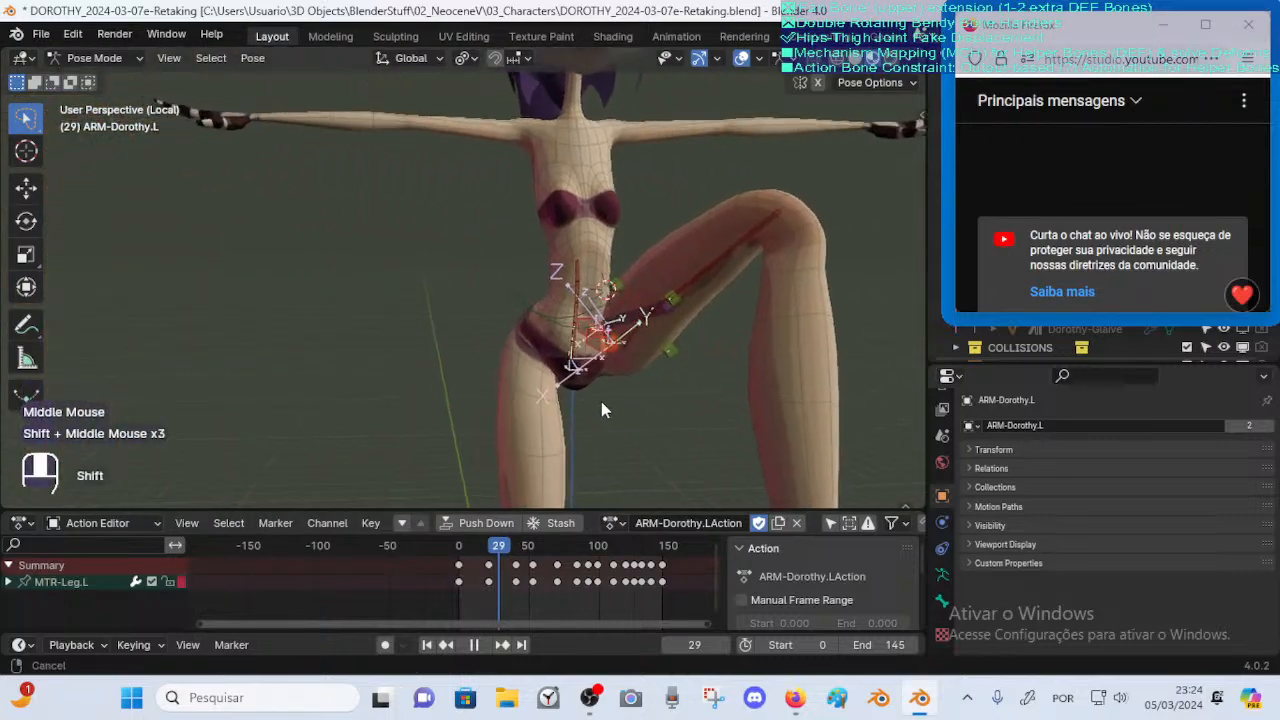
{"action": "key", "text": "shift+grave"}
{"action": "key", "text": "w"}
{"action": "key", "text": "s"}
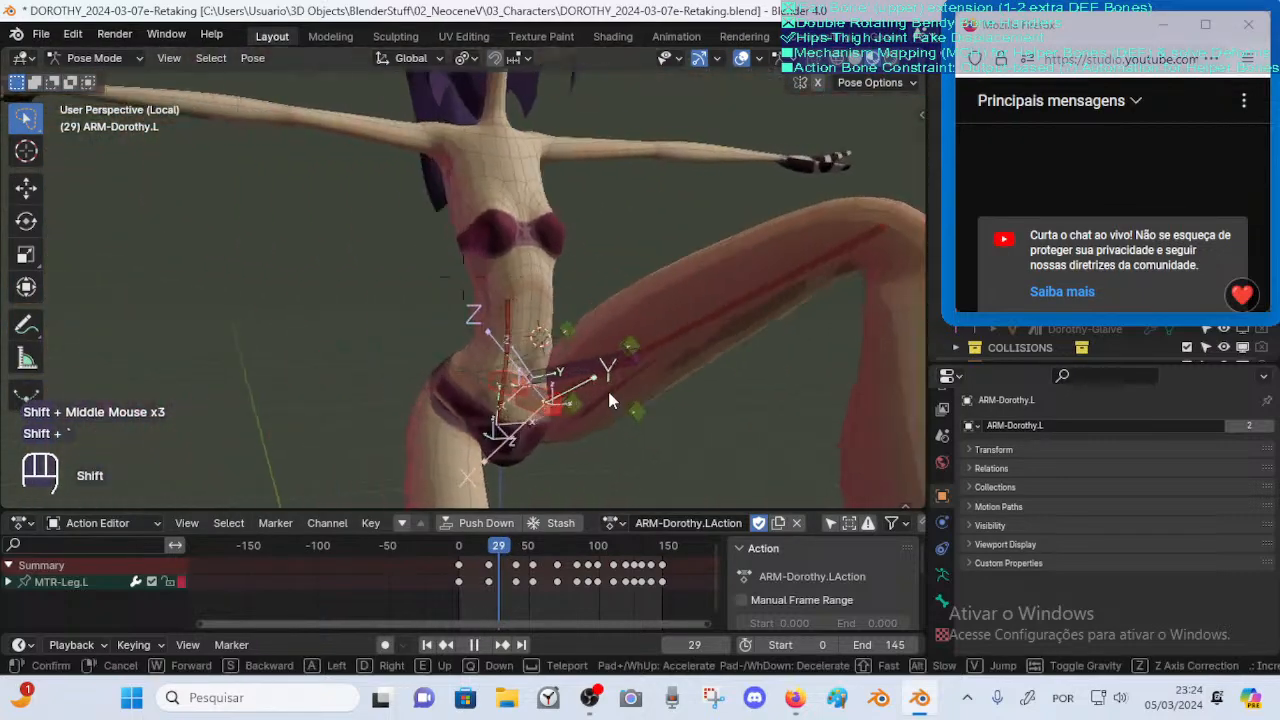
{"action": "key", "text": "w"}
{"action": "left_click", "coordinate": [505, 557]}
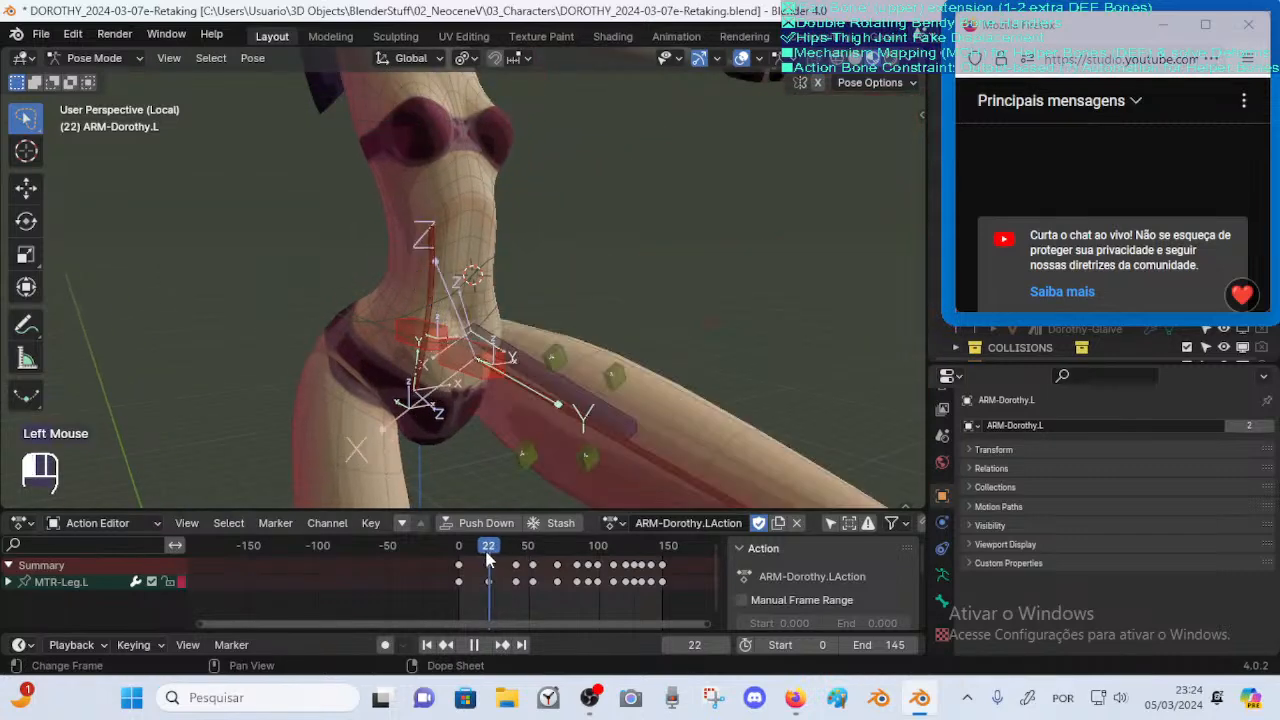
{"action": "mouse_move", "coordinate": [505, 557]}
{"action": "left_mouse_down"}
{"action": "mouse_move", "coordinate": [530, 530]}
{"action": "mouse_move", "coordinate": [488, 531]}
{"action": "mouse_move", "coordinate": [520, 537]}
{"action": "mouse_move", "coordinate": [505, 540]}
{"action": "left_mouse_up"}
Select the DEF-Belly.L bone and bring up its Transformation-Ft.L Map To location ranges at frame 32
{"action": "left_click", "coordinate": [565, 390]}
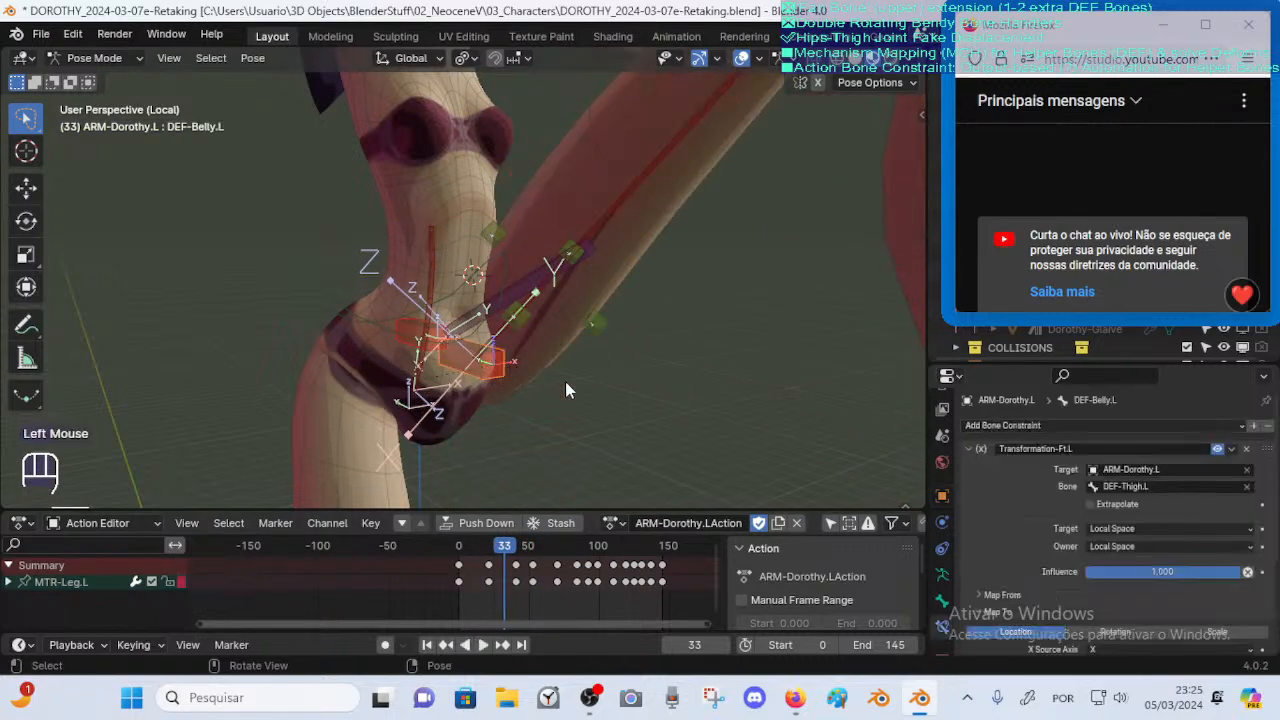
{"action": "middle_click_drag", "start_coordinate": [945, 623], "coordinate": [943, 600]}
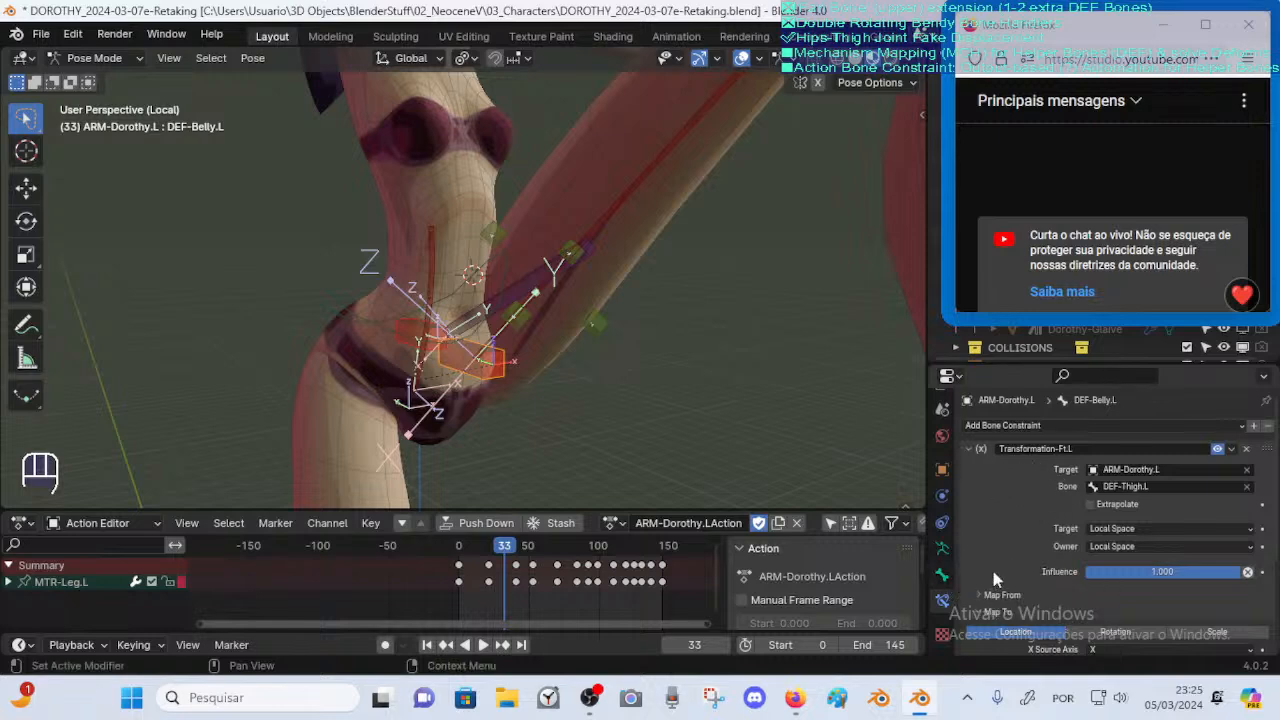
{"action": "left_click_drag", "start_coordinate": [1038, 366], "coordinate": [1050, 352]}
{"action": "middle_click_drag", "start_coordinate": [1003, 561], "coordinate": [1019, 467]}
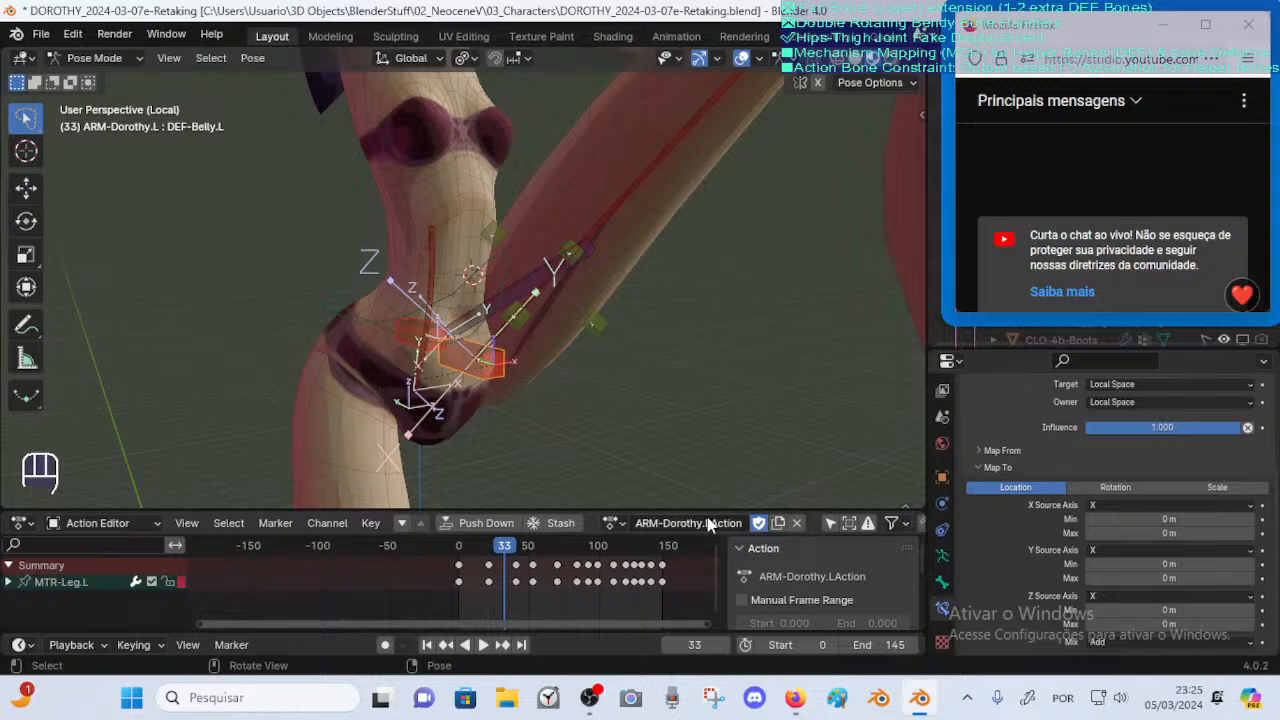
{"action": "mouse_move", "coordinate": [504, 544]}
{"action": "left_mouse_down"}
{"action": "mouse_move", "coordinate": [484, 551]}
{"action": "mouse_move", "coordinate": [505, 553]}
{"action": "left_mouse_up"}
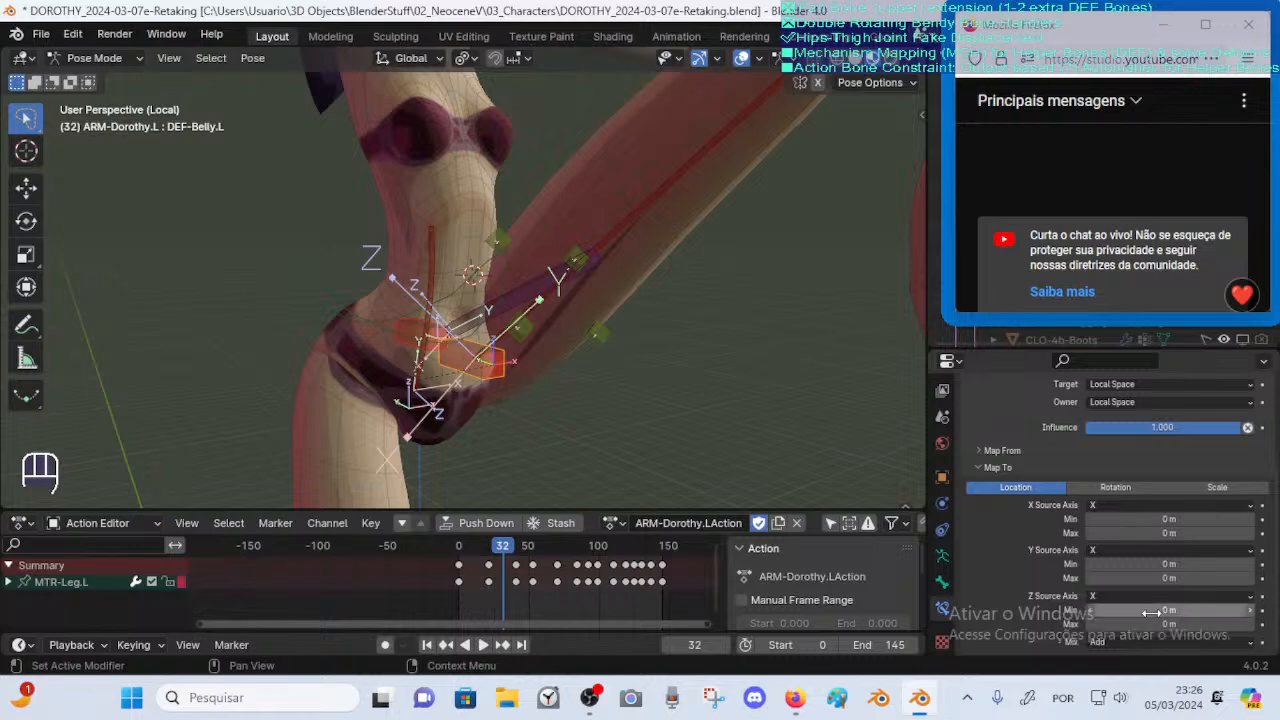
Set the Map To location Z maximum of DEF-Belly.L's Transformation-Ft.L constraint to 0.6 m and scrub to check it
{"action": "left_click_drag", "start_coordinate": [1140, 626], "coordinate": [1170, 623]}
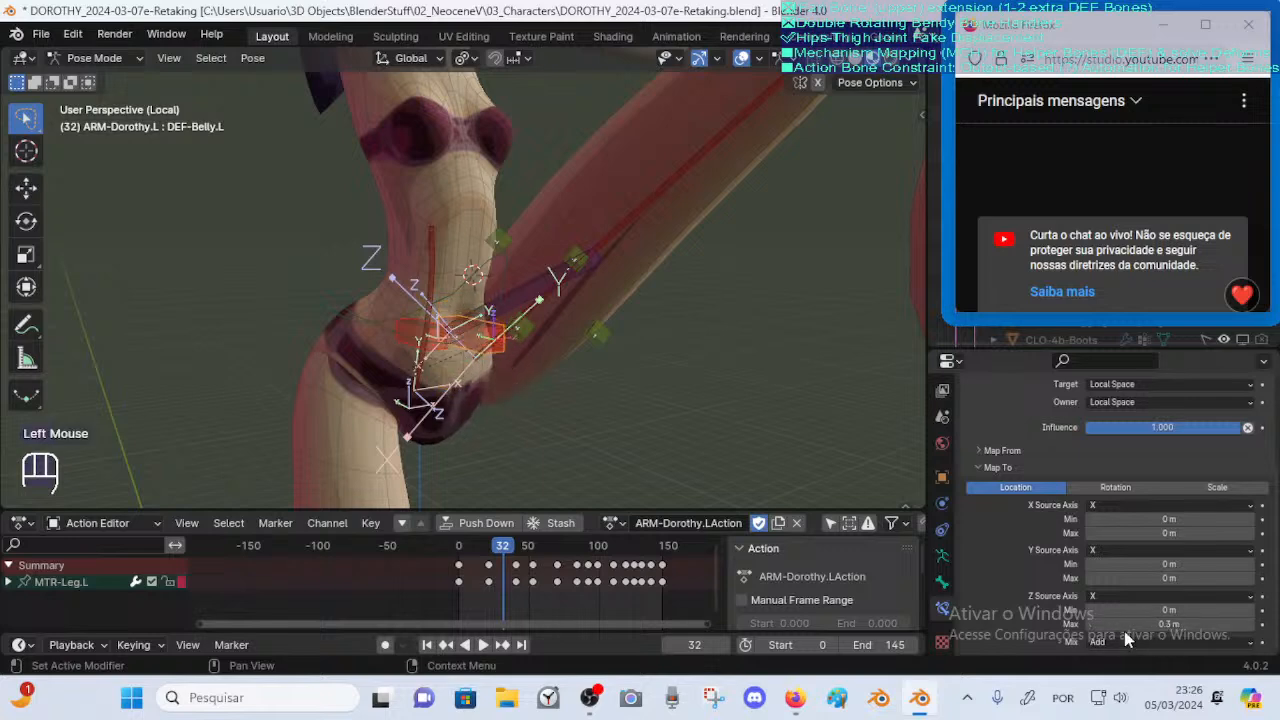
{"action": "left_click", "coordinate": [1249, 624]}
{"action": "left_click", "coordinate": [1249, 624]}
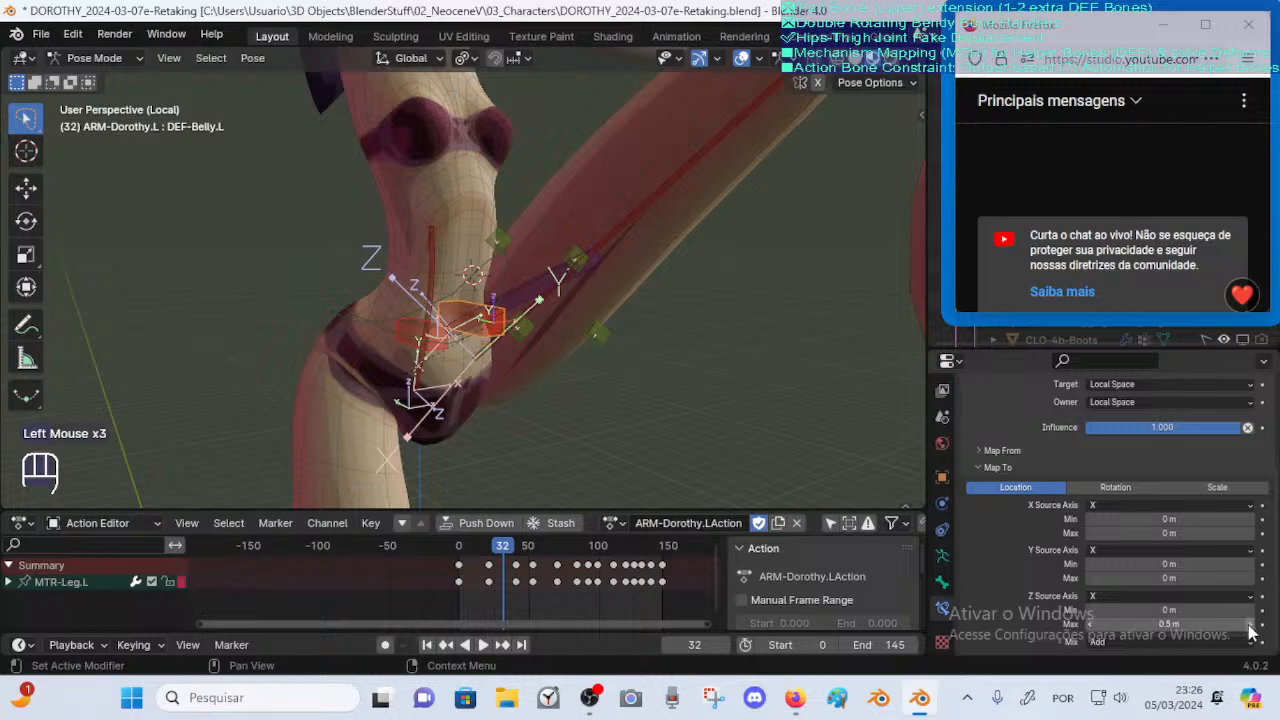
{"action": "middle_click_drag", "start_coordinate": [843, 499], "coordinate": [715, 483]}
{"action": "mouse_move", "coordinate": [502, 551]}
{"action": "left_mouse_down"}
{"action": "mouse_move", "coordinate": [477, 551]}
{"action": "mouse_move", "coordinate": [502, 551]}
{"action": "left_mouse_up"}
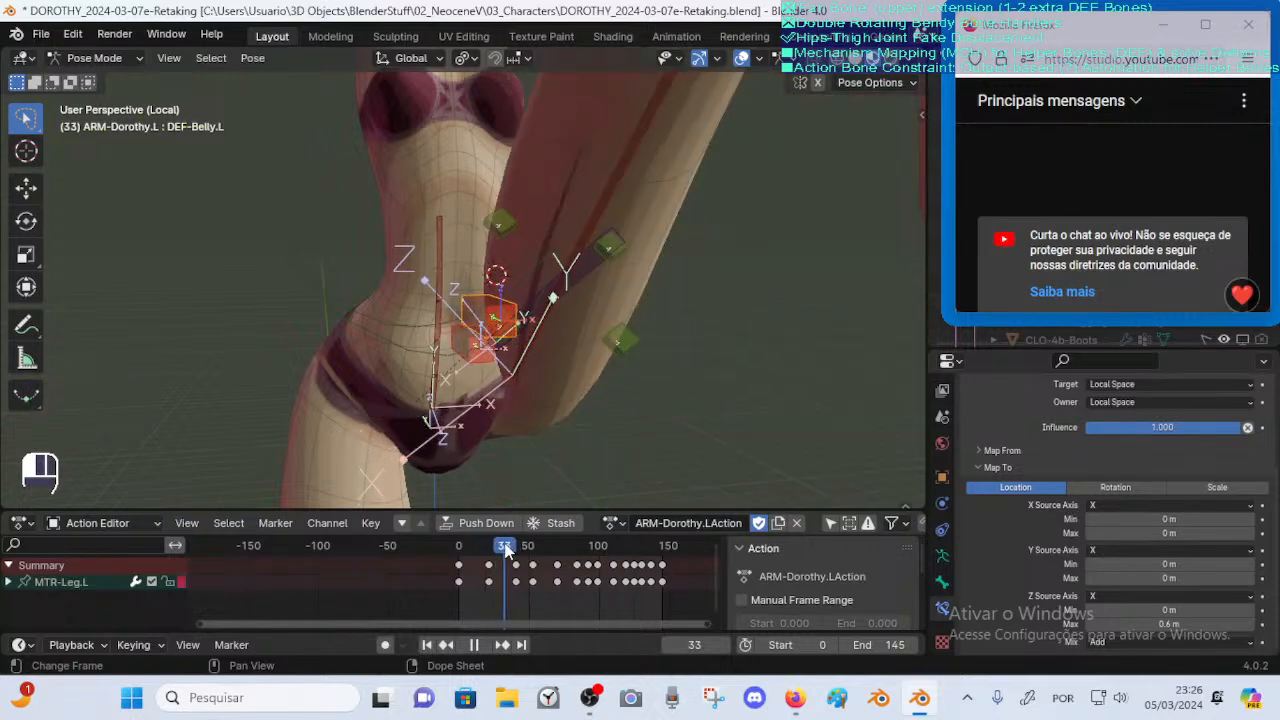
Set the Map To location Y minimum of DEF-Belly.L's Transformation-Ft.L constraint to 0.3 m
{"action": "left_click", "coordinate": [1160, 569]}
{"action": "left_click_drag", "start_coordinate": [1146, 570], "coordinate": [1172, 568]}
{"action": "middle_click_drag", "start_coordinate": [850, 472], "coordinate": [603, 452]}
{"action": "middle_click_drag", "start_coordinate": [603, 452], "coordinate": [727, 440], "text": "ctrl"}
{"action": "mouse_move", "coordinate": [1110, 569]}
{"action": "left_mouse_down"}
{"action": "mouse_move", "coordinate": [1157, 564]}
{"action": "mouse_move", "coordinate": [1135, 568]}
{"action": "left_mouse_up"}
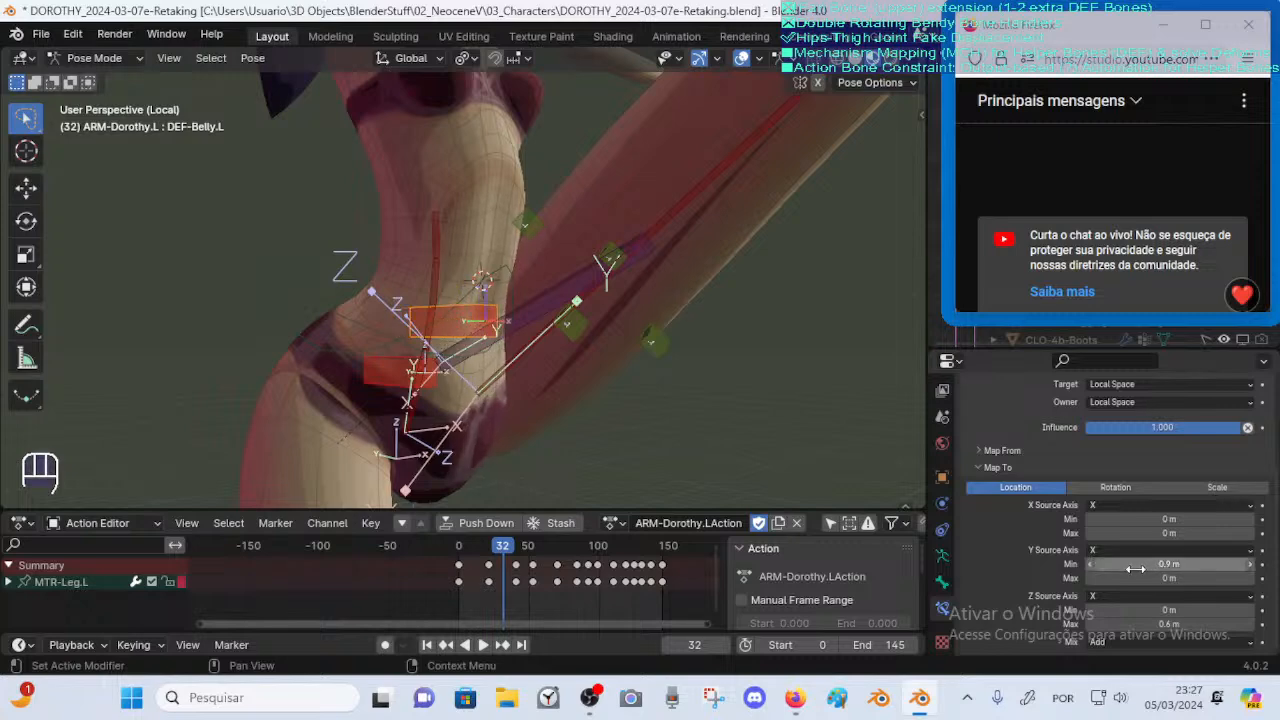
{"action": "left_click", "coordinate": [1090, 565]}
{"action": "left_click", "coordinate": [1090, 565]}
{"action": "left_click", "coordinate": [1090, 565]}
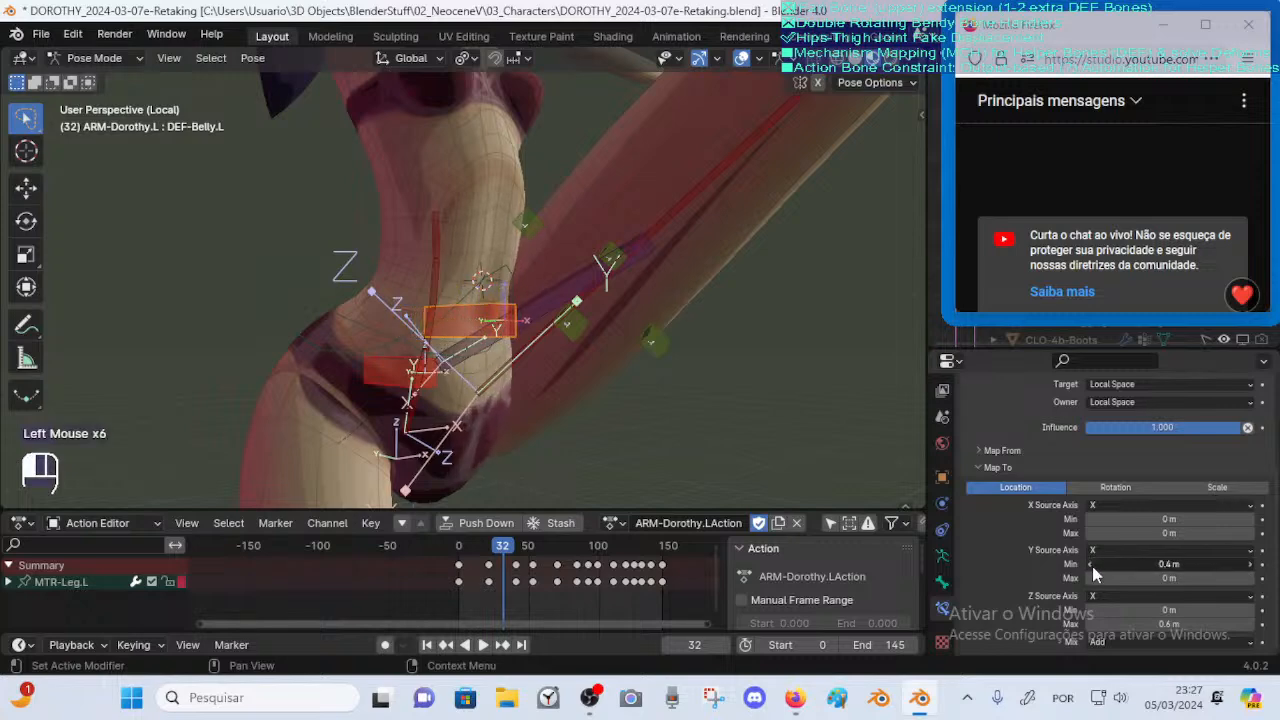
{"action": "left_click", "coordinate": [1091, 566]}
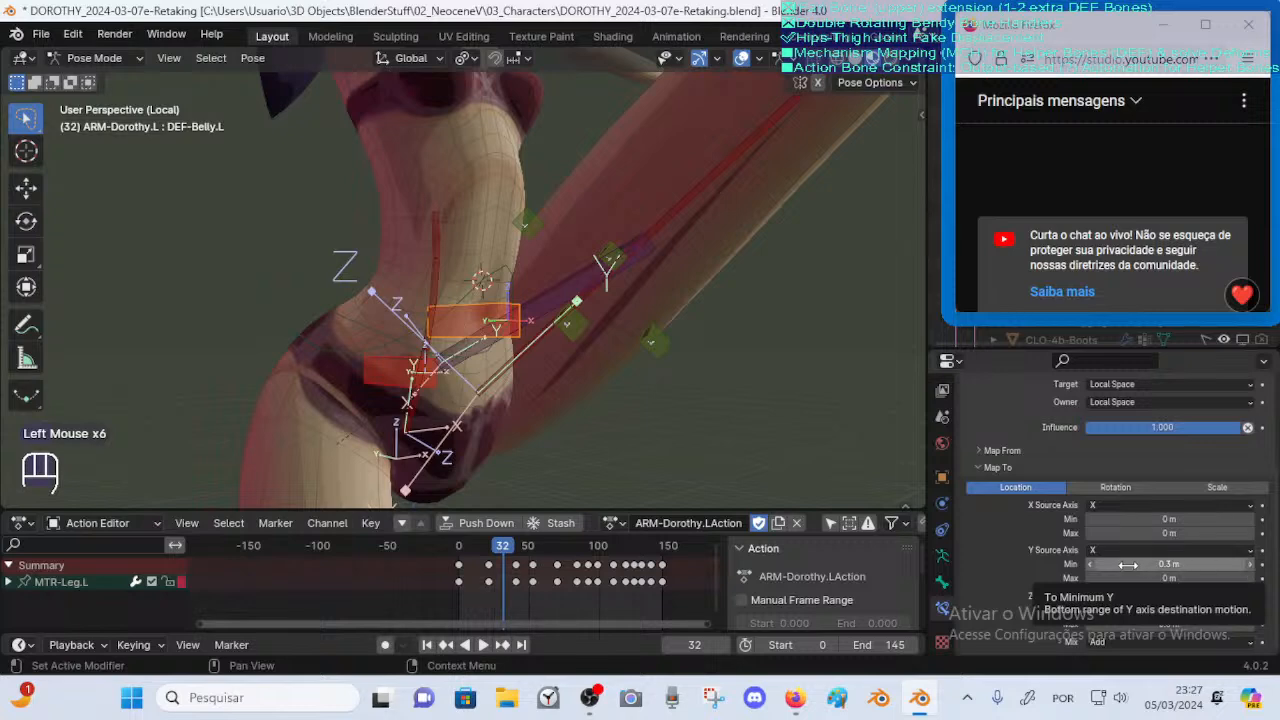
Try a lower Y minimum of 0.1 m in the DEF-Belly.L location mapping and restore it to 0.3 m
{"action": "left_click", "coordinate": [1088, 565]}
{"action": "left_click", "coordinate": [1088, 565]}
{"action": "left_click", "coordinate": [1253, 567]}
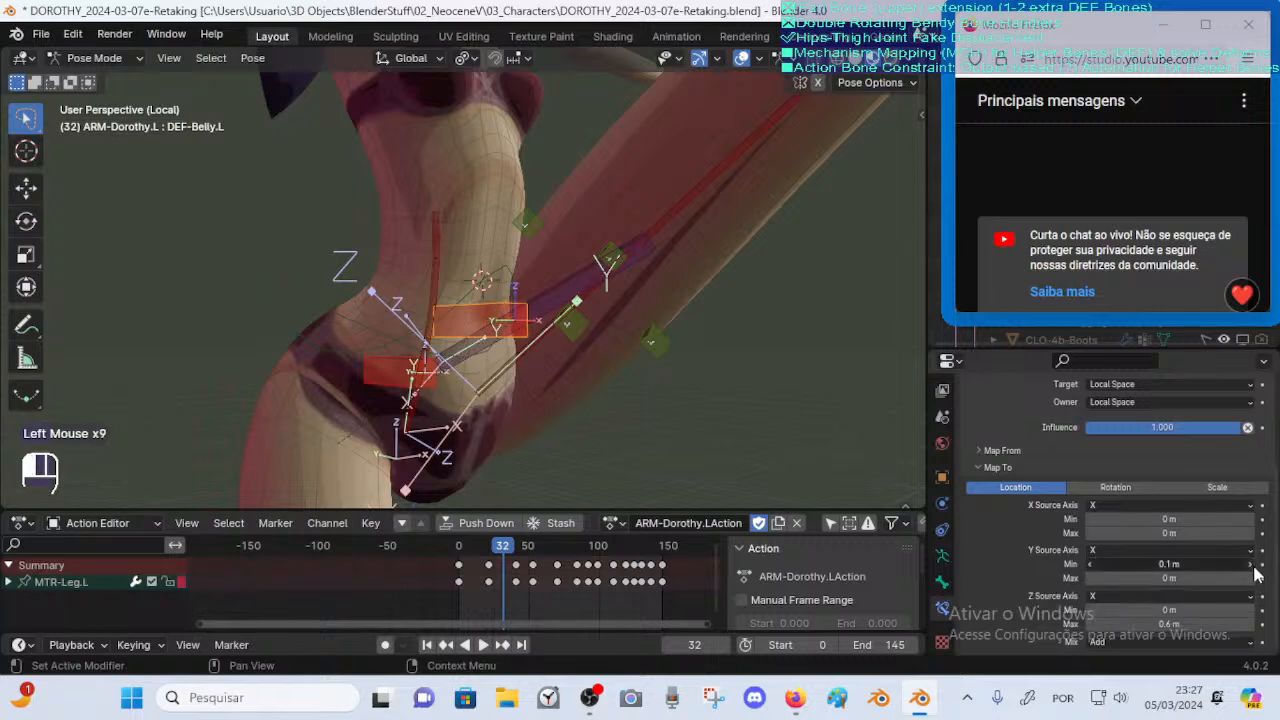
{"action": "left_click", "coordinate": [1253, 566]}
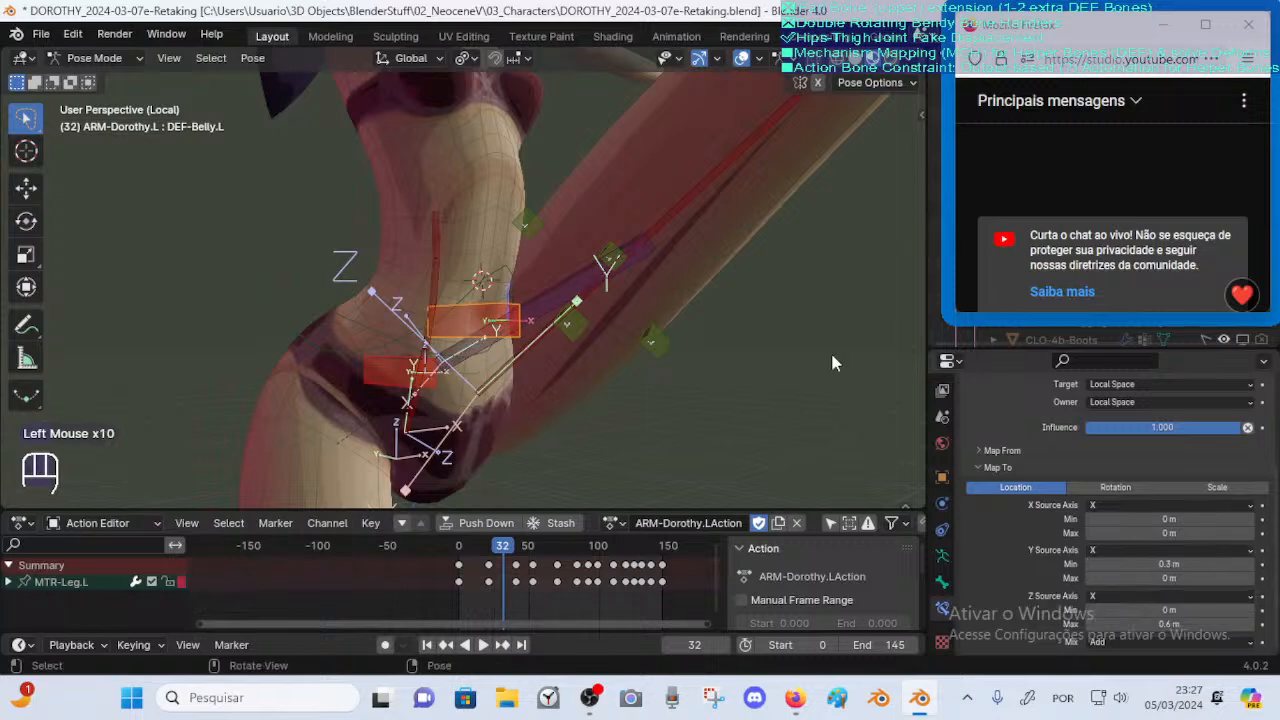
Raise the DEF-Belly.L location mapping to a Y minimum of 0.5 m and a Z maximum of 0.7 m
{"action": "left_click", "coordinate": [1254, 567]}
{"action": "middle_click_drag", "start_coordinate": [752, 427], "coordinate": [697, 455]}
{"action": "left_click", "coordinate": [1253, 624]}
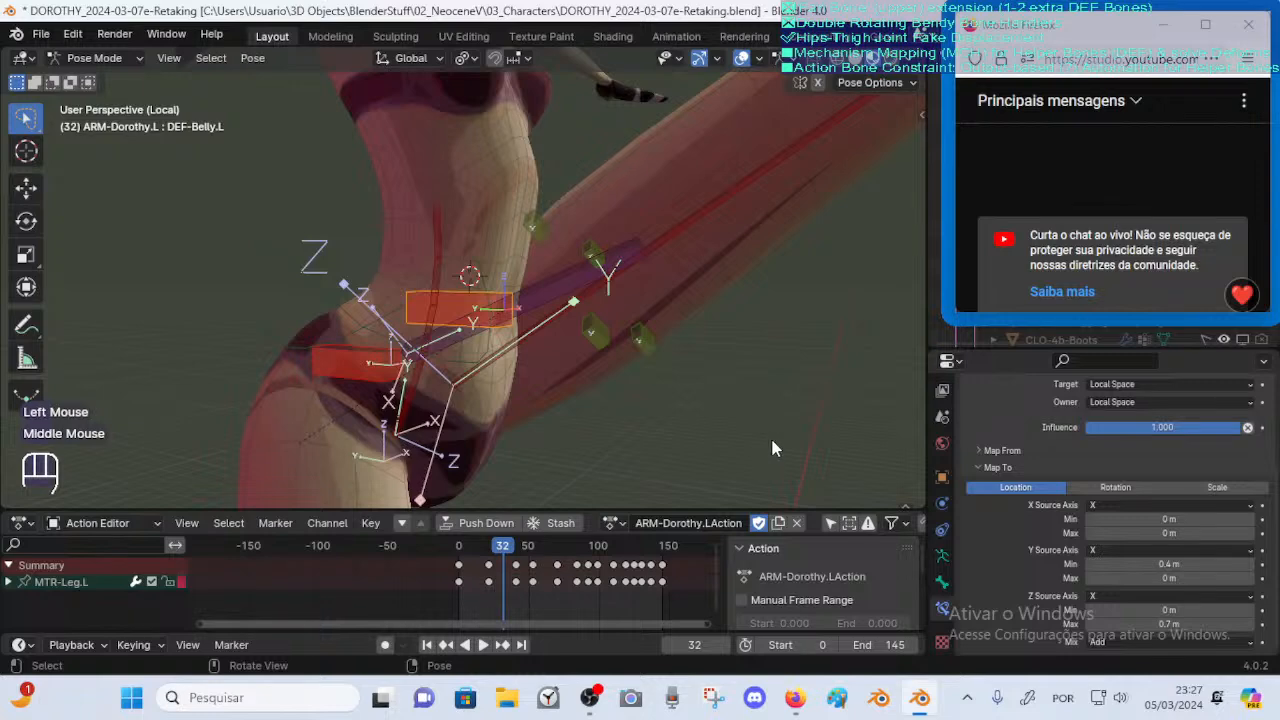
{"action": "middle_click_drag", "start_coordinate": [772, 447], "coordinate": [774, 425], "text": "ctrl"}
{"action": "left_click", "coordinate": [1250, 566]}
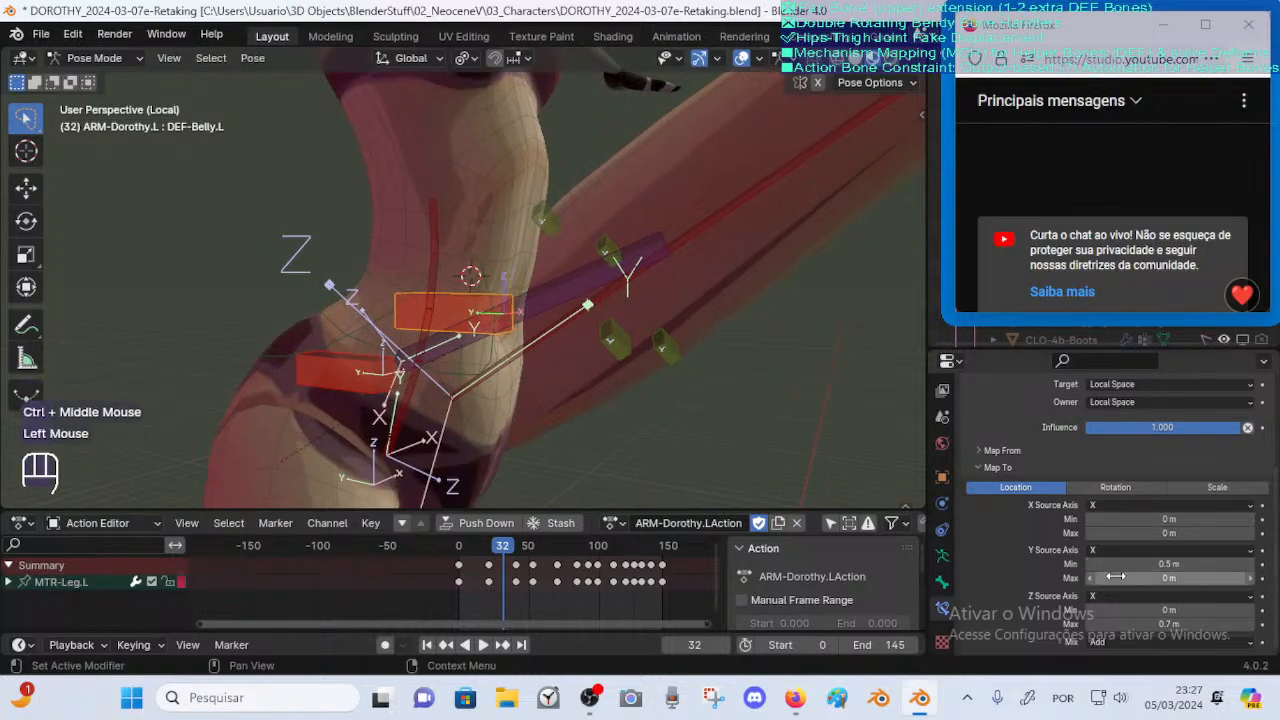
{"action": "left_click", "coordinate": [1251, 565]}
{"action": "left_click", "coordinate": [1249, 565]}
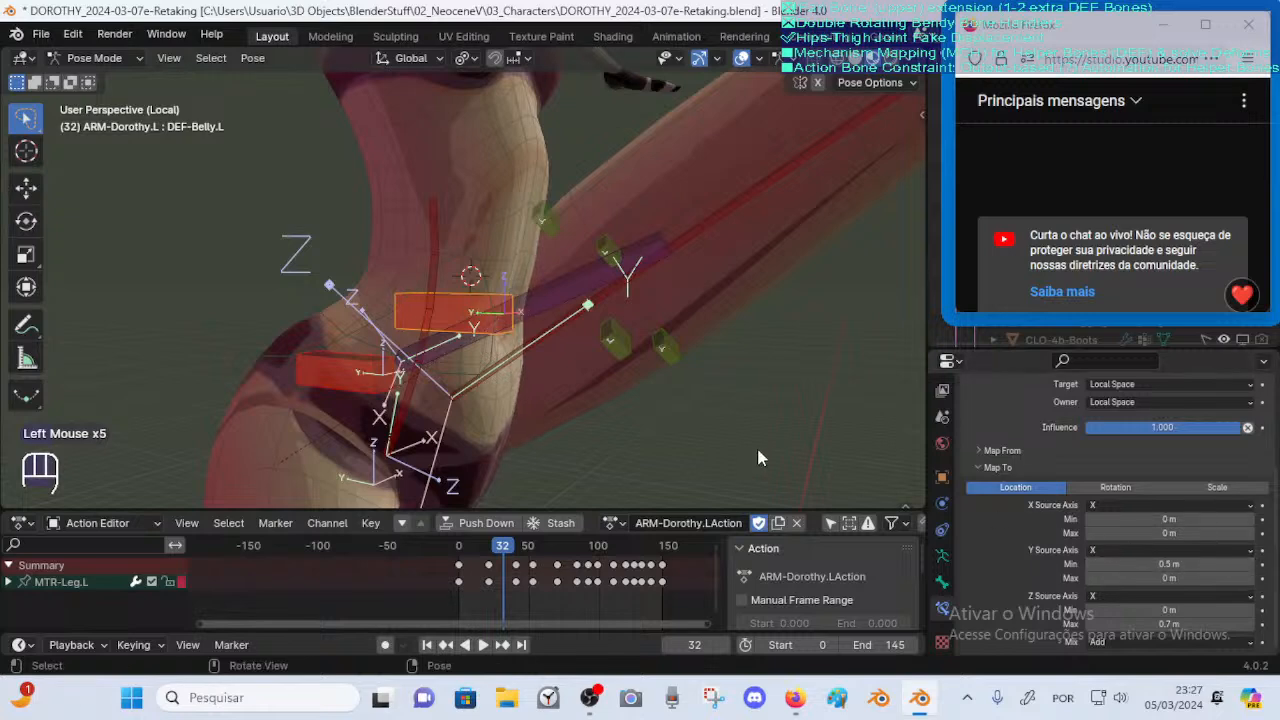
{"action": "middle_click_drag", "start_coordinate": [758, 458], "coordinate": [598, 416]}
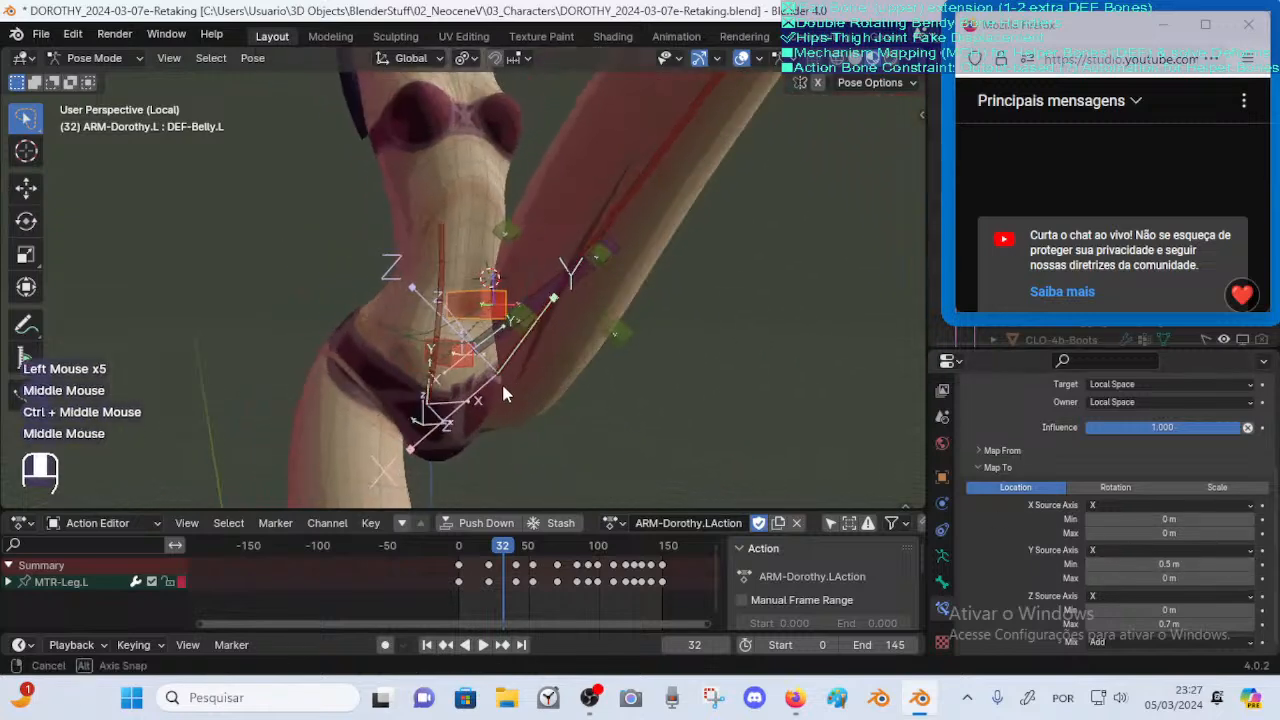
{"action": "middle_click_drag", "start_coordinate": [501, 381], "coordinate": [496, 390]}
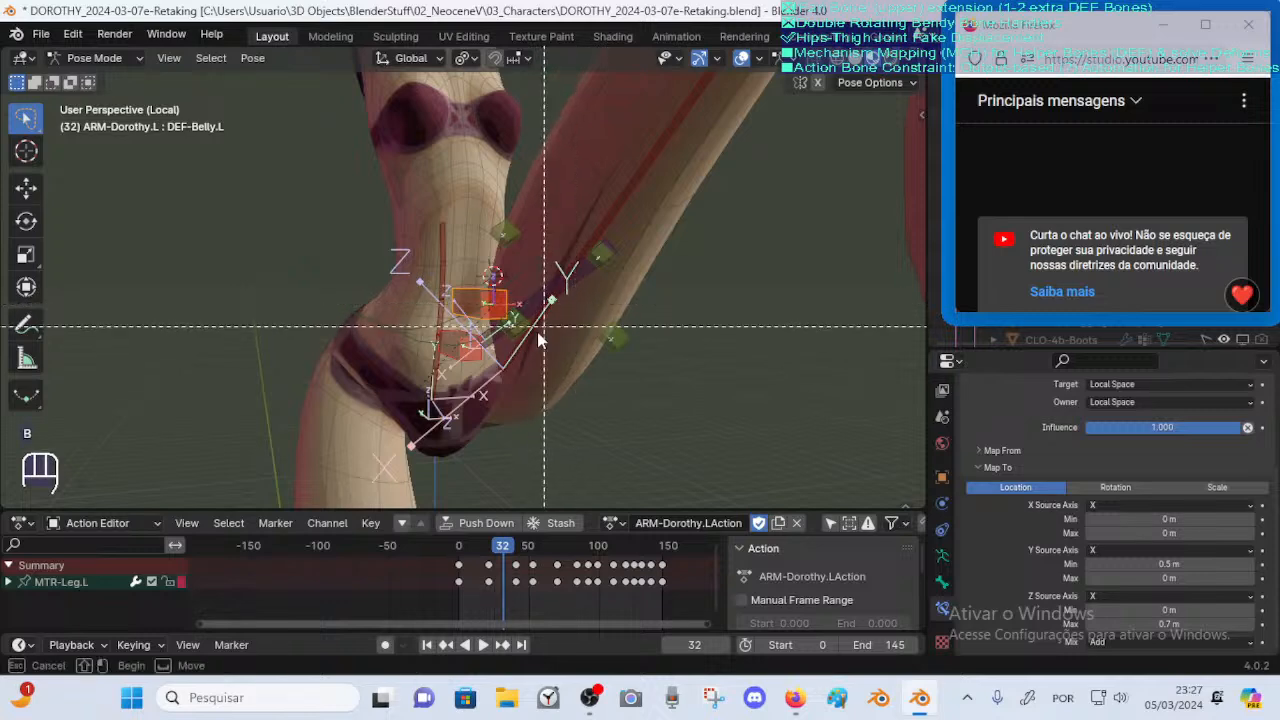
Display the Old2 bone collection in the viewport, keeping Old1 hidden
{"action": "key", "text": "b"}
{"action": "key", "text": "n"}
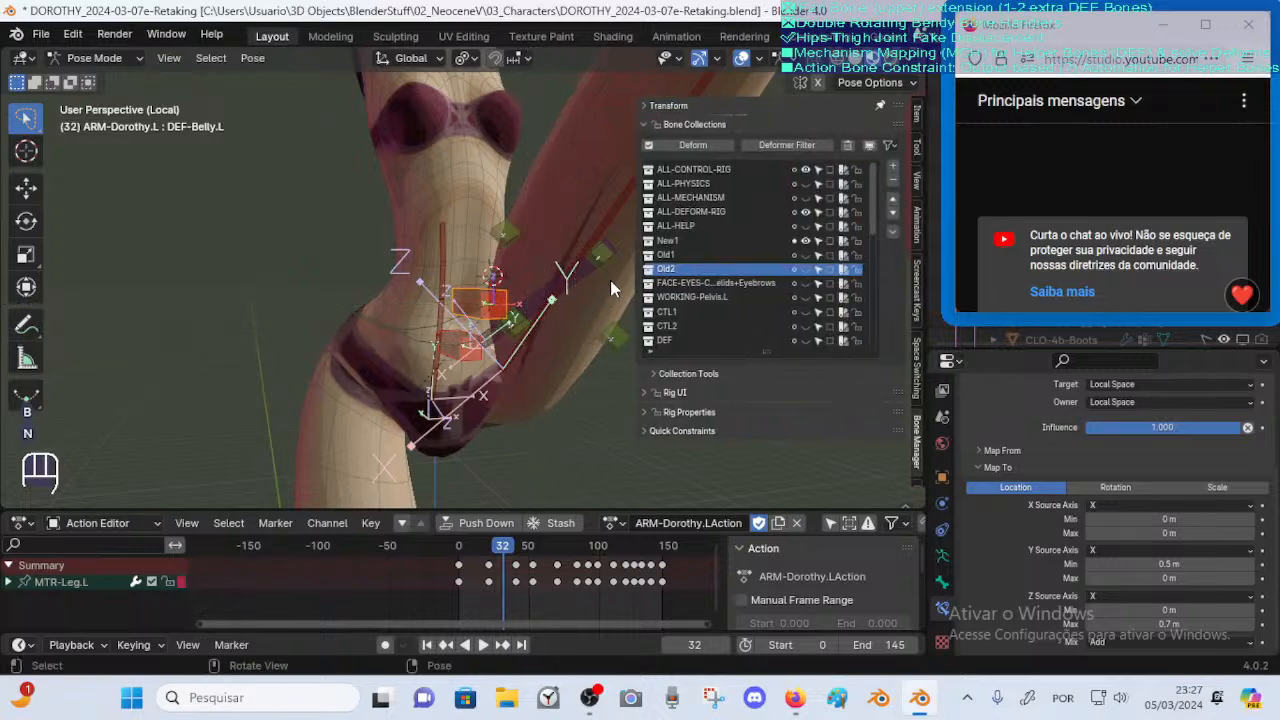
{"action": "left_click", "coordinate": [805, 256]}
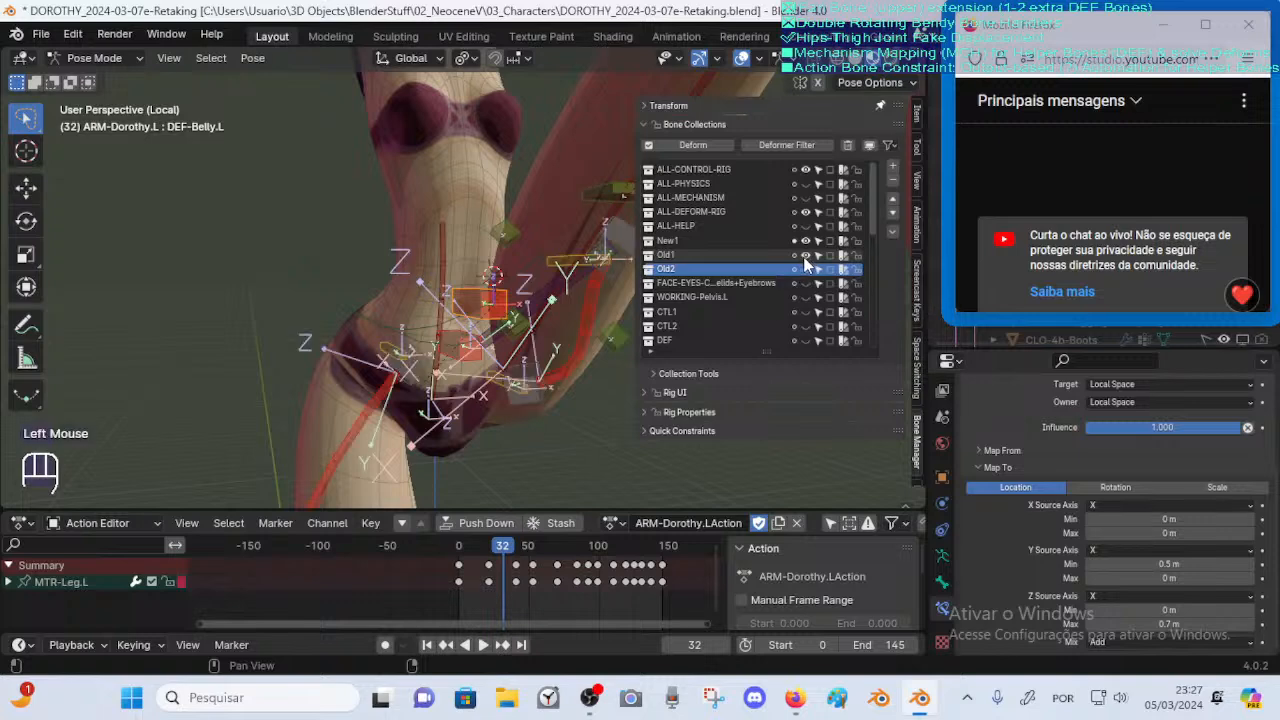
{"action": "left_click", "coordinate": [805, 256]}
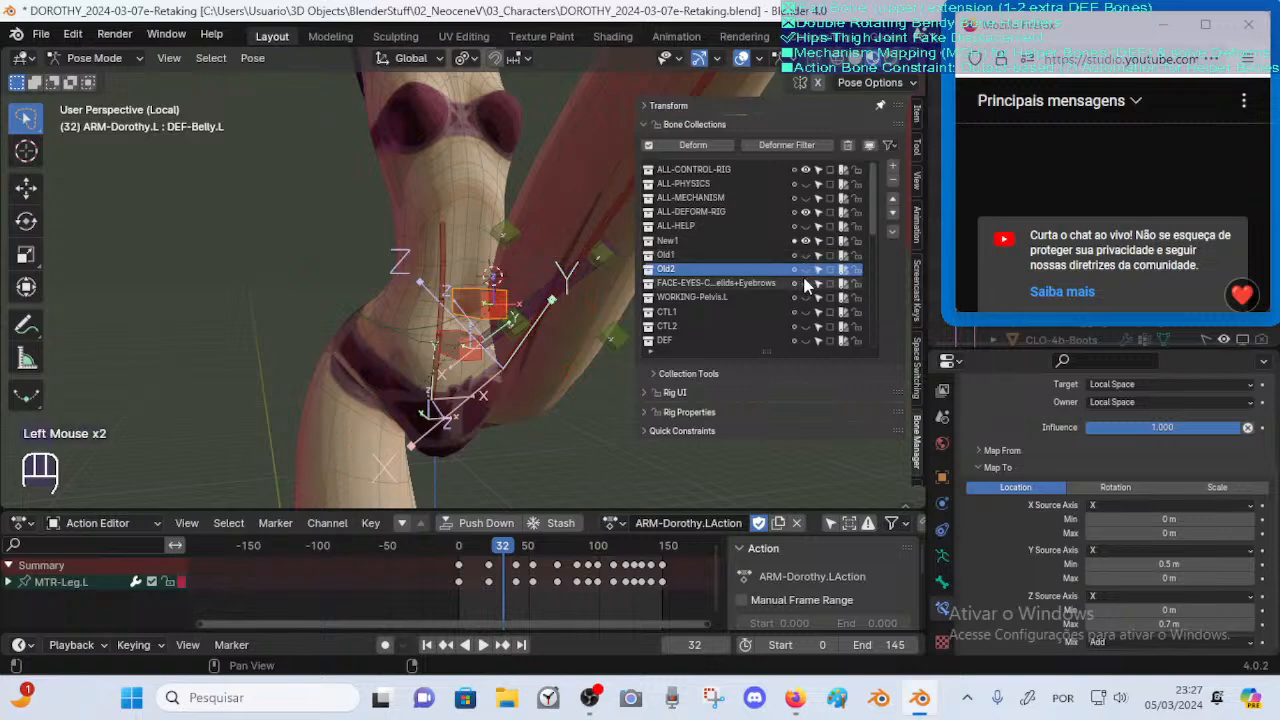
{"action": "left_click", "coordinate": [805, 270]}
{"action": "left_click", "coordinate": [805, 270]}
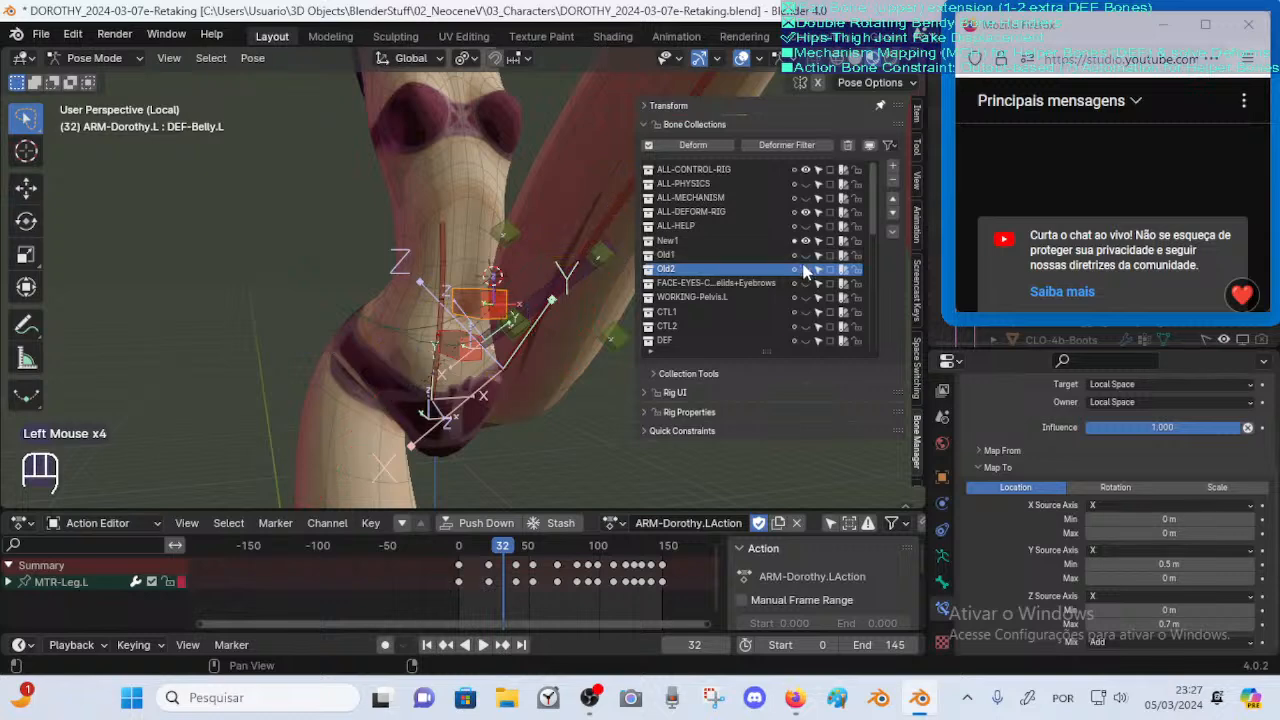
{"action": "left_click", "coordinate": [806, 271]}
Go back to frame 1 and examine the constraints on the left pelvis bones DEF-Pelvis-FD-IS.L and CTL-Pelvis-IS.L
{"action": "middle_click_drag", "start_coordinate": [620, 385], "coordinate": [597, 404]}
{"action": "left_click", "coordinate": [464, 644]}
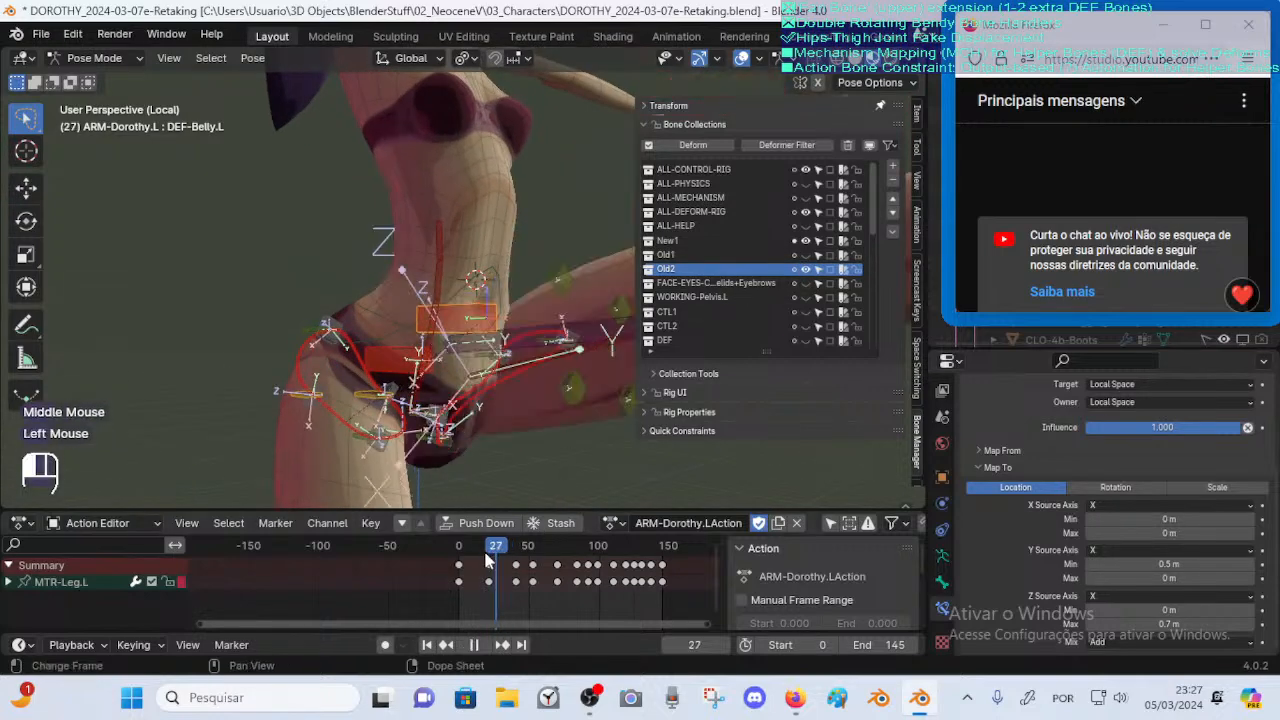
{"action": "mouse_move", "coordinate": [470, 445]}
{"action": "middle_mouse_down"}
{"action": "mouse_move", "coordinate": [490, 414]}
{"action": "mouse_move", "coordinate": [467, 440]}
{"action": "middle_mouse_up"}
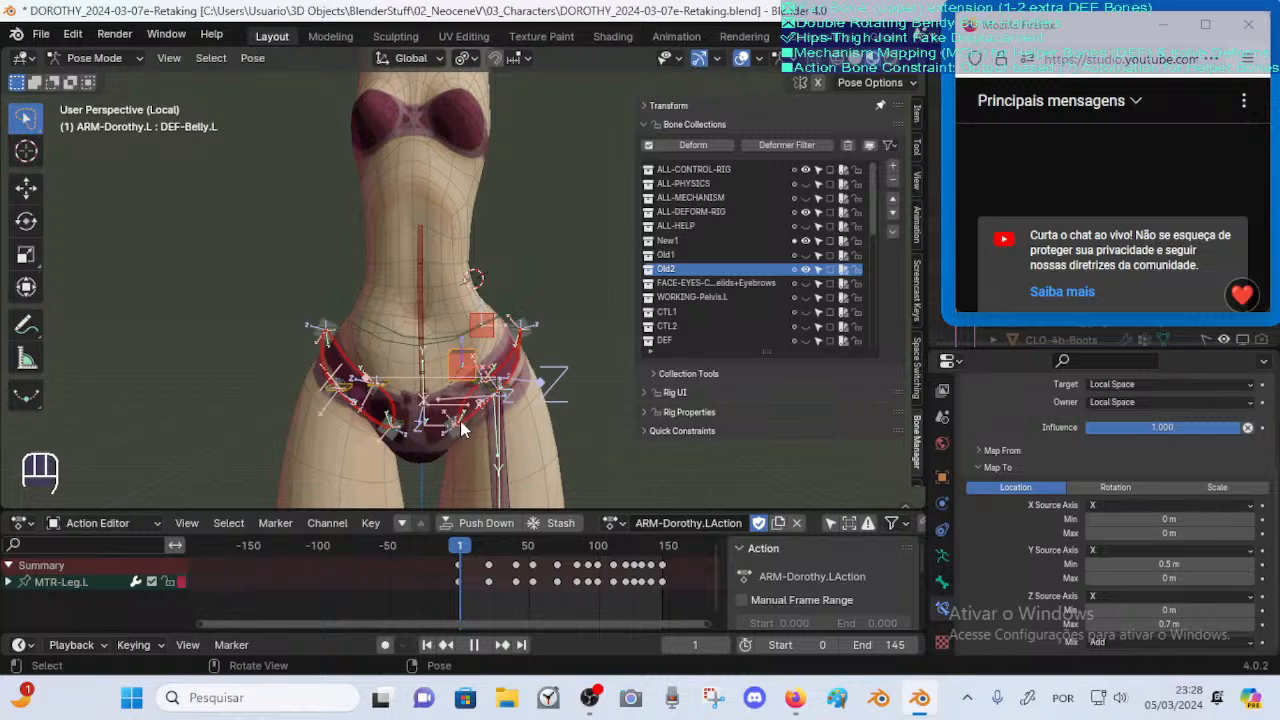
{"action": "left_click", "coordinate": [460, 427]}
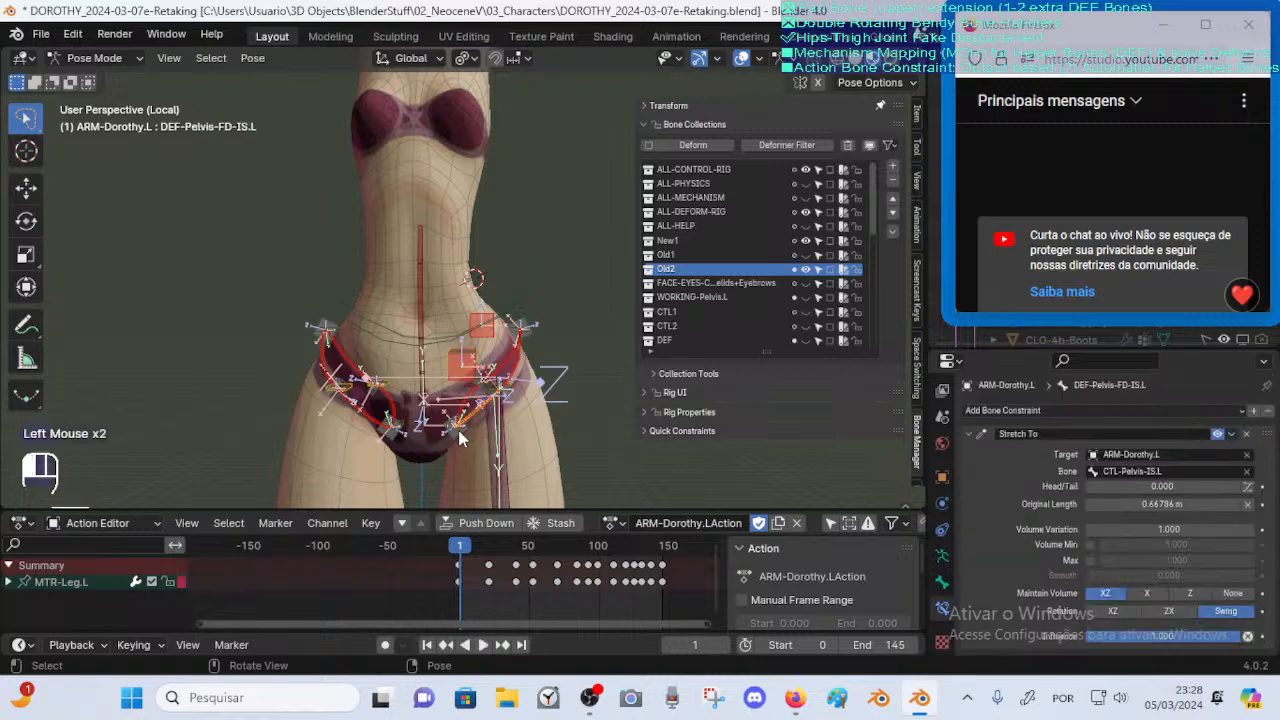
{"action": "middle_click_drag", "start_coordinate": [458, 430], "coordinate": [502, 424]}
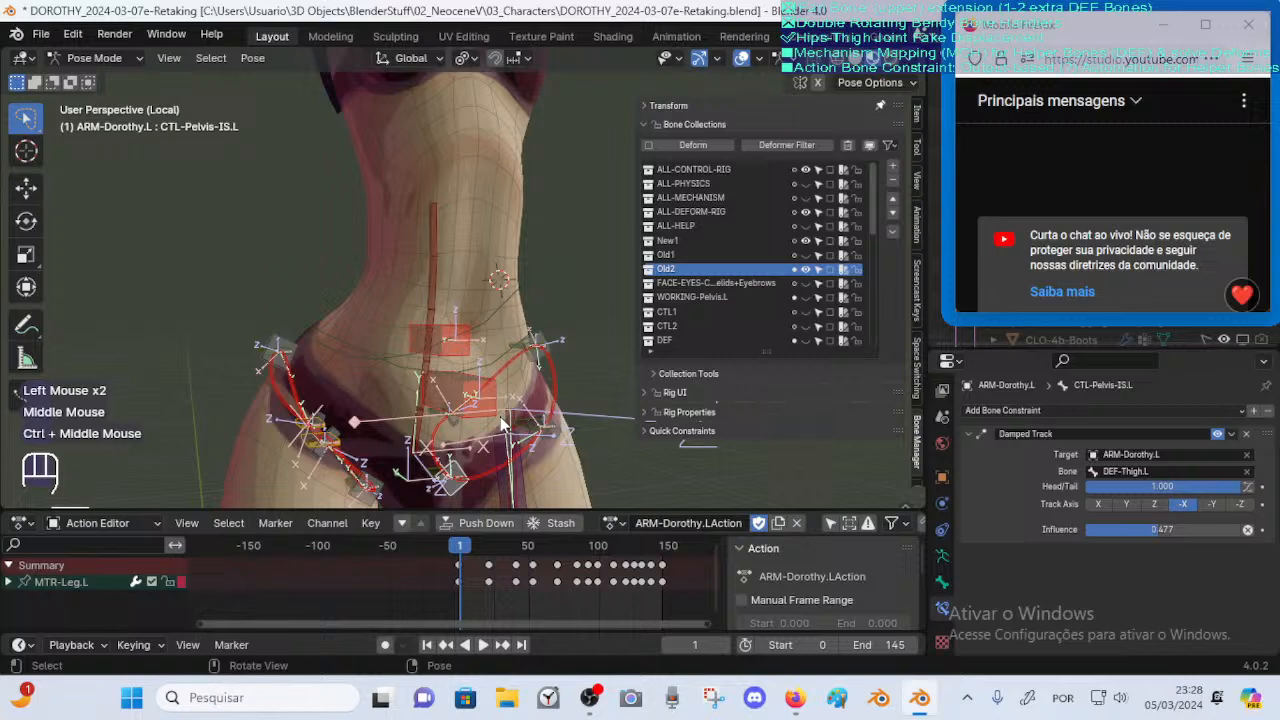
Try moving the TWT-Pelvis-IS.L bone freely to test how it deforms the groin, cancelling each move
{"action": "left_click", "coordinate": [430, 483]}
{"action": "middle_click_drag", "start_coordinate": [430, 480], "coordinate": [487, 412], "text": "shift"}
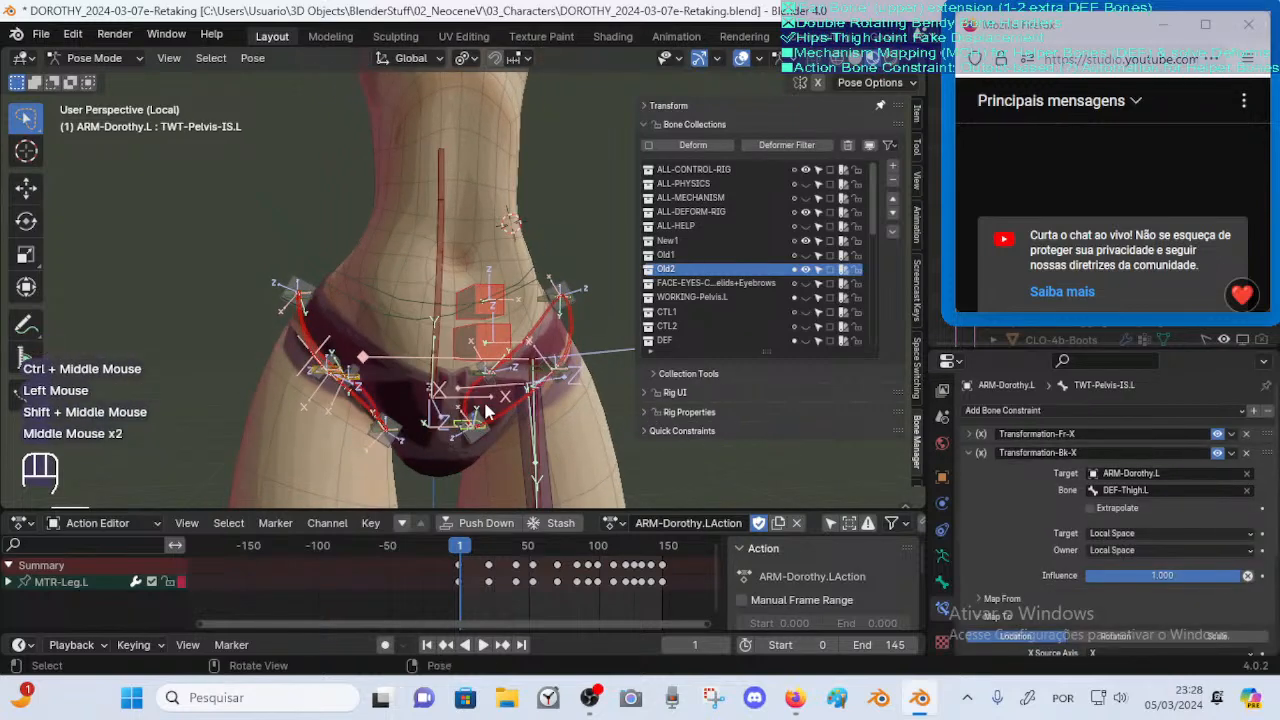
{"action": "key", "text": "g"}
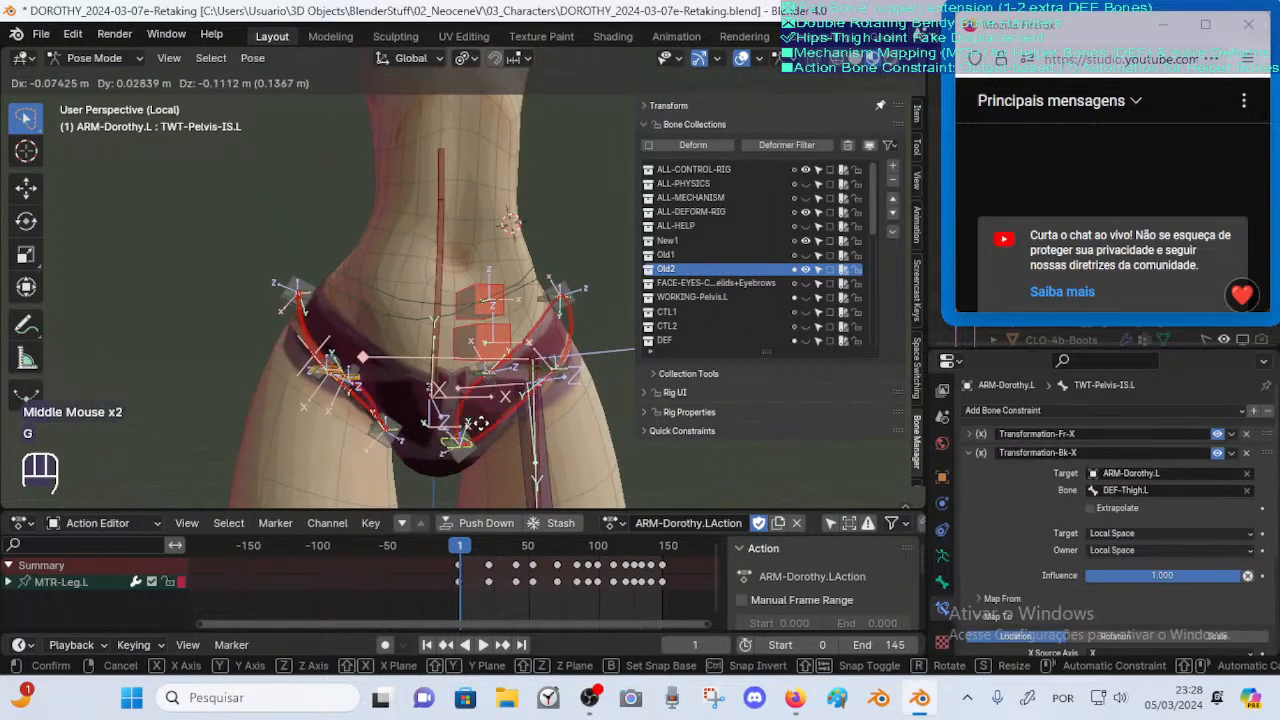
{"action": "key", "text": "Escape"}
{"action": "middle_click_drag", "start_coordinate": [515, 420], "coordinate": [492, 419]}
{"action": "key", "text": "g"}
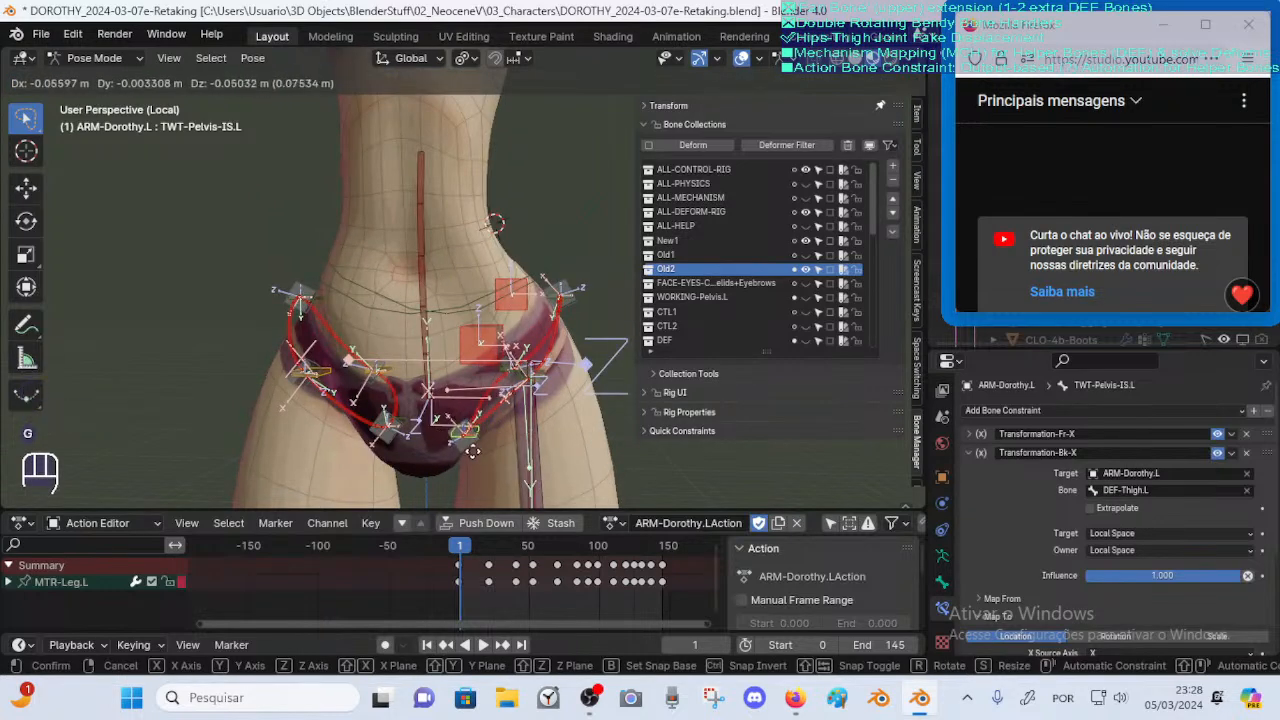
{"action": "key", "text": "Escape"}
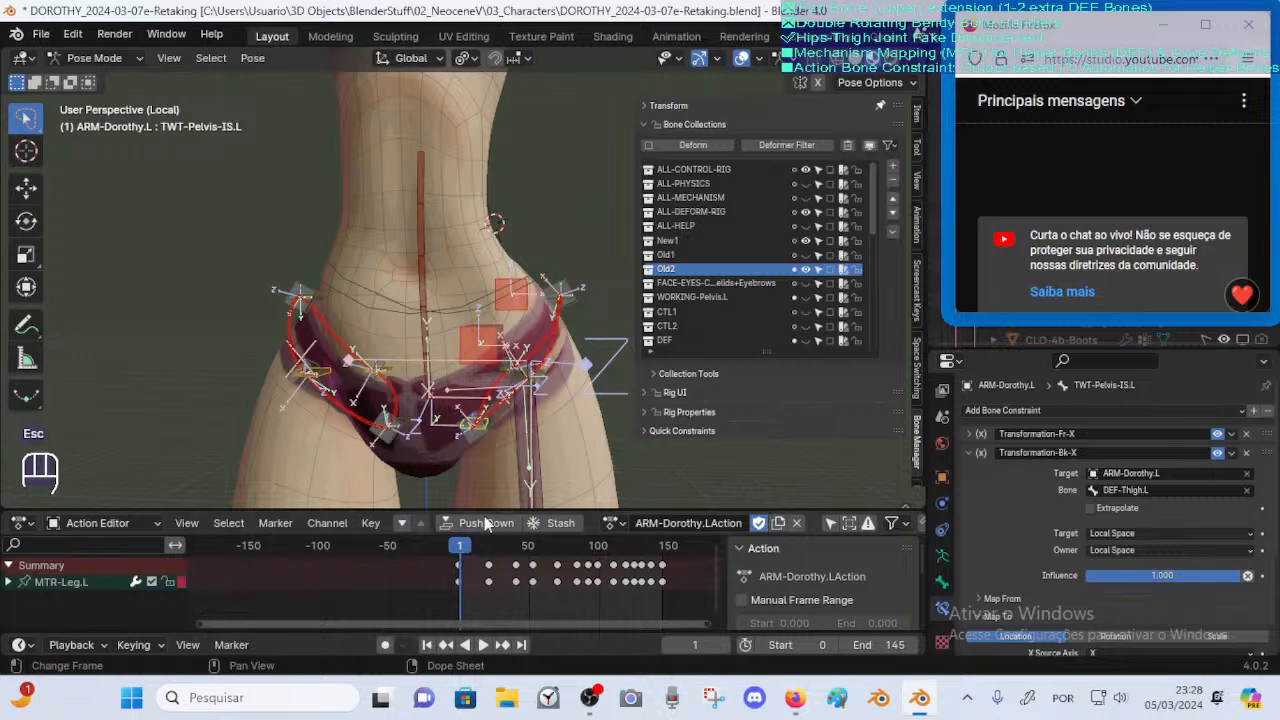
Move to frame 31 and examine the pelvis deformation with the leg raised
{"action": "left_click_drag", "start_coordinate": [466, 544], "coordinate": [502, 545]}
{"action": "middle_click_drag", "start_coordinate": [592, 424], "coordinate": [538, 351]}
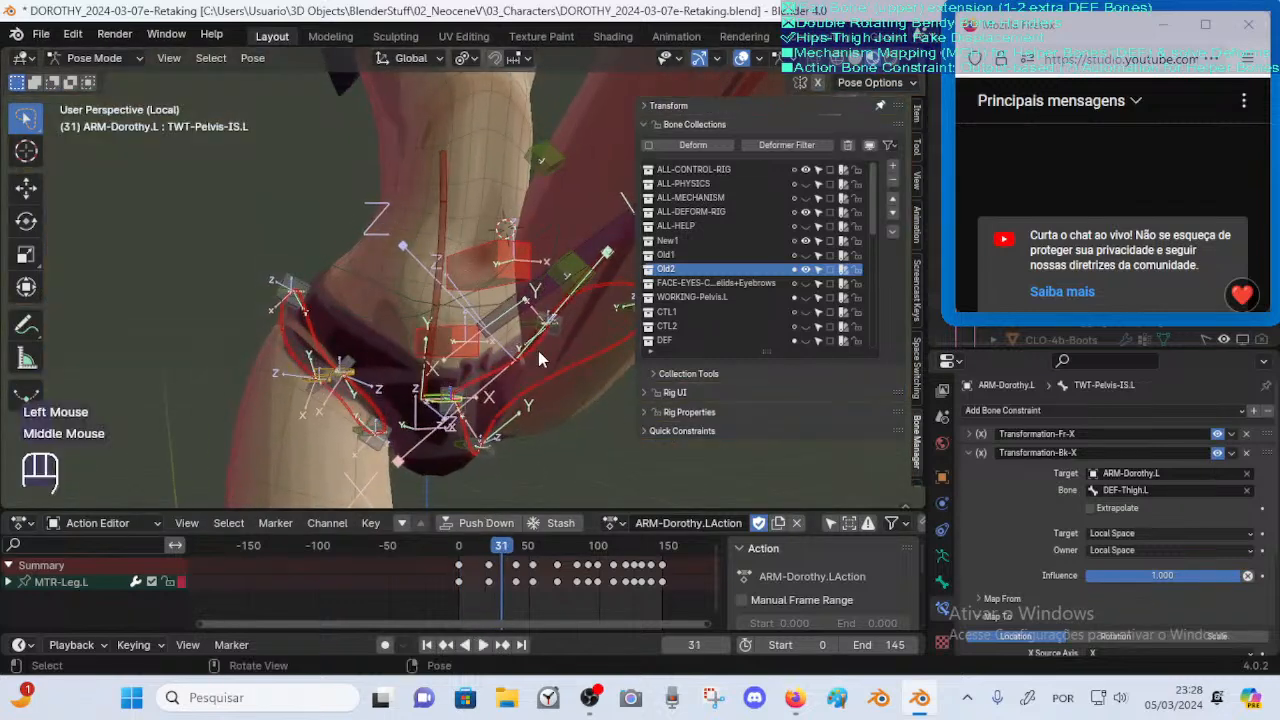
{"action": "middle_click_drag", "start_coordinate": [519, 400], "coordinate": [527, 358], "text": "shift"}
{"action": "left_click_drag", "start_coordinate": [503, 550], "coordinate": [502, 546]}
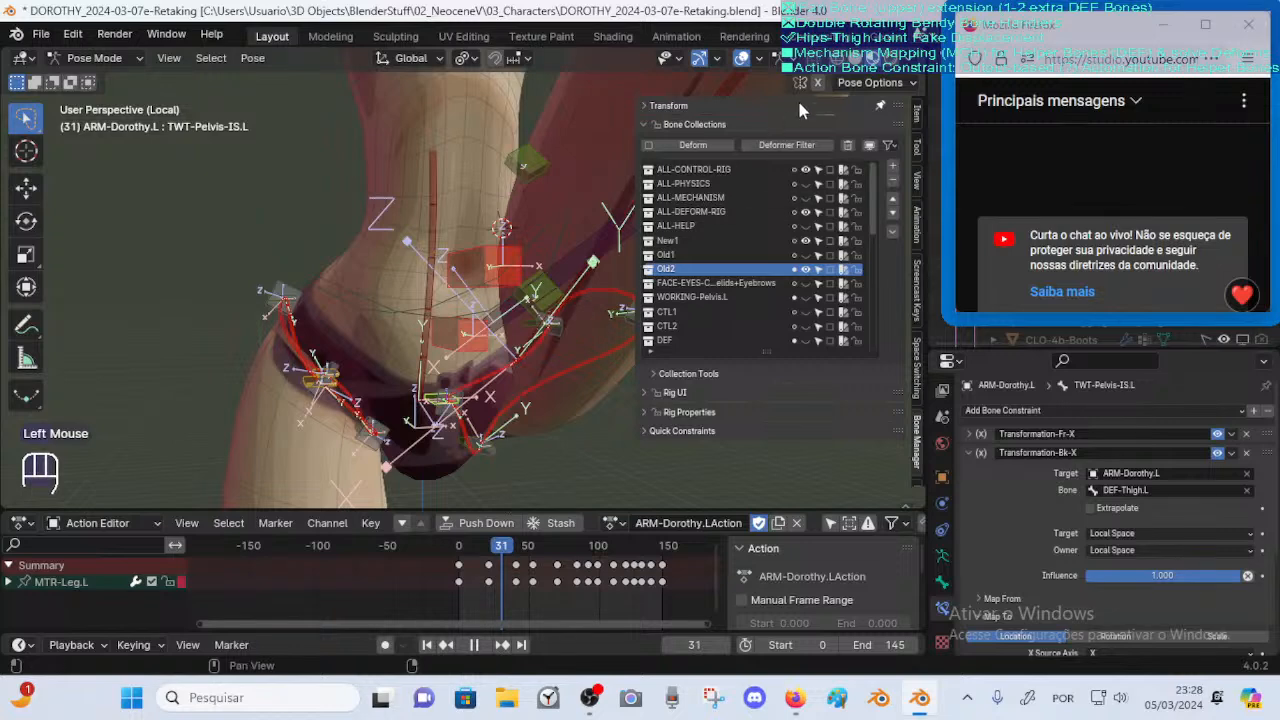
Compare the raised-leg pose in wireframe and rendered shading, and return to the previous textured shading
{"action": "left_click", "coordinate": [832, 60]}
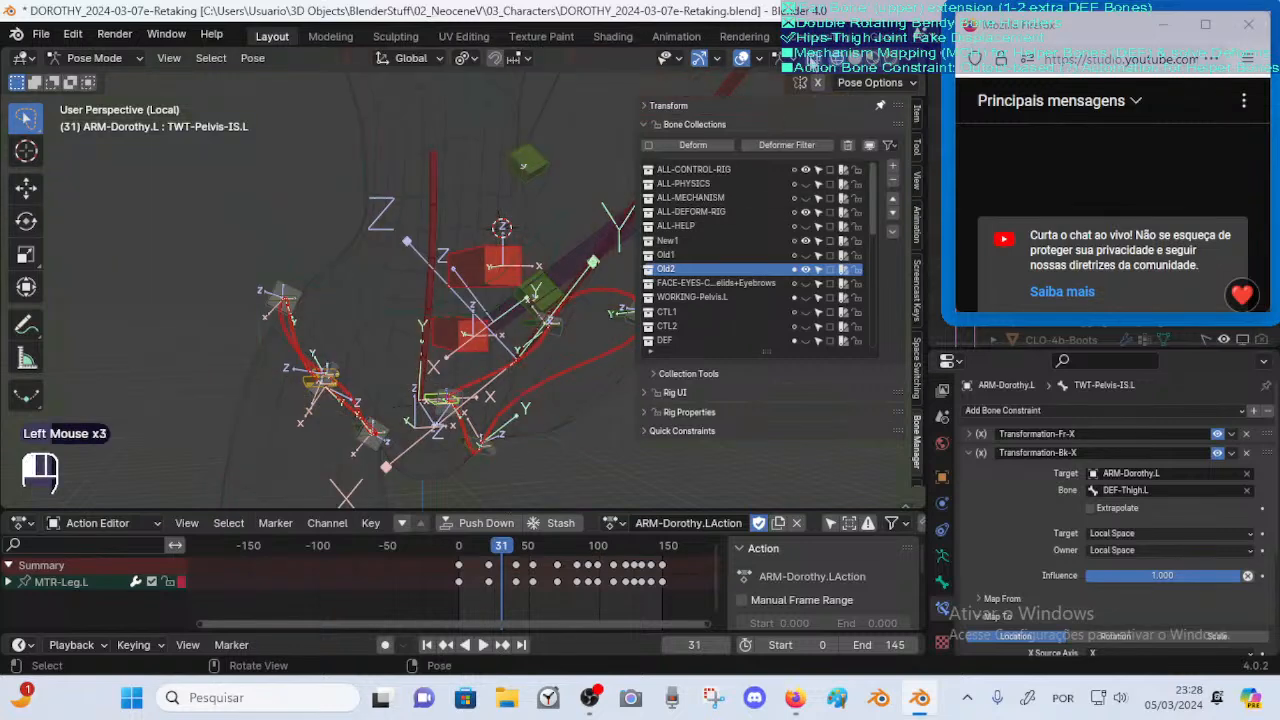
{"action": "left_click", "coordinate": [813, 60]}
{"action": "left_click", "coordinate": [813, 60]}
{"action": "left_click", "coordinate": [854, 70]}
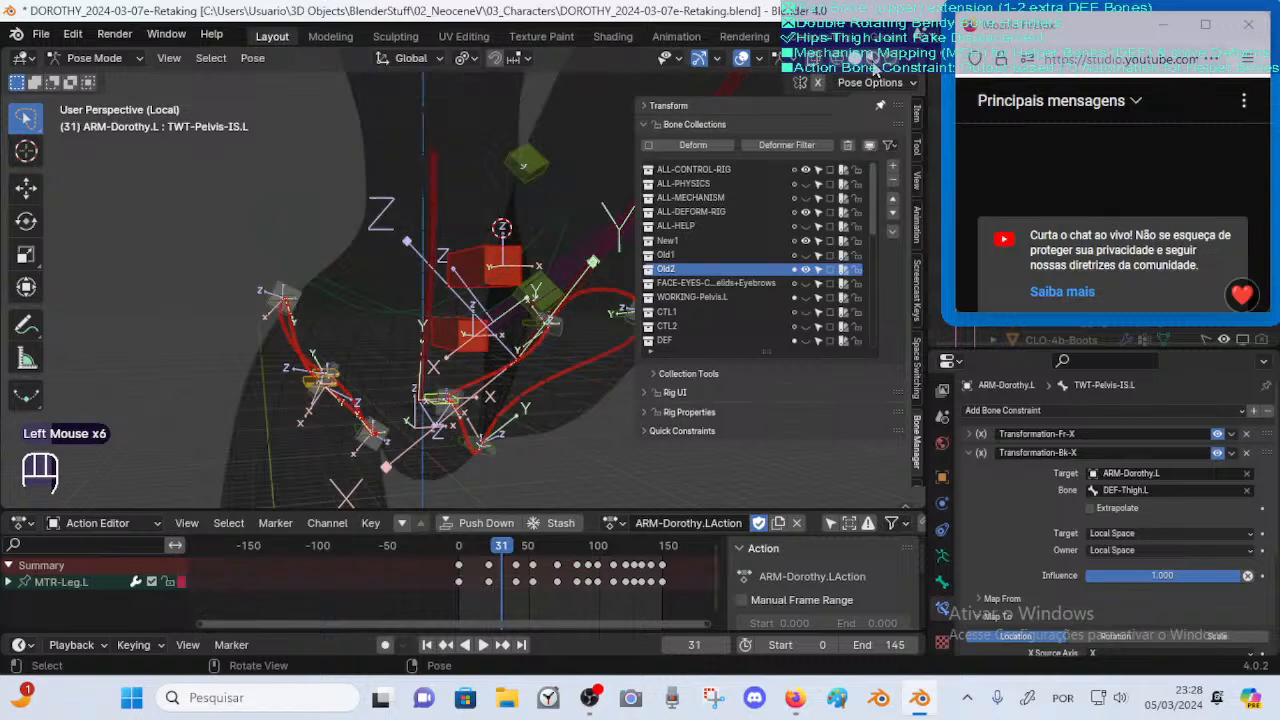
{"action": "left_click", "coordinate": [856, 58]}
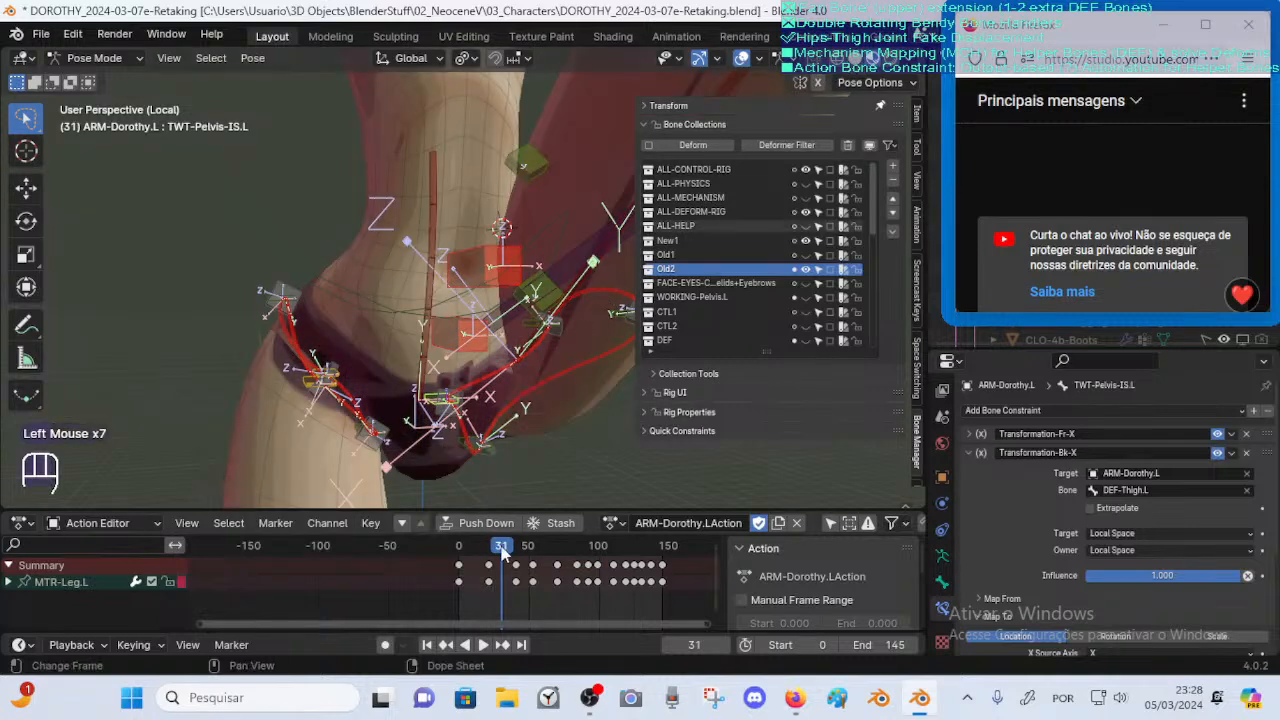
Scrub between frames 26 and 30 and inspect the DEF-Pelvis-FD-IS.L bone along the hip crease
{"action": "left_click_drag", "start_coordinate": [502, 553], "coordinate": [495, 554]}
{"action": "middle_click_drag", "start_coordinate": [525, 367], "coordinate": [526, 389]}
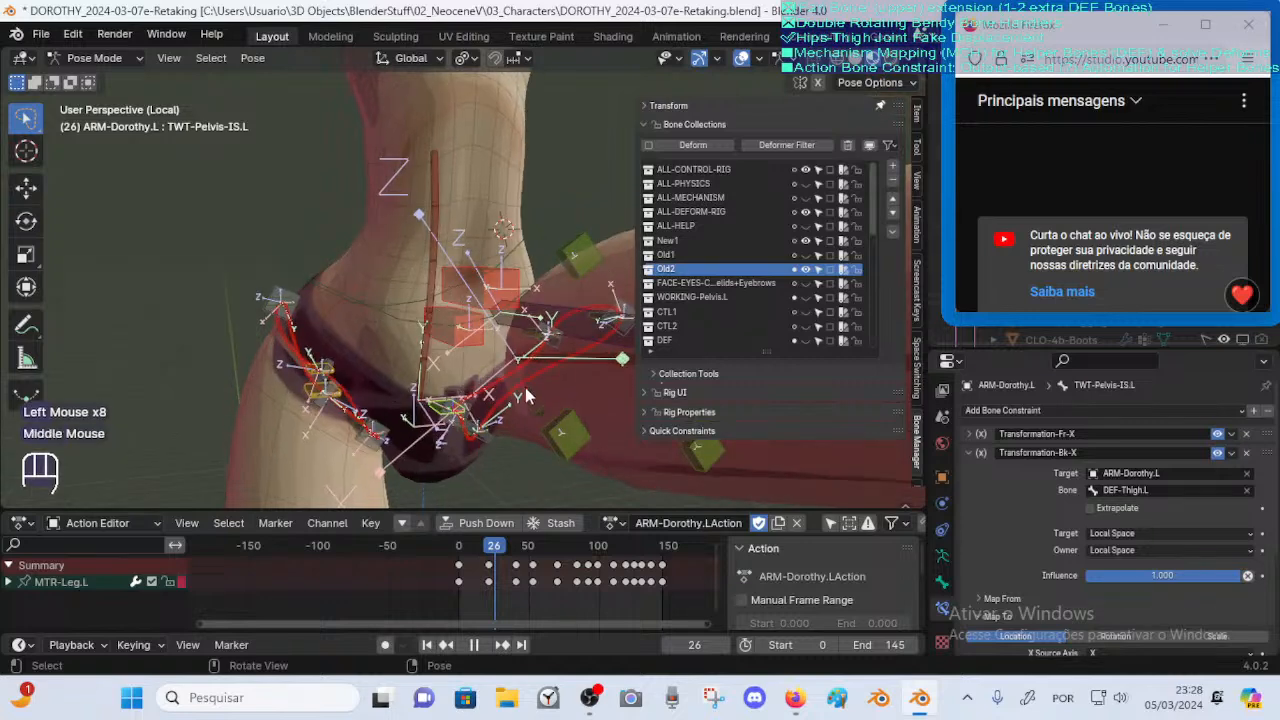
{"action": "mouse_move", "coordinate": [494, 548]}
{"action": "left_mouse_down"}
{"action": "mouse_move", "coordinate": [459, 547]}
{"action": "mouse_move", "coordinate": [495, 540]}
{"action": "mouse_move", "coordinate": [473, 546]}
{"action": "mouse_move", "coordinate": [484, 546]}
{"action": "left_mouse_up"}
{"action": "left_click", "coordinate": [514, 395]}
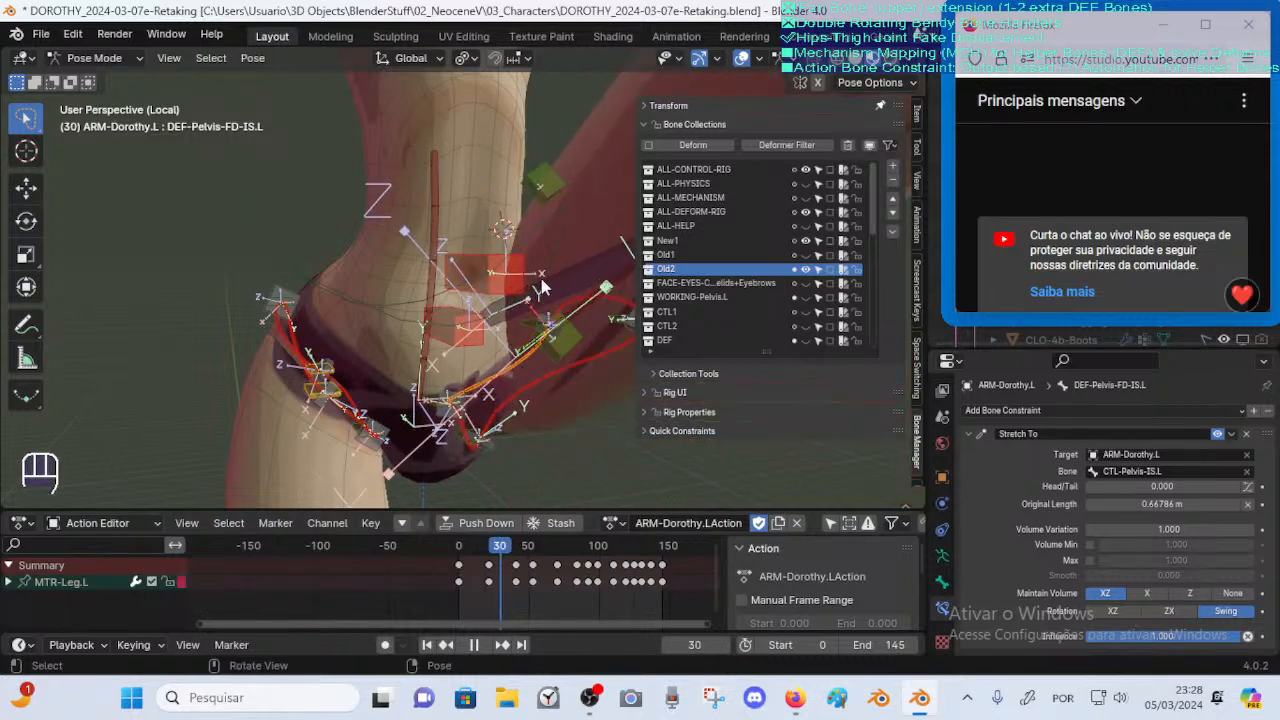
{"action": "middle_click_drag", "start_coordinate": [540, 288], "coordinate": [500, 355], "text": "ctrl"}
Select DEF-Belly.L and, at frame 24, set the Z maximum of its Transformation location mapping to 0.5 m
{"action": "left_click", "coordinate": [533, 333]}
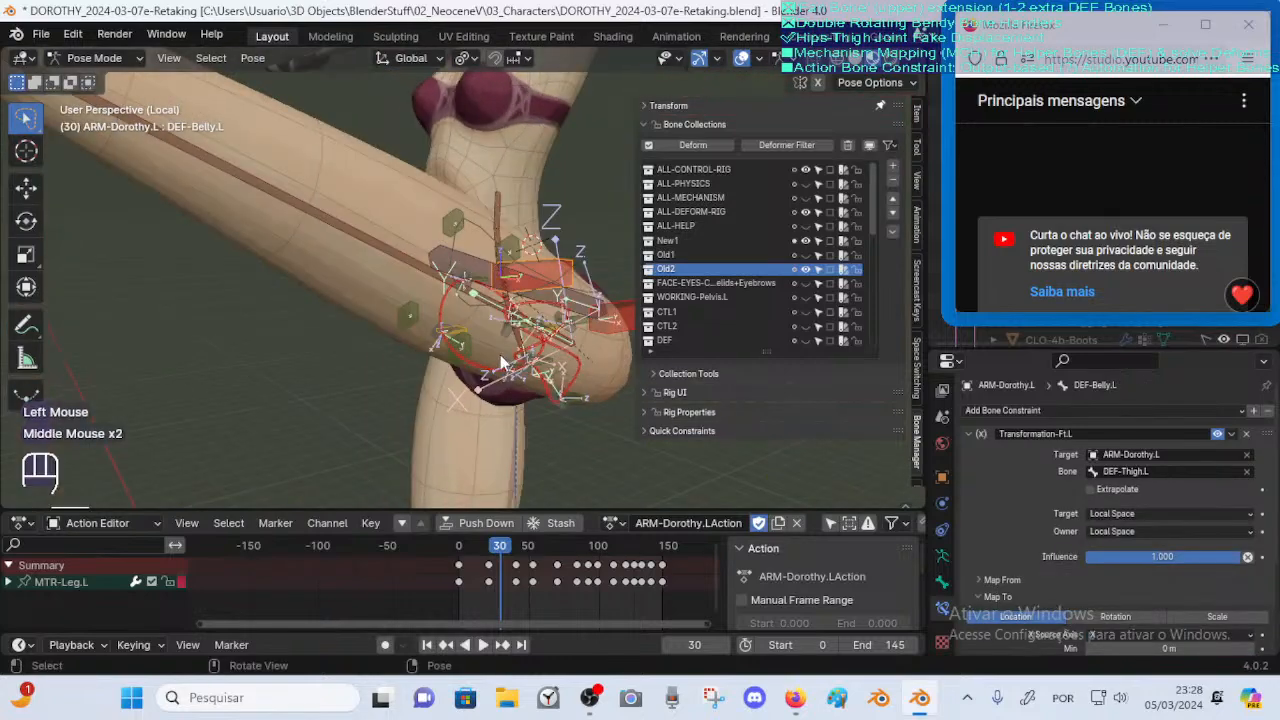
{"action": "middle_click_drag", "start_coordinate": [517, 403], "coordinate": [514, 334], "text": "ctrl"}
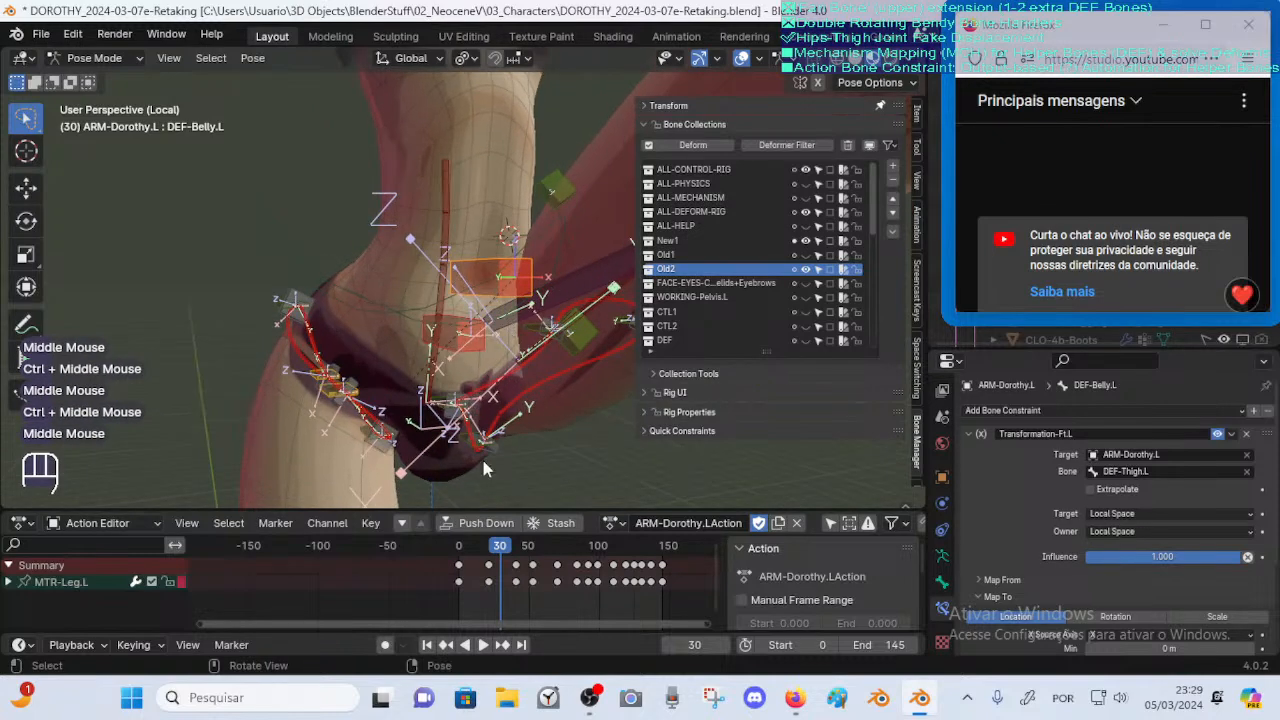
{"action": "mouse_move", "coordinate": [492, 549]}
{"action": "left_mouse_down"}
{"action": "mouse_move", "coordinate": [463, 549]}
{"action": "mouse_move", "coordinate": [507, 529]}
{"action": "mouse_move", "coordinate": [474, 535]}
{"action": "mouse_move", "coordinate": [492, 532]}
{"action": "left_mouse_up"}
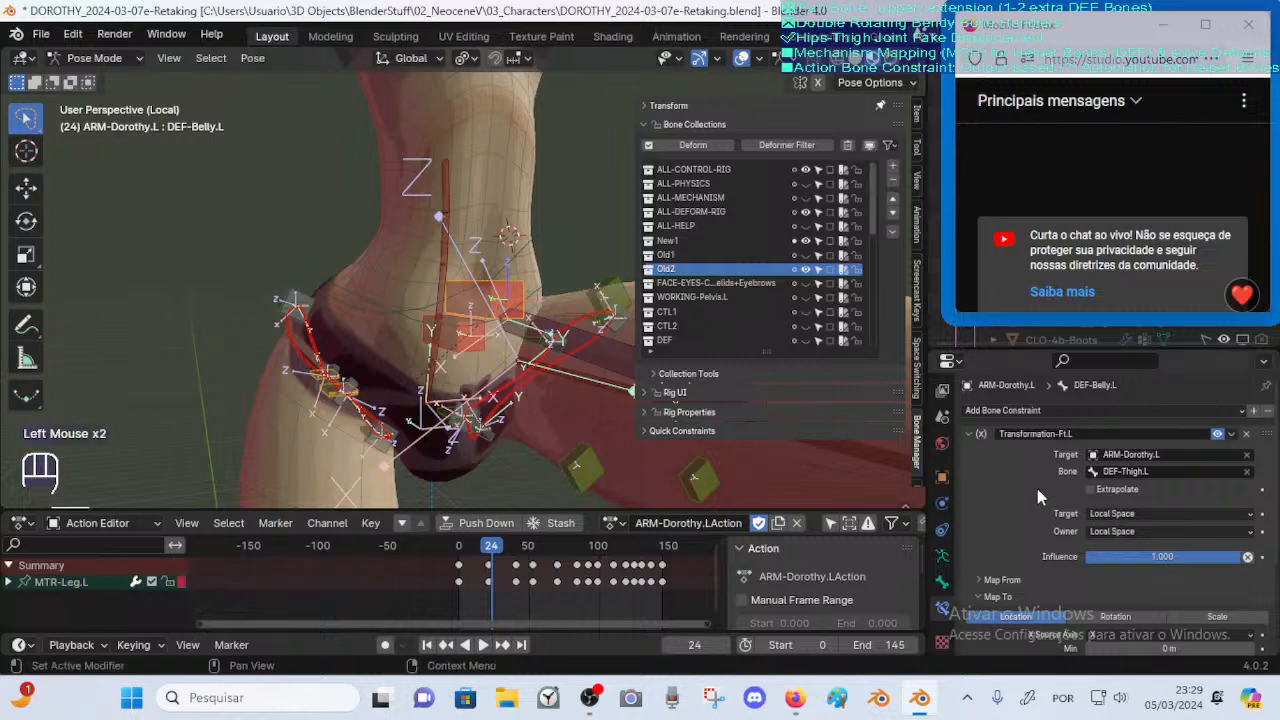
{"action": "middle_click_drag", "start_coordinate": [1088, 645], "coordinate": [1104, 520]}
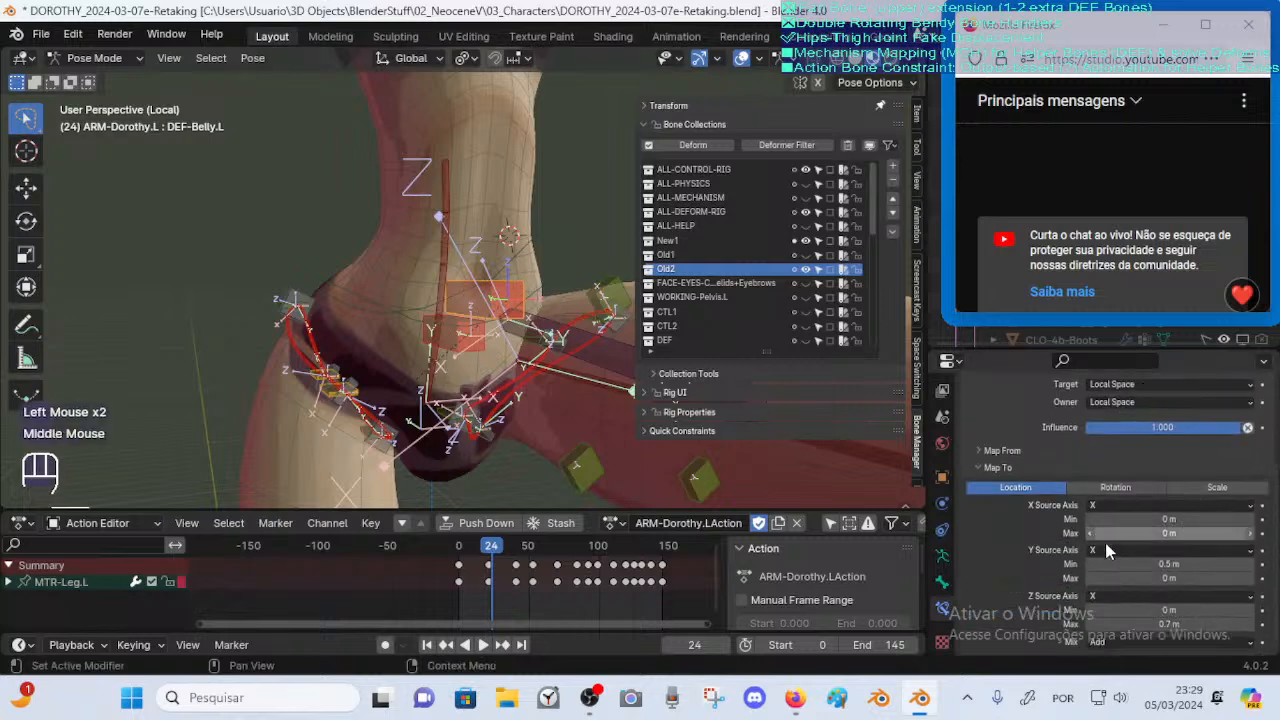
{"action": "left_click", "coordinate": [1091, 624]}
{"action": "left_click", "coordinate": [1091, 624]}
Scrub the leg animation to frame 45 and check the belly deformation from the side
{"action": "mouse_move", "coordinate": [494, 545]}
{"action": "left_mouse_down"}
{"action": "mouse_move", "coordinate": [464, 550]}
{"action": "mouse_move", "coordinate": [506, 552]}
{"action": "mouse_move", "coordinate": [460, 560]}
{"action": "mouse_move", "coordinate": [497, 562]}
{"action": "left_mouse_up"}
{"action": "middle_click_drag", "start_coordinate": [596, 488], "coordinate": [545, 502]}
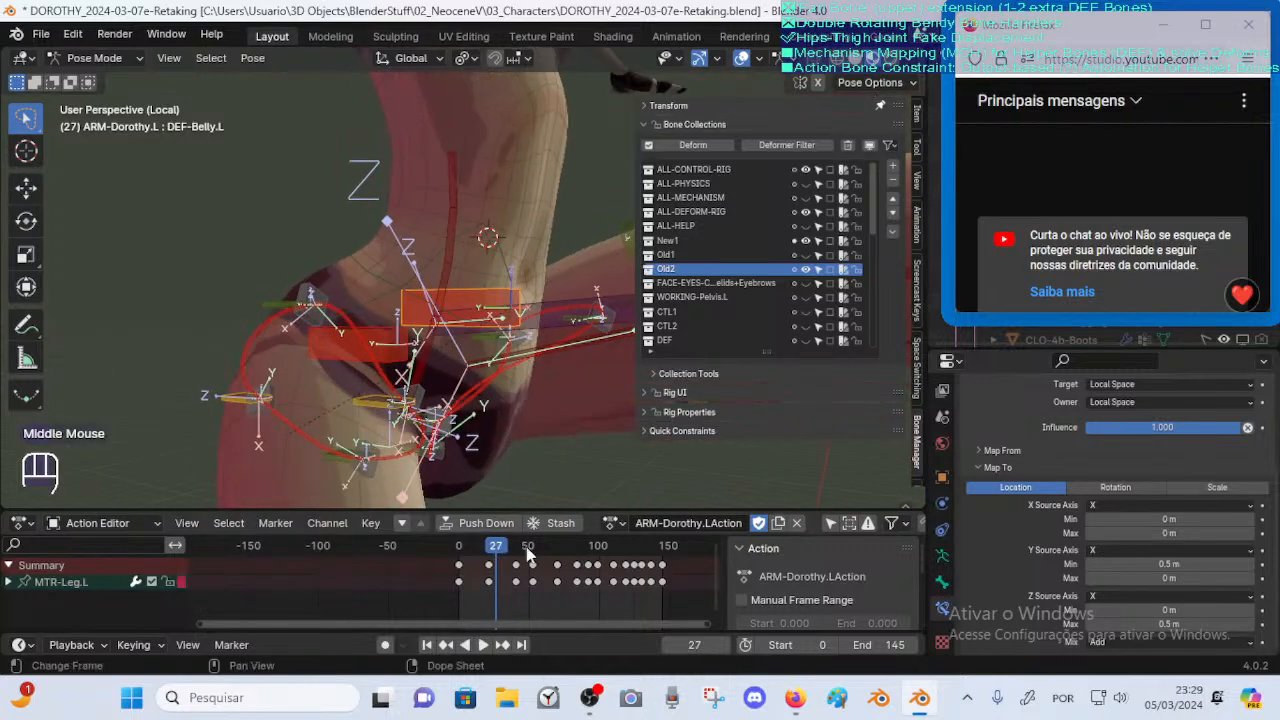
{"action": "left_click_drag", "start_coordinate": [490, 558], "coordinate": [521, 548]}
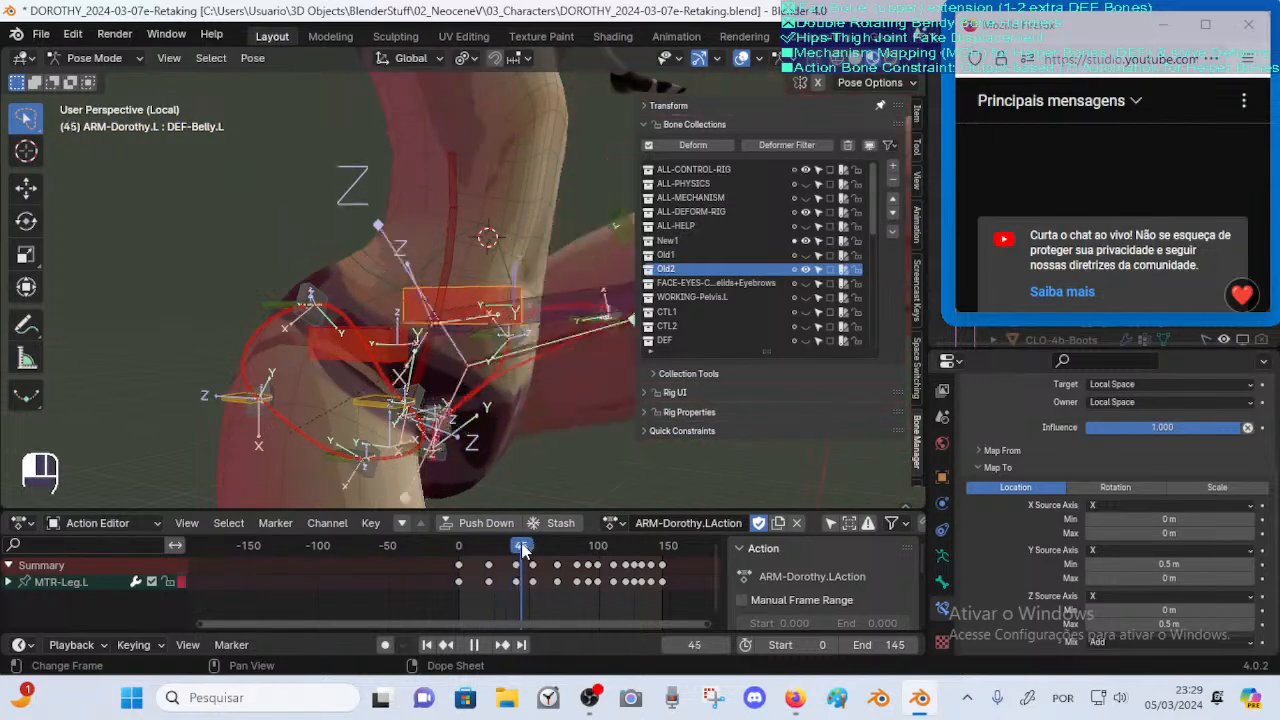
Reset the Y minimum of the DEF-Belly.L location mapping to 0 m and set its Y maximum to 0.5 m
{"action": "left_click_drag", "start_coordinate": [1148, 564], "coordinate": [1137, 564]}
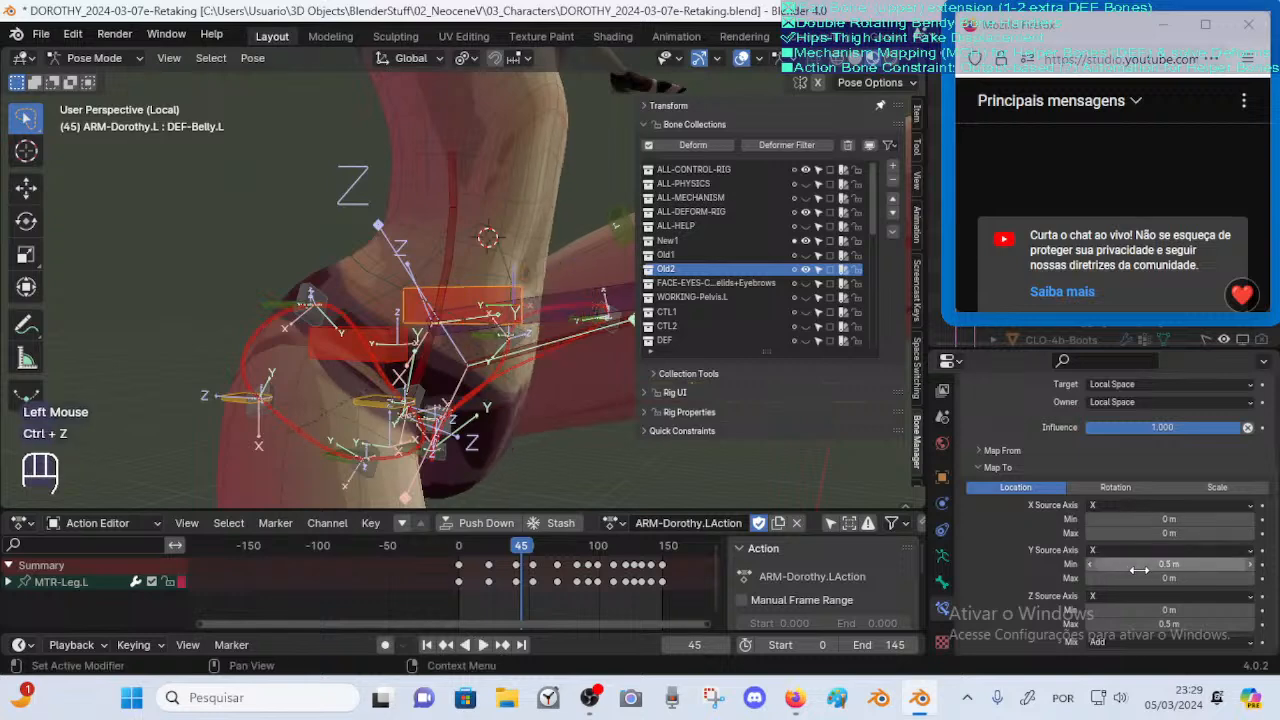
{"action": "key", "text": "BackSpace"}
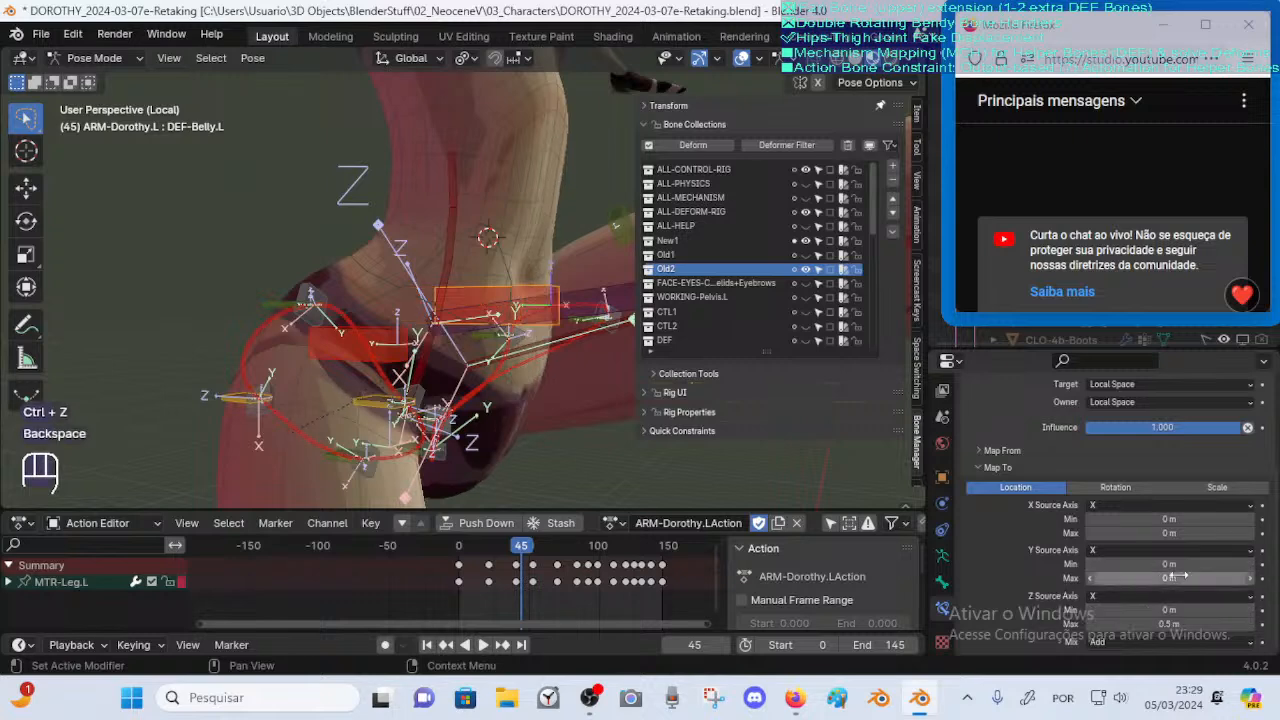
{"action": "left_click_drag", "start_coordinate": [1172, 579], "coordinate": [1191, 580]}
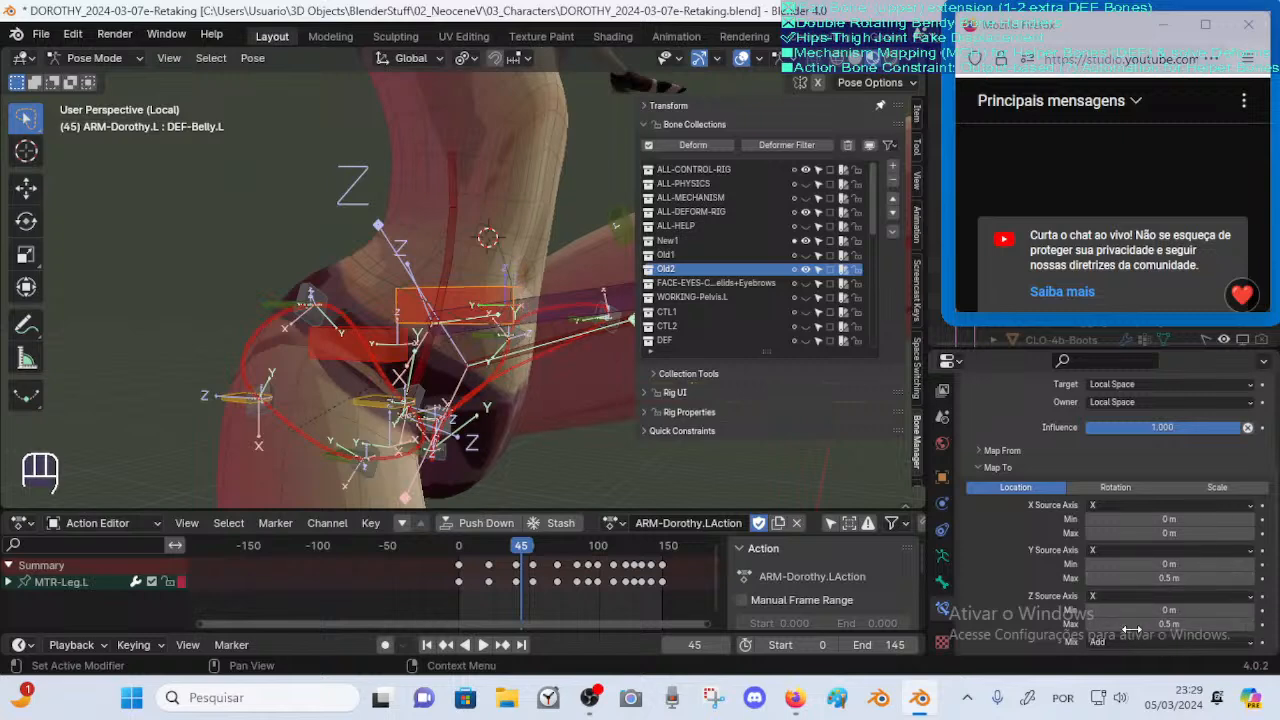
Scrub the leg animation between frames 45 and 33 and examine the belly and hip deformation from several angles
{"action": "mouse_move", "coordinate": [502, 552]}
{"action": "left_mouse_down"}
{"action": "mouse_move", "coordinate": [489, 551]}
{"action": "mouse_move", "coordinate": [511, 548]}
{"action": "left_mouse_up"}
{"action": "middle_click_drag", "start_coordinate": [465, 444], "coordinate": [515, 528]}
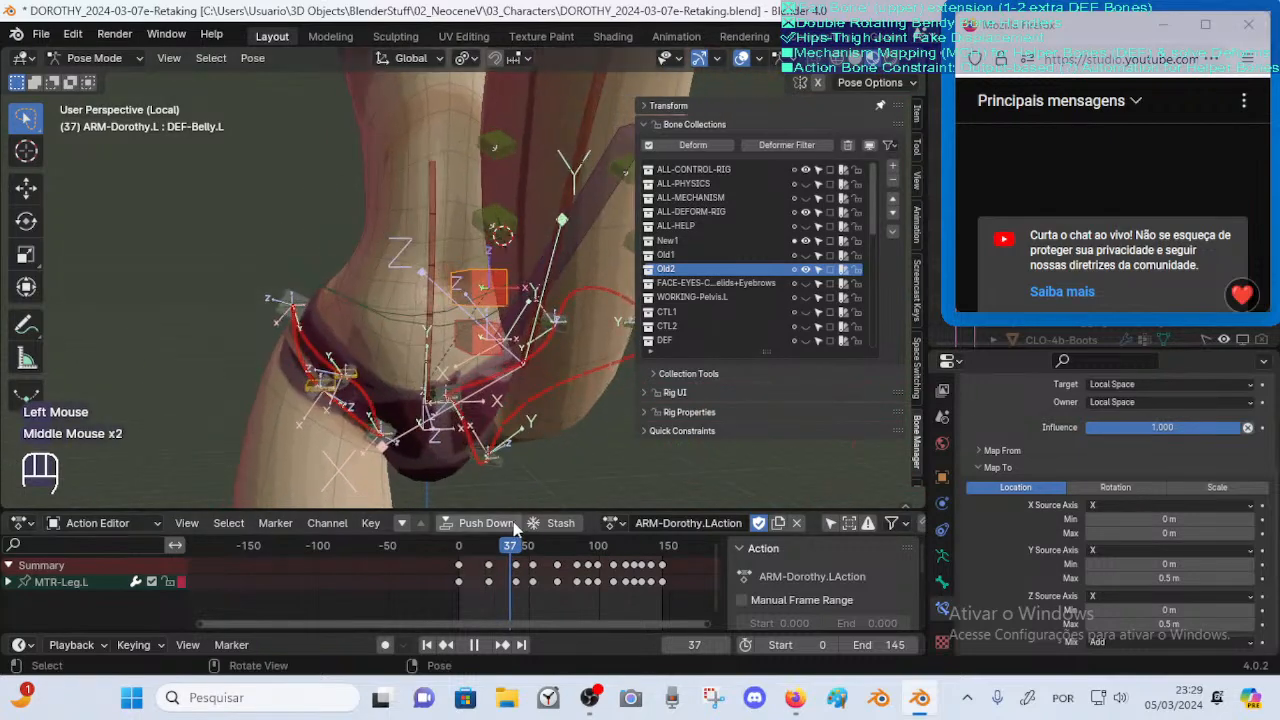
{"action": "mouse_move", "coordinate": [503, 557]}
{"action": "left_mouse_down"}
{"action": "mouse_move", "coordinate": [490, 552]}
{"action": "mouse_move", "coordinate": [508, 546]}
{"action": "left_mouse_up"}
{"action": "middle_click_drag", "start_coordinate": [472, 440], "coordinate": [570, 412]}
{"action": "mouse_move", "coordinate": [497, 549]}
{"action": "left_mouse_down"}
{"action": "mouse_move", "coordinate": [488, 556]}
{"action": "mouse_move", "coordinate": [498, 546]}
{"action": "left_mouse_up"}
{"action": "middle_click_drag", "start_coordinate": [500, 505], "coordinate": [495, 508]}
{"action": "left_click_drag", "start_coordinate": [493, 545], "coordinate": [491, 549]}
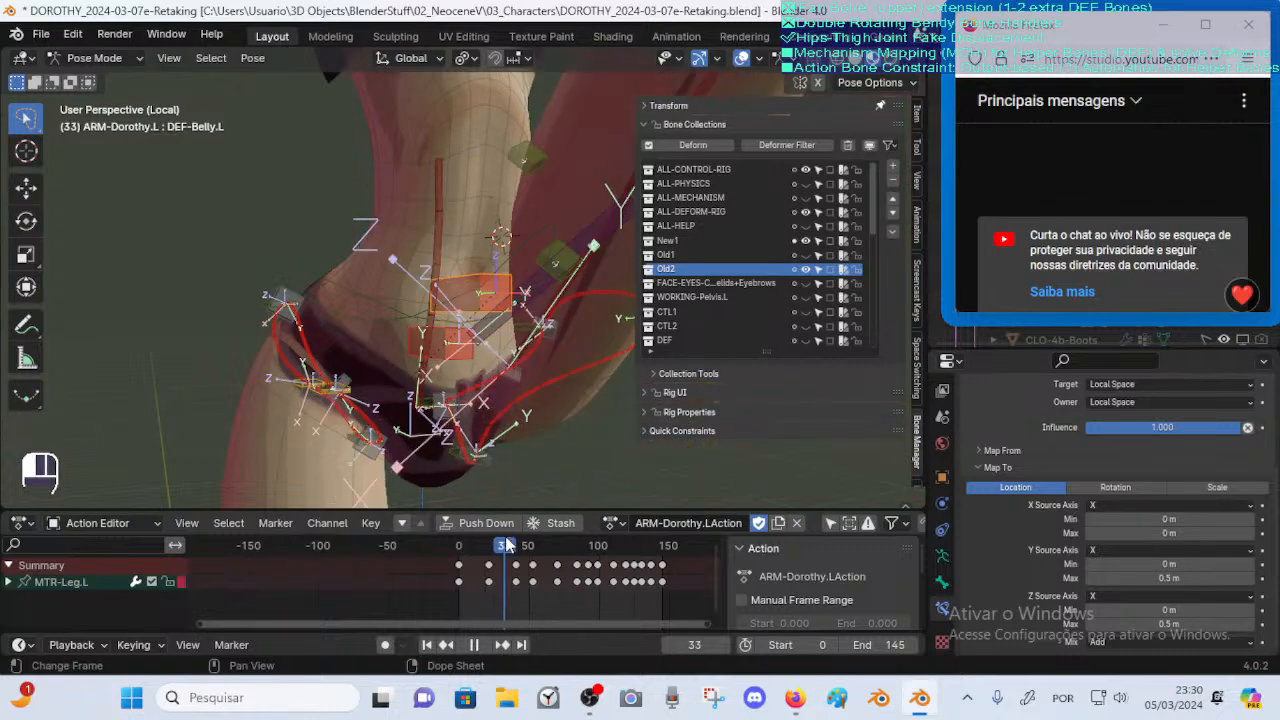
{"action": "mouse_move", "coordinate": [590, 450]}
{"action": "middle_mouse_down"}
{"action": "mouse_move", "coordinate": [613, 460]}
{"action": "mouse_move", "coordinate": [542, 462]}
{"action": "mouse_move", "coordinate": [600, 455]}
{"action": "middle_mouse_up"}
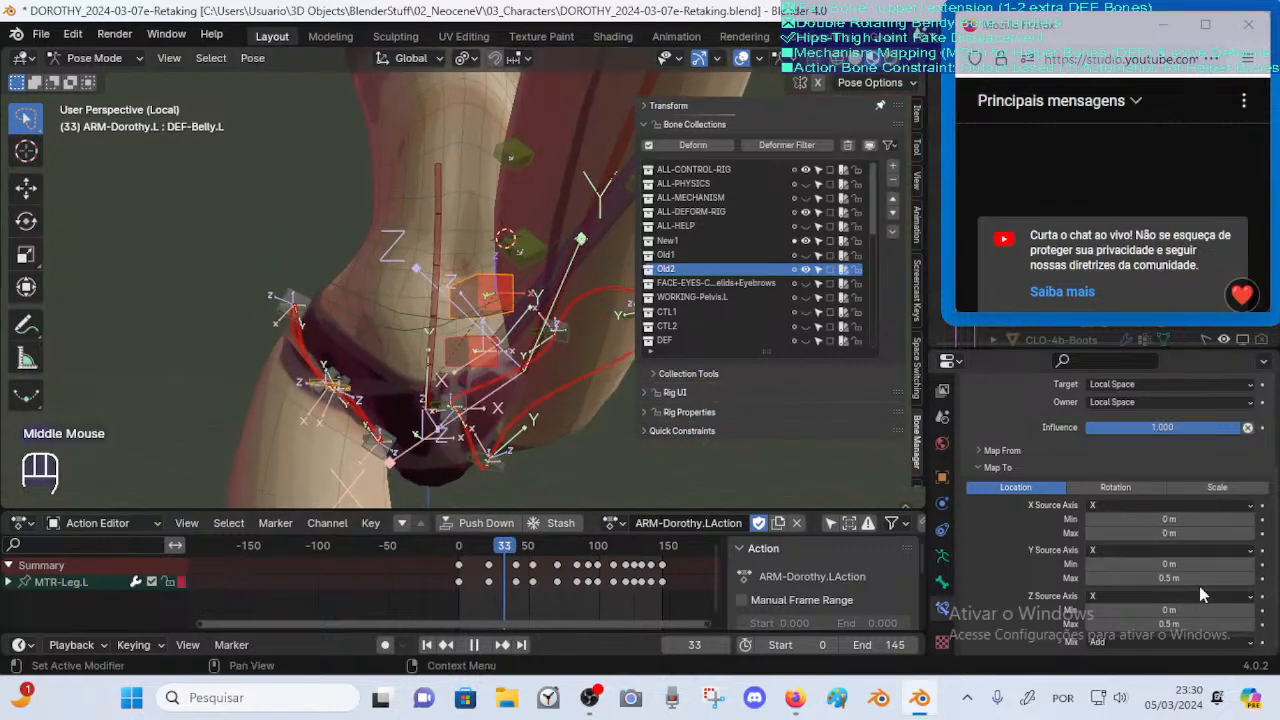
Set the Y maximum of the DEF-Belly.L location mapping to 0.3 m and the Z maximum to 0.6 m, checking frames 12 and 22
{"action": "left_click", "coordinate": [1091, 578]}
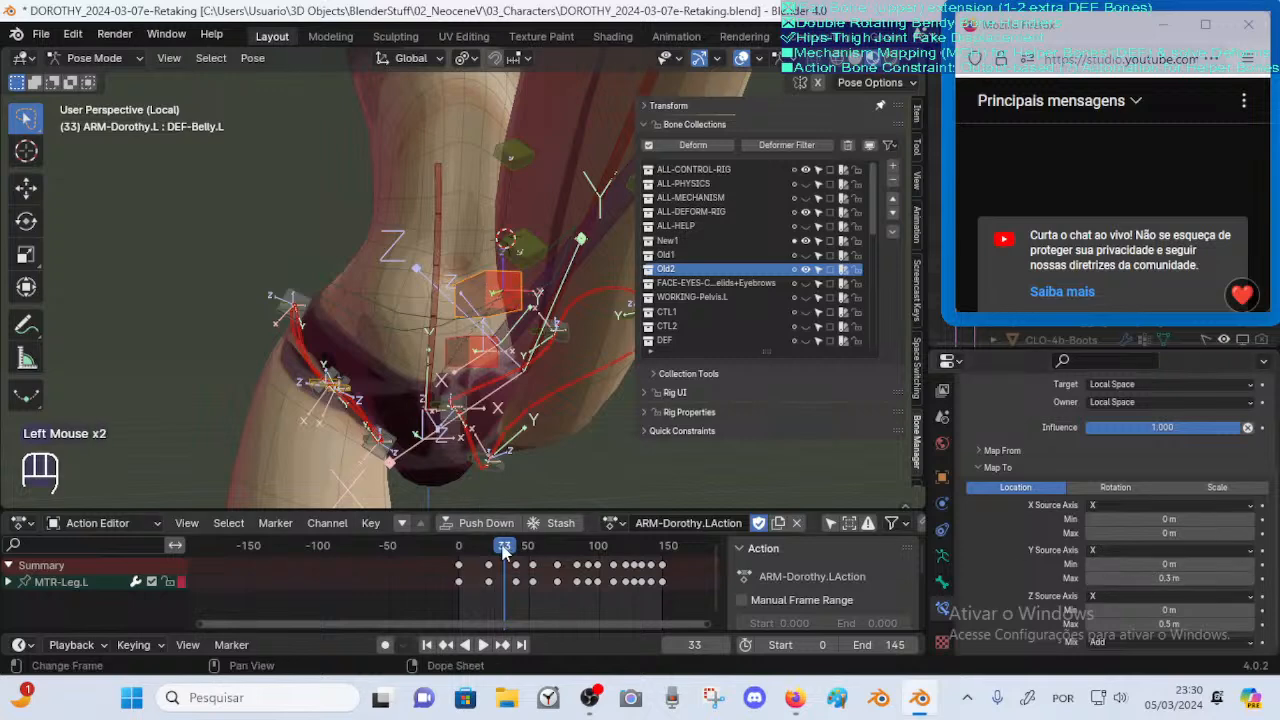
{"action": "left_click_drag", "start_coordinate": [505, 553], "coordinate": [475, 548]}
{"action": "left_click", "coordinate": [1246, 624]}
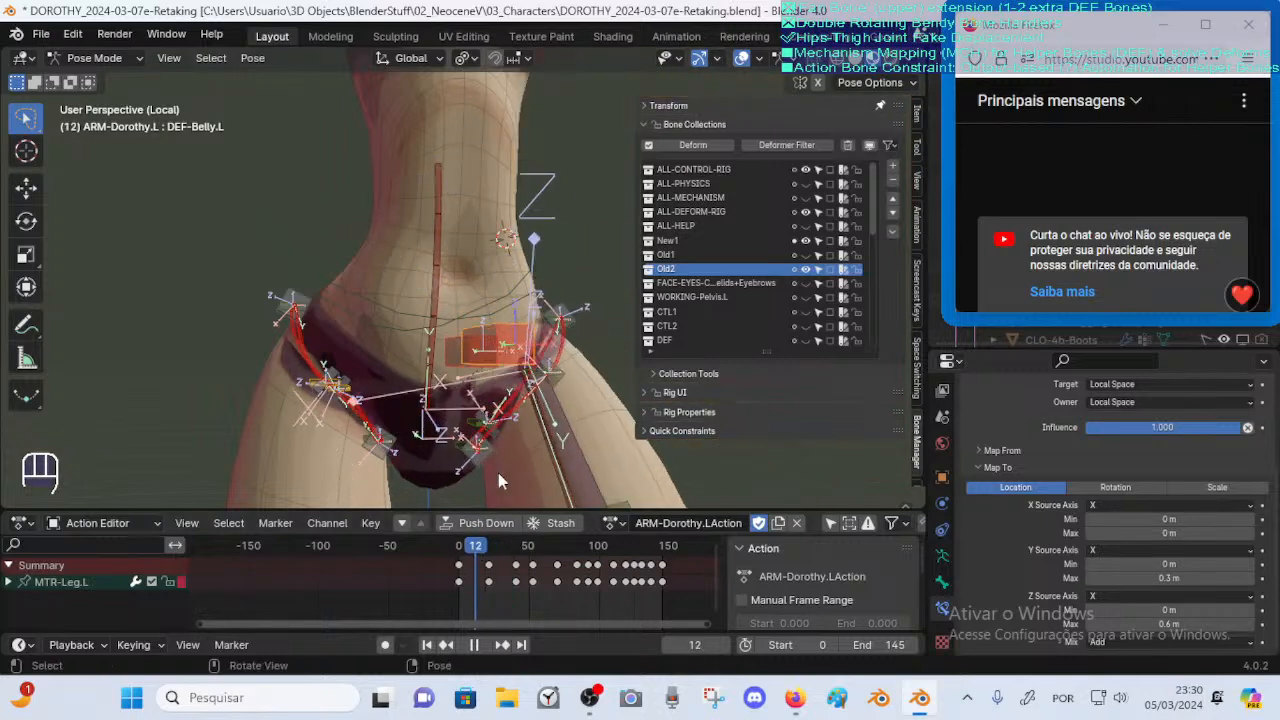
{"action": "middle_click_drag", "start_coordinate": [498, 473], "coordinate": [538, 494]}
{"action": "left_click_drag", "start_coordinate": [479, 551], "coordinate": [488, 548]}
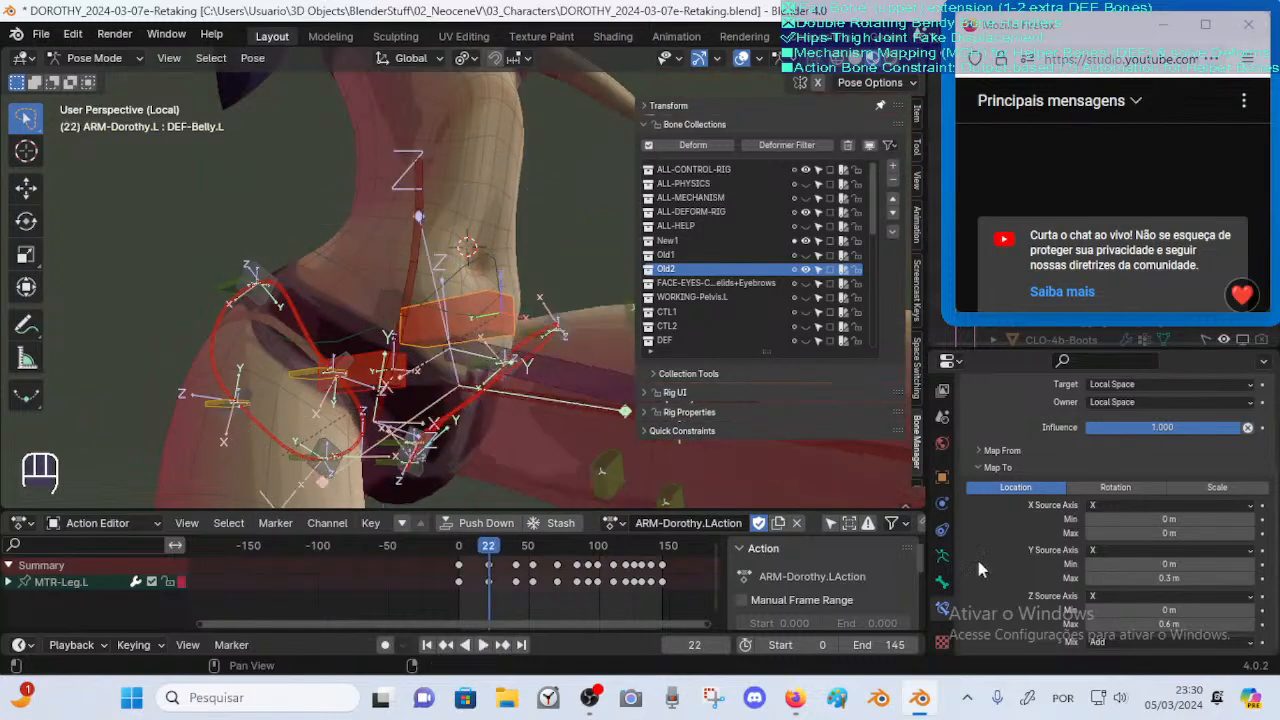
Set the Y maximum of the DEF-Belly.L location mapping to 0.4 m and the Z maximum to 0.8 m, checking frames 18 to 25
{"action": "left_click", "coordinate": [1250, 625]}
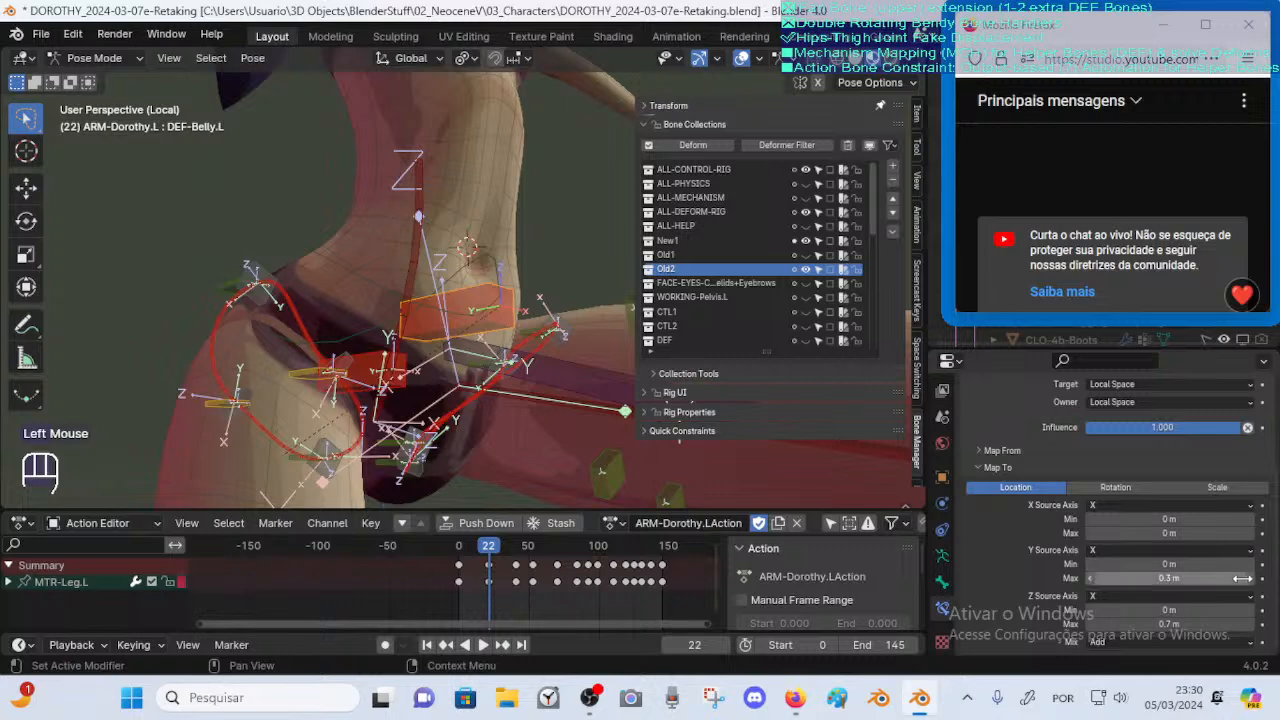
{"action": "mouse_move", "coordinate": [490, 548]}
{"action": "left_mouse_down"}
{"action": "mouse_move", "coordinate": [472, 548]}
{"action": "mouse_move", "coordinate": [518, 551]}
{"action": "mouse_move", "coordinate": [468, 552]}
{"action": "mouse_move", "coordinate": [493, 552]}
{"action": "left_mouse_up"}
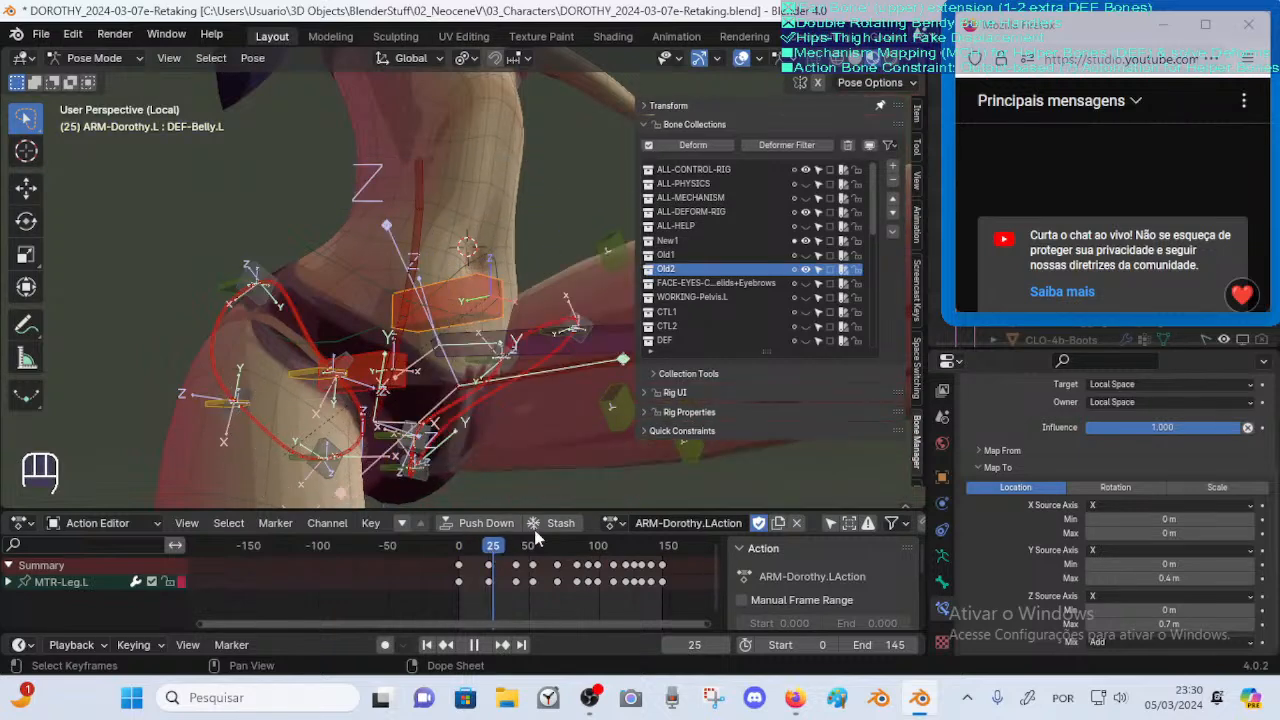
{"action": "left_click_drag", "start_coordinate": [1241, 621], "coordinate": [1228, 621]}
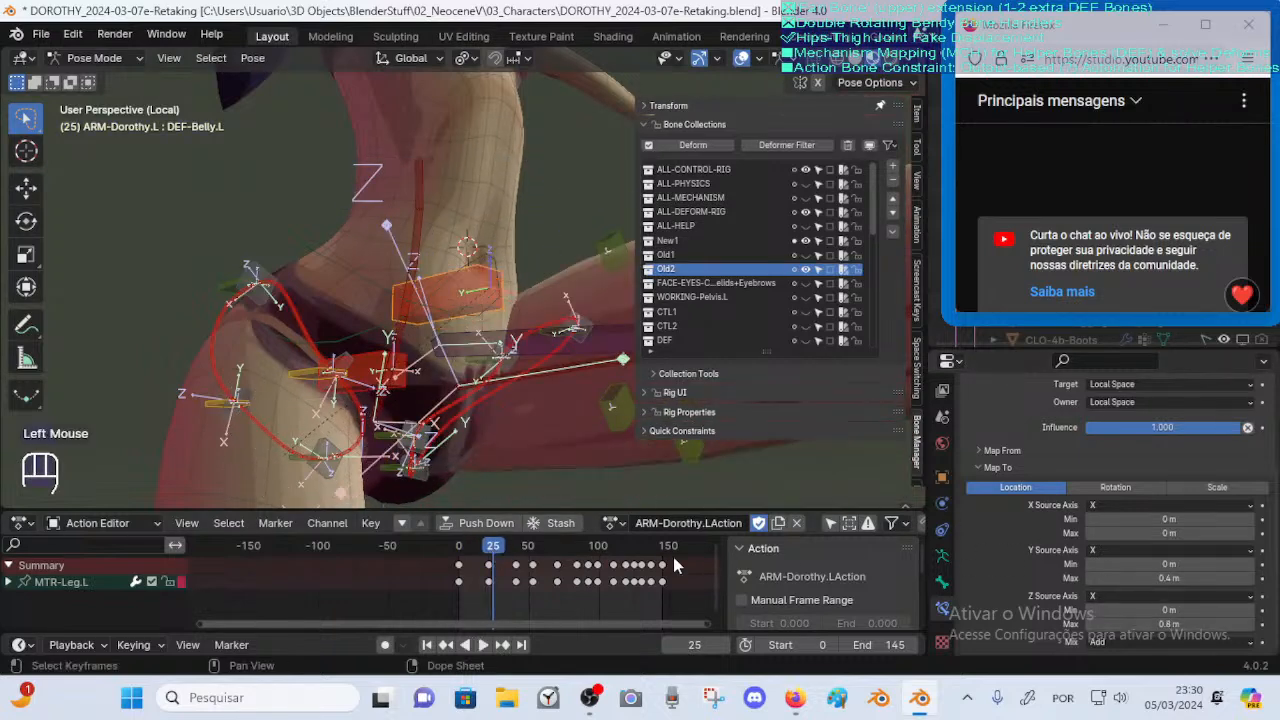
{"action": "left_click_drag", "start_coordinate": [492, 549], "coordinate": [485, 549]}
{"action": "left_click_drag", "start_coordinate": [501, 550], "coordinate": [484, 552]}
Try a Z maximum of 1.4 m on the DEF-Belly.L location mapping at frame 18, and reduce it to 0.9 m
{"action": "left_click", "coordinate": [1249, 624]}
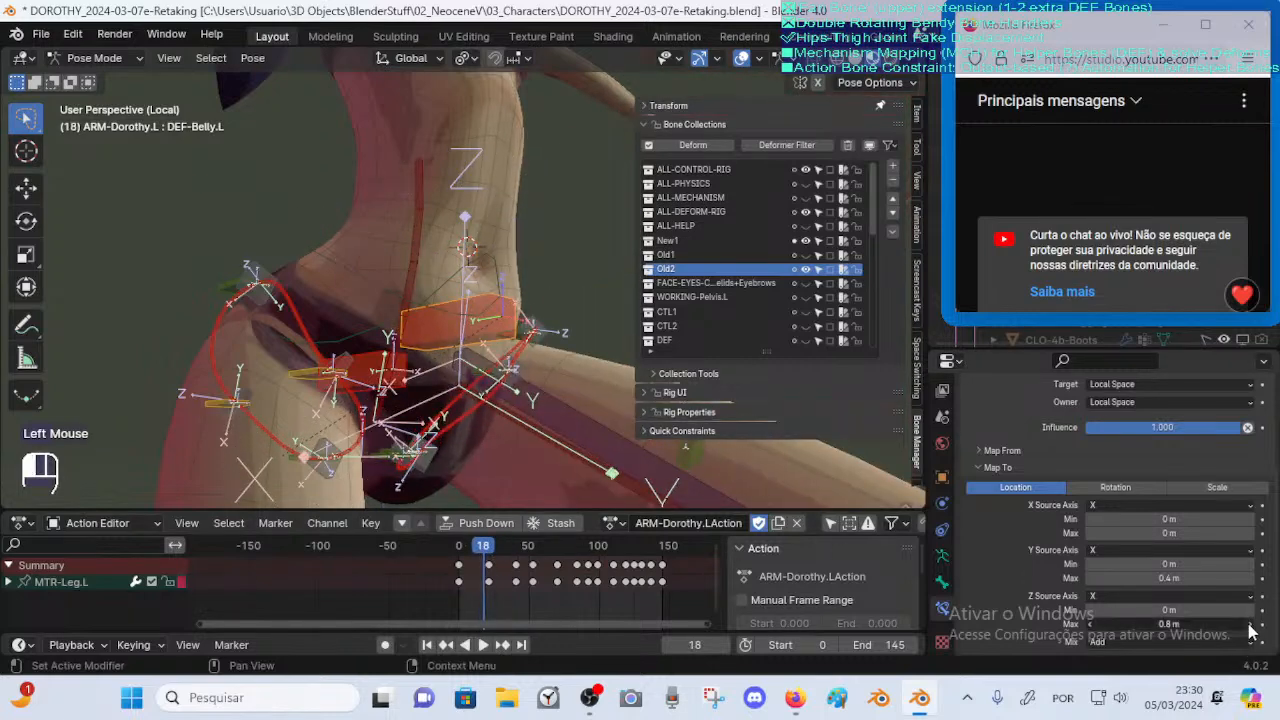
{"action": "left_click", "coordinate": [1249, 624]}
{"action": "left_click", "coordinate": [1249, 624]}
{"action": "left_click", "coordinate": [1249, 624]}
{"action": "left_click", "coordinate": [1249, 624]}
{"action": "left_click", "coordinate": [1249, 625]}
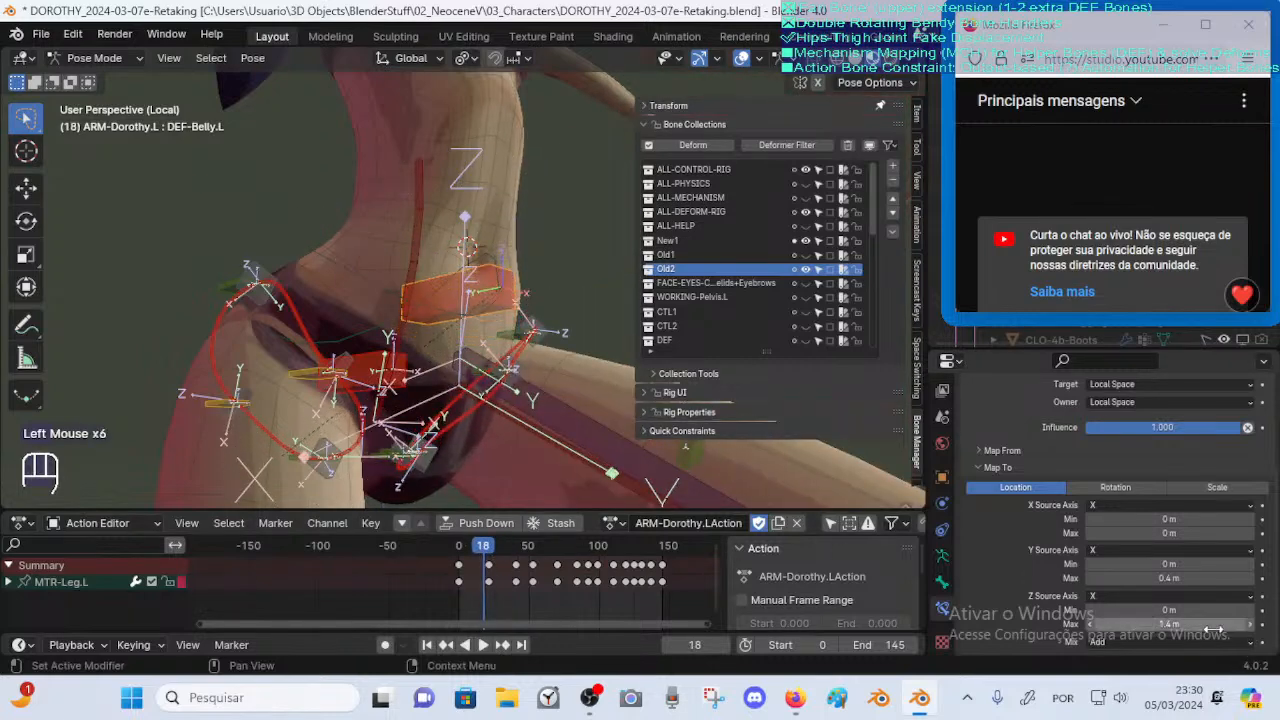
{"action": "mouse_move", "coordinate": [1196, 626]}
{"action": "left_mouse_down"}
{"action": "mouse_move", "coordinate": [1210, 626]}
{"action": "mouse_move", "coordinate": [1182, 625]}
{"action": "left_mouse_up"}
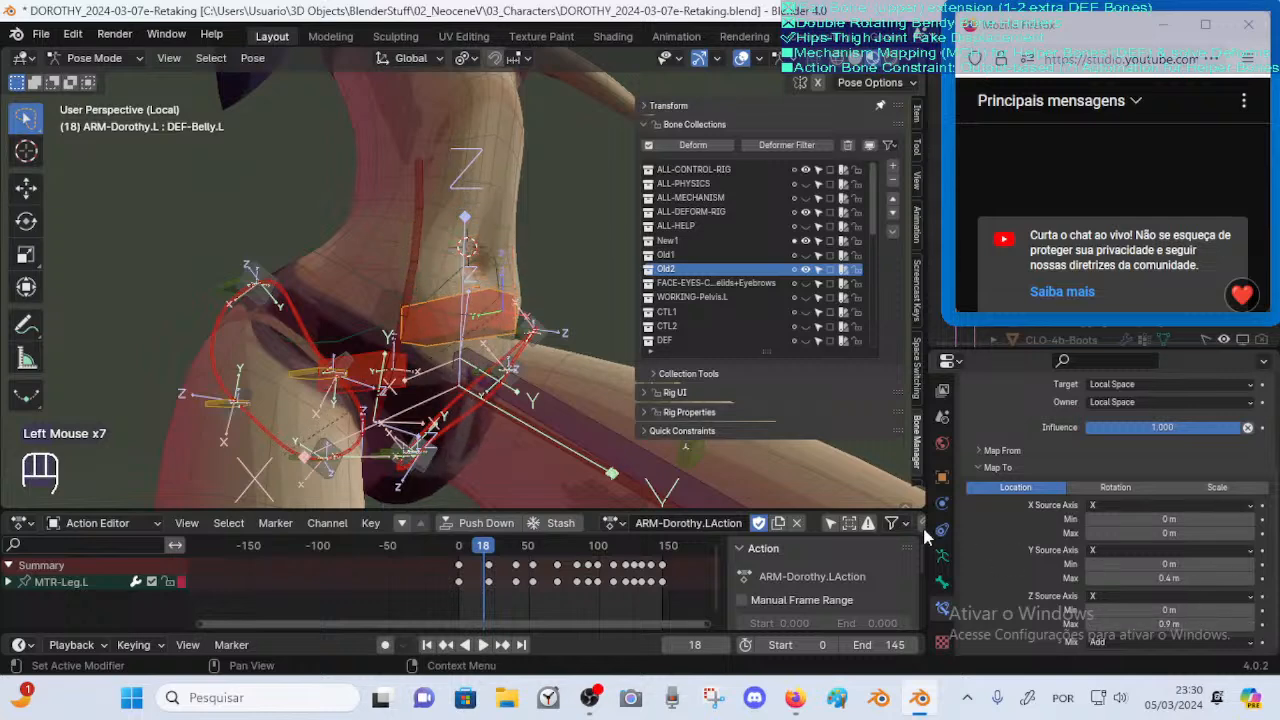
Try a Z maximum of 1.3 m on the DEF-Belly.L location mapping and check the belly between frames 18 and 24
{"action": "middle_click_drag", "start_coordinate": [440, 460], "coordinate": [506, 465]}
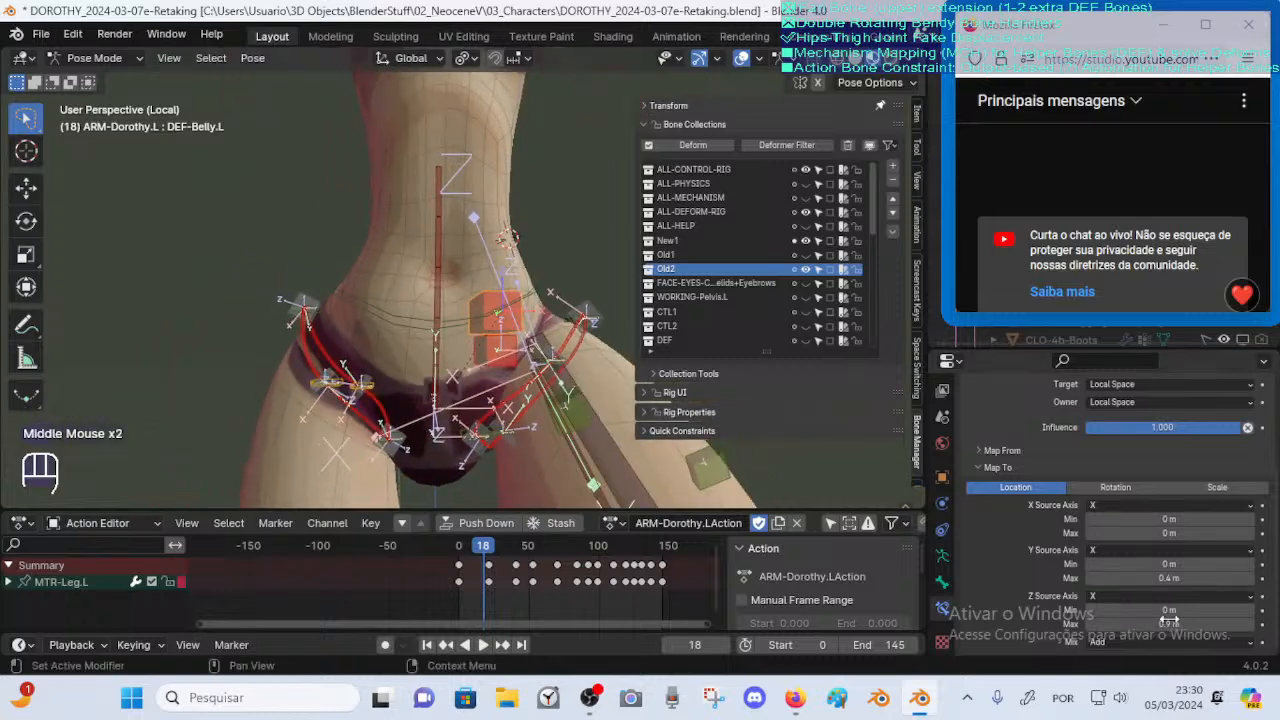
{"action": "left_click", "coordinate": [1248, 624]}
{"action": "left_click", "coordinate": [1248, 624]}
{"action": "left_click", "coordinate": [1248, 624]}
{"action": "left_click", "coordinate": [1248, 624]}
{"action": "mouse_move", "coordinate": [492, 548]}
{"action": "left_mouse_down"}
{"action": "mouse_move", "coordinate": [465, 552]}
{"action": "mouse_move", "coordinate": [519, 550]}
{"action": "mouse_move", "coordinate": [490, 552]}
{"action": "left_mouse_up"}
{"action": "middle_click_drag", "start_coordinate": [579, 448], "coordinate": [646, 455]}
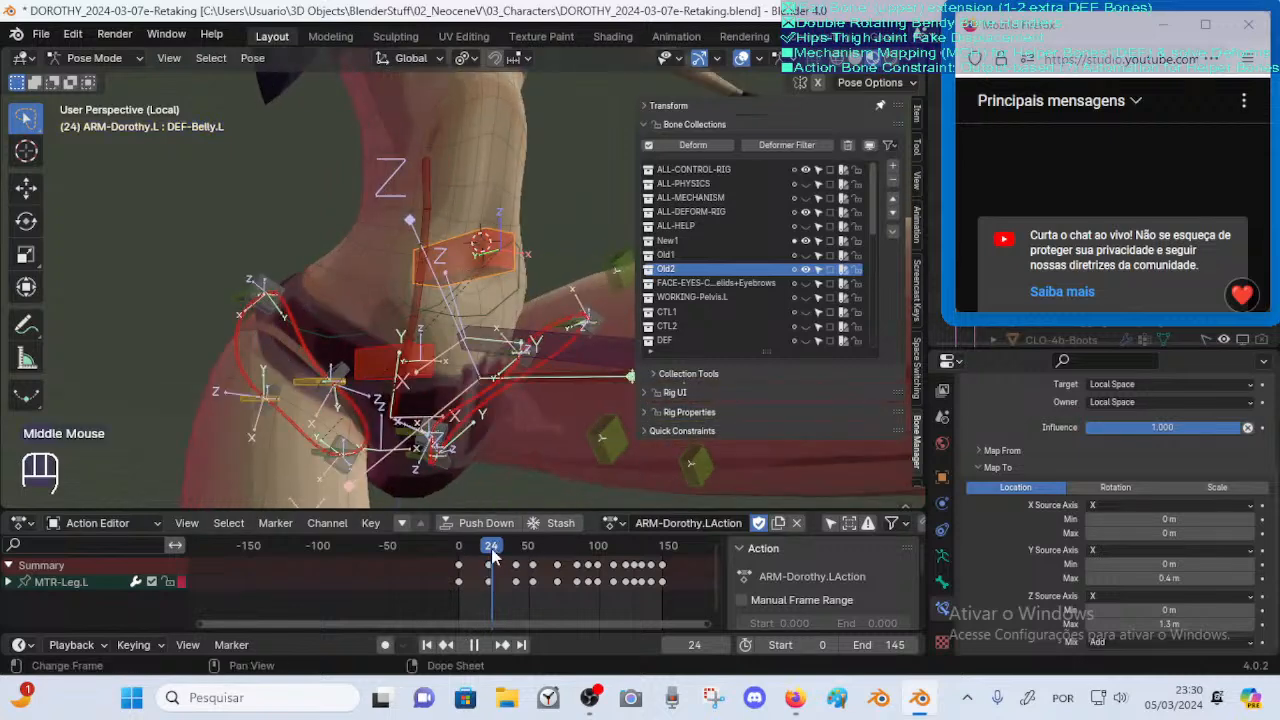
{"action": "left_click_drag", "start_coordinate": [492, 556], "coordinate": [494, 561]}
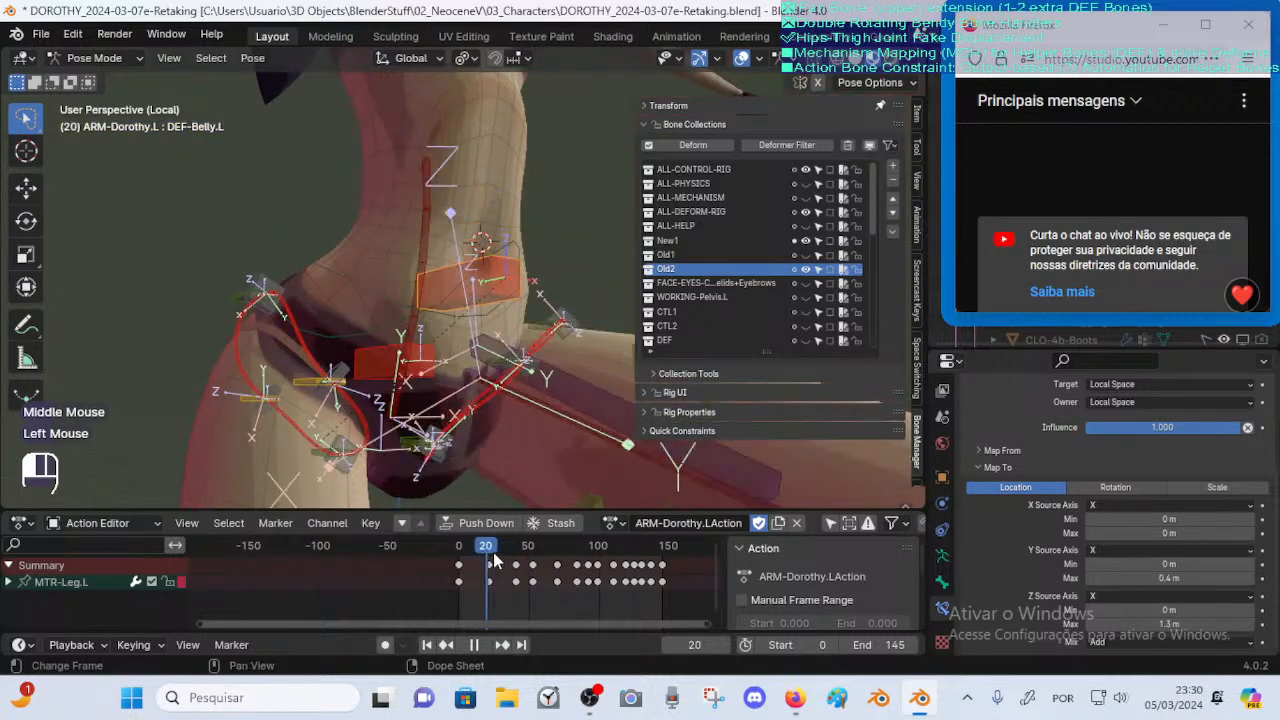
Set the Z maximum of the DEF-Belly.L location mapping to 0.8 m, checking the belly around frames 27 and 31
{"action": "left_click", "coordinate": [1089, 624]}
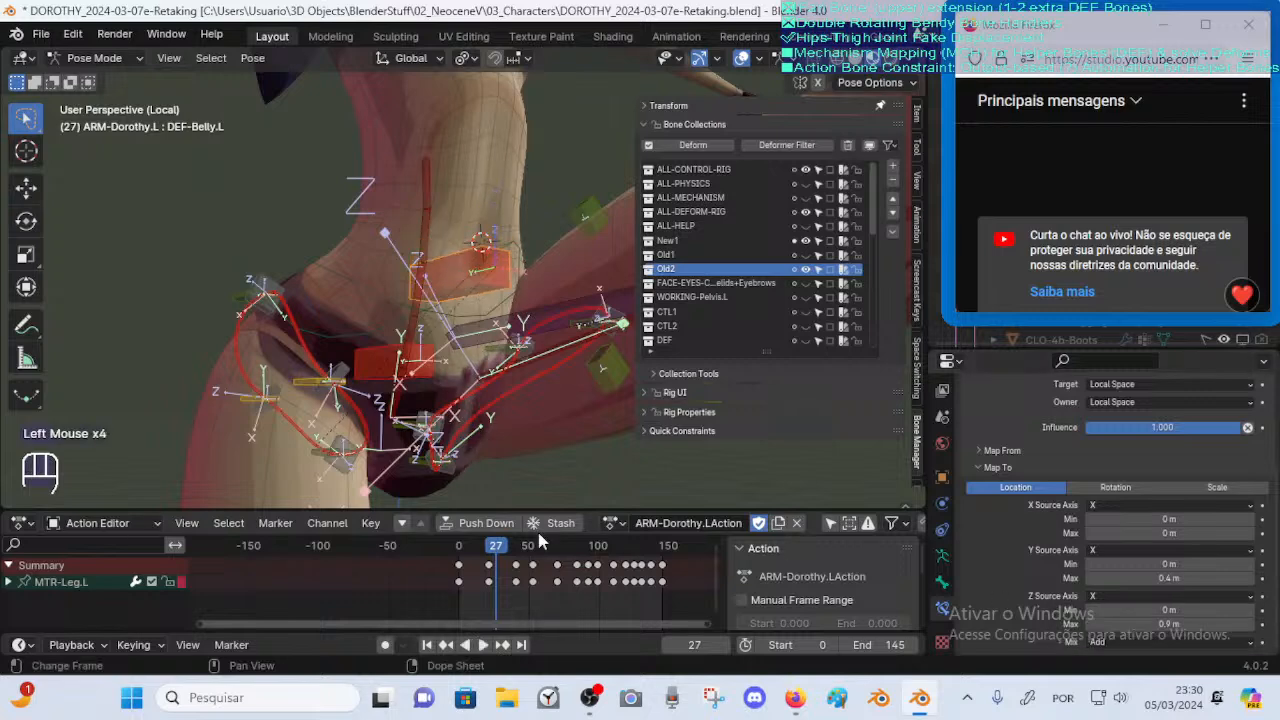
{"action": "left_click_drag", "start_coordinate": [474, 547], "coordinate": [506, 558]}
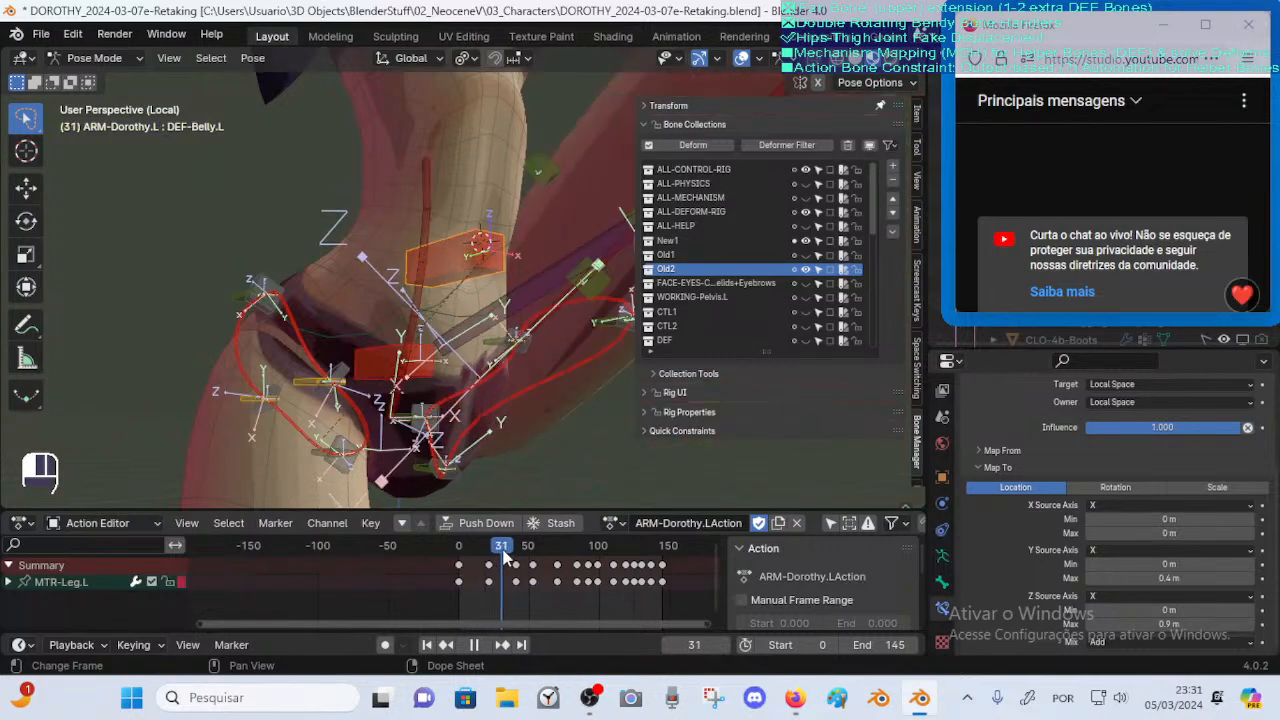
{"action": "left_click", "coordinate": [1092, 625]}
{"action": "middle_click_drag", "start_coordinate": [625, 440], "coordinate": [496, 453]}
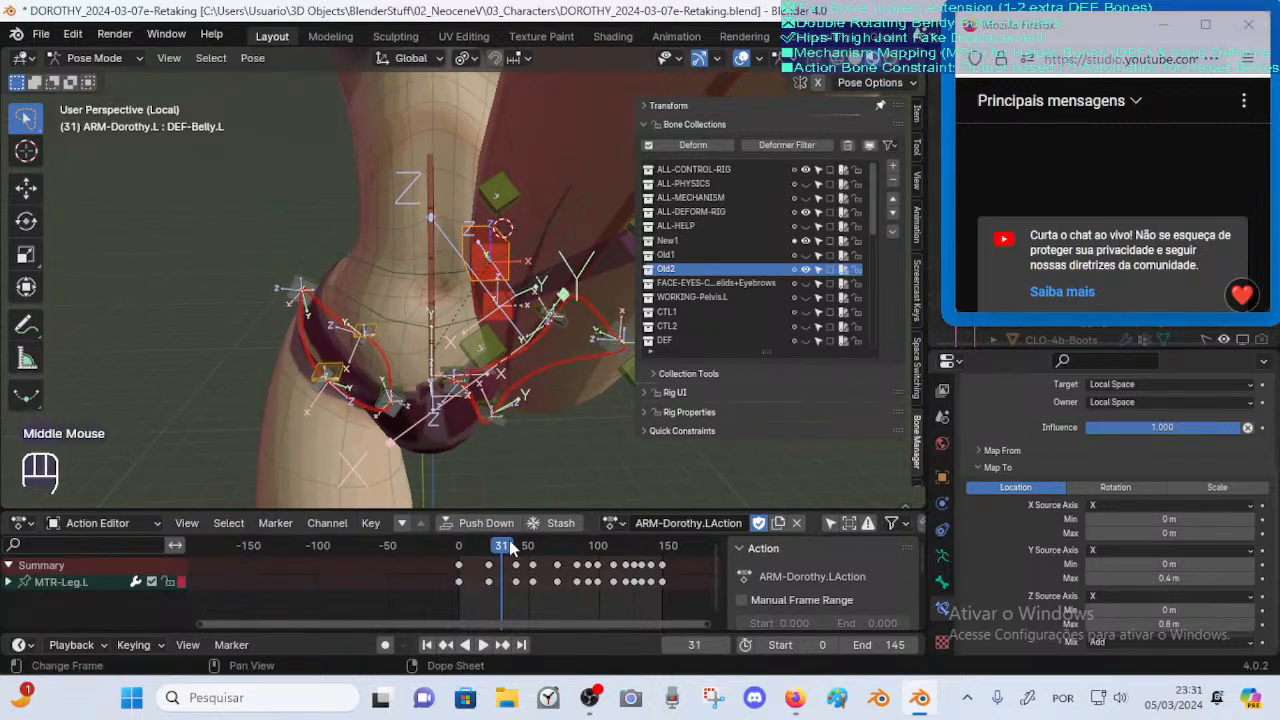
Review the leg animation from several angles across frames 0 to 47 and save the file
{"action": "key", "text": "space"}
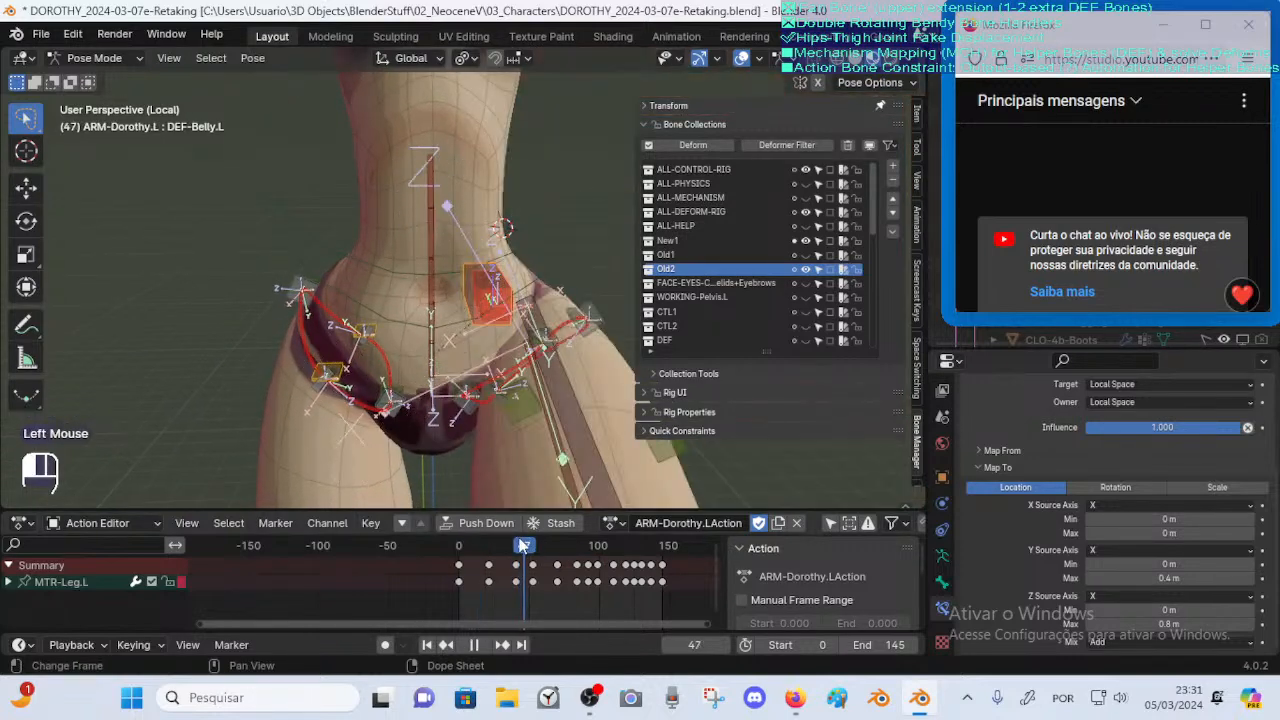
{"action": "middle_click_drag", "start_coordinate": [500, 425], "coordinate": [400, 390]}
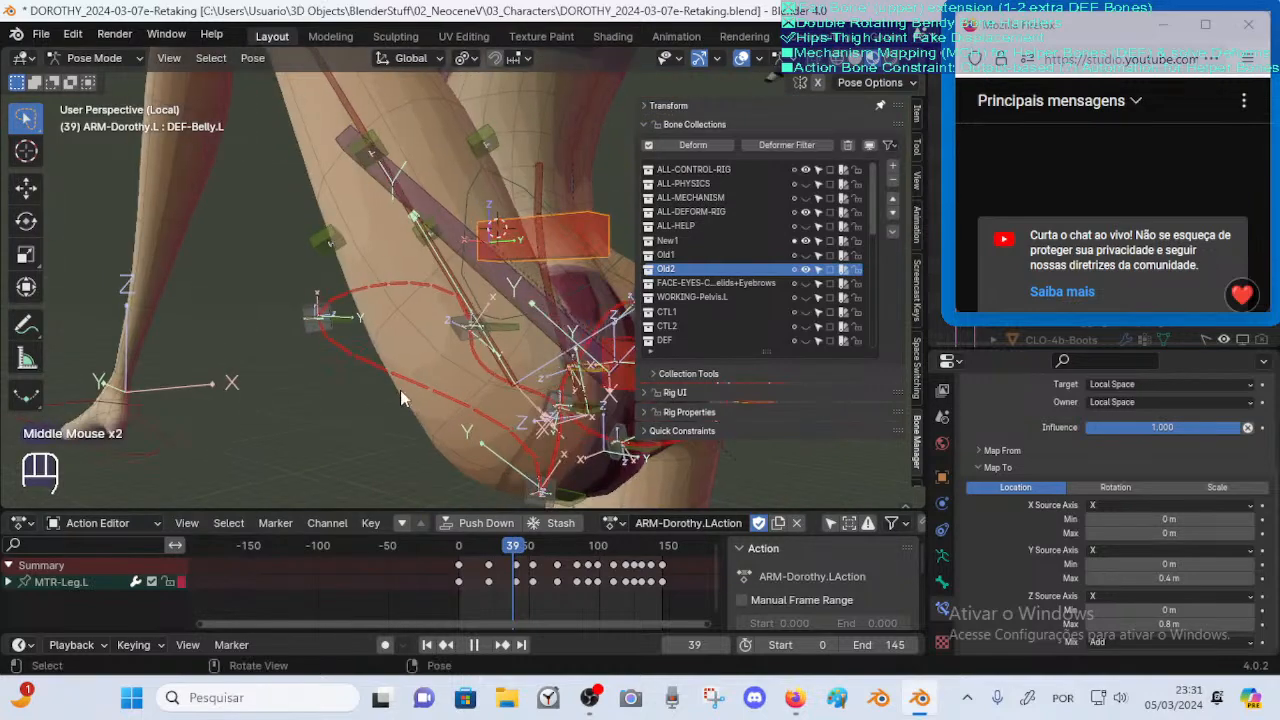
{"action": "key", "text": "ctrl+s"}
{"action": "left_click", "coordinate": [508, 545]}
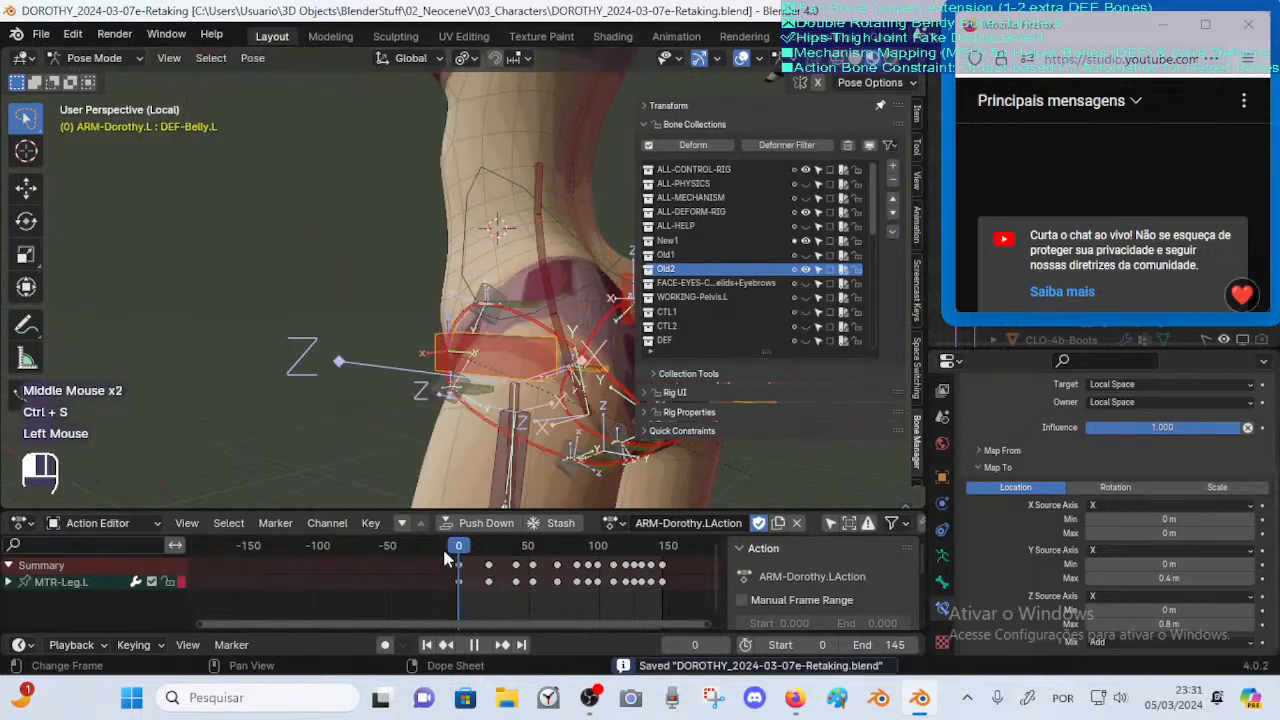
{"action": "middle_click_drag", "start_coordinate": [476, 444], "coordinate": [548, 430]}
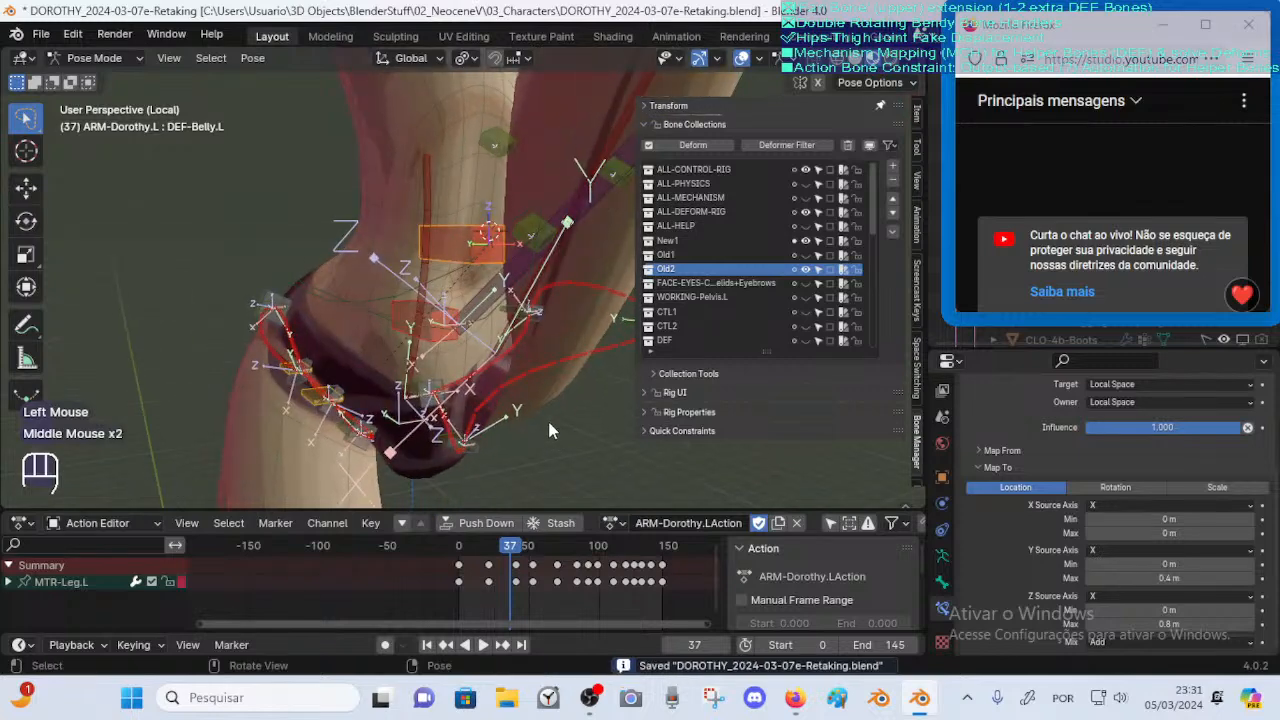
{"action": "left_click_drag", "start_coordinate": [508, 552], "coordinate": [481, 546]}
{"action": "key", "text": "ctrl+s"}
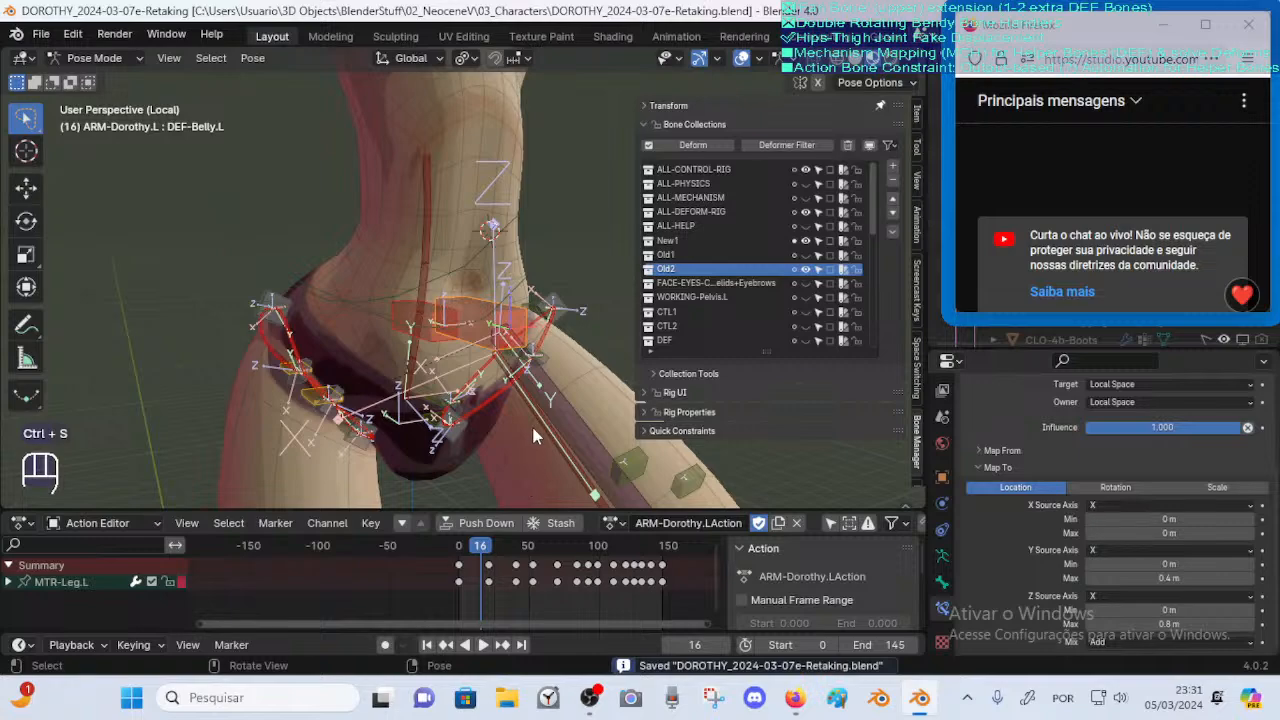
Duplicate the DEF-Belly.L bone in Edit Mode and move the copy down along Z to the crotch area
{"action": "key", "text": "Tab"}
{"action": "mouse_move", "coordinate": [480, 354]}
{"action": "middle_mouse_down"}
{"action": "mouse_move", "coordinate": [477, 340]}
{"action": "mouse_move", "coordinate": [486, 345]}
{"action": "middle_mouse_up"}
{"action": "key", "text": "shift+d"}
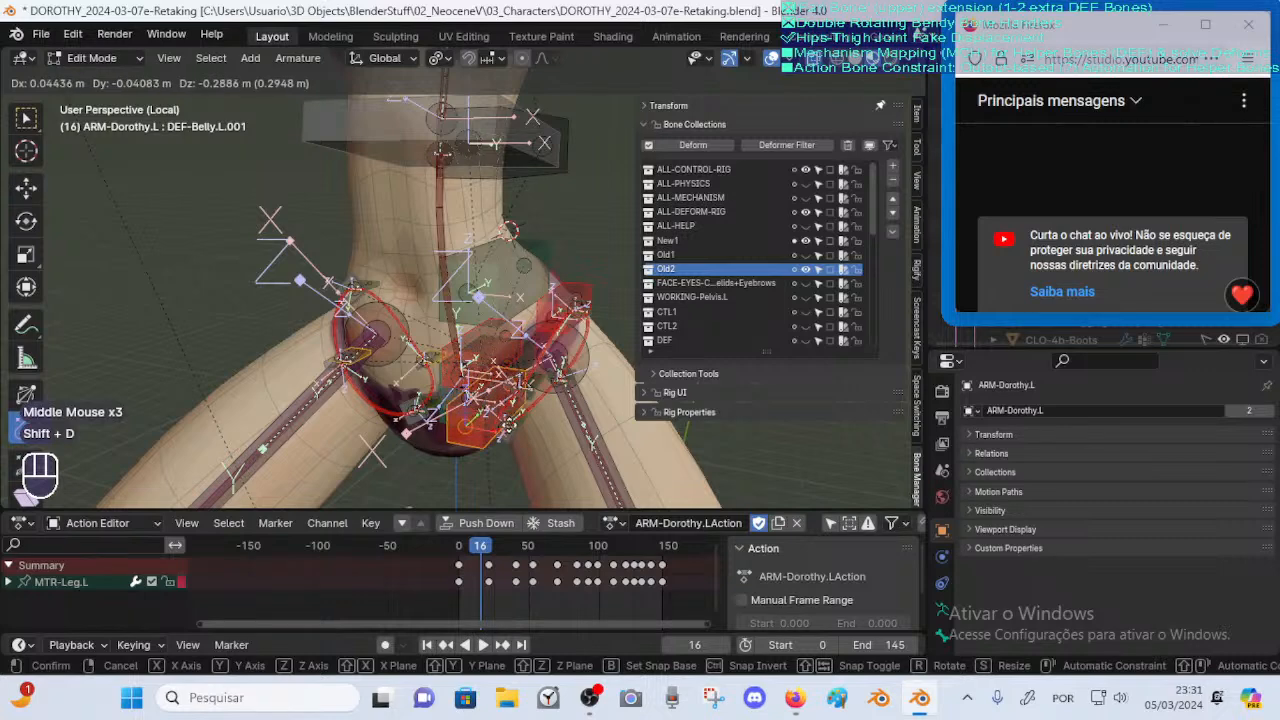
{"action": "left_click", "coordinate": [505, 435]}
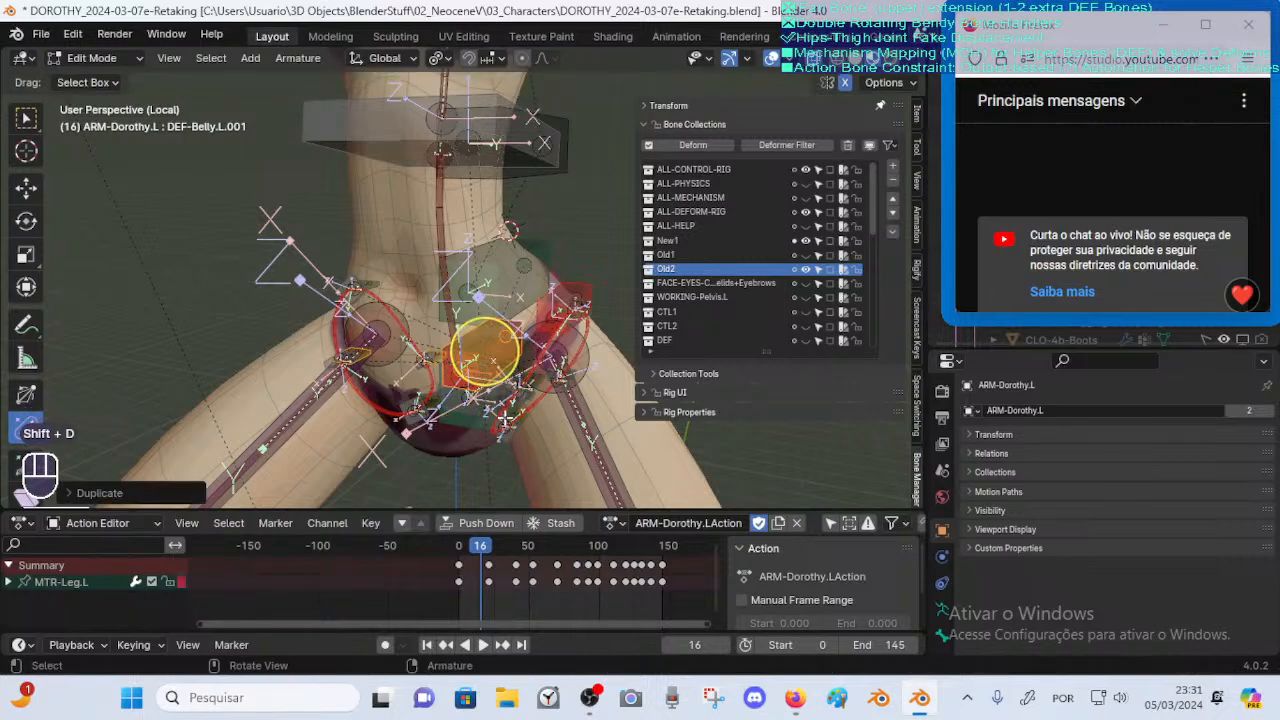
{"action": "key", "text": "g"}
{"action": "key", "text": "z"}
{"action": "left_click", "coordinate": [487, 528]}
{"action": "middle_click_drag", "start_coordinate": [494, 454], "coordinate": [500, 368], "text": "shift"}
{"action": "middle_click_drag", "start_coordinate": [500, 368], "coordinate": [541, 368]}
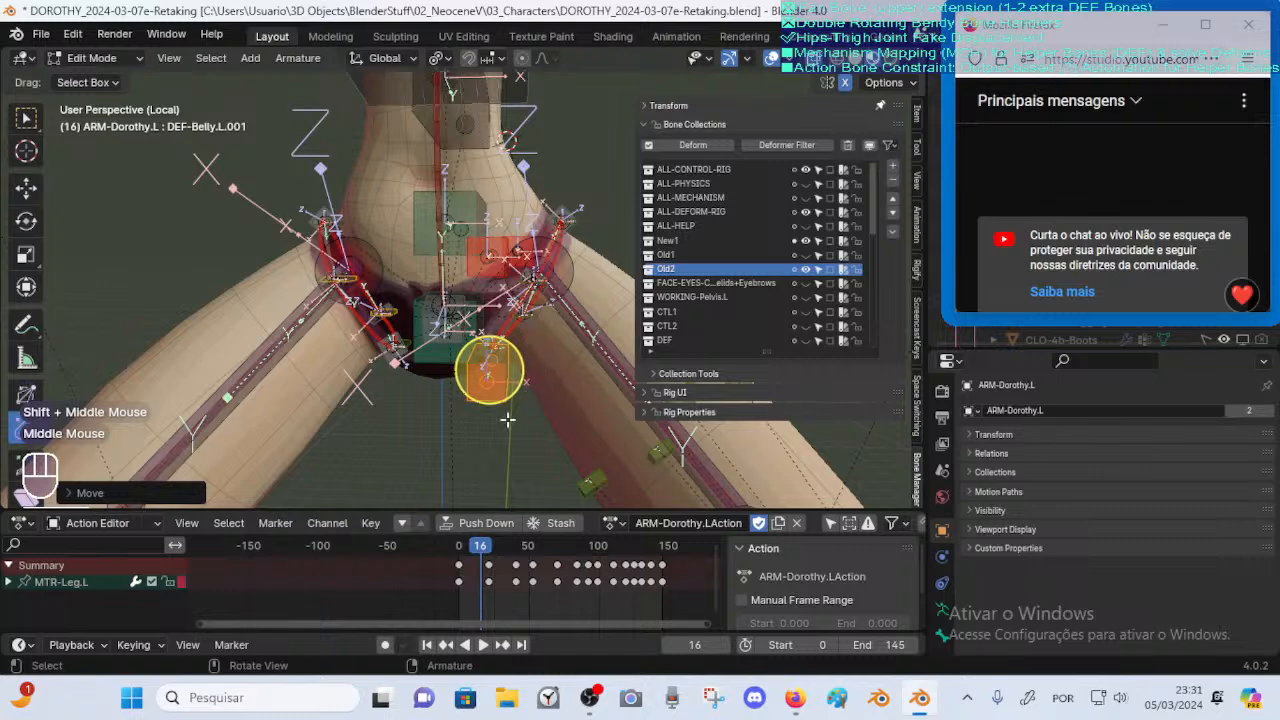
Rename the duplicated belly bone as DEF-Crotch in Pose Mode
{"action": "key", "text": "Tab"}
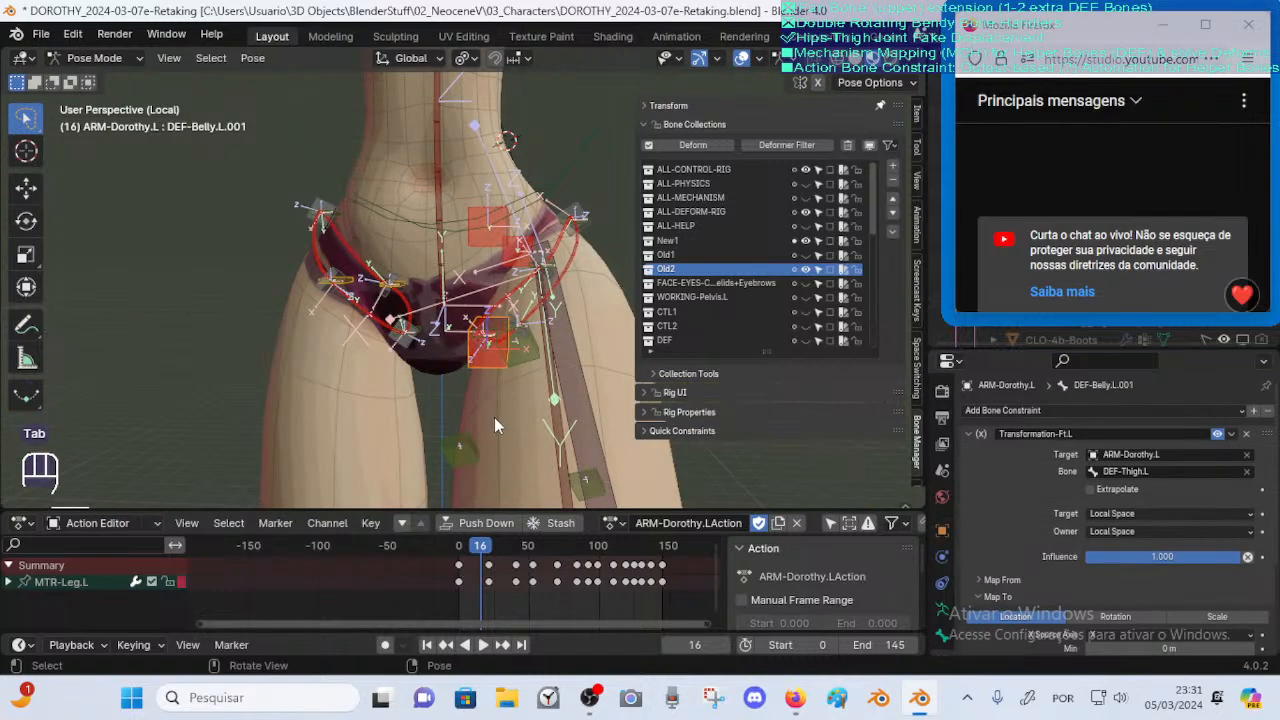
{"action": "key", "text": "F2"}
{"action": "left_click", "coordinate": [503, 386]}
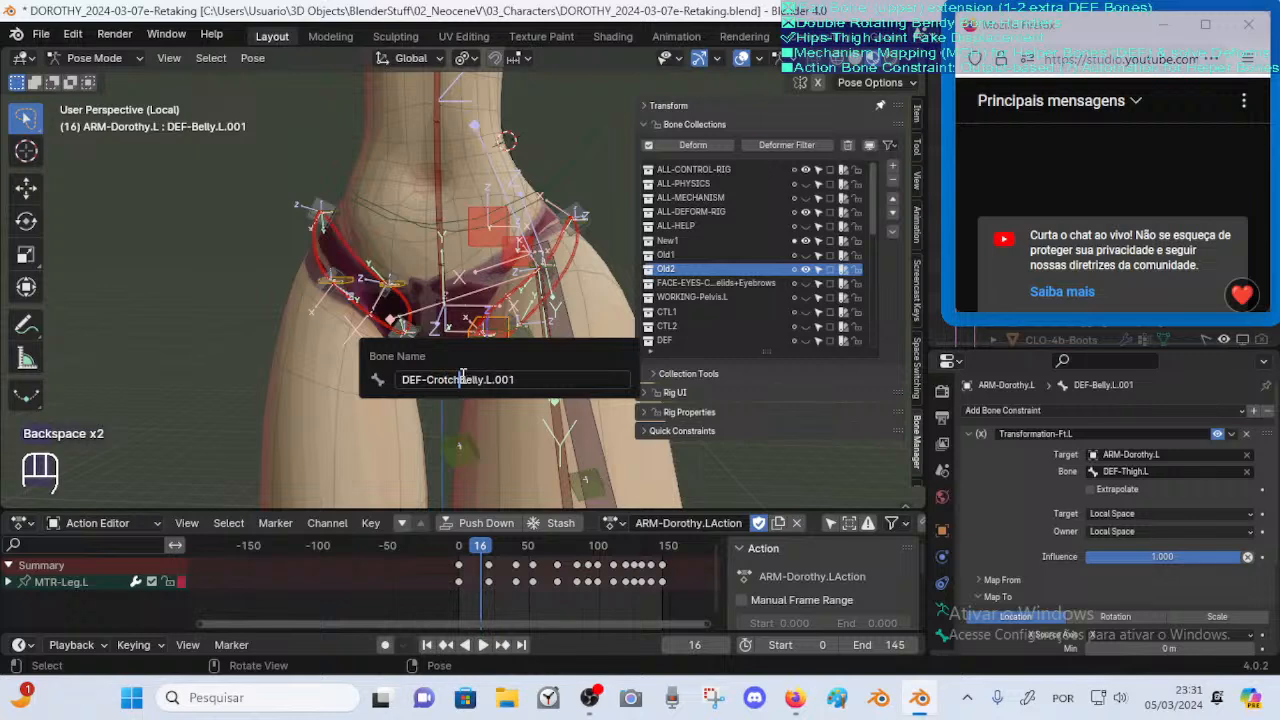
{"action": "key", "text": "Delete"}
{"action": "key", "text": "Delete"}
{"action": "key", "text": "Delete"}
{"action": "key", "text": "Delete"}
{"action": "key", "text": "shift+End"}
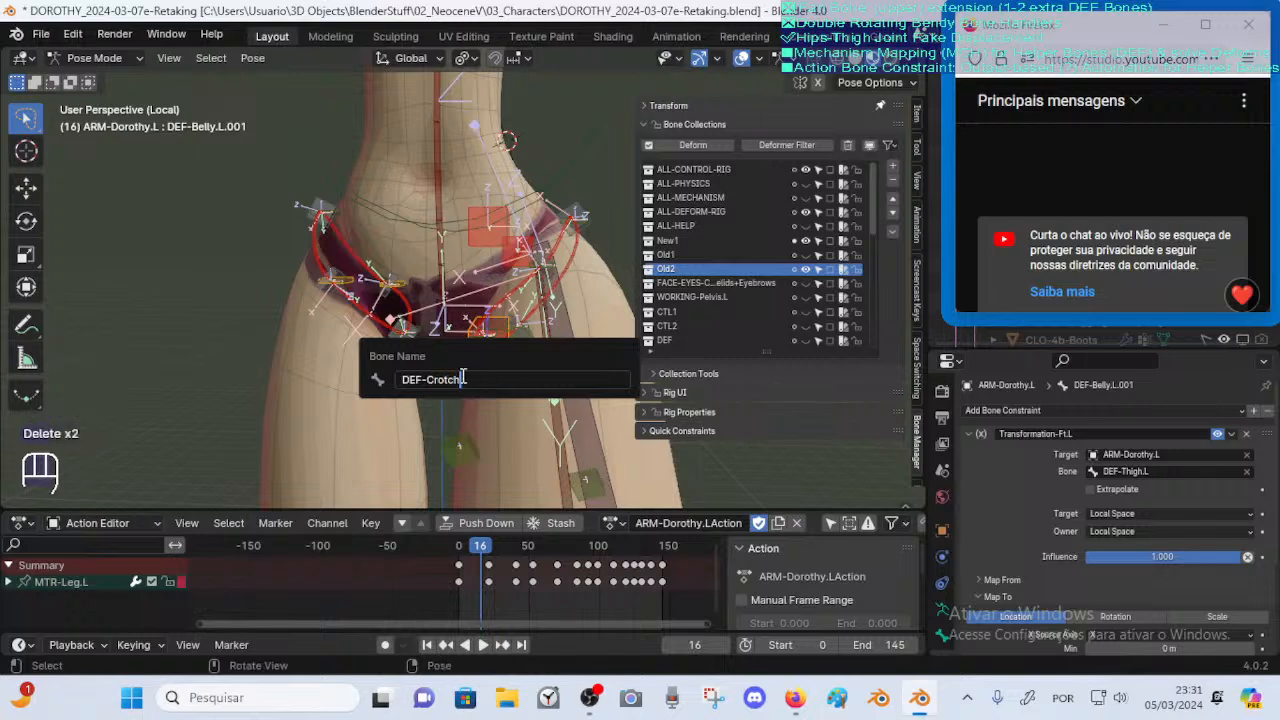
{"action": "key", "text": "Return"}
In Edit Mode, snap the 3D cursor to the CMD-Hips bone and snap DEF-Crotch to the cursor
{"action": "key", "text": "Tab"}
{"action": "middle_click_drag", "start_coordinate": [462, 381], "coordinate": [514, 392]}
{"action": "left_click", "coordinate": [438, 336]}
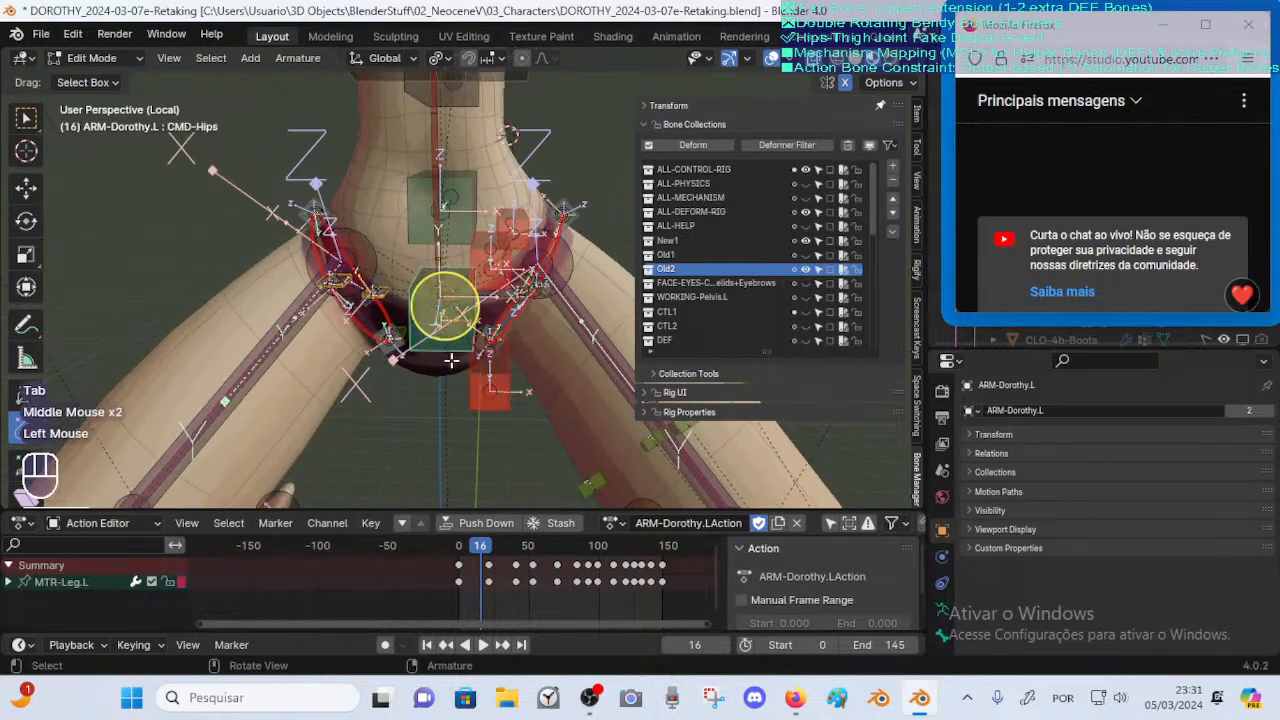
{"action": "key", "text": "shift+s"}
{"action": "middle_click_drag", "start_coordinate": [463, 385], "coordinate": [220, 392]}
{"action": "left_click", "coordinate": [512, 386]}
{"action": "key", "text": "shift+s"}
Move DEF-Crotch along the Y and Z axes so it sits just beneath the CMD-Hips bone
{"action": "key", "text": "g"}
{"action": "key", "text": "g"}
{"action": "left_click", "coordinate": [276, 369]}
{"action": "key", "text": "g"}
{"action": "key", "text": "y"}
{"action": "left_click", "coordinate": [262, 394]}
{"action": "key", "text": "g"}
{"action": "key", "text": "z"}
{"action": "left_click", "coordinate": [298, 373]}
{"action": "key", "text": "g"}
{"action": "key", "text": "z"}
{"action": "left_click", "coordinate": [302, 386]}
{"action": "key", "text": "g"}
{"action": "key", "text": "z"}
{"action": "left_click", "coordinate": [289, 384]}
Fine-tune the placement of DEF-Crotch along the Y axis under the pelvis
{"action": "middle_click_drag", "start_coordinate": [287, 378], "coordinate": [300, 374]}
{"action": "key", "text": "g"}
{"action": "mouse_move", "coordinate": [290, 374]}
{"action": "middle_mouse_down"}
{"action": "mouse_move", "coordinate": [415, 377]}
{"action": "mouse_move", "coordinate": [247, 383]}
{"action": "mouse_move", "coordinate": [282, 350]}
{"action": "mouse_move", "coordinate": [309, 378]}
{"action": "middle_mouse_up"}
{"action": "key", "text": "y"}
{"action": "left_click", "coordinate": [285, 373]}
{"action": "key", "text": "g"}
{"action": "left_click", "coordinate": [286, 375]}
Check DEF-Crotch in the right orthographic view with X-ray toggled, switch the viewport to wireframe shading and return to Pose Mode
{"action": "key", "text": "Tab"}
{"action": "key", "text": "Tab"}
{"action": "key", "text": "KP_3"}
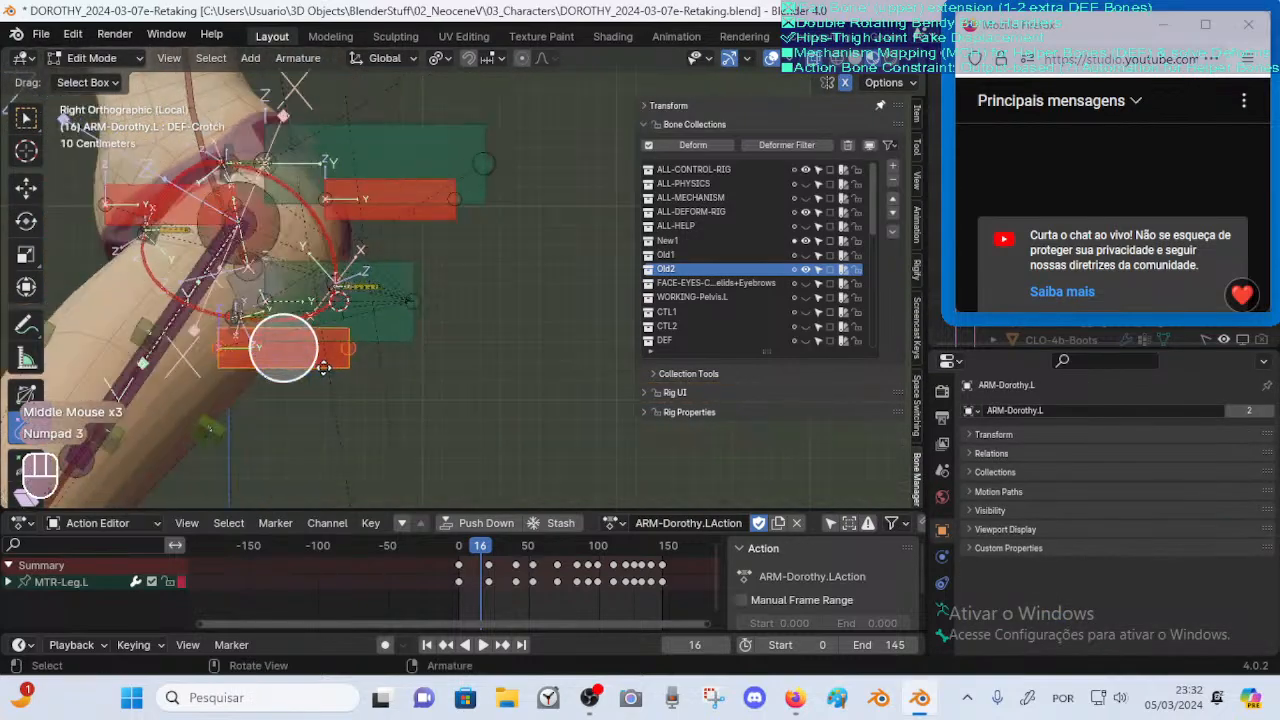
{"action": "key", "text": "alt+z"}
{"action": "key", "text": "alt+z"}
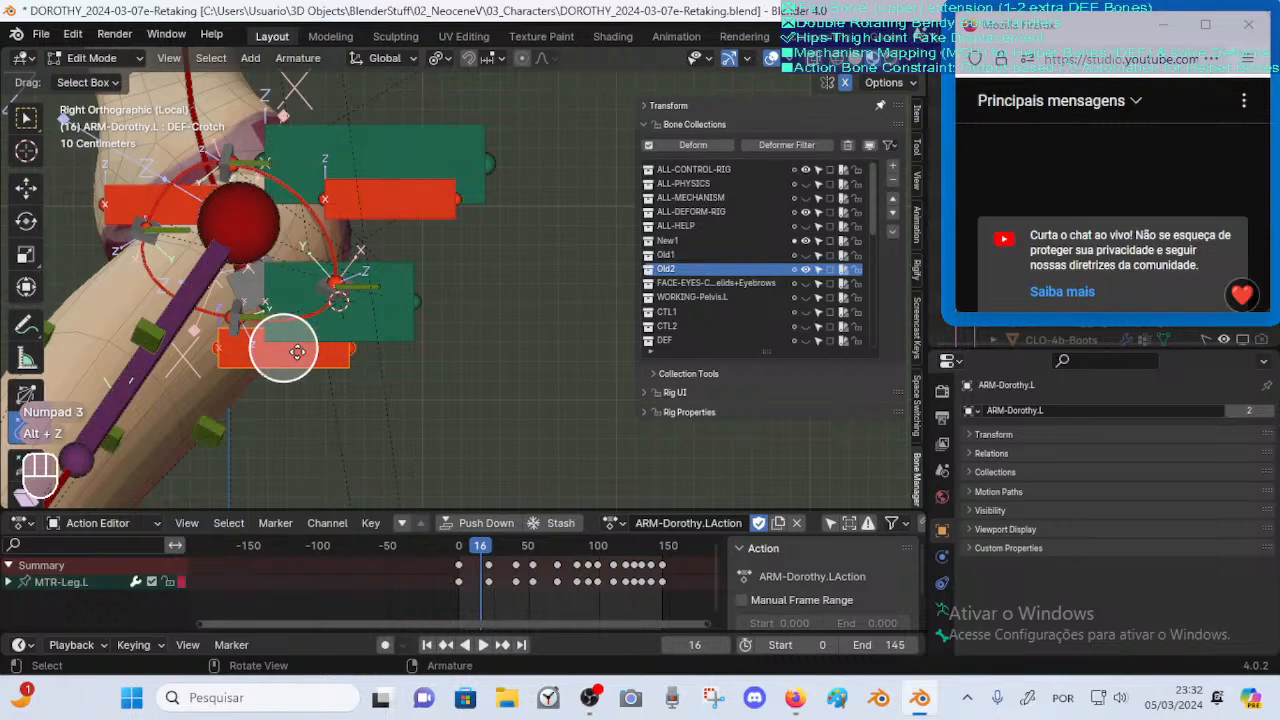
{"action": "left_click", "coordinate": [283, 348]}
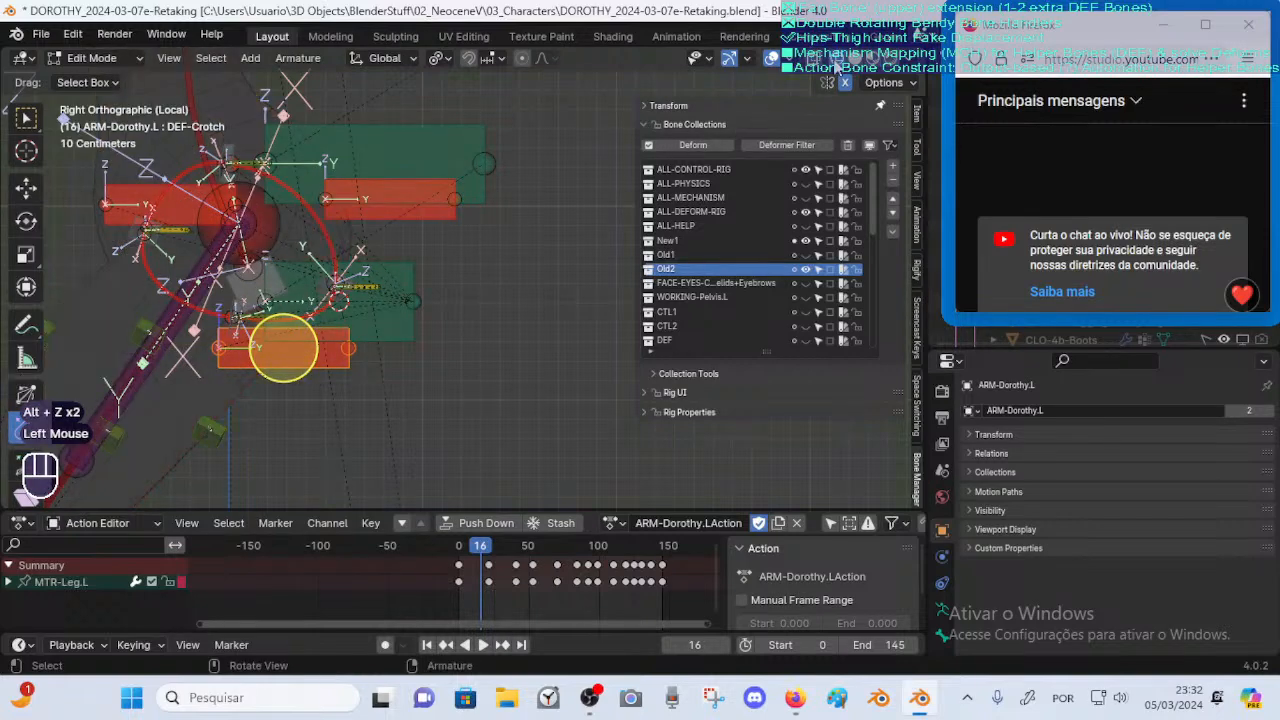
{"action": "left_click", "coordinate": [818, 66]}
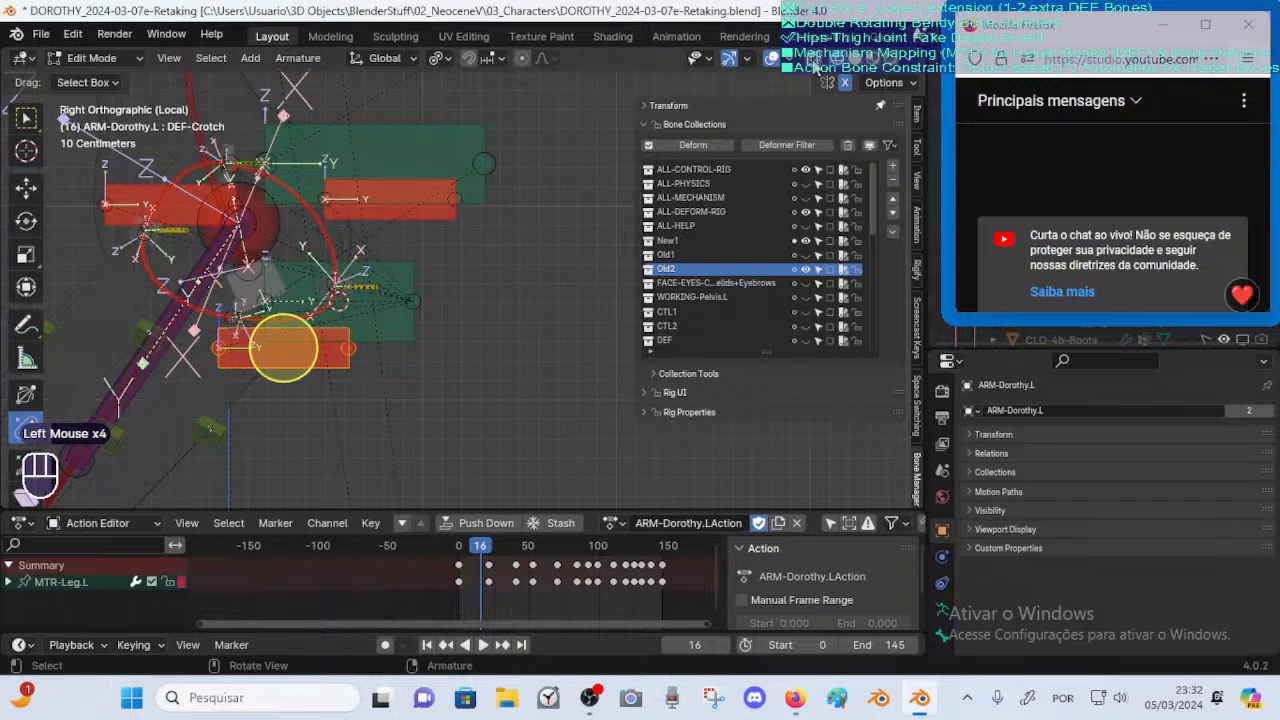
{"action": "key", "text": "Tab"}
{"action": "key", "text": "alt+z"}
{"action": "key", "text": "alt+z"}
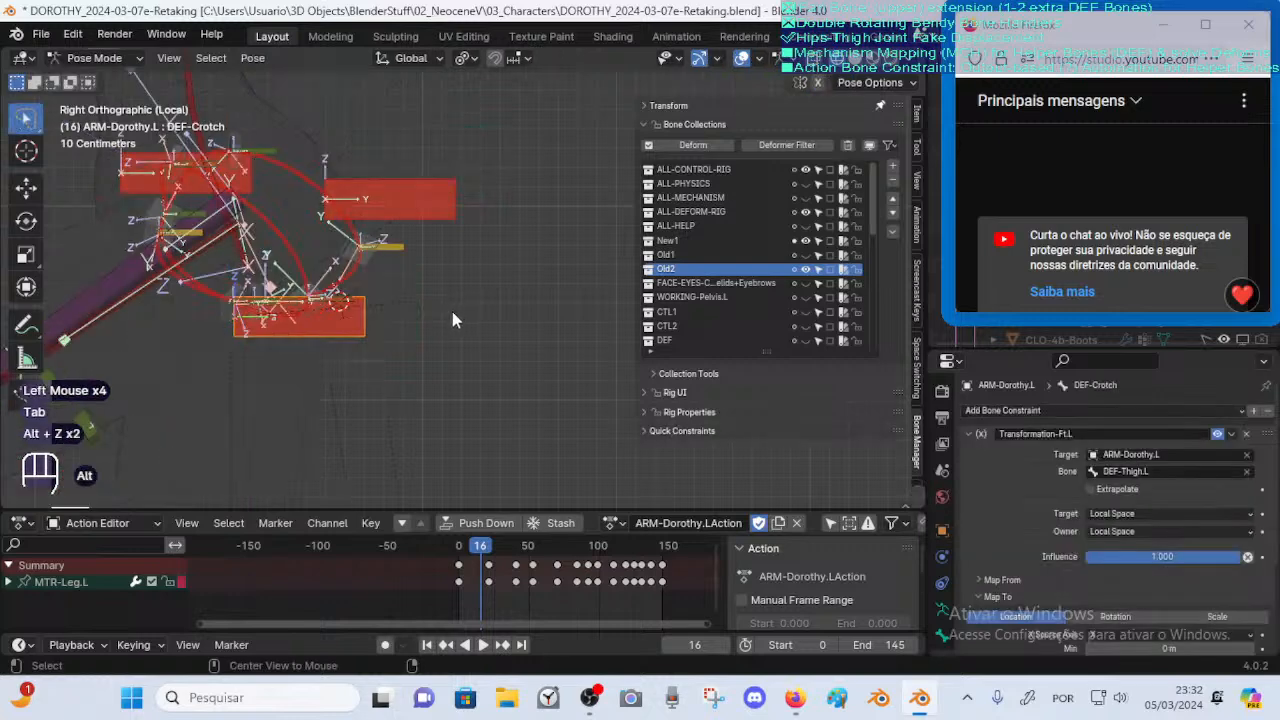
In the side view, nudge DEF-Crotch along the Y axis beneath the pelvis, then return to Pose Mode
{"action": "key", "text": "alt+z"}
{"action": "middle_click_drag", "start_coordinate": [474, 260], "coordinate": [430, 306], "text": "ctrl"}
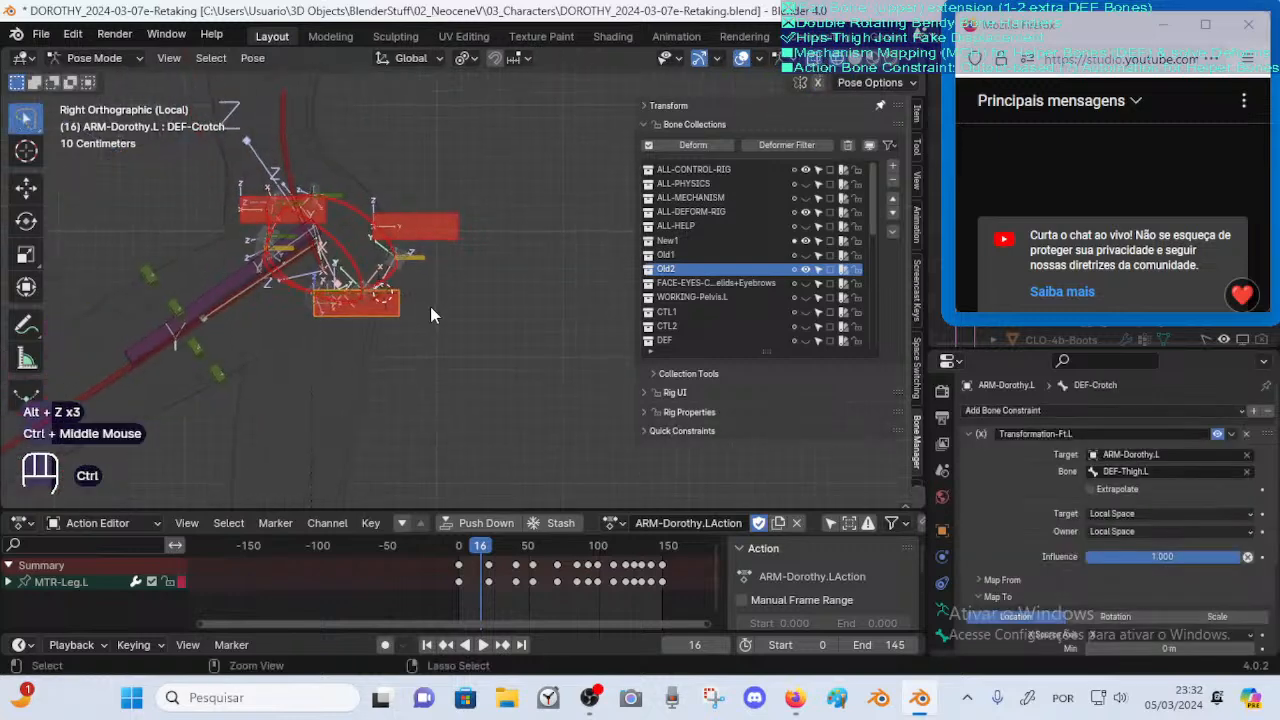
{"action": "key", "text": "g"}
{"action": "key", "text": "y"}
{"action": "left_click", "coordinate": [415, 306]}
{"action": "key", "text": "Tab"}
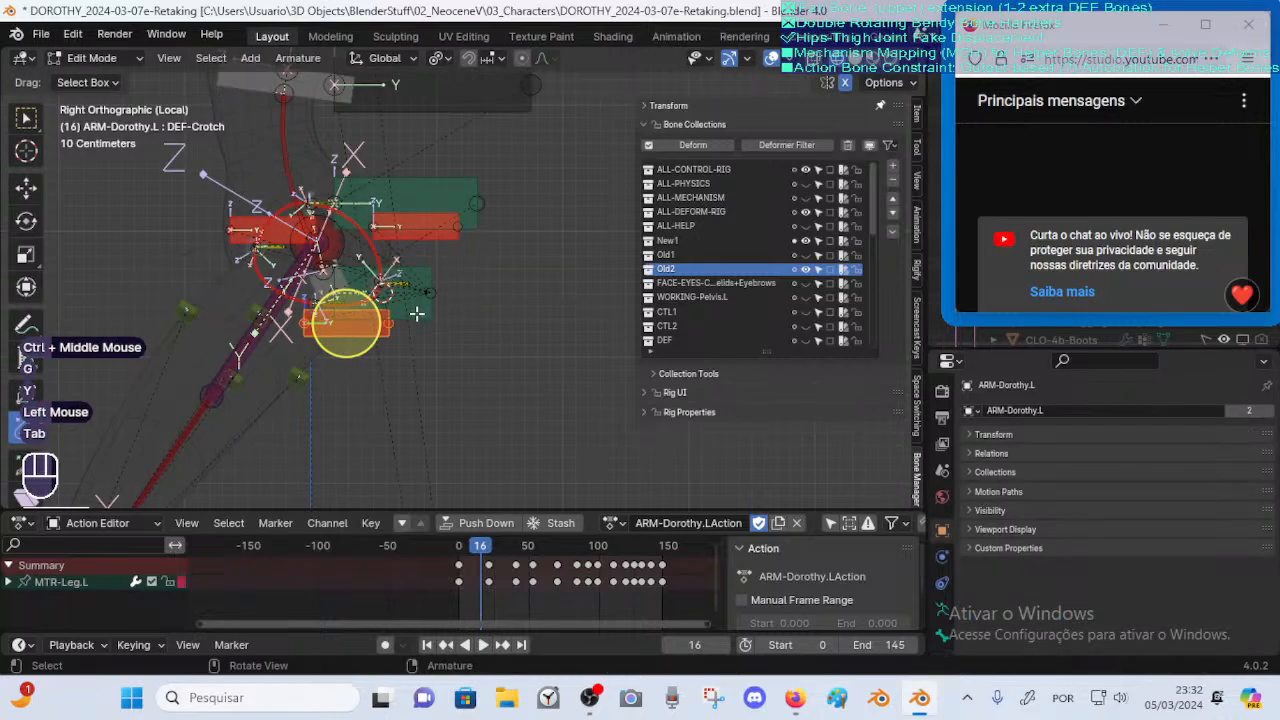
{"action": "key", "text": "g"}
{"action": "key", "text": "y"}
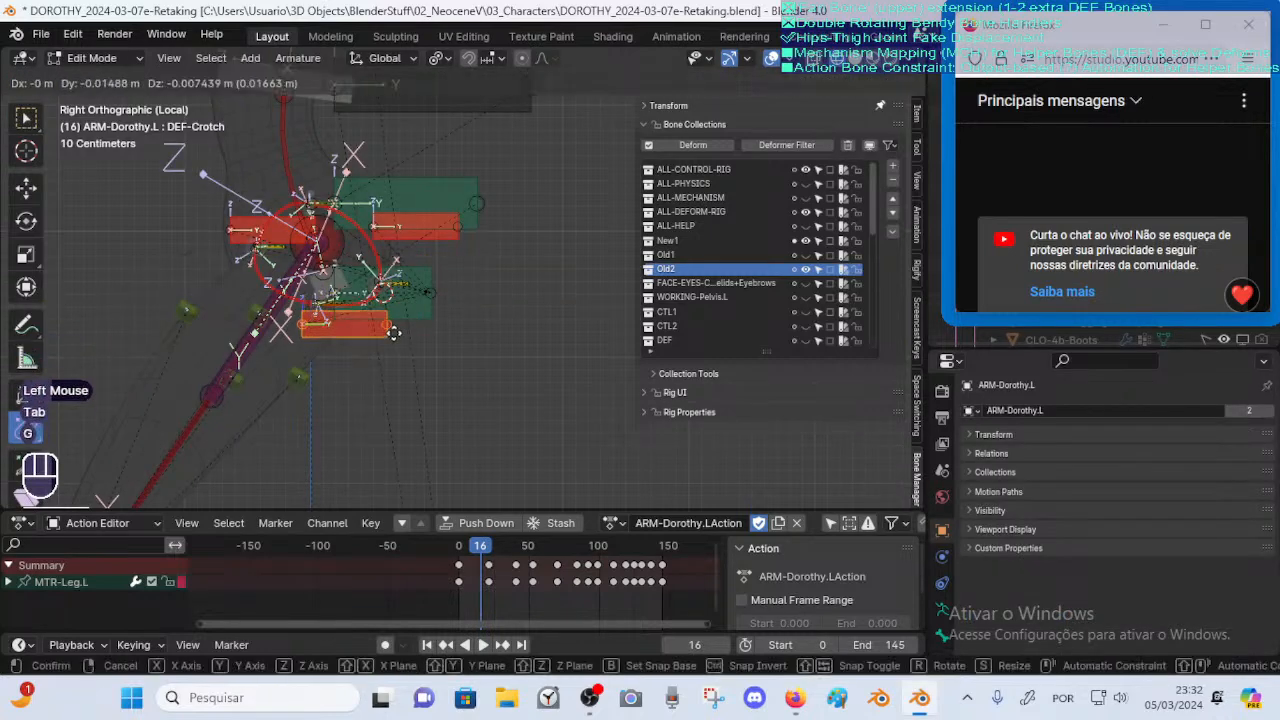
{"action": "left_click", "coordinate": [398, 332]}
{"action": "key", "text": "Tab"}
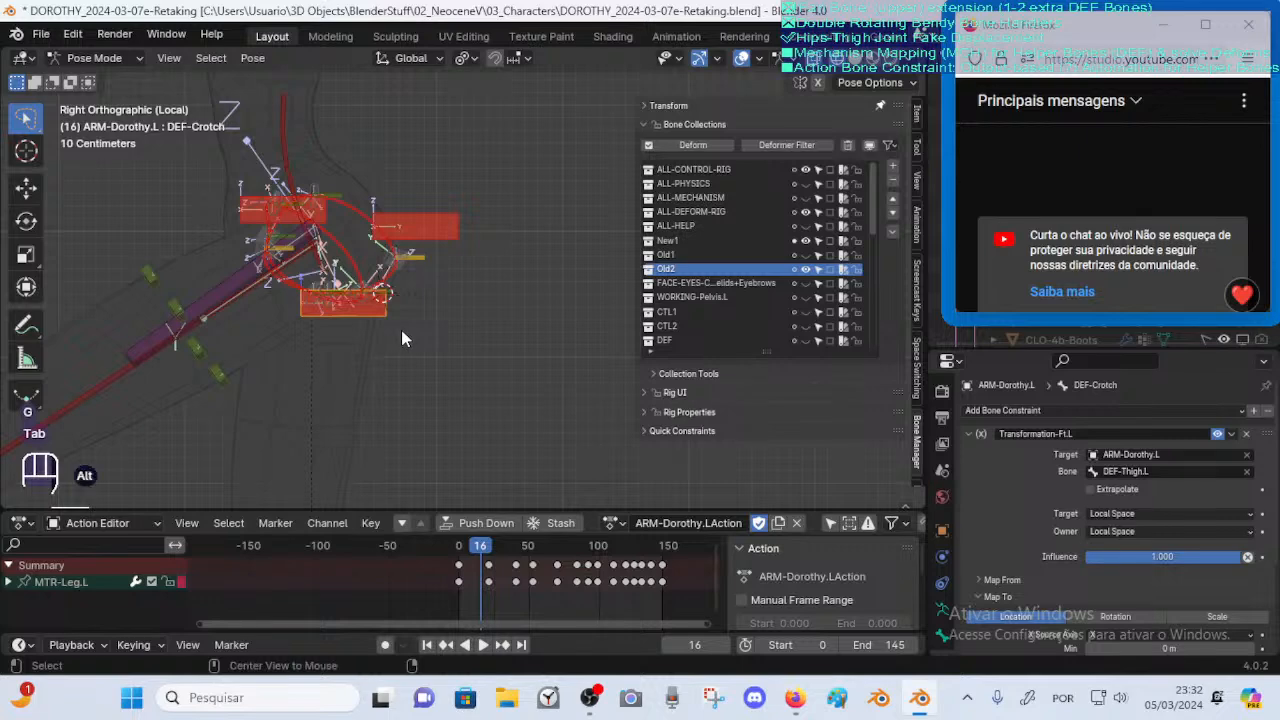
In Edit Mode, shift DEF-Crotch about 0.07 m in the negative Y direction and save the file
{"action": "key", "text": "alt+q"}
{"action": "key", "text": "alt+q"}
{"action": "key", "text": "Tab"}
{"action": "key", "text": "g"}
{"action": "key", "text": "y"}
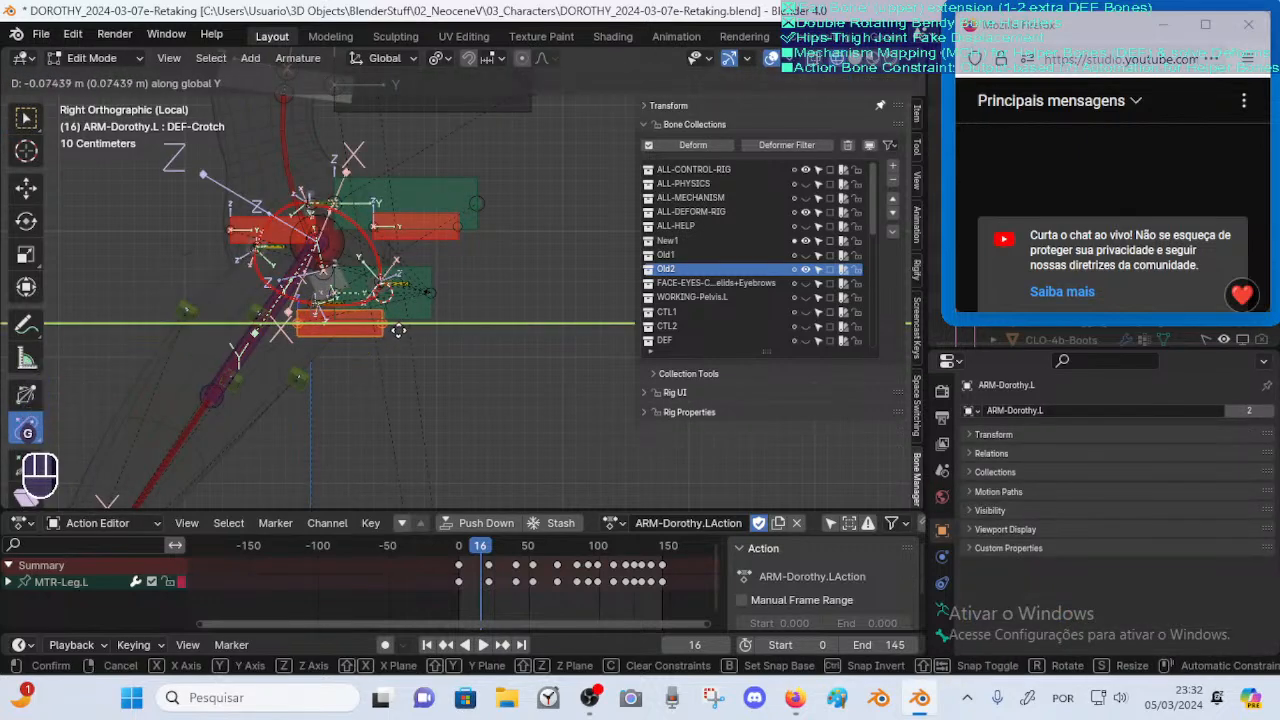
{"action": "left_click", "coordinate": [398, 331]}
{"action": "middle_click_drag", "start_coordinate": [398, 331], "coordinate": [467, 345]}
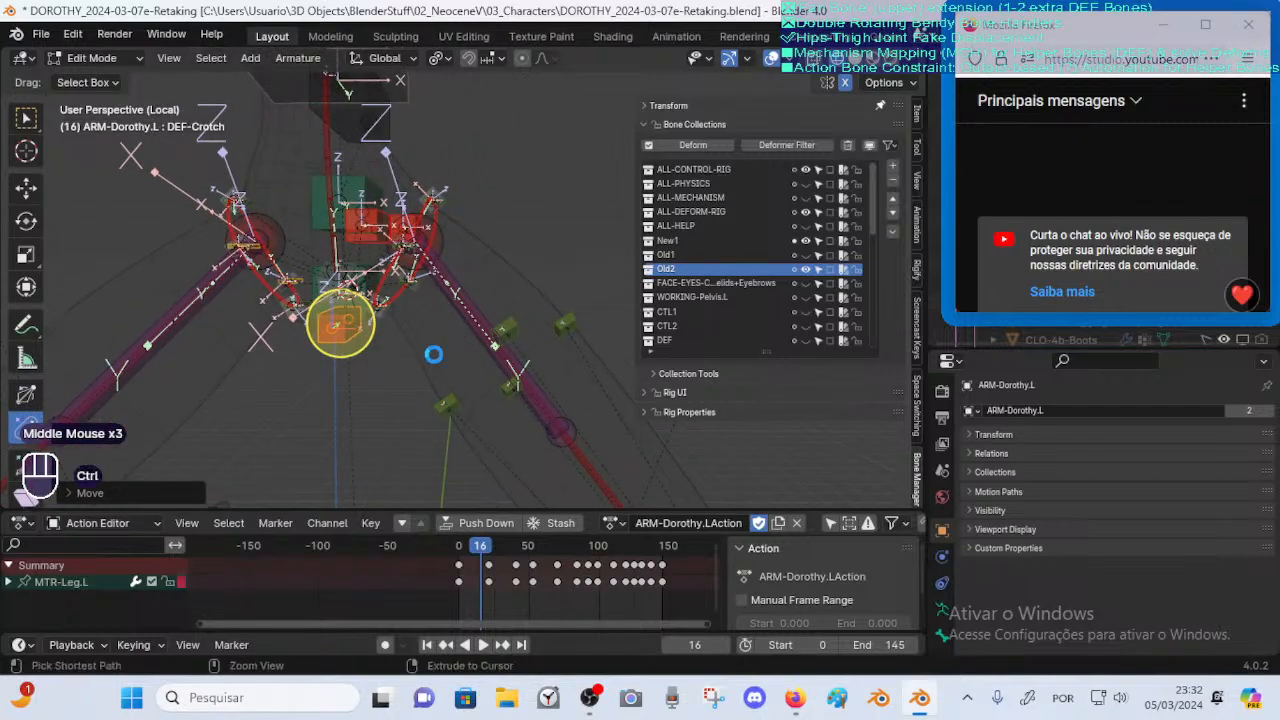
{"action": "key", "text": "ctrl+s"}
{"action": "middle_click_drag", "start_coordinate": [430, 340], "coordinate": [391, 362]}
{"action": "key", "text": "g"}
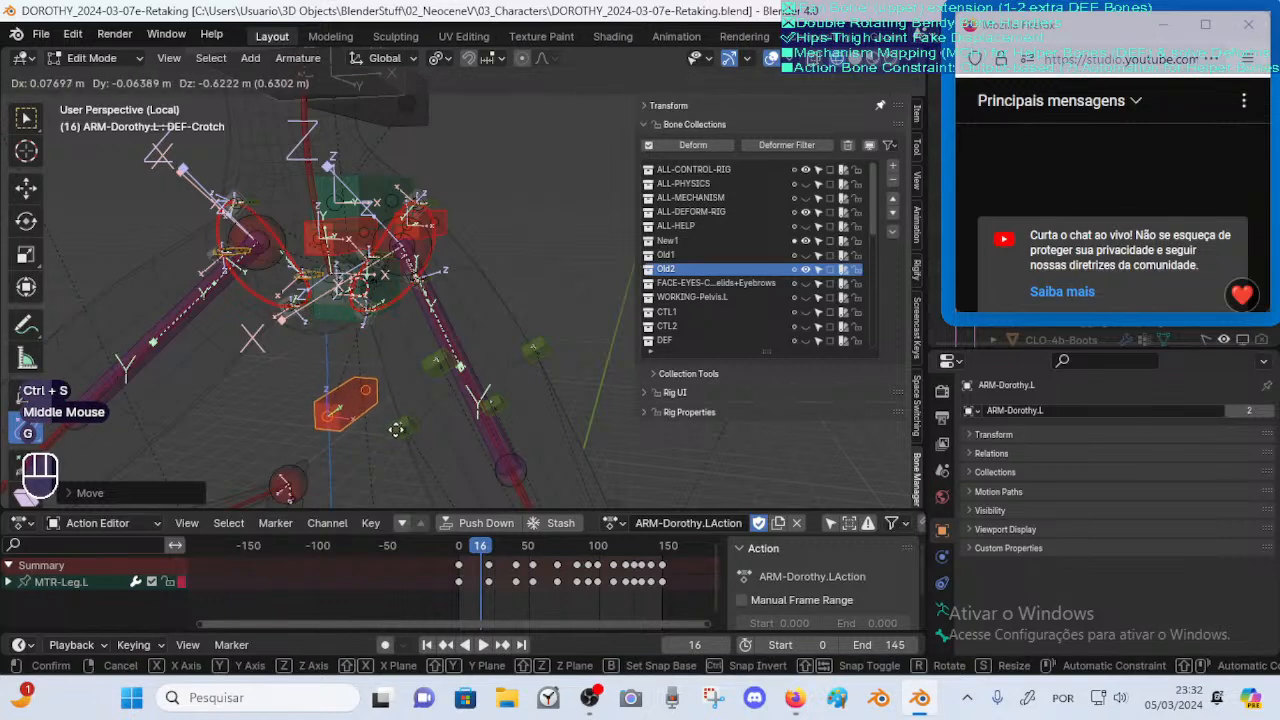
{"action": "right_click", "coordinate": [396, 427]}
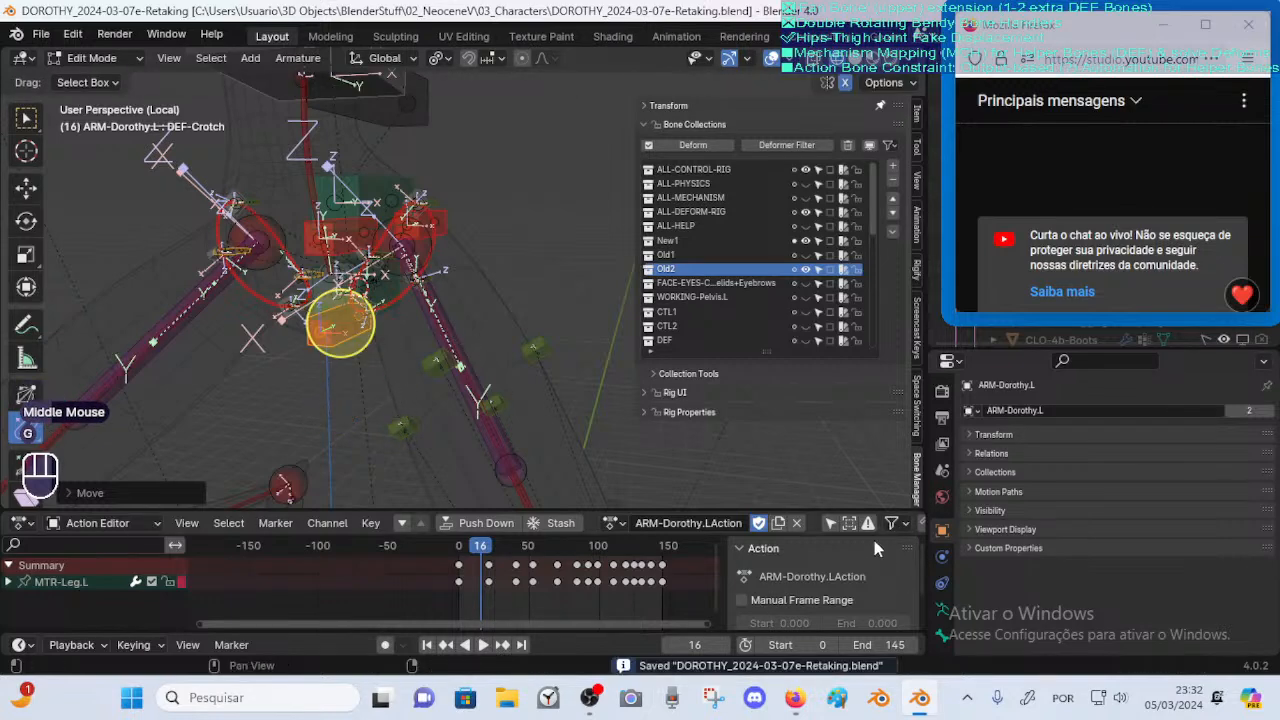
In Pose Mode, delete the Transformation-Ft.L constraint from DEF-Crotch and save the file
{"action": "key", "text": "Tab"}
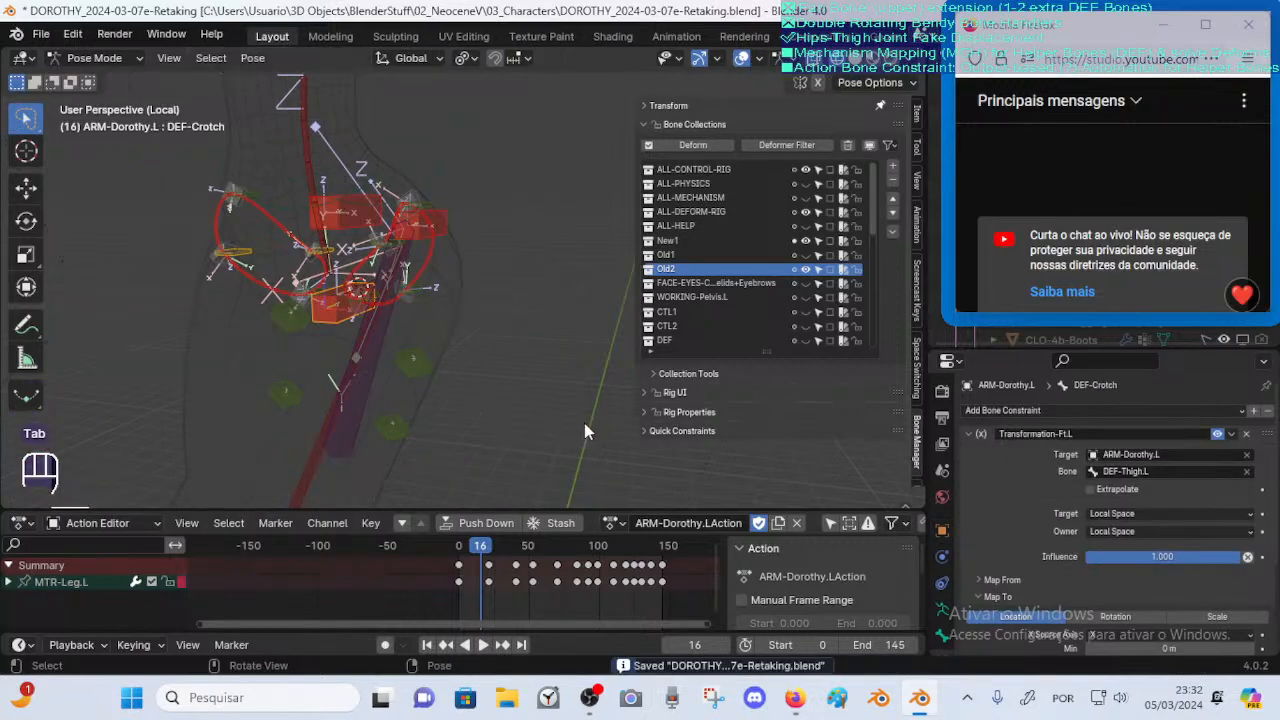
{"action": "left_click", "coordinate": [1245, 434]}
{"action": "middle_click_drag", "start_coordinate": [527, 398], "coordinate": [465, 382], "text": "ctrl"}
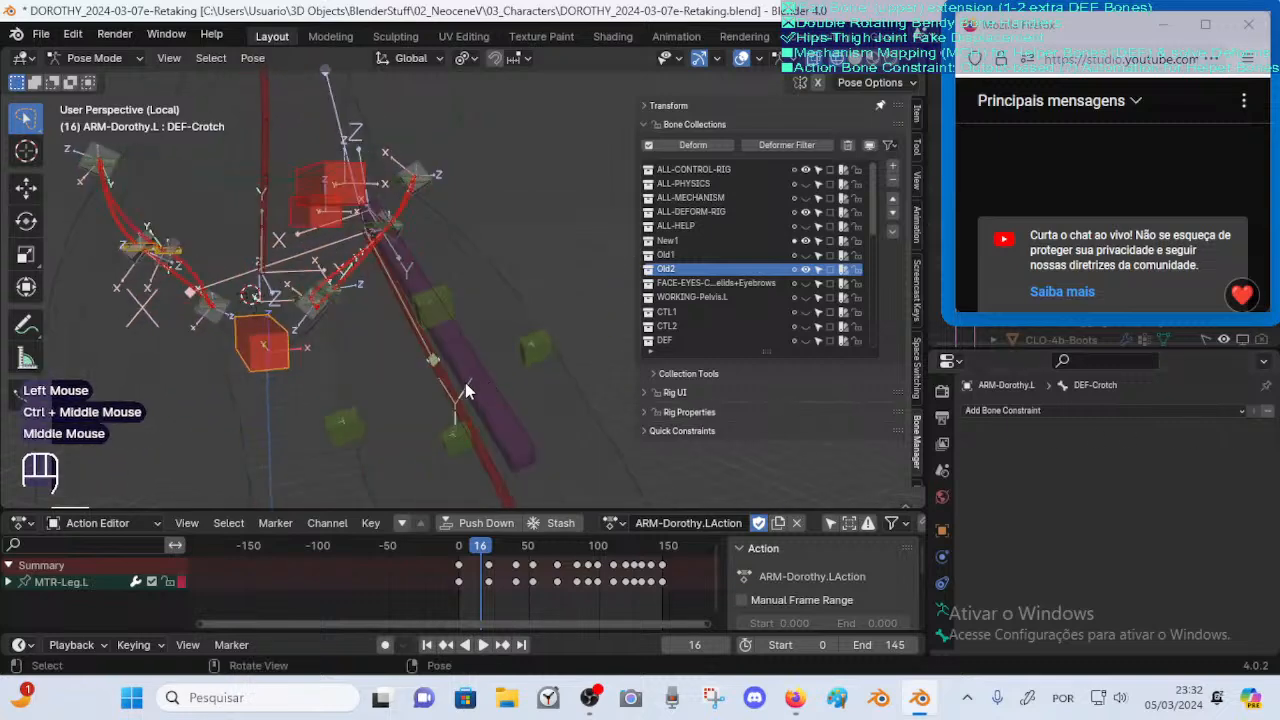
{"action": "key", "text": "Tab"}
{"action": "key", "text": "Tab"}
{"action": "left_click", "coordinate": [299, 368]}
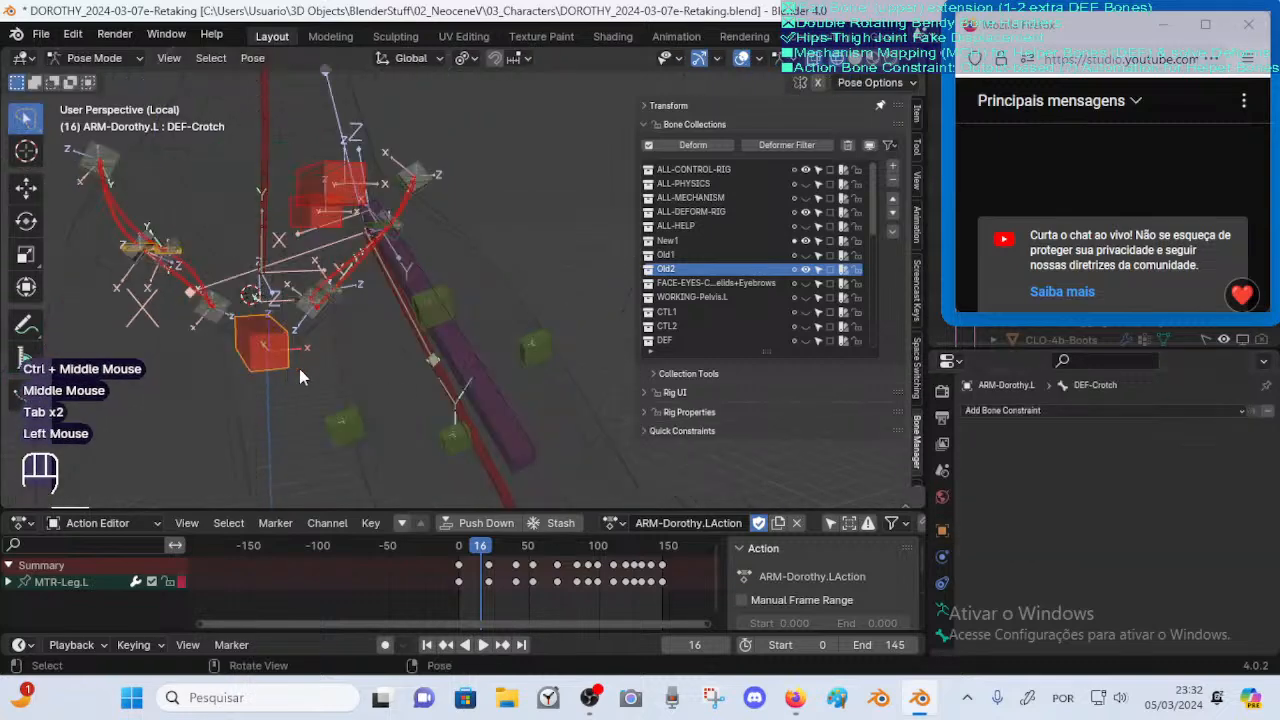
{"action": "middle_click_drag", "start_coordinate": [299, 368], "coordinate": [389, 370], "text": "ctrl"}
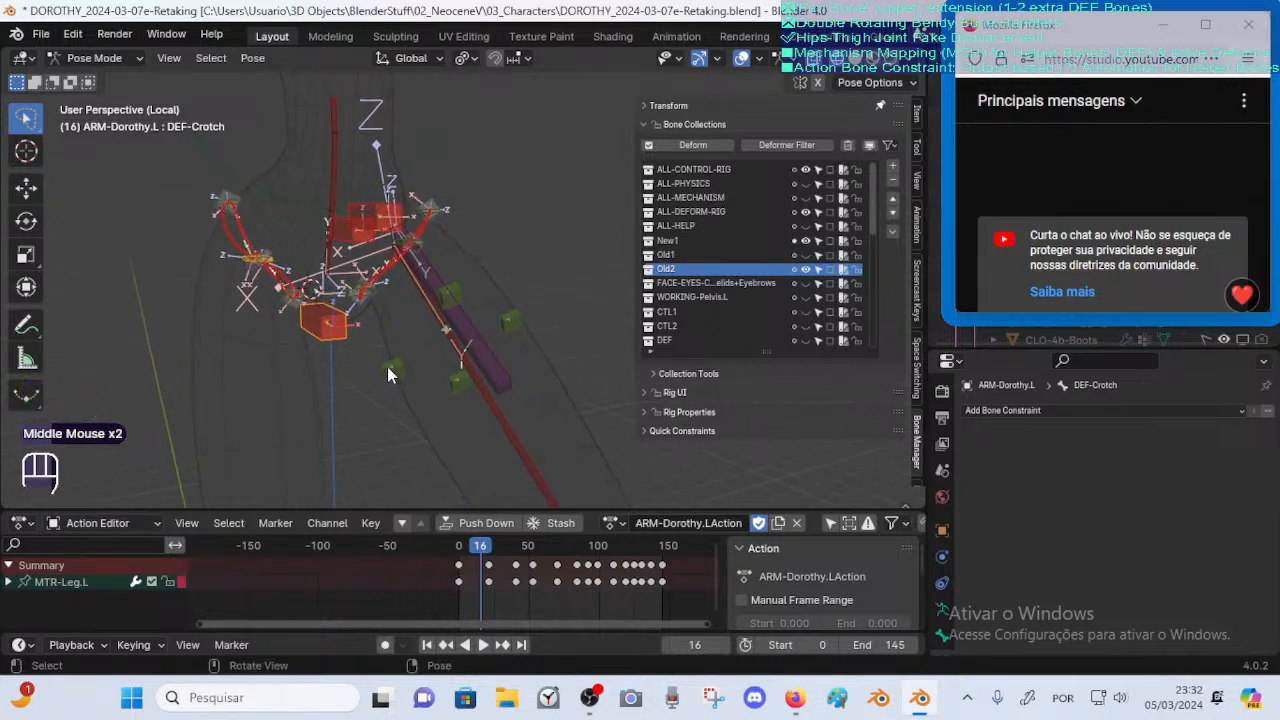
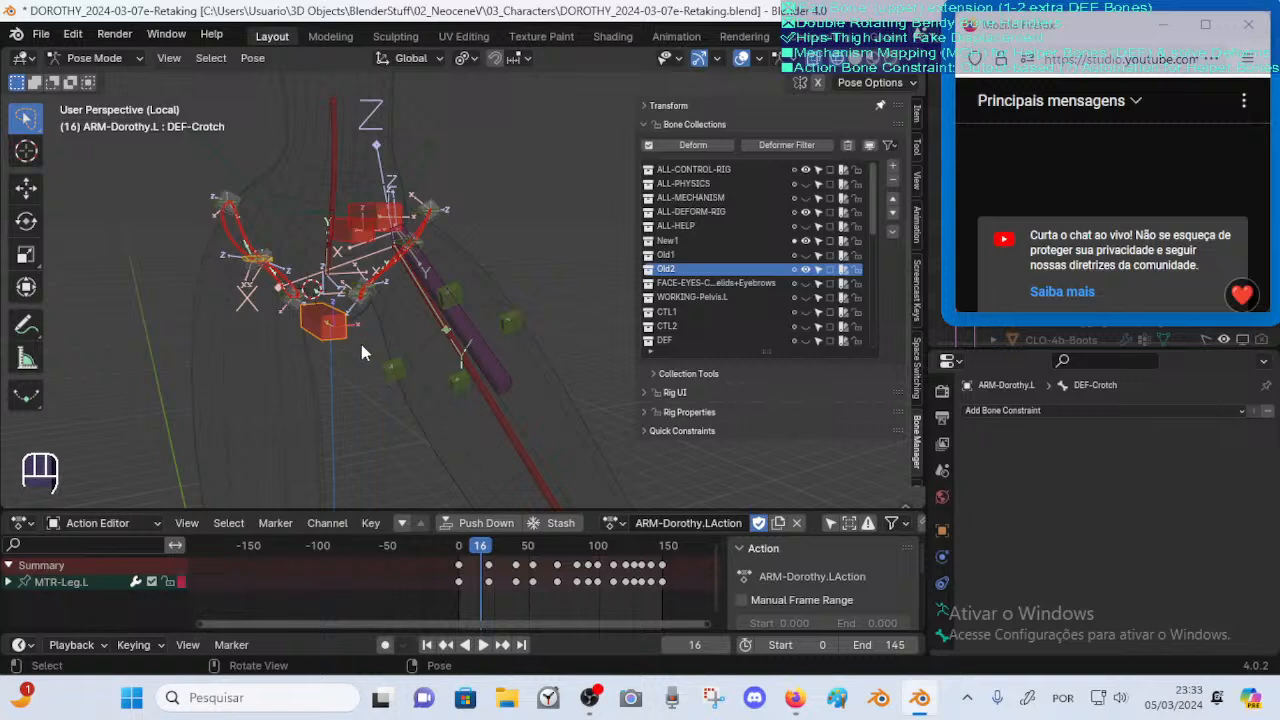
{"action": "middle_click_drag", "start_coordinate": [362, 343], "coordinate": [349, 358]}
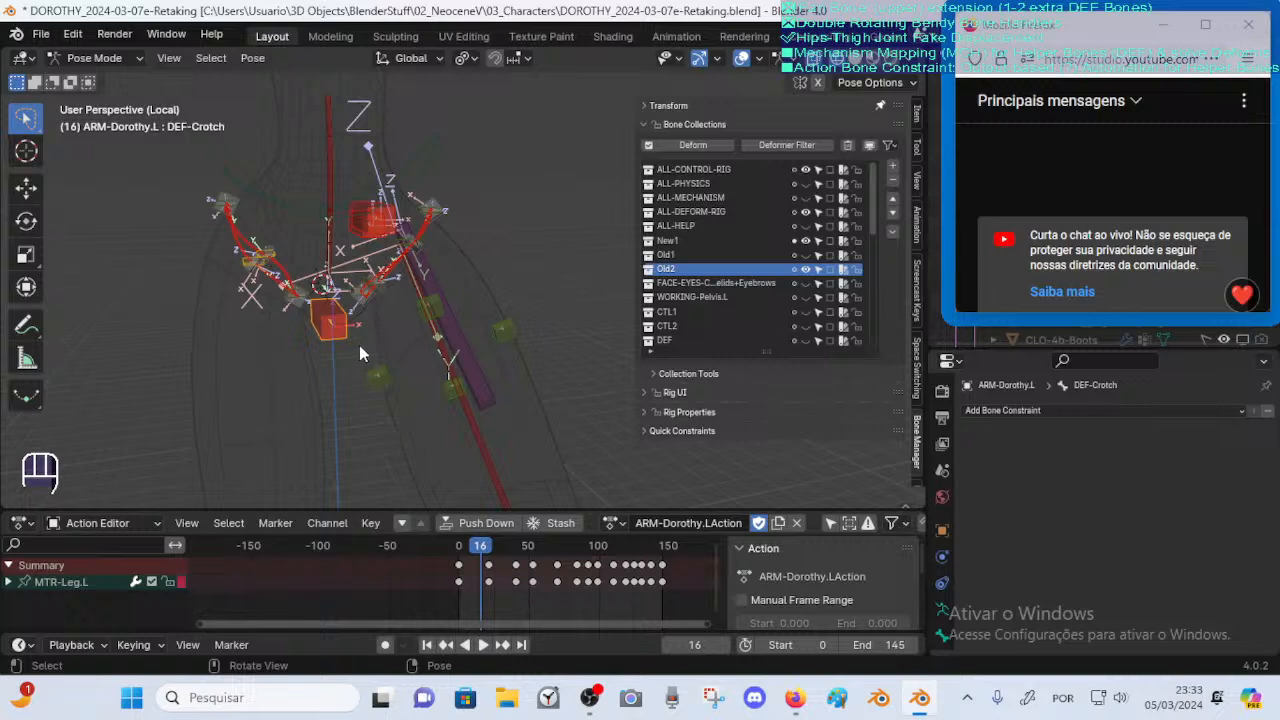
{"action": "middle_click_drag", "start_coordinate": [371, 336], "coordinate": [400, 368]}
{"action": "key", "text": "ctrl+s"}
Examine how DEF-Thigh.L and FAN-Thigh.L sit relative to DEF-Crotch, selecting the thigh bones in turn to view their constraints
{"action": "left_click", "coordinate": [490, 383]}
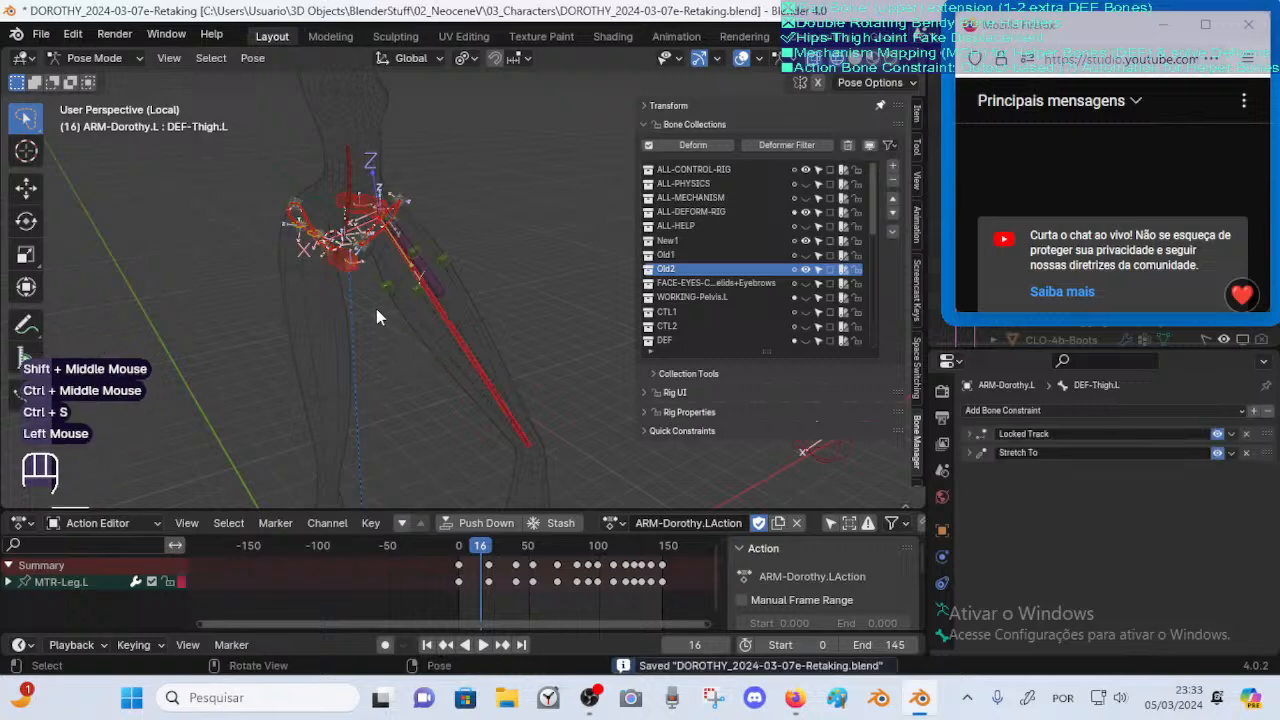
{"action": "double_click", "coordinate": [355, 269], "text": "shift"}
{"action": "left_click", "coordinate": [438, 322]}
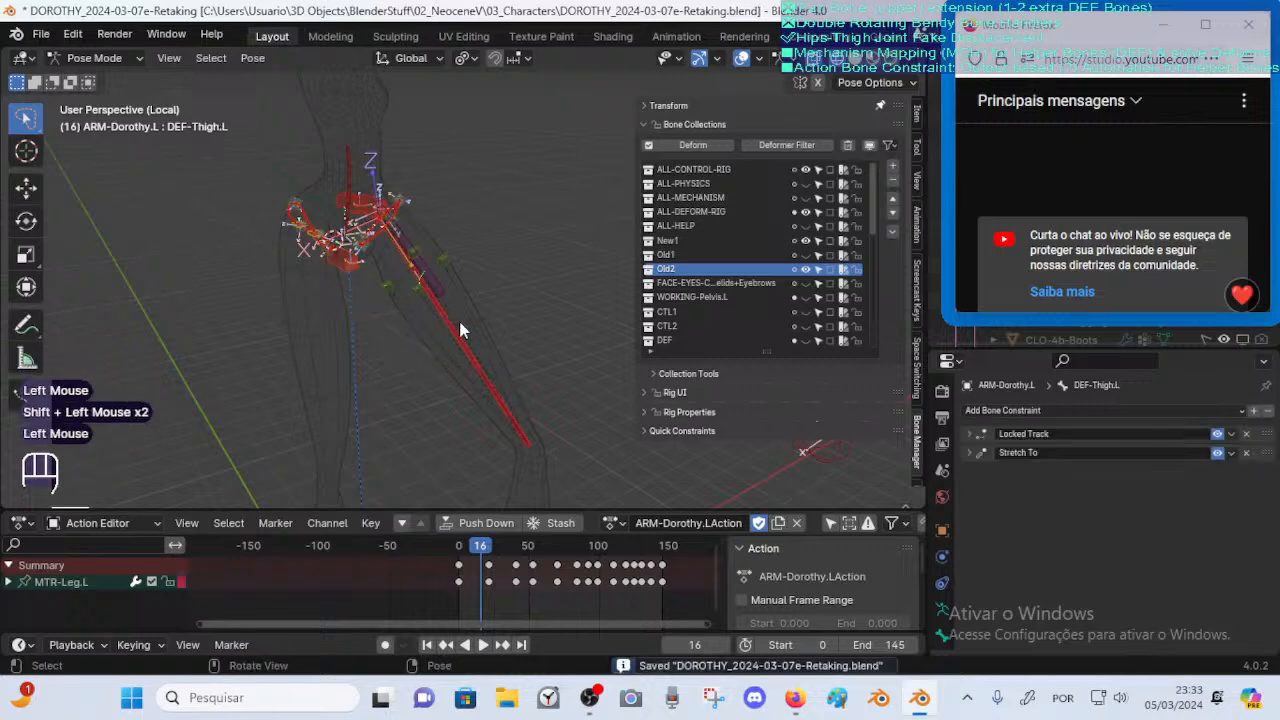
{"action": "middle_click_drag", "start_coordinate": [459, 321], "coordinate": [383, 339]}
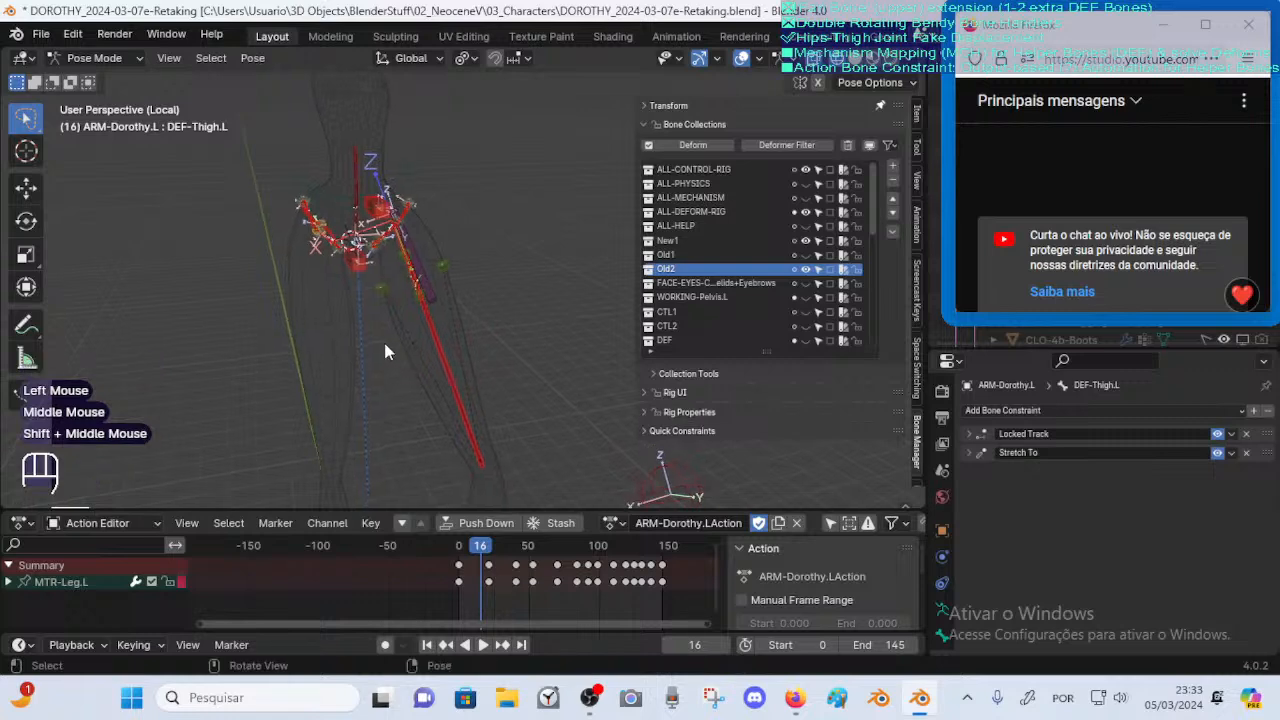
{"action": "left_click", "coordinate": [368, 285]}
{"action": "left_click", "coordinate": [381, 292]}
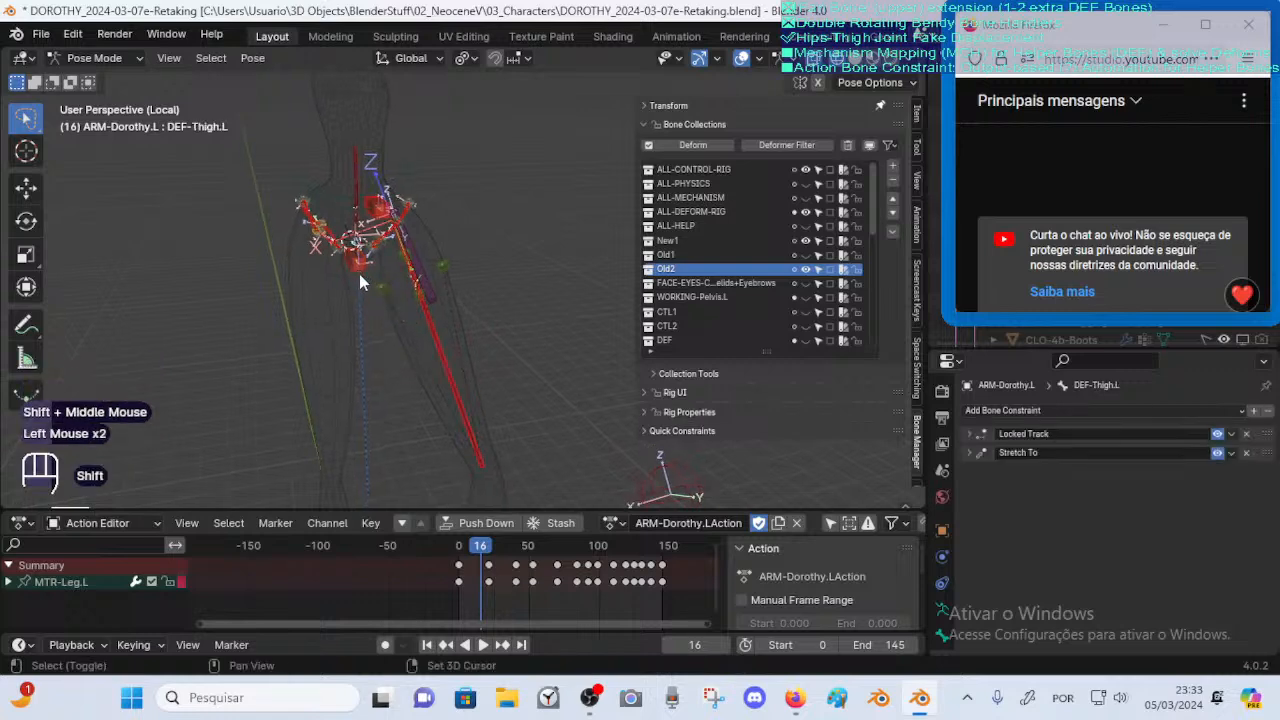
{"action": "left_click", "coordinate": [359, 272]}
{"action": "left_click", "coordinate": [414, 308]}
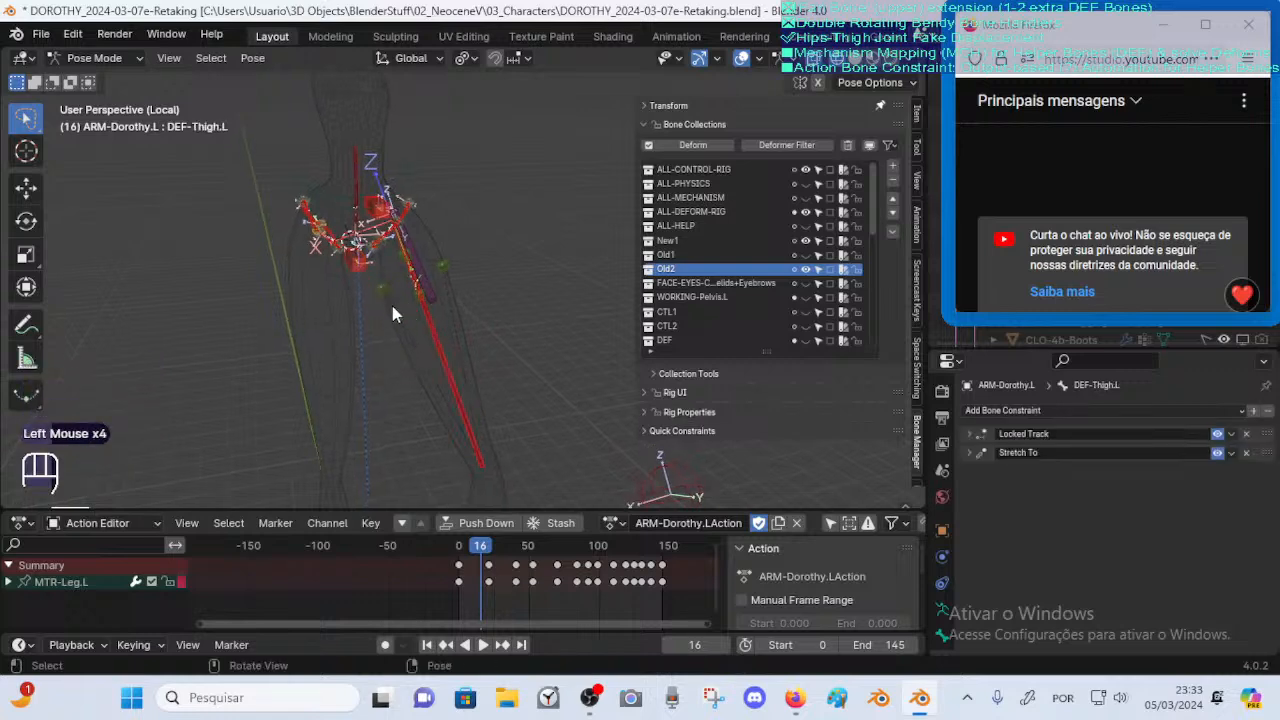
{"action": "middle_click_drag", "start_coordinate": [415, 352], "coordinate": [469, 319], "text": "ctrl"}
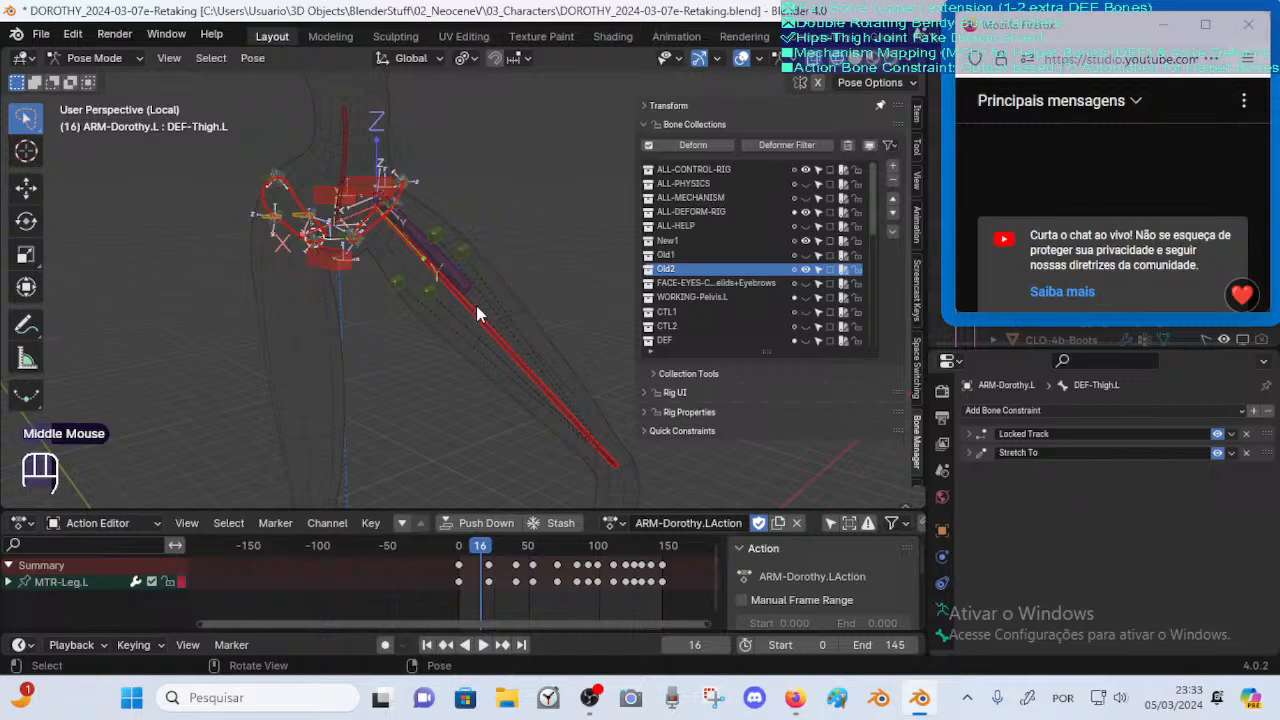
{"action": "left_click", "coordinate": [471, 286]}
{"action": "left_click", "coordinate": [471, 286]}
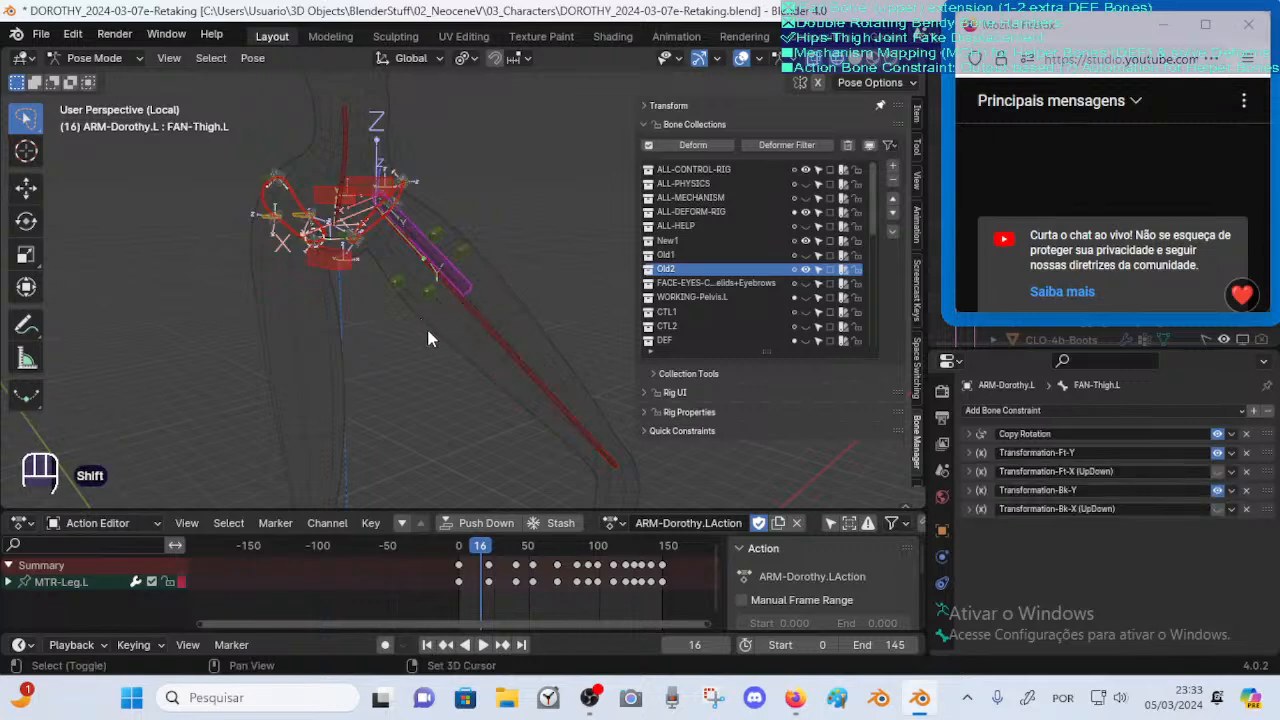
{"action": "middle_click_drag", "start_coordinate": [431, 334], "coordinate": [466, 363], "text": "shift"}
Add a Copy Transforms constraint to DEF-Crotch with DEF-Thigh.L as its target bone
{"action": "left_click", "coordinate": [476, 362]}
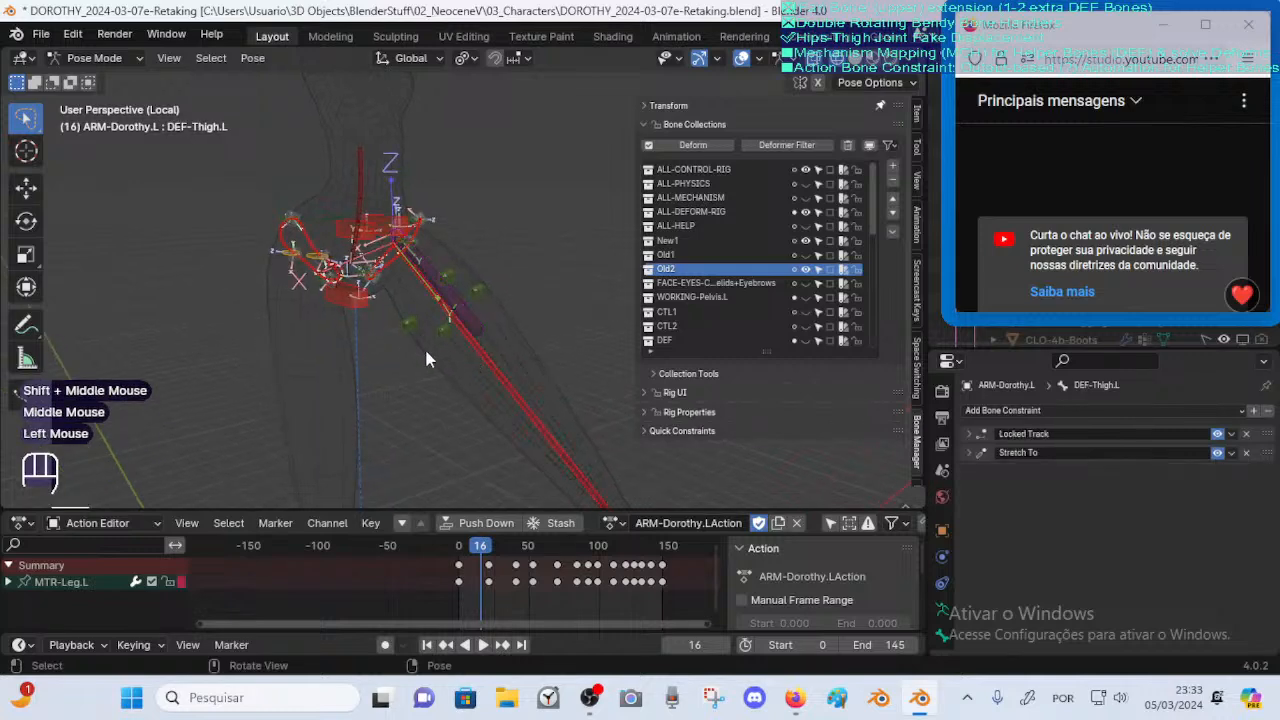
{"action": "left_click", "coordinate": [342, 302], "text": "shift"}
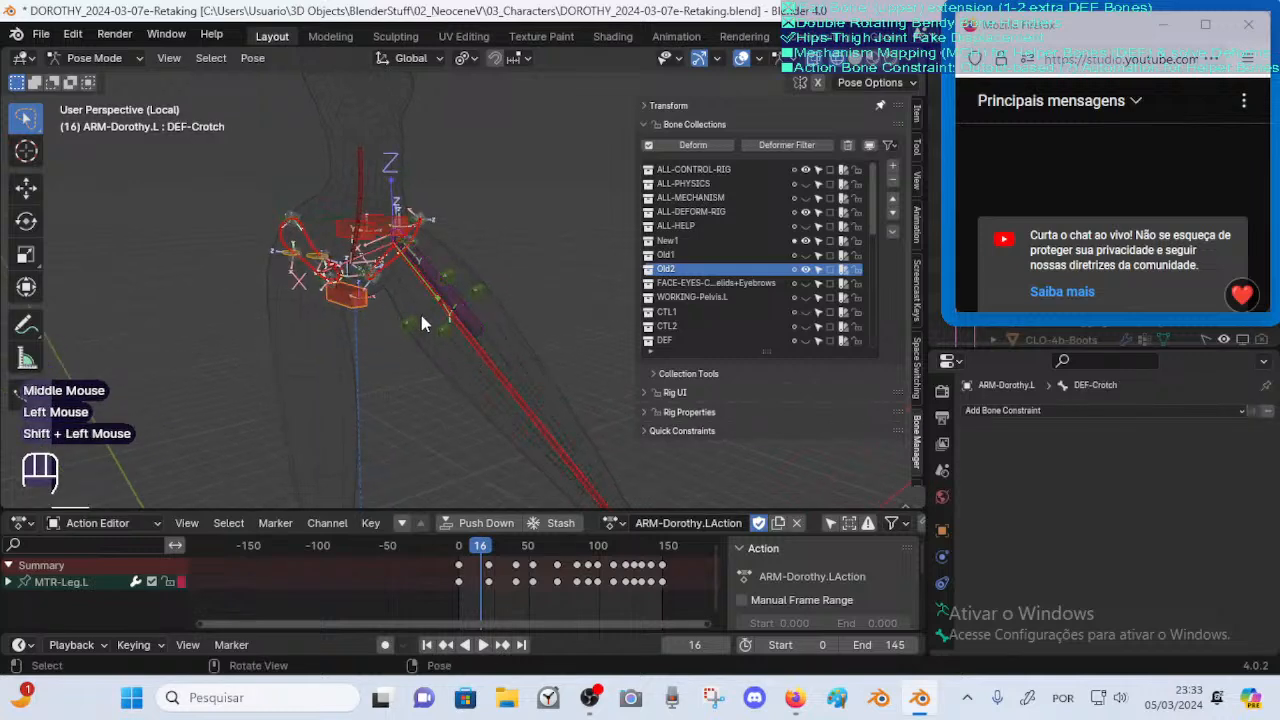
{"action": "left_click", "coordinate": [484, 351]}
{"action": "left_click", "coordinate": [347, 304], "text": "shift"}
{"action": "key", "text": "ctrl+shift+c"}
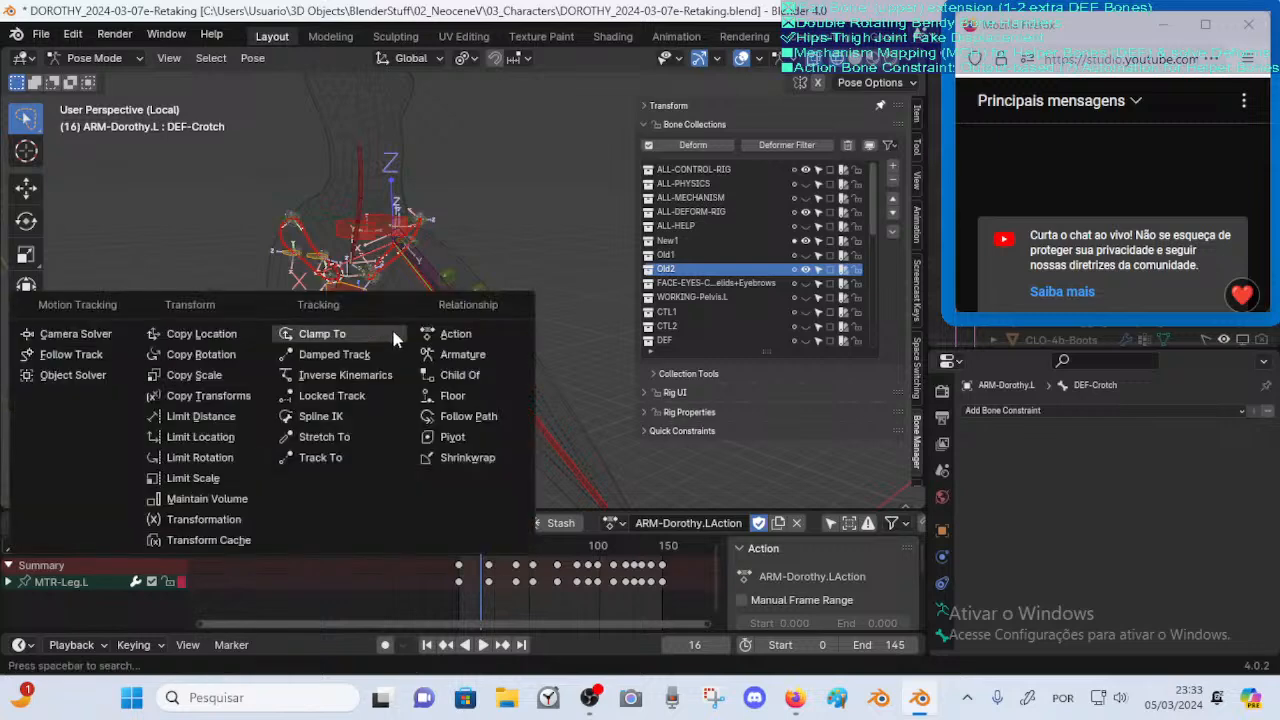
{"action": "left_click", "coordinate": [232, 396]}
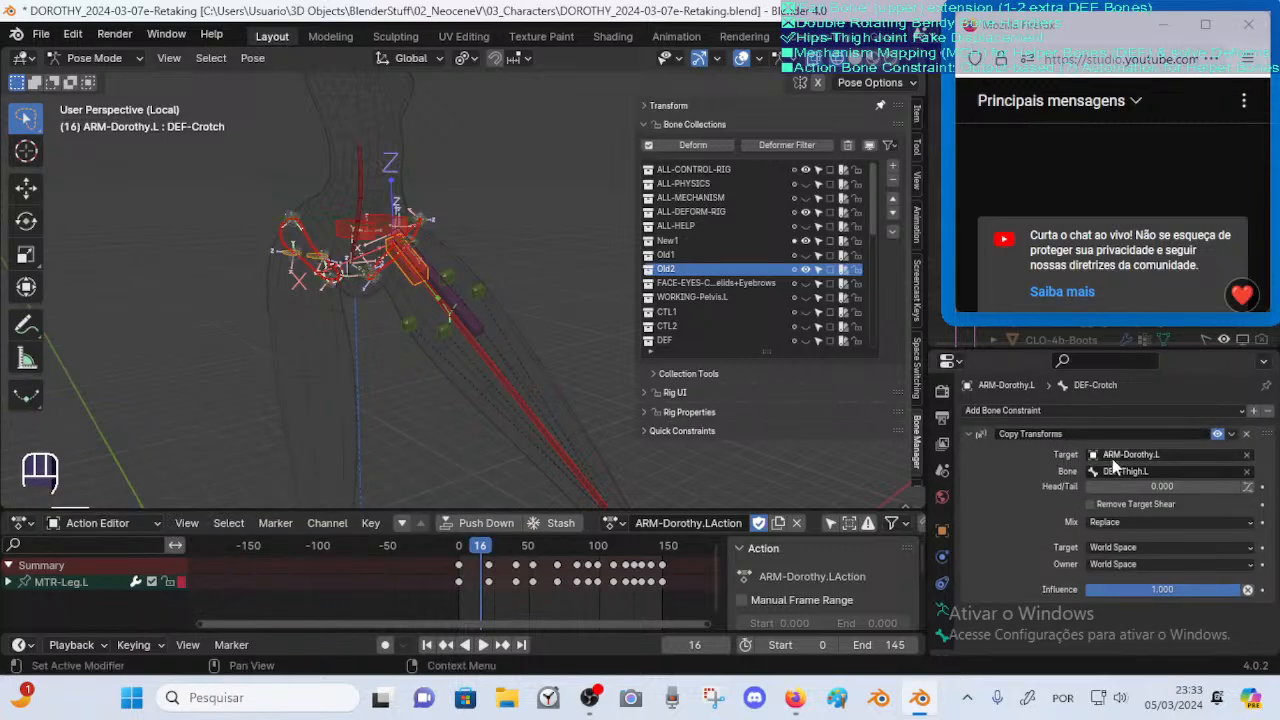
Set the Copy Transforms target to Local Space (Owner Orientation), owner to Local Space and mix to Before Original (Full)
{"action": "left_click", "coordinate": [1101, 549]}
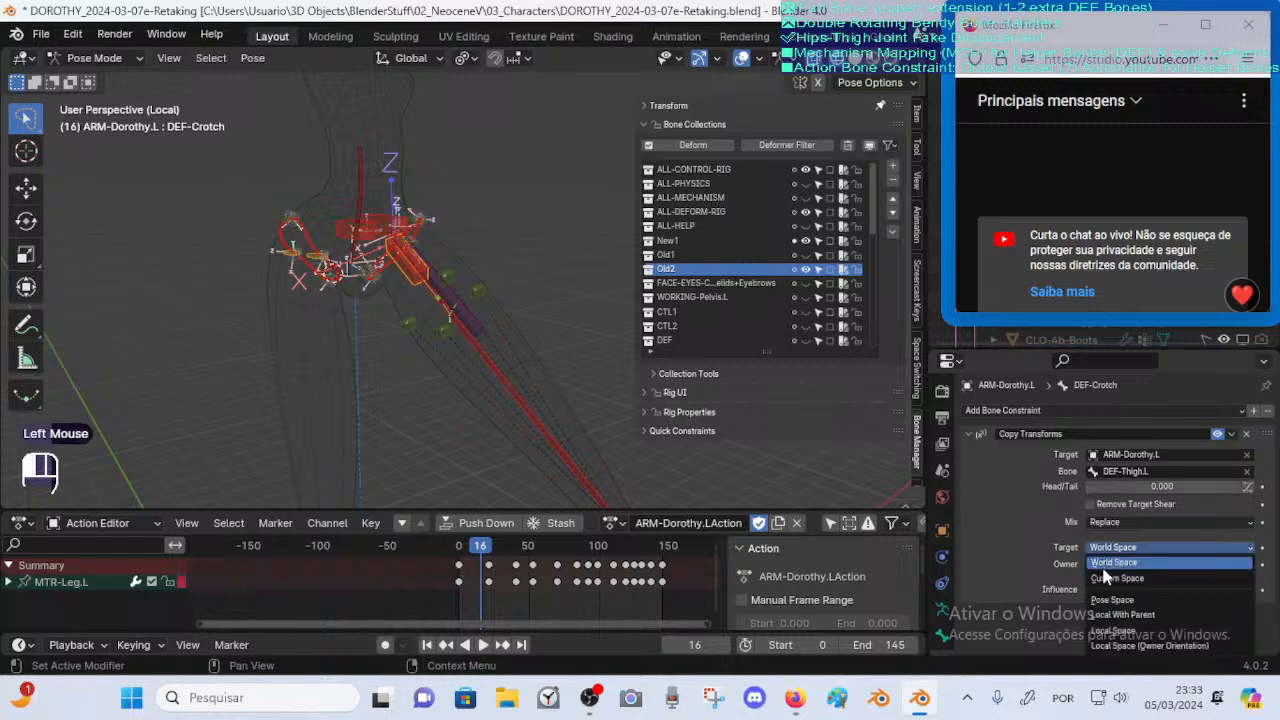
{"action": "left_click", "coordinate": [1108, 646]}
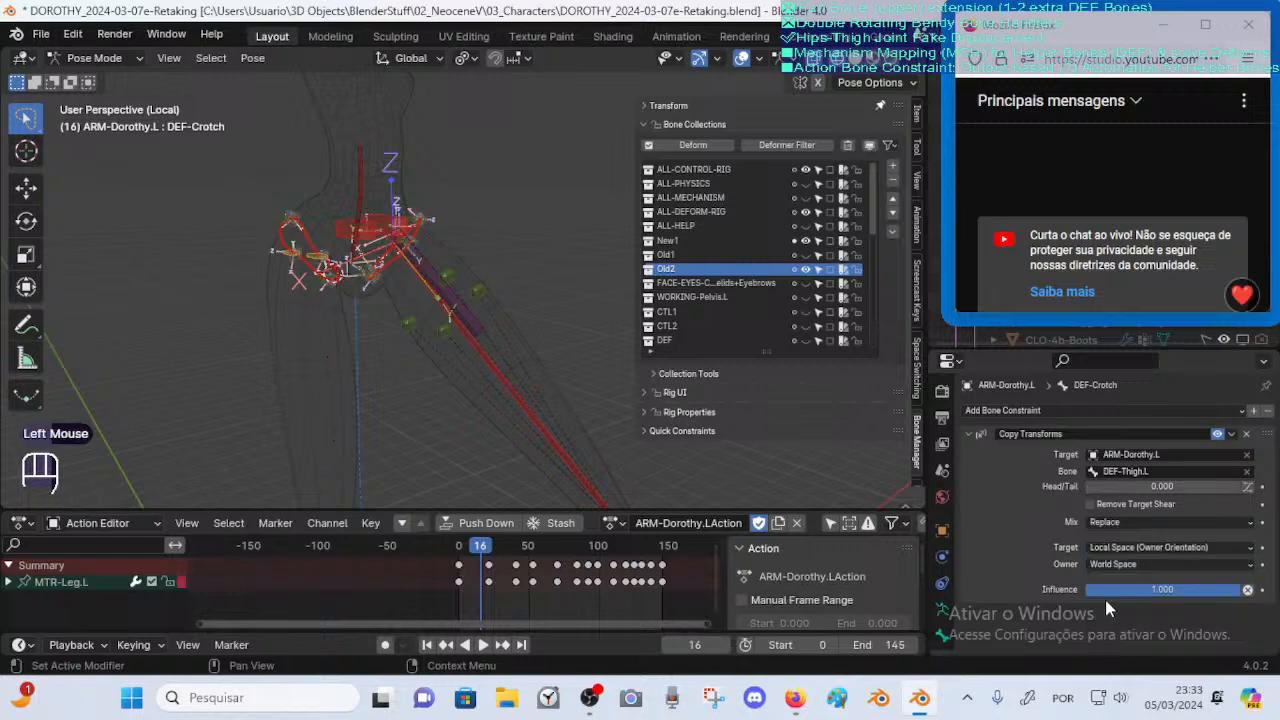
{"action": "left_click", "coordinate": [1111, 566]}
{"action": "left_click", "coordinate": [1110, 648]}
{"action": "left_click", "coordinate": [1116, 522]}
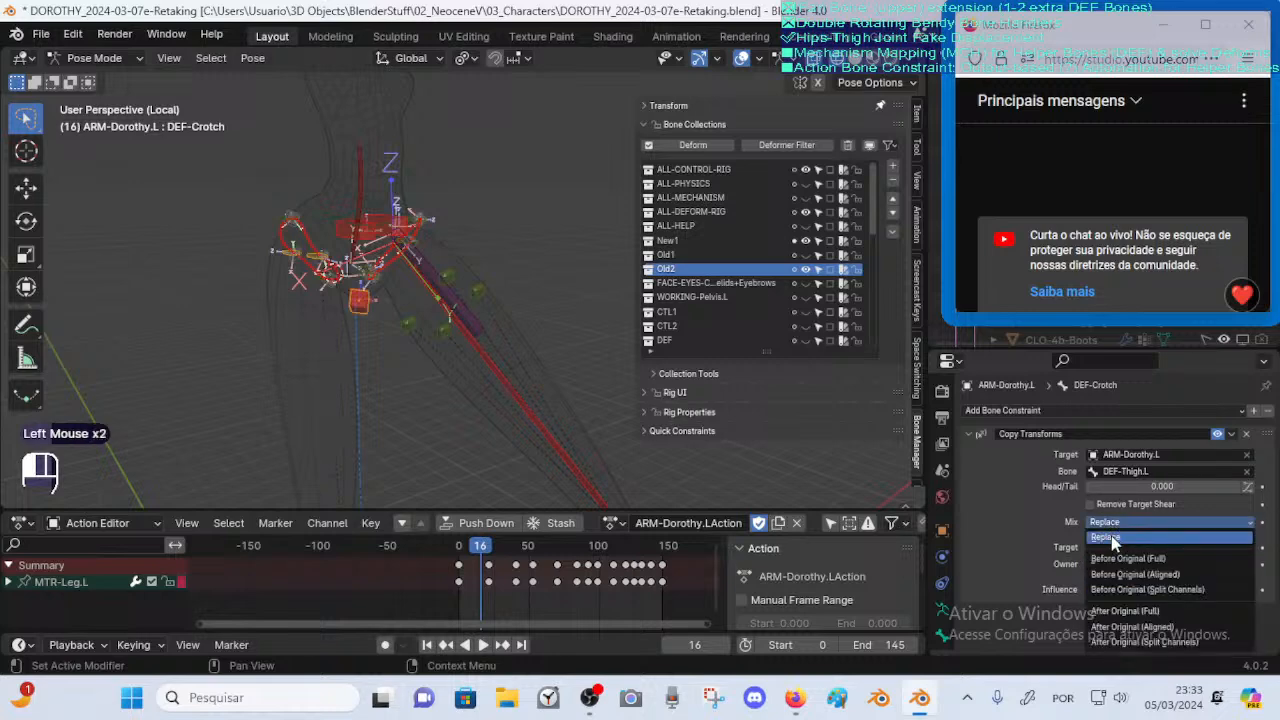
{"action": "left_click", "coordinate": [1112, 559]}
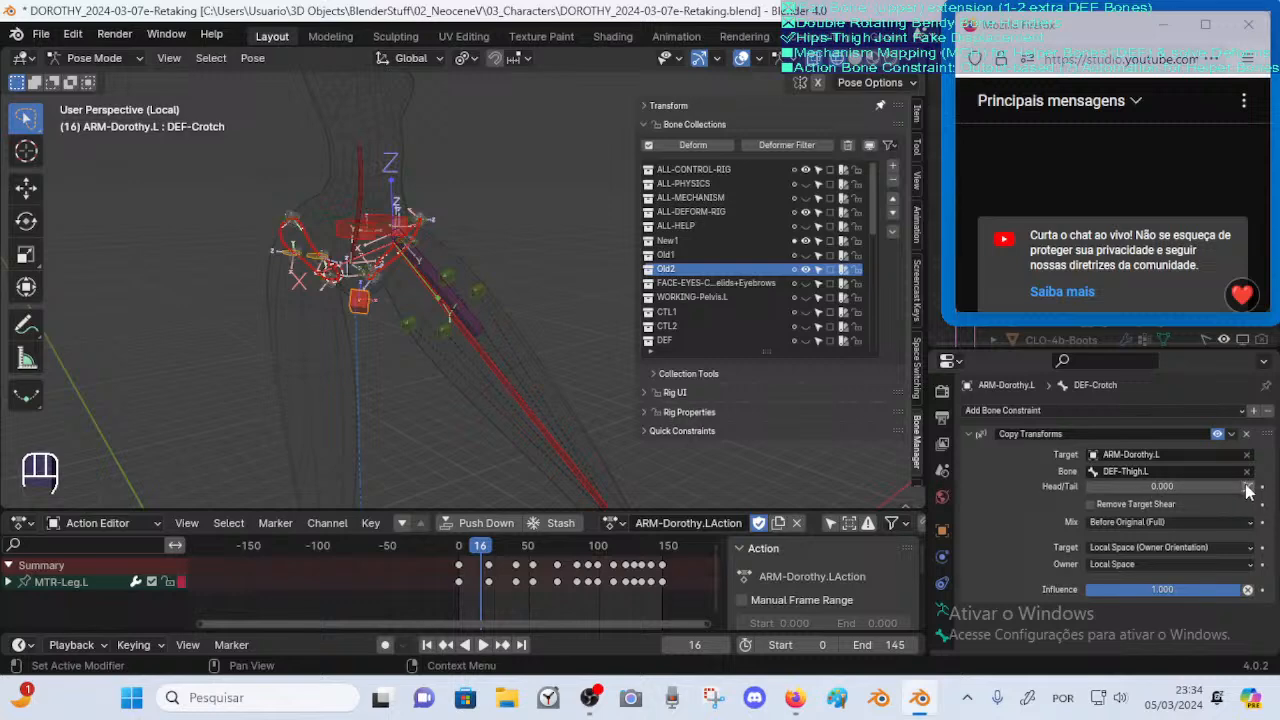
Try different Head/Tail values on DEF-Crotch's Copy Transforms constraint and set it to 0.054
{"action": "left_click", "coordinate": [1244, 488]}
{"action": "left_click", "coordinate": [1248, 488]}
{"action": "left_click", "coordinate": [1147, 486]}
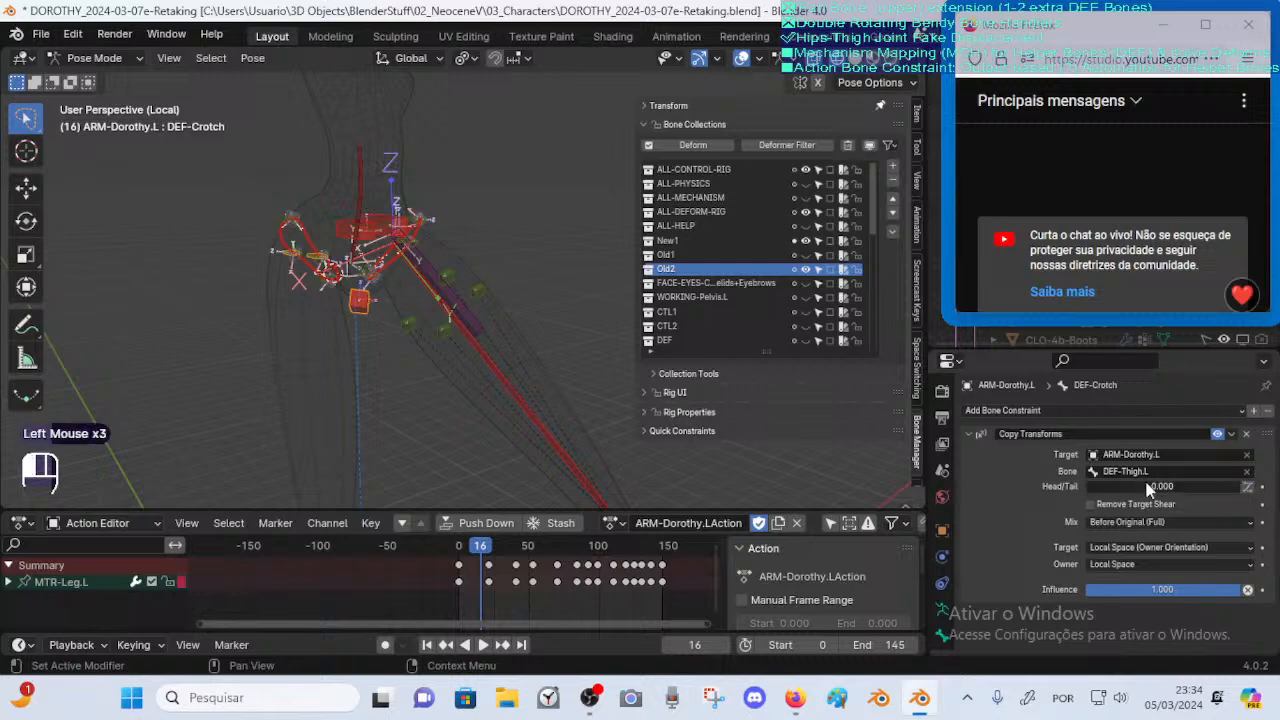
{"action": "left_click_drag", "start_coordinate": [1180, 477], "coordinate": [1118, 492]}
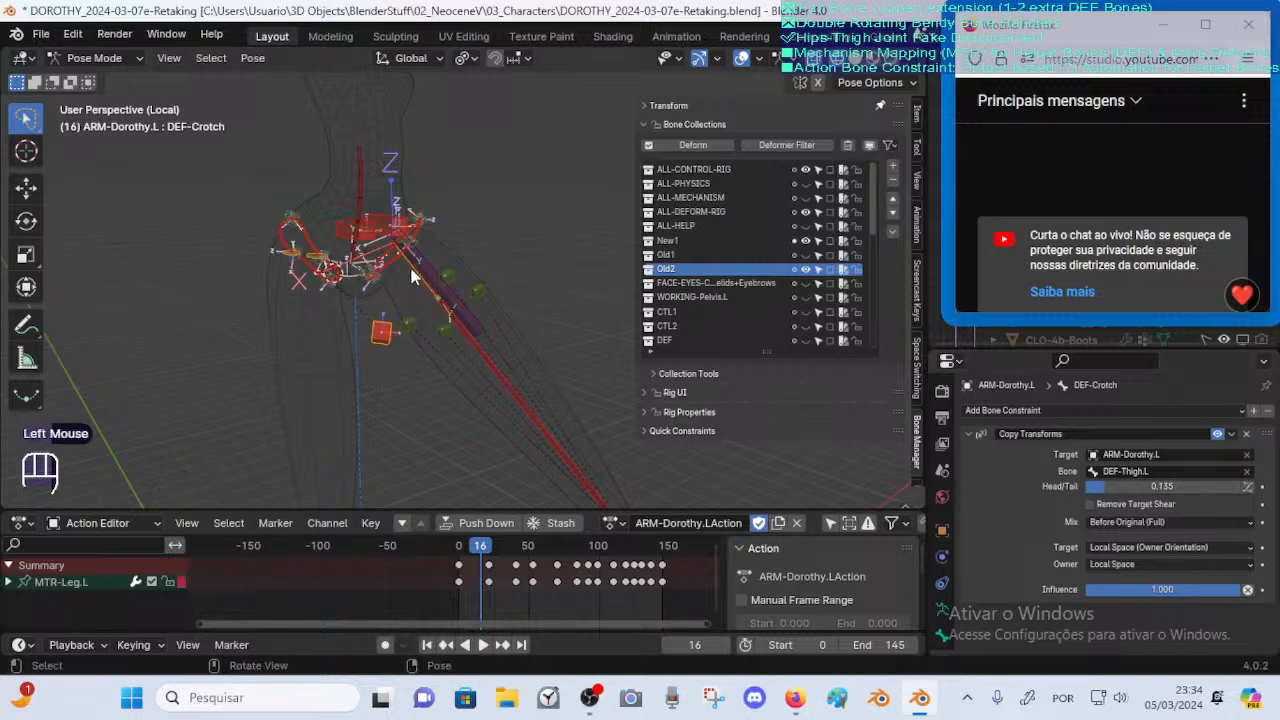
{"action": "mouse_move", "coordinate": [1090, 488]}
{"action": "left_mouse_down"}
{"action": "mouse_move", "coordinate": [1047, 492]}
{"action": "mouse_move", "coordinate": [1080, 485]}
{"action": "mouse_move", "coordinate": [1093, 503]}
{"action": "mouse_move", "coordinate": [1122, 485]}
{"action": "mouse_move", "coordinate": [1078, 485]}
{"action": "mouse_move", "coordinate": [1097, 495]}
{"action": "left_mouse_up"}
{"action": "left_click", "coordinate": [1062, 493]}
{"action": "left_click", "coordinate": [1118, 490]}
{"action": "double_click", "coordinate": [1088, 486]}
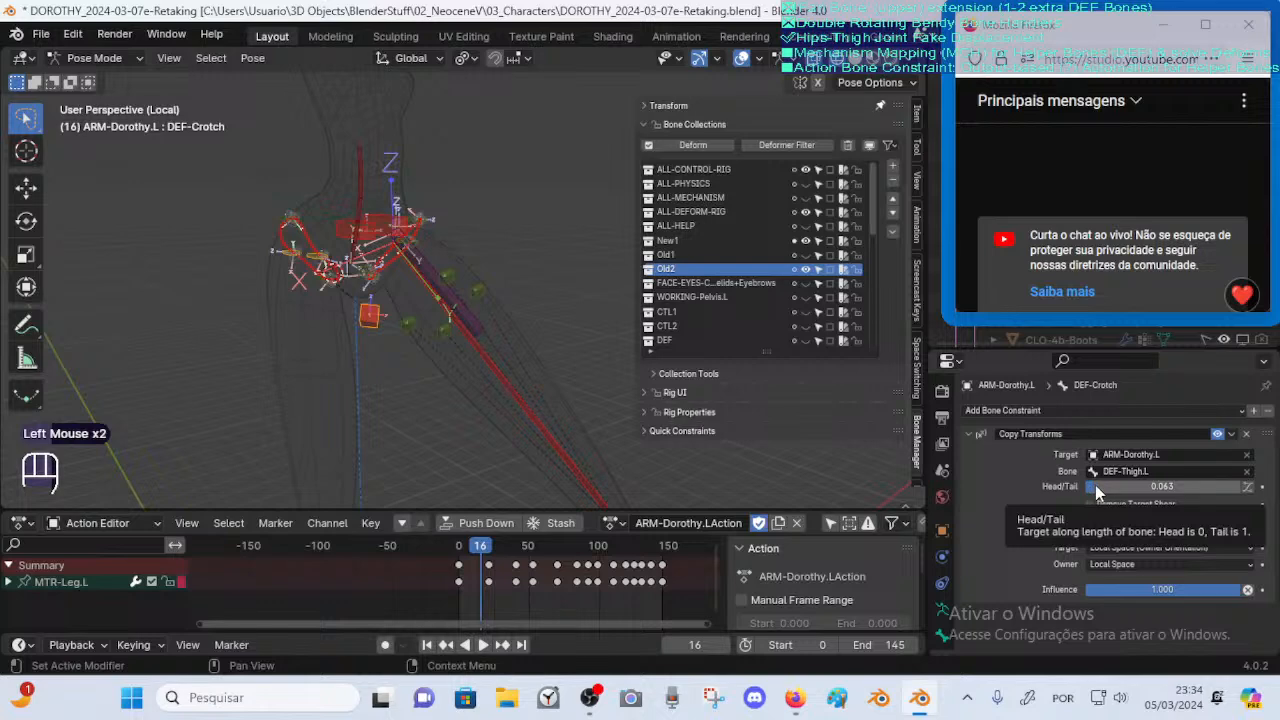
{"action": "left_click", "coordinate": [1089, 489]}
{"action": "left_click_drag", "start_coordinate": [1075, 488], "coordinate": [1104, 488]}
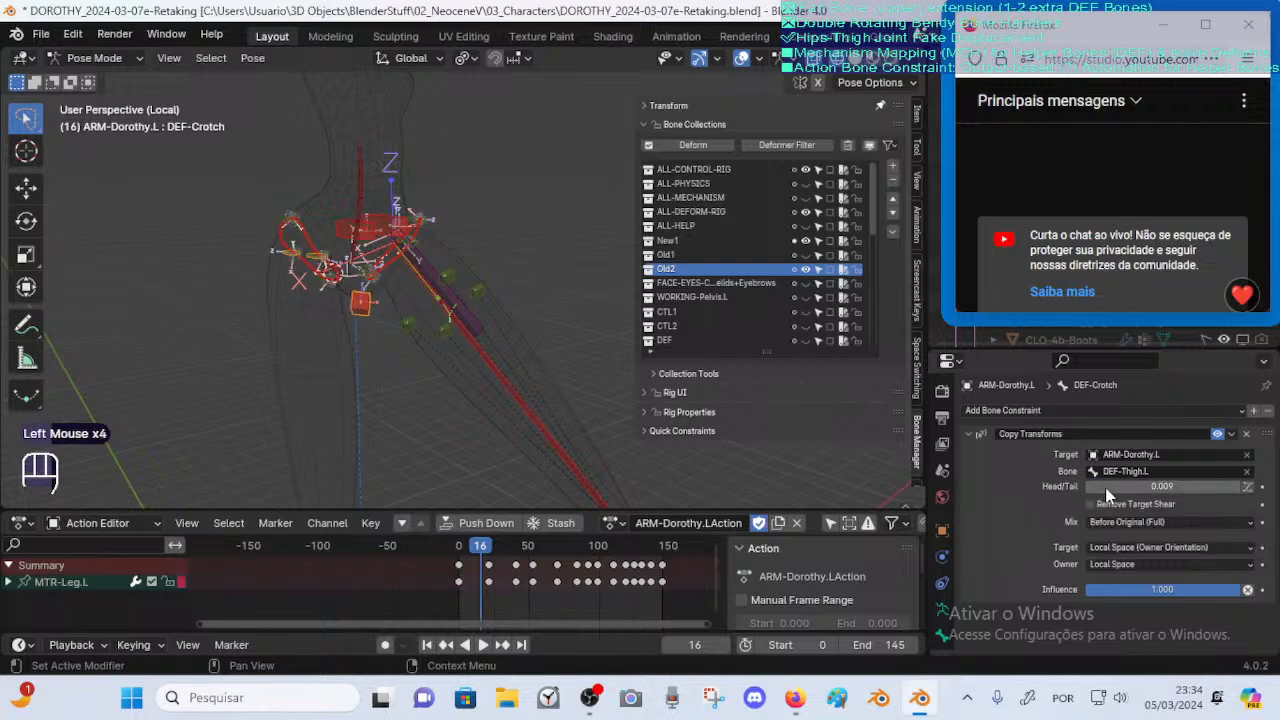
{"action": "left_click", "coordinate": [1104, 495]}
{"action": "left_click_drag", "start_coordinate": [1113, 493], "coordinate": [1106, 497]}
{"action": "middle_click_drag", "start_coordinate": [400, 385], "coordinate": [470, 375]}
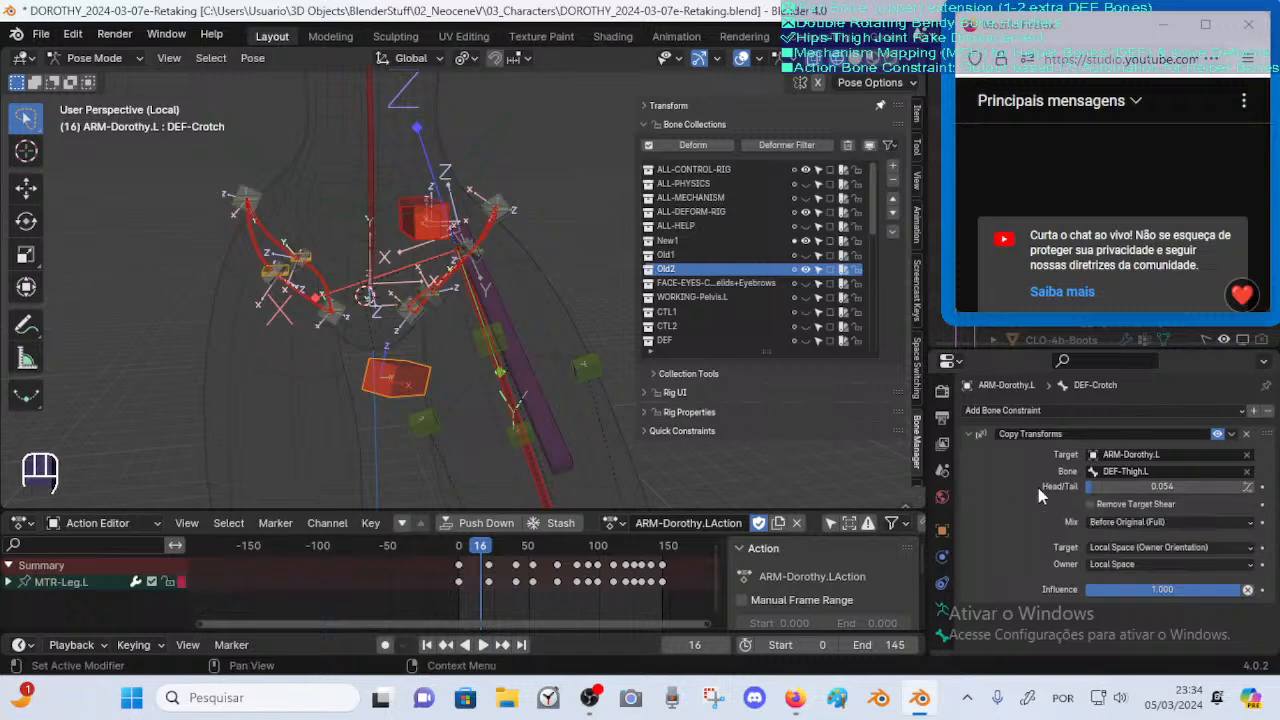
{"action": "middle_click", "coordinate": [1056, 436]}
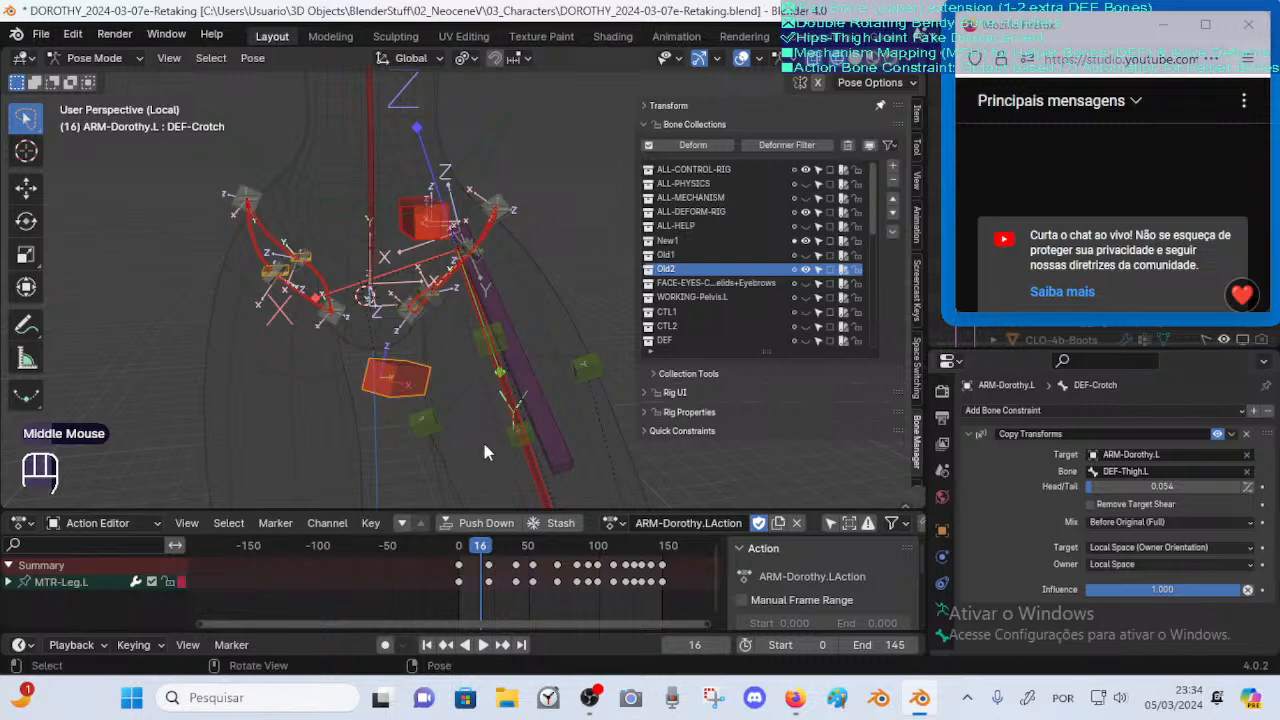
Replace DEF-Crotch's Copy Transforms constraint with a Copy Location constraint targeting the DEF-Thigh.L bone
{"action": "middle_click_drag", "start_coordinate": [482, 439], "coordinate": [484, 405], "text": "ctrl"}
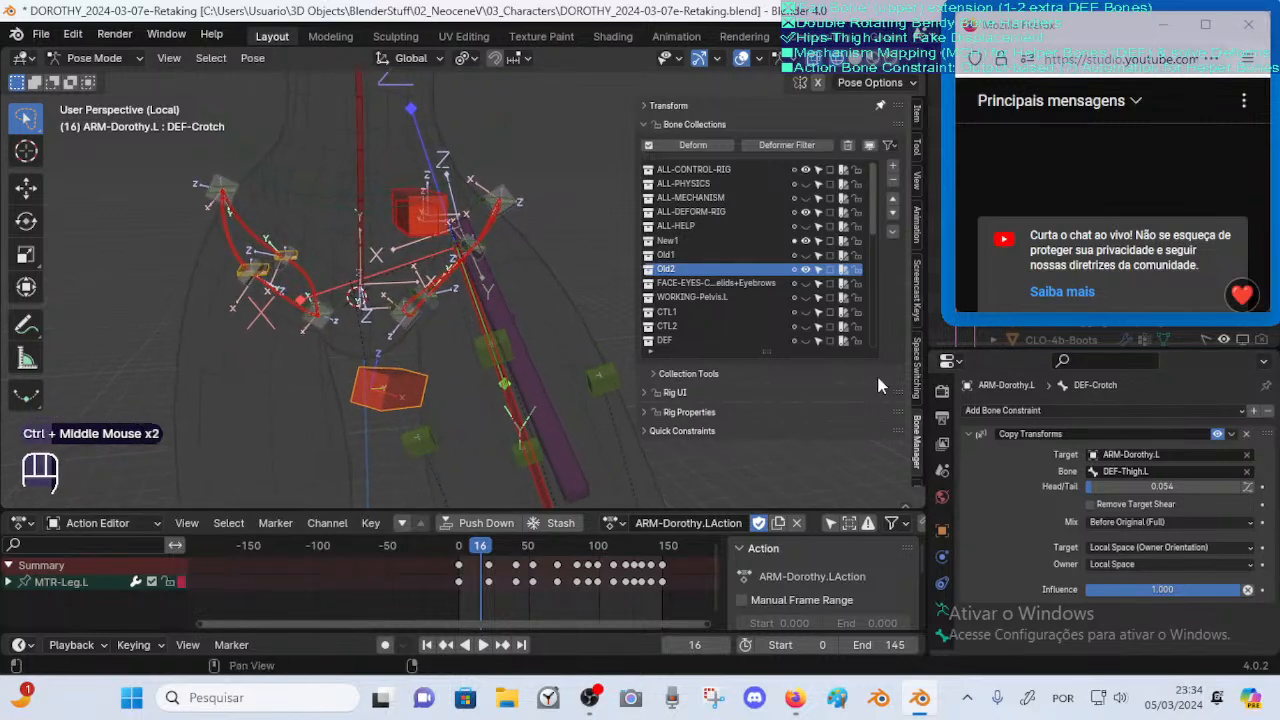
{"action": "left_click", "coordinate": [1246, 434]}
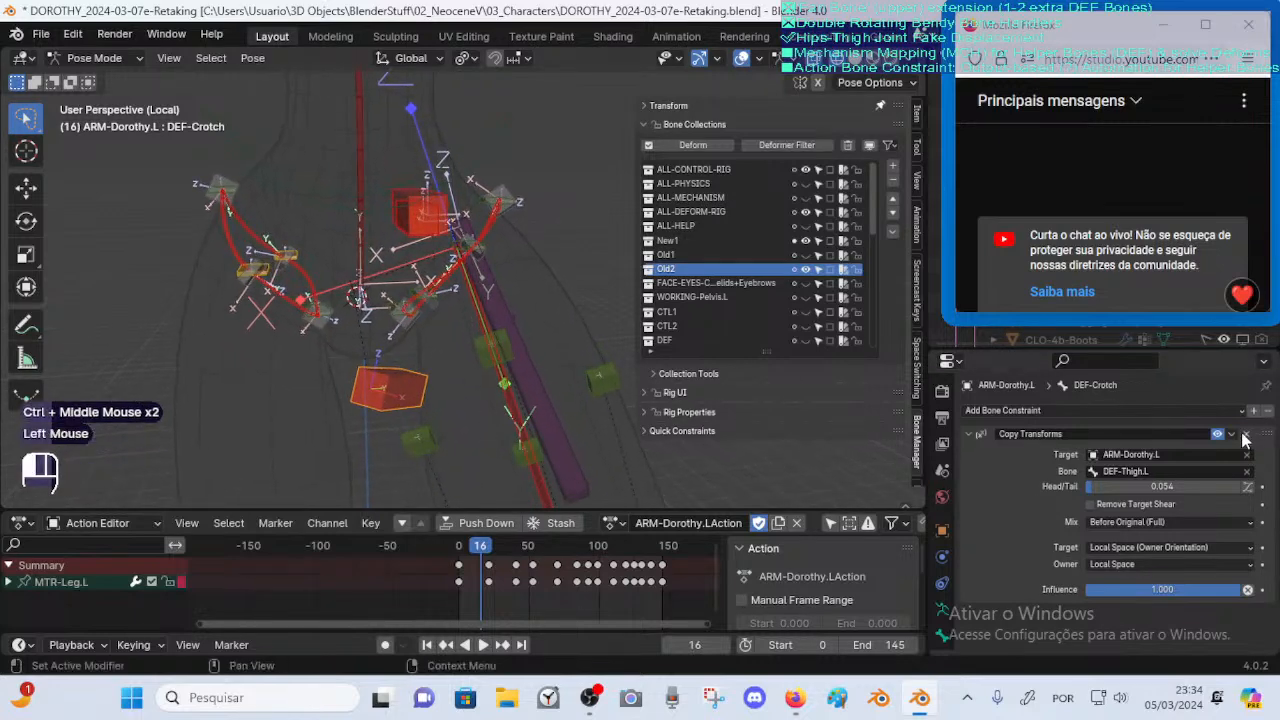
{"action": "left_click", "coordinate": [516, 420]}
{"action": "left_click", "coordinate": [372, 372], "text": "shift"}
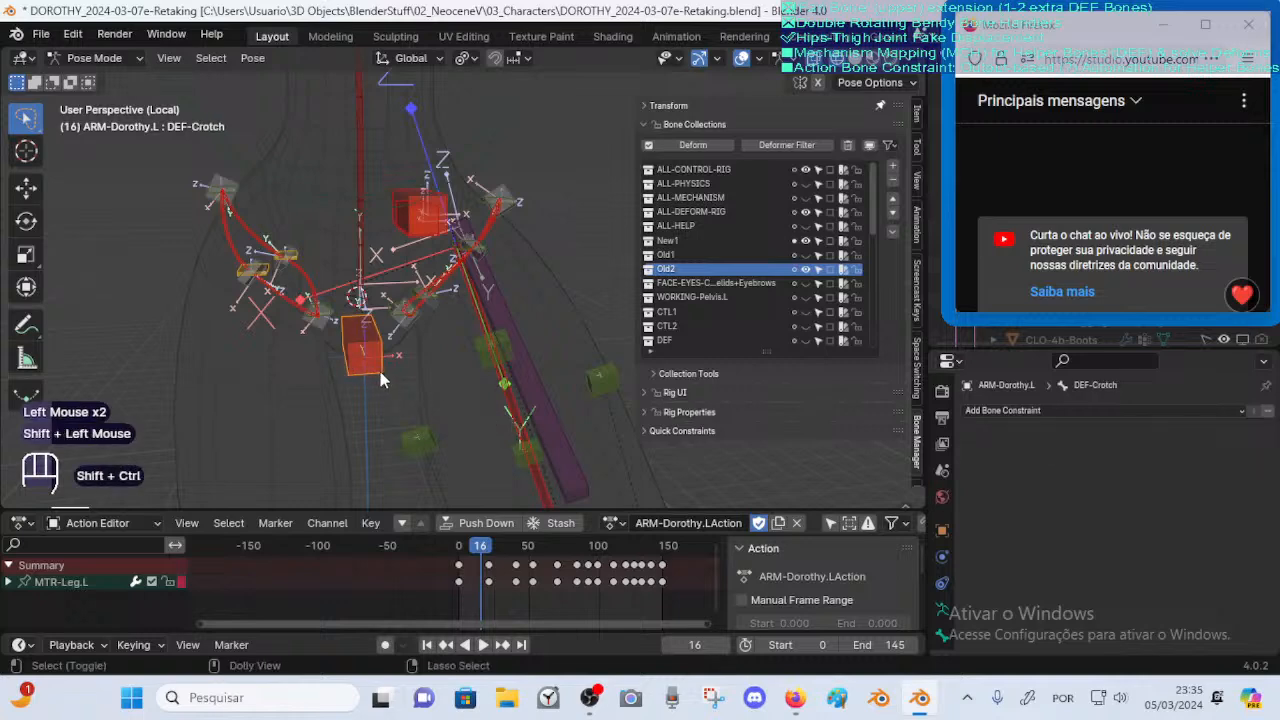
{"action": "key", "text": "shift+ctrl+c"}
{"action": "left_click", "coordinate": [208, 376]}
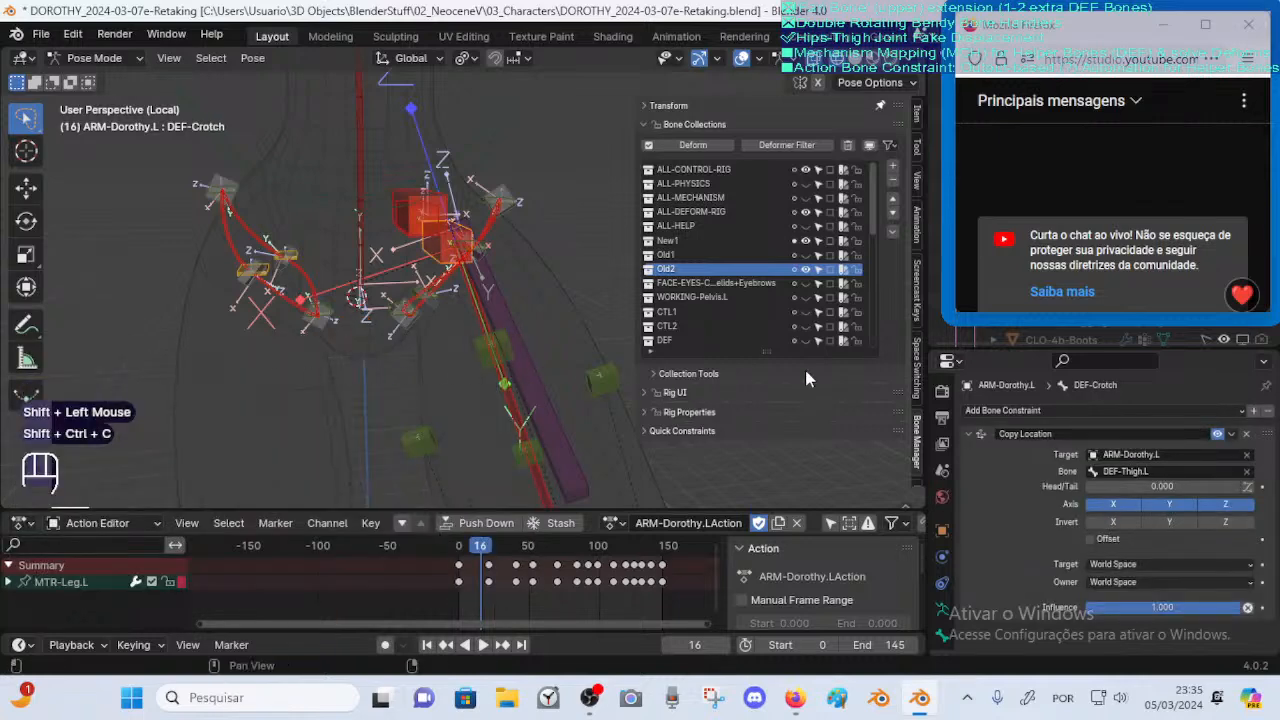
Set the Copy Location target to Local Space (Owner Orientation) and the owner to Local Space
{"action": "left_click", "coordinate": [1113, 565]}
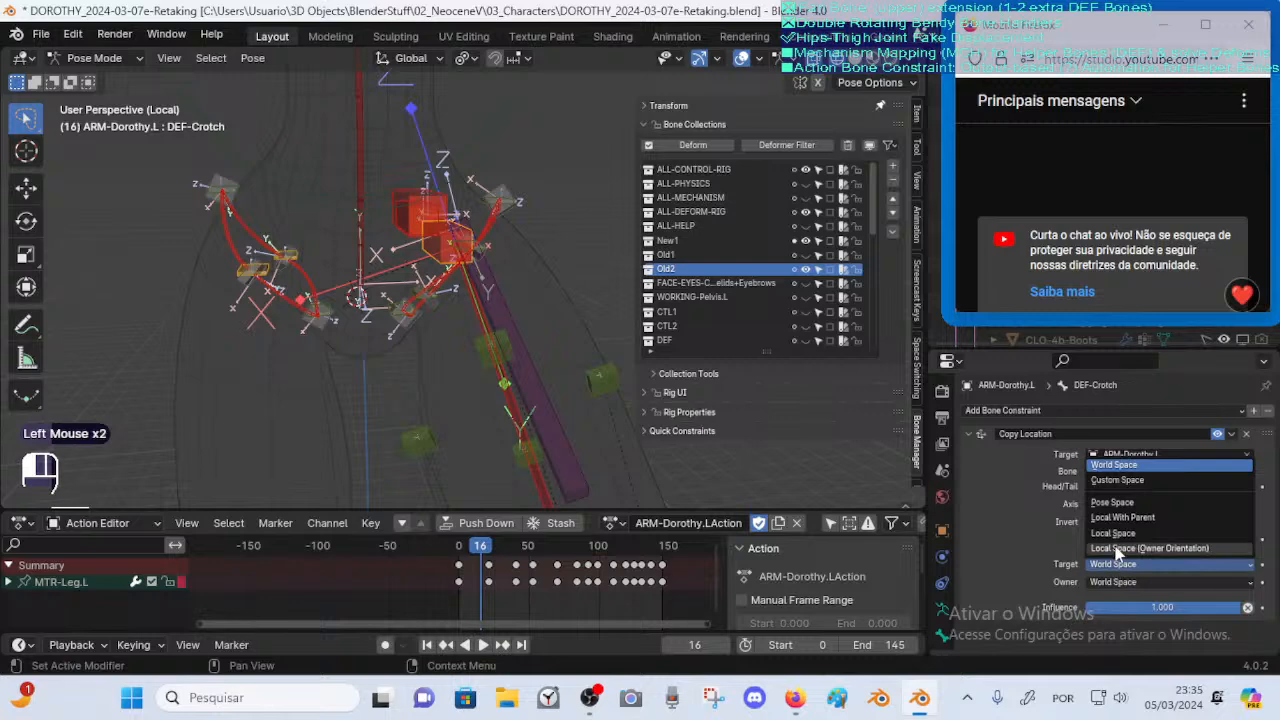
{"action": "left_click", "coordinate": [1120, 548]}
{"action": "left_click", "coordinate": [1112, 582]}
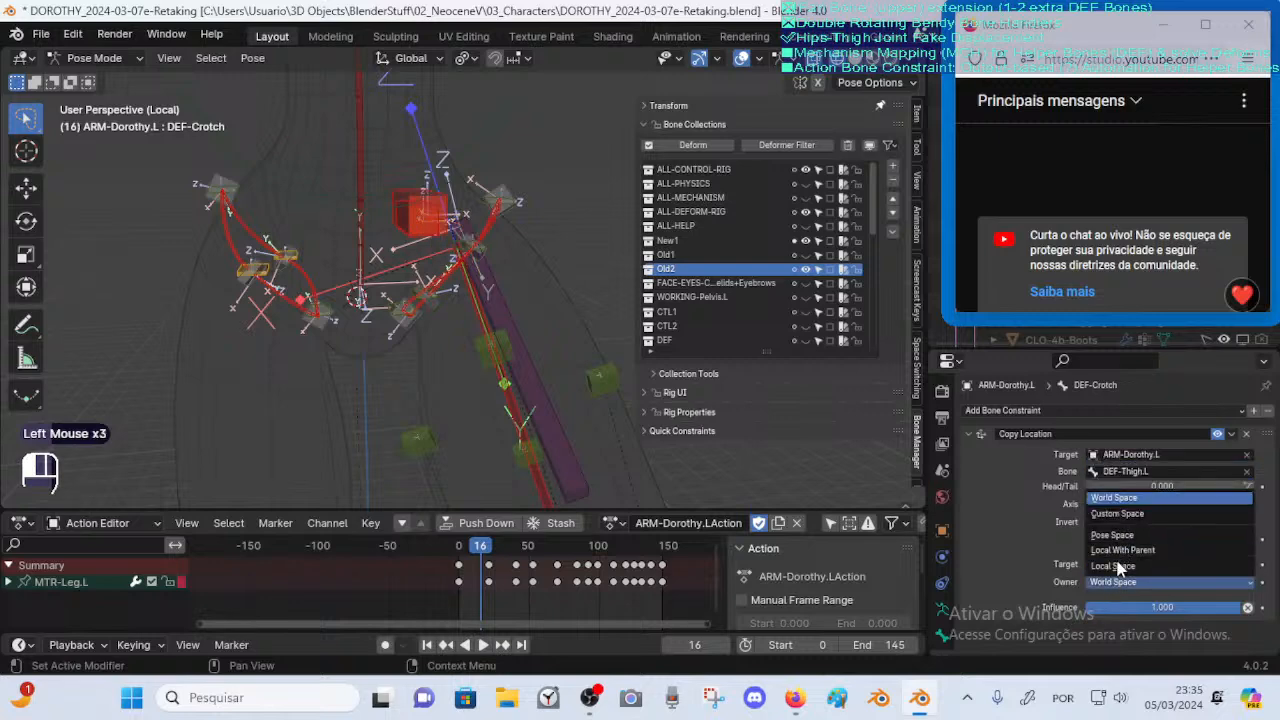
{"action": "left_click", "coordinate": [1115, 566]}
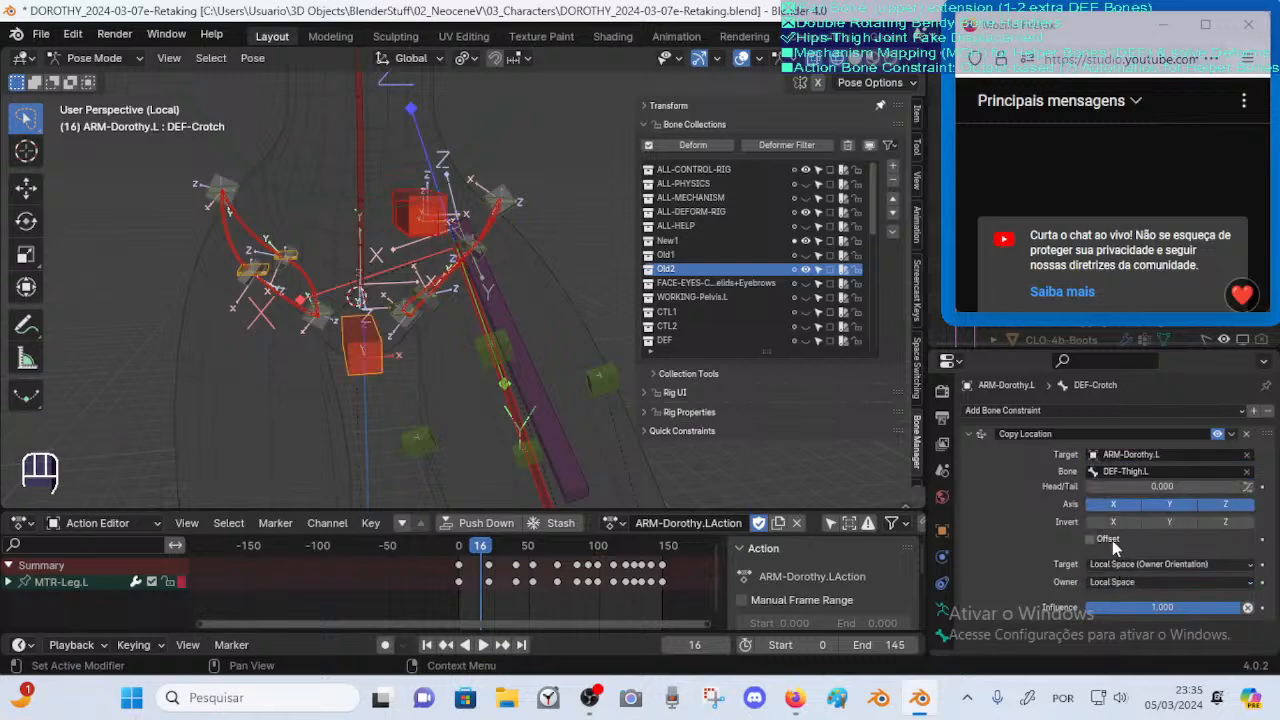
{"action": "key", "text": "g"}
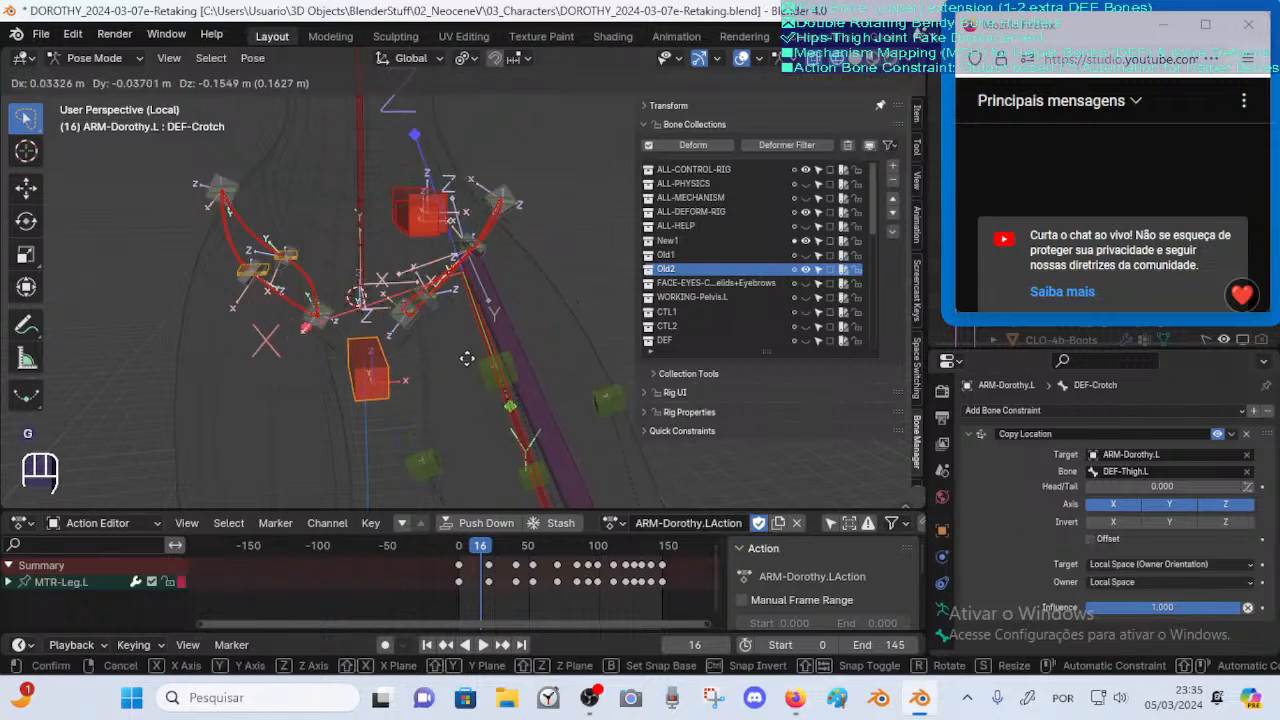
{"action": "key", "text": "Escape"}
{"action": "key", "text": "alt+a"}
{"action": "left_click", "coordinate": [371, 372]}
{"action": "key", "text": "g"}
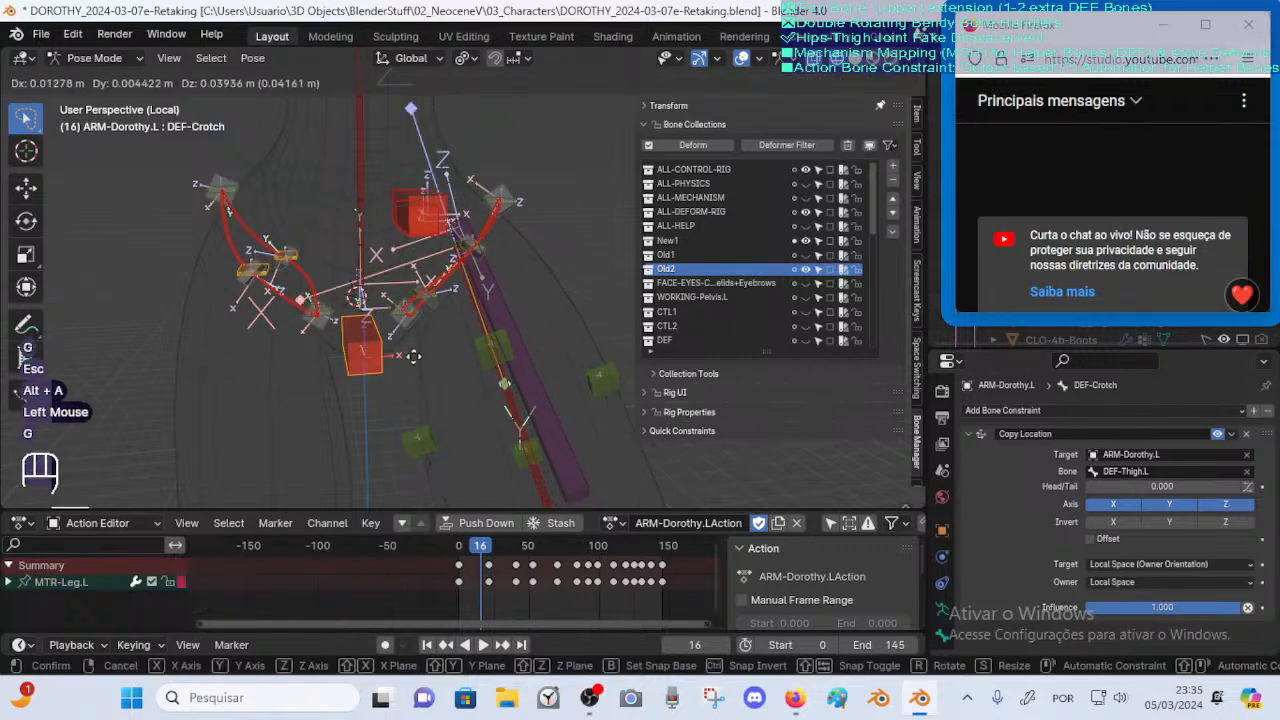
{"action": "key", "text": "Escape"}
{"action": "middle_click", "coordinate": [1045, 520]}
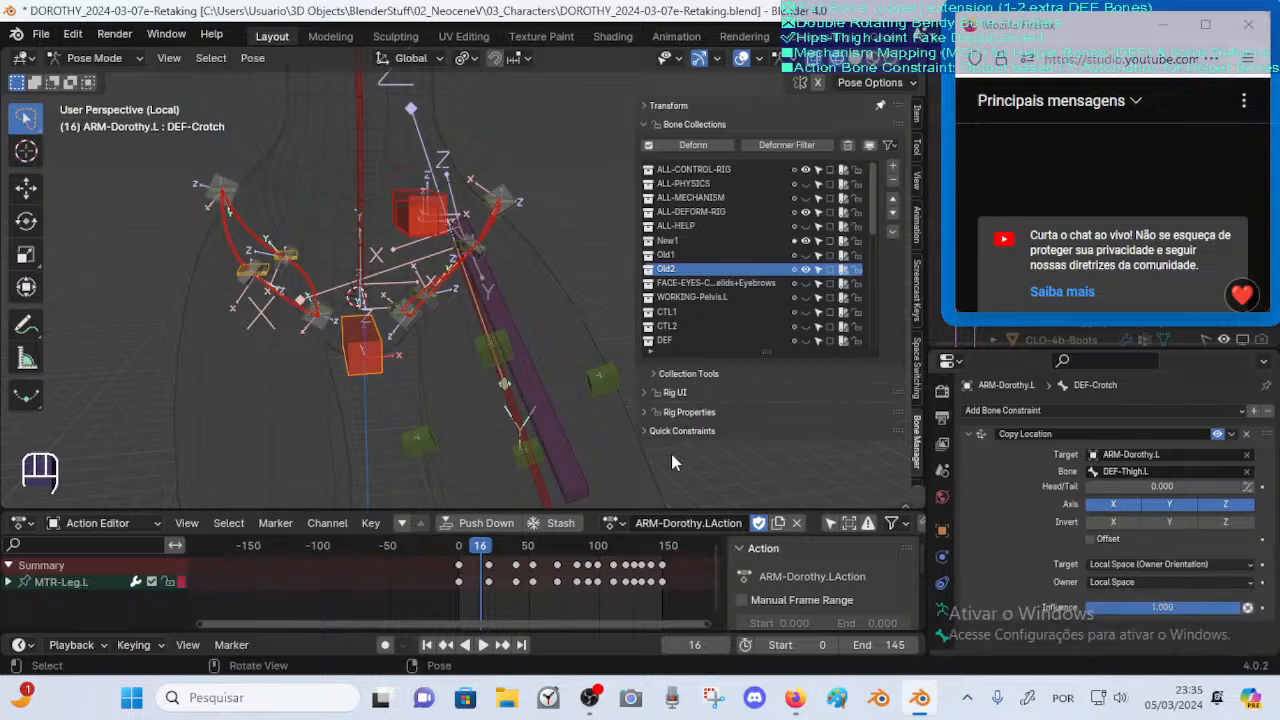
Raise the Head/Tail value of DEF-Crotch's Copy Location constraint to 1.000, hiding the viewport sidebar to see the rig better
{"action": "middle_click_drag", "start_coordinate": [530, 418], "coordinate": [562, 405]}
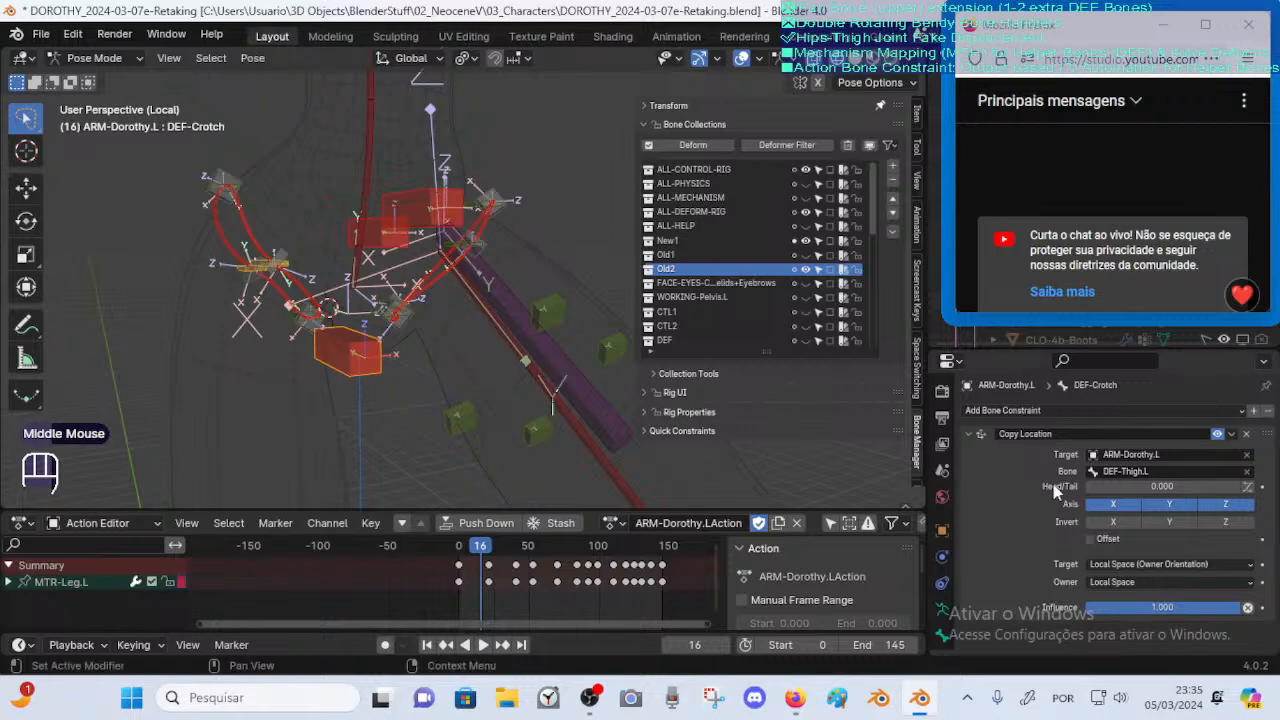
{"action": "left_click", "coordinate": [1116, 492]}
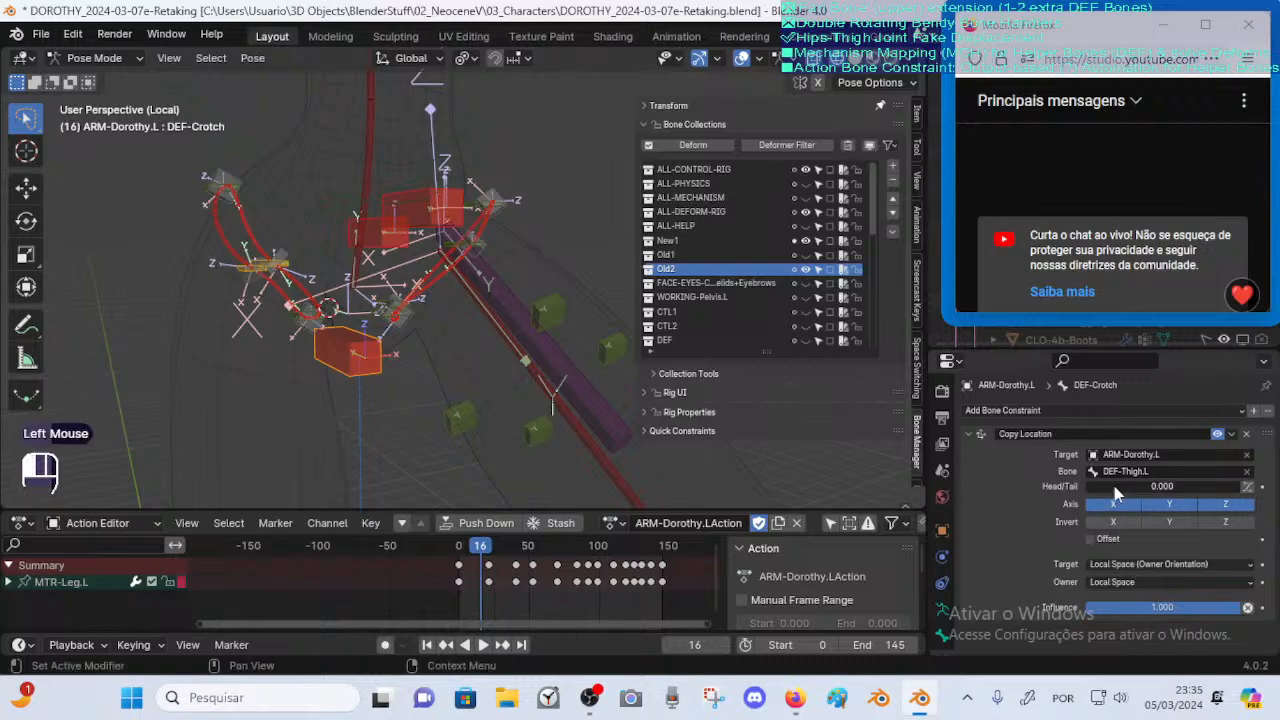
{"action": "left_click_drag", "start_coordinate": [1130, 487], "coordinate": [1206, 487]}
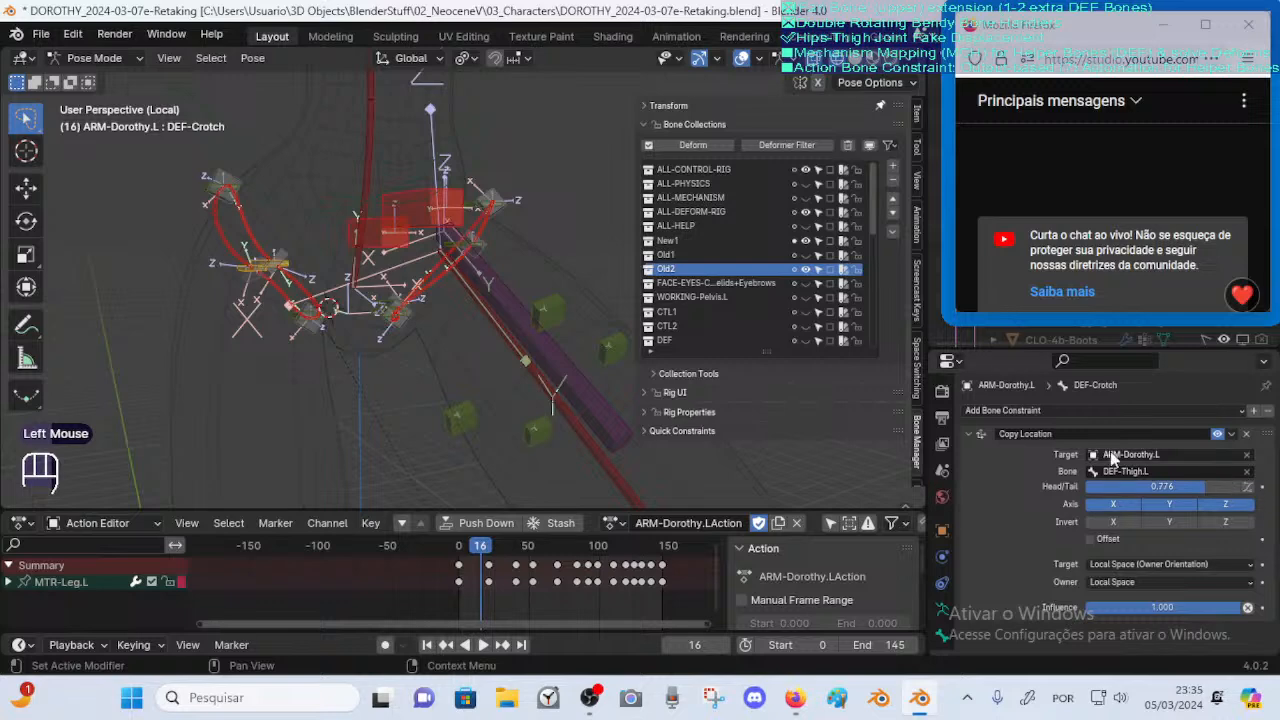
{"action": "middle_click_drag", "start_coordinate": [684, 412], "coordinate": [574, 457], "text": "ctrl"}
{"action": "middle_click_drag", "start_coordinate": [624, 397], "coordinate": [624, 415], "text": "ctrl"}
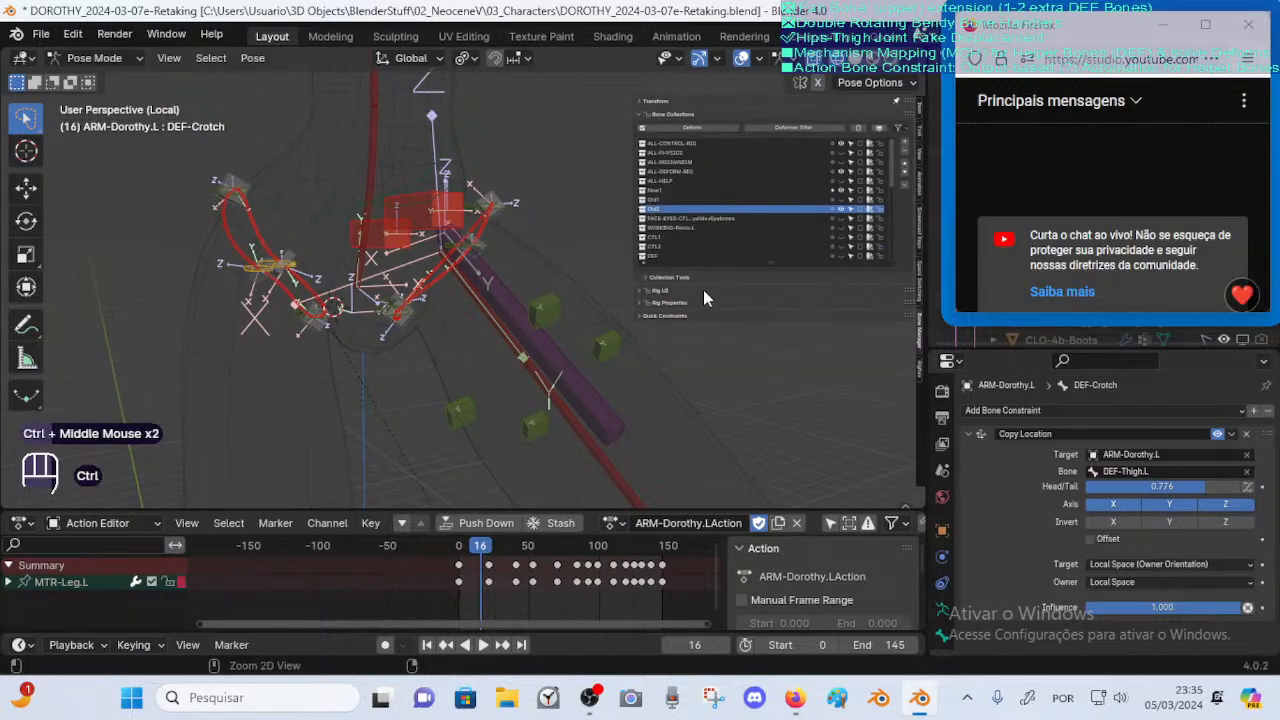
{"action": "middle_click_drag", "start_coordinate": [703, 289], "coordinate": [752, 186], "text": "ctrl"}
{"action": "middle_click_drag", "start_coordinate": [757, 281], "coordinate": [770, 252], "text": "ctrl"}
{"action": "key", "text": "m"}
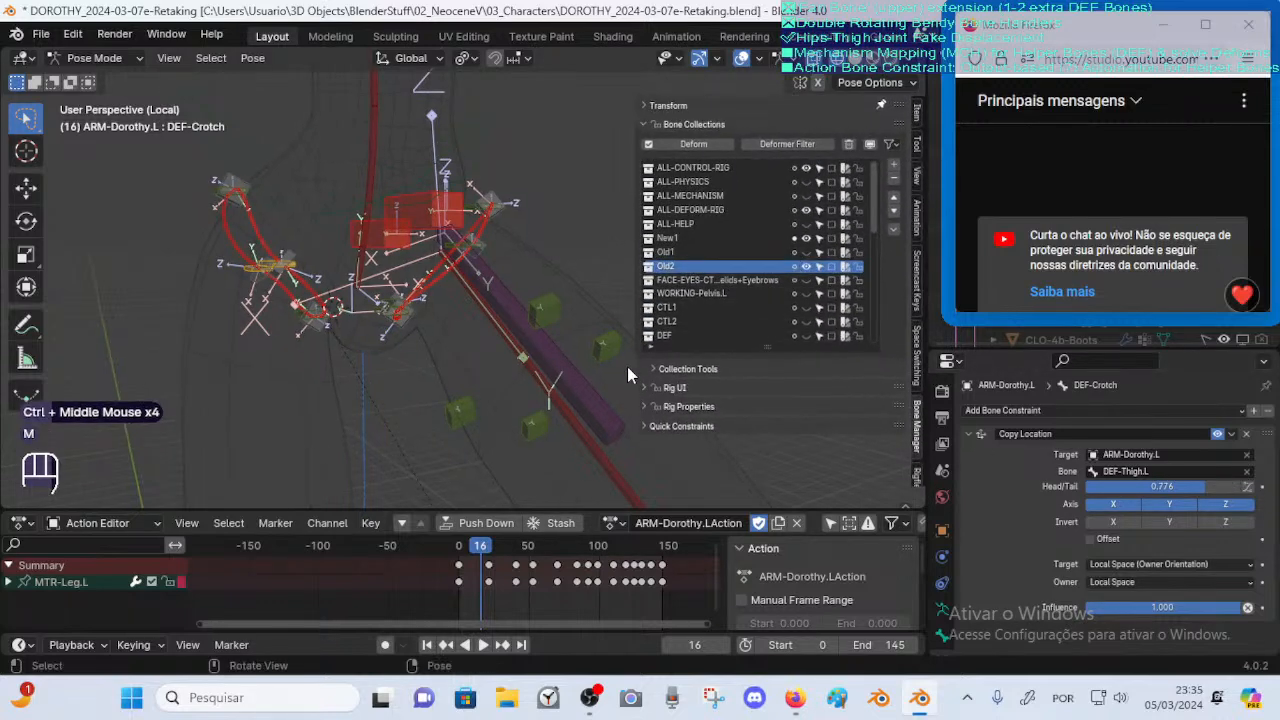
{"action": "key", "text": "n"}
{"action": "middle_click_drag", "start_coordinate": [643, 364], "coordinate": [632, 424], "text": "ctrl"}
{"action": "left_click_drag", "start_coordinate": [1172, 486], "coordinate": [1240, 490]}
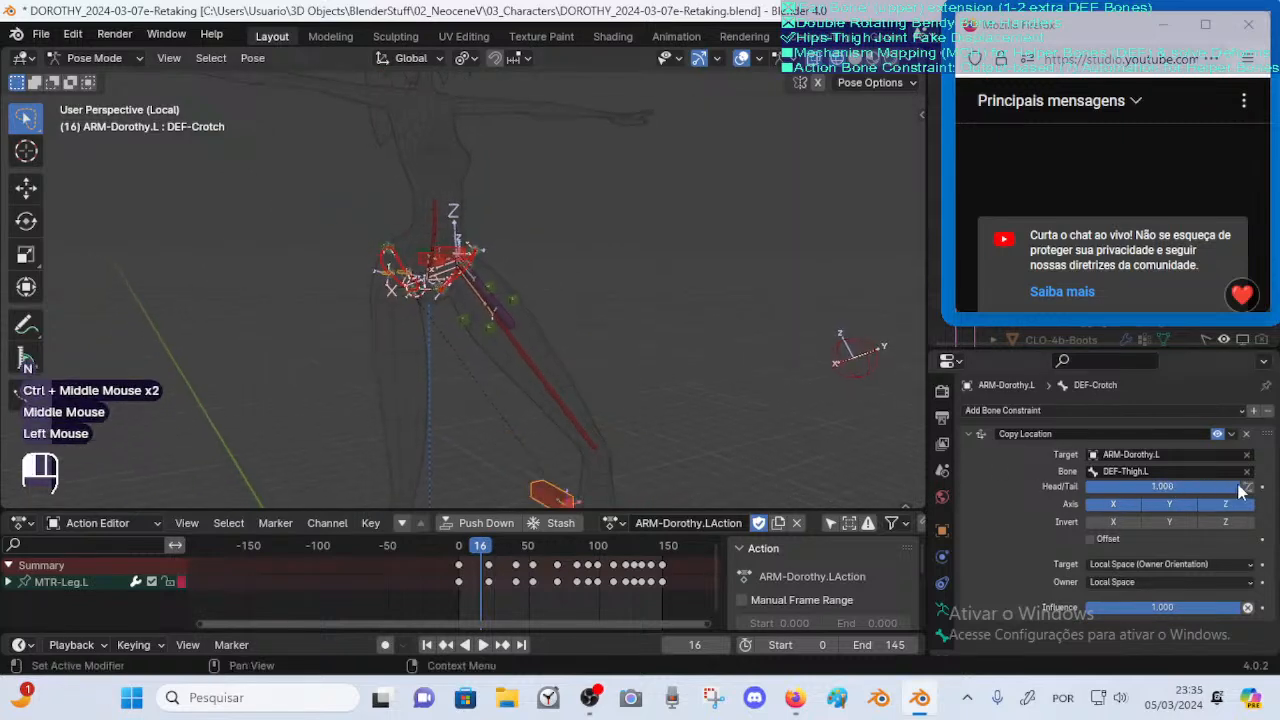
Try influence values of 0.090 and 0.1 on DEF-Crotch's Copy Location constraint
{"action": "left_click_drag", "start_coordinate": [1172, 606], "coordinate": [1027, 600]}
{"action": "middle_click_drag", "start_coordinate": [740, 390], "coordinate": [614, 360], "text": "ctrl"}
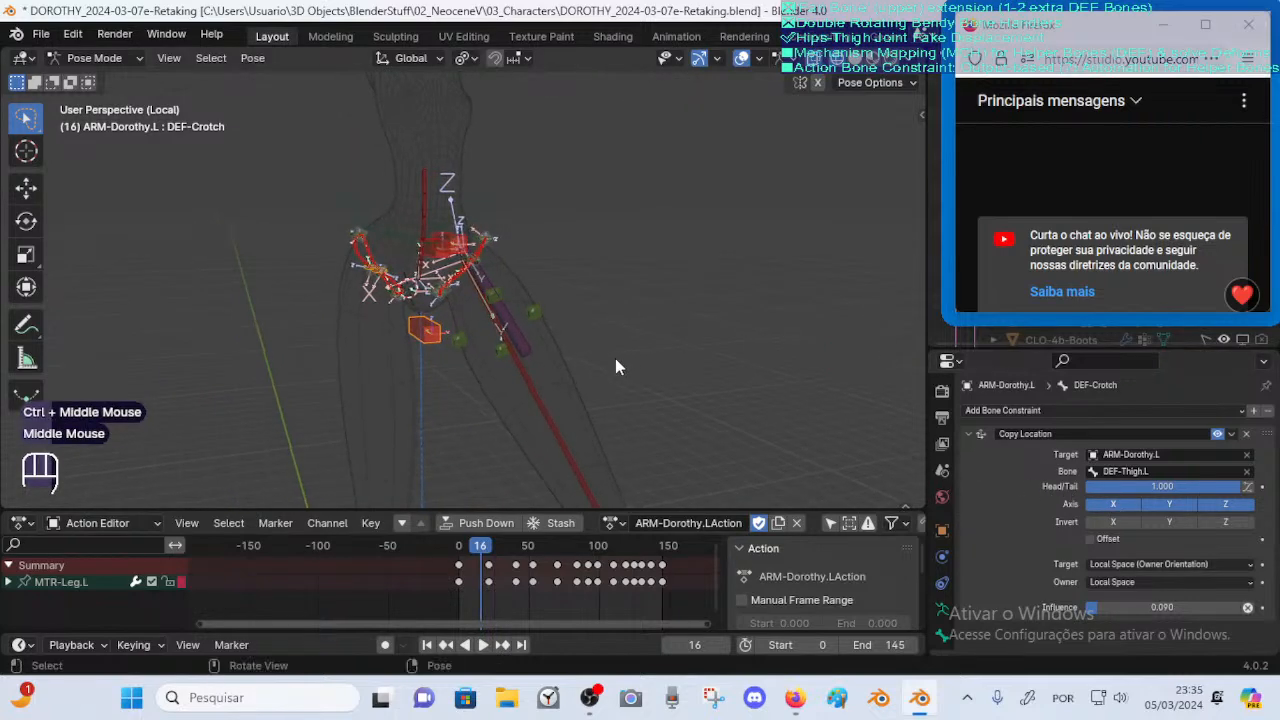
{"action": "left_click", "coordinate": [1090, 607]}
{"action": "left_click", "coordinate": [1078, 614]}
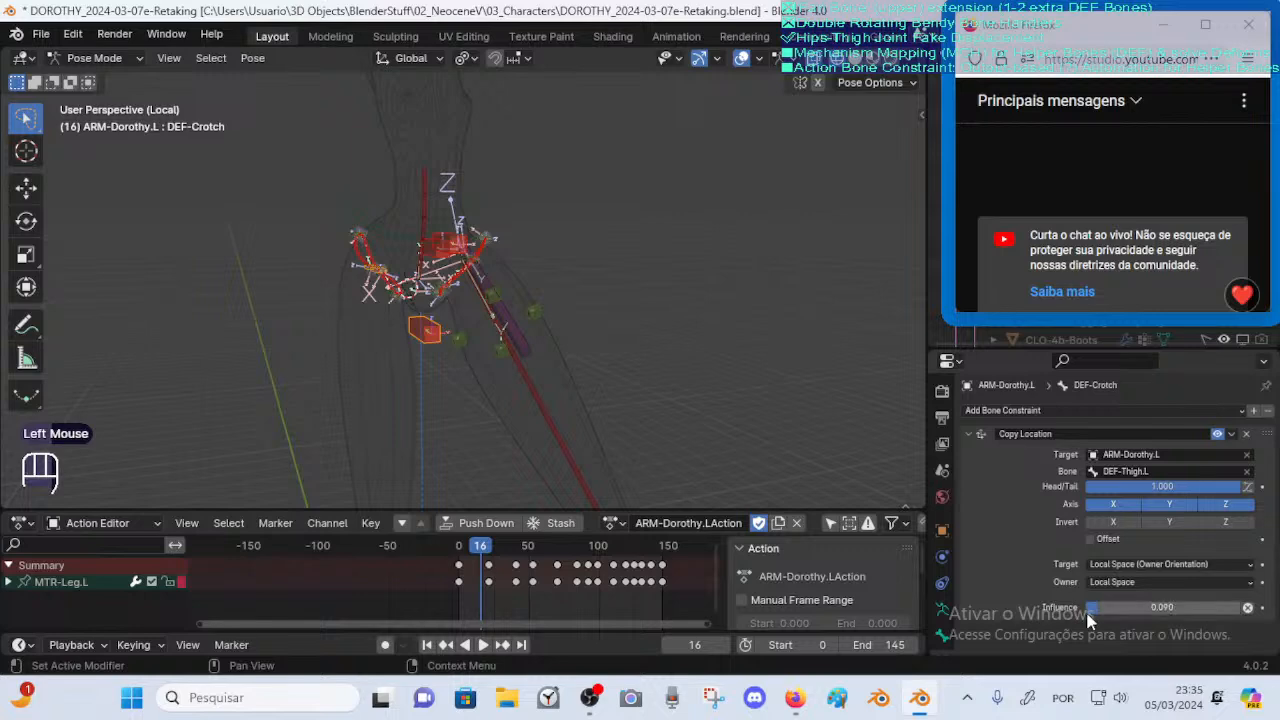
{"action": "middle_click_drag", "start_coordinate": [705, 408], "coordinate": [640, 415]}
{"action": "middle_click_drag", "start_coordinate": [640, 415], "coordinate": [518, 402], "text": "ctrl"}
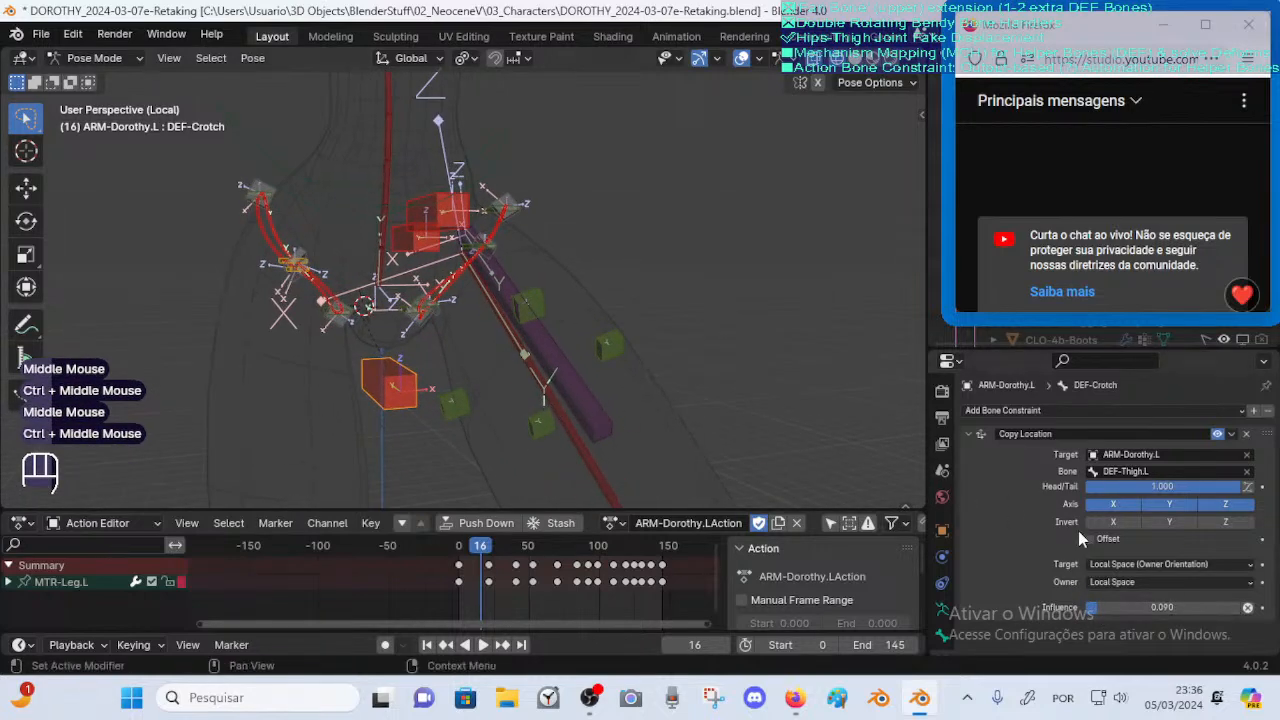
{"action": "left_click", "coordinate": [1102, 607]}
{"action": "type", "text": "00."}
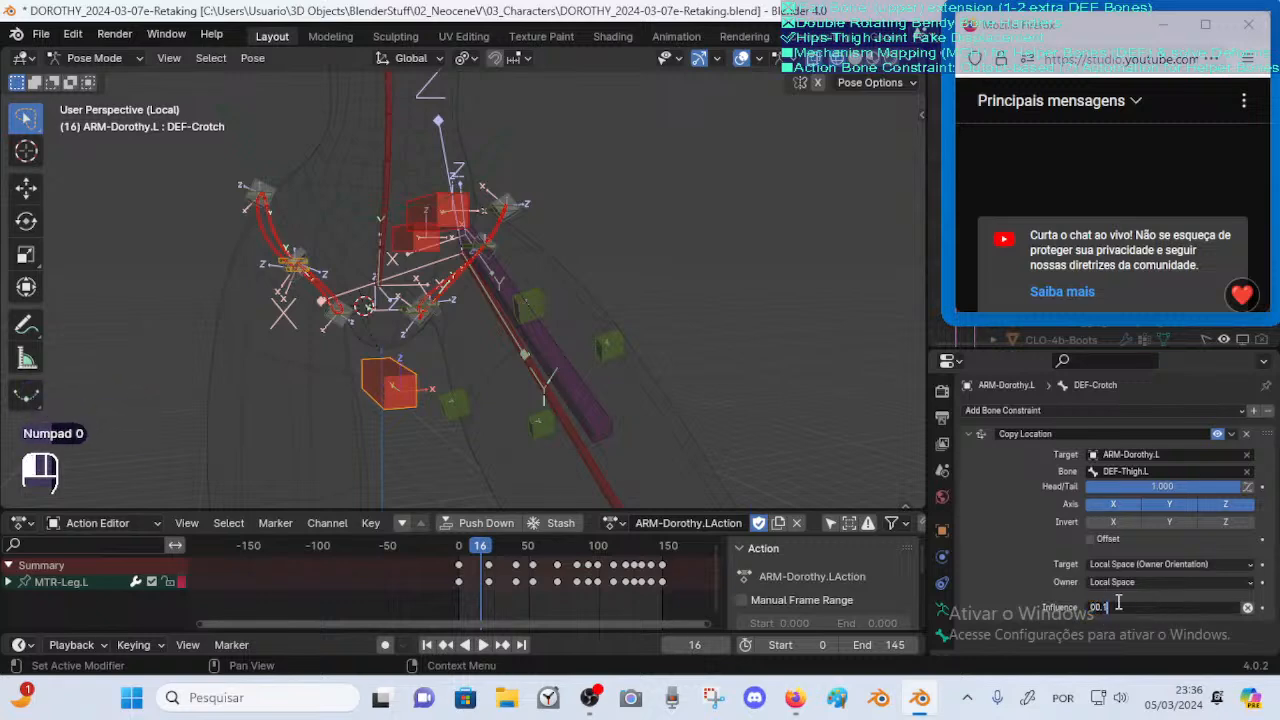
{"action": "type", "text": "1"}
{"action": "key", "text": "Return"}
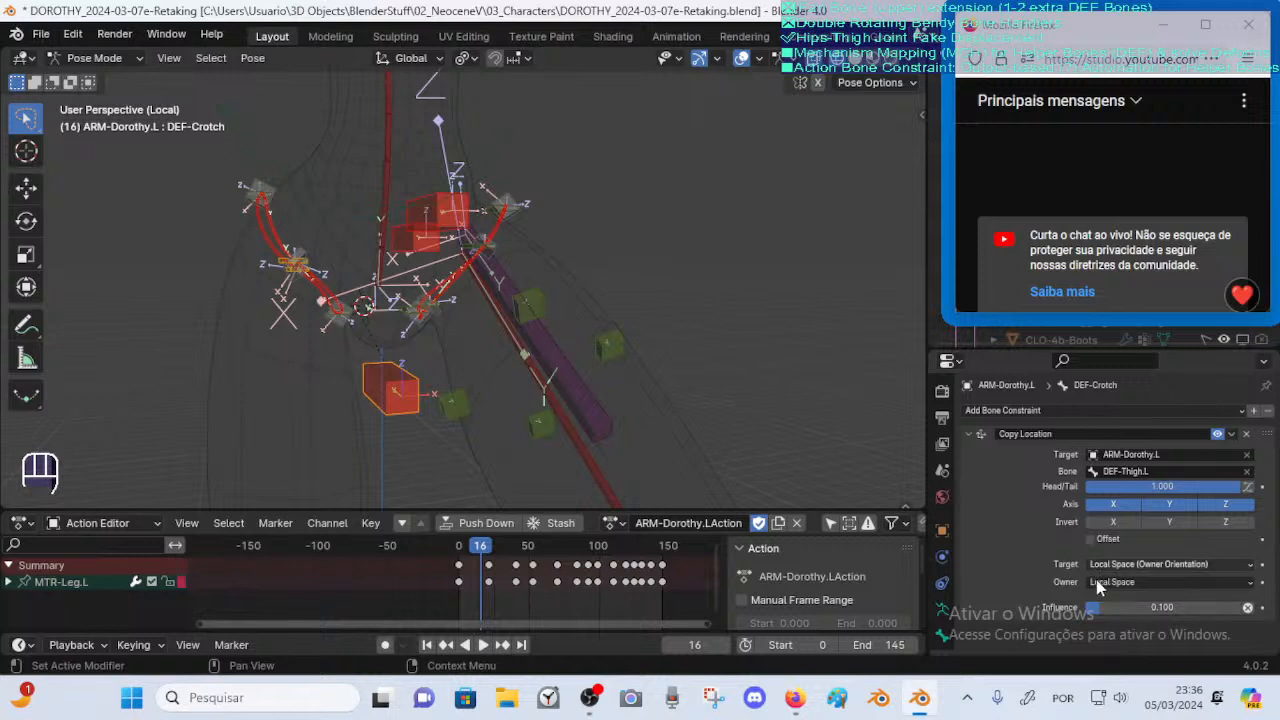
Set the Copy Location influence on DEF-Crotch to 0.05 and save the file
{"action": "left_click", "coordinate": [1098, 608]}
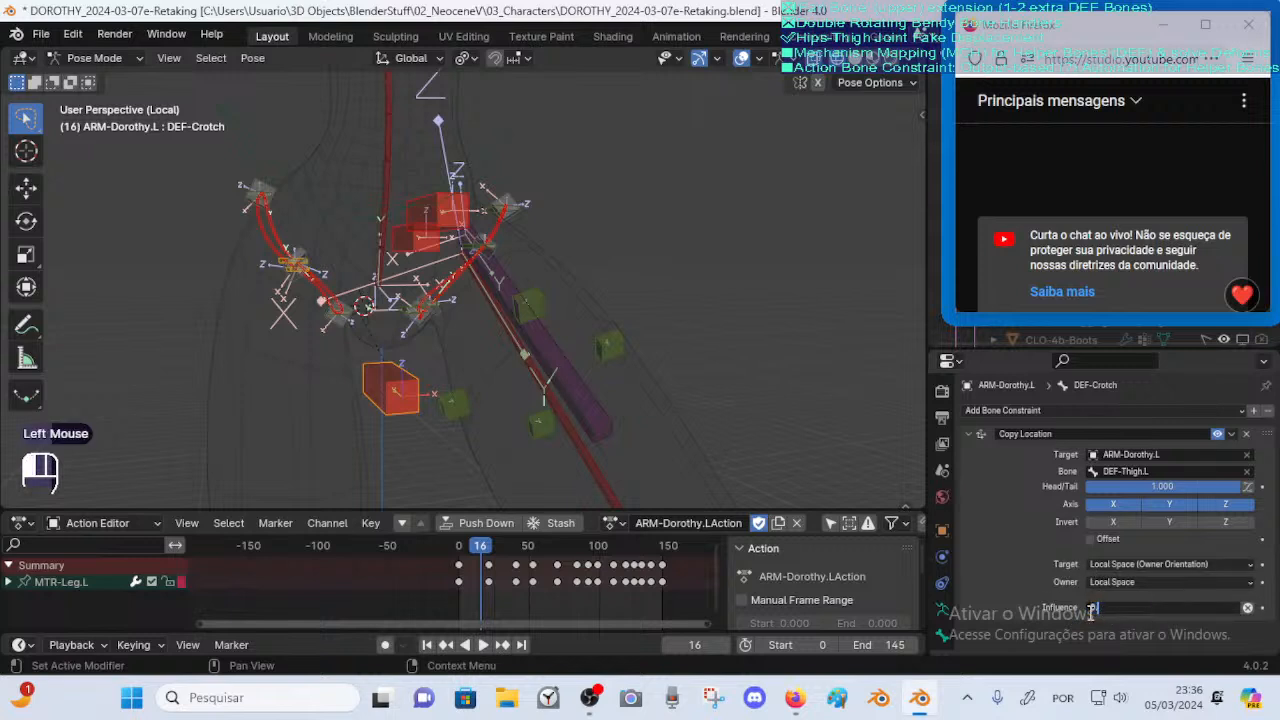
{"action": "type", "text": "0.05"}
{"action": "key", "text": "Return"}
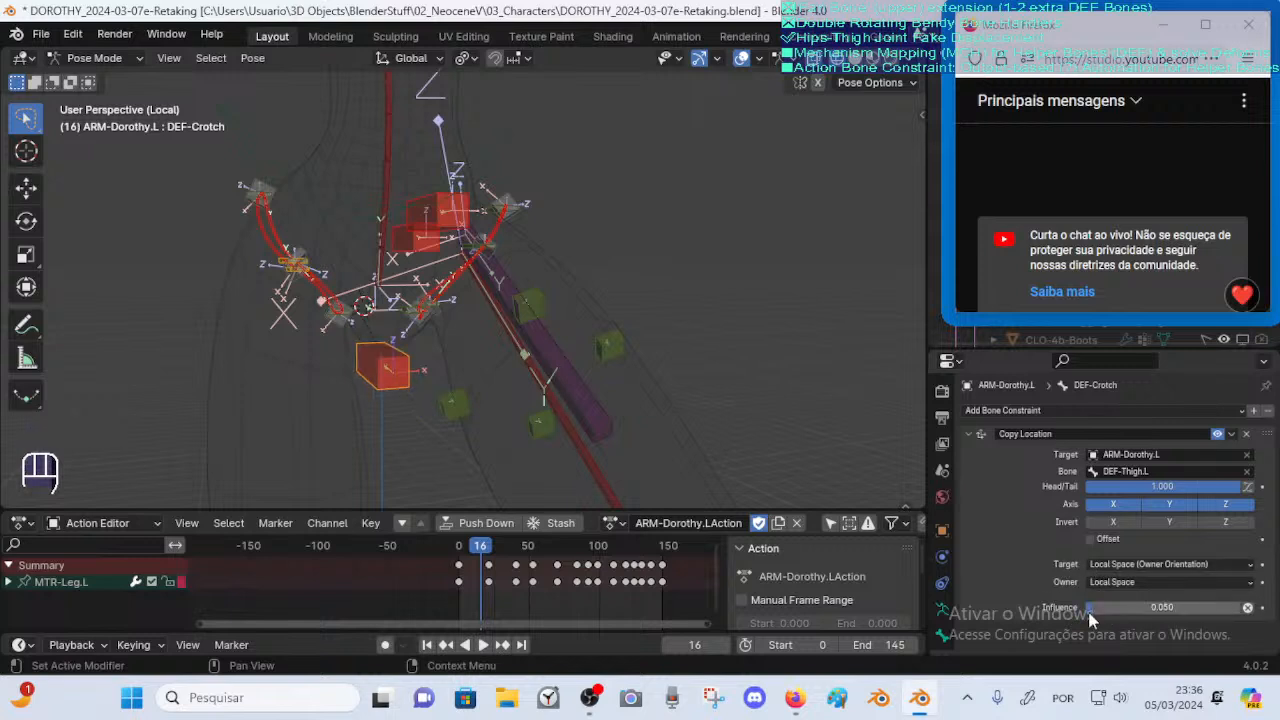
{"action": "middle_click_drag", "start_coordinate": [440, 370], "coordinate": [505, 359]}
{"action": "key", "text": "ctrl+s"}
Show the viewport sidebar, duplicate DEF-Crotch's Copy Location constraint and collapse the original
{"action": "left_click", "coordinate": [503, 397]}
{"action": "key", "text": "n"}
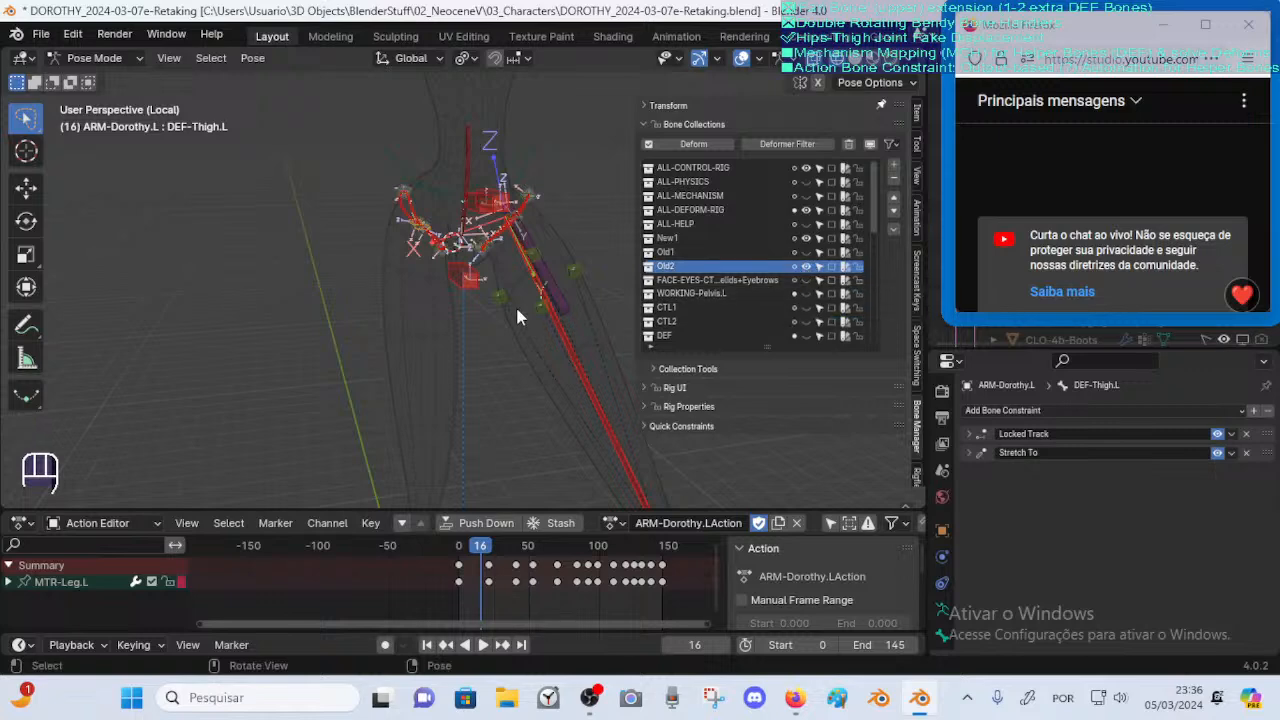
{"action": "left_click", "coordinate": [466, 278]}
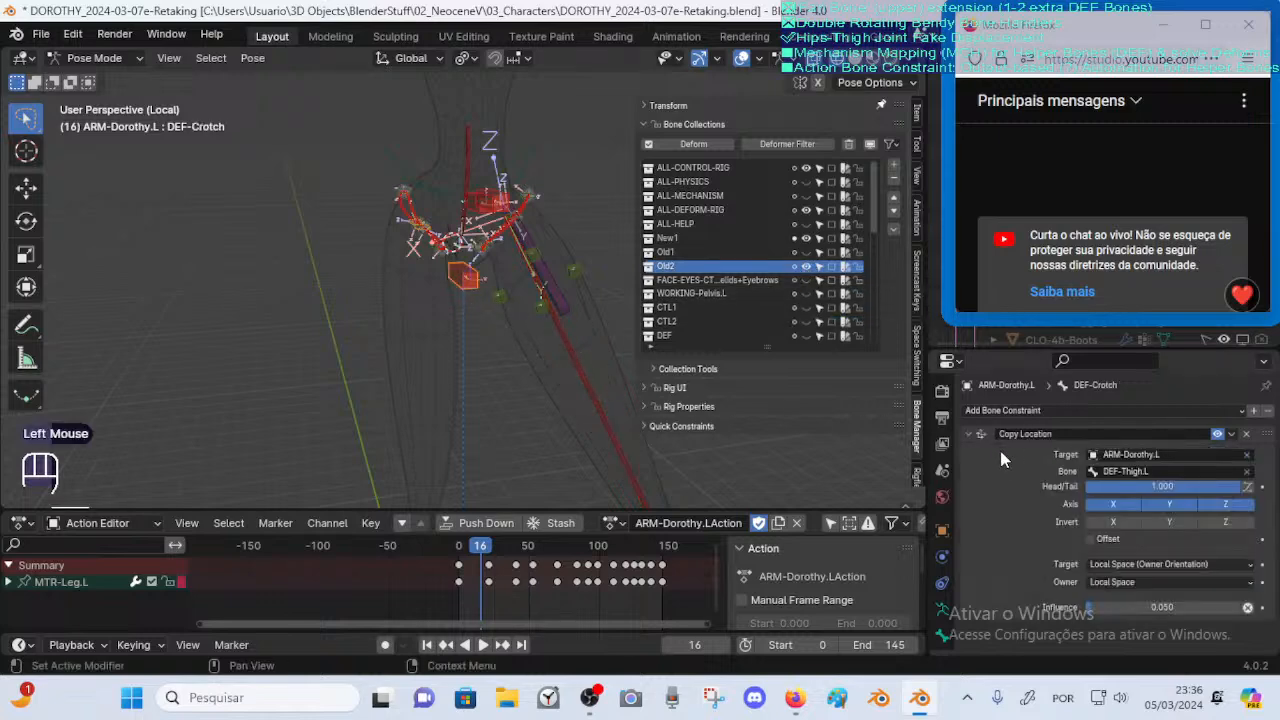
{"action": "key", "text": "shift+d"}
{"action": "left_click", "coordinate": [979, 436]}
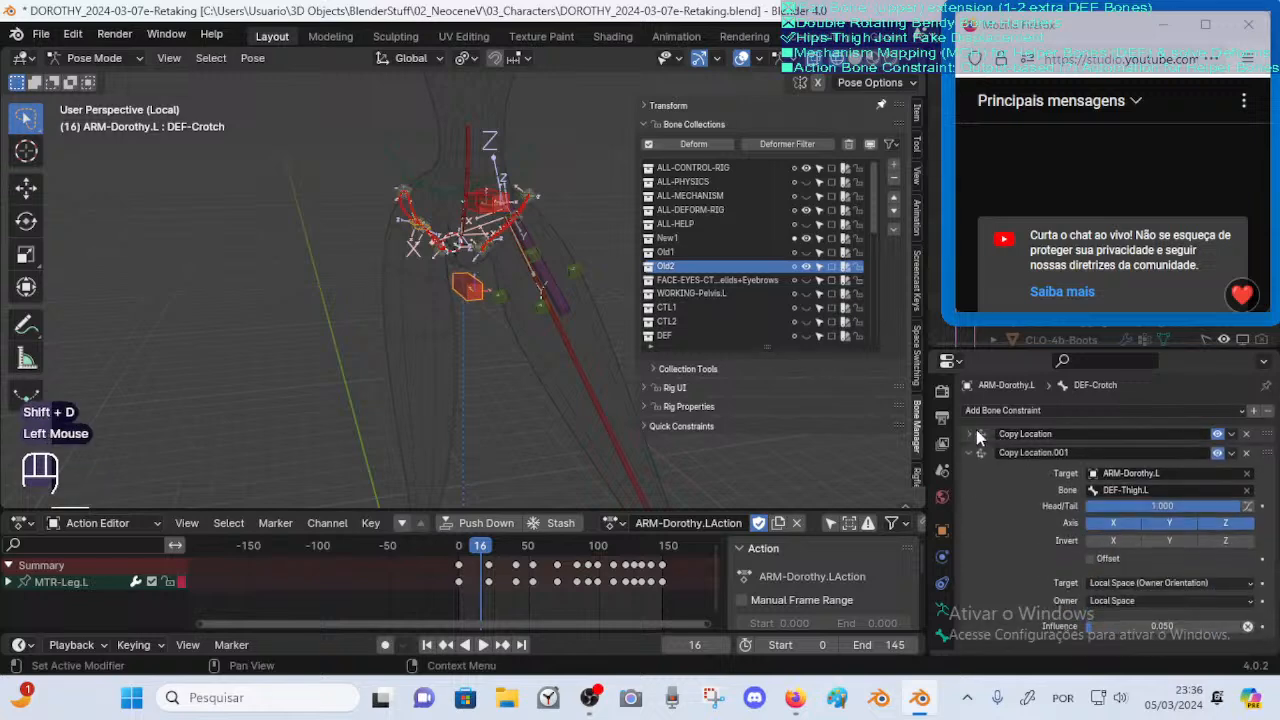
Rename DEF-Crotch's two Copy Location constraints to Copy Location.L and Copy Location.R
{"action": "double_click", "coordinate": [1080, 433]}
{"action": "type", "text": ".L"}
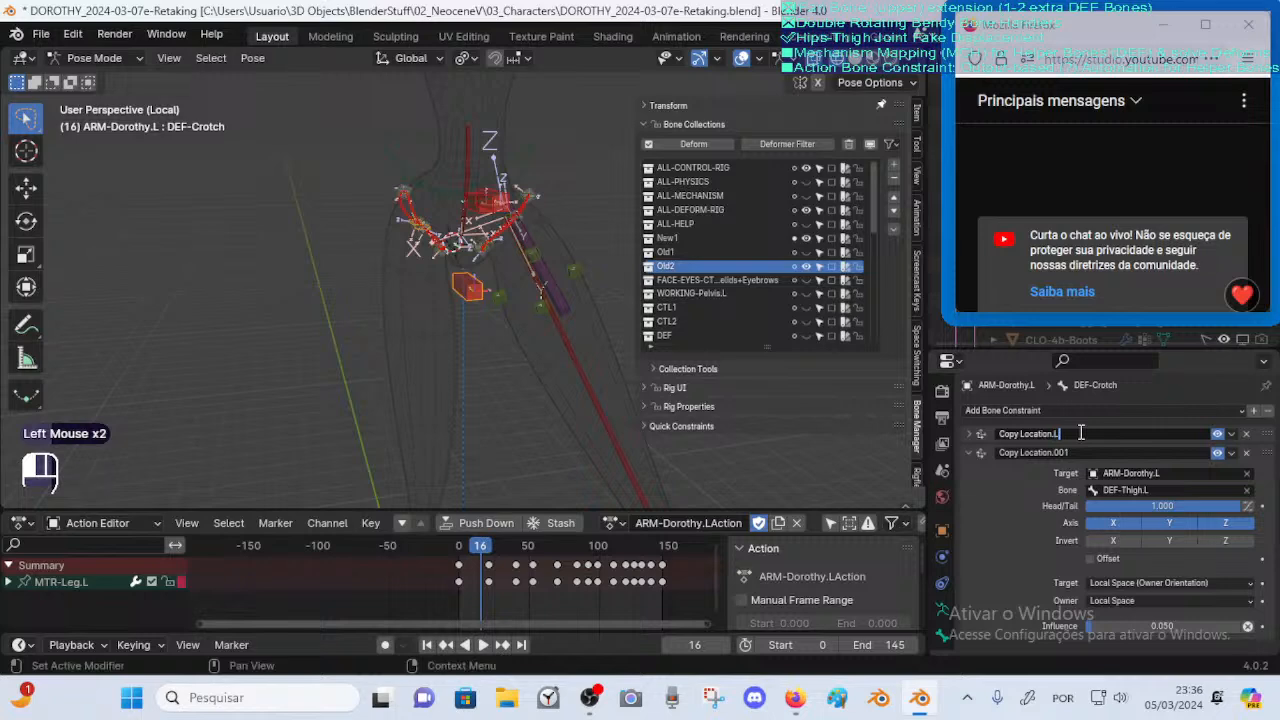
{"action": "key", "text": "Return"}
{"action": "left_click", "coordinate": [1071, 452]}
{"action": "key", "text": "BackSpace"}
{"action": "key", "text": "BackSpace"}
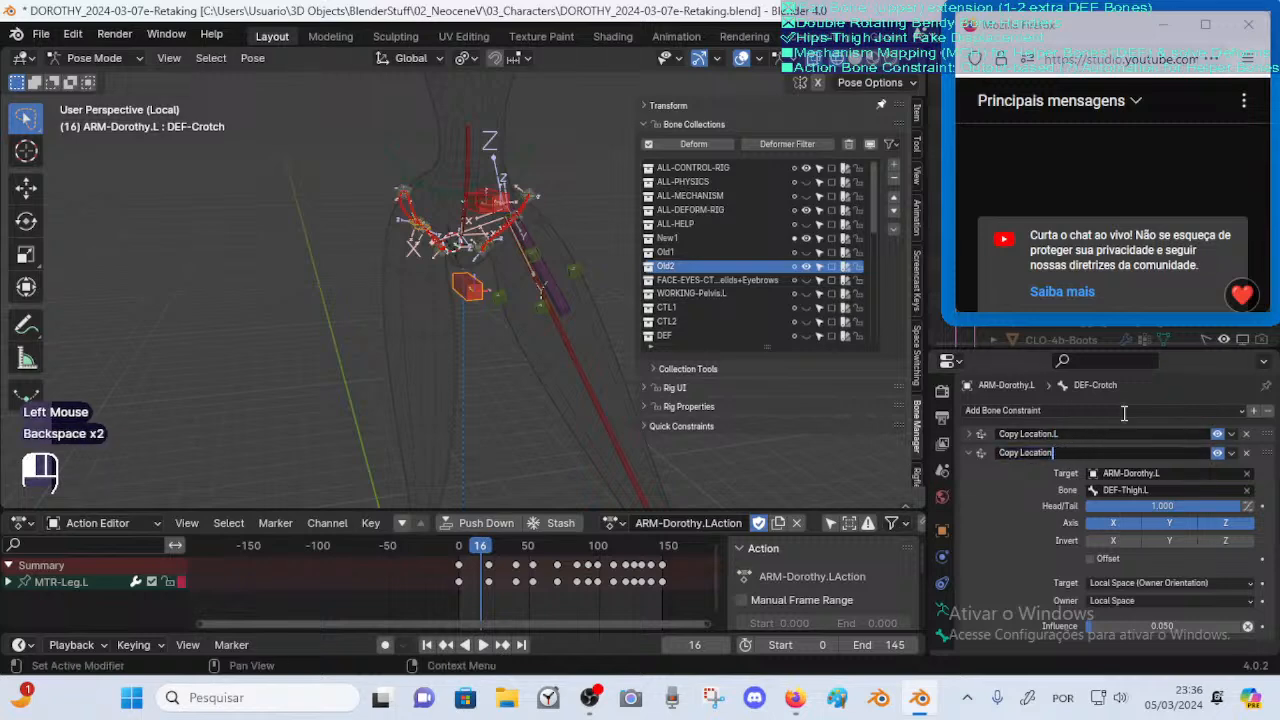
{"action": "type", "text": "R"}
{"action": "key", "text": "Return"}
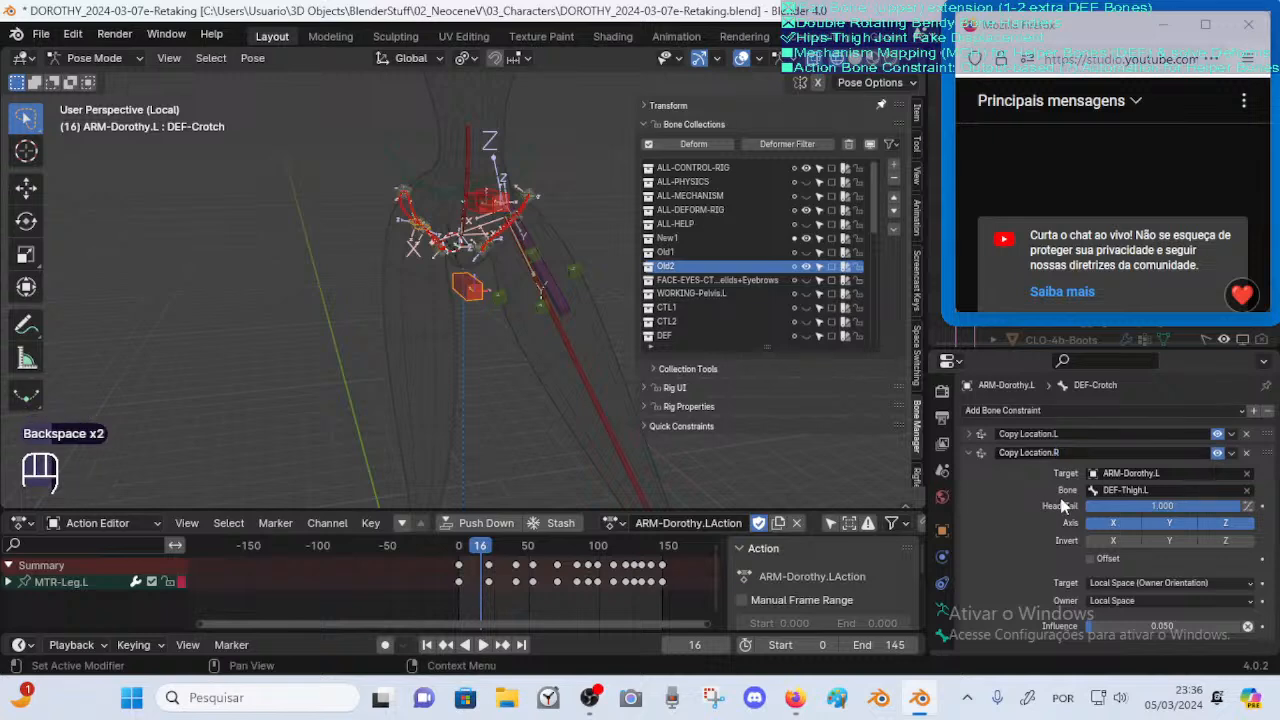
Set the target bone of the Copy Location.R constraint to DEF-Thigh.R
{"action": "left_click", "coordinate": [1170, 489]}
{"action": "key", "text": "BackSpace"}
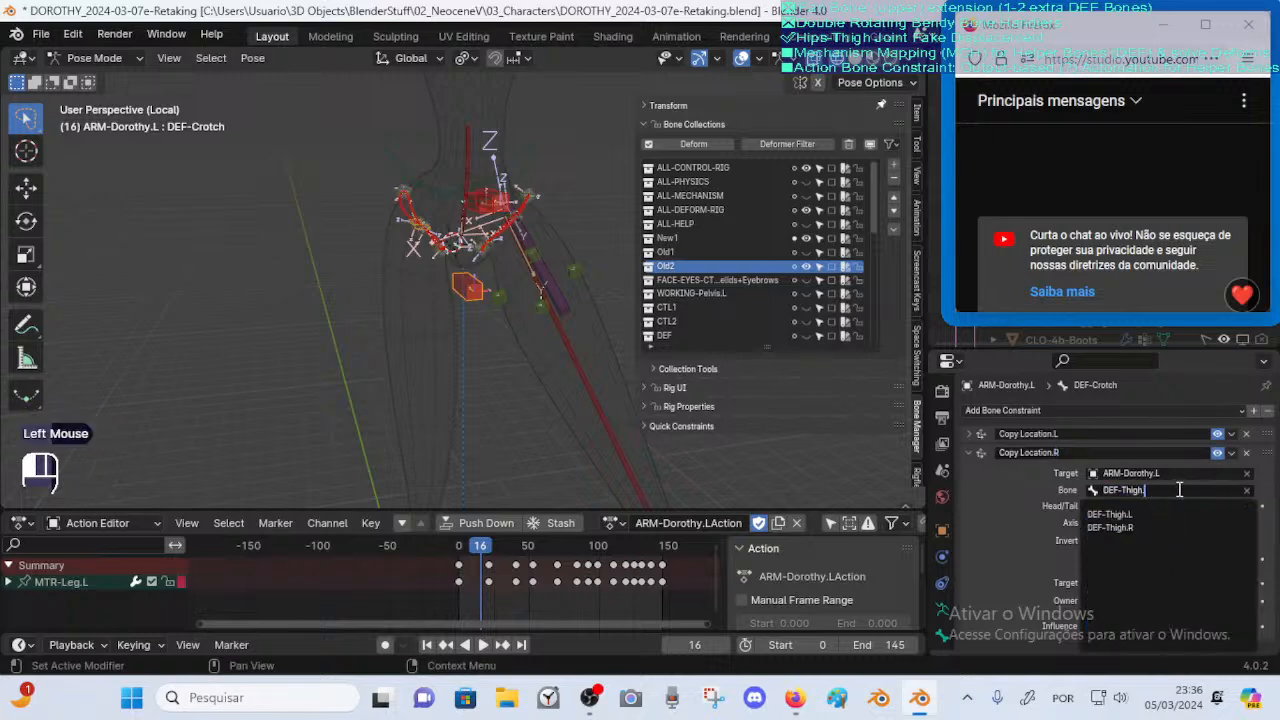
{"action": "type", "text": "R"}
{"action": "key", "text": "Return"}
Move the MTR-Leg.L control outward and upward in front view to test the crotch constraints, then hide the sidebar
{"action": "middle_click_drag", "start_coordinate": [679, 467], "coordinate": [560, 346]}
{"action": "key", "text": "KP_1"}
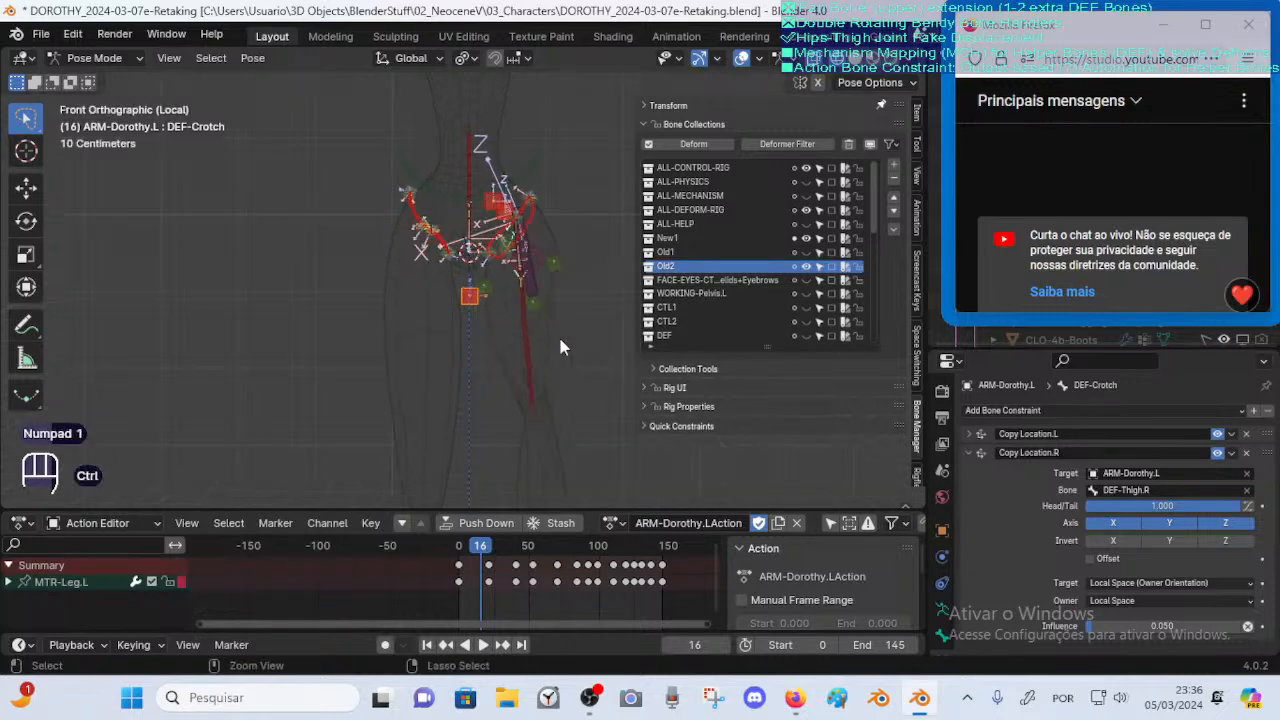
{"action": "middle_click_drag", "start_coordinate": [560, 343], "coordinate": [511, 337], "text": "ctrl"}
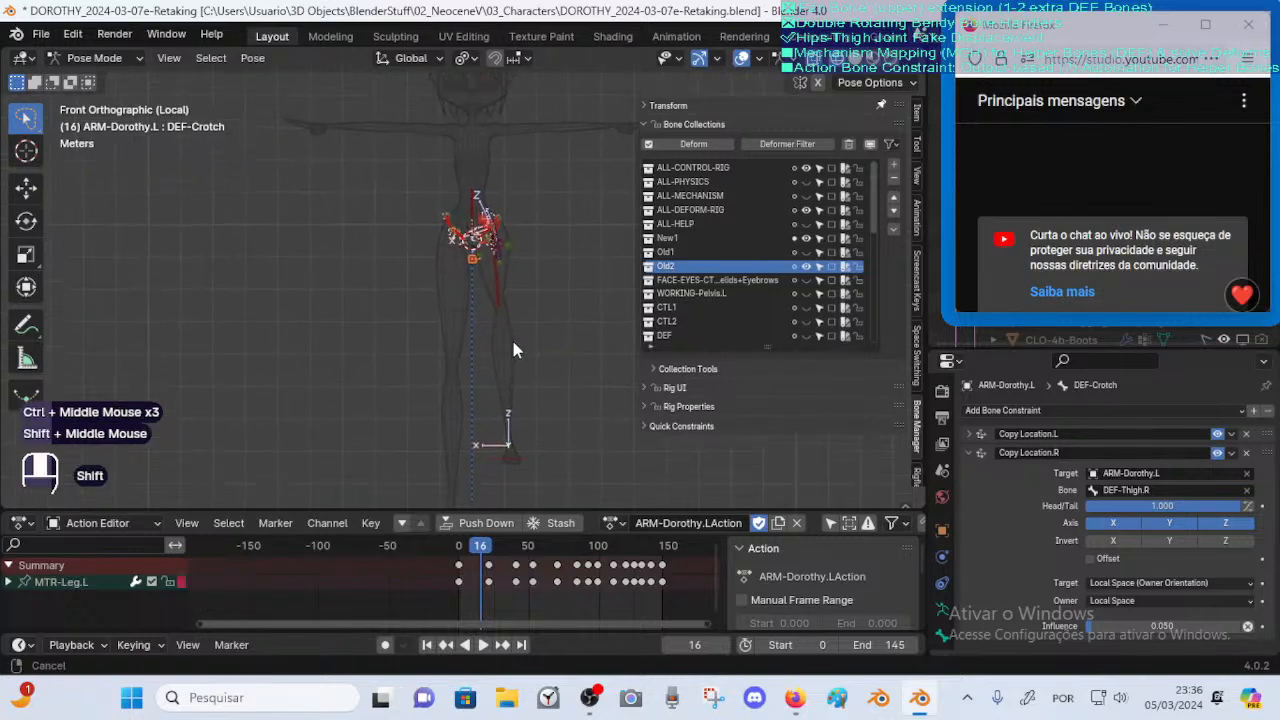
{"action": "left_click", "coordinate": [537, 420]}
{"action": "key", "text": "g"}
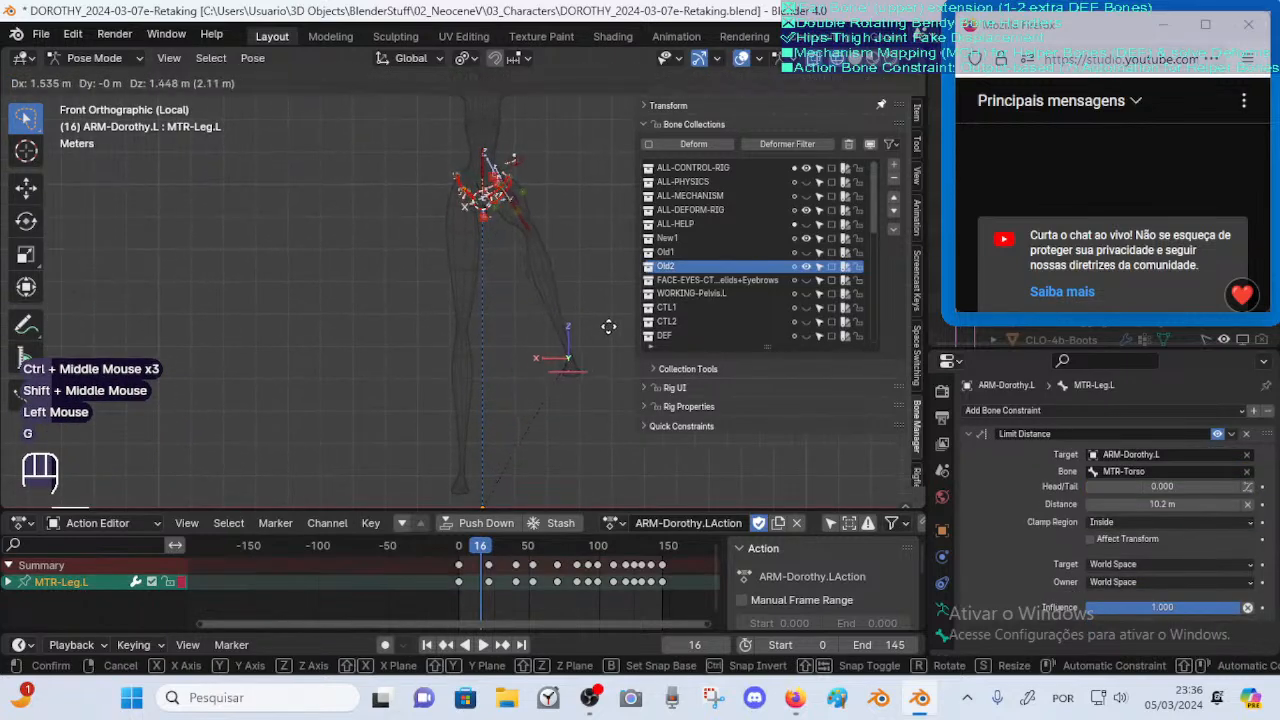
{"action": "left_click", "coordinate": [597, 303]}
{"action": "key", "text": "n"}
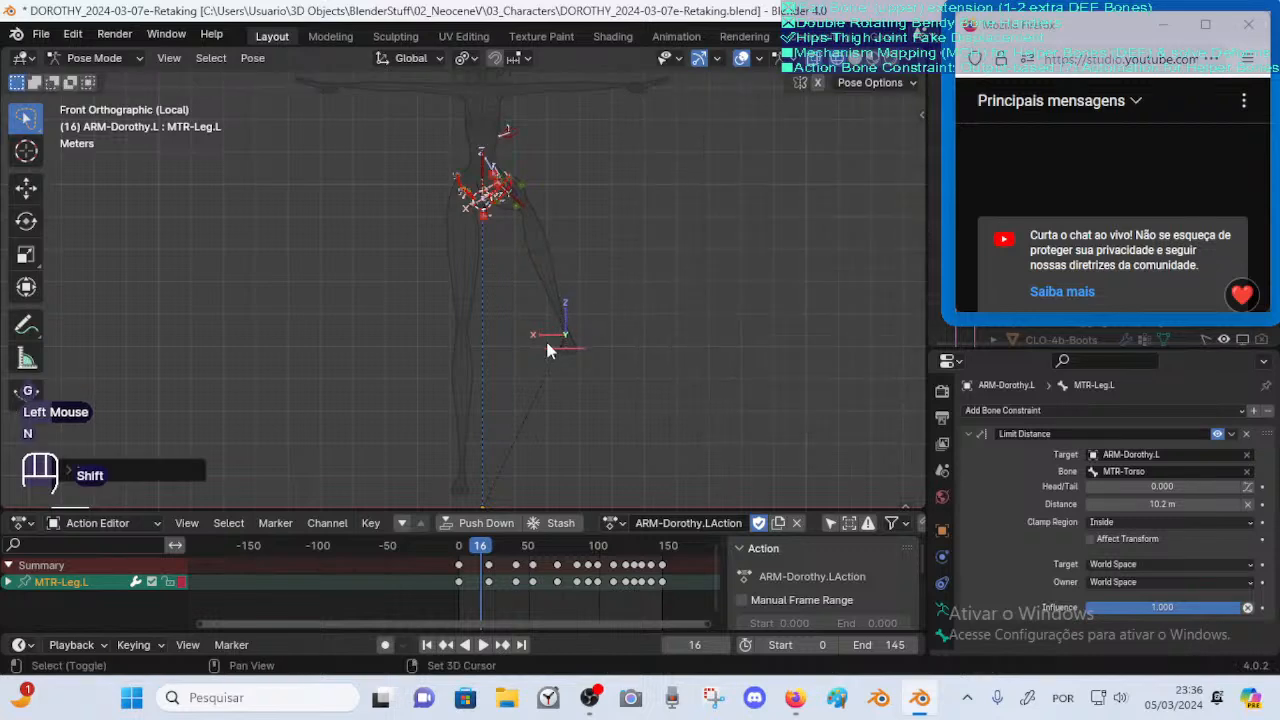
Reposition MTR-Leg.L several more times and view the spread leg in perspective to check how DEF-Crotch follows
{"action": "middle_click_drag", "start_coordinate": [545, 337], "coordinate": [520, 387], "text": "shift"}
{"action": "key", "text": "g"}
{"action": "left_click", "coordinate": [611, 345]}
{"action": "middle_click_drag", "start_coordinate": [559, 344], "coordinate": [552, 366], "text": "shift"}
{"action": "middle_click_drag", "start_coordinate": [552, 366], "coordinate": [676, 348], "text": "ctrl"}
{"action": "key", "text": "g"}
{"action": "left_click", "coordinate": [522, 392]}
{"action": "key", "text": "g"}
{"action": "left_click", "coordinate": [515, 369]}
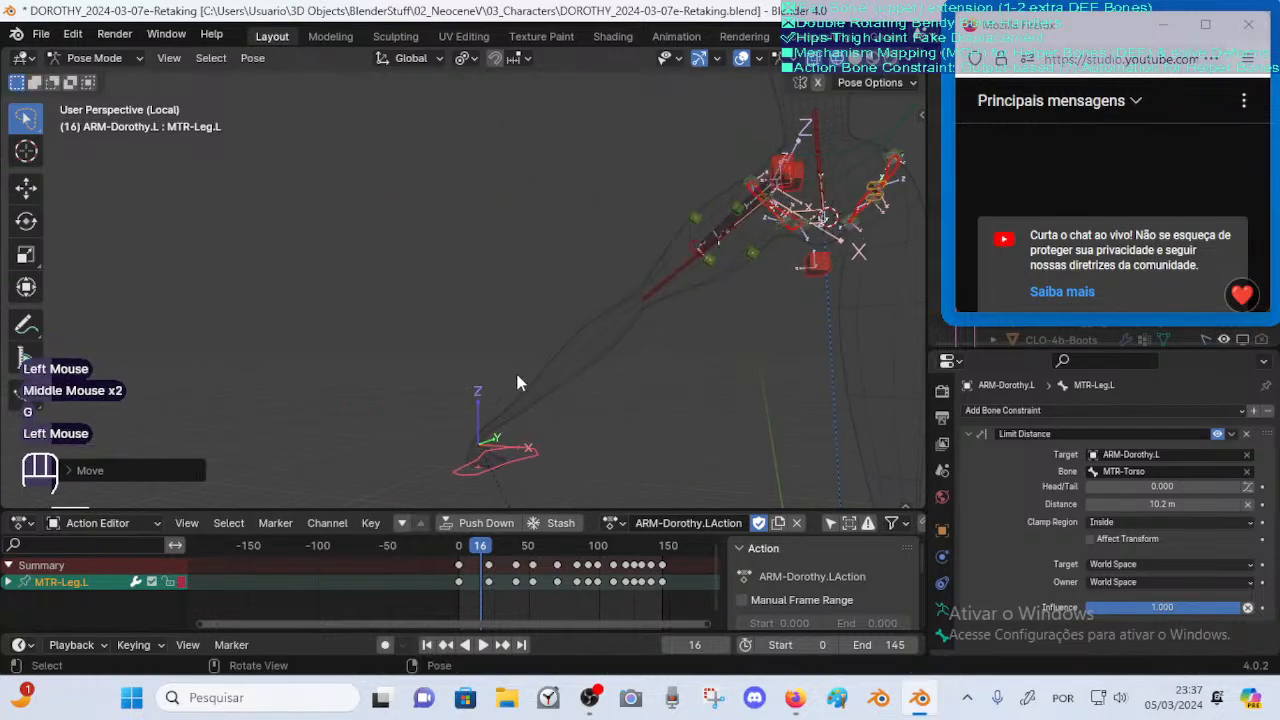
Play the leg animation, switch the viewport to a shaded display and scrub to frame 78 around the pelvis
{"action": "middle_click_drag", "start_coordinate": [515, 369], "coordinate": [542, 466]}
{"action": "left_click", "coordinate": [483, 644]}
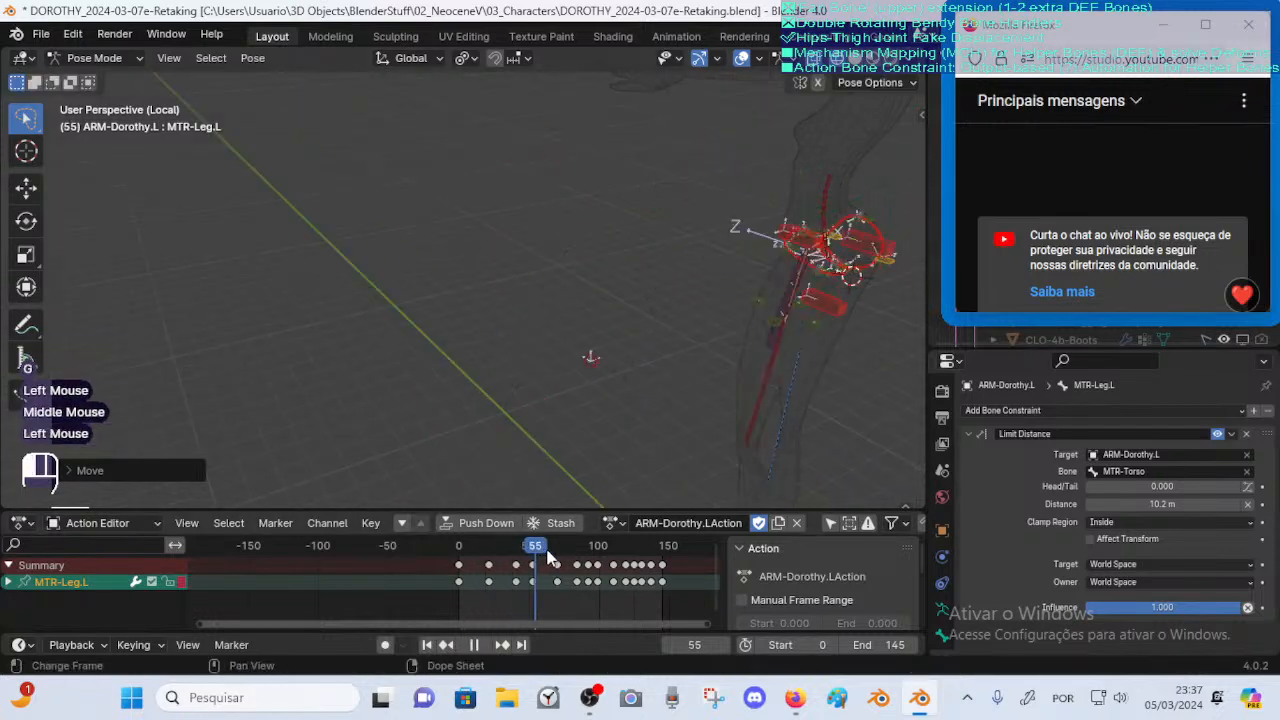
{"action": "left_click", "coordinate": [837, 63]}
{"action": "left_click", "coordinate": [815, 59]}
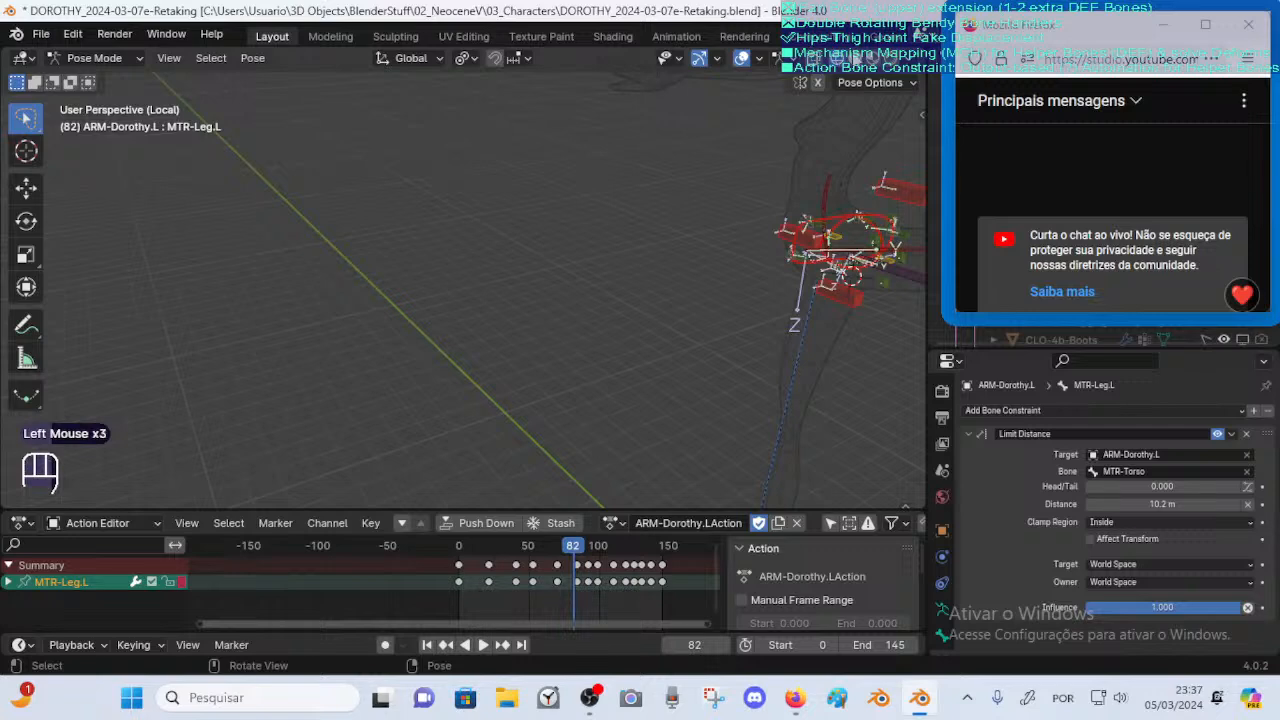
{"action": "left_click", "coordinate": [868, 57]}
{"action": "middle_click_drag", "start_coordinate": [721, 216], "coordinate": [660, 232], "text": "shift"}
{"action": "middle_click_drag", "start_coordinate": [660, 232], "coordinate": [545, 304]}
{"action": "mouse_move", "coordinate": [562, 546]}
{"action": "left_mouse_down"}
{"action": "mouse_move", "coordinate": [534, 545]}
{"action": "mouse_move", "coordinate": [567, 544]}
{"action": "left_mouse_up"}
{"action": "middle_click_drag", "start_coordinate": [535, 335], "coordinate": [481, 369]}
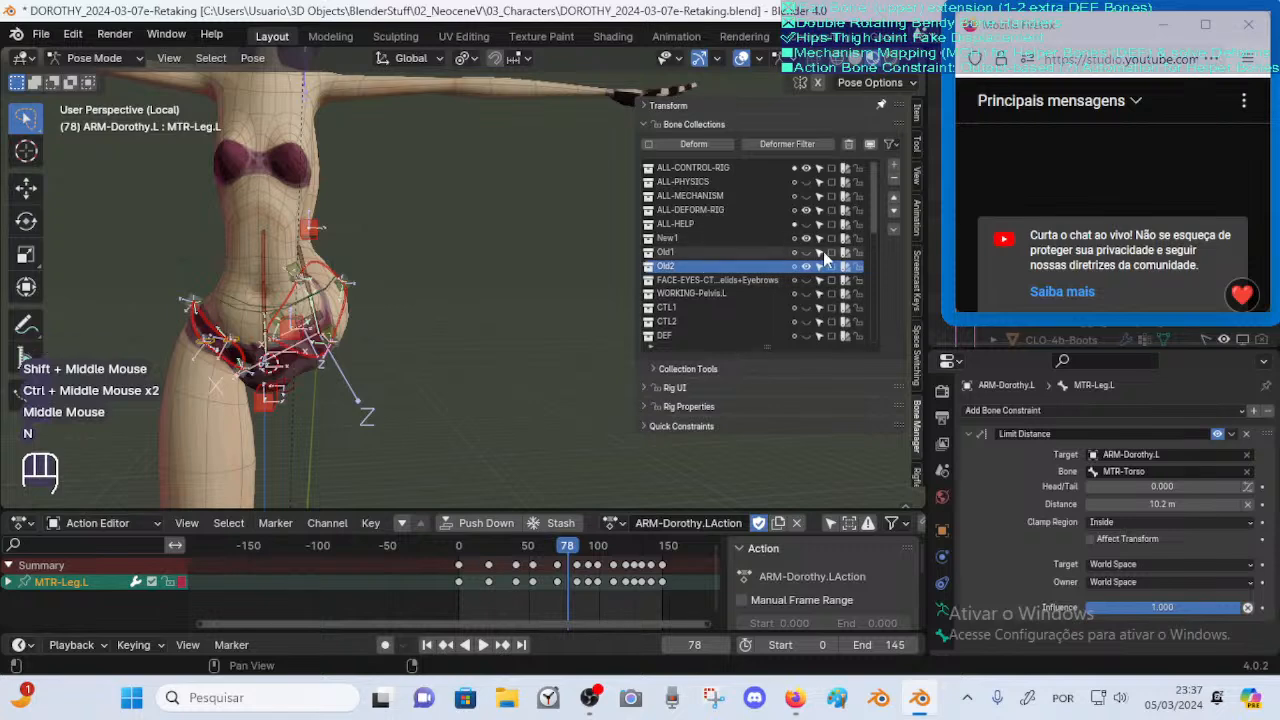
Hide the Old2 bone collection, check the pelvis with the animation scrubbed to frame 71, and save the file
{"action": "left_click", "coordinate": [806, 268]}
{"action": "key", "text": "n"}
{"action": "middle_click_drag", "start_coordinate": [408, 373], "coordinate": [350, 374]}
{"action": "middle_click_drag", "start_coordinate": [350, 374], "coordinate": [611, 345], "text": "shift"}
{"action": "middle_click_drag", "start_coordinate": [543, 372], "coordinate": [545, 400], "text": "ctrl"}
{"action": "left_click_drag", "start_coordinate": [566, 552], "coordinate": [554, 502]}
{"action": "middle_click_drag", "start_coordinate": [554, 502], "coordinate": [530, 483], "text": "ctrl"}
{"action": "key", "text": "ctrl+s"}
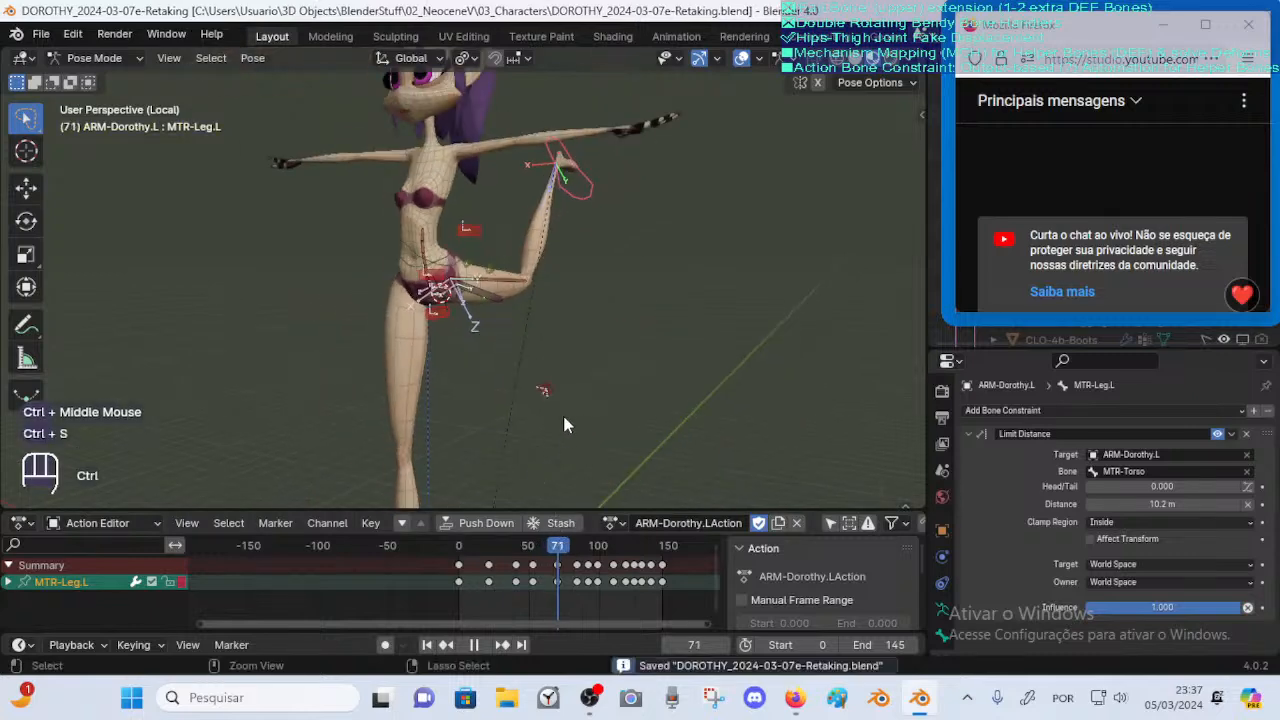
Hide the ALL-DEFORM-RIG and New1 bone collections and save the file
{"action": "key", "text": "n"}
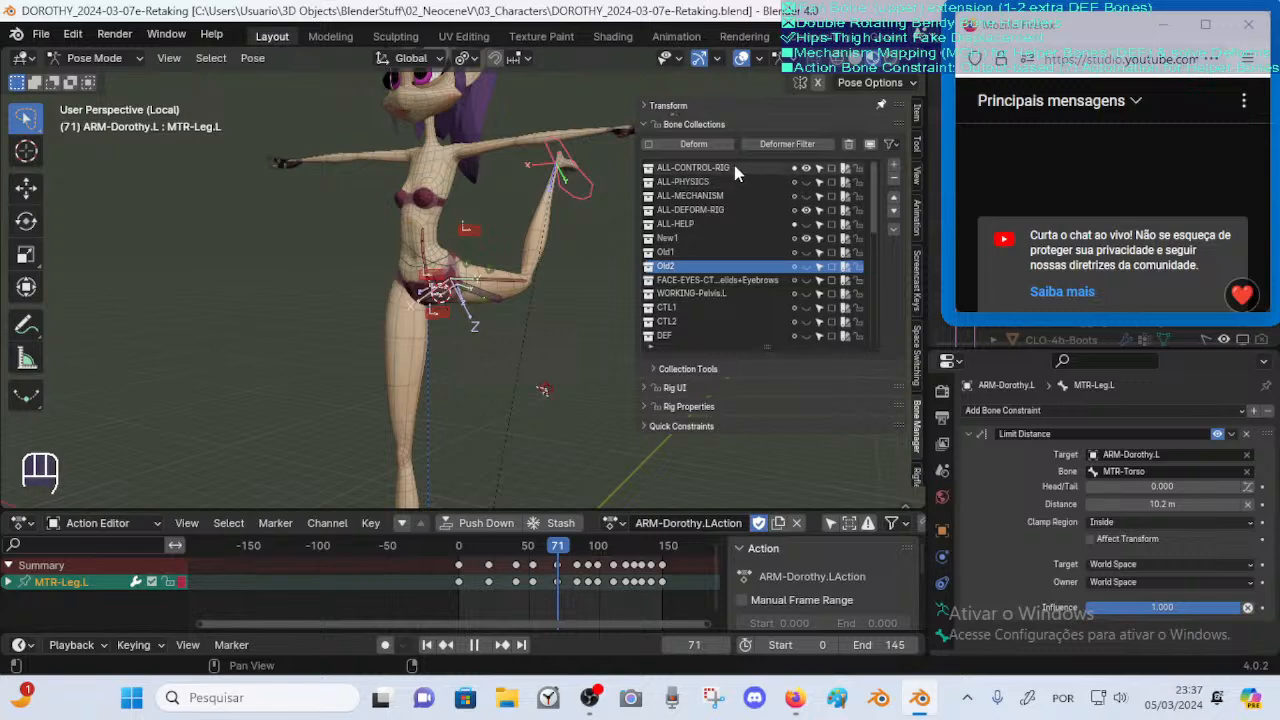
{"action": "left_click", "coordinate": [806, 237]}
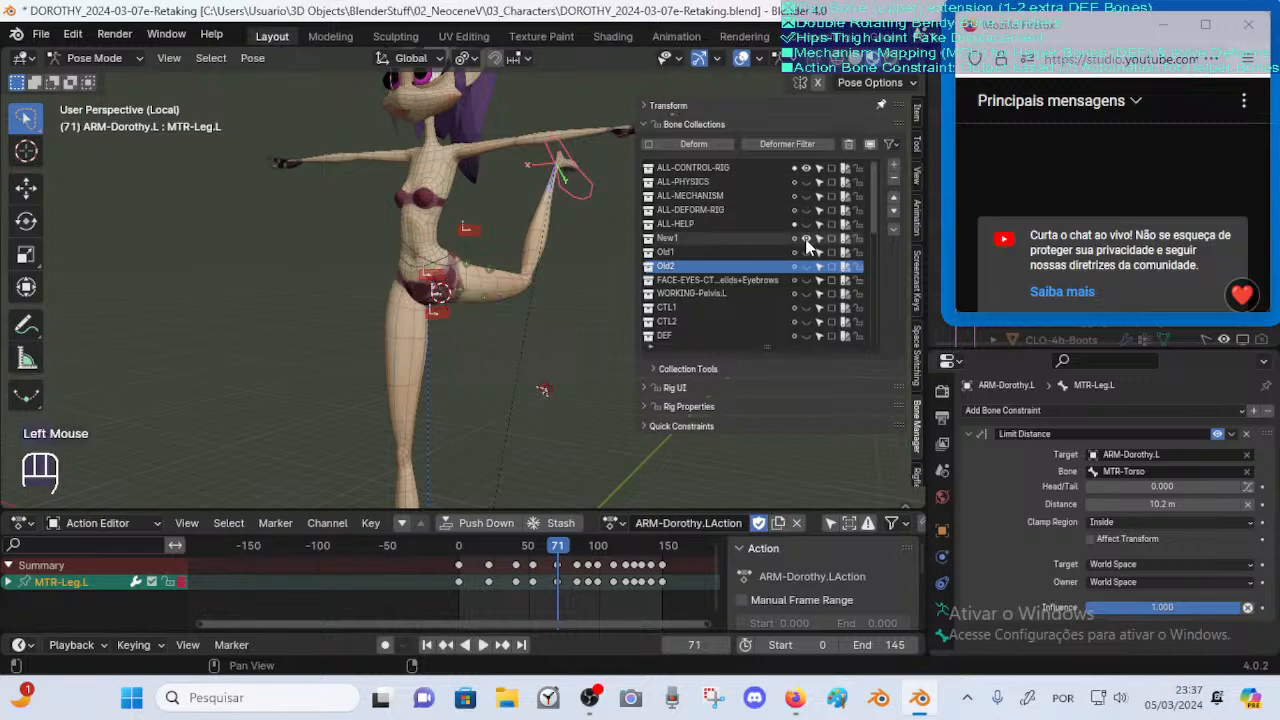
{"action": "left_click", "coordinate": [806, 251]}
{"action": "key", "text": "ctrl+s"}
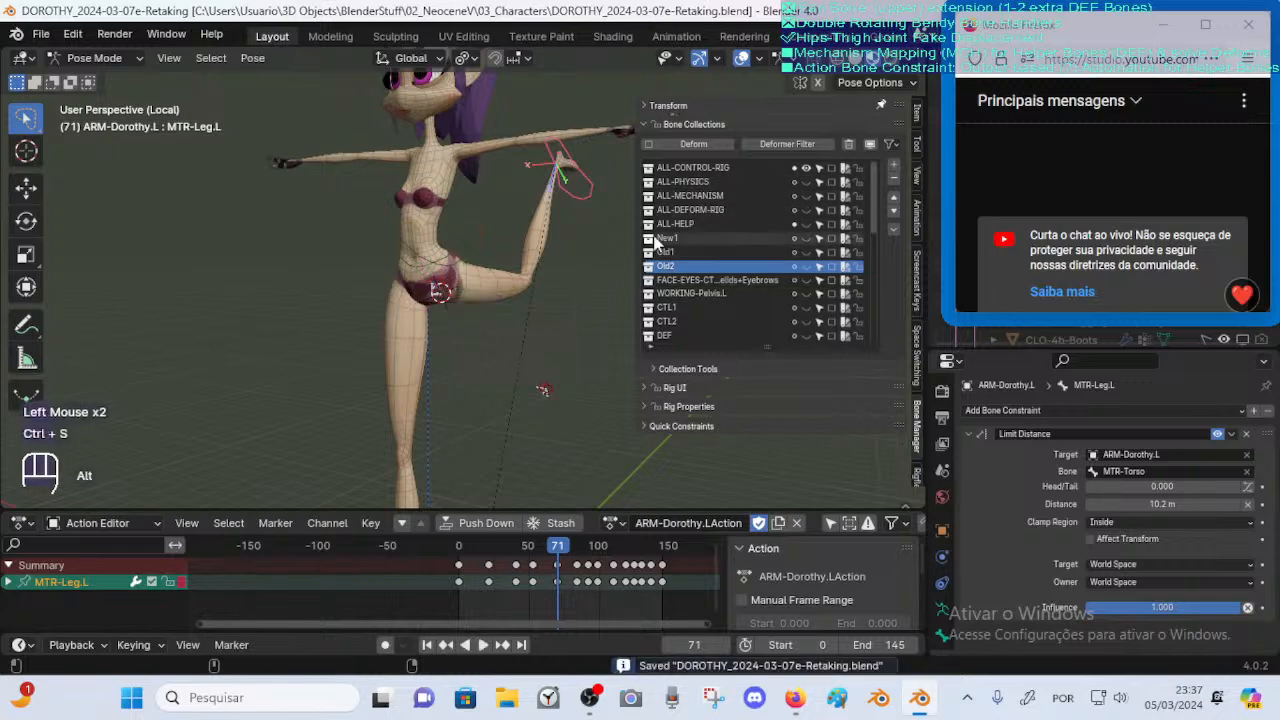
Reveal all hidden bones of the ALL-CONTROL-RIG collection
{"action": "key", "text": "alt+h"}
{"action": "left_click", "coordinate": [692, 167]}
{"action": "key", "text": "alt+h"}
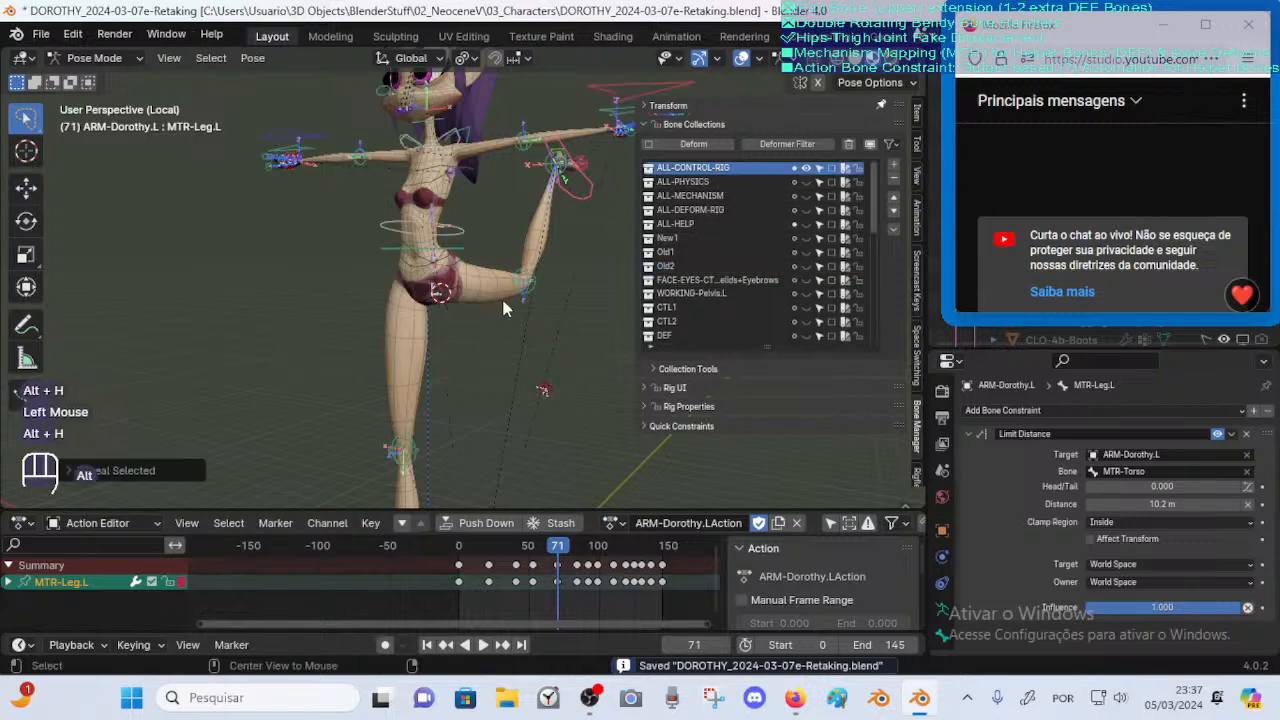
Move the MTR-Leg.R foot control upward to pose the right leg bent in front of the body
{"action": "middle_click_drag", "start_coordinate": [496, 372], "coordinate": [426, 396], "text": "shift"}
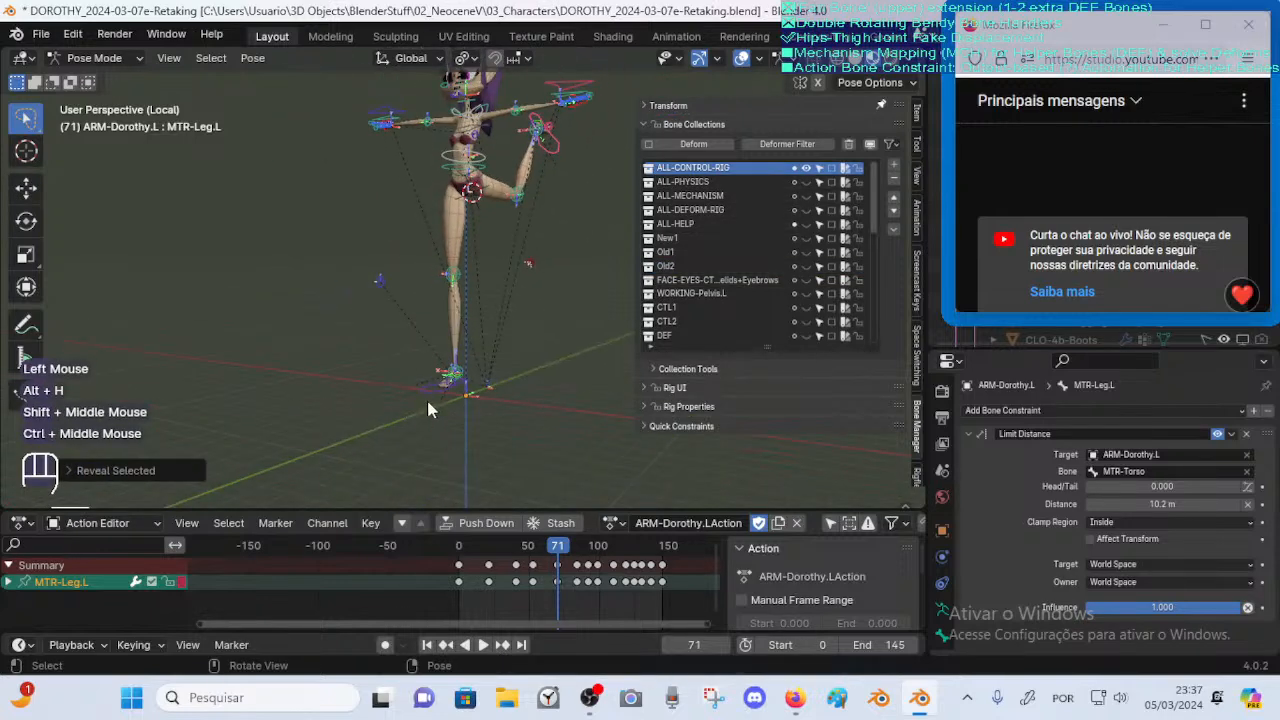
{"action": "left_click", "coordinate": [477, 398]}
{"action": "key", "text": "g"}
{"action": "left_click", "coordinate": [470, 209]}
{"action": "middle_click_drag", "start_coordinate": [470, 209], "coordinate": [514, 325], "text": "ctrl"}
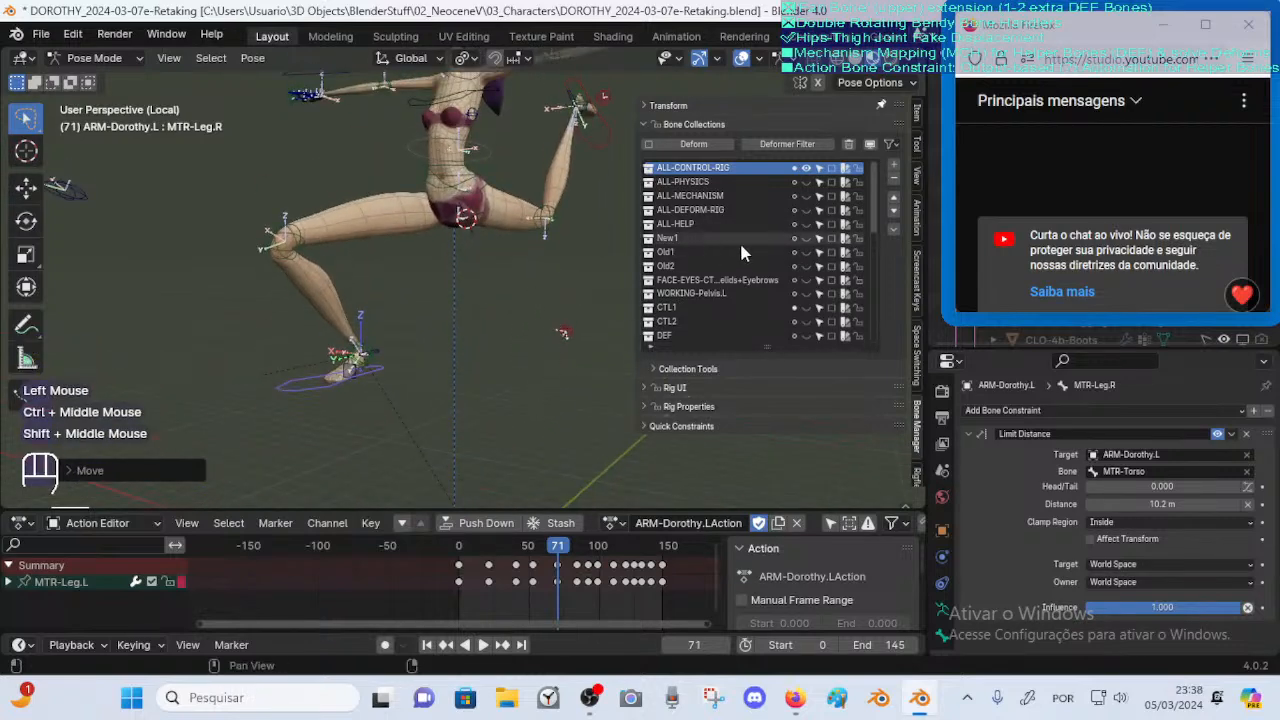
Toggle the ALL-HELP bone collection's visibility and show the New1 collection
{"action": "left_click", "coordinate": [808, 225]}
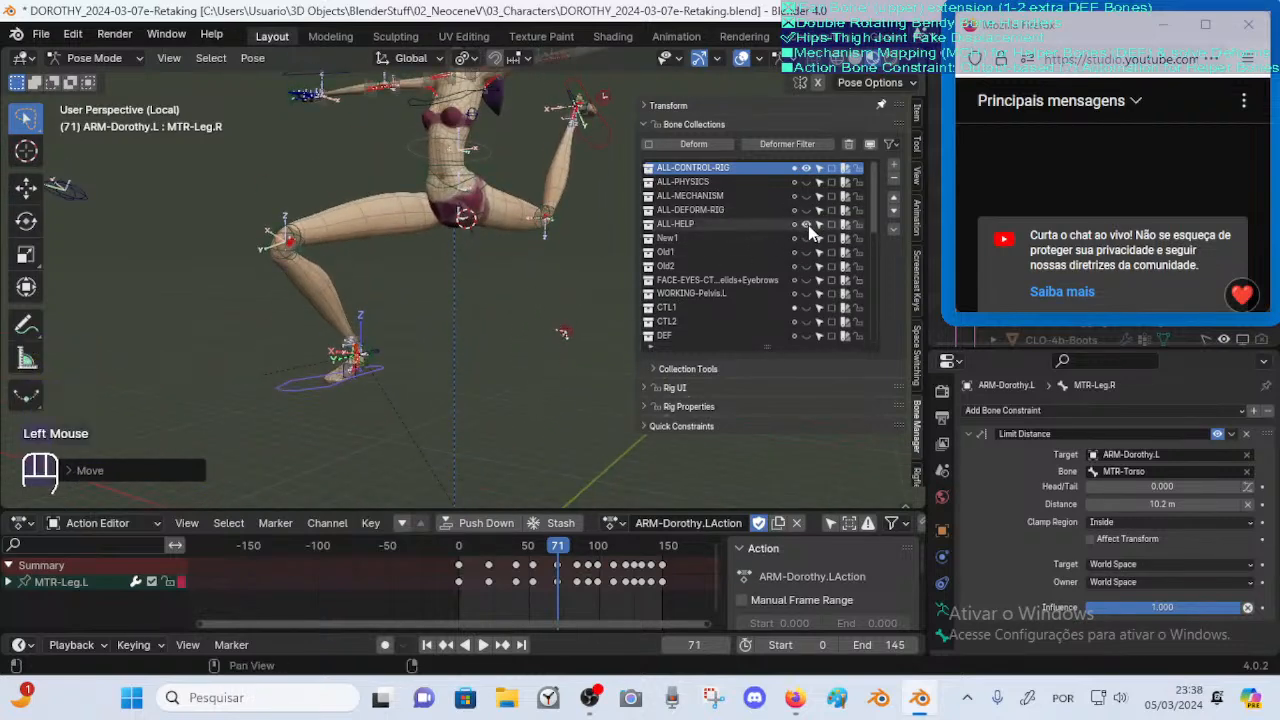
{"action": "left_click", "coordinate": [807, 225]}
{"action": "left_click", "coordinate": [807, 225]}
{"action": "left_click", "coordinate": [807, 224]}
Raise the MTR-Leg.R control further to test the pelvis deformation on that side
{"action": "left_click", "coordinate": [265, 379]}
{"action": "key", "text": "g"}
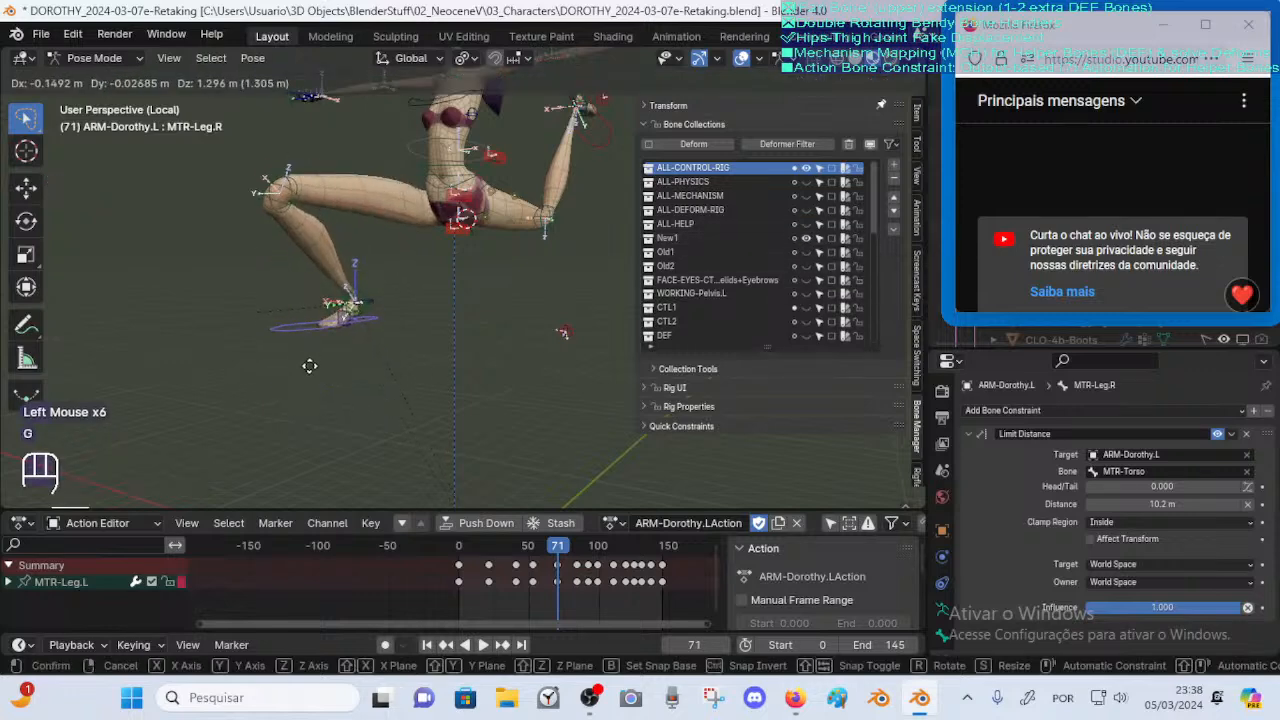
{"action": "left_click", "coordinate": [536, 222]}
Move MTR-Leg.L down behind the body, rotate it about the global X axis and shift it again to test the hip
{"action": "middle_click_drag", "start_coordinate": [603, 141], "coordinate": [392, 396]}
{"action": "key", "text": "g"}
{"action": "left_click", "coordinate": [439, 386]}
{"action": "key", "text": "r"}
{"action": "key", "text": "x"}
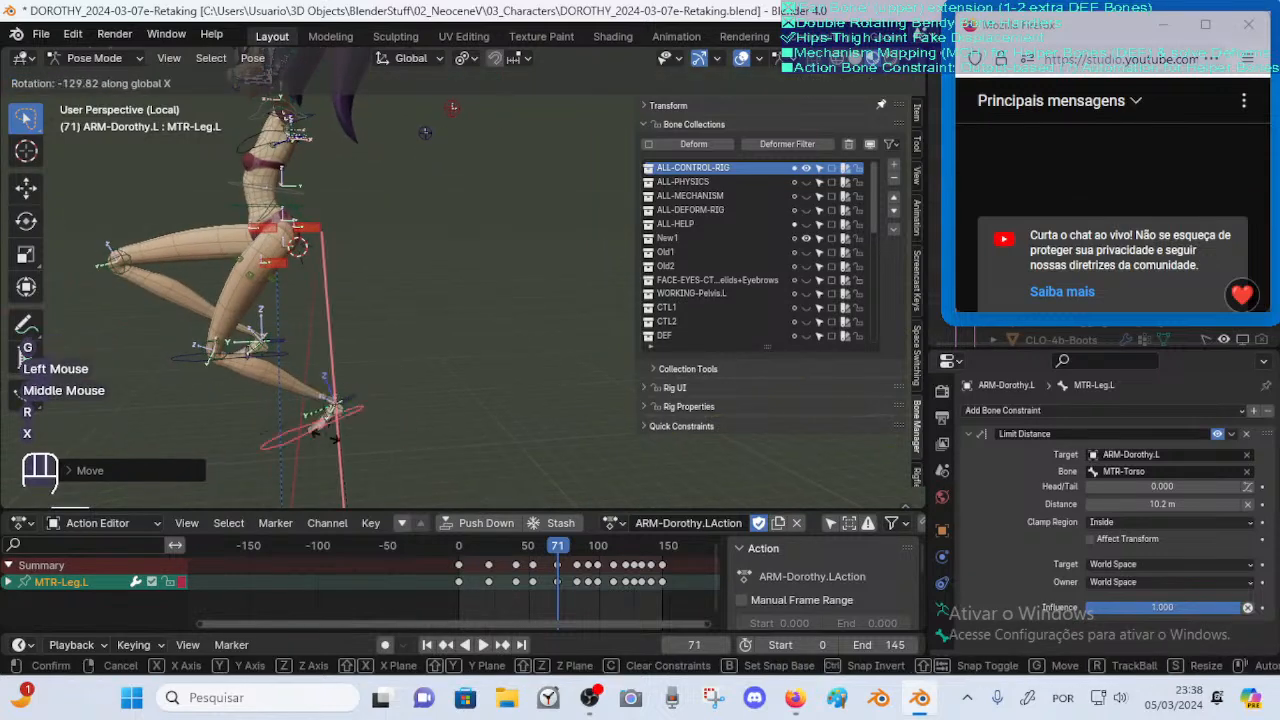
{"action": "left_click", "coordinate": [266, 471]}
{"action": "key", "text": "g"}
{"action": "left_click", "coordinate": [225, 434]}
{"action": "middle_click_drag", "start_coordinate": [224, 433], "coordinate": [423, 374]}
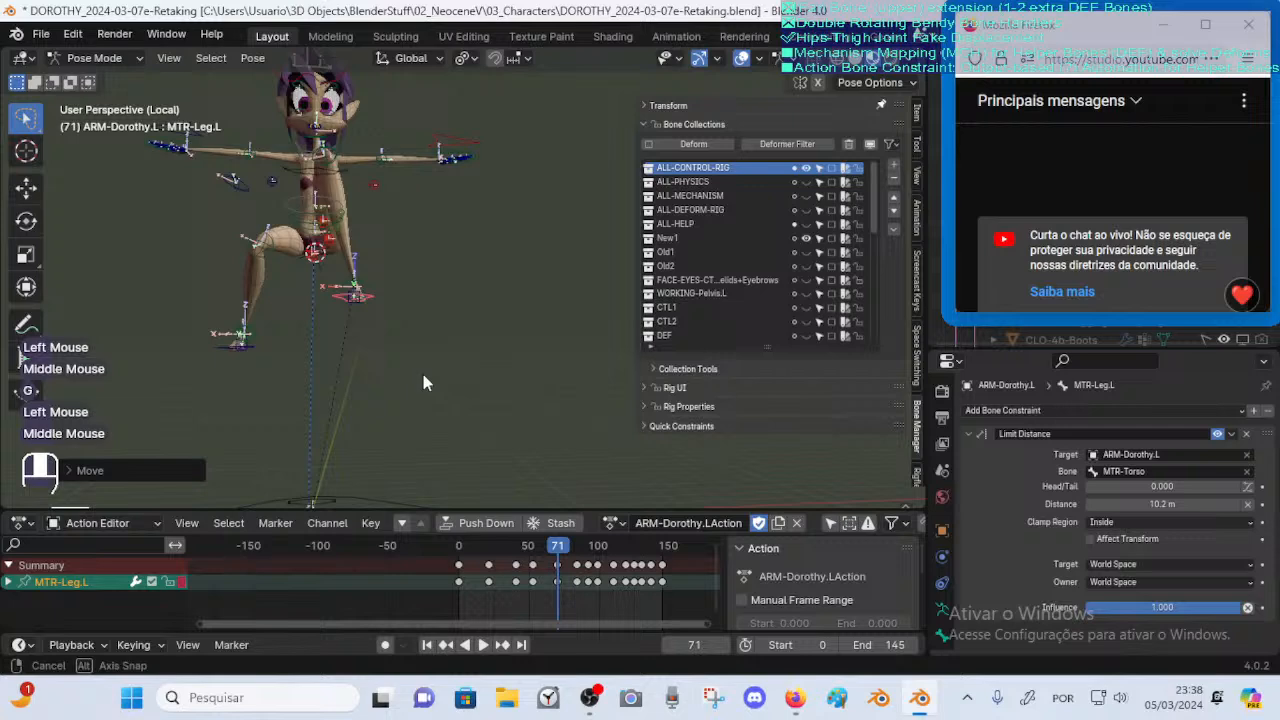
Pose both legs forward by moving the MTR-Leg.R and MTR-Leg.L controls, viewing the hips from the side
{"action": "left_click", "coordinate": [246, 350]}
{"action": "middle_click_drag", "start_coordinate": [309, 413], "coordinate": [243, 413], "text": "shift"}
{"action": "left_click", "coordinate": [237, 414]}
{"action": "key", "text": "g"}
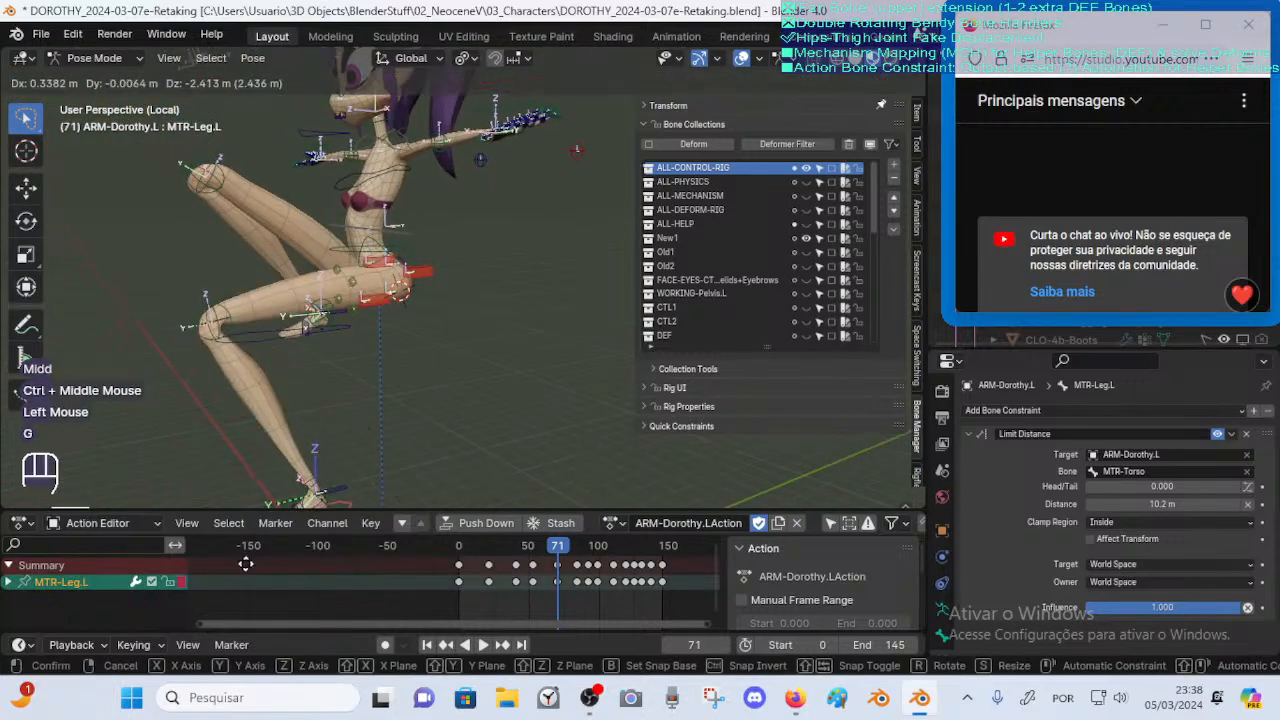
{"action": "left_click", "coordinate": [226, 462]}
{"action": "left_click", "coordinate": [217, 352]}
{"action": "key", "text": "g"}
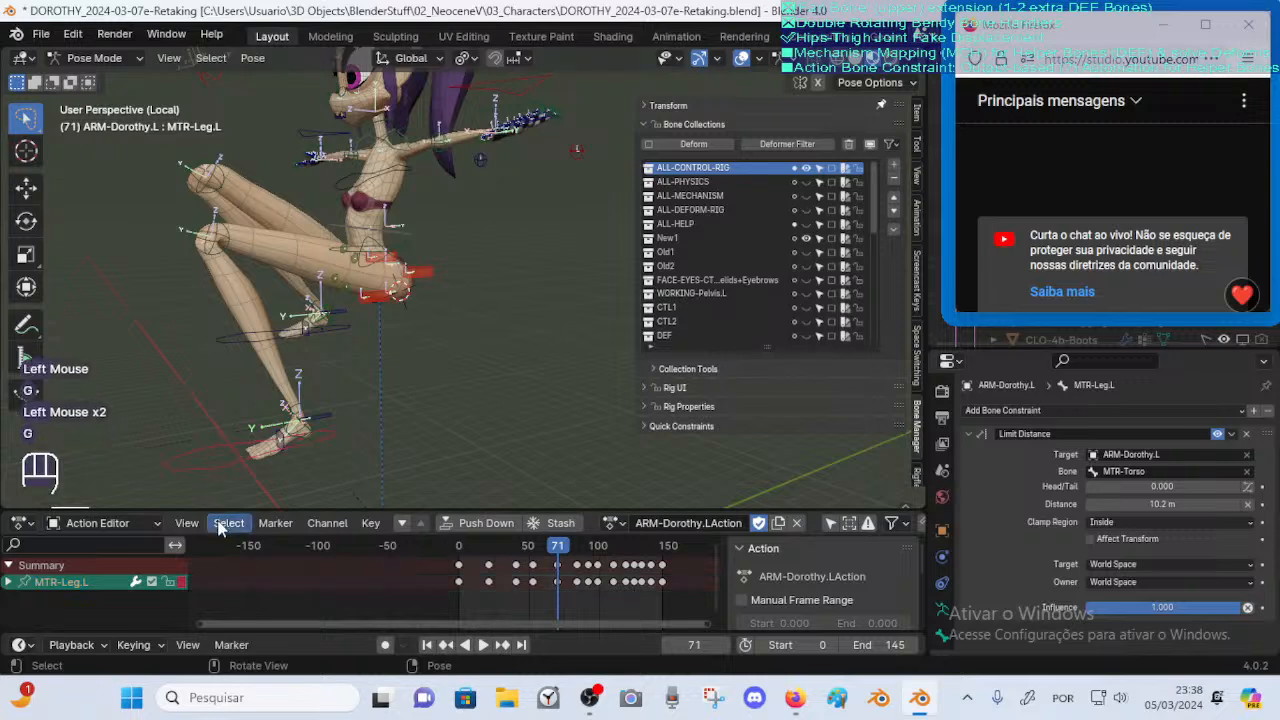
Alternately raise and lower MTR-Leg.R and MTR-Leg.L to test the crotch with both knees bent forward
{"action": "double_click", "coordinate": [215, 349]}
{"action": "key", "text": "g"}
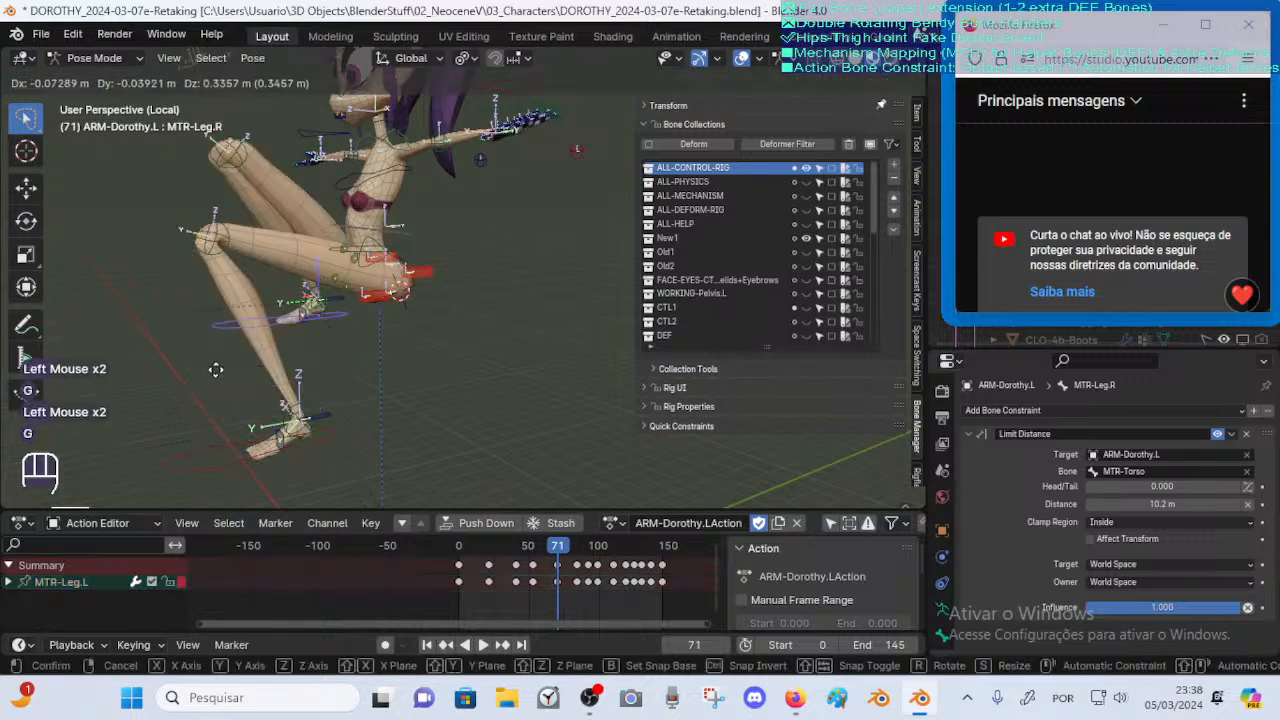
{"action": "left_click", "coordinate": [209, 473]}
{"action": "left_click", "coordinate": [212, 470]}
{"action": "key", "text": "g"}
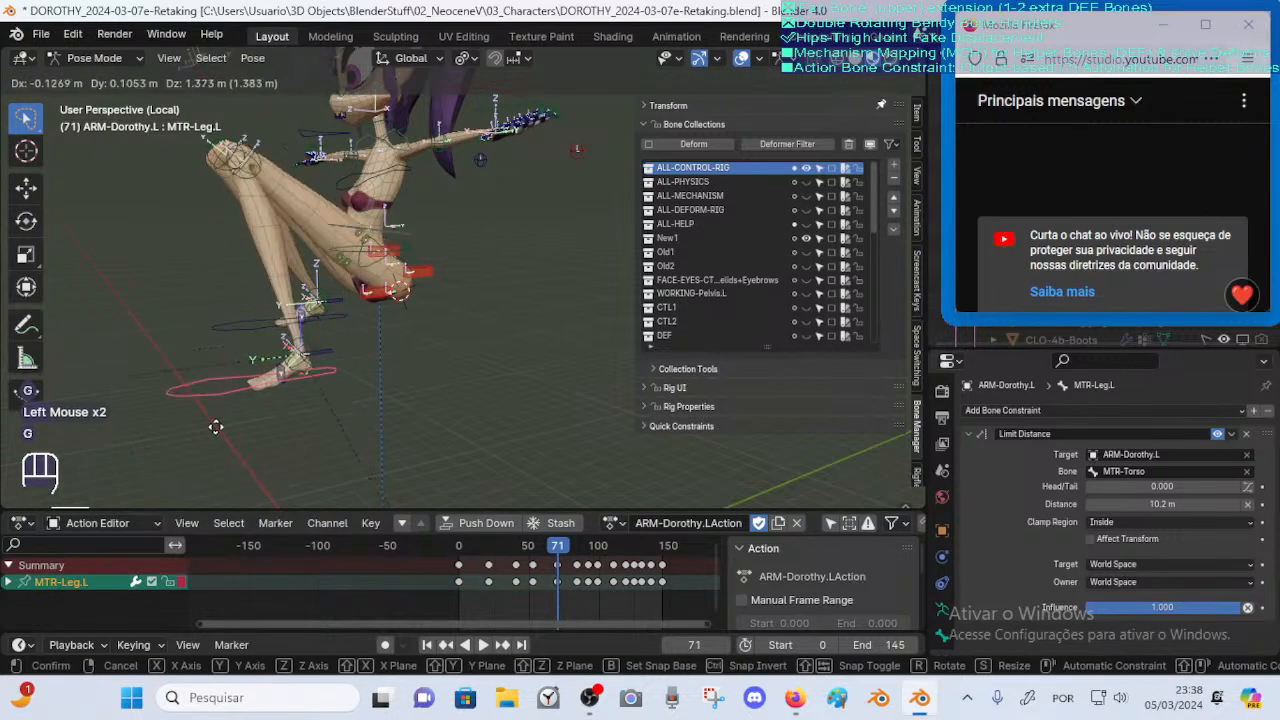
{"action": "left_click", "coordinate": [228, 440]}
{"action": "left_click", "coordinate": [227, 334]}
{"action": "key", "text": "g"}
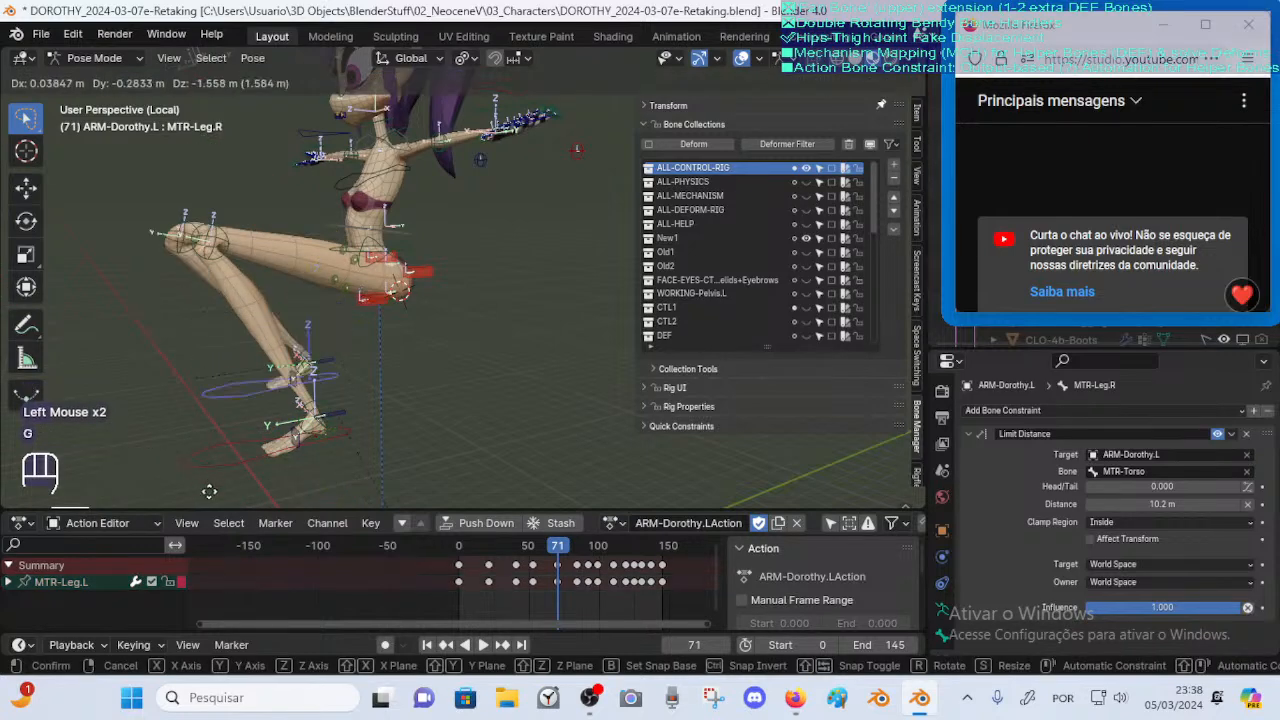
{"action": "left_click", "coordinate": [214, 472]}
Move MTR-Leg.L through several positions and leave the left leg stretched out sideways to test DEF-Crotch
{"action": "middle_click_drag", "start_coordinate": [228, 399], "coordinate": [528, 334]}
{"action": "left_click", "coordinate": [272, 442]}
{"action": "key", "text": "g"}
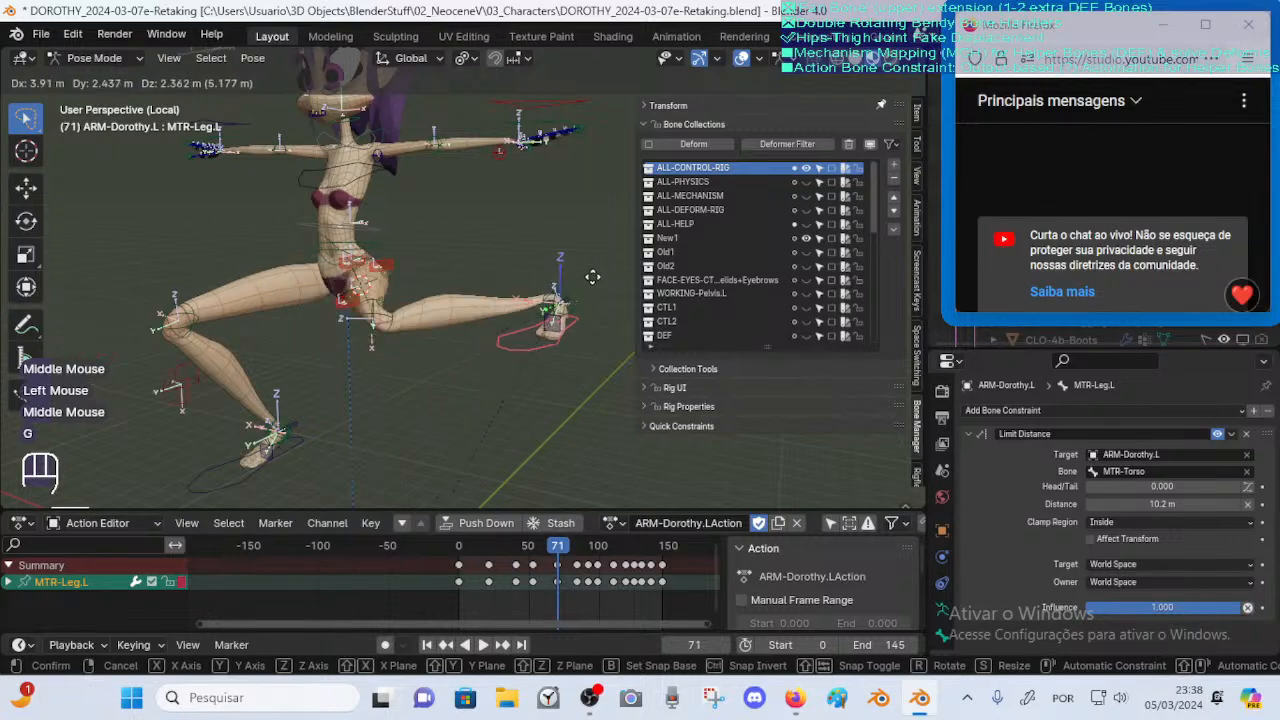
{"action": "left_click", "coordinate": [407, 339]}
{"action": "key", "text": "g"}
{"action": "left_click", "coordinate": [380, 383]}
{"action": "middle_click_drag", "start_coordinate": [380, 383], "coordinate": [409, 390]}
{"action": "middle_click_drag", "start_coordinate": [409, 390], "coordinate": [411, 341], "text": "shift"}
{"action": "key", "text": "g"}
{"action": "left_click", "coordinate": [500, 371]}
{"action": "middle_click_drag", "start_coordinate": [413, 385], "coordinate": [332, 436], "text": "ctrl"}
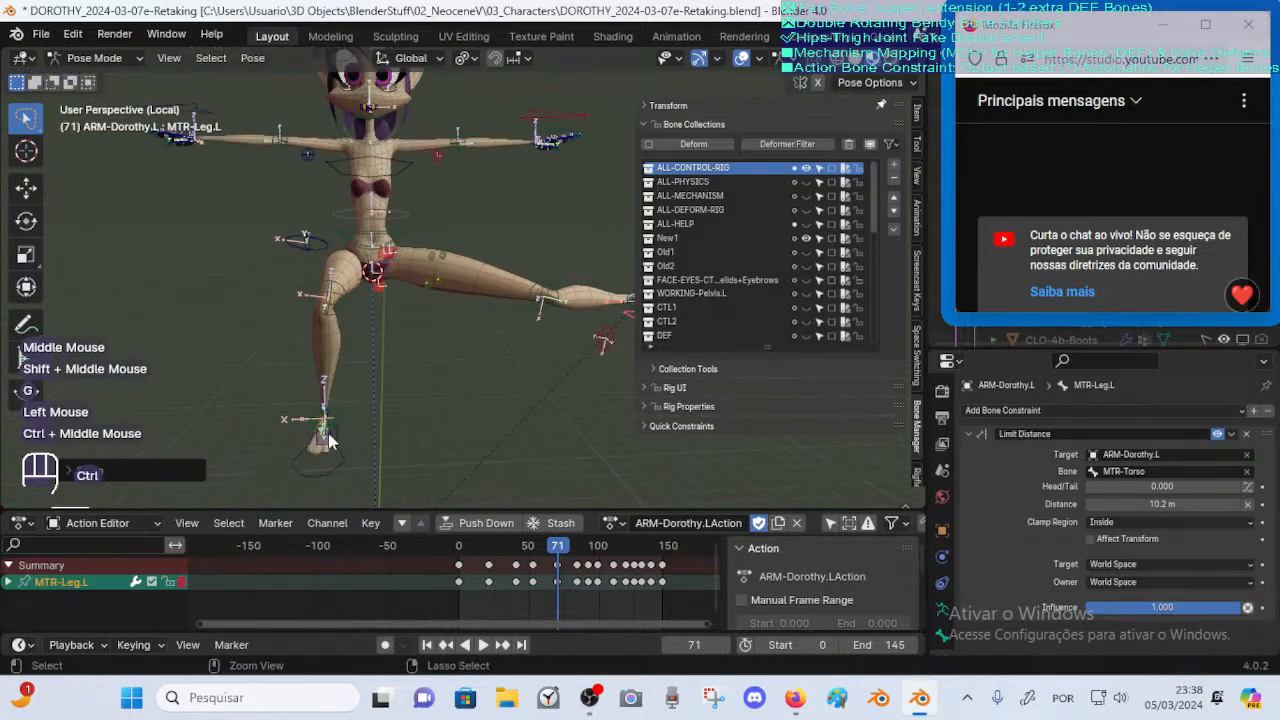
Move MTR-Leg.R inward and then outward and up, bending the right knee beside the body
{"action": "left_click", "coordinate": [330, 440]}
{"action": "key", "text": "g"}
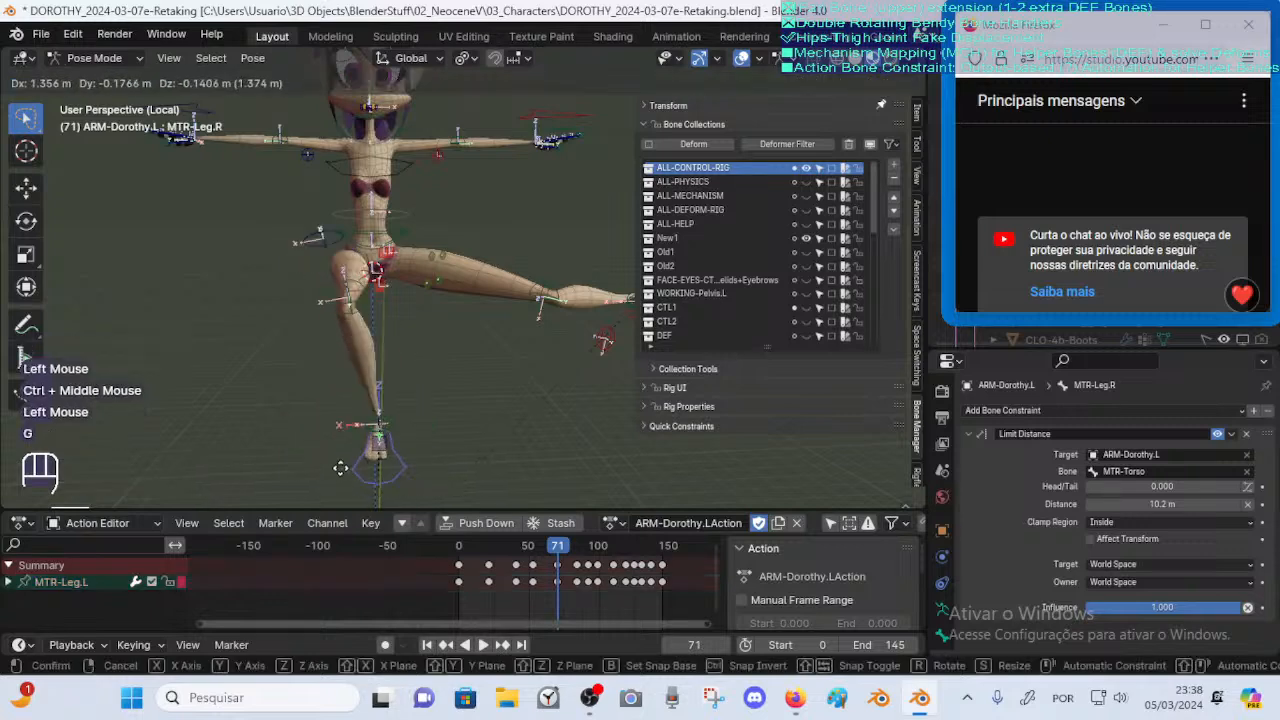
{"action": "left_click", "coordinate": [276, 391]}
Reset the pose of all visible bones to rest and select the DEF-Crotch bone
{"action": "key", "text": "a"}
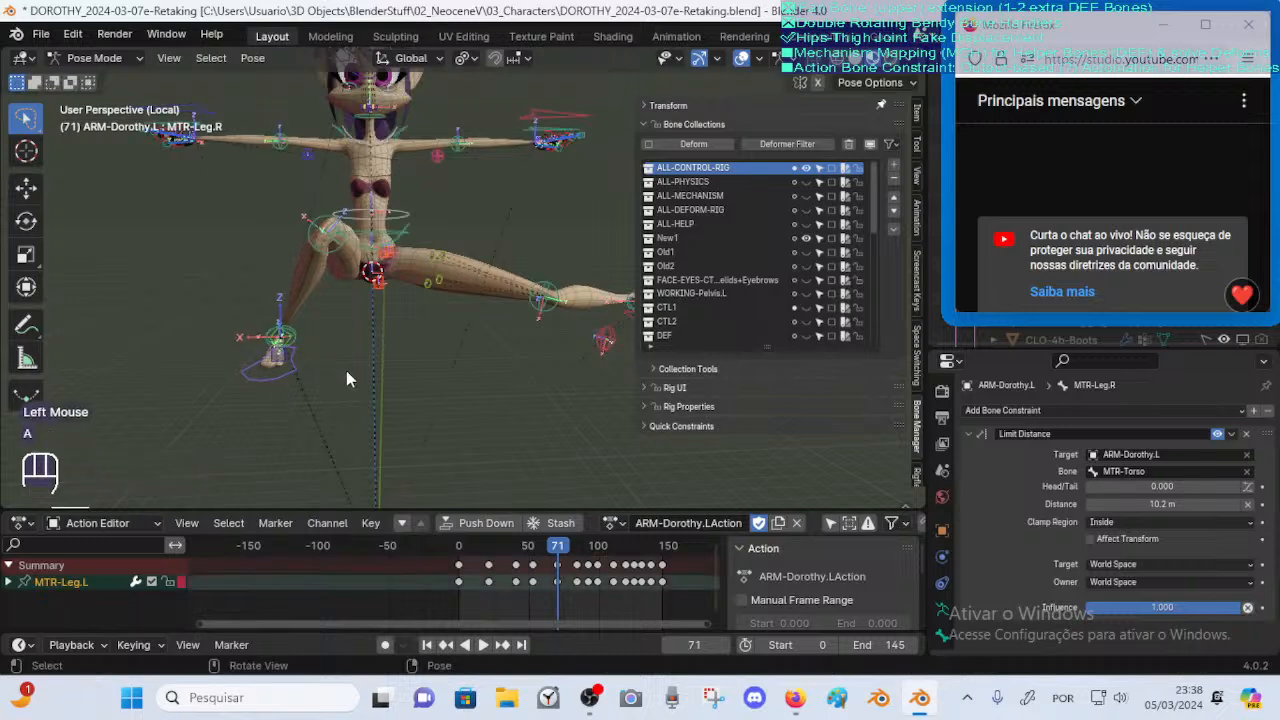
{"action": "key", "text": "alt+q"}
{"action": "key", "text": "alt+q"}
{"action": "middle_click_drag", "start_coordinate": [386, 365], "coordinate": [318, 320], "text": "ctrl"}
{"action": "left_click", "coordinate": [346, 318]}
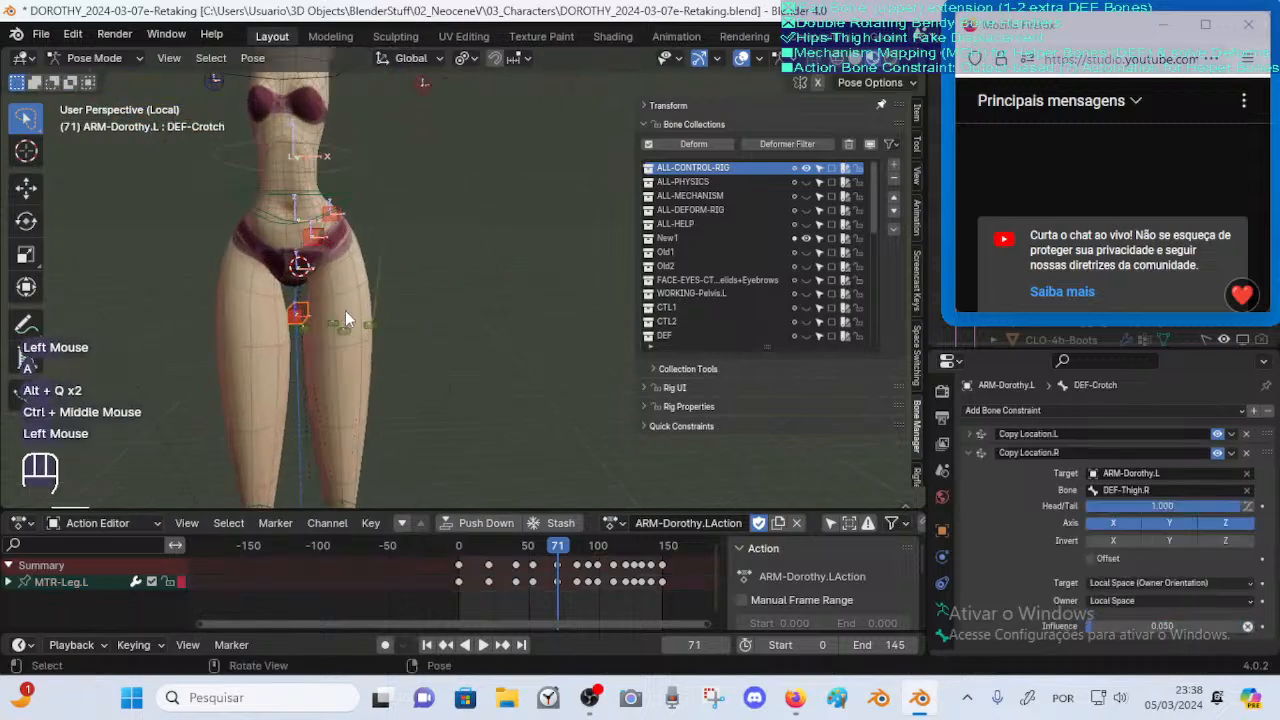
Set Head/Tail to 0.5 in DEF-Crotch's Copy Location.L and Copy Location.R constraints and scrub the animation to test it
{"action": "left_click", "coordinate": [978, 436]}
{"action": "middle_click_drag", "start_coordinate": [988, 463], "coordinate": [1147, 398]}
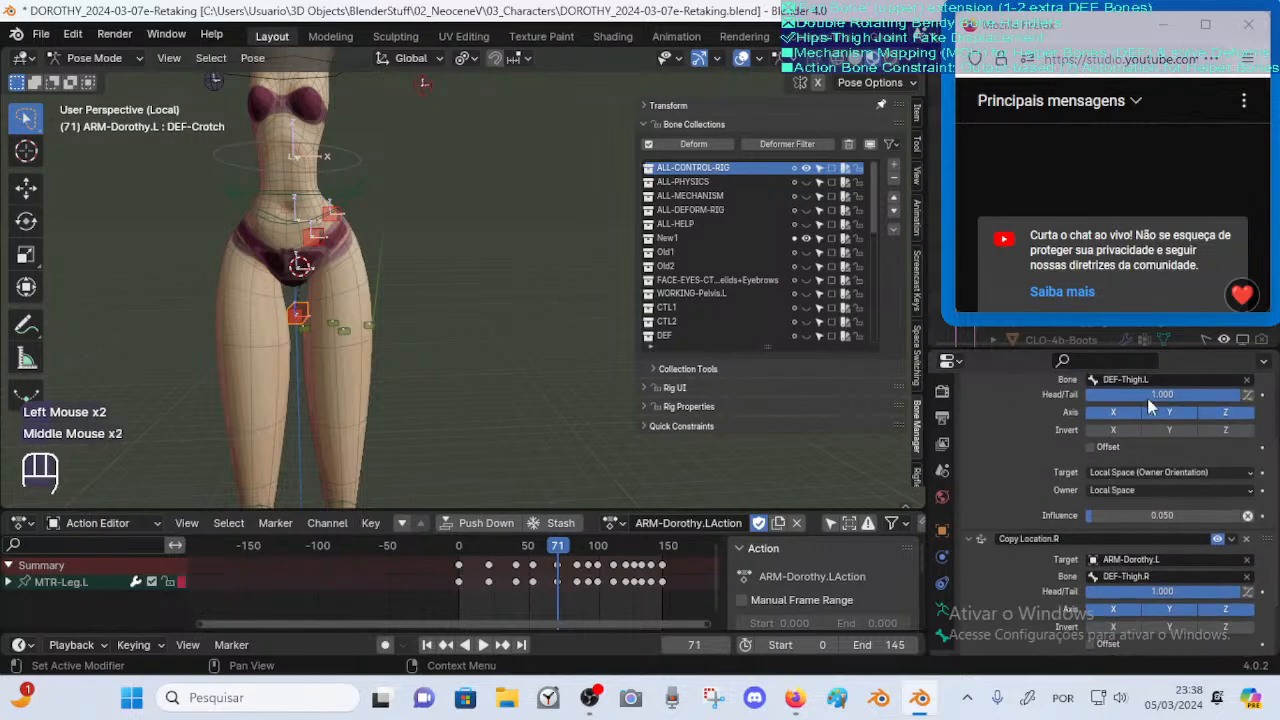
{"action": "left_click", "coordinate": [1157, 398]}
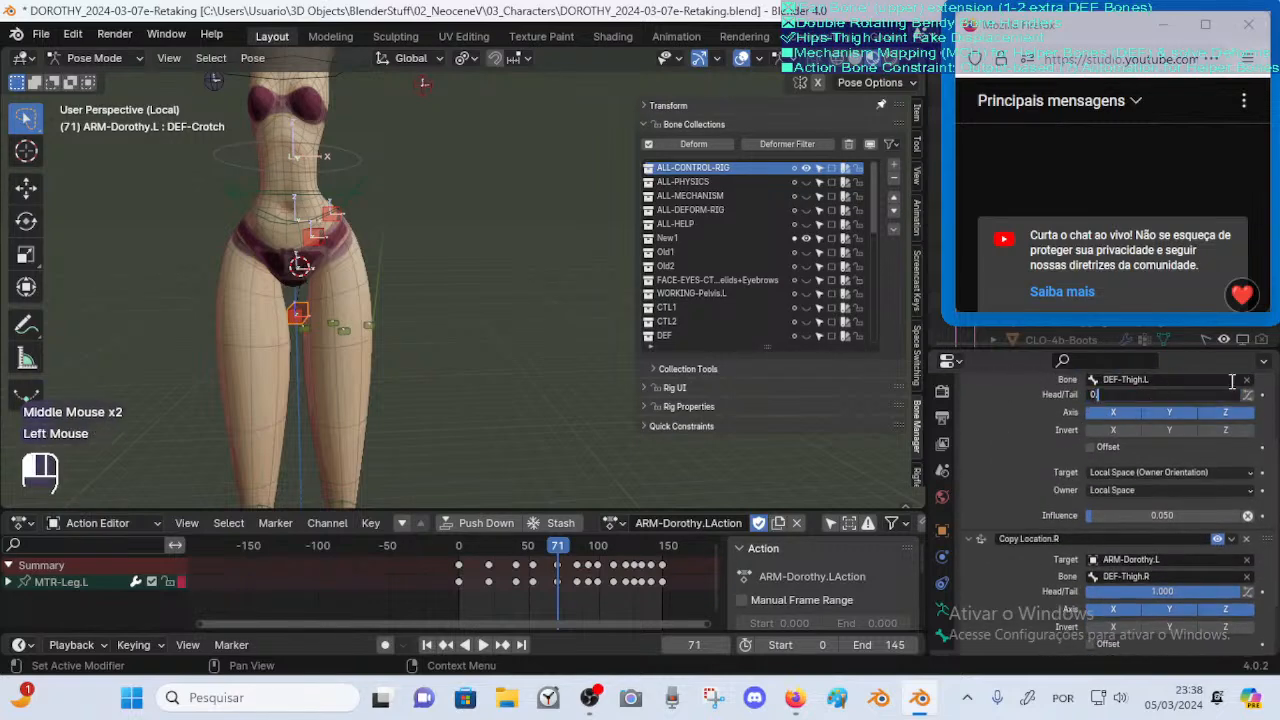
{"action": "key", "text": "Return"}
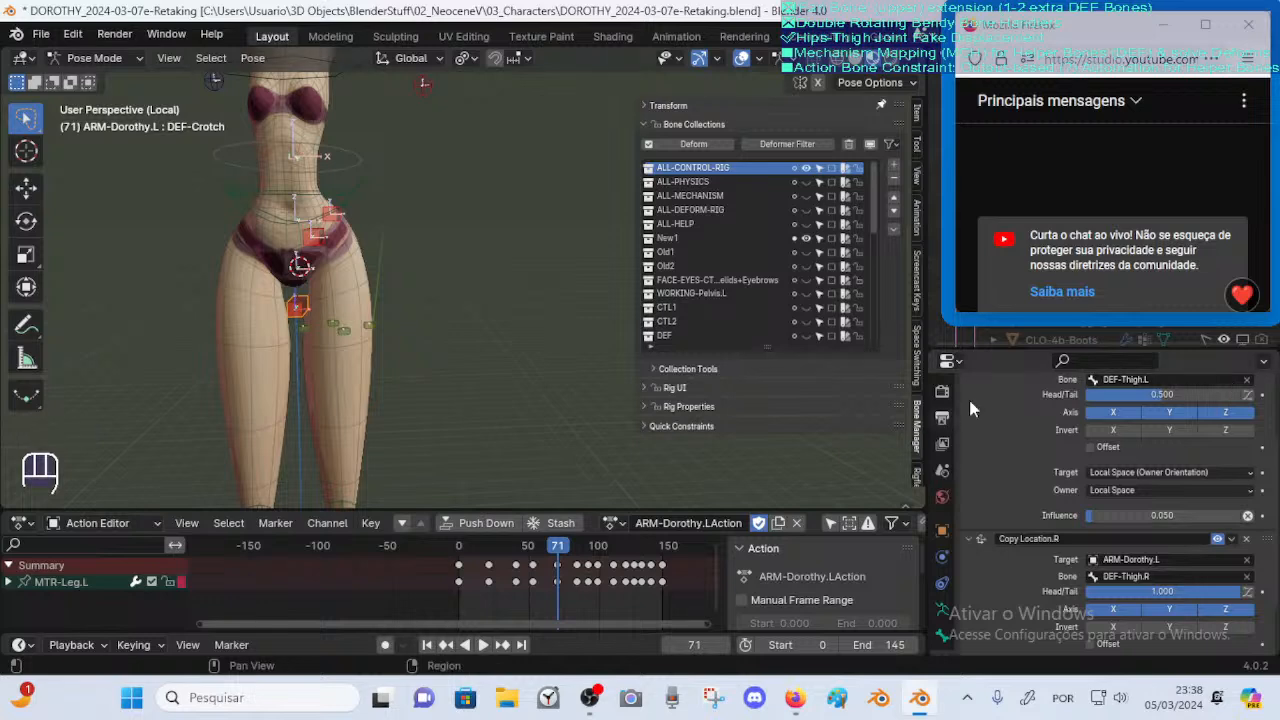
{"action": "key", "text": "ctrl+c"}
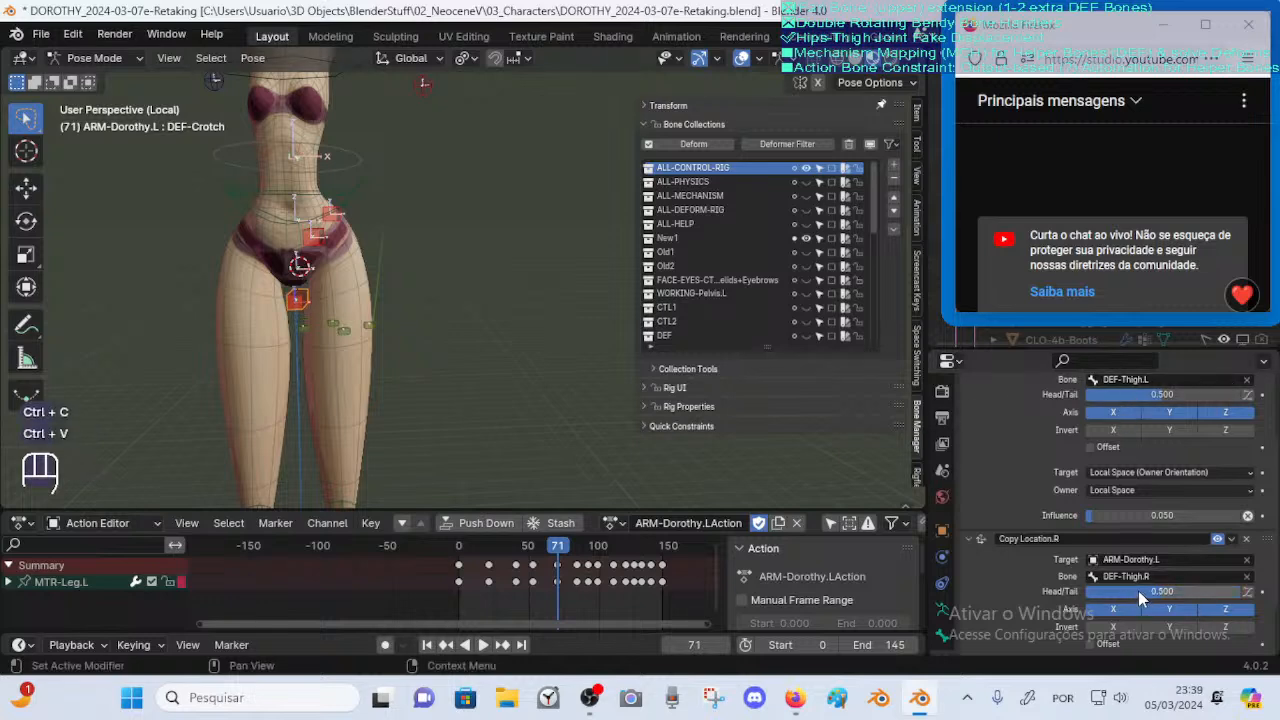
{"action": "key", "text": "ctrl+v"}
{"action": "mouse_move", "coordinate": [540, 562]}
{"action": "left_mouse_down"}
{"action": "mouse_move", "coordinate": [463, 562]}
{"action": "mouse_move", "coordinate": [589, 560]}
{"action": "mouse_move", "coordinate": [522, 560]}
{"action": "mouse_move", "coordinate": [540, 560]}
{"action": "left_mouse_up"}
Set Head/Tail to 0.3 in both DEF-Crotch constraints, Copy Location.L and Copy Location.R
{"action": "left_click", "coordinate": [1136, 392]}
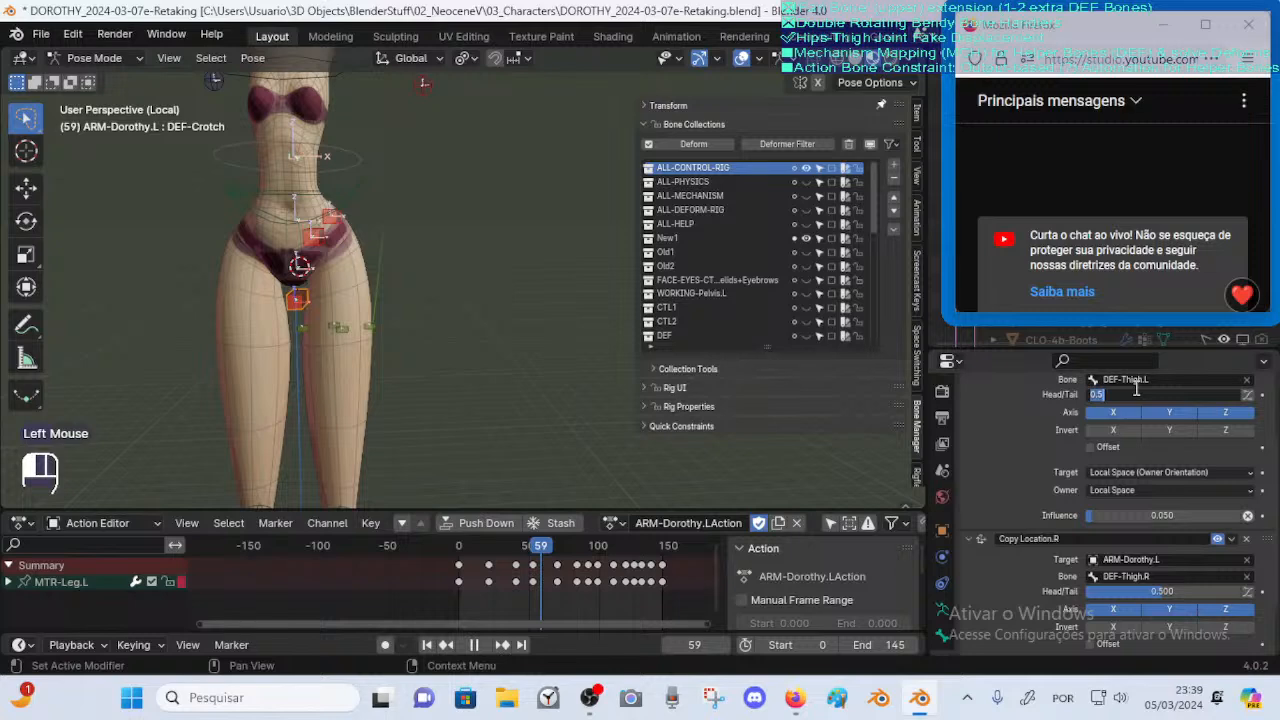
{"action": "type", "text": "0.3"}
{"action": "key", "text": "Return"}
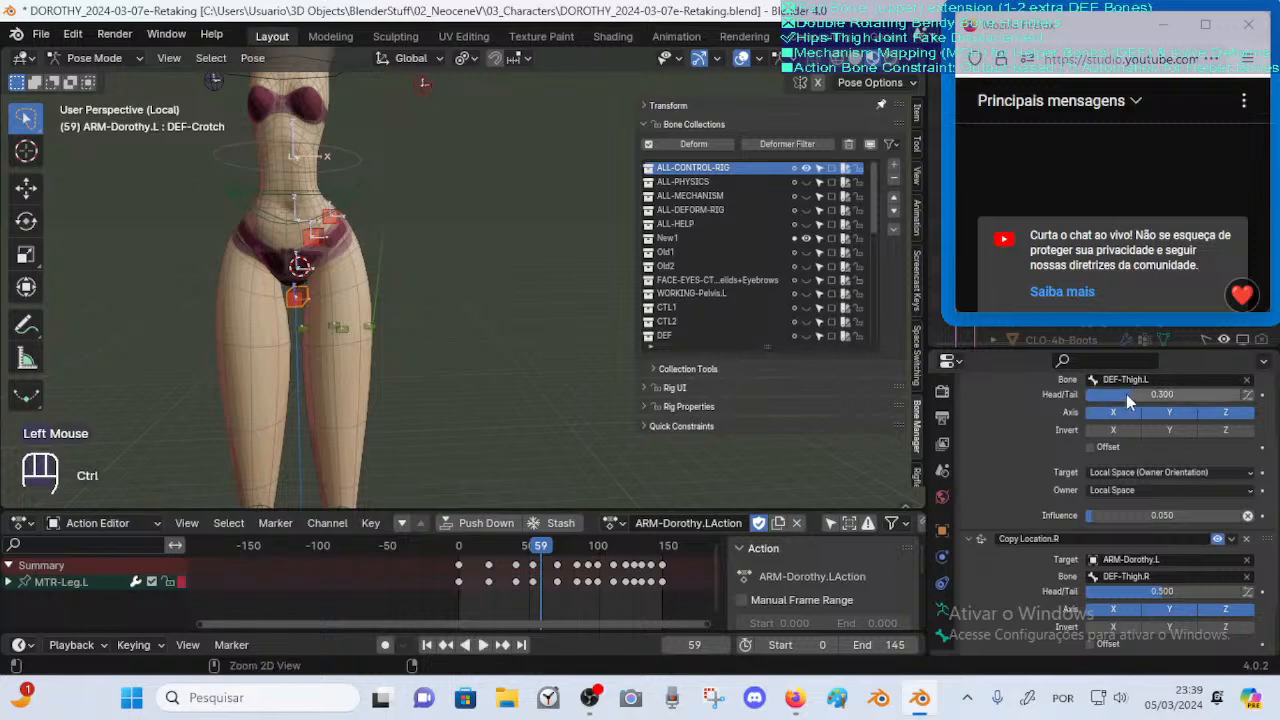
{"action": "key", "text": "ctrl+c"}
{"action": "key", "text": "ctrl+v"}
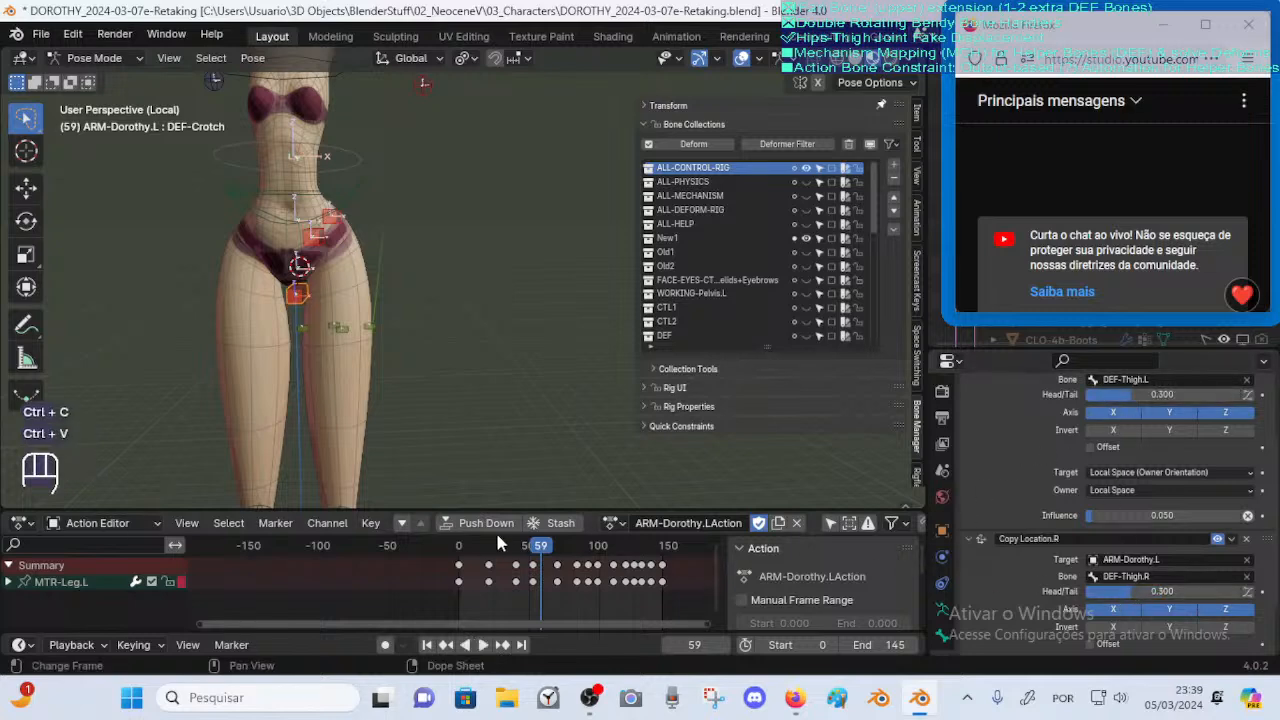
Scrub the leg animation to frame 78 to check the crotch with all bones selected, then save the file
{"action": "left_click_drag", "start_coordinate": [509, 555], "coordinate": [567, 556]}
{"action": "key", "text": "a"}
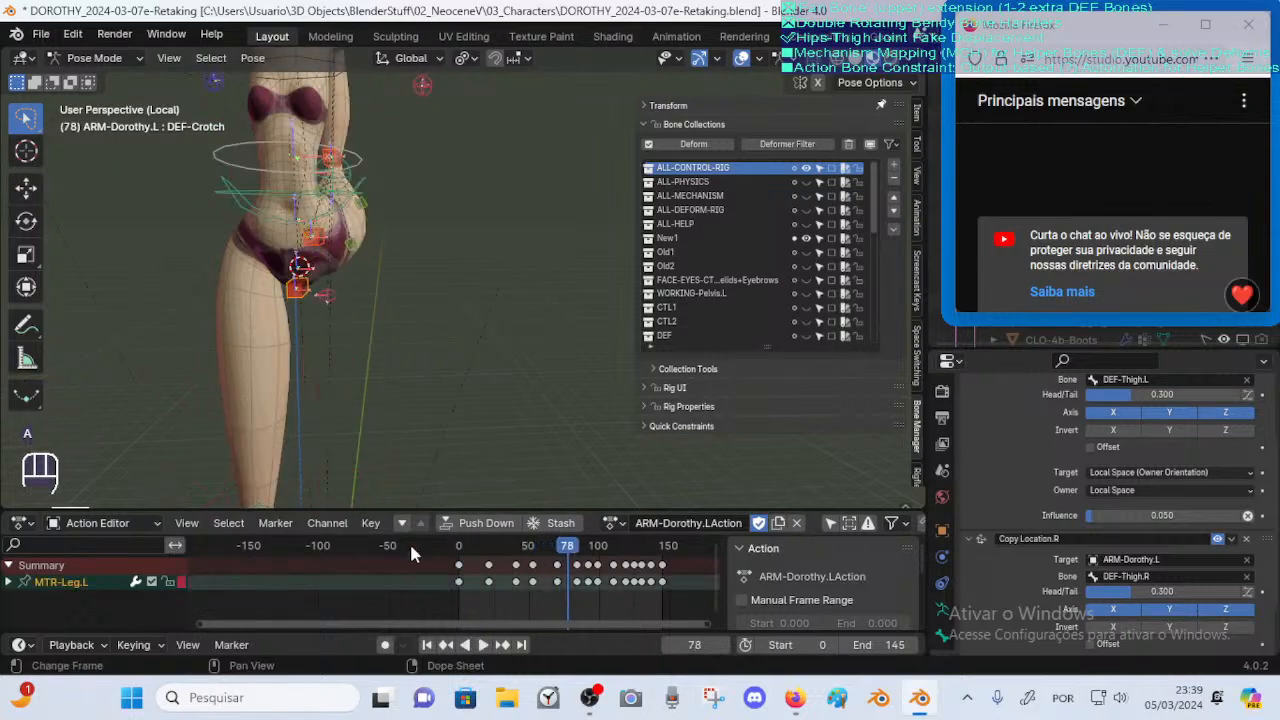
{"action": "key", "text": "ctrl+s"}
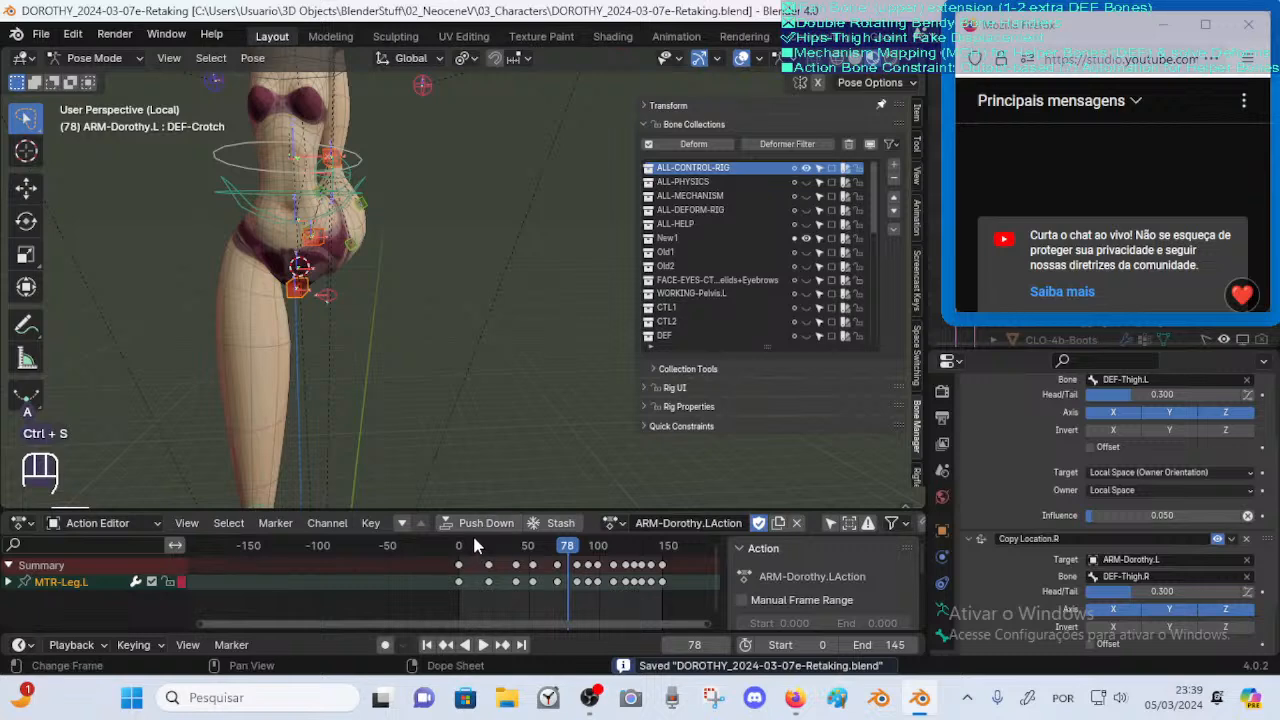
{"action": "key", "text": "ctrl+s"}
Deselect all bones and toggle the ALL-CONTROL-RIG collection's visibility off and on
{"action": "middle_click_drag", "start_coordinate": [438, 432], "coordinate": [421, 478], "text": "ctrl"}
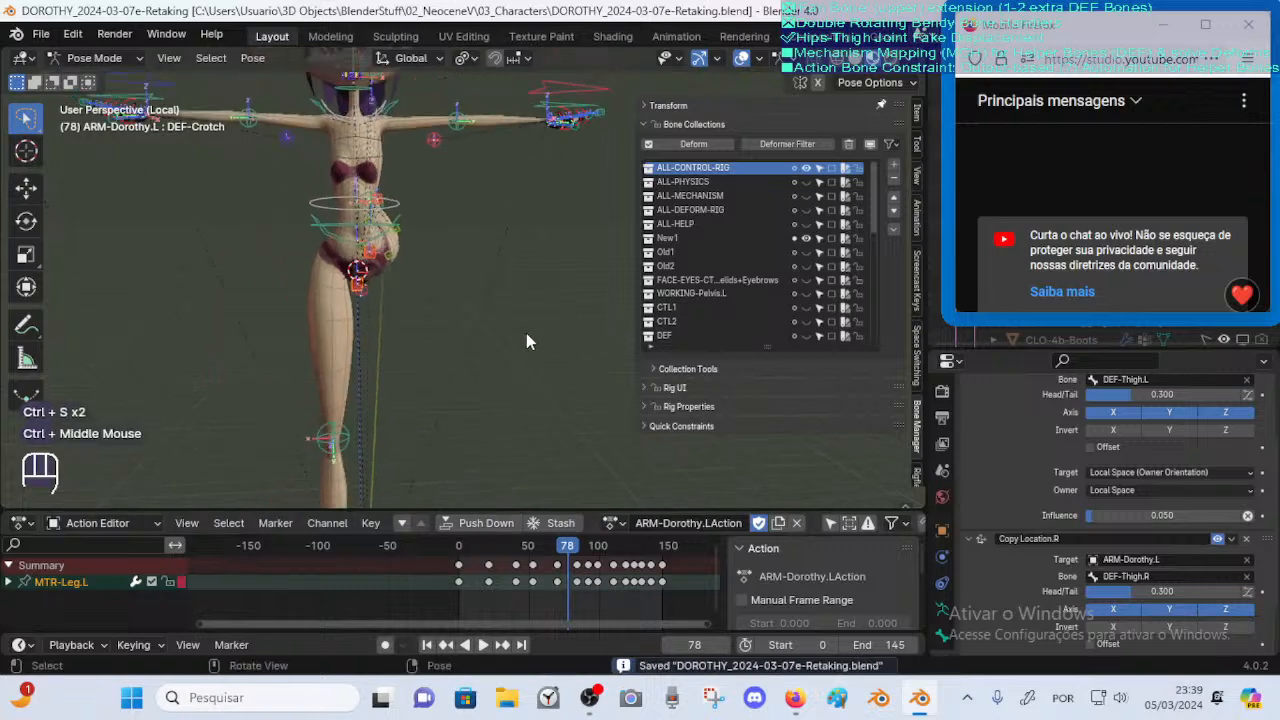
{"action": "key", "text": "alt+a"}
{"action": "double_click", "coordinate": [805, 169]}
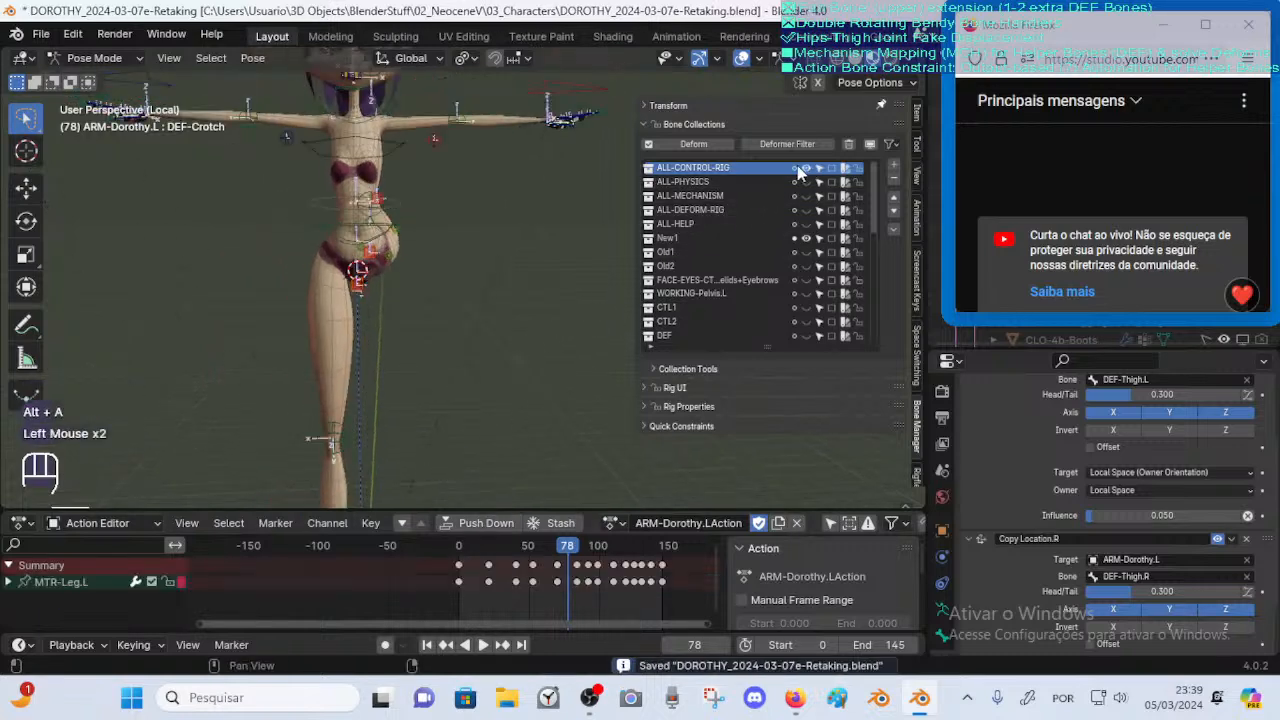
Deselect all bones, hide the New1 bone collection, and select the right leg control MTR-Leg.R at the foot
{"action": "middle_click_drag", "start_coordinate": [474, 316], "coordinate": [443, 294]}
{"action": "key", "text": "alt+a"}
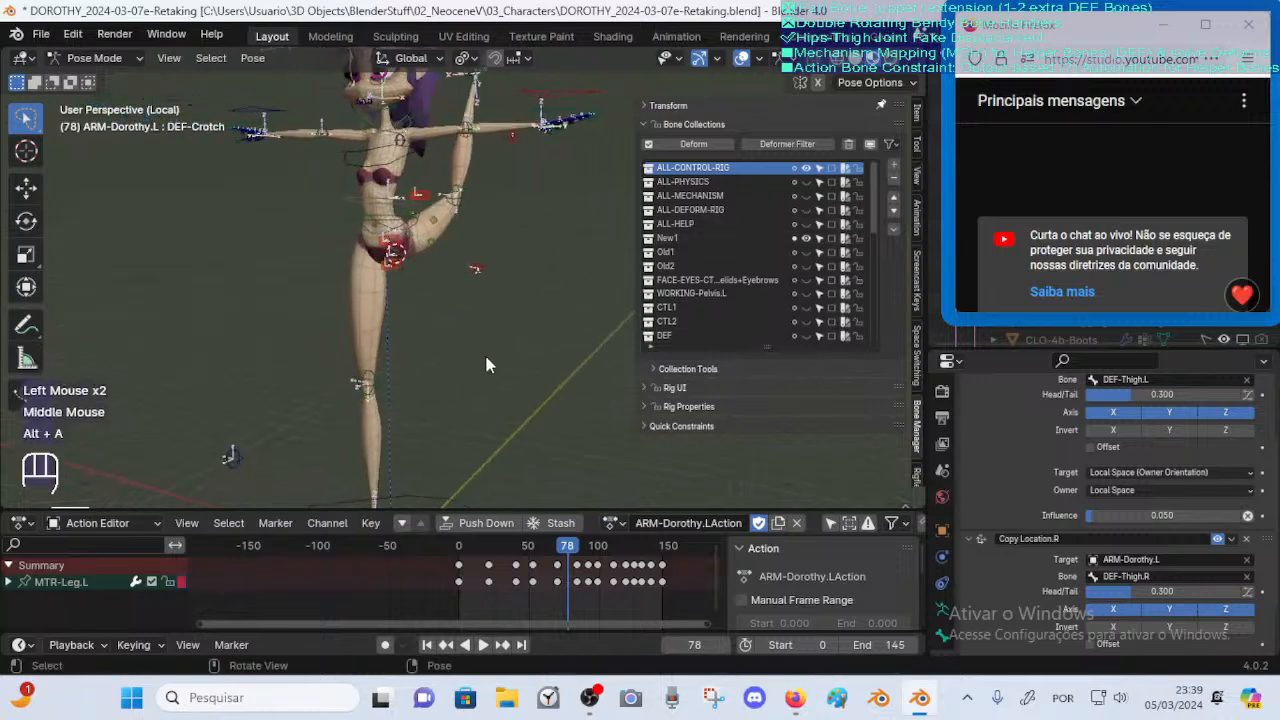
{"action": "left_click", "coordinate": [807, 239]}
{"action": "middle_click_drag", "start_coordinate": [426, 386], "coordinate": [441, 333], "text": "shift"}
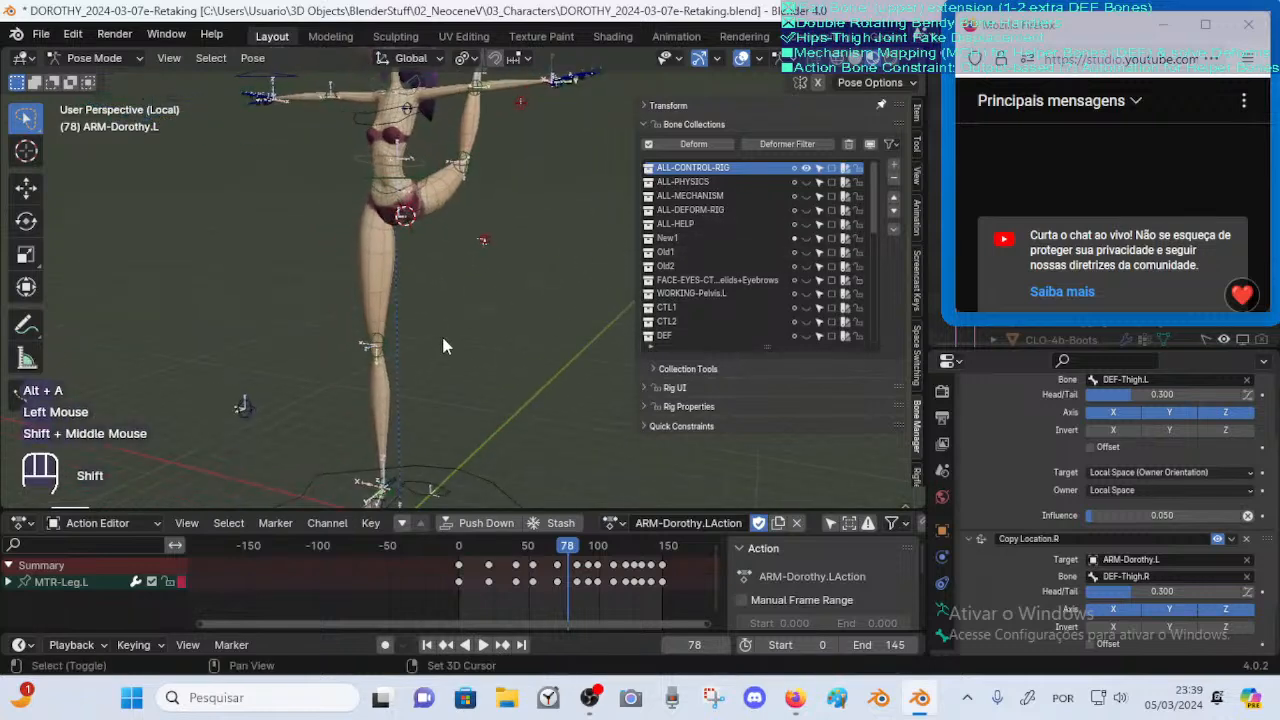
{"action": "middle_click_drag", "start_coordinate": [388, 459], "coordinate": [416, 396], "text": "shift"}
{"action": "left_click", "coordinate": [361, 469]}
{"action": "middle_click_drag", "start_coordinate": [445, 328], "coordinate": [433, 406], "text": "shift"}
{"action": "middle_click_drag", "start_coordinate": [445, 304], "coordinate": [450, 344], "text": "shift"}
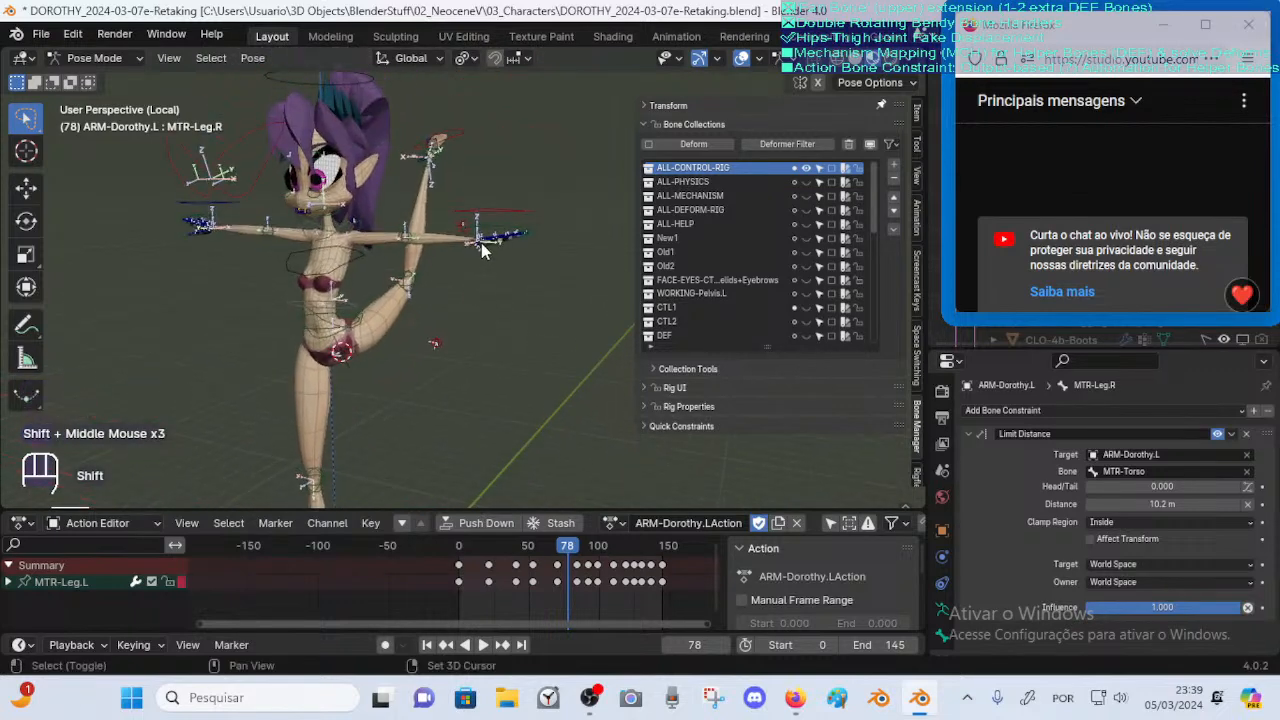
Return the animation to frame 0 and select the MTR-Leg.L and MTR-Leg.R controls at the feet
{"action": "middle_click_drag", "start_coordinate": [466, 263], "coordinate": [456, 269]}
{"action": "left_click", "coordinate": [418, 546]}
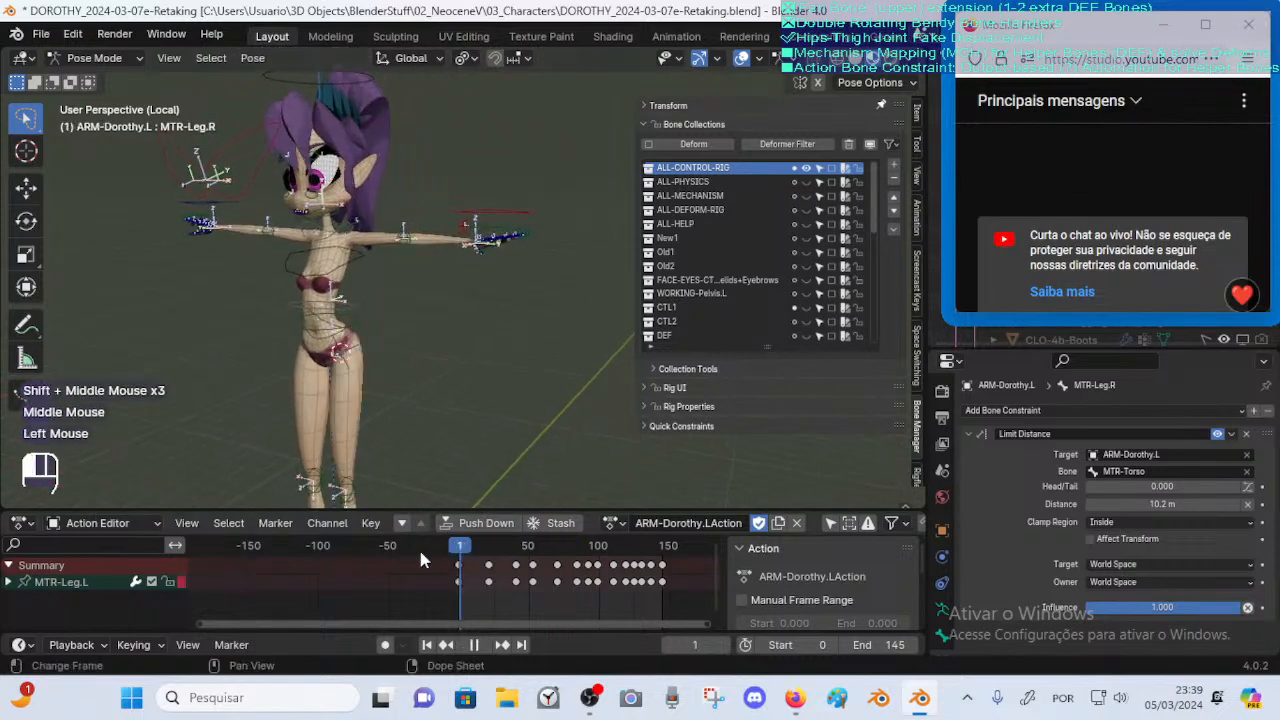
{"action": "key", "text": "a"}
{"action": "key", "text": "alt+q"}
{"action": "key", "text": "alt+q"}
{"action": "middle_click_drag", "start_coordinate": [433, 443], "coordinate": [386, 453], "text": "shift"}
{"action": "left_click", "coordinate": [391, 445]}
{"action": "left_click", "coordinate": [414, 390], "text": "shift"}
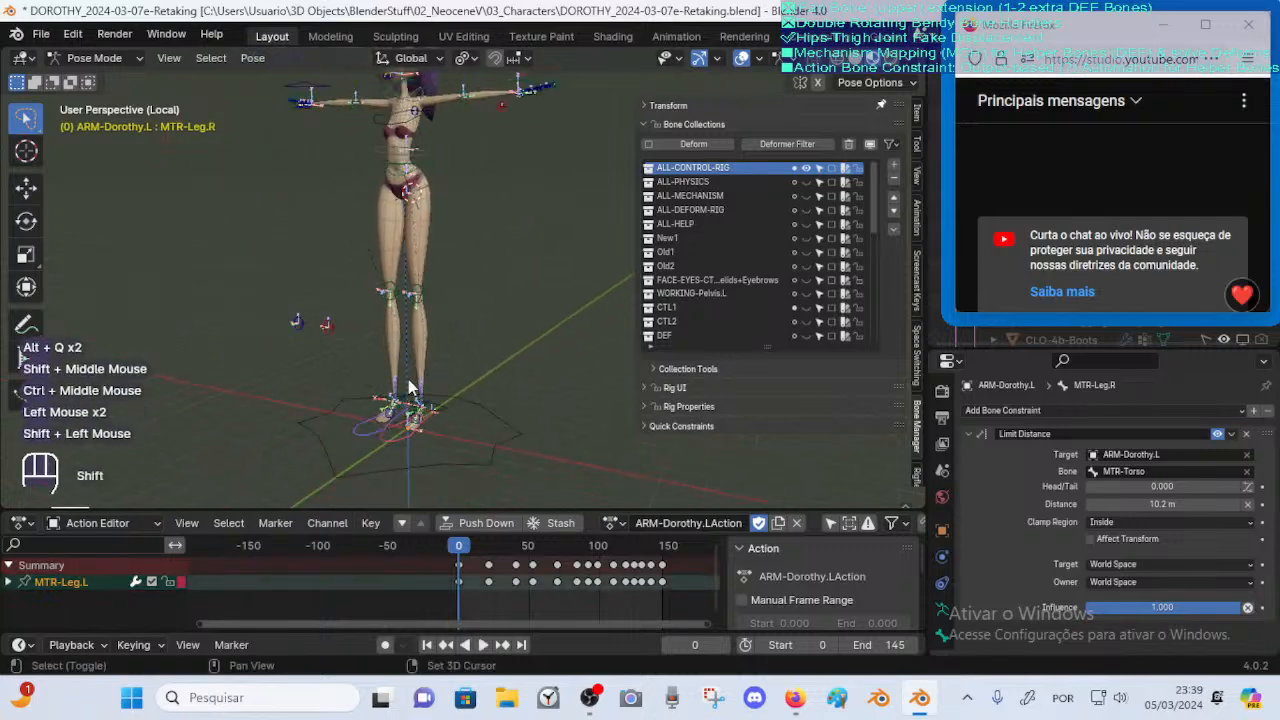
{"action": "middle_click_drag", "start_coordinate": [414, 390], "coordinate": [427, 308], "text": "shift"}
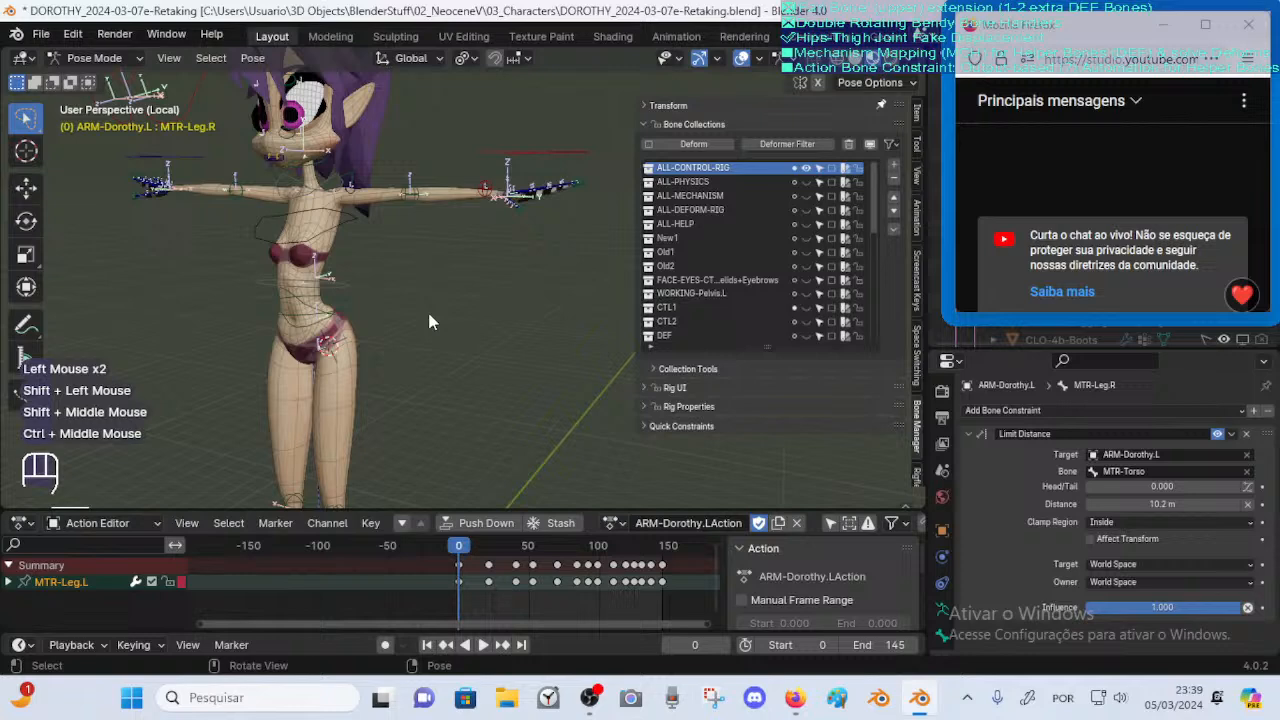
Add the pelvis controls and POL-Knee.L to the selection, hide all unselected bones, and save the file
{"action": "left_click", "coordinate": [345, 333], "text": "shift"}
{"action": "middle_click_drag", "start_coordinate": [371, 342], "coordinate": [424, 322]}
{"action": "left_click", "coordinate": [335, 357], "text": "shift"}
{"action": "middle_click_drag", "start_coordinate": [341, 358], "coordinate": [379, 445]}
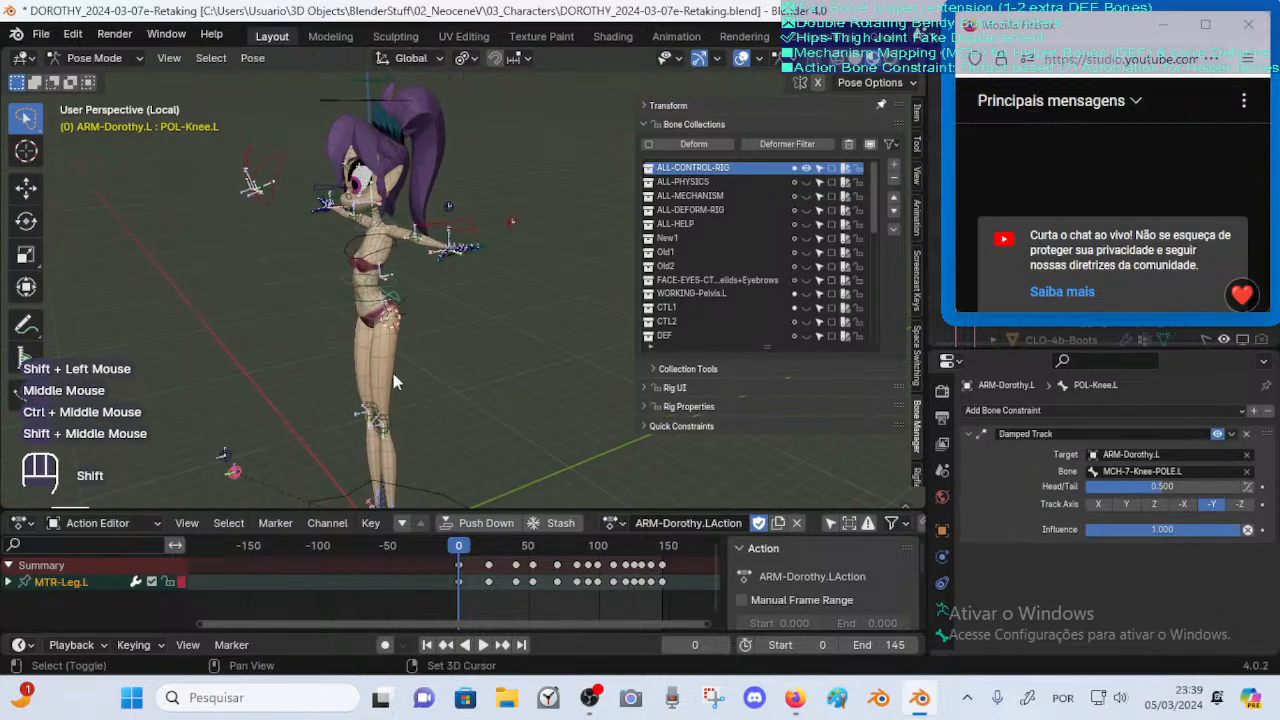
{"action": "middle_click_drag", "start_coordinate": [395, 381], "coordinate": [489, 347], "text": "shift"}
{"action": "key", "text": "shift+h"}
{"action": "key", "text": "ctrl+s"}
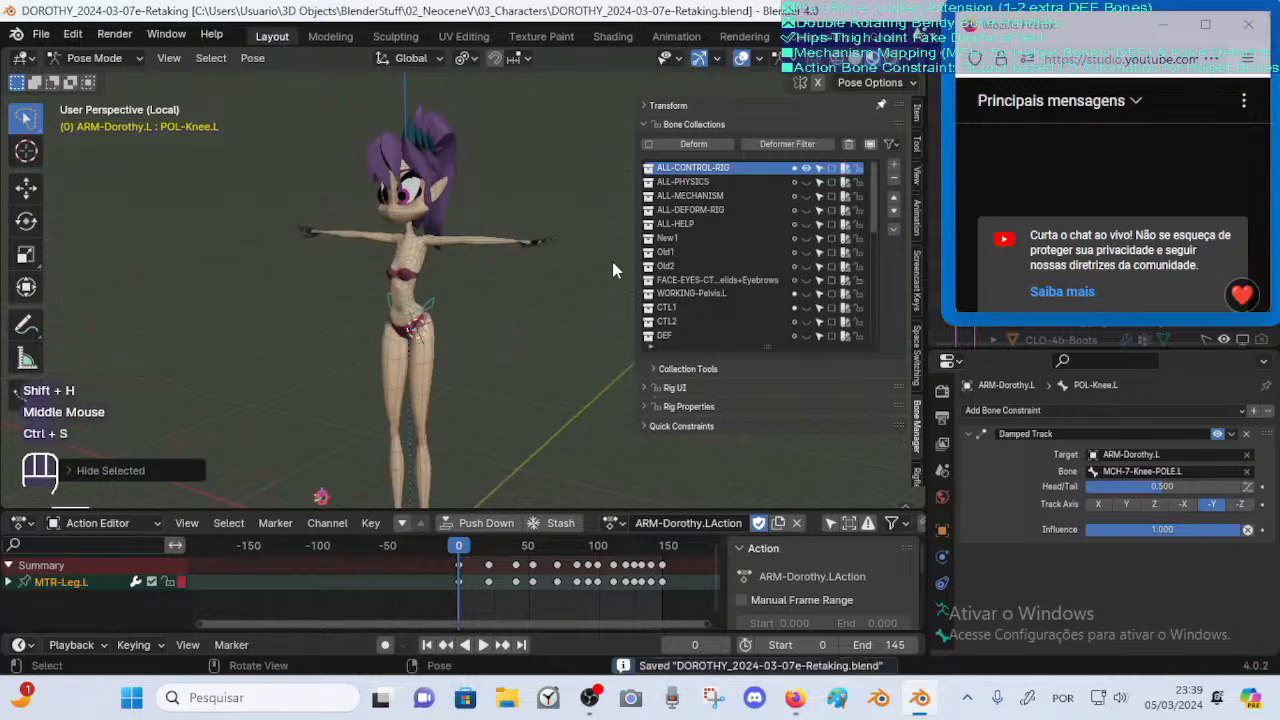
Show the ALL-DEFORM-RIG and New1 bone collections and save the file
{"action": "left_click", "coordinate": [806, 210]}
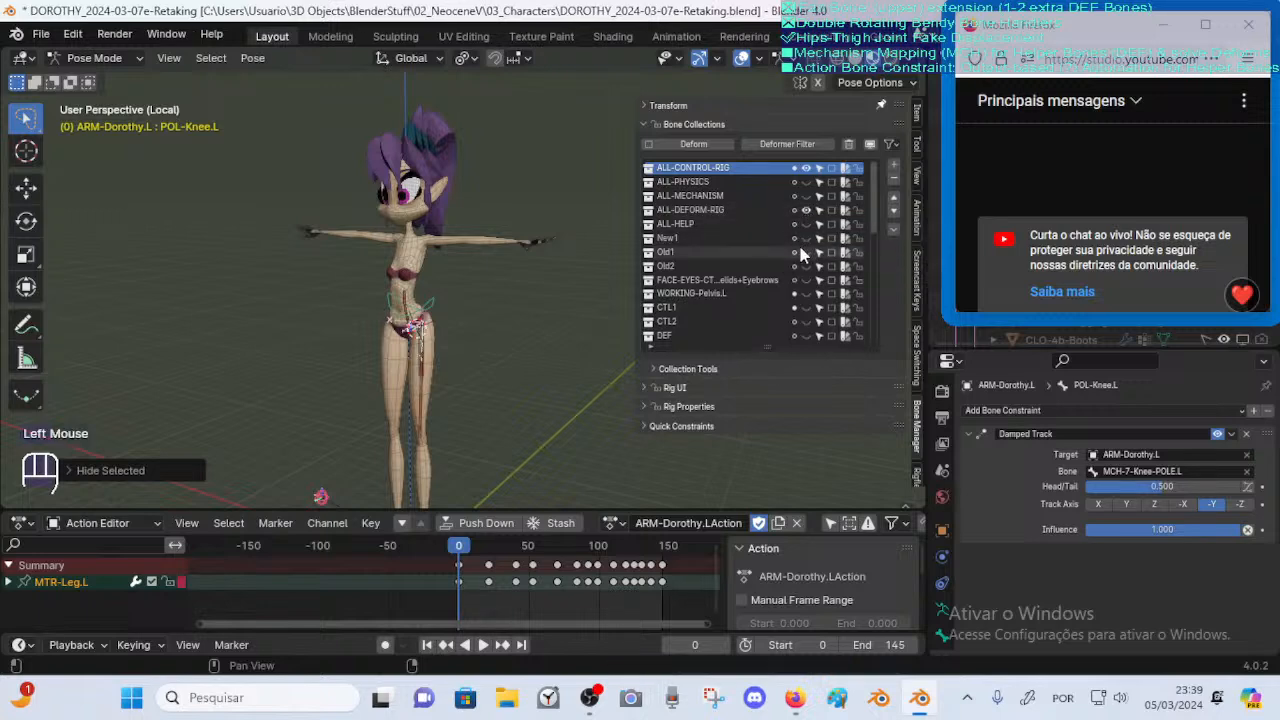
{"action": "left_click", "coordinate": [806, 238]}
{"action": "middle_click_drag", "start_coordinate": [717, 263], "coordinate": [370, 313], "text": "ctrl"}
{"action": "key", "text": "ctrl+s"}
Select DEF-Belly.L, DEF-Buttocks.L and DEF-Crotch in turn to review their constraints
{"action": "left_click", "coordinate": [379, 422]}
{"action": "left_click", "coordinate": [459, 285]}
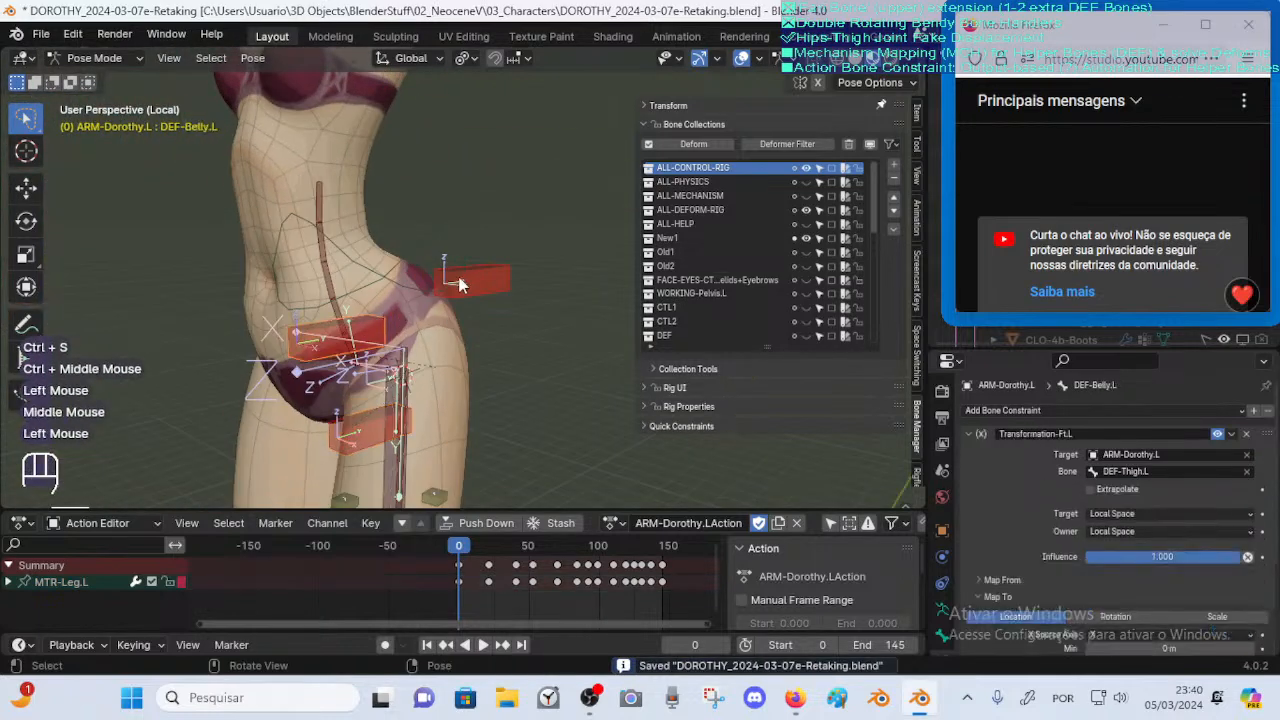
{"action": "left_click", "coordinate": [480, 283]}
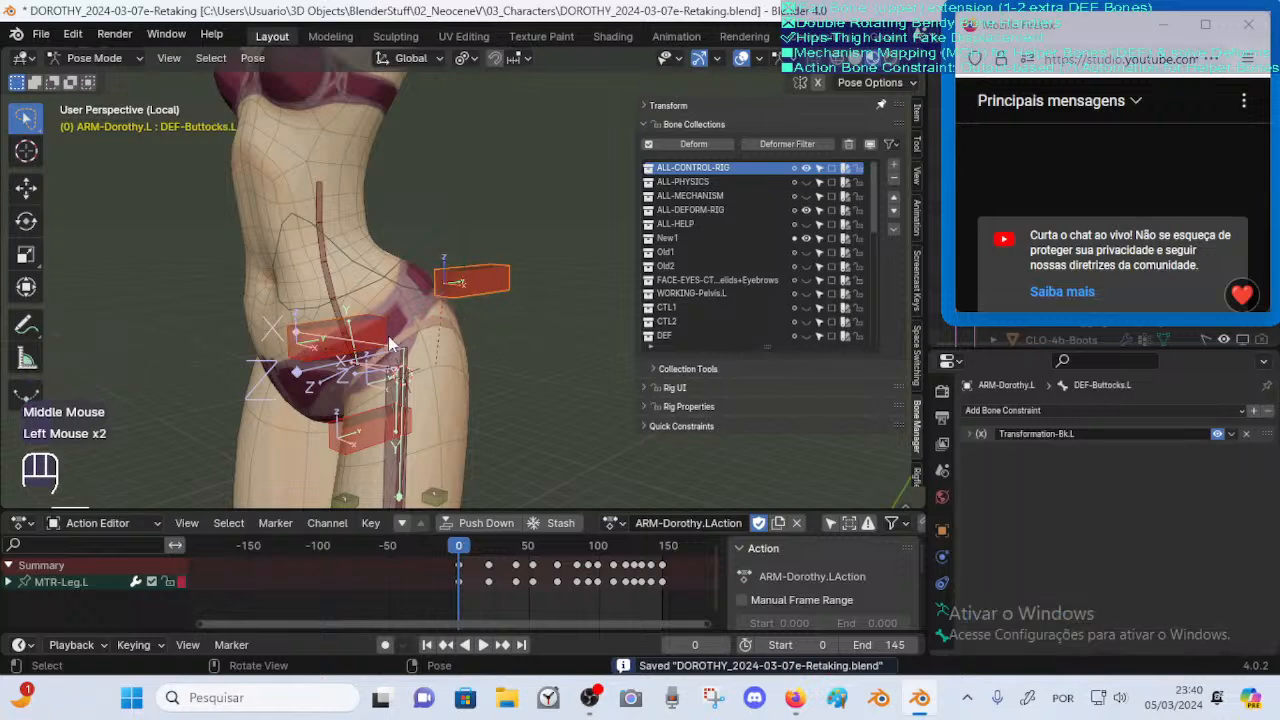
{"action": "left_click", "coordinate": [480, 283]}
{"action": "left_click", "coordinate": [480, 283]}
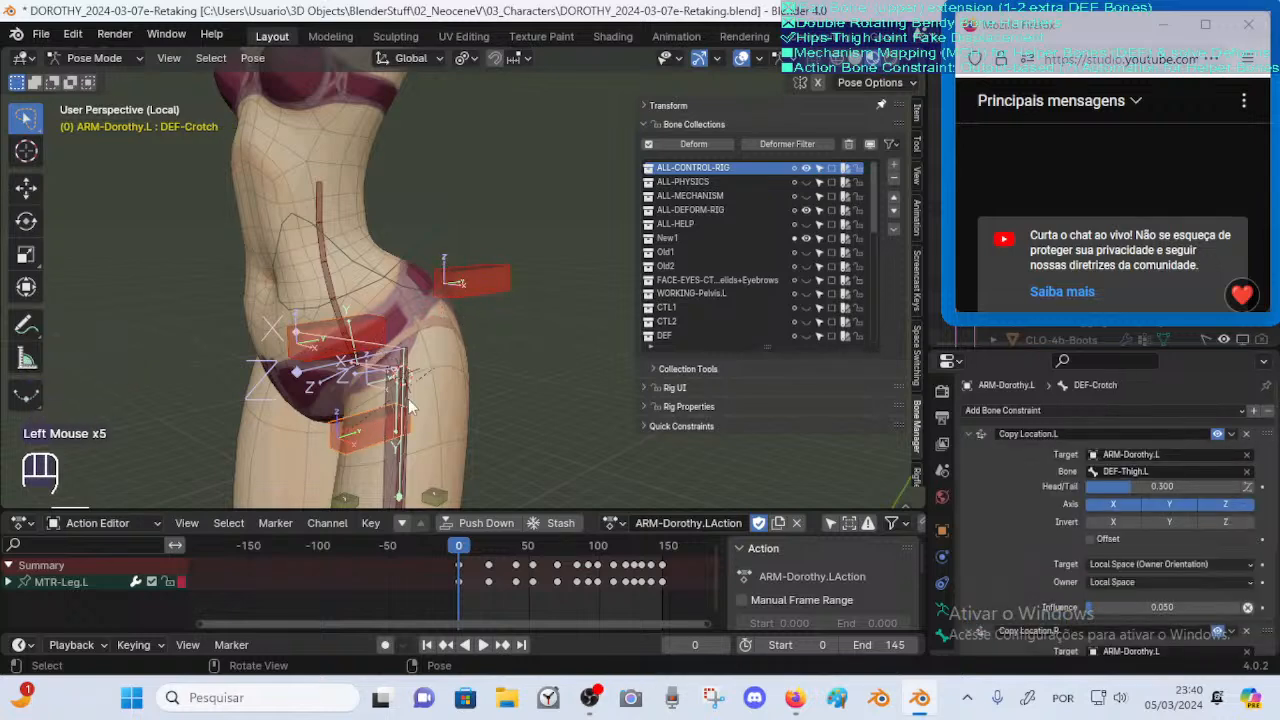
Scrub the leg animation to frame 11 and examine how DEF-Crotch sits between the thighs
{"action": "middle_click_drag", "start_coordinate": [379, 430], "coordinate": [492, 395]}
{"action": "mouse_move", "coordinate": [464, 549]}
{"action": "left_mouse_down"}
{"action": "mouse_move", "coordinate": [524, 527]}
{"action": "mouse_move", "coordinate": [473, 527]}
{"action": "left_mouse_up"}
{"action": "middle_click_drag", "start_coordinate": [480, 460], "coordinate": [464, 500]}
{"action": "middle_click_drag", "start_coordinate": [435, 340], "coordinate": [397, 323], "text": "ctrl"}
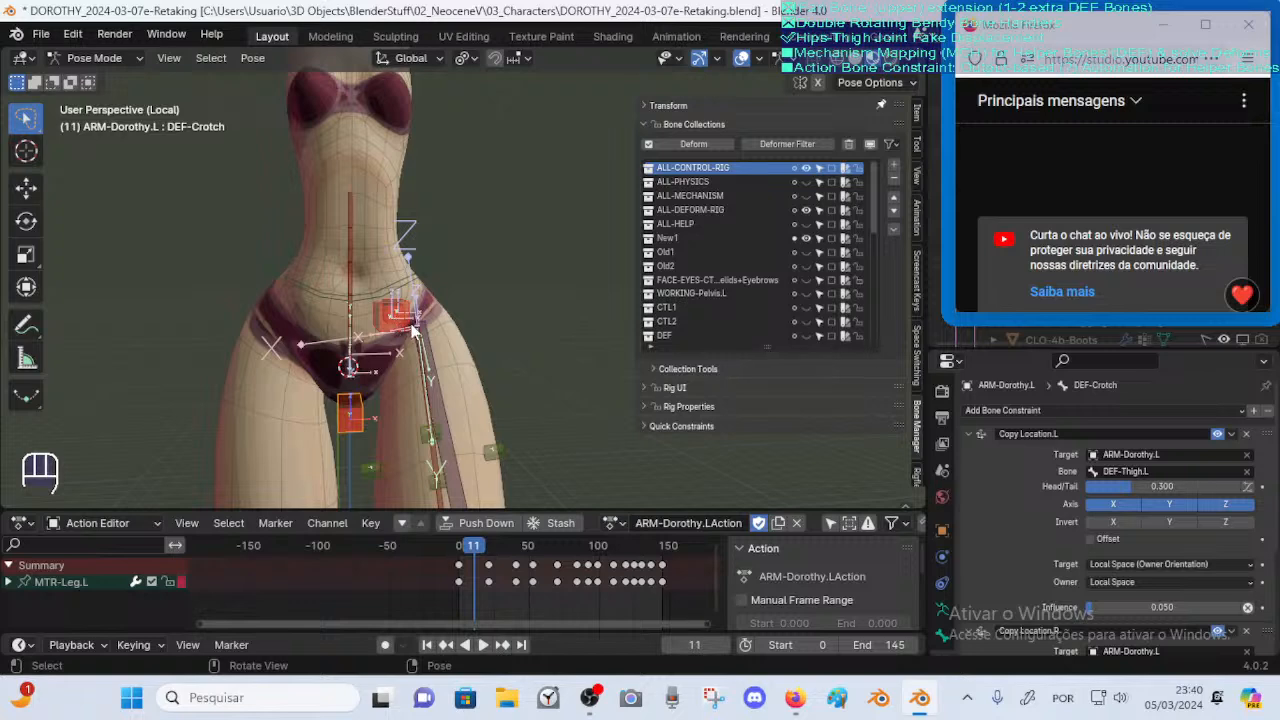
{"action": "middle_click_drag", "start_coordinate": [415, 330], "coordinate": [350, 352]}
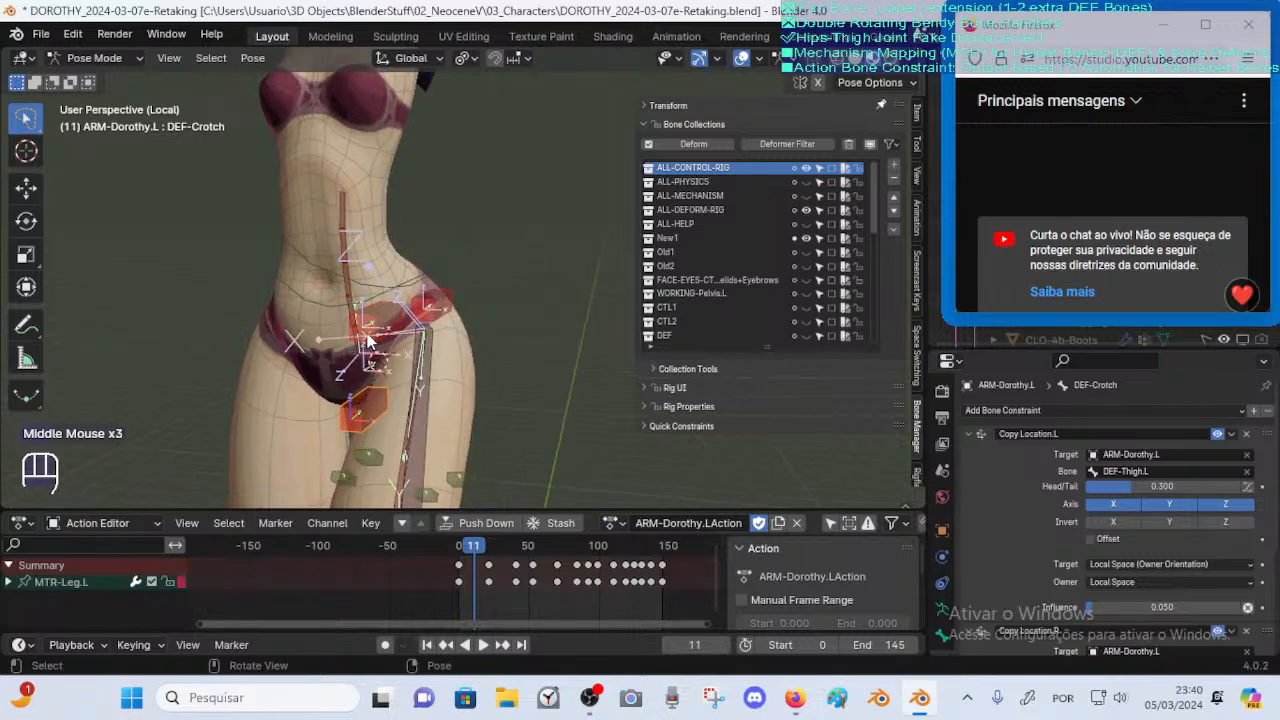
{"action": "middle_click_drag", "start_coordinate": [368, 340], "coordinate": [326, 352]}
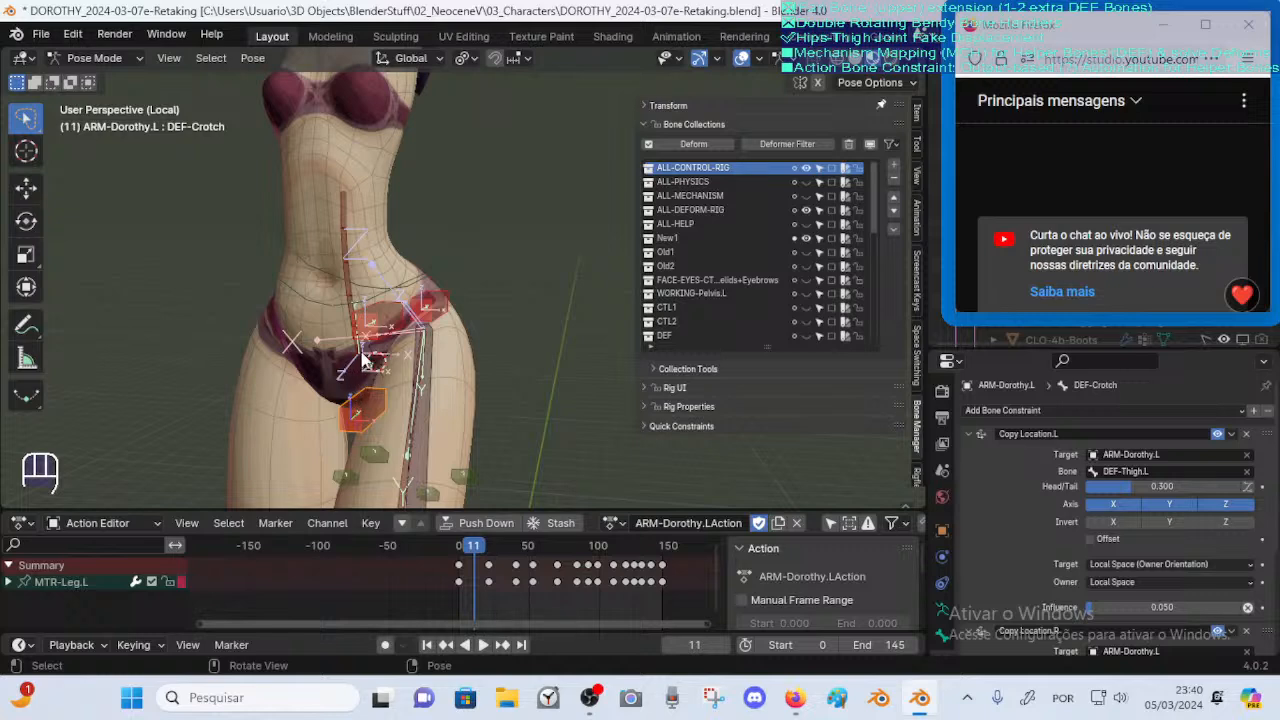
Select DEF-Buttocks.L and DEF-Belly.L in turn and examine their placement around the hip from several angles
{"action": "left_click", "coordinate": [431, 303]}
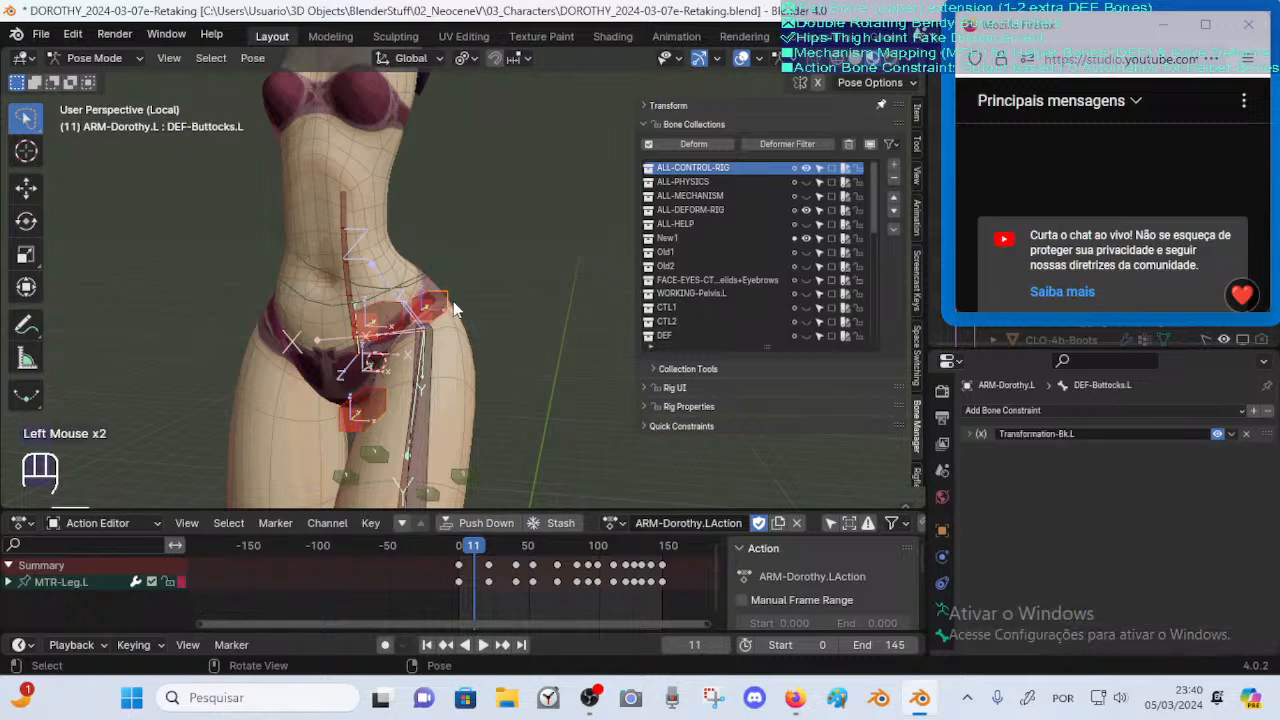
{"action": "middle_click_drag", "start_coordinate": [453, 308], "coordinate": [352, 334]}
{"action": "middle_click_drag", "start_coordinate": [325, 382], "coordinate": [435, 340]}
{"action": "left_click", "coordinate": [366, 326]}
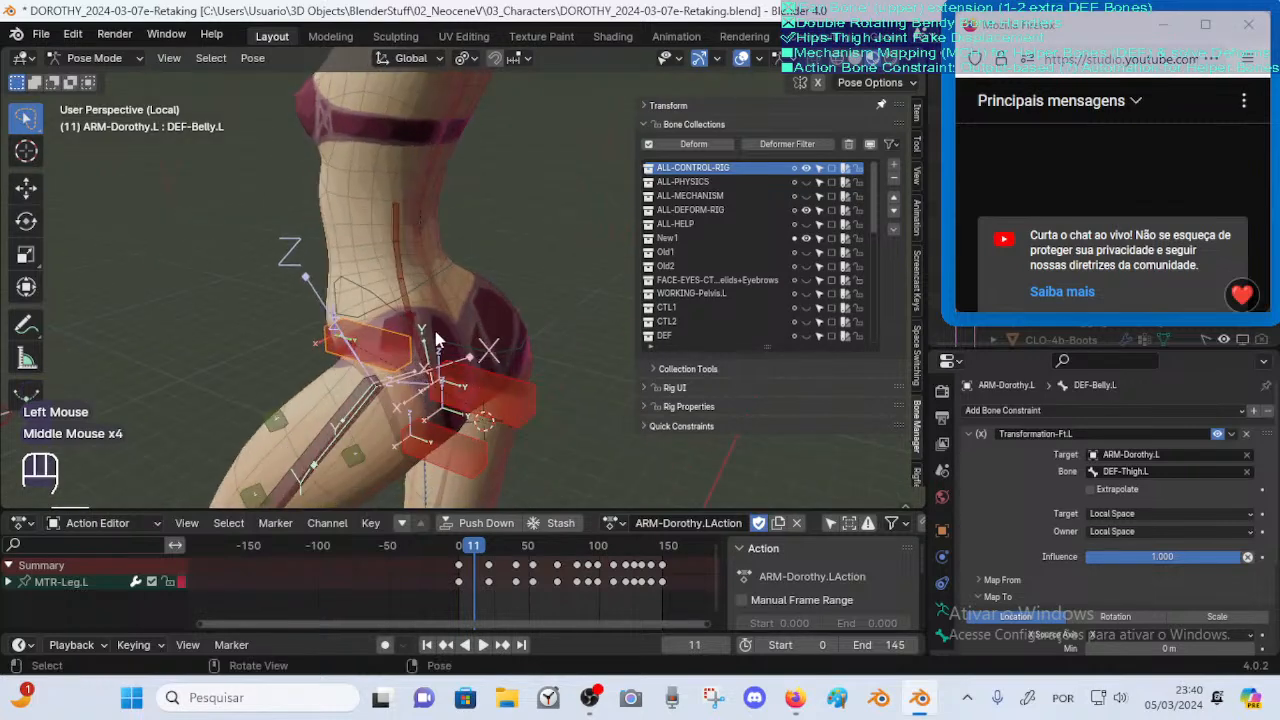
{"action": "middle_click_drag", "start_coordinate": [345, 376], "coordinate": [432, 351]}
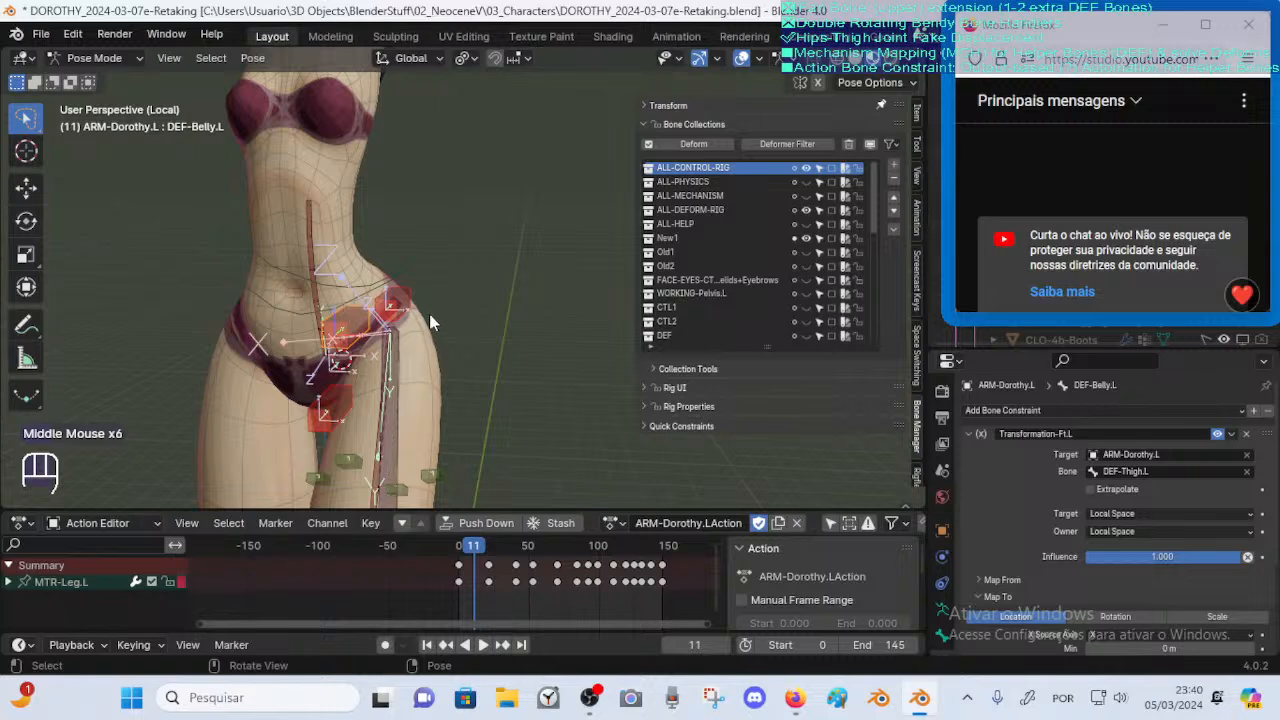
{"action": "middle_click_drag", "start_coordinate": [425, 326], "coordinate": [378, 342]}
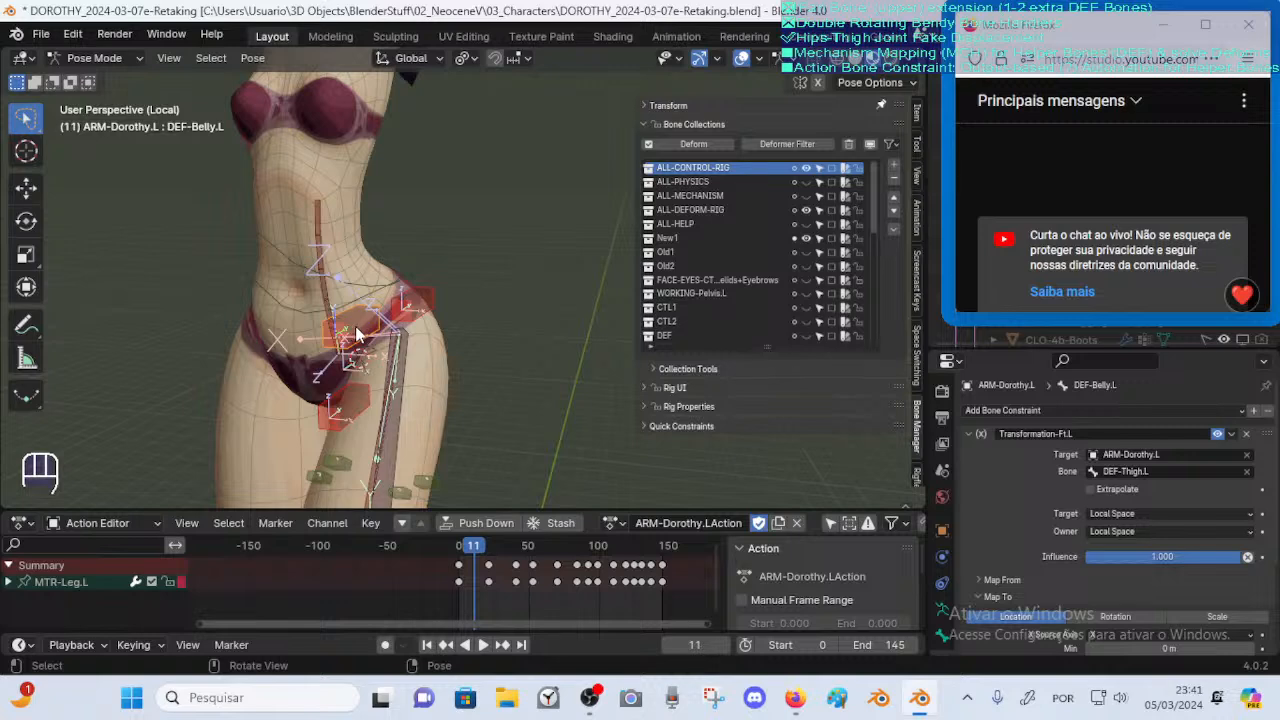
{"action": "middle_click_drag", "start_coordinate": [372, 335], "coordinate": [463, 359]}
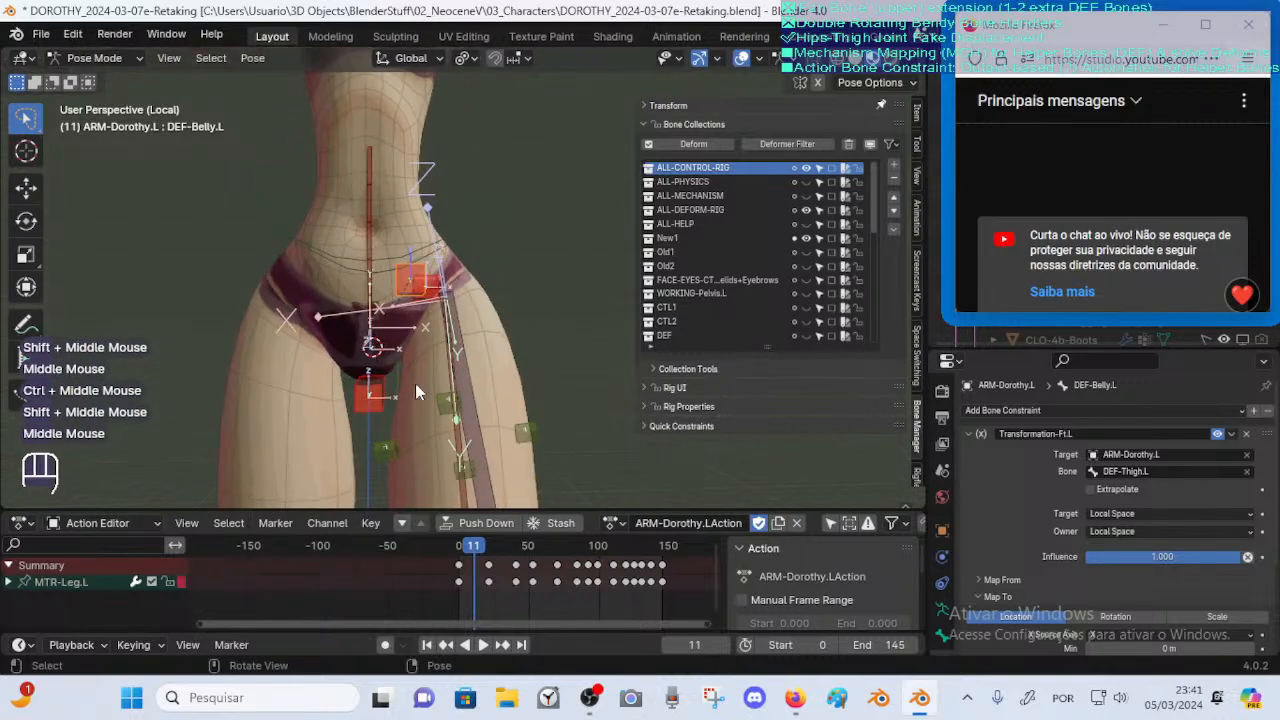
Scrub the leg animation between frames 0 and 52, ending at frame 46, to check the belly deformation
{"action": "left_click_drag", "start_coordinate": [474, 545], "coordinate": [520, 537]}
{"action": "middle_click_drag", "start_coordinate": [520, 537], "coordinate": [485, 540], "text": "ctrl"}
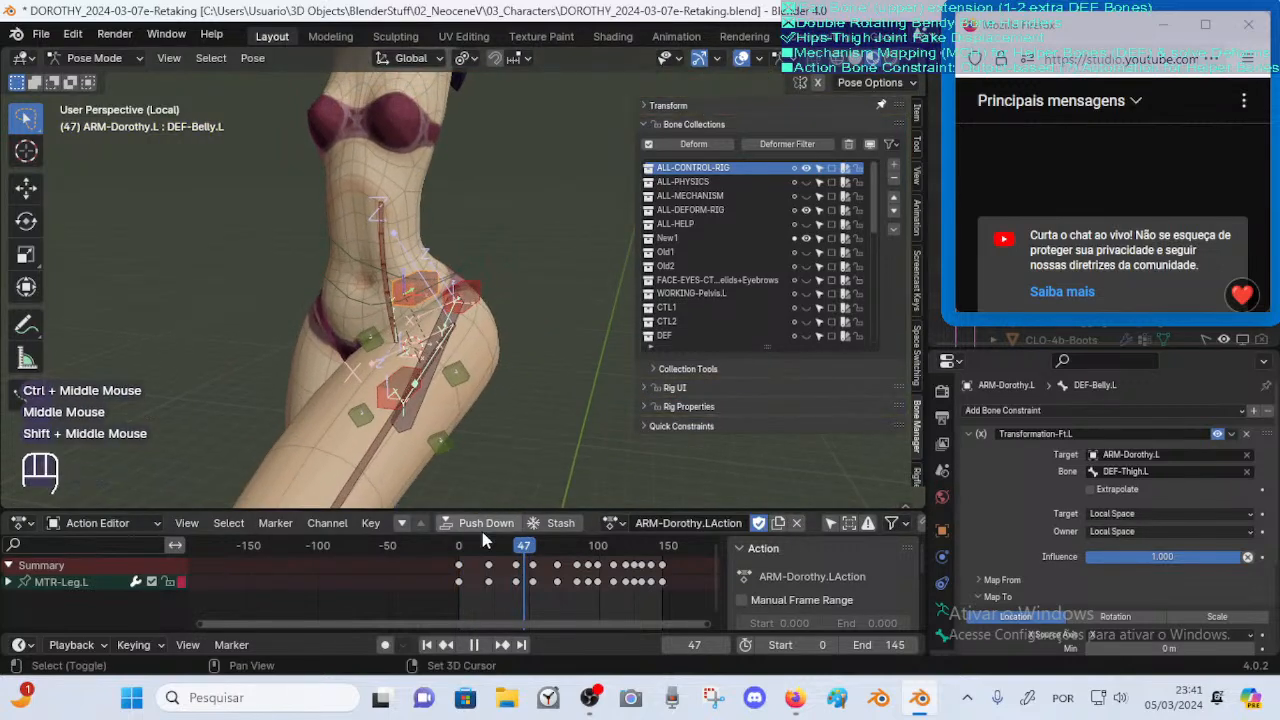
{"action": "left_click_drag", "start_coordinate": [520, 548], "coordinate": [446, 548]}
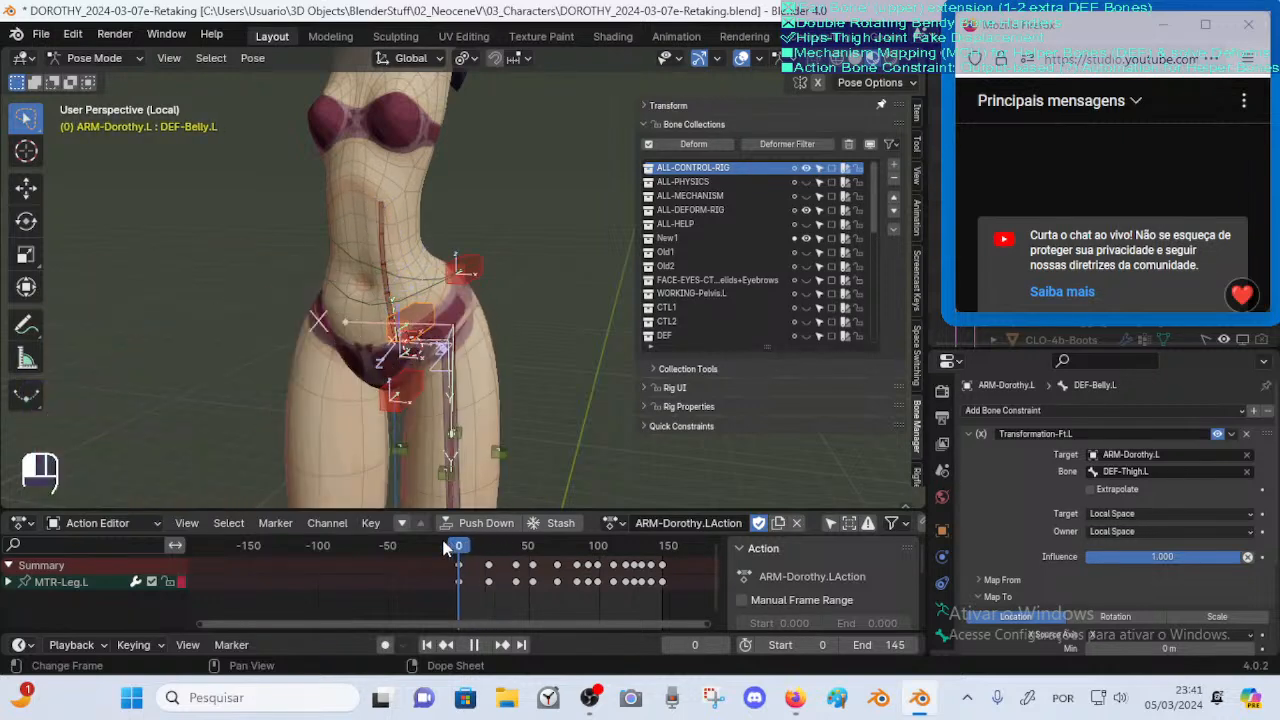
{"action": "key", "text": "space"}
{"action": "mouse_move", "coordinate": [507, 505]}
{"action": "middle_mouse_down"}
{"action": "mouse_move", "coordinate": [560, 442]}
{"action": "mouse_move", "coordinate": [517, 490]}
{"action": "middle_mouse_up"}
{"action": "left_click_drag", "start_coordinate": [509, 551], "coordinate": [531, 524]}
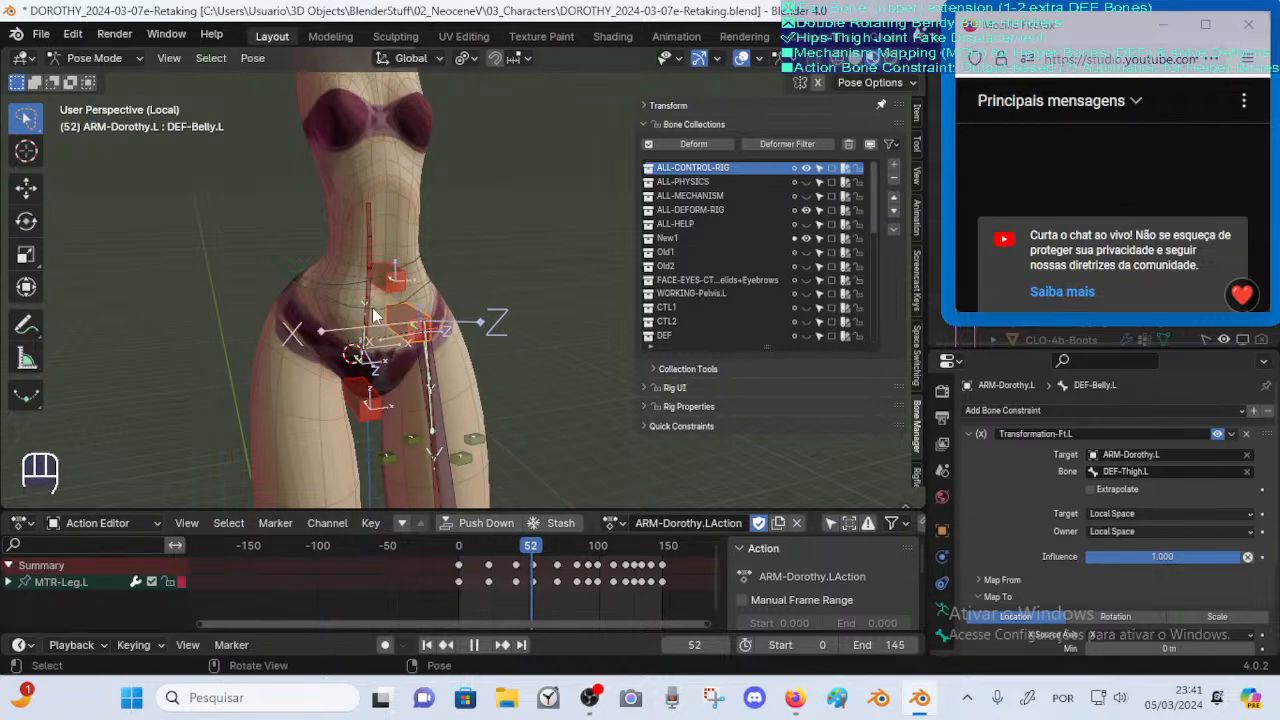
{"action": "left_click_drag", "start_coordinate": [507, 566], "coordinate": [514, 556]}
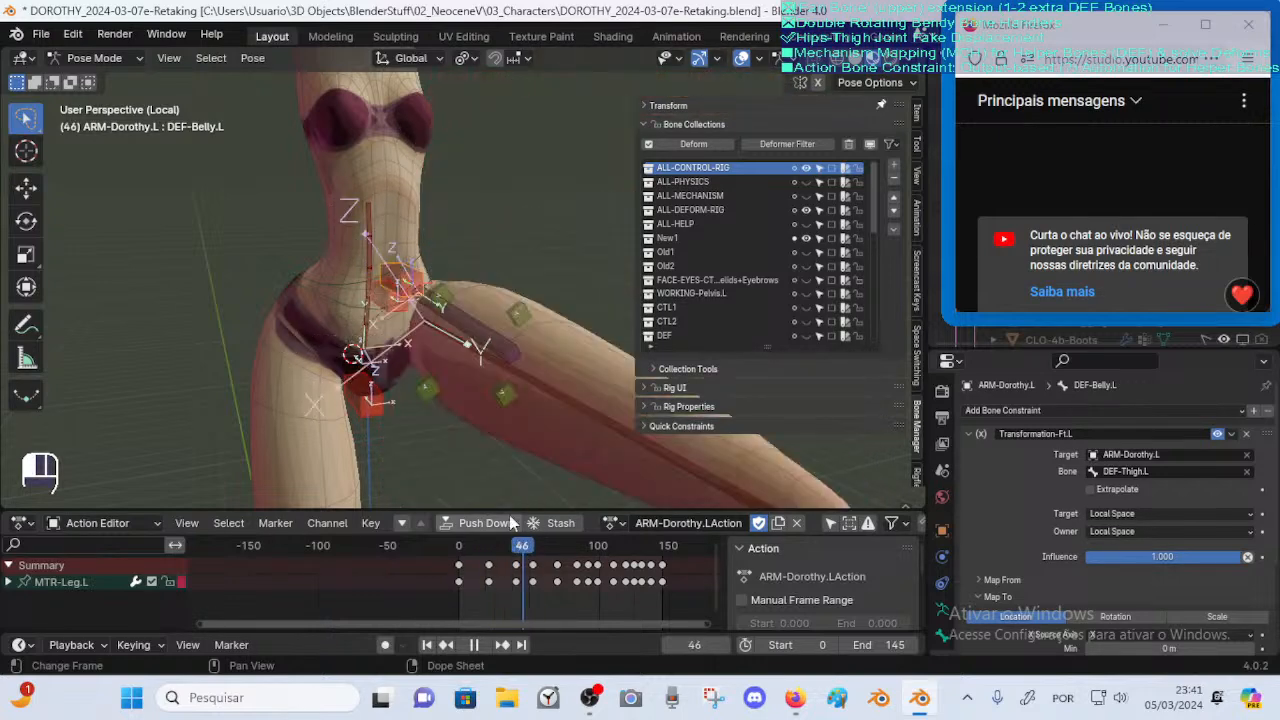
{"action": "key", "text": "r"}
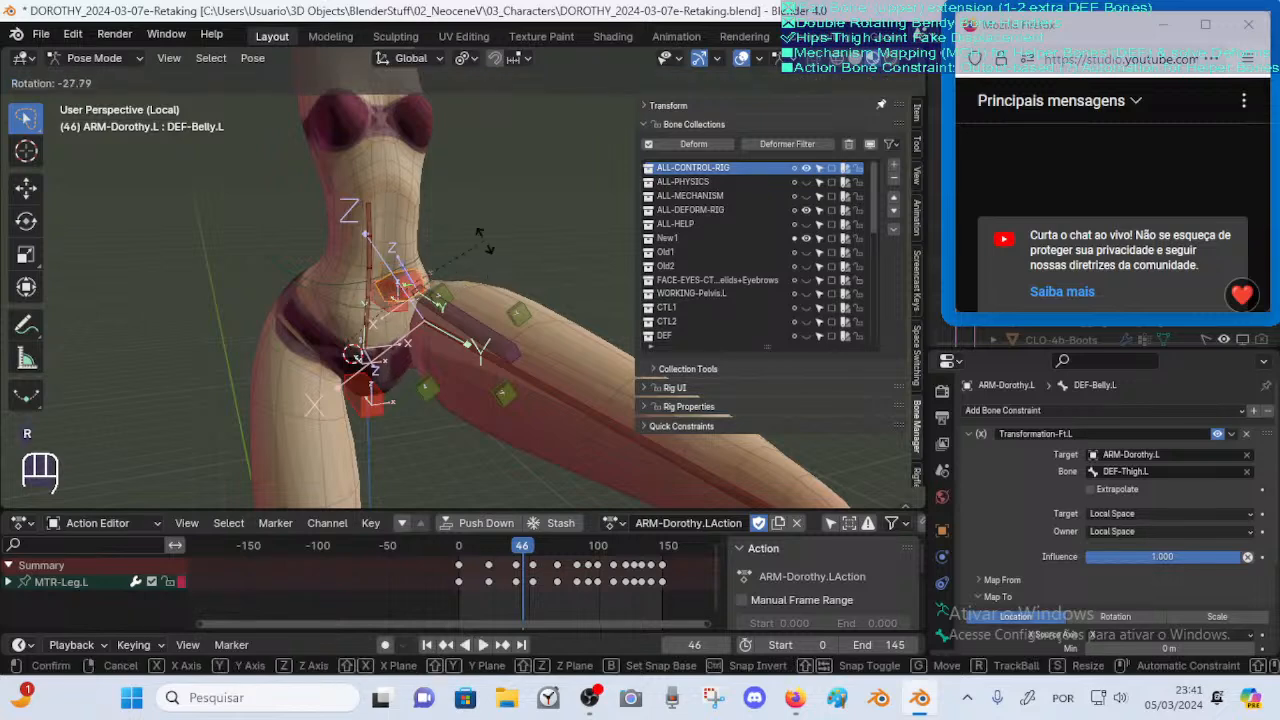
{"action": "key", "text": "y"}
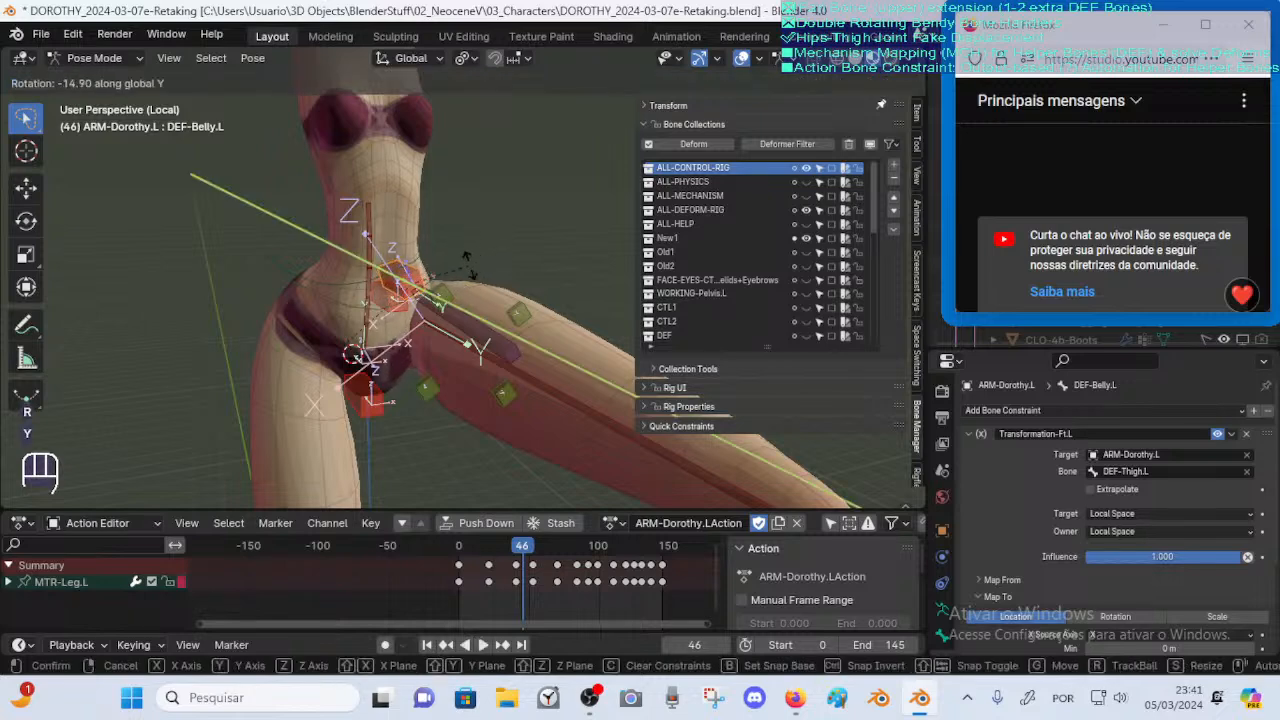
{"action": "key", "text": "Escape"}
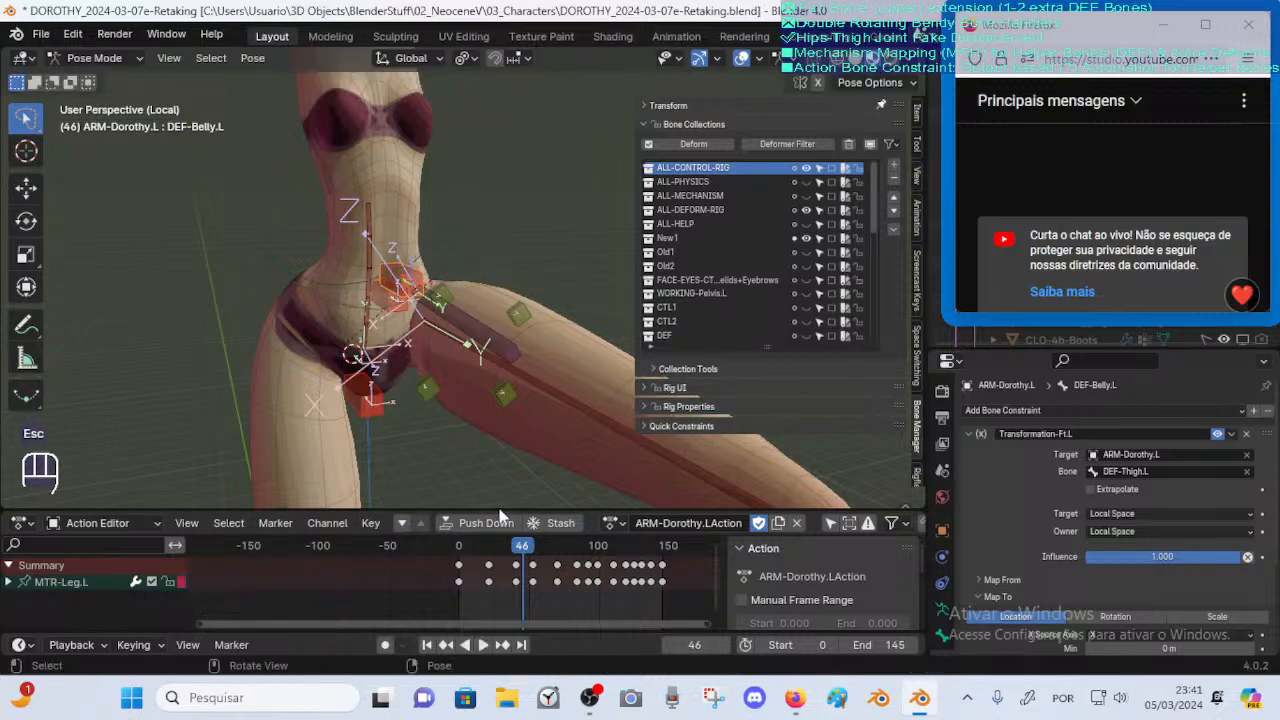
Scrub the leg animation to frame 70 to check the hip deformation and save the file
{"action": "mouse_move", "coordinate": [520, 550]}
{"action": "left_mouse_down"}
{"action": "mouse_move", "coordinate": [509, 549]}
{"action": "mouse_move", "coordinate": [530, 545]}
{"action": "left_mouse_up"}
{"action": "middle_click_drag", "start_coordinate": [575, 448], "coordinate": [475, 485]}
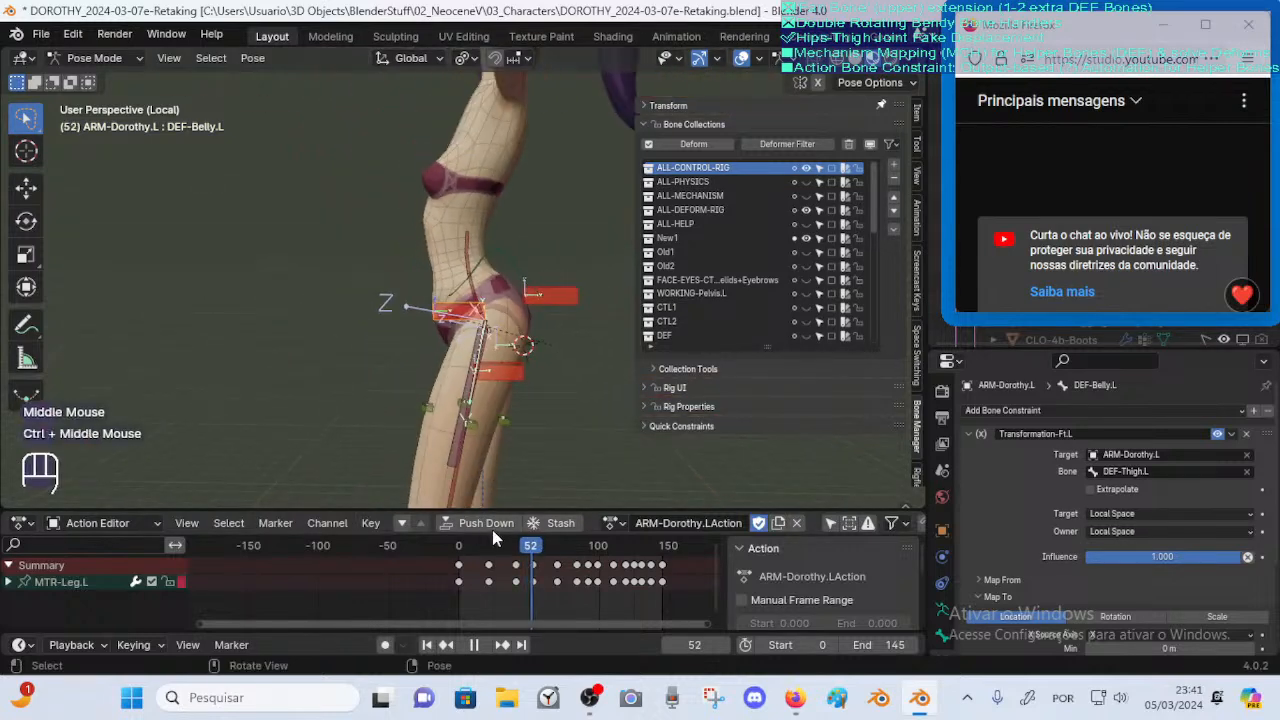
{"action": "left_click_drag", "start_coordinate": [512, 546], "coordinate": [557, 546]}
{"action": "middle_click_drag", "start_coordinate": [557, 450], "coordinate": [508, 363]}
{"action": "key", "text": "ctrl+s"}
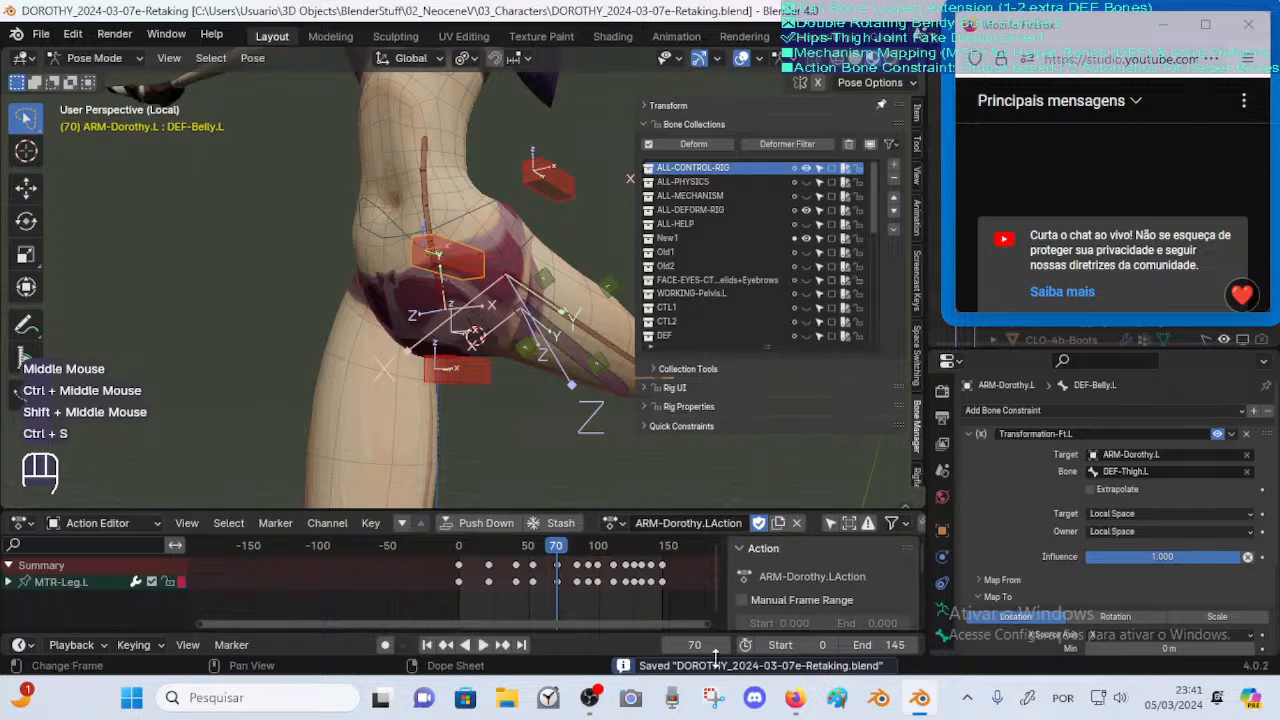
Check the livestream statistics in YouTube Studio and switch back to Blender
{"action": "mouse_move", "coordinate": [794, 697]}
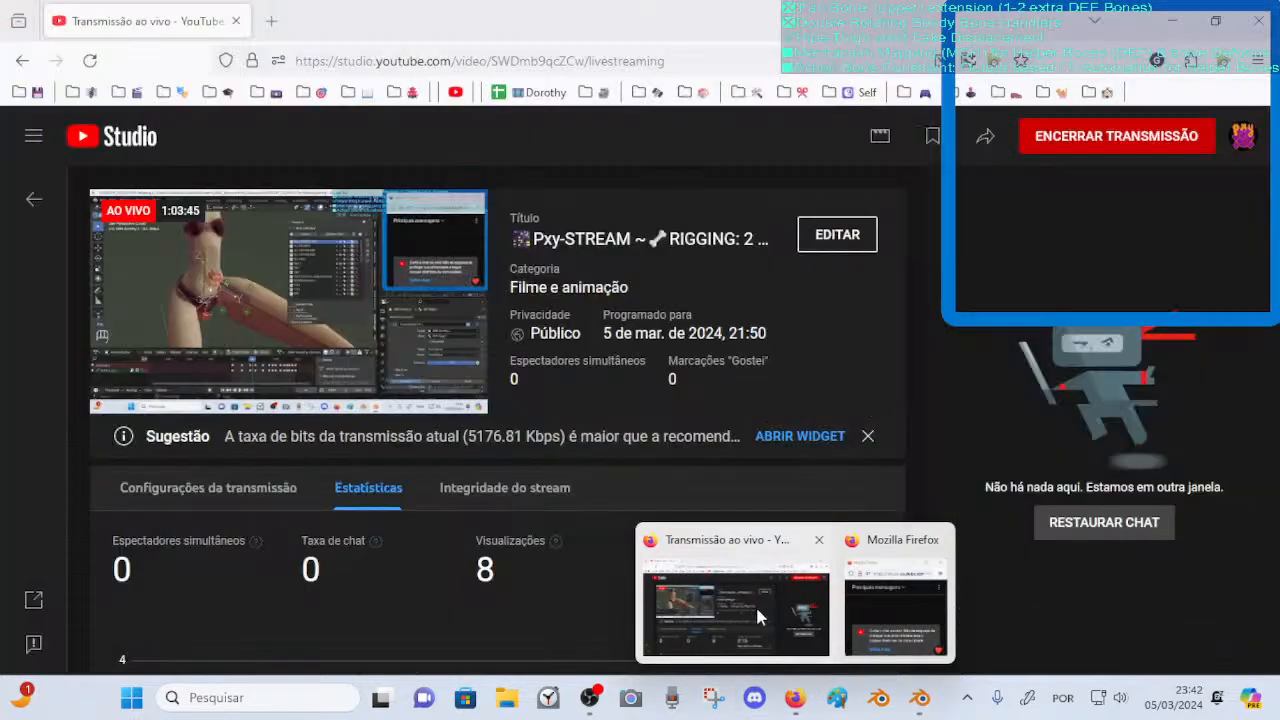
{"action": "left_click", "coordinate": [755, 606]}
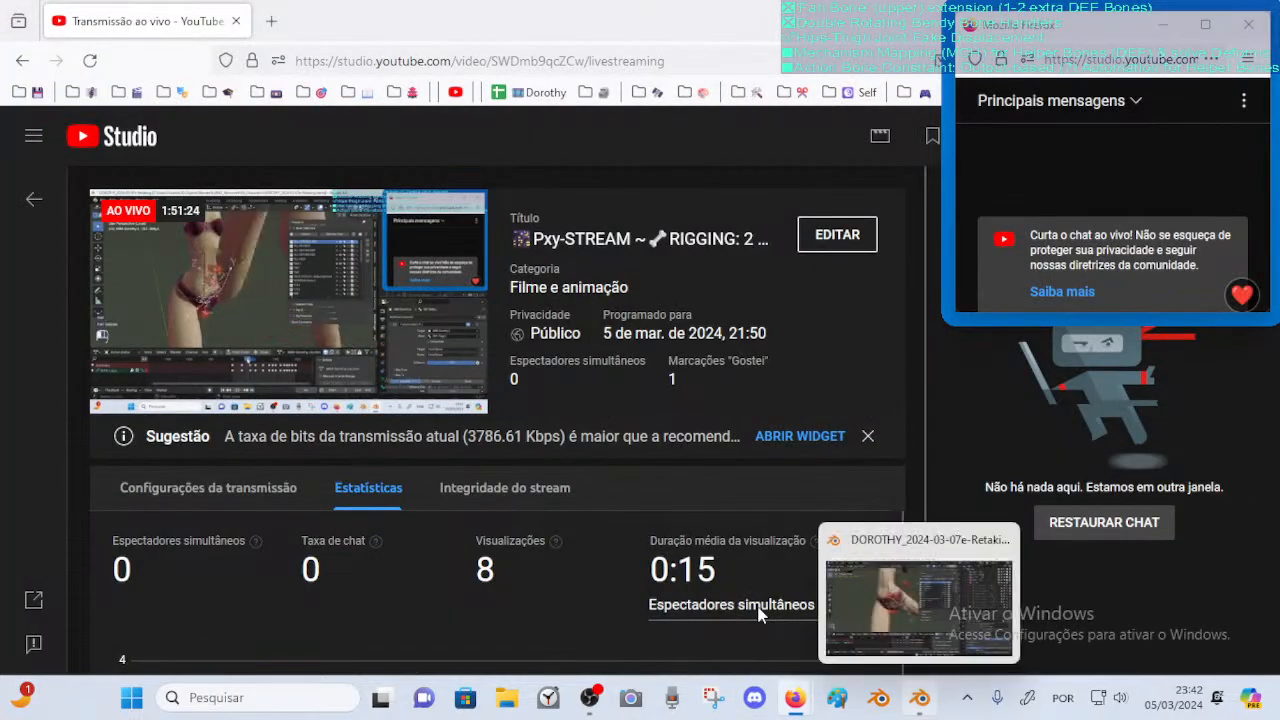
{"action": "left_click", "coordinate": [920, 697]}
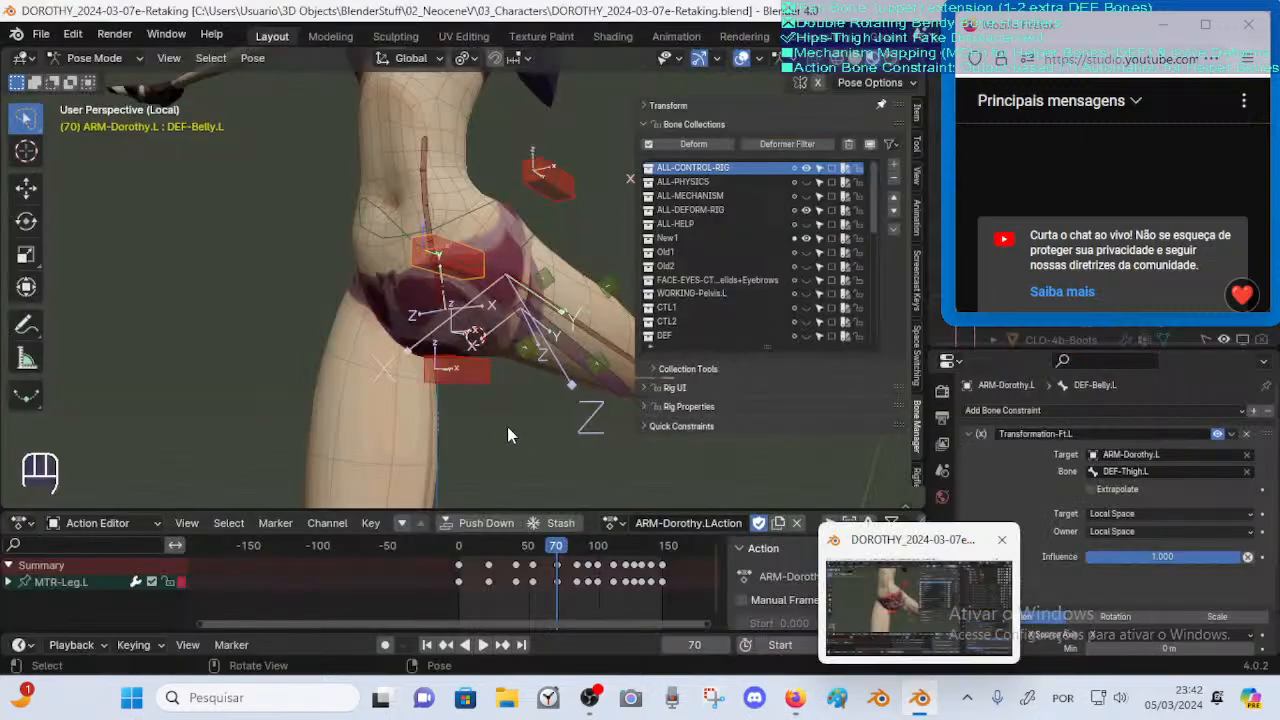
Enter Weight Paint mode on the 00_Body mesh with the ARM-Dorothy.L armature selected, and make DEF-Crotch the active bone
{"action": "middle_click_drag", "start_coordinate": [507, 426], "coordinate": [494, 359]}
{"action": "left_click", "coordinate": [498, 362]}
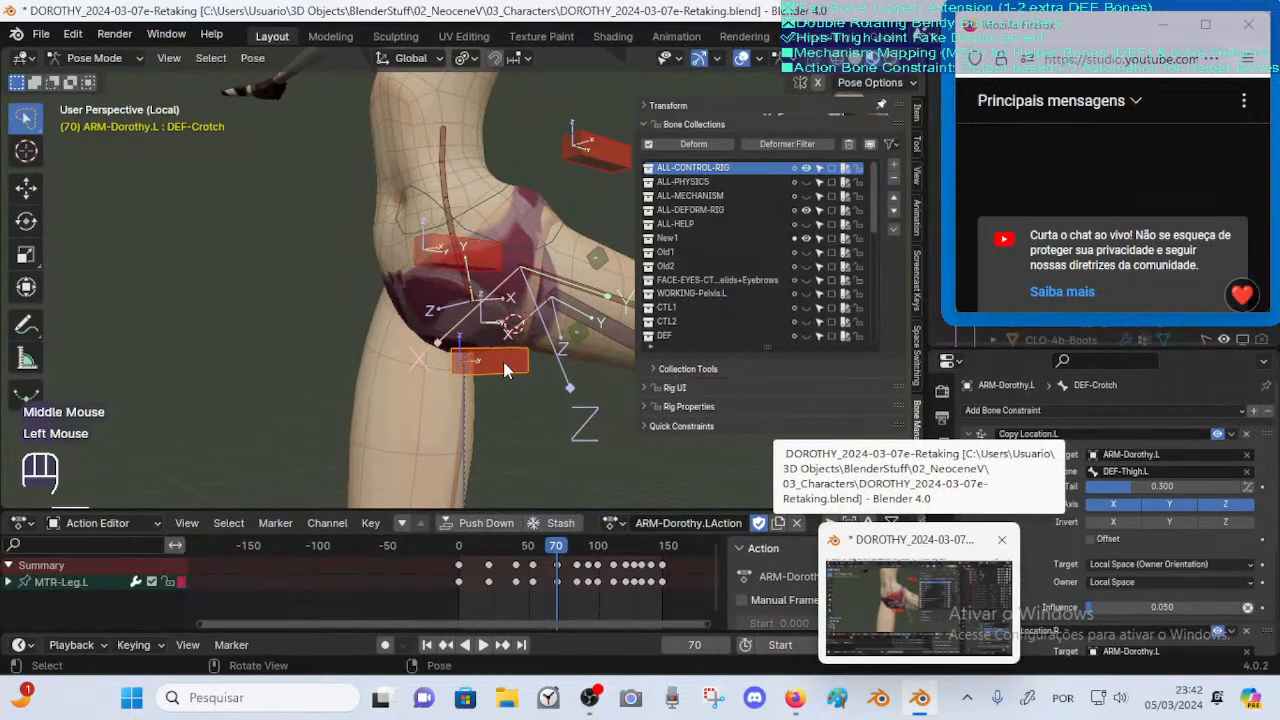
{"action": "key", "text": "ctrl+Tab"}
{"action": "left_click", "coordinate": [515, 375]}
{"action": "left_click", "coordinate": [515, 375]}
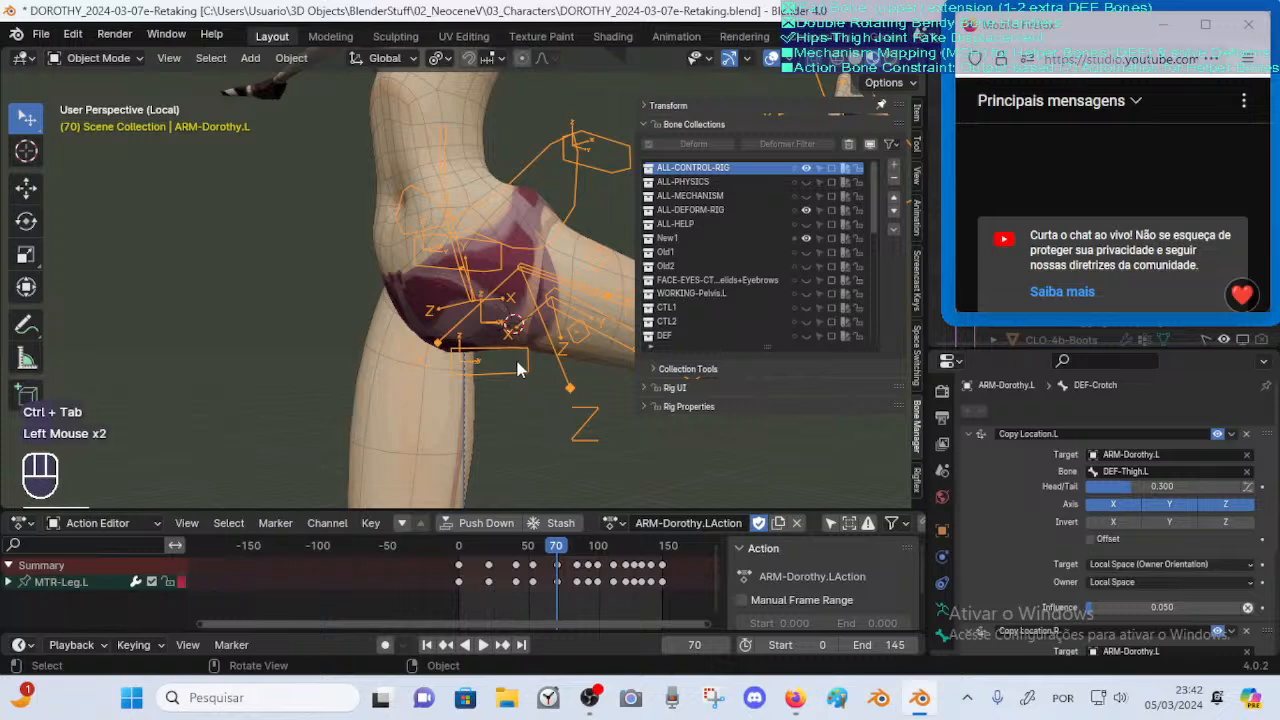
{"action": "left_click", "coordinate": [530, 370]}
{"action": "left_click", "coordinate": [511, 377]}
{"action": "left_click", "coordinate": [440, 333], "text": "shift"}
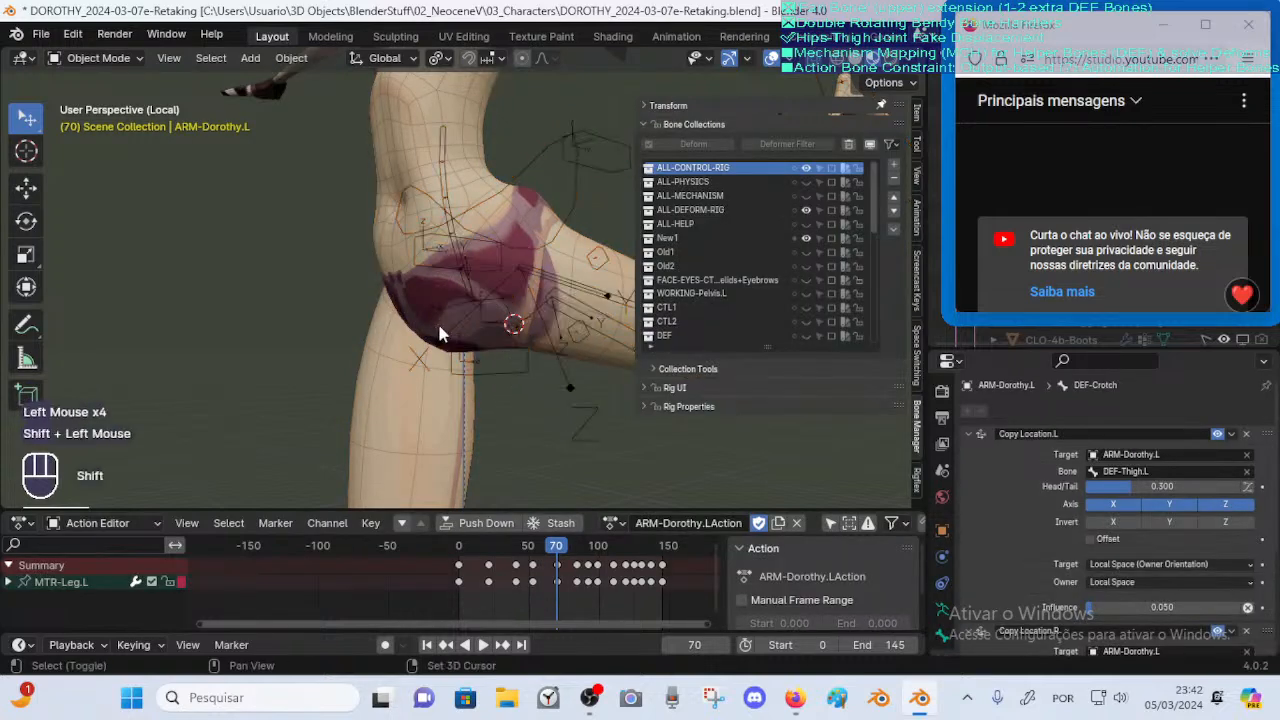
{"action": "left_click", "coordinate": [460, 367]}
{"action": "left_click", "coordinate": [423, 323], "text": "shift"}
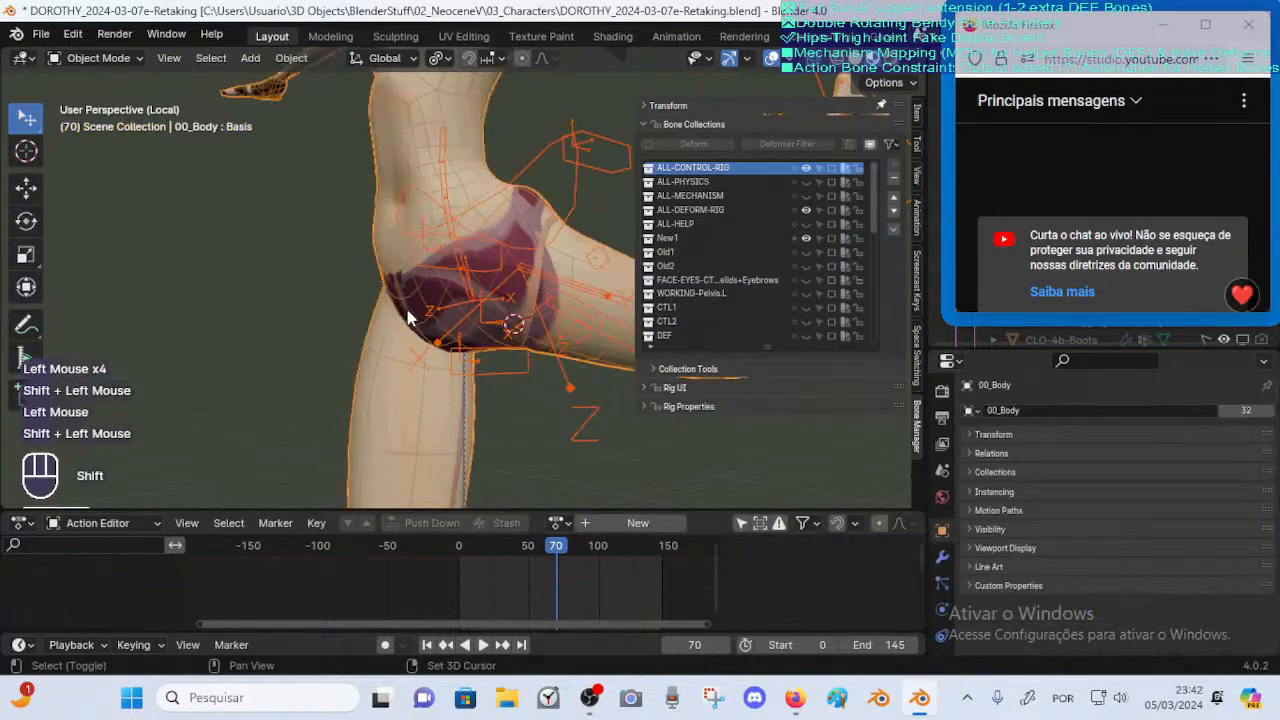
{"action": "key", "text": "ctrl+Tab"}
{"action": "left_click", "coordinate": [496, 371], "text": "alt"}
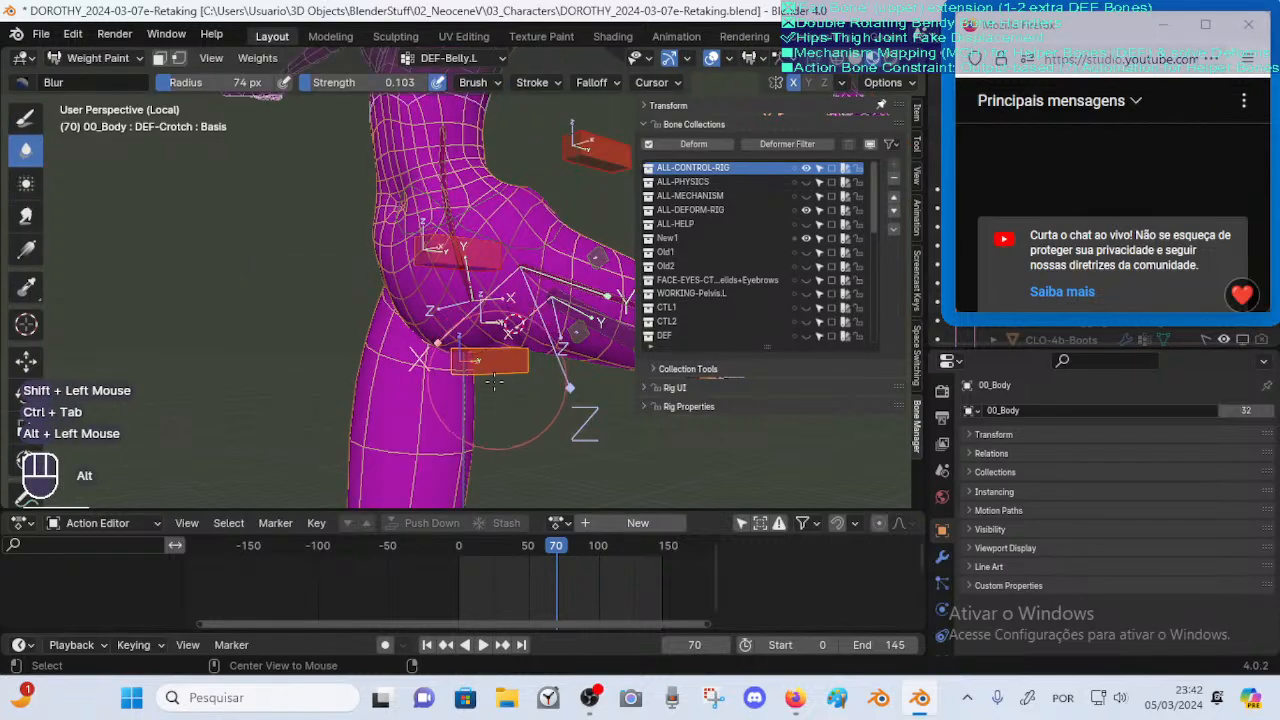
Paint DEF-Crotch weight over the front of the crotch and lower belly using the Add brush at 58 px radius
{"action": "mouse_move", "coordinate": [493, 395]}
{"action": "middle_mouse_down"}
{"action": "mouse_move", "coordinate": [506, 424]}
{"action": "mouse_move", "coordinate": [511, 371]}
{"action": "mouse_move", "coordinate": [440, 340]}
{"action": "mouse_move", "coordinate": [473, 382]}
{"action": "mouse_move", "coordinate": [540, 377]}
{"action": "mouse_move", "coordinate": [485, 380]}
{"action": "mouse_move", "coordinate": [466, 344]}
{"action": "mouse_move", "coordinate": [492, 350]}
{"action": "mouse_move", "coordinate": [465, 340]}
{"action": "middle_mouse_up"}
{"action": "left_click", "coordinate": [26, 117]}
{"action": "key", "text": "ctrl+f"}
{"action": "key", "text": "f"}
{"action": "left_click", "coordinate": [528, 377]}
{"action": "left_click", "coordinate": [480, 375]}
{"action": "left_click", "coordinate": [472, 345]}
{"action": "left_click", "coordinate": [466, 344]}
{"action": "left_click", "coordinate": [465, 344]}
{"action": "left_click", "coordinate": [455, 320]}
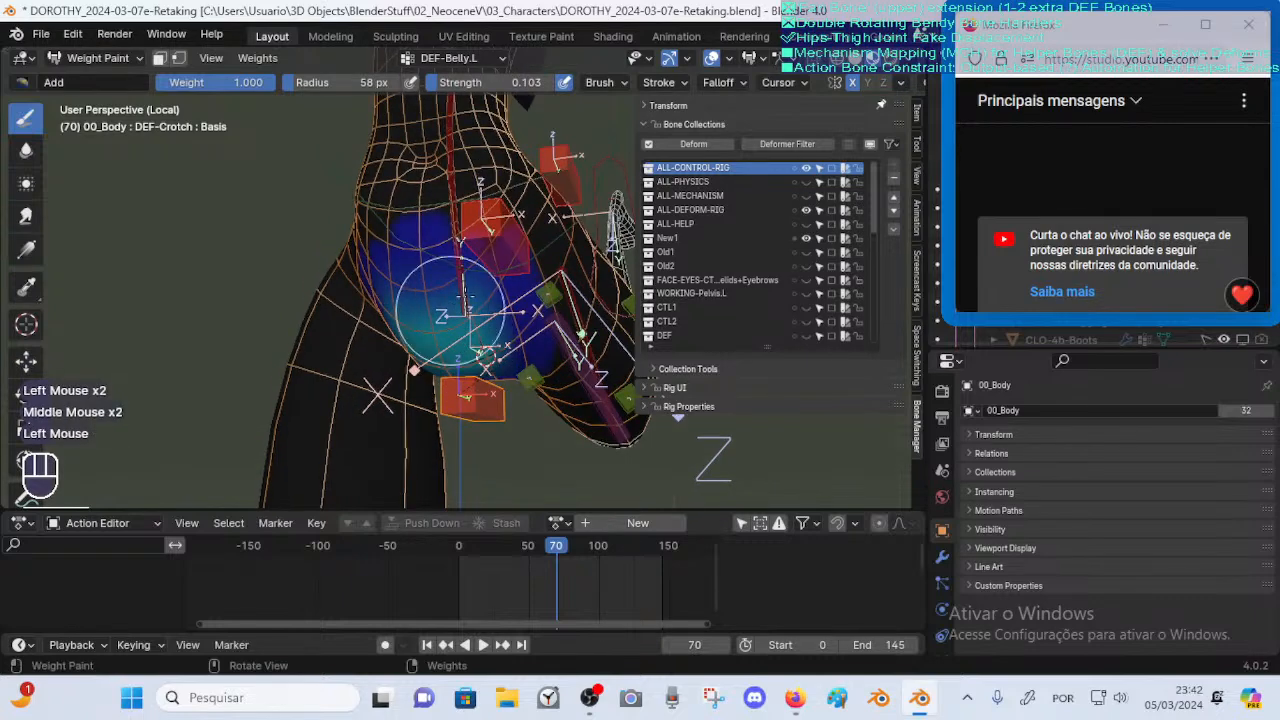
{"action": "left_click", "coordinate": [452, 316]}
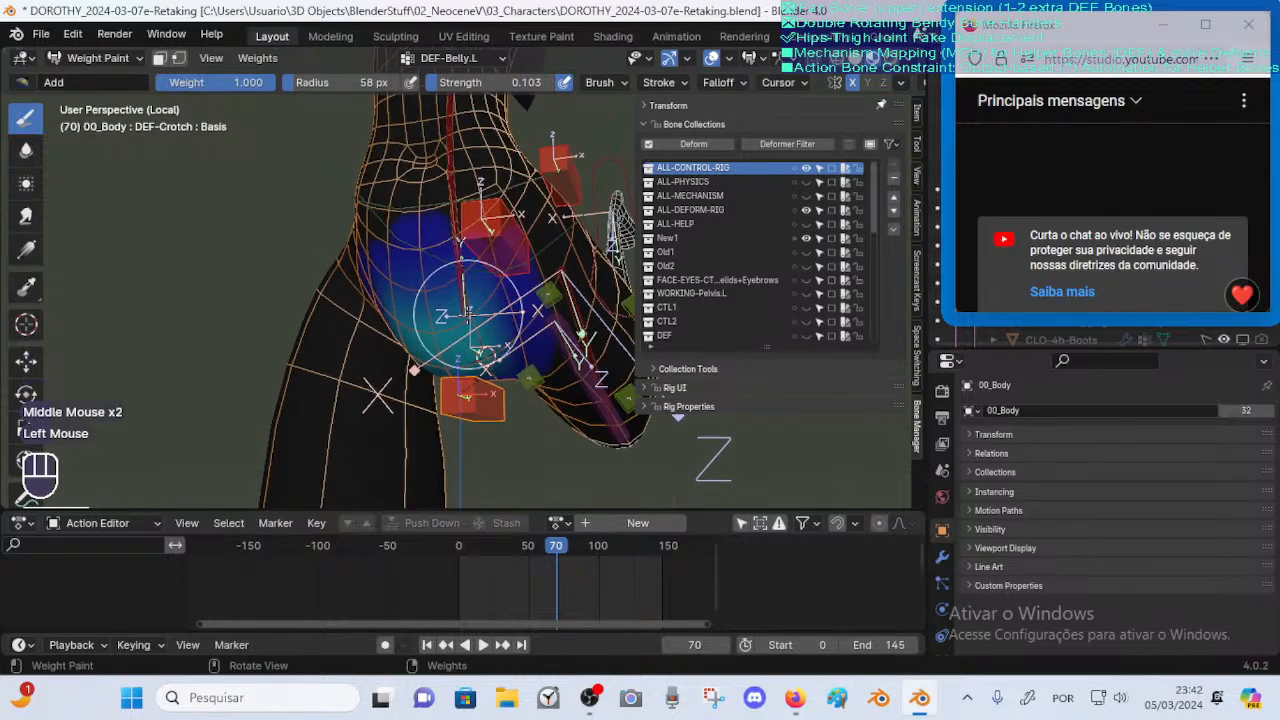
Reduce the Add brush radius to 45 px and build up more DEF-Crotch weight on the front of the crotch
{"action": "key", "text": "f"}
{"action": "left_click", "coordinate": [451, 322]}
{"action": "middle_click_drag", "start_coordinate": [452, 336], "coordinate": [444, 268]}
{"action": "left_click", "coordinate": [463, 343]}
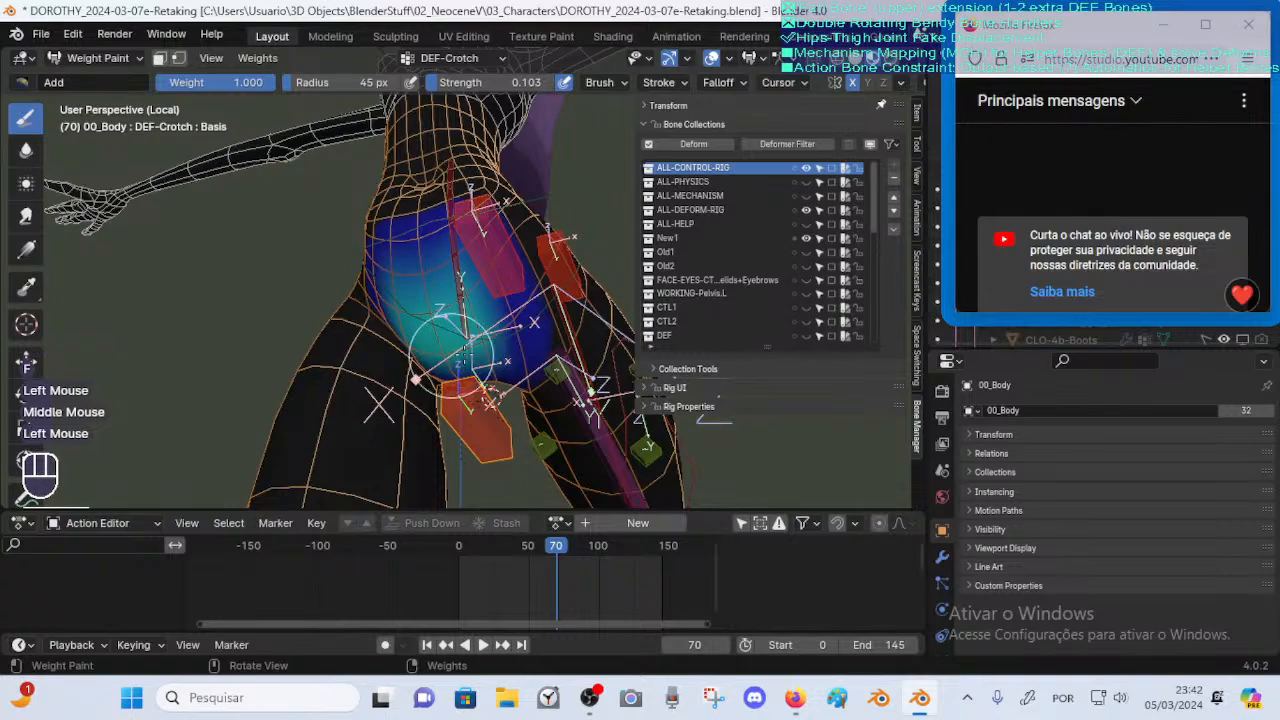
{"action": "middle_click_drag", "start_coordinate": [464, 354], "coordinate": [535, 340]}
{"action": "left_click", "coordinate": [467, 371]}
Paint DEF-Crotch weight around the underside and back of the crotch, and undo the last two strokes
{"action": "mouse_move", "coordinate": [365, 315]}
{"action": "middle_mouse_down"}
{"action": "mouse_move", "coordinate": [415, 310]}
{"action": "mouse_move", "coordinate": [365, 320]}
{"action": "middle_mouse_up"}
{"action": "middle_click_drag", "start_coordinate": [480, 345], "coordinate": [428, 374]}
{"action": "left_click_drag", "start_coordinate": [432, 370], "coordinate": [451, 343]}
{"action": "mouse_move", "coordinate": [451, 345]}
{"action": "middle_mouse_down"}
{"action": "mouse_move", "coordinate": [425, 418]}
{"action": "mouse_move", "coordinate": [427, 400]}
{"action": "middle_mouse_up"}
{"action": "left_click", "coordinate": [427, 400]}
{"action": "middle_click_drag", "start_coordinate": [427, 339], "coordinate": [448, 319]}
{"action": "left_click", "coordinate": [424, 360]}
{"action": "left_click", "coordinate": [424, 368]}
{"action": "left_click", "coordinate": [448, 319]}
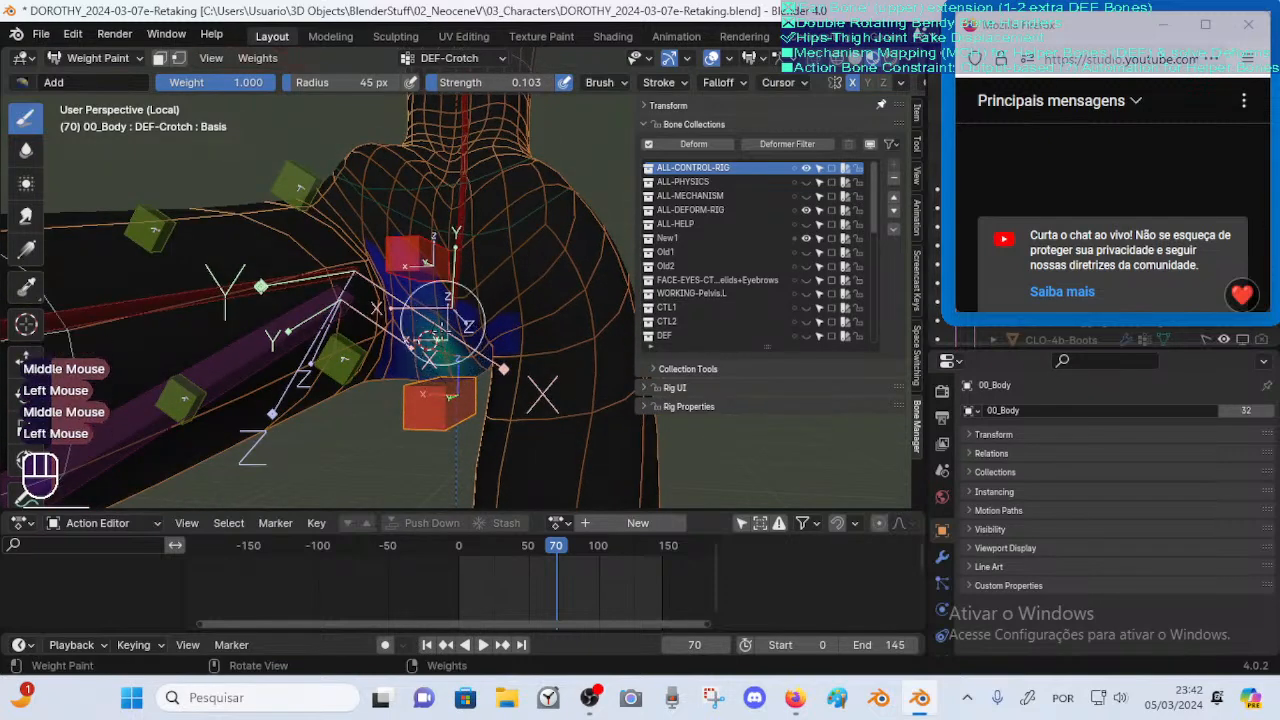
{"action": "key", "text": "ctrl+z"}
{"action": "key", "text": "ctrl+z"}
Set the Add brush radius to 26 px and touch up the DEF-Crotch weight at the back and front of the crotch
{"action": "key", "text": "f"}
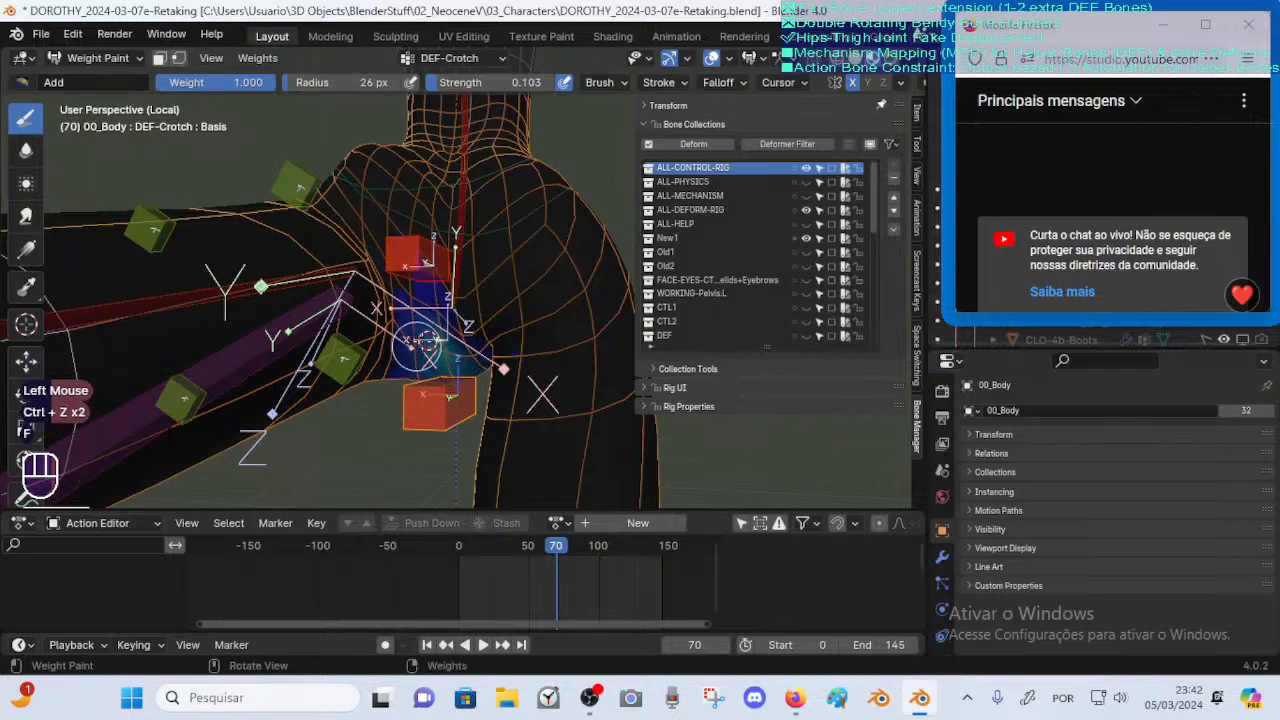
{"action": "left_click", "coordinate": [427, 298]}
{"action": "mouse_move", "coordinate": [432, 331]}
{"action": "middle_mouse_down"}
{"action": "mouse_move", "coordinate": [445, 306]}
{"action": "mouse_move", "coordinate": [495, 343]}
{"action": "mouse_move", "coordinate": [480, 362]}
{"action": "mouse_move", "coordinate": [495, 352]}
{"action": "middle_mouse_up"}
{"action": "left_click", "coordinate": [460, 304]}
{"action": "left_click", "coordinate": [500, 345]}
{"action": "left_click", "coordinate": [480, 362]}
{"action": "left_click", "coordinate": [475, 338]}
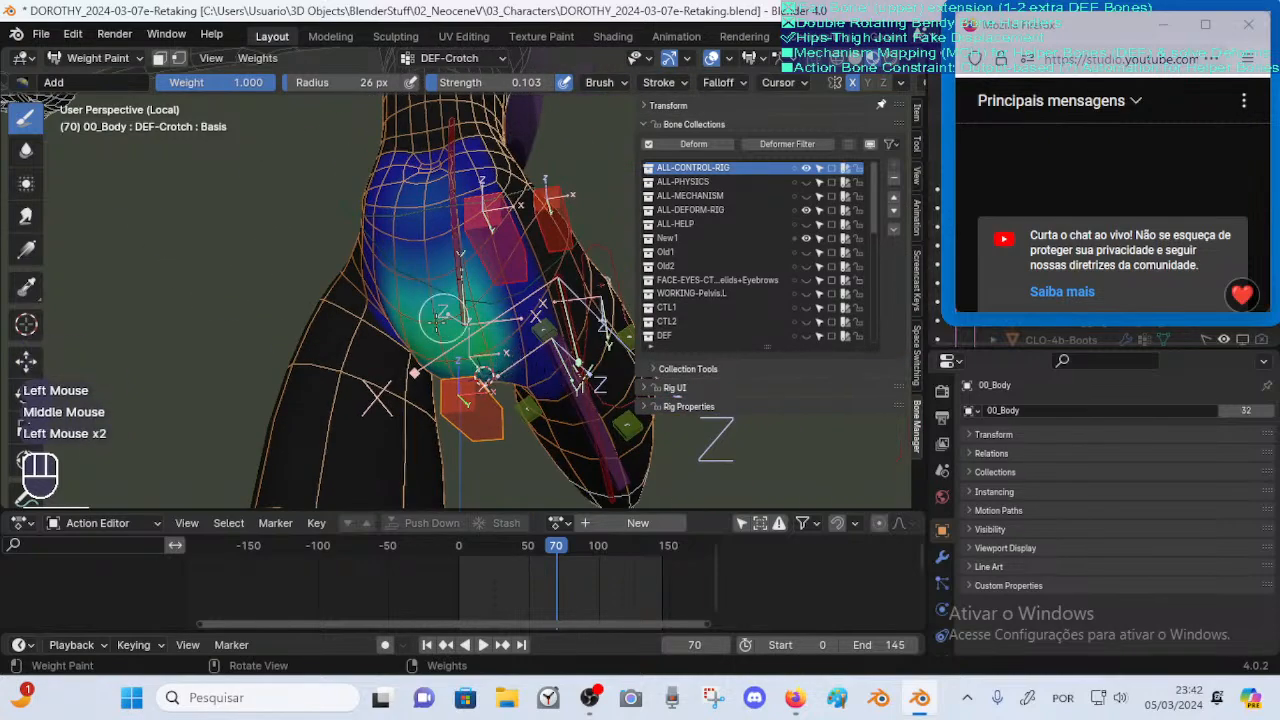
{"action": "middle_click_drag", "start_coordinate": [438, 318], "coordinate": [450, 363]}
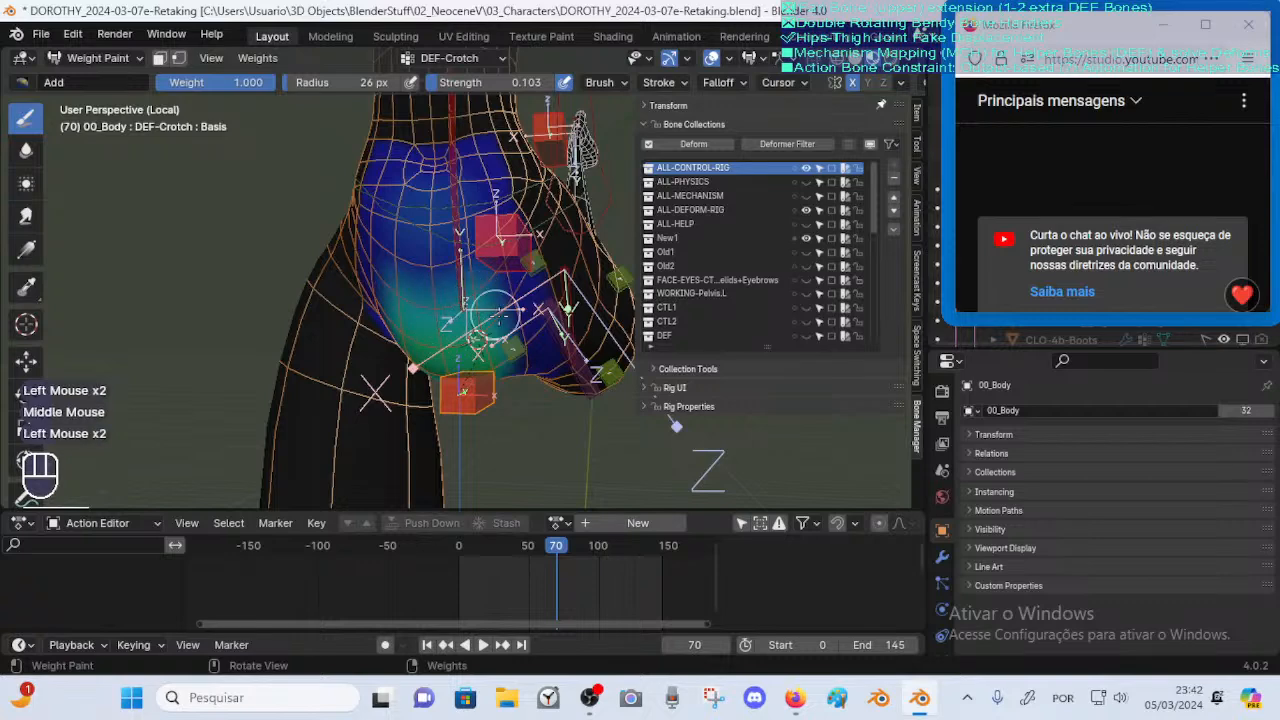
{"action": "middle_click_drag", "start_coordinate": [497, 313], "coordinate": [400, 371]}
{"action": "left_click", "coordinate": [390, 300]}
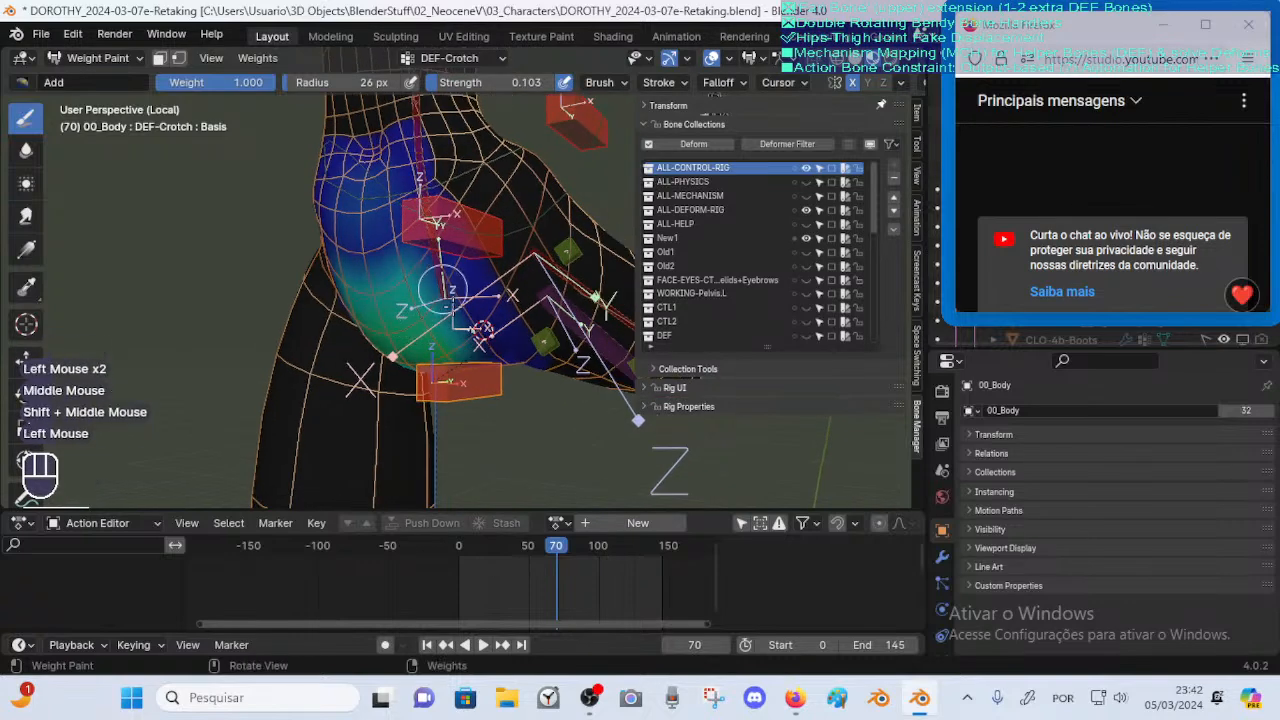
Subtract the DEF-Crotch weight from the upper belly and hip area using the Add brush at 49 px radius
{"action": "mouse_move", "coordinate": [453, 298]}
{"action": "middle_mouse_down"}
{"action": "mouse_move", "coordinate": [405, 285]}
{"action": "mouse_move", "coordinate": [400, 300]}
{"action": "middle_mouse_up"}
{"action": "left_click", "coordinate": [26, 149]}
{"action": "key", "text": "f"}
{"action": "left_click", "coordinate": [410, 262]}
{"action": "left_click", "coordinate": [26, 117]}
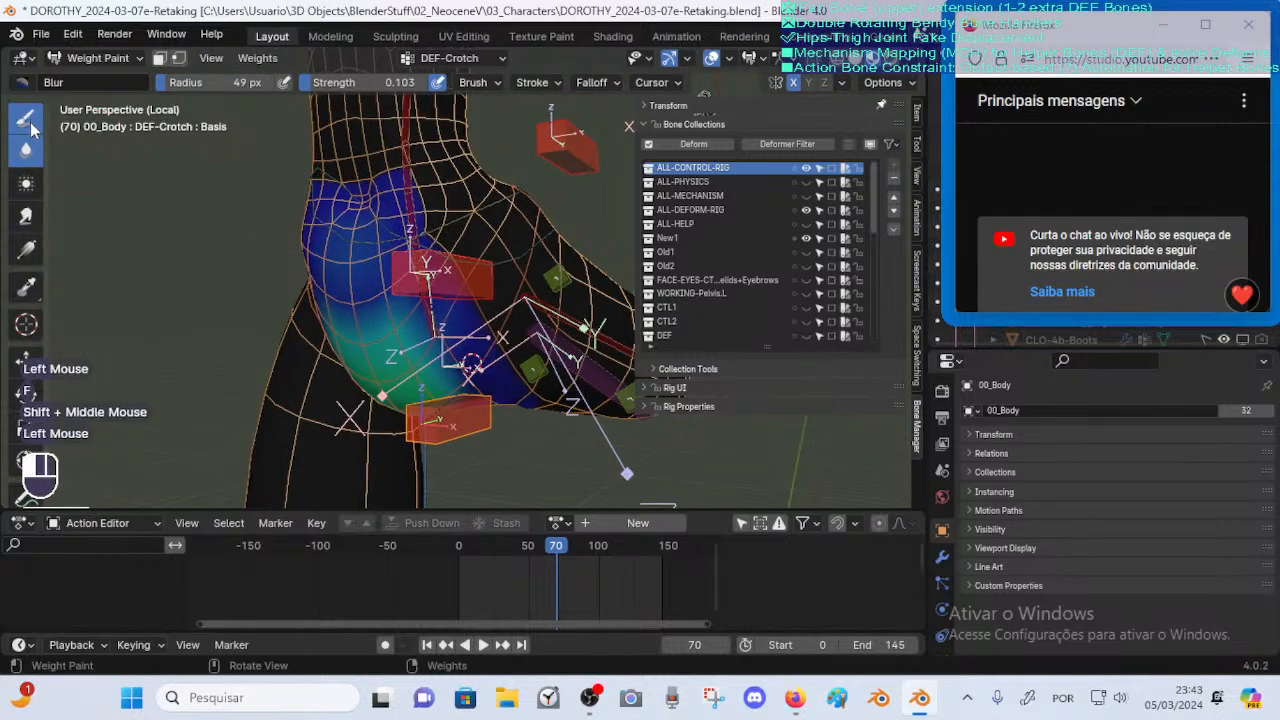
{"action": "key", "text": "ctrl"}
{"action": "left_click_drag", "start_coordinate": [314, 188], "coordinate": [335, 210], "text": "ctrl"}
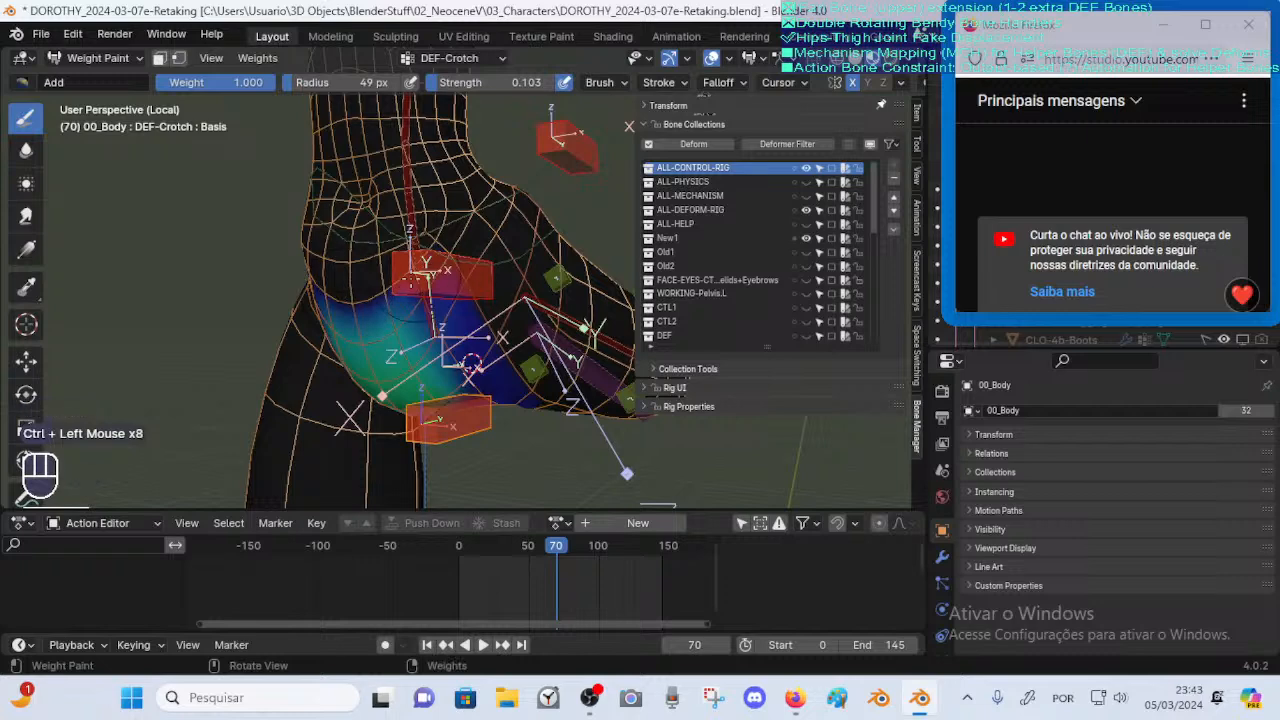
{"action": "middle_click_drag", "start_coordinate": [472, 362], "coordinate": [540, 262]}
{"action": "middle_click_drag", "start_coordinate": [432, 311], "coordinate": [410, 313], "text": "shift"}
{"action": "left_click", "coordinate": [410, 313], "text": "ctrl"}
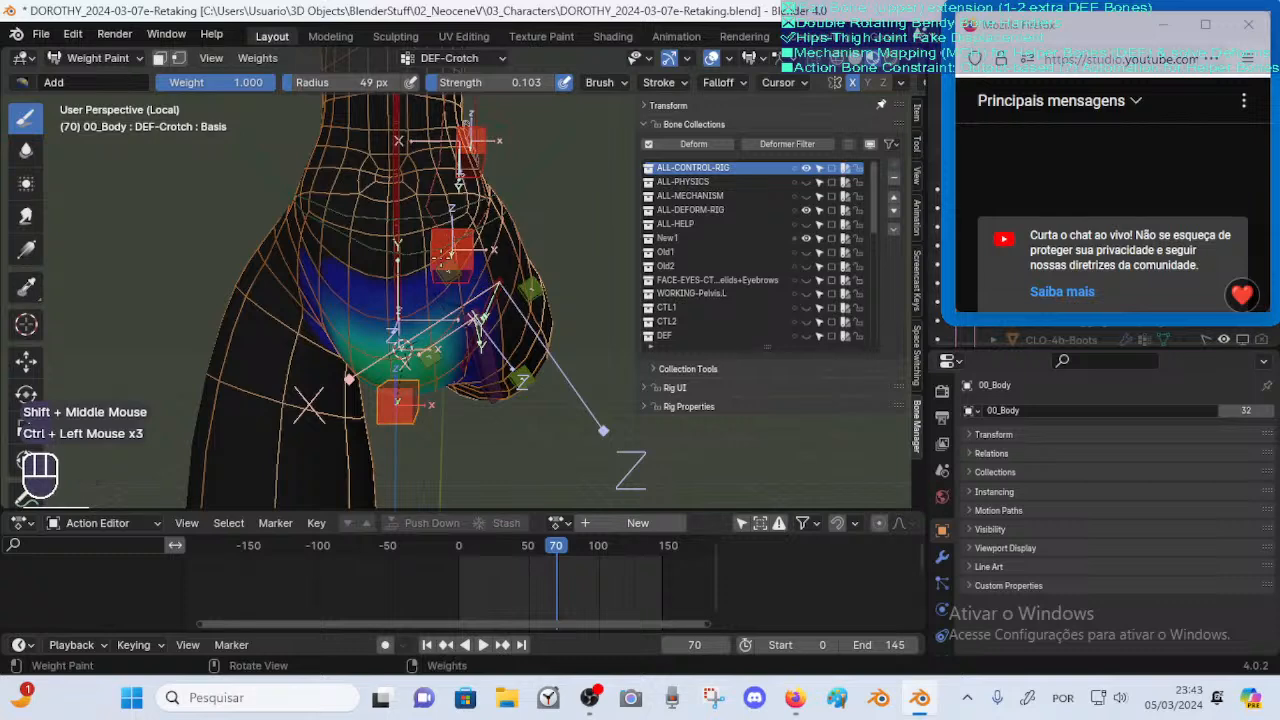
Soften the DEF-Crotch weight borders on the lower belly and crotch using the Blur brush at 23 px radius
{"action": "left_click", "coordinate": [26, 149]}
{"action": "key", "text": "f"}
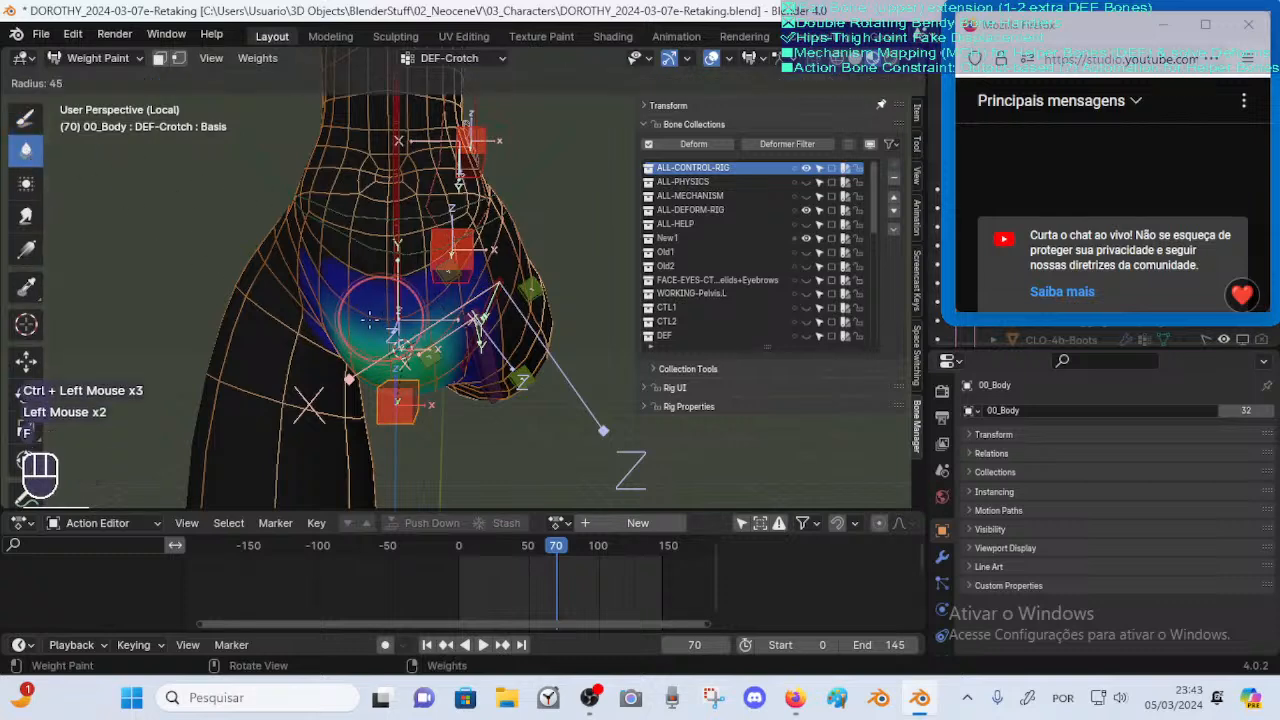
{"action": "left_click", "coordinate": [415, 316]}
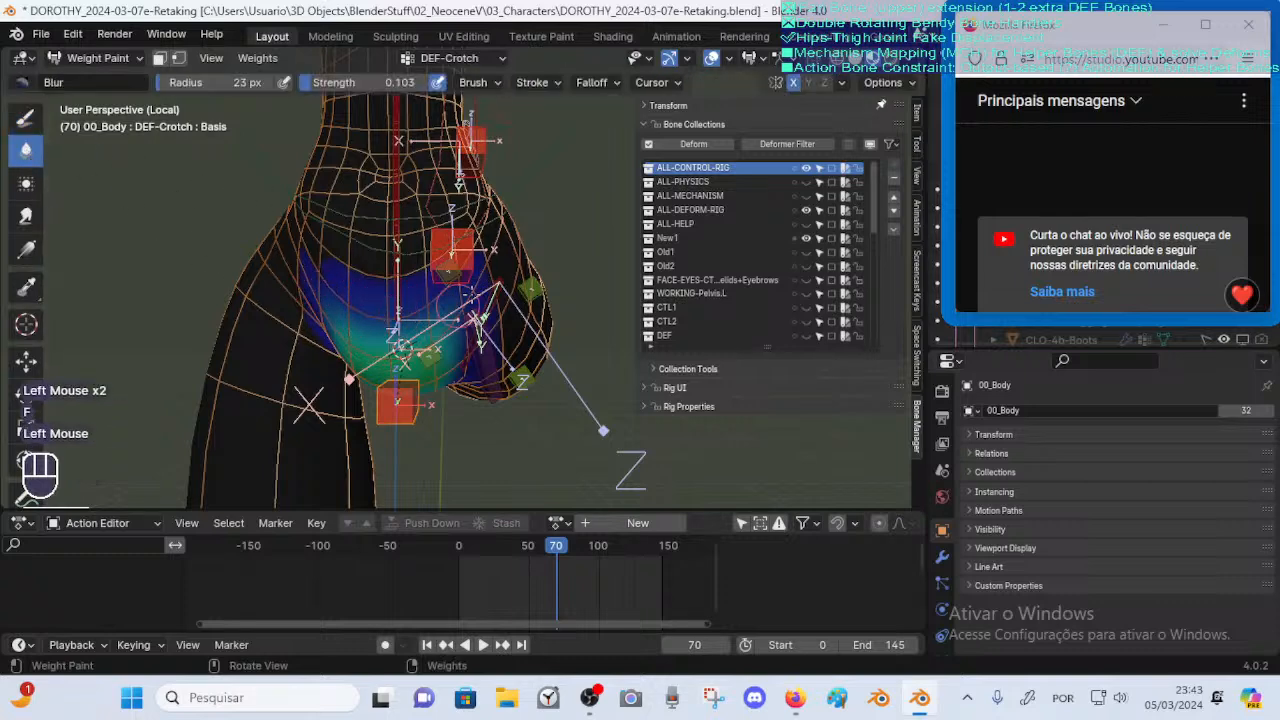
{"action": "mouse_move", "coordinate": [400, 340]}
{"action": "middle_mouse_down"}
{"action": "mouse_move", "coordinate": [384, 294]}
{"action": "mouse_move", "coordinate": [420, 318]}
{"action": "middle_mouse_up"}
{"action": "left_click", "coordinate": [384, 294]}
{"action": "mouse_move", "coordinate": [420, 318]}
{"action": "middle_mouse_down", "text": "shift"}
{"action": "mouse_move", "coordinate": [400, 300]}
{"action": "mouse_move", "coordinate": [435, 315]}
{"action": "mouse_move", "coordinate": [462, 212]}
{"action": "mouse_move", "coordinate": [415, 287]}
{"action": "middle_mouse_up", "text": "shift"}
{"action": "left_click", "coordinate": [400, 302]}
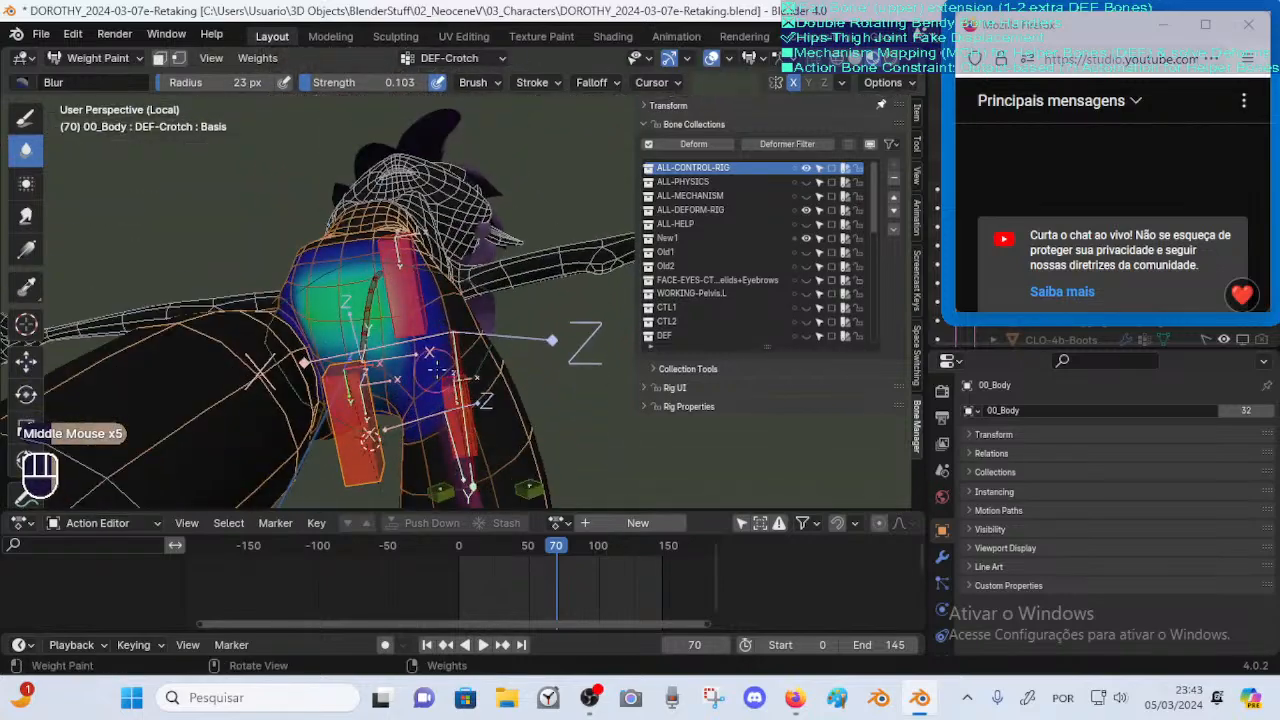
Blur the DEF-Crotch weight toward the raised inner thigh and lower belly, enlarging the brush radius to 42 px
{"action": "middle_click_drag", "start_coordinate": [437, 369], "coordinate": [395, 287], "text": "ctrl"}
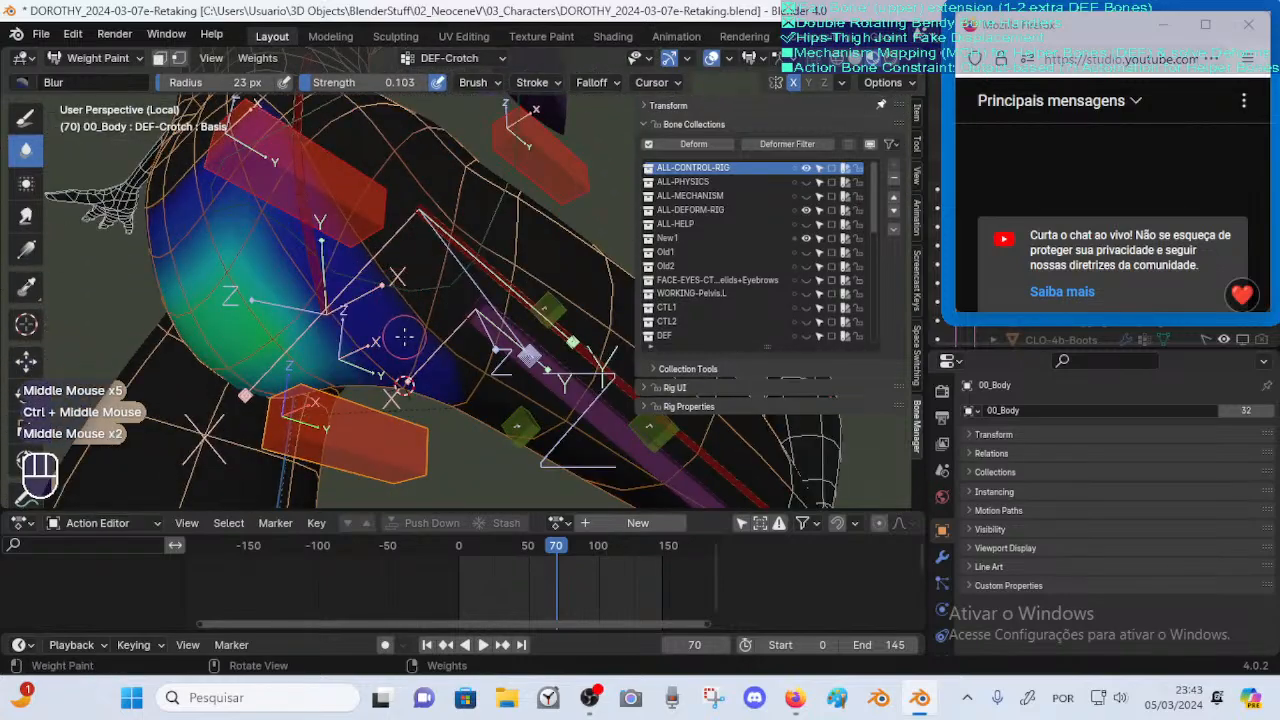
{"action": "left_click_drag", "start_coordinate": [404, 337], "coordinate": [418, 325]}
{"action": "key", "text": "f"}
{"action": "left_click", "coordinate": [418, 316]}
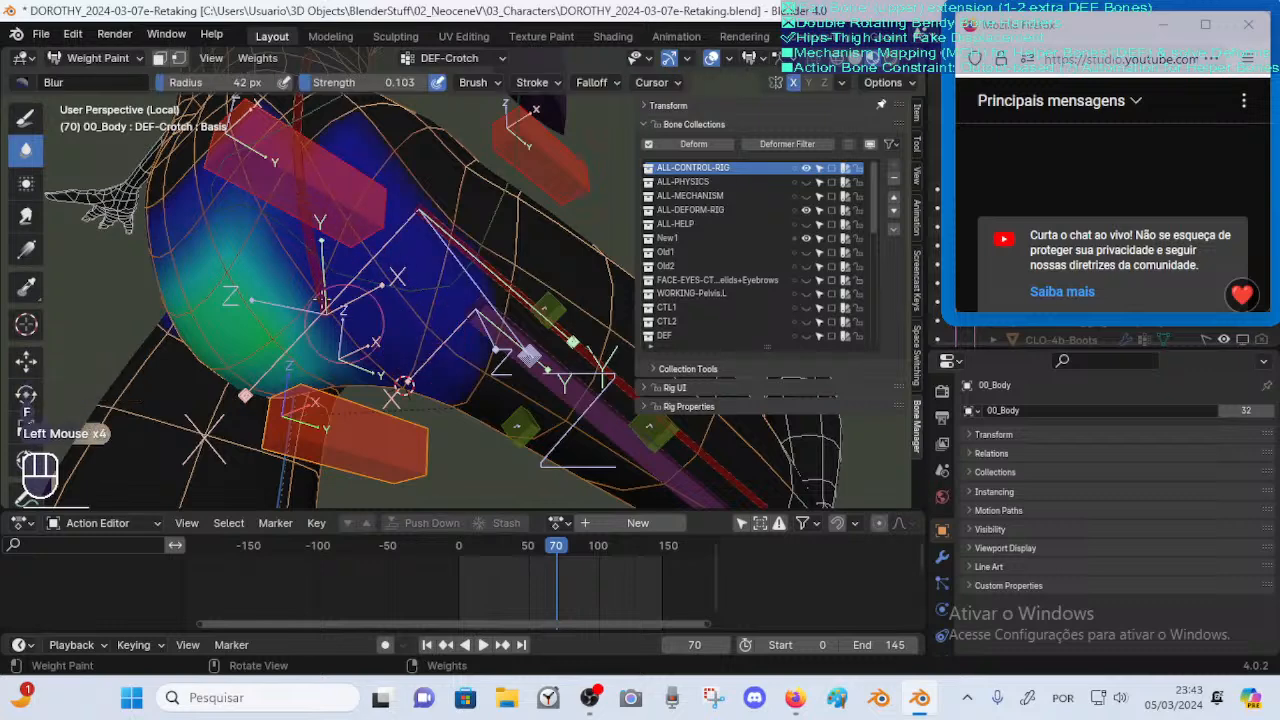
{"action": "middle_click_drag", "start_coordinate": [298, 265], "coordinate": [317, 222], "text": "shift"}
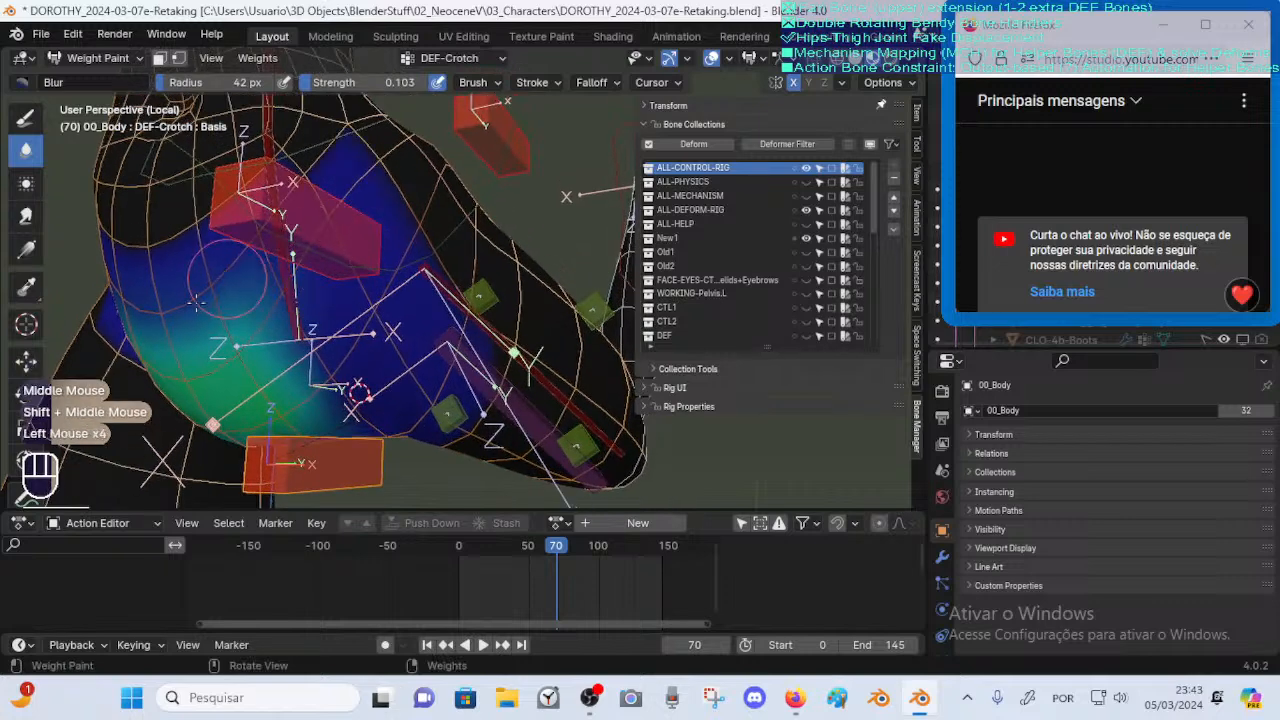
{"action": "middle_click_drag", "start_coordinate": [305, 340], "coordinate": [345, 250], "text": "shift"}
{"action": "middle_click_drag", "start_coordinate": [345, 320], "coordinate": [333, 222], "text": "shift"}
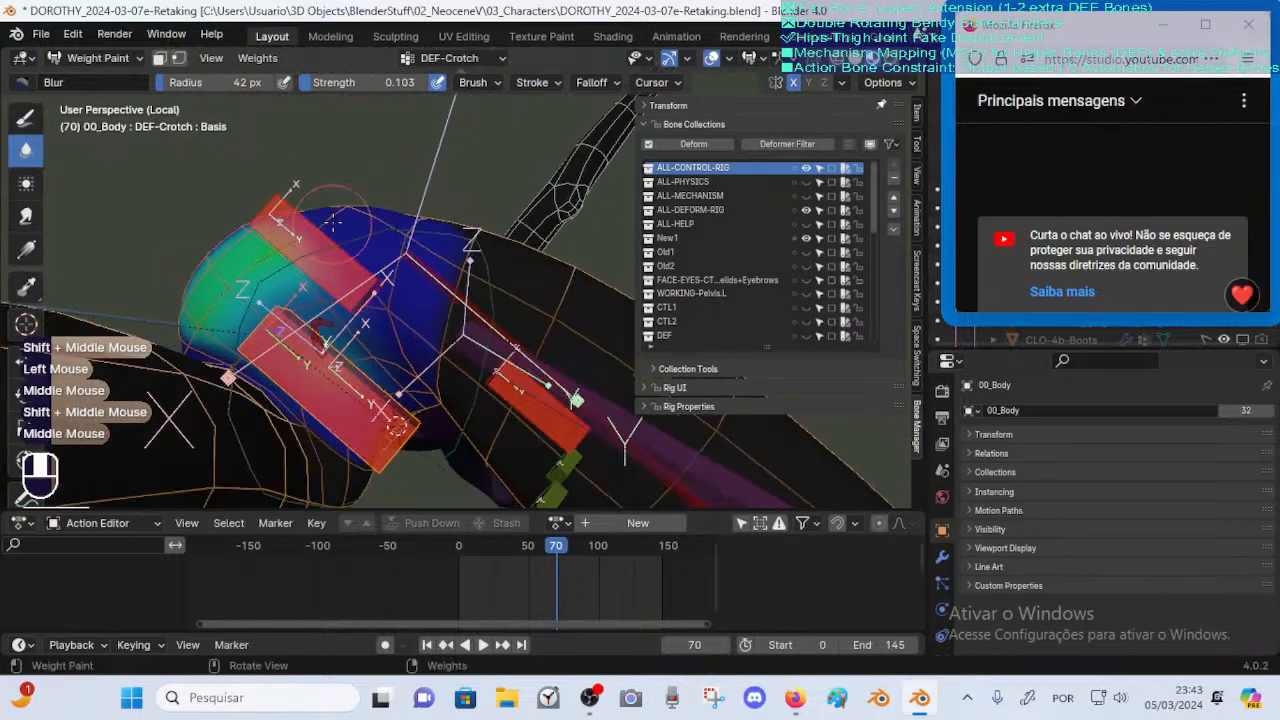
{"action": "middle_click_drag", "start_coordinate": [414, 309], "coordinate": [341, 395]}
{"action": "middle_click_drag", "start_coordinate": [320, 442], "coordinate": [322, 350], "text": "shift"}
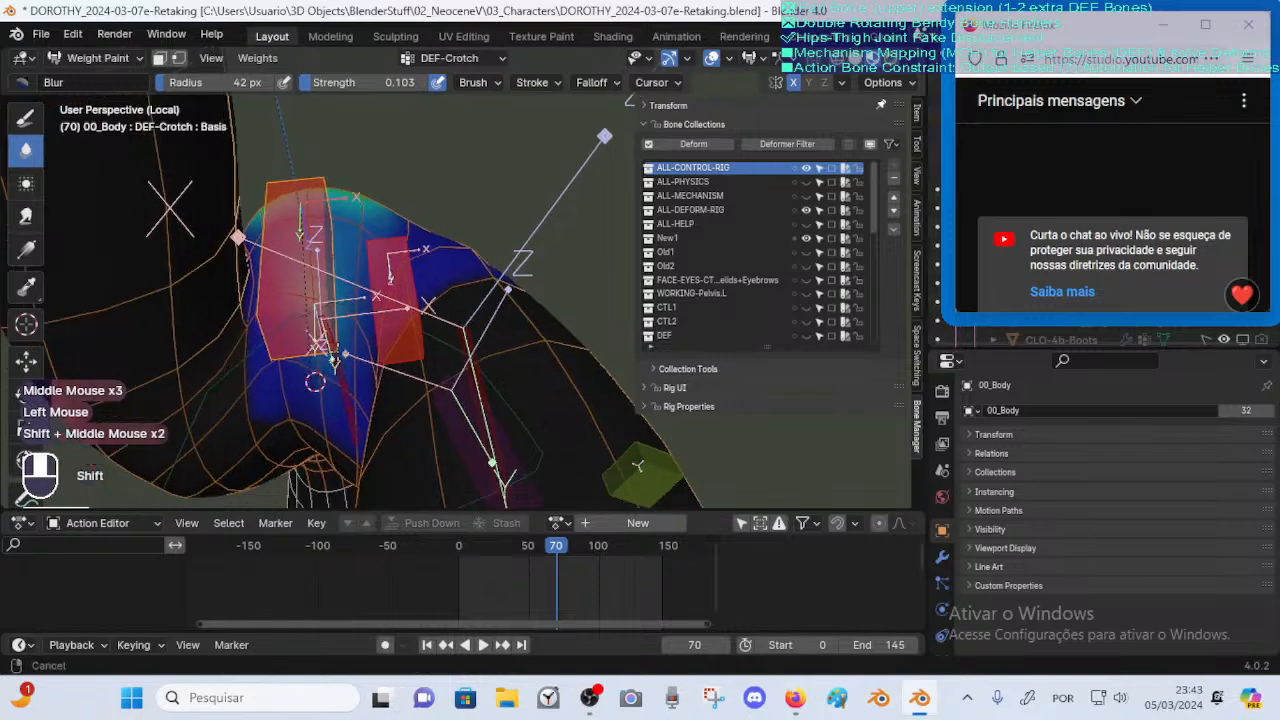
{"action": "left_click", "coordinate": [320, 338]}
Switch to the Smear brush and try spreading the DEF-Crotch weight at the back of the crotch with a 74 px radius
{"action": "middle_click_drag", "start_coordinate": [296, 393], "coordinate": [517, 174]}
{"action": "middle_click_drag", "start_coordinate": [517, 174], "coordinate": [410, 300]}
{"action": "middle_click_drag", "start_coordinate": [410, 300], "coordinate": [354, 243]}
{"action": "middle_click_drag", "start_coordinate": [354, 243], "coordinate": [313, 366], "text": "ctrl"}
{"action": "middle_click_drag", "start_coordinate": [313, 366], "coordinate": [343, 371], "text": "shift"}
{"action": "middle_click_drag", "start_coordinate": [343, 371], "coordinate": [360, 282]}
{"action": "middle_click_drag", "start_coordinate": [360, 282], "coordinate": [393, 294], "text": "shift"}
{"action": "middle_click_drag", "start_coordinate": [283, 380], "coordinate": [350, 285]}
{"action": "mouse_move", "coordinate": [350, 300]}
{"action": "middle_mouse_down", "text": "shift"}
{"action": "mouse_move", "coordinate": [381, 307]}
{"action": "mouse_move", "coordinate": [378, 342]}
{"action": "mouse_move", "coordinate": [340, 310]}
{"action": "middle_mouse_up", "text": "shift"}
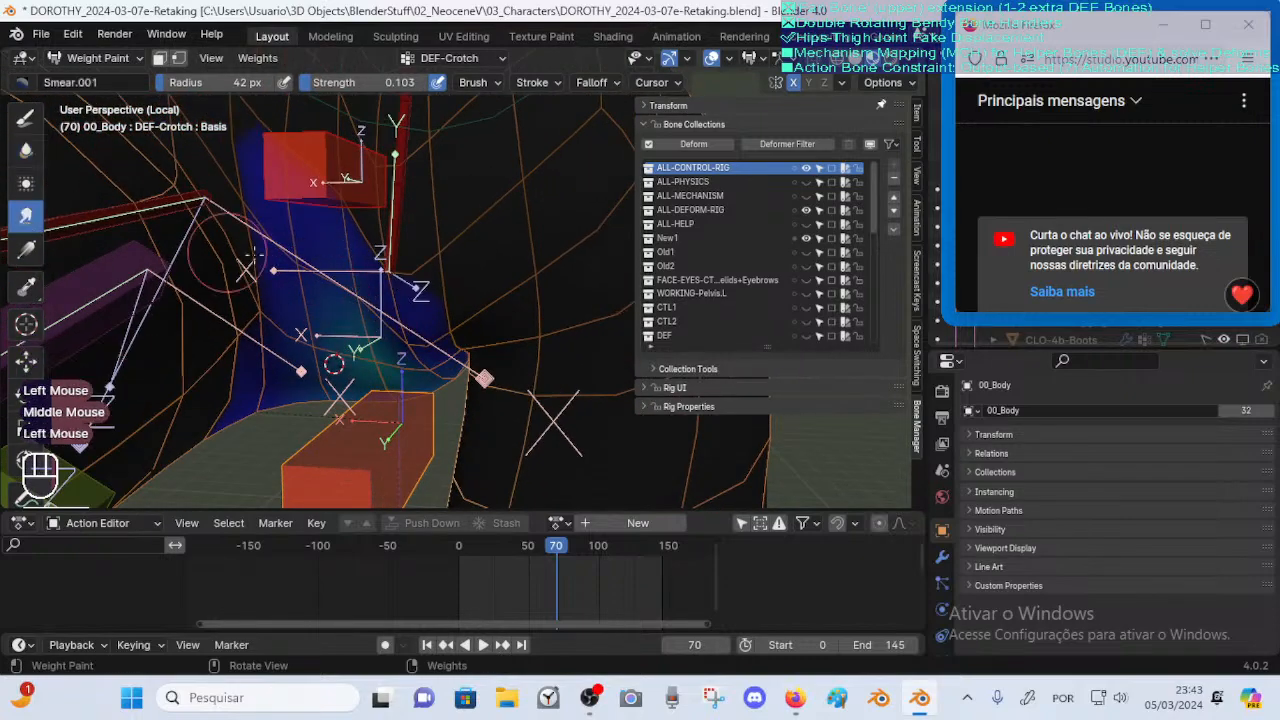
{"action": "key", "text": "f"}
{"action": "left_click", "coordinate": [292, 256]}
{"action": "middle_click_drag", "start_coordinate": [330, 240], "coordinate": [358, 308], "text": "ctrl"}
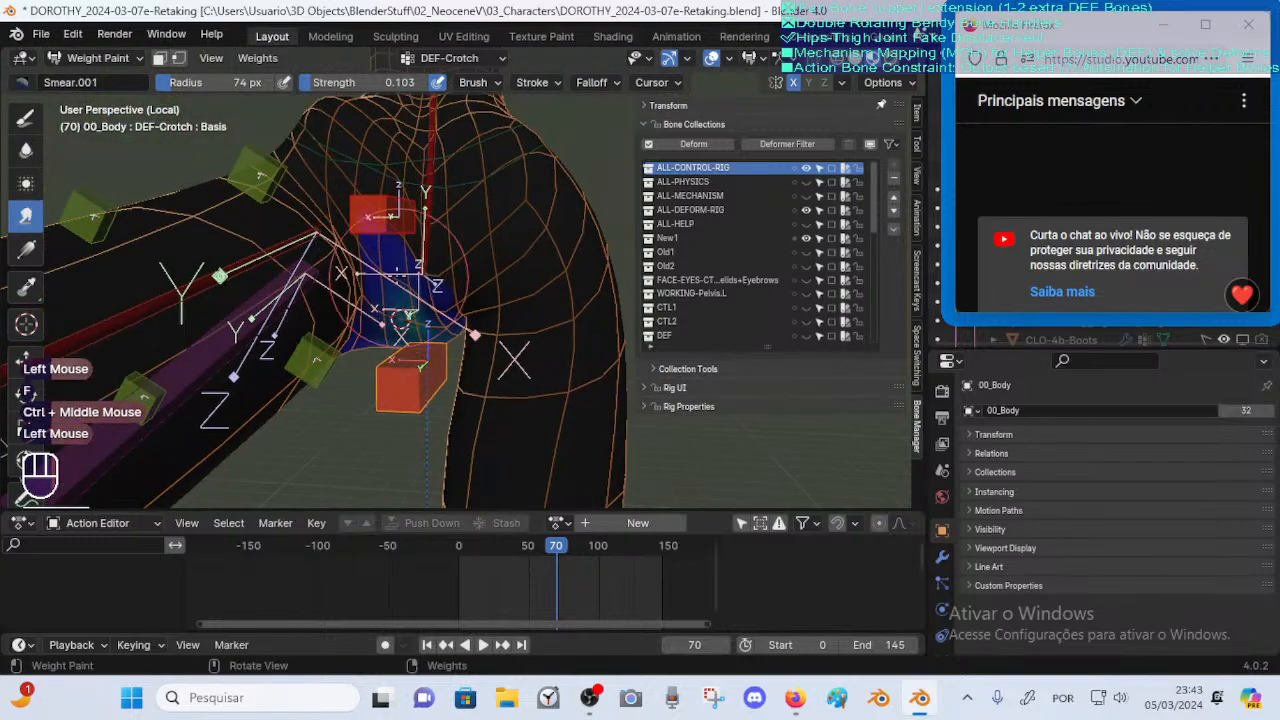
Smear the DEF-Crotch weight upward between the buttocks using a 57 px radius
{"action": "middle_click_drag", "start_coordinate": [393, 245], "coordinate": [383, 251], "text": "ctrl"}
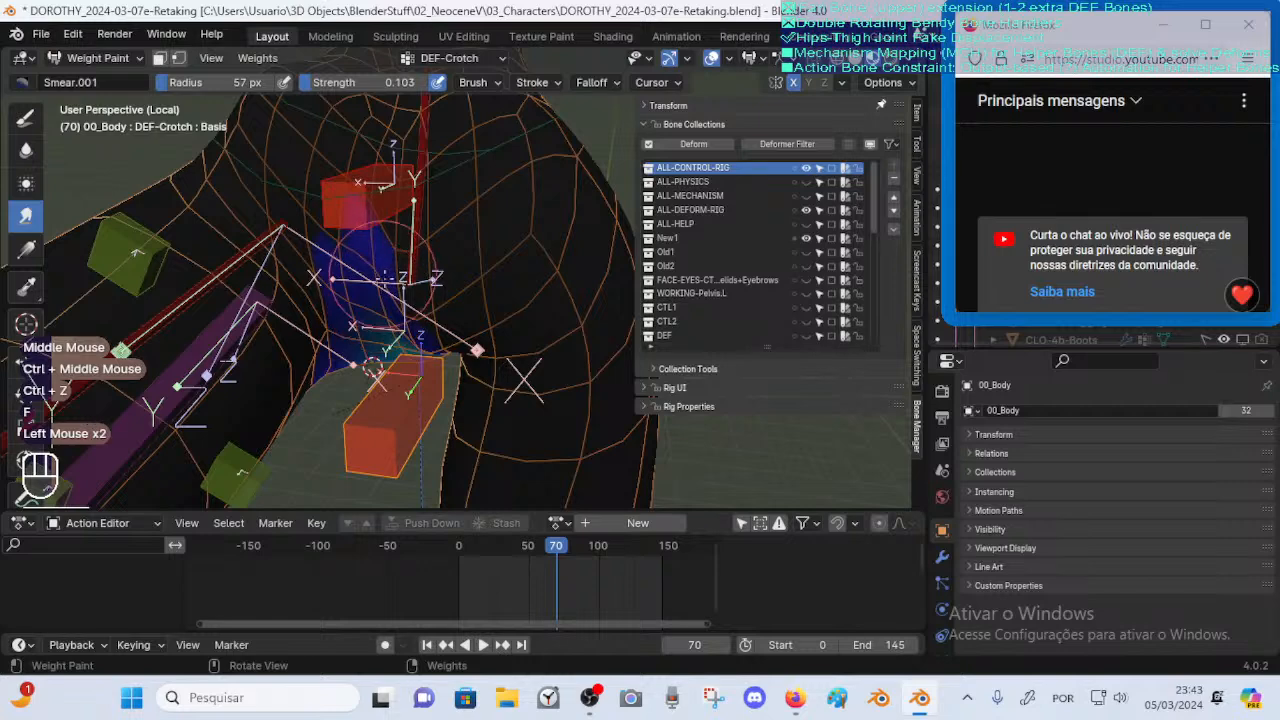
{"action": "left_click", "coordinate": [393, 213]}
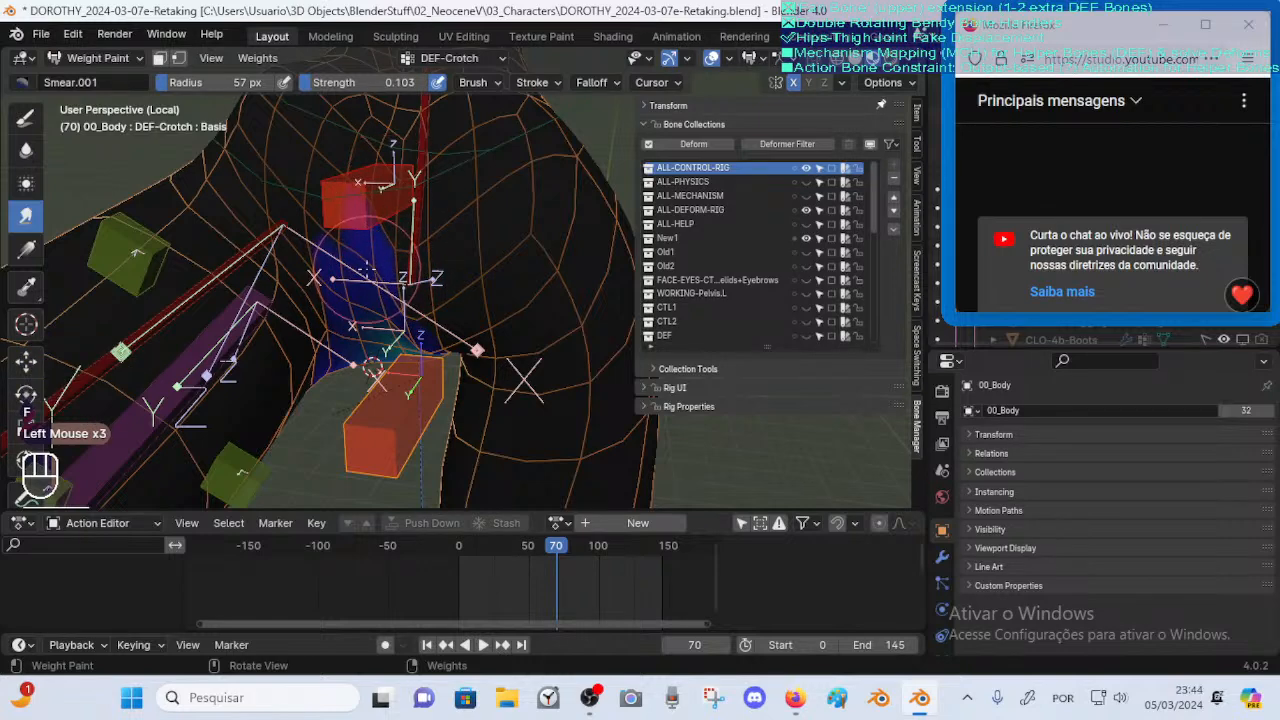
{"action": "left_click_drag", "start_coordinate": [360, 258], "coordinate": [375, 253]}
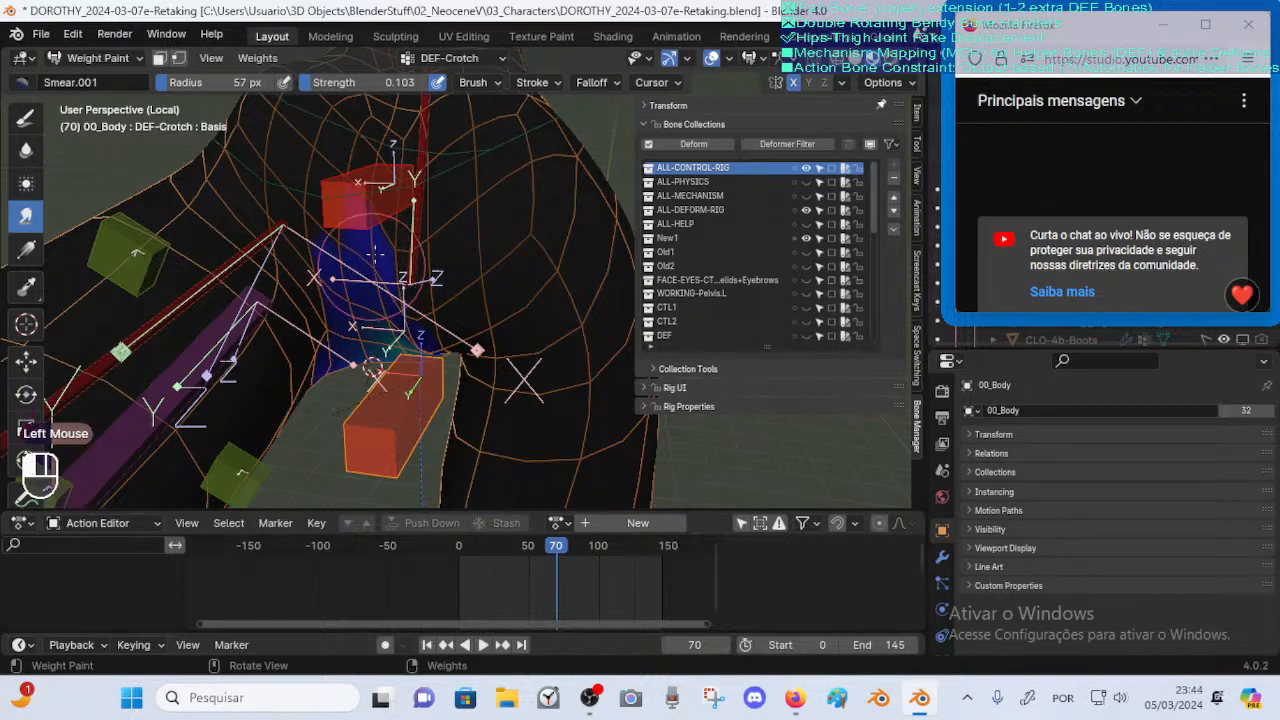
{"action": "middle_click_drag", "start_coordinate": [385, 240], "coordinate": [376, 246], "text": "shift"}
{"action": "left_click", "coordinate": [376, 246]}
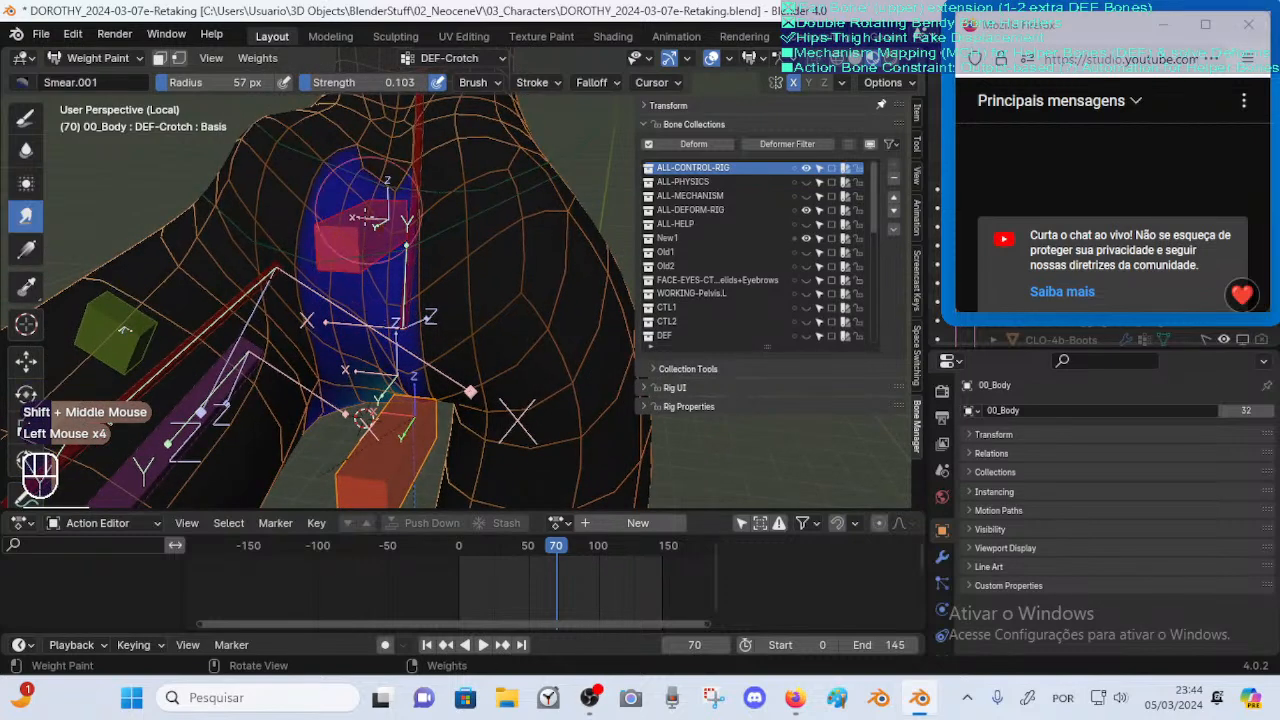
{"action": "left_click", "coordinate": [383, 181]}
Subtract the excess DEF-Crotch weight from the upper area between the buttocks using the Add brush at 57 px
{"action": "middle_click_drag", "start_coordinate": [376, 243], "coordinate": [400, 254]}
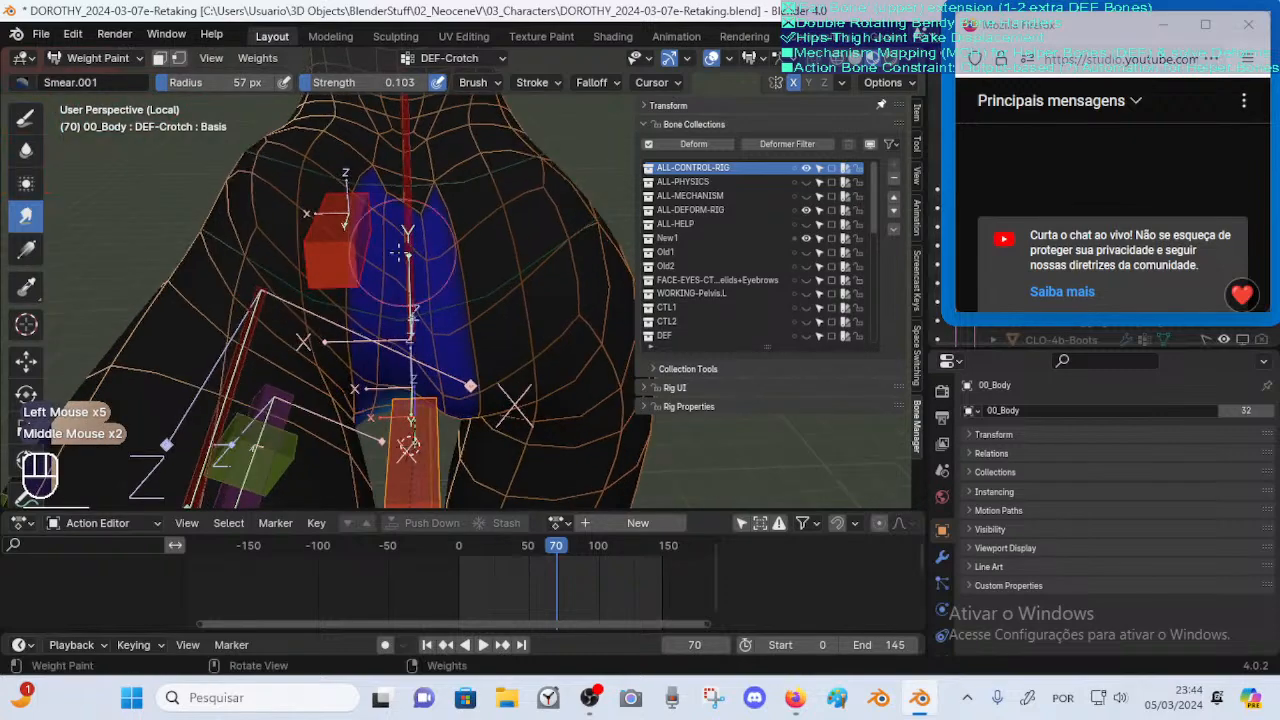
{"action": "left_click", "coordinate": [26, 117]}
{"action": "left_click", "coordinate": [356, 203], "text": "ctrl"}
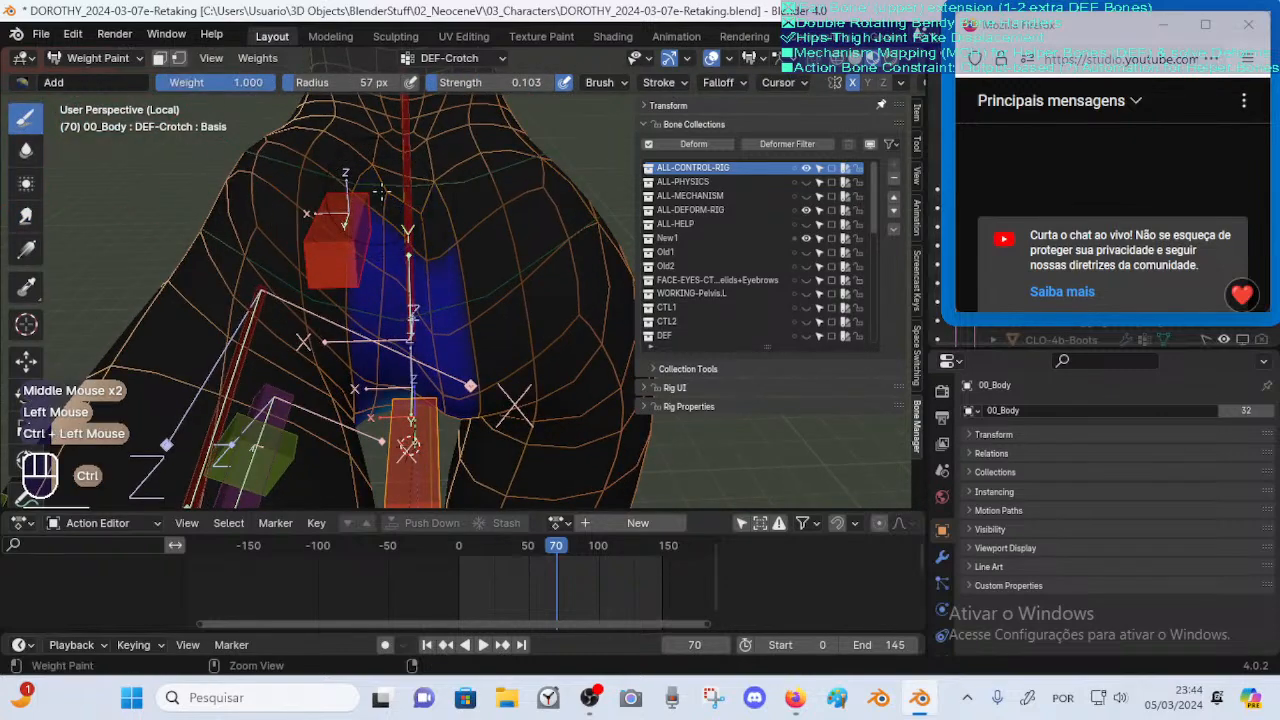
{"action": "middle_click_drag", "start_coordinate": [383, 241], "coordinate": [378, 238], "text": "shift"}
{"action": "middle_click_drag", "start_coordinate": [378, 238], "coordinate": [361, 255]}
{"action": "left_click", "coordinate": [352, 235], "text": "ctrl"}
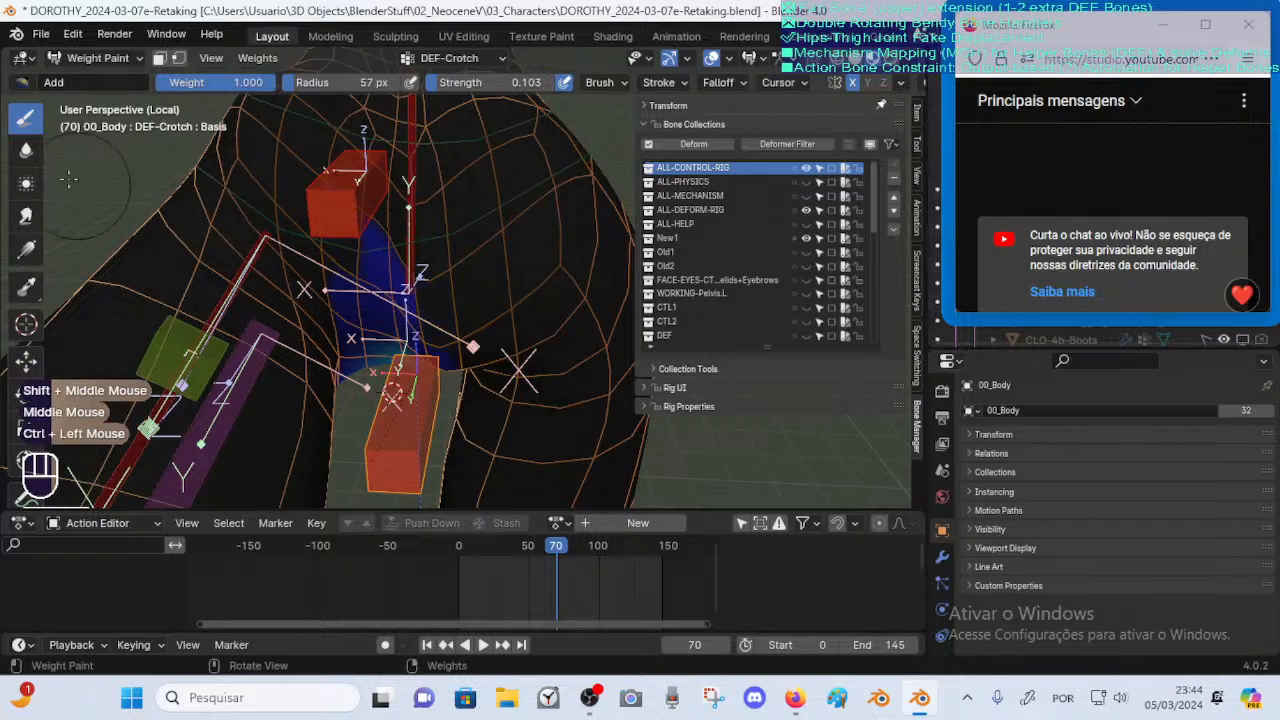
Blur the DEF-Crotch weight in the cleft between the buttocks with the Blur brush at a 45 px radius
{"action": "left_click", "coordinate": [26, 149]}
{"action": "key", "text": "f"}
{"action": "left_click", "coordinate": [388, 268]}
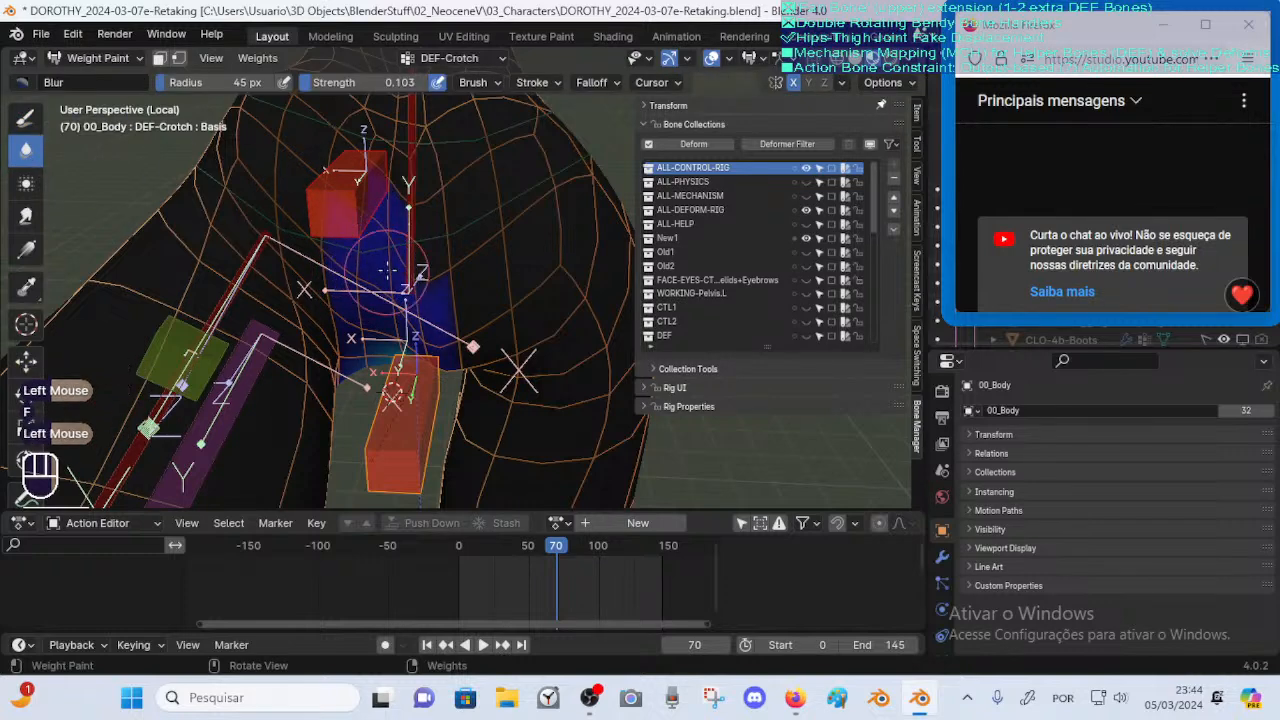
{"action": "key", "text": "ctrl+z"}
{"action": "middle_click_drag", "start_coordinate": [388, 268], "coordinate": [381, 281]}
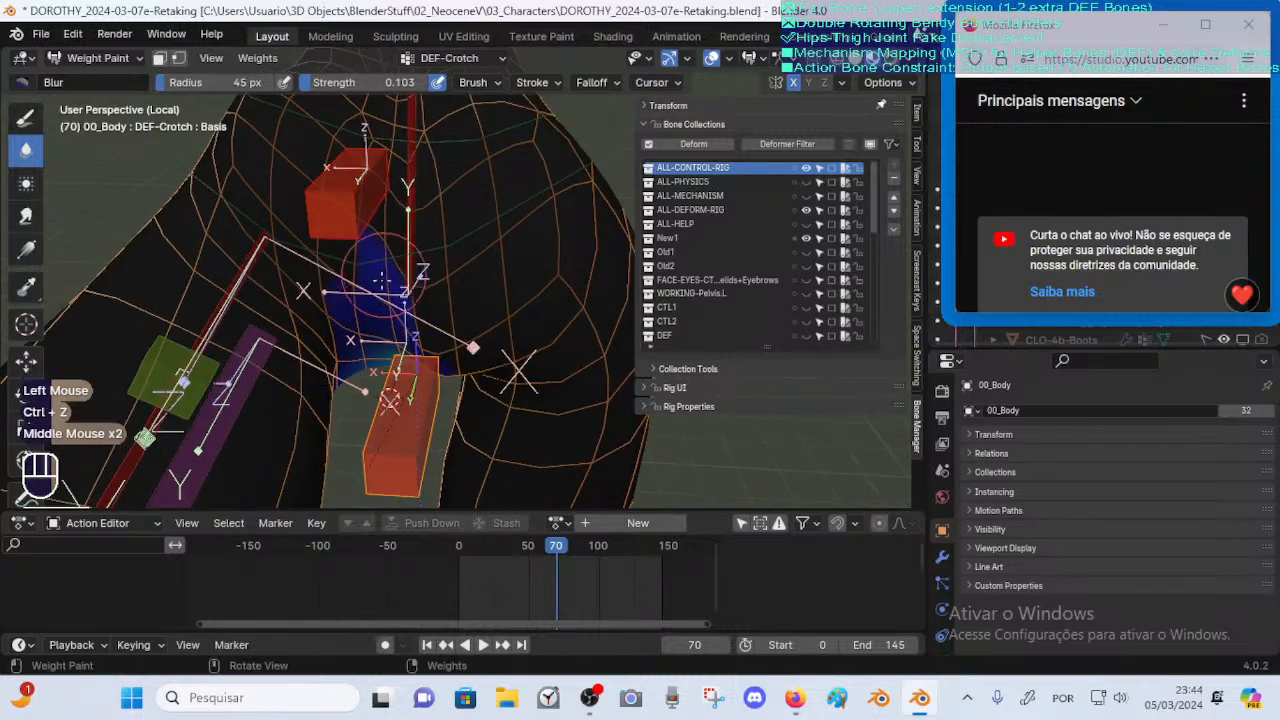
{"action": "left_click_drag", "start_coordinate": [381, 283], "coordinate": [380, 293]}
{"action": "middle_click_drag", "start_coordinate": [398, 290], "coordinate": [380, 300]}
{"action": "left_click", "coordinate": [380, 300]}
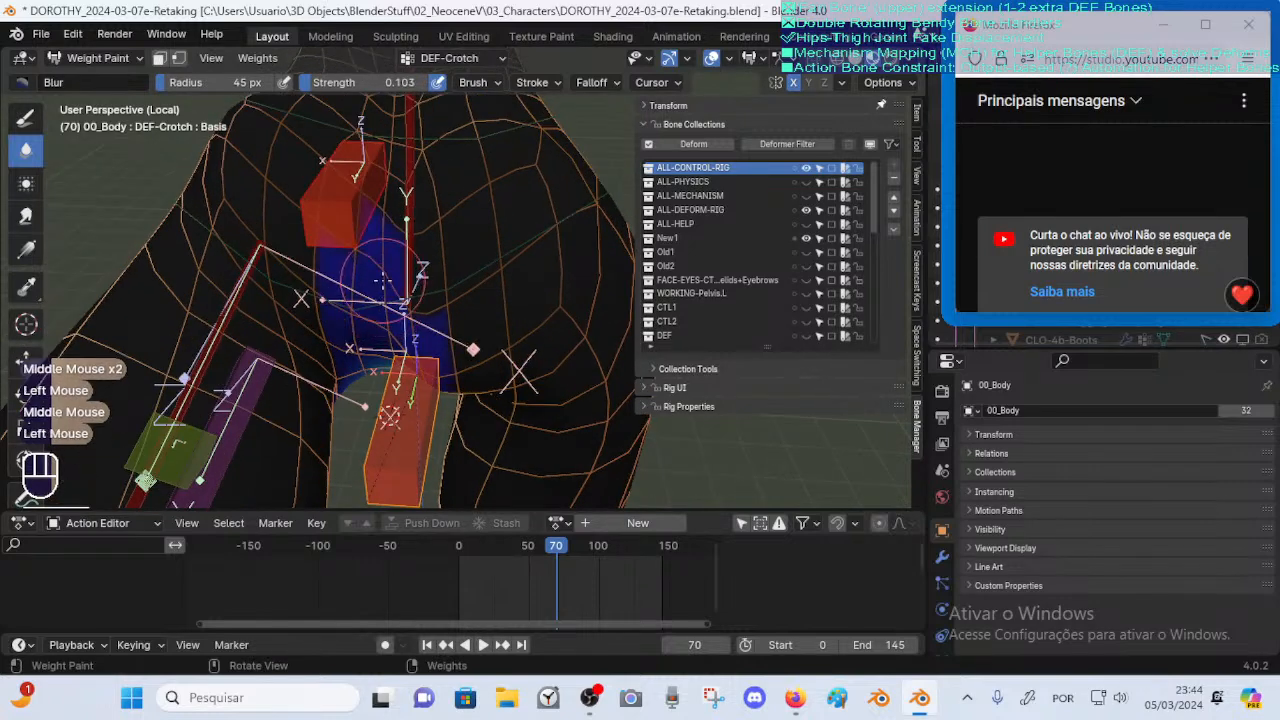
Reduce the Blur radius to 36 px and soften the DEF-Crotch weight outward onto the inner sides of both buttocks
{"action": "key", "text": "f"}
{"action": "left_click", "coordinate": [374, 289]}
{"action": "left_click", "coordinate": [372, 291]}
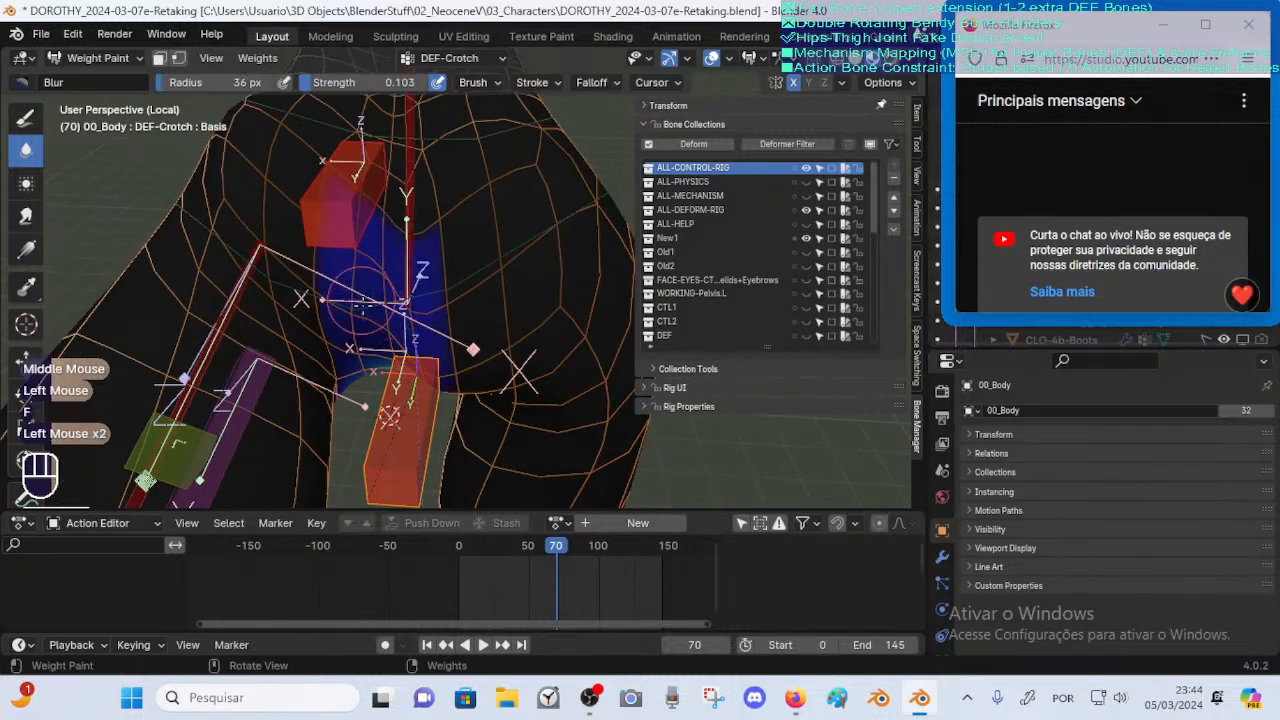
{"action": "middle_click_drag", "start_coordinate": [362, 303], "coordinate": [385, 253]}
{"action": "left_click", "coordinate": [385, 253]}
{"action": "middle_click_drag", "start_coordinate": [397, 296], "coordinate": [357, 373]}
{"action": "left_click", "coordinate": [382, 292]}
{"action": "left_click", "coordinate": [357, 373]}
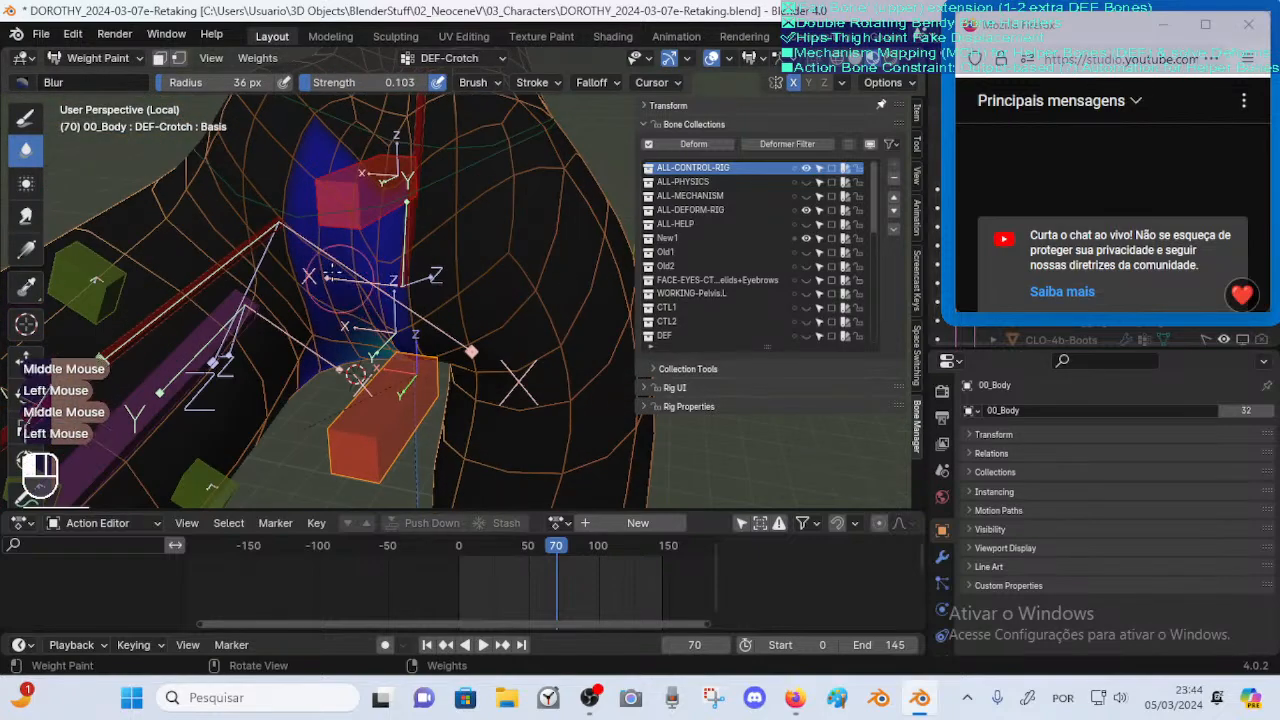
{"action": "left_click", "coordinate": [320, 257]}
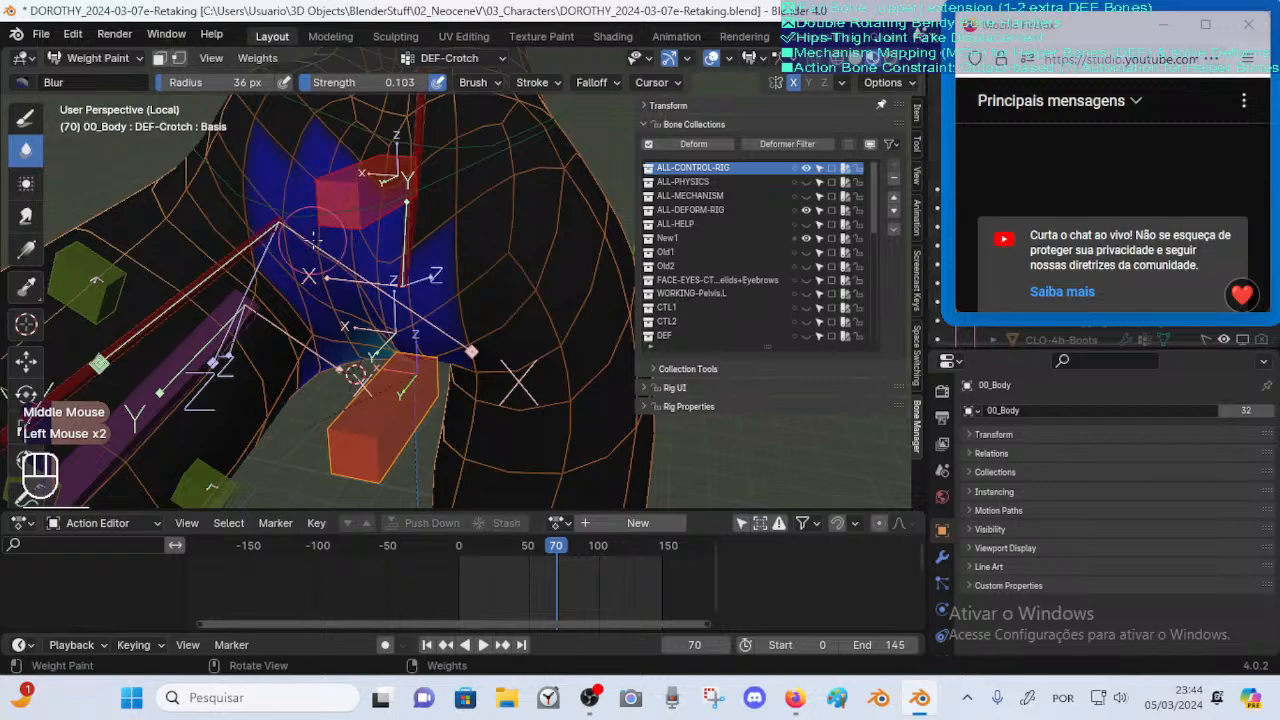
Blur the DEF-Crotch weight between the crotch and the raised inner thigh with a 23 px radius, and save the file
{"action": "mouse_move", "coordinate": [313, 240]}
{"action": "middle_mouse_down"}
{"action": "mouse_move", "coordinate": [321, 343]}
{"action": "mouse_move", "coordinate": [303, 271]}
{"action": "middle_mouse_up"}
{"action": "left_click", "coordinate": [322, 281]}
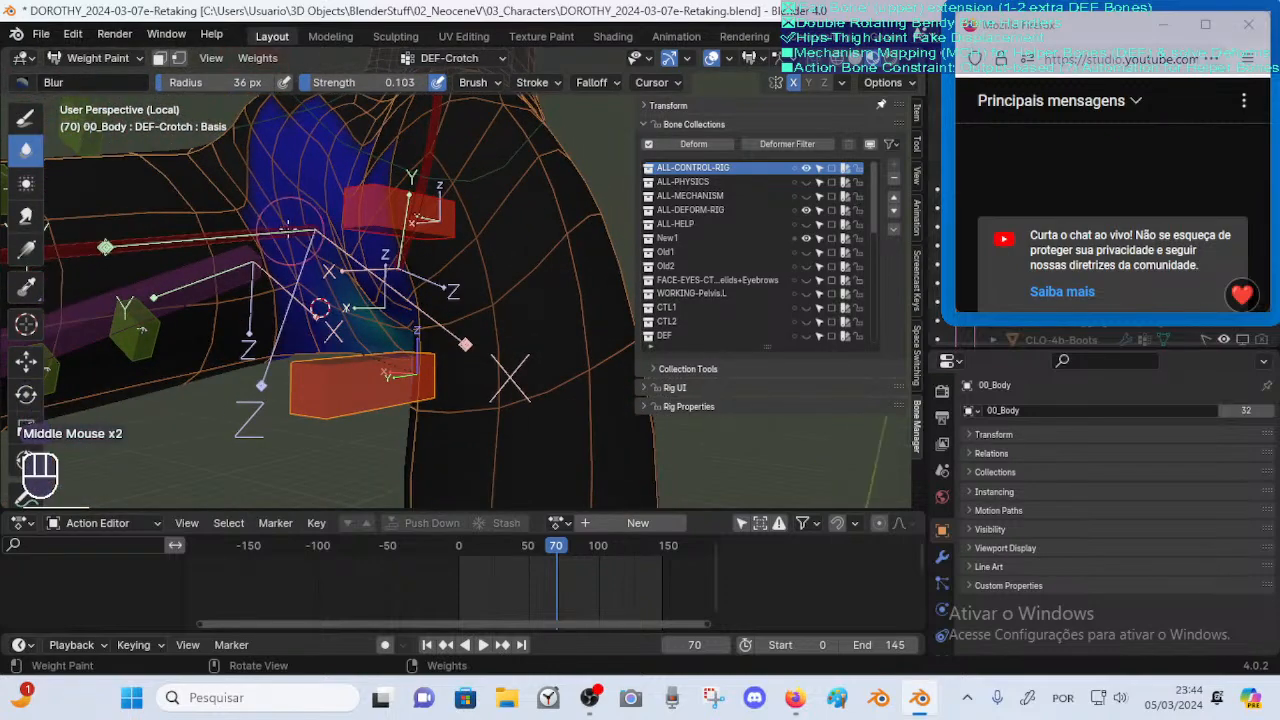
{"action": "left_click", "coordinate": [303, 271]}
{"action": "key", "text": "ctrl+z"}
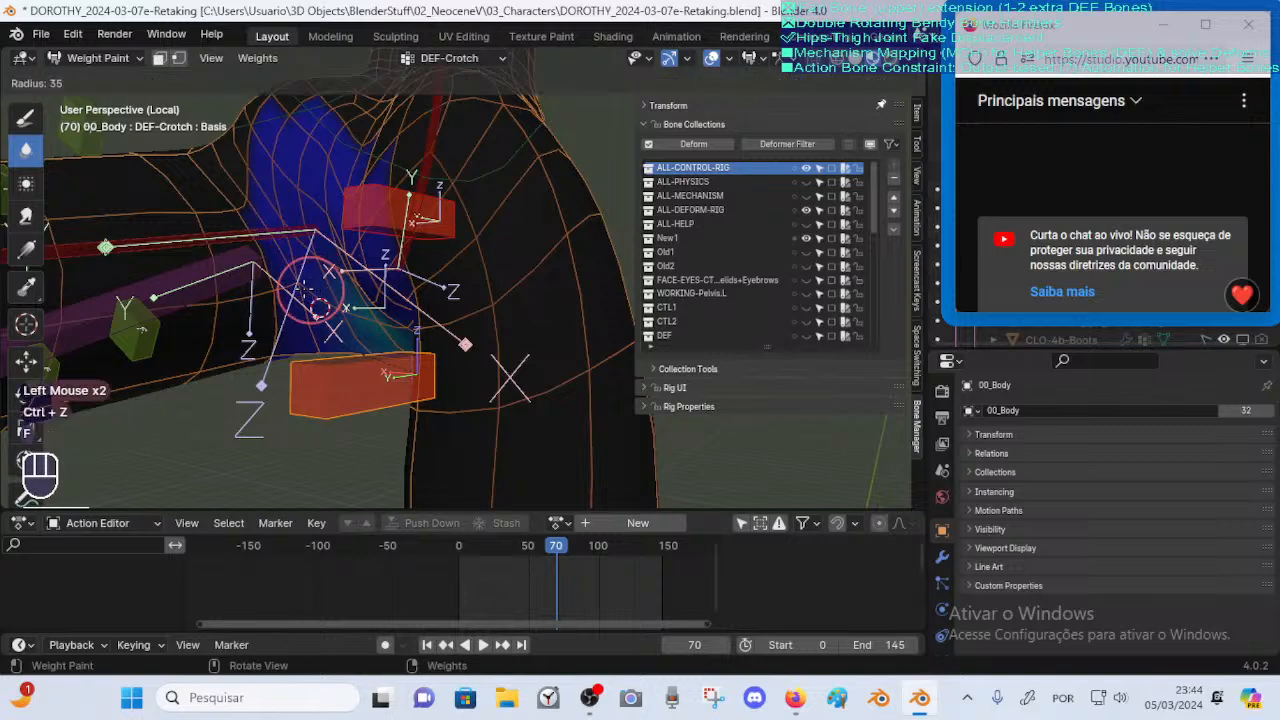
{"action": "key", "text": "f"}
{"action": "left_click", "coordinate": [298, 284]}
{"action": "middle_click_drag", "start_coordinate": [276, 226], "coordinate": [372, 300]}
{"action": "double_click", "coordinate": [340, 312]}
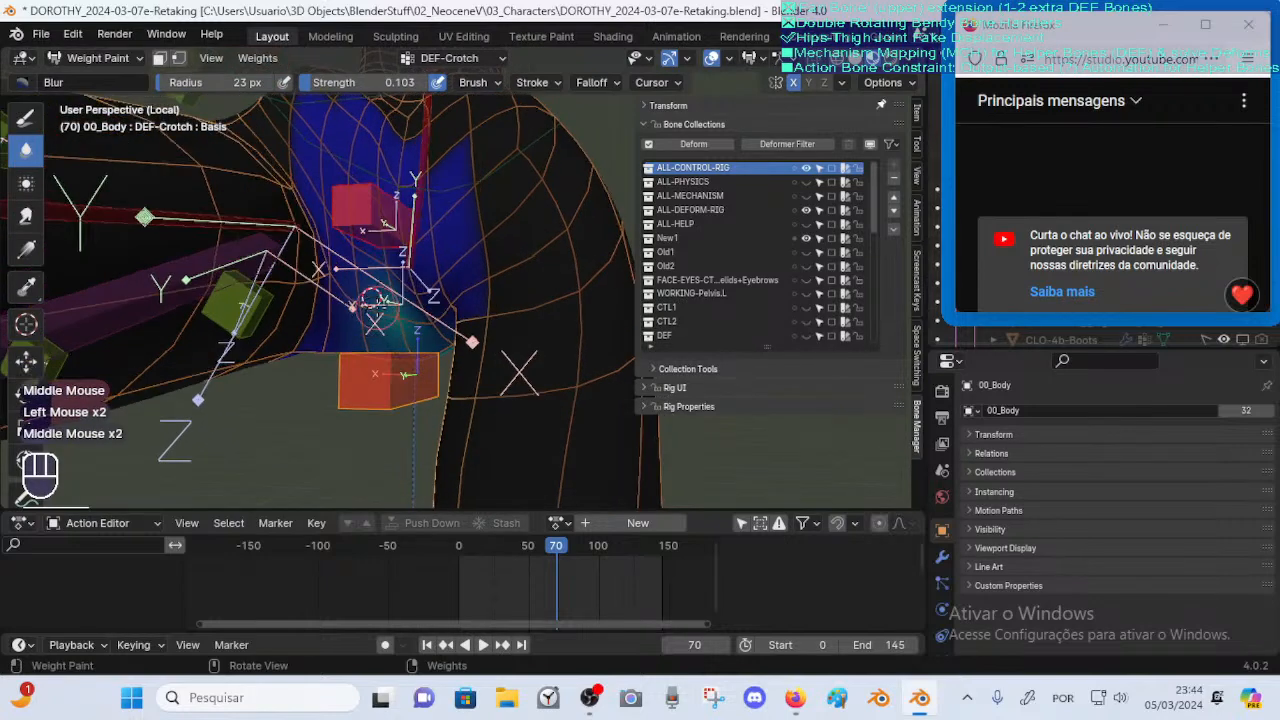
{"action": "key", "text": "ctrl+s"}
Build up the DEF-Crotch weight at the back of the crotch using the Add brush with a 34 px radius
{"action": "left_click", "coordinate": [30, 122]}
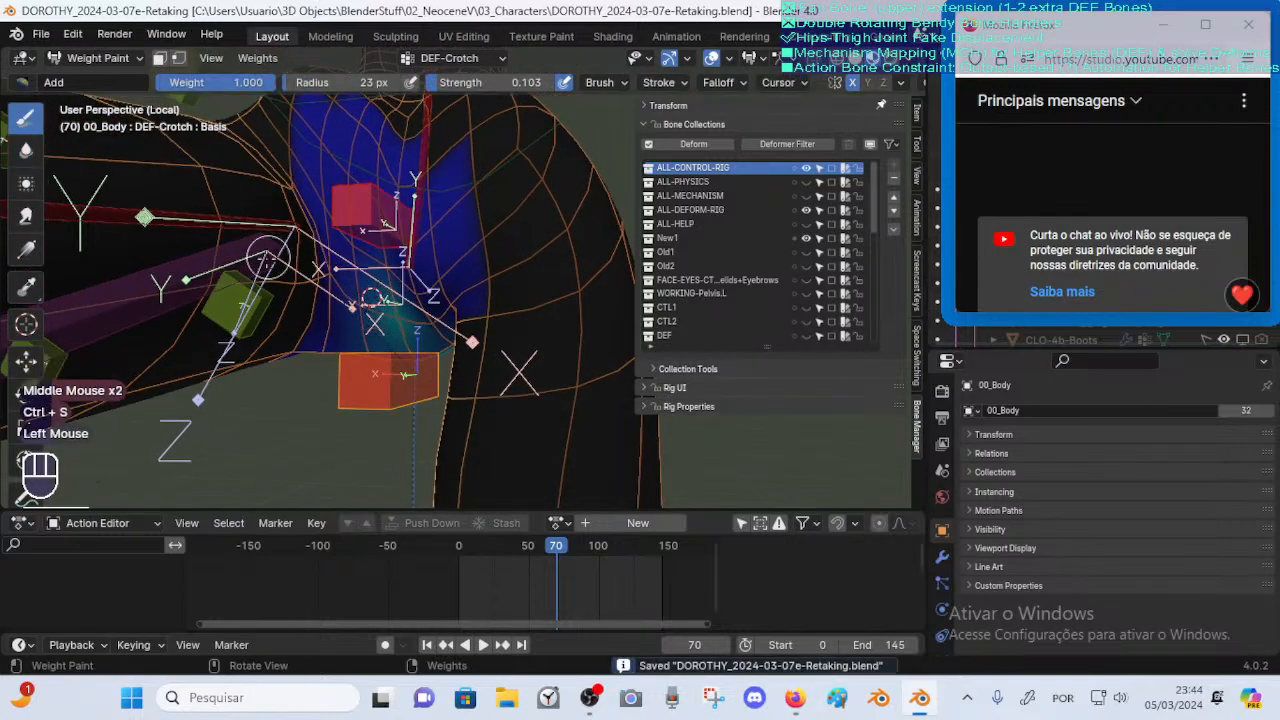
{"action": "key", "text": "f"}
{"action": "left_click", "coordinate": [393, 294]}
{"action": "left_click_drag", "start_coordinate": [393, 294], "coordinate": [397, 301]}
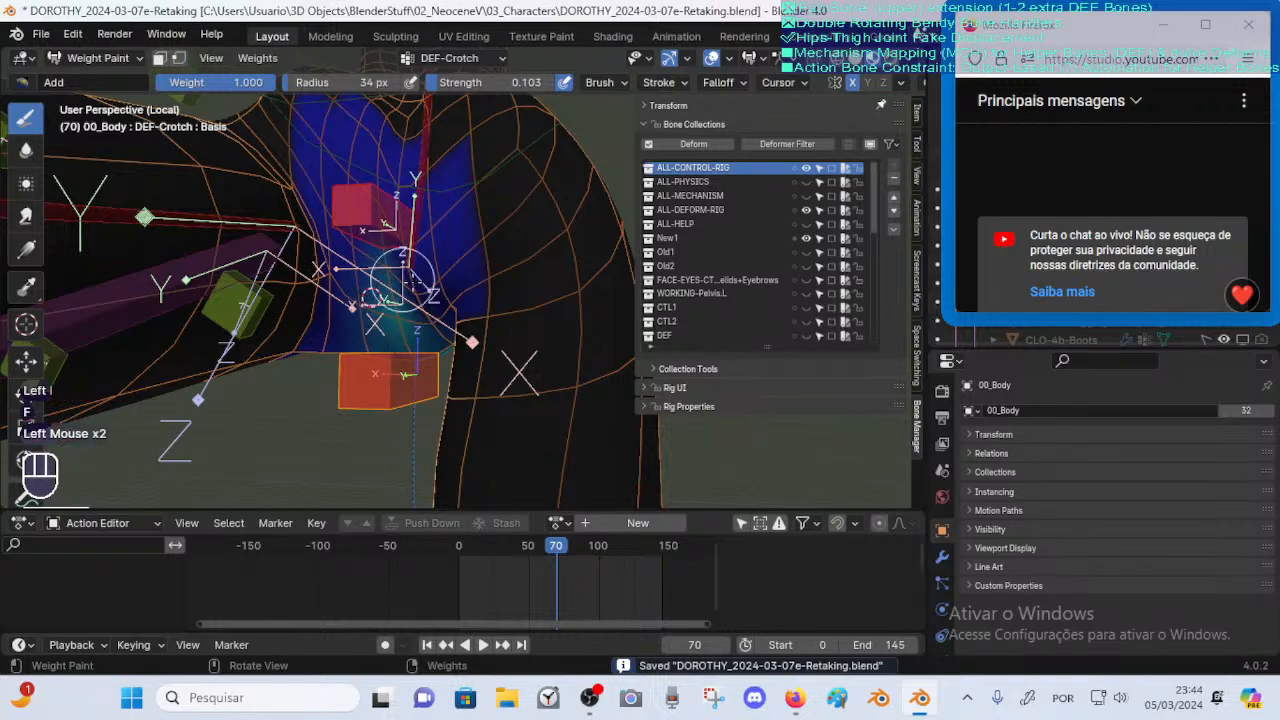
{"action": "mouse_move", "coordinate": [397, 301]}
{"action": "middle_mouse_down"}
{"action": "mouse_move", "coordinate": [418, 345]}
{"action": "mouse_move", "coordinate": [398, 313]}
{"action": "middle_mouse_up"}
{"action": "left_click", "coordinate": [398, 313]}
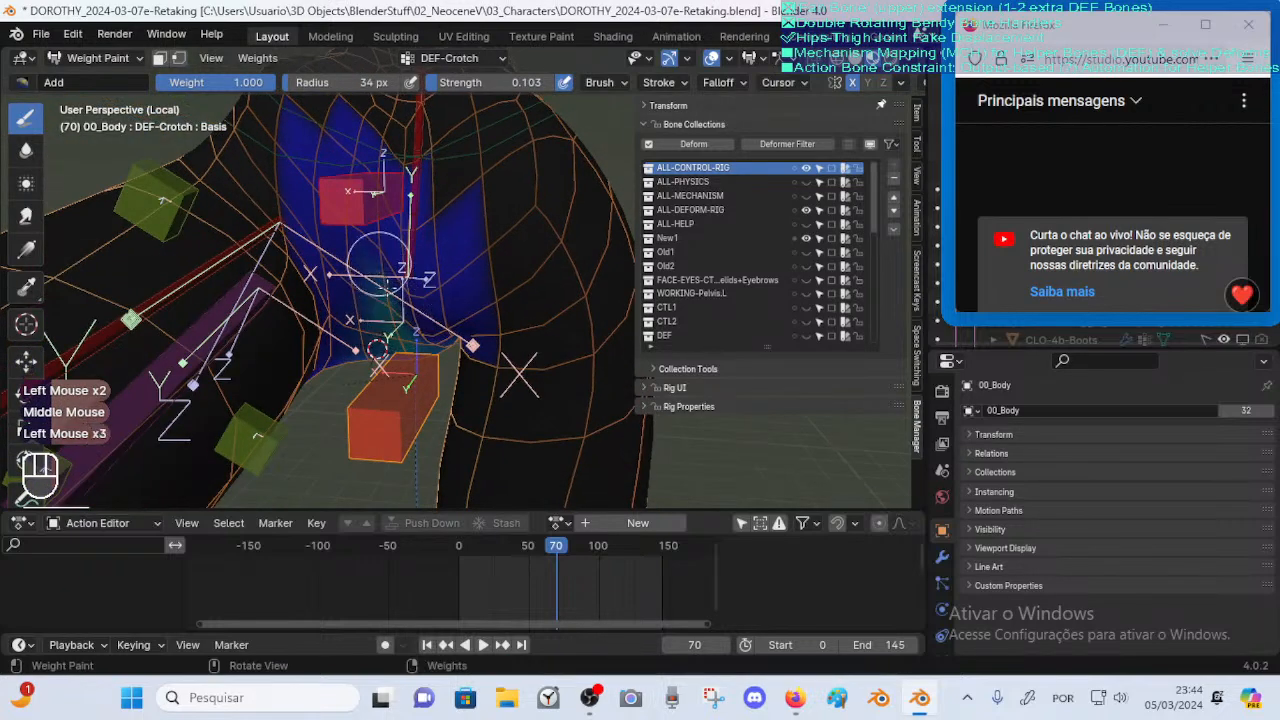
{"action": "left_click", "coordinate": [372, 303]}
Try strengthening the crotch weight with the Add brush at strength 0.218, enlarging the radius to 46 px, and undo the strokes
{"action": "key", "text": "shift+f"}
{"action": "left_click", "coordinate": [380, 300]}
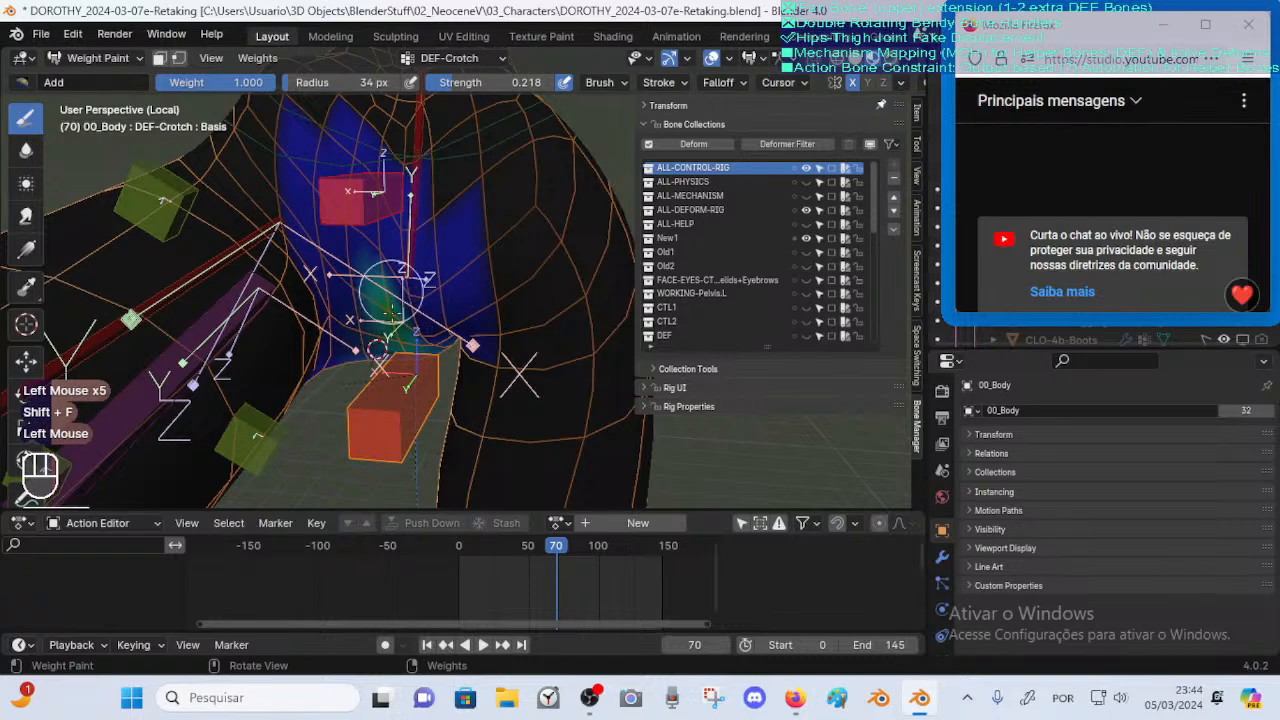
{"action": "middle_click_drag", "start_coordinate": [380, 300], "coordinate": [410, 293]}
{"action": "left_click", "coordinate": [410, 293]}
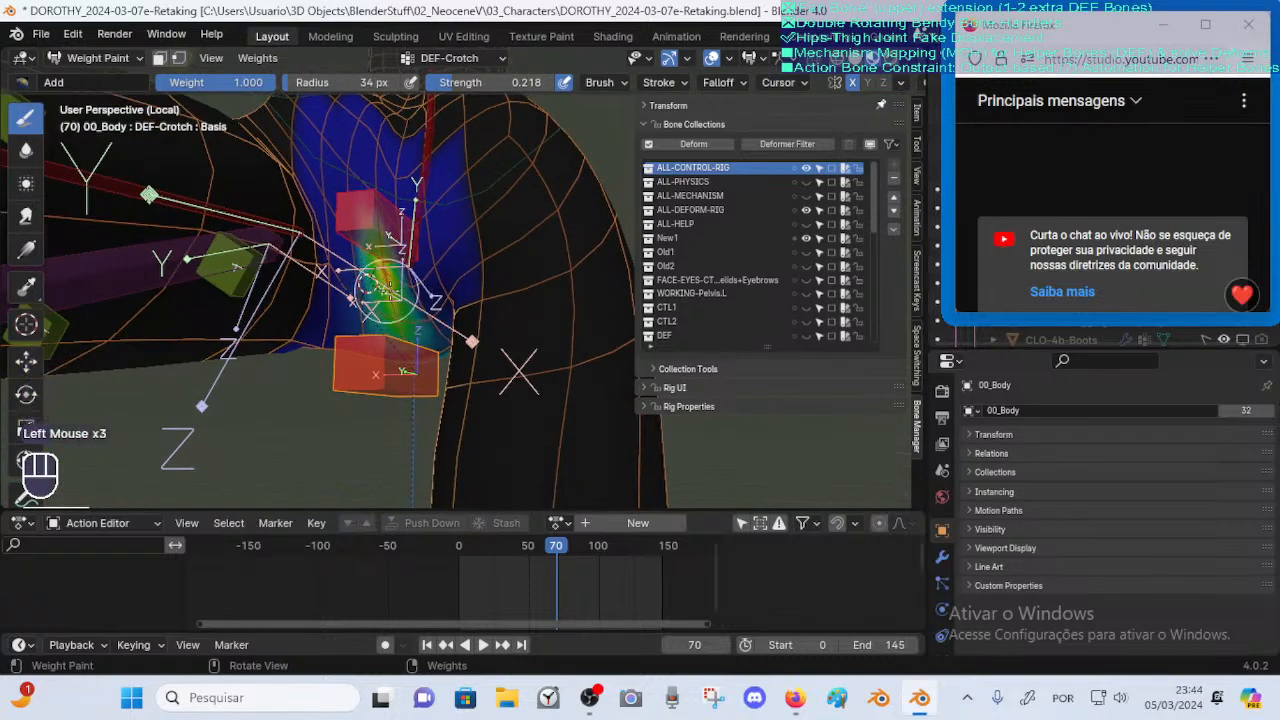
{"action": "key", "text": "f"}
{"action": "left_click", "coordinate": [380, 283]}
{"action": "key", "text": "ctrl+z"}
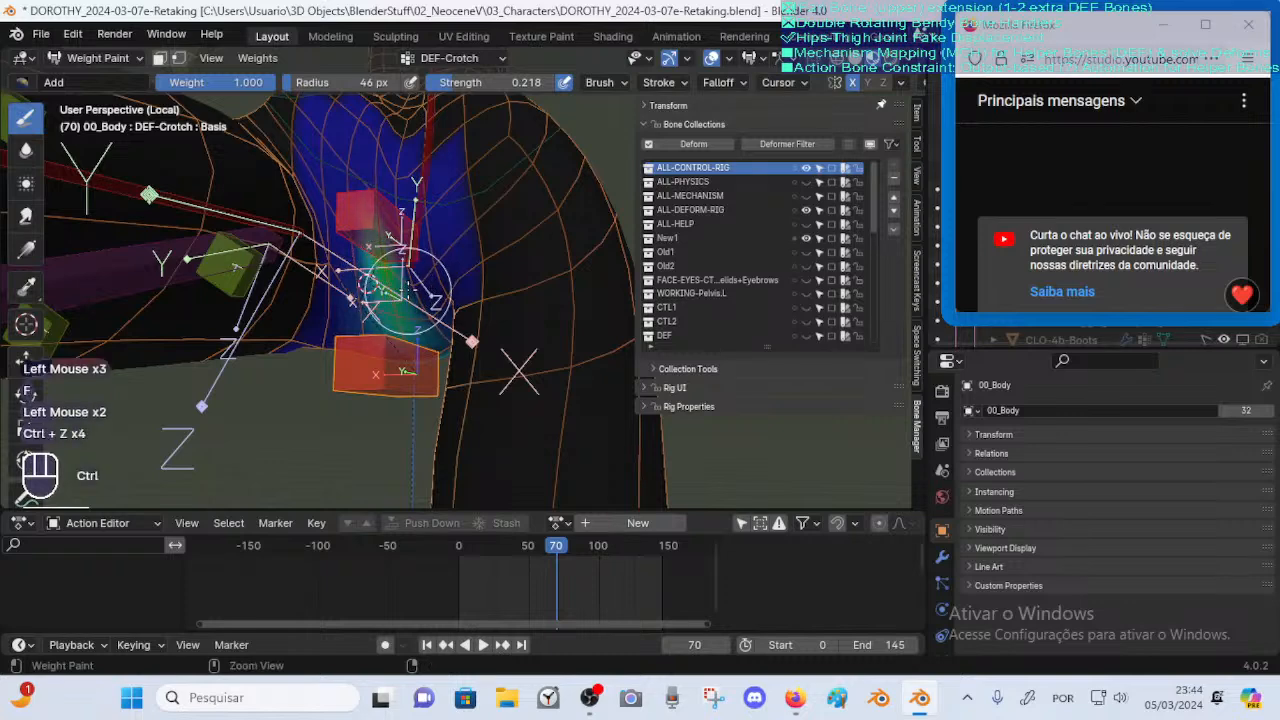
{"action": "key", "text": "ctrl+z"}
{"action": "key", "text": "ctrl+z"}
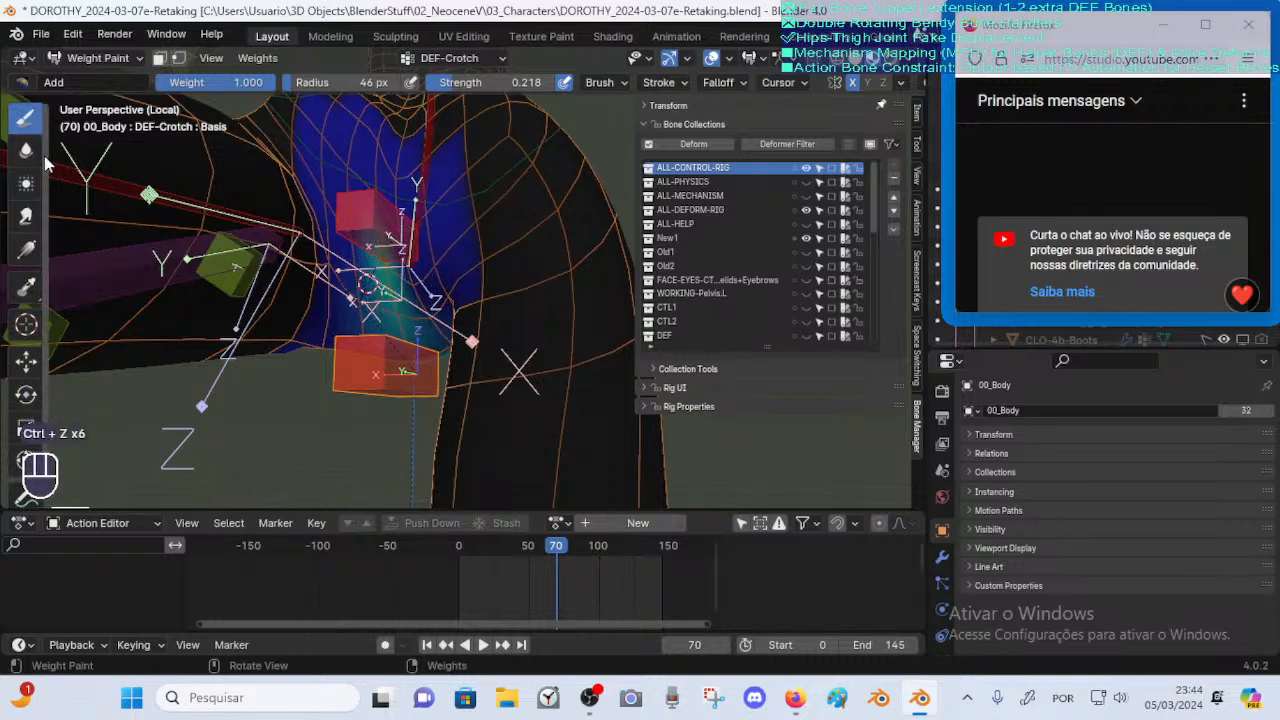
Switch to the Mix brush at 46 px and strengthen the rear crotch weight using strength 0.242, reduced to 0.164
{"action": "left_click", "coordinate": [22, 82]}
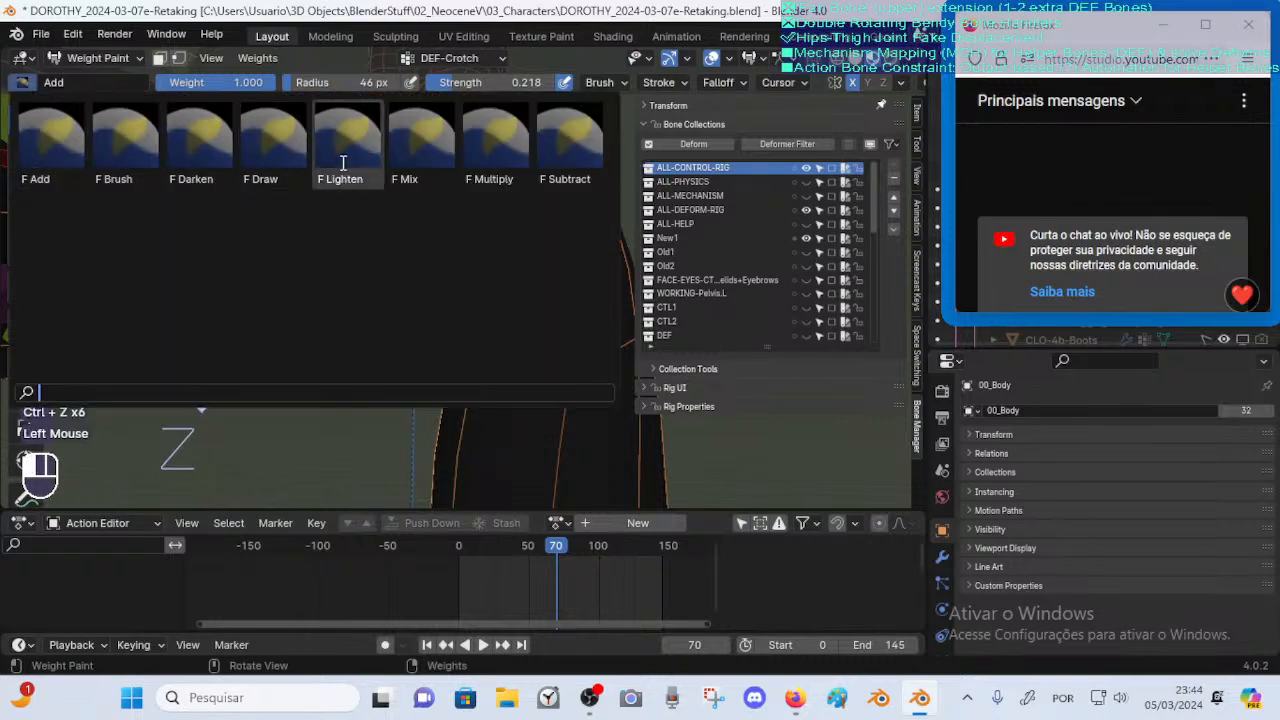
{"action": "left_click", "coordinate": [402, 162]}
{"action": "key", "text": "shift+f"}
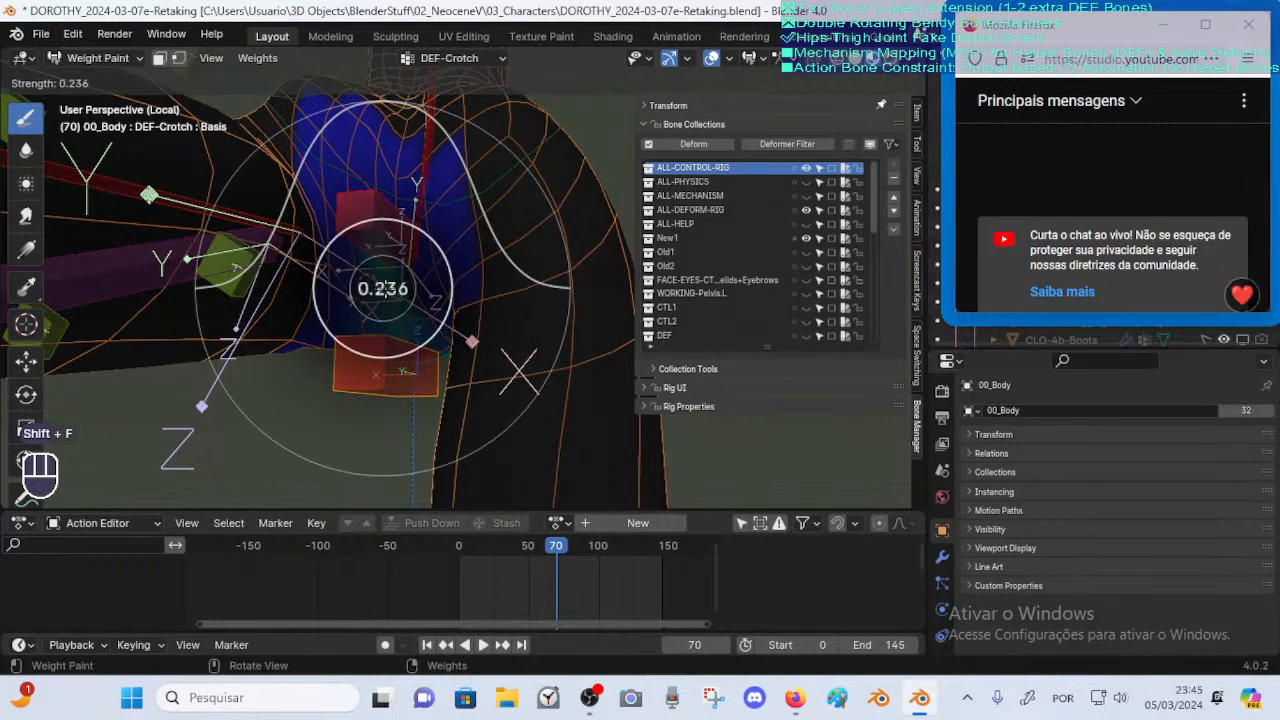
{"action": "left_click", "coordinate": [385, 282]}
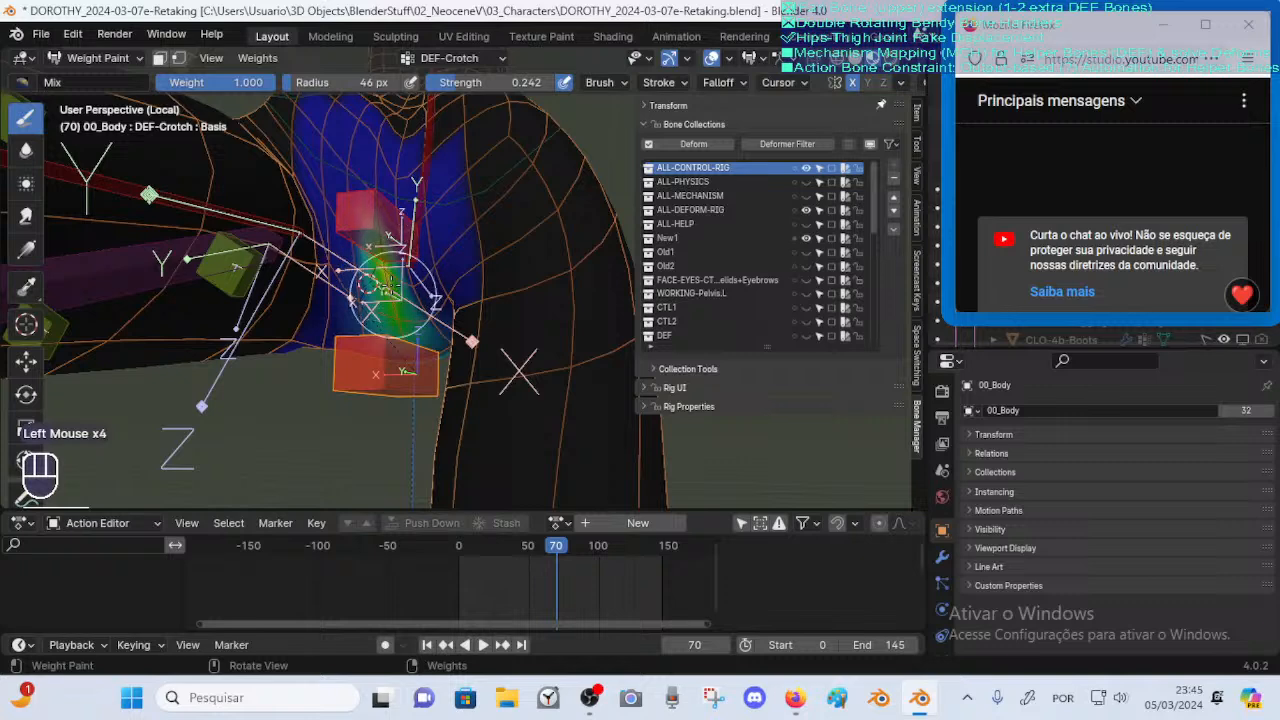
{"action": "key", "text": "shift+f"}
{"action": "left_click", "coordinate": [390, 285]}
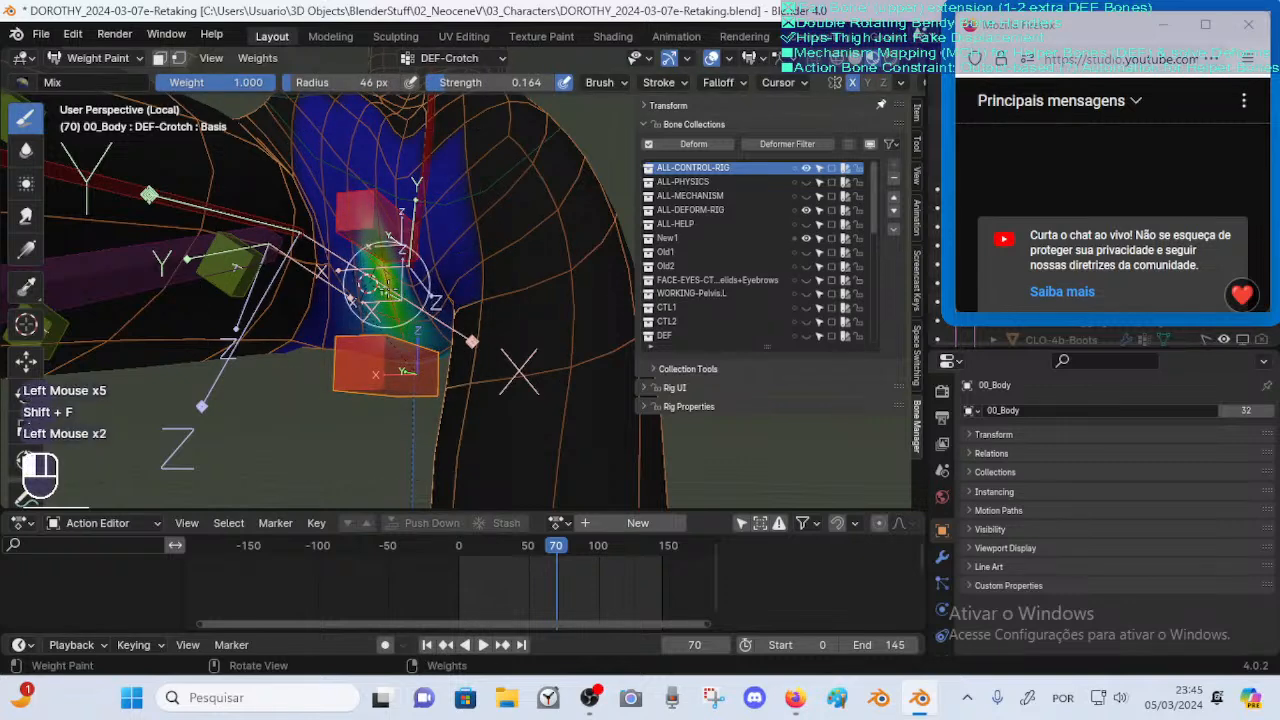
Paint the DEF-Crotch weight along the underside of the crotch toward the front with the Mix brush at strength 0.164
{"action": "middle_click_drag", "start_coordinate": [382, 263], "coordinate": [298, 258]}
{"action": "left_click", "coordinate": [364, 254]}
{"action": "left_click", "coordinate": [364, 254]}
{"action": "left_click", "coordinate": [372, 298]}
{"action": "left_click", "coordinate": [400, 288]}
{"action": "left_click", "coordinate": [357, 326]}
{"action": "middle_click_drag", "start_coordinate": [343, 328], "coordinate": [443, 335]}
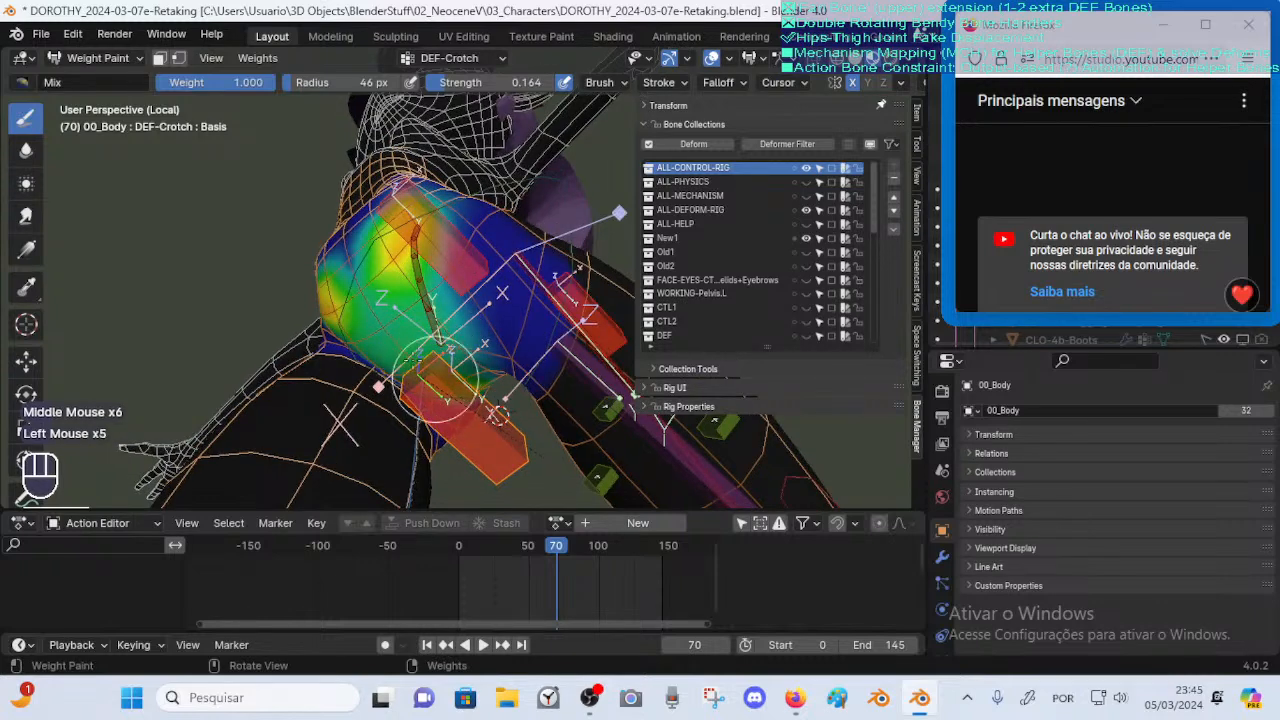
Extend the DEF-Crotch weight over the front pubic area on both sides of the centre line using the Mix brush
{"action": "middle_click_drag", "start_coordinate": [378, 292], "coordinate": [390, 325]}
{"action": "left_click_drag", "start_coordinate": [375, 265], "coordinate": [370, 240]}
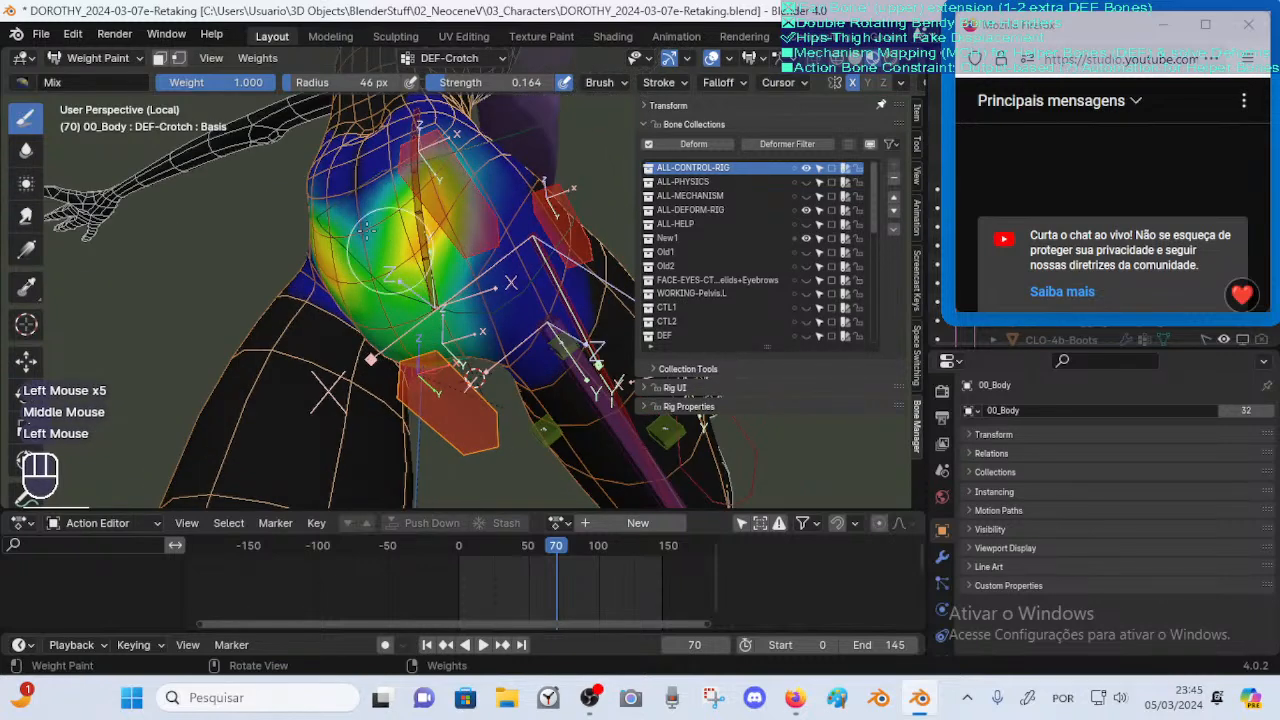
{"action": "middle_click_drag", "start_coordinate": [370, 240], "coordinate": [335, 275]}
{"action": "left_click_drag", "start_coordinate": [340, 222], "coordinate": [361, 218]}
{"action": "middle_click_drag", "start_coordinate": [361, 218], "coordinate": [420, 236], "text": "ctrl"}
{"action": "middle_click_drag", "start_coordinate": [420, 236], "coordinate": [395, 270], "text": "shift"}
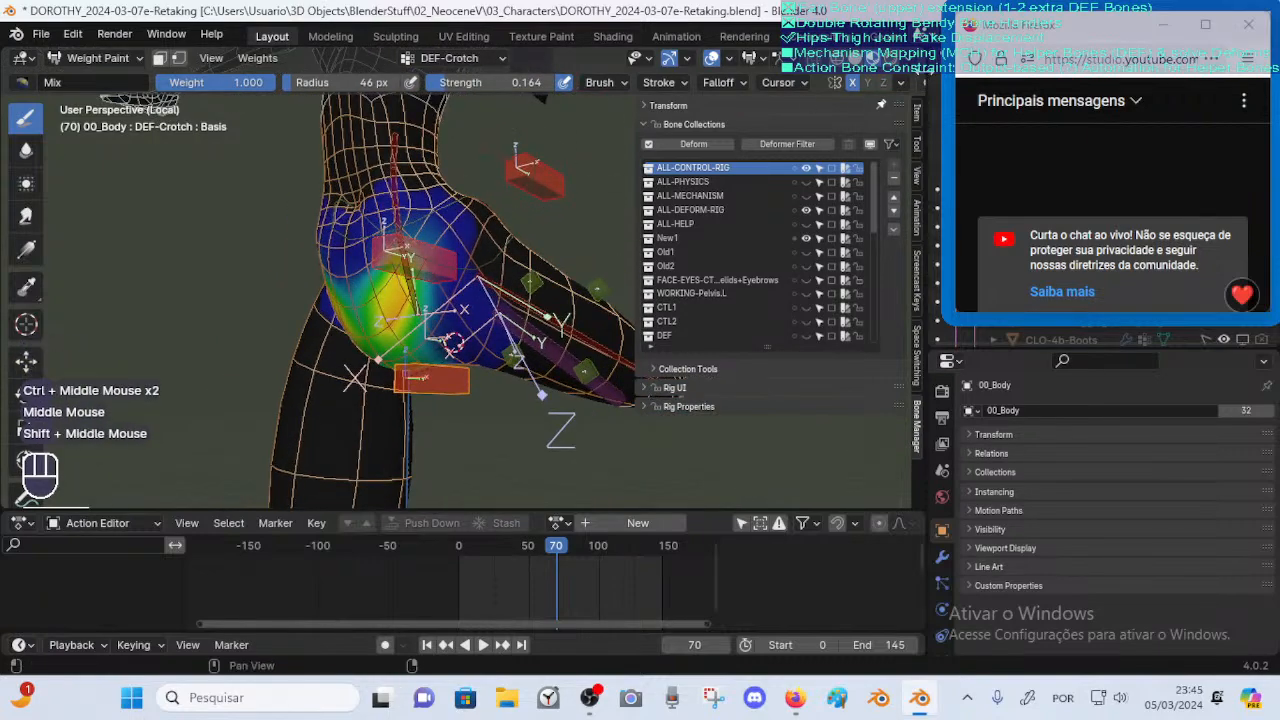
Try to subtract the DEF-Crotch weight from the belly just below the navel with the Mix brush
{"action": "middle_click_drag", "start_coordinate": [679, 88], "coordinate": [620, 88]}
{"action": "left_click", "coordinate": [880, 84]}
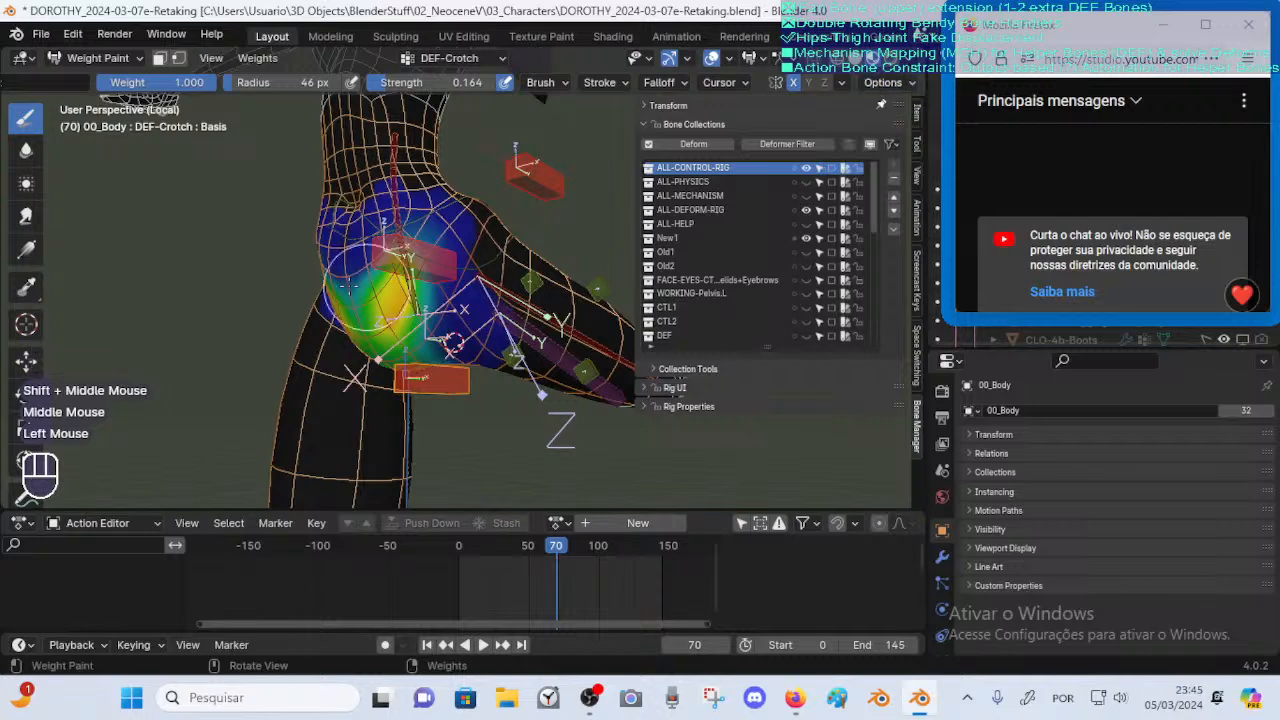
{"action": "middle_click_drag", "start_coordinate": [366, 287], "coordinate": [237, 188]}
{"action": "left_click_drag", "start_coordinate": [318, 190], "coordinate": [335, 200], "text": "ctrl"}
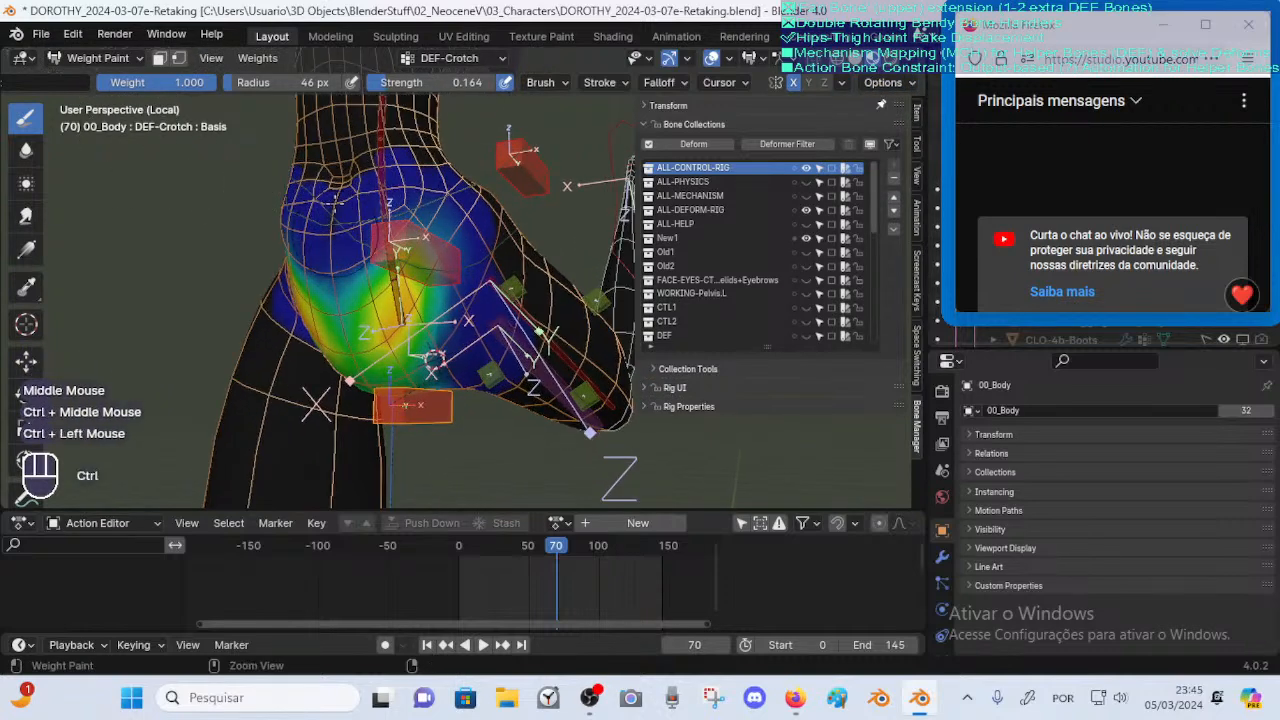
{"action": "left_click", "coordinate": [34, 129]}
{"action": "left_click", "coordinate": [35, 130]}
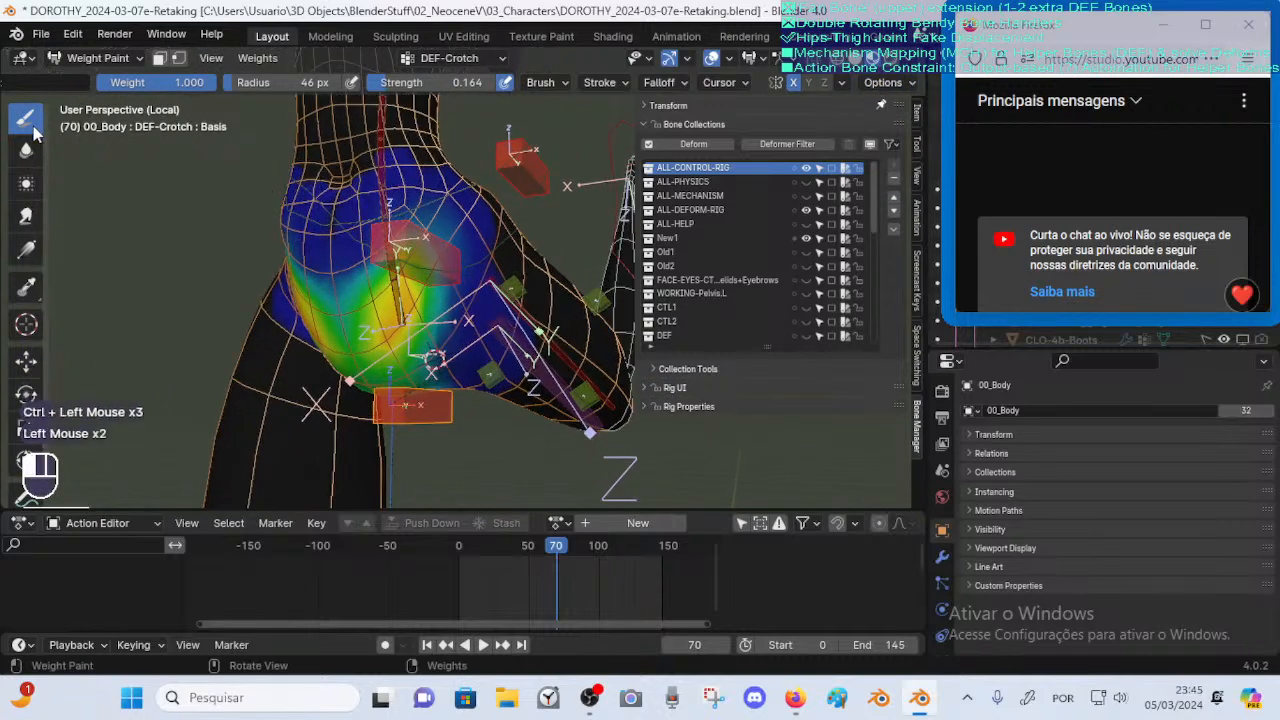
Switch to the Add brush and subtract the DEF-Crotch weight from the belly below the navel
{"action": "middle_click_drag", "start_coordinate": [145, 188], "coordinate": [196, 208], "text": "shift"}
{"action": "middle_click_drag", "start_coordinate": [45, 80], "coordinate": [185, 74]}
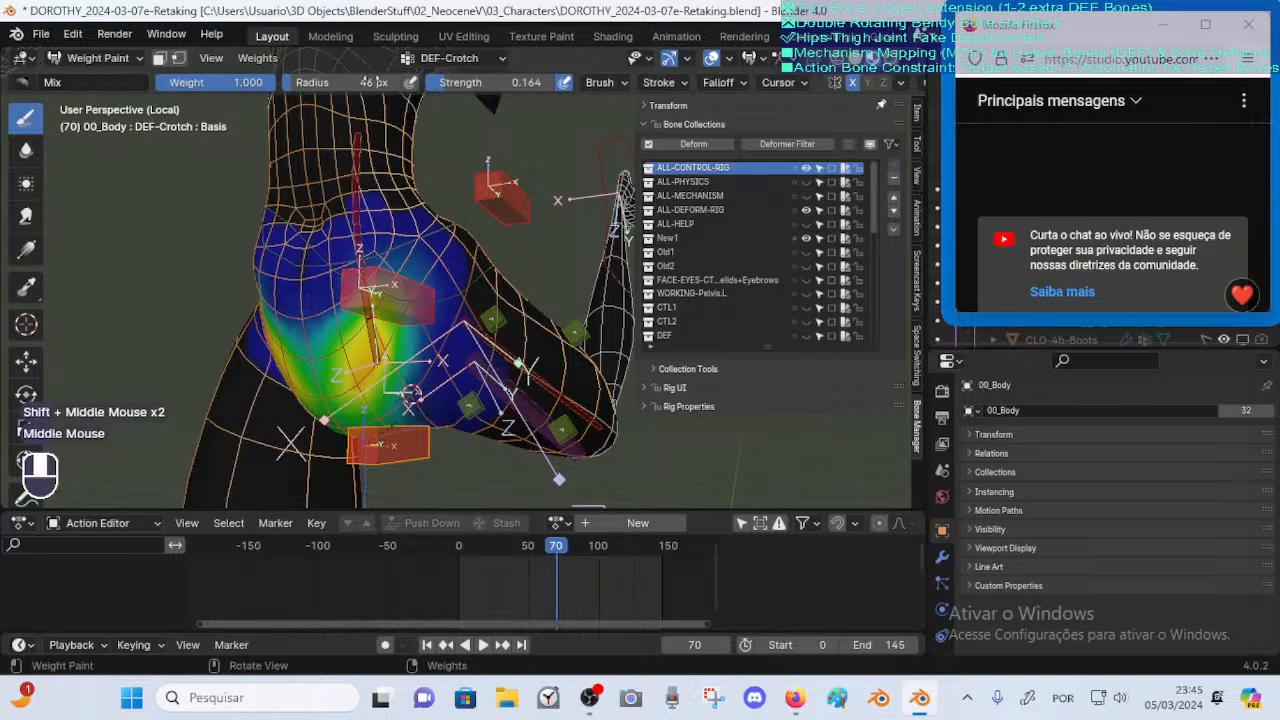
{"action": "left_click", "coordinate": [31, 84]}
{"action": "left_click", "coordinate": [72, 143]}
{"action": "left_click", "coordinate": [318, 283], "text": "ctrl"}
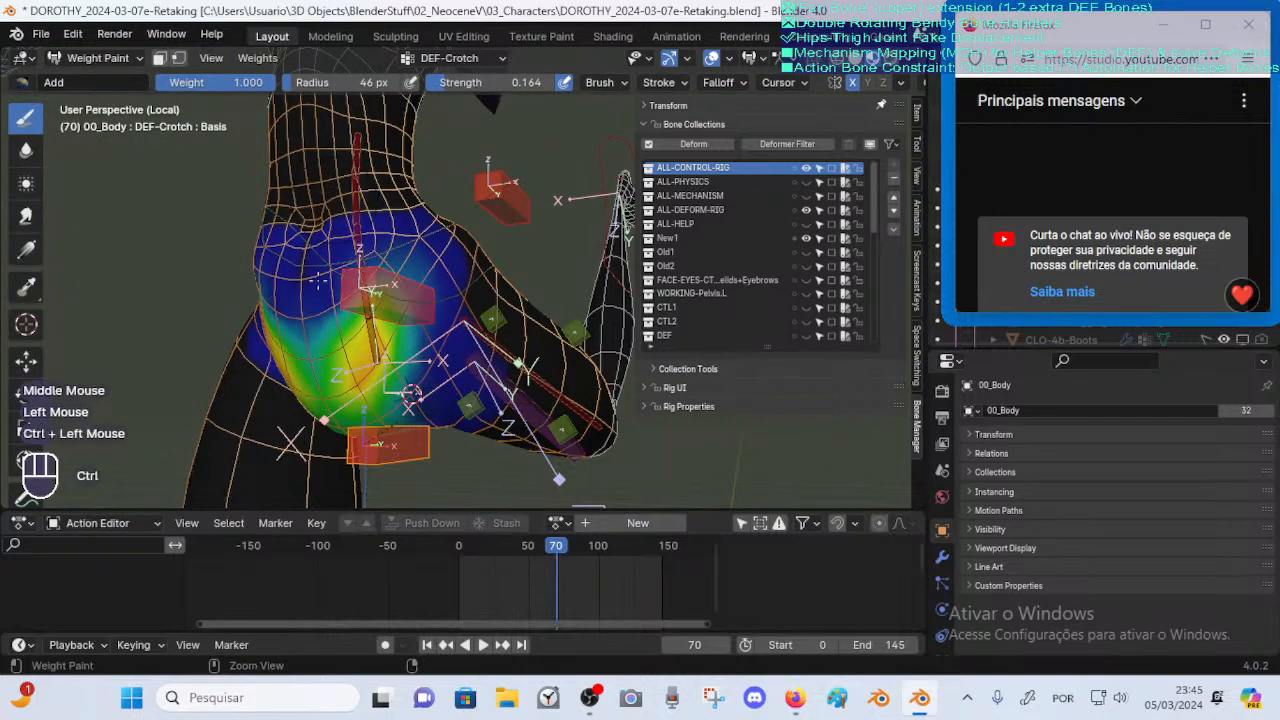
{"action": "left_click", "coordinate": [330, 272], "text": "ctrl"}
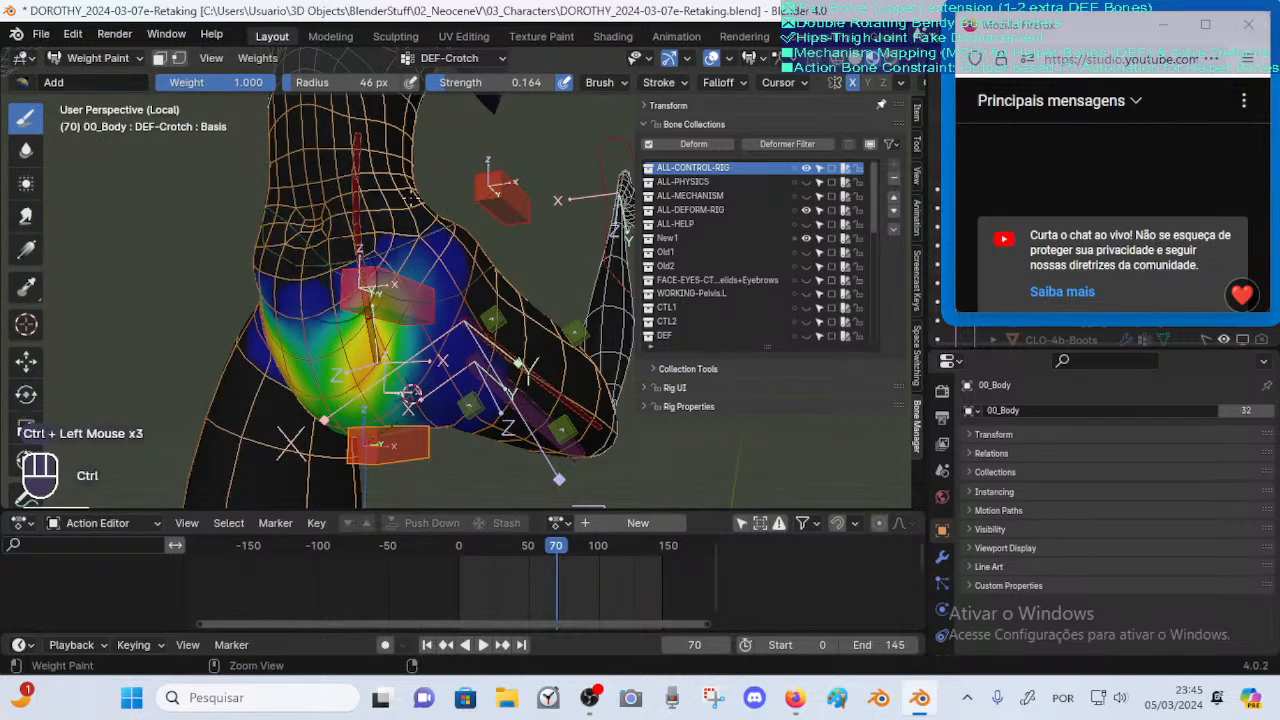
{"action": "left_click", "coordinate": [716, 82]}
{"action": "left_click", "coordinate": [682, 84]}
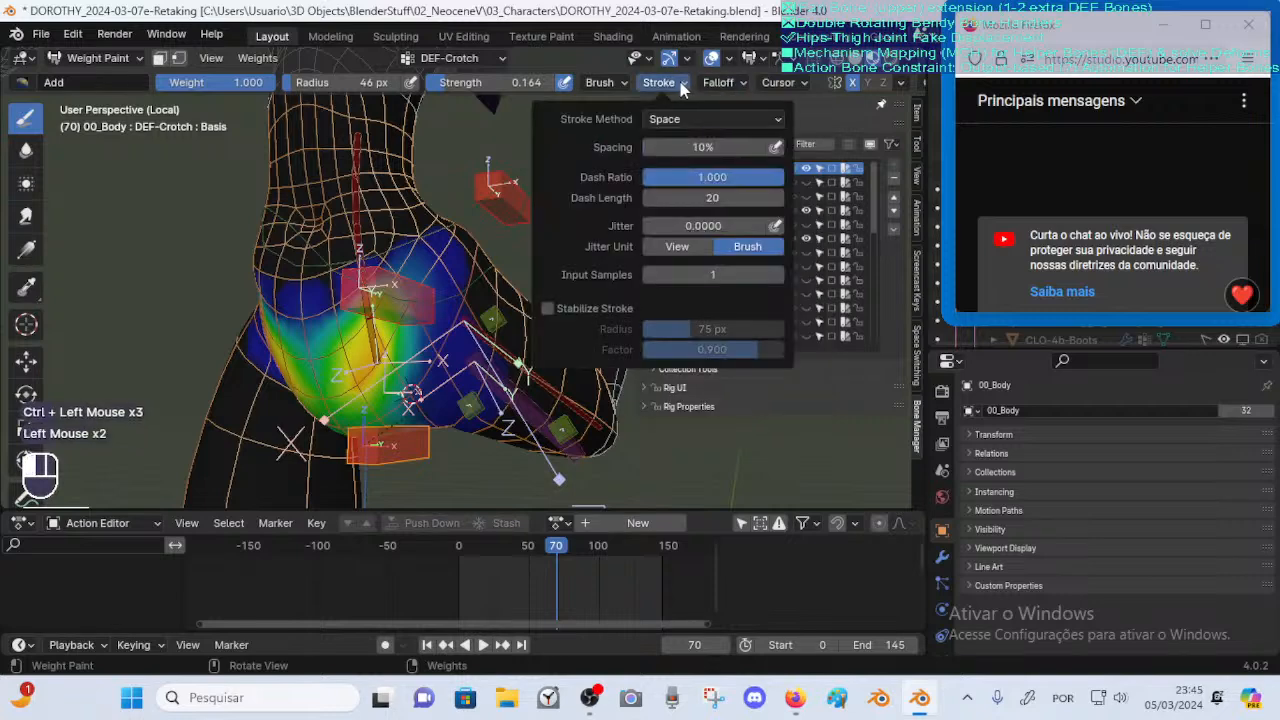
{"action": "left_click", "coordinate": [612, 82]}
{"action": "left_click", "coordinate": [716, 82]}
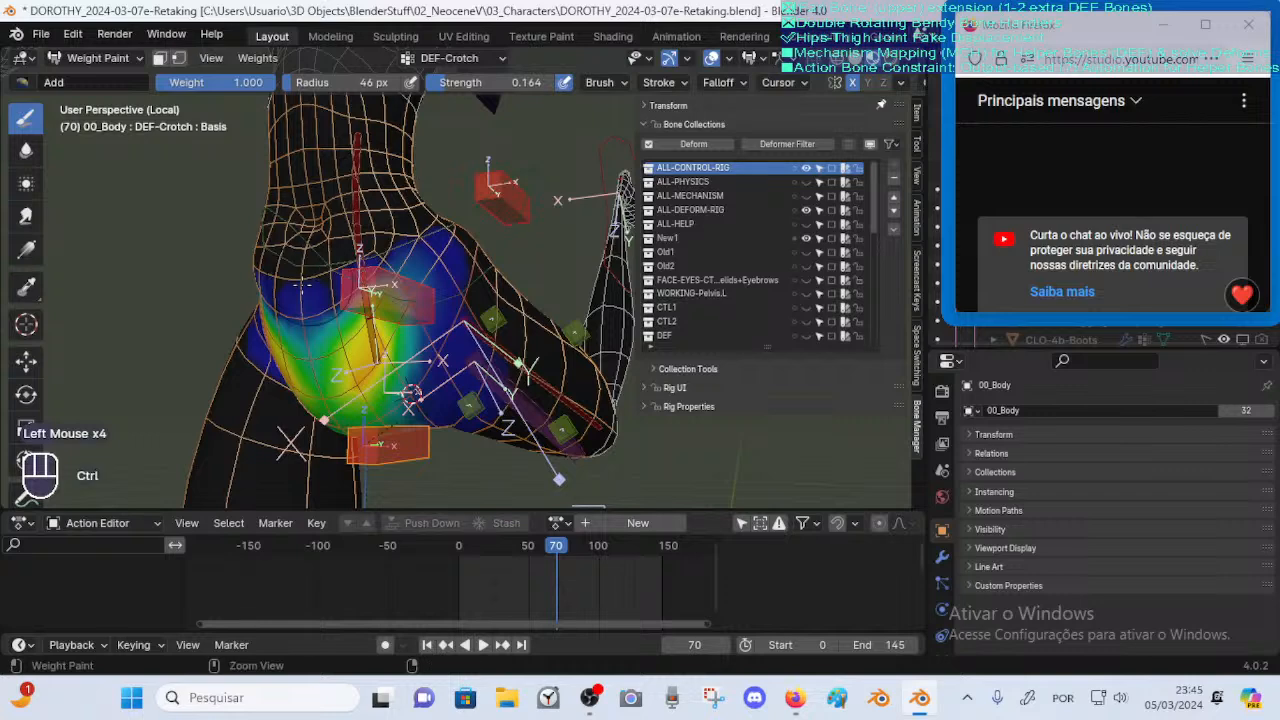
Subtract the excess DEF-Crotch weight across the lower belly and near the raised leg's hip crease, and save the file
{"action": "left_click_drag", "start_coordinate": [285, 284], "coordinate": [328, 296], "text": "ctrl"}
{"action": "mouse_move", "coordinate": [290, 290]}
{"action": "left_mouse_down", "text": "ctrl"}
{"action": "mouse_move", "coordinate": [326, 300]}
{"action": "mouse_move", "coordinate": [342, 287]}
{"action": "left_mouse_up", "text": "ctrl"}
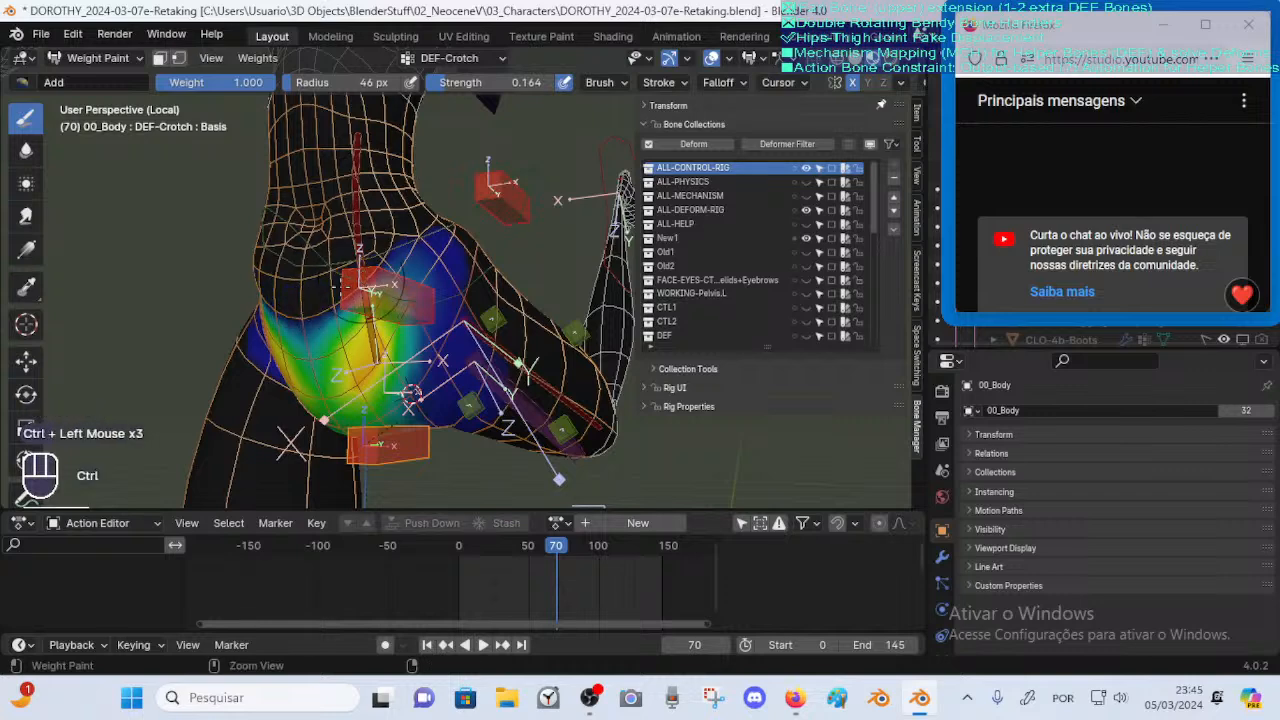
{"action": "left_click", "coordinate": [407, 258], "text": "ctrl"}
{"action": "left_click", "coordinate": [416, 268], "text": "ctrl"}
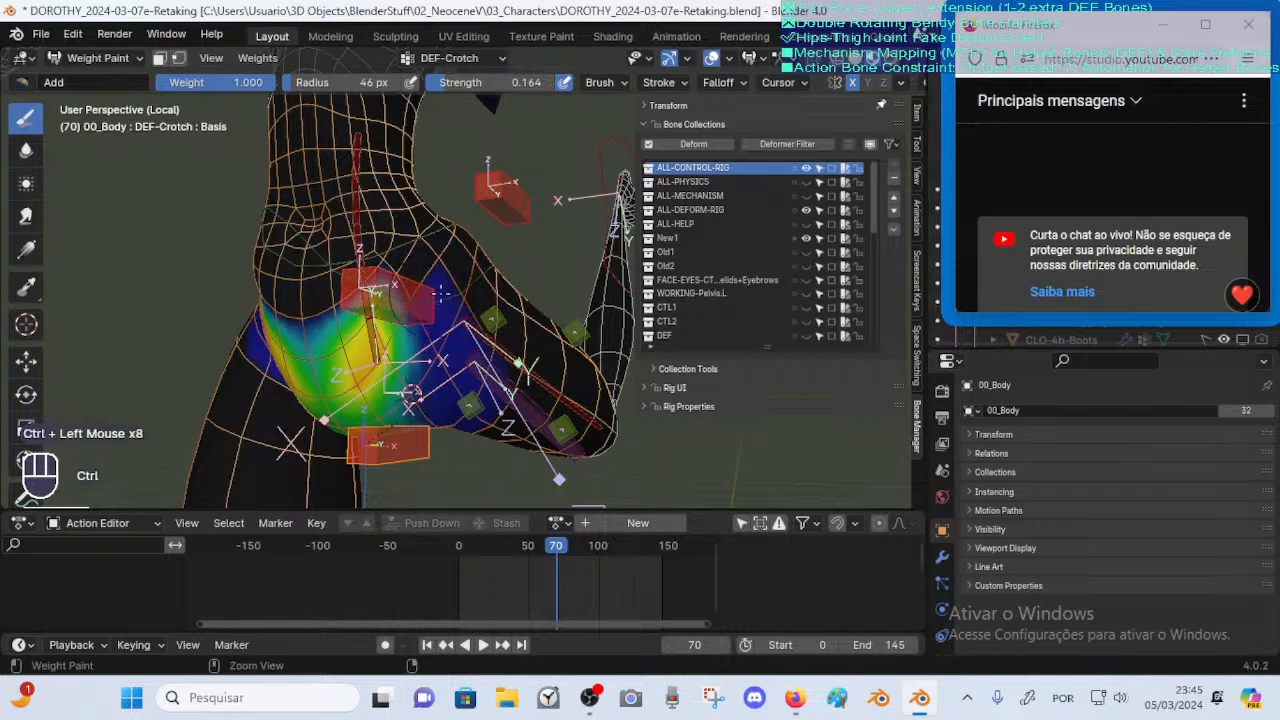
{"action": "middle_click_drag", "start_coordinate": [443, 311], "coordinate": [390, 263], "text": "shift"}
{"action": "left_click", "coordinate": [425, 315], "text": "ctrl"}
{"action": "key", "text": "ctrl+s"}
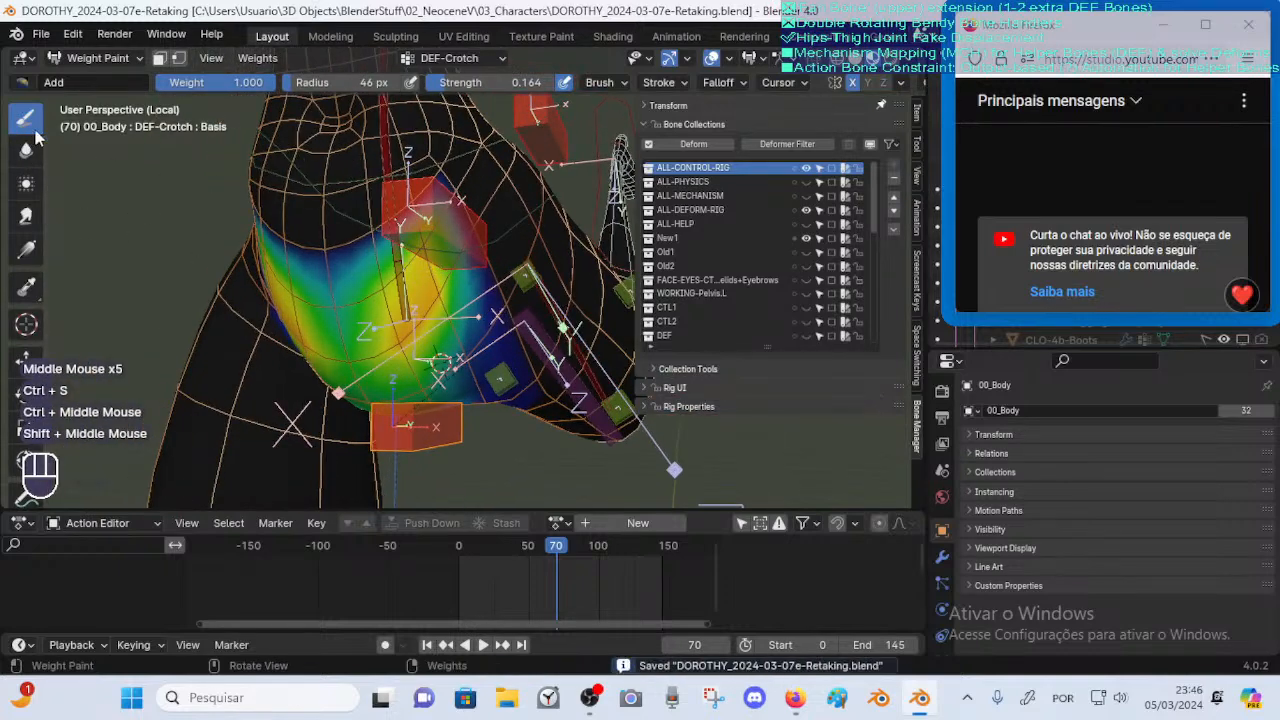
Switch to the Mix brush, resize it to 34 px and retouch the DEF-Crotch weight on the lower belly, undoing unwanted strokes
{"action": "left_click", "coordinate": [22, 82]}
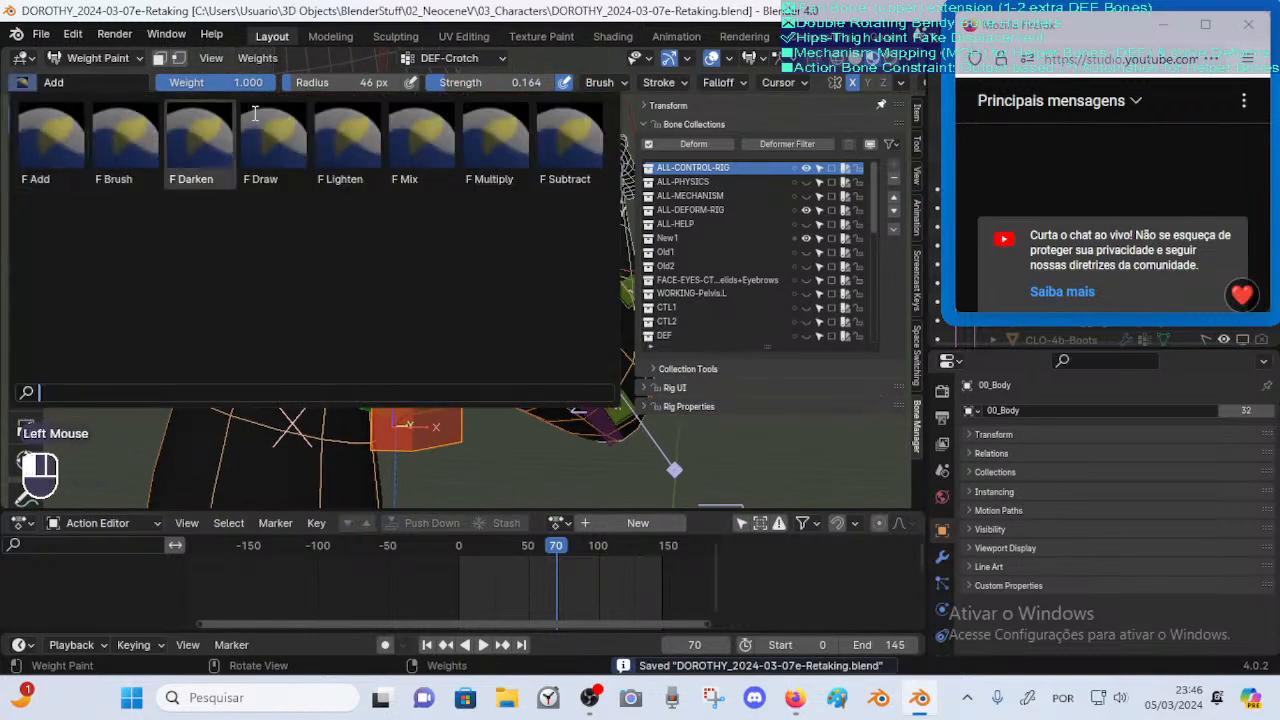
{"action": "left_click", "coordinate": [416, 139]}
{"action": "mouse_move", "coordinate": [398, 226]}
{"action": "middle_mouse_down"}
{"action": "mouse_move", "coordinate": [388, 220]}
{"action": "mouse_move", "coordinate": [390, 275]}
{"action": "middle_mouse_up"}
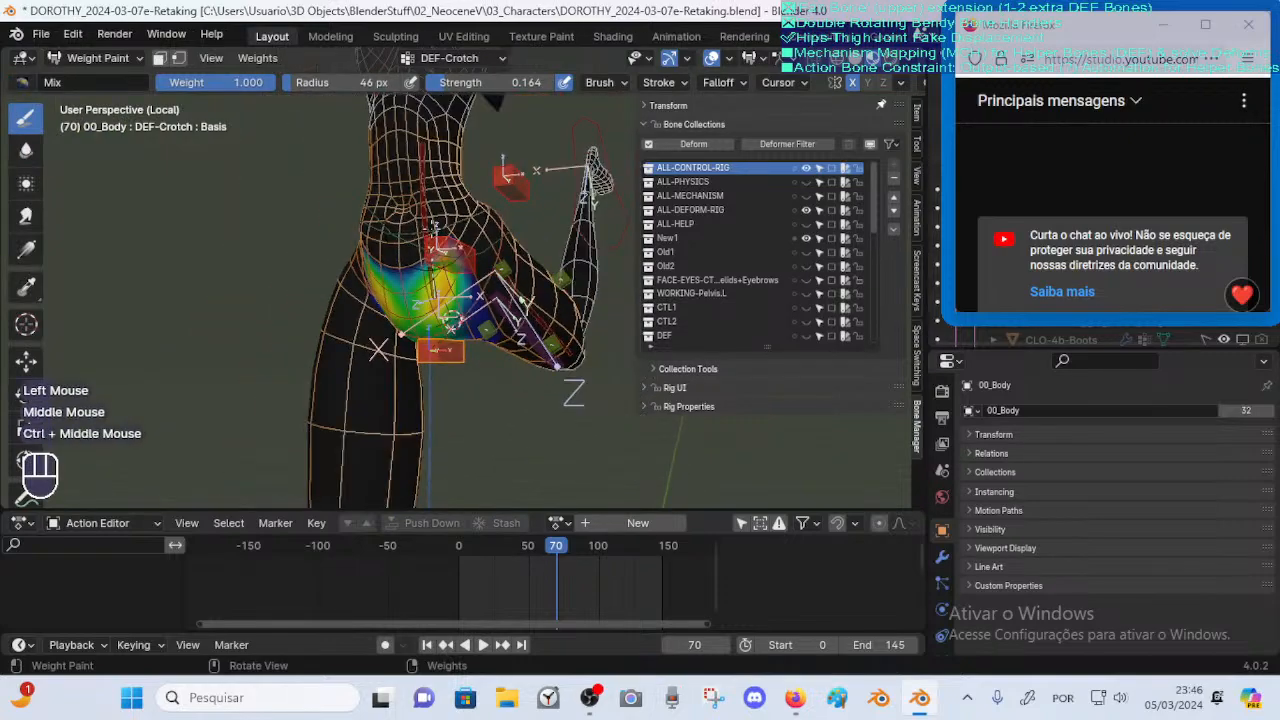
{"action": "key", "text": "f"}
{"action": "left_click", "coordinate": [397, 229]}
{"action": "mouse_move", "coordinate": [511, 238]}
{"action": "middle_mouse_down"}
{"action": "mouse_move", "coordinate": [335, 230]}
{"action": "mouse_move", "coordinate": [446, 248]}
{"action": "mouse_move", "coordinate": [446, 190]}
{"action": "middle_mouse_up"}
{"action": "key", "text": "ctrl+z"}
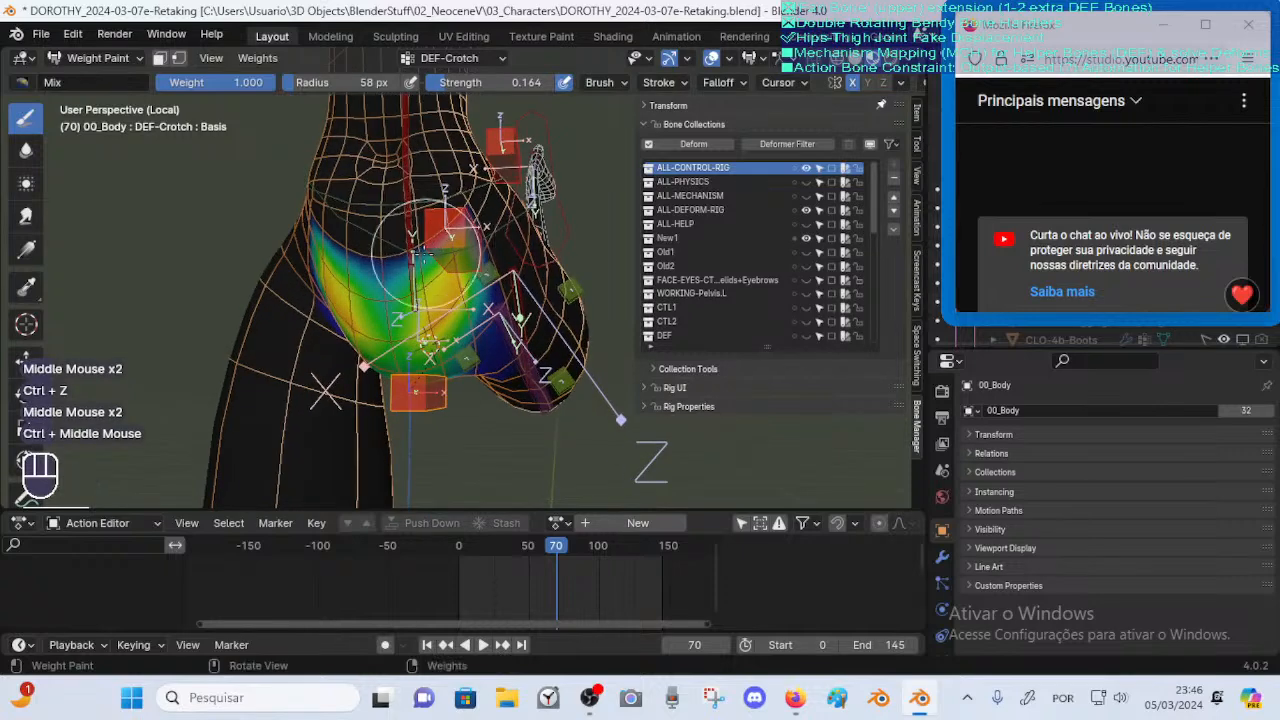
{"action": "key", "text": "f"}
{"action": "left_click", "coordinate": [432, 265]}
{"action": "key", "text": "ctrl+z"}
{"action": "left_click", "coordinate": [402, 299]}
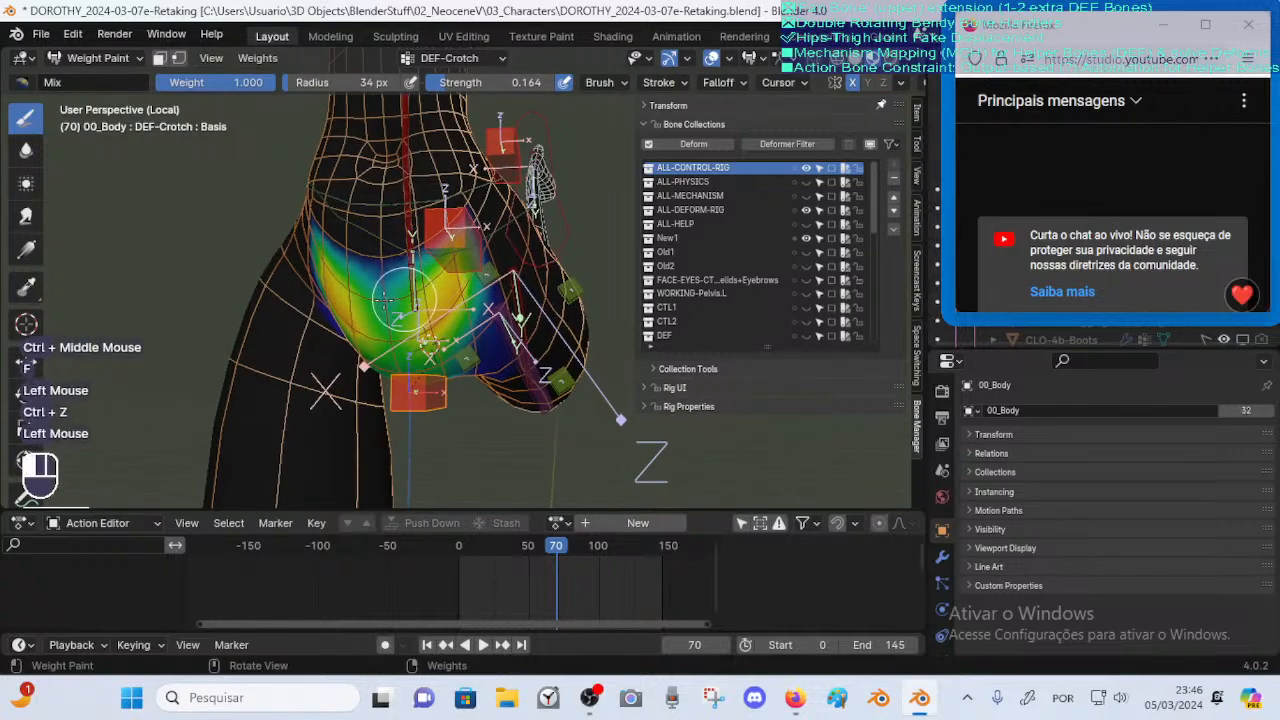
{"action": "middle_click_drag", "start_coordinate": [403, 298], "coordinate": [400, 278], "text": "ctrl"}
Smear the DEF-Crotch weight across the front of the pelvis and towards the raised leg's hip crease at strength 0.164
{"action": "left_click", "coordinate": [26, 215]}
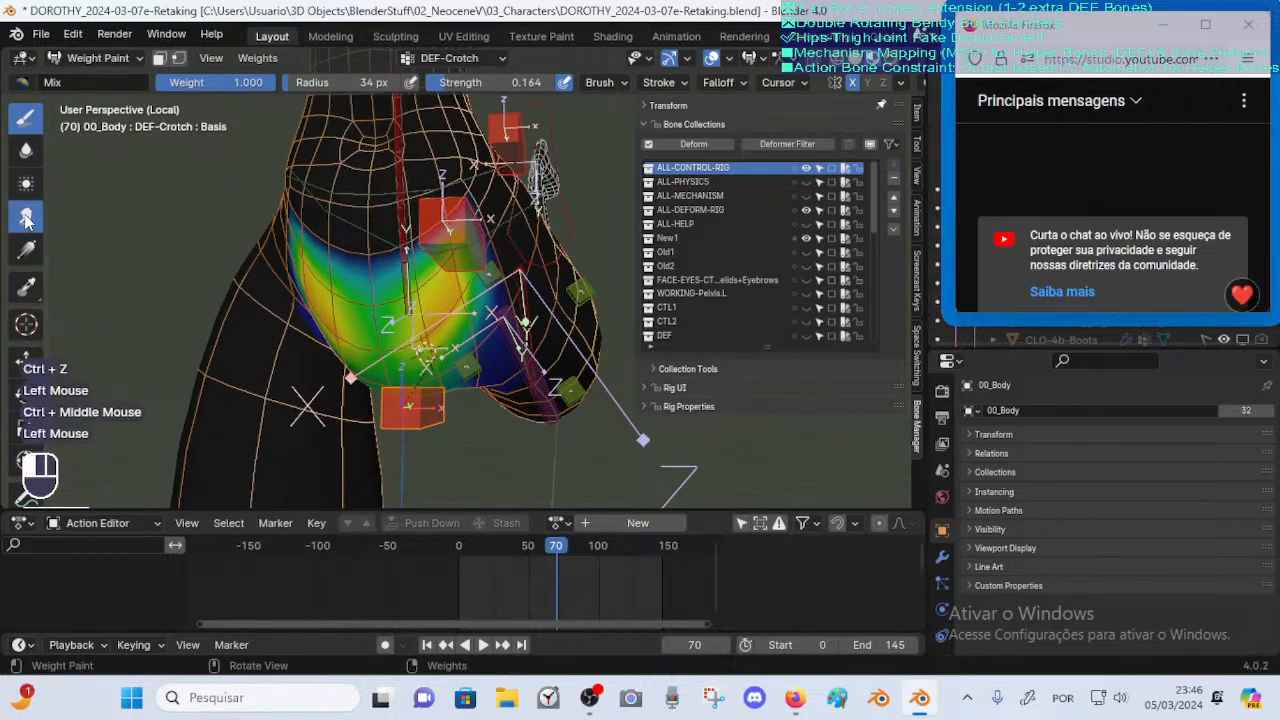
{"action": "left_click_drag", "start_coordinate": [365, 290], "coordinate": [378, 312]}
{"action": "key", "text": "ctrl+f"}
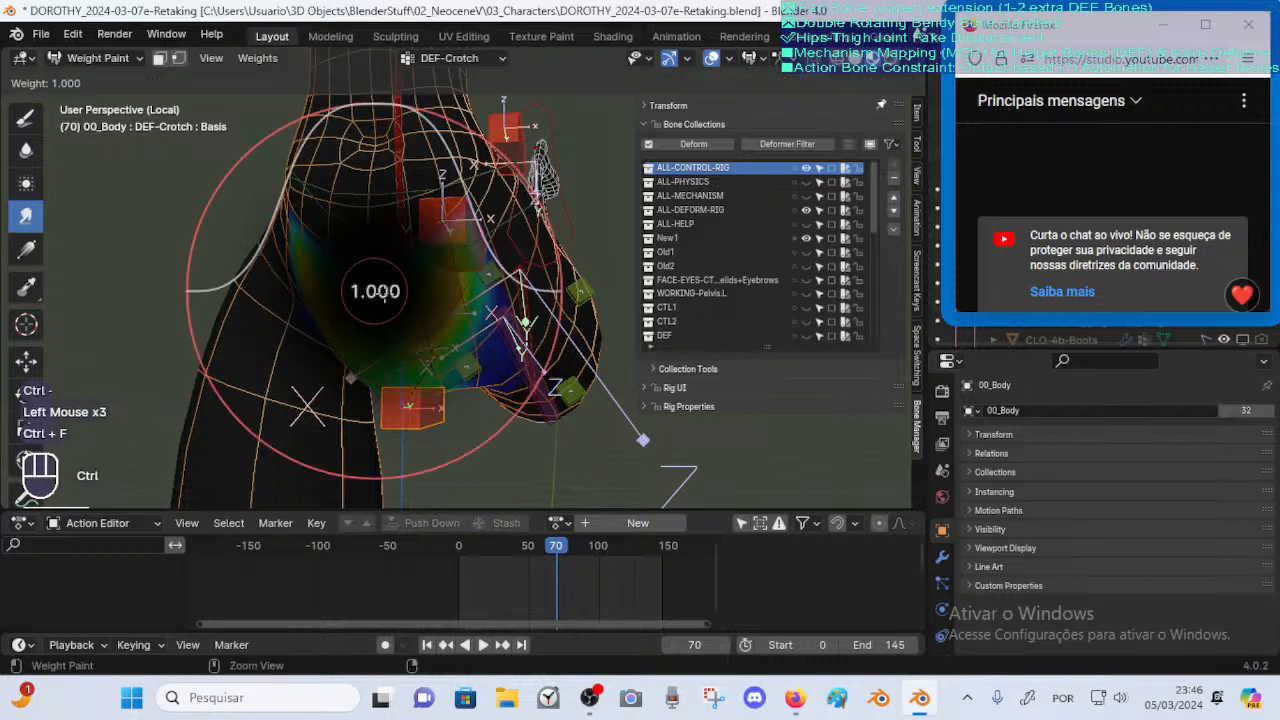
{"action": "left_click", "coordinate": [380, 305]}
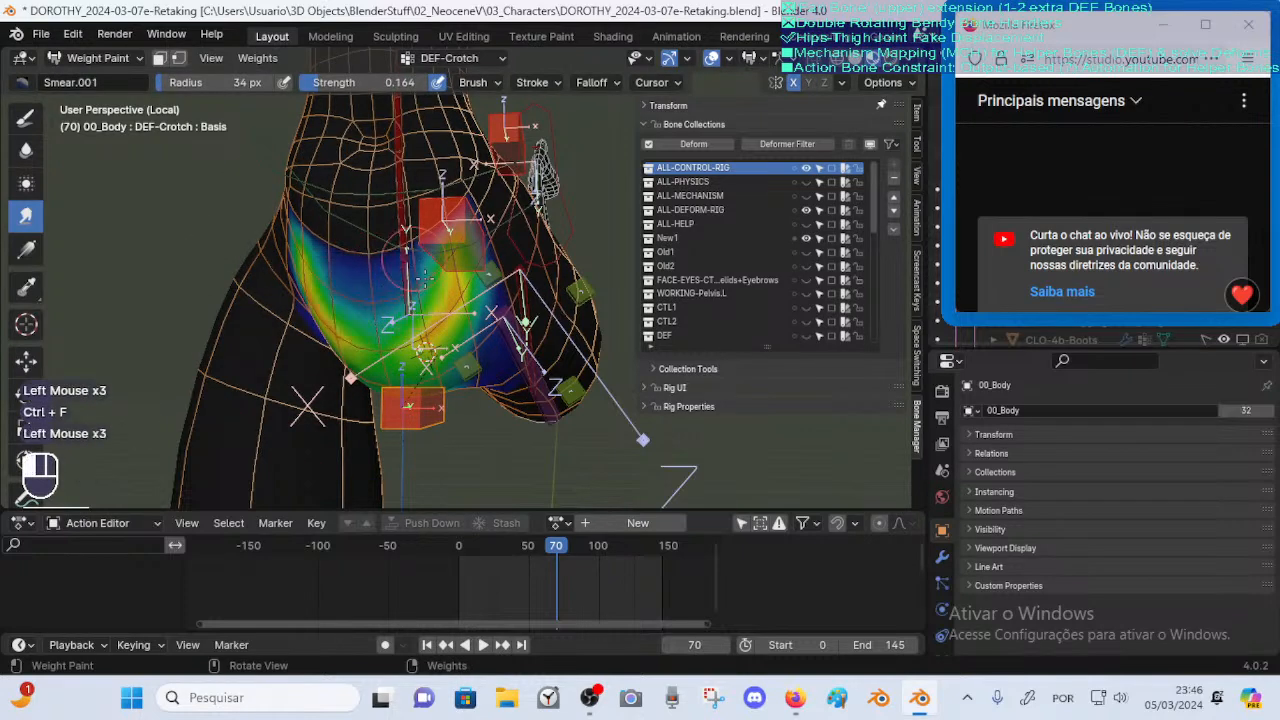
{"action": "left_click_drag", "start_coordinate": [424, 276], "coordinate": [449, 264]}
{"action": "middle_click_drag", "start_coordinate": [490, 218], "coordinate": [412, 232]}
{"action": "left_click_drag", "start_coordinate": [392, 311], "coordinate": [406, 276]}
{"action": "left_click_drag", "start_coordinate": [394, 308], "coordinate": [404, 285]}
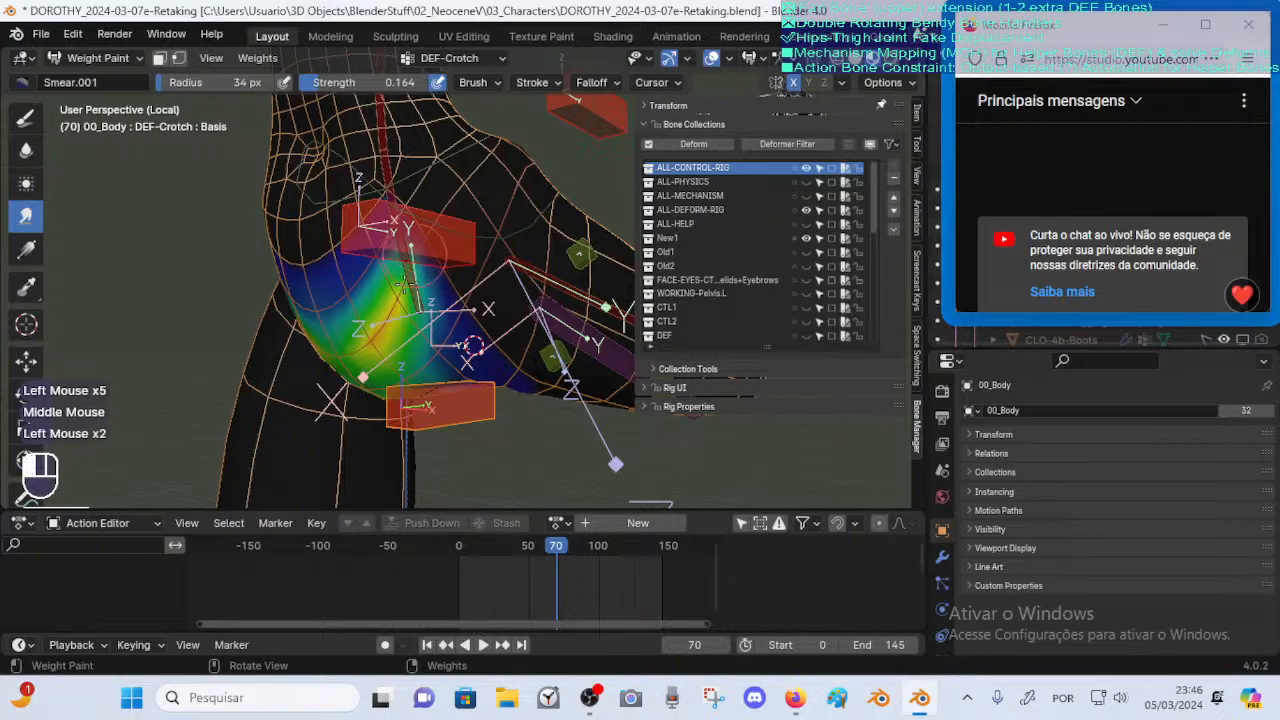
Blur the DEF-Crotch weight over the pubic area and lower belly, and raise the brush strength to 0.594
{"action": "middle_click_drag", "start_coordinate": [417, 248], "coordinate": [375, 258]}
{"action": "middle_click_drag", "start_coordinate": [375, 258], "coordinate": [366, 300], "text": "shift"}
{"action": "middle_click_drag", "start_coordinate": [366, 300], "coordinate": [440, 275]}
{"action": "mouse_move", "coordinate": [440, 275]}
{"action": "middle_mouse_down"}
{"action": "mouse_move", "coordinate": [318, 271]}
{"action": "mouse_move", "coordinate": [295, 305]}
{"action": "middle_mouse_up"}
{"action": "left_click", "coordinate": [26, 150]}
{"action": "left_click_drag", "start_coordinate": [360, 307], "coordinate": [408, 299]}
{"action": "left_click_drag", "start_coordinate": [425, 291], "coordinate": [460, 294]}
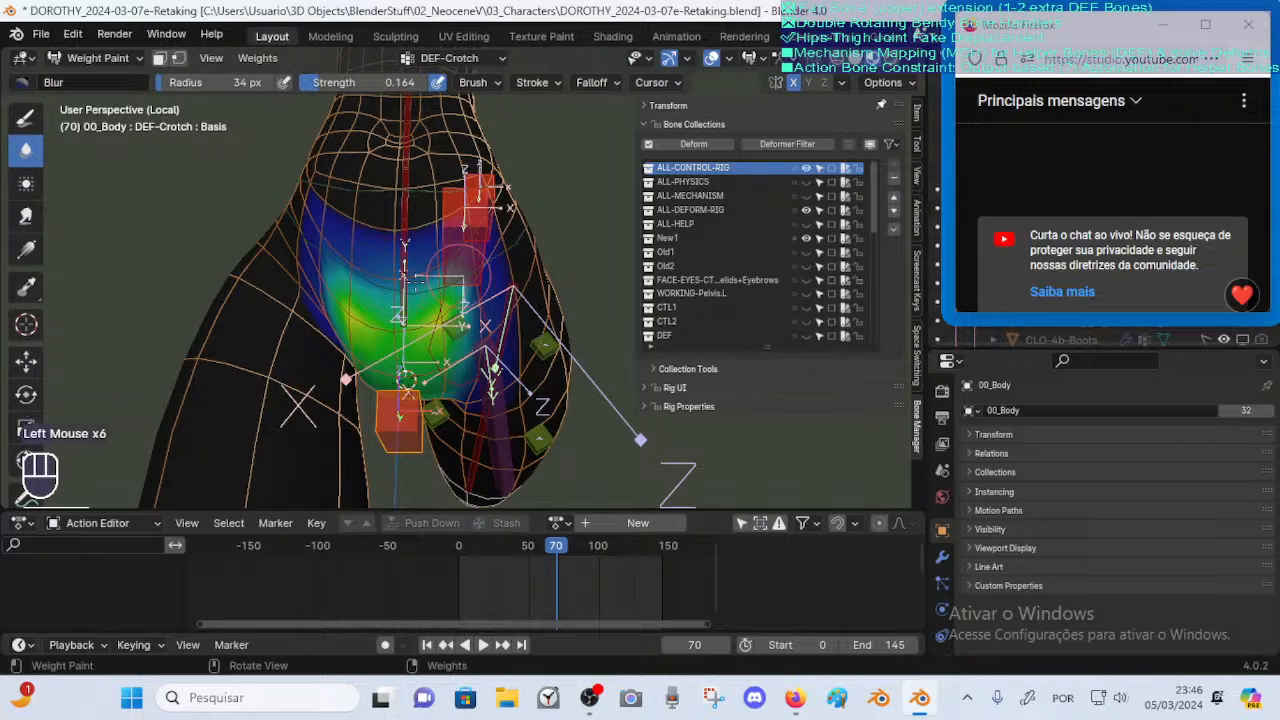
{"action": "middle_click_drag", "start_coordinate": [391, 287], "coordinate": [415, 270]}
{"action": "key", "text": "shift+f"}
{"action": "left_click", "coordinate": [419, 267]}
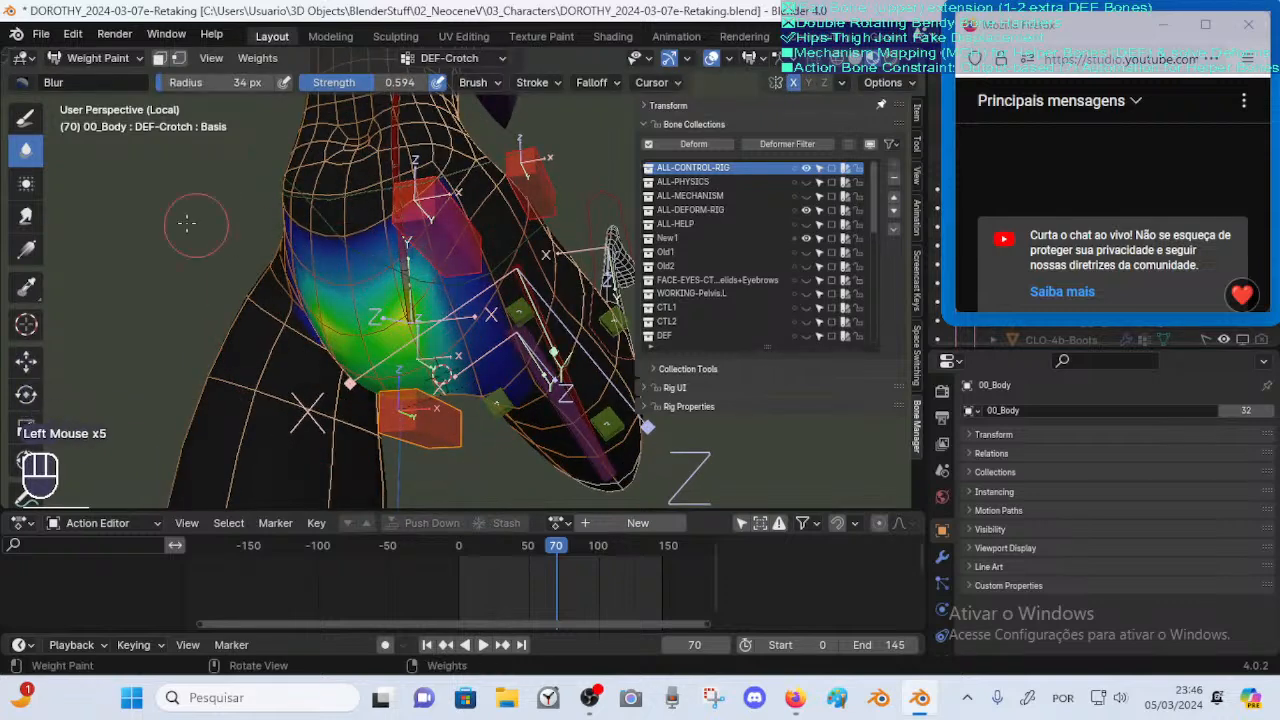
Smear the low belly weights down into the DEF-Crotch area at strength 0.594, undoing the unwanted strokes
{"action": "left_click", "coordinate": [27, 215]}
{"action": "left_click_drag", "start_coordinate": [297, 285], "coordinate": [302, 286]}
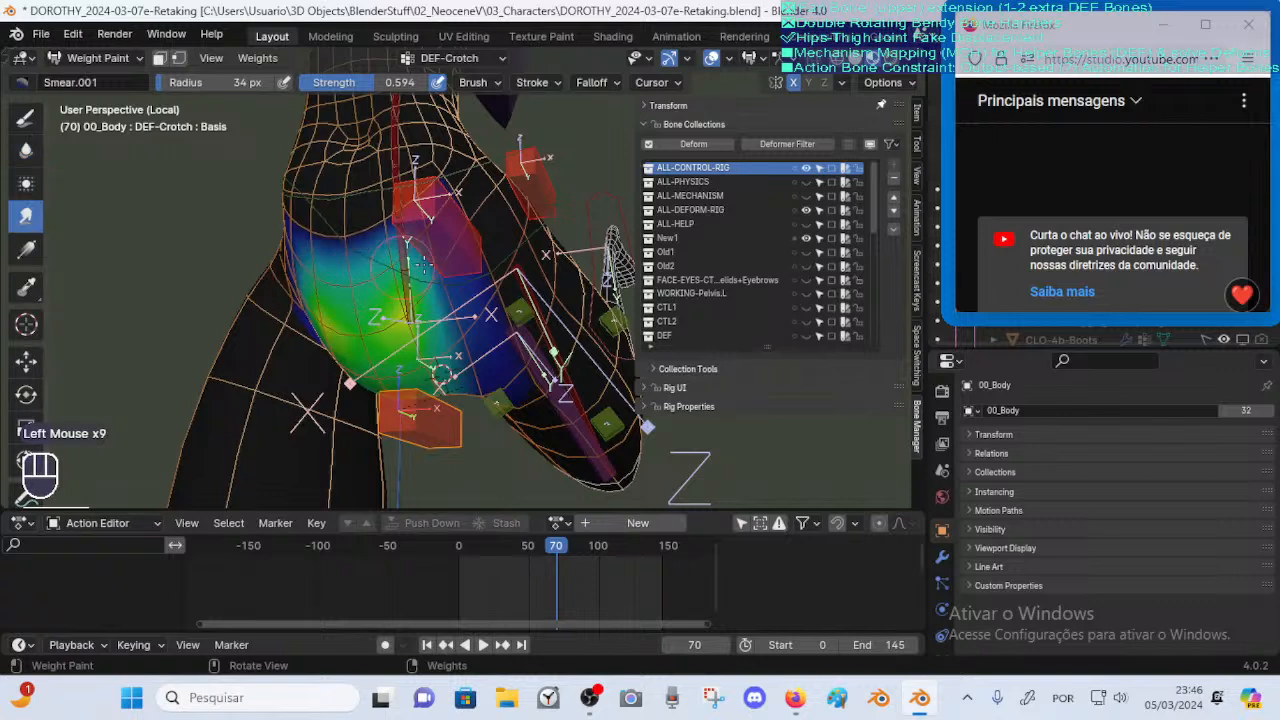
{"action": "key", "text": "ctrl+z"}
{"action": "left_click", "coordinate": [373, 270]}
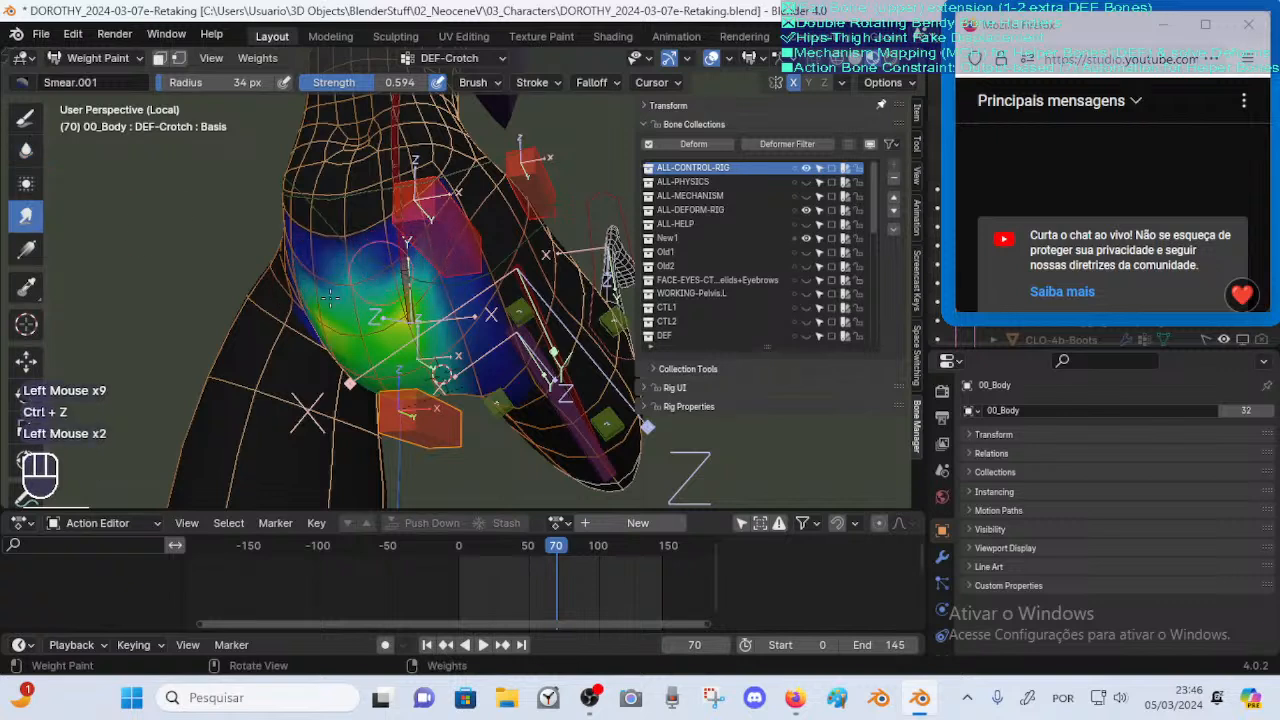
{"action": "left_click_drag", "start_coordinate": [395, 239], "coordinate": [394, 263]}
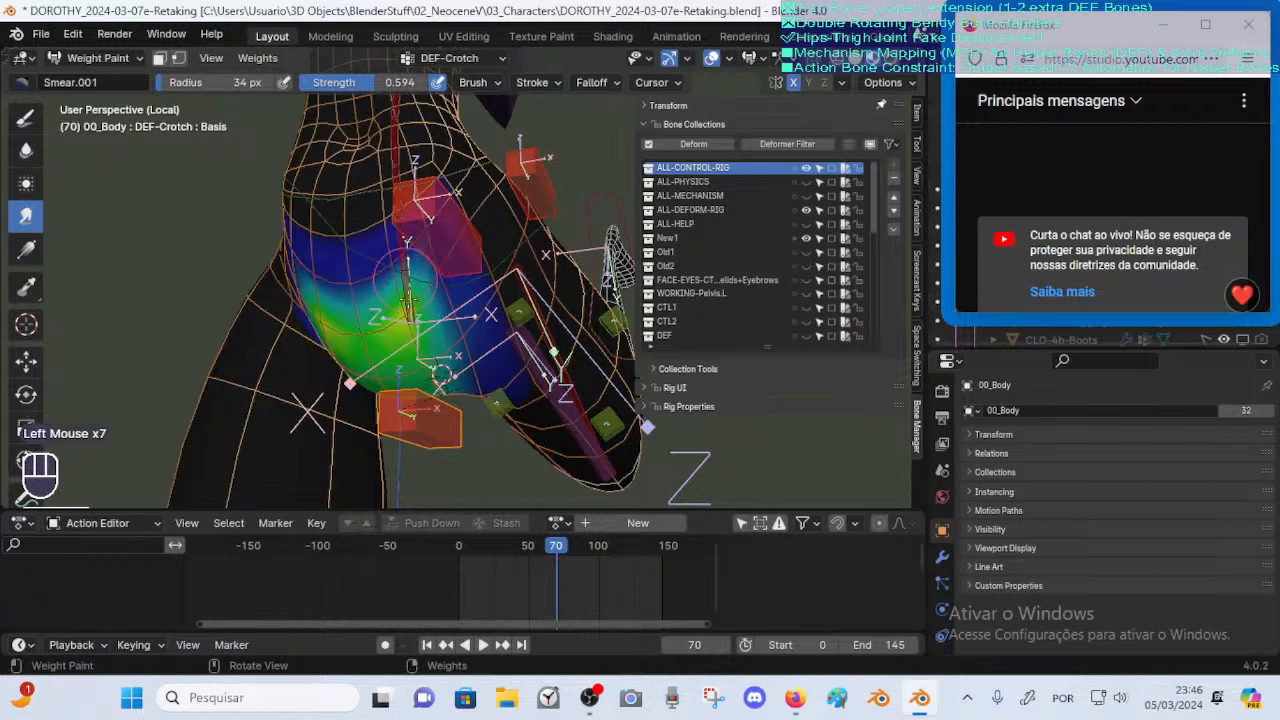
Smear the DEF-Crotch weight along the centre line and between the legs, on the front and rear sides of the crotch
{"action": "middle_click_drag", "start_coordinate": [450, 285], "coordinate": [280, 332], "text": "shift"}
{"action": "left_click", "coordinate": [402, 333]}
{"action": "left_click", "coordinate": [430, 330]}
{"action": "left_click", "coordinate": [280, 332]}
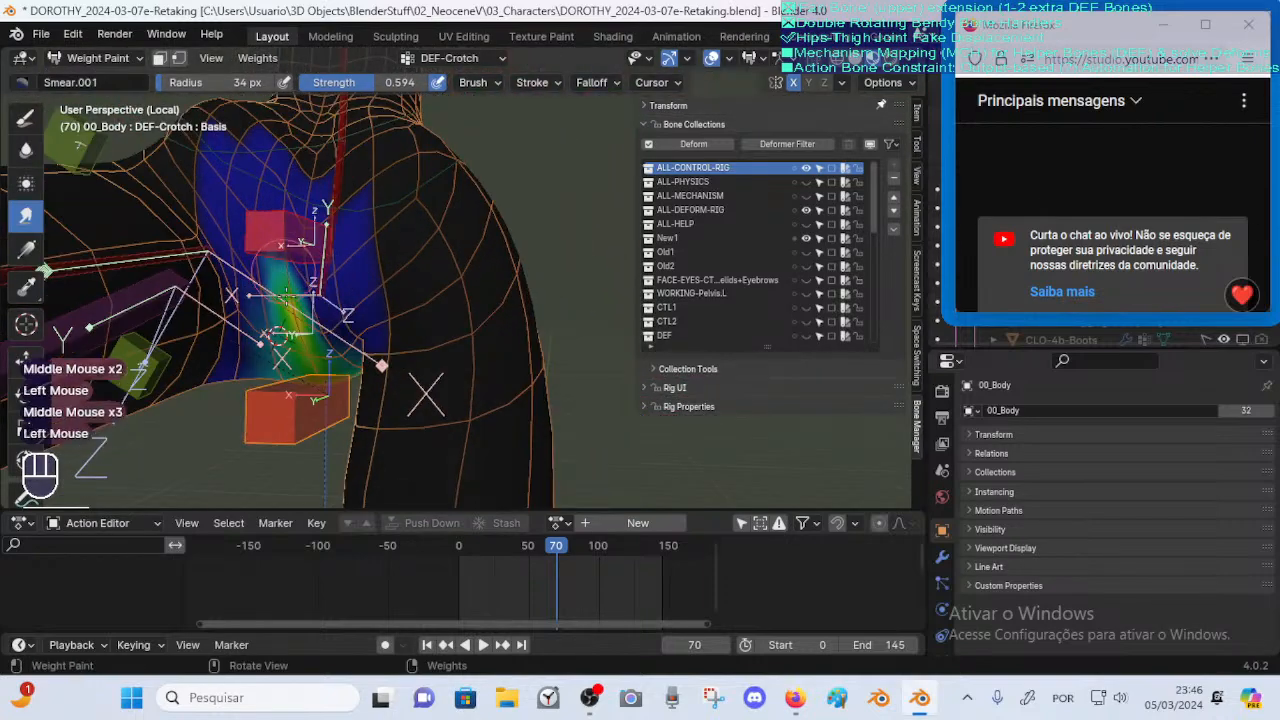
{"action": "left_click_drag", "start_coordinate": [296, 311], "coordinate": [281, 243]}
Save the file and blur the DEF-Crotch weight between the legs and beside the raised thigh
{"action": "left_click", "coordinate": [26, 151]}
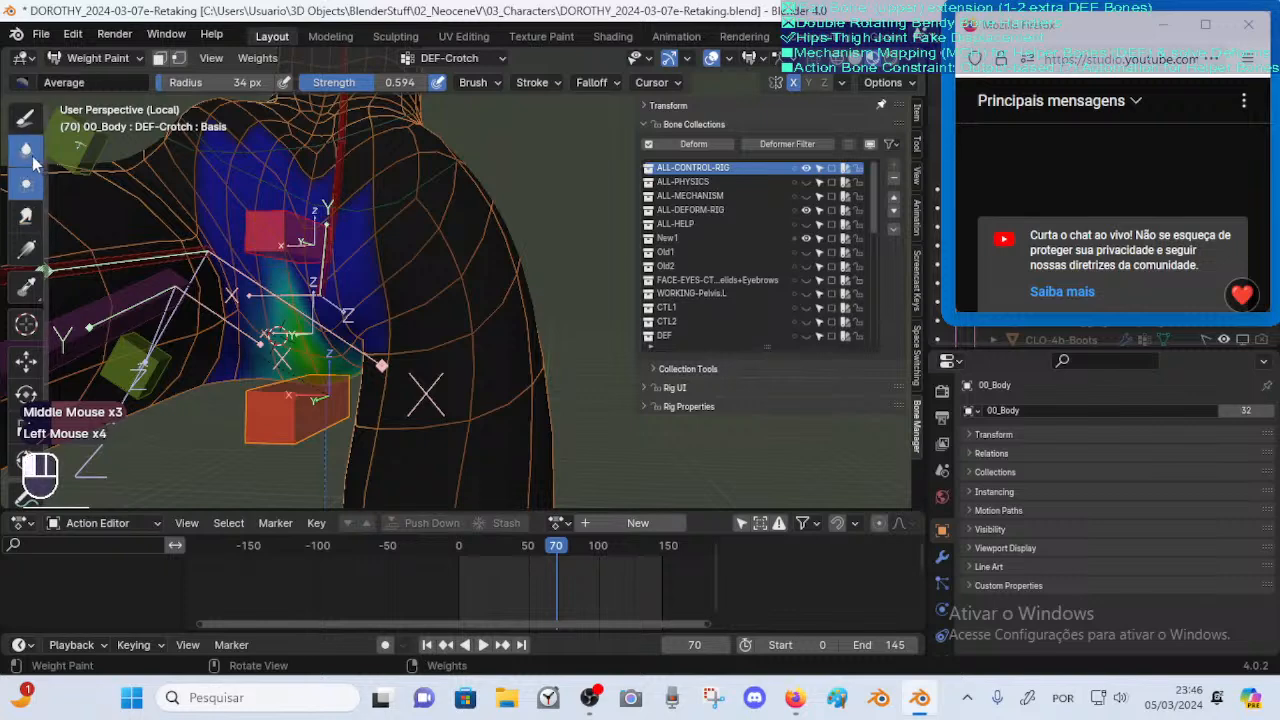
{"action": "key", "text": "ctrl+s"}
{"action": "left_click", "coordinate": [278, 316]}
{"action": "left_click", "coordinate": [278, 316]}
{"action": "mouse_move", "coordinate": [278, 316]}
{"action": "middle_mouse_down"}
{"action": "mouse_move", "coordinate": [340, 285]}
{"action": "mouse_move", "coordinate": [400, 285]}
{"action": "middle_mouse_up"}
{"action": "left_click", "coordinate": [340, 285]}
{"action": "mouse_move", "coordinate": [400, 285]}
{"action": "middle_mouse_down"}
{"action": "mouse_move", "coordinate": [430, 300]}
{"action": "mouse_move", "coordinate": [430, 340]}
{"action": "mouse_move", "coordinate": [407, 365]}
{"action": "middle_mouse_up"}
{"action": "left_click", "coordinate": [407, 365]}
{"action": "left_click", "coordinate": [407, 365]}
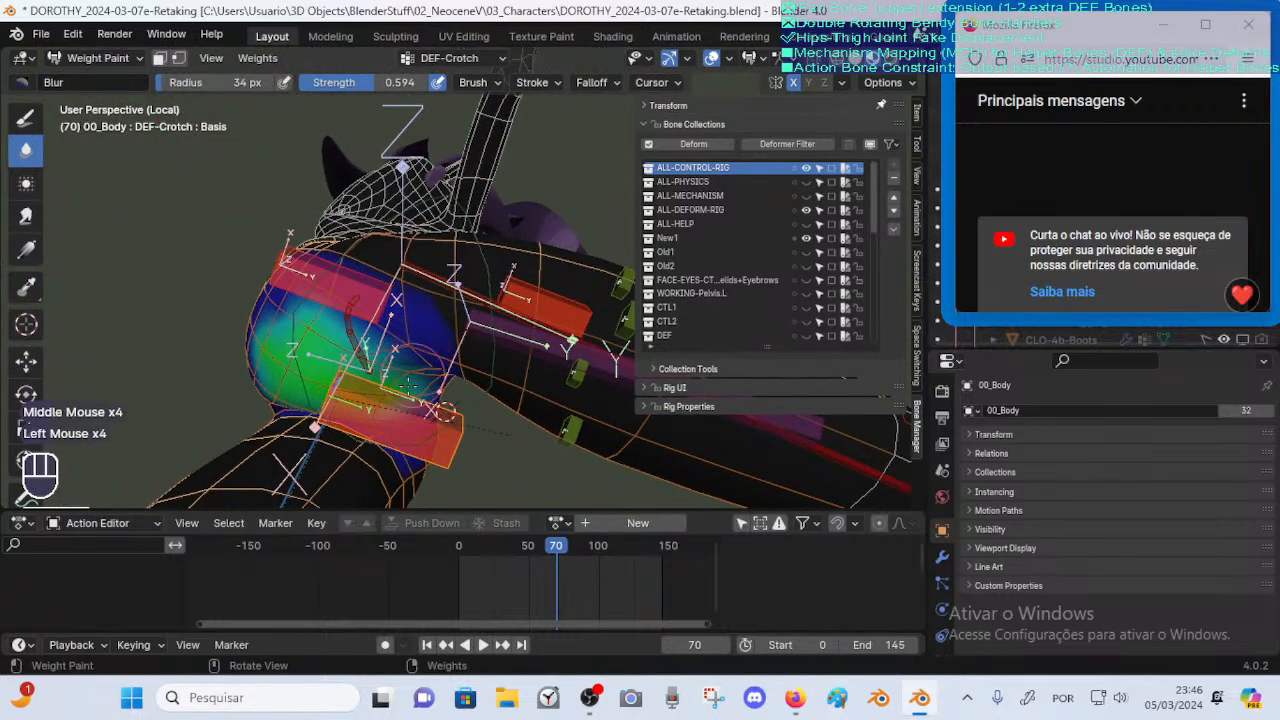
Blur the DEF-Crotch weight over the front pubic area so it fades smoothly towards the lower belly and hip crease
{"action": "mouse_move", "coordinate": [443, 413]}
{"action": "middle_mouse_down"}
{"action": "mouse_move", "coordinate": [390, 340]}
{"action": "mouse_move", "coordinate": [300, 260]}
{"action": "mouse_move", "coordinate": [322, 266]}
{"action": "mouse_move", "coordinate": [330, 240]}
{"action": "middle_mouse_up"}
{"action": "left_click", "coordinate": [290, 245]}
{"action": "middle_click_drag", "start_coordinate": [330, 240], "coordinate": [342, 282]}
{"action": "left_click_drag", "start_coordinate": [290, 262], "coordinate": [240, 240]}
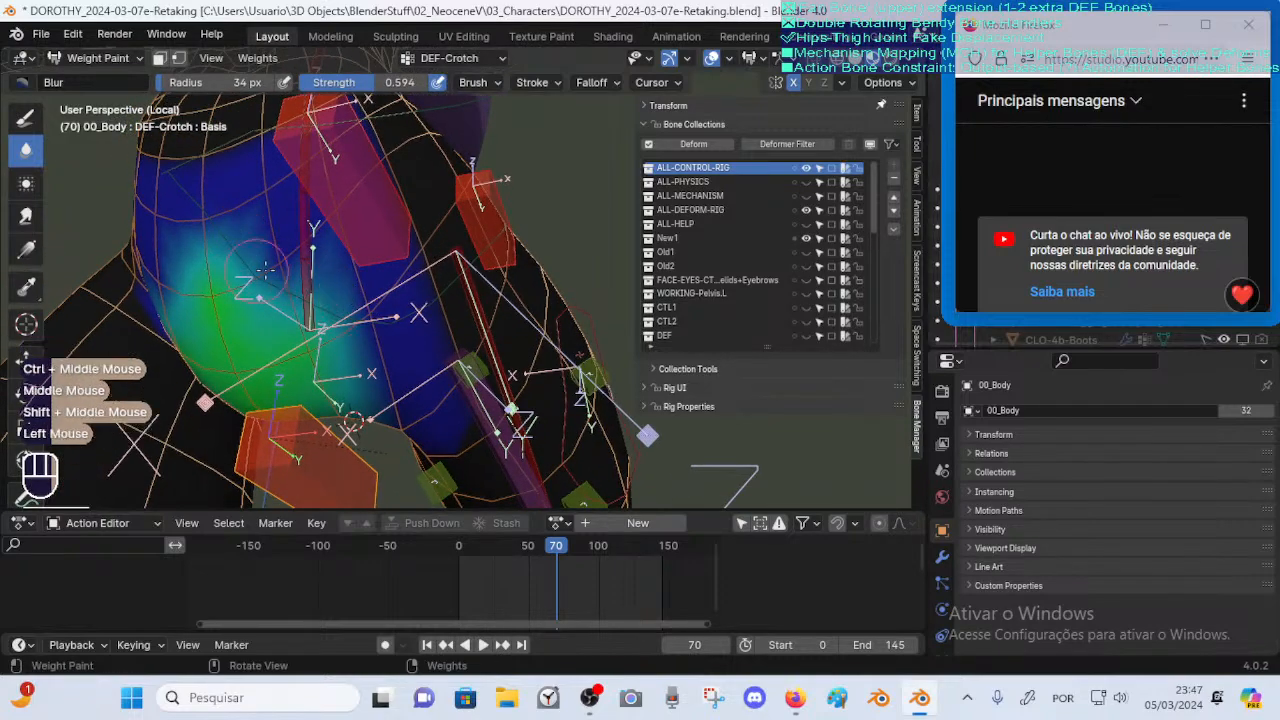
{"action": "middle_click_drag", "start_coordinate": [342, 275], "coordinate": [348, 348], "text": "ctrl"}
{"action": "mouse_move", "coordinate": [467, 376]}
{"action": "middle_mouse_down"}
{"action": "mouse_move", "coordinate": [424, 335]}
{"action": "mouse_move", "coordinate": [448, 335]}
{"action": "middle_mouse_up"}
{"action": "middle_click_drag", "start_coordinate": [448, 335], "coordinate": [360, 310]}
{"action": "mouse_move", "coordinate": [291, 255]}
{"action": "left_mouse_down"}
{"action": "mouse_move", "coordinate": [283, 280]}
{"action": "mouse_move", "coordinate": [317, 323]}
{"action": "left_mouse_up"}
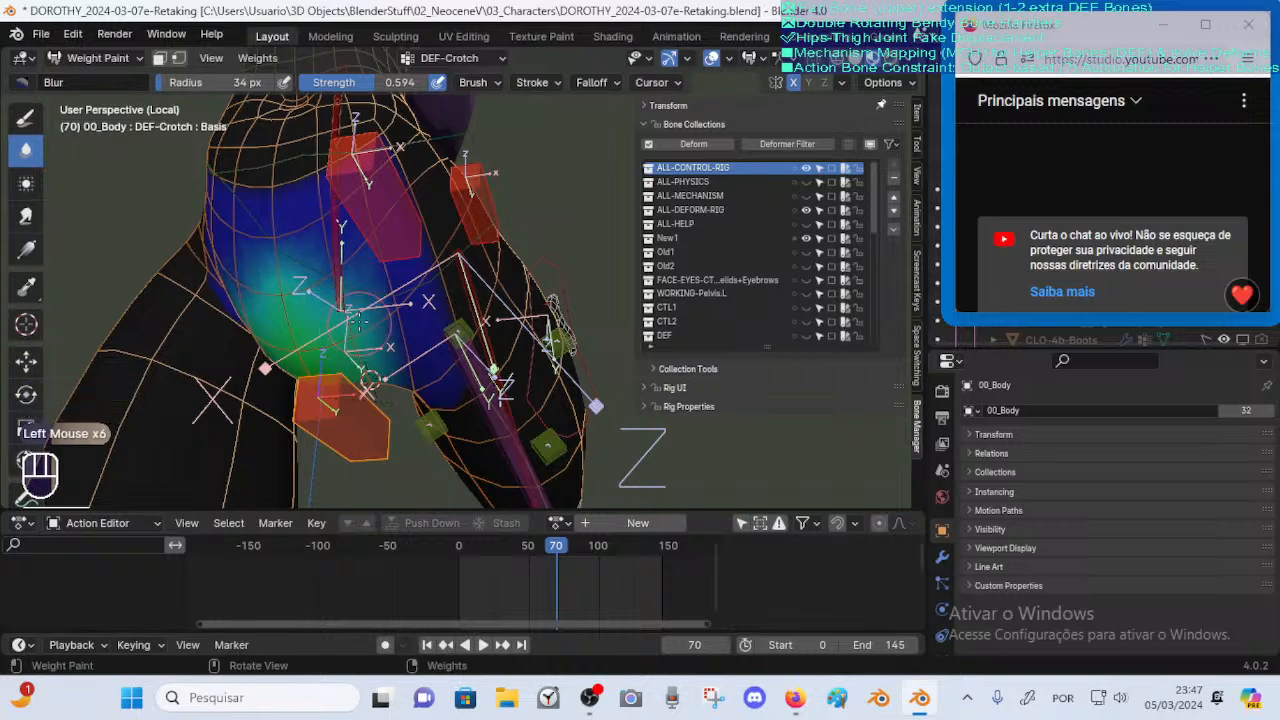
{"action": "middle_click_drag", "start_coordinate": [356, 307], "coordinate": [322, 288], "text": "ctrl"}
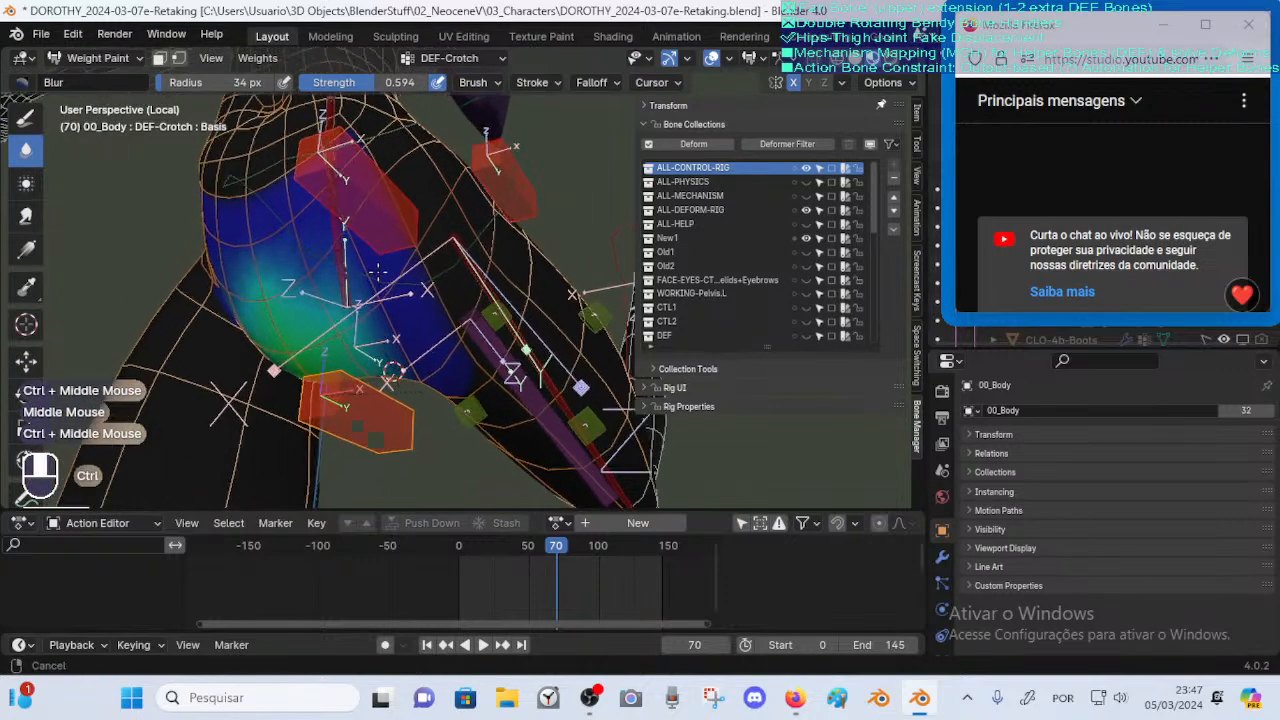
{"action": "left_click", "coordinate": [322, 288]}
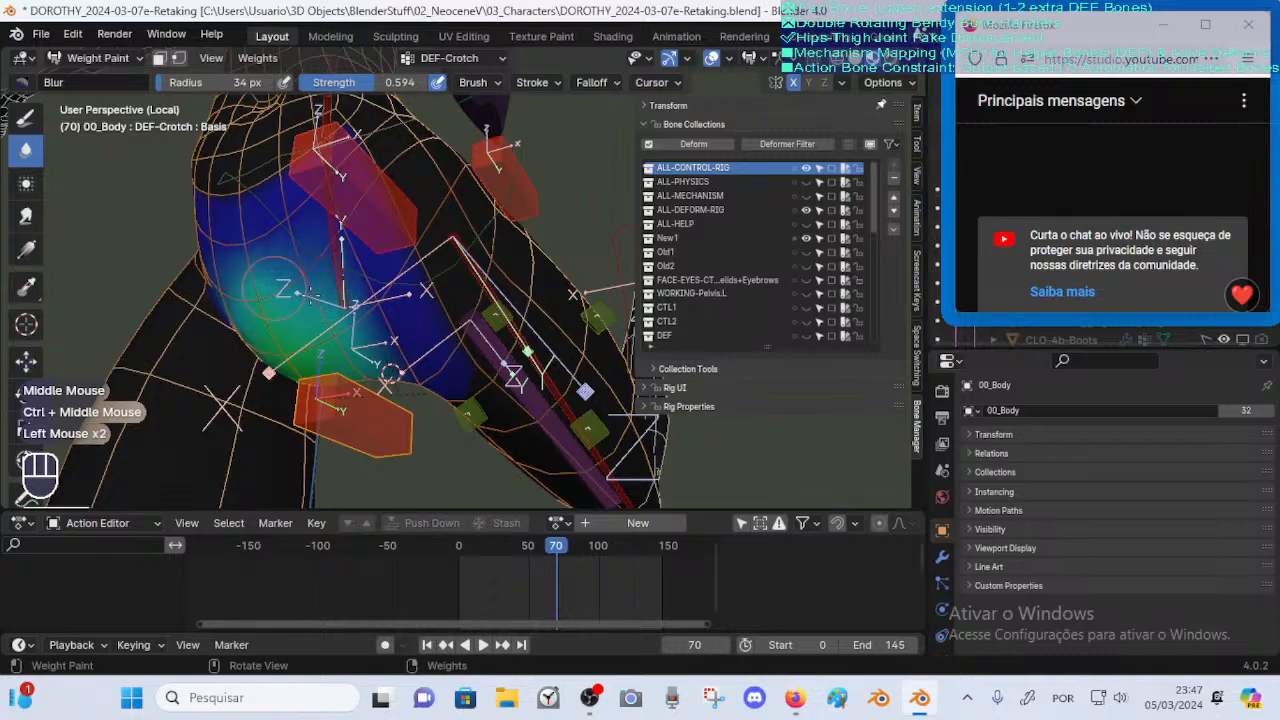
{"action": "left_click_drag", "start_coordinate": [324, 287], "coordinate": [340, 312]}
Blur the DEF-Crotch weight along the underside of the crotch and save the file
{"action": "mouse_move", "coordinate": [345, 313]}
{"action": "middle_mouse_down"}
{"action": "mouse_move", "coordinate": [357, 318]}
{"action": "mouse_move", "coordinate": [338, 320]}
{"action": "middle_mouse_up"}
{"action": "left_click", "coordinate": [348, 318]}
{"action": "mouse_move", "coordinate": [335, 312]}
{"action": "middle_mouse_down", "text": "shift"}
{"action": "mouse_move", "coordinate": [290, 298]}
{"action": "mouse_move", "coordinate": [295, 318]}
{"action": "mouse_move", "coordinate": [270, 305]}
{"action": "mouse_move", "coordinate": [350, 293]}
{"action": "middle_mouse_up", "text": "shift"}
{"action": "left_click", "coordinate": [254, 328]}
{"action": "left_click", "coordinate": [270, 305]}
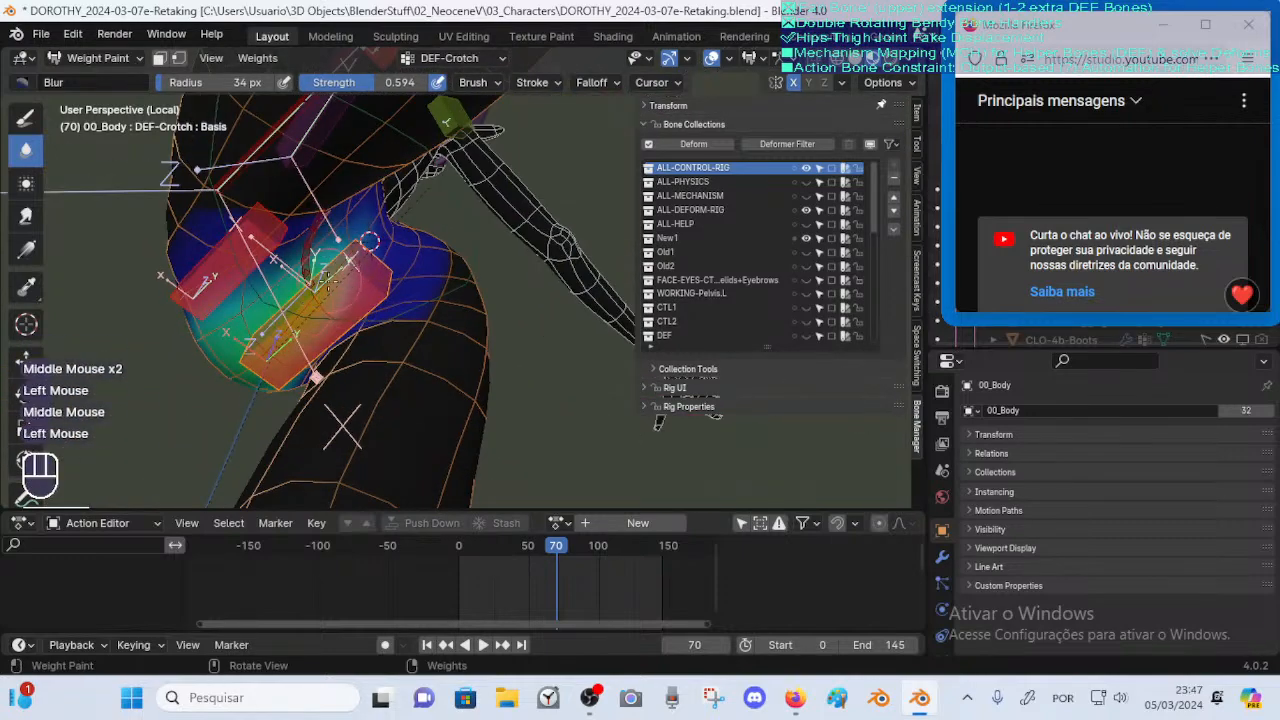
{"action": "mouse_move", "coordinate": [430, 410]}
{"action": "middle_mouse_down"}
{"action": "mouse_move", "coordinate": [400, 400]}
{"action": "mouse_move", "coordinate": [403, 432]}
{"action": "mouse_move", "coordinate": [460, 357]}
{"action": "mouse_move", "coordinate": [458, 380]}
{"action": "middle_mouse_up"}
{"action": "key", "text": "ctrl+s"}
{"action": "middle_click_drag", "start_coordinate": [458, 380], "coordinate": [449, 363]}
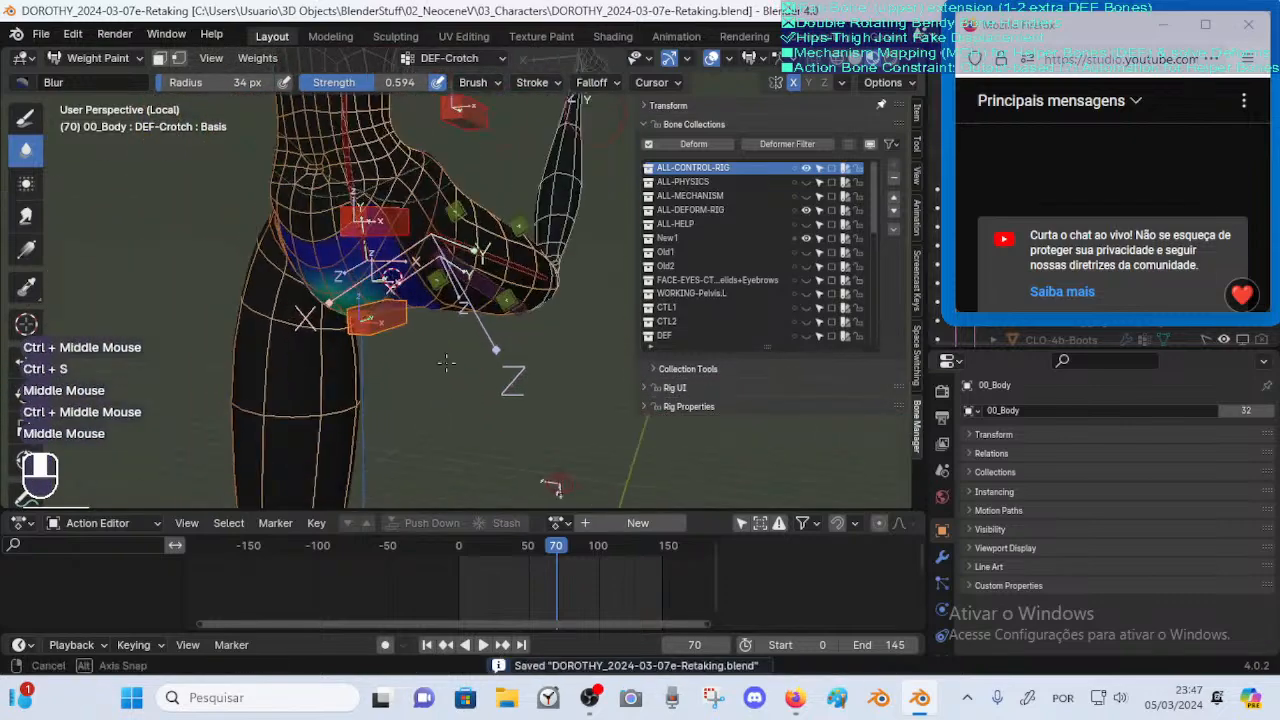
Scrub the leg animation to frame 62 to examine the crotch deformation from several sides
{"action": "left_click_drag", "start_coordinate": [566, 545], "coordinate": [496, 546]}
{"action": "middle_click_drag", "start_coordinate": [531, 435], "coordinate": [348, 471]}
{"action": "left_click_drag", "start_coordinate": [492, 547], "coordinate": [542, 553]}
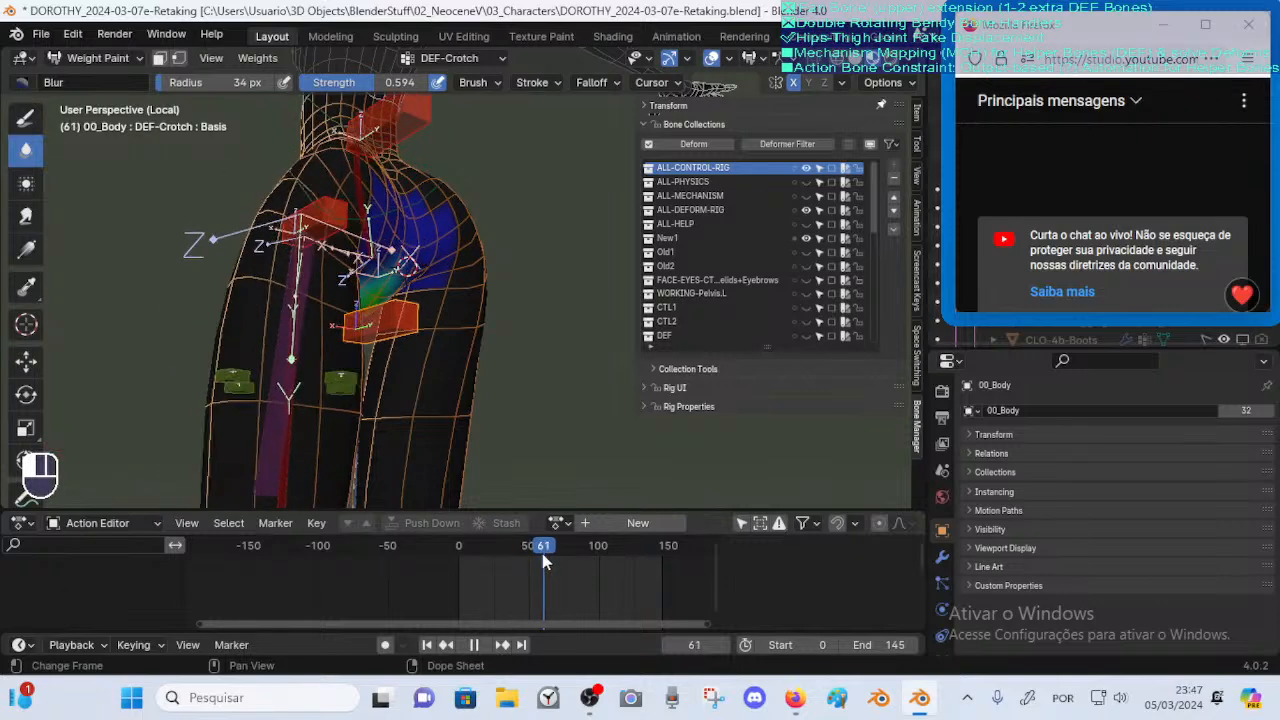
{"action": "mouse_move", "coordinate": [470, 420]}
{"action": "middle_mouse_down"}
{"action": "mouse_move", "coordinate": [500, 440]}
{"action": "mouse_move", "coordinate": [490, 470]}
{"action": "mouse_move", "coordinate": [508, 451]}
{"action": "mouse_move", "coordinate": [471, 434]}
{"action": "middle_mouse_up"}
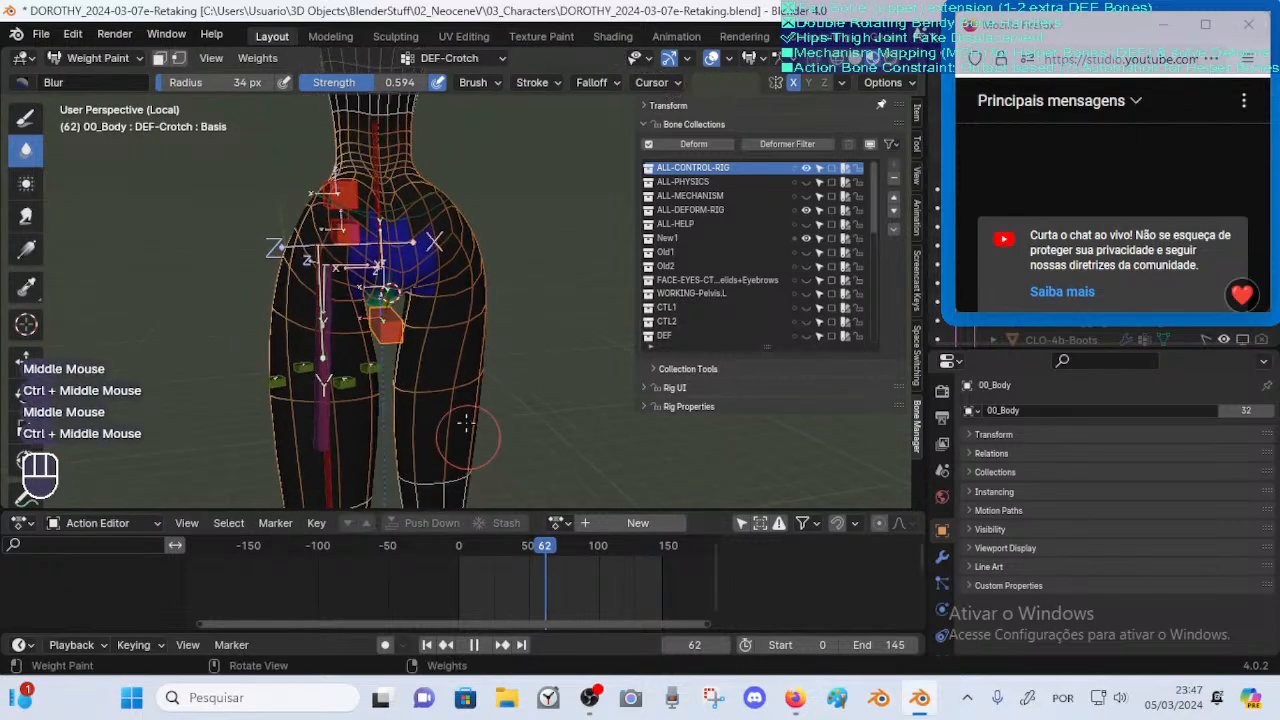
Test the crotch deformation by moving the DEF-Crotch bone downward, cancelling each move
{"action": "key", "text": "g"}
{"action": "key", "text": "Escape"}
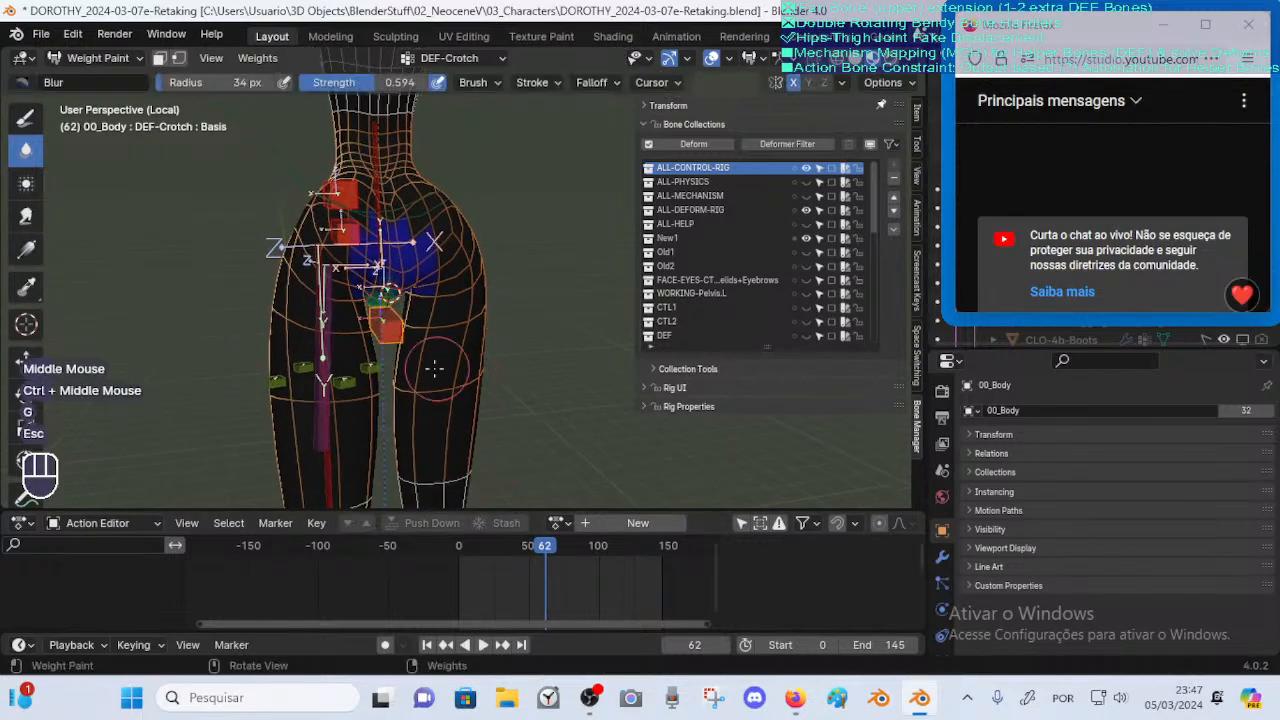
{"action": "mouse_move", "coordinate": [437, 366]}
{"action": "middle_mouse_down"}
{"action": "mouse_move", "coordinate": [490, 390]}
{"action": "mouse_move", "coordinate": [430, 372]}
{"action": "middle_mouse_up"}
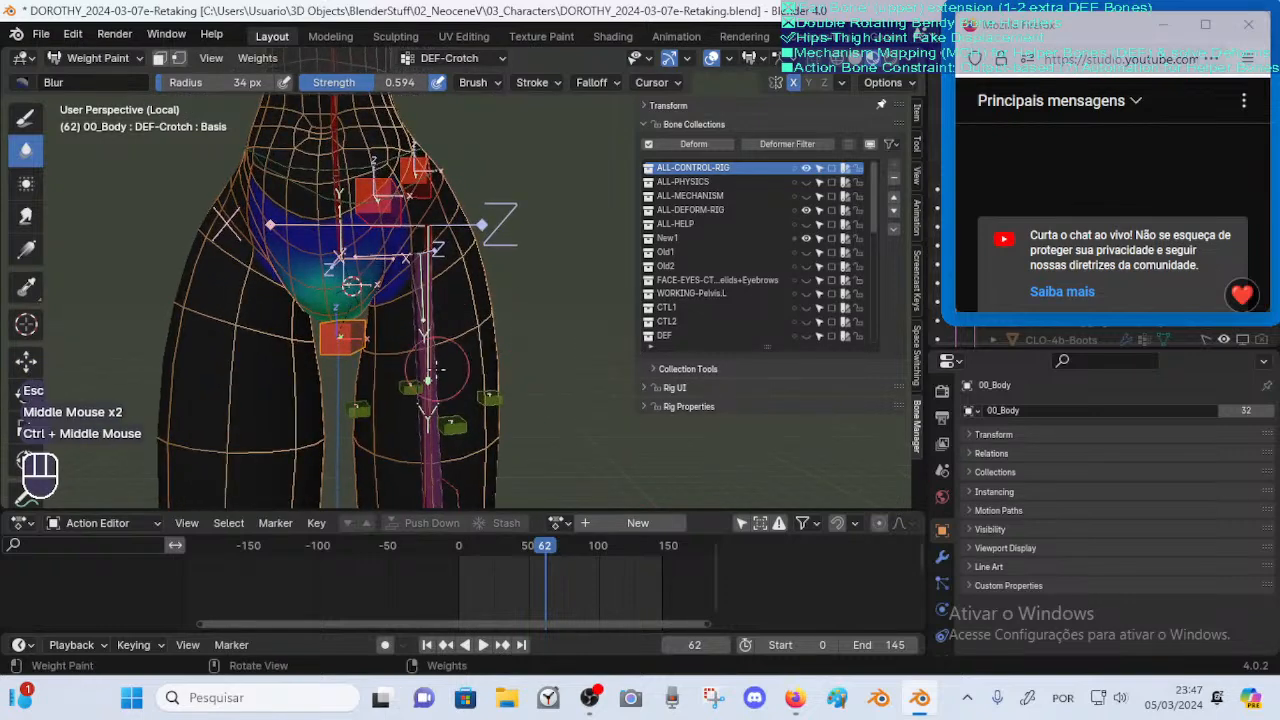
{"action": "key", "text": "g"}
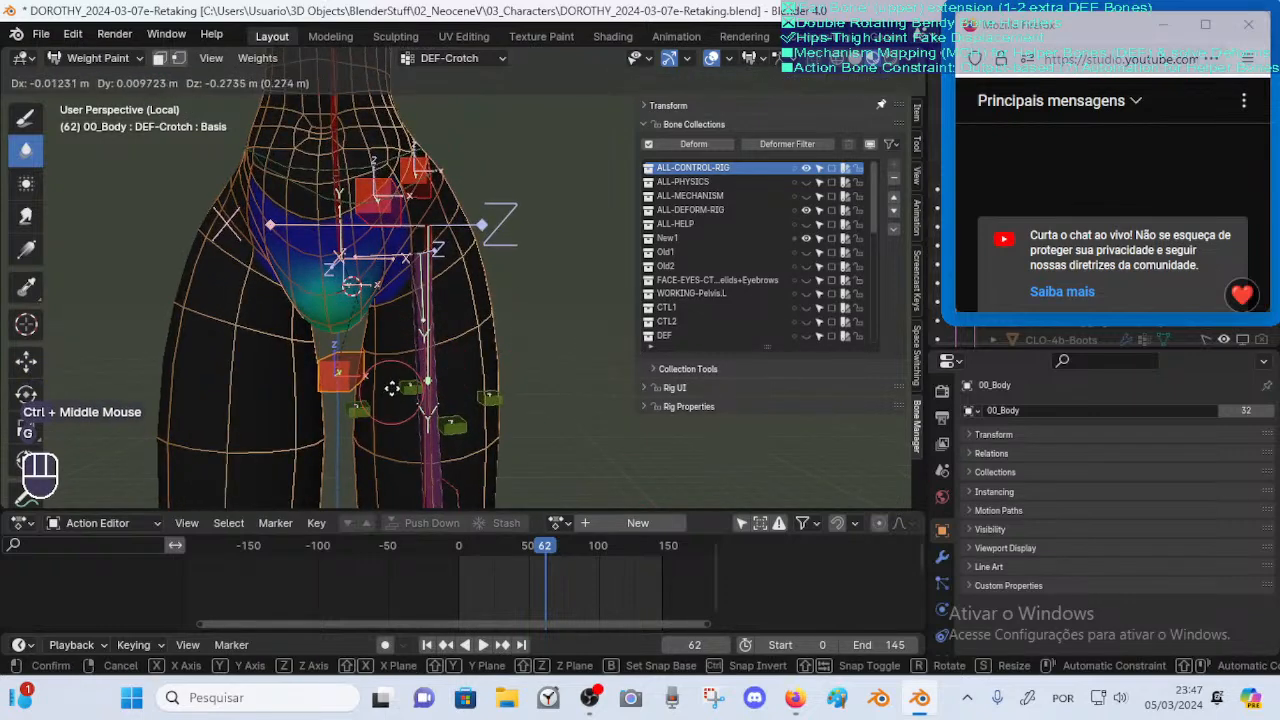
{"action": "key", "text": "Escape"}
{"action": "middle_click_drag", "start_coordinate": [429, 410], "coordinate": [433, 385], "text": "ctrl"}
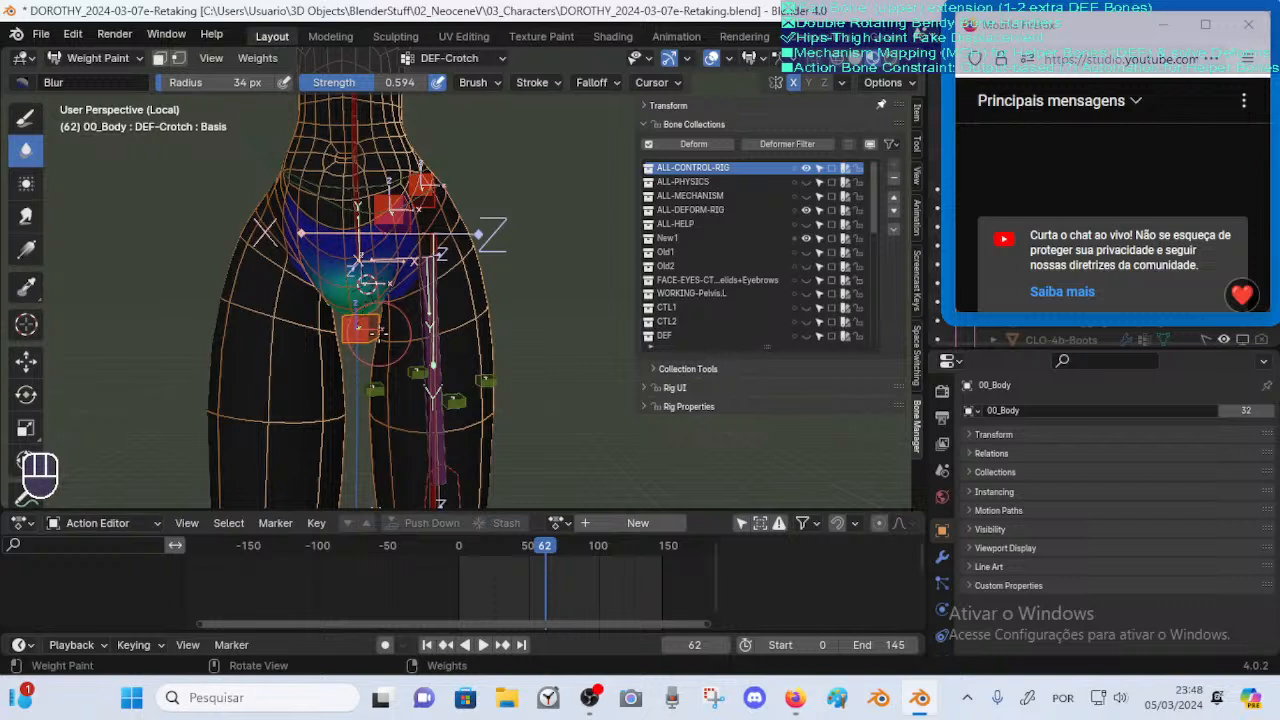
Leave weight painting and return the body mesh to Object Mode
{"action": "key", "text": "Tab"}
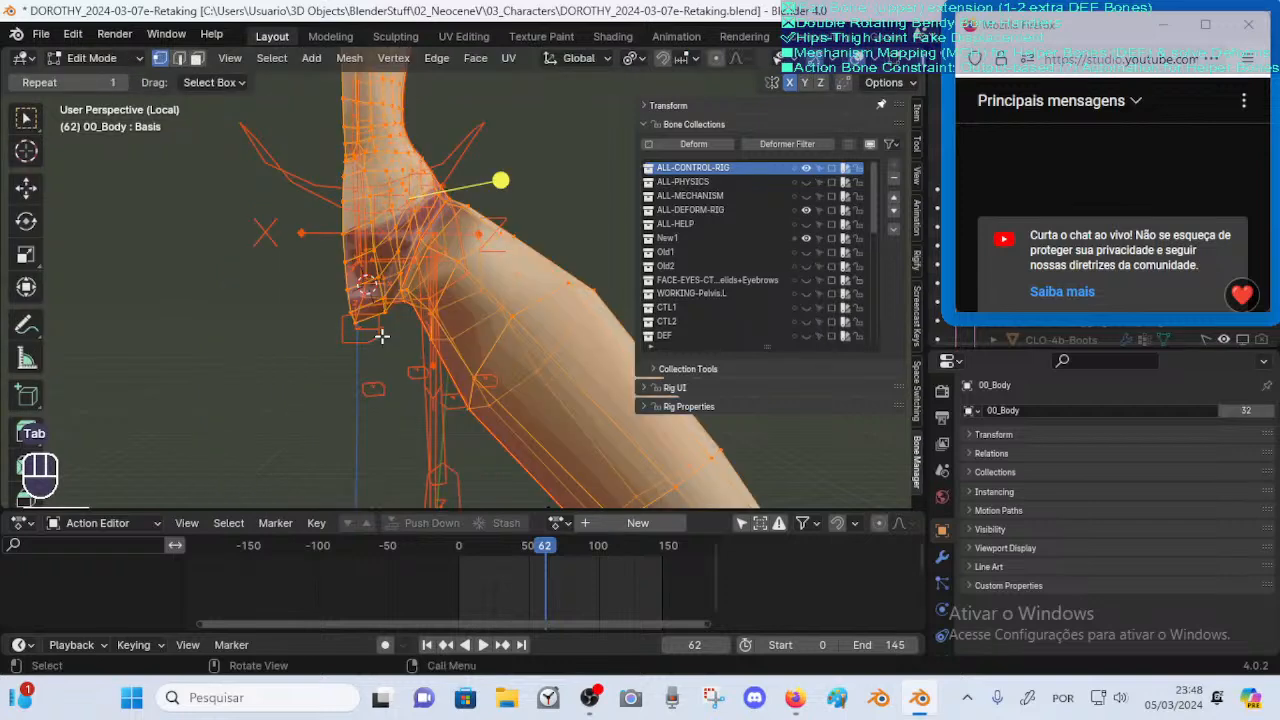
{"action": "middle_click_drag", "start_coordinate": [426, 352], "coordinate": [432, 388]}
{"action": "key", "text": "ctrl+Tab"}
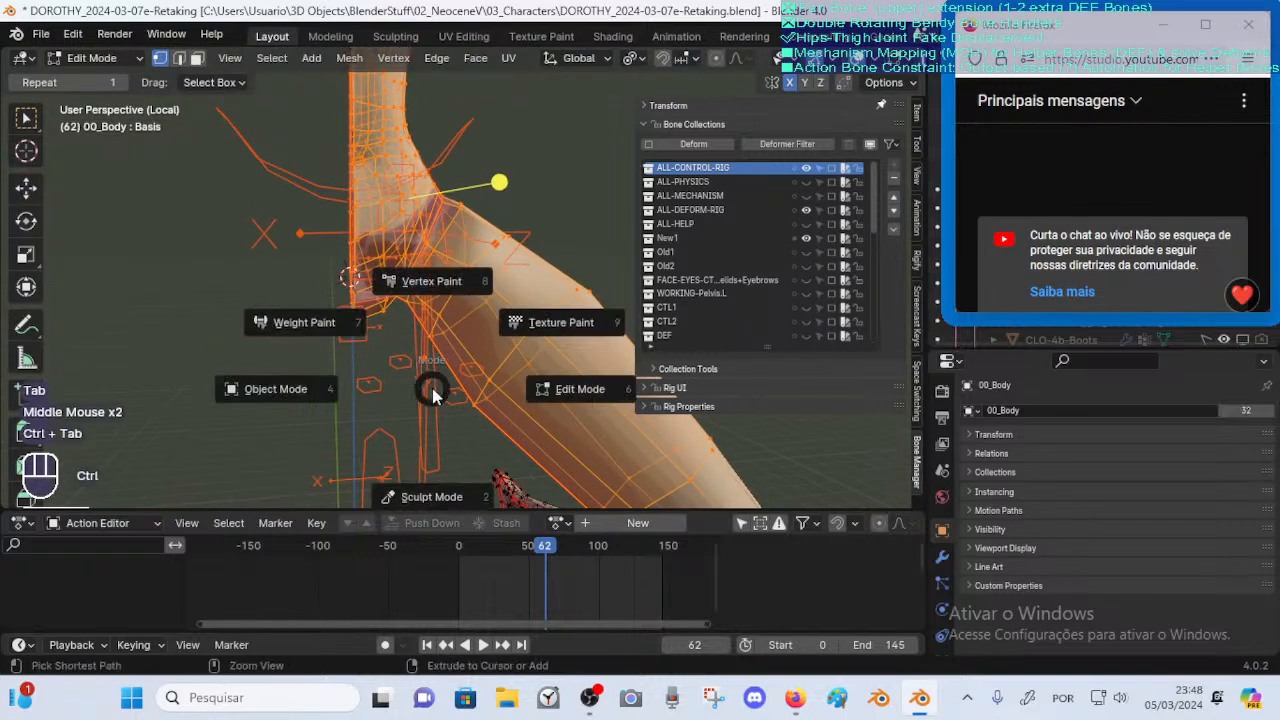
{"action": "left_click", "coordinate": [378, 300]}
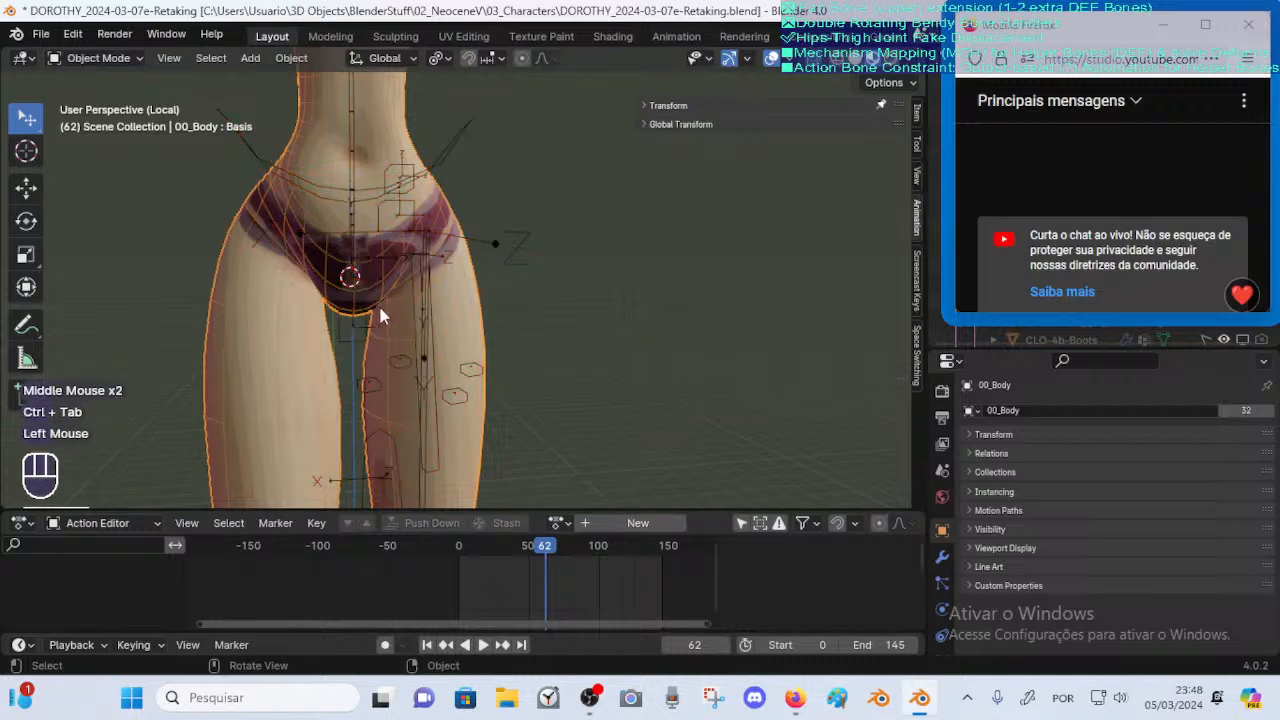
Select the ARM-Dorothy.L armature, examine DEF-Crotch's rest position in Edit Mode, and return to Object Mode
{"action": "middle_click_drag", "start_coordinate": [378, 303], "coordinate": [429, 368], "text": "ctrl"}
{"action": "left_click", "coordinate": [443, 355]}
{"action": "key", "text": "Tab"}
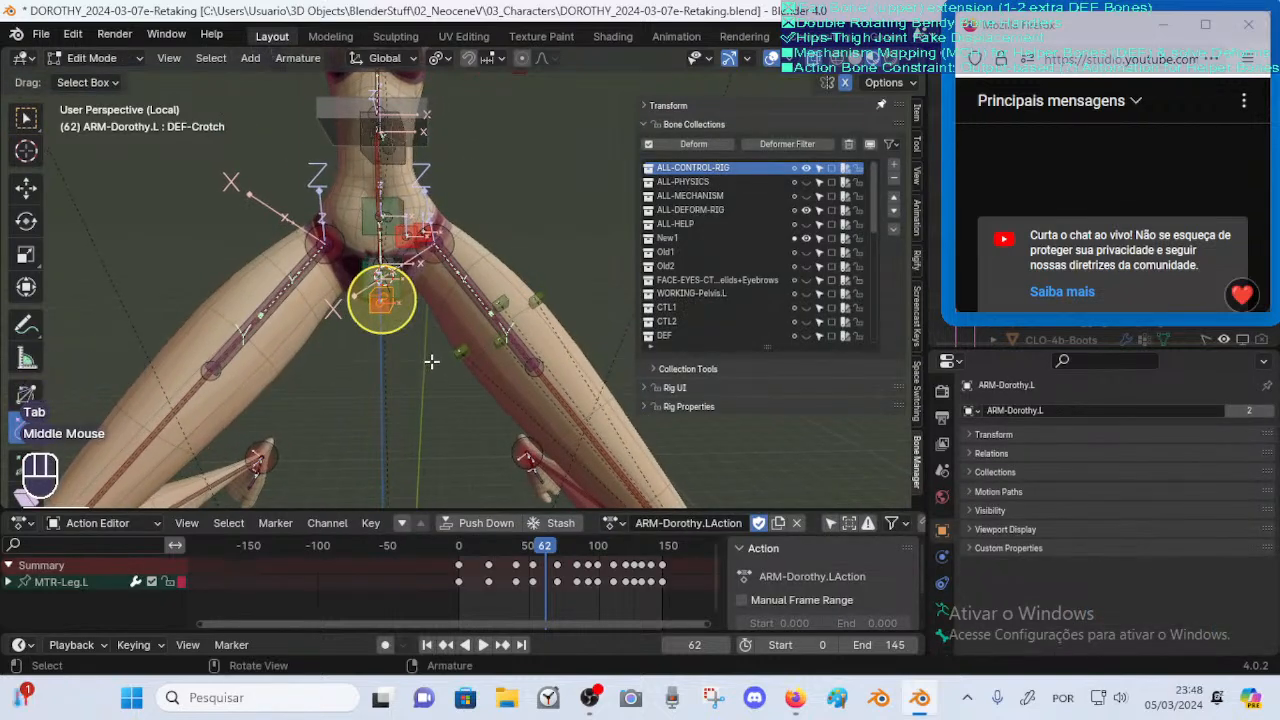
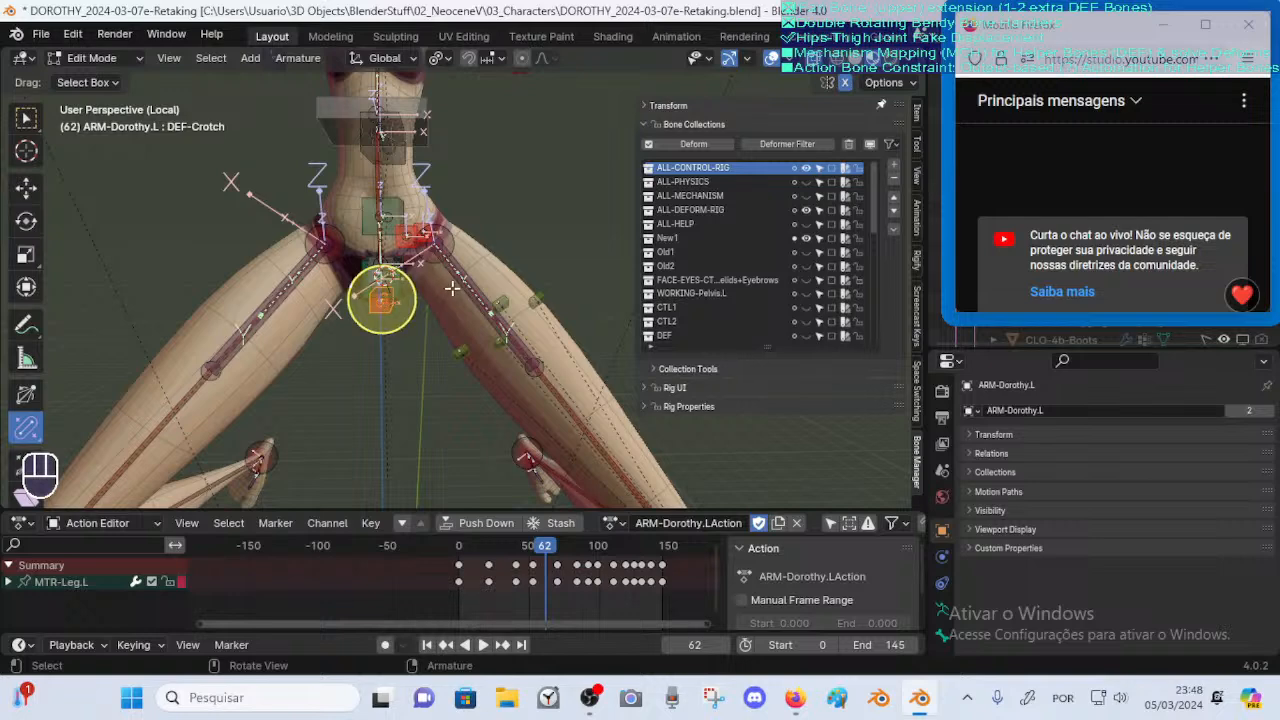
{"action": "key", "text": "Tab"}
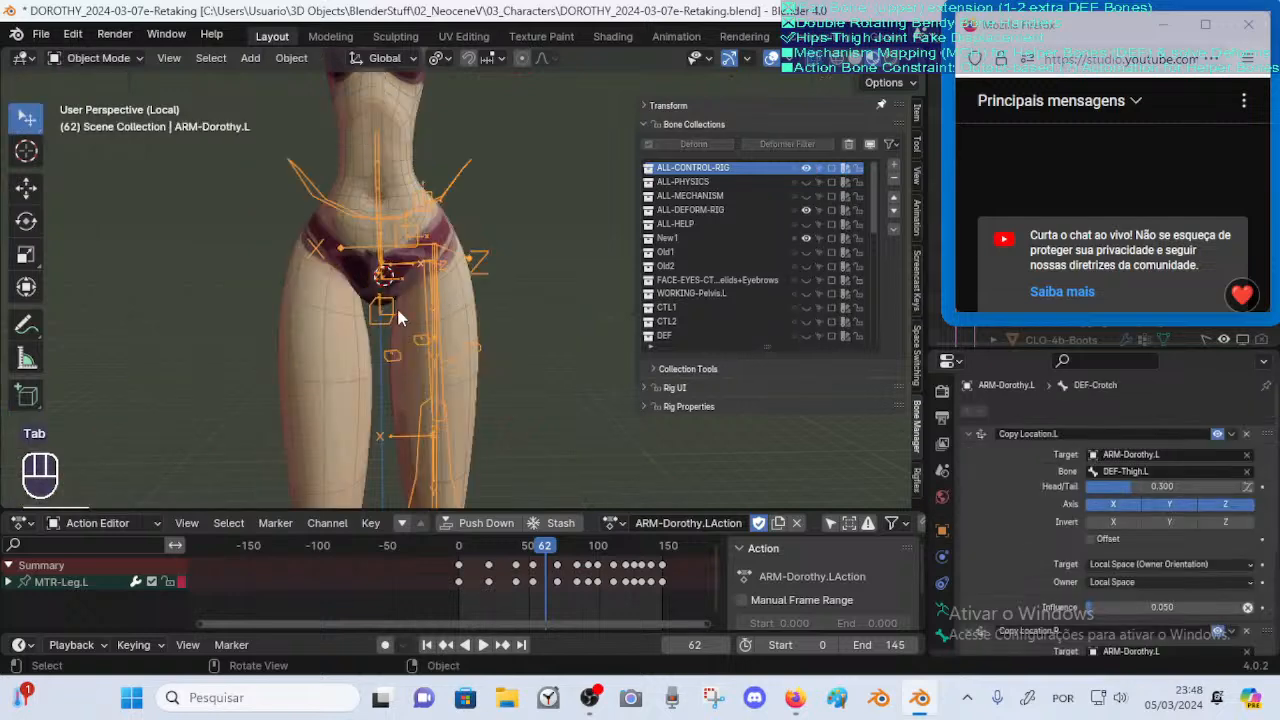
{"action": "left_click", "coordinate": [419, 330]}
{"action": "left_click", "coordinate": [389, 318]}
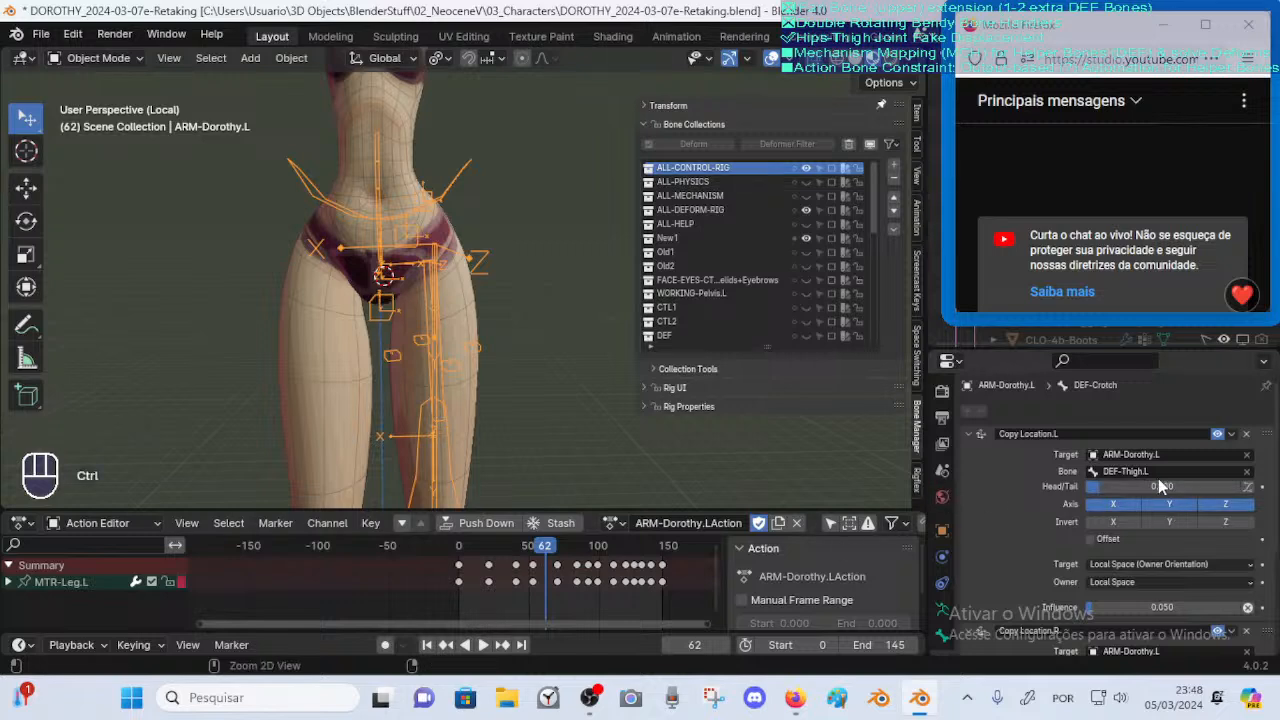
Set the Head/Tail of DEF-Crotch's Copy Location.R constraint to 0.100 by copying the value from Copy Location.L
{"action": "middle_click_drag", "start_coordinate": [1094, 637], "coordinate": [1086, 482]}
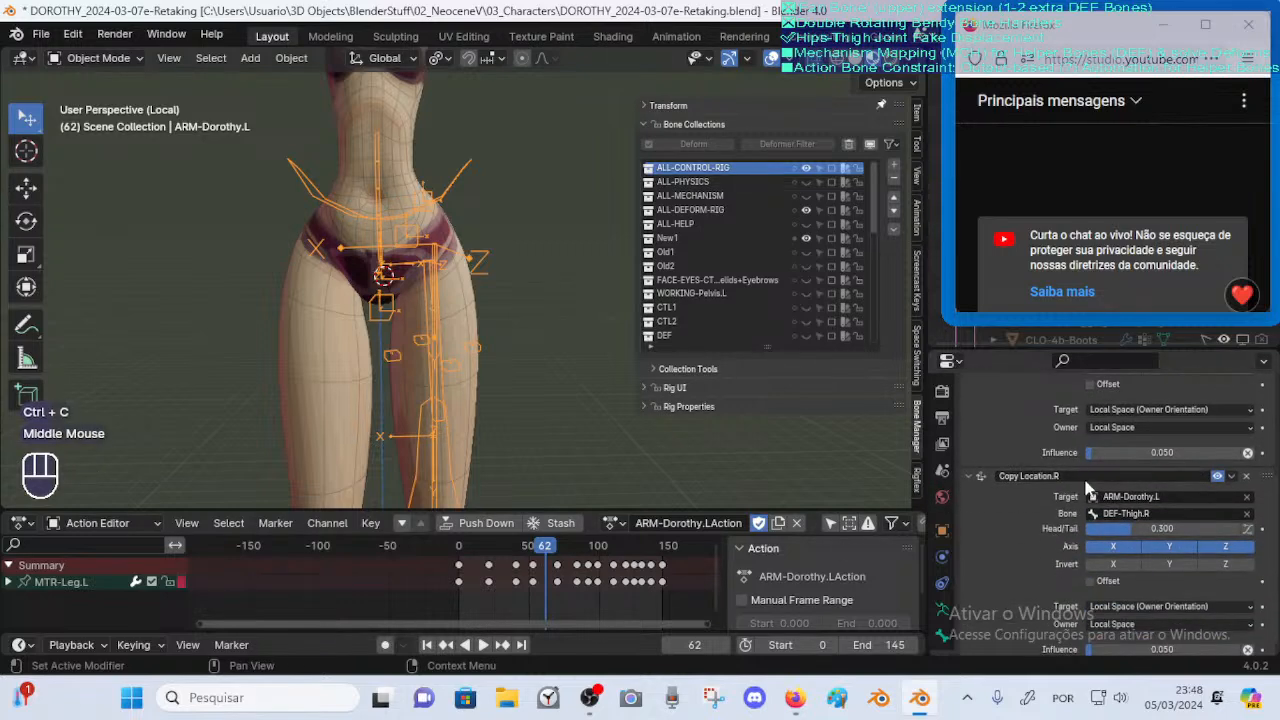
{"action": "key", "text": "ctrl+v"}
{"action": "left_click", "coordinate": [1124, 529]}
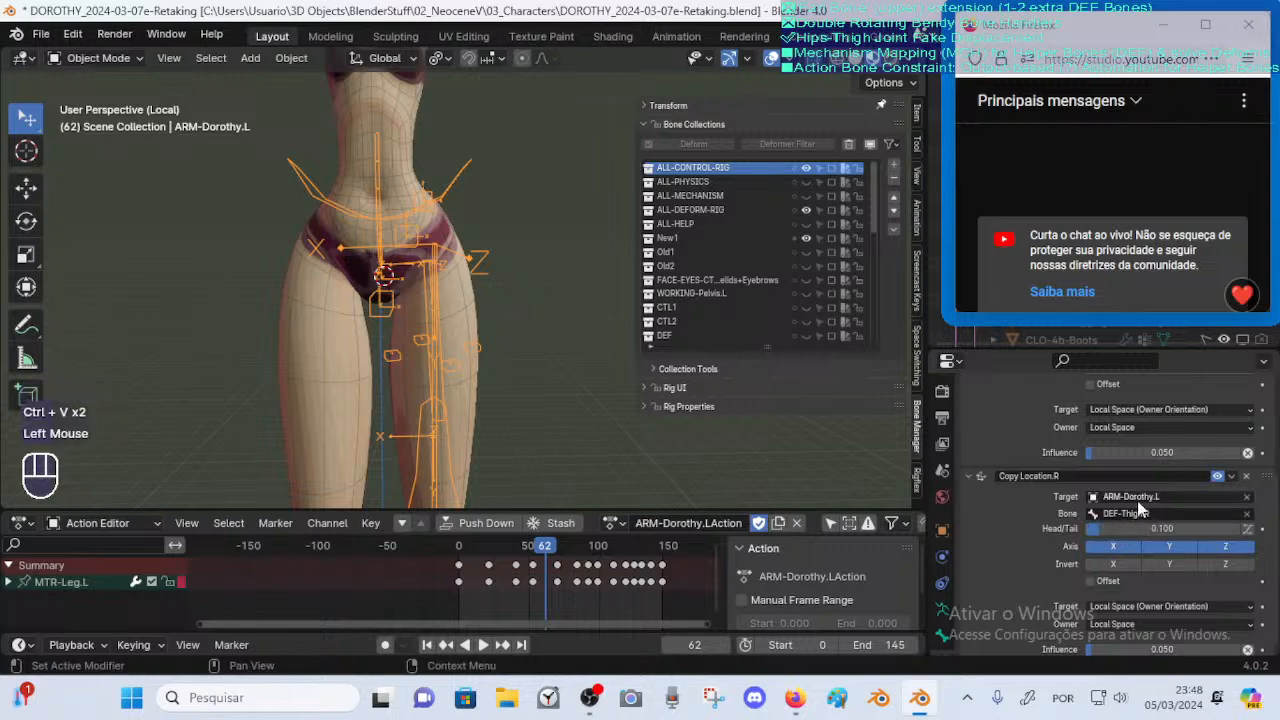
Play and scrub the leg animation to frame 94, examining the crotch deformation from the front and back
{"action": "middle_click_drag", "start_coordinate": [400, 398], "coordinate": [395, 467], "text": "ctrl"}
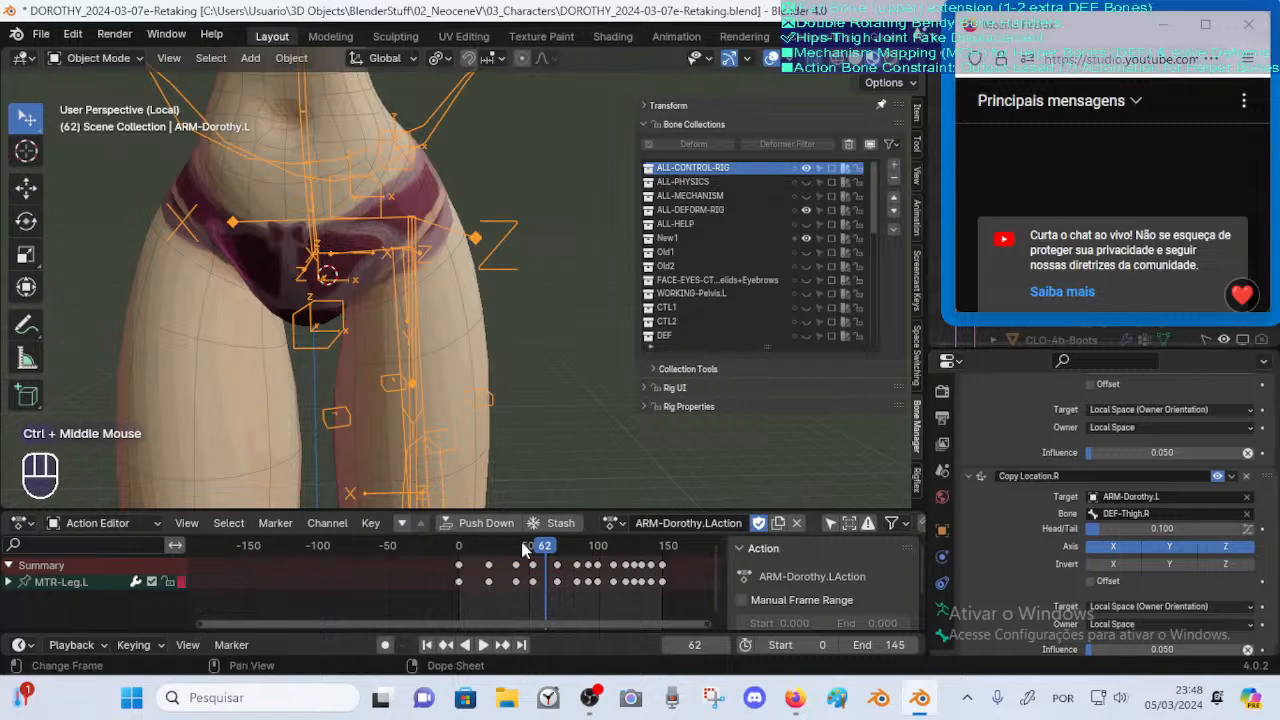
{"action": "left_click", "coordinate": [465, 644]}
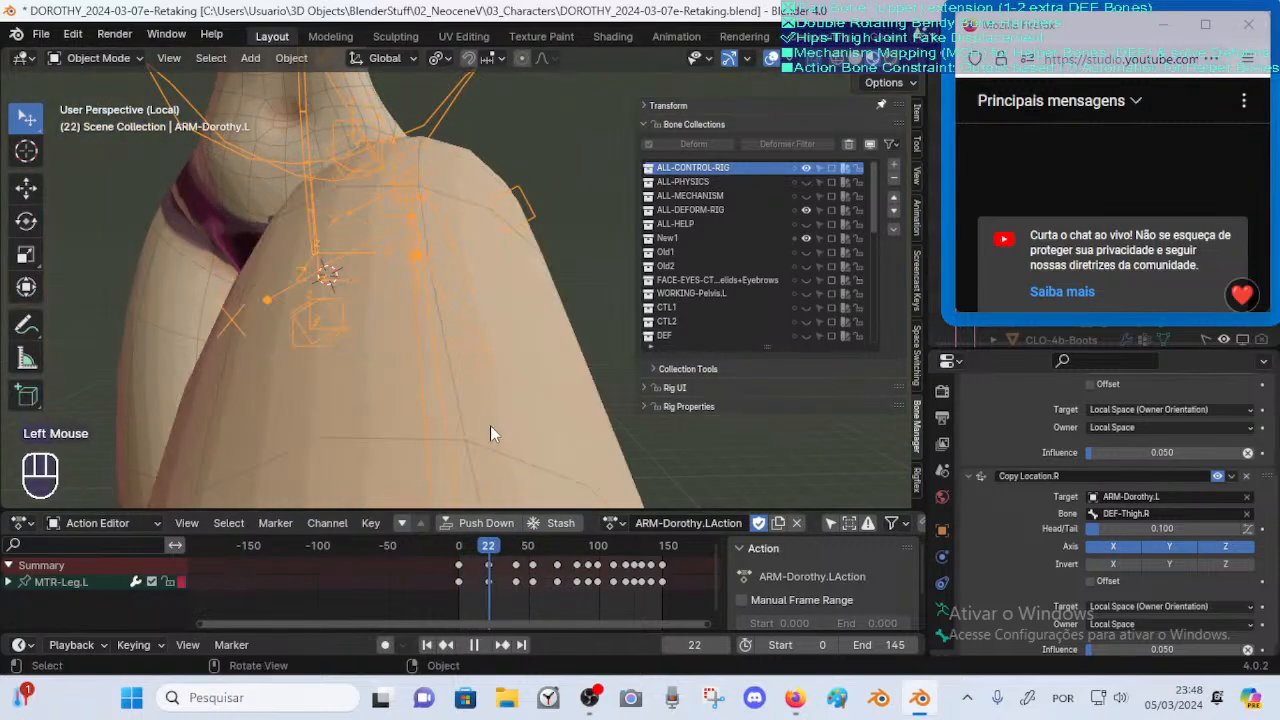
{"action": "middle_click_drag", "start_coordinate": [490, 426], "coordinate": [460, 440], "text": "ctrl"}
{"action": "left_click_drag", "start_coordinate": [482, 546], "coordinate": [590, 488]}
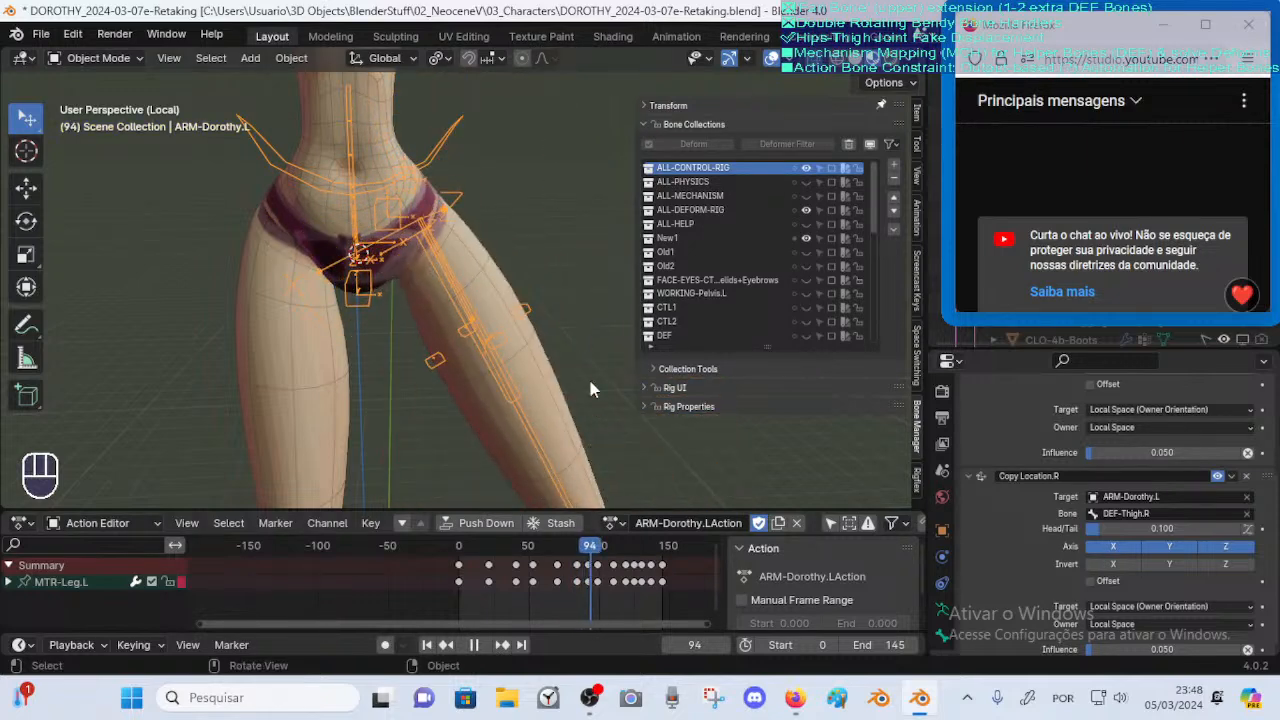
{"action": "middle_click_drag", "start_coordinate": [590, 381], "coordinate": [400, 330]}
Put the ARM-Dorothy.L armature in Pose Mode and test moving the DEF-Crotch bone, cancelling each move and reviewing its Copy Location constraints
{"action": "left_click", "coordinate": [417, 352]}
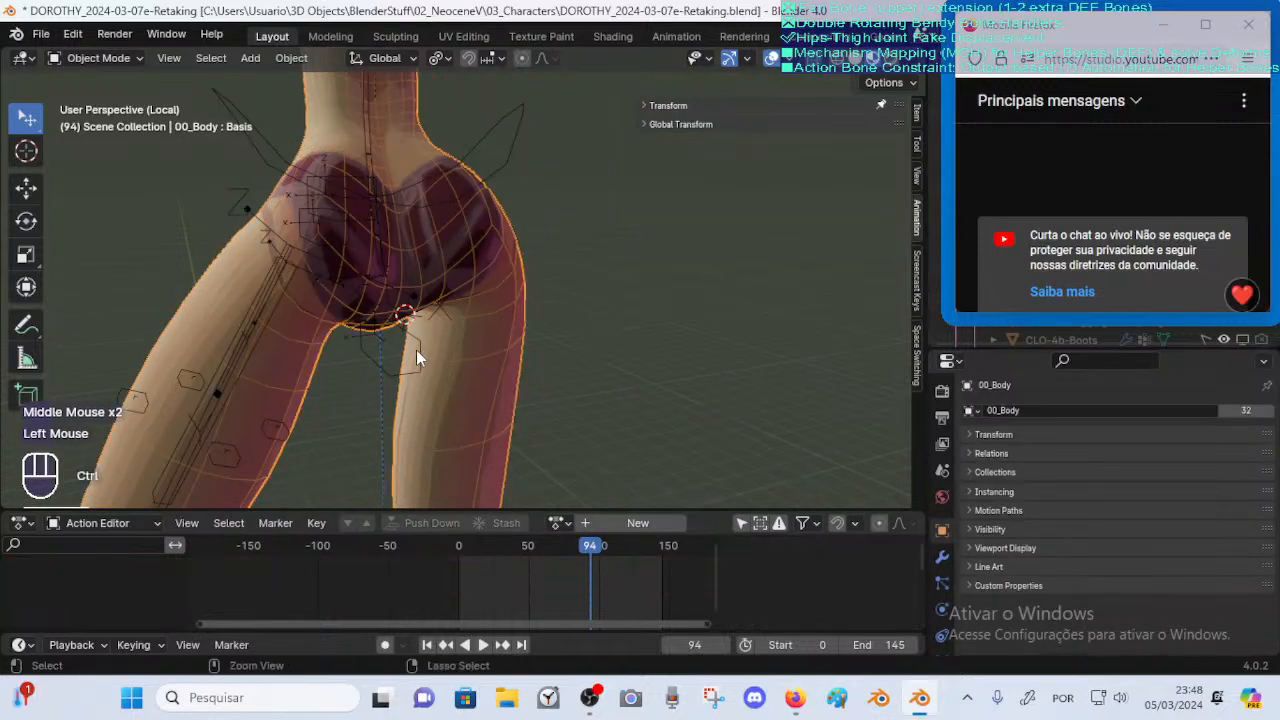
{"action": "left_click", "coordinate": [417, 349]}
{"action": "key", "text": "ctrl+Tab"}
{"action": "key", "text": "g"}
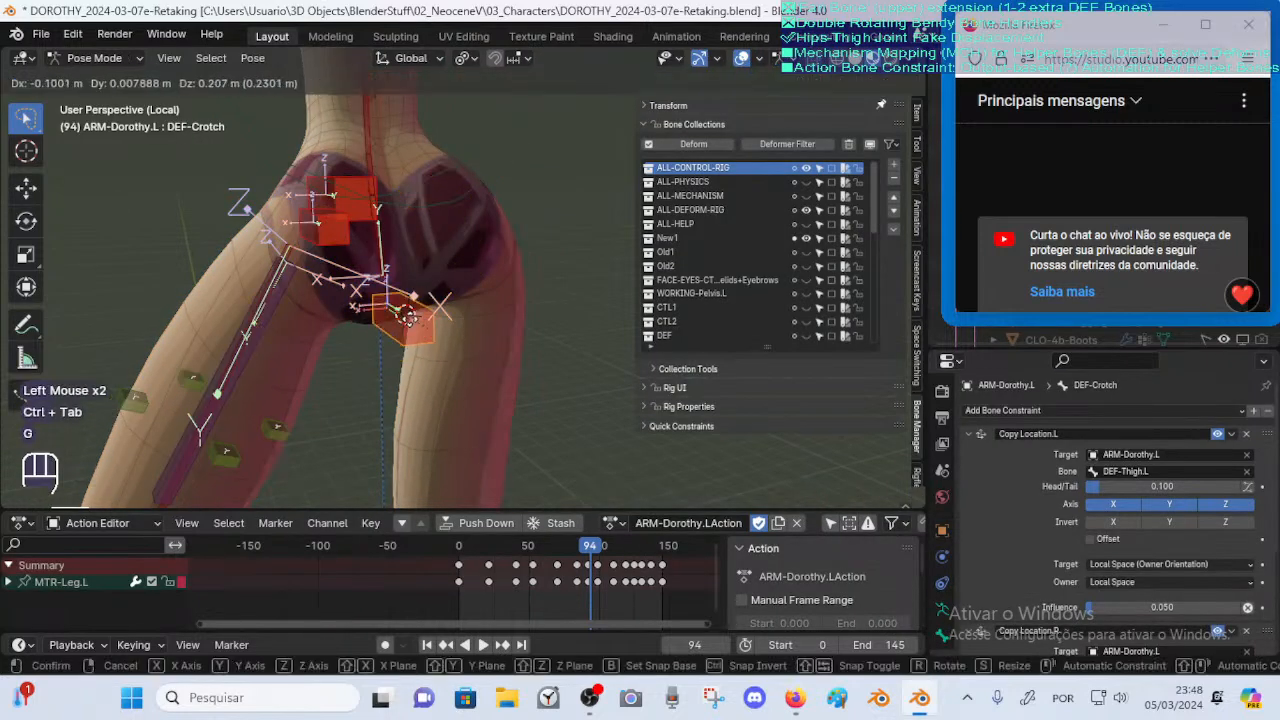
{"action": "key", "text": "Escape"}
{"action": "middle_click_drag", "start_coordinate": [408, 318], "coordinate": [540, 385]}
{"action": "key", "text": "g"}
{"action": "key", "text": "Escape"}
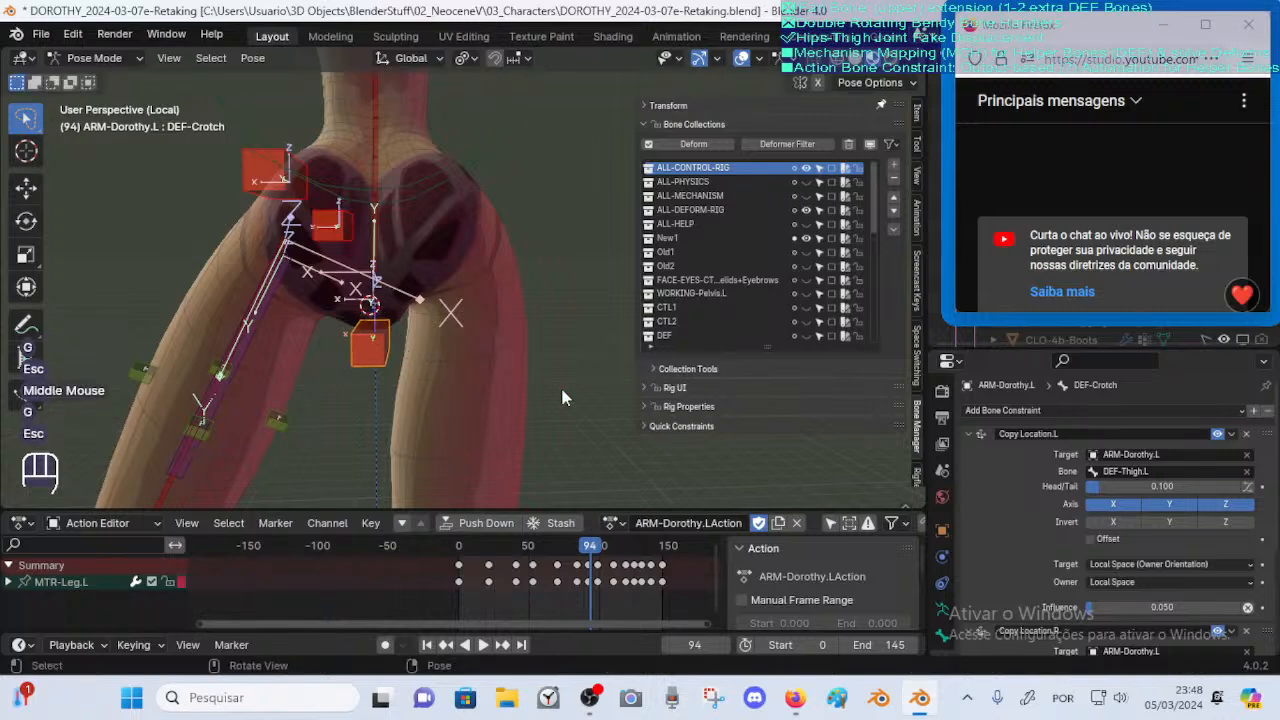
{"action": "middle_click_drag", "start_coordinate": [1128, 565], "coordinate": [1163, 468]}
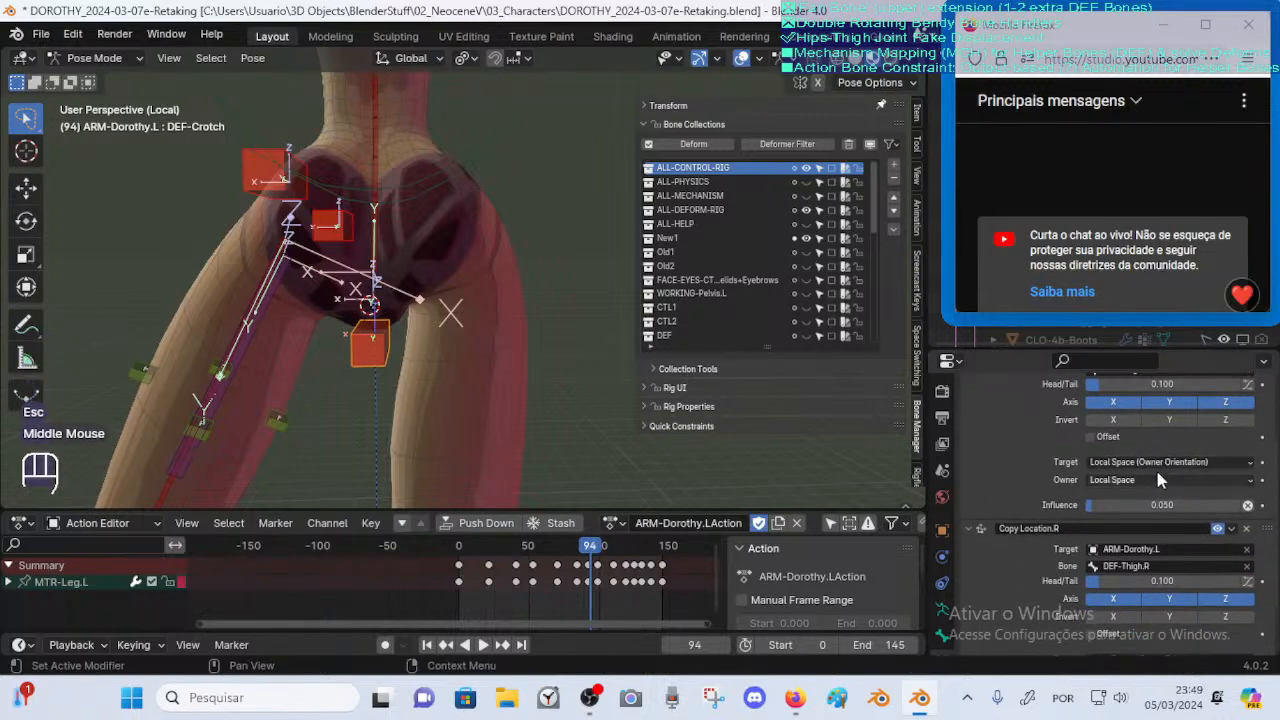
{"action": "middle_click_drag", "start_coordinate": [1128, 597], "coordinate": [1031, 578]}
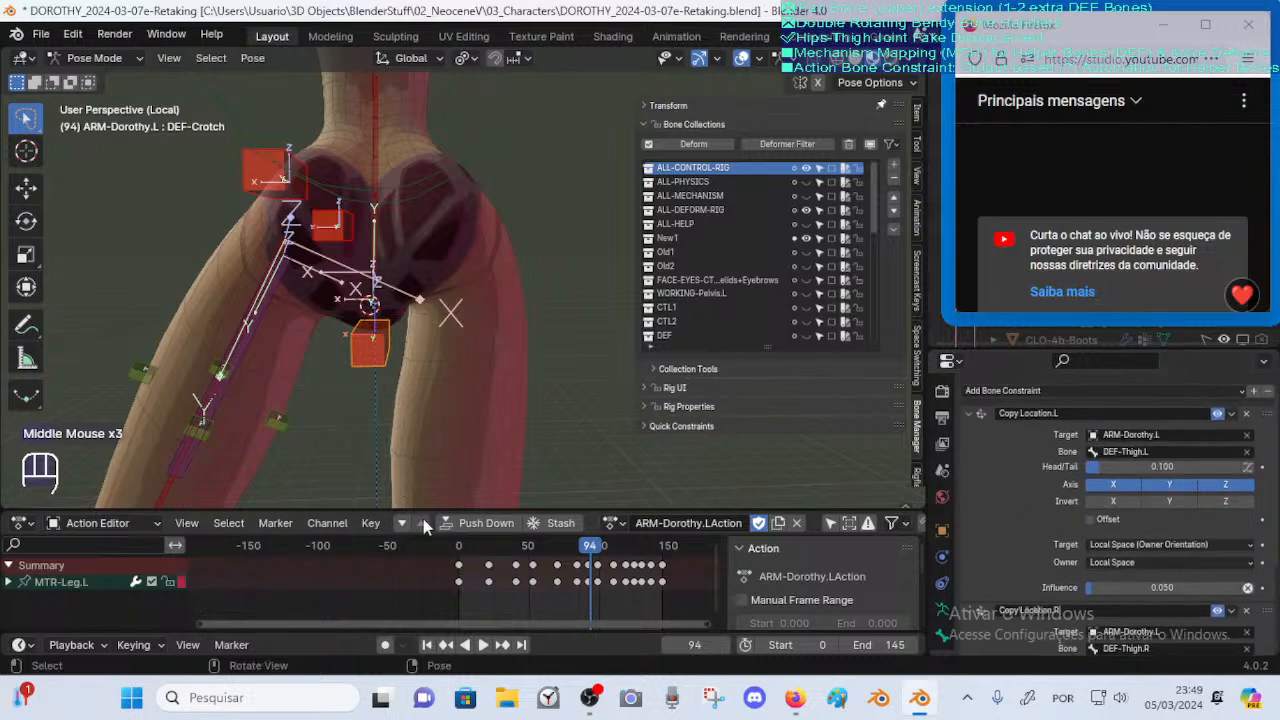
{"action": "key", "text": "g"}
{"action": "key", "text": "Escape"}
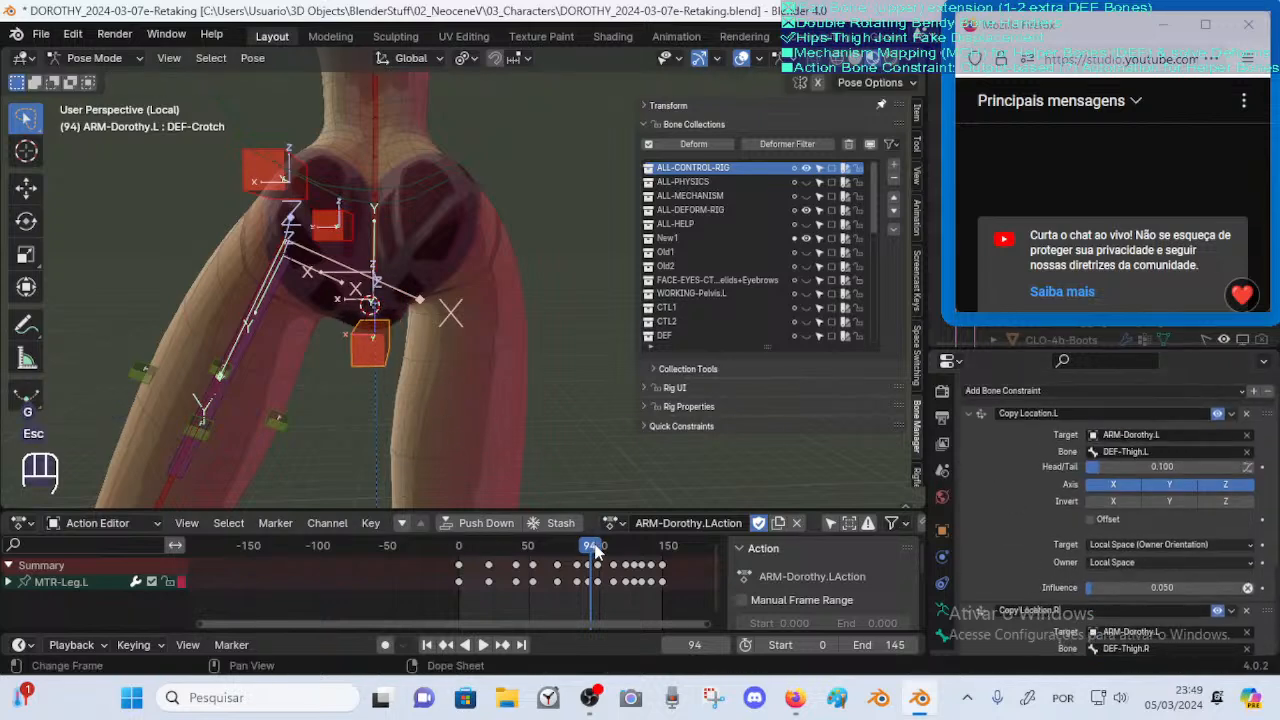
Scrub the leg animation to frame 83, examining how DEF-Crotch follows the thigh from the back and side
{"action": "key", "text": "alt+q"}
{"action": "left_click", "coordinate": [519, 550]}
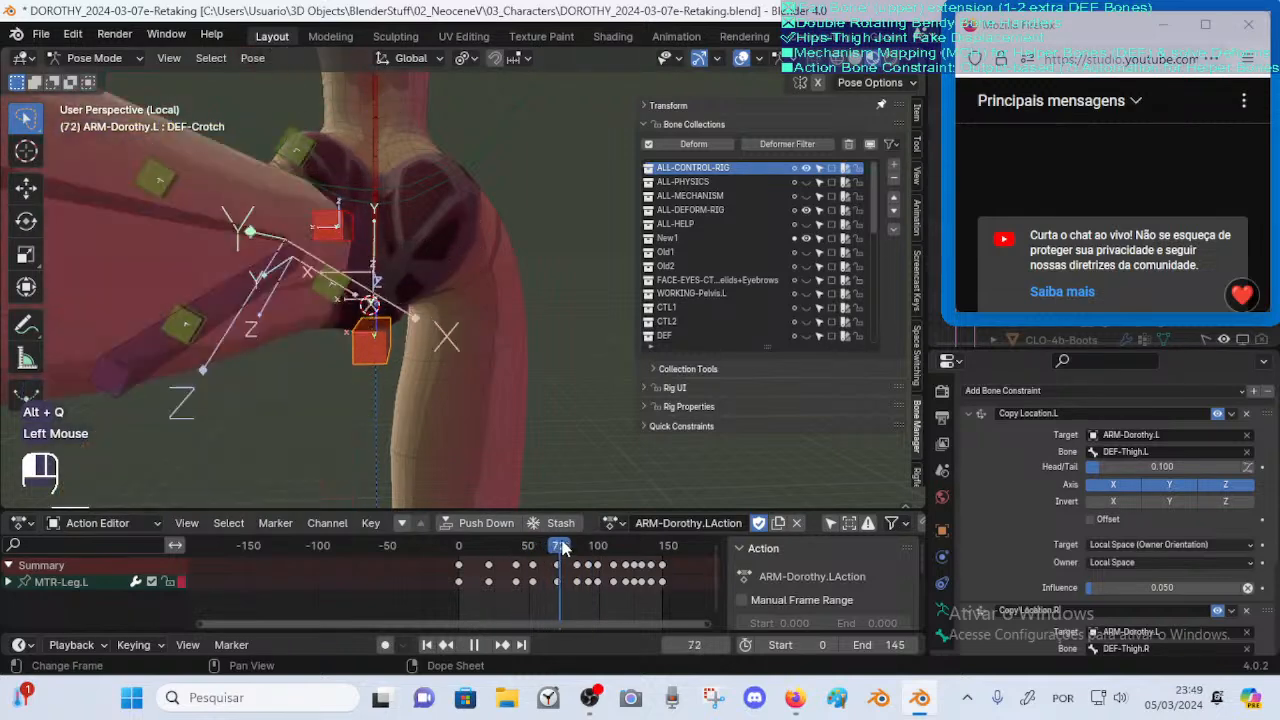
{"action": "left_click_drag", "start_coordinate": [552, 540], "coordinate": [557, 540]}
{"action": "middle_click_drag", "start_coordinate": [565, 450], "coordinate": [550, 436], "text": "ctrl"}
{"action": "middle_click_drag", "start_coordinate": [550, 436], "coordinate": [435, 412]}
{"action": "mouse_move", "coordinate": [556, 546]}
{"action": "left_mouse_down"}
{"action": "mouse_move", "coordinate": [520, 547]}
{"action": "mouse_move", "coordinate": [551, 547]}
{"action": "left_mouse_up"}
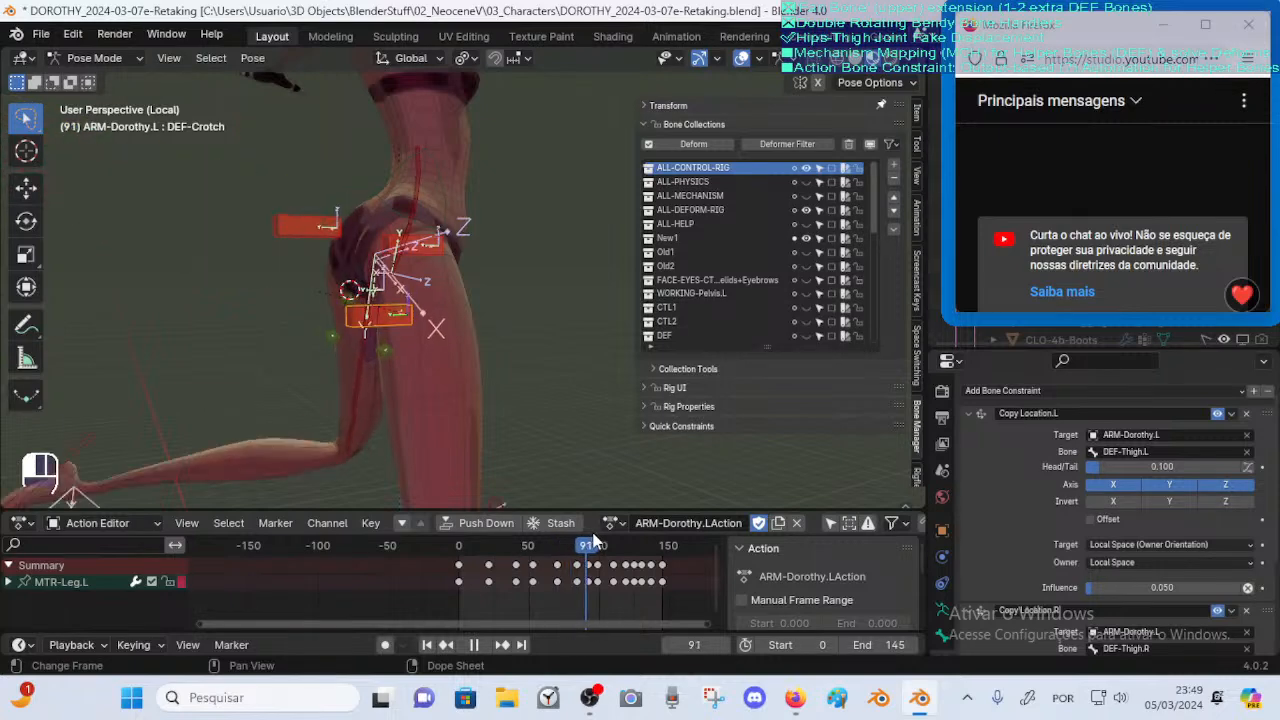
{"action": "key", "text": "space"}
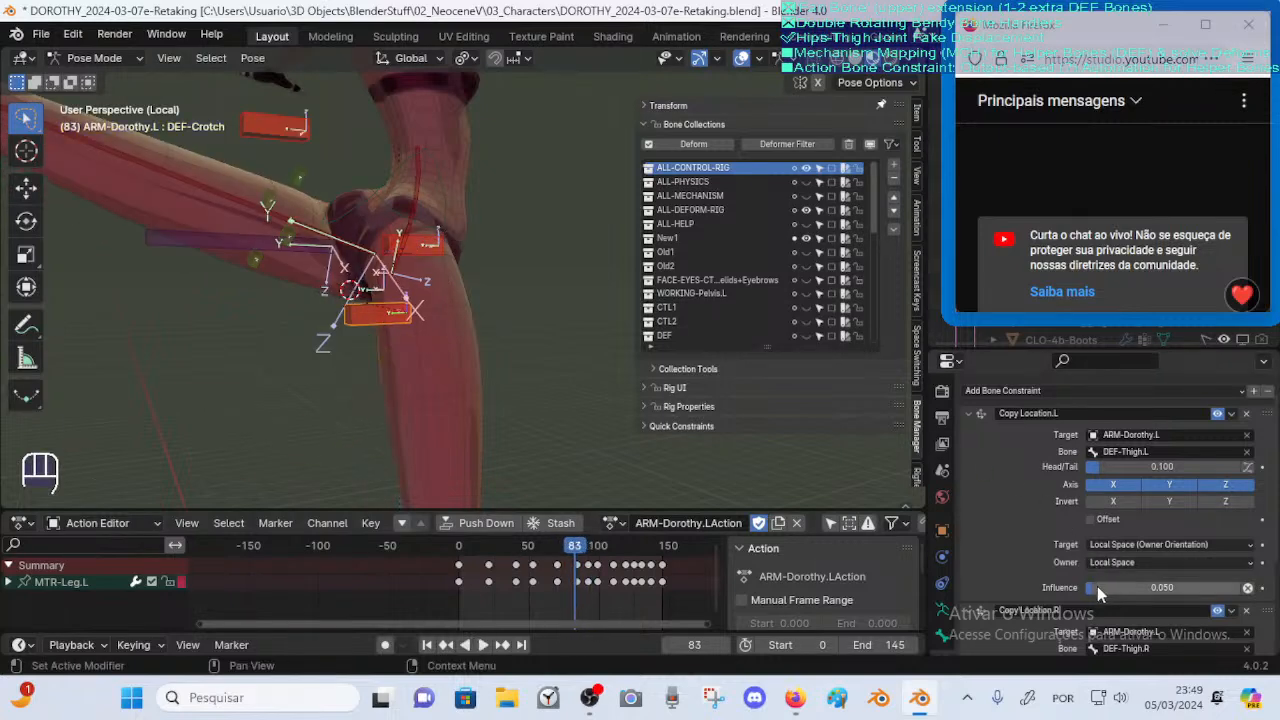
Set the Influence of DEF-Crotch's Copy Location.L and Copy Location.R constraints to 0.100
{"action": "left_click", "coordinate": [1097, 586]}
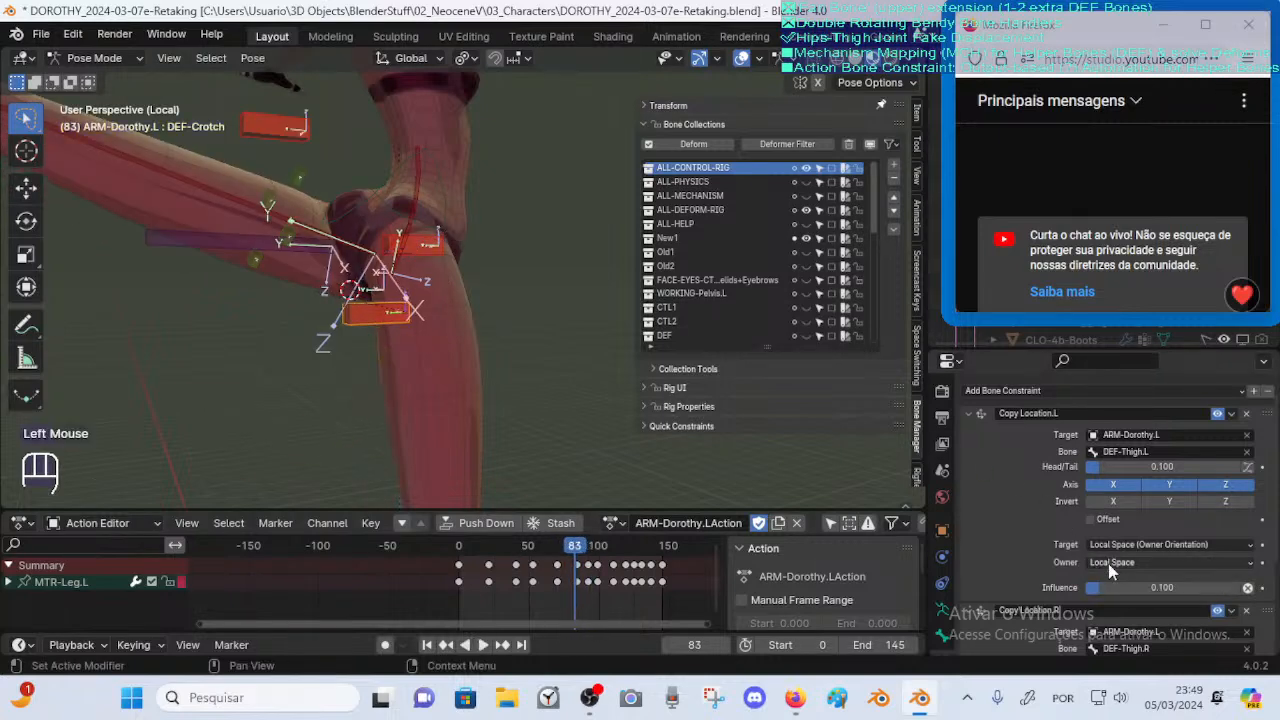
{"action": "middle_click_drag", "start_coordinate": [1108, 563], "coordinate": [1110, 450]}
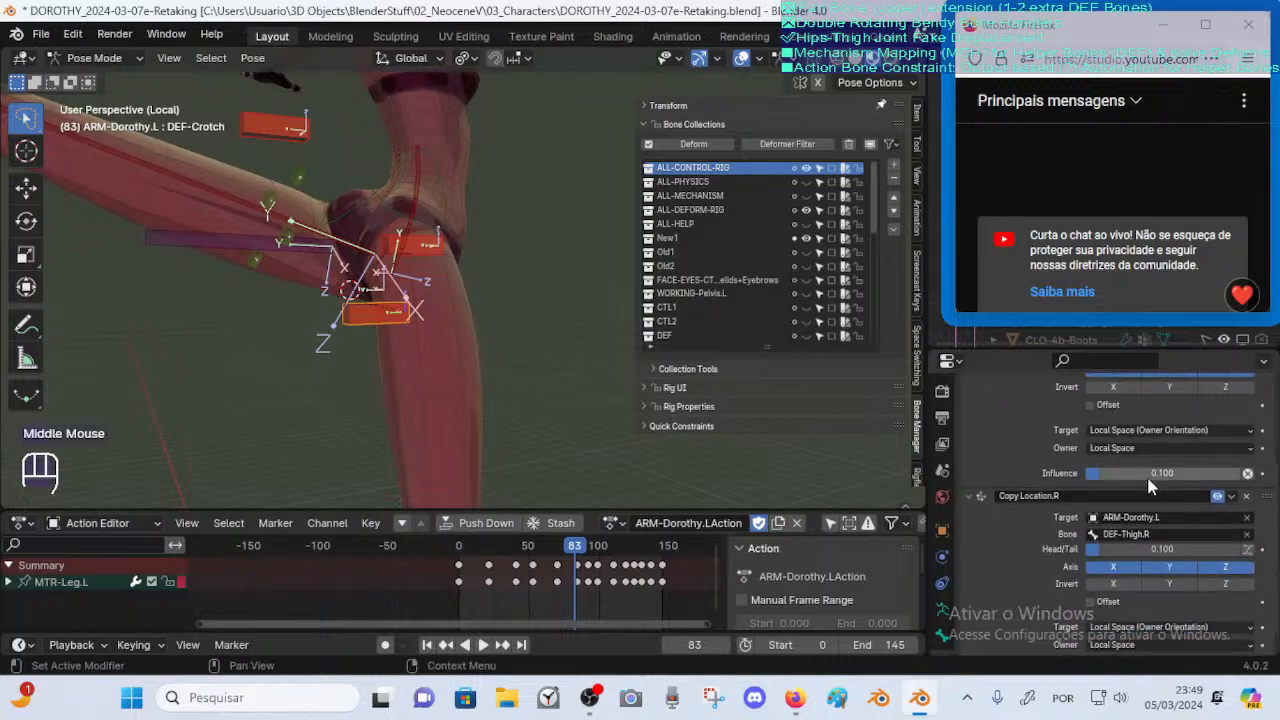
{"action": "key", "text": "ctrl+c"}
{"action": "middle_click_drag", "start_coordinate": [1118, 515], "coordinate": [1112, 489]}
{"action": "key", "text": "ctrl+v"}
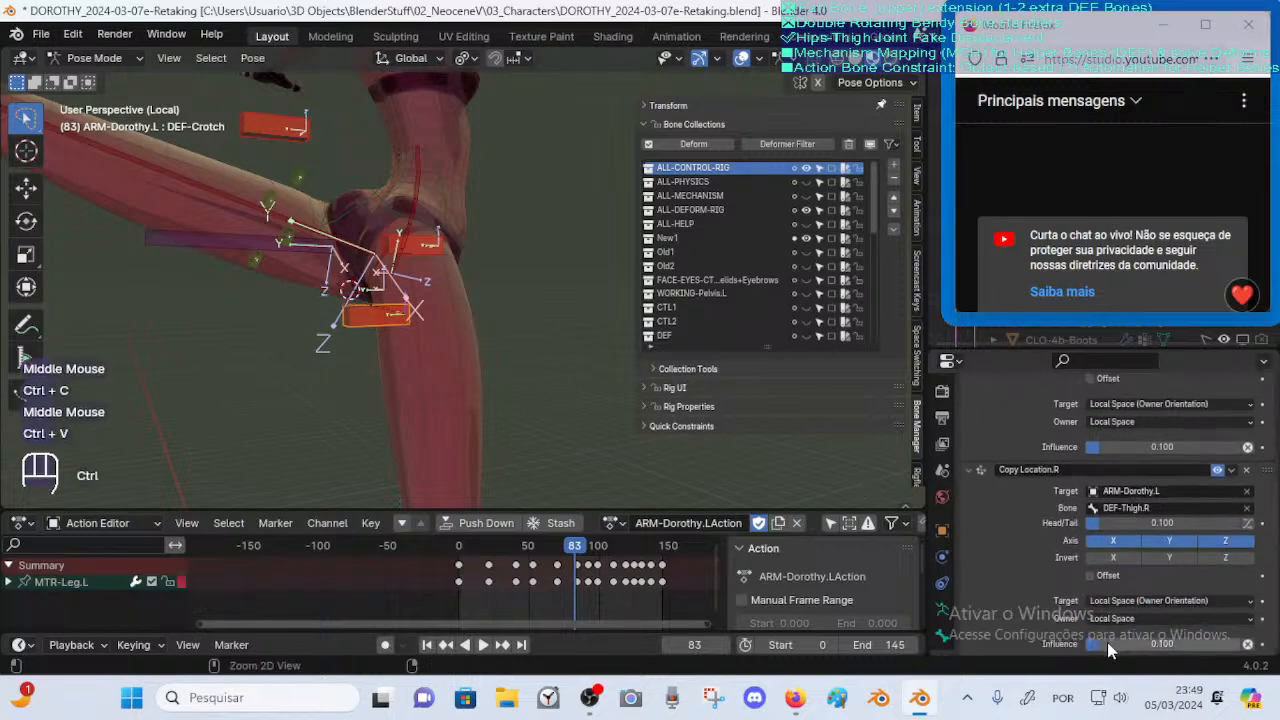
Scrub the leg animation to frame 117, examining the crotch deformation from the side and front
{"action": "left_click_drag", "start_coordinate": [573, 550], "coordinate": [492, 549]}
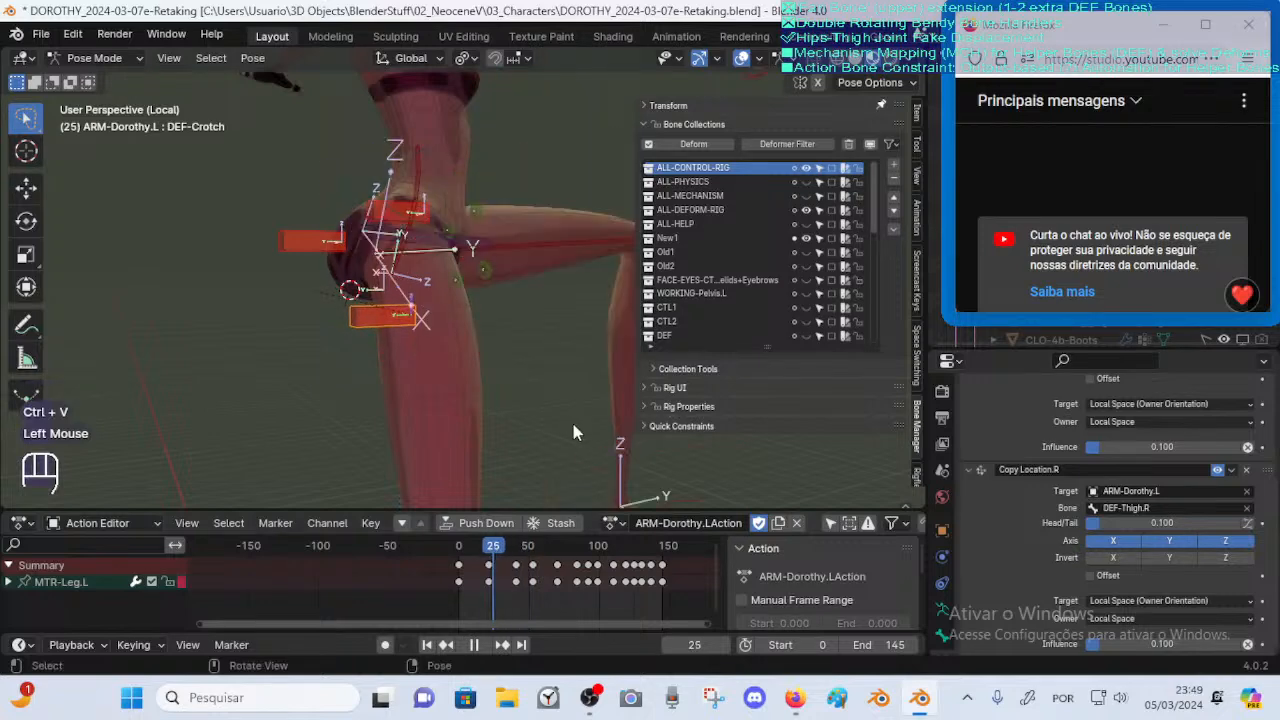
{"action": "middle_click_drag", "start_coordinate": [573, 424], "coordinate": [412, 368]}
{"action": "middle_click_drag", "start_coordinate": [412, 368], "coordinate": [477, 437]}
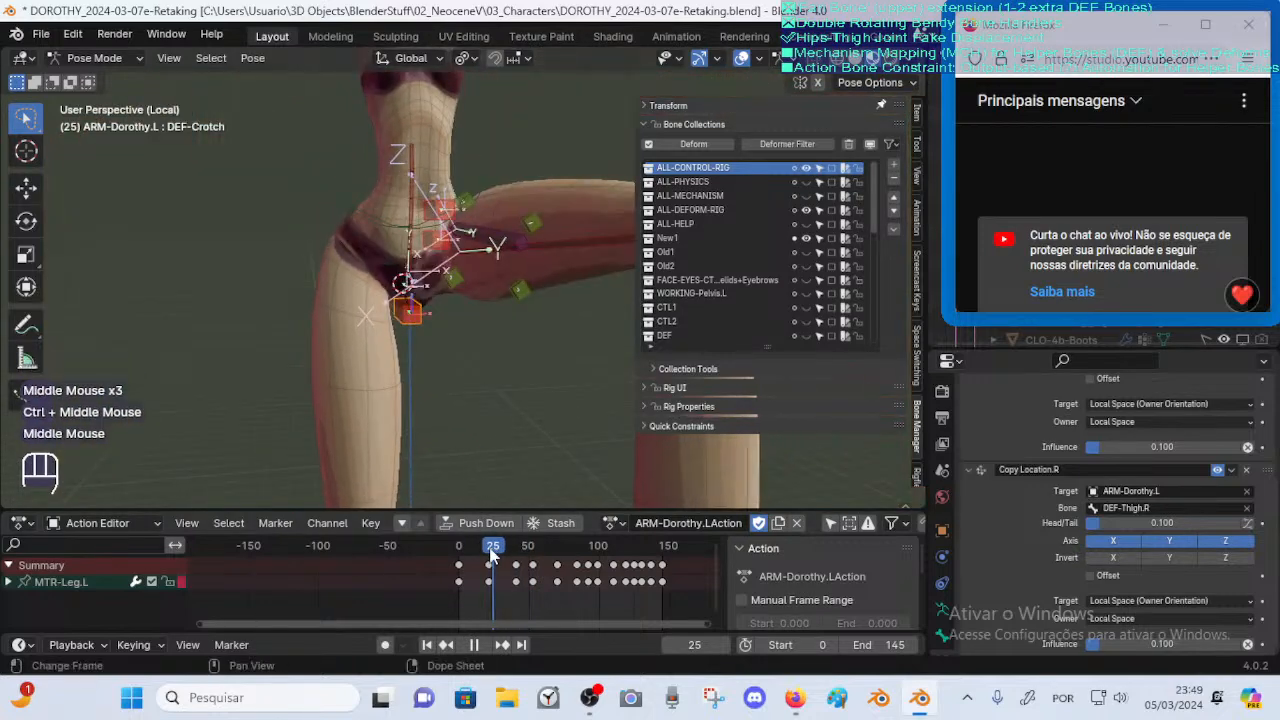
{"action": "left_click_drag", "start_coordinate": [490, 555], "coordinate": [622, 510]}
{"action": "middle_click_drag", "start_coordinate": [563, 408], "coordinate": [530, 391], "text": "ctrl"}
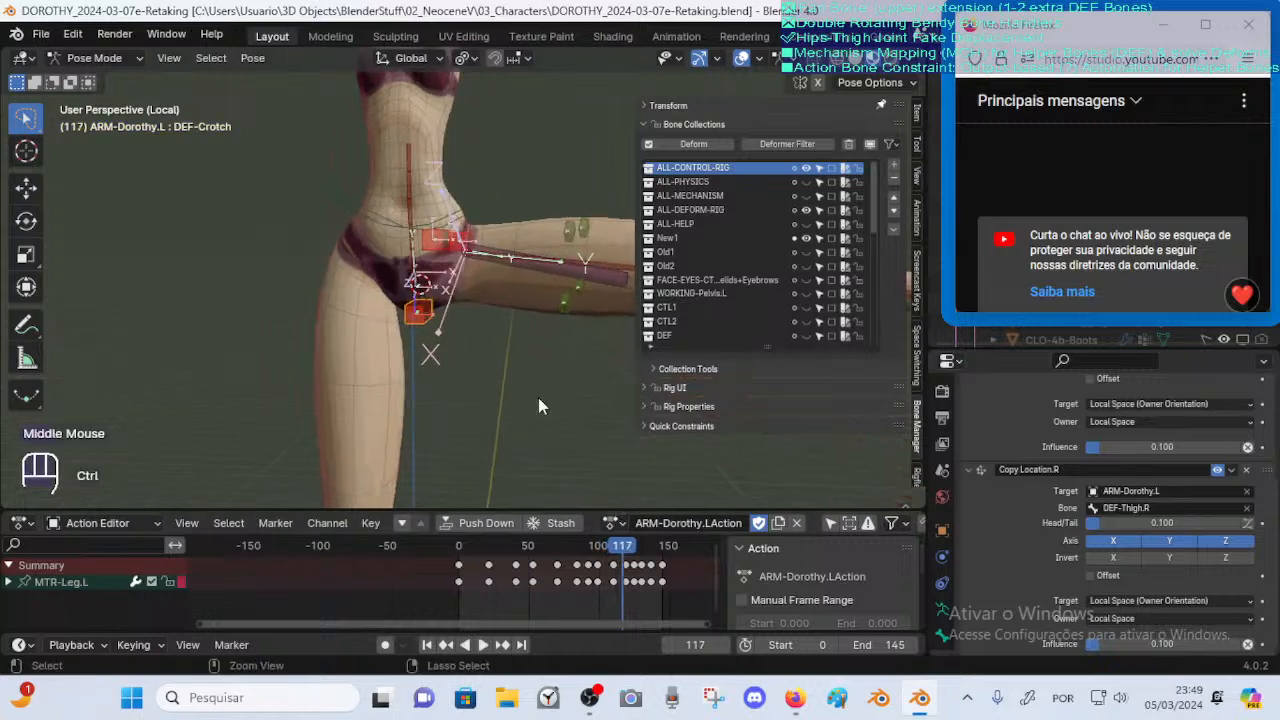
Save the file and hide the 3D viewport's sidebar to show more of the character
{"action": "key", "text": "ctrl+s"}
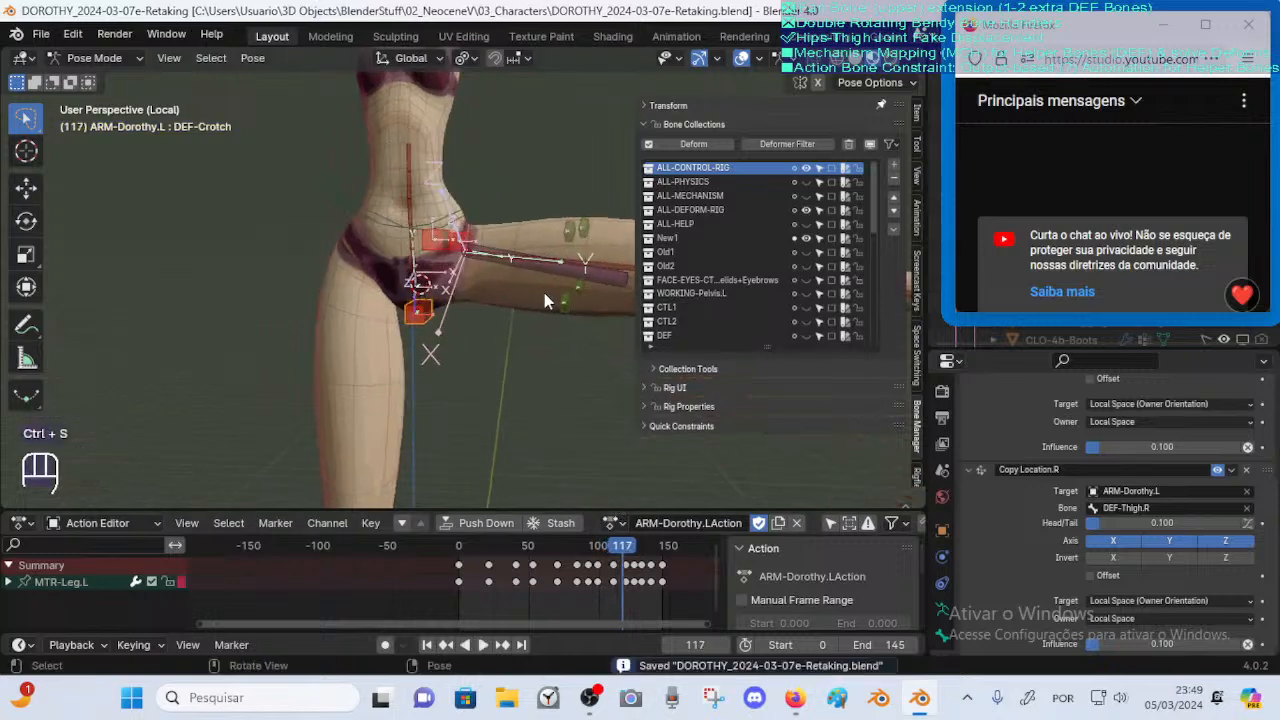
{"action": "key", "text": "n"}
{"action": "middle_click_drag", "start_coordinate": [513, 297], "coordinate": [527, 320]}
{"action": "scroll", "coordinate": [525, 284], "scroll_direction": "up", "scroll_amount": 2}
{"action": "key", "text": "ctrl+s"}
{"action": "scroll", "coordinate": [521, 305], "scroll_direction": "down", "scroll_amount": 2}
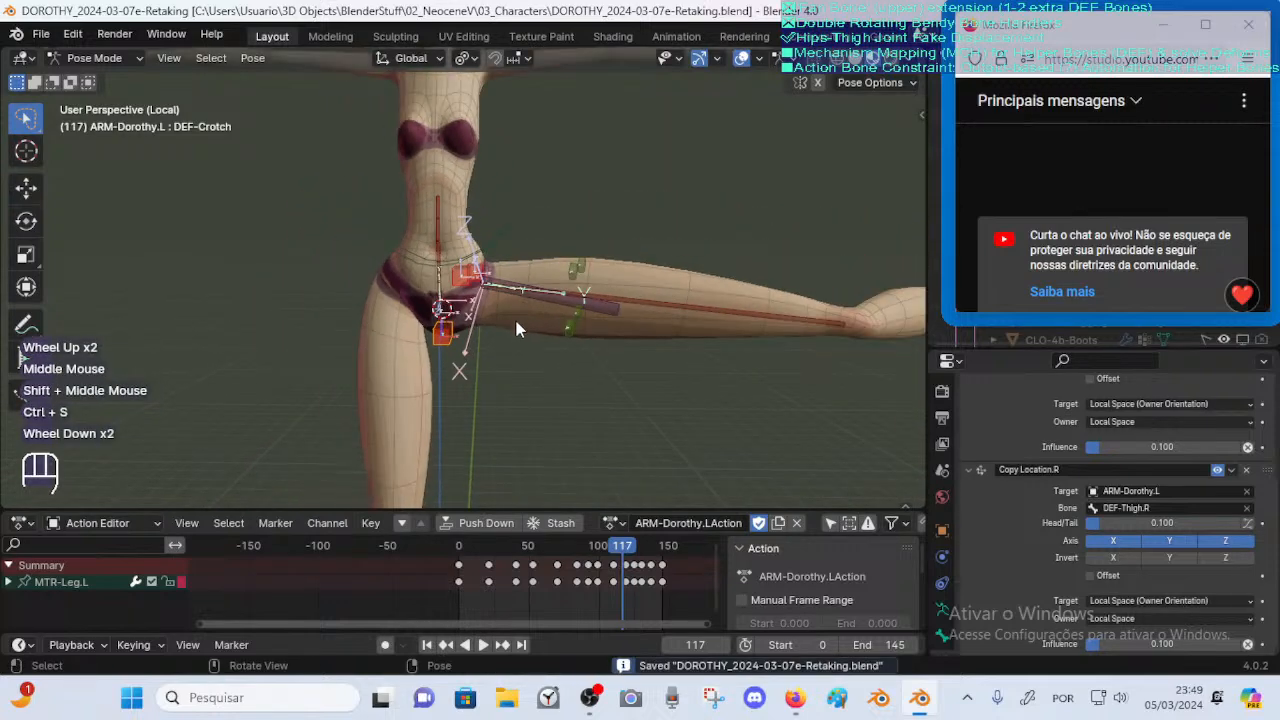
Scrub the leg animation back to frame 0 to review the pelvis deformation, and save the file
{"action": "scroll", "coordinate": [516, 321], "scroll_direction": "up", "scroll_amount": 1}
{"action": "left_click_drag", "start_coordinate": [612, 545], "coordinate": [582, 546]}
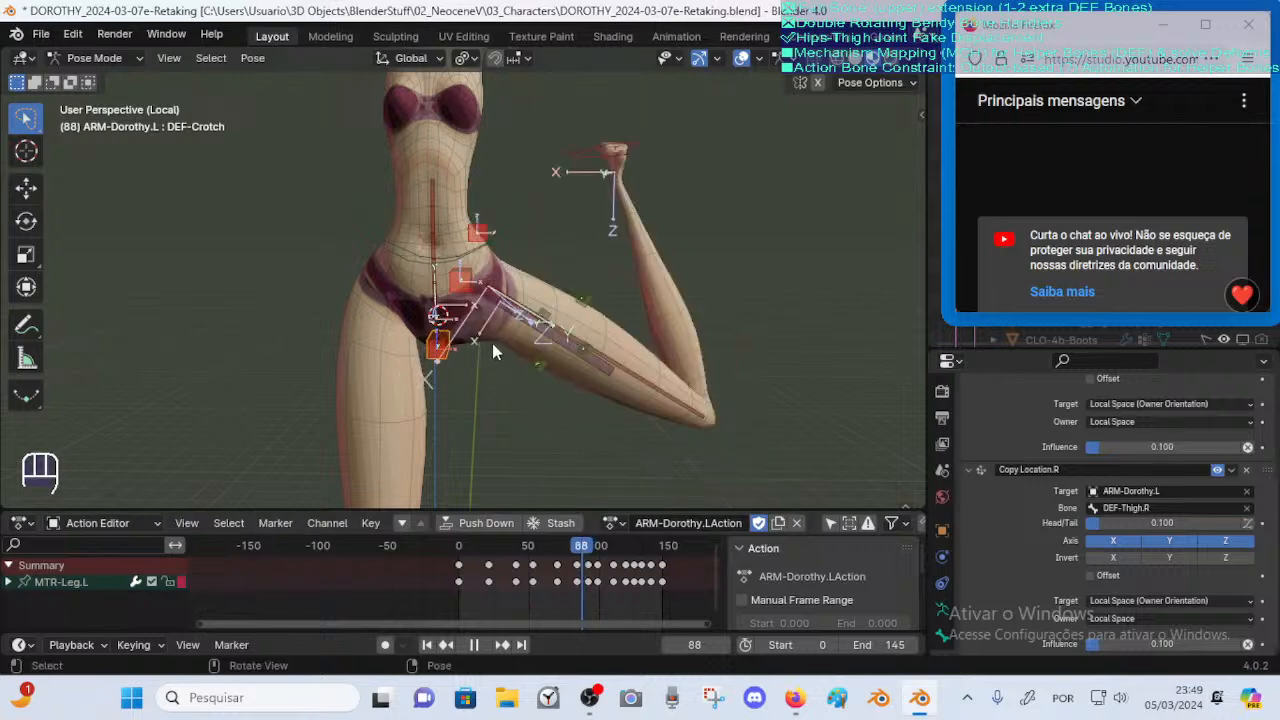
{"action": "left_click_drag", "start_coordinate": [578, 547], "coordinate": [434, 535]}
{"action": "key", "text": "ctrl+s"}
Scrub the leg animation to frame 41, examining the raised thigh and buttock from the side
{"action": "middle_click_drag", "start_coordinate": [551, 366], "coordinate": [379, 371]}
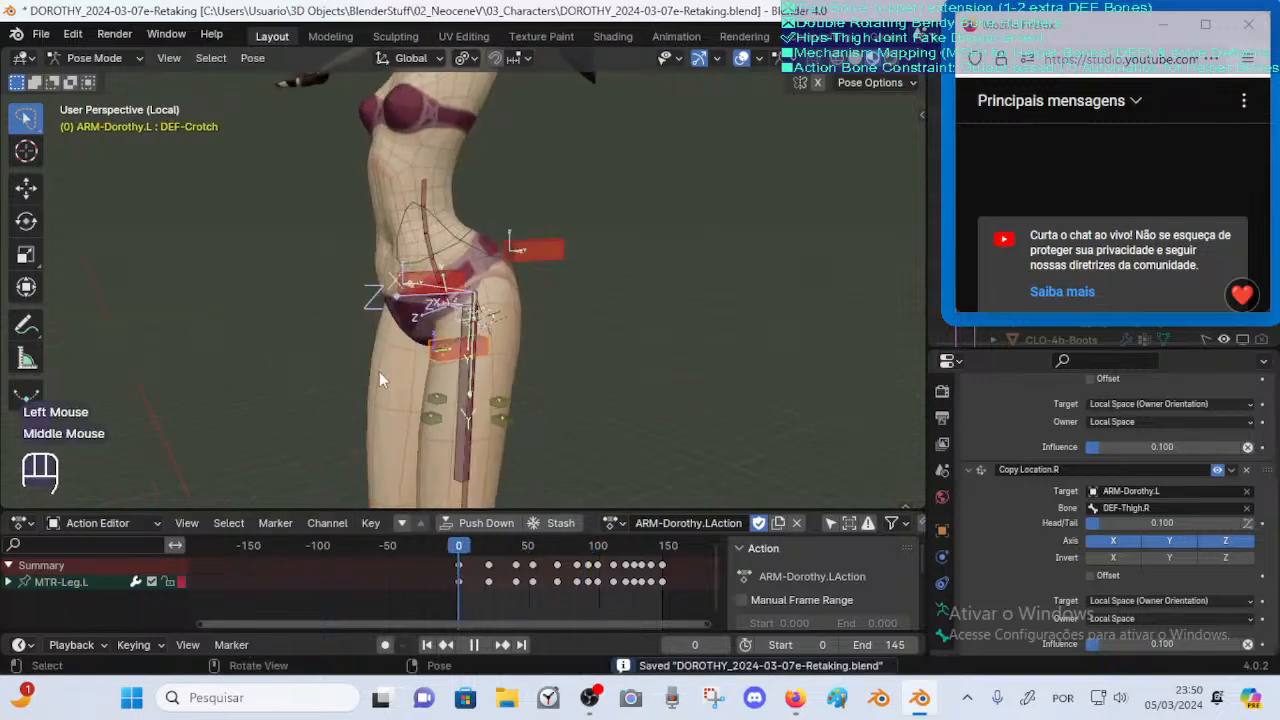
{"action": "scroll", "coordinate": [379, 371], "scroll_direction": "down", "scroll_amount": 2}
{"action": "left_click_drag", "start_coordinate": [470, 548], "coordinate": [510, 548]}
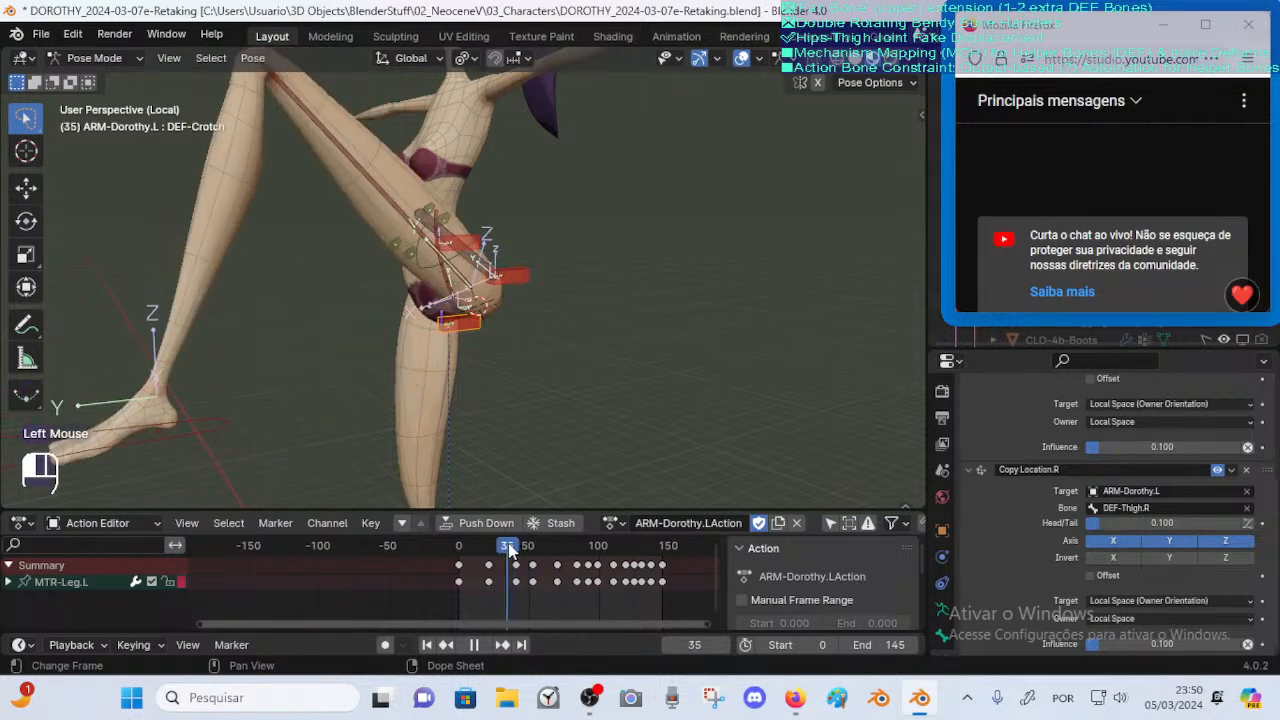
{"action": "middle_click_drag", "start_coordinate": [442, 434], "coordinate": [465, 474]}
{"action": "scroll", "coordinate": [470, 418], "scroll_direction": "up", "scroll_amount": 3}
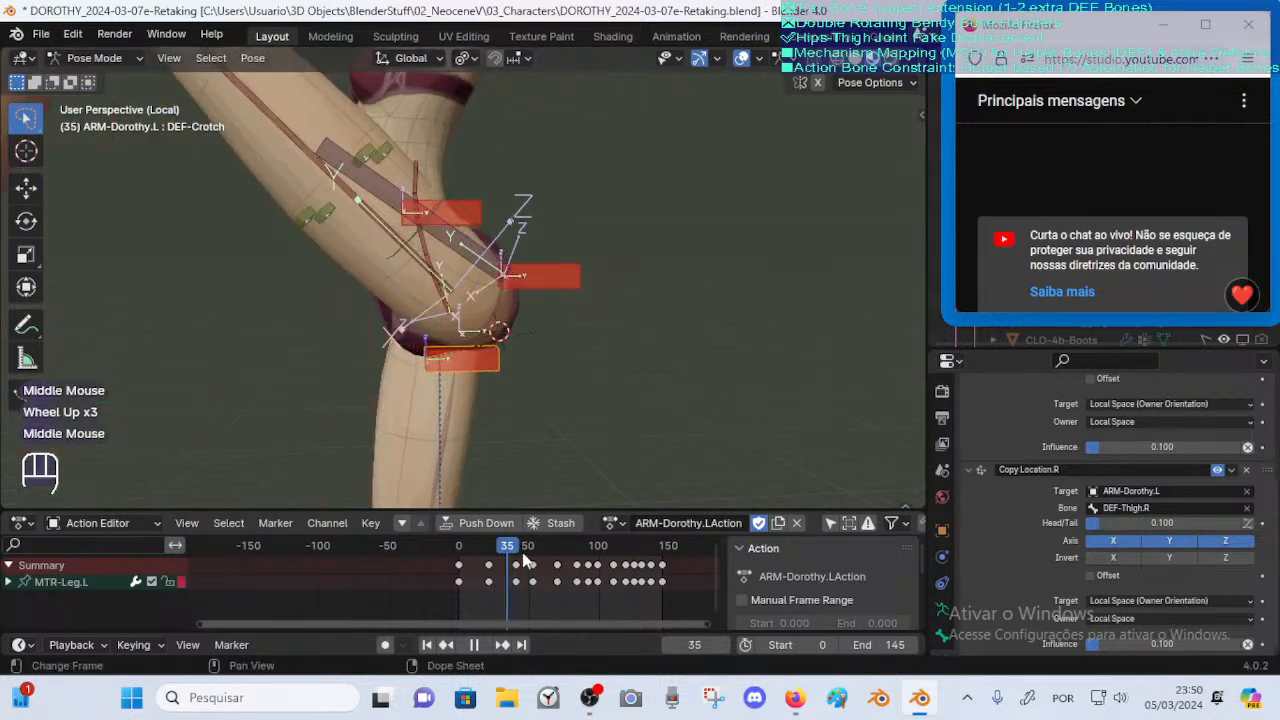
{"action": "left_click_drag", "start_coordinate": [524, 550], "coordinate": [516, 521]}
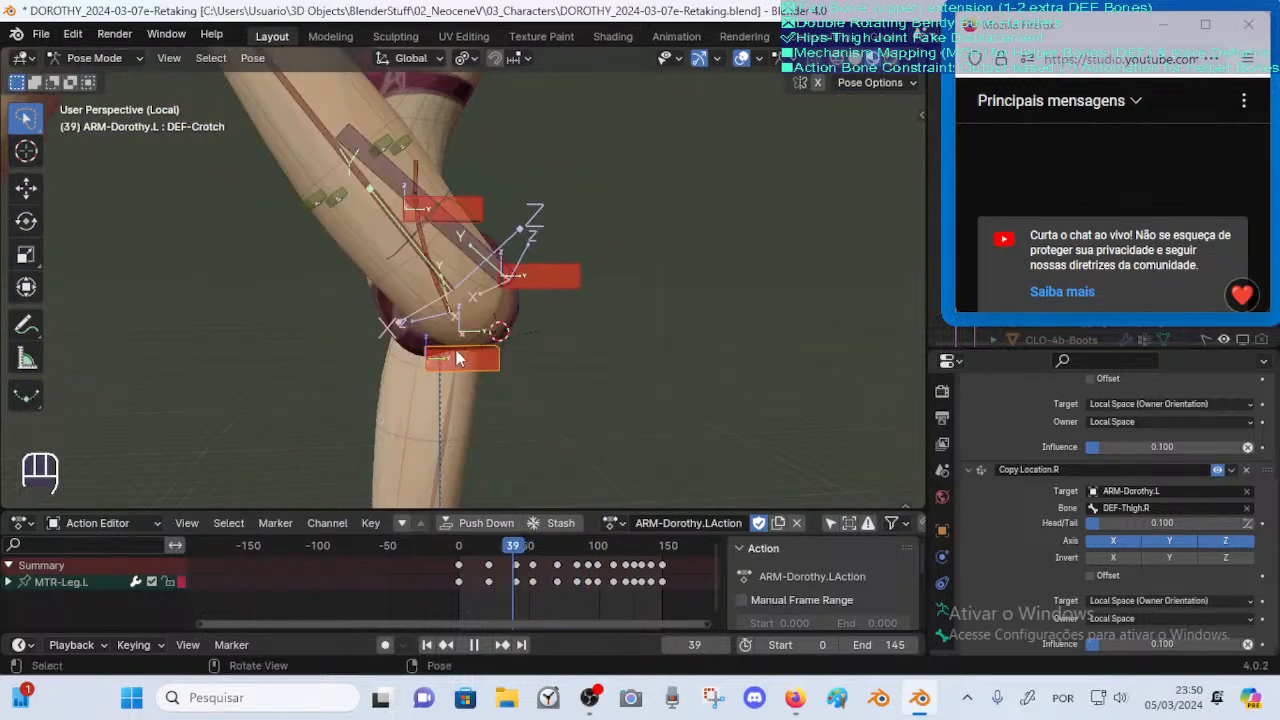
{"action": "middle_click_drag", "start_coordinate": [457, 358], "coordinate": [421, 341]}
{"action": "mouse_move", "coordinate": [512, 545]}
{"action": "left_mouse_down"}
{"action": "mouse_move", "coordinate": [473, 549]}
{"action": "mouse_move", "coordinate": [515, 549]}
{"action": "left_mouse_up"}
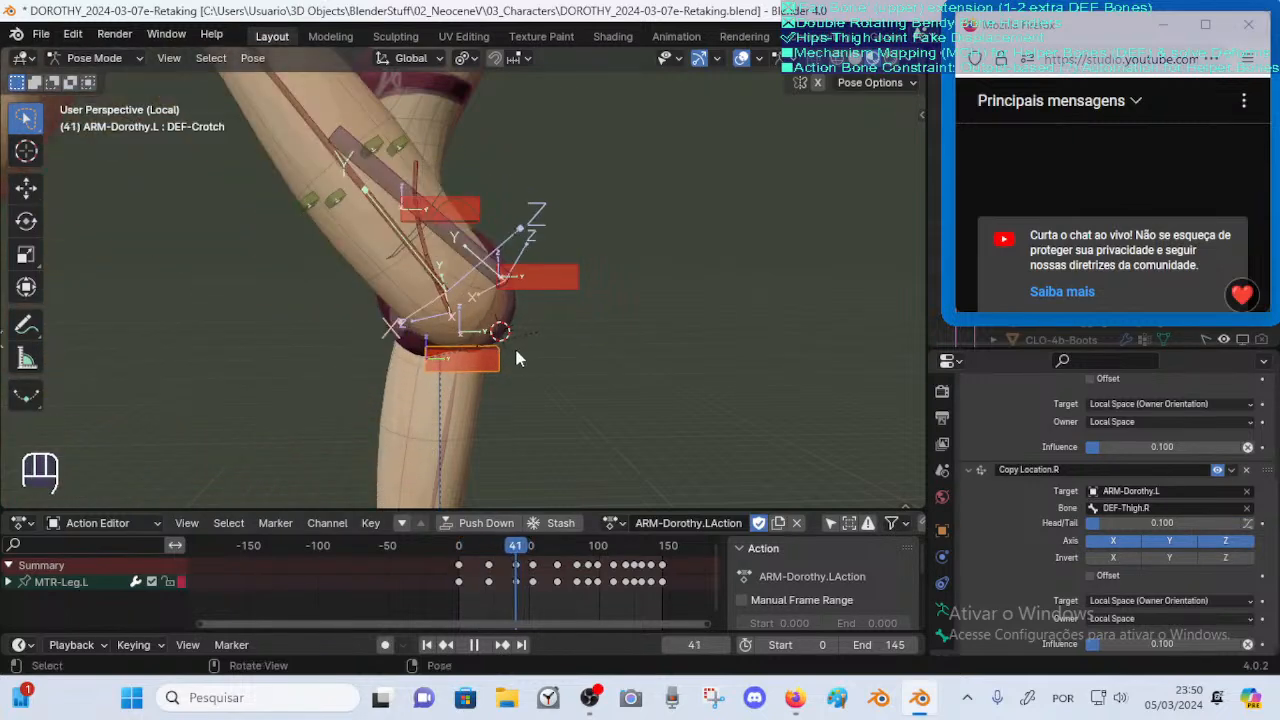
Select the FAN-Thigh.L bone and test moving it downward to check the buttock deformation, cancelling each move
{"action": "left_click", "coordinate": [482, 256]}
{"action": "middle_click_drag", "start_coordinate": [494, 300], "coordinate": [510, 308]}
{"action": "key", "text": "g"}
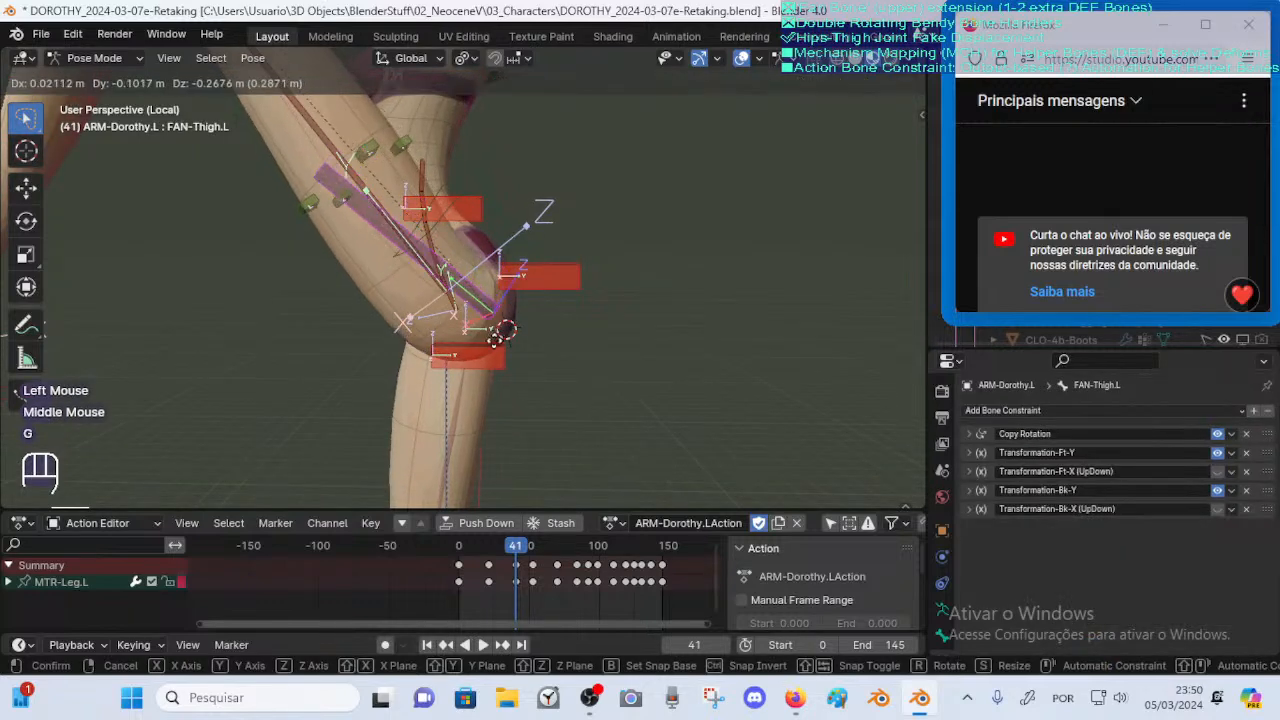
{"action": "key", "text": "Escape"}
{"action": "key", "text": "g"}
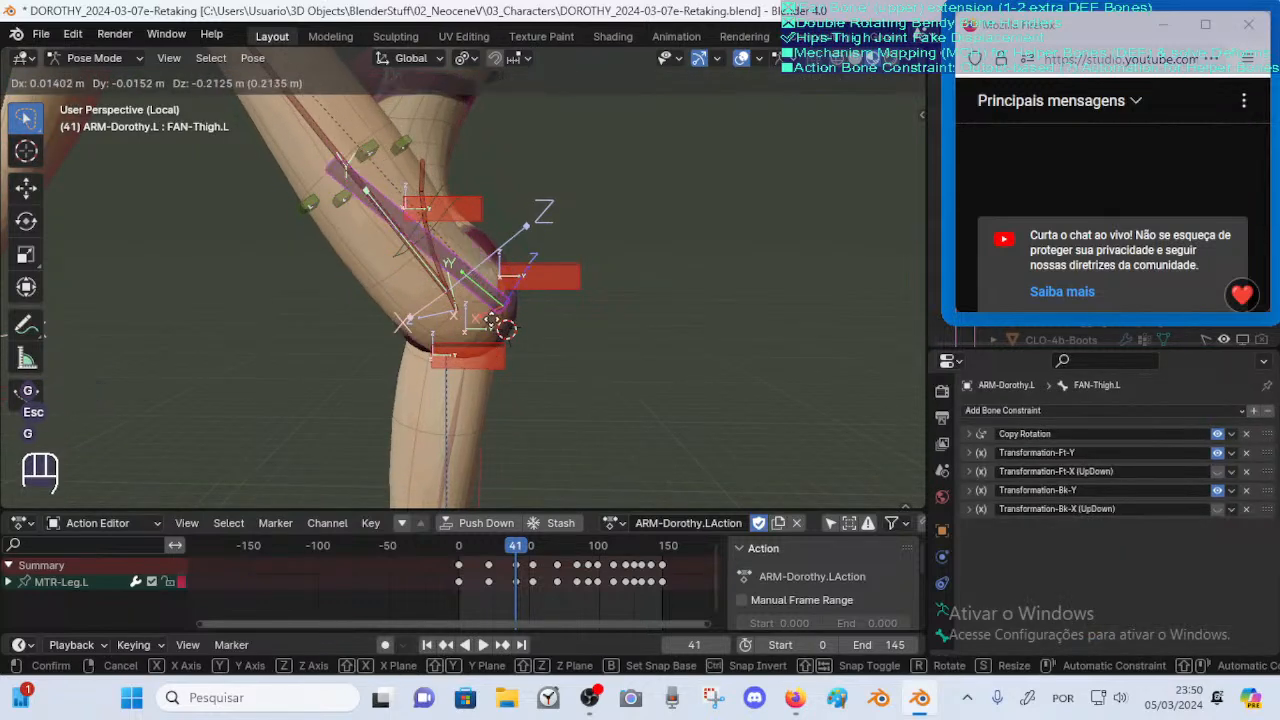
{"action": "key", "text": "Escape"}
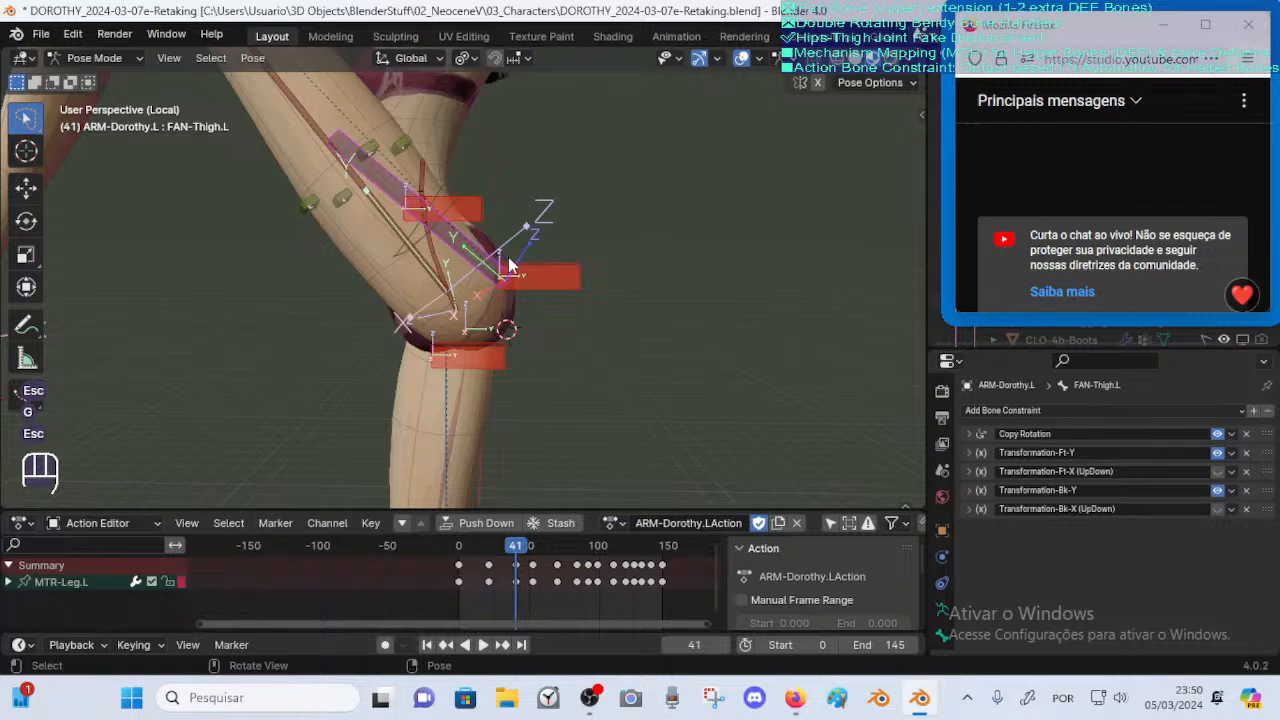
{"action": "key", "text": "g"}
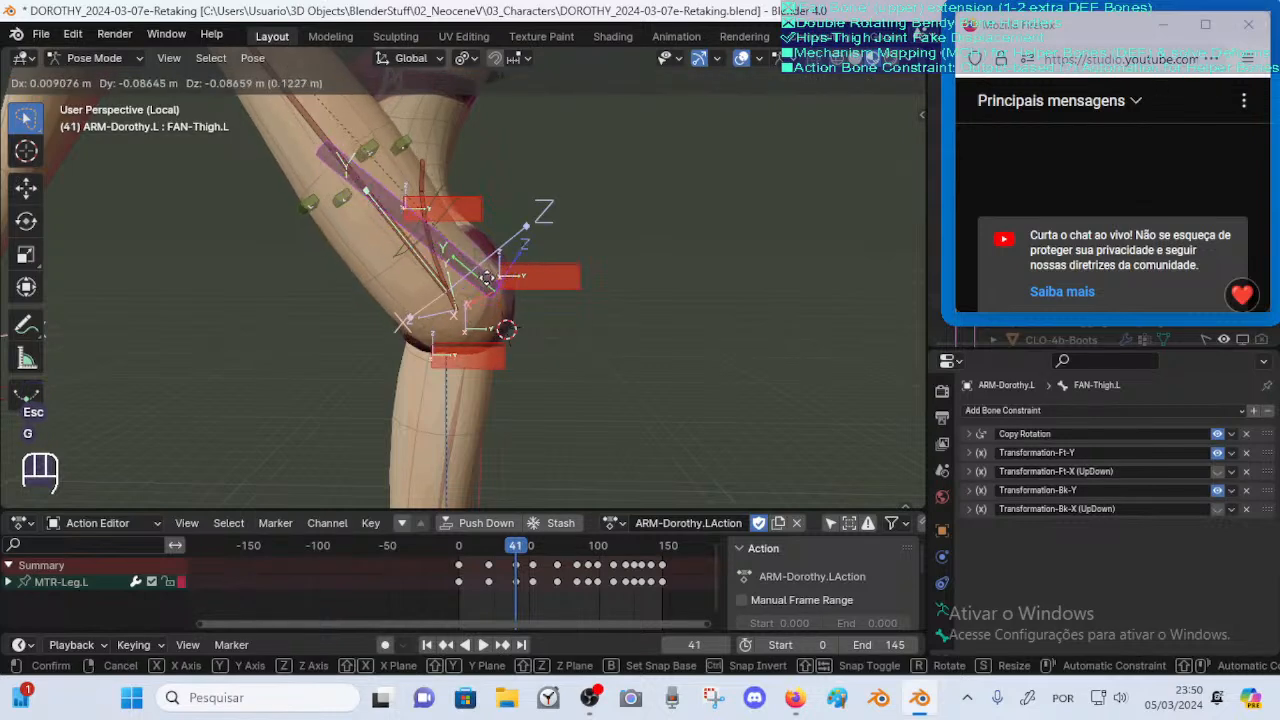
{"action": "key", "text": "Escape"}
{"action": "middle_click_drag", "start_coordinate": [502, 295], "coordinate": [500, 305]}
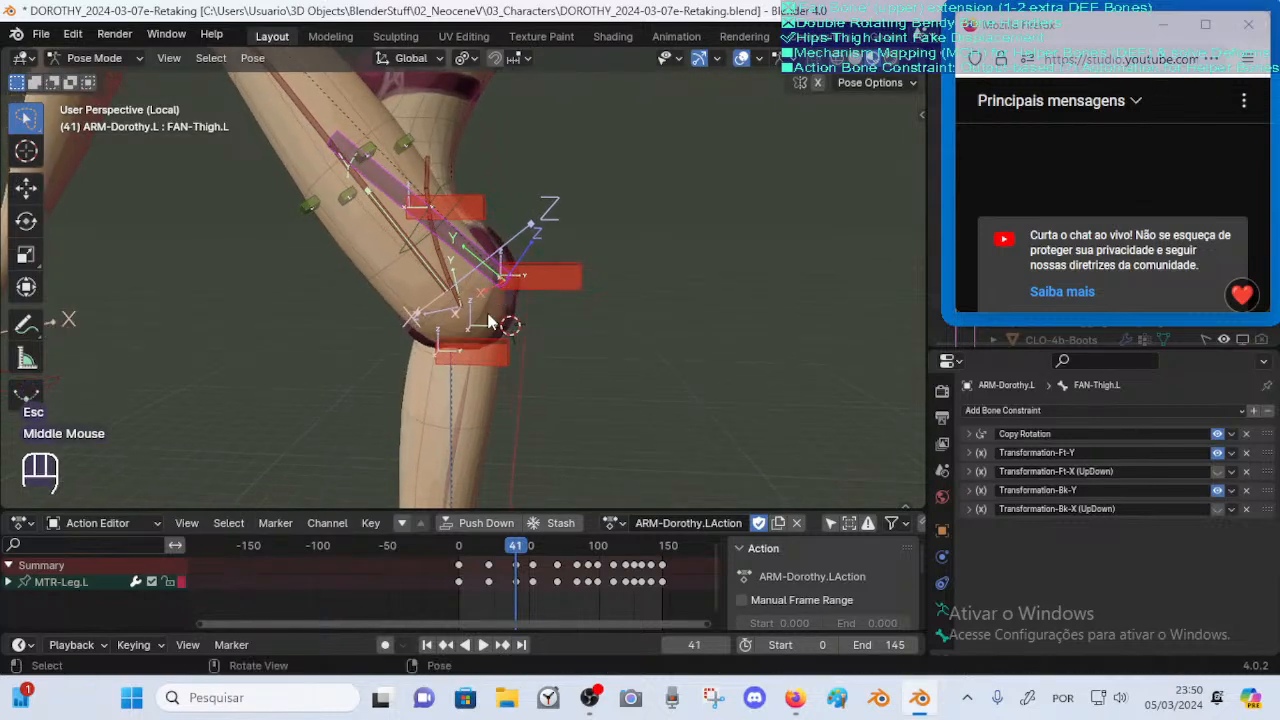
{"action": "key", "text": "g"}
{"action": "key", "text": "Escape"}
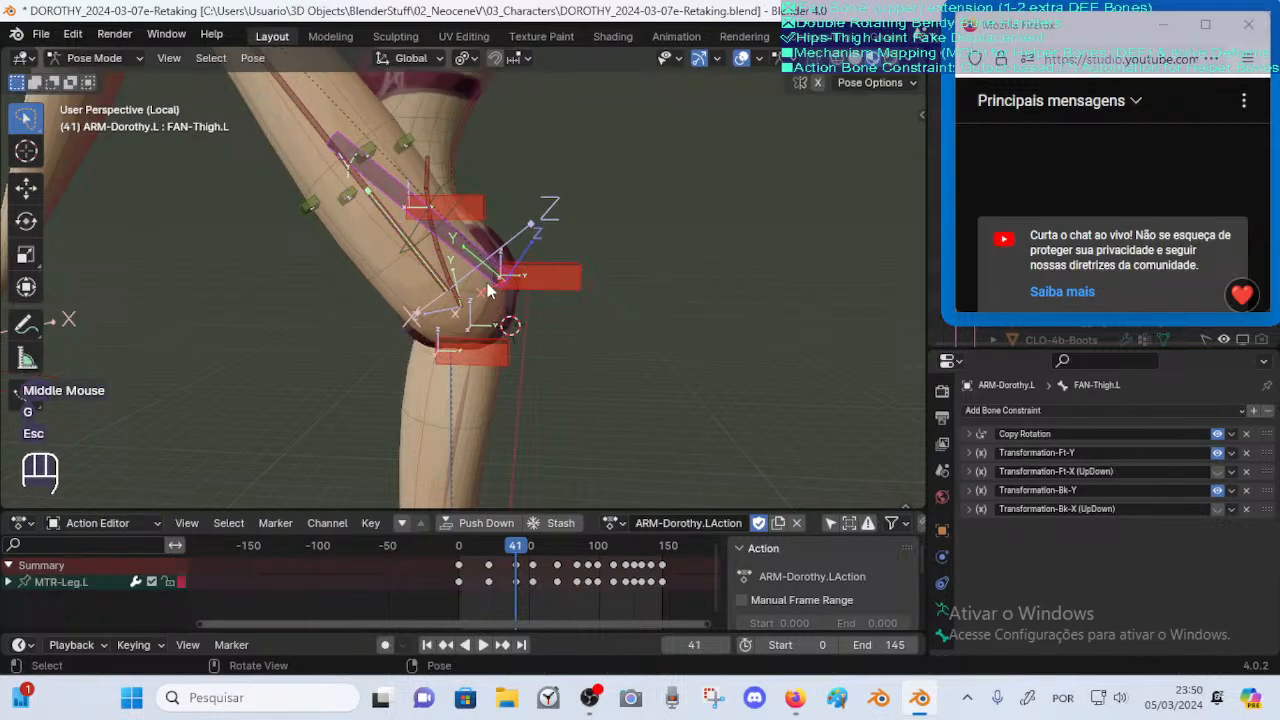
{"action": "key", "text": "g"}
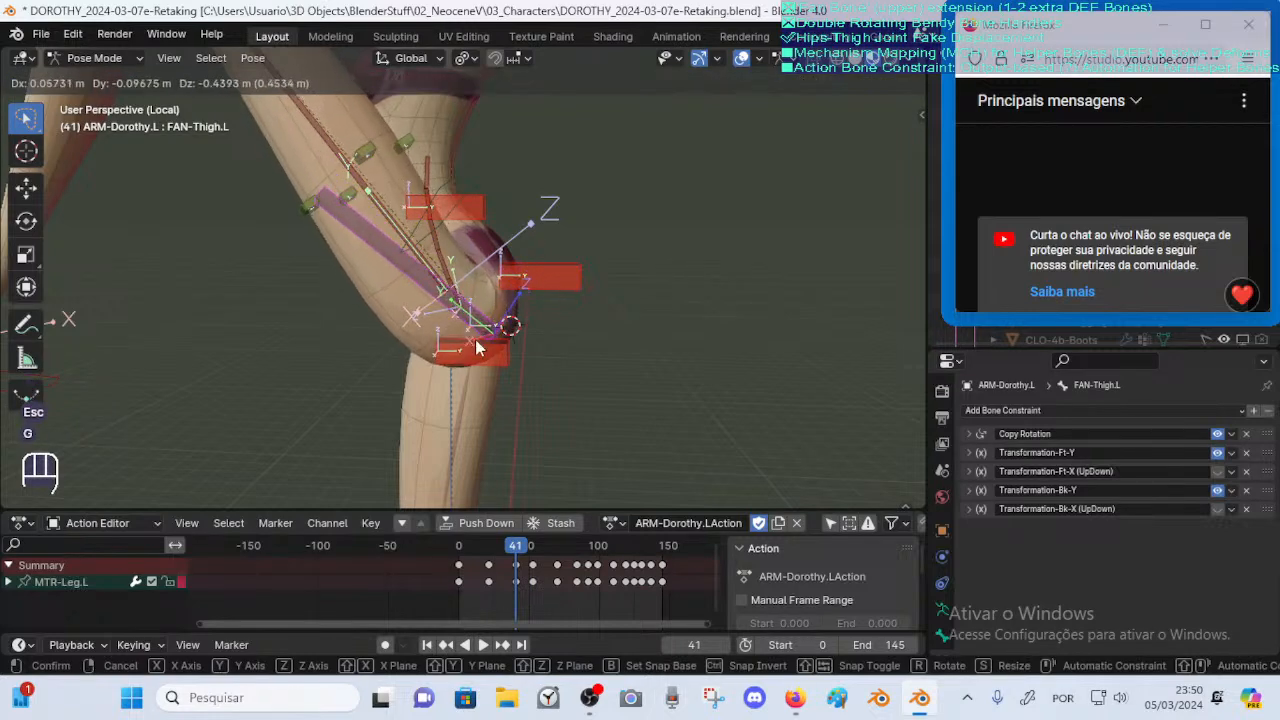
Try moving the FAN-Thigh.L bone at frame 41 to test the hip deformation, cancelling each move
{"action": "key", "text": "Escape"}
{"action": "key", "text": "g"}
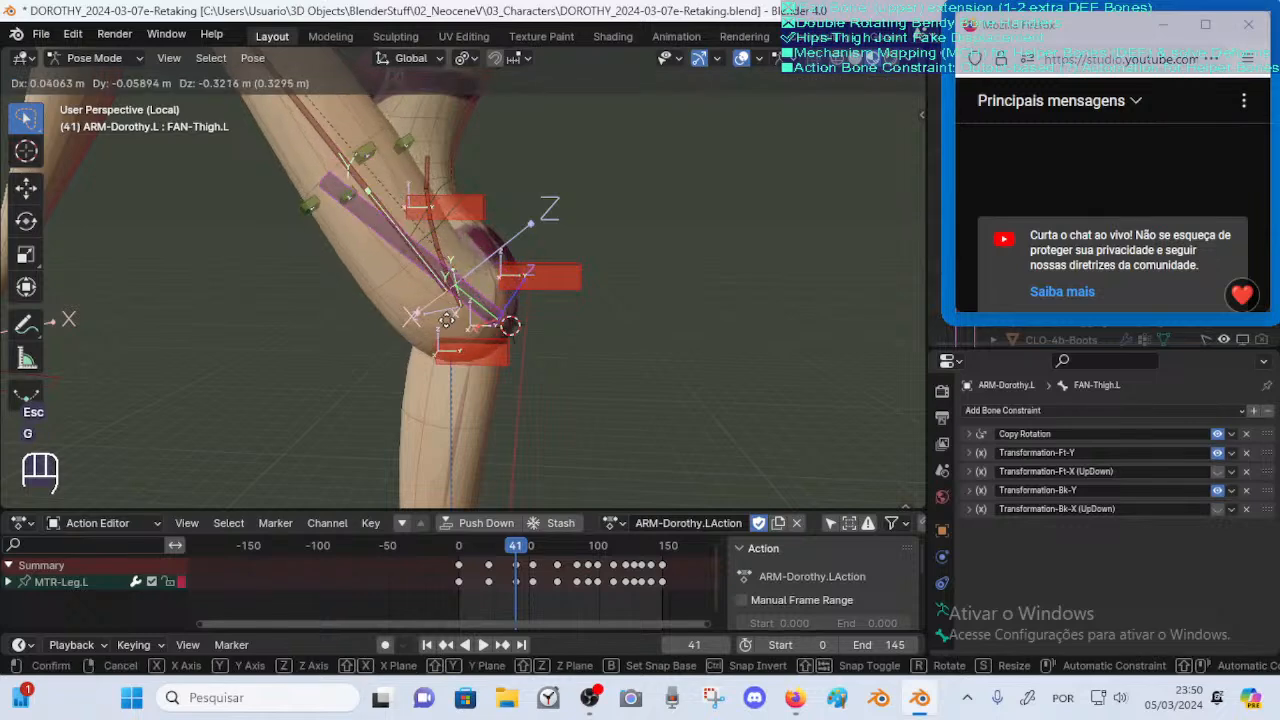
{"action": "key", "text": "g"}
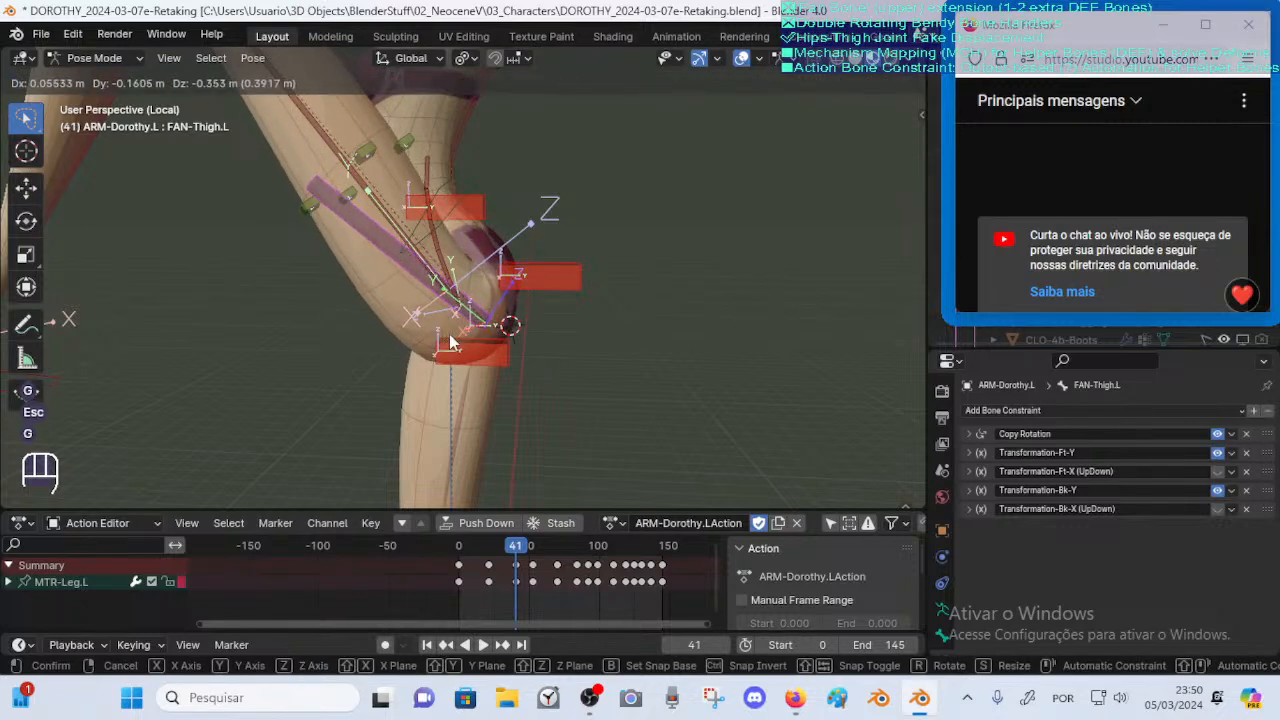
{"action": "key", "text": "Escape"}
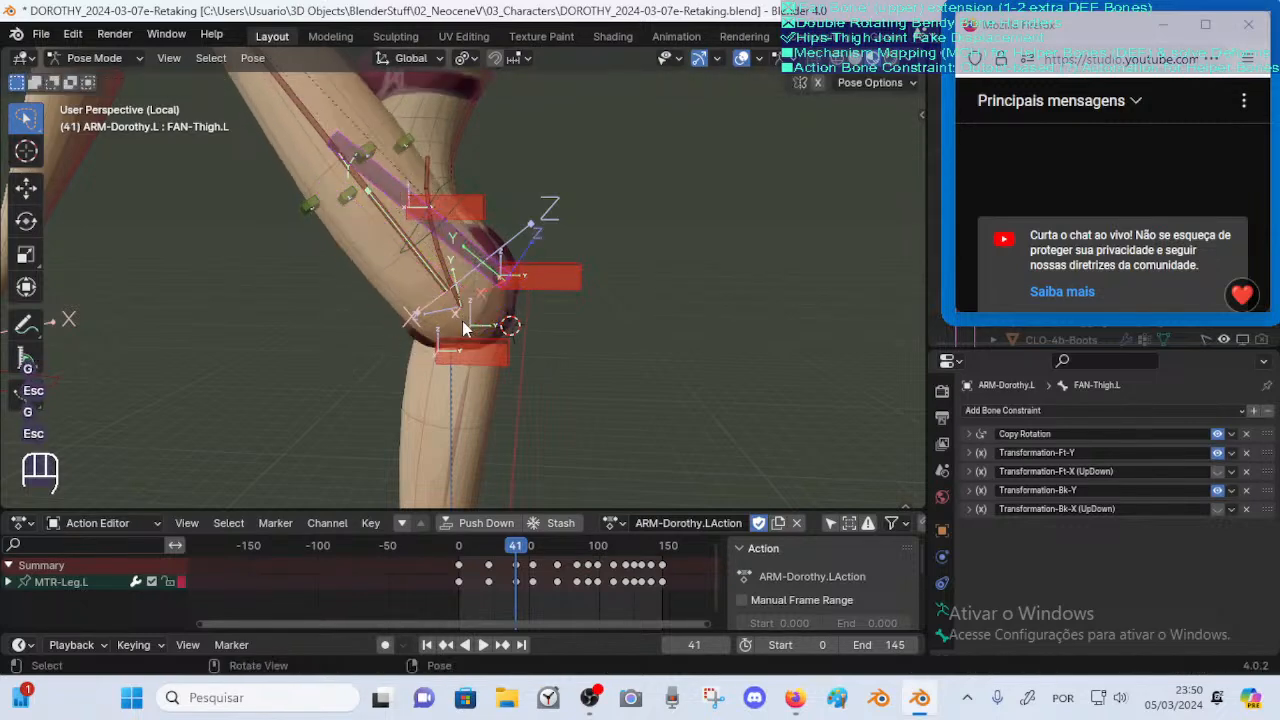
{"action": "middle_click", "coordinate": [461, 312]}
{"action": "key", "text": "g"}
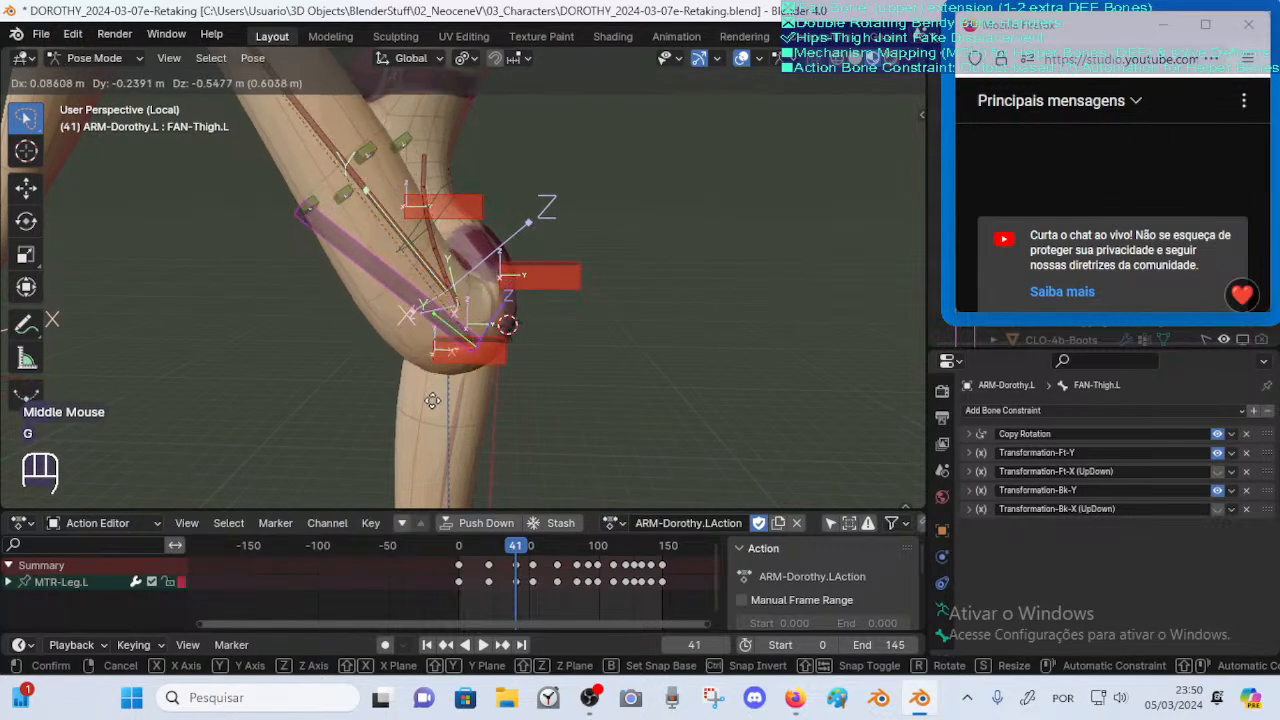
{"action": "key", "text": "Escape"}
Go to frame 35 and test-move the FAN-Thigh.L bone there, cancelling the moves
{"action": "mouse_move", "coordinate": [513, 548]}
{"action": "left_mouse_down"}
{"action": "mouse_move", "coordinate": [467, 553]}
{"action": "mouse_move", "coordinate": [507, 549]}
{"action": "left_mouse_up"}
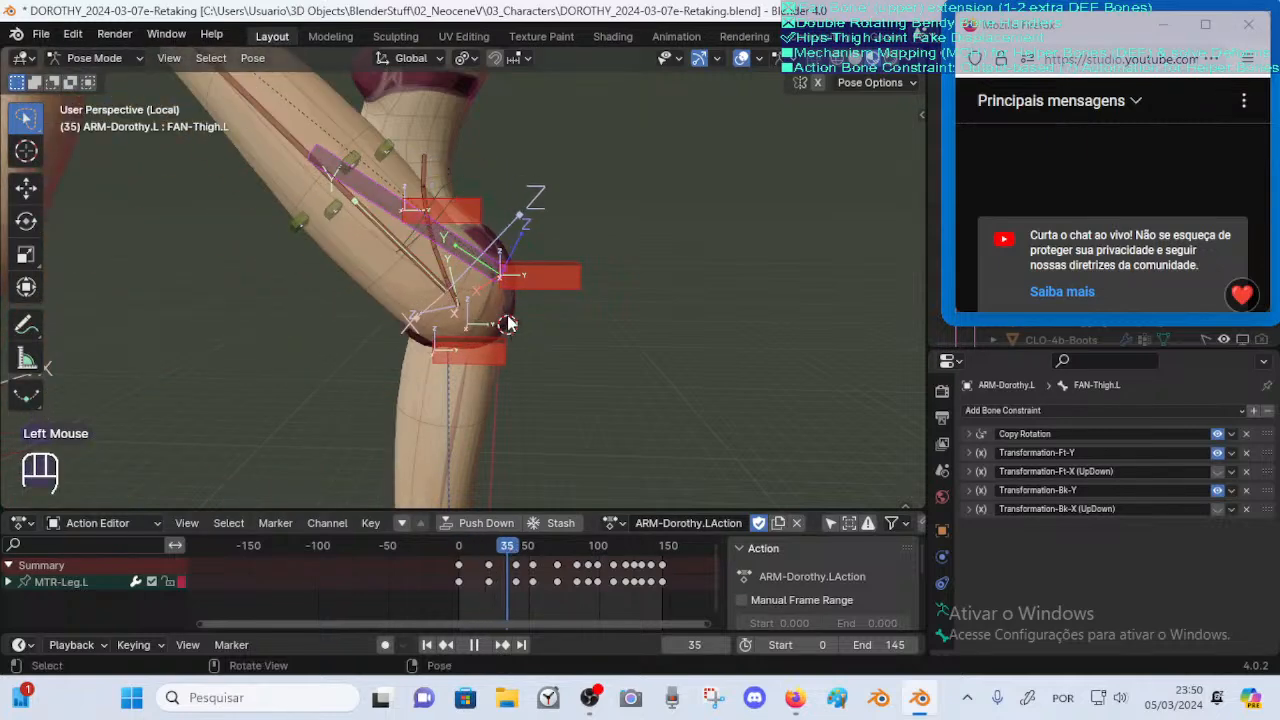
{"action": "key", "text": "g"}
{"action": "key", "text": "Escape"}
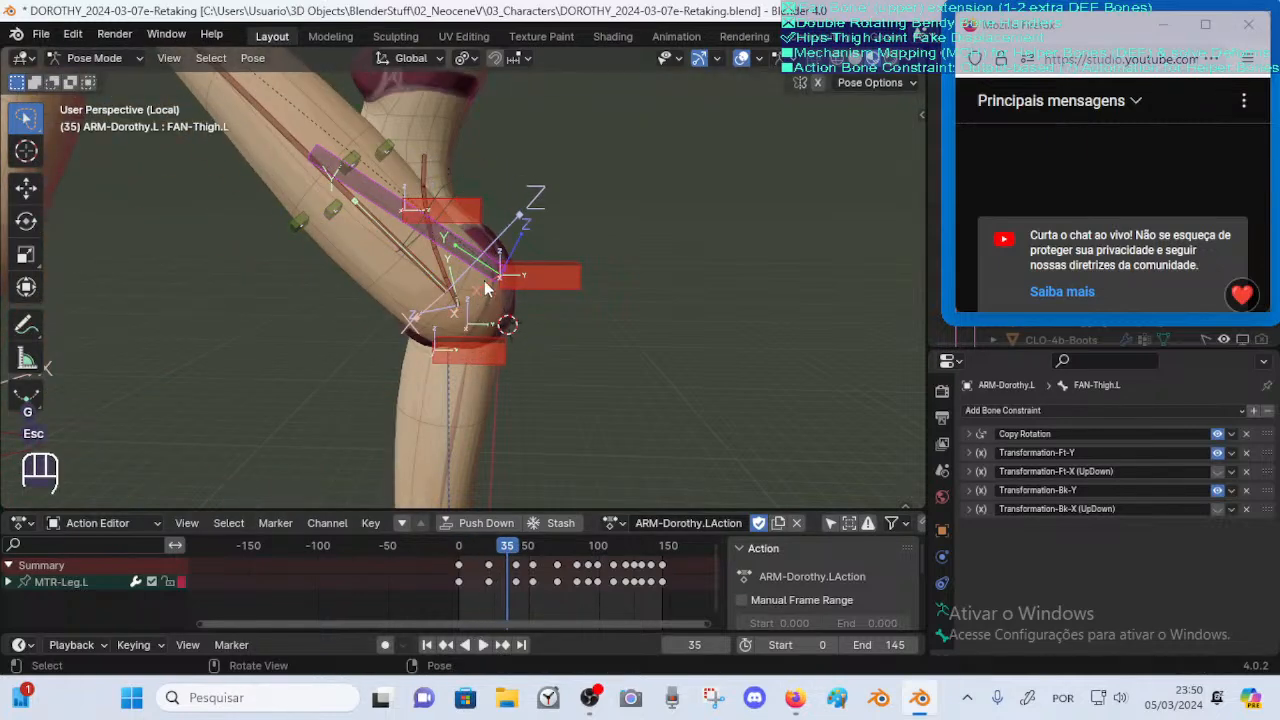
{"action": "key", "text": "g"}
{"action": "key", "text": "Escape"}
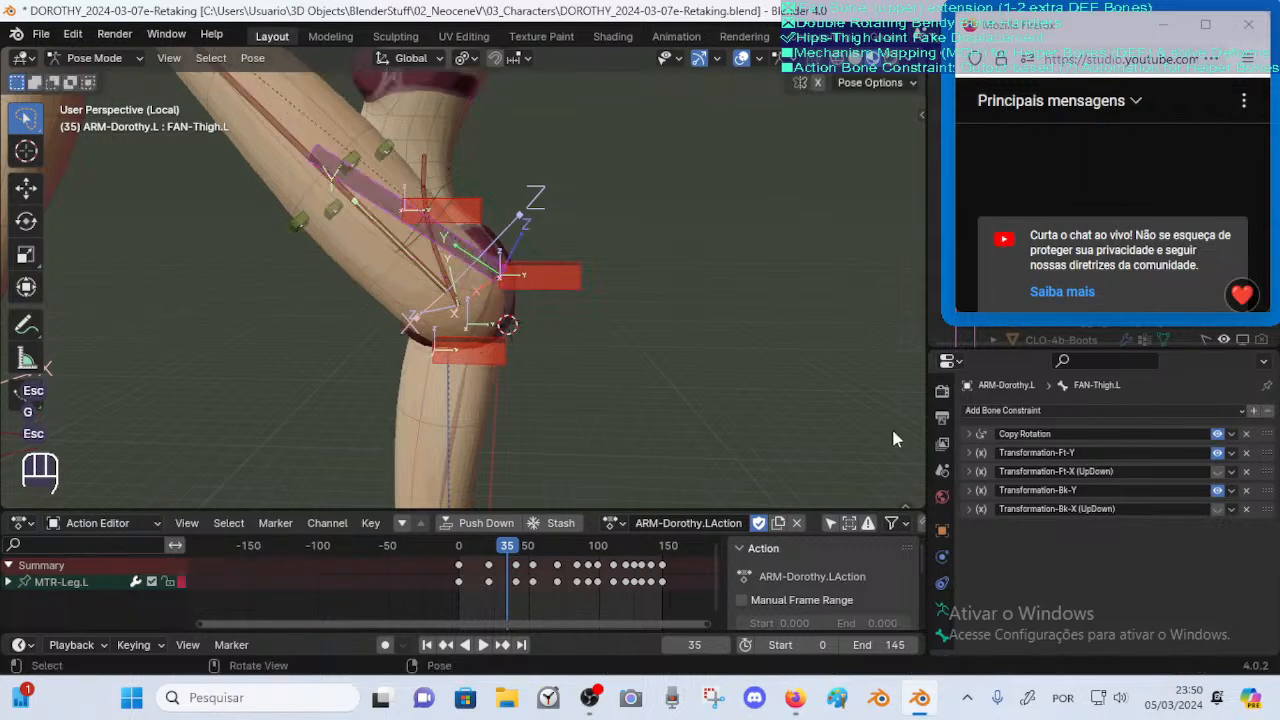
Try a higher X location maximum in FAN-Thigh.L's Transformation-Ft-Y constraint and undo the change
{"action": "left_click", "coordinate": [968, 452]}
{"action": "scroll", "coordinate": [1108, 533], "scroll_direction": "down", "scroll_amount": 6}
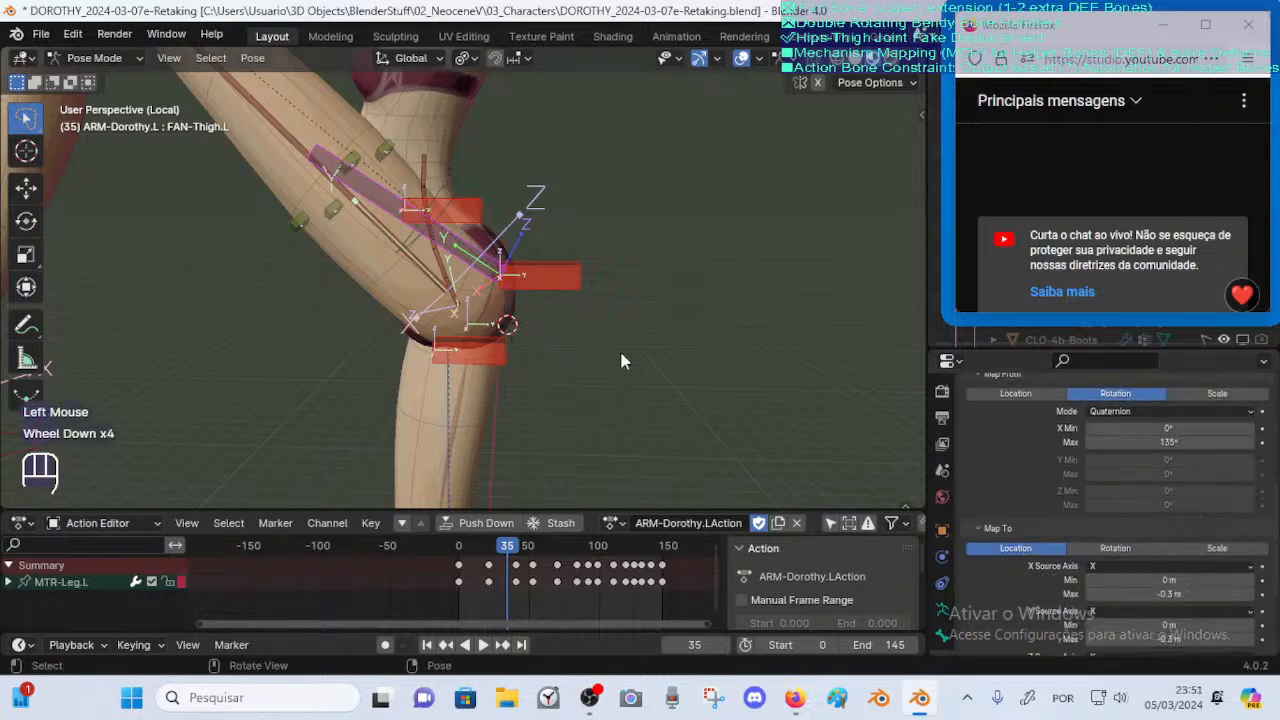
{"action": "middle_click_drag", "start_coordinate": [540, 343], "coordinate": [917, 482]}
{"action": "scroll", "coordinate": [453, 336], "scroll_direction": "up", "scroll_amount": 2}
{"action": "scroll", "coordinate": [565, 390], "scroll_direction": "up", "scroll_amount": 1}
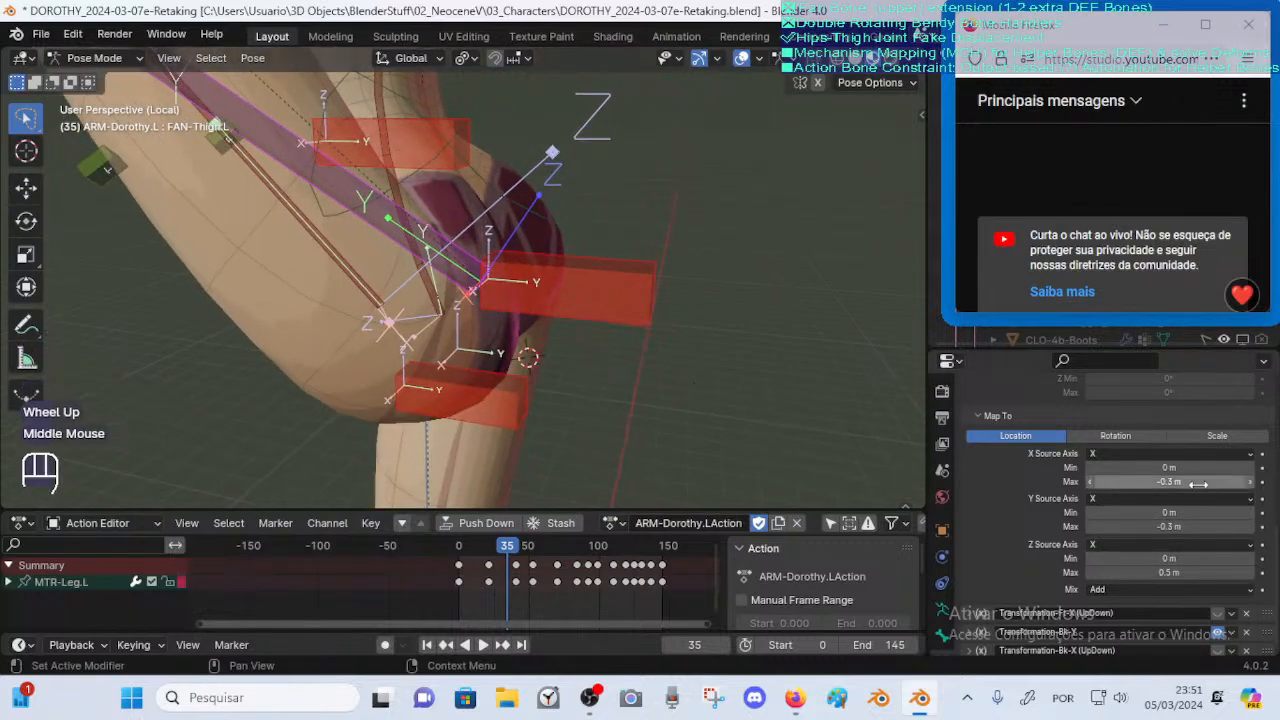
{"action": "left_click", "coordinate": [1249, 482]}
{"action": "middle_click_drag", "start_coordinate": [600, 320], "coordinate": [560, 320]}
{"action": "key", "text": "ctrl+z"}
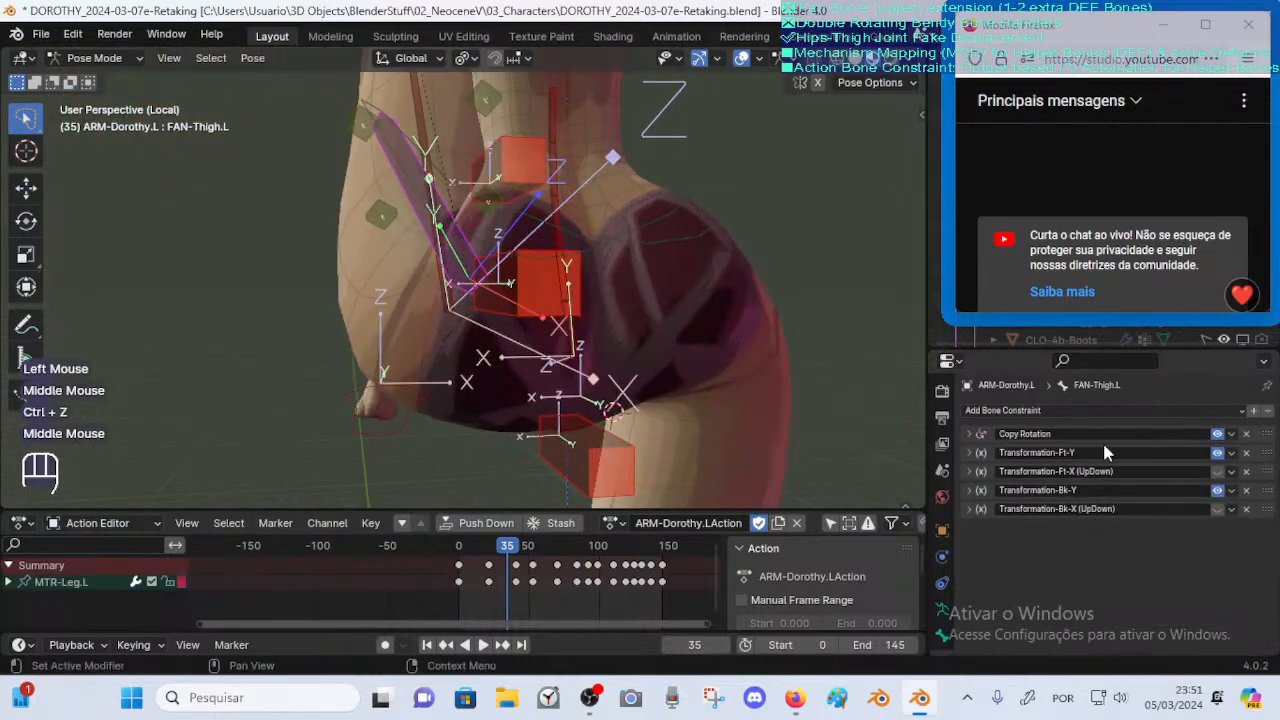
Expand the Transformation-Ft-Y constraint and try an X location maximum of -0.2 m, restoring it to -0.3 m
{"action": "left_click", "coordinate": [970, 453]}
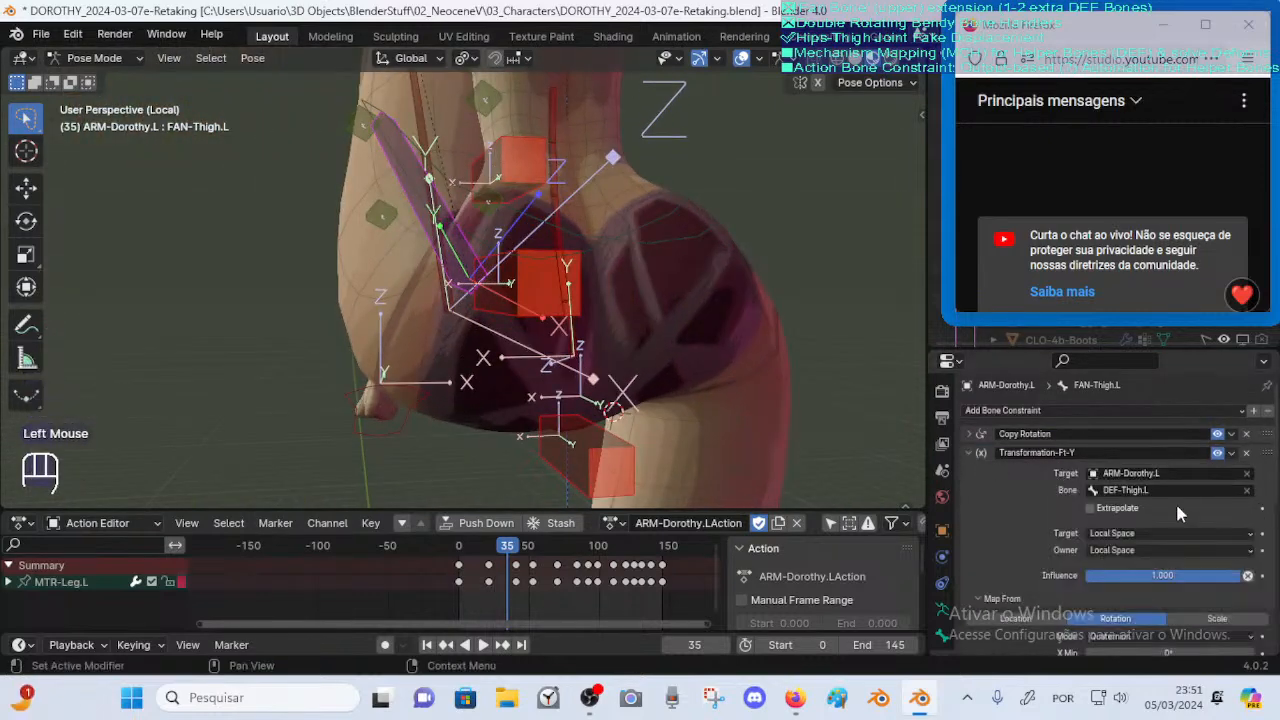
{"action": "scroll", "coordinate": [1150, 500], "scroll_direction": "down", "scroll_amount": 3}
{"action": "scroll", "coordinate": [1110, 487], "scroll_direction": "down", "scroll_amount": 4}
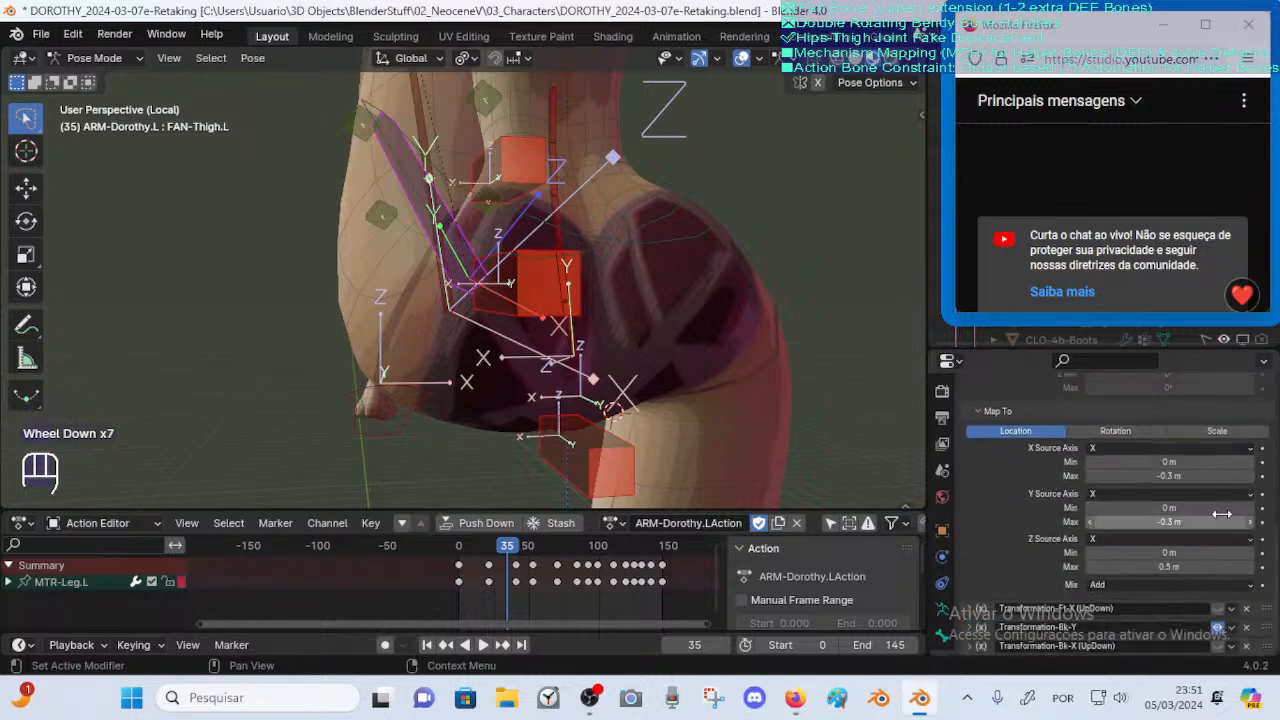
{"action": "left_click", "coordinate": [1249, 477]}
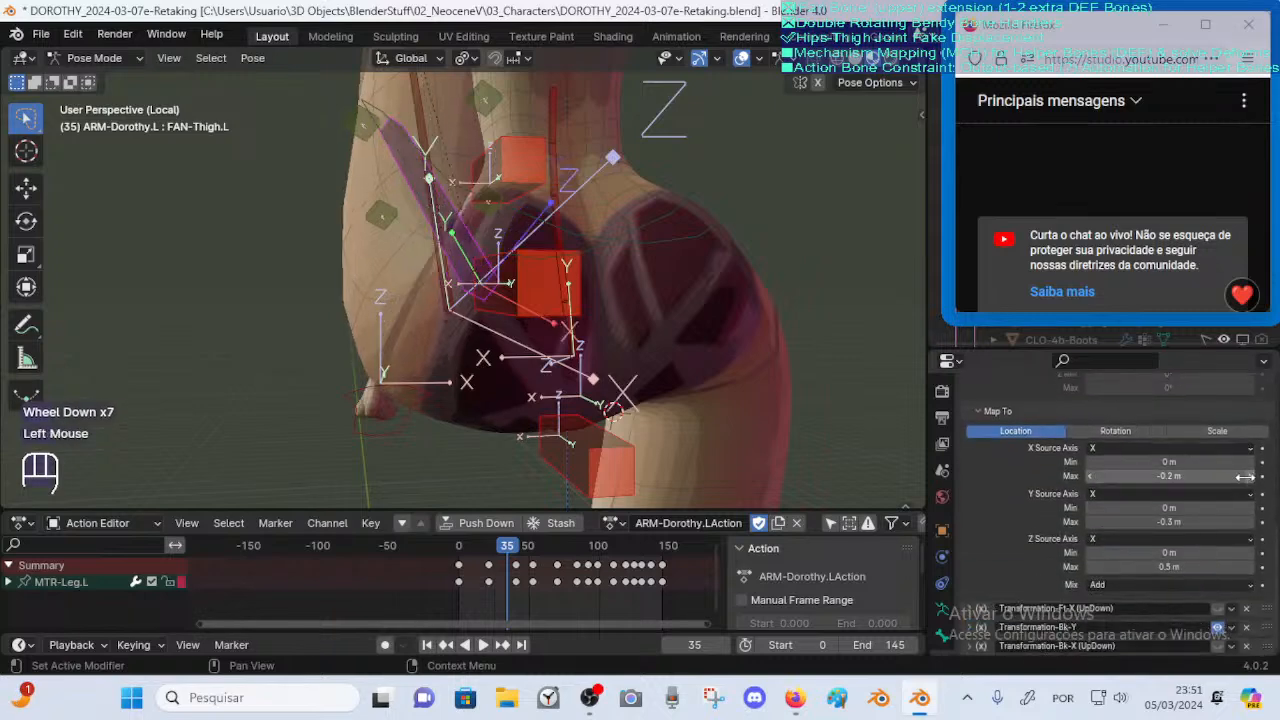
{"action": "left_click", "coordinate": [1090, 477]}
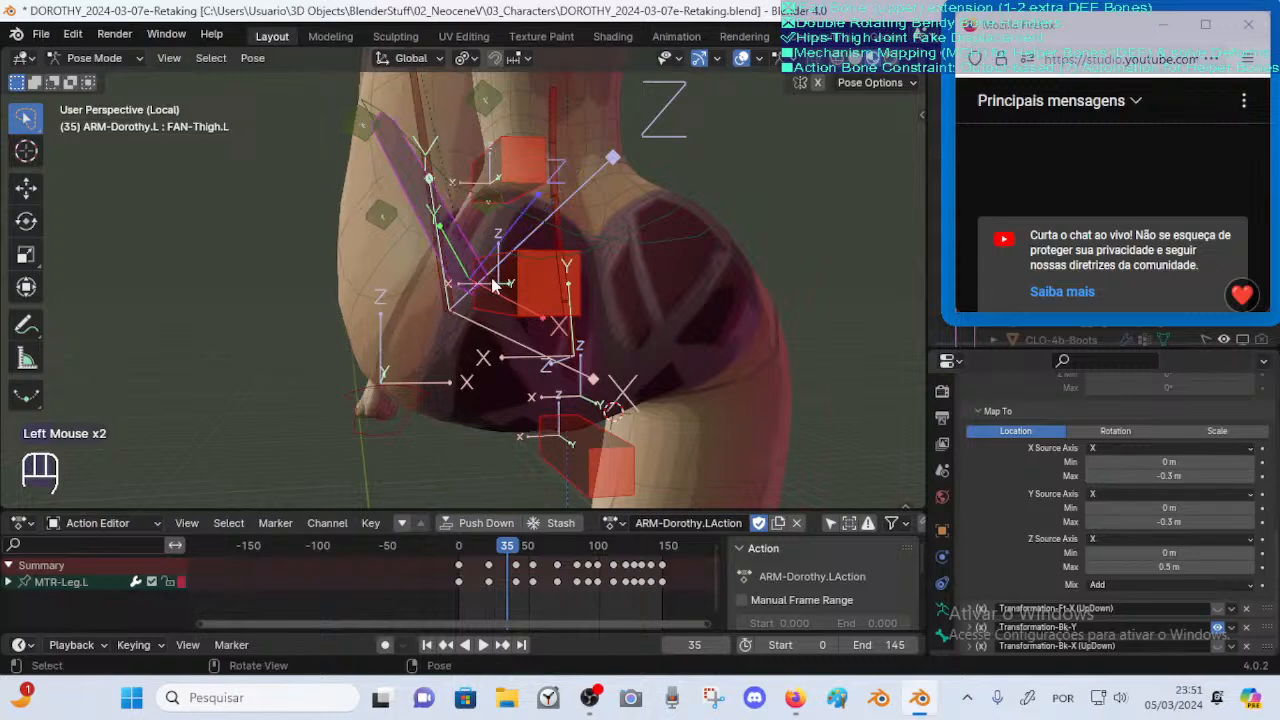
Try -0.2 m for the Y and X location maximums one at a time, restoring each to -0.3 m
{"action": "middle_click_drag", "start_coordinate": [492, 285], "coordinate": [585, 368]}
{"action": "left_click", "coordinate": [1248, 523]}
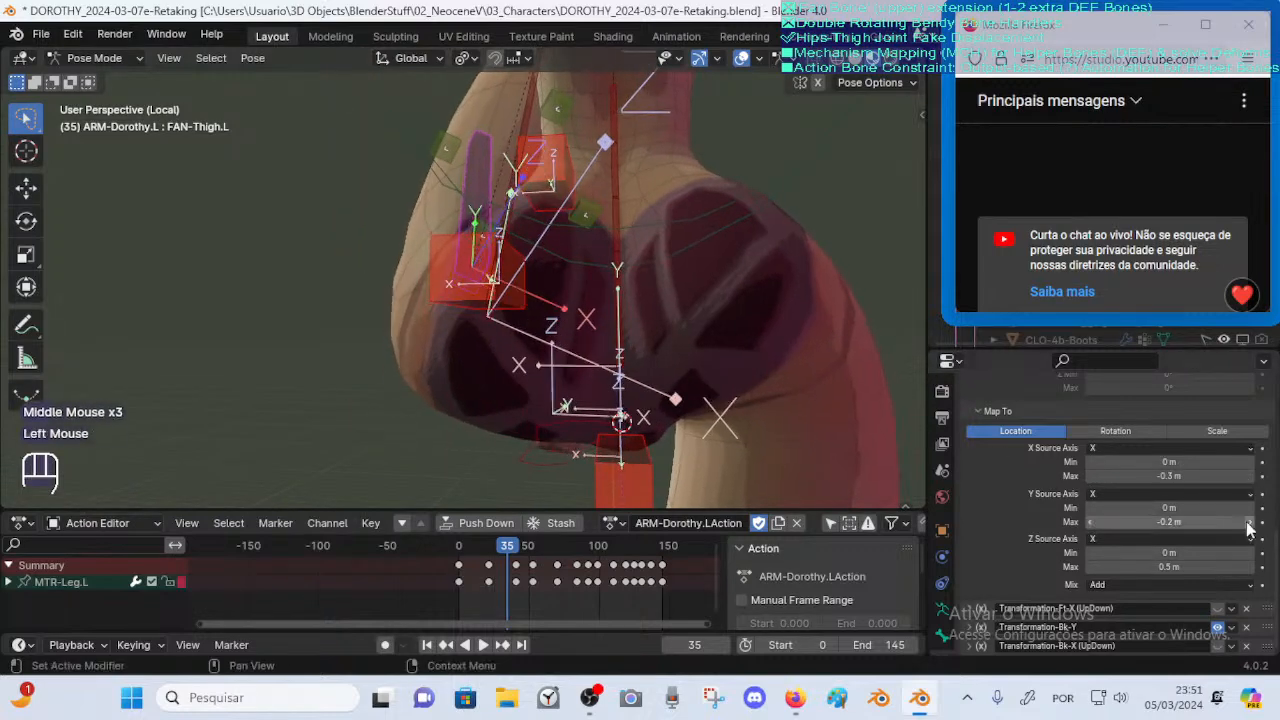
{"action": "key", "text": "ctrl+z"}
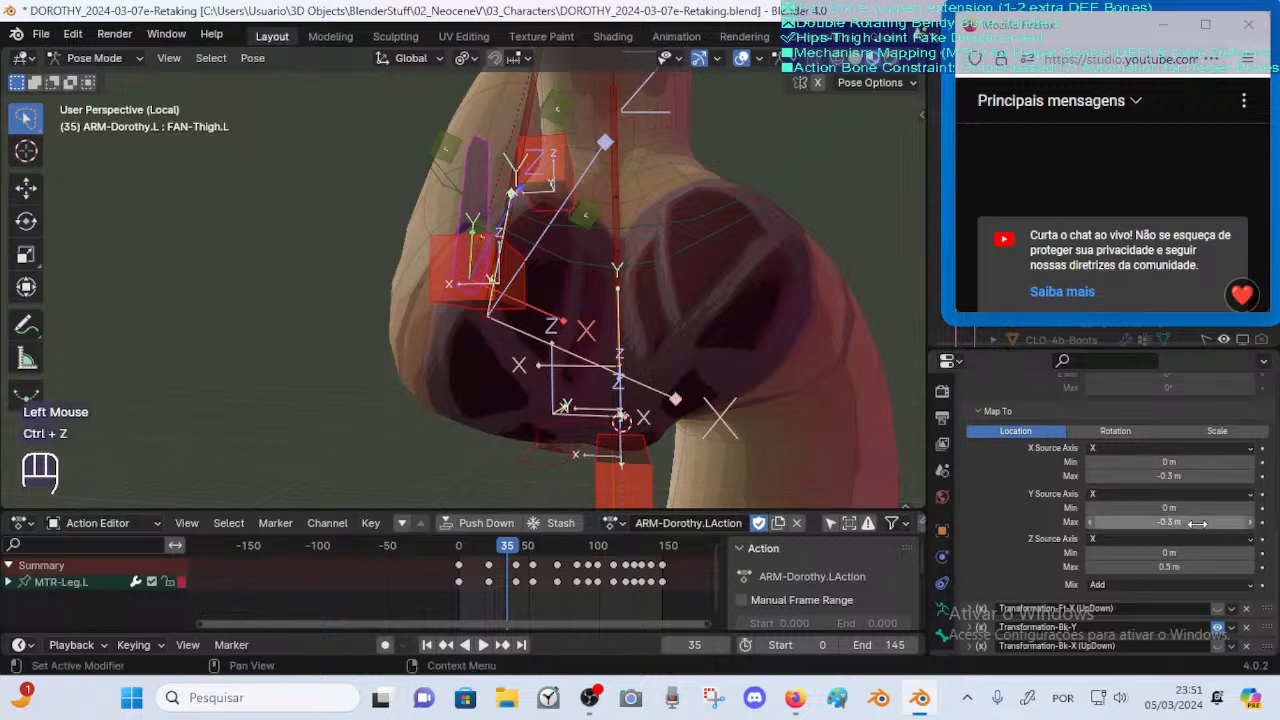
{"action": "left_click", "coordinate": [1249, 476]}
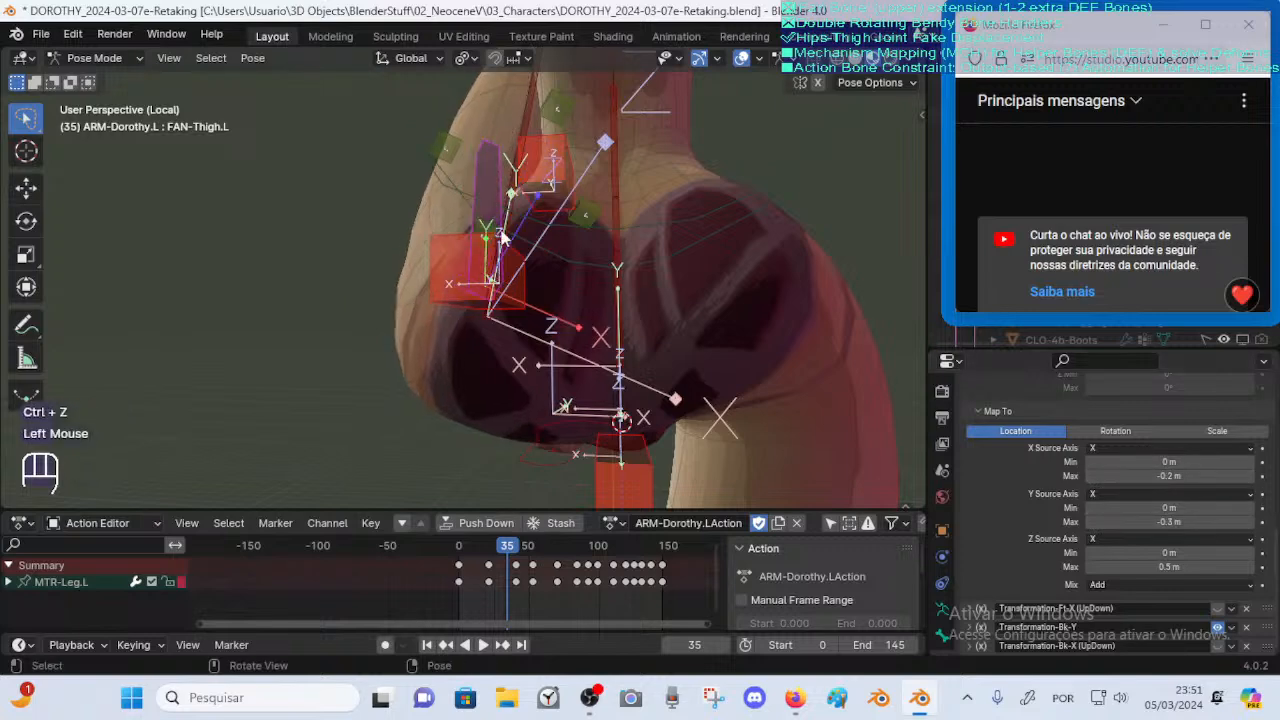
{"action": "middle_click_drag", "start_coordinate": [503, 237], "coordinate": [818, 368]}
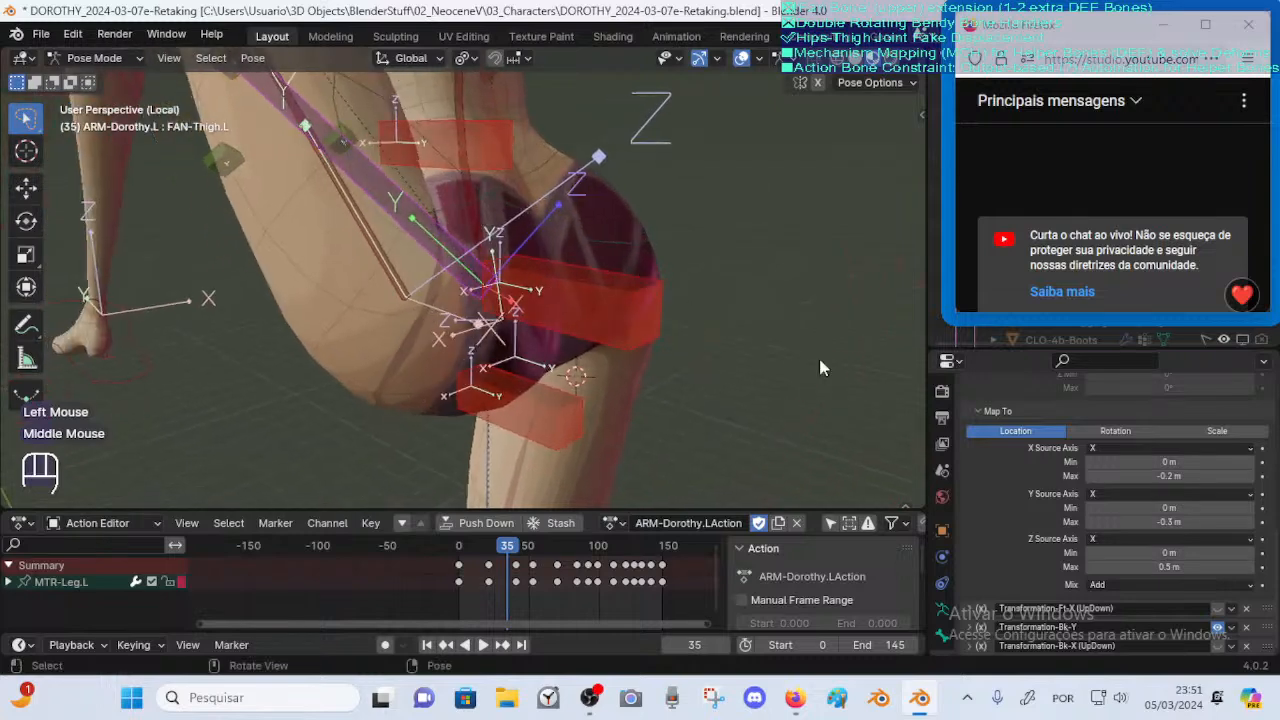
{"action": "left_click", "coordinate": [1092, 477]}
{"action": "middle_click_drag", "start_coordinate": [622, 298], "coordinate": [497, 276]}
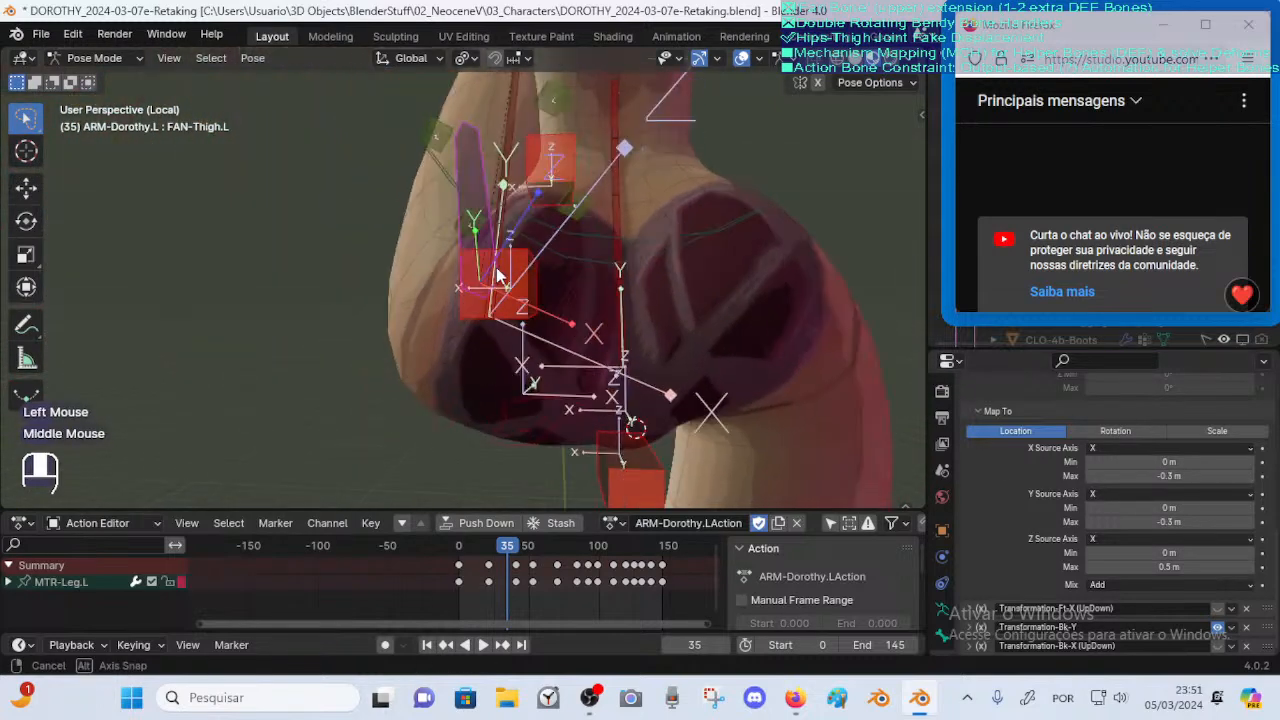
Lower the Z location maximum of Transformation-Ft-Y to 0.3 m and on to 0 m, comparing the hip shape
{"action": "left_click", "coordinate": [1090, 567]}
{"action": "left_click", "coordinate": [1090, 567]}
{"action": "middle_click_drag", "start_coordinate": [436, 303], "coordinate": [634, 387]}
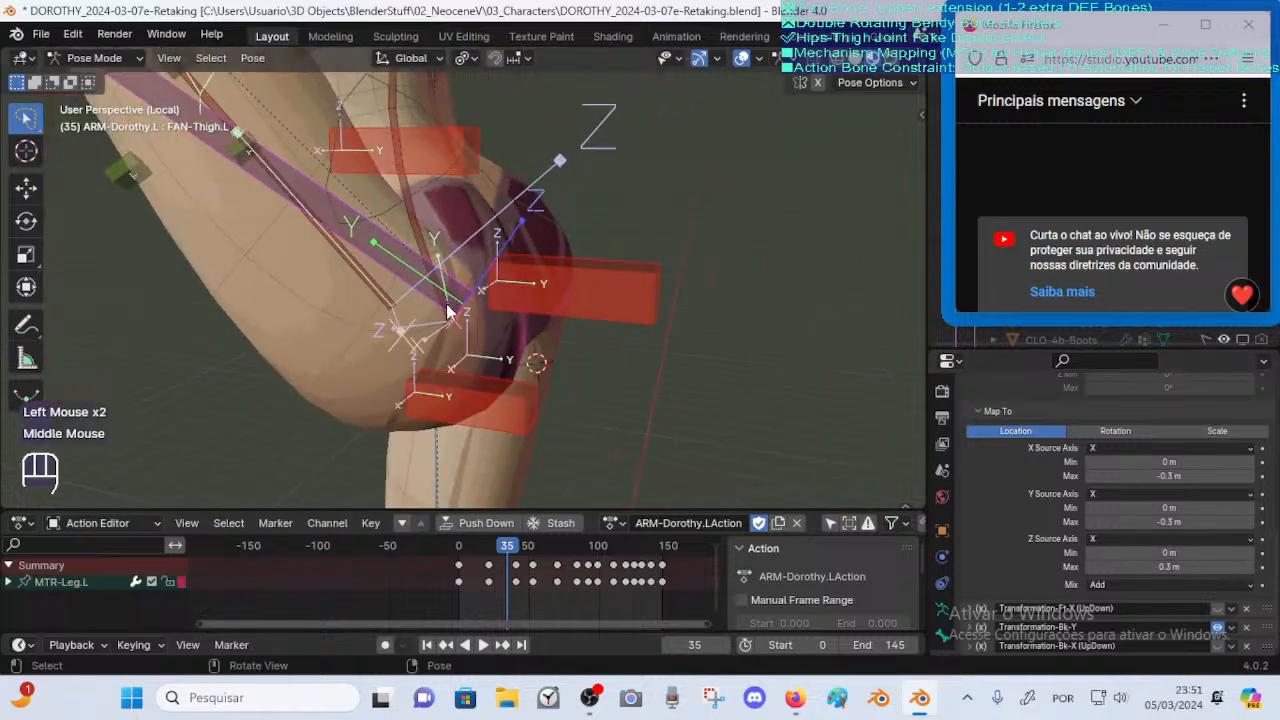
{"action": "left_click", "coordinate": [1090, 567]}
{"action": "left_click", "coordinate": [1090, 567]}
{"action": "left_click", "coordinate": [1090, 567]}
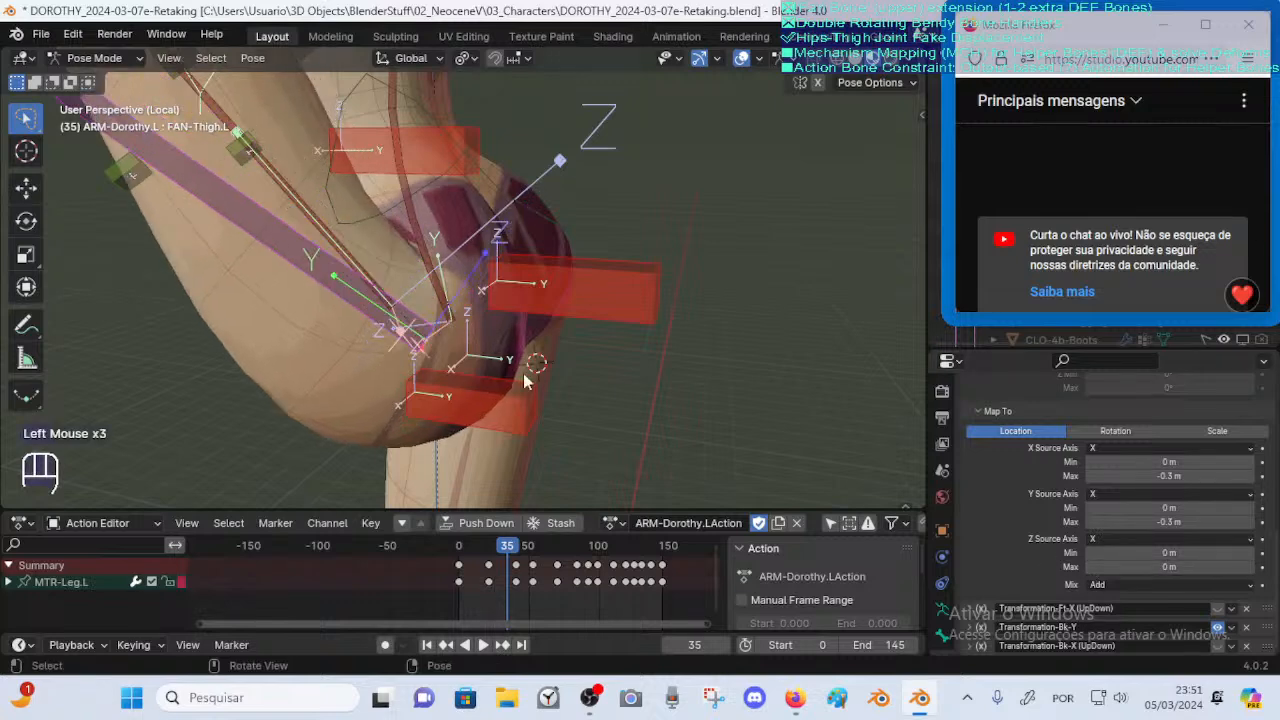
Raise the Z location maximum of Transformation-Ft-Y to 0.2 m and further to 0.3 m
{"action": "left_click", "coordinate": [1252, 568]}
{"action": "left_click", "coordinate": [1252, 568]}
{"action": "mouse_move", "coordinate": [549, 342]}
{"action": "middle_mouse_down"}
{"action": "mouse_move", "coordinate": [514, 340]}
{"action": "mouse_move", "coordinate": [563, 340]}
{"action": "middle_mouse_up"}
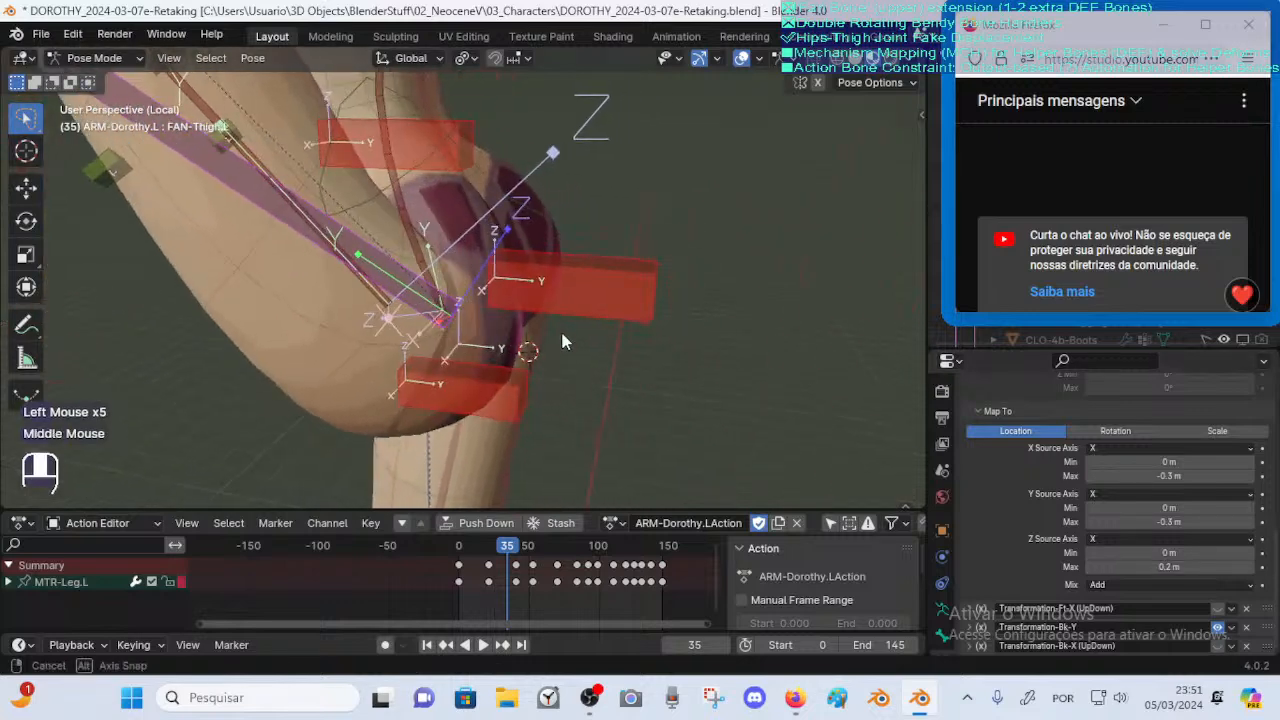
{"action": "left_click", "coordinate": [1252, 567]}
{"action": "scroll", "coordinate": [437, 277], "scroll_direction": "down", "scroll_amount": 1}
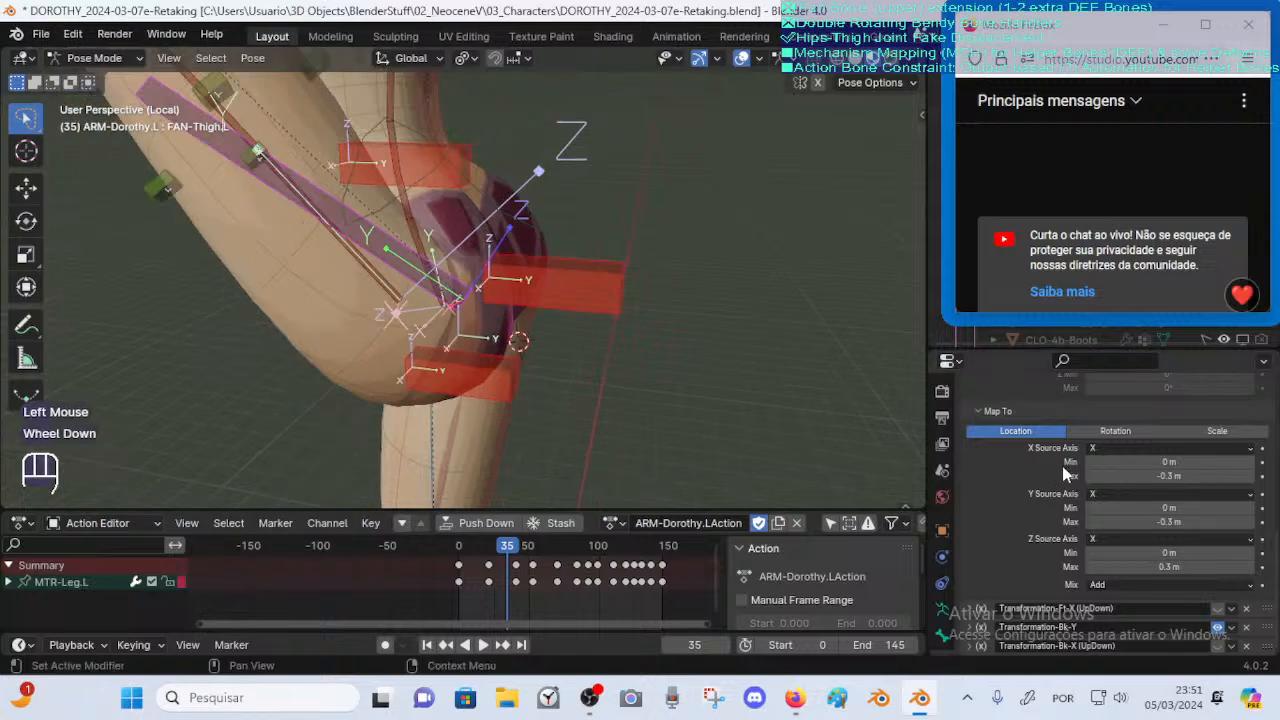
Try X location maximums of -0.2 m and -0.4 m, checking the hip from behind and the side, and restore -0.3 m
{"action": "left_click", "coordinate": [1248, 476]}
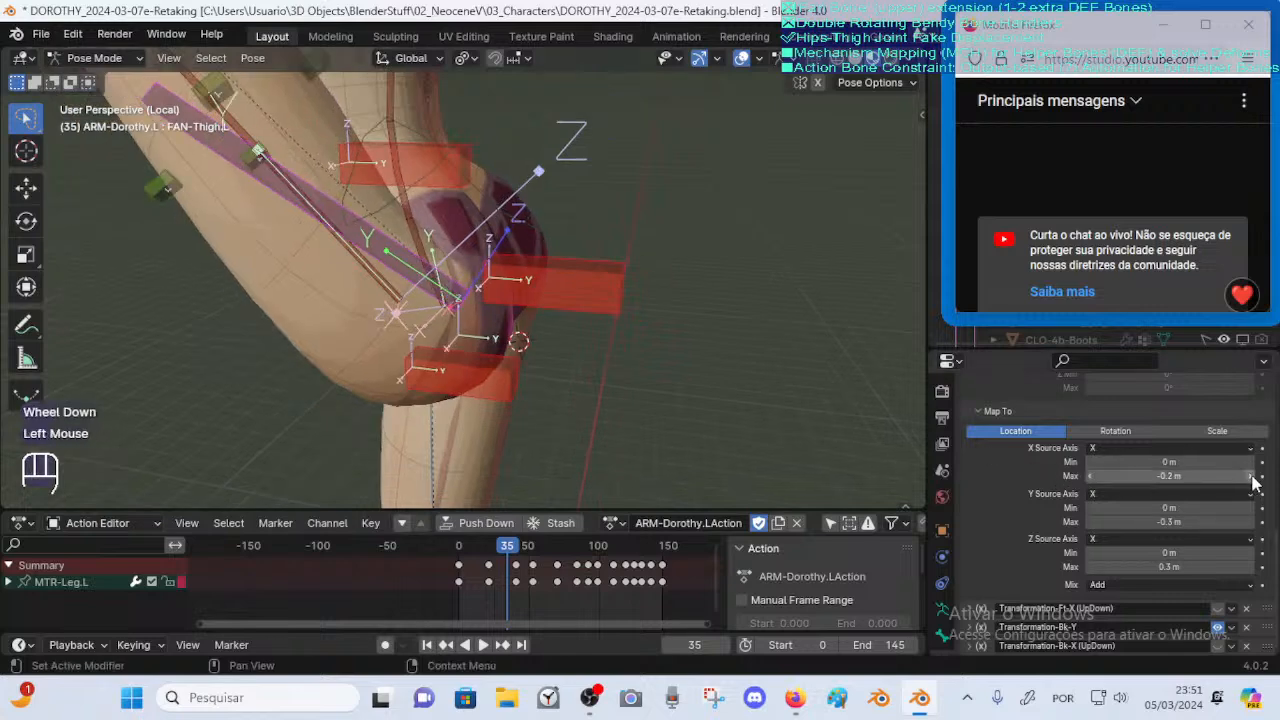
{"action": "left_click", "coordinate": [1092, 477]}
{"action": "left_click", "coordinate": [1092, 477]}
{"action": "middle_click_drag", "start_coordinate": [560, 283], "coordinate": [397, 263]}
{"action": "scroll", "coordinate": [503, 265], "scroll_direction": "up", "scroll_amount": 1}
{"action": "middle_click_drag", "start_coordinate": [530, 278], "coordinate": [538, 291], "text": "shift"}
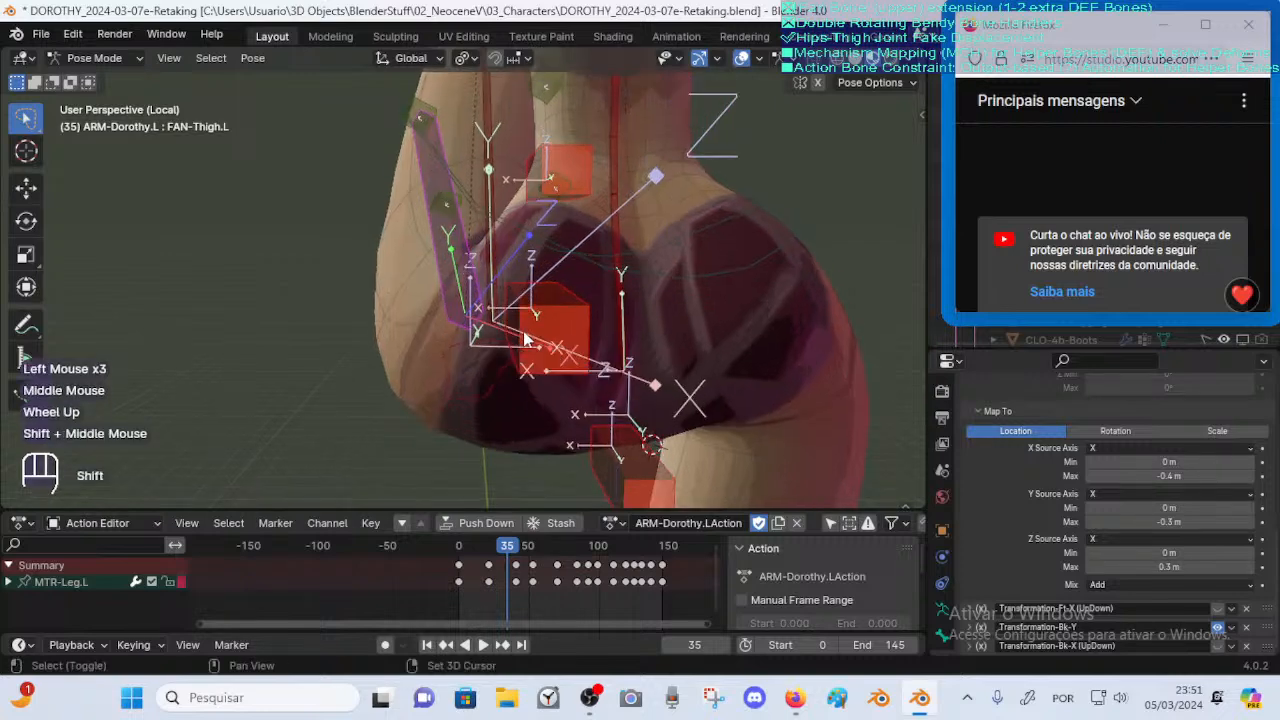
{"action": "left_click", "coordinate": [1250, 476]}
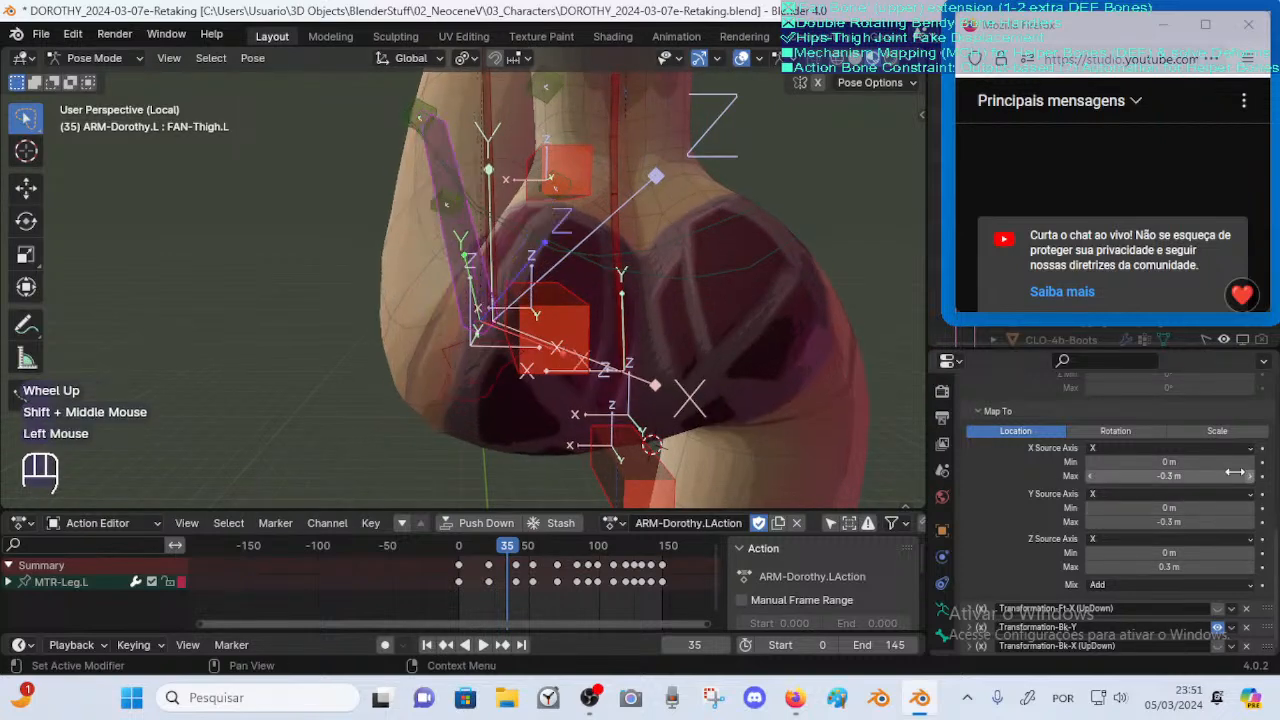
{"action": "middle_click_drag", "start_coordinate": [470, 300], "coordinate": [586, 390]}
{"action": "scroll", "coordinate": [513, 329], "scroll_direction": "up", "scroll_amount": 1}
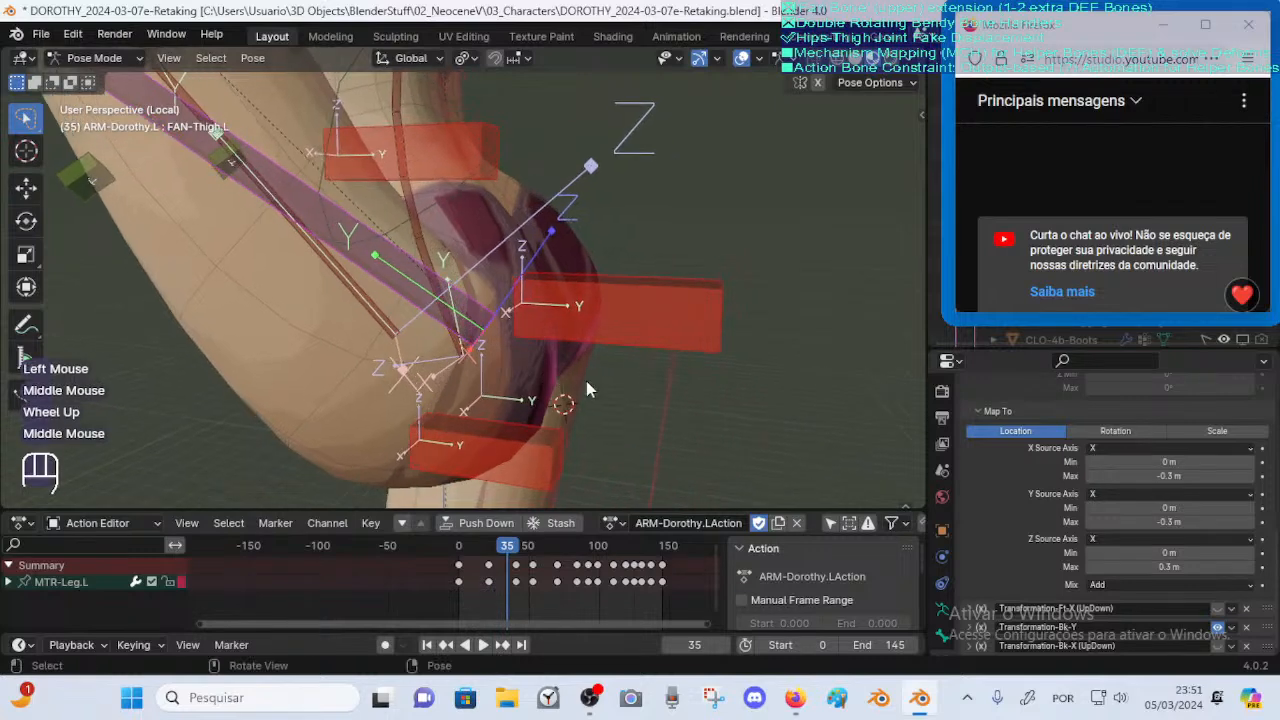
Try a Z location maximum of 0.2 m in Transformation-Ft-Y, and set it to 0.5 m
{"action": "left_click", "coordinate": [1090, 567]}
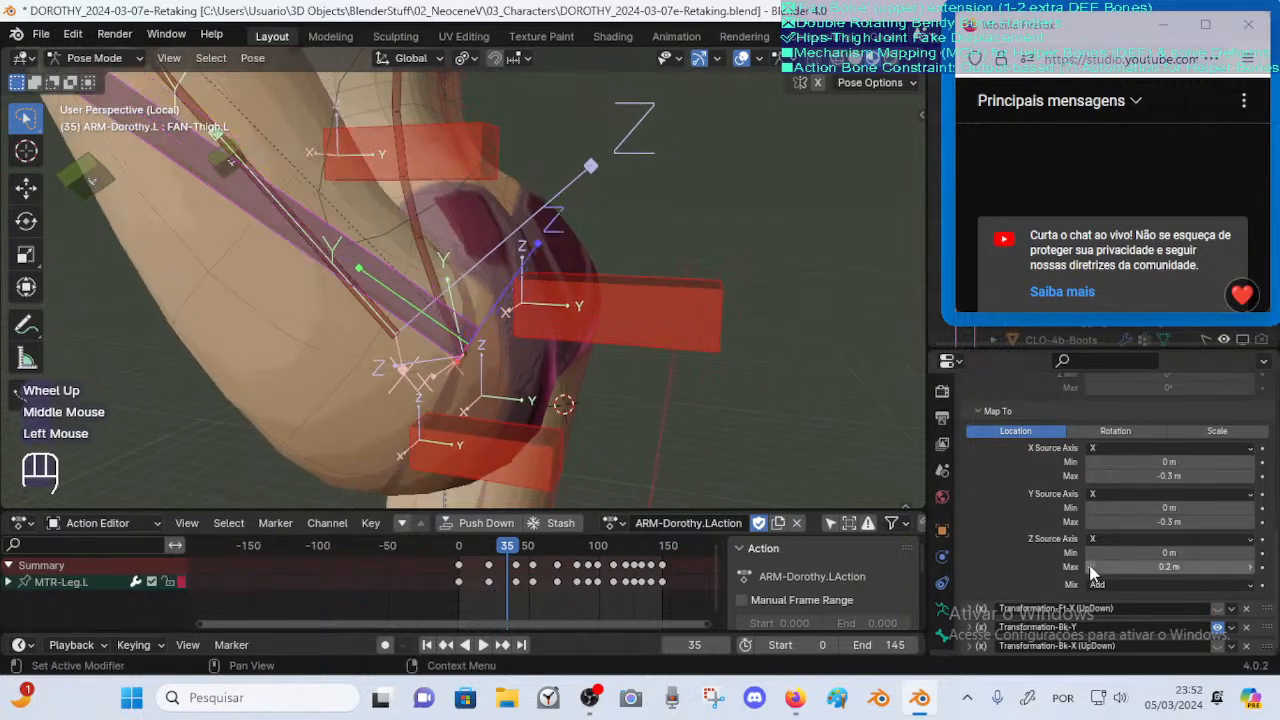
{"action": "left_click", "coordinate": [1250, 567]}
{"action": "left_click", "coordinate": [1250, 567]}
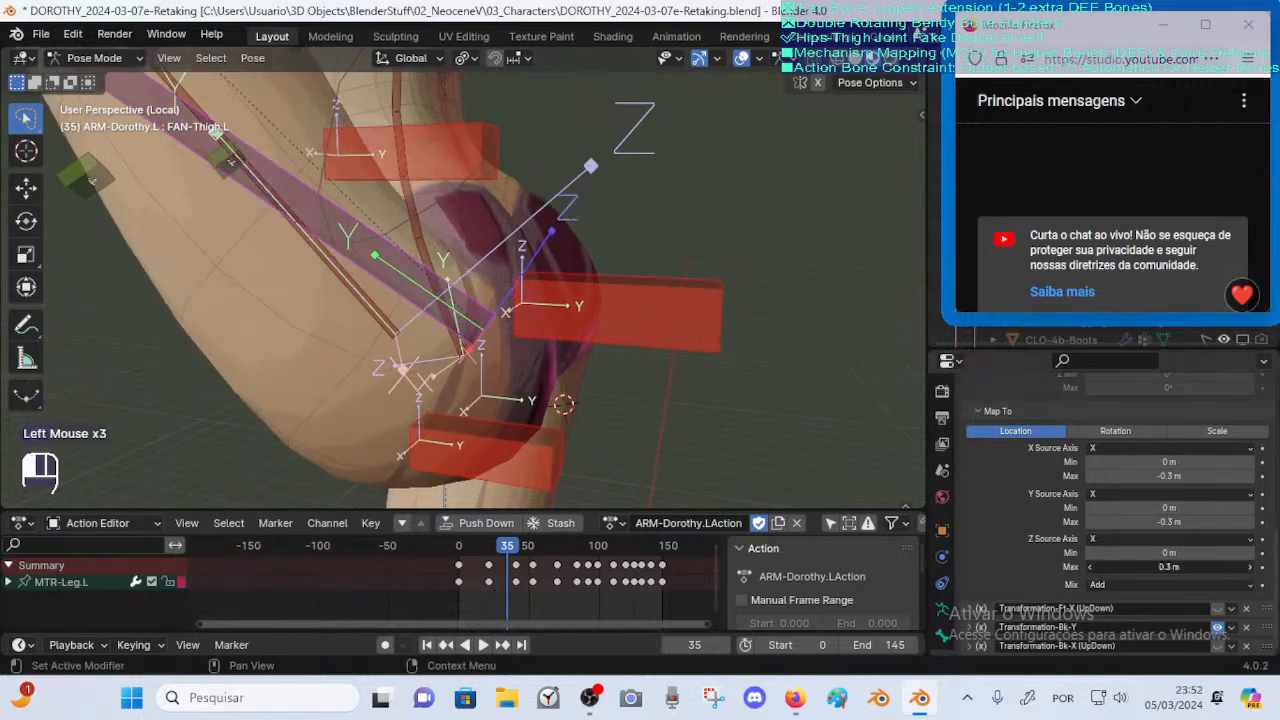
{"action": "left_click", "coordinate": [1250, 567]}
{"action": "scroll", "coordinate": [605, 302], "scroll_direction": "down", "scroll_amount": 2}
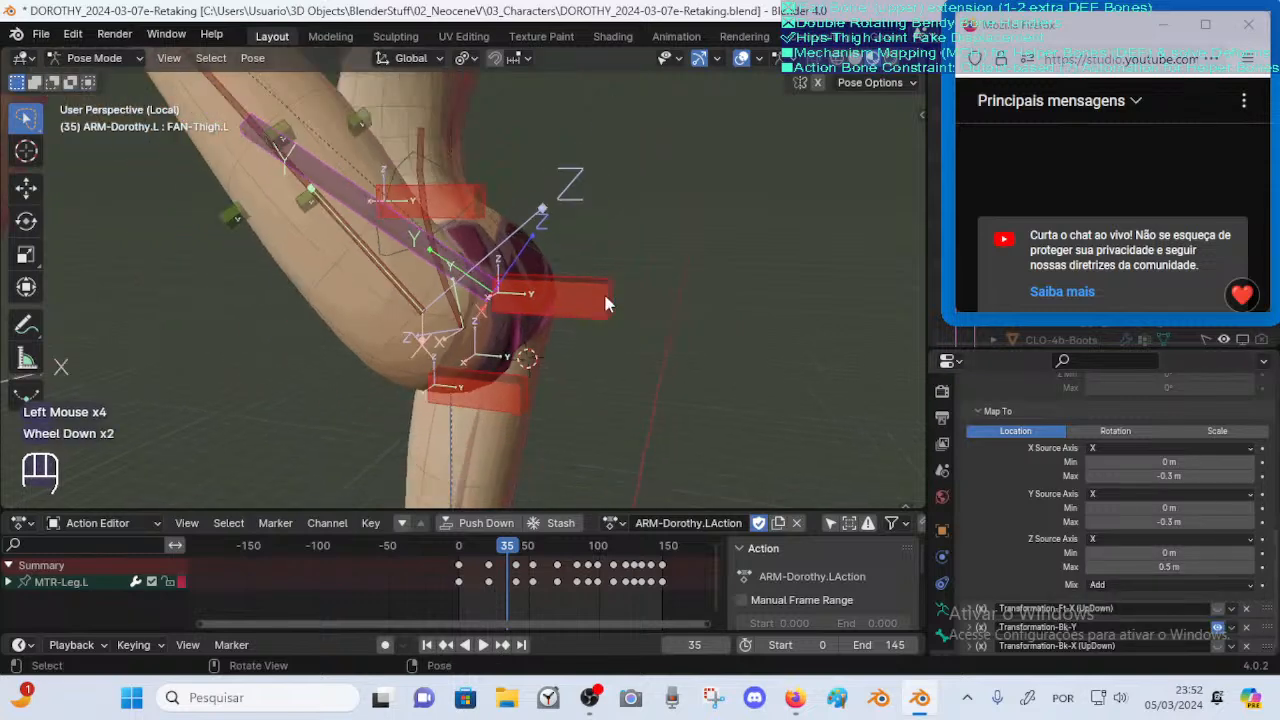
{"action": "middle_click_drag", "start_coordinate": [605, 303], "coordinate": [647, 401], "text": "shift"}
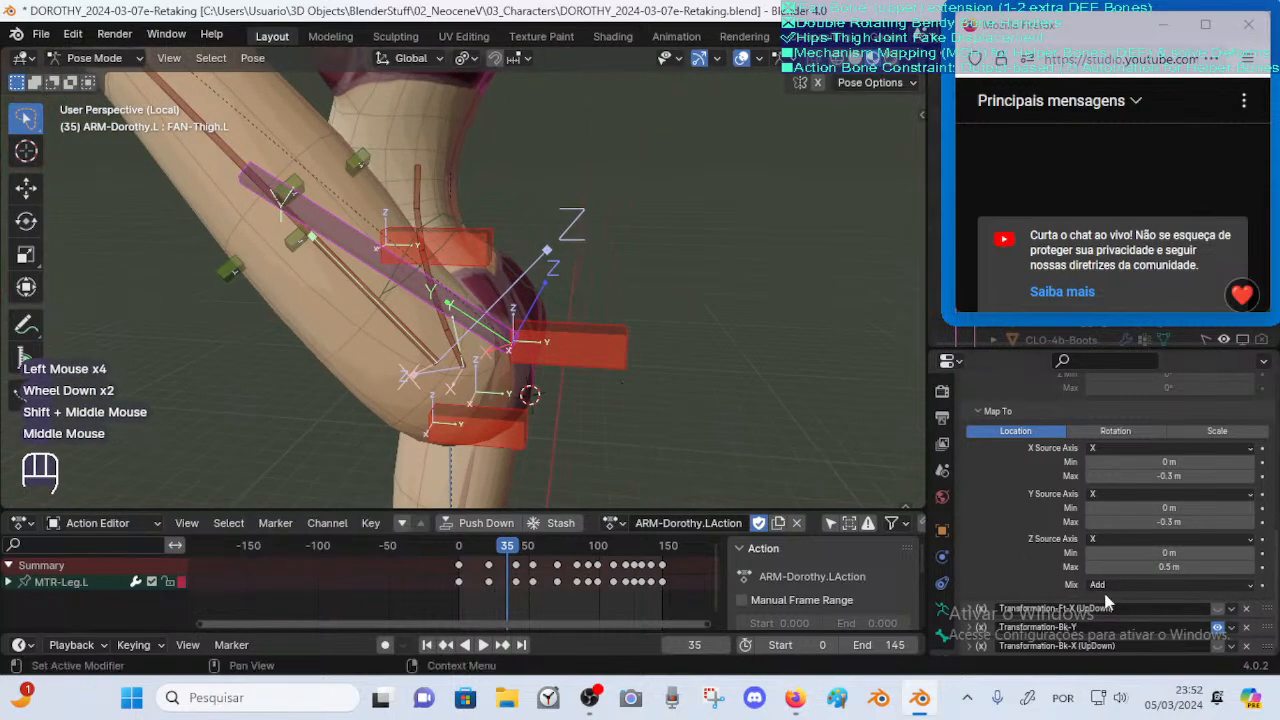
Compare a Z location maximum of 0.4 m on the bent hip and restore 0.5 m
{"action": "left_click", "coordinate": [1091, 567]}
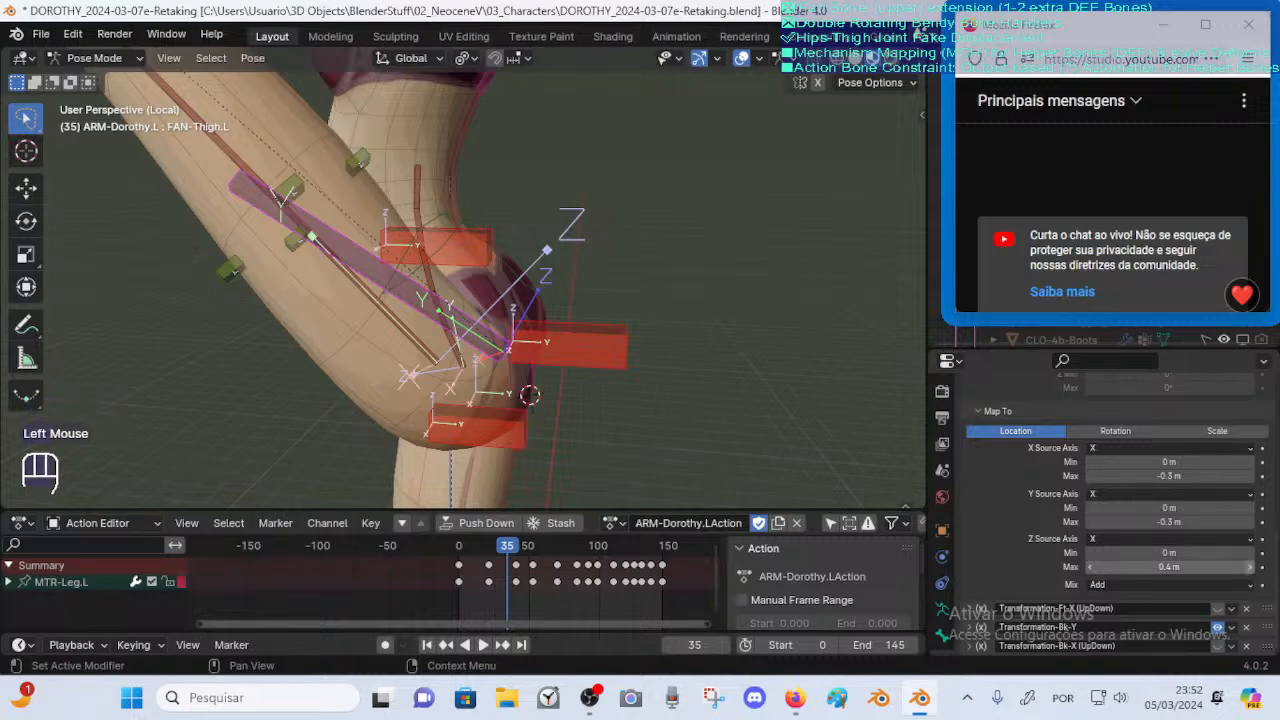
{"action": "left_click", "coordinate": [1250, 567]}
{"action": "middle_click_drag", "start_coordinate": [535, 412], "coordinate": [423, 468]}
{"action": "scroll", "coordinate": [315, 386], "scroll_direction": "down", "scroll_amount": 2}
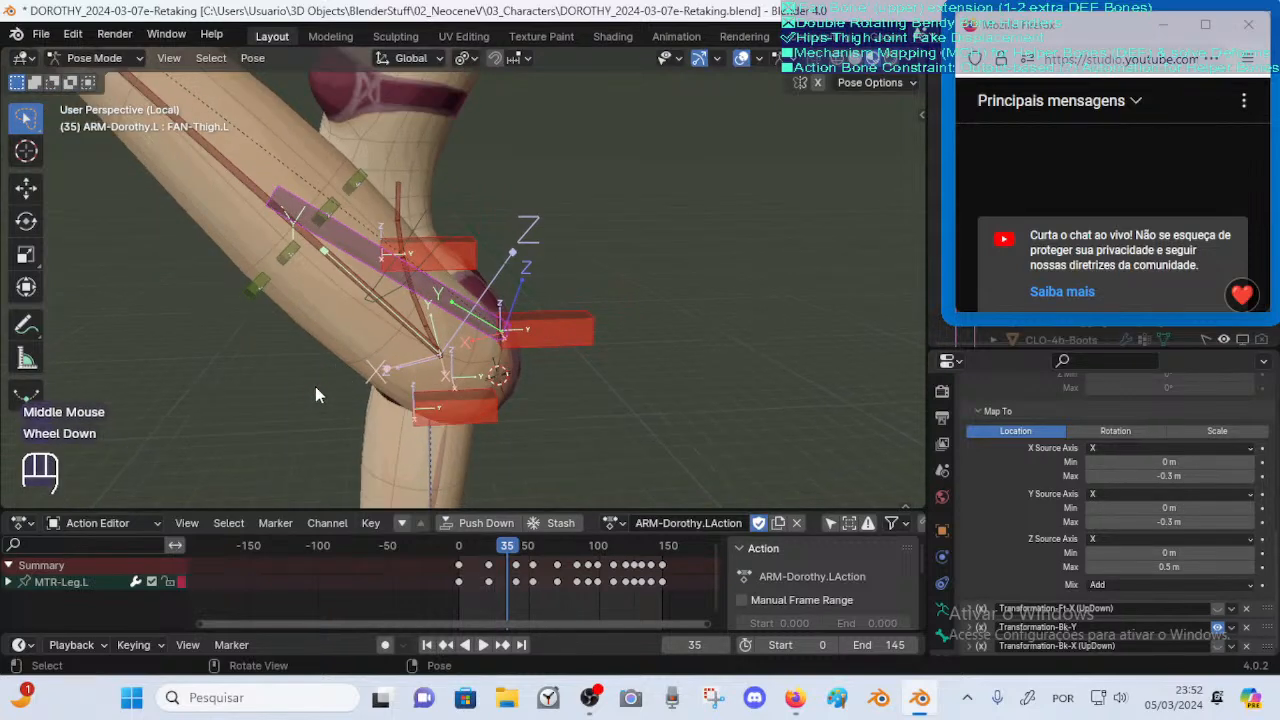
Try lowering the DEF-Crotch bone and the DEF-Buttocks.L bone to test their influence on the bent hip
{"action": "left_click", "coordinate": [460, 412]}
{"action": "key", "text": "g"}
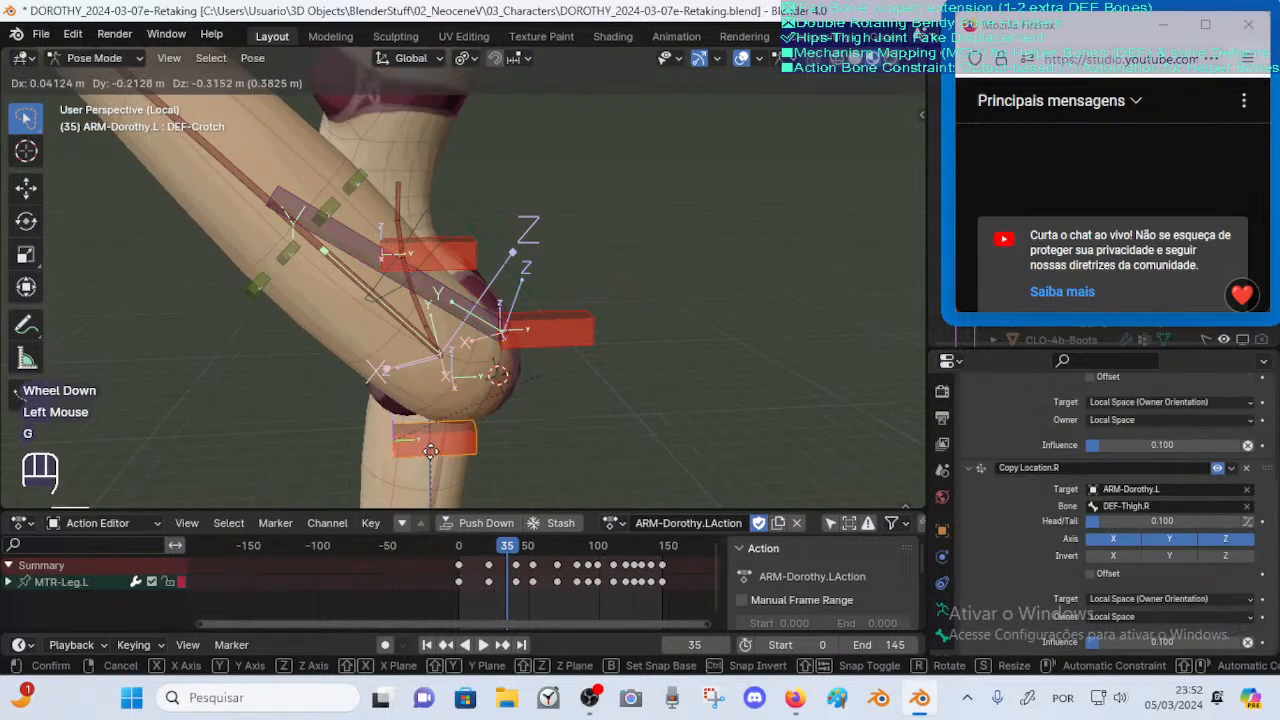
{"action": "key", "text": "Escape"}
{"action": "left_click", "coordinate": [530, 335]}
{"action": "key", "text": "g"}
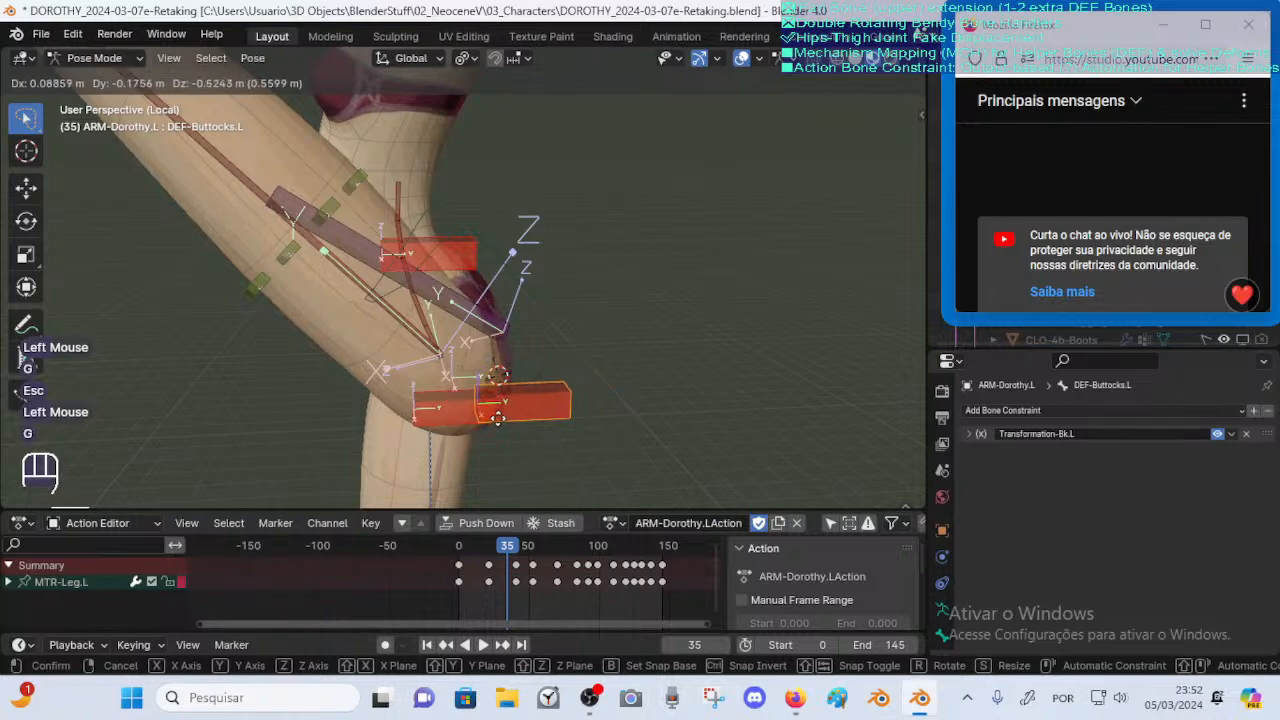
{"action": "key", "text": "Escape"}
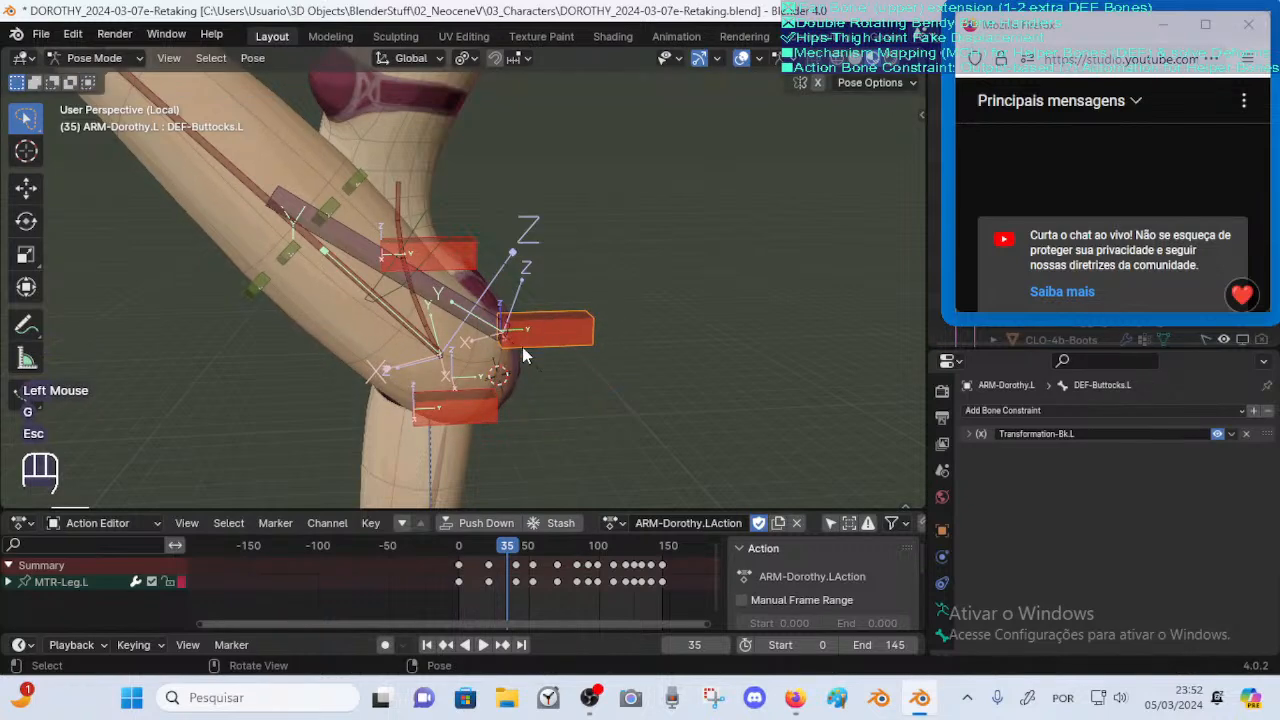
Try moving the FAN-Thigh.L helper bone slightly upward on the bent hip
{"action": "left_click", "coordinate": [383, 350]}
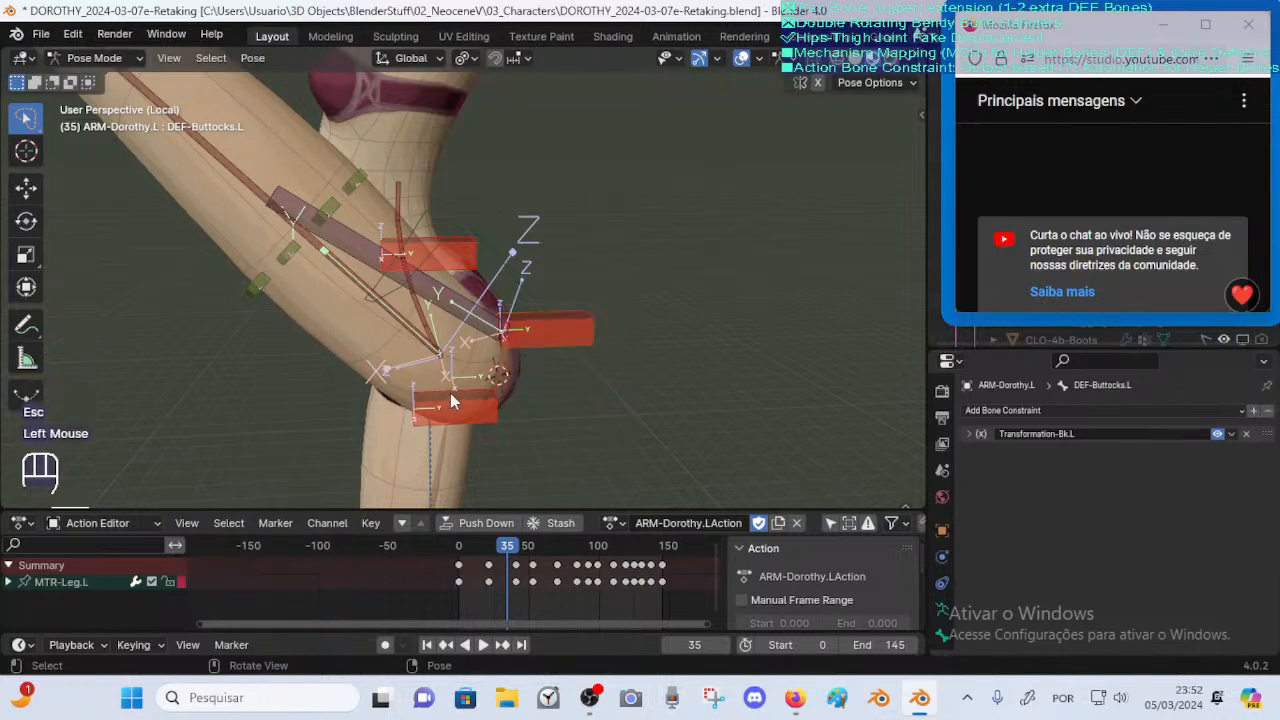
{"action": "left_click", "coordinate": [387, 358]}
{"action": "middle_click_drag", "start_coordinate": [457, 415], "coordinate": [432, 377]}
{"action": "left_click", "coordinate": [466, 330]}
{"action": "key", "text": "g"}
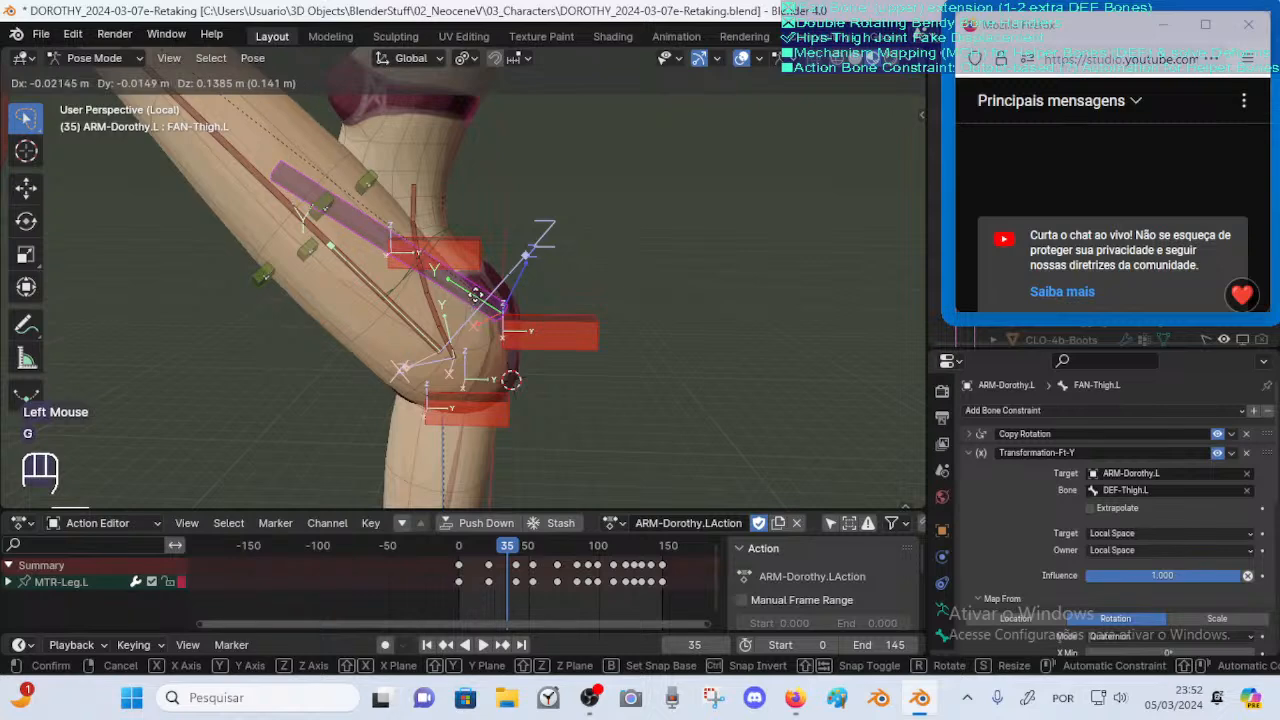
{"action": "key", "text": "Escape"}
Try lowering the DEF-Crotch bone again while viewing the bent hip from a lower angle
{"action": "middle_click_drag", "start_coordinate": [398, 346], "coordinate": [468, 356]}
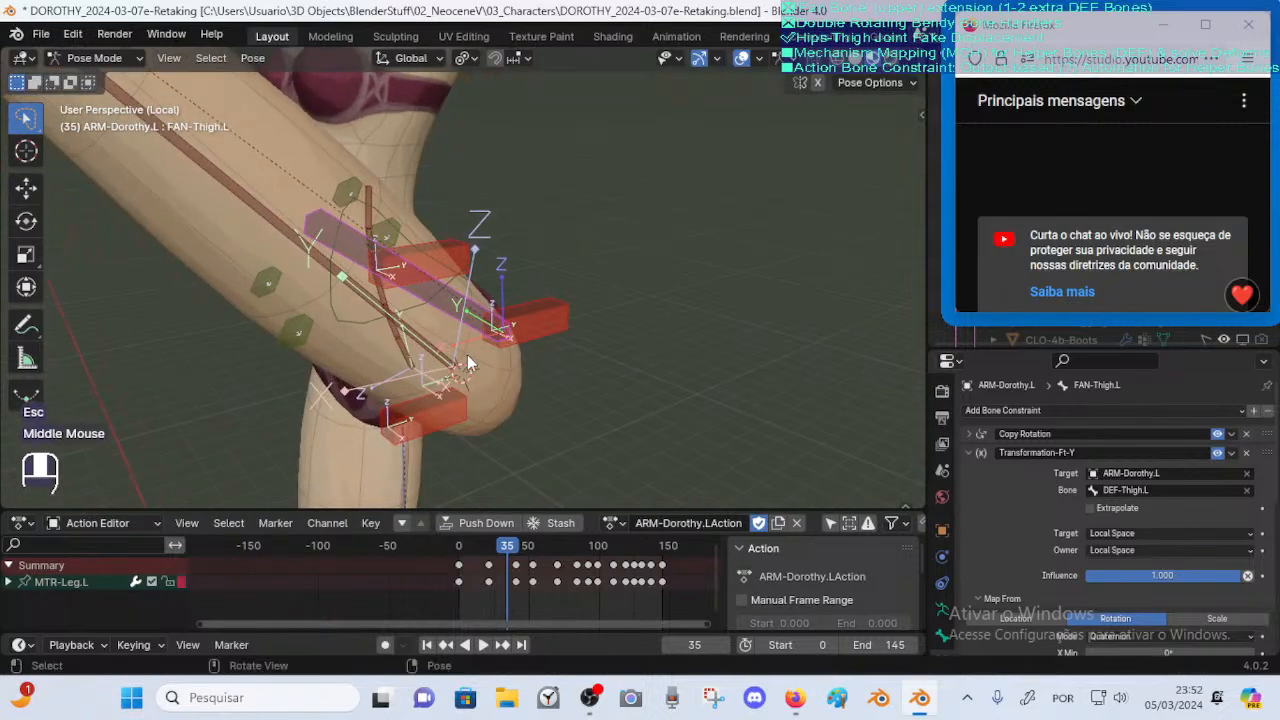
{"action": "left_click", "coordinate": [440, 404]}
{"action": "middle_click_drag", "start_coordinate": [440, 404], "coordinate": [404, 381]}
{"action": "key", "text": "g"}
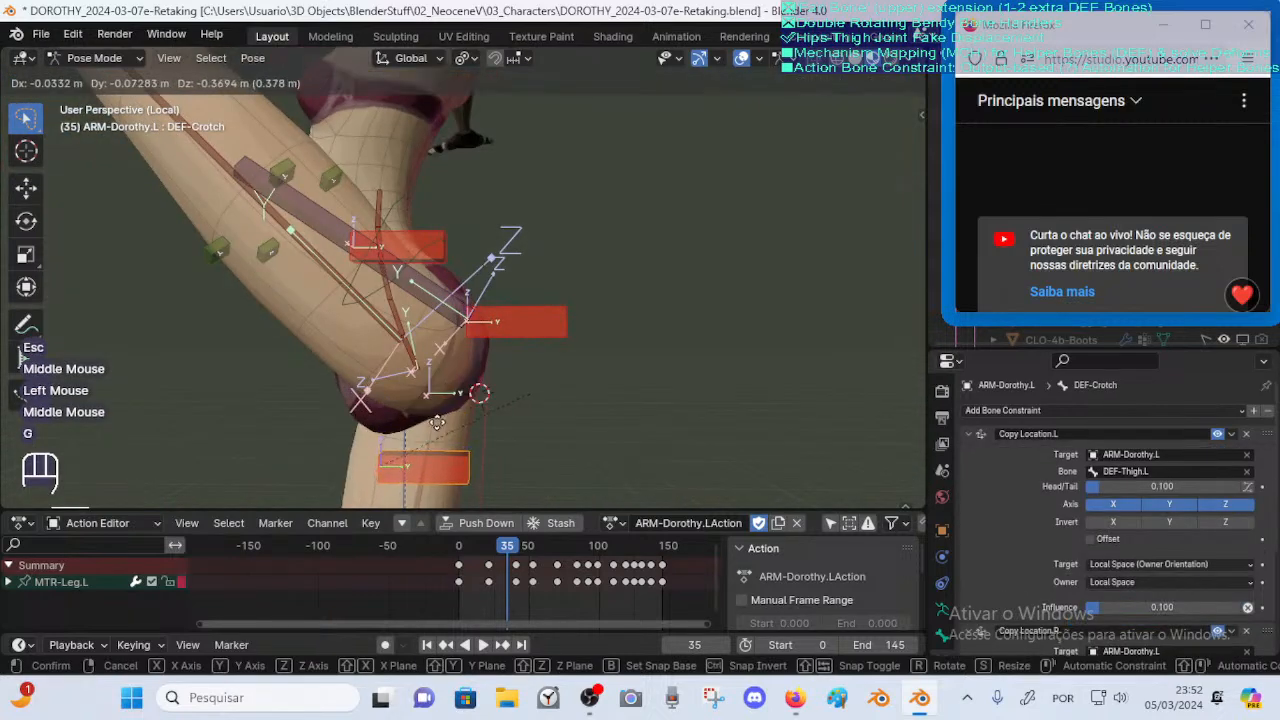
{"action": "key", "text": "Escape"}
{"action": "key", "text": "g"}
{"action": "key", "text": "Escape"}
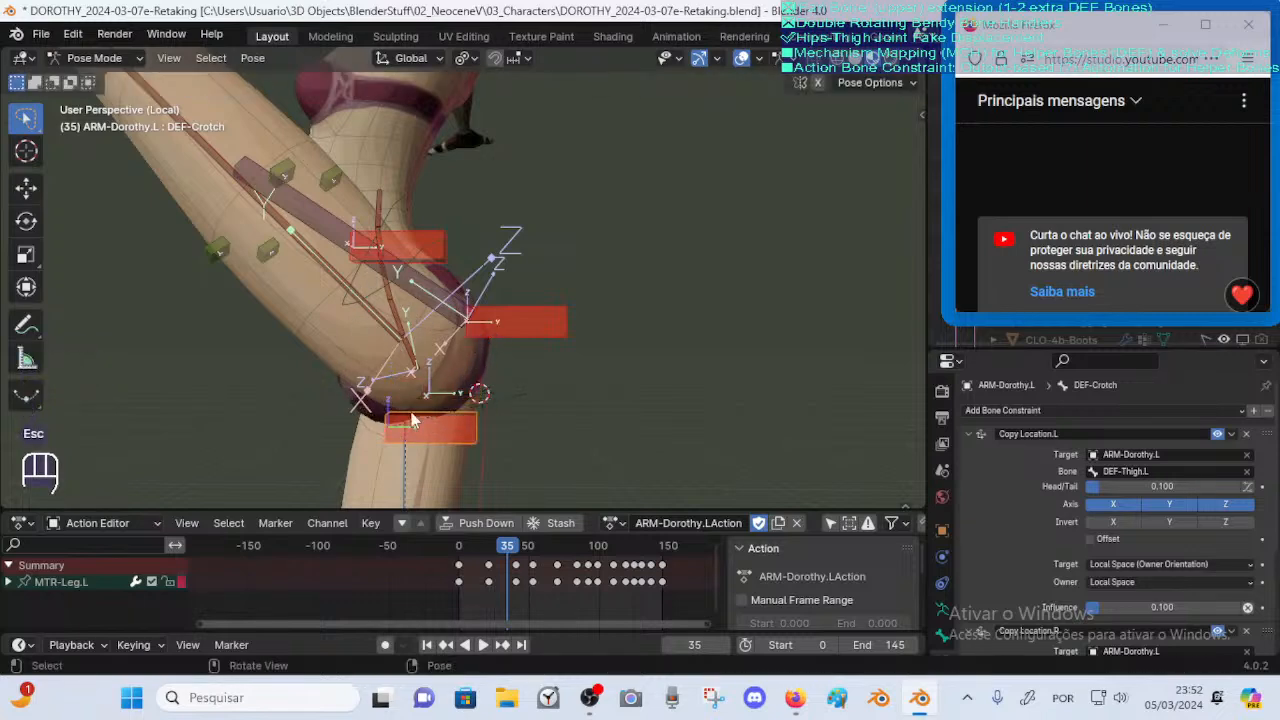
Go to frame 28 of the leg action and select the DEF-Buttocks.L bone to check the hip from the side
{"action": "mouse_move", "coordinate": [505, 547]}
{"action": "left_mouse_down"}
{"action": "mouse_move", "coordinate": [480, 549]}
{"action": "mouse_move", "coordinate": [507, 549]}
{"action": "mouse_move", "coordinate": [495, 540]}
{"action": "left_mouse_up"}
{"action": "middle_click_drag", "start_coordinate": [397, 398], "coordinate": [419, 298]}
{"action": "left_click", "coordinate": [492, 330]}
{"action": "middle_click_drag", "start_coordinate": [323, 408], "coordinate": [407, 350]}
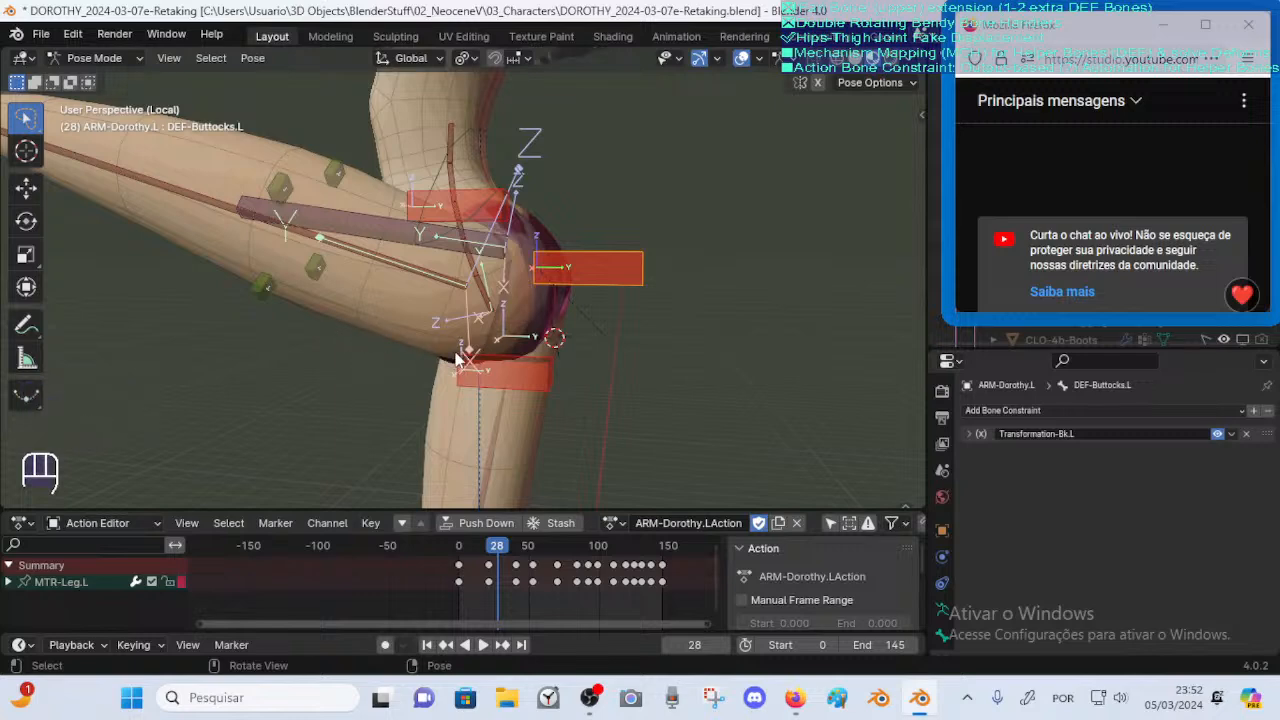
{"action": "mouse_move", "coordinate": [459, 357]}
{"action": "middle_mouse_down"}
{"action": "mouse_move", "coordinate": [327, 351]}
{"action": "mouse_move", "coordinate": [430, 365]}
{"action": "mouse_move", "coordinate": [363, 334]}
{"action": "mouse_move", "coordinate": [447, 350]}
{"action": "middle_mouse_up"}
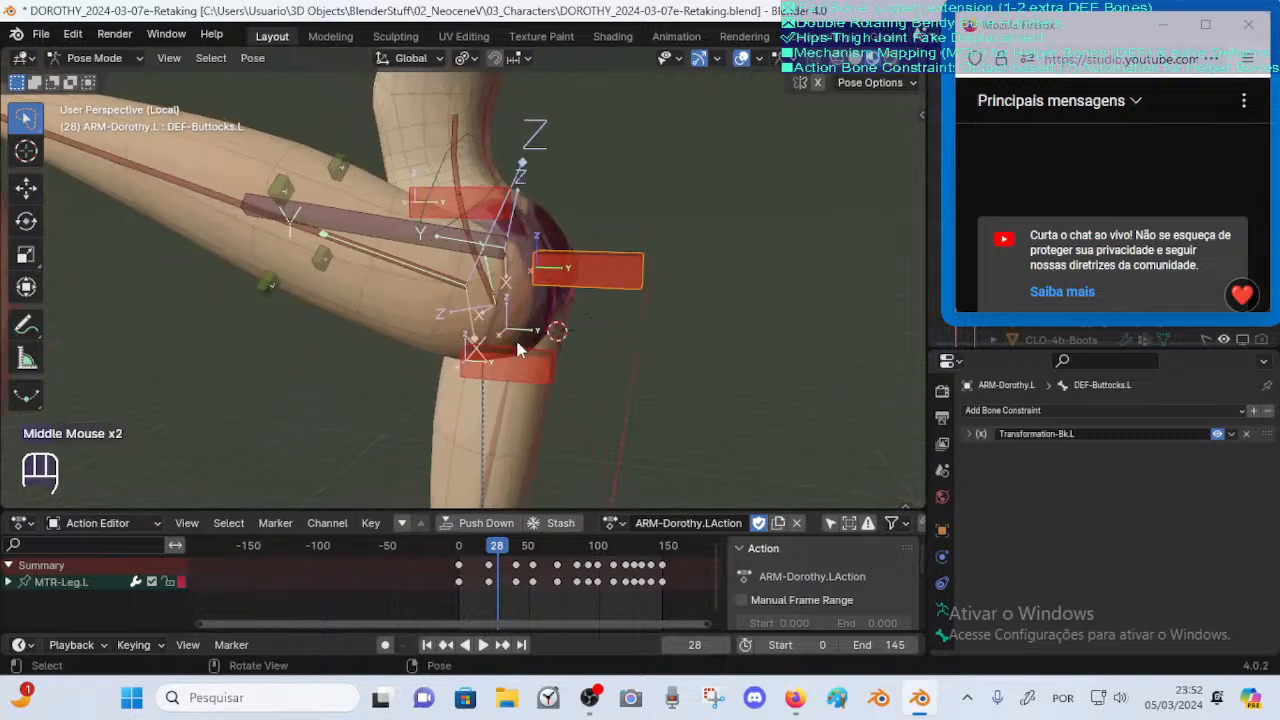
In Object Mode, compare 00_Body with Preserve Volume off and on in its Armature modifier, leave it on, and save the file
{"action": "key", "text": "ctrl+Tab"}
{"action": "left_click", "coordinate": [400, 309]}
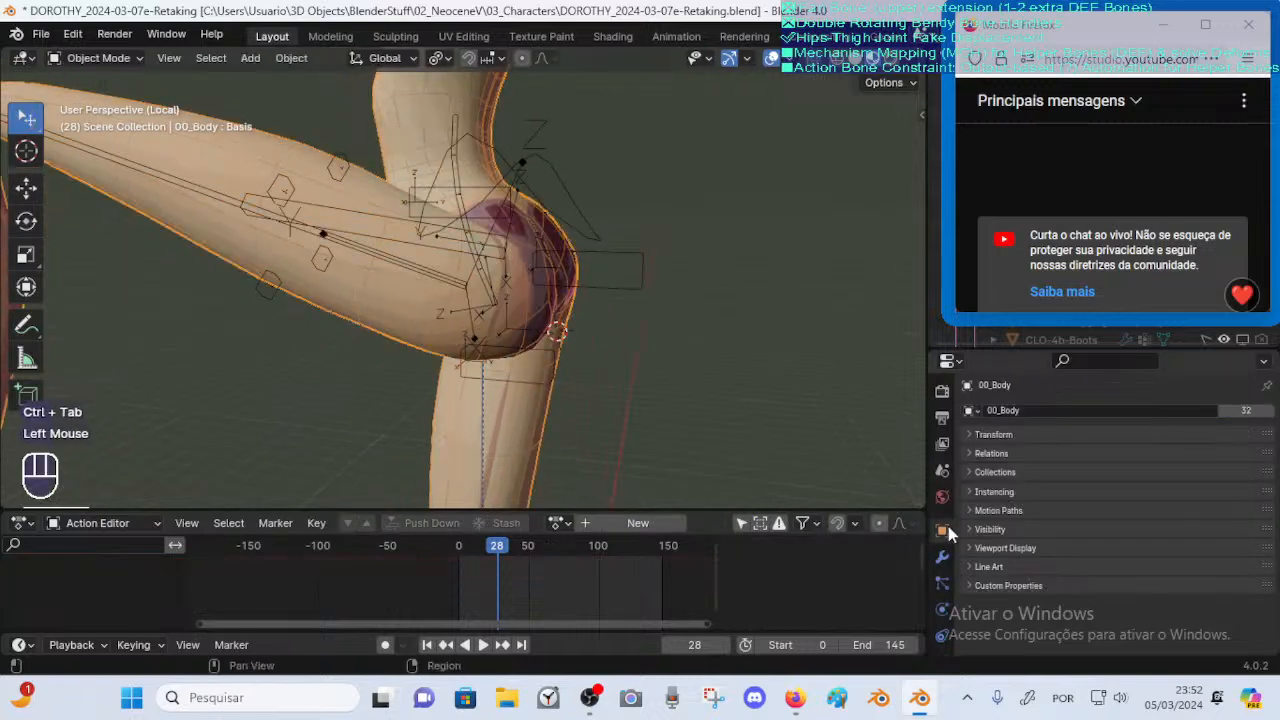
{"action": "left_click", "coordinate": [944, 555]}
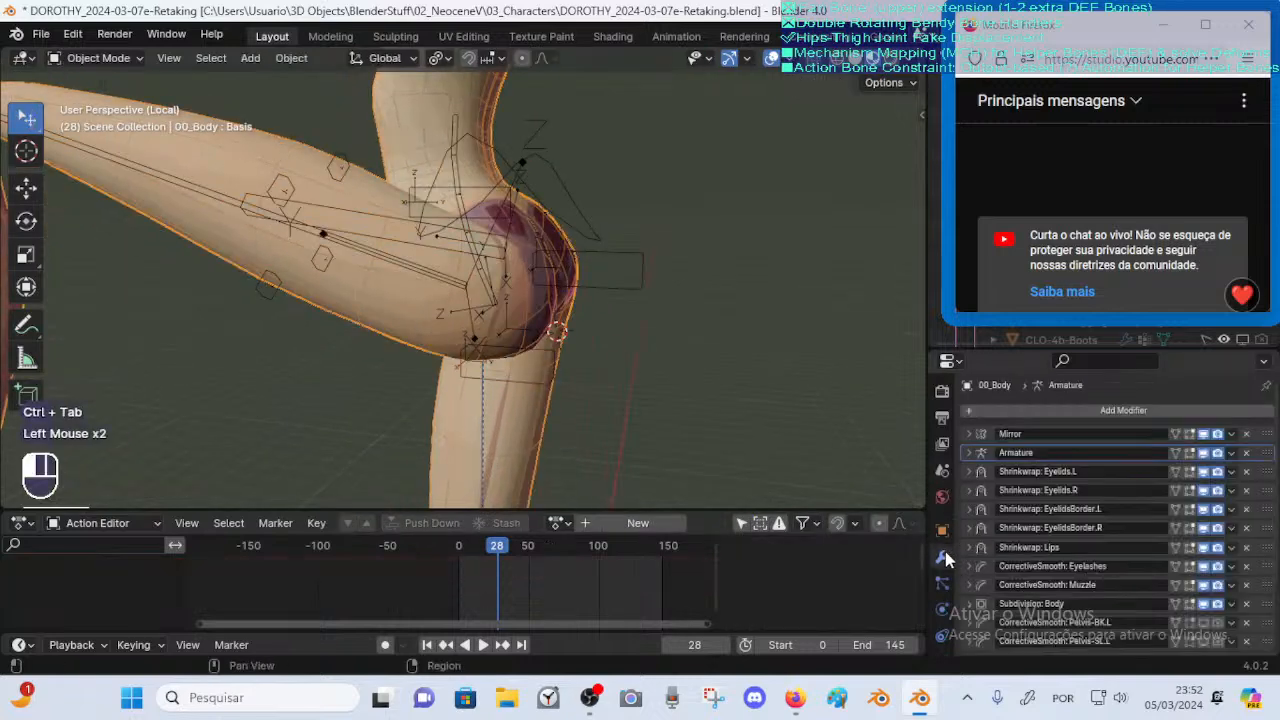
{"action": "left_click", "coordinate": [977, 455]}
{"action": "left_click", "coordinate": [1090, 509]}
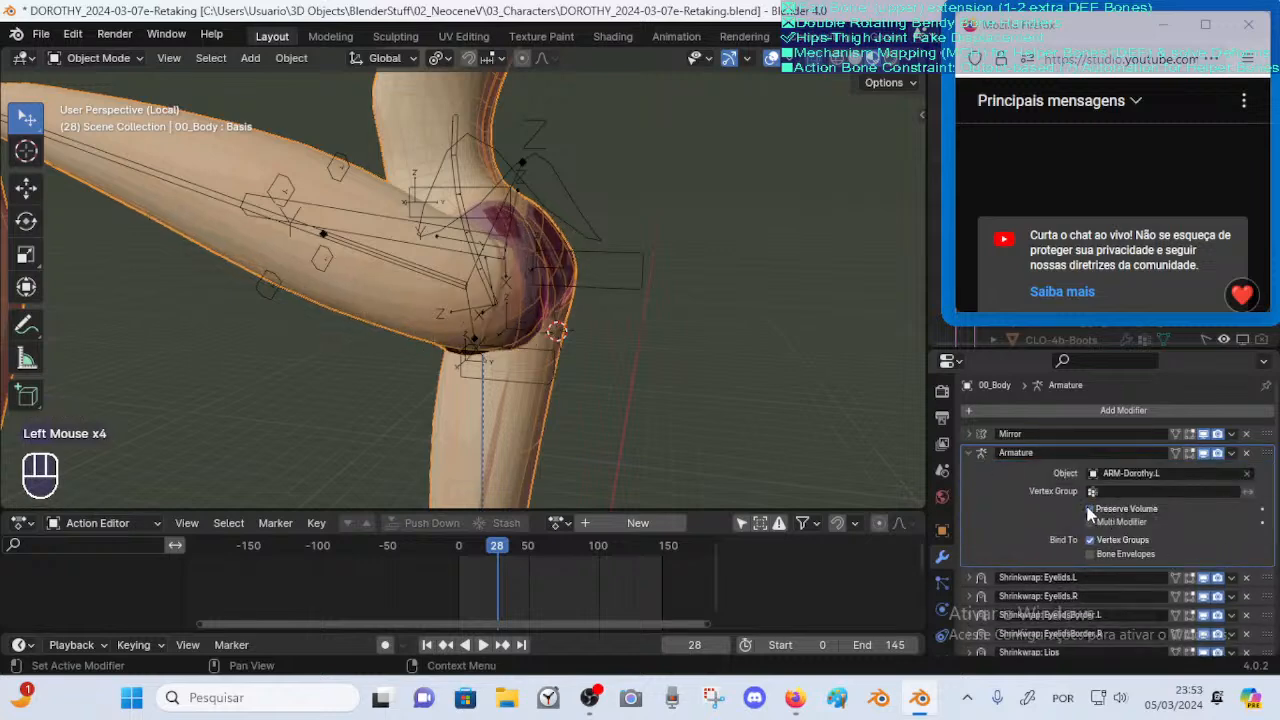
{"action": "left_click", "coordinate": [1090, 509]}
{"action": "left_click", "coordinate": [1090, 509]}
{"action": "left_click", "coordinate": [1090, 509]}
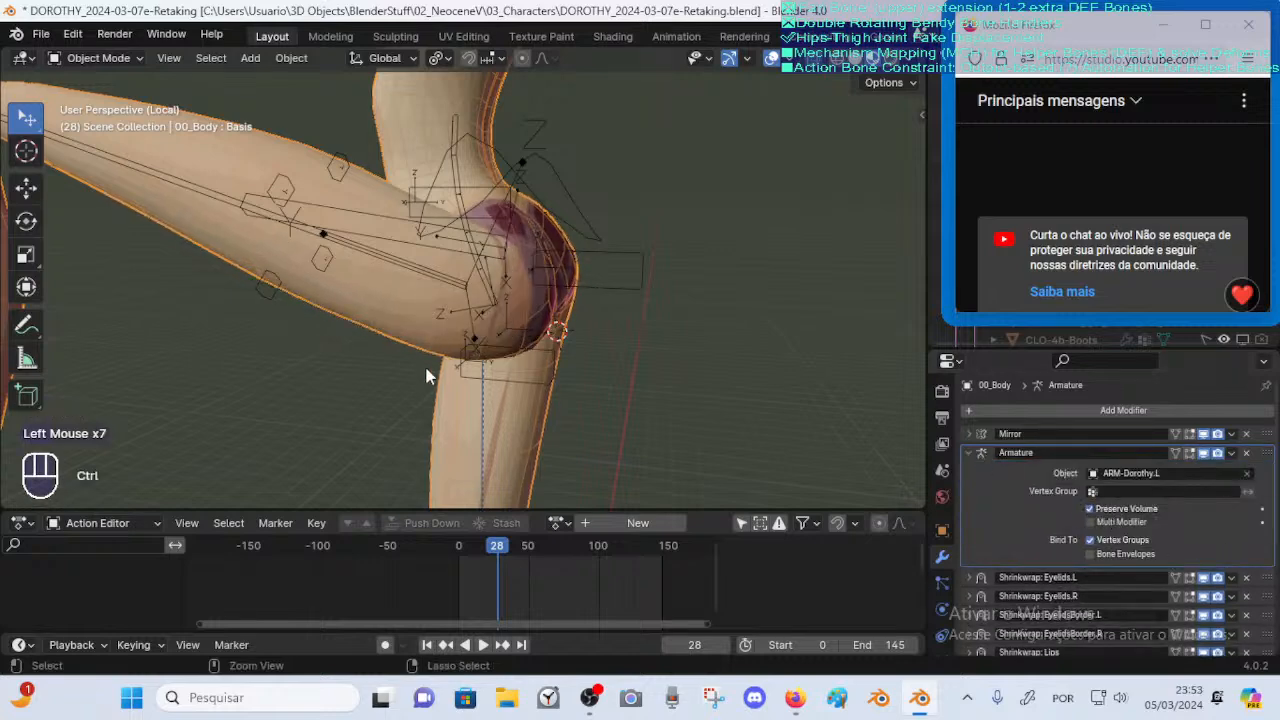
{"action": "key", "text": "ctrl+s"}
Examine the deformed hip, crotch and buttock of the body mesh from the front, side and back
{"action": "scroll", "coordinate": [444, 351], "scroll_direction": "up", "scroll_amount": 1}
{"action": "left_click", "coordinate": [372, 320]}
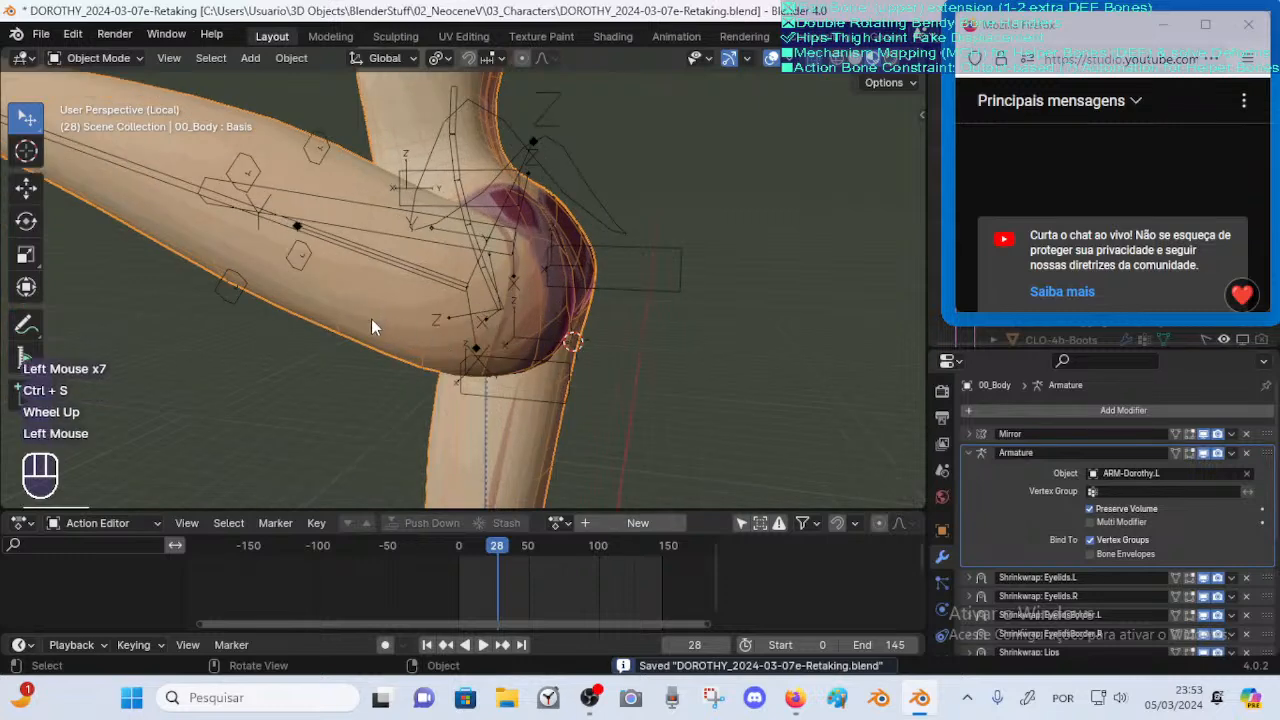
{"action": "mouse_move", "coordinate": [337, 291]}
{"action": "middle_mouse_down"}
{"action": "mouse_move", "coordinate": [424, 303]}
{"action": "mouse_move", "coordinate": [415, 292]}
{"action": "mouse_move", "coordinate": [464, 294]}
{"action": "mouse_move", "coordinate": [498, 277]}
{"action": "mouse_move", "coordinate": [320, 254]}
{"action": "mouse_move", "coordinate": [452, 368]}
{"action": "mouse_move", "coordinate": [357, 300]}
{"action": "middle_mouse_up"}
{"action": "scroll", "coordinate": [440, 294], "scroll_direction": "up", "scroll_amount": 2}
{"action": "left_click", "coordinate": [354, 314]}
{"action": "scroll", "coordinate": [330, 340], "scroll_direction": "up", "scroll_amount": 2}
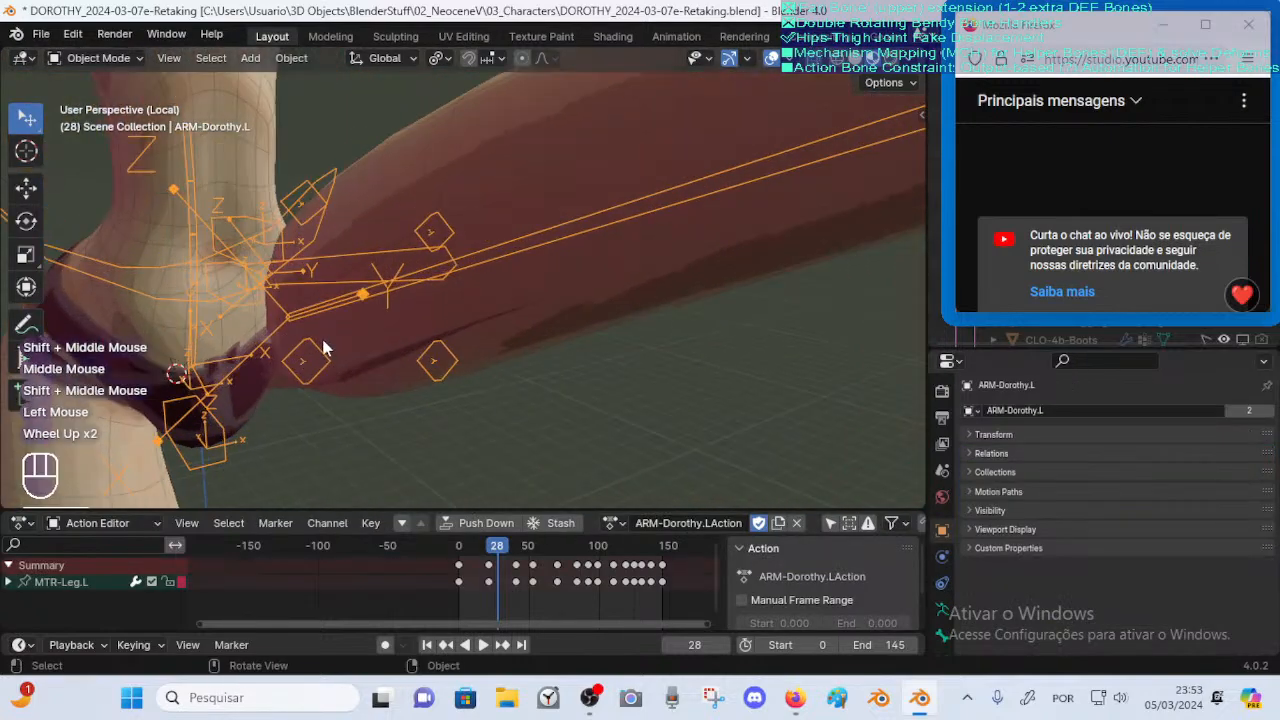
{"action": "left_click", "coordinate": [323, 346]}
{"action": "middle_click_drag", "start_coordinate": [323, 346], "coordinate": [403, 326], "text": "shift"}
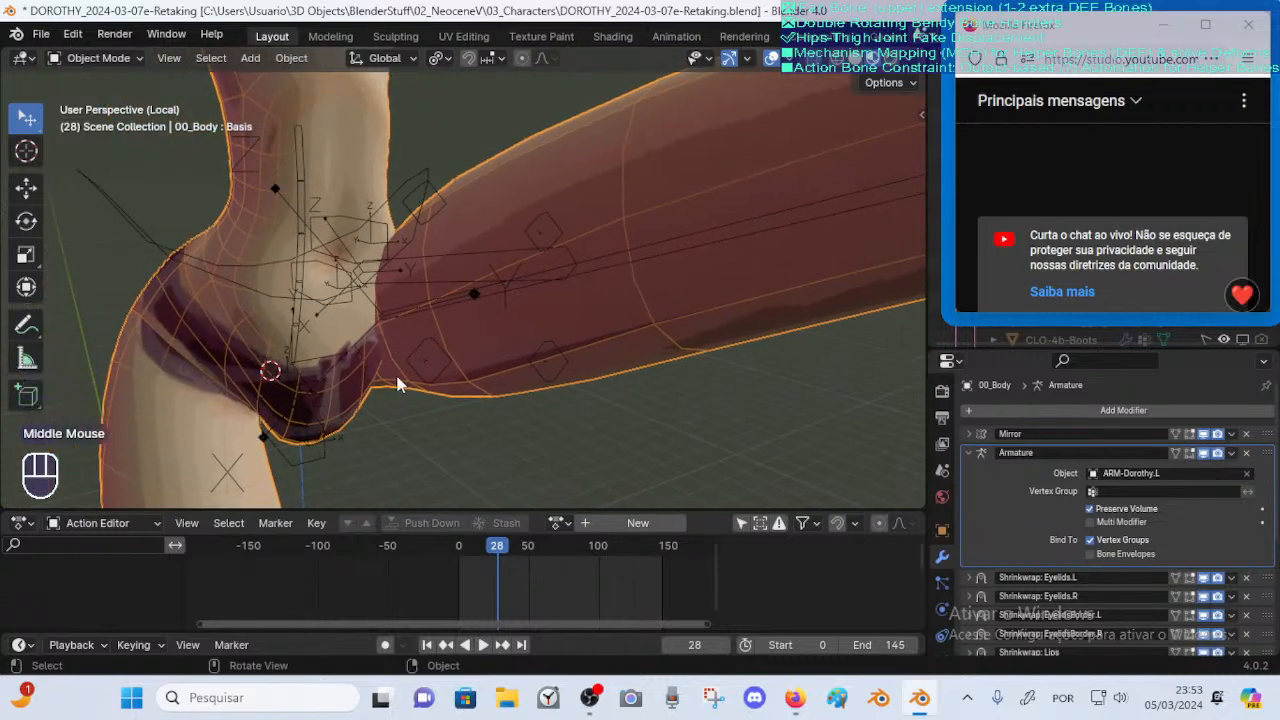
{"action": "middle_click_drag", "start_coordinate": [389, 350], "coordinate": [590, 300]}
{"action": "scroll", "coordinate": [547, 277], "scroll_direction": "down", "scroll_amount": 2}
{"action": "middle_click_drag", "start_coordinate": [590, 300], "coordinate": [475, 350]}
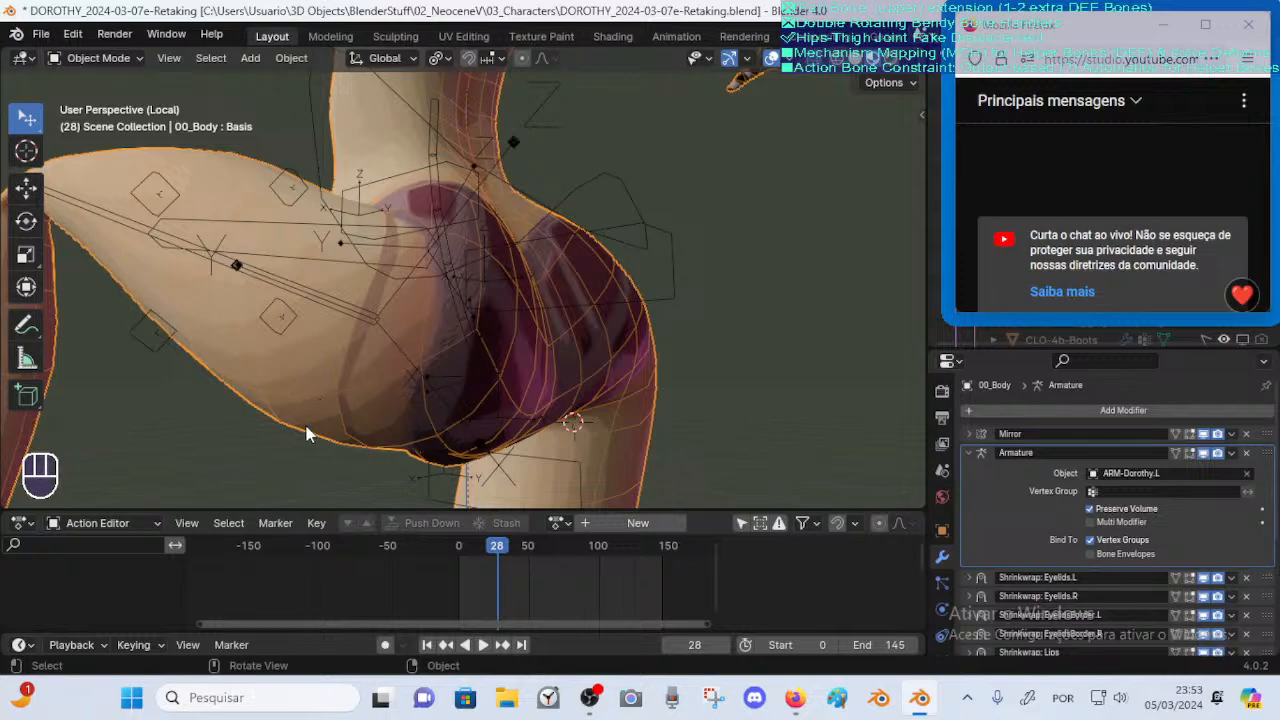
{"action": "middle_click_drag", "start_coordinate": [307, 434], "coordinate": [469, 289]}
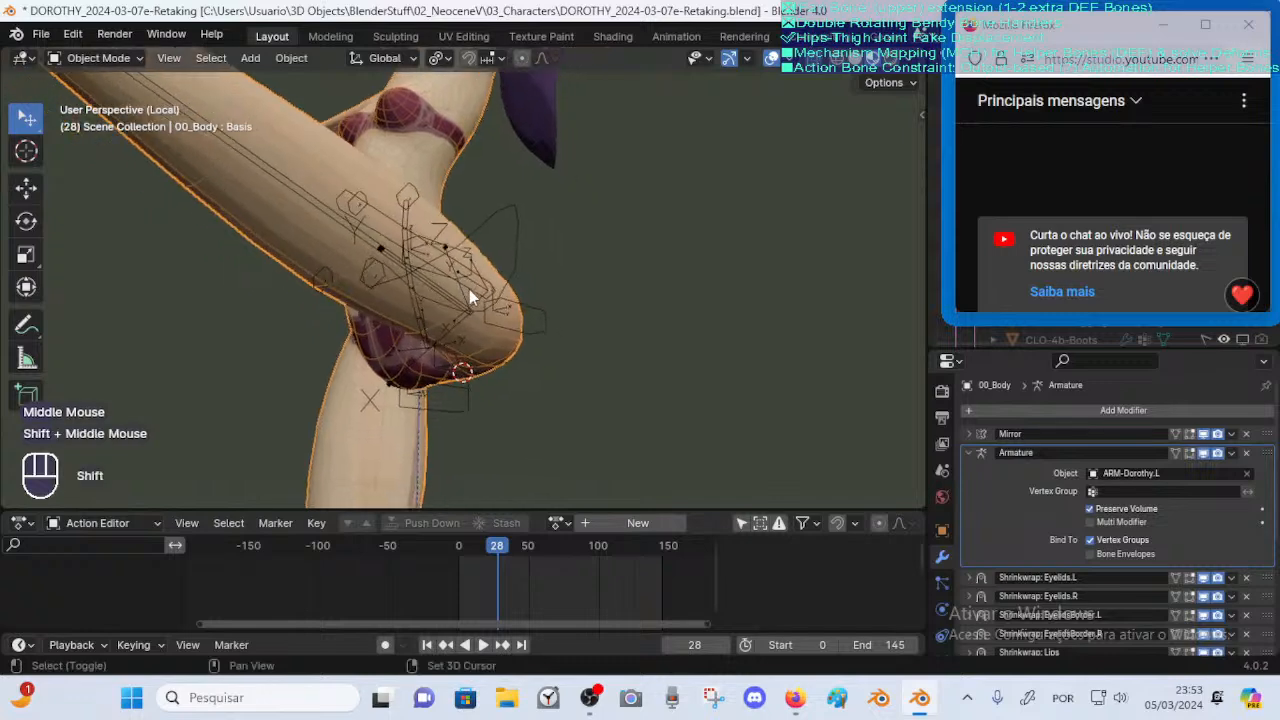
{"action": "middle_click_drag", "start_coordinate": [459, 368], "coordinate": [472, 392]}
{"action": "middle_click_drag", "start_coordinate": [472, 392], "coordinate": [575, 390], "text": "shift"}
{"action": "scroll", "coordinate": [375, 378], "scroll_direction": "up", "scroll_amount": 2}
{"action": "middle_click_drag", "start_coordinate": [398, 398], "coordinate": [402, 350], "text": "shift"}
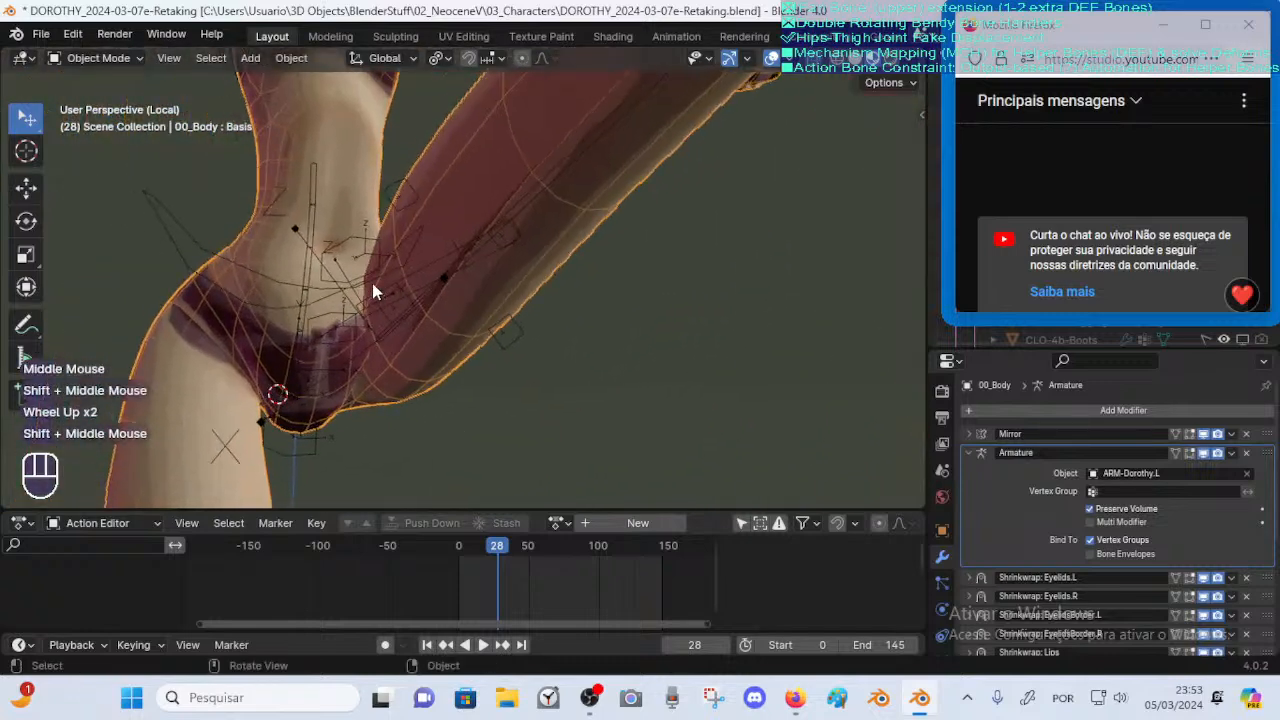
{"action": "middle_click_drag", "start_coordinate": [372, 284], "coordinate": [381, 212]}
{"action": "middle_click_drag", "start_coordinate": [357, 255], "coordinate": [420, 334], "text": "shift"}
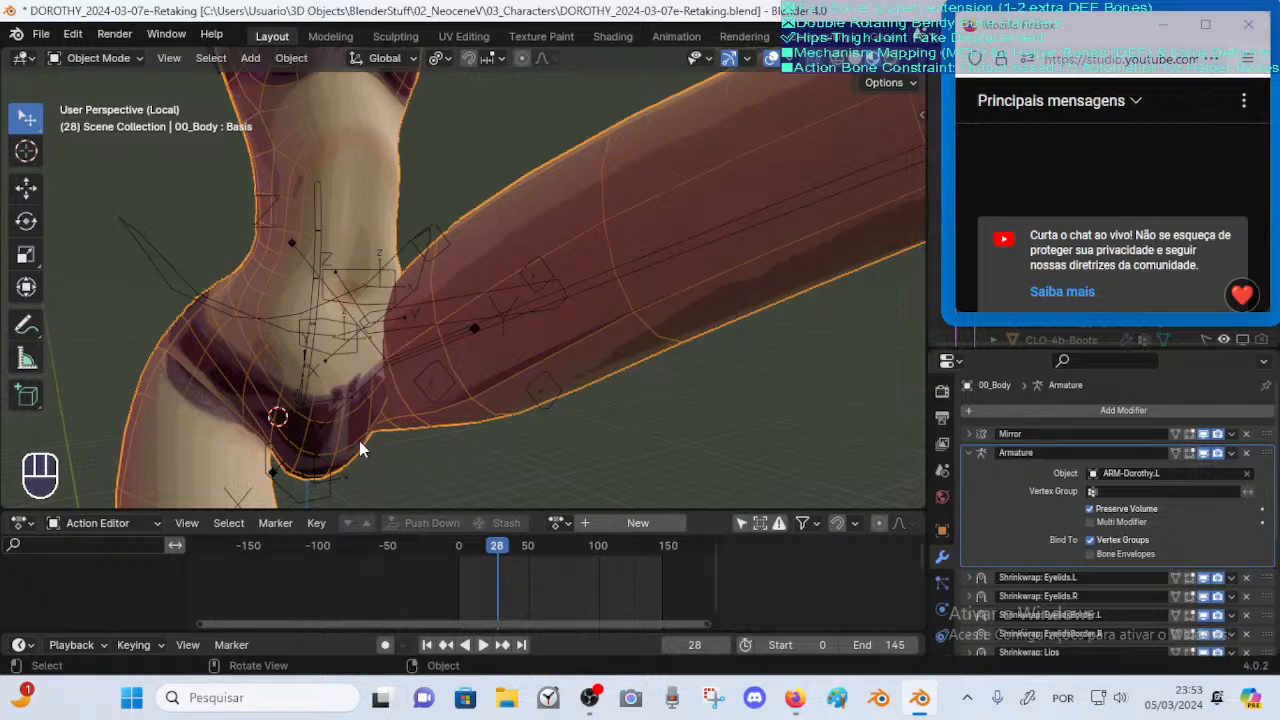
Return the ARM-Dorothy.L rig to Pose Mode and try lowering FAN-Thigh.L while viewing the hip from the front
{"action": "left_click", "coordinate": [410, 322]}
{"action": "key", "text": "ctrl+Tab"}
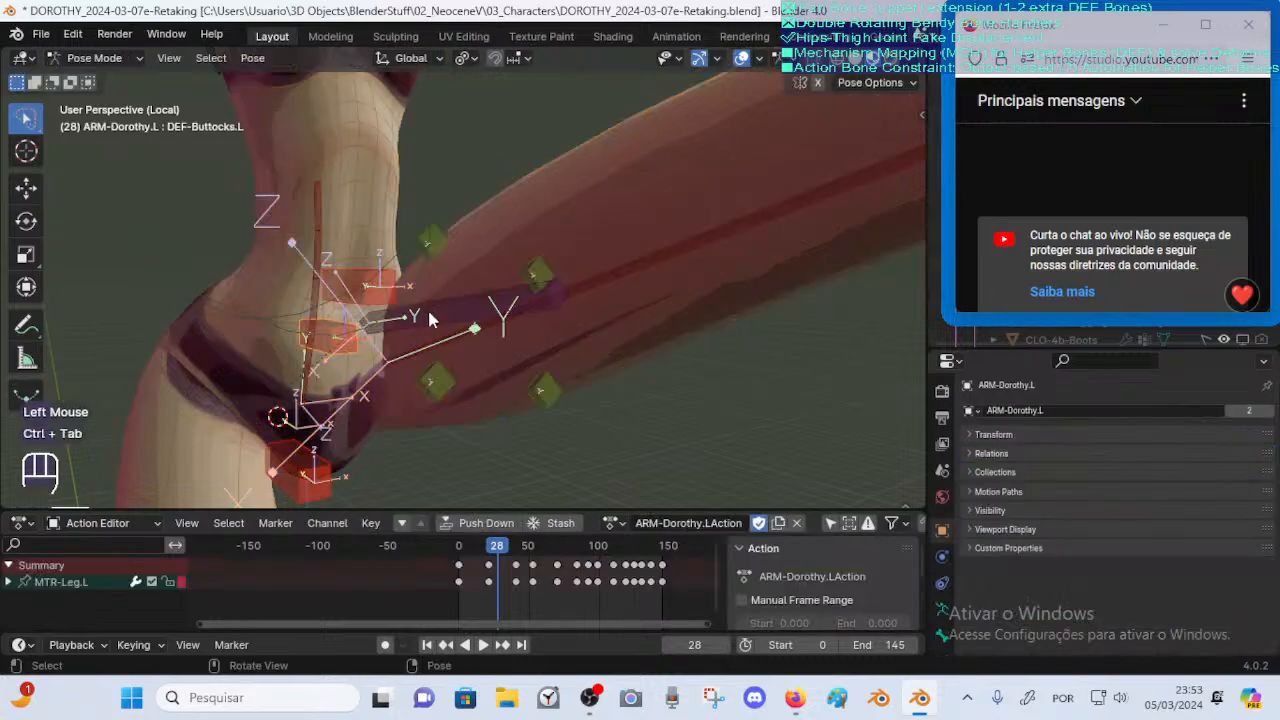
{"action": "left_click", "coordinate": [429, 308]}
{"action": "key", "text": "g"}
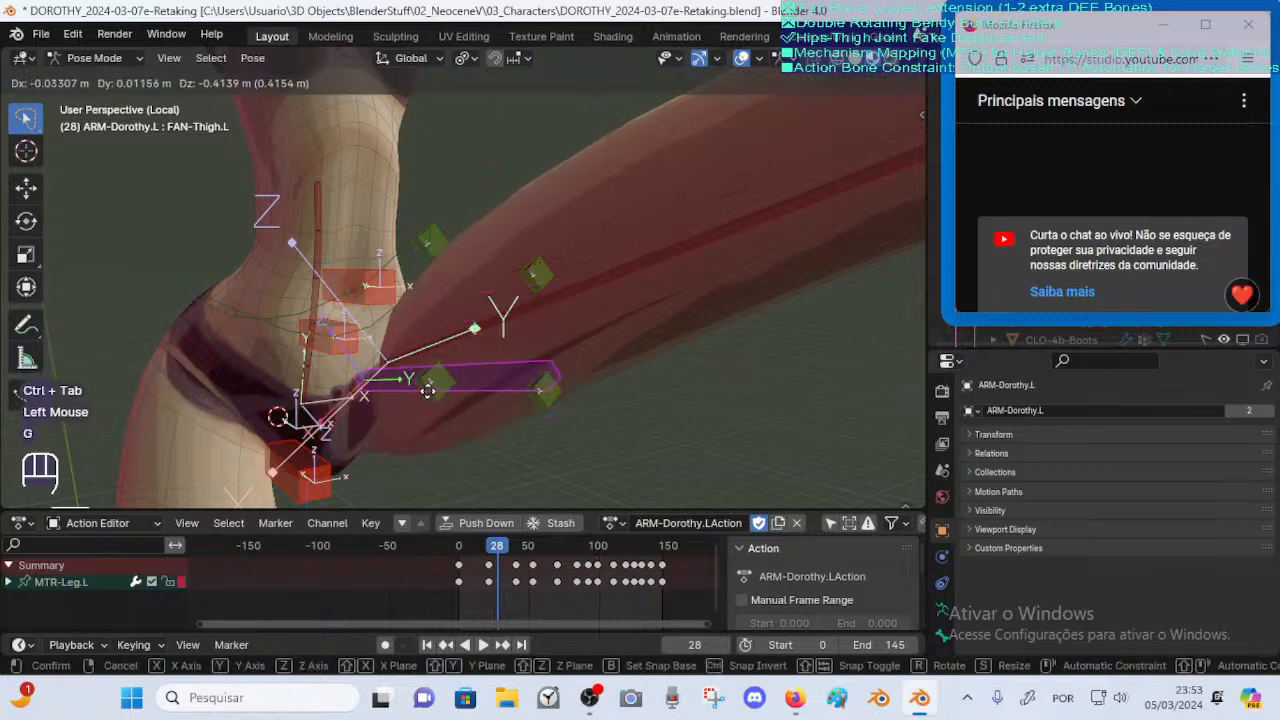
{"action": "key", "text": "Escape"}
Lower FAN-Thigh.L toward the underside of the thigh in a side view, and undo the move
{"action": "middle_click_drag", "start_coordinate": [553, 355], "coordinate": [446, 370]}
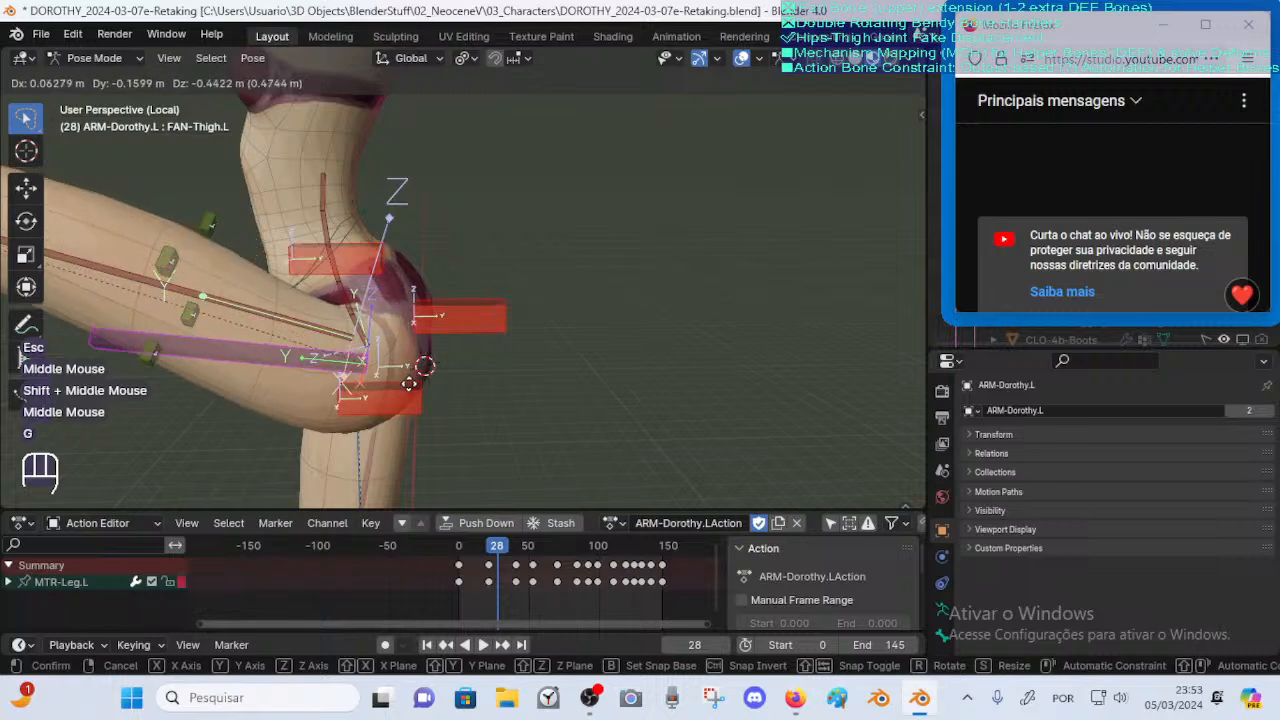
{"action": "left_click", "coordinate": [359, 363]}
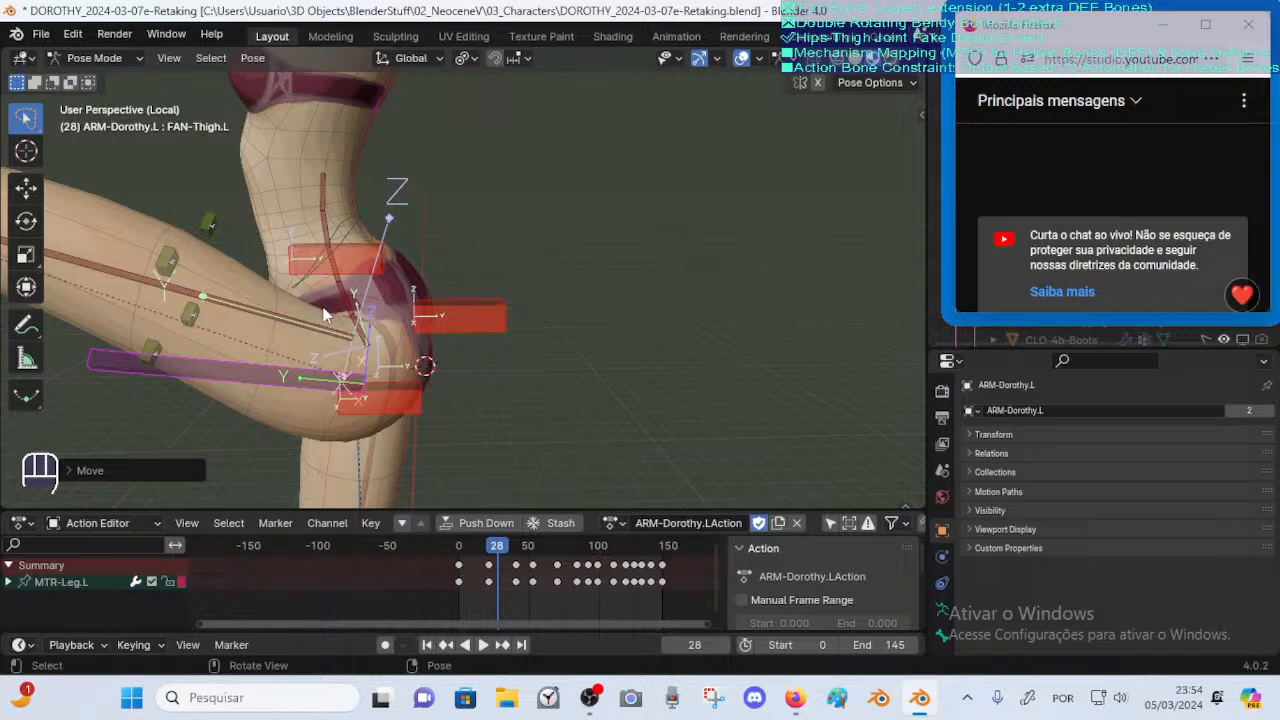
{"action": "key", "text": "ctrl+z"}
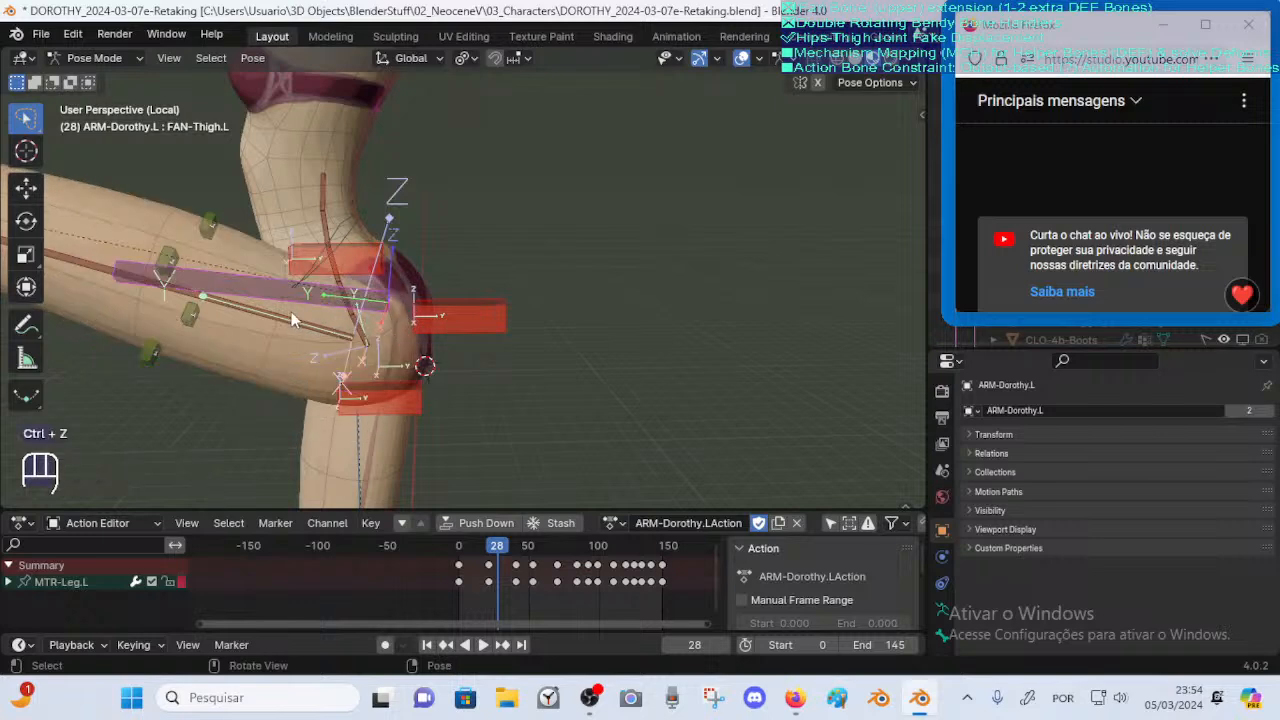
Try shifting FAN-Thigh.L slightly down and back toward the buttock, and save the file
{"action": "middle_click_drag", "start_coordinate": [292, 320], "coordinate": [370, 335]}
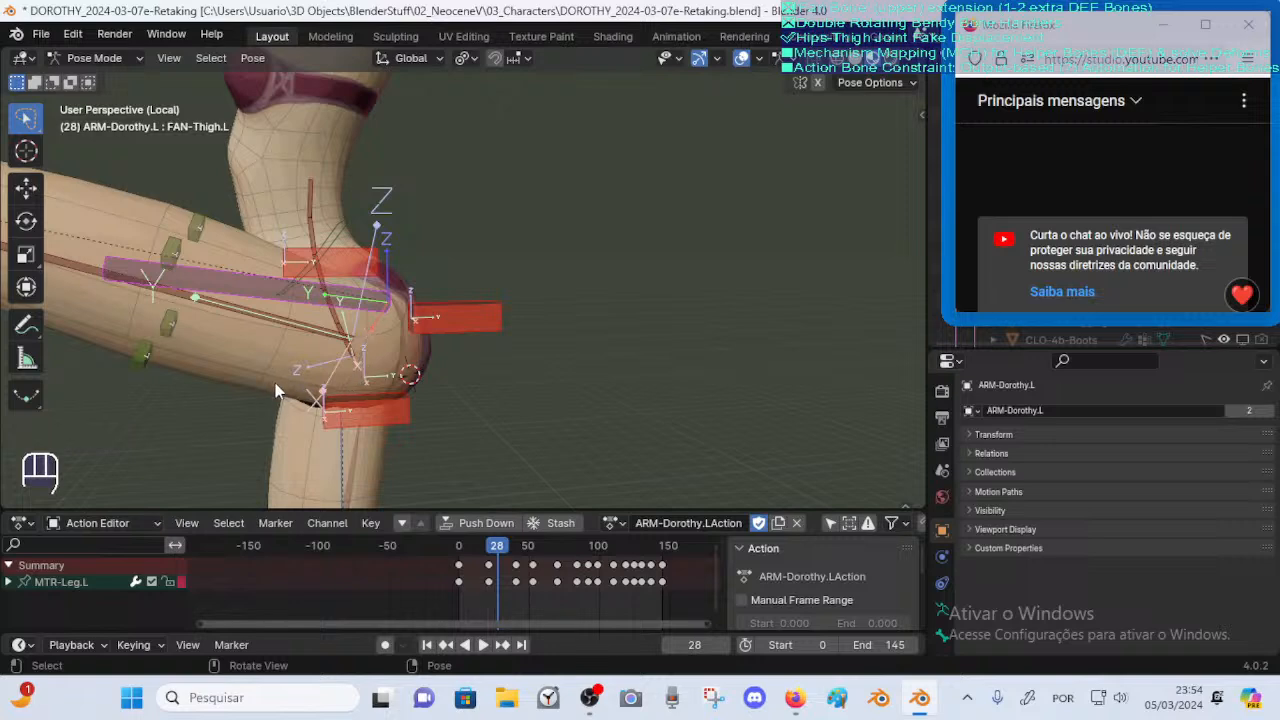
{"action": "mouse_move", "coordinate": [227, 362]}
{"action": "middle_mouse_down"}
{"action": "mouse_move", "coordinate": [476, 354]}
{"action": "mouse_move", "coordinate": [208, 356]}
{"action": "middle_mouse_up"}
{"action": "key", "text": "g"}
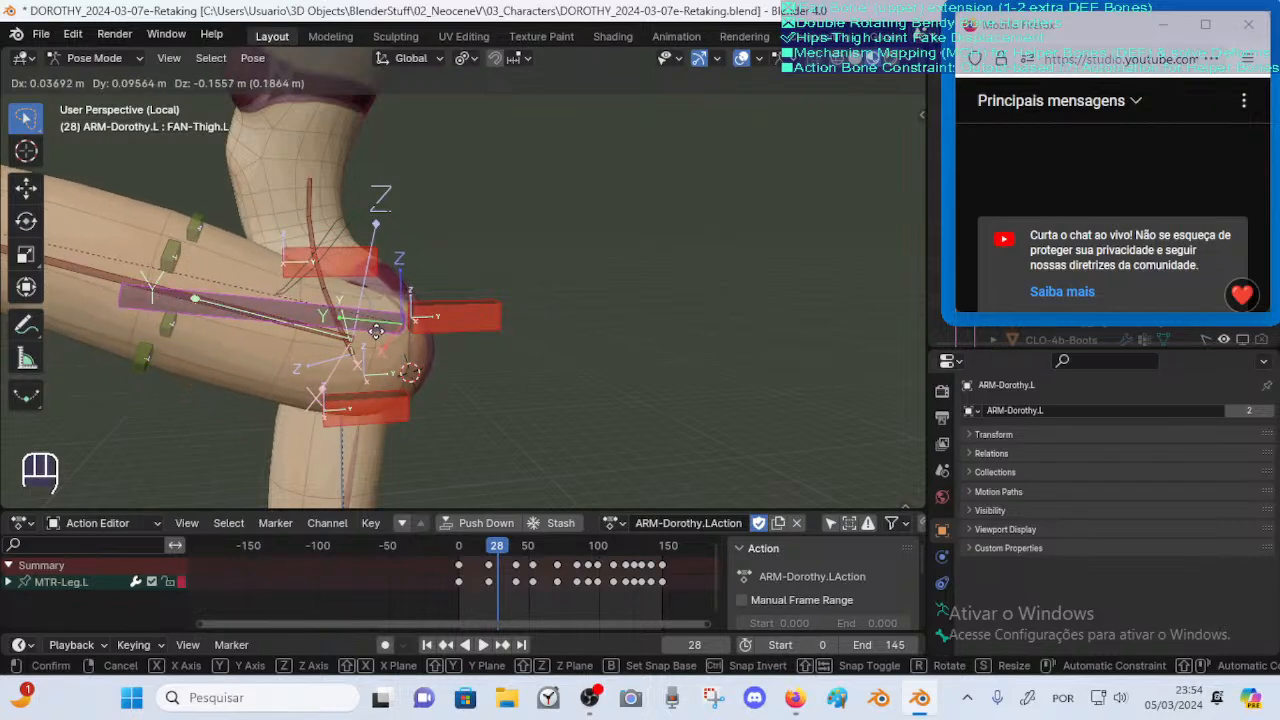
{"action": "key", "text": "Escape"}
{"action": "key", "text": "ctrl+s"}
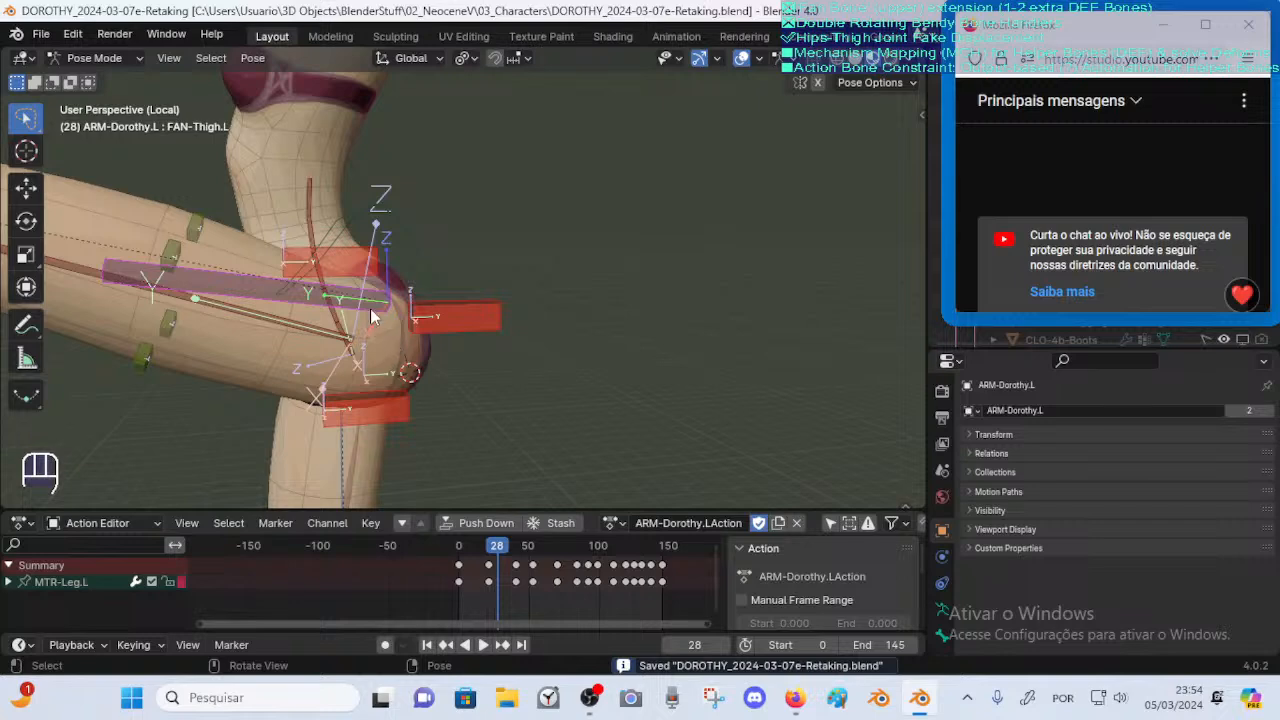
Try lowering FAN-Thigh.L toward the underside of the raised thigh at frame 28 in a side view, cancelling each move
{"action": "key", "text": "g"}
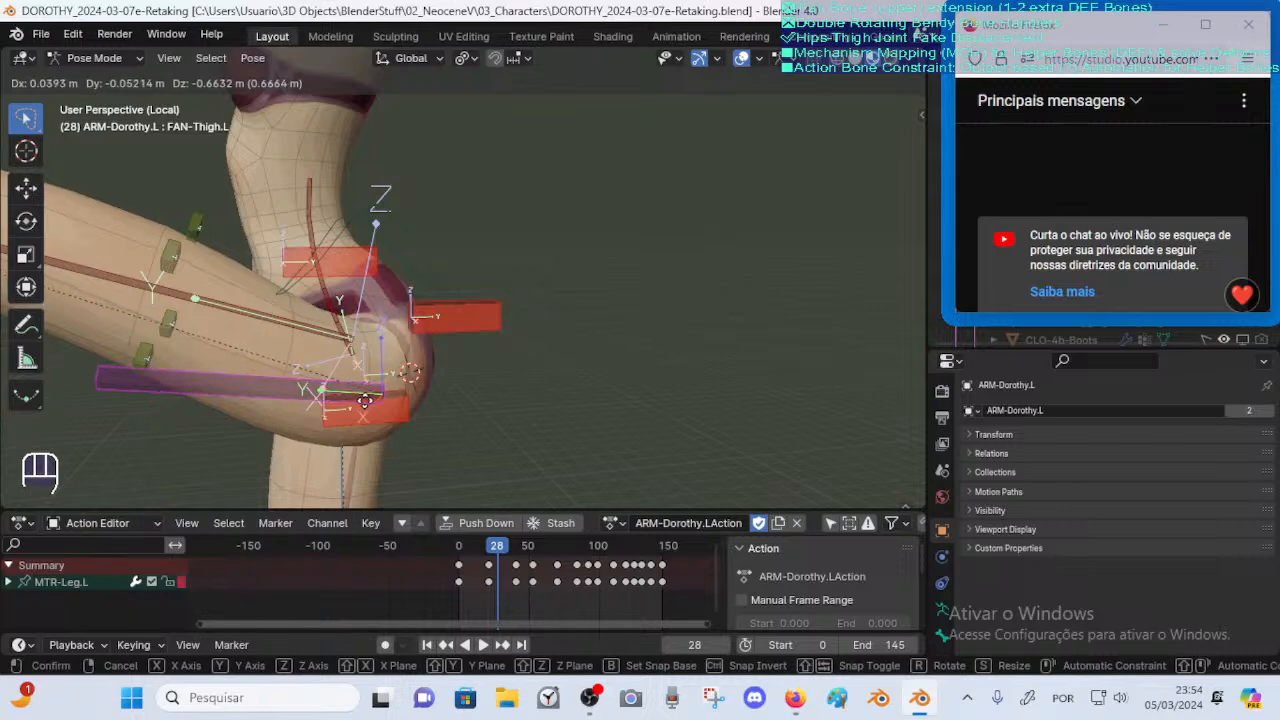
{"action": "key", "text": "Escape"}
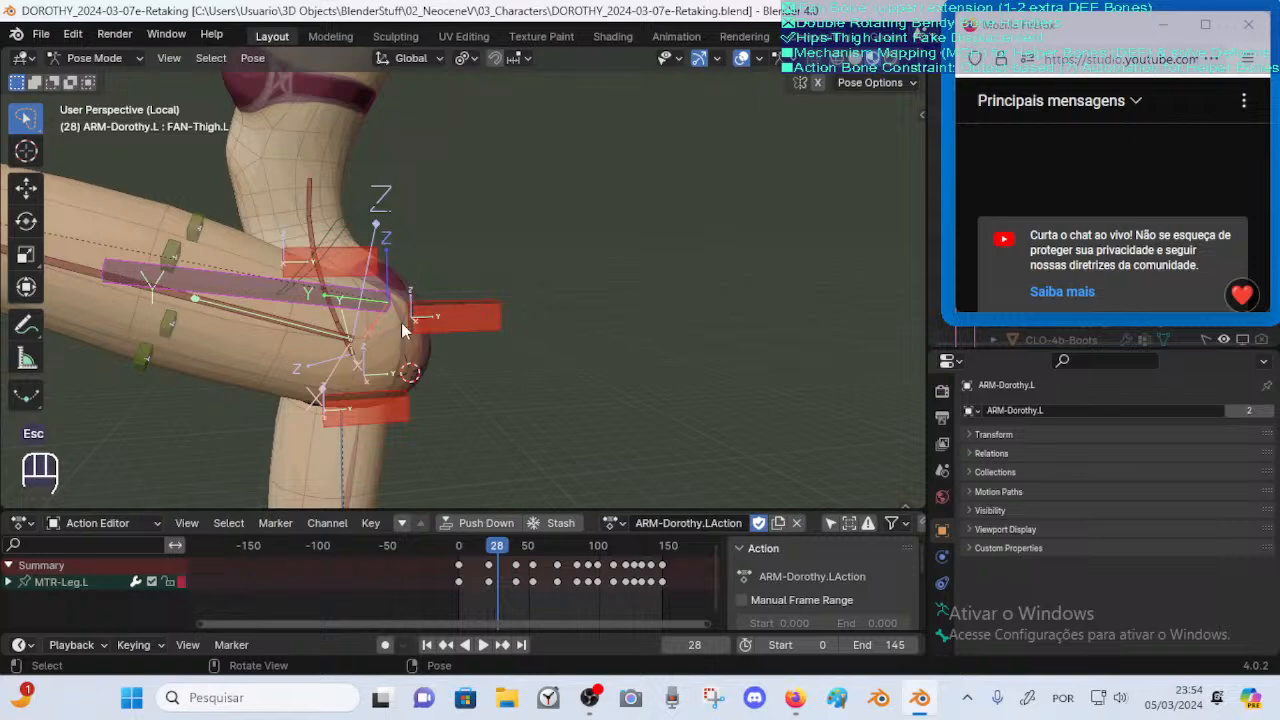
{"action": "middle_click_drag", "start_coordinate": [403, 330], "coordinate": [190, 340]}
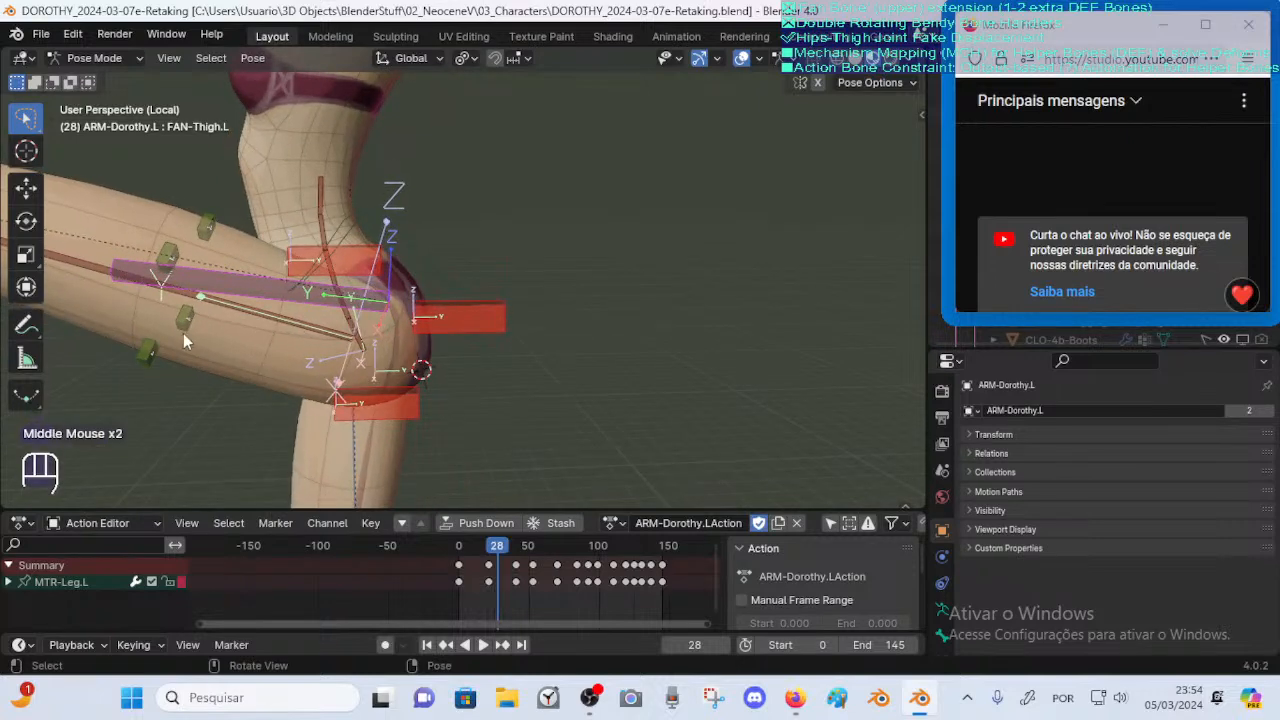
{"action": "key", "text": "g"}
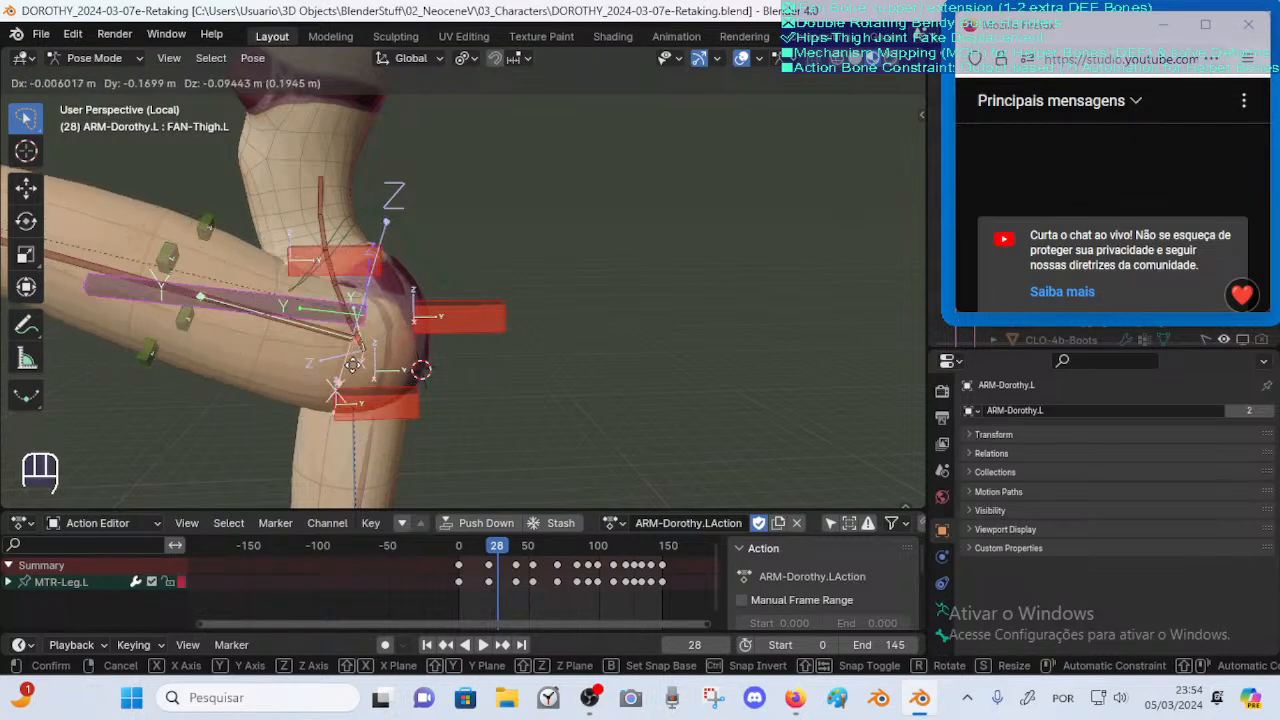
{"action": "key", "text": "Escape"}
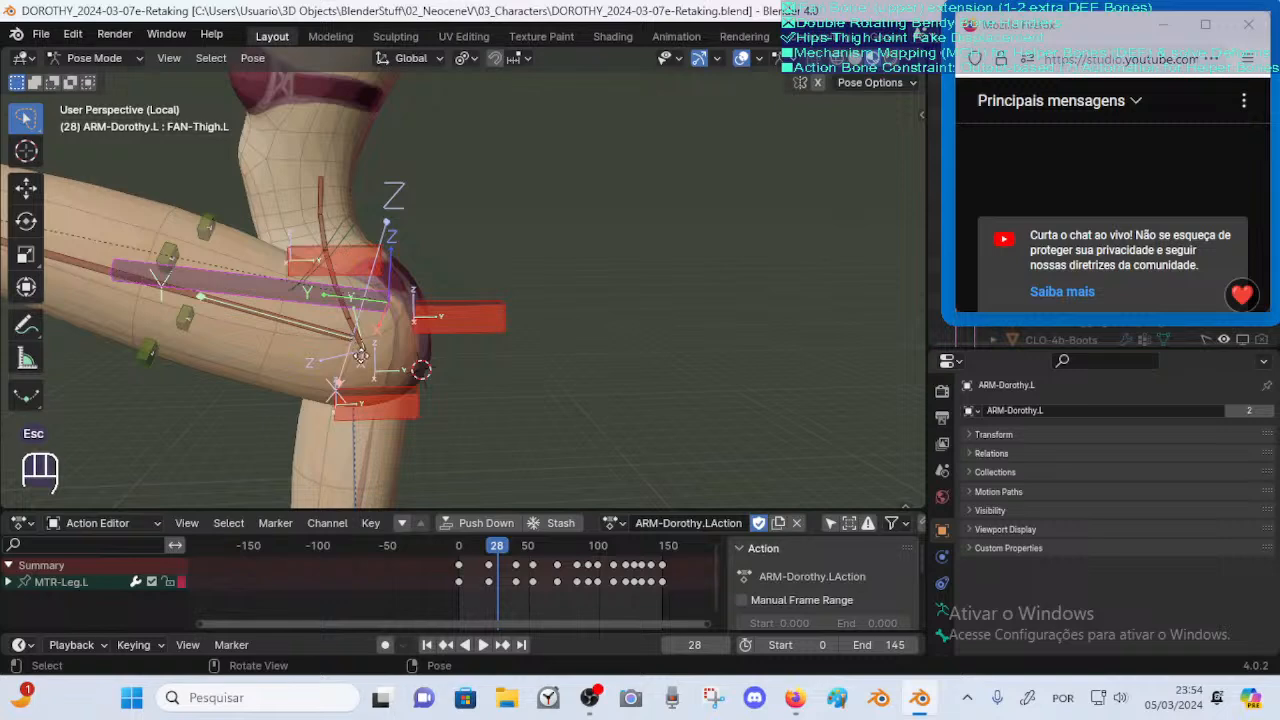
{"action": "key", "text": "g"}
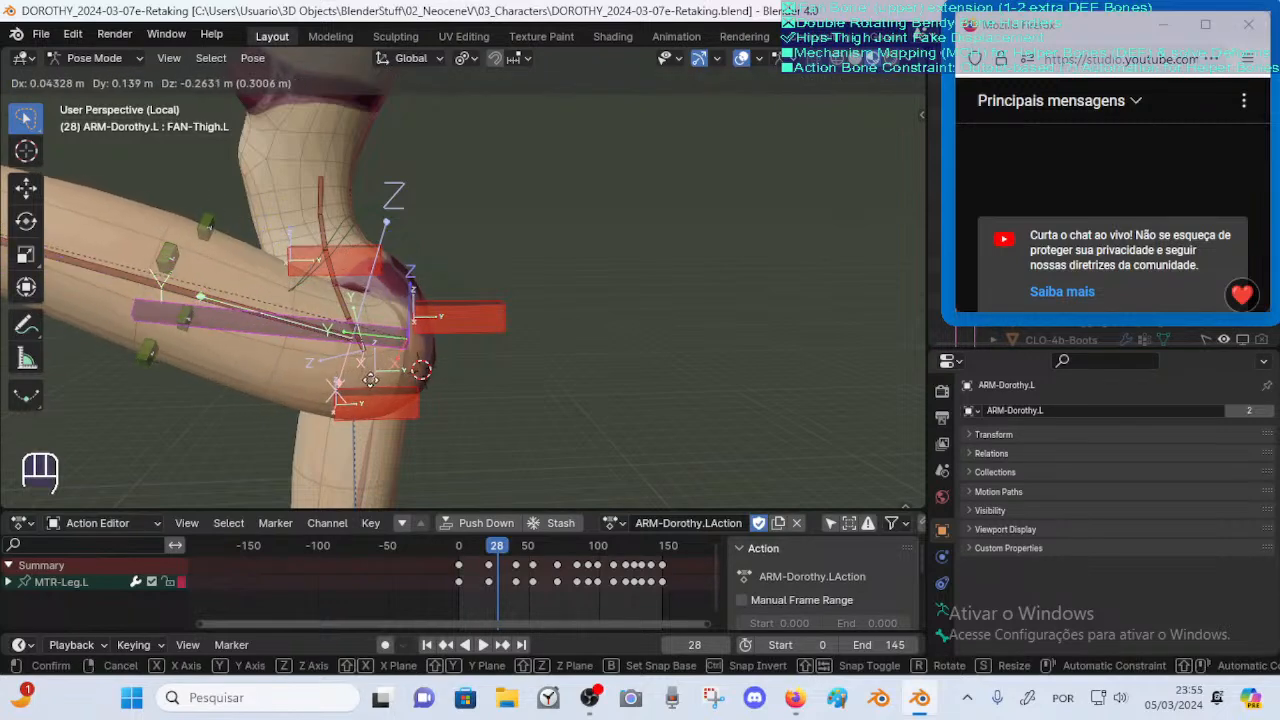
{"action": "key", "text": "Escape"}
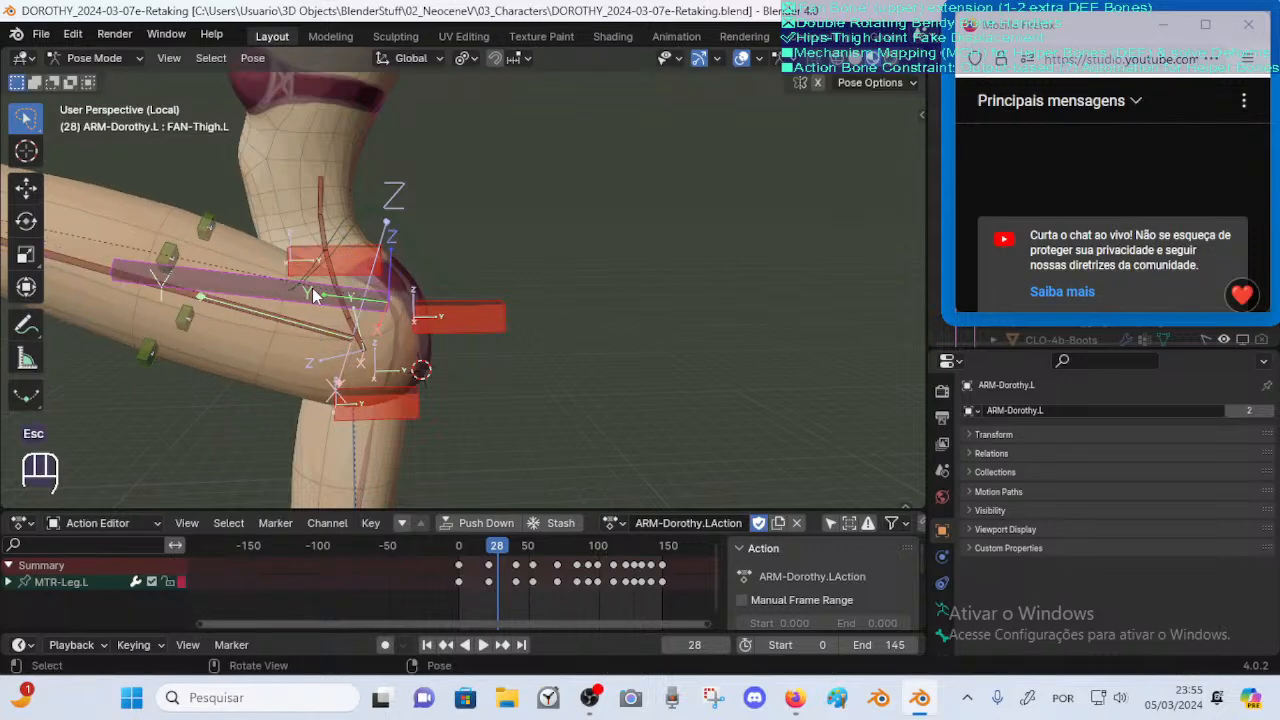
Try shifting FAN-Thigh.L down and slightly forward from the buttock at frame 28, and cancel the moves
{"action": "middle_click_drag", "start_coordinate": [255, 247], "coordinate": [220, 303]}
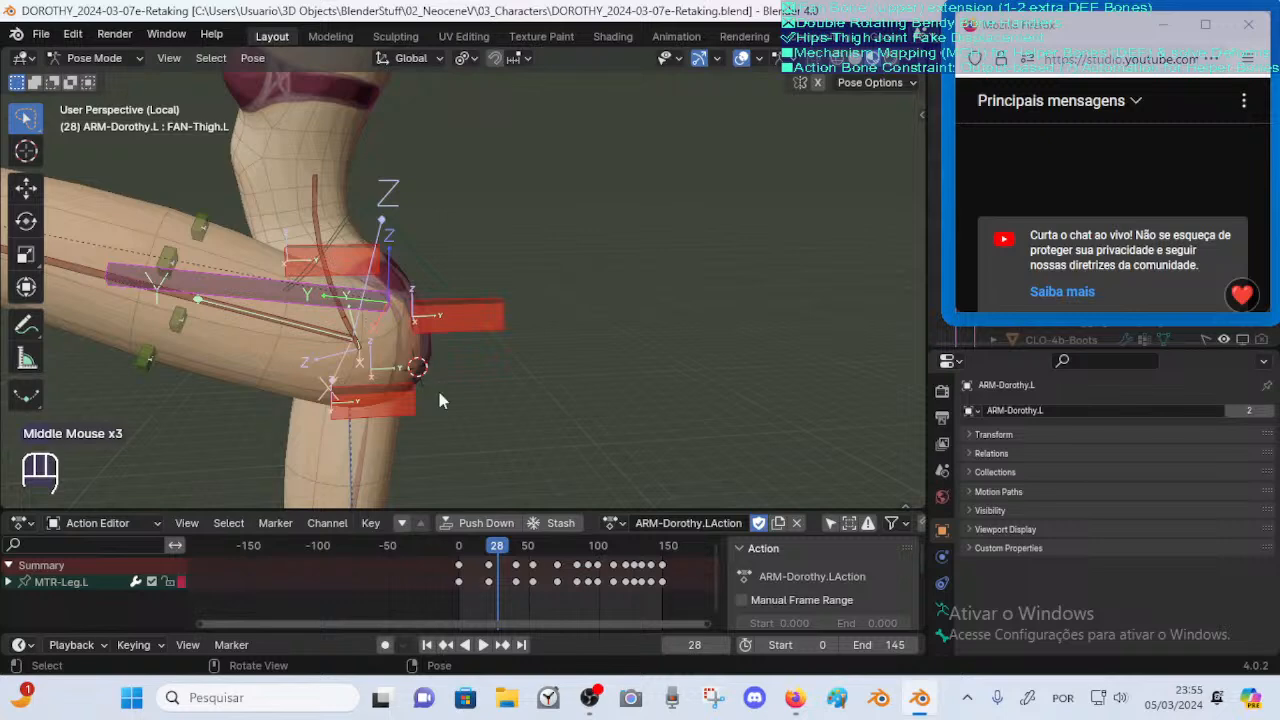
{"action": "key", "text": "g"}
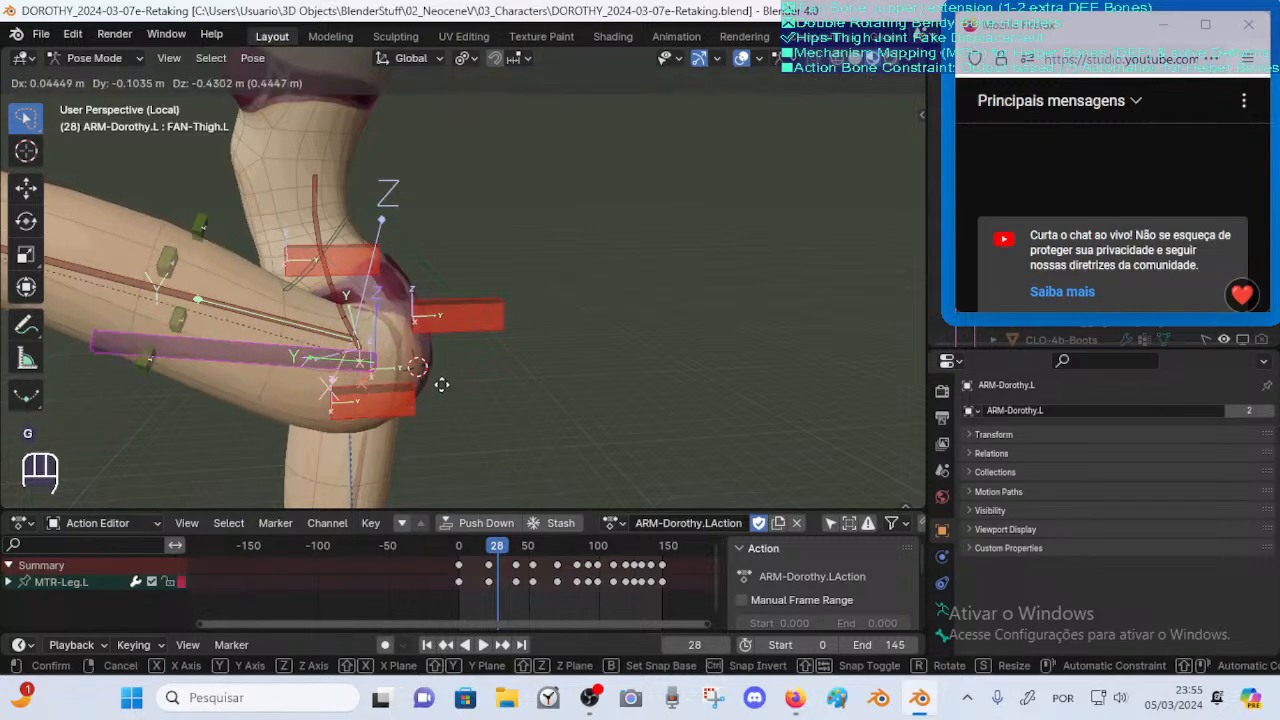
{"action": "key", "text": "Escape"}
{"action": "scroll", "coordinate": [430, 360], "scroll_direction": "down", "scroll_amount": 2}
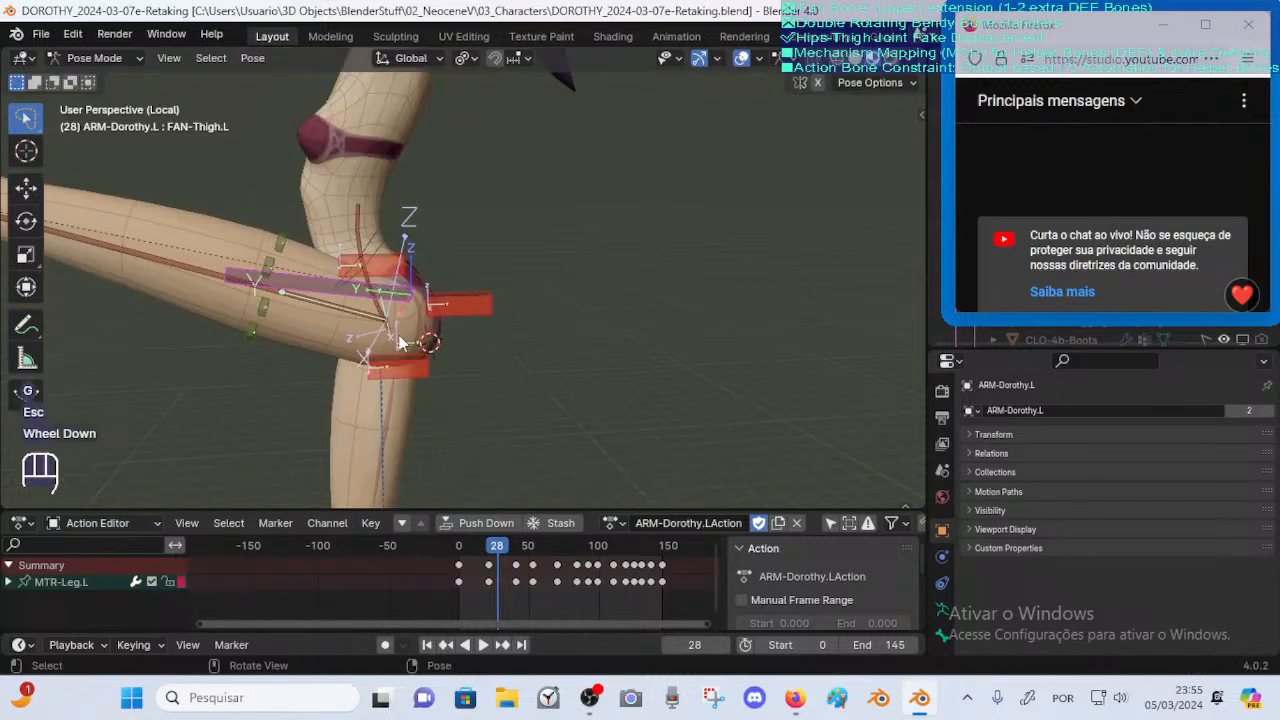
{"action": "key", "text": "g"}
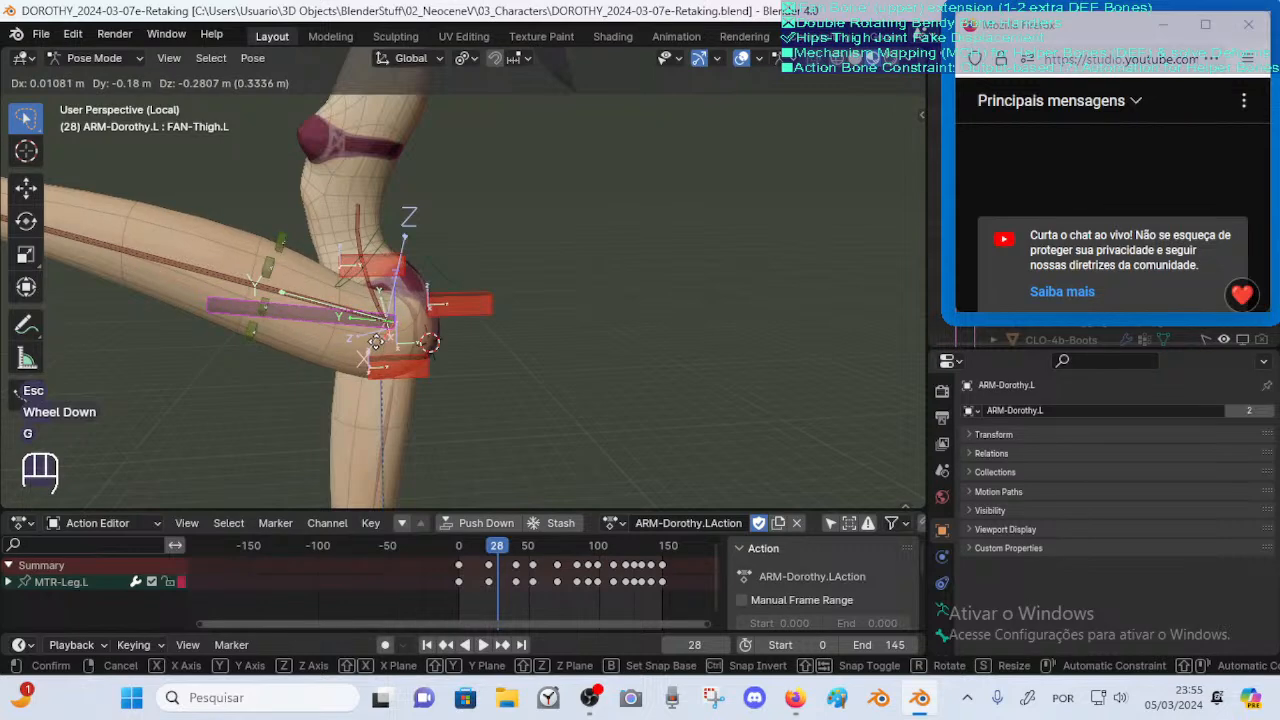
{"action": "key", "text": "Escape"}
Go to frame 78, try raising FAN-Thigh.L slightly inside the backward-extended thigh, and cancel the move
{"action": "left_click_drag", "start_coordinate": [500, 547], "coordinate": [569, 547]}
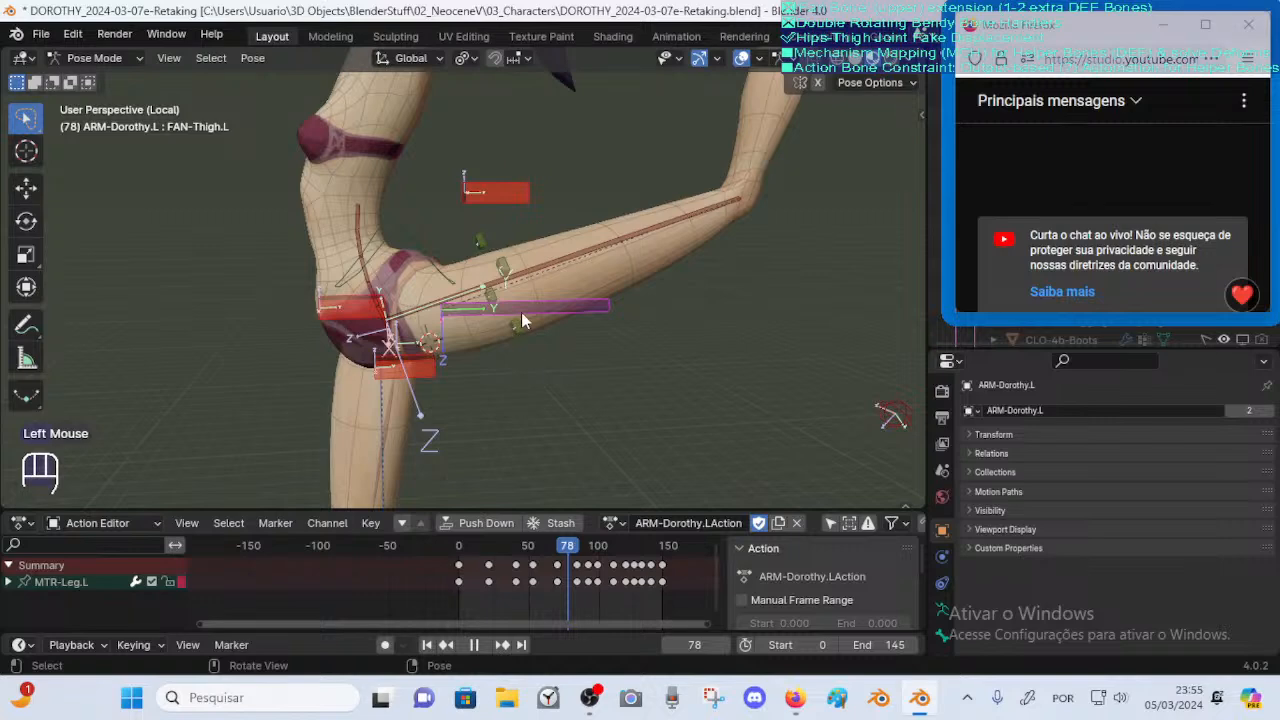
{"action": "key", "text": "g"}
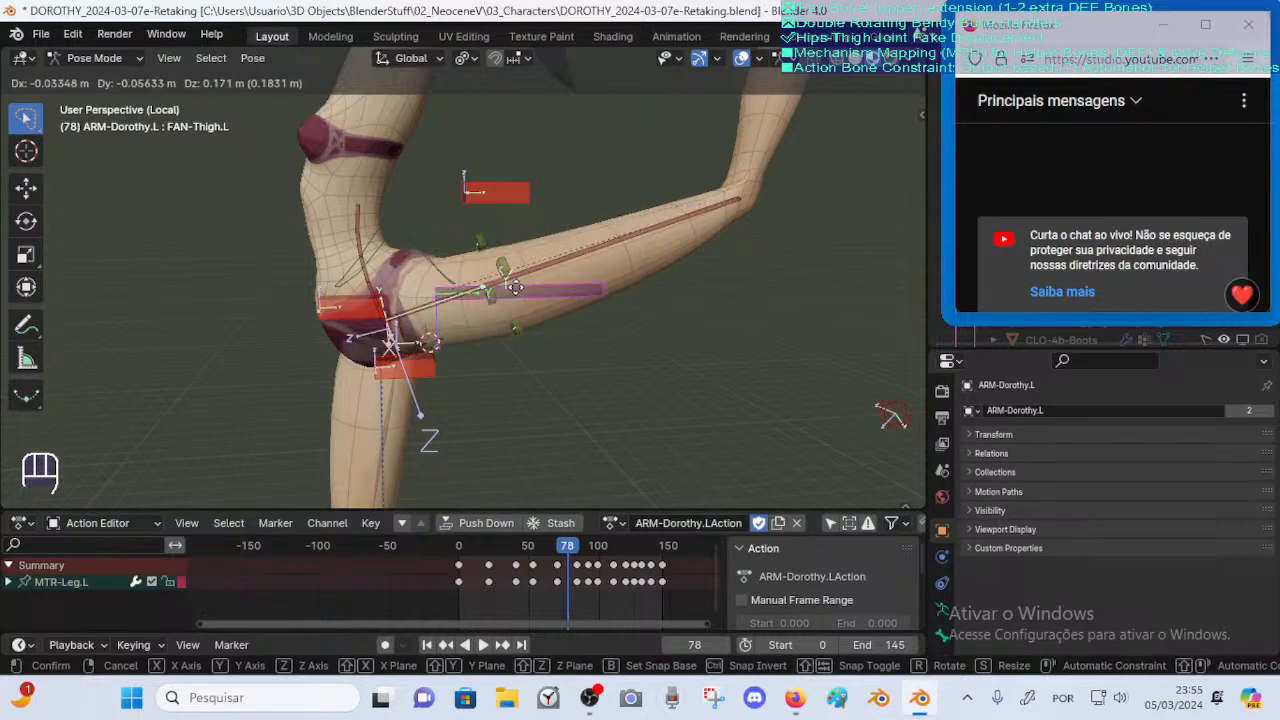
{"action": "key", "text": "Escape"}
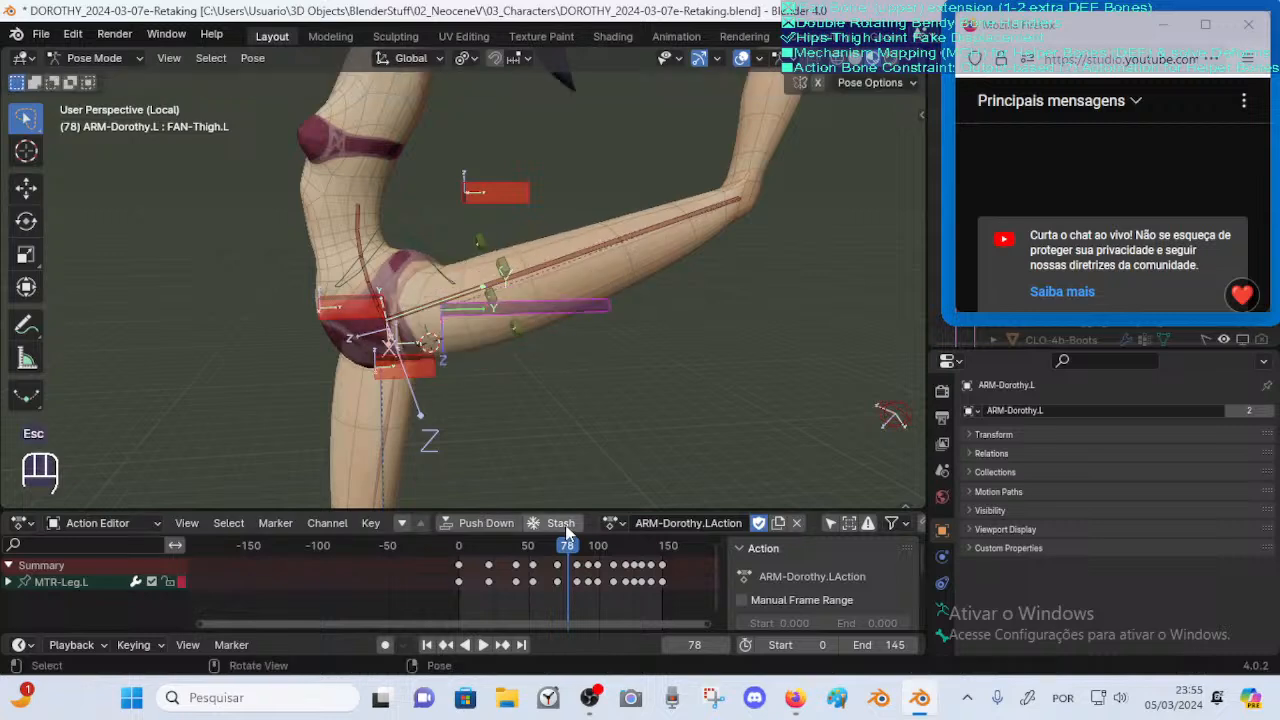
Go back to frame 29, try lowering FAN-Thigh.L to the underside of the forward-raised thigh, and cancel the move
{"action": "left_click_drag", "start_coordinate": [551, 556], "coordinate": [500, 548]}
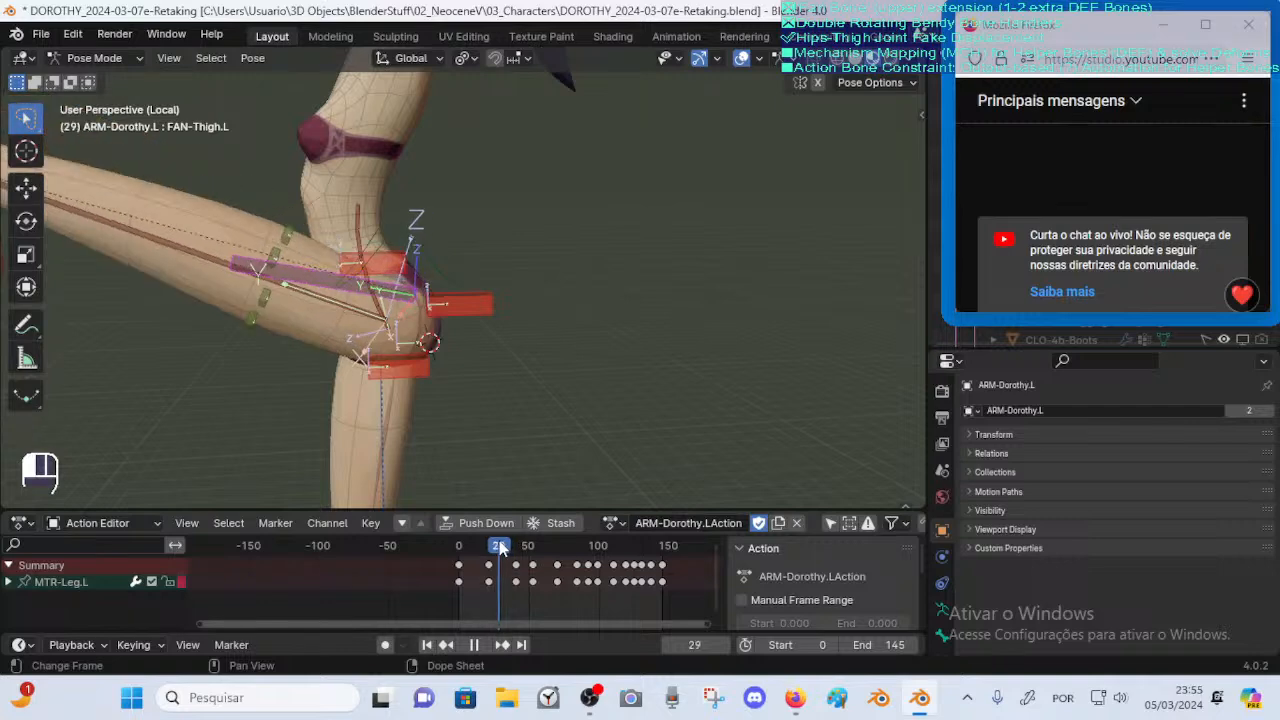
{"action": "key", "text": "g"}
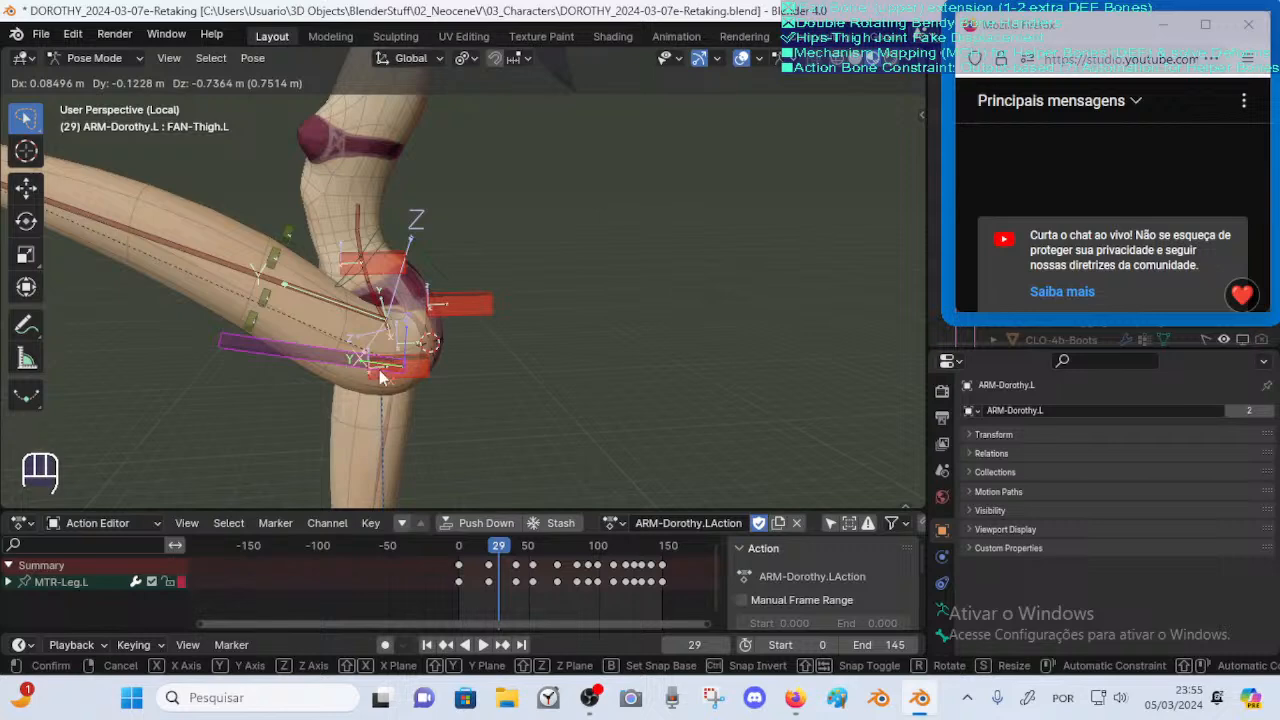
{"action": "key", "text": "Escape"}
At frame 80, try raising FAN-Thigh.L to the upper side of the thigh, try moving DEF-Thigh.L, and cancel both moves
{"action": "left_click_drag", "start_coordinate": [546, 546], "coordinate": [571, 548]}
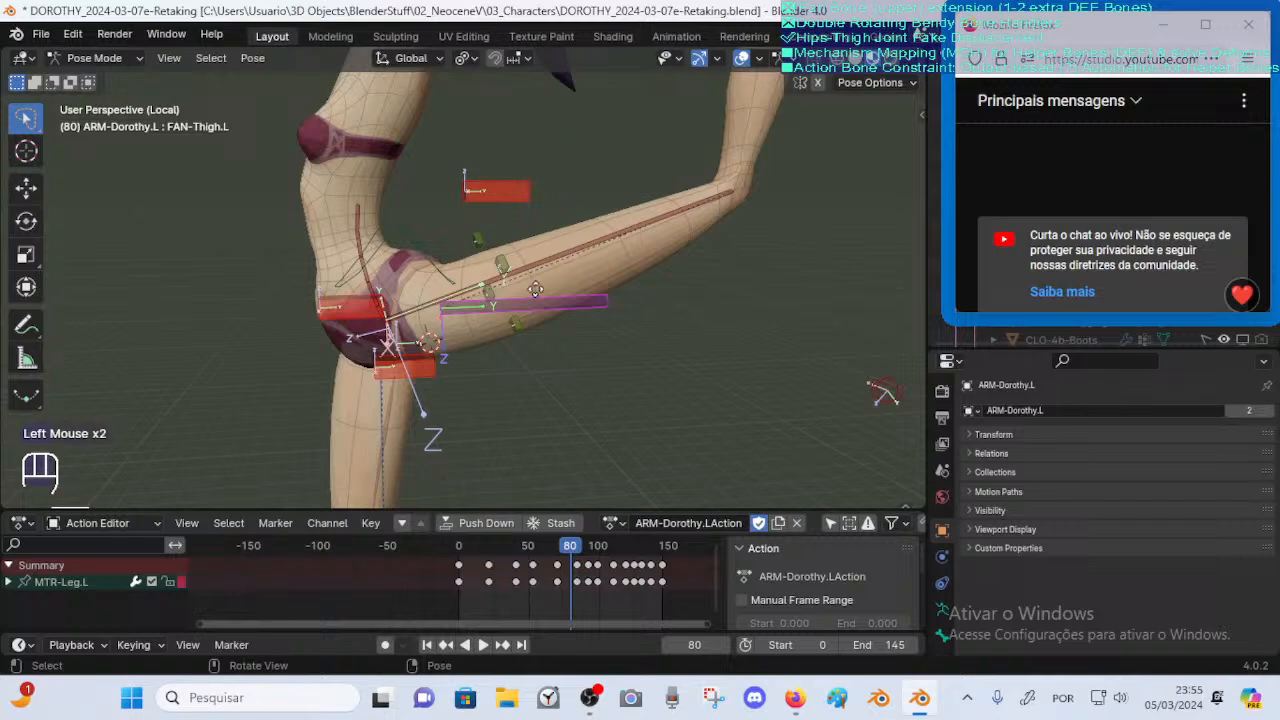
{"action": "key", "text": "g"}
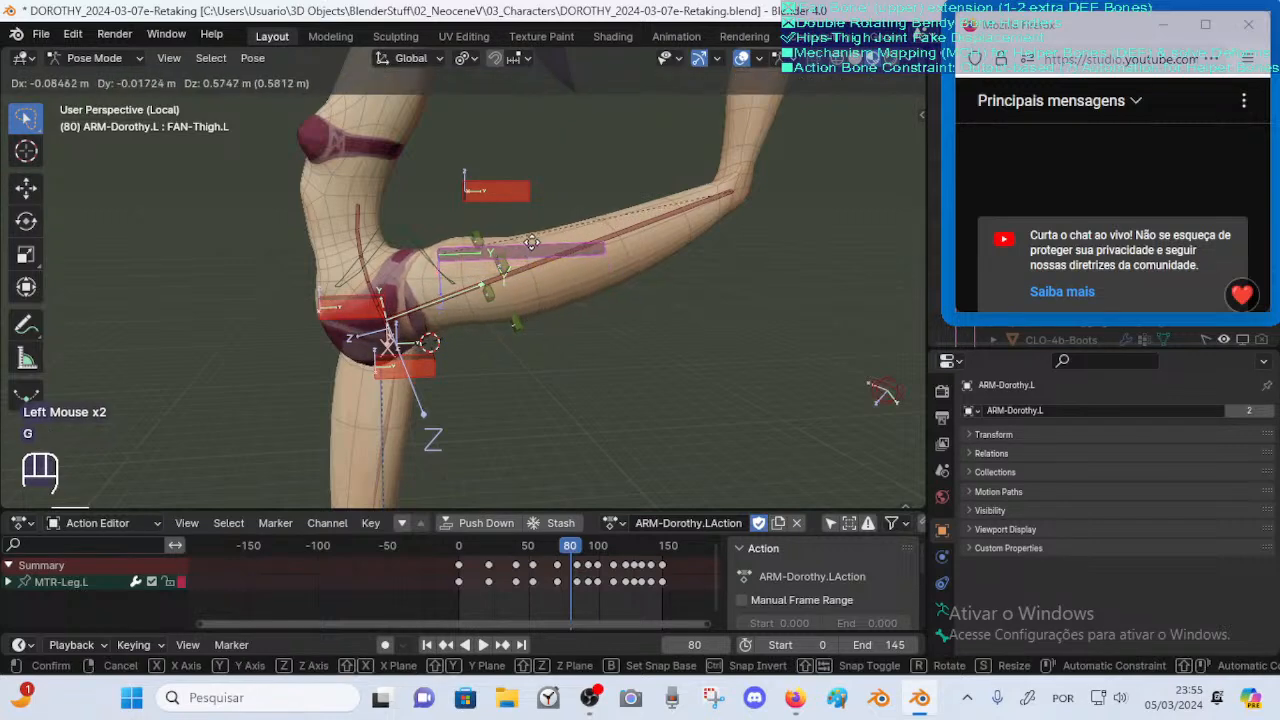
{"action": "key", "text": "Escape"}
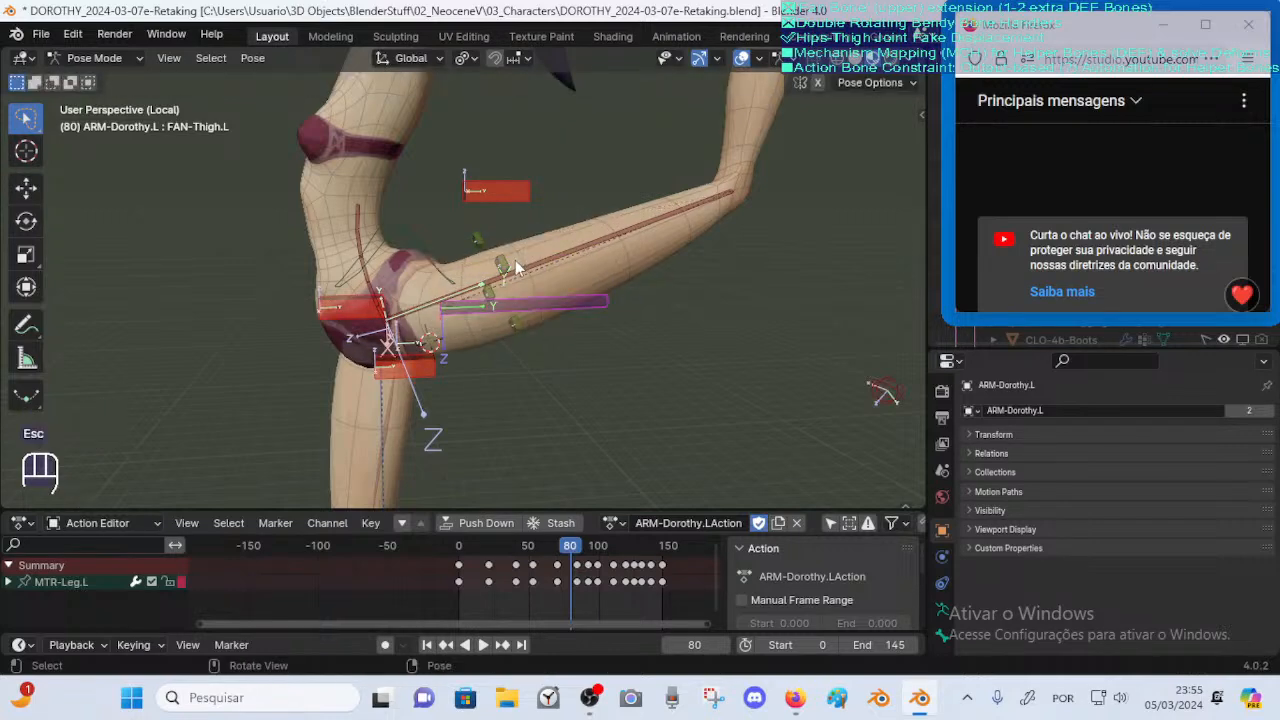
{"action": "left_click", "coordinate": [534, 262]}
{"action": "key", "text": "g"}
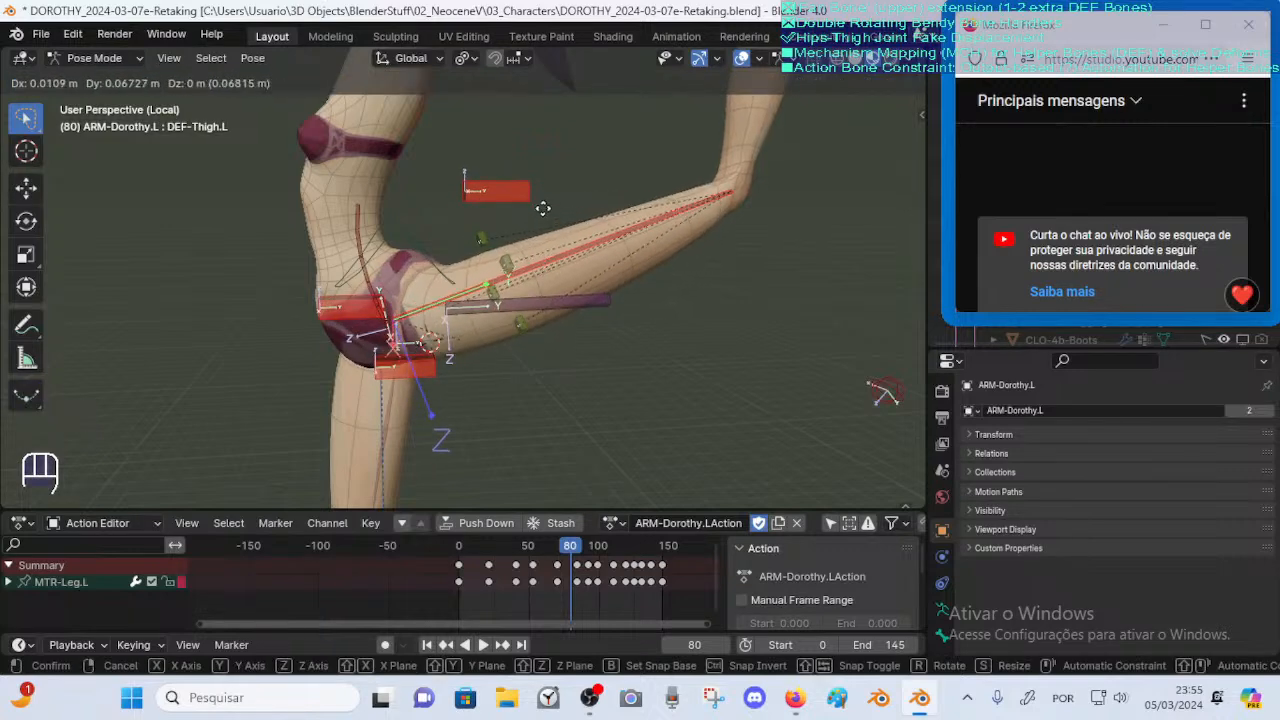
{"action": "key", "text": "Escape"}
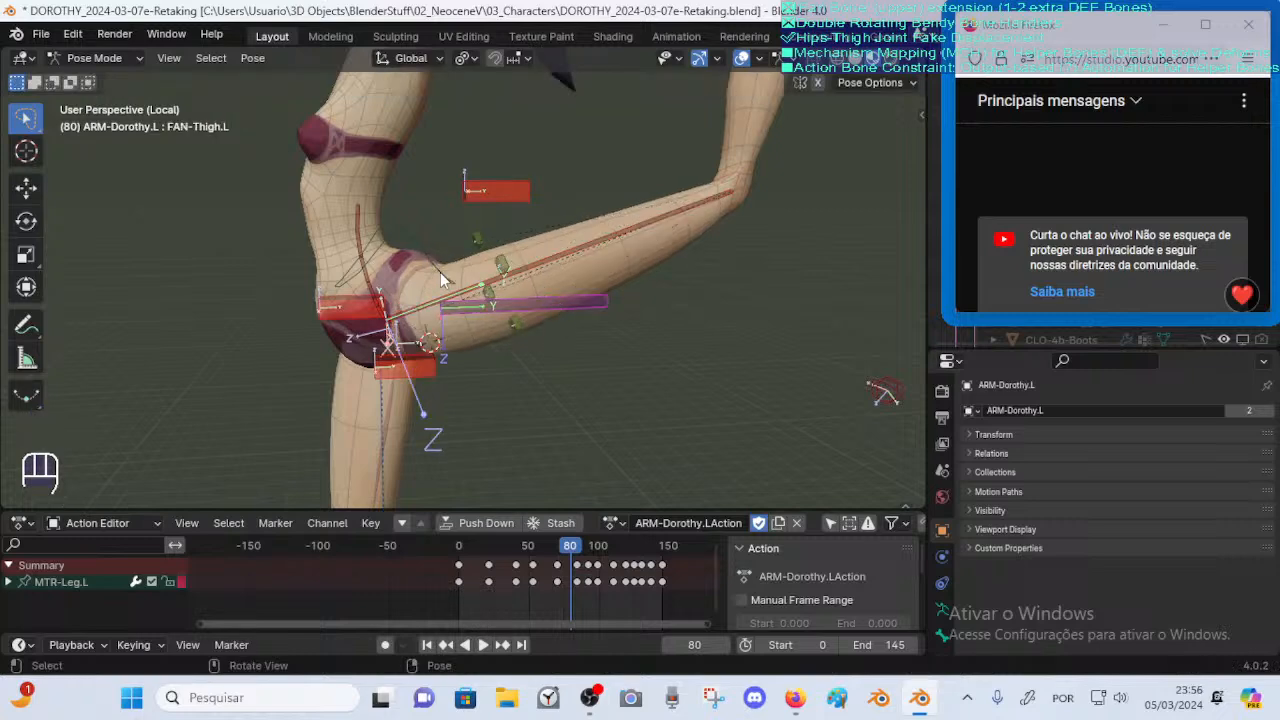
Compare the rest pose at frame 0 with frame 29, try lowering FAN-Thigh.L below the thigh bone, and cancel the move
{"action": "left_click_drag", "start_coordinate": [568, 547], "coordinate": [410, 567]}
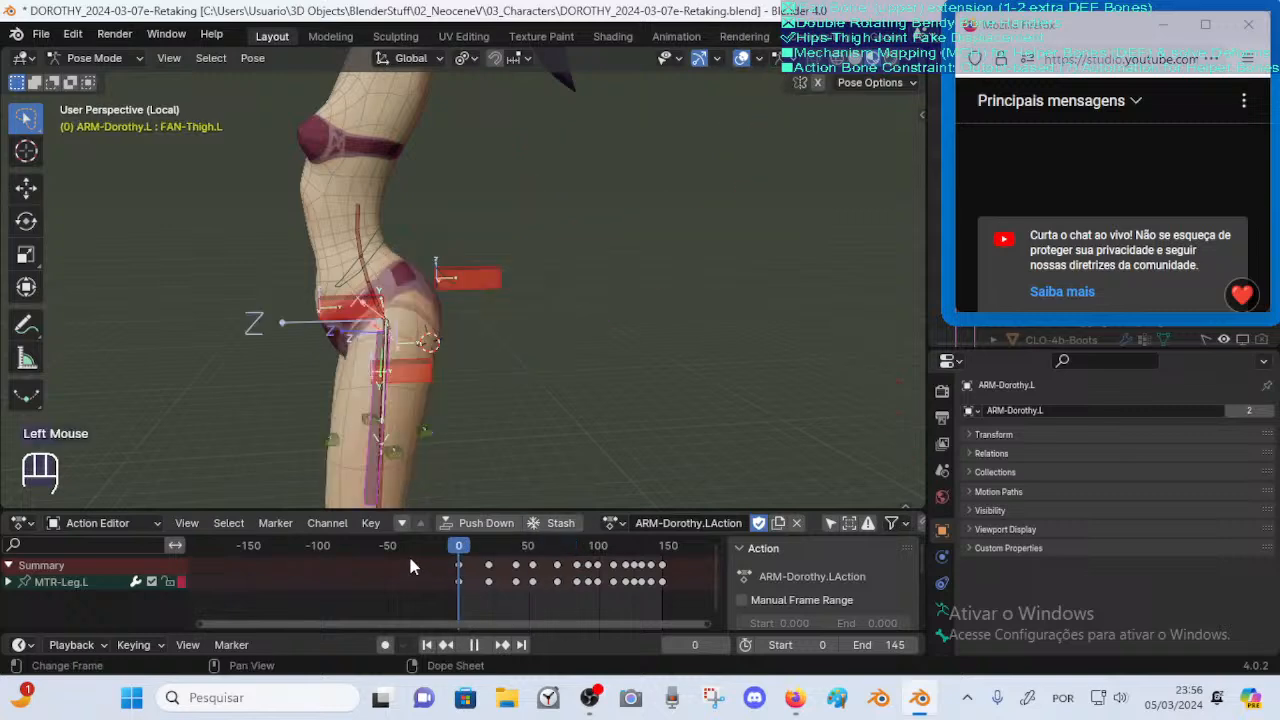
{"action": "middle_click_drag", "start_coordinate": [345, 380], "coordinate": [323, 357]}
{"action": "scroll", "coordinate": [335, 372], "scroll_direction": "up", "scroll_amount": 1}
{"action": "scroll", "coordinate": [323, 357], "scroll_direction": "up", "scroll_amount": 2}
{"action": "left_click_drag", "start_coordinate": [461, 548], "coordinate": [498, 550]}
{"action": "middle_click_drag", "start_coordinate": [430, 380], "coordinate": [420, 298]}
{"action": "key", "text": "g"}
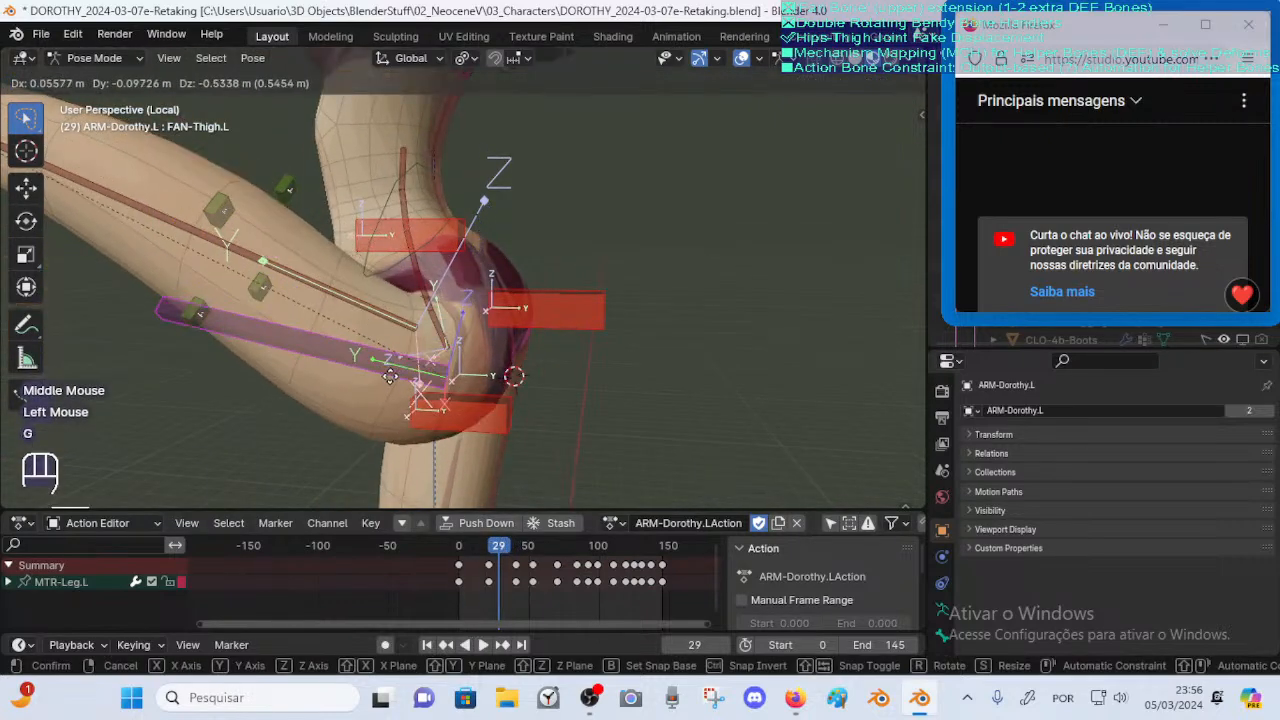
{"action": "key", "text": "Escape"}
Examine the hip crease, crotch and buttock deformation between frames 29 and 31 from the front and side
{"action": "scroll", "coordinate": [340, 365], "scroll_direction": "down", "scroll_amount": 1}
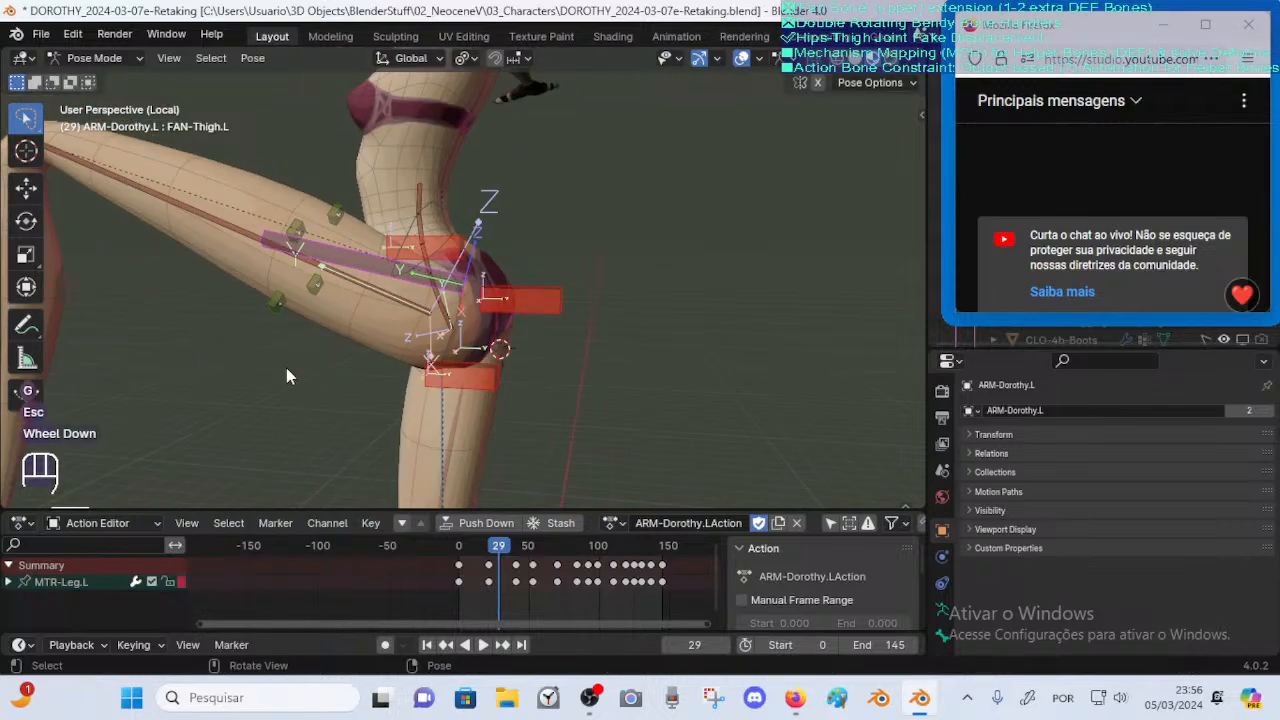
{"action": "middle_click_drag", "start_coordinate": [340, 362], "coordinate": [470, 345]}
{"action": "scroll", "coordinate": [336, 350], "scroll_direction": "up", "scroll_amount": 1}
{"action": "scroll", "coordinate": [468, 340], "scroll_direction": "down", "scroll_amount": 1}
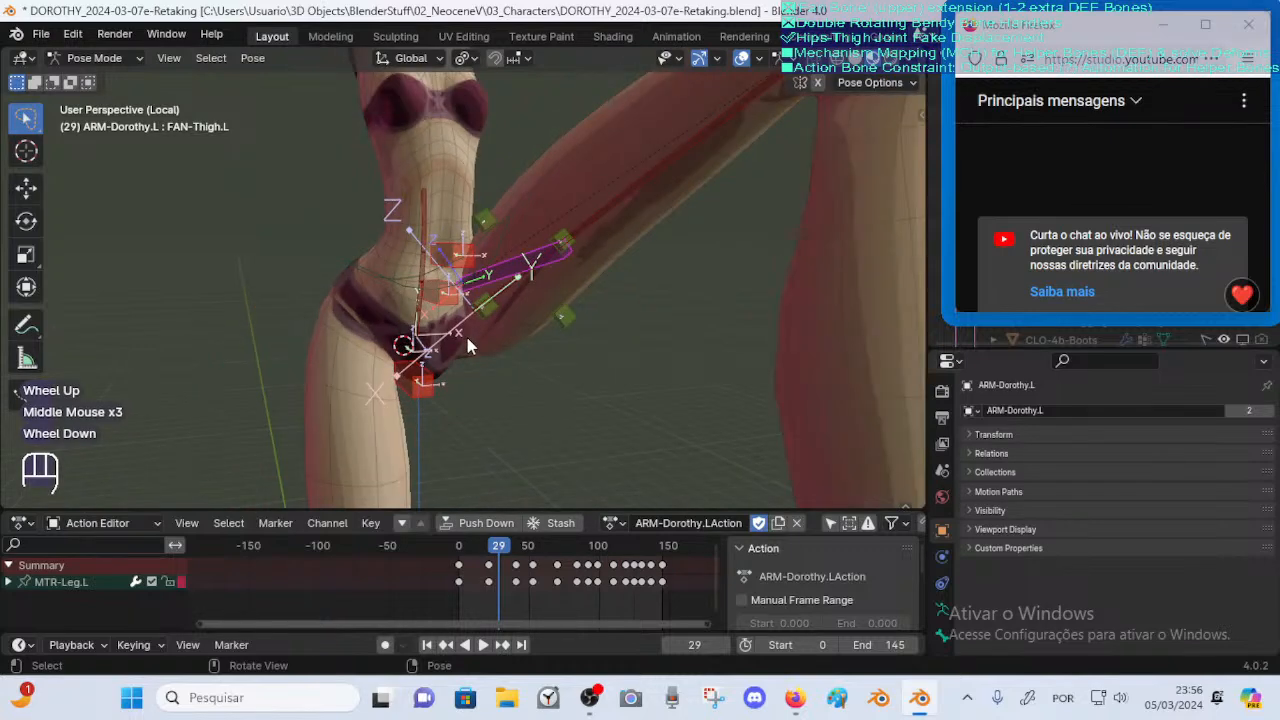
{"action": "scroll", "coordinate": [465, 333], "scroll_direction": "up", "scroll_amount": 1}
{"action": "mouse_move", "coordinate": [481, 553]}
{"action": "left_mouse_down"}
{"action": "mouse_move", "coordinate": [460, 553]}
{"action": "mouse_move", "coordinate": [506, 552]}
{"action": "left_mouse_up"}
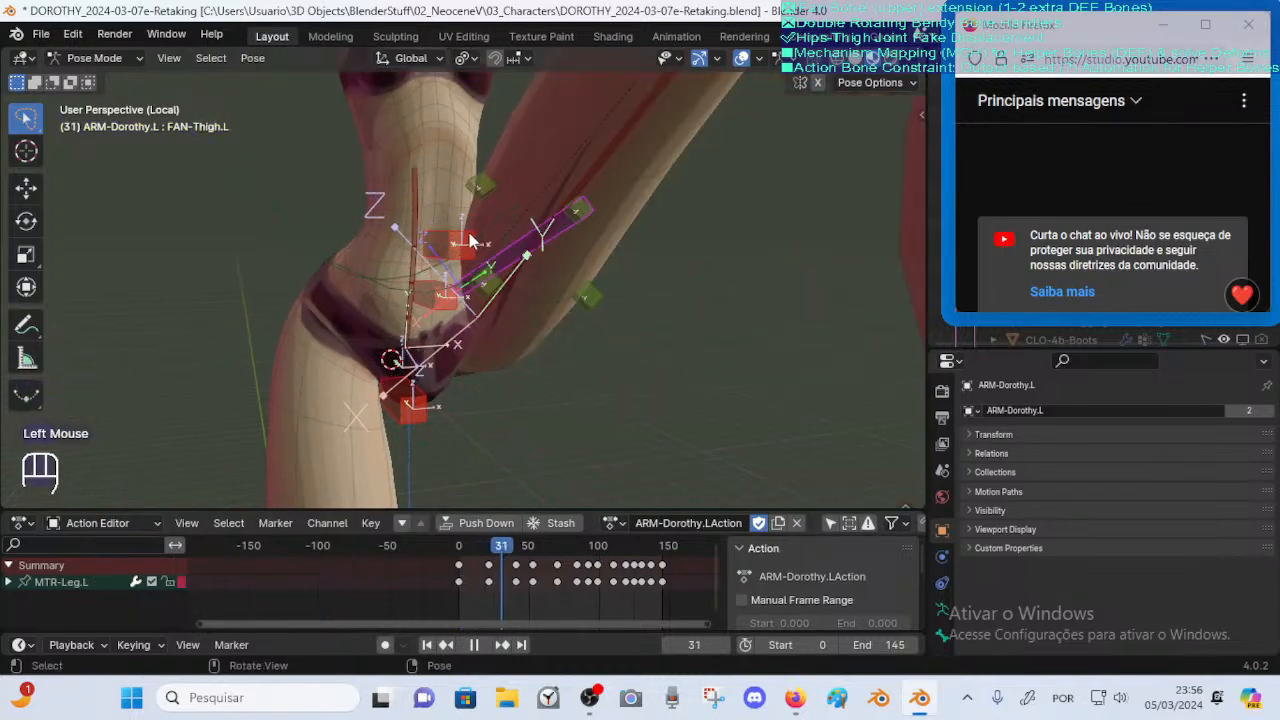
{"action": "middle_click_drag", "start_coordinate": [603, 269], "coordinate": [420, 330]}
{"action": "mouse_move", "coordinate": [497, 553]}
{"action": "left_mouse_down"}
{"action": "mouse_move", "coordinate": [462, 553]}
{"action": "mouse_move", "coordinate": [498, 553]}
{"action": "left_mouse_up"}
{"action": "scroll", "coordinate": [404, 458], "scroll_direction": "up", "scroll_amount": 2}
{"action": "middle_click_drag", "start_coordinate": [480, 360], "coordinate": [408, 290]}
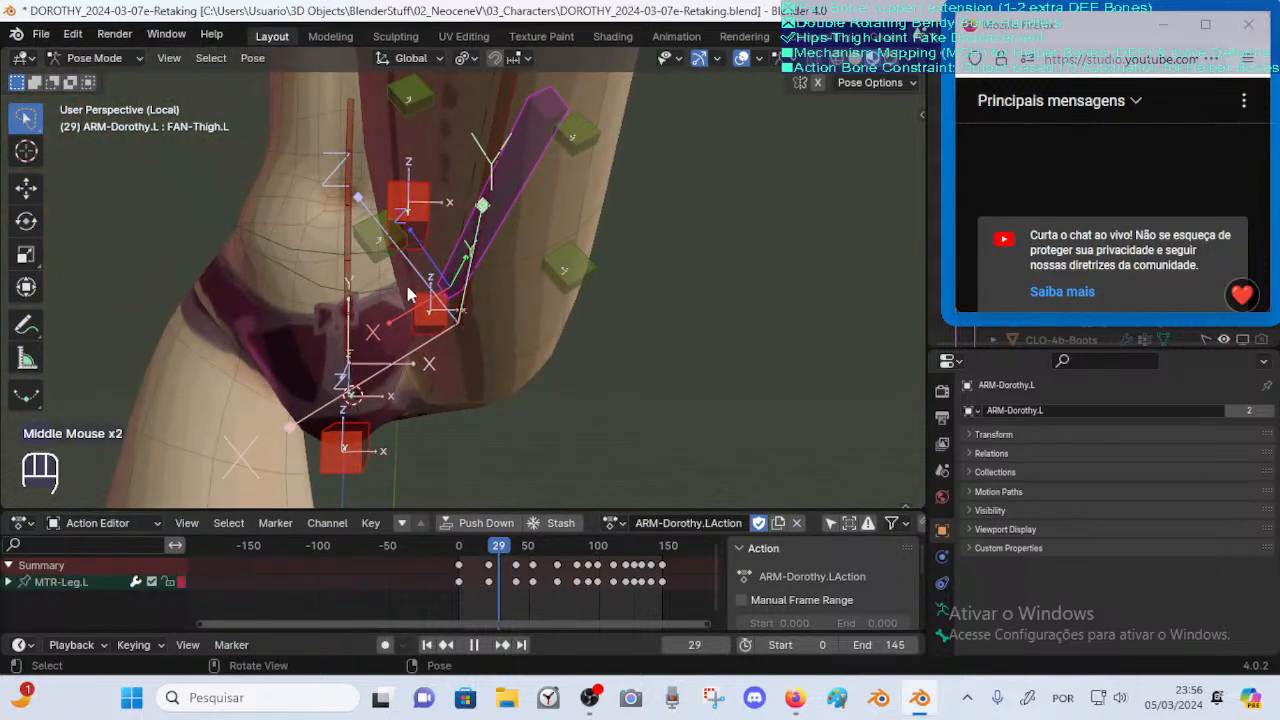
{"action": "middle_click_drag", "start_coordinate": [600, 296], "coordinate": [471, 451]}
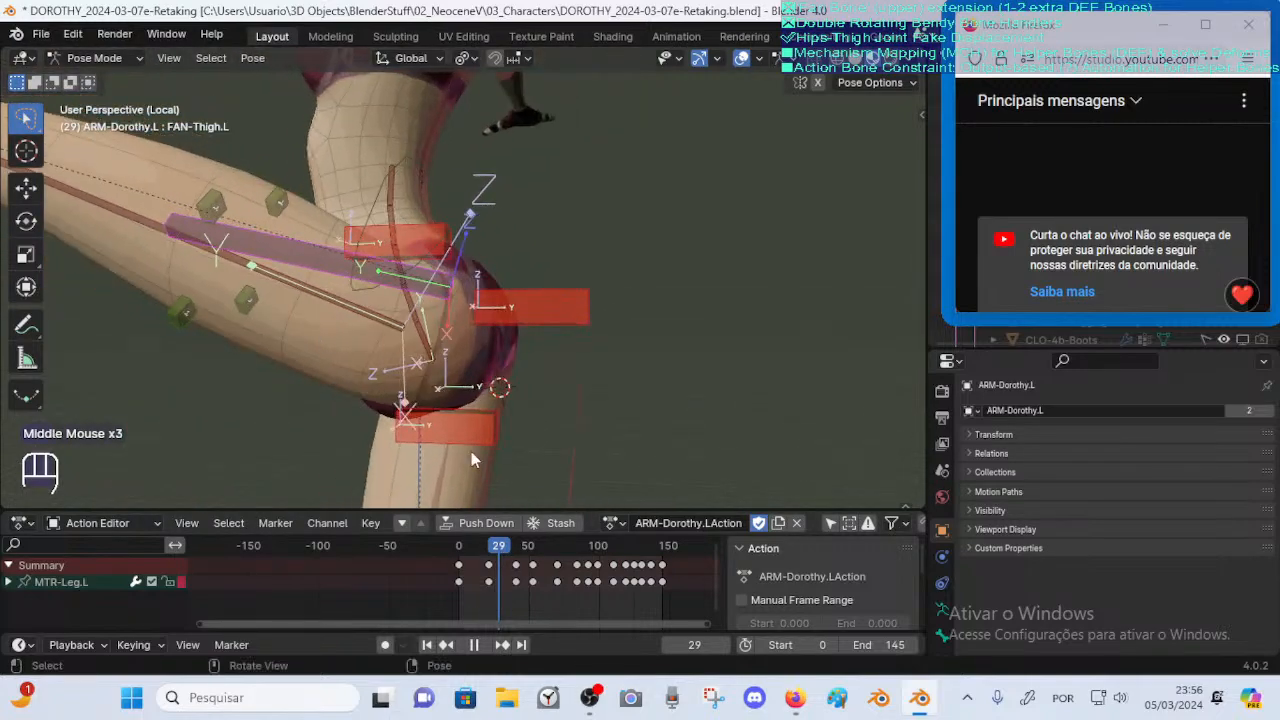
{"action": "mouse_move", "coordinate": [490, 541]}
{"action": "left_mouse_down"}
{"action": "mouse_move", "coordinate": [468, 550]}
{"action": "mouse_move", "coordinate": [609, 551]}
{"action": "mouse_move", "coordinate": [501, 548]}
{"action": "left_mouse_up"}
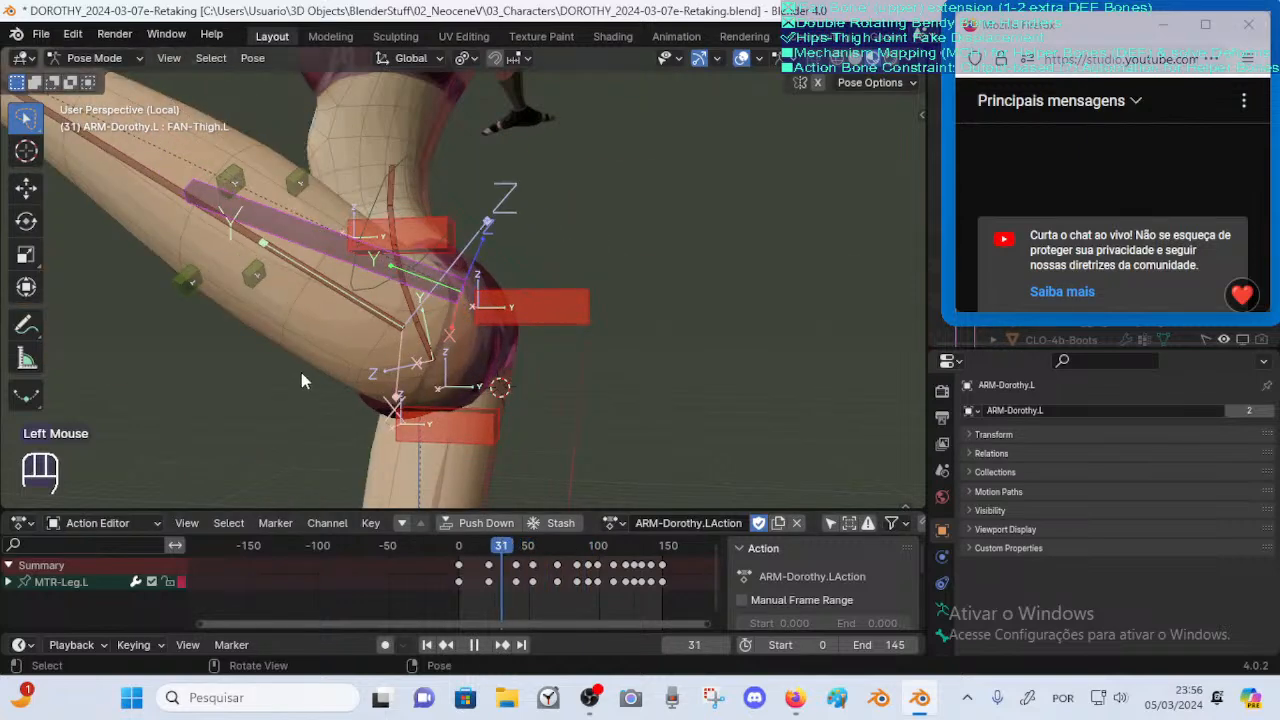
{"action": "middle_click_drag", "start_coordinate": [301, 372], "coordinate": [492, 424]}
Return the animation to the rest pose at frame 0 and save the file
{"action": "left_click_drag", "start_coordinate": [514, 551], "coordinate": [459, 546]}
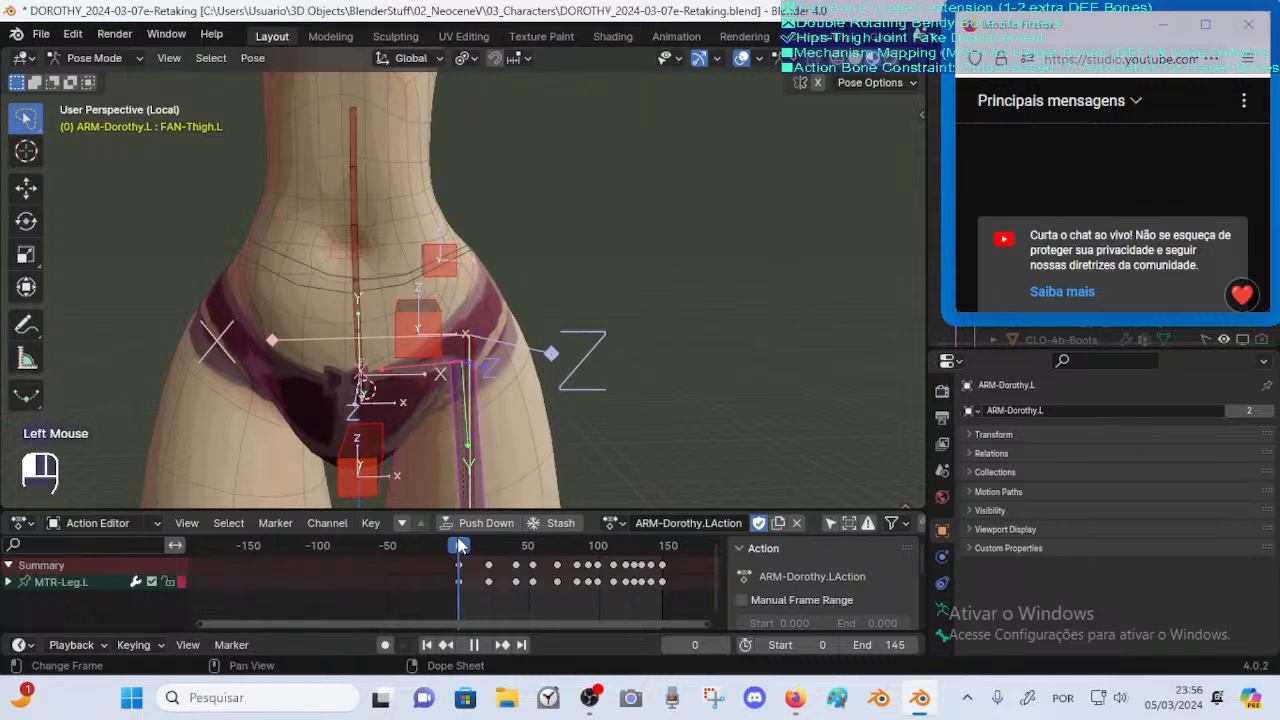
{"action": "scroll", "coordinate": [435, 442], "scroll_direction": "down", "scroll_amount": 1}
{"action": "middle_click_drag", "start_coordinate": [435, 442], "coordinate": [411, 367], "text": "shift"}
{"action": "key", "text": "ctrl+s"}
Examine the hip and buttock deformation with the thigh raised at frames 28 and 25 from the front and back
{"action": "left_click_drag", "start_coordinate": [455, 558], "coordinate": [498, 556]}
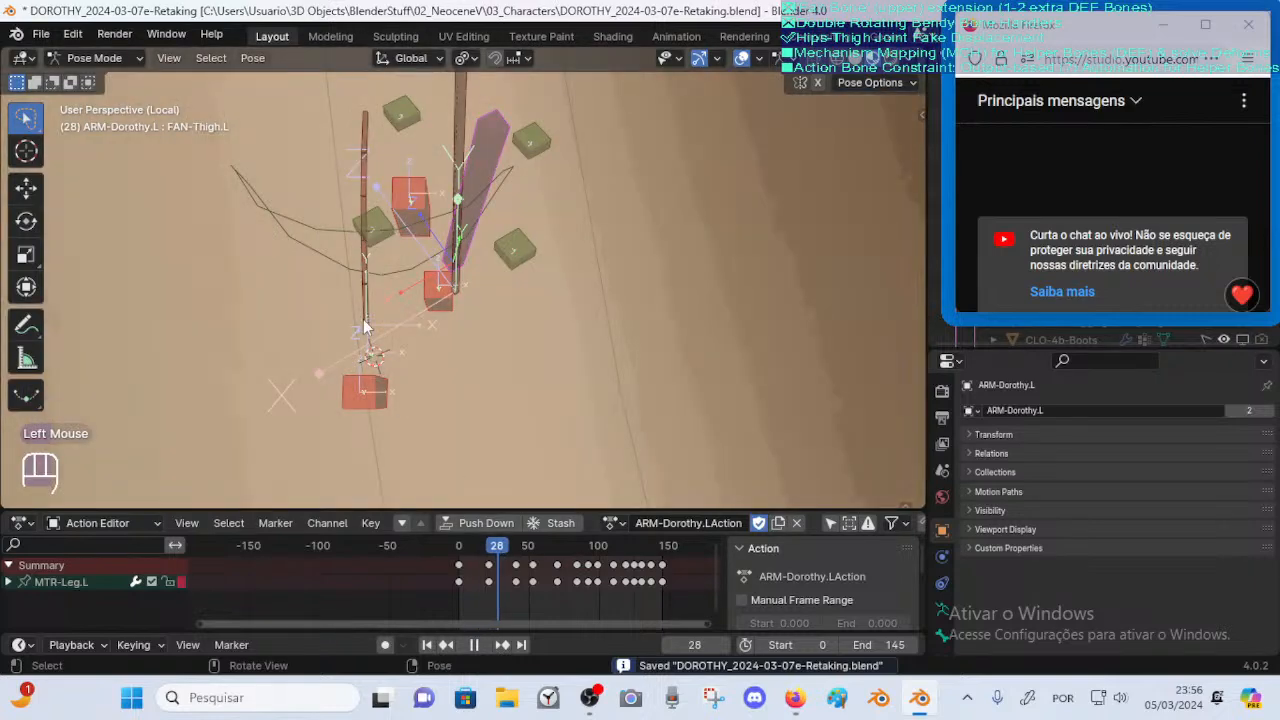
{"action": "middle_click_drag", "start_coordinate": [364, 330], "coordinate": [454, 359]}
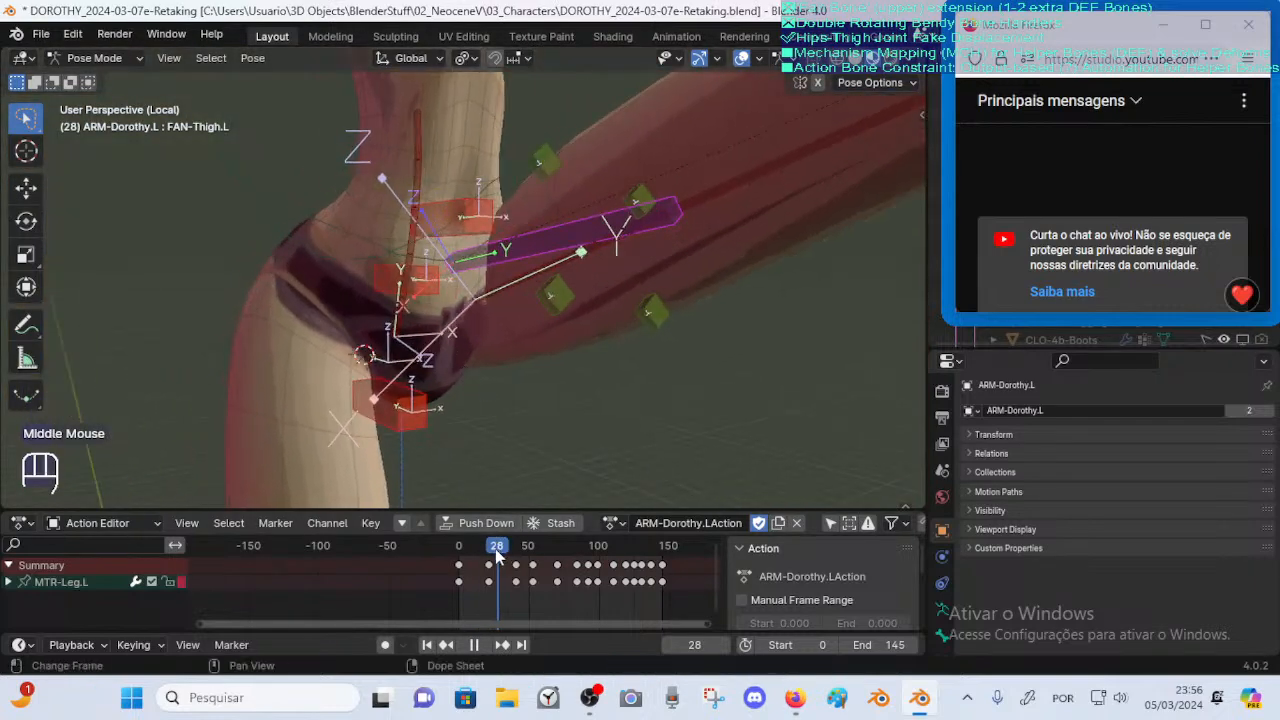
{"action": "mouse_move", "coordinate": [497, 549]}
{"action": "left_mouse_down"}
{"action": "mouse_move", "coordinate": [463, 549]}
{"action": "mouse_move", "coordinate": [496, 545]}
{"action": "left_mouse_up"}
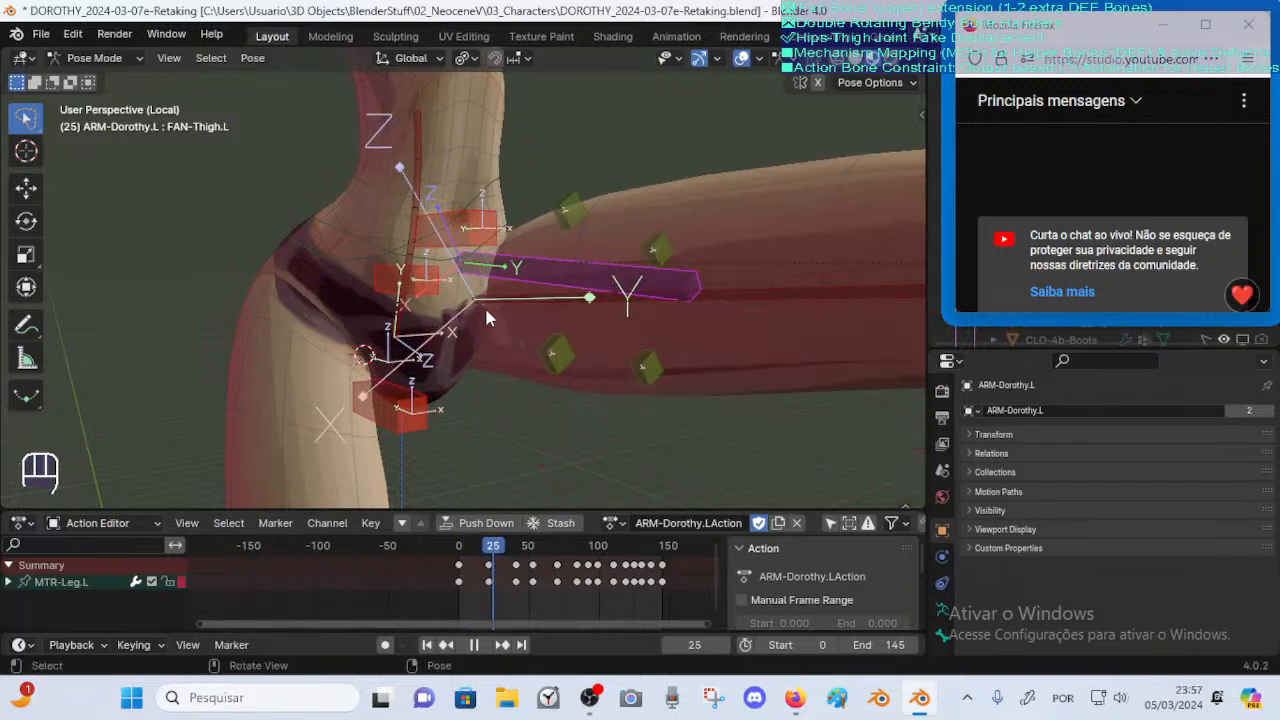
{"action": "middle_click_drag", "start_coordinate": [487, 318], "coordinate": [243, 324]}
{"action": "scroll", "coordinate": [438, 411], "scroll_direction": "up", "scroll_amount": 1}
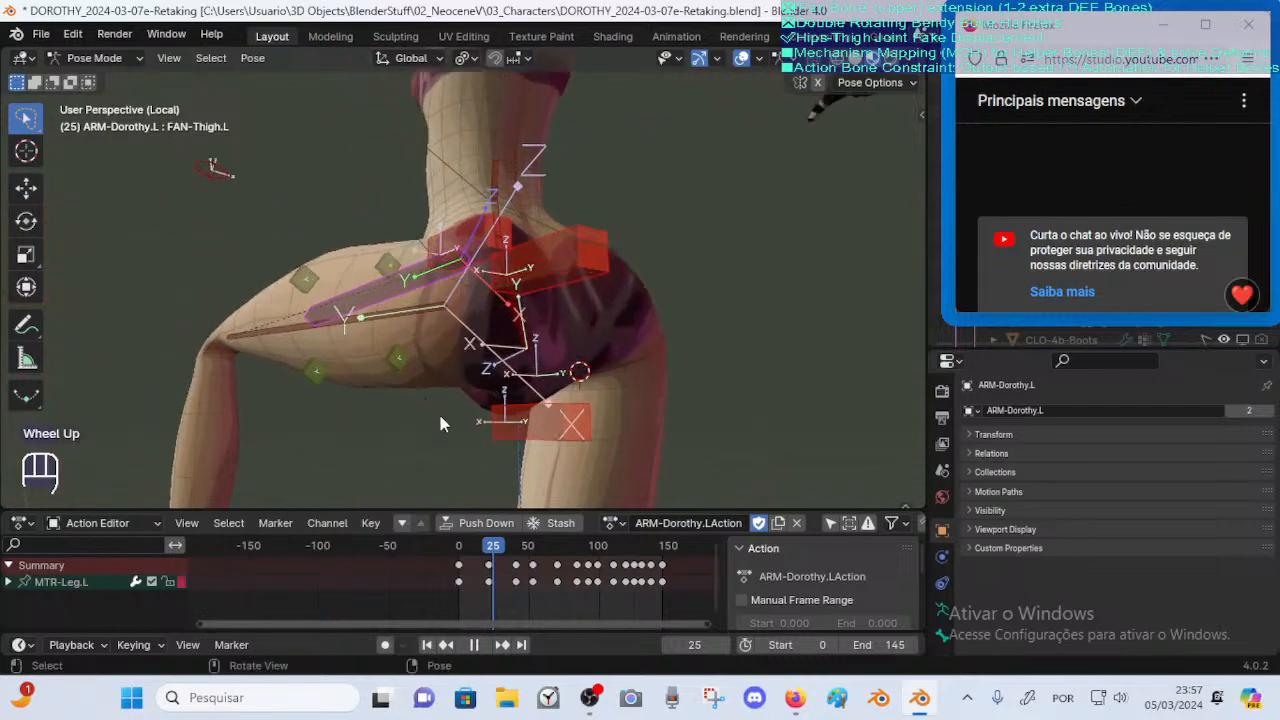
{"action": "middle_click_drag", "start_coordinate": [374, 426], "coordinate": [477, 344]}
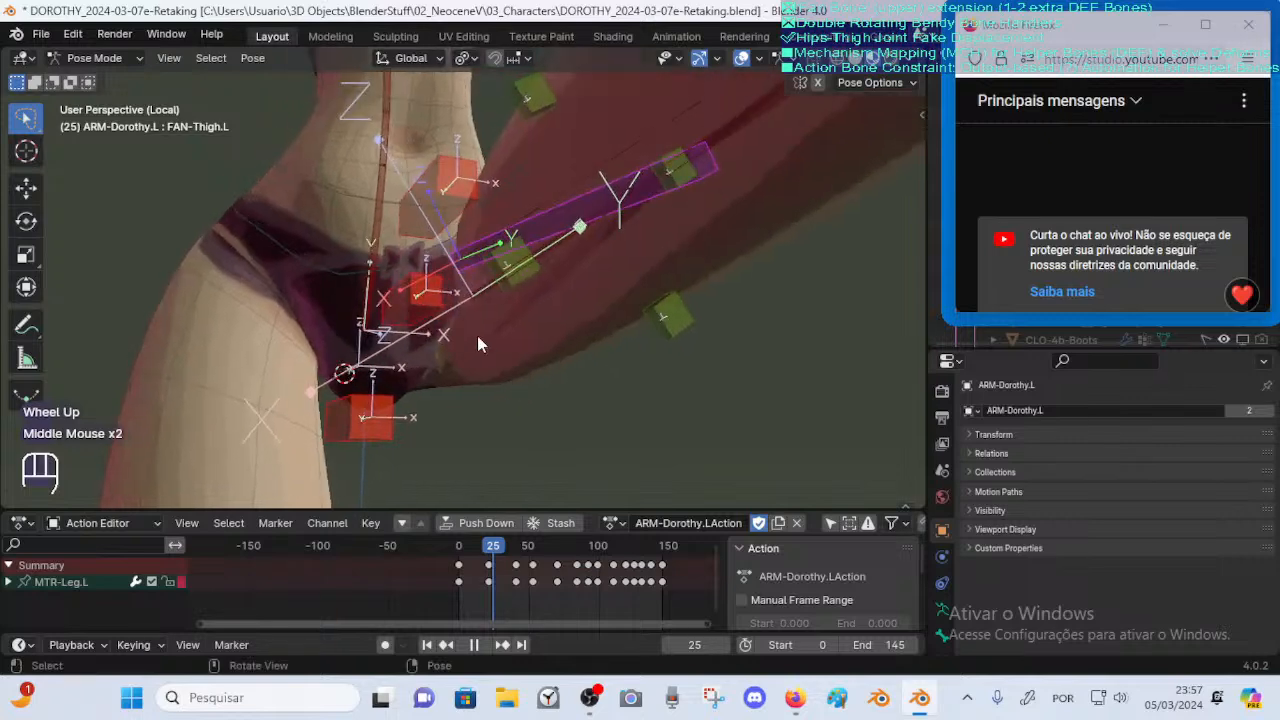
Examine the hip and crotch deformation at frame 15 from the front and below, and select the DEF-Buttocks.L bone
{"action": "left_click_drag", "start_coordinate": [492, 549], "coordinate": [479, 549]}
{"action": "middle_click_drag", "start_coordinate": [478, 298], "coordinate": [460, 345]}
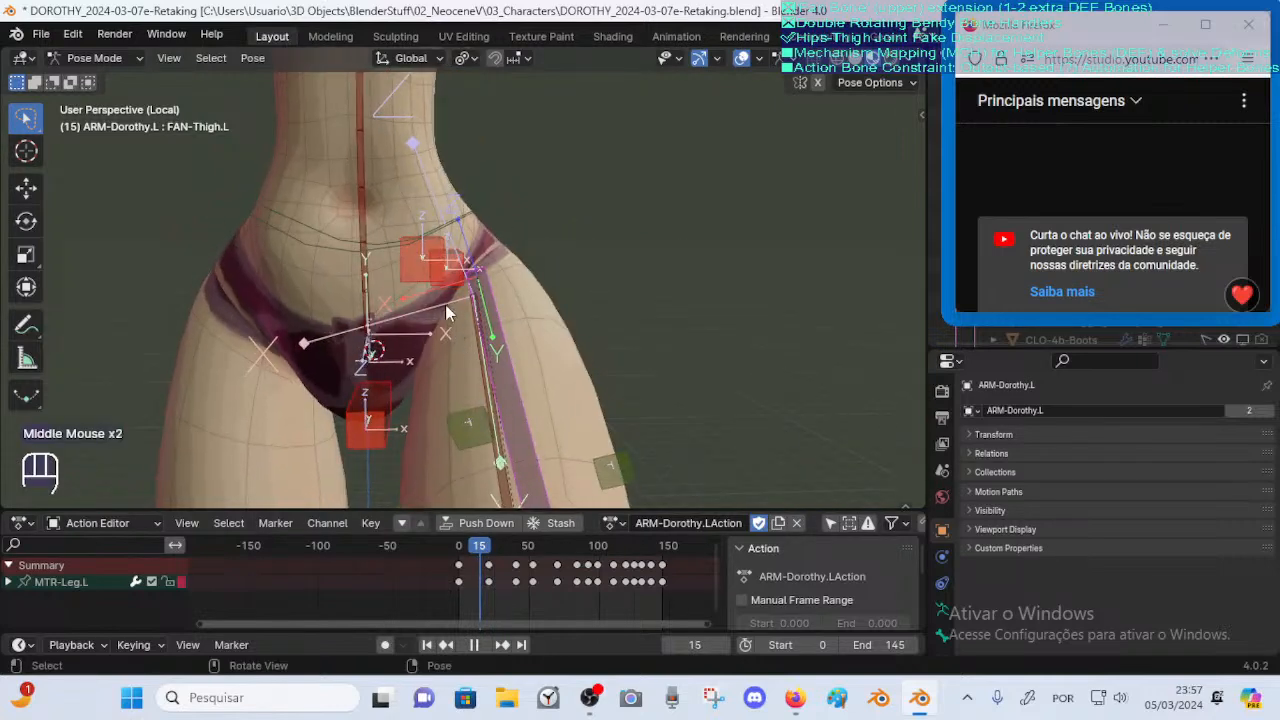
{"action": "middle_click_drag", "start_coordinate": [431, 337], "coordinate": [462, 306]}
{"action": "mouse_move", "coordinate": [434, 370]}
{"action": "middle_mouse_down"}
{"action": "mouse_move", "coordinate": [467, 321]}
{"action": "mouse_move", "coordinate": [372, 272]}
{"action": "mouse_move", "coordinate": [458, 362]}
{"action": "middle_mouse_up"}
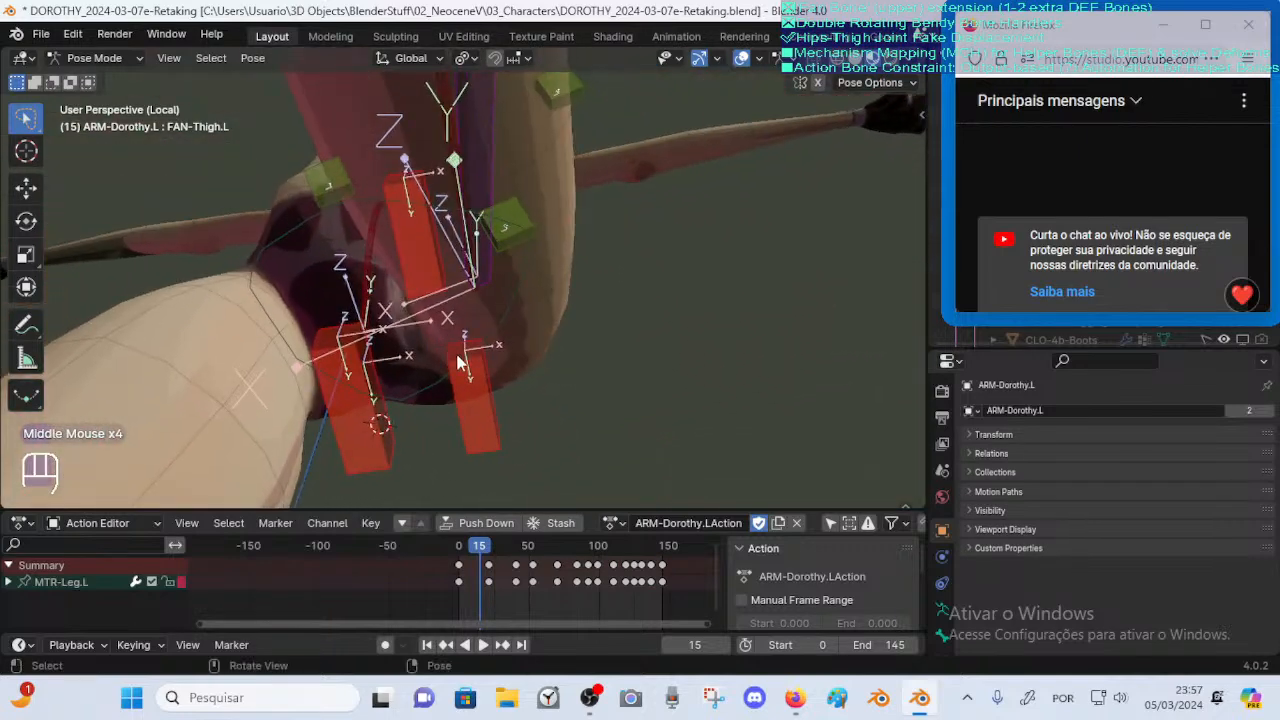
{"action": "left_click", "coordinate": [482, 359]}
{"action": "left_click", "coordinate": [504, 353]}
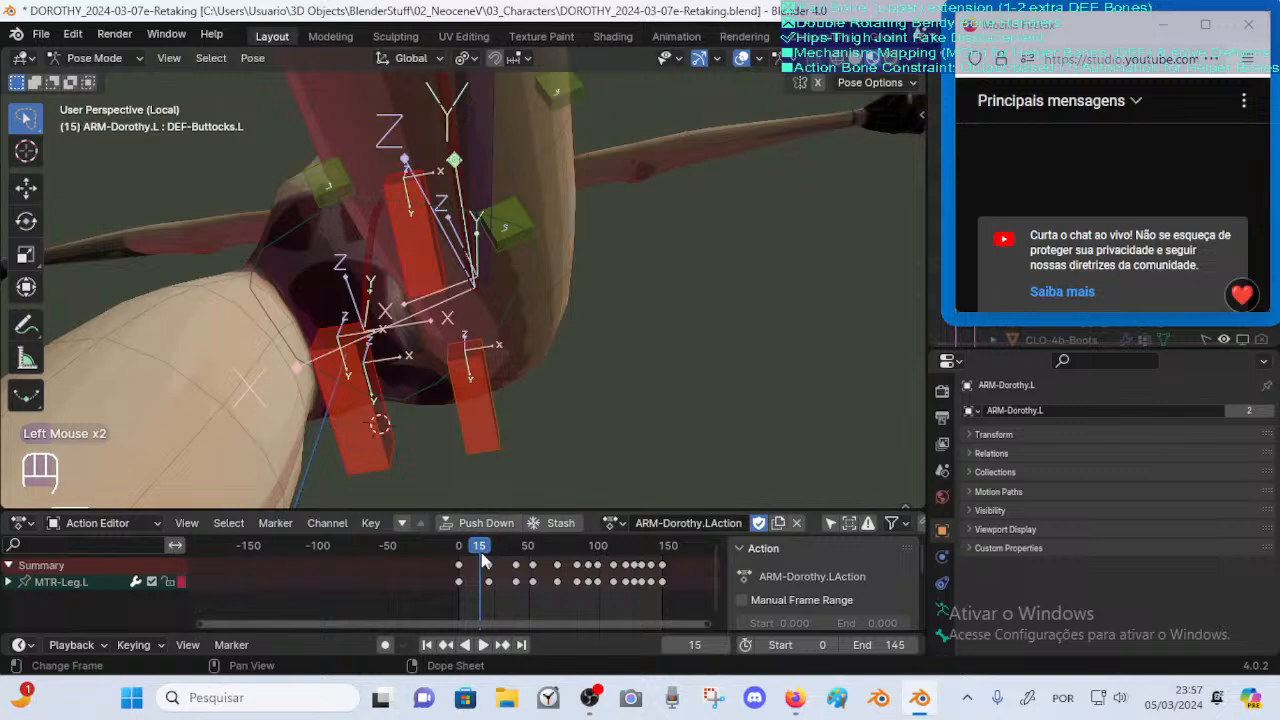
Examine the hip and buttock deformation with the thigh raised at frames 24 and 21 from the side and front
{"action": "left_click", "coordinate": [483, 645]}
{"action": "middle_click_drag", "start_coordinate": [559, 372], "coordinate": [498, 495]}
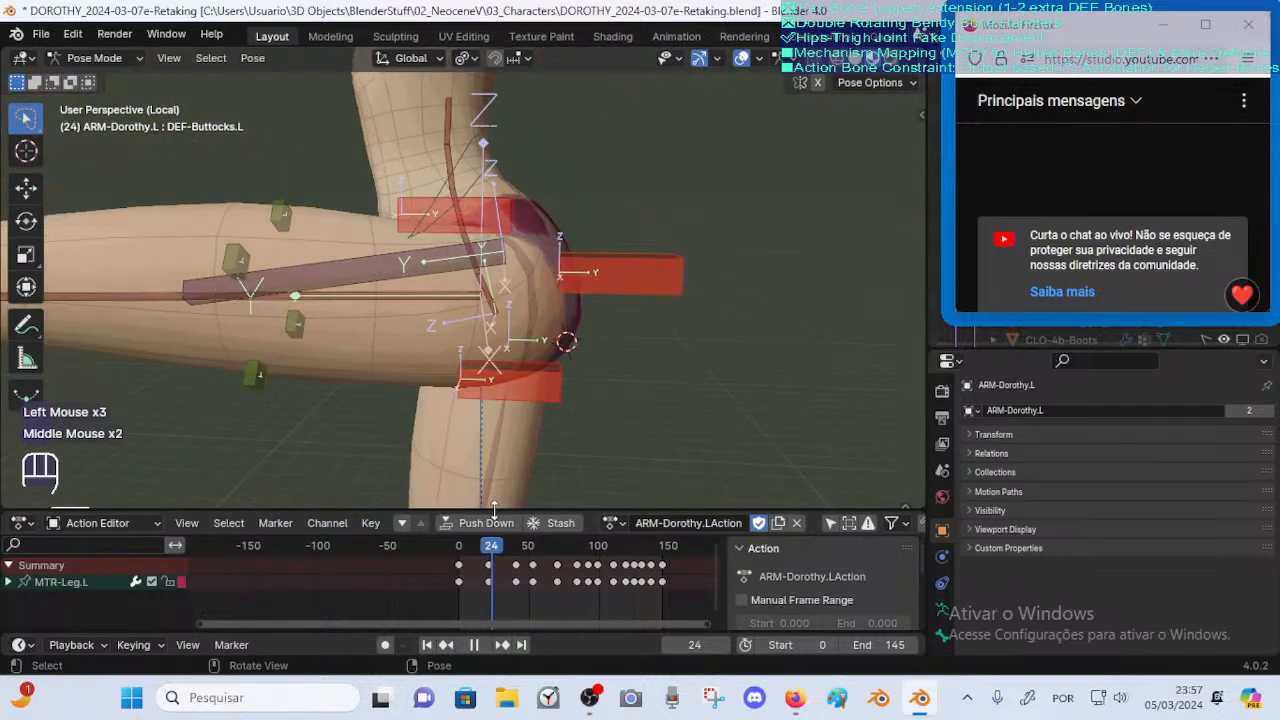
{"action": "mouse_move", "coordinate": [498, 552]}
{"action": "left_mouse_down"}
{"action": "mouse_move", "coordinate": [516, 550]}
{"action": "mouse_move", "coordinate": [487, 550]}
{"action": "left_mouse_up"}
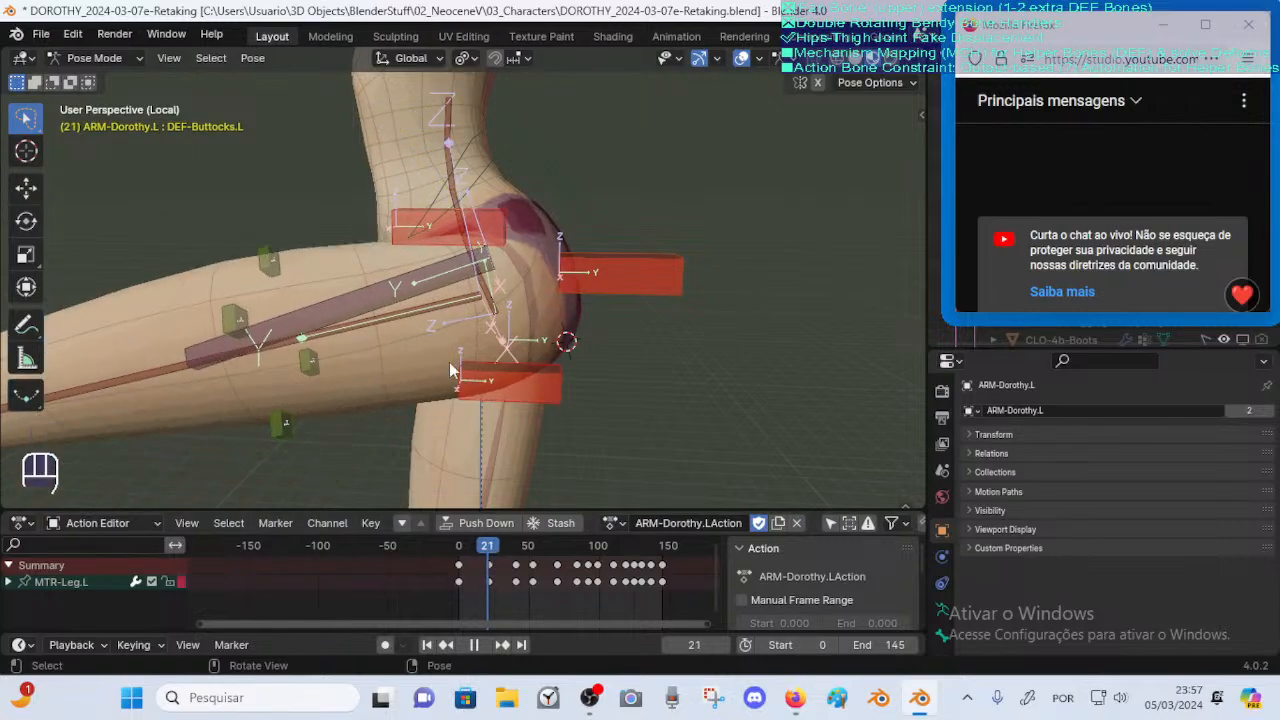
{"action": "middle_click_drag", "start_coordinate": [460, 380], "coordinate": [489, 247]}
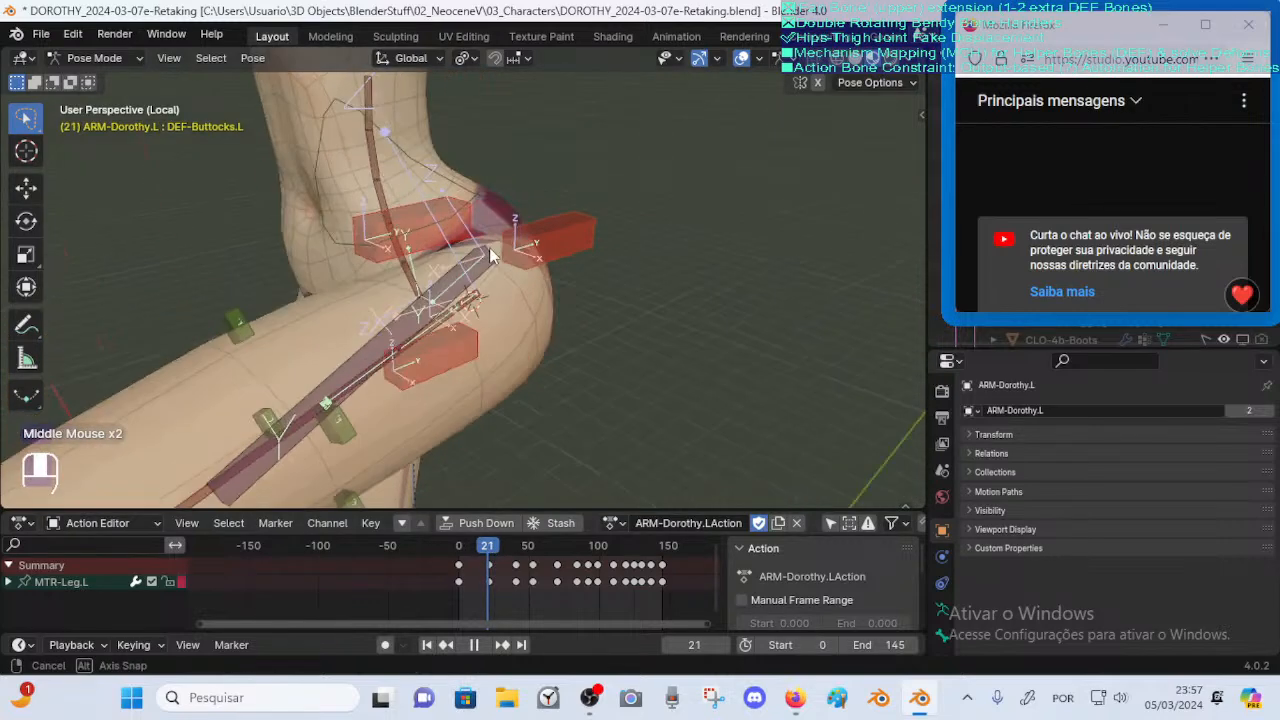
{"action": "middle_click_drag", "start_coordinate": [529, 412], "coordinate": [450, 382]}
{"action": "middle_click_drag", "start_coordinate": [420, 282], "coordinate": [482, 258]}
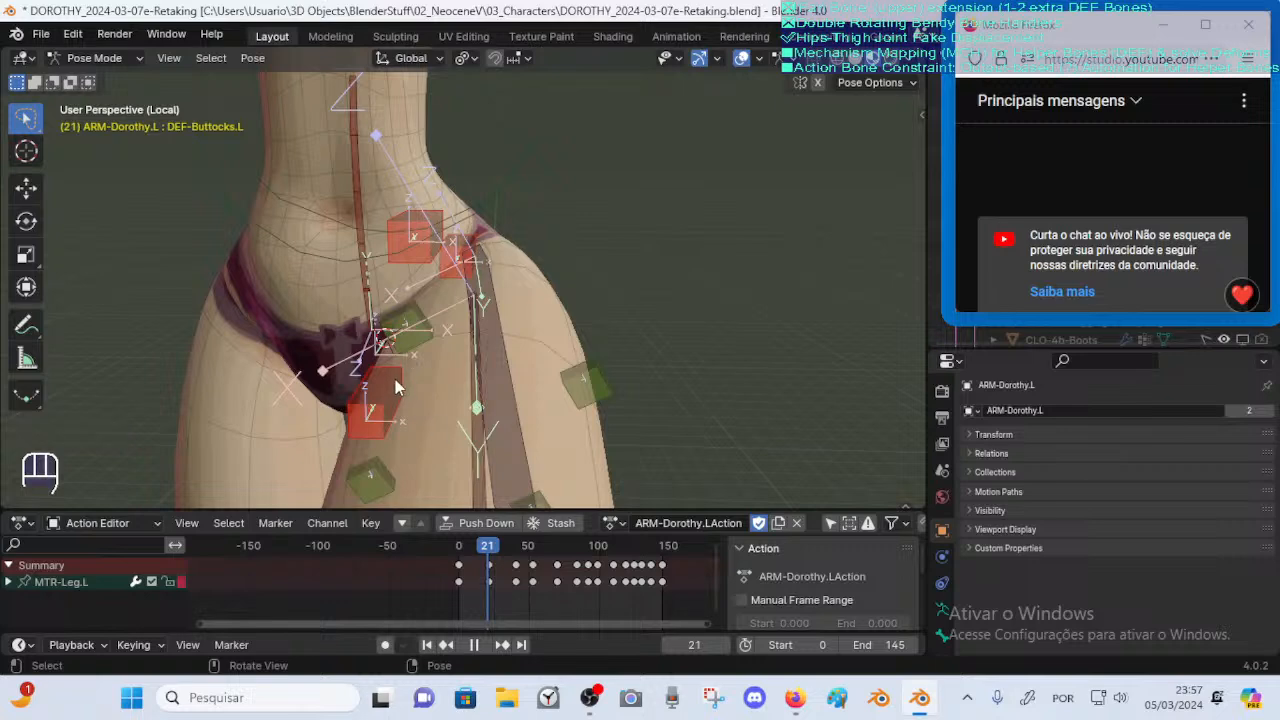
{"action": "middle_click_drag", "start_coordinate": [395, 379], "coordinate": [421, 358]}
Save the file, enter Edit Mode and snap the 3D cursor to the head of DEF-Thigh.L
{"action": "key", "text": "ctrl+s"}
{"action": "key", "text": "Tab"}
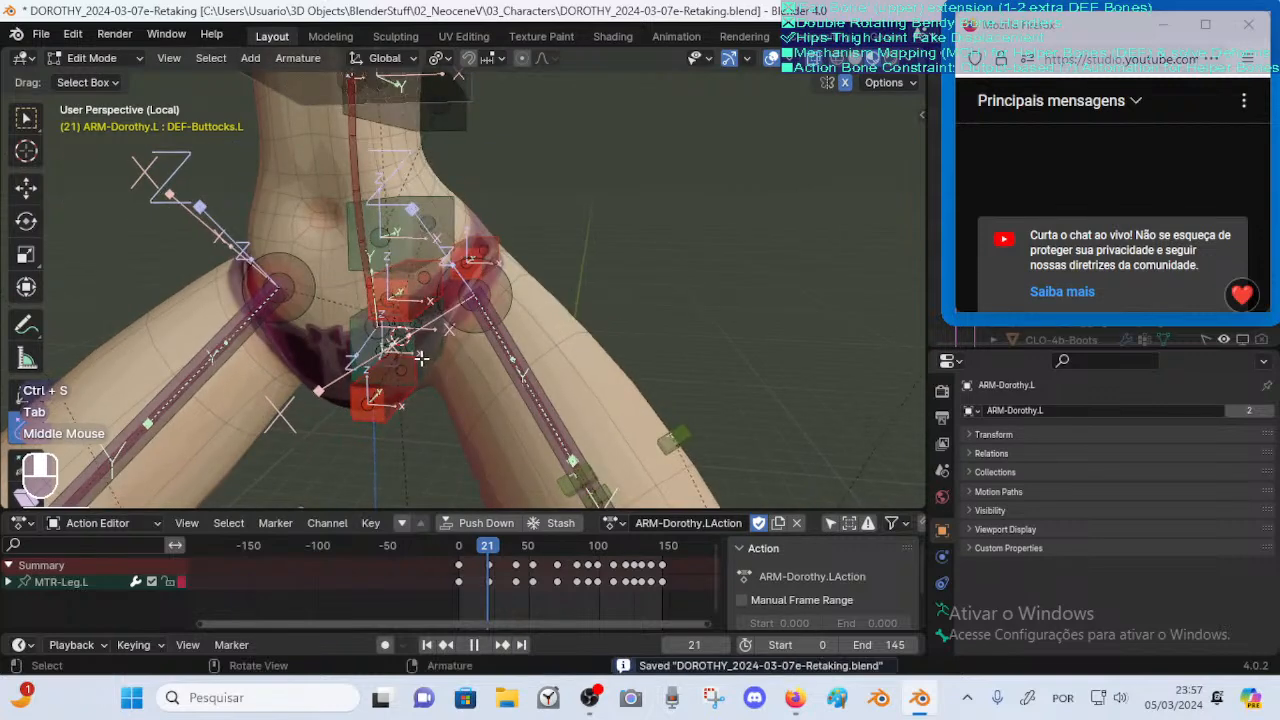
{"action": "scroll", "coordinate": [477, 341], "scroll_direction": "up", "scroll_amount": 1}
{"action": "left_click", "coordinate": [516, 300]}
{"action": "key", "text": "shift+s"}
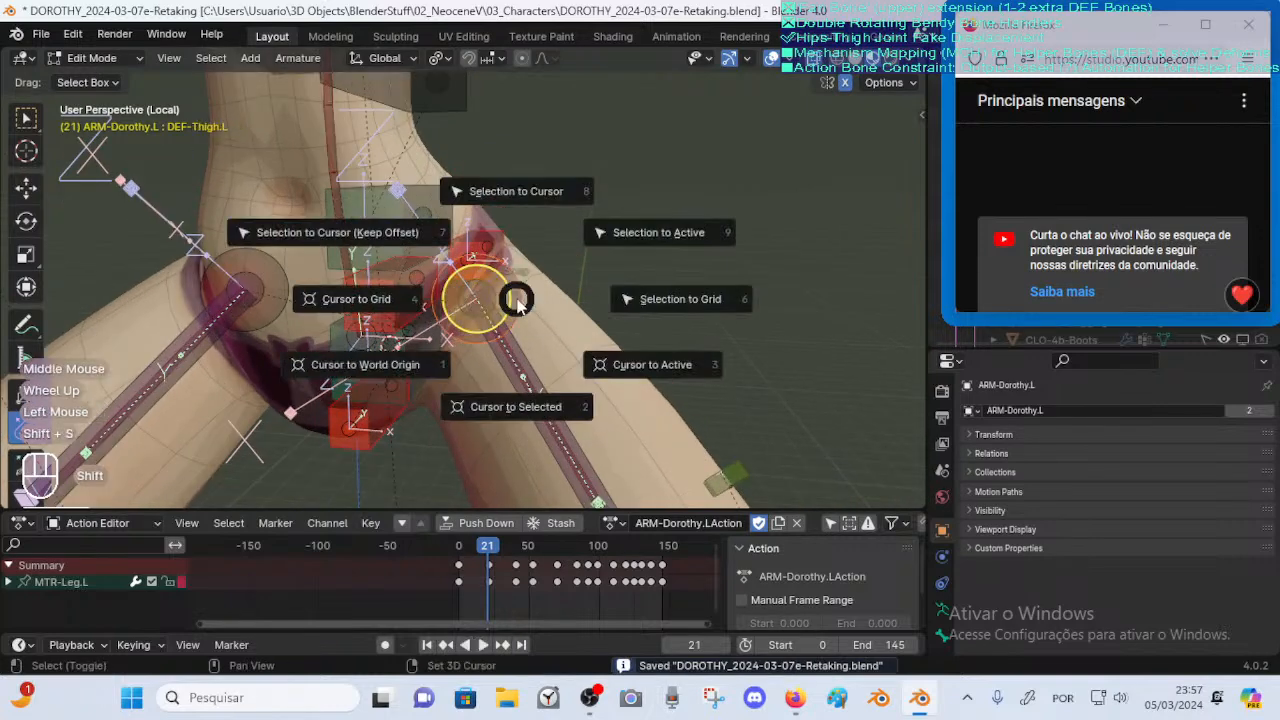
{"action": "middle_click_drag", "start_coordinate": [518, 311], "coordinate": [786, 320]}
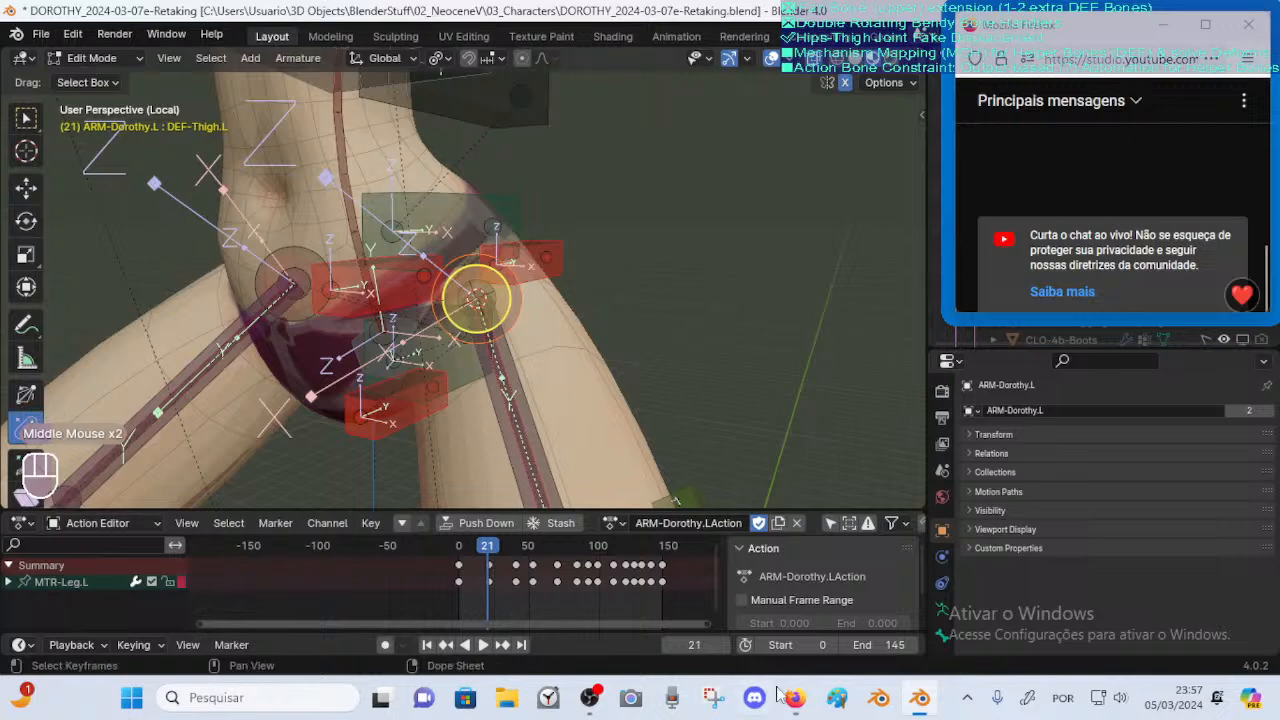
Switch to Firefox to check the live stream's YouTube Studio page, and return to the rig in Blender
{"action": "mouse_move", "coordinate": [795, 697]}
{"action": "left_click", "coordinate": [733, 611]}
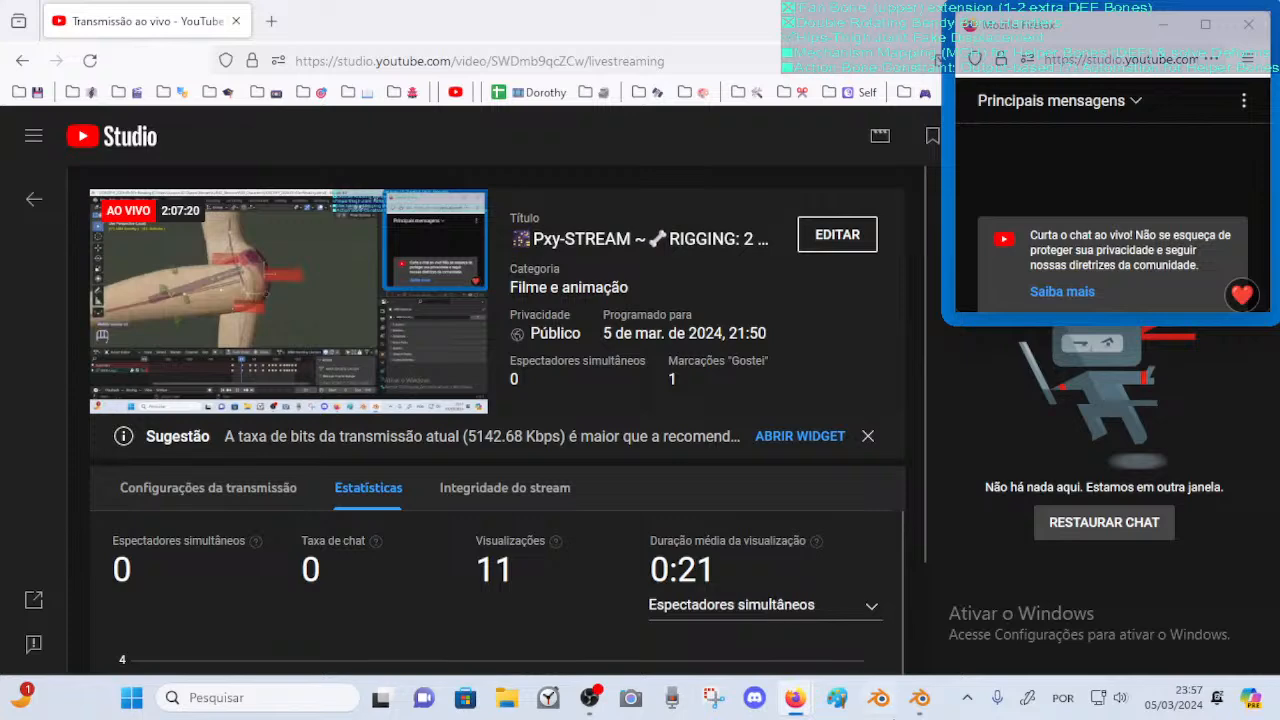
{"action": "left_click", "coordinate": [920, 697]}
{"action": "middle_click_drag", "start_coordinate": [440, 330], "coordinate": [488, 311]}
{"action": "scroll", "coordinate": [468, 345], "scroll_direction": "up", "scroll_amount": 1}
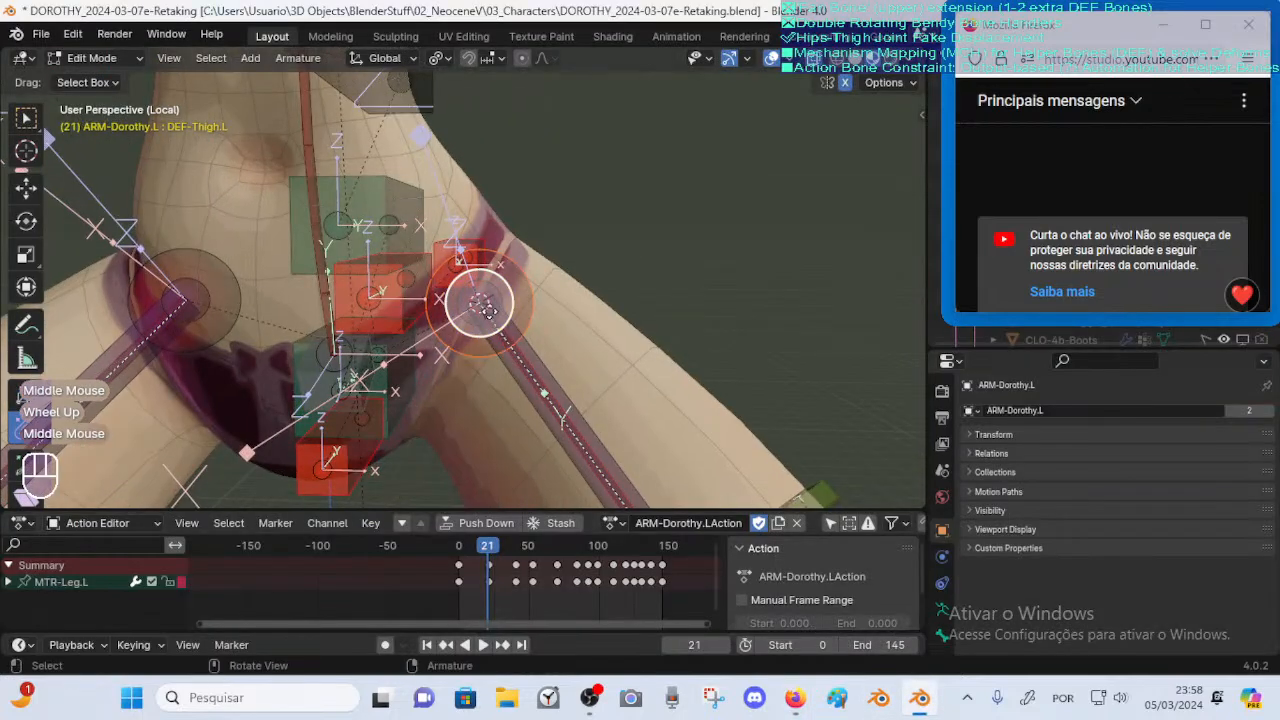
Show the Old2 bone collection and hide New1, checking the contents of Old1 on the way
{"action": "key", "text": "n"}
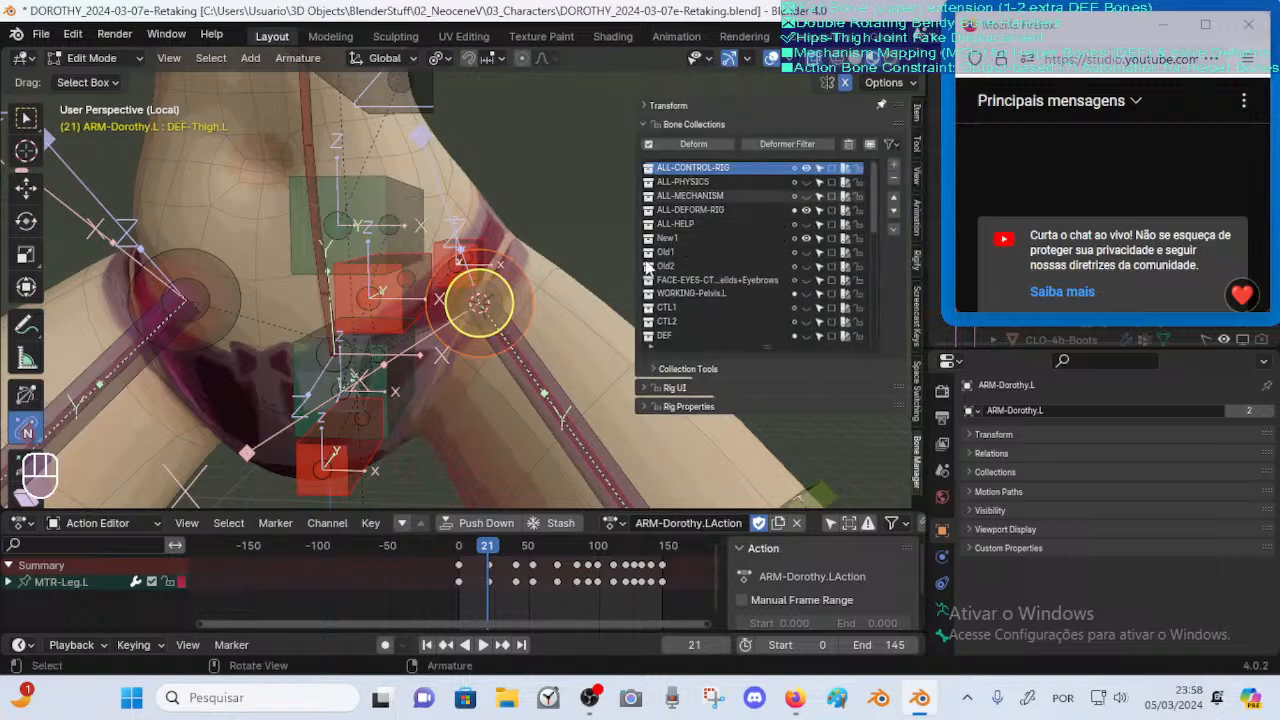
{"action": "left_click", "coordinate": [807, 253]}
{"action": "left_click", "coordinate": [807, 253]}
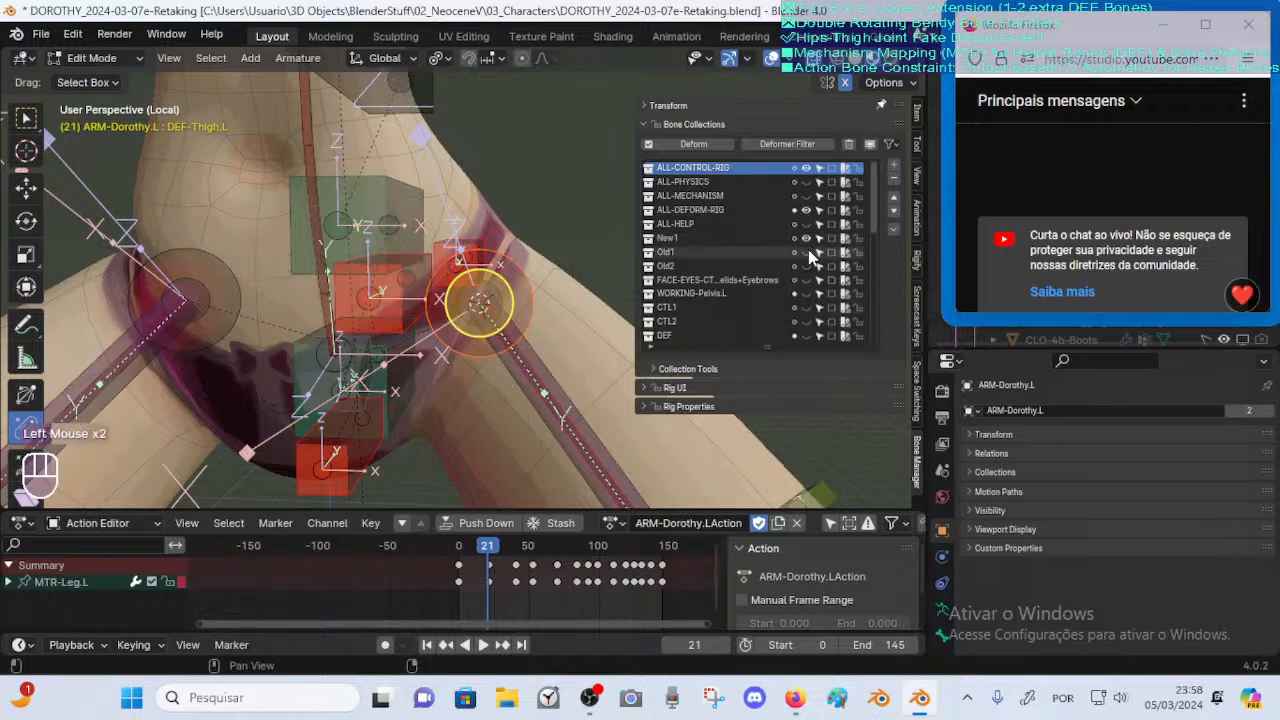
{"action": "left_click", "coordinate": [807, 267]}
{"action": "middle_click_drag", "start_coordinate": [592, 283], "coordinate": [540, 268]}
{"action": "left_click", "coordinate": [806, 238]}
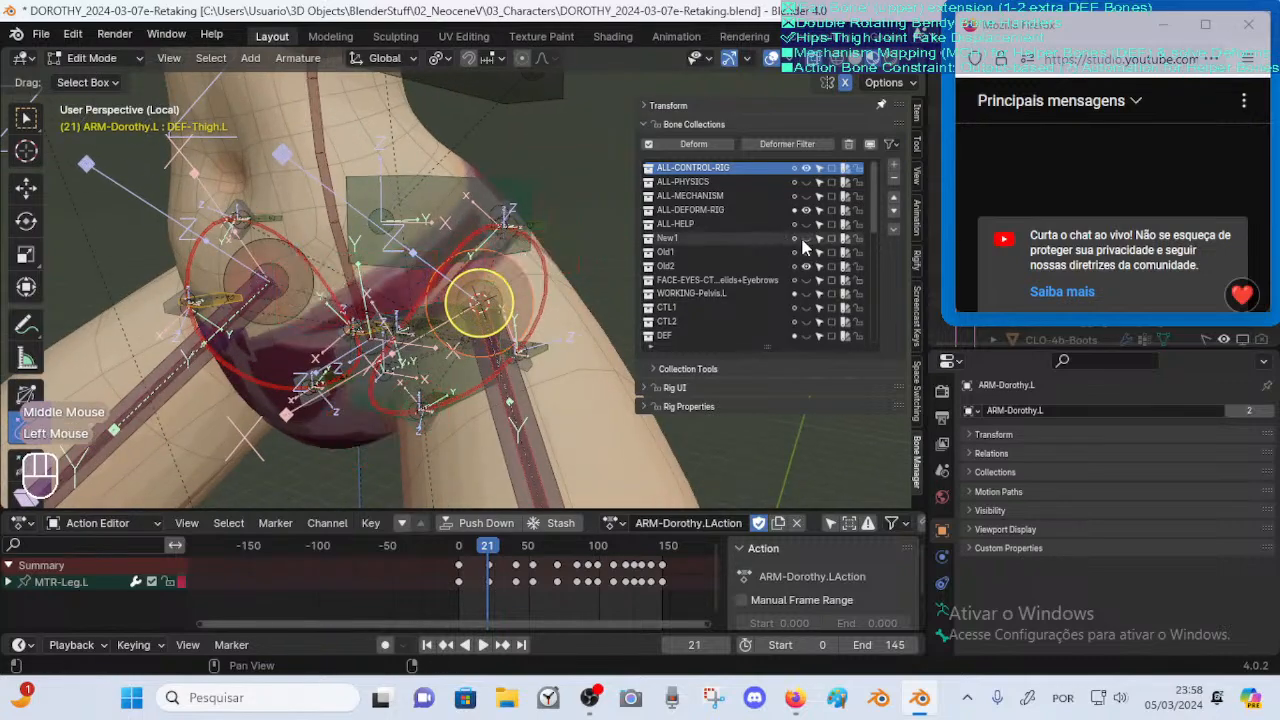
{"action": "key", "text": "n"}
Toggle the visibility of the ALL-DEFORM-RIG and Old2 collections to check which bones belong to them
{"action": "middle_click_drag", "start_coordinate": [477, 300], "coordinate": [478, 294]}
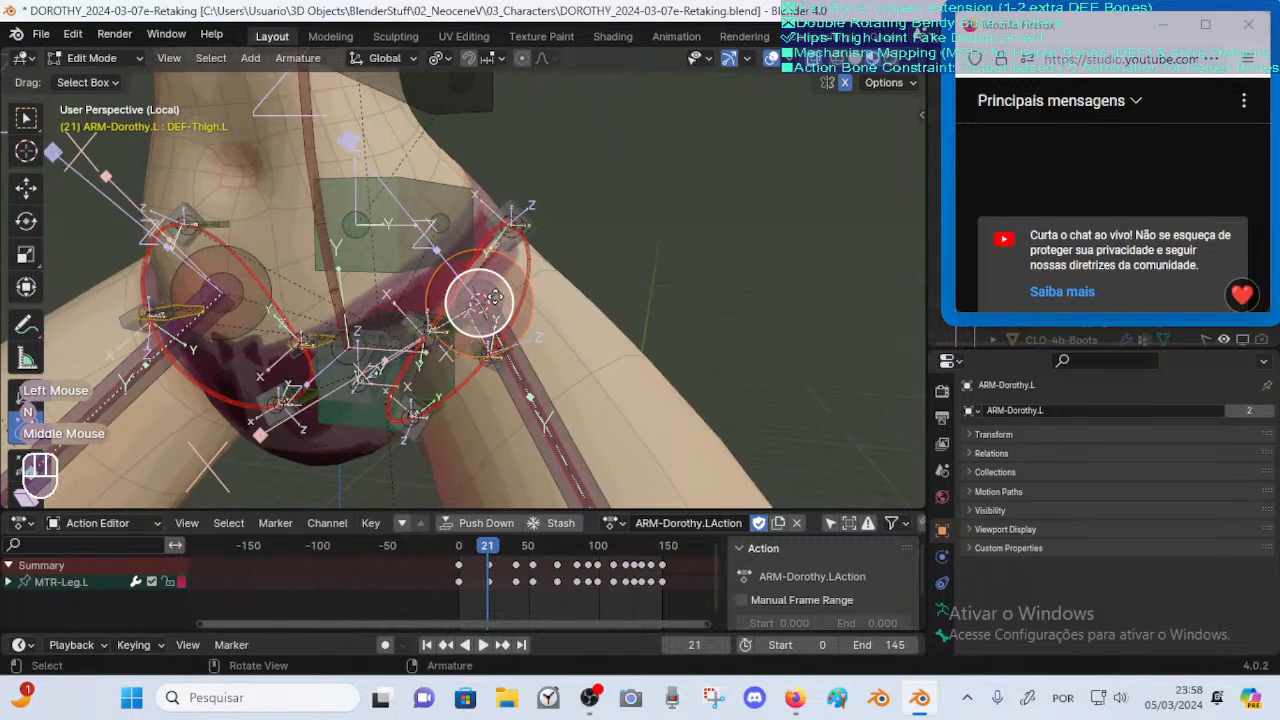
{"action": "key", "text": "n"}
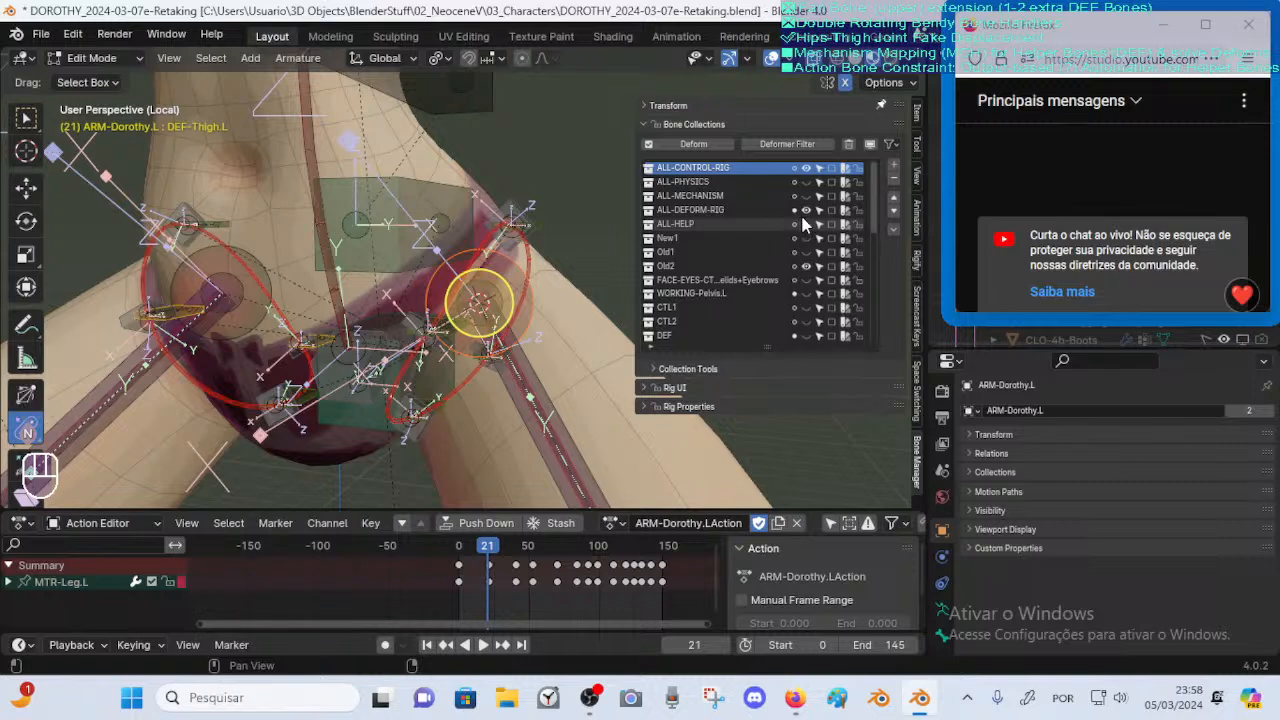
{"action": "left_click", "coordinate": [806, 211]}
{"action": "left_click", "coordinate": [806, 211]}
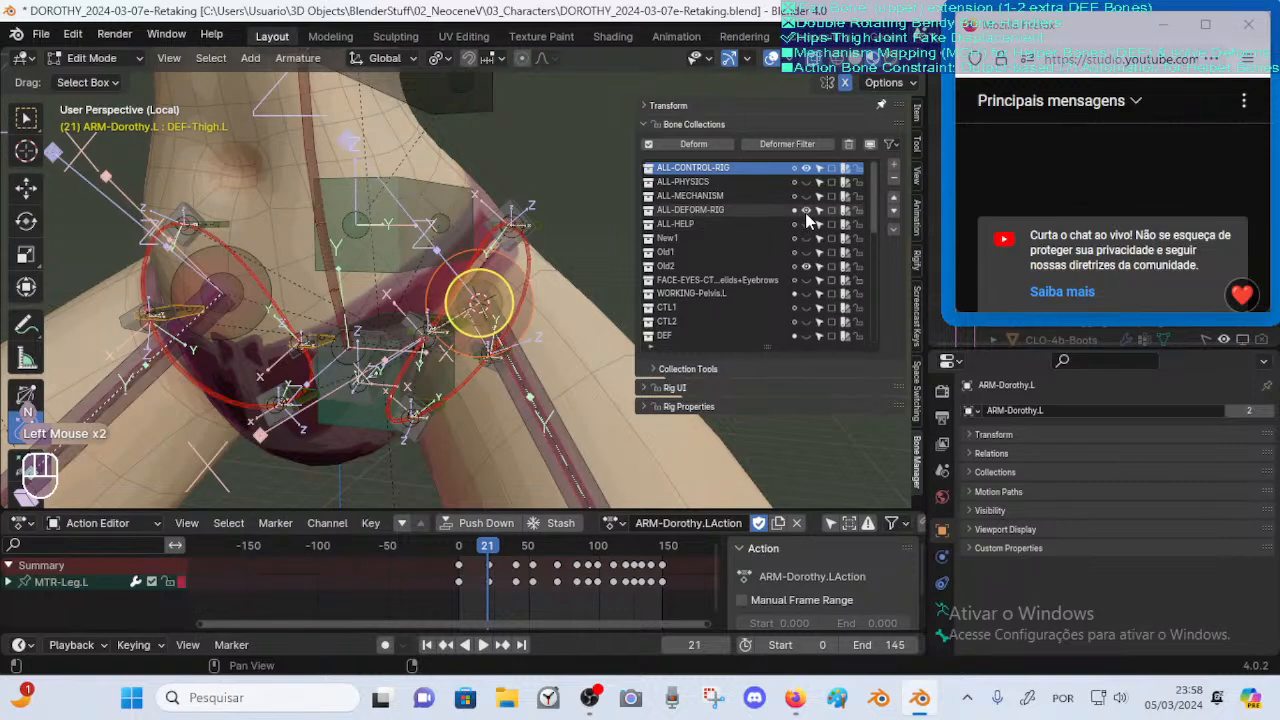
{"action": "left_click", "coordinate": [805, 266]}
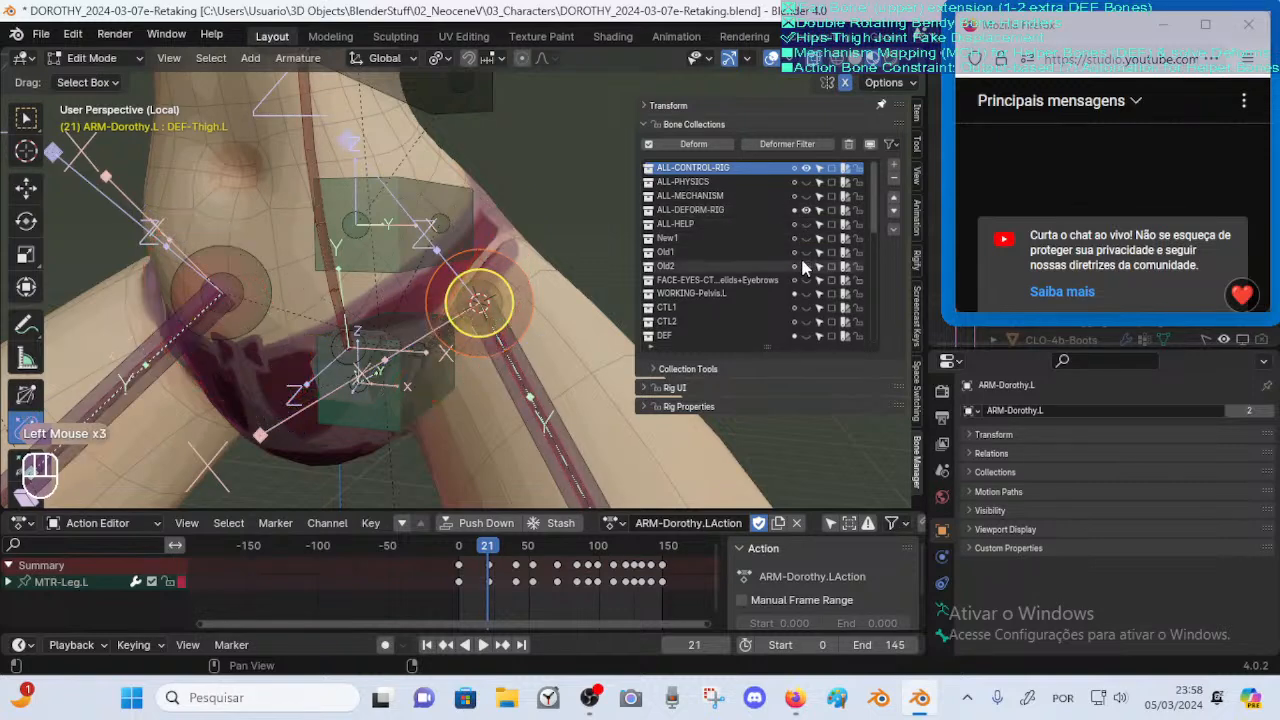
{"action": "left_click", "coordinate": [805, 266]}
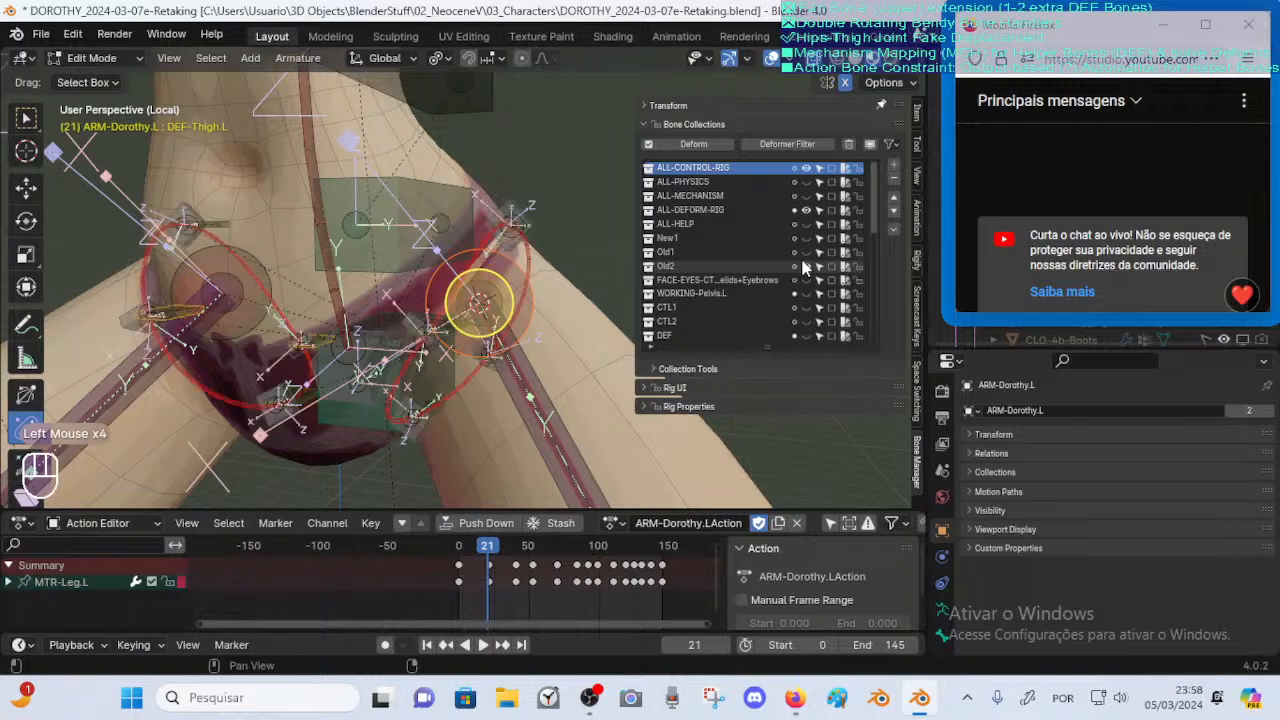
Duplicate the inner left pelvis control and deform bones and place the copy over the inner thigh
{"action": "middle_click_drag", "start_coordinate": [492, 306], "coordinate": [450, 320]}
{"action": "left_click", "coordinate": [443, 241]}
{"action": "left_click", "coordinate": [441, 339], "text": "shift"}
{"action": "left_click", "coordinate": [466, 338], "text": "shift"}
{"action": "key", "text": "shift+d"}
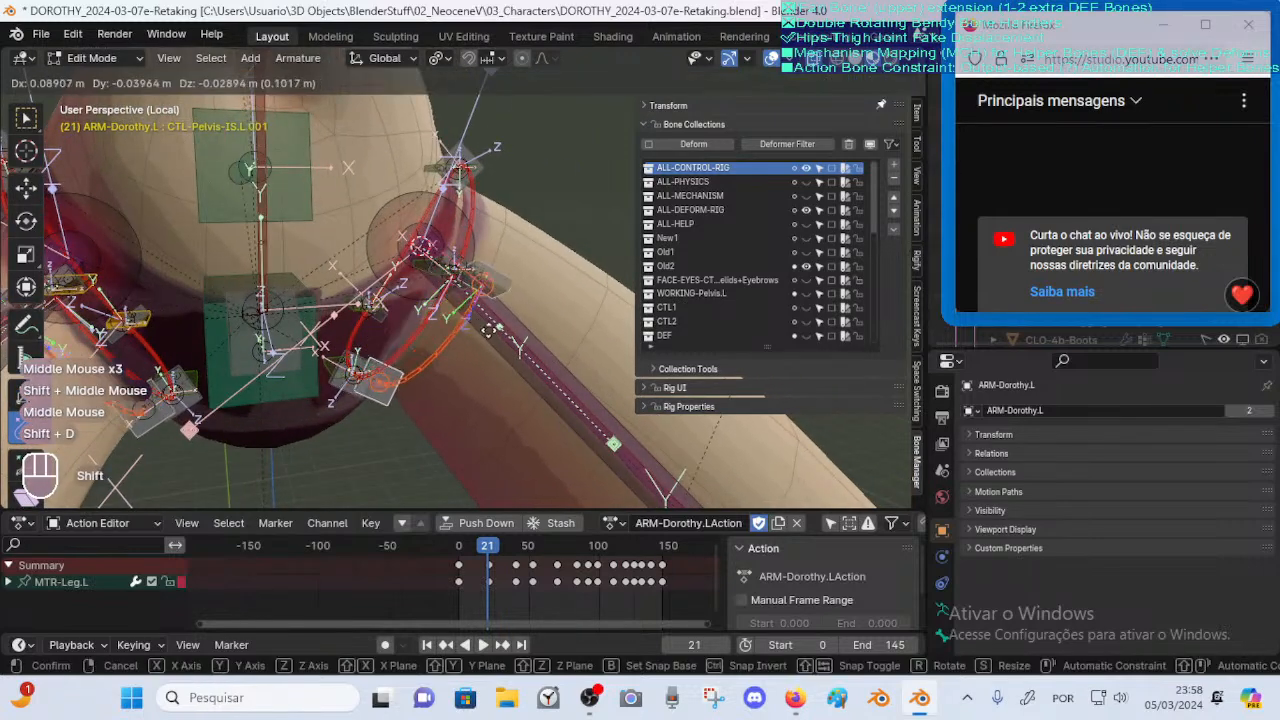
{"action": "left_click", "coordinate": [458, 350]}
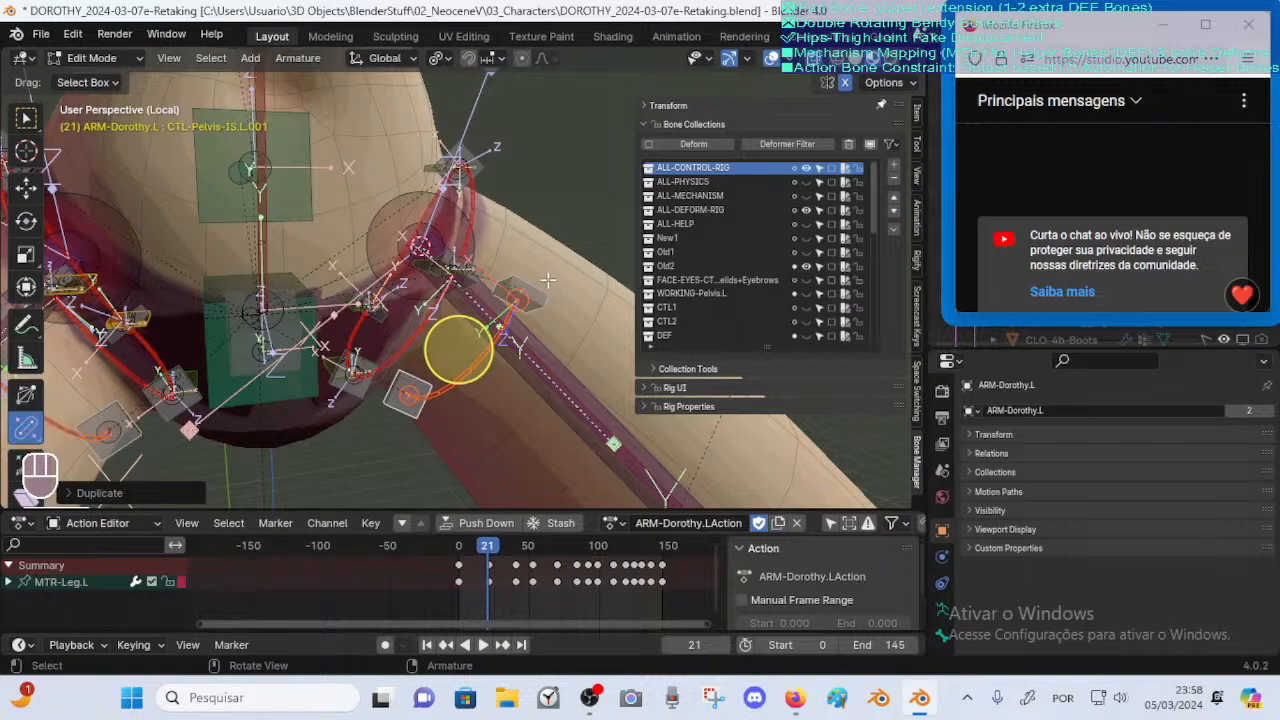
Assign the duplicated bones to the New1 collection and remove them from Old2
{"action": "key", "text": "shift"}
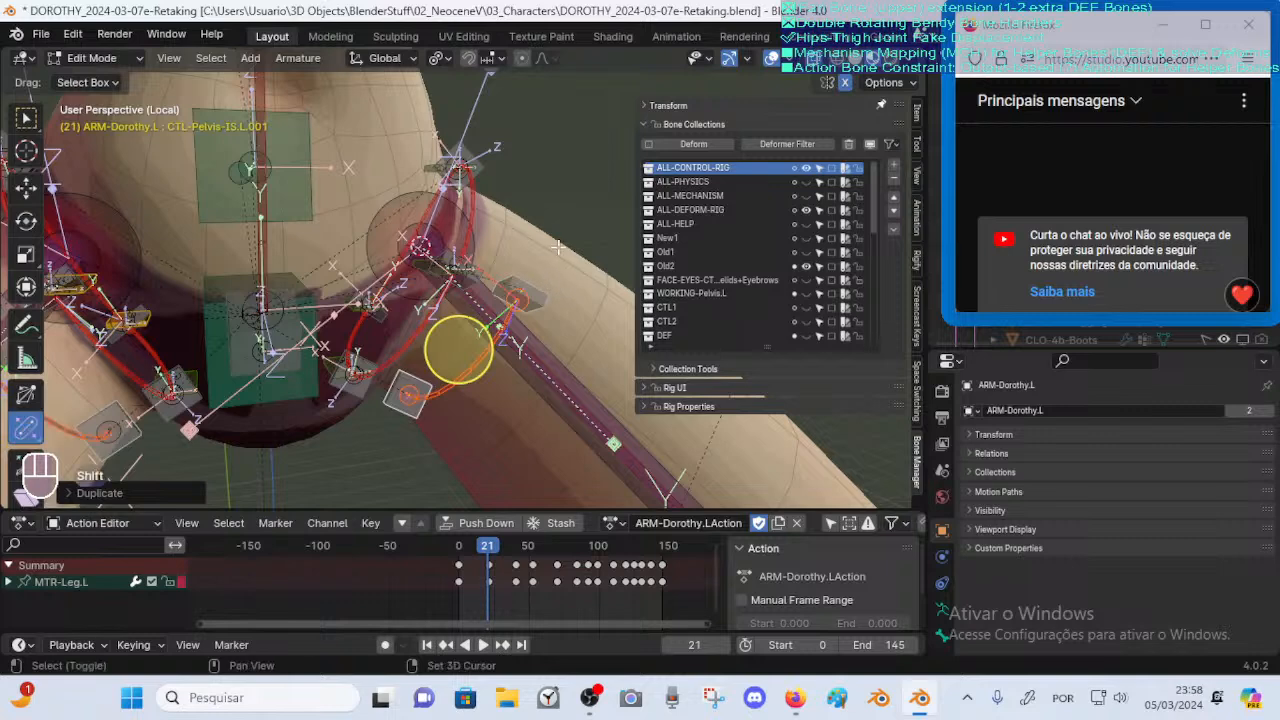
{"action": "key", "text": "shift+m"}
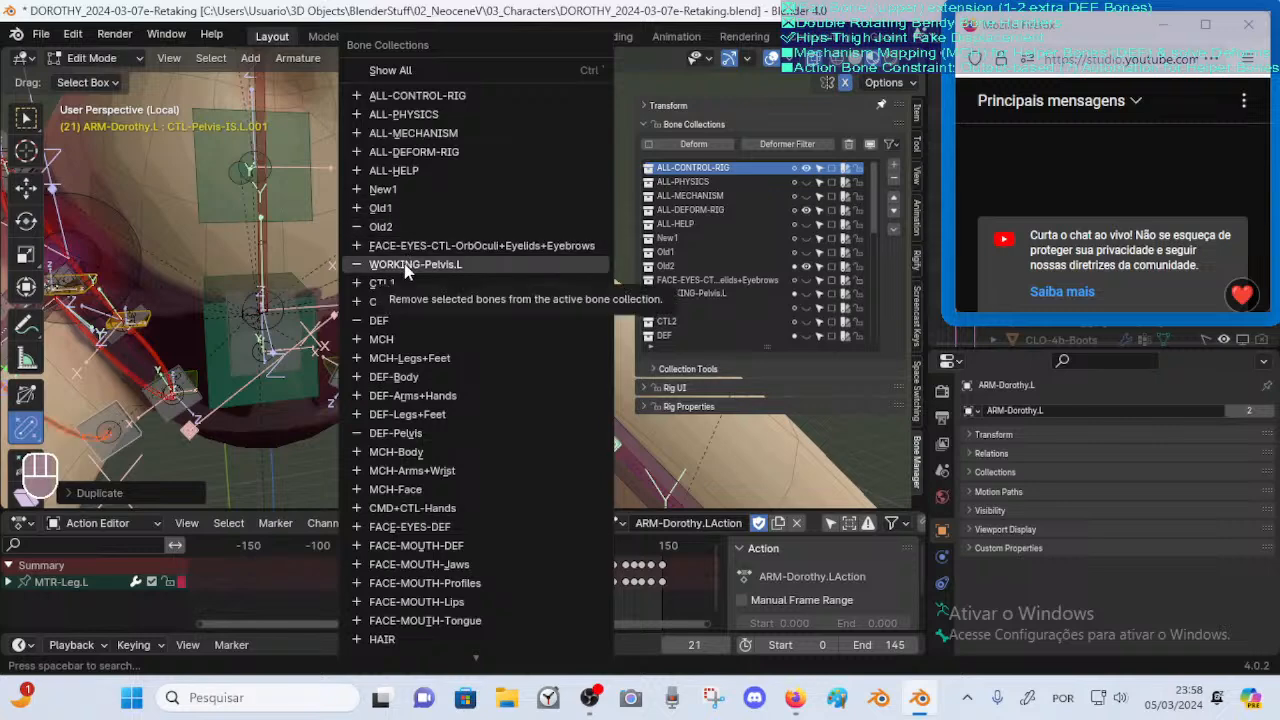
{"action": "left_click", "coordinate": [393, 190]}
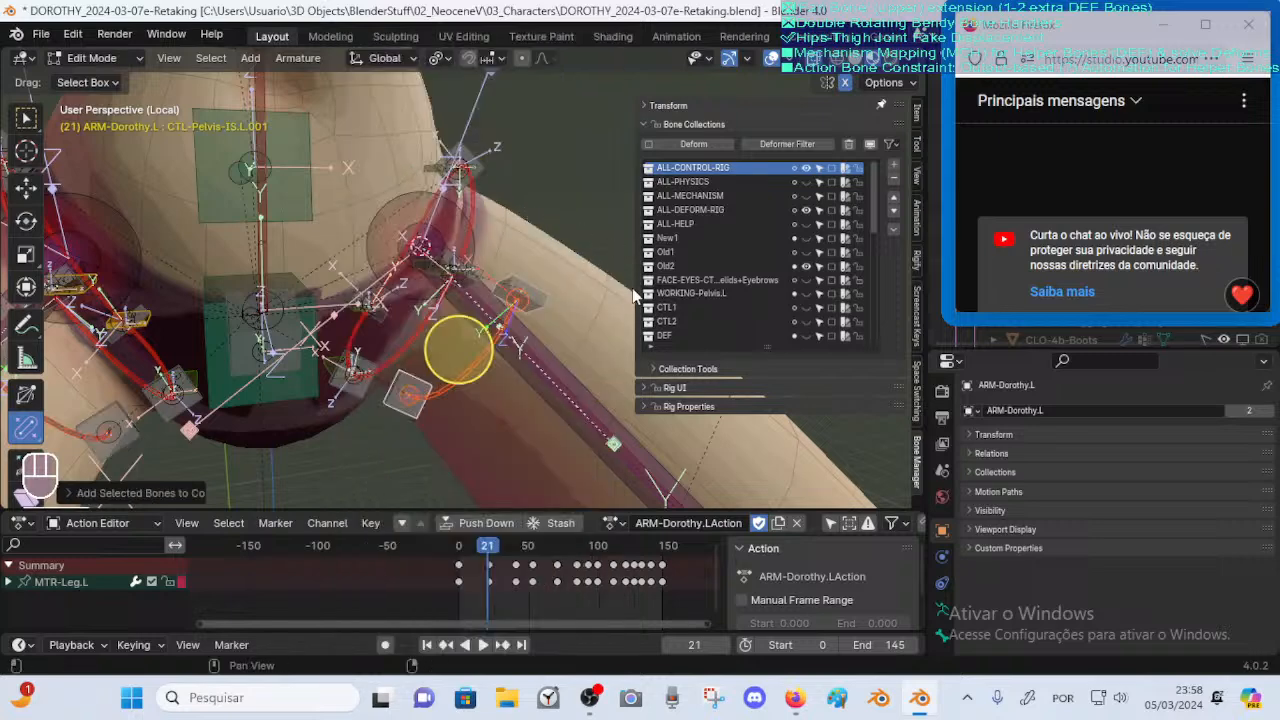
{"action": "key", "text": "shift+m"}
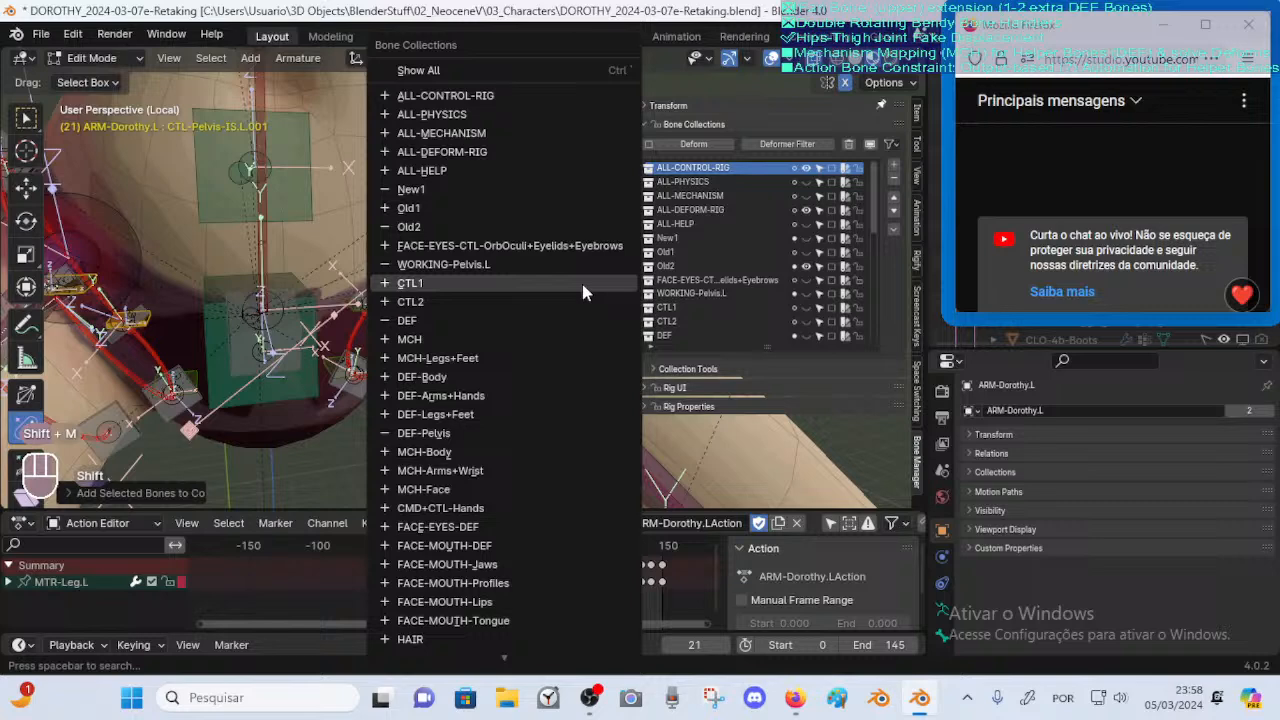
{"action": "left_click", "coordinate": [457, 228]}
{"action": "key", "text": "shift+m"}
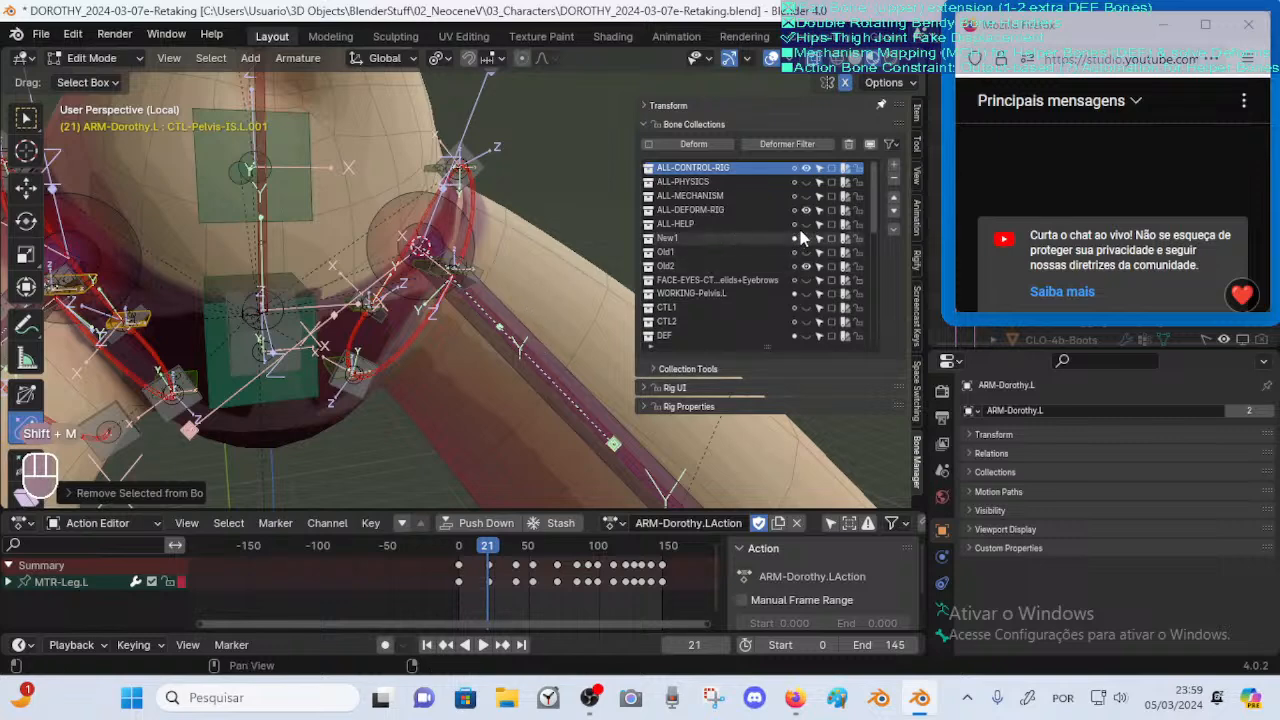
Hide the Old2 bone collection and show New1
{"action": "left_click", "coordinate": [806, 267]}
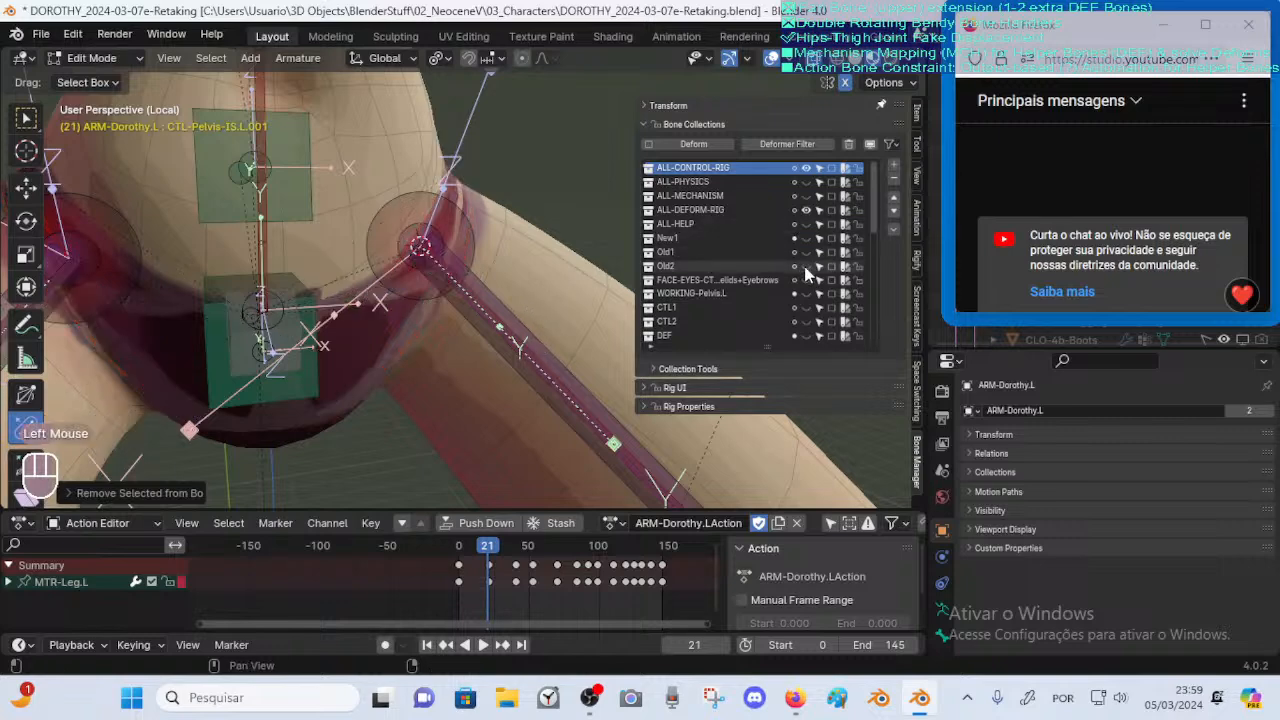
{"action": "left_click", "coordinate": [806, 268]}
{"action": "left_click", "coordinate": [806, 268]}
{"action": "middle_click_drag", "start_coordinate": [803, 271], "coordinate": [721, 240]}
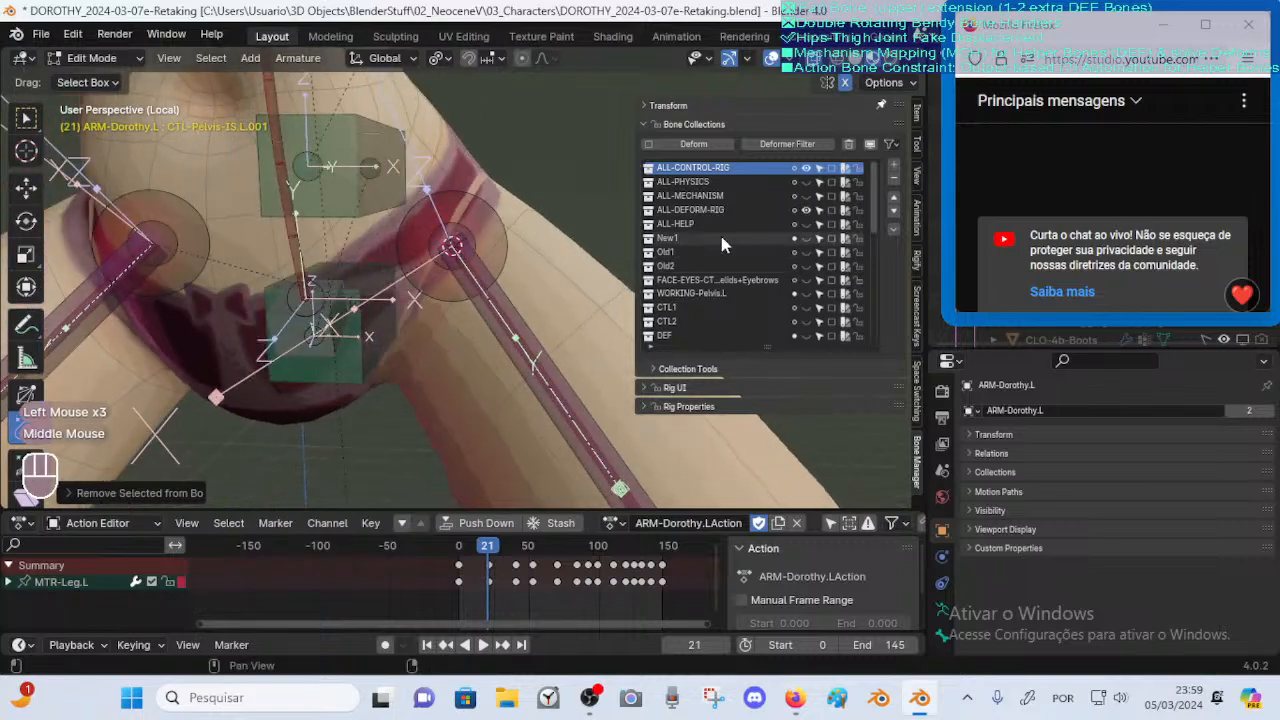
{"action": "left_click", "coordinate": [806, 238]}
Replace "Pelvis" with "ThighJointInner" in the name of the duplicated control bone CTL-Pelvis-FD.L.001
{"action": "mouse_move", "coordinate": [456, 318]}
{"action": "middle_mouse_down"}
{"action": "mouse_move", "coordinate": [408, 332]}
{"action": "mouse_move", "coordinate": [456, 317]}
{"action": "mouse_move", "coordinate": [450, 328]}
{"action": "middle_mouse_up"}
{"action": "left_click", "coordinate": [455, 320]}
{"action": "scroll", "coordinate": [448, 333], "scroll_direction": "up", "scroll_amount": 1}
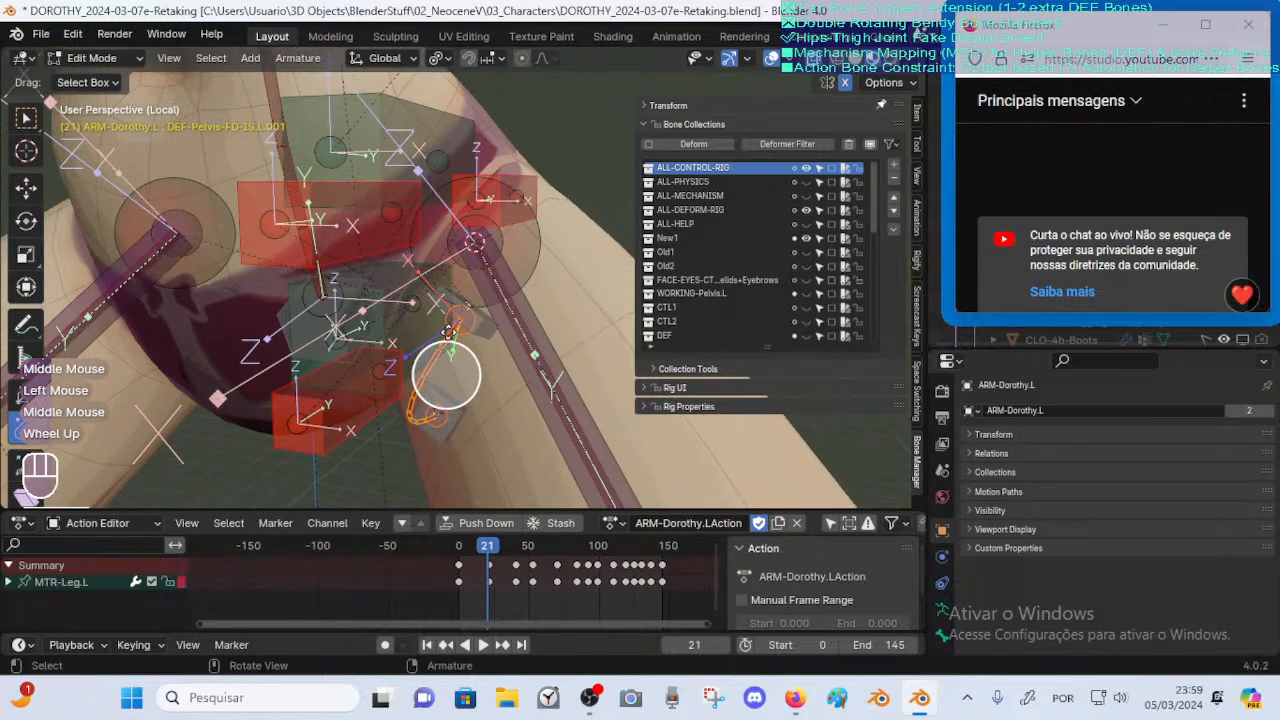
{"action": "left_click", "coordinate": [444, 371]}
{"action": "key", "text": "F2"}
{"action": "left_click", "coordinate": [418, 337]}
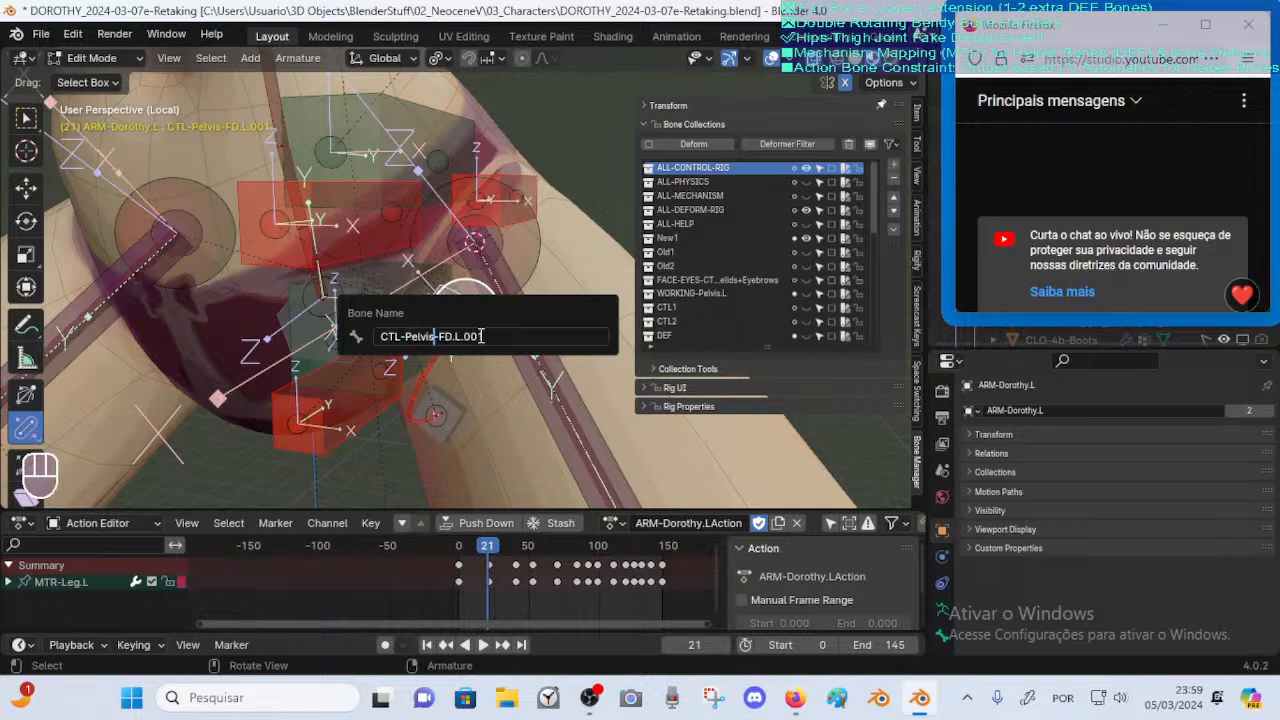
{"action": "key", "text": "BackSpace"}
{"action": "key", "text": "BackSpace"}
{"action": "key", "text": "BackSpace"}
{"action": "key", "text": "BackSpace"}
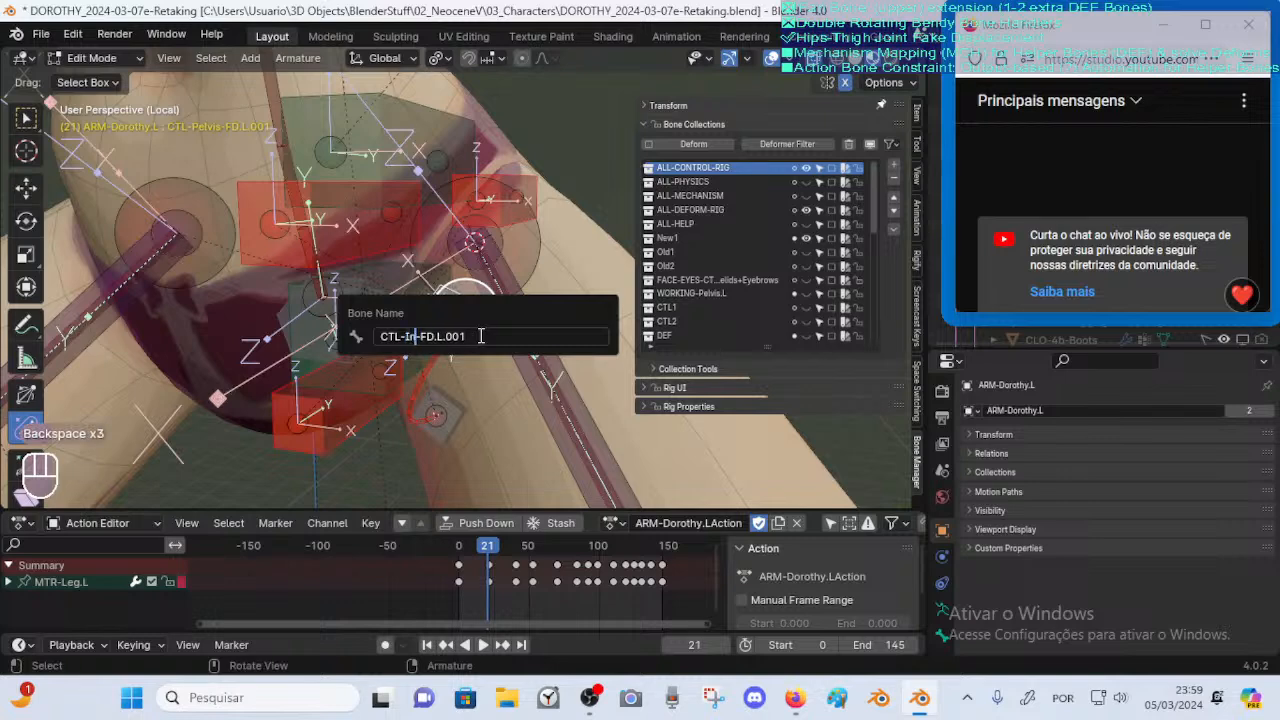
{"action": "type", "text": "Thigh"}
{"action": "type", "text": "Inn"}
{"action": "key", "text": "BackSpace"}
{"action": "key", "text": "BackSpace"}
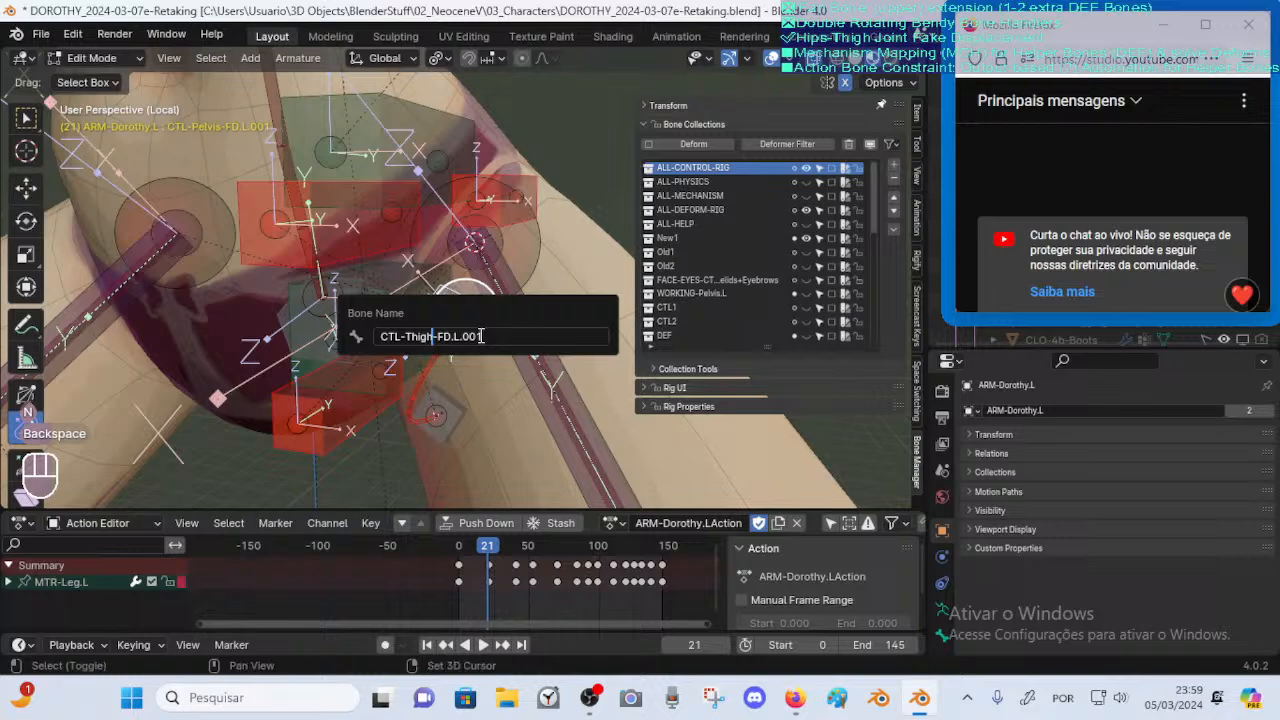
{"action": "type", "text": "JointInner"}
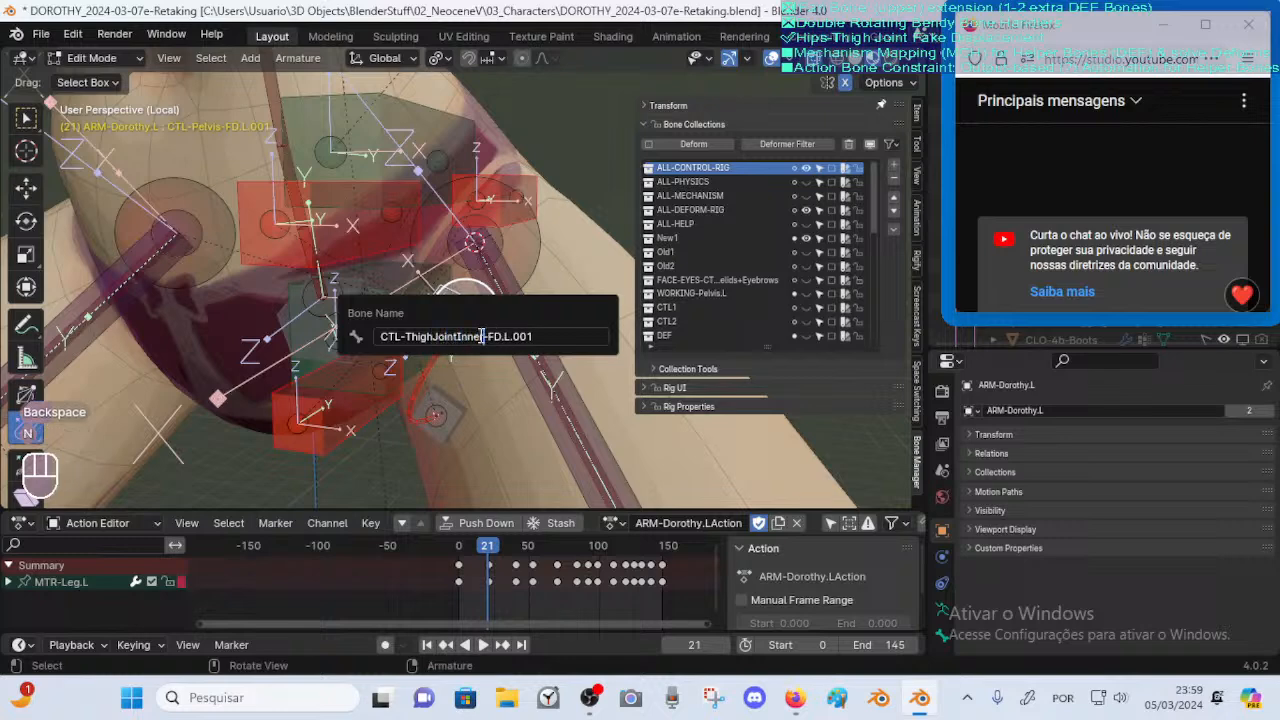
Remove "-FD" from the duplicated control bone's name, finish it as CTL-ThighJointInner.L.001 and copy the name
{"action": "key", "text": "Right"}
{"action": "key", "text": "shift+Right"}
{"action": "key", "text": "shift+Right"}
{"action": "key", "text": "shift+Right"}
{"action": "key", "text": "shift+Right"}
{"action": "key", "text": "shift+Right"}
{"action": "key", "text": "shift+Right"}
{"action": "key", "text": "shift+Right"}
{"action": "key", "text": "shift+Right"}
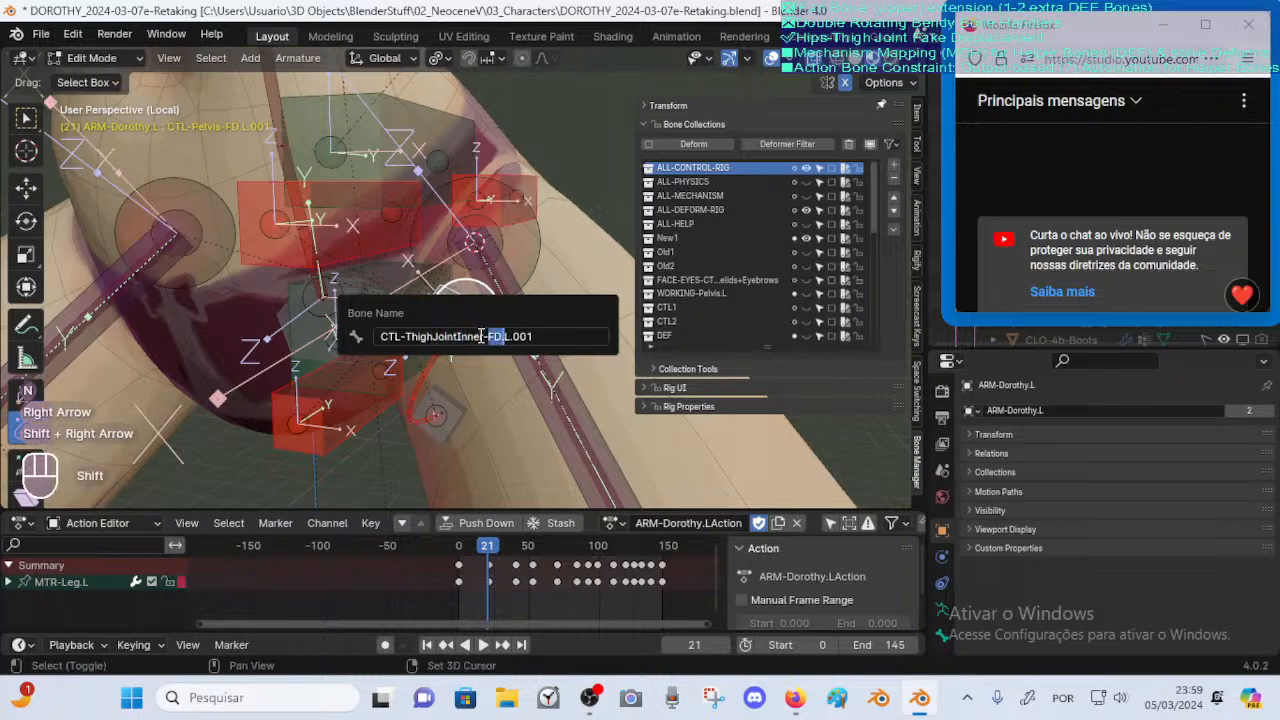
{"action": "key", "text": "BackSpace"}
{"action": "key", "text": "BackSpace"}
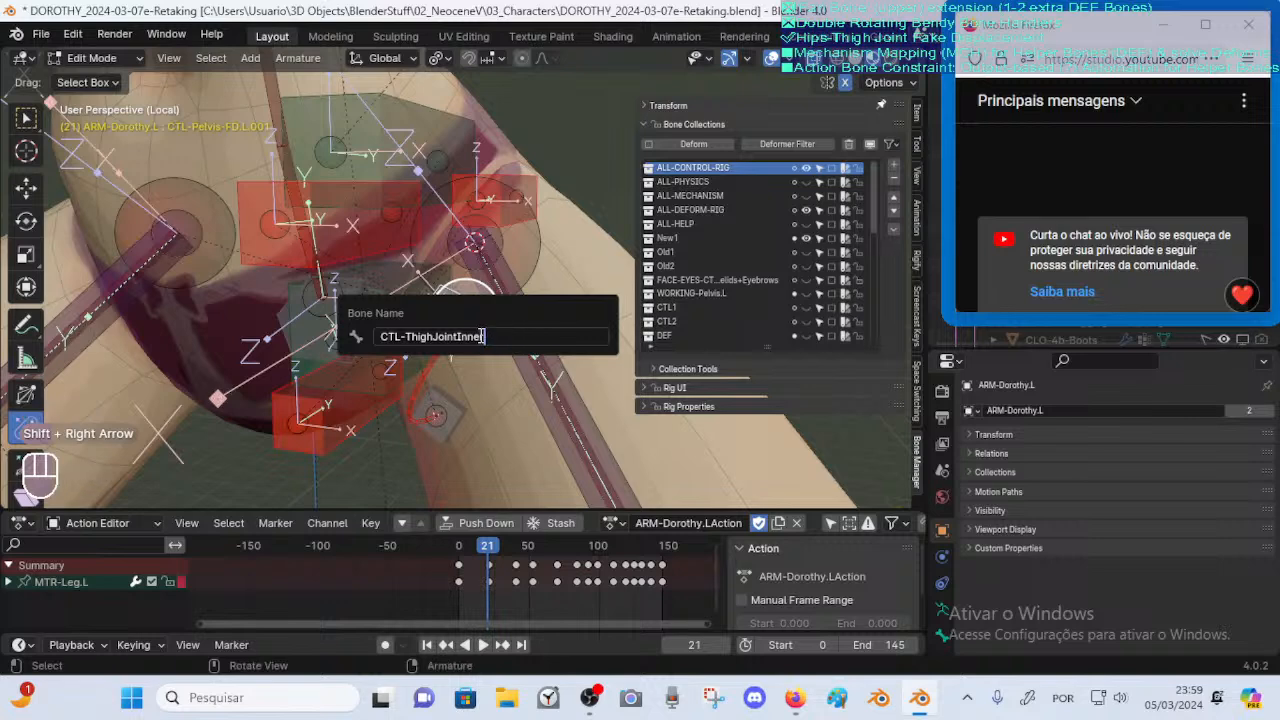
{"action": "type", "text": ".L"}
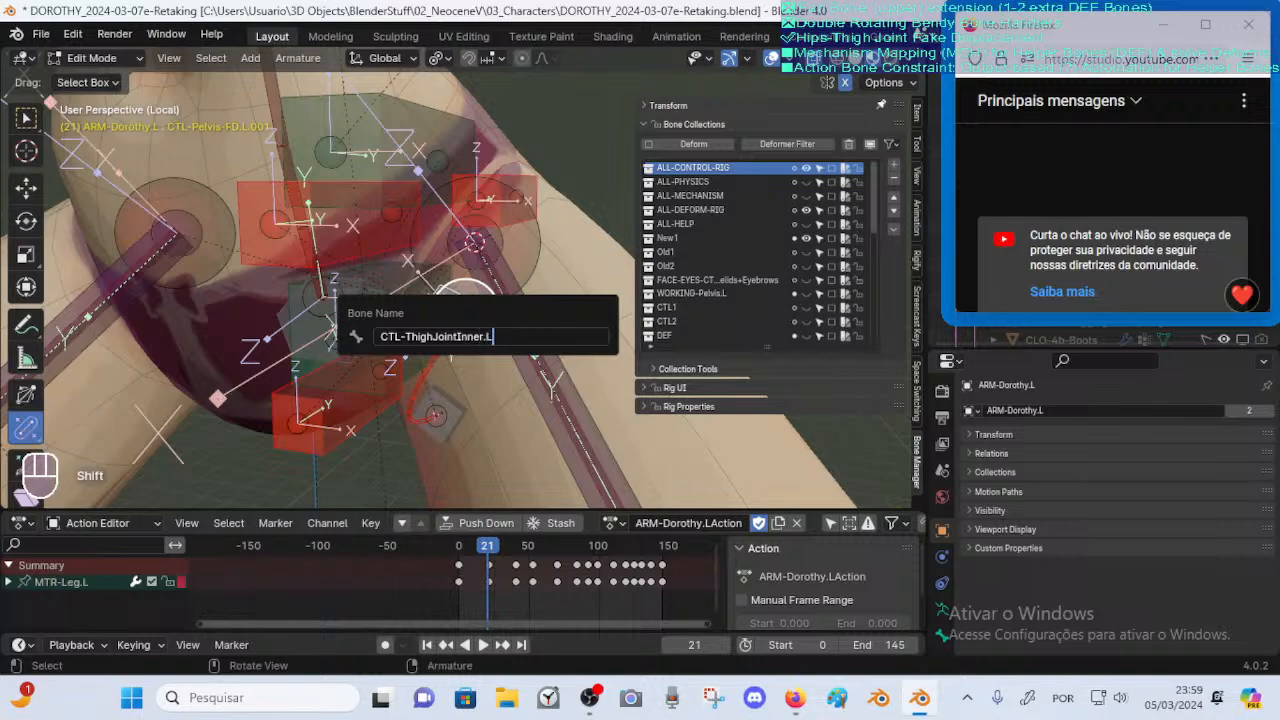
{"action": "key", "text": "shift+End"}
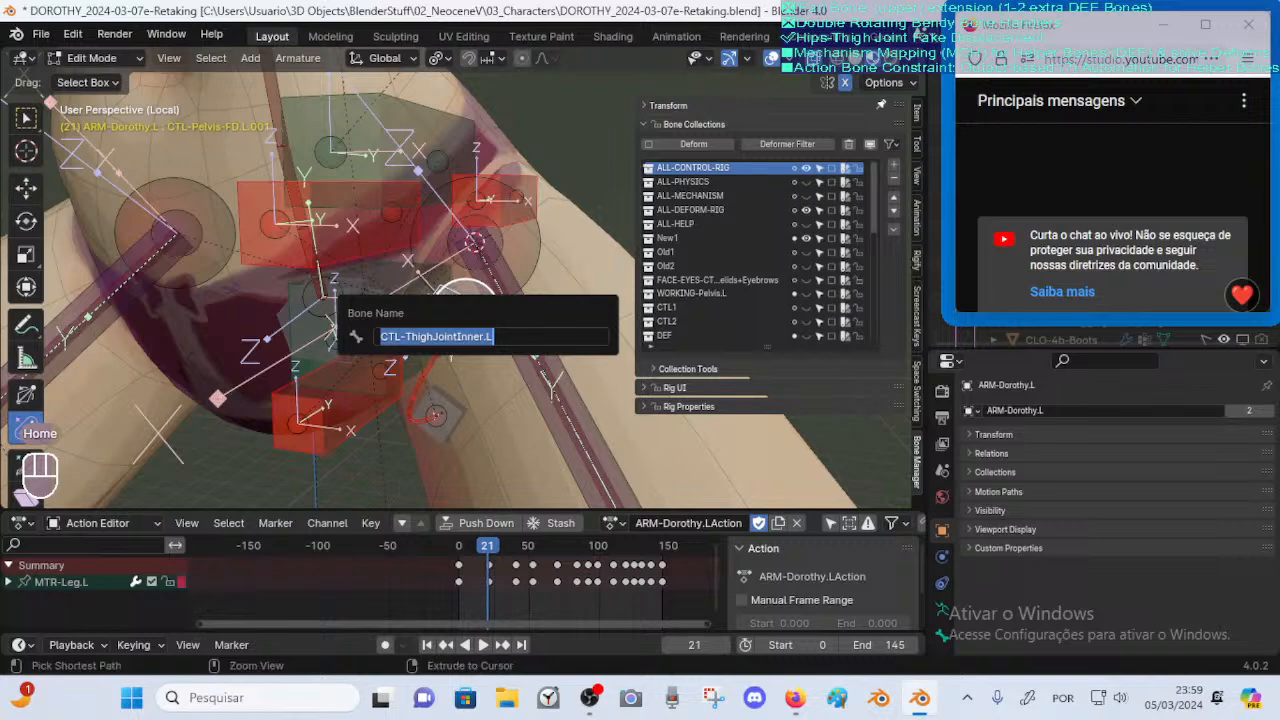
{"action": "key", "text": "ctrl+c"}
{"action": "key", "text": "Home"}
{"action": "key", "text": "End"}
{"action": "key", "text": "Left"}
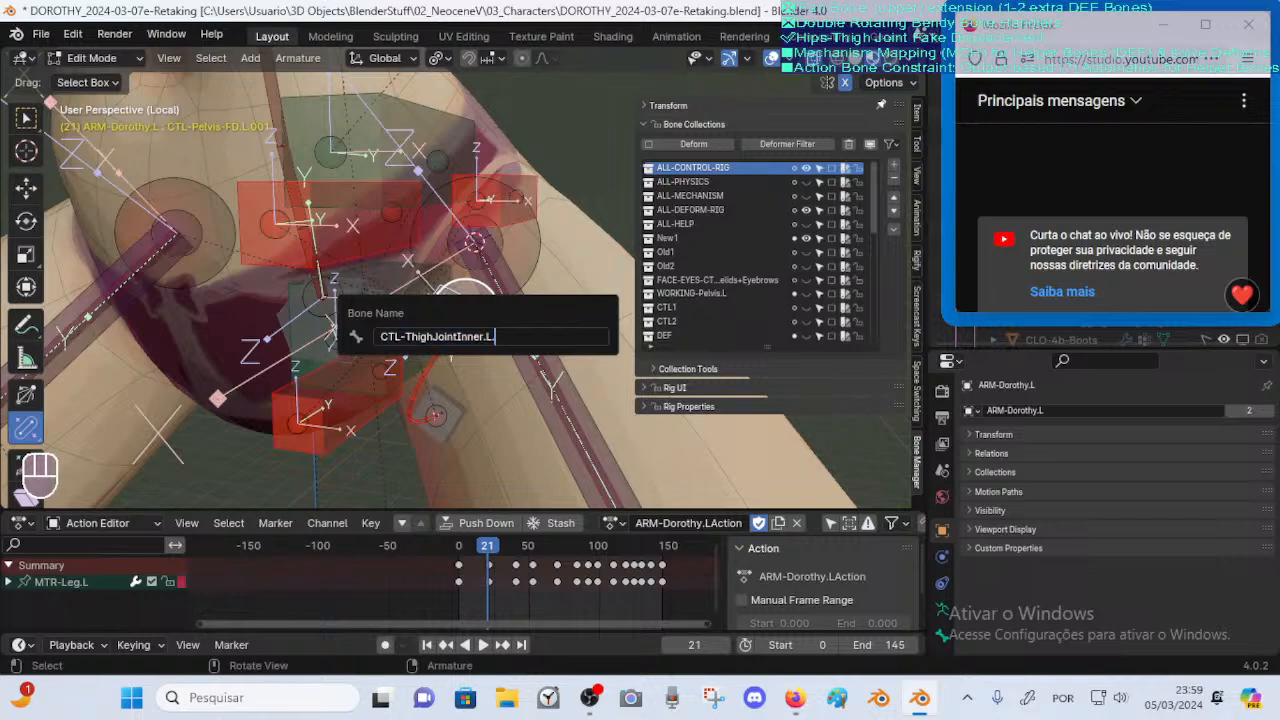
{"action": "type", "text": "1"}
{"action": "key", "text": "Return"}
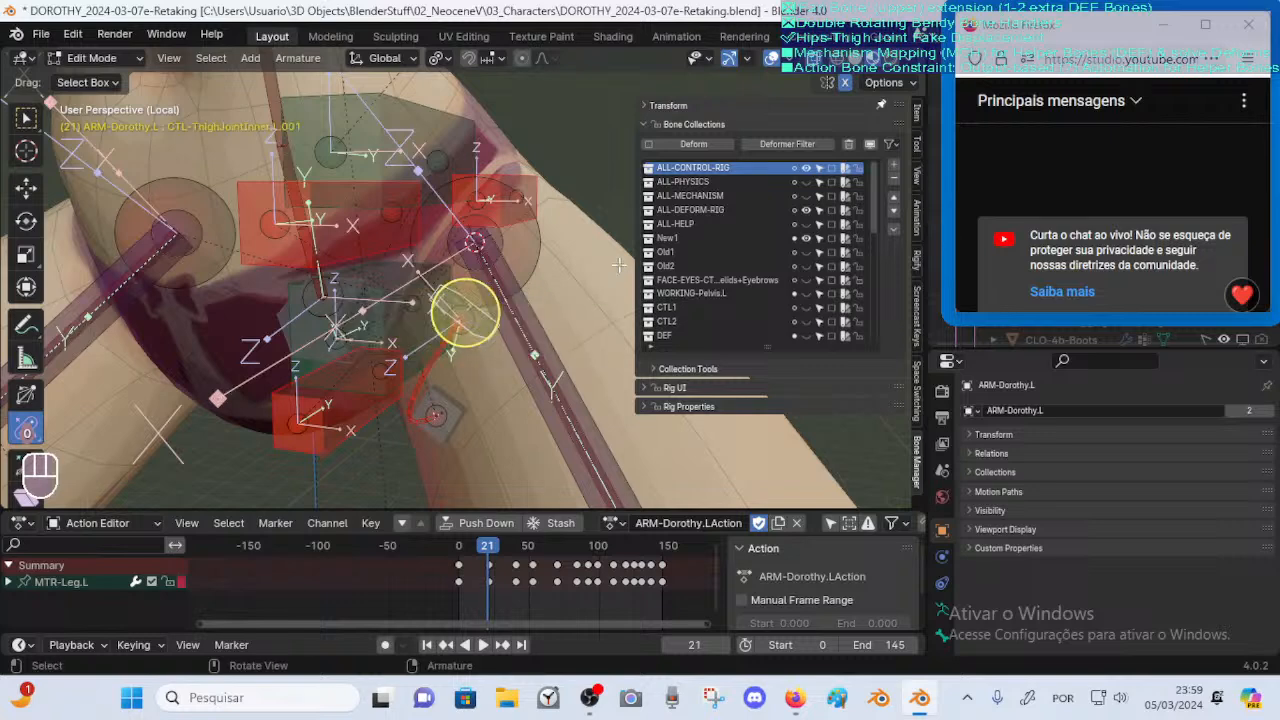
Rename the lower duplicated control bone CTL-Pelvis-IS.L.001 with the copied CTL-ThighJointInner.L.001 name
{"action": "left_click", "coordinate": [436, 418]}
{"action": "left_click", "coordinate": [440, 415]}
{"action": "key", "text": "F2"}
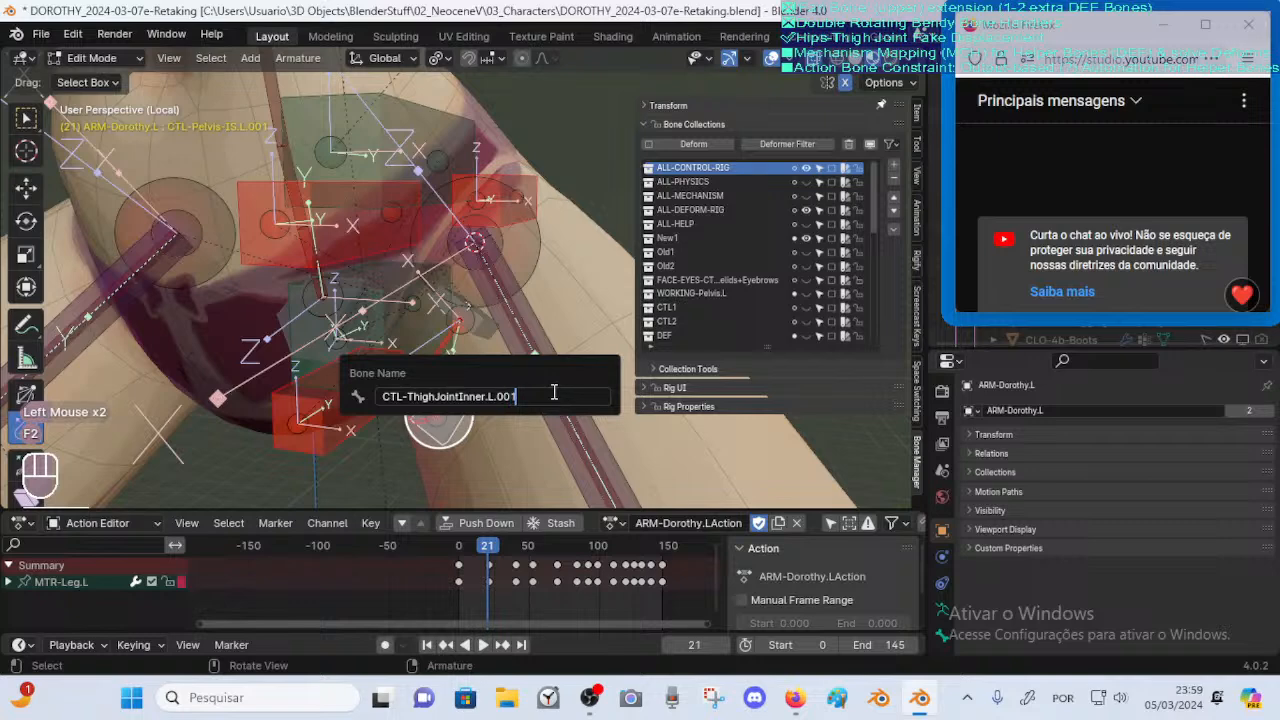
{"action": "key", "text": "Return"}
Rename the duplicated deform bone DEF-Pelvis-FD-IS.L.001 as DEF-ThighJointInner.L and save the file
{"action": "left_click", "coordinate": [380, 318]}
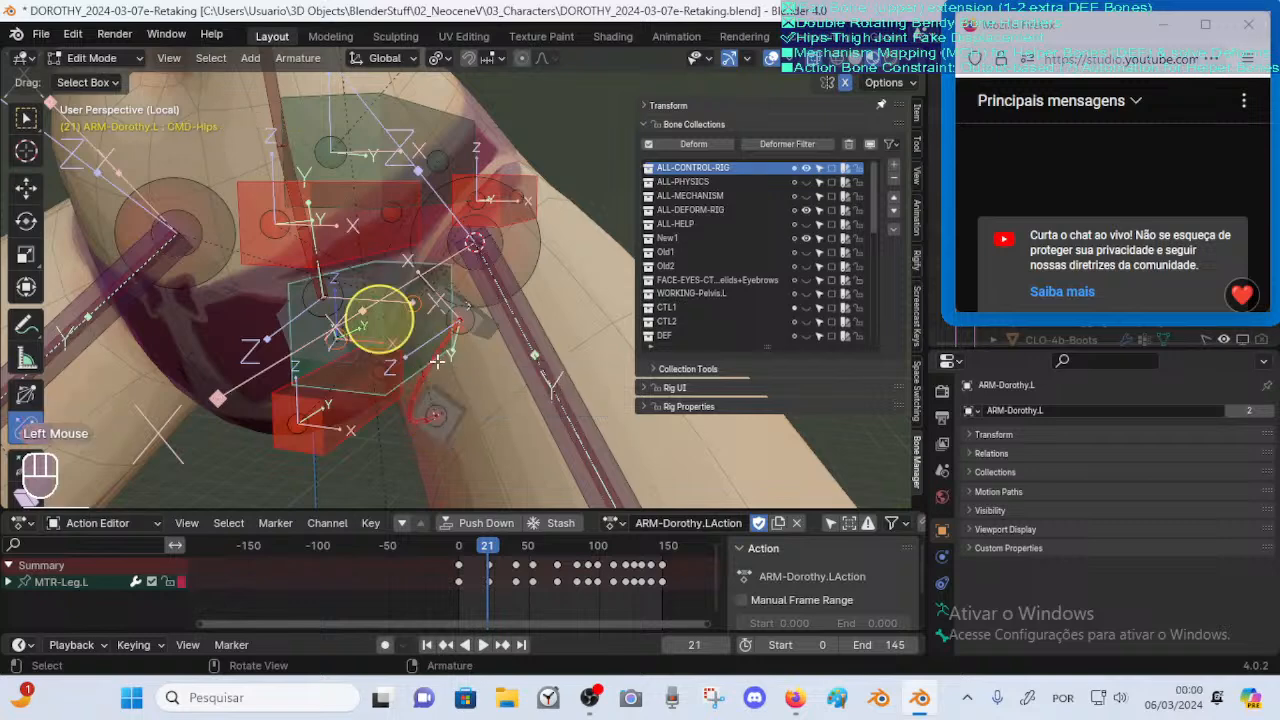
{"action": "left_click", "coordinate": [422, 373]}
{"action": "key", "text": "F2"}
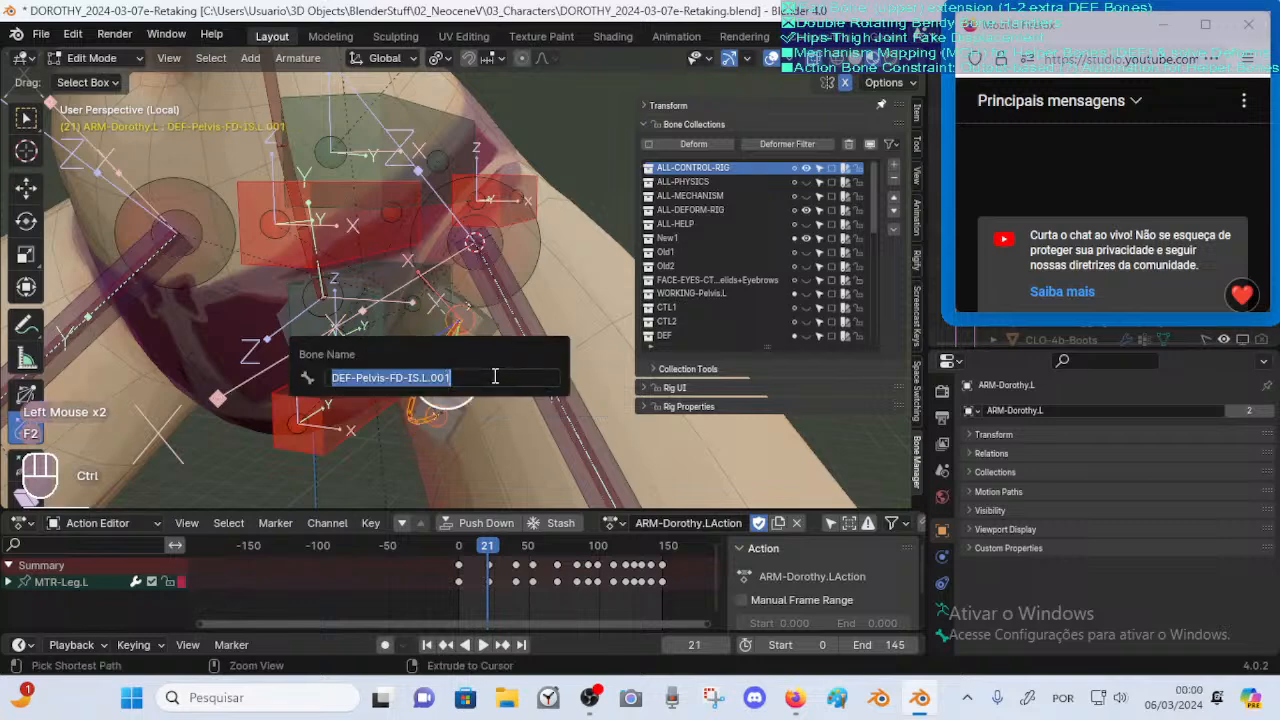
{"action": "key", "text": "ctrl+v"}
{"action": "key", "text": "Delete"}
{"action": "key", "text": "Delete"}
{"action": "key", "text": "Delete"}
{"action": "key", "text": "Delete"}
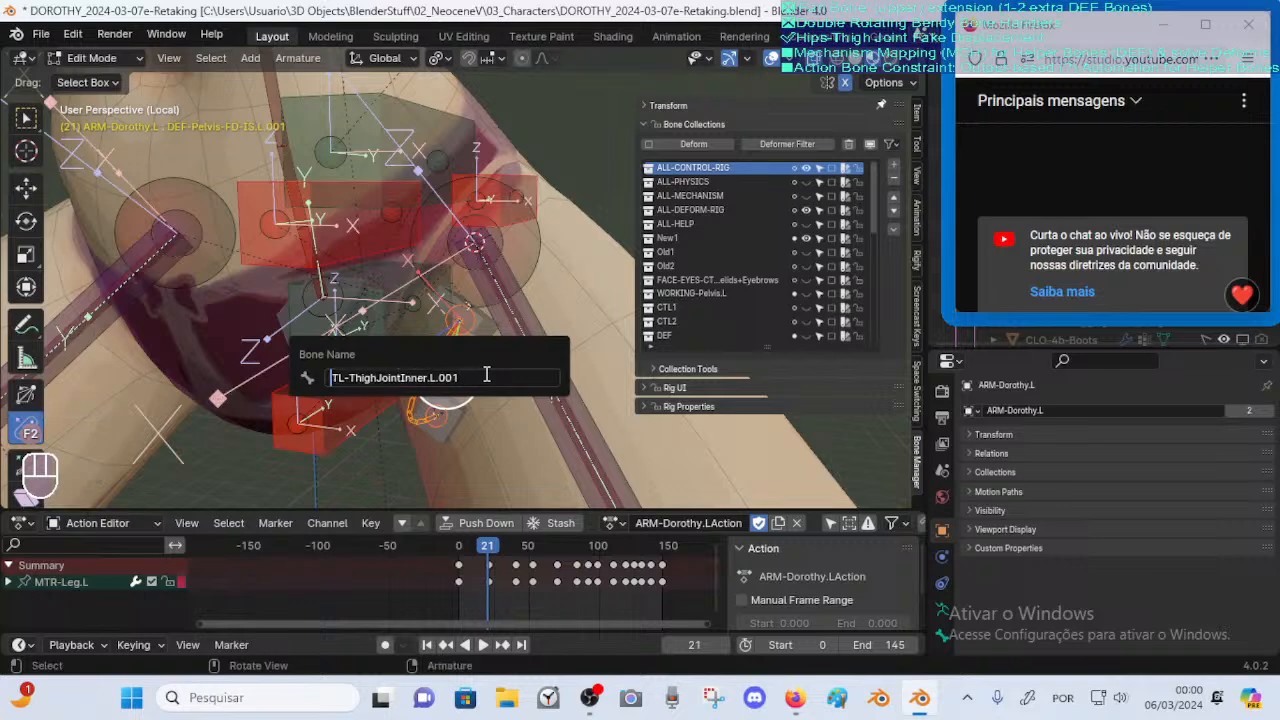
{"action": "type", "text": "DEF-"}
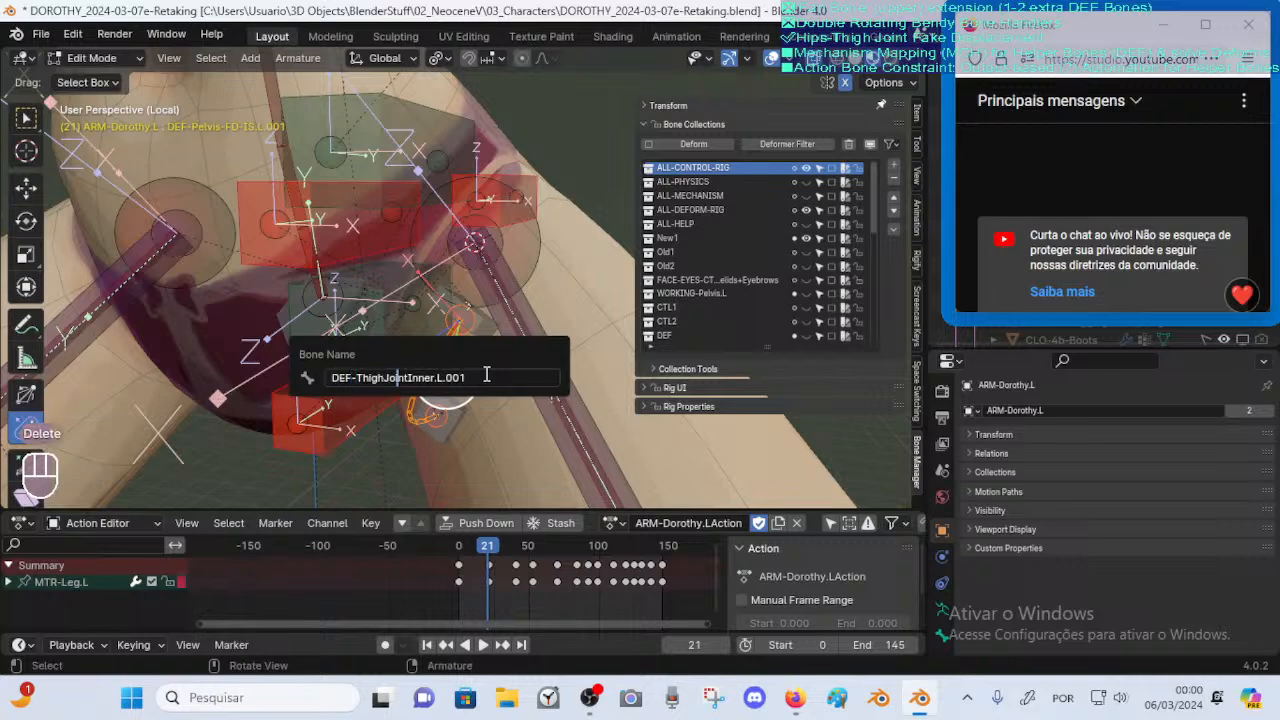
{"action": "key", "text": "BackSpace"}
{"action": "key", "text": "BackSpace"}
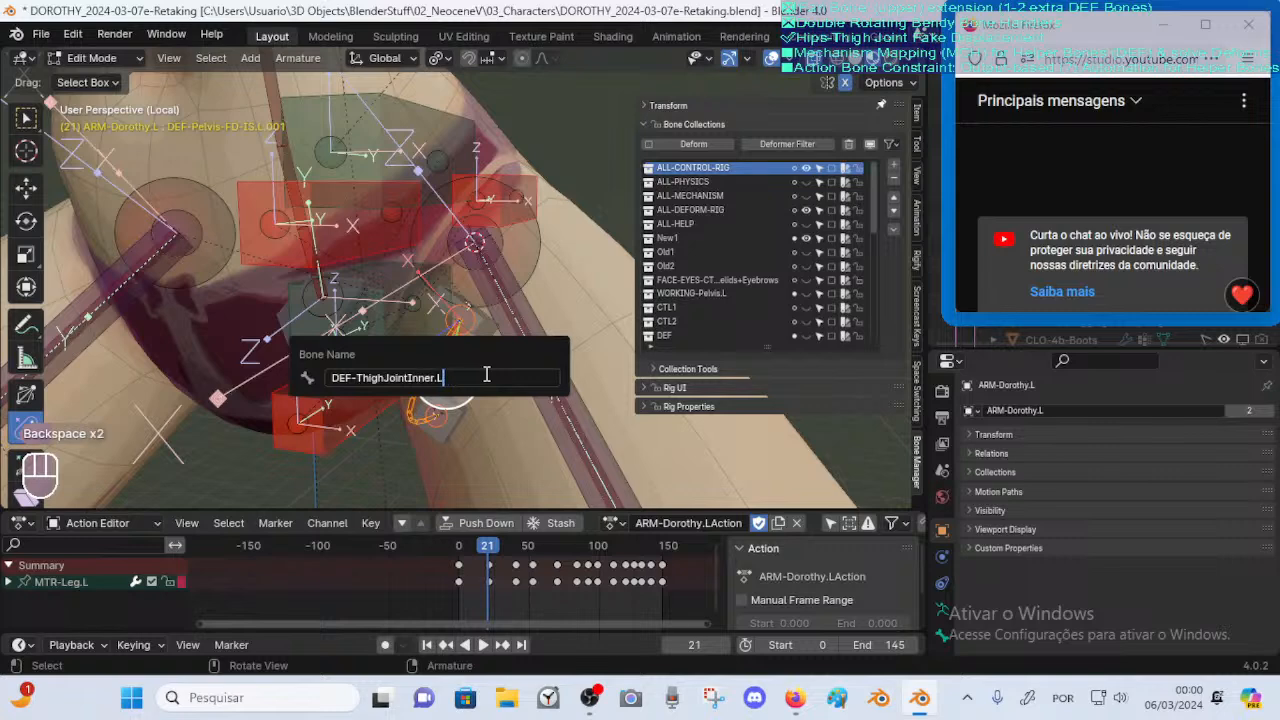
{"action": "key", "text": "Return"}
{"action": "middle_click_drag", "start_coordinate": [484, 374], "coordinate": [614, 310]}
{"action": "scroll", "coordinate": [520, 360], "scroll_direction": "down", "scroll_amount": 1}
{"action": "key", "text": "ctrl+s"}
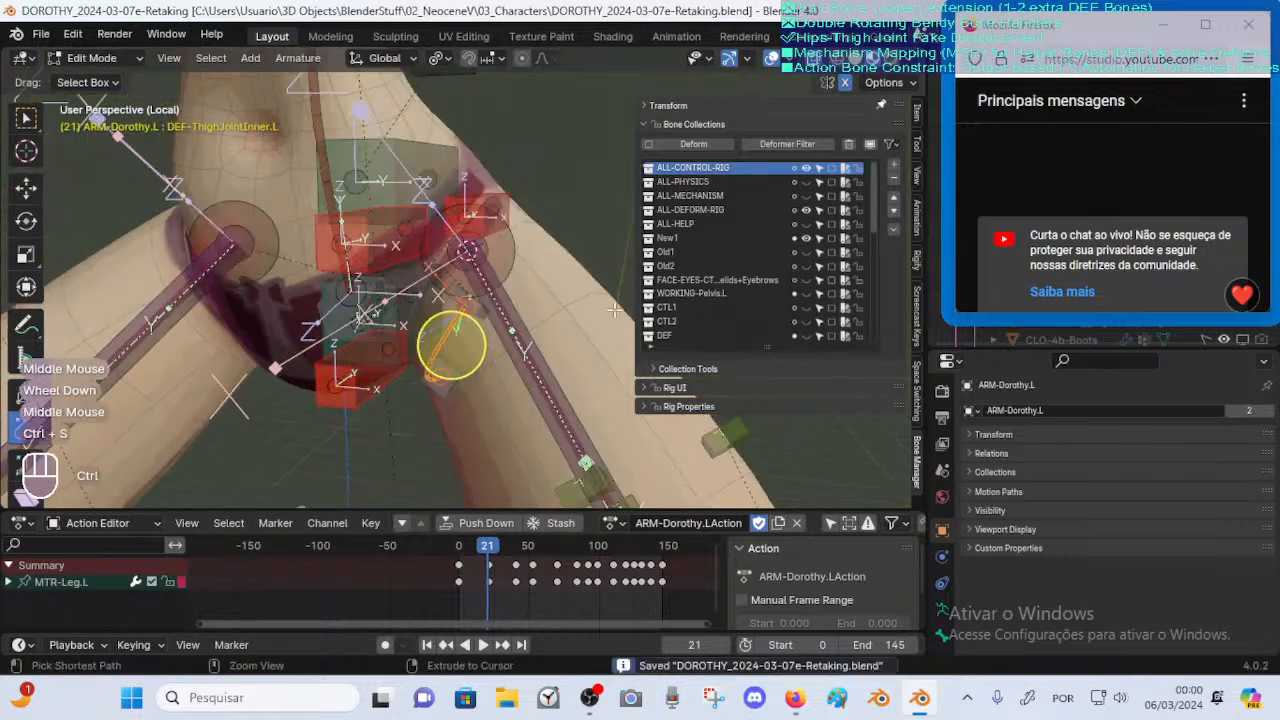
Hide the ALL-DEFORM-RIG and ALL-CONTROL-RIG bone collections and save the file
{"action": "left_click", "coordinate": [806, 210]}
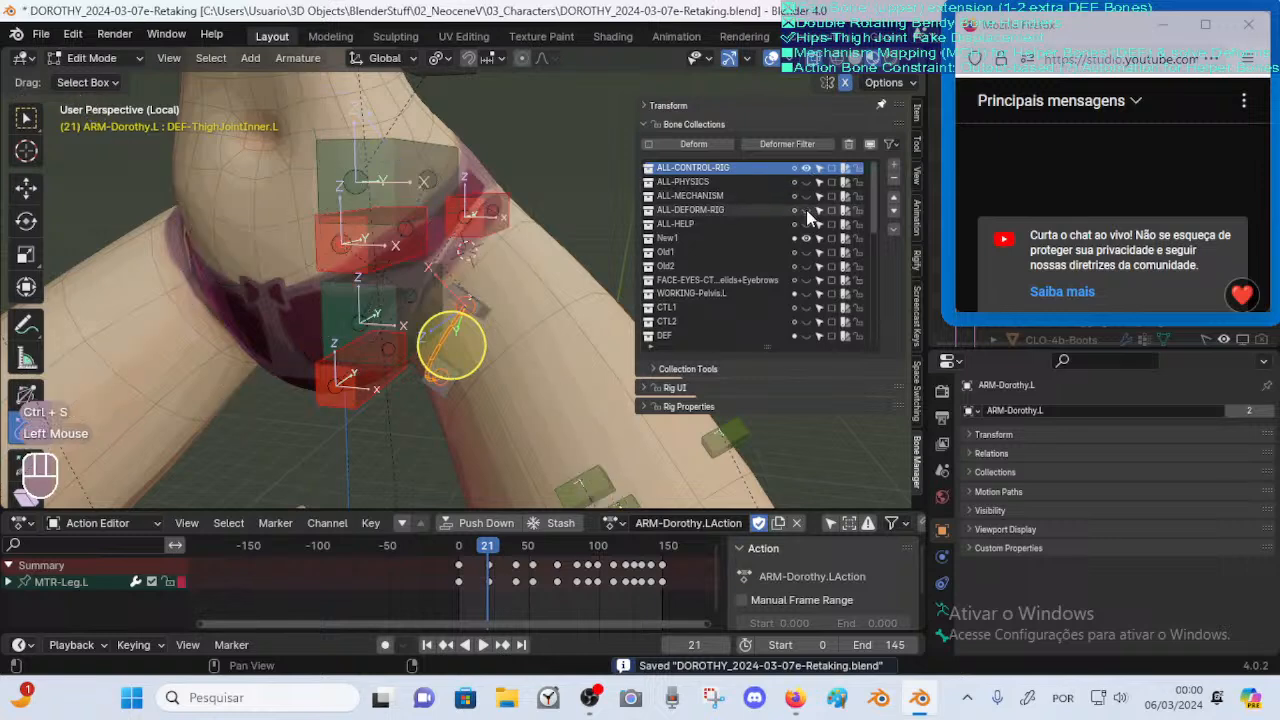
{"action": "left_click", "coordinate": [806, 210]}
{"action": "left_click", "coordinate": [806, 210]}
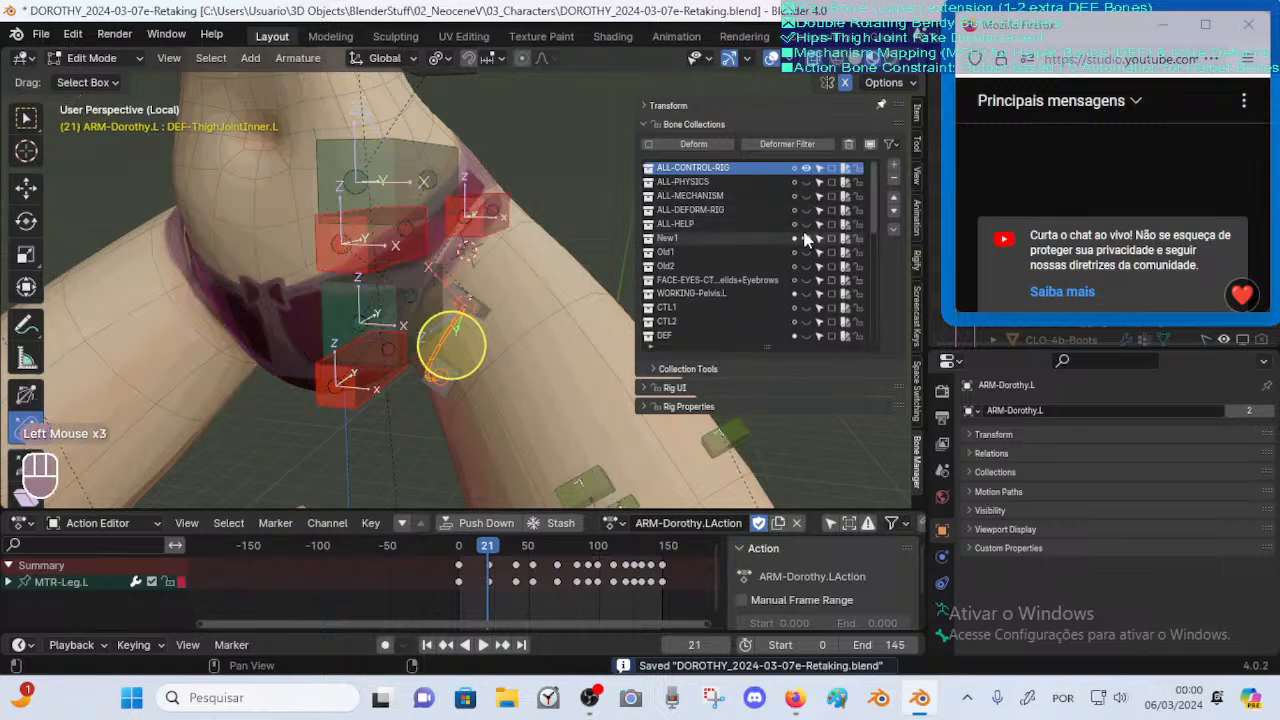
{"action": "left_click", "coordinate": [806, 238]}
{"action": "left_click", "coordinate": [806, 238]}
{"action": "left_click", "coordinate": [806, 238]}
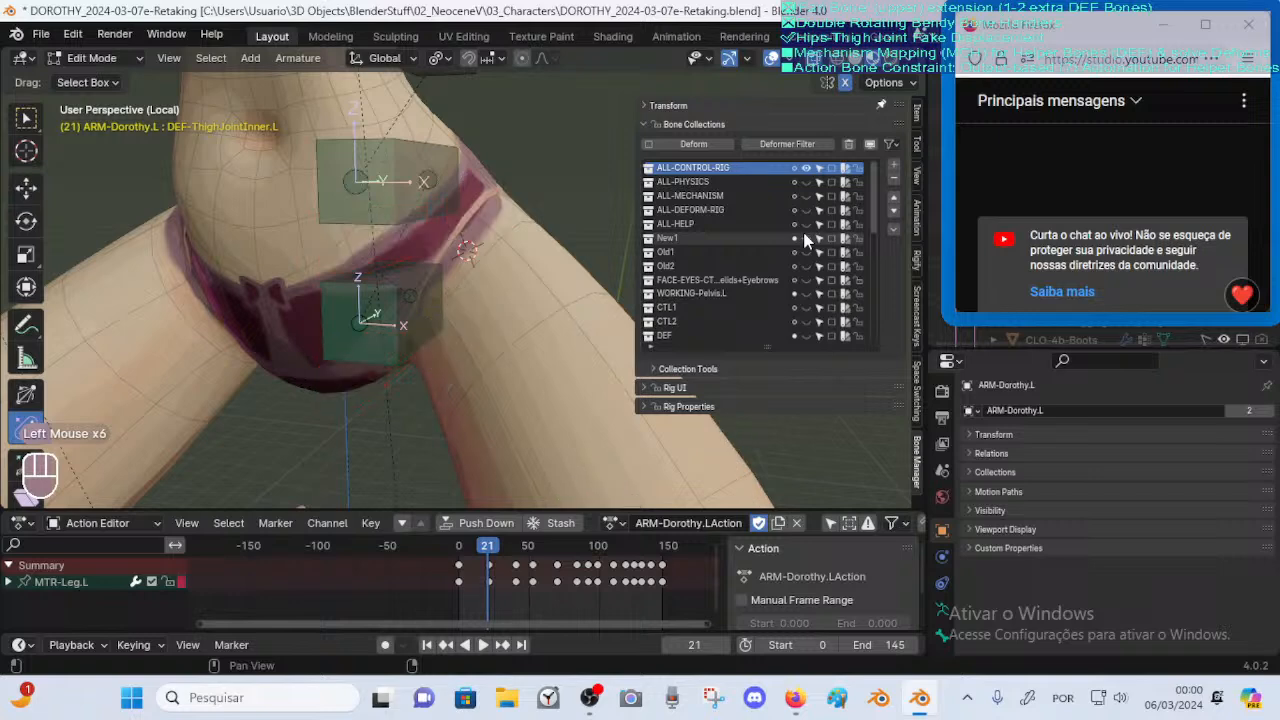
{"action": "left_click", "coordinate": [806, 238]}
{"action": "scroll", "coordinate": [530, 260], "scroll_direction": "down", "scroll_amount": 2}
{"action": "middle_click_drag", "start_coordinate": [530, 260], "coordinate": [505, 285]}
{"action": "scroll", "coordinate": [502, 290], "scroll_direction": "down", "scroll_amount": 3}
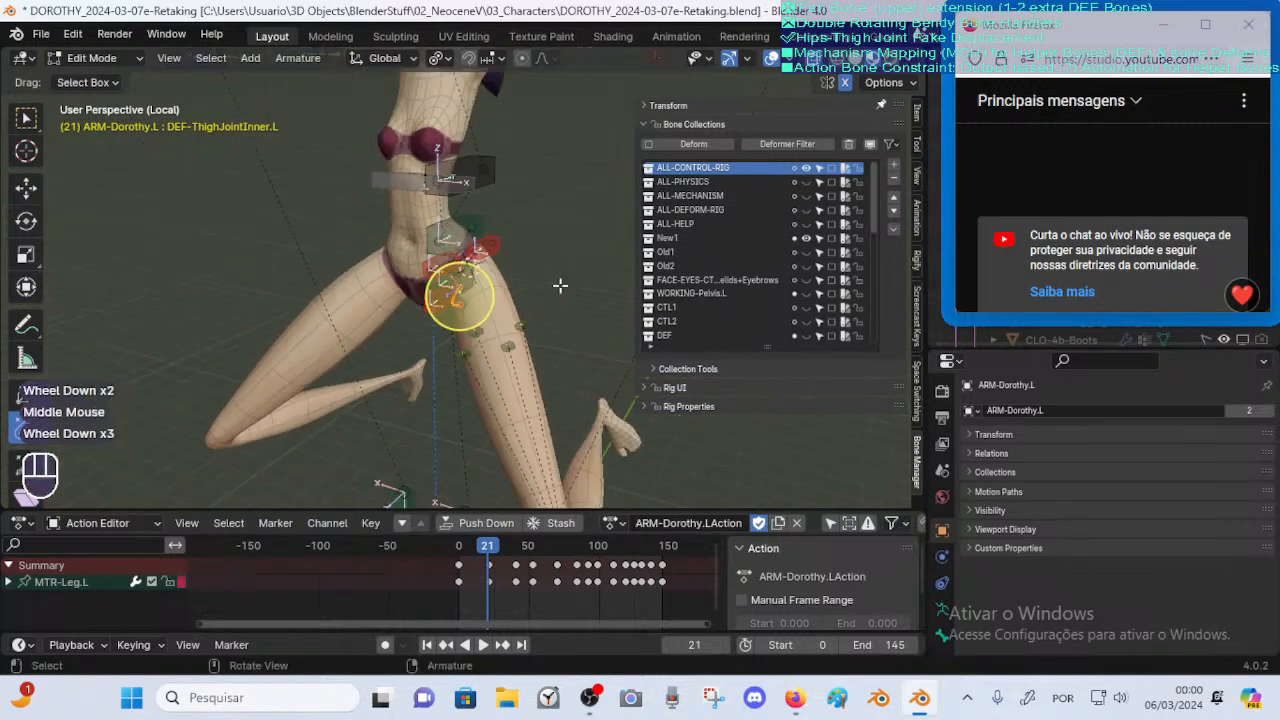
{"action": "left_click", "coordinate": [805, 168]}
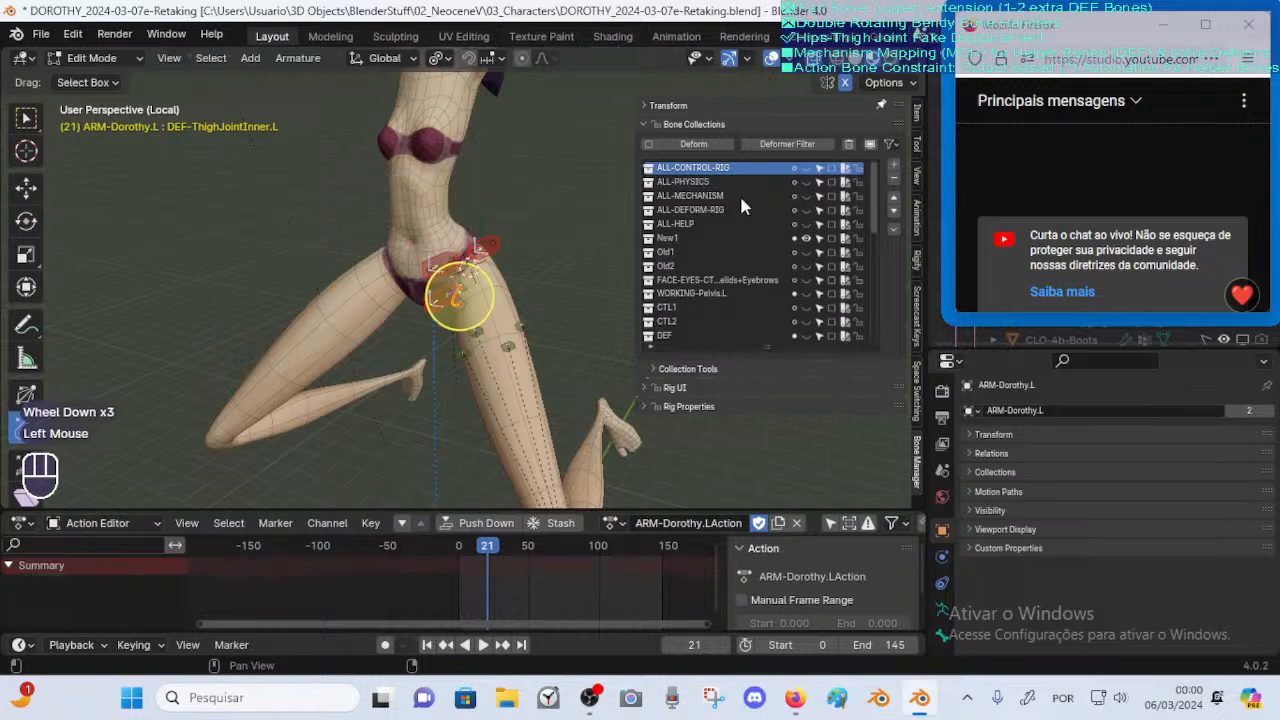
{"action": "scroll", "coordinate": [465, 315], "scroll_direction": "up", "scroll_amount": 5}
{"action": "key", "text": "ctrl+s"}
Select the upper inner thigh control bone CTL-ThighJointInner.L.001 and set the snap target to Face
{"action": "mouse_move", "coordinate": [460, 322]}
{"action": "middle_mouse_down"}
{"action": "mouse_move", "coordinate": [531, 334]}
{"action": "mouse_move", "coordinate": [473, 330]}
{"action": "middle_mouse_up"}
{"action": "scroll", "coordinate": [474, 314], "scroll_direction": "up", "scroll_amount": 2}
{"action": "left_click", "coordinate": [458, 352]}
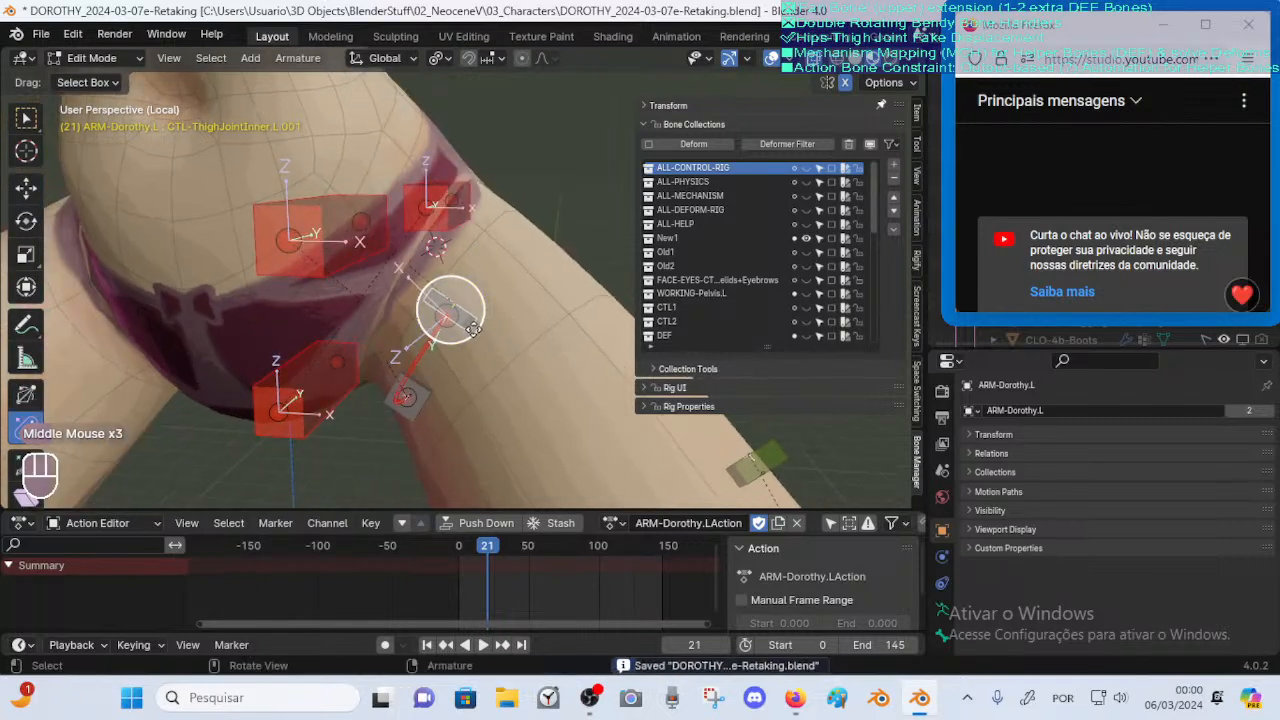
{"action": "key", "text": "g"}
{"action": "right_click", "coordinate": [522, 243]}
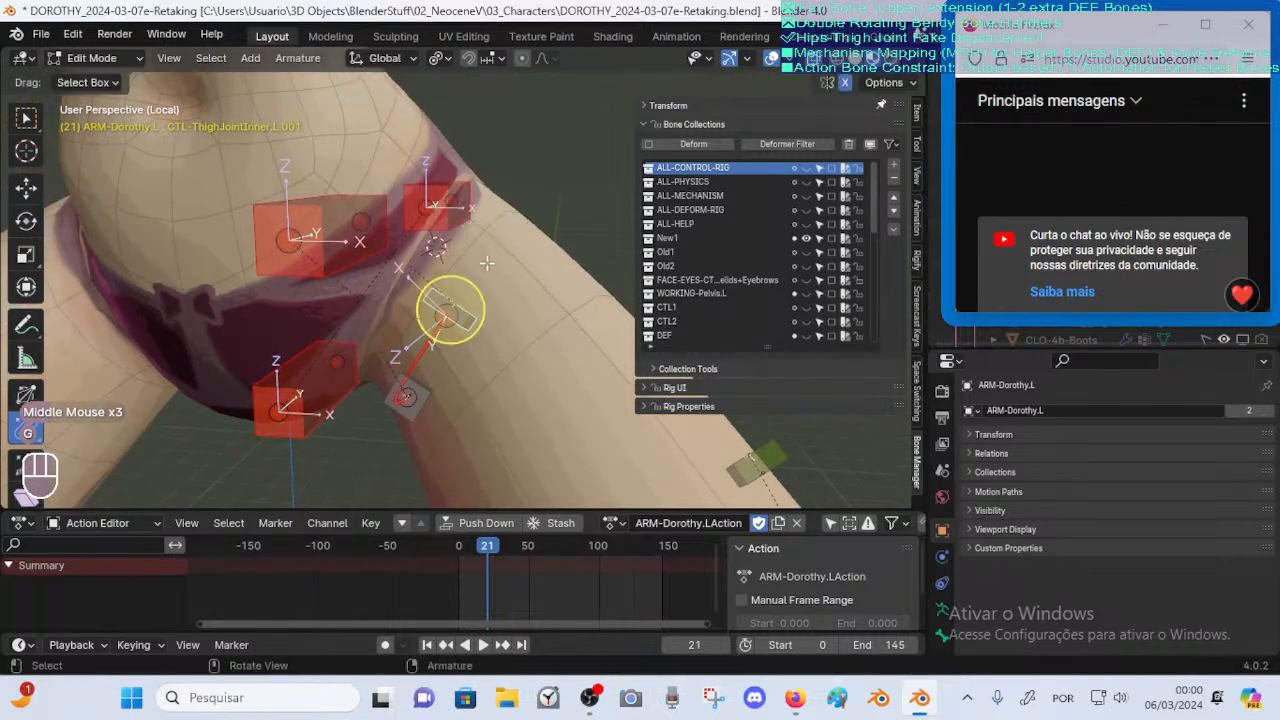
{"action": "left_click", "coordinate": [469, 59]}
{"action": "left_click", "coordinate": [492, 59]}
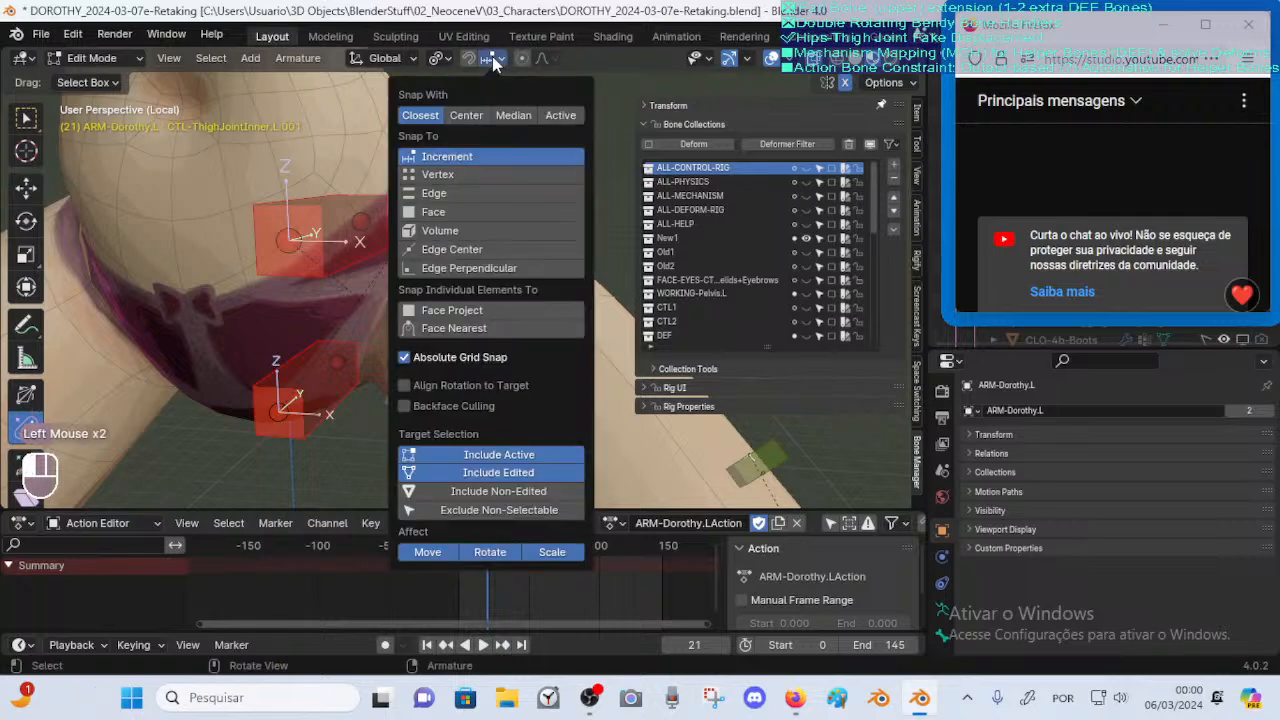
{"action": "left_click", "coordinate": [436, 212]}
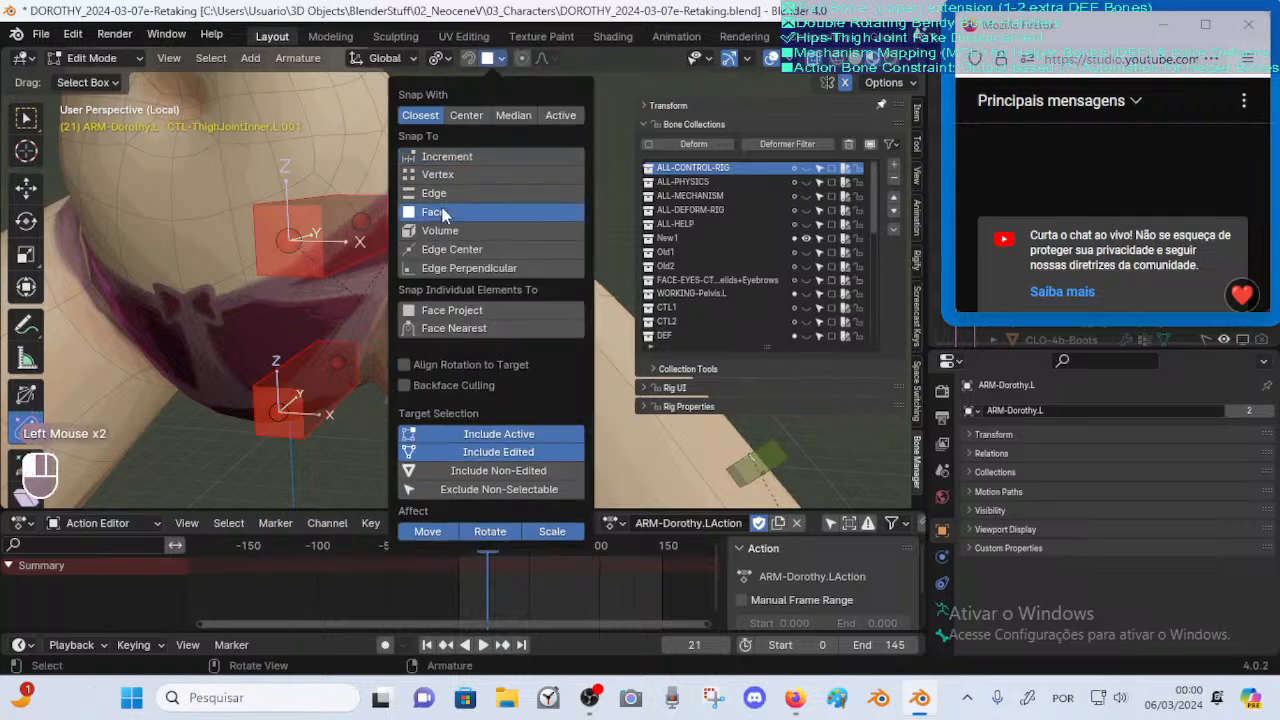
{"action": "left_click", "coordinate": [498, 59]}
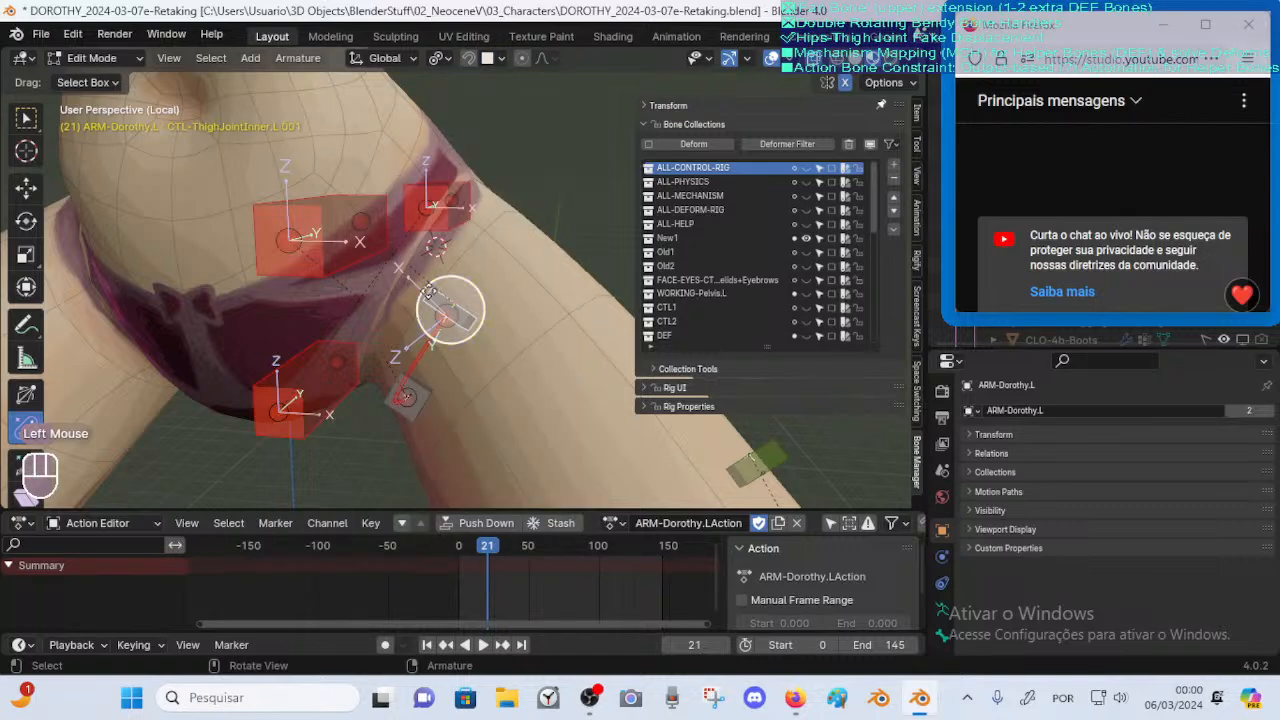
Move the upper inner thigh control bone up to the front of the left thigh, beside the underwear edge
{"action": "key", "text": "g"}
{"action": "left_click", "coordinate": [480, 239]}
{"action": "mouse_move", "coordinate": [530, 280]}
{"action": "middle_mouse_down"}
{"action": "mouse_move", "coordinate": [503, 262]}
{"action": "mouse_move", "coordinate": [556, 288]}
{"action": "mouse_move", "coordinate": [540, 335]}
{"action": "mouse_move", "coordinate": [503, 223]}
{"action": "mouse_move", "coordinate": [531, 303]}
{"action": "middle_mouse_up"}
{"action": "key", "text": "g"}
{"action": "left_click", "coordinate": [525, 265]}
{"action": "key", "text": "g"}
{"action": "left_click", "coordinate": [522, 250]}
{"action": "scroll", "coordinate": [514, 200], "scroll_direction": "up", "scroll_amount": 2}
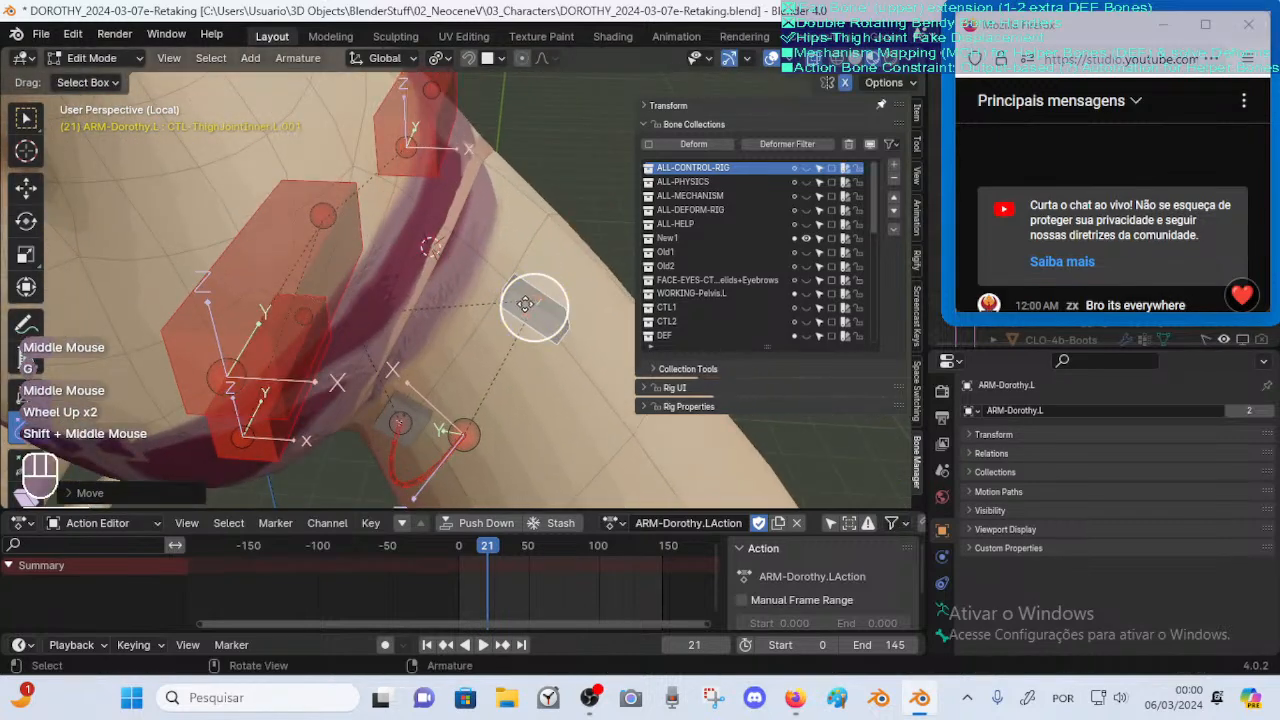
{"action": "key", "text": "g"}
{"action": "left_click", "coordinate": [509, 256]}
{"action": "mouse_move", "coordinate": [1118, 326]}
{"action": "left_mouse_down"}
{"action": "mouse_move", "coordinate": [1118, 361]}
{"action": "mouse_move", "coordinate": [1112, 334]}
{"action": "left_mouse_up"}
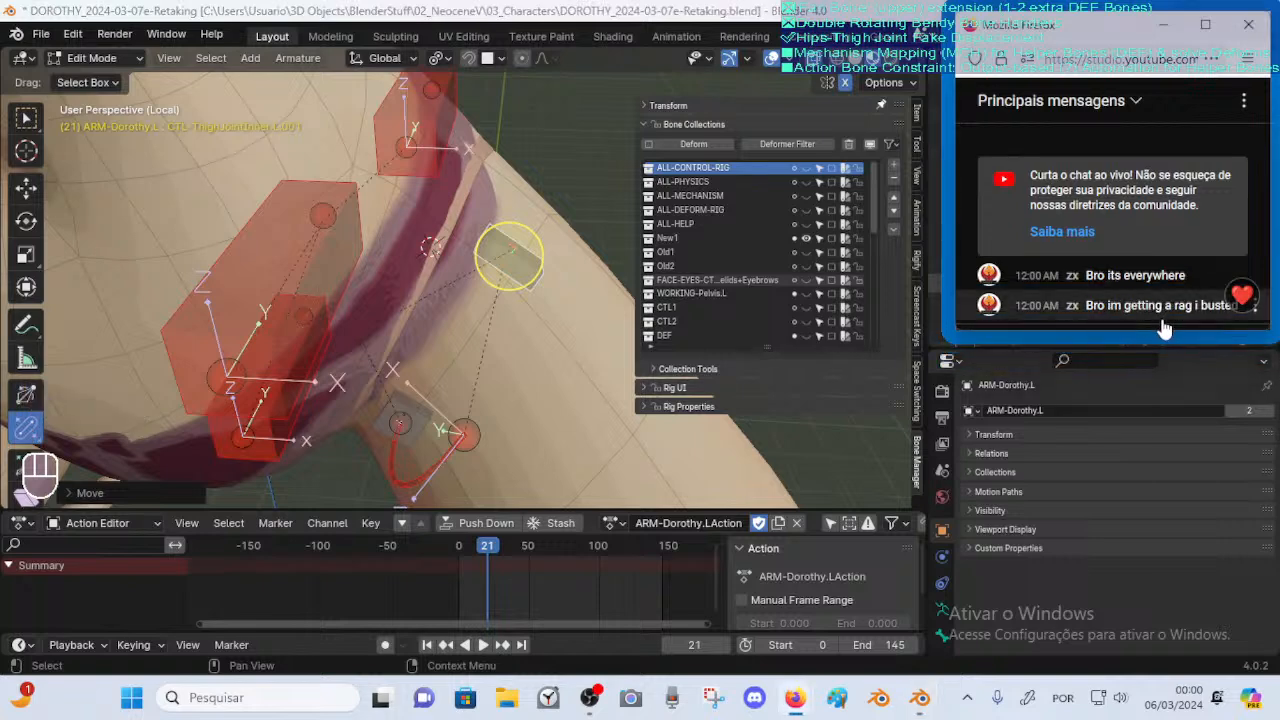
{"action": "mouse_move", "coordinate": [1159, 331]}
{"action": "left_mouse_down"}
{"action": "mouse_move", "coordinate": [1159, 358]}
{"action": "mouse_move", "coordinate": [1158, 322]}
{"action": "left_mouse_up"}
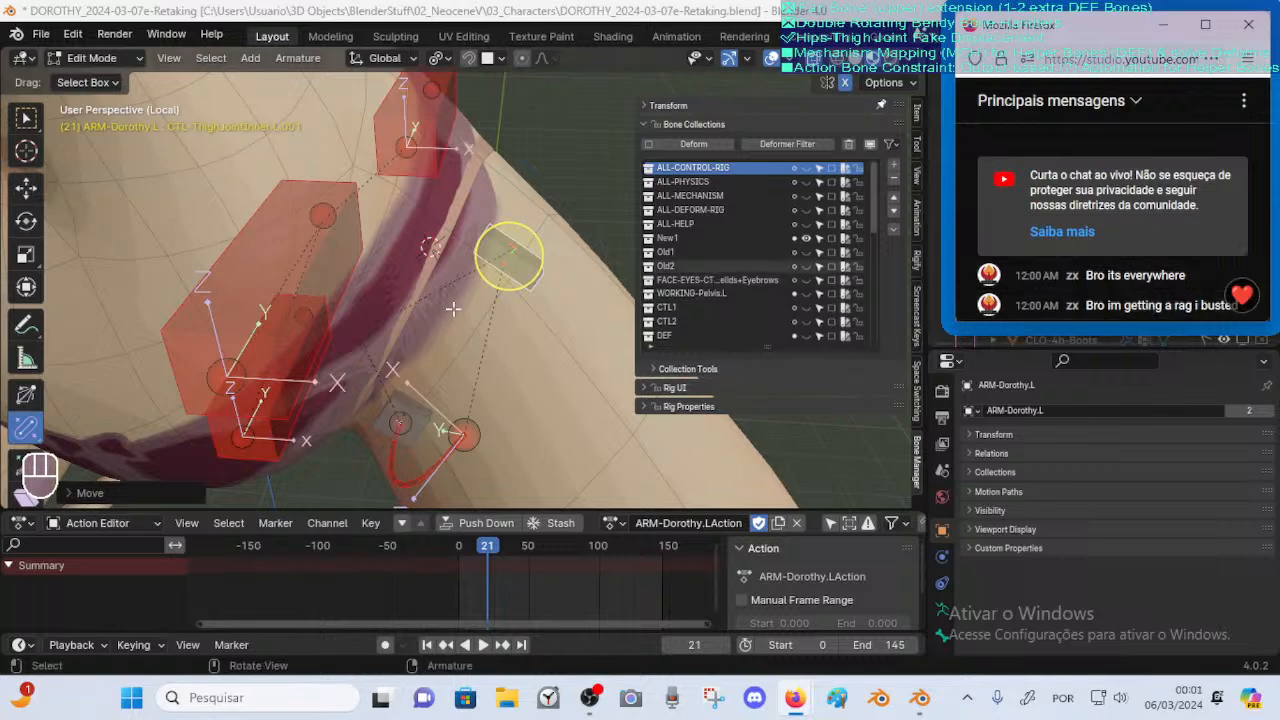
Rotate the upper inner thigh control bone toward the thigh surface and shift it closer to the front hip crease
{"action": "middle_click_drag", "start_coordinate": [525, 320], "coordinate": [459, 267]}
{"action": "scroll", "coordinate": [473, 306], "scroll_direction": "up", "scroll_amount": 1}
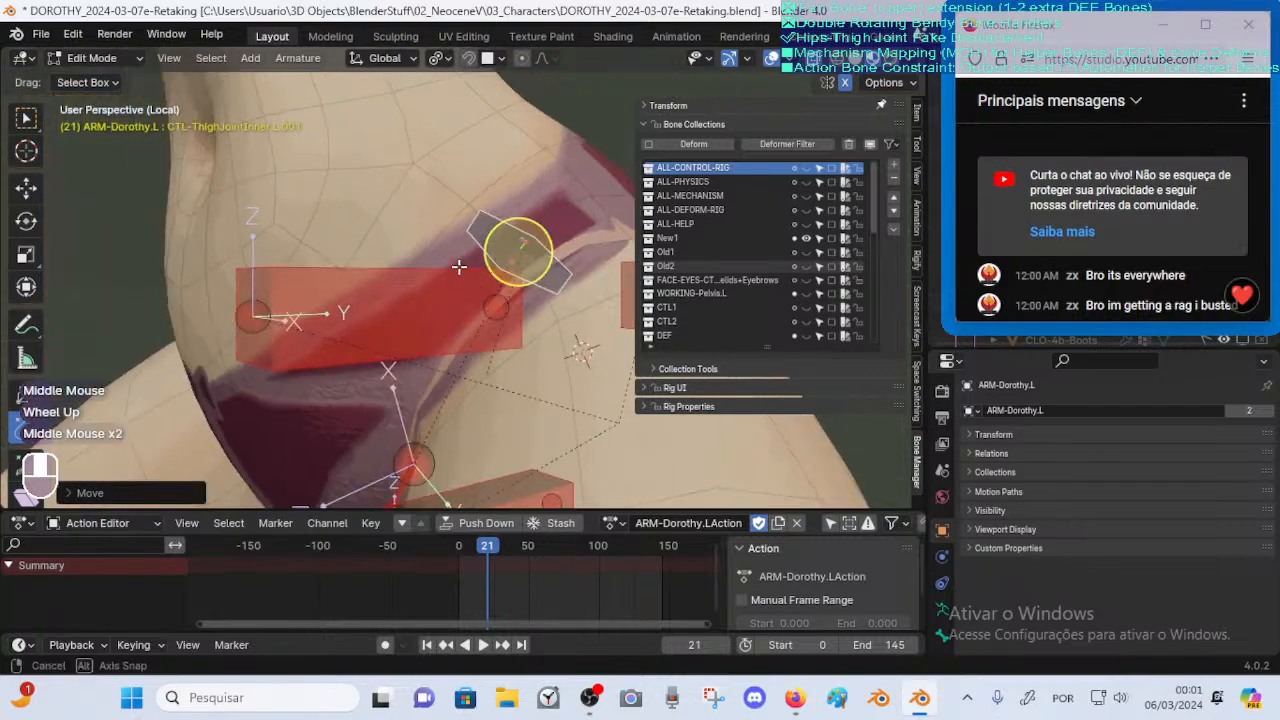
{"action": "key", "text": "r"}
{"action": "left_click", "coordinate": [588, 250]}
{"action": "middle_click_drag", "start_coordinate": [586, 252], "coordinate": [375, 290]}
{"action": "key", "text": "g"}
{"action": "left_click", "coordinate": [493, 262]}
{"action": "scroll", "coordinate": [534, 306], "scroll_direction": "up", "scroll_amount": 2}
{"action": "scroll", "coordinate": [508, 281], "scroll_direction": "down", "scroll_amount": 2}
{"action": "middle_click_drag", "start_coordinate": [508, 281], "coordinate": [580, 260]}
Fine-tune the upper control bone's rotation, including around the X axis, and reposition it over the front hip crease
{"action": "key", "text": "r"}
{"action": "right_click", "coordinate": [572, 272]}
{"action": "scroll", "coordinate": [572, 268], "scroll_direction": "up", "scroll_amount": 1}
{"action": "key", "text": "r"}
{"action": "left_click", "coordinate": [587, 262]}
{"action": "key", "text": "r"}
{"action": "key", "text": "x"}
{"action": "left_click", "coordinate": [580, 237]}
{"action": "key", "text": "g"}
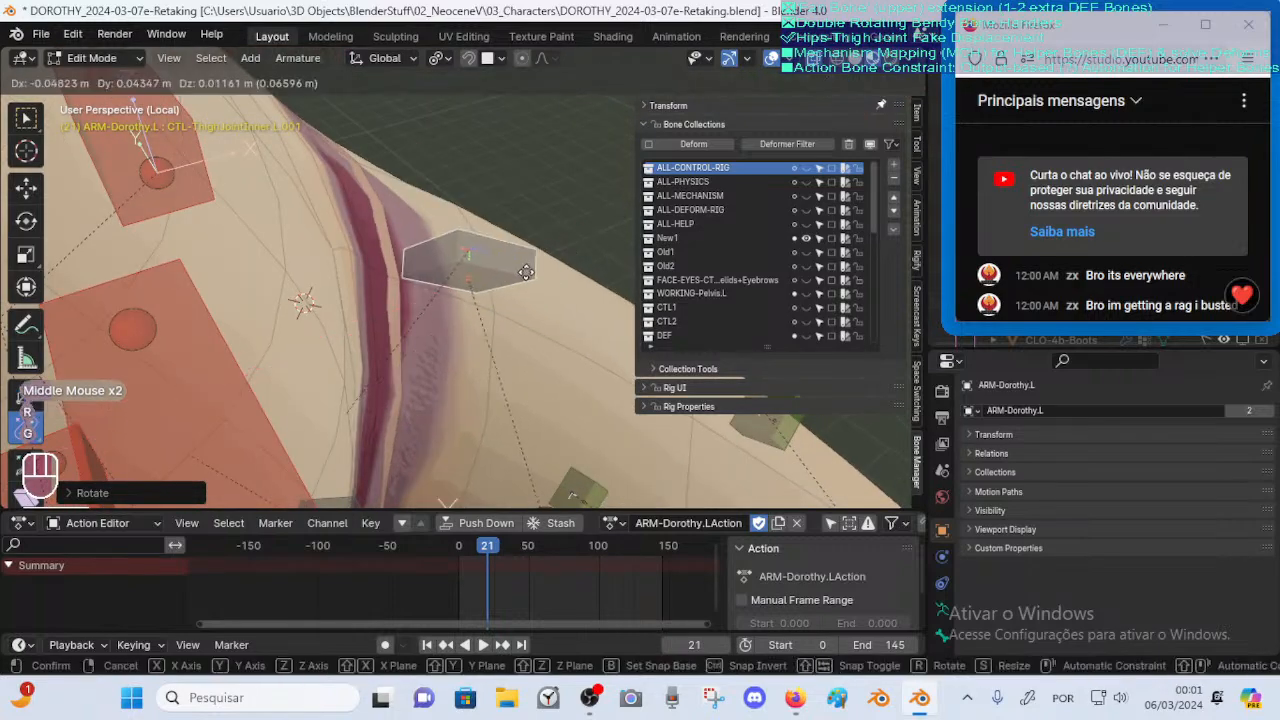
{"action": "left_click", "coordinate": [526, 227]}
Snap the upper inner thigh control bone onto the body mesh surface at the front hip crease
{"action": "middle_click_drag", "start_coordinate": [494, 298], "coordinate": [519, 238]}
{"action": "scroll", "coordinate": [446, 259], "scroll_direction": "up", "scroll_amount": 1}
{"action": "scroll", "coordinate": [446, 259], "scroll_direction": "up", "scroll_amount": 1}
{"action": "middle_click_drag", "start_coordinate": [411, 282], "coordinate": [461, 270]}
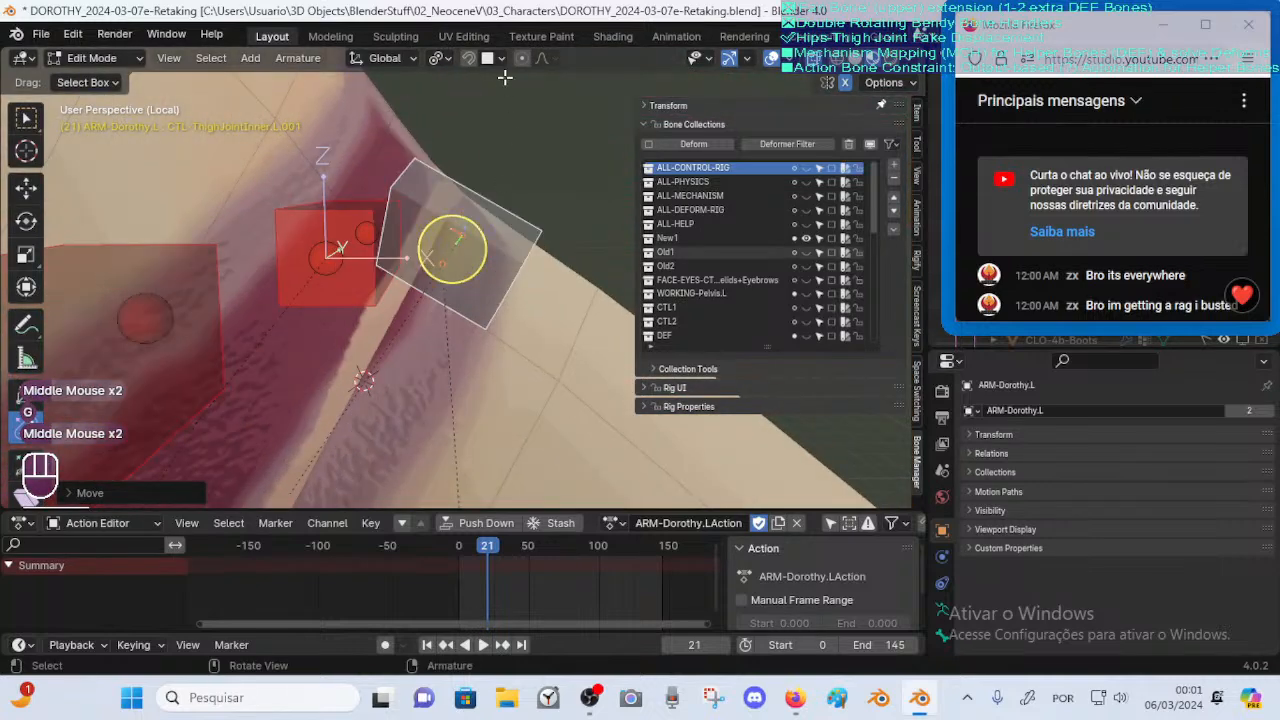
{"action": "key", "text": "ctrl"}
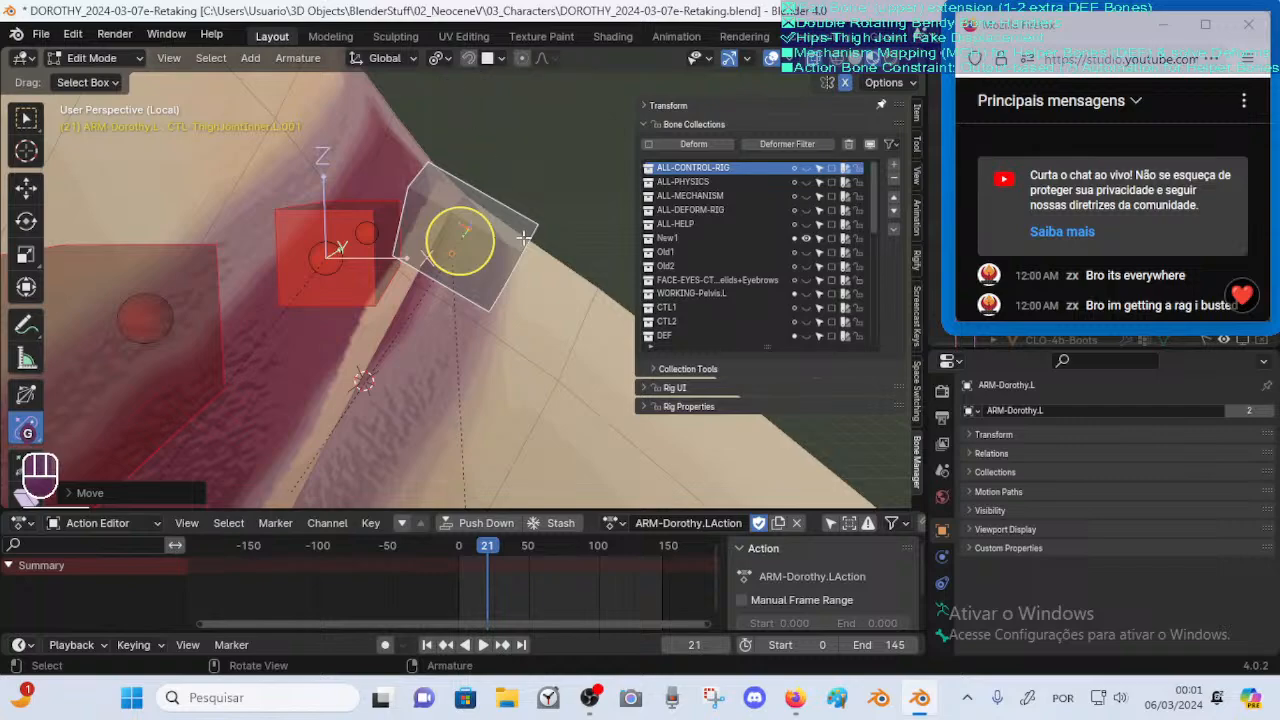
{"action": "mouse_move", "coordinate": [340, 230]}
{"action": "middle_mouse_down"}
{"action": "mouse_move", "coordinate": [279, 279]}
{"action": "mouse_move", "coordinate": [420, 215]}
{"action": "mouse_move", "coordinate": [329, 237]}
{"action": "middle_mouse_up"}
{"action": "key", "text": "g"}
{"action": "left_click", "coordinate": [451, 206], "text": "ctrl"}
{"action": "scroll", "coordinate": [449, 228], "scroll_direction": "down", "scroll_amount": 1}
{"action": "scroll", "coordinate": [421, 246], "scroll_direction": "down", "scroll_amount": 4}
{"action": "middle_click_drag", "start_coordinate": [421, 246], "coordinate": [445, 312]}
{"action": "key", "text": "g"}
{"action": "left_click", "coordinate": [437, 284], "text": "ctrl"}
{"action": "scroll", "coordinate": [437, 284], "scroll_direction": "up", "scroll_amount": 2}
{"action": "scroll", "coordinate": [384, 268], "scroll_direction": "down", "scroll_amount": 2}
{"action": "scroll", "coordinate": [451, 318], "scroll_direction": "up", "scroll_amount": 1}
Set the snap target to Vertex and move the upper end of DEF-ThighJointInner.L onto the upper control bone
{"action": "left_click", "coordinate": [451, 318]}
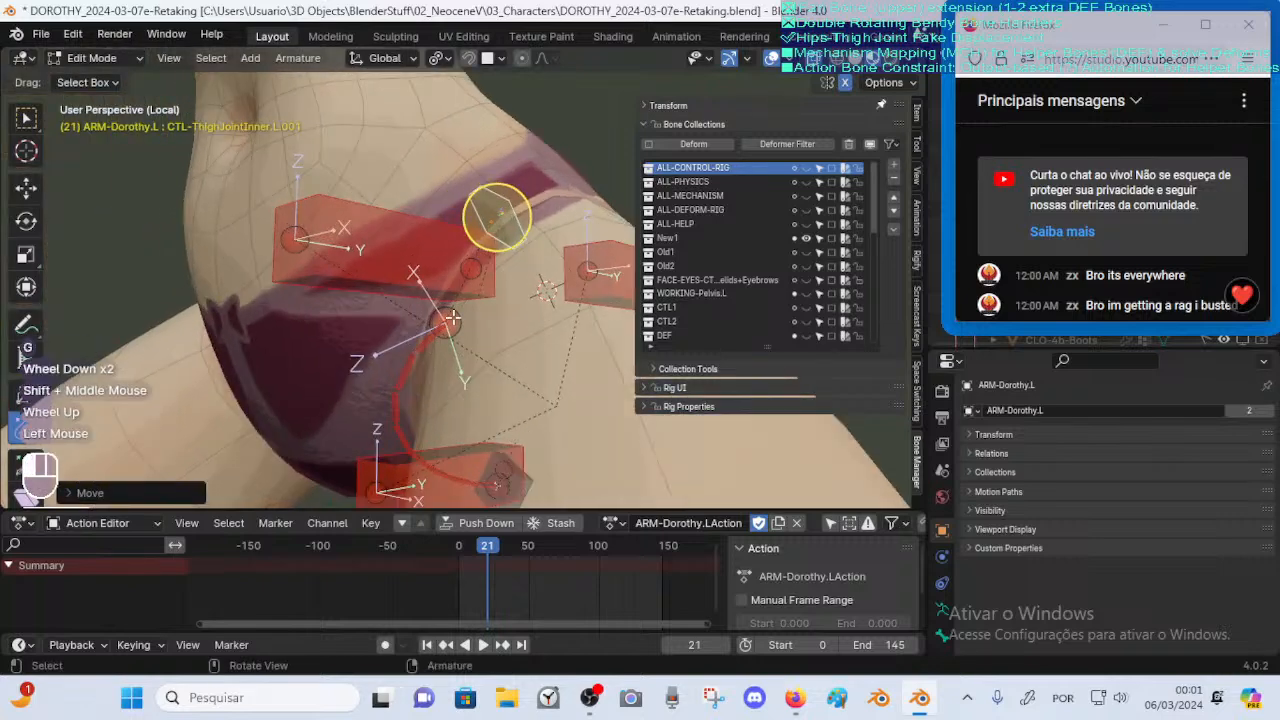
{"action": "left_click", "coordinate": [489, 60]}
{"action": "left_click", "coordinate": [449, 172]}
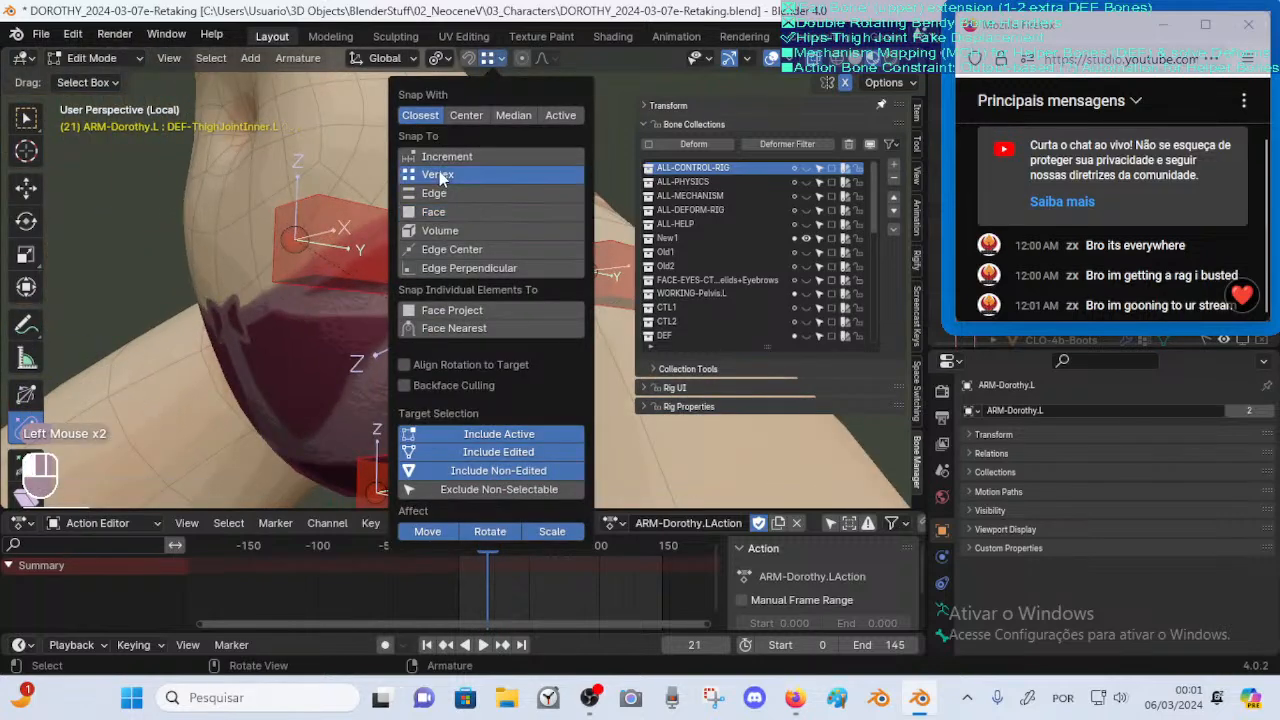
{"action": "key", "text": "g"}
{"action": "key", "text": "Escape"}
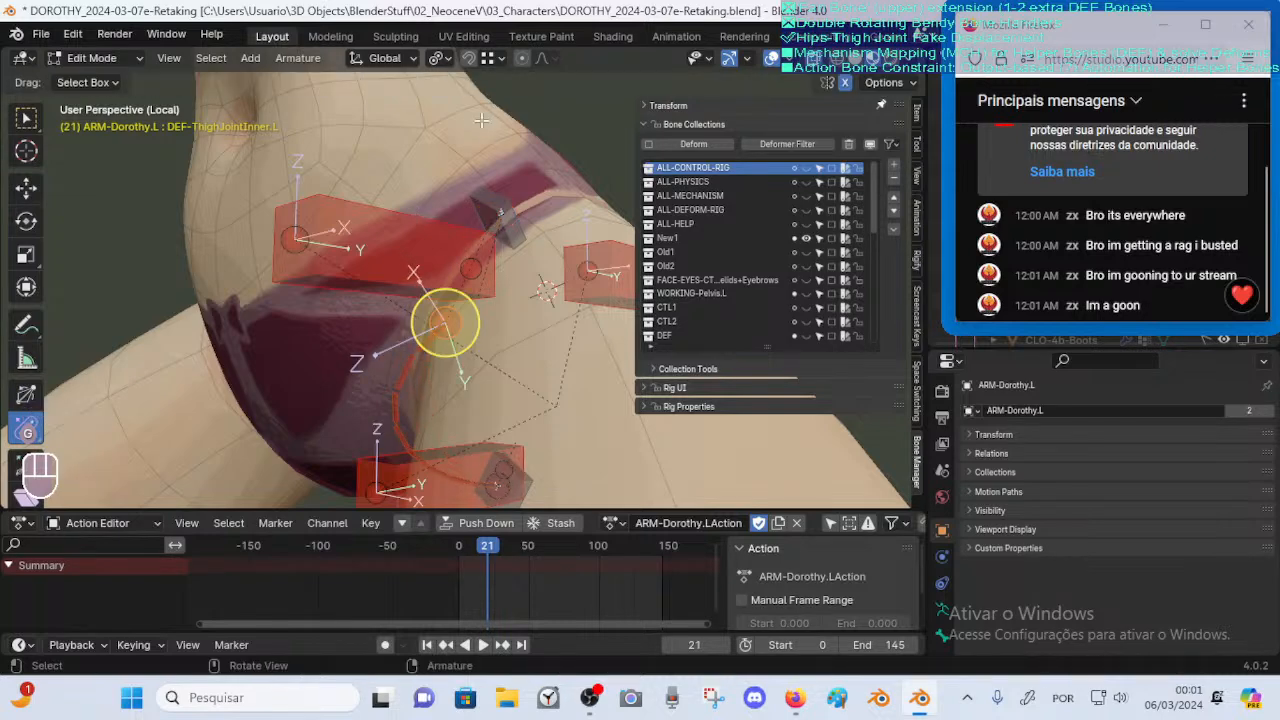
{"action": "left_click", "coordinate": [490, 58]}
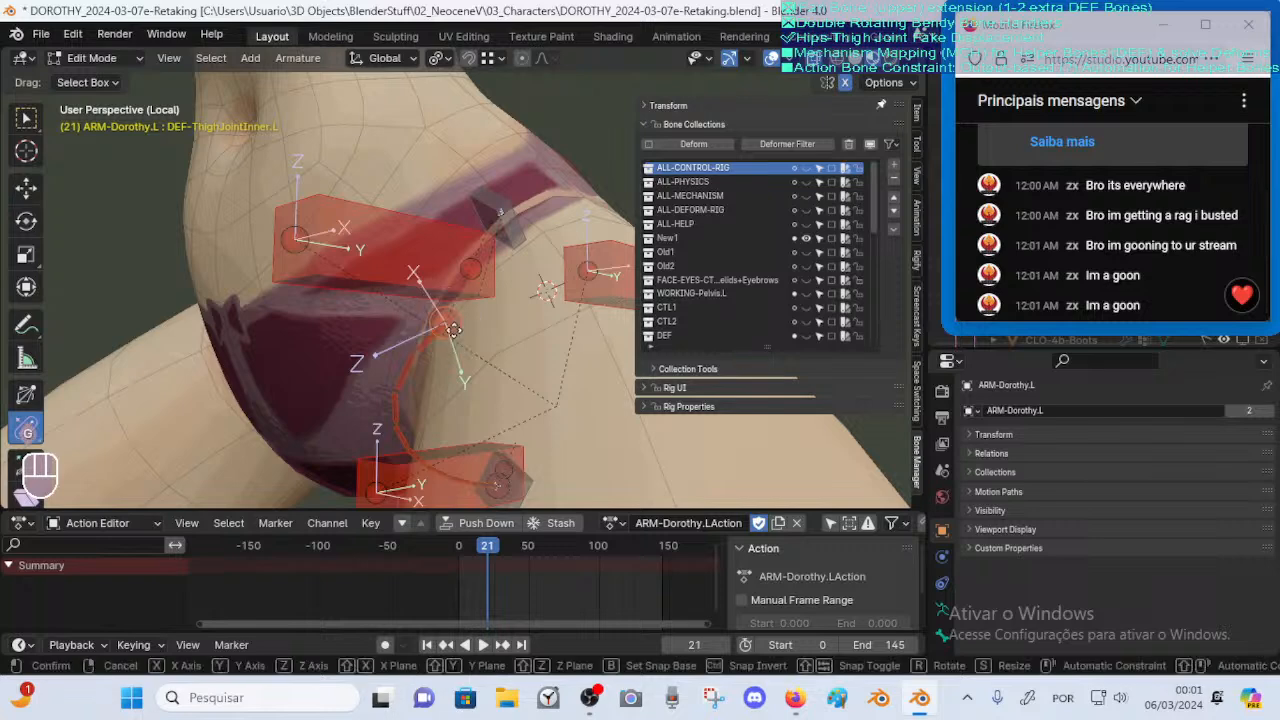
{"action": "key", "text": "g"}
{"action": "left_click", "coordinate": [482, 234]}
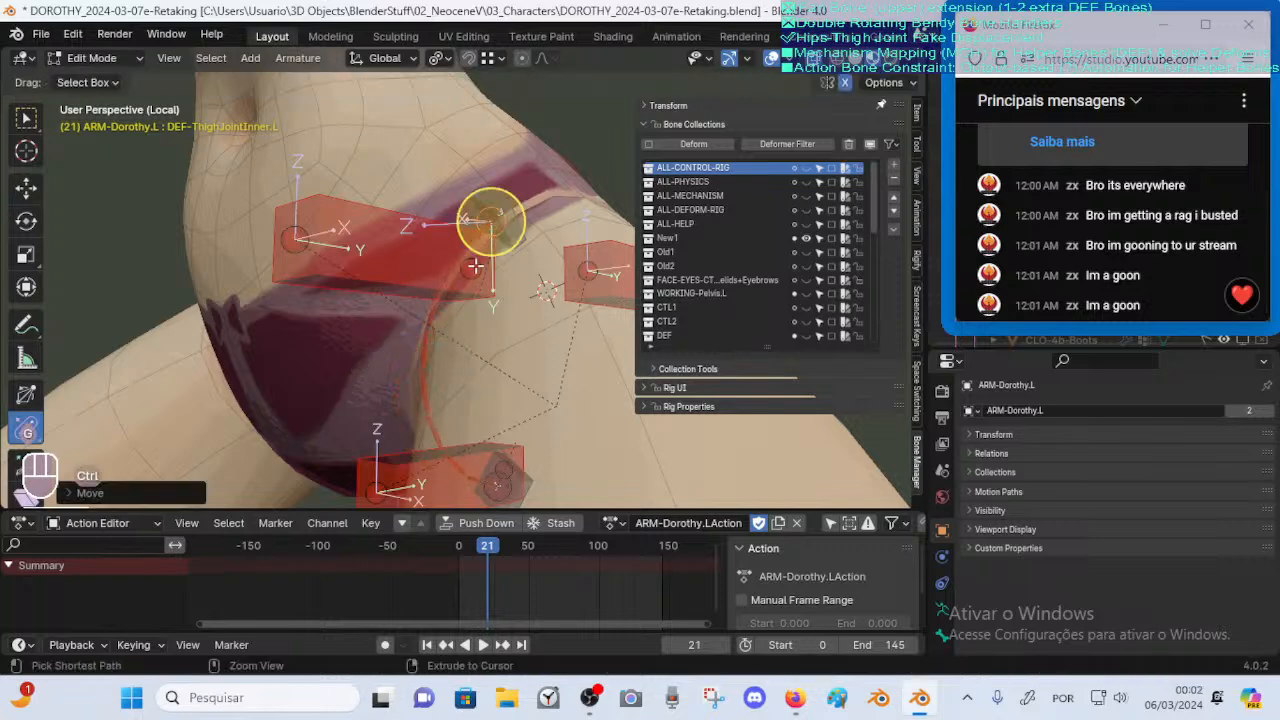
Reposition the lower inner thigh control bone CTL-ThighJointInner.L.002 beneath the thigh joint and rotate it around the X axis
{"action": "middle_click_drag", "start_coordinate": [485, 228], "coordinate": [539, 405], "text": "shift"}
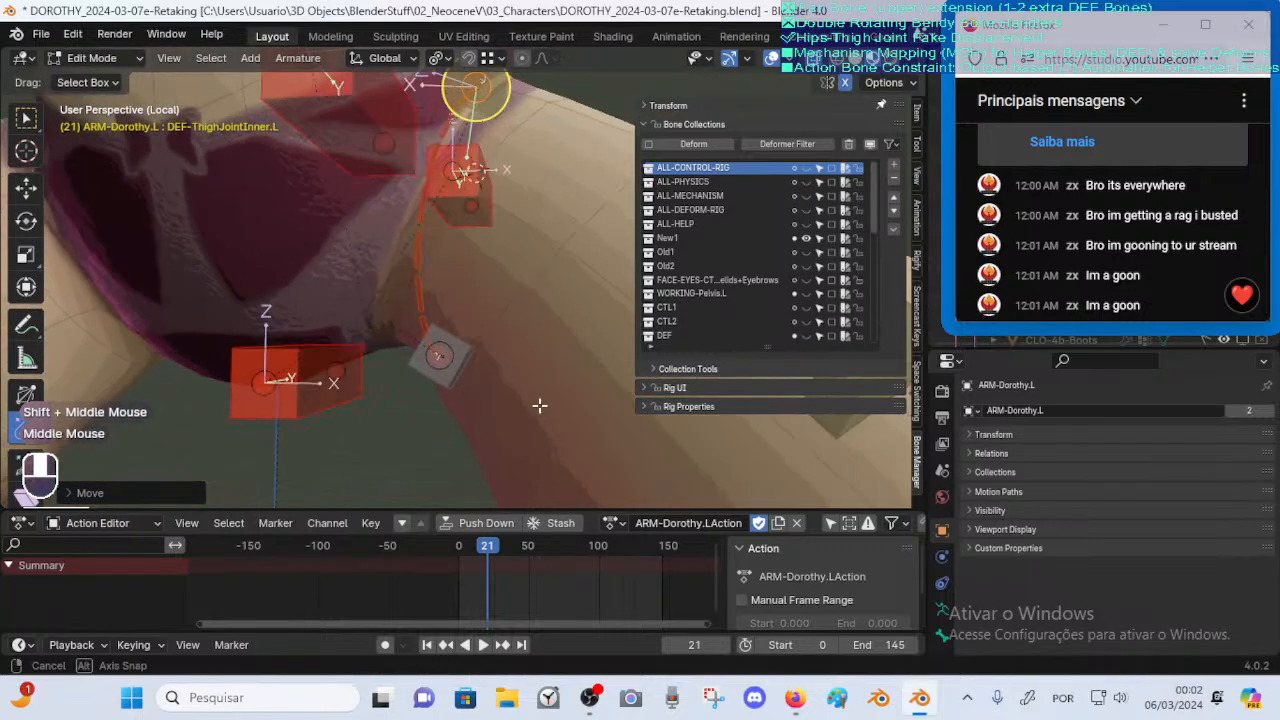
{"action": "left_click", "coordinate": [438, 356]}
{"action": "middle_click_drag", "start_coordinate": [438, 368], "coordinate": [467, 373], "text": "shift"}
{"action": "key", "text": "g"}
{"action": "left_click", "coordinate": [427, 414]}
{"action": "middle_click_drag", "start_coordinate": [430, 414], "coordinate": [450, 301]}
{"action": "scroll", "coordinate": [500, 360], "scroll_direction": "down", "scroll_amount": 2}
{"action": "key", "text": "g"}
{"action": "left_click", "coordinate": [408, 314]}
{"action": "key", "text": "r"}
{"action": "key", "text": "x"}
{"action": "left_click", "coordinate": [430, 296]}
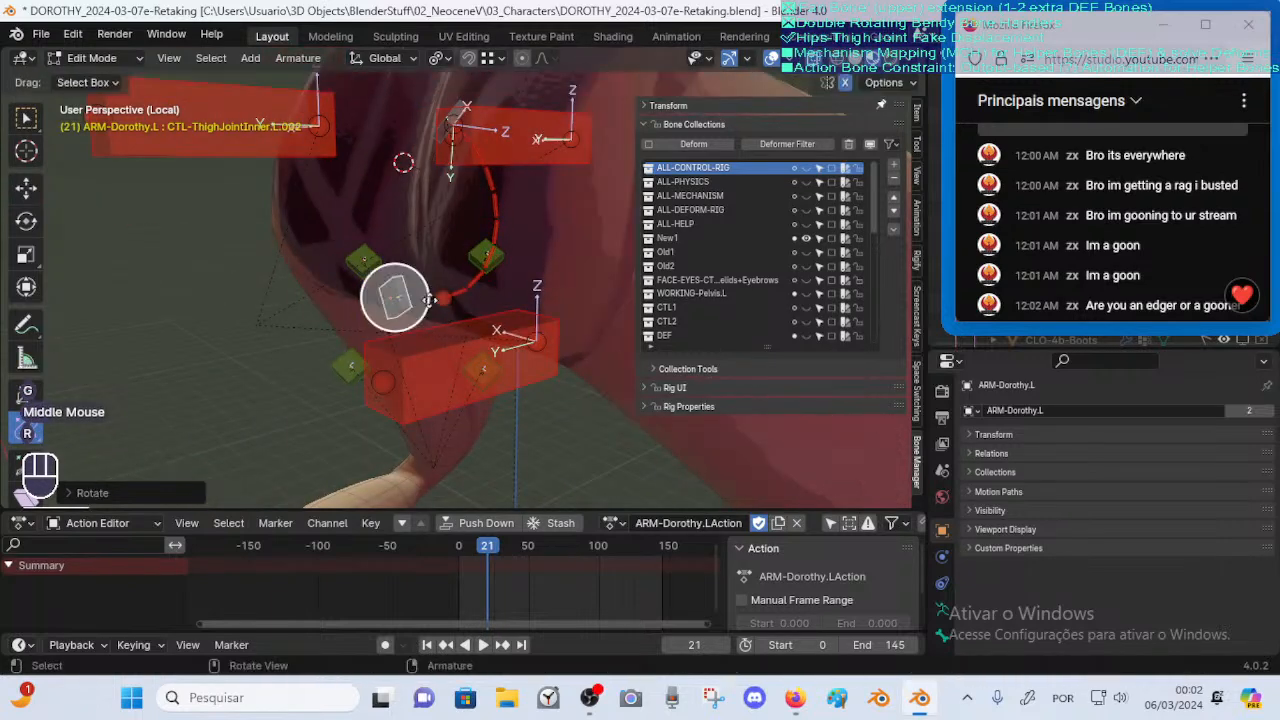
Shift the lower control bone farther along the underside of the thigh and rotate it around the global Z axis
{"action": "key", "text": "g"}
{"action": "left_click", "coordinate": [372, 301]}
{"action": "middle_click_drag", "start_coordinate": [372, 301], "coordinate": [408, 331]}
{"action": "key", "text": "r"}
{"action": "key", "text": "z"}
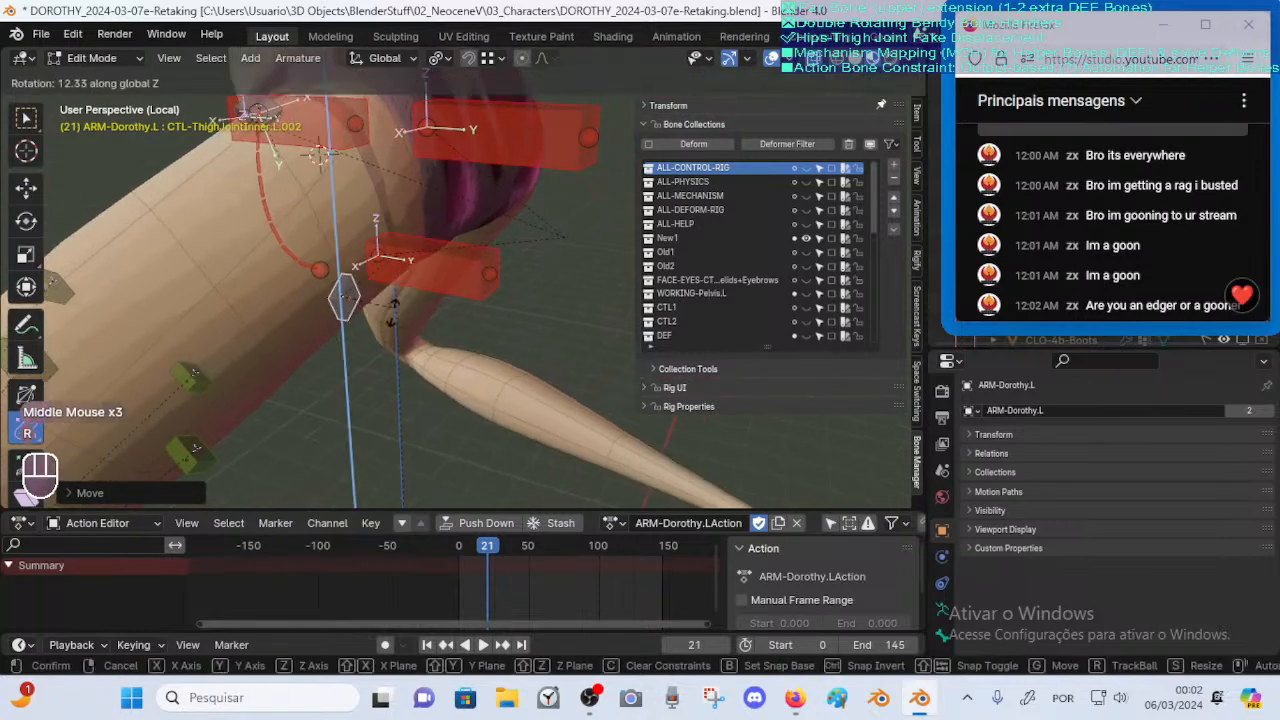
{"action": "left_click", "coordinate": [362, 326]}
{"action": "key", "text": "KP_3"}
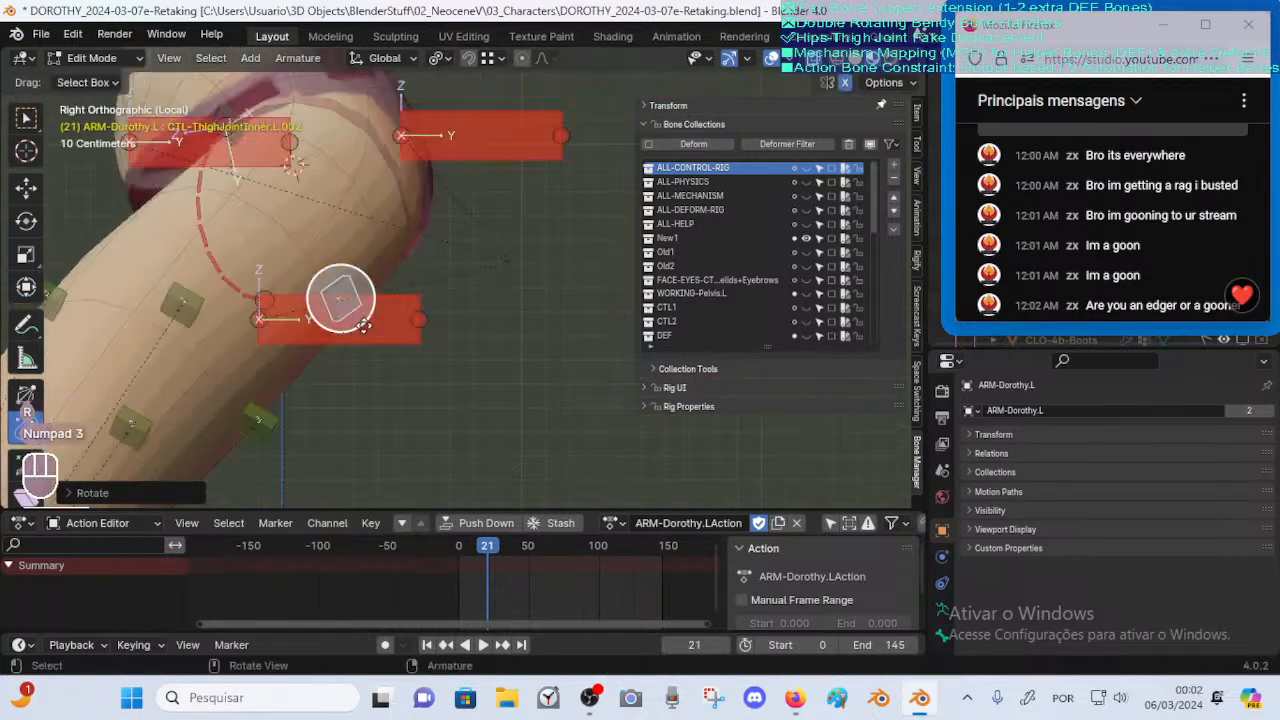
Move the lower control bone closer to the thigh surface and refine its rotation around the X axis
{"action": "middle_click_drag", "start_coordinate": [337, 277], "coordinate": [336, 292]}
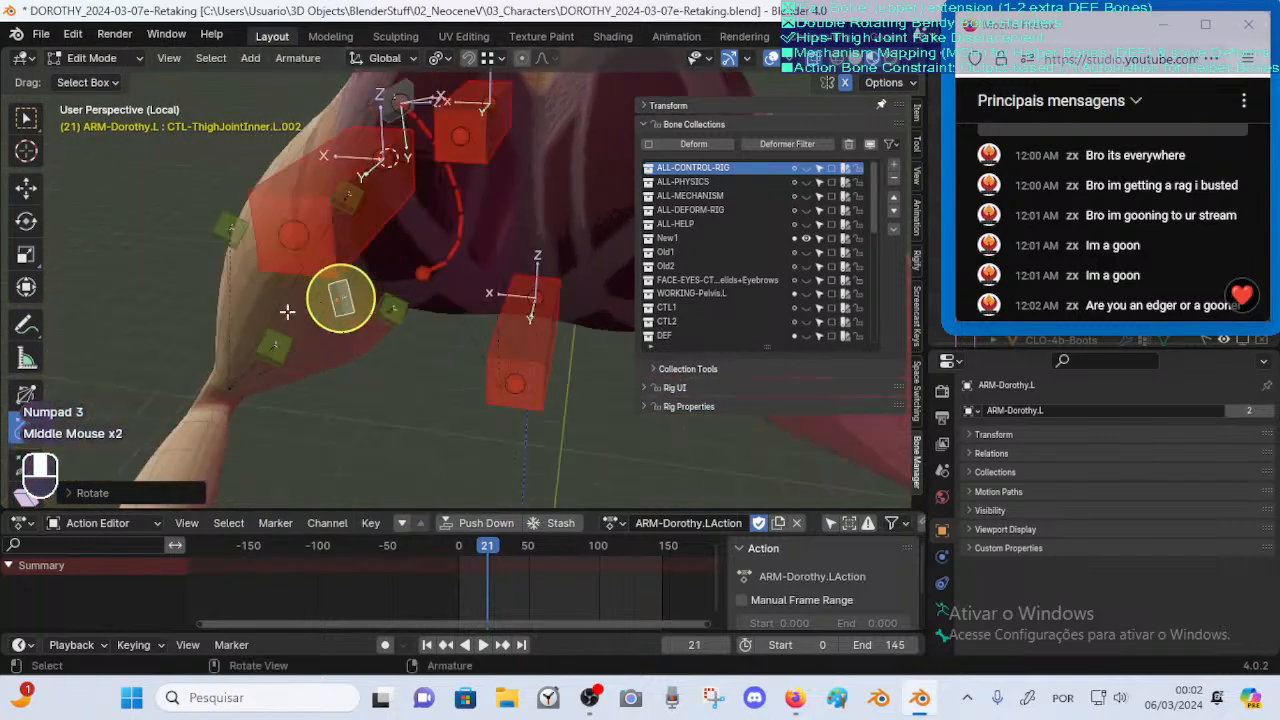
{"action": "key", "text": "r"}
{"action": "key", "text": "x"}
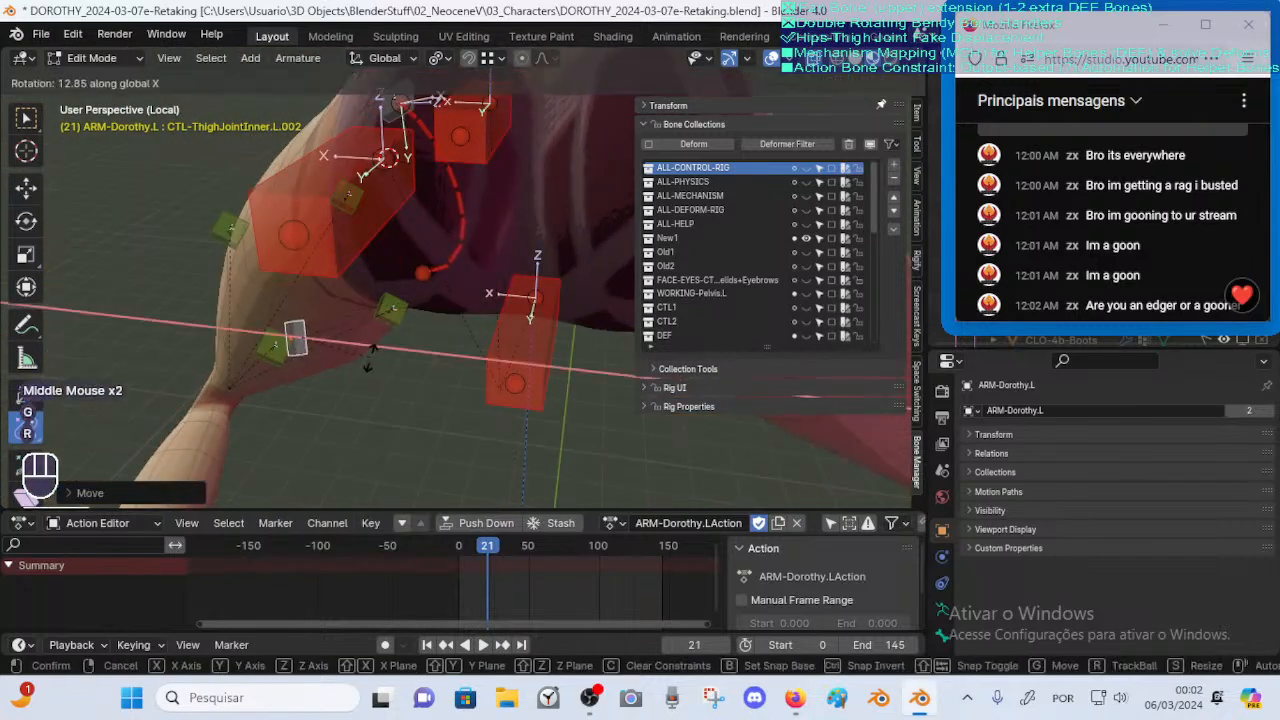
{"action": "left_click", "coordinate": [347, 380]}
{"action": "middle_click_drag", "start_coordinate": [347, 378], "coordinate": [448, 331]}
{"action": "middle_click_drag", "start_coordinate": [316, 332], "coordinate": [459, 111]}
Turn on snapping with Face as the target and move the lower control bone onto the thigh's mesh surface
{"action": "left_click", "coordinate": [488, 58]}
{"action": "key", "text": "g"}
{"action": "middle_click_drag", "start_coordinate": [256, 356], "coordinate": [514, 377]}
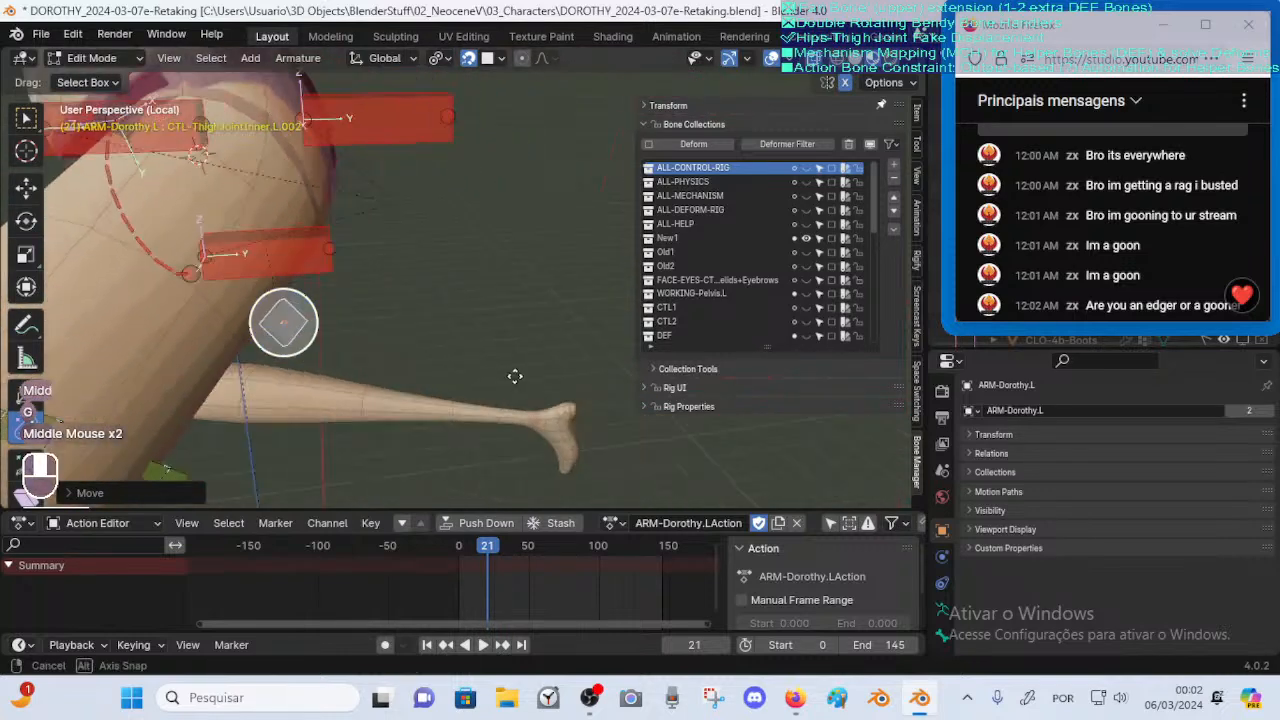
{"action": "middle_click_drag", "start_coordinate": [262, 320], "coordinate": [196, 388]}
{"action": "key", "text": "g"}
{"action": "left_click", "coordinate": [266, 318]}
{"action": "middle_click_drag", "start_coordinate": [266, 318], "coordinate": [513, 71]}
{"action": "left_click", "coordinate": [499, 57]}
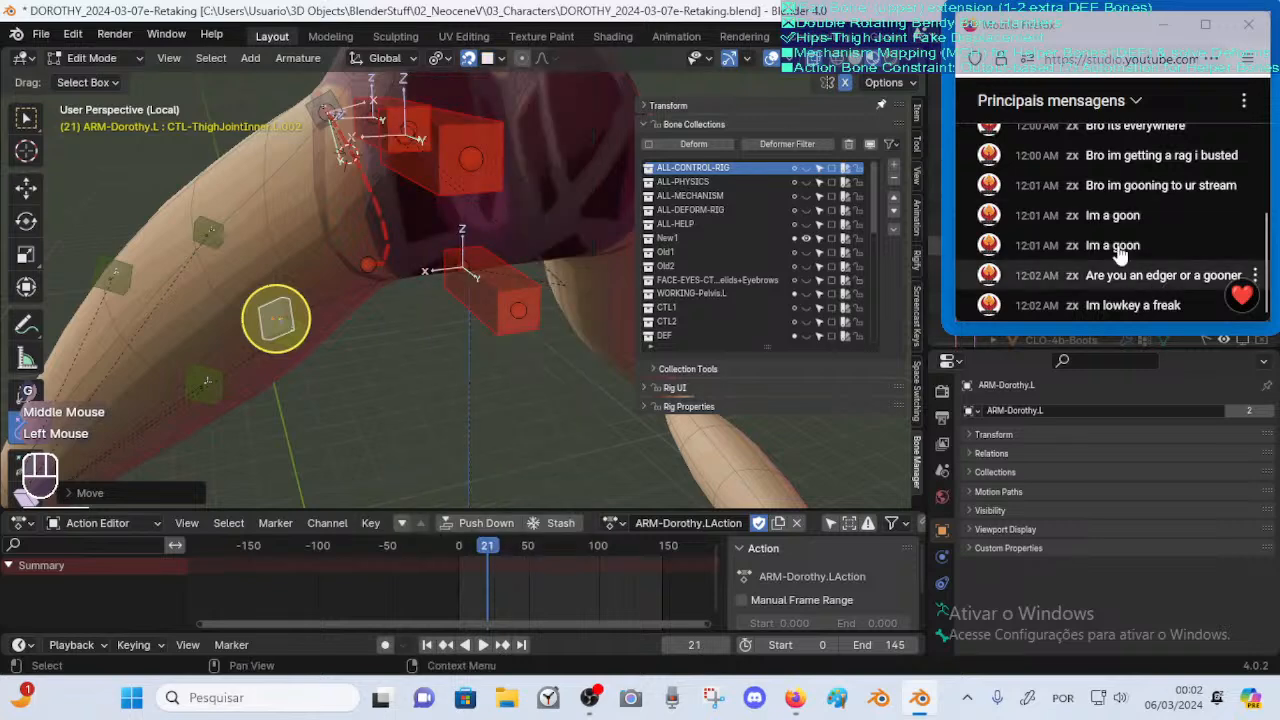
Rotate the lower control bone slightly more around the global X axis to follow the thigh surface
{"action": "scroll", "coordinate": [1147, 230], "scroll_direction": "up", "scroll_amount": 2}
{"action": "scroll", "coordinate": [1150, 235], "scroll_direction": "down", "scroll_amount": 3}
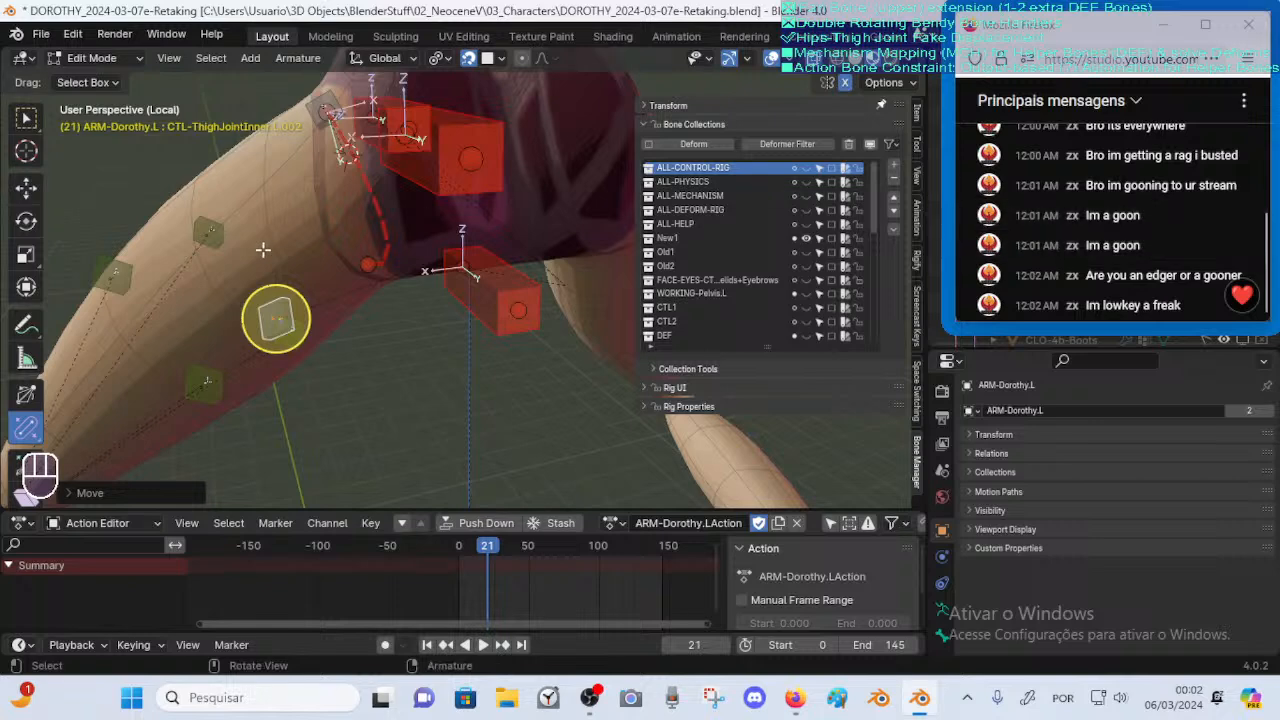
{"action": "scroll", "coordinate": [353, 262], "scroll_direction": "up", "scroll_amount": 2}
{"action": "middle_click_drag", "start_coordinate": [343, 277], "coordinate": [310, 304]}
{"action": "scroll", "coordinate": [218, 302], "scroll_direction": "up", "scroll_amount": 2}
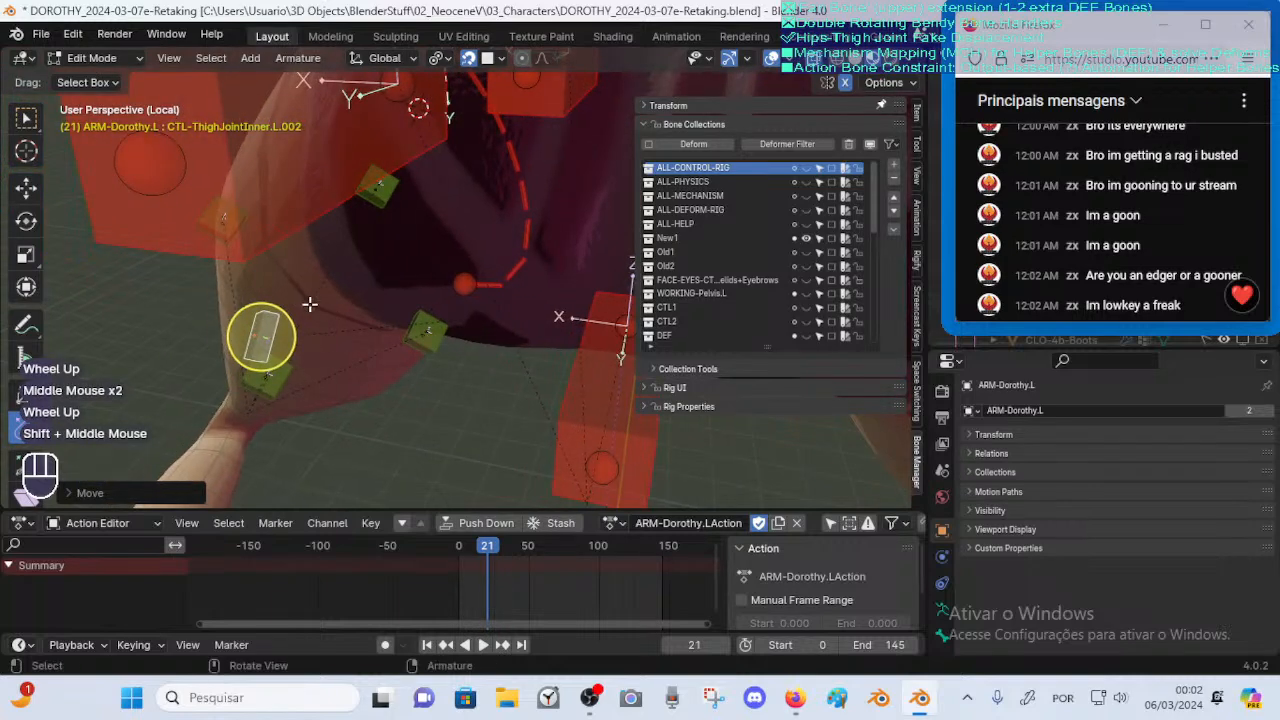
{"action": "left_click", "coordinate": [458, 285]}
{"action": "left_click", "coordinate": [261, 331]}
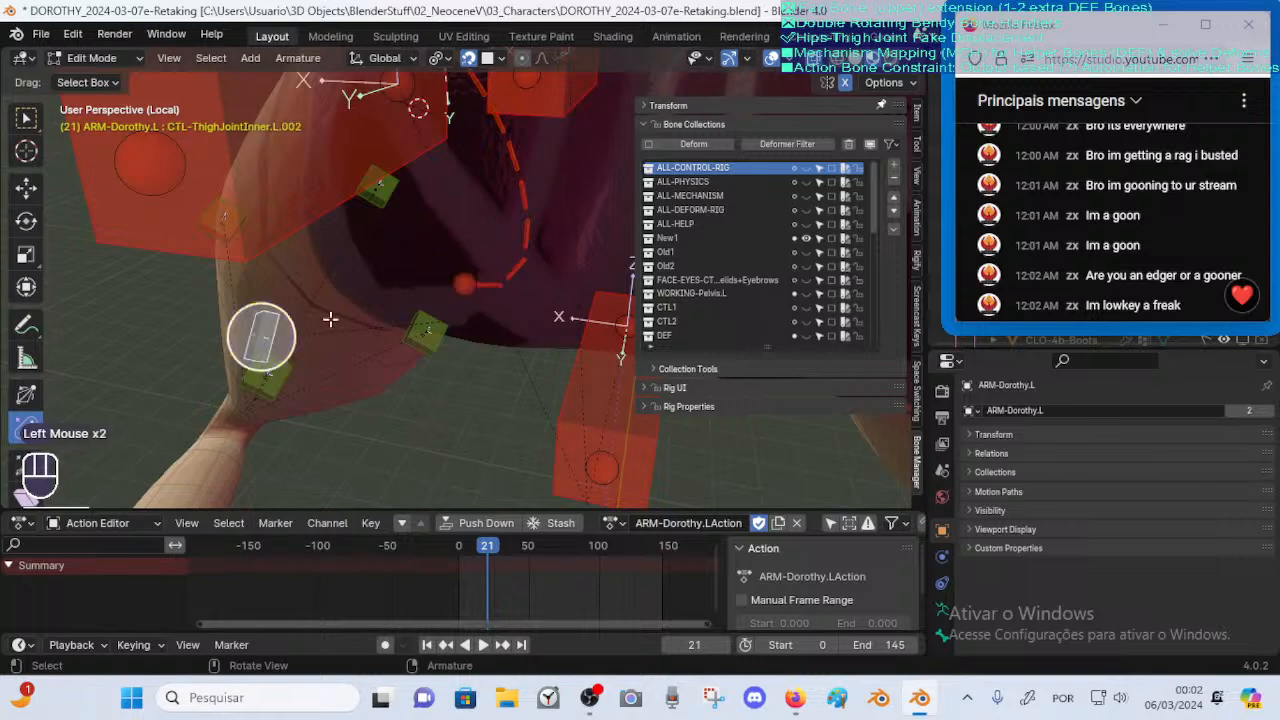
{"action": "middle_click_drag", "start_coordinate": [261, 331], "coordinate": [340, 286]}
{"action": "key", "text": "r"}
{"action": "key", "text": "x"}
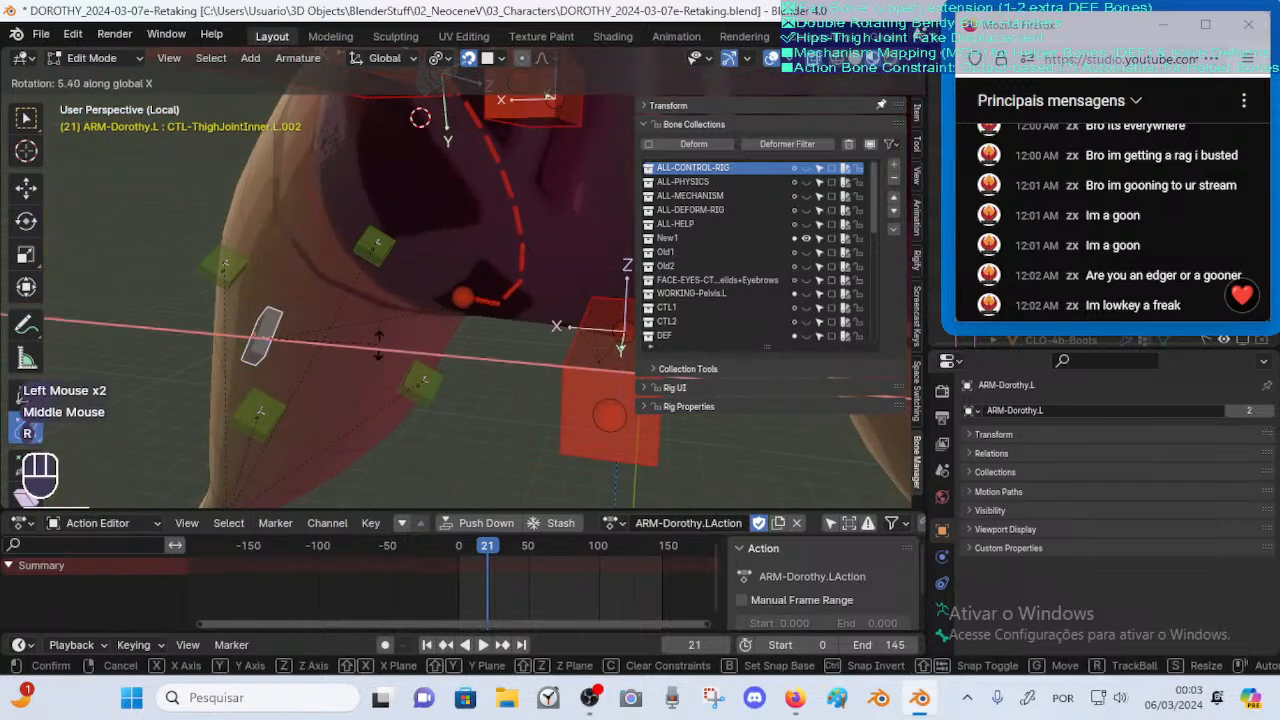
{"action": "left_click", "coordinate": [411, 307]}
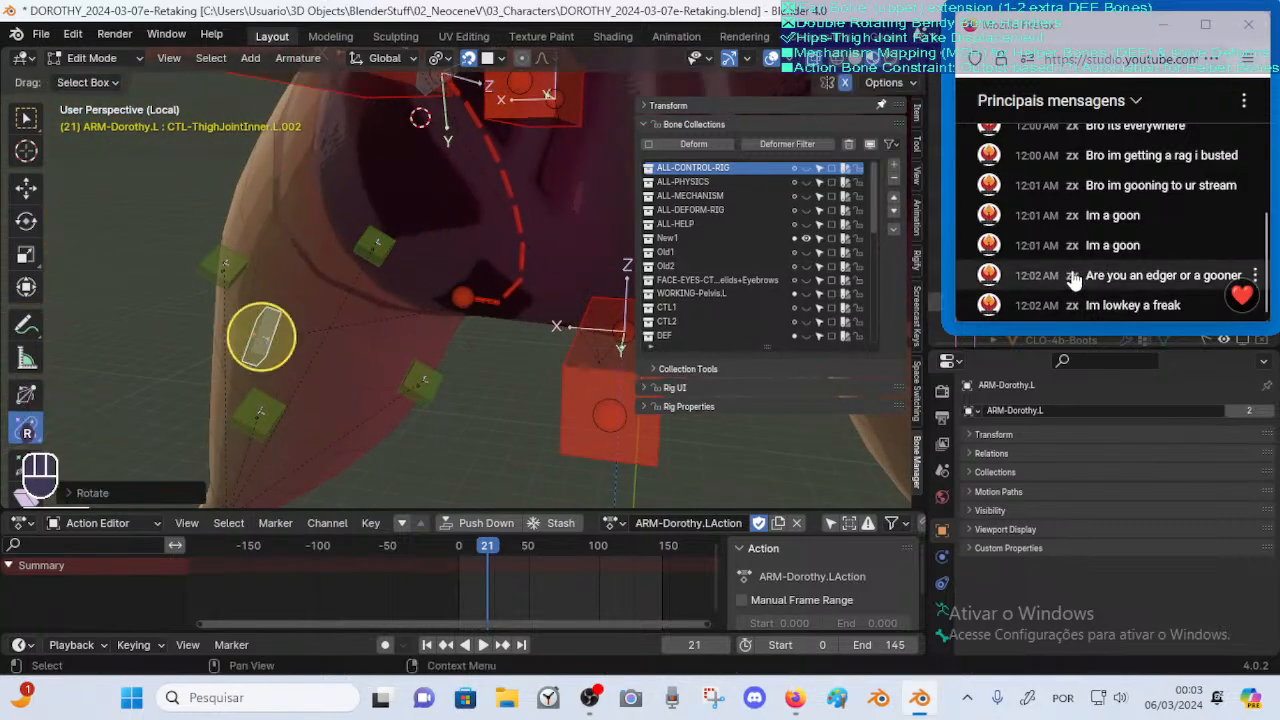
Move the lower end of DEF-ThighJointInner.L across the inner thigh toward the lower control bone
{"action": "left_click", "coordinate": [364, 252]}
{"action": "left_click", "coordinate": [466, 293]}
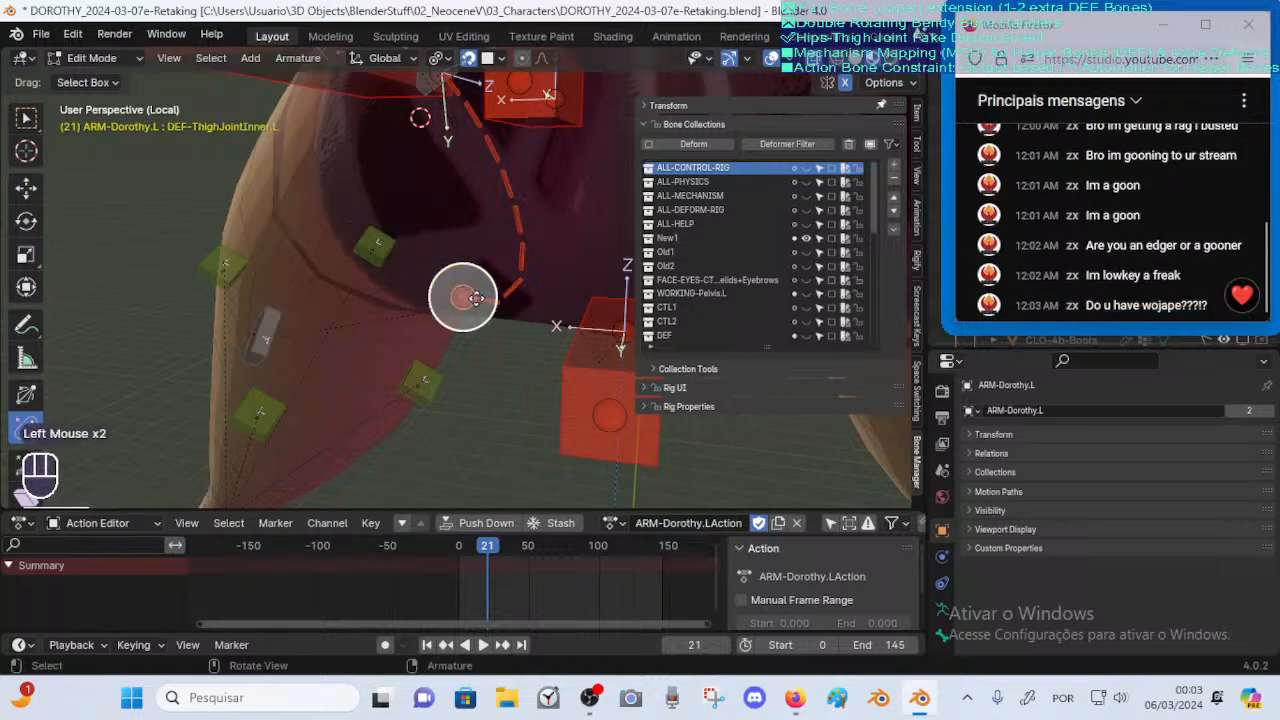
{"action": "key", "text": "g"}
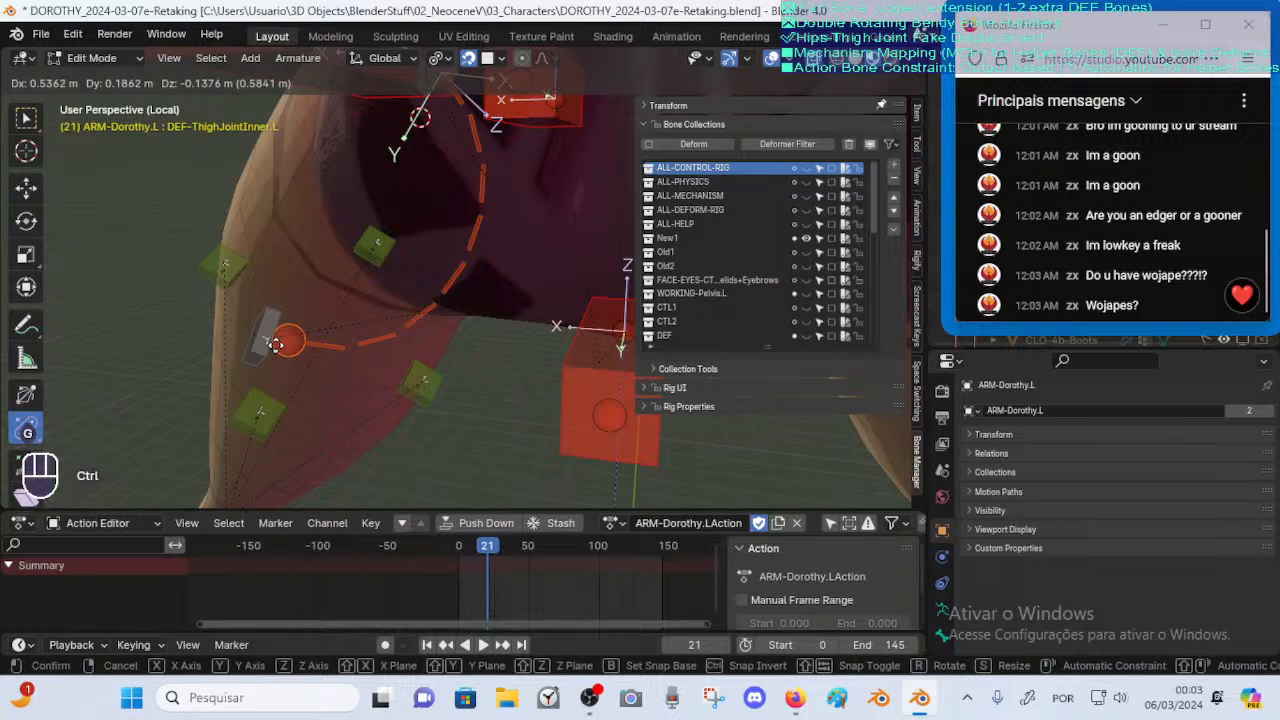
{"action": "right_click", "coordinate": [276, 343]}
{"action": "key", "text": "g"}
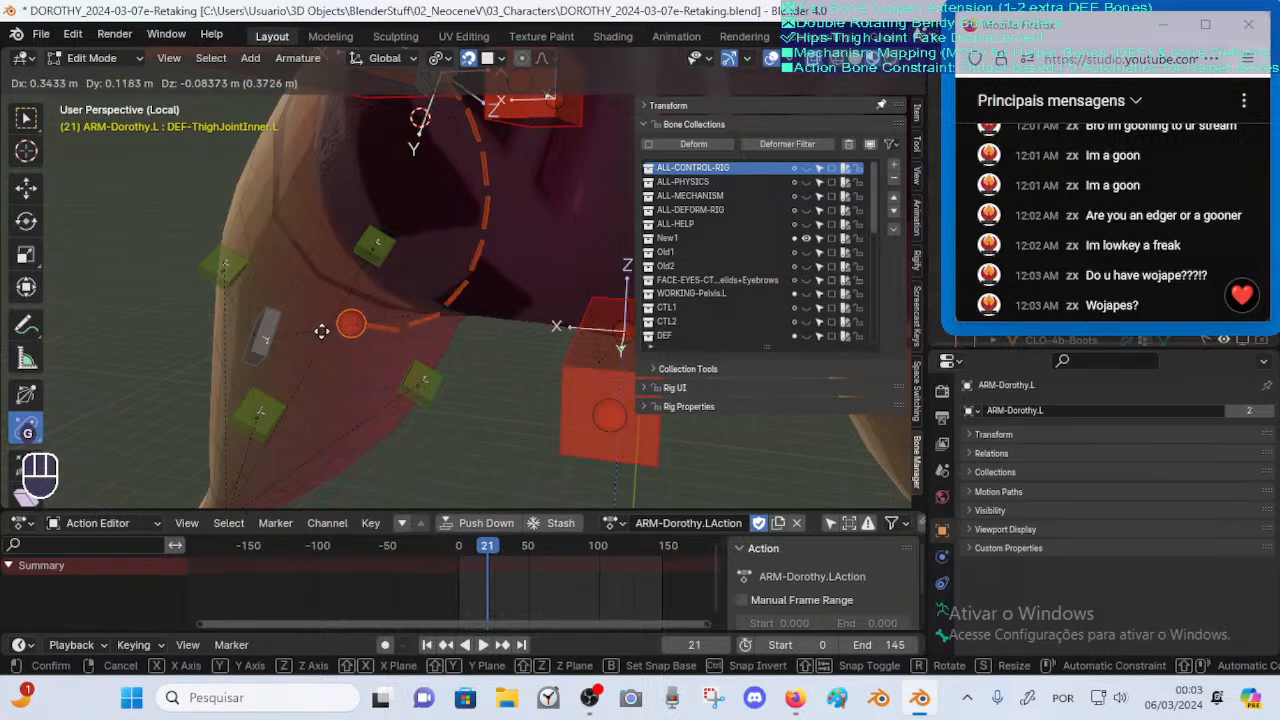
{"action": "left_click", "coordinate": [273, 342]}
Try to align the lower end of DEF-ThighJointInner.L with the head of the lower control bone
{"action": "scroll", "coordinate": [273, 342], "scroll_direction": "up", "scroll_amount": 2}
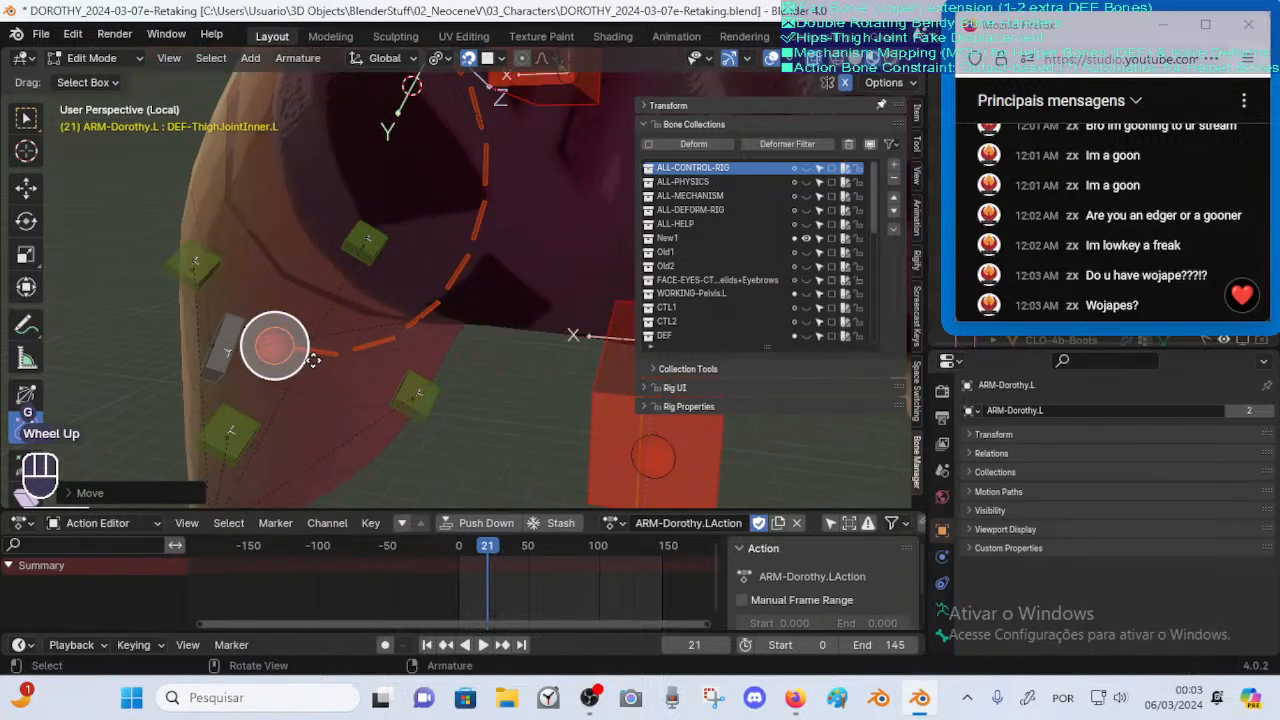
{"action": "middle_click_drag", "start_coordinate": [273, 342], "coordinate": [295, 330]}
{"action": "scroll", "coordinate": [1067, 277], "scroll_direction": "up", "scroll_amount": 3}
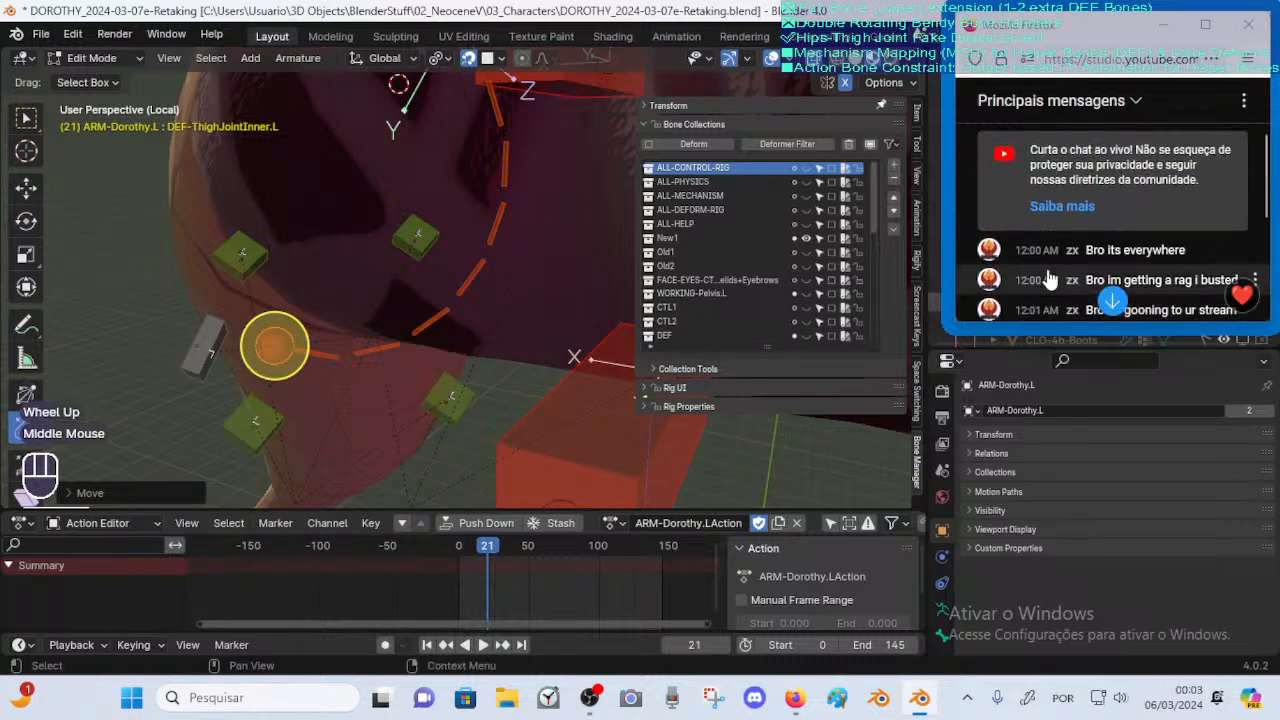
{"action": "scroll", "coordinate": [1048, 278], "scroll_direction": "down", "scroll_amount": 3}
{"action": "scroll", "coordinate": [368, 325], "scroll_direction": "up", "scroll_amount": 2}
{"action": "middle_click_drag", "start_coordinate": [368, 325], "coordinate": [450, 302], "text": "shift"}
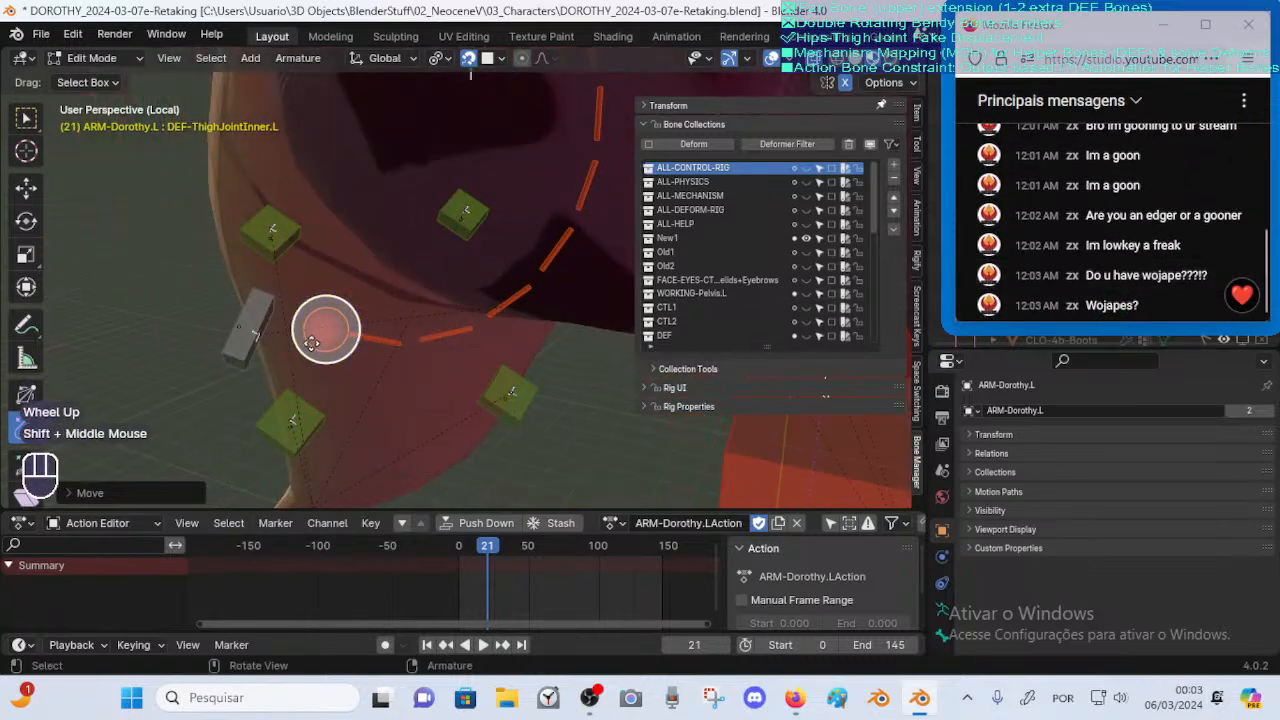
{"action": "scroll", "coordinate": [450, 302], "scroll_direction": "up", "scroll_amount": 1}
{"action": "key", "text": "g"}
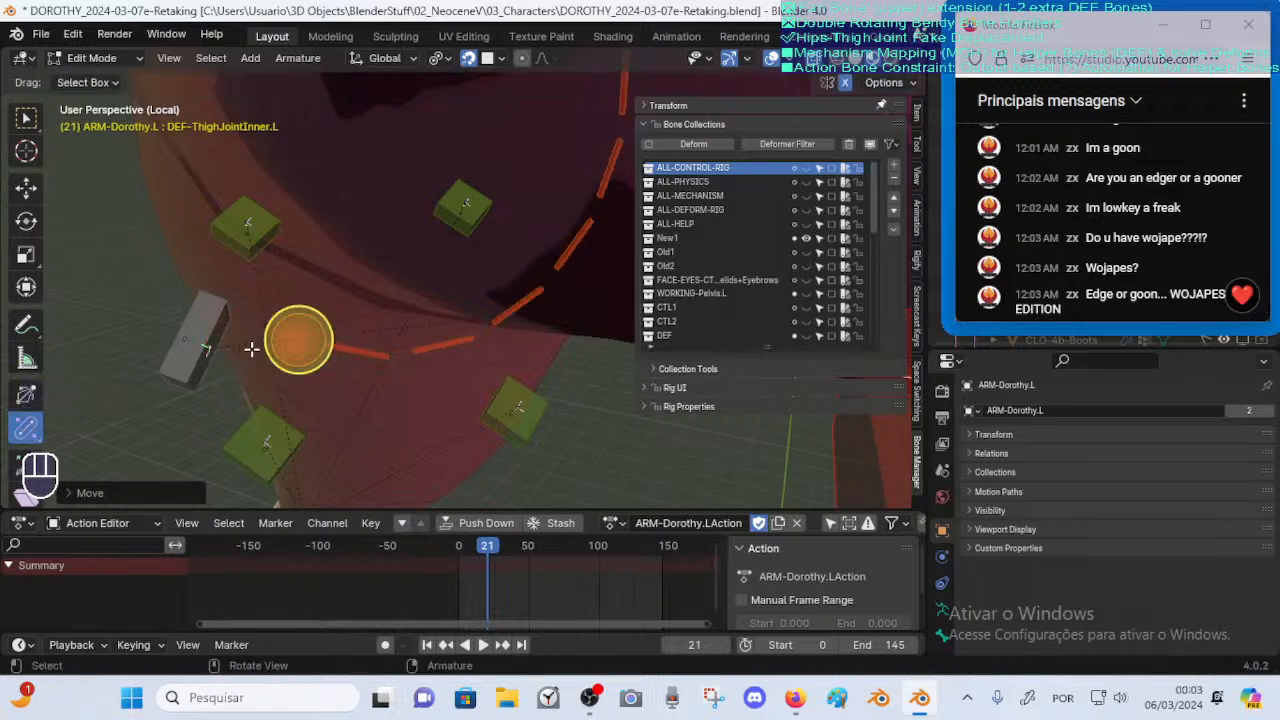
{"action": "key", "text": "ctrl"}
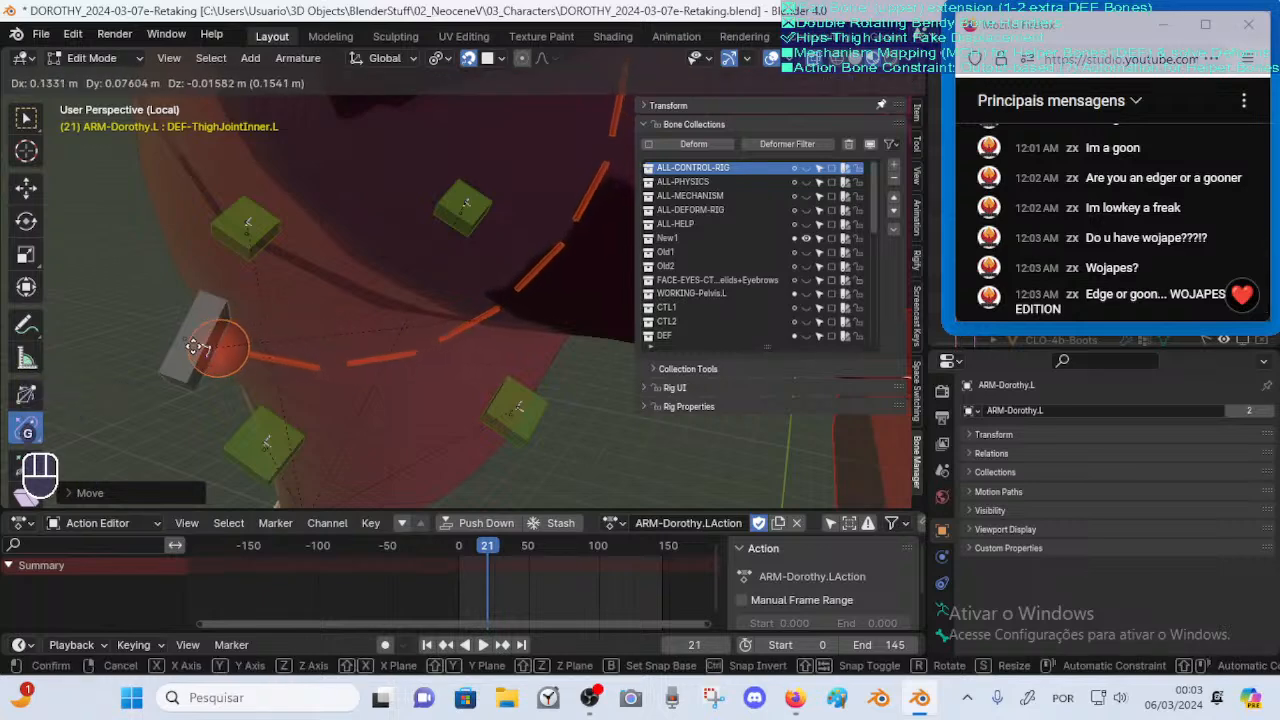
{"action": "left_click", "coordinate": [295, 343]}
Try nudging the deform bone's lower end across the remaining gap to the lower control bone
{"action": "middle_click_drag", "start_coordinate": [297, 343], "coordinate": [258, 336]}
{"action": "scroll", "coordinate": [252, 343], "scroll_direction": "up", "scroll_amount": 2}
{"action": "middle_click_drag", "start_coordinate": [258, 336], "coordinate": [369, 354], "text": "shift"}
{"action": "scroll", "coordinate": [266, 329], "scroll_direction": "down", "scroll_amount": 2}
{"action": "key", "text": "g"}
{"action": "key", "text": "ctrl"}
{"action": "left_click", "coordinate": [314, 308]}
{"action": "left_click", "coordinate": [351, 334]}
{"action": "left_click", "coordinate": [347, 328]}
{"action": "left_click", "coordinate": [353, 321]}
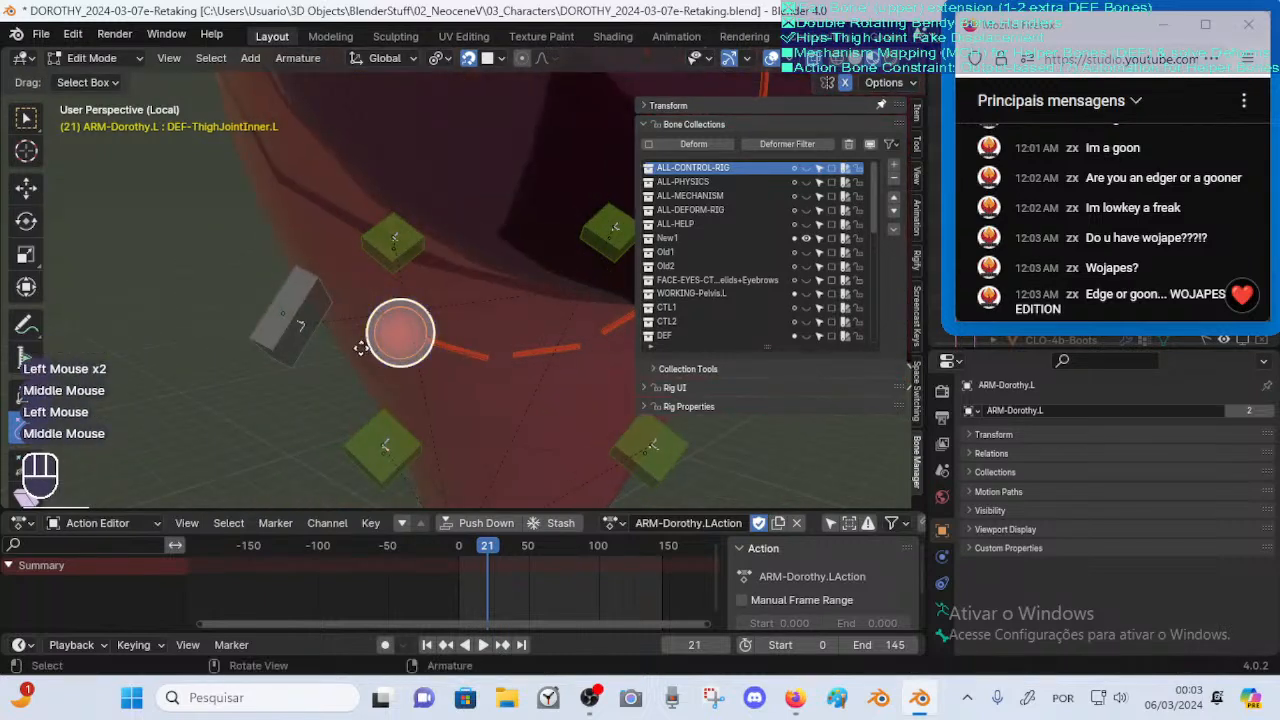
{"action": "key", "text": "g"}
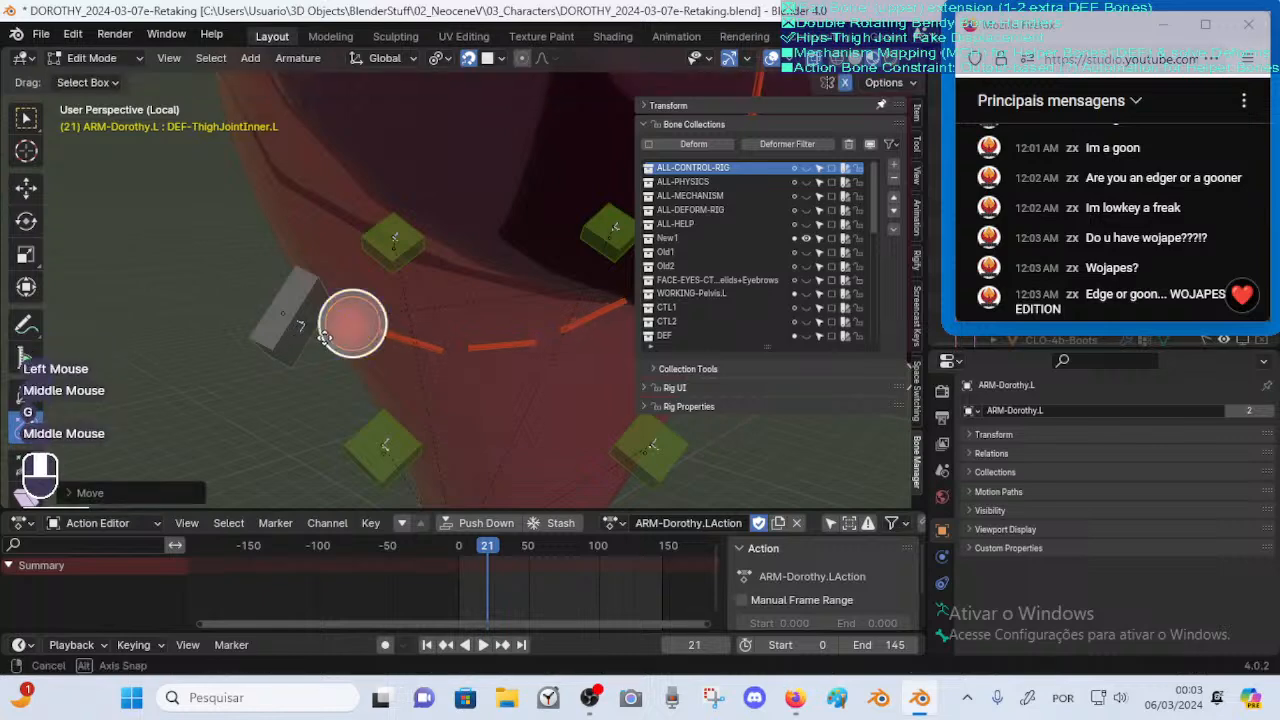
{"action": "key", "text": "ctrl"}
{"action": "left_click", "coordinate": [319, 345]}
Try again to place the deform bone's lower end at the lower control bone, working from different viewing angles
{"action": "scroll", "coordinate": [319, 345], "scroll_direction": "up", "scroll_amount": 1}
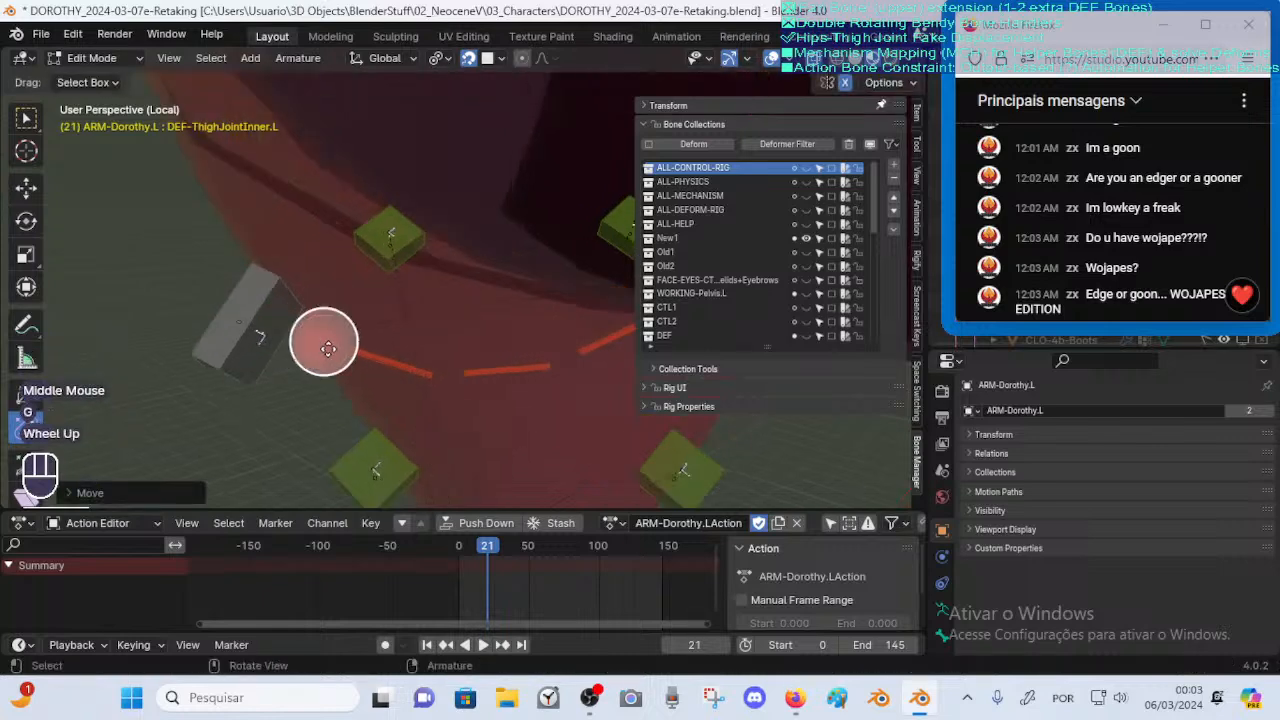
{"action": "middle_click_drag", "start_coordinate": [319, 345], "coordinate": [406, 352]}
{"action": "key", "text": "g"}
{"action": "key", "text": "g"}
{"action": "left_click", "coordinate": [197, 302]}
{"action": "scroll", "coordinate": [342, 334], "scroll_direction": "down", "scroll_amount": 2}
{"action": "key", "text": "g"}
{"action": "left_click", "coordinate": [443, 328]}
{"action": "scroll", "coordinate": [409, 323], "scroll_direction": "up", "scroll_amount": 1}
{"action": "scroll", "coordinate": [420, 322], "scroll_direction": "down", "scroll_amount": 2}
{"action": "scroll", "coordinate": [406, 352], "scroll_direction": "up", "scroll_amount": 1}
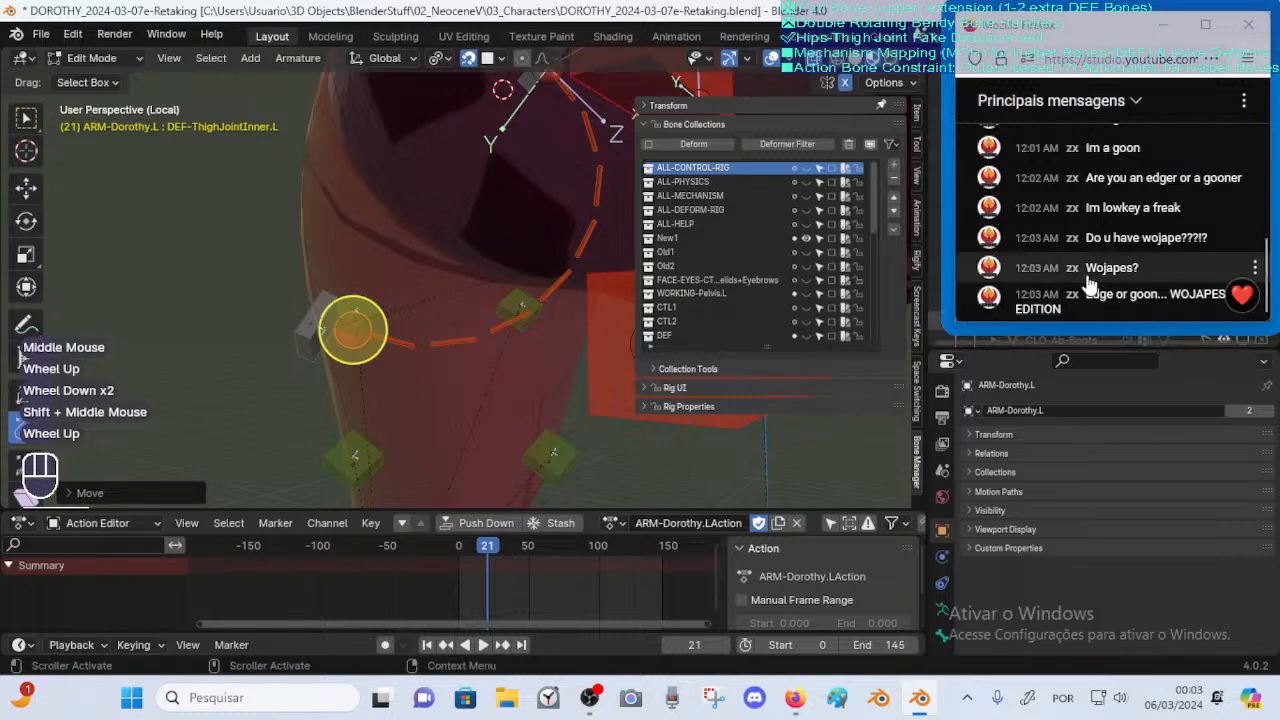
{"action": "scroll", "coordinate": [322, 333], "scroll_direction": "up", "scroll_amount": 1}
{"action": "key", "text": "g"}
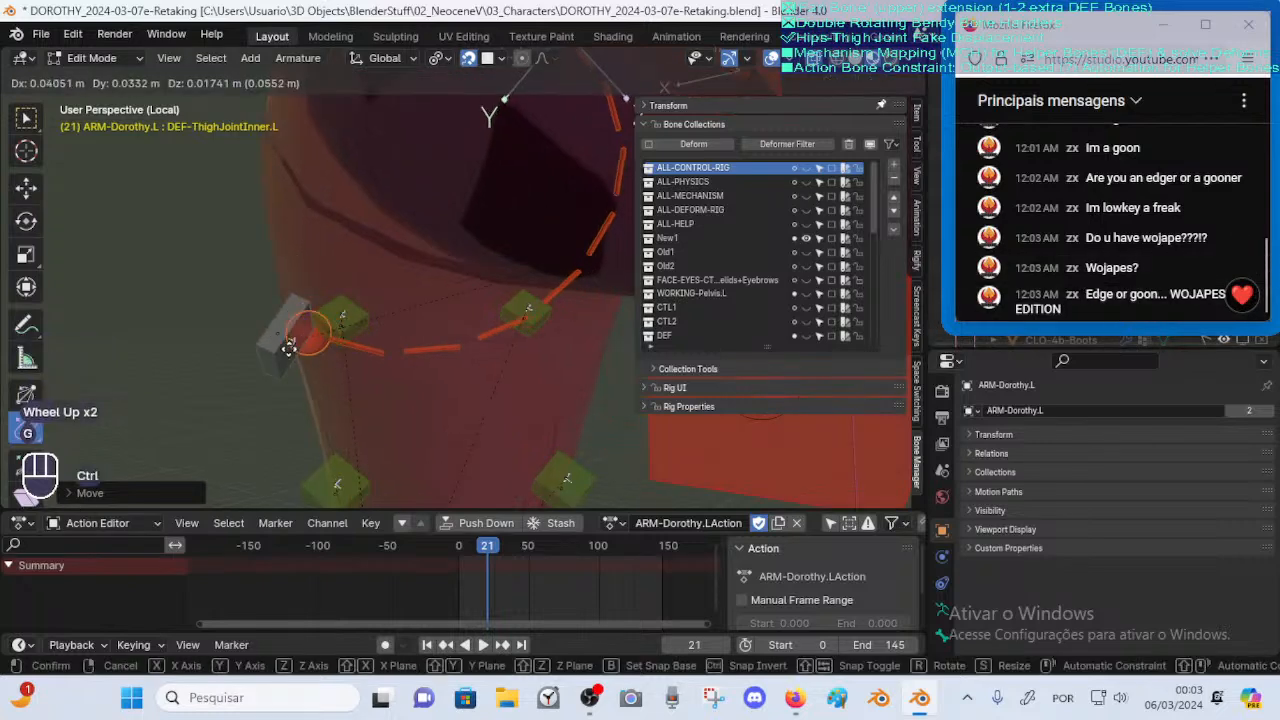
{"action": "left_click", "coordinate": [322, 345]}
Switch the snap target away from Face and place the lower end of DEF-ThighJointInner.L on the lower control bone
{"action": "middle_click_drag", "start_coordinate": [322, 345], "coordinate": [358, 315]}
{"action": "scroll", "coordinate": [360, 354], "scroll_direction": "down", "scroll_amount": 1}
{"action": "scroll", "coordinate": [358, 360], "scroll_direction": "up", "scroll_amount": 1}
{"action": "left_click", "coordinate": [399, 377]}
{"action": "scroll", "coordinate": [357, 315], "scroll_direction": "up", "scroll_amount": 2}
{"action": "left_click", "coordinate": [490, 58]}
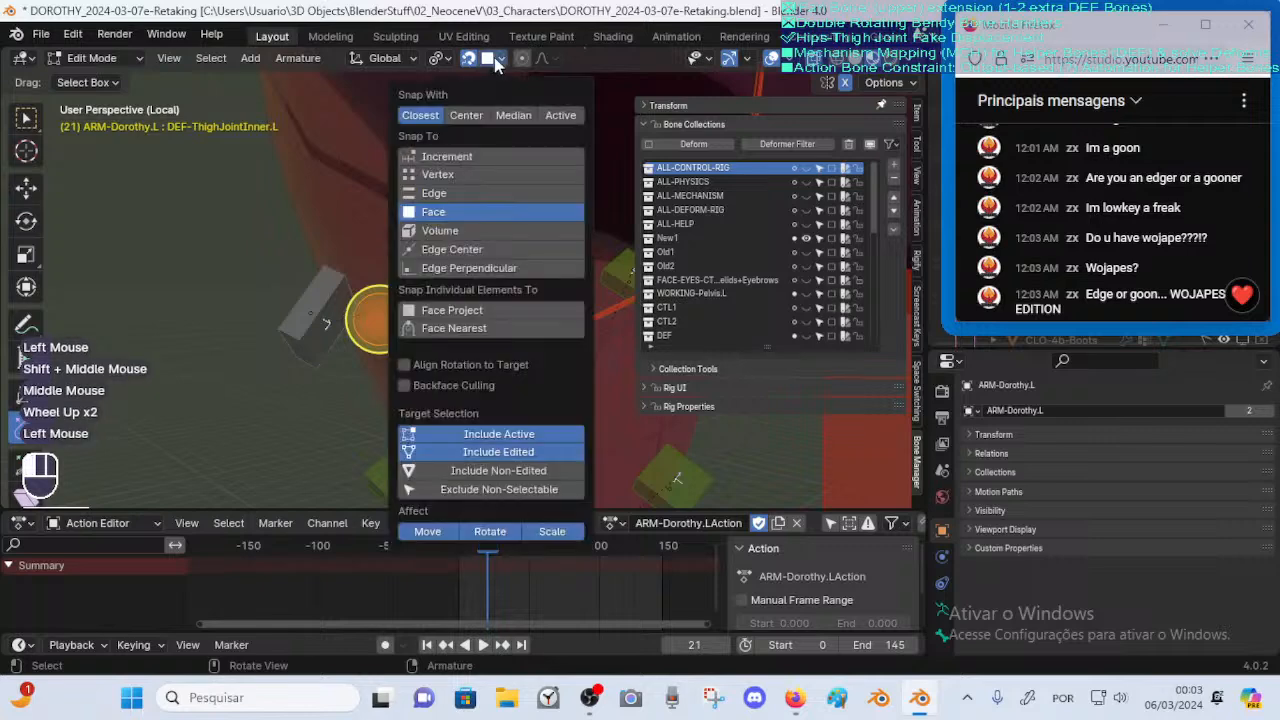
{"action": "key", "text": "g"}
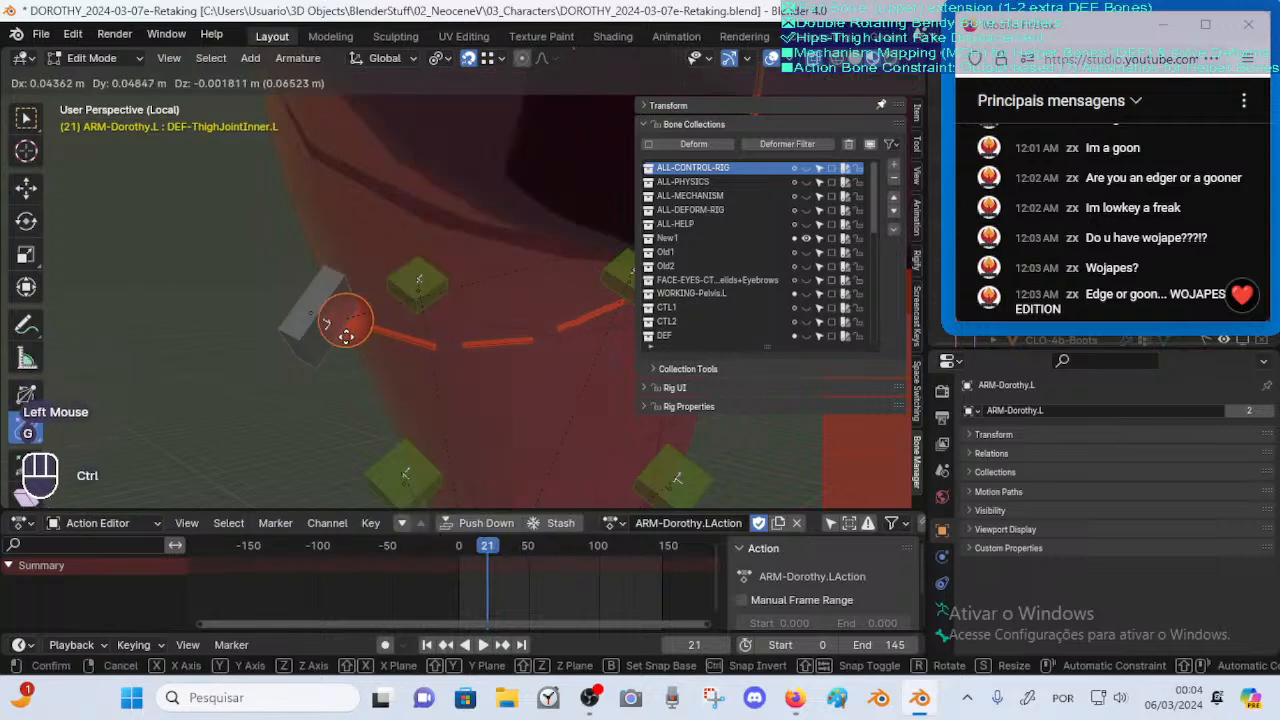
{"action": "left_click", "coordinate": [329, 323]}
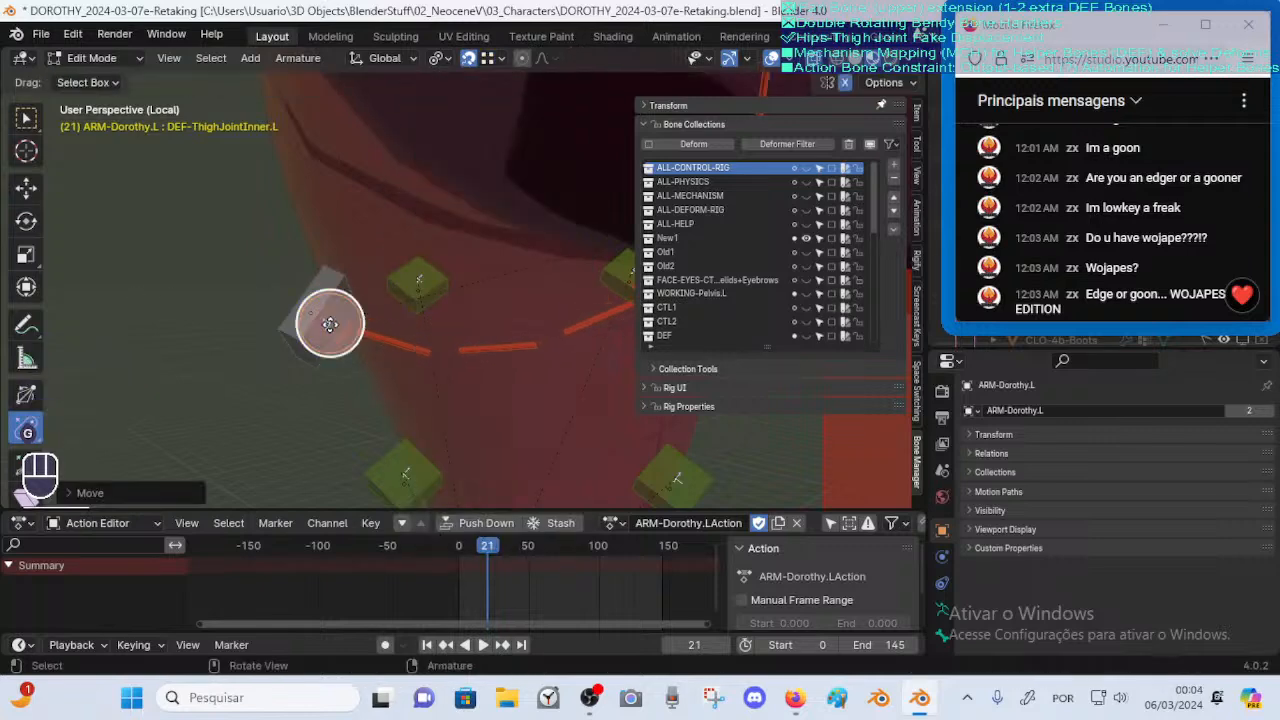
Restore the snap target to Face, rotate the lower control bone including around global Z, and adjust its roll
{"action": "middle_click_drag", "start_coordinate": [326, 271], "coordinate": [400, 310]}
{"action": "left_click", "coordinate": [490, 58]}
{"action": "left_click", "coordinate": [433, 212]}
{"action": "key", "text": "r"}
{"action": "left_click", "coordinate": [397, 292]}
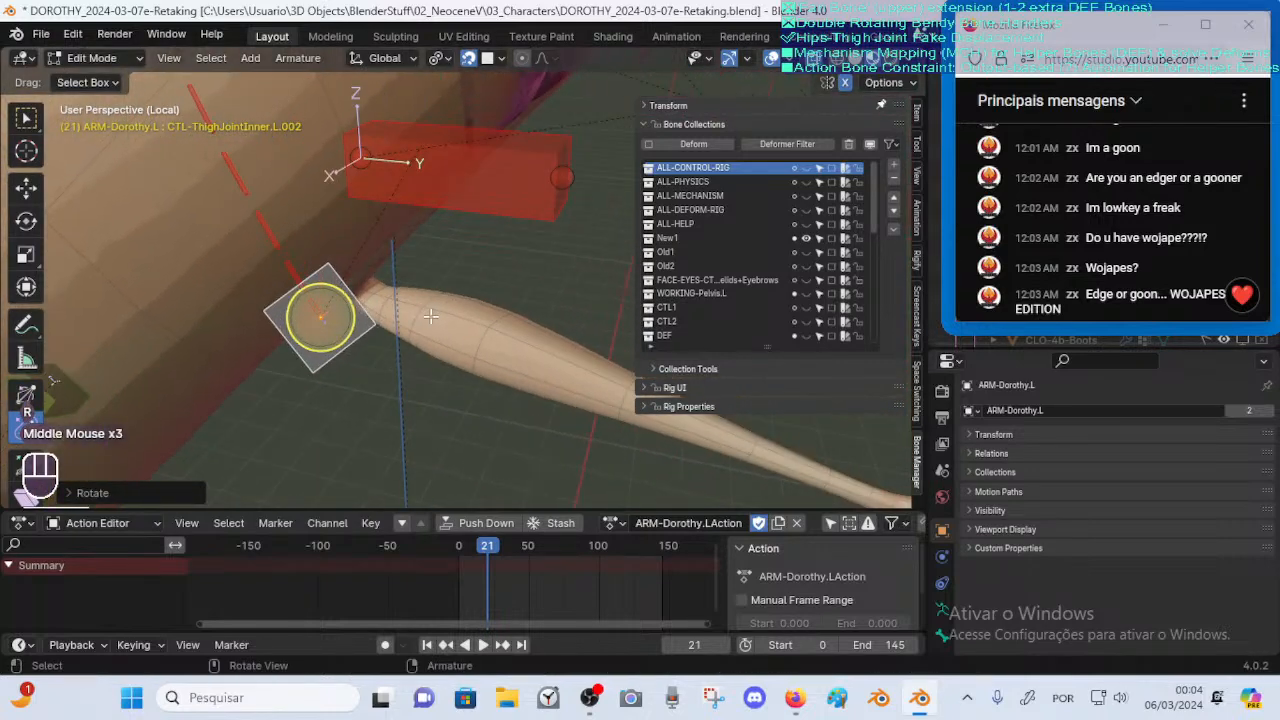
{"action": "key", "text": "r"}
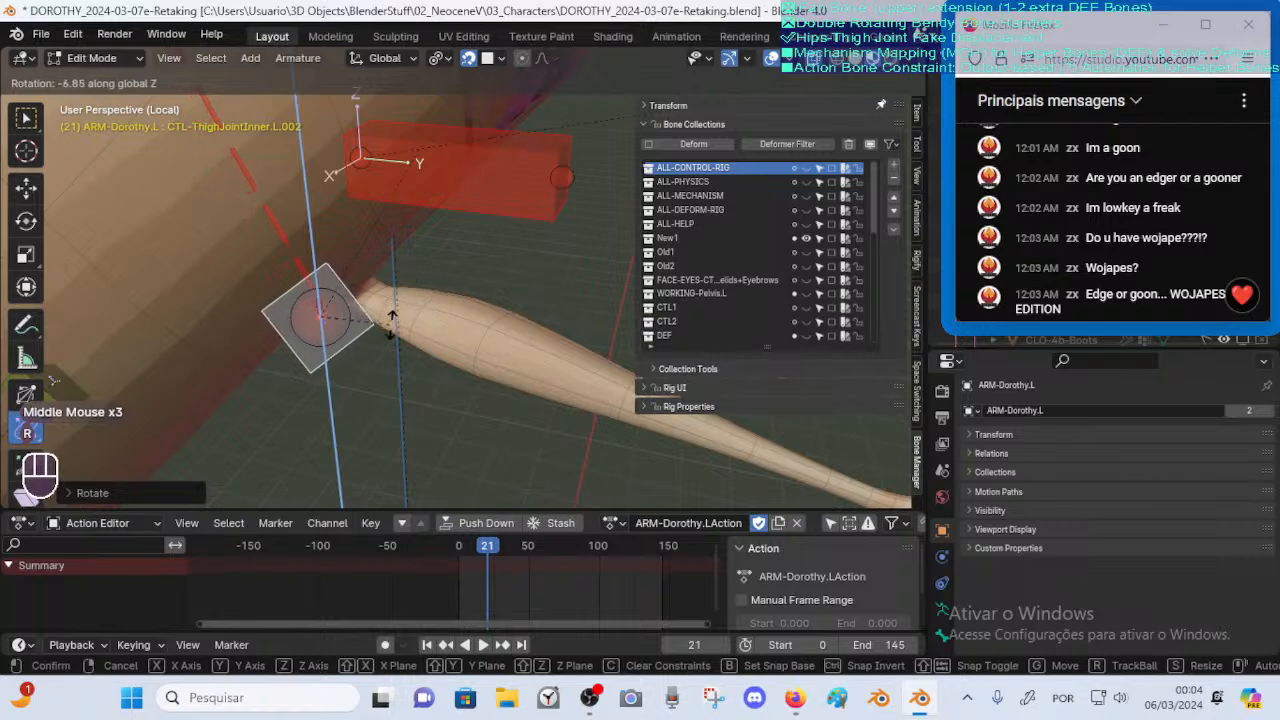
{"action": "left_click", "coordinate": [392, 326]}
{"action": "key", "text": "ctrl+r"}
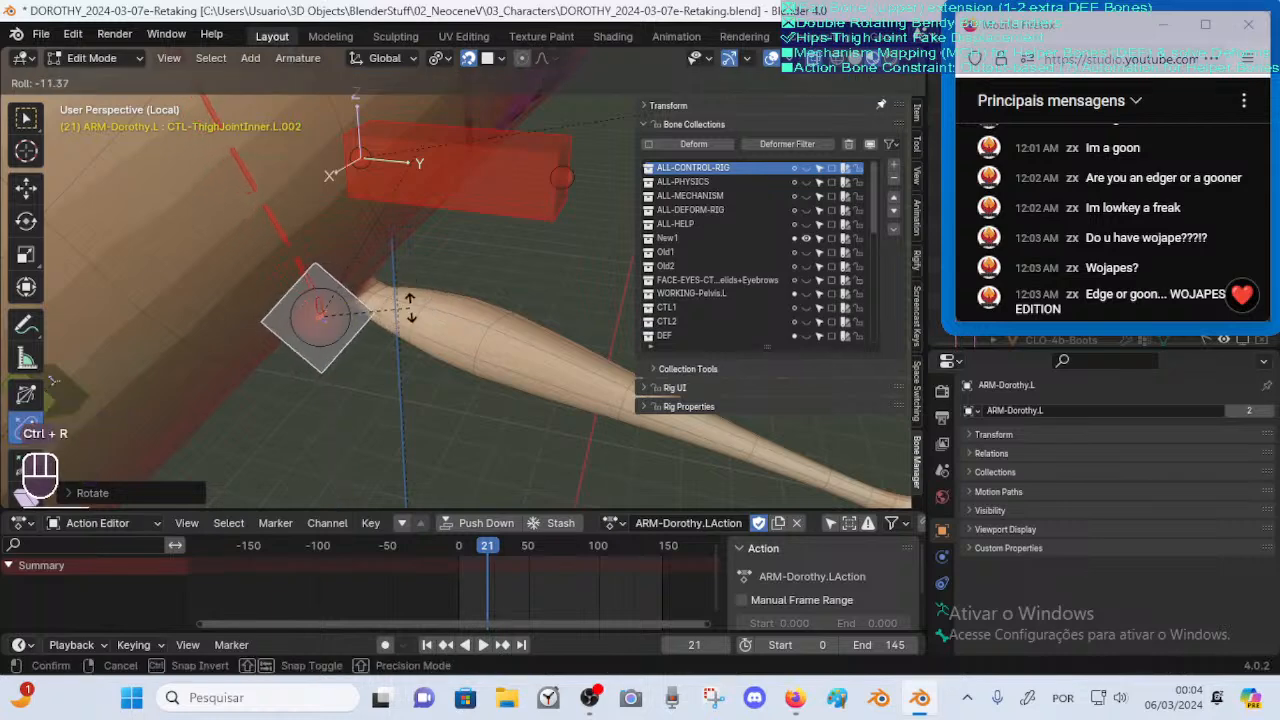
{"action": "left_click", "coordinate": [411, 303]}
Select DEF-ThighJointInner.L and inspect its curve between the front hip crease and the underside of the thigh
{"action": "middle_click_drag", "start_coordinate": [411, 303], "coordinate": [343, 334]}
{"action": "left_click", "coordinate": [348, 320]}
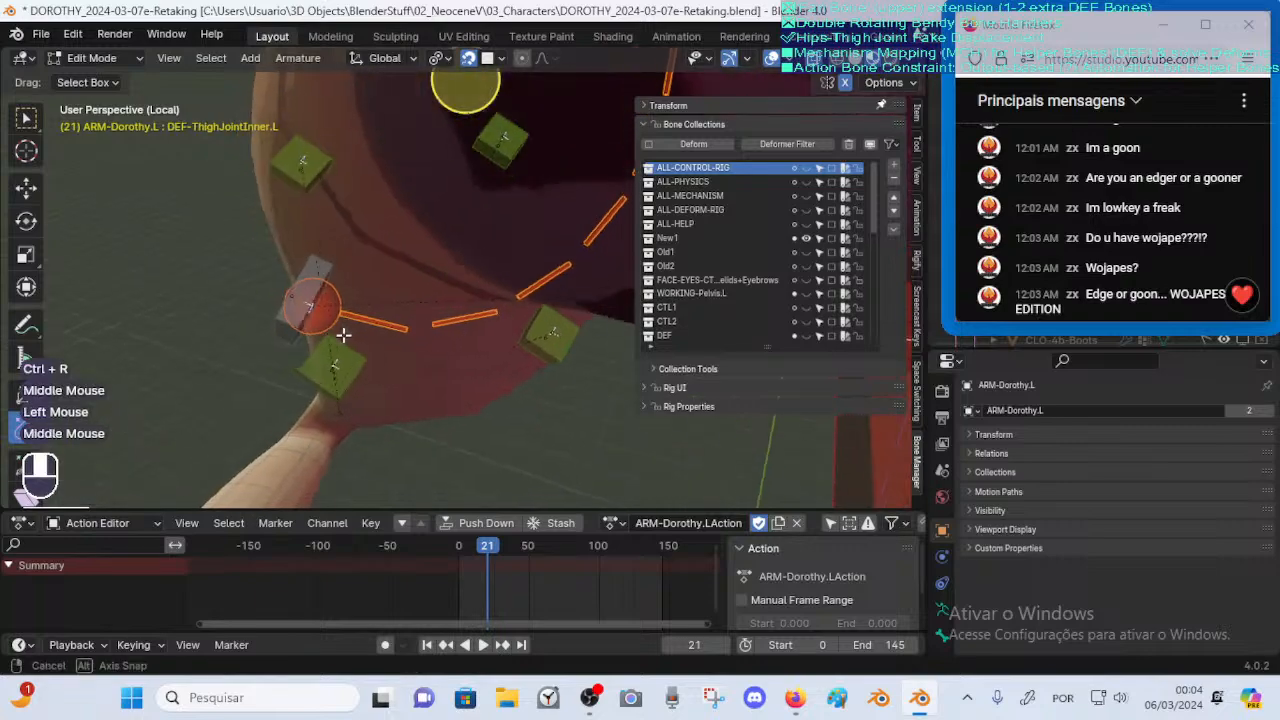
{"action": "scroll", "coordinate": [345, 336], "scroll_direction": "down", "scroll_amount": 2}
{"action": "middle_click_drag", "start_coordinate": [472, 234], "coordinate": [351, 312], "text": "shift"}
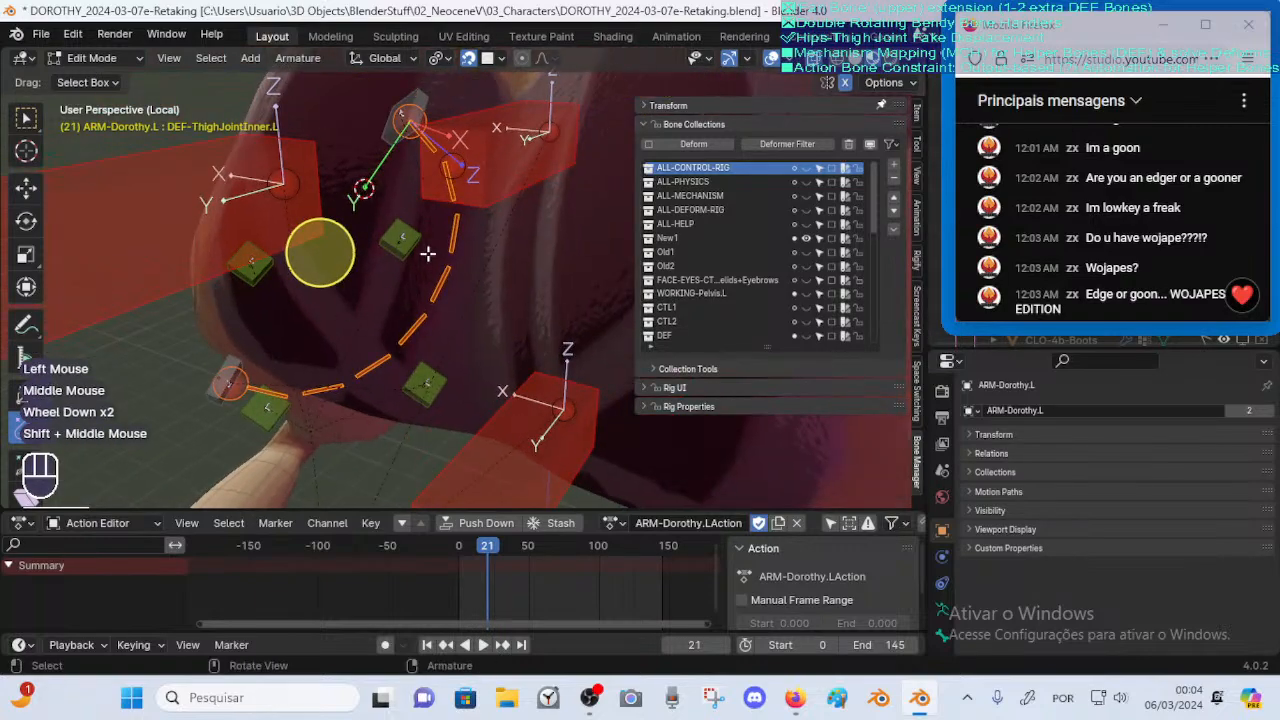
{"action": "middle_click_drag", "start_coordinate": [427, 254], "coordinate": [265, 213]}
{"action": "left_click", "coordinate": [254, 313]}
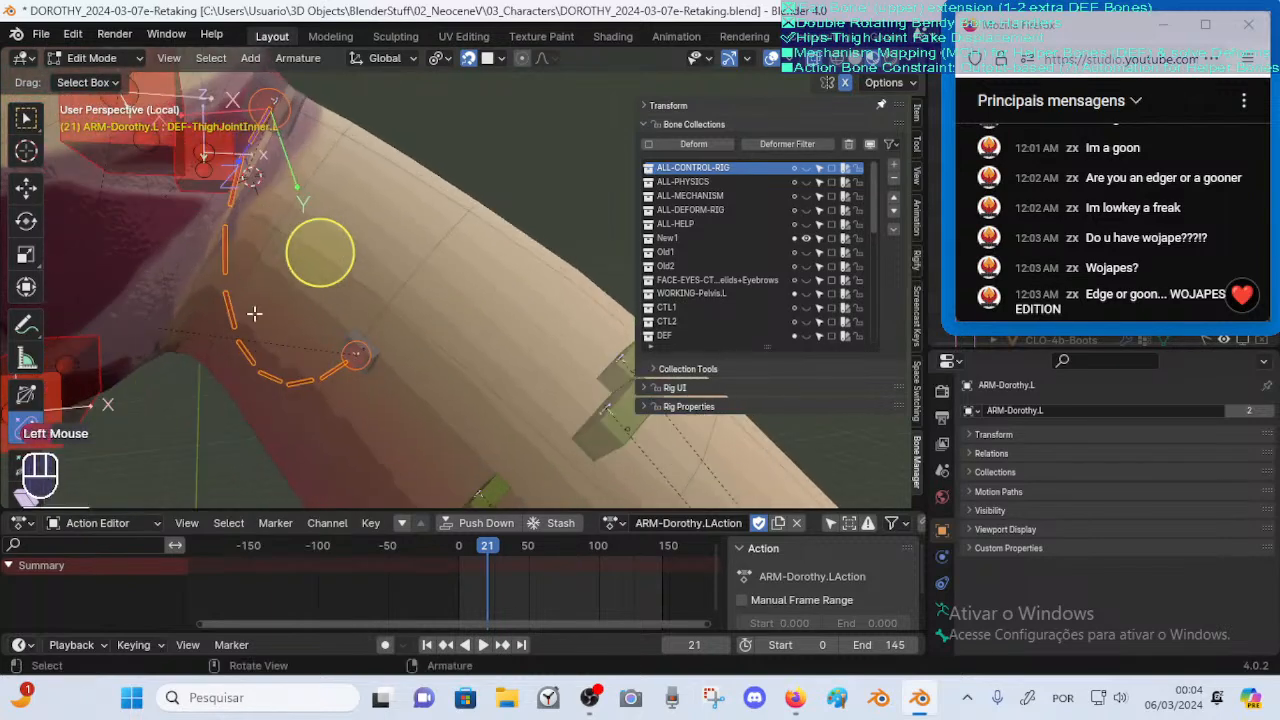
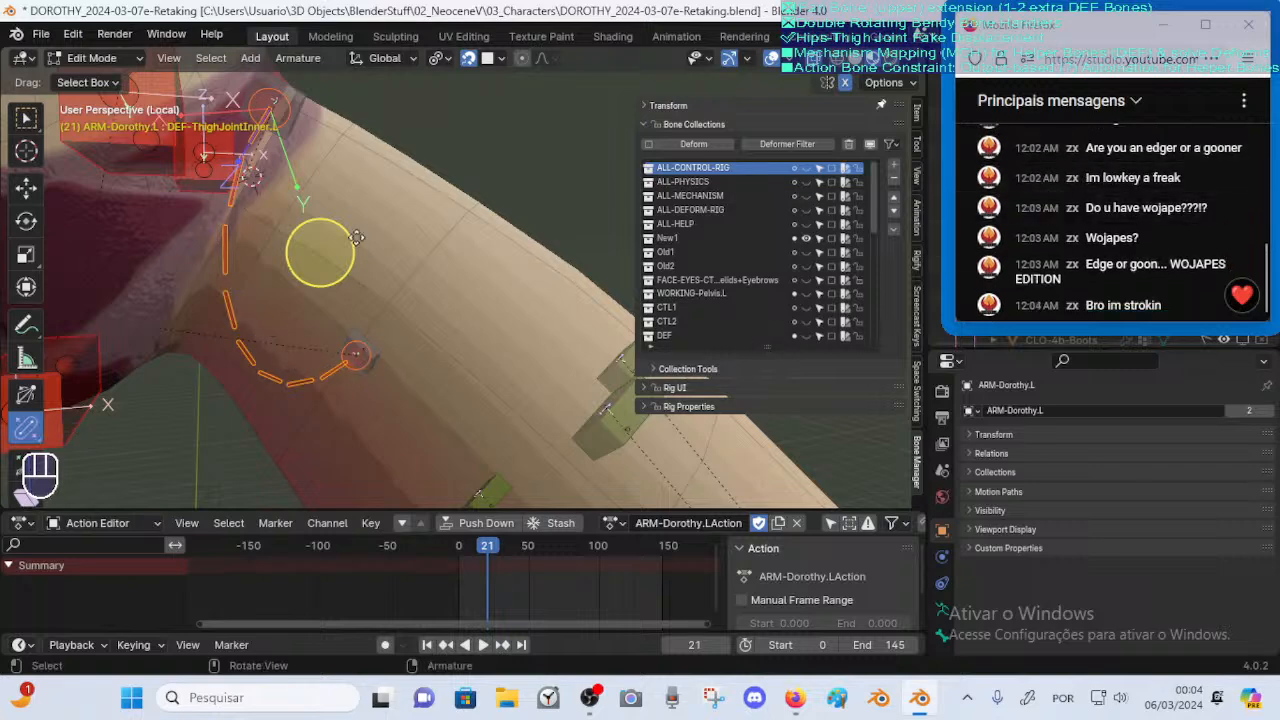
Examine from several angles how the bendy deform bone runs around the inner thigh to the lower control bone
{"action": "scroll", "coordinate": [290, 260], "scroll_direction": "up", "scroll_amount": 2}
{"action": "middle_click_drag", "start_coordinate": [286, 270], "coordinate": [378, 279], "text": "shift"}
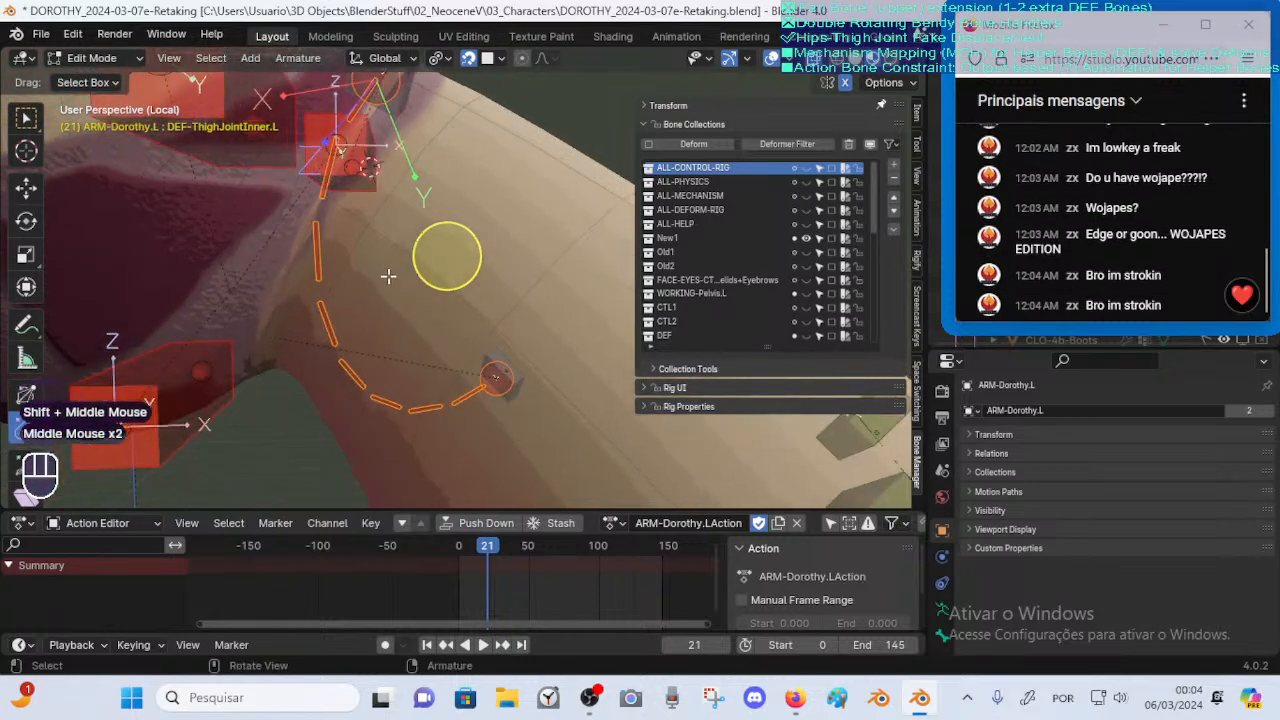
{"action": "scroll", "coordinate": [352, 261], "scroll_direction": "up", "scroll_amount": 1}
{"action": "middle_click_drag", "start_coordinate": [353, 261], "coordinate": [357, 263]}
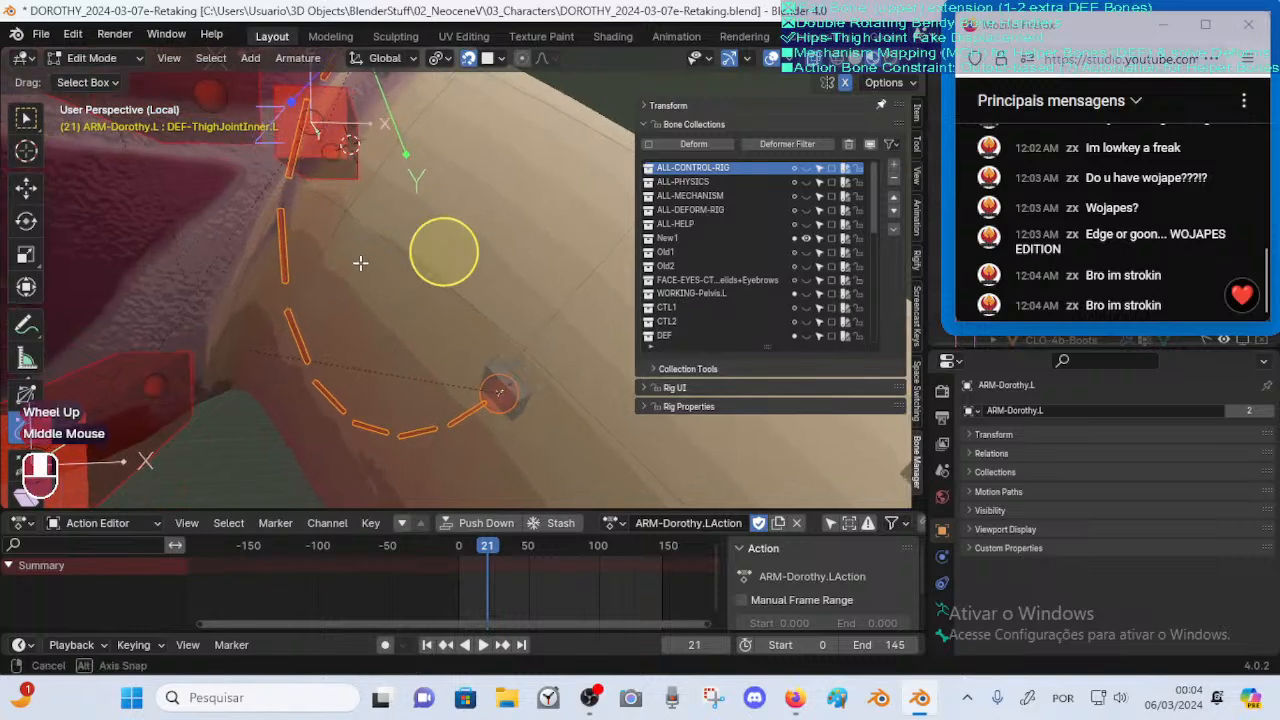
{"action": "scroll", "coordinate": [380, 263], "scroll_direction": "down", "scroll_amount": 3}
{"action": "scroll", "coordinate": [410, 261], "scroll_direction": "up", "scroll_amount": 2}
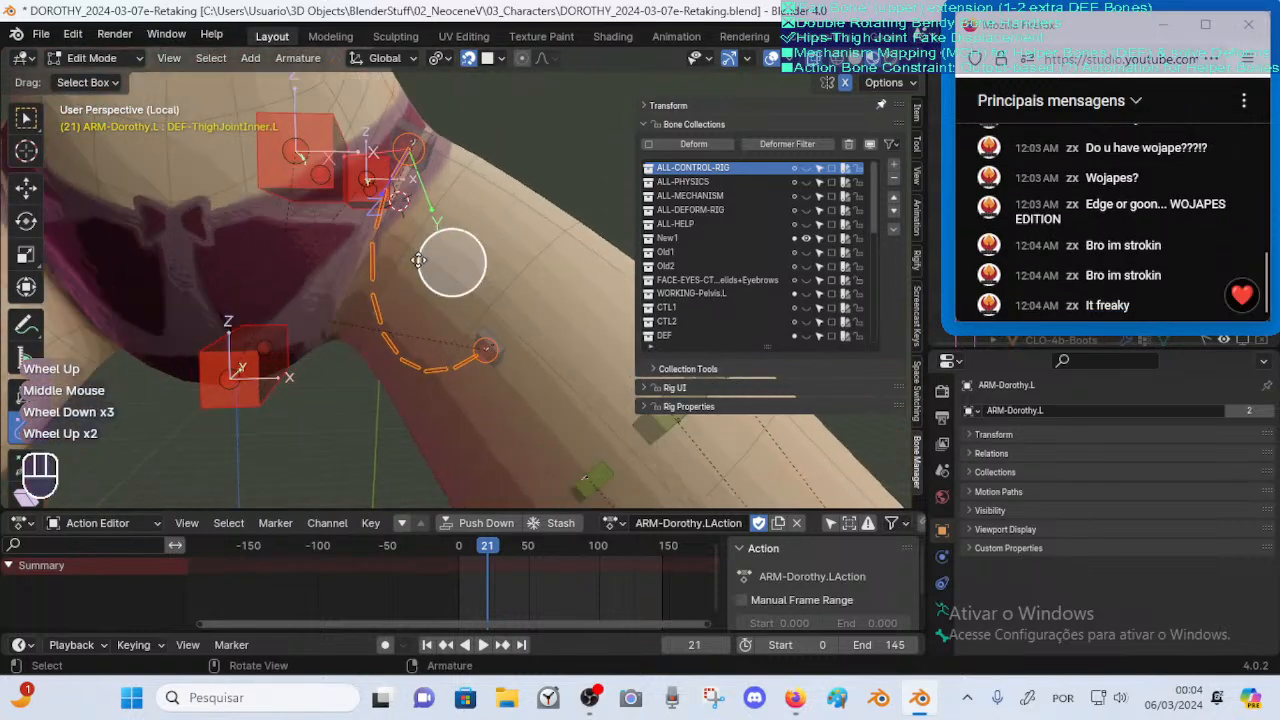
{"action": "scroll", "coordinate": [427, 259], "scroll_direction": "up", "scroll_amount": 1}
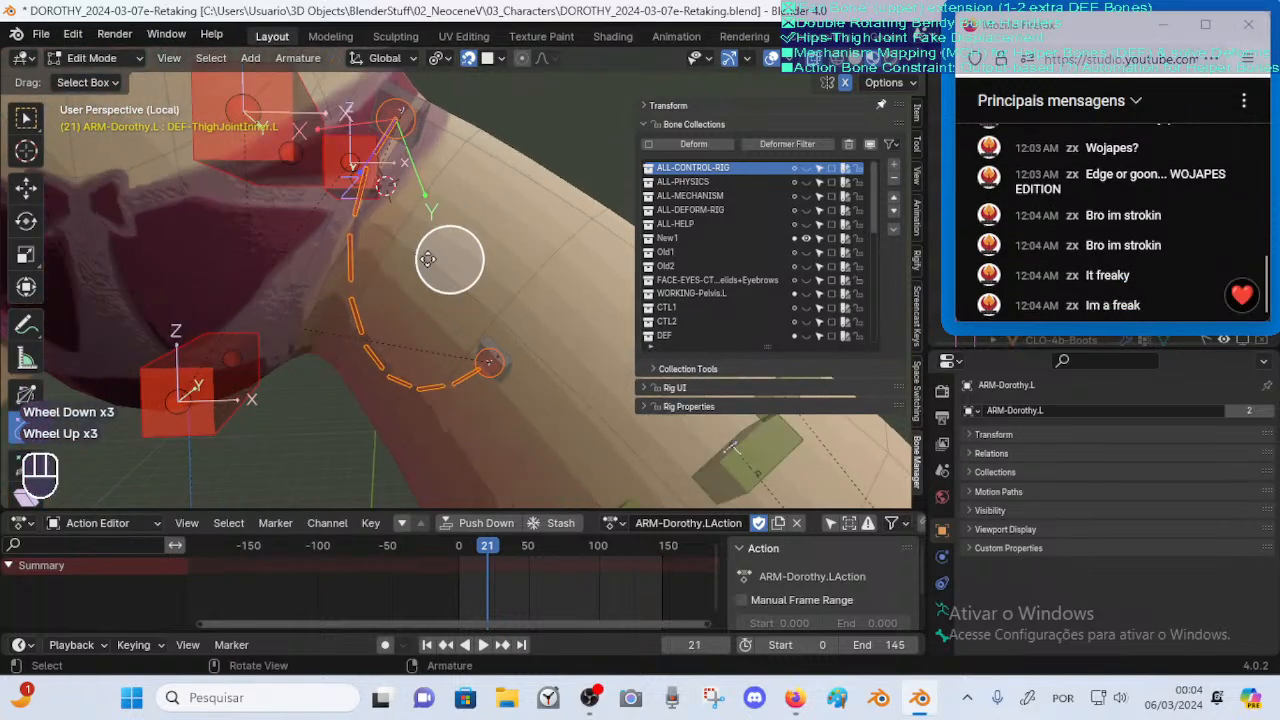
{"action": "scroll", "coordinate": [433, 275], "scroll_direction": "up", "scroll_amount": 1}
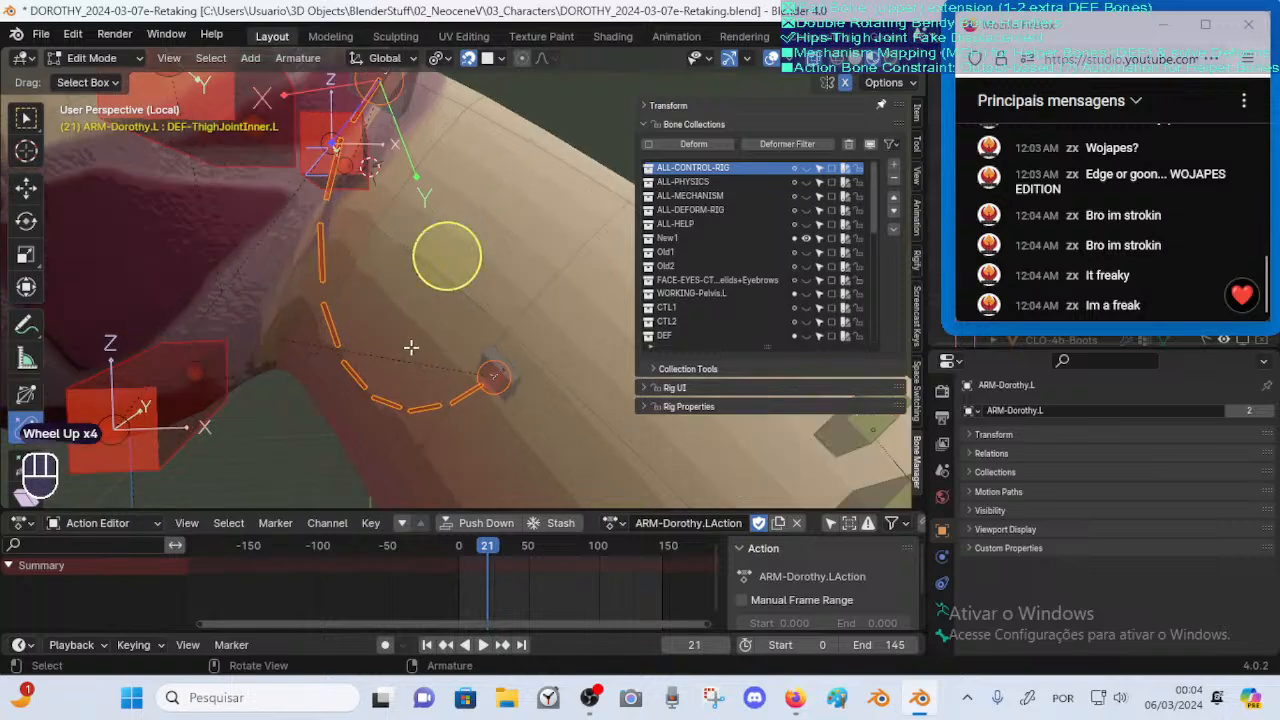
{"action": "middle_click_drag", "start_coordinate": [410, 347], "coordinate": [423, 349]}
{"action": "scroll", "coordinate": [415, 312], "scroll_direction": "down", "scroll_amount": 1}
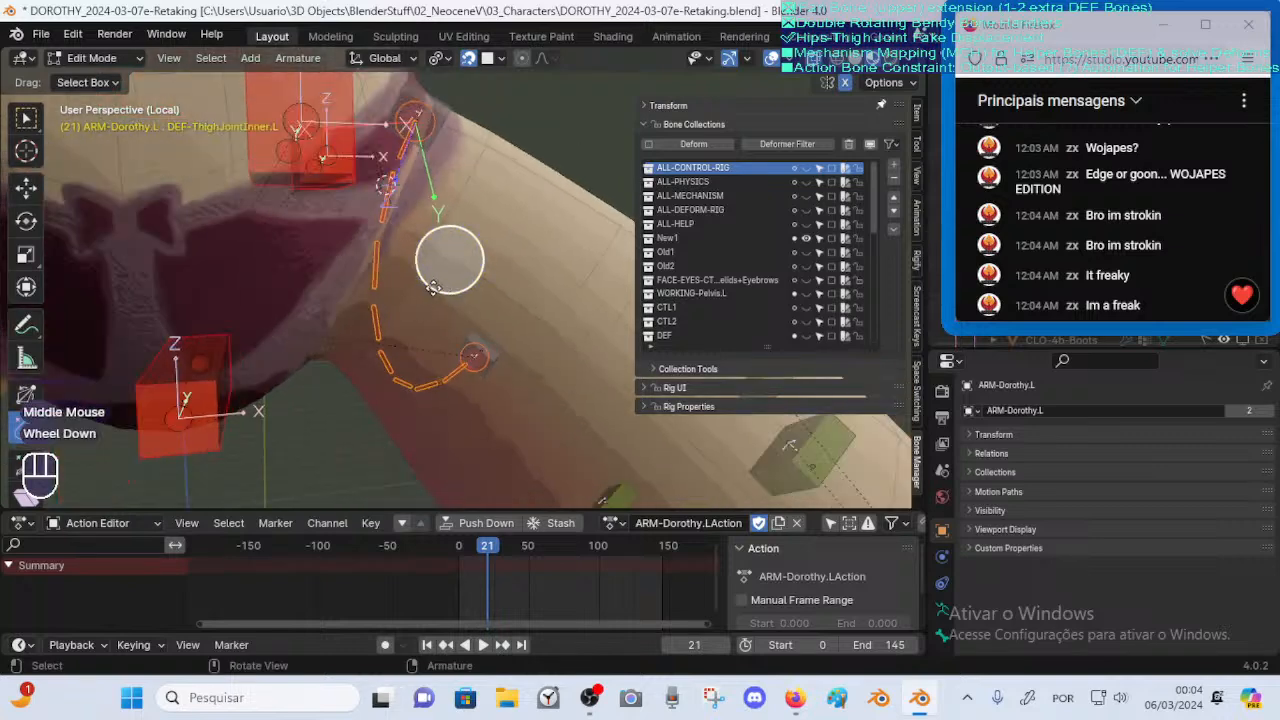
{"action": "middle_click_drag", "start_coordinate": [398, 228], "coordinate": [448, 280]}
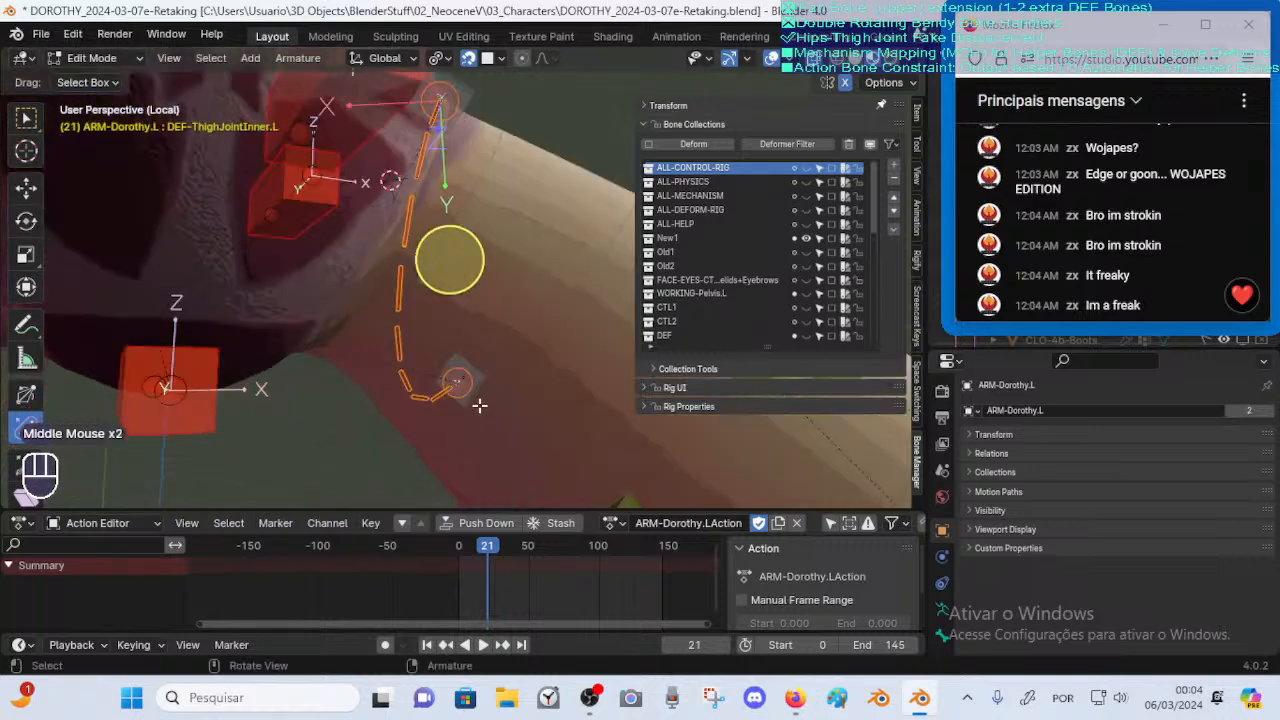
{"action": "left_click", "coordinate": [457, 380]}
{"action": "middle_click_drag", "start_coordinate": [457, 380], "coordinate": [339, 249], "text": "shift"}
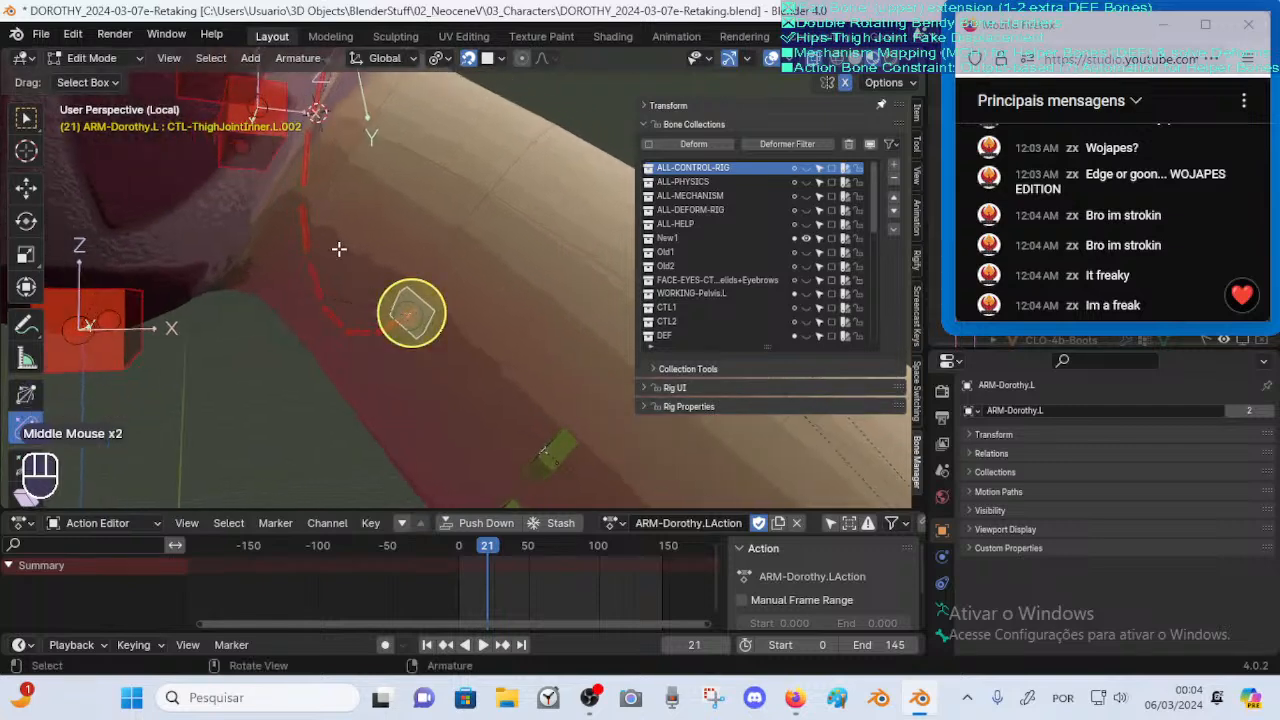
Select DEF-ThighJointInner.L and show its Bendy Bones settings in the bone properties
{"action": "left_click", "coordinate": [310, 141]}
{"action": "middle_click_drag", "start_coordinate": [310, 141], "coordinate": [310, 212]}
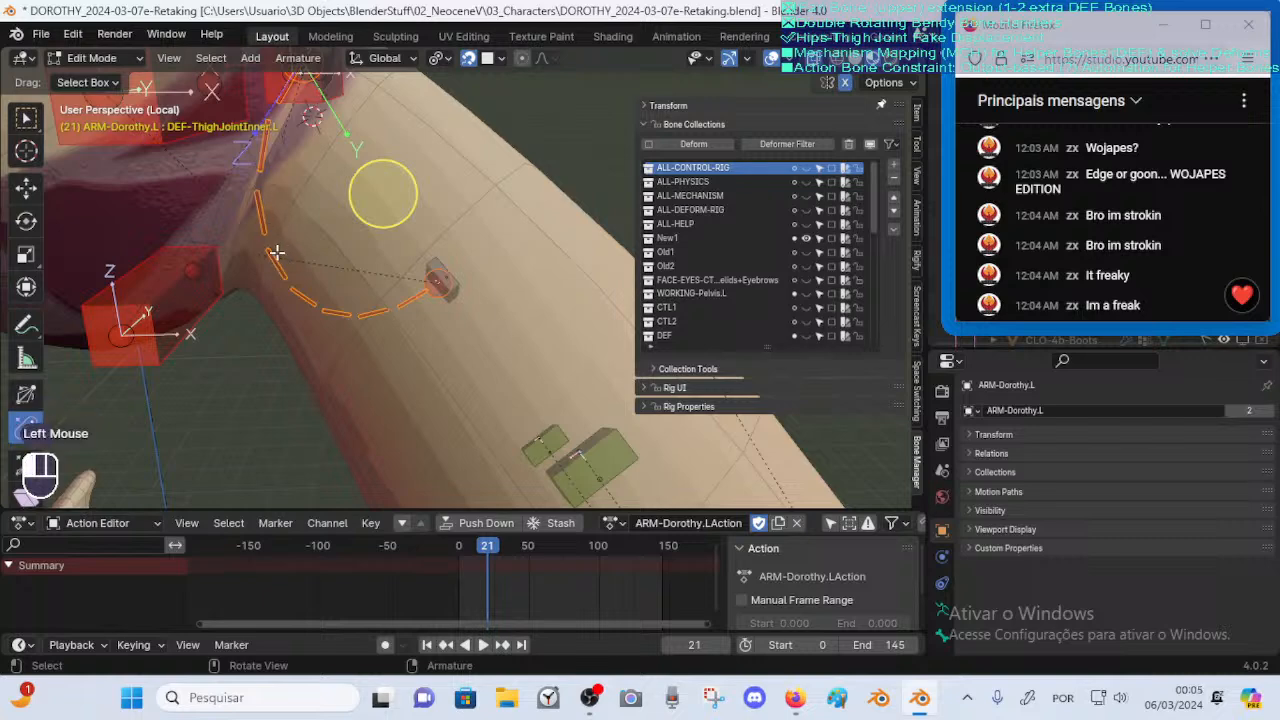
{"action": "left_click", "coordinate": [309, 301]}
{"action": "left_click", "coordinate": [309, 300]}
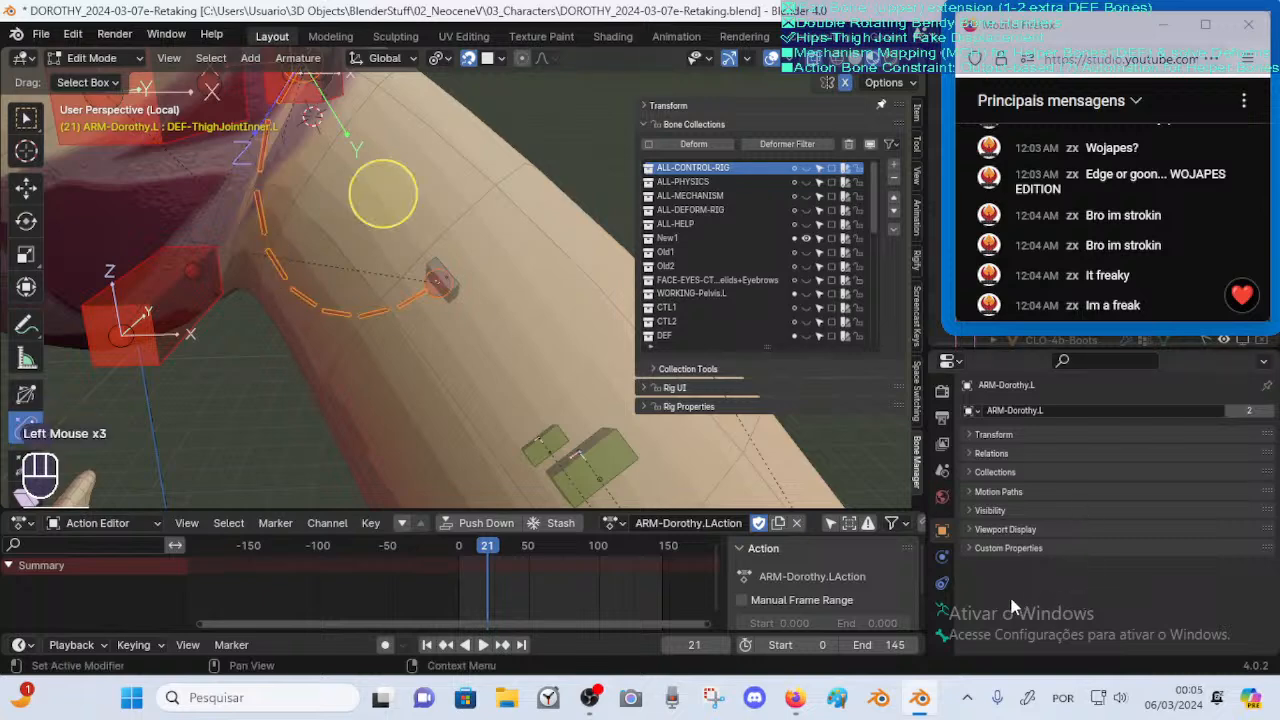
{"action": "left_click", "coordinate": [942, 636]}
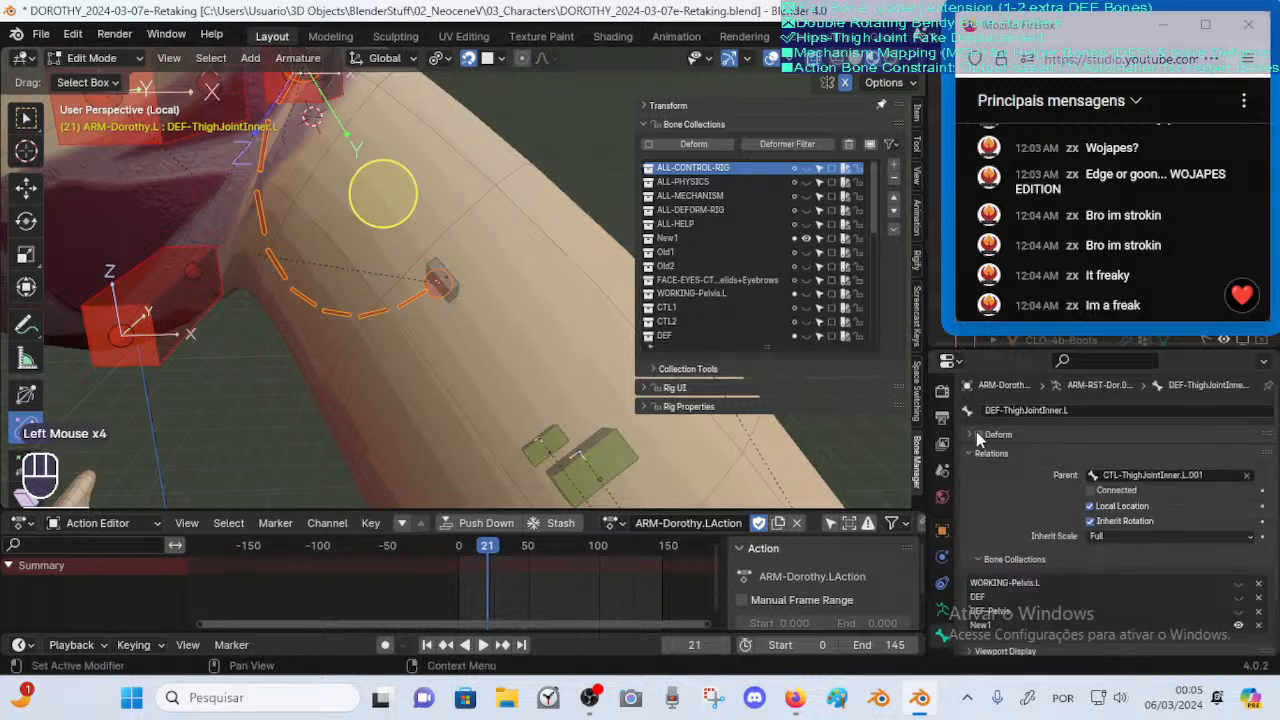
{"action": "scroll", "coordinate": [1047, 499], "scroll_direction": "down", "scroll_amount": 2}
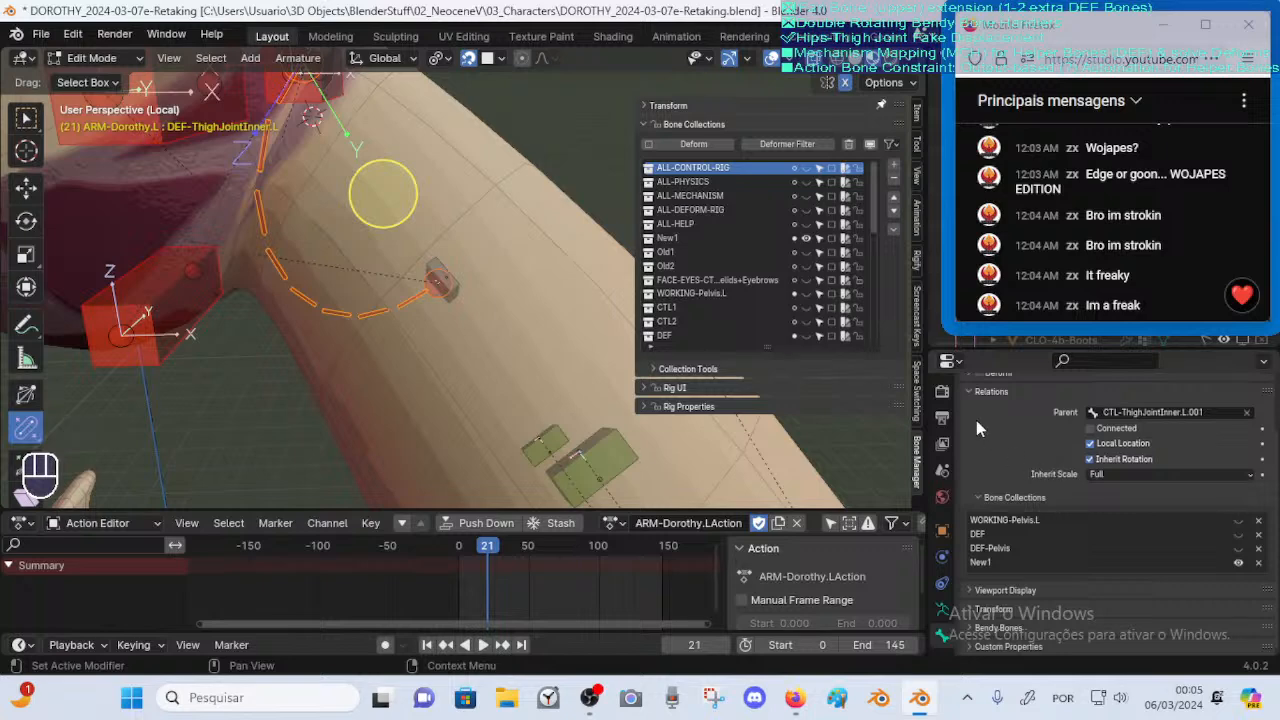
{"action": "scroll", "coordinate": [1011, 443], "scroll_direction": "up", "scroll_amount": 2}
{"action": "scroll", "coordinate": [1011, 443], "scroll_direction": "down", "scroll_amount": 1}
{"action": "scroll", "coordinate": [1004, 460], "scroll_direction": "up", "scroll_amount": 2}
{"action": "scroll", "coordinate": [1004, 466], "scroll_direction": "down", "scroll_amount": 1}
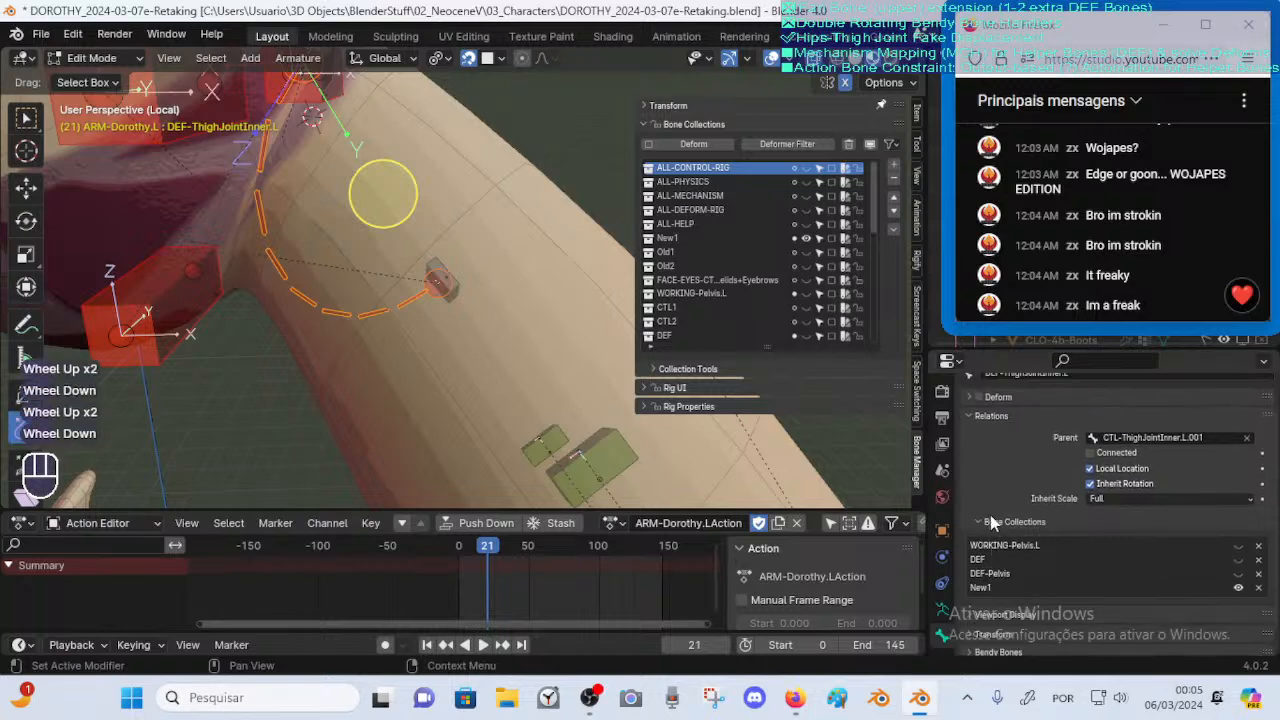
{"action": "scroll", "coordinate": [990, 515], "scroll_direction": "down", "scroll_amount": 2}
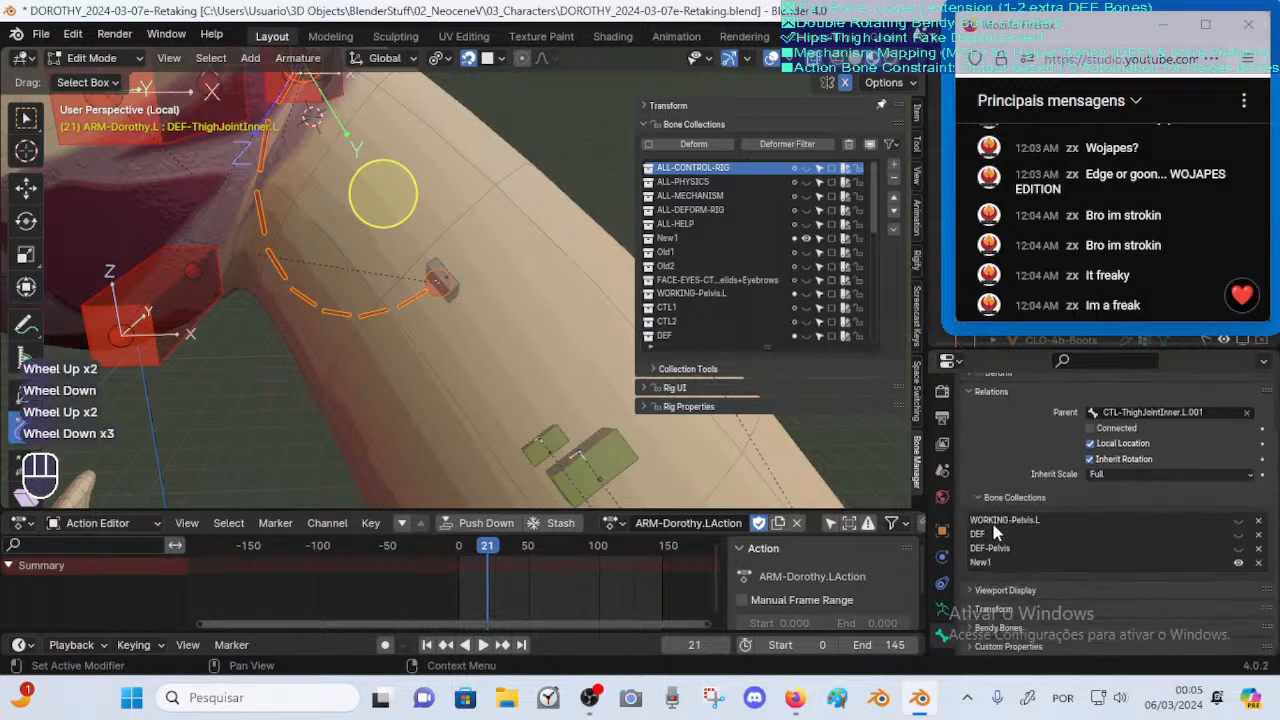
{"action": "left_click", "coordinate": [980, 627]}
{"action": "scroll", "coordinate": [1071, 508], "scroll_direction": "down", "scroll_amount": 2}
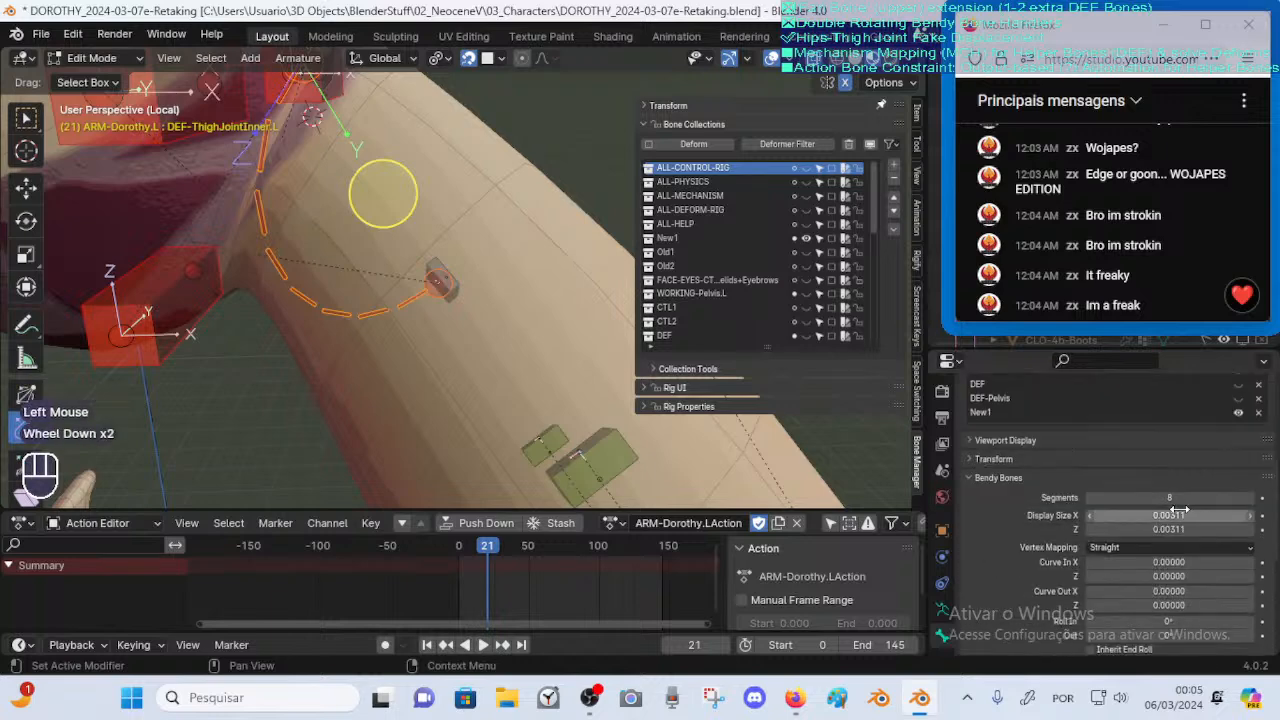
Try higher bendy bone segment counts on DEF-ThighJointInner.L and settle on 12 segments
{"action": "left_click", "coordinate": [1251, 499]}
{"action": "left_click", "coordinate": [1251, 499]}
{"action": "left_click", "coordinate": [1251, 499]}
{"action": "left_click", "coordinate": [1251, 499]}
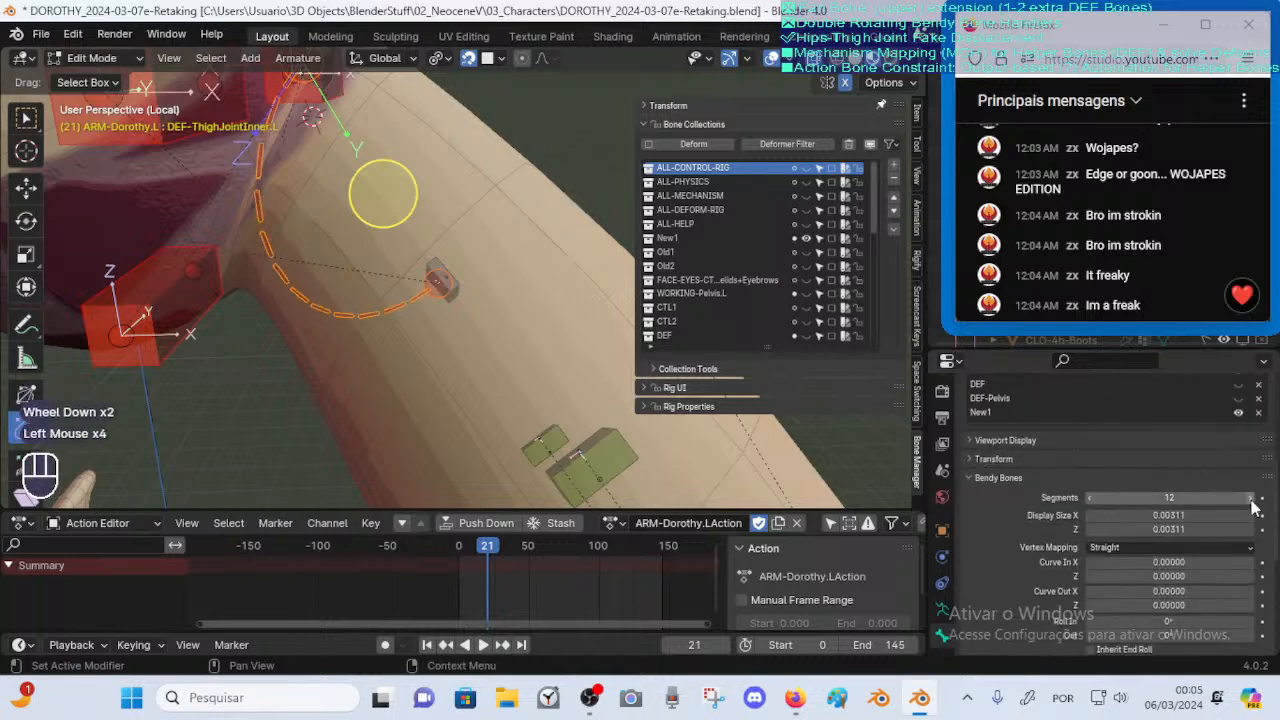
{"action": "left_click", "coordinate": [1251, 499]}
{"action": "left_click", "coordinate": [1251, 499]}
{"action": "left_click", "coordinate": [1251, 499]}
{"action": "left_click", "coordinate": [1251, 499]}
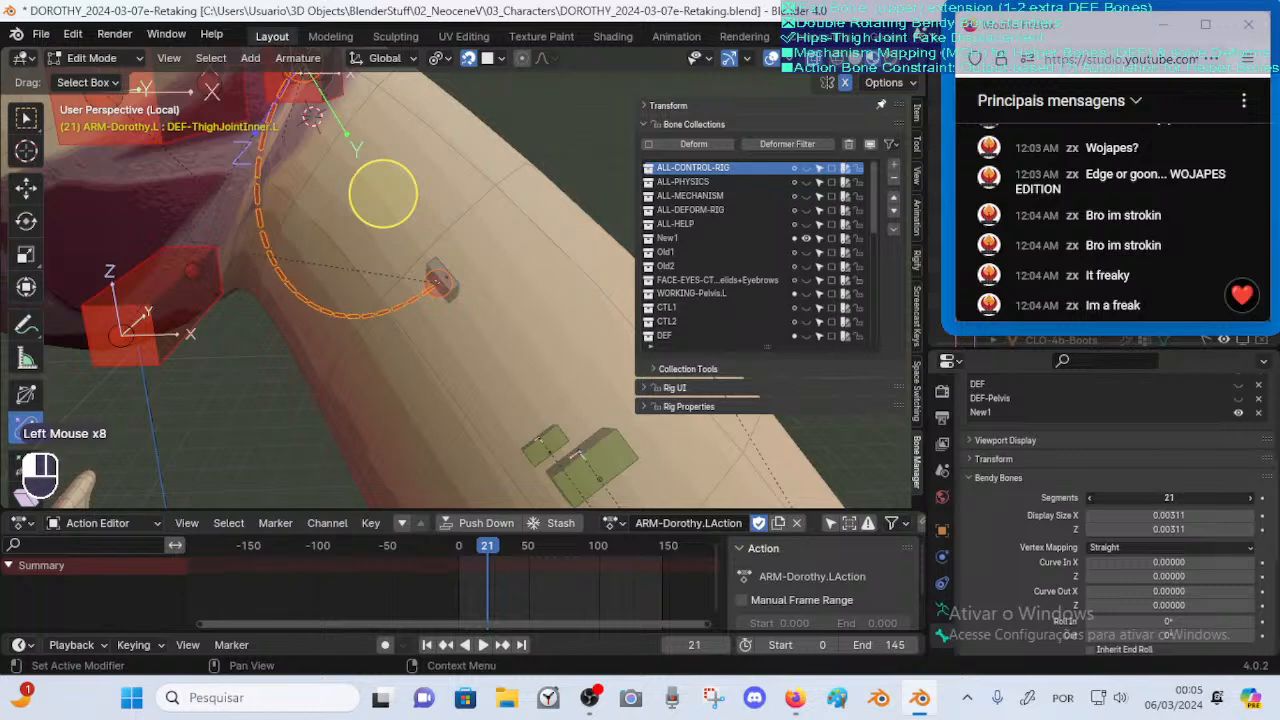
{"action": "left_click_drag", "start_coordinate": [1251, 499], "coordinate": [1227, 499]}
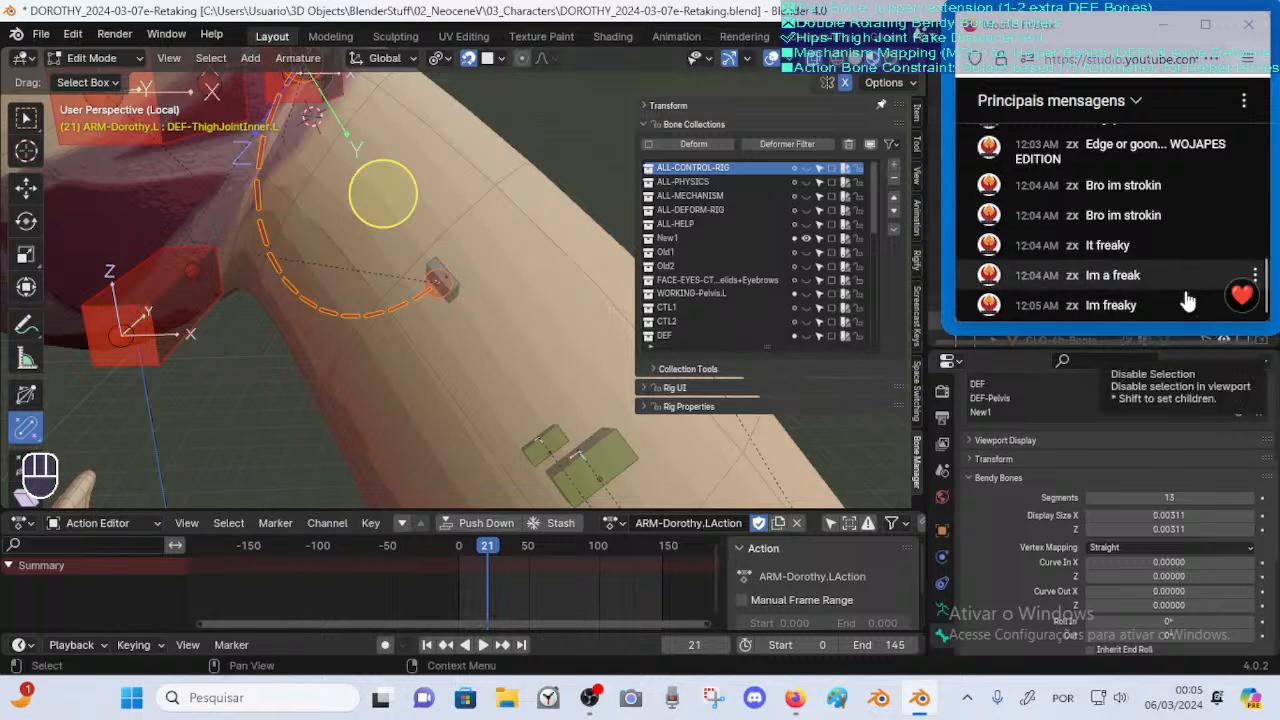
{"action": "left_click", "coordinate": [1091, 497]}
{"action": "left_click", "coordinate": [1091, 497]}
{"action": "left_click", "coordinate": [1091, 497]}
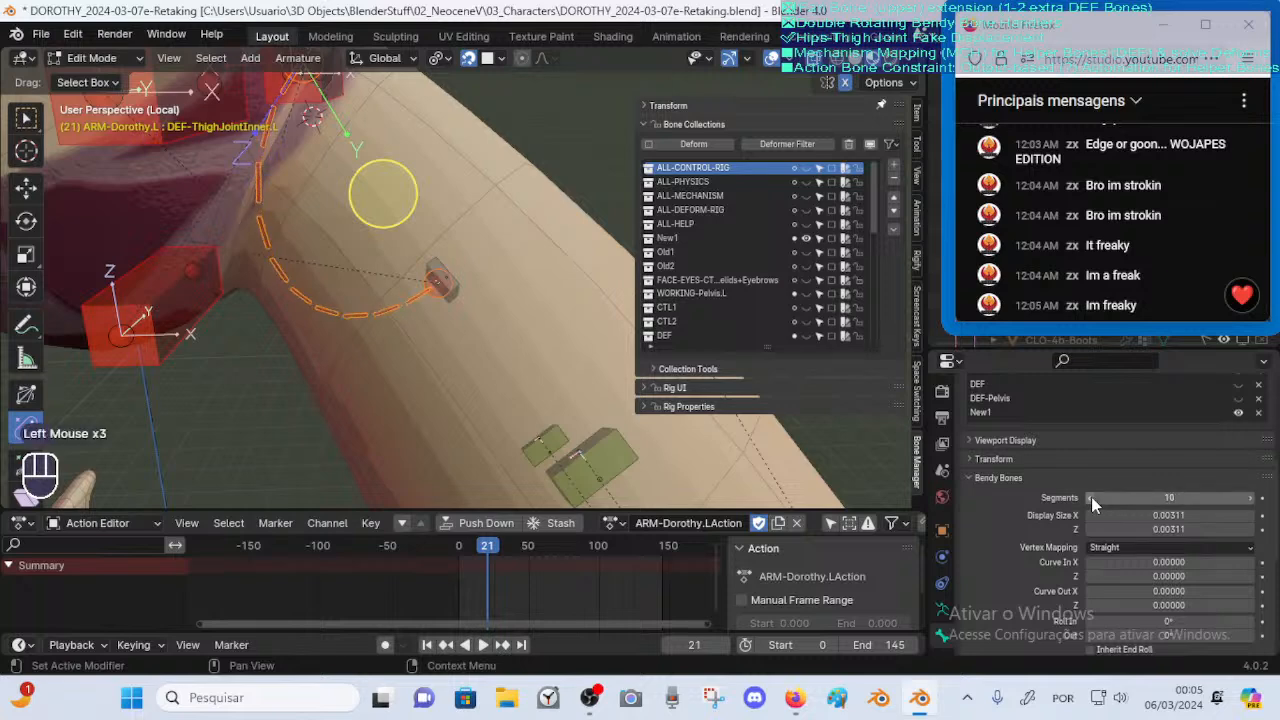
{"action": "left_click", "coordinate": [1251, 498]}
{"action": "left_click", "coordinate": [1251, 498]}
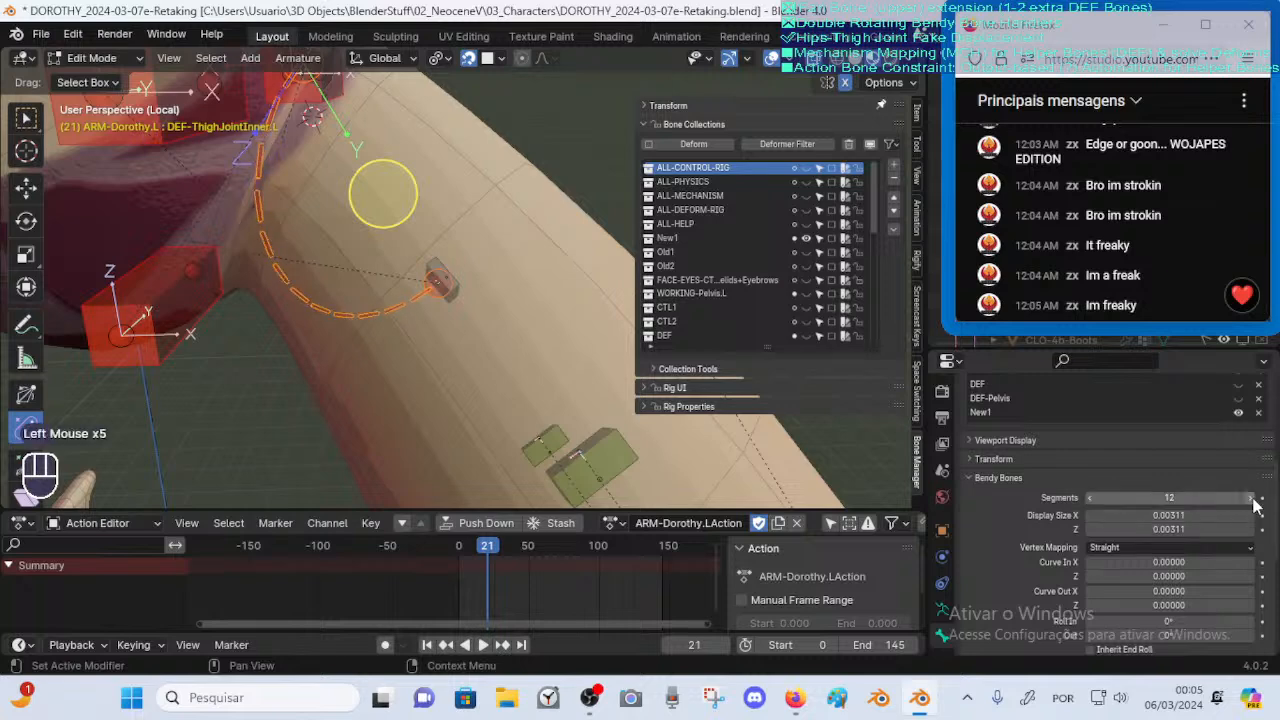
Check the smoother curve around the thigh and its upper end at CTL-ThighJointInner.L.001 in the hip crease
{"action": "scroll", "coordinate": [391, 220], "scroll_direction": "down", "scroll_amount": 2}
{"action": "middle_click_drag", "start_coordinate": [391, 220], "coordinate": [372, 293]}
{"action": "scroll", "coordinate": [346, 277], "scroll_direction": "up", "scroll_amount": 1}
{"action": "scroll", "coordinate": [331, 280], "scroll_direction": "down", "scroll_amount": 1}
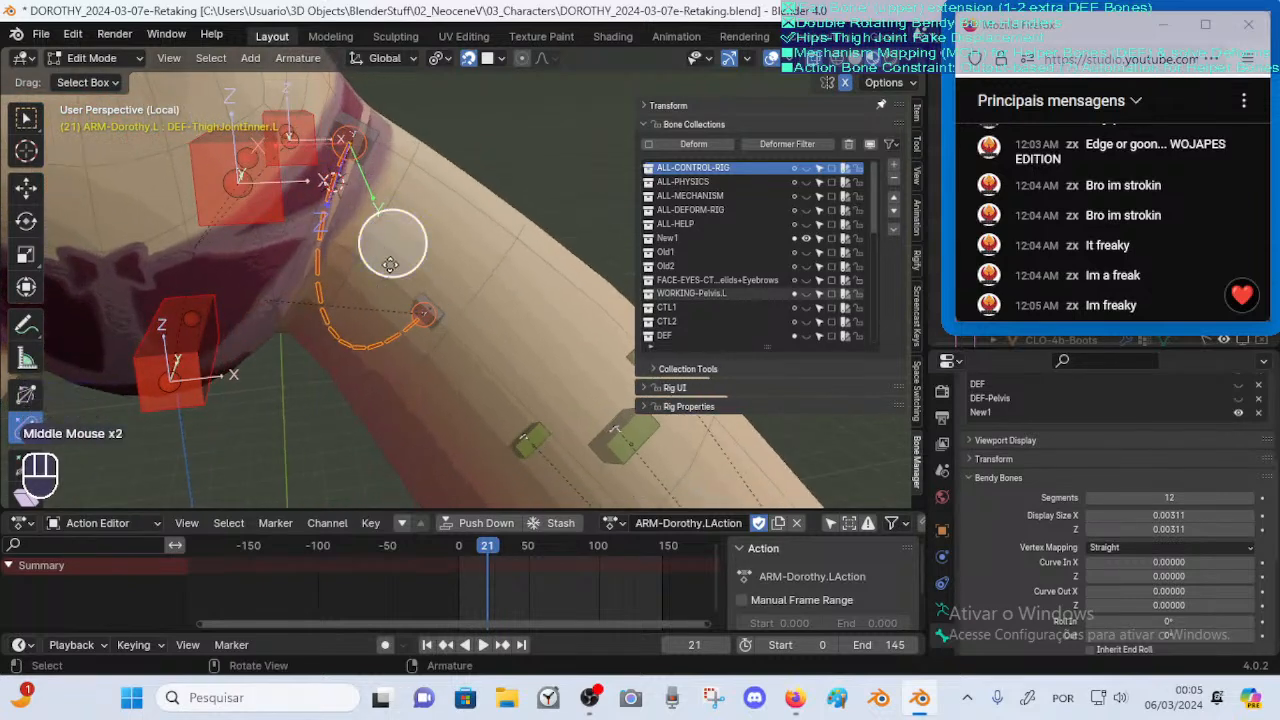
{"action": "mouse_move", "coordinate": [422, 304]}
{"action": "middle_mouse_down"}
{"action": "mouse_move", "coordinate": [449, 299]}
{"action": "mouse_move", "coordinate": [426, 302]}
{"action": "middle_mouse_up"}
{"action": "left_click", "coordinate": [385, 141]}
{"action": "middle_click_drag", "start_coordinate": [385, 141], "coordinate": [417, 238], "text": "shift"}
{"action": "scroll", "coordinate": [420, 240], "scroll_direction": "up", "scroll_amount": 5}
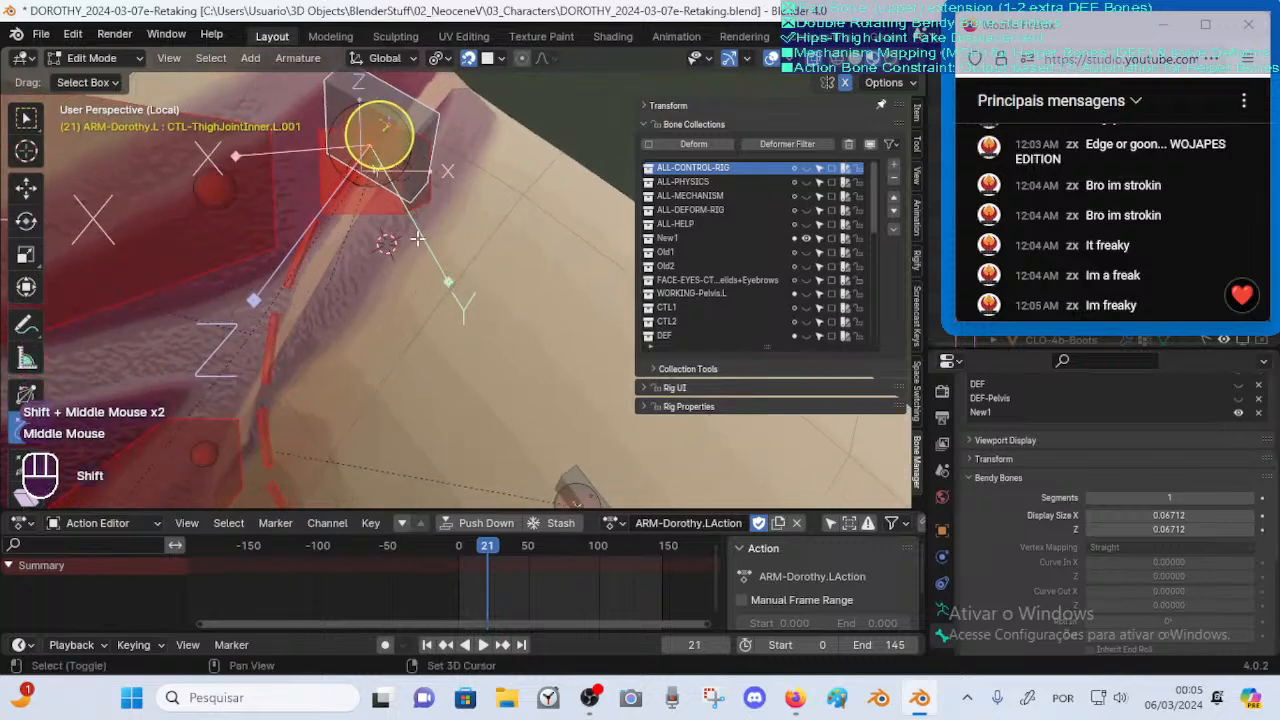
Align DEF-ThighJointInner.L to the upper control bone CTL-ThighJointInner.L.001, with the control as the active bone
{"action": "left_click", "coordinate": [313, 238]}
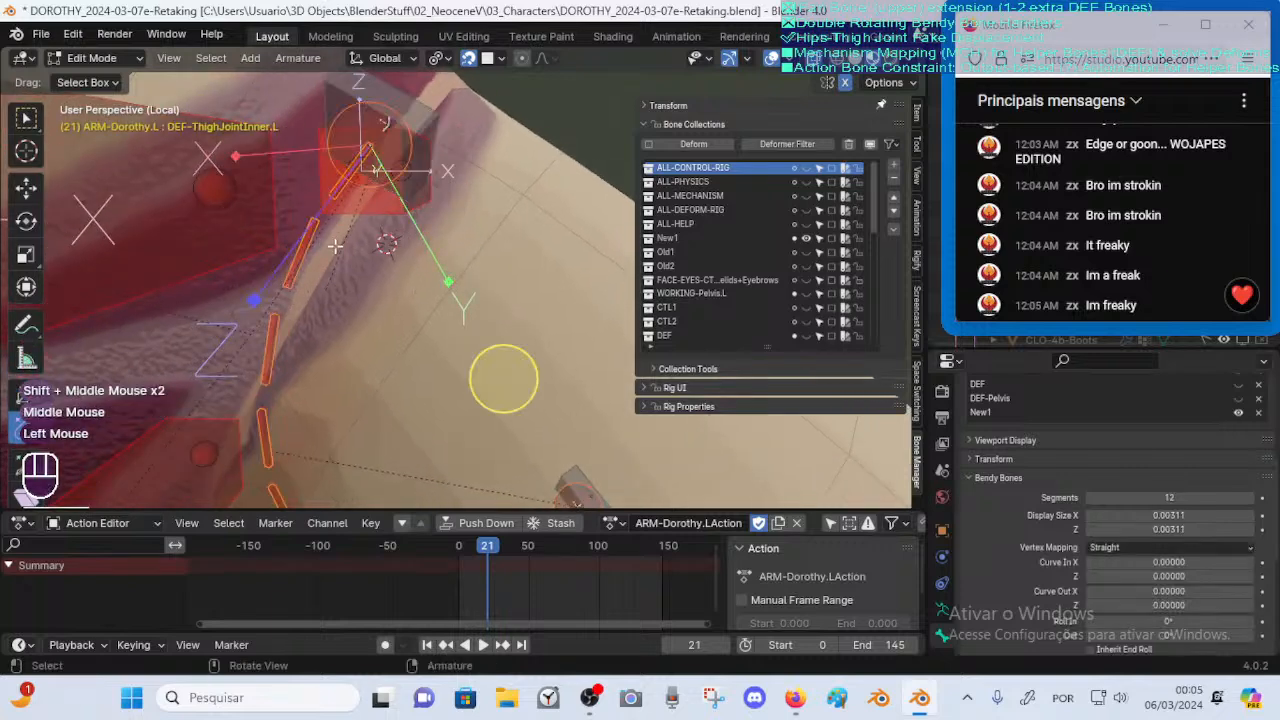
{"action": "left_click", "coordinate": [427, 121], "text": "shift"}
{"action": "middle_click_drag", "start_coordinate": [430, 152], "coordinate": [458, 214]}
{"action": "scroll", "coordinate": [358, 247], "scroll_direction": "down", "scroll_amount": 1}
{"action": "key", "text": "alt+a"}
{"action": "left_click", "coordinate": [355, 255]}
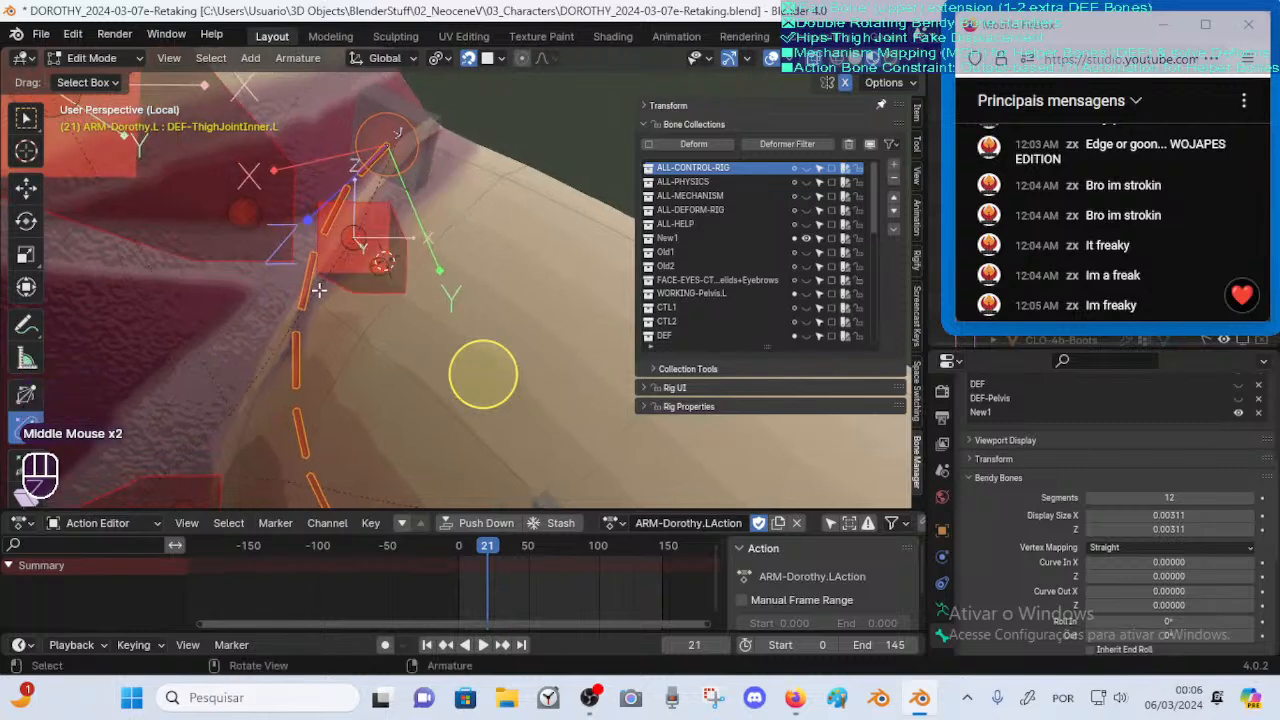
{"action": "left_click", "coordinate": [423, 135], "text": "shift"}
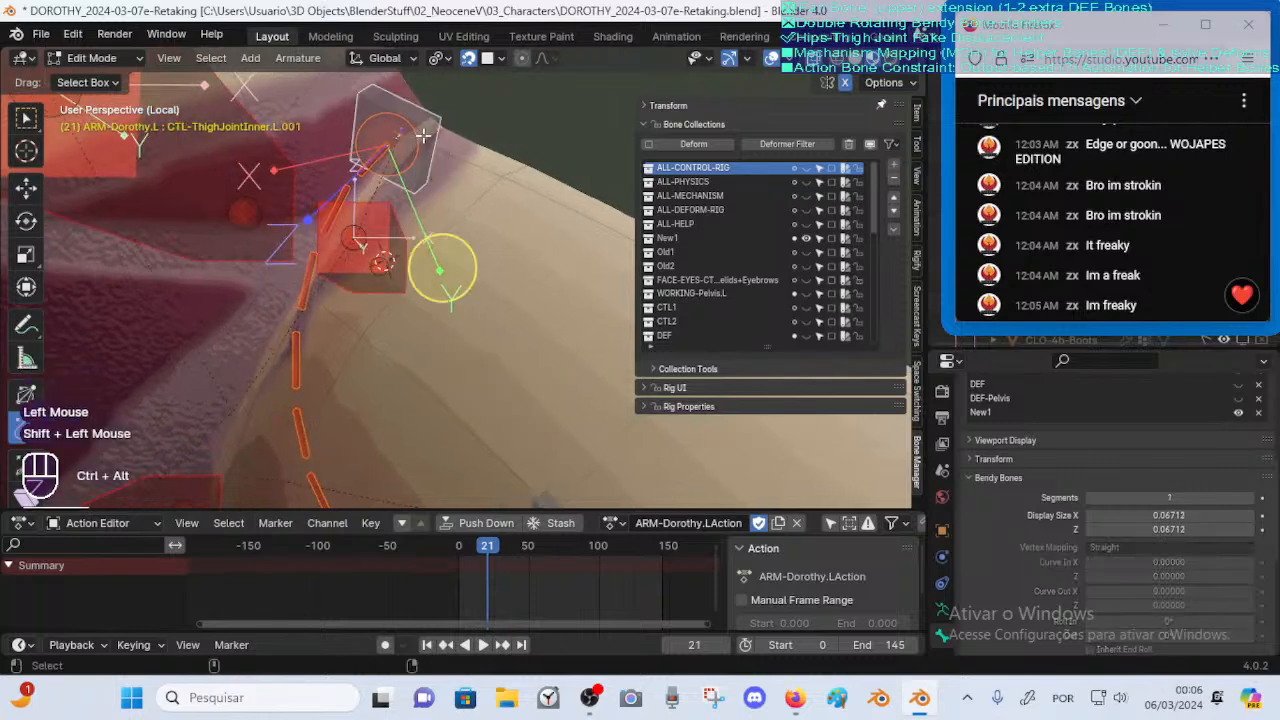
{"action": "key", "text": "ctrl+alt+a"}
{"action": "scroll", "coordinate": [248, 313], "scroll_direction": "down", "scroll_amount": 4}
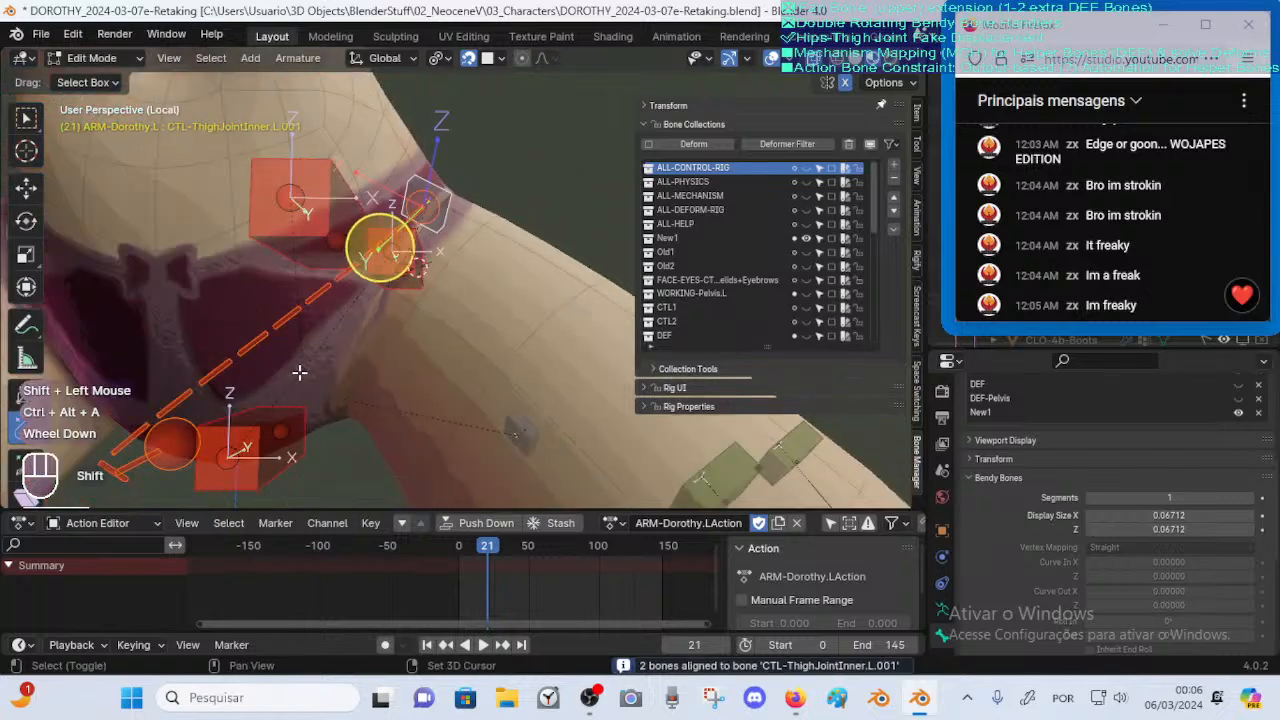
Try resetting the roll of CTL-ThighJointInner.L.001 to its default value and undo the reset
{"action": "middle_click_drag", "start_coordinate": [299, 372], "coordinate": [457, 332], "text": "shift"}
{"action": "left_click", "coordinate": [470, 140]}
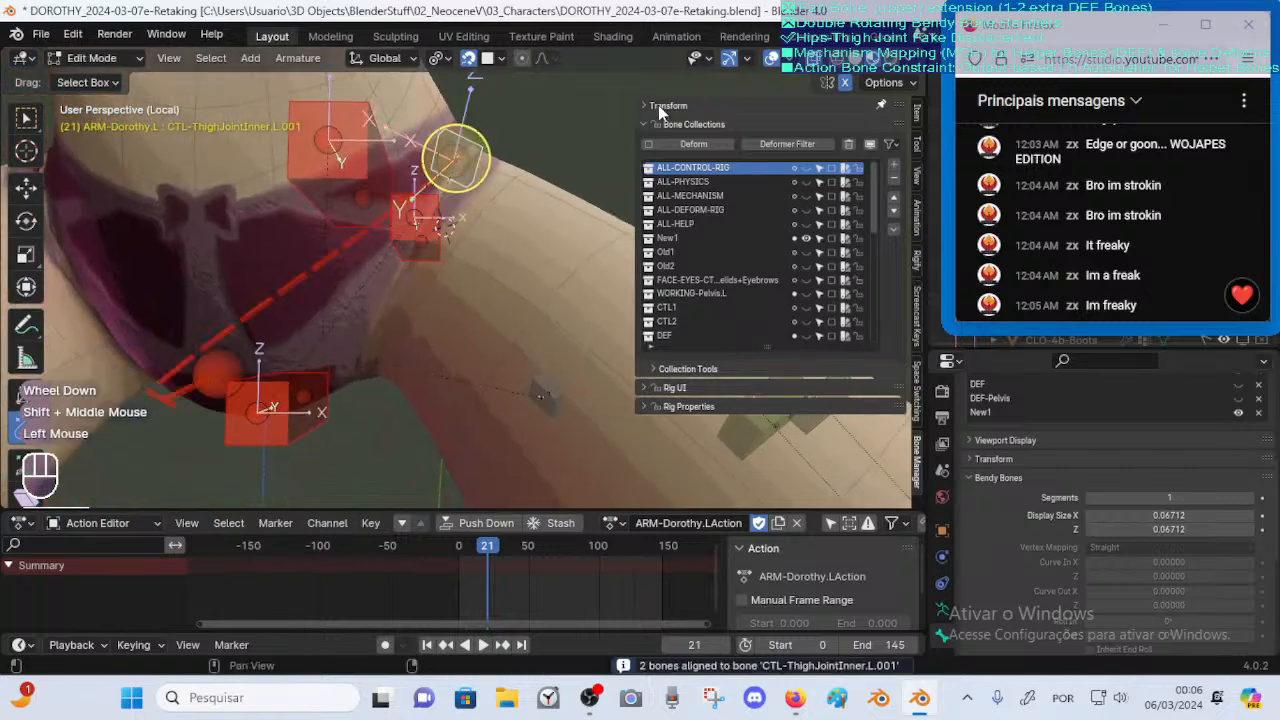
{"action": "left_click", "coordinate": [660, 106]}
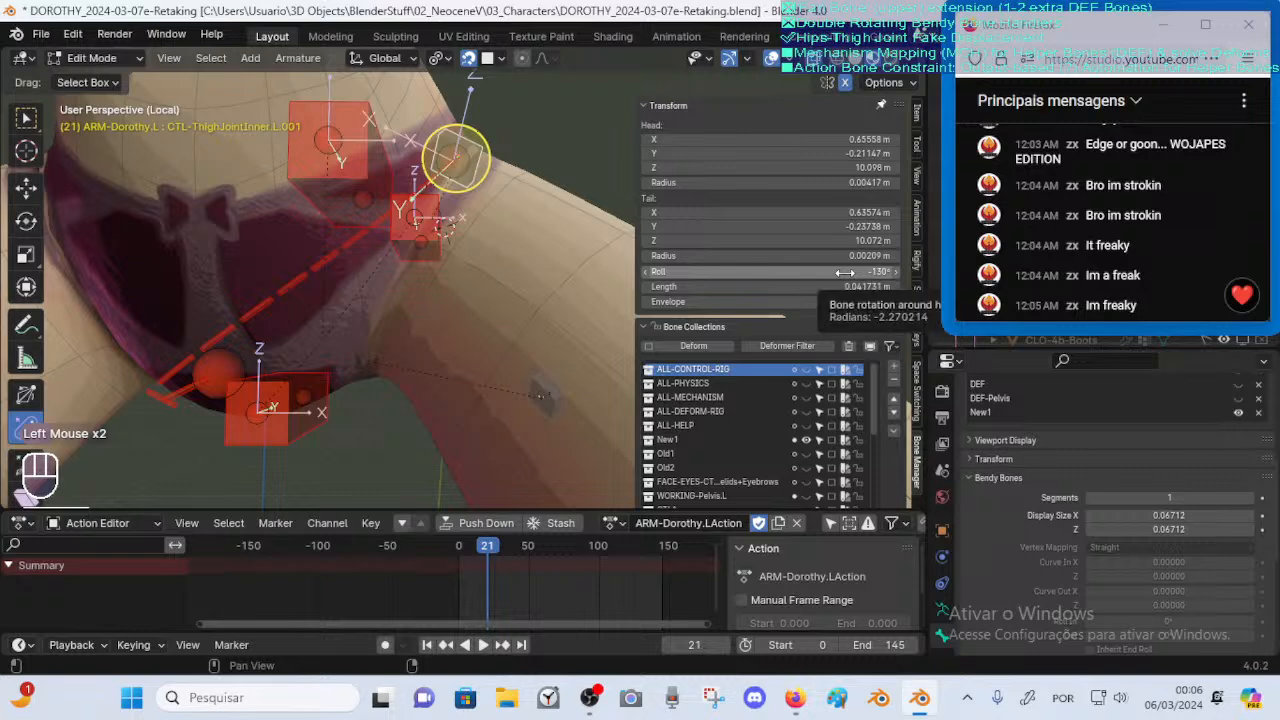
{"action": "key", "text": "BackSpace"}
{"action": "scroll", "coordinate": [507, 185], "scroll_direction": "up", "scroll_amount": 2}
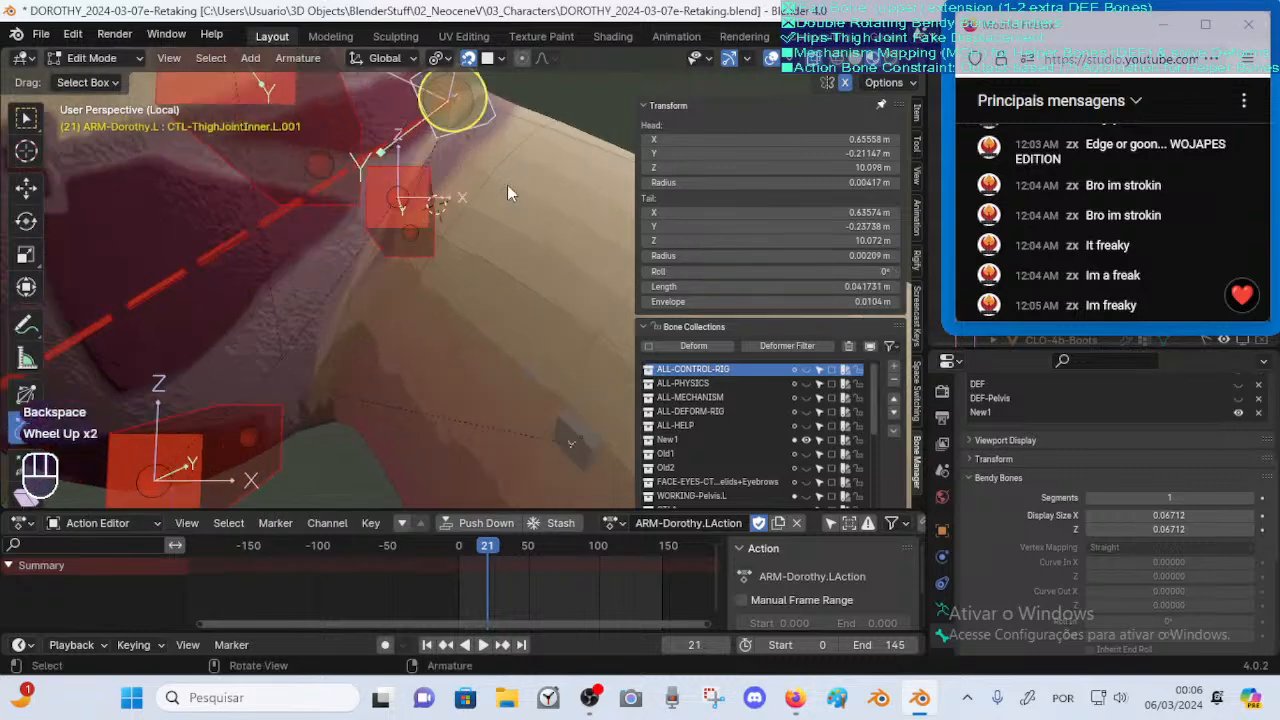
{"action": "middle_click_drag", "start_coordinate": [508, 162], "coordinate": [461, 246], "text": "shift"}
{"action": "key", "text": "ctrl+z"}
{"action": "scroll", "coordinate": [457, 256], "scroll_direction": "up", "scroll_amount": 2}
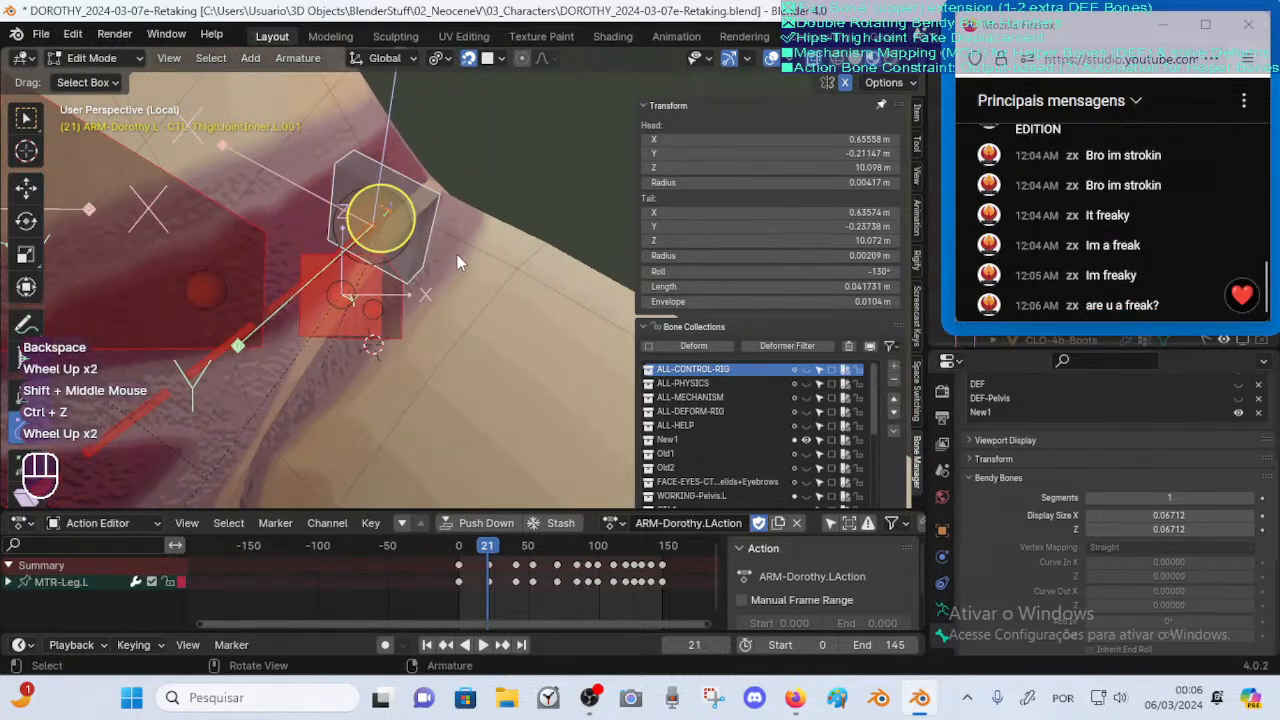
Clear the roll of CTL-ThighJointInner.L.001 and roll the bone to about -124°
{"action": "key", "text": "ctrl+r"}
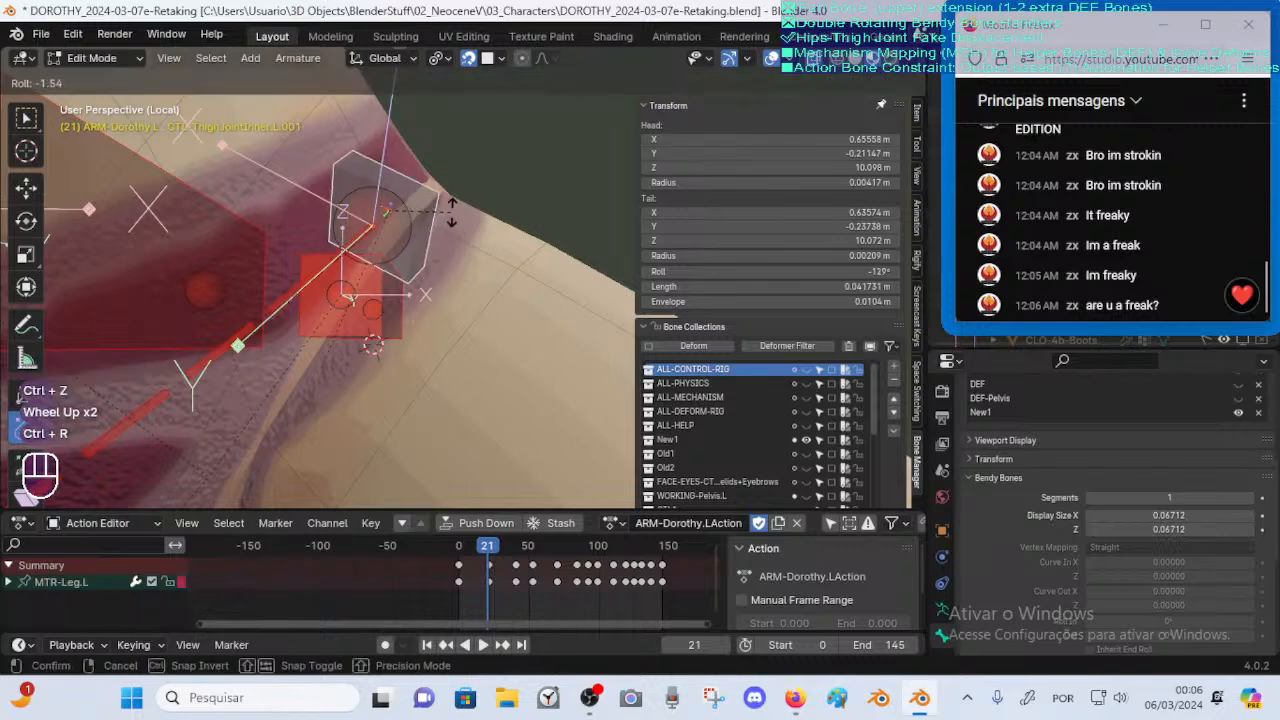
{"action": "key", "text": "alt+r"}
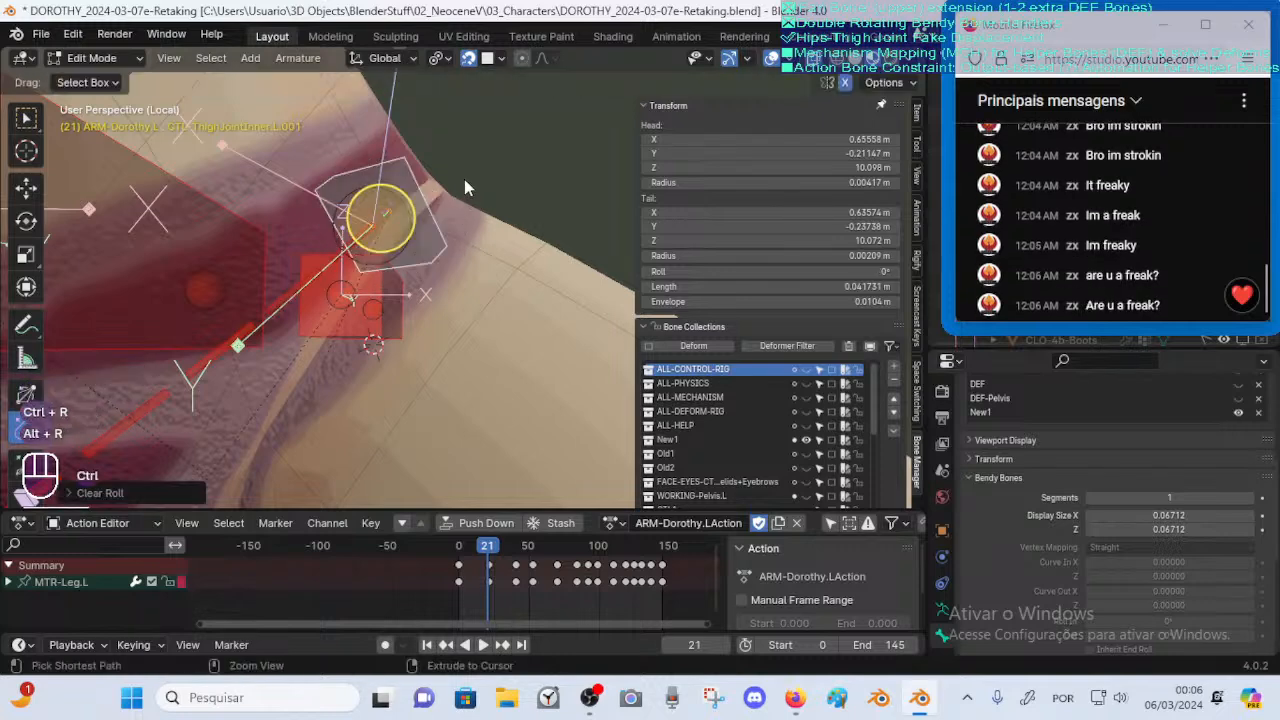
{"action": "key", "text": "ctrl+r"}
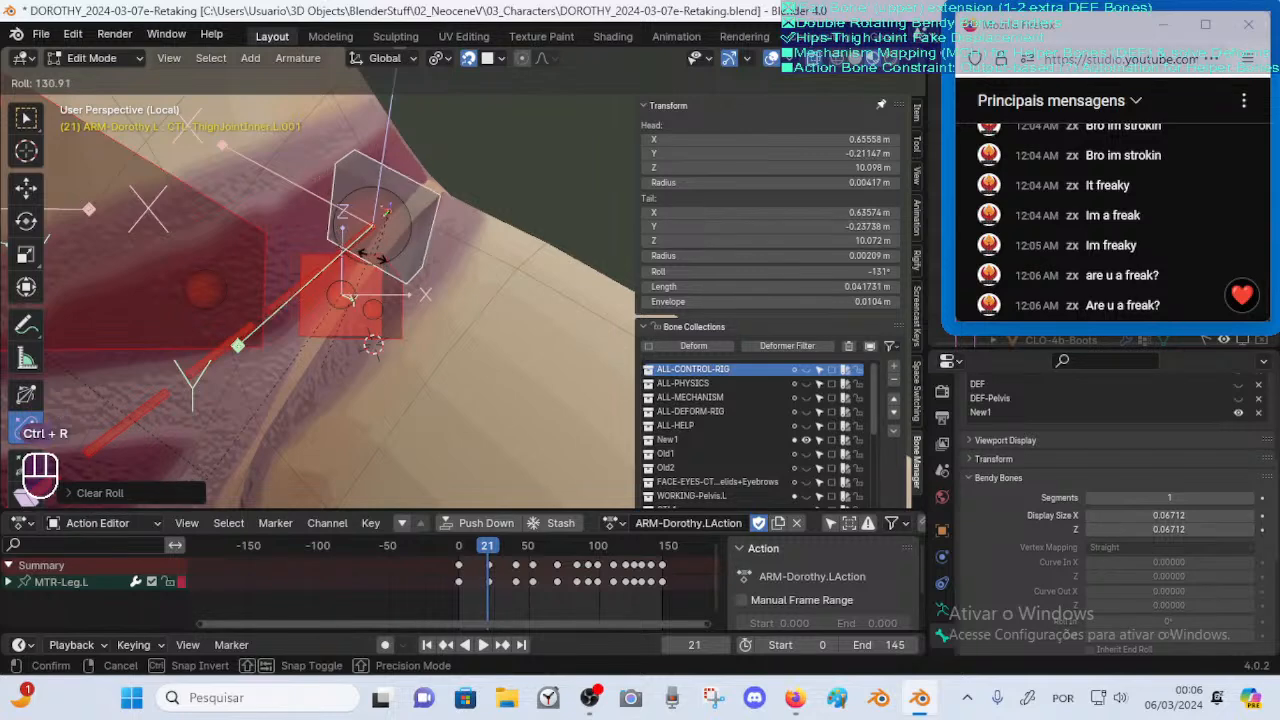
{"action": "left_click", "coordinate": [307, 278]}
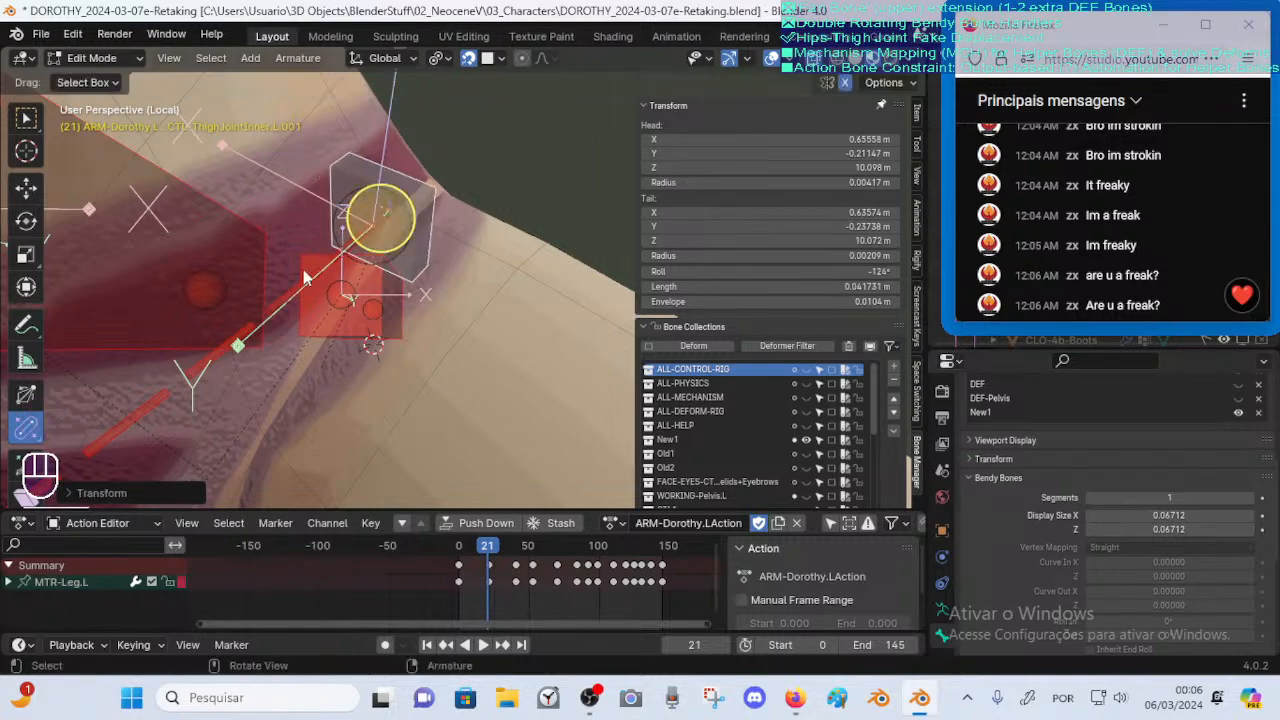
Realign DEF-ThighJointInner.L to the rolled control bone CTL-ThighJointInner.L.001, keeping the control as the active bone
{"action": "left_click", "coordinate": [268, 313]}
{"action": "left_click", "coordinate": [418, 200], "text": "shift"}
{"action": "key", "text": "ctrl+alt+a"}
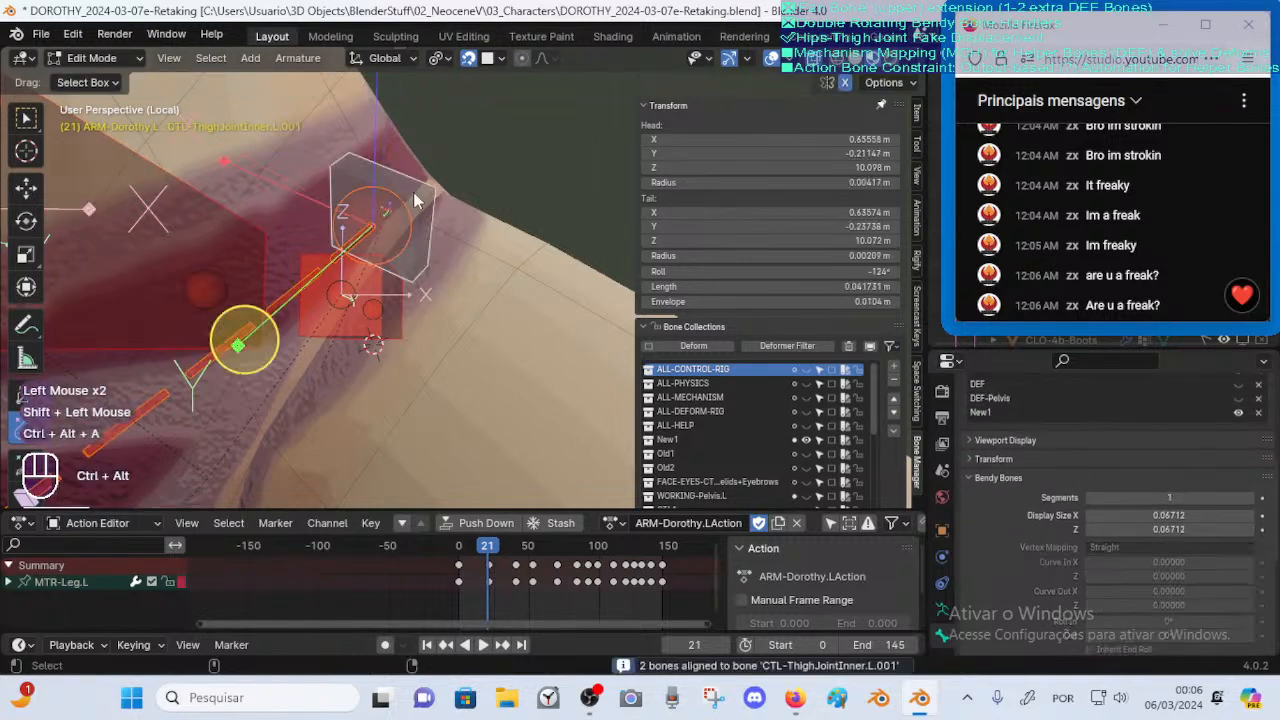
{"action": "middle_click_drag", "start_coordinate": [418, 200], "coordinate": [381, 258], "text": "shift"}
{"action": "scroll", "coordinate": [418, 257], "scroll_direction": "down", "scroll_amount": 2}
{"action": "scroll", "coordinate": [409, 278], "scroll_direction": "down", "scroll_amount": 1}
{"action": "scroll", "coordinate": [448, 297], "scroll_direction": "up", "scroll_amount": 1}
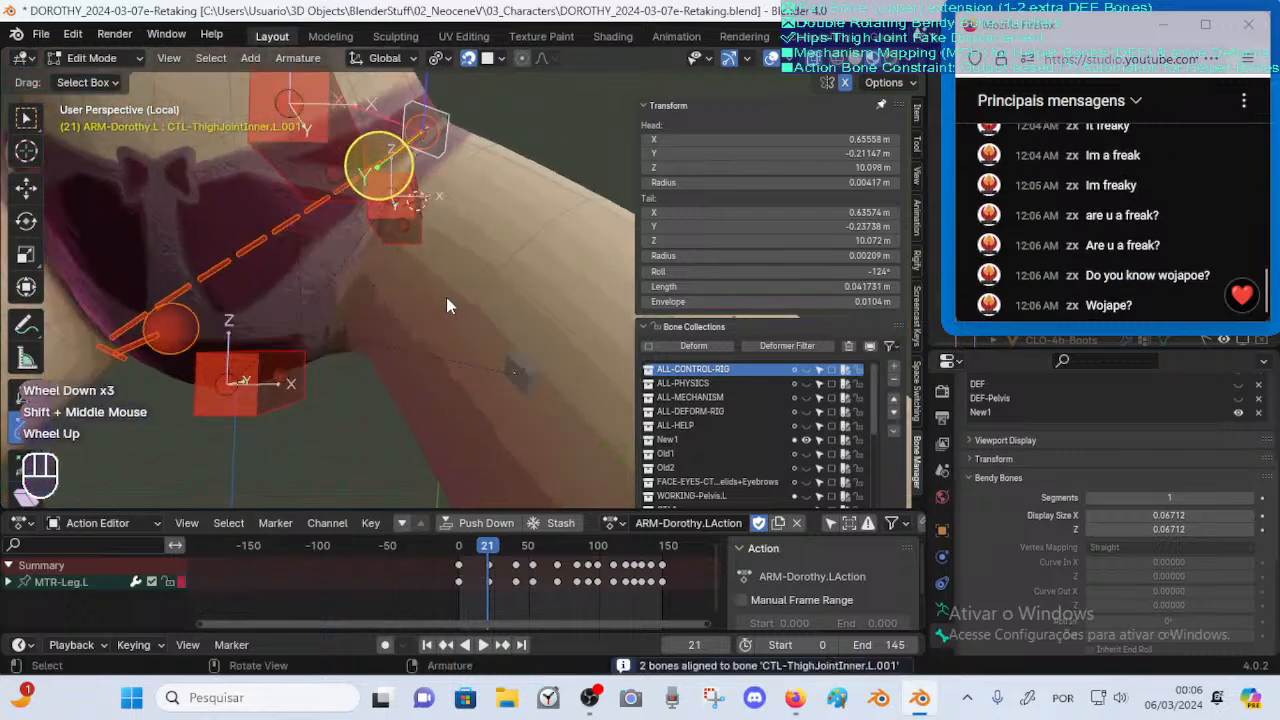
{"action": "scroll", "coordinate": [446, 297], "scroll_direction": "down", "scroll_amount": 1}
{"action": "middle_click_drag", "start_coordinate": [420, 312], "coordinate": [372, 312], "text": "shift"}
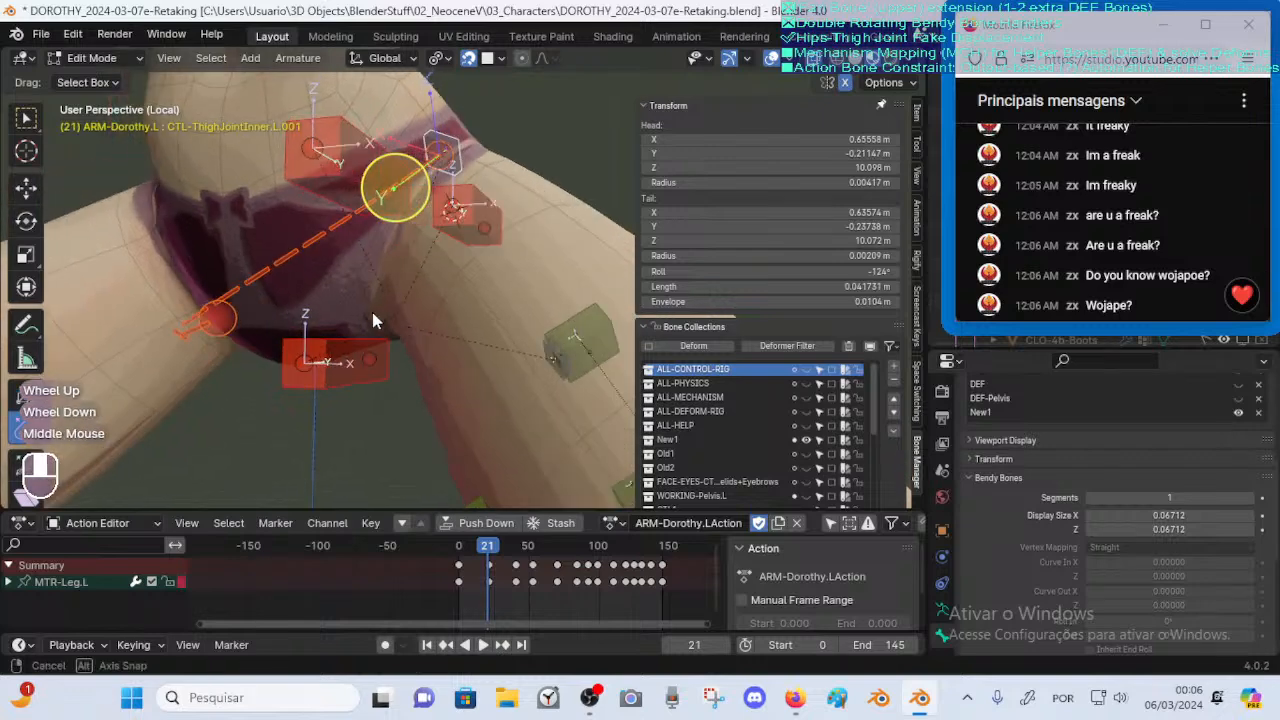
{"action": "scroll", "coordinate": [364, 306], "scroll_direction": "up", "scroll_amount": 1}
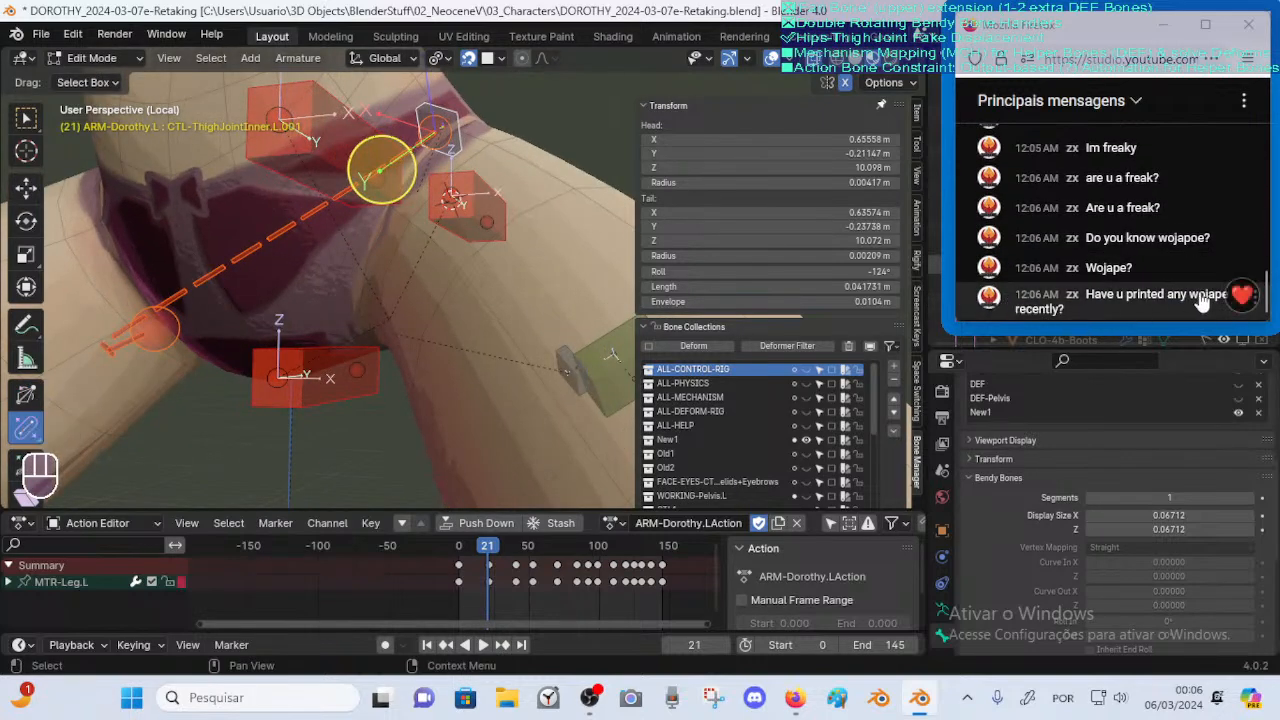
Switch to the YouTube Studio live chat, read through its messages and check the available chat options
{"action": "mouse_move", "coordinate": [1247, 300]}
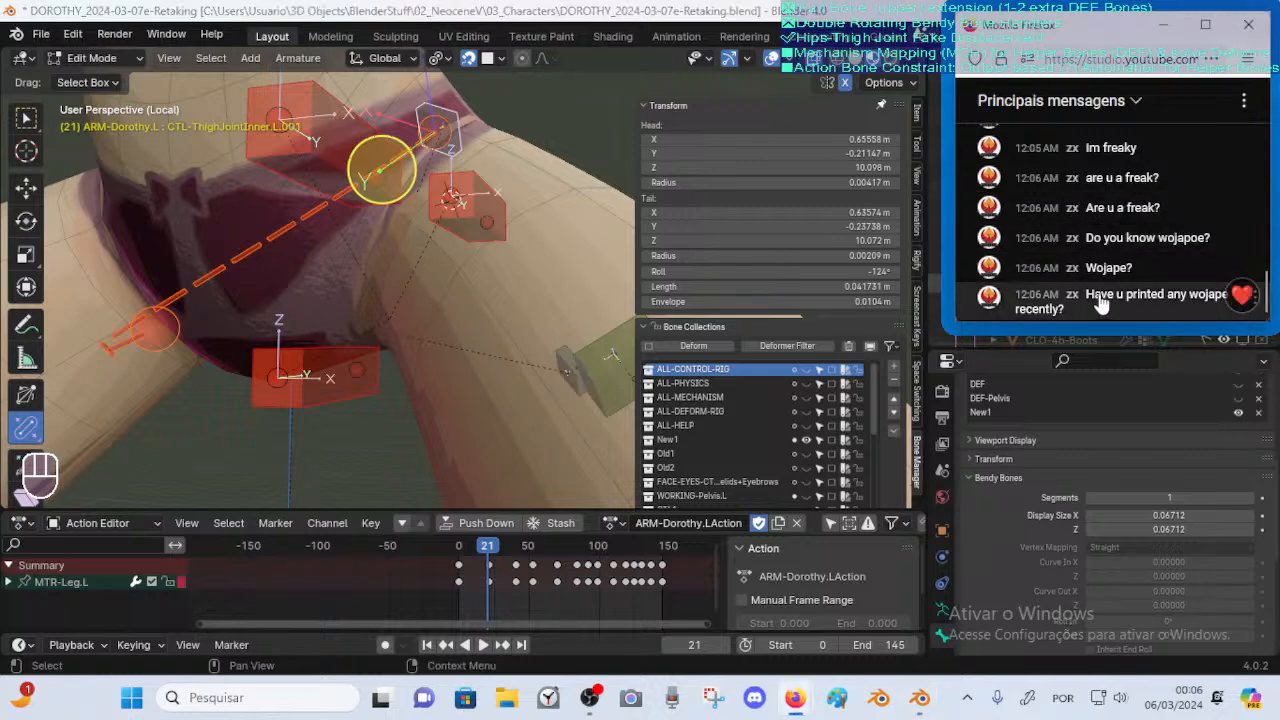
{"action": "mouse_move", "coordinate": [1092, 322]}
{"action": "left_mouse_down"}
{"action": "mouse_move", "coordinate": [1114, 85]}
{"action": "mouse_move", "coordinate": [1112, 325]}
{"action": "left_mouse_up"}
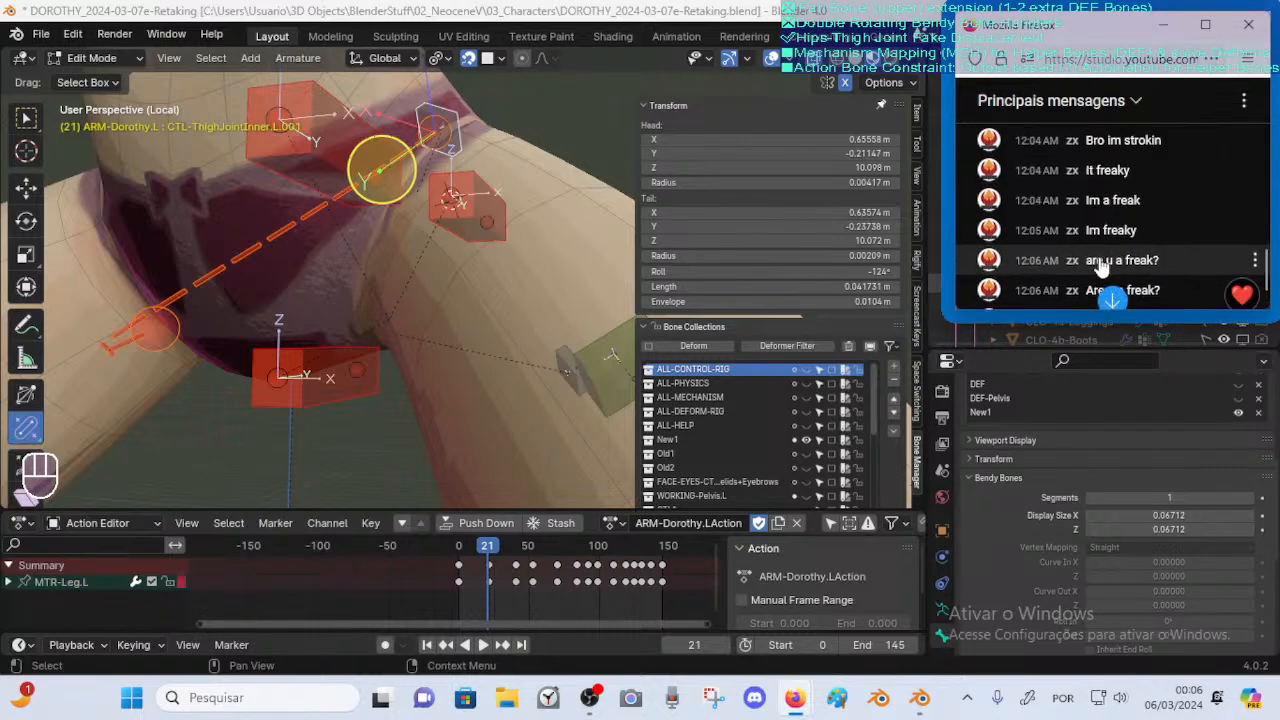
{"action": "scroll", "coordinate": [1100, 265], "scroll_direction": "up", "scroll_amount": 10}
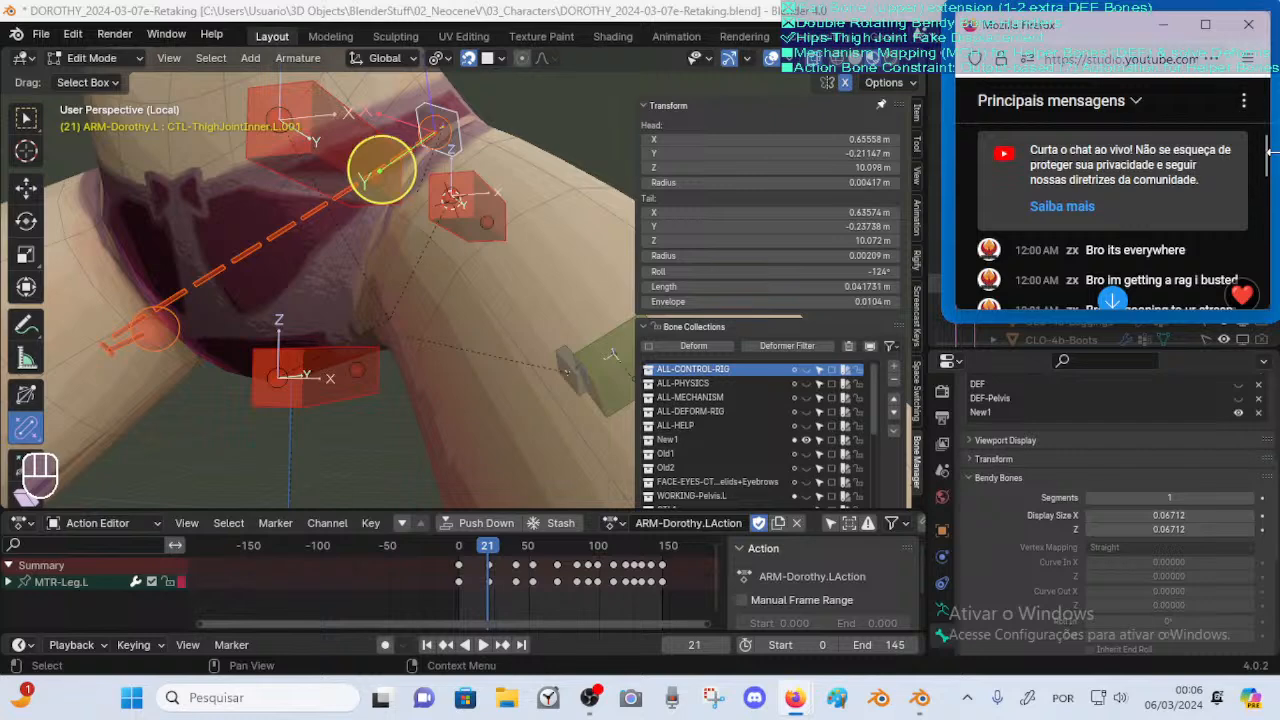
{"action": "scroll", "coordinate": [1266, 165], "scroll_direction": "down", "scroll_amount": 10}
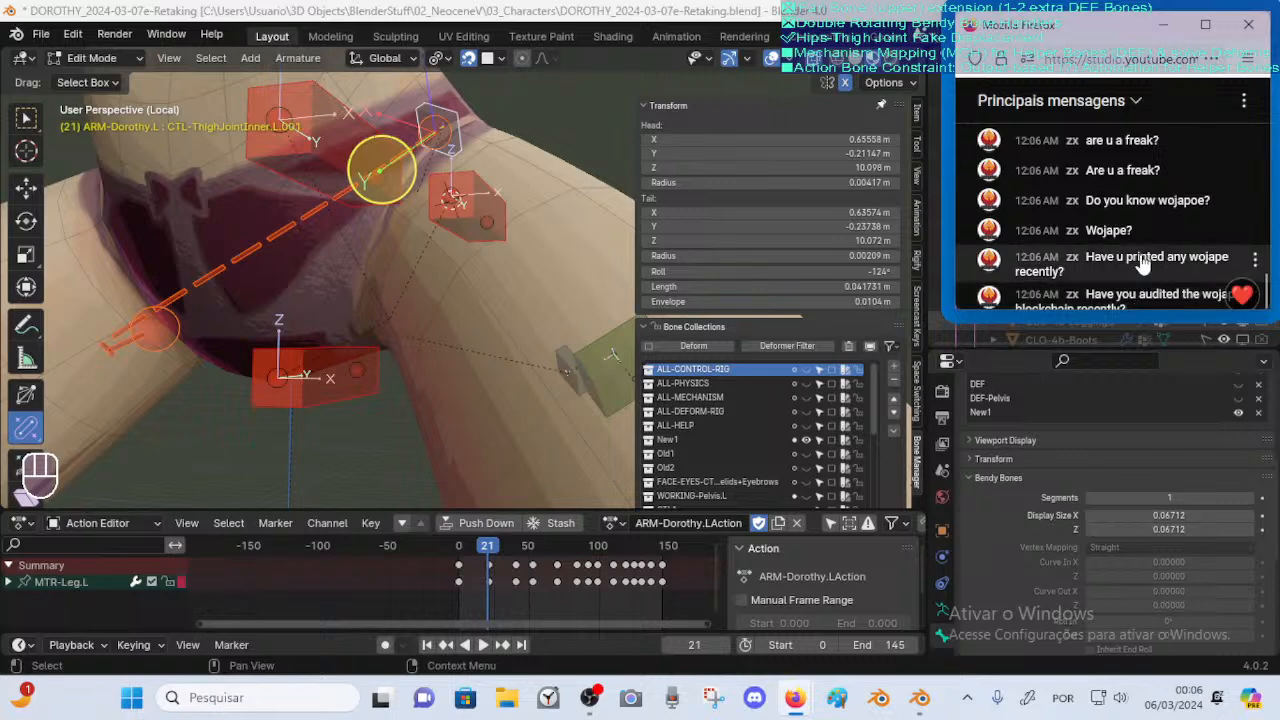
{"action": "left_click", "coordinate": [1242, 102]}
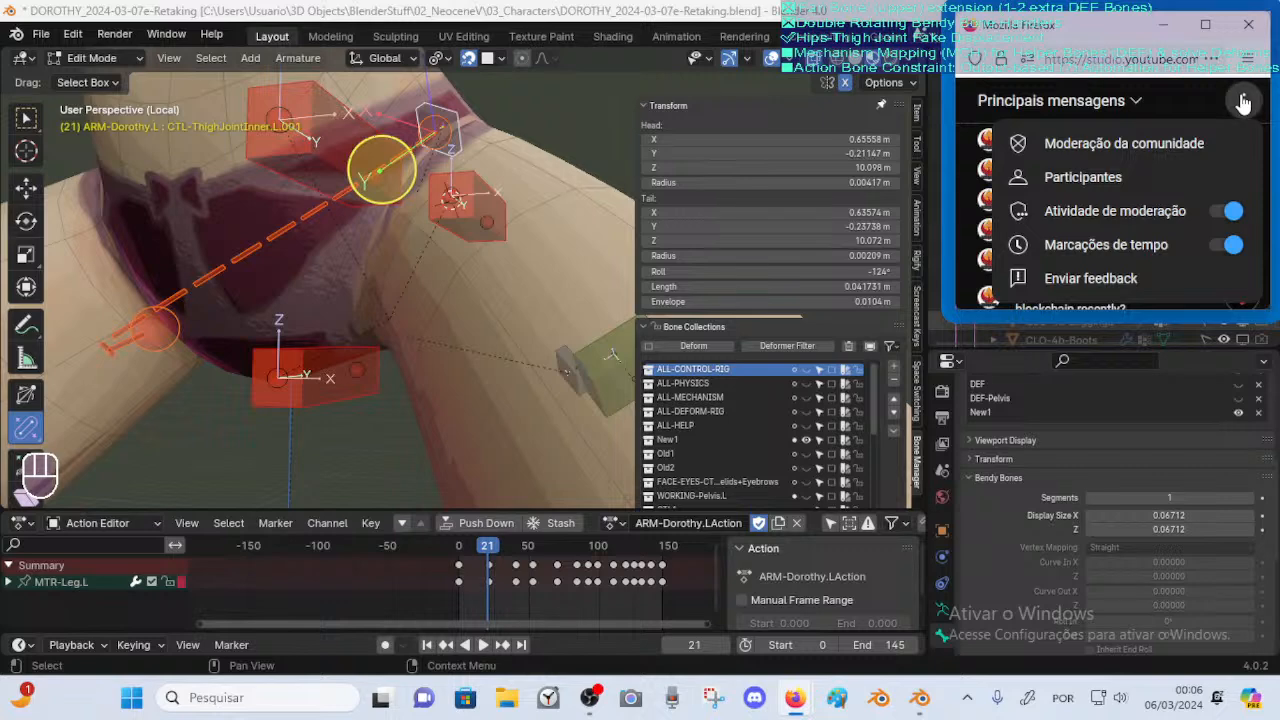
{"action": "left_click", "coordinate": [1242, 102]}
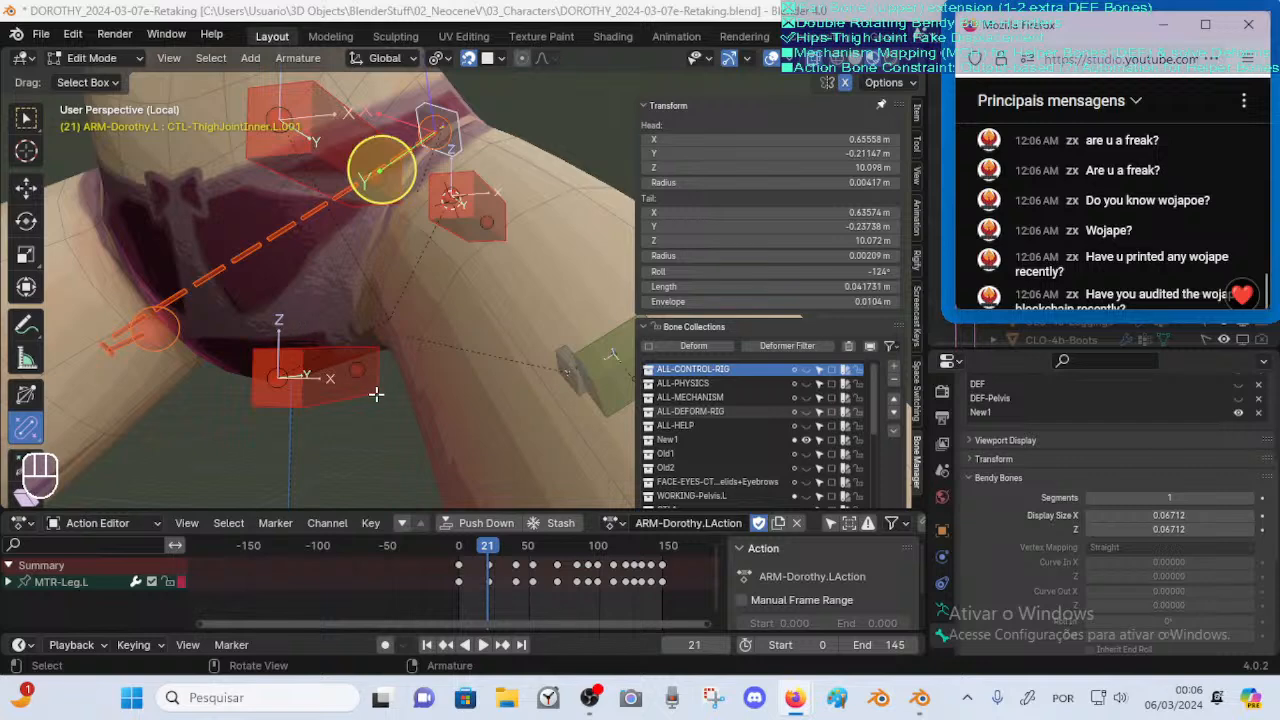
Select the tail of DEF-ThighJointInner.L in the armature
{"action": "scroll", "coordinate": [377, 405], "scroll_direction": "up", "scroll_amount": 2}
{"action": "middle_click_drag", "start_coordinate": [380, 414], "coordinate": [286, 363], "text": "shift"}
{"action": "scroll", "coordinate": [216, 365], "scroll_direction": "down", "scroll_amount": 1}
{"action": "left_click", "coordinate": [243, 340]}
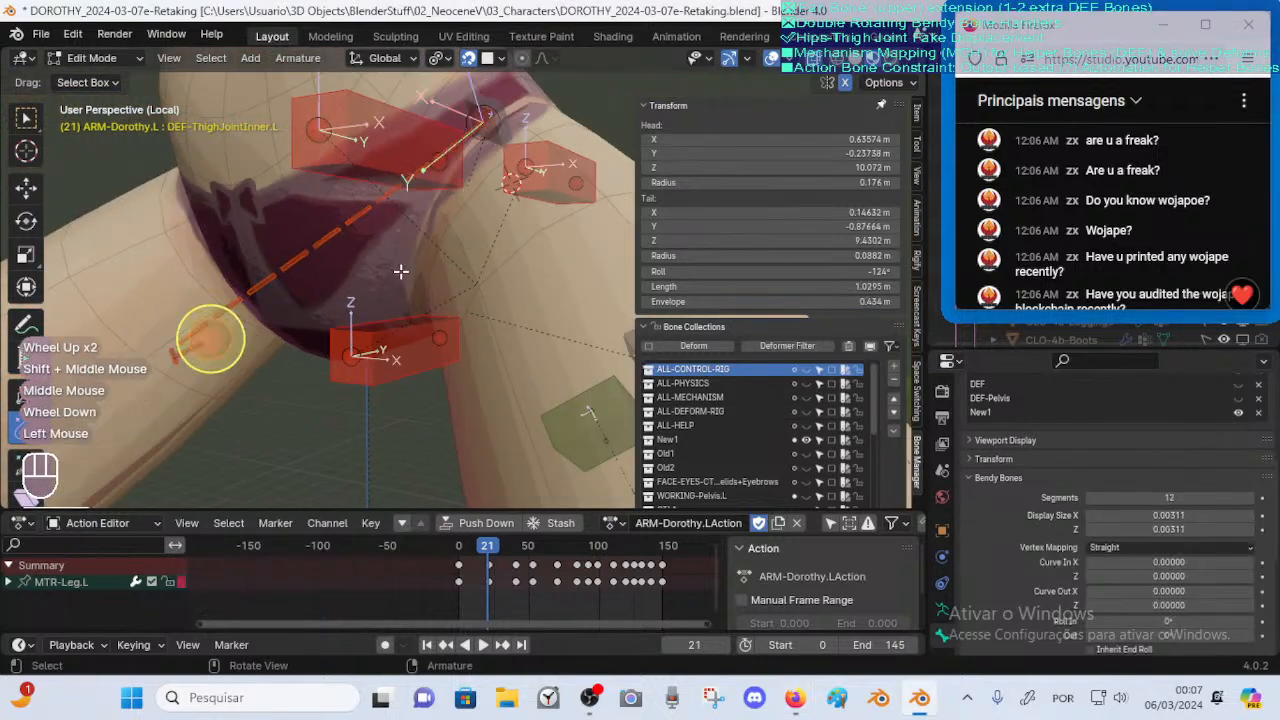
{"action": "left_click_drag", "start_coordinate": [1163, 321], "coordinate": [1163, 140]}
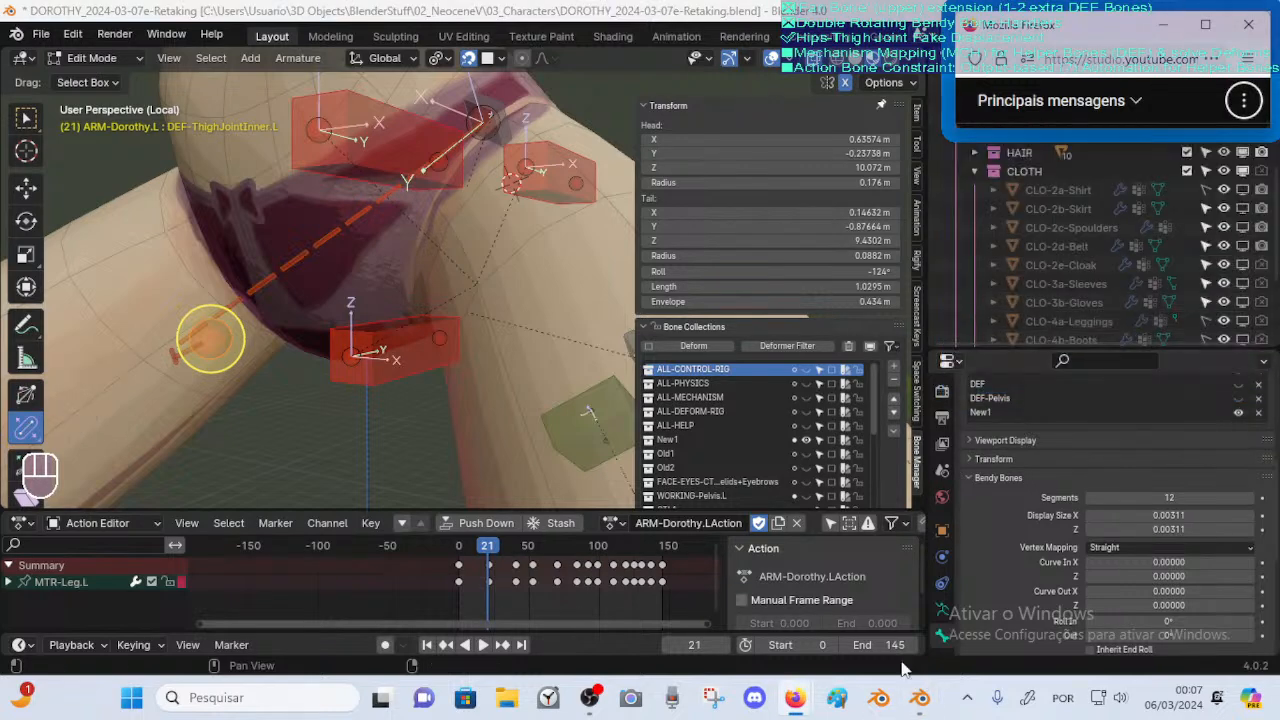
{"action": "left_click", "coordinate": [599, 706]}
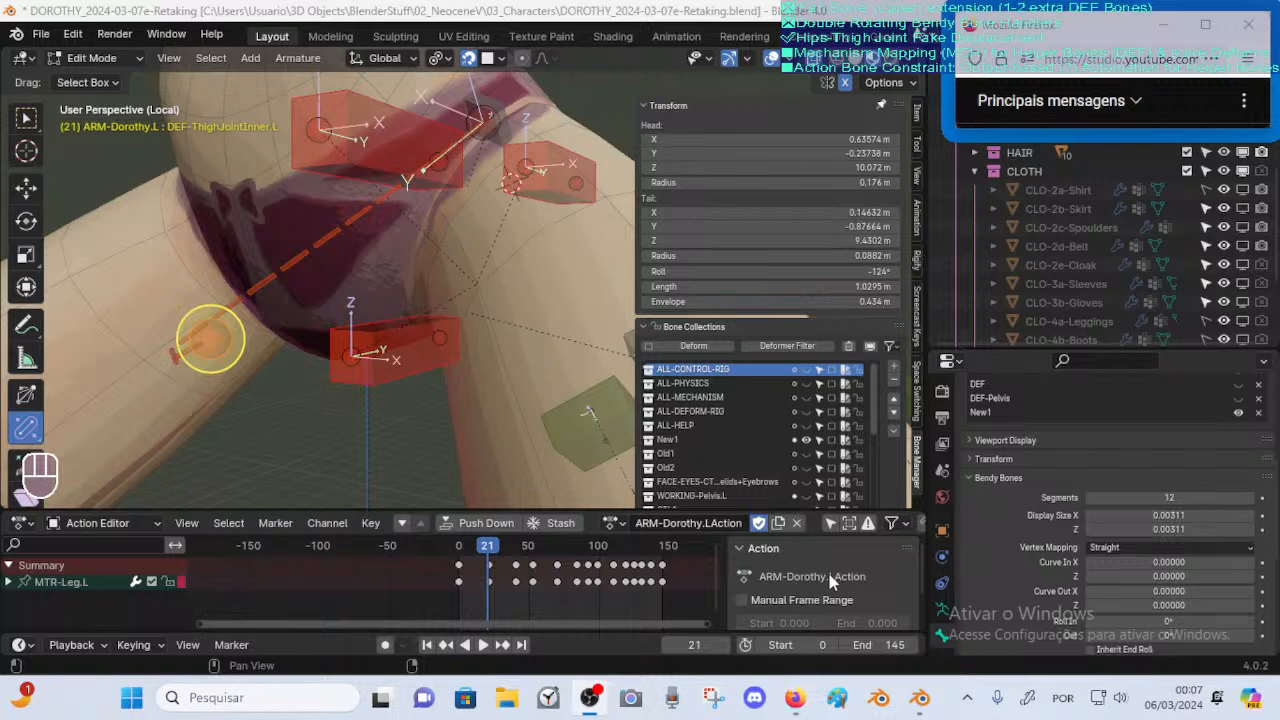
{"action": "mouse_move", "coordinate": [798, 698]}
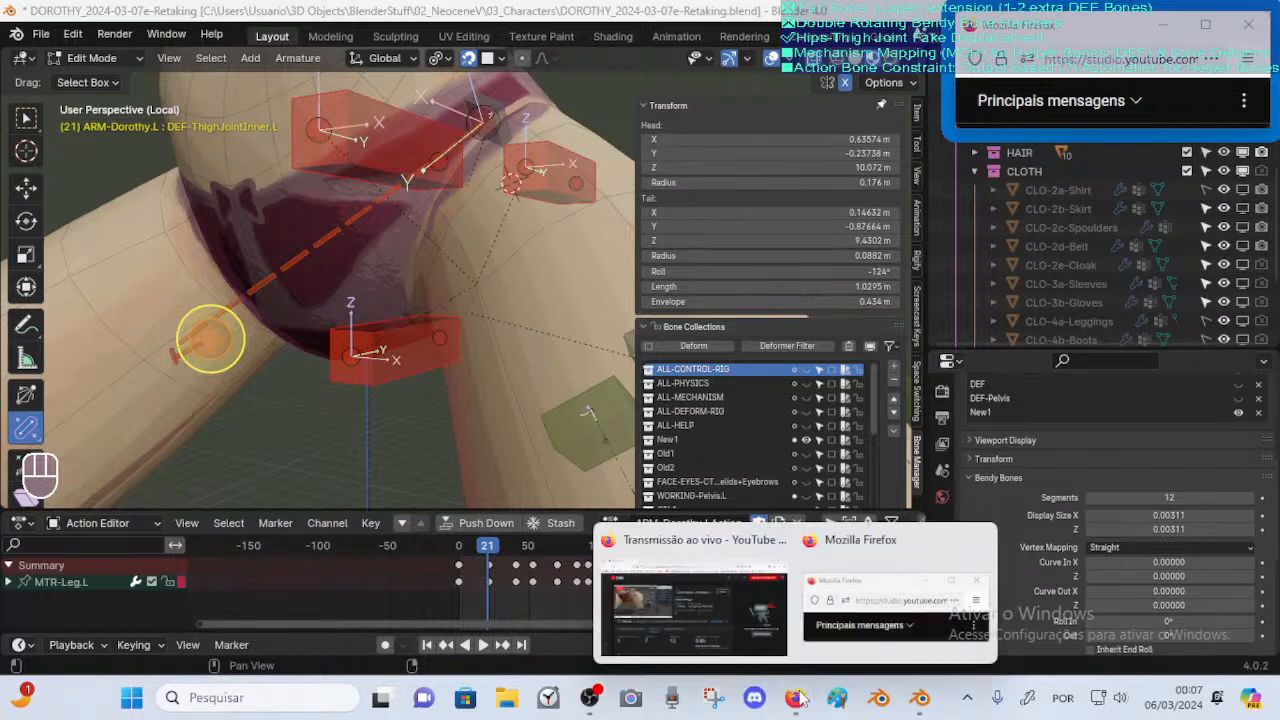
{"action": "middle_click_drag", "start_coordinate": [584, 356], "coordinate": [484, 368]}
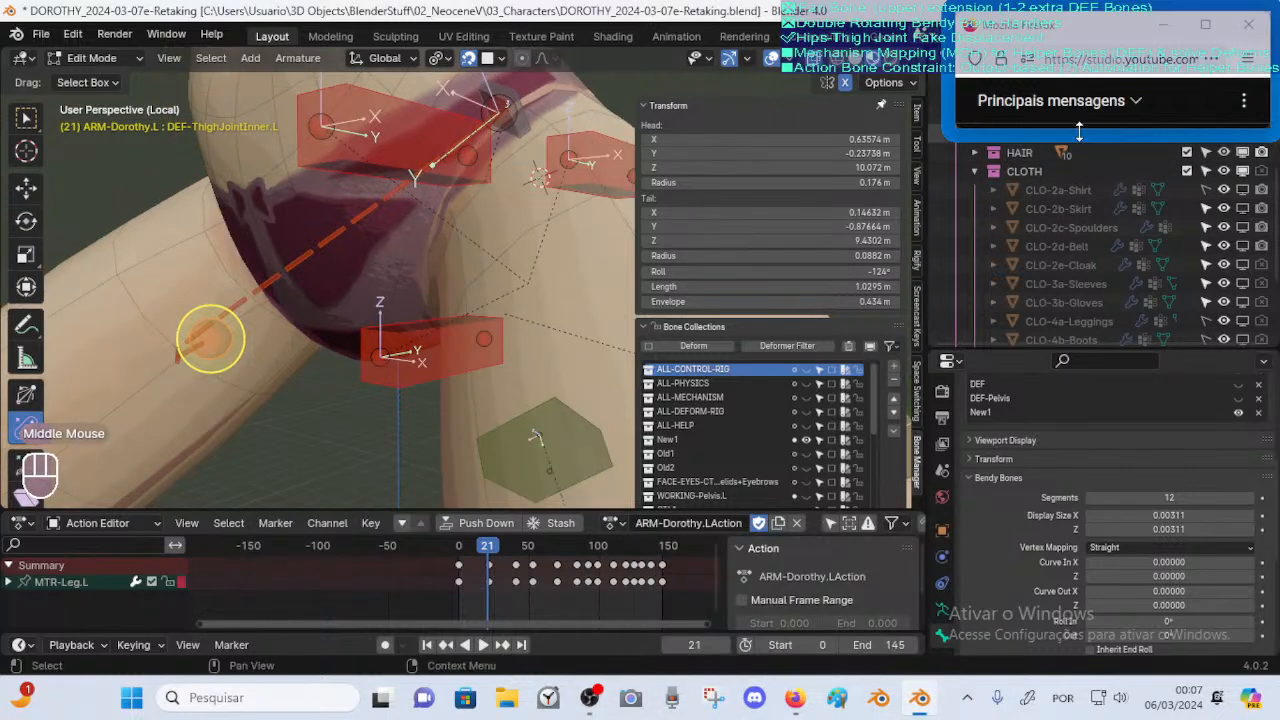
{"action": "left_click_drag", "start_coordinate": [1079, 131], "coordinate": [1093, 390]}
{"action": "left_click_drag", "start_coordinate": [1091, 426], "coordinate": [1118, 318]}
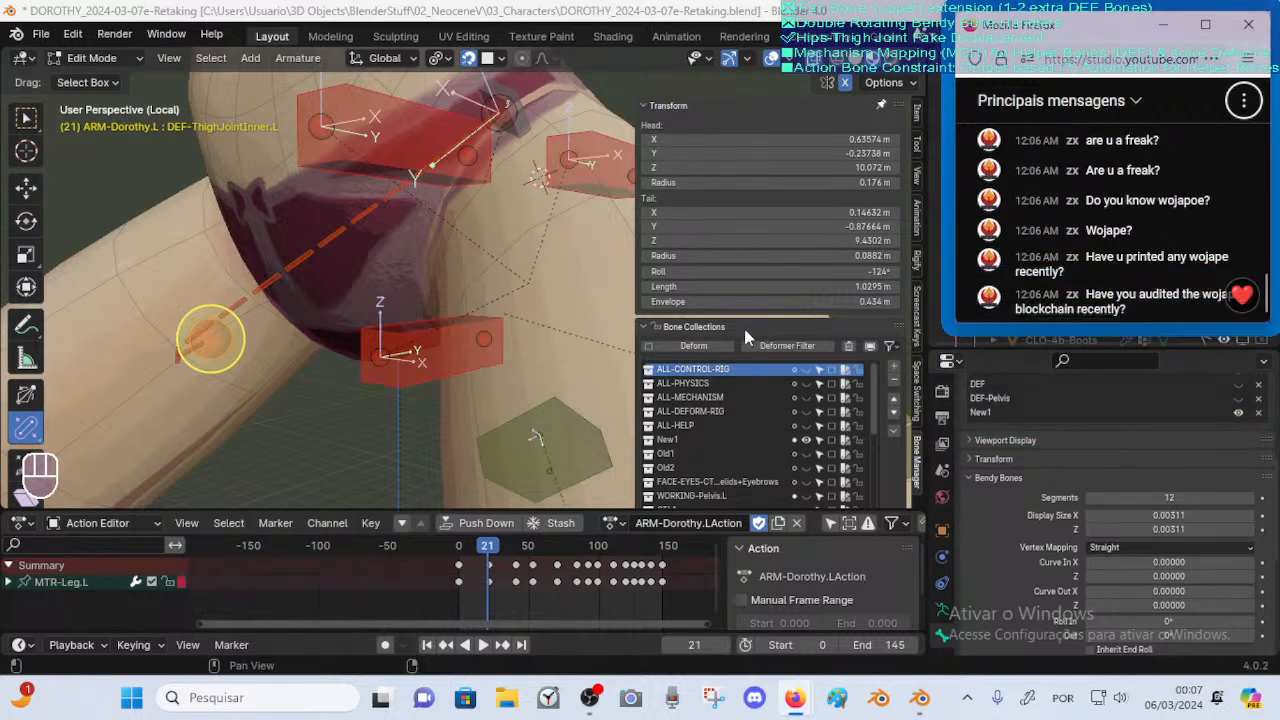
{"action": "left_click", "coordinate": [436, 346]}
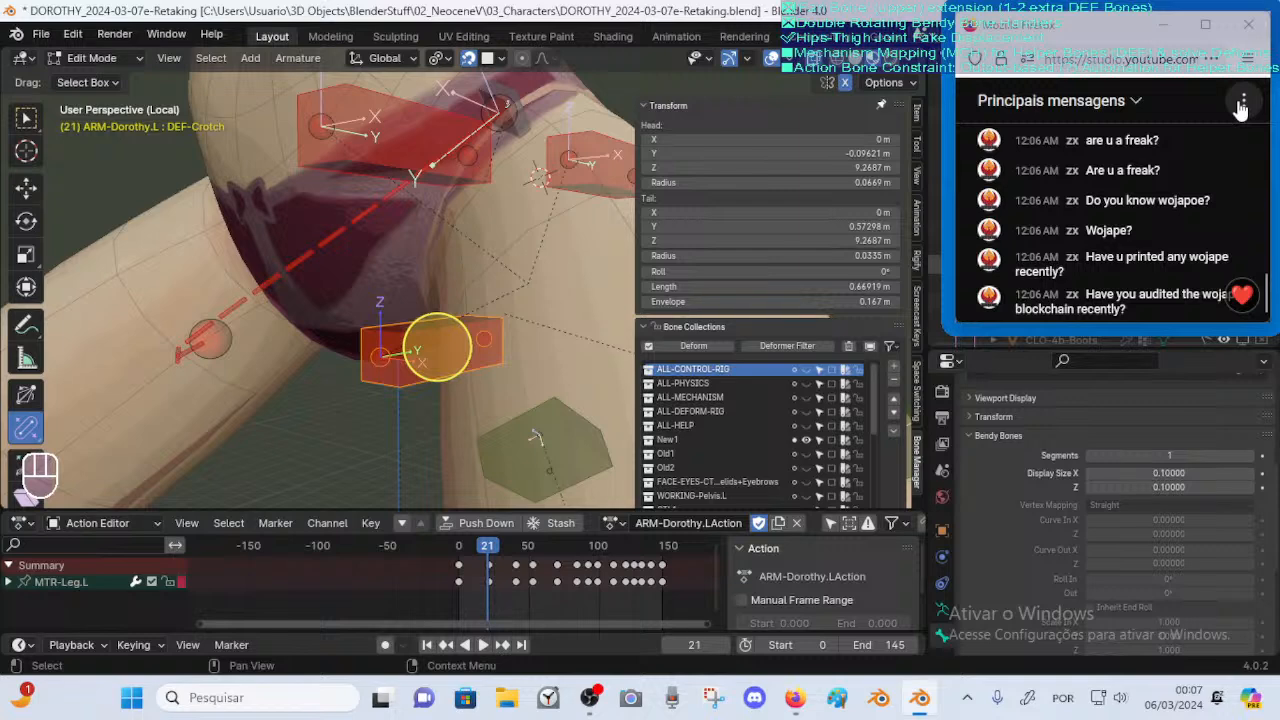
{"action": "mouse_move", "coordinate": [798, 697]}
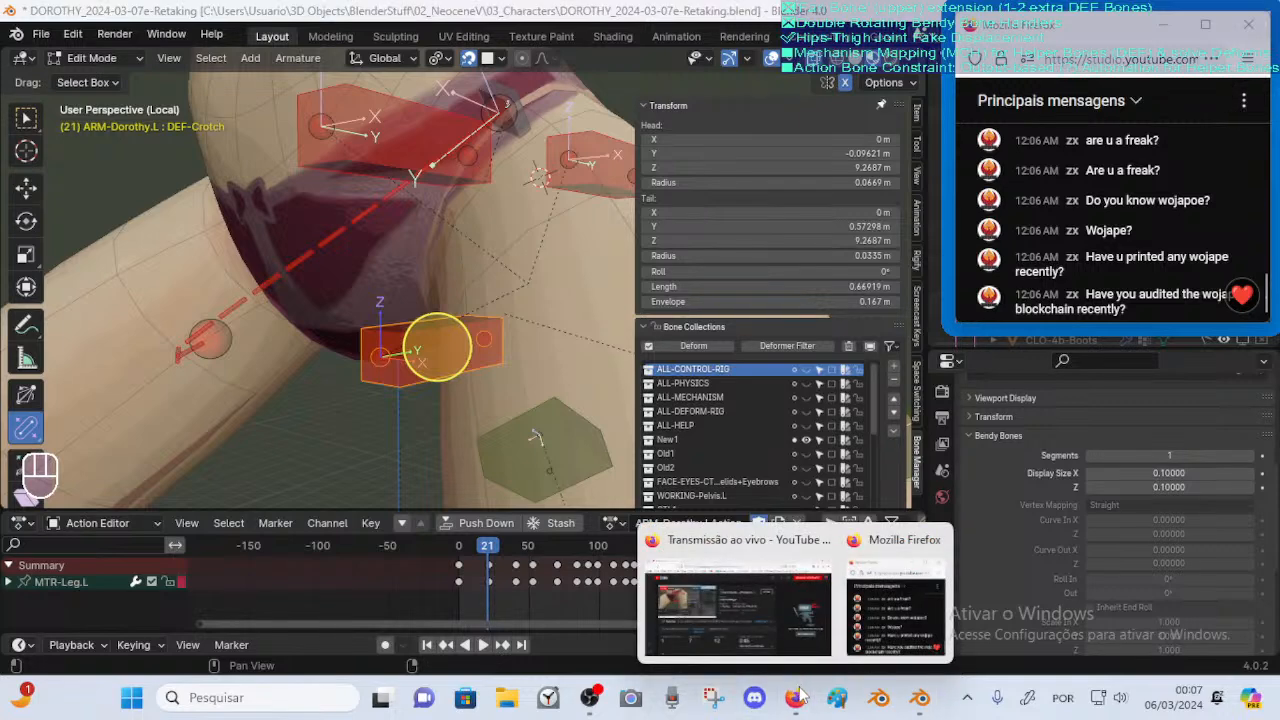
Reselect the tail joint of the bendy bone DEF-ThighJointInner.L at its free lower end
{"action": "left_click", "coordinate": [163, 325]}
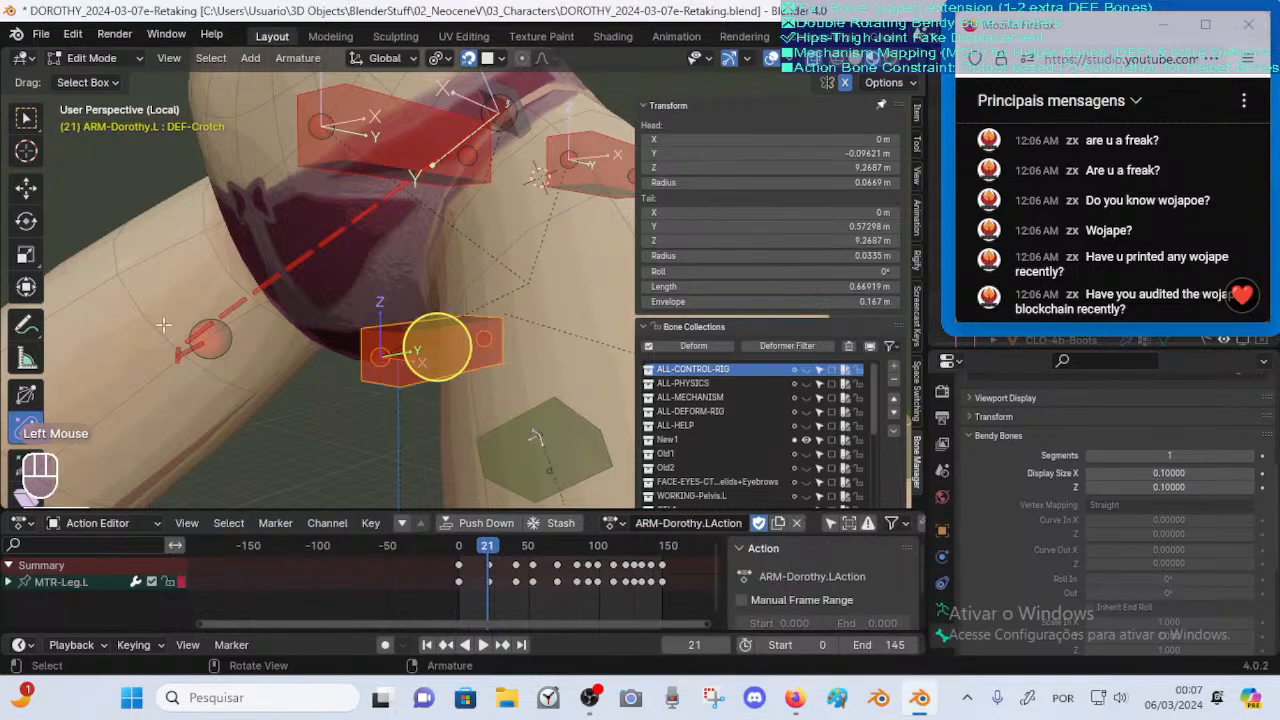
{"action": "middle_click_drag", "start_coordinate": [382, 388], "coordinate": [450, 365]}
{"action": "middle_click_drag", "start_coordinate": [388, 327], "coordinate": [473, 341]}
{"action": "left_click", "coordinate": [240, 370]}
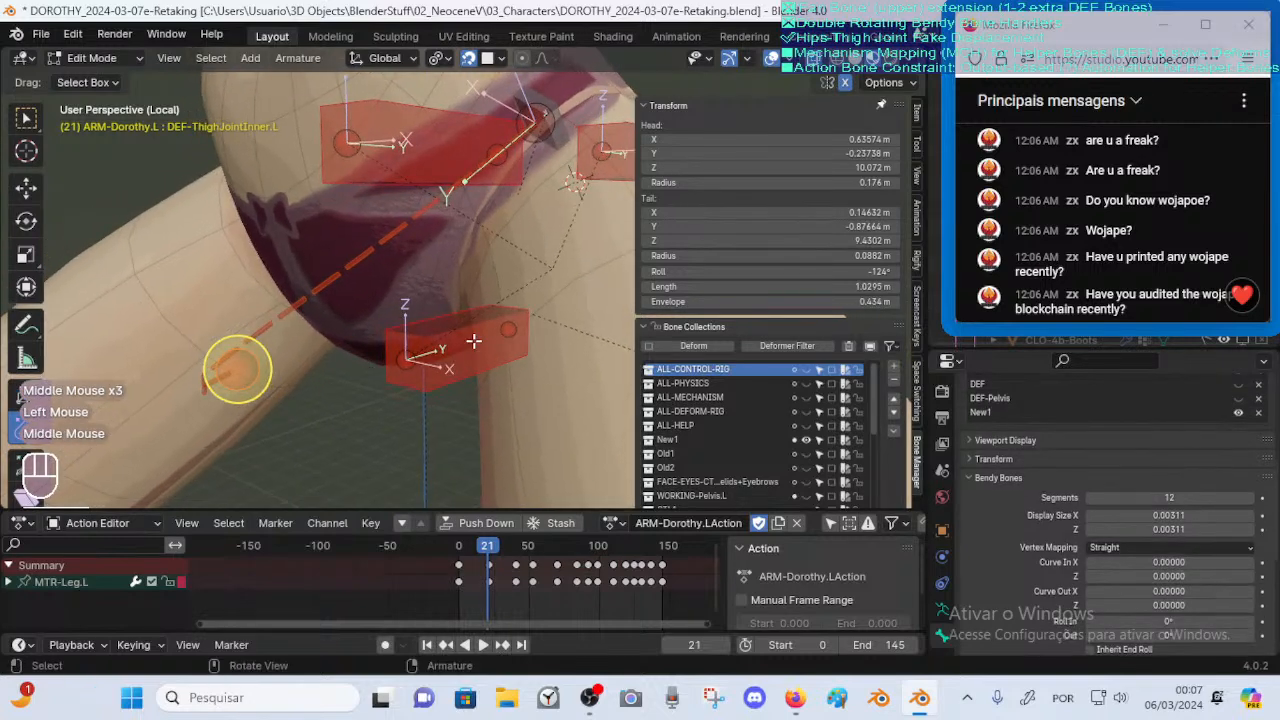
Examine DEF-ThighJointInner.L against the pelvis and both thighs from the side, the front and the whole-body view
{"action": "middle_click_drag", "start_coordinate": [486, 209], "coordinate": [366, 277]}
{"action": "scroll", "coordinate": [366, 277], "scroll_direction": "down", "scroll_amount": 1}
{"action": "scroll", "coordinate": [386, 296], "scroll_direction": "up", "scroll_amount": 2}
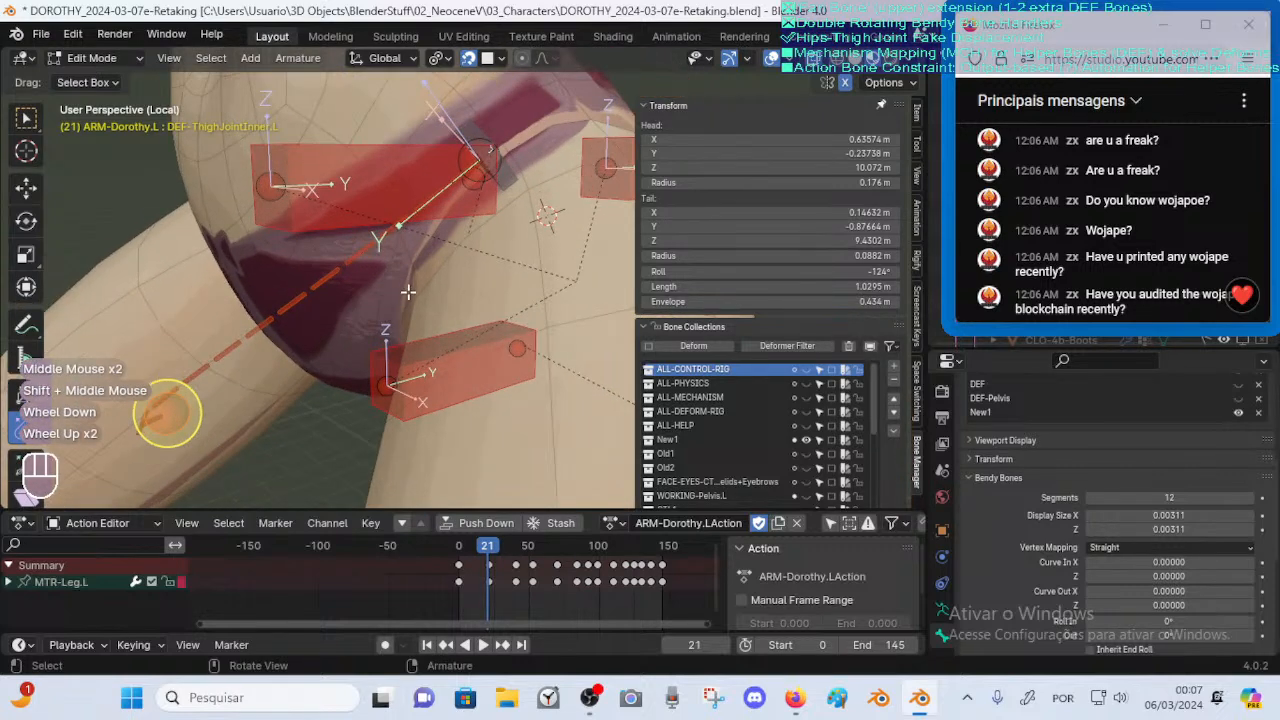
{"action": "scroll", "coordinate": [409, 290], "scroll_direction": "up", "scroll_amount": 1}
{"action": "scroll", "coordinate": [414, 300], "scroll_direction": "down", "scroll_amount": 3}
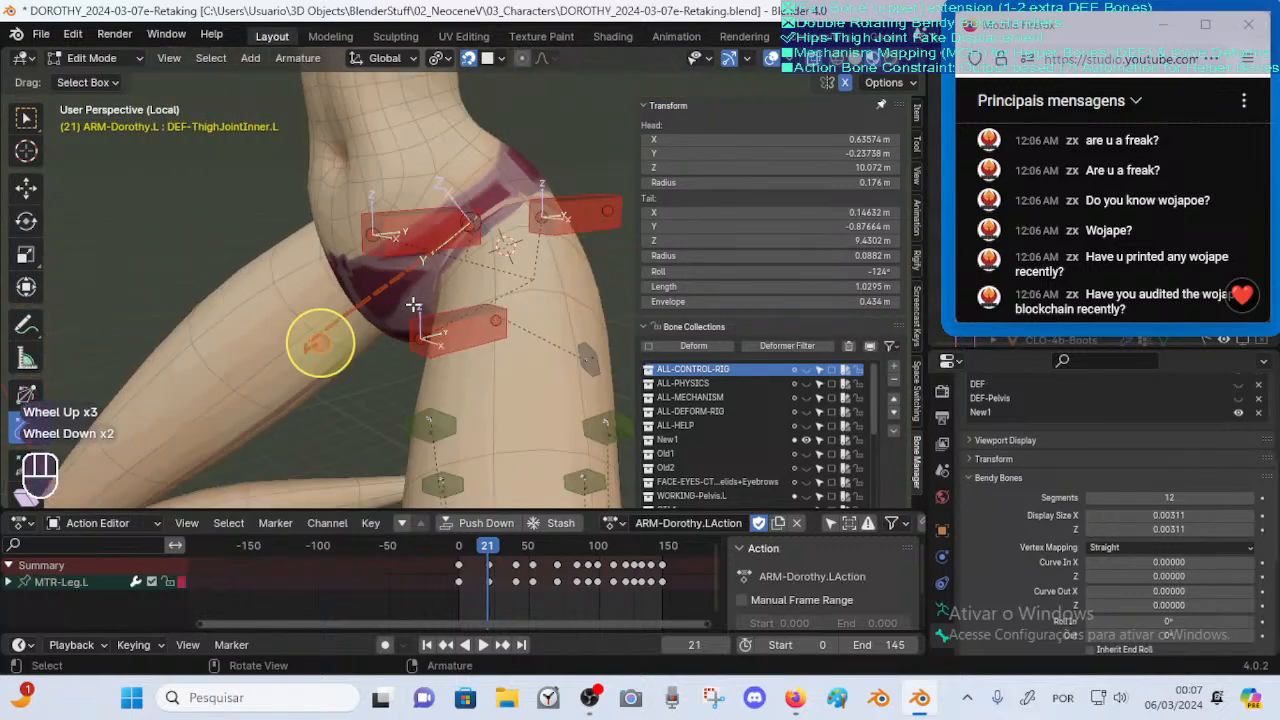
{"action": "middle_click_drag", "start_coordinate": [414, 294], "coordinate": [385, 345], "text": "shift"}
{"action": "scroll", "coordinate": [385, 345], "scroll_direction": "down", "scroll_amount": 3}
{"action": "scroll", "coordinate": [388, 345], "scroll_direction": "up", "scroll_amount": 2}
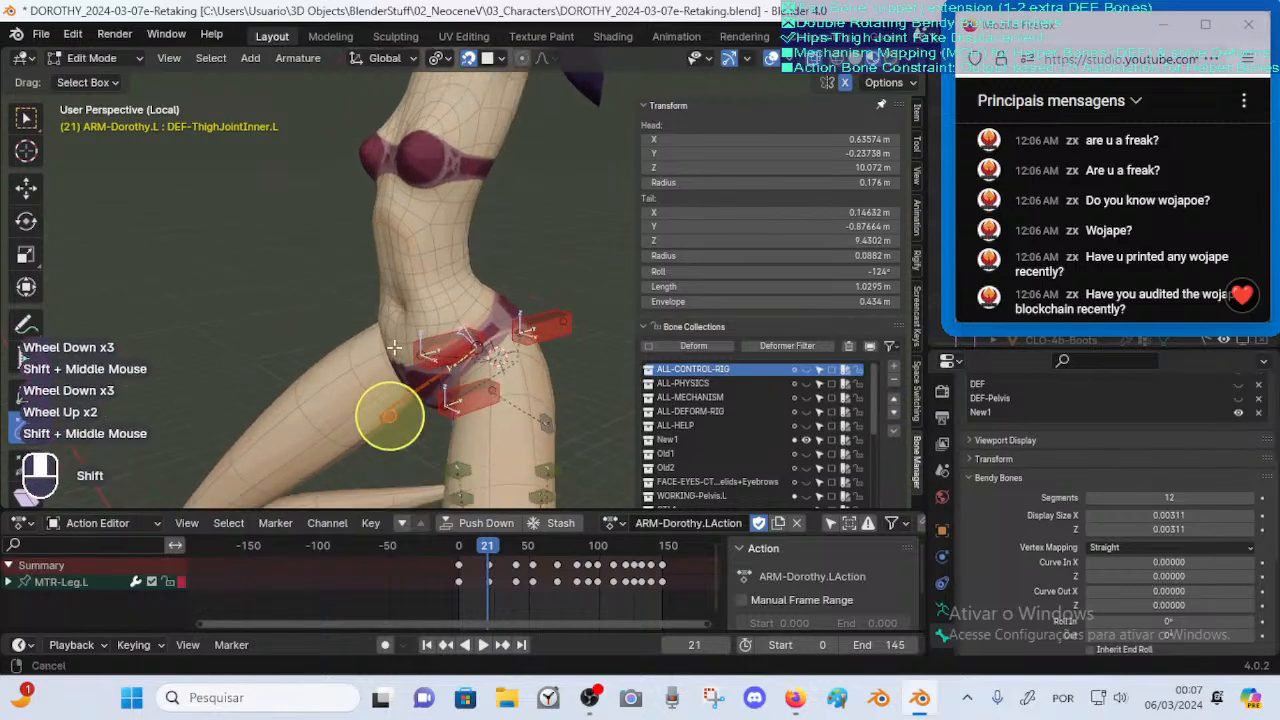
{"action": "middle_click_drag", "start_coordinate": [440, 490], "coordinate": [391, 343], "text": "shift"}
{"action": "scroll", "coordinate": [391, 343], "scroll_direction": "up", "scroll_amount": 2}
{"action": "scroll", "coordinate": [391, 343], "scroll_direction": "up", "scroll_amount": 2}
{"action": "middle_click_drag", "start_coordinate": [357, 266], "coordinate": [466, 326], "text": "shift"}
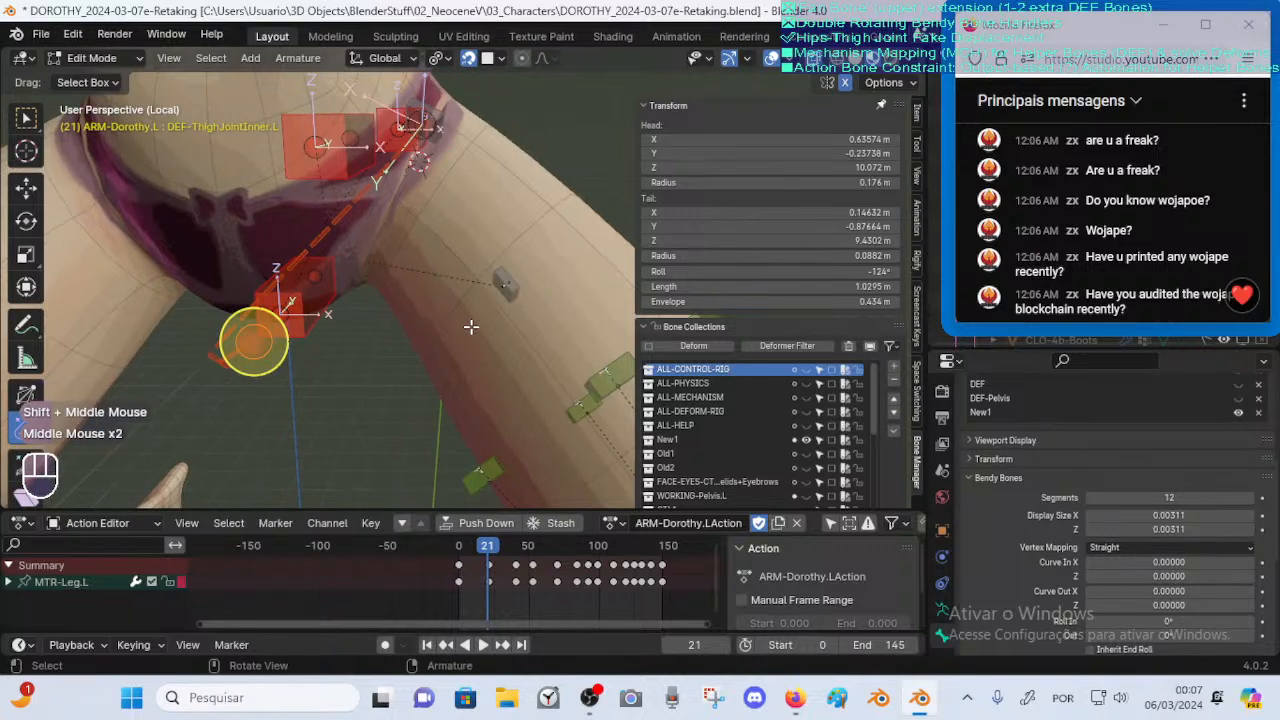
Try to move the tail of DEF-ThighJointInner.L across toward the crotch bone
{"action": "key", "text": "g"}
{"action": "key", "text": "ctrl"}
{"action": "scroll", "coordinate": [394, 380], "scroll_direction": "up", "scroll_amount": 2}
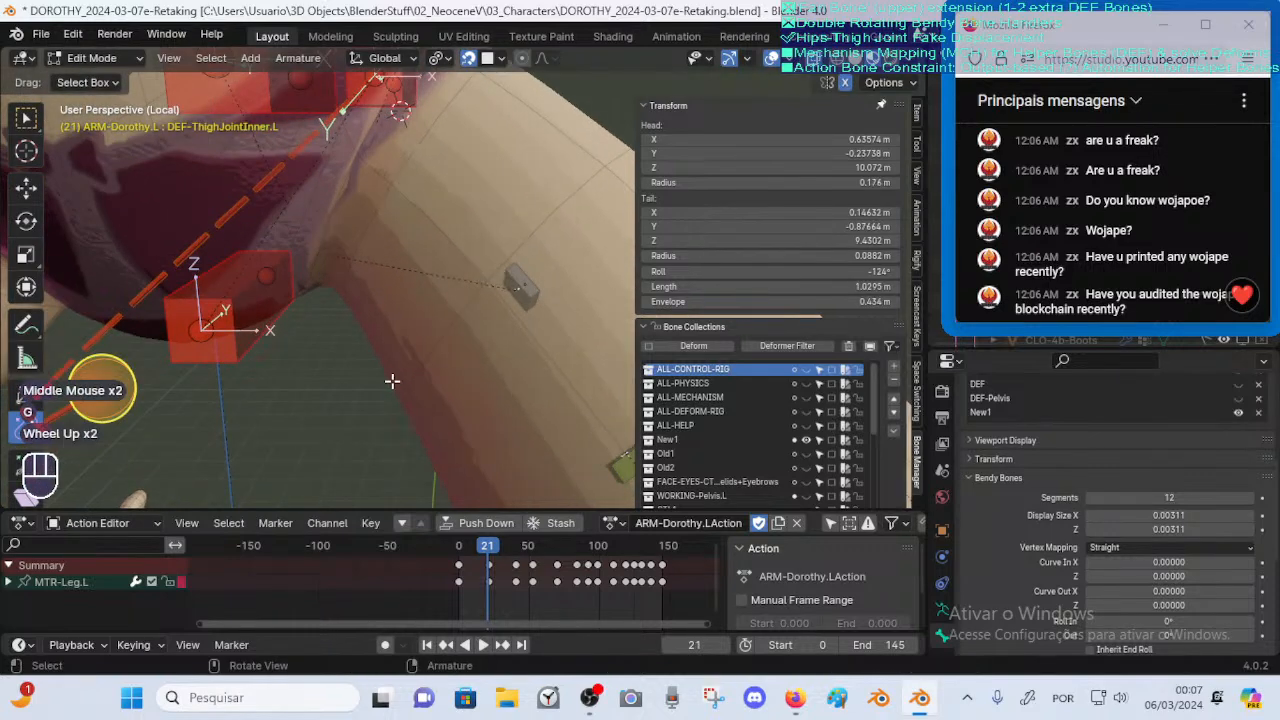
{"action": "left_click", "coordinate": [483, 369]}
{"action": "scroll", "coordinate": [414, 349], "scroll_direction": "up", "scroll_amount": 1}
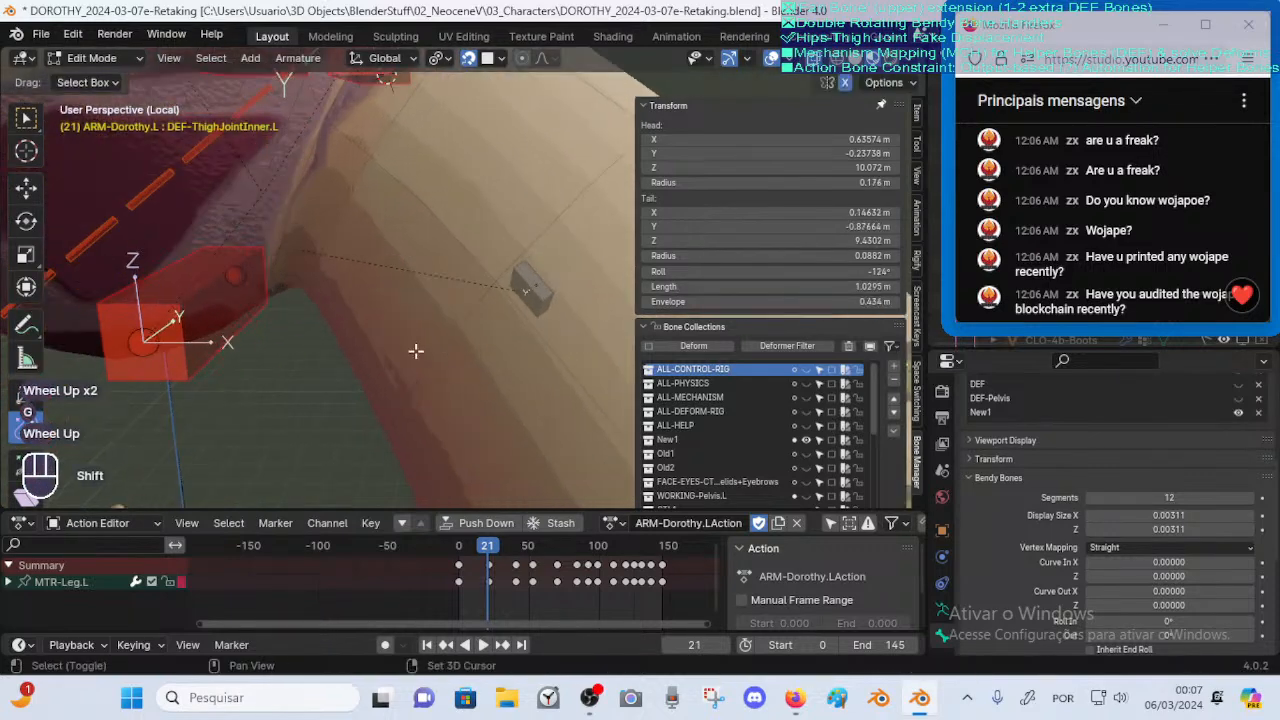
{"action": "scroll", "coordinate": [400, 330], "scroll_direction": "down", "scroll_amount": 1}
{"action": "middle_click_drag", "start_coordinate": [414, 349], "coordinate": [361, 308], "text": "shift"}
{"action": "key", "text": "g"}
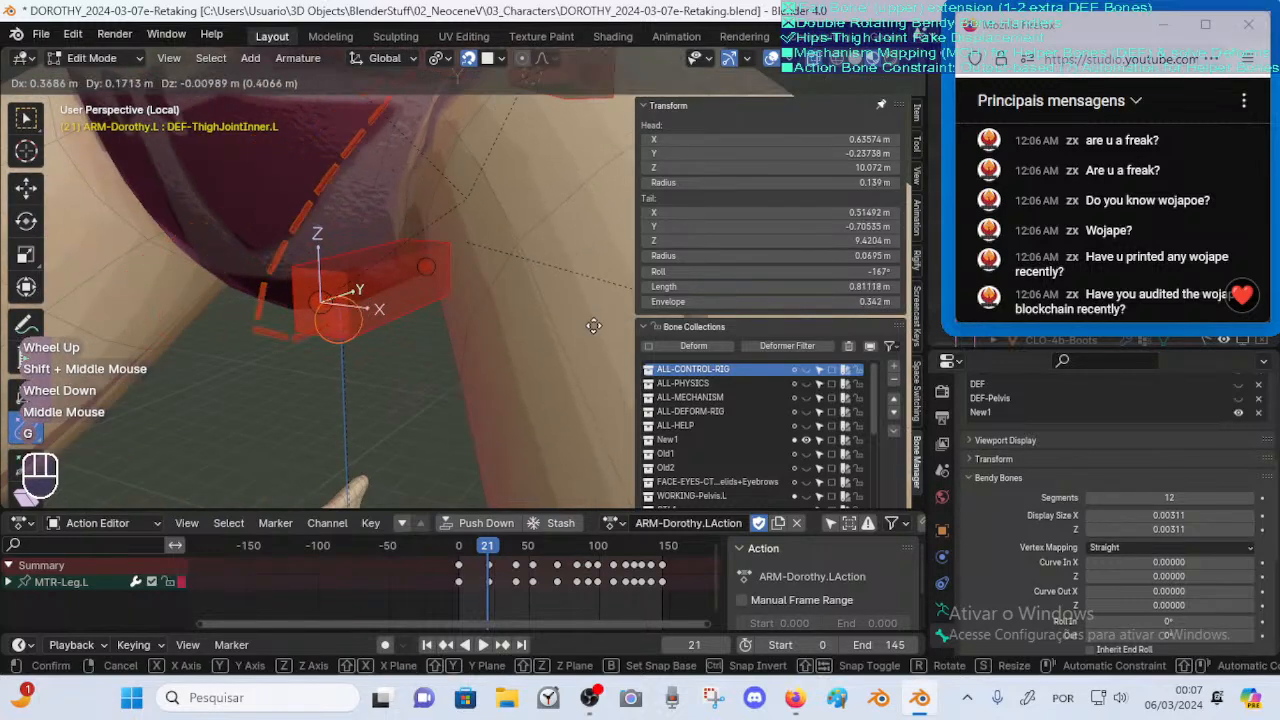
{"action": "right_click", "coordinate": [371, 333]}
Try to move the tail of DEF-ThighJointInner.L around the left inner thigh to the small grey bone at the thigh
{"action": "scroll", "coordinate": [360, 338], "scroll_direction": "down", "scroll_amount": 2}
{"action": "middle_click_drag", "start_coordinate": [429, 340], "coordinate": [374, 331], "text": "shift"}
{"action": "scroll", "coordinate": [374, 331], "scroll_direction": "up", "scroll_amount": 1}
{"action": "key", "text": "g"}
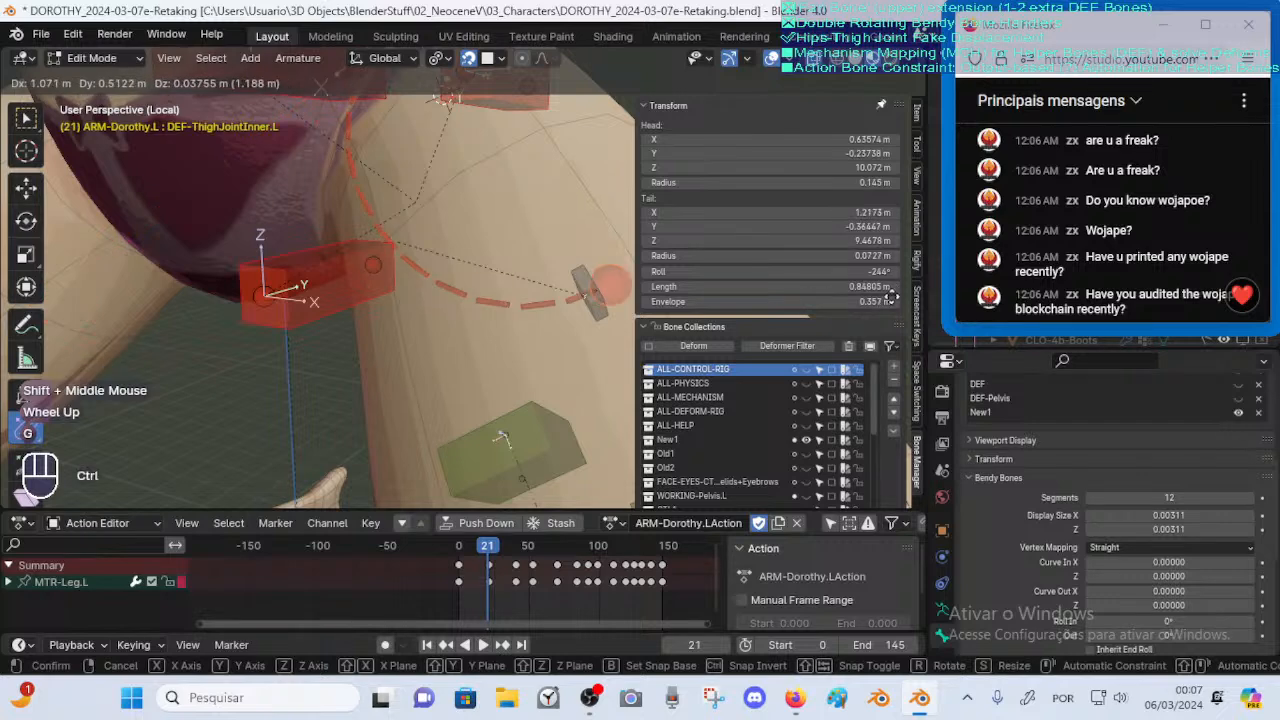
{"action": "left_click", "coordinate": [365, 312]}
{"action": "middle_click_drag", "start_coordinate": [365, 312], "coordinate": [329, 371]}
{"action": "scroll", "coordinate": [317, 342], "scroll_direction": "down", "scroll_amount": 2}
{"action": "key", "text": "g"}
{"action": "left_click", "coordinate": [537, 369]}
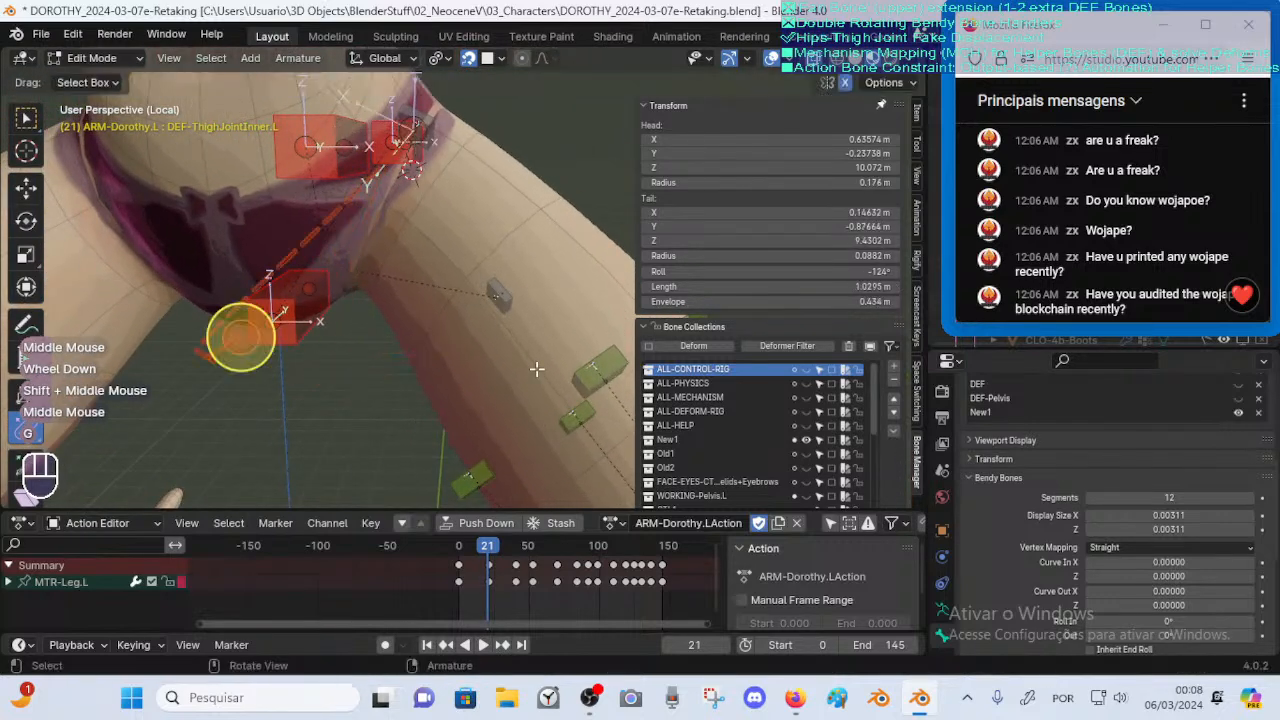
{"action": "scroll", "coordinate": [487, 391], "scroll_direction": "up", "scroll_amount": 3}
{"action": "scroll", "coordinate": [487, 391], "scroll_direction": "down", "scroll_amount": 1}
{"action": "middle_click_drag", "start_coordinate": [487, 391], "coordinate": [437, 386]}
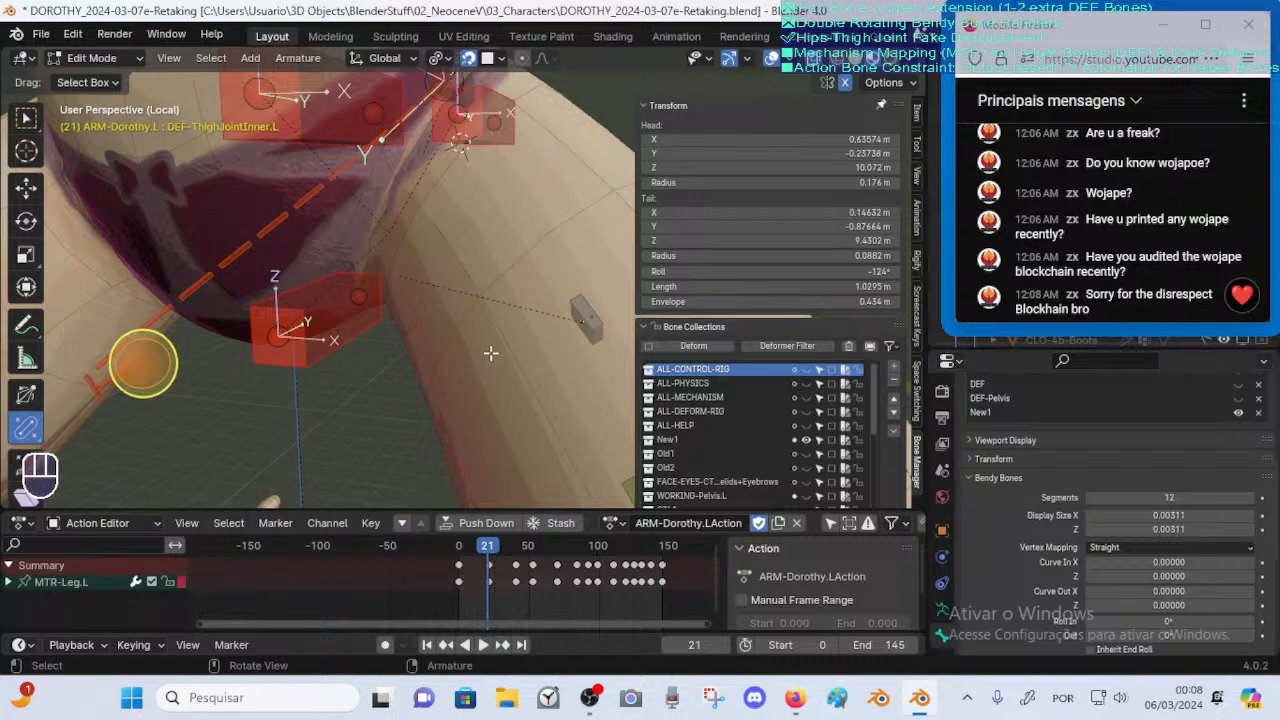
{"action": "key", "text": "g"}
{"action": "right_click", "coordinate": [408, 338]}
Change the snapping element and snap the tail of DEF-ThighJointInner.L onto the small grey control bone at the left thigh
{"action": "scroll", "coordinate": [386, 339], "scroll_direction": "down", "scroll_amount": 1}
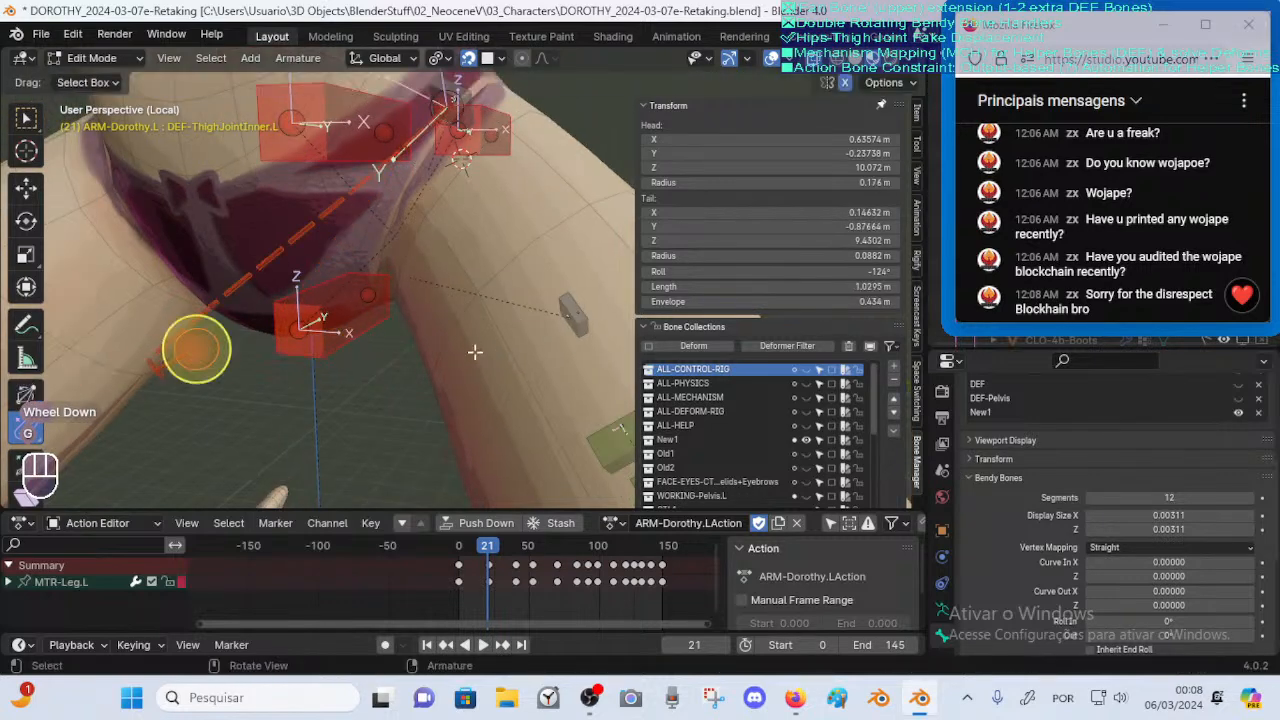
{"action": "scroll", "coordinate": [492, 127], "scroll_direction": "up", "scroll_amount": 1}
{"action": "left_click", "coordinate": [488, 60]}
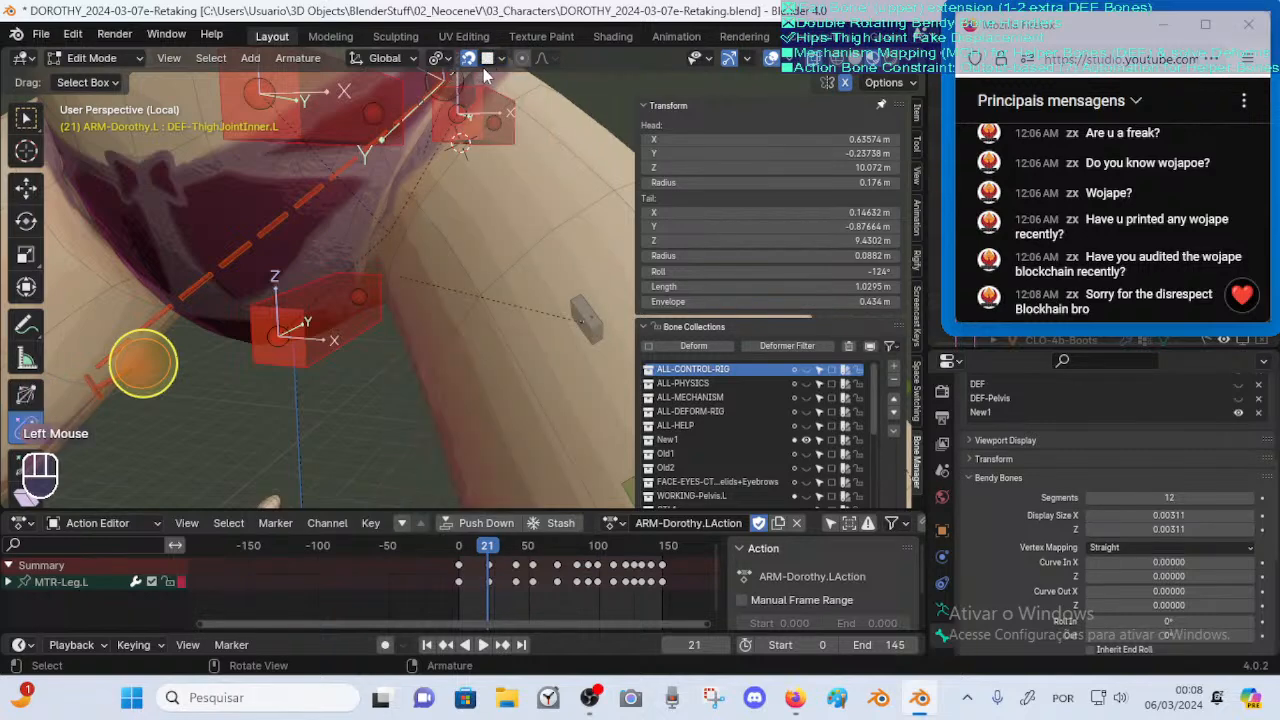
{"action": "left_click", "coordinate": [489, 60]}
{"action": "left_click", "coordinate": [440, 174]}
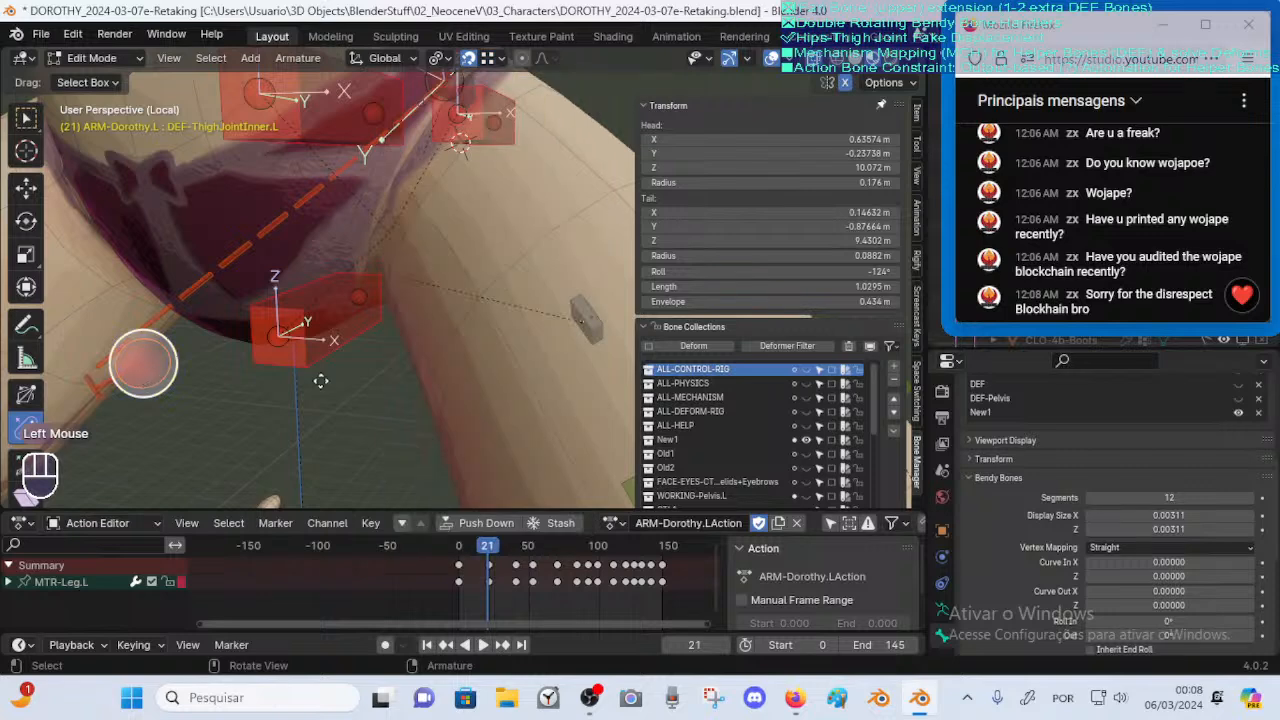
{"action": "key", "text": "g"}
{"action": "left_click", "coordinate": [143, 363]}
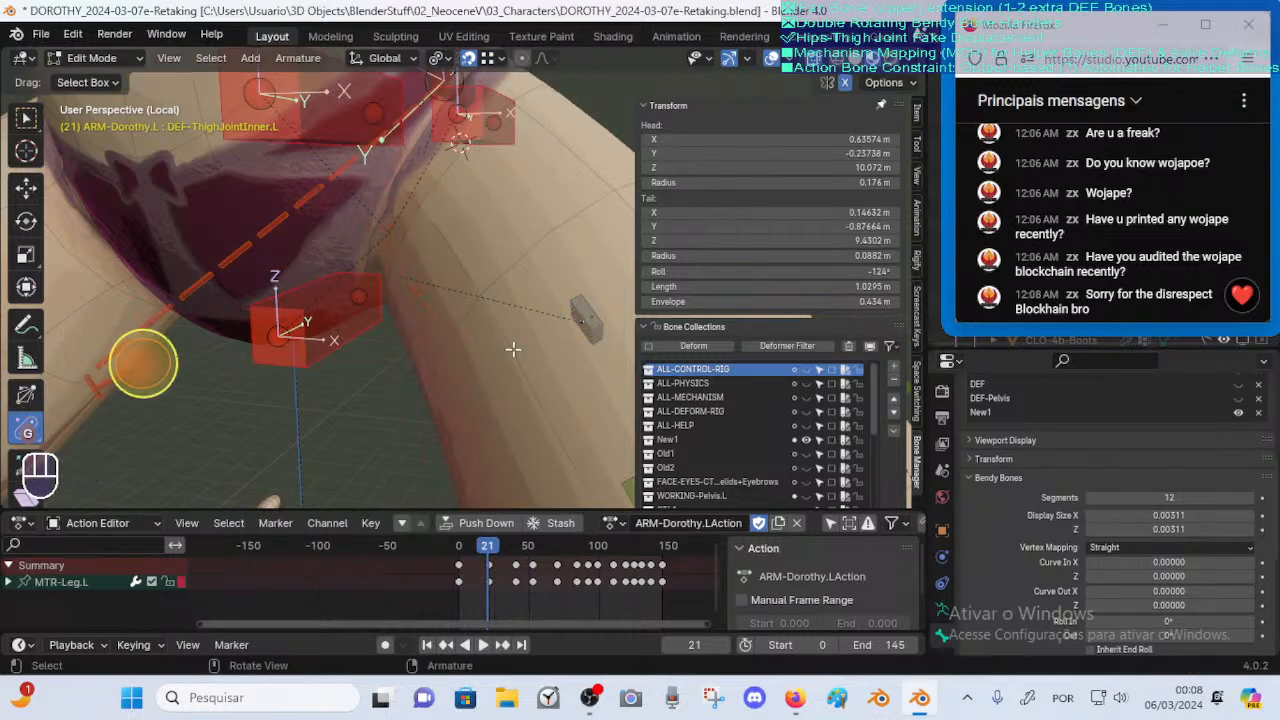
{"action": "key", "text": "g"}
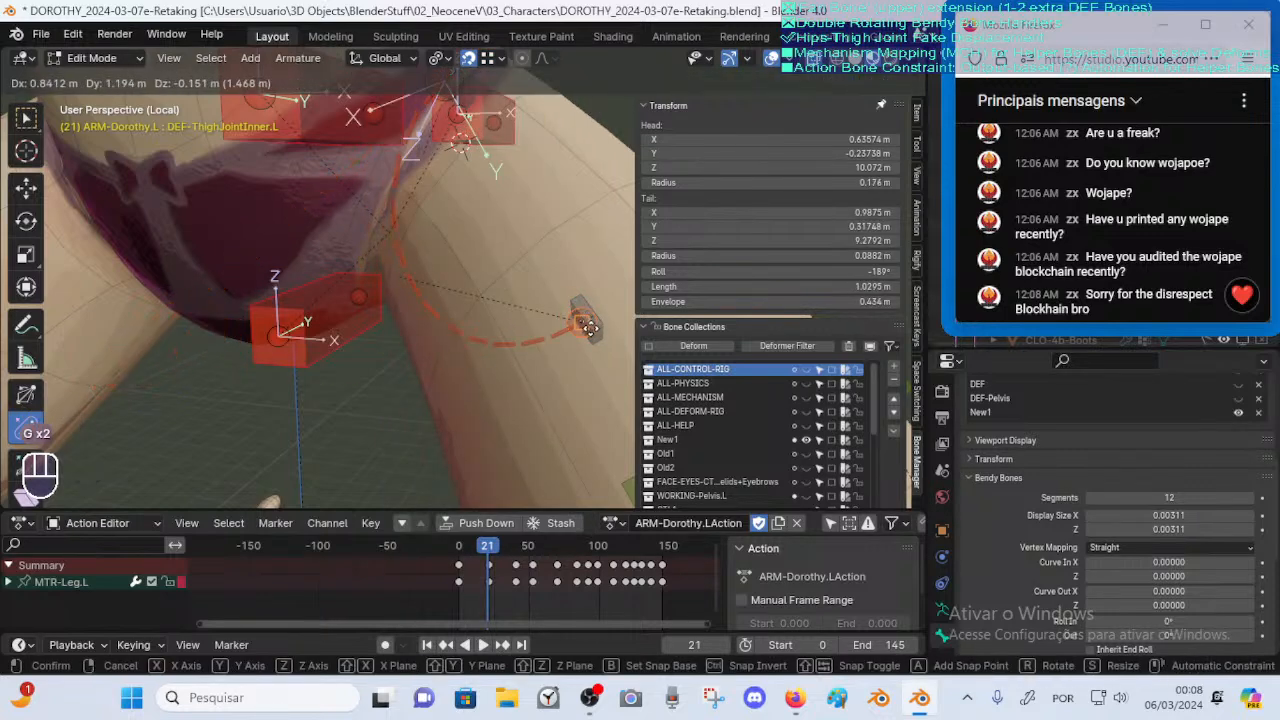
{"action": "left_click", "coordinate": [588, 326]}
Disable snapping and move the grey bone's head together with the bendy bone's tail to about X 0.866, Y 0.461, Z 9.417 m
{"action": "mouse_move", "coordinate": [588, 326]}
{"action": "middle_mouse_down"}
{"action": "mouse_move", "coordinate": [420, 289]}
{"action": "mouse_move", "coordinate": [506, 267]}
{"action": "mouse_move", "coordinate": [358, 289]}
{"action": "middle_mouse_up"}
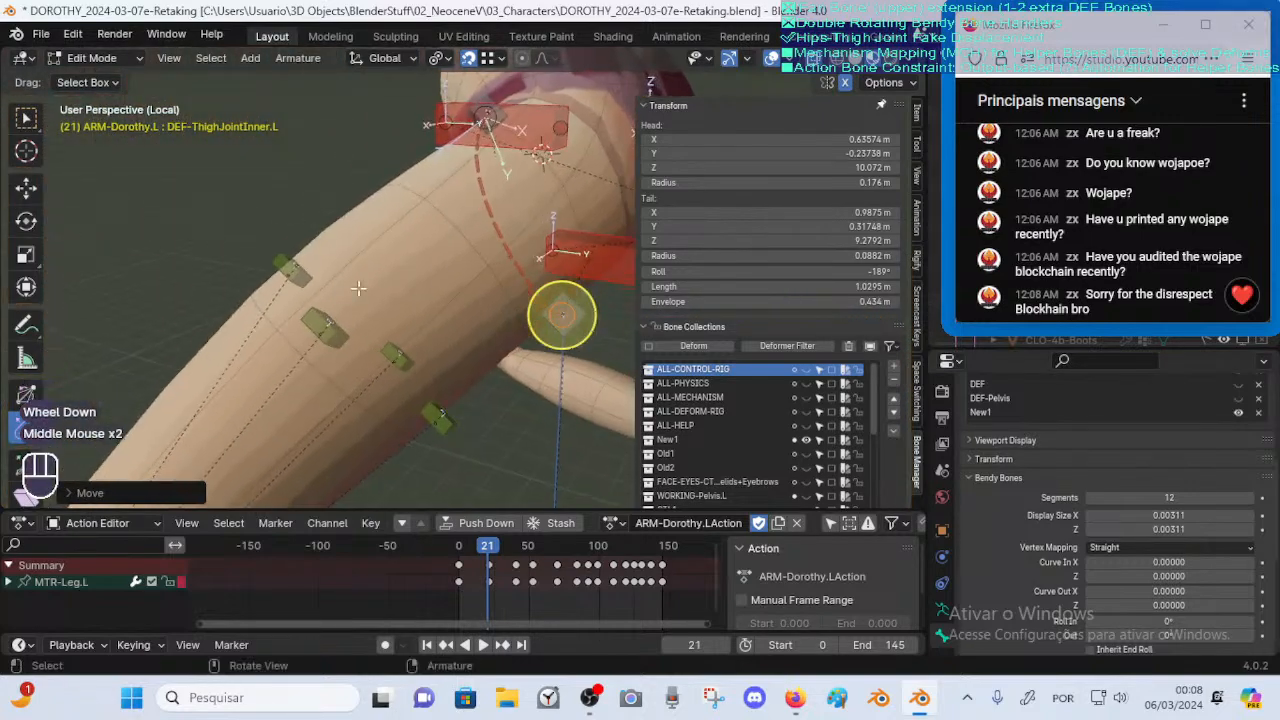
{"action": "middle_click_drag", "start_coordinate": [442, 276], "coordinate": [313, 366]}
{"action": "middle_click_drag", "start_coordinate": [313, 366], "coordinate": [431, 395]}
{"action": "key", "text": "alt+a"}
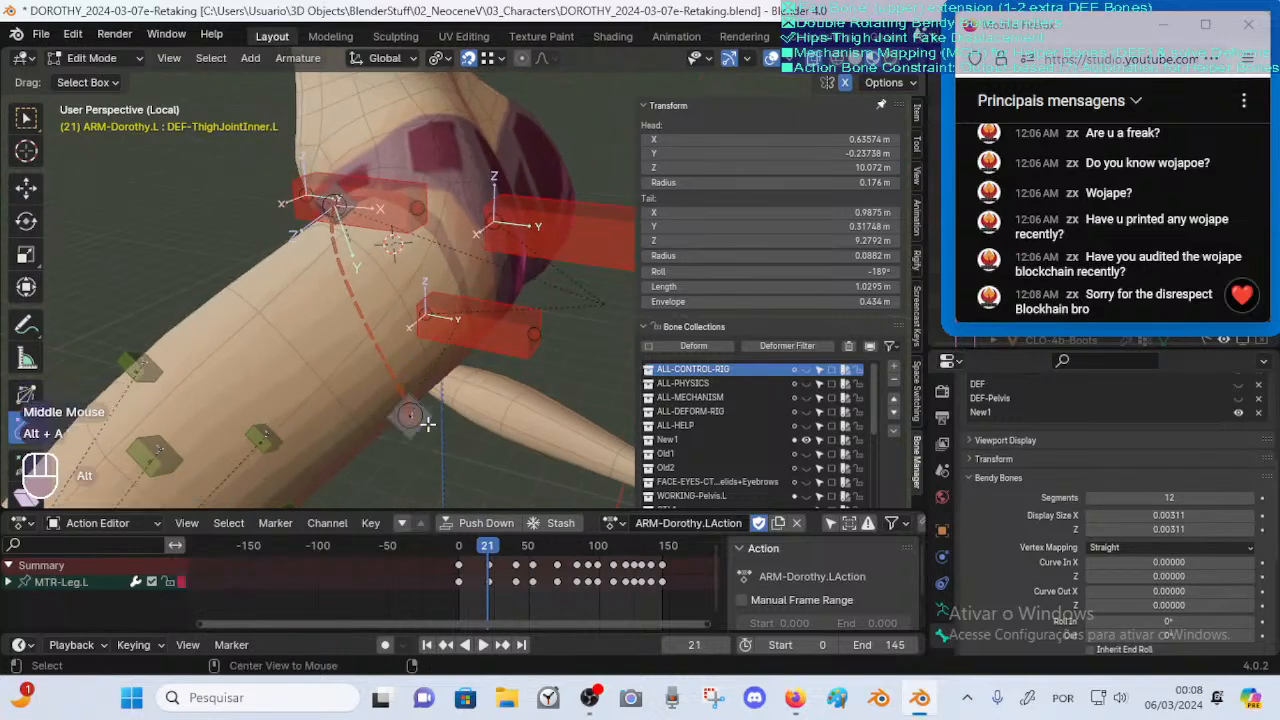
{"action": "key", "text": "c"}
{"action": "left_click", "coordinate": [414, 414]}
{"action": "right_click", "coordinate": [414, 414]}
{"action": "key", "text": "g"}
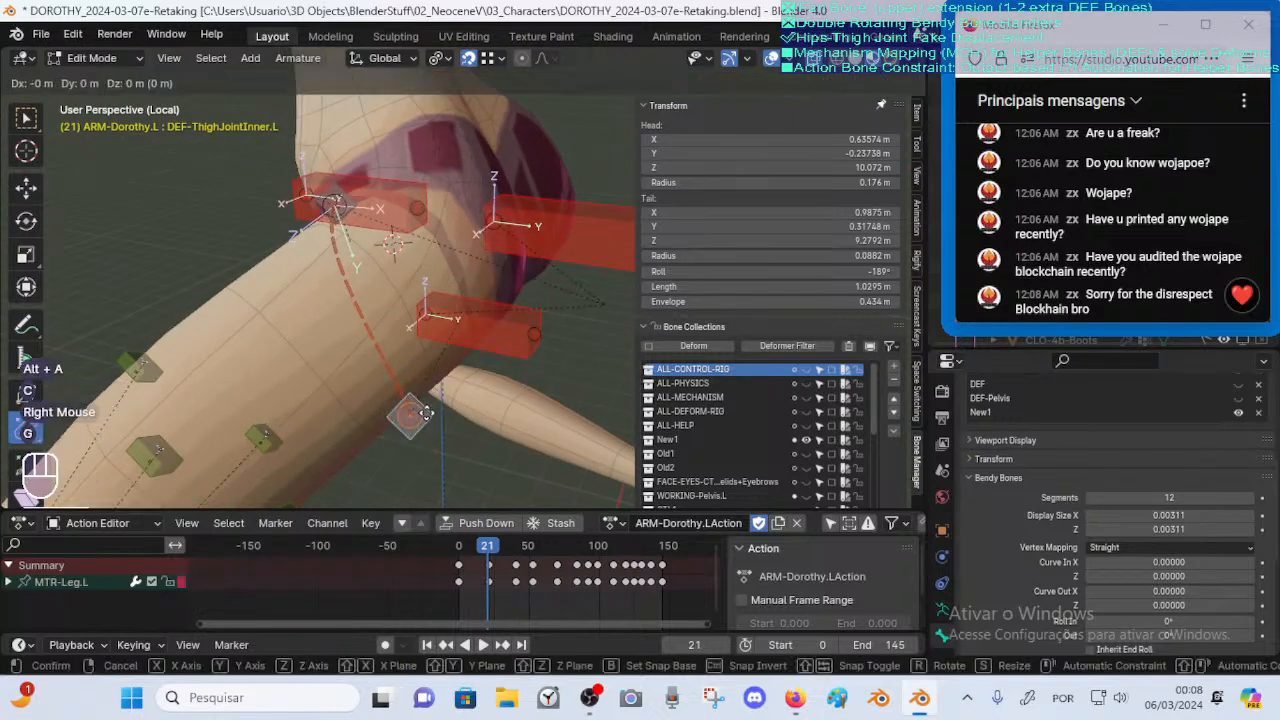
{"action": "right_click", "coordinate": [507, 46]}
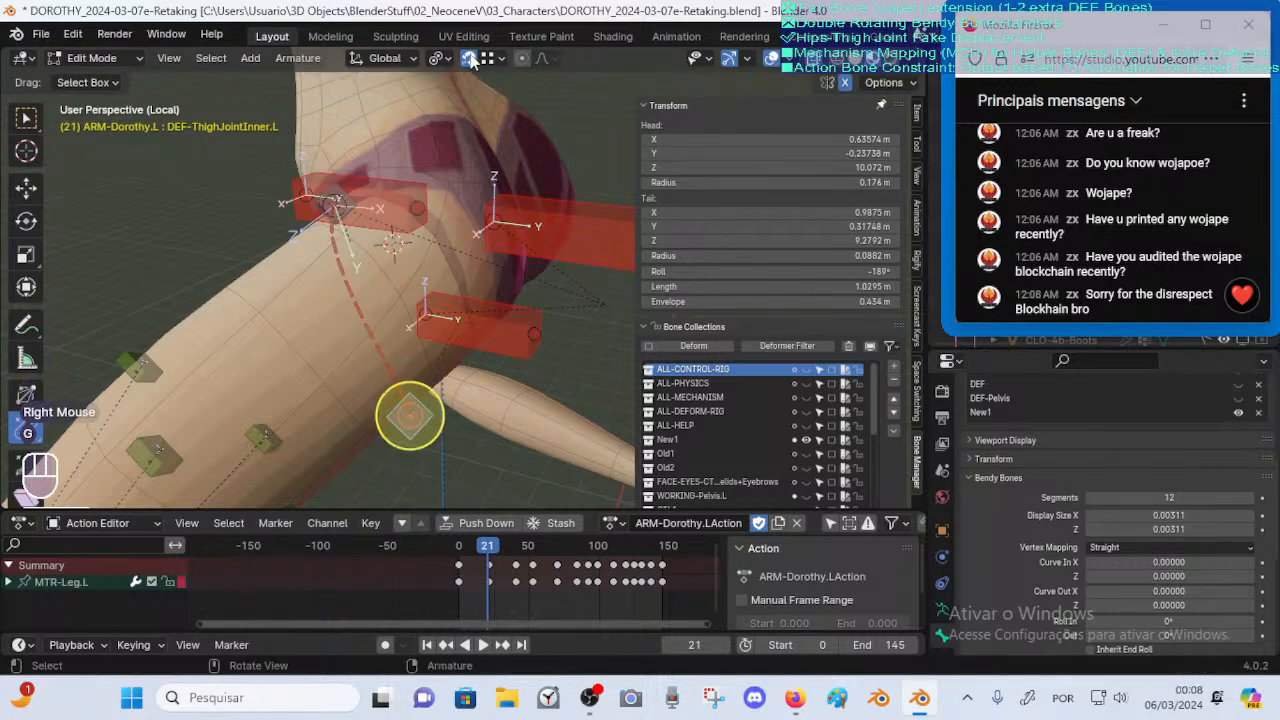
{"action": "left_click", "coordinate": [470, 58]}
{"action": "key", "text": "g"}
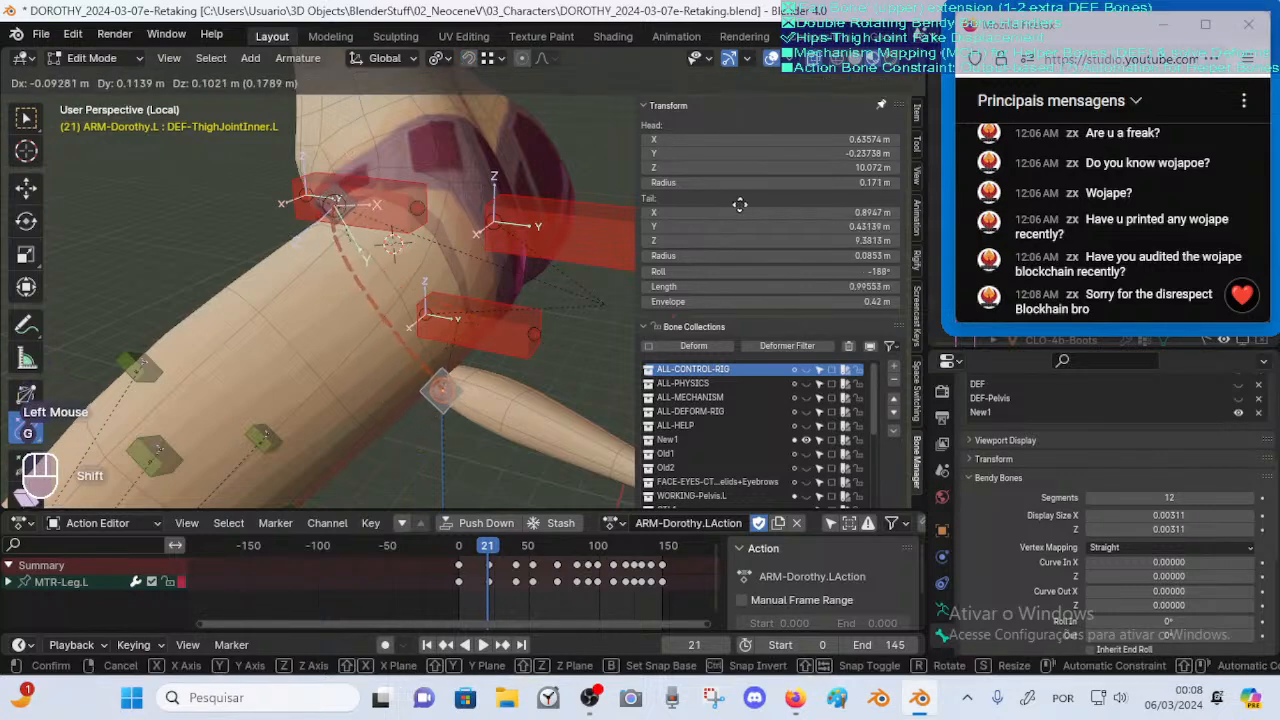
{"action": "left_click", "coordinate": [824, 119]}
Compare the roll of CTL-ThighJointInner.L.002 at the thigh with that of CTL-ThighJointInner.L.001 at the hip crease
{"action": "middle_click_drag", "start_coordinate": [563, 300], "coordinate": [300, 349]}
{"action": "left_click", "coordinate": [438, 396]}
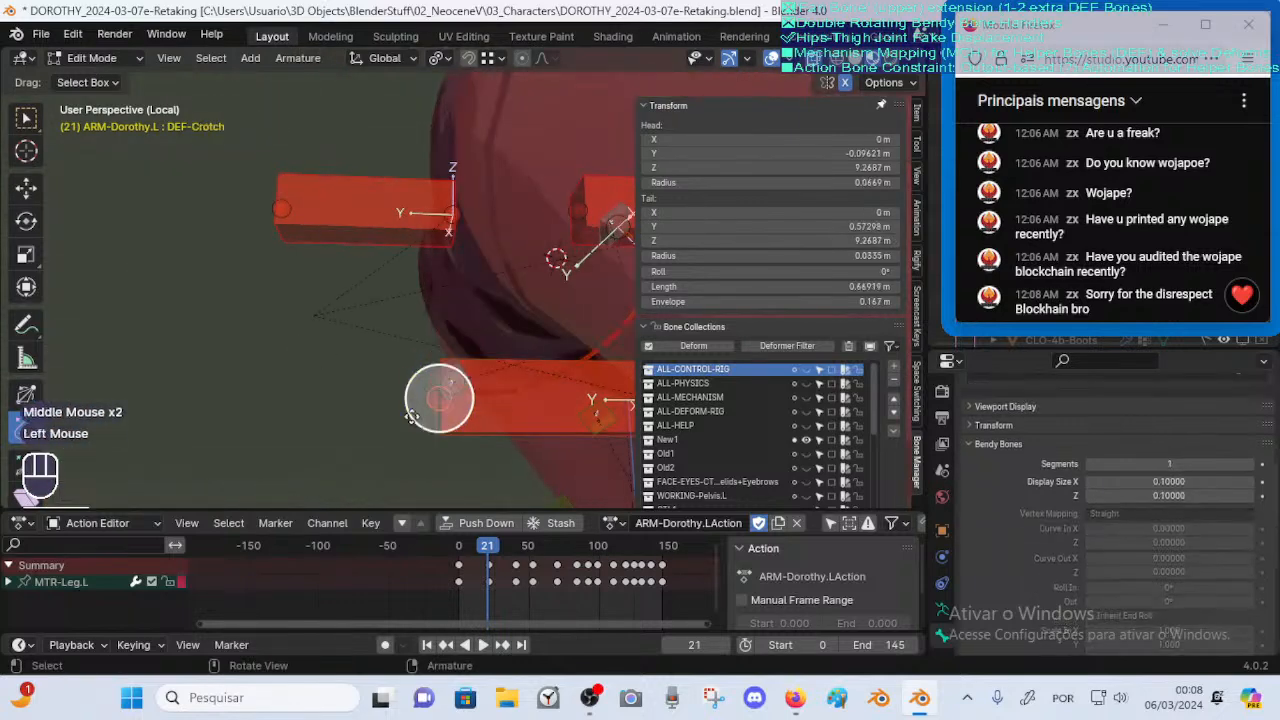
{"action": "middle_click_drag", "start_coordinate": [438, 476], "coordinate": [364, 340], "text": "shift"}
{"action": "scroll", "coordinate": [457, 351], "scroll_direction": "up", "scroll_amount": 4}
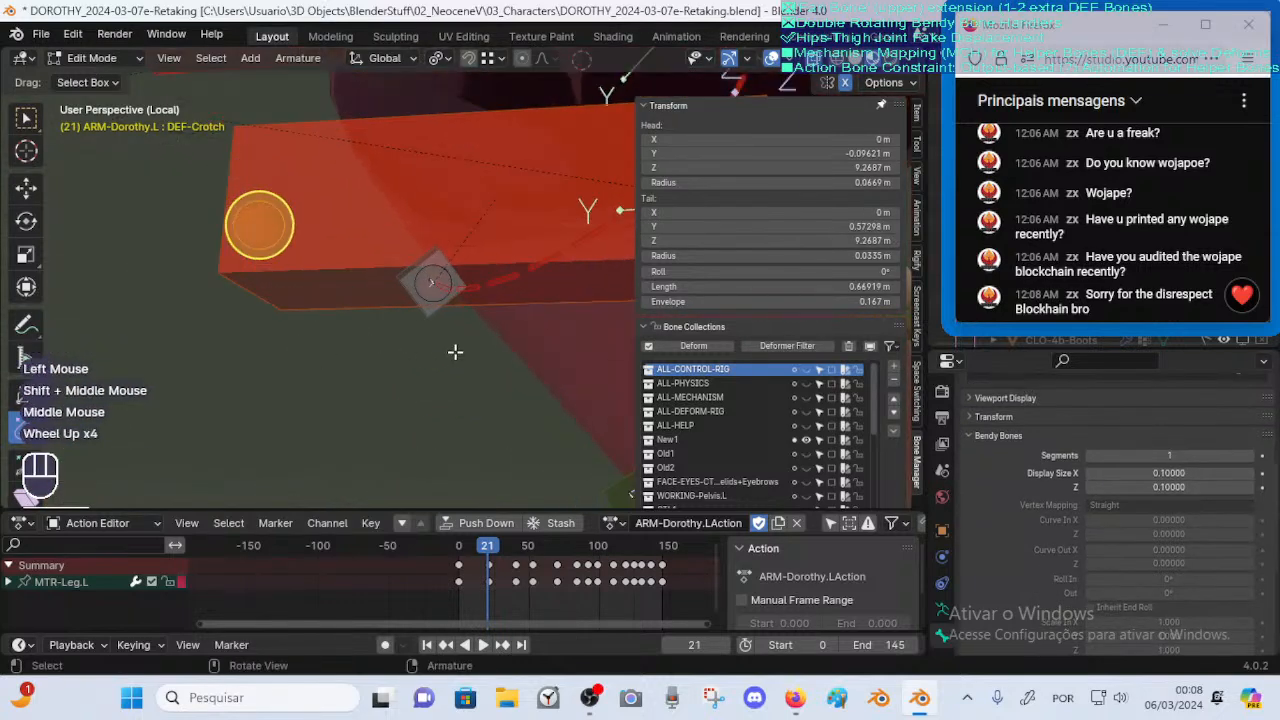
{"action": "middle_click_drag", "start_coordinate": [454, 351], "coordinate": [449, 320]}
{"action": "left_click", "coordinate": [498, 377]}
{"action": "middle_click_drag", "start_coordinate": [498, 377], "coordinate": [425, 370], "text": "shift"}
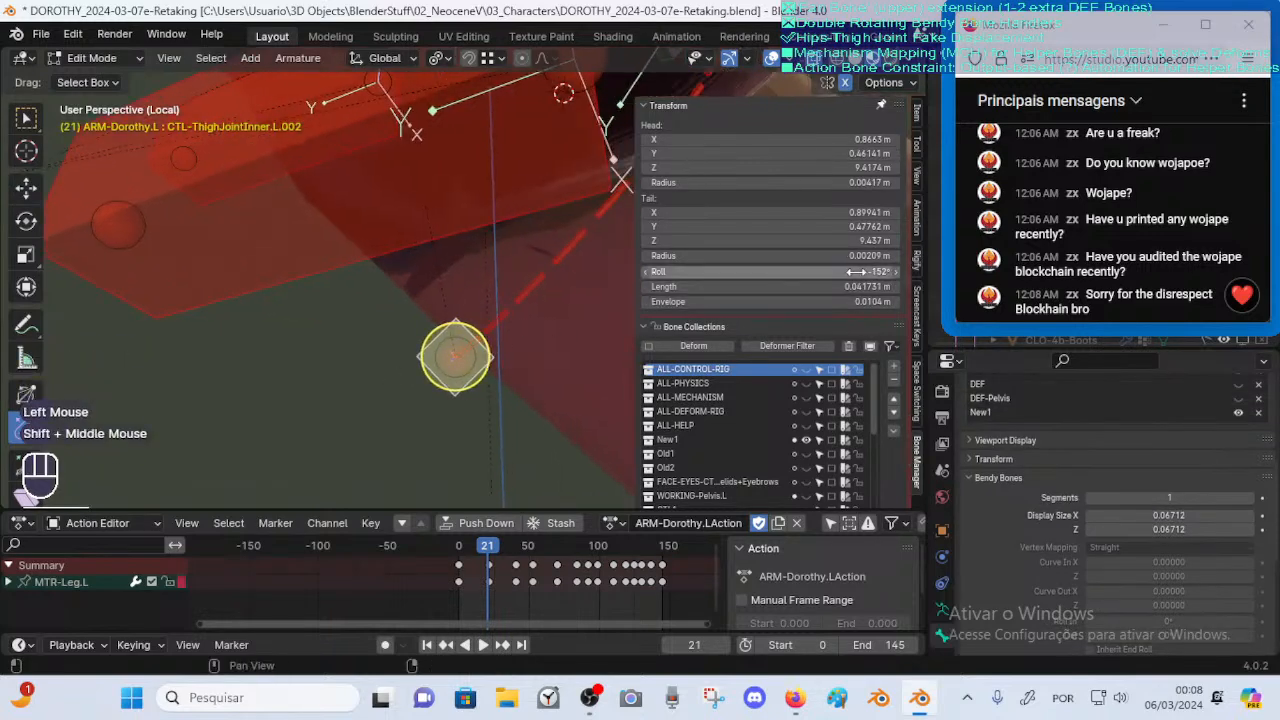
{"action": "scroll", "coordinate": [550, 143], "scroll_direction": "down", "scroll_amount": 3}
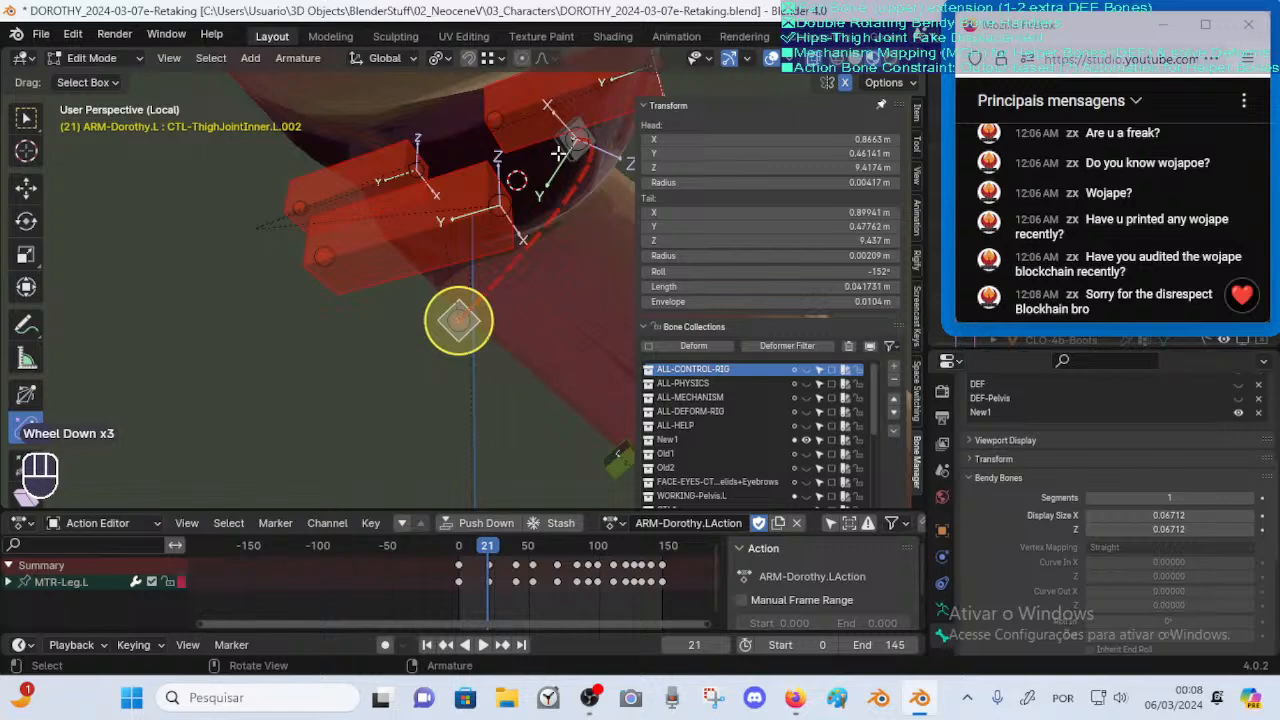
{"action": "left_click", "coordinate": [567, 156]}
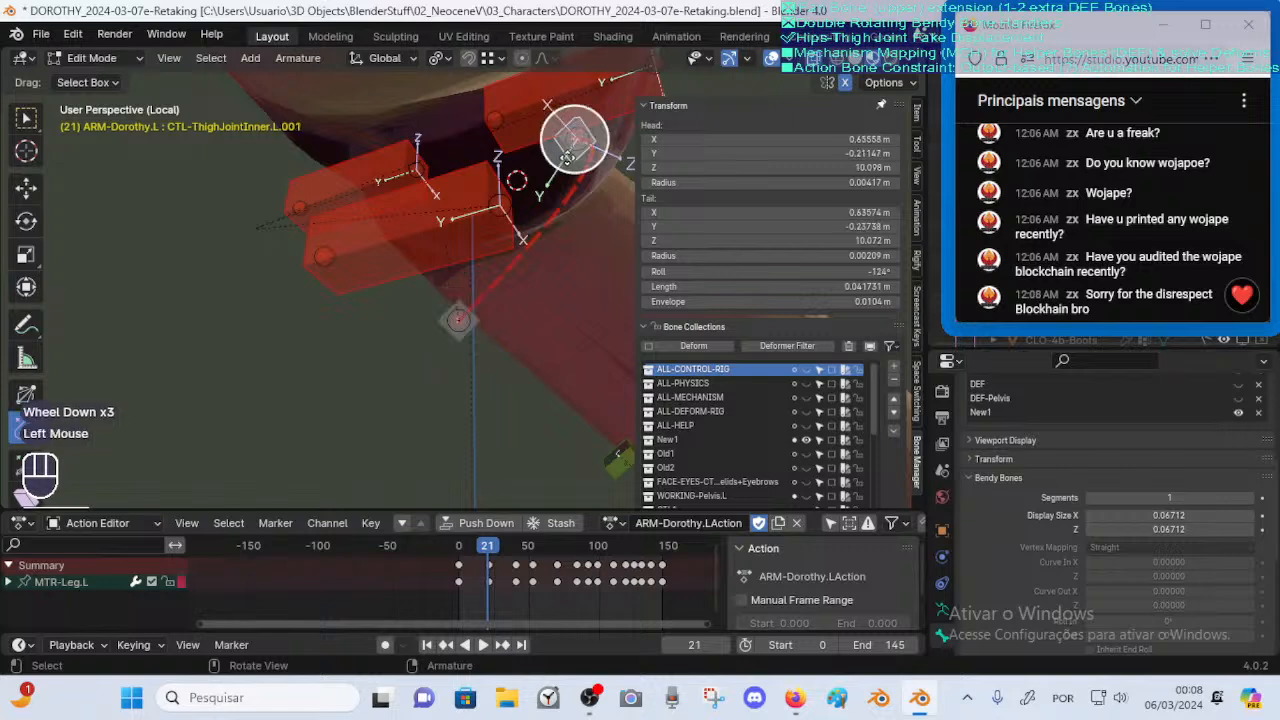
{"action": "left_click", "coordinate": [461, 343]}
Examine how DEF-ThighJointInner.L curves around the left thigh between its two control bones
{"action": "middle_click_drag", "start_coordinate": [474, 306], "coordinate": [400, 288]}
{"action": "middle_click_drag", "start_coordinate": [484, 298], "coordinate": [500, 246]}
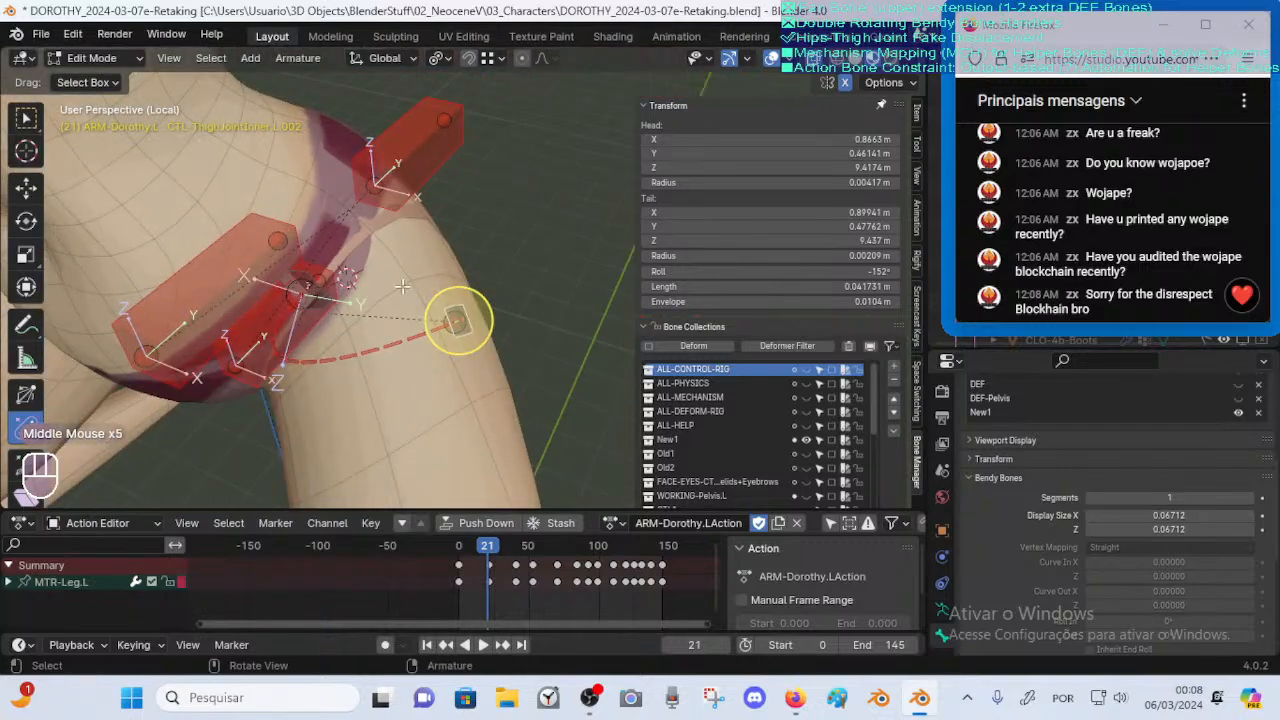
{"action": "mouse_move", "coordinate": [392, 300]}
{"action": "middle_mouse_down"}
{"action": "mouse_move", "coordinate": [451, 266]}
{"action": "mouse_move", "coordinate": [414, 300]}
{"action": "mouse_move", "coordinate": [392, 300]}
{"action": "middle_mouse_up"}
{"action": "scroll", "coordinate": [415, 265], "scroll_direction": "up", "scroll_amount": 2}
{"action": "left_click", "coordinate": [376, 343]}
{"action": "scroll", "coordinate": [380, 348], "scroll_direction": "up", "scroll_amount": 1}
{"action": "middle_click_drag", "start_coordinate": [380, 348], "coordinate": [490, 330]}
{"action": "scroll", "coordinate": [500, 375], "scroll_direction": "down", "scroll_amount": 2}
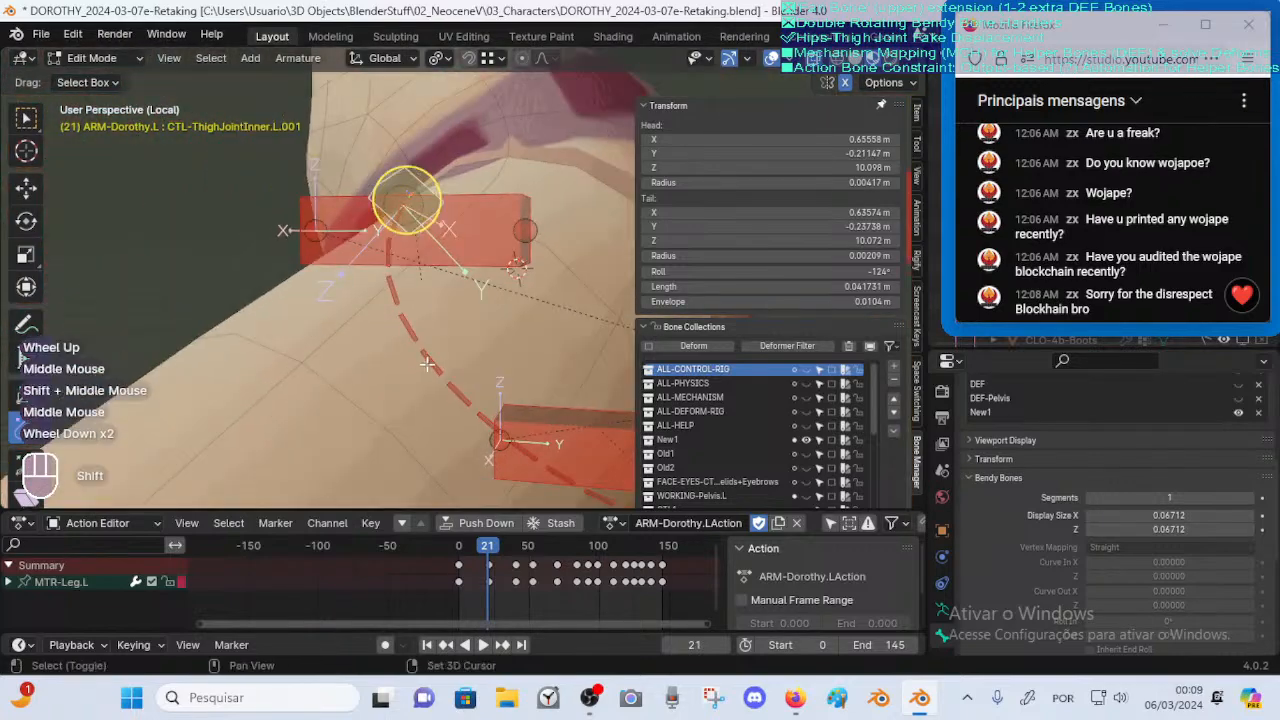
{"action": "middle_click_drag", "start_coordinate": [500, 390], "coordinate": [289, 390], "text": "shift"}
{"action": "scroll", "coordinate": [310, 327], "scroll_direction": "up", "scroll_amount": 1}
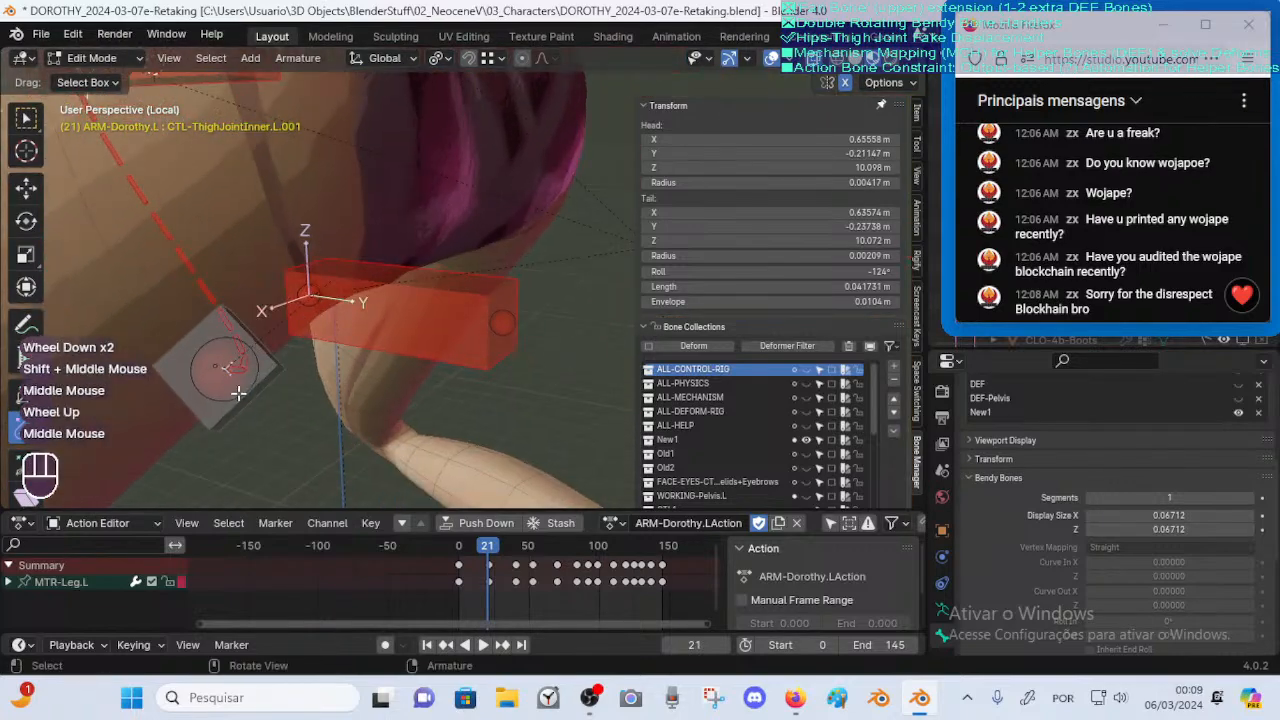
Recheck the roll values of the lower and upper thigh joint control bones from the side of the leg
{"action": "left_click", "coordinate": [288, 390]}
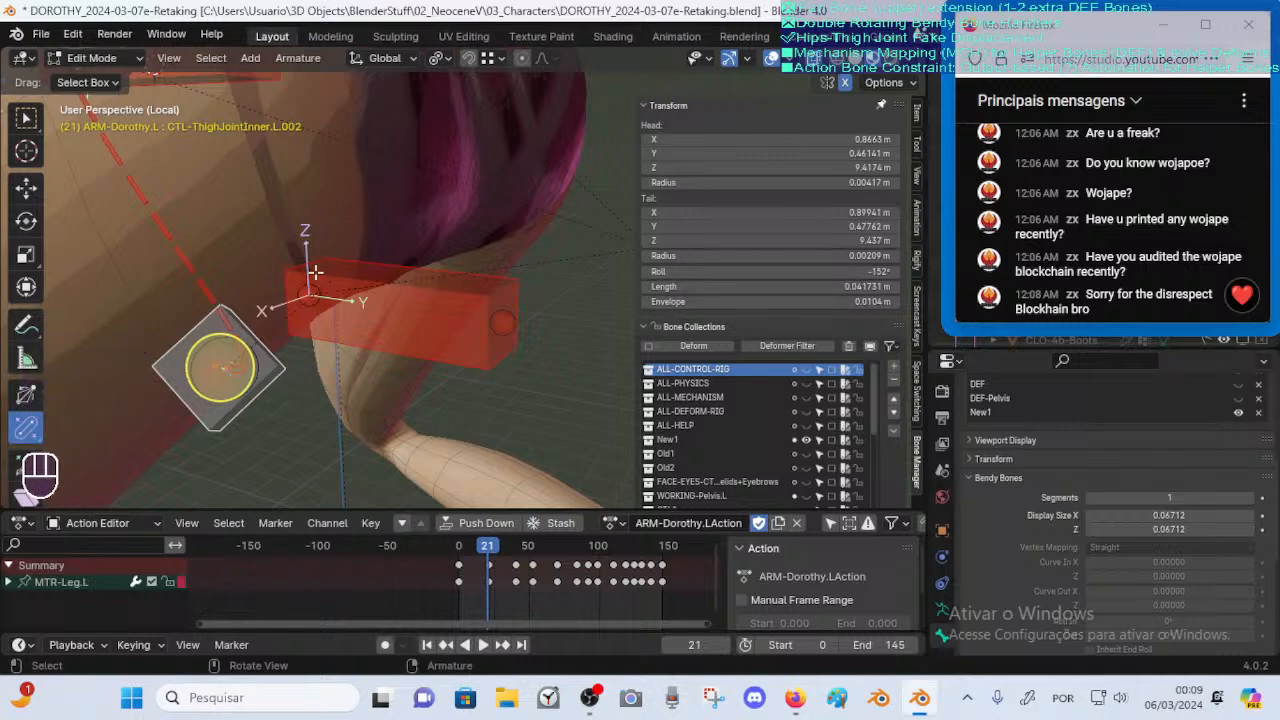
{"action": "middle_click_drag", "start_coordinate": [845, 271], "coordinate": [722, 266]}
{"action": "scroll", "coordinate": [320, 230], "scroll_direction": "down", "scroll_amount": 2}
{"action": "middle_click_drag", "start_coordinate": [320, 230], "coordinate": [337, 263]}
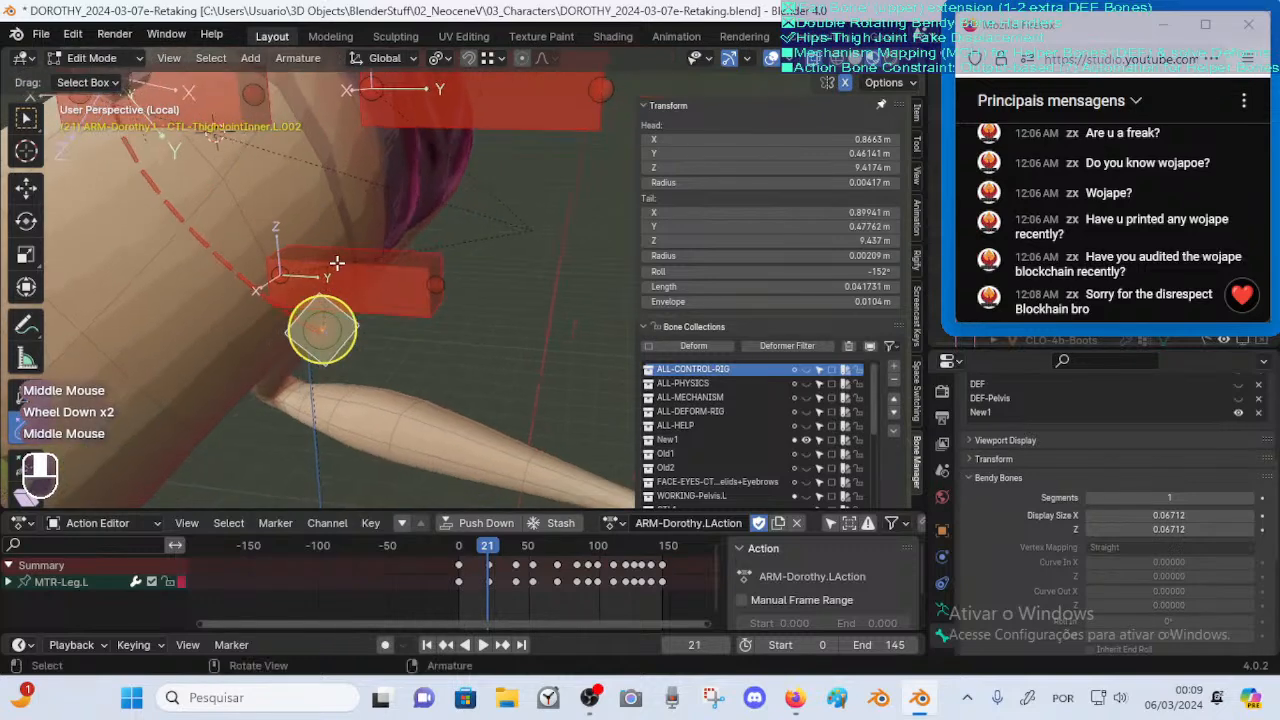
{"action": "middle_click_drag", "start_coordinate": [265, 178], "coordinate": [322, 259], "text": "shift"}
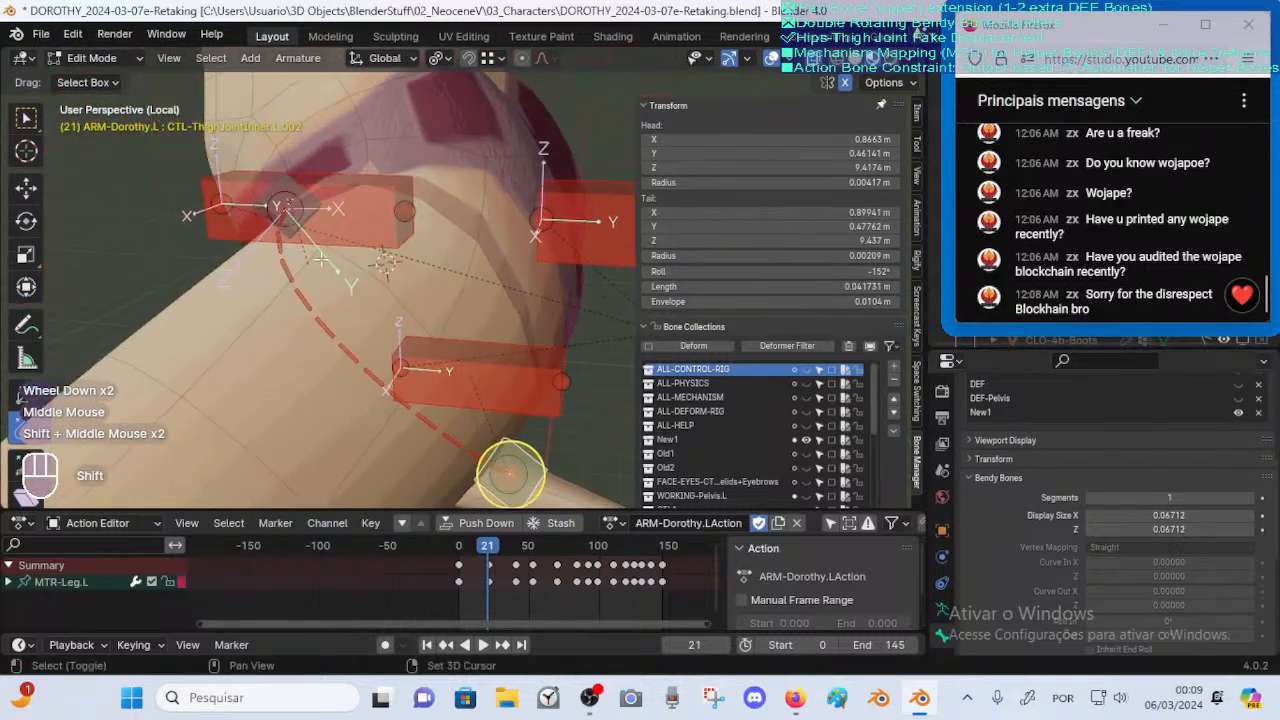
{"action": "left_click", "coordinate": [272, 205]}
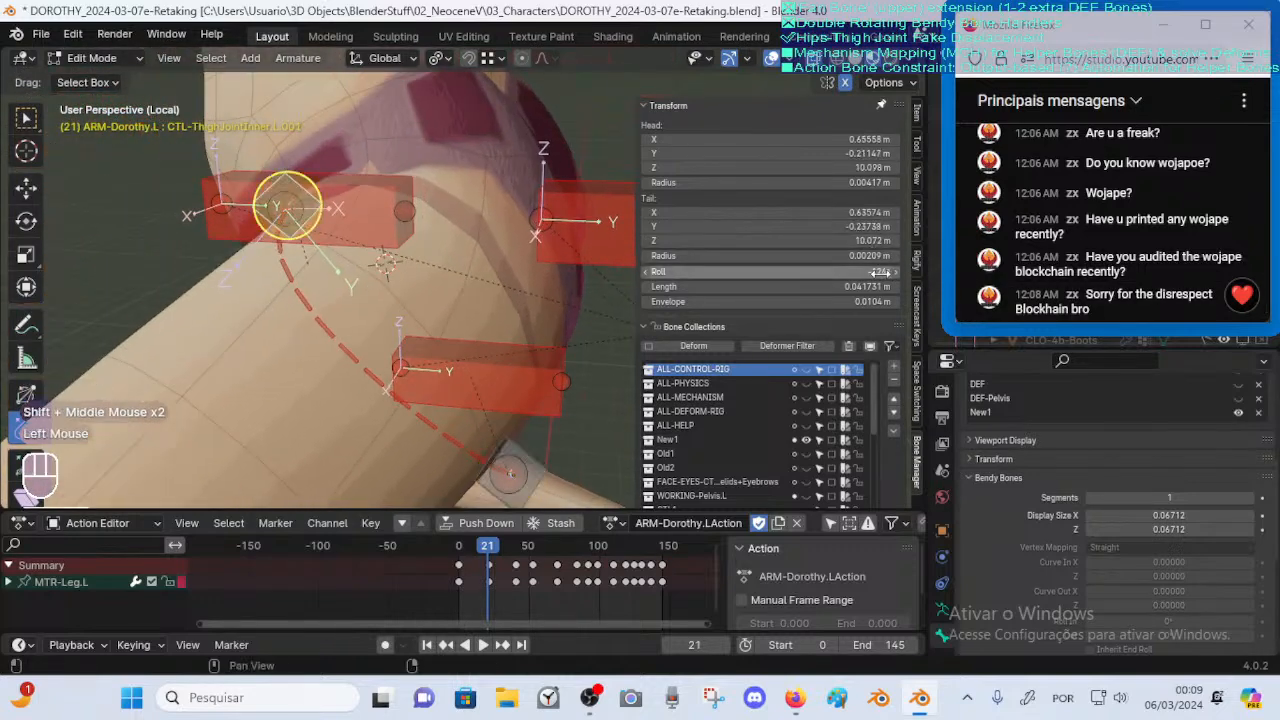
{"action": "left_click", "coordinate": [505, 465]}
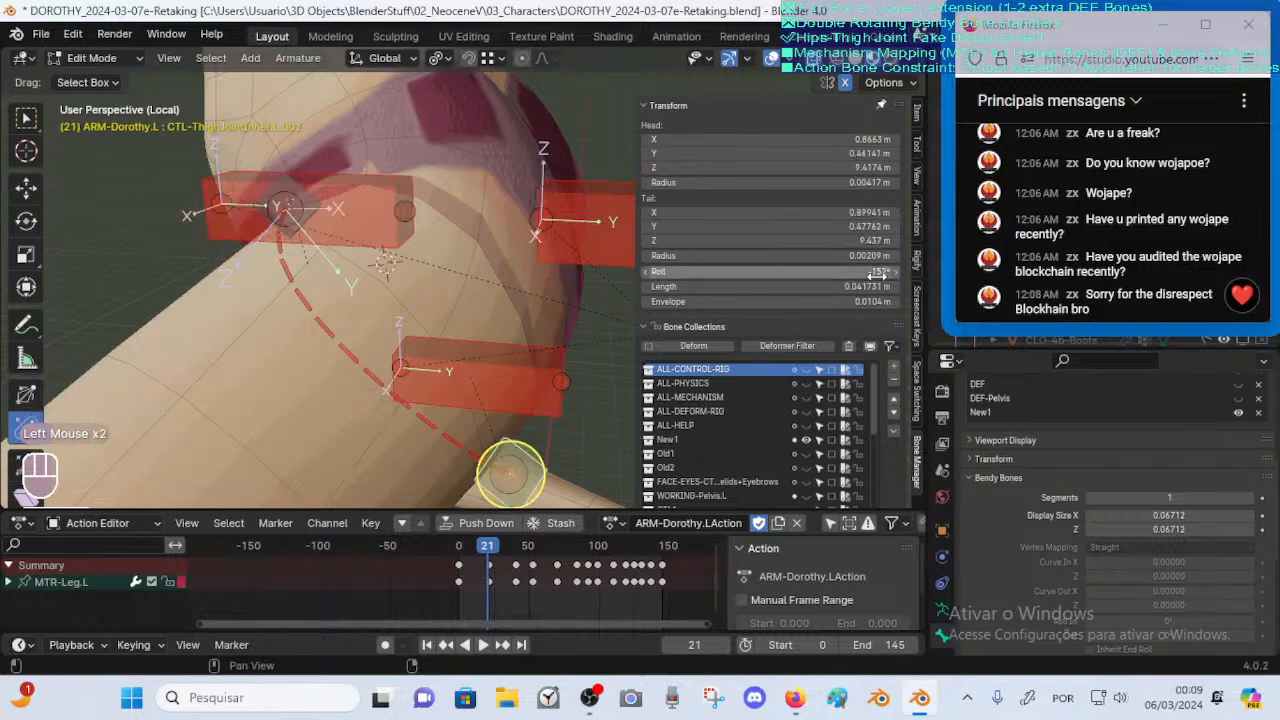
Examine the bendy bone and both of its control bones from the side and the front of the pelvis
{"action": "middle_click_drag", "start_coordinate": [308, 346], "coordinate": [255, 233], "text": "shift"}
{"action": "middle_click_drag", "start_coordinate": [415, 290], "coordinate": [635, 286]}
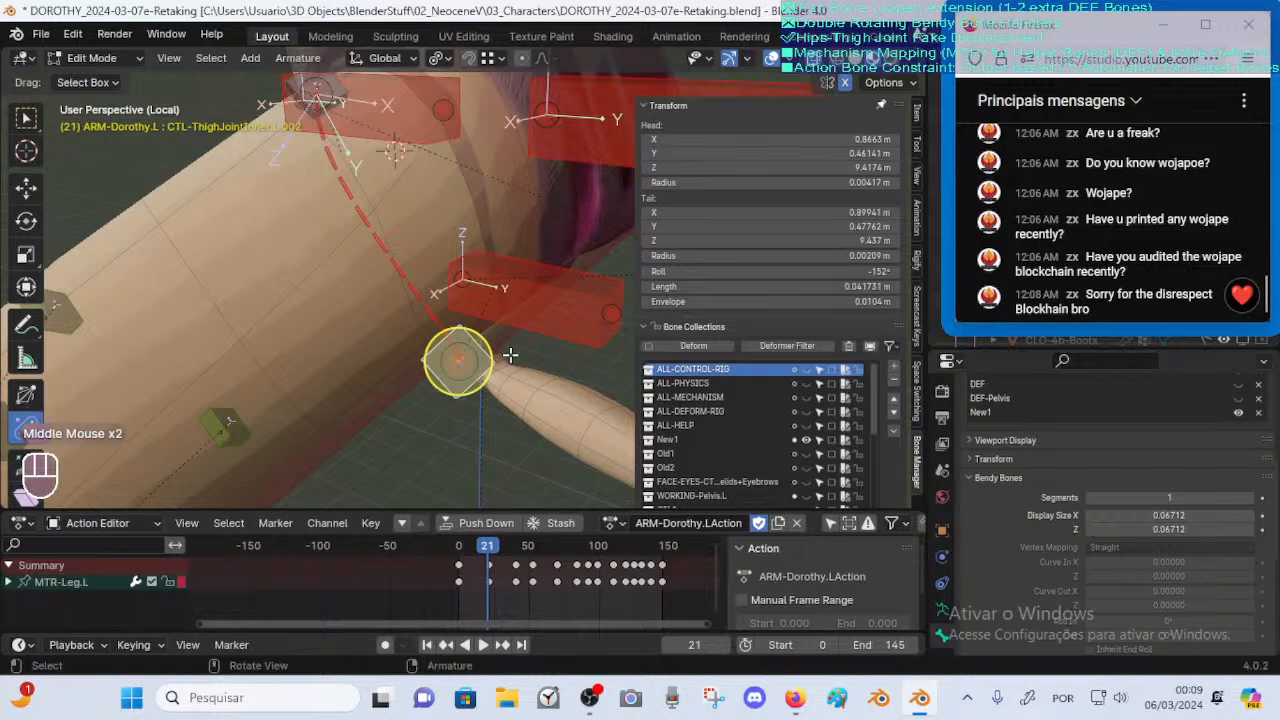
{"action": "middle_click_drag", "start_coordinate": [520, 355], "coordinate": [374, 370]}
{"action": "middle_click_drag", "start_coordinate": [485, 372], "coordinate": [351, 369], "text": "shift"}
{"action": "middle_click_drag", "start_coordinate": [585, 398], "coordinate": [348, 372]}
{"action": "scroll", "coordinate": [310, 312], "scroll_direction": "down", "scroll_amount": 2}
{"action": "middle_click_drag", "start_coordinate": [340, 372], "coordinate": [426, 393]}
{"action": "middle_click_drag", "start_coordinate": [426, 393], "coordinate": [470, 388], "text": "shift"}
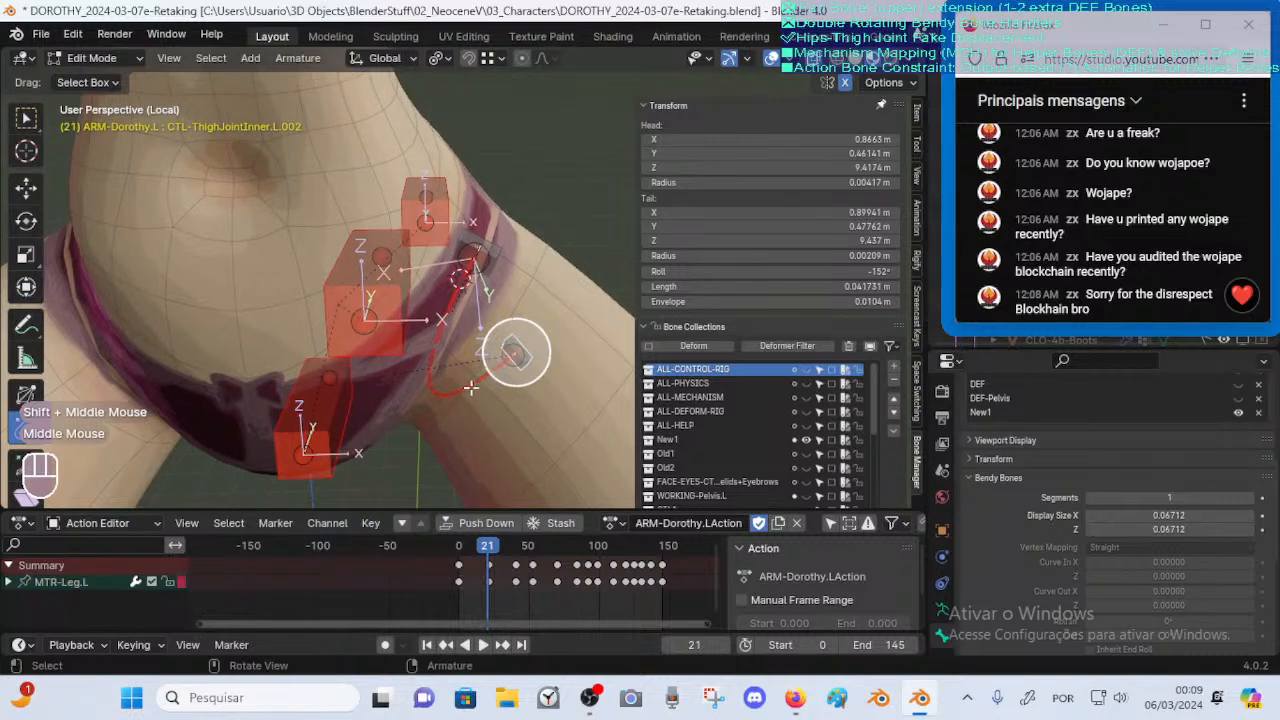
{"action": "left_click", "coordinate": [451, 397]}
{"action": "left_click", "coordinate": [500, 256]}
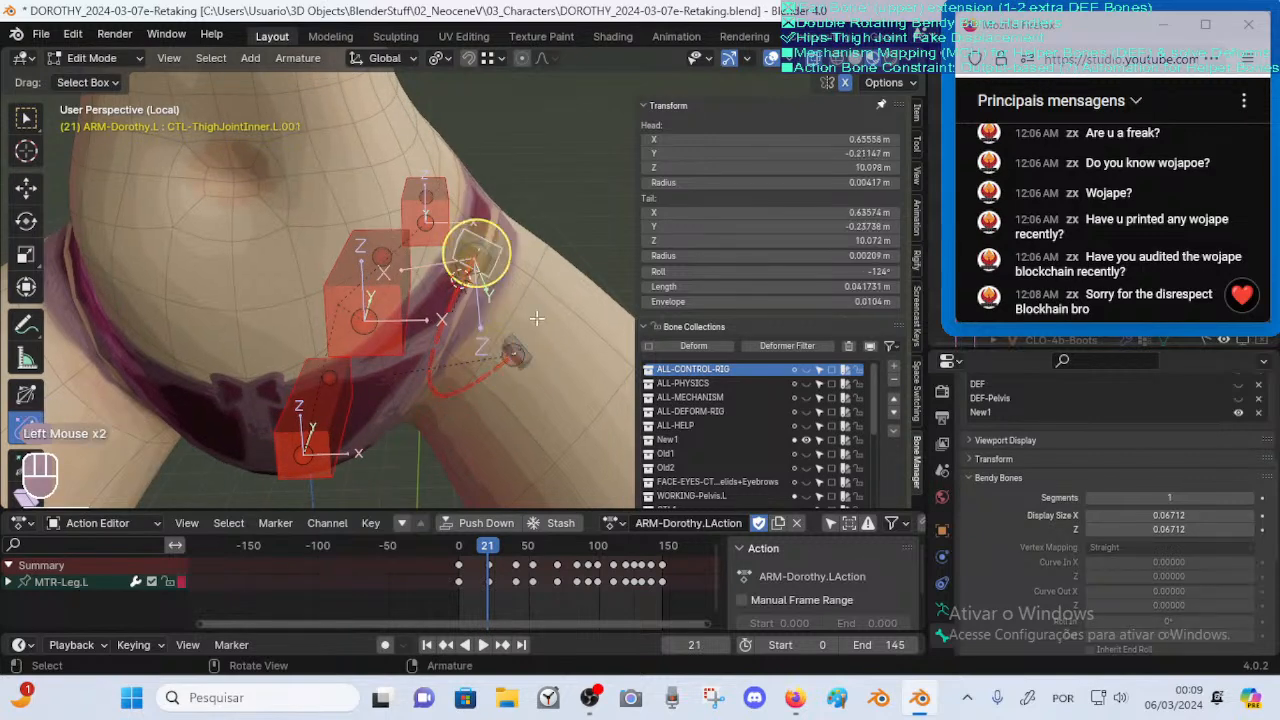
{"action": "mouse_move", "coordinate": [534, 314]}
{"action": "middle_mouse_down"}
{"action": "mouse_move", "coordinate": [588, 318]}
{"action": "mouse_move", "coordinate": [548, 325]}
{"action": "mouse_move", "coordinate": [542, 311]}
{"action": "middle_mouse_up"}
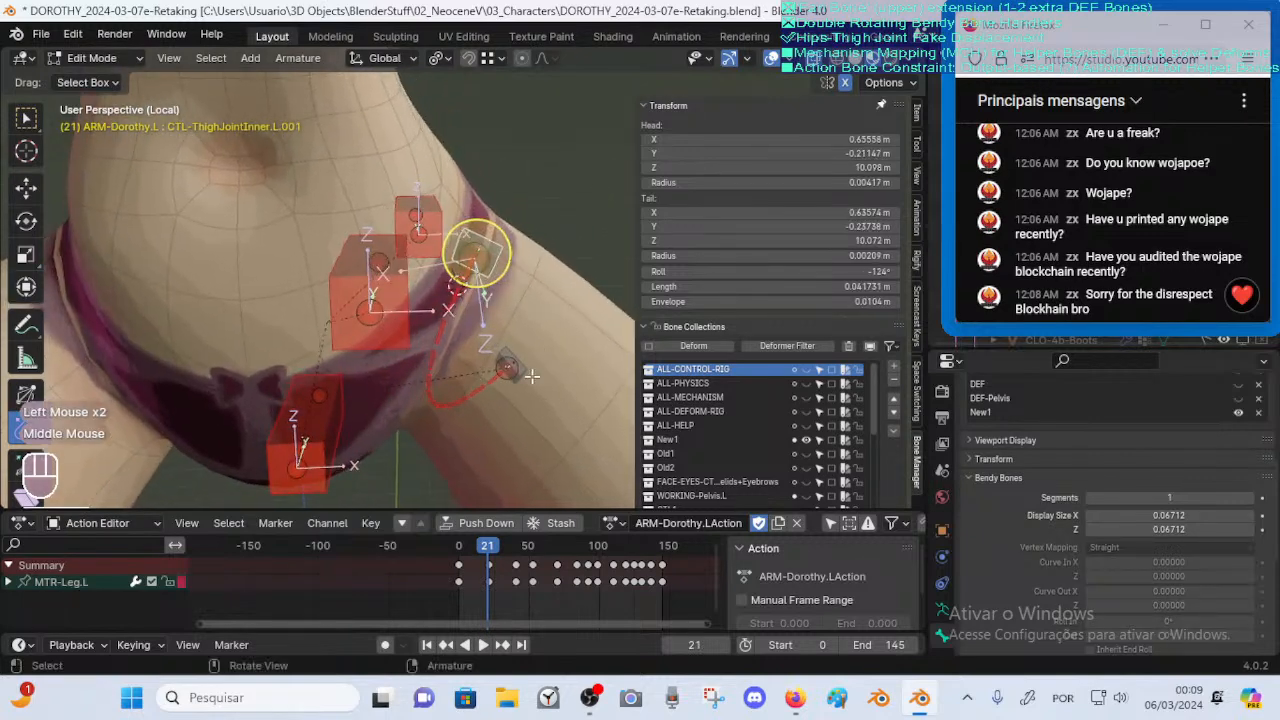
{"action": "left_click", "coordinate": [489, 392]}
{"action": "key", "text": "g"}
{"action": "right_click", "coordinate": [464, 458]}
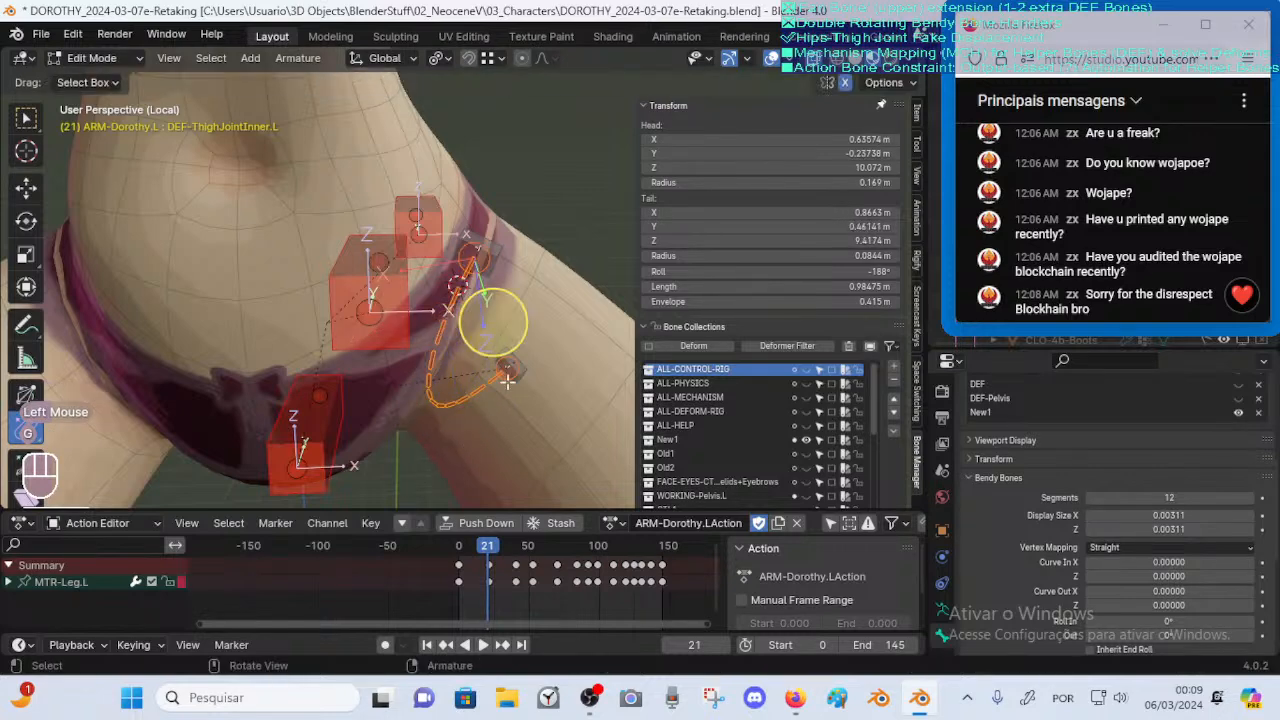
Check the lower control bone against the raised thigh, and select CTL-ThighJointInner.L.001 at the hip crease
{"action": "left_click", "coordinate": [528, 373]}
{"action": "scroll", "coordinate": [480, 380], "scroll_direction": "down", "scroll_amount": 2}
{"action": "middle_click_drag", "start_coordinate": [469, 380], "coordinate": [443, 353]}
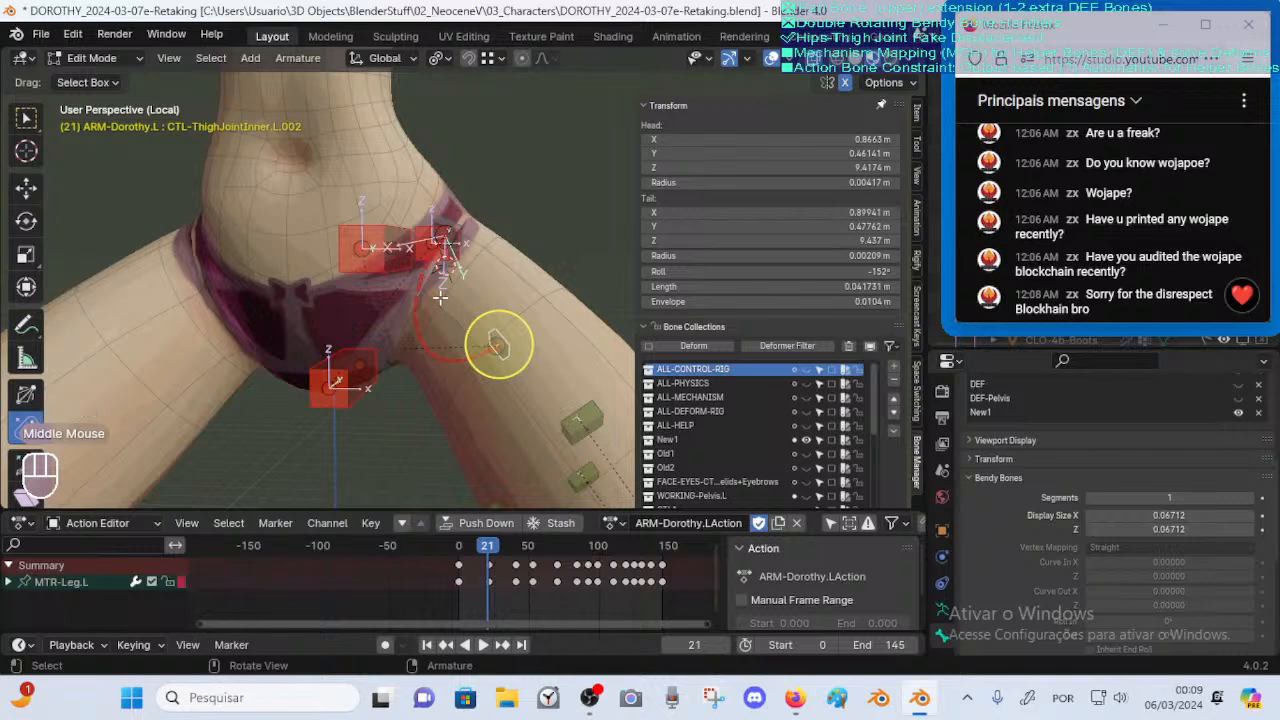
{"action": "middle_click_drag", "start_coordinate": [440, 297], "coordinate": [400, 332]}
{"action": "left_click", "coordinate": [411, 218]}
{"action": "scroll", "coordinate": [390, 340], "scroll_direction": "up", "scroll_amount": 2}
{"action": "key", "text": "ctrl"}
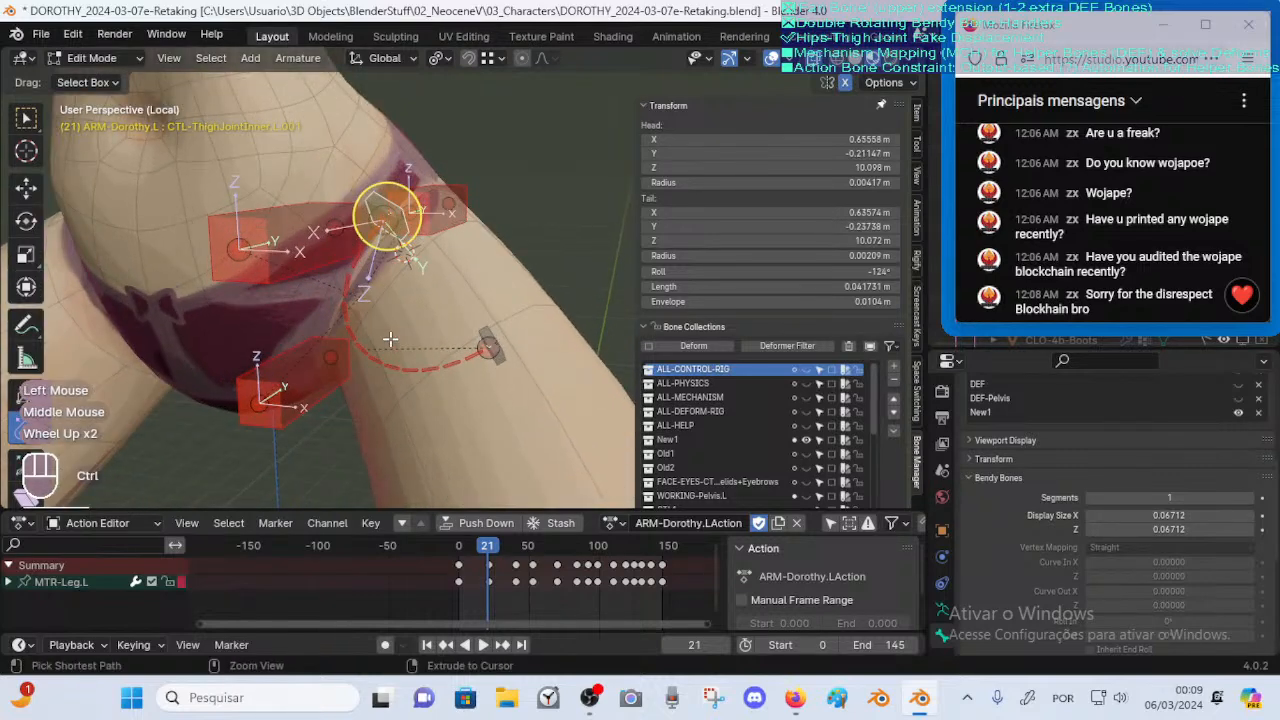
Switch the ARM-Dorothy.L armature from Edit Mode to Pose Mode
{"action": "key", "text": "ctrl+Tab"}
{"action": "mouse_move", "coordinate": [343, 334]}
{"action": "middle_mouse_down"}
{"action": "mouse_move", "coordinate": [314, 289]}
{"action": "mouse_move", "coordinate": [257, 314]}
{"action": "mouse_move", "coordinate": [350, 322]}
{"action": "middle_mouse_up"}
{"action": "scroll", "coordinate": [314, 289], "scroll_direction": "down", "scroll_amount": 1}
{"action": "left_click", "coordinate": [284, 298]}
{"action": "middle_click_drag", "start_coordinate": [284, 298], "coordinate": [335, 270]}
{"action": "middle_click_drag", "start_coordinate": [335, 270], "coordinate": [433, 232], "text": "shift"}
{"action": "left_click", "coordinate": [435, 240]}
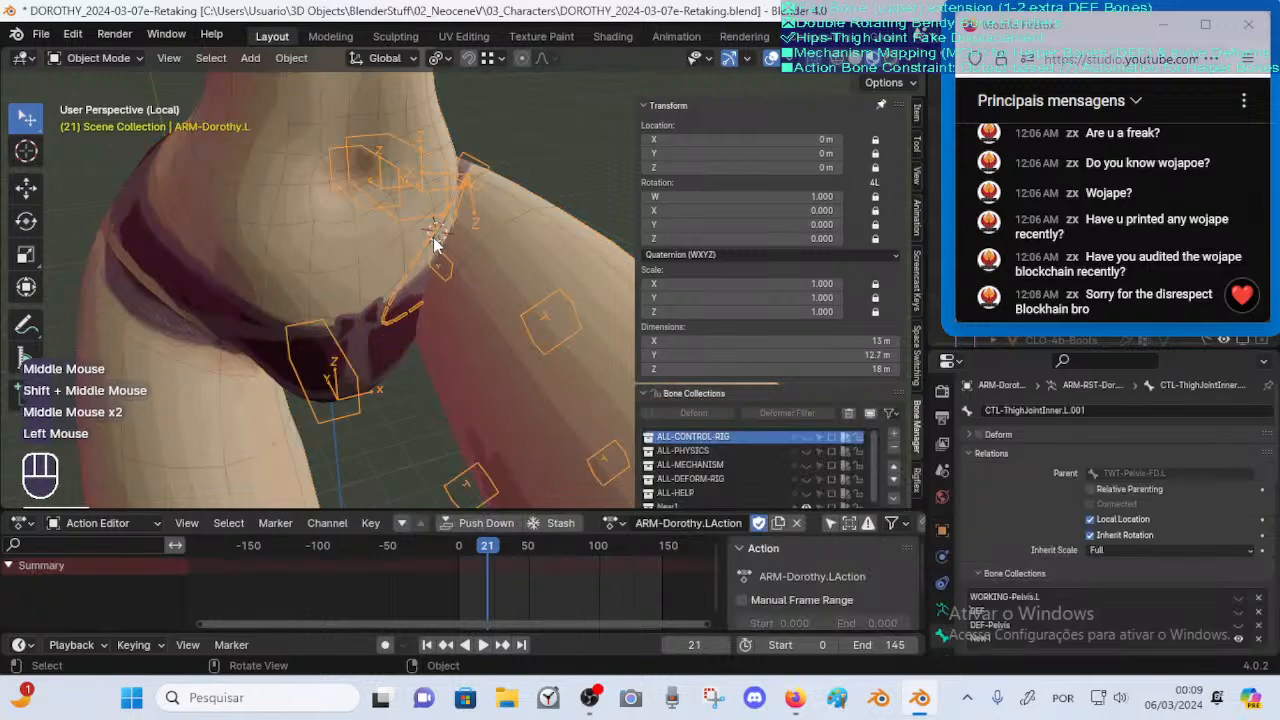
{"action": "key", "text": "ctrl+Tab"}
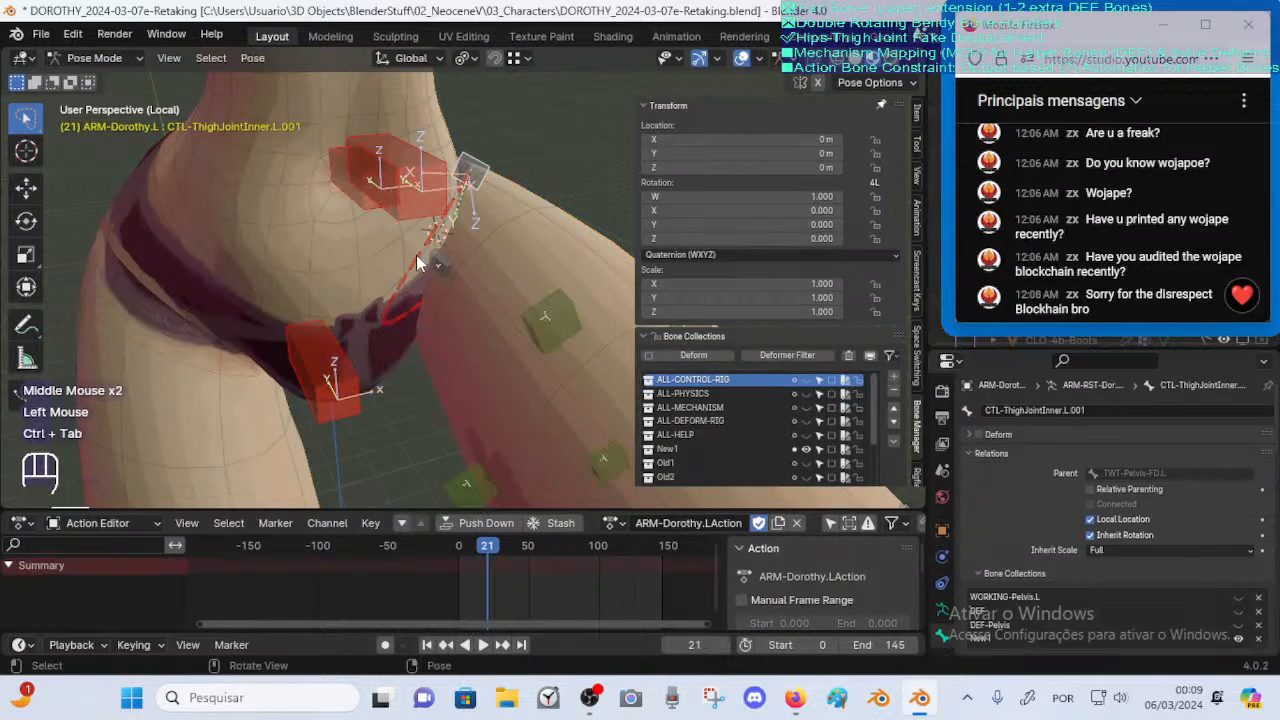
Open the bone constraints of the upper control bone CTL-ThighJointInner.L.001
{"action": "left_click", "coordinate": [430, 262]}
{"action": "left_click", "coordinate": [944, 609]}
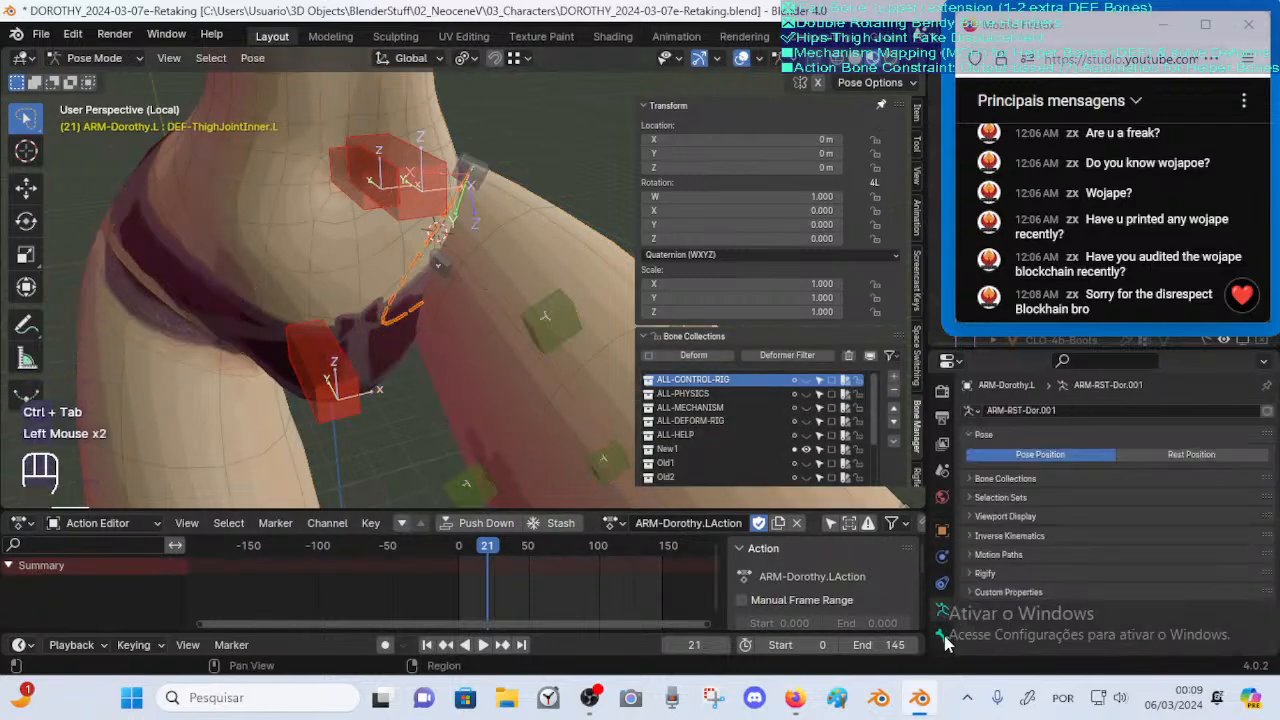
{"action": "left_click", "coordinate": [944, 636]}
{"action": "left_click", "coordinate": [474, 186]}
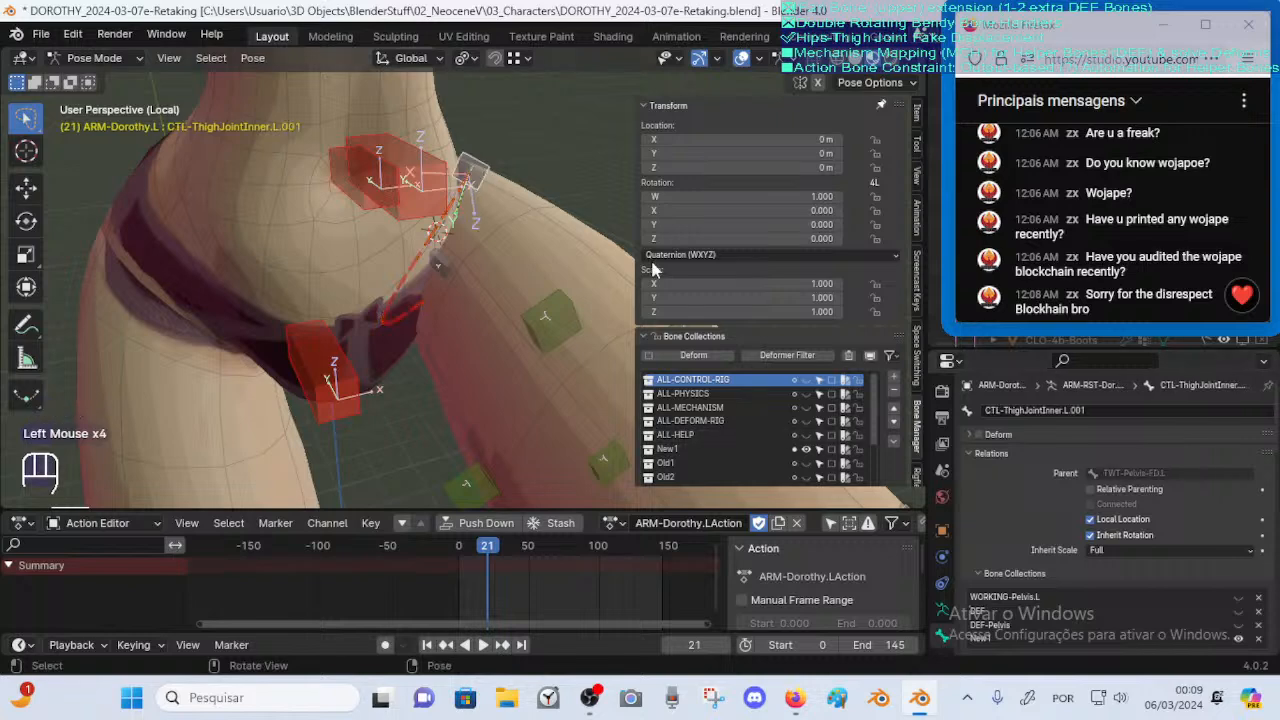
{"action": "scroll", "coordinate": [946, 617], "scroll_direction": "down", "scroll_amount": 2}
{"action": "left_click", "coordinate": [942, 600]}
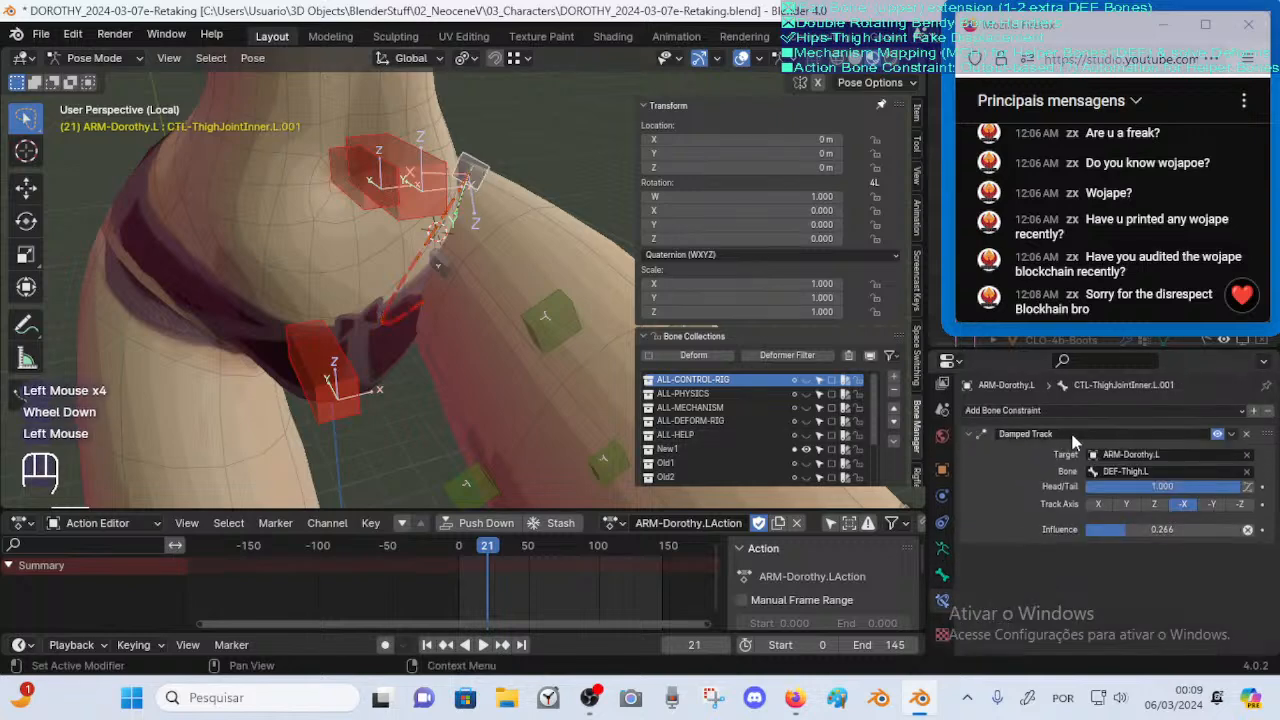
Remove the bone constraints from both inner thigh control bones, CTL-ThighJointInner.L.001 and CTL-ThighJointInner.L.002
{"action": "left_click", "coordinate": [1246, 434]}
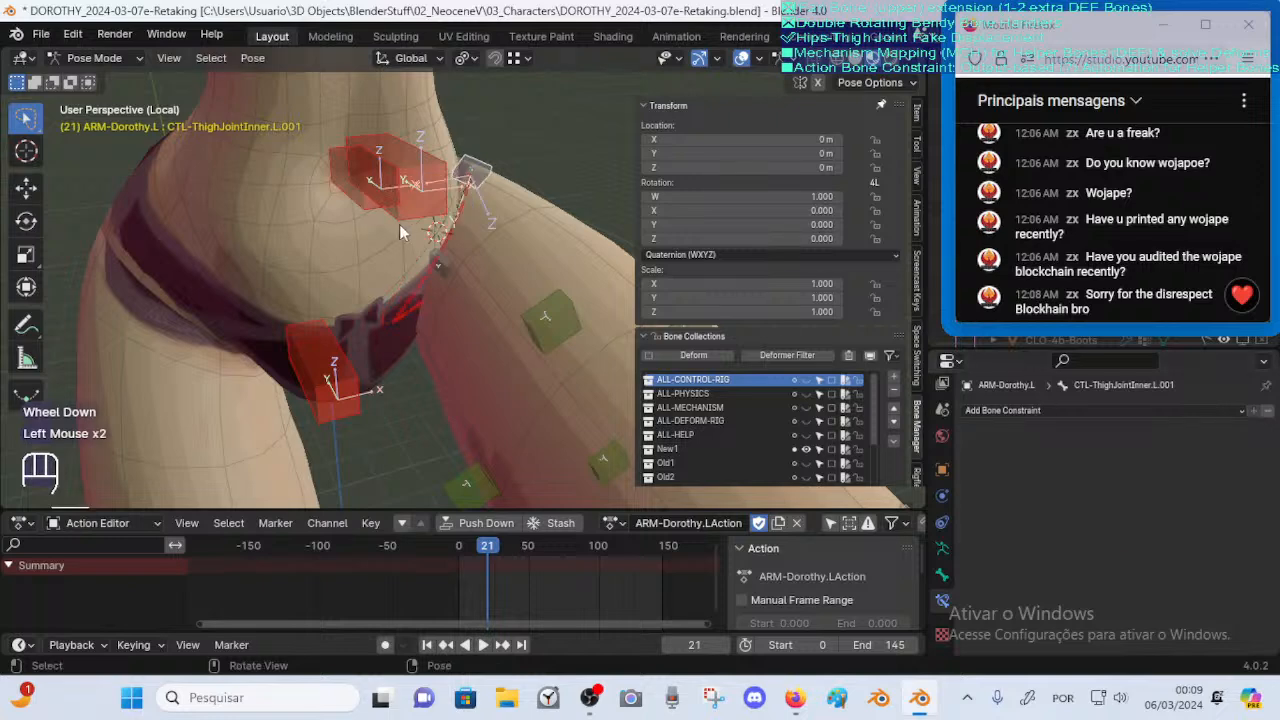
{"action": "left_click", "coordinate": [445, 264]}
{"action": "left_click", "coordinate": [1246, 434]}
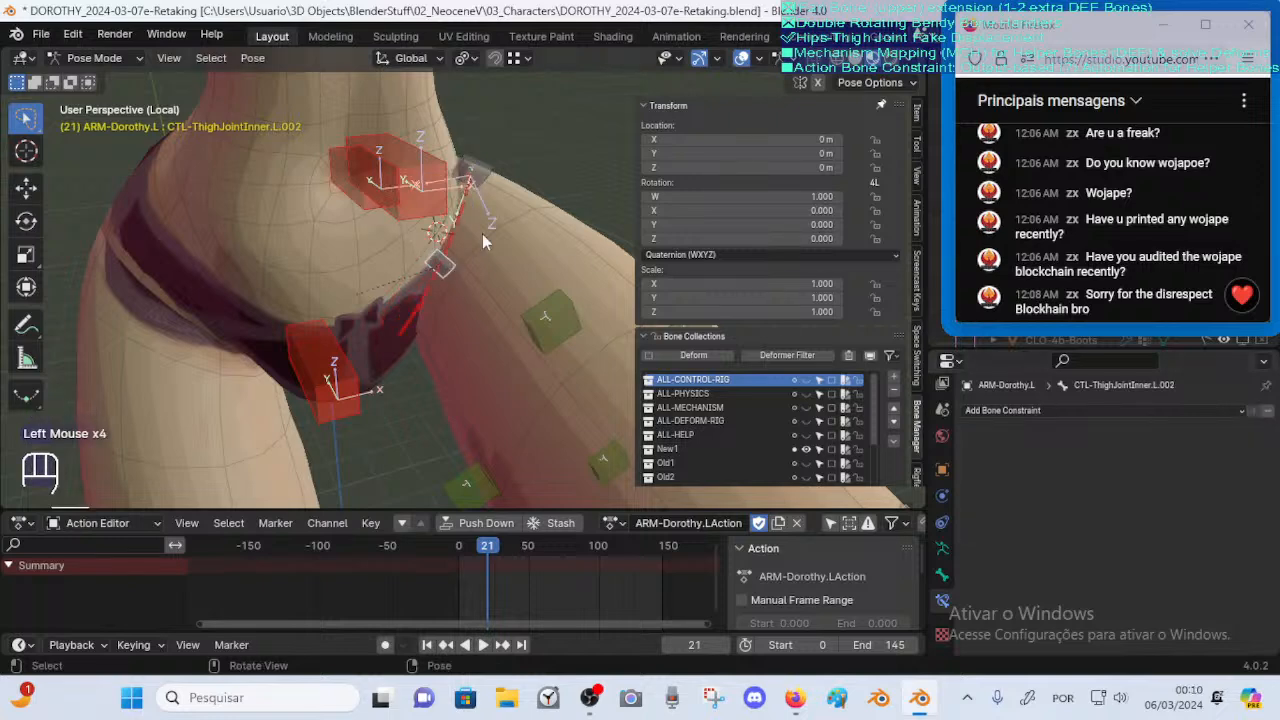
Reset the Original Length of the Stretch To constraint on the bendy bone DEF-ThighJointInner.L
{"action": "left_click", "coordinate": [451, 262]}
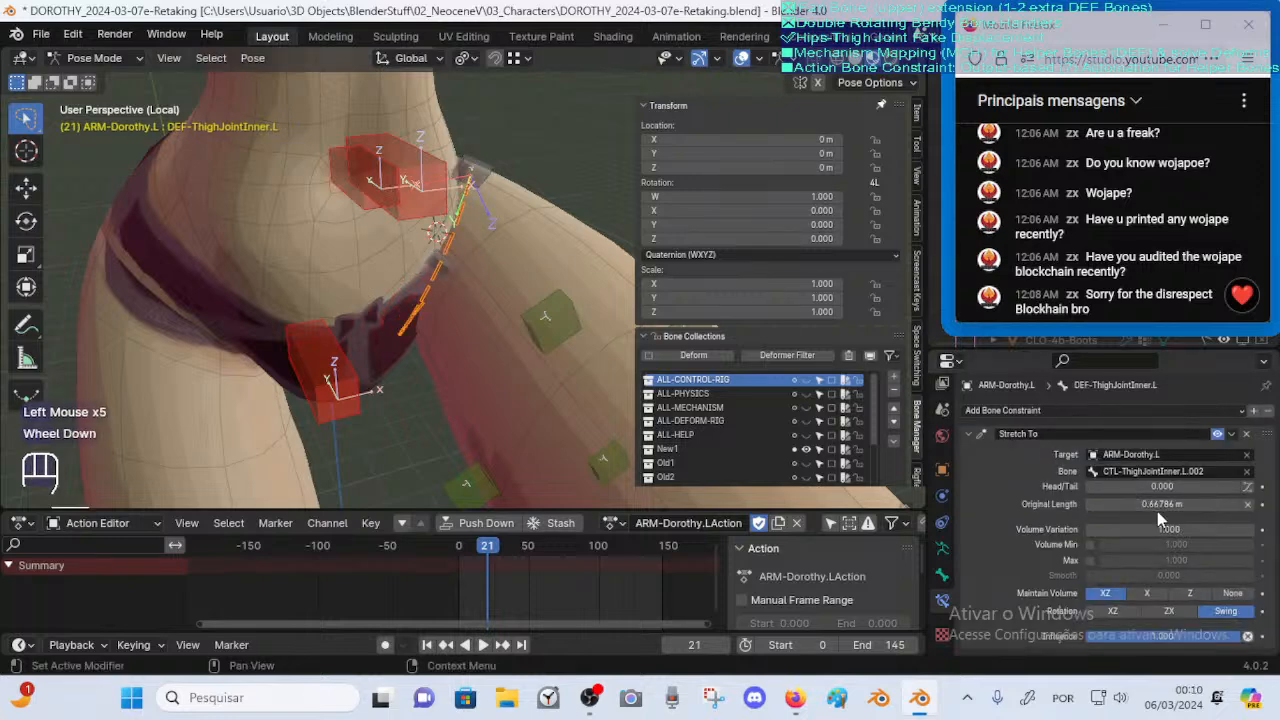
{"action": "key", "text": "BackSpace"}
{"action": "key", "text": "BackSpace"}
{"action": "key", "text": "BackSpace"}
{"action": "key", "text": "BackSpace"}
{"action": "middle_click_drag", "start_coordinate": [470, 190], "coordinate": [487, 173]}
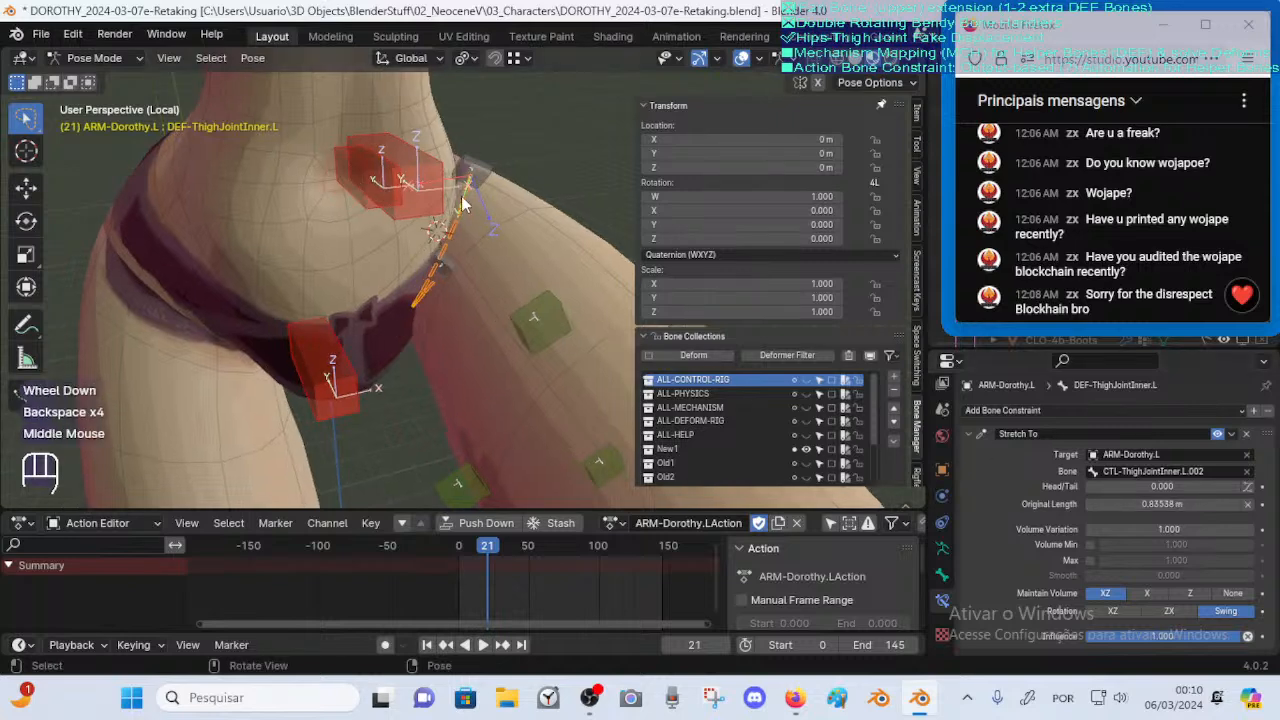
Check the bendy bone and its control bones from the front and the outer side of the raised thigh
{"action": "left_click", "coordinate": [487, 173]}
{"action": "key", "text": "alt+q"}
{"action": "left_click", "coordinate": [455, 271]}
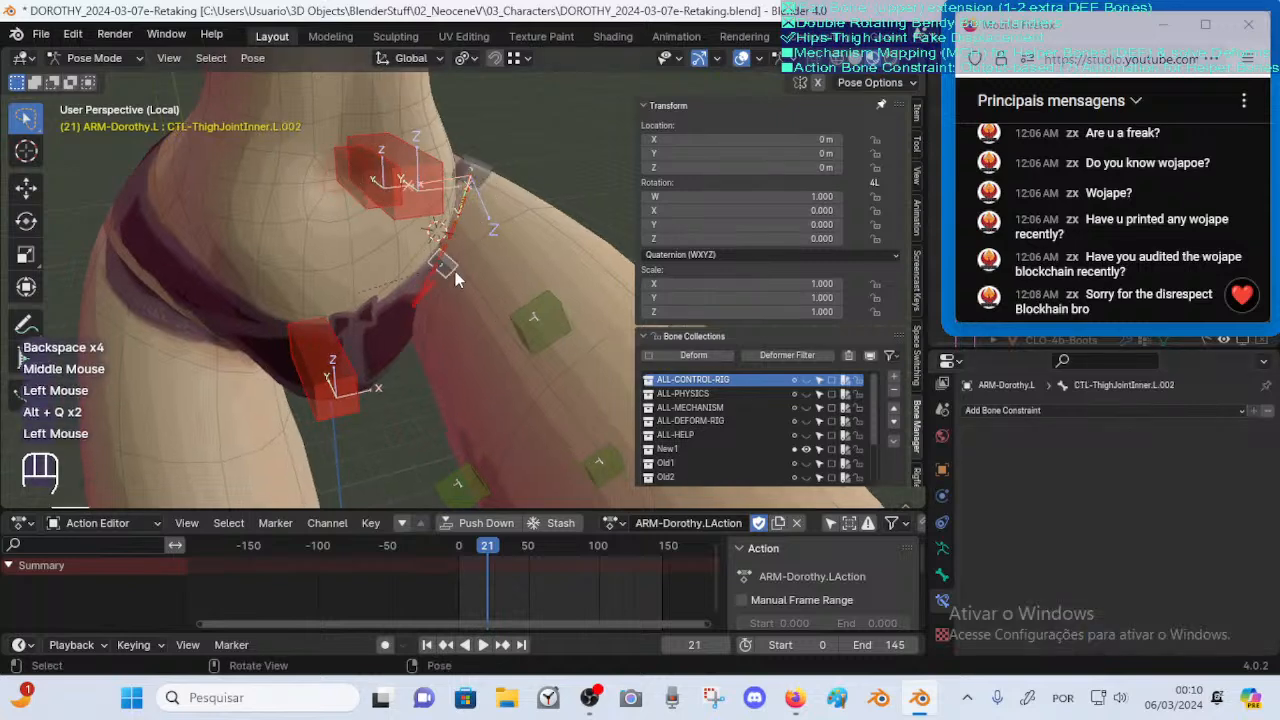
{"action": "key", "text": "alt+q"}
{"action": "key", "text": "alt+q"}
{"action": "left_click", "coordinate": [454, 237]}
{"action": "key", "text": "alt+q"}
{"action": "middle_click_drag", "start_coordinate": [569, 307], "coordinate": [481, 315]}
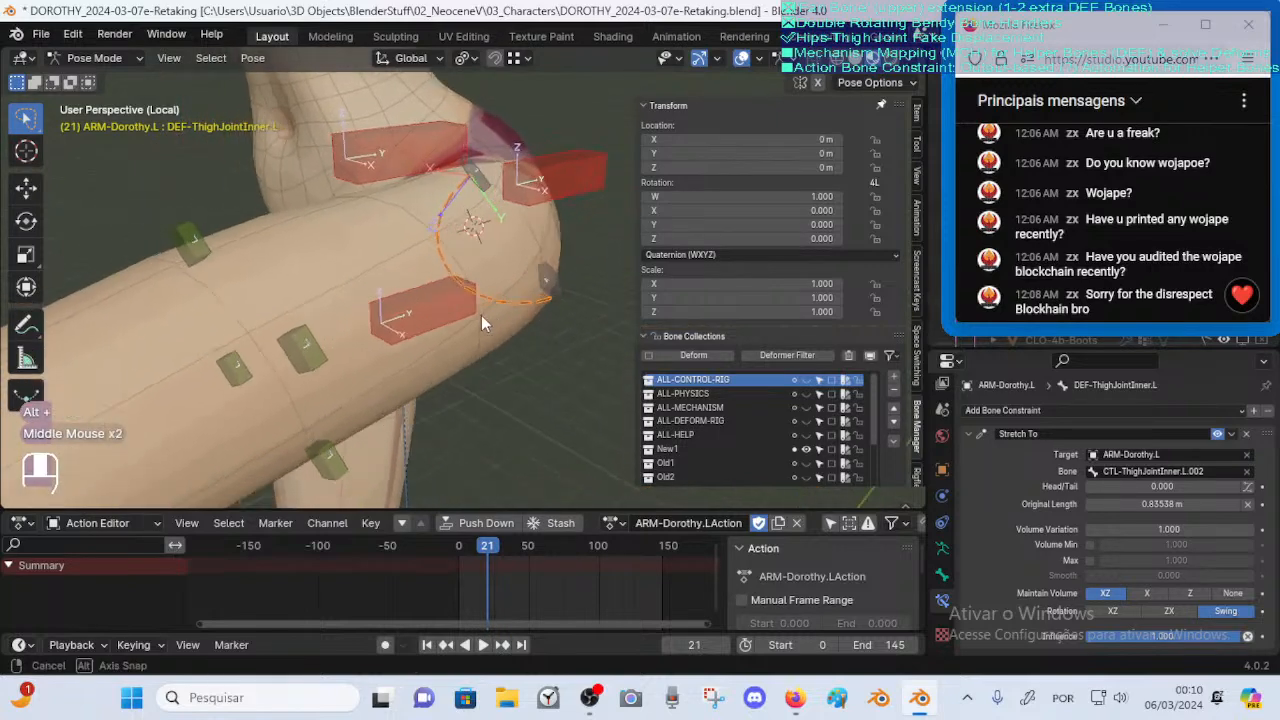
Try moving the lower control bone CTL-ThighJointInner.L.002 and the upper control bone CTL-ThighJointInner.L.001
{"action": "key", "text": "Tab"}
{"action": "key", "text": "Tab"}
{"action": "left_click", "coordinate": [558, 286]}
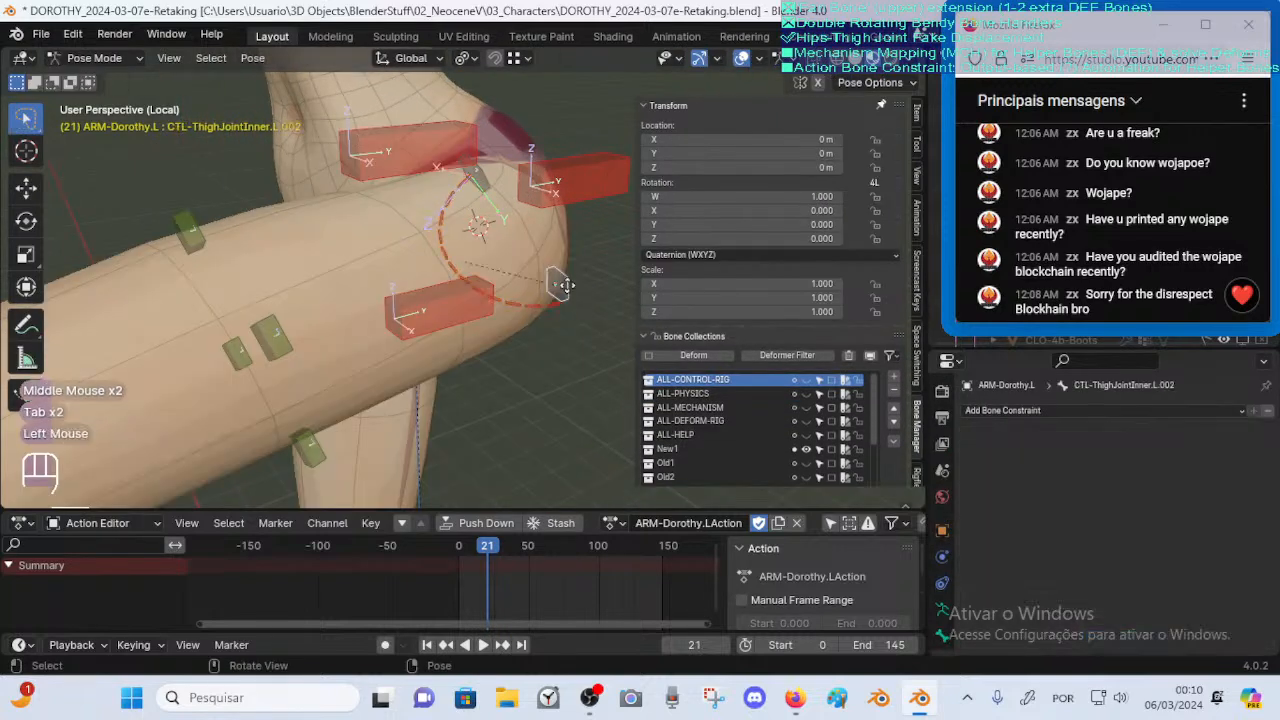
{"action": "key", "text": "g"}
{"action": "key", "text": "Escape"}
{"action": "left_click", "coordinate": [481, 184]}
{"action": "key", "text": "g"}
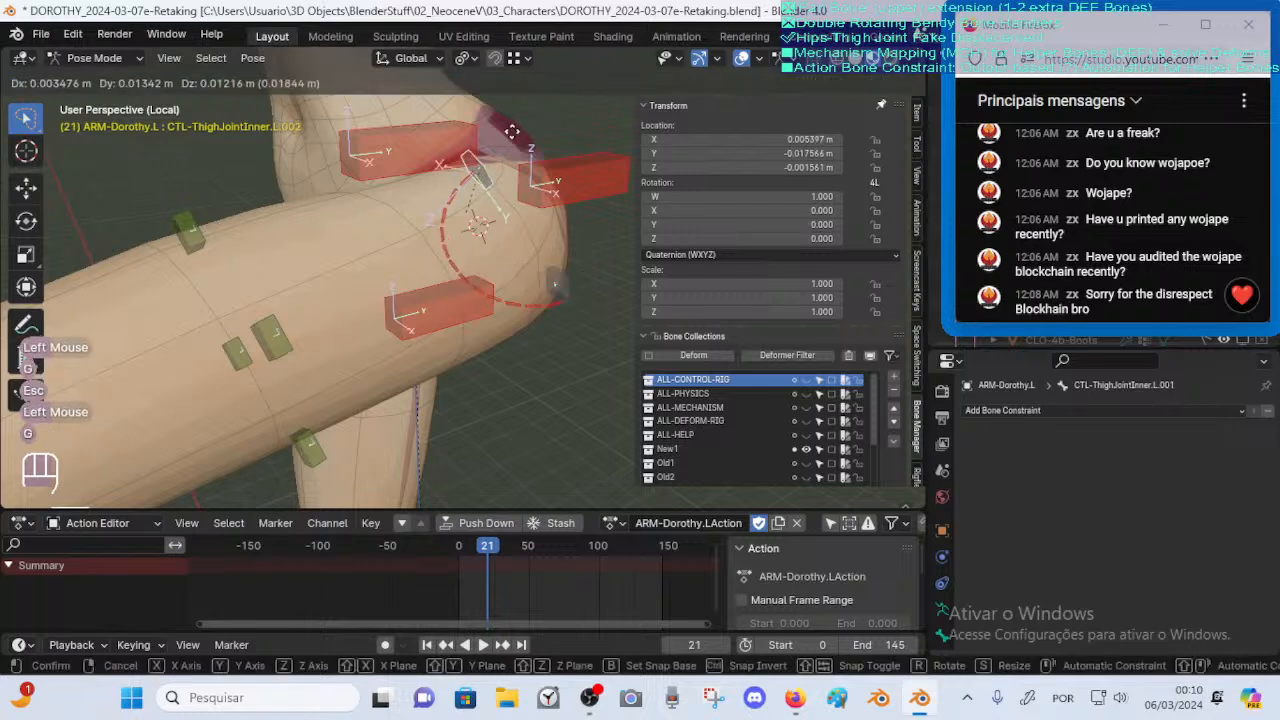
{"action": "key", "text": "Escape"}
Open the bone relations of the upper control bone CTL-ThighJointInner.L.001 and switch the armature to Edit Mode
{"action": "left_click", "coordinate": [447, 256]}
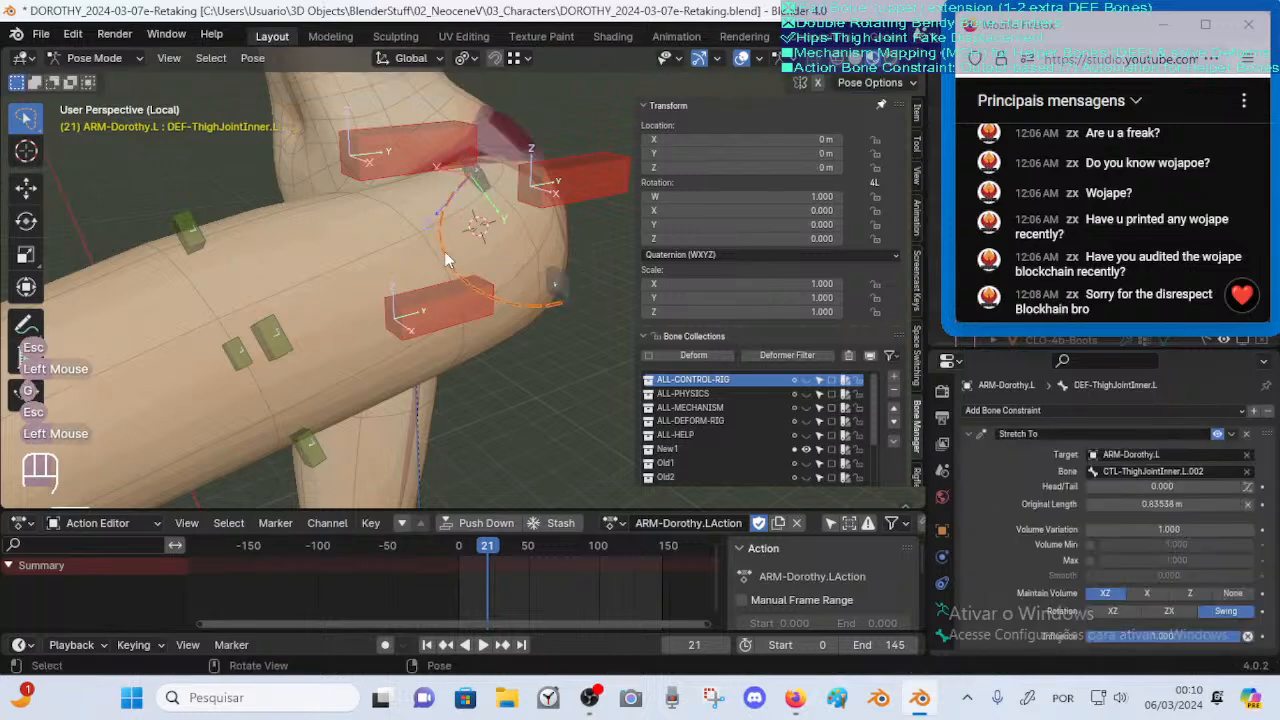
{"action": "left_click", "coordinate": [478, 186]}
{"action": "left_click", "coordinate": [942, 607]}
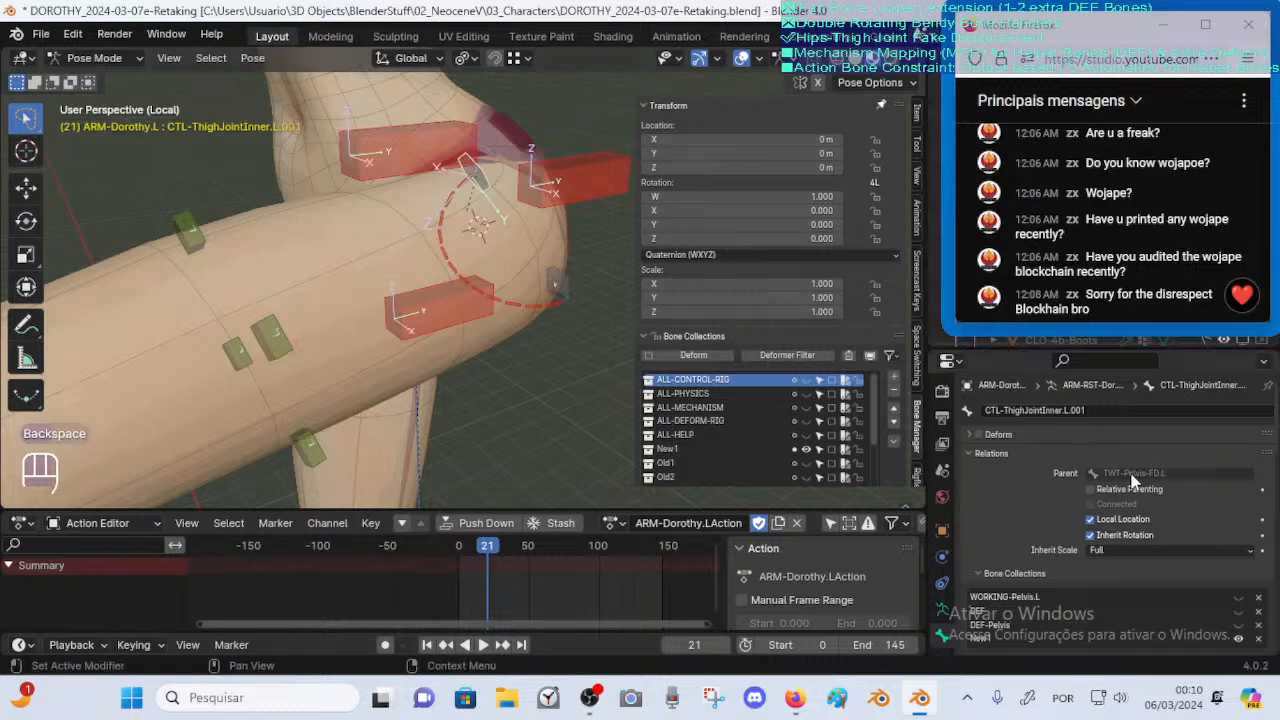
{"action": "key", "text": "BackSpace"}
{"action": "key", "text": "Tab"}
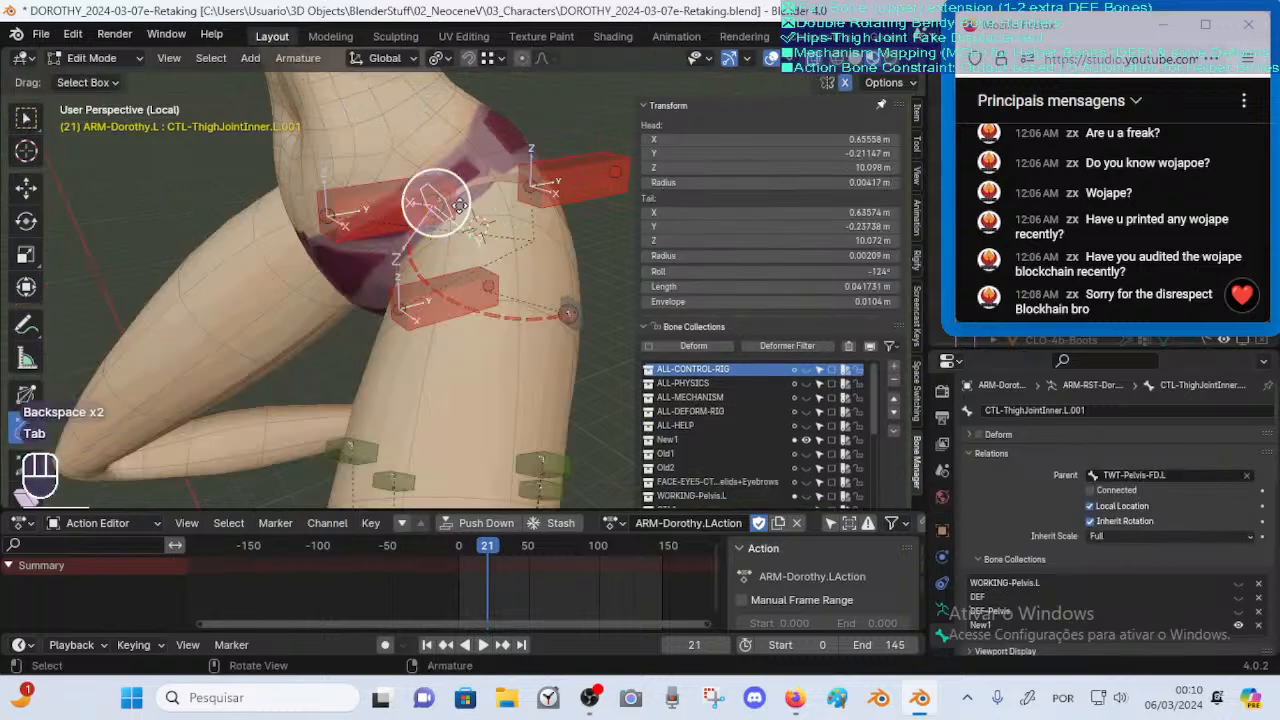
{"action": "middle_click_drag", "start_coordinate": [427, 254], "coordinate": [440, 248]}
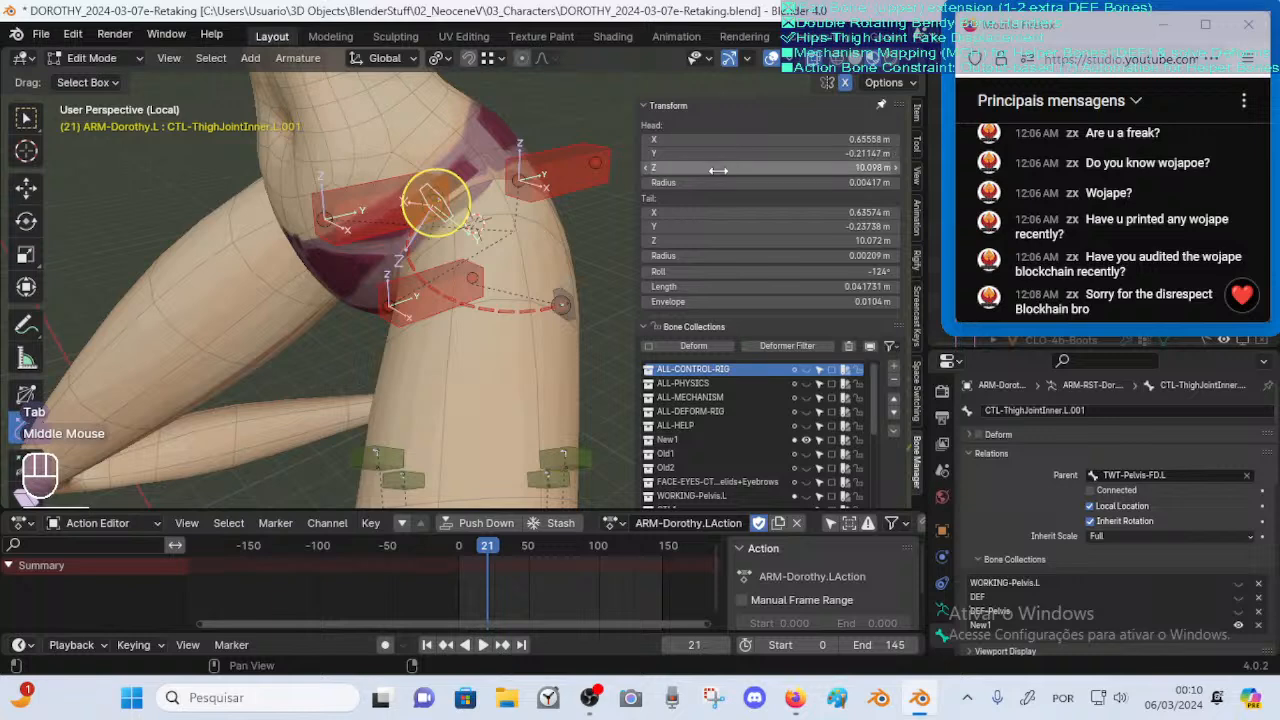
Show the ALL-CONTROL-RIG bone collection and select the CMD-Hips bone at the pelvis
{"action": "left_click", "coordinate": [652, 106]}
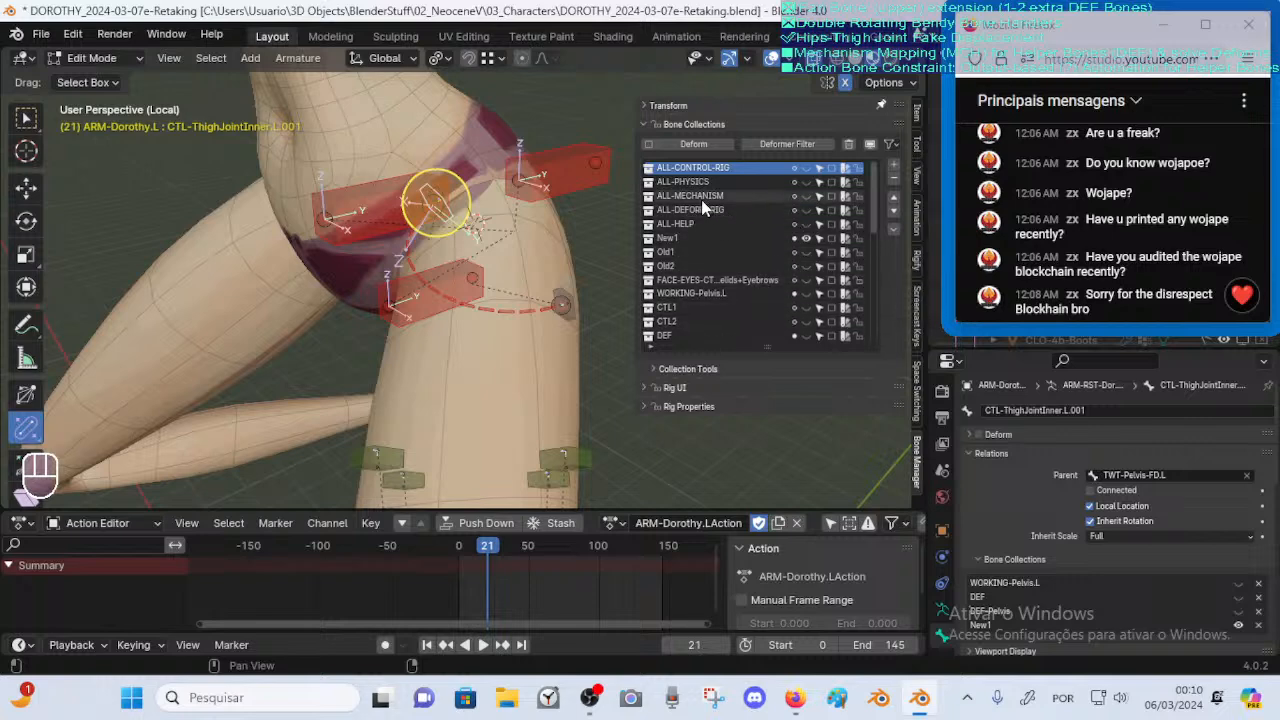
{"action": "left_click", "coordinate": [807, 167]}
{"action": "left_click", "coordinate": [492, 248]}
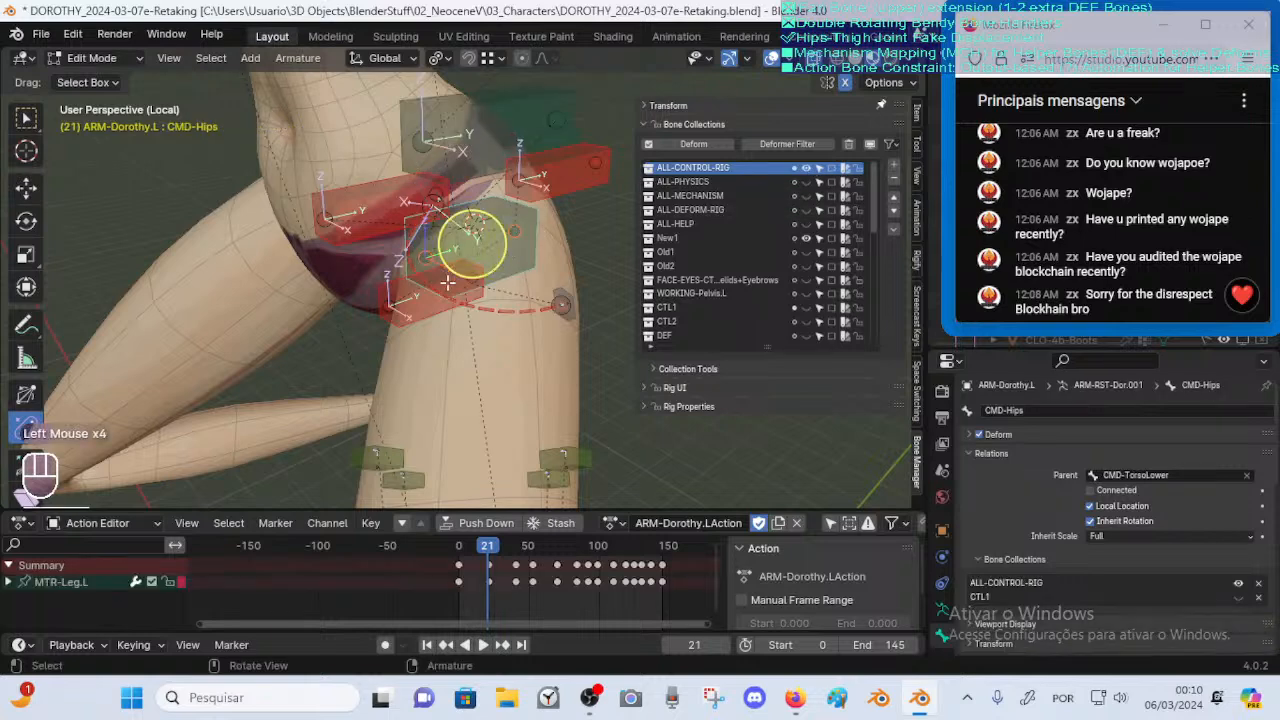
{"action": "middle_click_drag", "start_coordinate": [427, 274], "coordinate": [471, 251]}
Select both inner thigh control bones, and undo the addition of CMD-Hips to the selection
{"action": "left_click", "coordinate": [543, 310]}
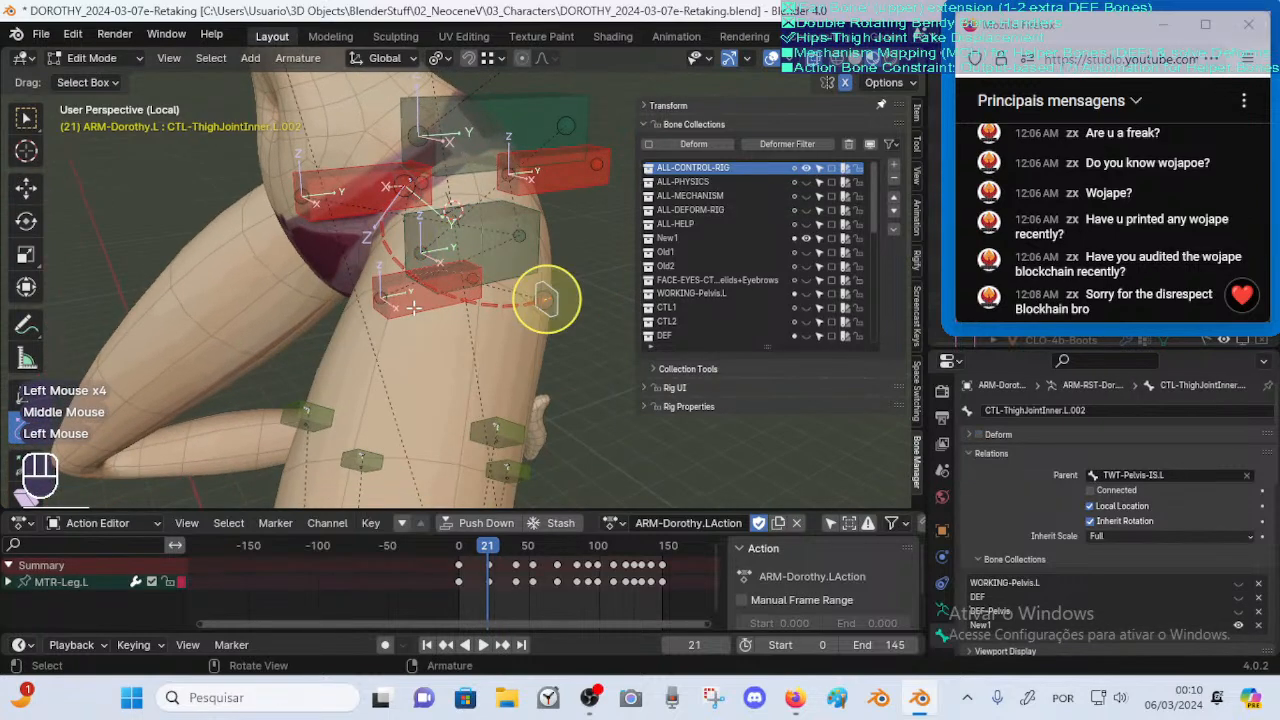
{"action": "middle_click_drag", "start_coordinate": [543, 310], "coordinate": [360, 280], "text": "shift"}
{"action": "scroll", "coordinate": [367, 392], "scroll_direction": "up", "scroll_amount": 2}
{"action": "left_click", "coordinate": [438, 321], "text": "shift"}
{"action": "scroll", "coordinate": [362, 330], "scroll_direction": "up", "scroll_amount": 1}
{"action": "middle_click_drag", "start_coordinate": [387, 347], "coordinate": [444, 337]}
{"action": "left_click", "coordinate": [432, 331], "text": "shift"}
{"action": "scroll", "coordinate": [421, 320], "scroll_direction": "down", "scroll_amount": 2}
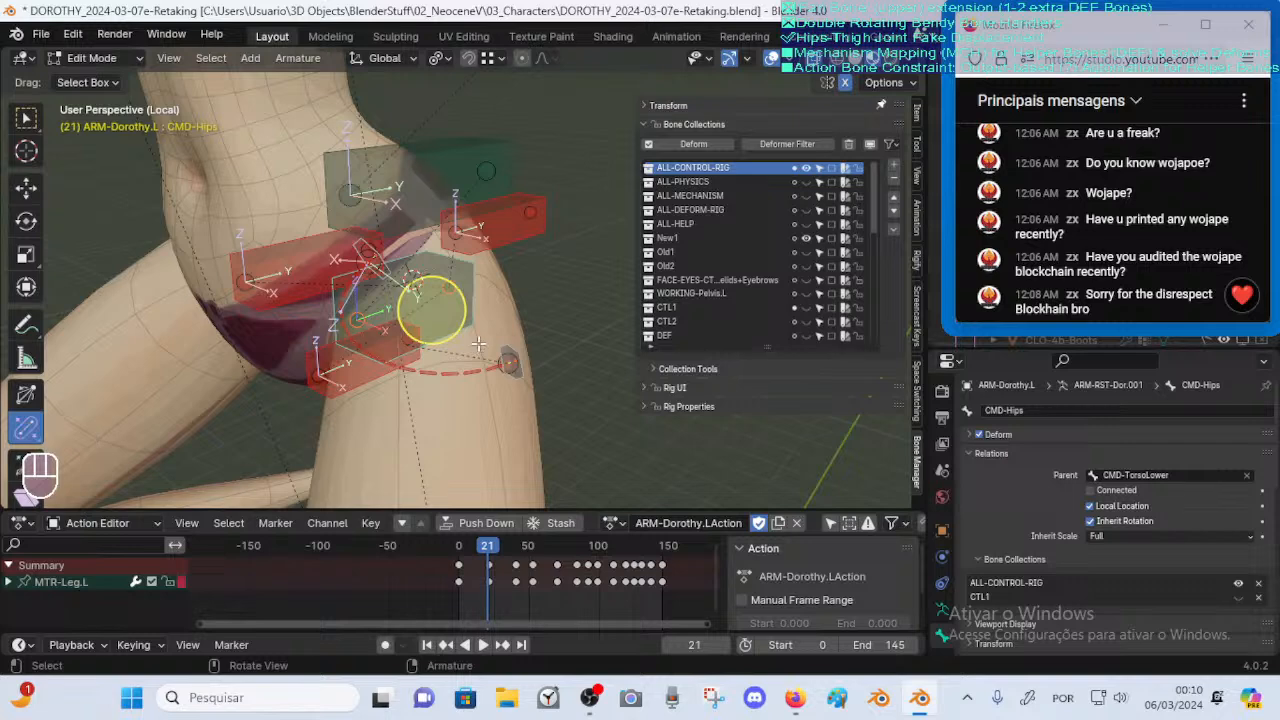
{"action": "key", "text": "ctrl+z"}
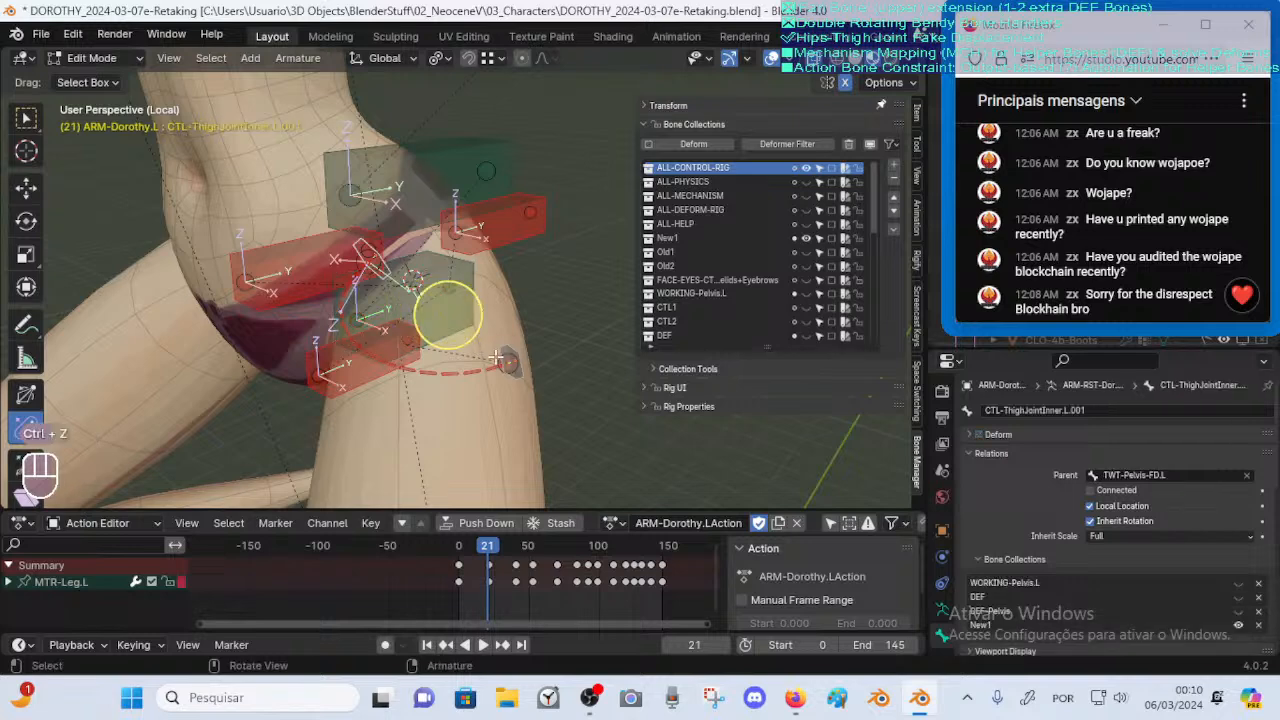
Show the ALL-DEFORM-RIG bone collection and parent both control bones to DEF-Thigh.L with Keep Offset
{"action": "scroll", "coordinate": [472, 379], "scroll_direction": "down", "scroll_amount": 2}
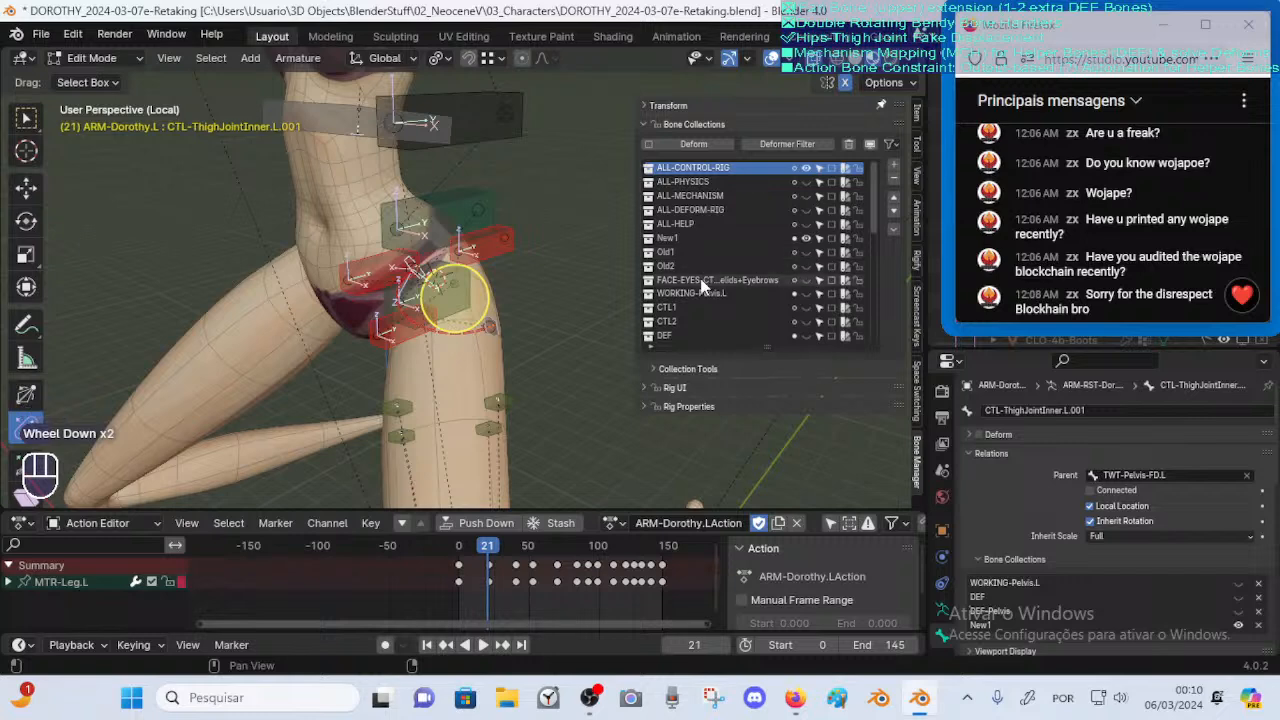
{"action": "scroll", "coordinate": [514, 350], "scroll_direction": "down", "scroll_amount": 2}
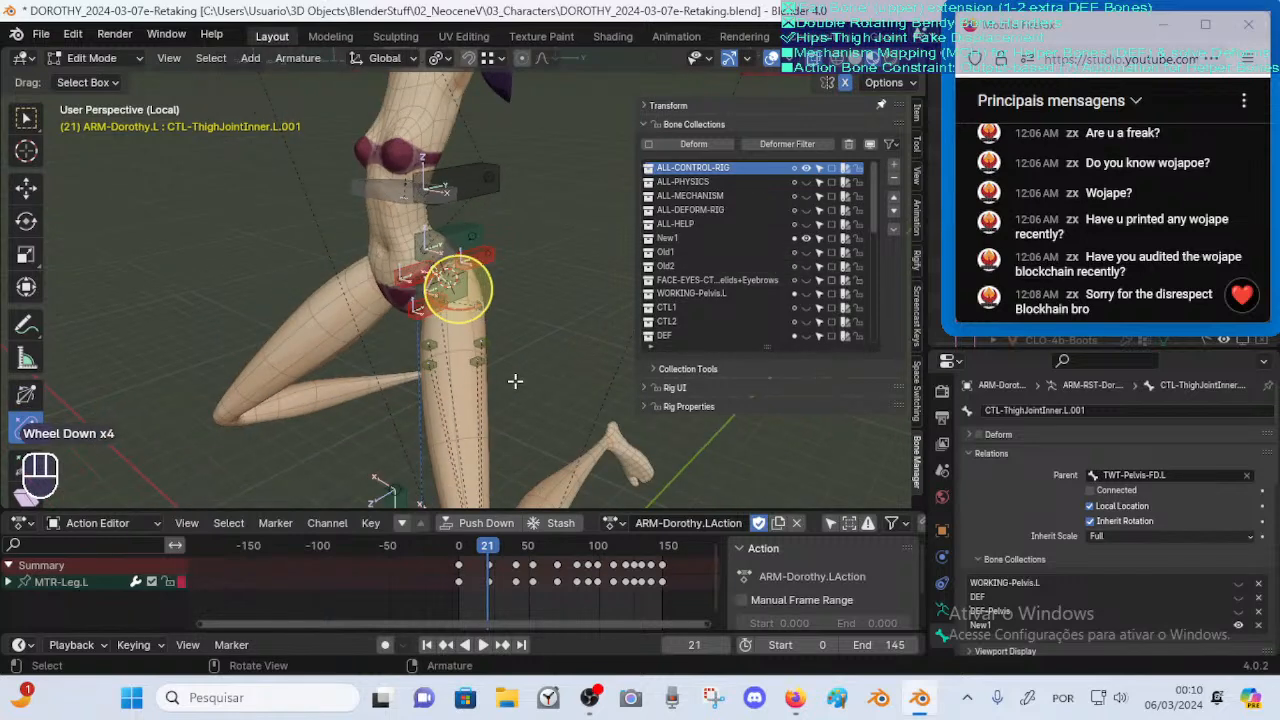
{"action": "left_click", "coordinate": [806, 210]}
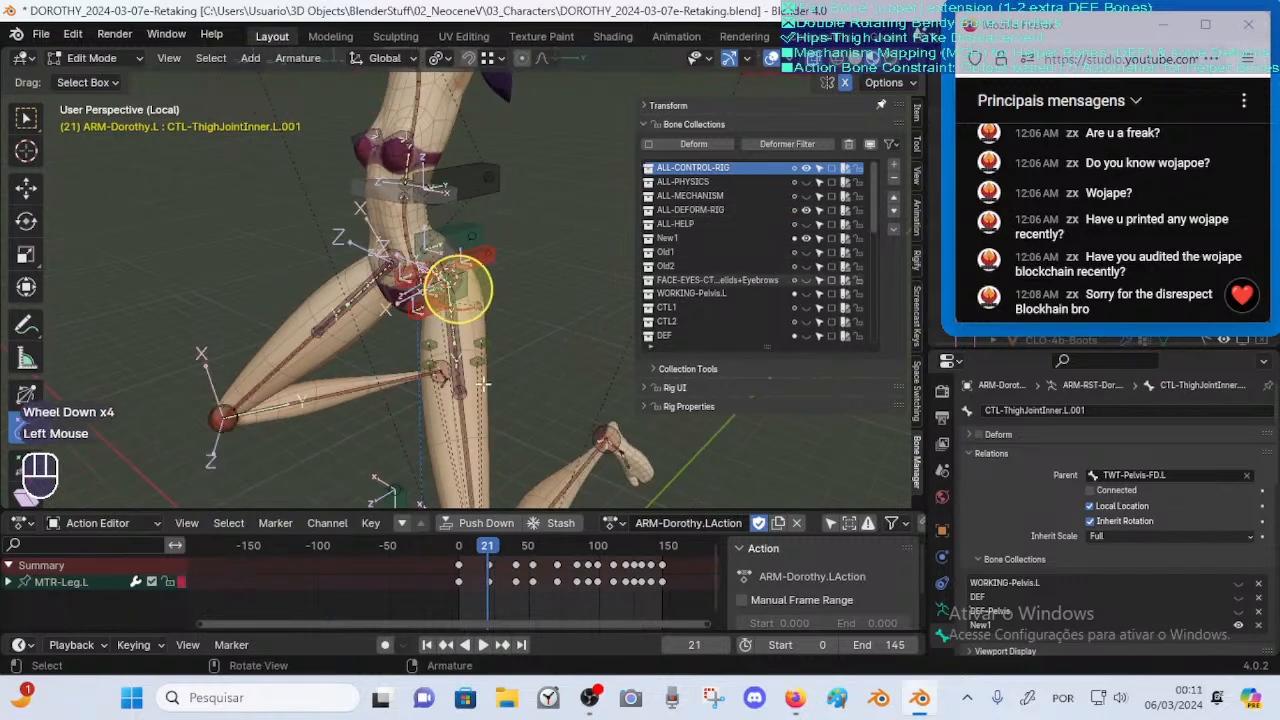
{"action": "left_click", "coordinate": [459, 430], "text": "shift"}
{"action": "key", "text": "ctrl+p"}
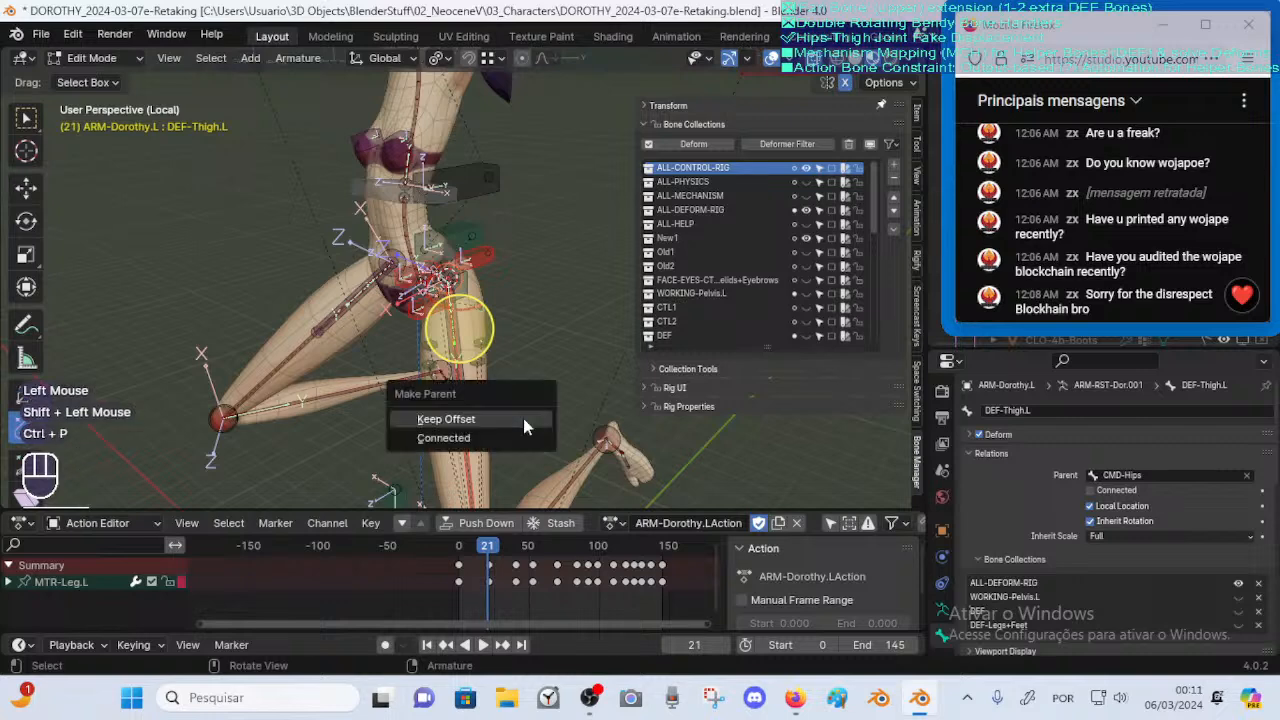
{"action": "left_click", "coordinate": [446, 419]}
Check the parent of the bendy bone DEF-ThighJointInner.L and of the lower control bone CTL-ThighJointInner.L.002
{"action": "scroll", "coordinate": [523, 418], "scroll_direction": "up", "scroll_amount": 3}
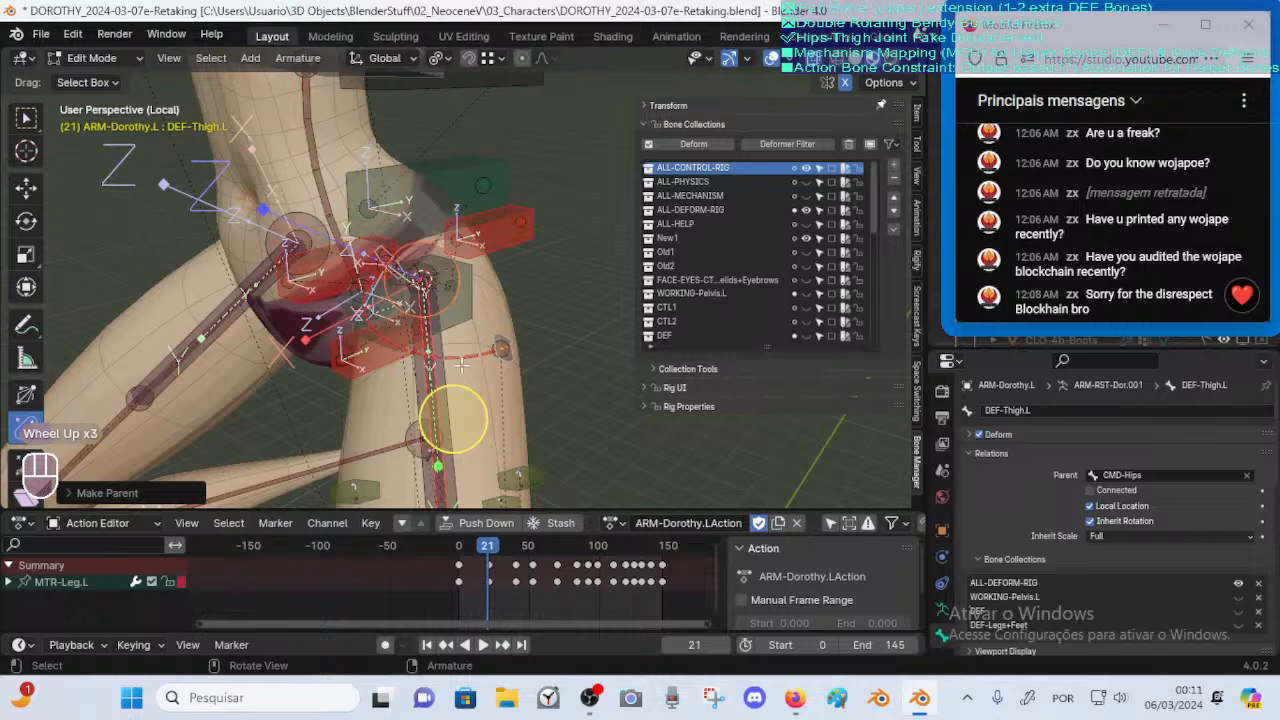
{"action": "left_click", "coordinate": [447, 308]}
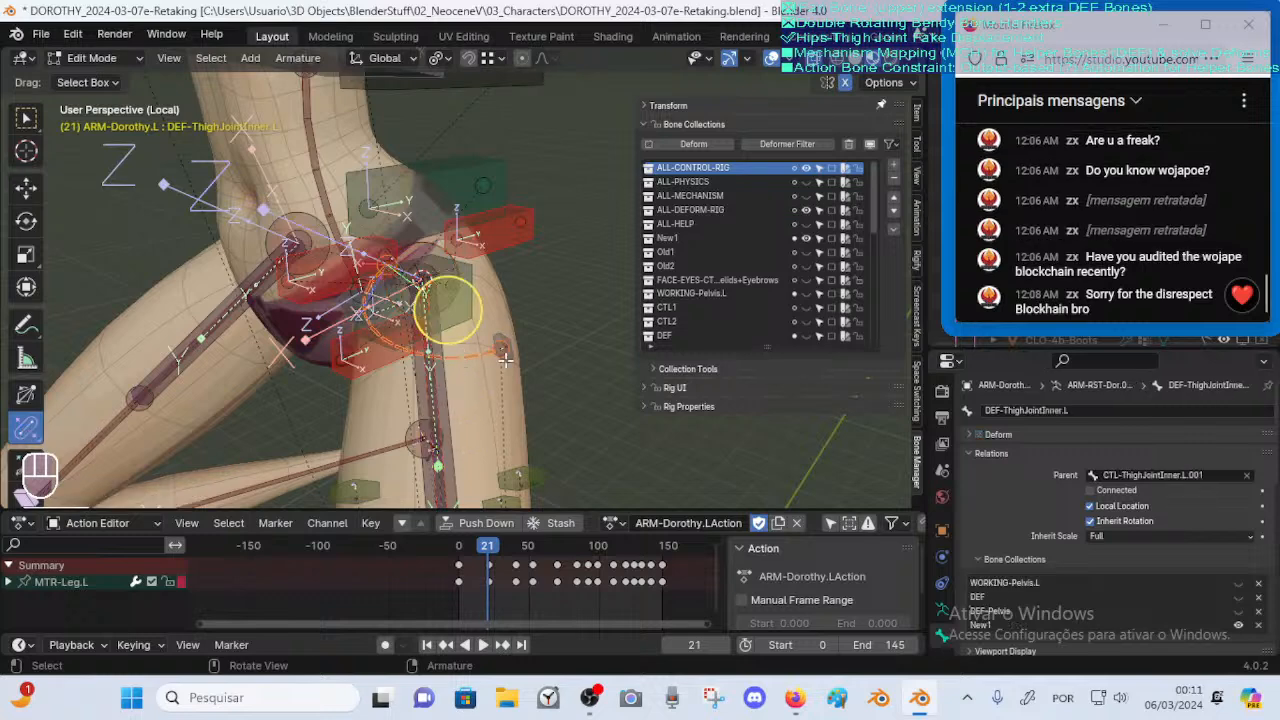
{"action": "left_click", "coordinate": [505, 359]}
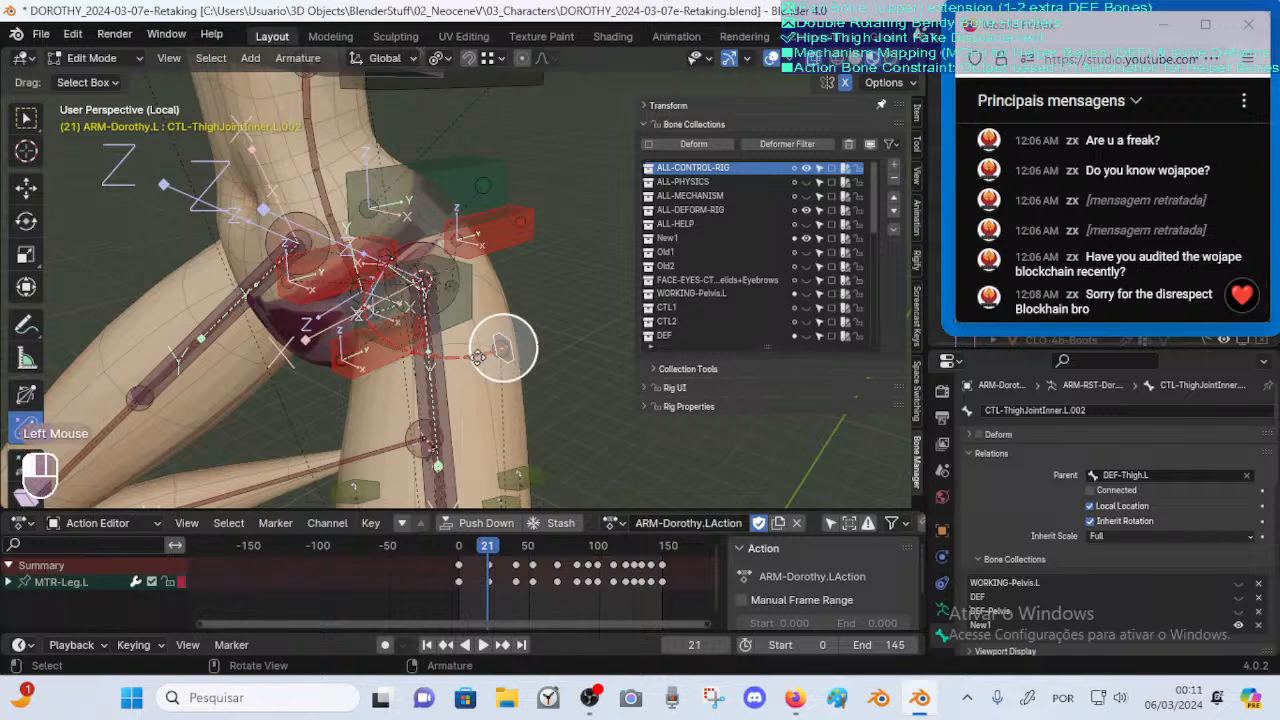
{"action": "left_click", "coordinate": [442, 320]}
{"action": "scroll", "coordinate": [472, 370], "scroll_direction": "up", "scroll_amount": 2}
{"action": "middle_click_drag", "start_coordinate": [468, 386], "coordinate": [494, 370]}
{"action": "left_click", "coordinate": [552, 340]}
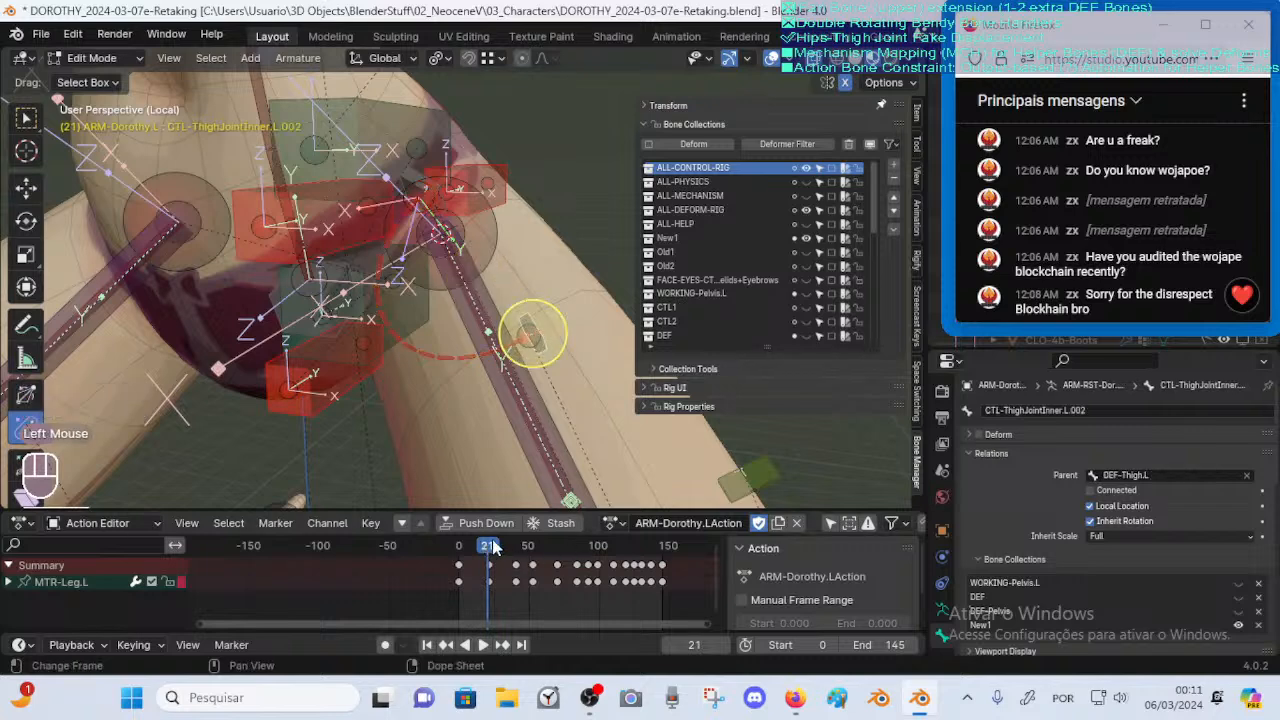
Set the current frame to 12 and try moving the bendy bone DEF-ThighJointInner.L
{"action": "mouse_move", "coordinate": [493, 546]}
{"action": "left_mouse_down"}
{"action": "mouse_move", "coordinate": [515, 546]}
{"action": "mouse_move", "coordinate": [480, 532]}
{"action": "left_mouse_up"}
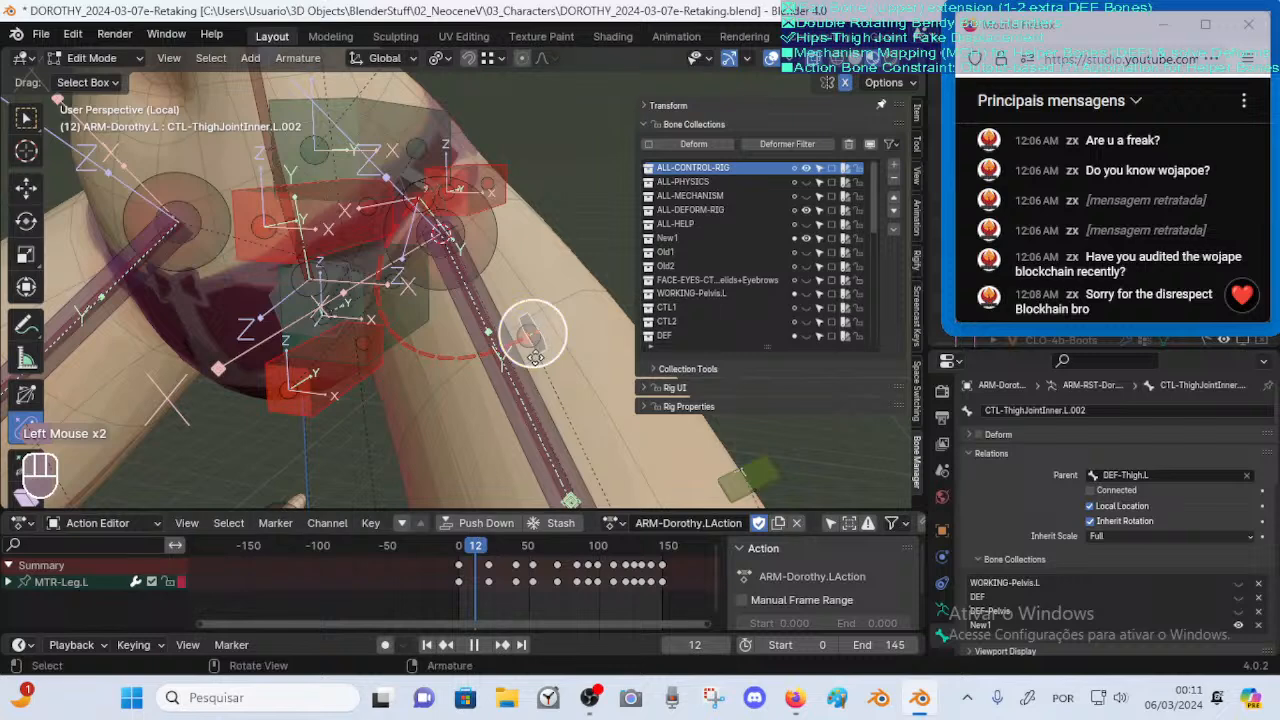
{"action": "scroll", "coordinate": [535, 358], "scroll_direction": "down", "scroll_amount": 1}
{"action": "left_click", "coordinate": [467, 345]}
{"action": "key", "text": "g"}
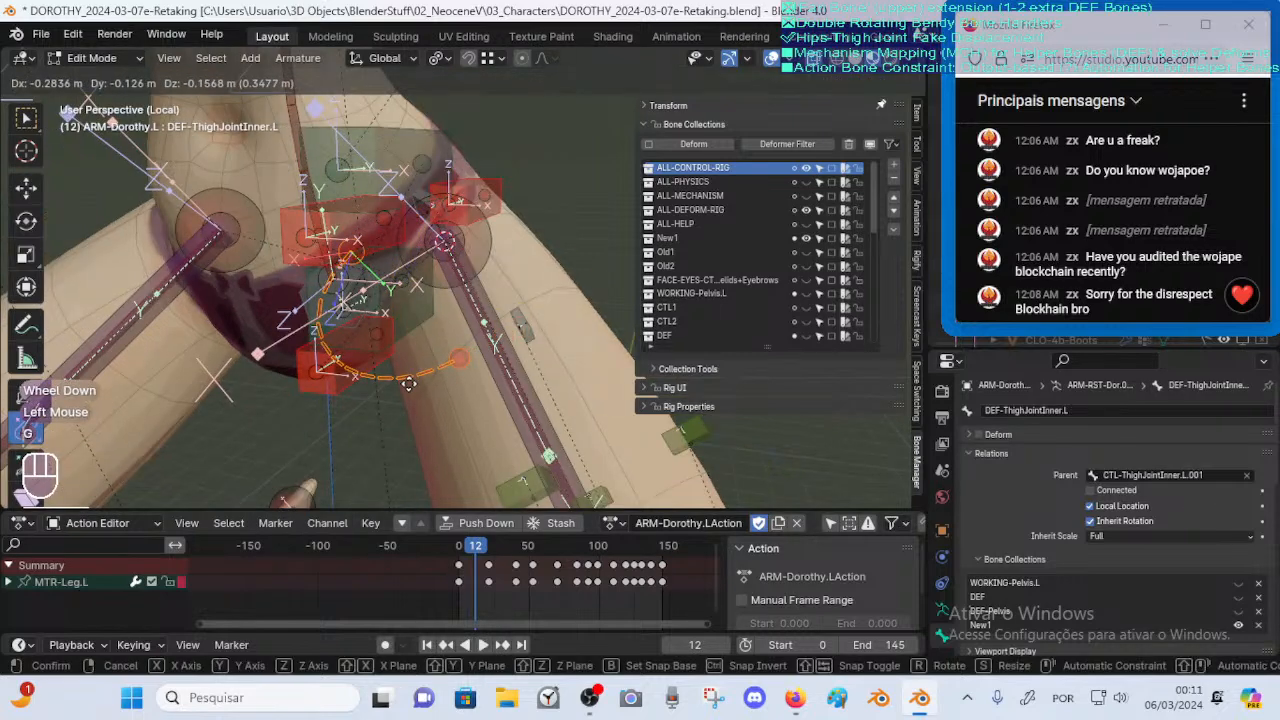
{"action": "right_click", "coordinate": [458, 335]}
Select the upper control bone CTL-ThighJointInner.L.001, check its parent, and switch the armature to Pose Mode
{"action": "middle_click_drag", "start_coordinate": [484, 268], "coordinate": [468, 256]}
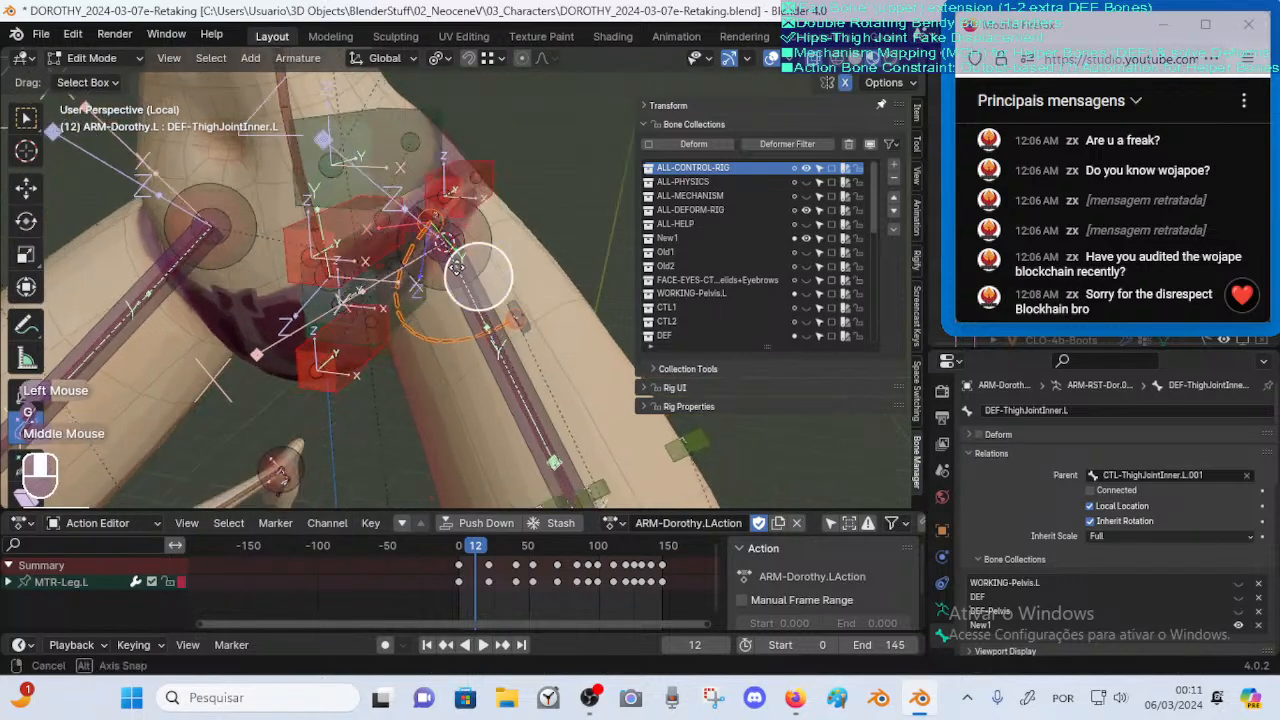
{"action": "left_click", "coordinate": [419, 213]}
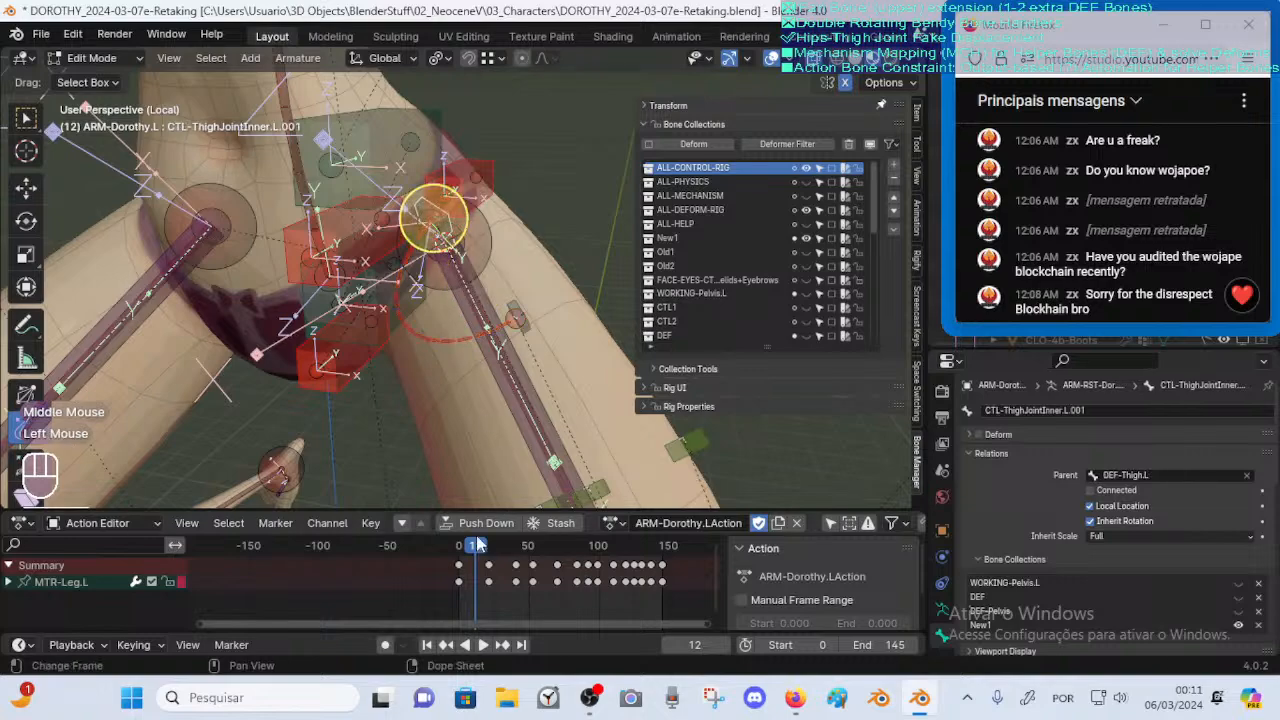
{"action": "key", "text": "Tab"}
{"action": "middle_click_drag", "start_coordinate": [473, 418], "coordinate": [435, 430]}
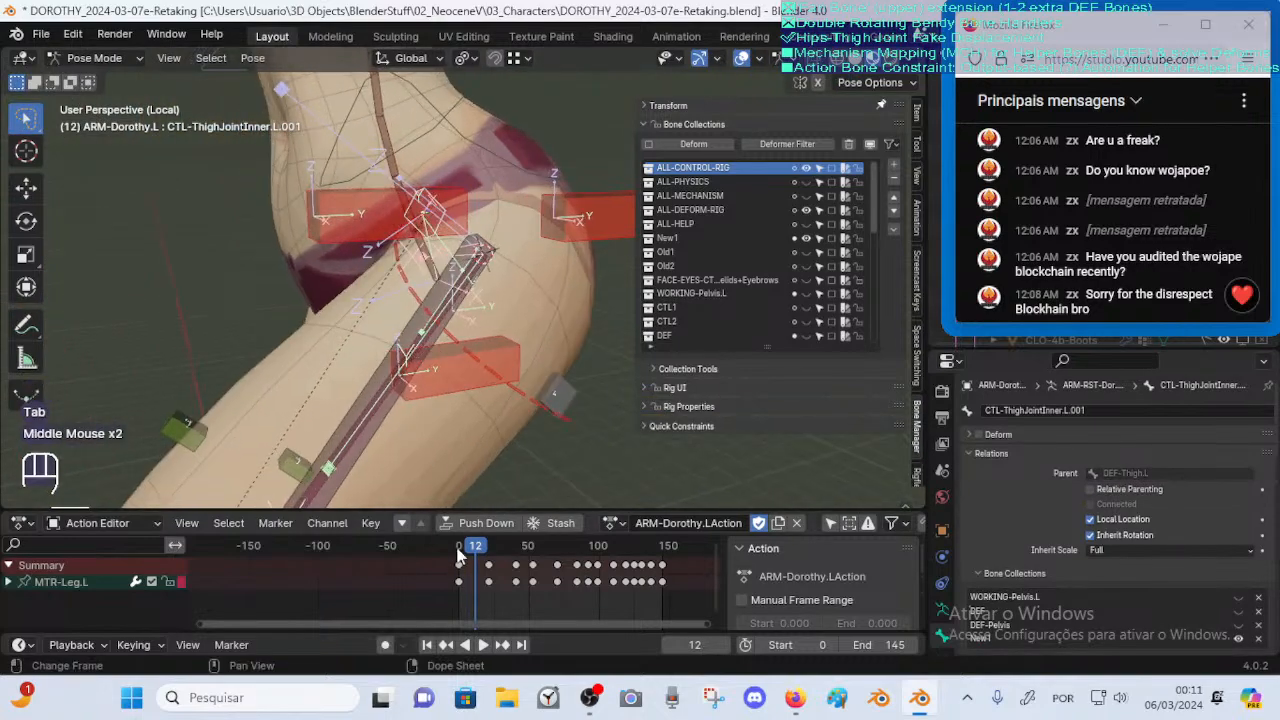
Set the current frame to 29 and examine how the inner thigh bones follow the raised leg
{"action": "left_click_drag", "start_coordinate": [481, 547], "coordinate": [500, 548]}
{"action": "middle_click_drag", "start_coordinate": [452, 400], "coordinate": [394, 352]}
{"action": "scroll", "coordinate": [394, 352], "scroll_direction": "down", "scroll_amount": 2}
{"action": "middle_click_drag", "start_coordinate": [394, 421], "coordinate": [385, 430], "text": "shift"}
{"action": "mouse_move", "coordinate": [499, 548]}
{"action": "left_mouse_down"}
{"action": "mouse_move", "coordinate": [518, 556]}
{"action": "mouse_move", "coordinate": [498, 556]}
{"action": "left_mouse_up"}
{"action": "middle_click_drag", "start_coordinate": [445, 395], "coordinate": [500, 464]}
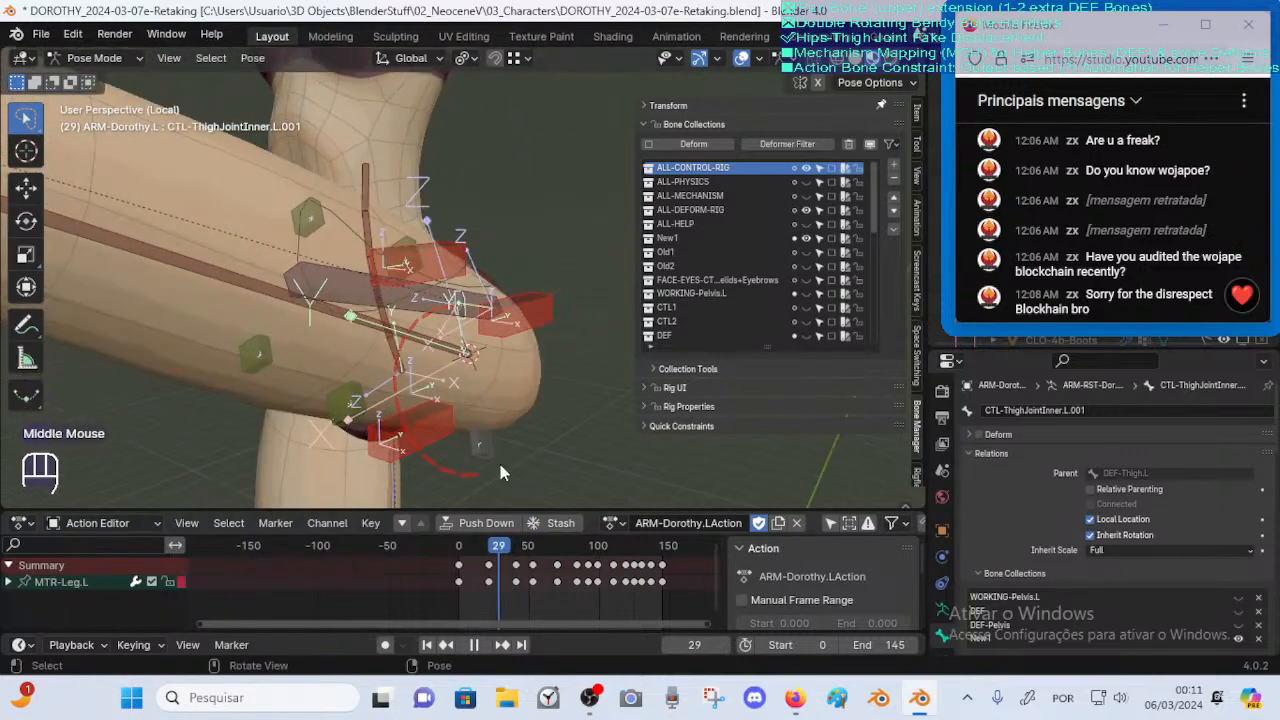
Open the bone constraints of DEF-ThighJointInner.L and reset its Stretch To Original Length
{"action": "left_click", "coordinate": [487, 458]}
{"action": "left_click", "coordinate": [474, 474]}
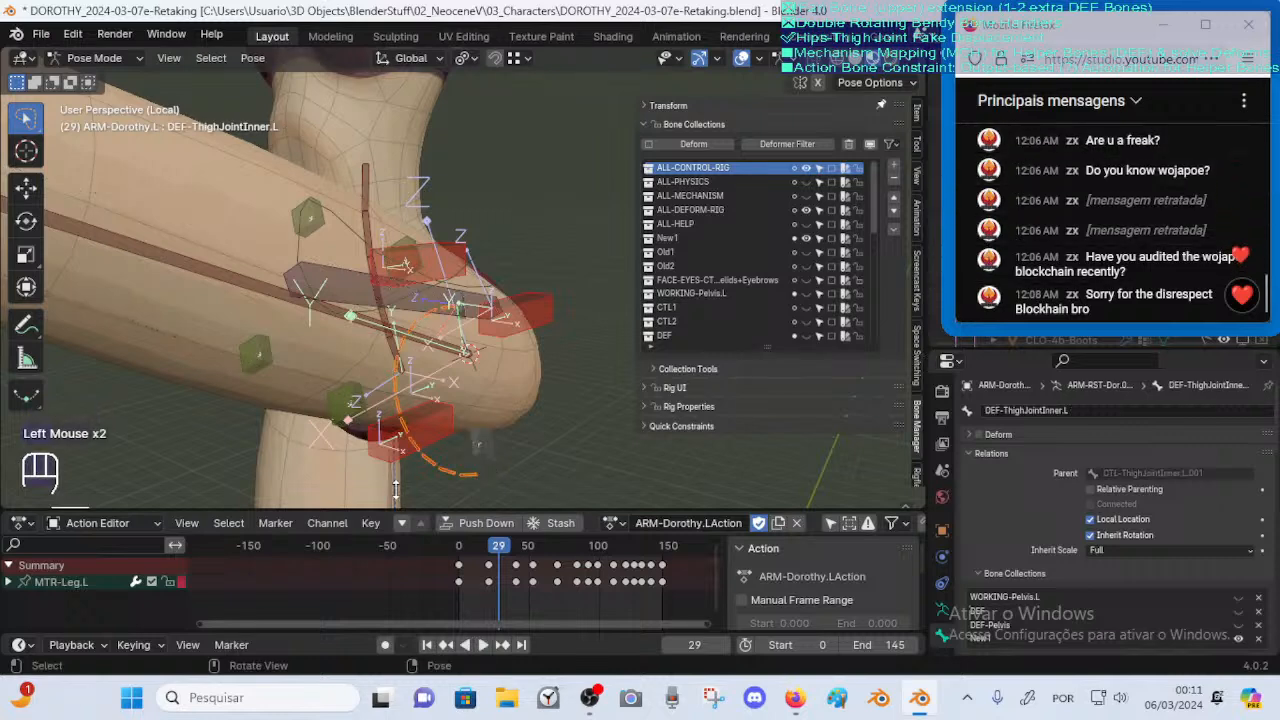
{"action": "scroll", "coordinate": [948, 612], "scroll_direction": "down", "scroll_amount": 2}
{"action": "left_click", "coordinate": [942, 600]}
{"action": "key", "text": "BackSpace"}
{"action": "key", "text": "BackSpace"}
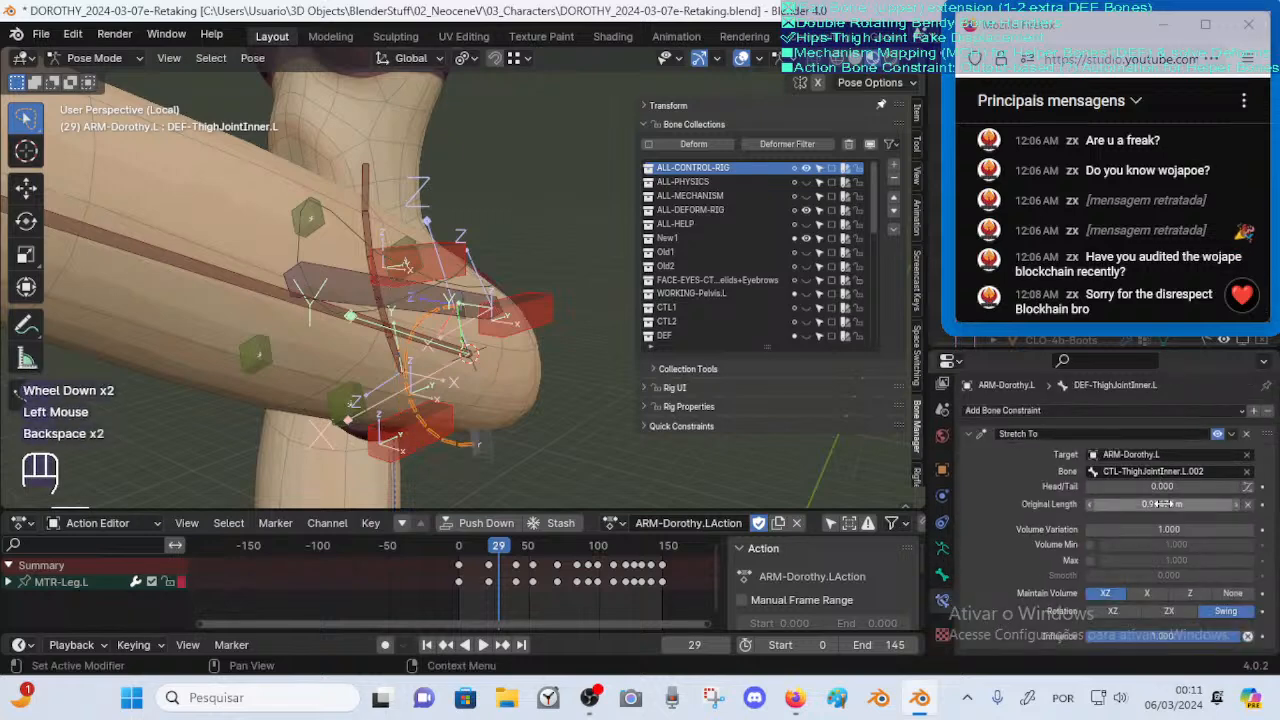
{"action": "key", "text": "BackSpace"}
Scrub the animation to frame 45 and examine the bendy bone from the side and the front of the hip
{"action": "mouse_move", "coordinate": [503, 568]}
{"action": "left_mouse_down"}
{"action": "mouse_move", "coordinate": [462, 558]}
{"action": "mouse_move", "coordinate": [507, 548]}
{"action": "left_mouse_up"}
{"action": "middle_click_drag", "start_coordinate": [520, 415], "coordinate": [431, 396]}
{"action": "mouse_move", "coordinate": [505, 556]}
{"action": "left_mouse_down"}
{"action": "mouse_move", "coordinate": [476, 555]}
{"action": "mouse_move", "coordinate": [574, 545]}
{"action": "mouse_move", "coordinate": [522, 547]}
{"action": "left_mouse_up"}
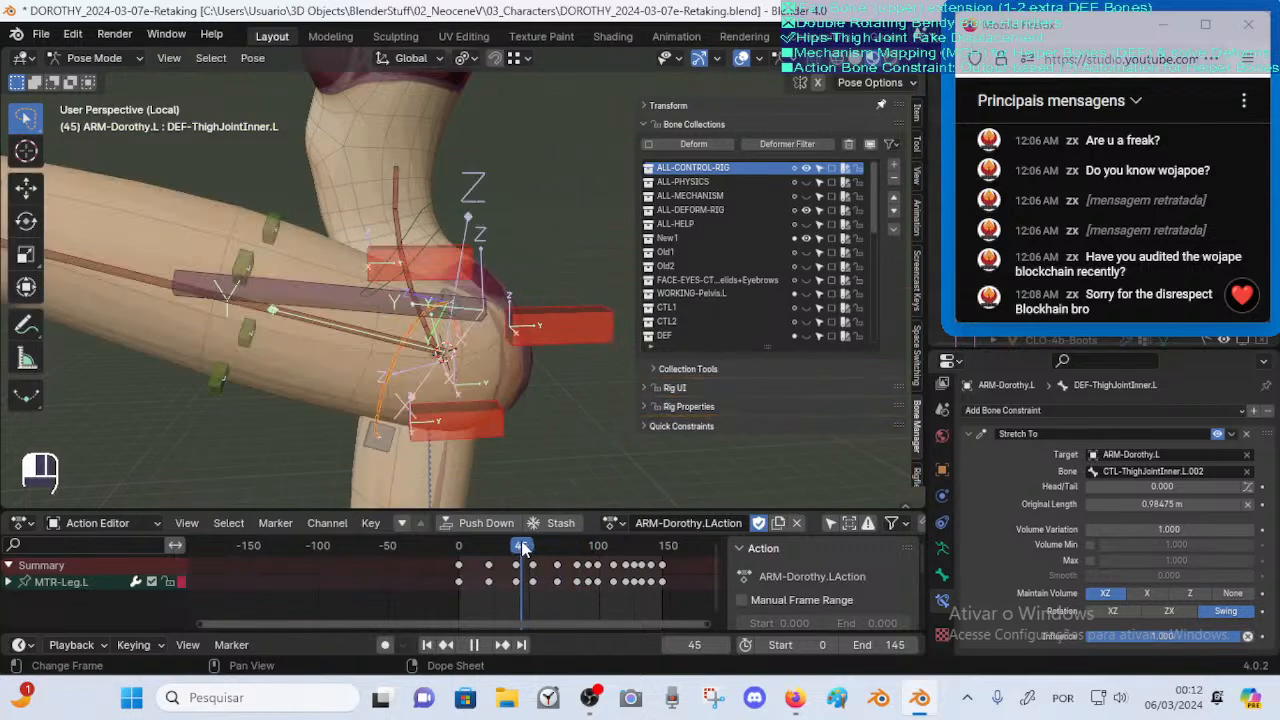
{"action": "middle_click_drag", "start_coordinate": [345, 403], "coordinate": [502, 505]}
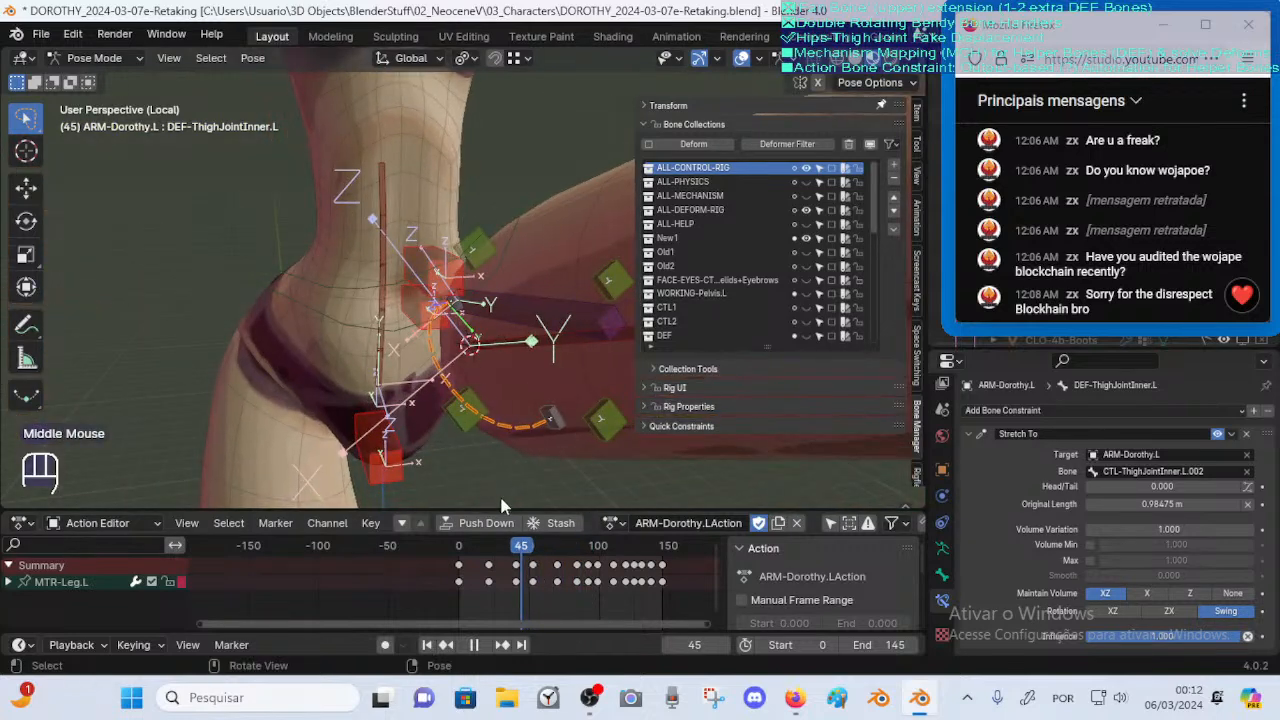
Examine the inner thigh bones around the hip, set the current frame to 47, and save the file
{"action": "left_click_drag", "start_coordinate": [530, 556], "coordinate": [528, 541]}
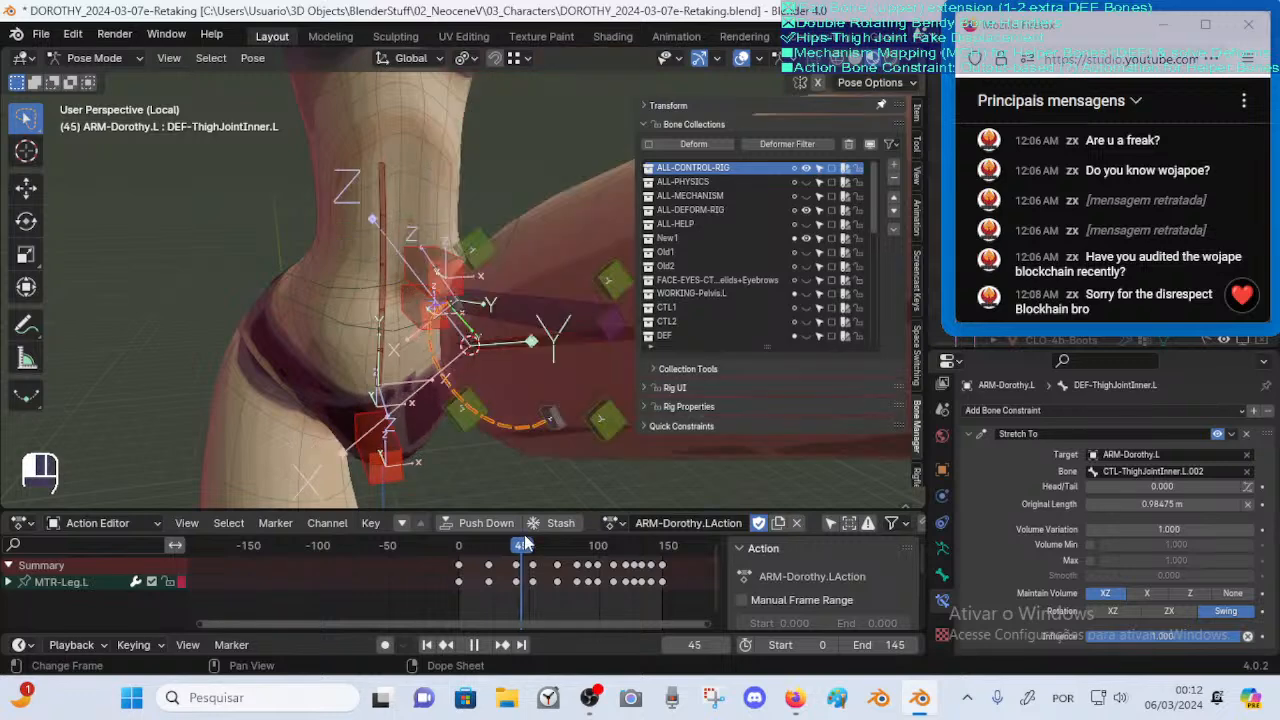
{"action": "left_click", "coordinate": [528, 545]}
{"action": "left_click_drag", "start_coordinate": [530, 545], "coordinate": [521, 545]}
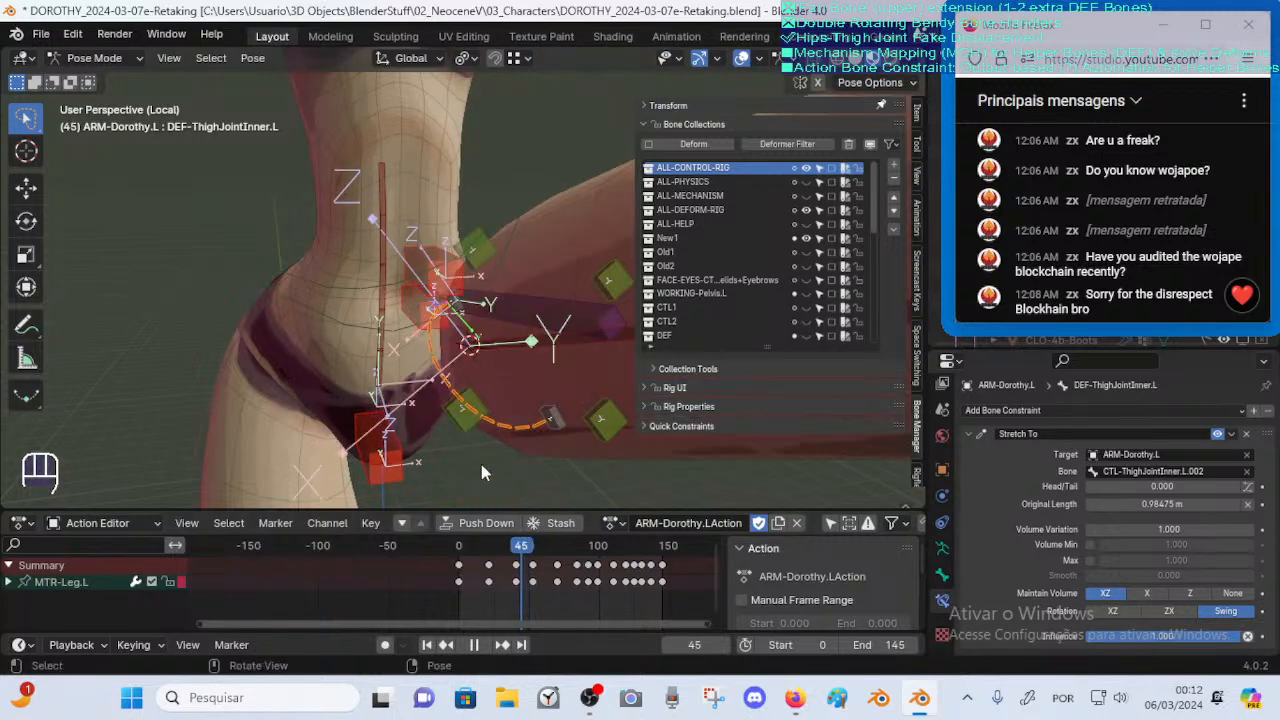
{"action": "scroll", "coordinate": [481, 464], "scroll_direction": "up", "scroll_amount": 2}
{"action": "middle_click_drag", "start_coordinate": [483, 455], "coordinate": [451, 404]}
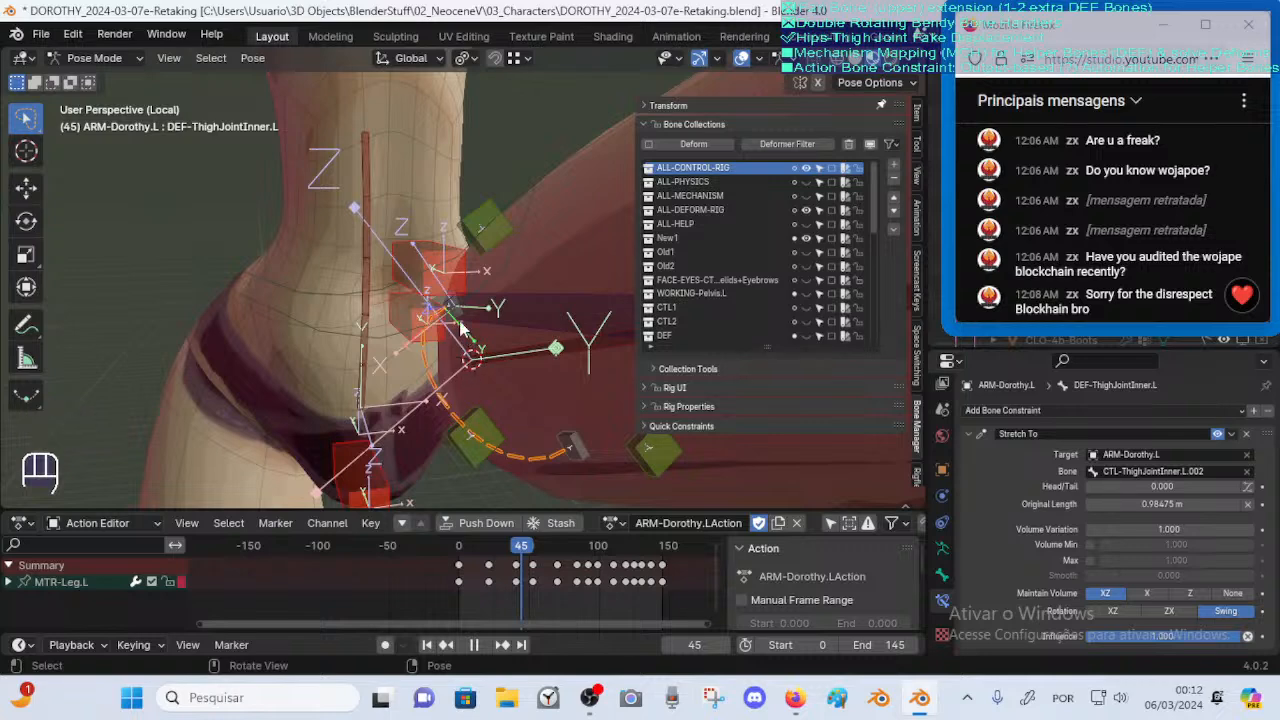
{"action": "left_click", "coordinate": [524, 545]}
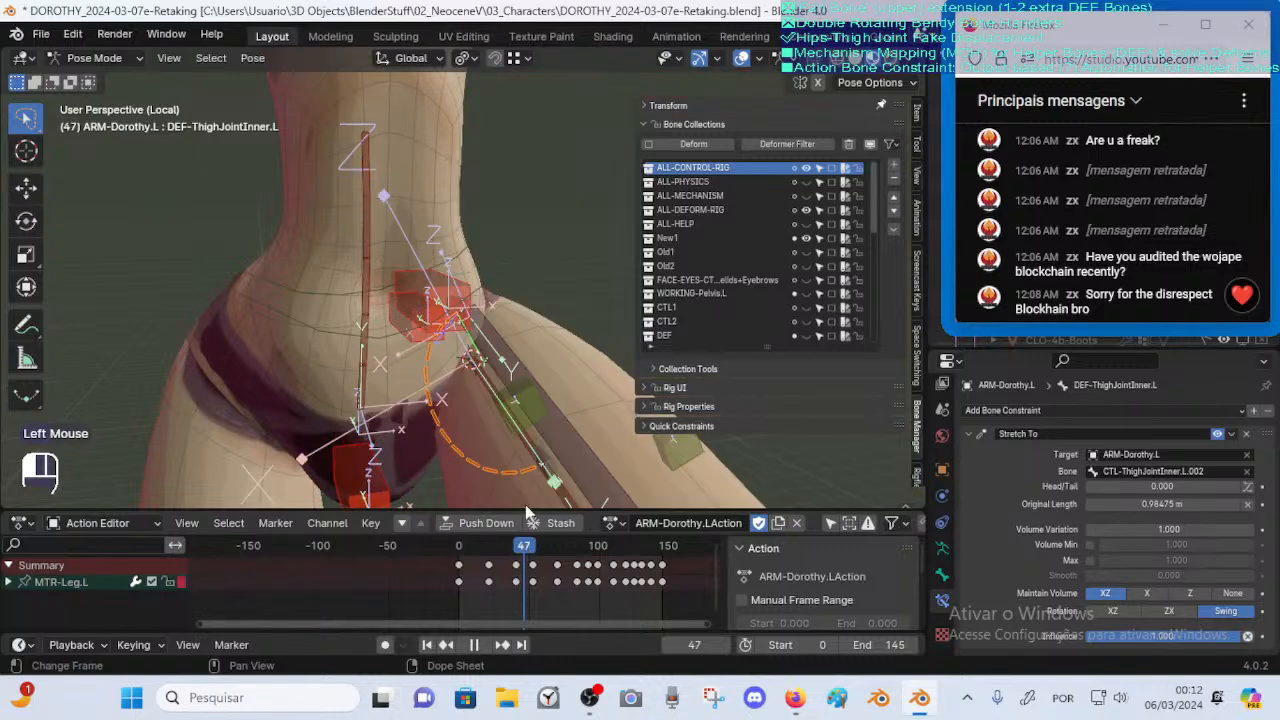
{"action": "key", "text": "ctrl+s"}
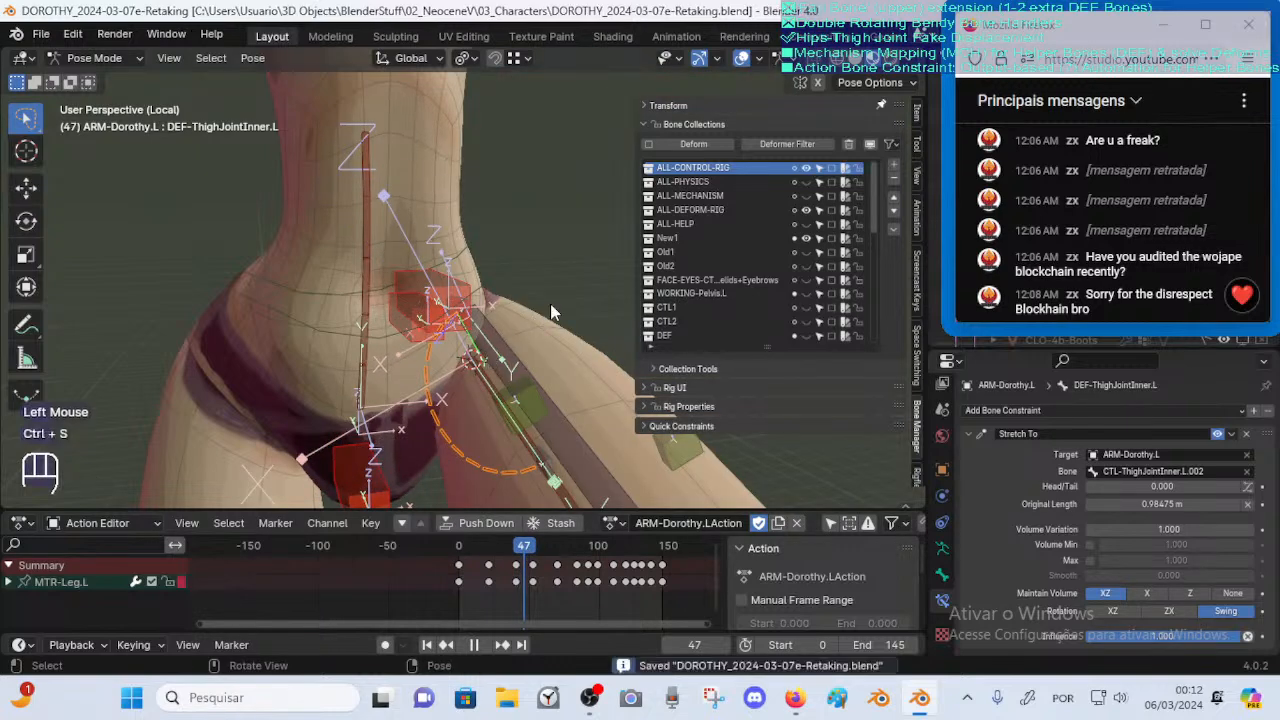
Show the Old2 bone collection and inspect the parent relations of the pelvis control bone CTL-Pelvis-OS.L
{"action": "left_click", "coordinate": [807, 267]}
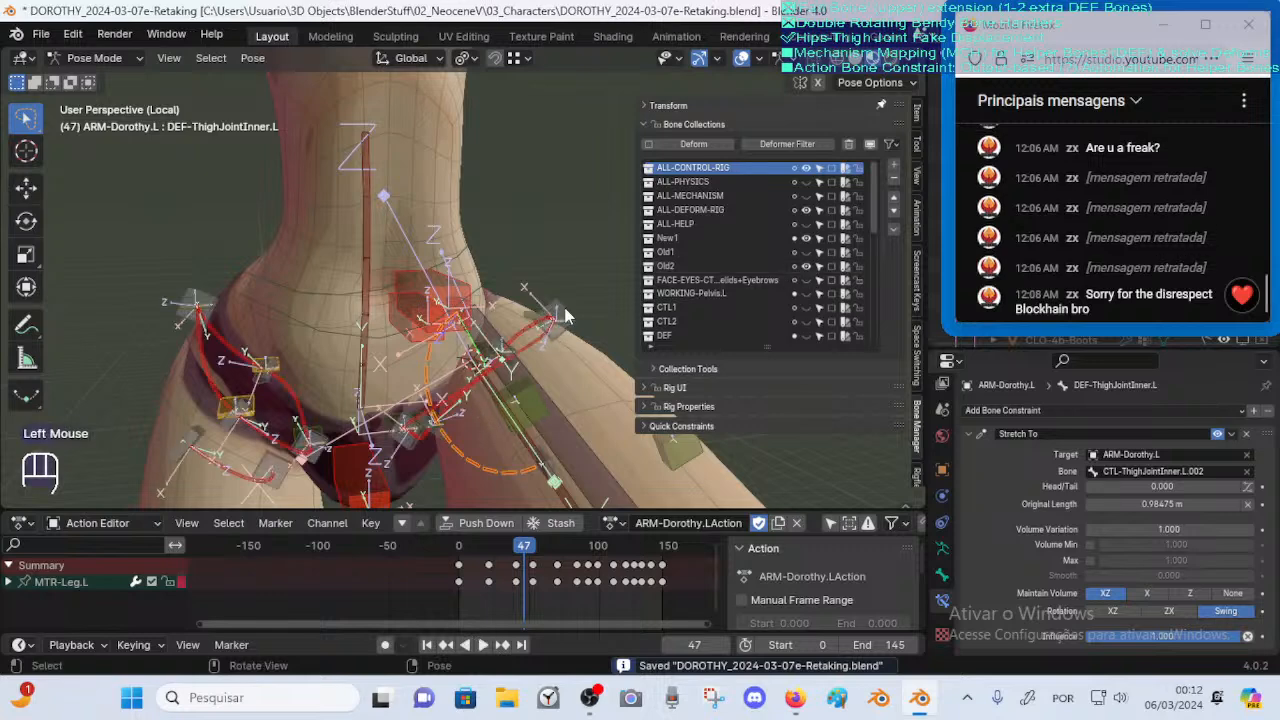
{"action": "left_click", "coordinate": [555, 322]}
{"action": "middle_click_drag", "start_coordinate": [560, 335], "coordinate": [508, 324]}
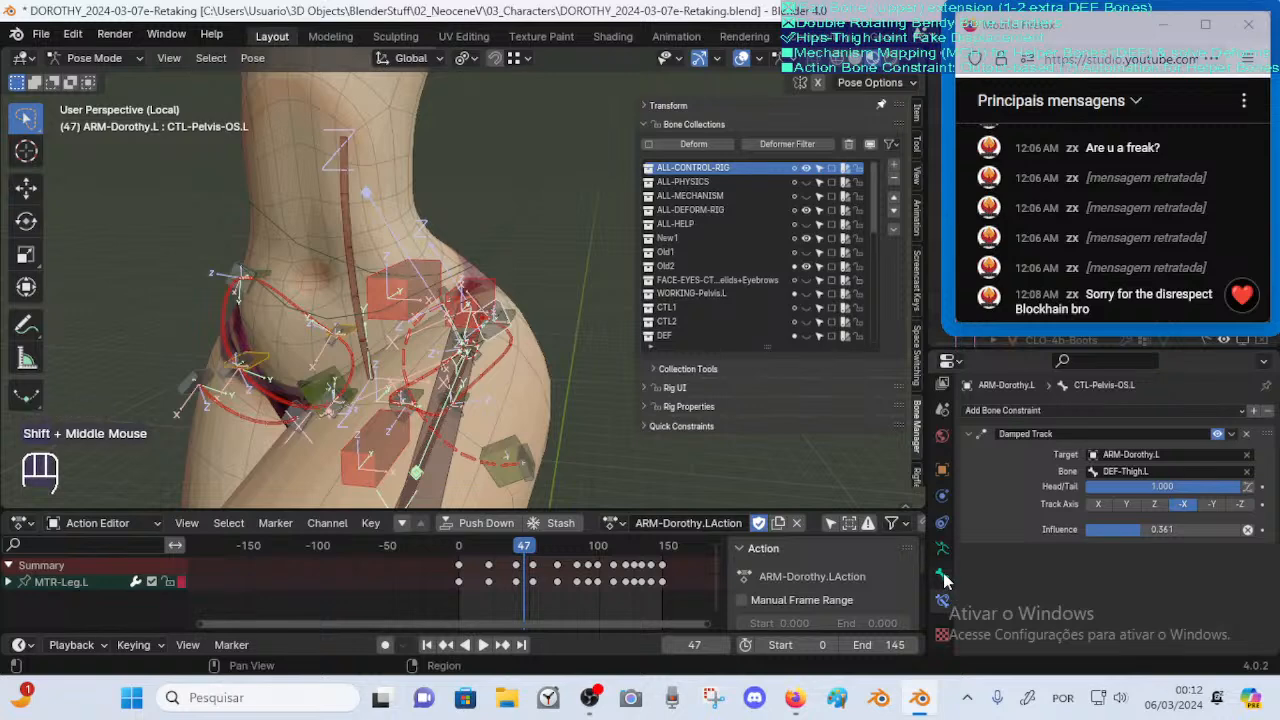
{"action": "left_click", "coordinate": [942, 576]}
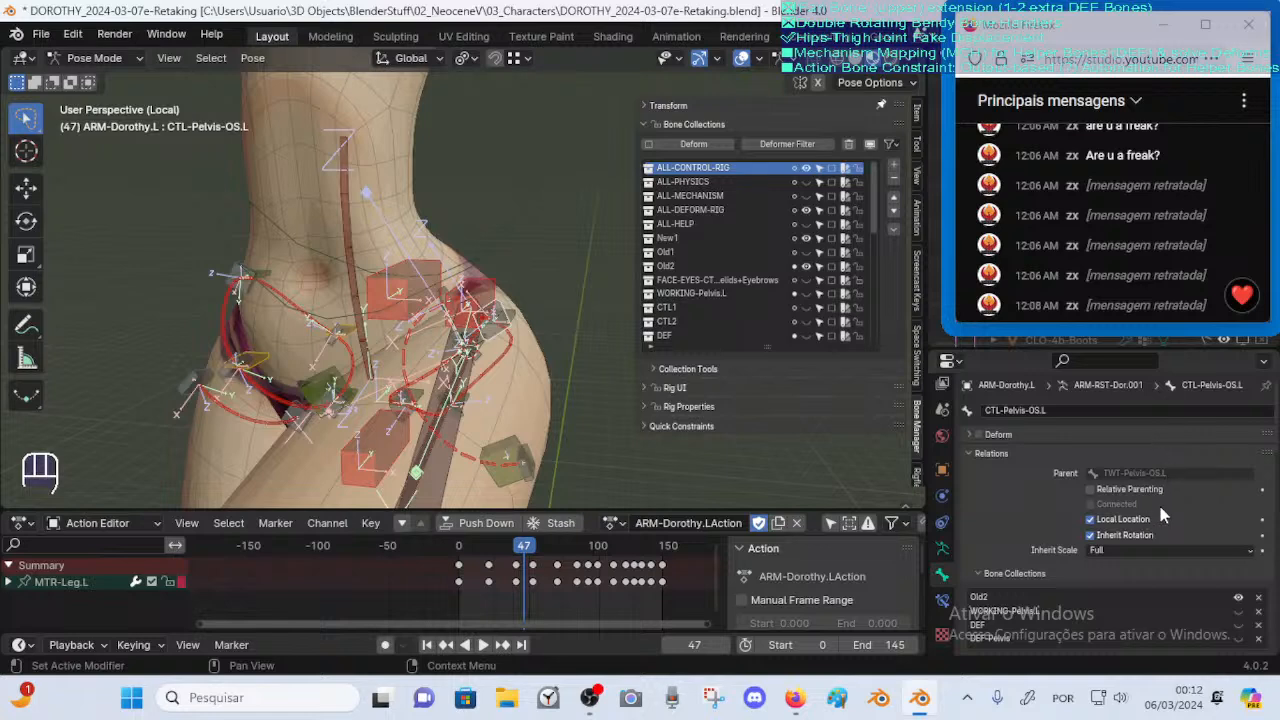
Inspect the parent relations of CTL-Pelvis-OS.L and the constraints on its parent bone, TWT-Pelvis-OS.L
{"action": "scroll", "coordinate": [1160, 508], "scroll_direction": "down", "scroll_amount": 1}
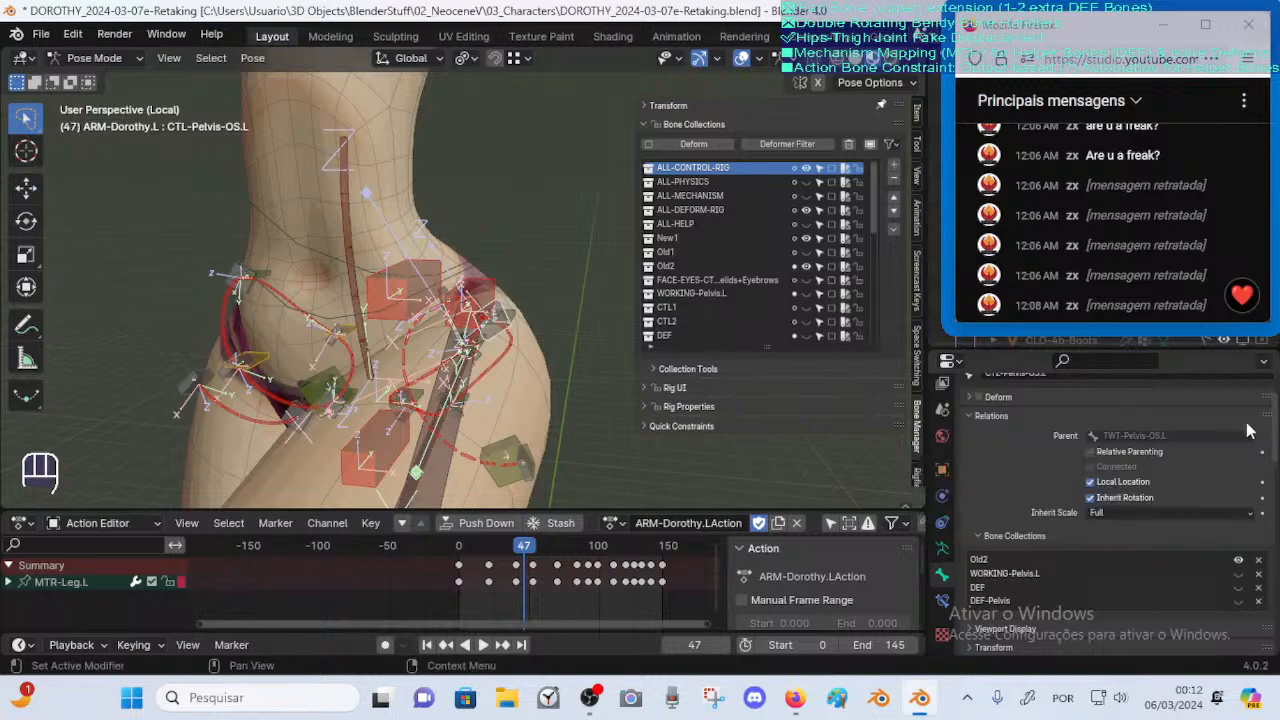
{"action": "middle_click_drag", "start_coordinate": [560, 400], "coordinate": [413, 381]}
{"action": "scroll", "coordinate": [590, 390], "scroll_direction": "up", "scroll_amount": 1}
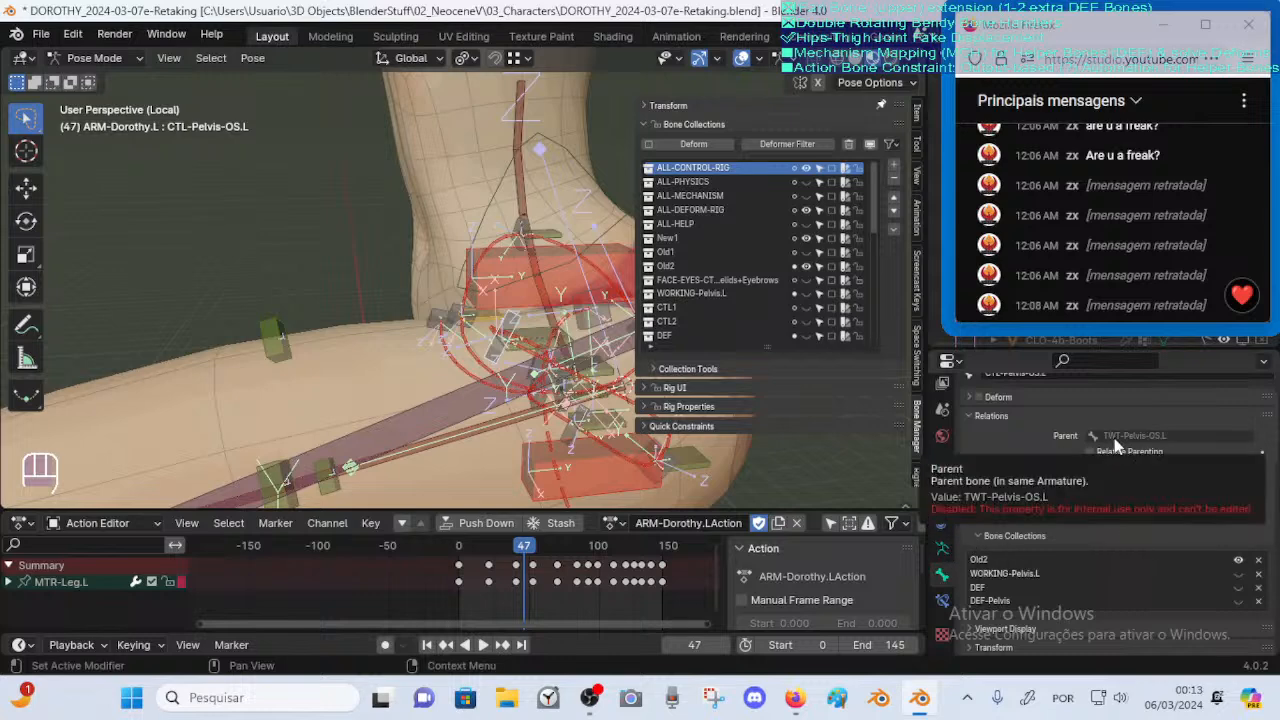
{"action": "middle_click_drag", "start_coordinate": [530, 317], "coordinate": [493, 340], "text": "shift"}
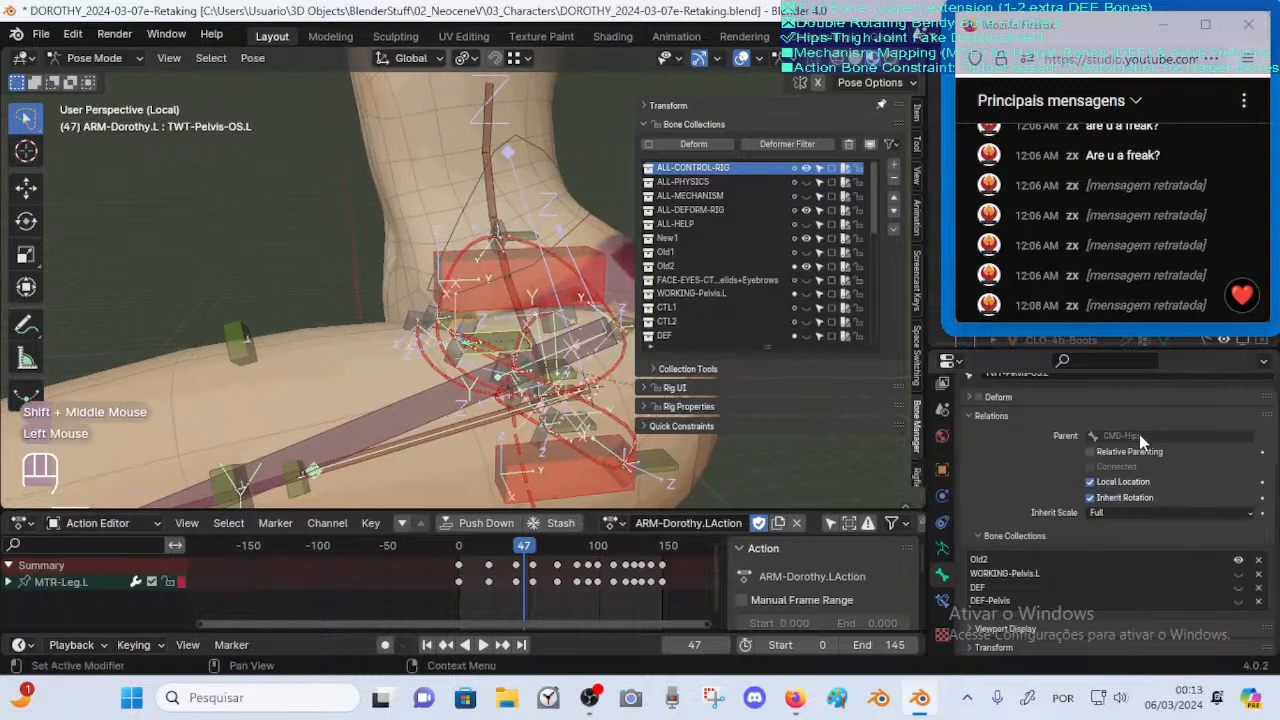
{"action": "left_click", "coordinate": [942, 600]}
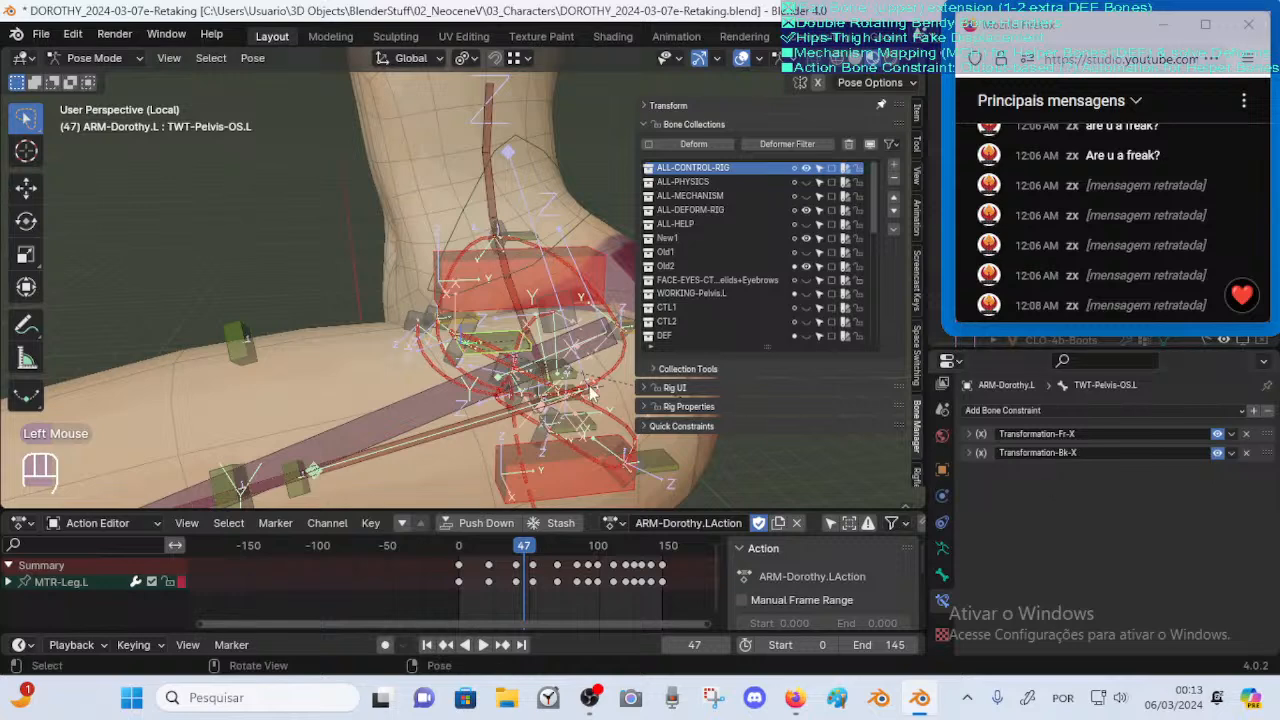
{"action": "scroll", "coordinate": [503, 411], "scroll_direction": "down", "scroll_amount": 2}
At frame 21, hide the ALL-DEFORM-RIG, ALL-CONTROL-RIG and New1 bone collections to isolate Old2
{"action": "left_click_drag", "start_coordinate": [540, 552], "coordinate": [489, 558]}
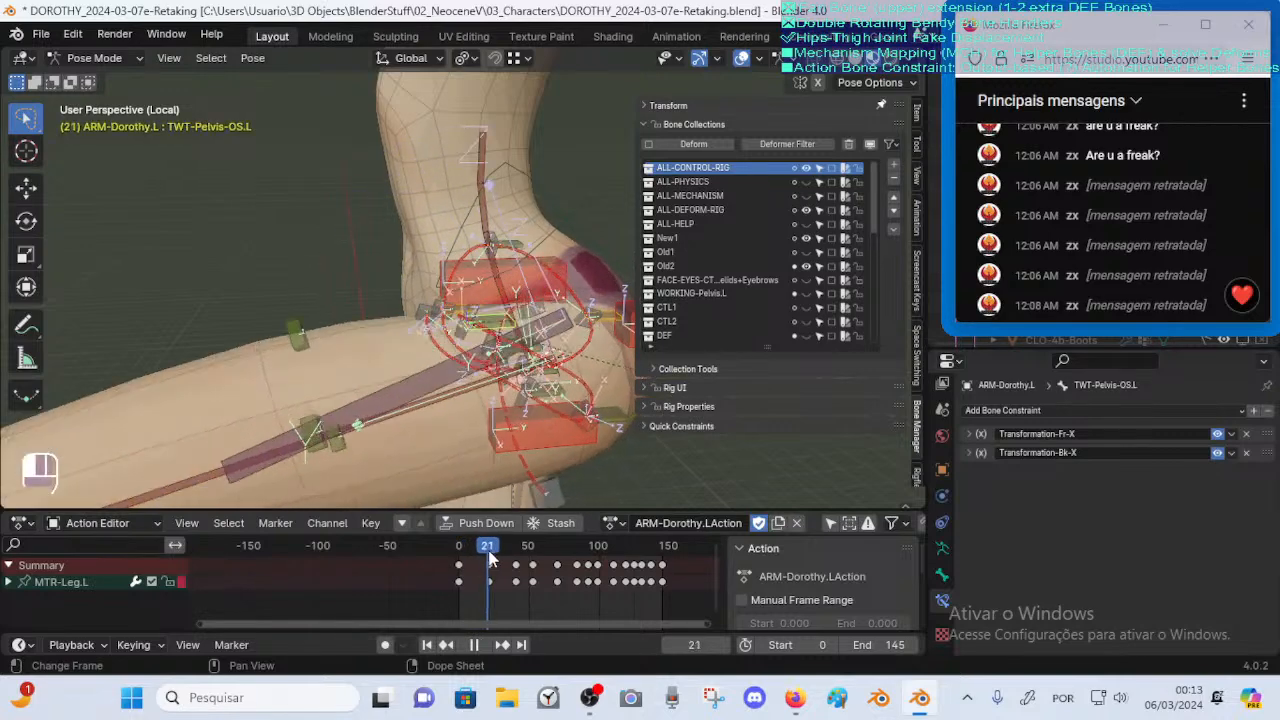
{"action": "left_click", "coordinate": [806, 211]}
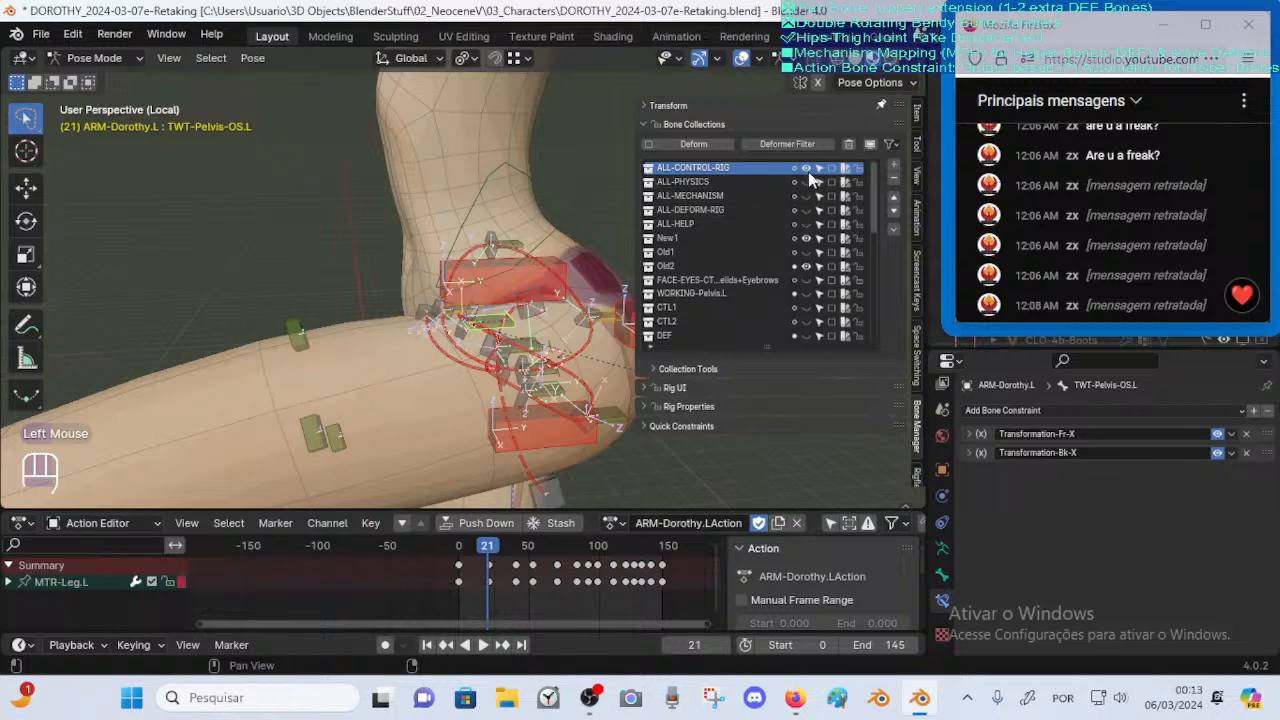
{"action": "left_click", "coordinate": [808, 171]}
{"action": "left_click", "coordinate": [806, 238]}
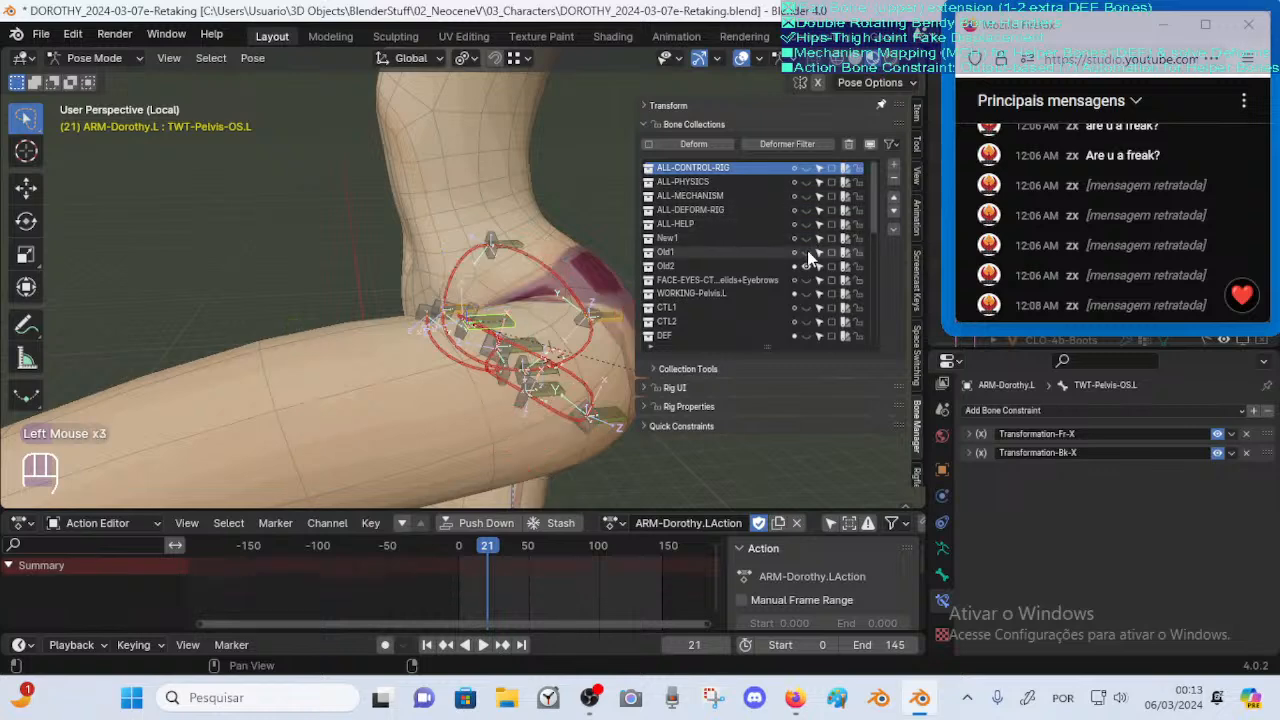
Scrub the leg animation through to frame 140 and examine how the Old2 pelvis bones deform the hip from front and back
{"action": "left_click", "coordinate": [483, 645]}
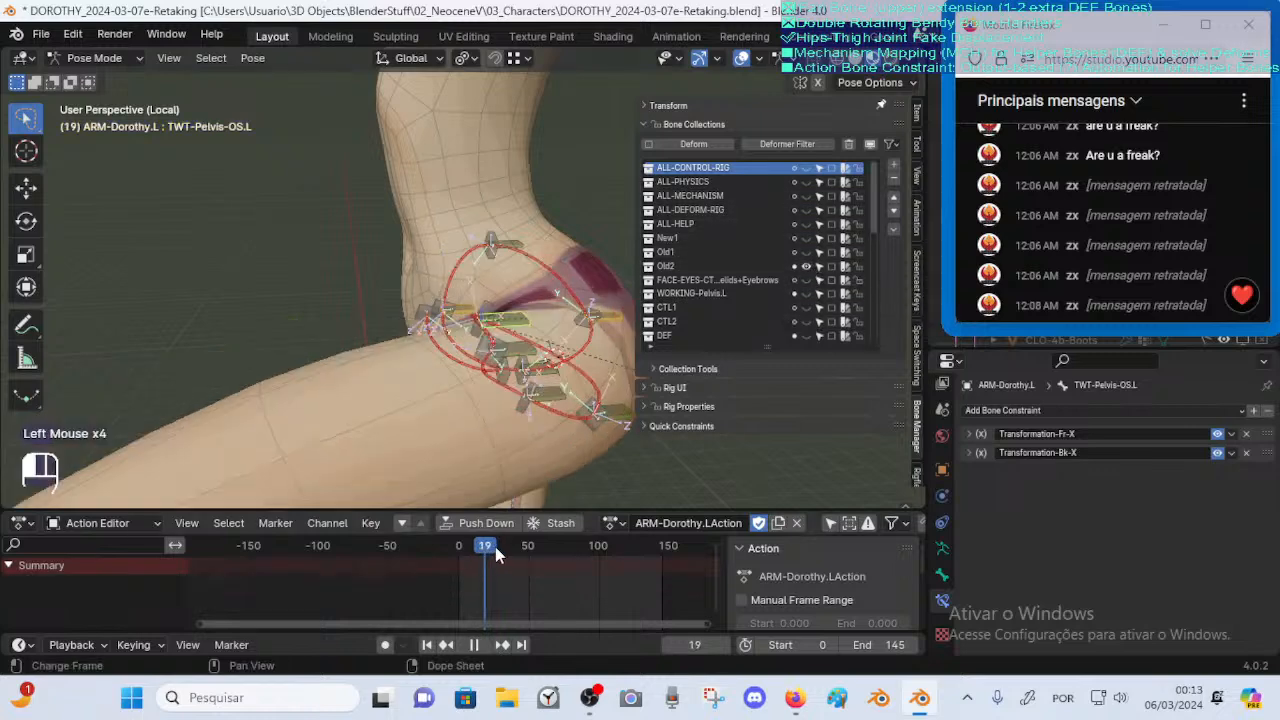
{"action": "middle_click_drag", "start_coordinate": [502, 412], "coordinate": [490, 511]}
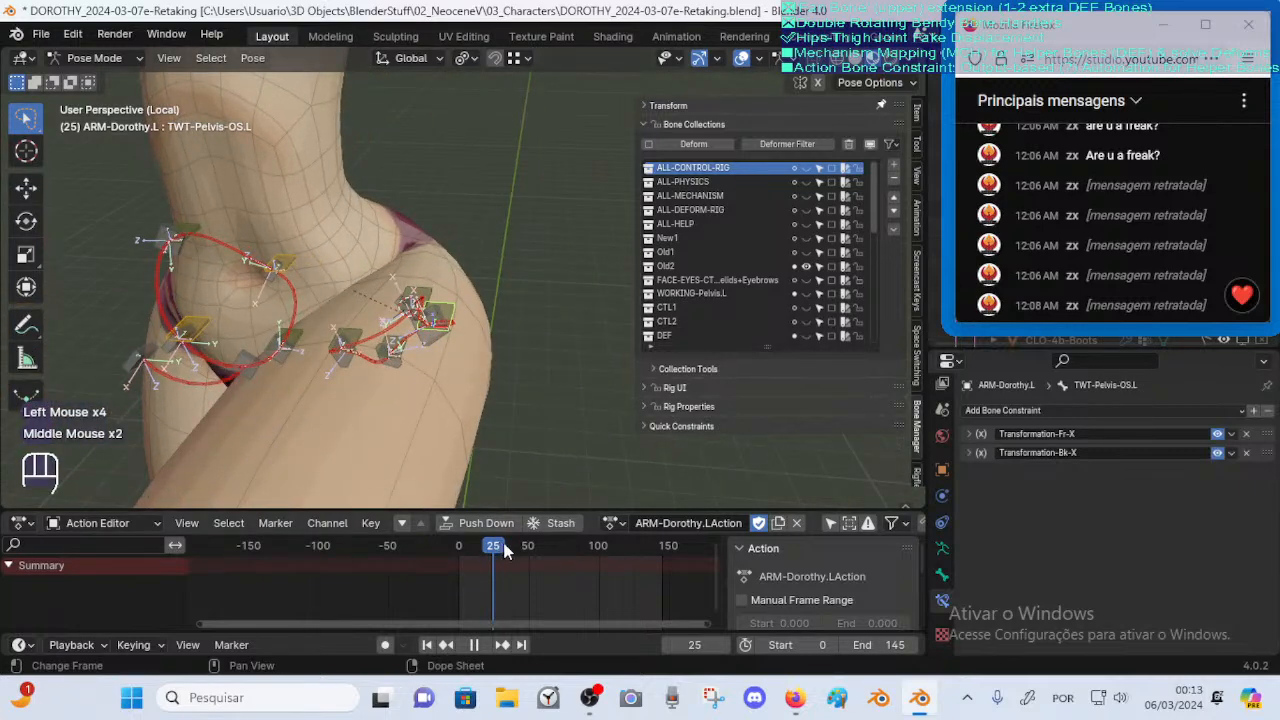
{"action": "mouse_move", "coordinate": [505, 550]}
{"action": "left_mouse_down"}
{"action": "mouse_move", "coordinate": [562, 545]}
{"action": "mouse_move", "coordinate": [512, 543]}
{"action": "mouse_move", "coordinate": [541, 541]}
{"action": "mouse_move", "coordinate": [525, 542]}
{"action": "left_mouse_up"}
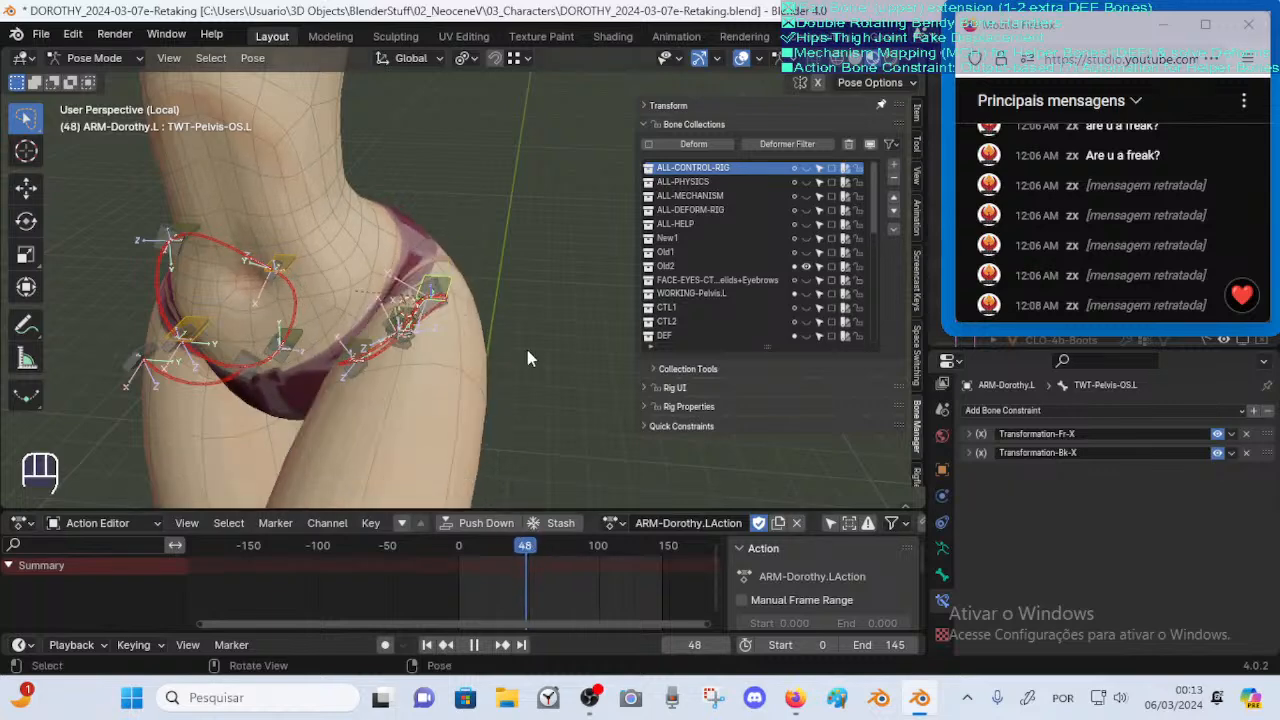
{"action": "middle_click_drag", "start_coordinate": [527, 350], "coordinate": [540, 414]}
{"action": "scroll", "coordinate": [475, 396], "scroll_direction": "up", "scroll_amount": 2}
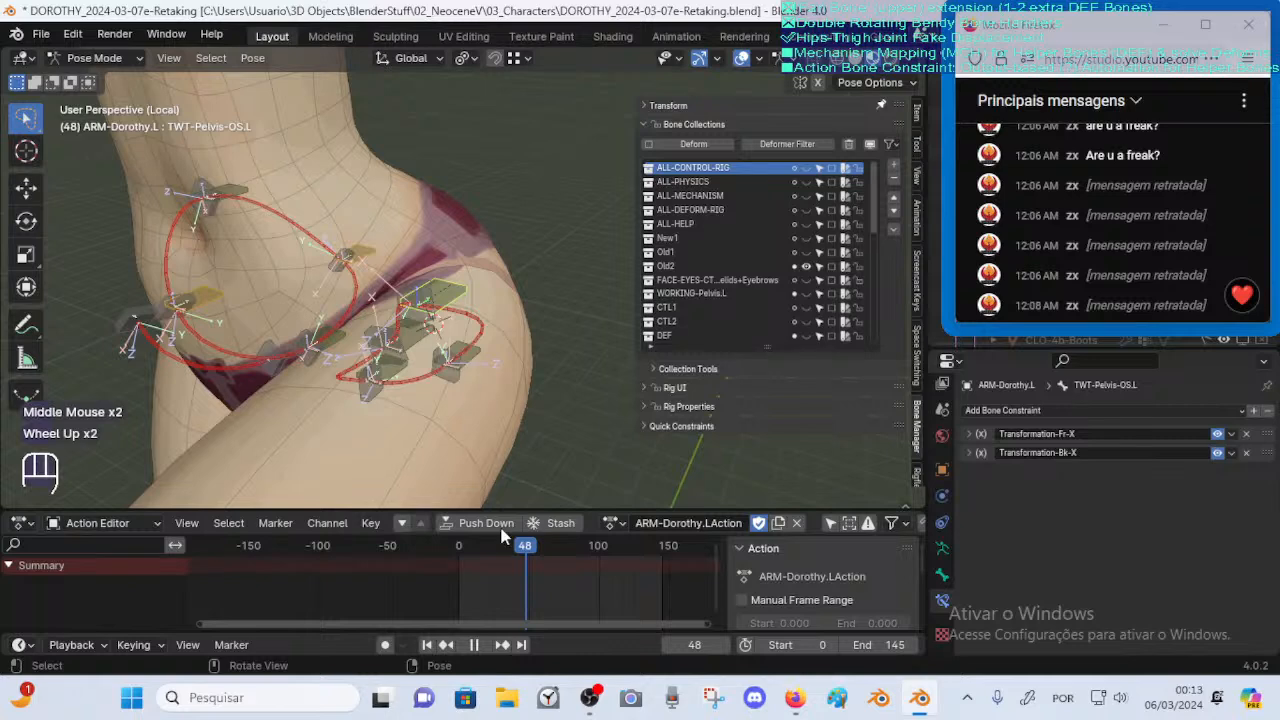
{"action": "left_click_drag", "start_coordinate": [537, 545], "coordinate": [643, 545]}
{"action": "middle_click_drag", "start_coordinate": [565, 390], "coordinate": [414, 323]}
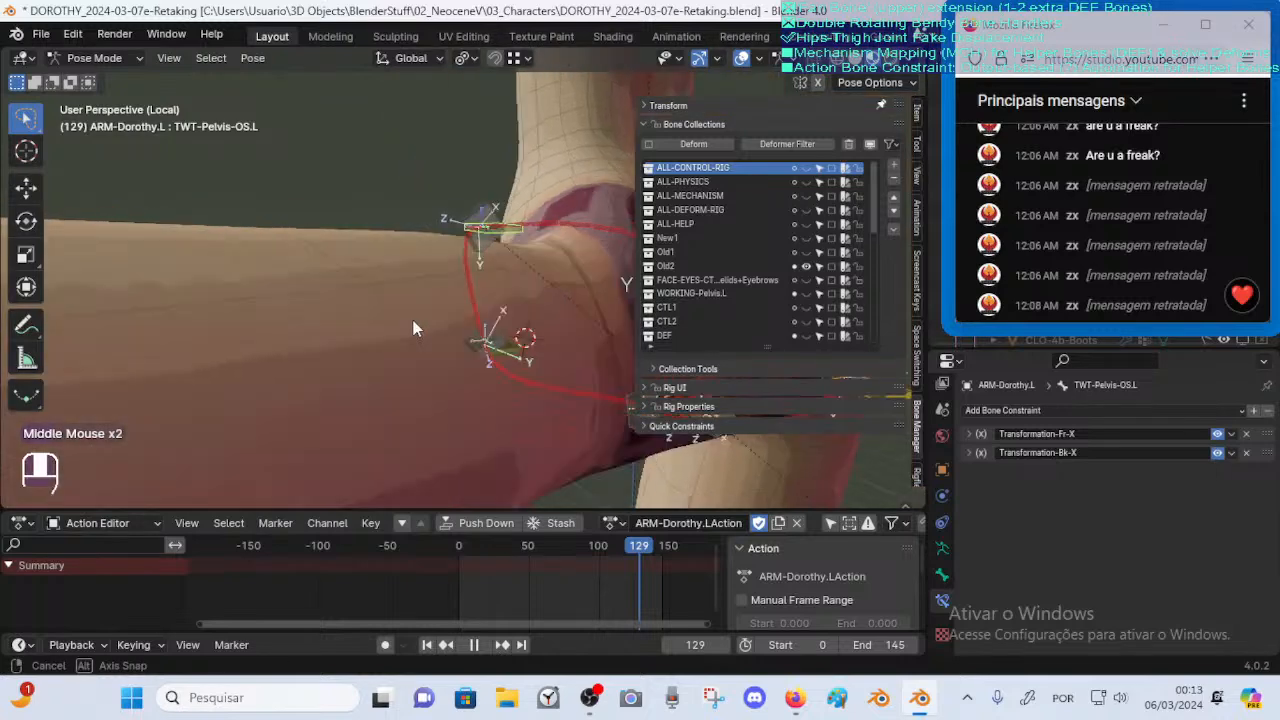
{"action": "scroll", "coordinate": [530, 415], "scroll_direction": "down", "scroll_amount": 2}
{"action": "middle_click_drag", "start_coordinate": [530, 415], "coordinate": [480, 400]}
{"action": "mouse_move", "coordinate": [638, 548]}
{"action": "left_mouse_down"}
{"action": "mouse_move", "coordinate": [586, 548]}
{"action": "mouse_move", "coordinate": [655, 553]}
{"action": "left_mouse_up"}
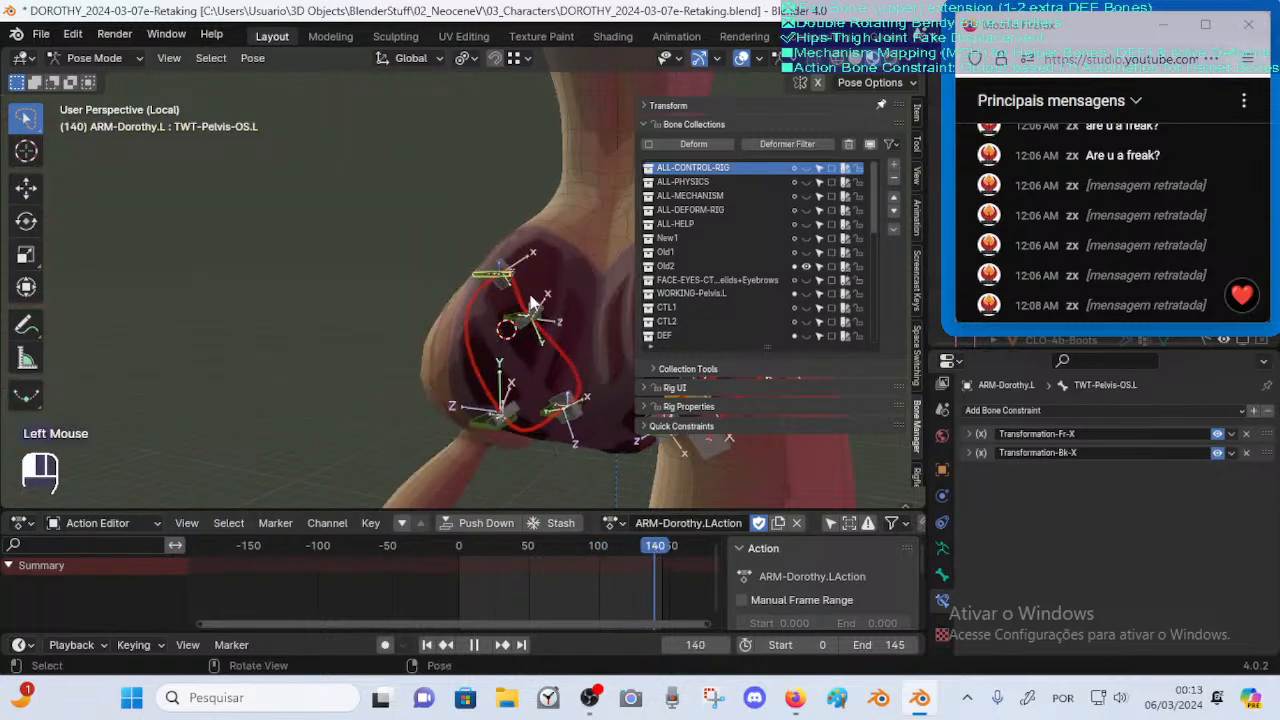
Select the DEF-Pelvis-FD-IS.L bone and check its behaviour while scrubbing back to frame 113
{"action": "left_click", "coordinate": [530, 298]}
{"action": "left_click", "coordinate": [478, 330]}
{"action": "left_click", "coordinate": [532, 308]}
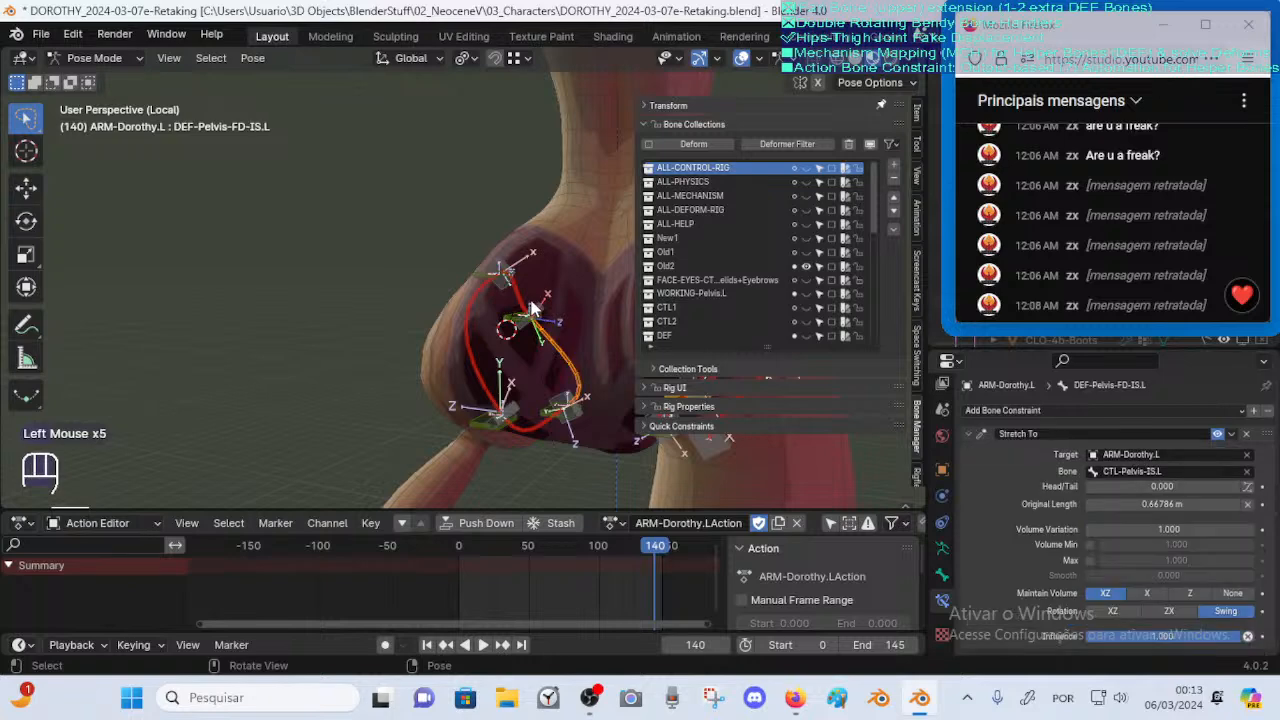
{"action": "left_click_drag", "start_coordinate": [651, 556], "coordinate": [615, 556]}
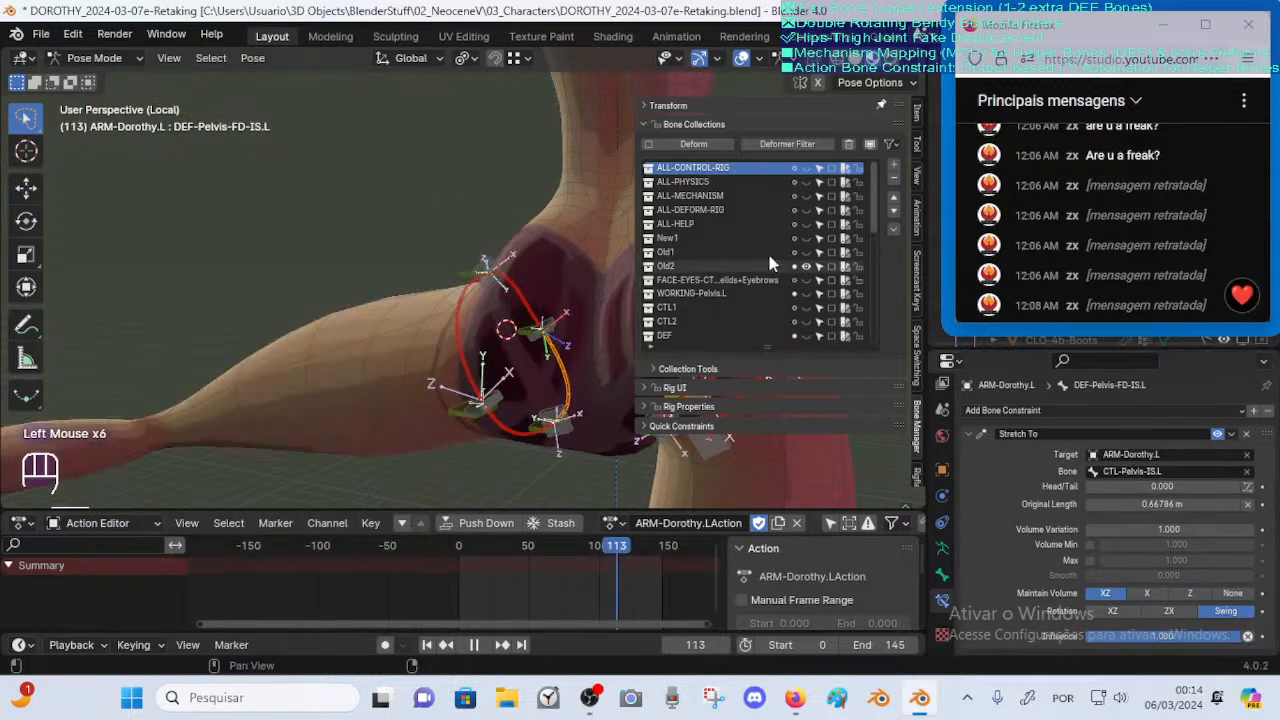
Hide the Old2 bone collection and show ALL-CONTROL-RIG, ALL-DEFORM-RIG and New1
{"action": "left_click", "coordinate": [807, 266]}
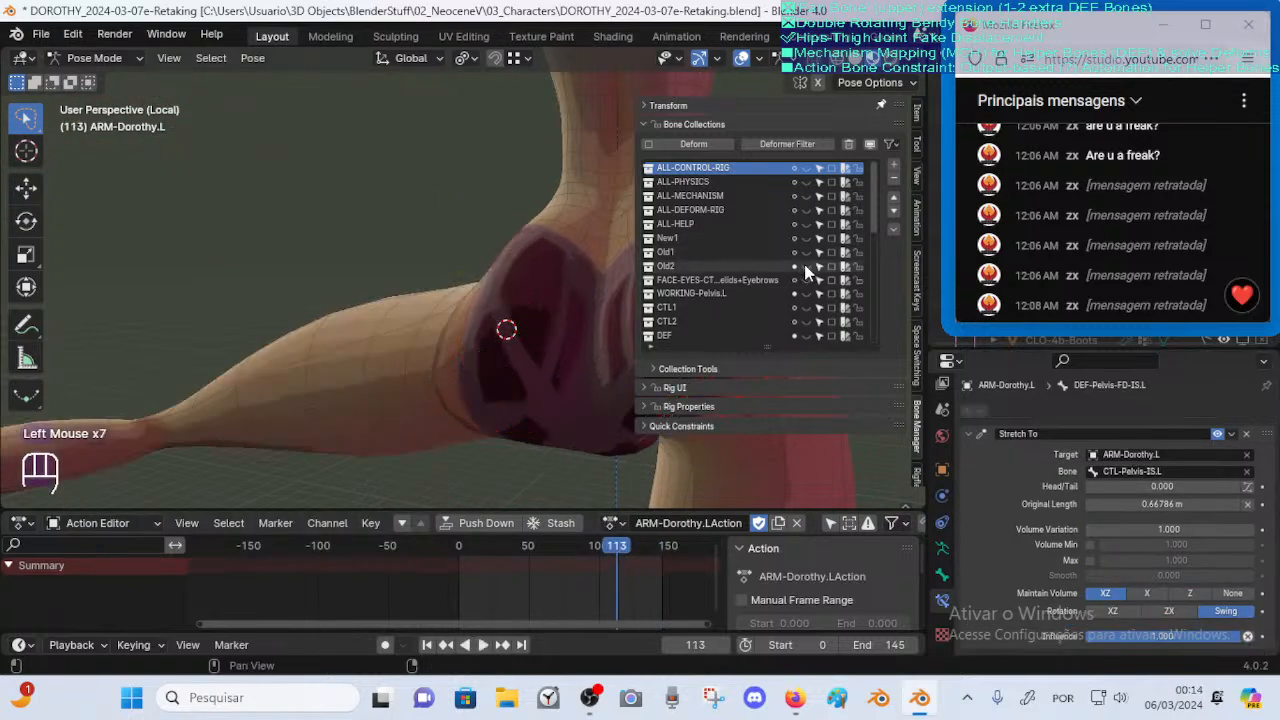
{"action": "left_click", "coordinate": [807, 168]}
{"action": "left_click", "coordinate": [807, 169]}
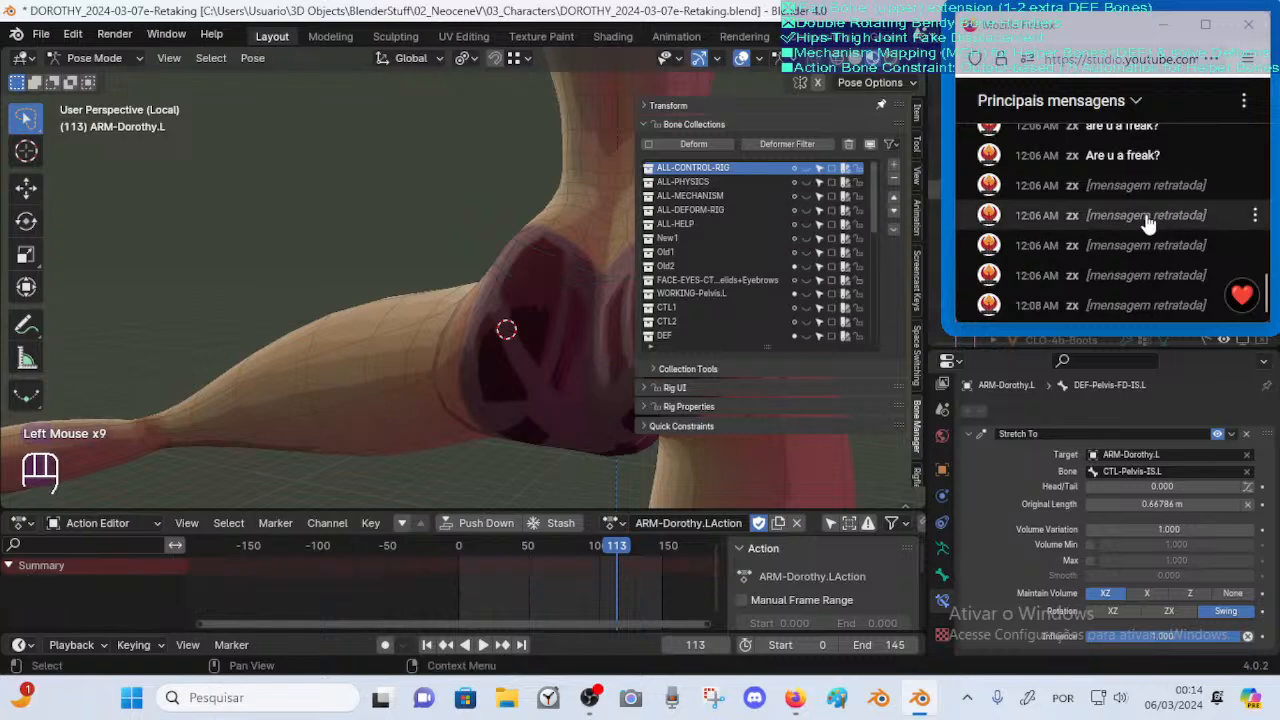
{"action": "scroll", "coordinate": [1030, 212], "scroll_direction": "up", "scroll_amount": 10}
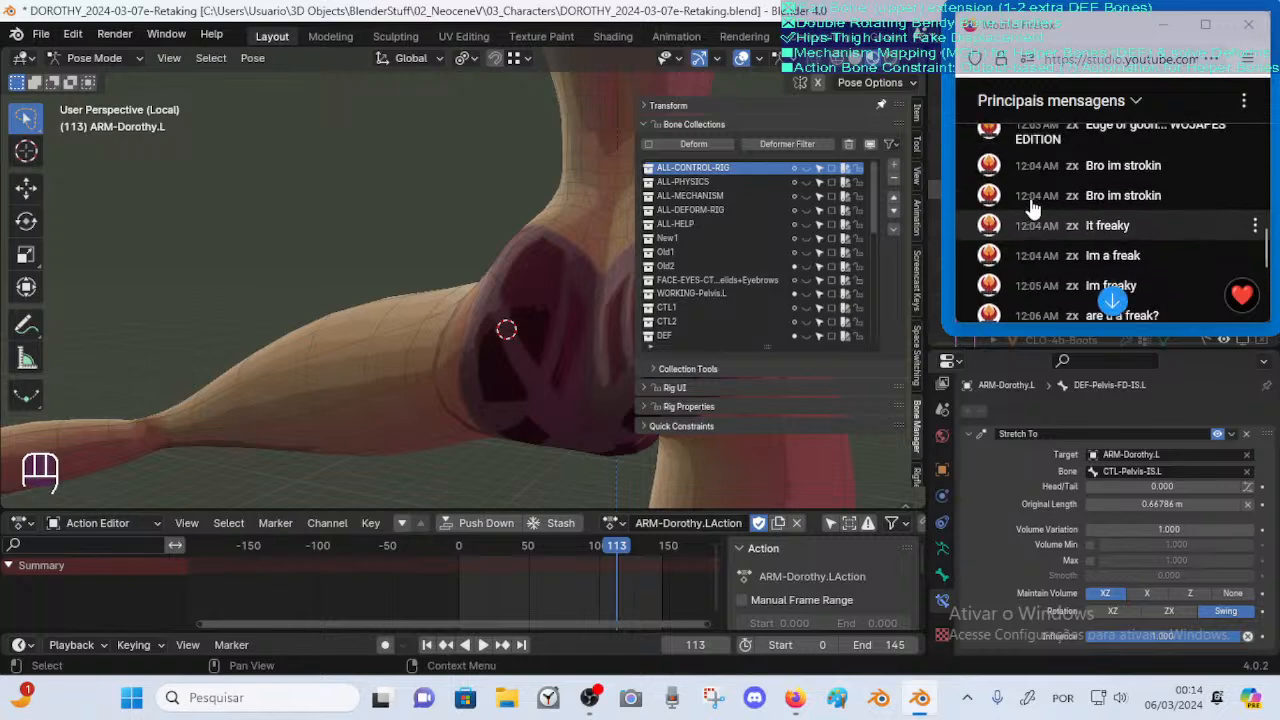
{"action": "scroll", "coordinate": [1030, 240], "scroll_direction": "down", "scroll_amount": 10}
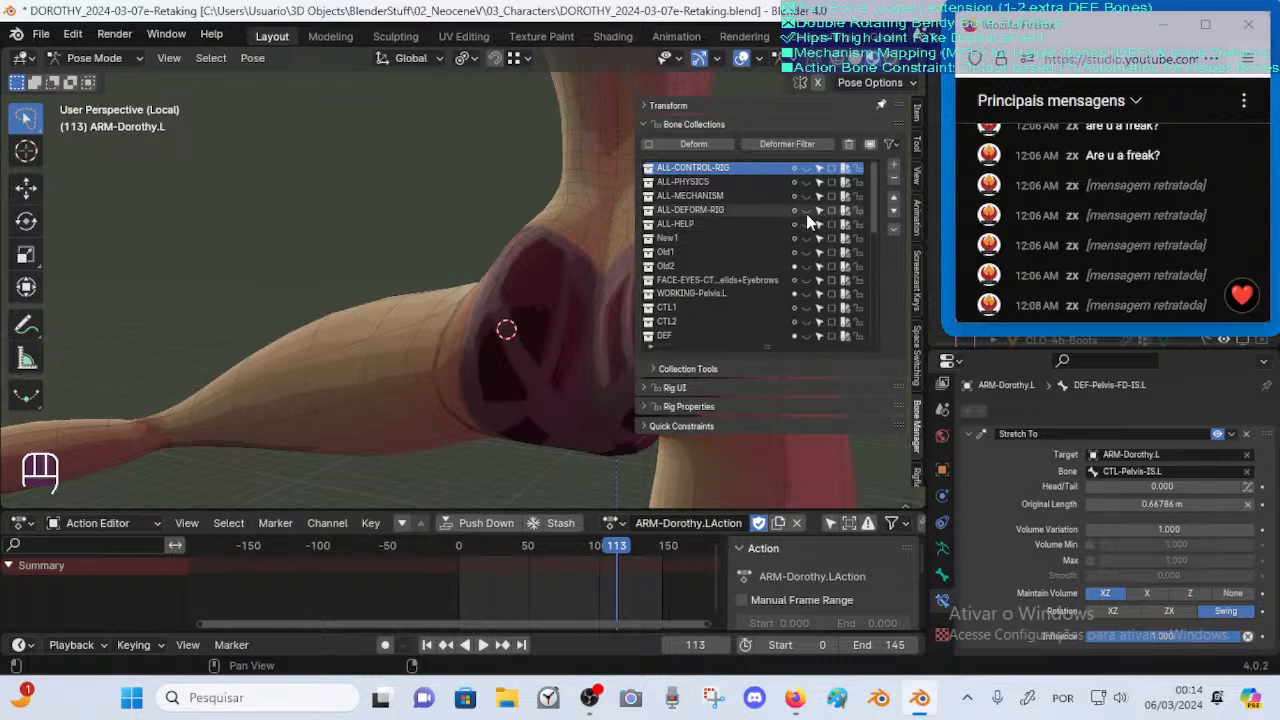
{"action": "left_click", "coordinate": [806, 168]}
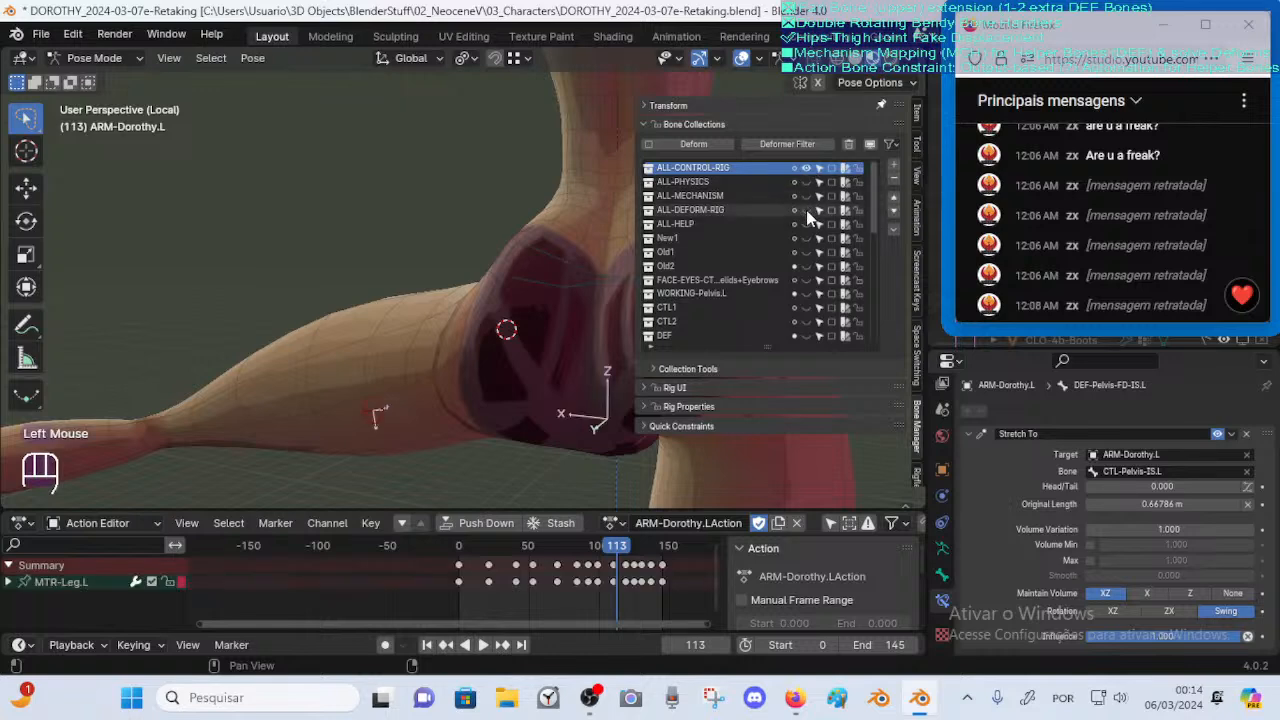
{"action": "left_click", "coordinate": [806, 210]}
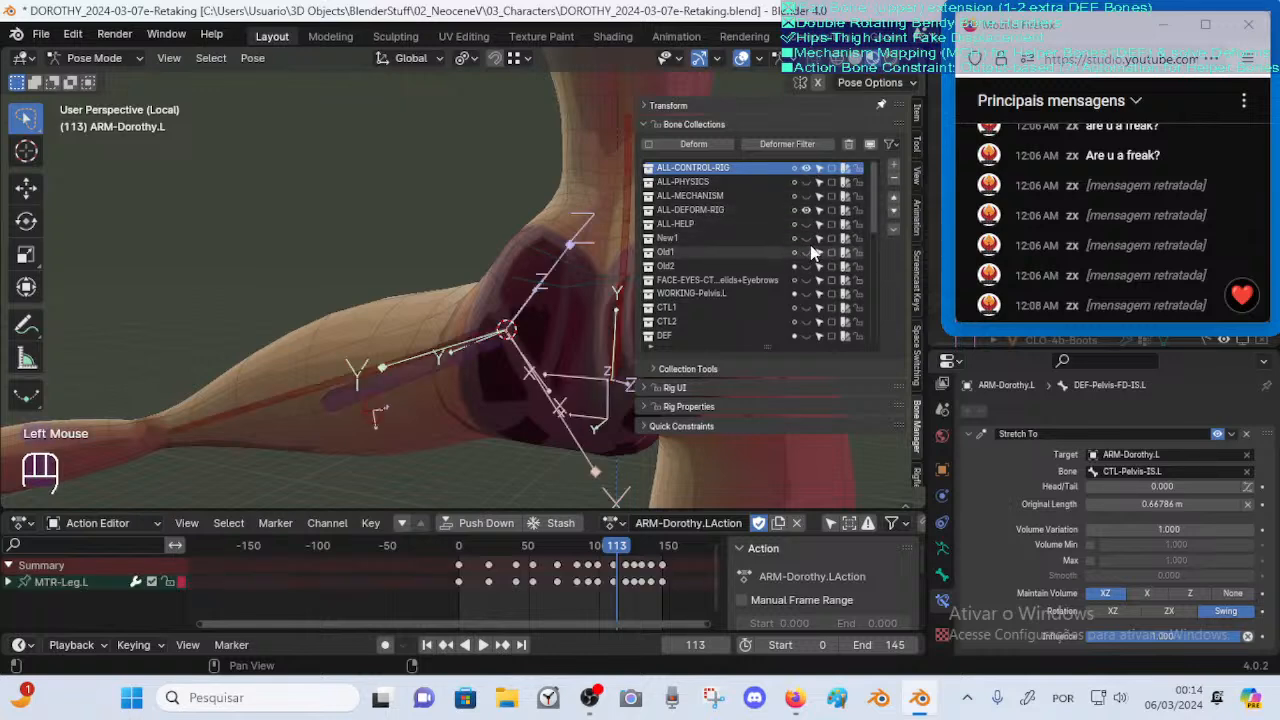
{"action": "left_click", "coordinate": [807, 237]}
Hide the viewport sidebar and try rotating the CTL-ThighJointInner.L.001 bone at the hip
{"action": "middle_click_drag", "start_coordinate": [440, 295], "coordinate": [442, 337]}
{"action": "key", "text": "n"}
{"action": "scroll", "coordinate": [465, 345], "scroll_direction": "up", "scroll_amount": 2}
{"action": "left_click", "coordinate": [455, 305]}
{"action": "key", "text": "r"}
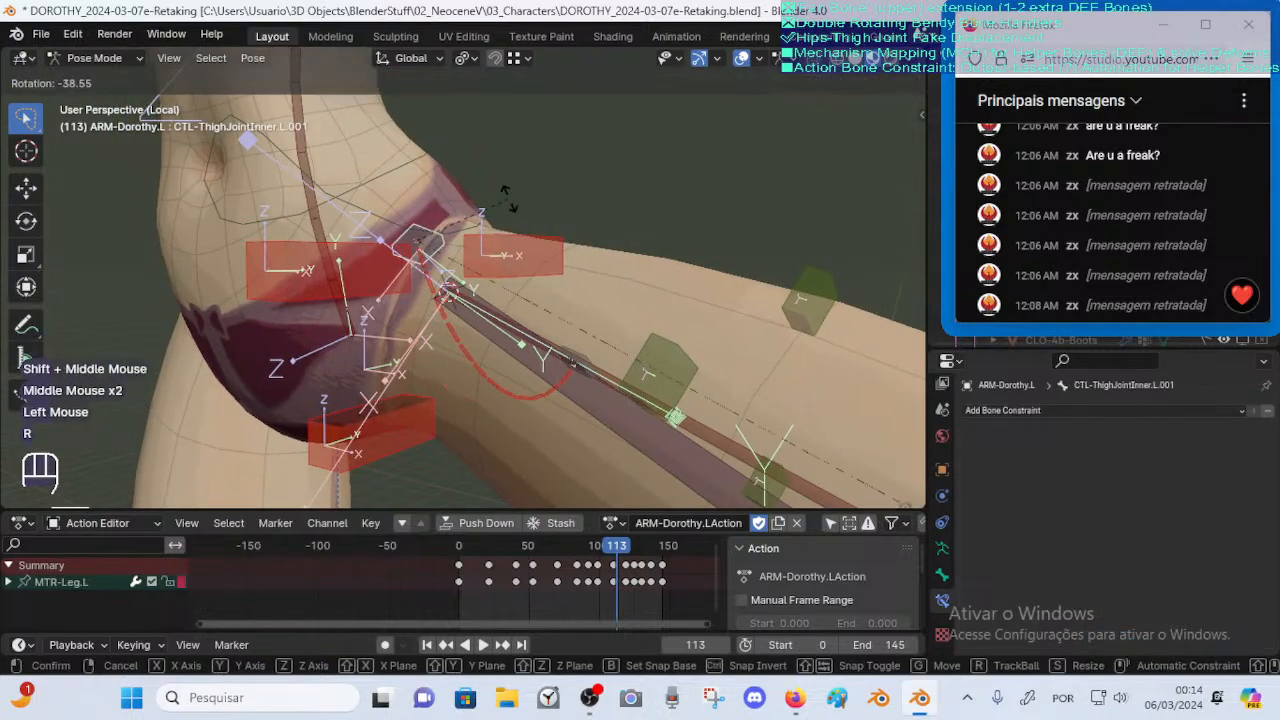
{"action": "key", "text": "Escape"}
{"action": "middle_click_drag", "start_coordinate": [502, 308], "coordinate": [571, 380]}
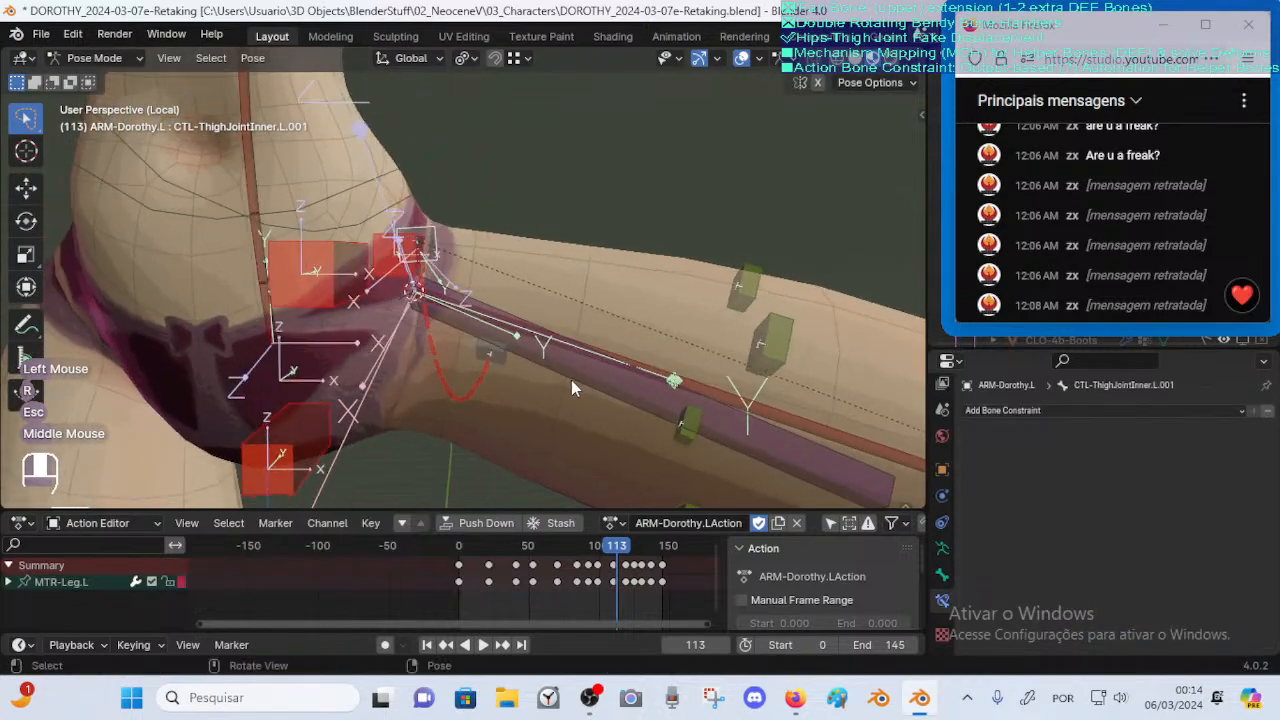
Select the curved DEF-ThighJointInner.L deform bone and save the file
{"action": "left_click", "coordinate": [447, 396]}
{"action": "scroll", "coordinate": [470, 400], "scroll_direction": "down", "scroll_amount": 1}
{"action": "key", "text": "ctrl+s"}
At frame 118, enter Weight Paint mode on 00_Body with the armature also selected, and make DEF-ThighJointInner.L the active bone
{"action": "middle_click_drag", "start_coordinate": [481, 388], "coordinate": [484, 395]}
{"action": "mouse_move", "coordinate": [611, 544]}
{"action": "left_mouse_down"}
{"action": "mouse_move", "coordinate": [539, 543]}
{"action": "mouse_move", "coordinate": [621, 540]}
{"action": "left_mouse_up"}
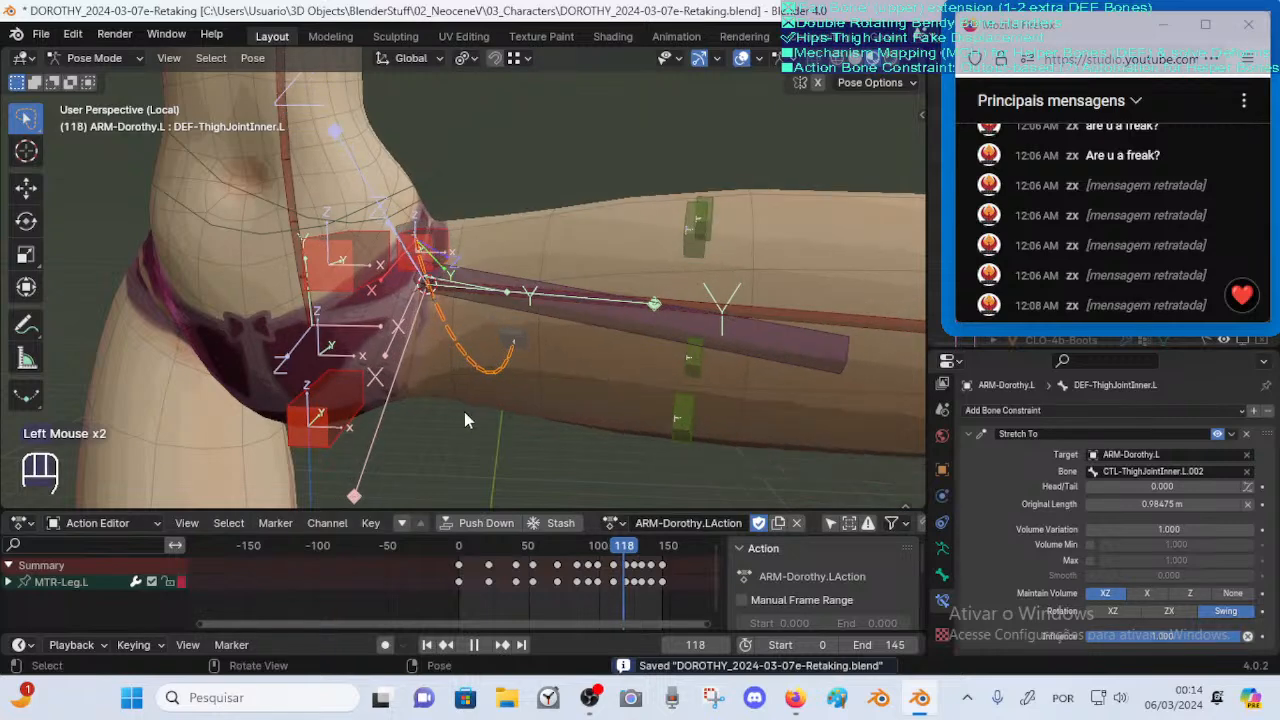
{"action": "key", "text": "ctrl+Tab"}
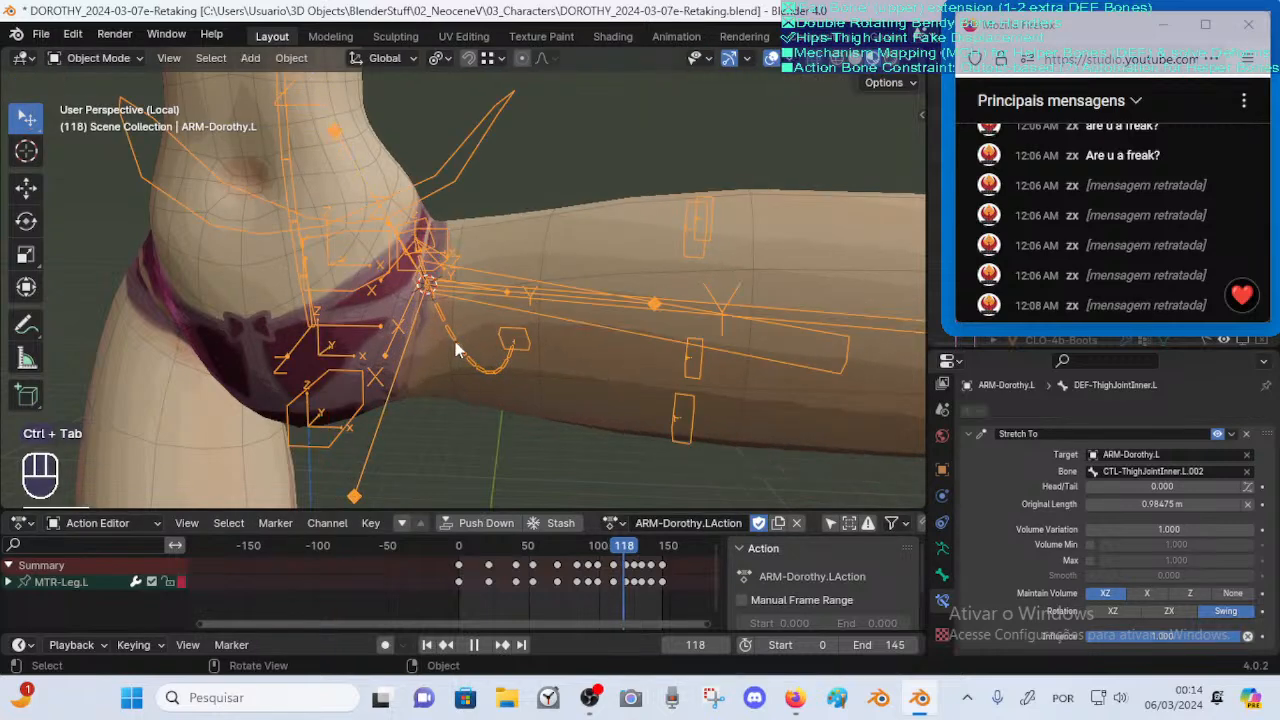
{"action": "left_click", "coordinate": [433, 363]}
{"action": "left_click", "coordinate": [435, 364]}
{"action": "left_click", "coordinate": [437, 366], "text": "shift"}
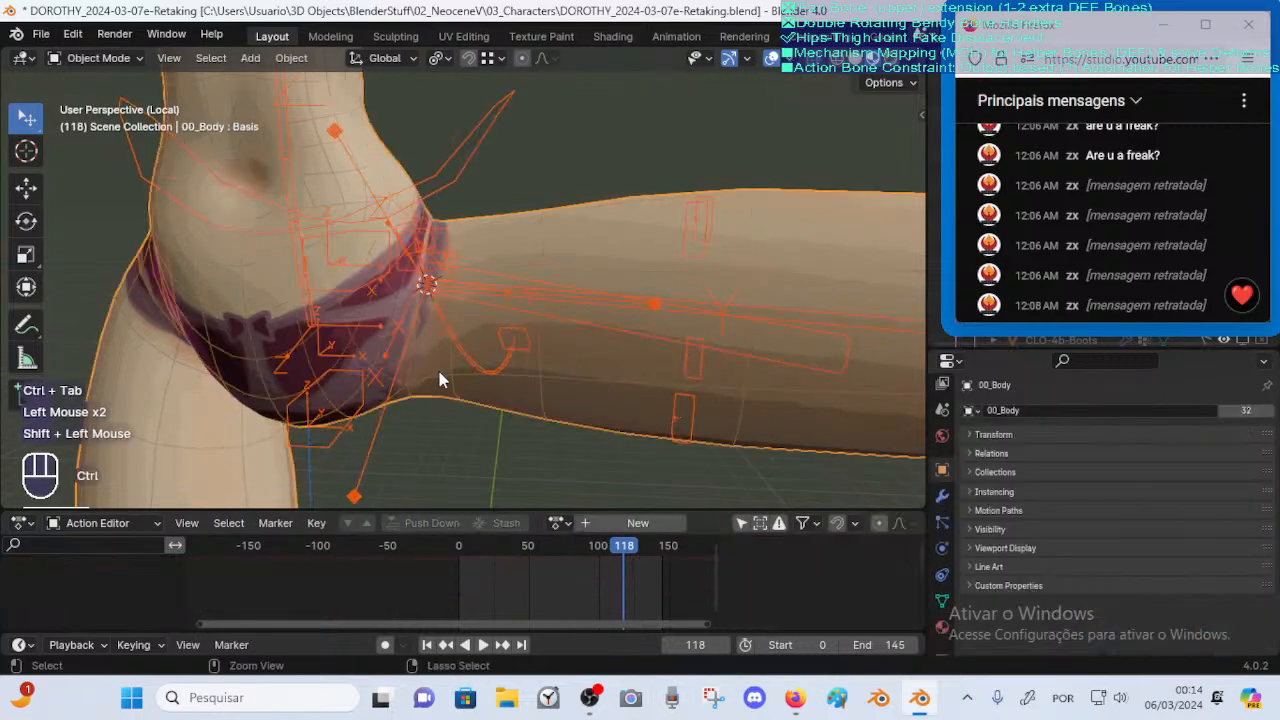
{"action": "key", "text": "ctrl+Tab"}
{"action": "left_click", "coordinate": [457, 340], "text": "alt"}
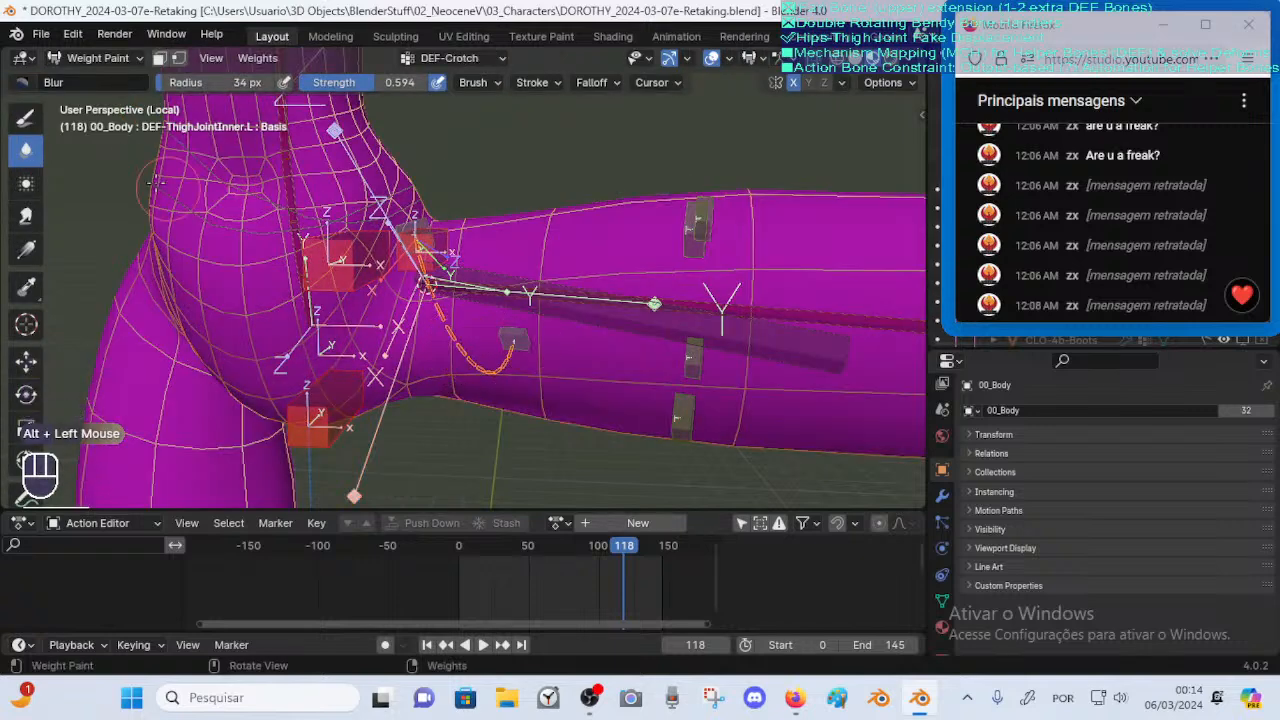
Paint DEF-ThighJointInner.L weights onto the front of the upper inner thigh with the Draw brush at weight 1.000
{"action": "left_click", "coordinate": [26, 117]}
{"action": "key", "text": "ctrl+f"}
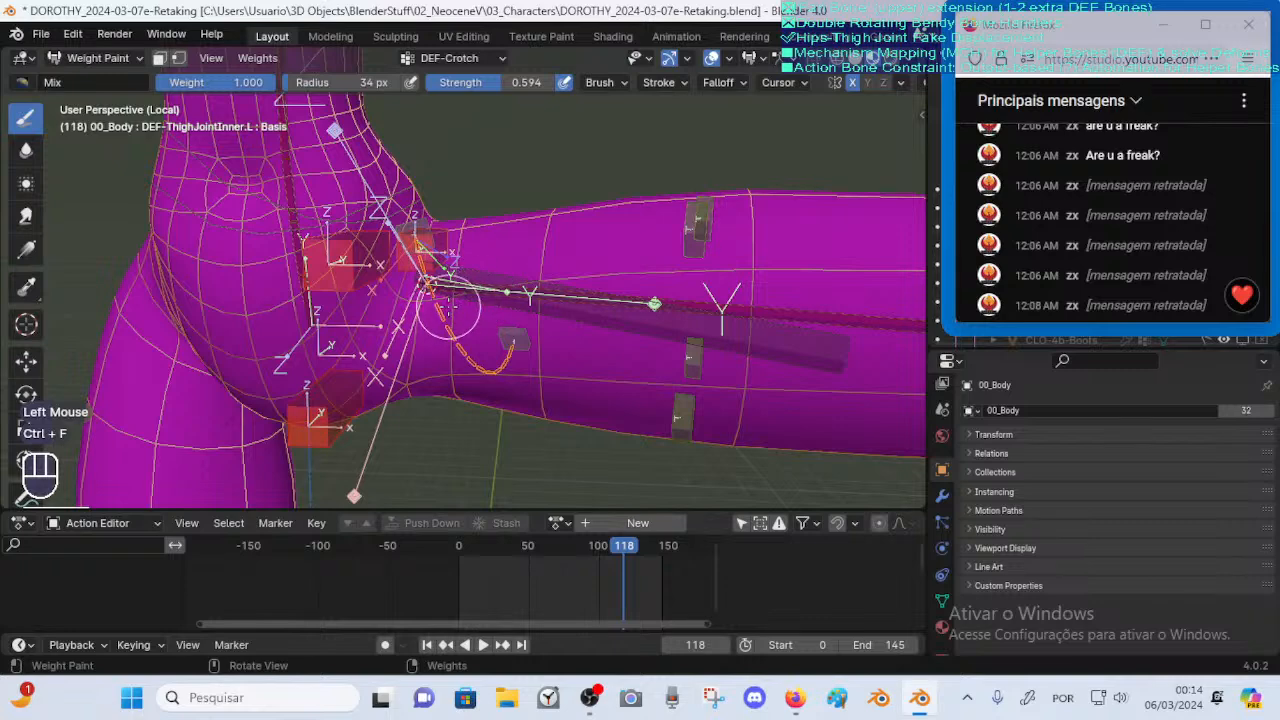
{"action": "left_click", "coordinate": [448, 310]}
{"action": "left_click", "coordinate": [440, 303]}
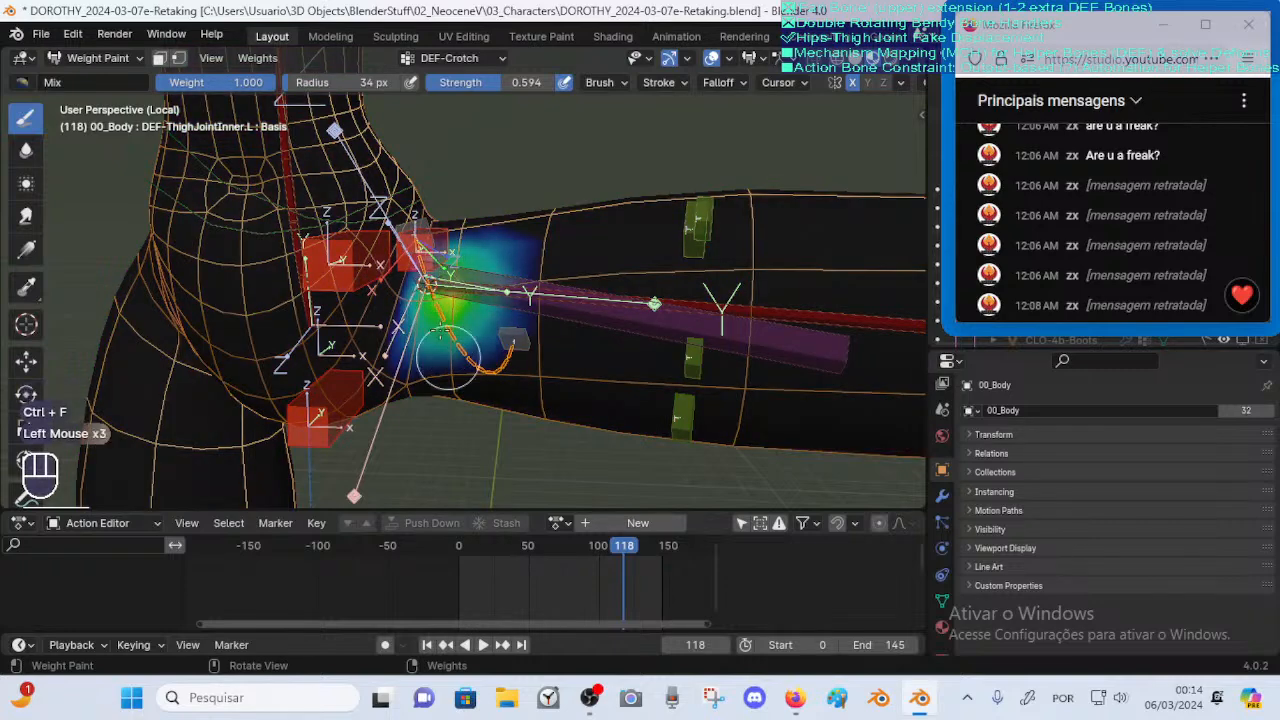
{"action": "mouse_move", "coordinate": [450, 331]}
{"action": "middle_mouse_down"}
{"action": "mouse_move", "coordinate": [432, 252]}
{"action": "mouse_move", "coordinate": [443, 363]}
{"action": "mouse_move", "coordinate": [440, 332]}
{"action": "middle_mouse_up"}
{"action": "left_click", "coordinate": [443, 305]}
{"action": "left_click", "coordinate": [440, 312]}
{"action": "left_click", "coordinate": [440, 272]}
Enlarge the Draw brush radius to 66 px and extend the weights down the inner thigh
{"action": "key", "text": "f"}
{"action": "left_click", "coordinate": [458, 375]}
{"action": "left_click_drag", "start_coordinate": [440, 332], "coordinate": [452, 391]}
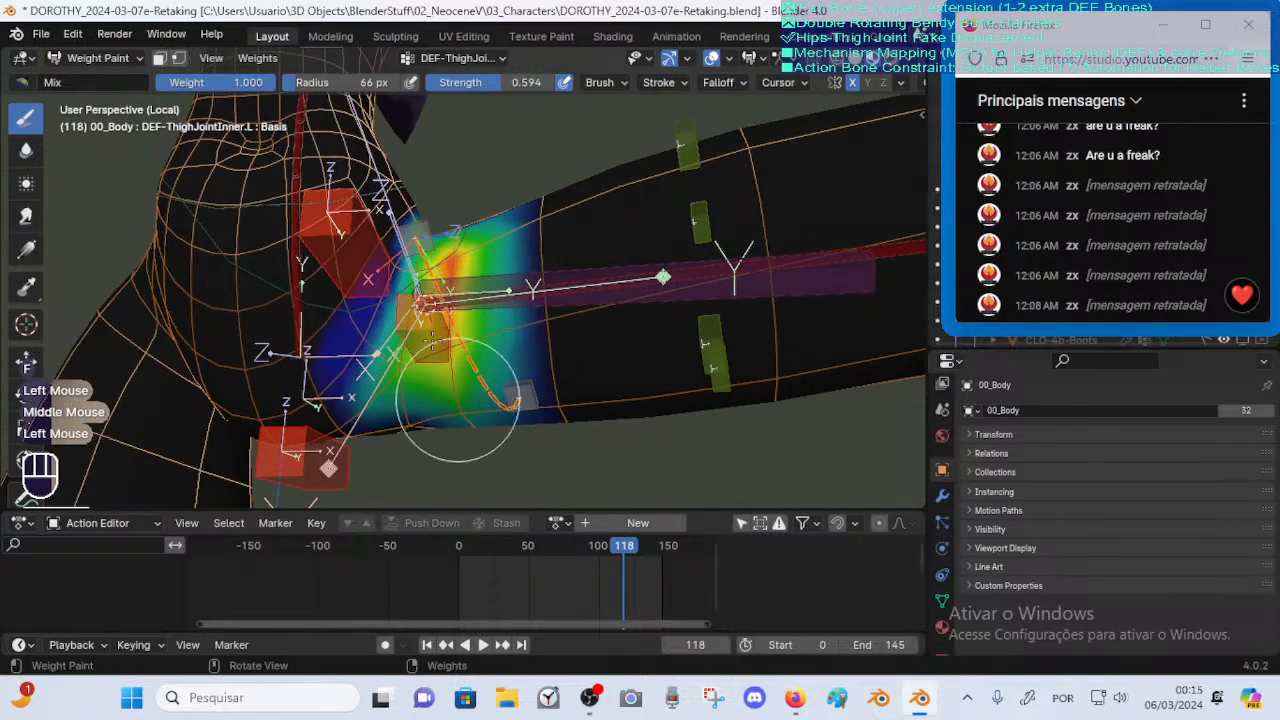
Reduce the Draw brush radius to 47 px and paint weights across the underside and back of the upper thigh
{"action": "middle_click_drag", "start_coordinate": [440, 405], "coordinate": [410, 415]}
{"action": "key", "text": "f"}
{"action": "left_click", "coordinate": [398, 422]}
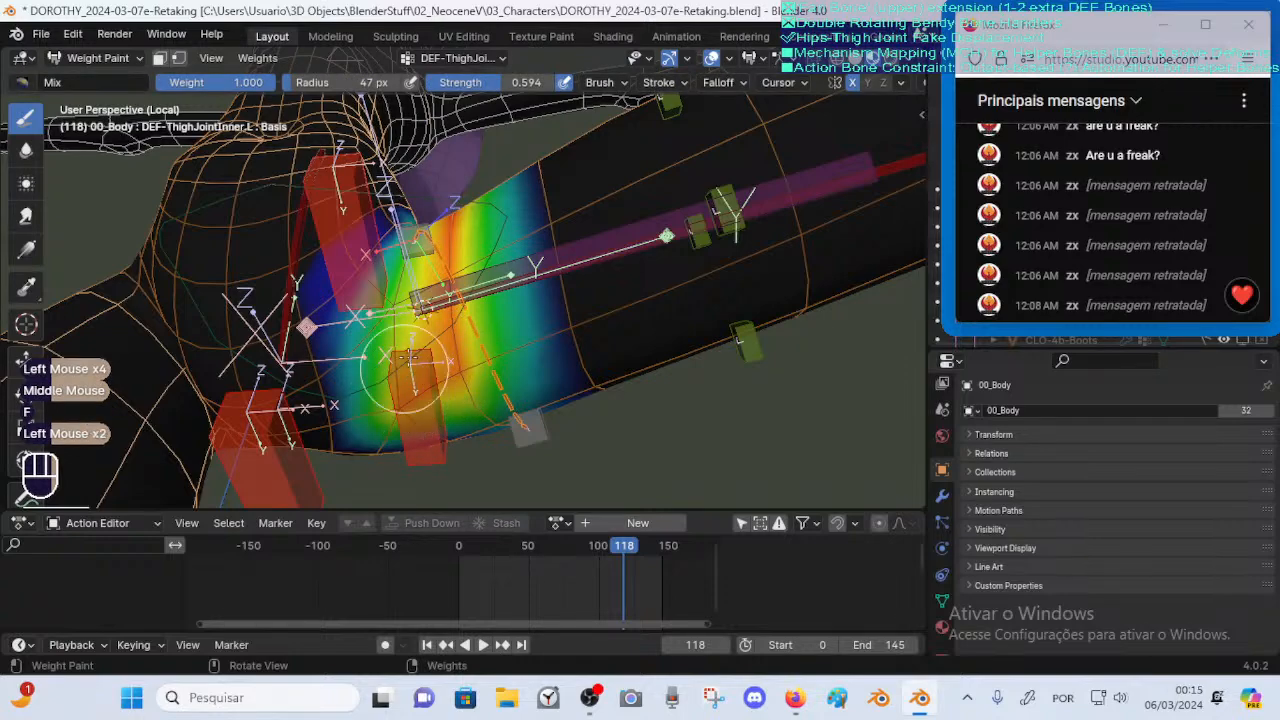
{"action": "mouse_move", "coordinate": [497, 420]}
{"action": "middle_mouse_down"}
{"action": "mouse_move", "coordinate": [400, 329]}
{"action": "mouse_move", "coordinate": [437, 372]}
{"action": "mouse_move", "coordinate": [425, 365]}
{"action": "mouse_move", "coordinate": [422, 385]}
{"action": "mouse_move", "coordinate": [391, 400]}
{"action": "mouse_move", "coordinate": [420, 362]}
{"action": "middle_mouse_up"}
{"action": "left_click", "coordinate": [400, 329]}
{"action": "left_click", "coordinate": [422, 385]}
{"action": "left_click", "coordinate": [391, 400]}
{"action": "left_click", "coordinate": [422, 366]}
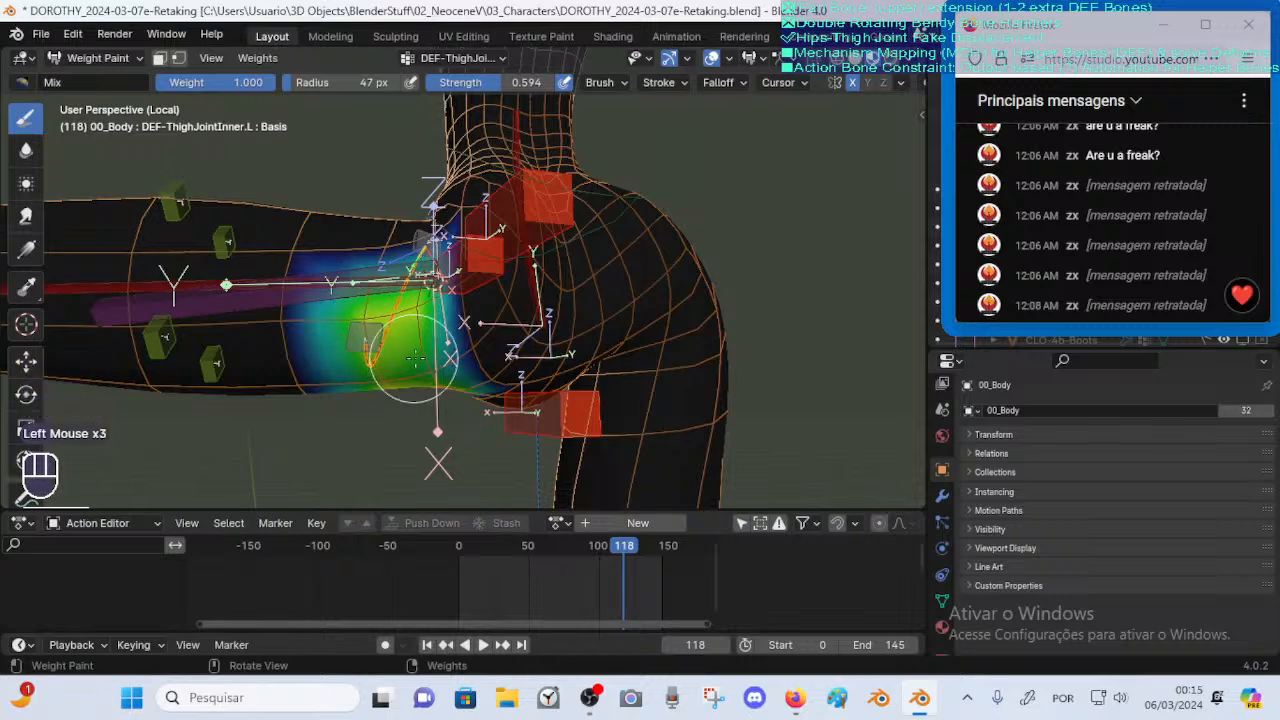
{"action": "left_click", "coordinate": [415, 358]}
Smooth the edges of the painted thigh weights using the Blur brush with a 31 px radius
{"action": "middle_click_drag", "start_coordinate": [415, 358], "coordinate": [410, 322]}
{"action": "left_click", "coordinate": [25, 154]}
{"action": "key", "text": "f"}
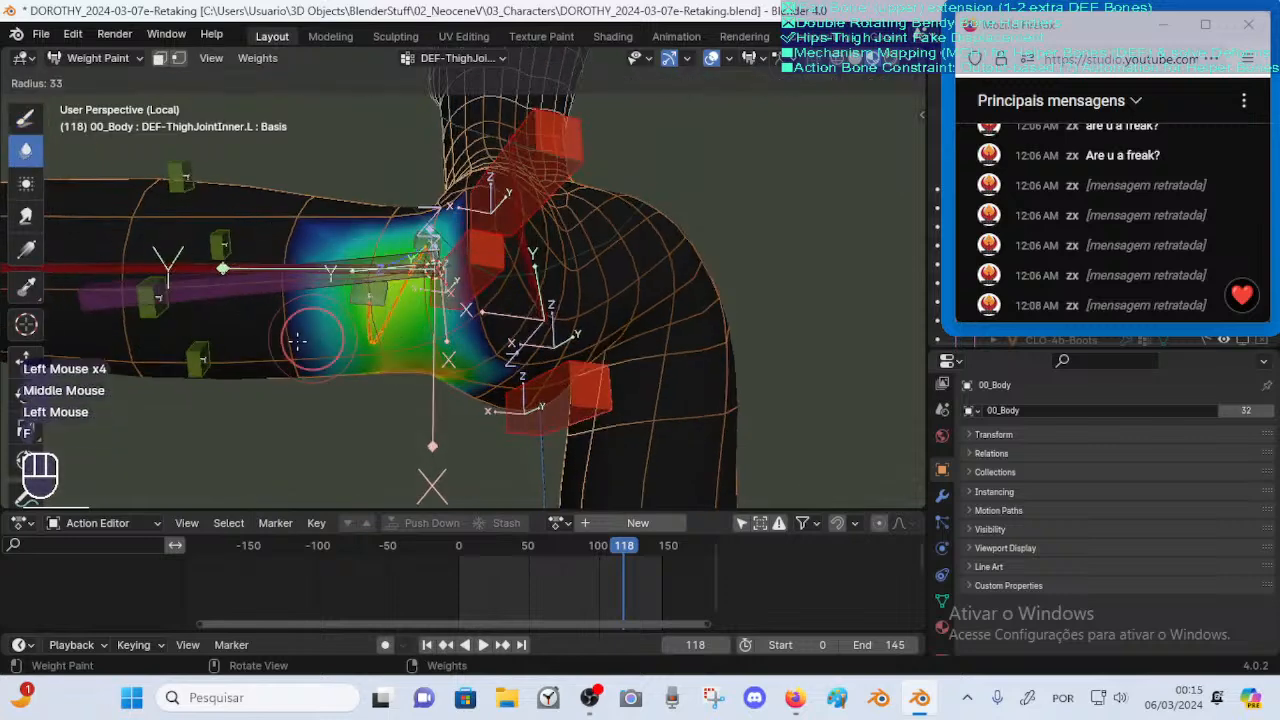
{"action": "left_click", "coordinate": [297, 340]}
{"action": "mouse_move", "coordinate": [295, 338]}
{"action": "middle_mouse_down"}
{"action": "mouse_move", "coordinate": [316, 322]}
{"action": "mouse_move", "coordinate": [412, 321]}
{"action": "middle_mouse_up"}
{"action": "left_click", "coordinate": [316, 322]}
{"action": "left_click", "coordinate": [413, 322]}
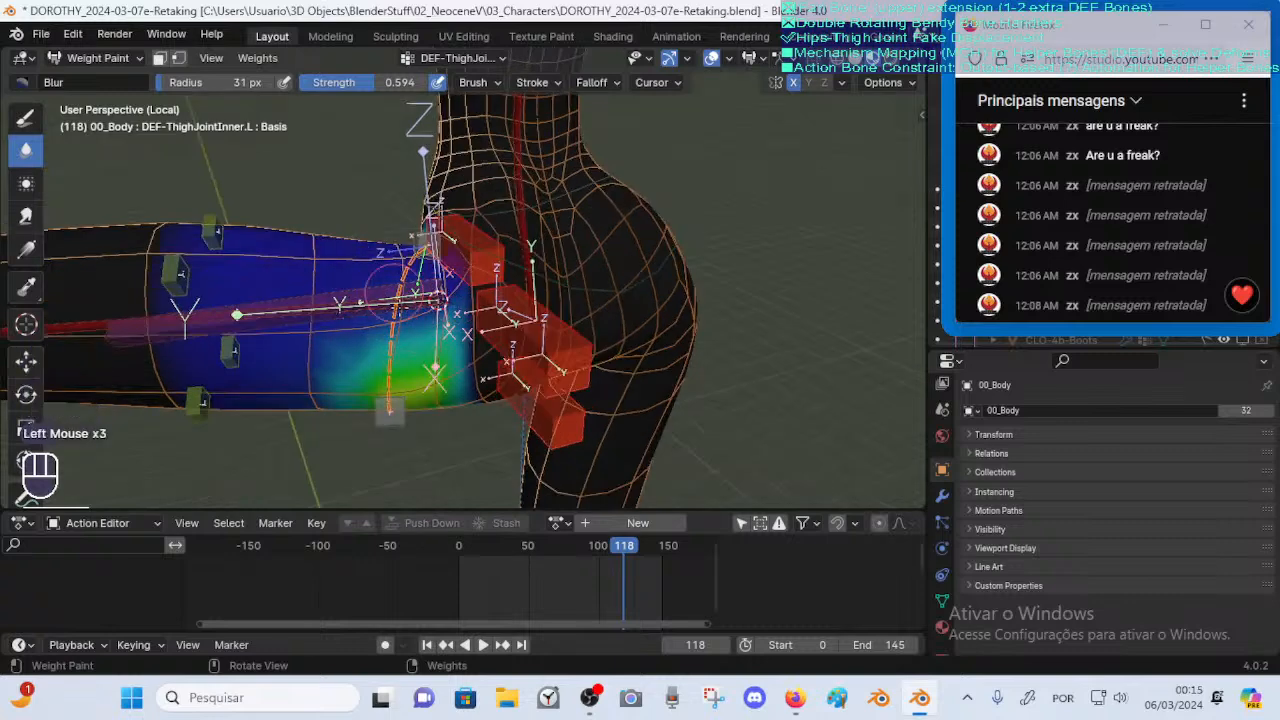
Blur the DEF-ThighJointInner.L weights along the inner side and underside of the upper thigh with the 31 px brush
{"action": "mouse_move", "coordinate": [395, 298]}
{"action": "middle_mouse_down"}
{"action": "mouse_move", "coordinate": [318, 290]}
{"action": "mouse_move", "coordinate": [420, 322]}
{"action": "mouse_move", "coordinate": [388, 208]}
{"action": "middle_mouse_up"}
{"action": "left_click", "coordinate": [318, 290]}
{"action": "left_click", "coordinate": [420, 322]}
{"action": "left_click", "coordinate": [420, 318]}
{"action": "left_click", "coordinate": [388, 208]}
Set the Blur brush to a 52 px radius and 0.752 strength and soften the weights under the groin
{"action": "key", "text": "f"}
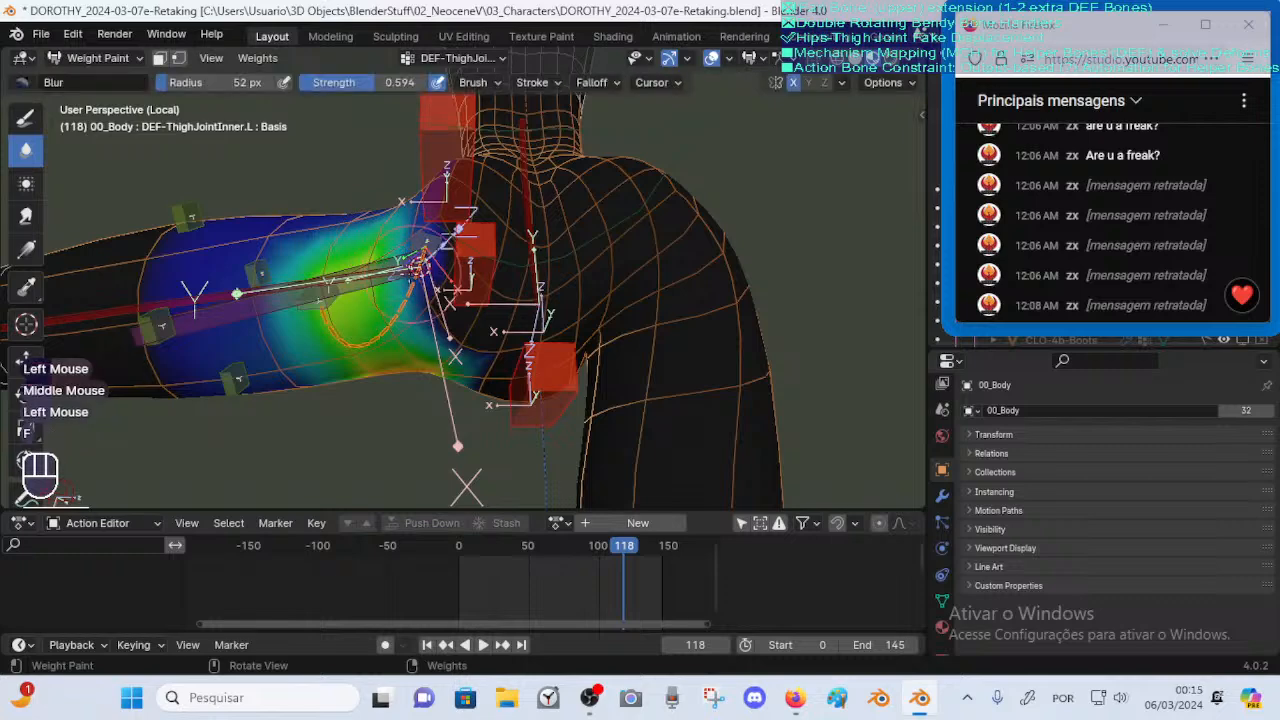
{"action": "left_click", "coordinate": [405, 280]}
{"action": "key", "text": "shift+f"}
{"action": "left_click", "coordinate": [413, 295]}
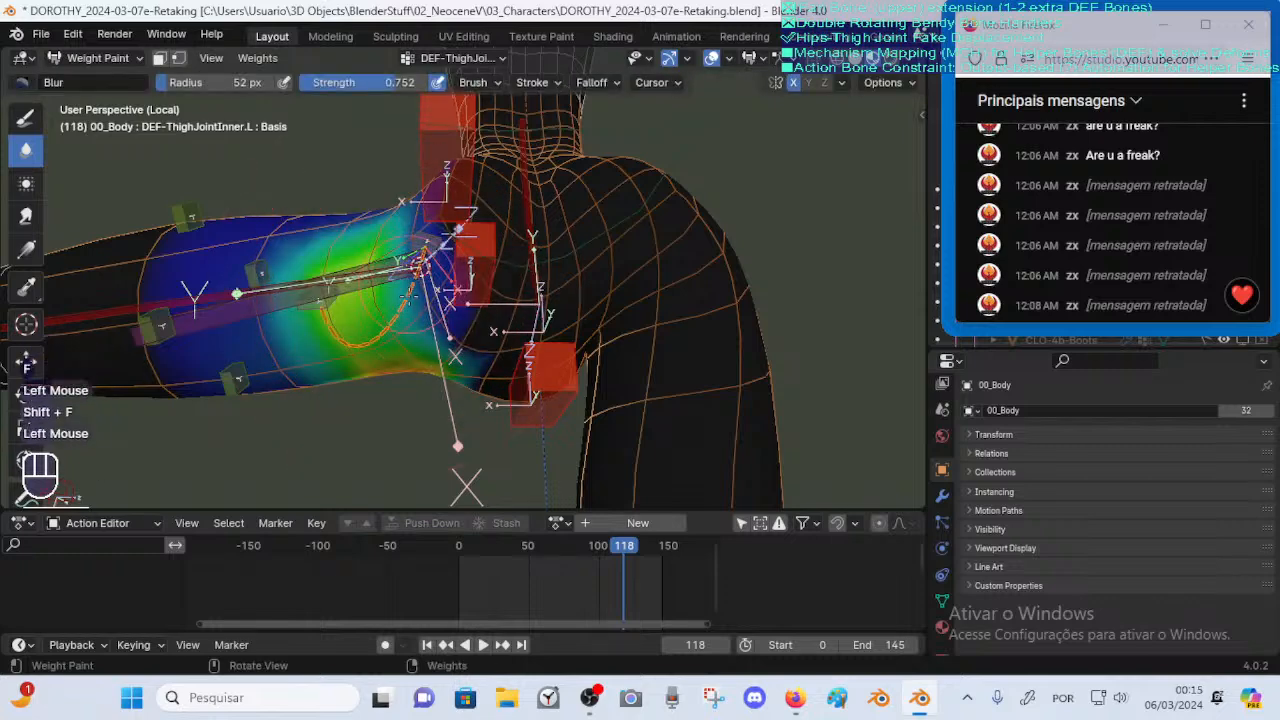
{"action": "left_click", "coordinate": [408, 295]}
Reduce the Blur brush radius to 33 px and smooth the weights between the inner thigh and crotch
{"action": "middle_click_drag", "start_coordinate": [408, 295], "coordinate": [432, 250]}
{"action": "key", "text": "f"}
{"action": "left_click", "coordinate": [436, 238]}
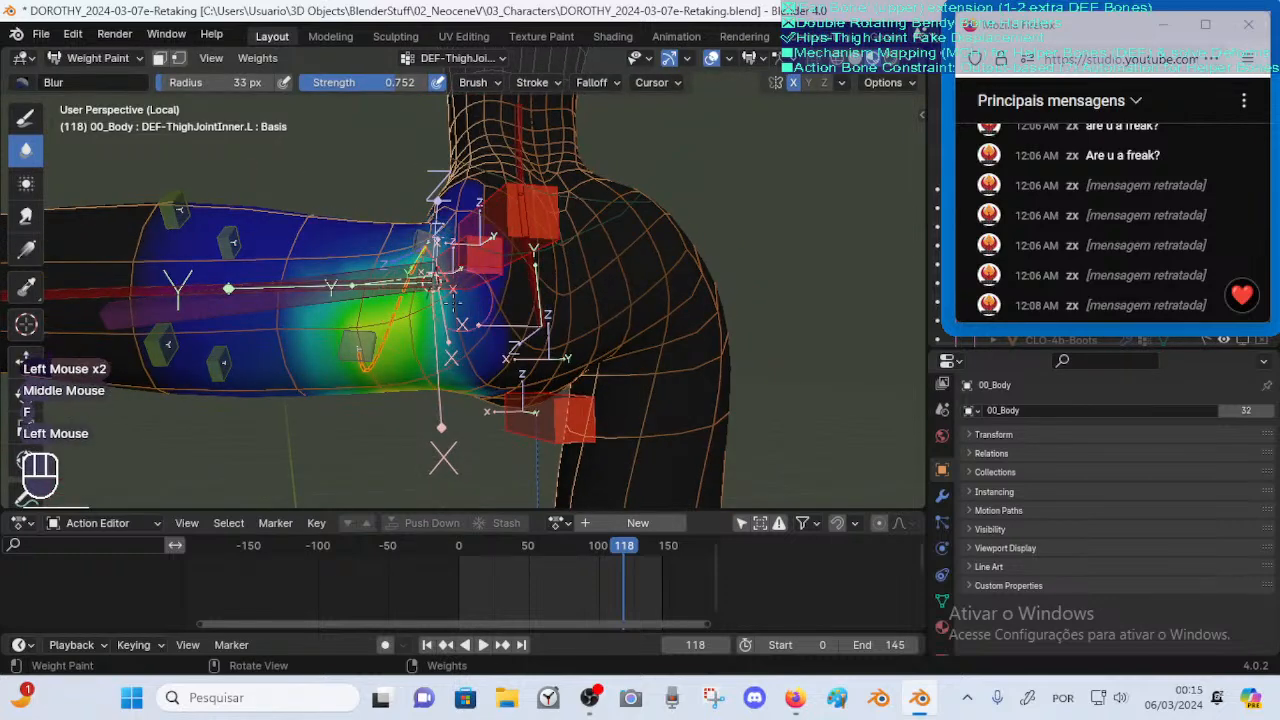
{"action": "middle_click_drag", "start_coordinate": [452, 300], "coordinate": [430, 252]}
{"action": "left_click", "coordinate": [430, 252]}
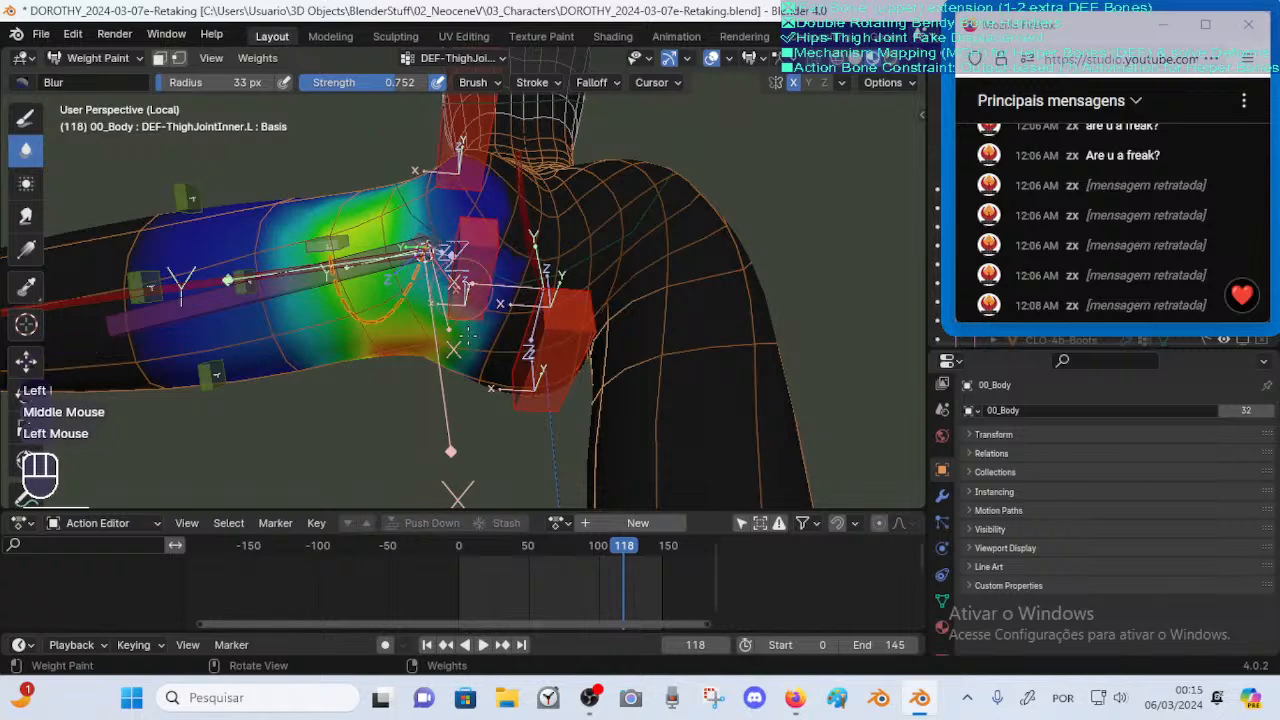
{"action": "middle_click_drag", "start_coordinate": [447, 325], "coordinate": [458, 251]}
{"action": "mouse_move", "coordinate": [462, 172]}
{"action": "middle_mouse_down"}
{"action": "mouse_move", "coordinate": [458, 340]}
{"action": "mouse_move", "coordinate": [473, 212]}
{"action": "middle_mouse_up"}
{"action": "left_click", "coordinate": [458, 340]}
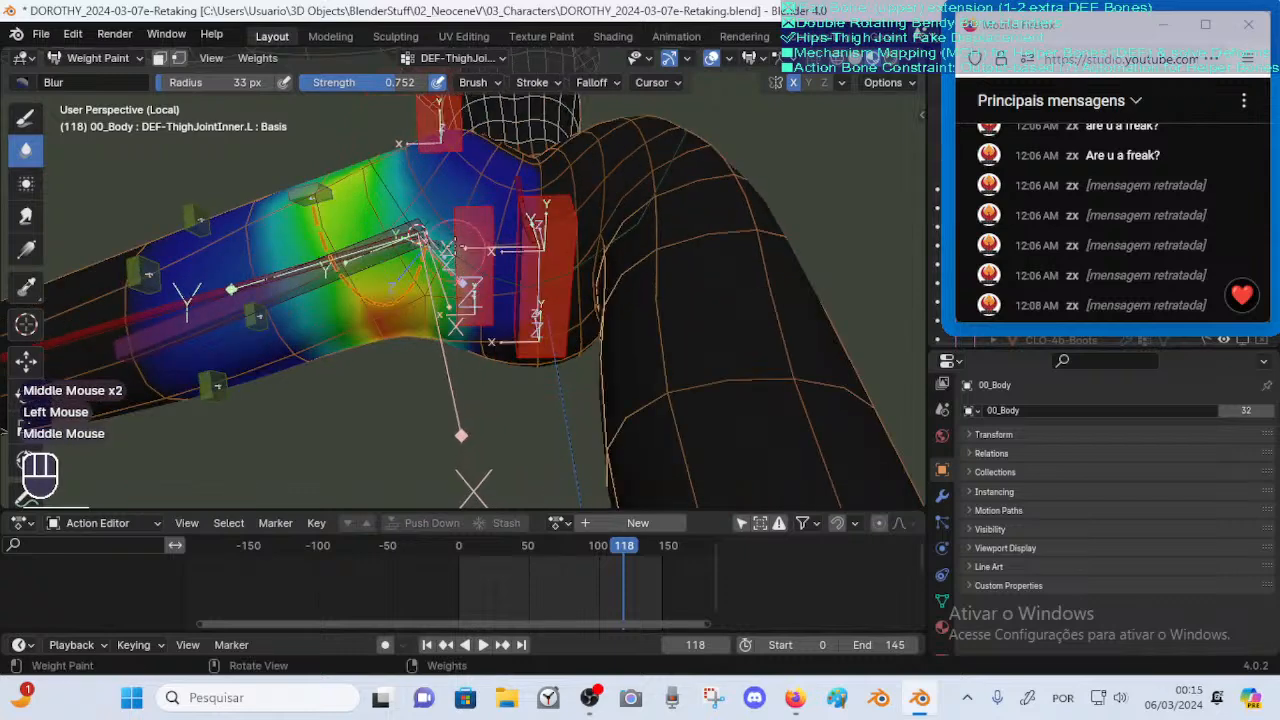
{"action": "left_click", "coordinate": [473, 212]}
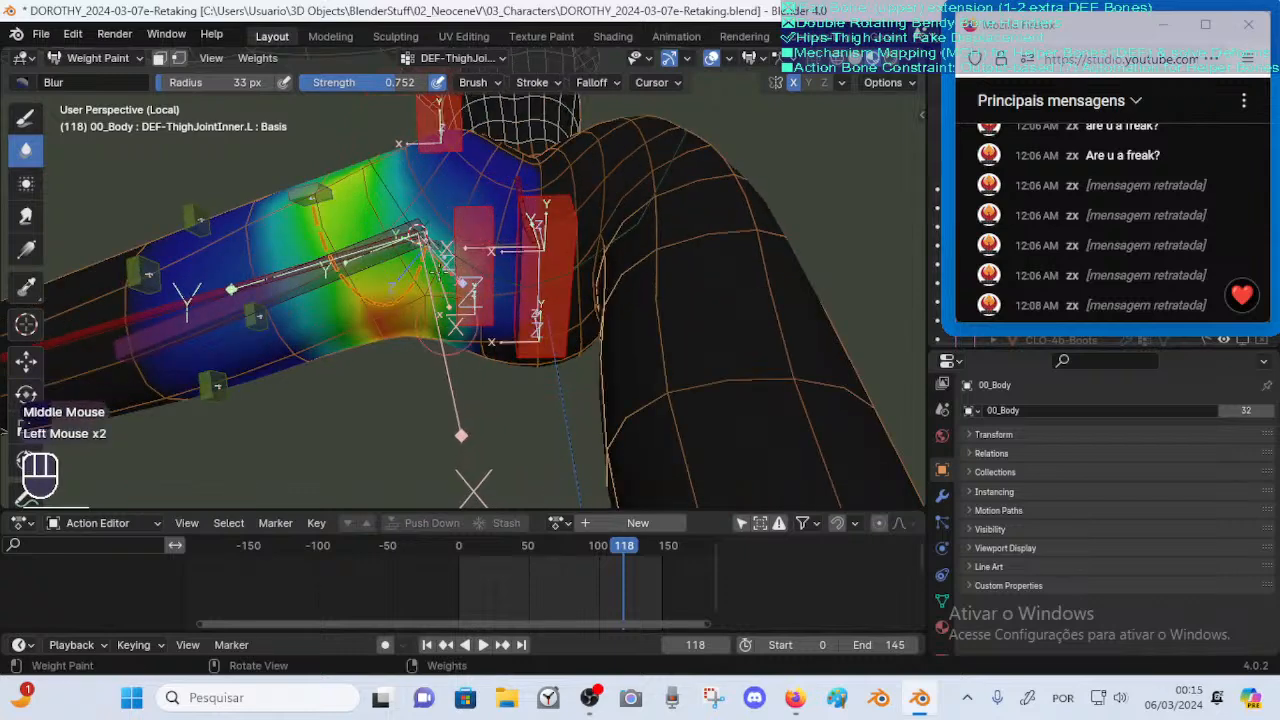
Blur the weights across the front and lower part of the upper thigh near the hip joint
{"action": "mouse_move", "coordinate": [380, 313]}
{"action": "middle_mouse_down"}
{"action": "mouse_move", "coordinate": [450, 275]}
{"action": "mouse_move", "coordinate": [445, 284]}
{"action": "mouse_move", "coordinate": [616, 275]}
{"action": "mouse_move", "coordinate": [468, 318]}
{"action": "mouse_move", "coordinate": [504, 349]}
{"action": "middle_mouse_up"}
{"action": "left_click", "coordinate": [450, 275]}
{"action": "left_click", "coordinate": [504, 349]}
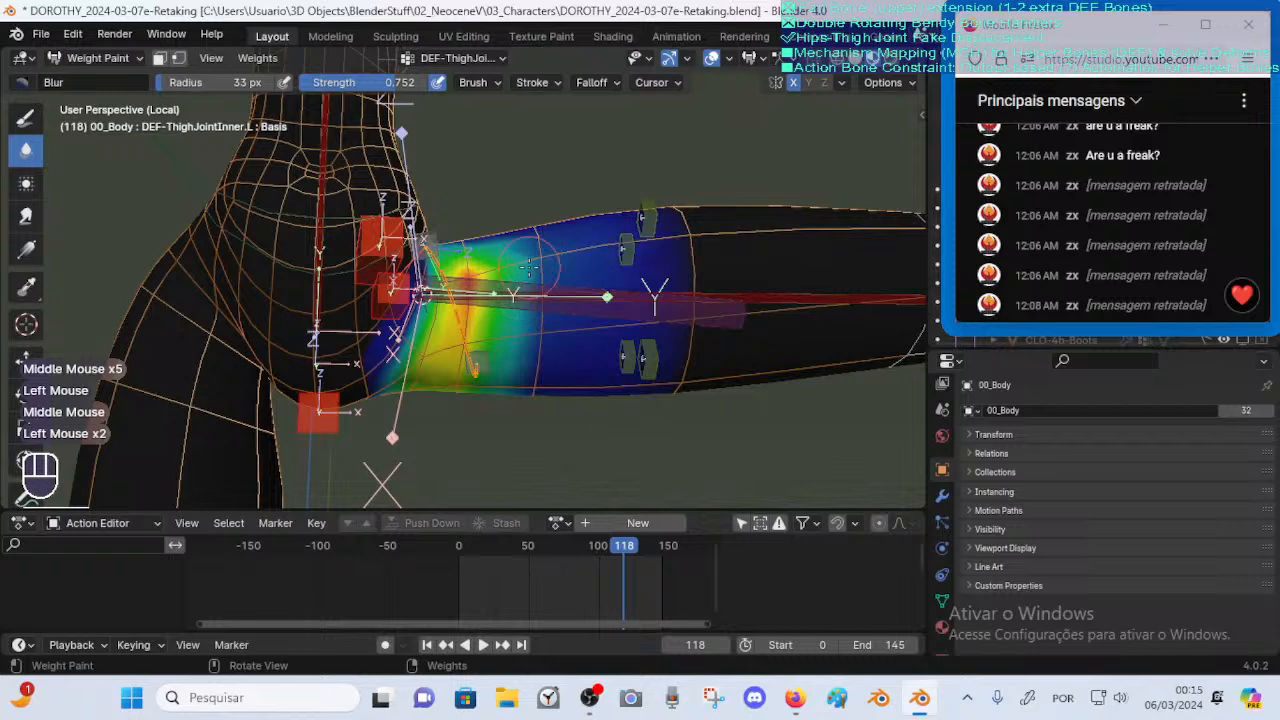
{"action": "middle_click_drag", "start_coordinate": [524, 294], "coordinate": [514, 287]}
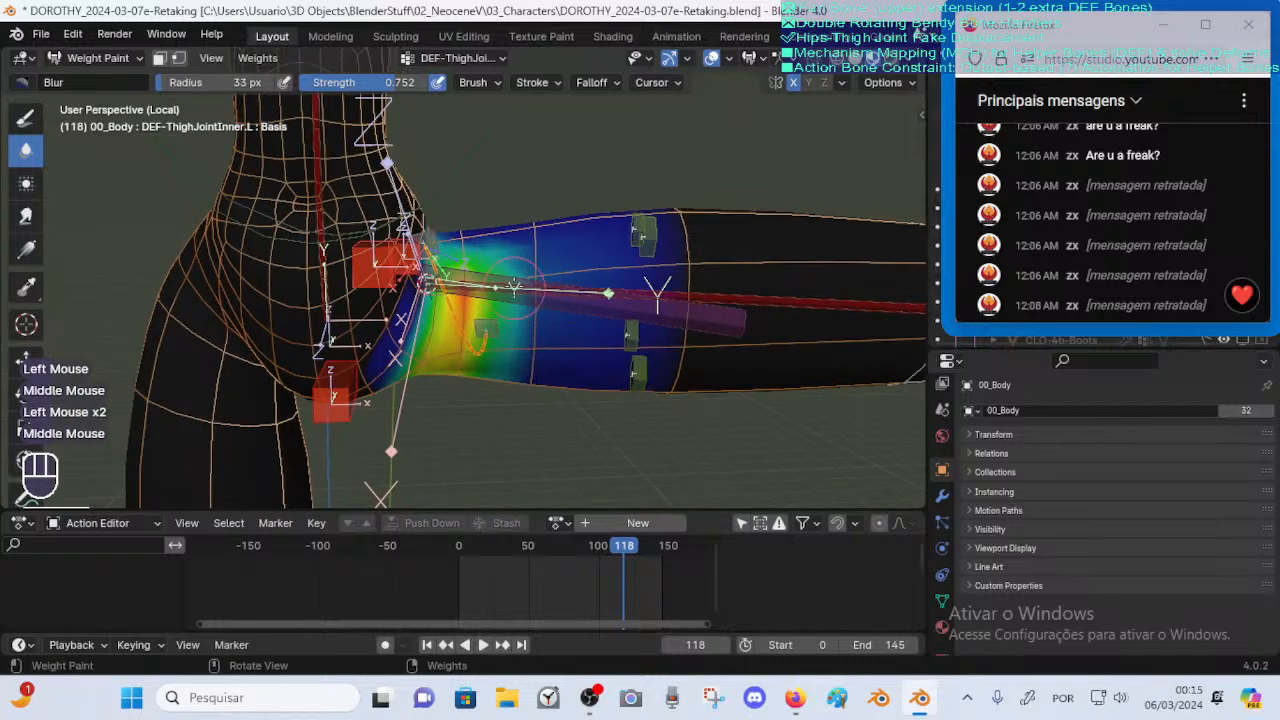
{"action": "mouse_move", "coordinate": [463, 363]}
{"action": "middle_mouse_down"}
{"action": "mouse_move", "coordinate": [448, 352]}
{"action": "mouse_move", "coordinate": [458, 308]}
{"action": "mouse_move", "coordinate": [505, 310]}
{"action": "mouse_move", "coordinate": [523, 372]}
{"action": "middle_mouse_up"}
{"action": "left_click", "coordinate": [455, 357]}
{"action": "left_click", "coordinate": [455, 357]}
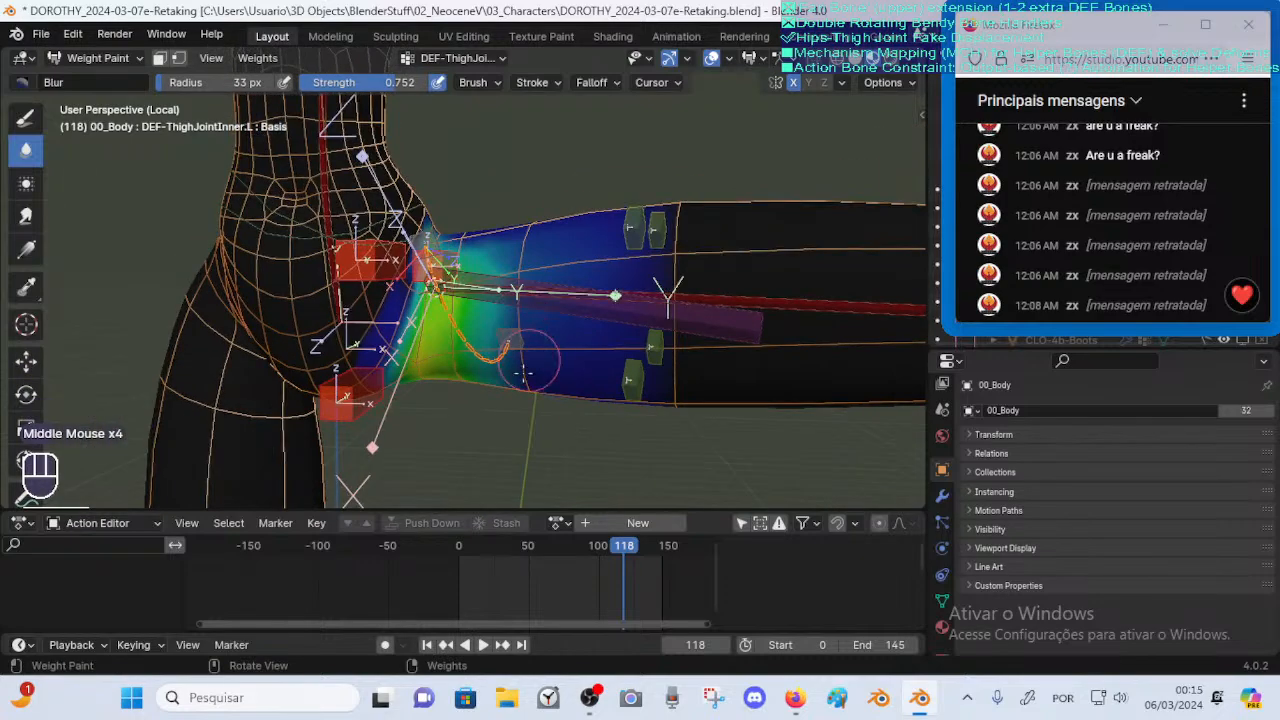
Scrub the leg animation between frames 36 and 15 to examine the painted hip weights from several angles
{"action": "left_click_drag", "start_coordinate": [588, 548], "coordinate": [512, 547]}
{"action": "middle_click_drag", "start_coordinate": [510, 432], "coordinate": [288, 450]}
{"action": "middle_click_drag", "start_coordinate": [310, 425], "coordinate": [400, 330]}
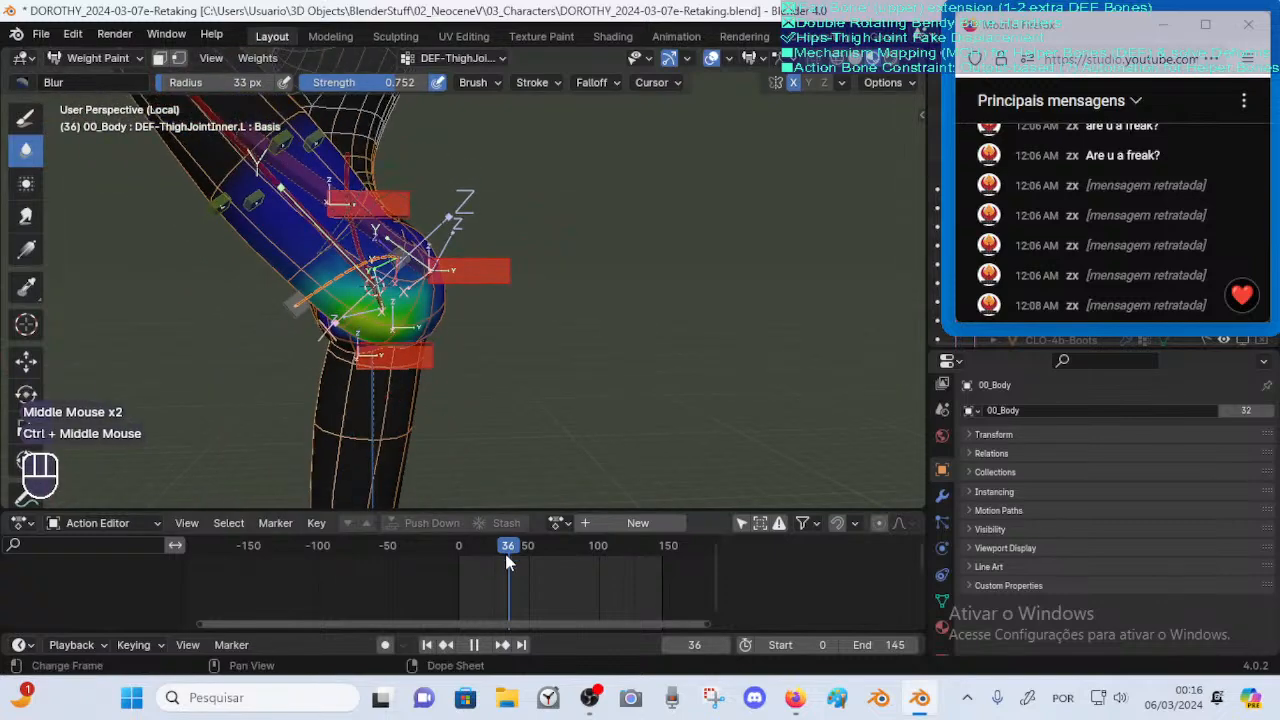
{"action": "left_click_drag", "start_coordinate": [508, 548], "coordinate": [480, 545]}
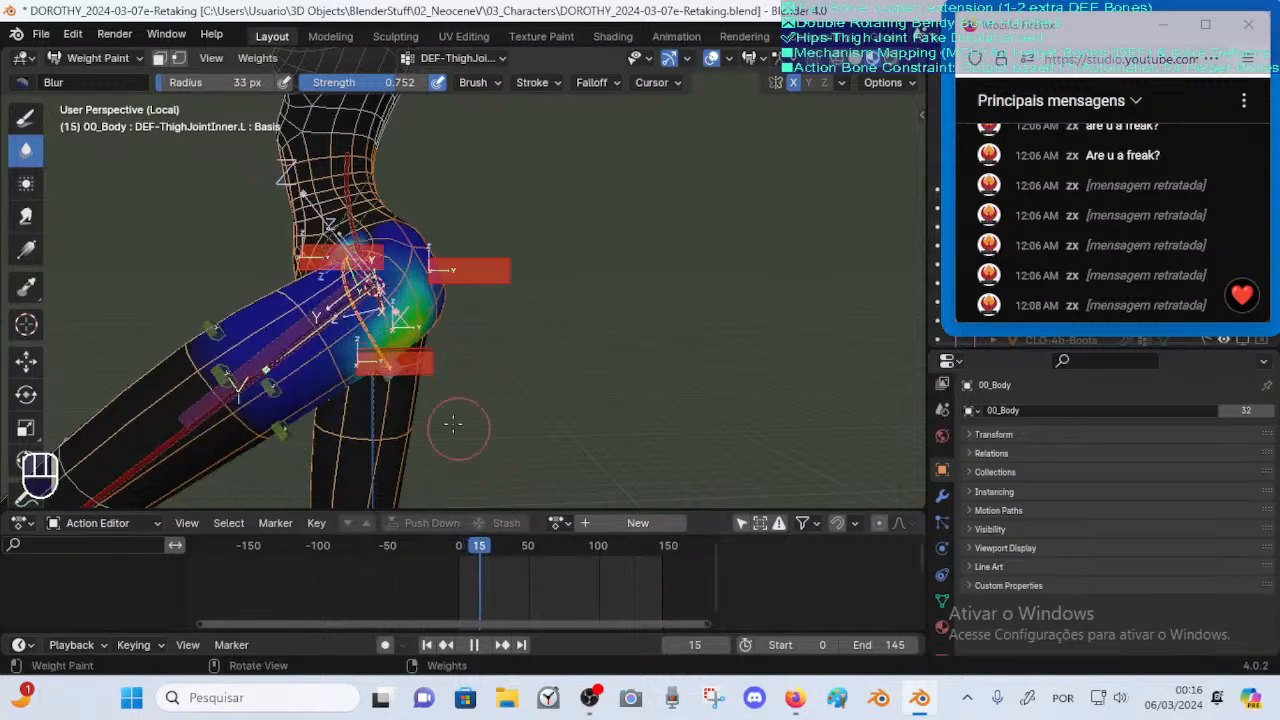
{"action": "middle_click_drag", "start_coordinate": [362, 388], "coordinate": [436, 374], "text": "ctrl"}
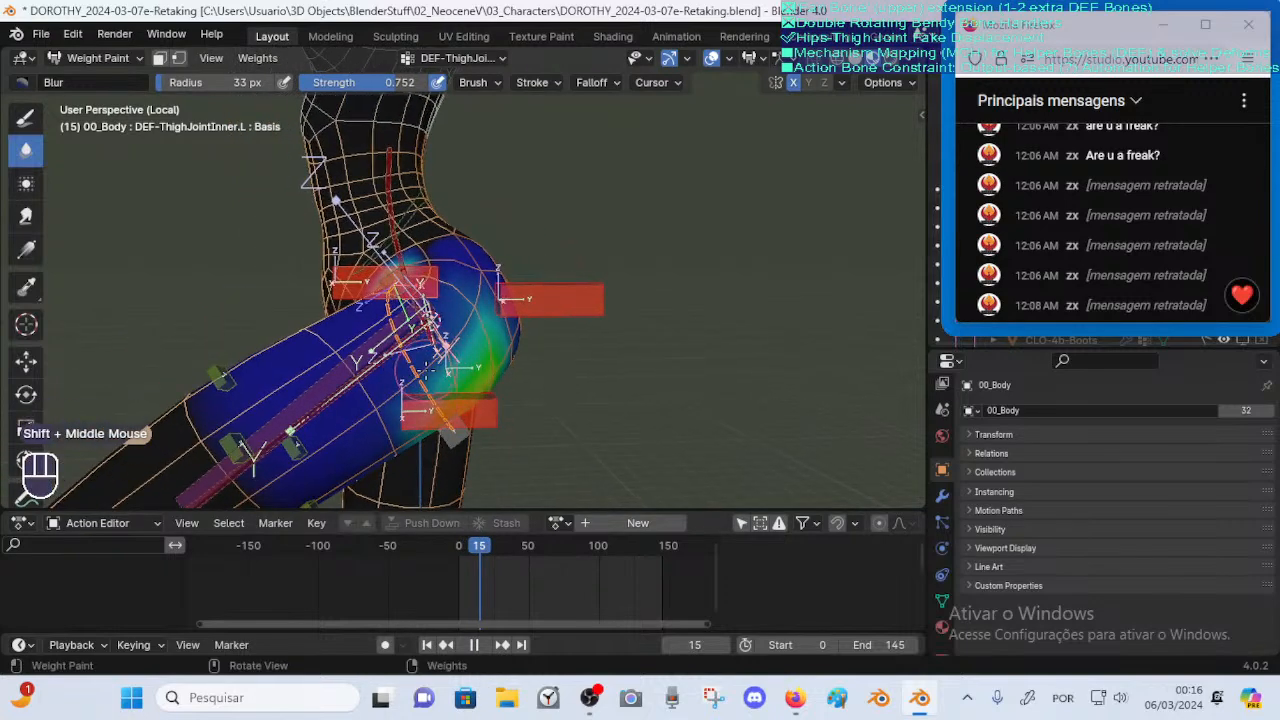
{"action": "mouse_move", "coordinate": [463, 545]}
{"action": "left_mouse_down"}
{"action": "mouse_move", "coordinate": [441, 545]}
{"action": "mouse_move", "coordinate": [486, 547]}
{"action": "left_mouse_up"}
{"action": "middle_click_drag", "start_coordinate": [470, 505], "coordinate": [466, 497]}
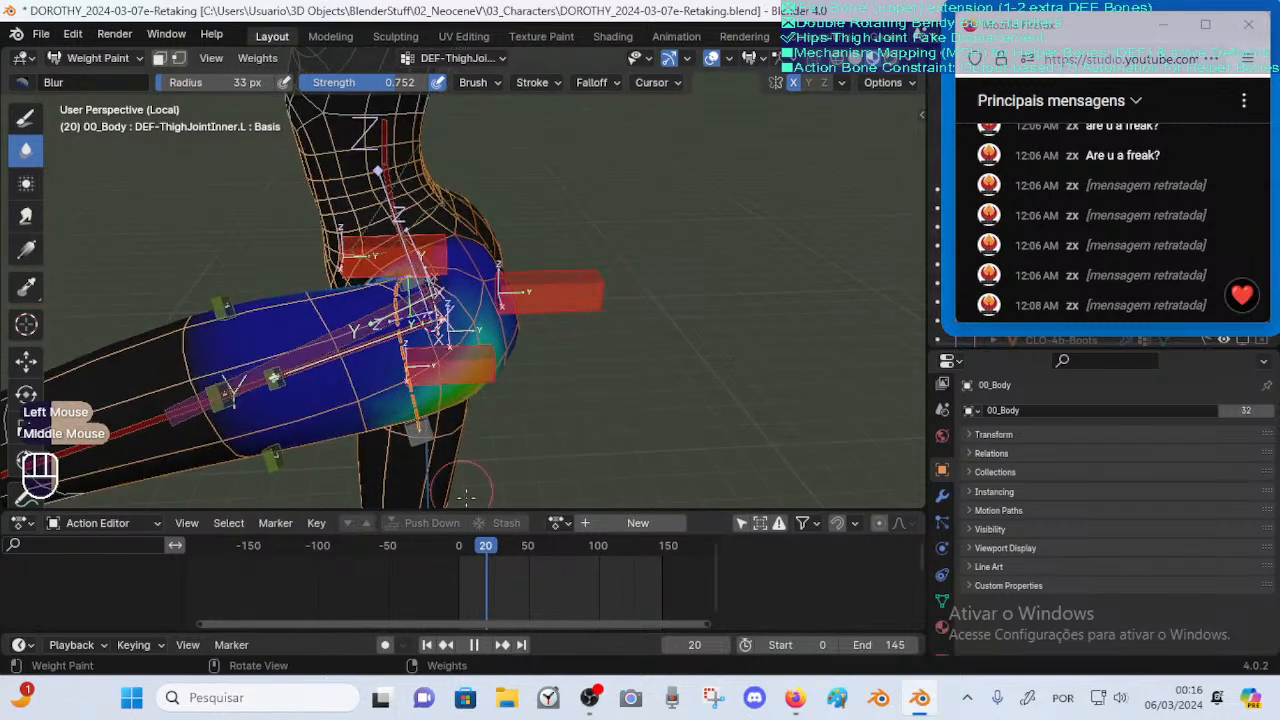
{"action": "mouse_move", "coordinate": [484, 553]}
{"action": "left_mouse_down"}
{"action": "mouse_move", "coordinate": [455, 553]}
{"action": "mouse_move", "coordinate": [497, 543]}
{"action": "mouse_move", "coordinate": [457, 544]}
{"action": "mouse_move", "coordinate": [486, 528]}
{"action": "left_mouse_up"}
{"action": "middle_click_drag", "start_coordinate": [515, 410], "coordinate": [487, 432]}
{"action": "mouse_move", "coordinate": [475, 548]}
{"action": "left_mouse_down"}
{"action": "mouse_move", "coordinate": [457, 553]}
{"action": "mouse_move", "coordinate": [495, 553]}
{"action": "mouse_move", "coordinate": [461, 555]}
{"action": "mouse_move", "coordinate": [479, 553]}
{"action": "left_mouse_up"}
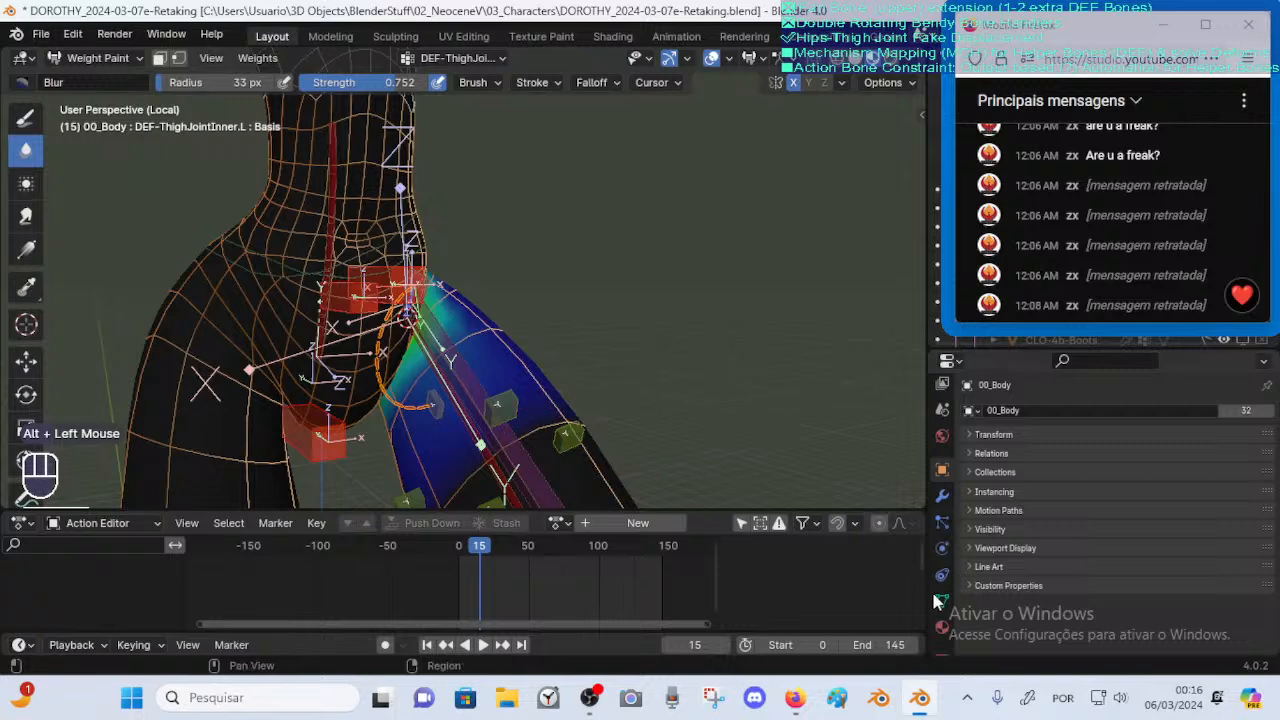
Leave weight painting, put the ARM-Dorothy.L armature in Pose Mode and enable Deform for the DEF-ThighJointInner.L bone
{"action": "key", "text": "ctrl+Tab"}
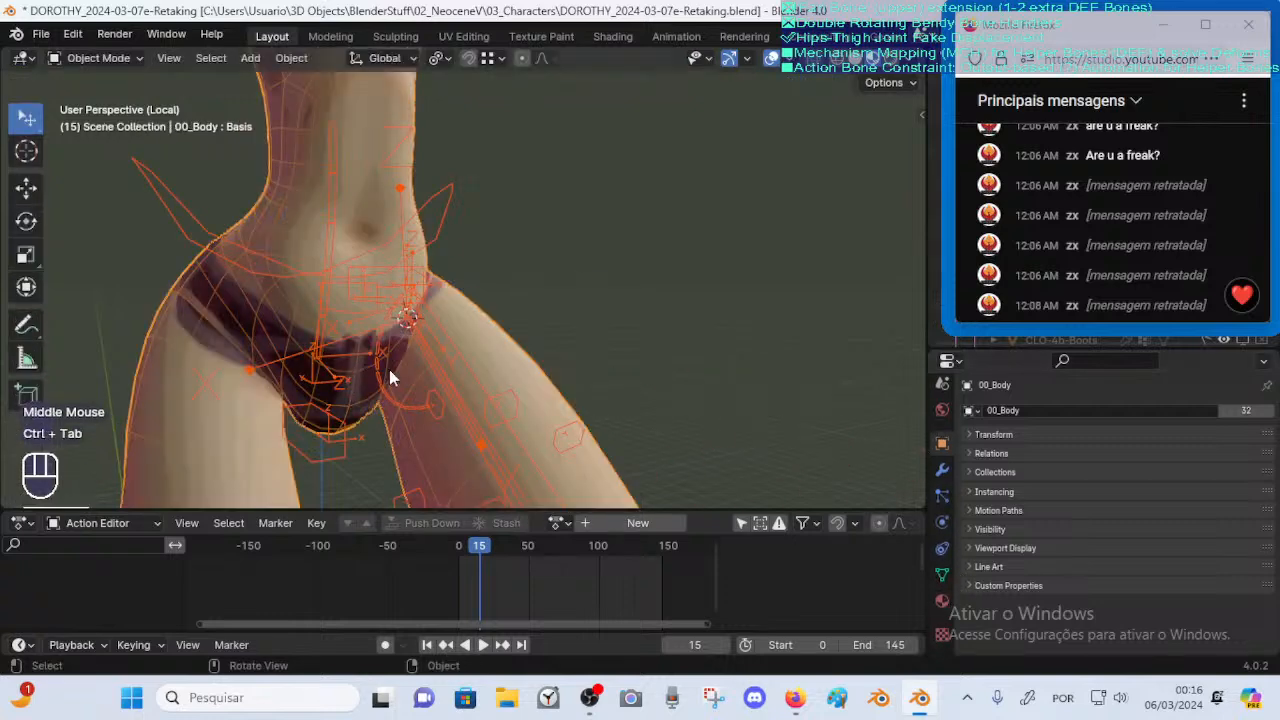
{"action": "left_click", "coordinate": [407, 411]}
{"action": "key", "text": "ctrl+Tab"}
{"action": "left_click", "coordinate": [426, 416]}
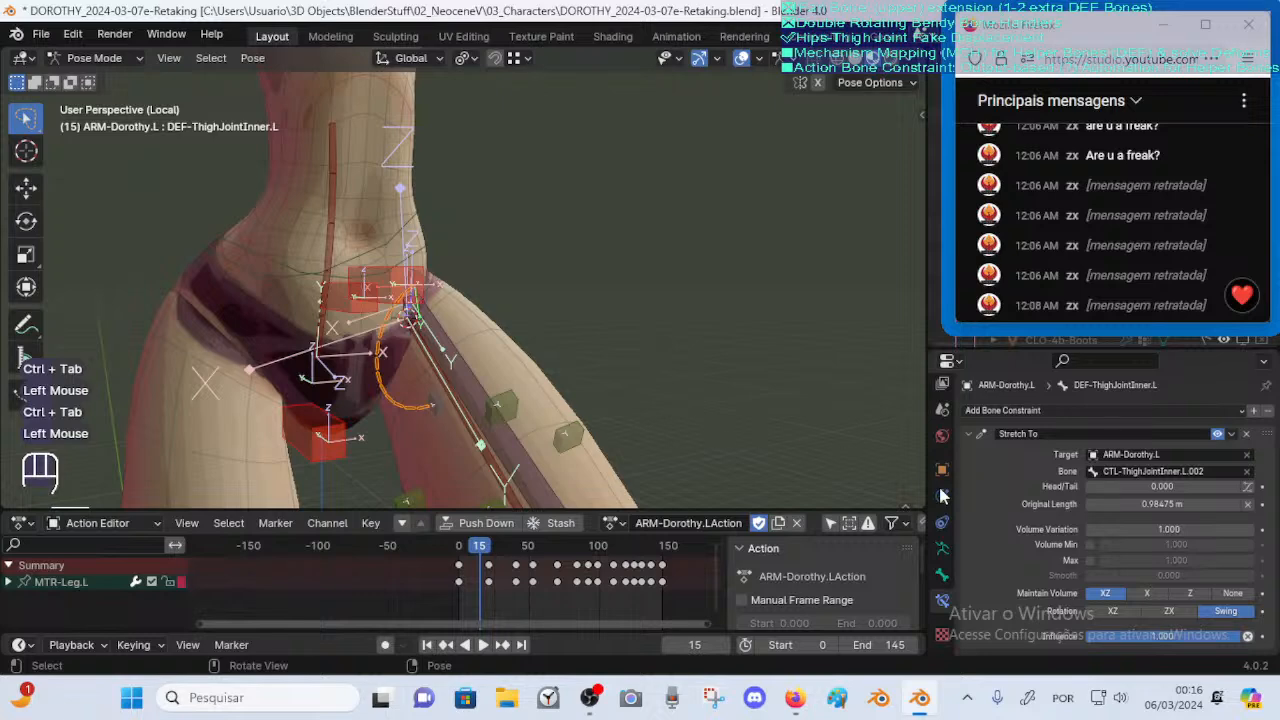
{"action": "left_click", "coordinate": [942, 576]}
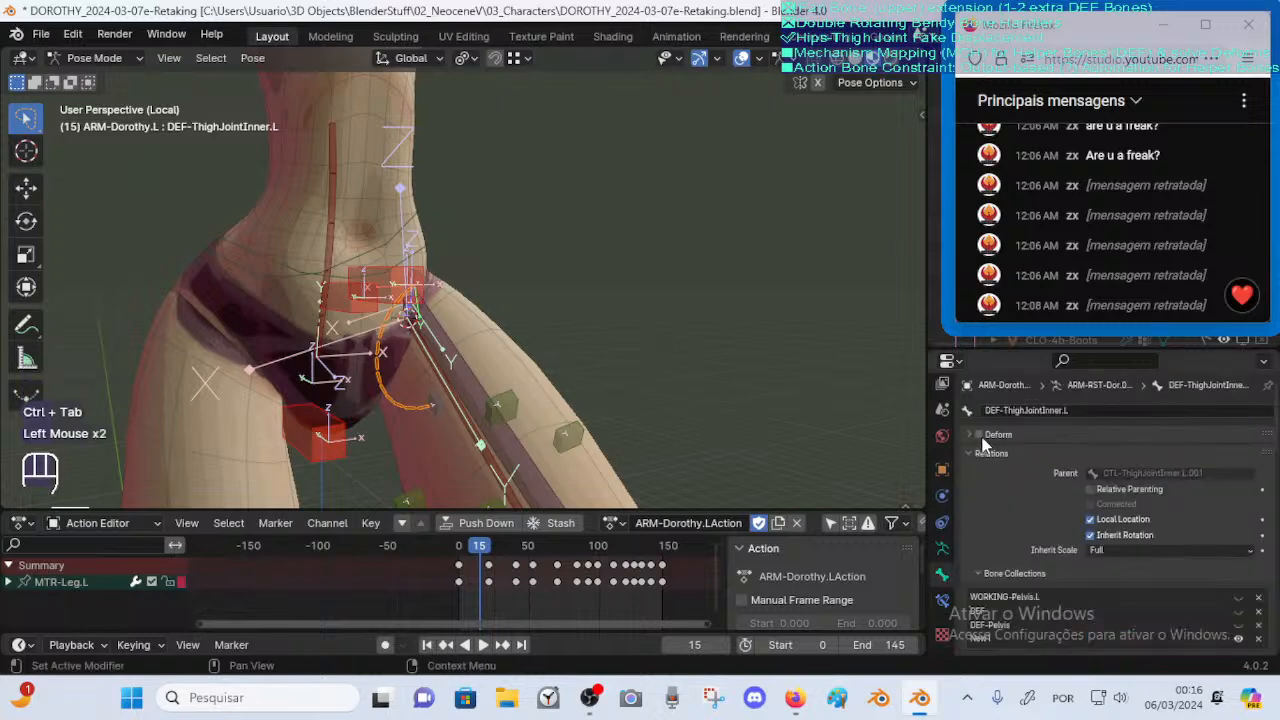
{"action": "left_click", "coordinate": [978, 435]}
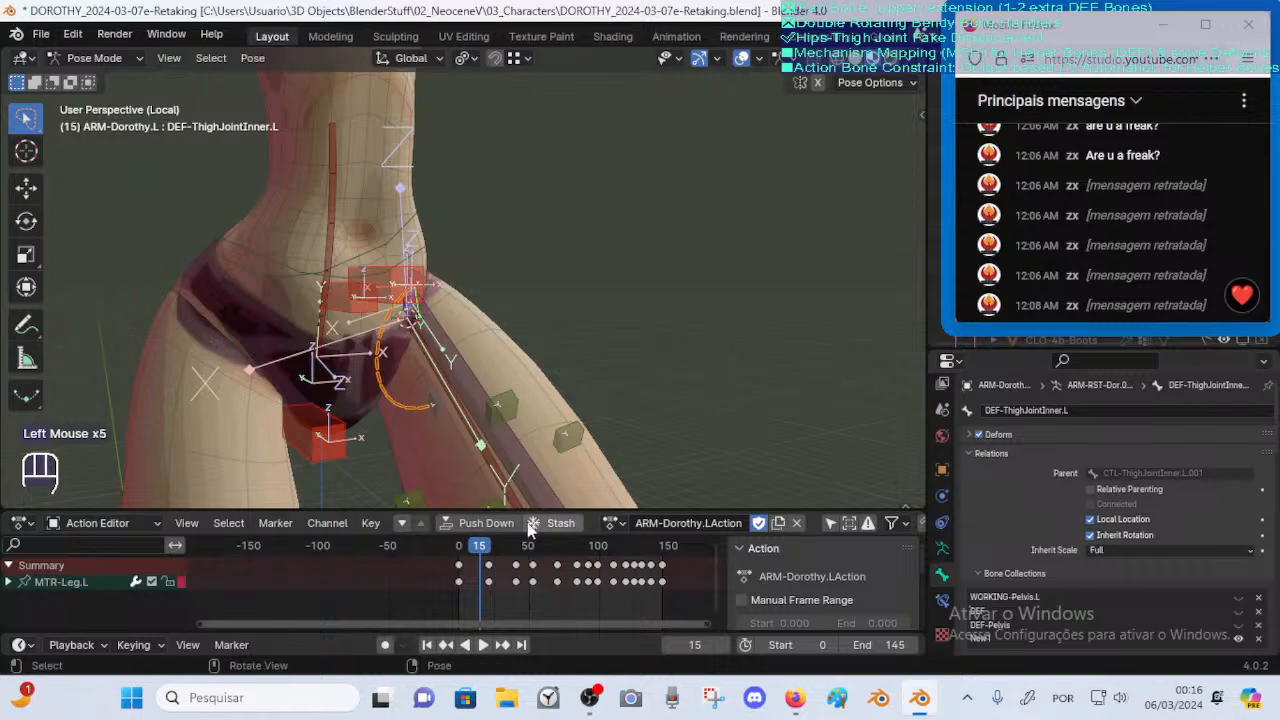
Compare the hip at frame 77 with Deform switched off and back on for DEF-ThighJointInner.L
{"action": "middle_click_drag", "start_coordinate": [490, 480], "coordinate": [462, 450]}
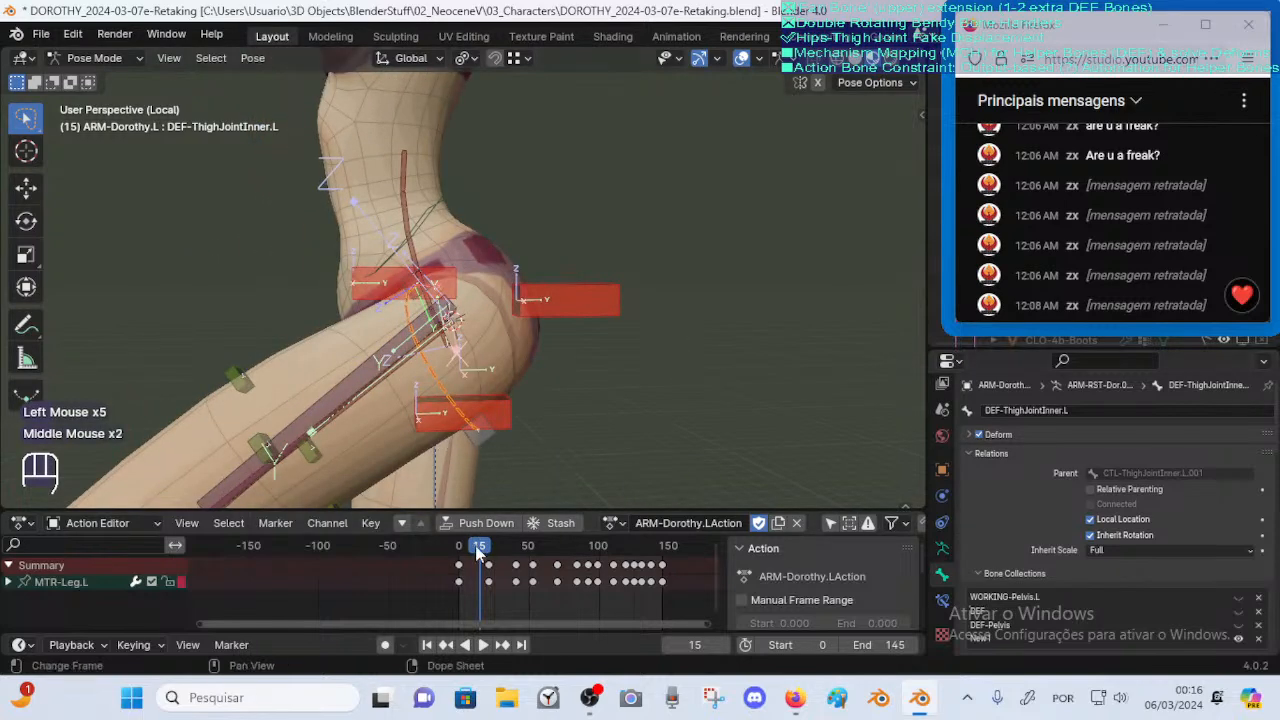
{"action": "left_click_drag", "start_coordinate": [478, 555], "coordinate": [556, 540]}
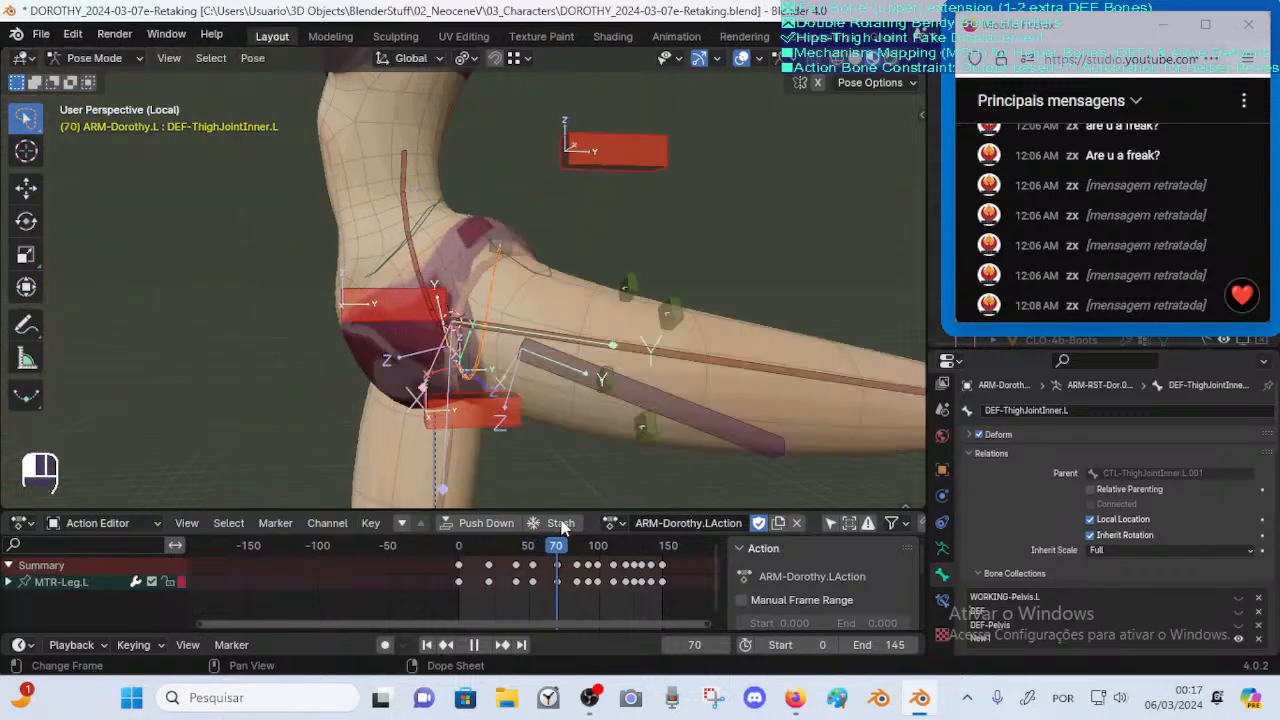
{"action": "key", "text": "space"}
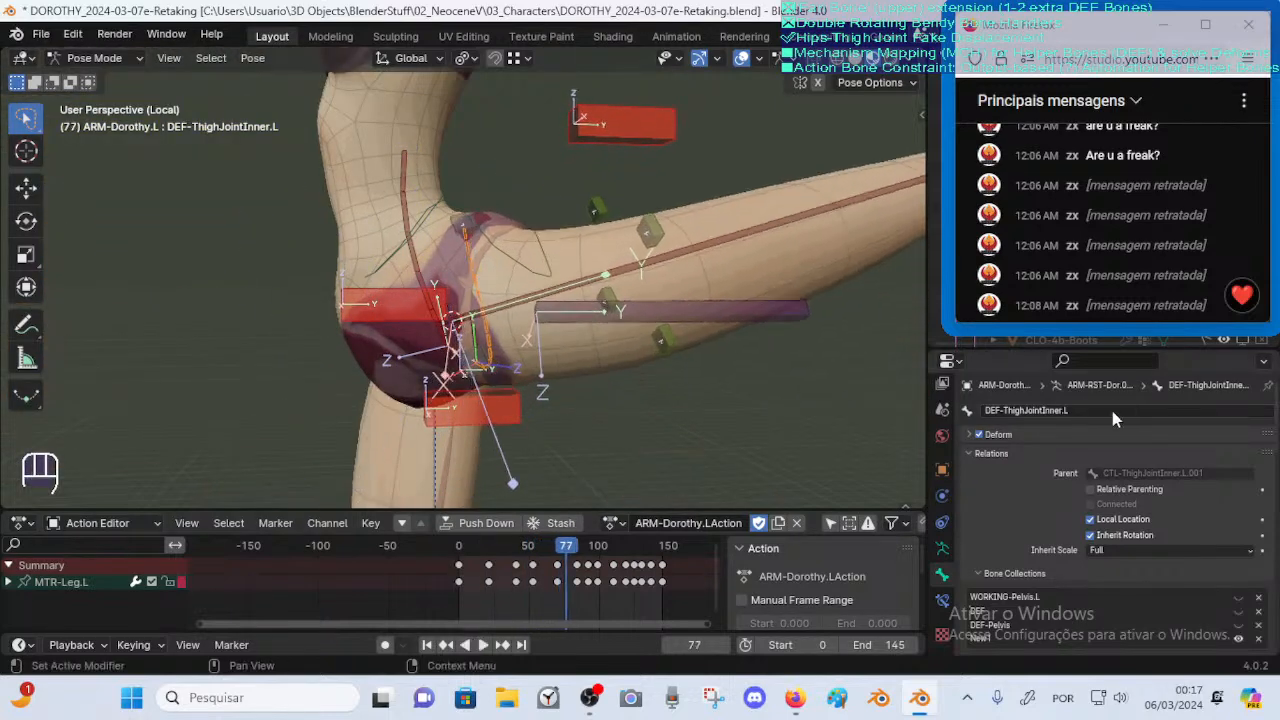
{"action": "left_click", "coordinate": [979, 436]}
{"action": "left_click", "coordinate": [979, 436]}
{"action": "left_click", "coordinate": [979, 436]}
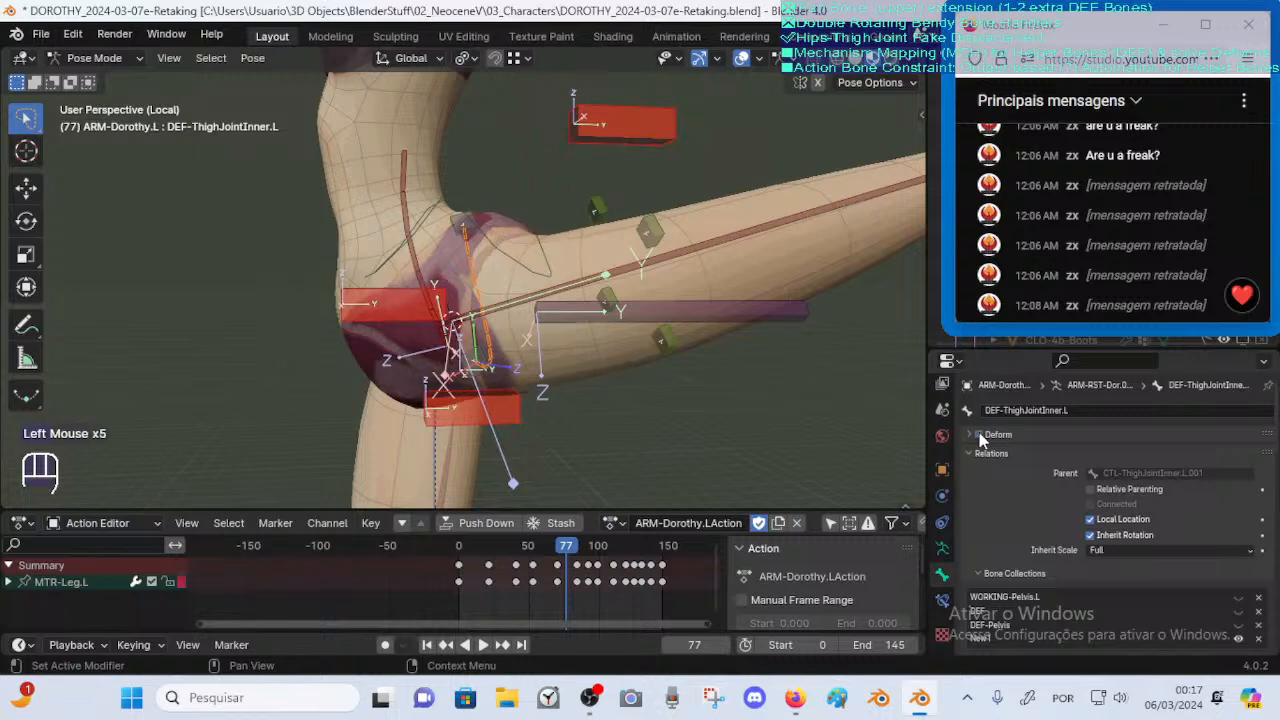
{"action": "left_click", "coordinate": [979, 436]}
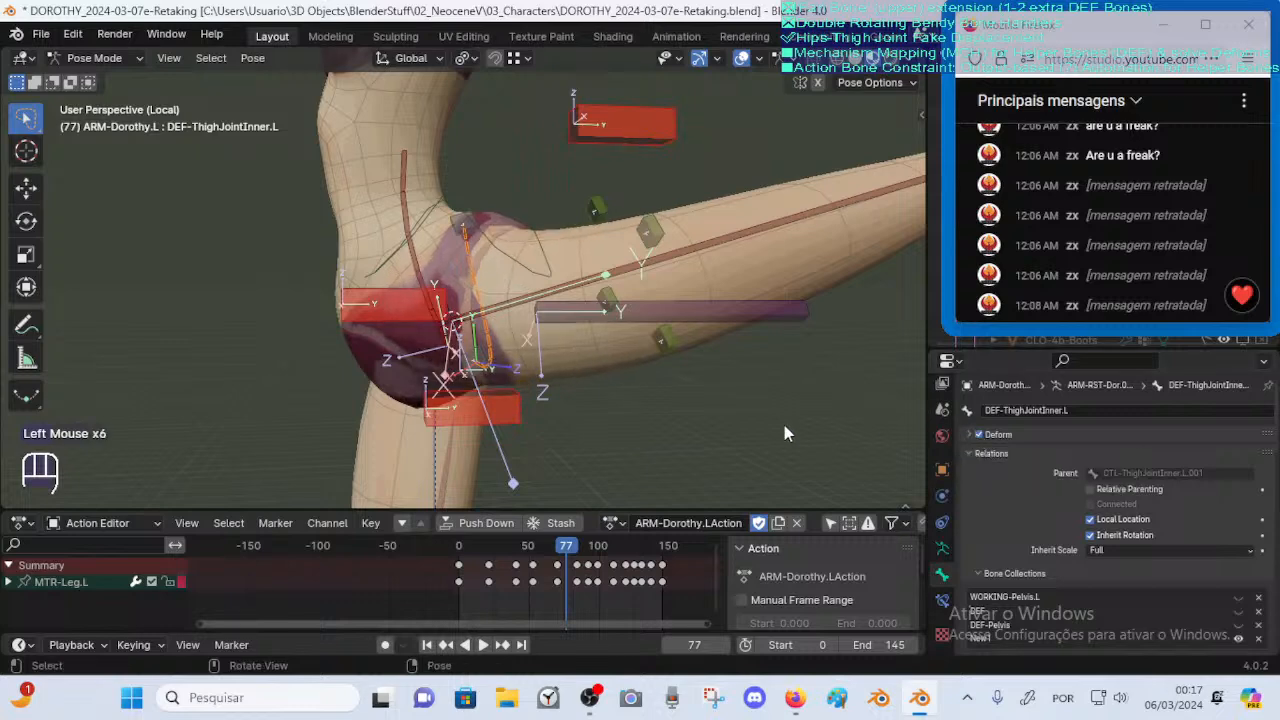
Scrub the leg animation through frames 130, 100 and 94 to examine the hip deformation from the side and front
{"action": "left_click_drag", "start_coordinate": [557, 546], "coordinate": [606, 528]}
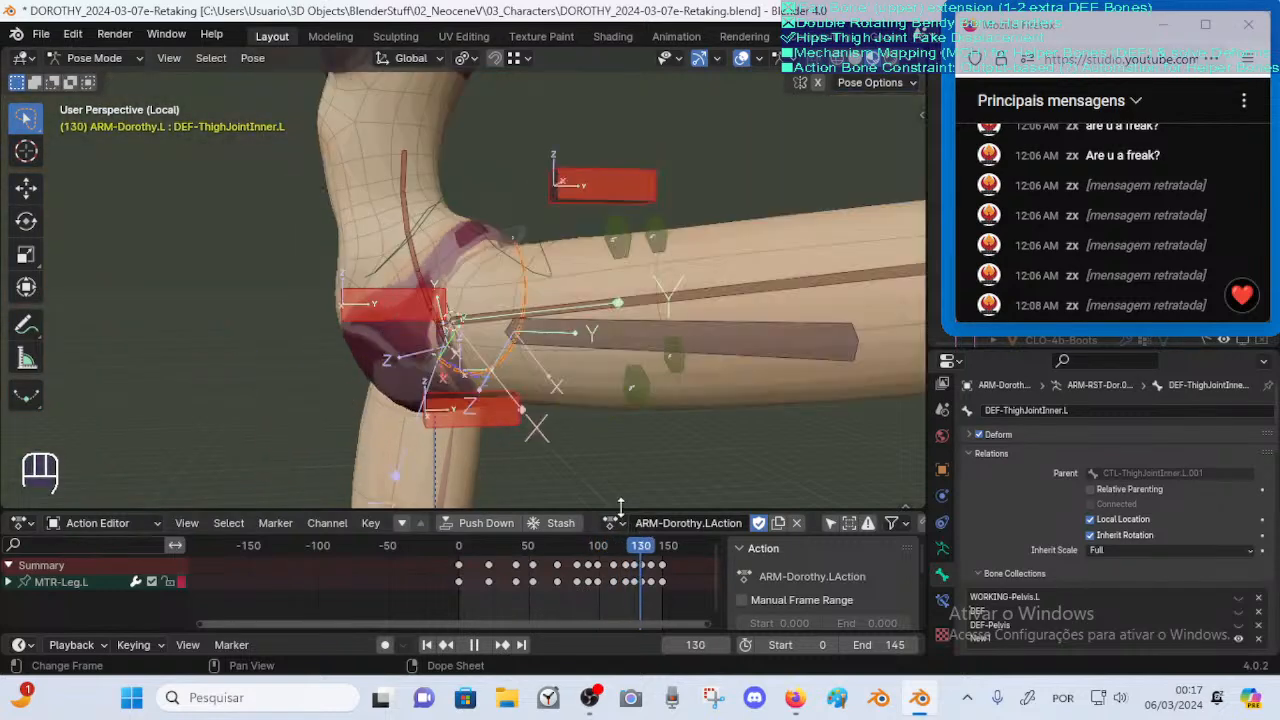
{"action": "middle_click_drag", "start_coordinate": [640, 470], "coordinate": [612, 524]}
{"action": "left_click_drag", "start_coordinate": [620, 541], "coordinate": [595, 555]}
{"action": "middle_click_drag", "start_coordinate": [594, 490], "coordinate": [593, 467]}
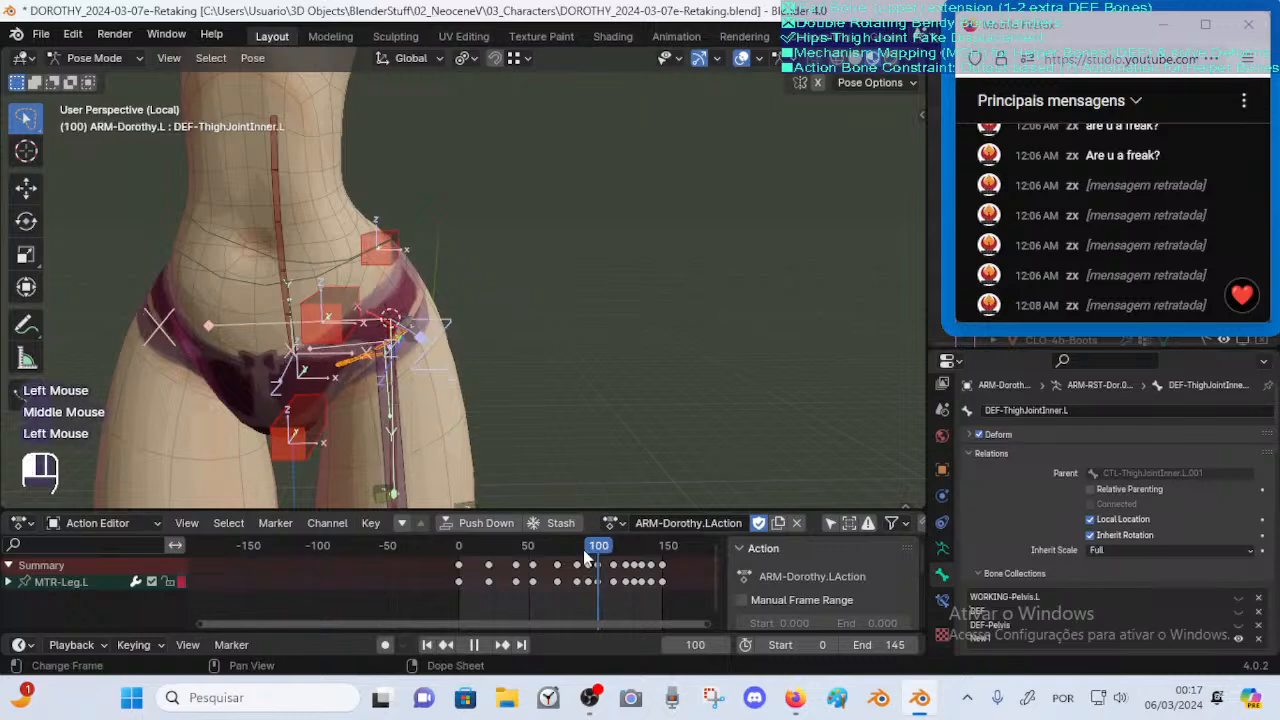
{"action": "left_click_drag", "start_coordinate": [583, 549], "coordinate": [595, 512]}
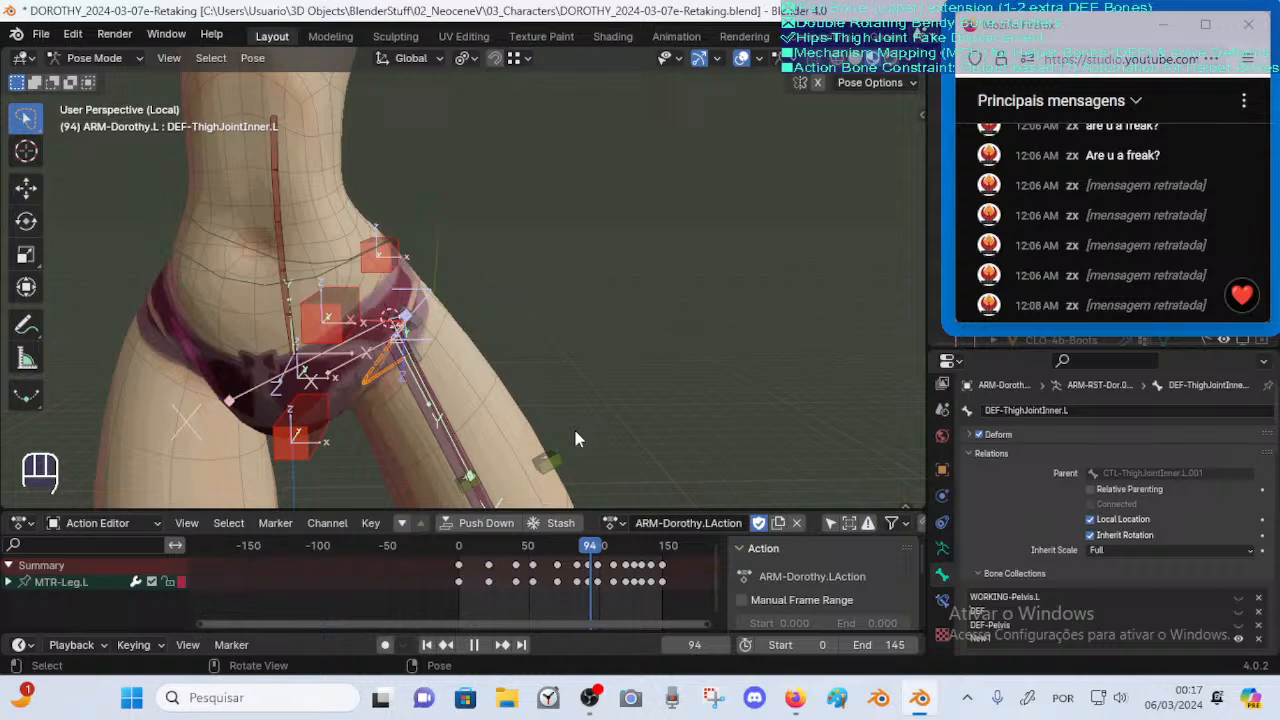
Select the CTL-ThighJointInner.L.001 control bone and save the file
{"action": "left_click", "coordinate": [420, 321]}
{"action": "middle_click_drag", "start_coordinate": [441, 341], "coordinate": [443, 341]}
{"action": "key", "text": "ctrl+s"}
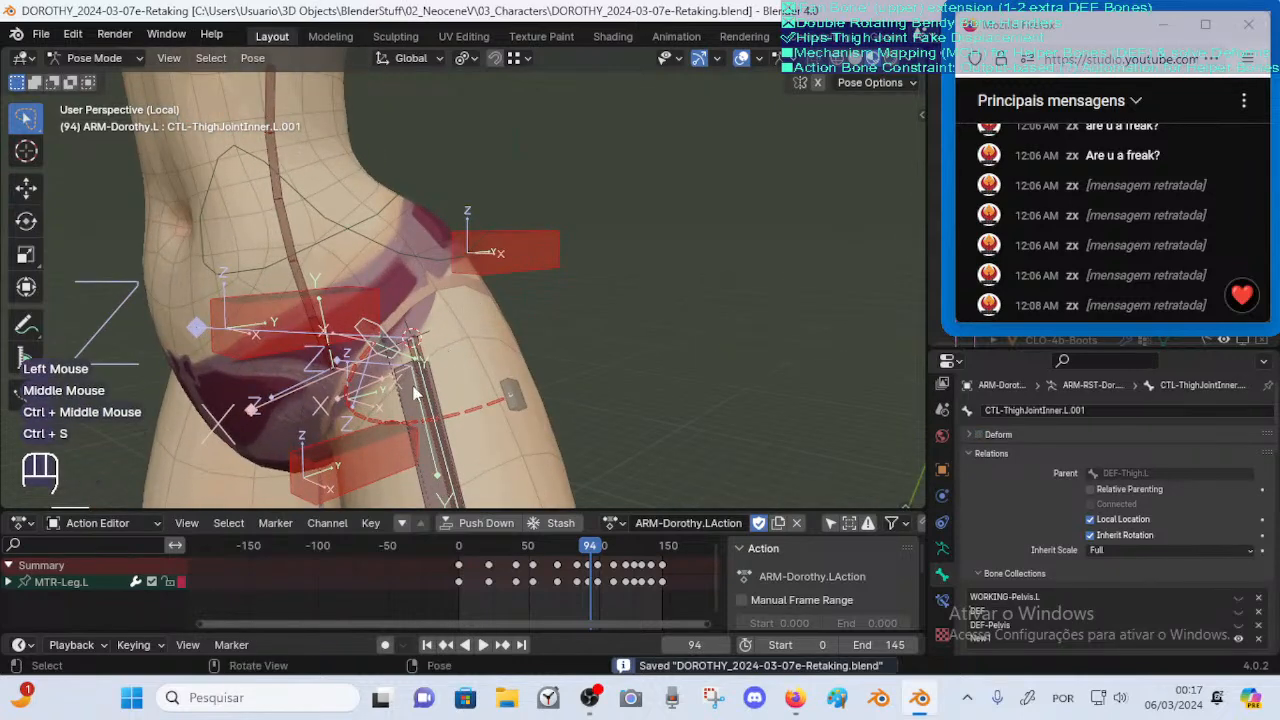
Examine the raised thigh's deformation through frames 24 and 38, stopping the animation at frame 28
{"action": "mouse_move", "coordinate": [495, 553]}
{"action": "left_mouse_down"}
{"action": "mouse_move", "coordinate": [460, 548]}
{"action": "mouse_move", "coordinate": [493, 547]}
{"action": "left_mouse_up"}
{"action": "key", "text": "space"}
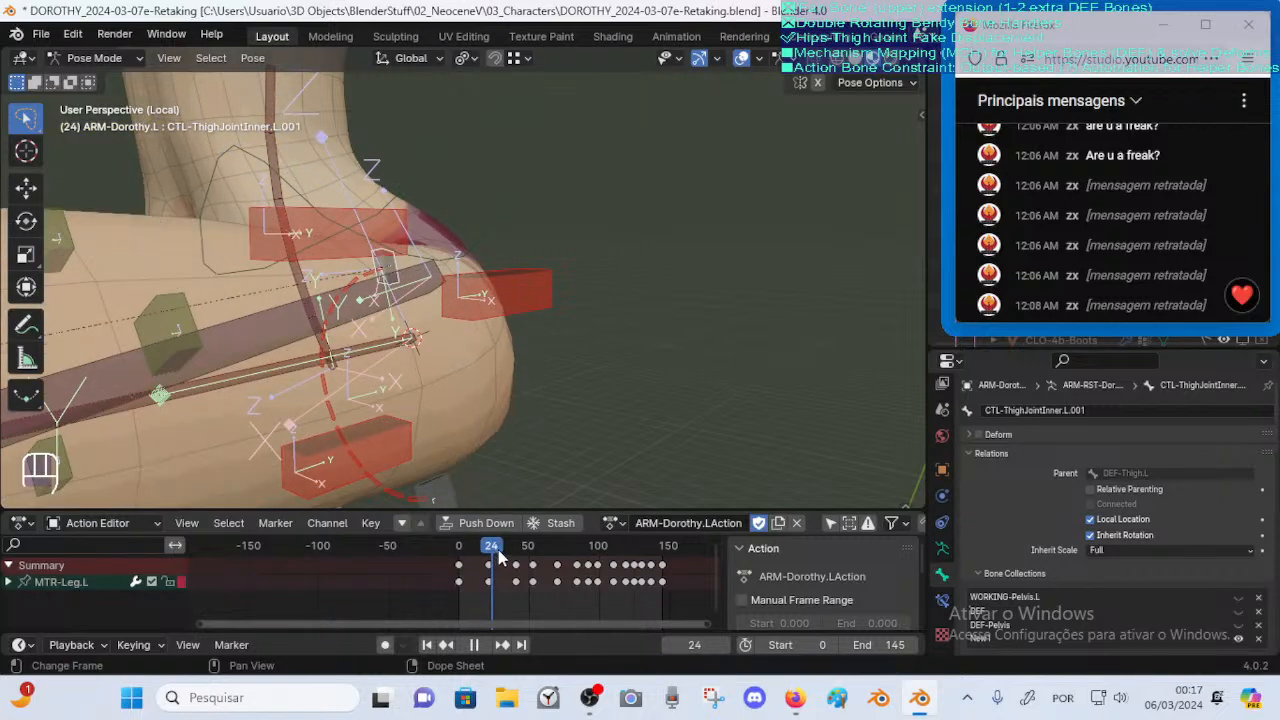
{"action": "key", "text": "Up"}
{"action": "left_click", "coordinate": [465, 644]}
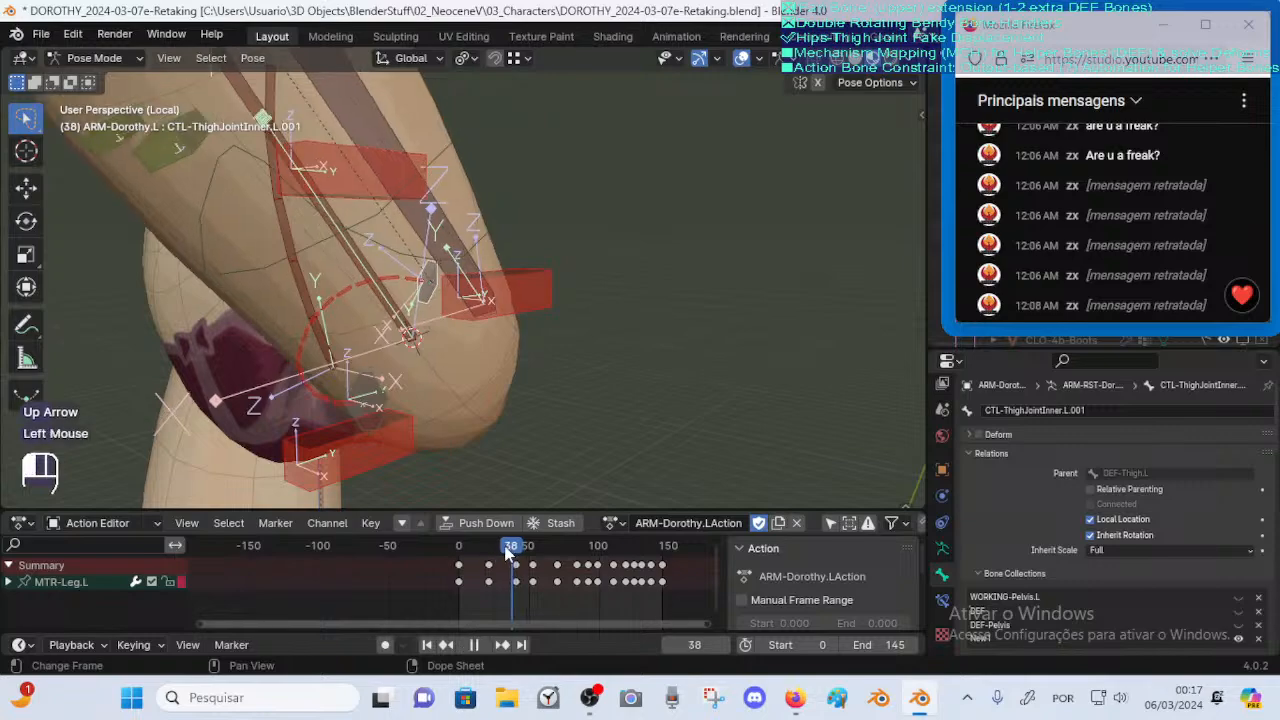
{"action": "middle_click_drag", "start_coordinate": [460, 470], "coordinate": [520, 255]}
{"action": "key", "text": "ctrl+s"}
Move the CTL-ThighJointInner.L.001 control bone around above the raised thigh in several passes to test its influence at frame 28
{"action": "key", "text": "g"}
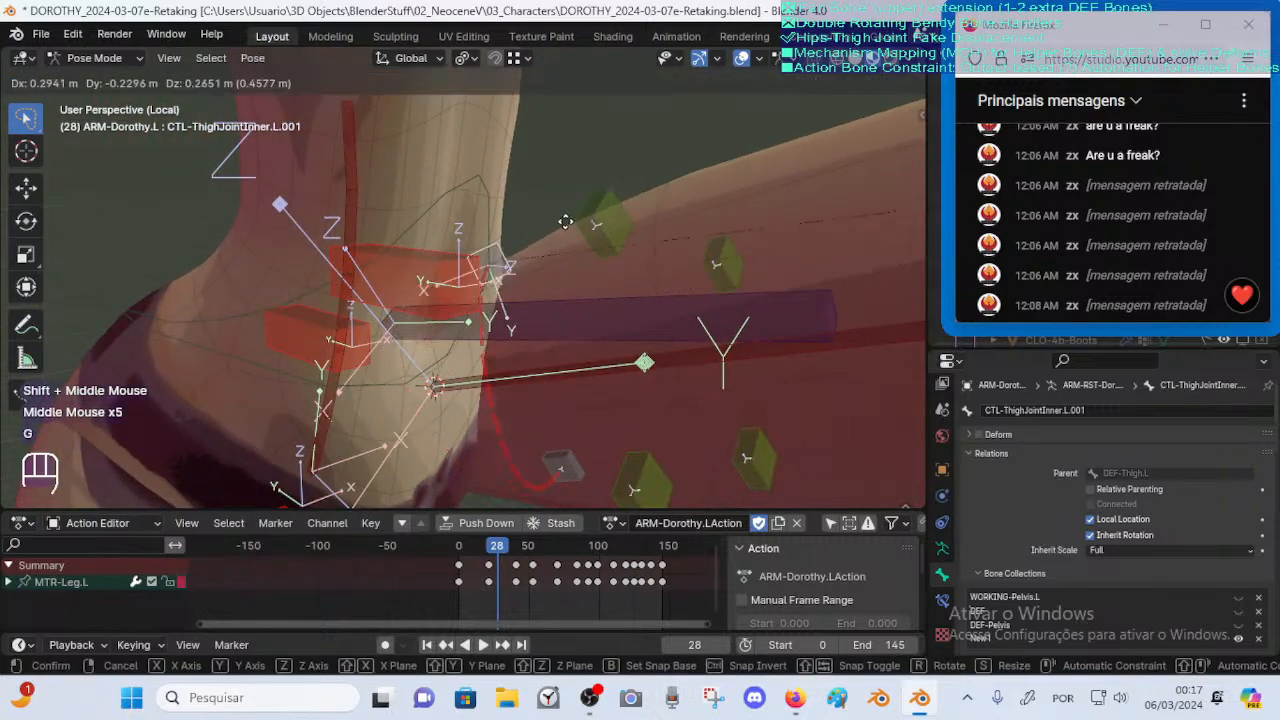
{"action": "left_click", "coordinate": [560, 214]}
{"action": "key", "text": "g"}
{"action": "left_click", "coordinate": [600, 200]}
{"action": "middle_click_drag", "start_coordinate": [600, 200], "coordinate": [389, 244]}
{"action": "key", "text": "g"}
{"action": "left_click", "coordinate": [392, 246]}
{"action": "key", "text": "g"}
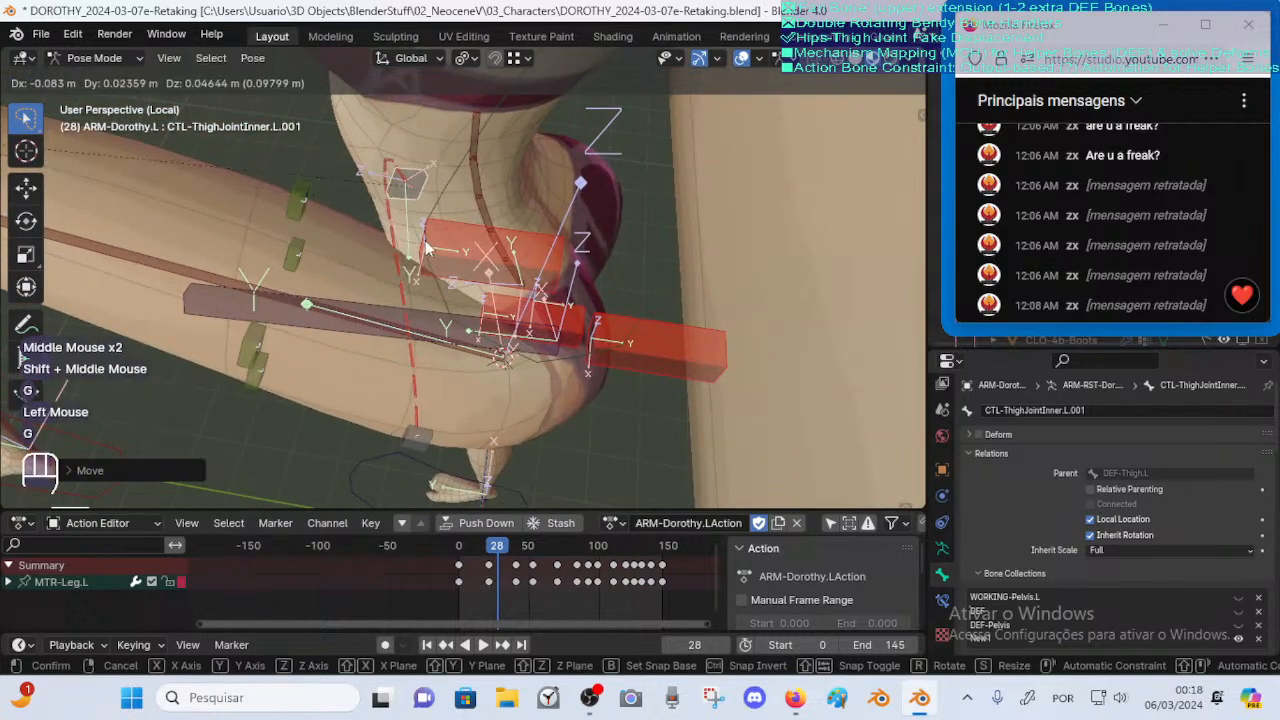
{"action": "left_click", "coordinate": [480, 262]}
Reposition the CTL-ThighJointInner.L.001 control bone from new view angles, pulling it far across the front of the hip
{"action": "middle_click_drag", "start_coordinate": [480, 262], "coordinate": [528, 230]}
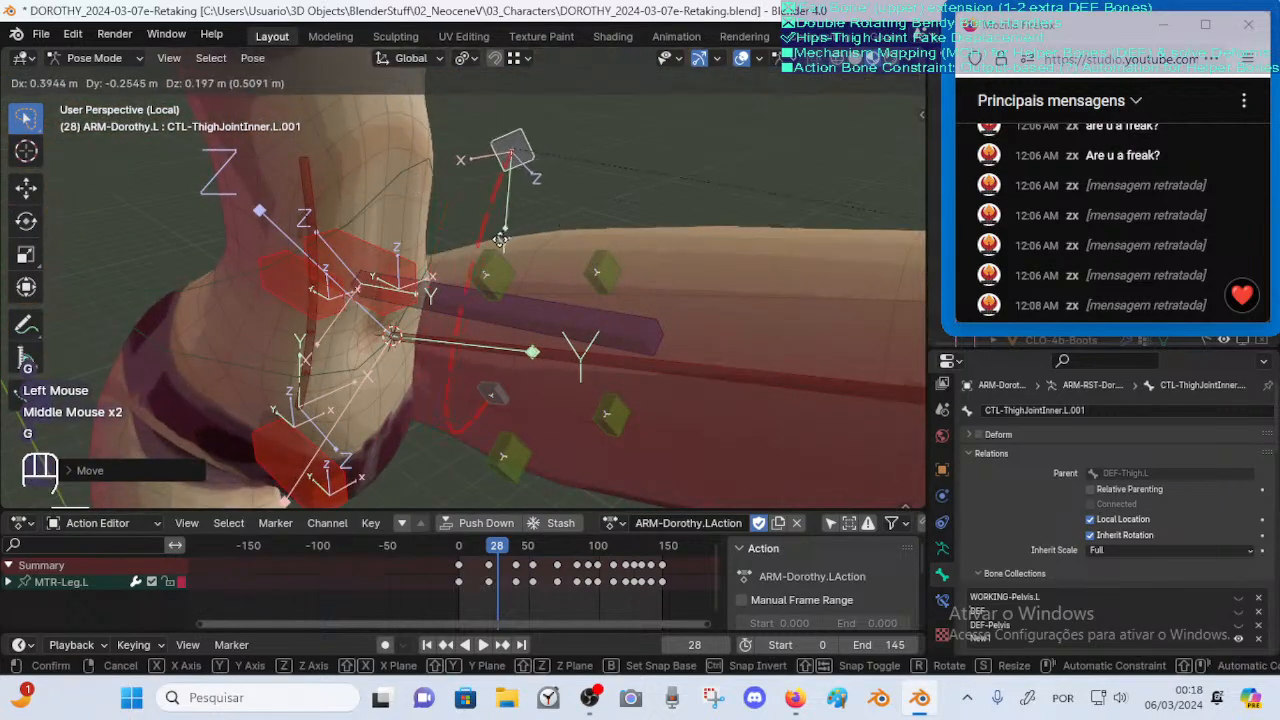
{"action": "middle_click_drag", "start_coordinate": [537, 281], "coordinate": [525, 275]}
{"action": "key", "text": "g"}
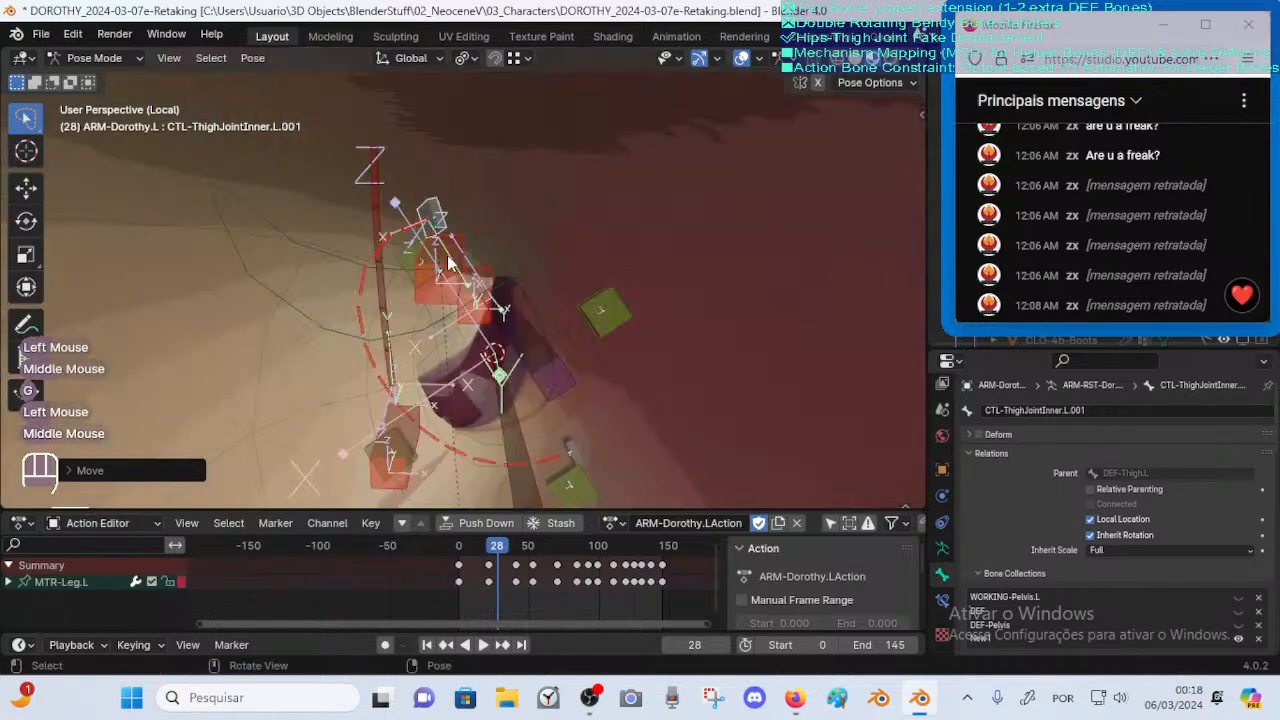
{"action": "left_click", "coordinate": [495, 278]}
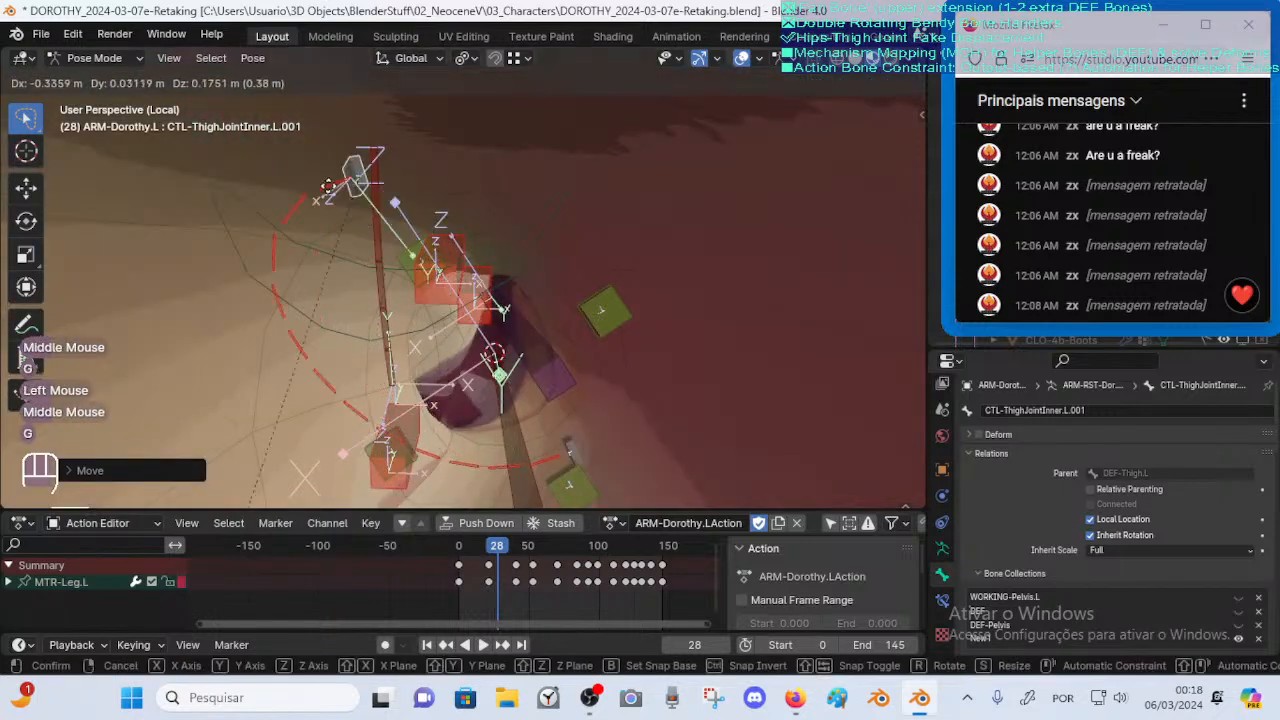
{"action": "key", "text": "g"}
{"action": "left_click", "coordinate": [340, 245]}
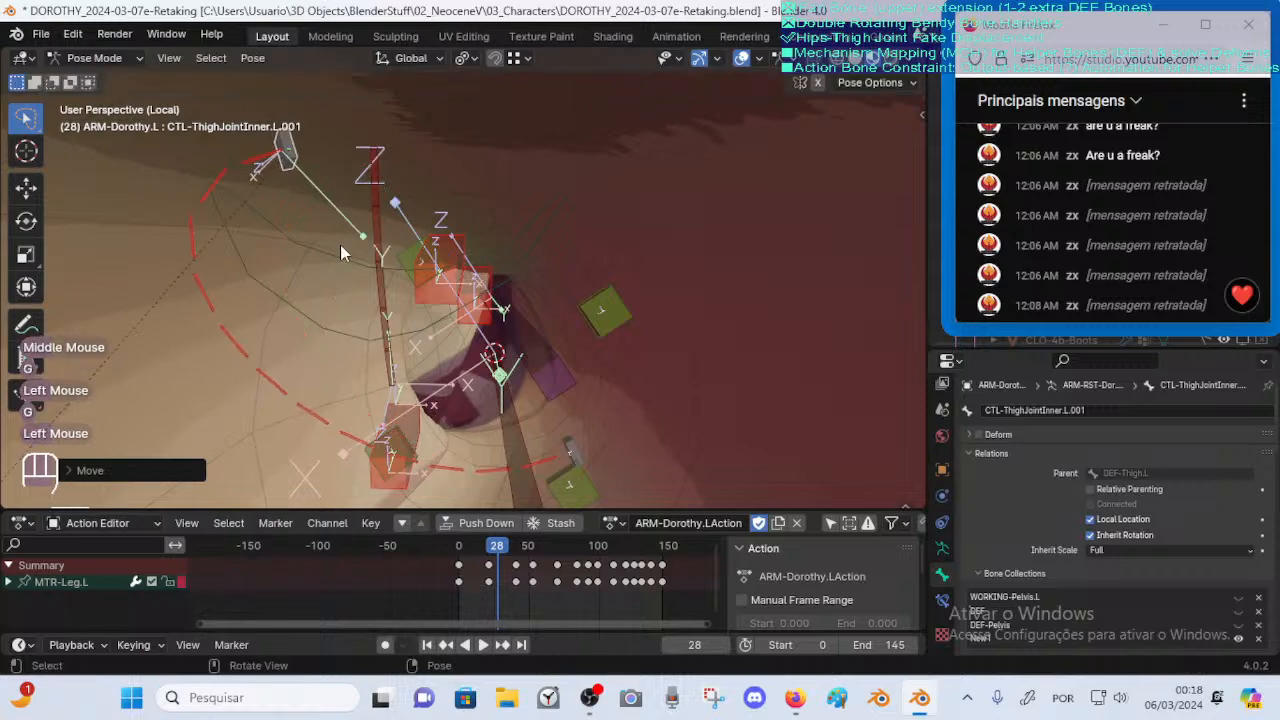
Clear the transforms of the CTL-ThighJointInner.L.001 control bone, test-move it over the raised thigh and clear its transforms again
{"action": "middle_click_drag", "start_coordinate": [360, 250], "coordinate": [340, 320]}
{"action": "key", "text": "alt+q"}
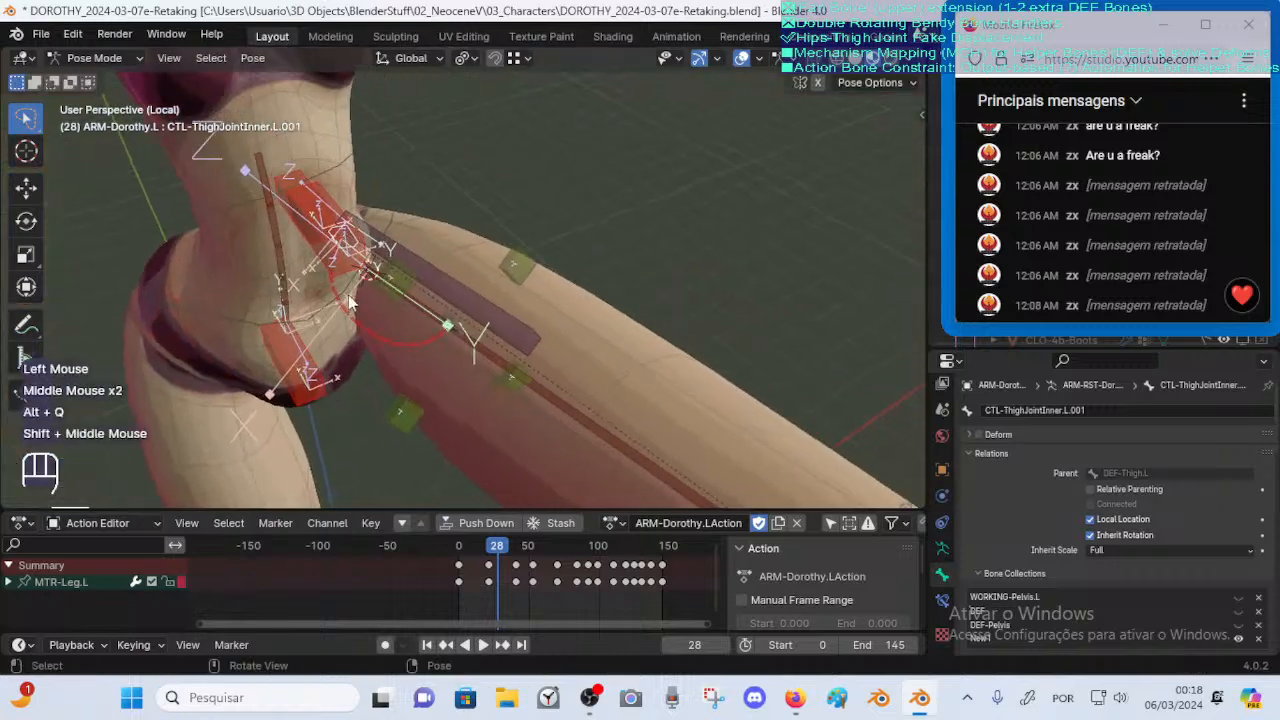
{"action": "key", "text": "g"}
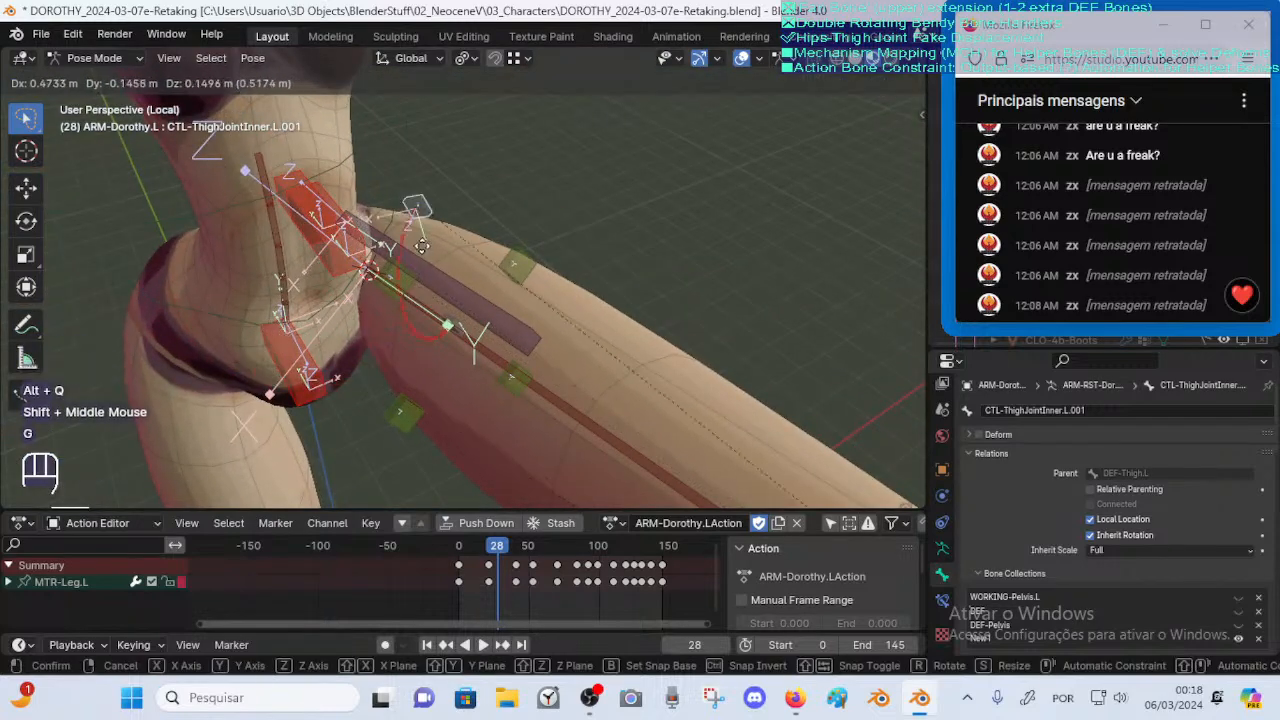
{"action": "left_click", "coordinate": [390, 276]}
{"action": "key", "text": "alt+q"}
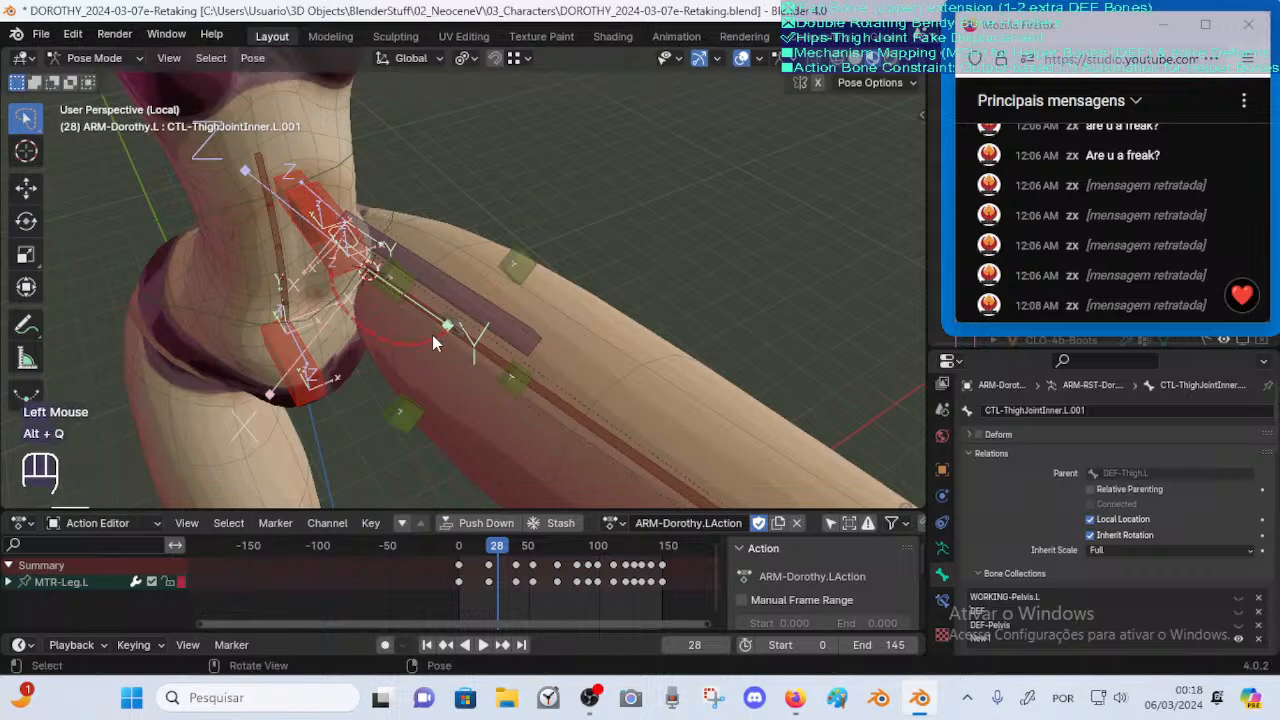
Test the CTL-ThighJointInner.L.002 control bone's influence in side view by moving it below the raised thigh, cancelling each move
{"action": "middle_click_drag", "start_coordinate": [440, 353], "coordinate": [371, 312]}
{"action": "key", "text": "g"}
{"action": "key", "text": "Escape"}
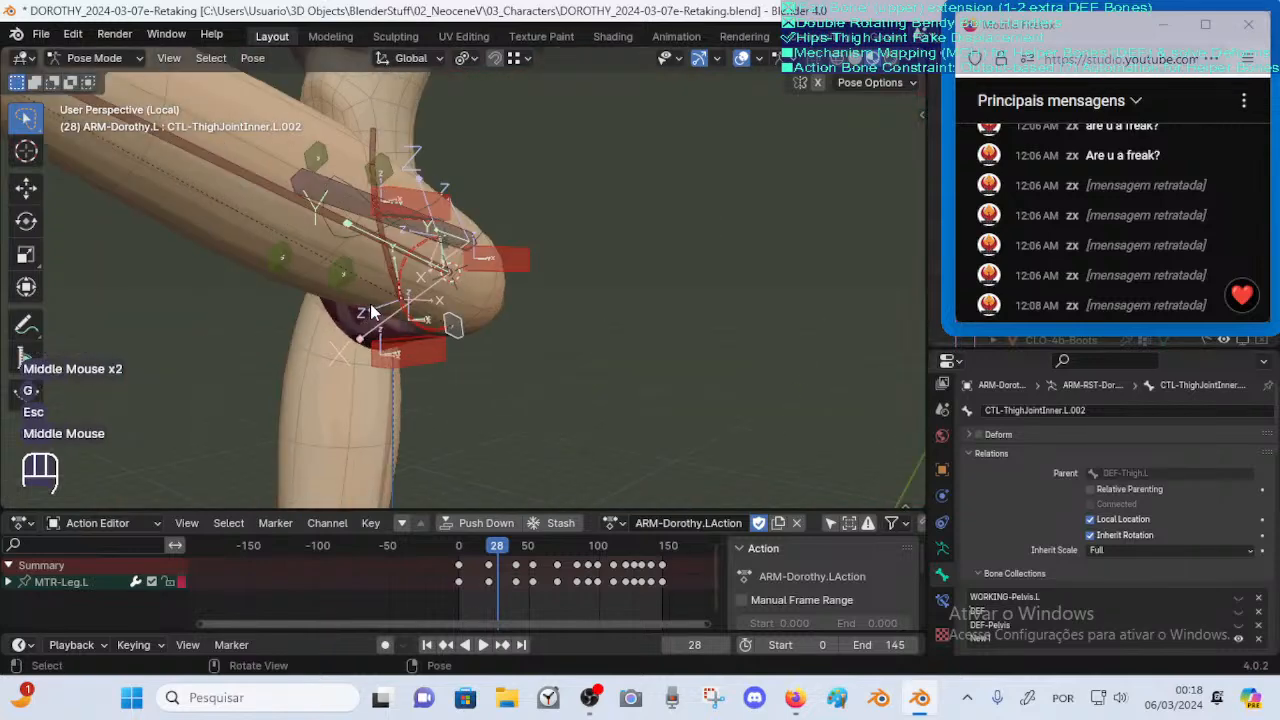
{"action": "key", "text": "KP_3"}
{"action": "key", "text": "g"}
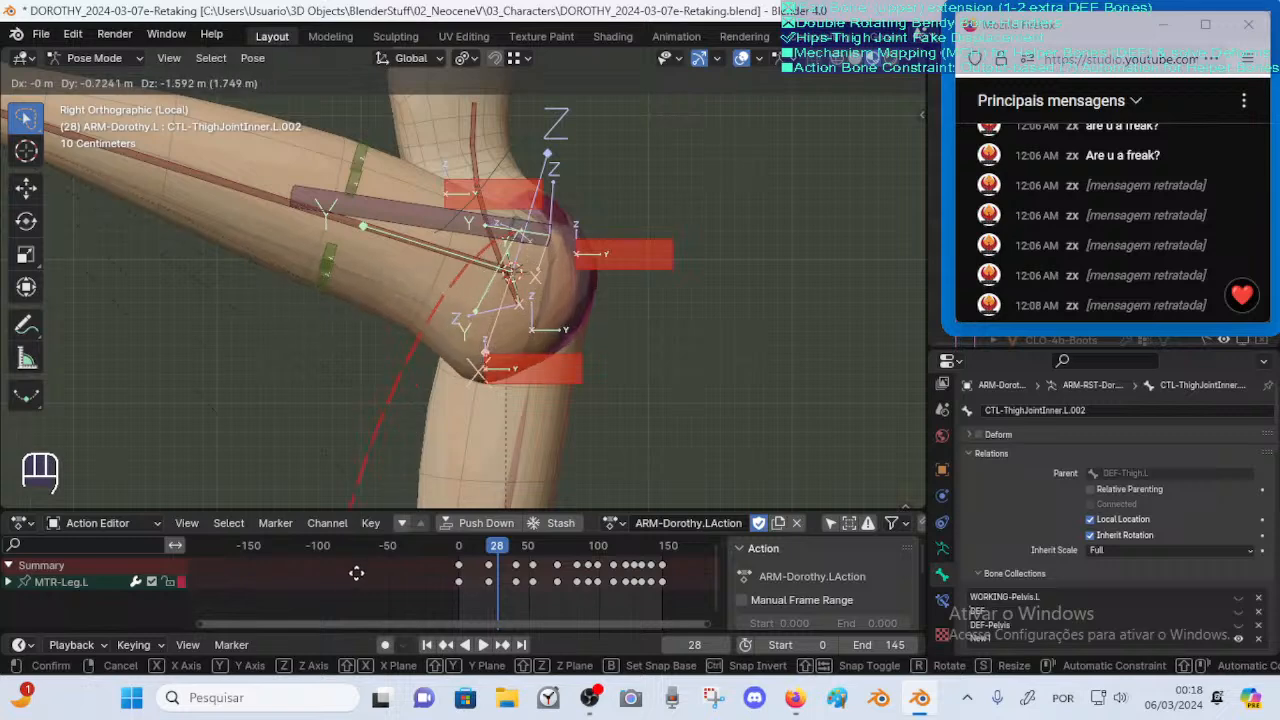
{"action": "key", "text": "Escape"}
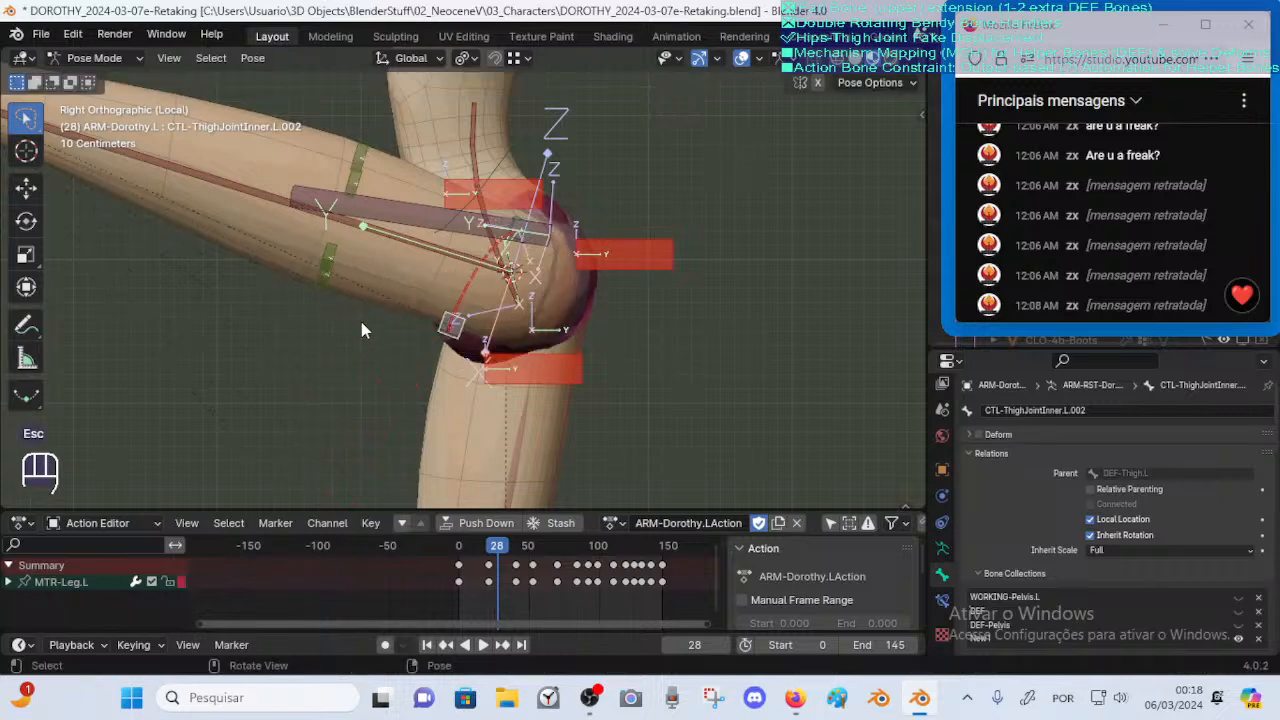
{"action": "key", "text": "g"}
{"action": "key", "text": "Escape"}
{"action": "middle_click_drag", "start_coordinate": [364, 297], "coordinate": [329, 350], "text": "shift"}
{"action": "key", "text": "g"}
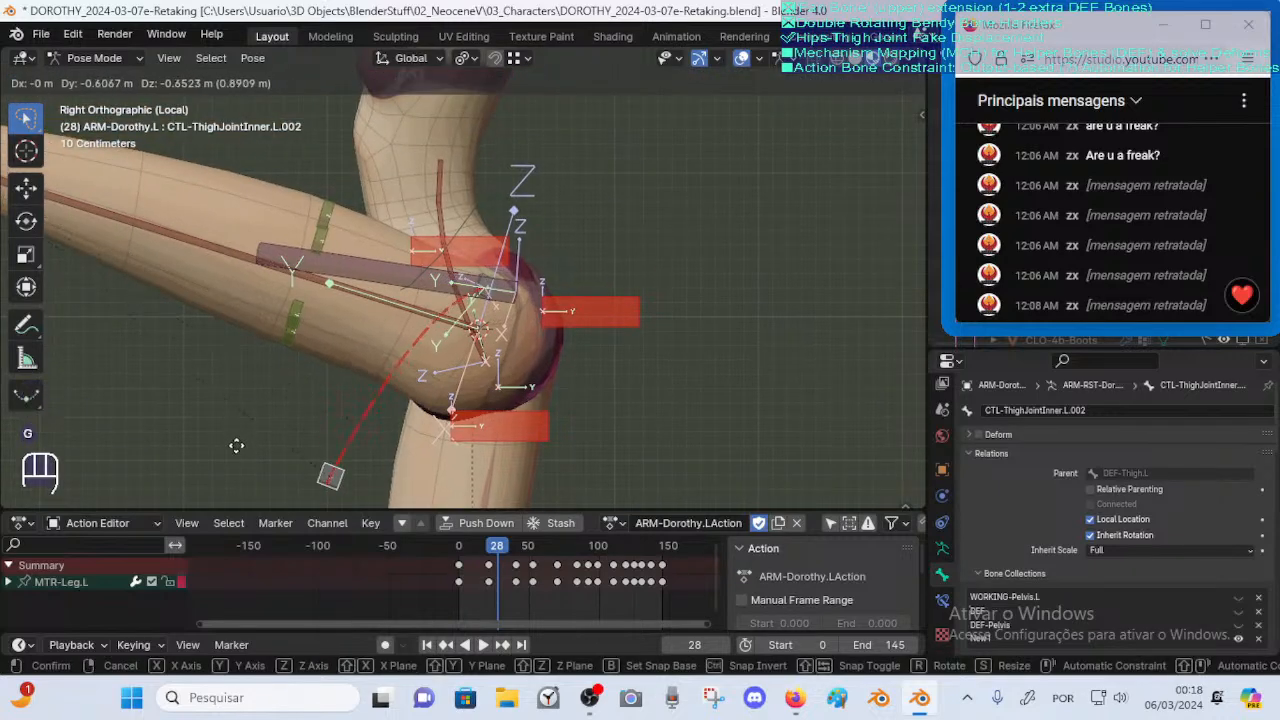
{"action": "key", "text": "Escape"}
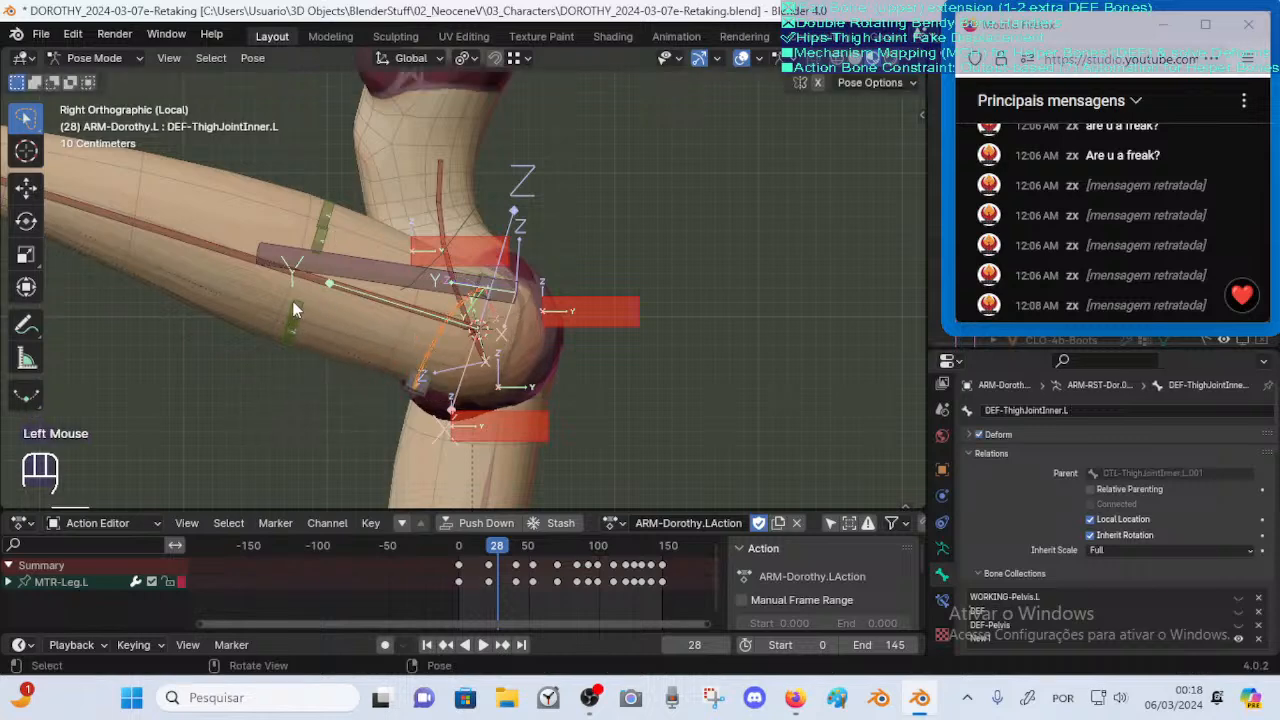
Reselect the CTL-ThighJointInner.L.002 control bone and try pulling it forward and down from the buttock, cancelling both moves
{"action": "left_click", "coordinate": [424, 395]}
{"action": "key", "text": "g"}
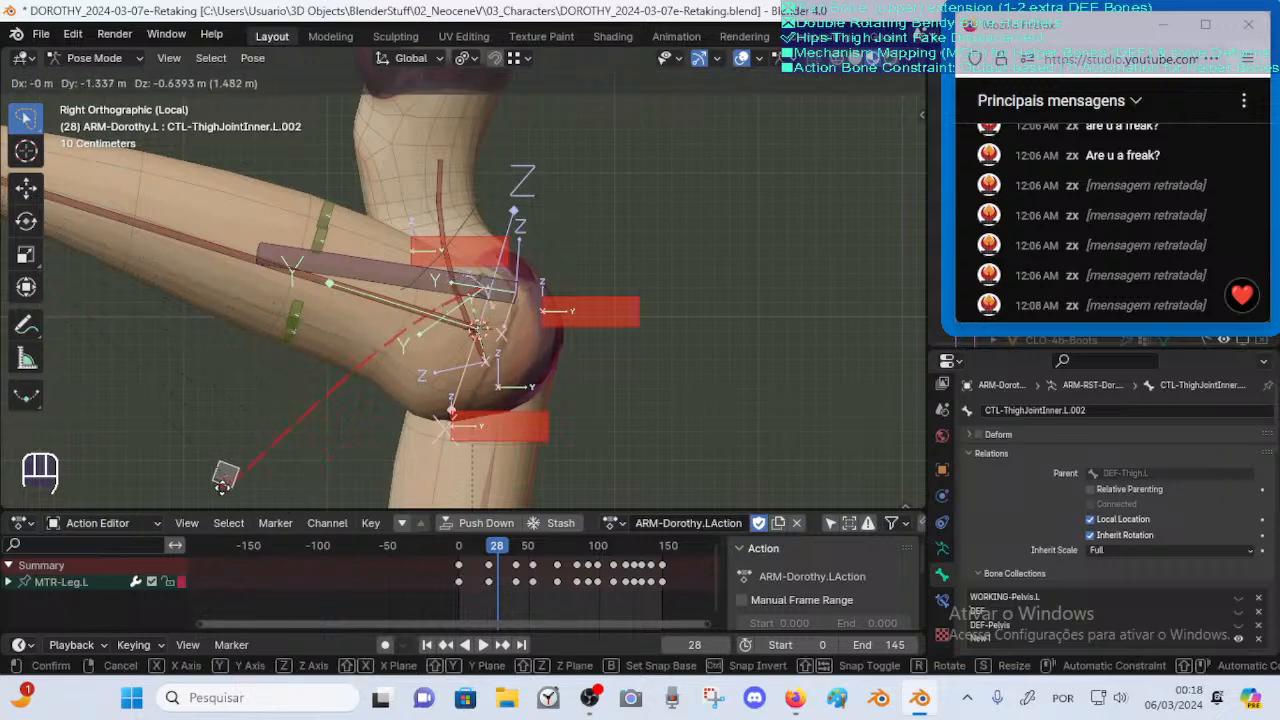
{"action": "key", "text": "Escape"}
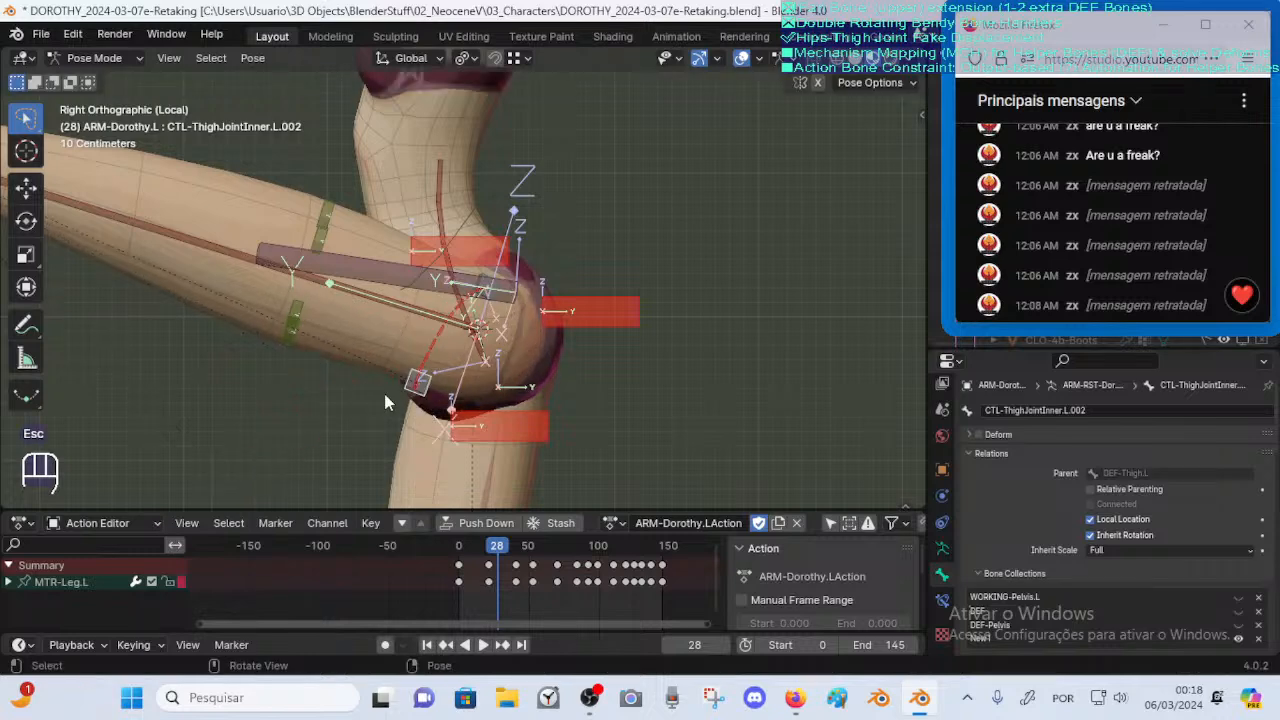
{"action": "key", "text": "g"}
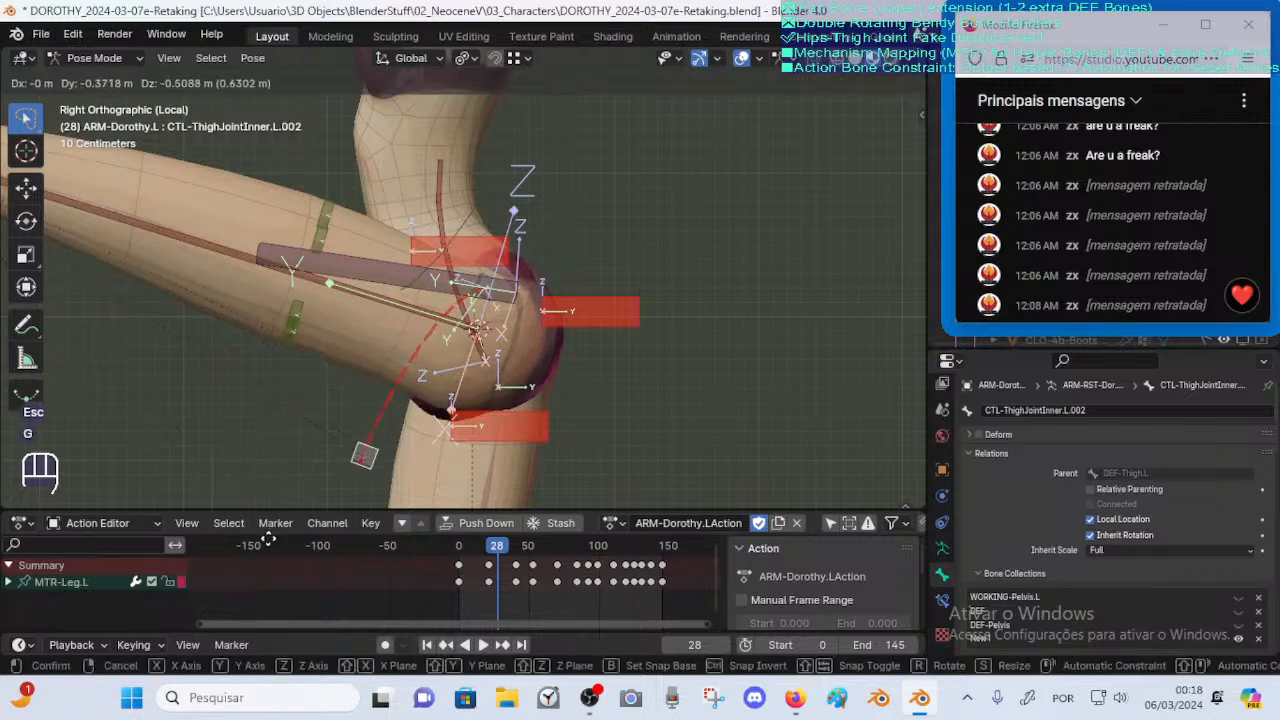
{"action": "key", "text": "Escape"}
Check the inner thigh joint weights on the 00_Body mesh in Weight Paint mode, returning the armature to Pose Mode
{"action": "key", "text": "ctrl+Tab"}
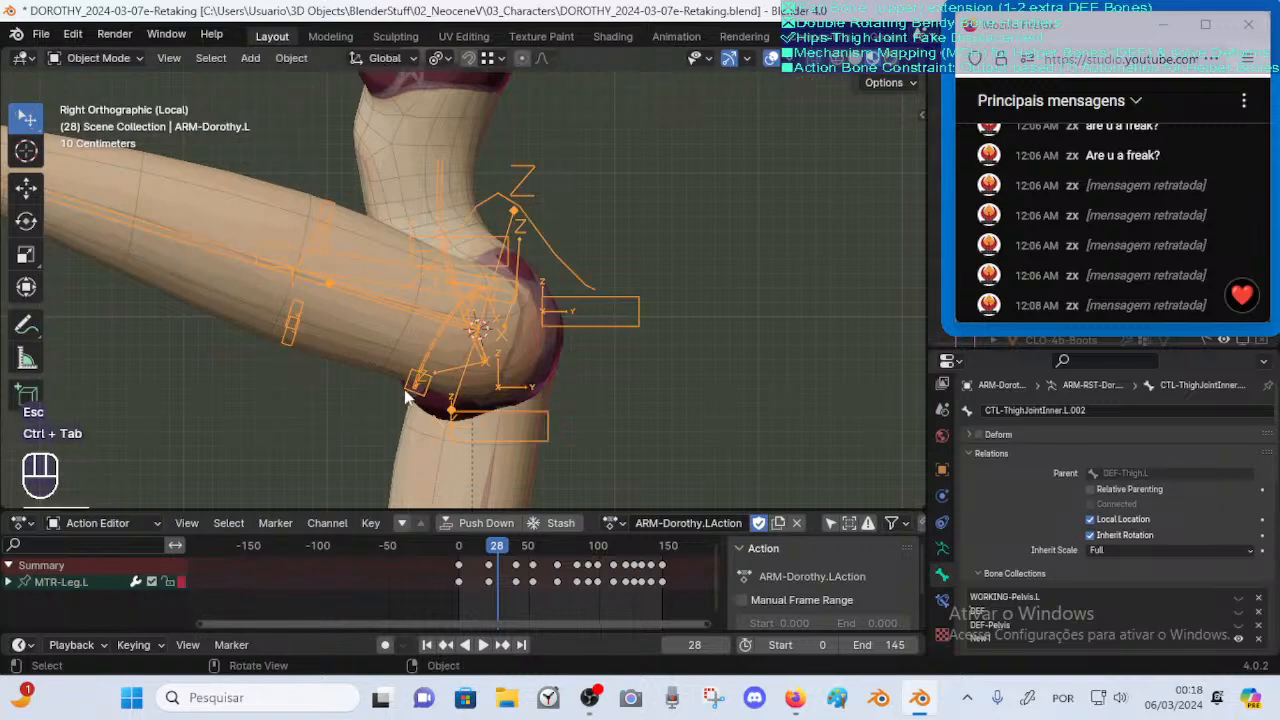
{"action": "left_click", "coordinate": [424, 358]}
{"action": "left_click", "coordinate": [387, 349]}
{"action": "left_click", "coordinate": [391, 348], "text": "shift"}
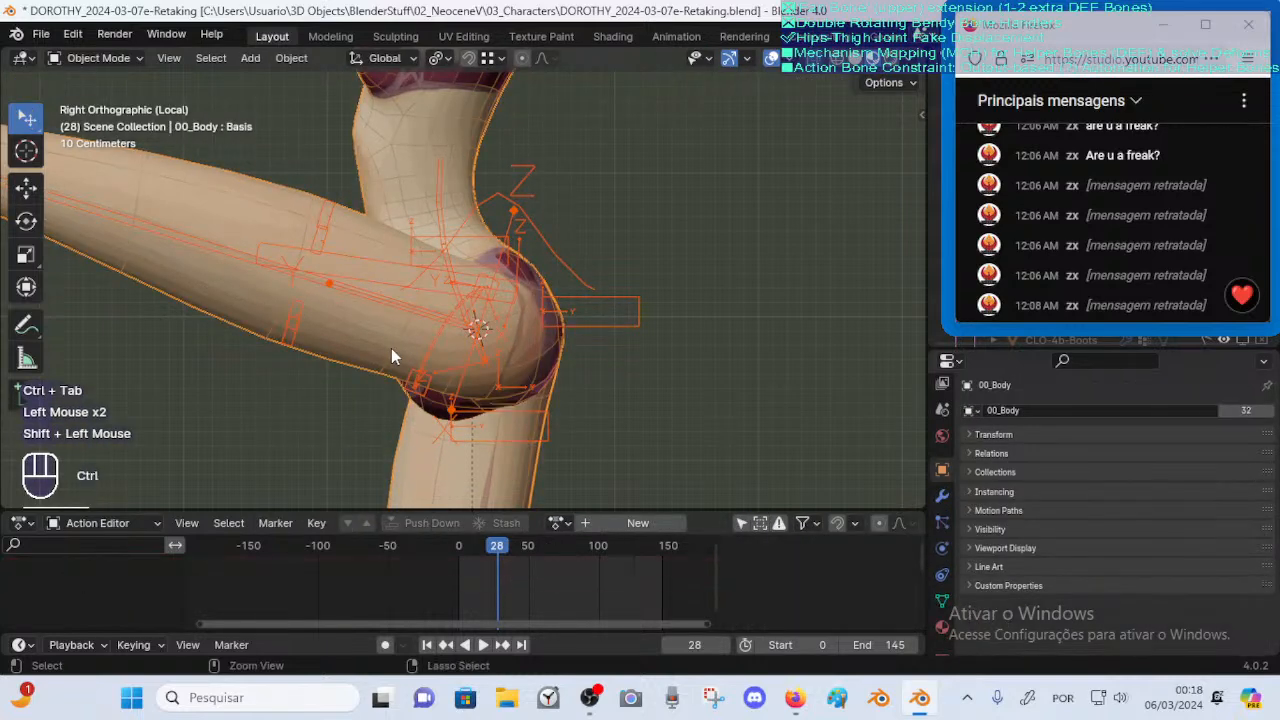
{"action": "key", "text": "ctrl+Tab"}
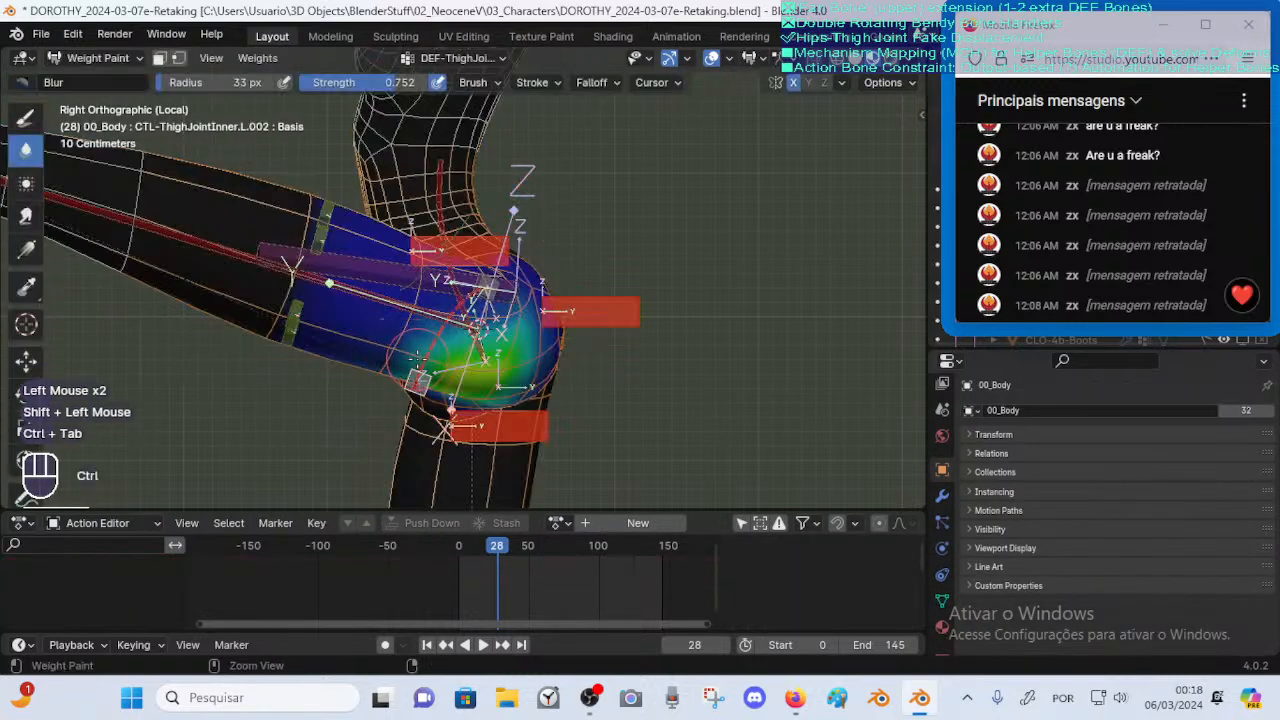
{"action": "key", "text": "ctrl+Tab"}
{"action": "key", "text": "ctrl+Tab"}
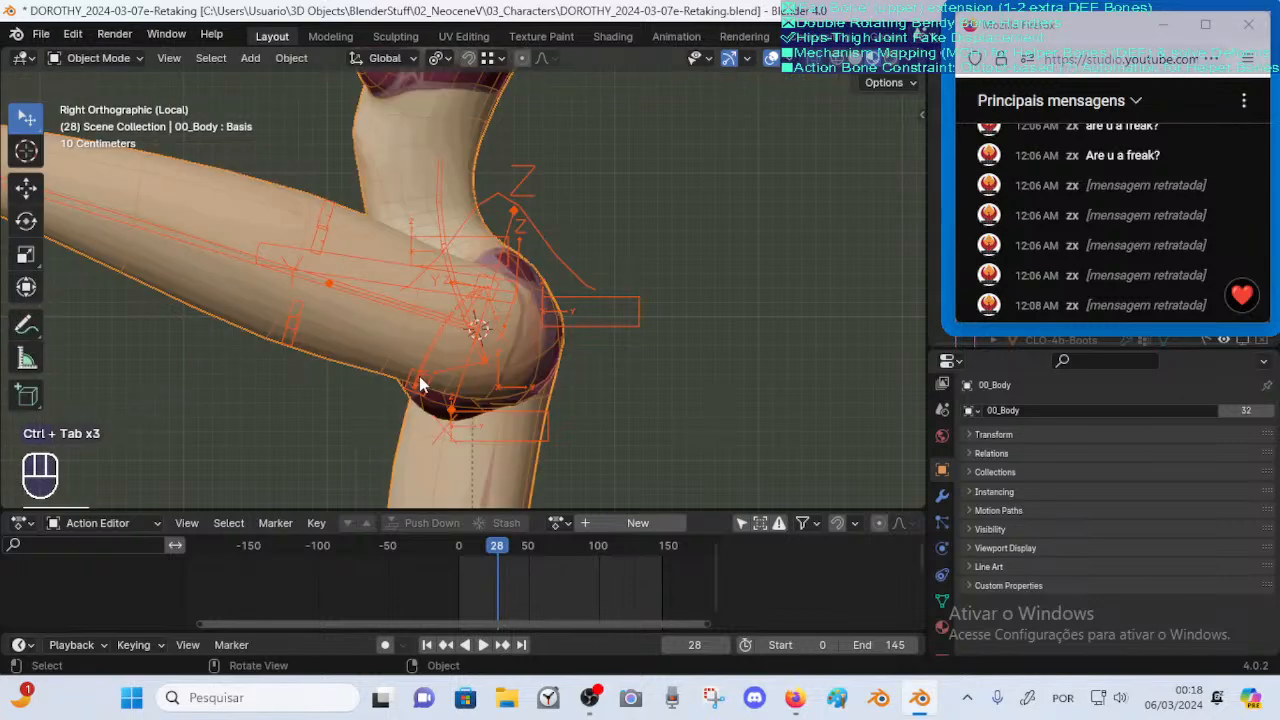
{"action": "left_click", "coordinate": [416, 388]}
{"action": "key", "text": "ctrl+Tab"}
Move the CTL-ThighJointInner.L.002 control bone below the buttock and rotate it slightly to test the lower thigh joint
{"action": "middle_click_drag", "start_coordinate": [353, 396], "coordinate": [499, 397]}
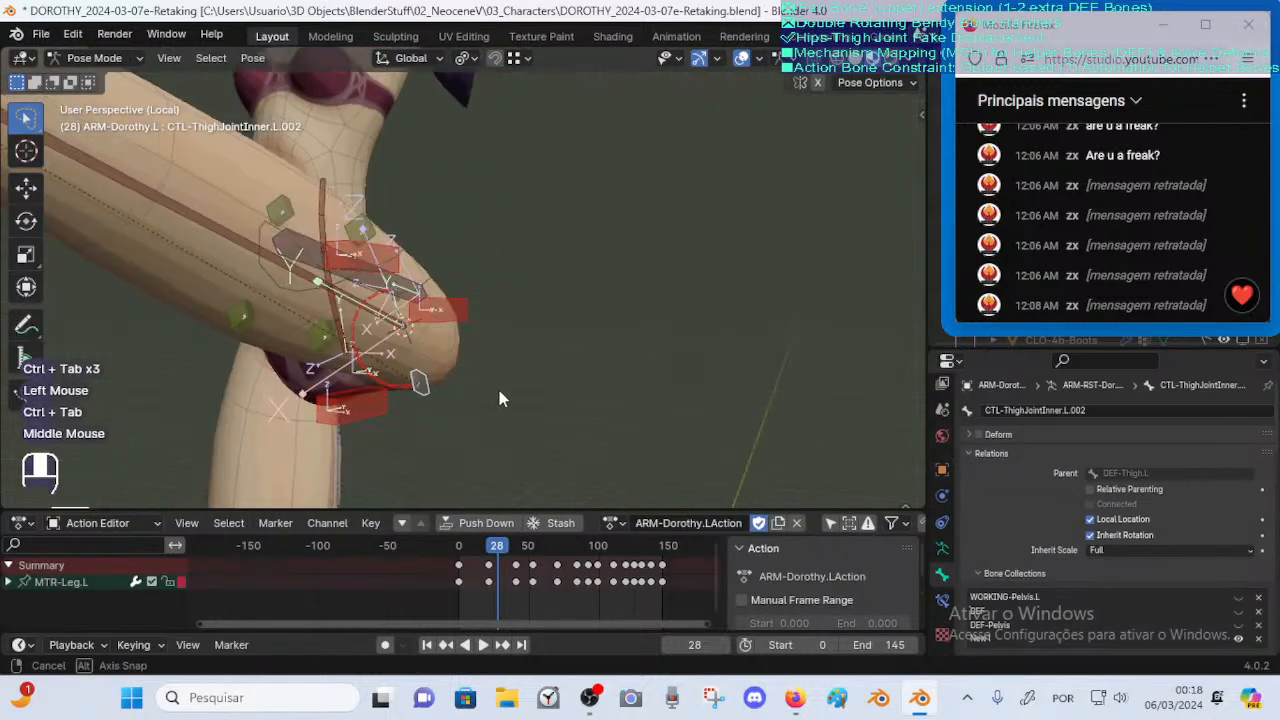
{"action": "left_click", "coordinate": [422, 386]}
{"action": "middle_click_drag", "start_coordinate": [422, 388], "coordinate": [458, 397]}
{"action": "key", "text": "g"}
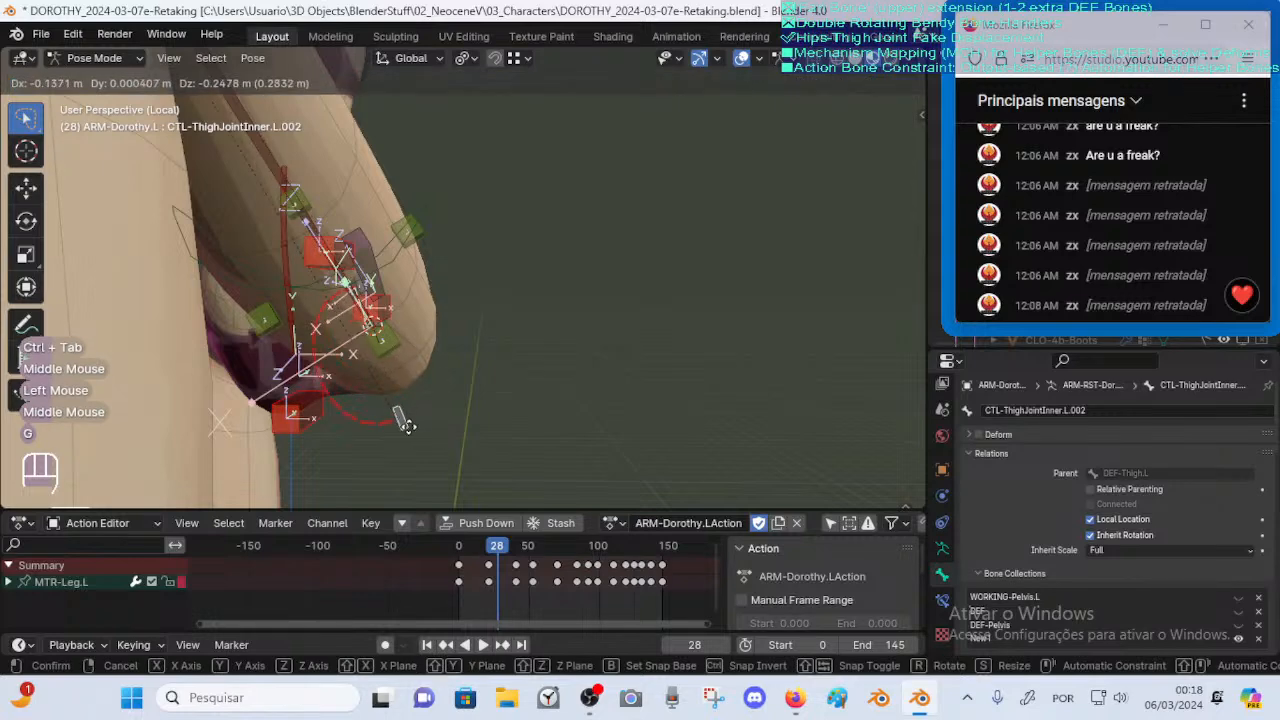
{"action": "left_click", "coordinate": [418, 424]}
{"action": "key", "text": "r"}
{"action": "left_click", "coordinate": [401, 425]}
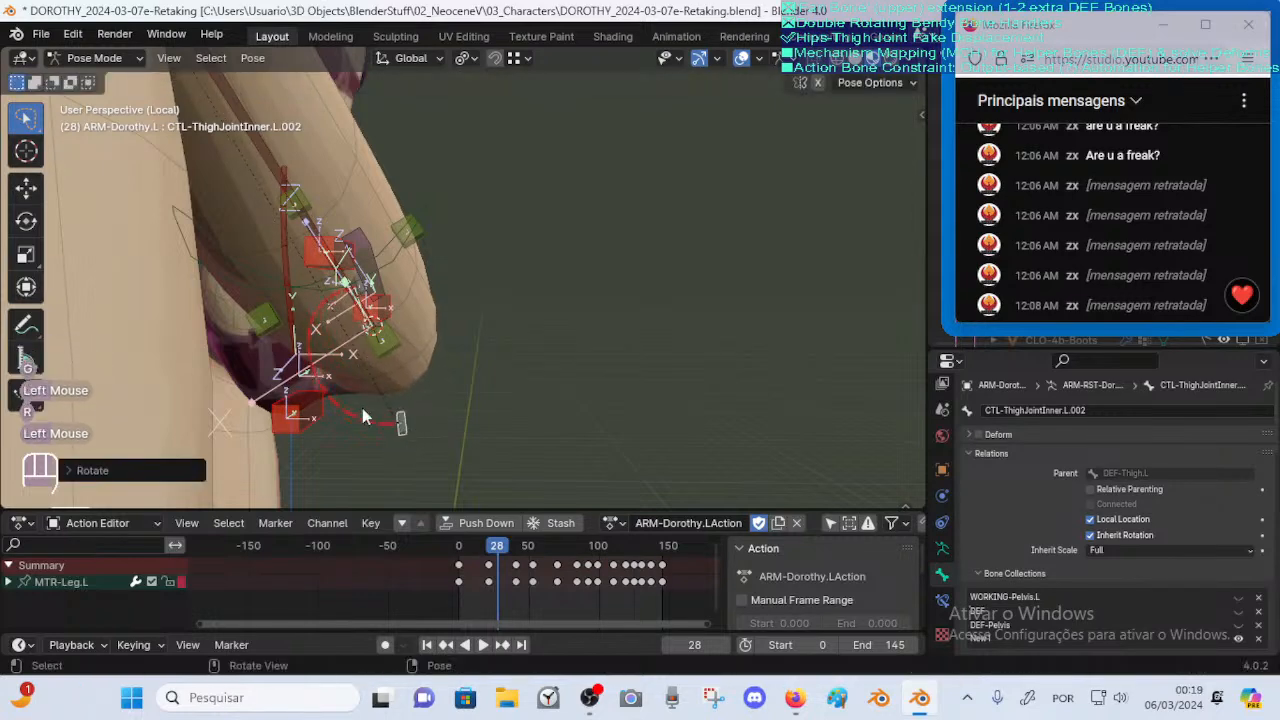
Move the CTL-ThighJointInner.L.001 control bone in several passes at the front of the hip to test the upper thigh joint
{"action": "middle_click_drag", "start_coordinate": [362, 408], "coordinate": [451, 318]}
{"action": "left_click", "coordinate": [322, 305]}
{"action": "key", "text": "g"}
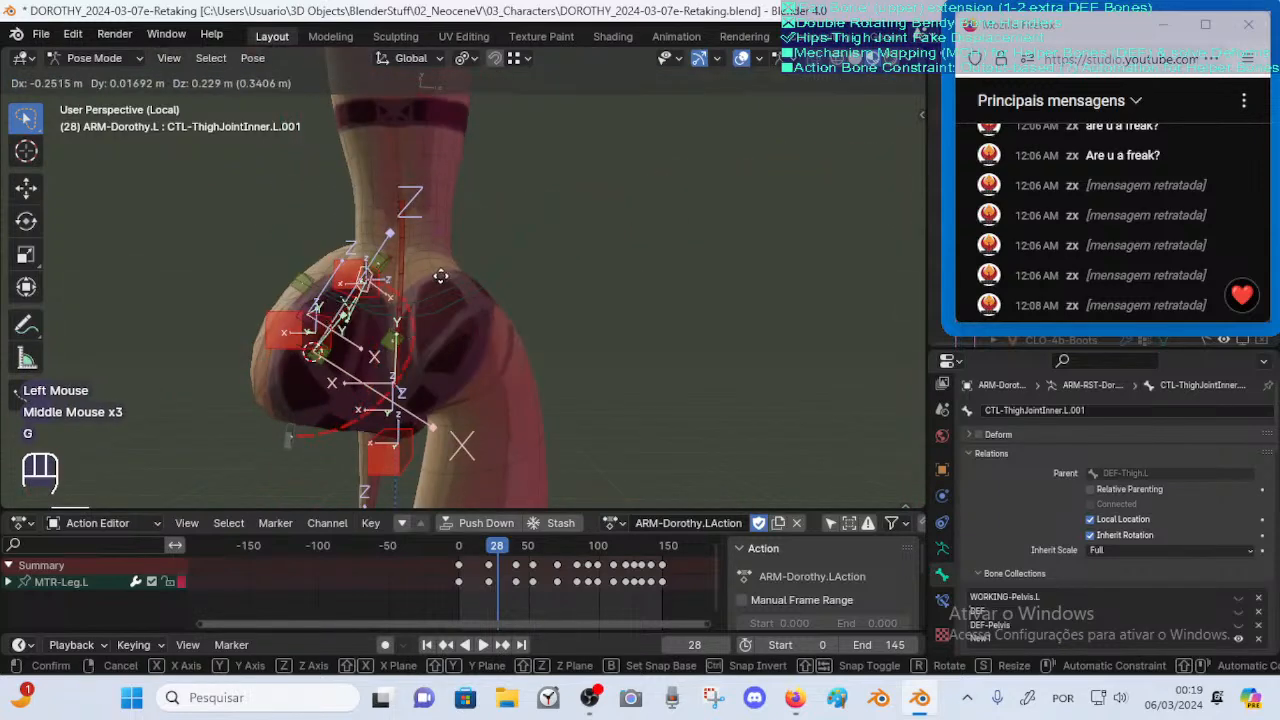
{"action": "left_click", "coordinate": [443, 260]}
{"action": "middle_click_drag", "start_coordinate": [443, 260], "coordinate": [398, 314]}
{"action": "key", "text": "g"}
{"action": "left_click", "coordinate": [460, 294]}
{"action": "key", "text": "g"}
{"action": "left_click", "coordinate": [375, 286]}
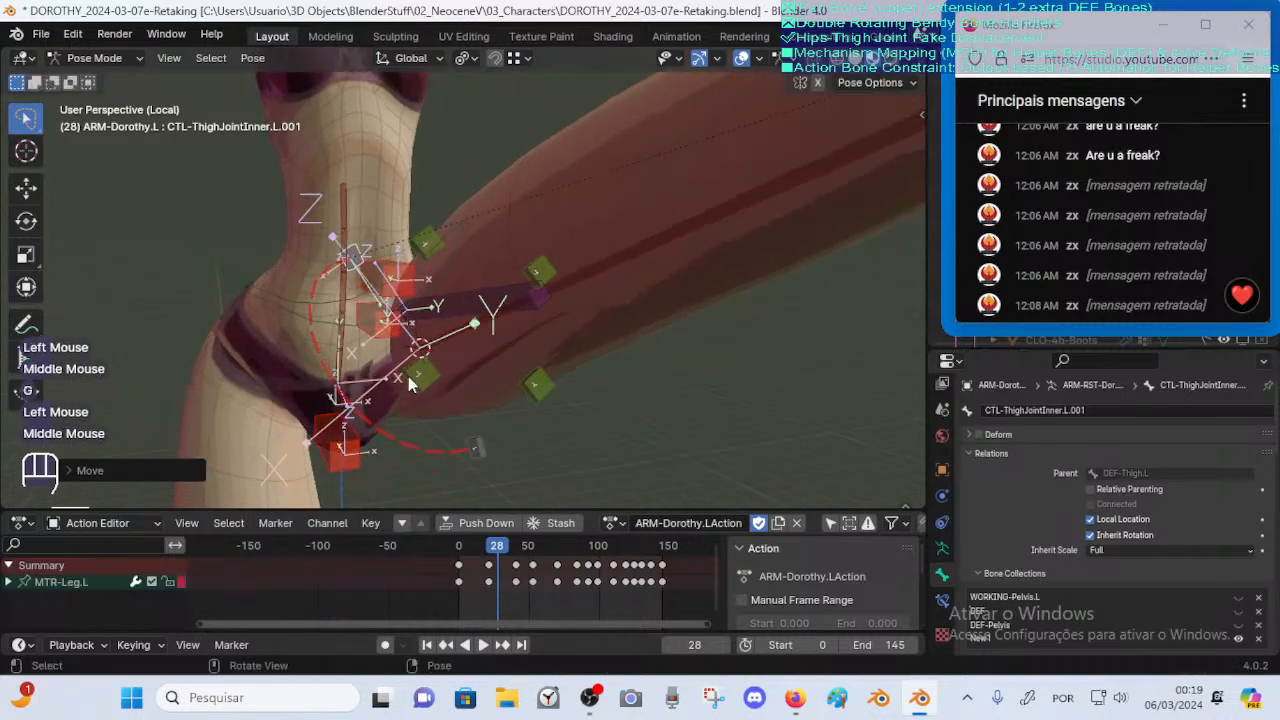
Clear the pose transforms of all bones and move the animation to frame 40
{"action": "key", "text": "a"}
{"action": "key", "text": "alt+q"}
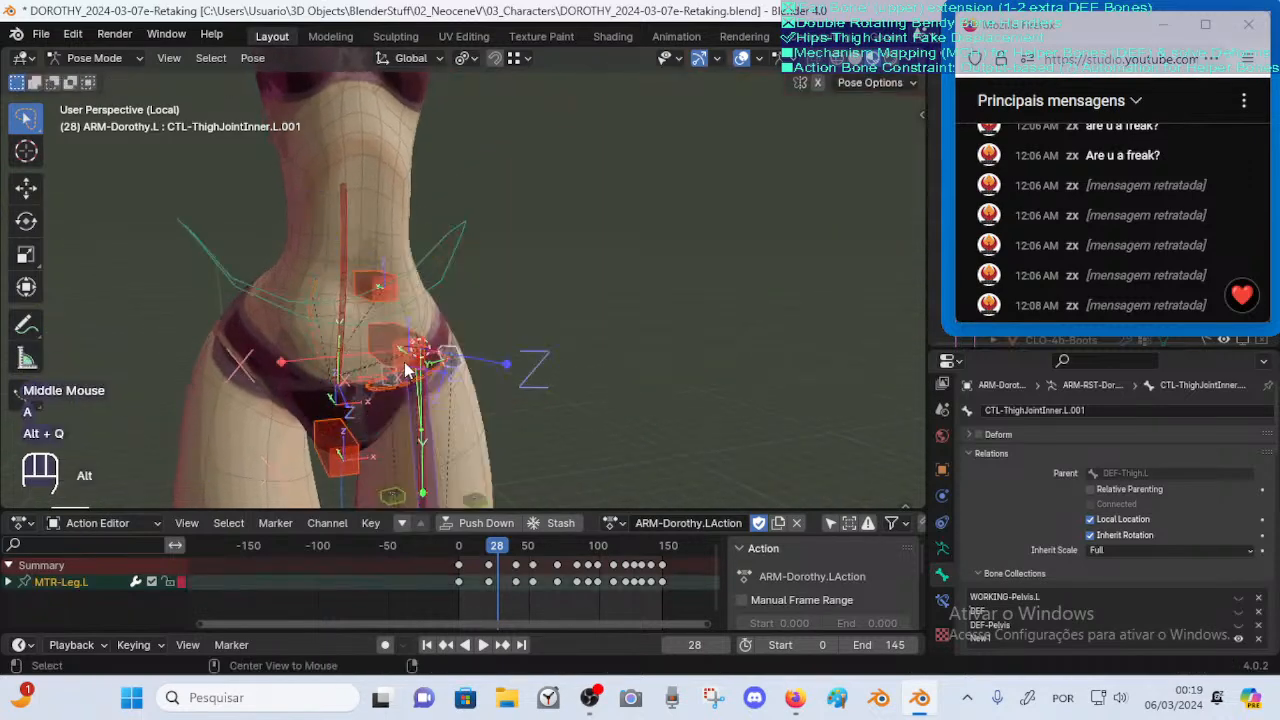
{"action": "left_click_drag", "start_coordinate": [493, 547], "coordinate": [527, 547]}
{"action": "key", "text": "Down"}
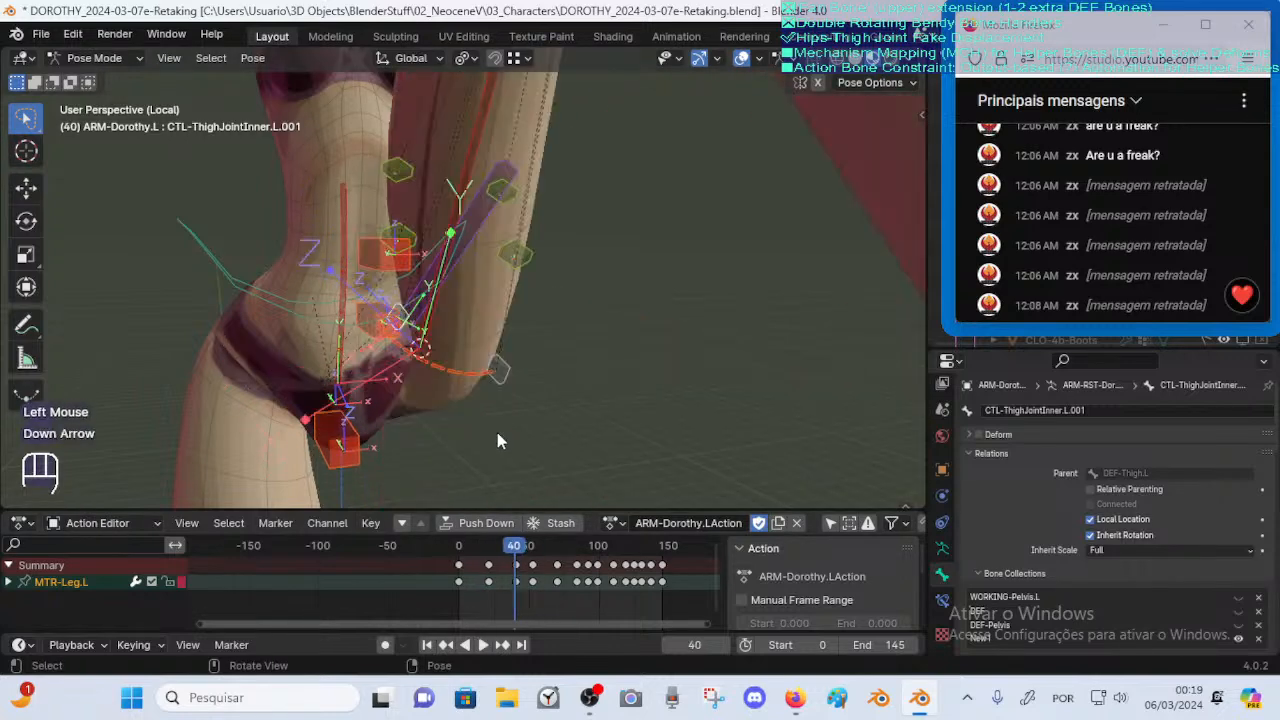
Select the DEF-ThighJointInner.L deform bone and save the file
{"action": "left_click", "coordinate": [514, 371]}
{"action": "middle_click_drag", "start_coordinate": [514, 371], "coordinate": [477, 377]}
{"action": "key", "text": "ctrl+s"}
Select the 00_Body mesh together with the armature and enter Weight Paint mode showing the DEF-ThighJointInner.L weights
{"action": "key", "text": "ctrl+Tab"}
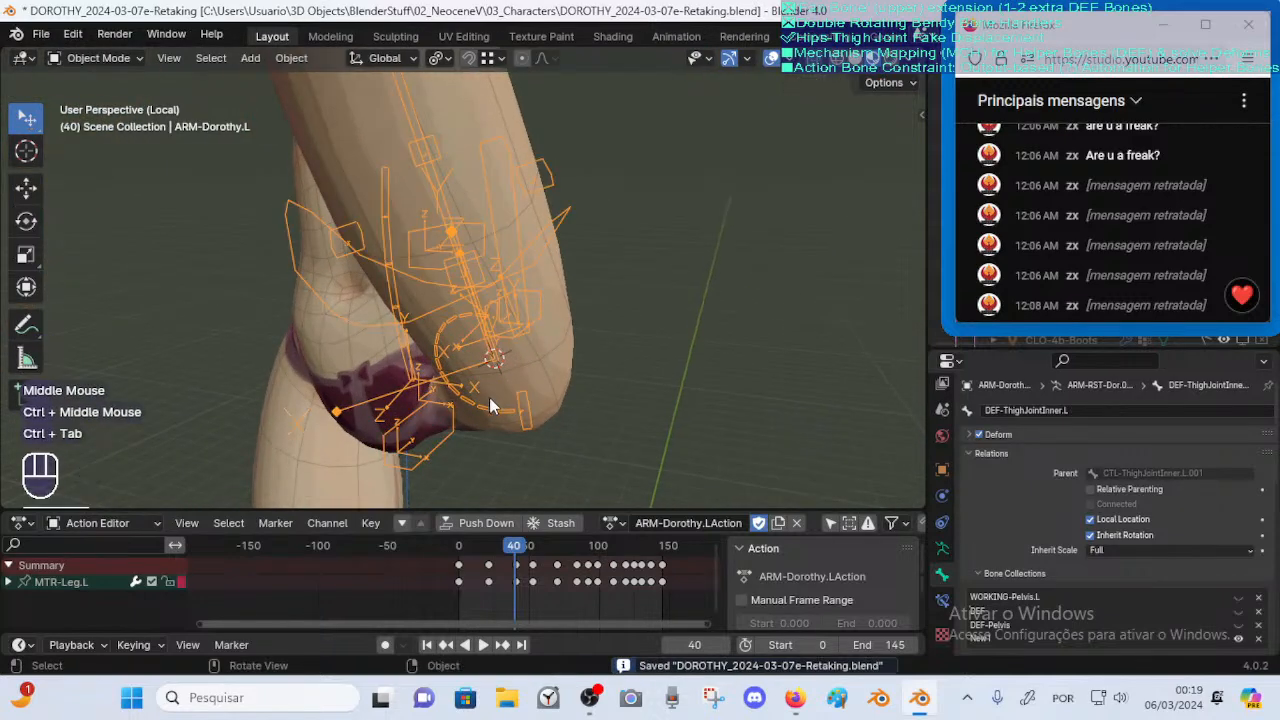
{"action": "left_click", "coordinate": [491, 407]}
{"action": "left_click", "coordinate": [495, 405]}
{"action": "left_click", "coordinate": [533, 364], "text": "shift"}
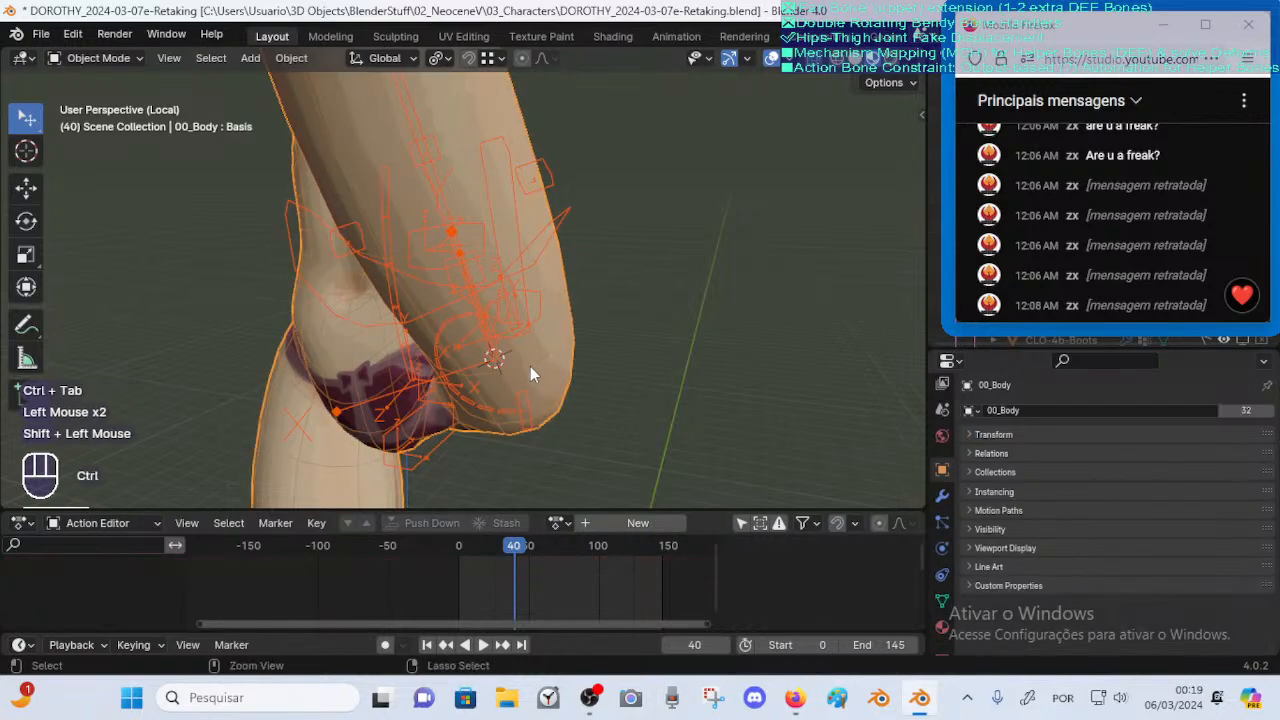
{"action": "key", "text": "ctrl+Tab"}
{"action": "middle_click_drag", "start_coordinate": [492, 372], "coordinate": [480, 405]}
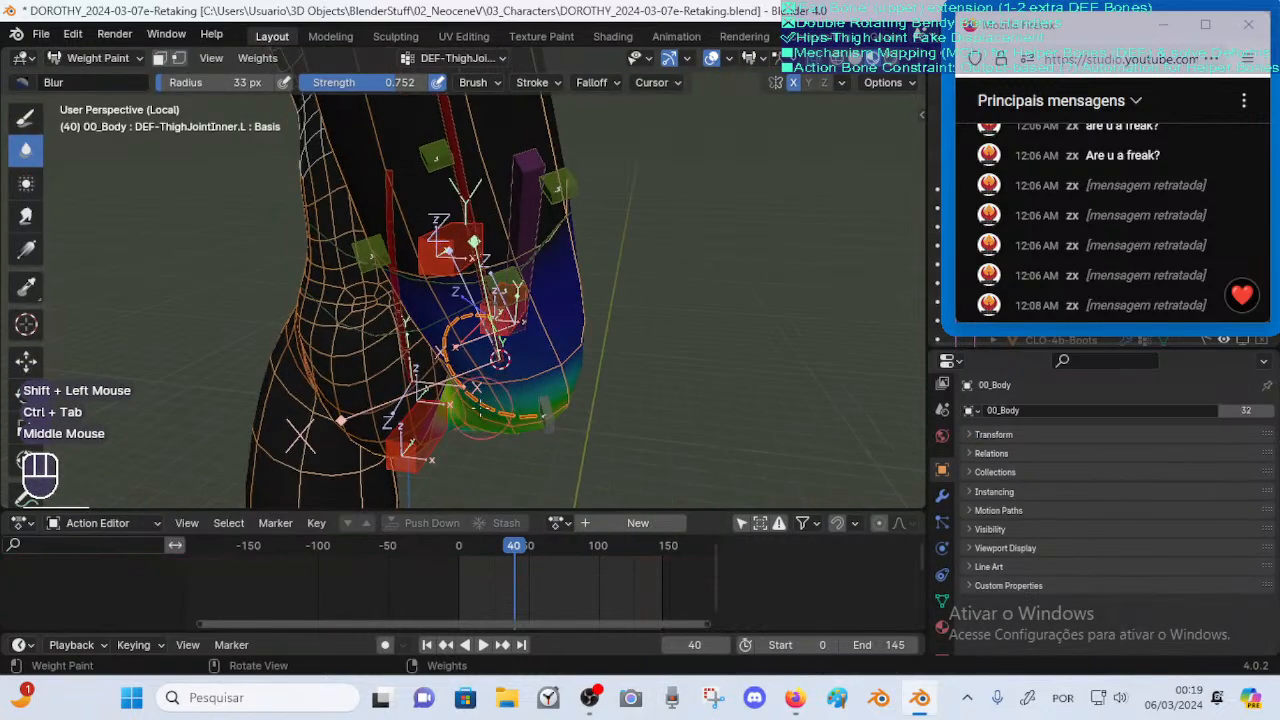
{"action": "mouse_move", "coordinate": [497, 358]}
{"action": "middle_mouse_down"}
{"action": "mouse_move", "coordinate": [488, 366]}
{"action": "mouse_move", "coordinate": [500, 350]}
{"action": "mouse_move", "coordinate": [480, 335]}
{"action": "mouse_move", "coordinate": [494, 375]}
{"action": "middle_mouse_up"}
Move the animation to frame 68 so the inner thigh is exposed for weight painting
{"action": "key", "text": "space"}
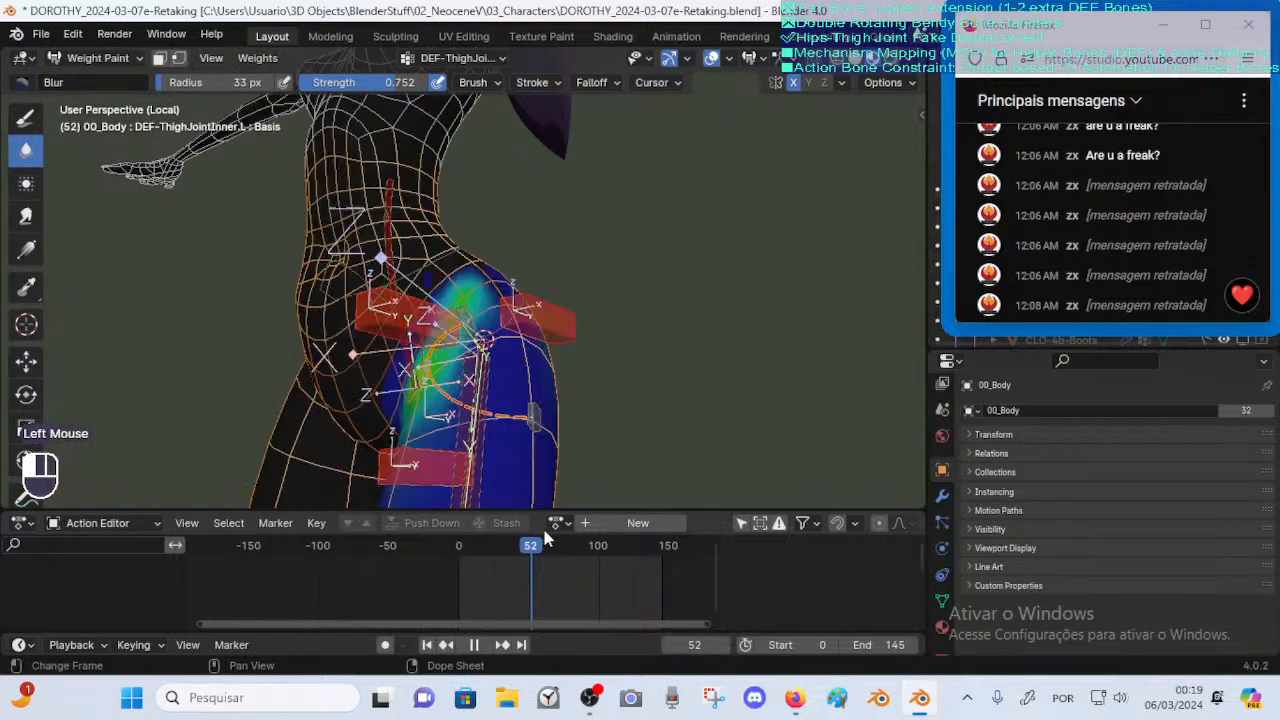
{"action": "left_click_drag", "start_coordinate": [578, 520], "coordinate": [555, 521]}
{"action": "middle_click_drag", "start_coordinate": [362, 280], "coordinate": [345, 254], "text": "ctrl"}
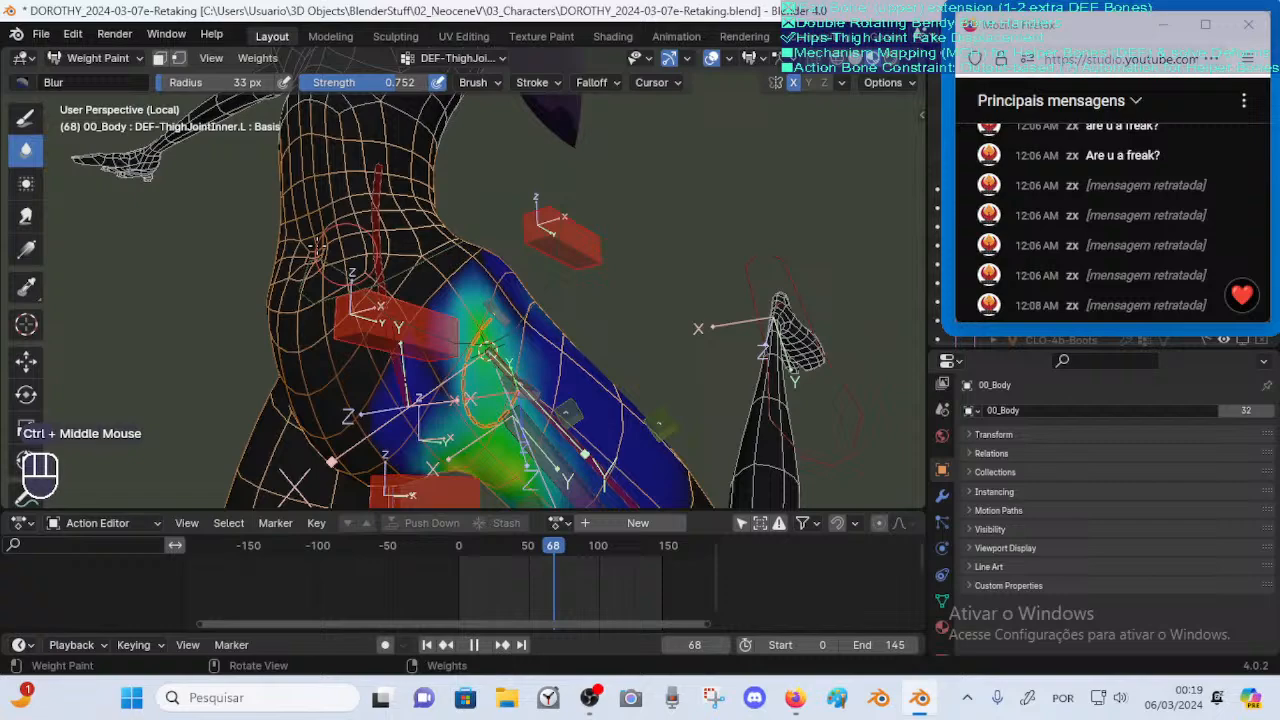
Set up the Draw tool with the Add brush, weight 1.000 and strength 1.000
{"action": "left_click", "coordinate": [25, 118]}
{"action": "key", "text": "ctrl+f"}
{"action": "middle_click_drag", "start_coordinate": [505, 350], "coordinate": [433, 382], "text": "shift"}
{"action": "key", "text": "ctrl+f"}
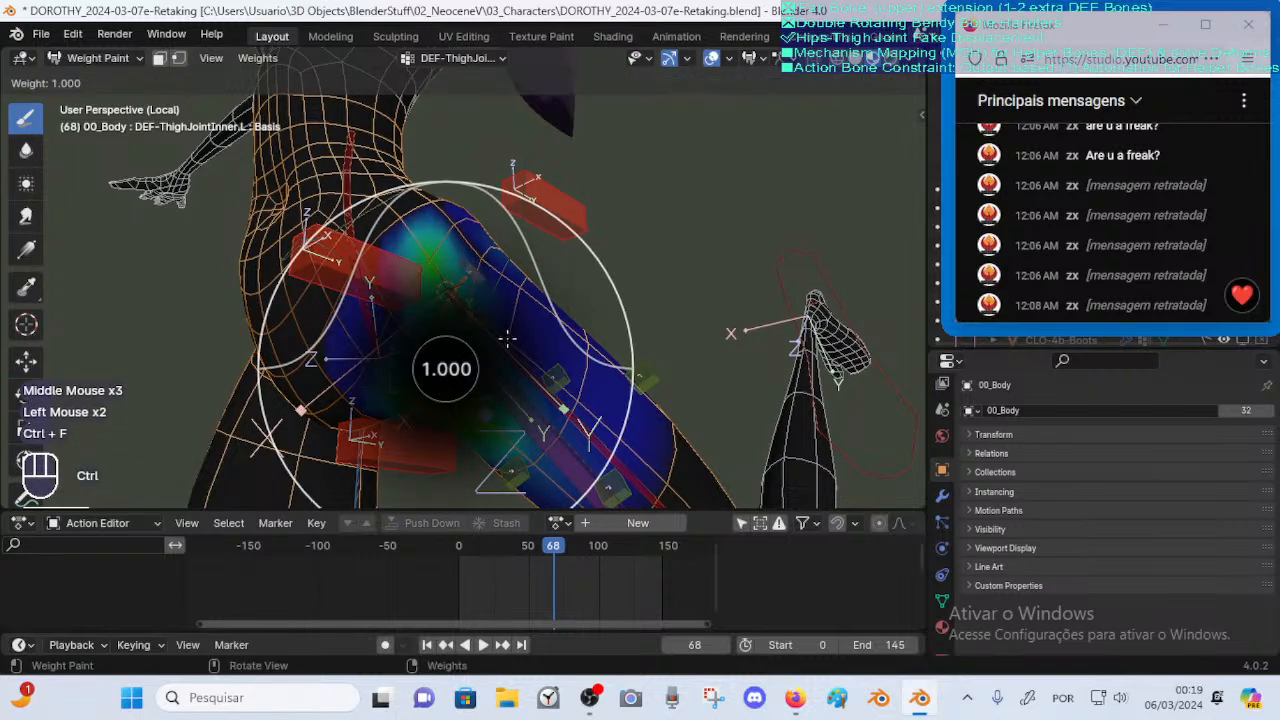
{"action": "left_click", "coordinate": [230, 190]}
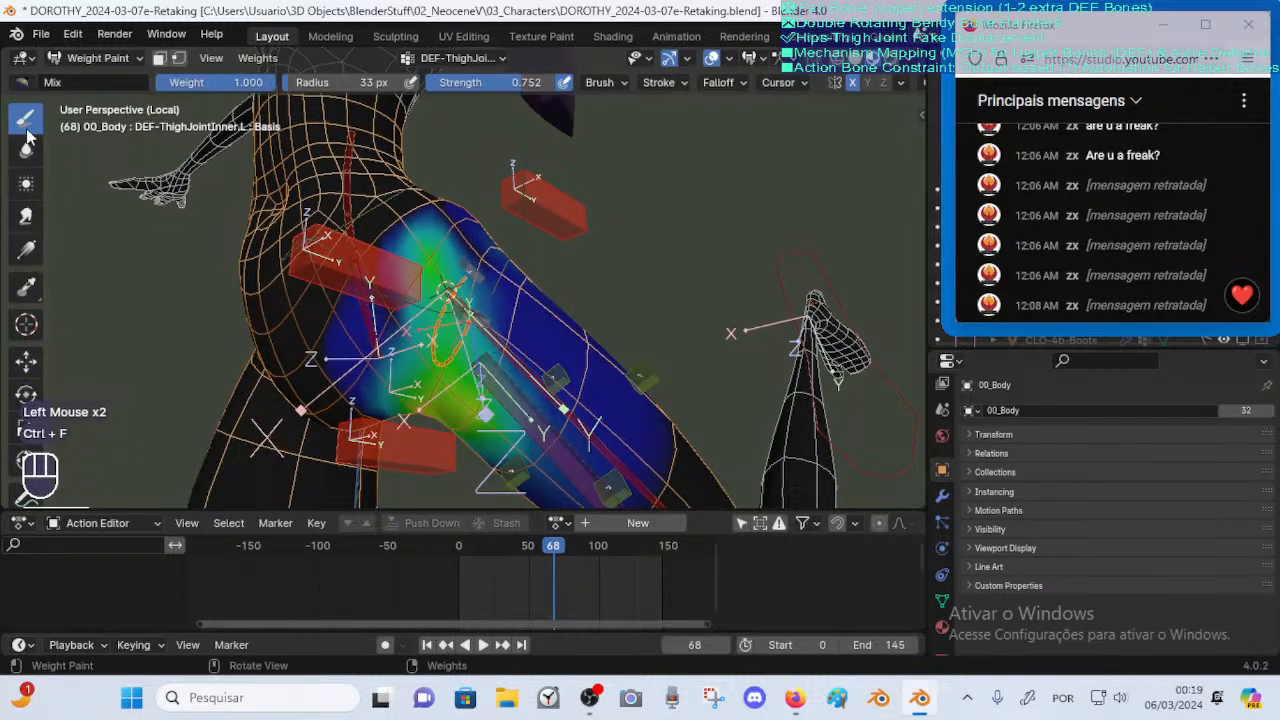
{"action": "left_click", "coordinate": [25, 82]}
{"action": "left_click", "coordinate": [82, 145]}
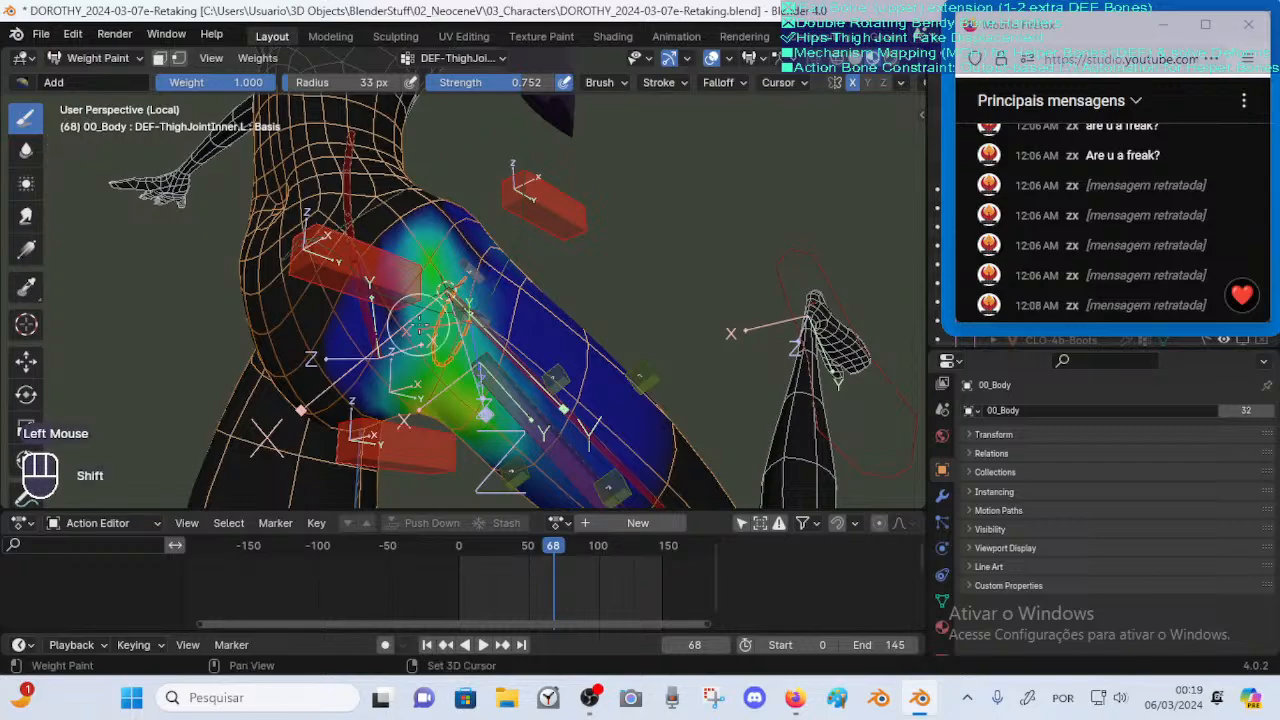
{"action": "key", "text": "shift+f"}
{"action": "left_click", "coordinate": [474, 308]}
Paint DEF-ThighJointInner.L weight at strength 1.000 over the front and inside of the left upper thigh, undoing the last stray stroke
{"action": "middle_click_drag", "start_coordinate": [488, 312], "coordinate": [424, 349], "text": "shift"}
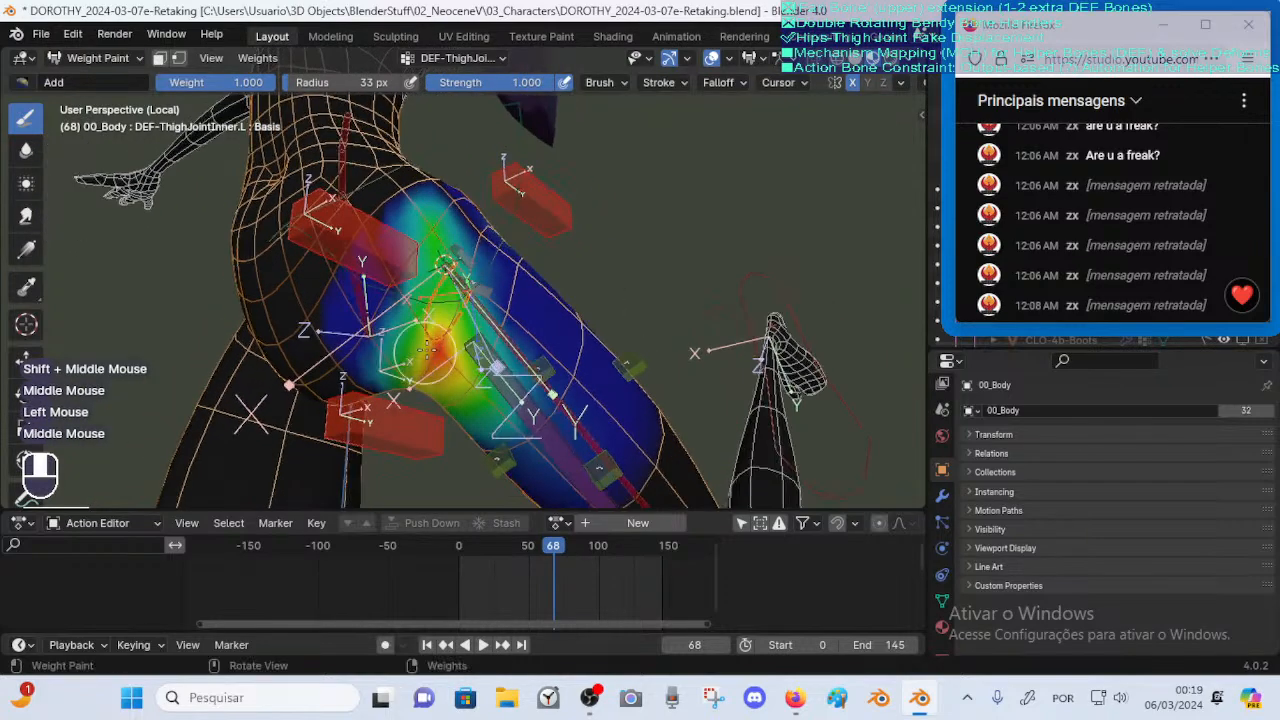
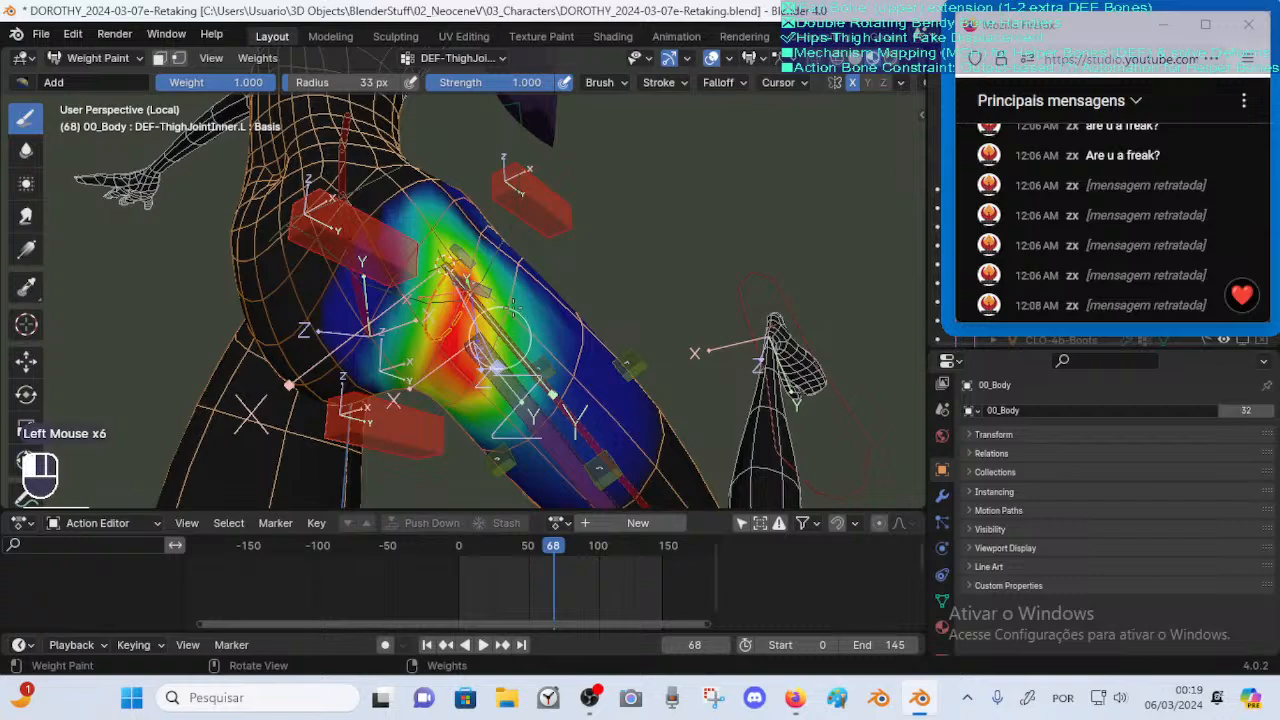
{"action": "middle_click_drag", "start_coordinate": [484, 368], "coordinate": [472, 330]}
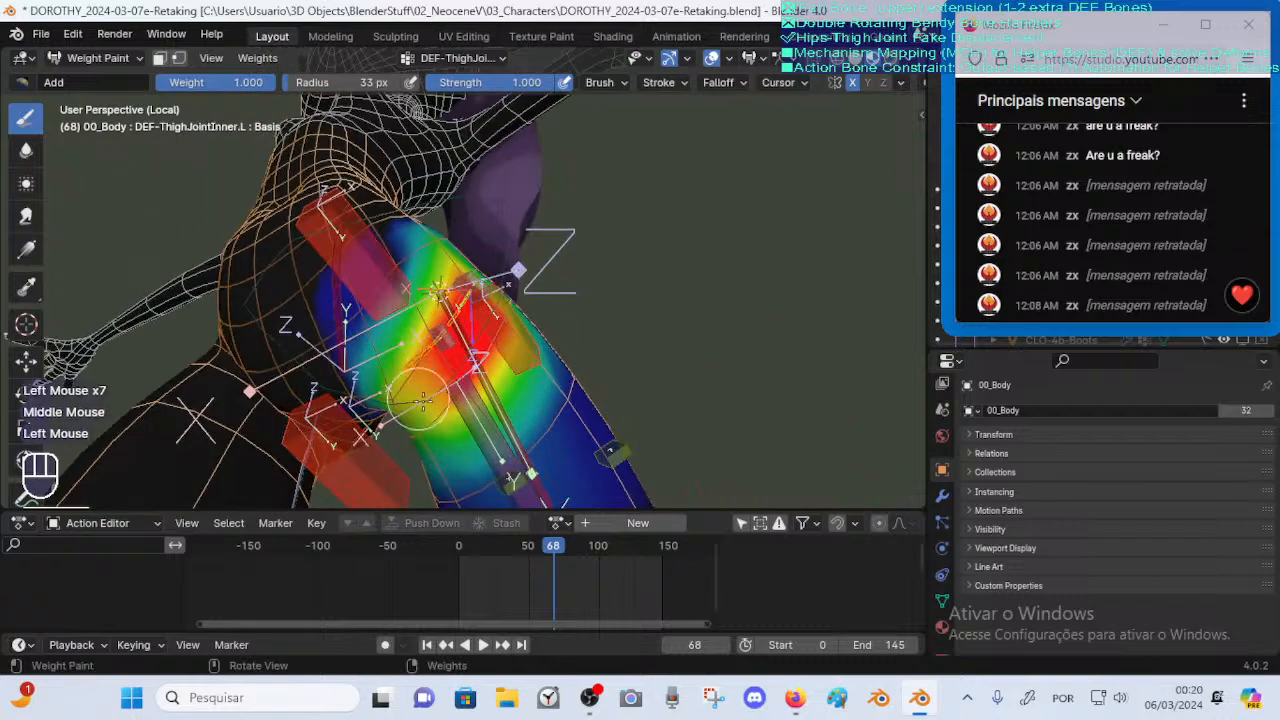
{"action": "mouse_move", "coordinate": [420, 378]}
{"action": "middle_mouse_down"}
{"action": "mouse_move", "coordinate": [506, 363]}
{"action": "mouse_move", "coordinate": [528, 344]}
{"action": "middle_mouse_up"}
{"action": "left_click_drag", "start_coordinate": [438, 338], "coordinate": [446, 350]}
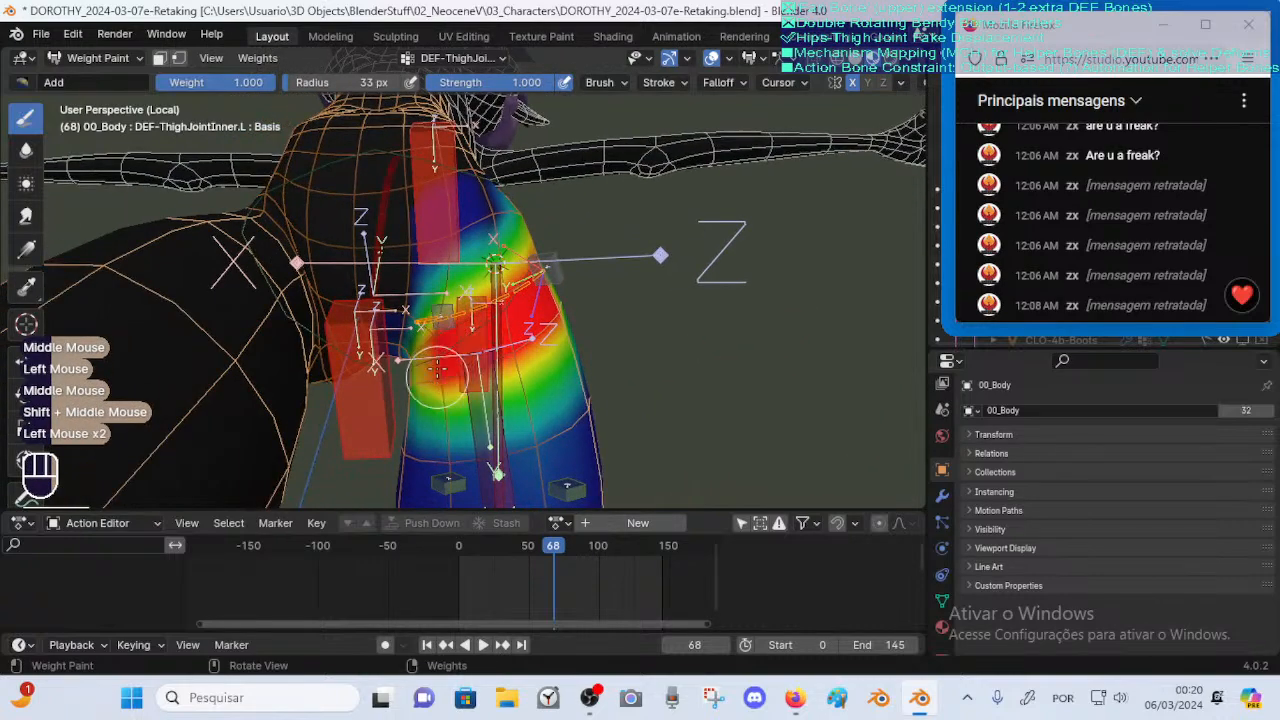
{"action": "mouse_move", "coordinate": [437, 370]}
{"action": "middle_mouse_down"}
{"action": "mouse_move", "coordinate": [478, 335]}
{"action": "mouse_move", "coordinate": [465, 333]}
{"action": "mouse_move", "coordinate": [474, 378]}
{"action": "mouse_move", "coordinate": [500, 430]}
{"action": "mouse_move", "coordinate": [480, 432]}
{"action": "mouse_move", "coordinate": [529, 429]}
{"action": "mouse_move", "coordinate": [550, 360]}
{"action": "middle_mouse_up"}
{"action": "left_click", "coordinate": [492, 418]}
{"action": "left_click", "coordinate": [548, 360]}
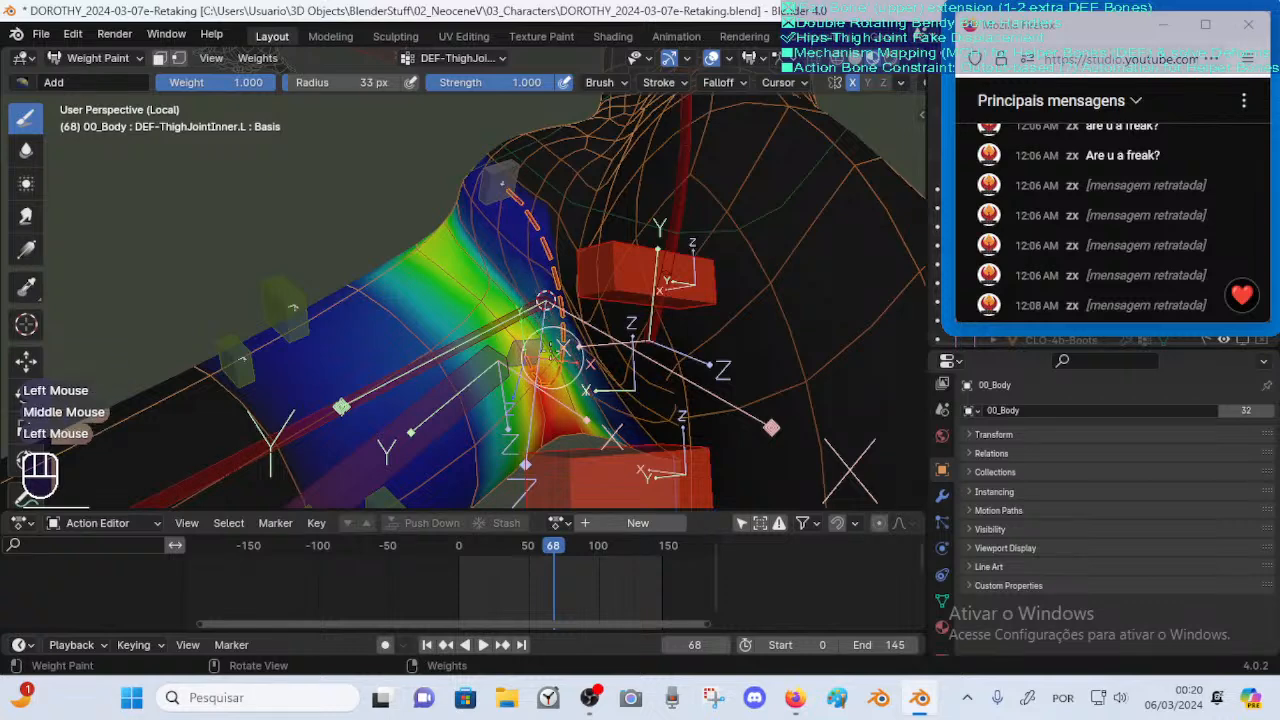
{"action": "key", "text": "ctrl+z"}
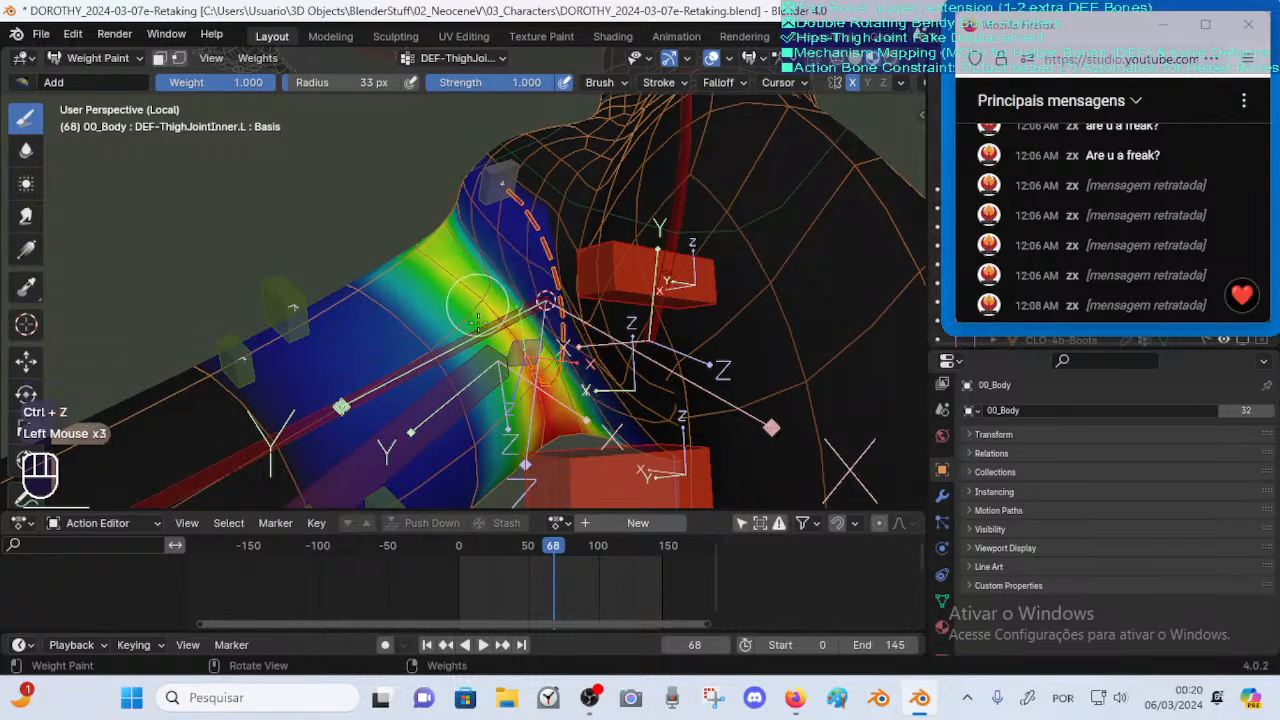
Add DEF-ThighJointInner.L weight in a band across the back of the left upper thigh, using the FAN-Thigh.L weights as reference
{"action": "left_click", "coordinate": [466, 378], "text": "alt"}
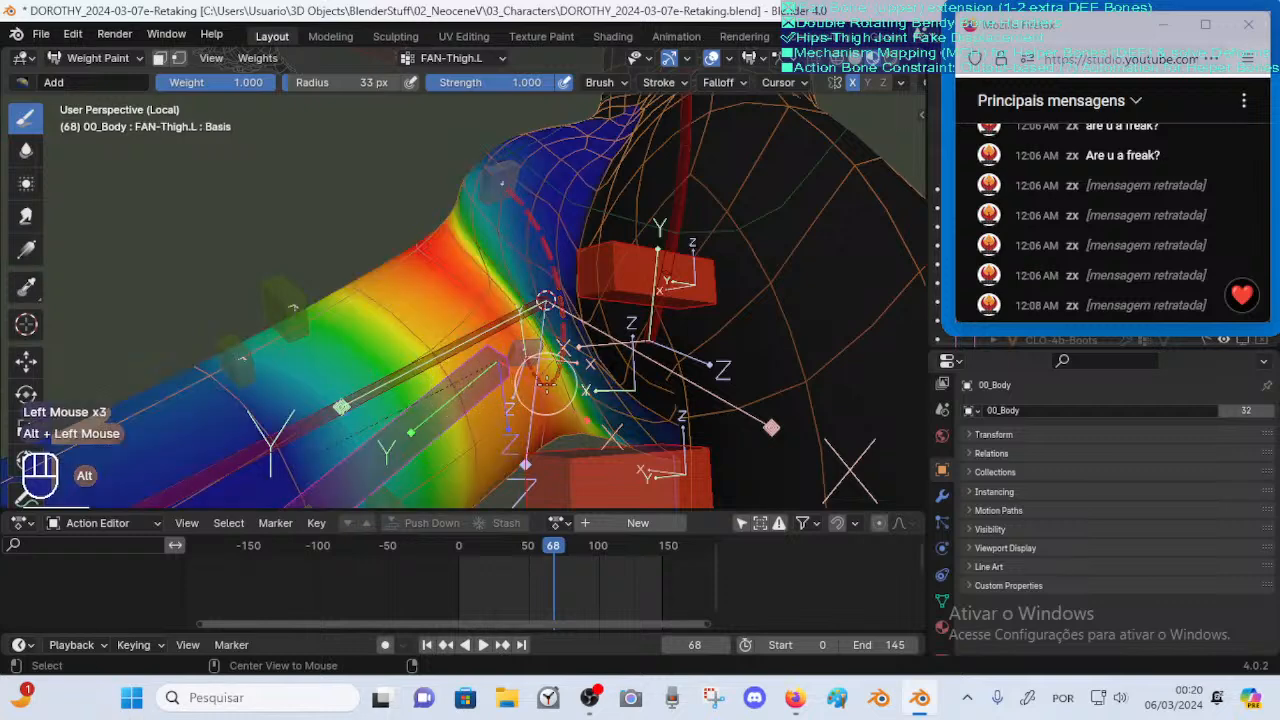
{"action": "left_click", "coordinate": [502, 360], "text": "alt"}
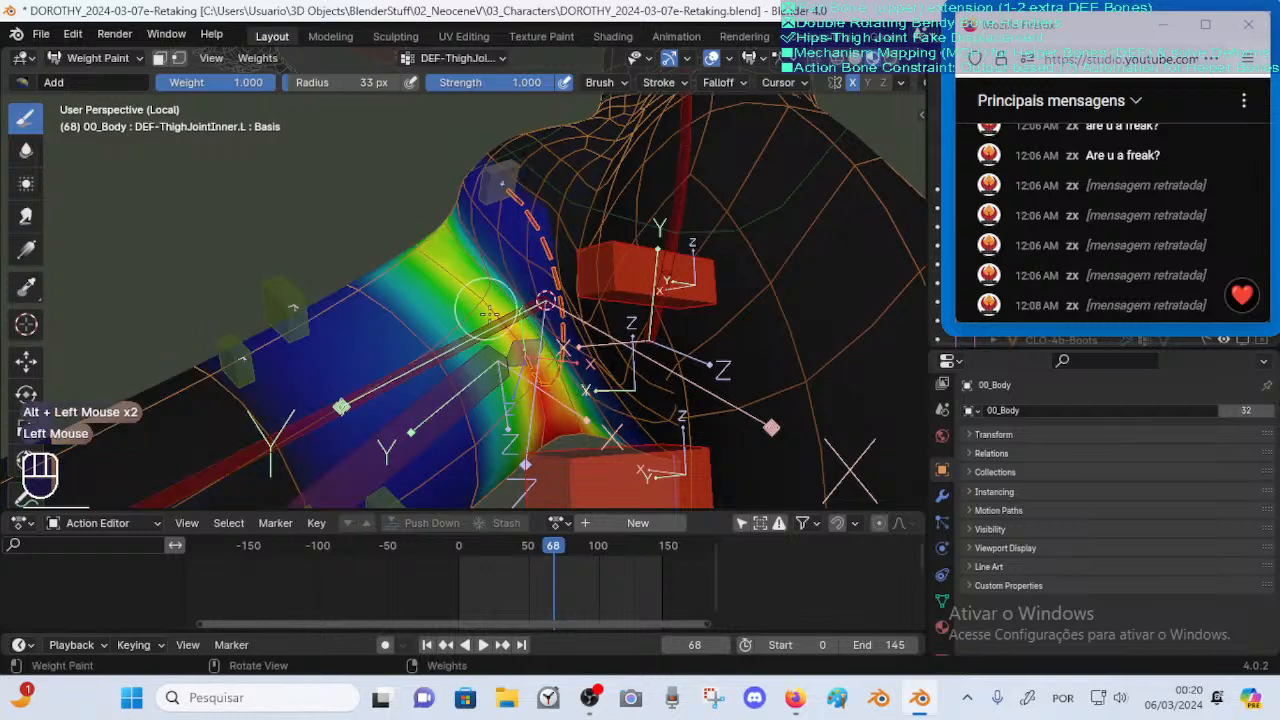
{"action": "middle_click_drag", "start_coordinate": [483, 302], "coordinate": [478, 338], "text": "shift"}
{"action": "left_click", "coordinate": [476, 336]}
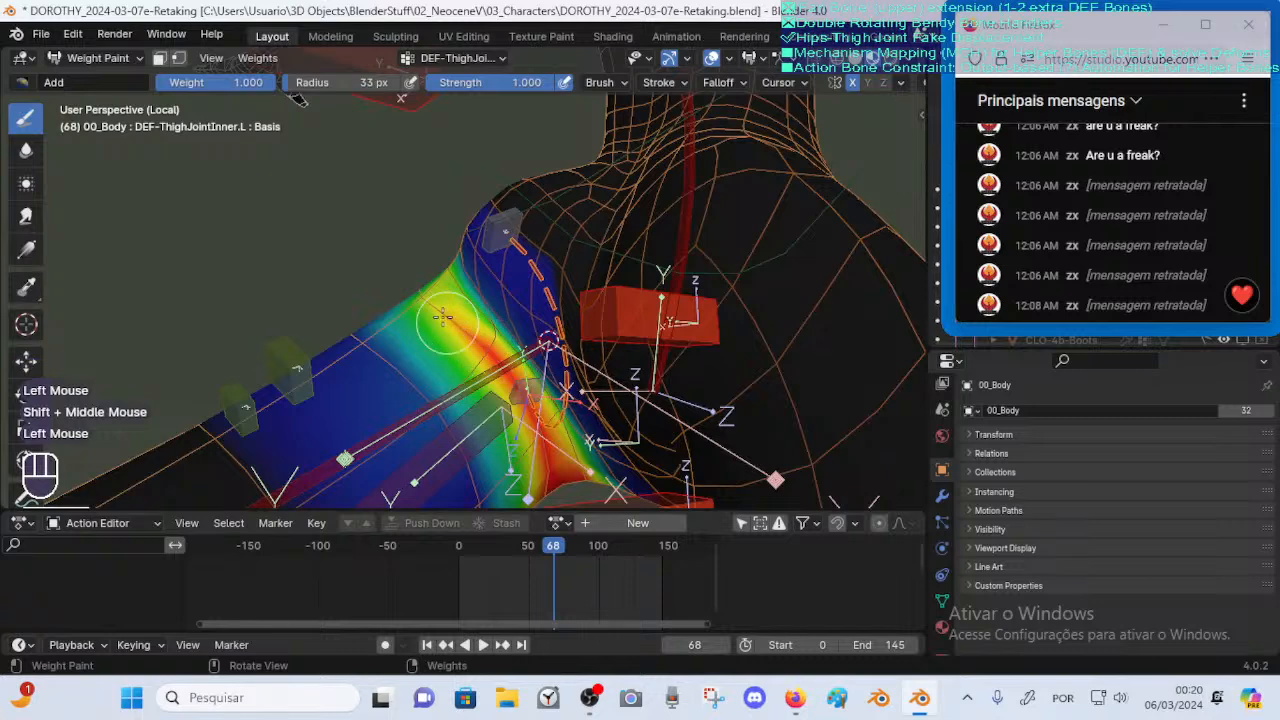
{"action": "left_click", "coordinate": [493, 379], "text": "alt"}
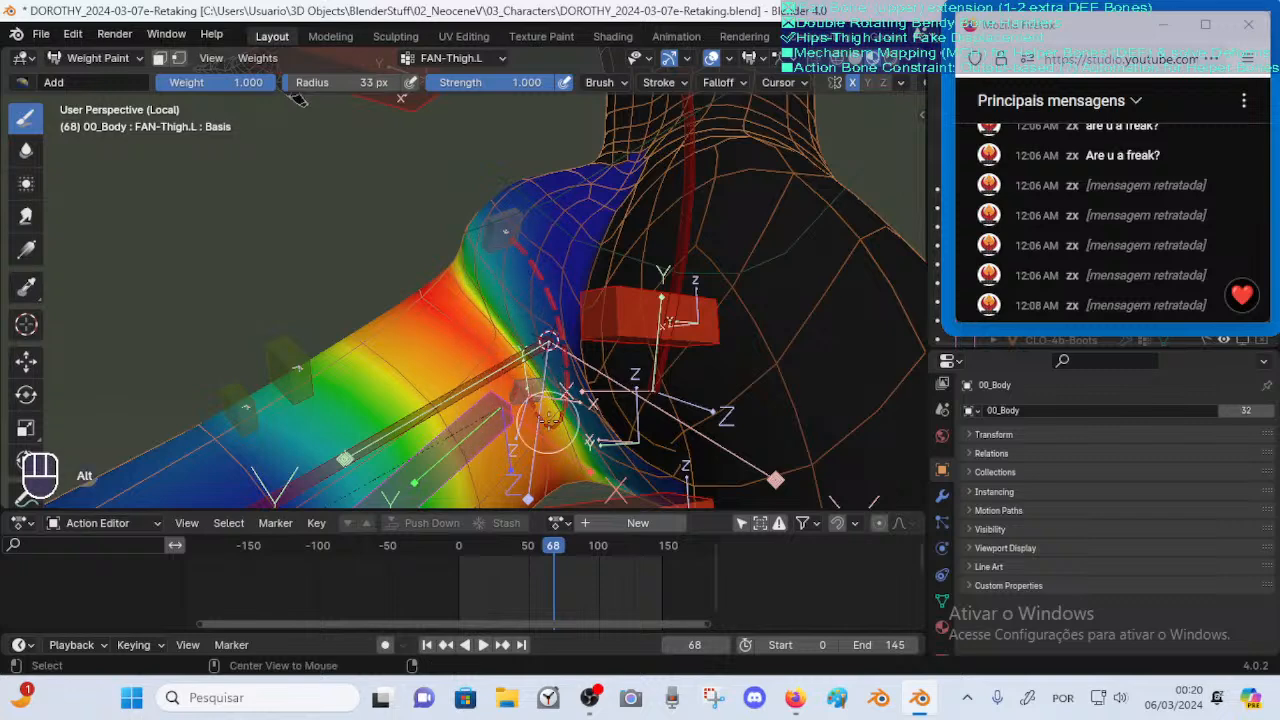
{"action": "left_click", "coordinate": [548, 415], "text": "alt"}
{"action": "mouse_move", "coordinate": [548, 415]}
{"action": "middle_mouse_down"}
{"action": "mouse_move", "coordinate": [458, 320]}
{"action": "mouse_move", "coordinate": [490, 312]}
{"action": "mouse_move", "coordinate": [548, 328]}
{"action": "mouse_move", "coordinate": [470, 283]}
{"action": "mouse_move", "coordinate": [484, 333]}
{"action": "middle_mouse_up"}
{"action": "left_click", "coordinate": [559, 328]}
{"action": "middle_click_drag", "start_coordinate": [436, 262], "coordinate": [485, 343]}
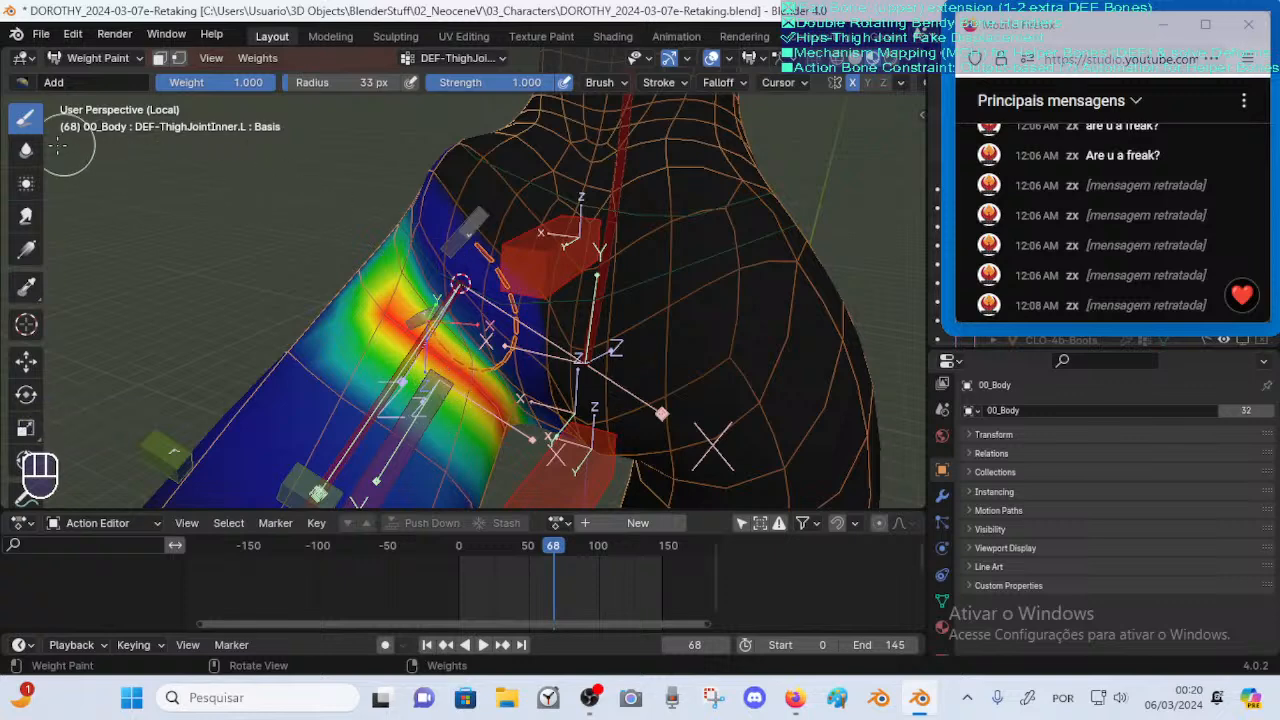
Soften the DEF-ThighJointInner.L weights on the back and outer side of the left thigh with the Blur tool
{"action": "left_click", "coordinate": [26, 149]}
{"action": "mouse_move", "coordinate": [294, 275]}
{"action": "middle_mouse_down"}
{"action": "mouse_move", "coordinate": [355, 310]}
{"action": "mouse_move", "coordinate": [423, 313]}
{"action": "middle_mouse_up"}
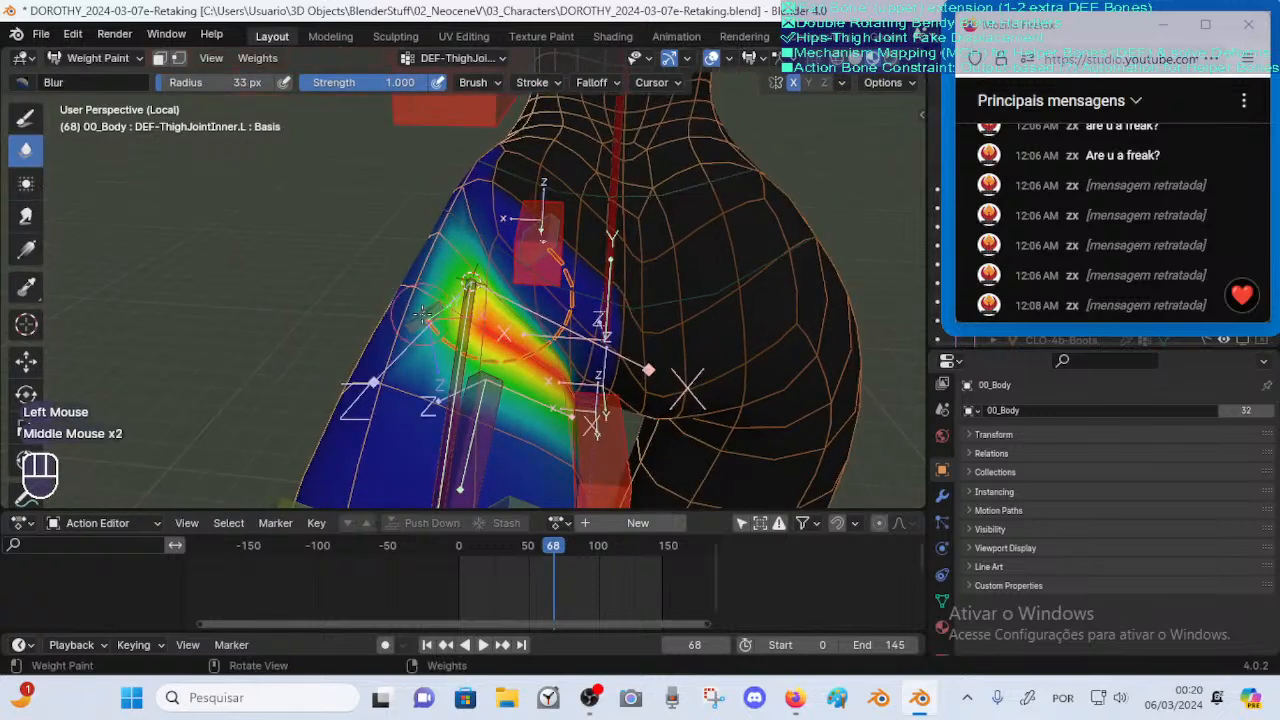
{"action": "left_click", "coordinate": [415, 285]}
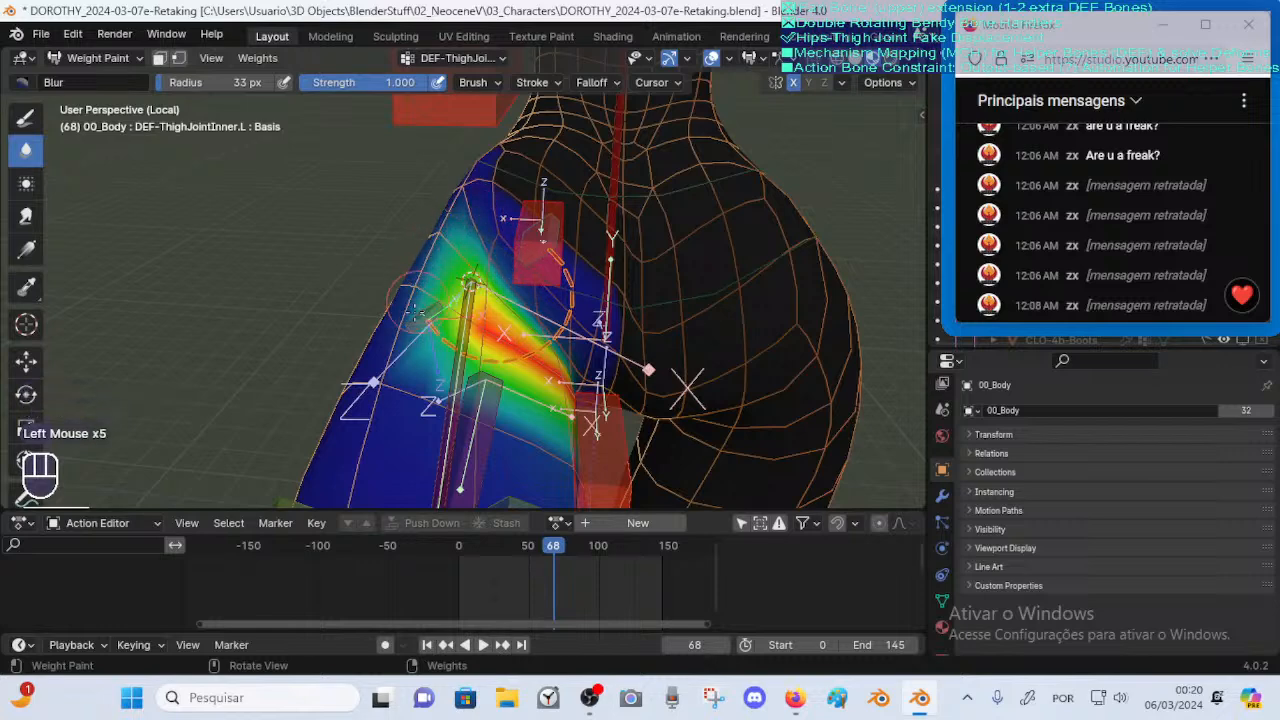
{"action": "middle_click_drag", "start_coordinate": [398, 372], "coordinate": [410, 376]}
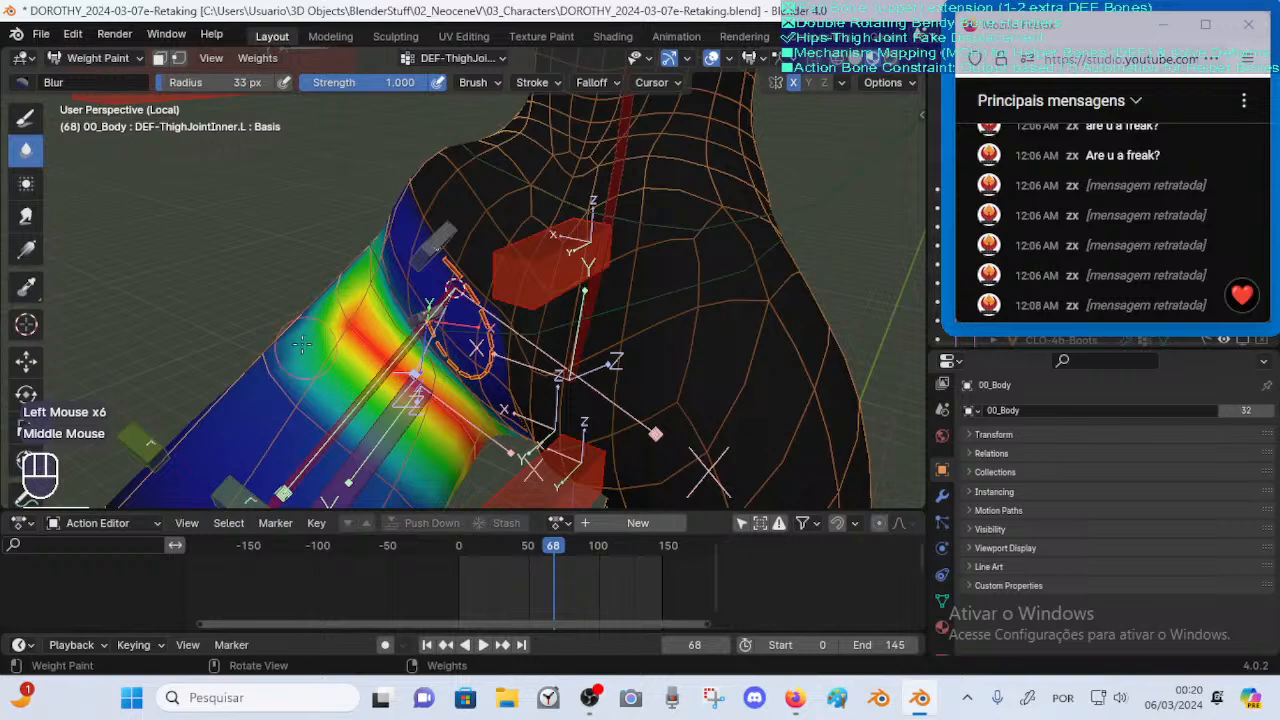
{"action": "left_click_drag", "start_coordinate": [301, 344], "coordinate": [348, 383]}
{"action": "mouse_move", "coordinate": [278, 345]}
{"action": "middle_mouse_down"}
{"action": "mouse_move", "coordinate": [326, 315]}
{"action": "mouse_move", "coordinate": [430, 333]}
{"action": "middle_mouse_up"}
{"action": "left_click", "coordinate": [326, 315]}
{"action": "left_click_drag", "start_coordinate": [430, 334], "coordinate": [412, 356]}
{"action": "left_click_drag", "start_coordinate": [418, 280], "coordinate": [454, 222]}
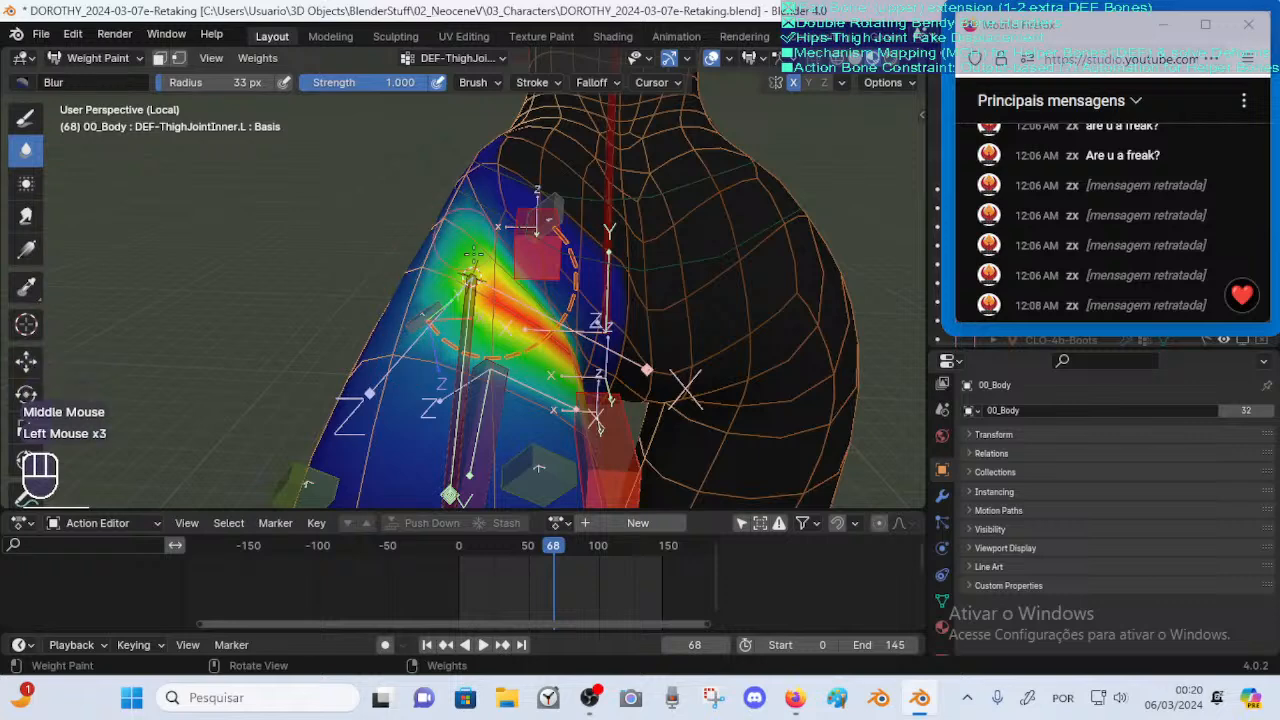
Compare against the FAN-Thigh.L weights, return to DEF-ThighJointInner.L and blur the upper edge of its band behind the thigh
{"action": "left_click", "coordinate": [489, 384], "text": "alt"}
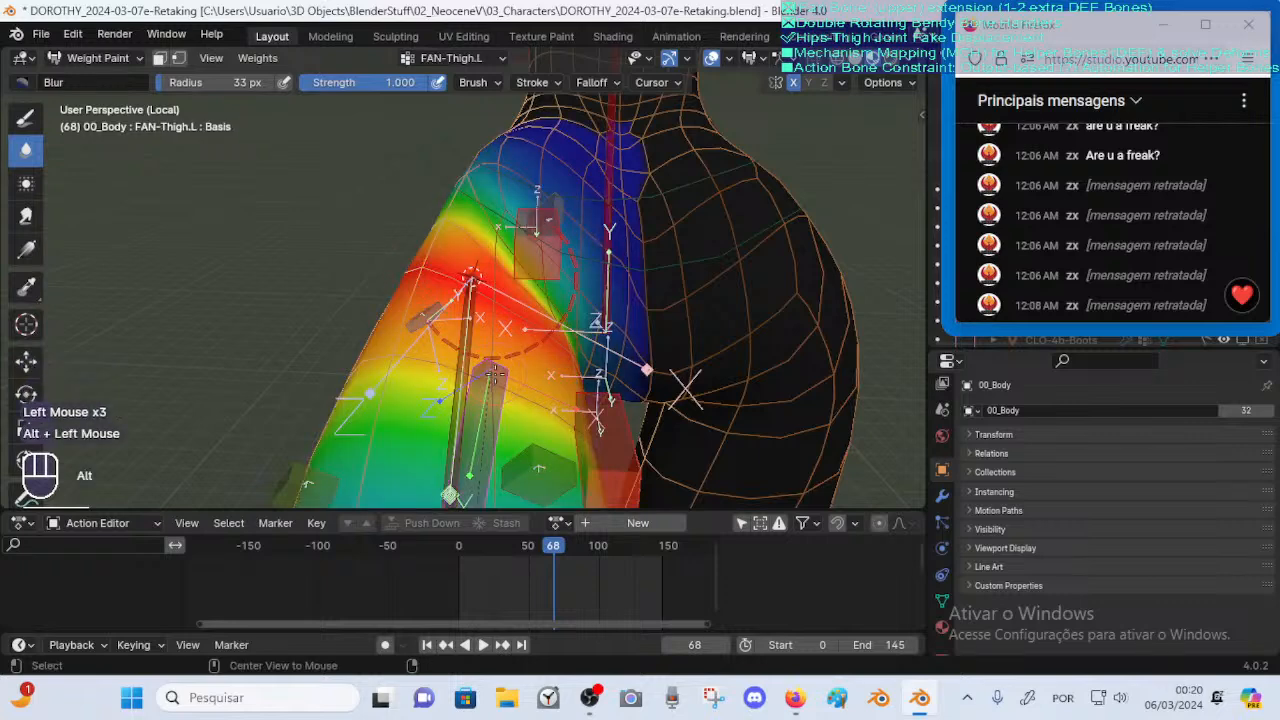
{"action": "middle_click_drag", "start_coordinate": [487, 382], "coordinate": [479, 363], "text": "shift"}
{"action": "middle_click_drag", "start_coordinate": [479, 363], "coordinate": [444, 350]}
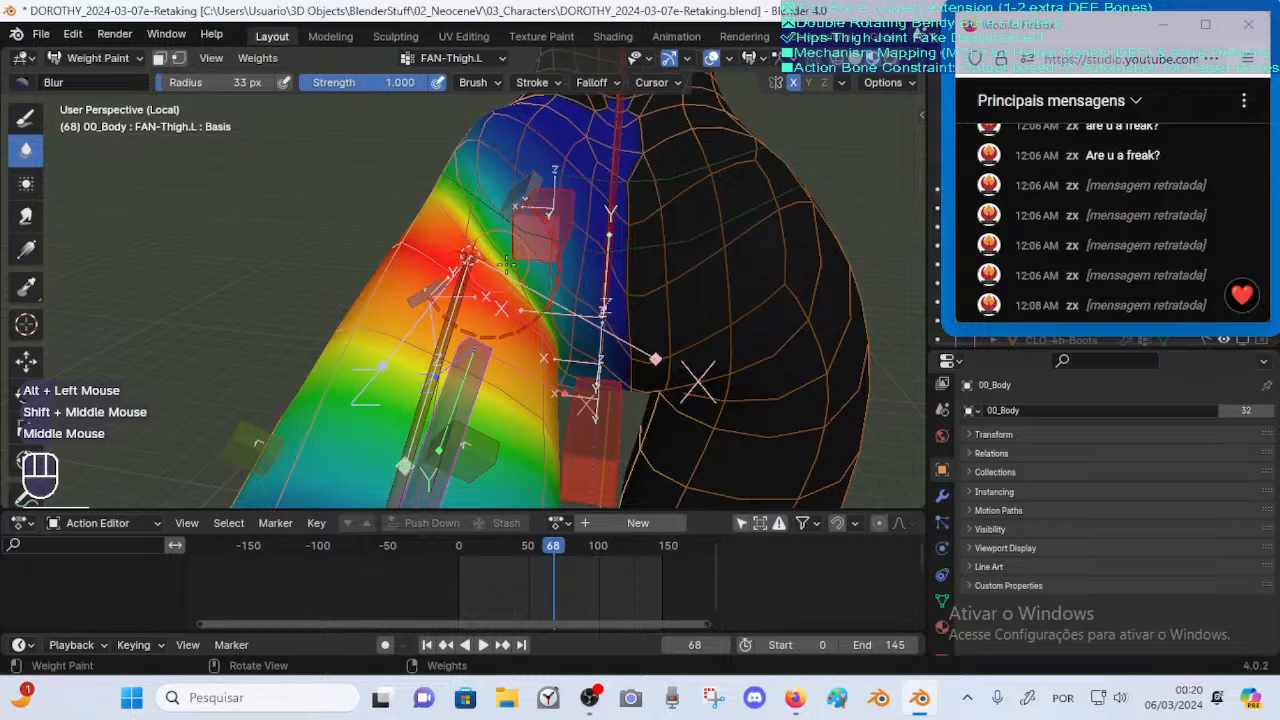
{"action": "middle_click_drag", "start_coordinate": [466, 250], "coordinate": [448, 220]}
{"action": "left_click", "coordinate": [508, 322], "text": "alt"}
{"action": "left_click", "coordinate": [448, 220]}
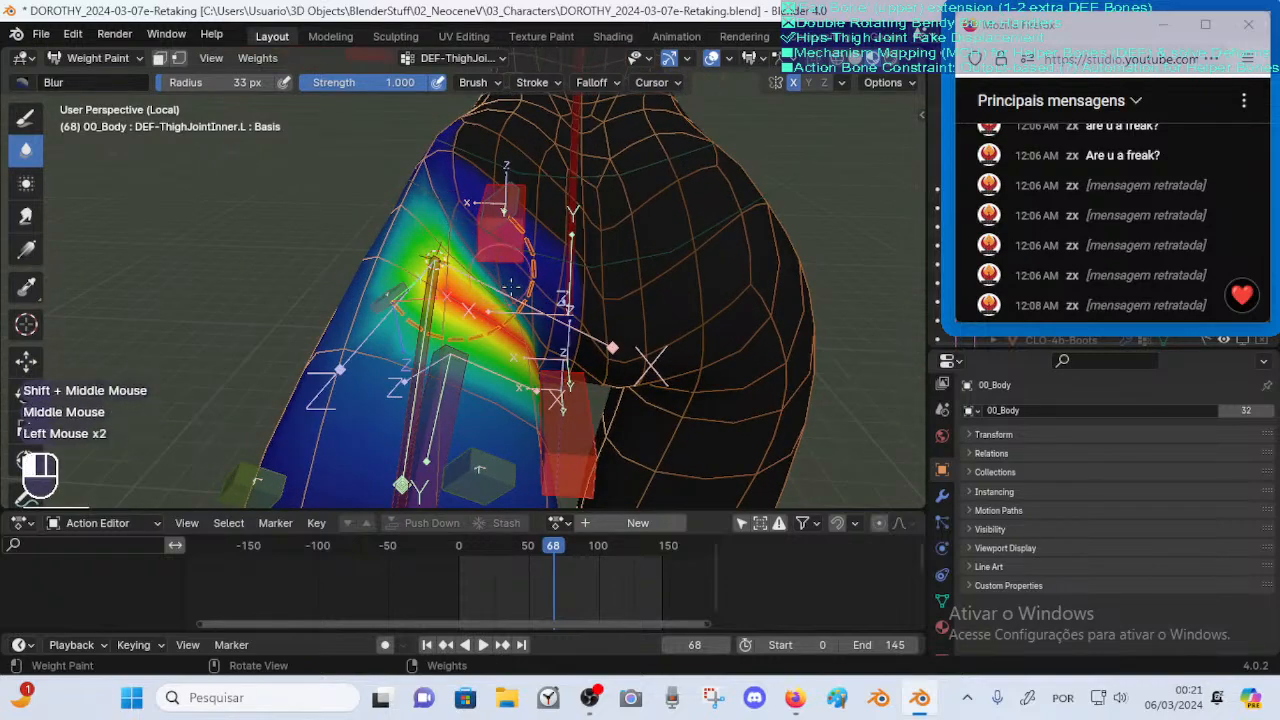
Try to blur the weights along the crease between buttock and thigh with the 33 px brush, undoing the strokes
{"action": "middle_click_drag", "start_coordinate": [510, 287], "coordinate": [467, 262]}
{"action": "left_click", "coordinate": [473, 296]}
{"action": "left_click", "coordinate": [487, 330]}
{"action": "key", "text": "ctrl"}
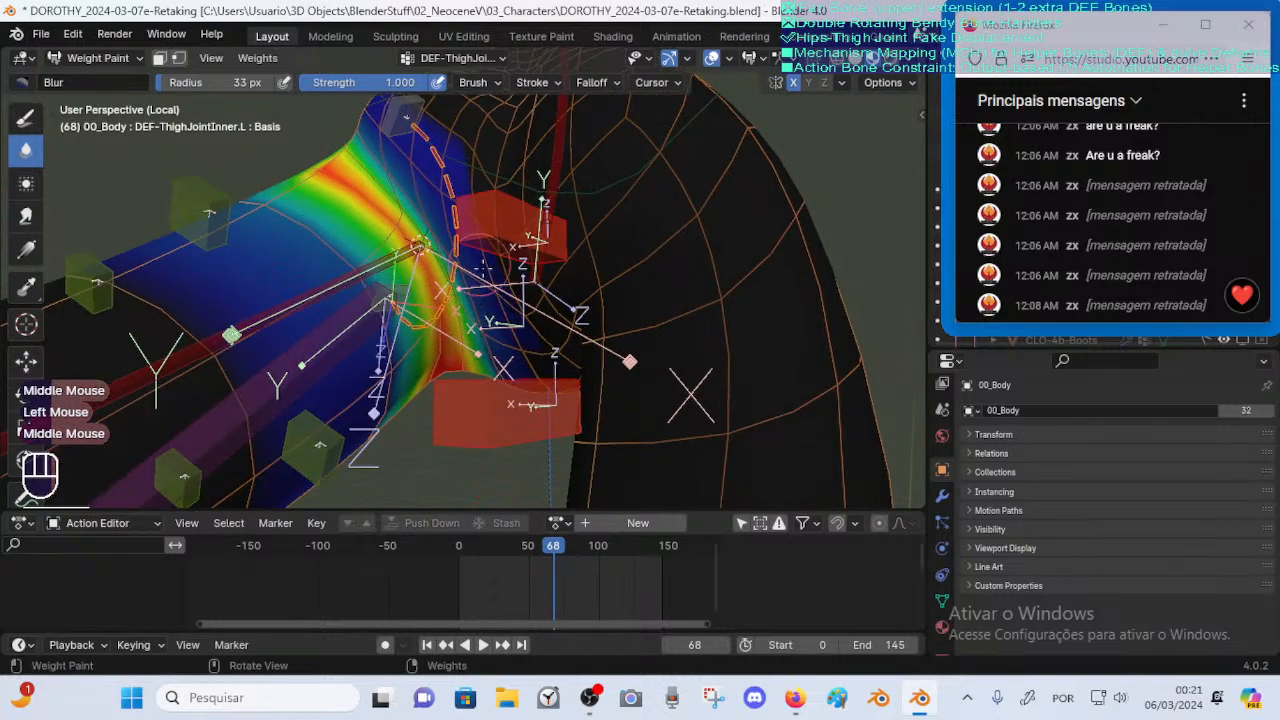
{"action": "key", "text": "ctrl+z"}
{"action": "left_click", "coordinate": [467, 266]}
{"action": "left_click", "coordinate": [458, 296]}
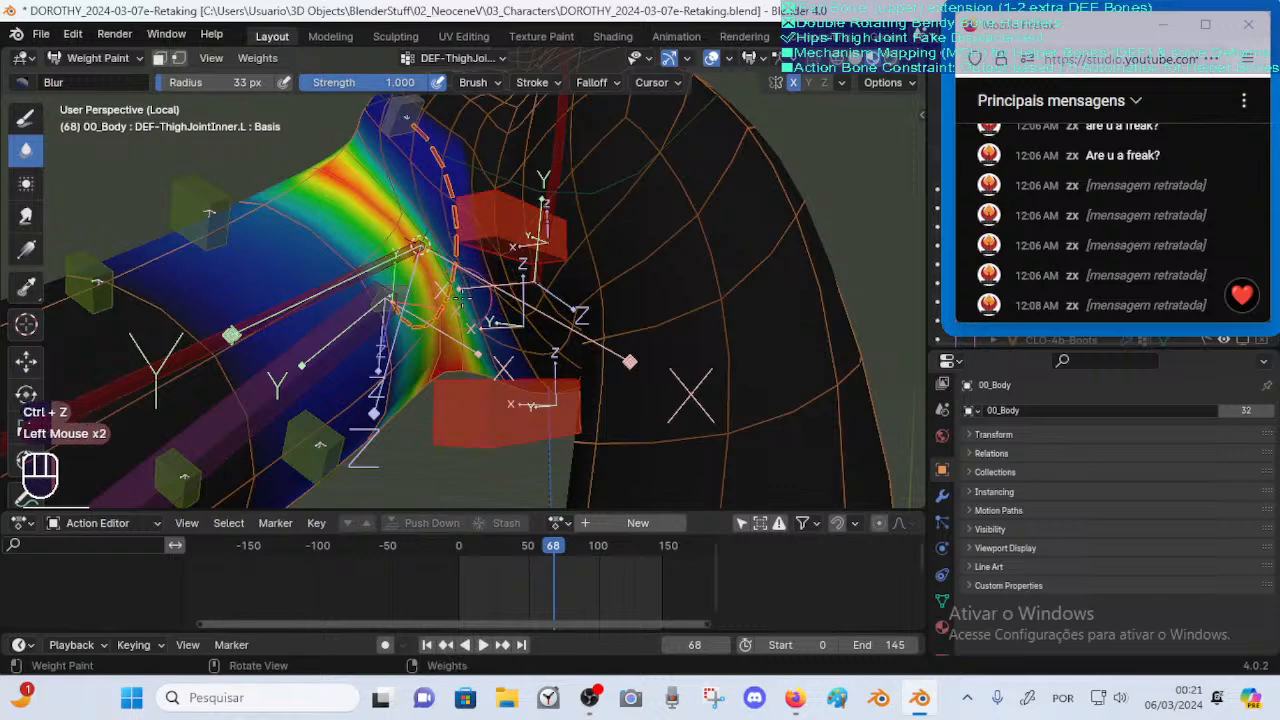
{"action": "key", "text": "ctrl+z"}
Set the Blur brush radius to 29 px and soften the weight edge above the thigh joint at the back of the hip
{"action": "key", "text": "f"}
{"action": "left_click", "coordinate": [455, 285]}
{"action": "mouse_move", "coordinate": [455, 285]}
{"action": "middle_mouse_down"}
{"action": "mouse_move", "coordinate": [439, 220]}
{"action": "mouse_move", "coordinate": [447, 273]}
{"action": "middle_mouse_up"}
{"action": "left_click", "coordinate": [439, 220]}
{"action": "key", "text": "ctrl+z"}
{"action": "left_click", "coordinate": [434, 222]}
{"action": "left_click", "coordinate": [430, 230]}
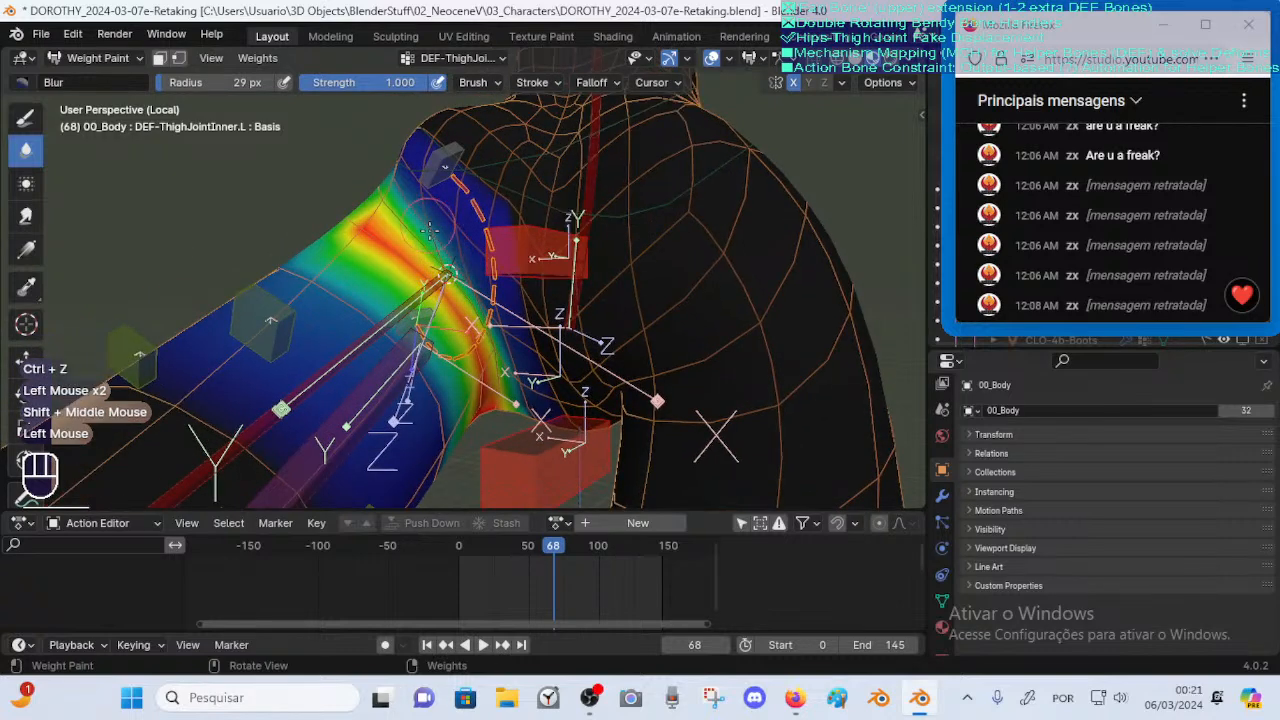
Reduce the Blur brush radius to 13 px and soften the weights in the narrow crease below the buttock
{"action": "middle_click_drag", "start_coordinate": [470, 303], "coordinate": [455, 310]}
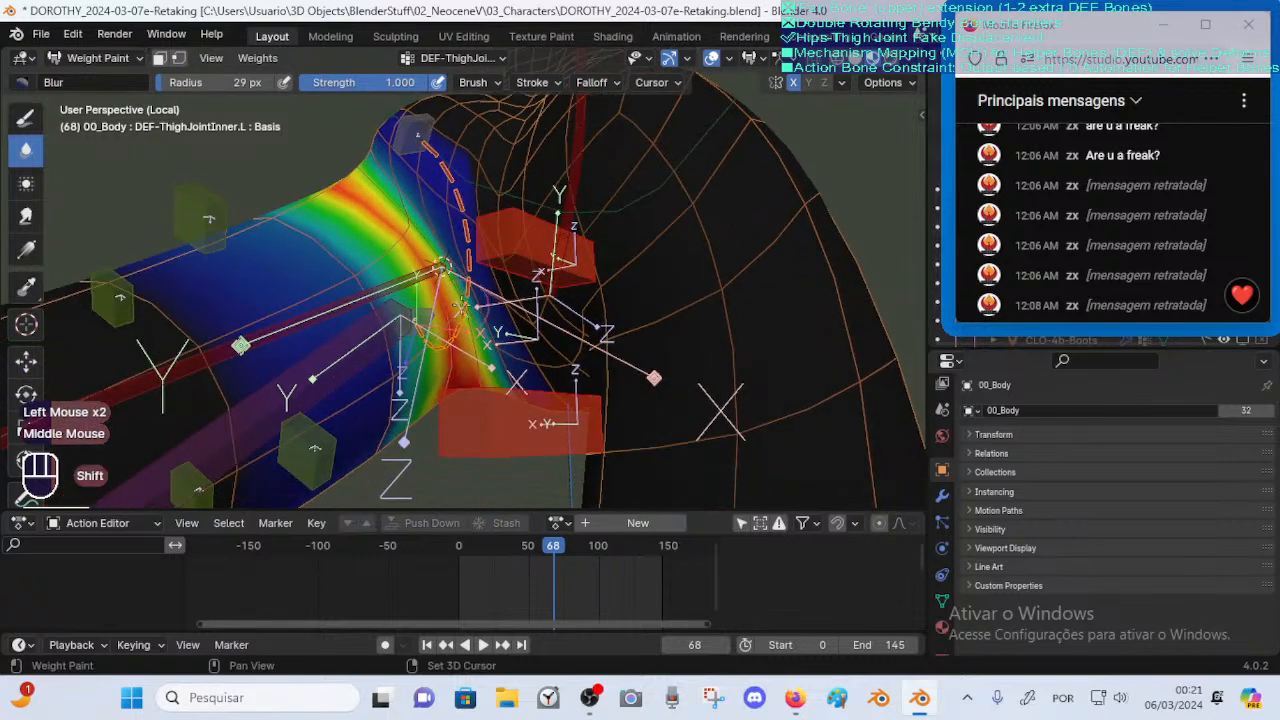
{"action": "left_click", "coordinate": [458, 295]}
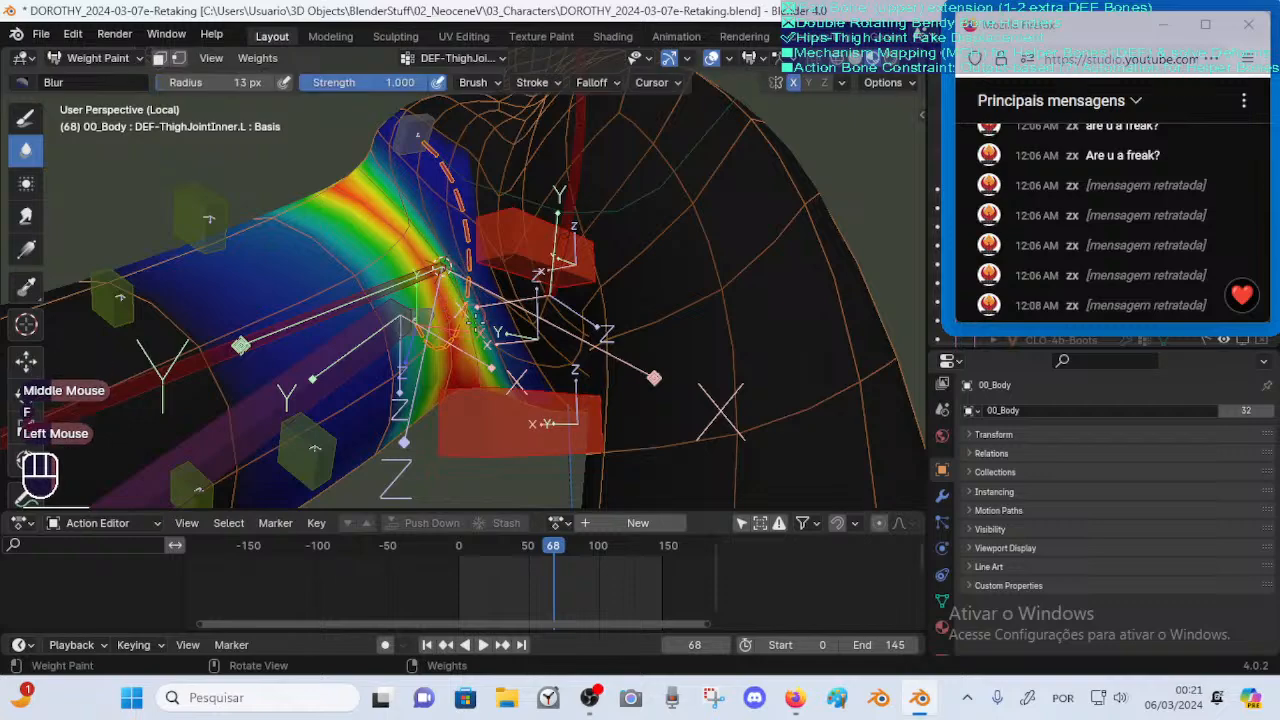
{"action": "left_click", "coordinate": [495, 344]}
Set the Blur brush radius to 36 px and smooth the weight transition over the front of the left hip
{"action": "mouse_move", "coordinate": [495, 345]}
{"action": "middle_mouse_down"}
{"action": "mouse_move", "coordinate": [420, 318]}
{"action": "mouse_move", "coordinate": [348, 326]}
{"action": "middle_mouse_up"}
{"action": "key", "text": "f"}
{"action": "left_click", "coordinate": [340, 310]}
{"action": "left_click", "coordinate": [349, 328]}
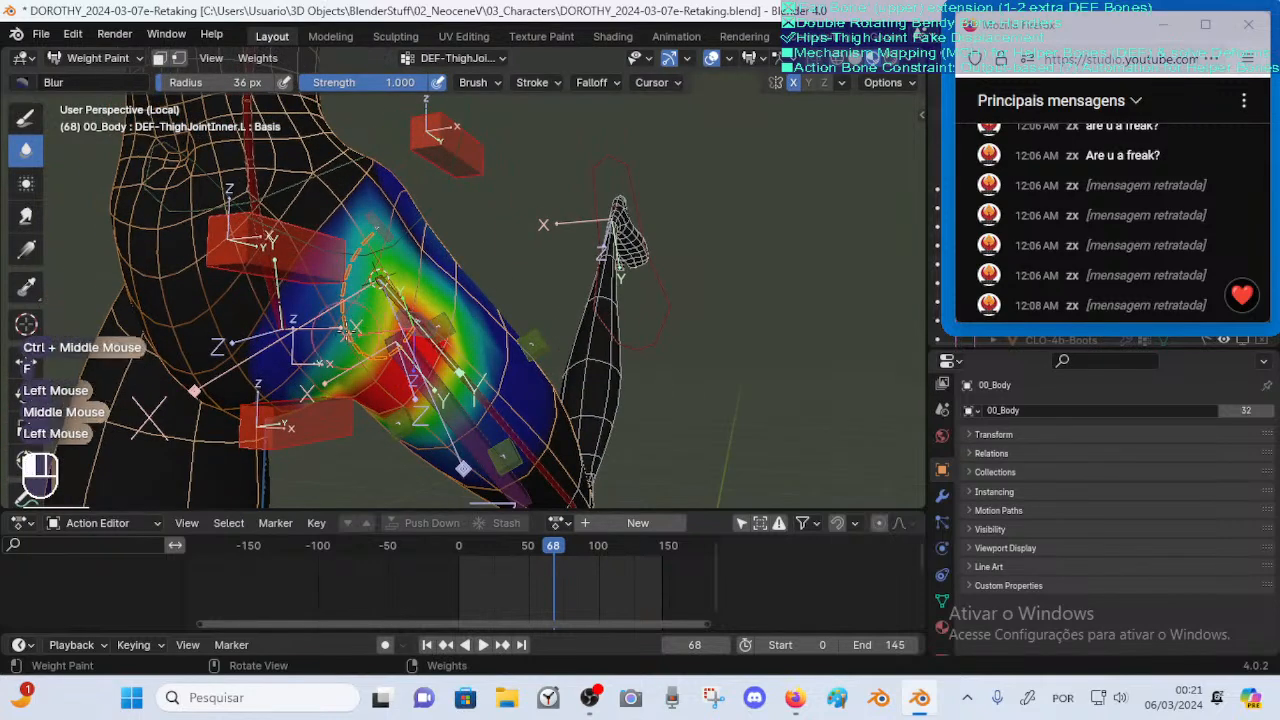
{"action": "middle_click_drag", "start_coordinate": [378, 280], "coordinate": [418, 250]}
{"action": "left_click", "coordinate": [418, 250]}
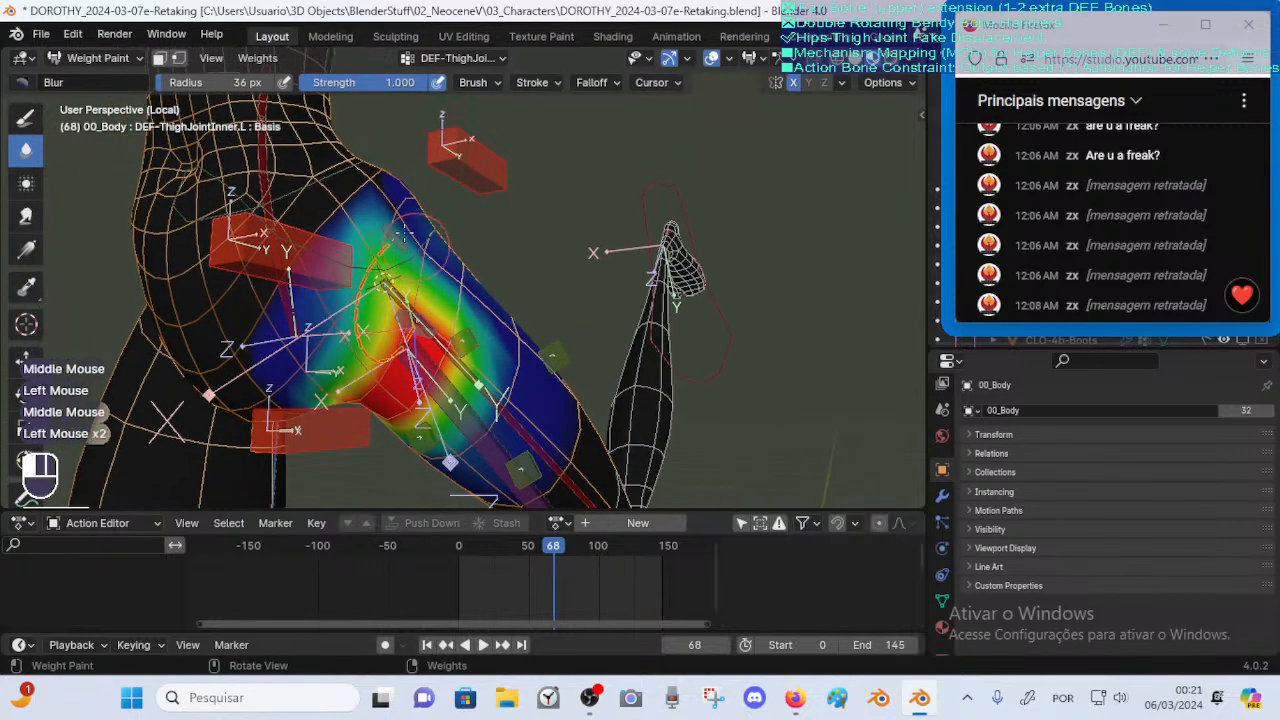
{"action": "left_click_drag", "start_coordinate": [401, 236], "coordinate": [392, 226]}
{"action": "middle_click_drag", "start_coordinate": [426, 303], "coordinate": [418, 352]}
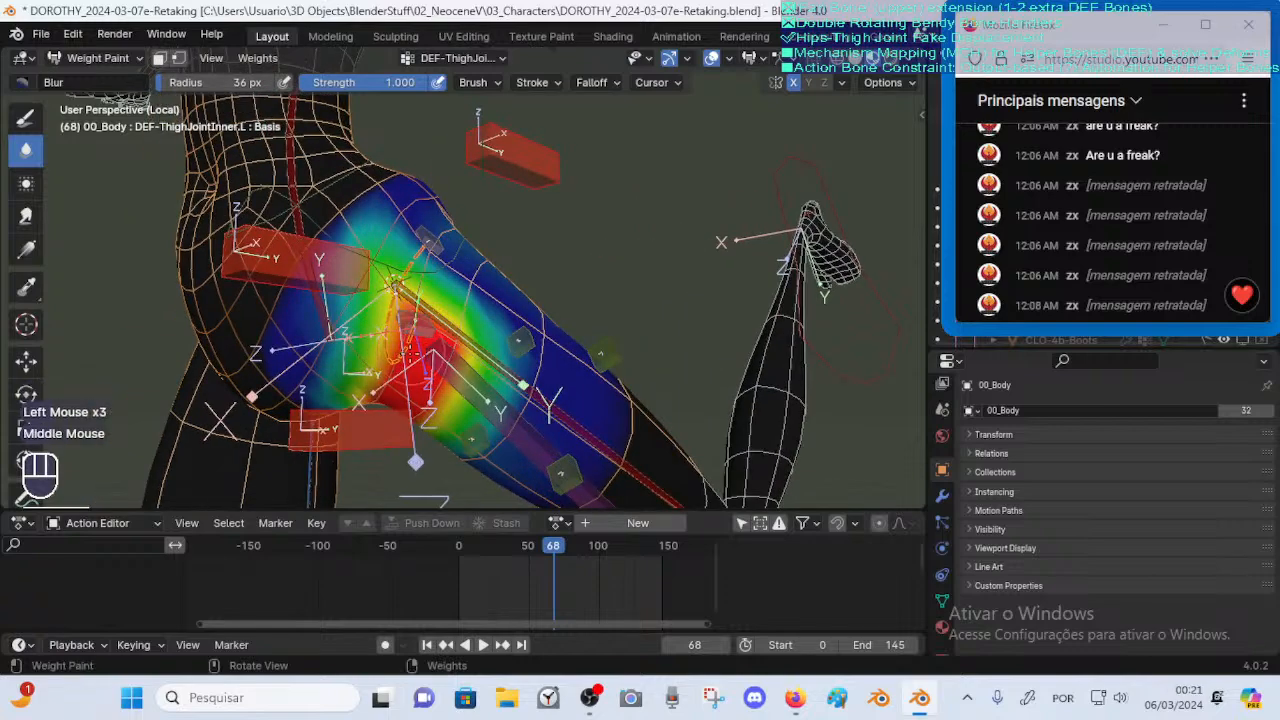
Blur the DEF-ThighJointInner.L weights around the groin so they fade from the inner thigh toward the pelvis
{"action": "middle_click_drag", "start_coordinate": [398, 406], "coordinate": [422, 350]}
{"action": "middle_click_drag", "start_coordinate": [422, 350], "coordinate": [429, 326], "text": "shift"}
{"action": "middle_click_drag", "start_coordinate": [429, 326], "coordinate": [372, 327]}
{"action": "left_click", "coordinate": [326, 347]}
{"action": "left_click", "coordinate": [332, 358]}
{"action": "left_click", "coordinate": [330, 360]}
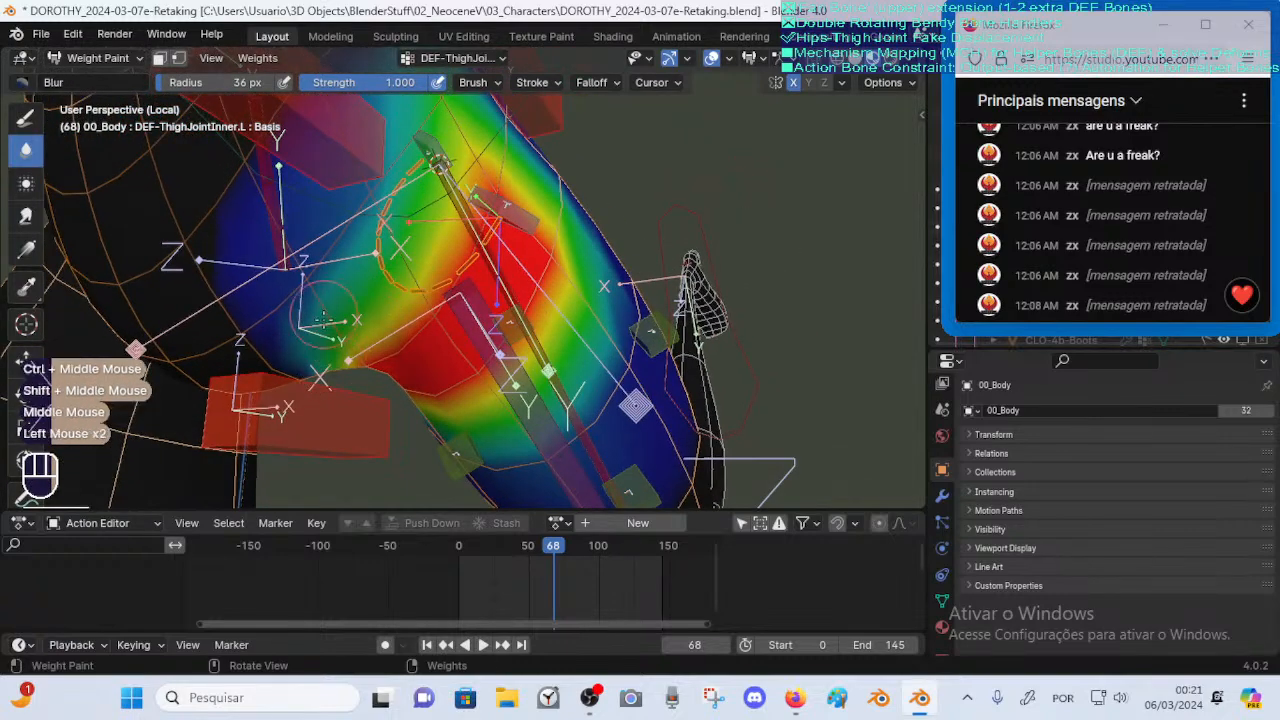
{"action": "left_click", "coordinate": [312, 292]}
{"action": "left_click", "coordinate": [334, 313]}
Smooth the lower groin edge of the weights where the inner thigh meets the crotch
{"action": "middle_click_drag", "start_coordinate": [334, 313], "coordinate": [337, 333], "text": "ctrl"}
{"action": "middle_click_drag", "start_coordinate": [337, 333], "coordinate": [374, 340]}
{"action": "mouse_move", "coordinate": [374, 340]}
{"action": "middle_mouse_down", "text": "ctrl"}
{"action": "mouse_move", "coordinate": [375, 356]}
{"action": "mouse_move", "coordinate": [352, 302]}
{"action": "middle_mouse_up", "text": "ctrl"}
{"action": "left_click", "coordinate": [351, 302]}
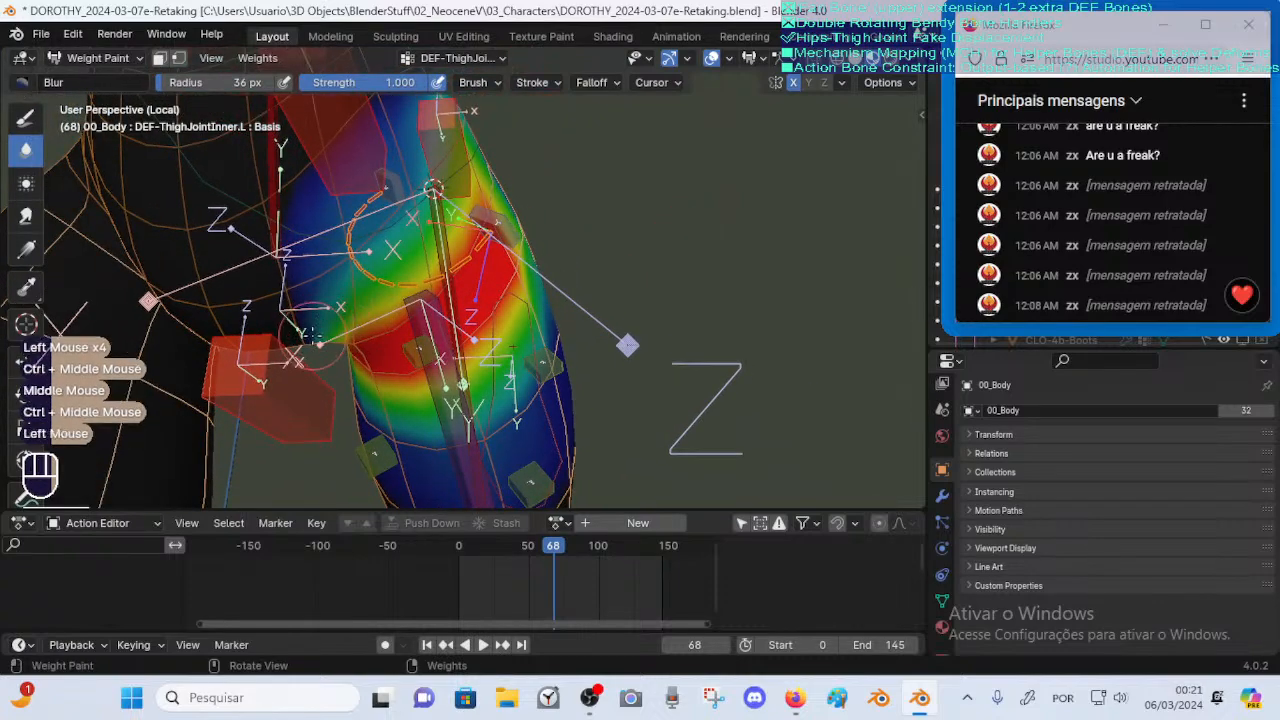
{"action": "mouse_move", "coordinate": [362, 295]}
{"action": "left_mouse_down"}
{"action": "mouse_move", "coordinate": [310, 296]}
{"action": "mouse_move", "coordinate": [300, 313]}
{"action": "left_mouse_up"}
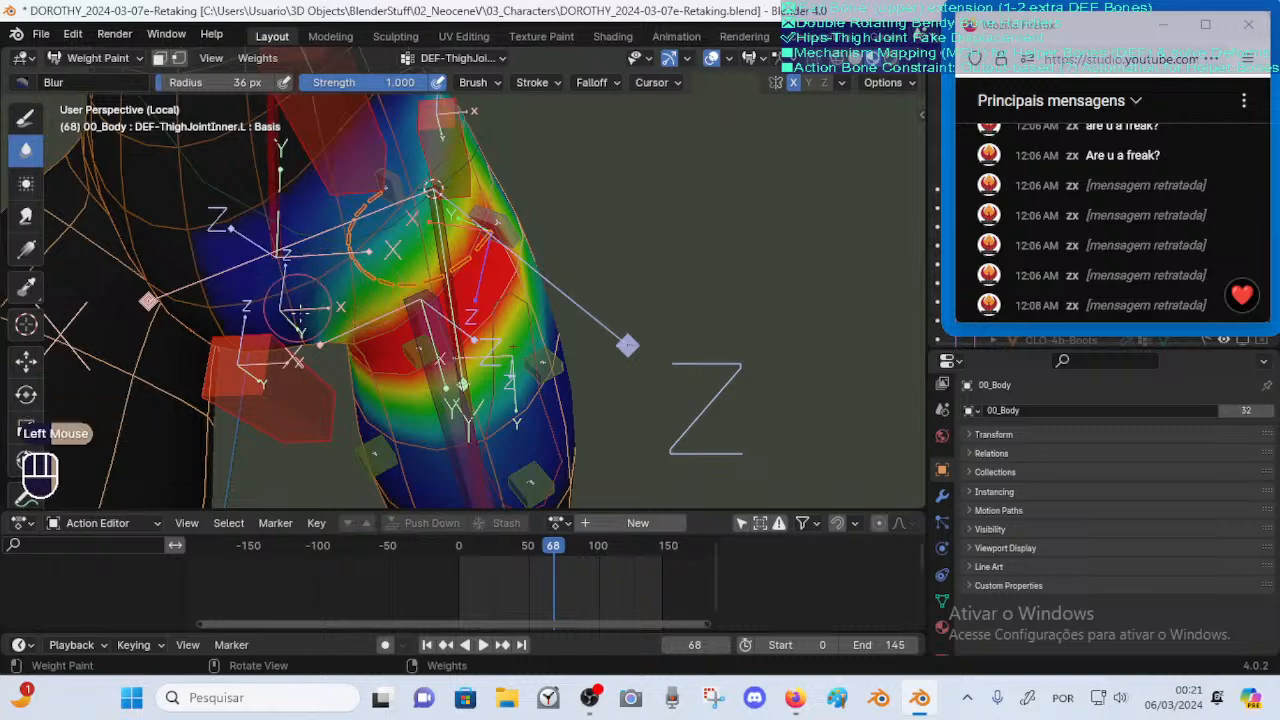
{"action": "middle_click_drag", "start_coordinate": [353, 330], "coordinate": [313, 340]}
{"action": "left_click", "coordinate": [313, 340]}
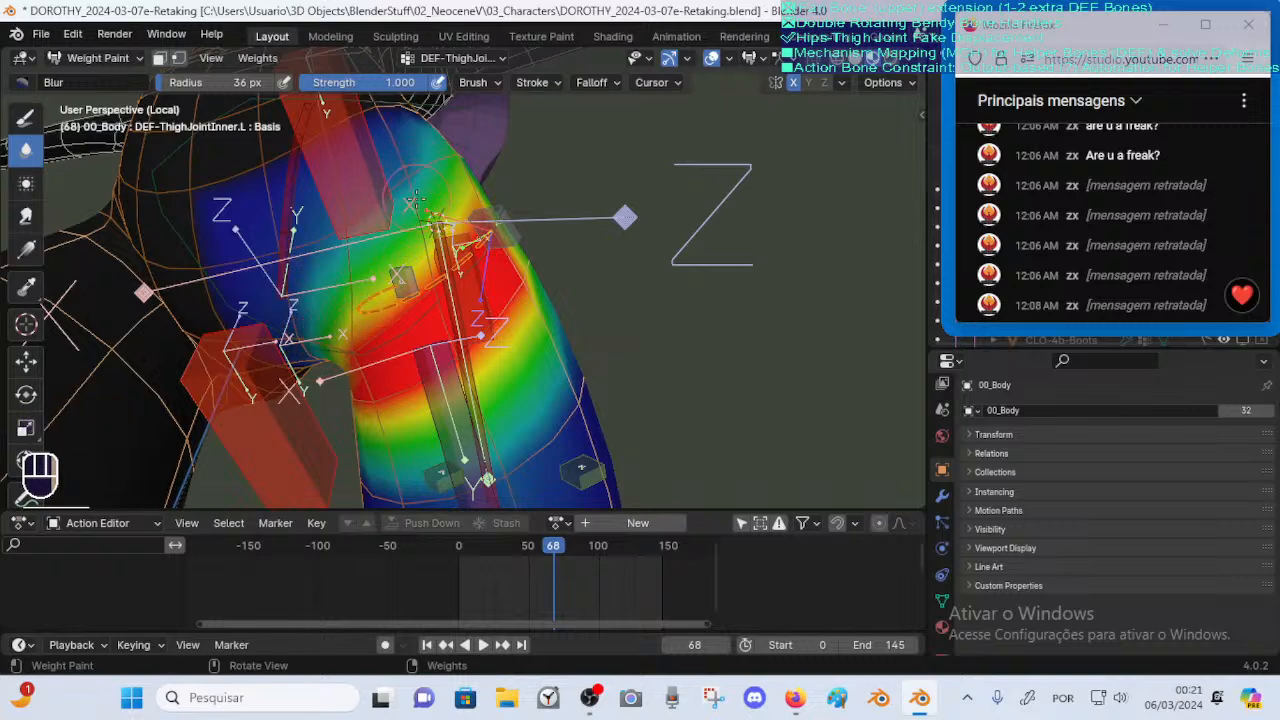
Blur the weights from the front hip crease down to the groin to even out the falloff above the inner thigh
{"action": "middle_click_drag", "start_coordinate": [419, 238], "coordinate": [432, 257]}
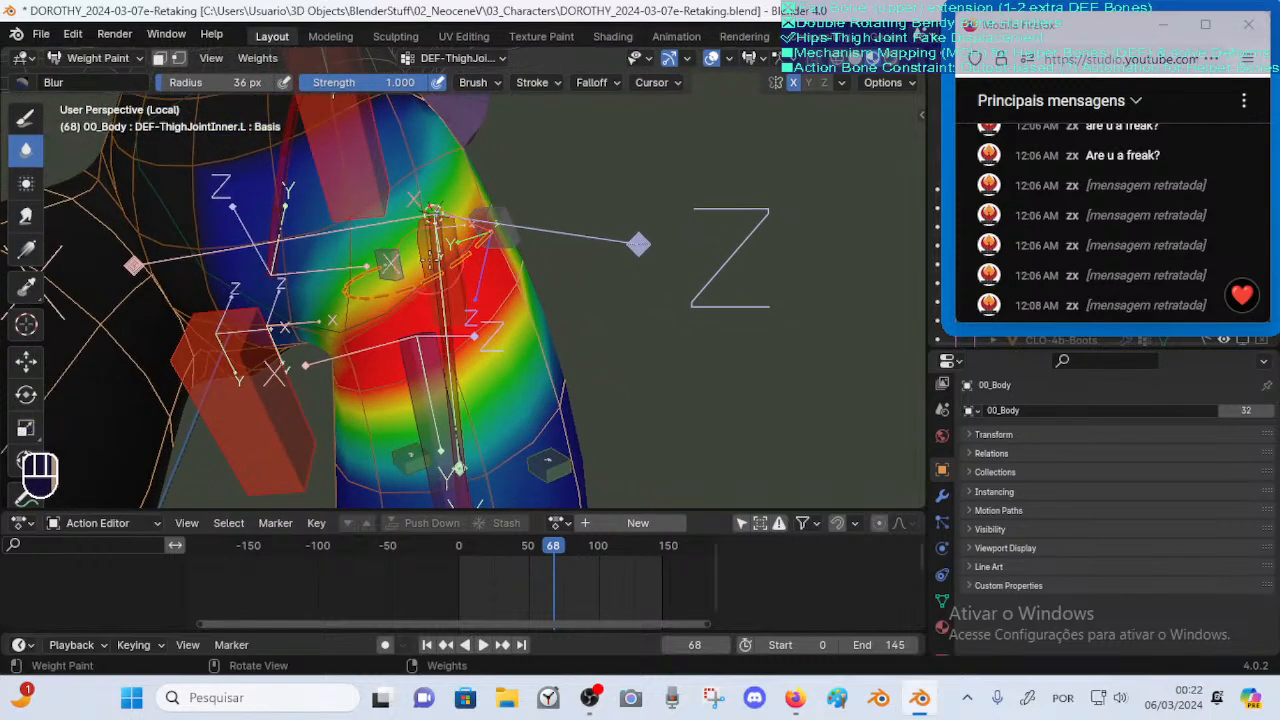
{"action": "middle_click_drag", "start_coordinate": [445, 255], "coordinate": [432, 272]}
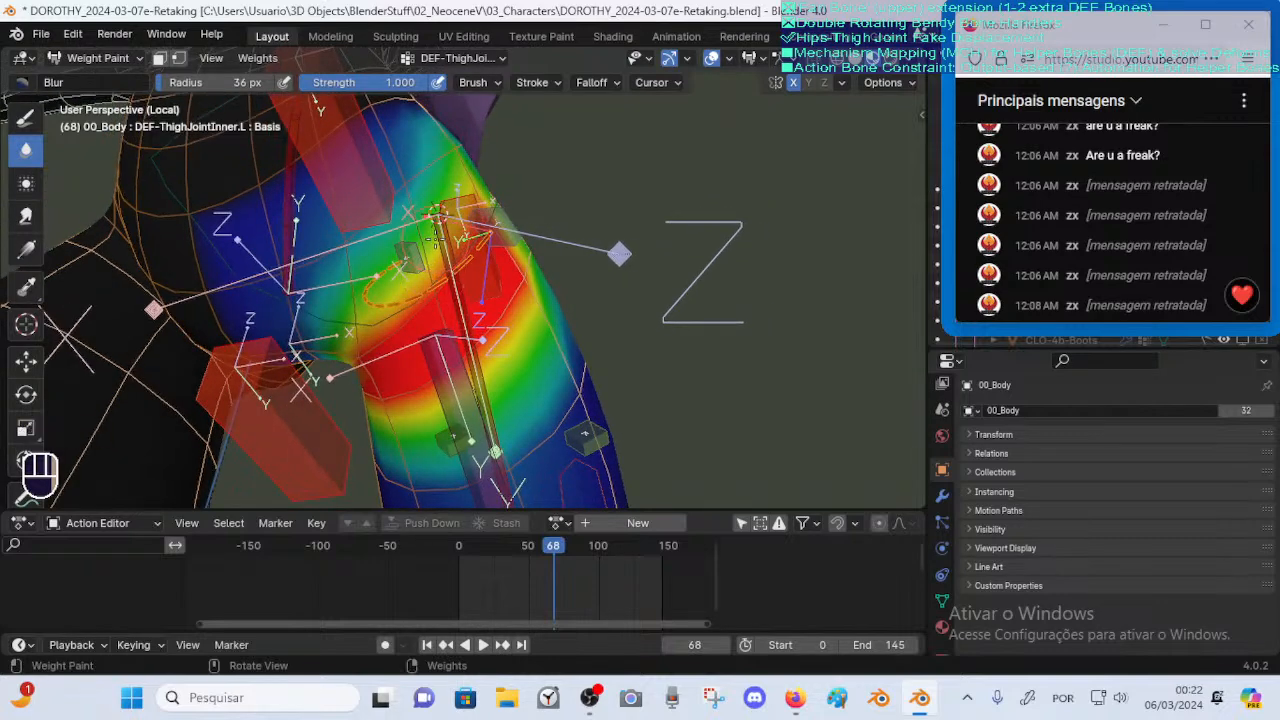
{"action": "middle_click_drag", "start_coordinate": [435, 241], "coordinate": [428, 305], "text": "shift"}
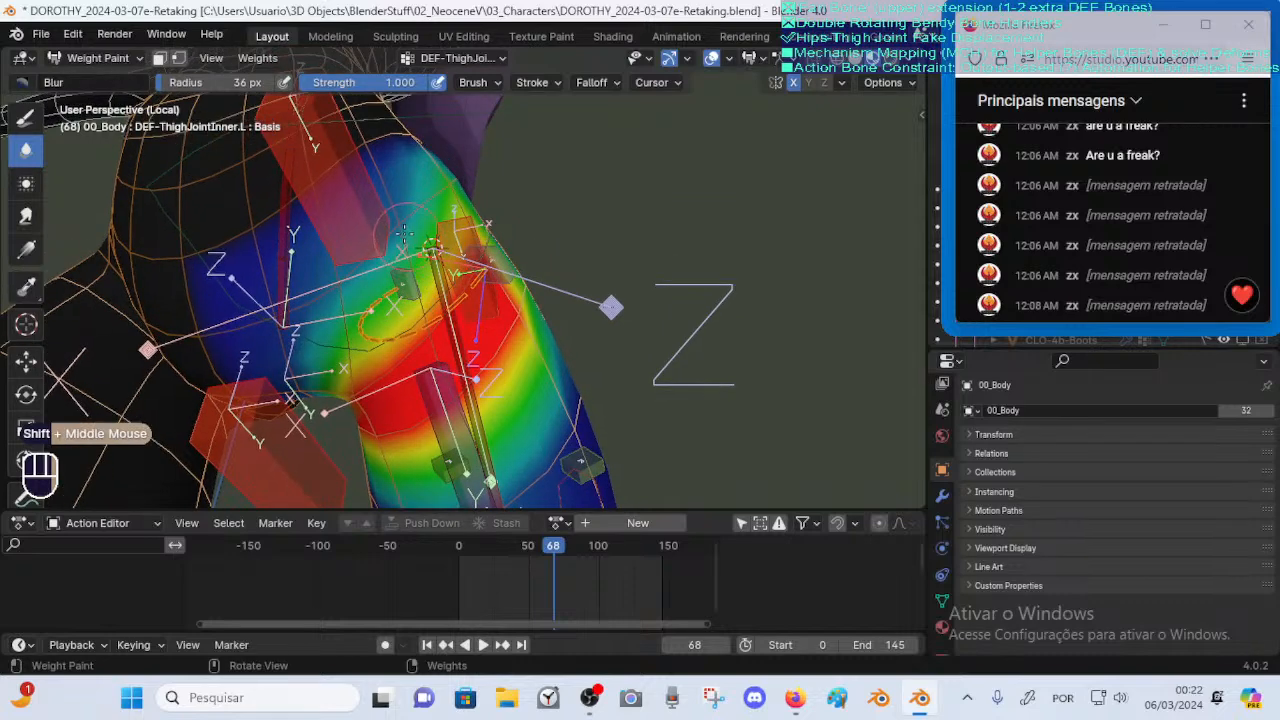
{"action": "left_click", "coordinate": [398, 232]}
{"action": "middle_click_drag", "start_coordinate": [340, 290], "coordinate": [373, 266], "text": "shift"}
{"action": "left_click", "coordinate": [366, 266]}
{"action": "left_click", "coordinate": [358, 281]}
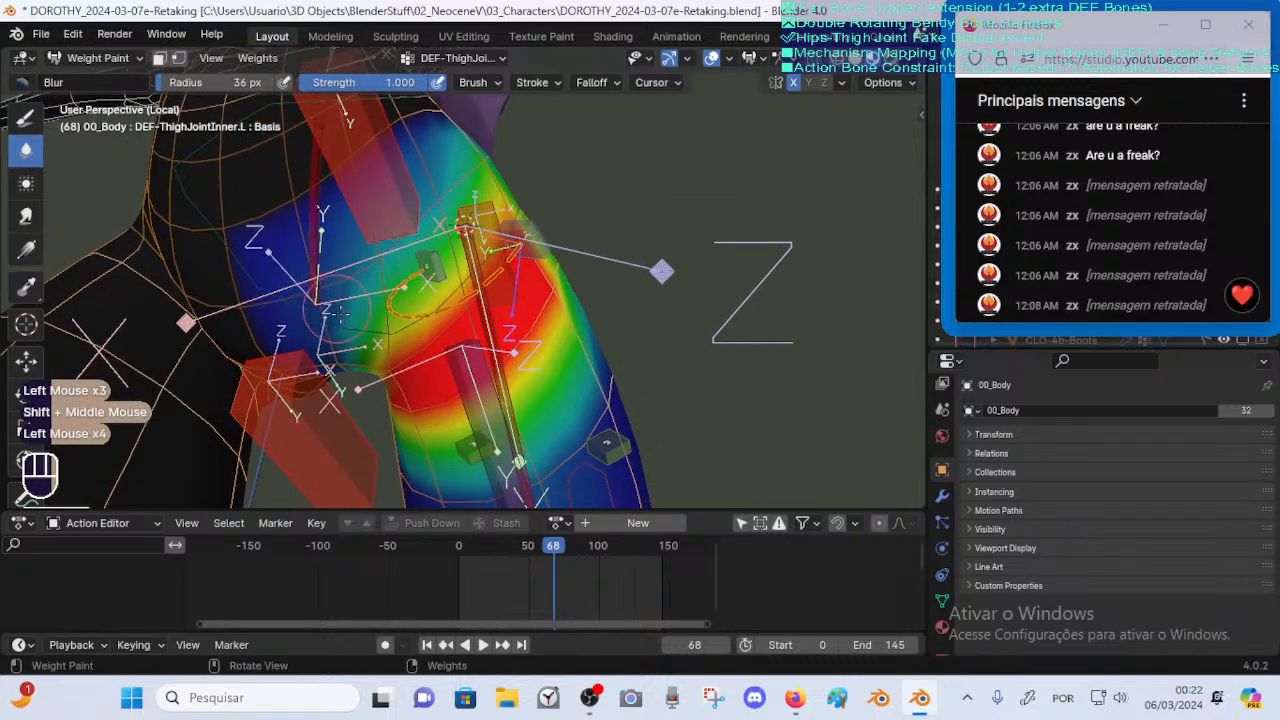
{"action": "left_click", "coordinate": [342, 315]}
{"action": "left_click", "coordinate": [361, 318]}
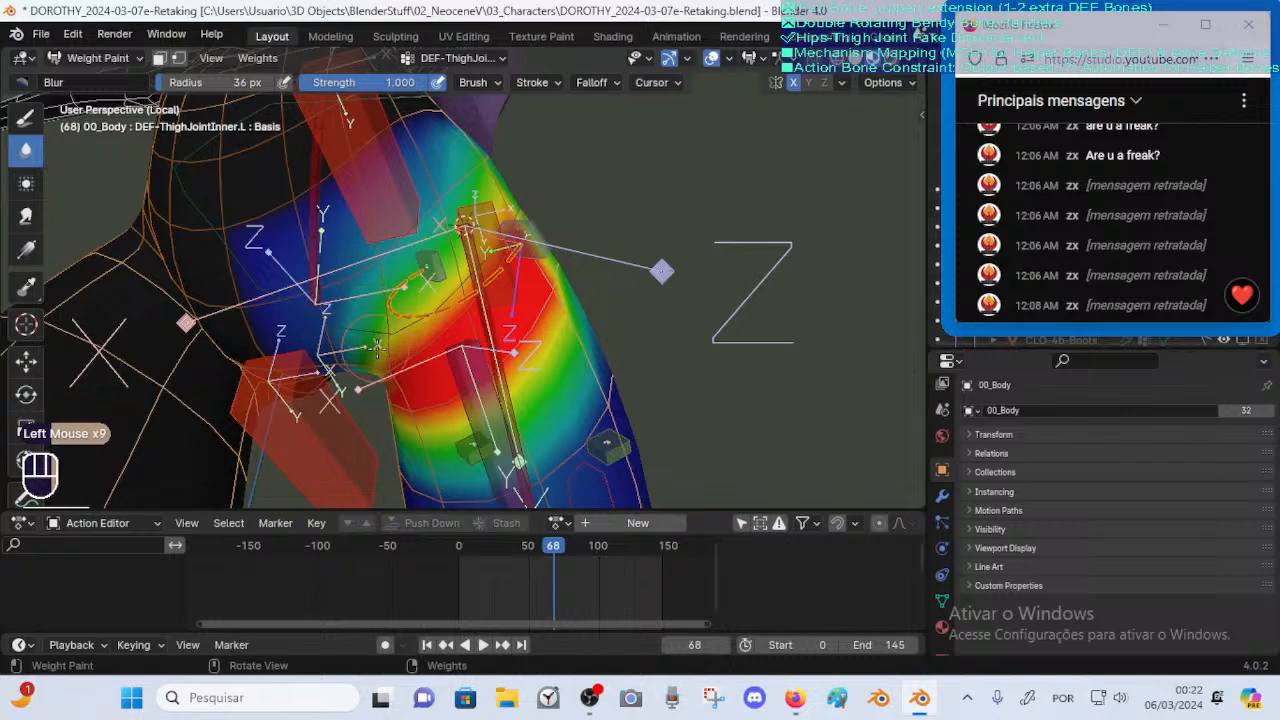
Blur the DEF-ThighJointInner.L weights along the inner edge and across the middle of the left thigh, below the strongest area
{"action": "middle_click_drag", "start_coordinate": [436, 293], "coordinate": [451, 318]}
{"action": "left_click", "coordinate": [440, 330]}
{"action": "left_click", "coordinate": [420, 375]}
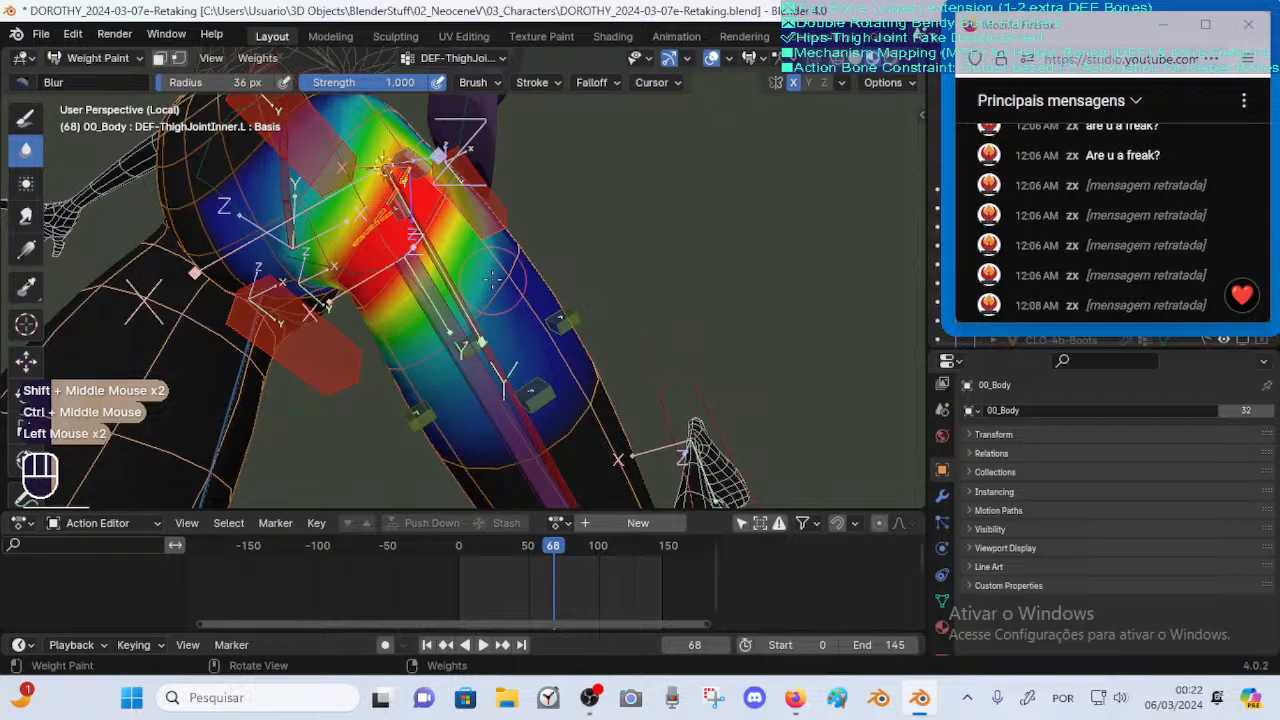
{"action": "left_click", "coordinate": [506, 283]}
{"action": "mouse_move", "coordinate": [506, 283]}
{"action": "middle_mouse_down"}
{"action": "mouse_move", "coordinate": [470, 302]}
{"action": "mouse_move", "coordinate": [464, 284]}
{"action": "middle_mouse_up"}
{"action": "left_click", "coordinate": [466, 305]}
{"action": "left_click", "coordinate": [464, 284]}
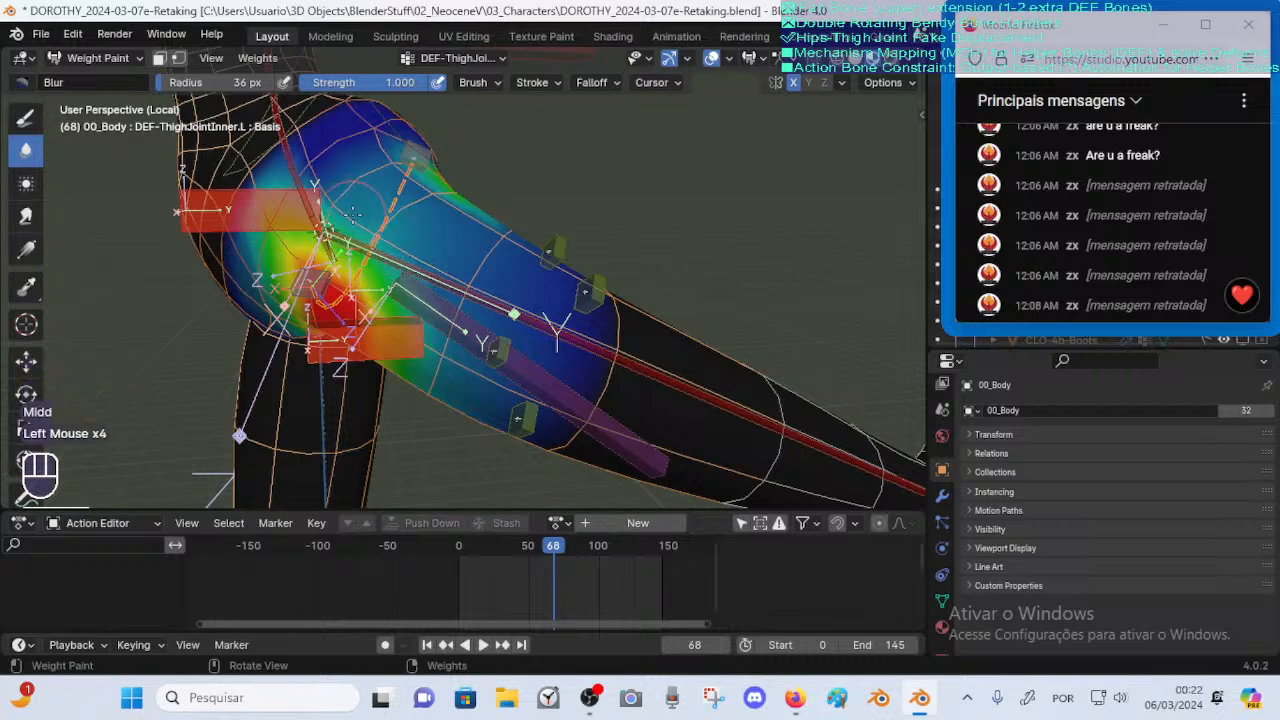
Smooth the weight falloff farther down the left thigh so it fades gradually toward the knee
{"action": "mouse_move", "coordinate": [460, 287]}
{"action": "middle_mouse_down", "text": "ctrl"}
{"action": "mouse_move", "coordinate": [484, 302]}
{"action": "mouse_move", "coordinate": [385, 305]}
{"action": "middle_mouse_up", "text": "ctrl"}
{"action": "left_click", "coordinate": [476, 298]}
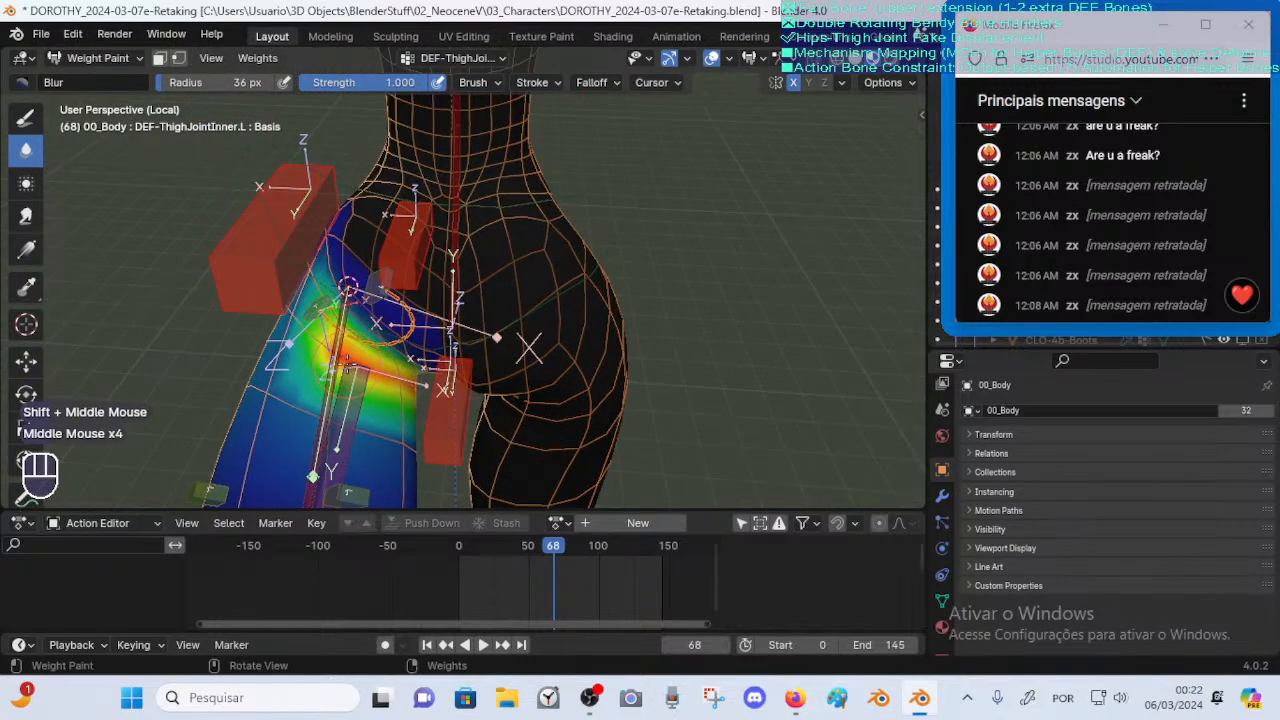
{"action": "middle_click_drag", "start_coordinate": [350, 366], "coordinate": [476, 250]}
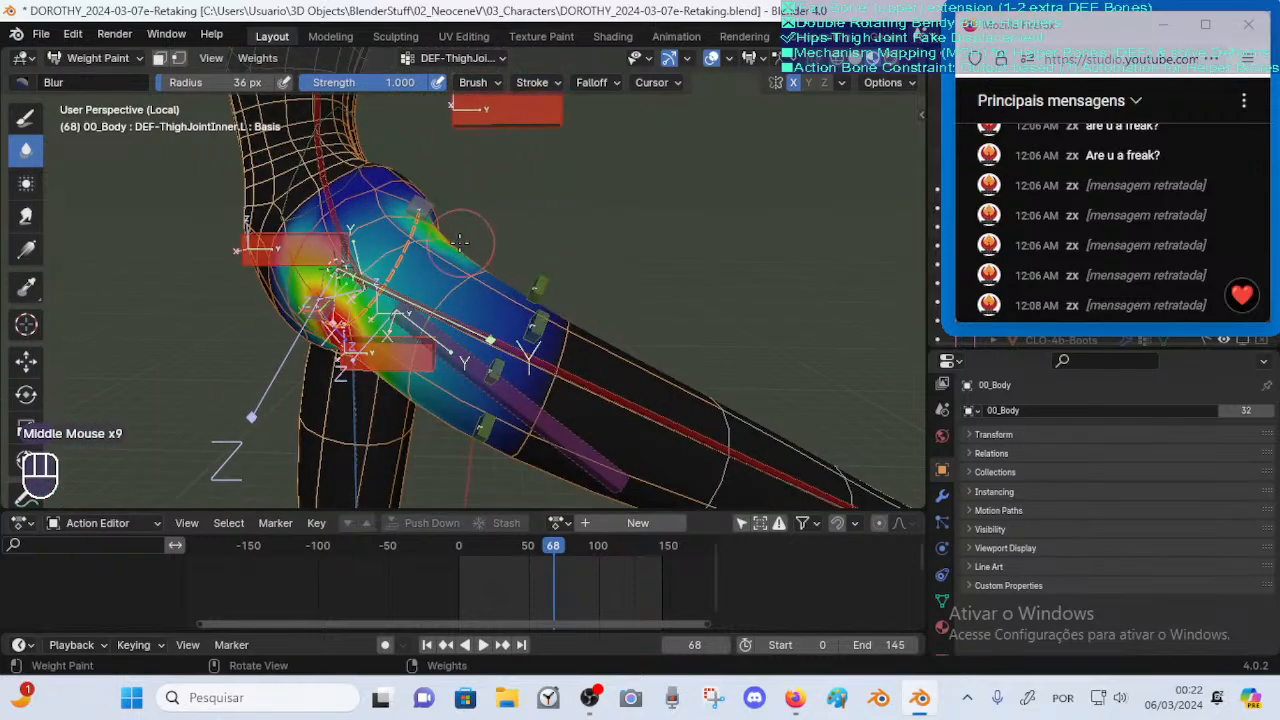
{"action": "mouse_move", "coordinate": [566, 545]}
{"action": "left_mouse_down"}
{"action": "mouse_move", "coordinate": [583, 546]}
{"action": "mouse_move", "coordinate": [503, 546]}
{"action": "mouse_move", "coordinate": [554, 541]}
{"action": "left_mouse_up"}
{"action": "middle_click_drag", "start_coordinate": [531, 278], "coordinate": [416, 322]}
{"action": "left_click_drag", "start_coordinate": [416, 322], "coordinate": [416, 342]}
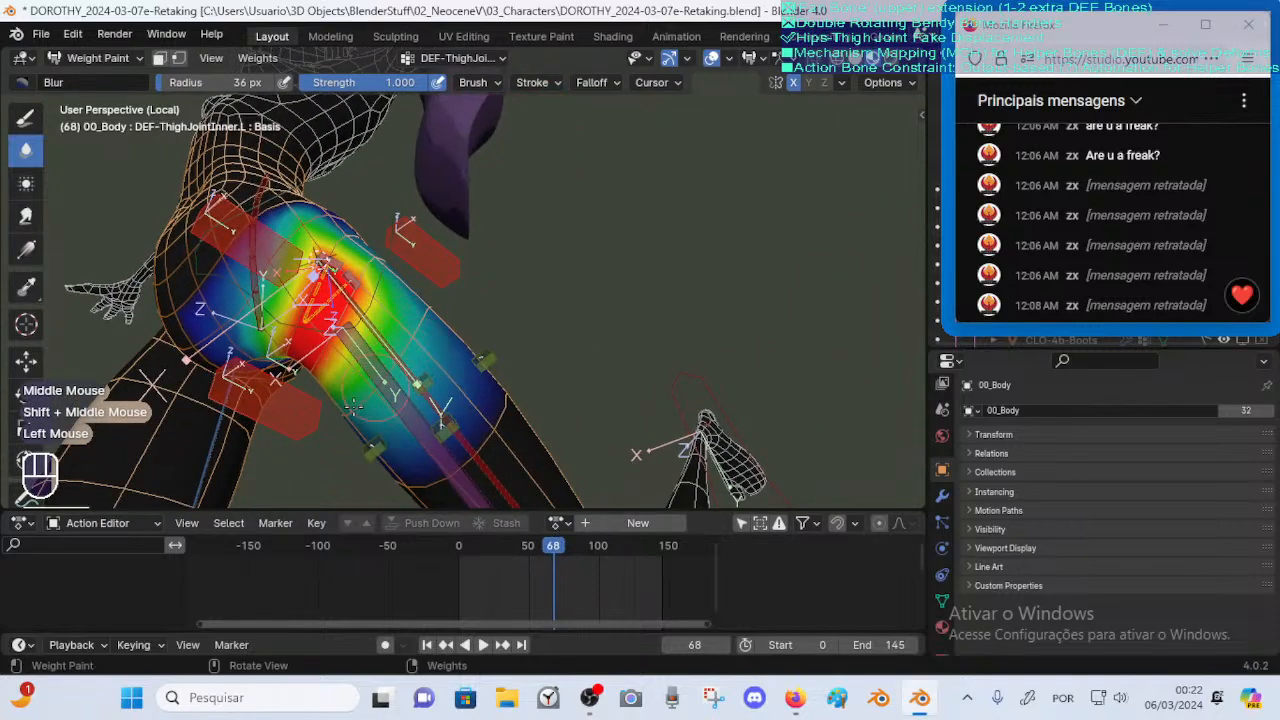
{"action": "mouse_move", "coordinate": [435, 420]}
{"action": "middle_mouse_down", "text": "shift"}
{"action": "mouse_move", "coordinate": [432, 398]}
{"action": "mouse_move", "coordinate": [444, 410]}
{"action": "middle_mouse_up", "text": "shift"}
{"action": "left_click", "coordinate": [440, 410]}
{"action": "left_click", "coordinate": [444, 410]}
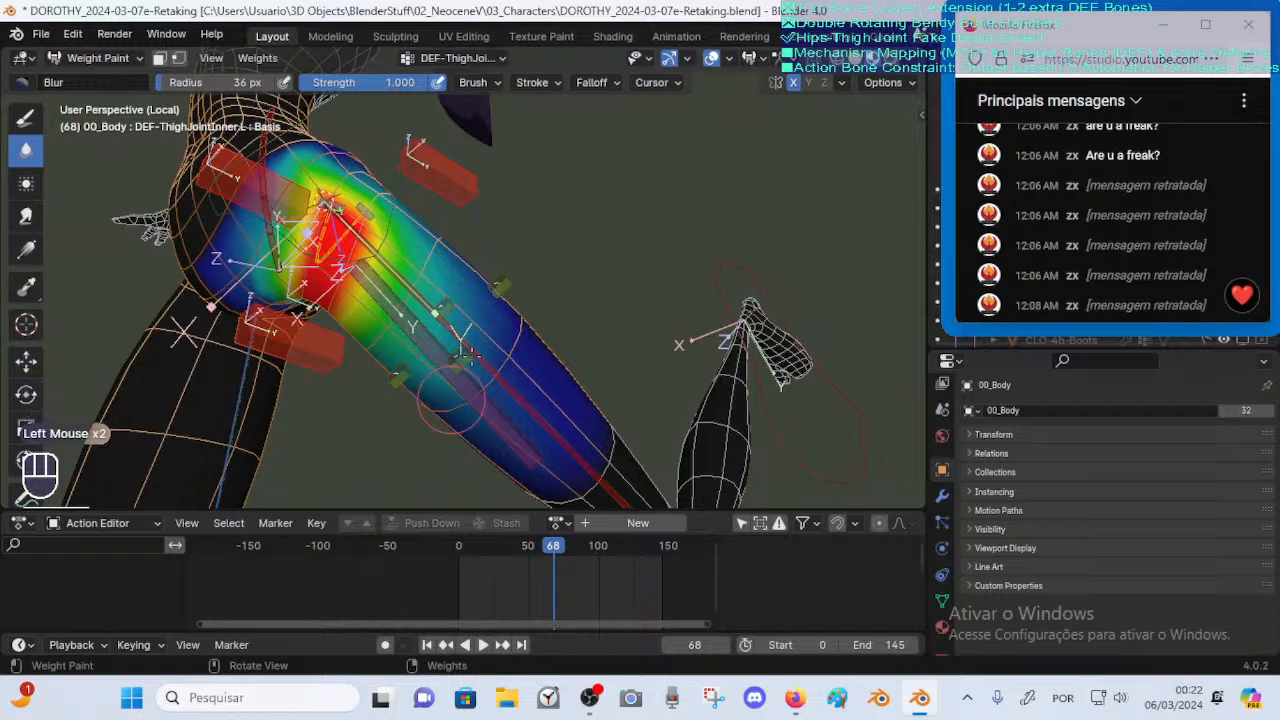
Blur the lower end of the weights on the outer side of the left thigh
{"action": "mouse_move", "coordinate": [465, 355]}
{"action": "middle_mouse_down"}
{"action": "mouse_move", "coordinate": [440, 398]}
{"action": "mouse_move", "coordinate": [405, 405]}
{"action": "middle_mouse_up"}
{"action": "left_click", "coordinate": [403, 405]}
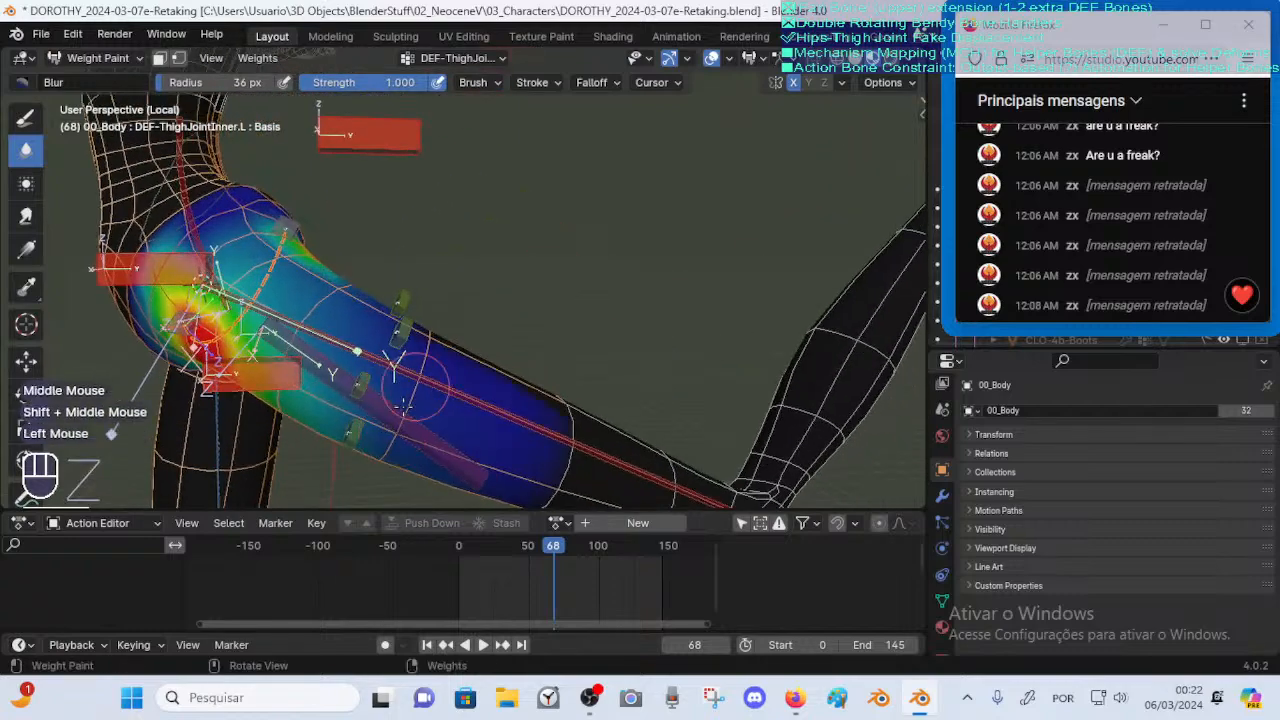
{"action": "middle_click_drag", "start_coordinate": [433, 325], "coordinate": [436, 366]}
{"action": "left_click", "coordinate": [436, 366]}
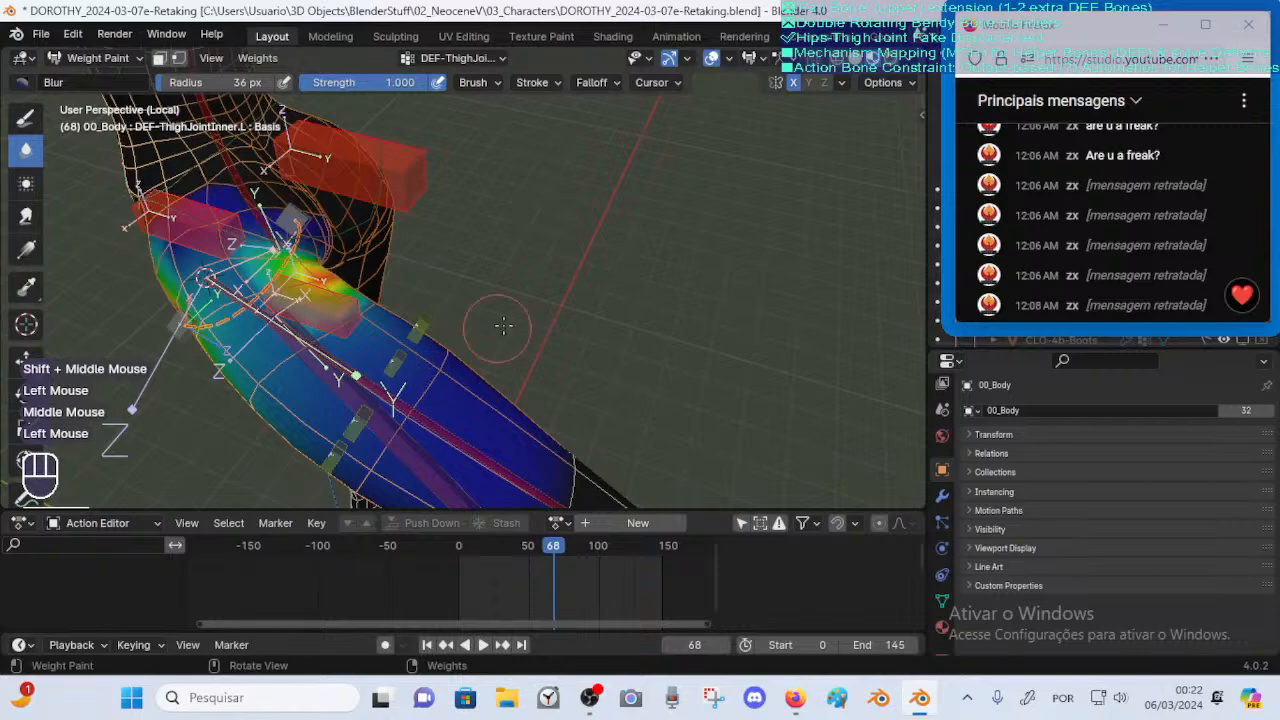
{"action": "mouse_move", "coordinate": [503, 325]}
{"action": "middle_mouse_down"}
{"action": "mouse_move", "coordinate": [500, 340]}
{"action": "mouse_move", "coordinate": [520, 320]}
{"action": "middle_mouse_up"}
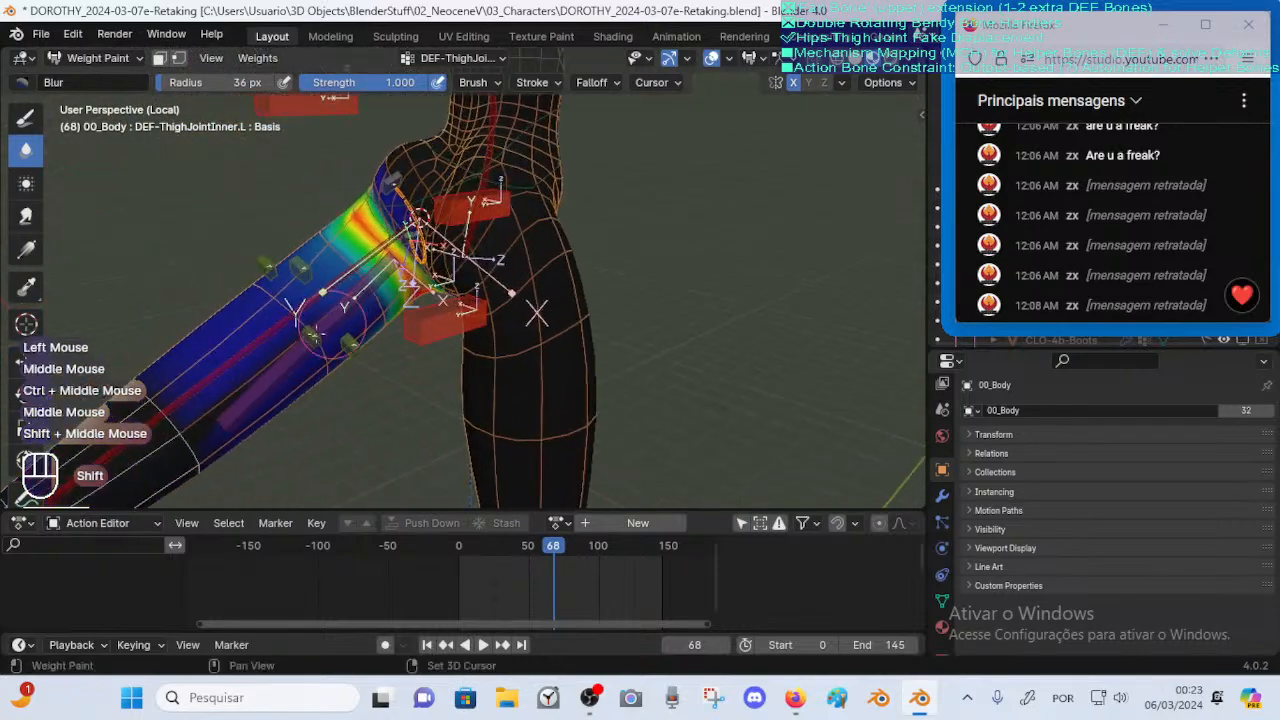
Even out the weight falloff around the inner side of the raised left thigh with the Blur brush
{"action": "left_click", "coordinate": [338, 318]}
{"action": "mouse_move", "coordinate": [330, 305]}
{"action": "middle_mouse_down"}
{"action": "mouse_move", "coordinate": [320, 314]}
{"action": "mouse_move", "coordinate": [322, 255]}
{"action": "middle_mouse_up"}
{"action": "left_click", "coordinate": [322, 255]}
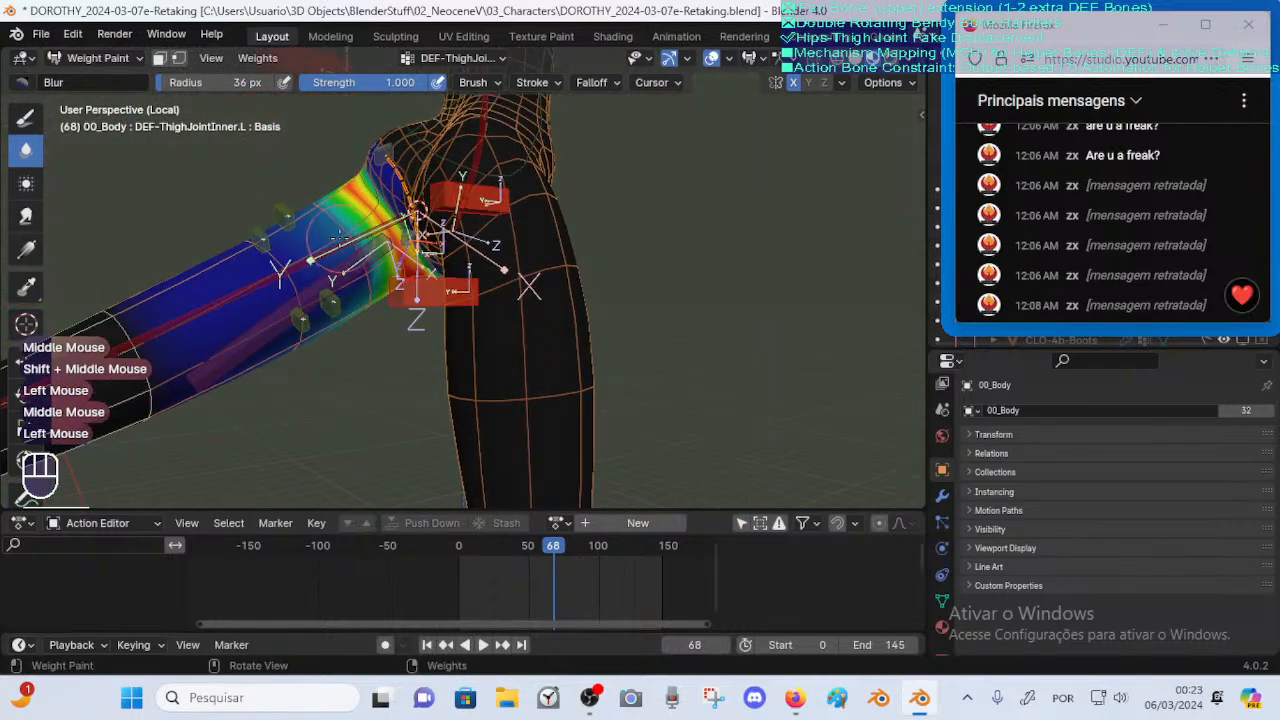
{"action": "left_click", "coordinate": [294, 224]}
{"action": "left_click", "coordinate": [290, 222]}
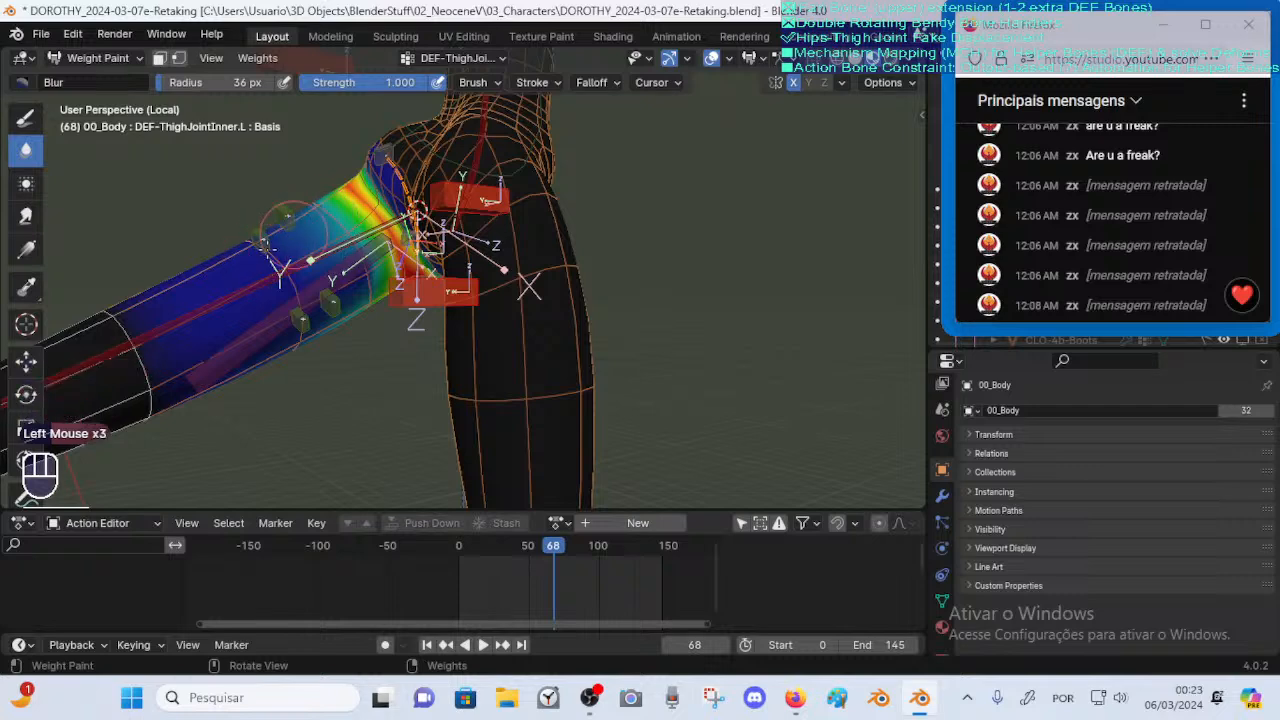
{"action": "left_click", "coordinate": [289, 275]}
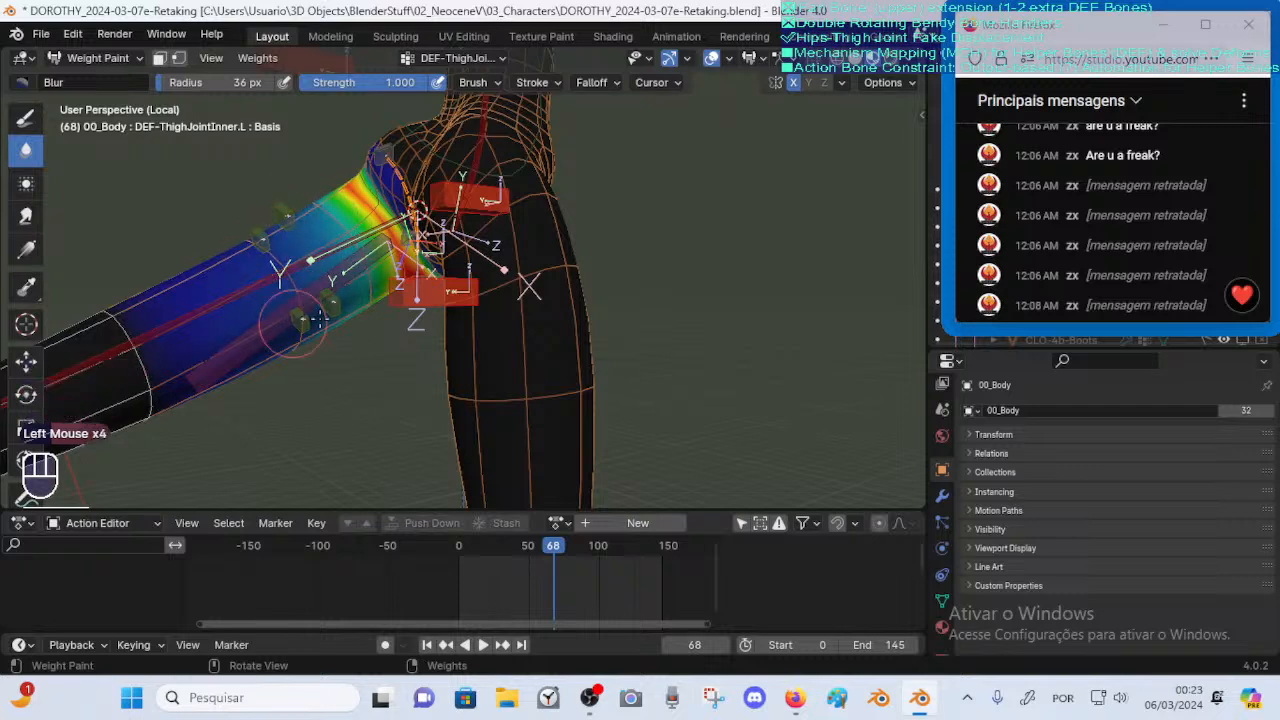
Save the file and blur the weights across the outer and lower sides of the mid-thigh
{"action": "middle_click_drag", "start_coordinate": [330, 333], "coordinate": [500, 300]}
{"action": "key", "text": "ctrl+s"}
{"action": "mouse_move", "coordinate": [500, 300]}
{"action": "middle_mouse_down", "text": "shift"}
{"action": "mouse_move", "coordinate": [510, 352]}
{"action": "mouse_move", "coordinate": [412, 325]}
{"action": "mouse_move", "coordinate": [481, 383]}
{"action": "middle_mouse_up", "text": "shift"}
{"action": "left_click", "coordinate": [505, 320]}
{"action": "left_click", "coordinate": [412, 325]}
{"action": "left_click", "coordinate": [481, 383]}
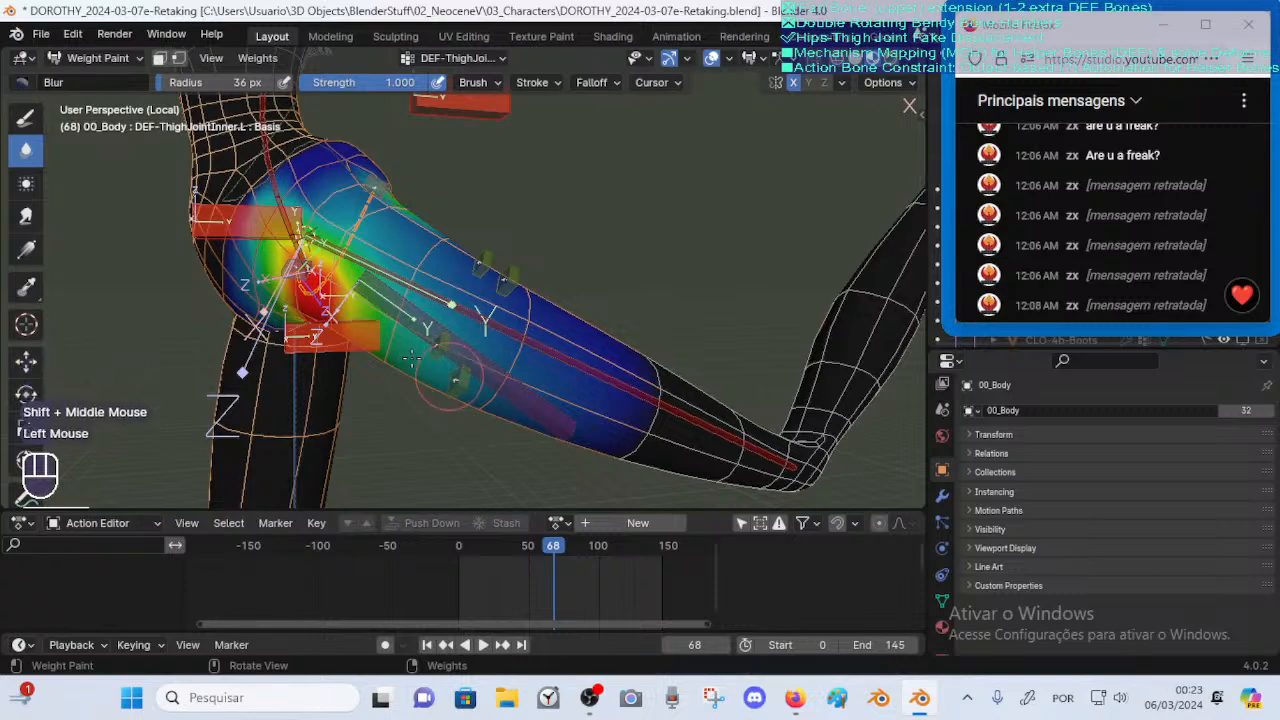
Smooth the weight gradient on the inner thigh below the groin and save the file
{"action": "mouse_move", "coordinate": [410, 357]}
{"action": "middle_mouse_down"}
{"action": "mouse_move", "coordinate": [370, 357]}
{"action": "mouse_move", "coordinate": [405, 340]}
{"action": "mouse_move", "coordinate": [450, 260]}
{"action": "middle_mouse_up"}
{"action": "left_click", "coordinate": [370, 357]}
{"action": "middle_click_drag", "start_coordinate": [450, 260], "coordinate": [509, 260], "text": "shift"}
{"action": "middle_click_drag", "start_coordinate": [375, 370], "coordinate": [481, 292], "text": "shift"}
{"action": "left_click", "coordinate": [481, 292]}
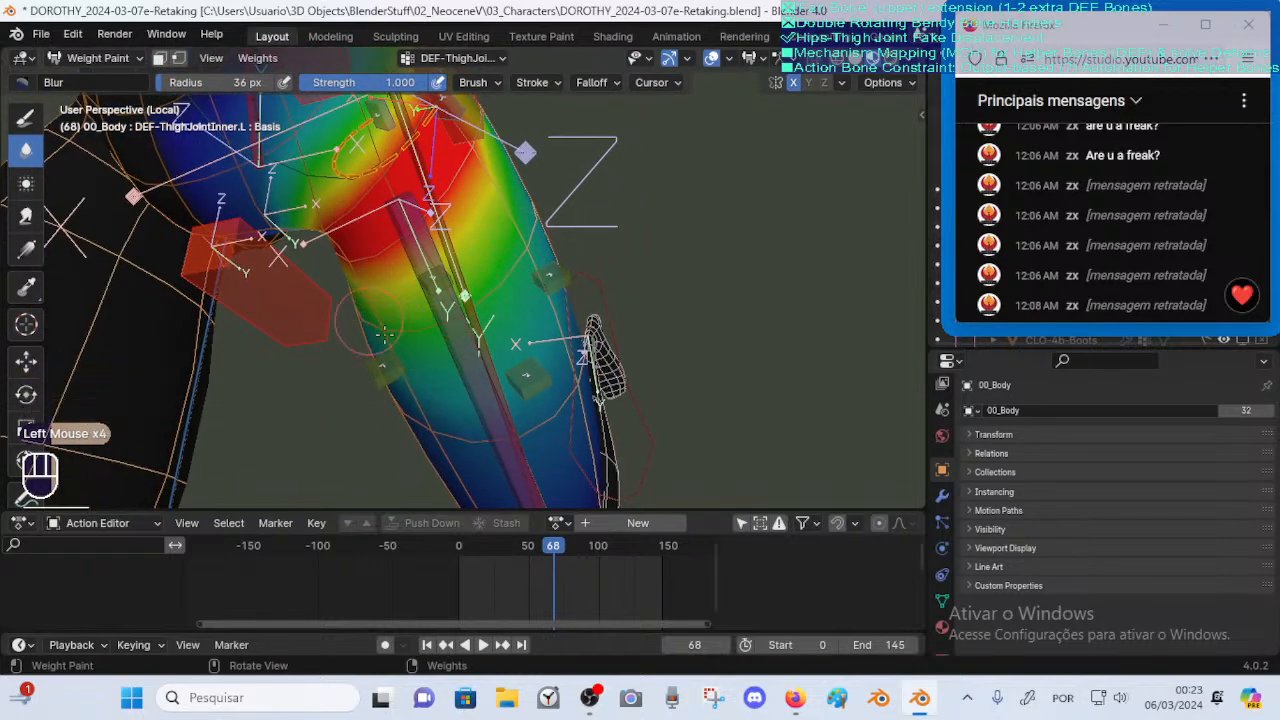
{"action": "middle_click_drag", "start_coordinate": [555, 410], "coordinate": [526, 392], "text": "ctrl"}
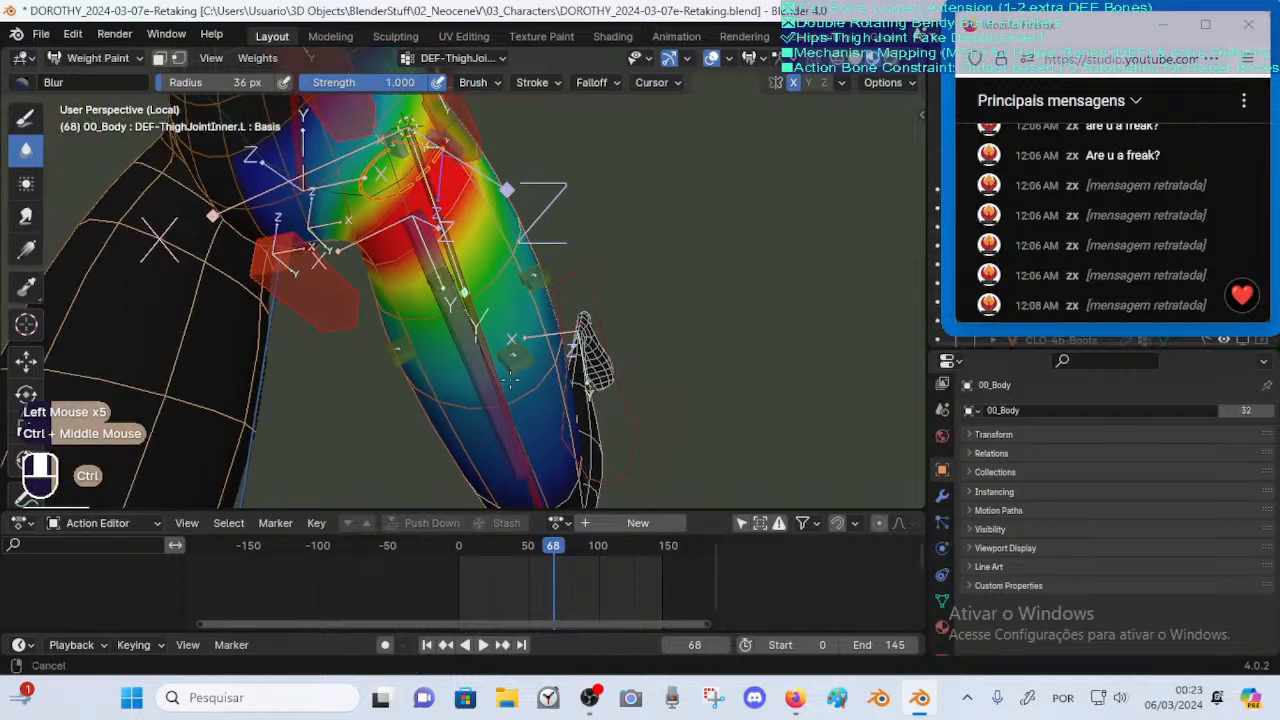
{"action": "left_click", "coordinate": [524, 390]}
{"action": "mouse_move", "coordinate": [409, 377]}
{"action": "middle_mouse_down"}
{"action": "mouse_move", "coordinate": [394, 421]}
{"action": "mouse_move", "coordinate": [448, 464]}
{"action": "mouse_move", "coordinate": [444, 360]}
{"action": "mouse_move", "coordinate": [429, 423]}
{"action": "mouse_move", "coordinate": [423, 349]}
{"action": "mouse_move", "coordinate": [408, 371]}
{"action": "mouse_move", "coordinate": [266, 363]}
{"action": "mouse_move", "coordinate": [535, 378]}
{"action": "mouse_move", "coordinate": [500, 390]}
{"action": "middle_mouse_up"}
{"action": "left_click", "coordinate": [391, 337]}
{"action": "key", "text": "ctrl+s"}
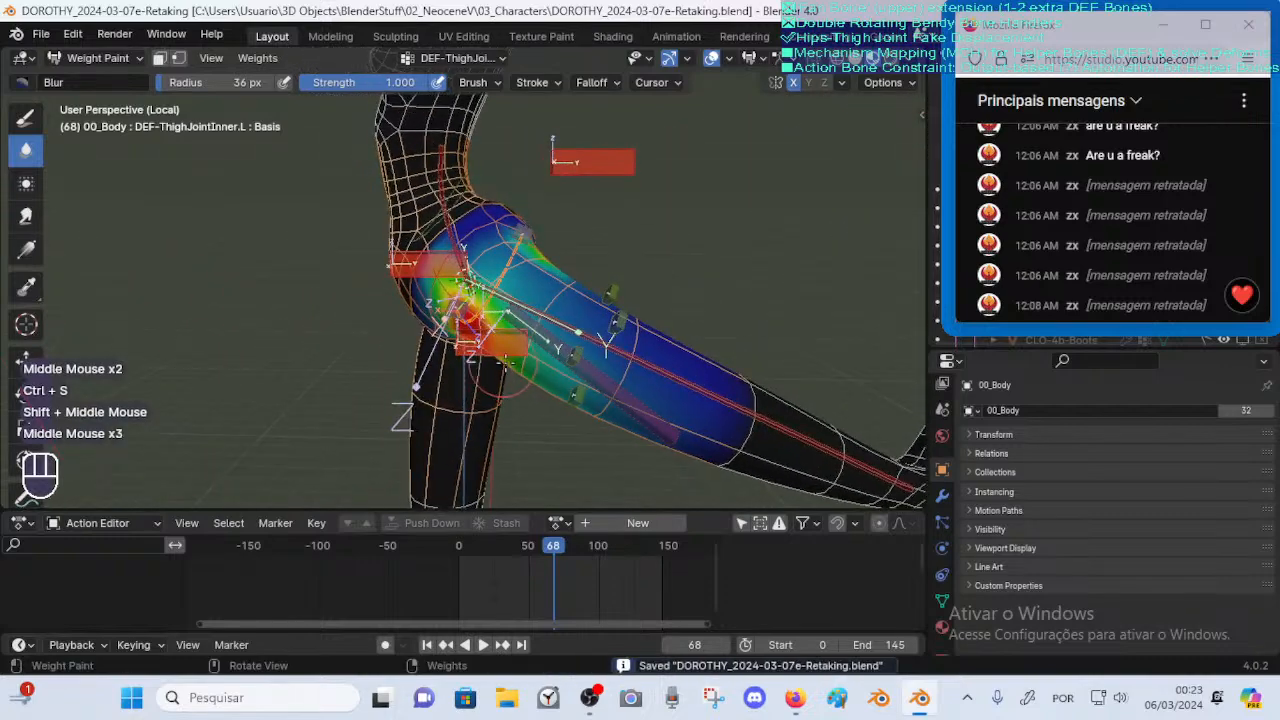
Hide the ALL-DEFORM-RIG bone collection and preview the hip weights at frames 10 and 25
{"action": "left_click_drag", "start_coordinate": [553, 548], "coordinate": [473, 550]}
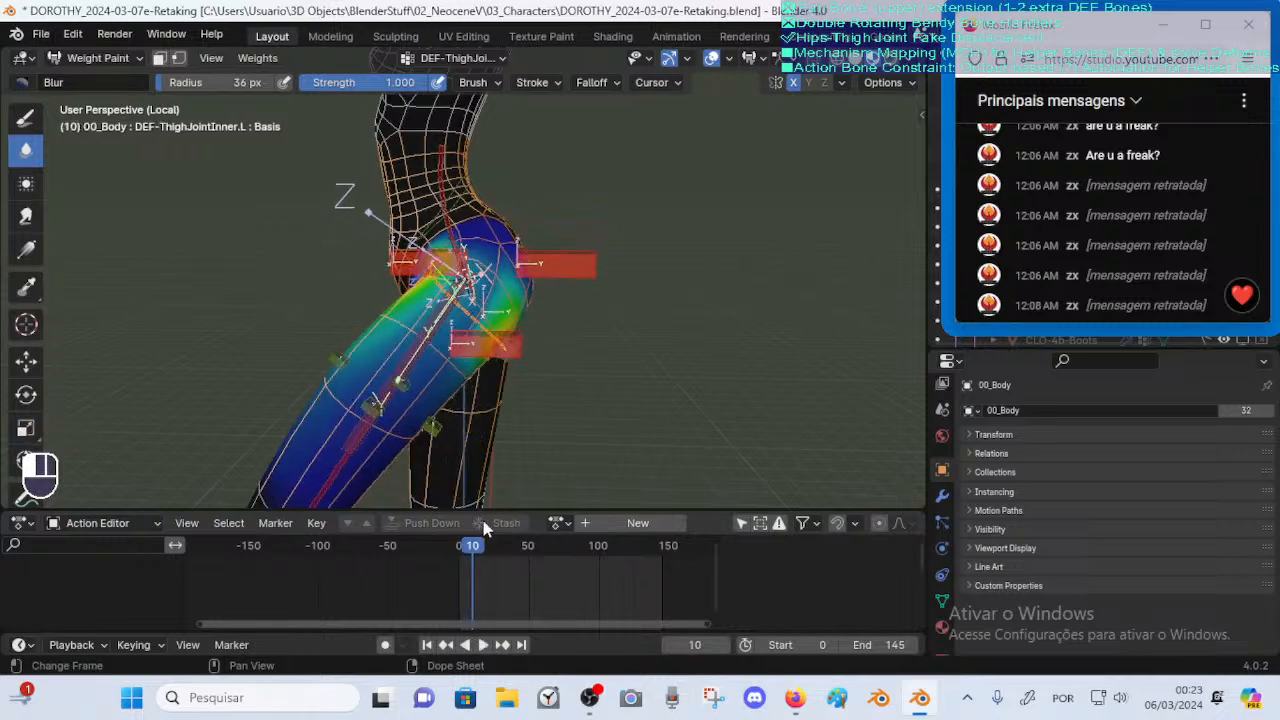
{"action": "key", "text": "n"}
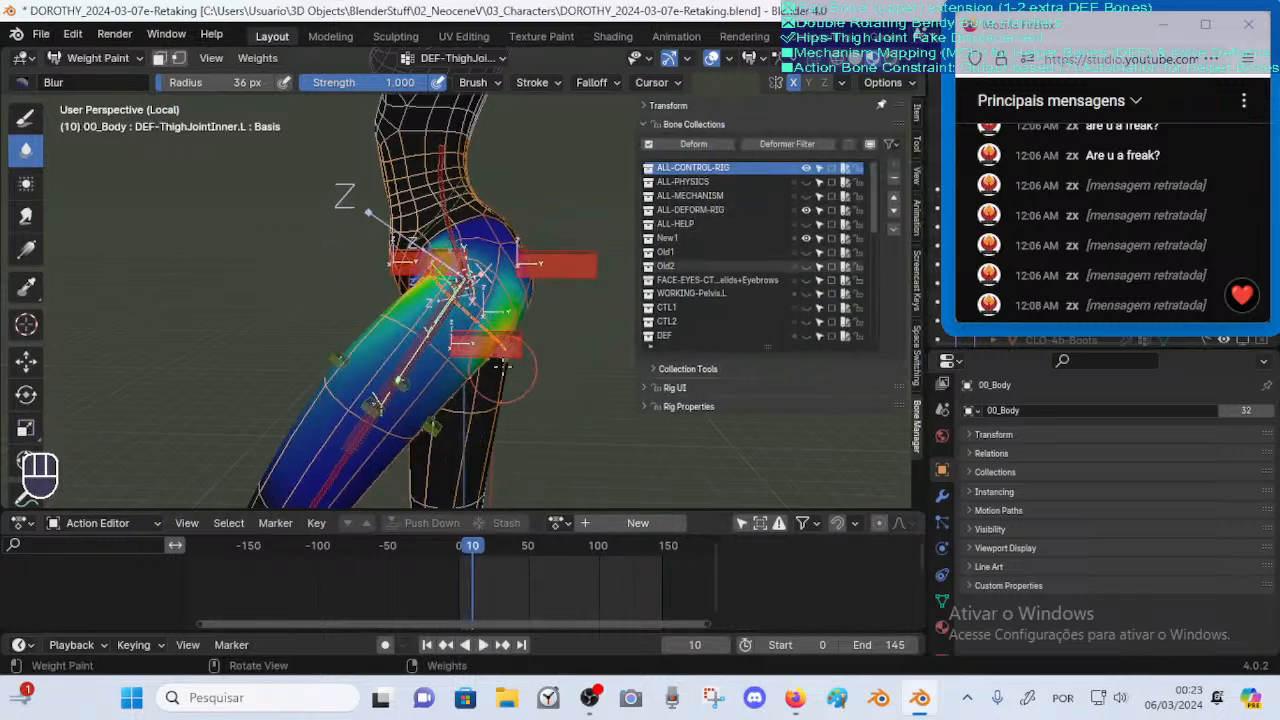
{"action": "middle_click_drag", "start_coordinate": [502, 366], "coordinate": [725, 267], "text": "ctrl"}
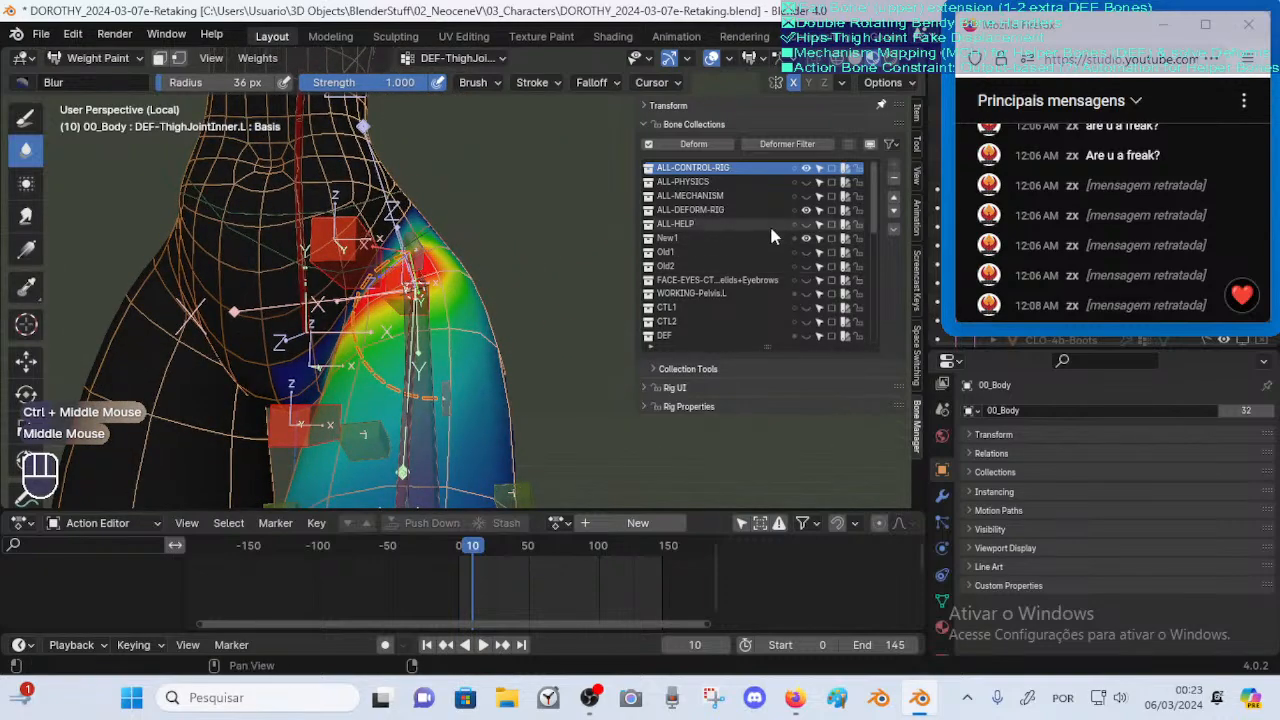
{"action": "left_click", "coordinate": [807, 238]}
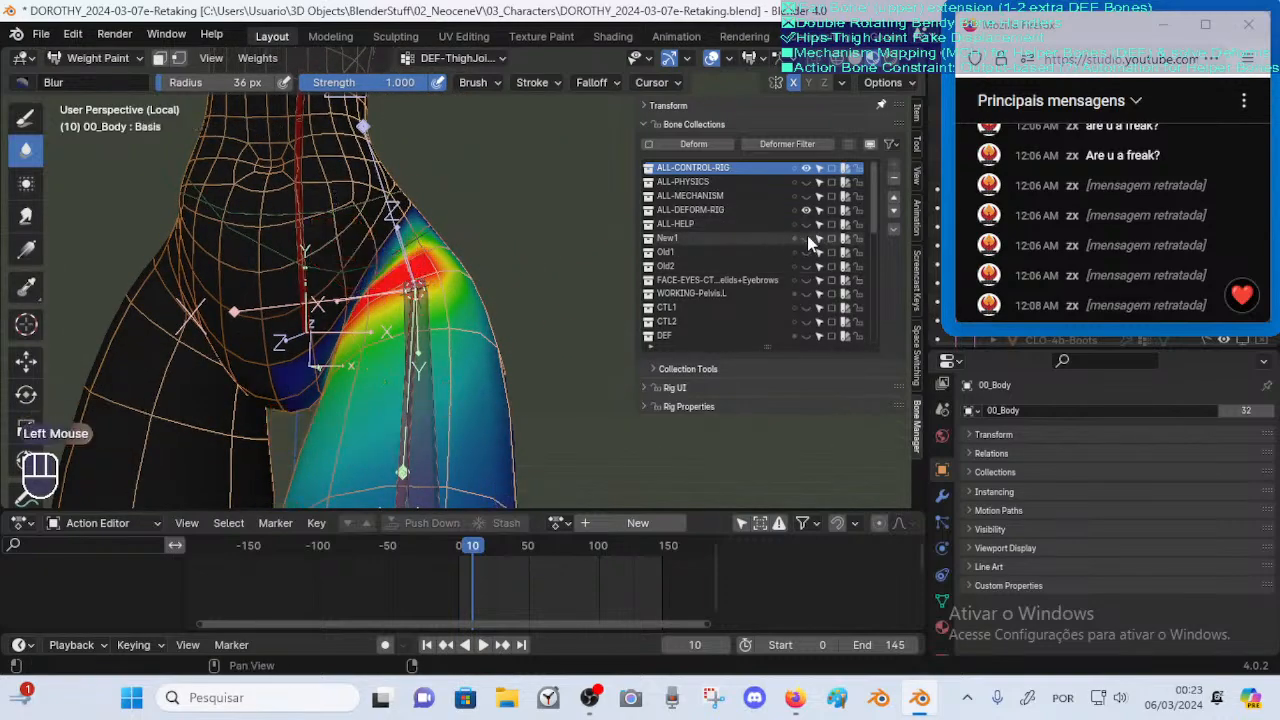
{"action": "left_click", "coordinate": [807, 238]}
{"action": "left_click", "coordinate": [807, 210]}
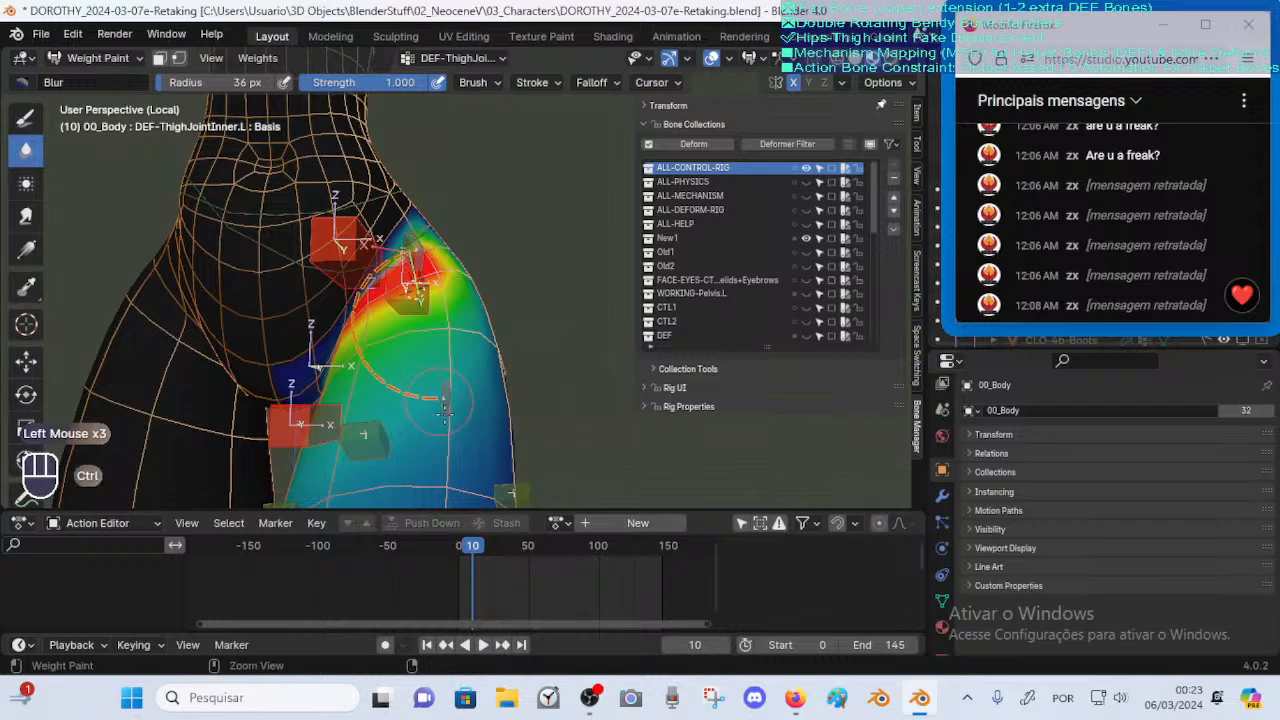
{"action": "middle_click_drag", "start_coordinate": [443, 410], "coordinate": [445, 440], "text": "ctrl"}
{"action": "left_click_drag", "start_coordinate": [466, 550], "coordinate": [496, 546]}
{"action": "middle_click_drag", "start_coordinate": [466, 388], "coordinate": [370, 372]}
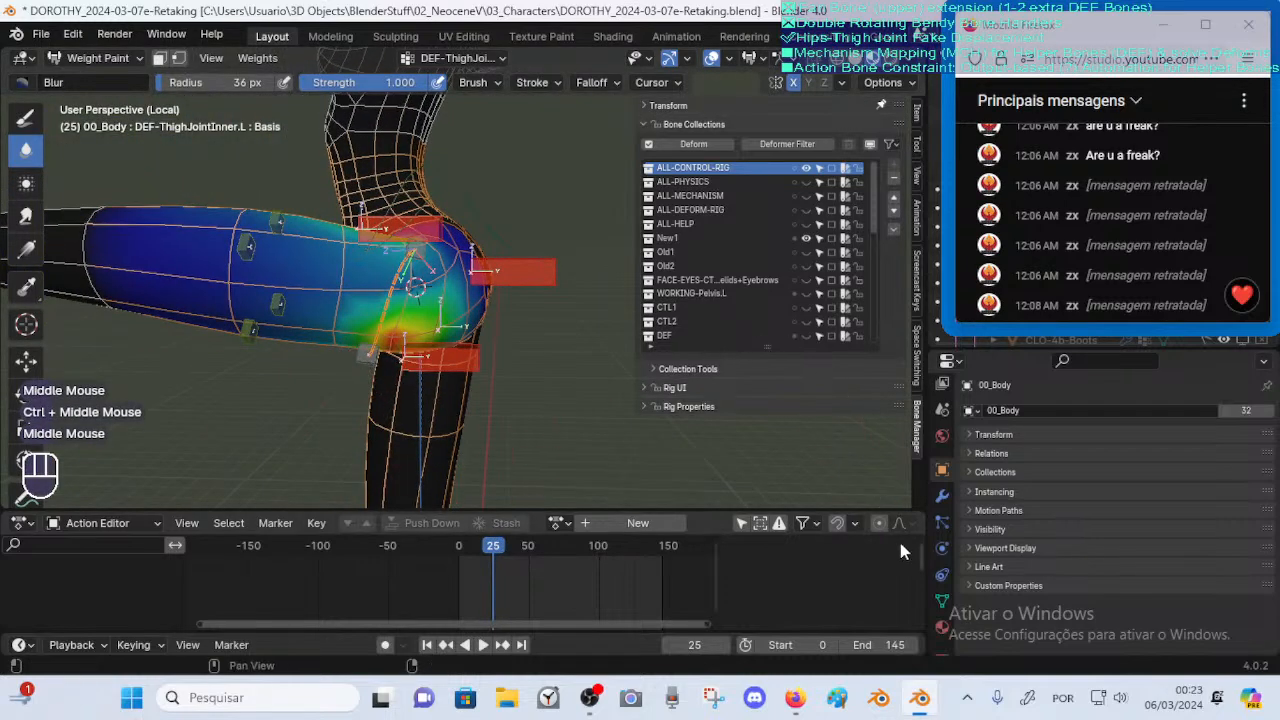
Switch the body to Object Mode, select the ARM-Dorothy.L armature and put it in Pose Mode
{"action": "key", "text": "alt"}
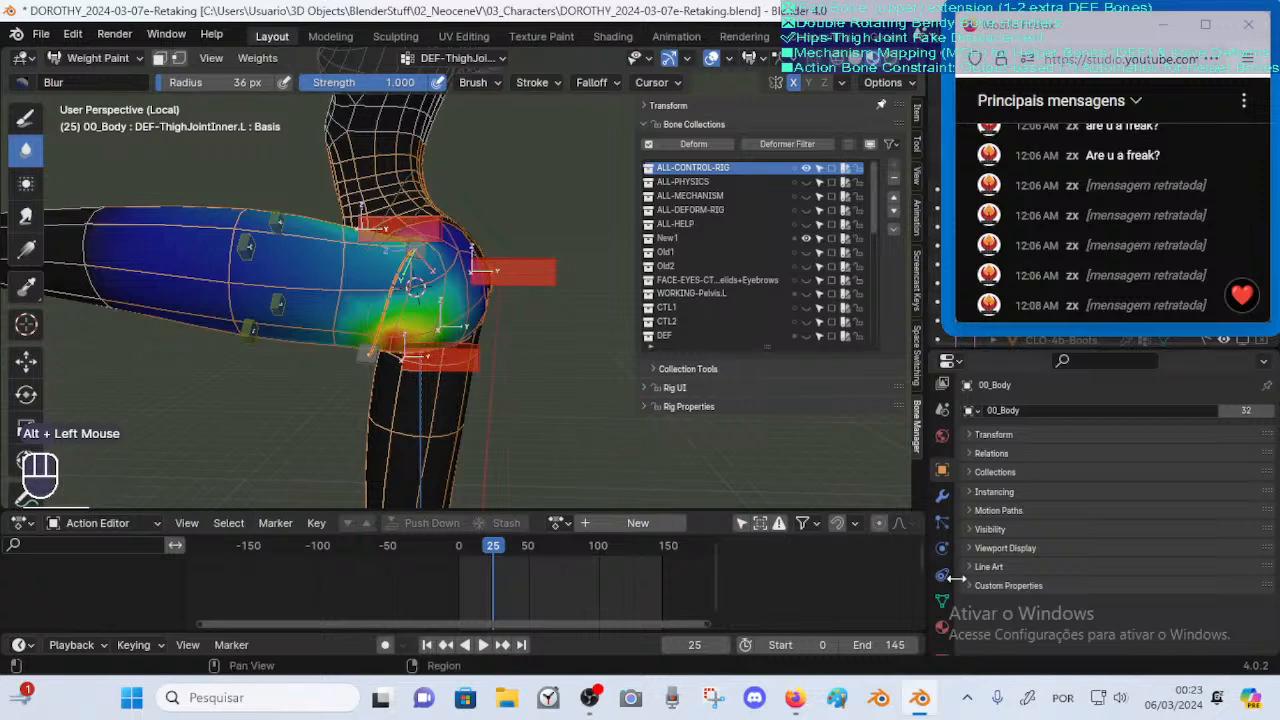
{"action": "key", "text": "ctrl+Tab"}
{"action": "left_click", "coordinate": [387, 311]}
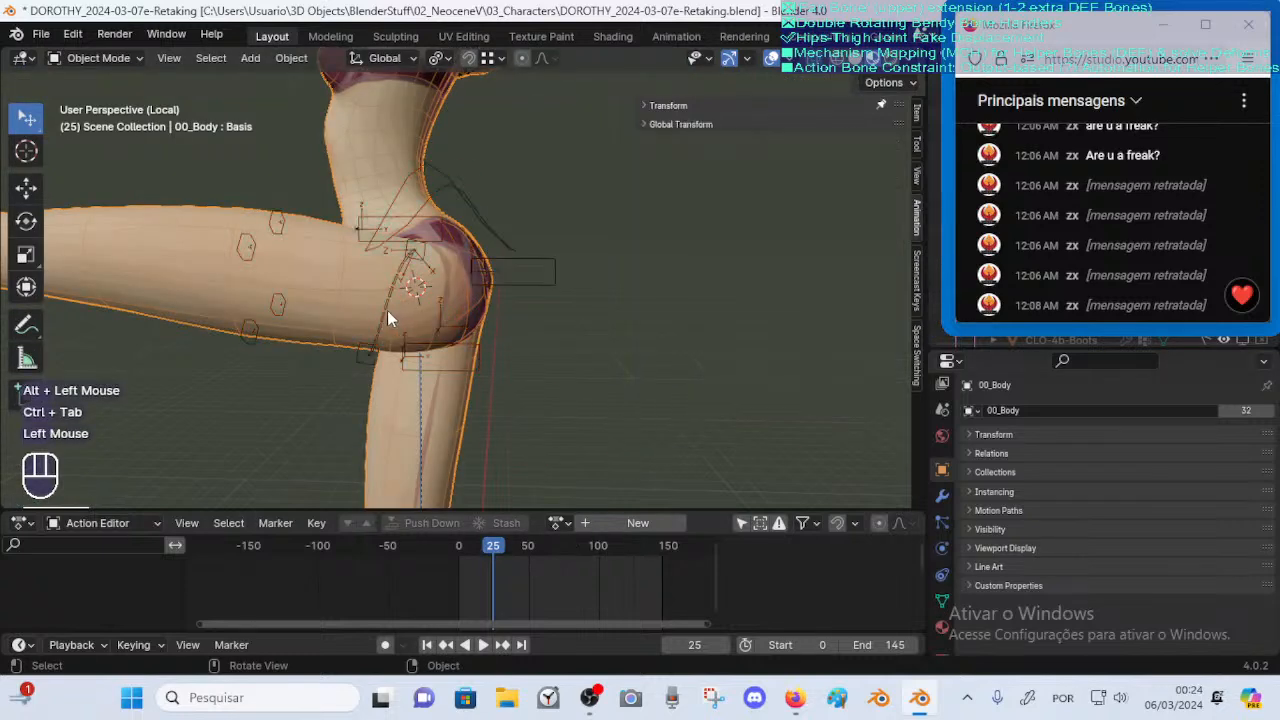
{"action": "left_click", "coordinate": [384, 318]}
{"action": "key", "text": "ctrl+Tab"}
{"action": "left_click", "coordinate": [384, 311]}
{"action": "key", "text": "shift+ctrl+alt+z"}
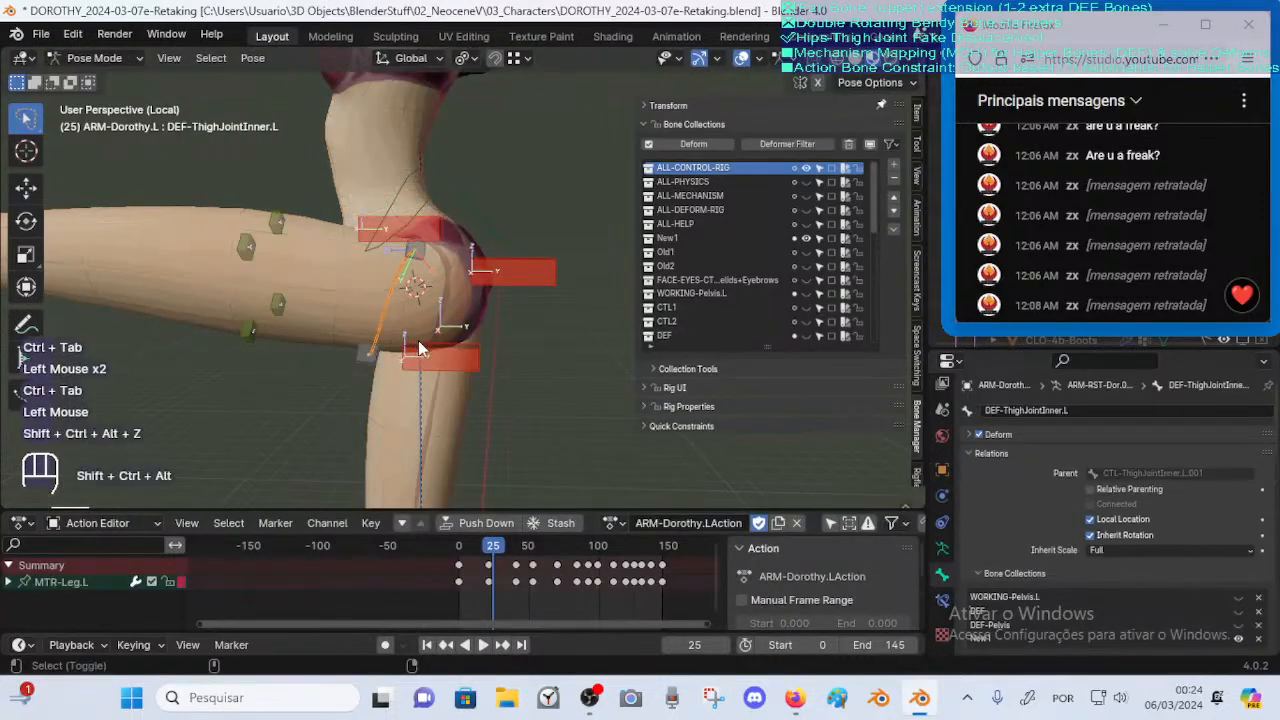
{"action": "key", "text": "shift+ctrl+alt+z"}
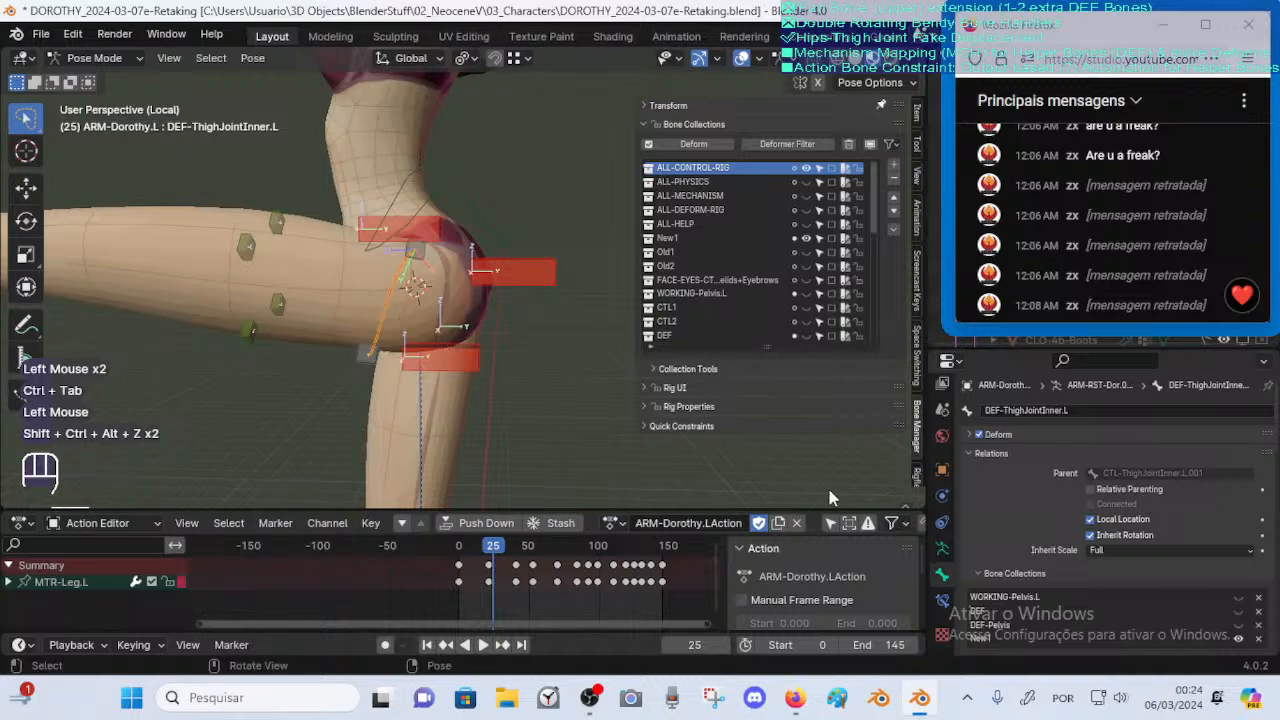
Toggle the Deform option of DEF-ThighJointInner.L off and on to compare the hip shape at frame 25
{"action": "left_click", "coordinate": [977, 436]}
{"action": "left_click", "coordinate": [977, 436]}
{"action": "left_click", "coordinate": [977, 436]}
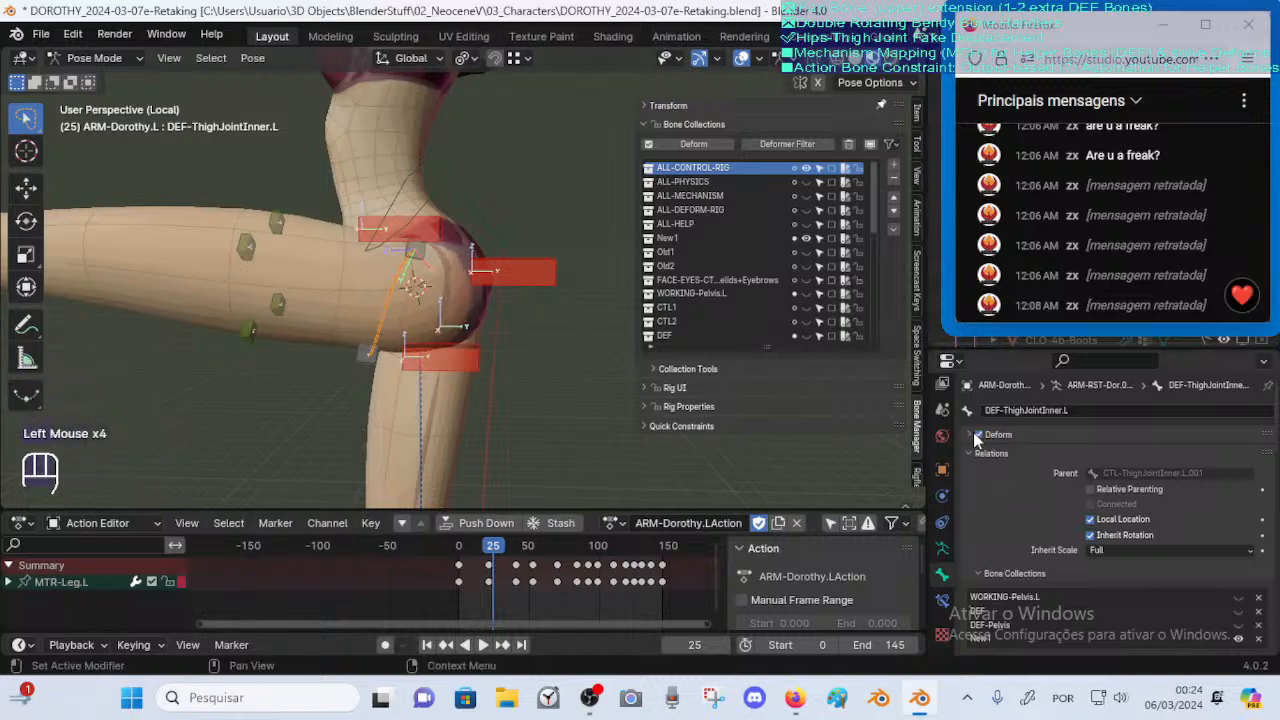
{"action": "left_click", "coordinate": [977, 436]}
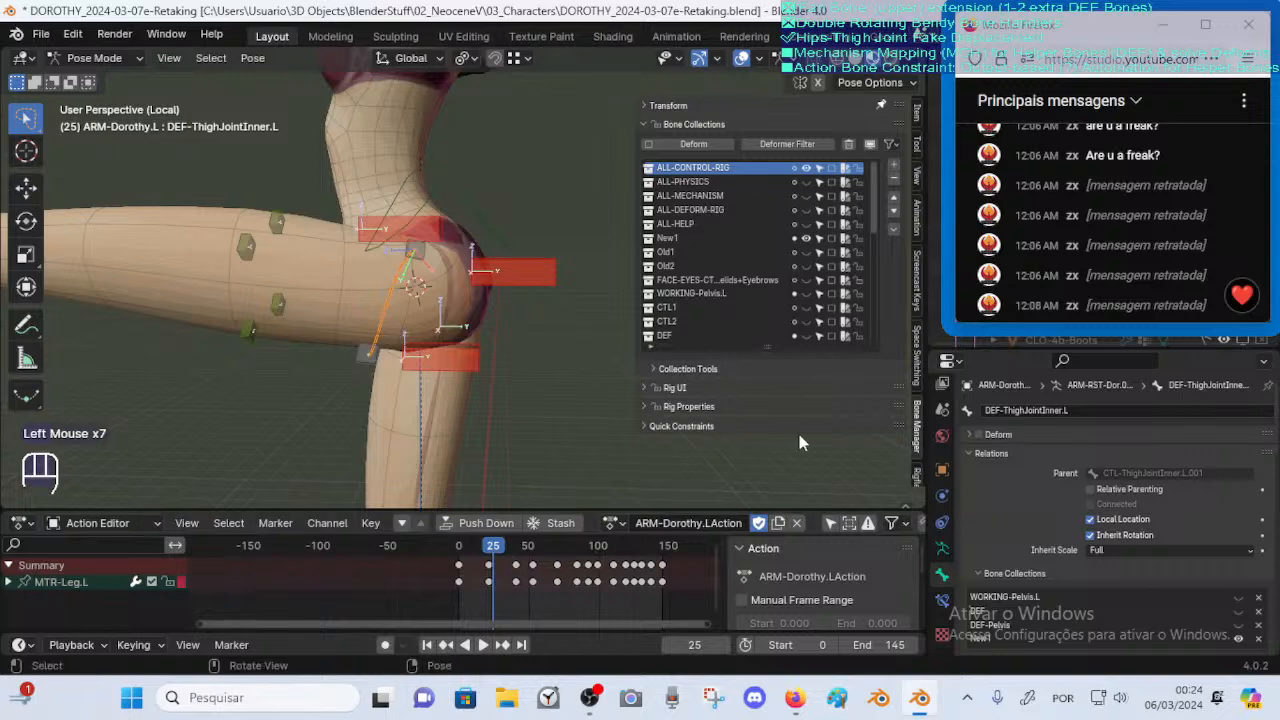
{"action": "left_click", "coordinate": [978, 435]}
Scrub and play the leg animation to examine how the hip and inner thigh deform around the thigh joint bones
{"action": "left_click_drag", "start_coordinate": [488, 545], "coordinate": [568, 540]}
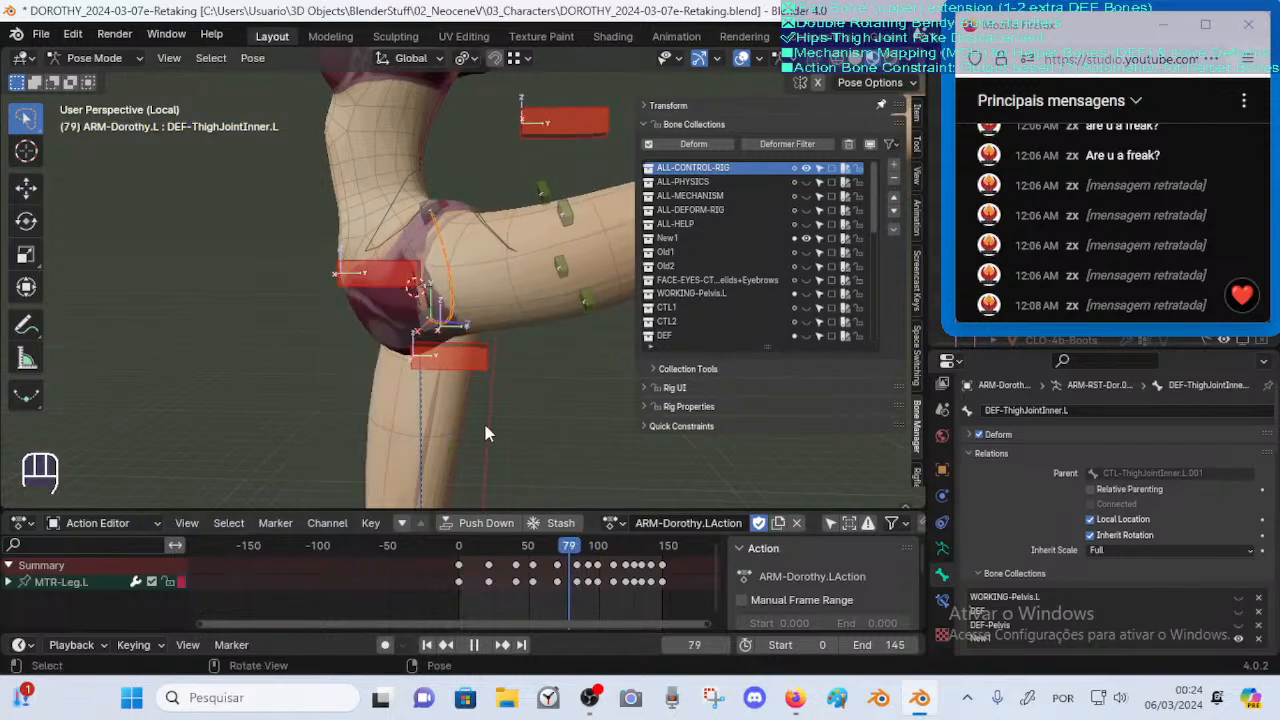
{"action": "middle_click_drag", "start_coordinate": [483, 420], "coordinate": [563, 512]}
{"action": "left_click_drag", "start_coordinate": [577, 555], "coordinate": [533, 558]}
{"action": "left_click", "coordinate": [407, 338]}
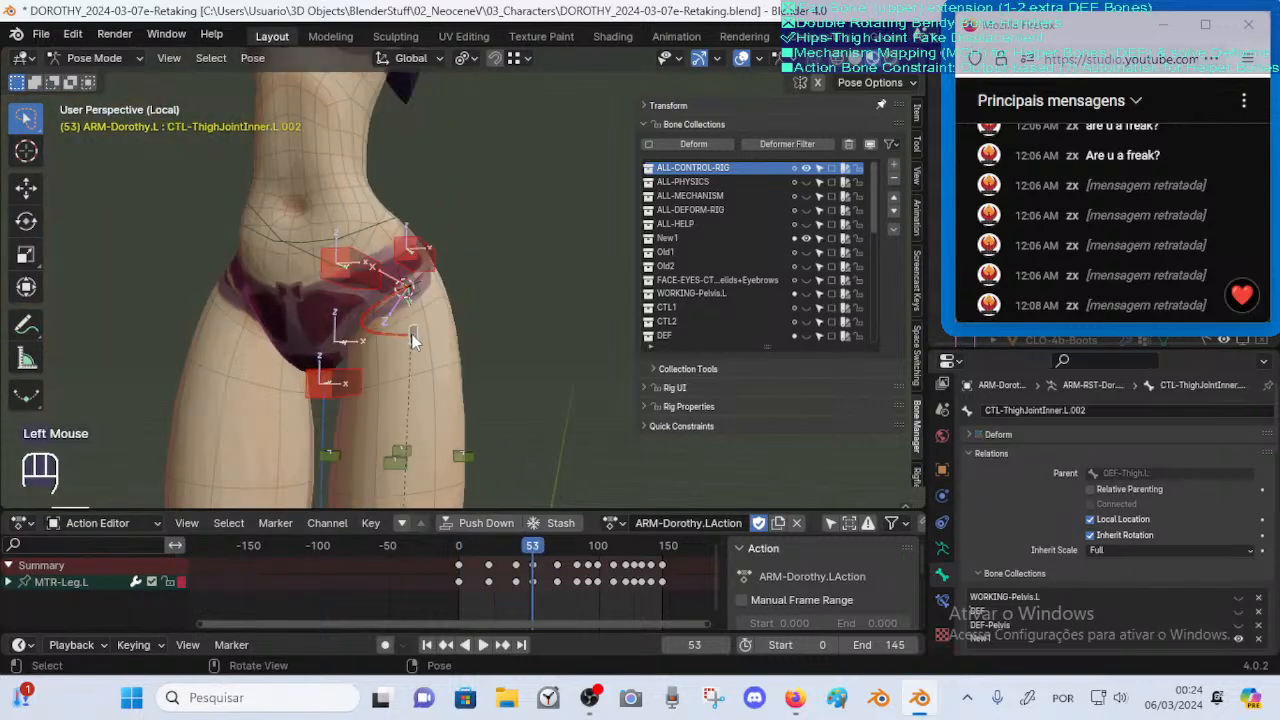
{"action": "left_click", "coordinate": [409, 342]}
{"action": "mouse_move", "coordinate": [529, 549]}
{"action": "left_mouse_down"}
{"action": "mouse_move", "coordinate": [506, 552]}
{"action": "mouse_move", "coordinate": [534, 549]}
{"action": "left_mouse_up"}
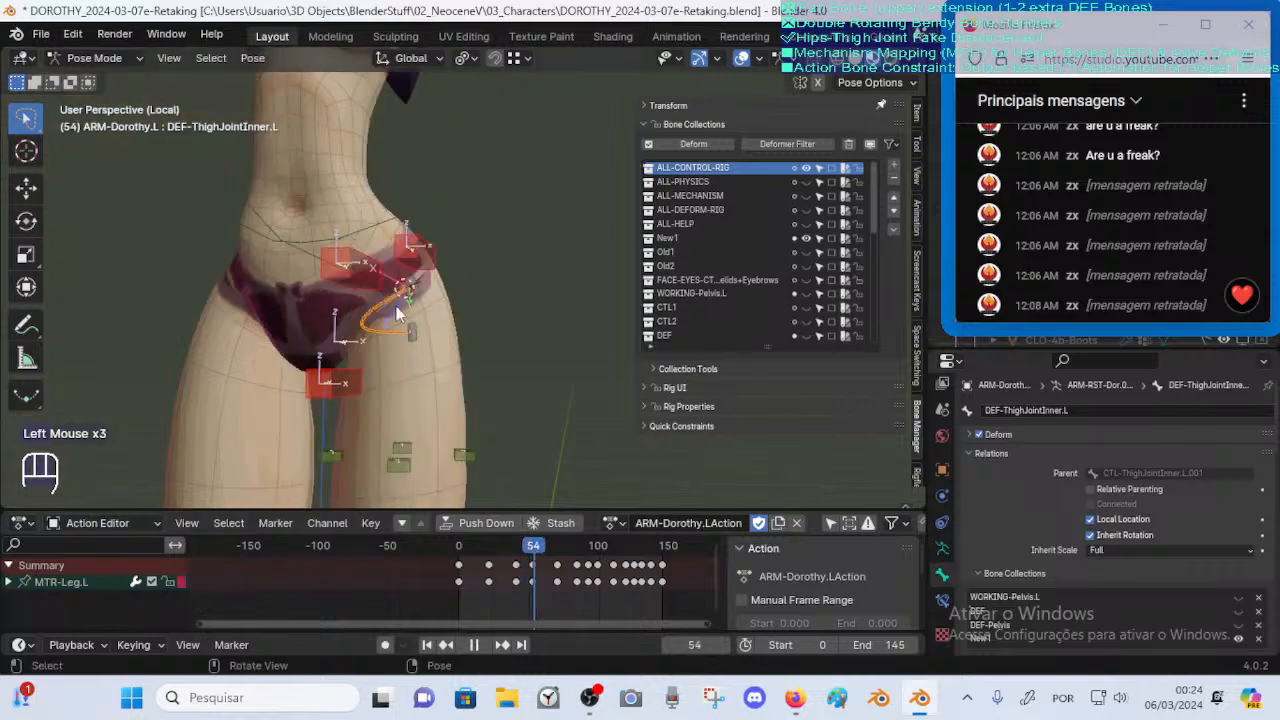
{"action": "middle_click_drag", "start_coordinate": [440, 350], "coordinate": [416, 356]}
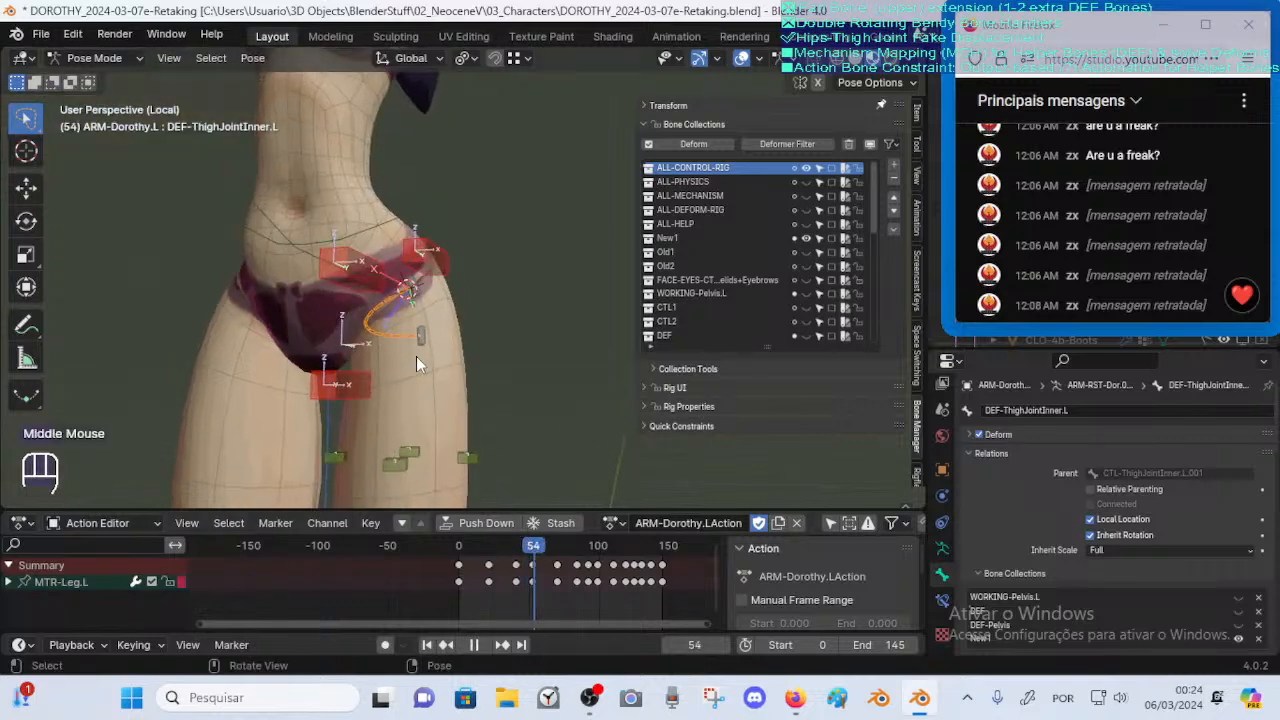
{"action": "middle_click", "coordinate": [429, 361]}
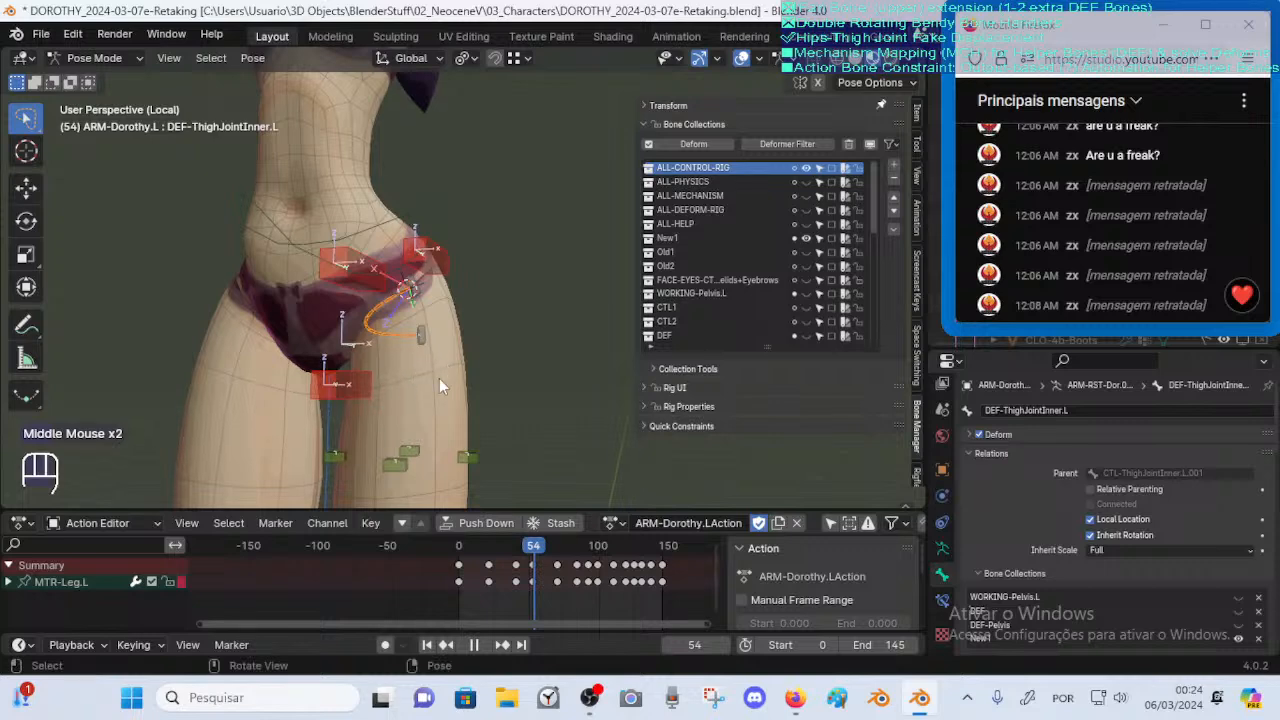
{"action": "mouse_move", "coordinate": [535, 560]}
{"action": "left_mouse_down"}
{"action": "mouse_move", "coordinate": [568, 557]}
{"action": "mouse_move", "coordinate": [543, 560]}
{"action": "left_mouse_up"}
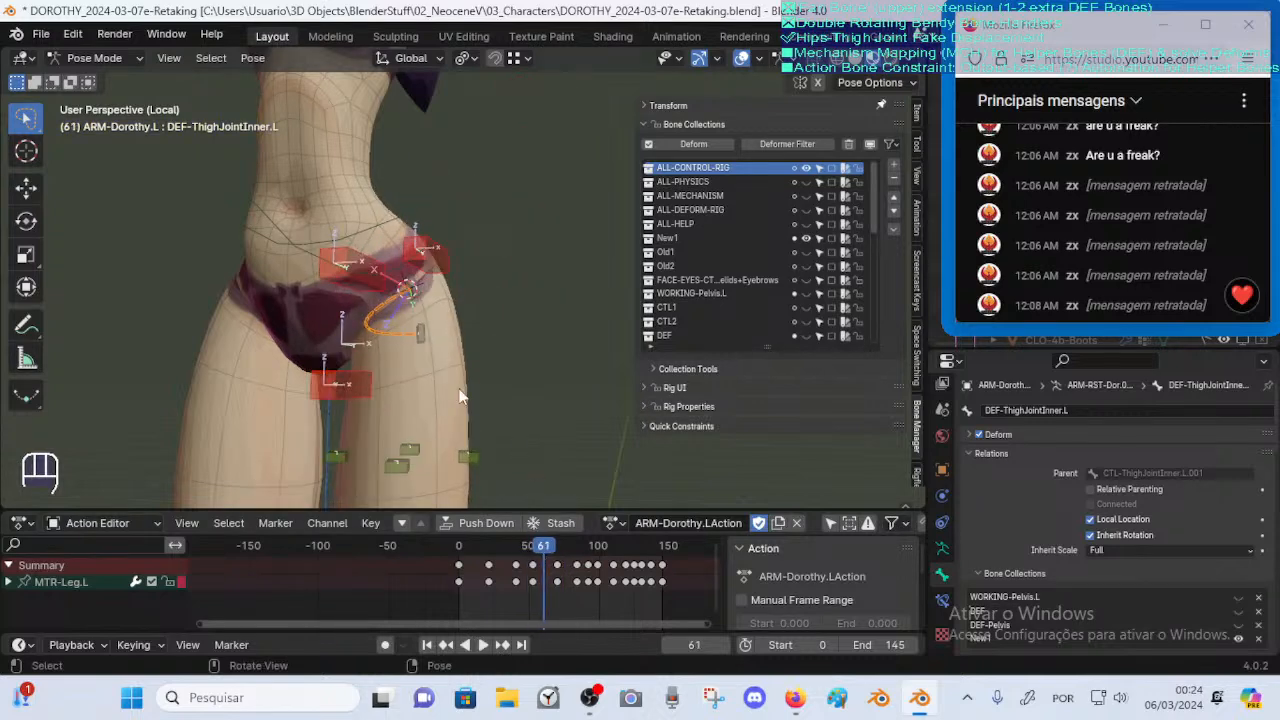
Select the left thigh joint inner bones and play the leg animation to examine how the hip deforms
{"action": "left_click", "coordinate": [414, 291]}
{"action": "left_click", "coordinate": [398, 331], "text": "shift"}
{"action": "left_click", "coordinate": [417, 334], "text": "shift"}
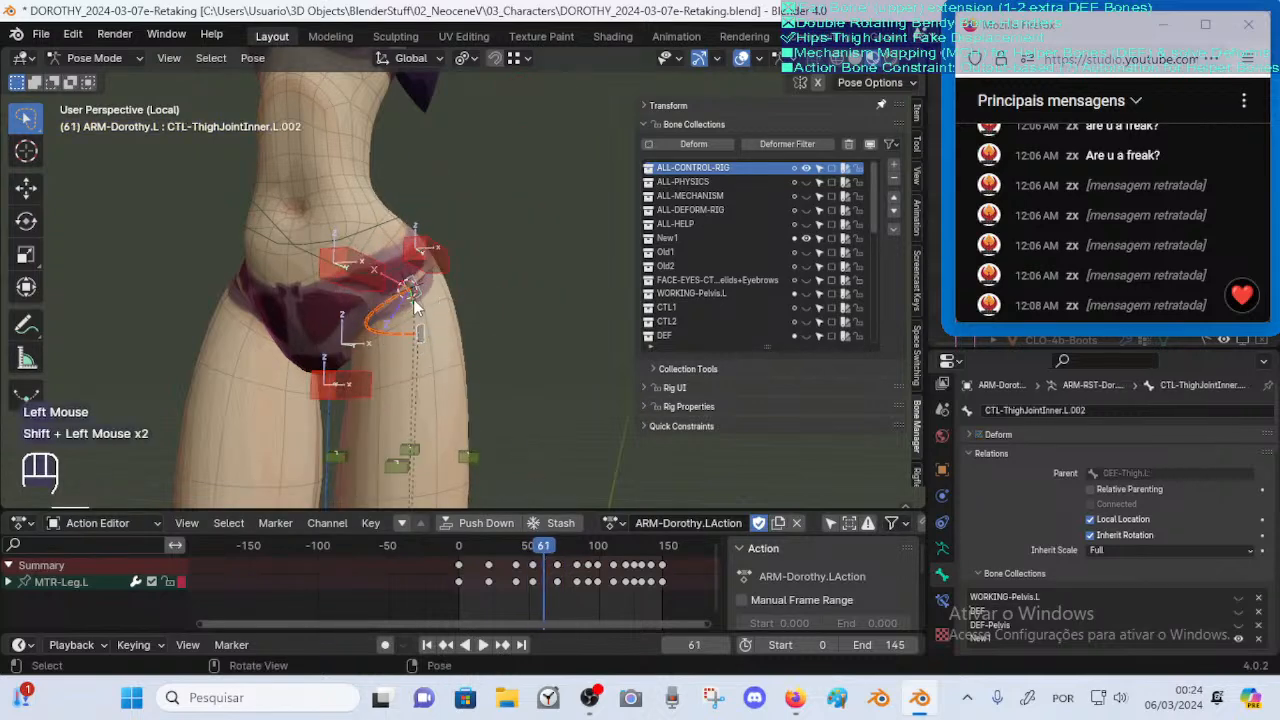
{"action": "mouse_move", "coordinate": [391, 358]}
{"action": "middle_mouse_down", "text": "ctrl"}
{"action": "mouse_move", "coordinate": [445, 368]}
{"action": "mouse_move", "coordinate": [399, 373]}
{"action": "middle_mouse_up", "text": "ctrl"}
{"action": "left_click", "coordinate": [483, 644]}
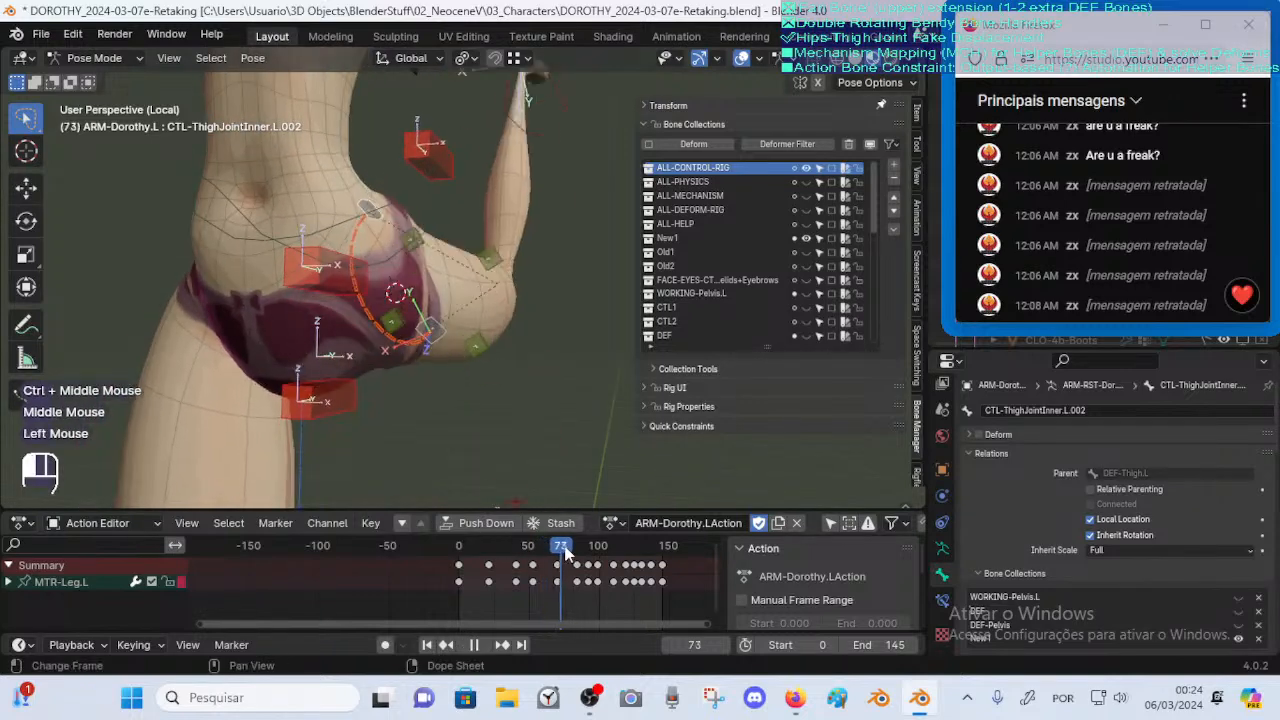
Toggle the Deform option of DEF-ThighJointInner.L off and on at frame 98 for comparison, and save the file
{"action": "left_click", "coordinate": [391, 345]}
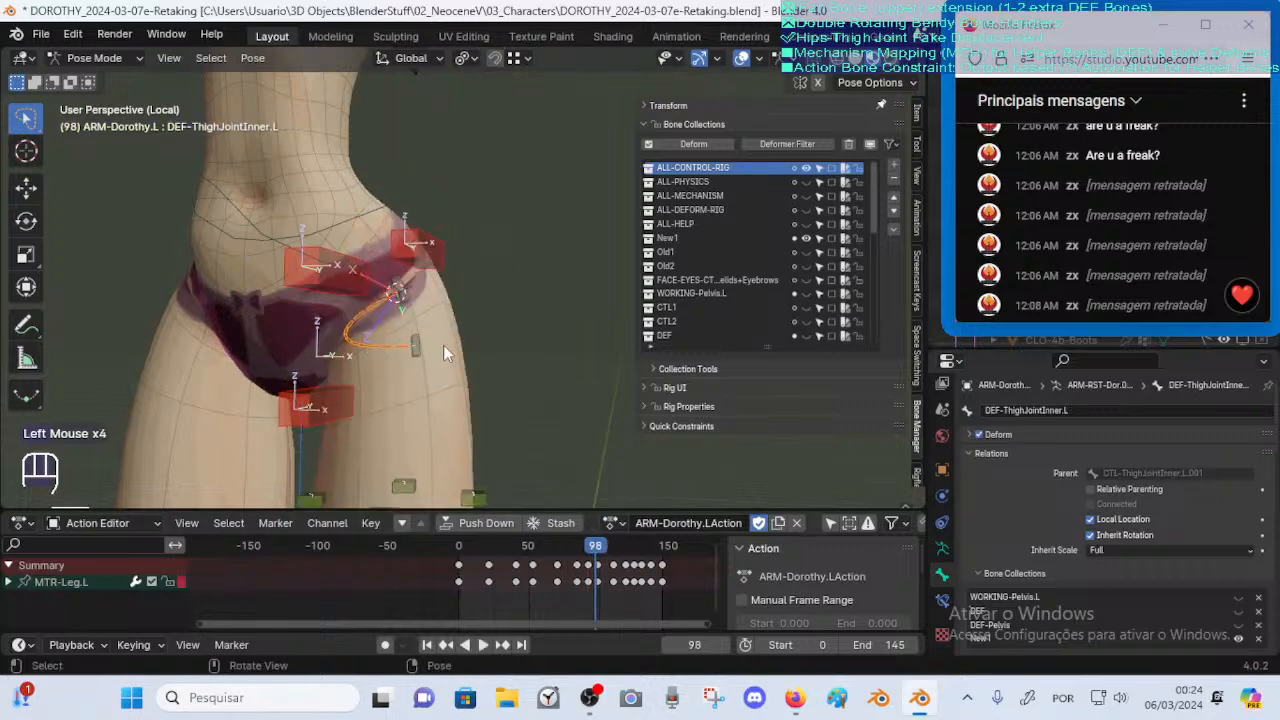
{"action": "left_click", "coordinate": [978, 436]}
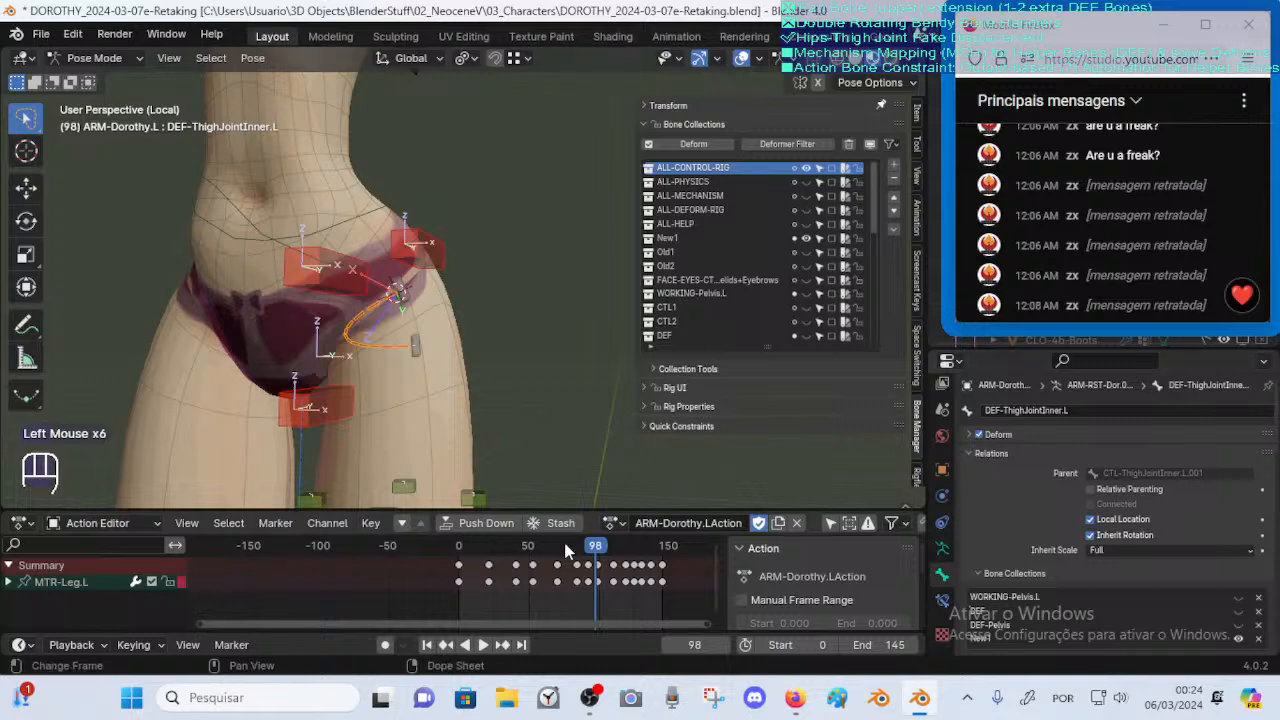
{"action": "left_click_drag", "start_coordinate": [567, 550], "coordinate": [531, 555]}
{"action": "key", "text": "ctrl+s"}
Go to frame 93 and test-move the CTL-ThighJointInner.L.001 control to examine its pull on the front hip, cancelling the move
{"action": "middle_click_drag", "start_coordinate": [434, 403], "coordinate": [455, 423], "text": "shift"}
{"action": "left_click_drag", "start_coordinate": [532, 557], "coordinate": [588, 545]}
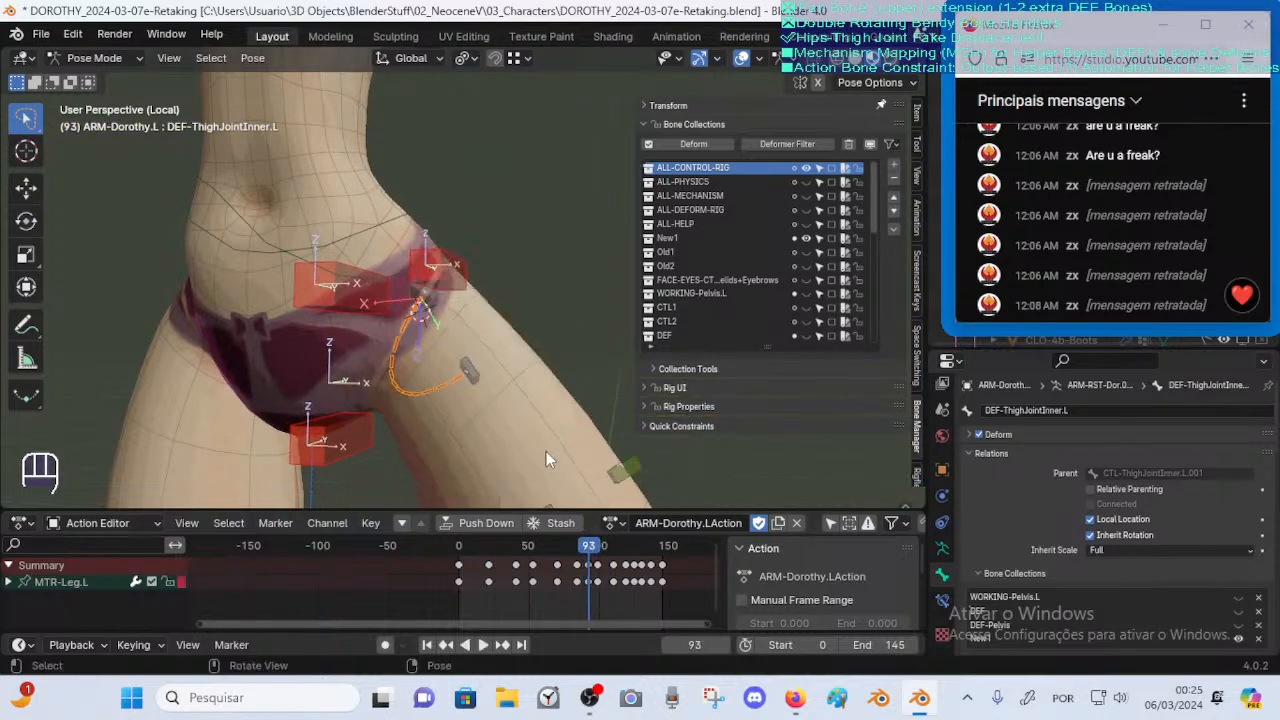
{"action": "mouse_move", "coordinate": [546, 451]}
{"action": "middle_mouse_down"}
{"action": "mouse_move", "coordinate": [585, 435]}
{"action": "mouse_move", "coordinate": [549, 442]}
{"action": "middle_mouse_up"}
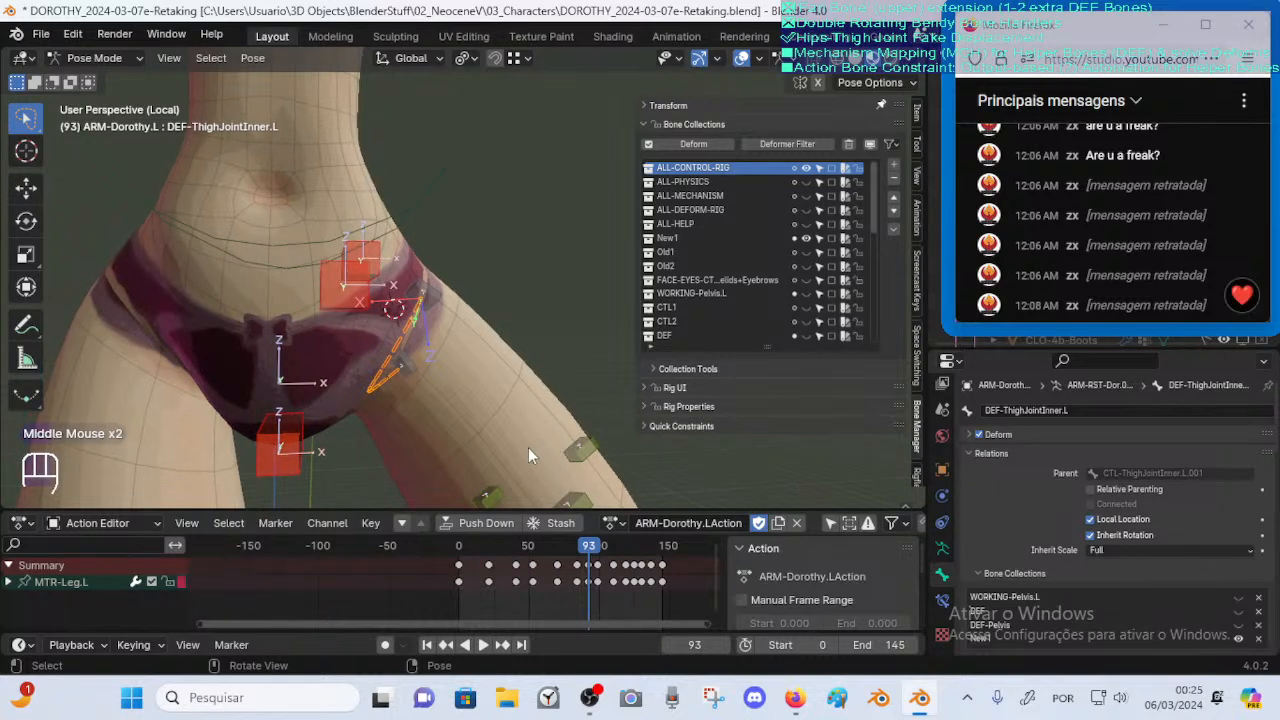
{"action": "left_click", "coordinate": [431, 298]}
{"action": "middle_click_drag", "start_coordinate": [483, 311], "coordinate": [428, 300]}
{"action": "middle_click_drag", "start_coordinate": [470, 298], "coordinate": [445, 281]}
{"action": "key", "text": "g"}
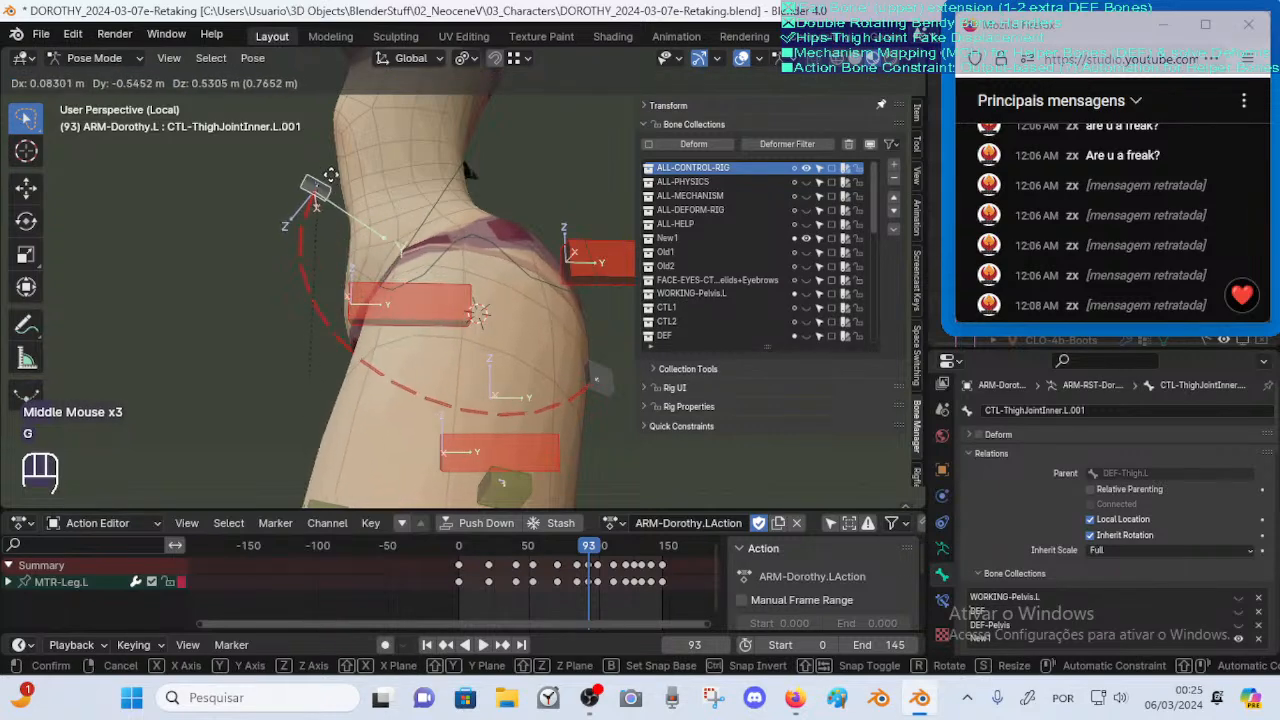
{"action": "key", "text": "Escape"}
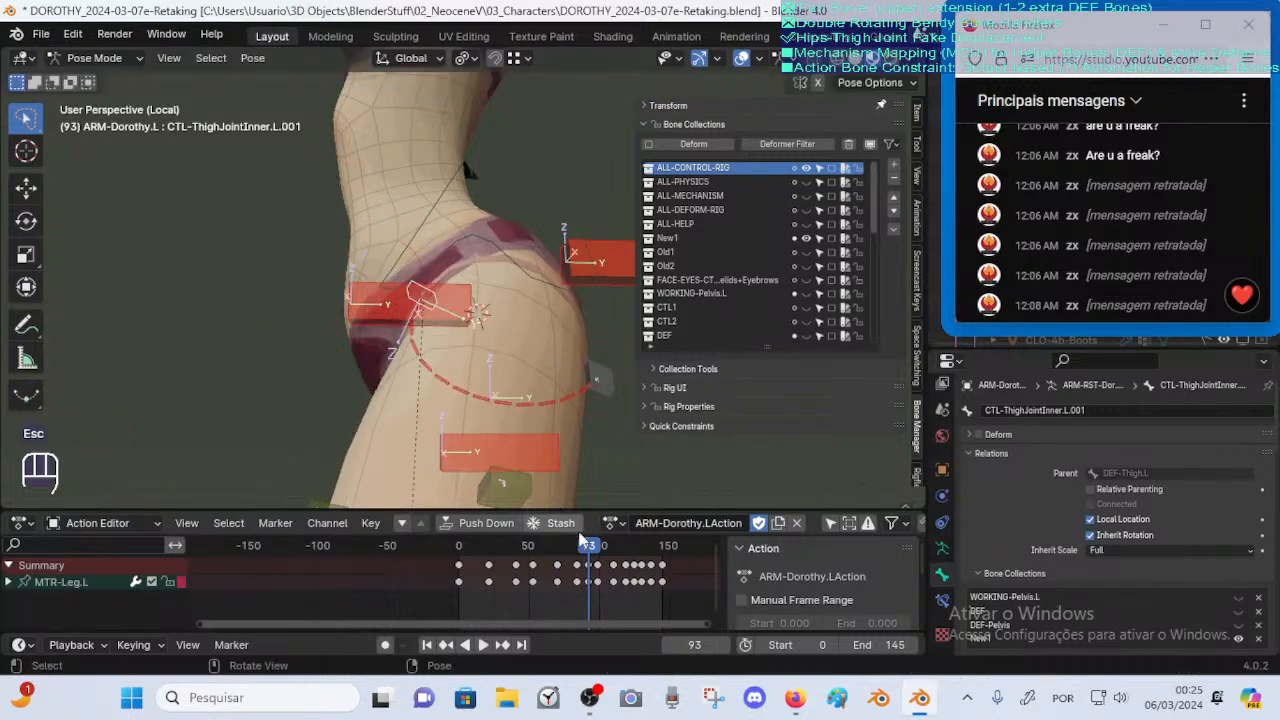
Go to frame 47 and test-move CTL-ThighJointInner.L.002 to examine its influence on the underside of the raised thigh, cancelling each move
{"action": "left_click_drag", "start_coordinate": [581, 545], "coordinate": [525, 558]}
{"action": "middle_click_drag", "start_coordinate": [478, 423], "coordinate": [458, 390], "text": "ctrl"}
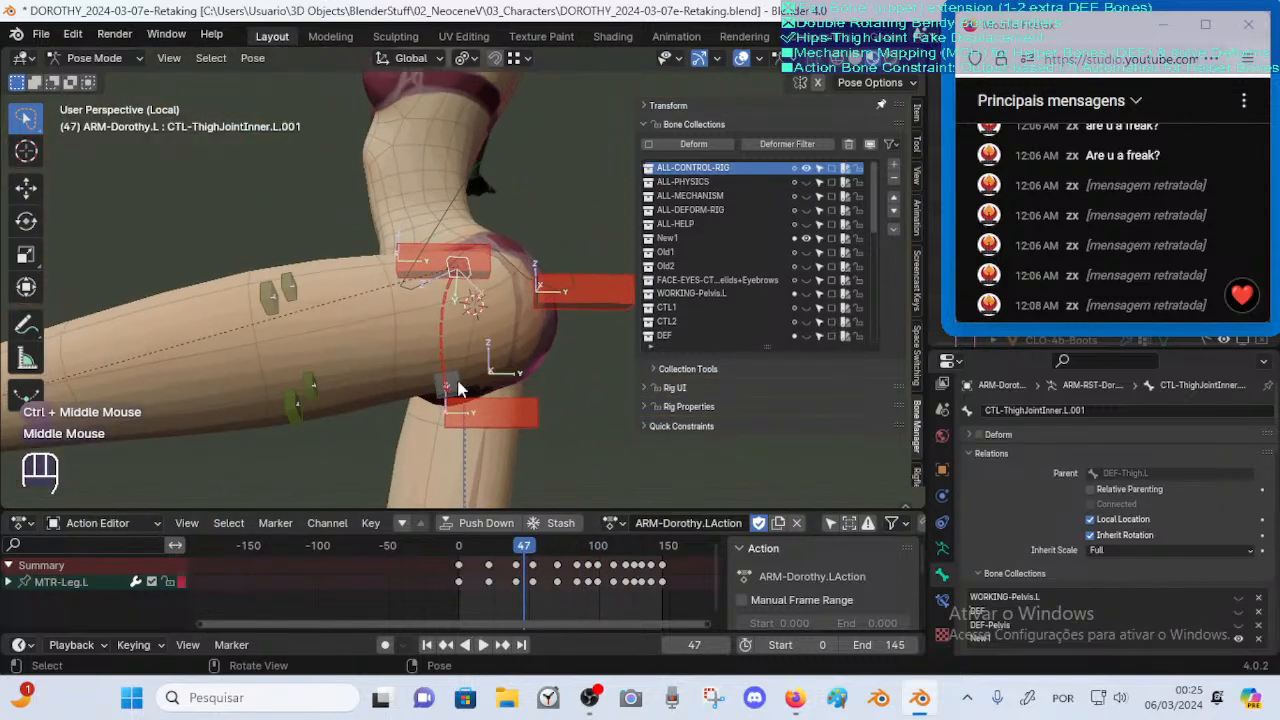
{"action": "left_click", "coordinate": [458, 390]}
{"action": "key", "text": "g"}
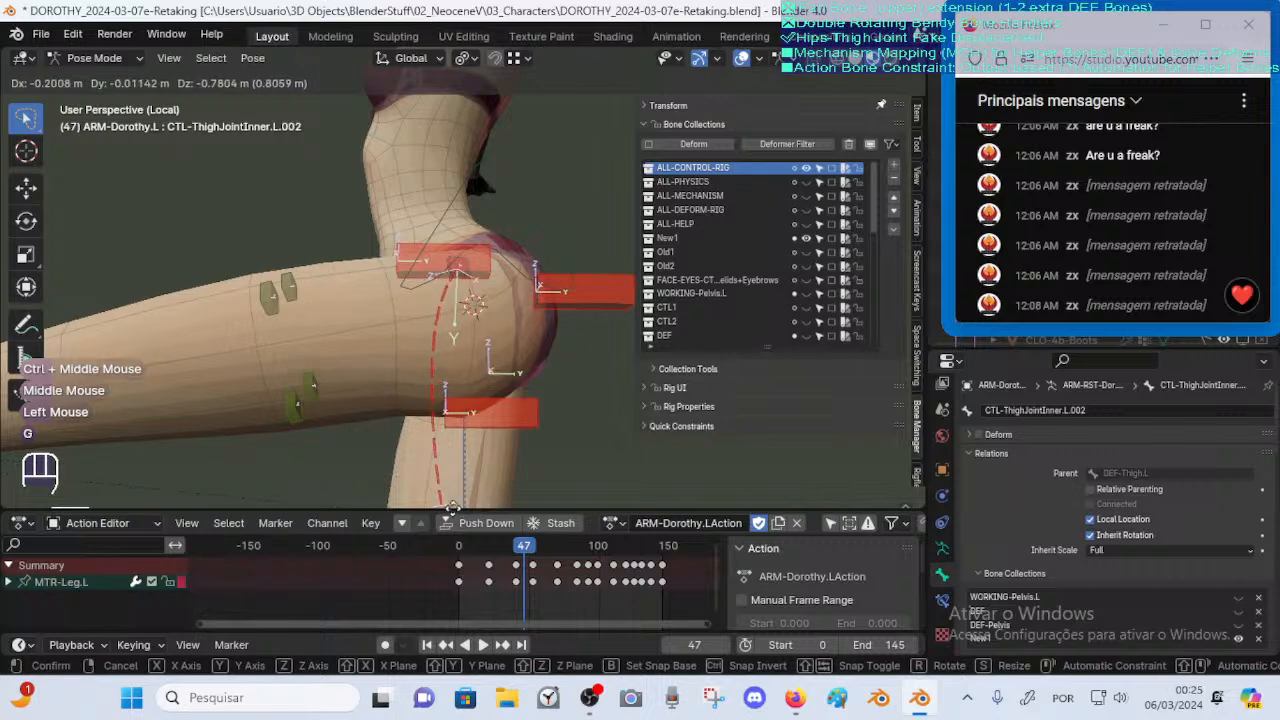
{"action": "key", "text": "Escape"}
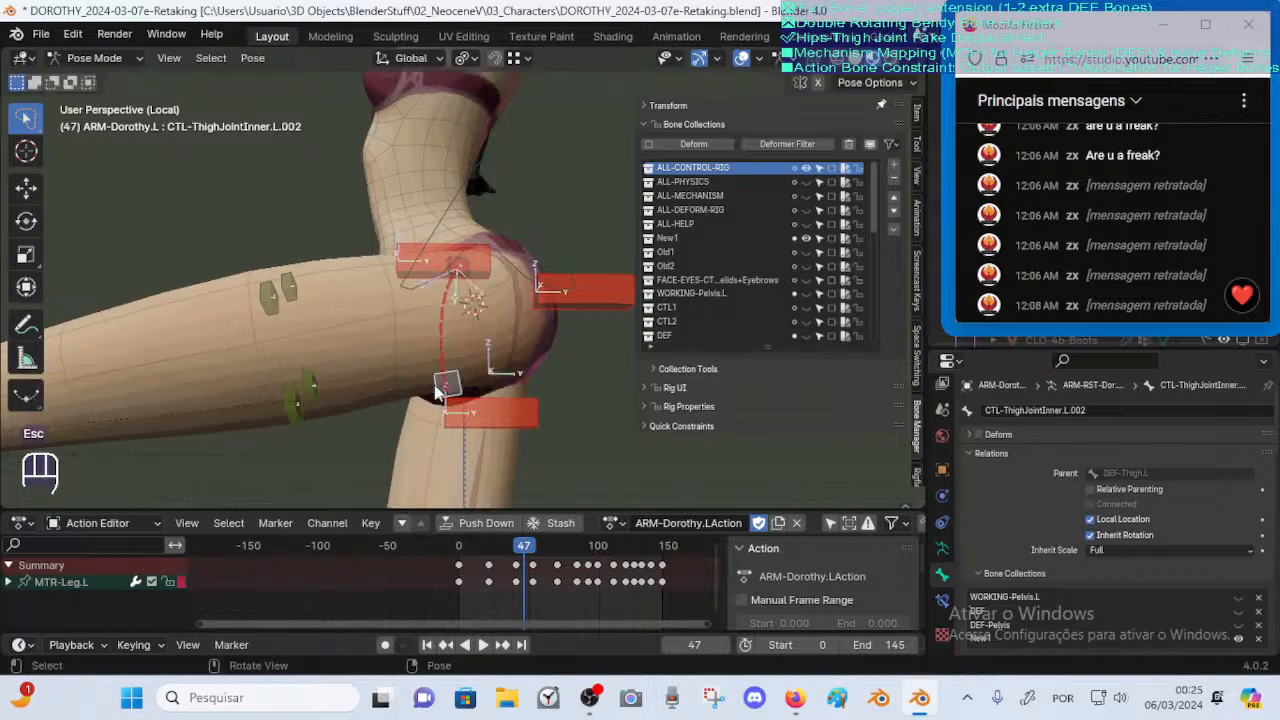
{"action": "key", "text": "g"}
{"action": "key", "text": "Escape"}
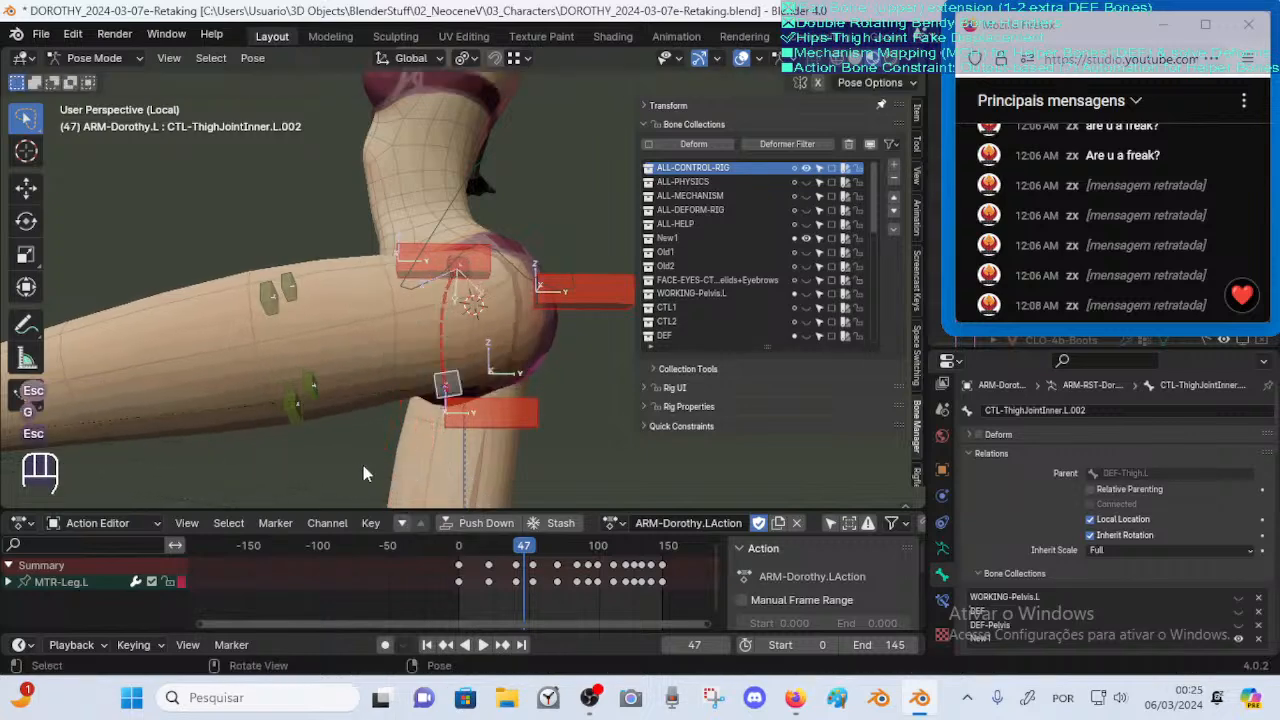
{"action": "key", "text": "g"}
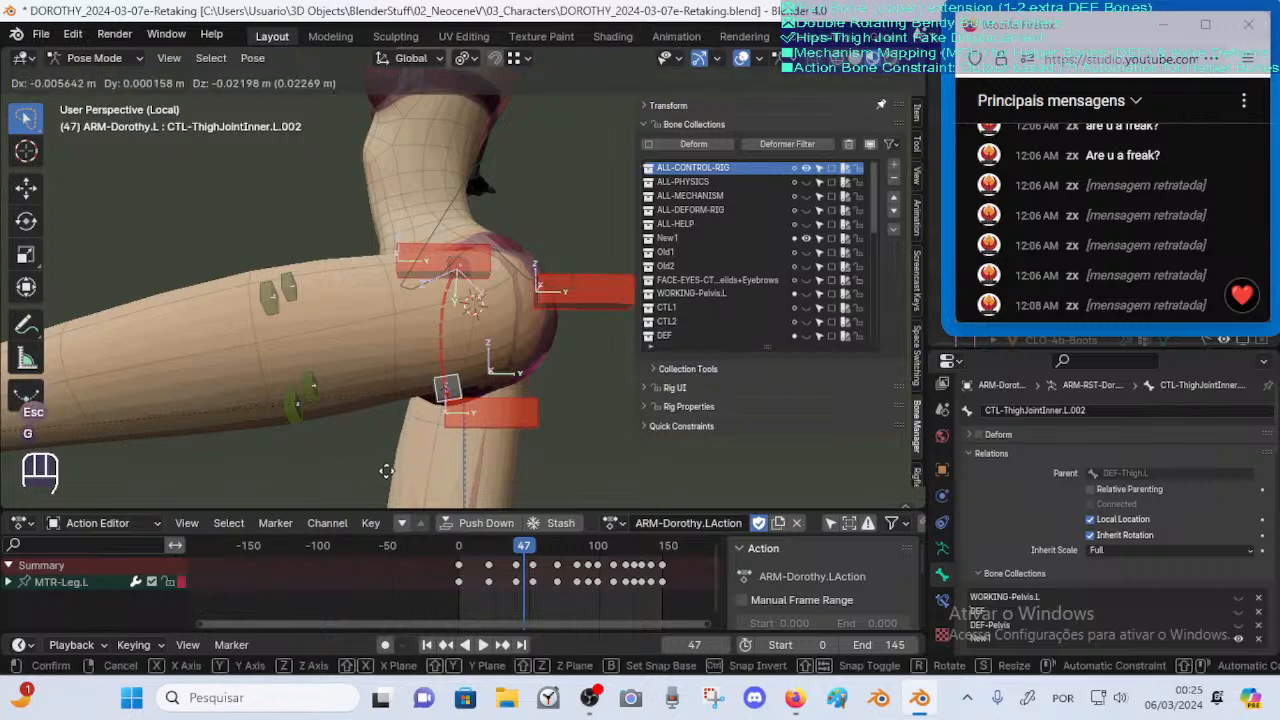
{"action": "key", "text": "Escape"}
Go to frame 45 and test-move CTL-ThighJointInner.L.002 to examine the bendy bone's effect on the thigh, cancelling each move
{"action": "middle_click_drag", "start_coordinate": [413, 420], "coordinate": [461, 466]}
{"action": "left_click", "coordinate": [541, 548]}
{"action": "left_click_drag", "start_coordinate": [545, 546], "coordinate": [506, 465]}
{"action": "key", "text": "g"}
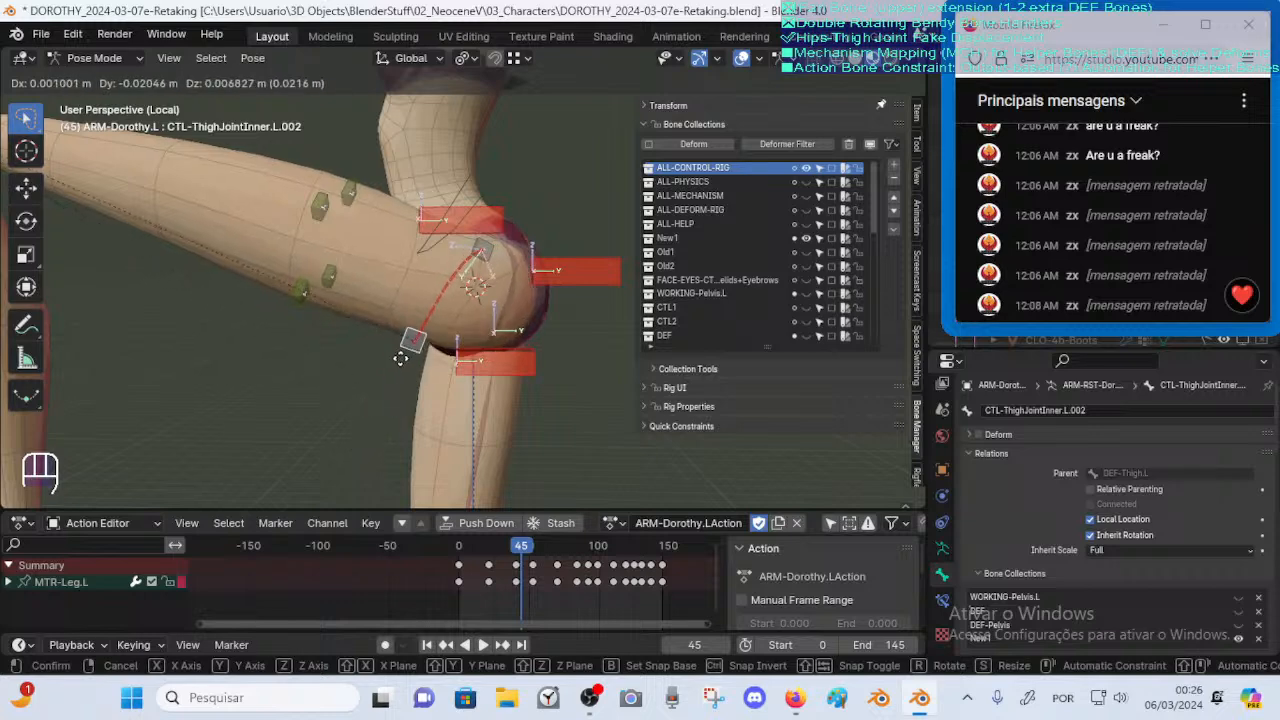
{"action": "key", "text": "Escape"}
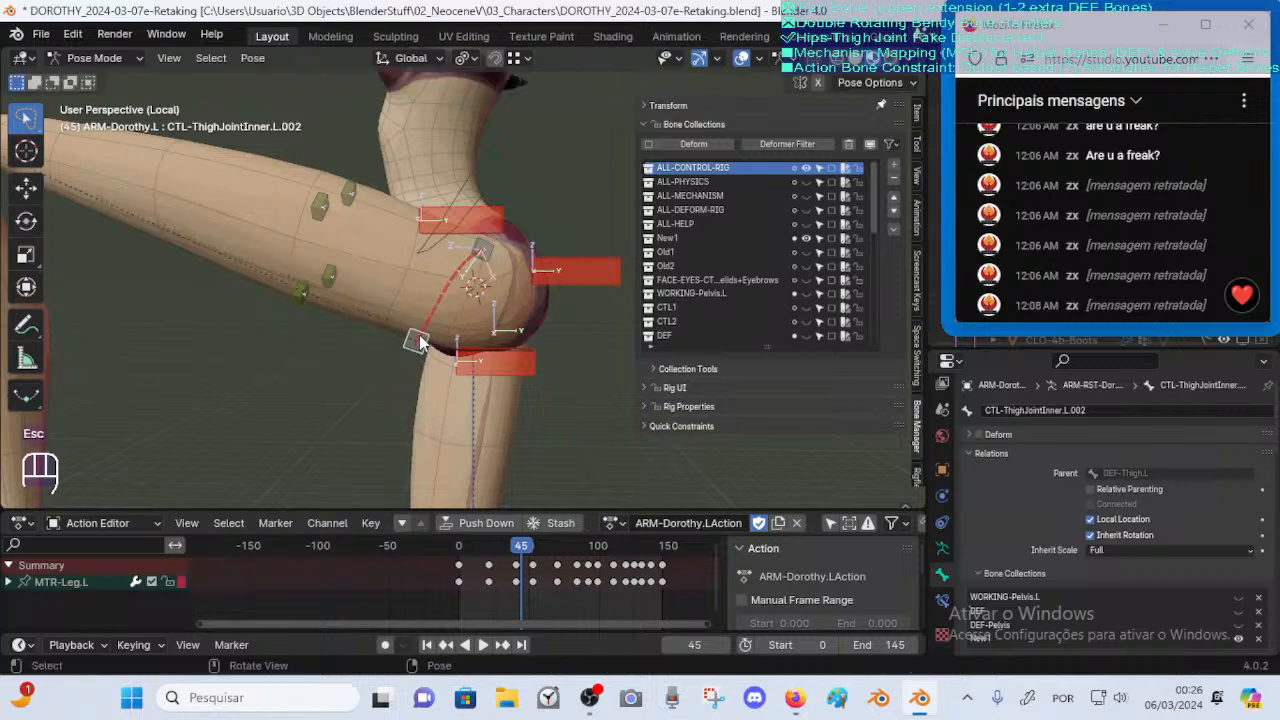
{"action": "key", "text": "g"}
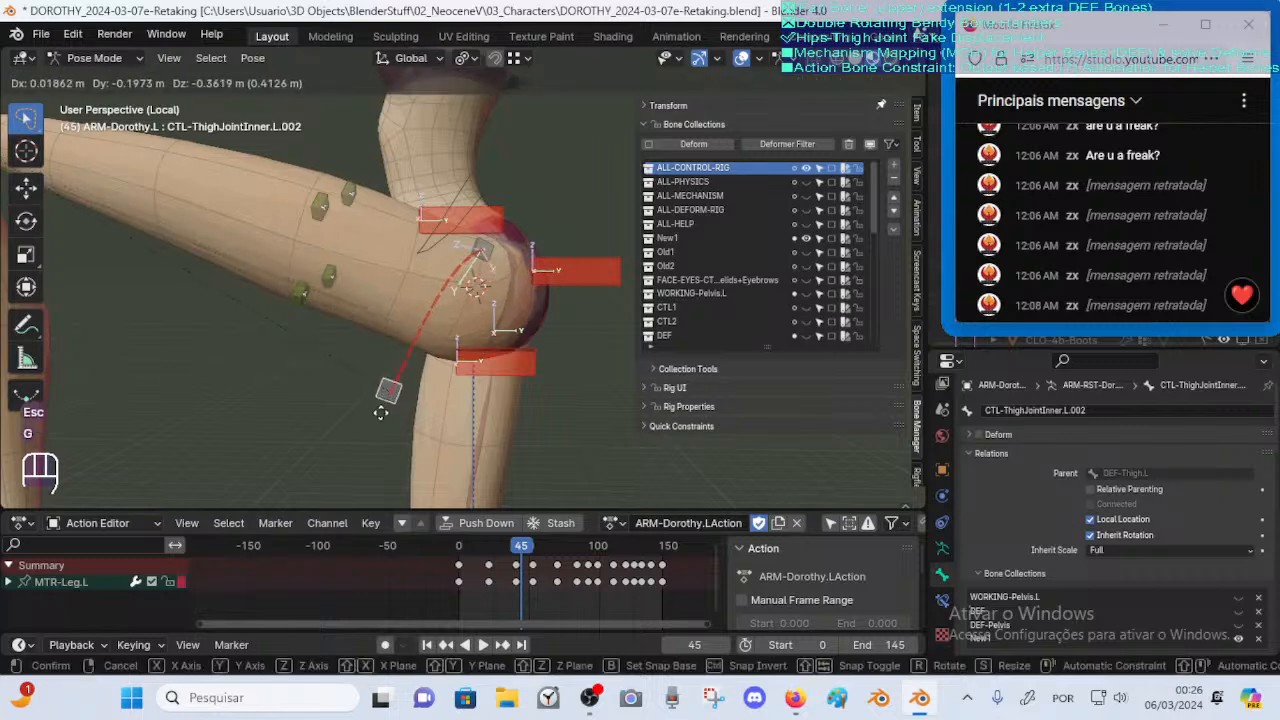
{"action": "key", "text": "Escape"}
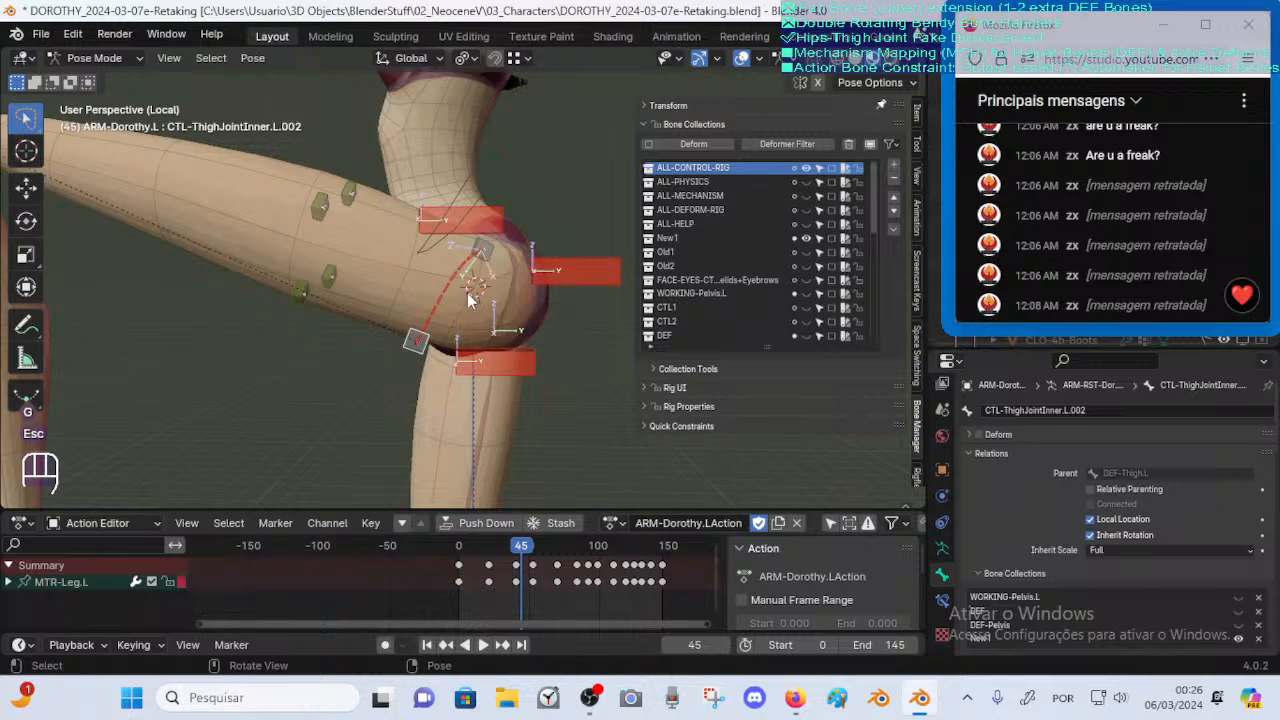
{"action": "middle_click_drag", "start_coordinate": [463, 352], "coordinate": [427, 367]}
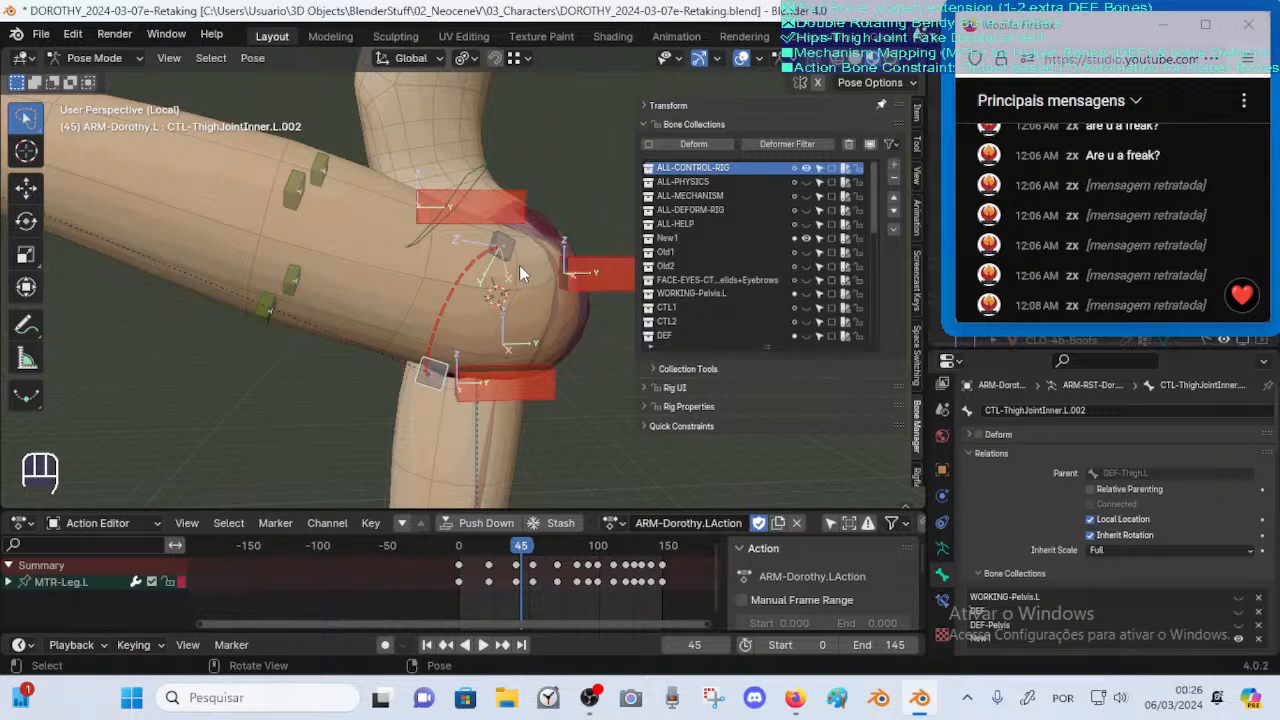
Enter Edit Mode on the armature, show the ALL-DEFORM-RIG collection, and select DEF-2-TORSO-1-Spine-BB.001 together with DEF-Thigh.L
{"action": "key", "text": "Tab"}
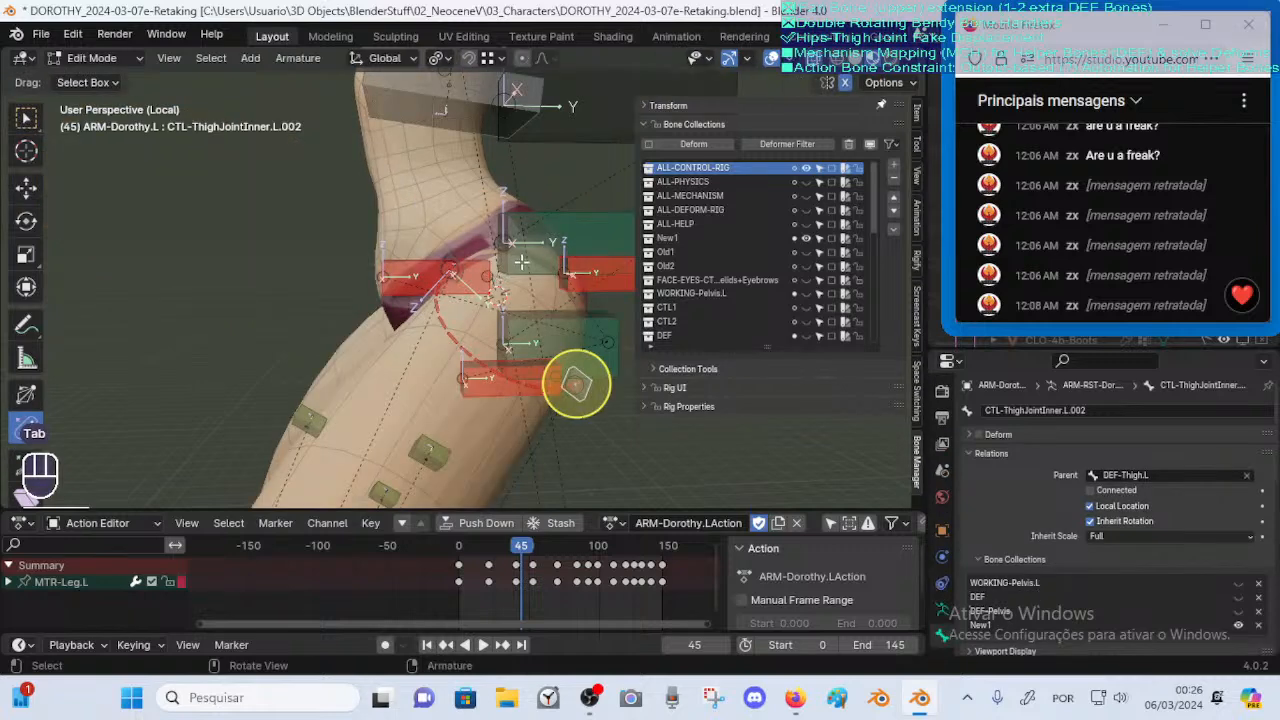
{"action": "left_click", "coordinate": [806, 210]}
{"action": "left_click", "coordinate": [467, 224], "text": "alt"}
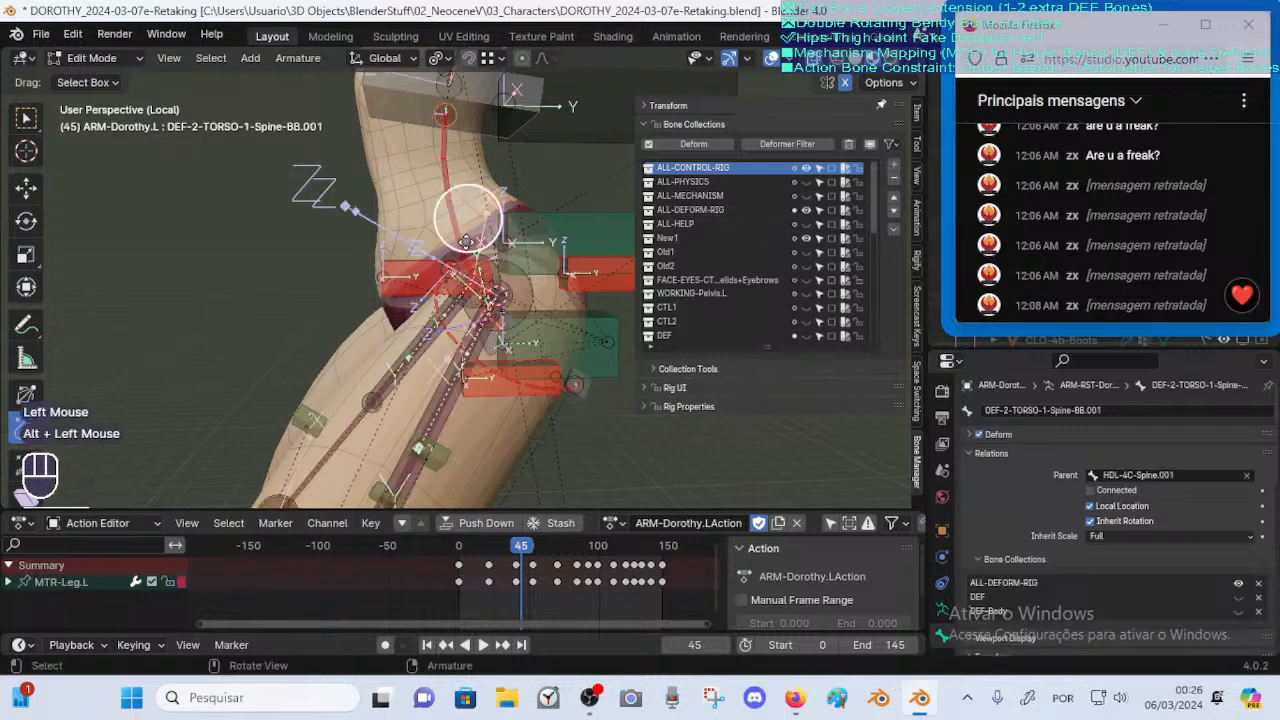
{"action": "middle_click_drag", "start_coordinate": [510, 268], "coordinate": [393, 488]}
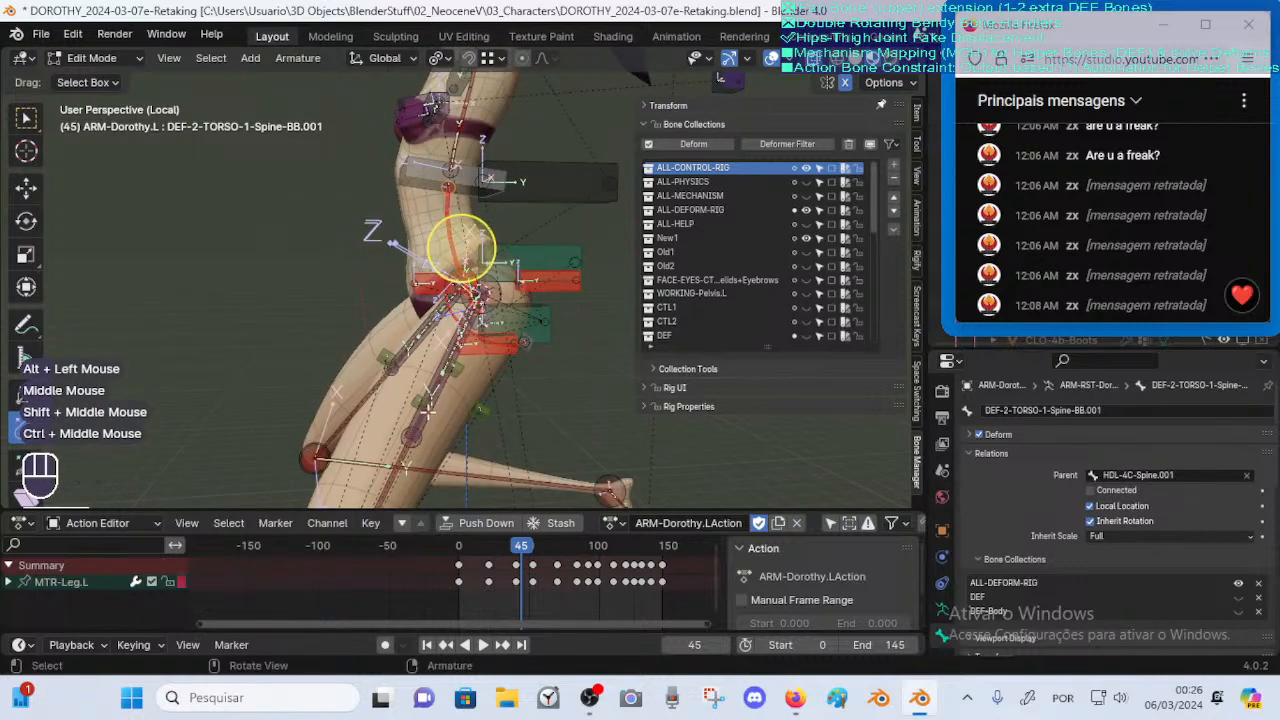
{"action": "left_click", "coordinate": [432, 343], "text": "alt+shift"}
{"action": "mouse_move", "coordinate": [430, 400]}
{"action": "middle_mouse_down"}
{"action": "mouse_move", "coordinate": [433, 430]}
{"action": "mouse_move", "coordinate": [441, 411]}
{"action": "middle_mouse_up"}
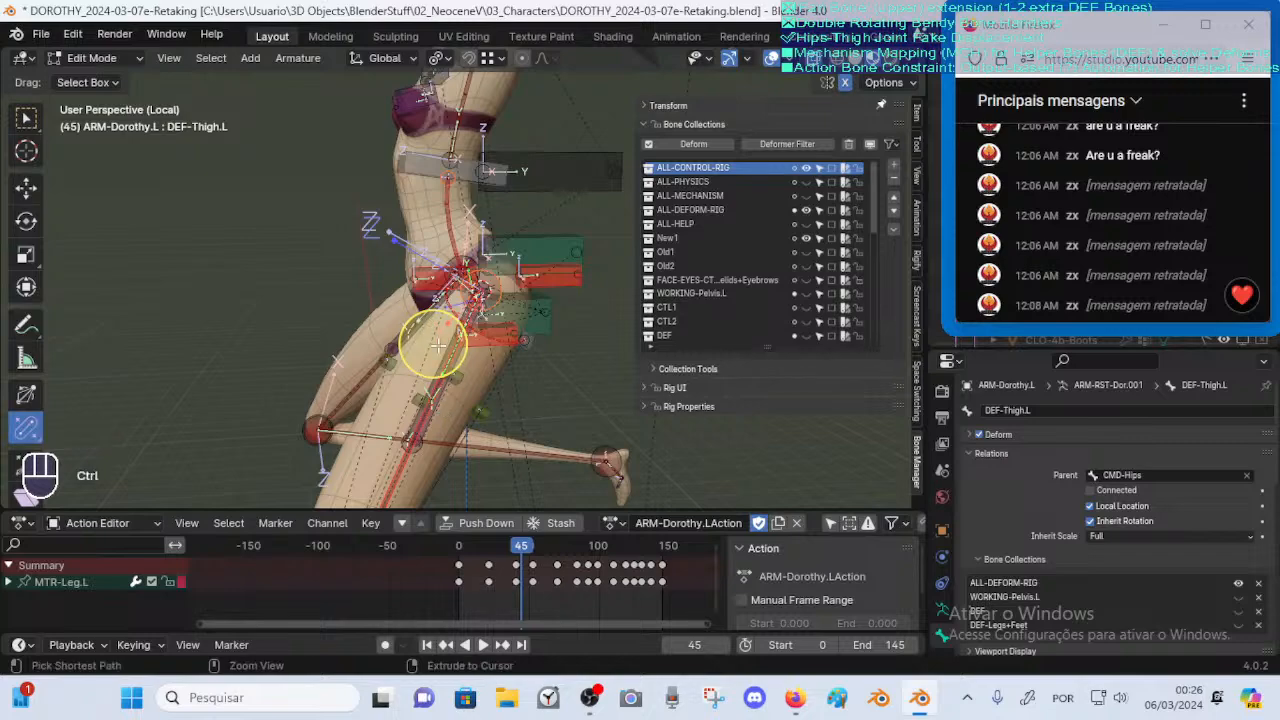
Examine how the lower spine and left thigh deform bones meet around the hip joint, and clear the bone selection
{"action": "middle_click_drag", "start_coordinate": [429, 343], "coordinate": [413, 388], "text": "ctrl"}
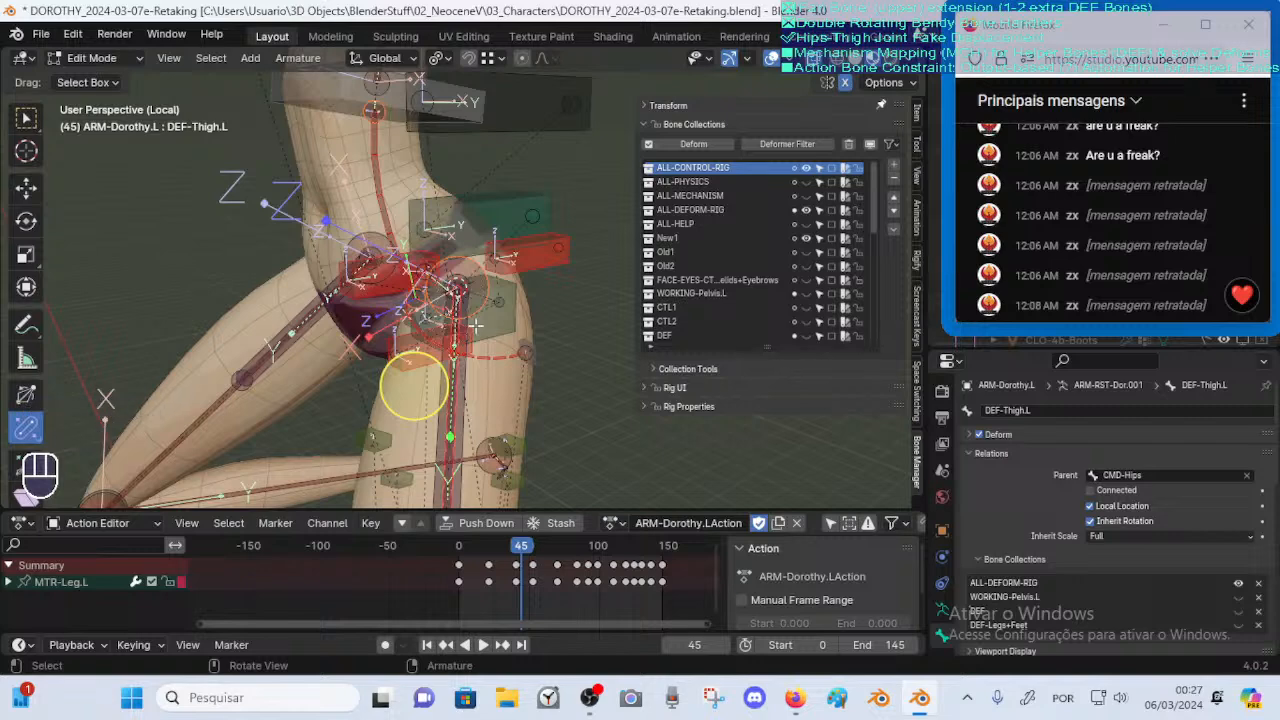
{"action": "left_click", "coordinate": [394, 218]}
{"action": "middle_click_drag", "start_coordinate": [440, 288], "coordinate": [453, 340], "text": "ctrl"}
{"action": "left_click", "coordinate": [444, 424], "text": "alt+shift"}
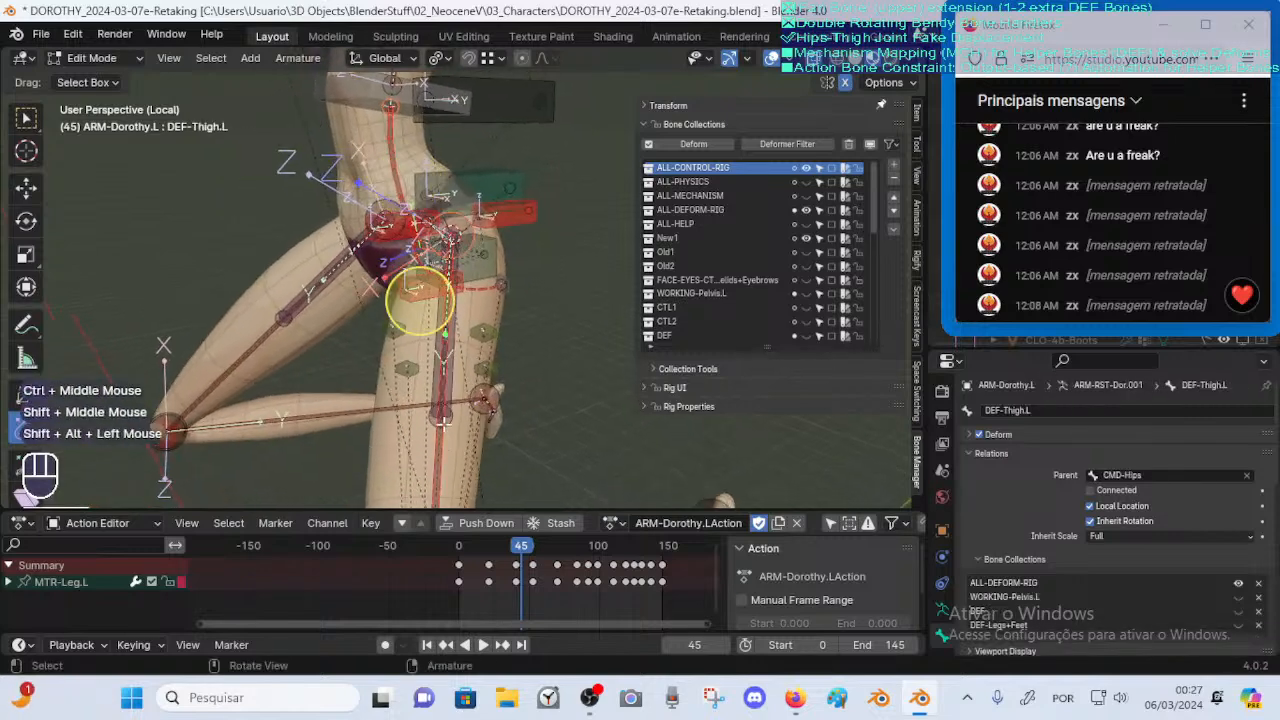
{"action": "middle_click_drag", "start_coordinate": [452, 380], "coordinate": [424, 240], "text": "shift"}
{"action": "key", "text": "alt+a"}
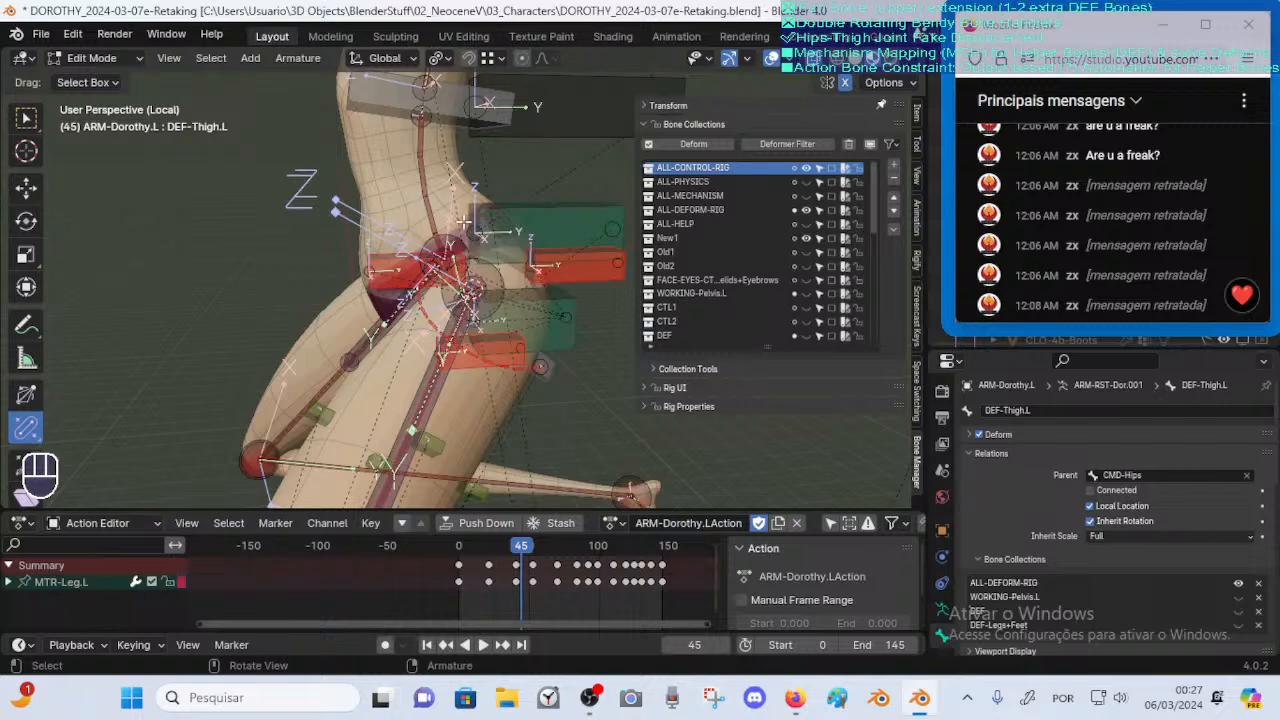
{"action": "middle_click_drag", "start_coordinate": [448, 327], "coordinate": [455, 316]}
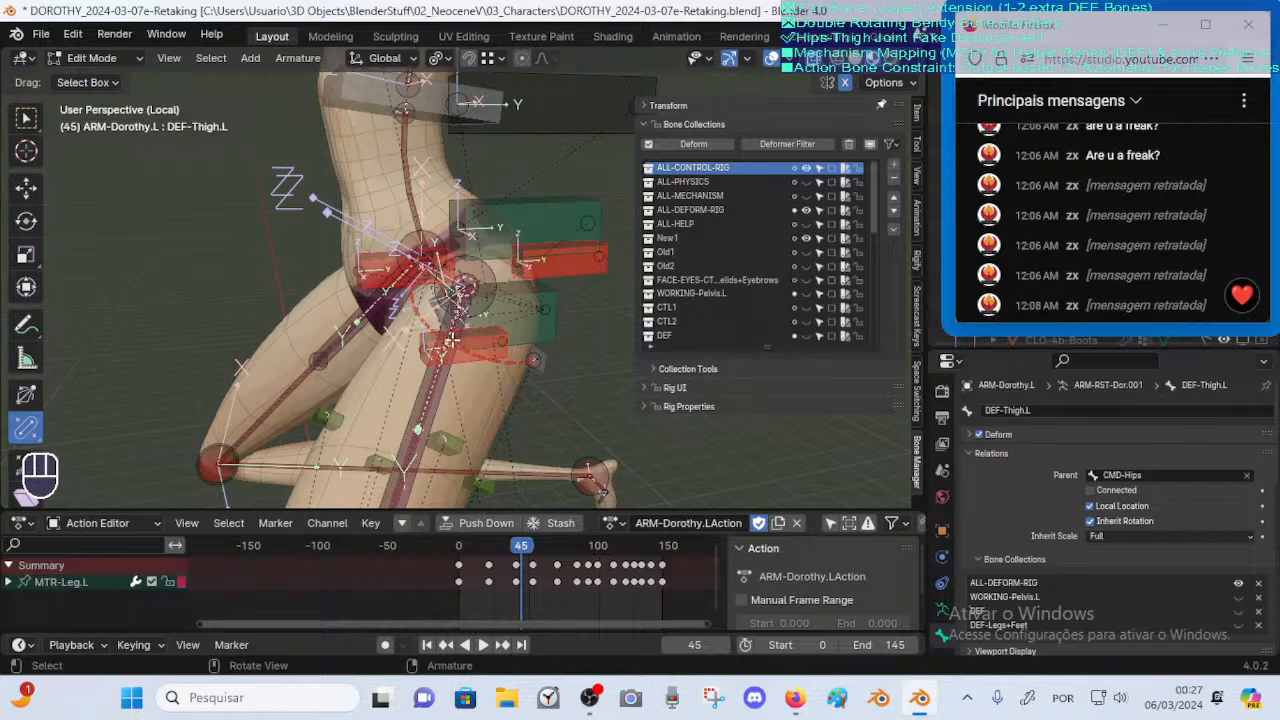
{"action": "middle_click_drag", "start_coordinate": [452, 340], "coordinate": [461, 349]}
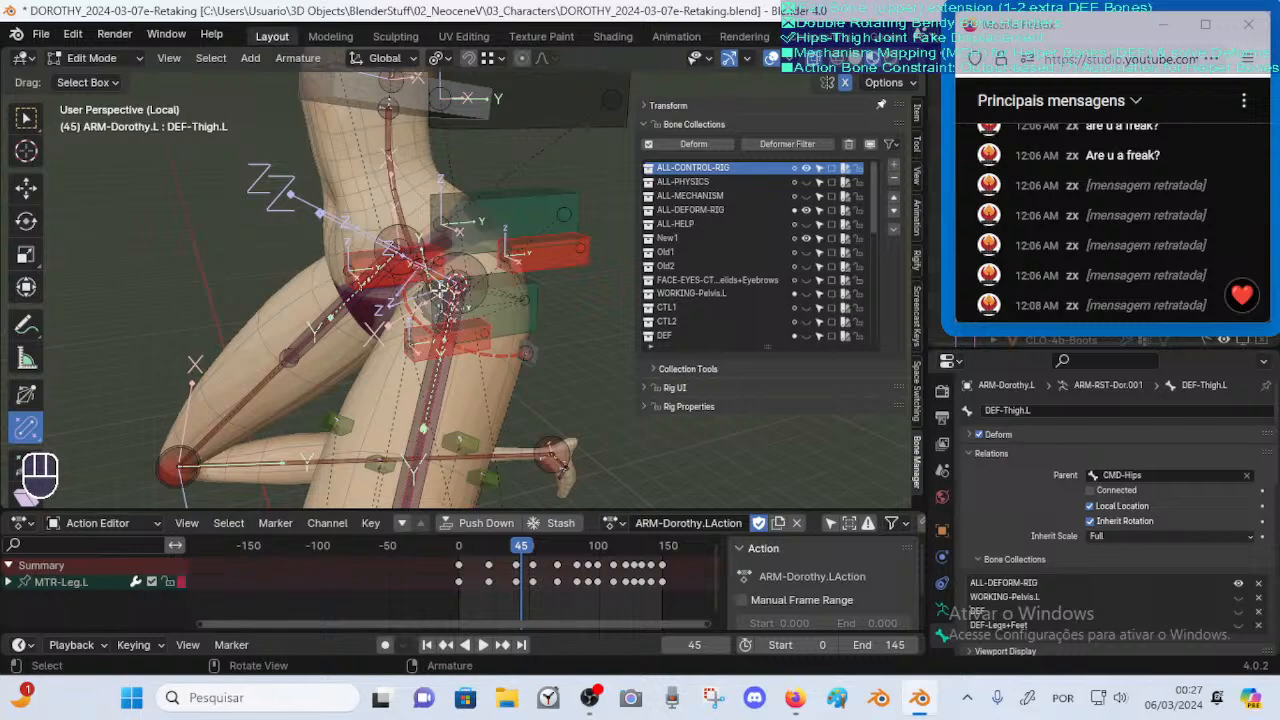
{"action": "middle_click_drag", "start_coordinate": [441, 234], "coordinate": [433, 375]}
Return the armature to Pose Mode and test-move CTL-ThighJointInner.L.002 and CTL-ThighJointInner.L.001 at frame 45, cancelling both moves
{"action": "key", "text": "Tab"}
{"action": "left_click", "coordinate": [432, 376]}
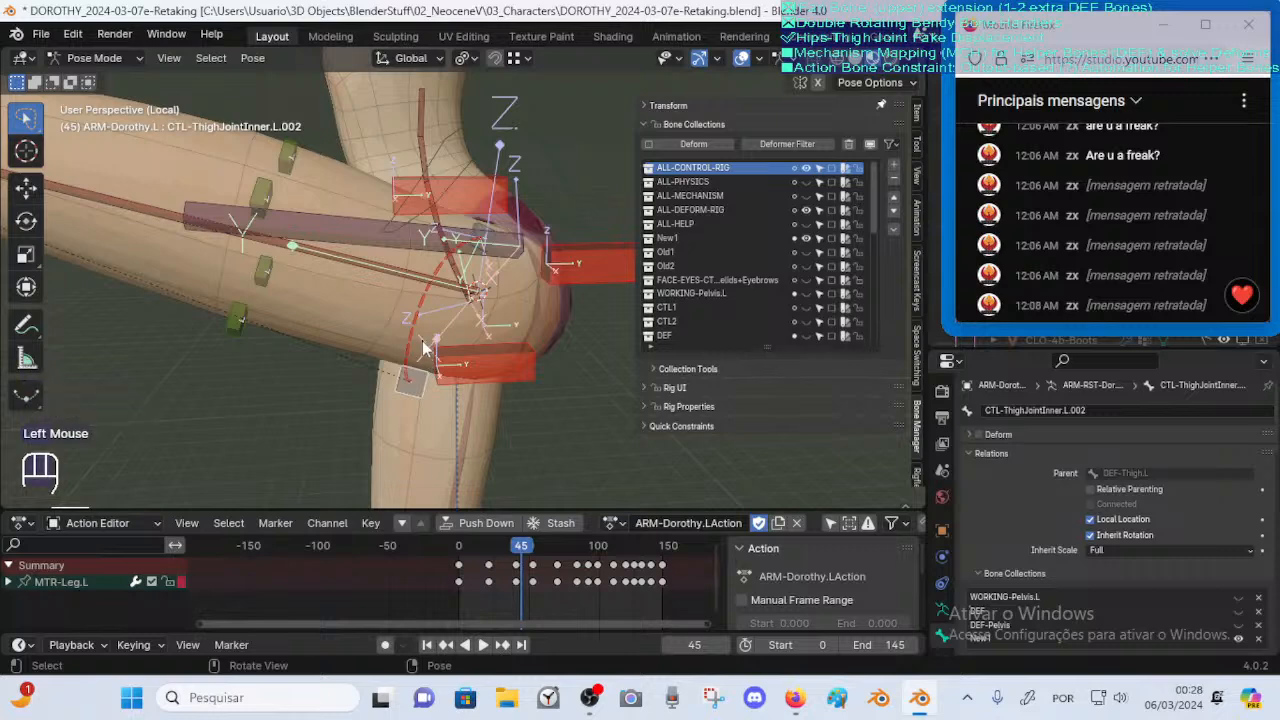
{"action": "key", "text": "g"}
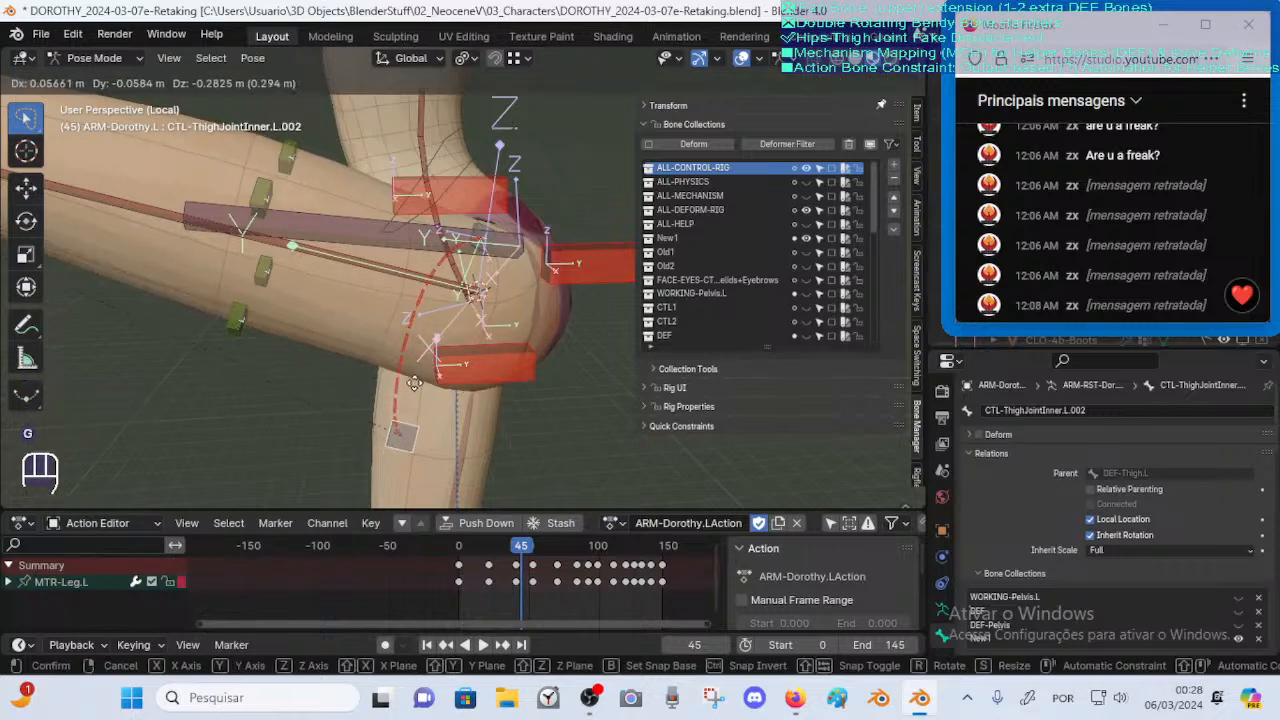
{"action": "key", "text": "Escape"}
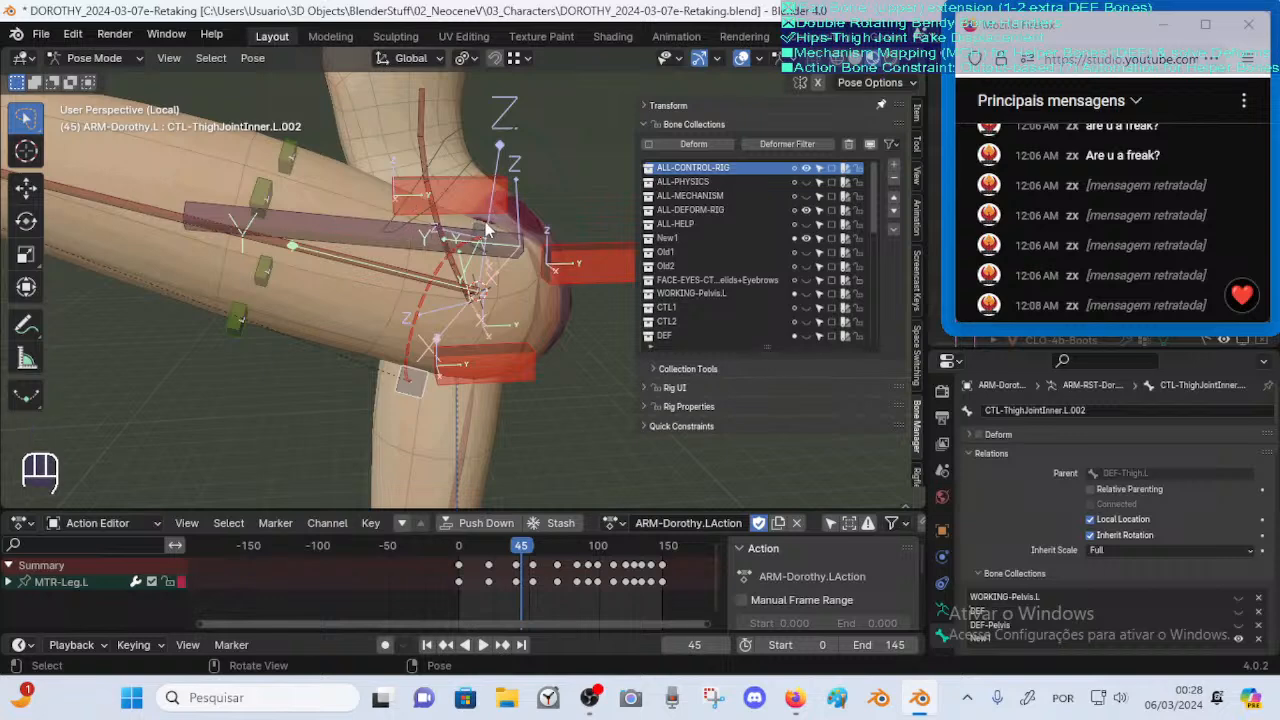
{"action": "middle_click_drag", "start_coordinate": [508, 248], "coordinate": [503, 304], "text": "shift"}
{"action": "left_click", "coordinate": [489, 253]}
{"action": "key", "text": "g"}
{"action": "key", "text": "Escape"}
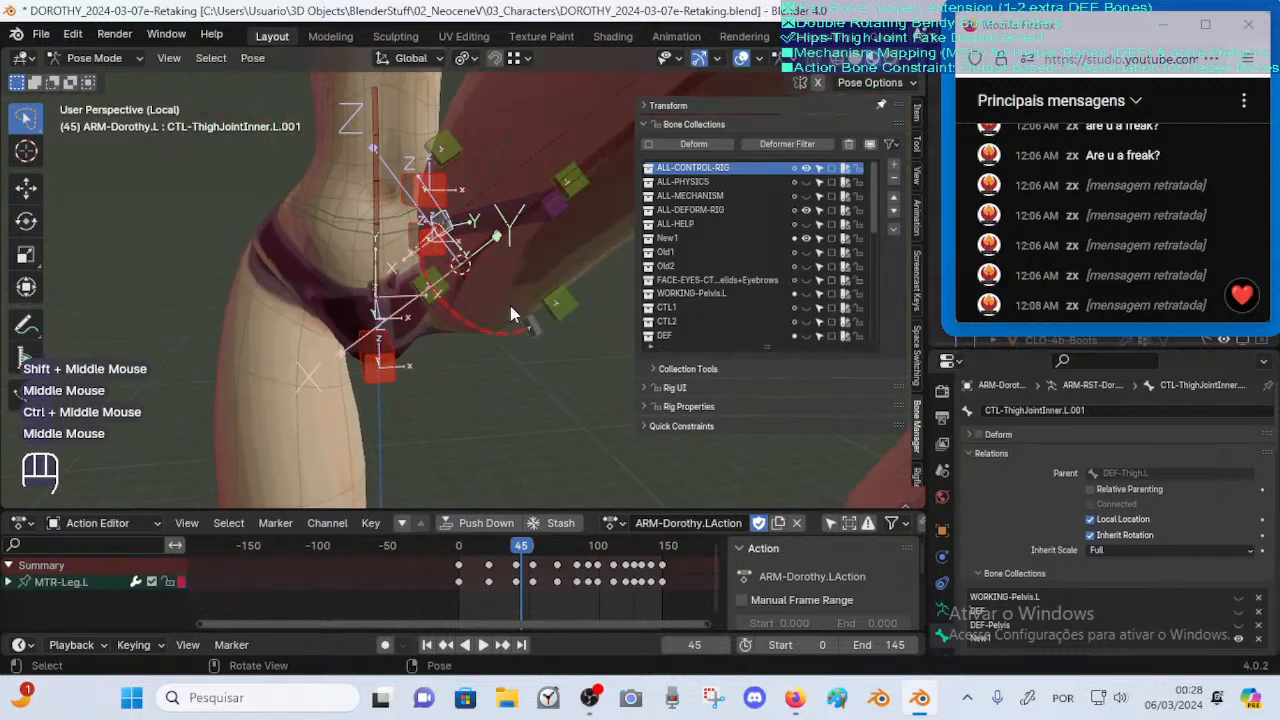
Move the CTL-ThighJointInner.L.002 control down below the raised left thigh
{"action": "left_click", "coordinate": [525, 322]}
{"action": "key", "text": "g"}
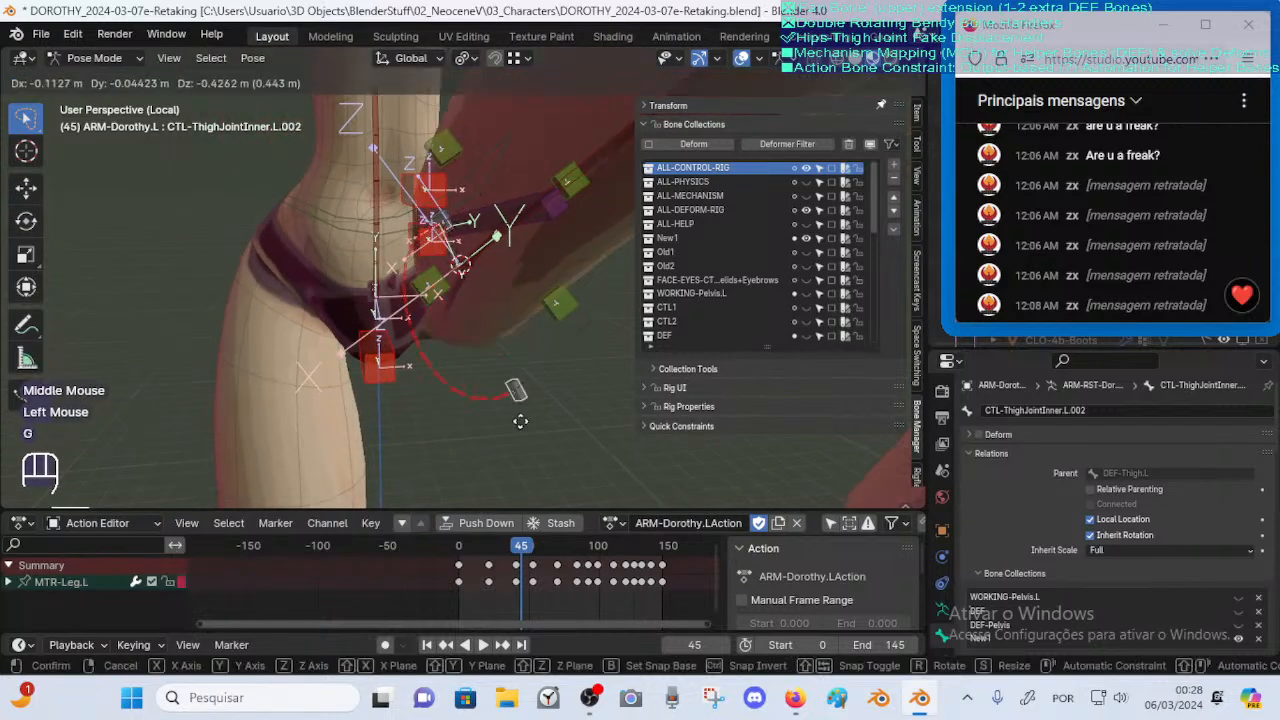
{"action": "left_click", "coordinate": [515, 351]}
{"action": "middle_click_drag", "start_coordinate": [510, 349], "coordinate": [480, 333], "text": "ctrl"}
{"action": "key", "text": "g"}
{"action": "left_click", "coordinate": [490, 350]}
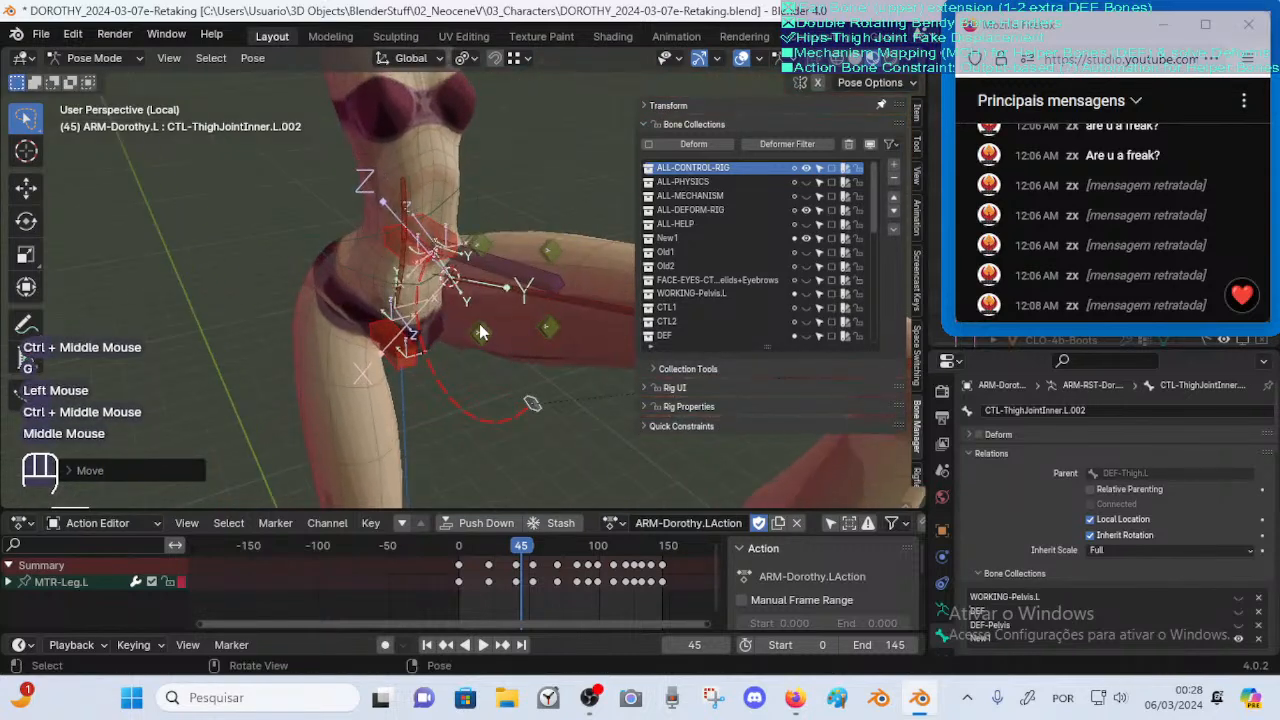
Move the CTL-ThighJointInner.L.001 control away from the hip, outward along the raised left thigh
{"action": "middle_click_drag", "start_coordinate": [470, 288], "coordinate": [490, 234], "text": "ctrl"}
{"action": "left_click", "coordinate": [434, 242]}
{"action": "left_click", "coordinate": [433, 238]}
{"action": "key", "text": "g"}
{"action": "left_click", "coordinate": [510, 210]}
Reposition the CTL-ThighJointInner.L.001 control in several small moves over the inner part of the raised left thigh at frame 45
{"action": "key", "text": "g"}
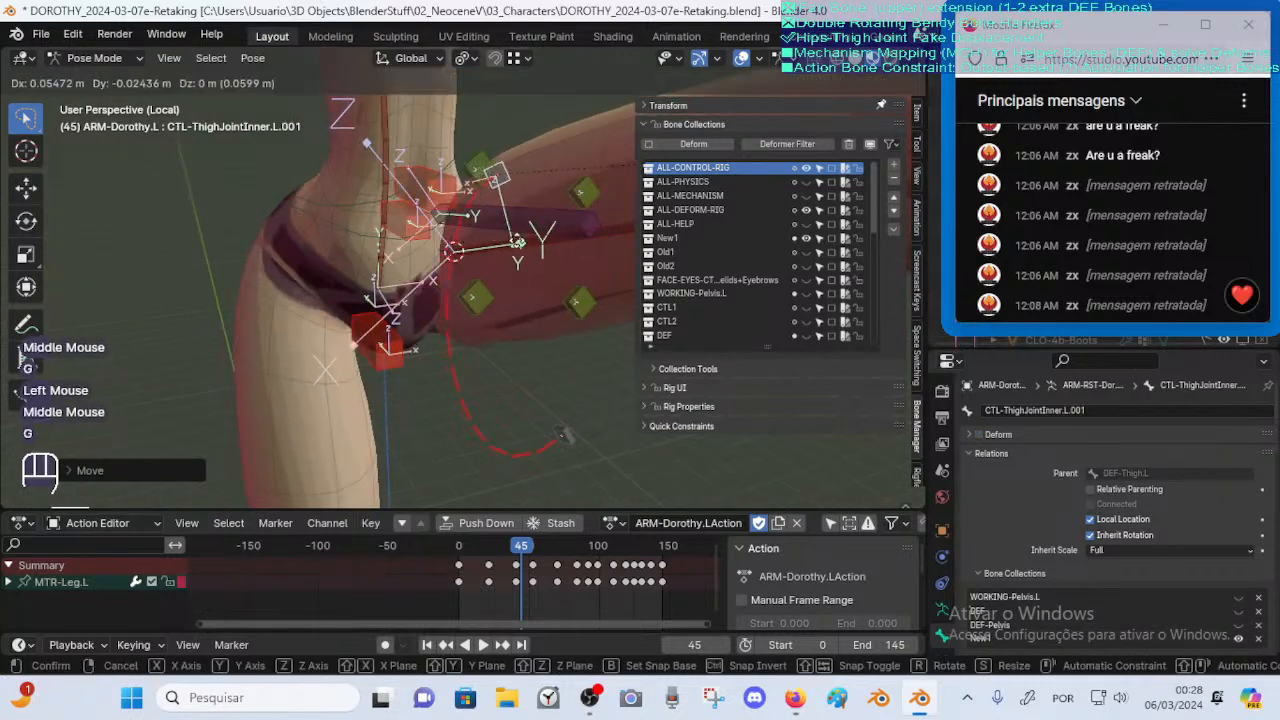
{"action": "middle_click_drag", "start_coordinate": [540, 400], "coordinate": [512, 255]}
{"action": "left_click", "coordinate": [441, 352]}
{"action": "key", "text": "g"}
{"action": "left_click", "coordinate": [452, 336]}
{"action": "key", "text": "g"}
{"action": "left_click", "coordinate": [505, 228]}
{"action": "key", "text": "g"}
{"action": "left_click", "coordinate": [502, 226]}
{"action": "key", "text": "g"}
{"action": "left_click", "coordinate": [508, 260]}
{"action": "key", "text": "g"}
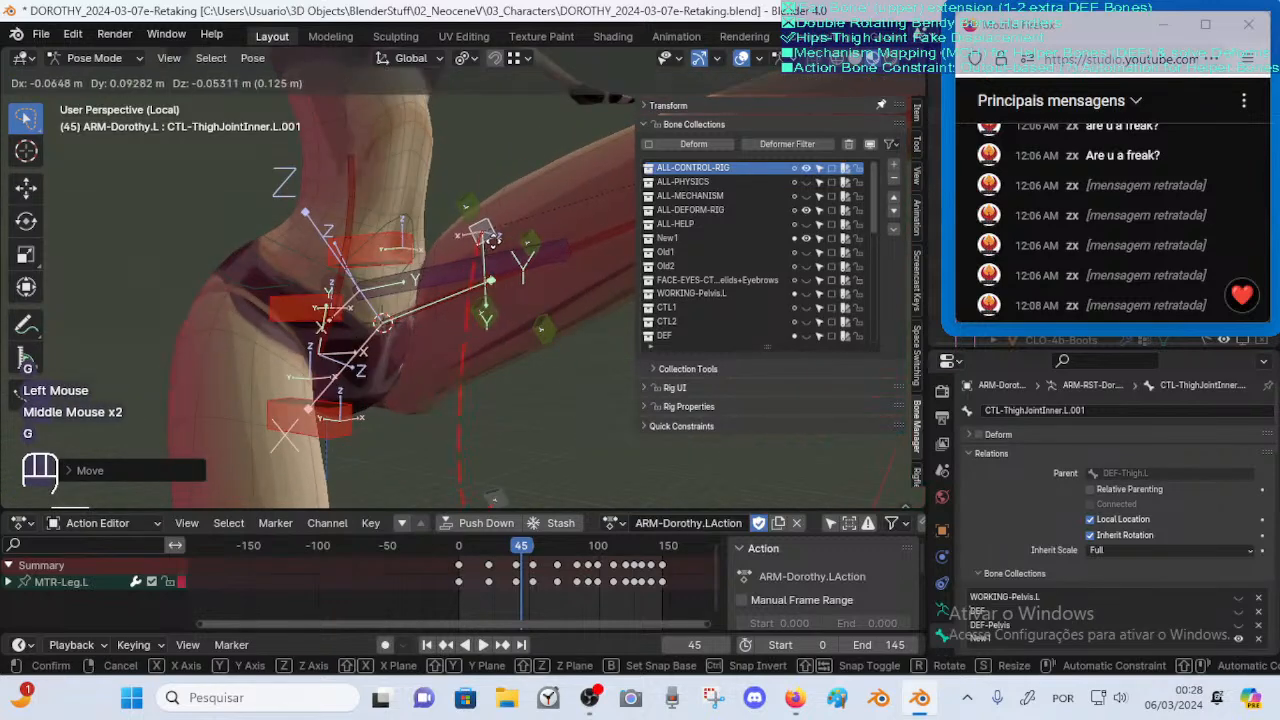
{"action": "left_click", "coordinate": [503, 245]}
Refine the CTL-ThighJointInner.L.001 control's placement with further small moves, keeping it away from the hip along the raised thigh
{"action": "middle_click_drag", "start_coordinate": [500, 268], "coordinate": [472, 372]}
{"action": "middle_click_drag", "start_coordinate": [472, 330], "coordinate": [461, 250], "text": "shift"}
{"action": "middle_click_drag", "start_coordinate": [469, 297], "coordinate": [436, 378]}
{"action": "key", "text": "g"}
{"action": "left_click", "coordinate": [469, 334]}
{"action": "mouse_move", "coordinate": [446, 268]}
{"action": "middle_mouse_down", "text": "shift"}
{"action": "mouse_move", "coordinate": [442, 368]}
{"action": "mouse_move", "coordinate": [489, 331]}
{"action": "mouse_move", "coordinate": [505, 350]}
{"action": "mouse_move", "coordinate": [476, 376]}
{"action": "mouse_move", "coordinate": [476, 324]}
{"action": "mouse_move", "coordinate": [513, 270]}
{"action": "mouse_move", "coordinate": [406, 284]}
{"action": "mouse_move", "coordinate": [446, 289]}
{"action": "mouse_move", "coordinate": [453, 316]}
{"action": "mouse_move", "coordinate": [450, 295]}
{"action": "mouse_move", "coordinate": [520, 227]}
{"action": "mouse_move", "coordinate": [447, 422]}
{"action": "mouse_move", "coordinate": [454, 253]}
{"action": "mouse_move", "coordinate": [496, 252]}
{"action": "mouse_move", "coordinate": [436, 261]}
{"action": "middle_mouse_up", "text": "shift"}
{"action": "key", "text": "g"}
{"action": "left_click", "coordinate": [503, 335]}
{"action": "key", "text": "g"}
{"action": "left_click", "coordinate": [422, 293]}
{"action": "key", "text": "g"}
{"action": "left_click", "coordinate": [496, 258]}
{"action": "key", "text": "g"}
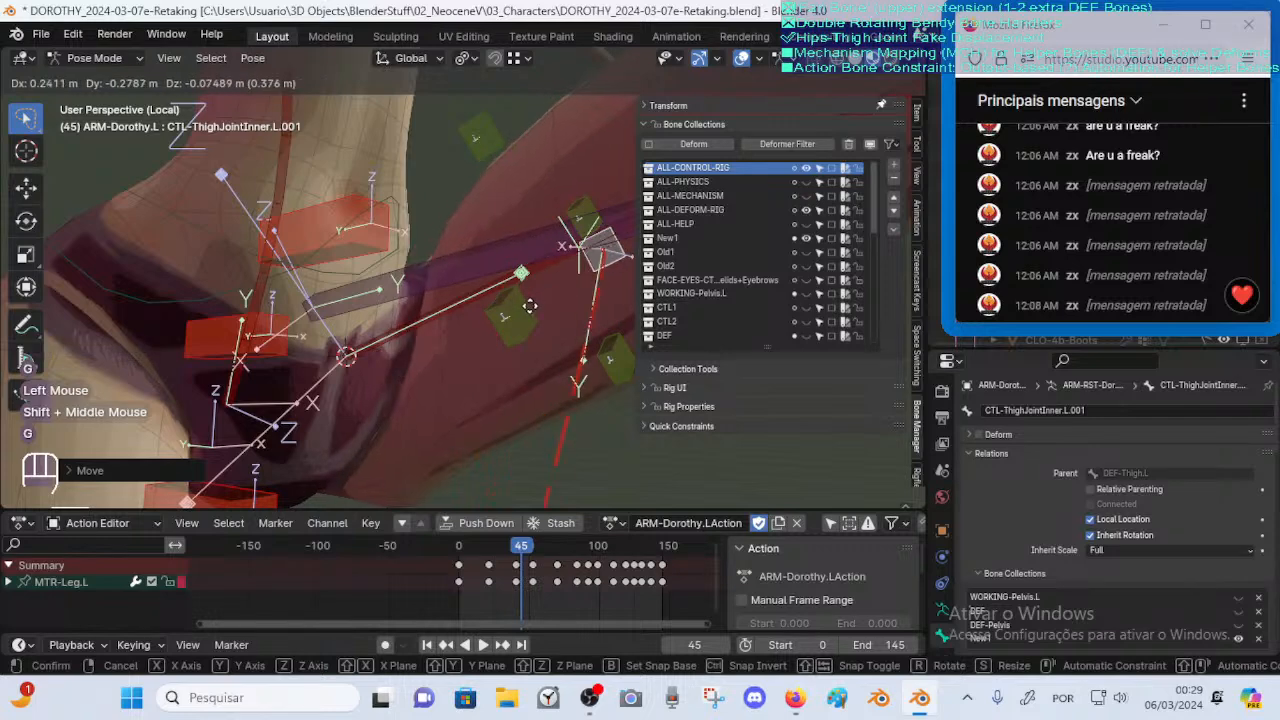
{"action": "left_click", "coordinate": [500, 334]}
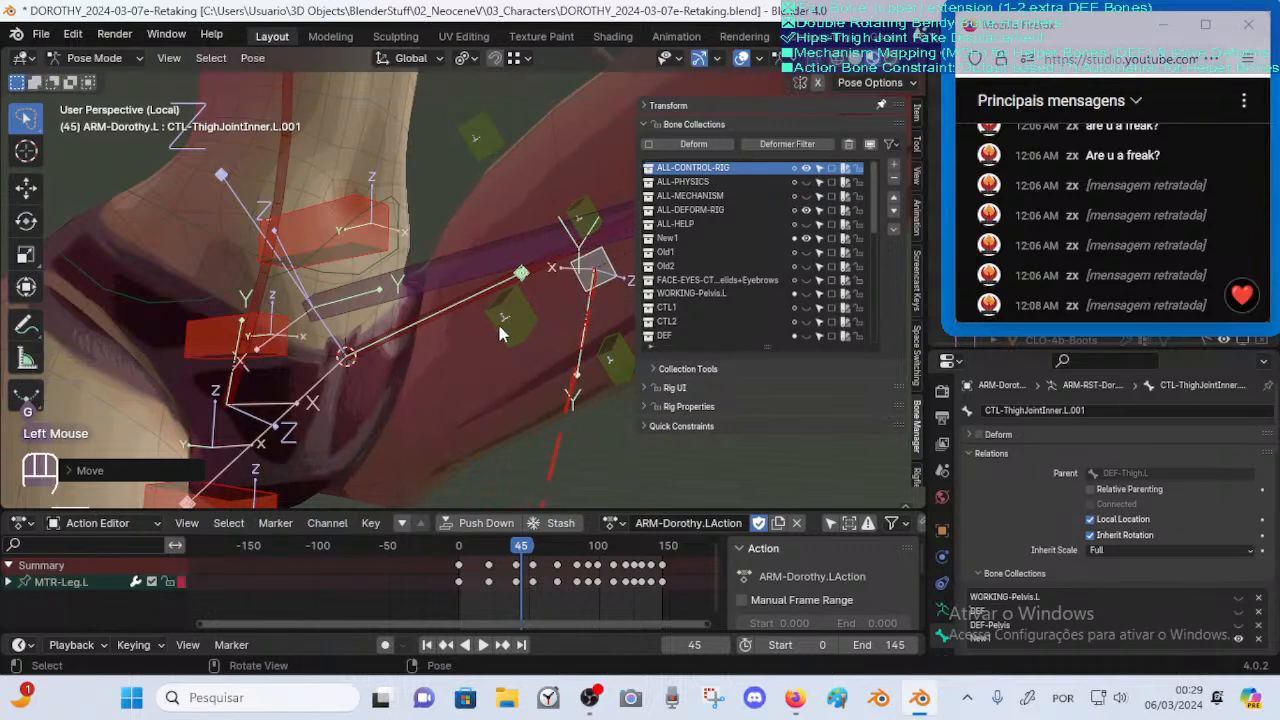
Move the CTL-ThighJointInner.L.002 control up closer to the underside of the raised left thigh
{"action": "middle_click_drag", "start_coordinate": [440, 356], "coordinate": [472, 410]}
{"action": "left_click", "coordinate": [470, 282]}
{"action": "left_click", "coordinate": [505, 374]}
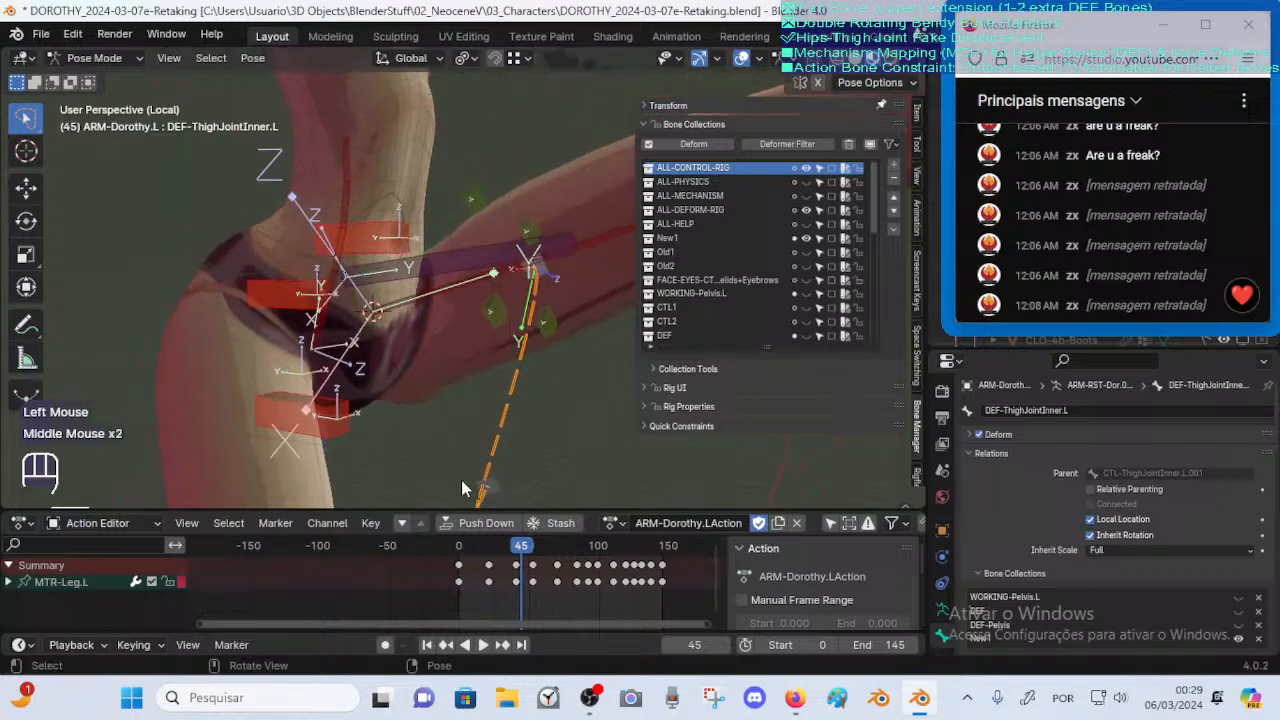
{"action": "left_click", "coordinate": [494, 445]}
{"action": "key", "text": "g"}
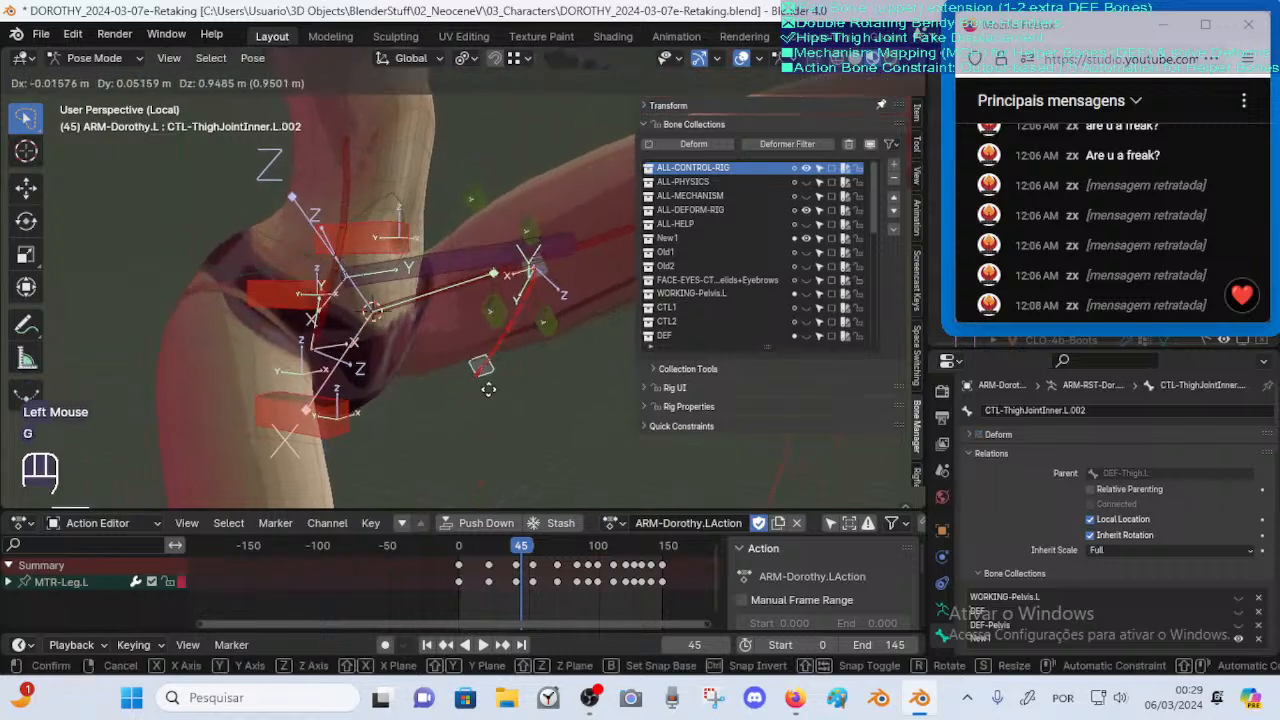
{"action": "left_click", "coordinate": [490, 435]}
Select all visible bones and scrub back to frame 33 and frame 24, examining the left hip deformation from several sides
{"action": "key", "text": "a"}
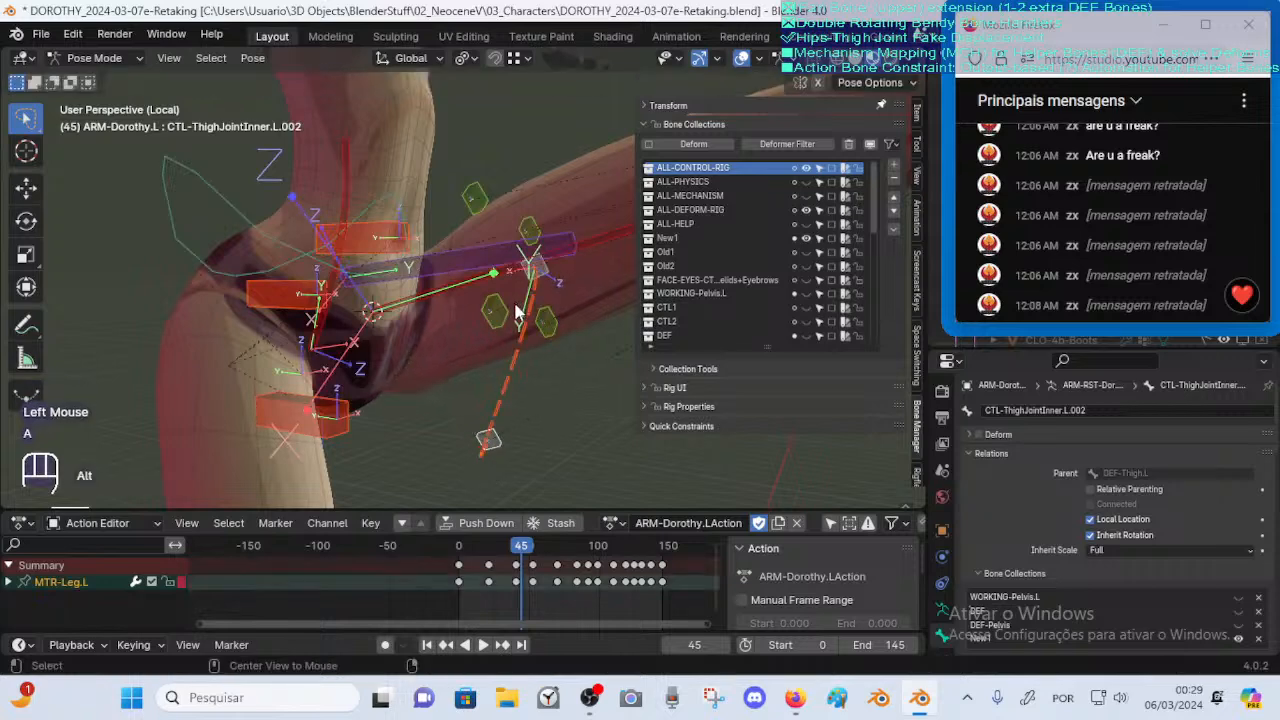
{"action": "key", "text": "alt+q"}
{"action": "key", "text": "alt+q"}
{"action": "middle_click_drag", "start_coordinate": [505, 323], "coordinate": [428, 384]}
{"action": "mouse_move", "coordinate": [522, 545]}
{"action": "left_mouse_down"}
{"action": "mouse_move", "coordinate": [475, 546]}
{"action": "mouse_move", "coordinate": [505, 545]}
{"action": "mouse_move", "coordinate": [476, 545]}
{"action": "mouse_move", "coordinate": [505, 532]}
{"action": "left_mouse_up"}
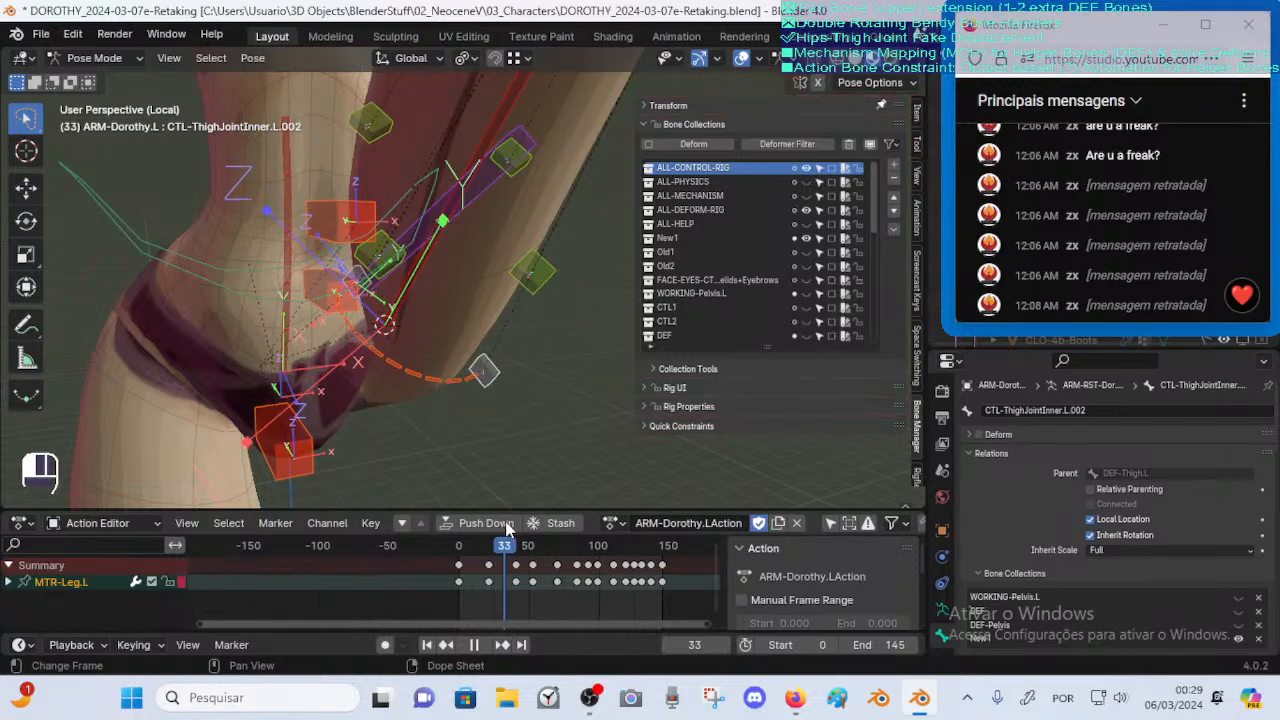
{"action": "mouse_move", "coordinate": [507, 530]}
{"action": "left_mouse_down"}
{"action": "mouse_move", "coordinate": [484, 540]}
{"action": "mouse_move", "coordinate": [492, 527]}
{"action": "left_mouse_up"}
{"action": "middle_click_drag", "start_coordinate": [520, 313], "coordinate": [436, 404]}
{"action": "middle_click_drag", "start_coordinate": [450, 345], "coordinate": [480, 372], "text": "ctrl"}
{"action": "middle_click_drag", "start_coordinate": [550, 350], "coordinate": [500, 348]}
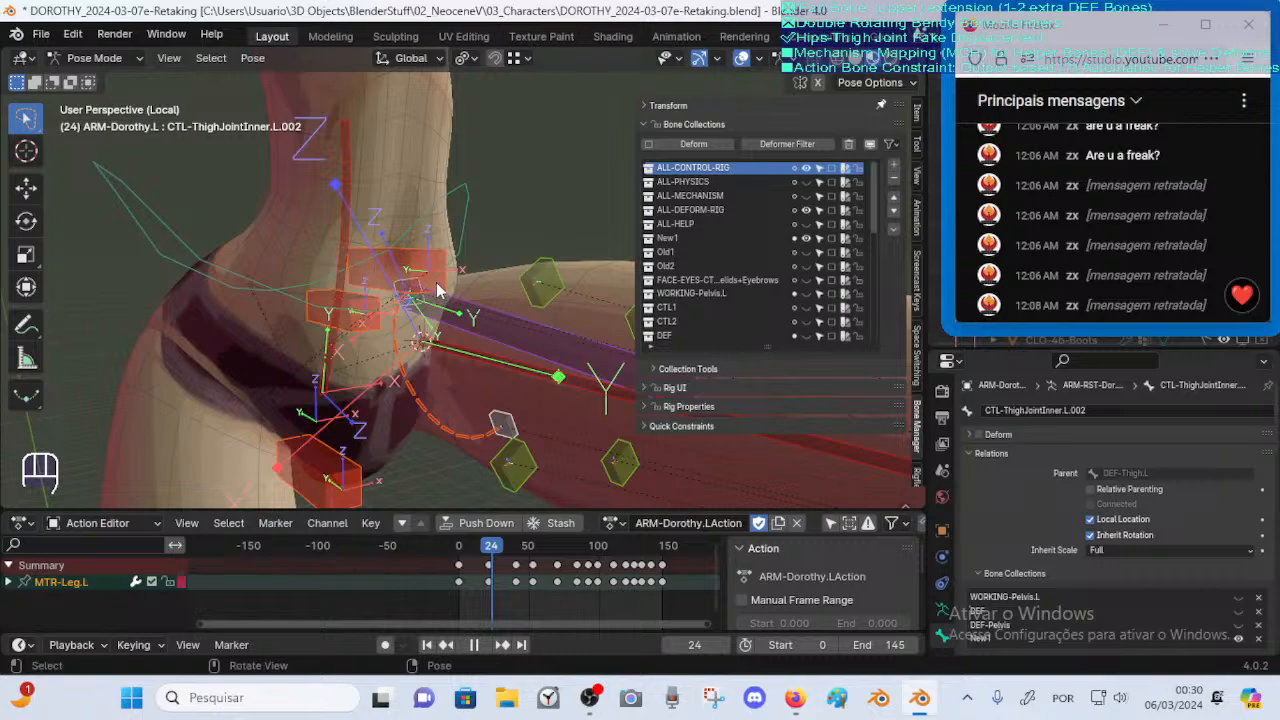
{"action": "scroll", "coordinate": [436, 282], "scroll_direction": "down", "scroll_amount": 2}
{"action": "mouse_move", "coordinate": [477, 306]}
{"action": "middle_mouse_down"}
{"action": "mouse_move", "coordinate": [402, 332]}
{"action": "mouse_move", "coordinate": [418, 370]}
{"action": "mouse_move", "coordinate": [427, 327]}
{"action": "mouse_move", "coordinate": [486, 309]}
{"action": "middle_mouse_up"}
{"action": "scroll", "coordinate": [494, 330], "scroll_direction": "down", "scroll_amount": 2}
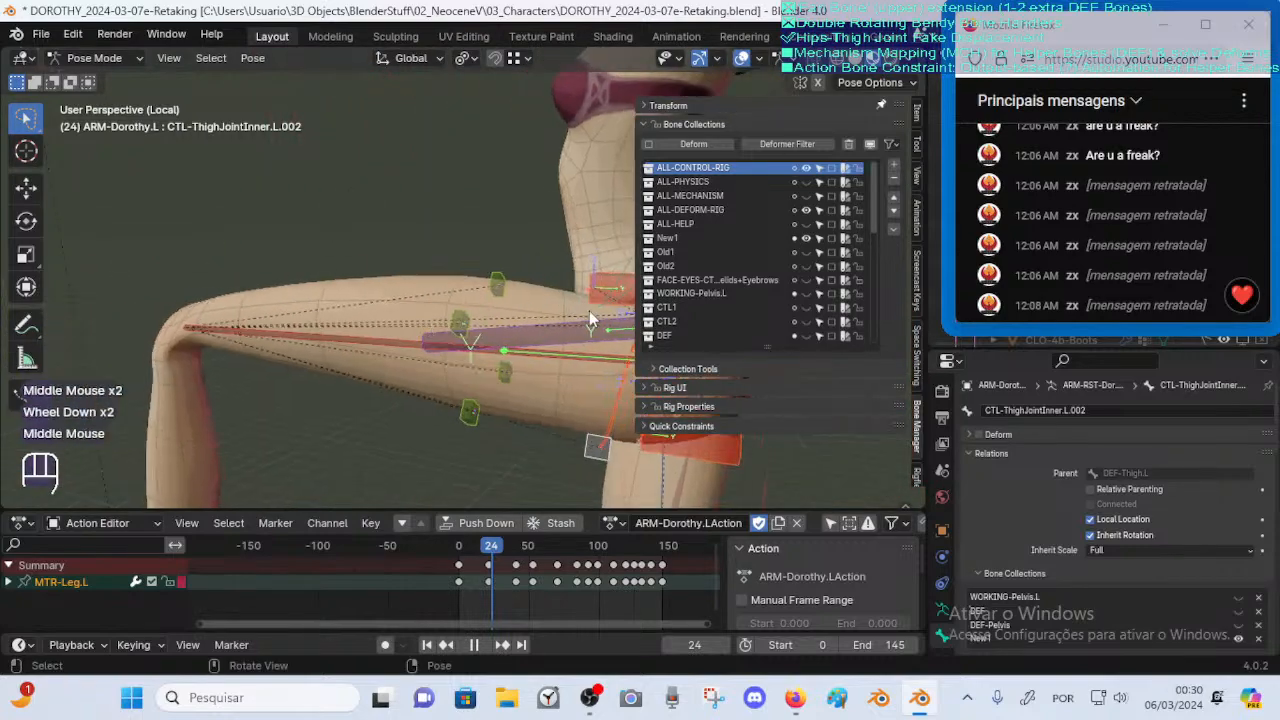
{"action": "middle_click_drag", "start_coordinate": [578, 305], "coordinate": [457, 309], "text": "shift"}
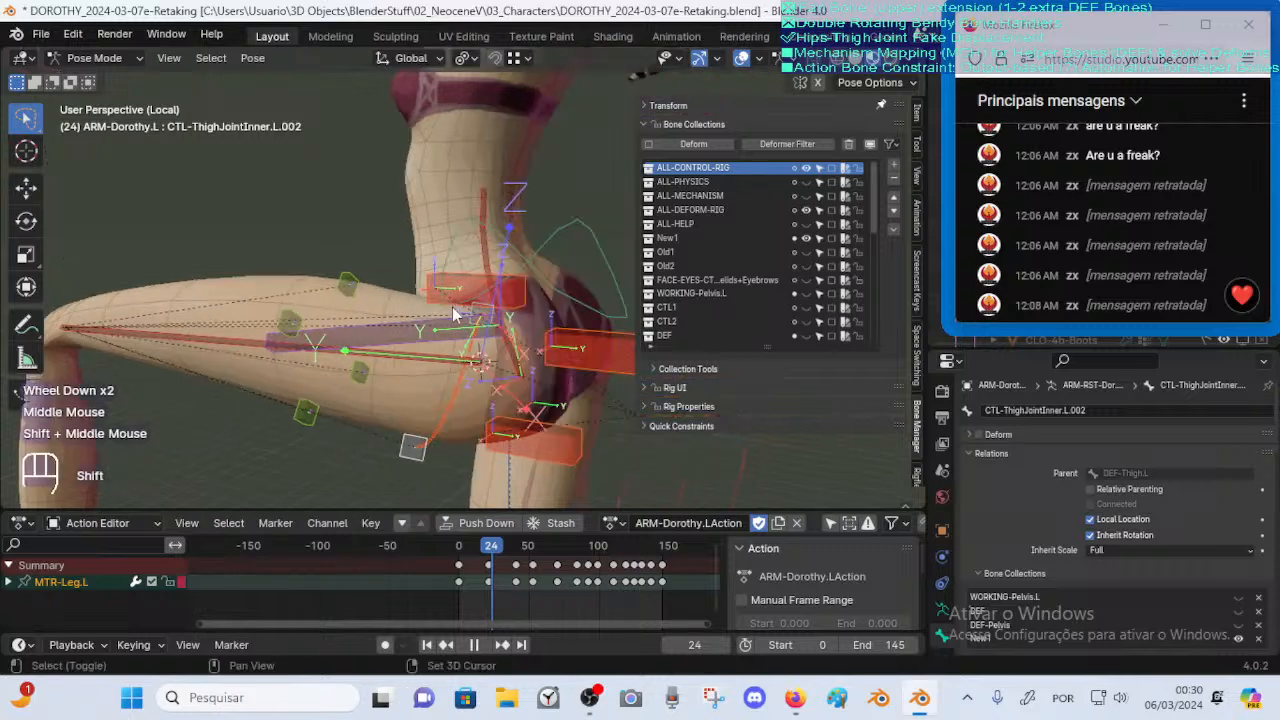
Test-move the CTL-ThighJointInner.L.002 control at frames 24 and 36, cancelling each move
{"action": "left_click", "coordinate": [406, 460]}
{"action": "key", "text": "g"}
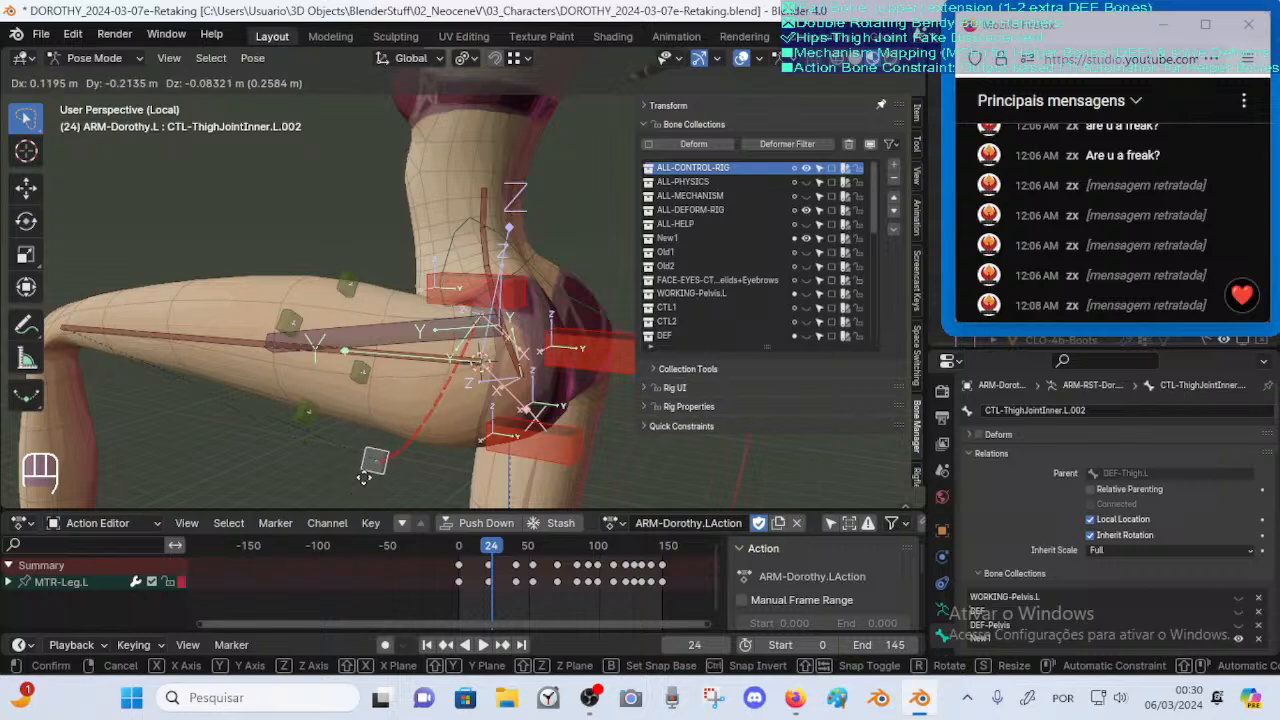
{"action": "key", "text": "Escape"}
{"action": "key", "text": "g"}
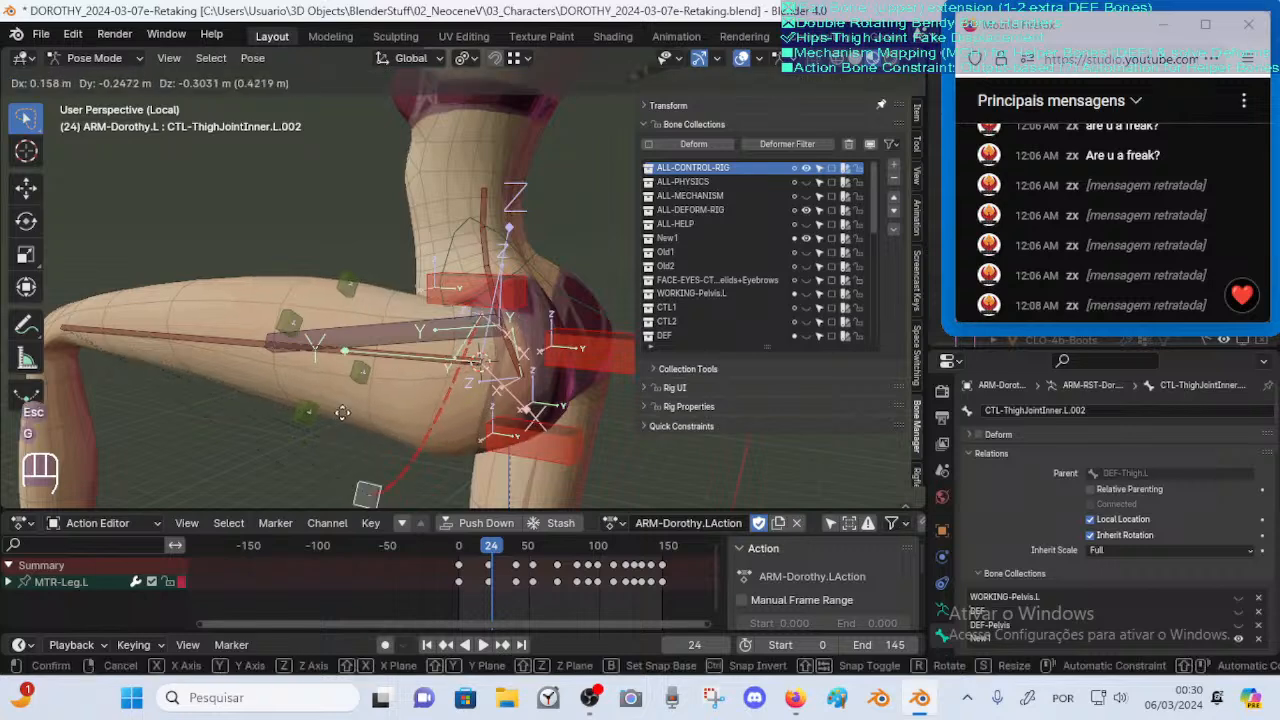
{"action": "key", "text": "Escape"}
{"action": "middle_click_drag", "start_coordinate": [334, 372], "coordinate": [365, 348]}
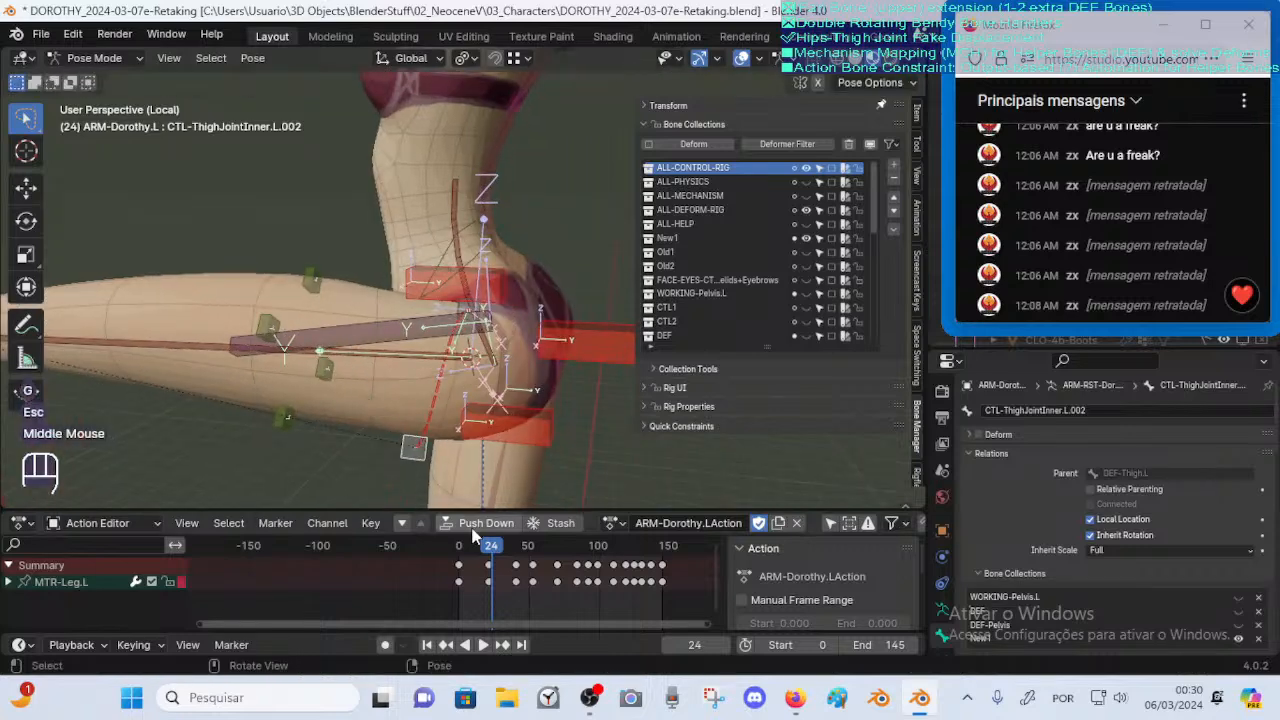
{"action": "mouse_move", "coordinate": [493, 546]}
{"action": "left_mouse_down"}
{"action": "mouse_move", "coordinate": [576, 558]}
{"action": "mouse_move", "coordinate": [508, 562]}
{"action": "left_mouse_up"}
{"action": "key", "text": "g"}
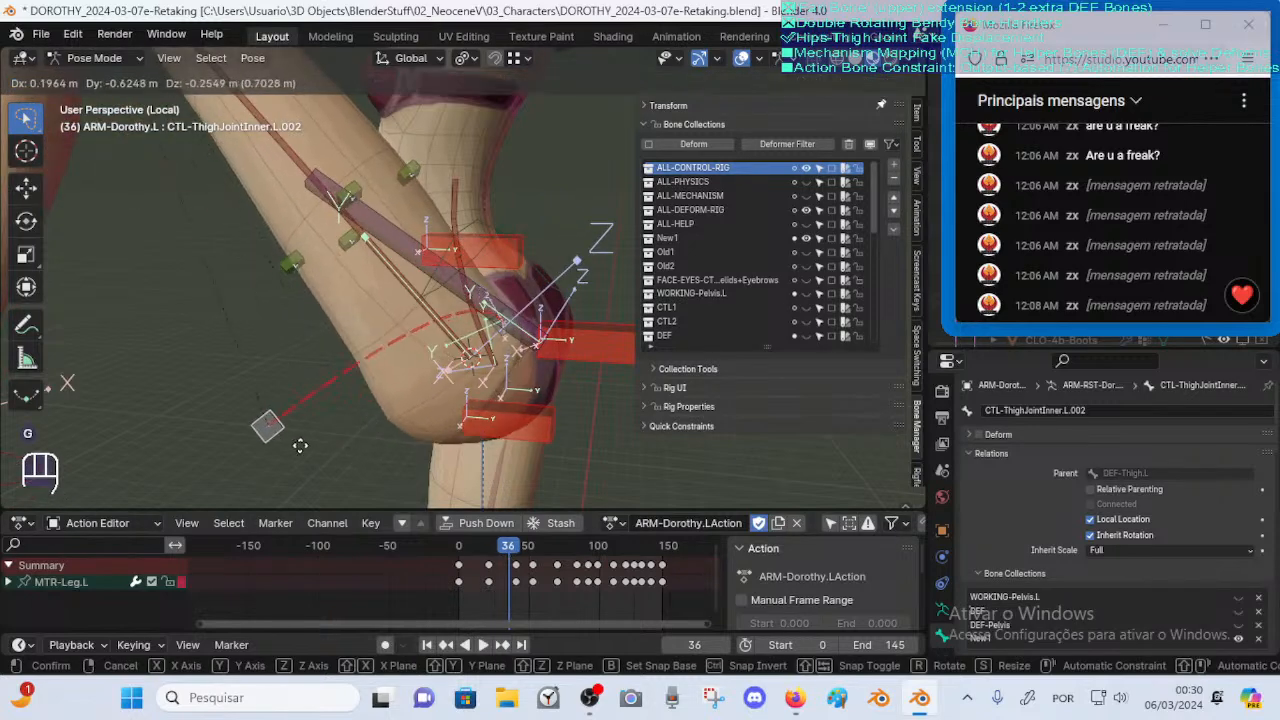
{"action": "key", "text": "Escape"}
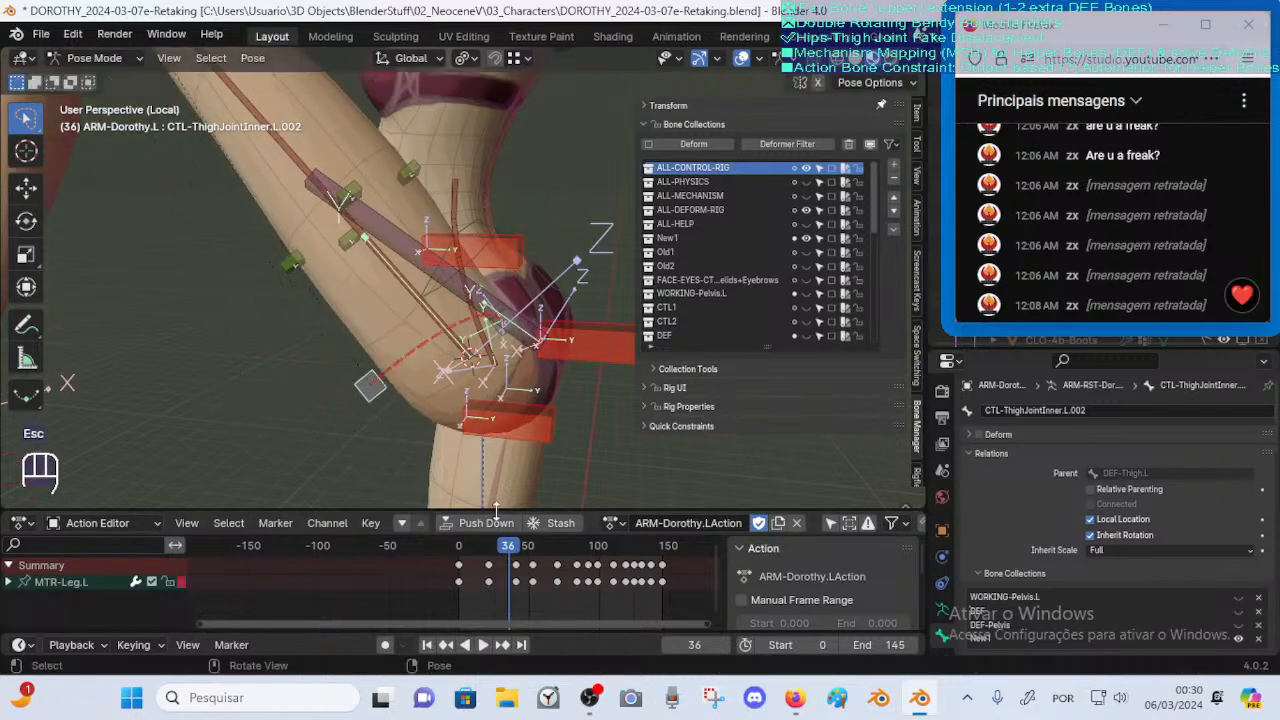
Go to frame 21 and reposition the CTL-ThighJointInner.L.001 control around the left hip joint, hiding the viewport sidebar
{"action": "left_click", "coordinate": [503, 341]}
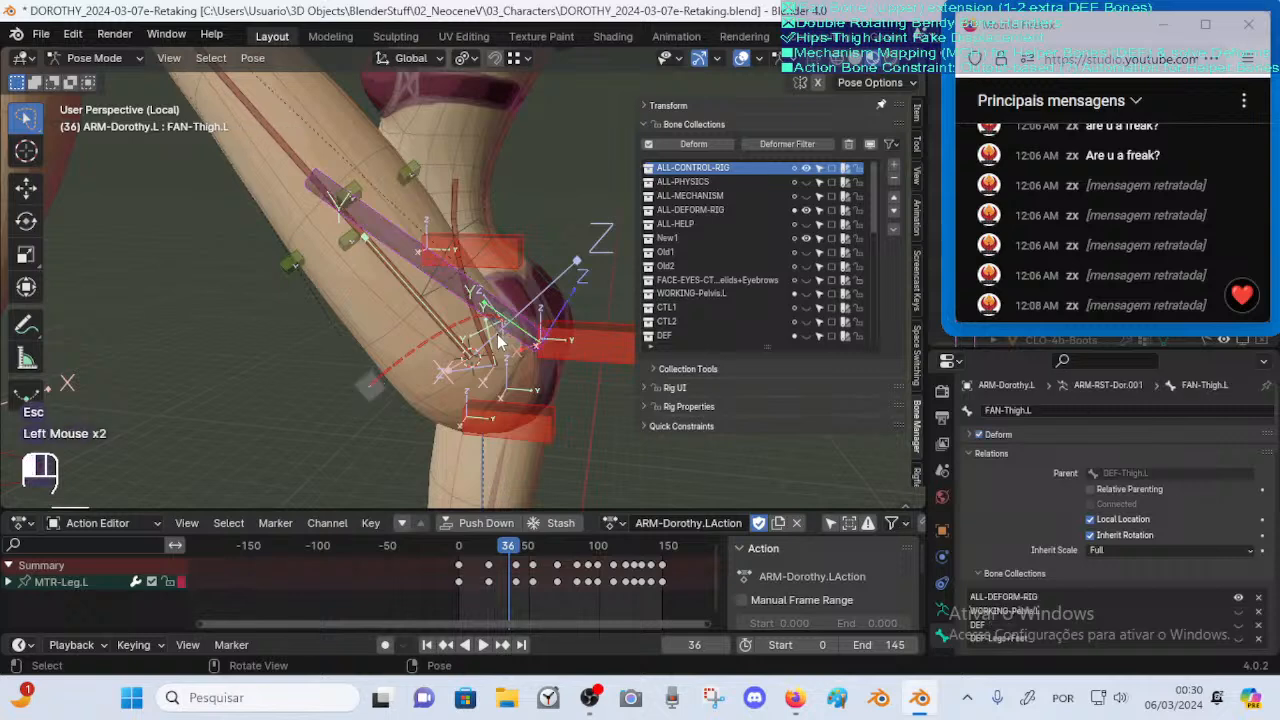
{"action": "left_click", "coordinate": [498, 335]}
{"action": "middle_click_drag", "start_coordinate": [363, 324], "coordinate": [720, 330]}
{"action": "middle_click_drag", "start_coordinate": [430, 395], "coordinate": [499, 412]}
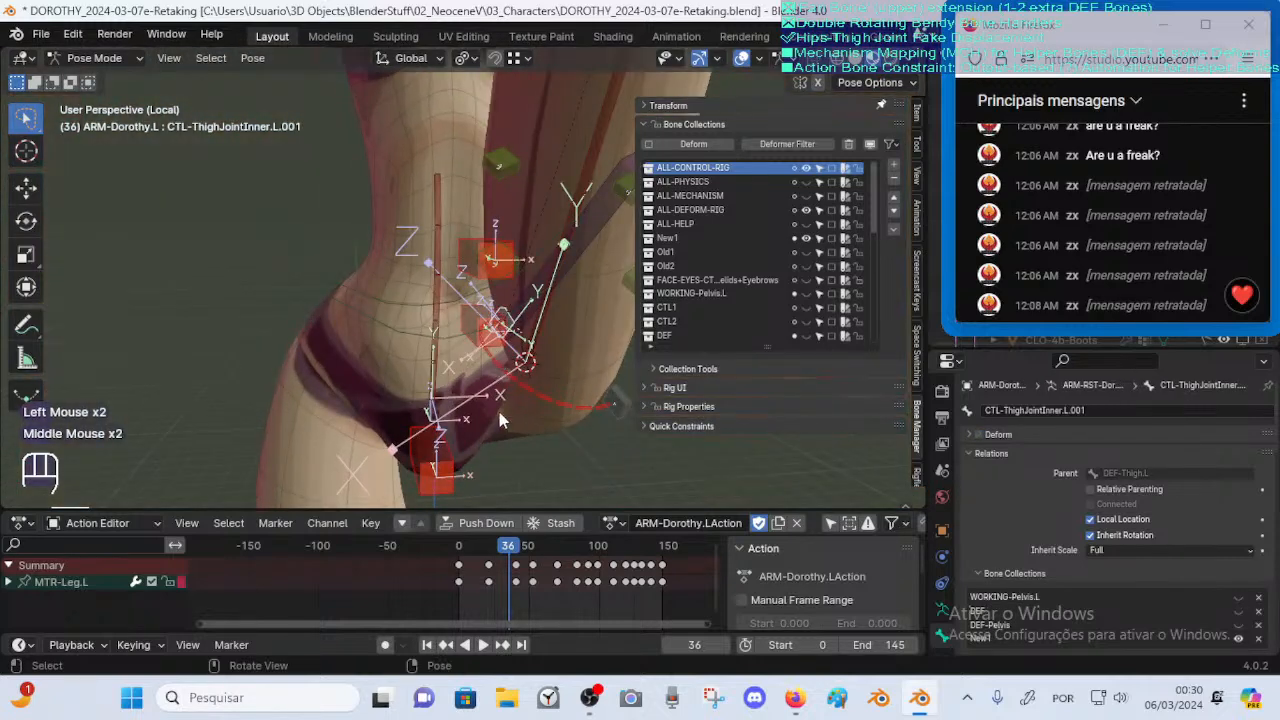
{"action": "left_click", "coordinate": [501, 551]}
{"action": "left_click_drag", "start_coordinate": [493, 560], "coordinate": [487, 562]}
{"action": "key", "text": "g"}
{"action": "middle_click_drag", "start_coordinate": [520, 400], "coordinate": [571, 344]}
{"action": "left_click", "coordinate": [617, 323]}
{"action": "key", "text": "n"}
{"action": "scroll", "coordinate": [514, 355], "scroll_direction": "up", "scroll_amount": 2}
{"action": "key", "text": "g"}
{"action": "left_click", "coordinate": [485, 318]}
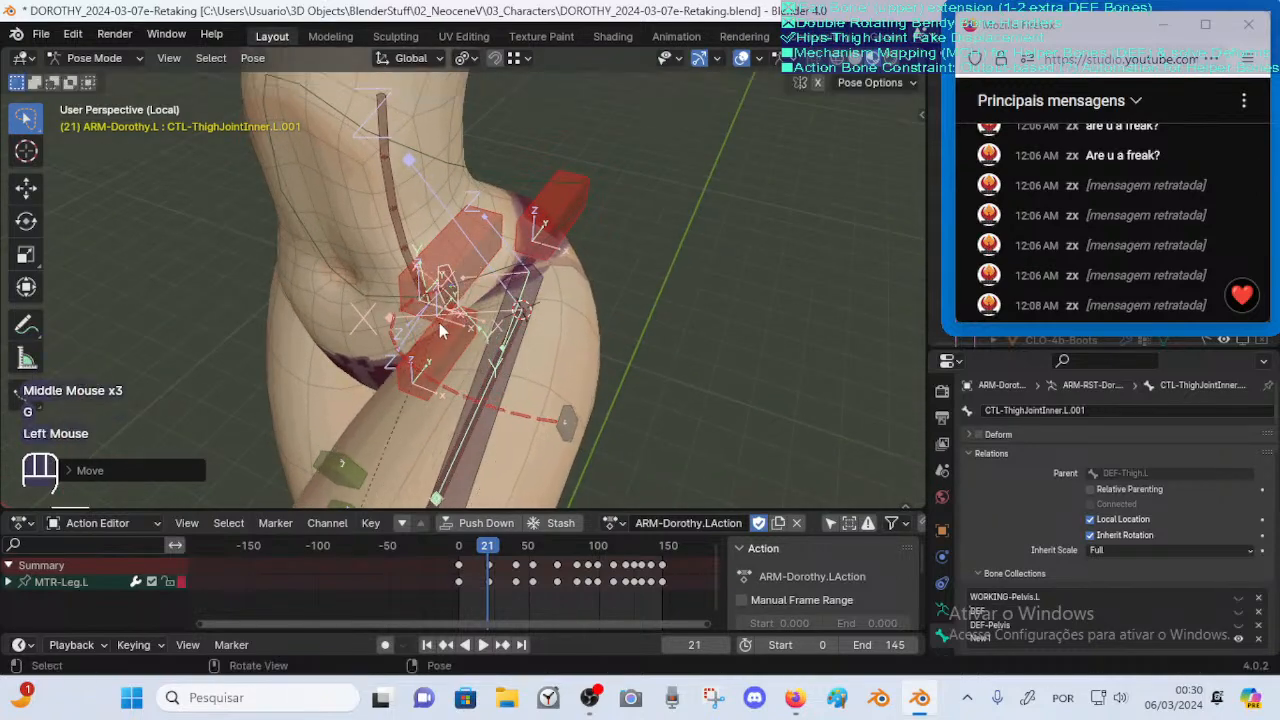
Go to frame 49 and move the CTL-ThighJointInner.L.001 control forward along the top of the left thigh
{"action": "middle_click_drag", "start_coordinate": [485, 318], "coordinate": [470, 260]}
{"action": "left_click_drag", "start_coordinate": [509, 557], "coordinate": [527, 557]}
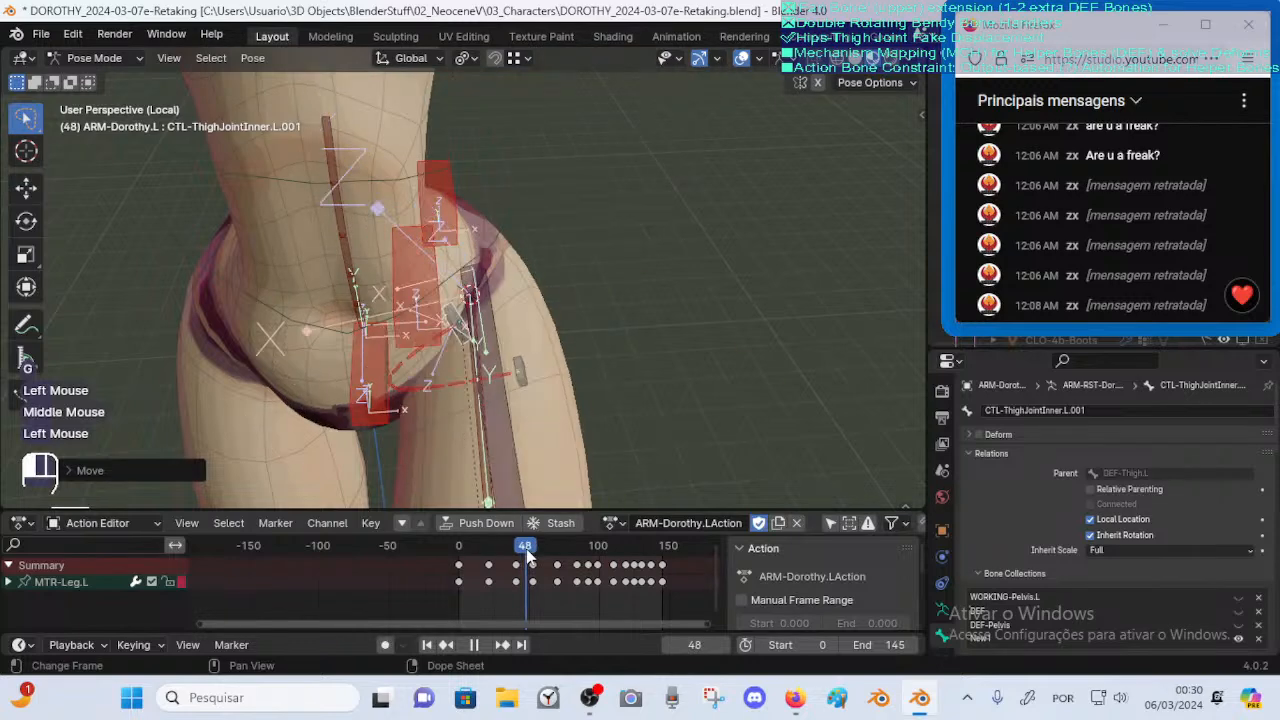
{"action": "scroll", "coordinate": [400, 315], "scroll_direction": "up", "scroll_amount": 1}
{"action": "middle_click_drag", "start_coordinate": [420, 305], "coordinate": [468, 390]}
{"action": "key", "text": "g"}
{"action": "left_click", "coordinate": [425, 282]}
{"action": "key", "text": "g"}
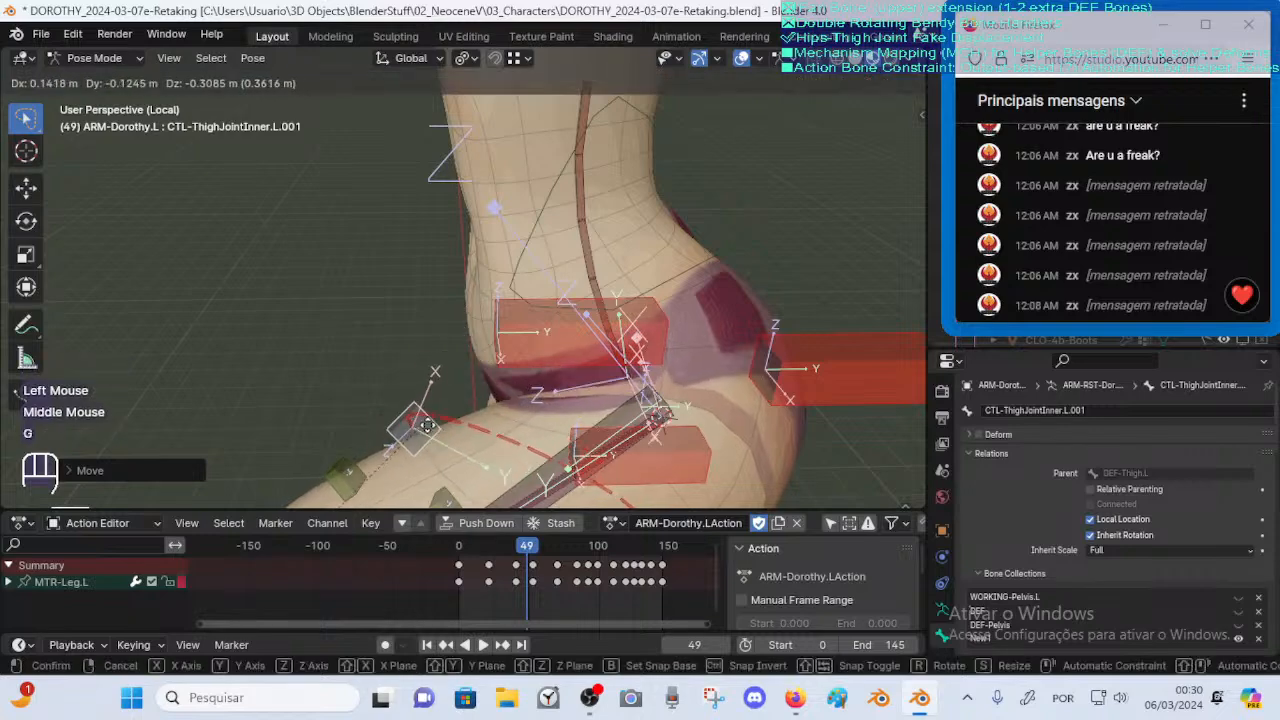
{"action": "left_click", "coordinate": [433, 434]}
Fine-tune the CTL-ThighJointInner.L.001 control with three more small moves near the hip crease
{"action": "middle_click_drag", "start_coordinate": [433, 434], "coordinate": [474, 374]}
{"action": "key", "text": "g"}
{"action": "left_click", "coordinate": [491, 353]}
{"action": "key", "text": "g"}
{"action": "left_click", "coordinate": [507, 366]}
{"action": "key", "text": "g"}
{"action": "left_click", "coordinate": [490, 380]}
Scrub the leg action back through frame 46 to frame 43 and examine the left hip crease up close
{"action": "left_click_drag", "start_coordinate": [545, 553], "coordinate": [521, 553]}
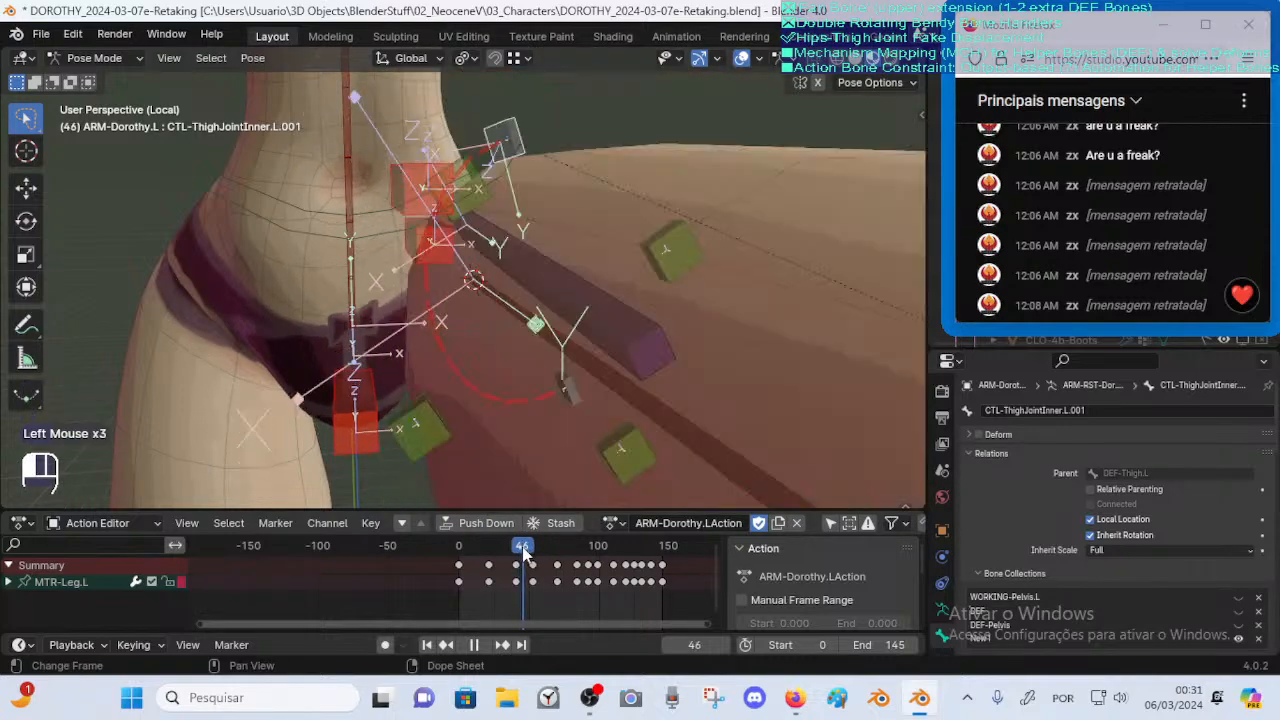
{"action": "middle_click_drag", "start_coordinate": [587, 269], "coordinate": [470, 430]}
{"action": "left_click_drag", "start_coordinate": [520, 550], "coordinate": [518, 546]}
{"action": "middle_click_drag", "start_coordinate": [497, 338], "coordinate": [524, 368]}
{"action": "scroll", "coordinate": [487, 334], "scroll_direction": "up", "scroll_amount": 2}
{"action": "left_click_drag", "start_coordinate": [519, 546], "coordinate": [519, 553]}
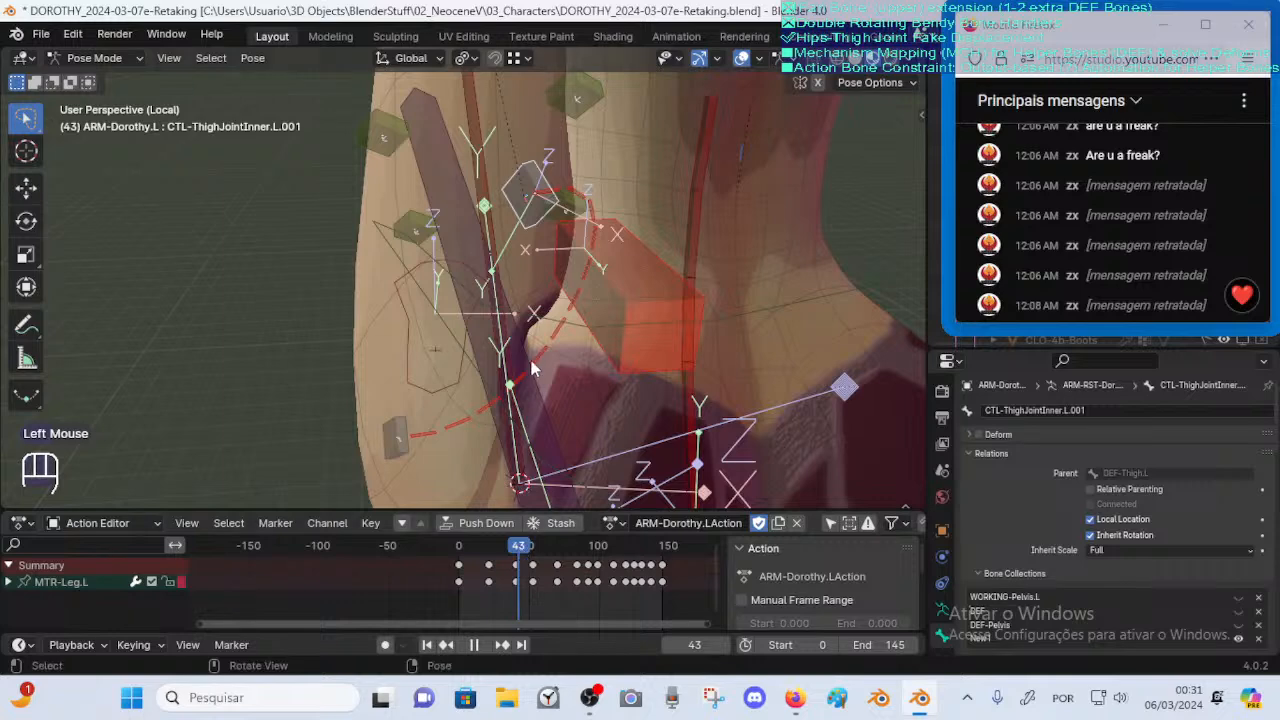
Toggle the Deform option of the DEF-ThighJointInner.L bone repeatedly to compare the hip crease, leaving it off
{"action": "left_click", "coordinate": [512, 235]}
{"action": "left_click", "coordinate": [979, 435]}
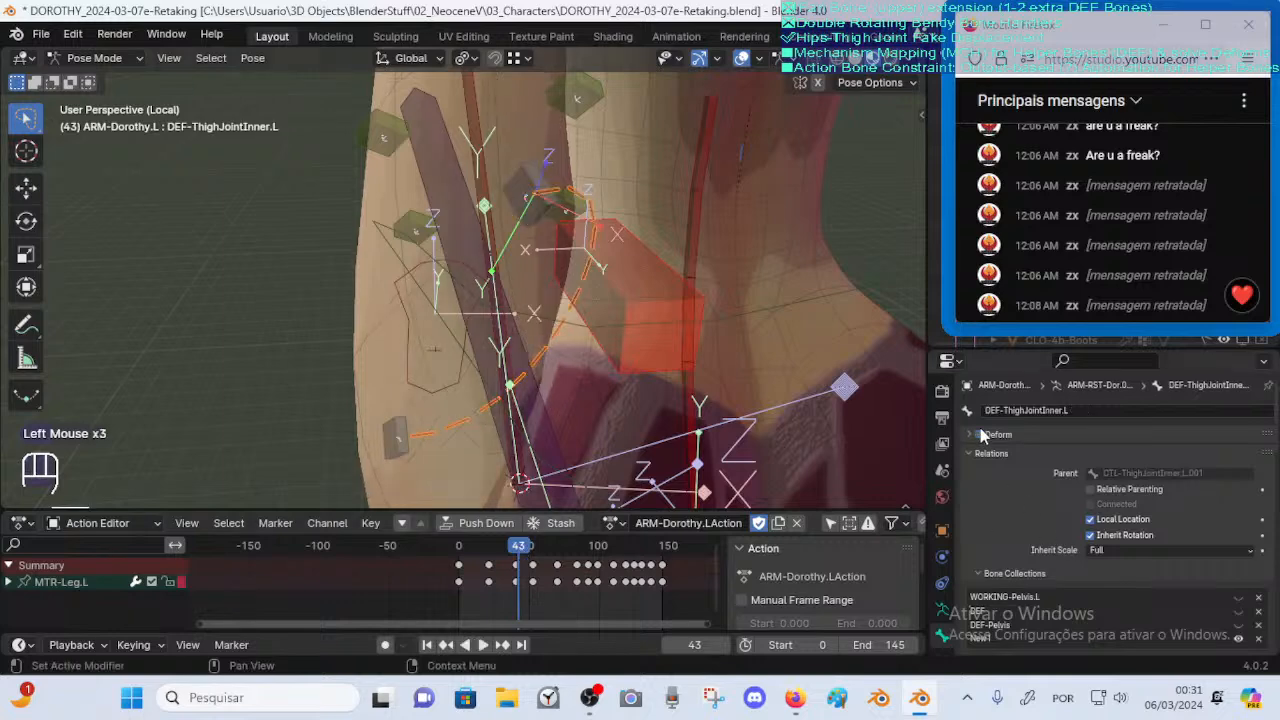
{"action": "left_click", "coordinate": [979, 435]}
{"action": "left_click", "coordinate": [979, 435]}
{"action": "left_click", "coordinate": [979, 435]}
{"action": "left_click", "coordinate": [979, 435]}
{"action": "left_click", "coordinate": [979, 435]}
{"action": "left_click", "coordinate": [979, 435]}
{"action": "left_click", "coordinate": [979, 435]}
{"action": "left_click", "coordinate": [980, 435]}
{"action": "left_click", "coordinate": [980, 435]}
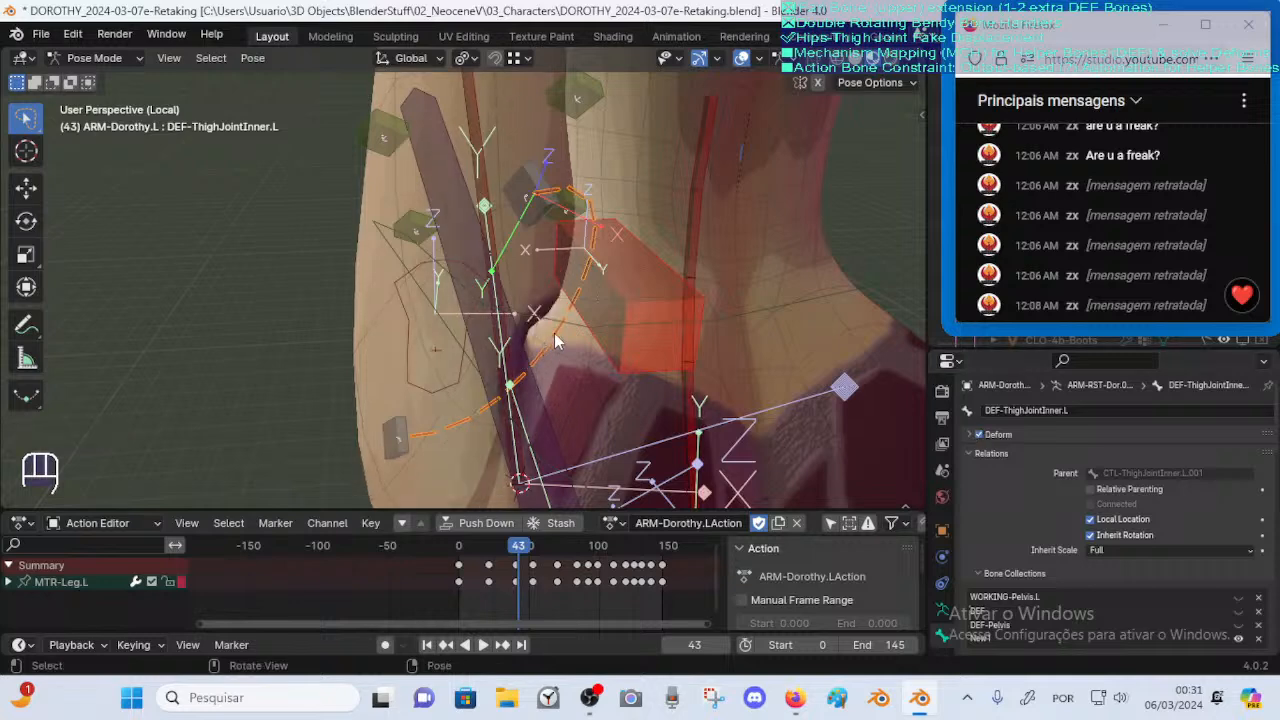
{"action": "left_click", "coordinate": [979, 436]}
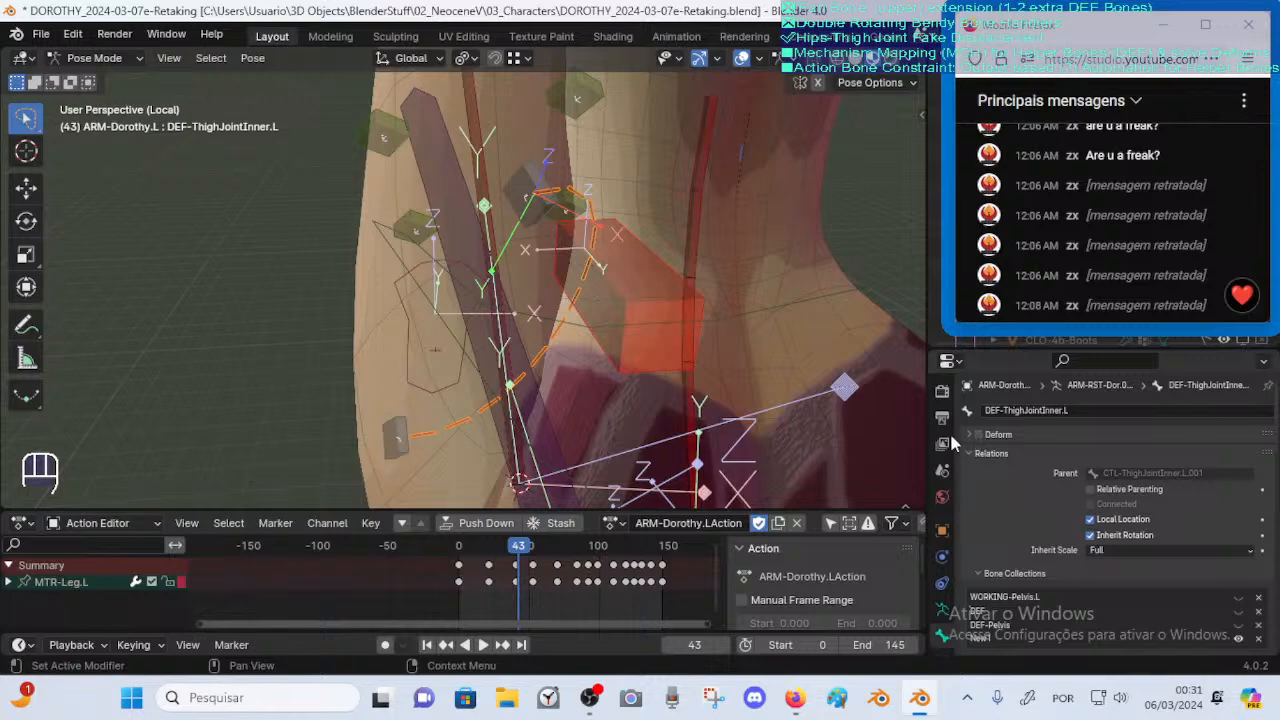
Switch the armature to Object Mode, select it together with the 00_Body mesh, and enter Weight Paint mode
{"action": "left_click", "coordinate": [541, 419]}
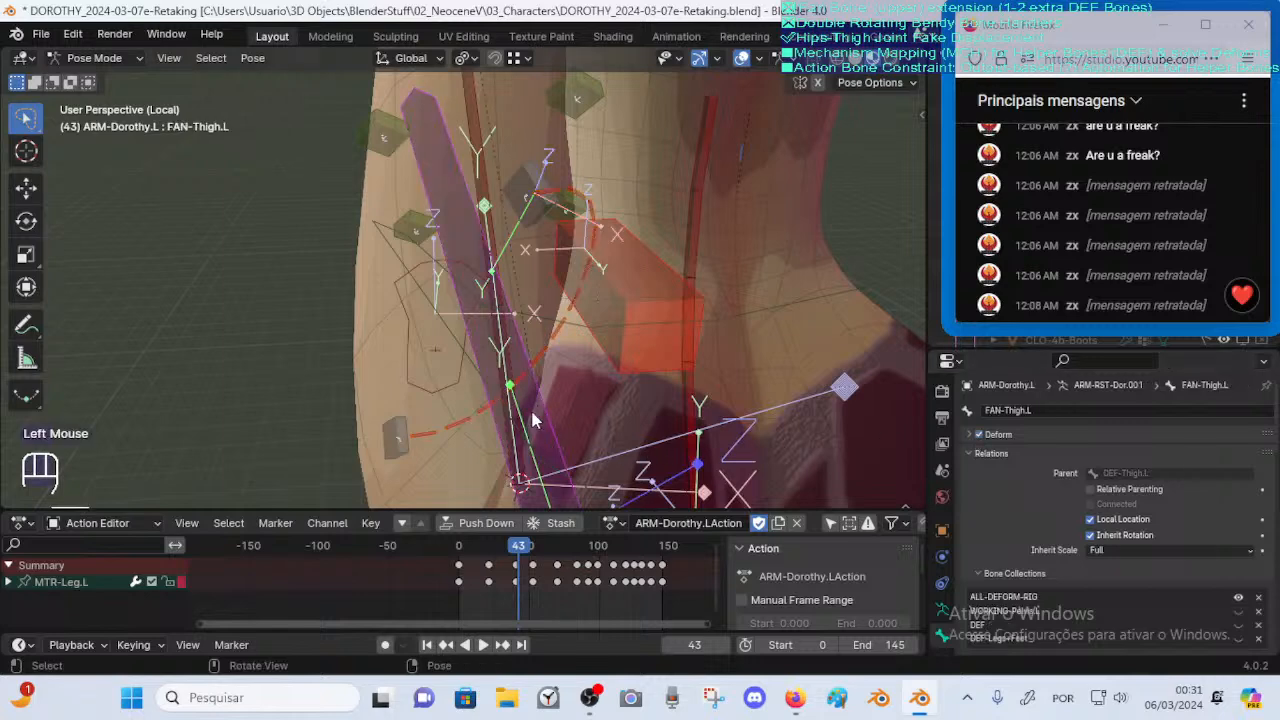
{"action": "key", "text": "ctrl+Tab"}
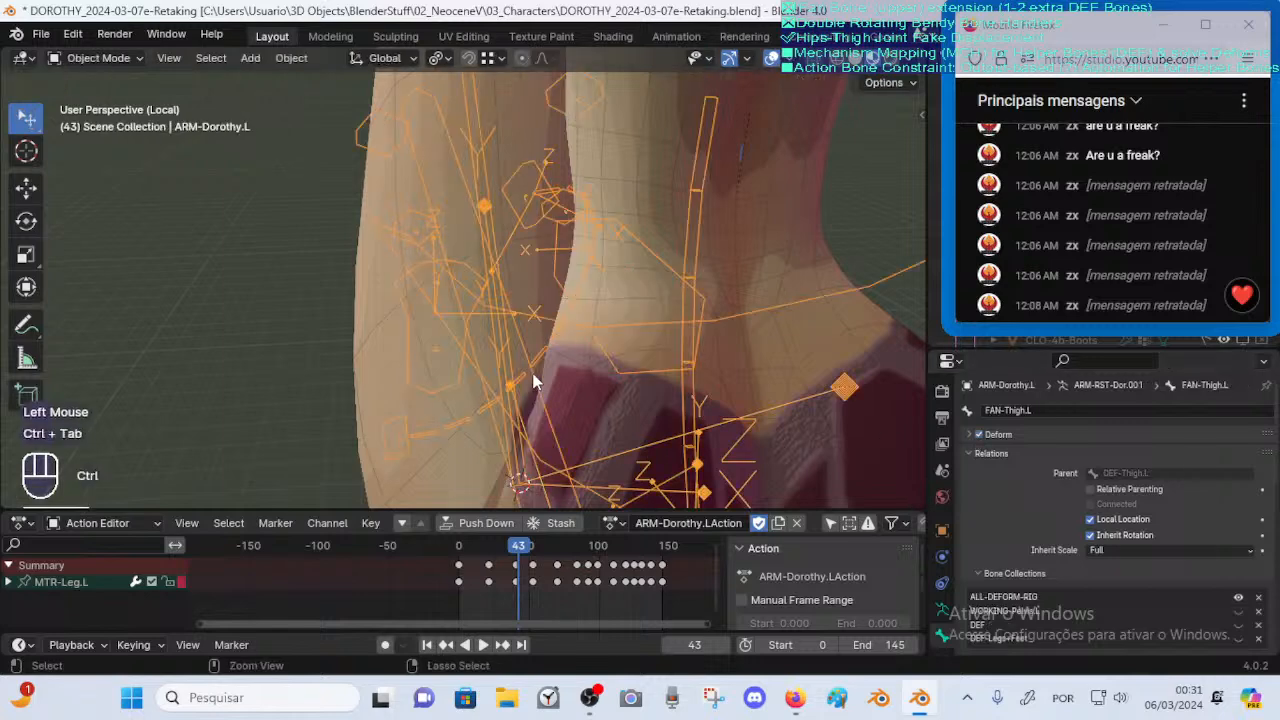
{"action": "left_click", "coordinate": [533, 377]}
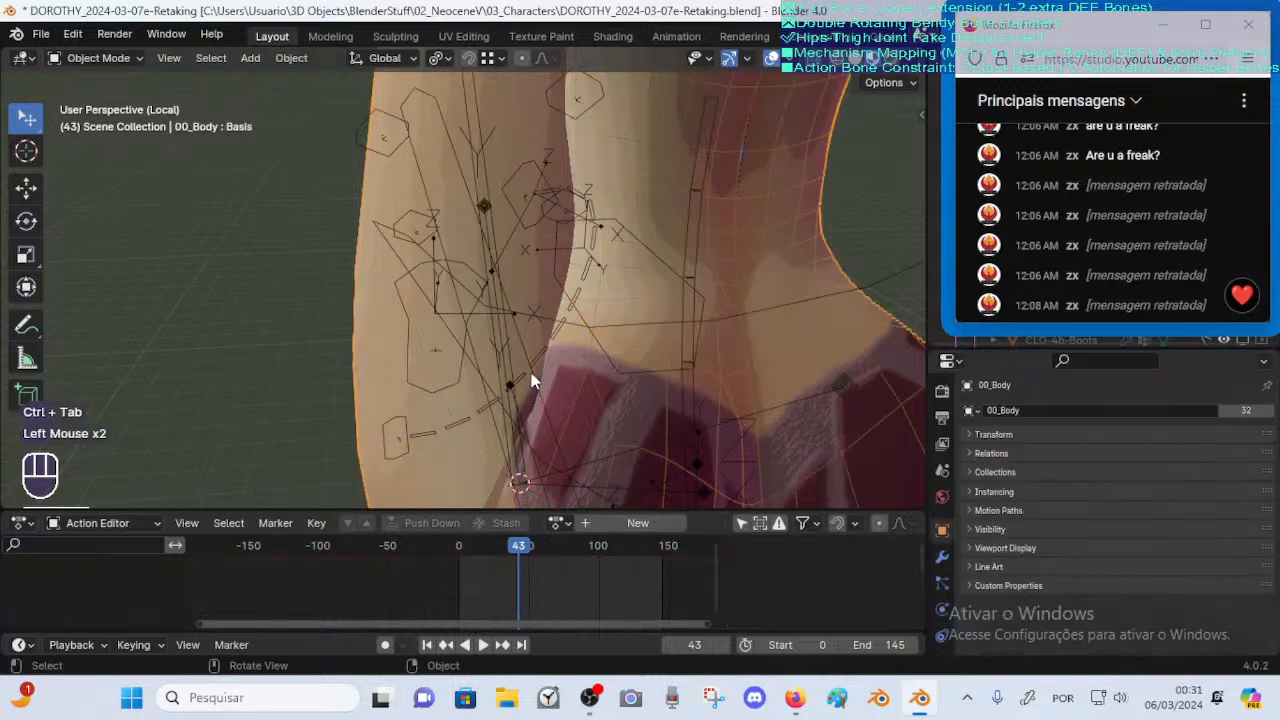
{"action": "left_click", "coordinate": [536, 379]}
{"action": "left_click", "coordinate": [537, 360]}
{"action": "left_click", "coordinate": [538, 366]}
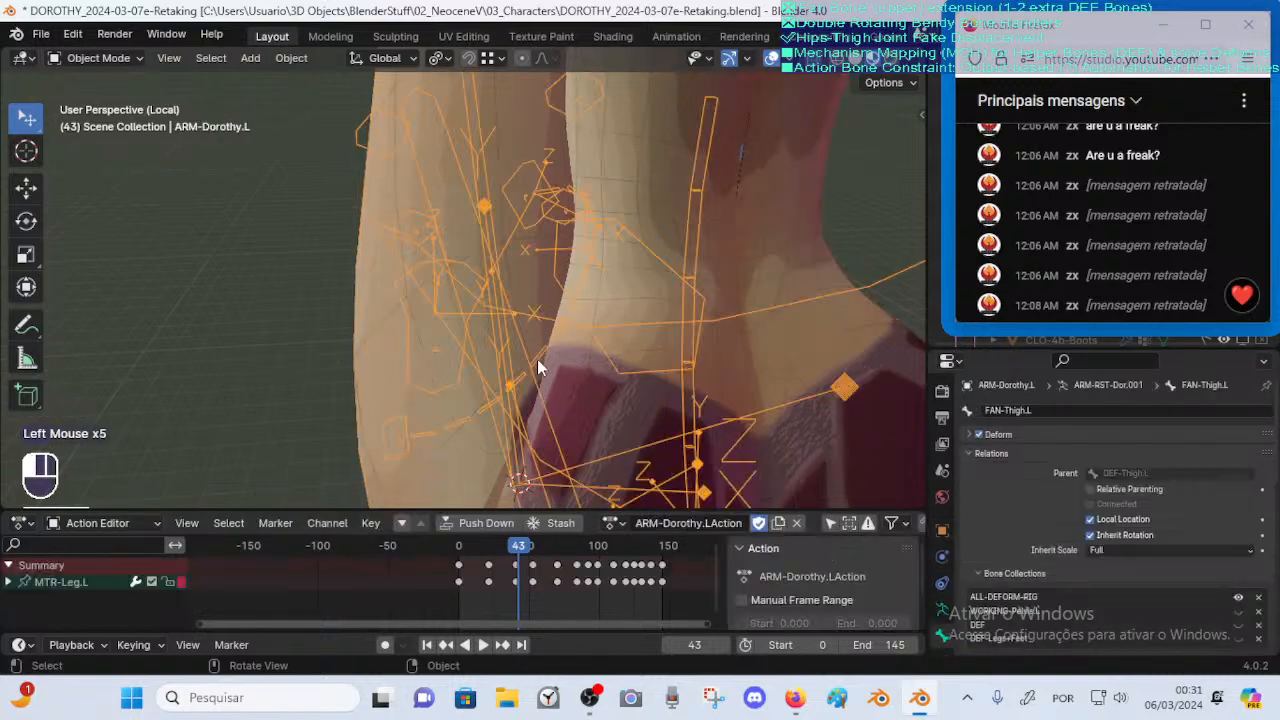
{"action": "left_click", "coordinate": [469, 449], "text": "shift"}
{"action": "key", "text": "ctrl+Tab"}
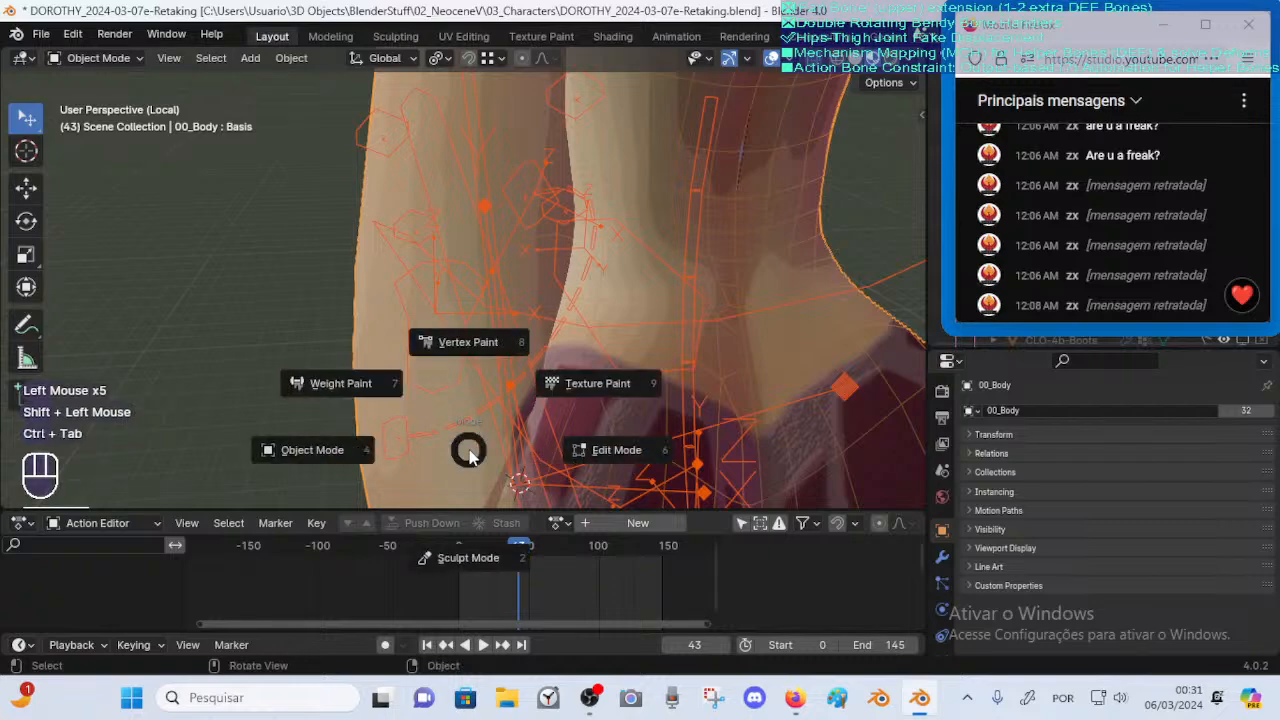
{"action": "middle_click_drag", "start_coordinate": [489, 397], "coordinate": [472, 380]}
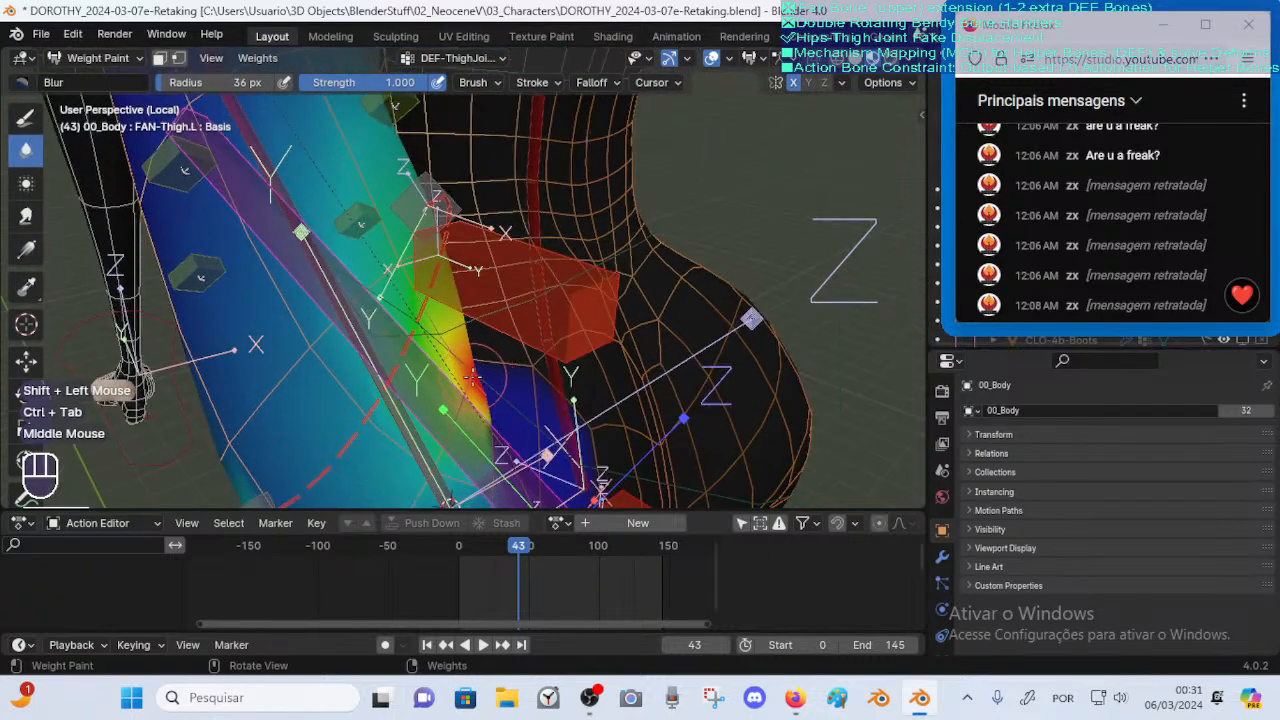
Display the weights of FAN-Thigh.L and DEF-ThighJointInner.L on the body mesh to compare their influence around the hip
{"action": "left_click", "coordinate": [466, 385], "text": "alt"}
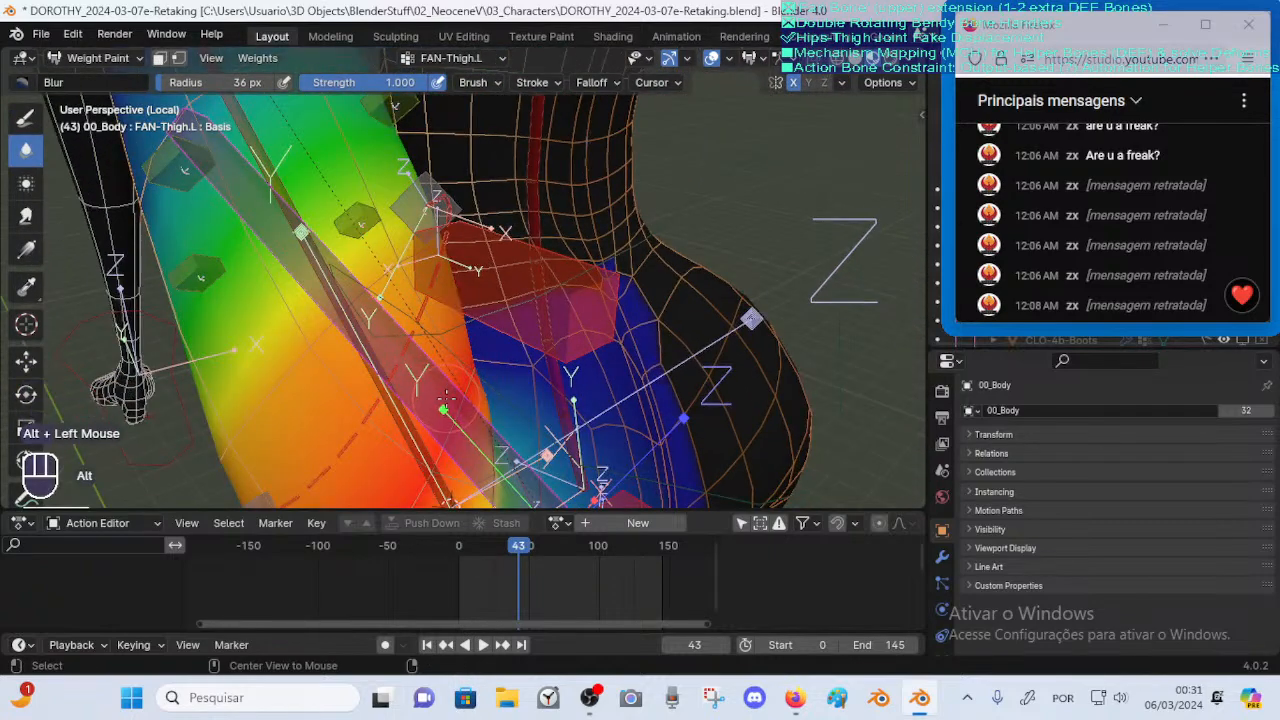
{"action": "scroll", "coordinate": [456, 396], "scroll_direction": "down", "scroll_amount": 1}
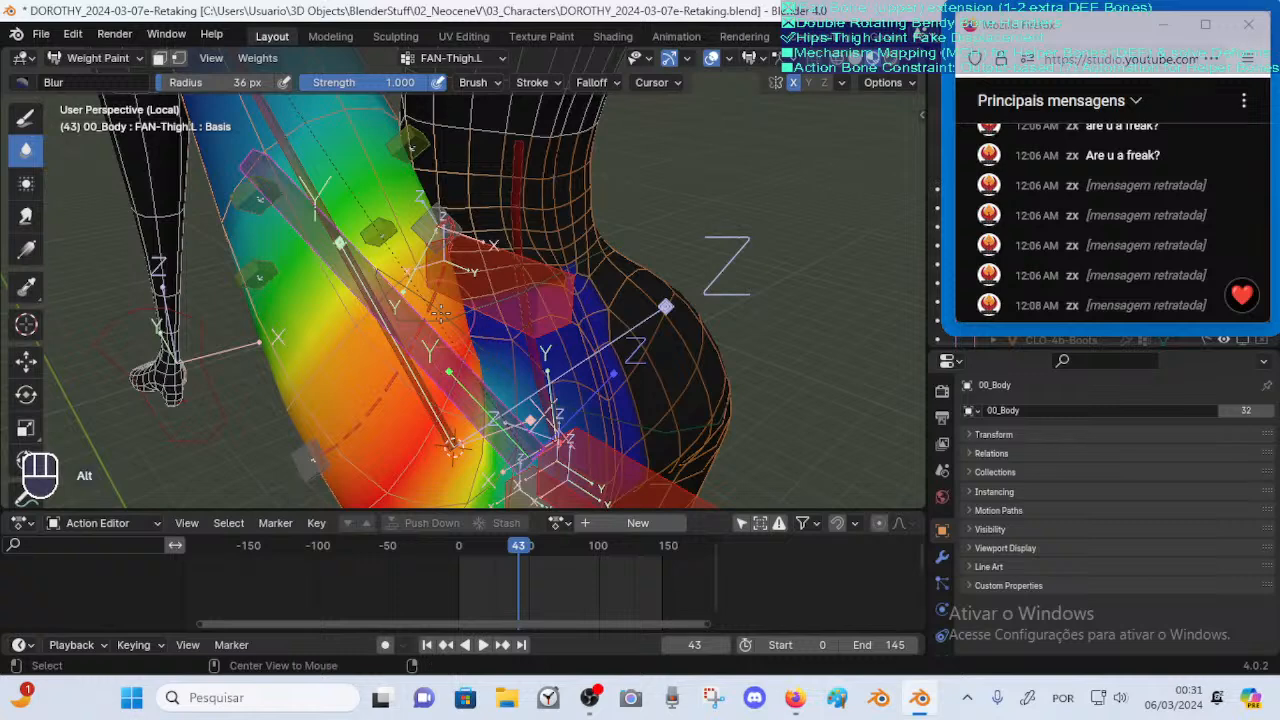
{"action": "left_click", "coordinate": [440, 314], "text": "alt"}
{"action": "left_click", "coordinate": [432, 307], "text": "alt"}
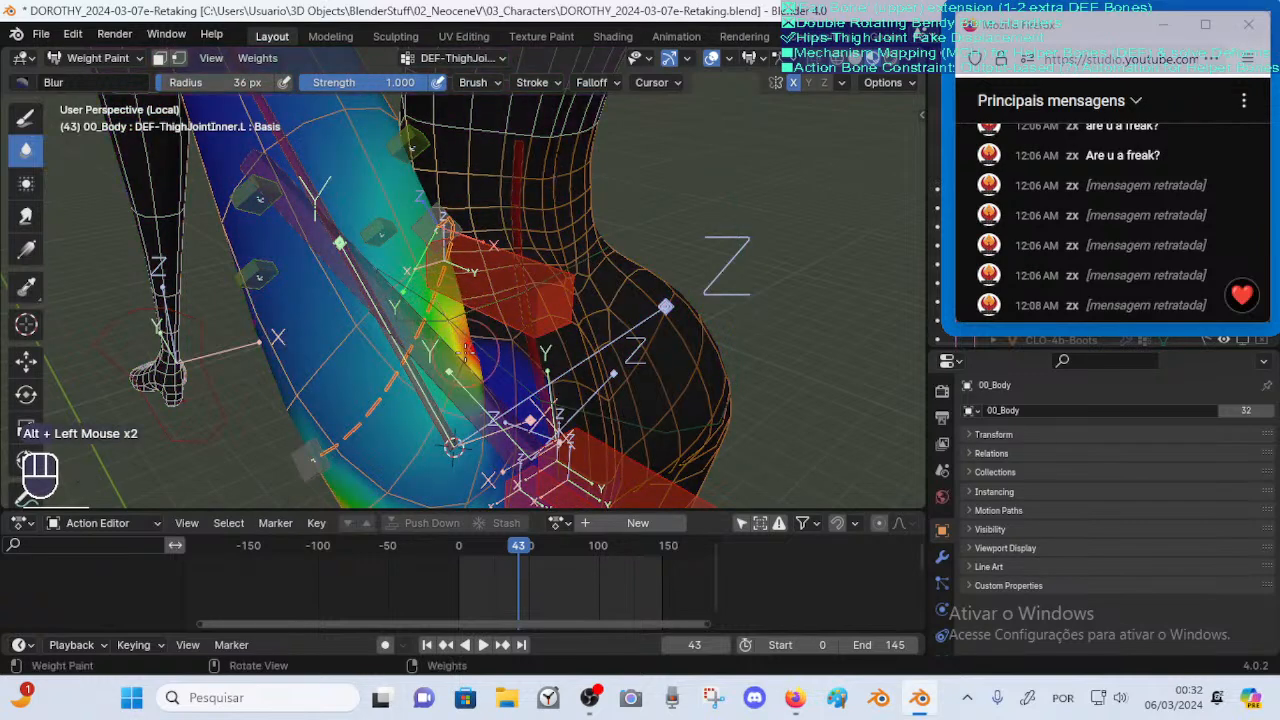
Alternate the displayed weights between FAN-Thigh.L and DEF-ThighJointInner.L to compare how they meet at the inner thigh
{"action": "left_click", "coordinate": [453, 366], "text": "alt"}
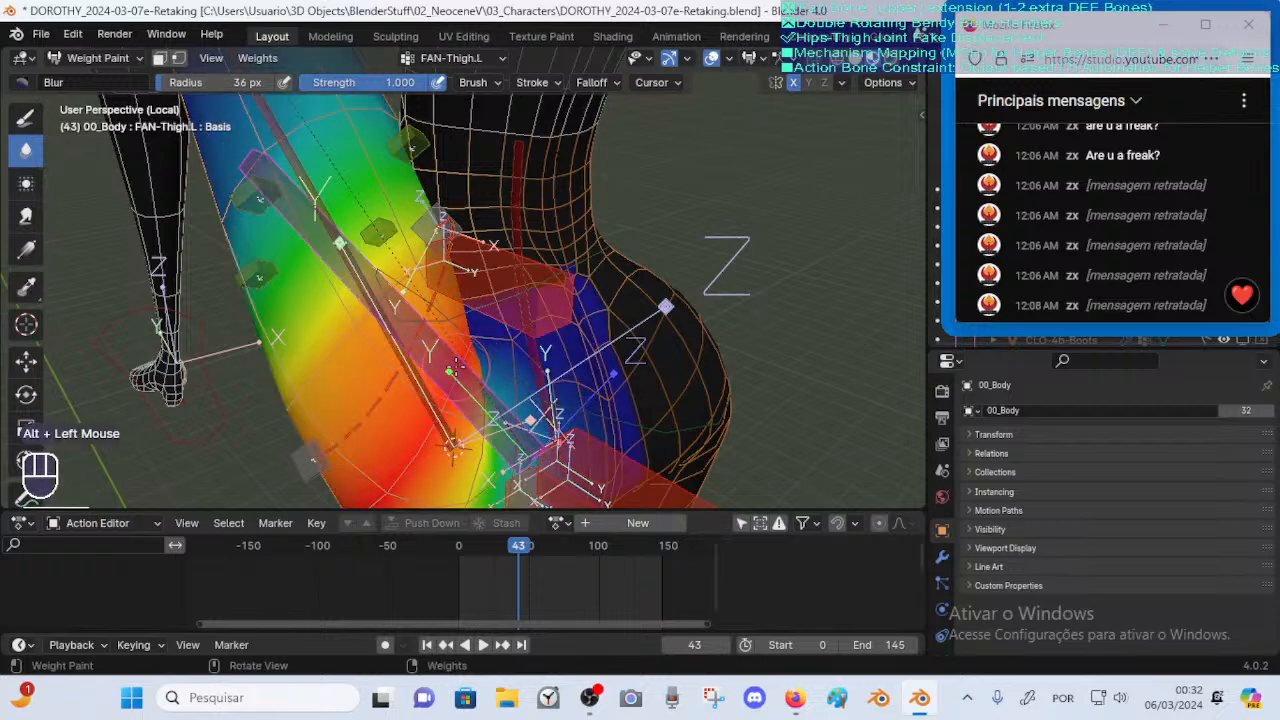
{"action": "middle_click_drag", "start_coordinate": [455, 366], "coordinate": [478, 385]}
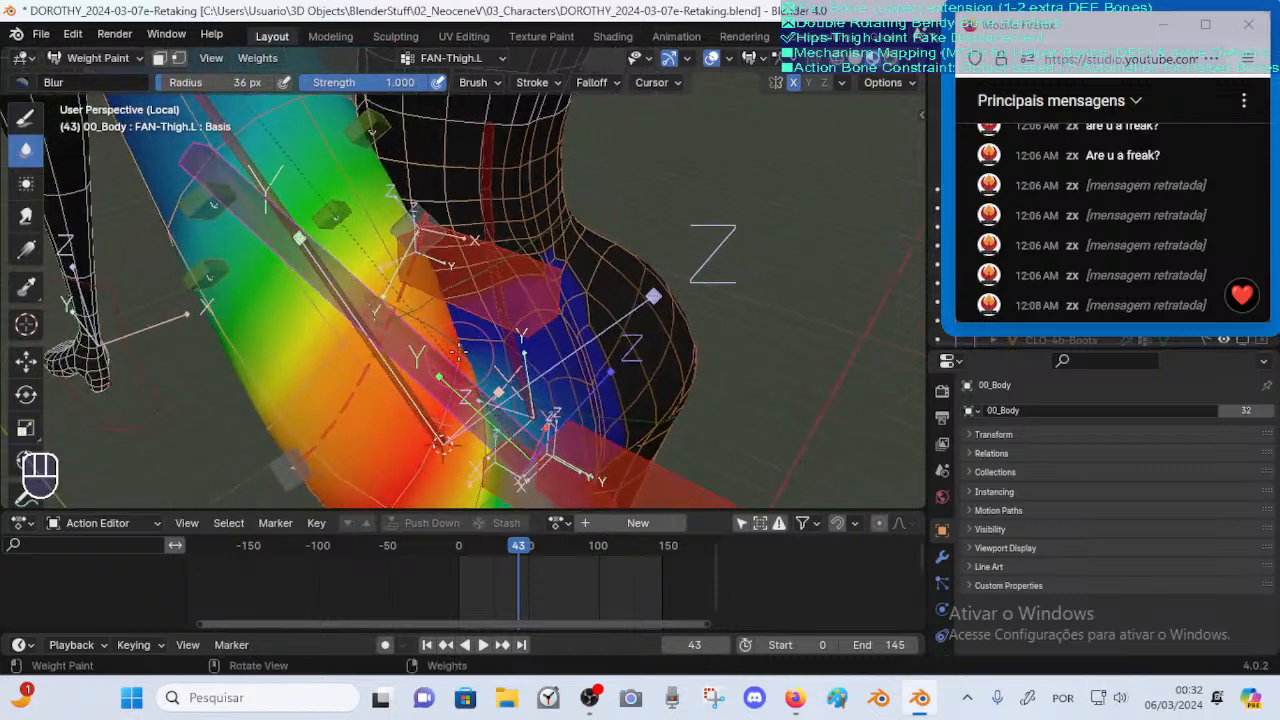
{"action": "left_click", "coordinate": [437, 336], "text": "alt"}
{"action": "left_click_drag", "start_coordinate": [438, 337], "coordinate": [459, 362]}
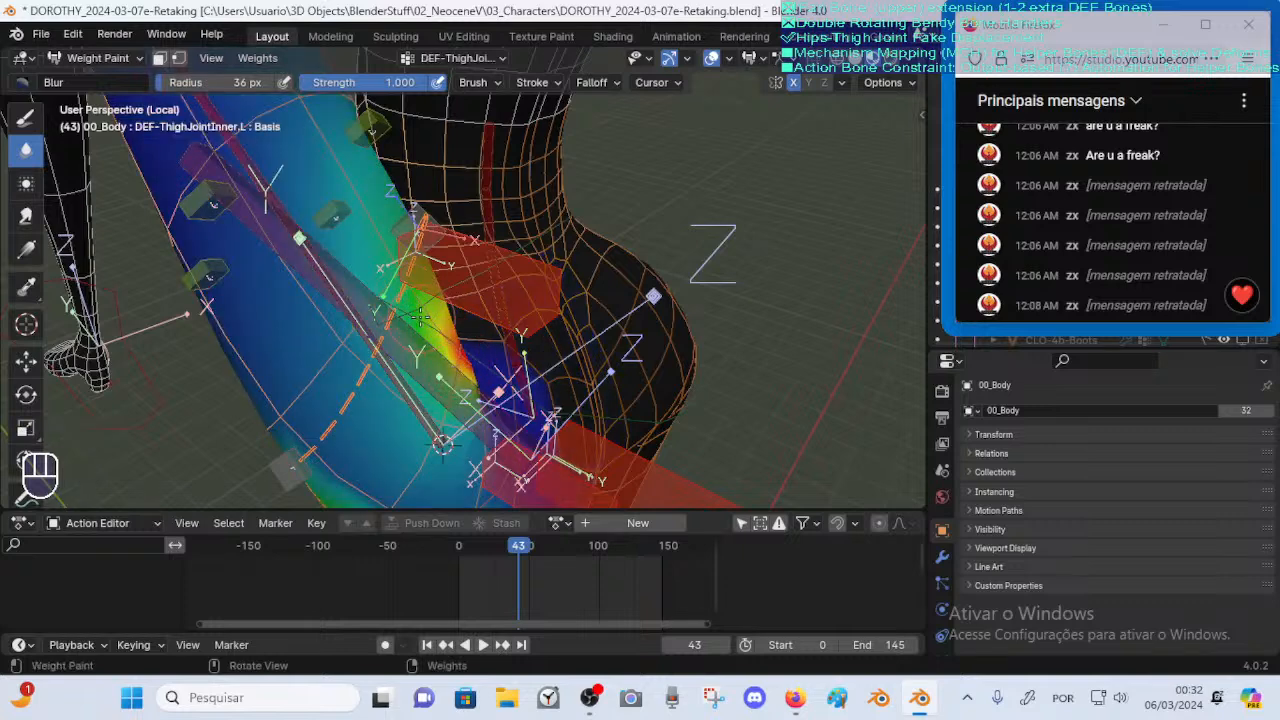
{"action": "left_click_drag", "start_coordinate": [457, 355], "coordinate": [464, 368]}
{"action": "left_click", "coordinate": [430, 349], "text": "alt"}
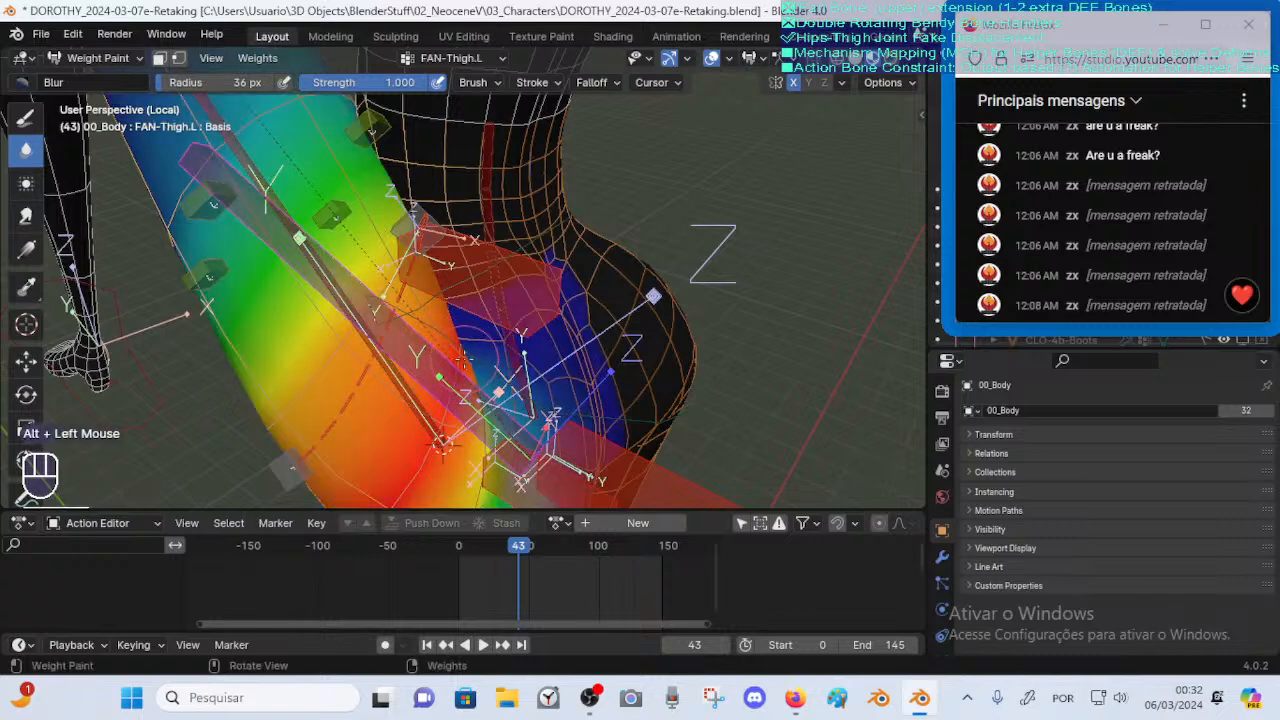
Examine the FAN-Thigh.L weight distribution around the front, side and underside of the raised left thigh
{"action": "middle_click_drag", "start_coordinate": [430, 337], "coordinate": [391, 314]}
{"action": "scroll", "coordinate": [378, 396], "scroll_direction": "down", "scroll_amount": 2}
{"action": "middle_click_drag", "start_coordinate": [391, 314], "coordinate": [537, 327]}
{"action": "scroll", "coordinate": [560, 300], "scroll_direction": "up", "scroll_amount": 1}
{"action": "scroll", "coordinate": [560, 300], "scroll_direction": "down", "scroll_amount": 1}
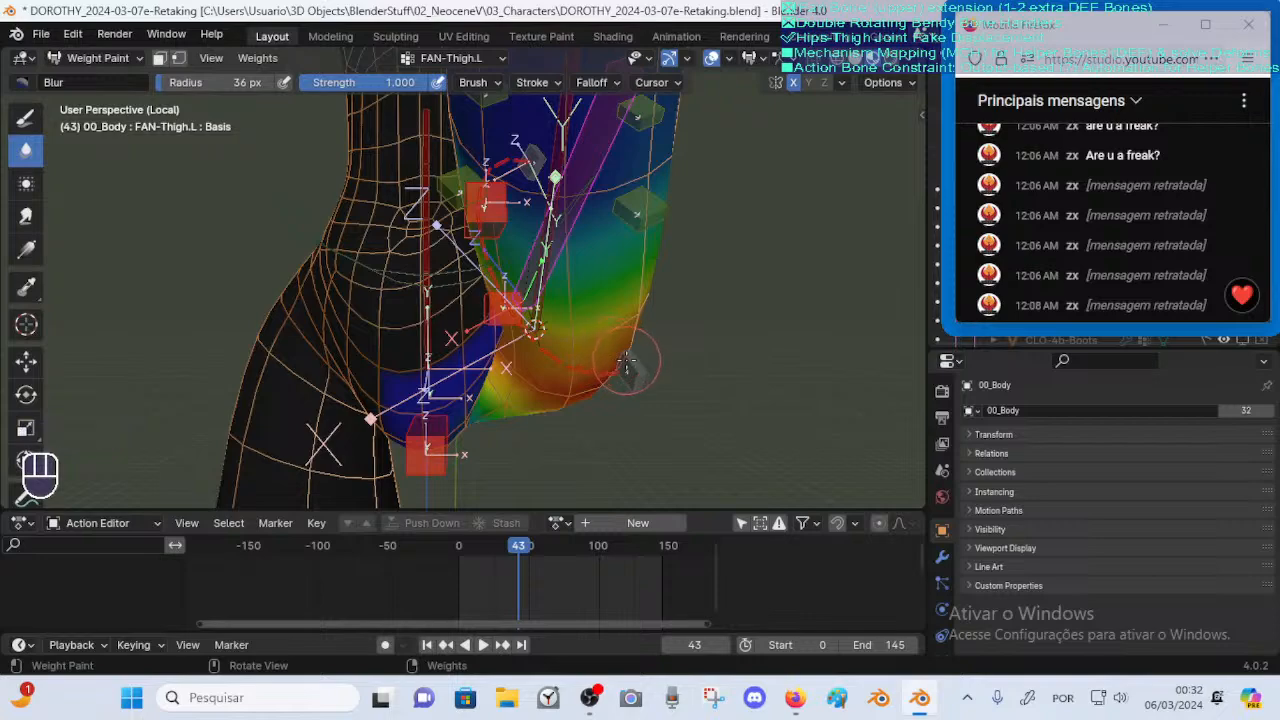
{"action": "middle_click_drag", "start_coordinate": [626, 364], "coordinate": [425, 393]}
{"action": "scroll", "coordinate": [560, 350], "scroll_direction": "down", "scroll_amount": 1}
{"action": "scroll", "coordinate": [416, 340], "scroll_direction": "up", "scroll_amount": 2}
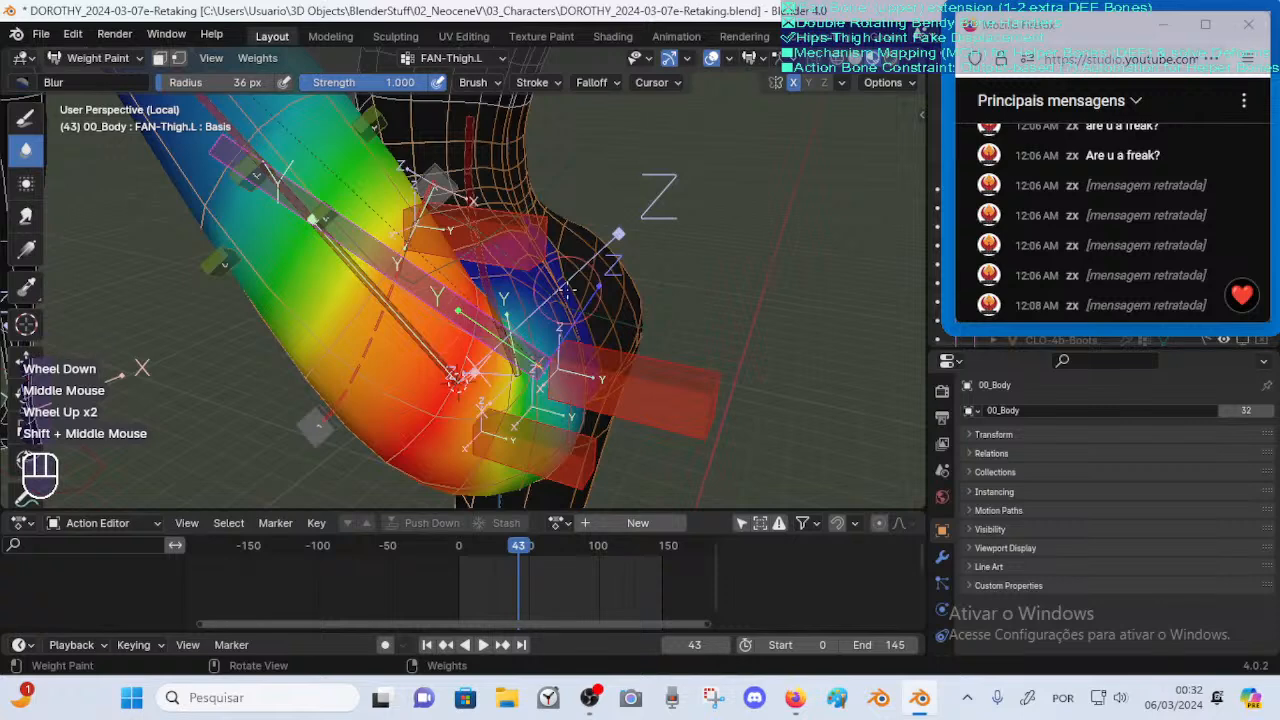
Show the Old2 bone collection and hide the ALL-DEFORM-RIG and ALL-CONTROL-RIG collections
{"action": "key", "text": "n"}
{"action": "middle_click_drag", "start_coordinate": [495, 272], "coordinate": [392, 287]}
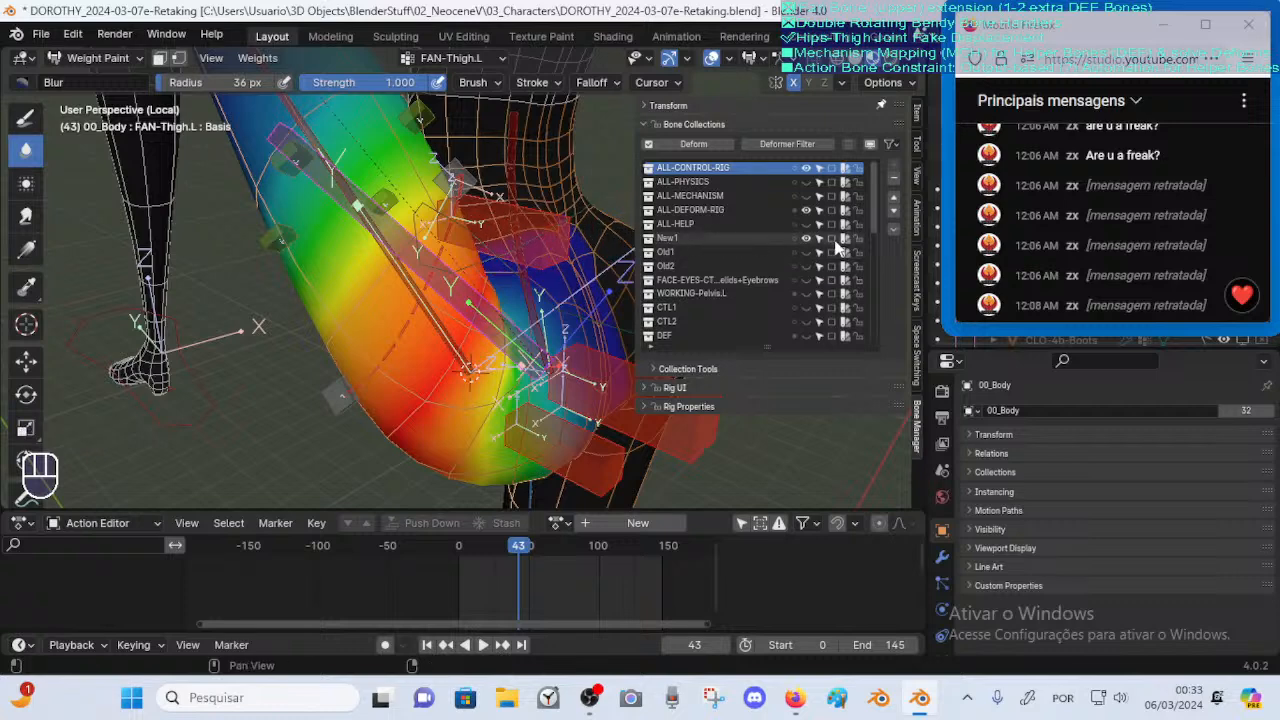
{"action": "left_click", "coordinate": [808, 268]}
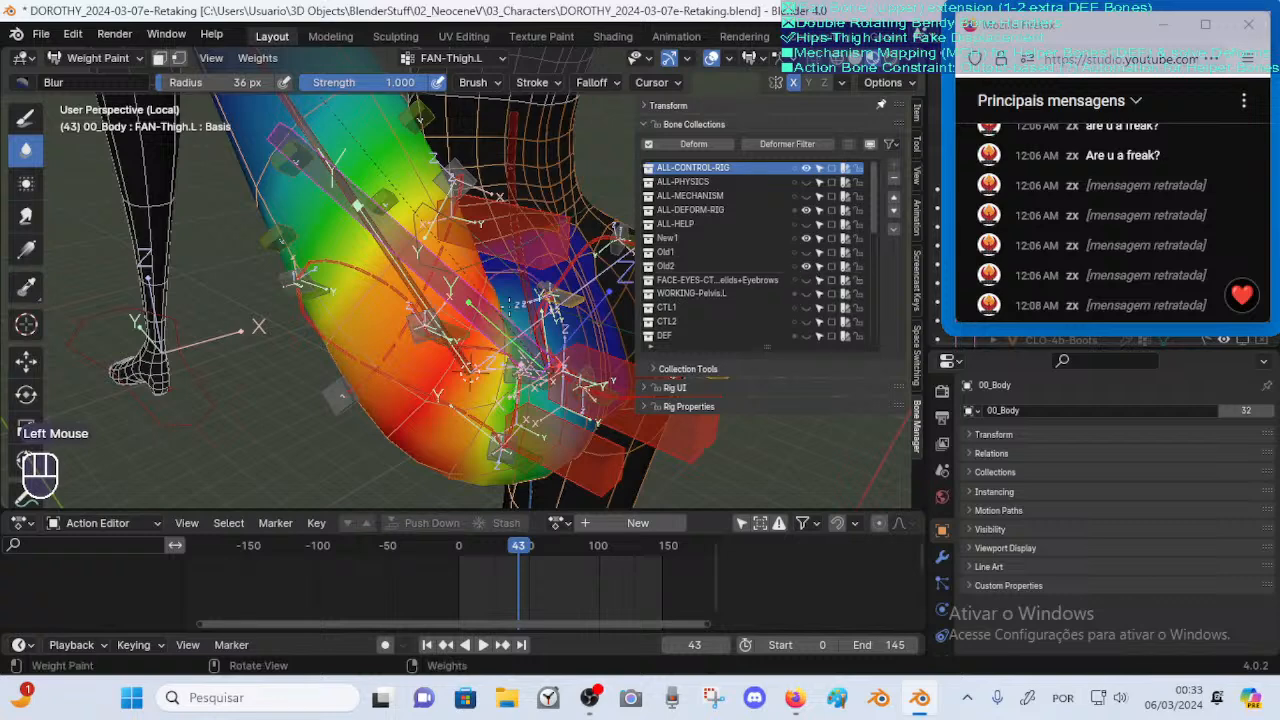
{"action": "scroll", "coordinate": [815, 240], "scroll_direction": "down", "scroll_amount": 2}
{"action": "left_click", "coordinate": [822, 212]}
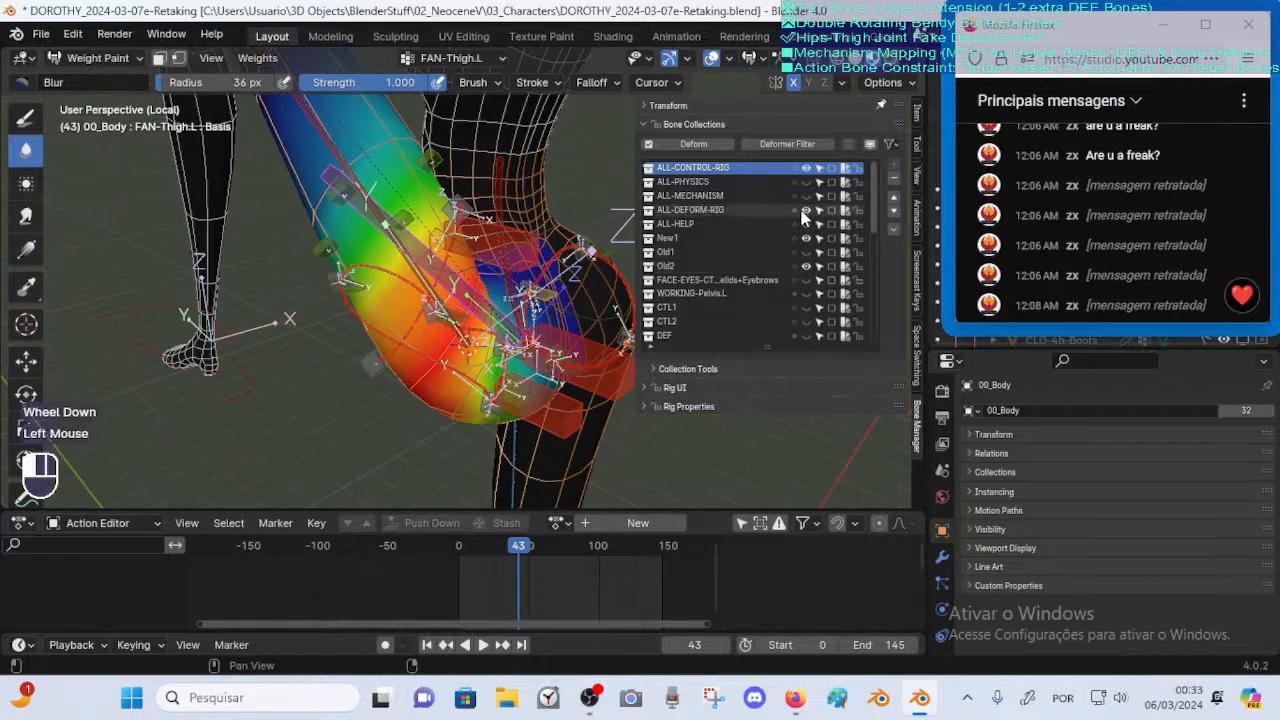
{"action": "left_click", "coordinate": [806, 210]}
{"action": "left_click", "coordinate": [806, 168]}
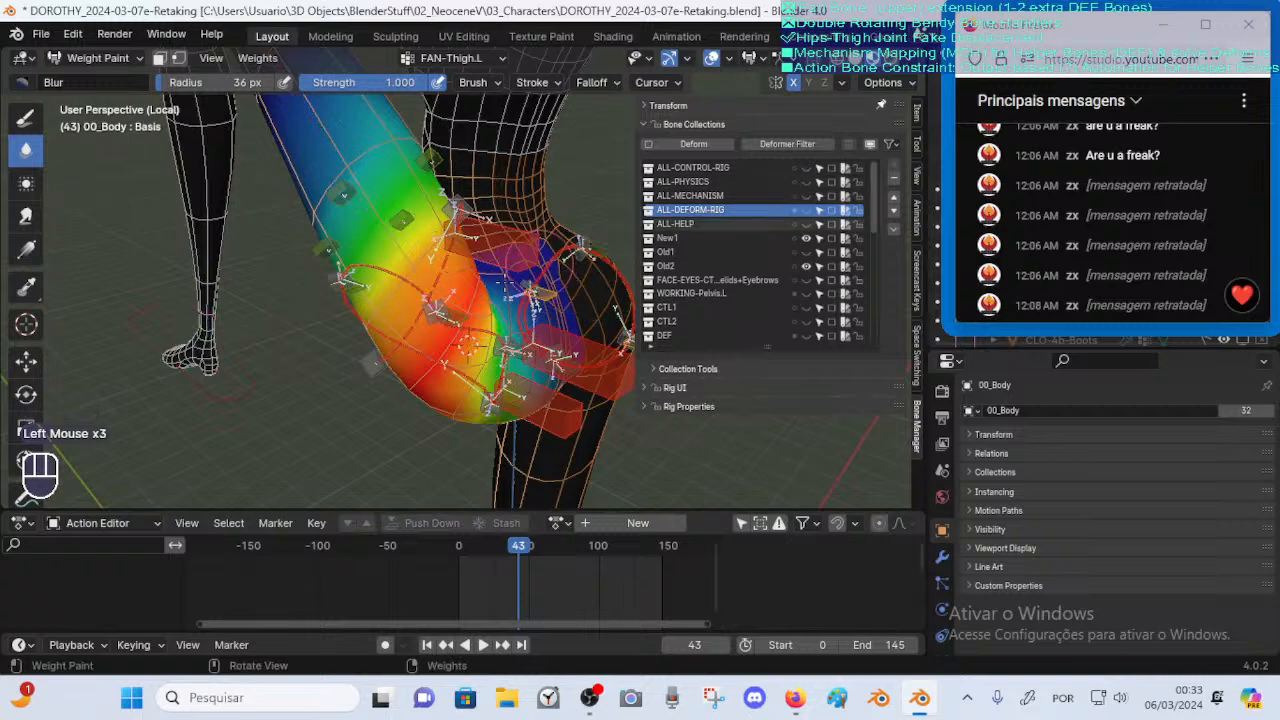
Display the body weights of DEF-ThighJointInner.L and DEF-Pelvis-BD-OS.L in turn to compare their influence on the hip
{"action": "left_click", "coordinate": [412, 287], "text": "alt"}
{"action": "left_click", "coordinate": [410, 268], "text": "alt"}
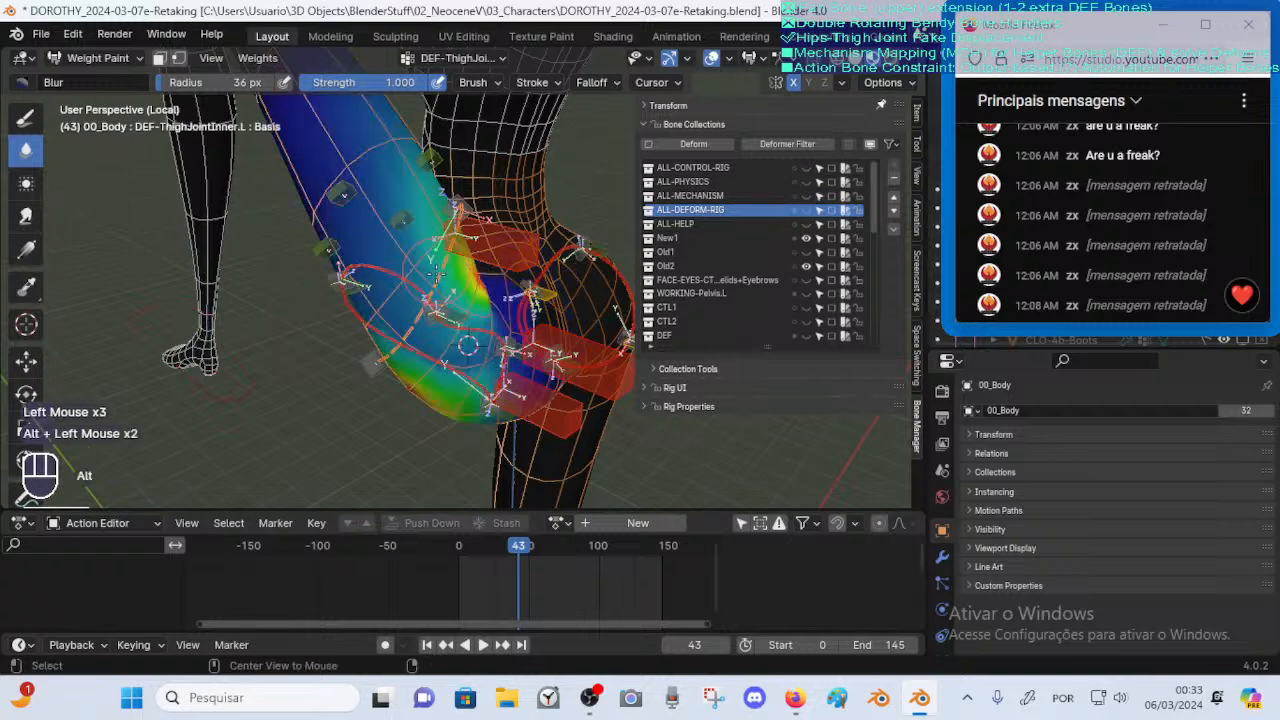
{"action": "left_click", "coordinate": [467, 345], "text": "alt"}
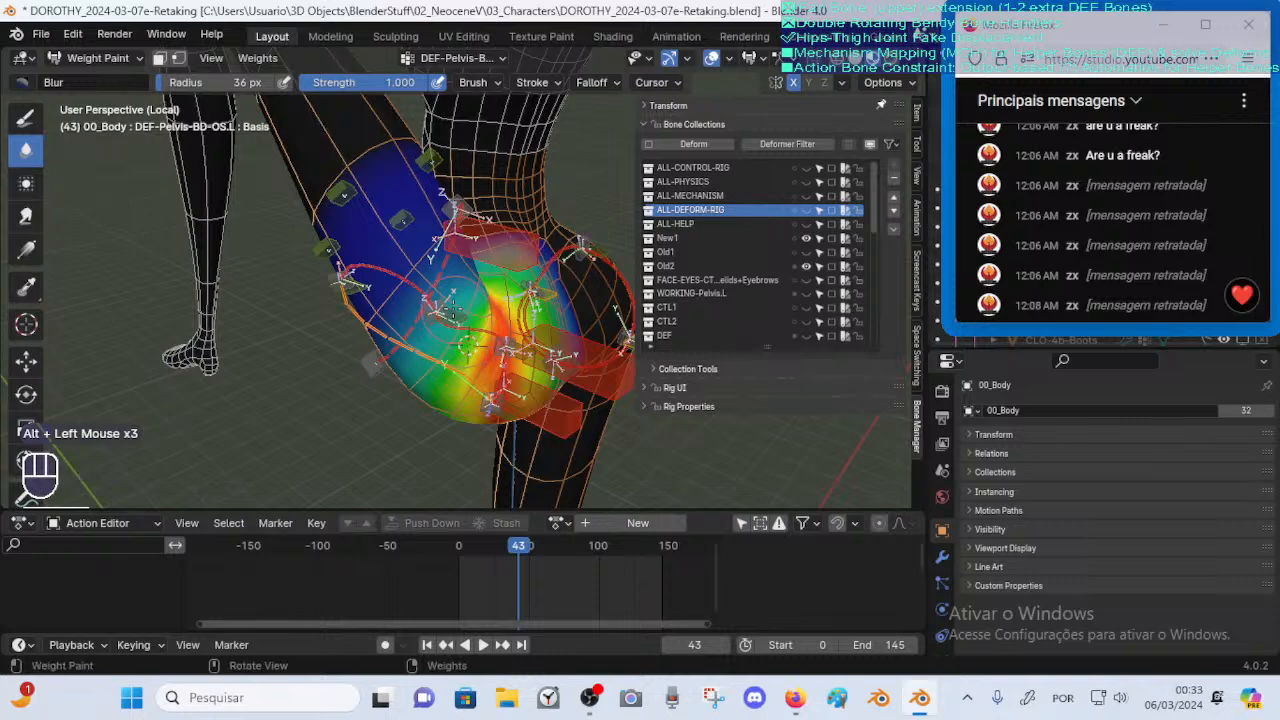
{"action": "middle_click_drag", "start_coordinate": [450, 278], "coordinate": [404, 288]}
{"action": "left_click", "coordinate": [432, 278], "text": "alt"}
{"action": "left_click", "coordinate": [458, 279], "text": "alt"}
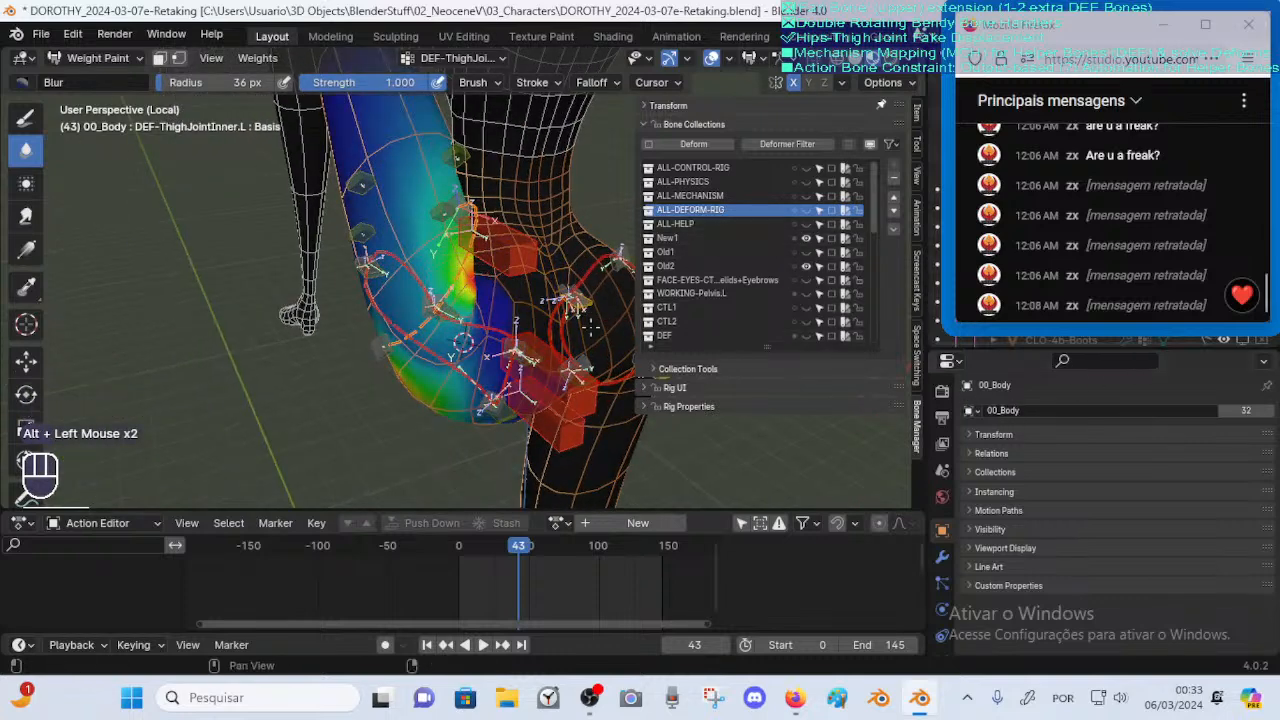
{"action": "middle_click_drag", "start_coordinate": [440, 310], "coordinate": [395, 287]}
{"action": "scroll", "coordinate": [466, 315], "scroll_direction": "up", "scroll_amount": 1}
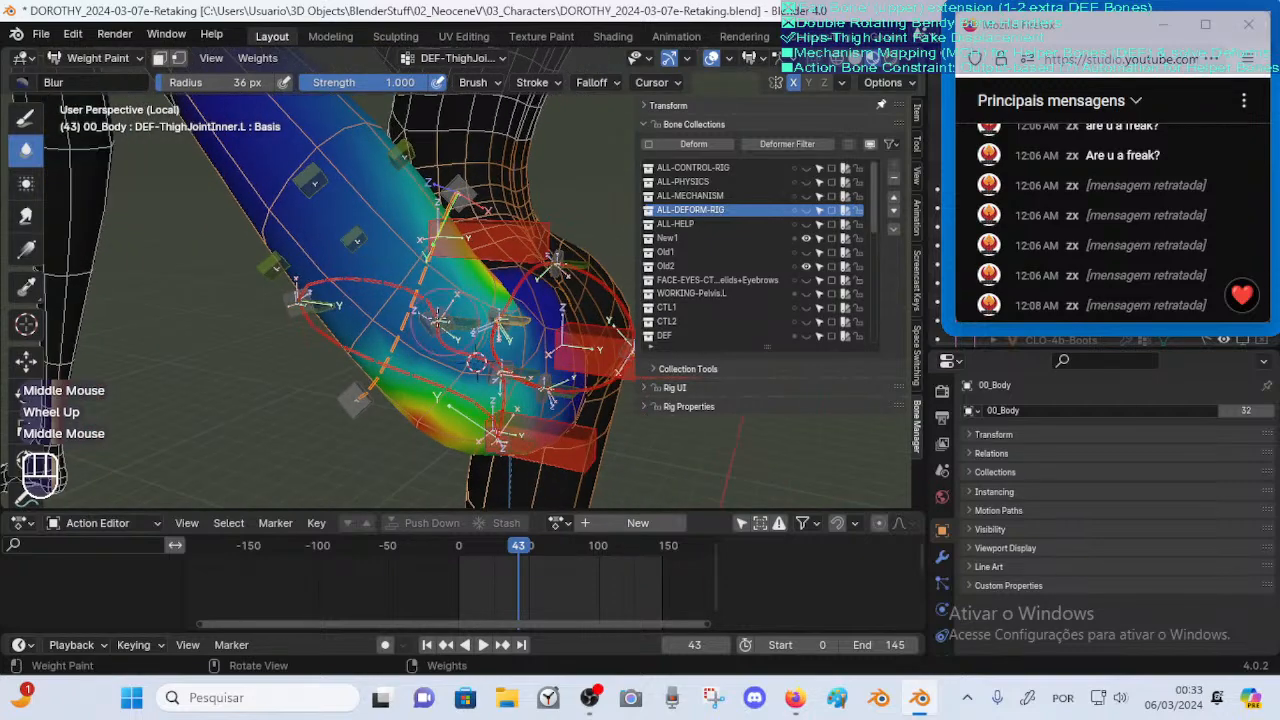
{"action": "left_click", "coordinate": [390, 283], "text": "alt"}
{"action": "left_click", "coordinate": [364, 340], "text": "alt"}
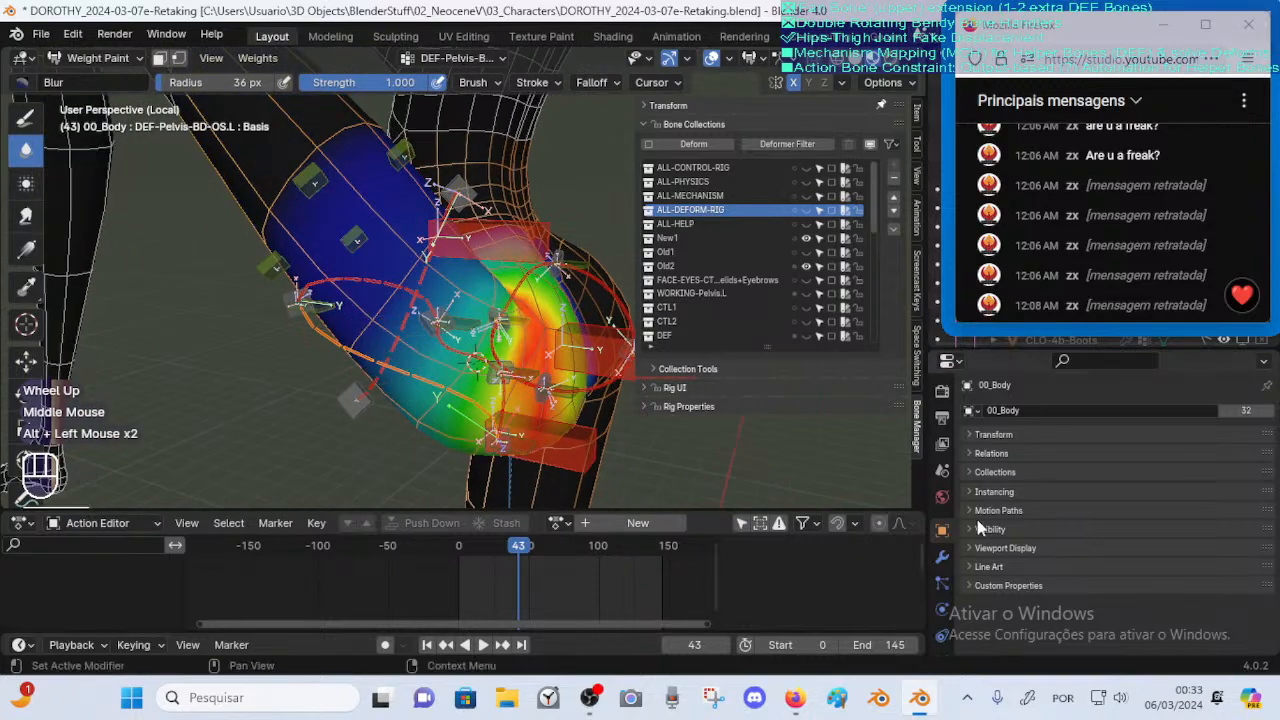
Leave Weight Paint mode, put the ARM-Dorothy.L armature in Pose Mode, and select the DEF-Pelvis-FD-IS.L bone
{"action": "scroll", "coordinate": [944, 600], "scroll_direction": "down", "scroll_amount": 2}
{"action": "key", "text": "ctrl+Tab"}
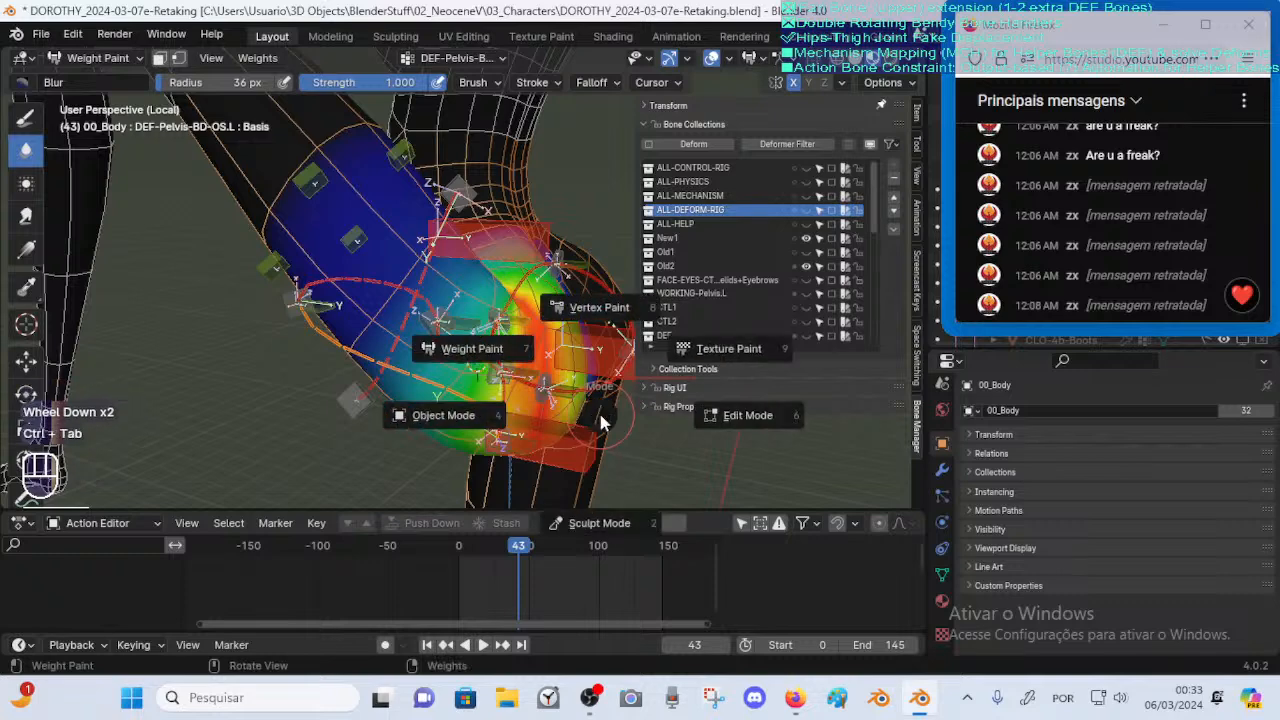
{"action": "left_click", "coordinate": [413, 369]}
{"action": "key", "text": "ctrl+Tab"}
{"action": "left_click", "coordinate": [413, 377]}
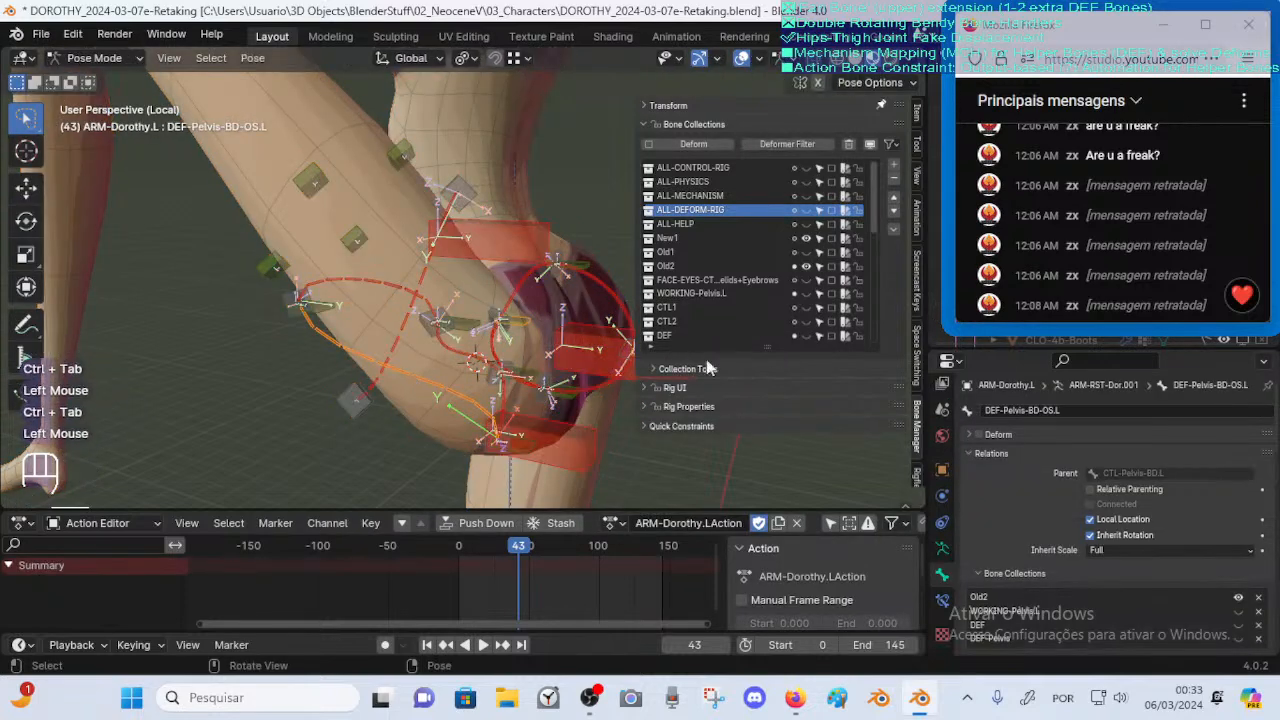
{"action": "left_click", "coordinate": [430, 322]}
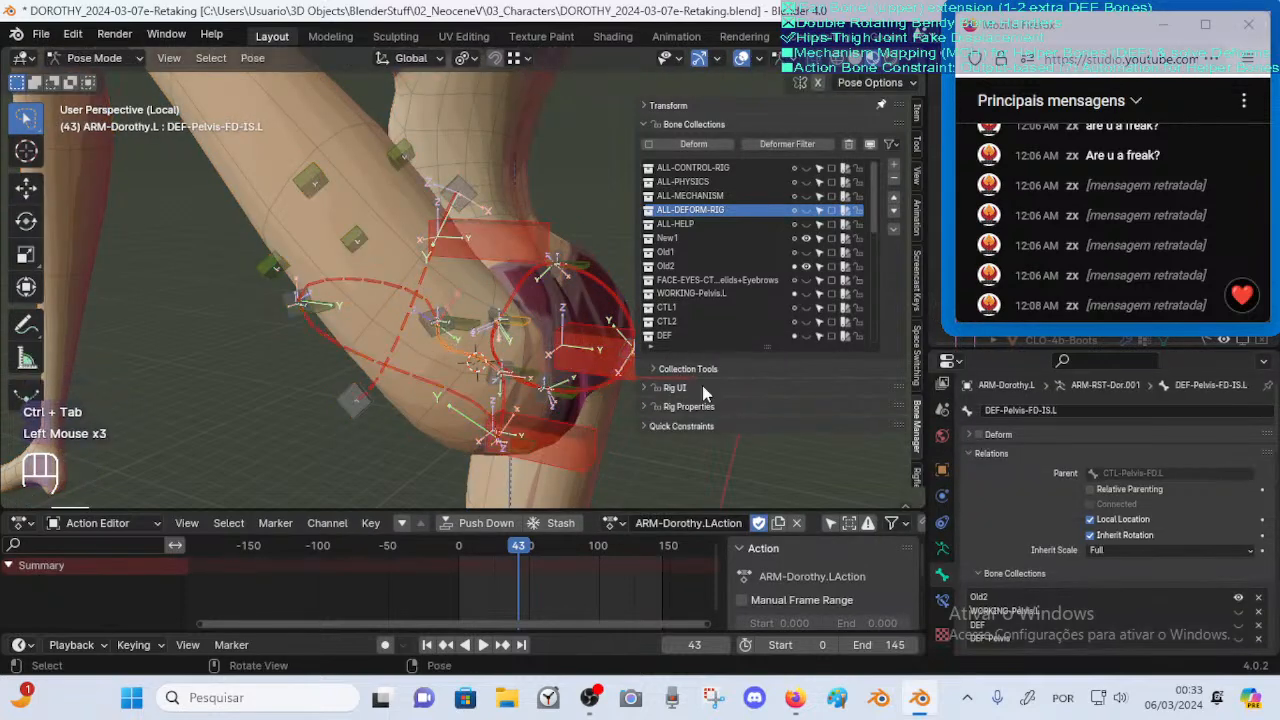
Show the ALL-DEFORM-RIG bone collection and hide the New1 collection
{"action": "middle_click_drag", "start_coordinate": [451, 280], "coordinate": [367, 321]}
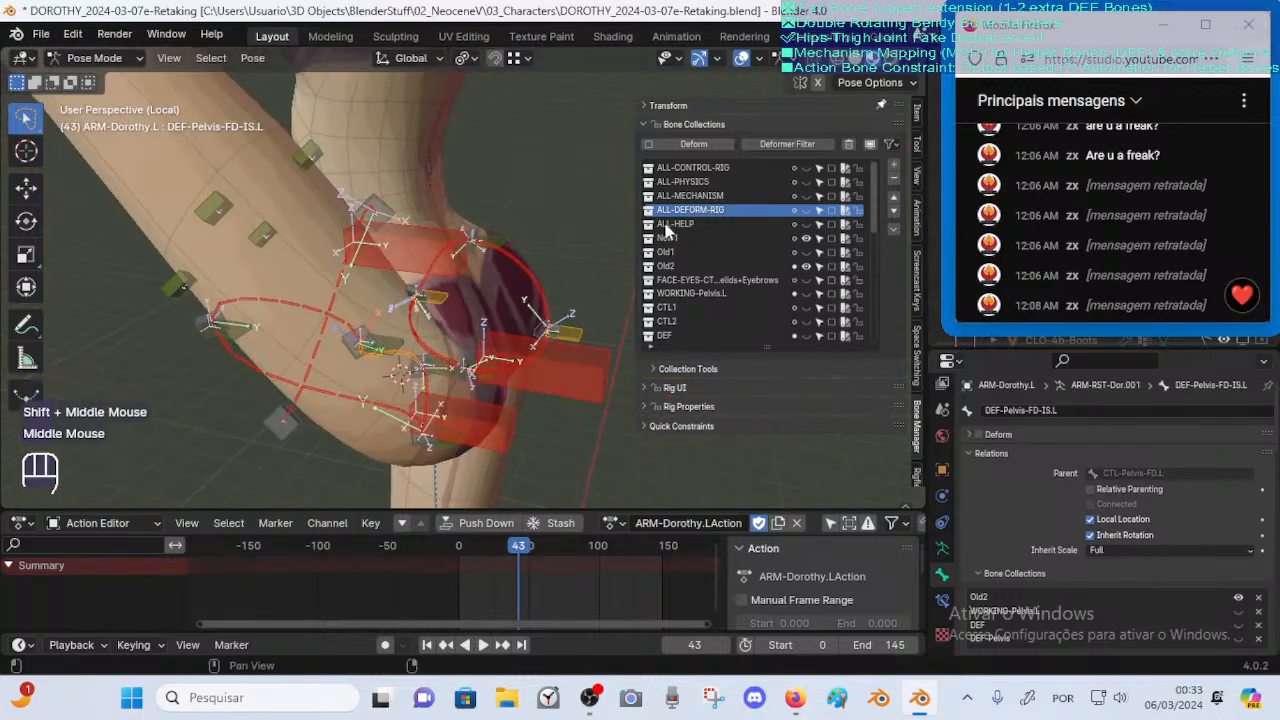
{"action": "left_click", "coordinate": [808, 210]}
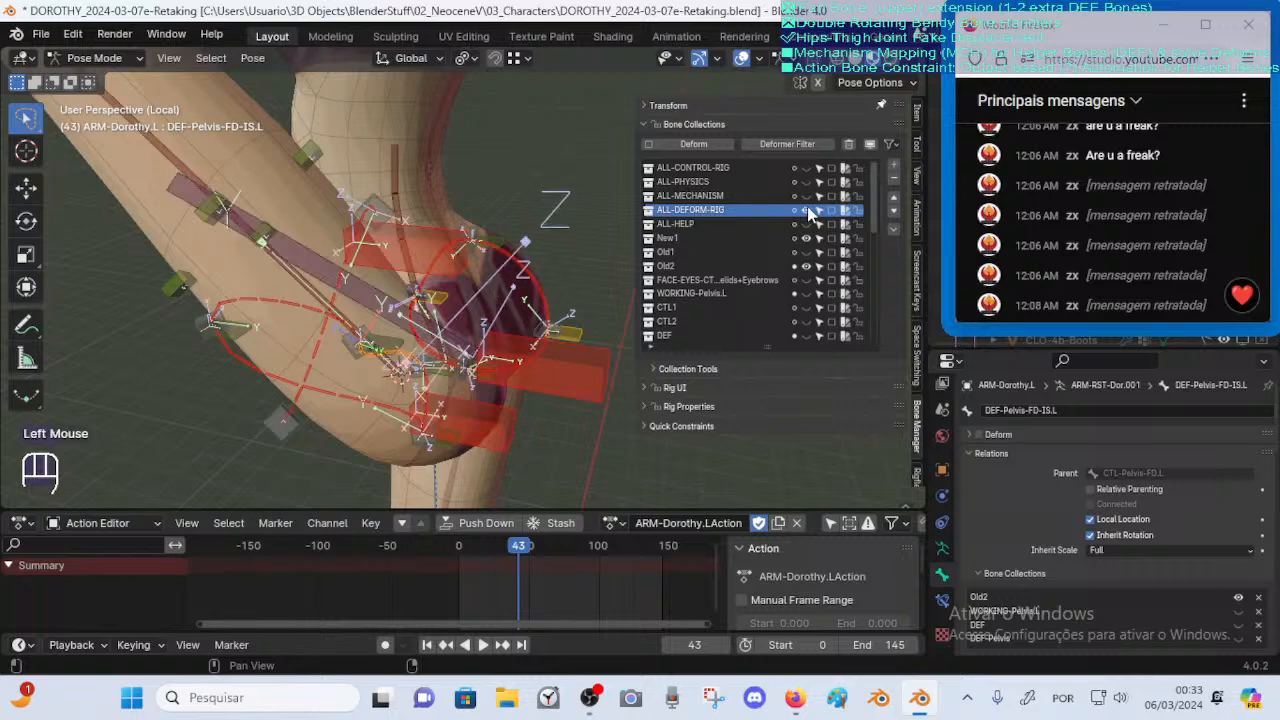
{"action": "left_click", "coordinate": [808, 210]}
{"action": "left_click", "coordinate": [808, 218]}
{"action": "left_click", "coordinate": [807, 211]}
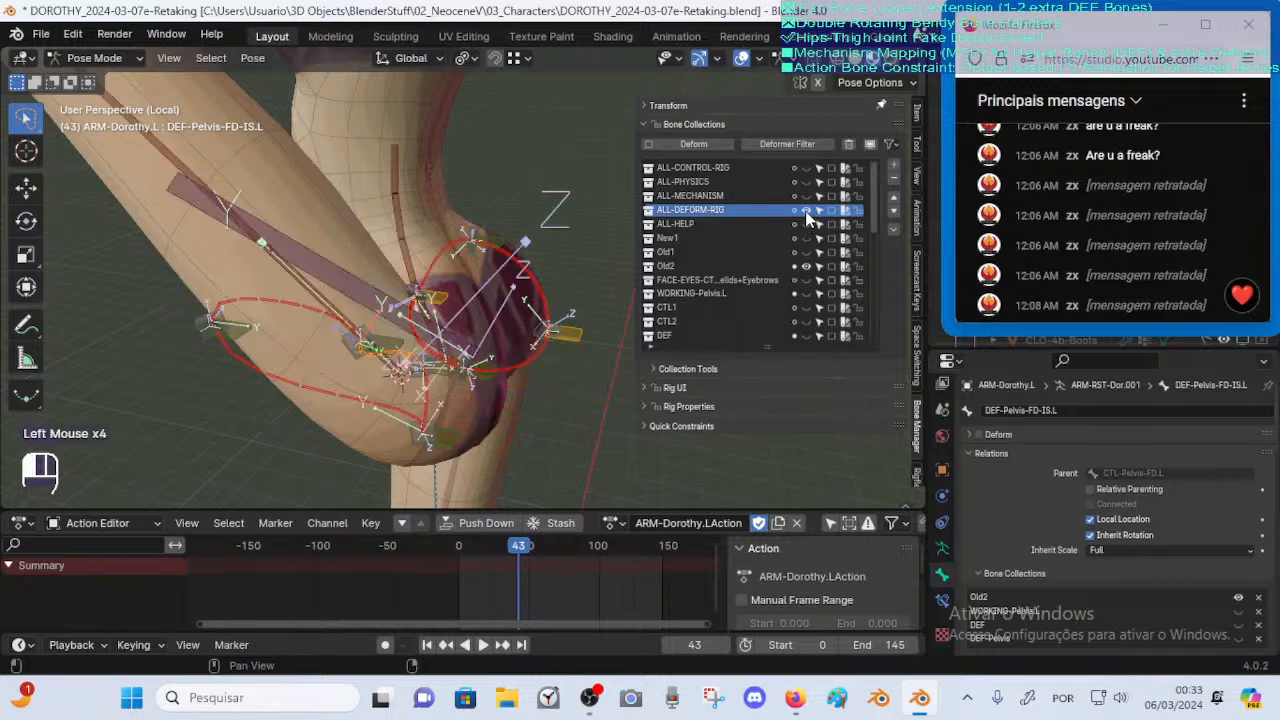
Select the FAN-Thigh.L bone, examine its placement in the bent left hip from several angles, and deselect it
{"action": "left_click", "coordinate": [345, 292]}
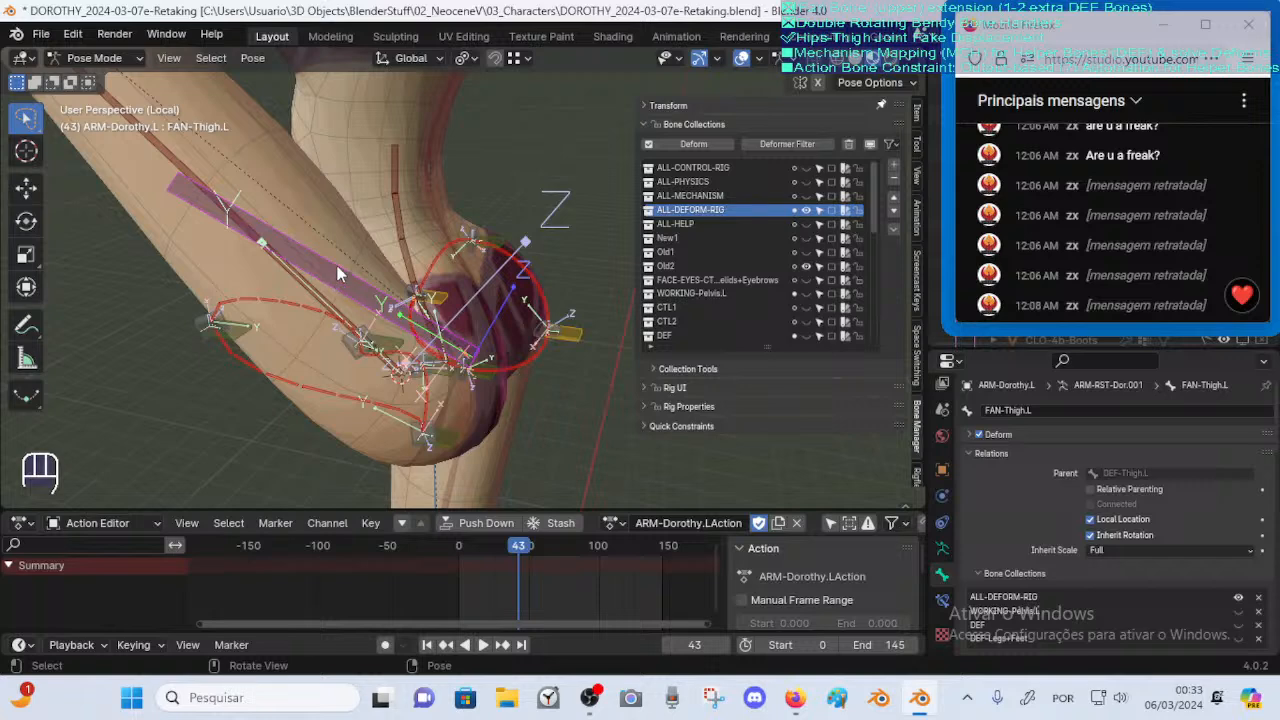
{"action": "left_click", "coordinate": [338, 274]}
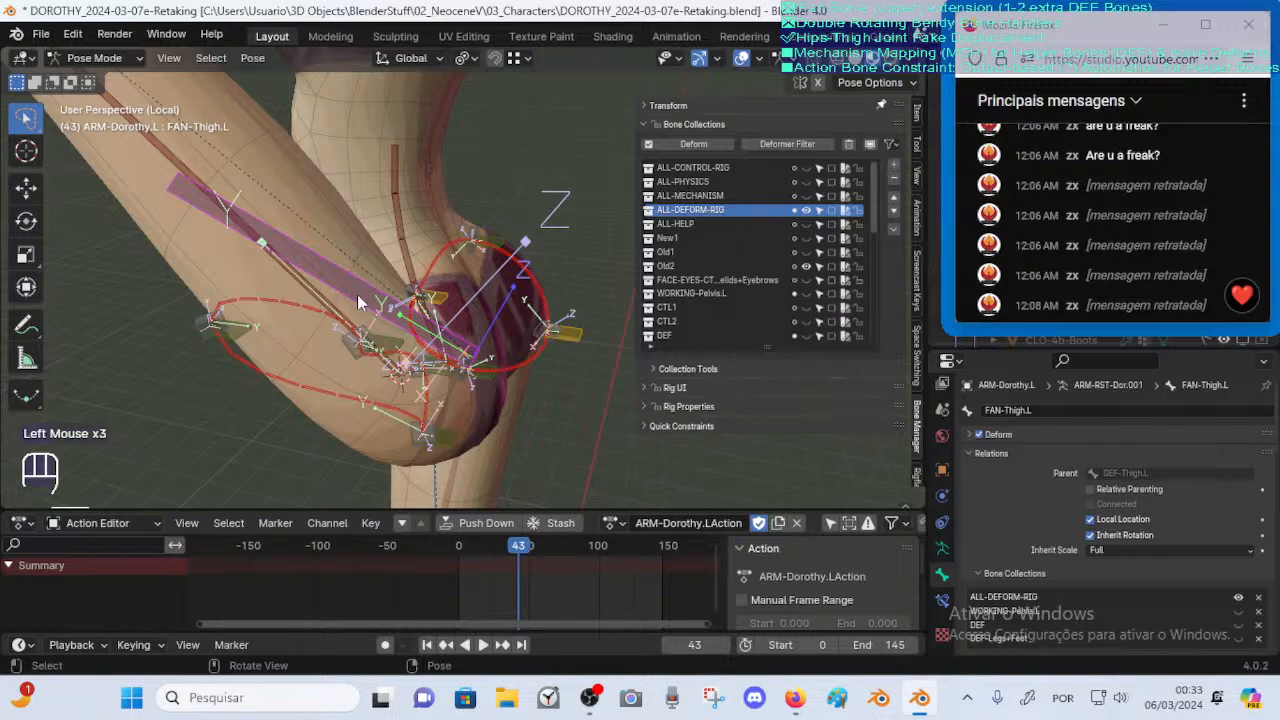
{"action": "scroll", "coordinate": [357, 294], "scroll_direction": "down", "scroll_amount": 3}
{"action": "middle_click_drag", "start_coordinate": [345, 307], "coordinate": [178, 320]}
{"action": "middle_click_drag", "start_coordinate": [362, 311], "coordinate": [590, 235]}
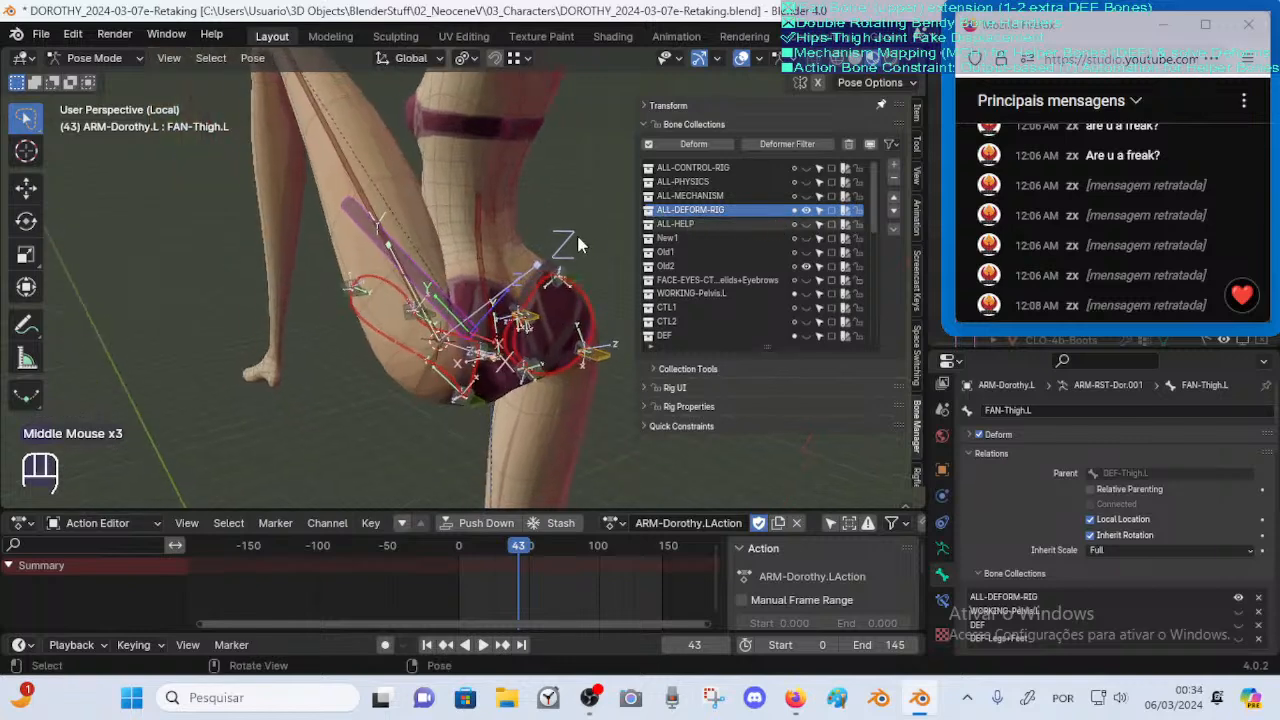
{"action": "scroll", "coordinate": [540, 280], "scroll_direction": "up", "scroll_amount": 1}
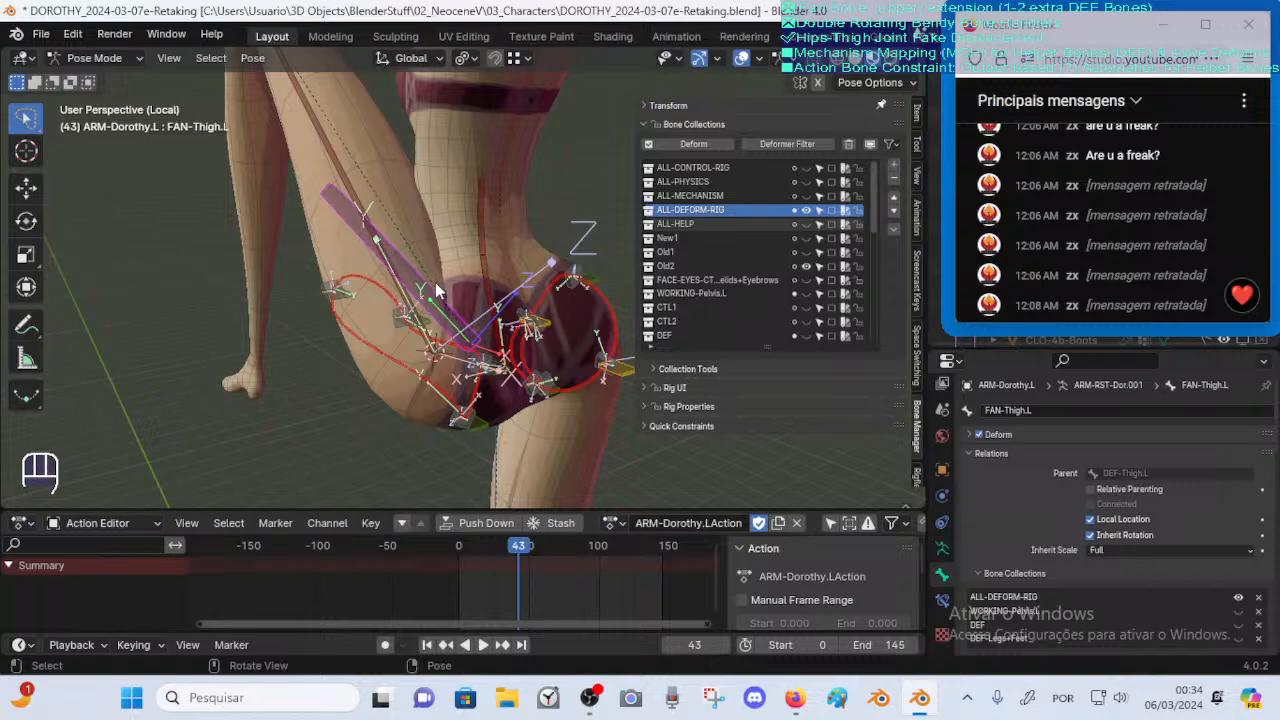
{"action": "left_click", "coordinate": [434, 307]}
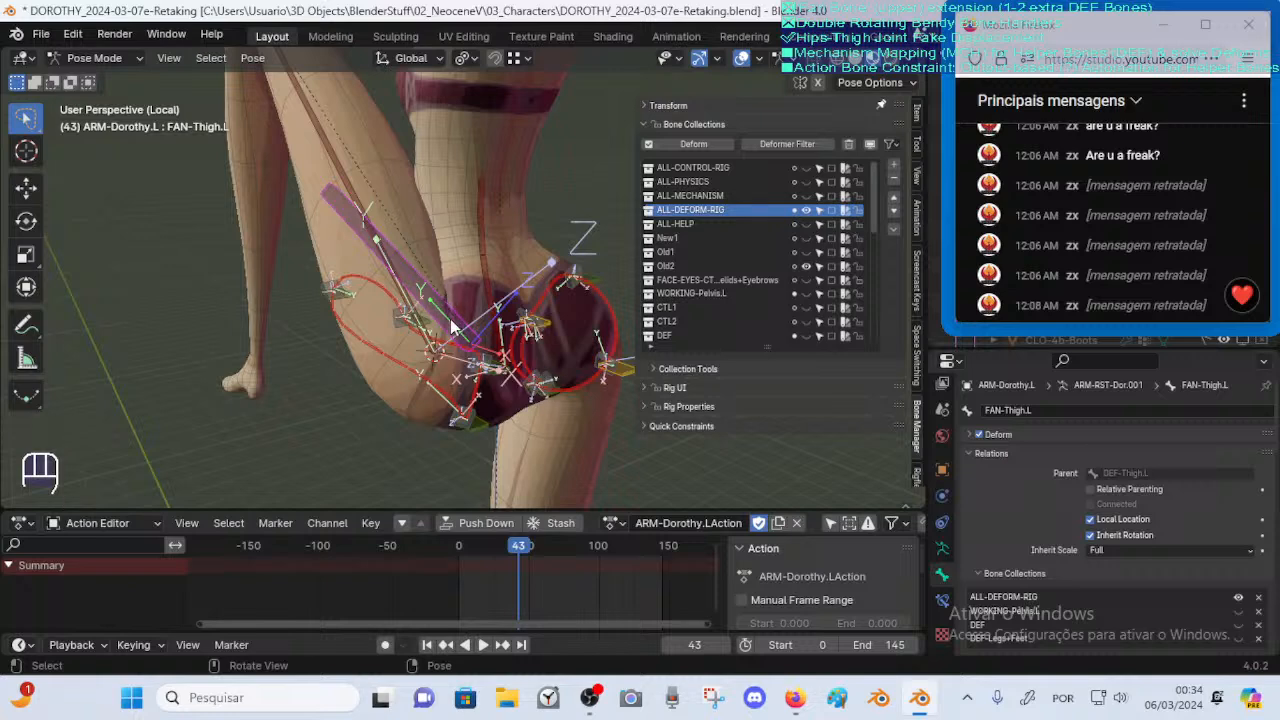
{"action": "left_click", "coordinate": [423, 236]}
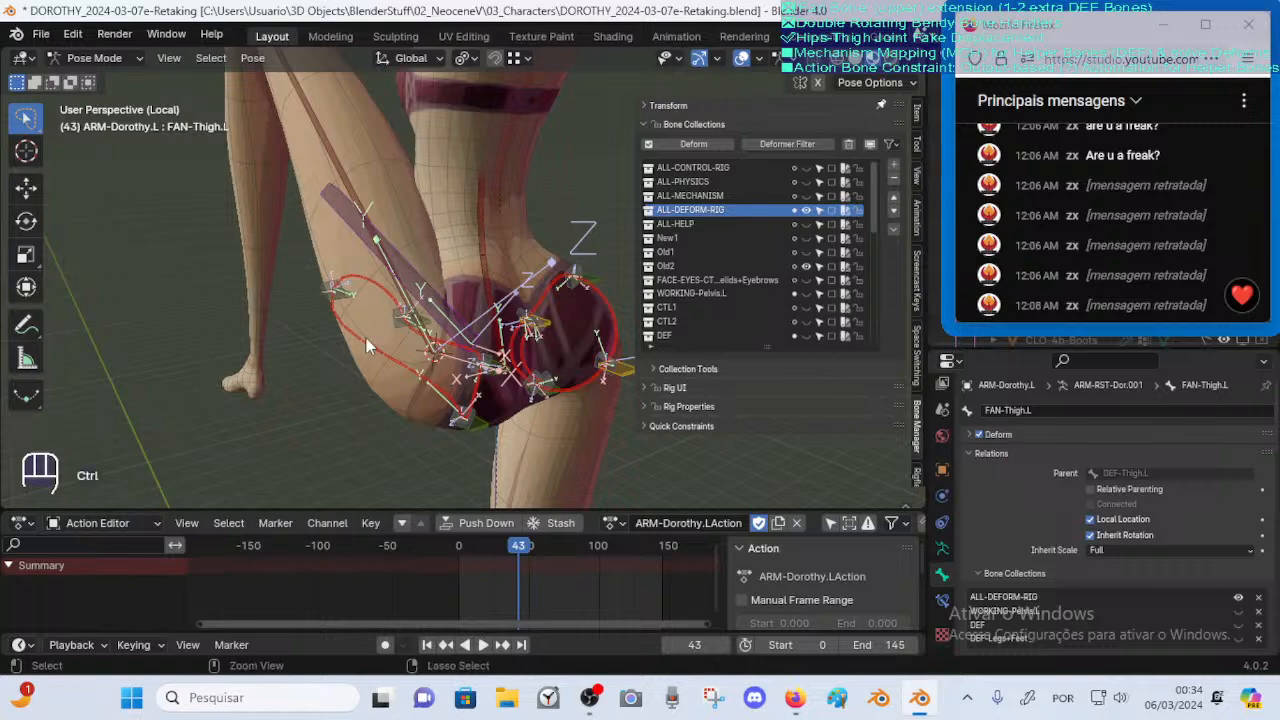
Switch to Object Mode and select the ARM-Dorothy.L armature
{"action": "key", "text": "ctrl+Tab"}
{"action": "left_click", "coordinate": [440, 300]}
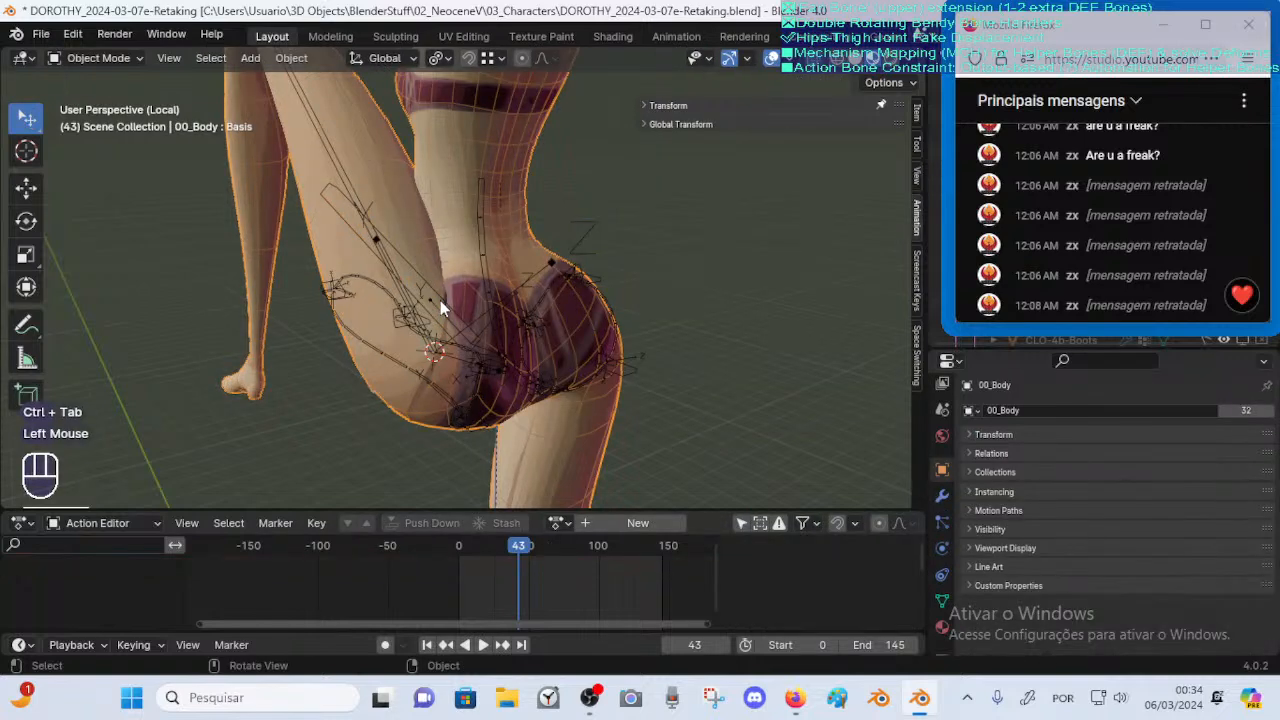
{"action": "left_click", "coordinate": [439, 297]}
{"action": "key", "text": "ctrl+Tab"}
{"action": "key", "text": "ctrl+Tab"}
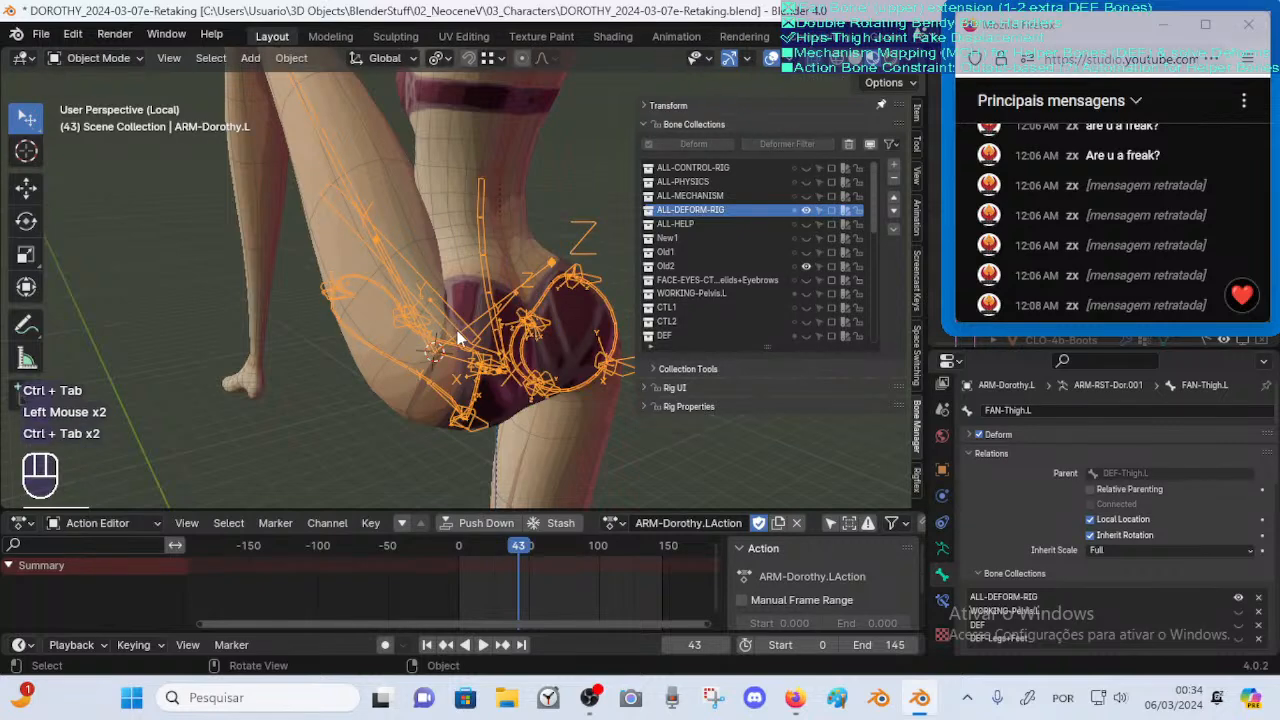
{"action": "left_click", "coordinate": [477, 337]}
{"action": "left_click", "coordinate": [475, 336]}
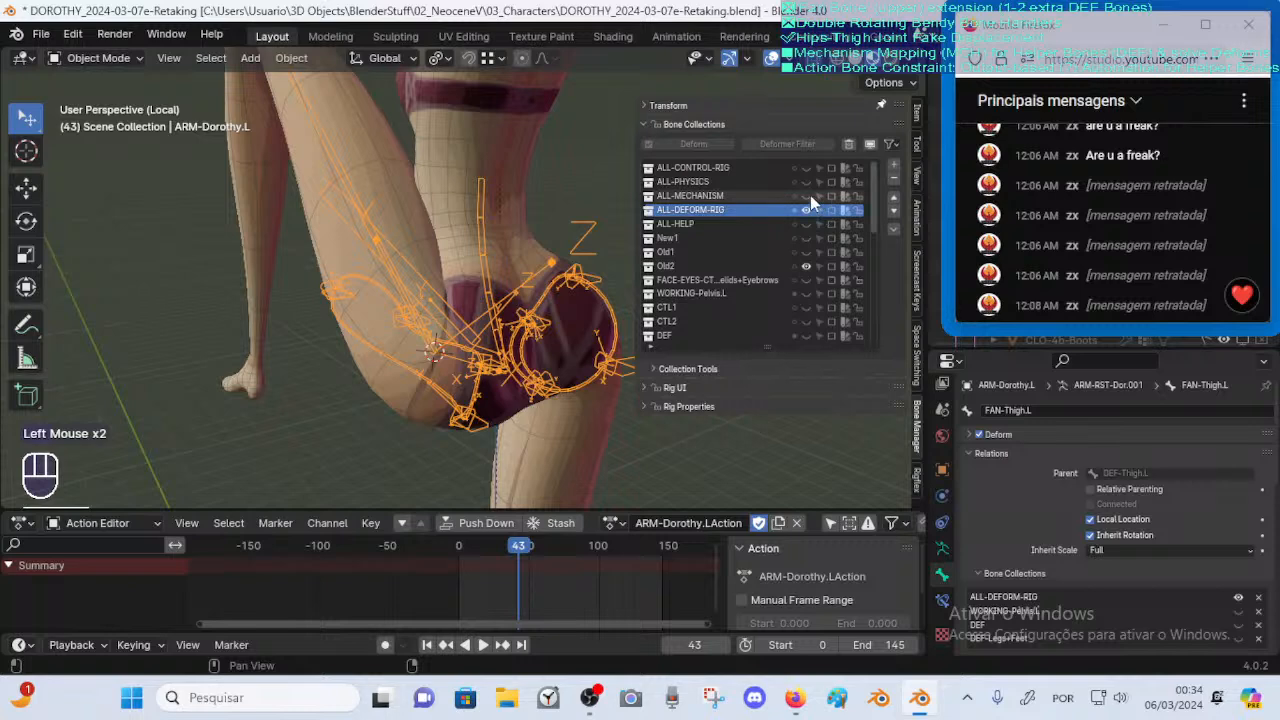
Show the ALL-CONTROL-RIG bone collection alongside ALL-DEFORM-RIG, and hide the ALL-HELP and Old2 collections
{"action": "scroll", "coordinate": [810, 181], "scroll_direction": "up", "scroll_amount": 1}
{"action": "left_click", "coordinate": [806, 167]}
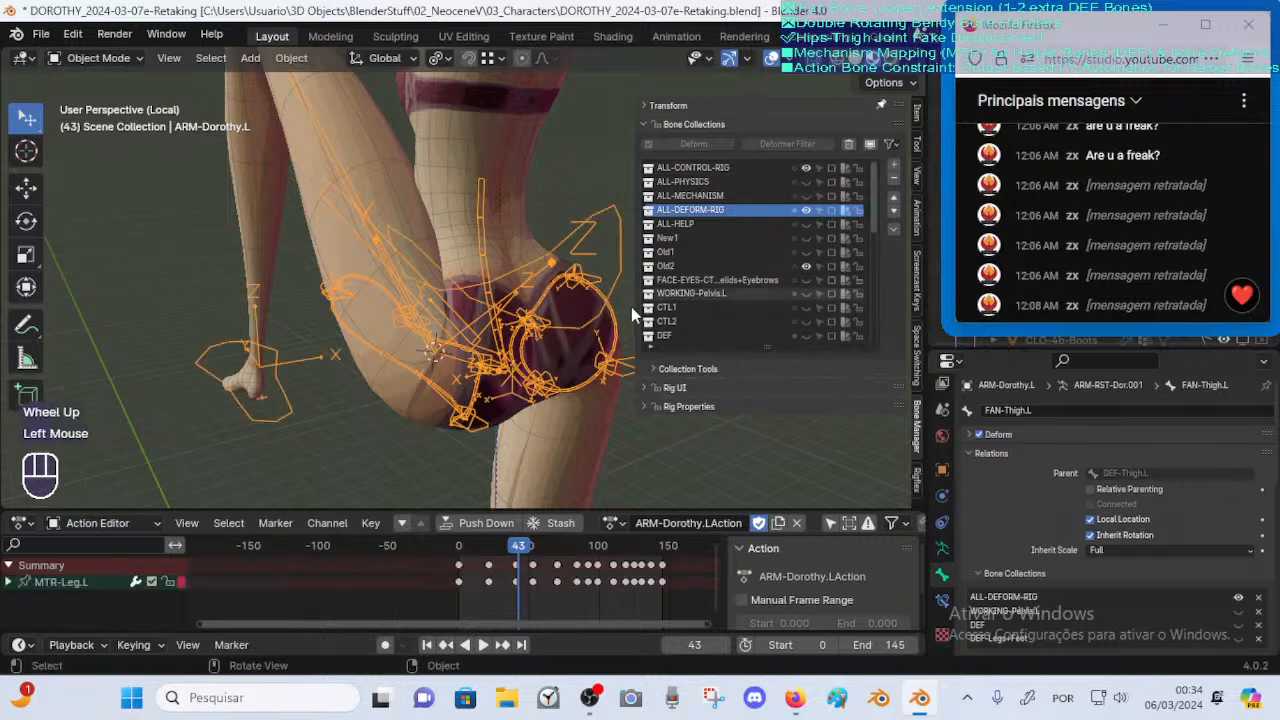
{"action": "left_click", "coordinate": [806, 225]}
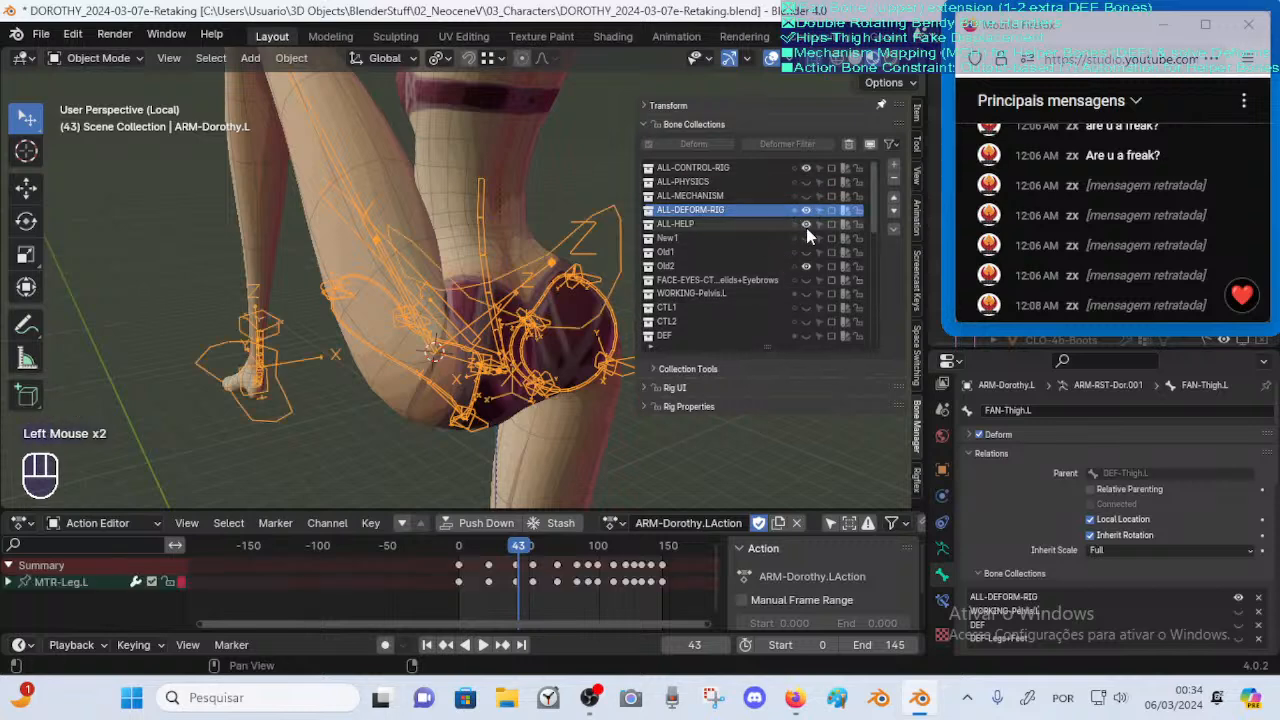
{"action": "left_click", "coordinate": [806, 225]}
{"action": "left_click", "coordinate": [806, 210]}
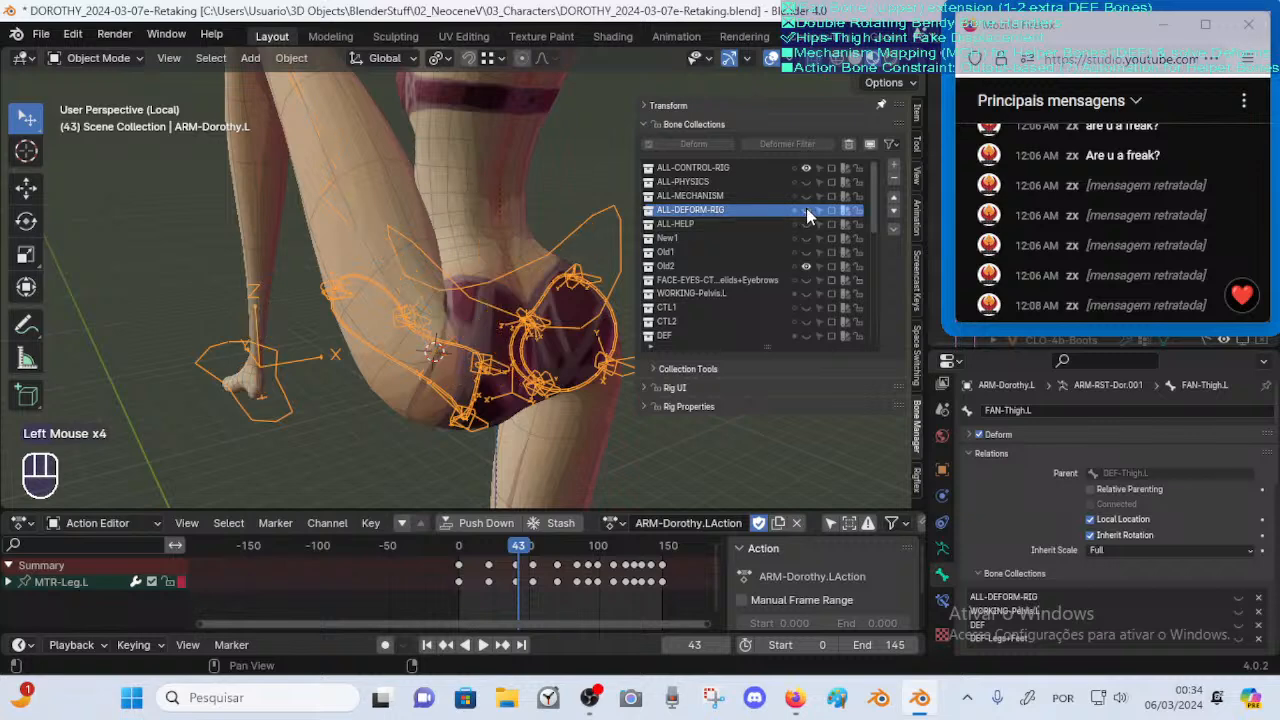
{"action": "left_click", "coordinate": [807, 211]}
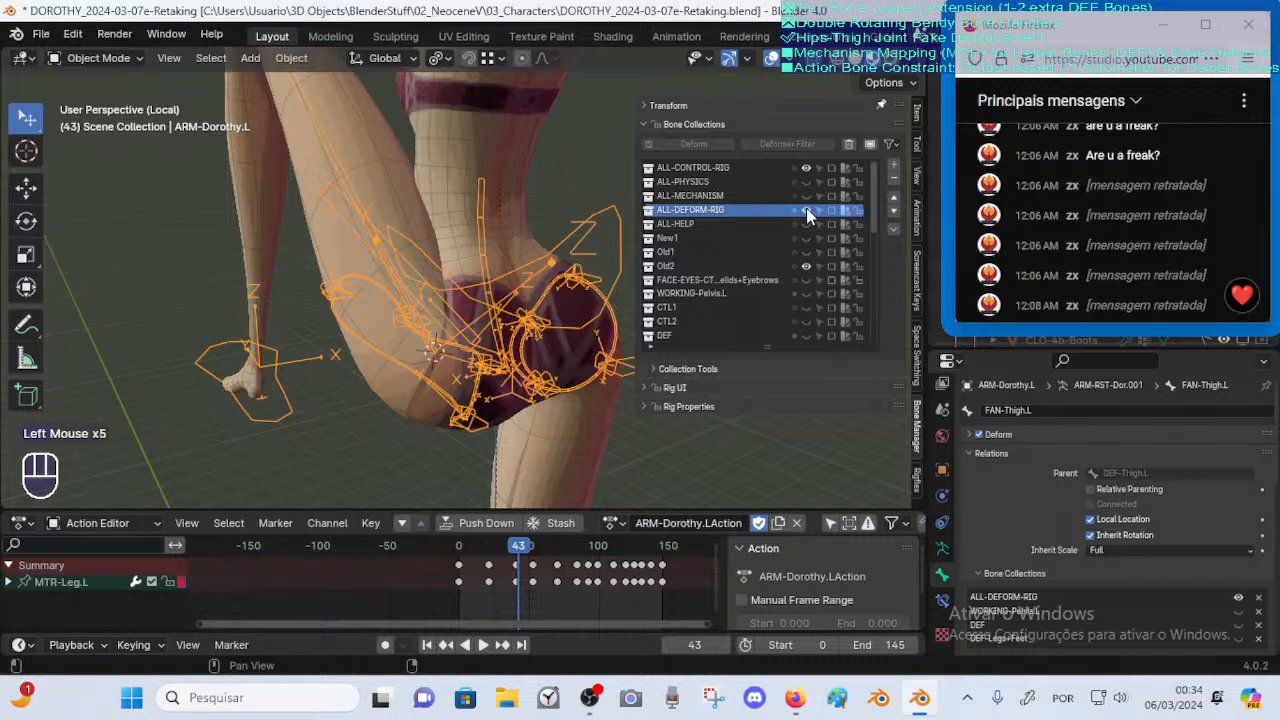
{"action": "left_click", "coordinate": [804, 266]}
{"action": "left_click", "coordinate": [507, 312]}
{"action": "left_click", "coordinate": [498, 314]}
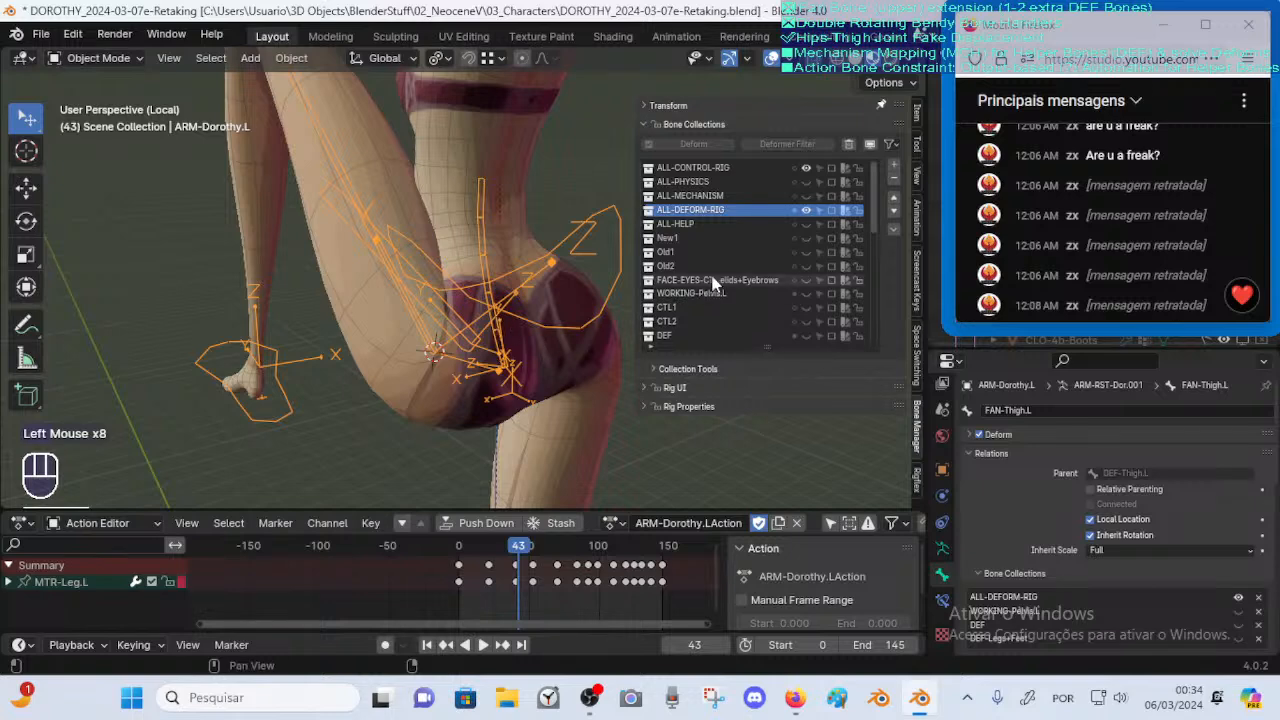
Show the New1 bone collection, select the ARM-Dorothy.L armature together with the 00_Body mesh, and enter Weight Paint mode
{"action": "left_click", "coordinate": [808, 240]}
{"action": "left_click", "coordinate": [525, 360]}
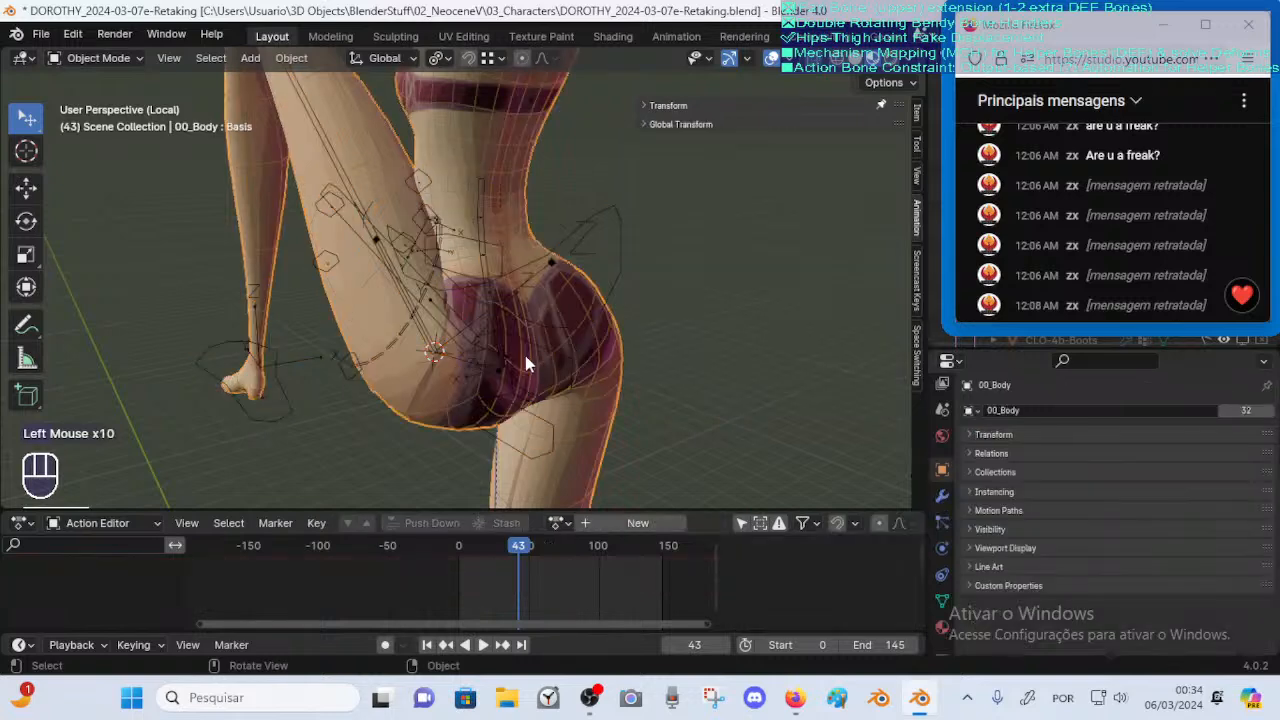
{"action": "left_click", "coordinate": [405, 390]}
{"action": "left_click", "coordinate": [403, 392], "text": "shift"}
{"action": "key", "text": "ctrl+Tab"}
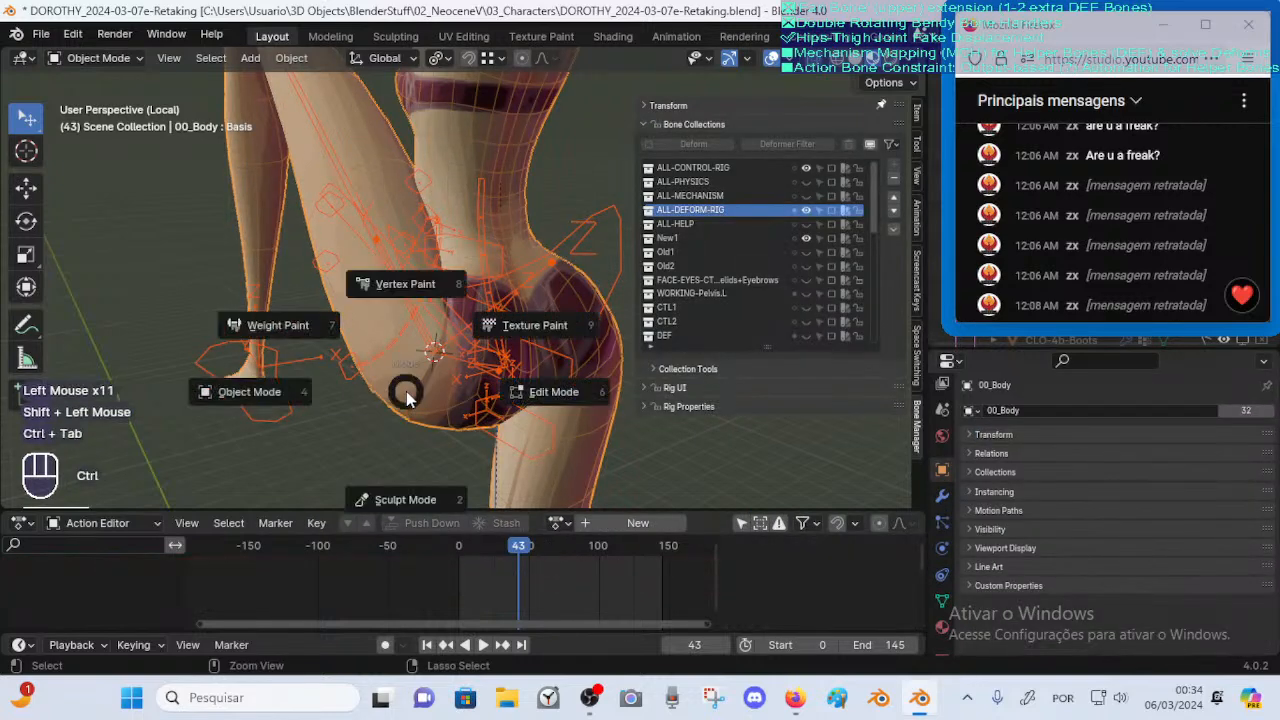
Display the weights of DEF-Buttocks.L and DEF-Crotch on the body and examine their influence around the bent left hip
{"action": "left_click", "coordinate": [538, 352], "text": "alt"}
{"action": "middle_click_drag", "start_coordinate": [538, 352], "coordinate": [520, 284]}
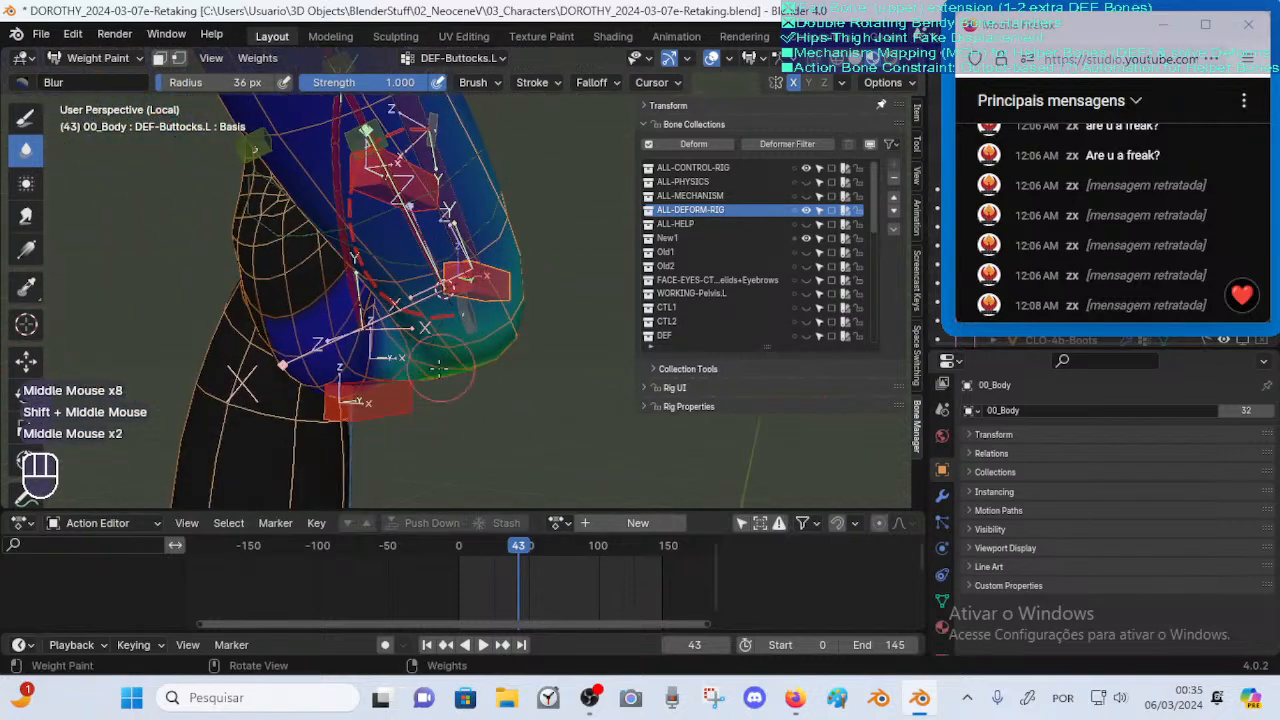
{"action": "left_click", "coordinate": [385, 408], "text": "alt"}
{"action": "middle_click_drag", "start_coordinate": [385, 400], "coordinate": [483, 345]}
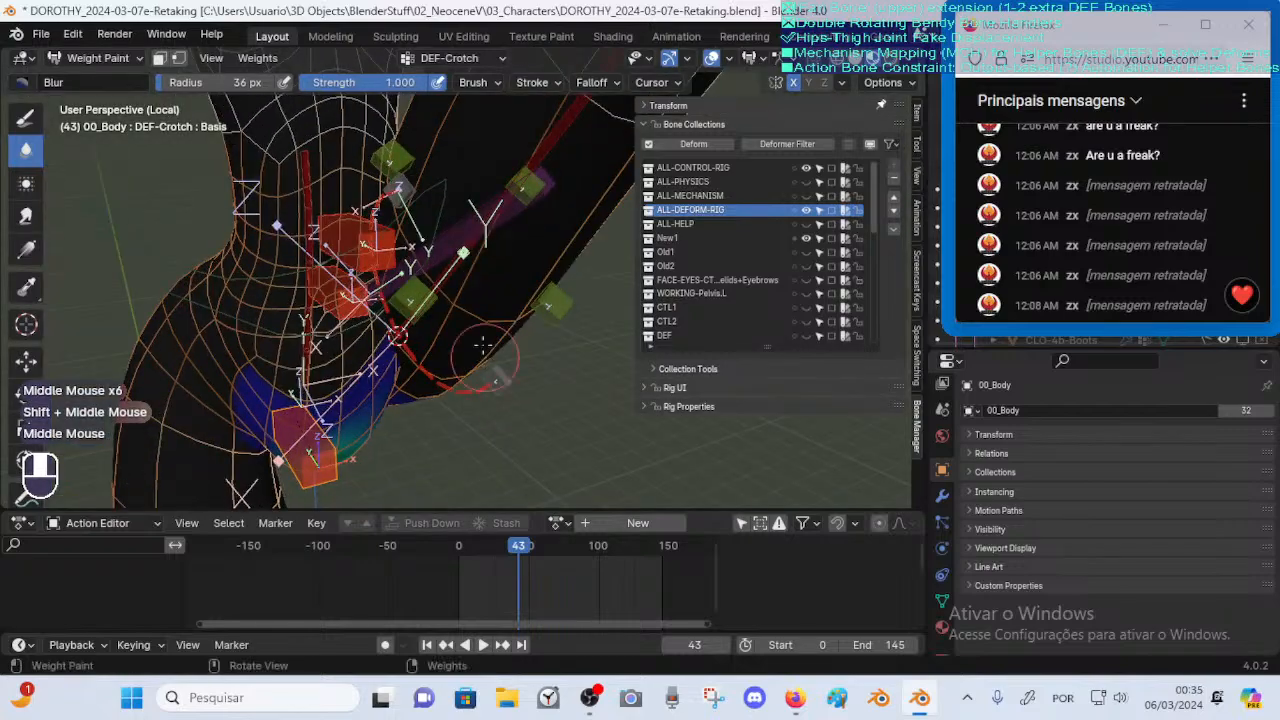
{"action": "middle_click_drag", "start_coordinate": [437, 288], "coordinate": [385, 305]}
{"action": "left_click", "coordinate": [377, 250], "text": "alt"}
{"action": "middle_click_drag", "start_coordinate": [385, 305], "coordinate": [530, 300]}
{"action": "scroll", "coordinate": [445, 302], "scroll_direction": "down", "scroll_amount": 2}
Display FAN-Thigh.L's weights and test-move the bone from several angles to check its influence, cancelling each move
{"action": "left_click", "coordinate": [410, 290], "text": "alt"}
{"action": "key", "text": "g"}
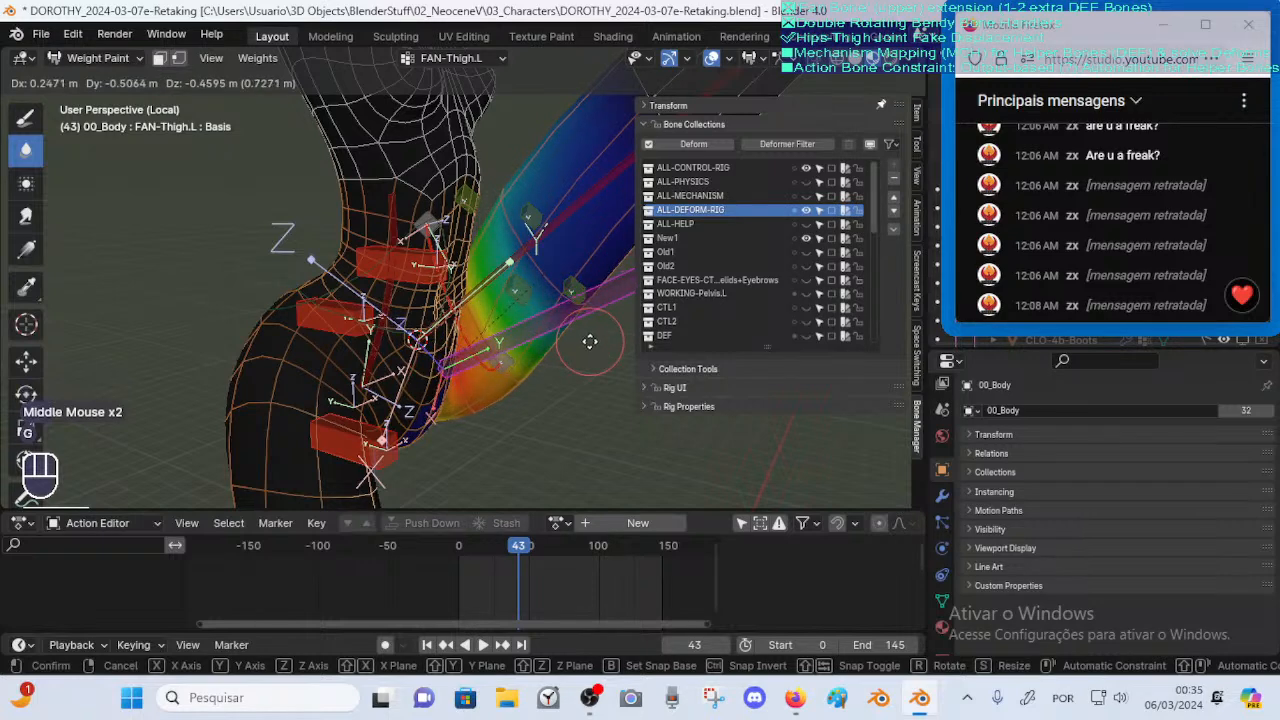
{"action": "key", "text": "Escape"}
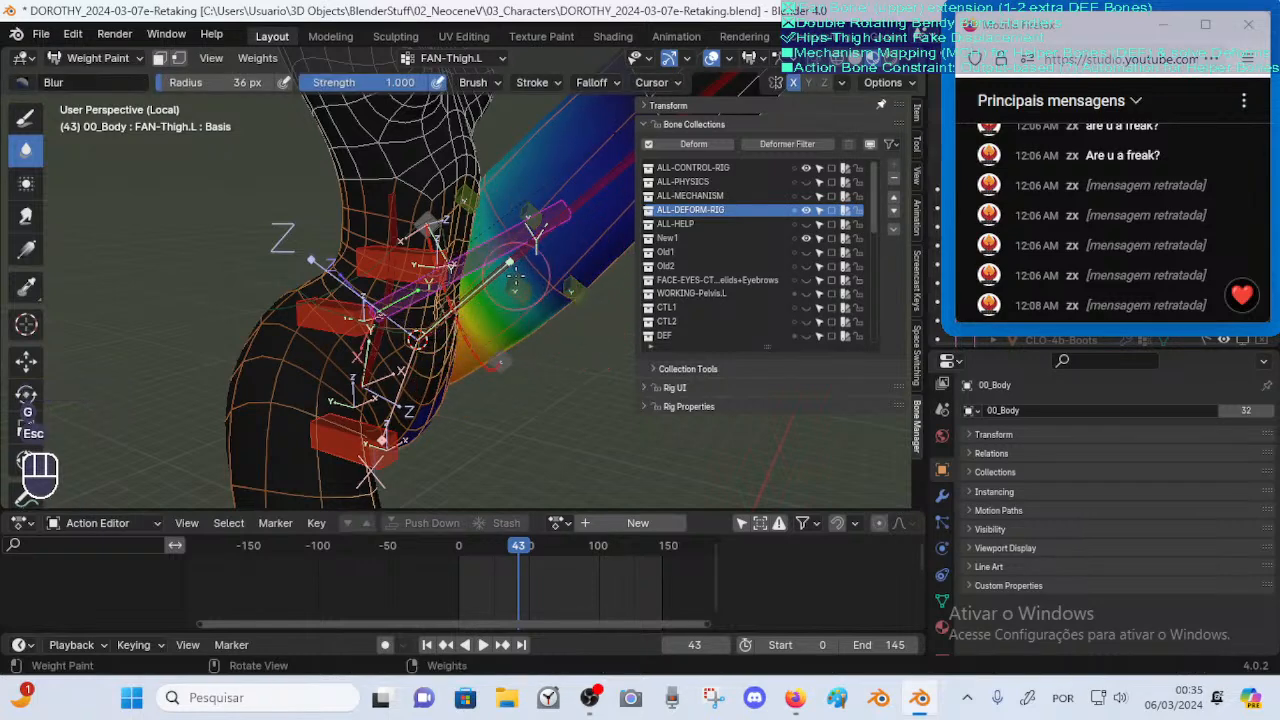
{"action": "middle_click_drag", "start_coordinate": [522, 266], "coordinate": [500, 272]}
{"action": "key", "text": "g"}
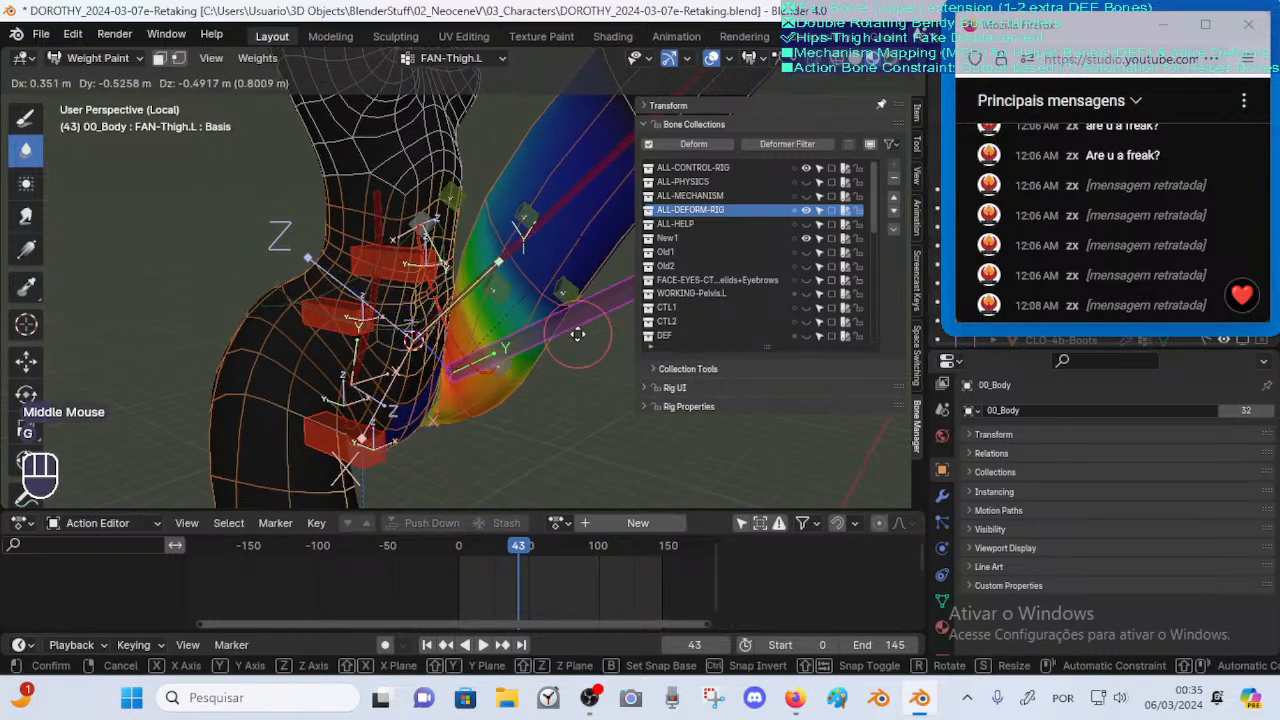
{"action": "key", "text": "Escape"}
{"action": "middle_click_drag", "start_coordinate": [572, 332], "coordinate": [470, 310]}
{"action": "key", "text": "g"}
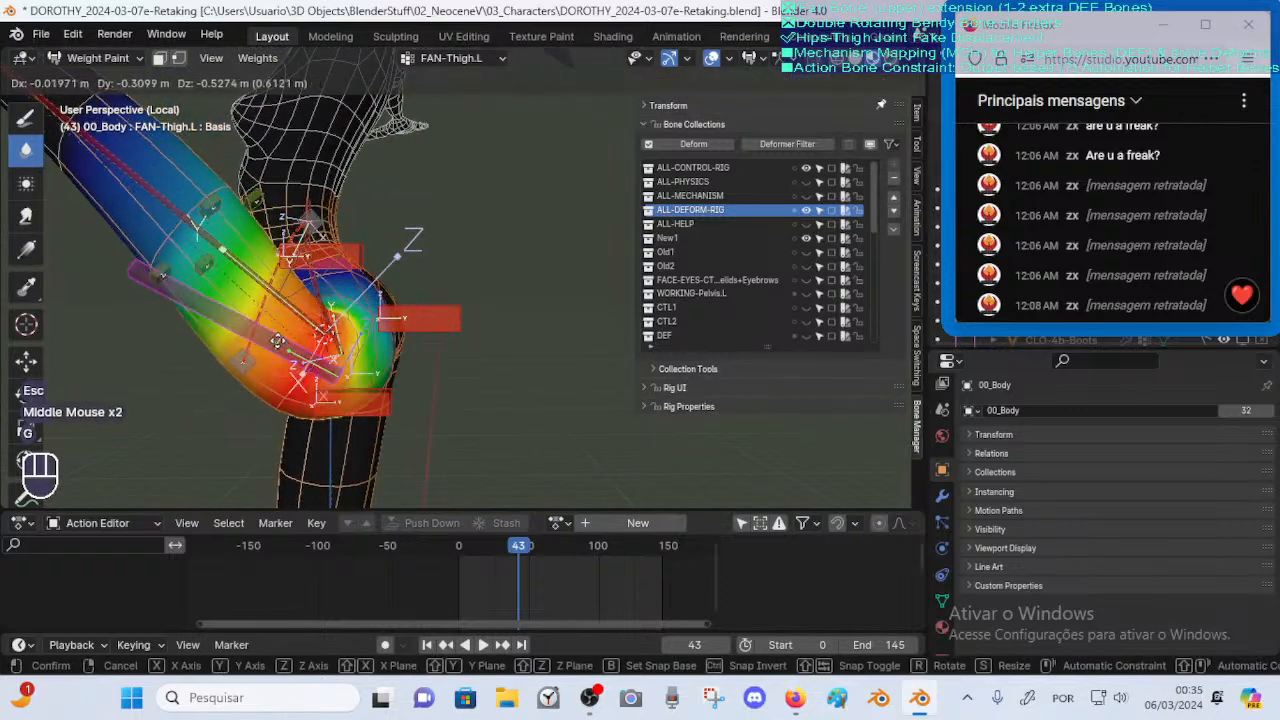
{"action": "key", "text": "Escape"}
{"action": "middle_click_drag", "start_coordinate": [357, 175], "coordinate": [395, 182], "text": "shift"}
{"action": "key", "text": "g"}
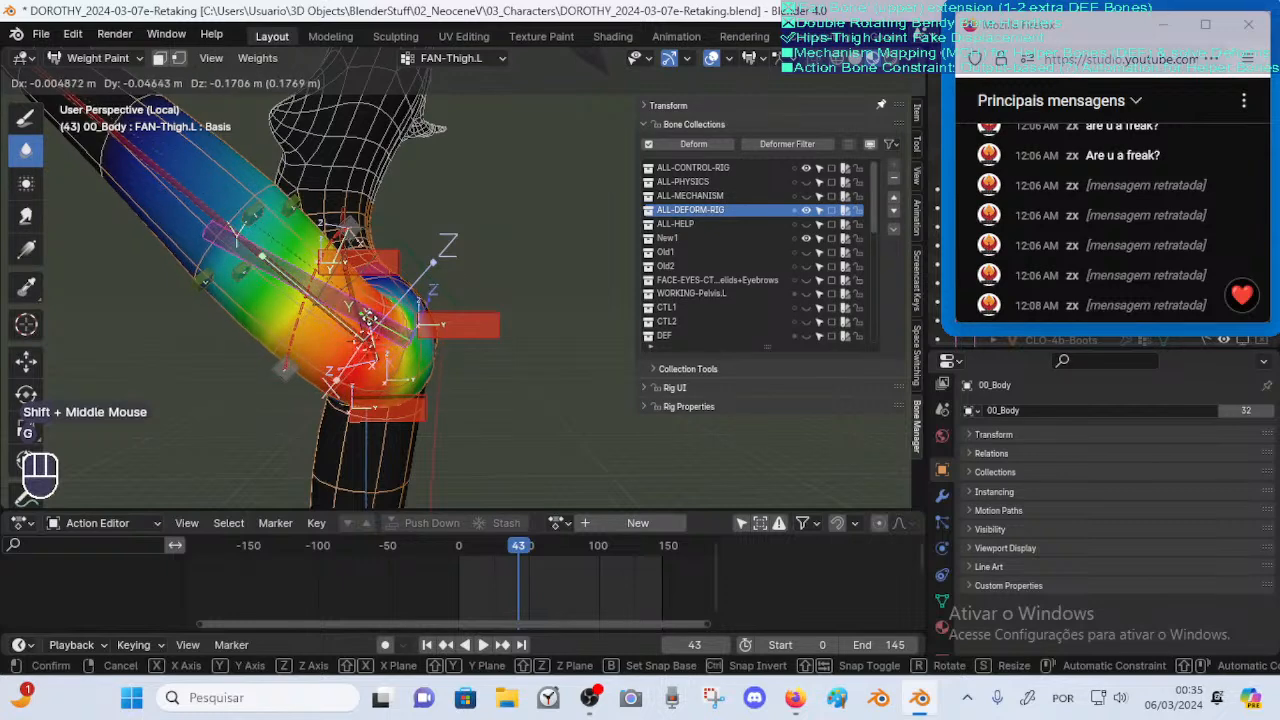
{"action": "key", "text": "Escape"}
Examine FAN-Thigh.L's weight distribution on the left hip and thigh from several angles, and test its rotation without keeping it
{"action": "middle_click_drag", "start_coordinate": [369, 322], "coordinate": [397, 318]}
{"action": "scroll", "coordinate": [397, 318], "scroll_direction": "up", "scroll_amount": 2}
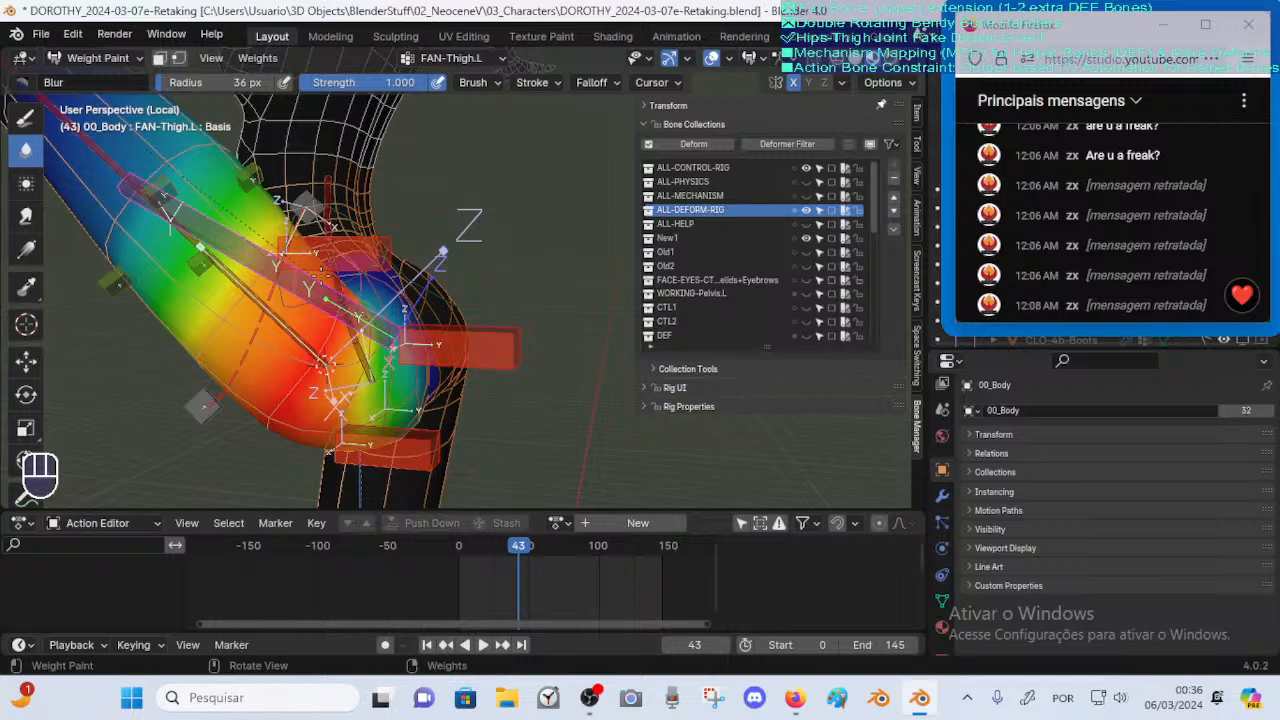
{"action": "mouse_move", "coordinate": [272, 268]}
{"action": "middle_mouse_down"}
{"action": "mouse_move", "coordinate": [297, 323]}
{"action": "mouse_move", "coordinate": [396, 416]}
{"action": "middle_mouse_up"}
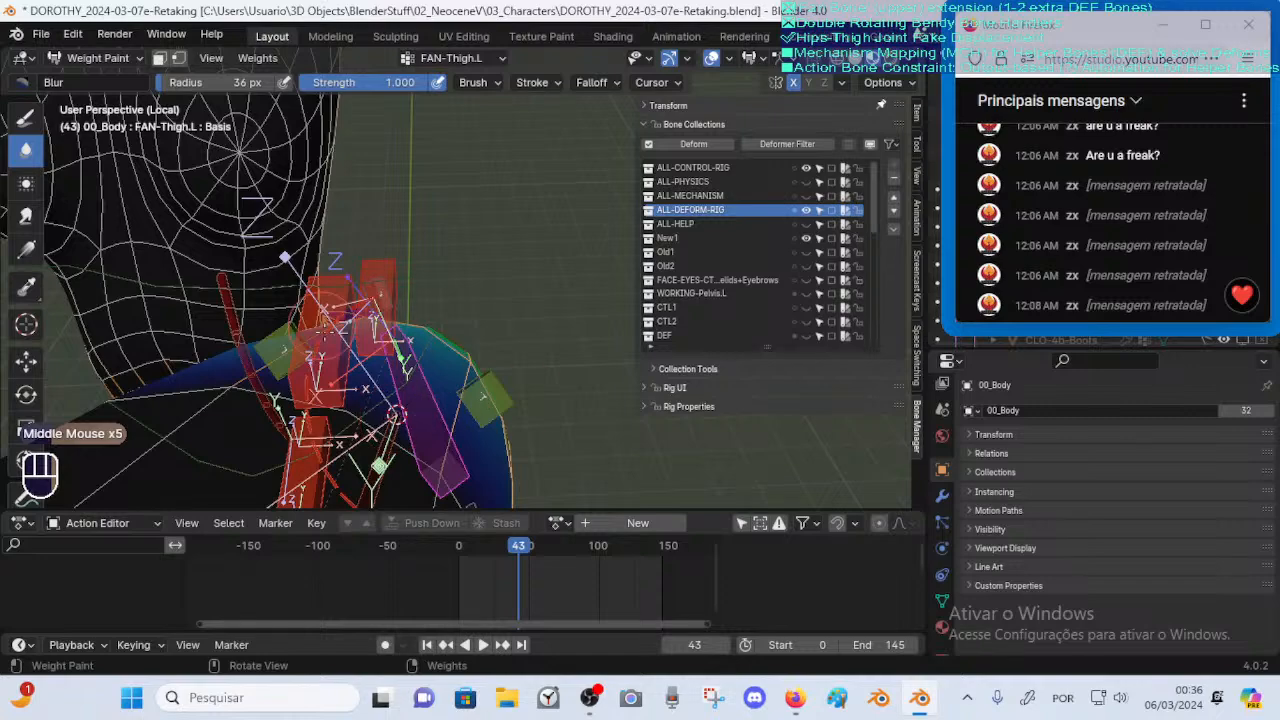
{"action": "mouse_move", "coordinate": [300, 340]}
{"action": "middle_mouse_down"}
{"action": "mouse_move", "coordinate": [290, 345]}
{"action": "mouse_move", "coordinate": [325, 345]}
{"action": "mouse_move", "coordinate": [300, 348]}
{"action": "middle_mouse_up"}
{"action": "scroll", "coordinate": [290, 345], "scroll_direction": "up", "scroll_amount": 2}
{"action": "scroll", "coordinate": [295, 350], "scroll_direction": "up", "scroll_amount": 1}
{"action": "scroll", "coordinate": [325, 345], "scroll_direction": "down", "scroll_amount": 2}
{"action": "scroll", "coordinate": [318, 345], "scroll_direction": "up", "scroll_amount": 1}
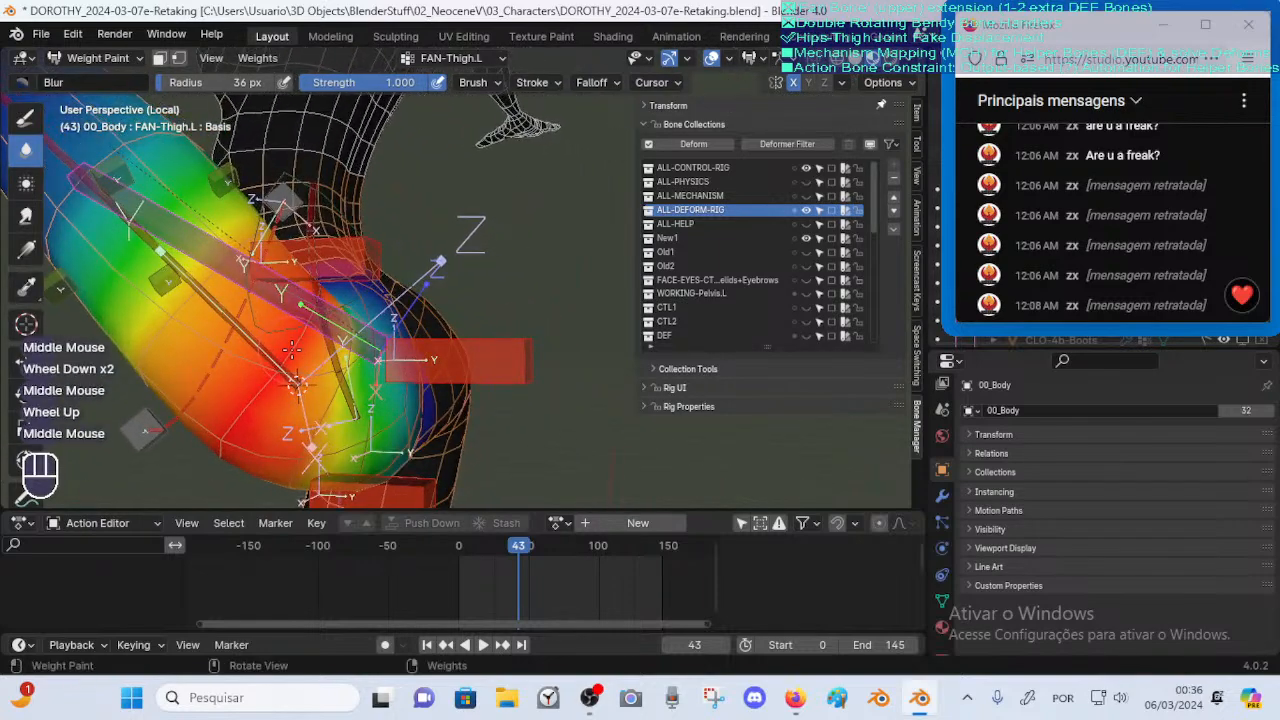
{"action": "scroll", "coordinate": [293, 349], "scroll_direction": "down", "scroll_amount": 2}
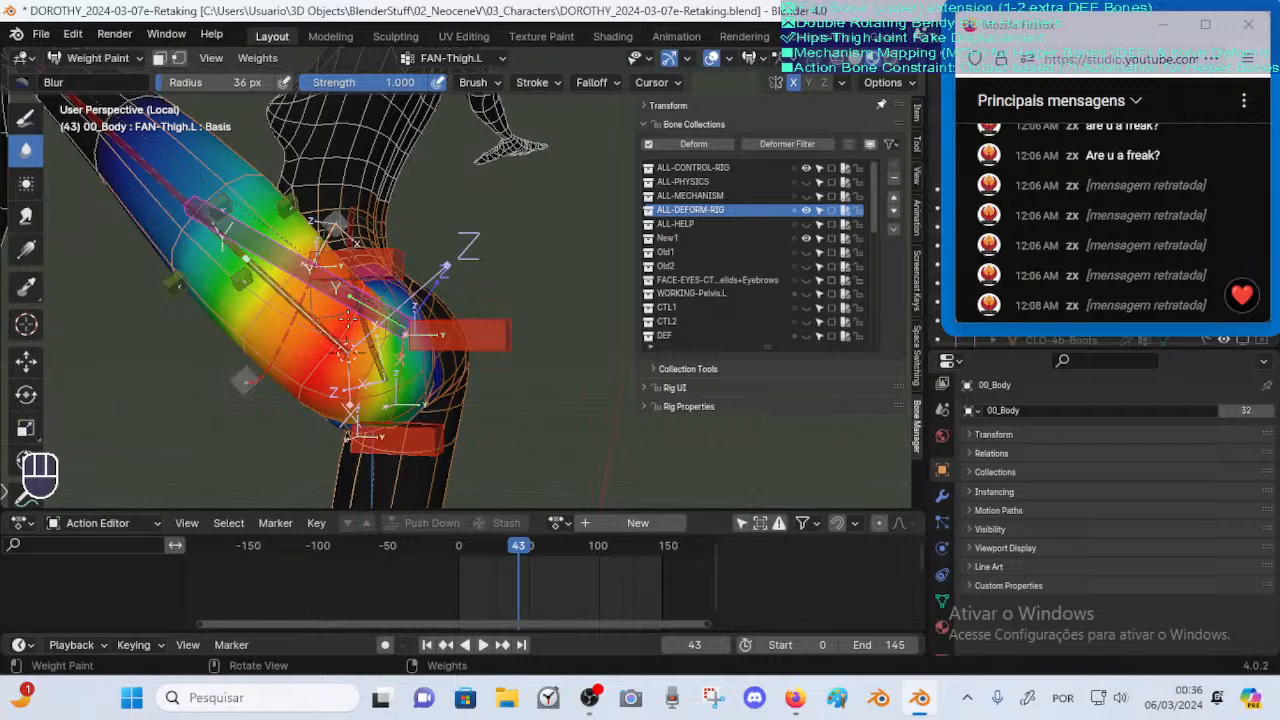
{"action": "scroll", "coordinate": [349, 320], "scroll_direction": "up", "scroll_amount": 1}
{"action": "middle_click_drag", "start_coordinate": [349, 320], "coordinate": [313, 320]}
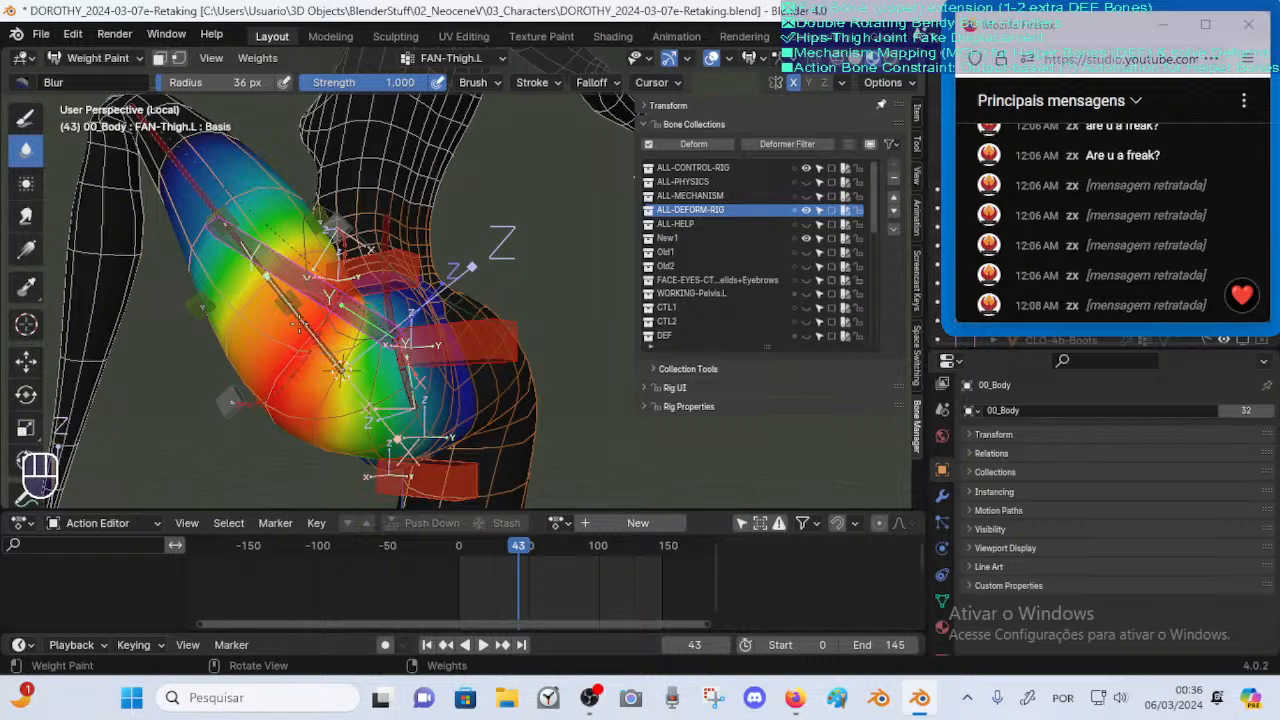
{"action": "middle_click_drag", "start_coordinate": [326, 320], "coordinate": [358, 316]}
{"action": "middle_click_drag", "start_coordinate": [297, 281], "coordinate": [343, 308]}
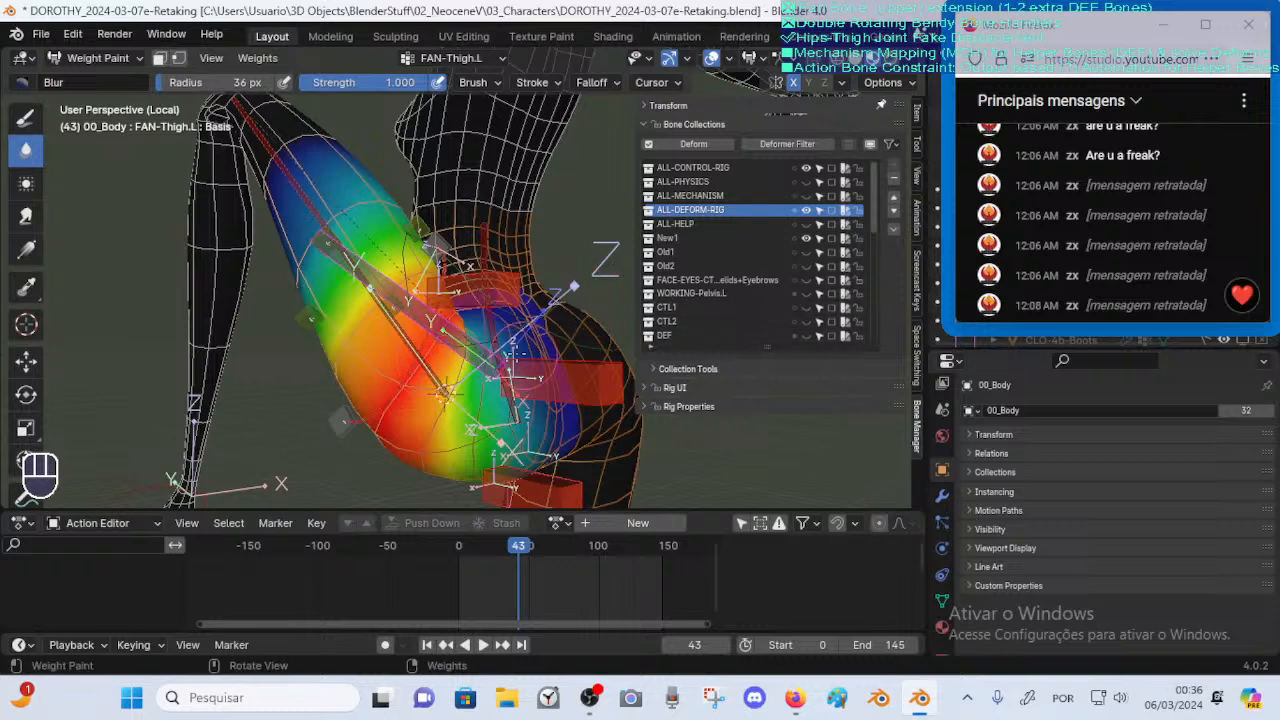
{"action": "key", "text": "r"}
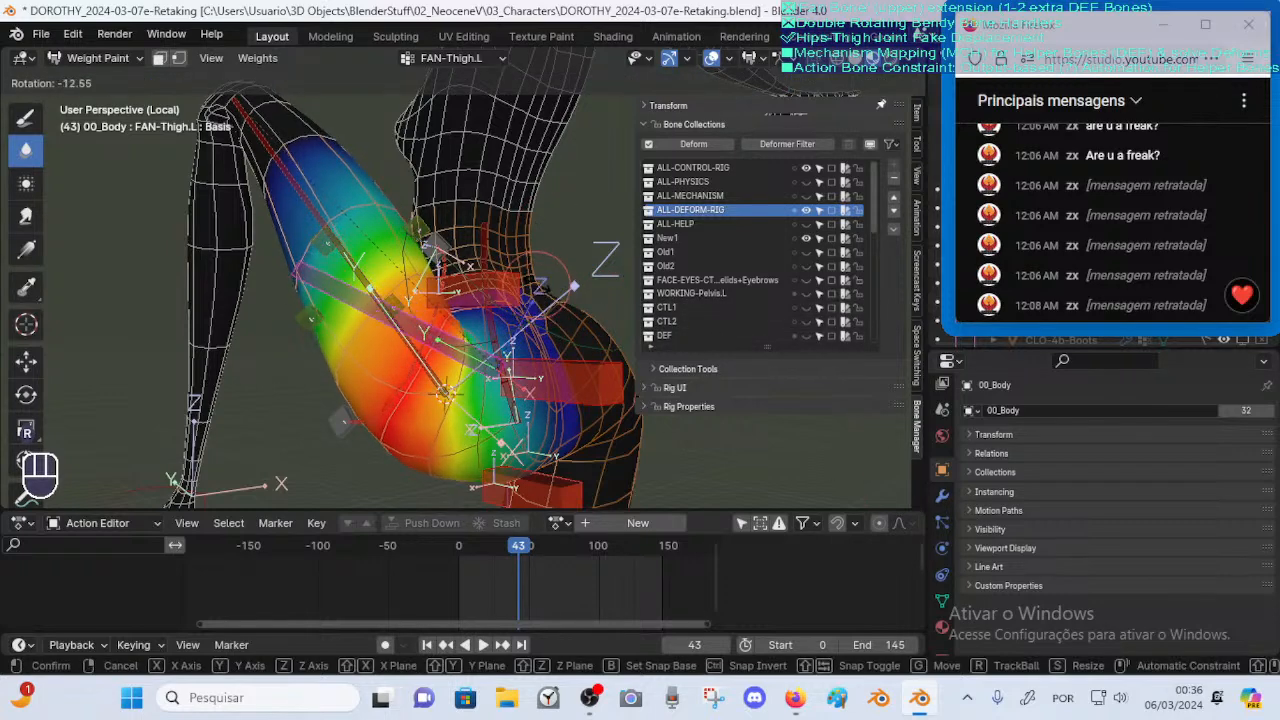
{"action": "key", "text": "Escape"}
{"action": "mouse_move", "coordinate": [460, 330]}
{"action": "middle_mouse_down"}
{"action": "mouse_move", "coordinate": [456, 361]}
{"action": "mouse_move", "coordinate": [770, 485]}
{"action": "middle_mouse_up"}
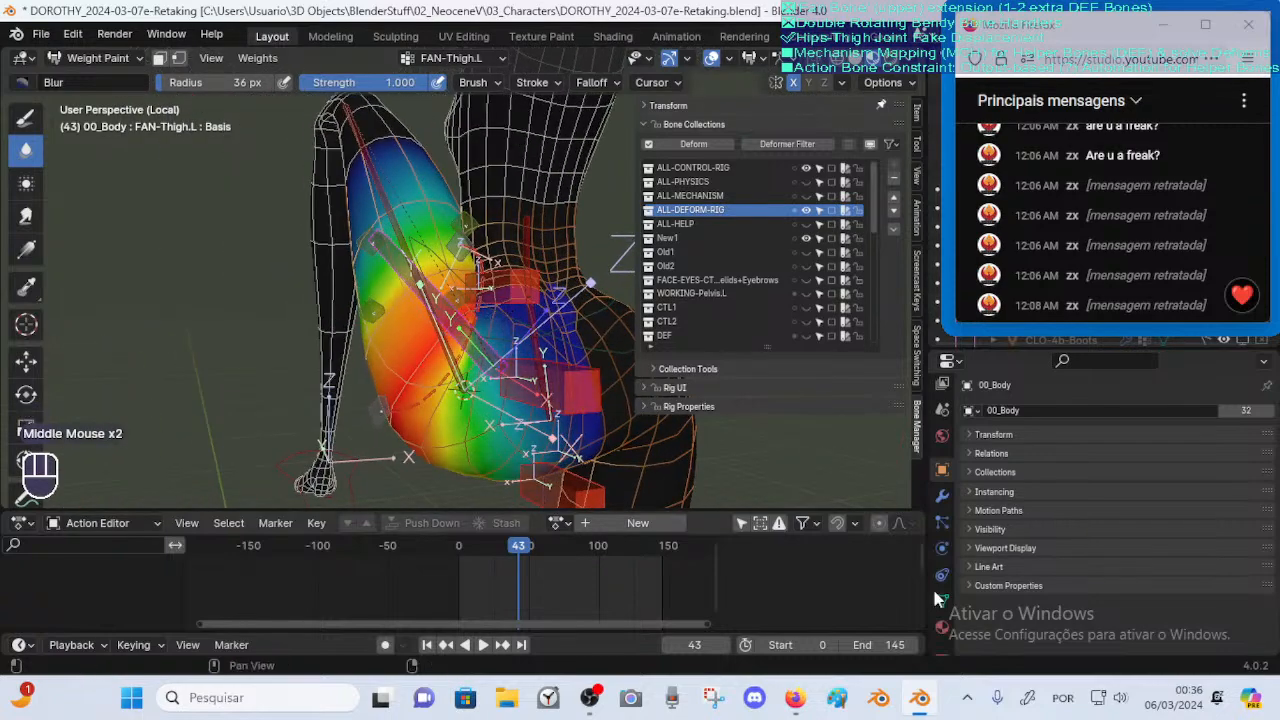
Leave Weight Paint mode, select the ARM-Dorothy.L armature, and enter Pose Mode with FAN-Thigh.L active
{"action": "key", "text": "ctrl+Tab"}
{"action": "left_click", "coordinate": [470, 362]}
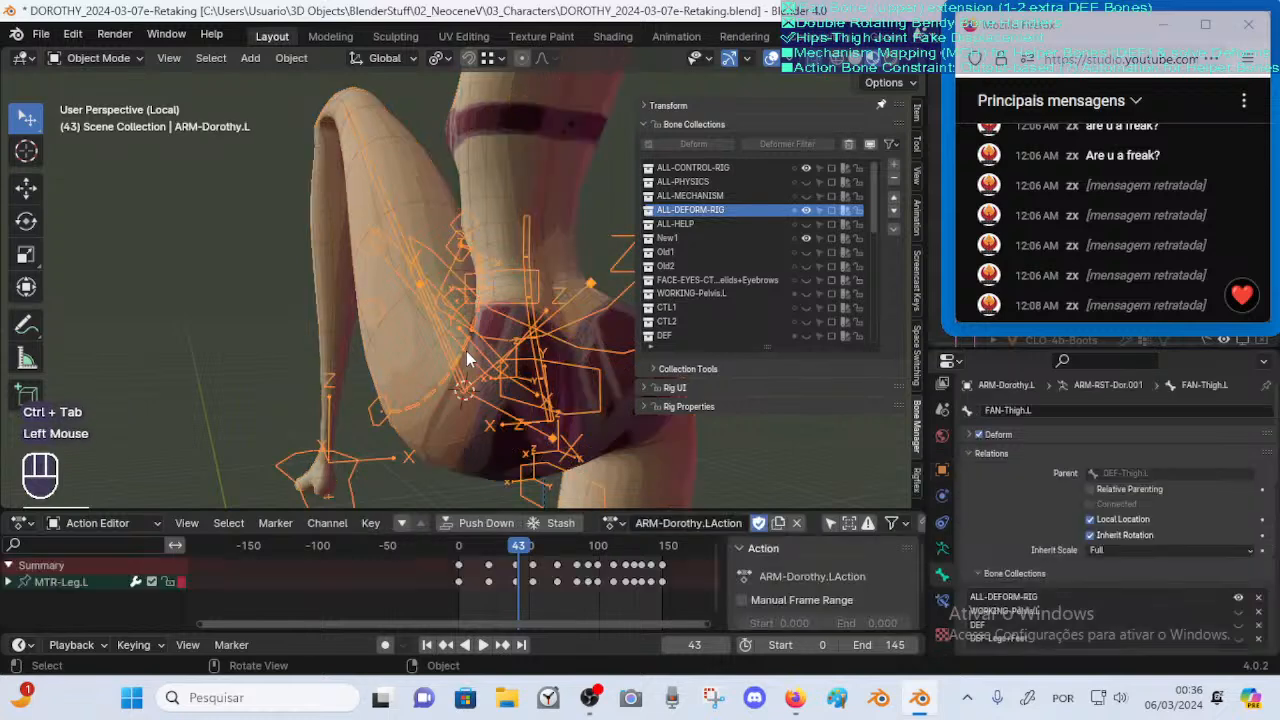
{"action": "left_click", "coordinate": [468, 345]}
{"action": "left_click", "coordinate": [383, 262]}
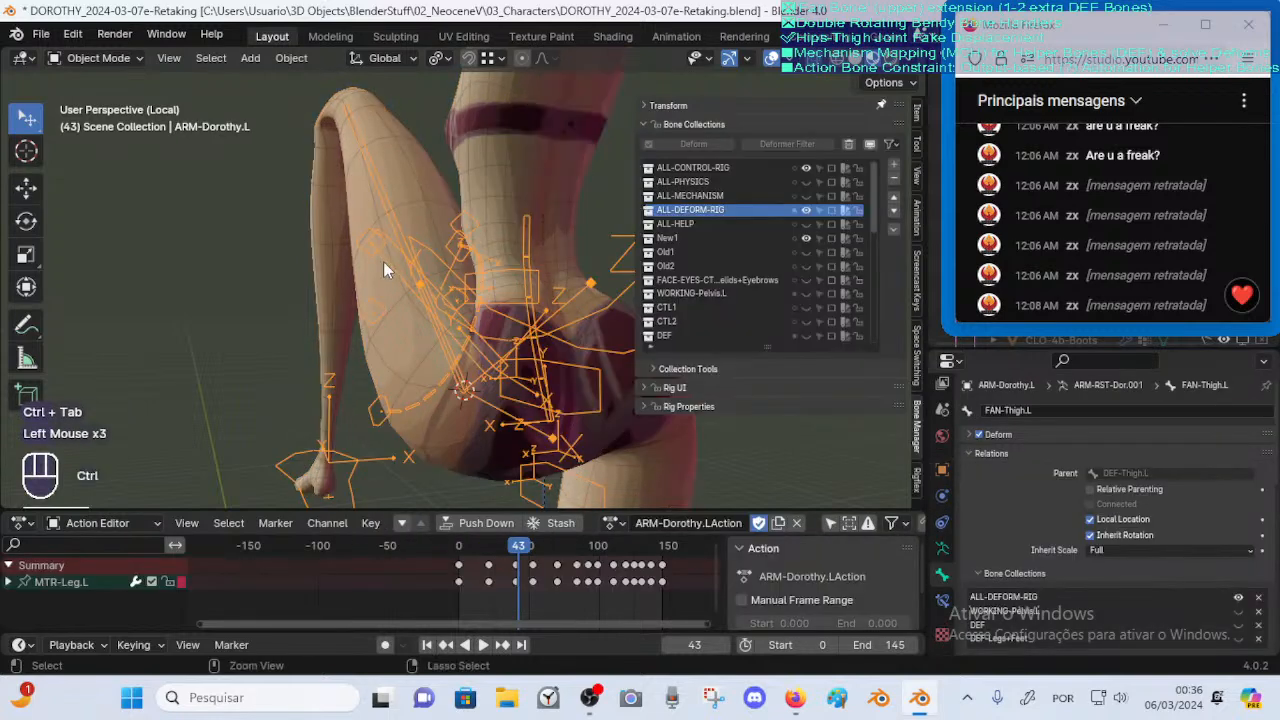
{"action": "key", "text": "ctrl+Tab"}
{"action": "left_click", "coordinate": [393, 210]}
{"action": "left_click", "coordinate": [358, 167]}
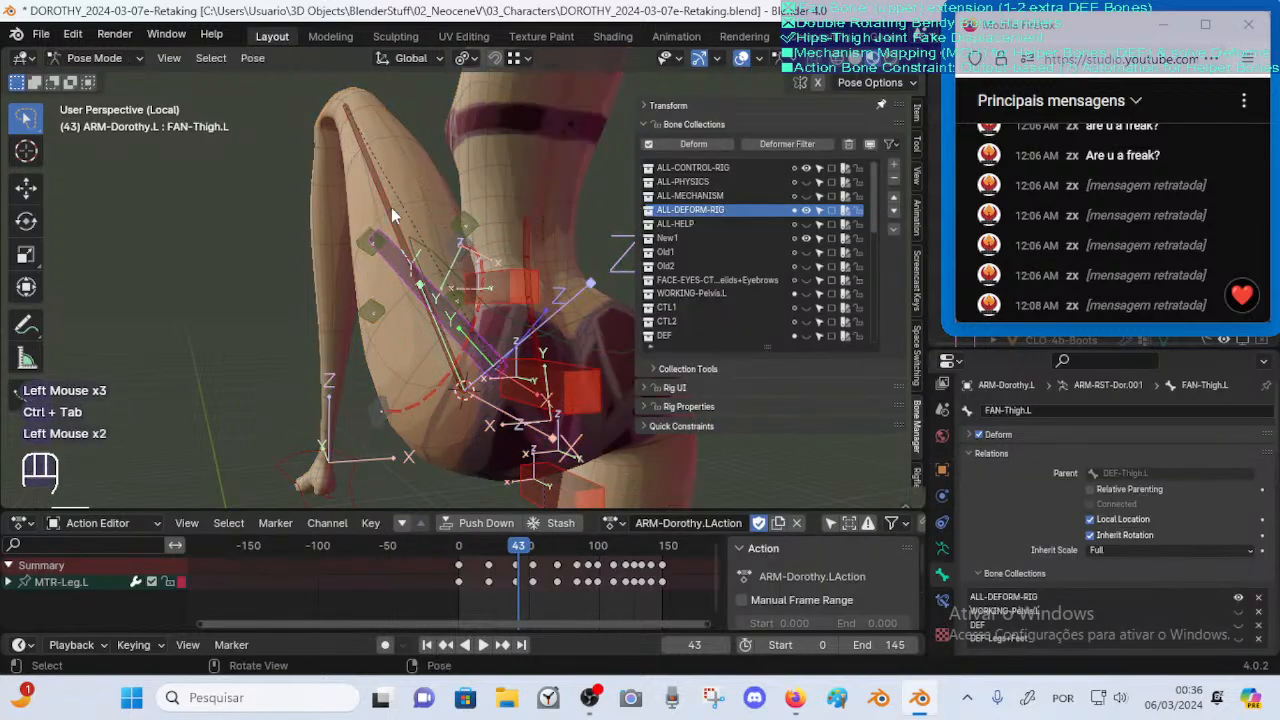
Review FAN-Thigh.L's bone constraints, collapsing Transformation-Ft-Y and expanding Copy Rotation
{"action": "left_click", "coordinate": [941, 600]}
{"action": "scroll", "coordinate": [1107, 530], "scroll_direction": "down", "scroll_amount": 3}
{"action": "scroll", "coordinate": [1107, 529], "scroll_direction": "down", "scroll_amount": 4}
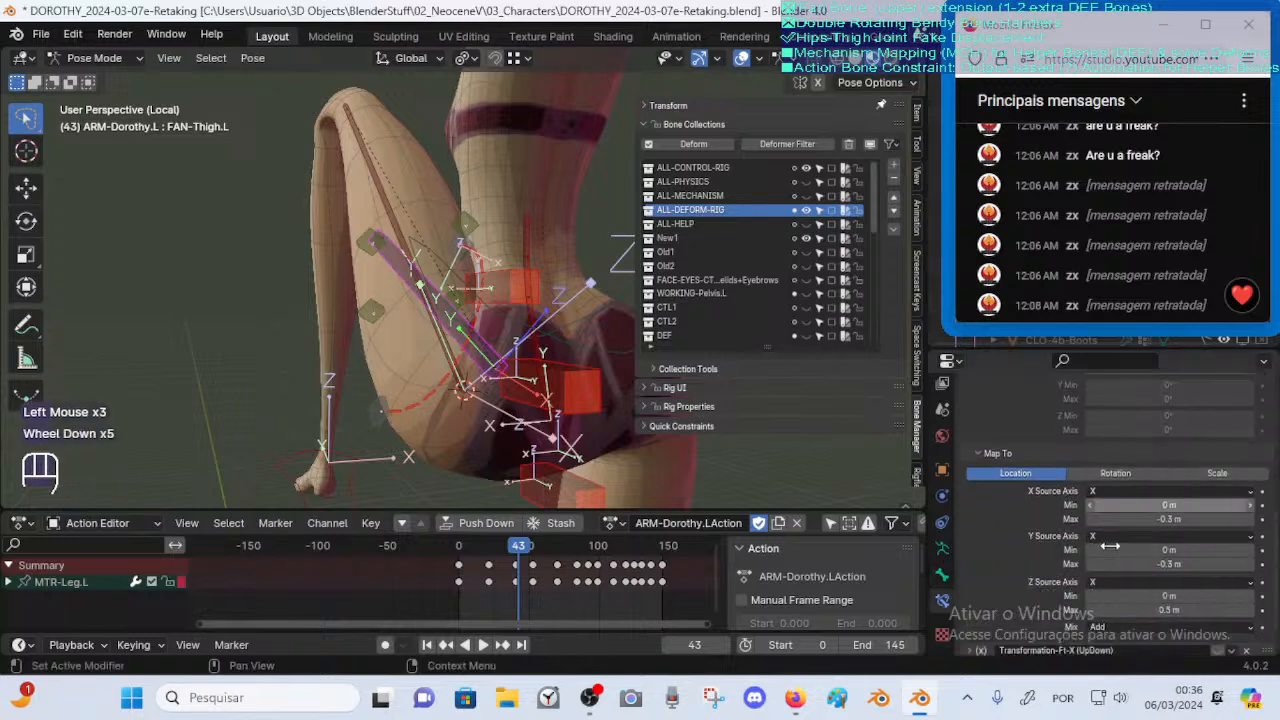
{"action": "scroll", "coordinate": [1040, 505], "scroll_direction": "up", "scroll_amount": 2}
{"action": "scroll", "coordinate": [1020, 485], "scroll_direction": "up", "scroll_amount": 2}
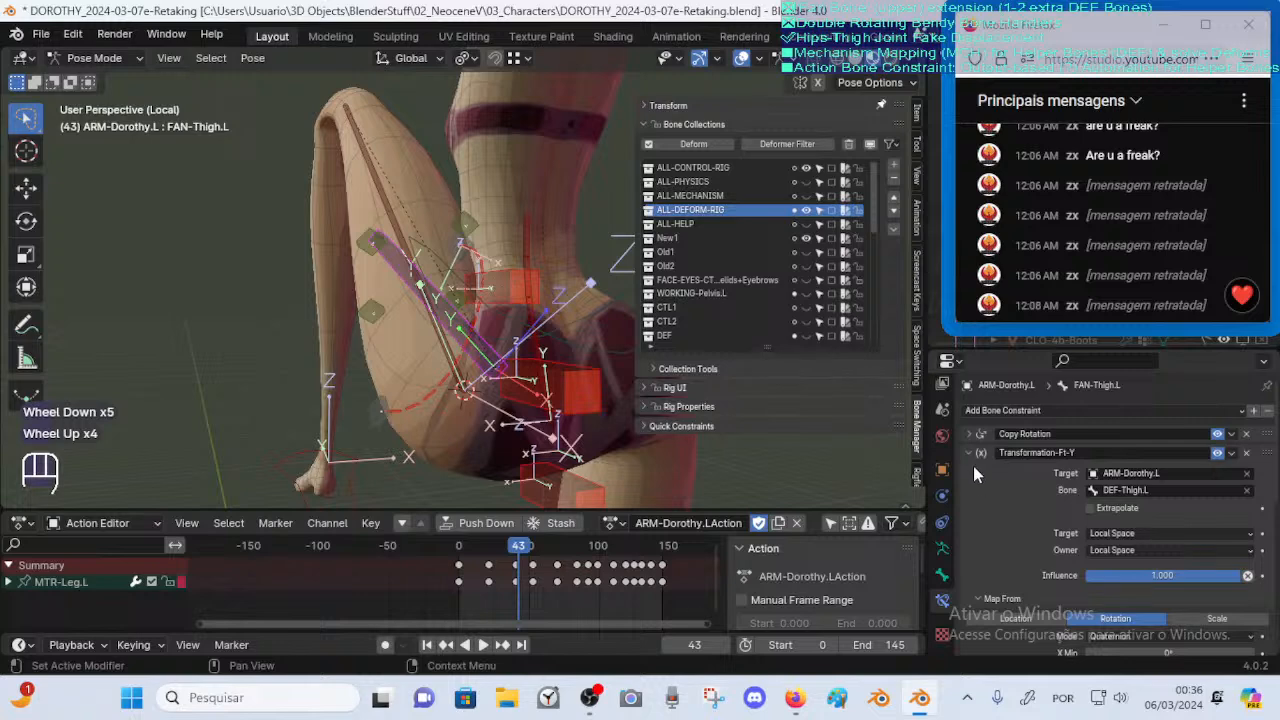
{"action": "left_click", "coordinate": [971, 462]}
{"action": "left_click", "coordinate": [971, 454]}
{"action": "left_click", "coordinate": [971, 436]}
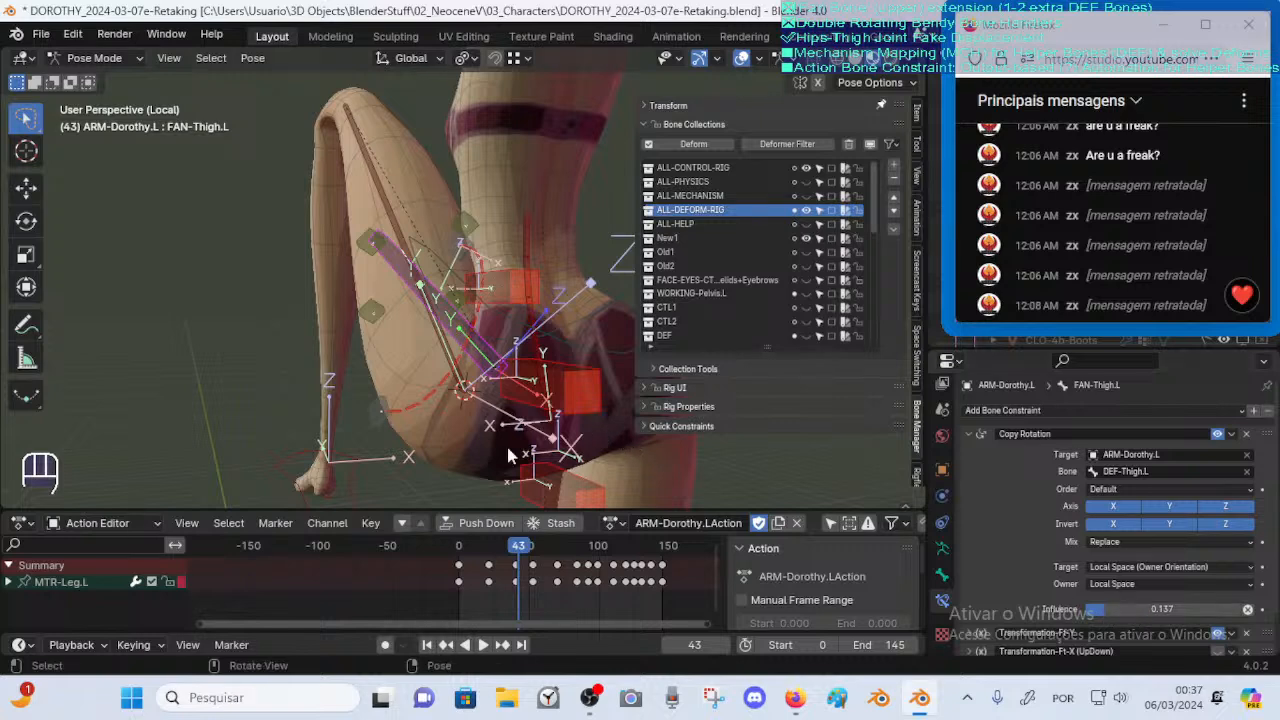
Go to frame 27, inspect FAN-Thigh.L in the raised left thigh, and select DEF-Thigh.L to check its constraints
{"action": "mouse_move", "coordinate": [516, 548]}
{"action": "left_mouse_down"}
{"action": "mouse_move", "coordinate": [490, 555]}
{"action": "mouse_move", "coordinate": [529, 553]}
{"action": "mouse_move", "coordinate": [498, 544]}
{"action": "left_mouse_up"}
{"action": "left_click", "coordinate": [514, 550]}
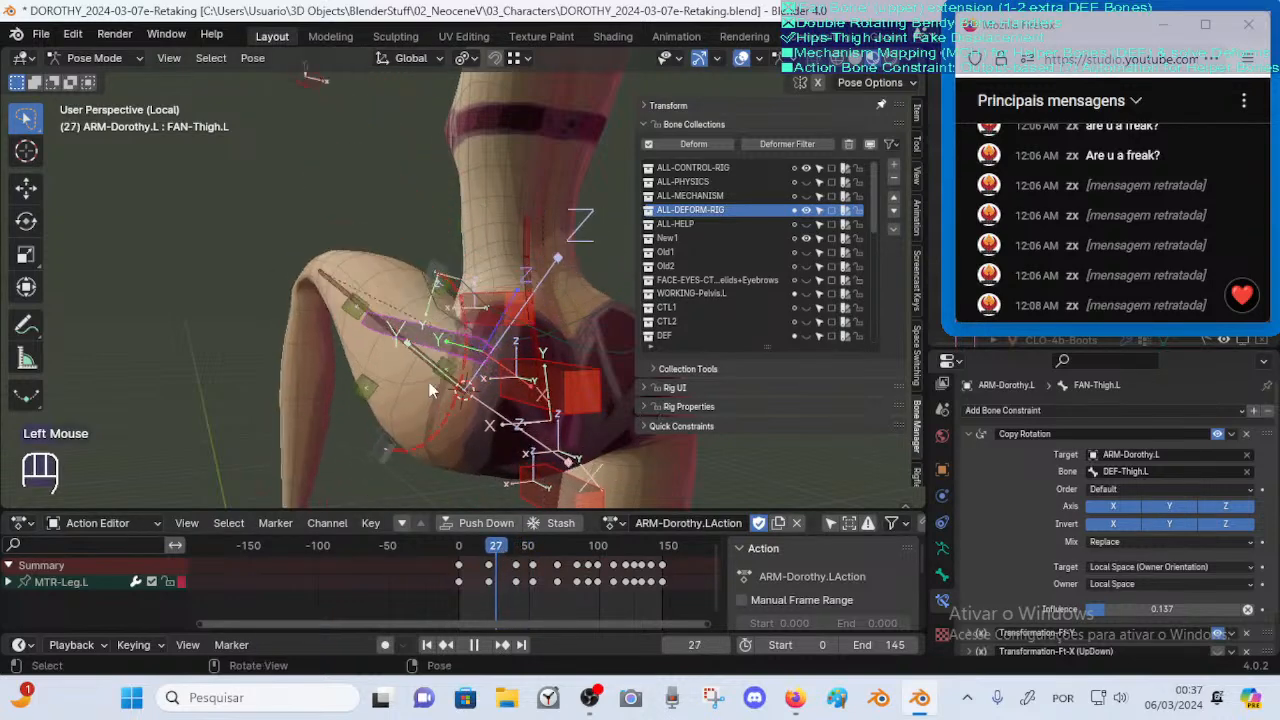
{"action": "middle_click_drag", "start_coordinate": [430, 390], "coordinate": [365, 377]}
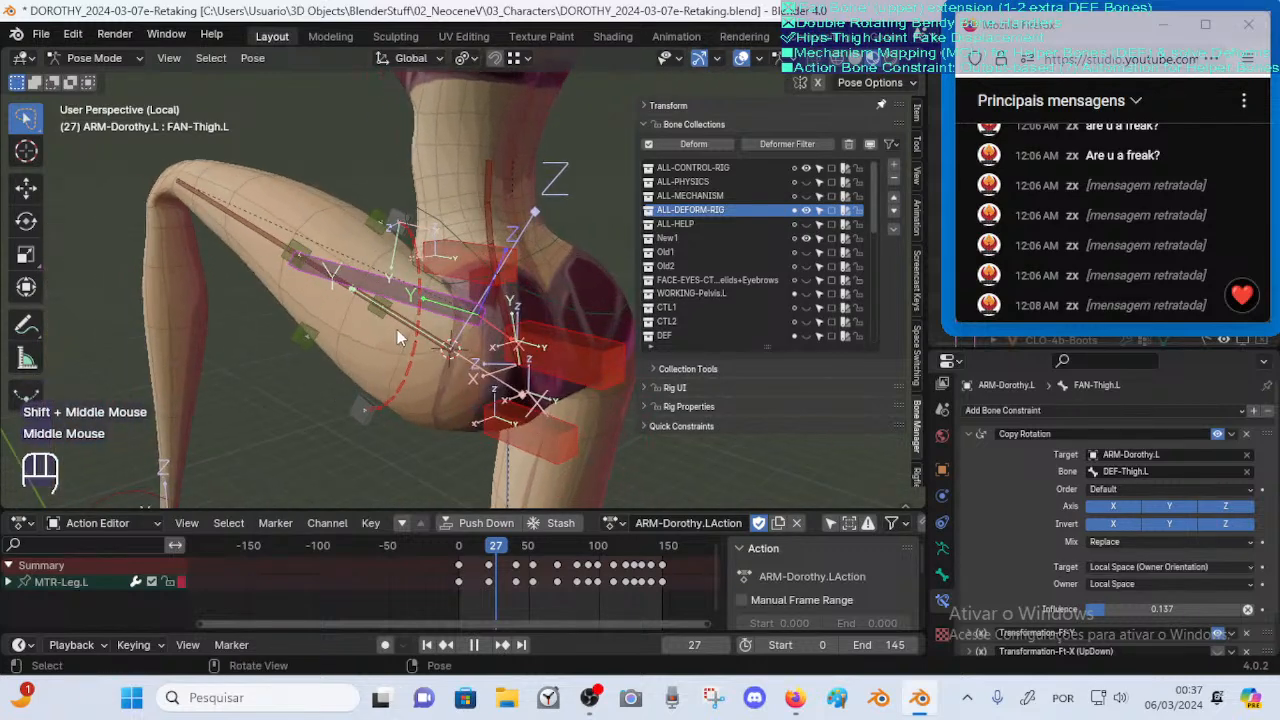
{"action": "left_click", "coordinate": [395, 292]}
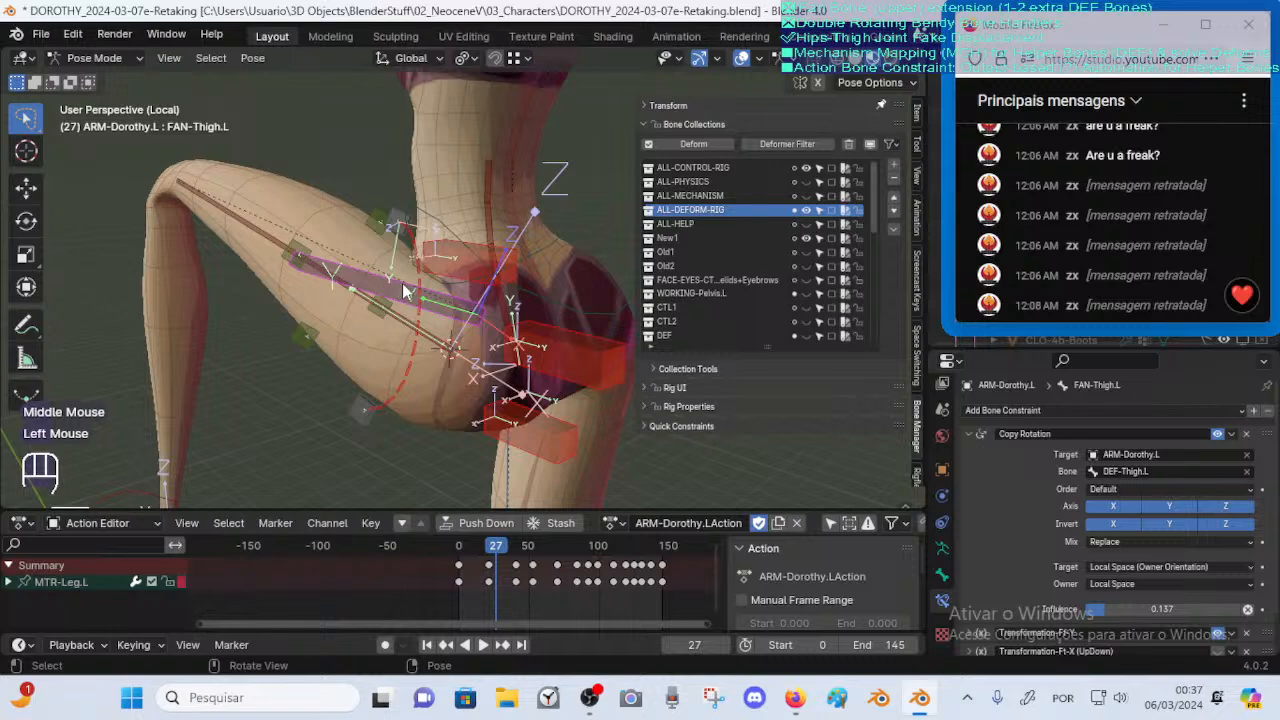
{"action": "left_click", "coordinate": [405, 290]}
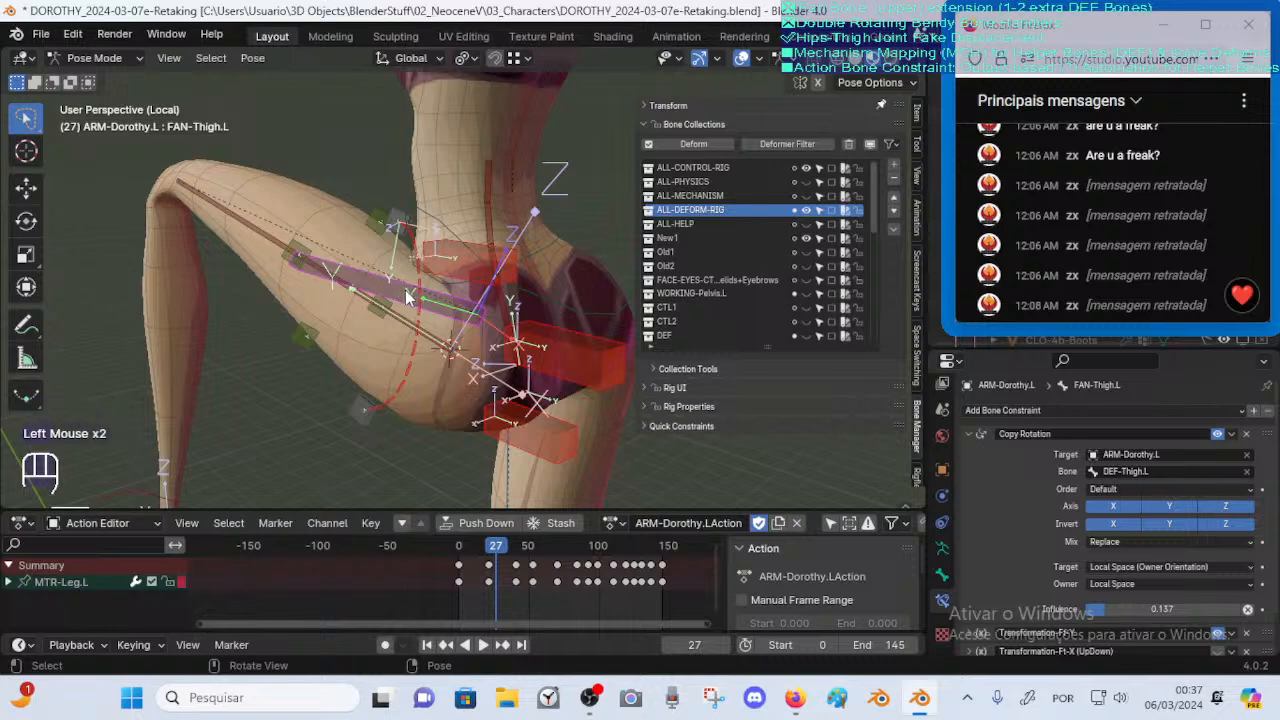
{"action": "left_click", "coordinate": [403, 294]}
{"action": "scroll", "coordinate": [408, 296], "scroll_direction": "up", "scroll_amount": 1}
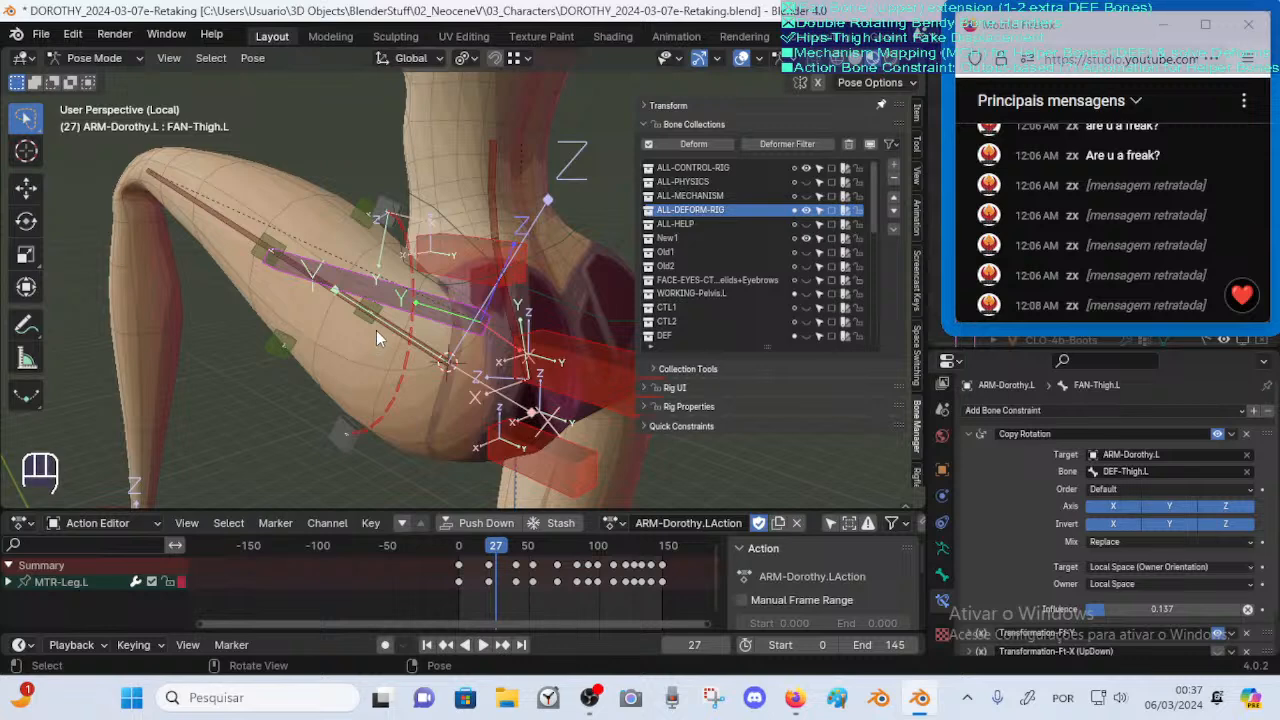
{"action": "left_click", "coordinate": [430, 295]}
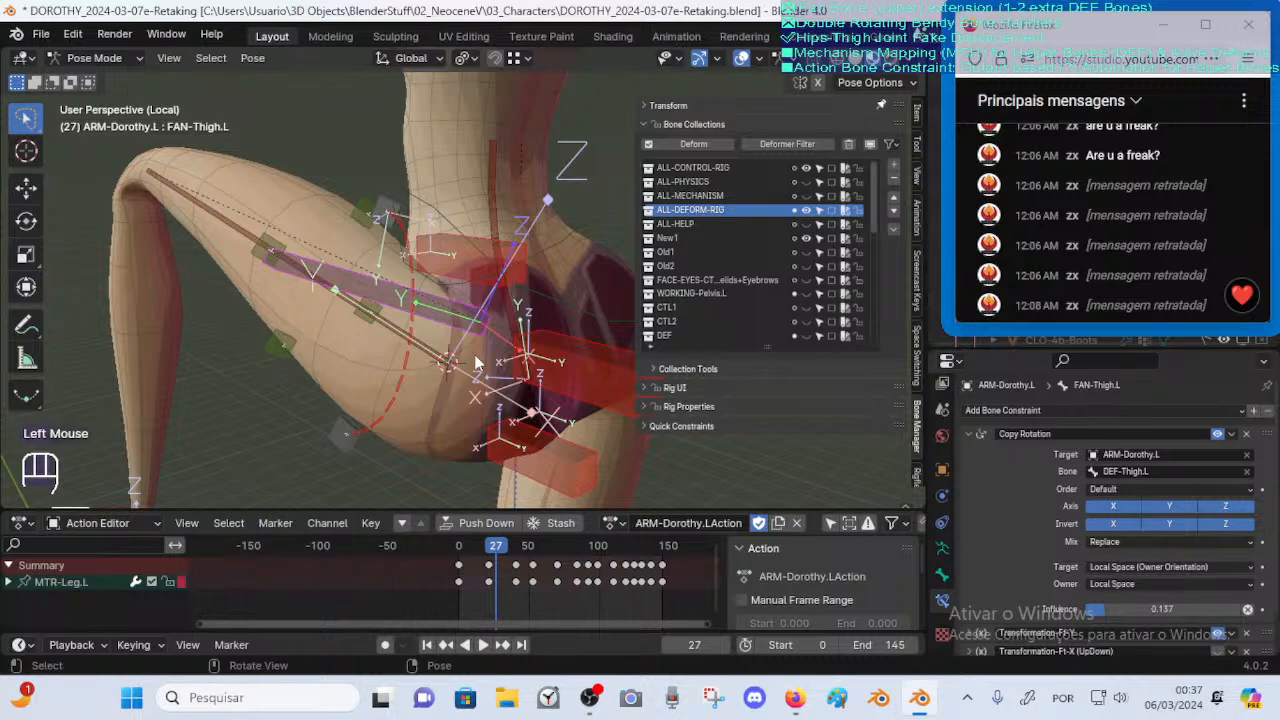
{"action": "left_click", "coordinate": [224, 218]}
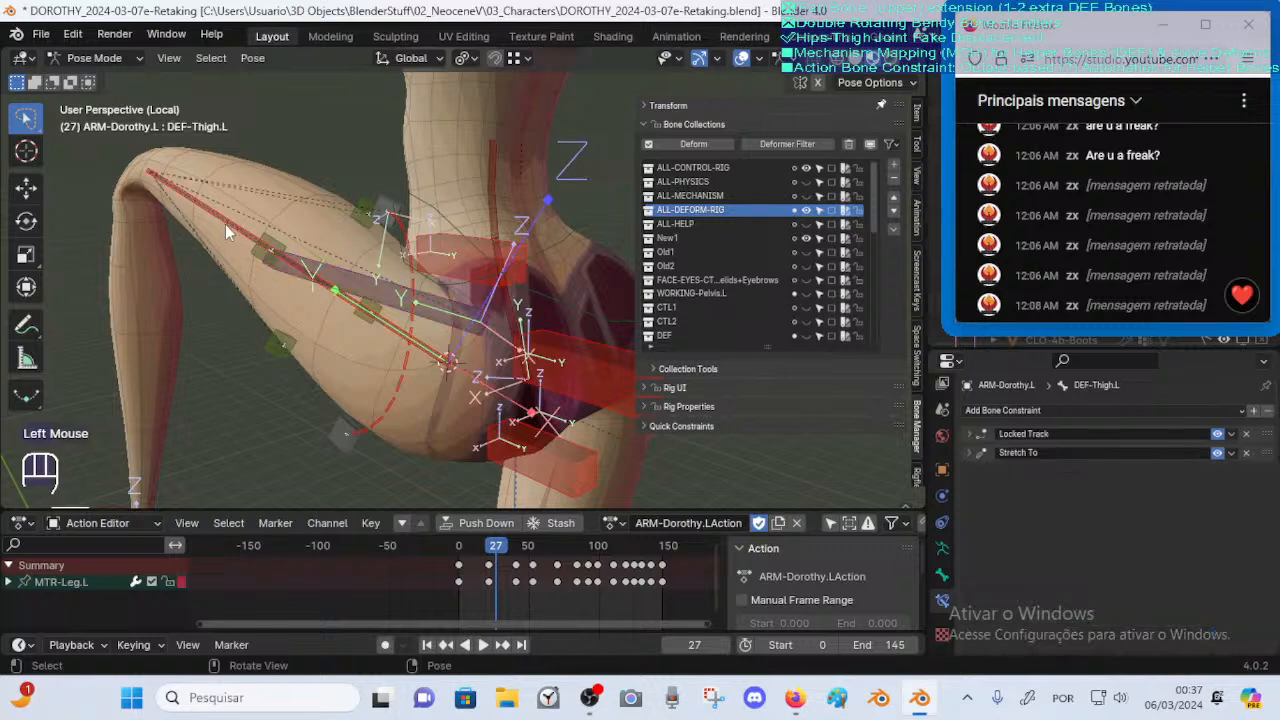
Reselect FAN-Thigh.L, test-move it without keeping the change, and examine its placement in the bent hip from several angles
{"action": "left_click", "coordinate": [436, 306]}
{"action": "key", "text": "g"}
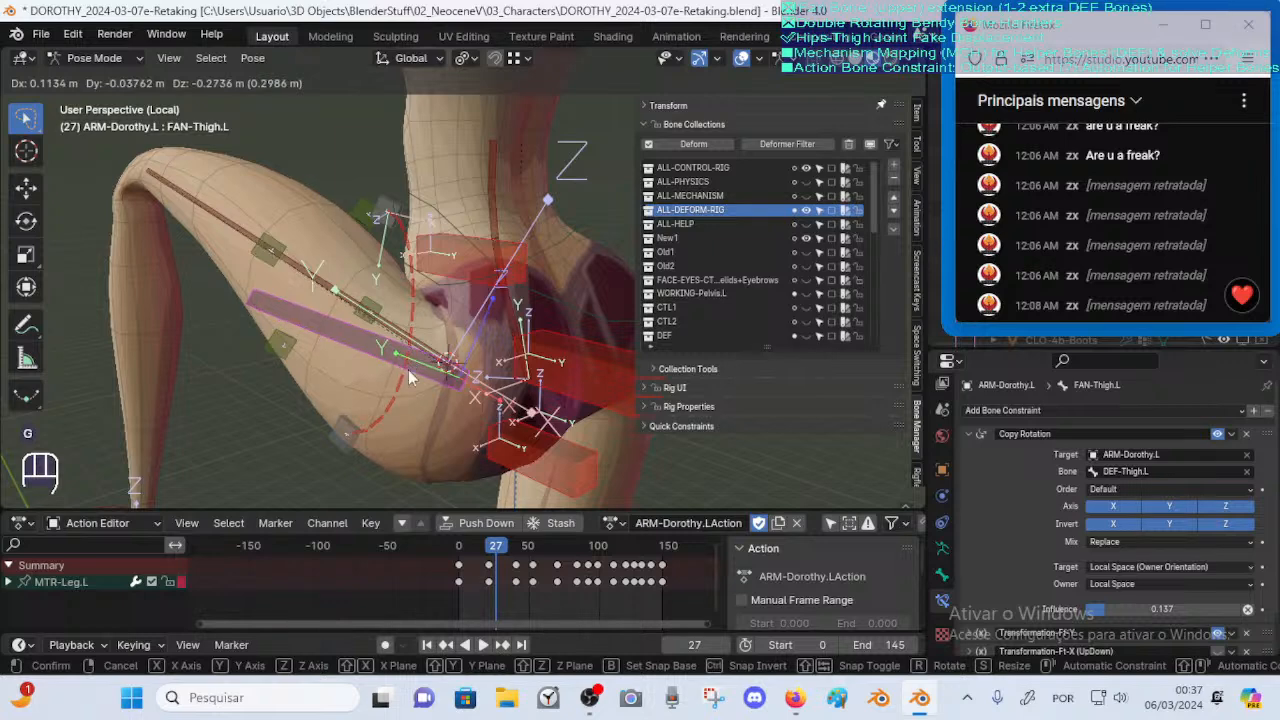
{"action": "key", "text": "Escape"}
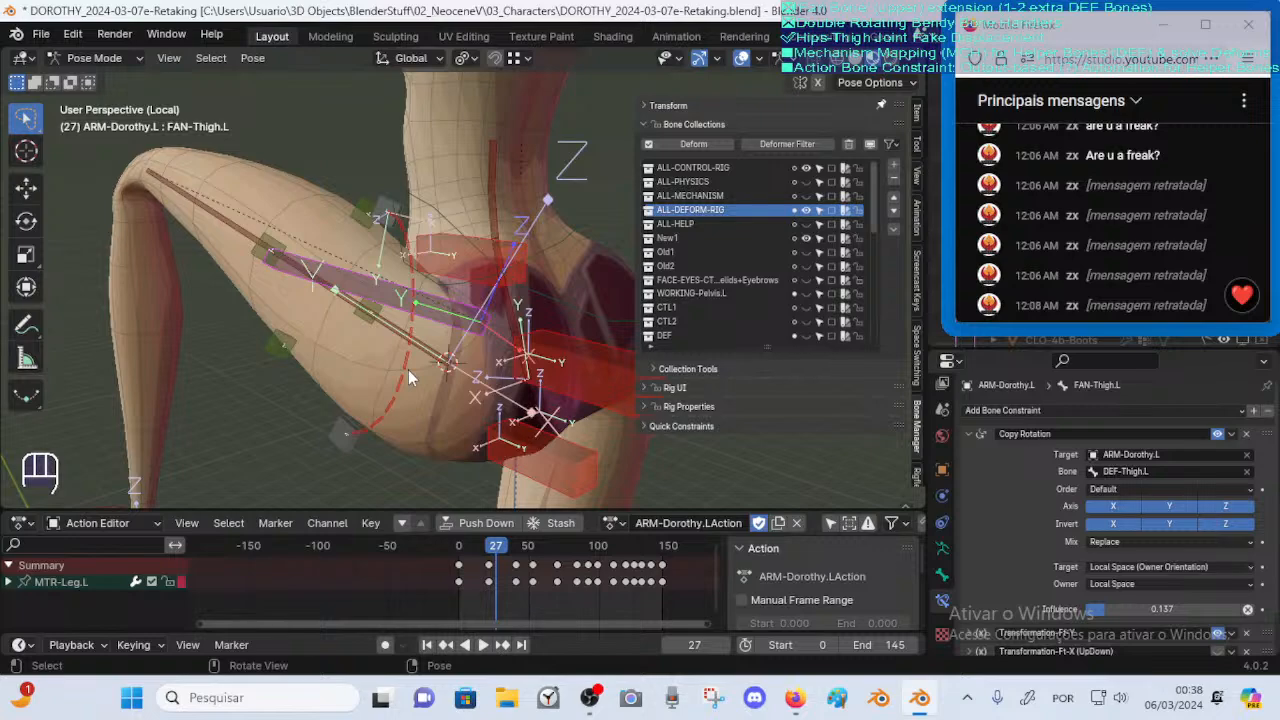
{"action": "middle_click_drag", "start_coordinate": [339, 365], "coordinate": [393, 387]}
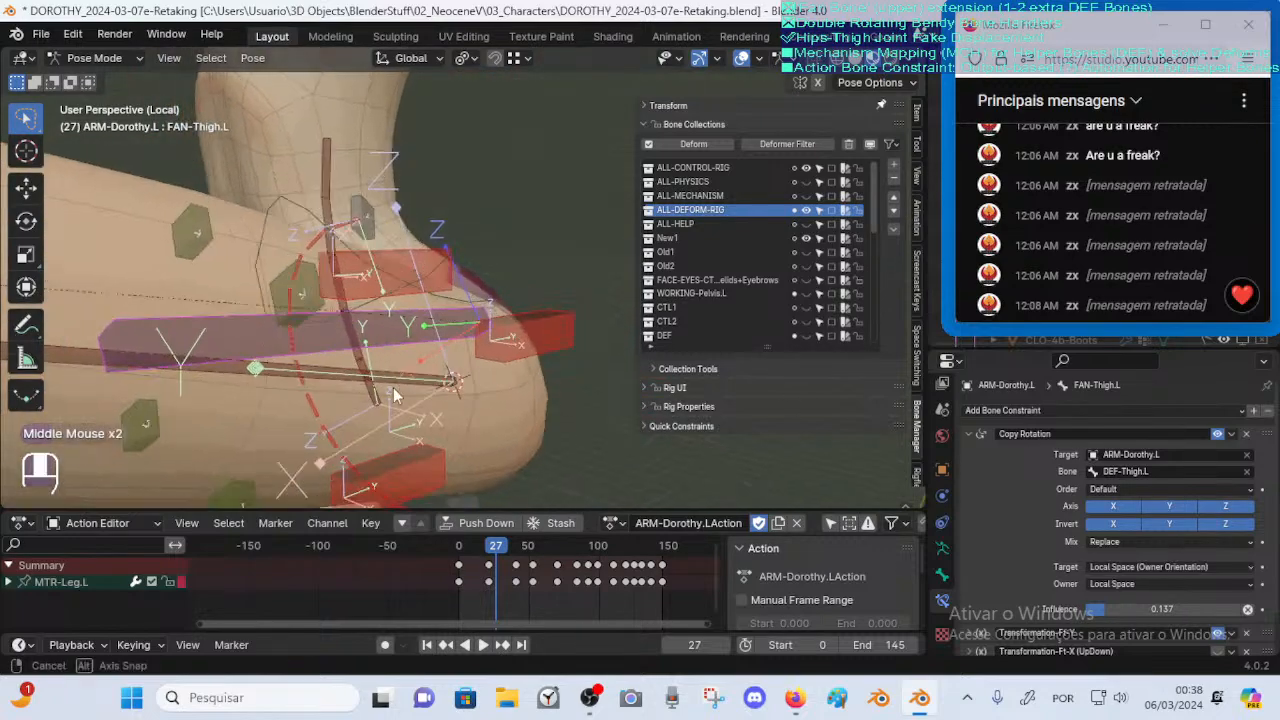
{"action": "scroll", "coordinate": [393, 387], "scroll_direction": "down", "scroll_amount": 2}
{"action": "middle_click_drag", "start_coordinate": [530, 350], "coordinate": [367, 377]}
{"action": "scroll", "coordinate": [427, 370], "scroll_direction": "up", "scroll_amount": 2}
{"action": "scroll", "coordinate": [367, 377], "scroll_direction": "down", "scroll_amount": 1}
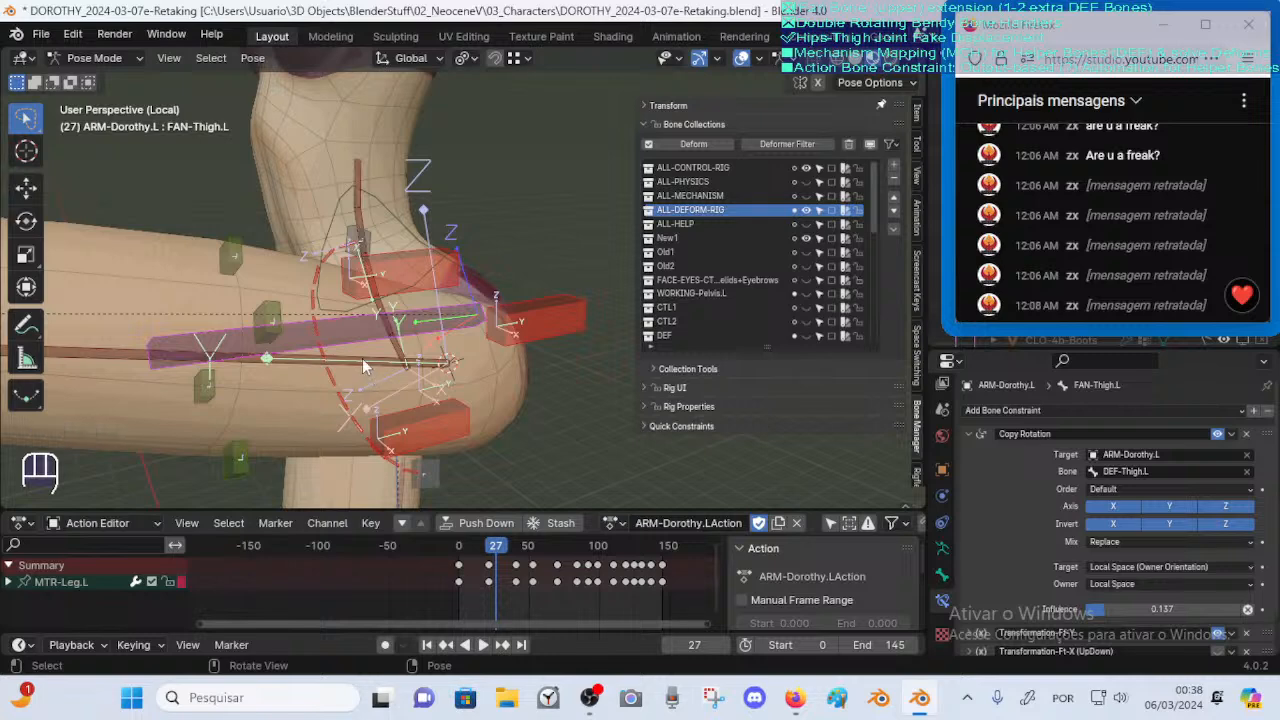
{"action": "middle_click_drag", "start_coordinate": [383, 348], "coordinate": [335, 347]}
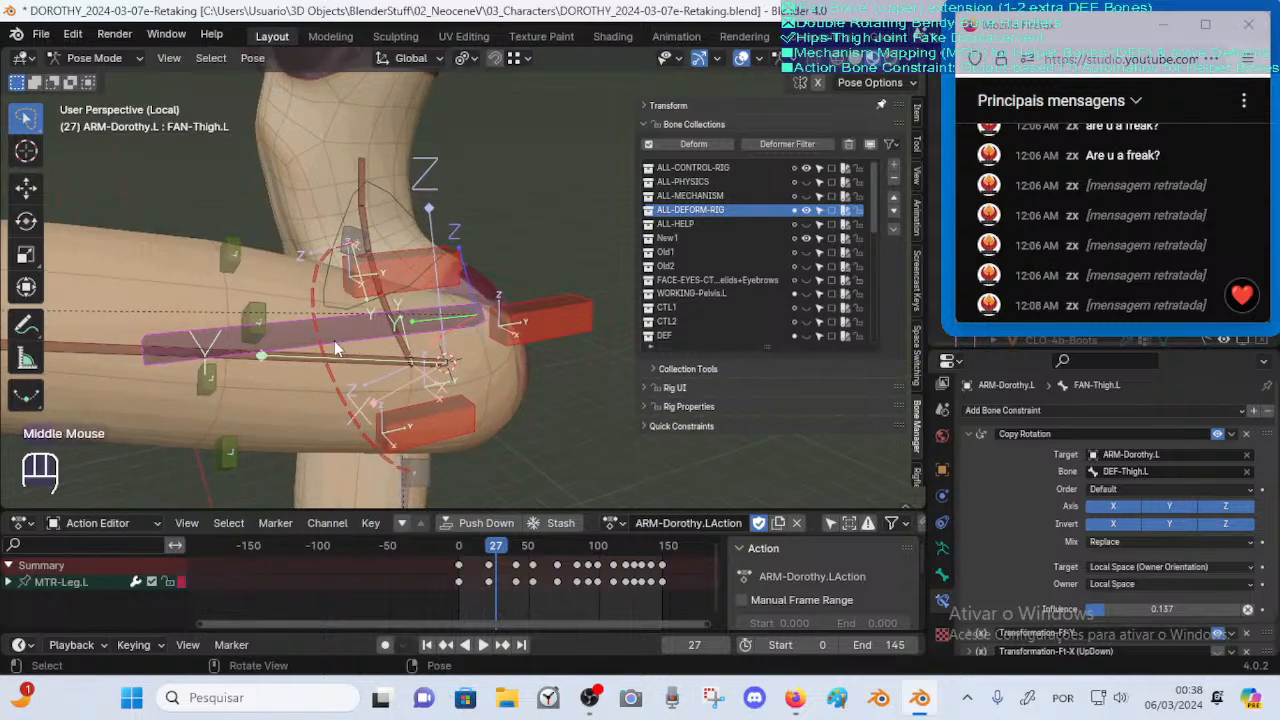
Compare the constraints of FAN-Thigh.L, DEF-Thigh.L and DEF-ThighJointInner.L by selecting each bone in the raised left thigh
{"action": "left_click", "coordinate": [364, 331]}
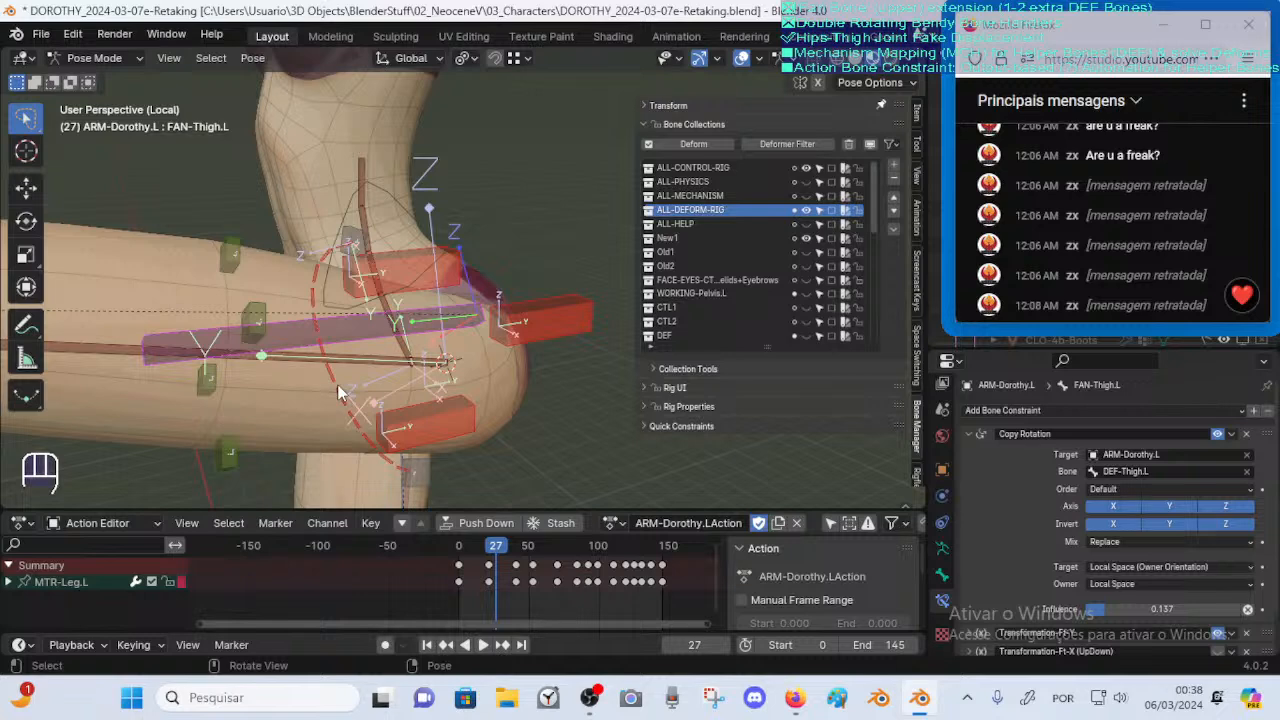
{"action": "left_click", "coordinate": [378, 332]}
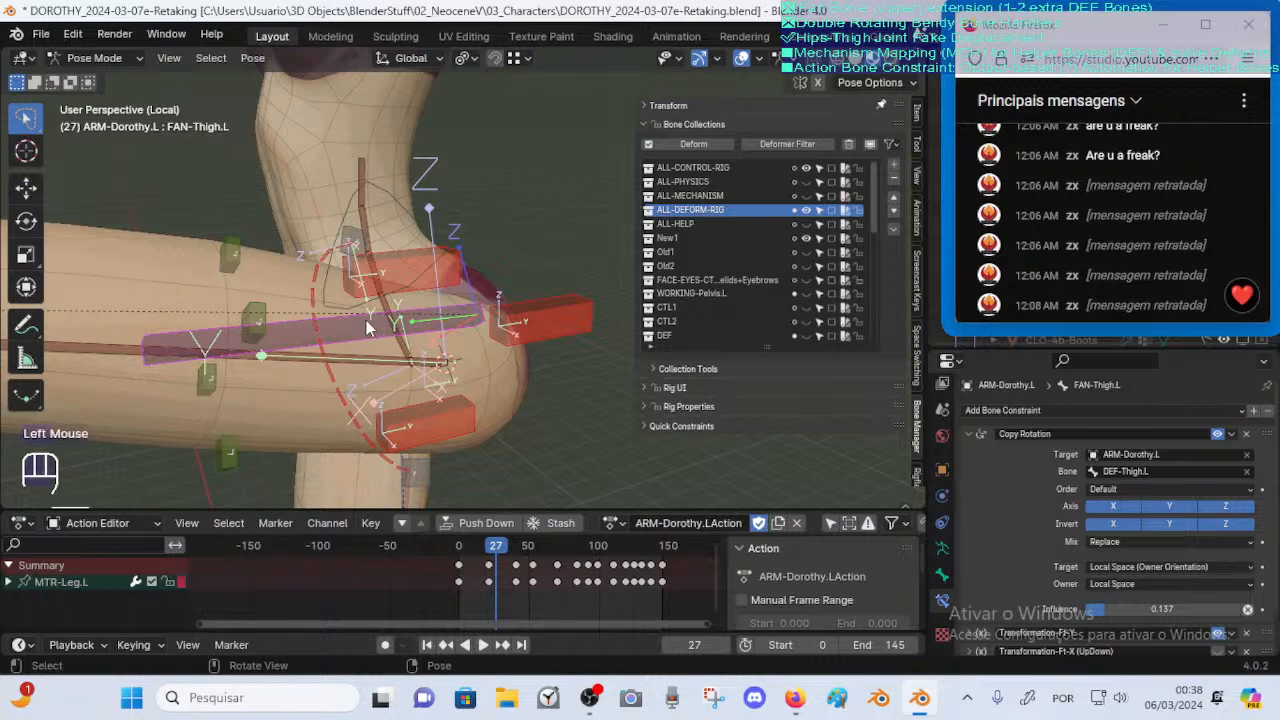
{"action": "left_click", "coordinate": [335, 385]}
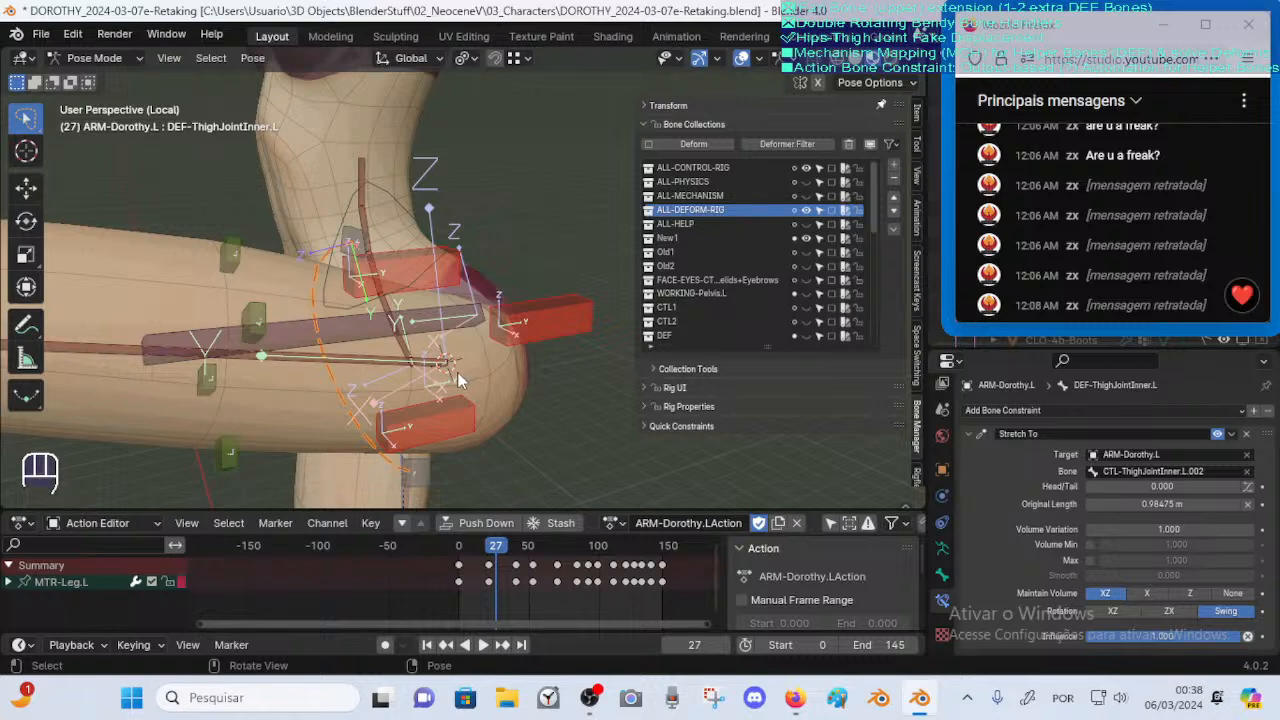
{"action": "left_click", "coordinate": [344, 360]}
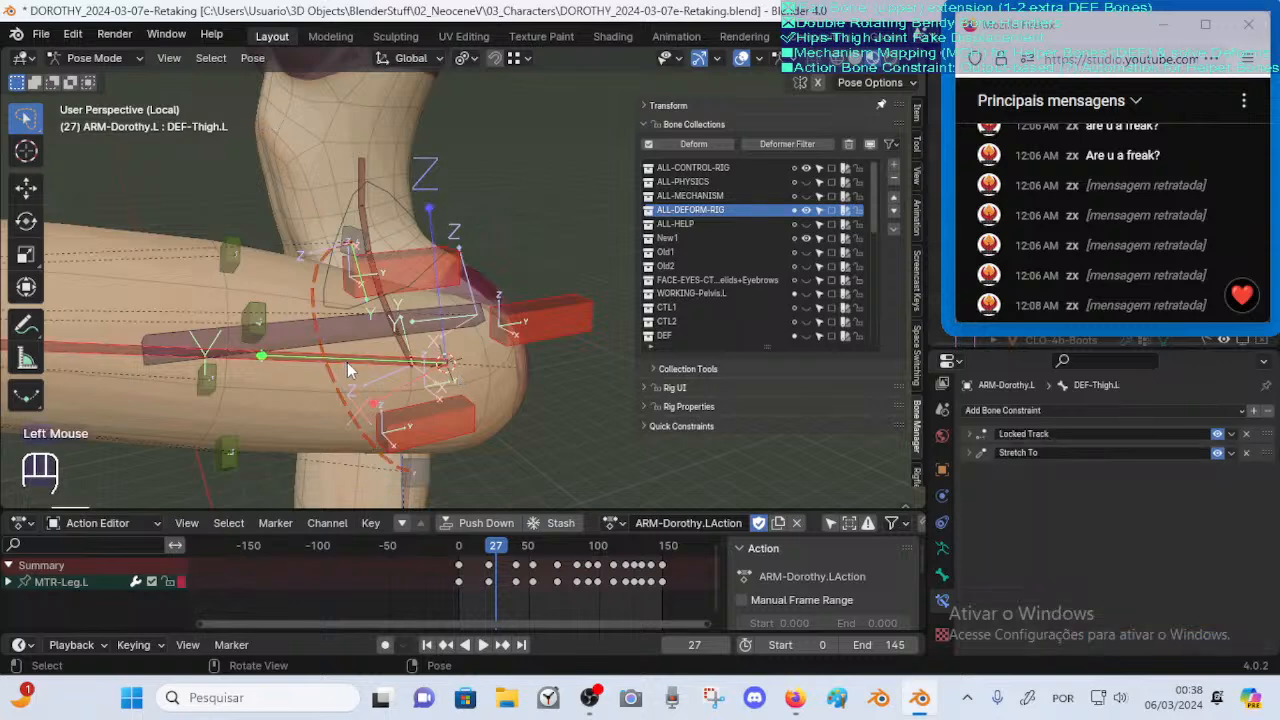
{"action": "left_click", "coordinate": [357, 345]}
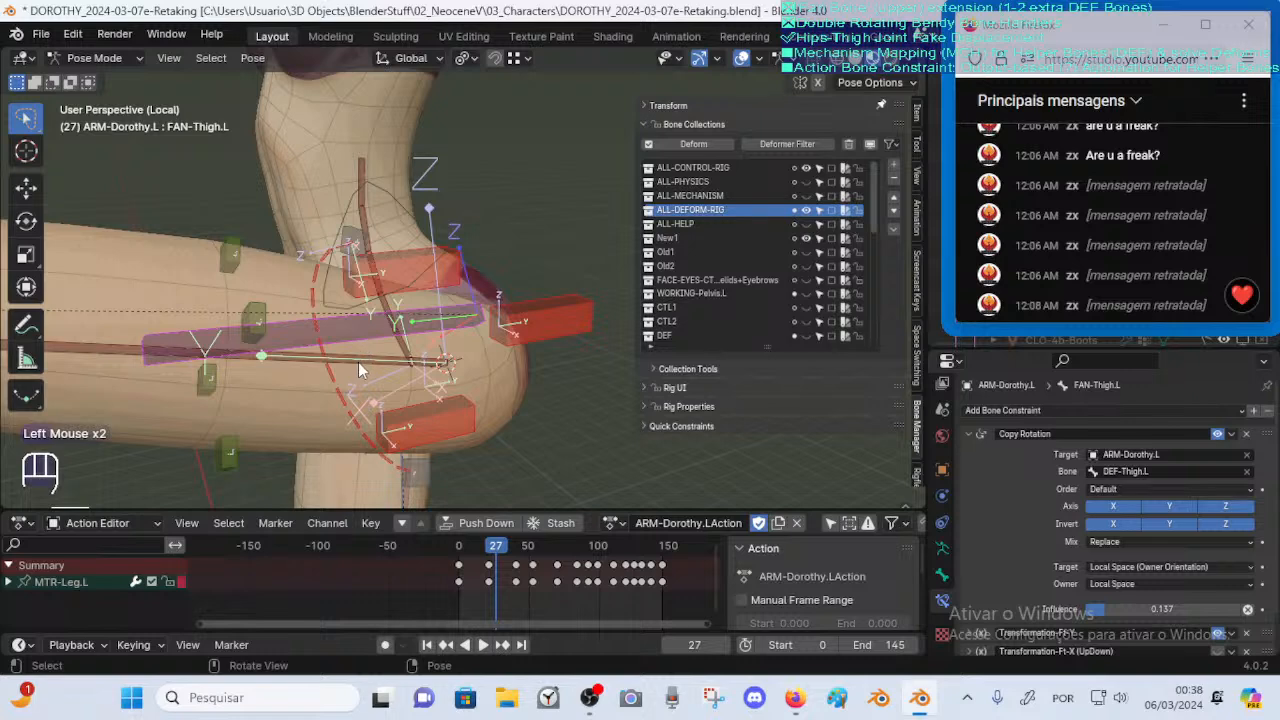
{"action": "left_click", "coordinate": [348, 378]}
{"action": "left_click", "coordinate": [334, 398]}
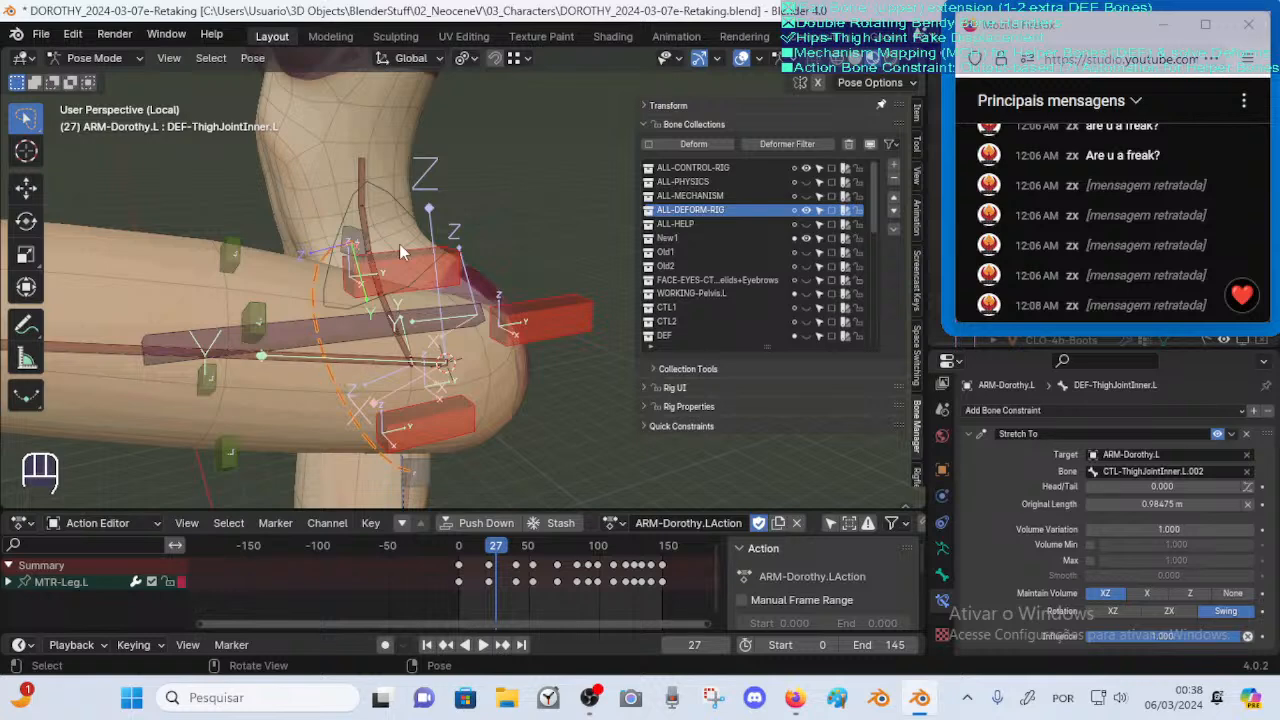
Examine the curve of DEF-ThighJointInner.L around the bent hip from several angles and reselect FAN-Thigh.L for comparison
{"action": "middle_click_drag", "start_coordinate": [243, 350], "coordinate": [334, 351]}
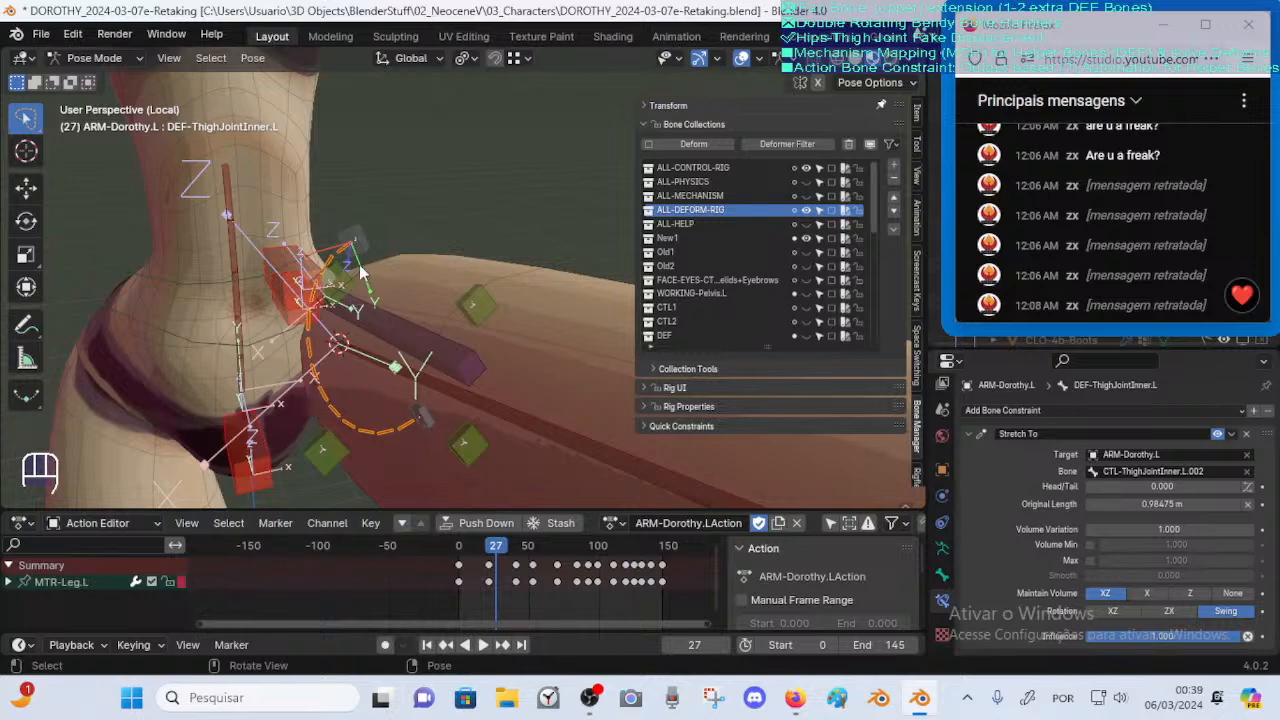
{"action": "middle_click_drag", "start_coordinate": [365, 258], "coordinate": [316, 288]}
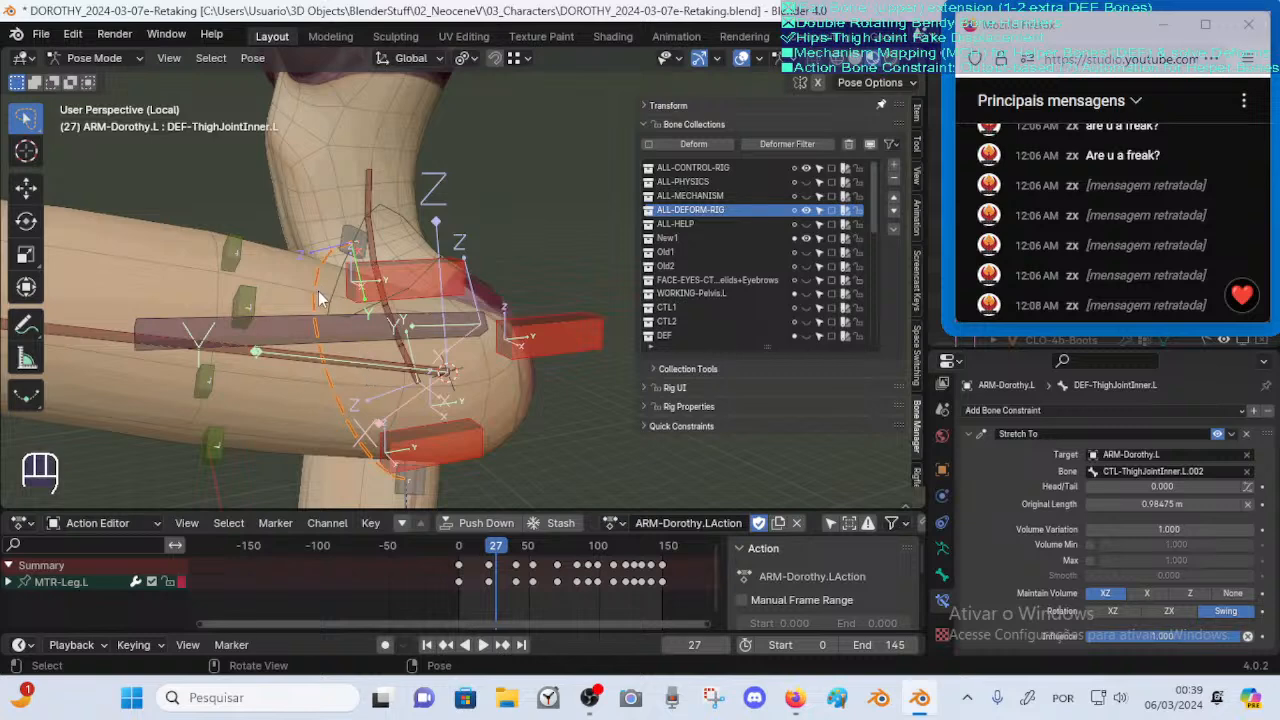
{"action": "middle_click_drag", "start_coordinate": [345, 443], "coordinate": [464, 390]}
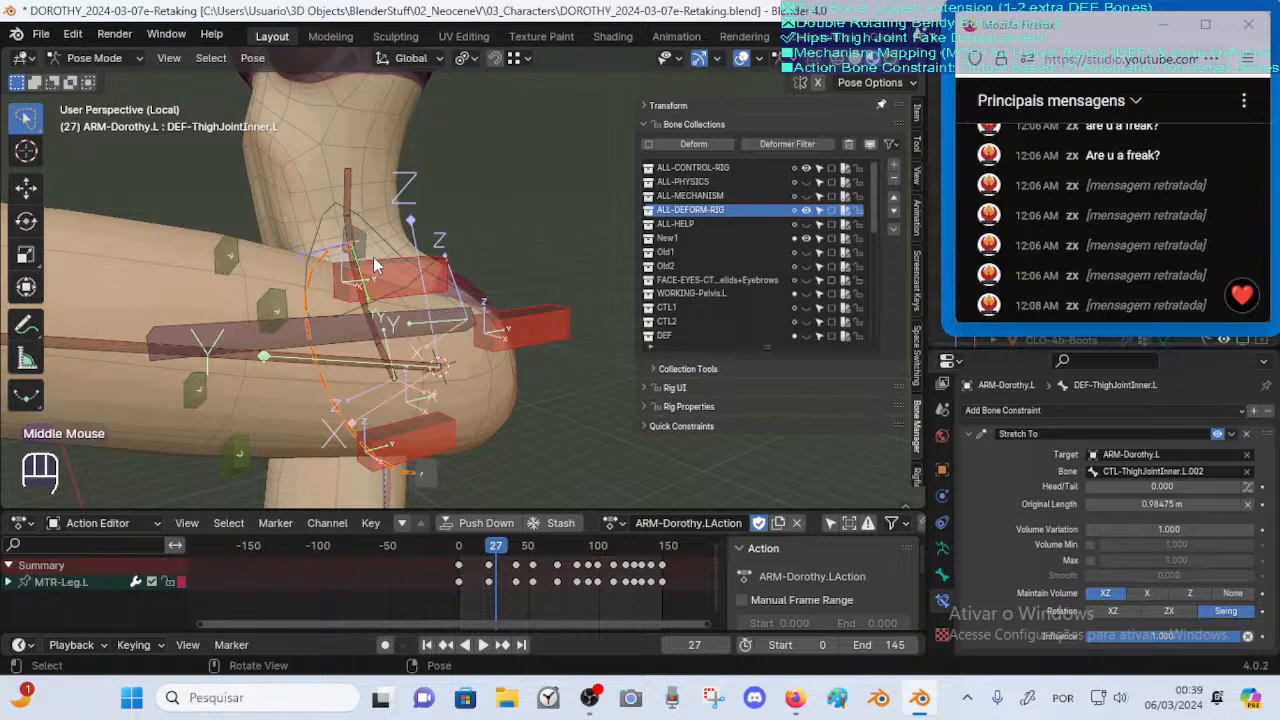
{"action": "left_click", "coordinate": [309, 278]}
{"action": "left_click", "coordinate": [309, 280]}
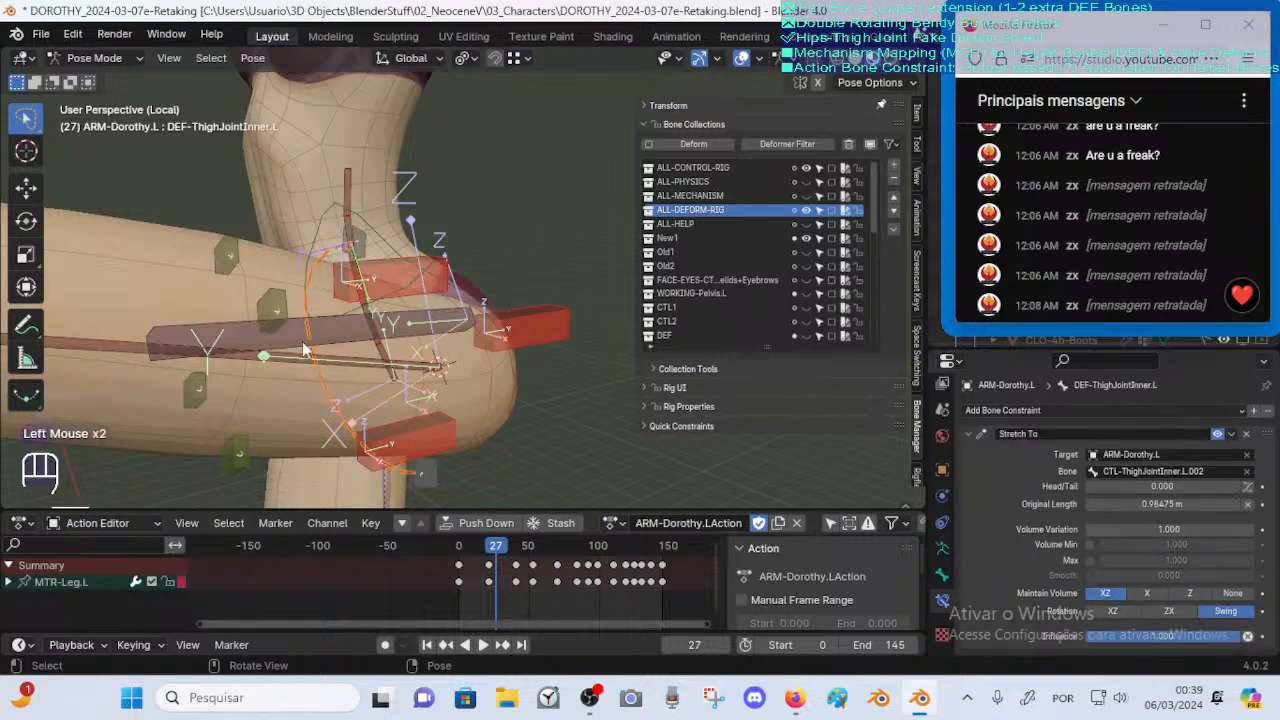
{"action": "middle_click", "coordinate": [605, 256]}
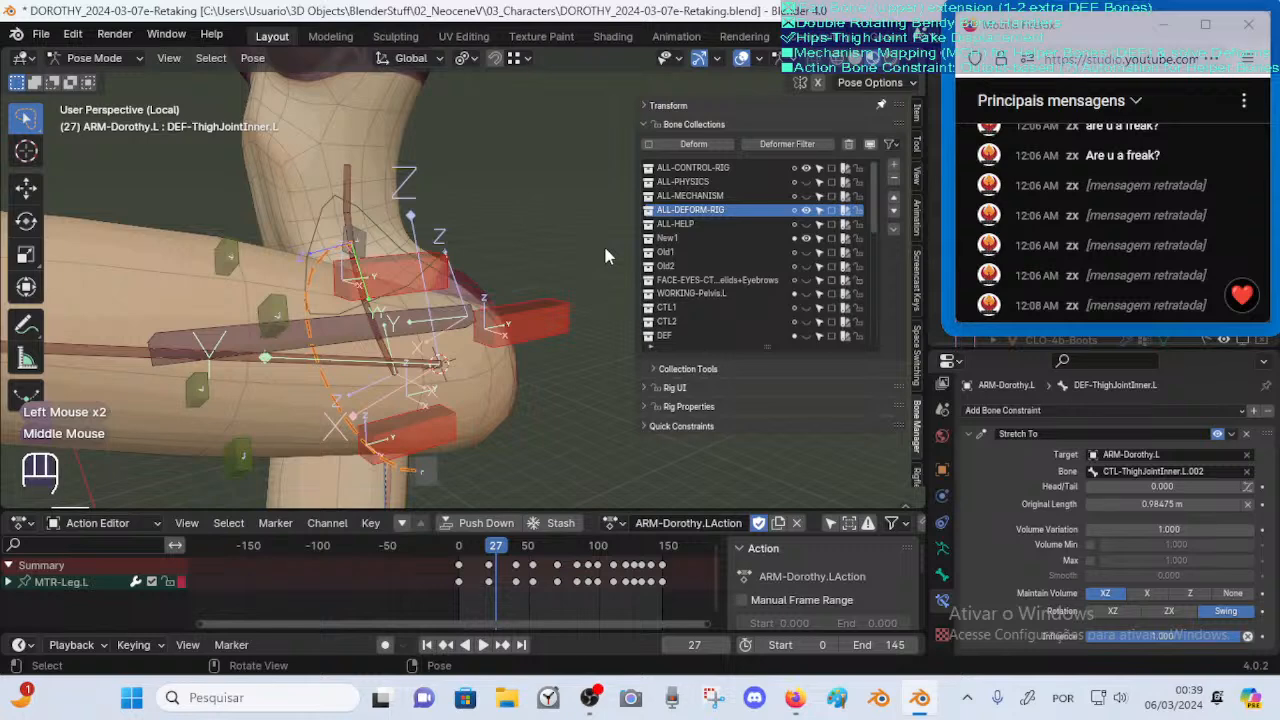
{"action": "left_click", "coordinate": [420, 320]}
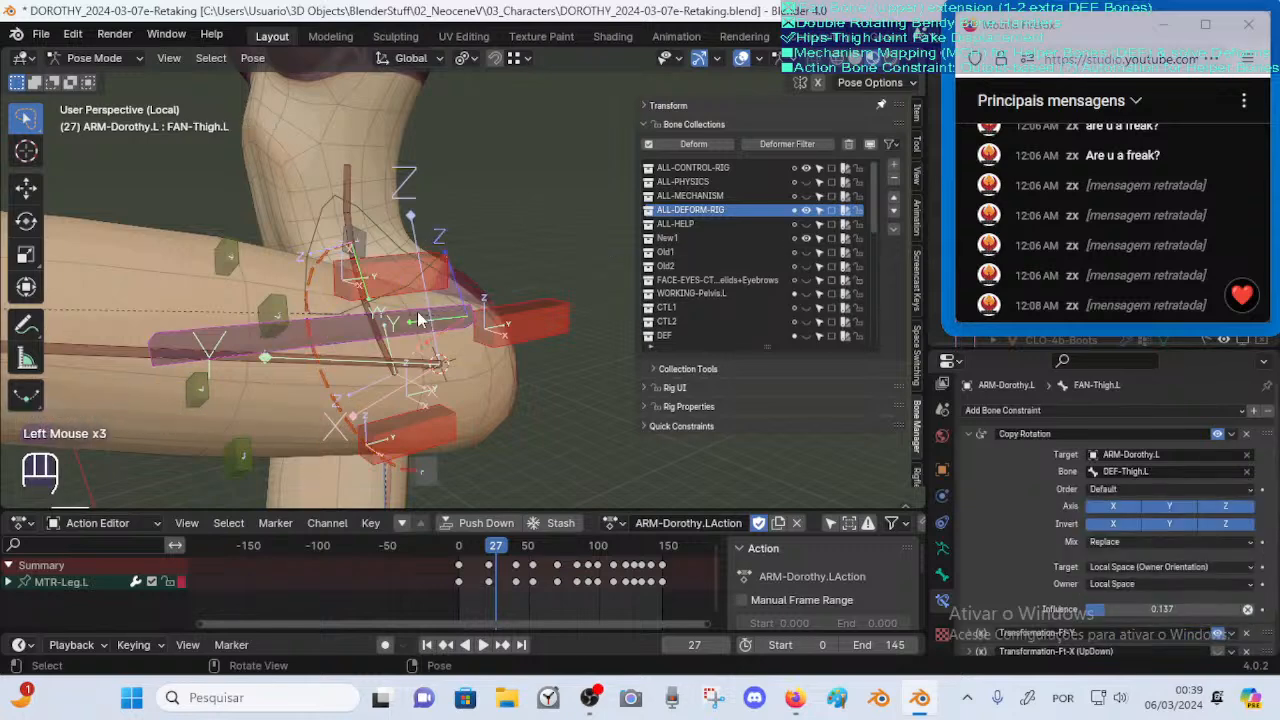
Temporarily swap the ALL-DEFORM-RIG collection for Old1 and Old2 to examine the older pelvis bones, including TWT-Pelvis-OS.L
{"action": "left_click", "coordinate": [806, 211]}
{"action": "left_click", "coordinate": [806, 250]}
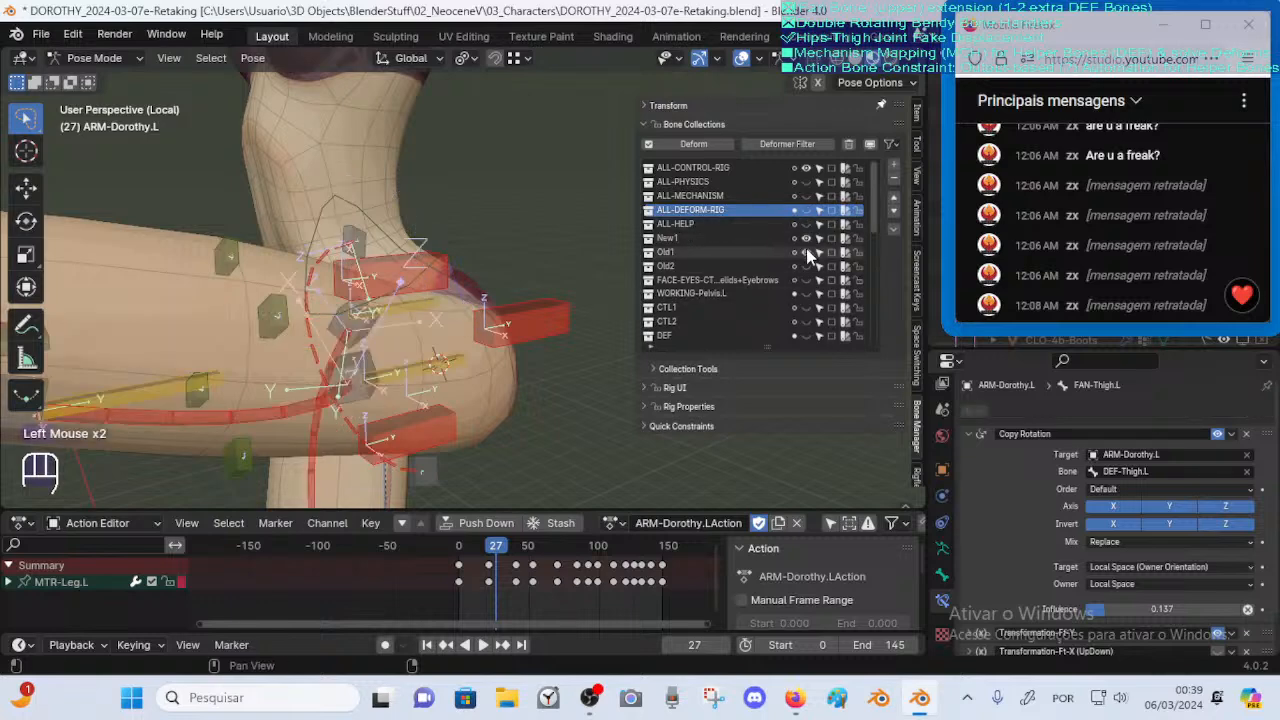
{"action": "left_click", "coordinate": [806, 250]}
{"action": "left_click", "coordinate": [808, 266]}
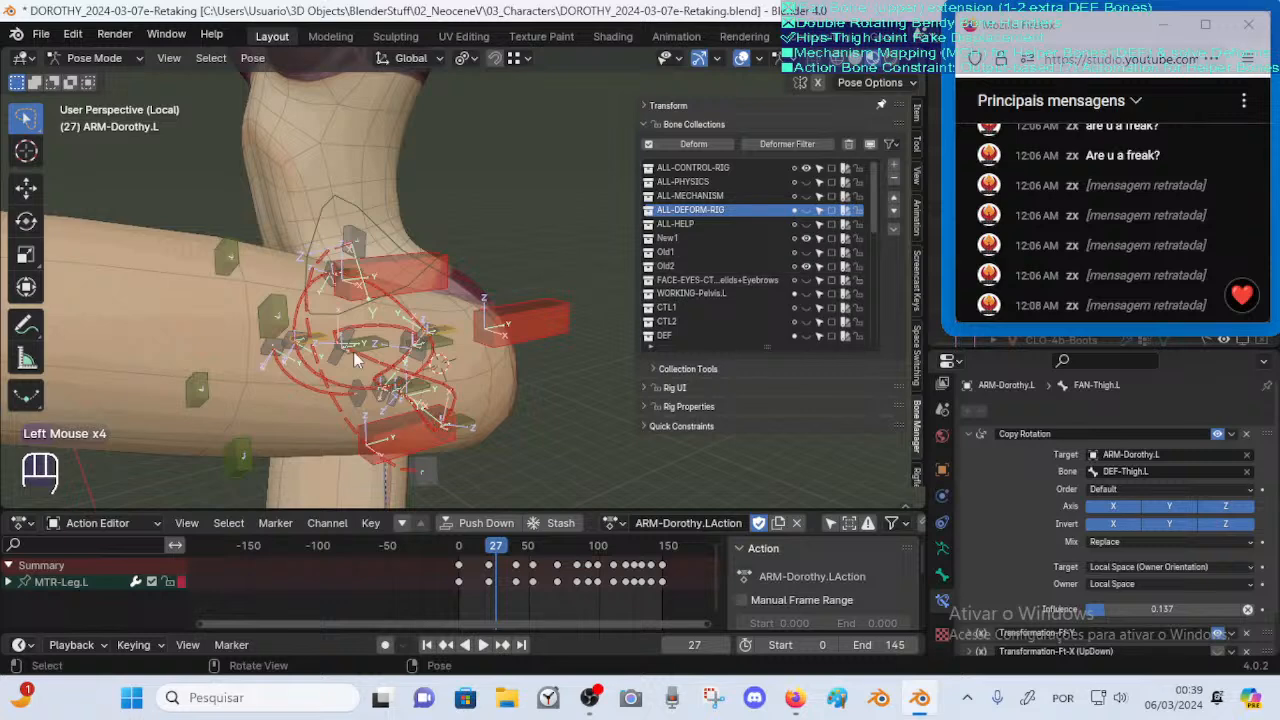
{"action": "middle_click_drag", "start_coordinate": [353, 351], "coordinate": [379, 342]}
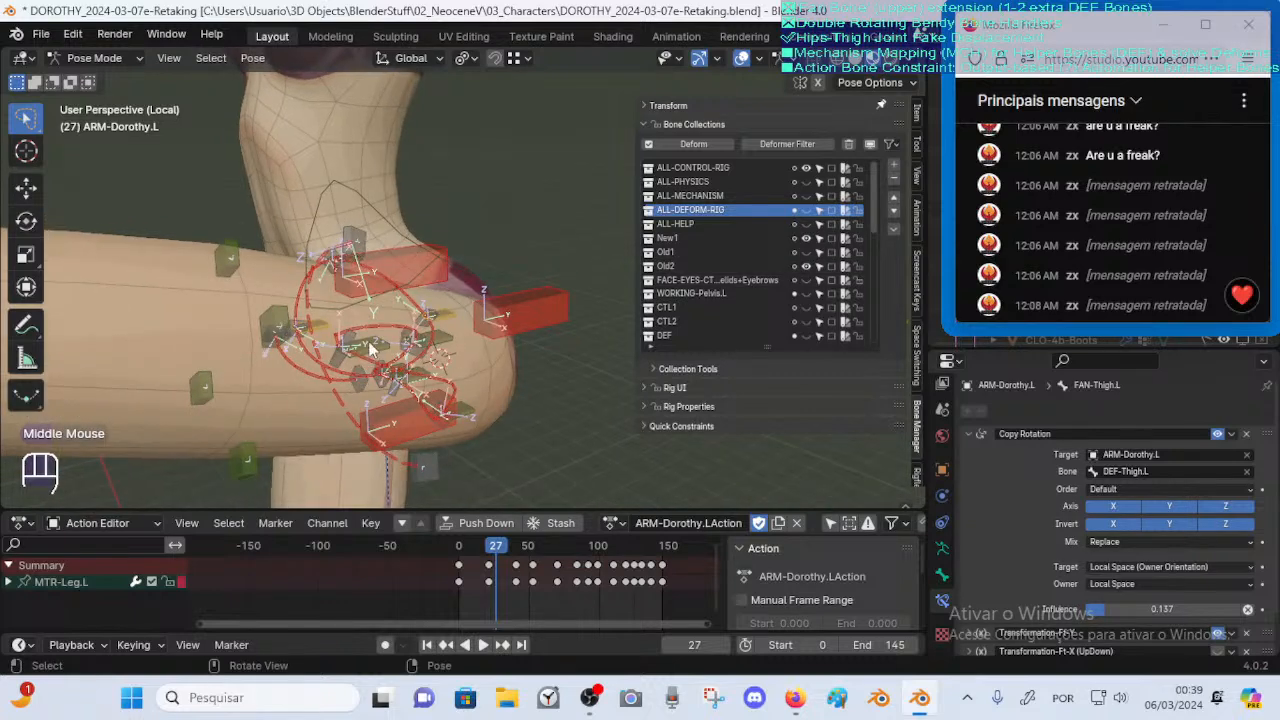
{"action": "left_click", "coordinate": [372, 350]}
{"action": "middle_click_drag", "start_coordinate": [433, 360], "coordinate": [517, 346]}
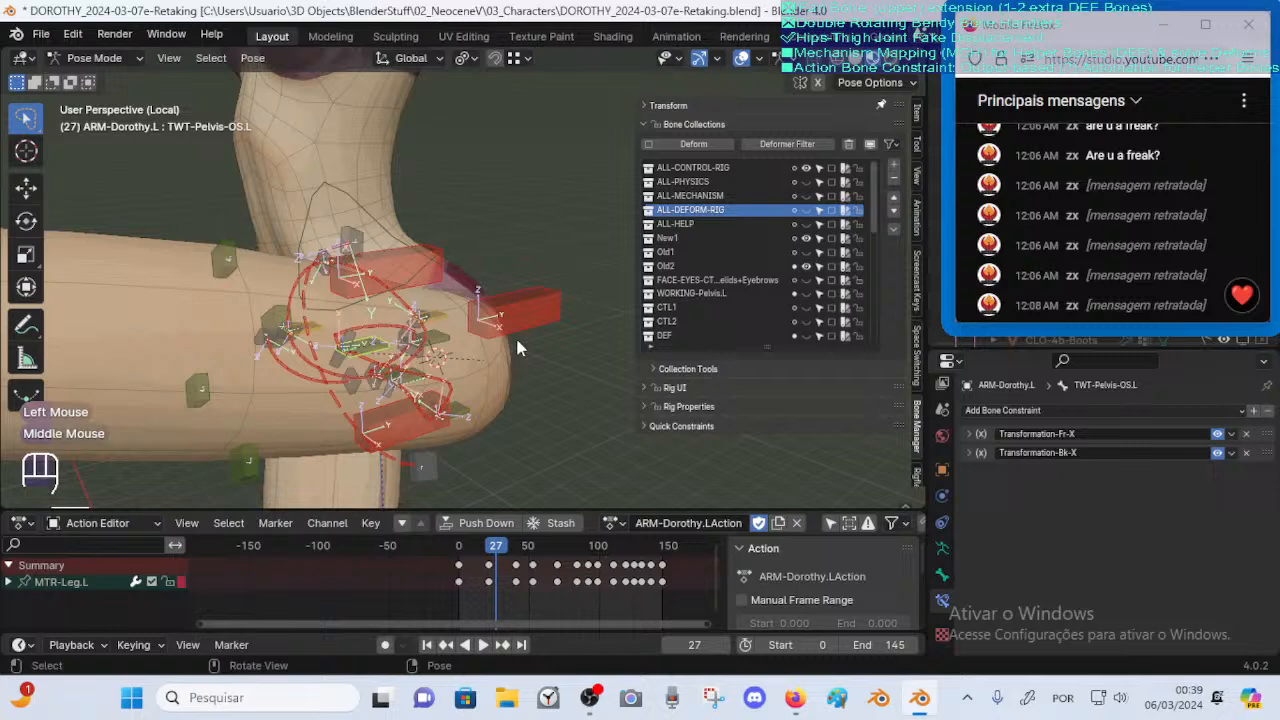
{"action": "left_click", "coordinate": [807, 266]}
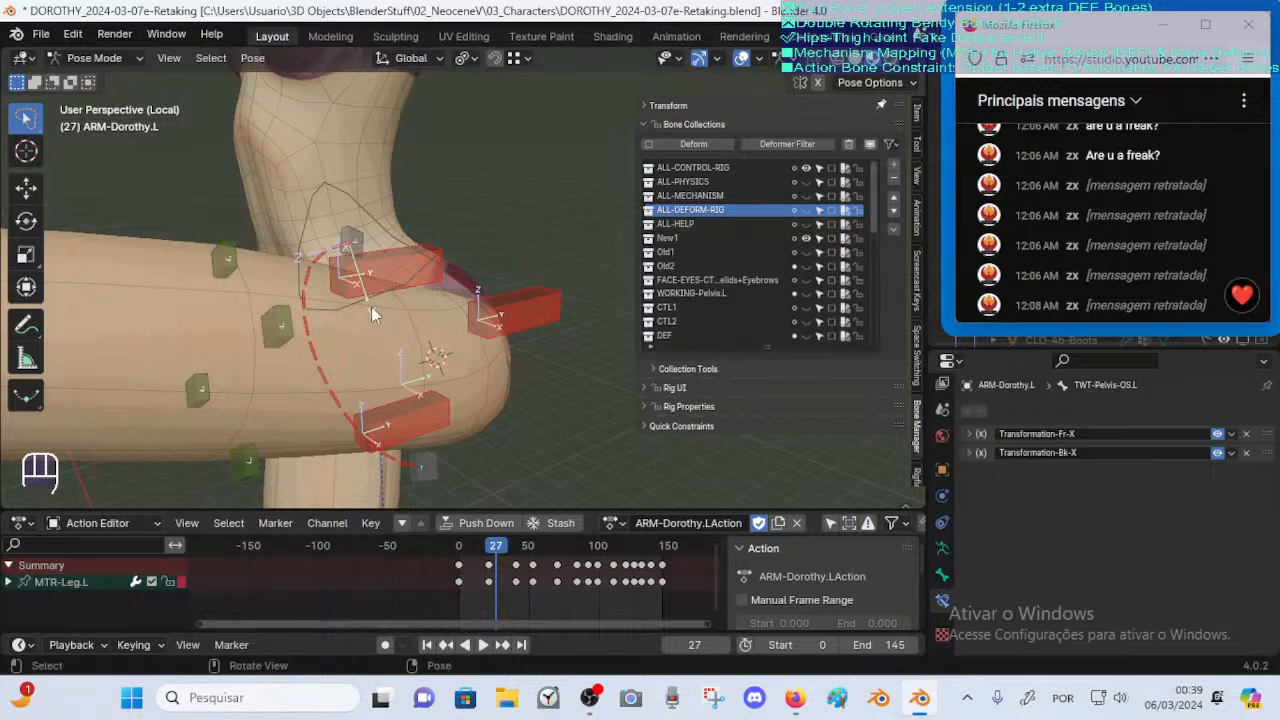
{"action": "left_click", "coordinate": [806, 210]}
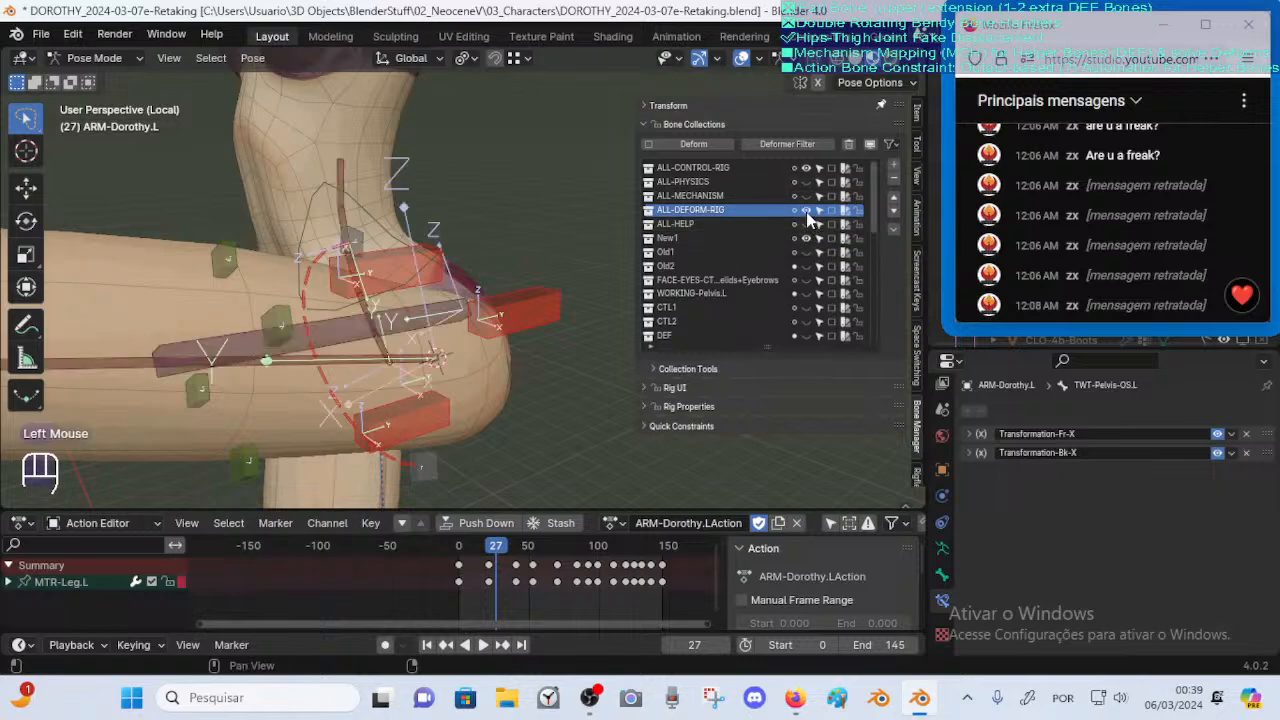
Select FAN-Thigh.L and examine its position against the raised left thigh and hip crease from the front and sides
{"action": "left_click", "coordinate": [320, 332]}
{"action": "middle_click_drag", "start_coordinate": [320, 332], "coordinate": [415, 328]}
{"action": "scroll", "coordinate": [408, 340], "scroll_direction": "up", "scroll_amount": 1}
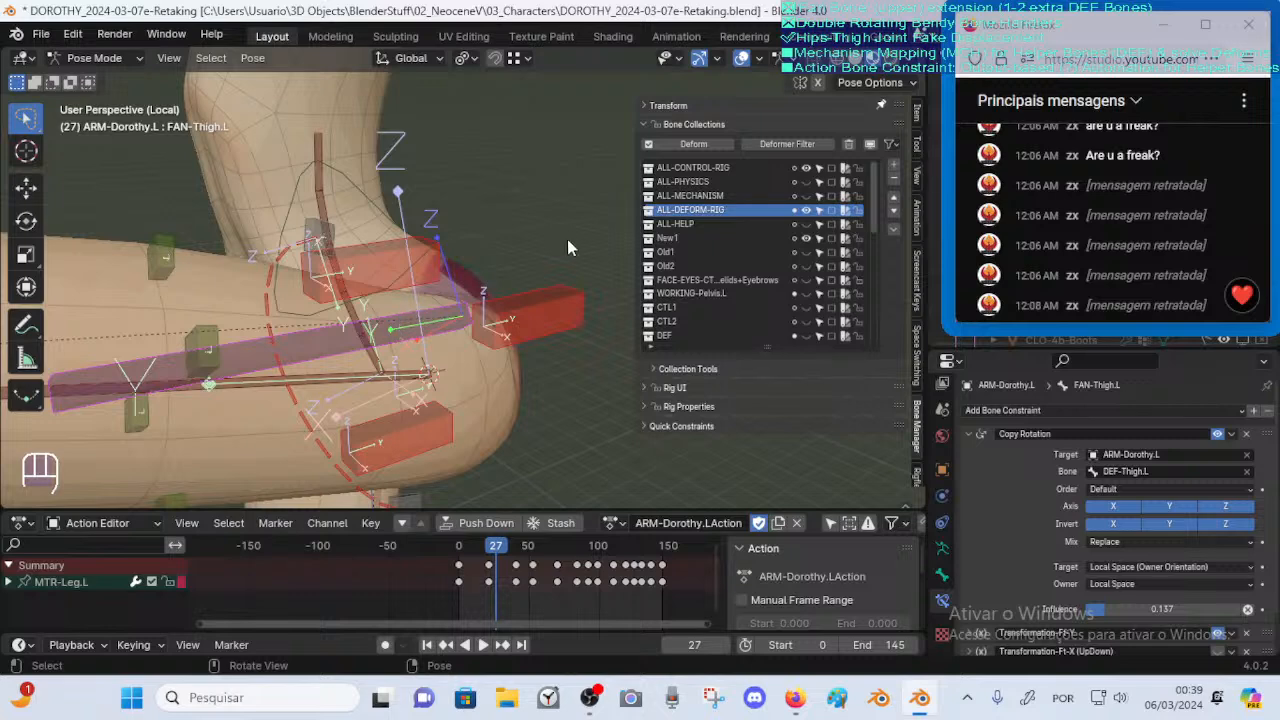
{"action": "middle_click_drag", "start_coordinate": [567, 239], "coordinate": [318, 312]}
{"action": "scroll", "coordinate": [414, 188], "scroll_direction": "down", "scroll_amount": 2}
{"action": "scroll", "coordinate": [355, 271], "scroll_direction": "down", "scroll_amount": 1}
{"action": "scroll", "coordinate": [387, 316], "scroll_direction": "up", "scroll_amount": 1}
{"action": "middle_click_drag", "start_coordinate": [318, 312], "coordinate": [336, 307]}
{"action": "scroll", "coordinate": [340, 310], "scroll_direction": "up", "scroll_amount": 2}
{"action": "left_click", "coordinate": [352, 324]}
{"action": "scroll", "coordinate": [352, 324], "scroll_direction": "up", "scroll_amount": 2}
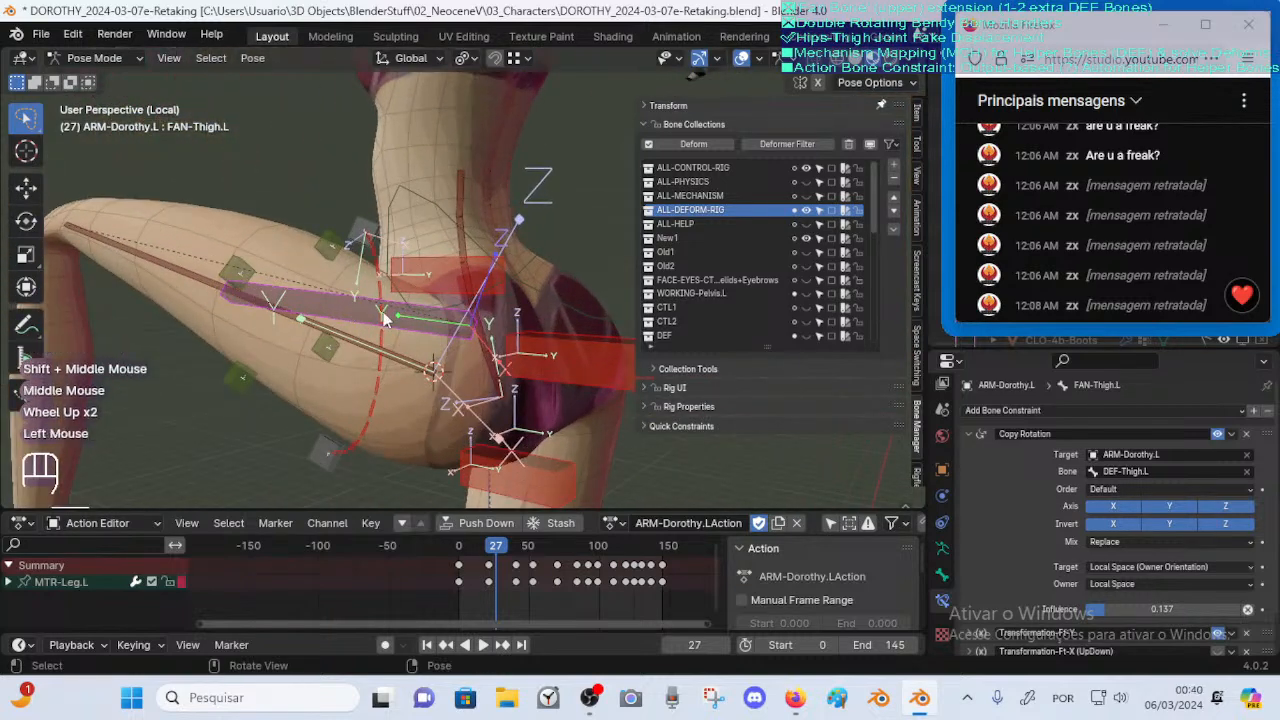
{"action": "scroll", "coordinate": [318, 312], "scroll_direction": "down", "scroll_amount": 1}
{"action": "left_click", "coordinate": [320, 308]}
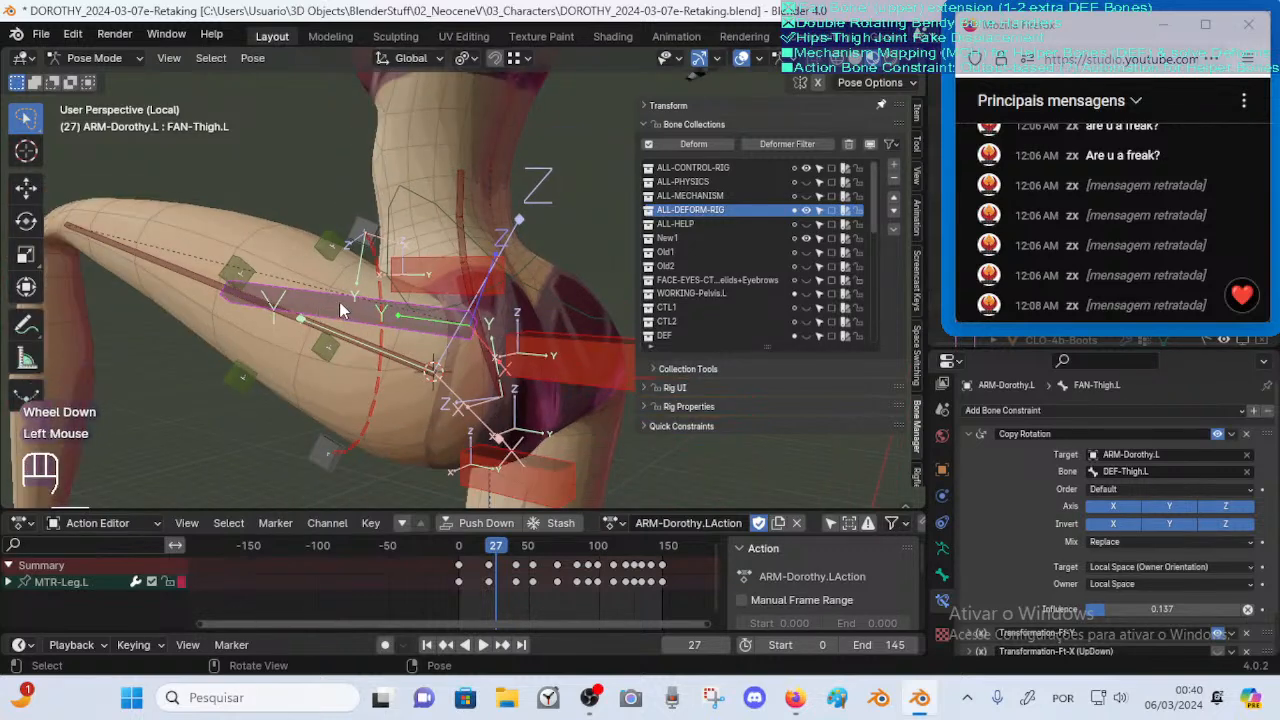
{"action": "middle_click_drag", "start_coordinate": [427, 303], "coordinate": [427, 393]}
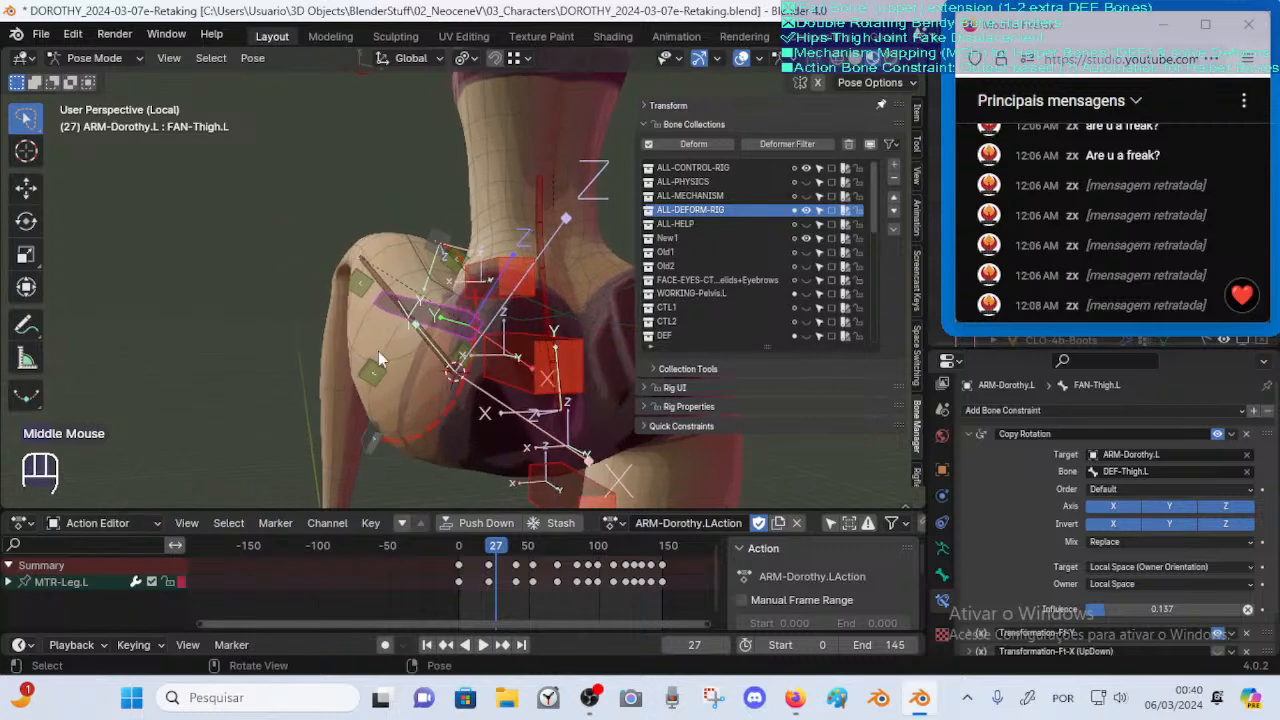
{"action": "middle_click_drag", "start_coordinate": [447, 289], "coordinate": [390, 345]}
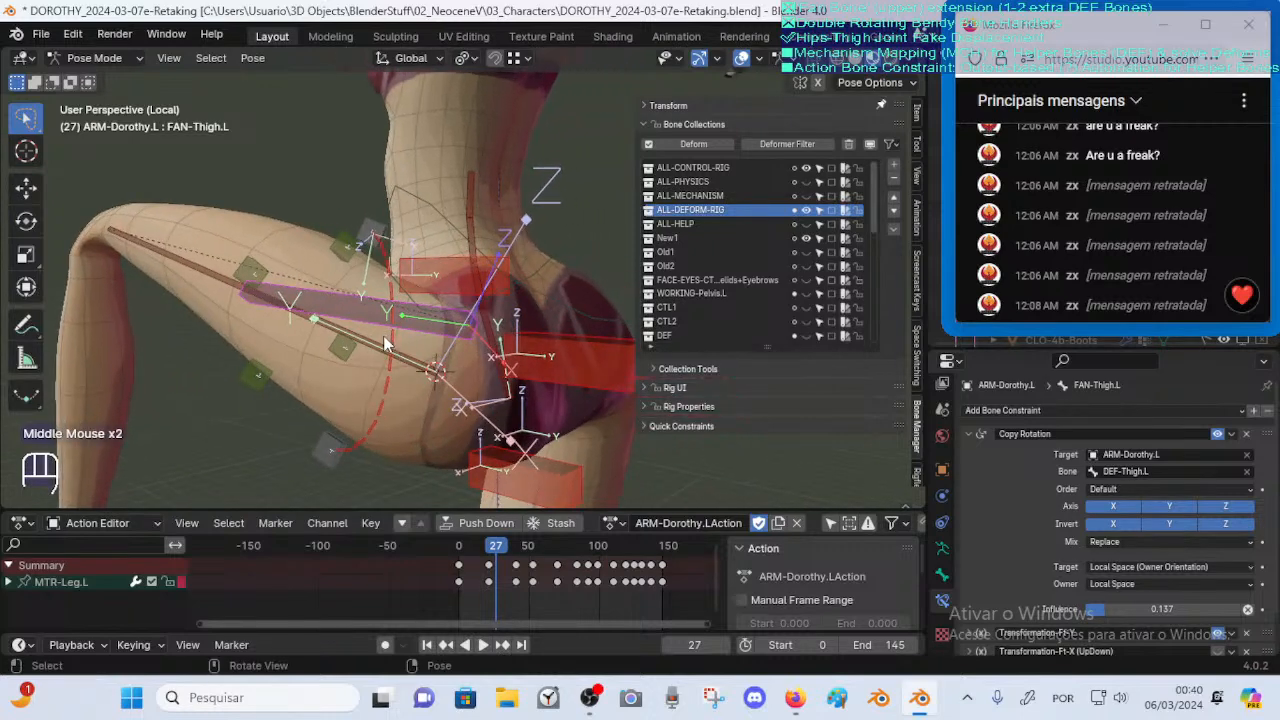
Select DEF-Belly.L and scrub the leg action to frame 67 and back to frame 7 to check the hip bones' motion
{"action": "left_click", "coordinate": [390, 372]}
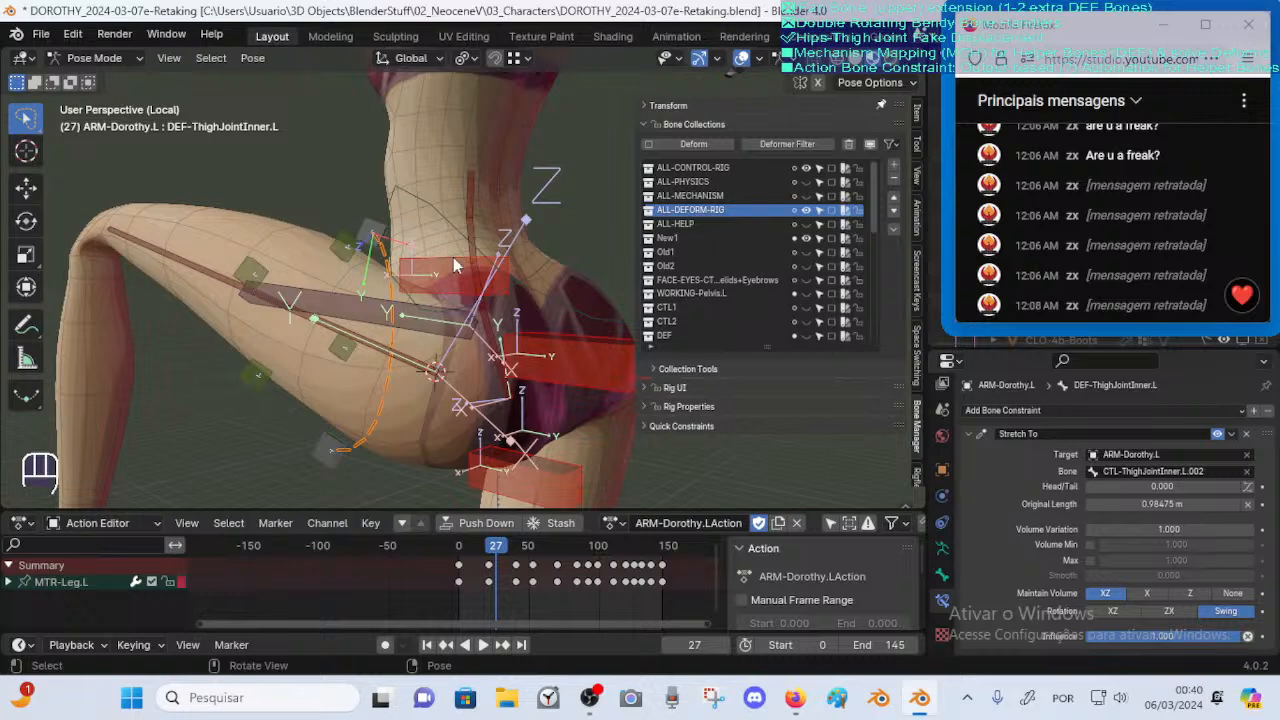
{"action": "left_click", "coordinate": [570, 335]}
{"action": "left_click", "coordinate": [440, 256]}
{"action": "left_click", "coordinate": [480, 562]}
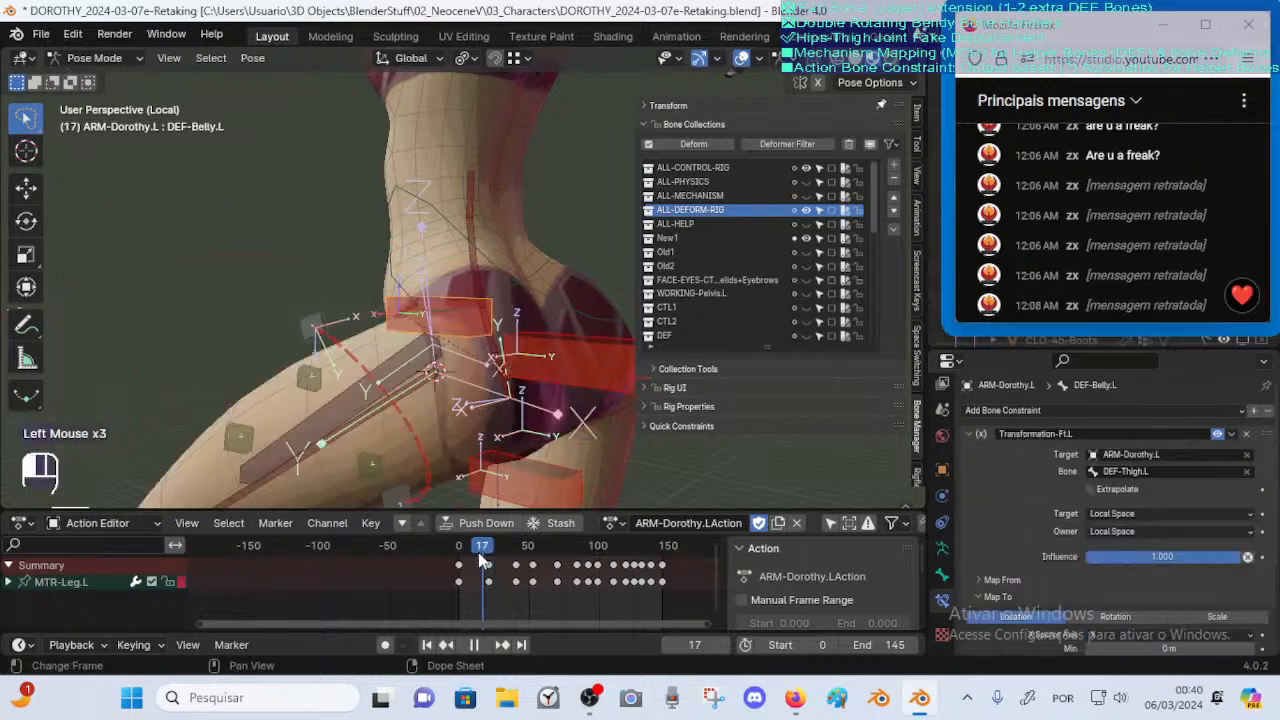
{"action": "left_click_drag", "start_coordinate": [480, 562], "coordinate": [594, 565]}
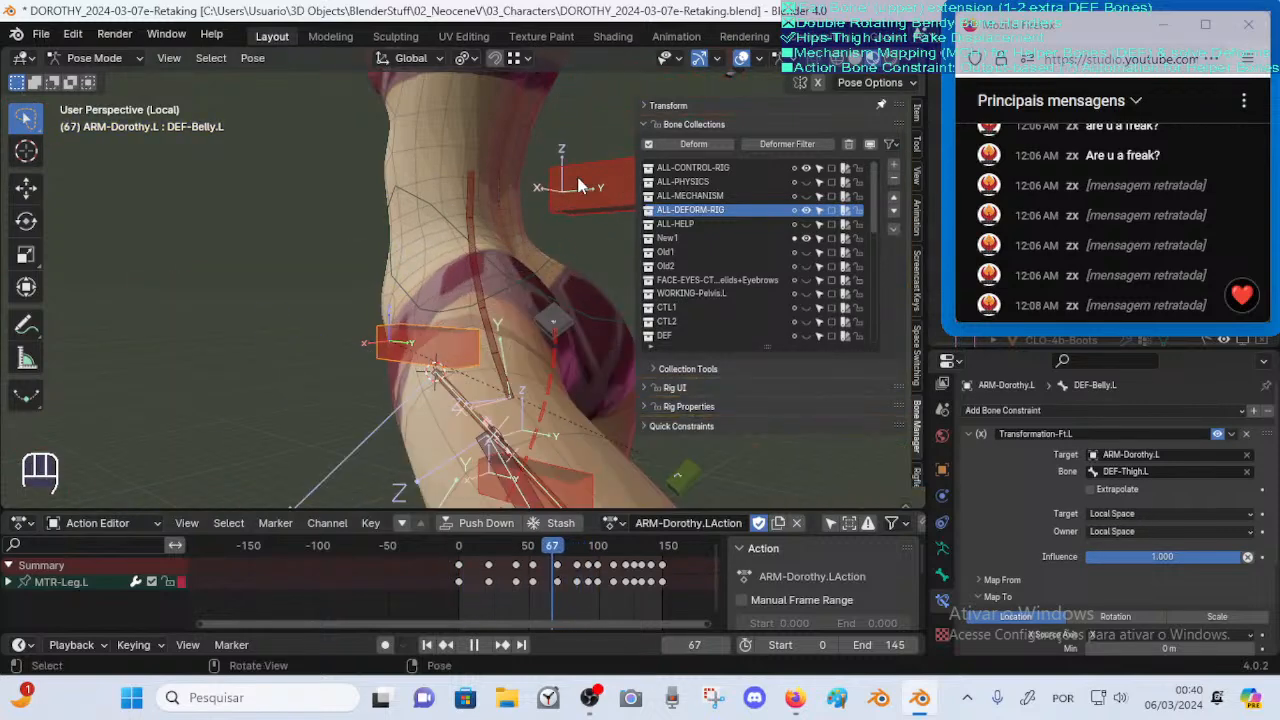
{"action": "left_click", "coordinate": [576, 173]}
{"action": "middle_click_drag", "start_coordinate": [576, 173], "coordinate": [387, 288]}
{"action": "left_click", "coordinate": [386, 334]}
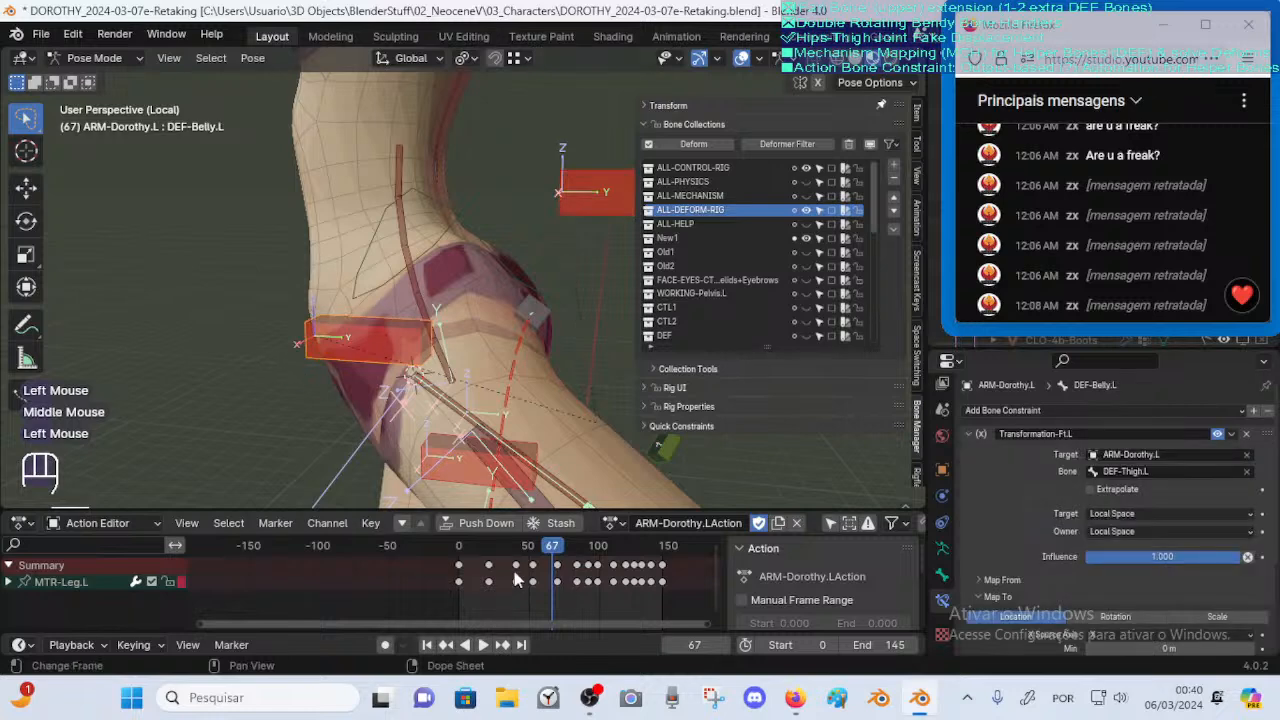
{"action": "left_click_drag", "start_coordinate": [555, 560], "coordinate": [466, 508]}
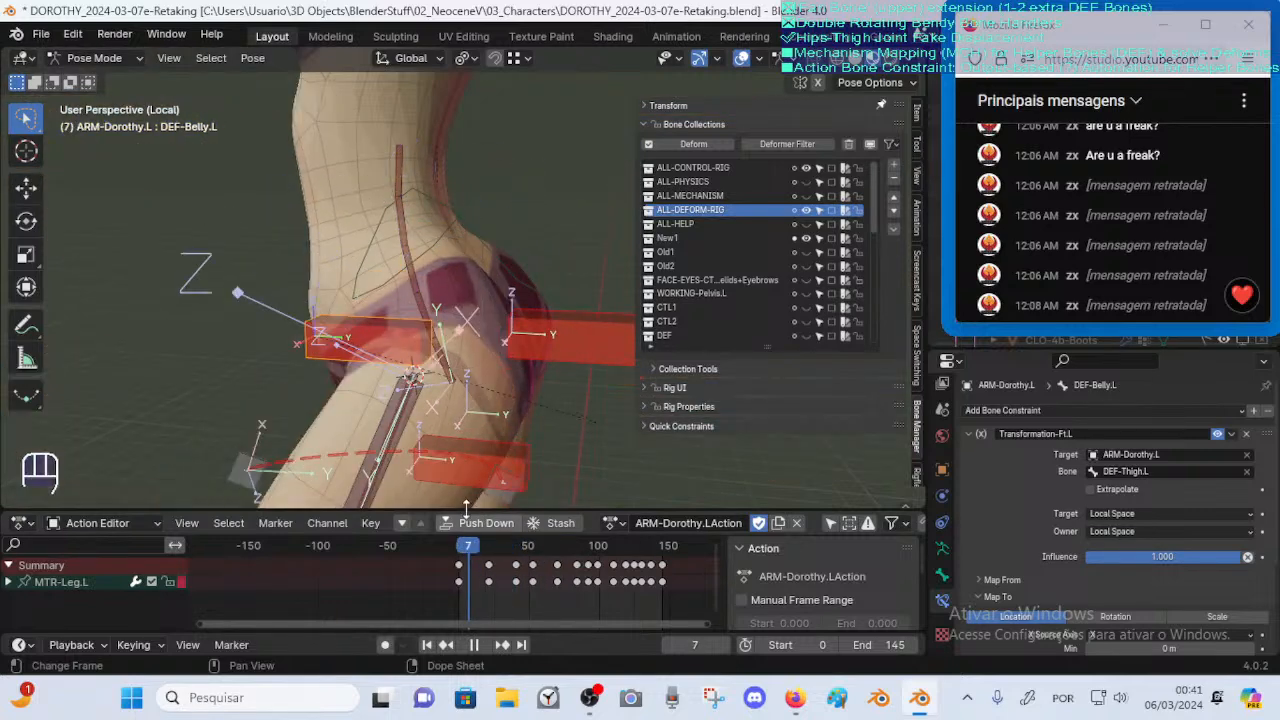
Select DEF-ThighJointInner.L in the front of the left hip at frame 7 and save the file
{"action": "scroll", "coordinate": [440, 380], "scroll_direction": "down", "scroll_amount": 2}
{"action": "scroll", "coordinate": [440, 380], "scroll_direction": "up", "scroll_amount": 1}
{"action": "middle_click_drag", "start_coordinate": [440, 380], "coordinate": [447, 340]}
{"action": "scroll", "coordinate": [447, 335], "scroll_direction": "up", "scroll_amount": 1}
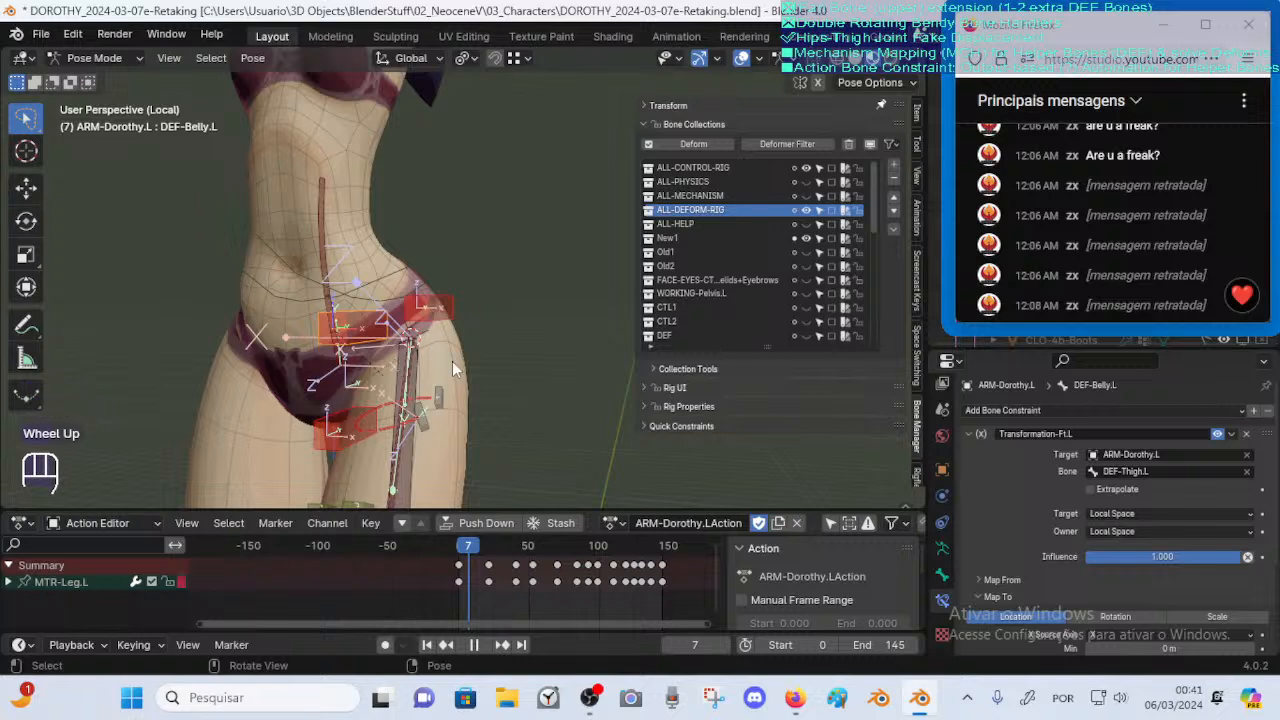
{"action": "left_click", "coordinate": [394, 407]}
{"action": "middle_click_drag", "start_coordinate": [394, 407], "coordinate": [452, 410]}
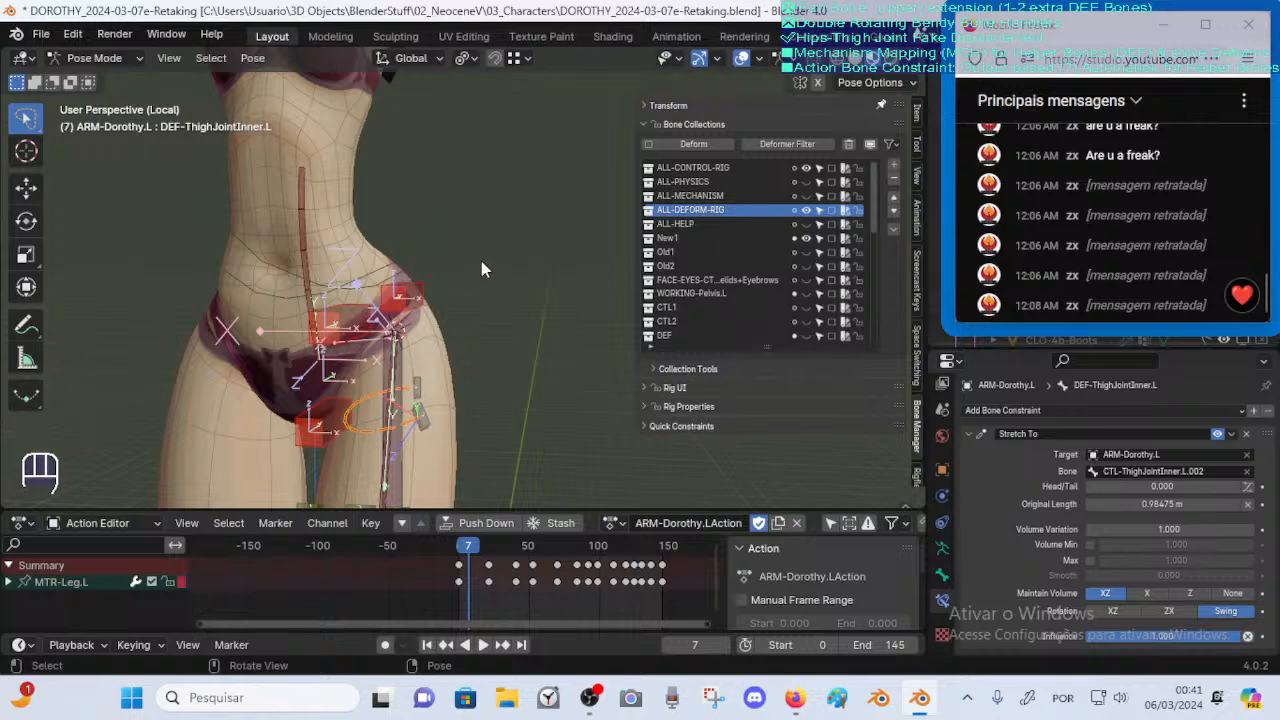
{"action": "key", "text": "ctrl+s"}
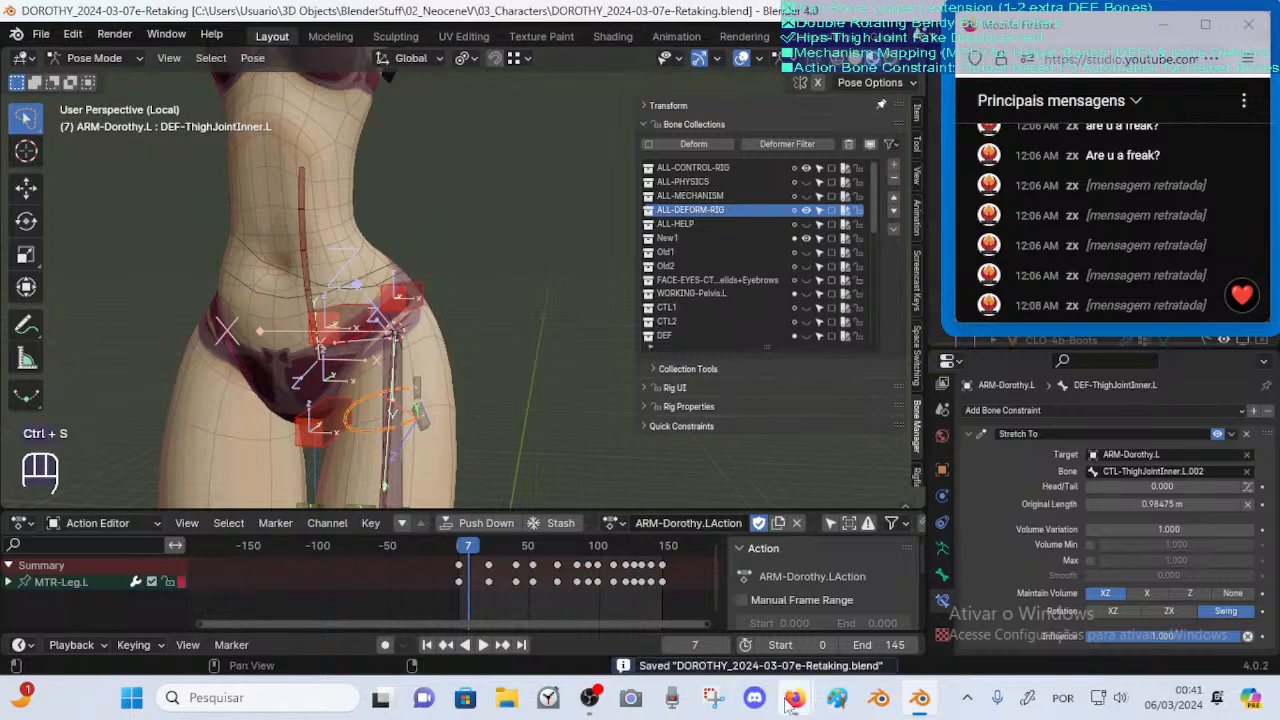
Switch to Firefox to check the YouTube Studio livestream page, reposition the floating chat window, and return to Blender
{"action": "mouse_move", "coordinate": [793, 698]}
{"action": "left_click", "coordinate": [712, 620]}
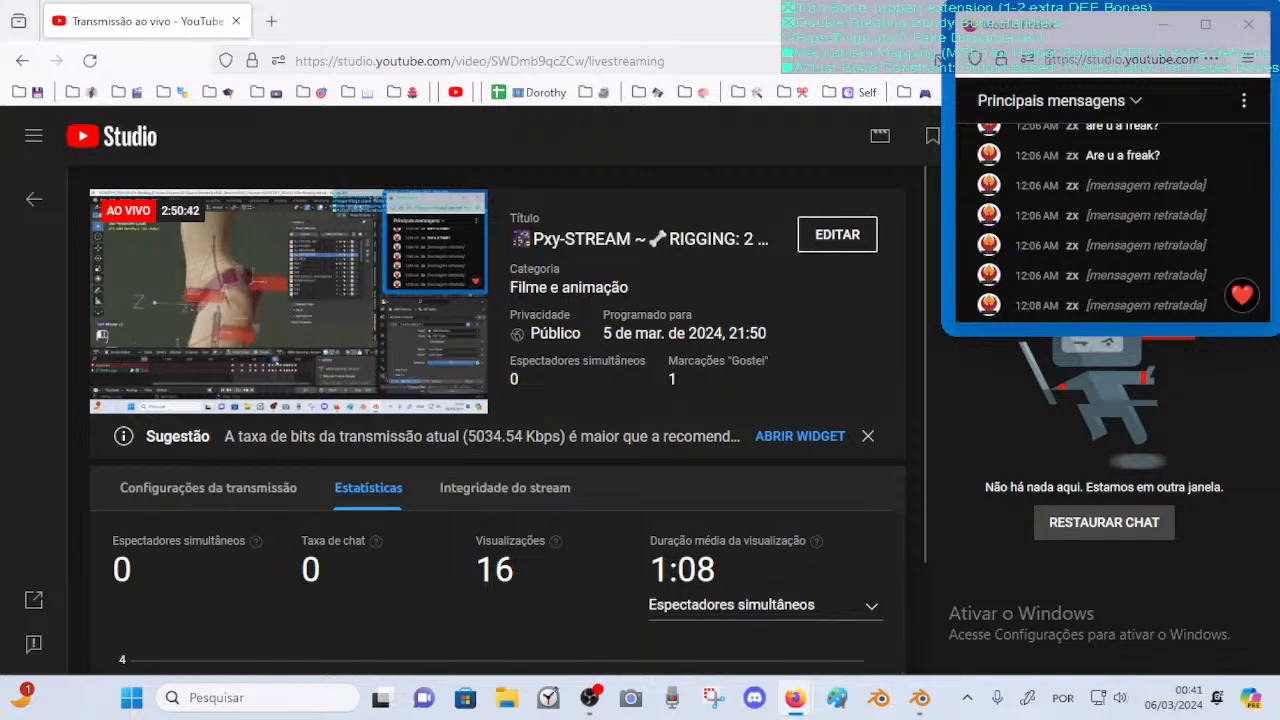
{"action": "left_click_drag", "start_coordinate": [1070, 38], "coordinate": [995, 171]}
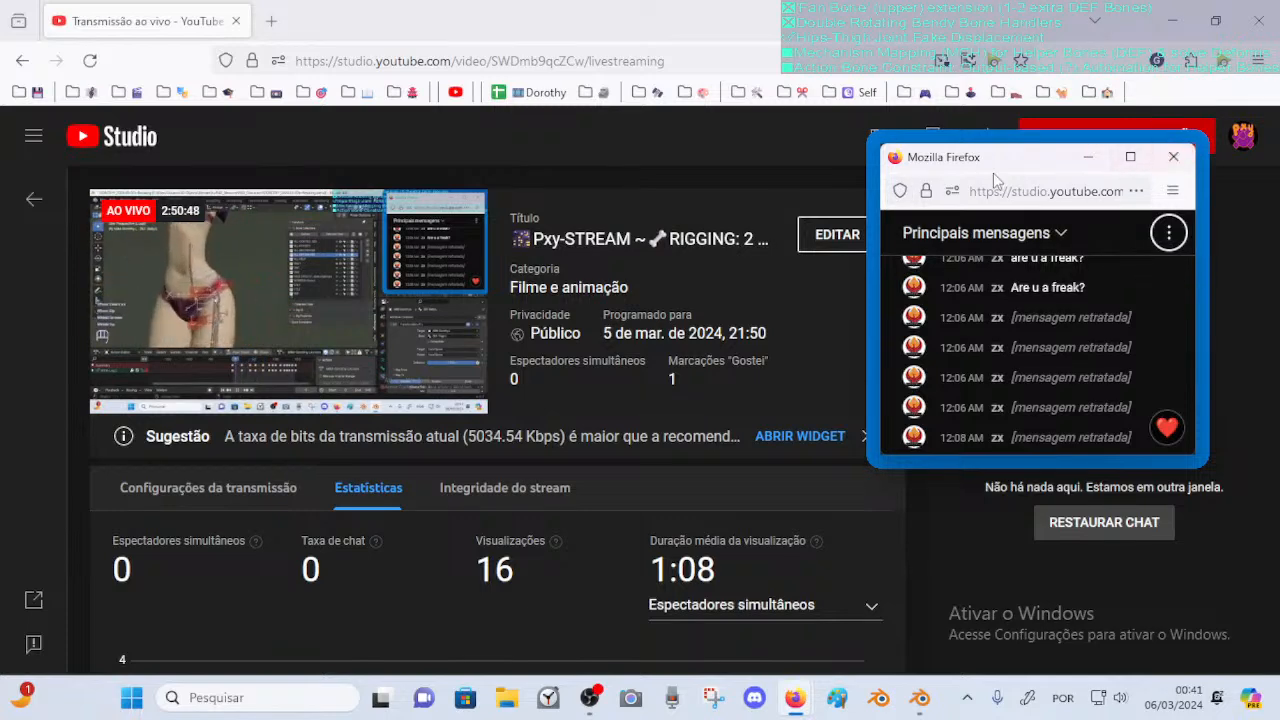
{"action": "left_click_drag", "start_coordinate": [985, 163], "coordinate": [944, 182]}
{"action": "mouse_move", "coordinate": [1150, 437]}
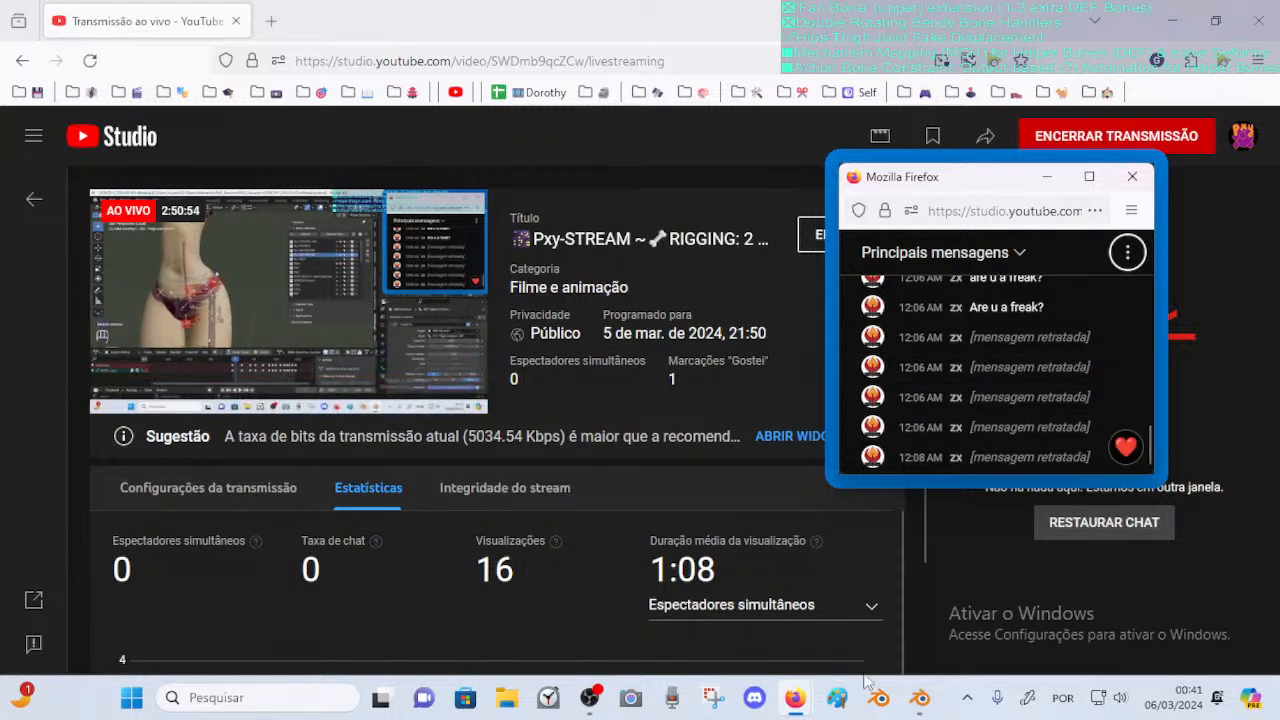
{"action": "left_click", "coordinate": [923, 704]}
Select the CMD-Hips control bone, save the file, and hide the 3D viewport's sidebar
{"action": "middle_click_drag", "start_coordinate": [468, 354], "coordinate": [420, 352]}
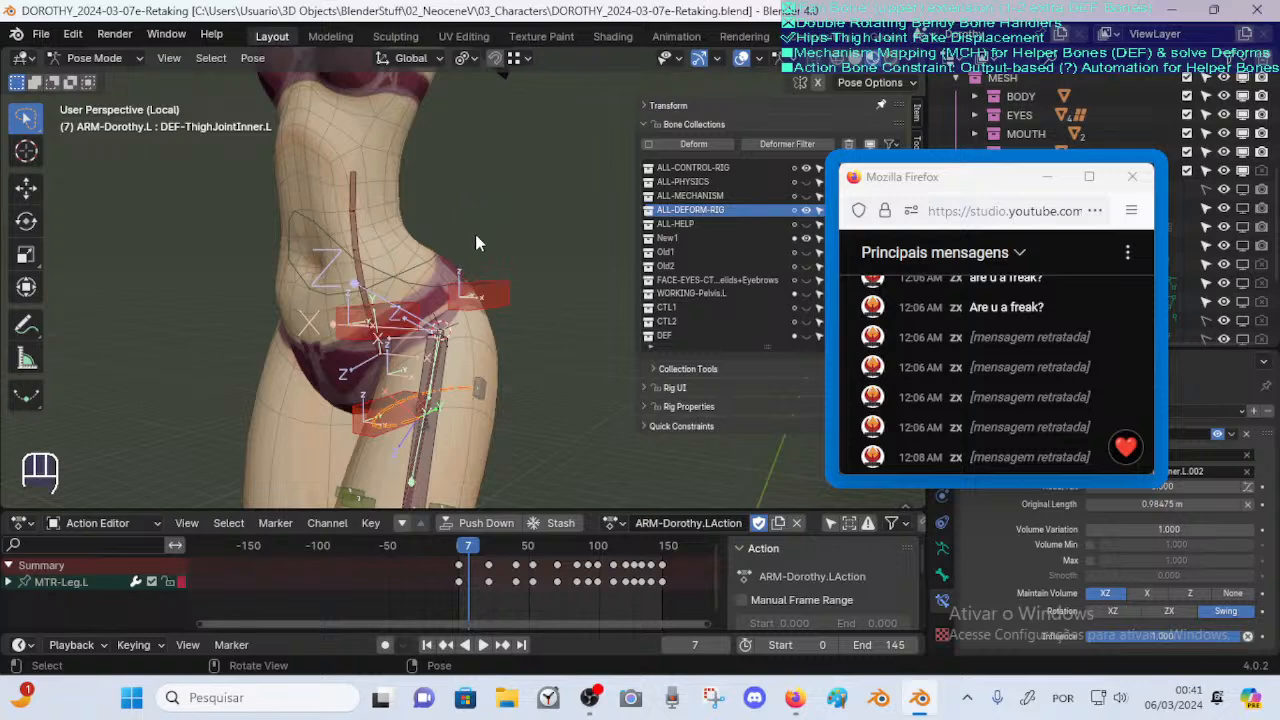
{"action": "left_click", "coordinate": [503, 211], "text": "ctrl"}
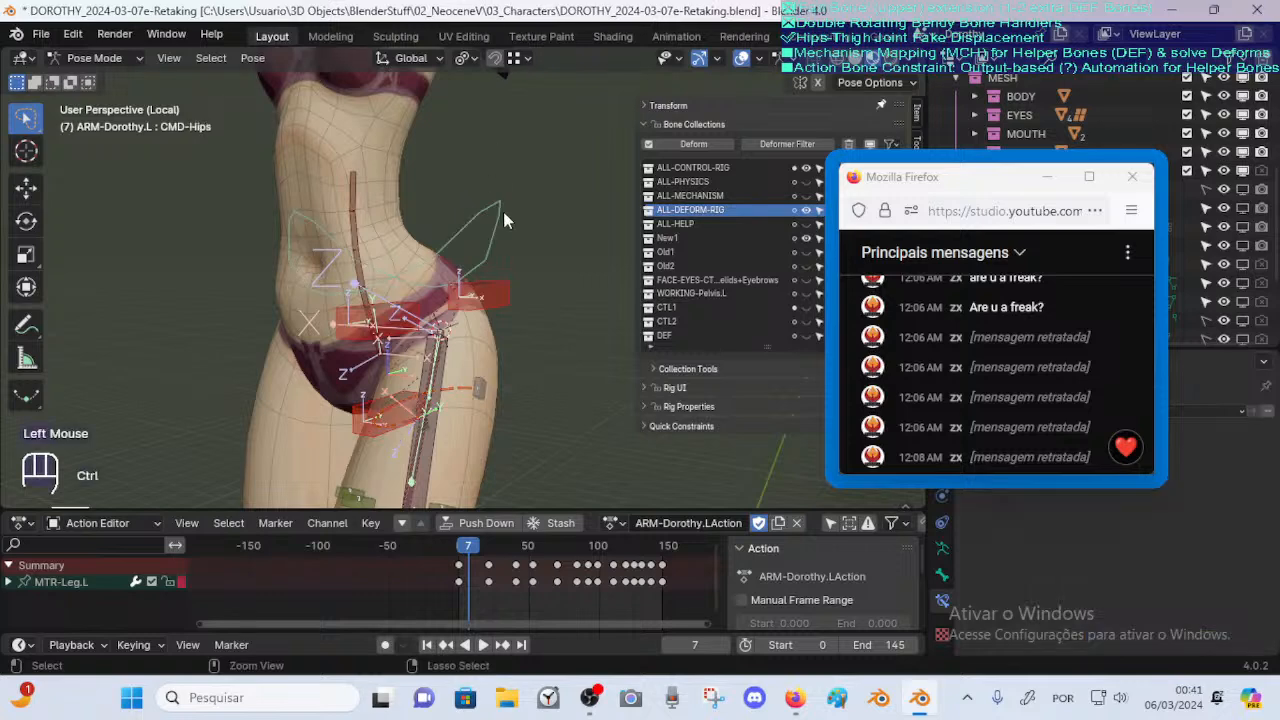
{"action": "key", "text": "ctrl+s"}
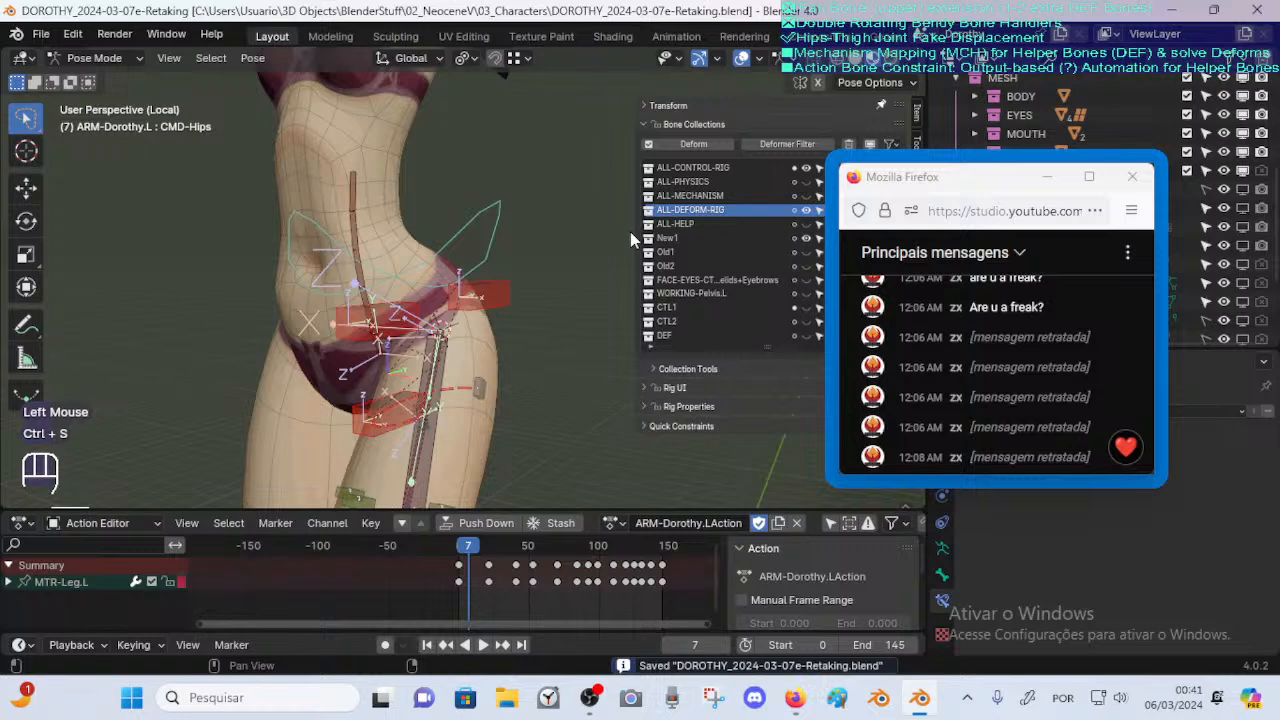
{"action": "key", "text": "n"}
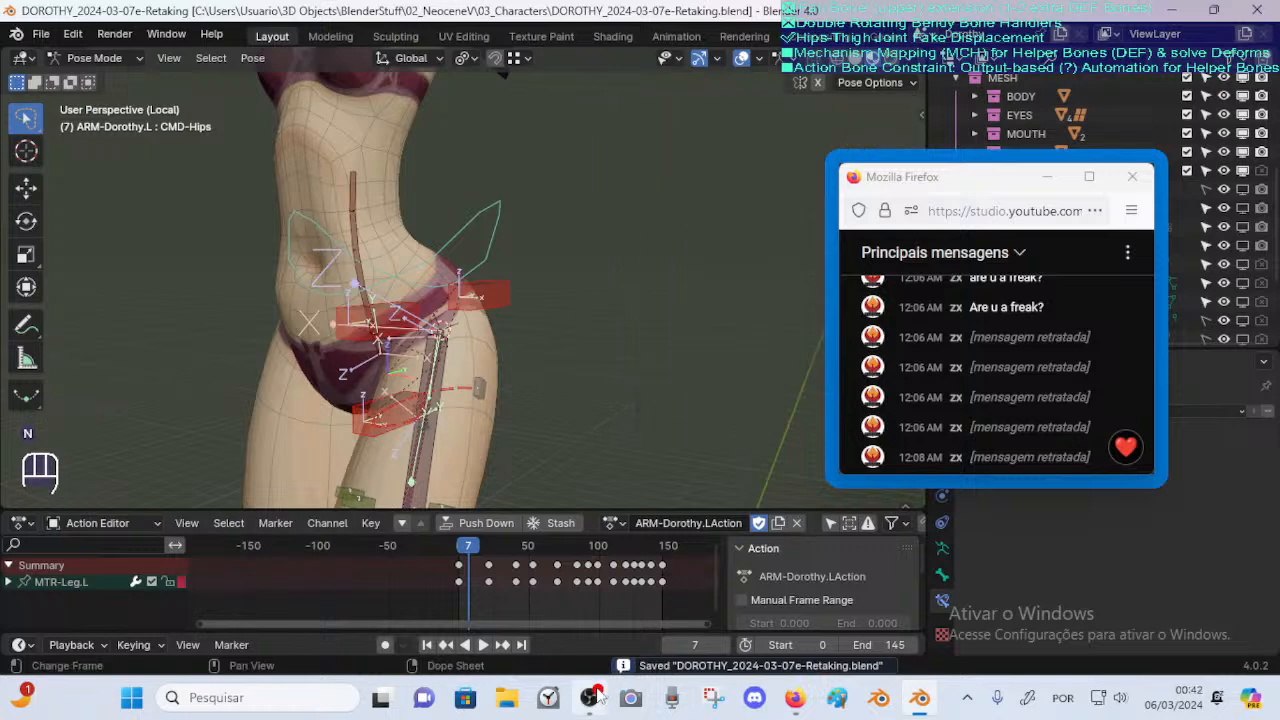